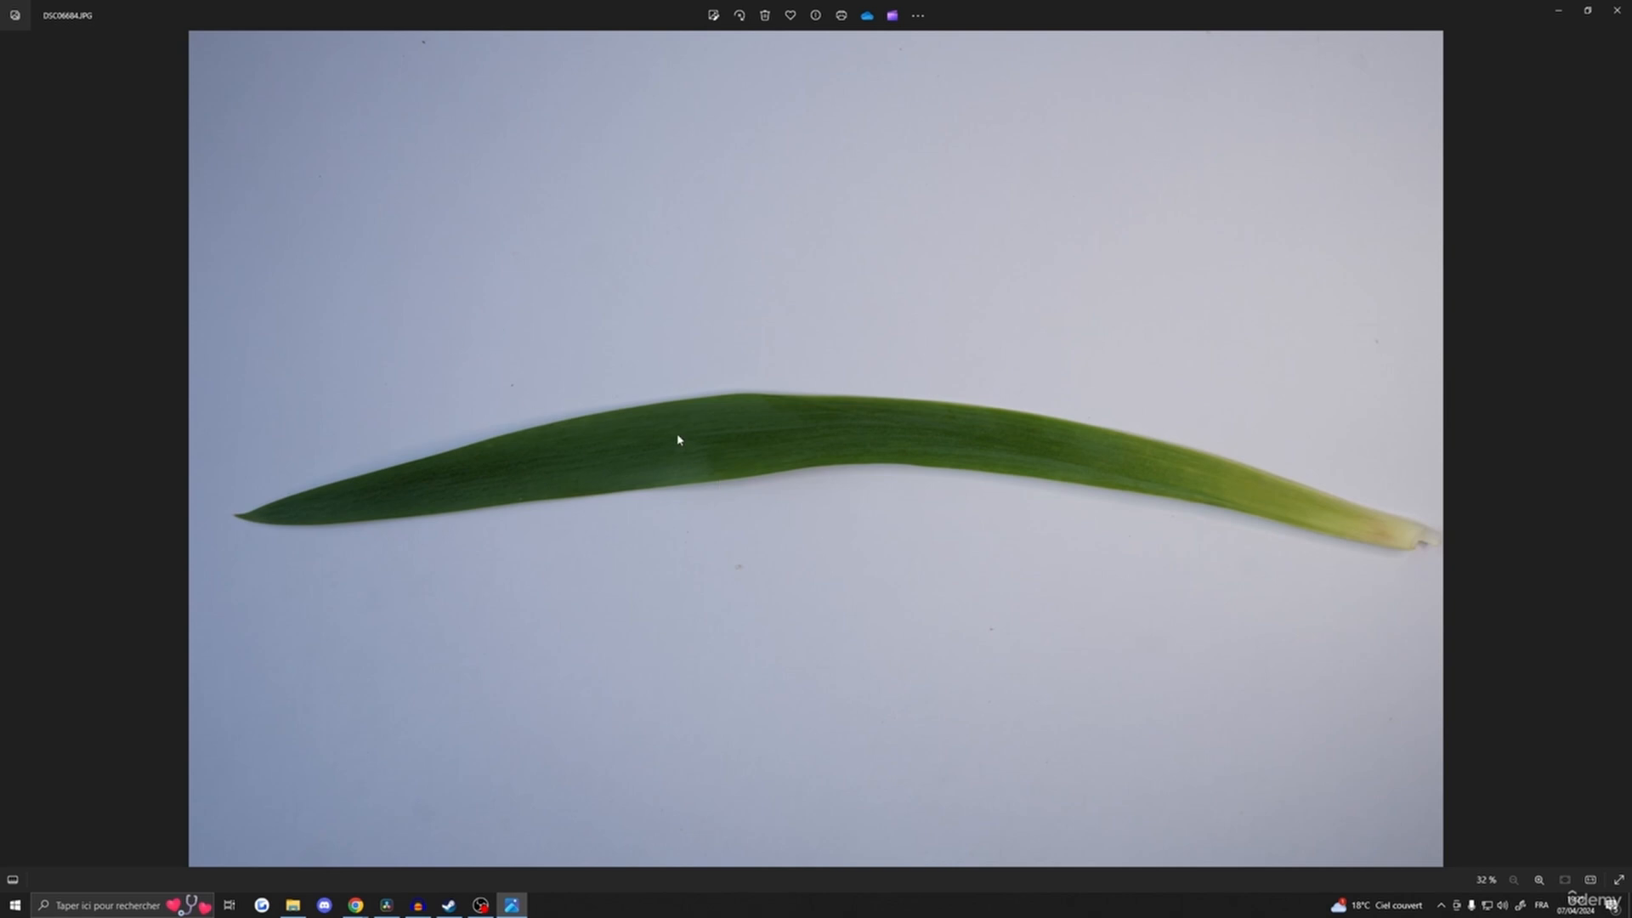
# - Examine the leafy stem photo DSC06683 up close, and view the leaf photo TOUI0435 from the Photo folder
pyautogui.click(12, 452)
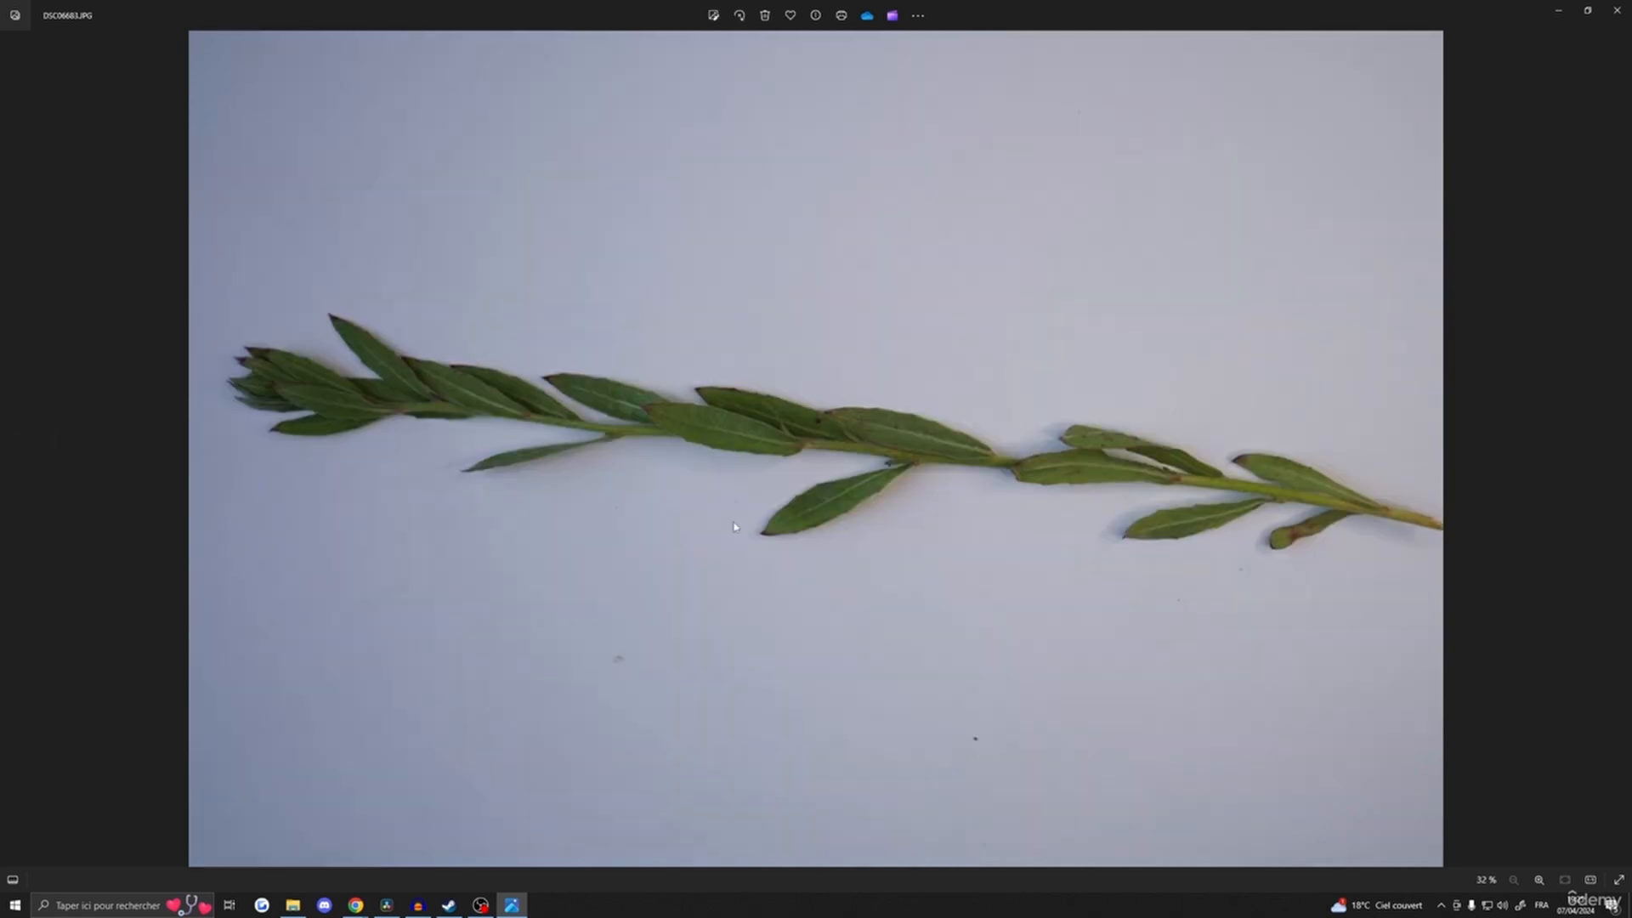
pyautogui.scroll(3, 914, 449)
pyautogui.scroll(-3, 907, 436)
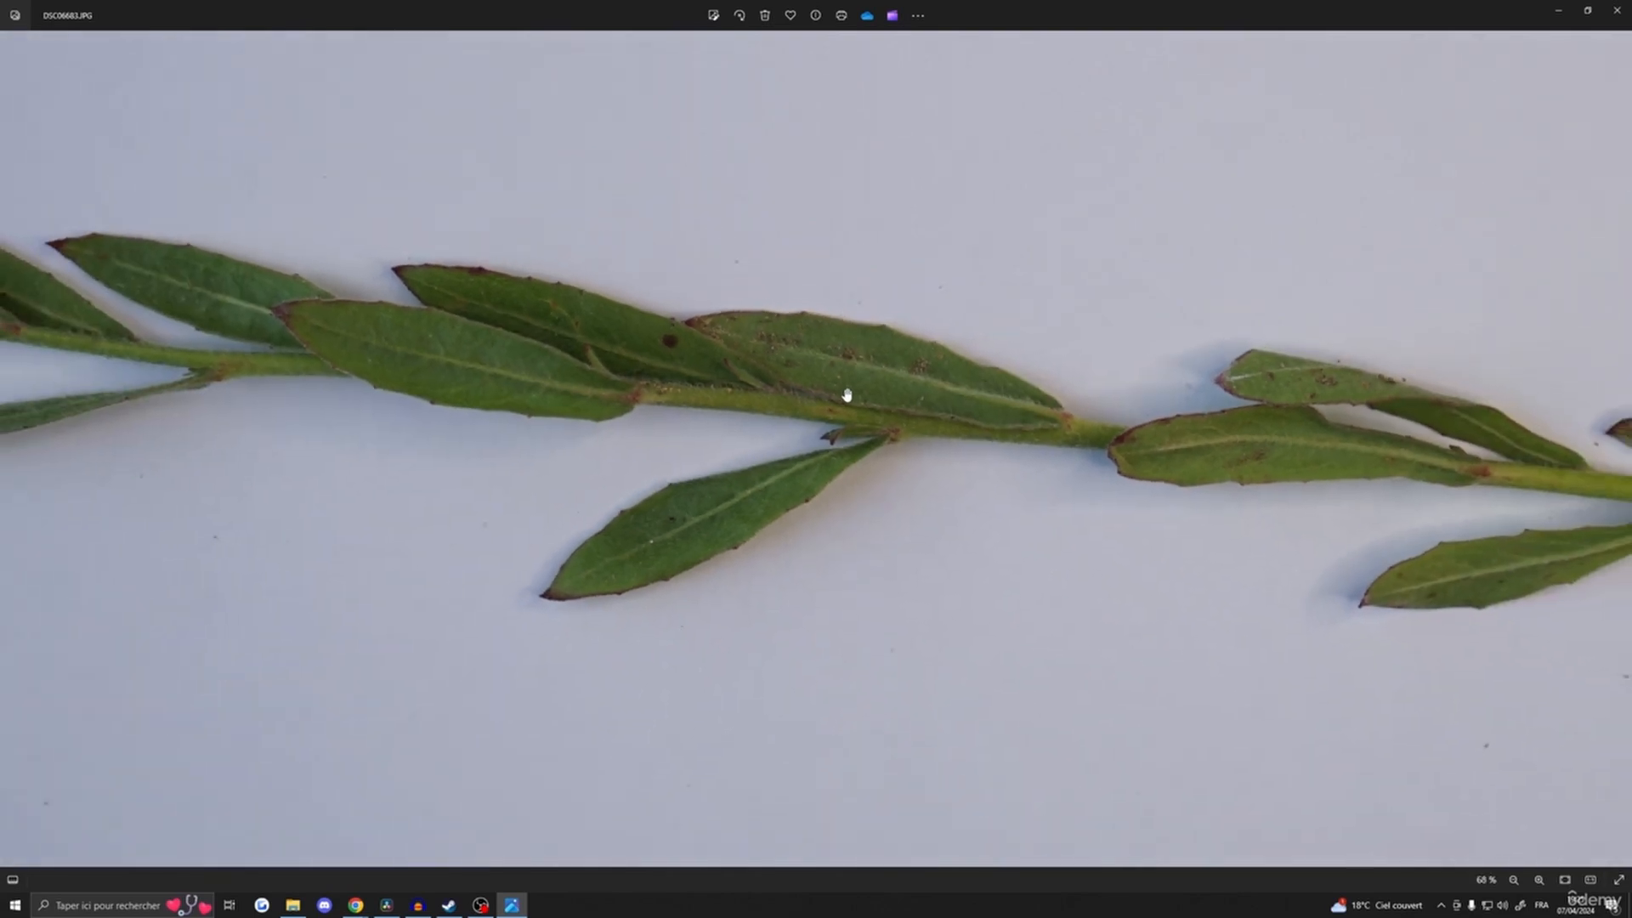
pyautogui.click(1617, 11)
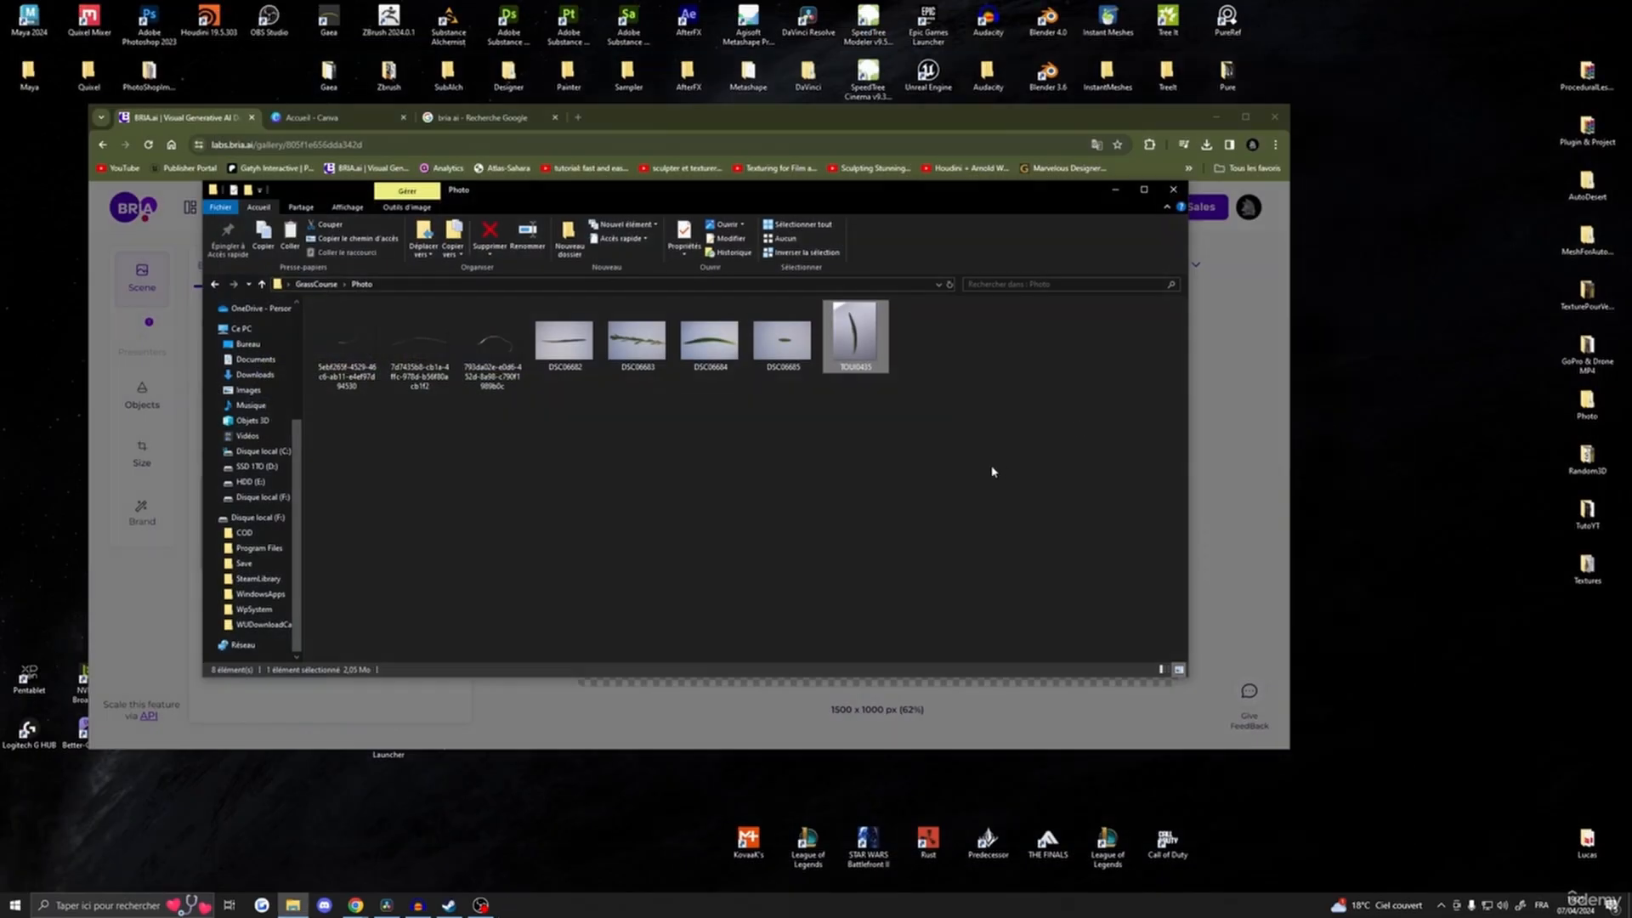
pyautogui.doubleClick(878, 333)
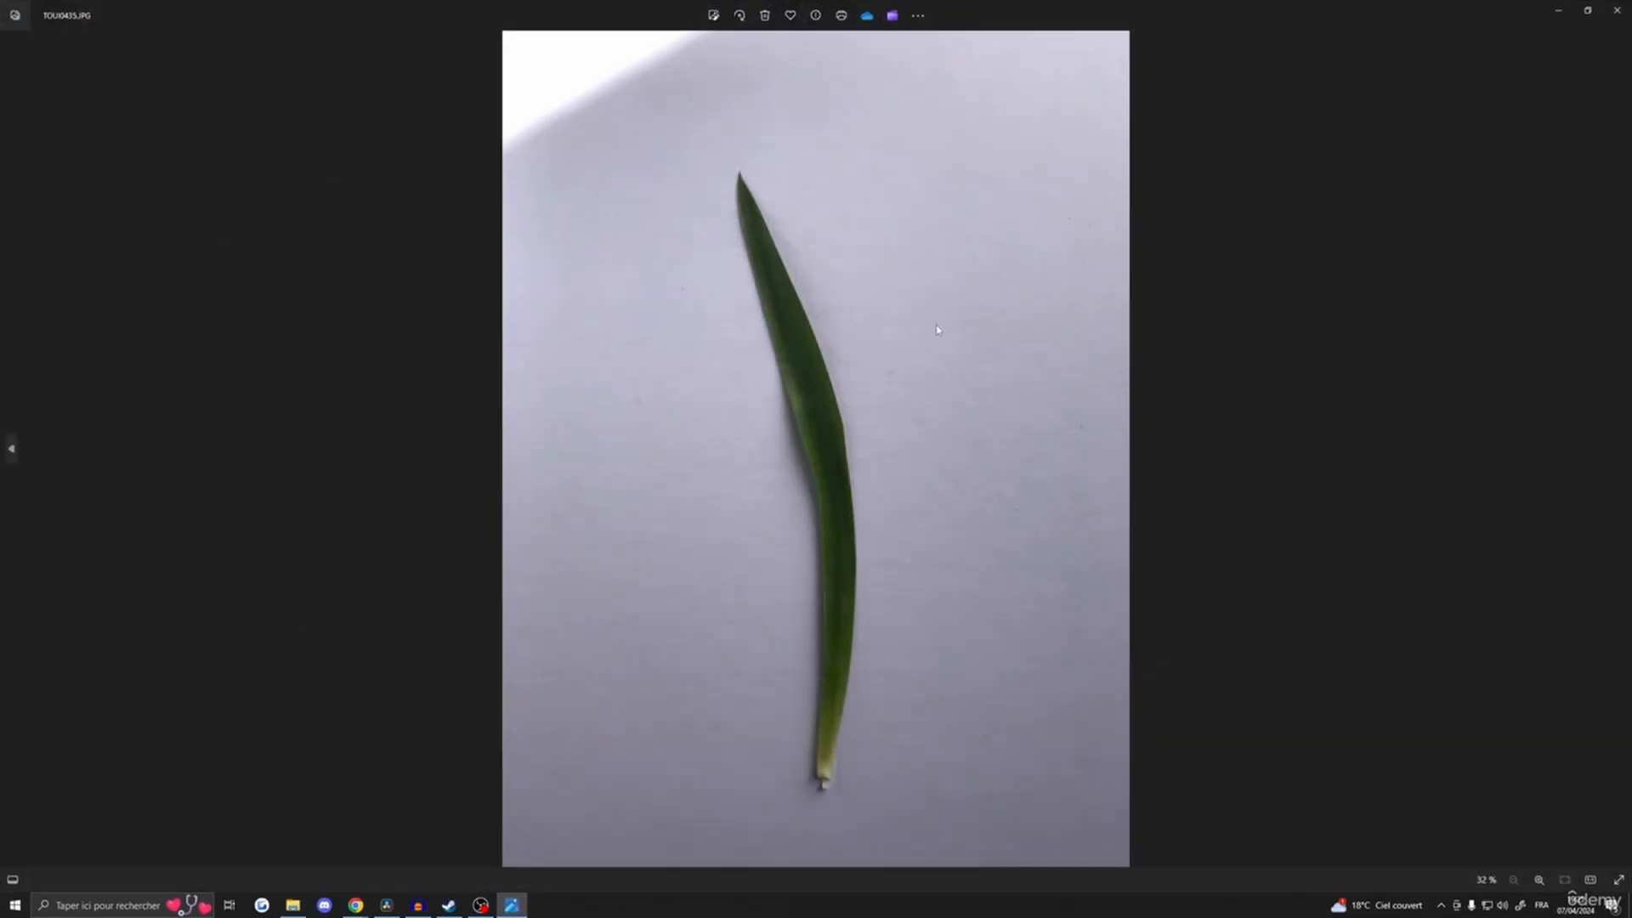
pyautogui.click(1617, 10)
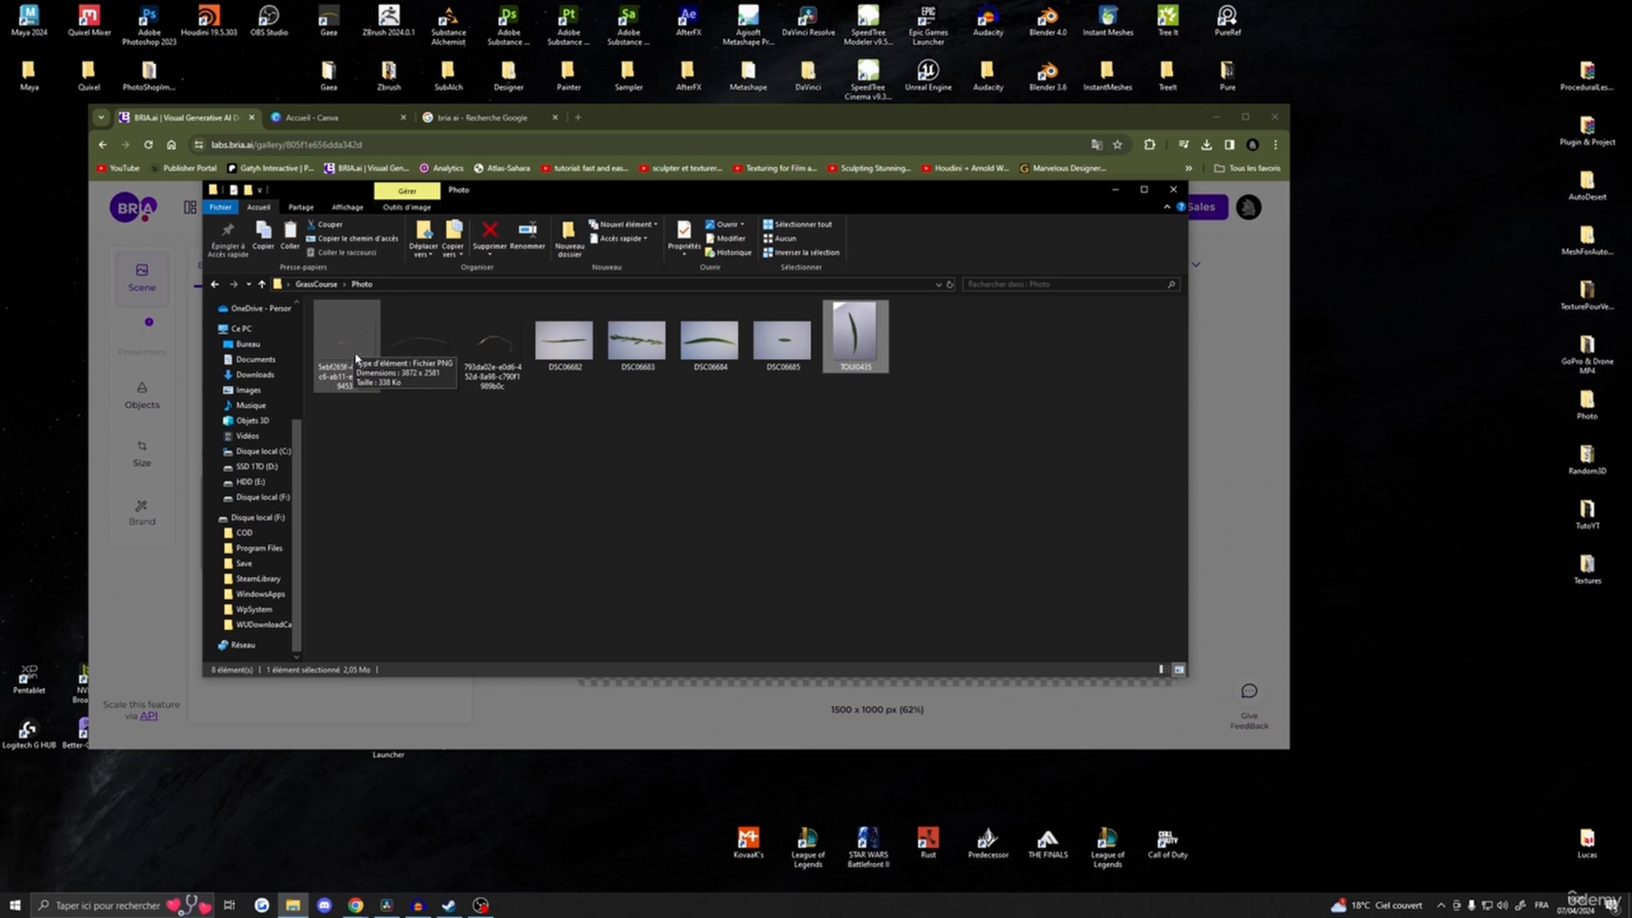
# - View the three background-free dry grass PNG images in the Photo folder
pyautogui.doubleClick(355, 359)
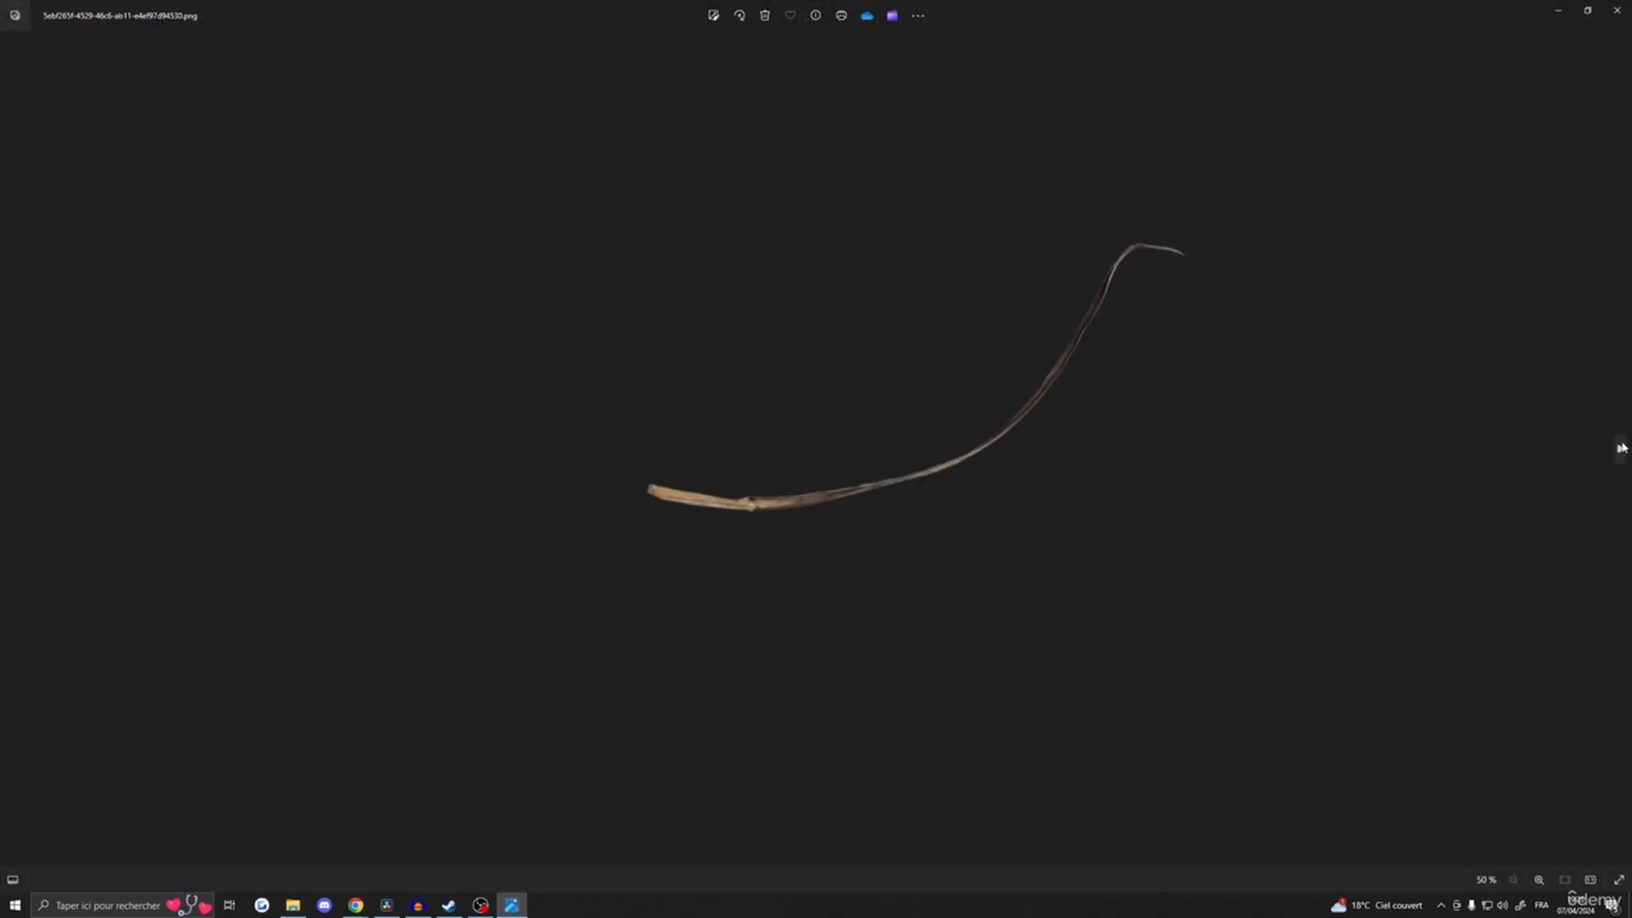
pyautogui.click(1621, 448)
pyautogui.click(1621, 448)
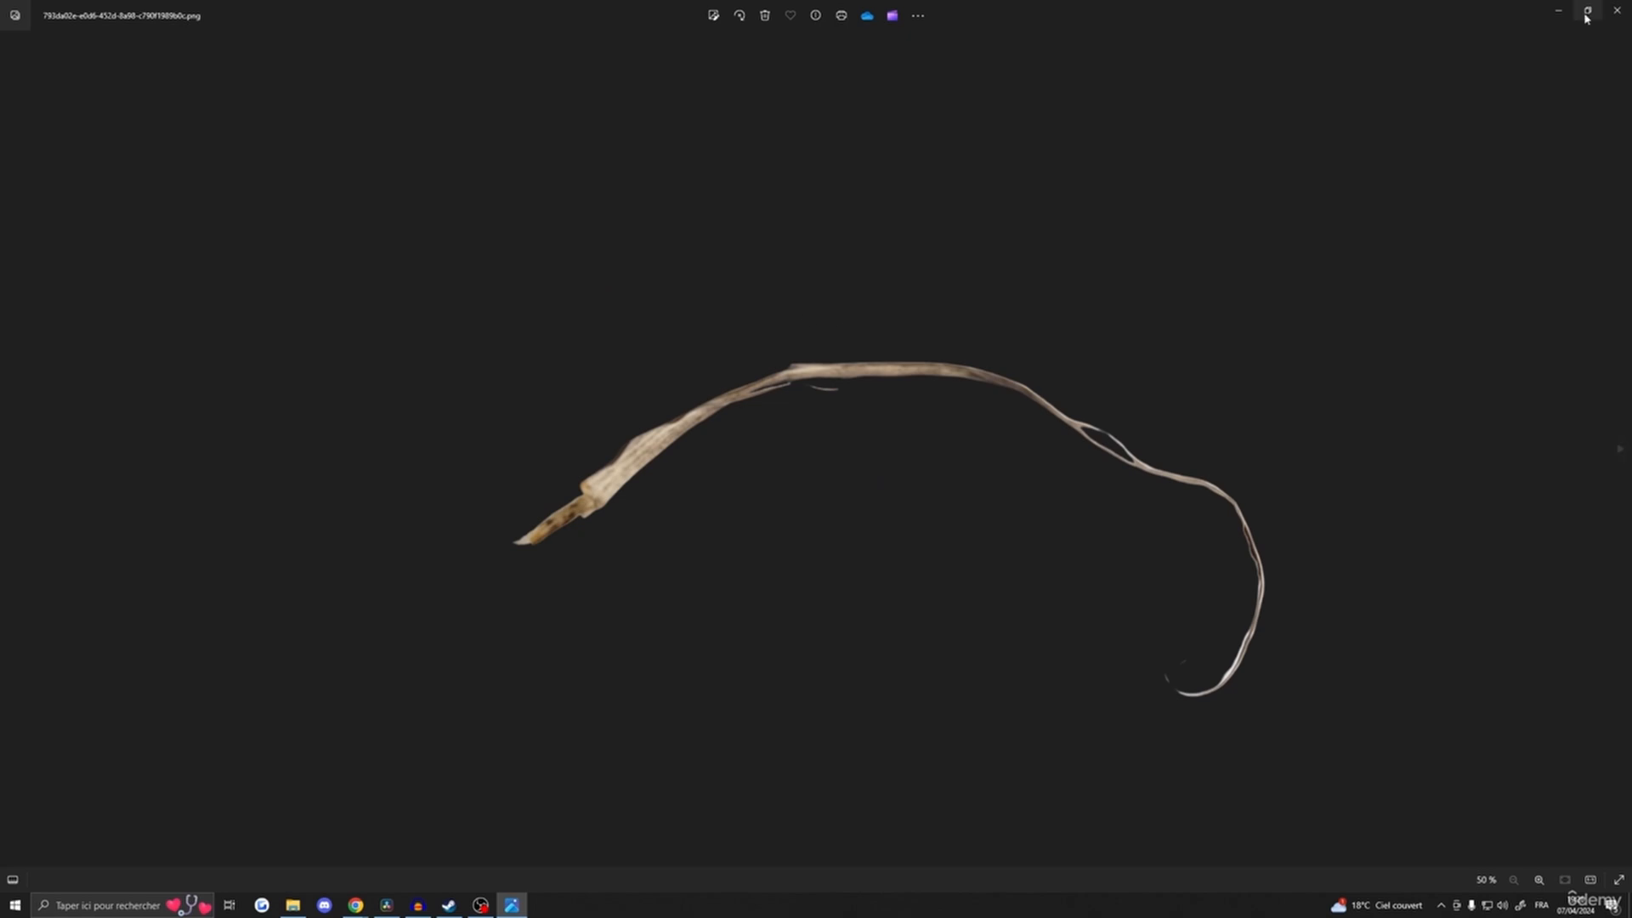
pyautogui.click(1616, 10)
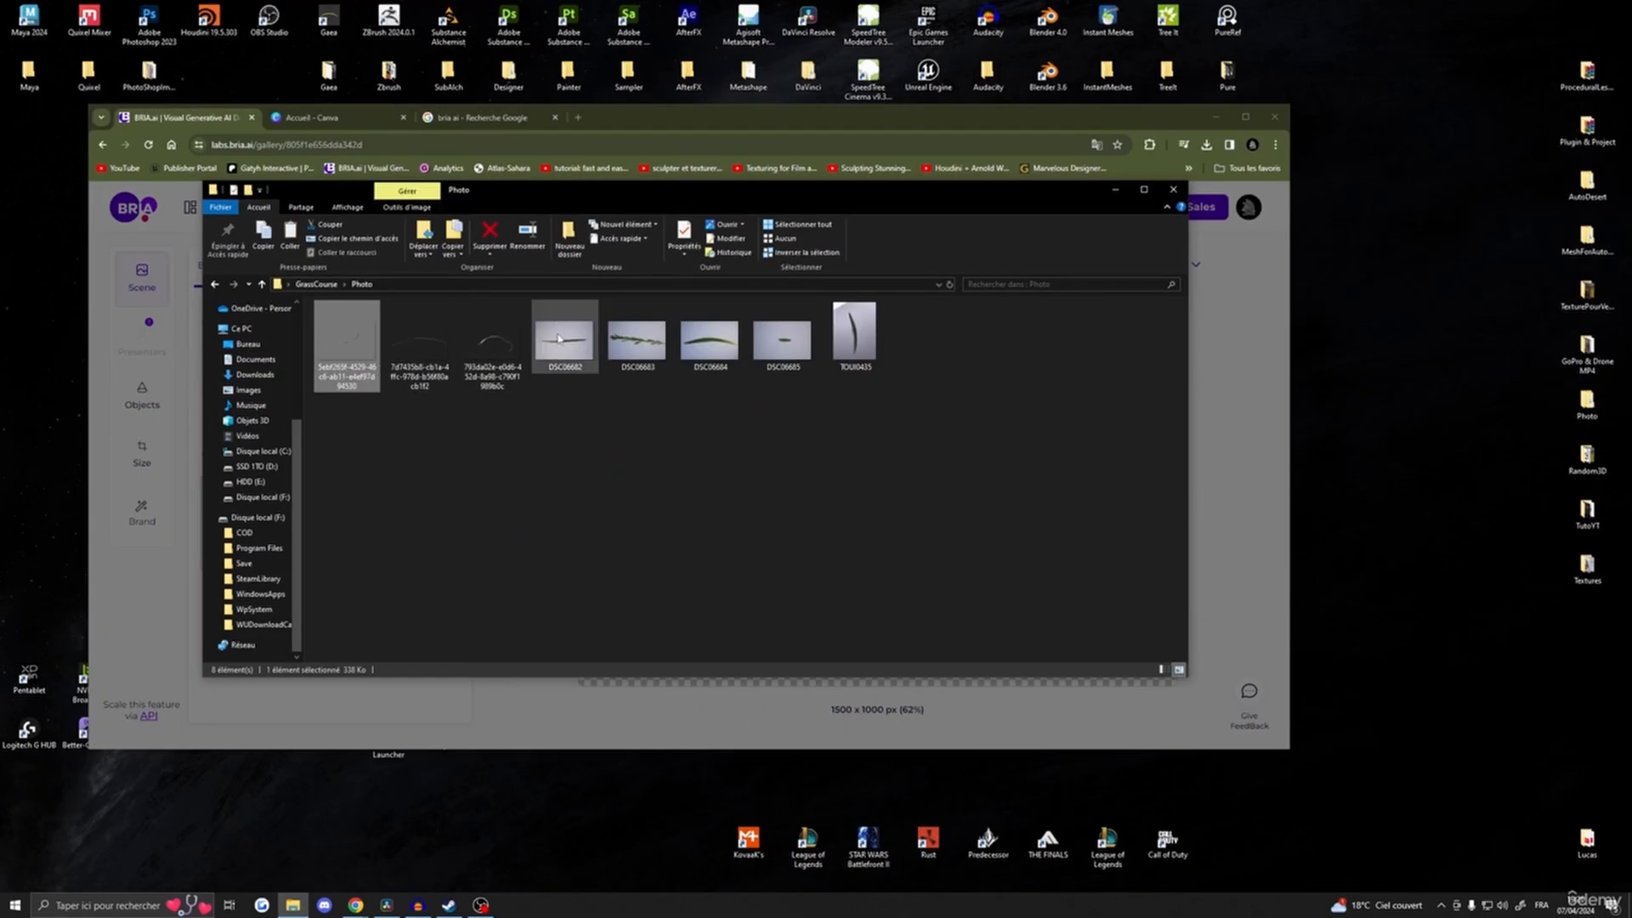
# - Review the source photos DSC06682 and DSC06683 in the image viewer and return to the Photo folder
pyautogui.doubleClick(559, 339)
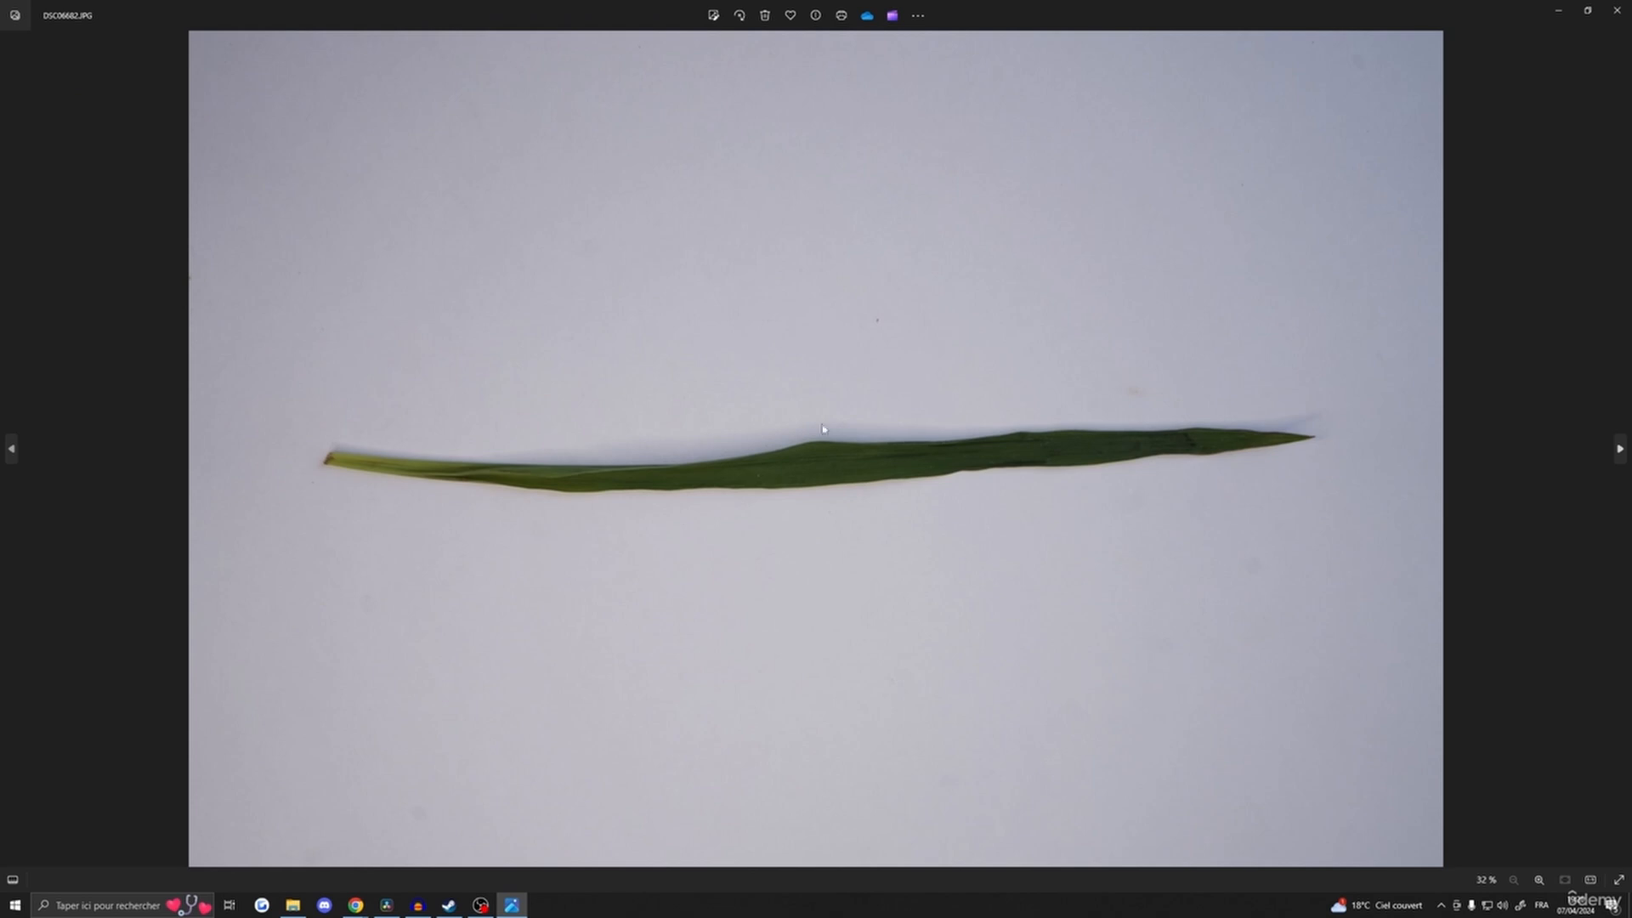
pyautogui.click(1616, 10)
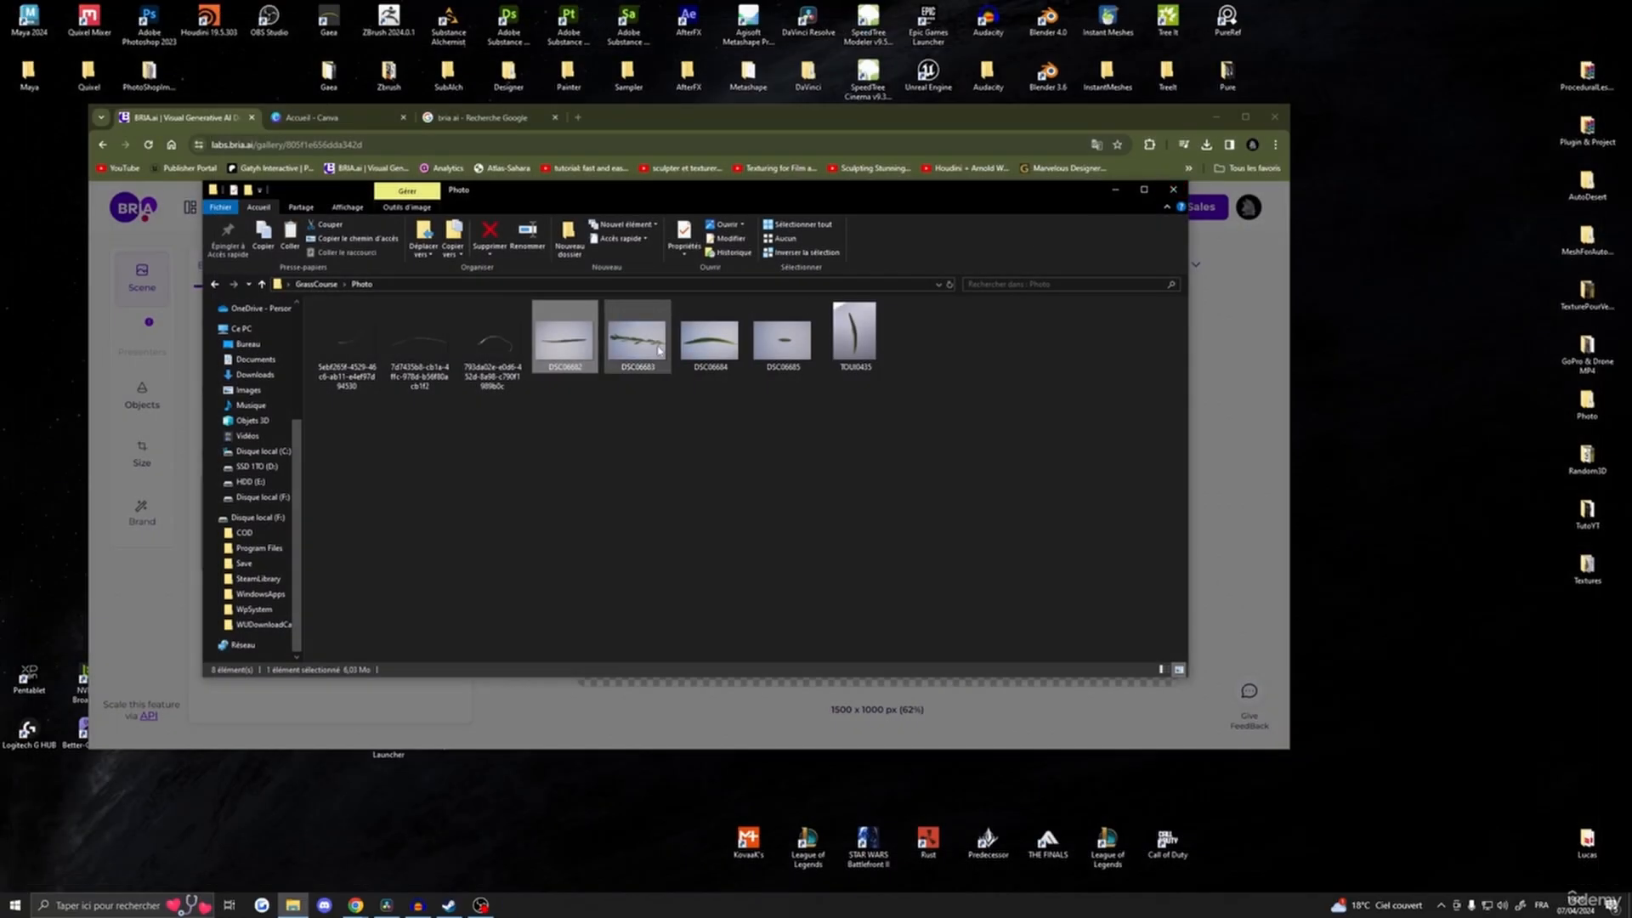
pyautogui.moveTo(740, 199); pyautogui.dragTo(943, 195)
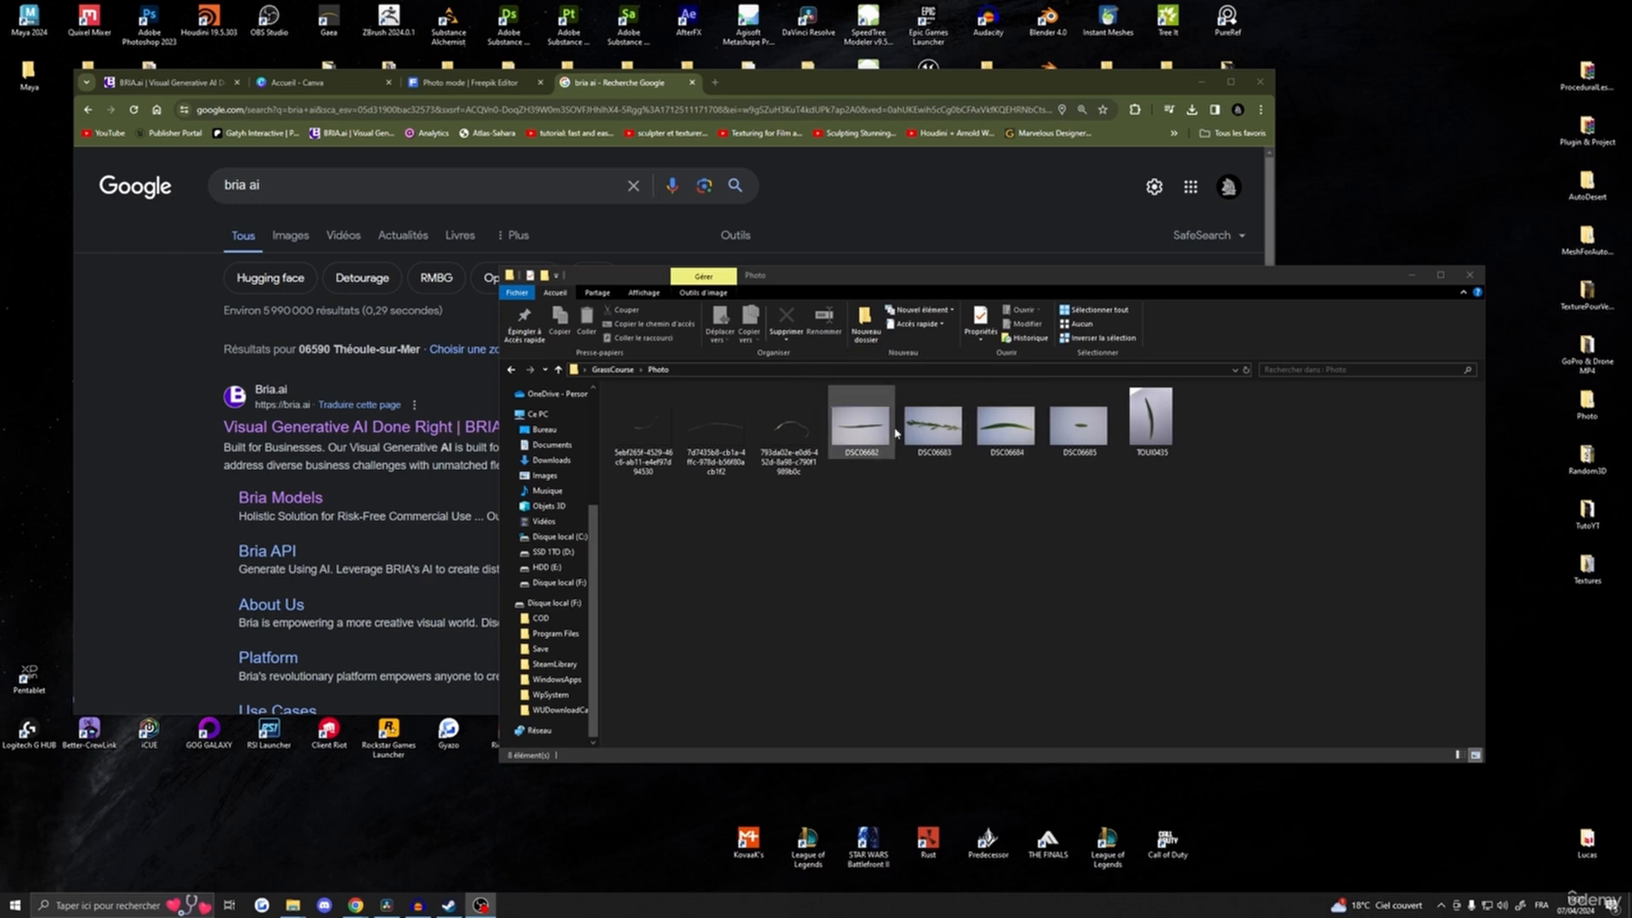
pyautogui.doubleClick(861, 425)
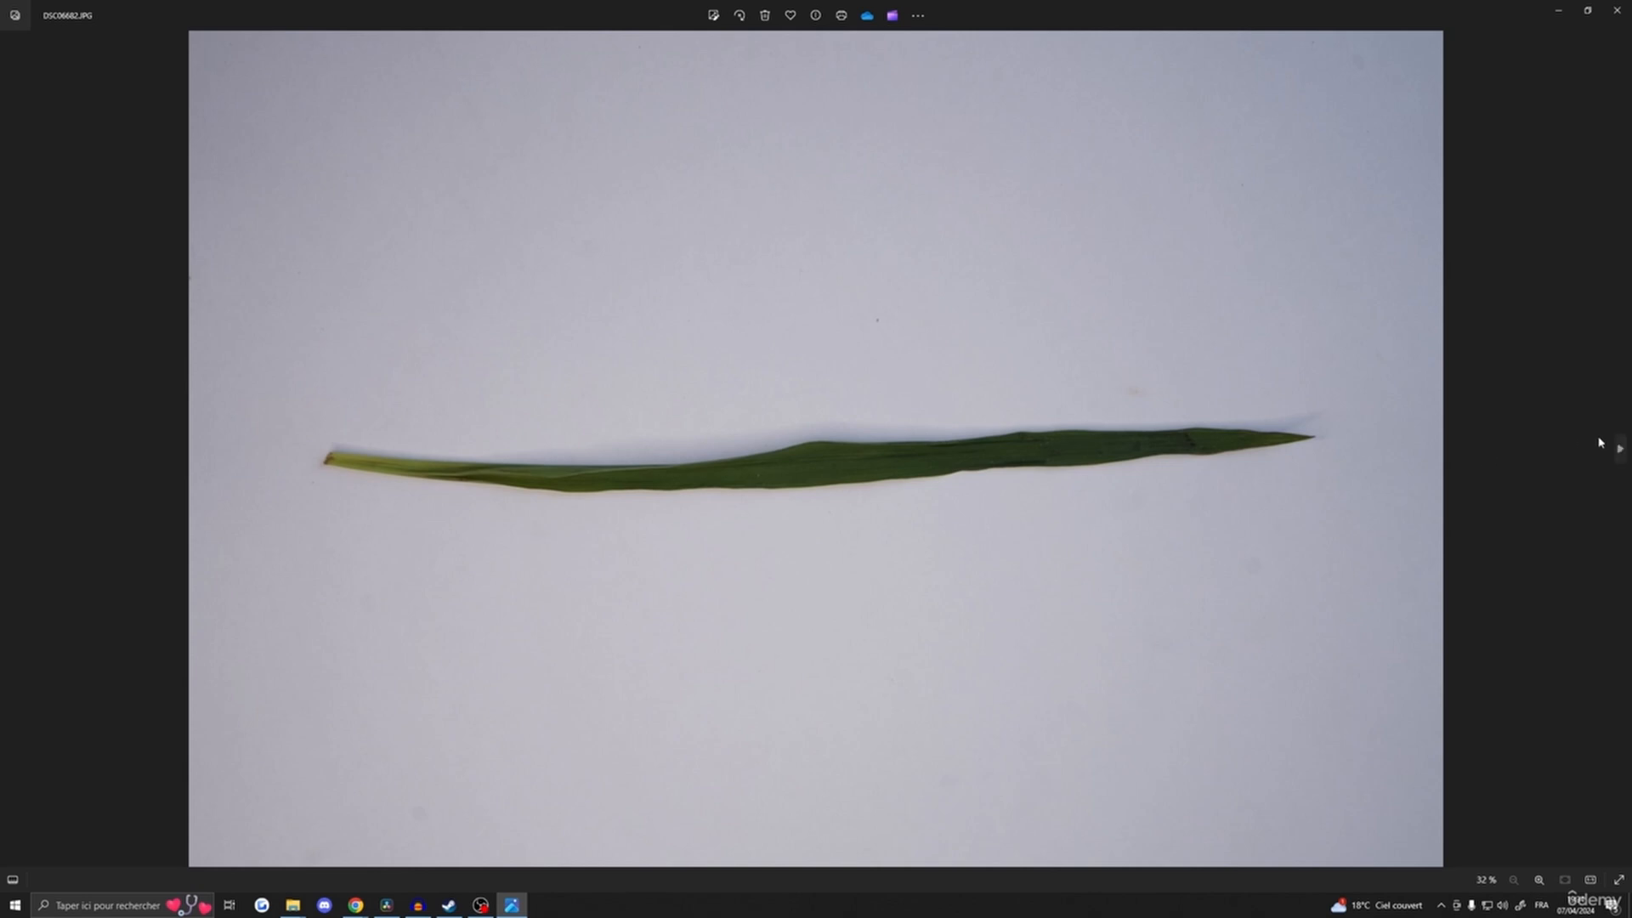
pyautogui.click(1617, 448)
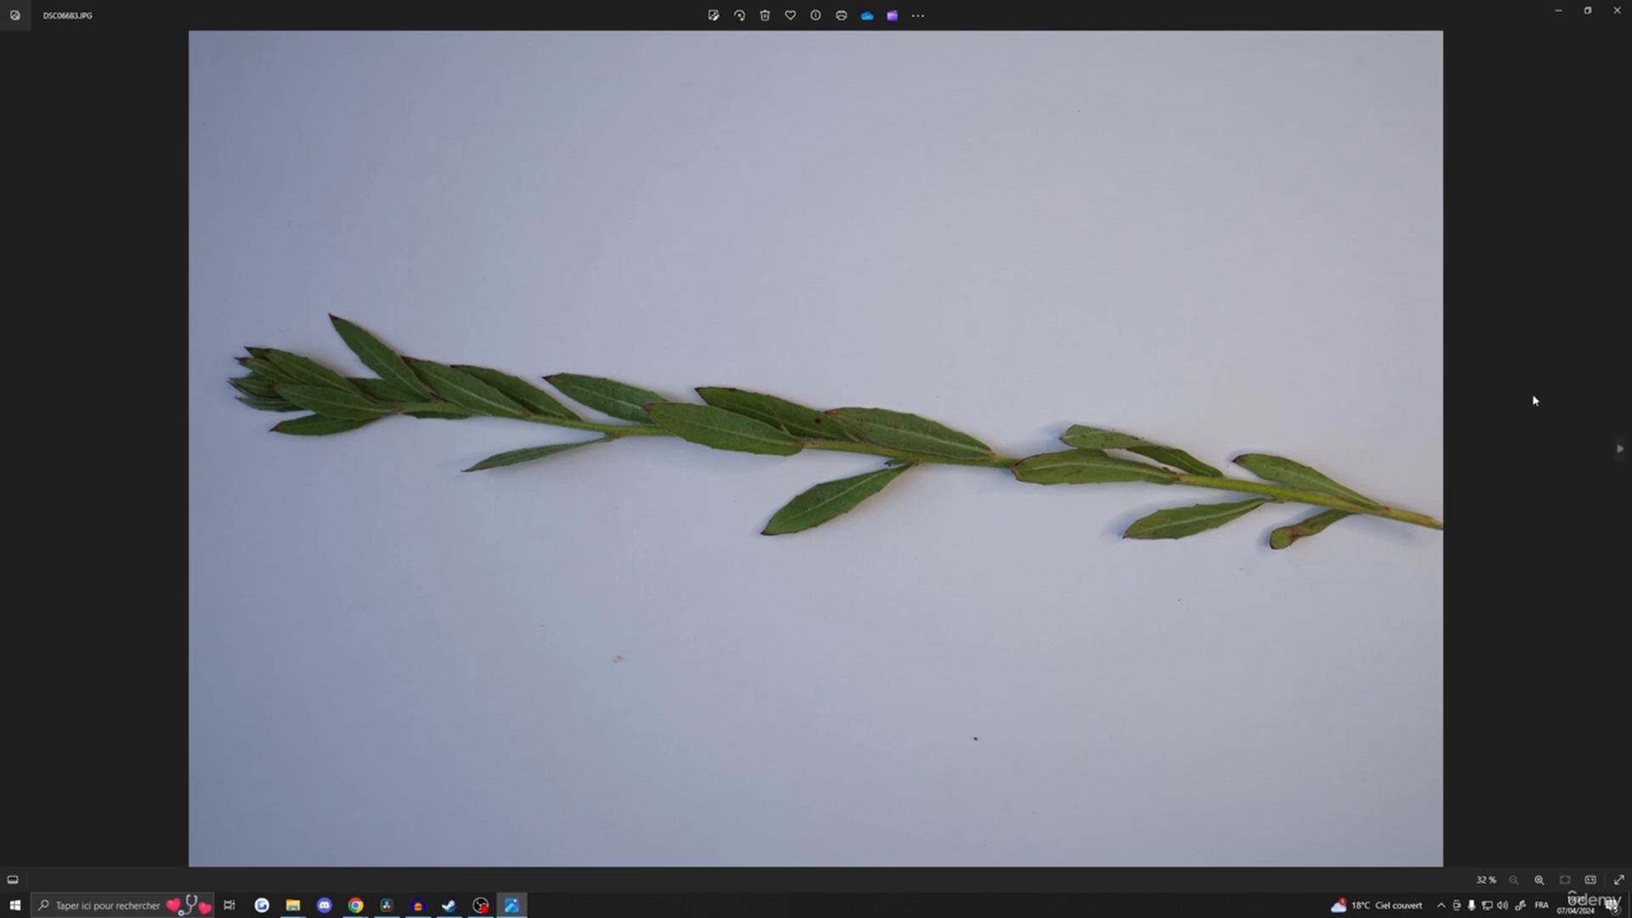
pyautogui.click(1617, 10)
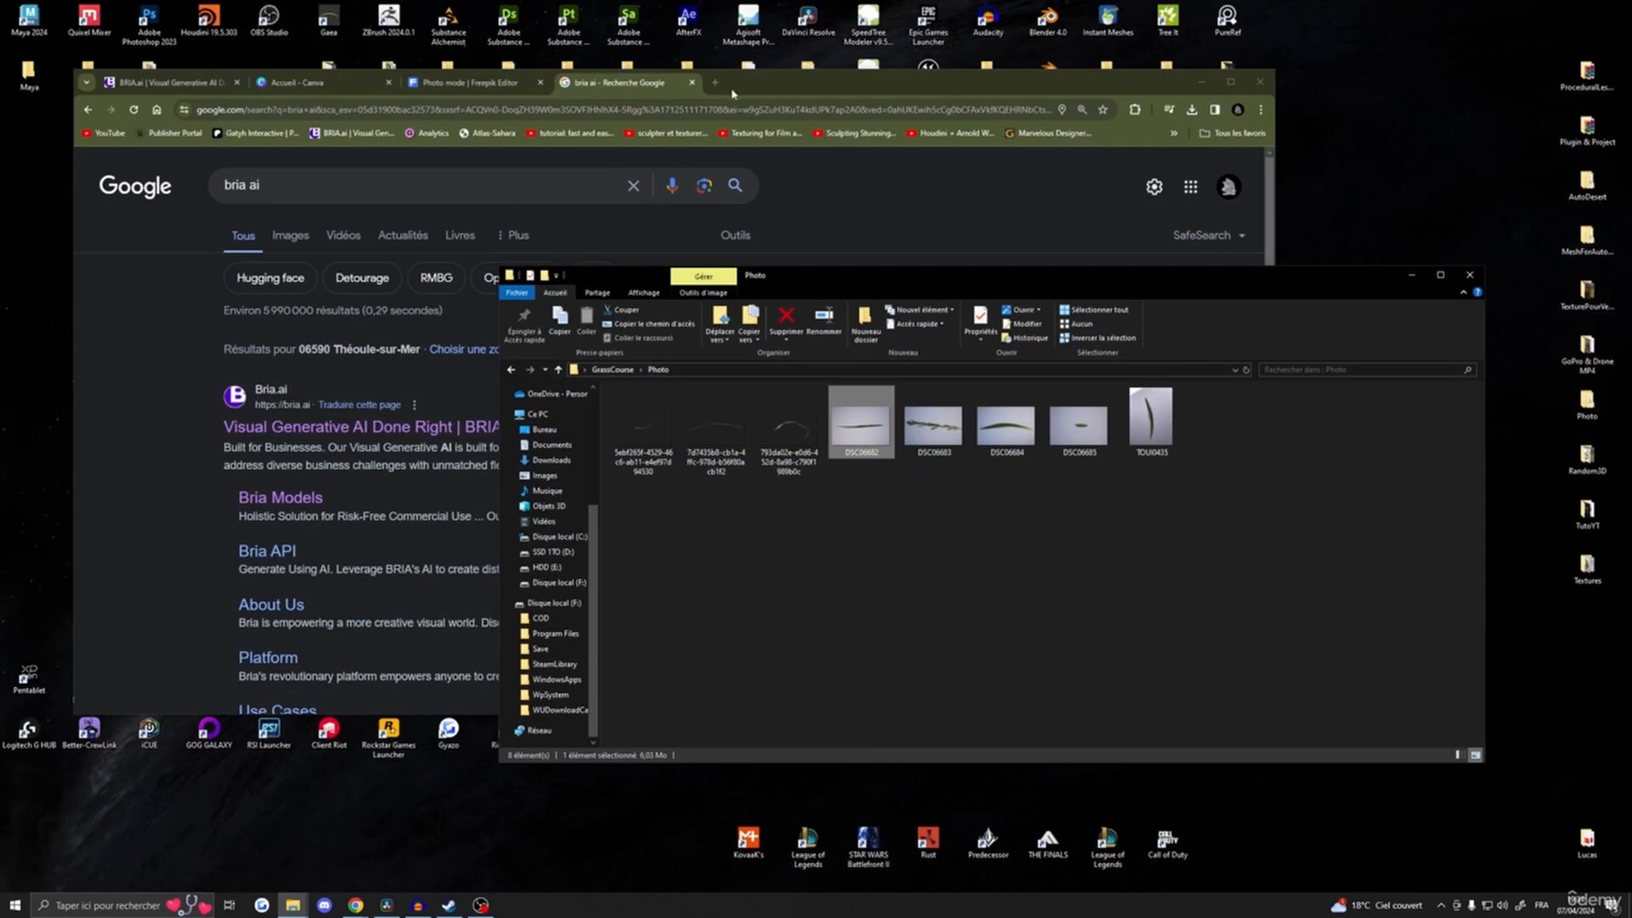
# - Switch to the browser and look over the BRIA.ai editor page and the "bria ai" search results
pyautogui.click(745, 91)
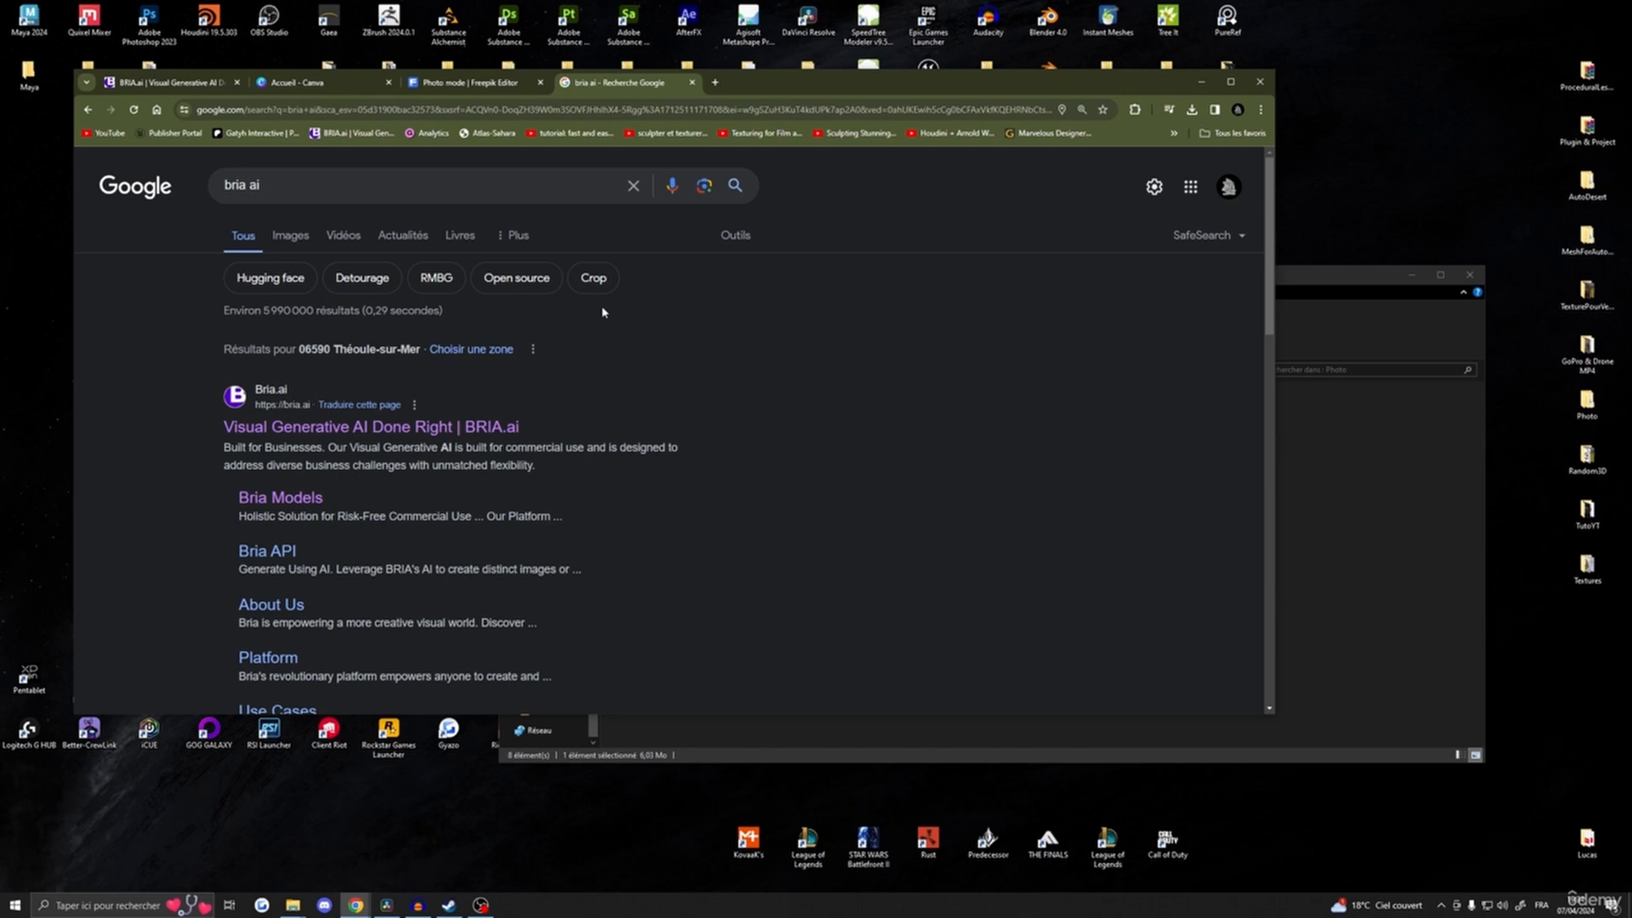
pyautogui.click(165, 84)
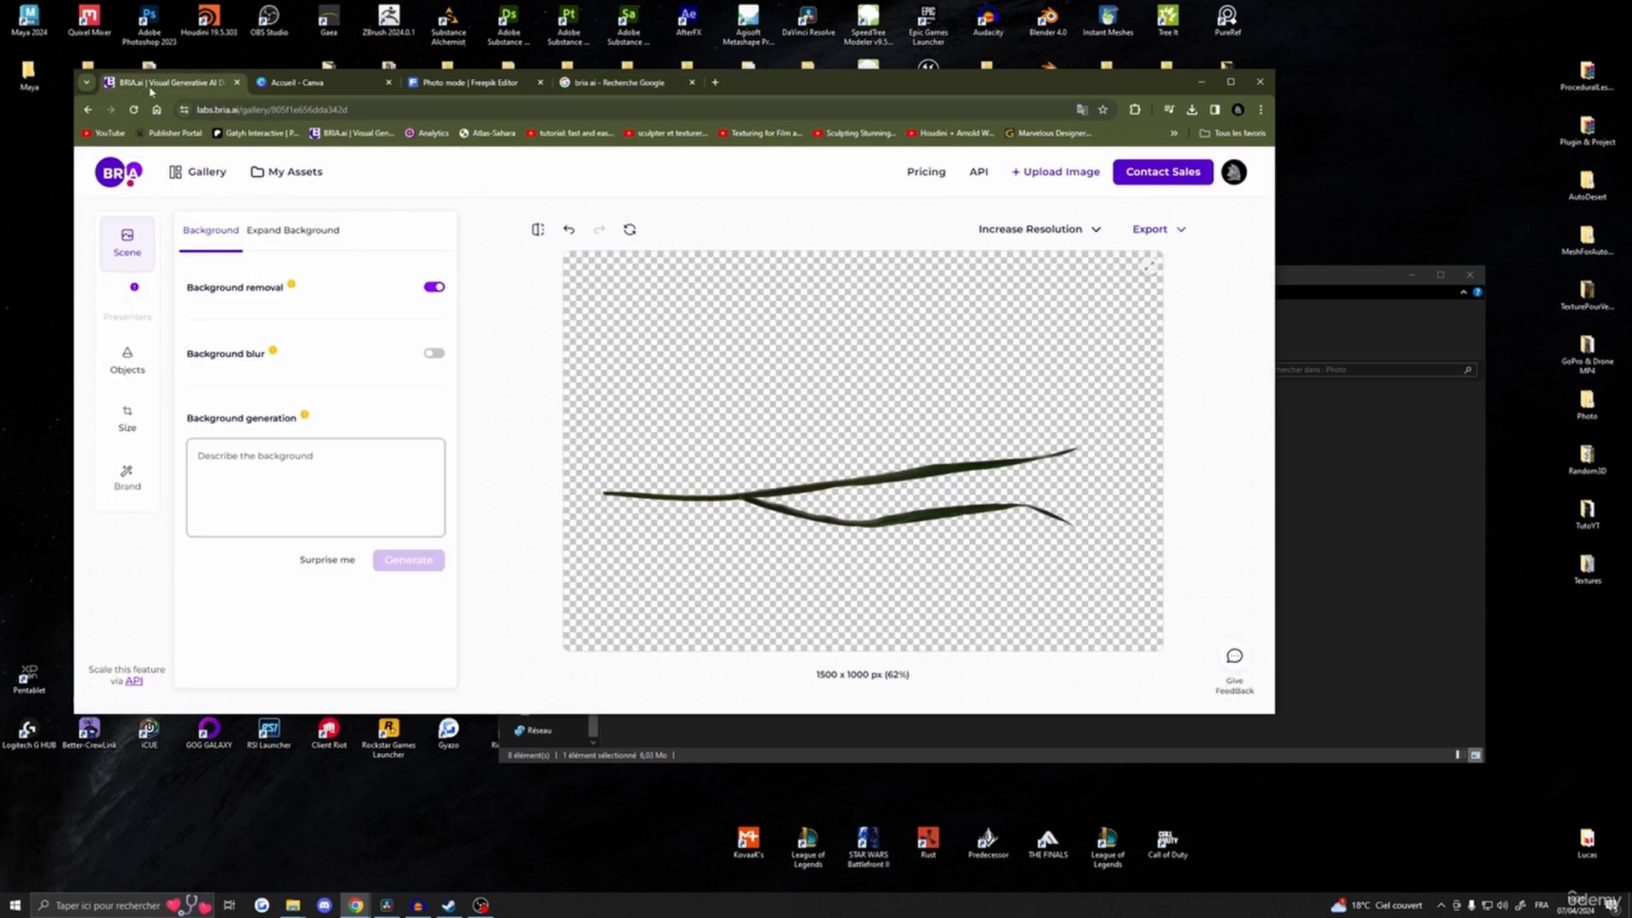
pyautogui.click(603, 84)
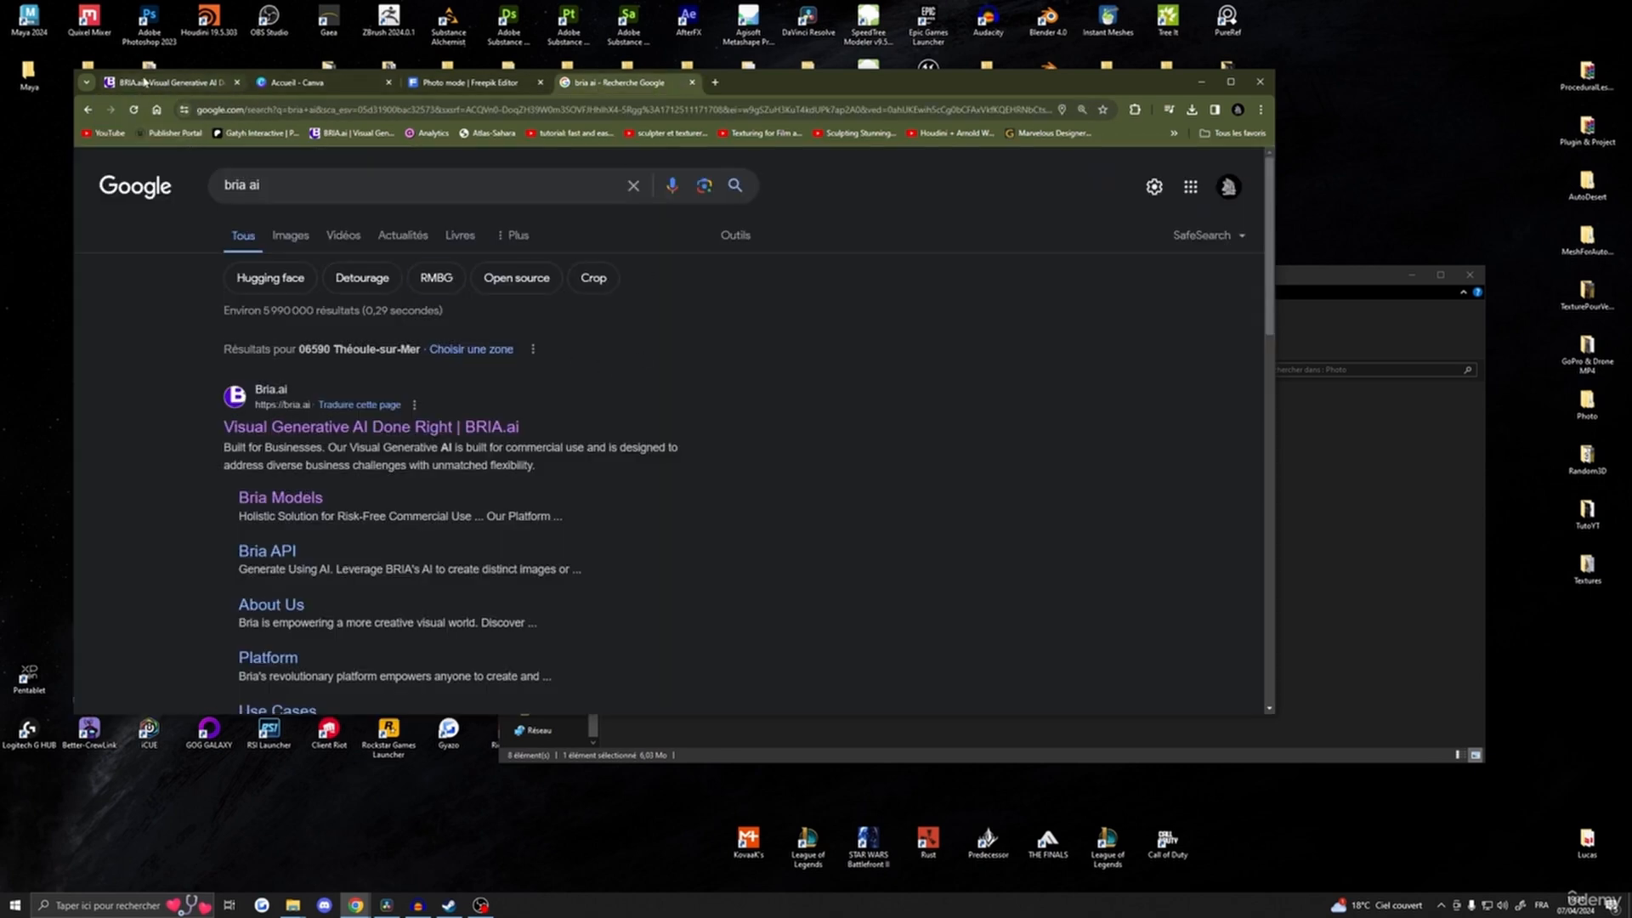
pyautogui.click(170, 83)
pyautogui.click(612, 84)
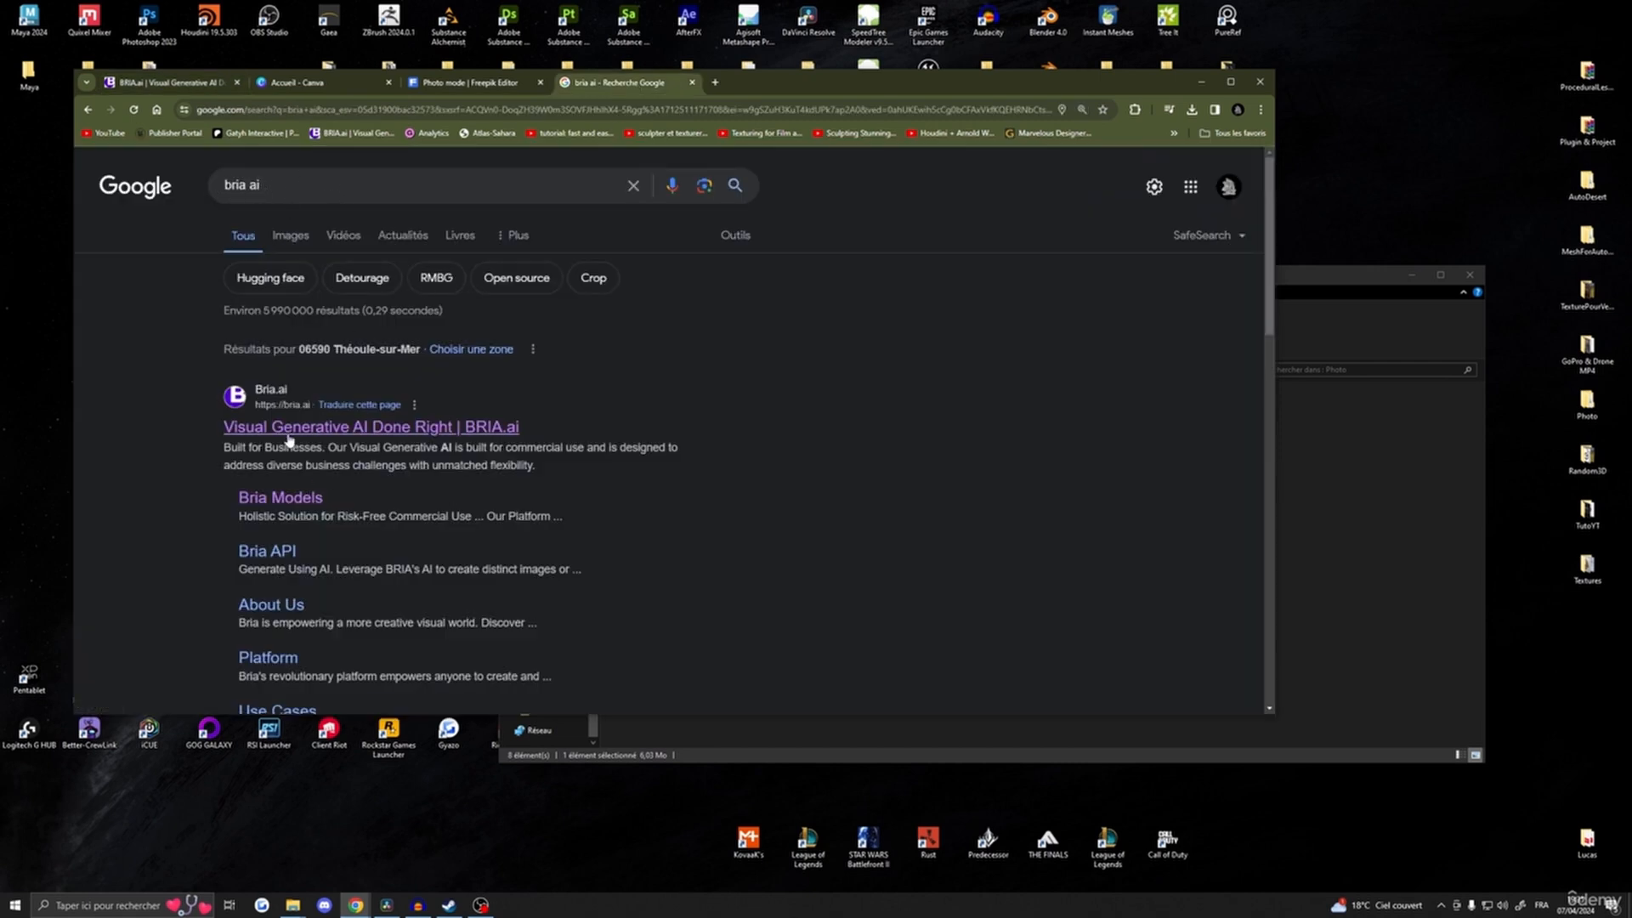
# - Try to remove the background from DSC06683.JPG in Canva's photo editor, then close the Canva page
pyautogui.click(340, 82)
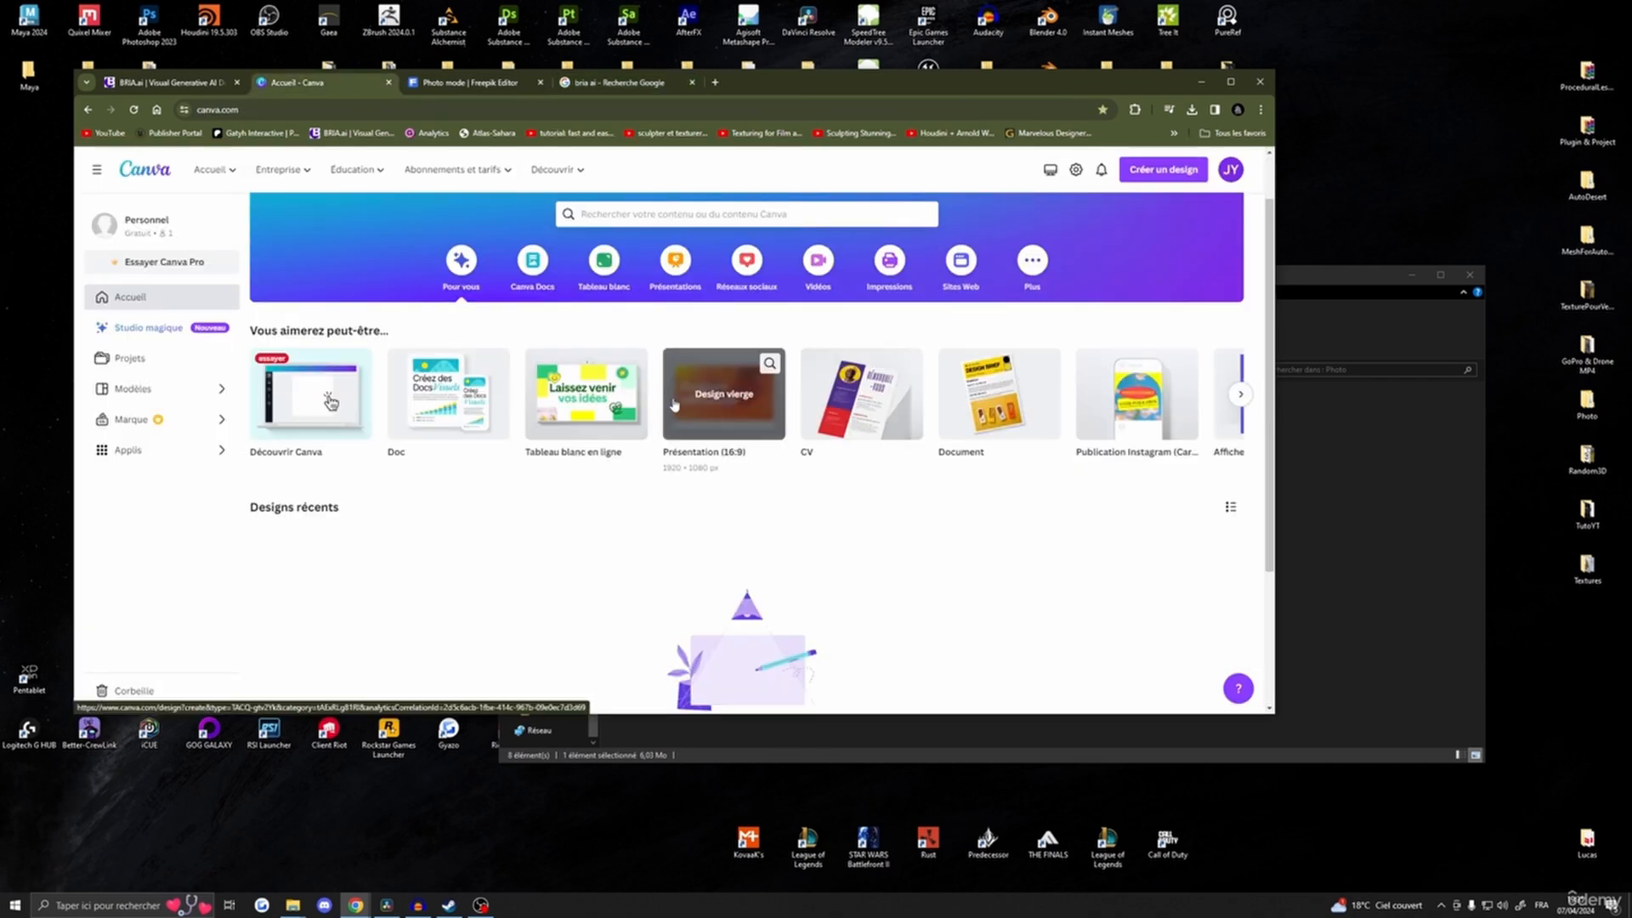
pyautogui.click(1163, 169)
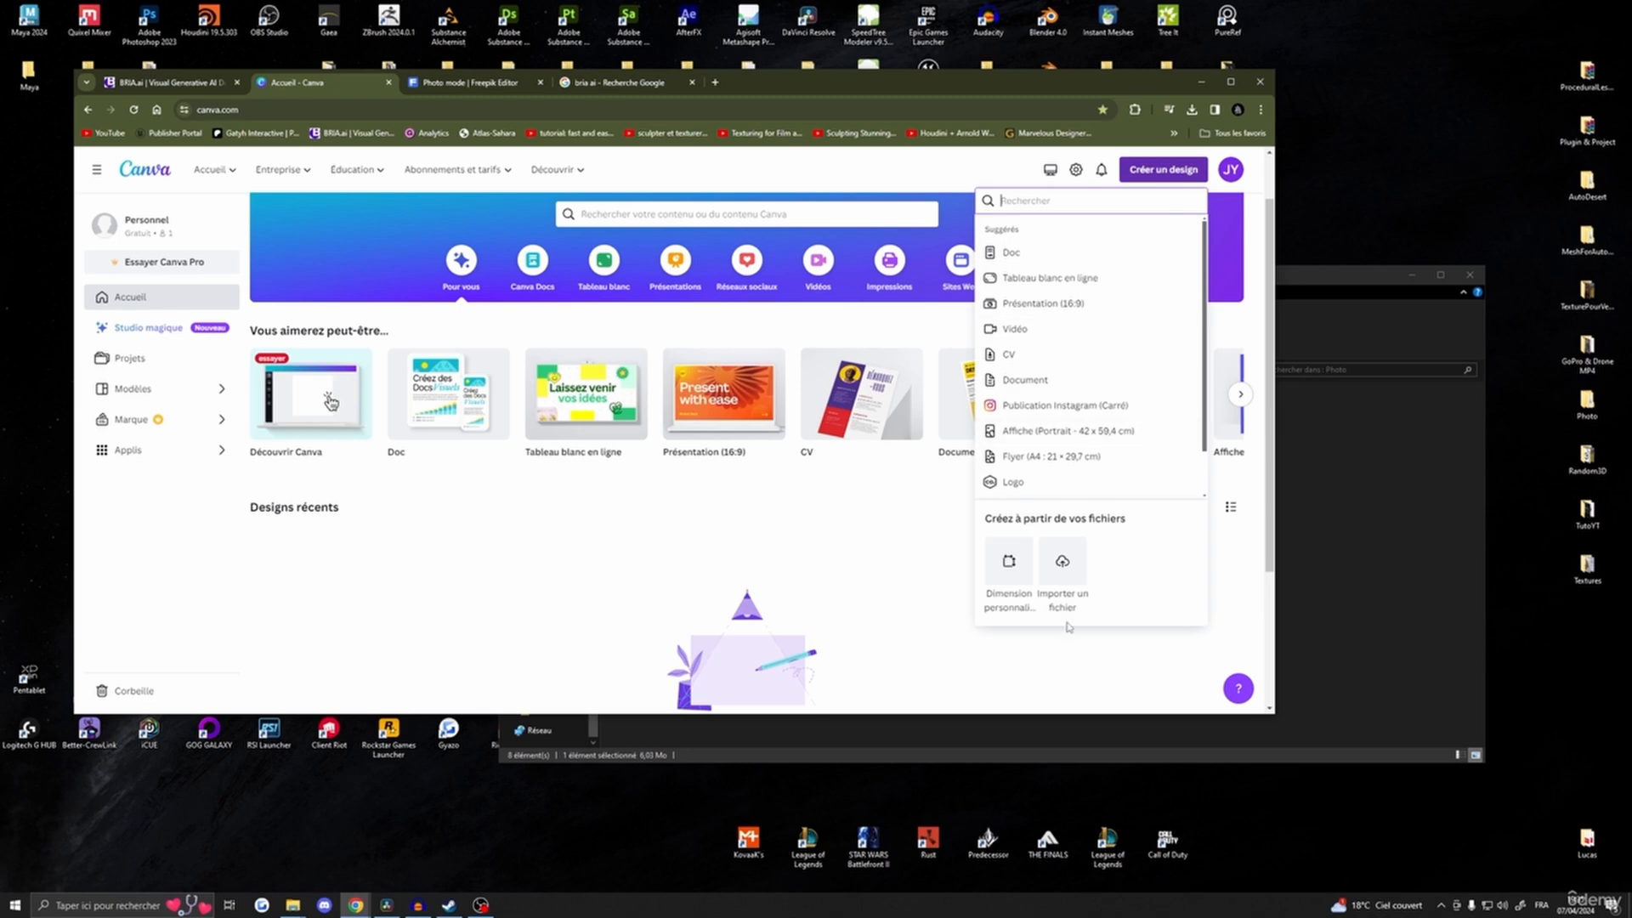
pyautogui.click(1062, 563)
pyautogui.doubleClick(501, 145)
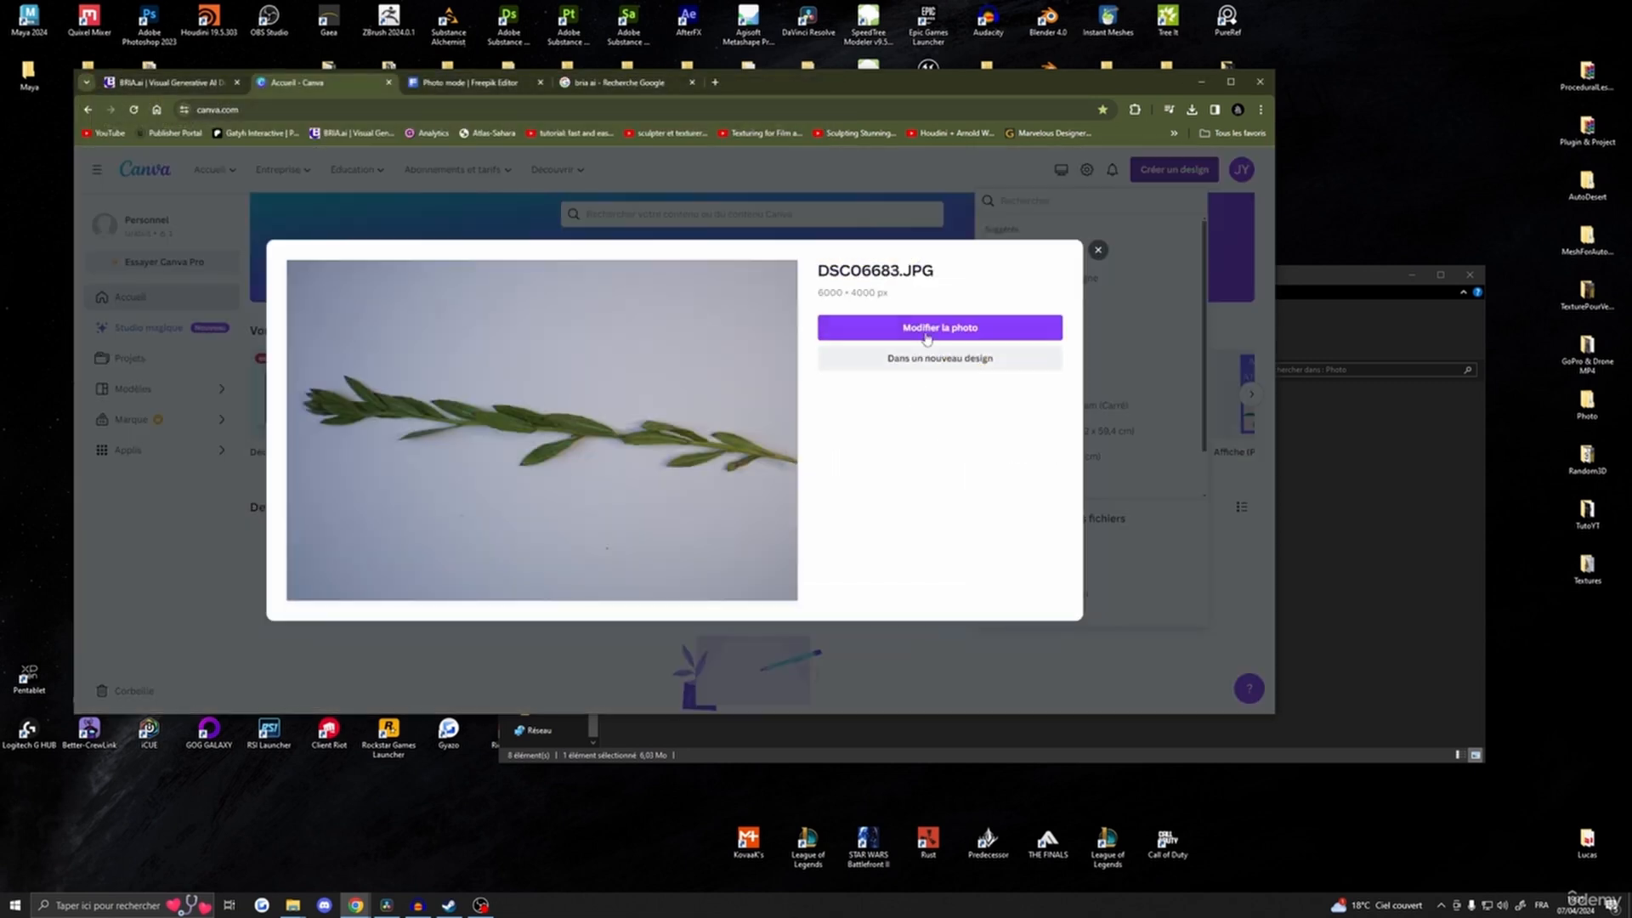
pyautogui.click(926, 332)
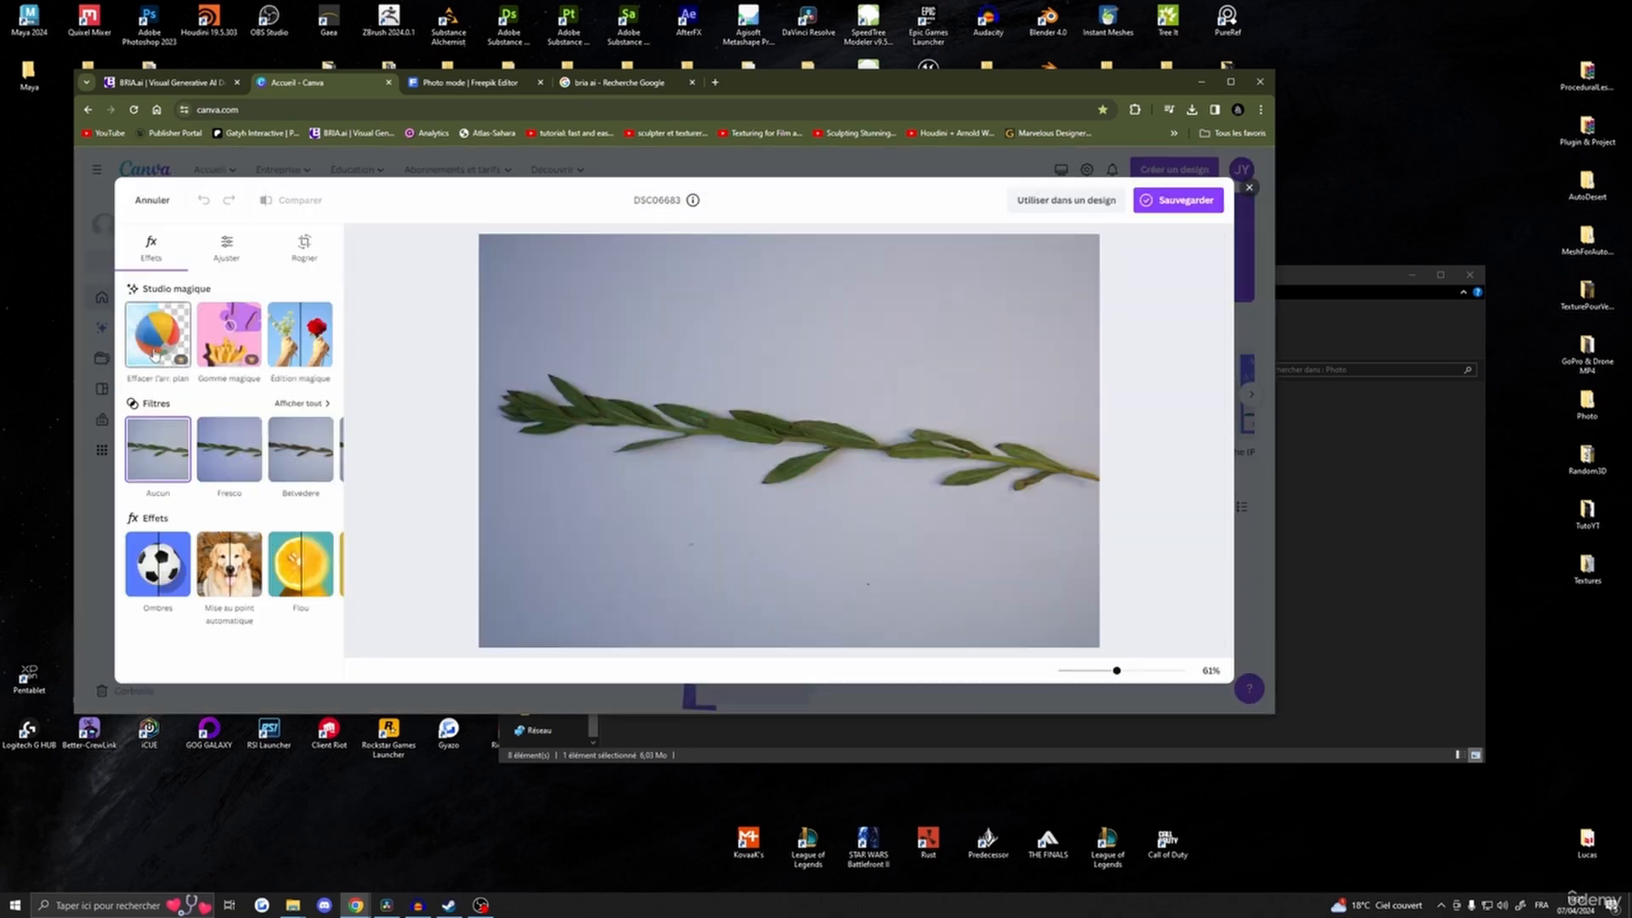
pyautogui.click(153, 340)
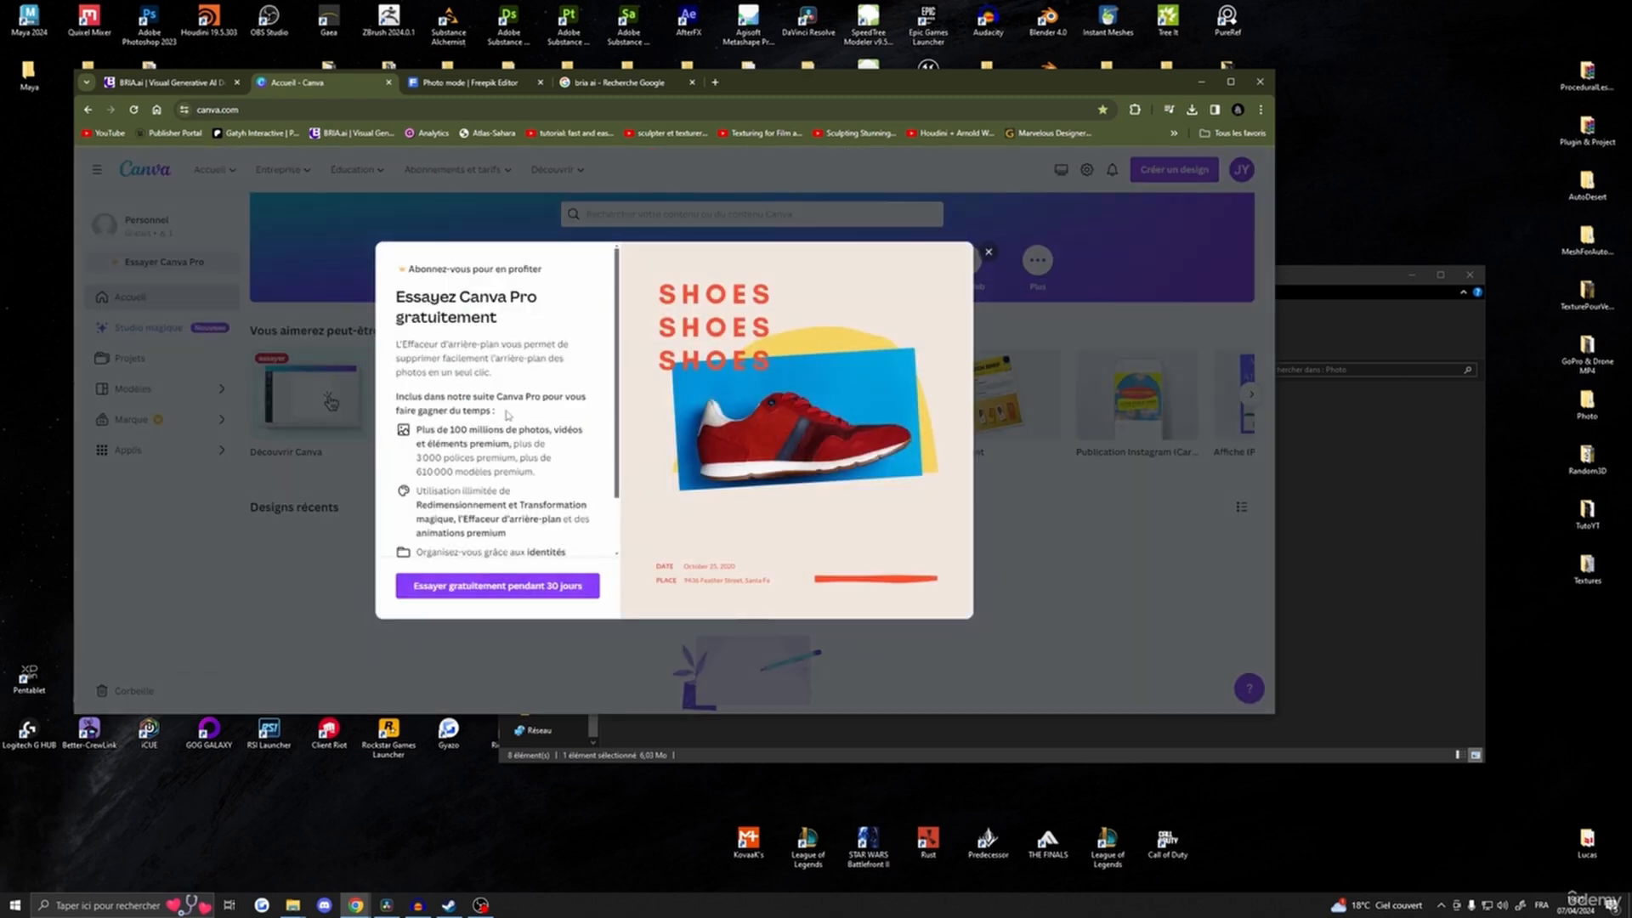
pyautogui.click(989, 253)
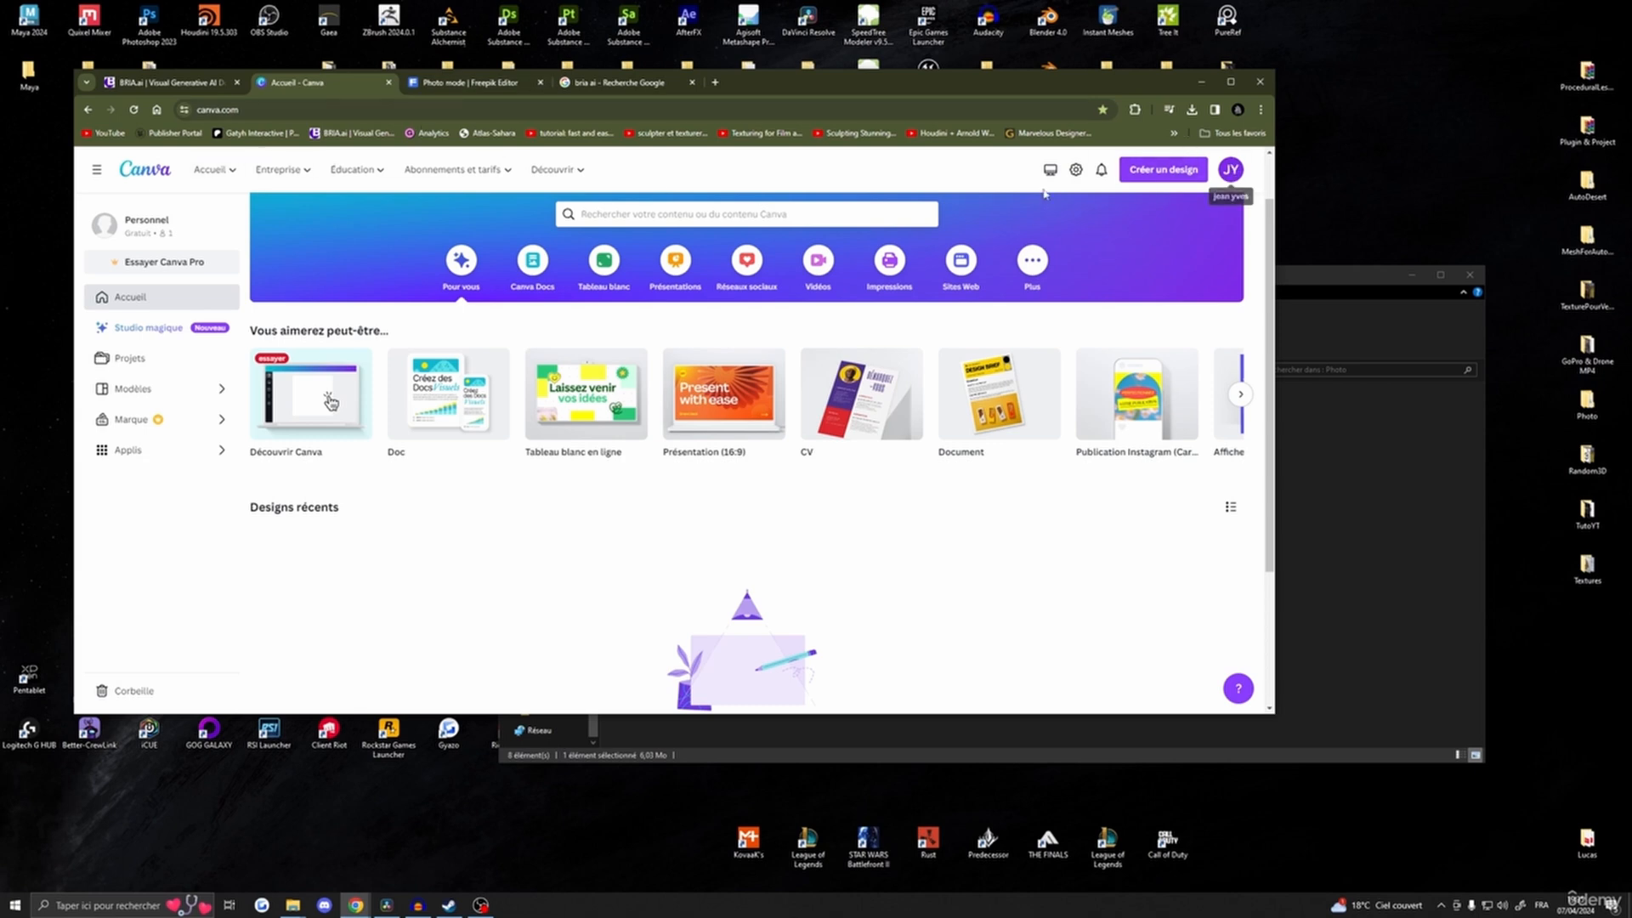
pyautogui.click(389, 82)
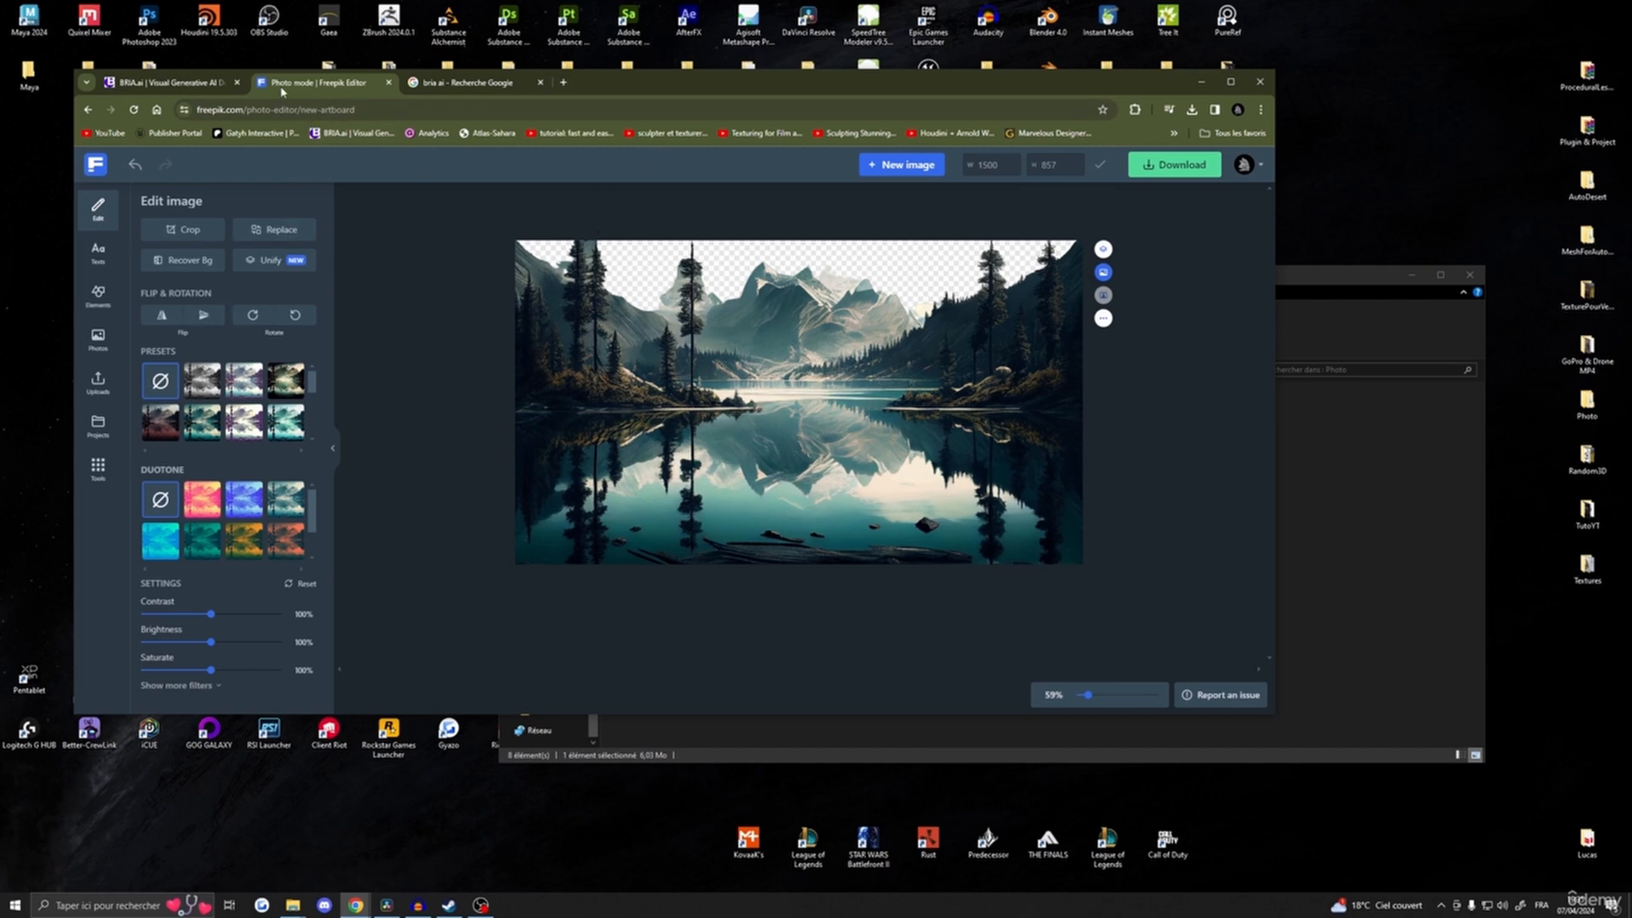
# - Upload the photo DSC06682 from the Photo folder to My Assets in BRIA.ai
pyautogui.click(157, 83)
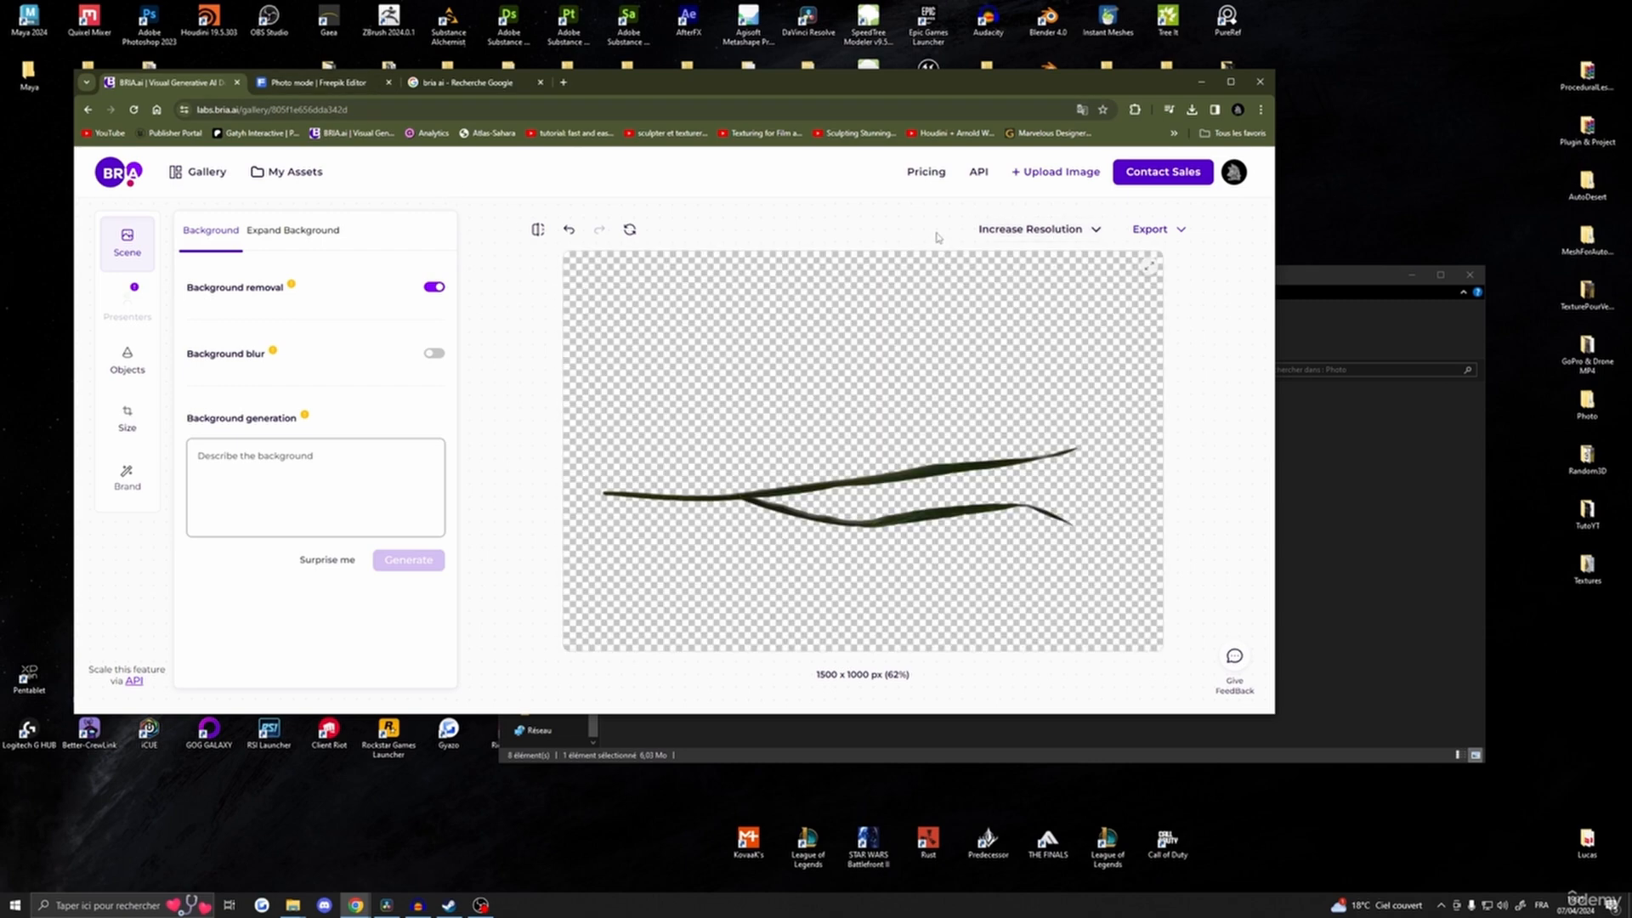
pyautogui.click(1087, 177)
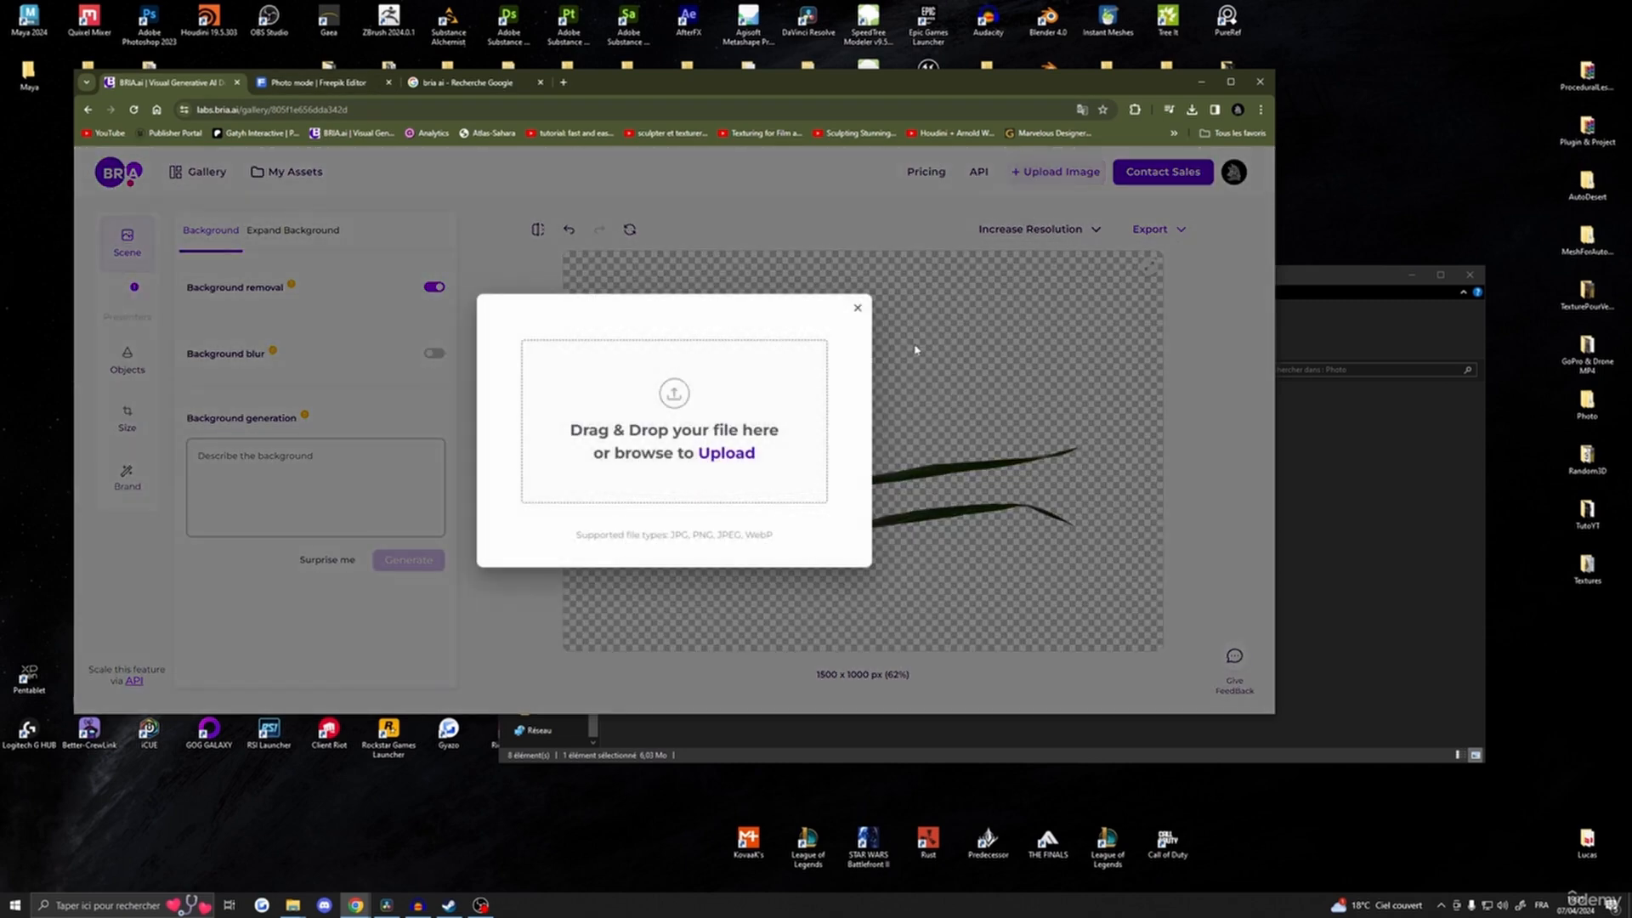
pyautogui.click(1320, 292)
pyautogui.moveTo(1046, 273); pyautogui.dragTo(1225, 271)
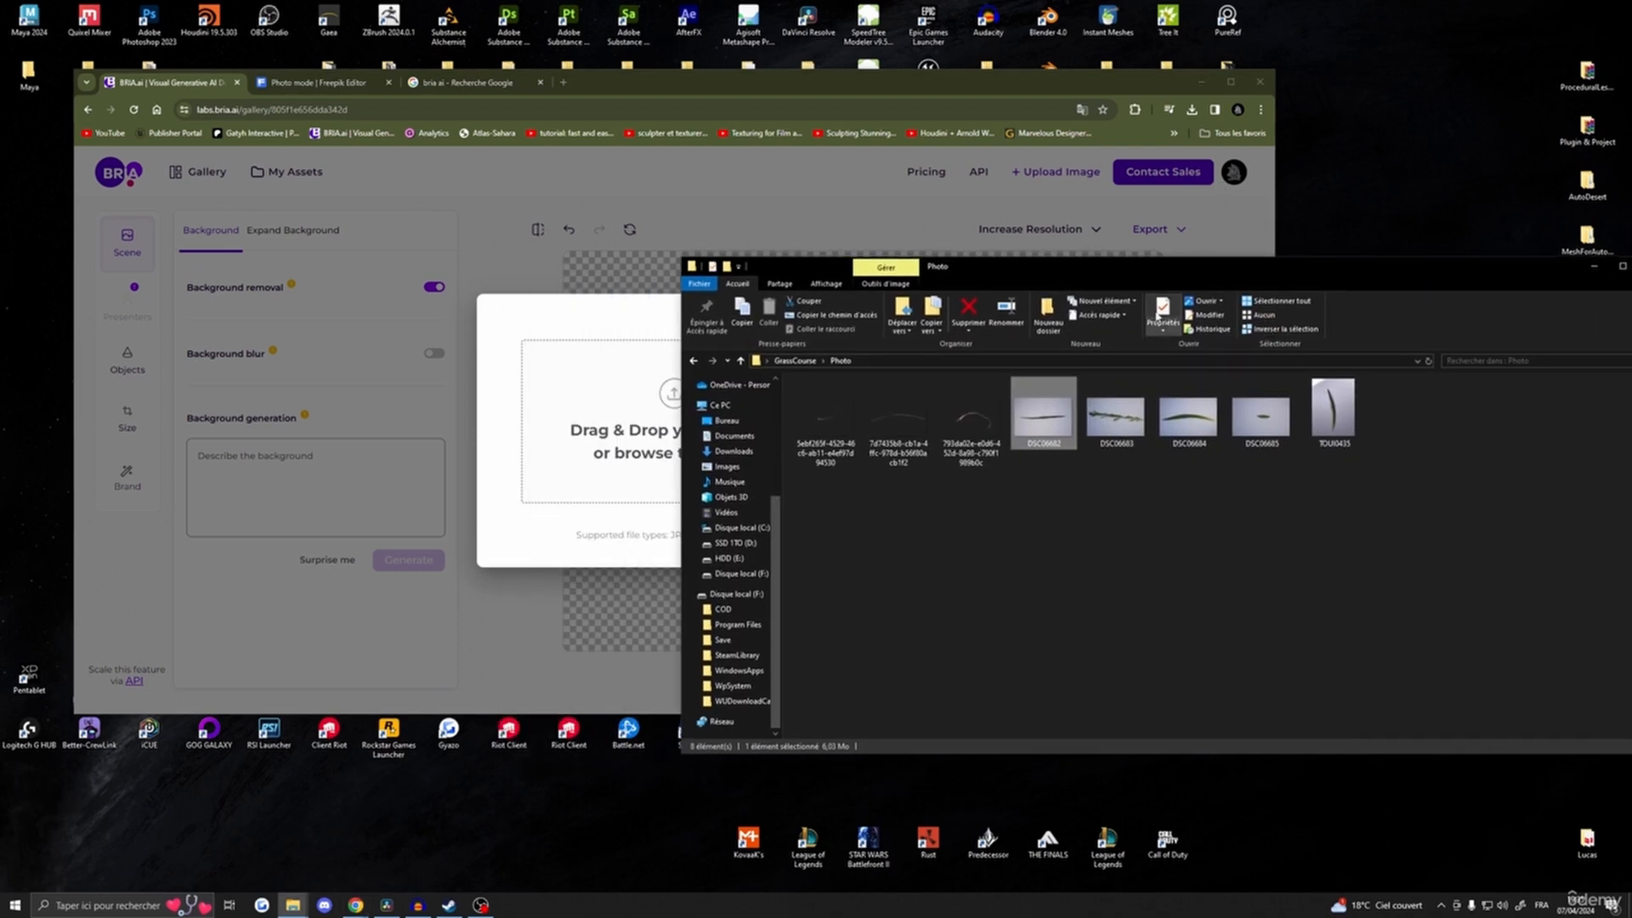
pyautogui.moveTo(1105, 267); pyautogui.dragTo(1205, 366)
pyautogui.moveTo(1143, 513); pyautogui.dragTo(625, 414)
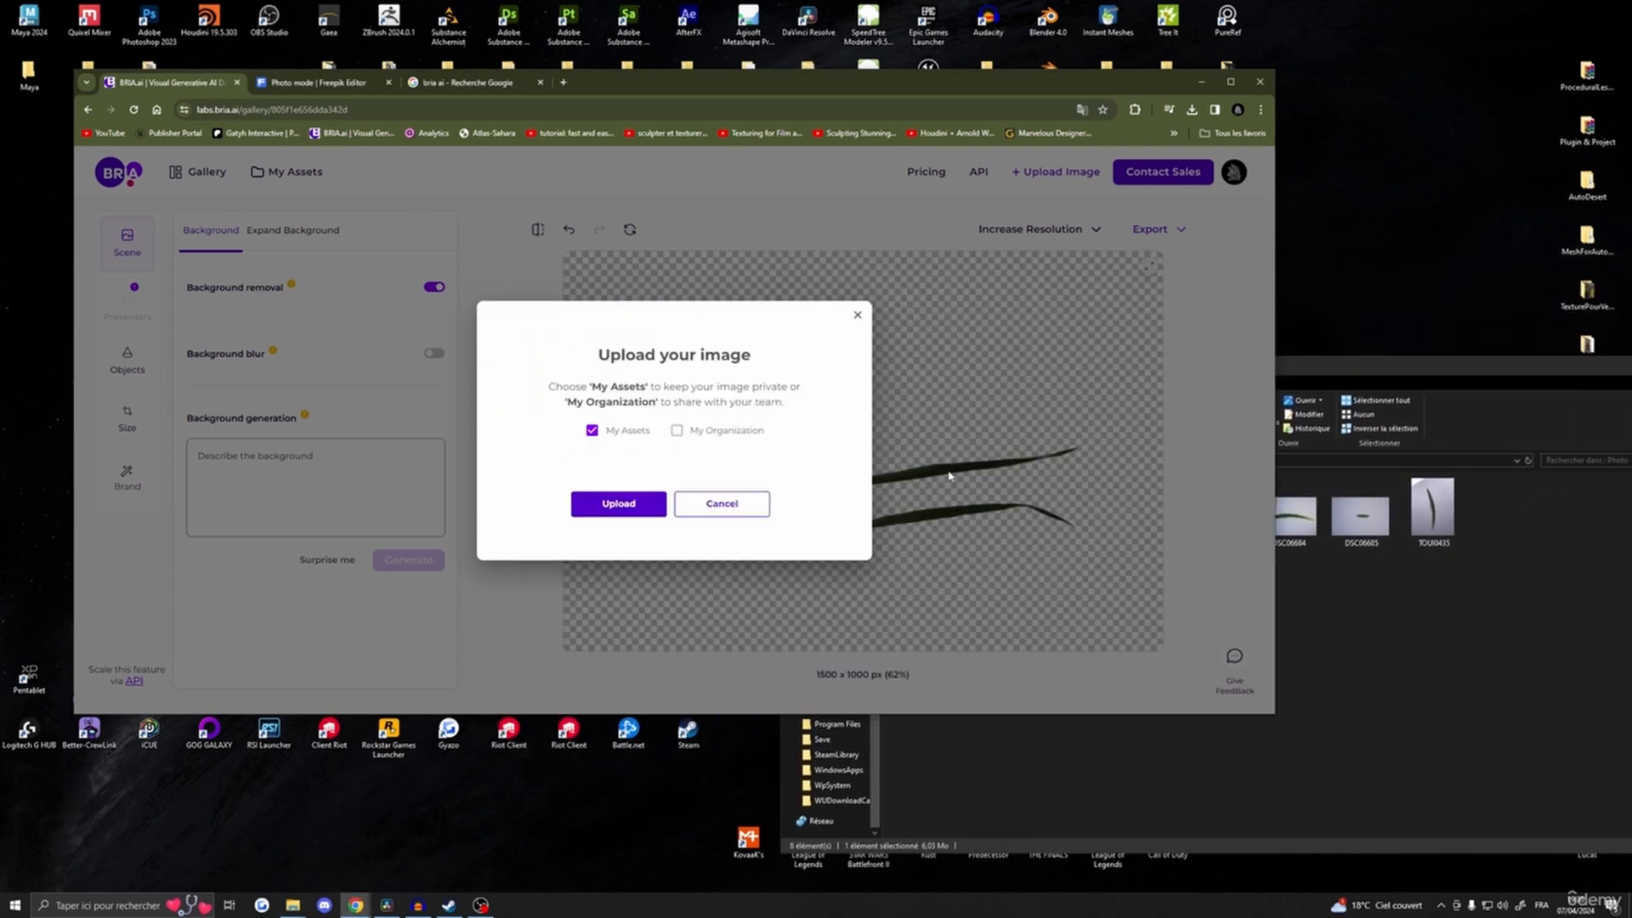
pyautogui.click(619, 575)
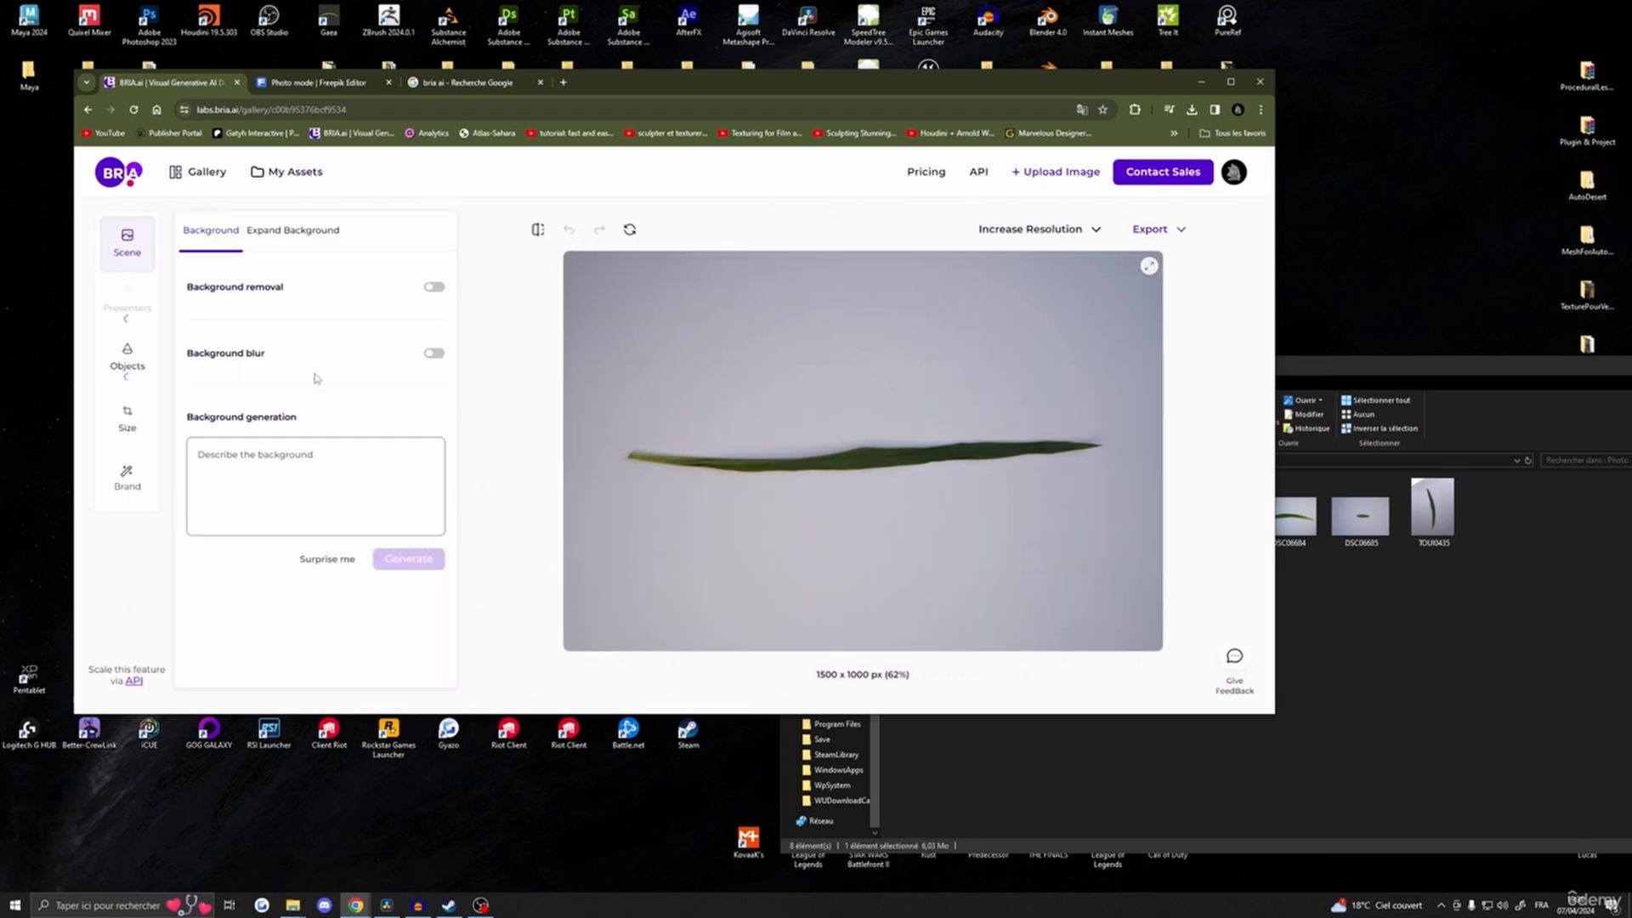
# - Remove the background from the uploaded leaf photo and export the result as an image
pyautogui.click(433, 286)
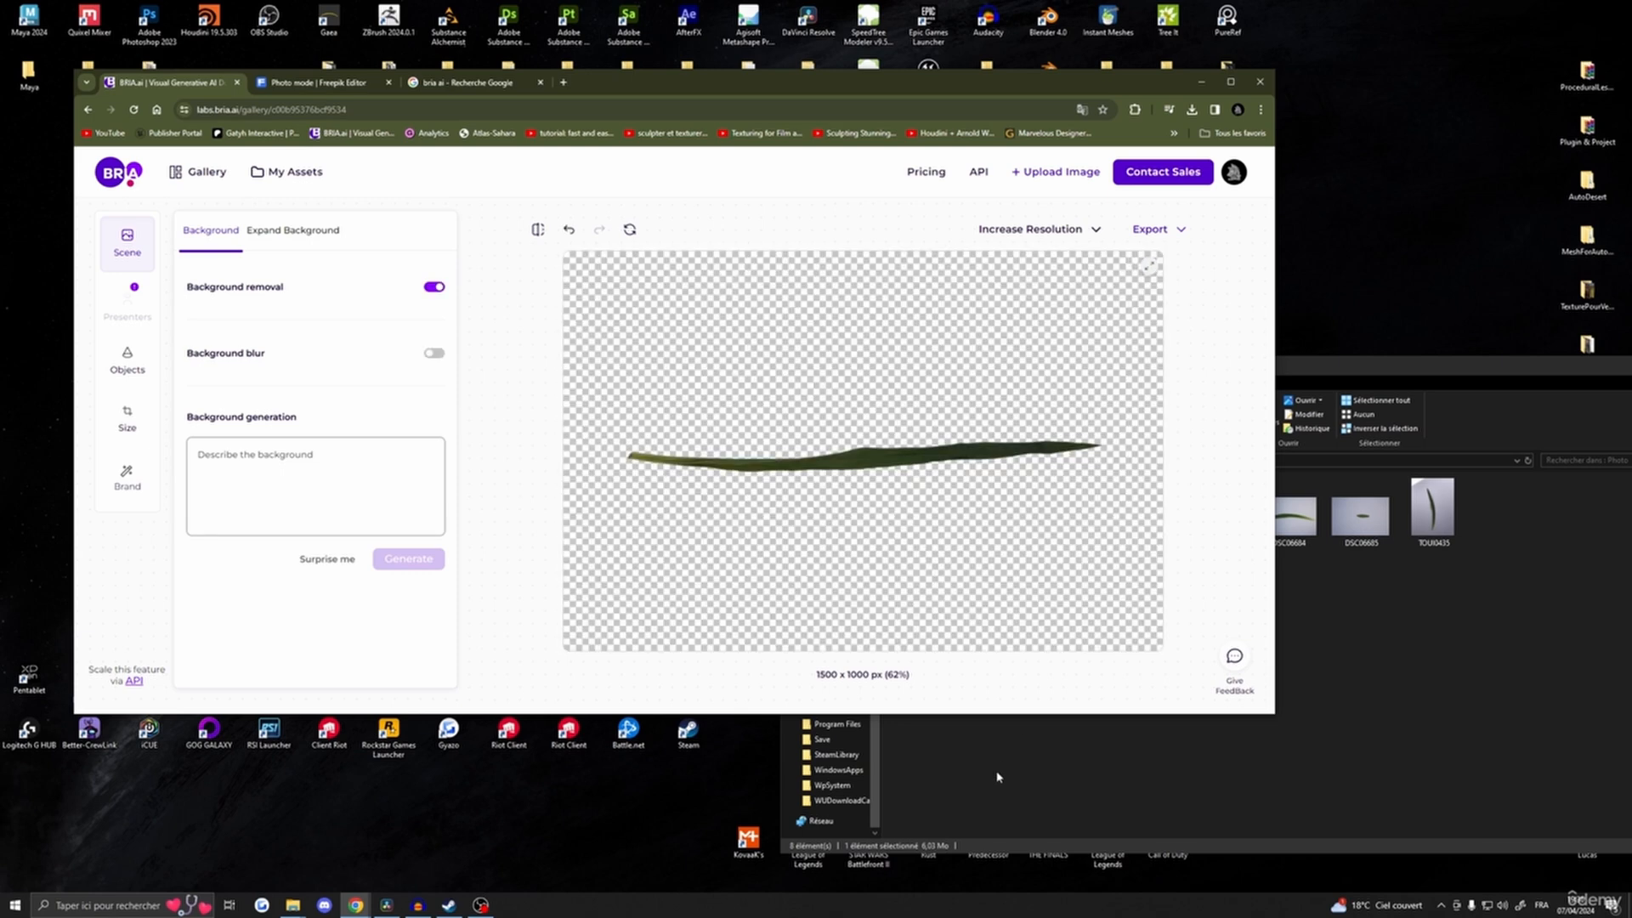
pyautogui.click(1149, 229)
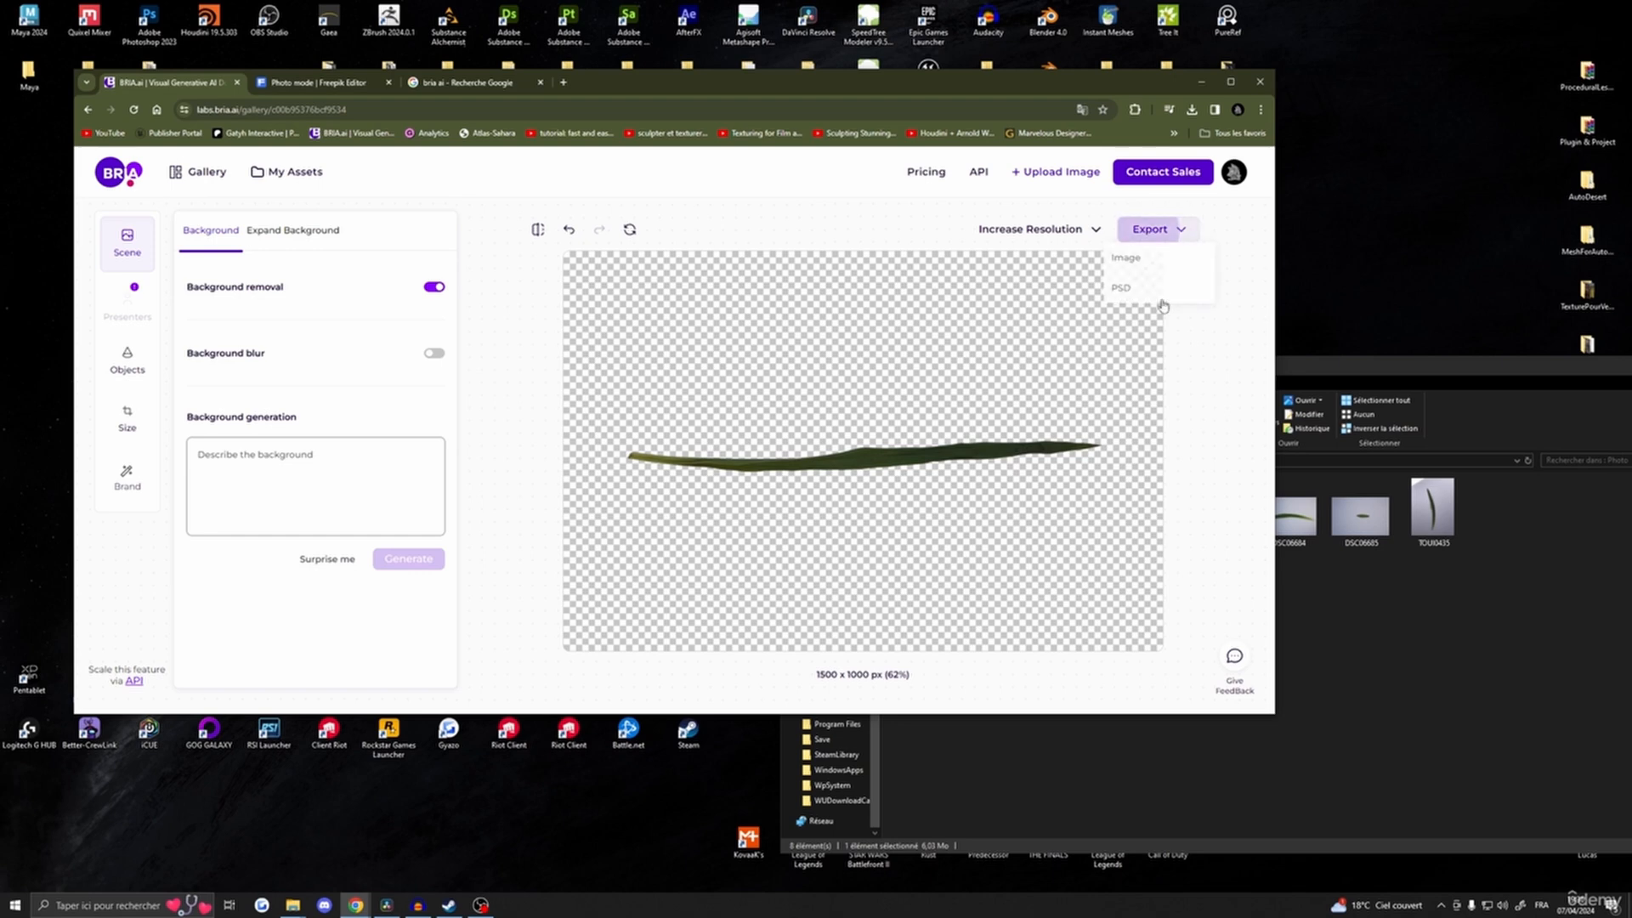
pyautogui.click(1146, 266)
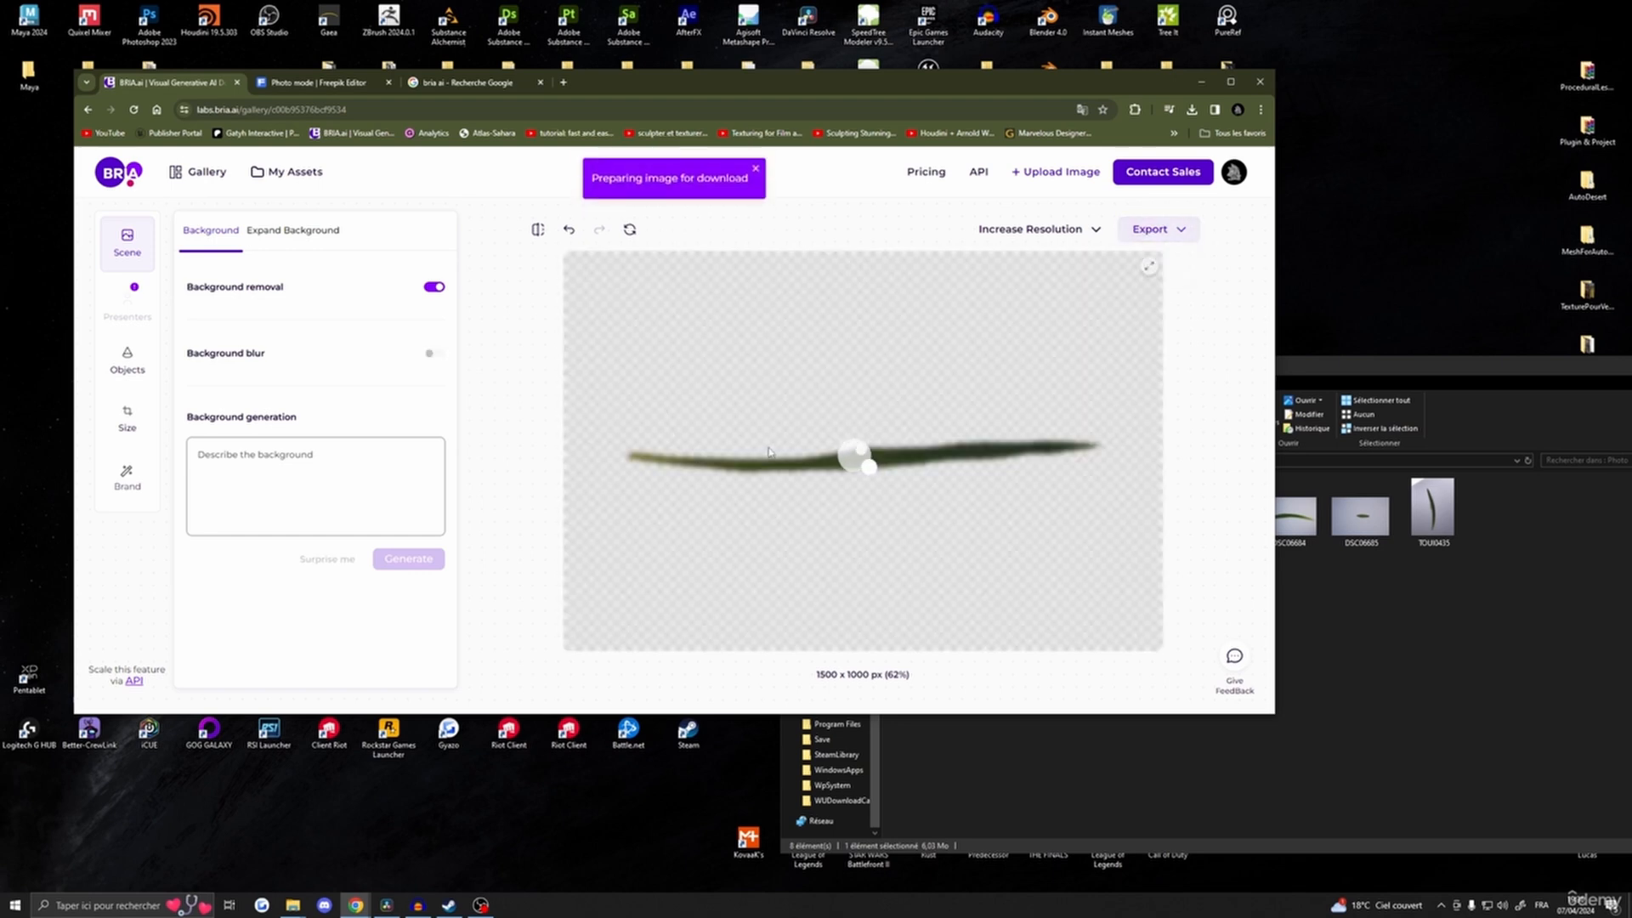
# - View the downloaded leaf cutout full screen to check its edges, then close the image viewer
pyautogui.click(1084, 146)
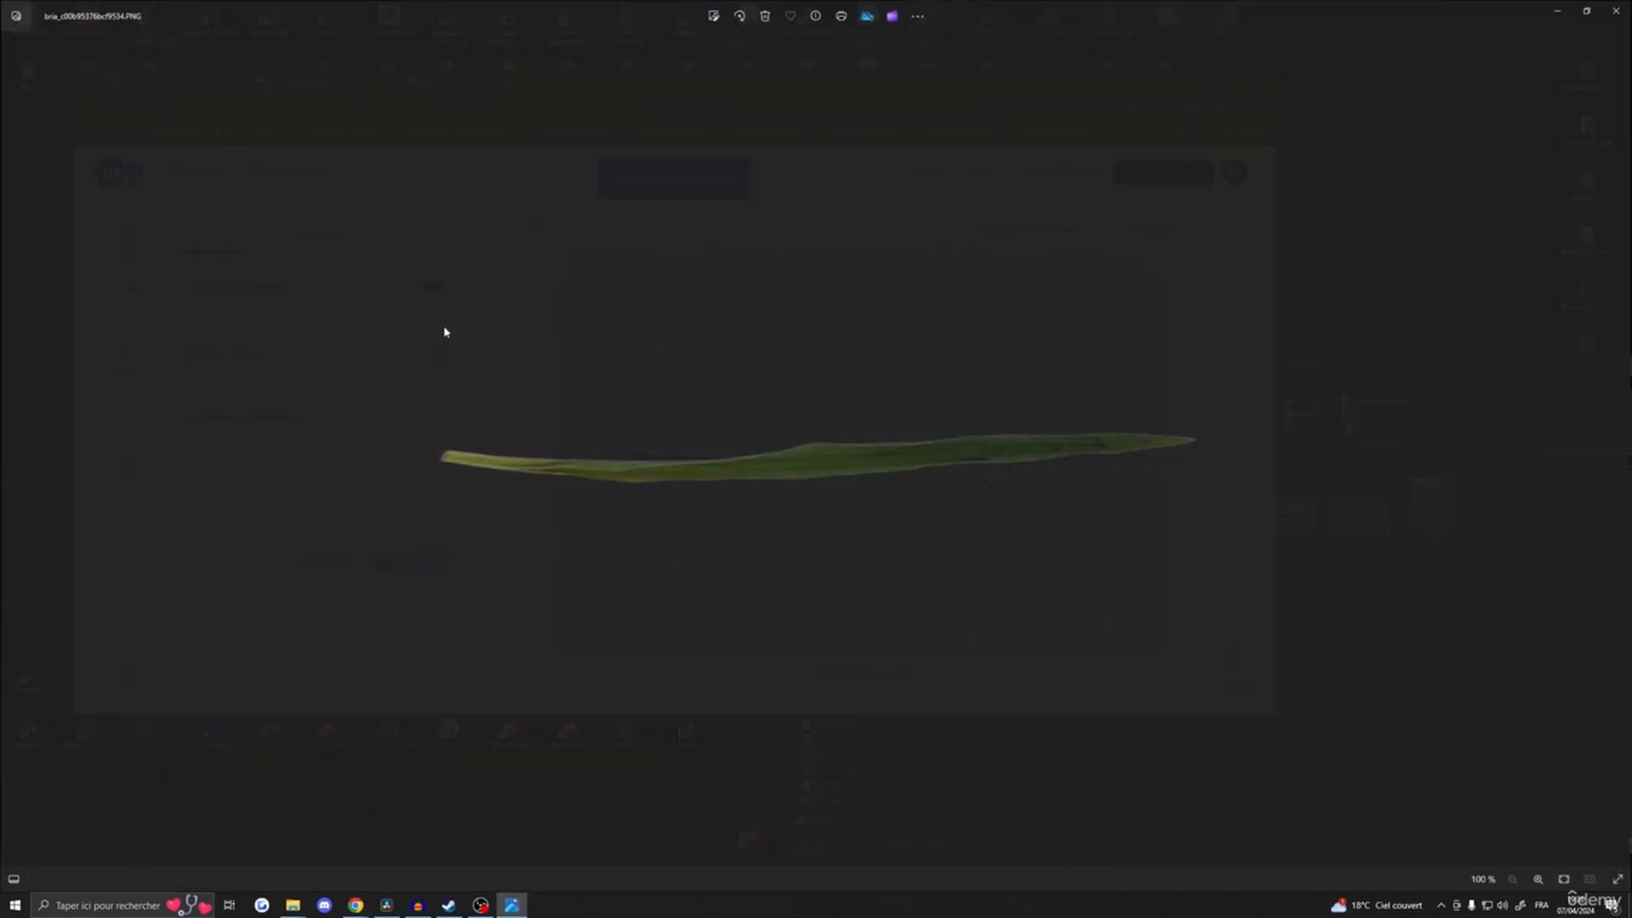
pyautogui.scroll(-3, 623, 486)
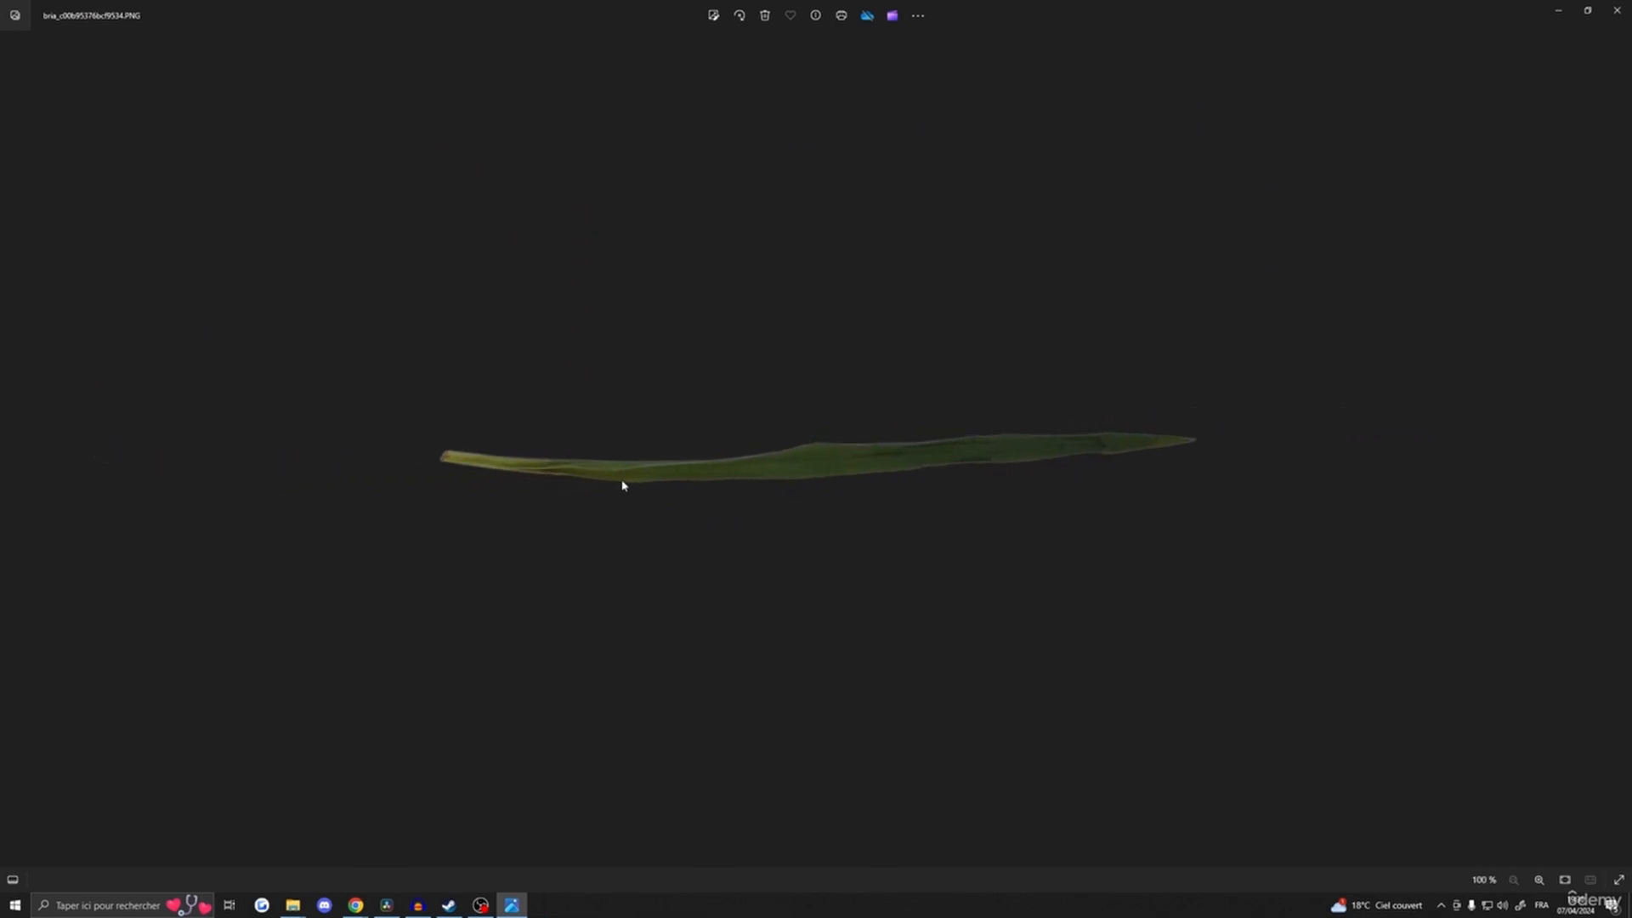
pyautogui.click(1617, 11)
# - Put the downloaded cutout bria_c00b95376bcf9534.PNG into the Photo folder and close the download history
pyautogui.click(1413, 390)
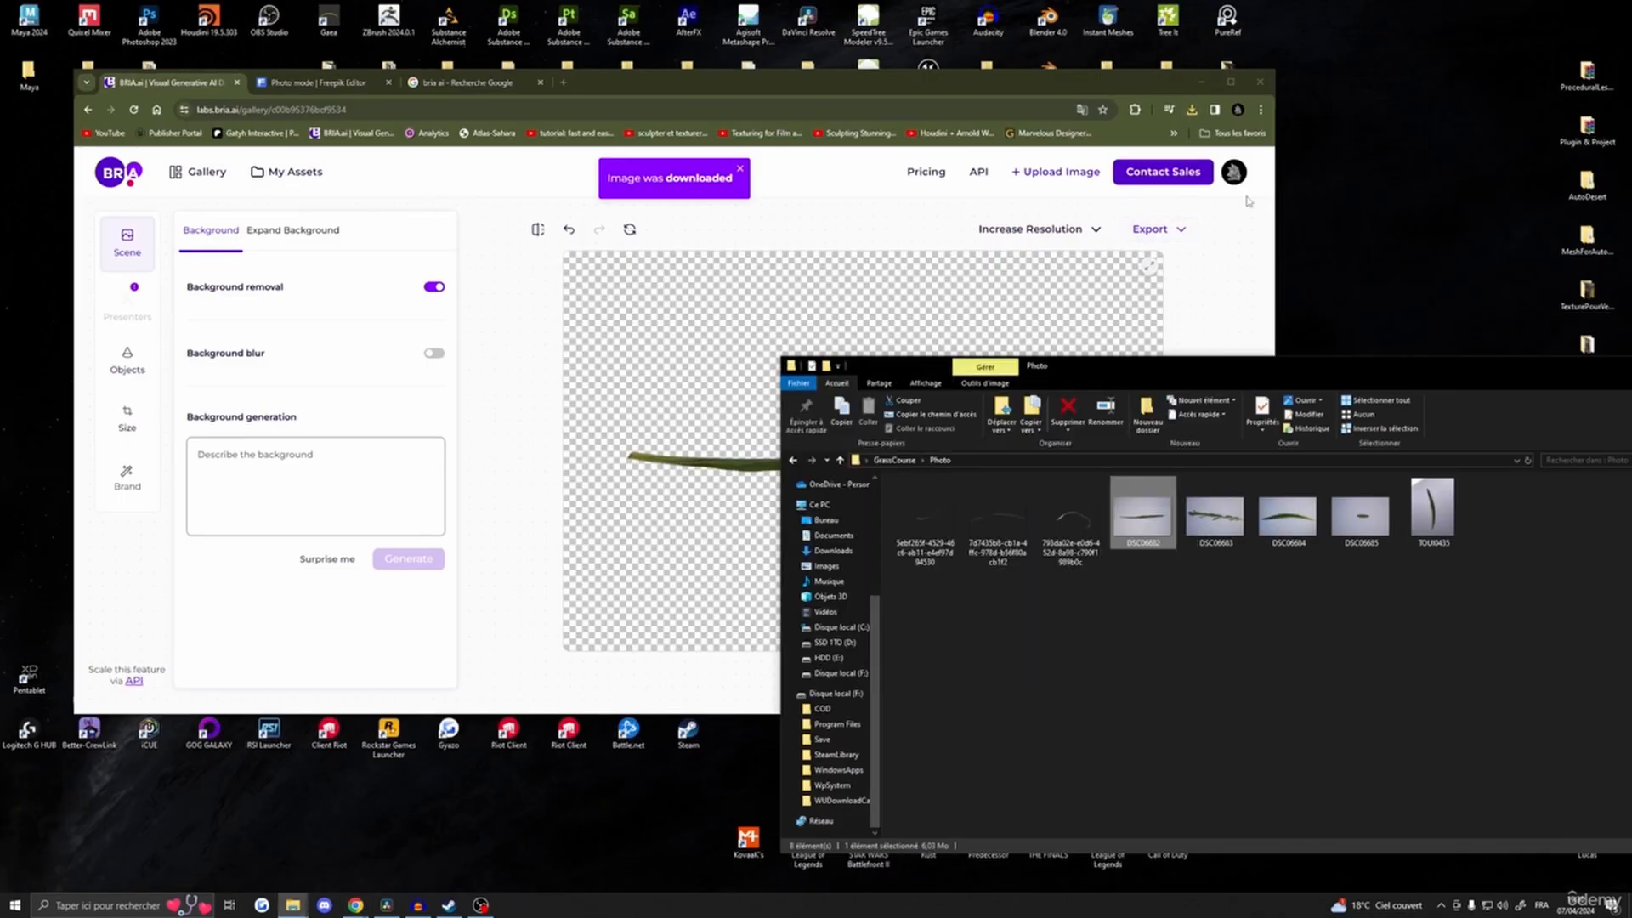
pyautogui.click(1191, 109)
pyautogui.moveTo(1072, 165); pyautogui.dragTo(1464, 672)
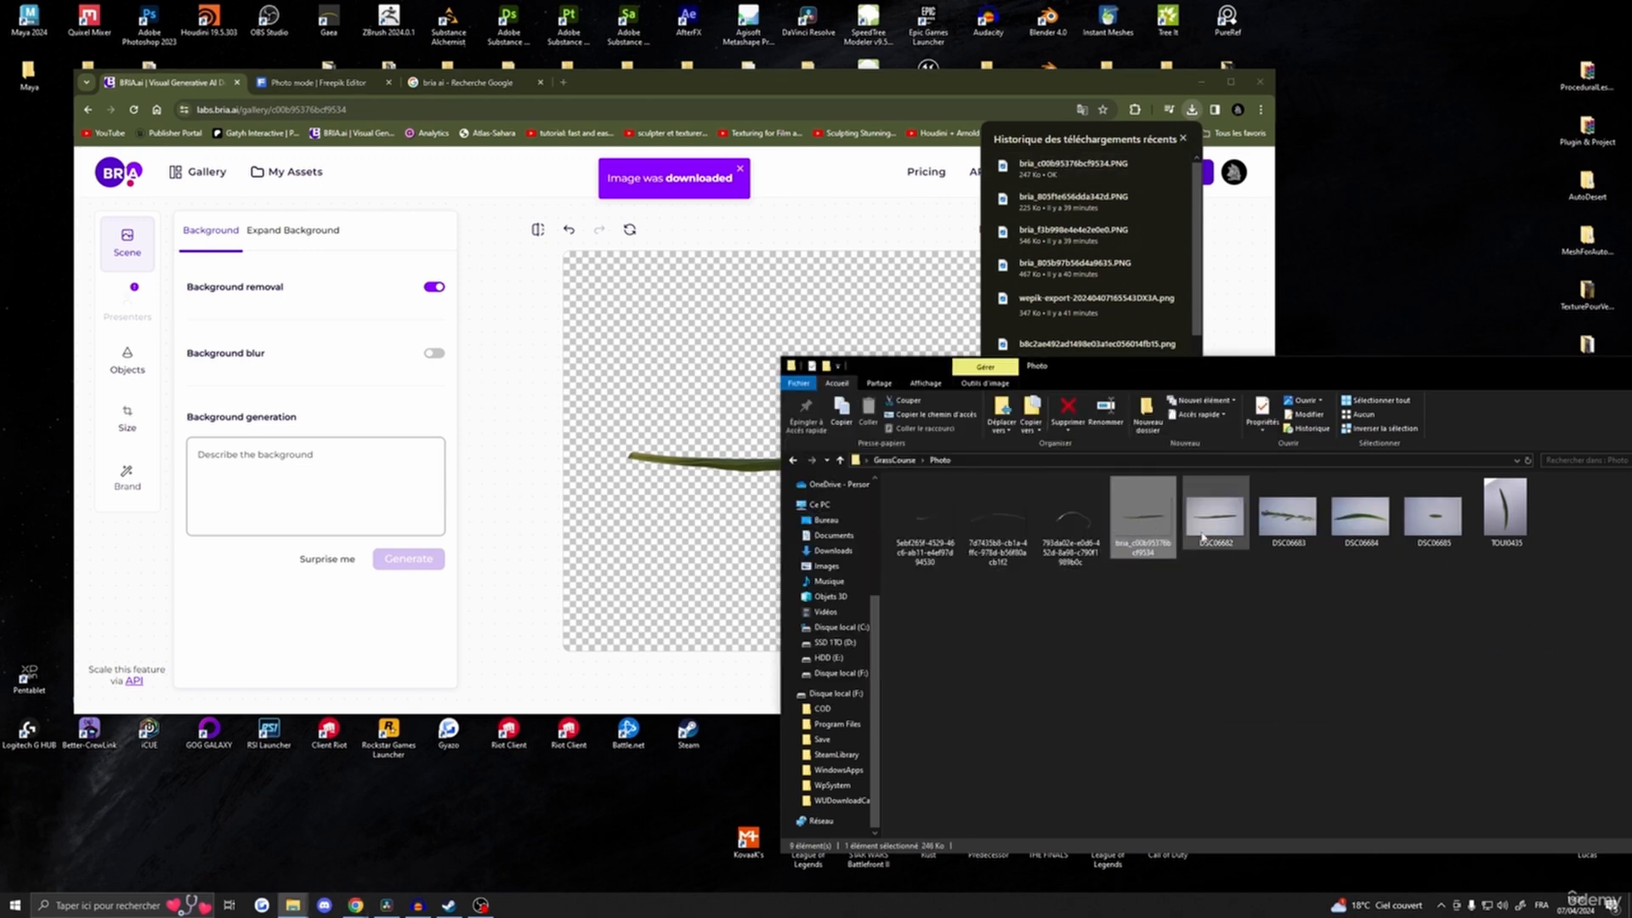
pyautogui.click(1102, 270)
pyautogui.click(1183, 139)
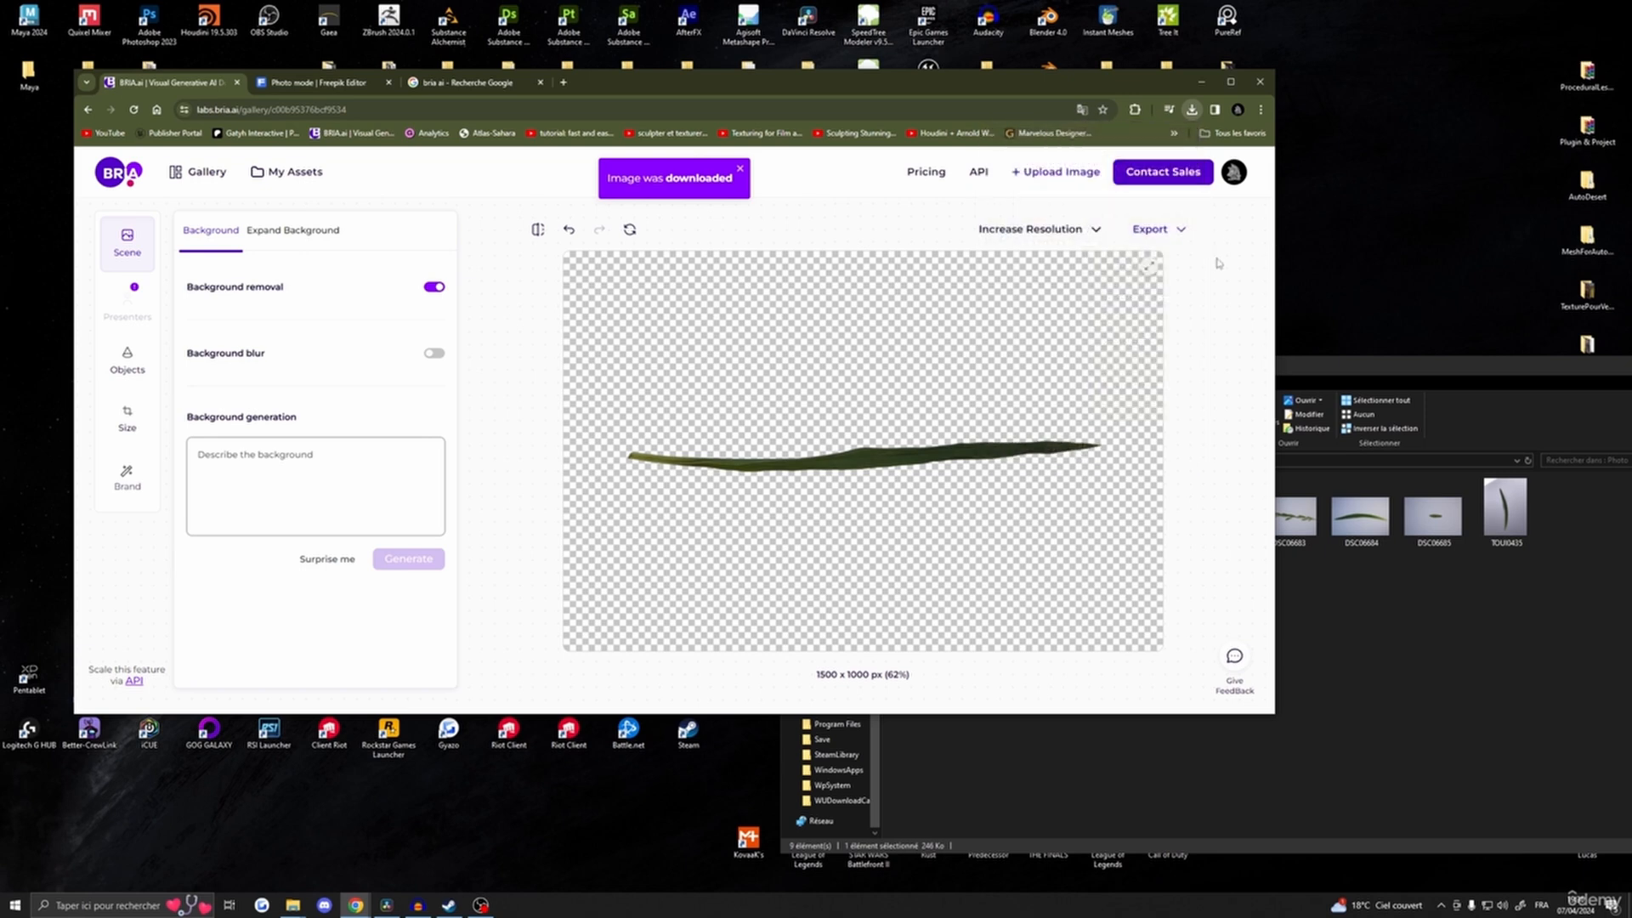
# - Upload the photo DSC06683 from the Photo folder to My Assets in BRIA.ai
pyautogui.click(1158, 229)
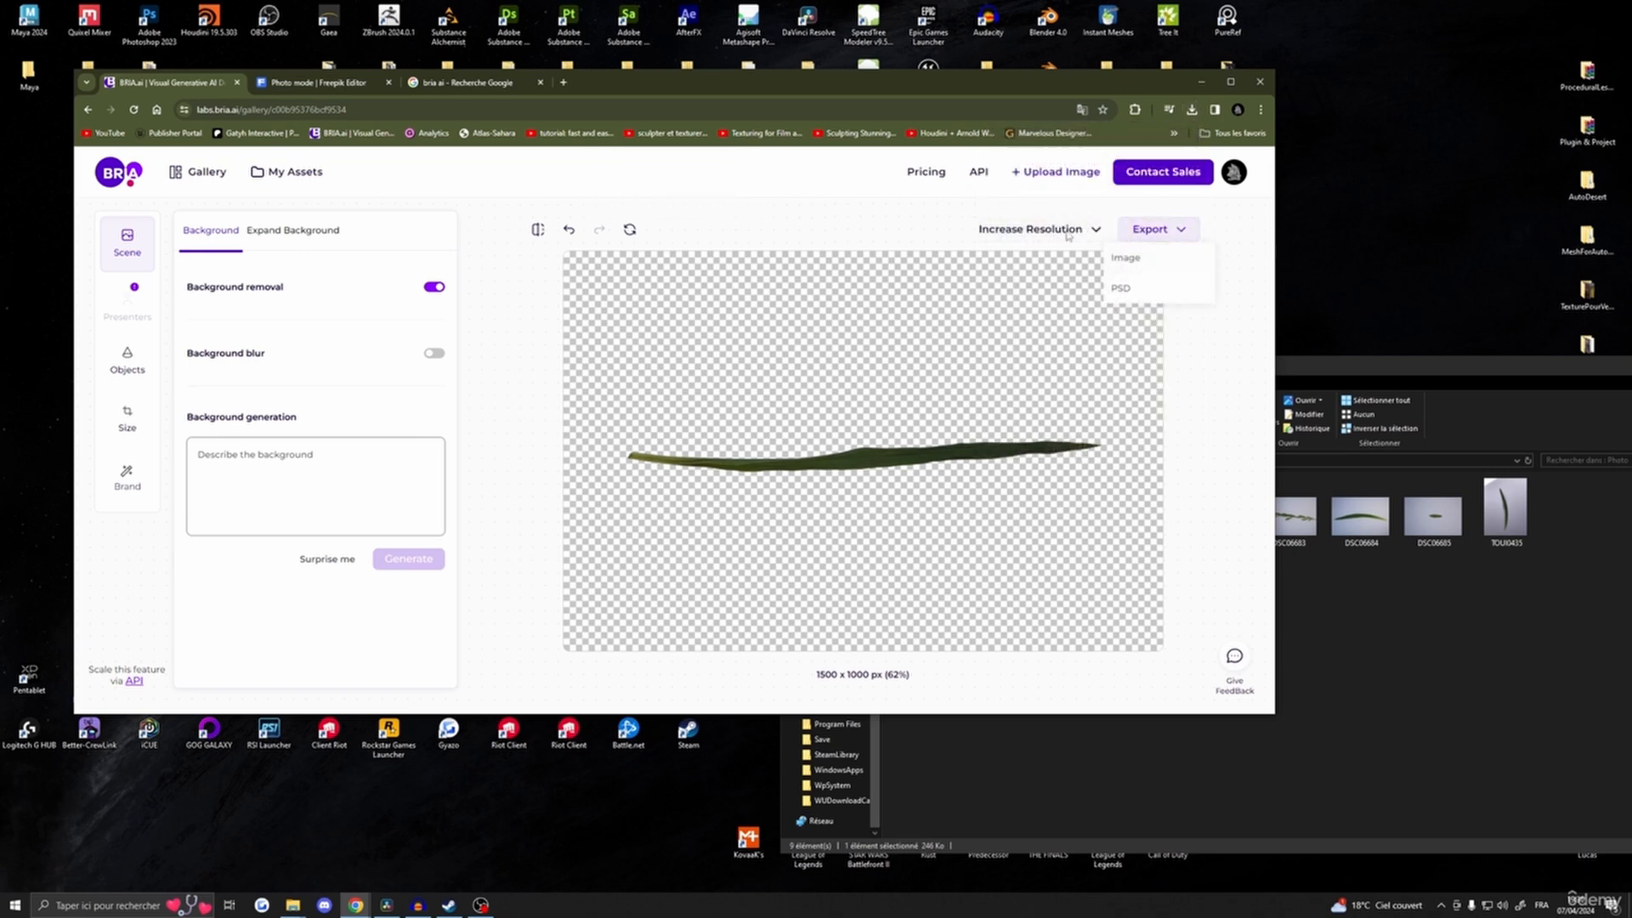
pyautogui.click(1055, 172)
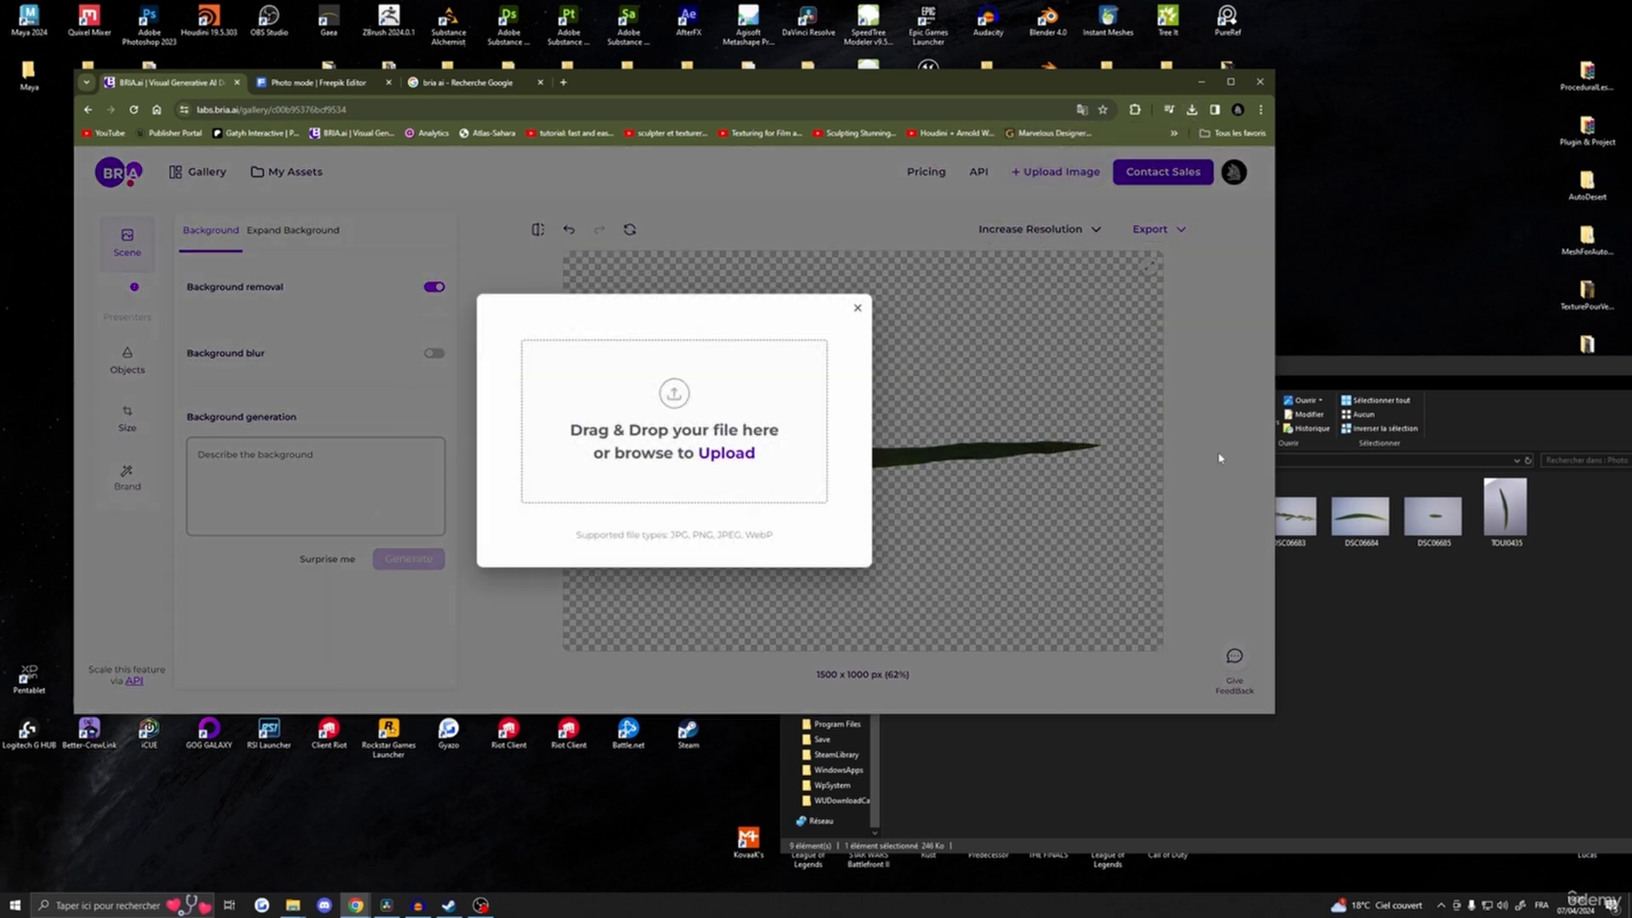
pyautogui.click(1381, 360)
pyautogui.moveTo(1288, 515); pyautogui.dragTo(680, 425)
pyautogui.click(610, 578)
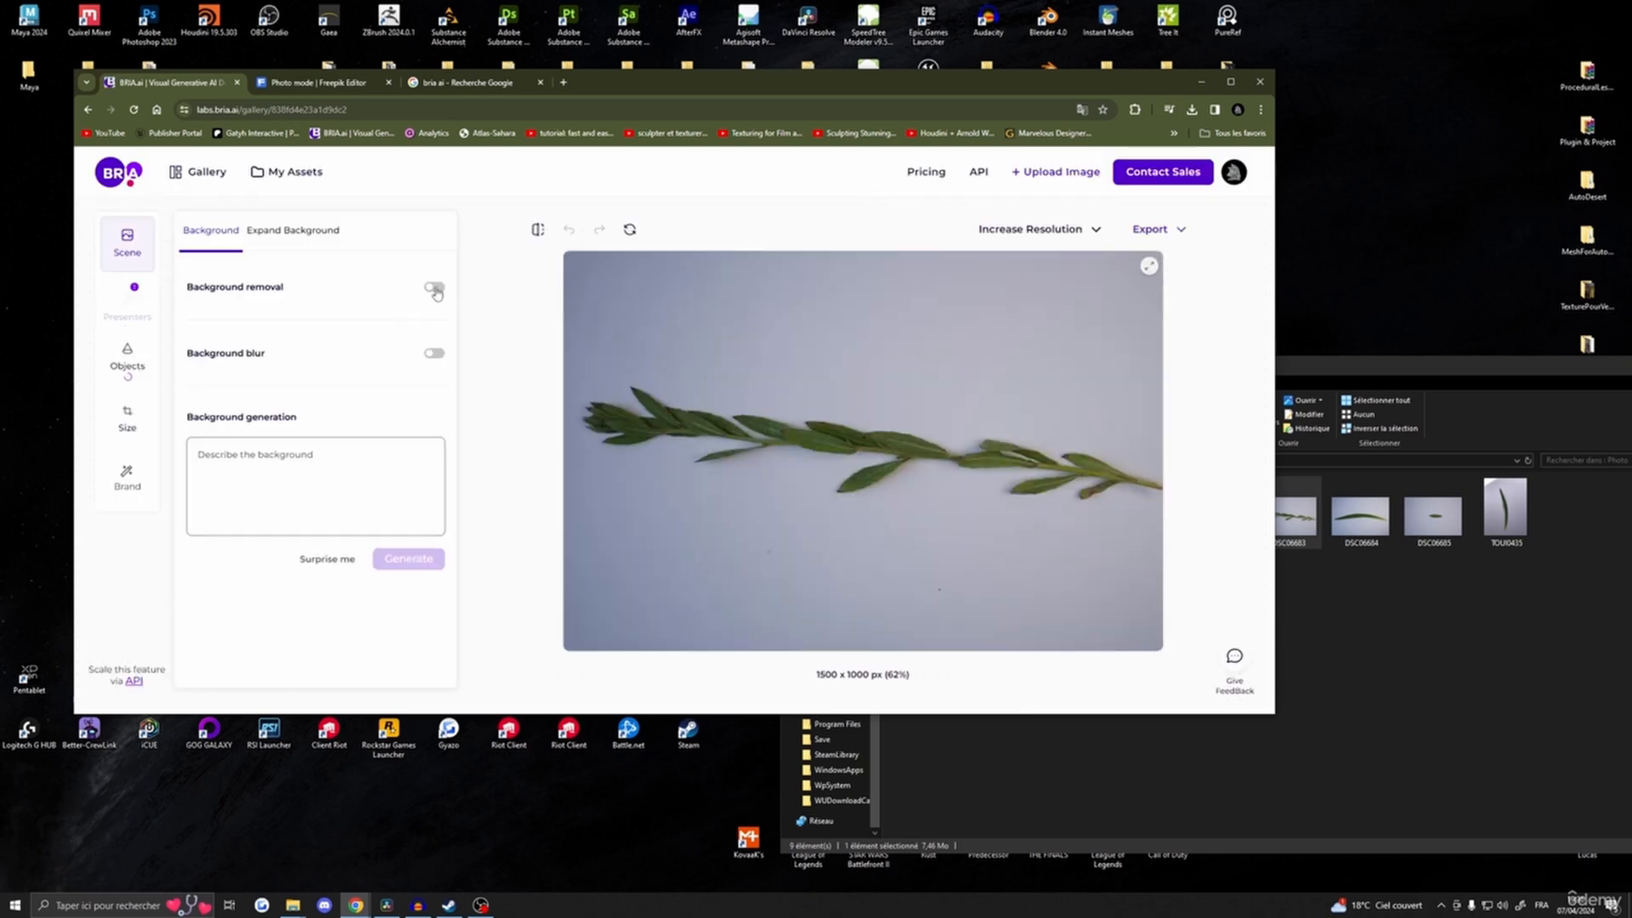
# - Remove the background from the leafy branch photo and export the result as an image
pyautogui.click(434, 288)
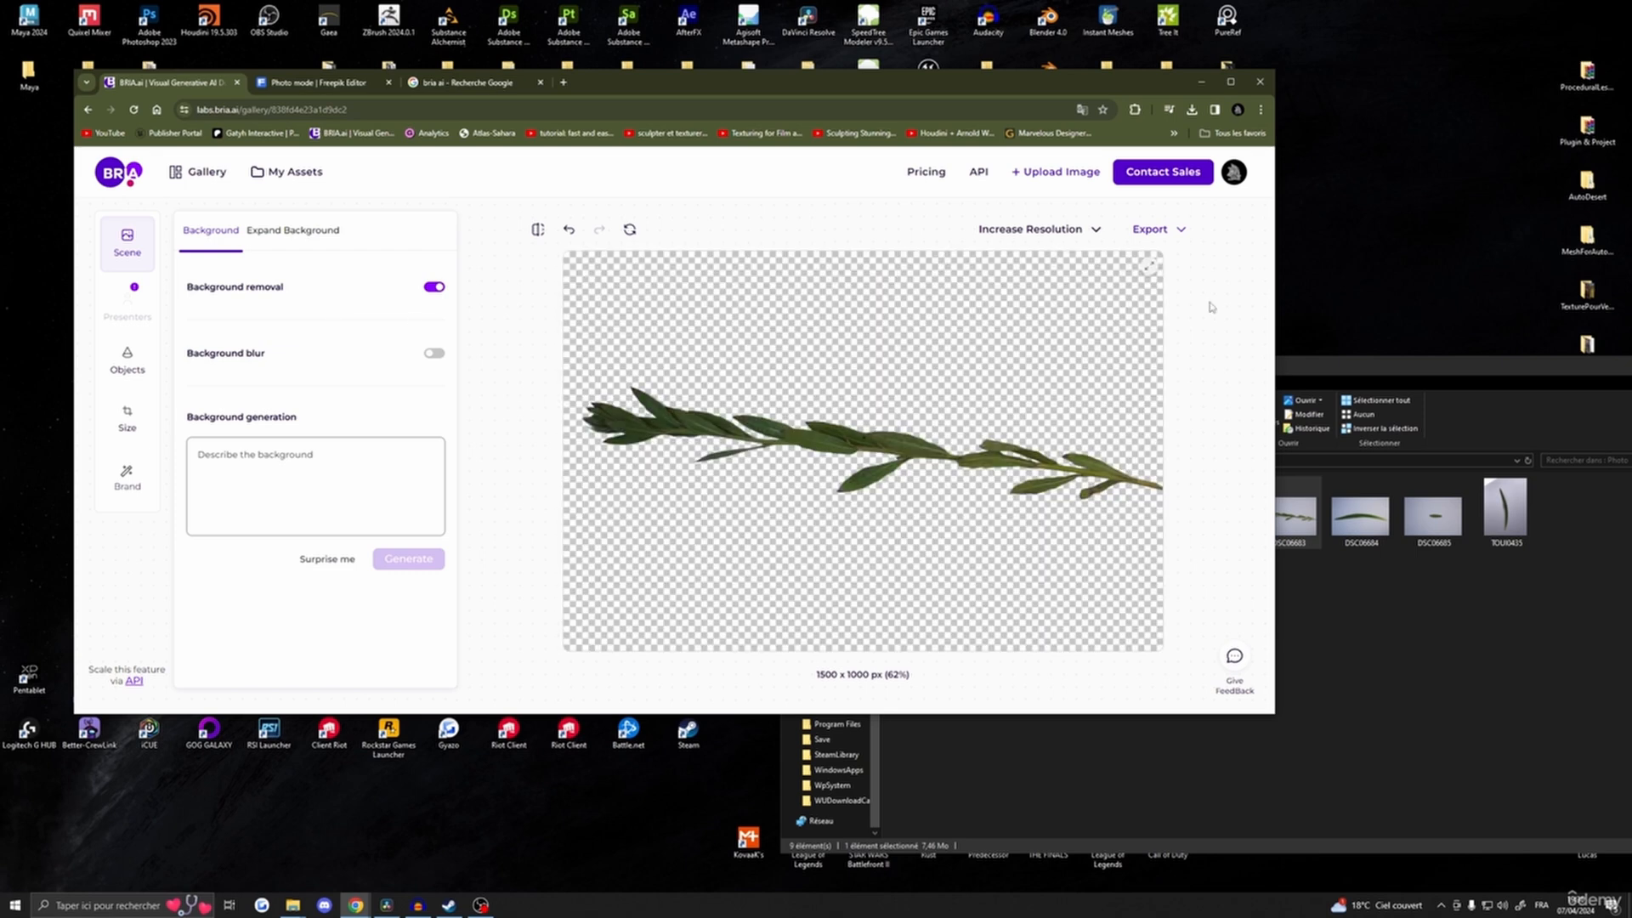
pyautogui.click(1156, 229)
pyautogui.click(1173, 287)
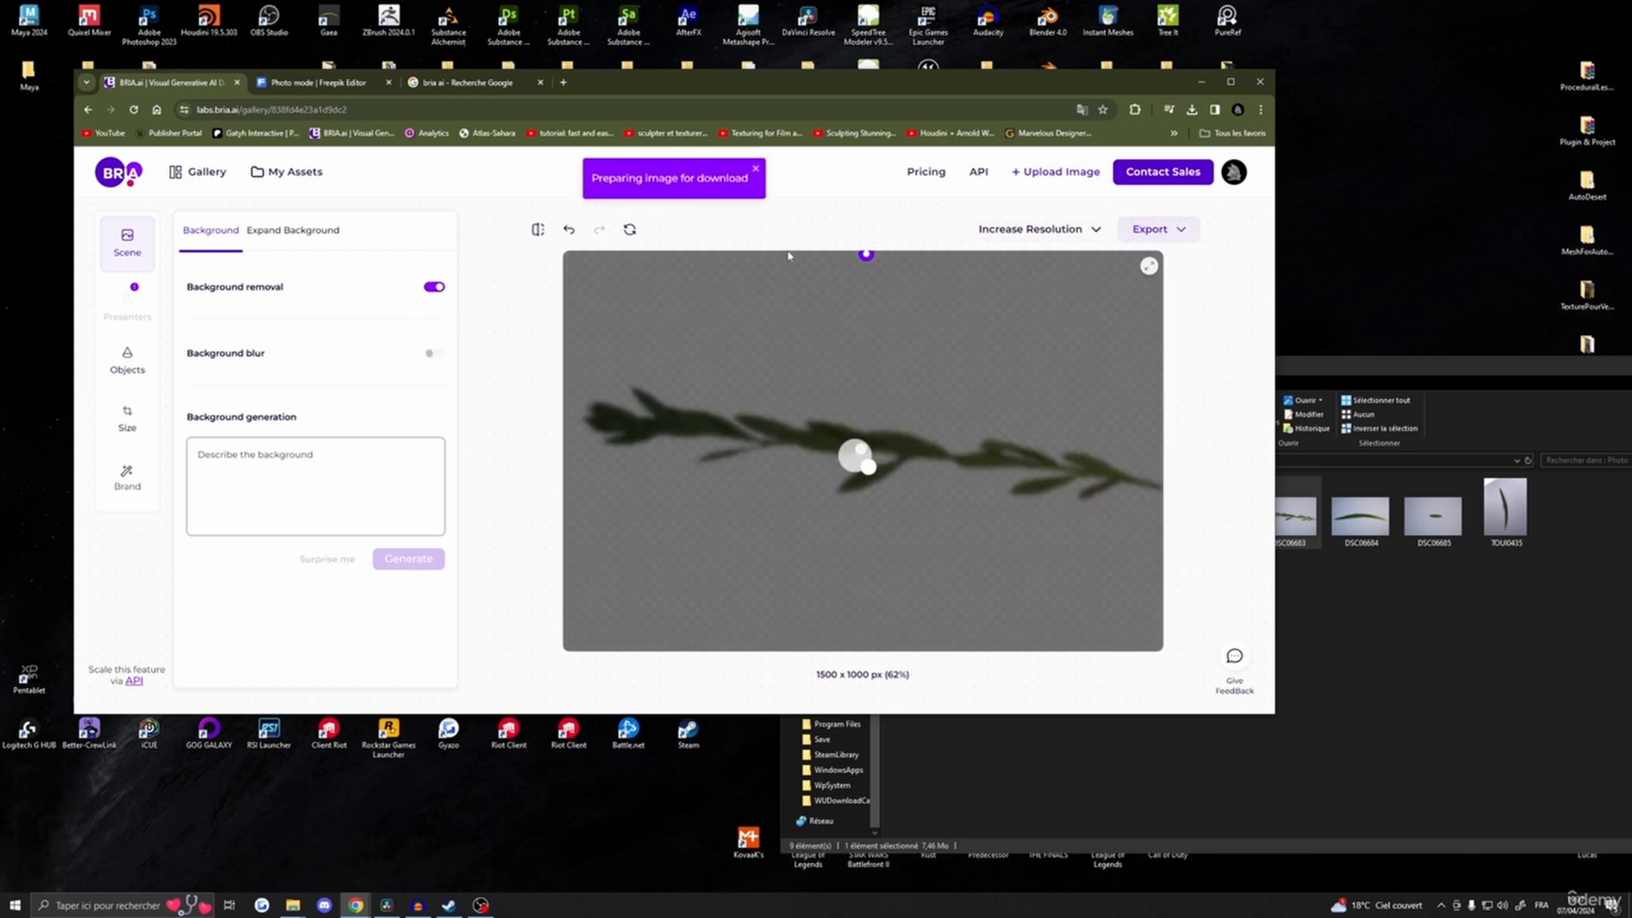
# - View the downloaded branch cutout full screen to check its edges, then close the image viewer
pyautogui.click(1091, 141)
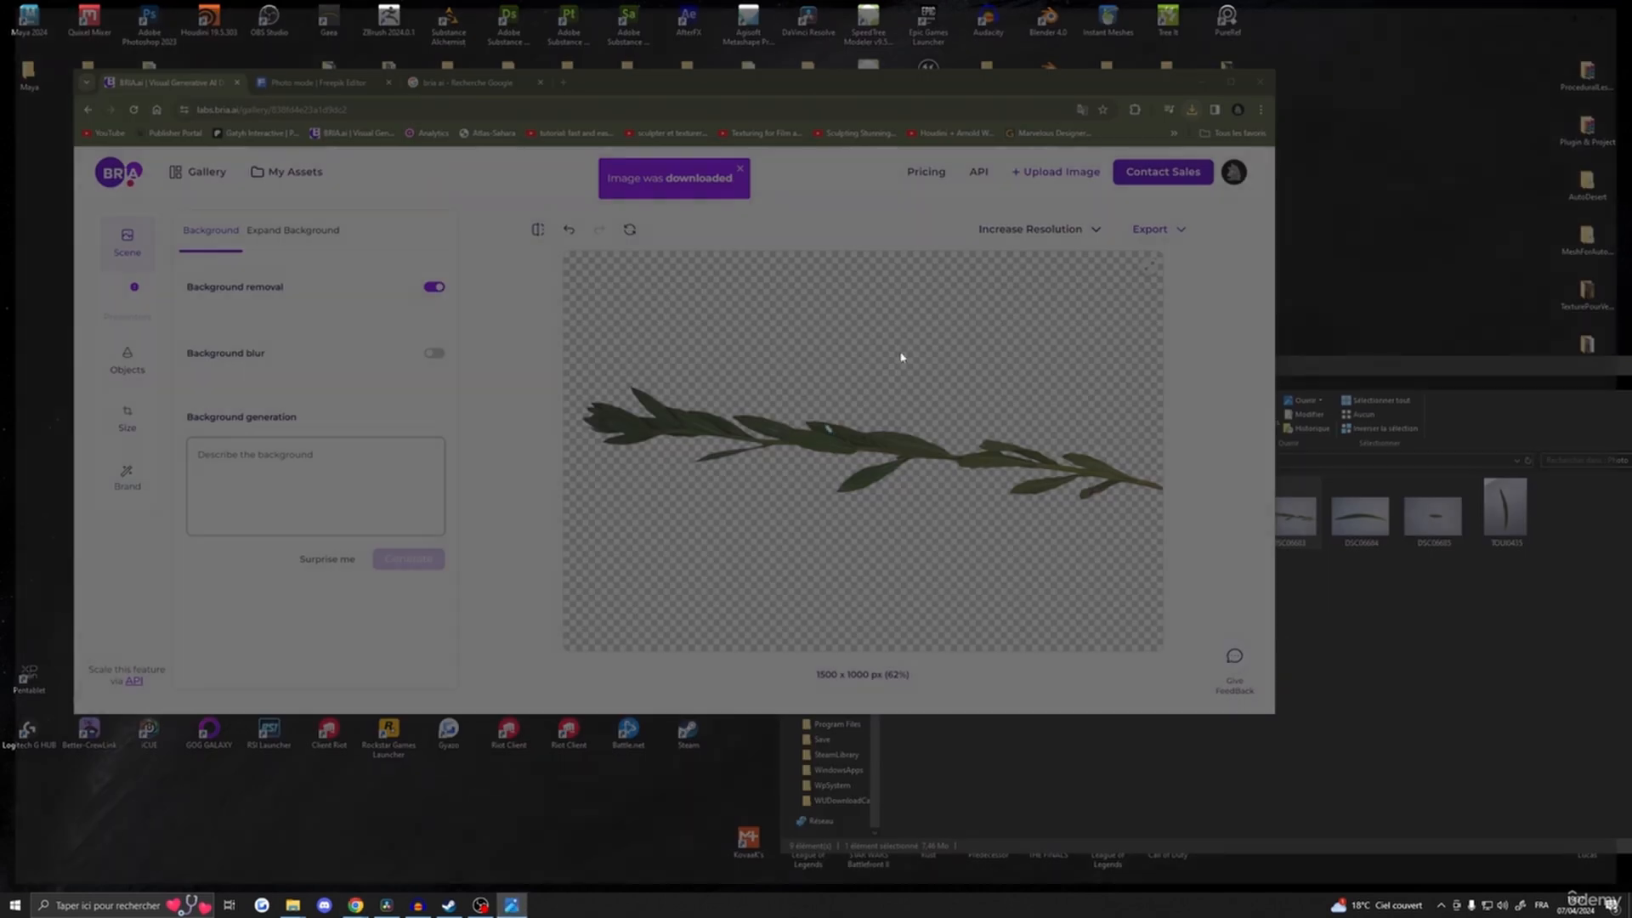
pyautogui.scroll(-3, 901, 453)
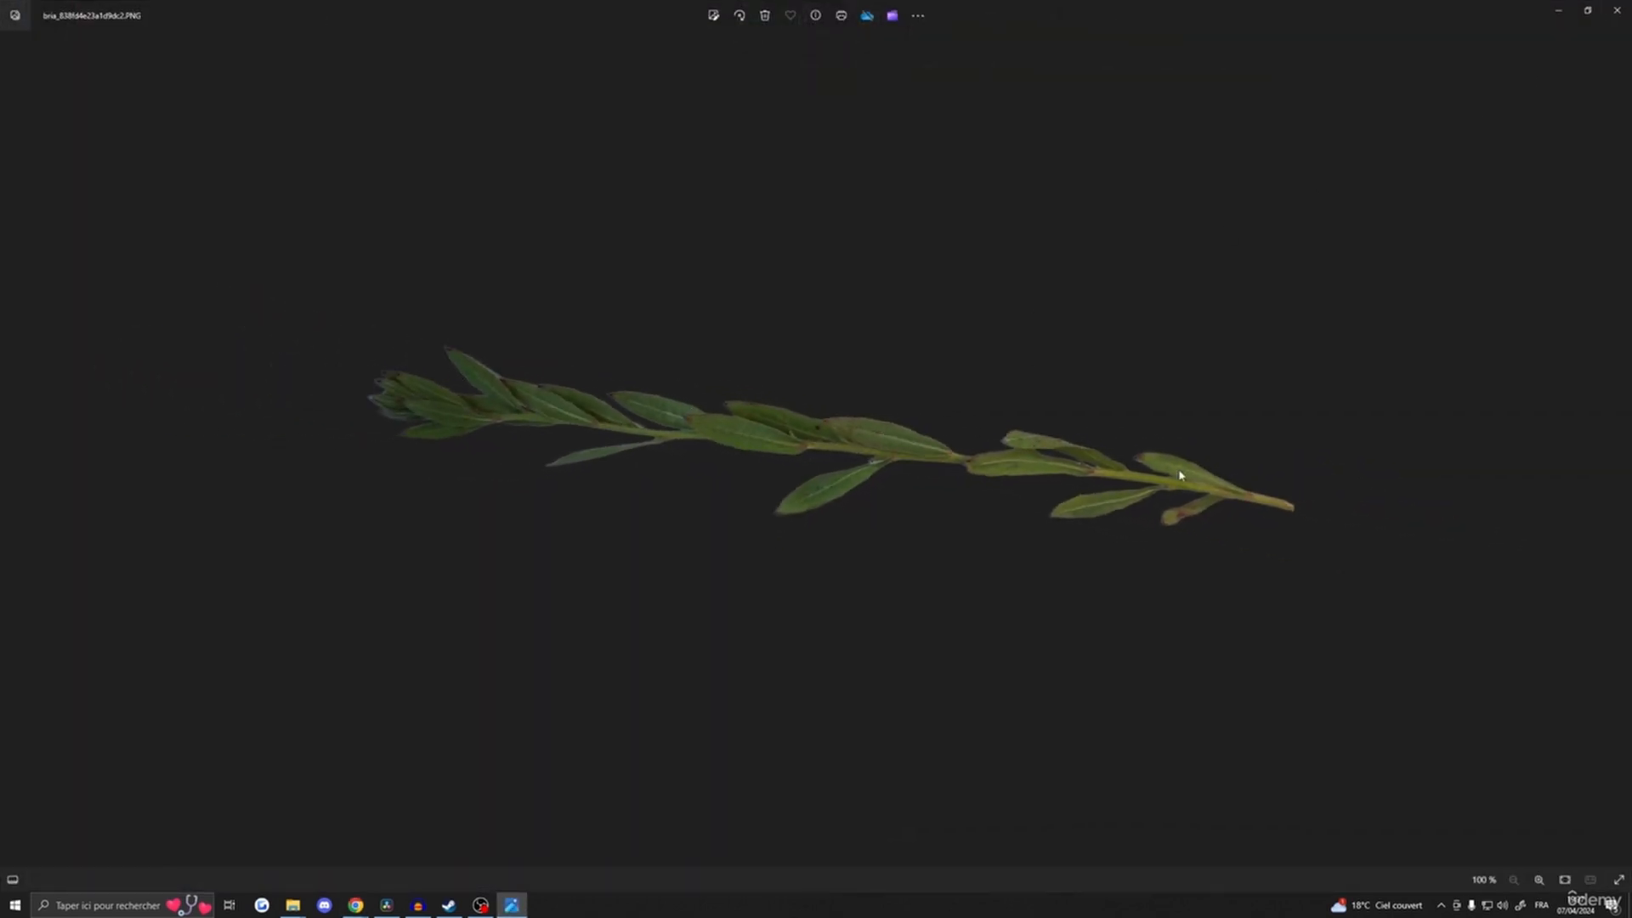
pyautogui.click(1617, 11)
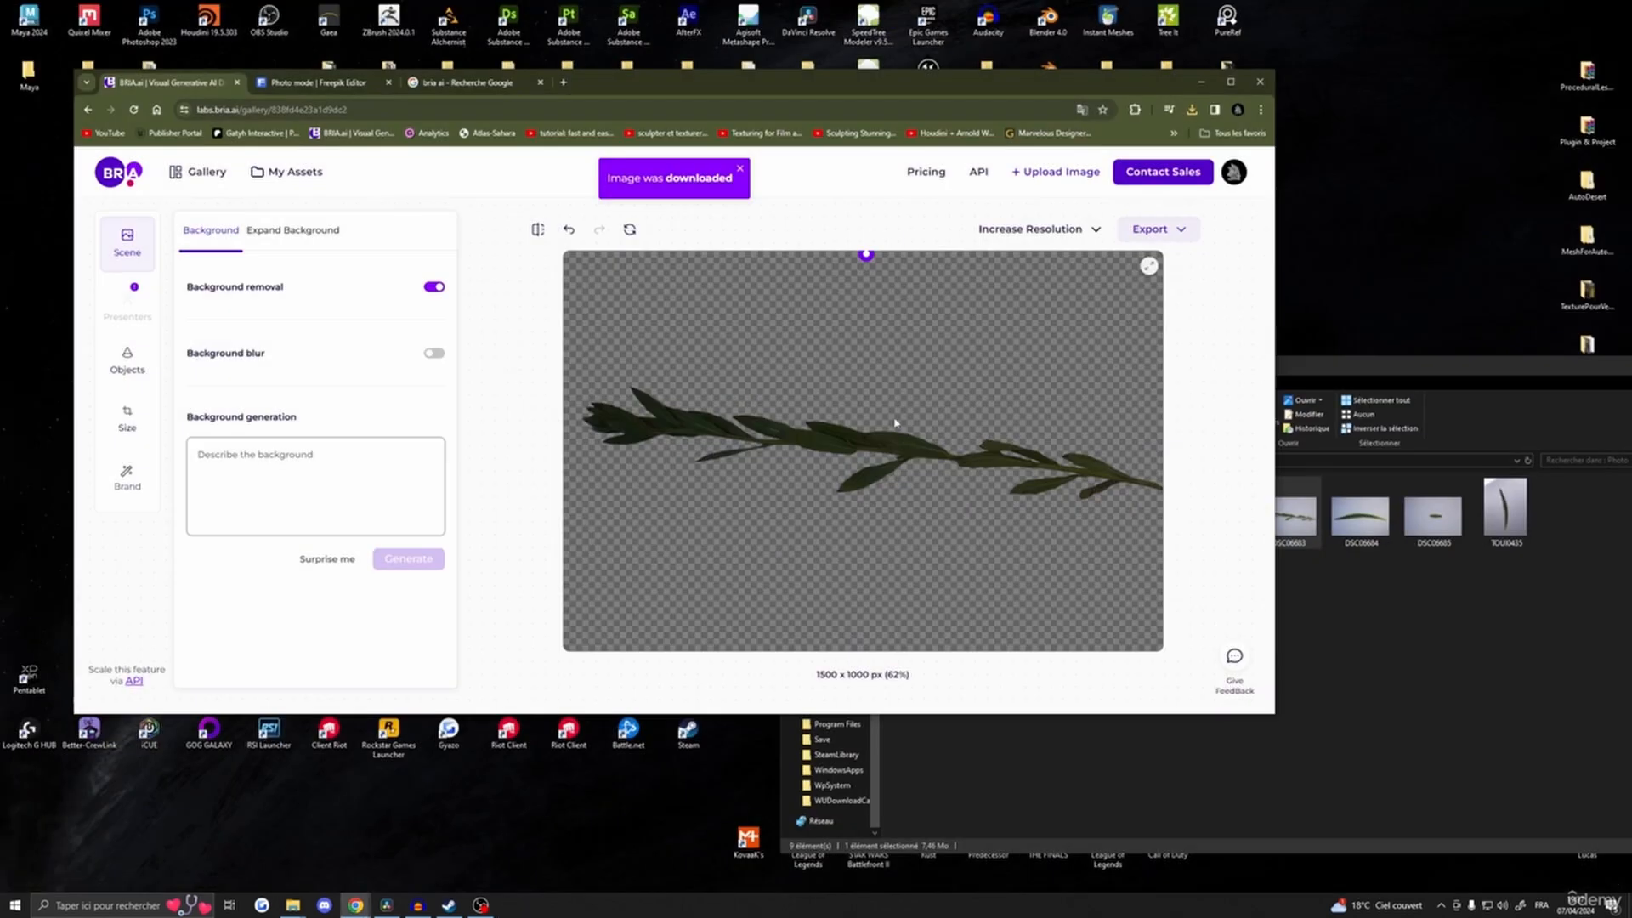
# - Put the downloaded branch cutout into the Photo folder and close the download history
pyautogui.click(1445, 629)
pyautogui.moveTo(1410, 375); pyautogui.dragTo(1346, 397)
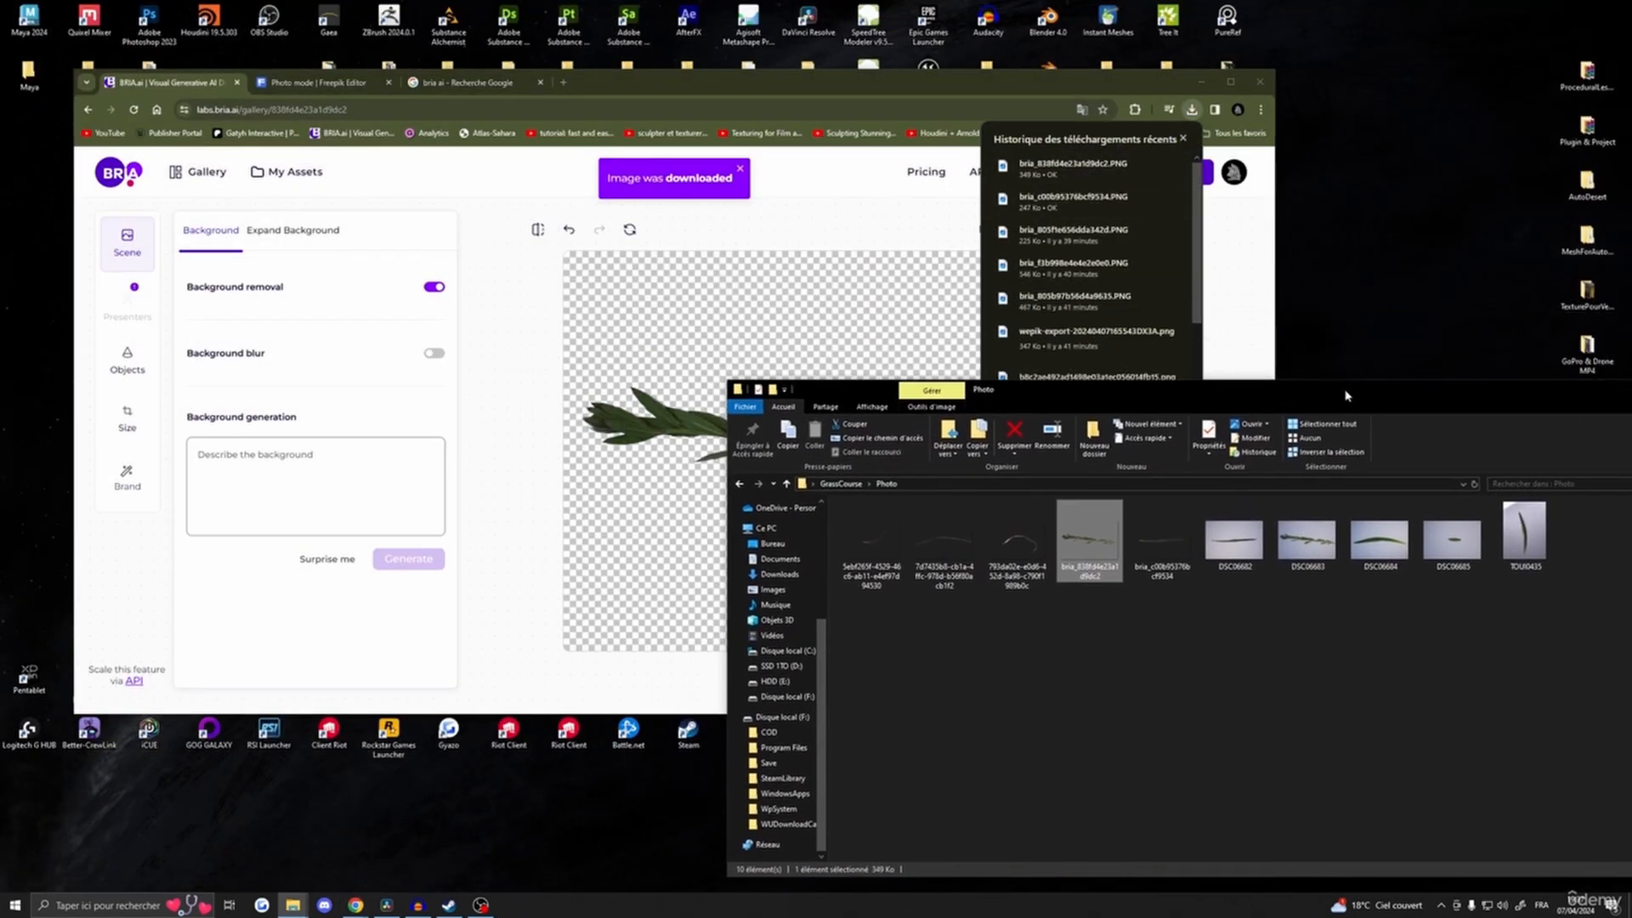
pyautogui.click(891, 204)
pyautogui.click(1182, 137)
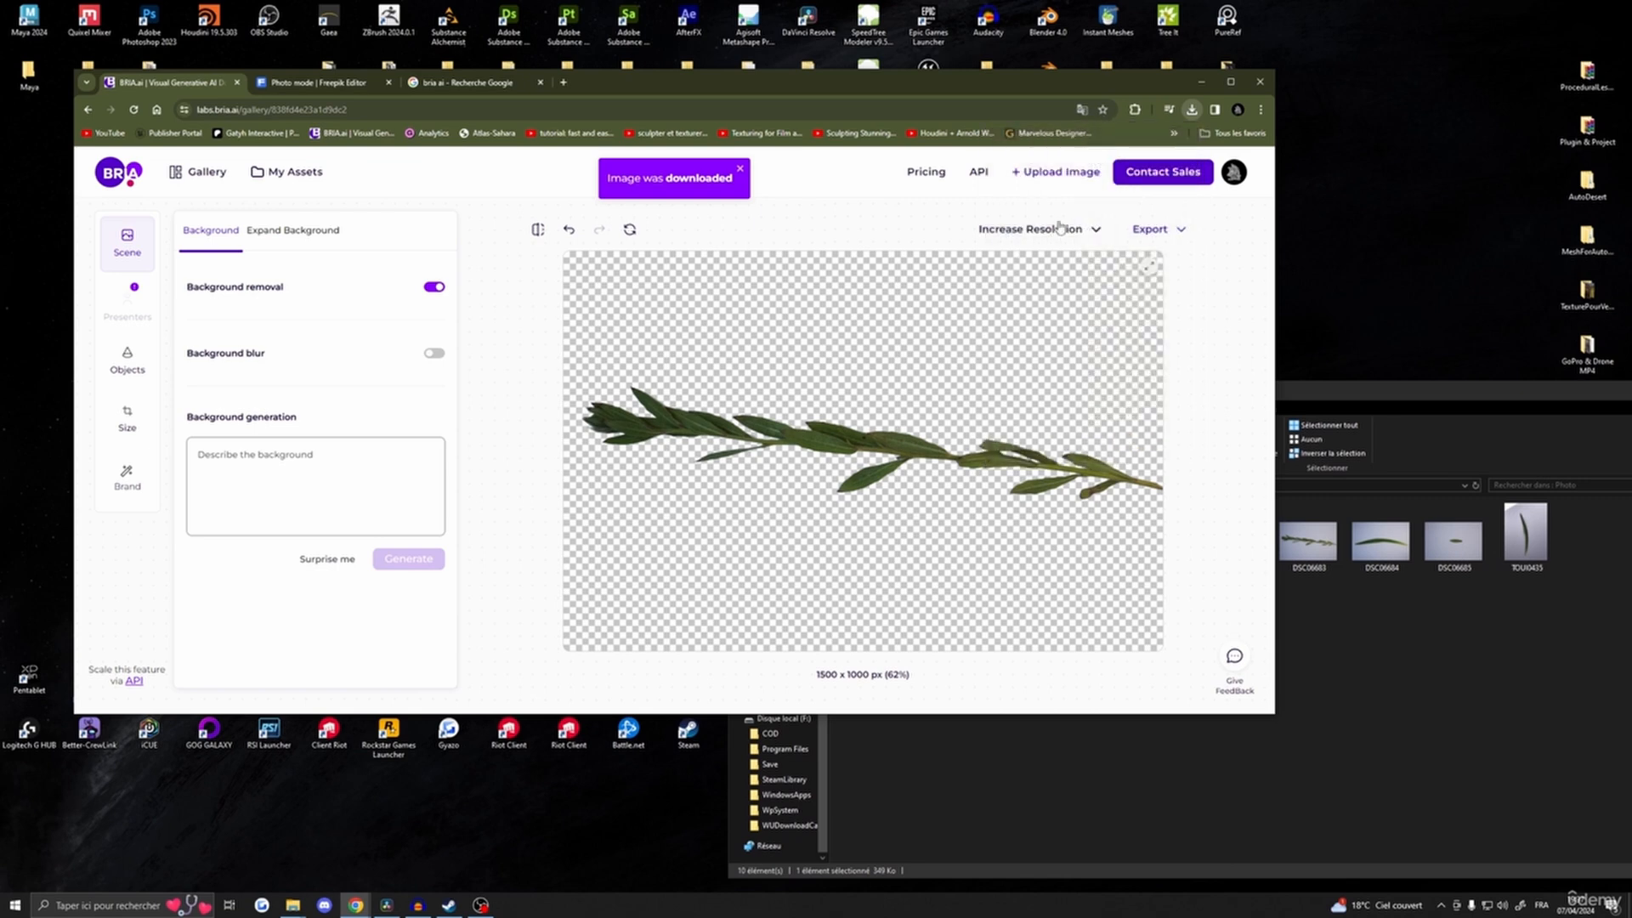
# - Upload the photo DSC06684 from the Photo folder to My Assets in BRIA.ai
pyautogui.click(1058, 173)
pyautogui.moveTo(1395, 396); pyautogui.dragTo(1431, 376)
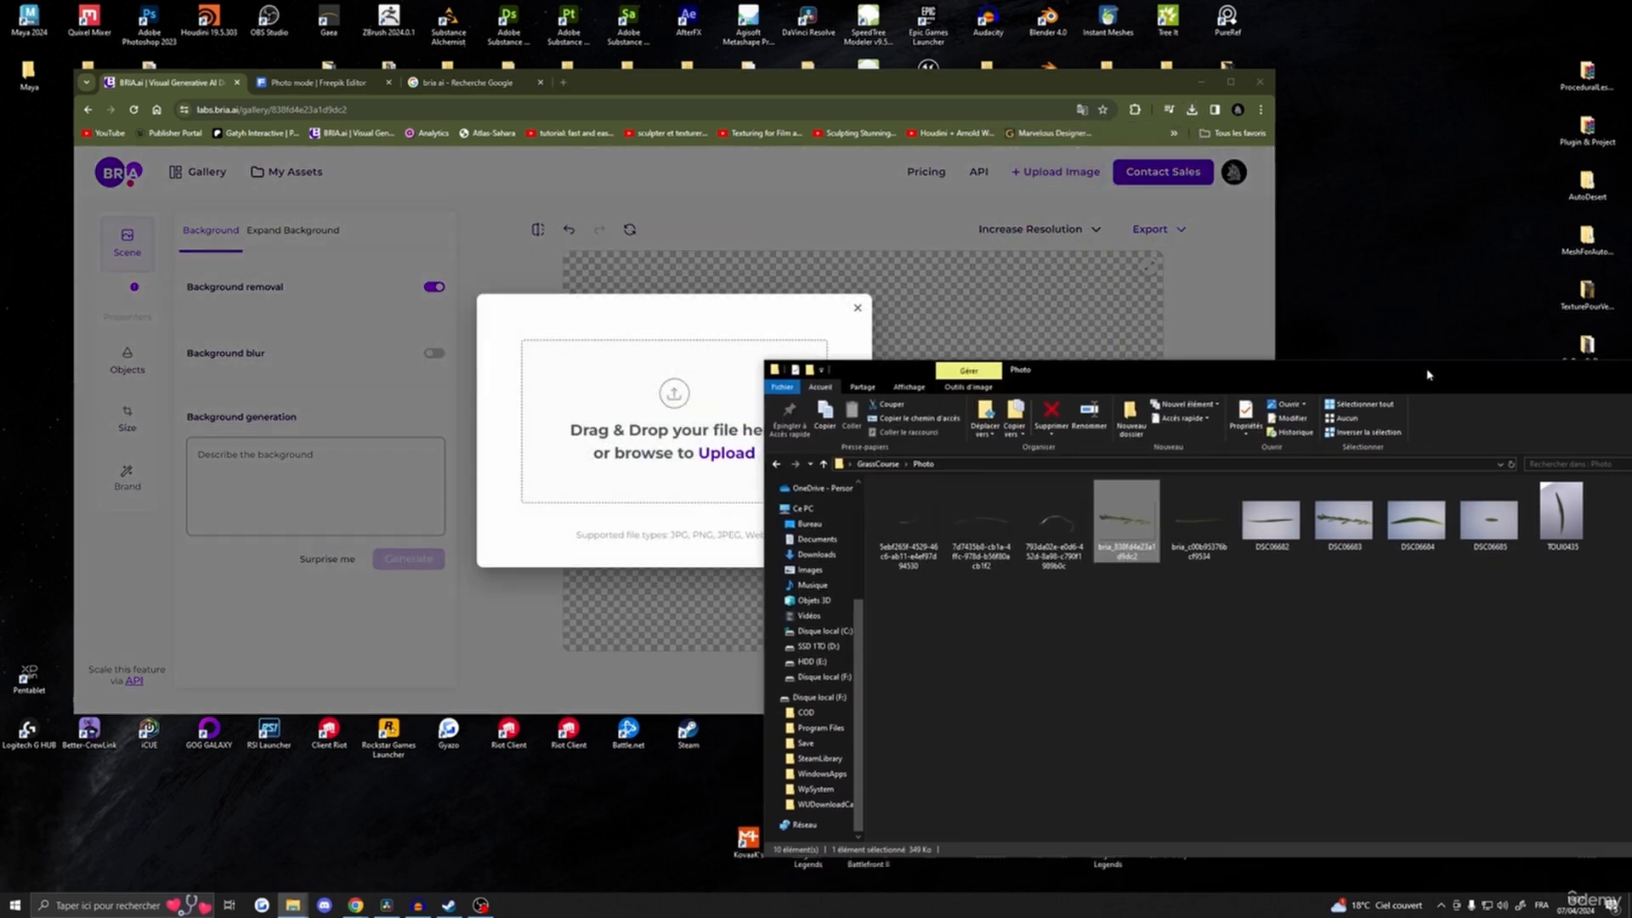
pyautogui.click(1417, 520)
pyautogui.moveTo(1006, 538); pyautogui.dragTo(680, 417)
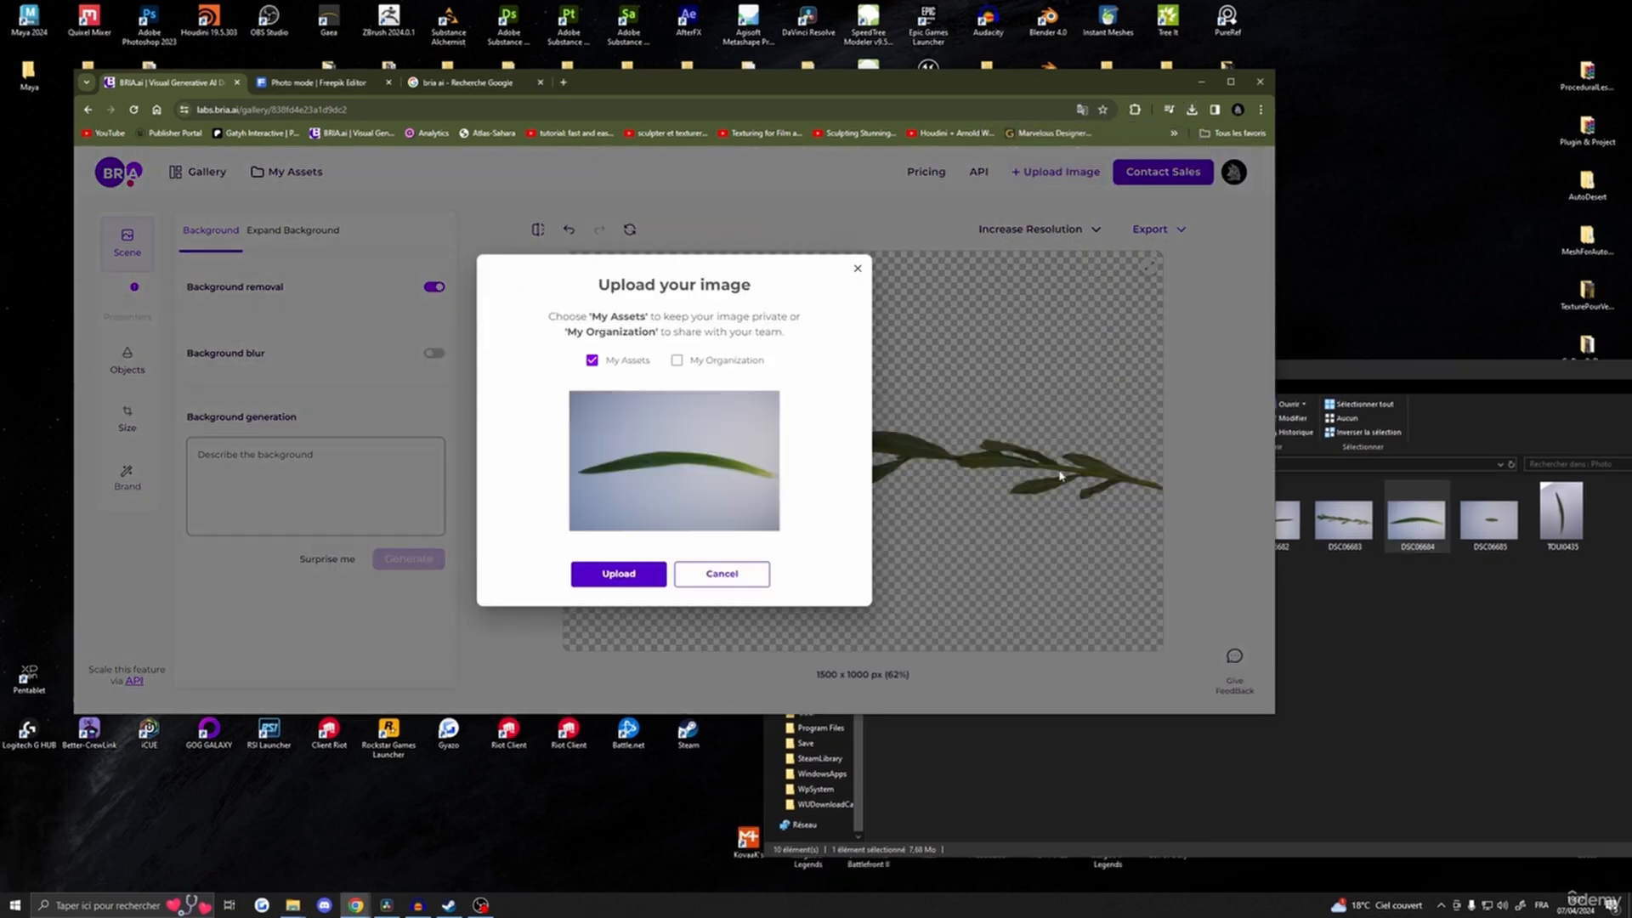
pyautogui.click(641, 574)
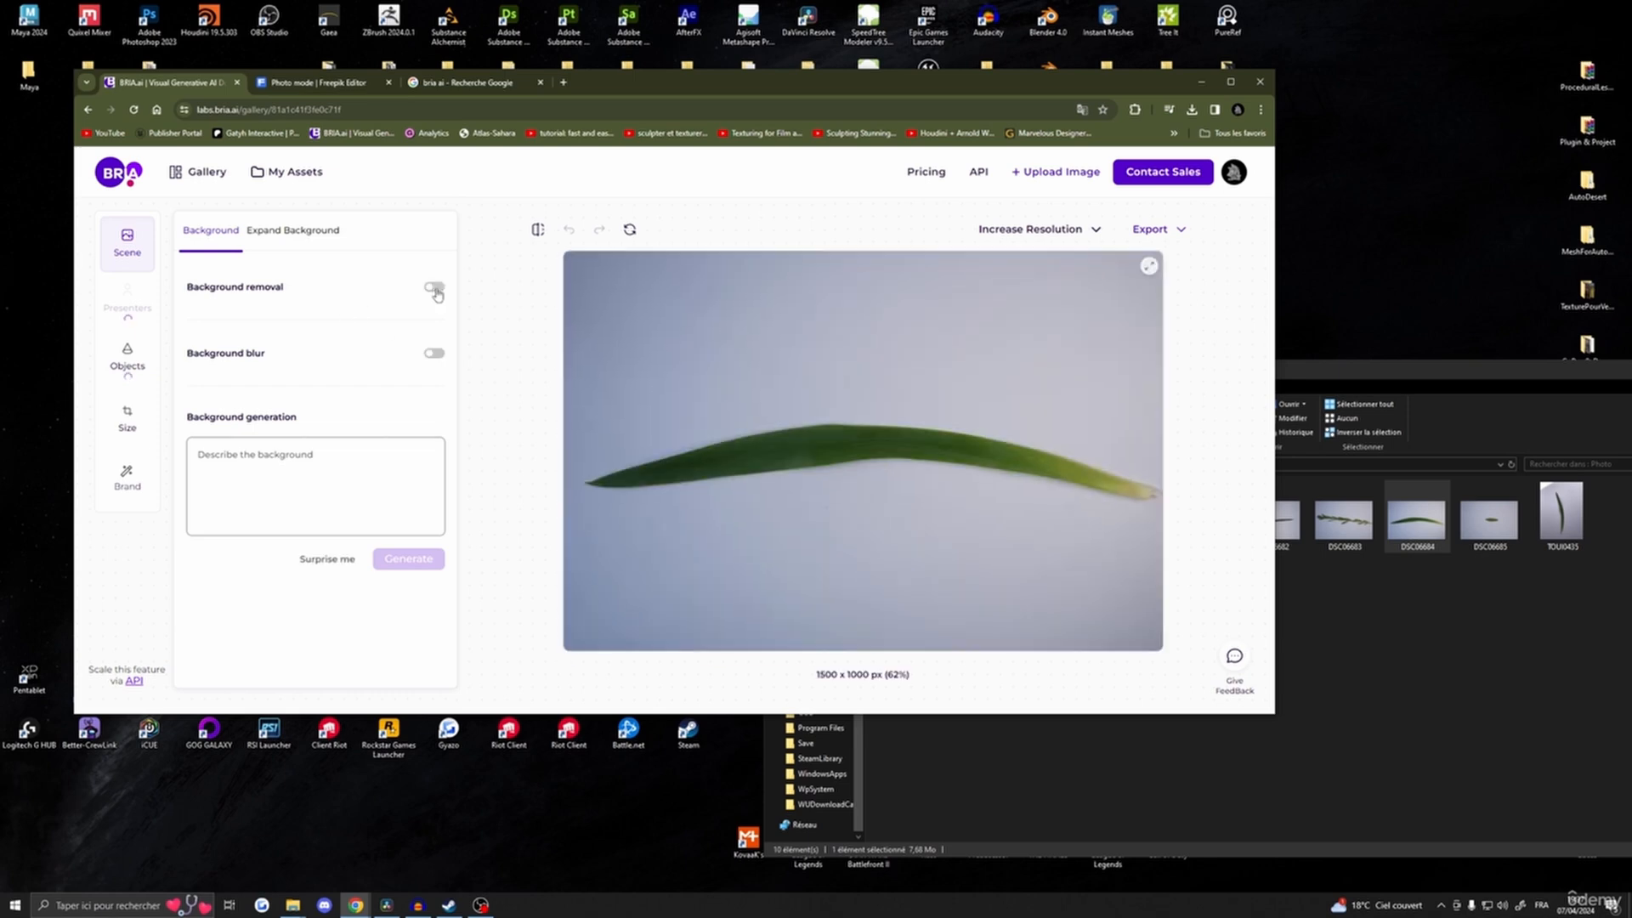
# - Remove the background from the curved leaf photo and save its exported image into the Photo folder
pyautogui.click(436, 289)
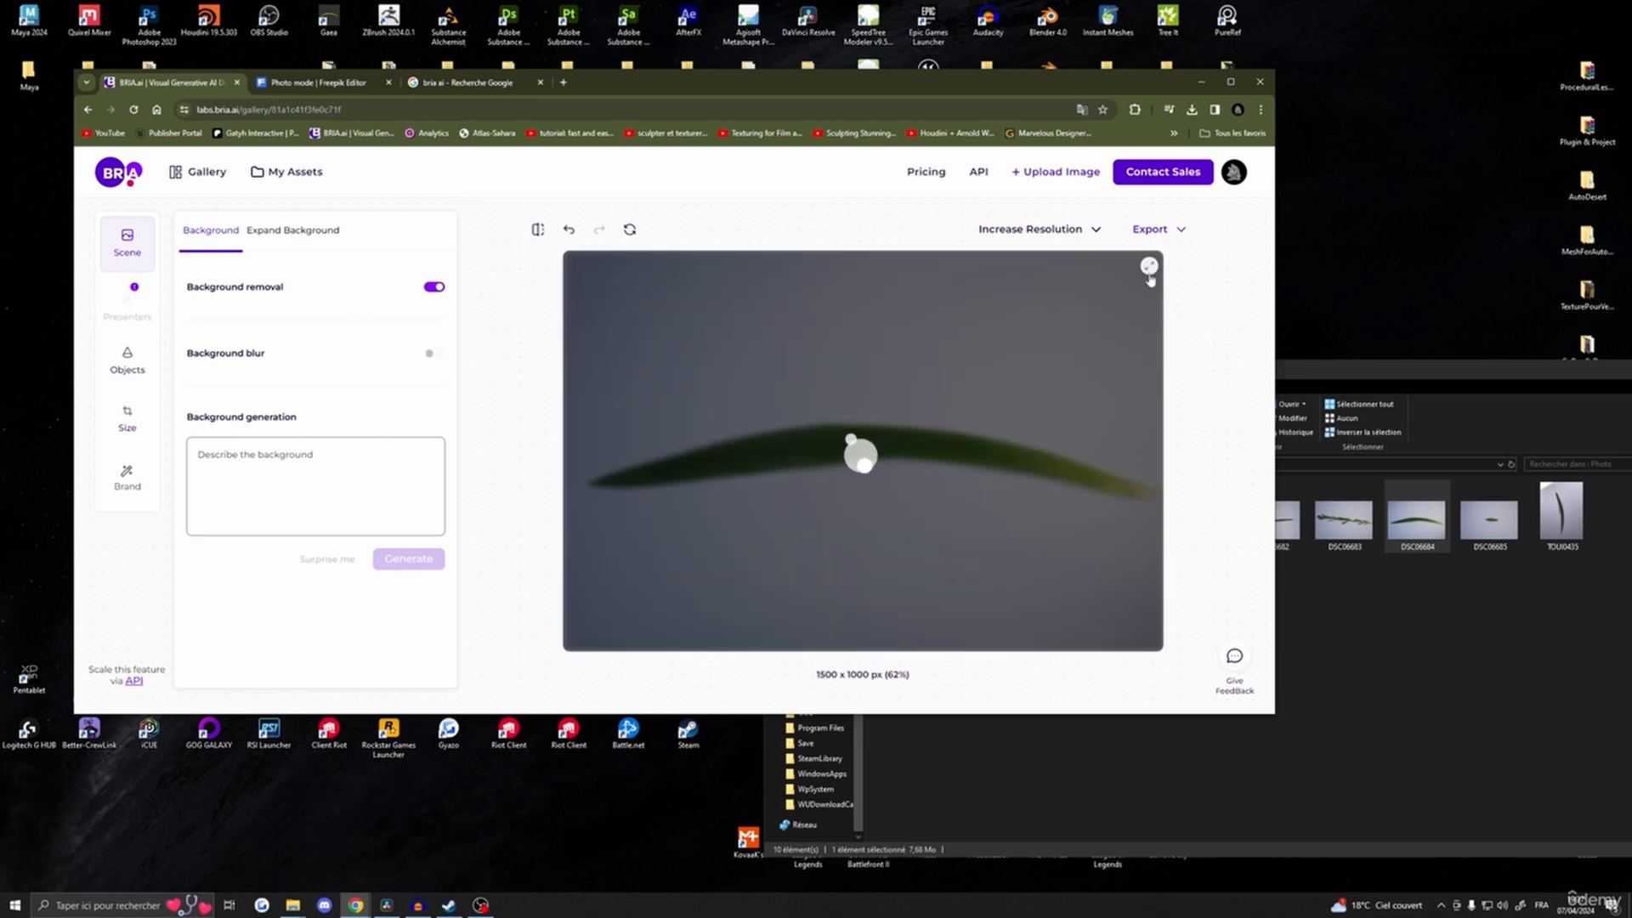
pyautogui.click(1153, 229)
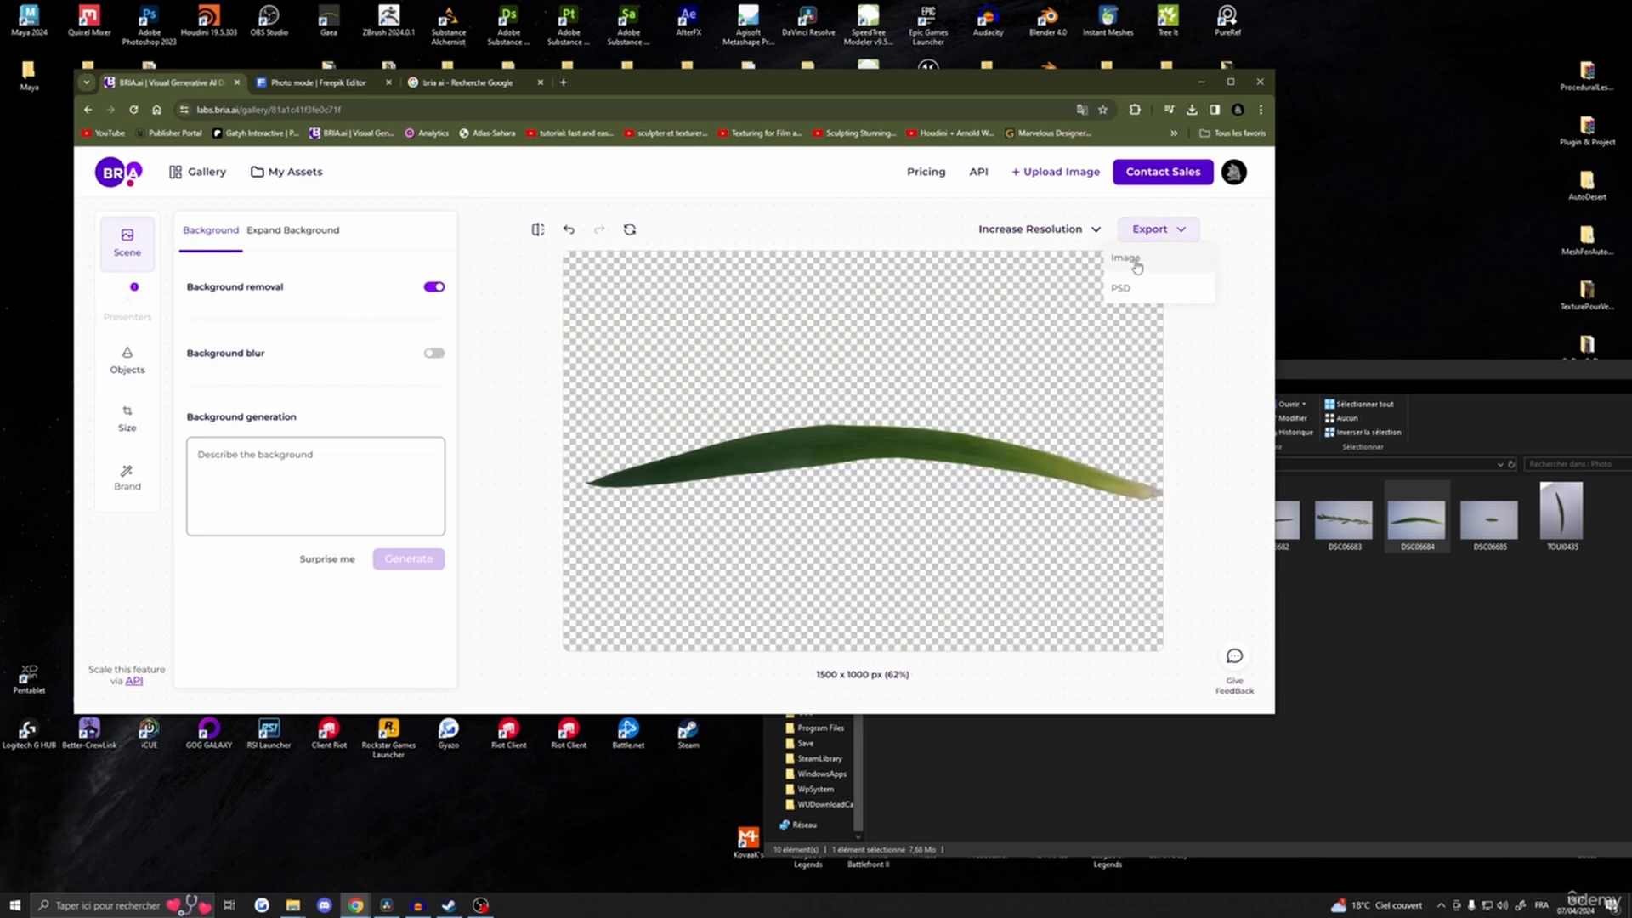
pyautogui.click(1131, 259)
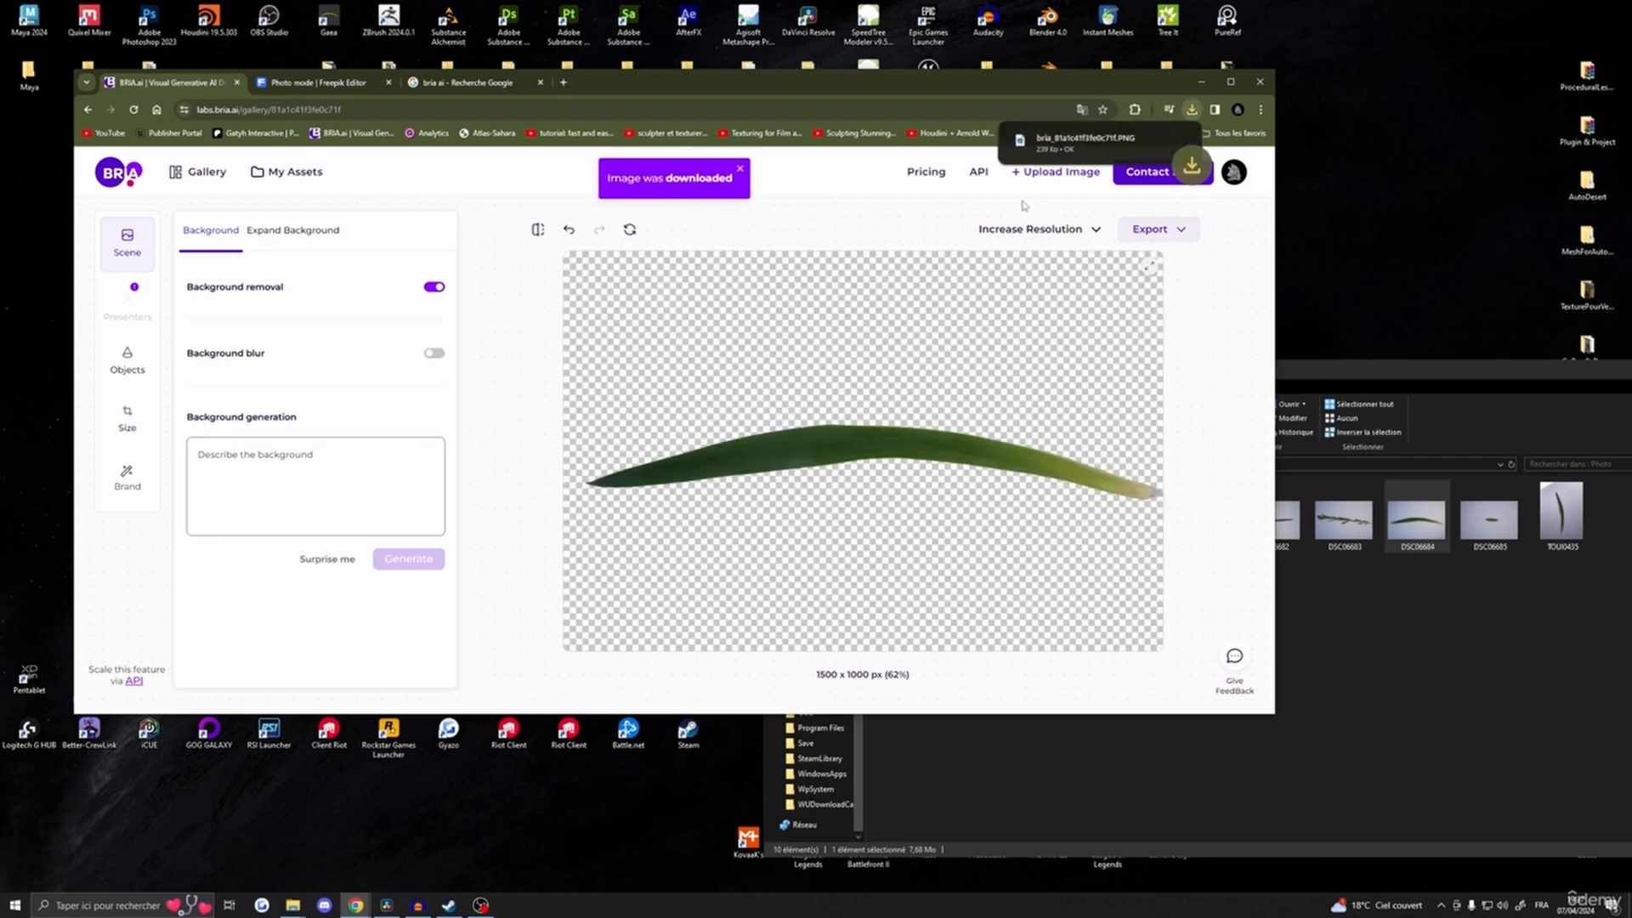
pyautogui.moveTo(1044, 149); pyautogui.dragTo(1387, 605)
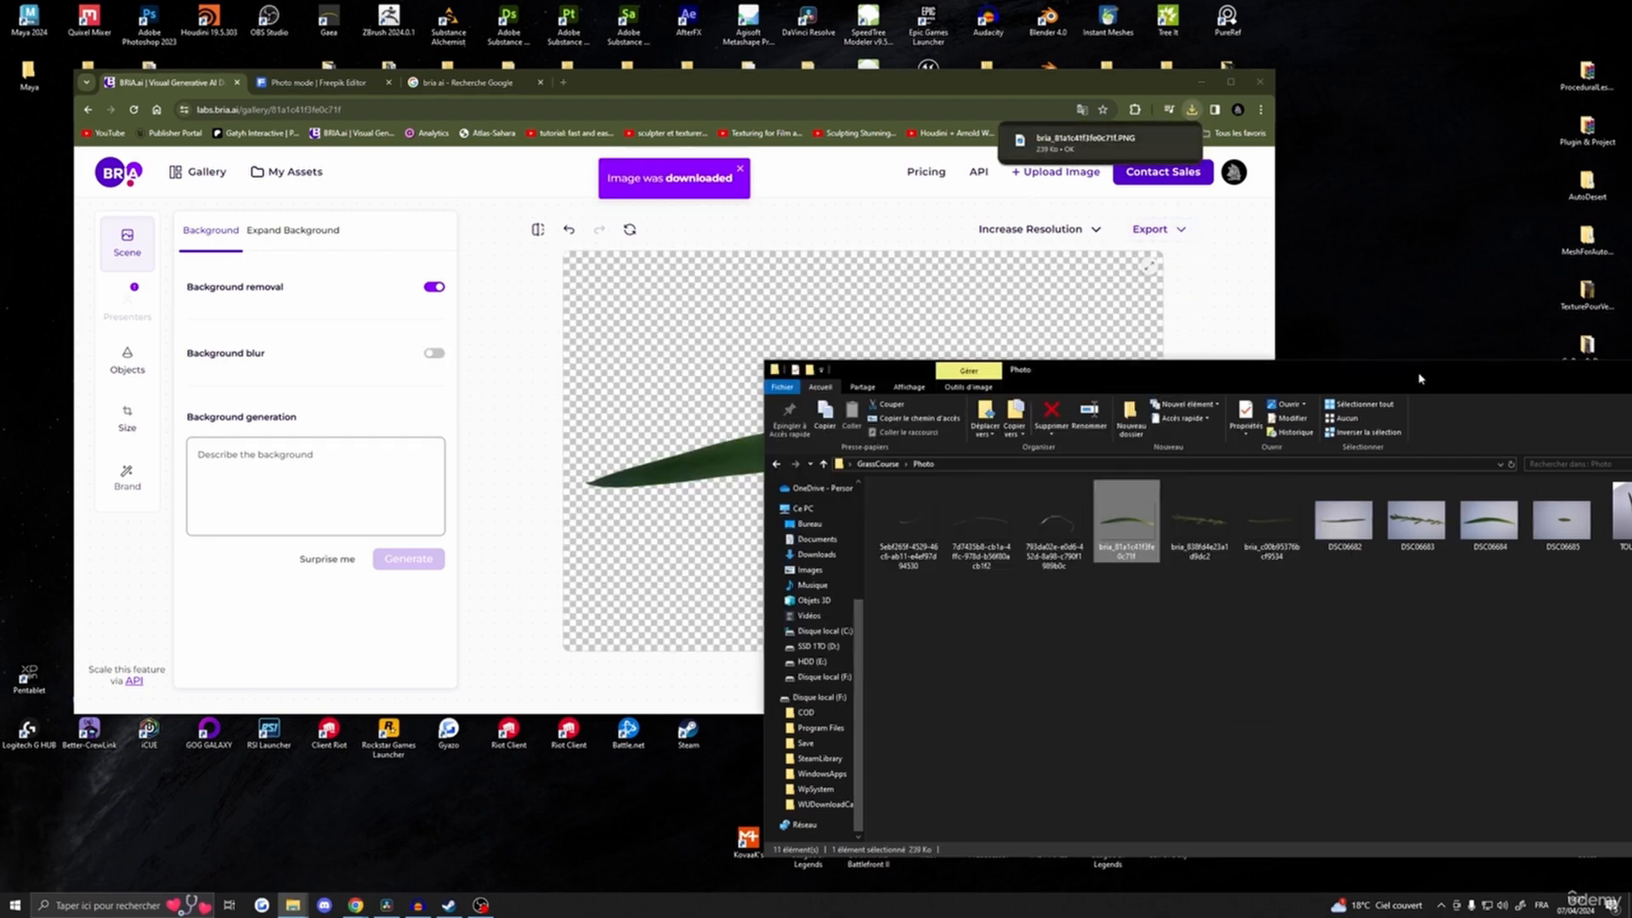
# - Upload the photo DSC06685 from the Photo folder to My Assets in BRIA.ai
pyautogui.click(1056, 175)
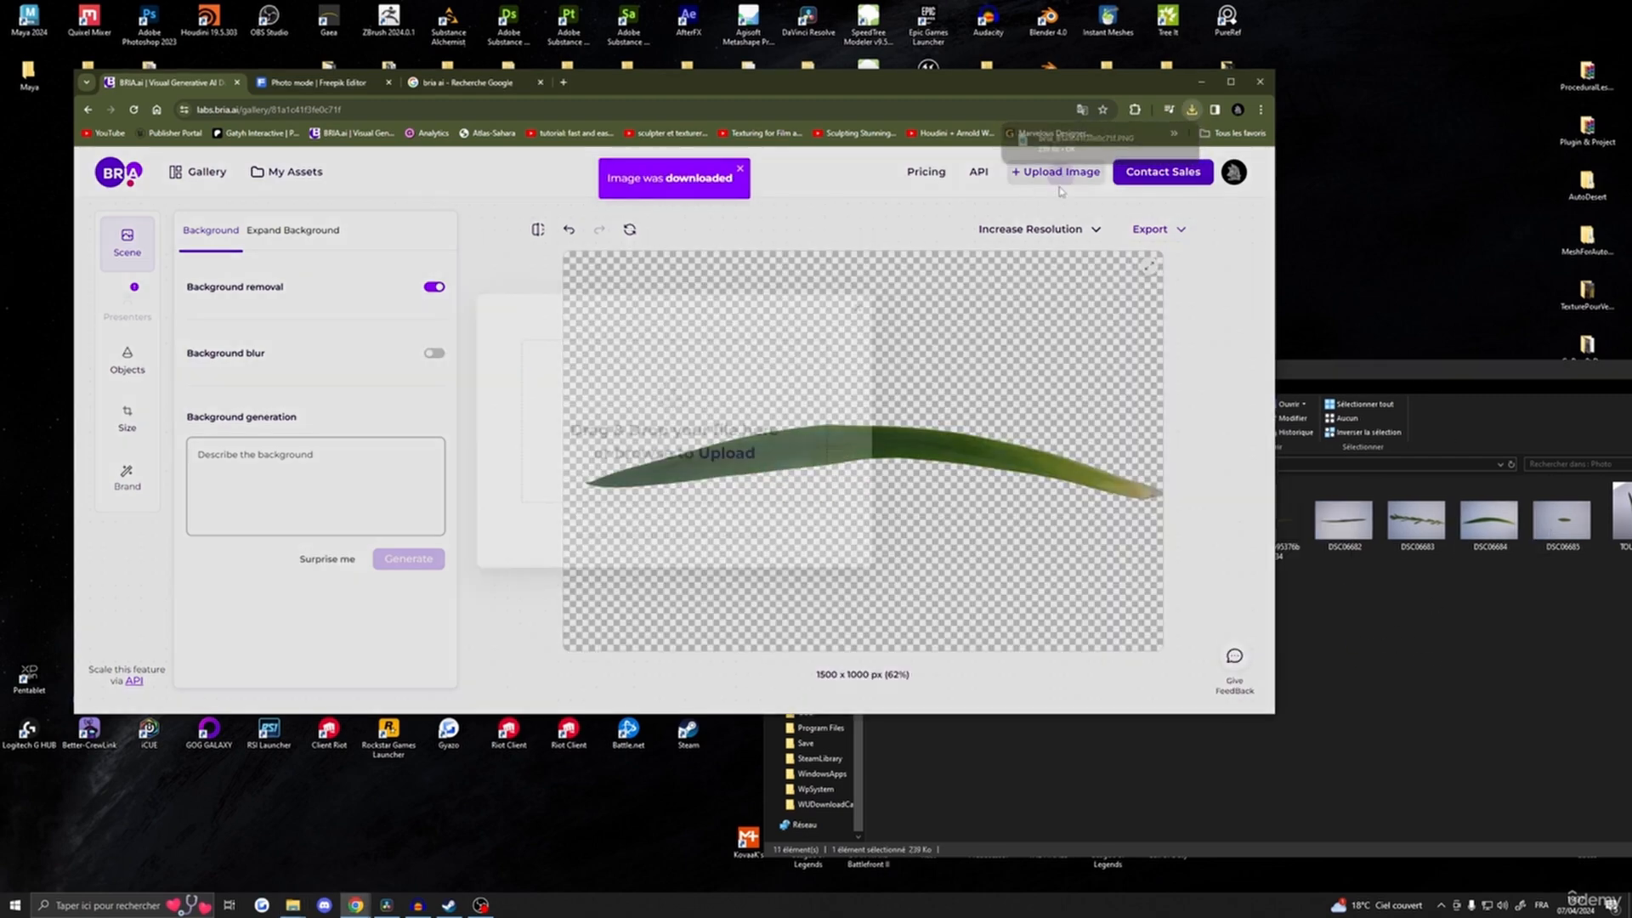
pyautogui.moveTo(1561, 519); pyautogui.dragTo(706, 472)
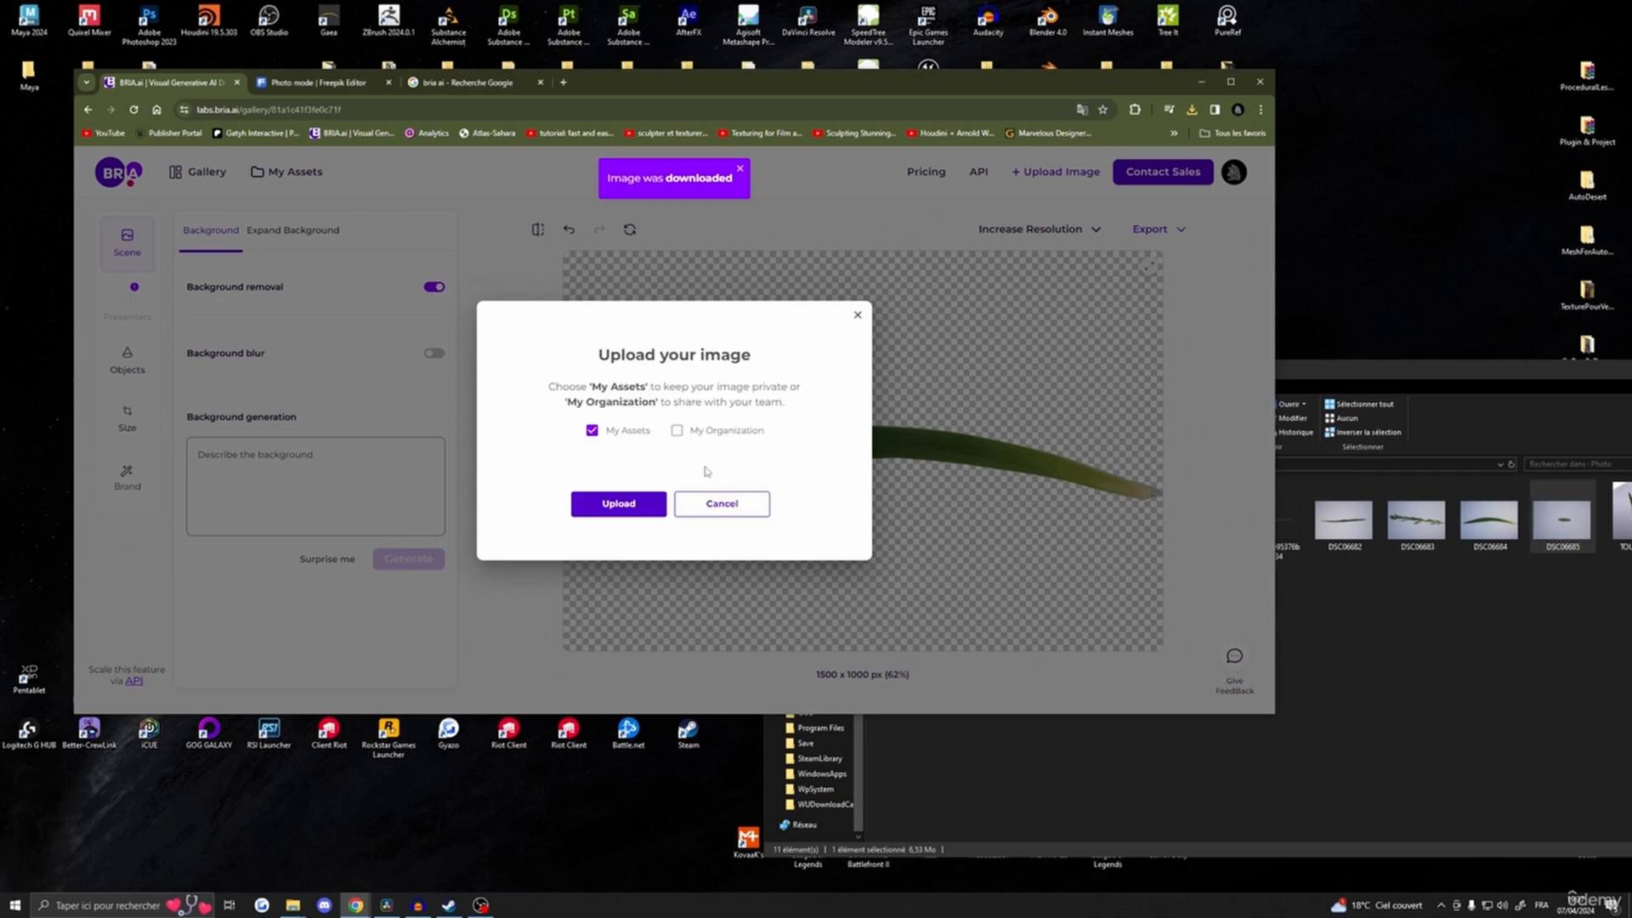
pyautogui.click(645, 572)
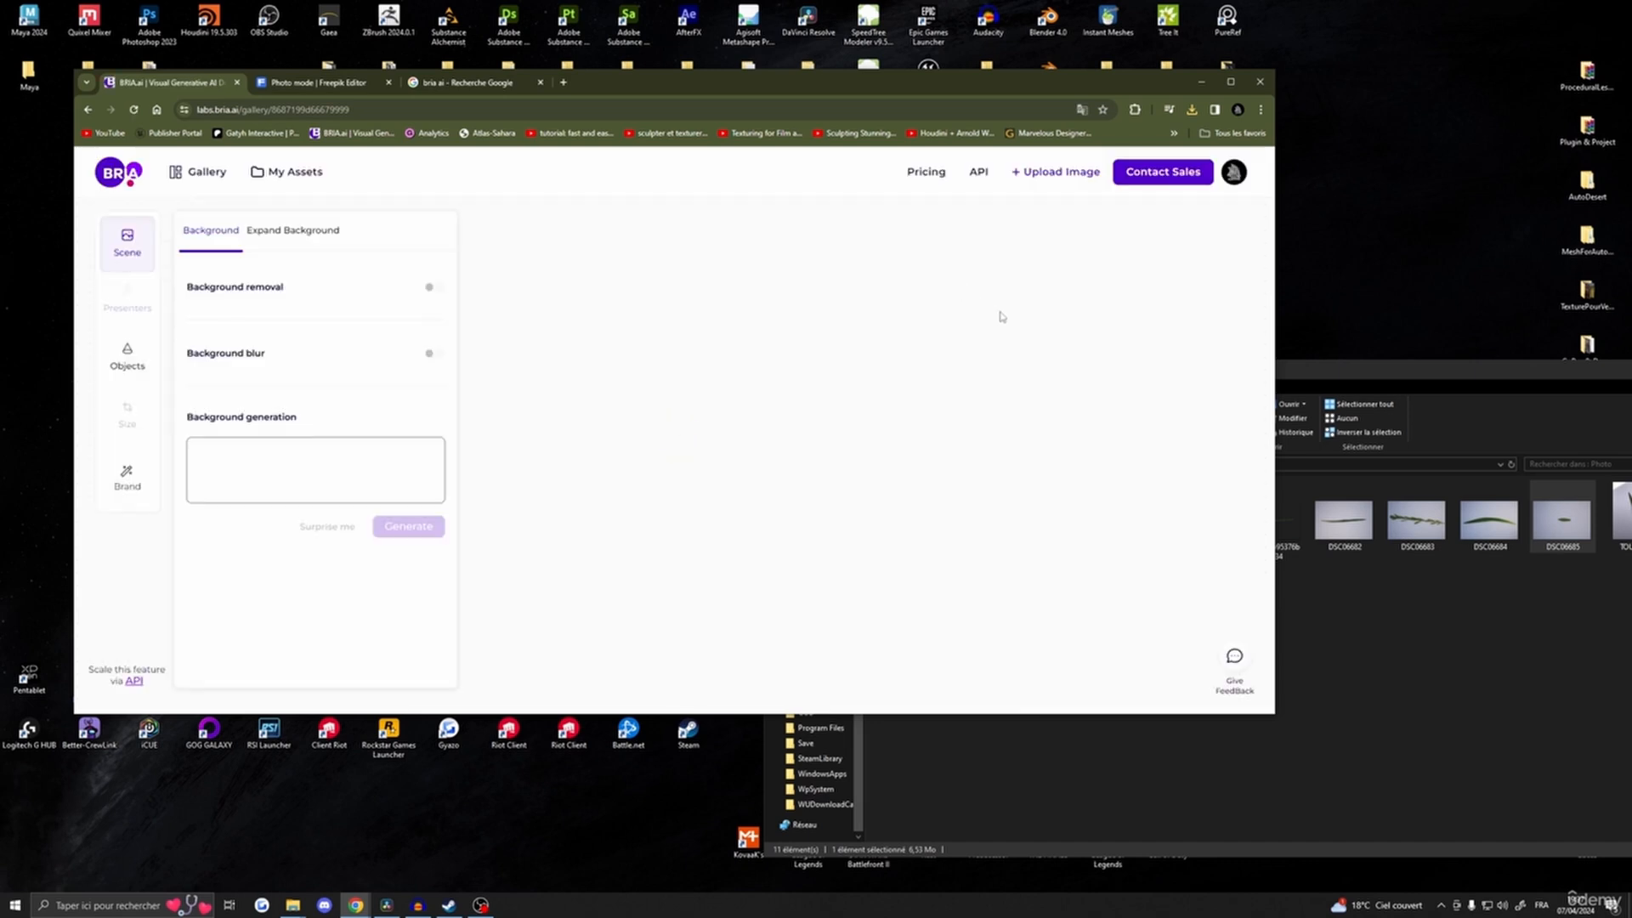
# - Remove the background from the small leaf photo and save its exported image into the Photo folder
pyautogui.click(433, 288)
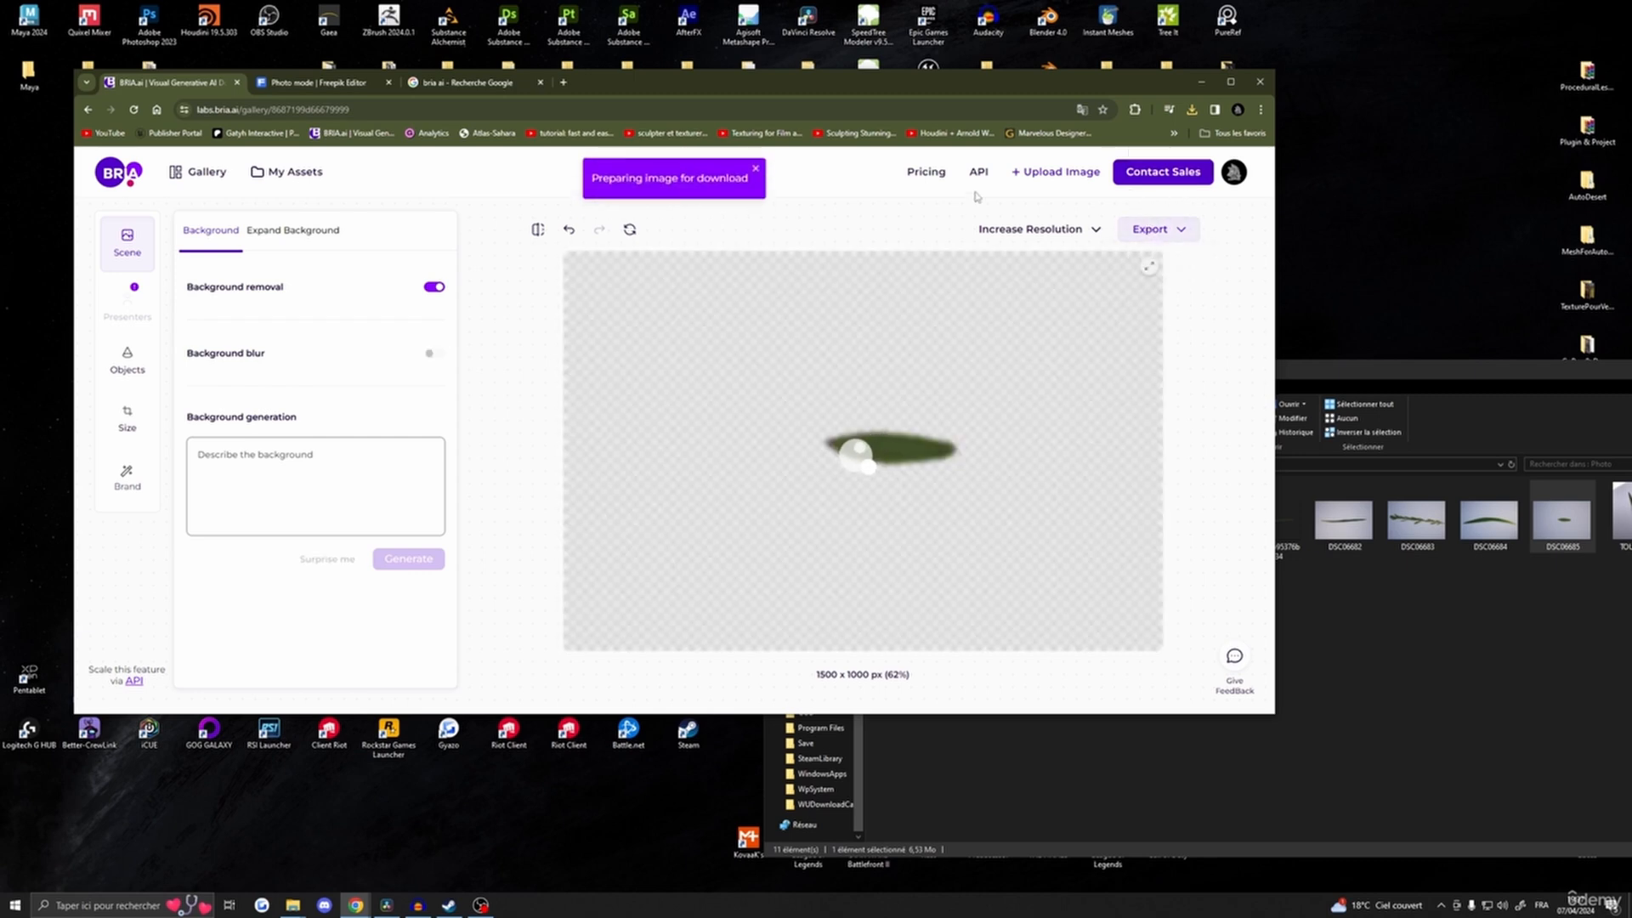
pyautogui.moveTo(1063, 146); pyautogui.dragTo(1413, 640)
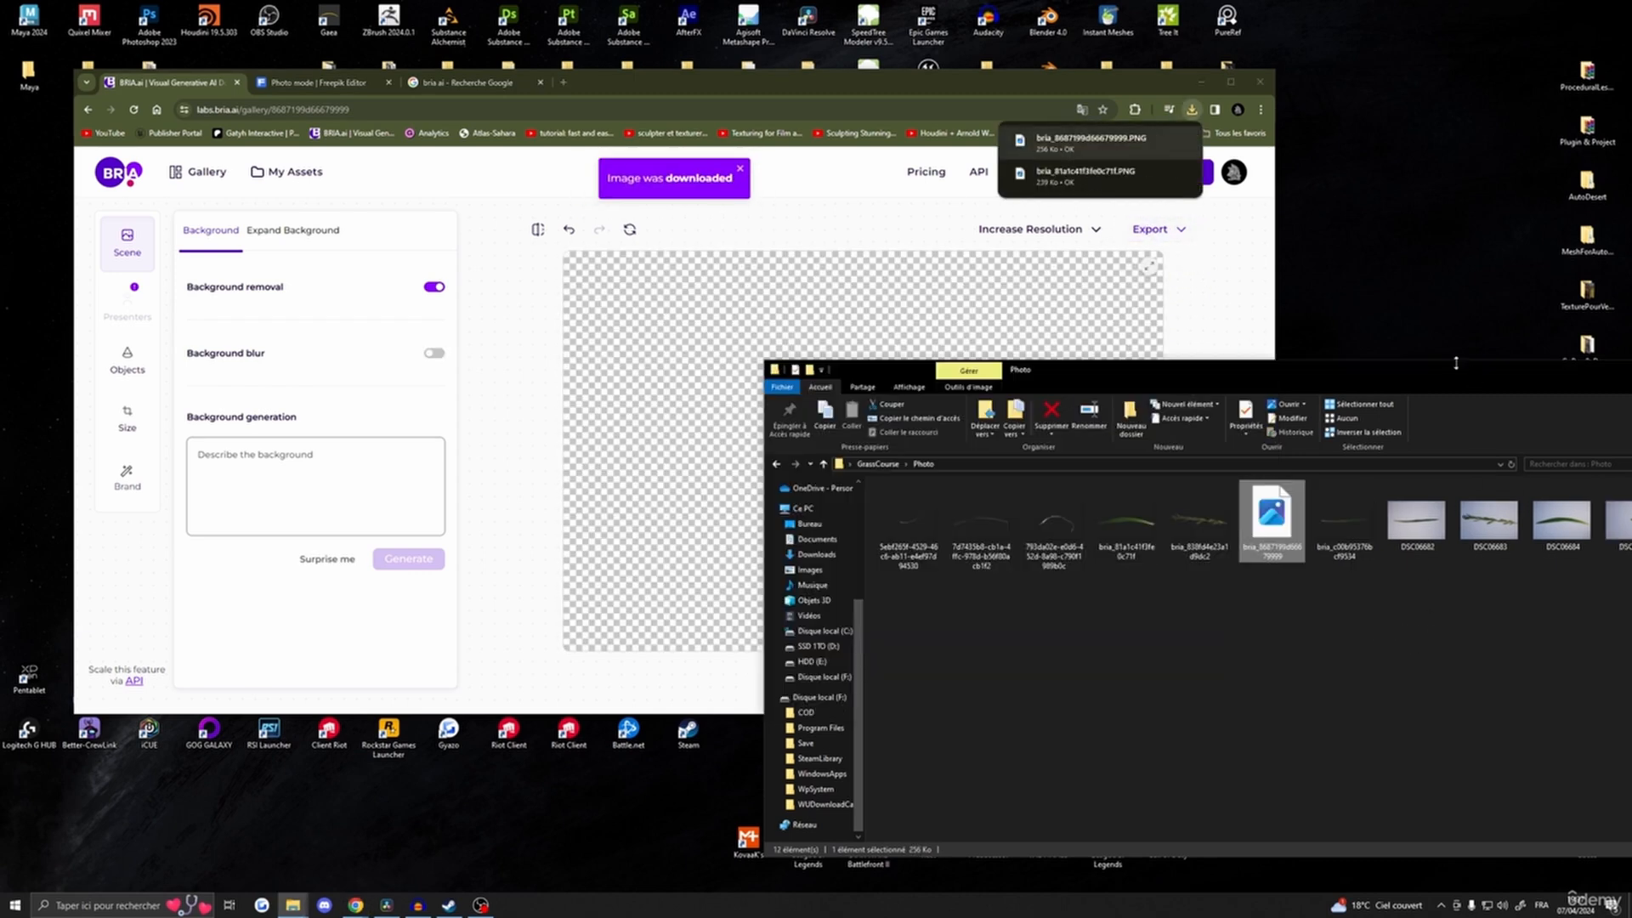
# - View the original photos TOUI0435 and DSC06684 from the Photo folder to compare the two leaves
pyautogui.moveTo(1453, 369); pyautogui.dragTo(1012, 338)
pyautogui.doubleClick(1258, 484)
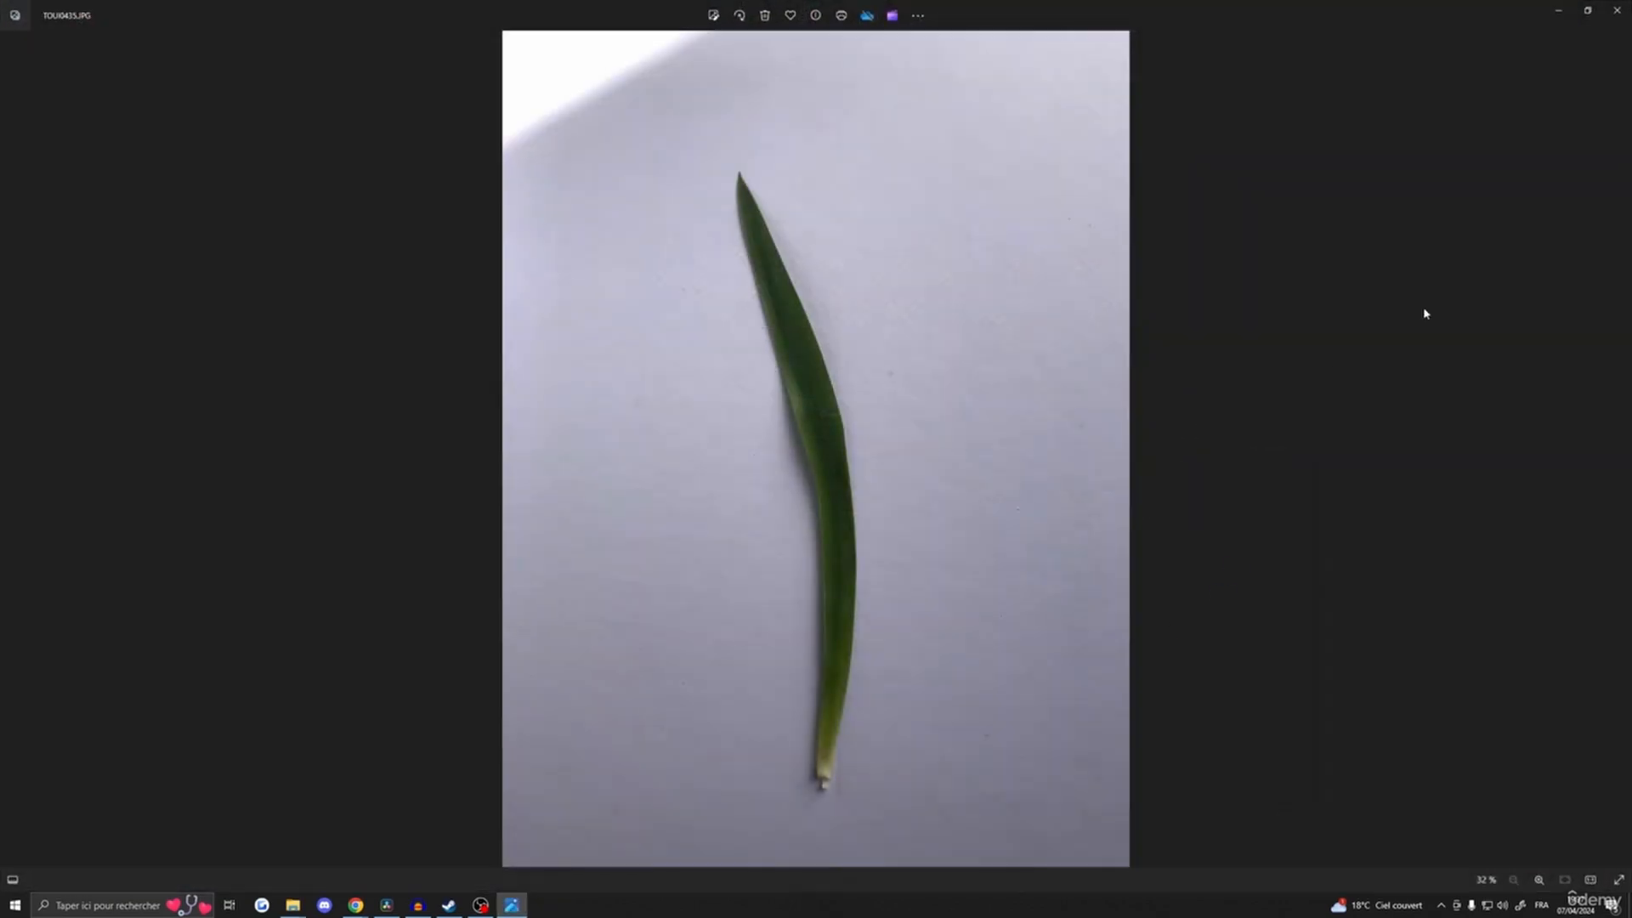
pyautogui.click(1568, 23)
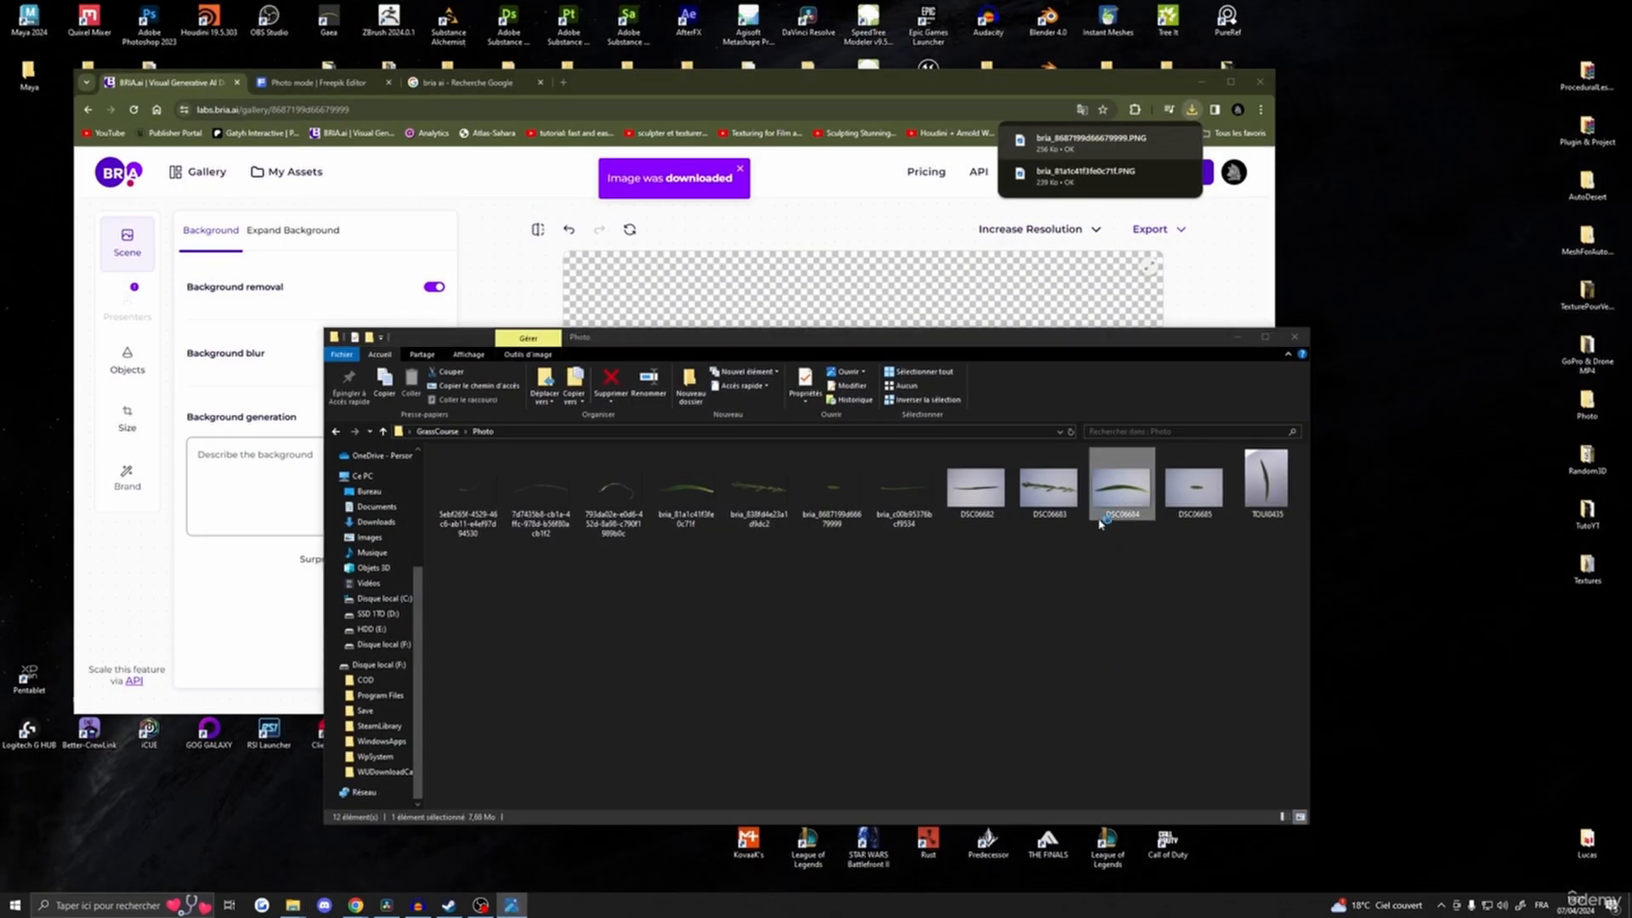
pyautogui.doubleClick(1122, 484)
pyautogui.click(1558, 11)
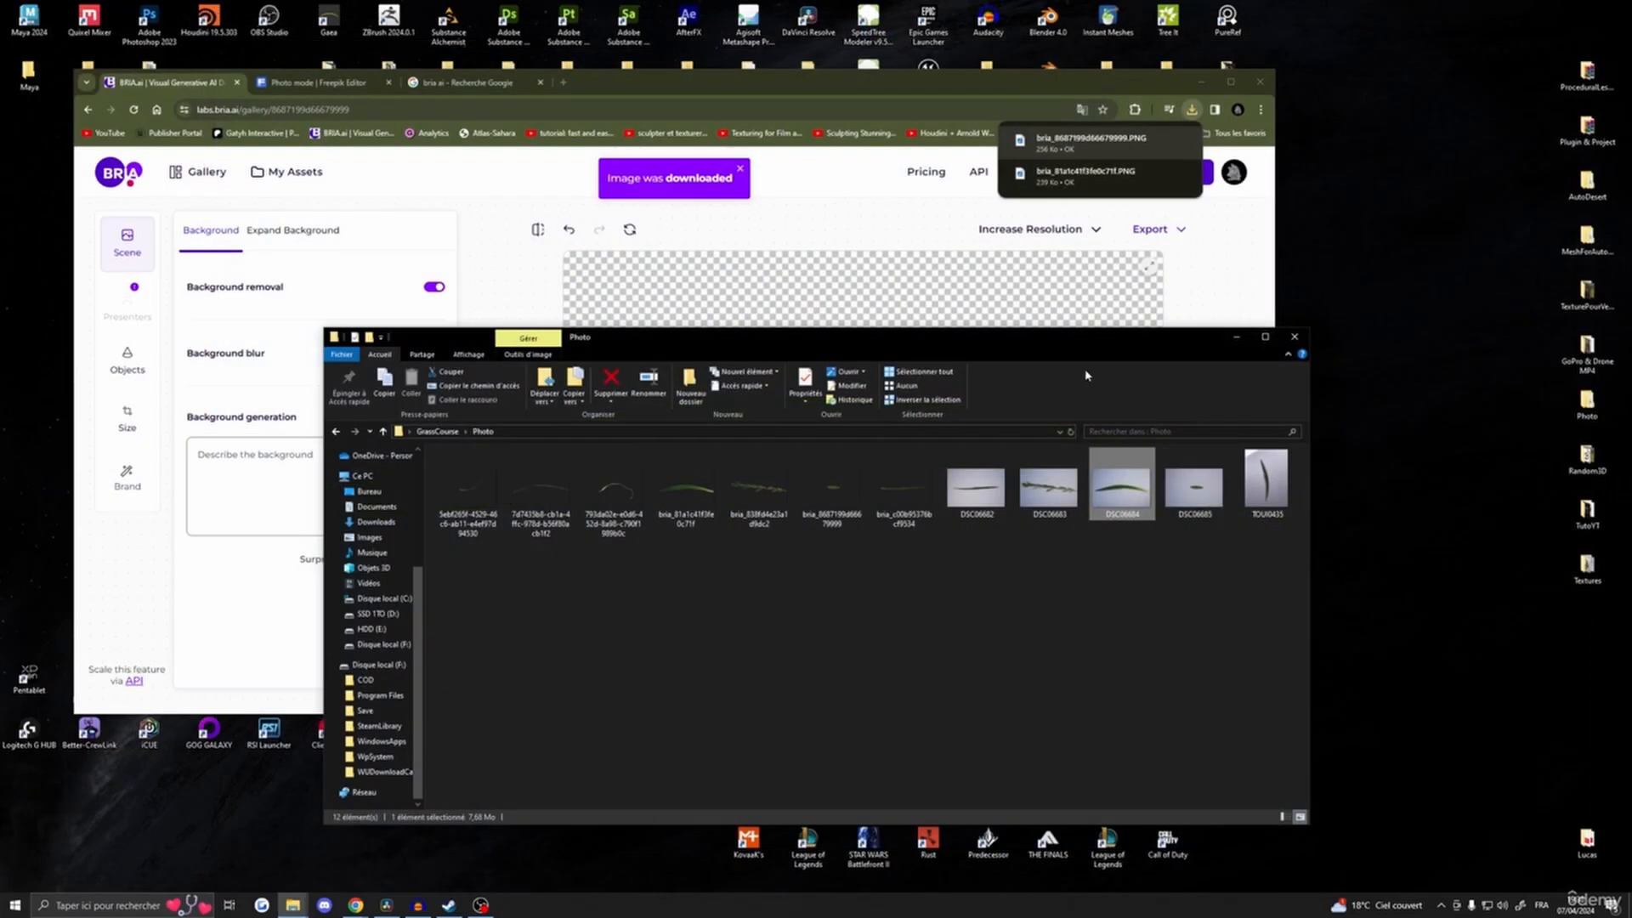
# - Upload the photo TOUI0435 from the Photo folder to My Assets in BRIA.ai and remove its background
pyautogui.moveTo(1067, 346); pyautogui.dragTo(1264, 500)
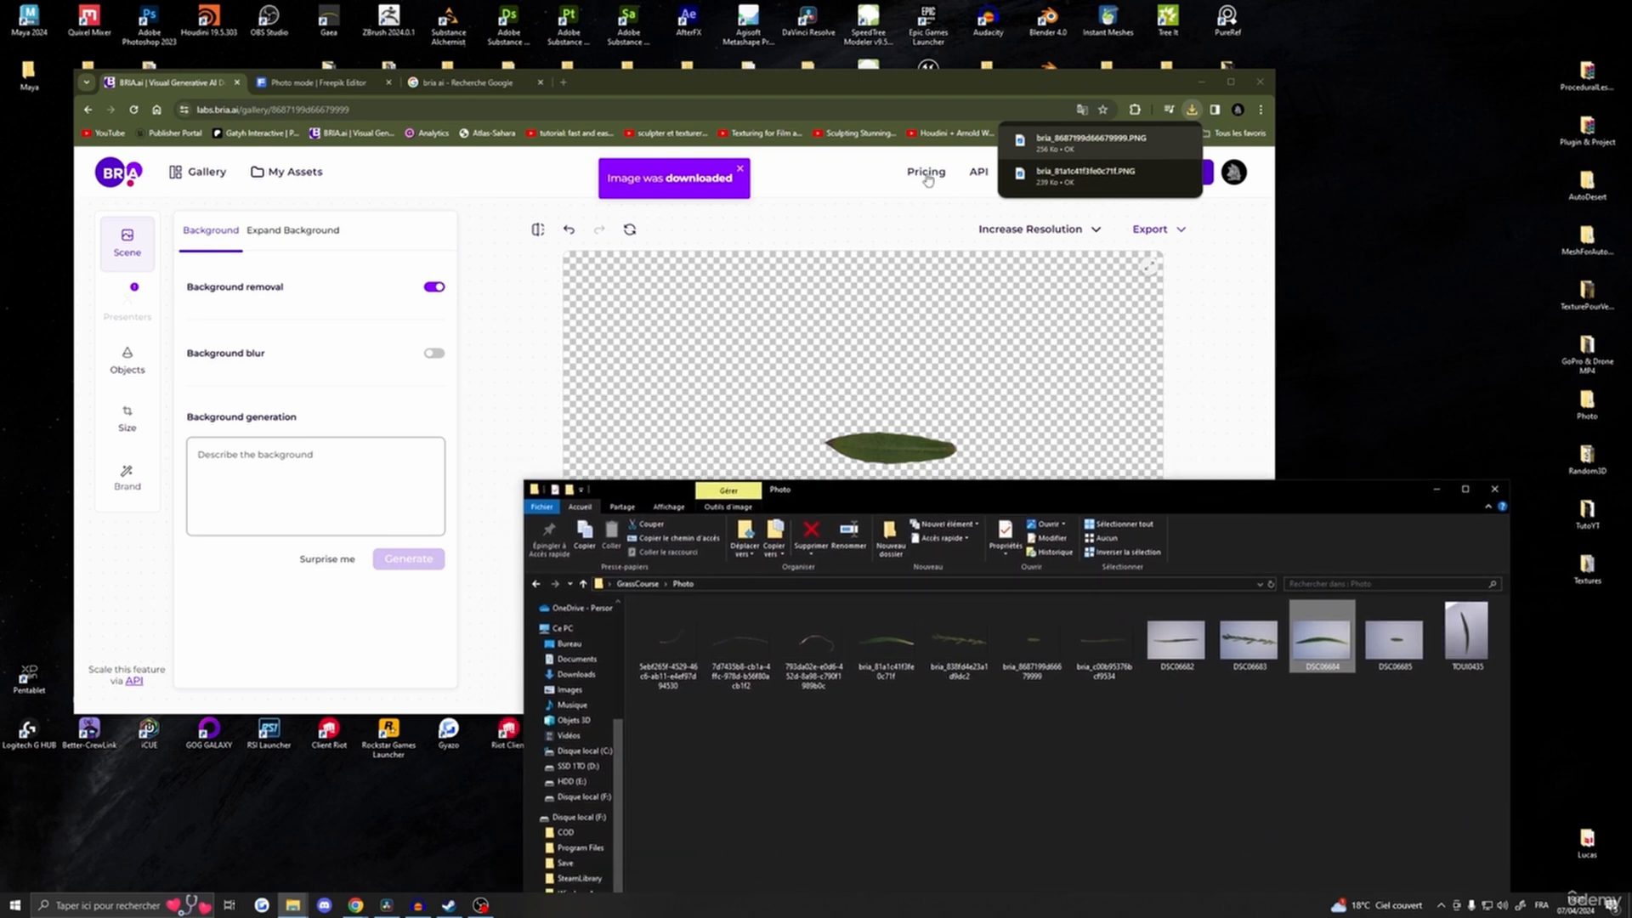
pyautogui.click(1261, 183)
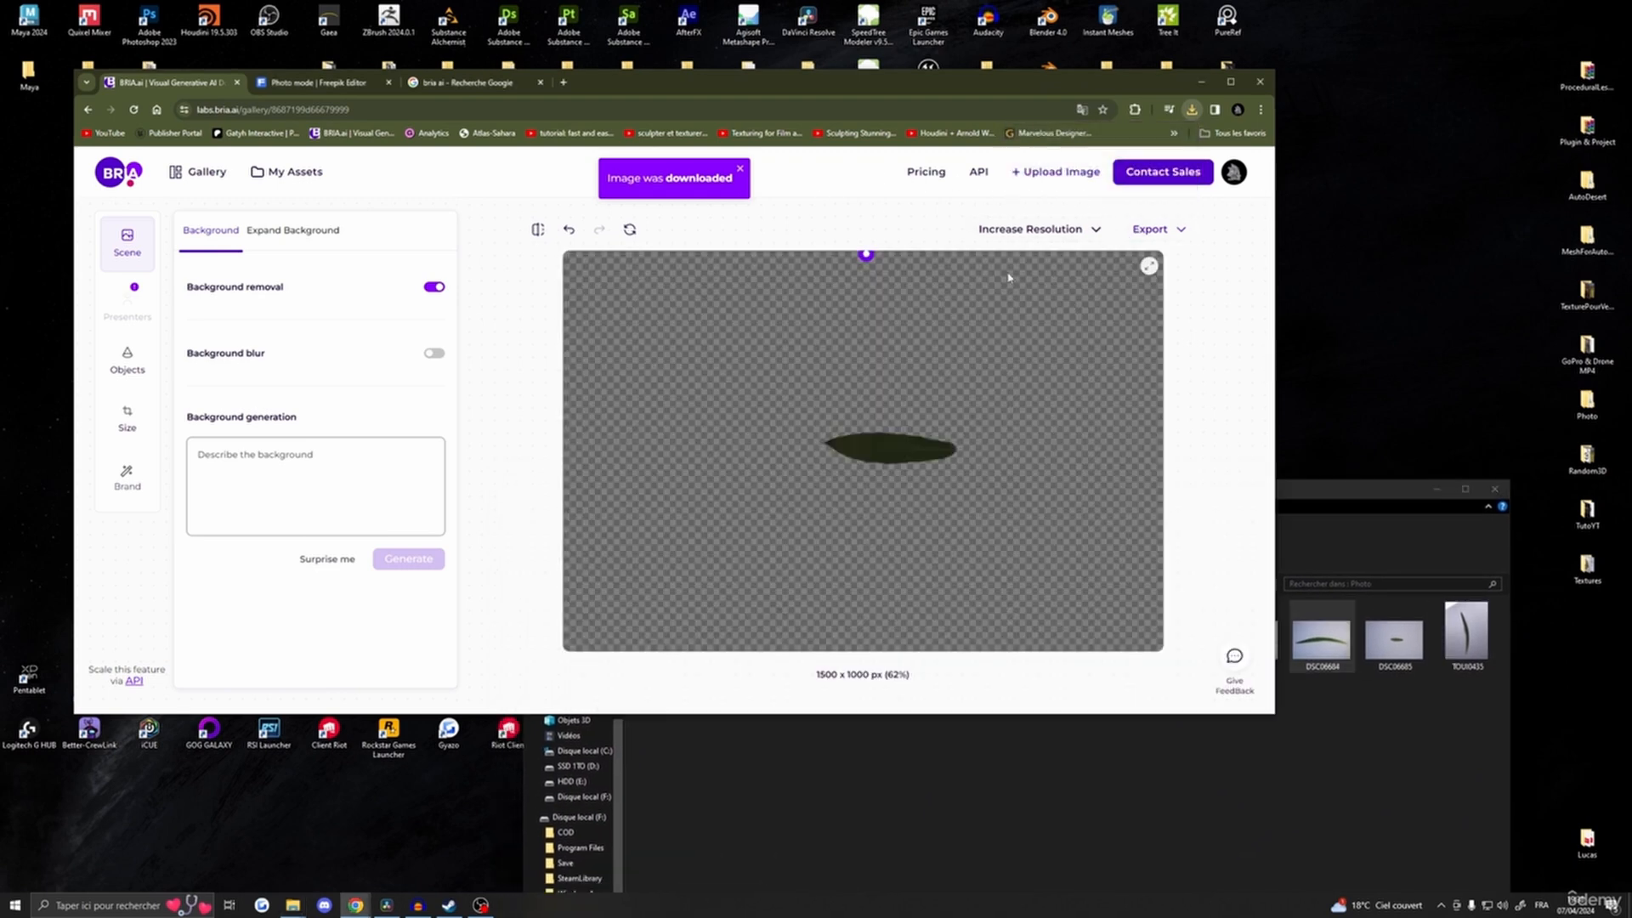
pyautogui.click(1066, 177)
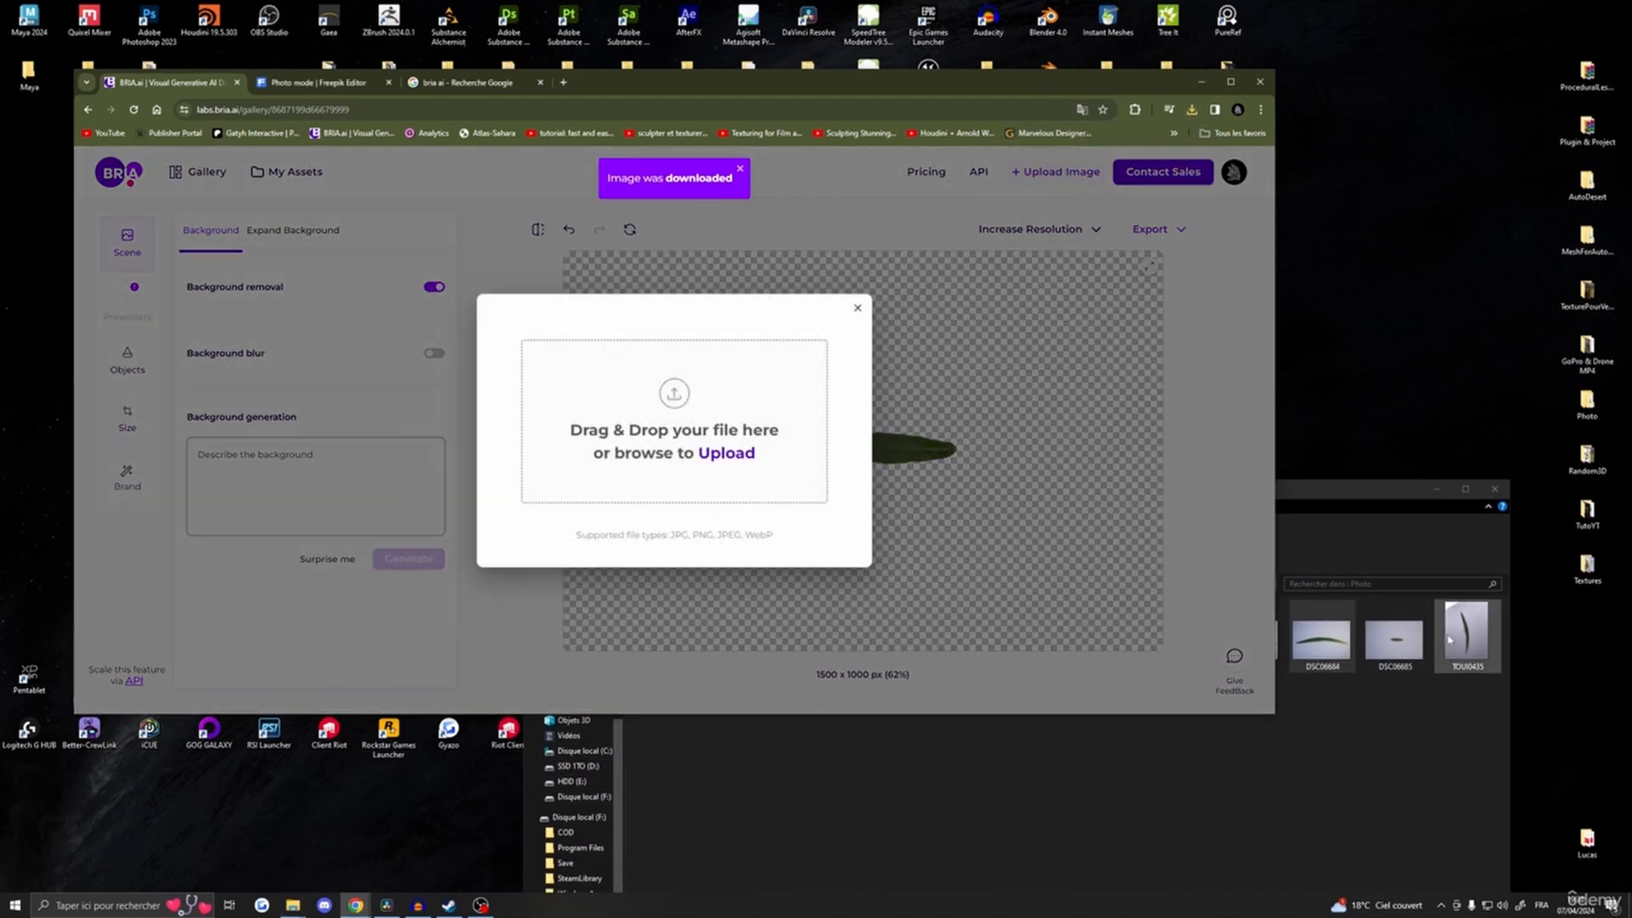
pyautogui.moveTo(1466, 646); pyautogui.dragTo(757, 462)
pyautogui.click(619, 575)
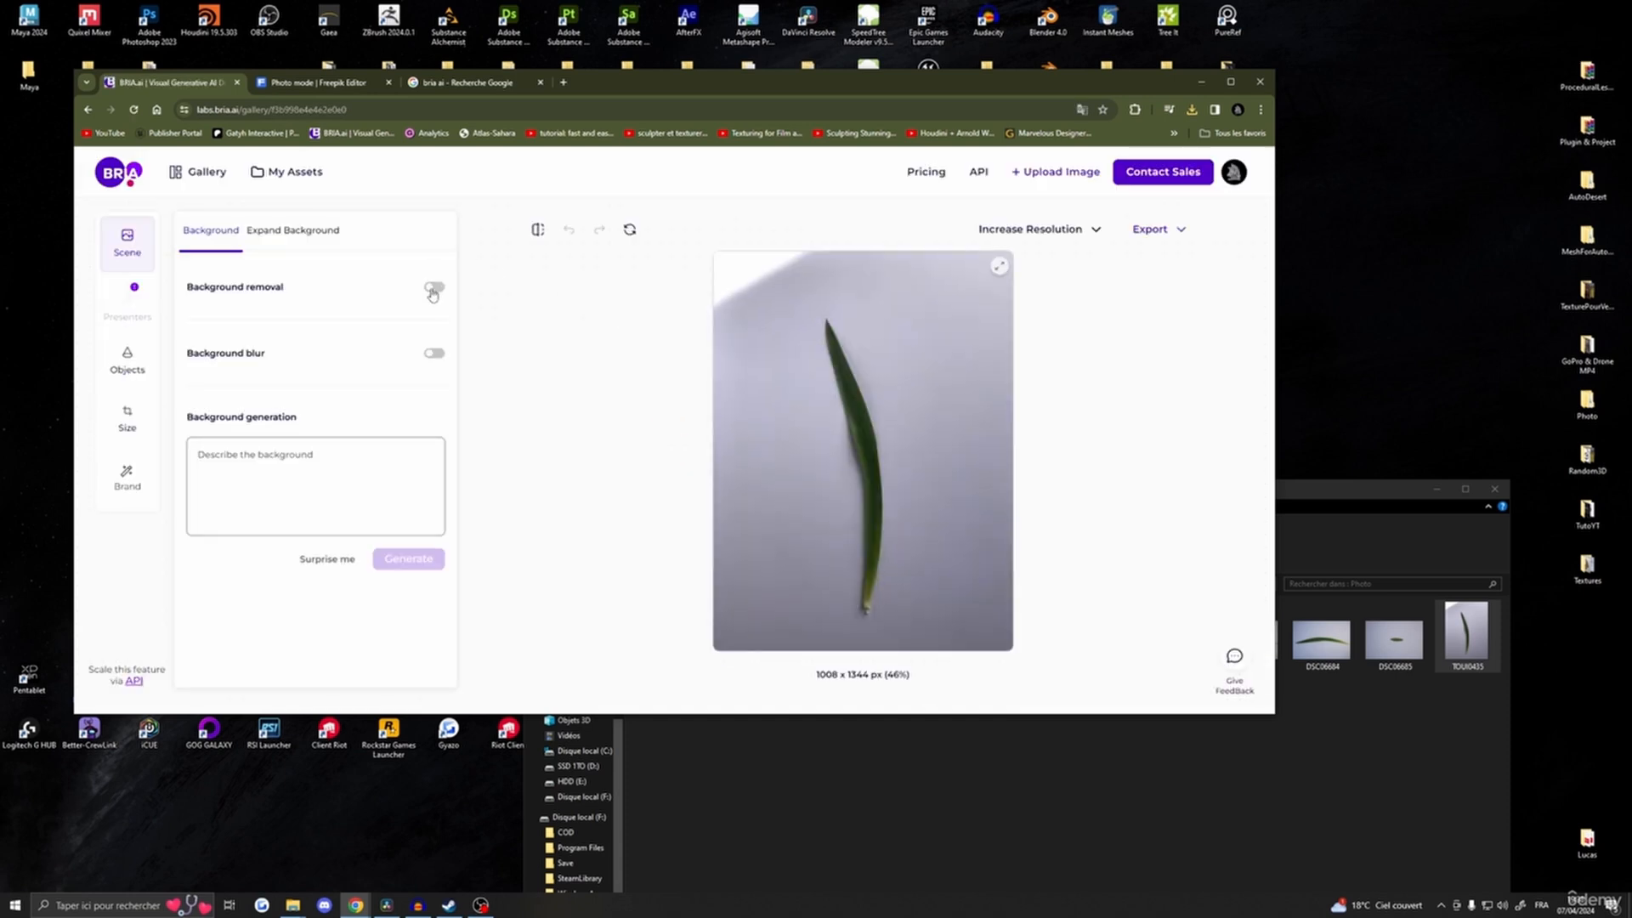
pyautogui.click(434, 288)
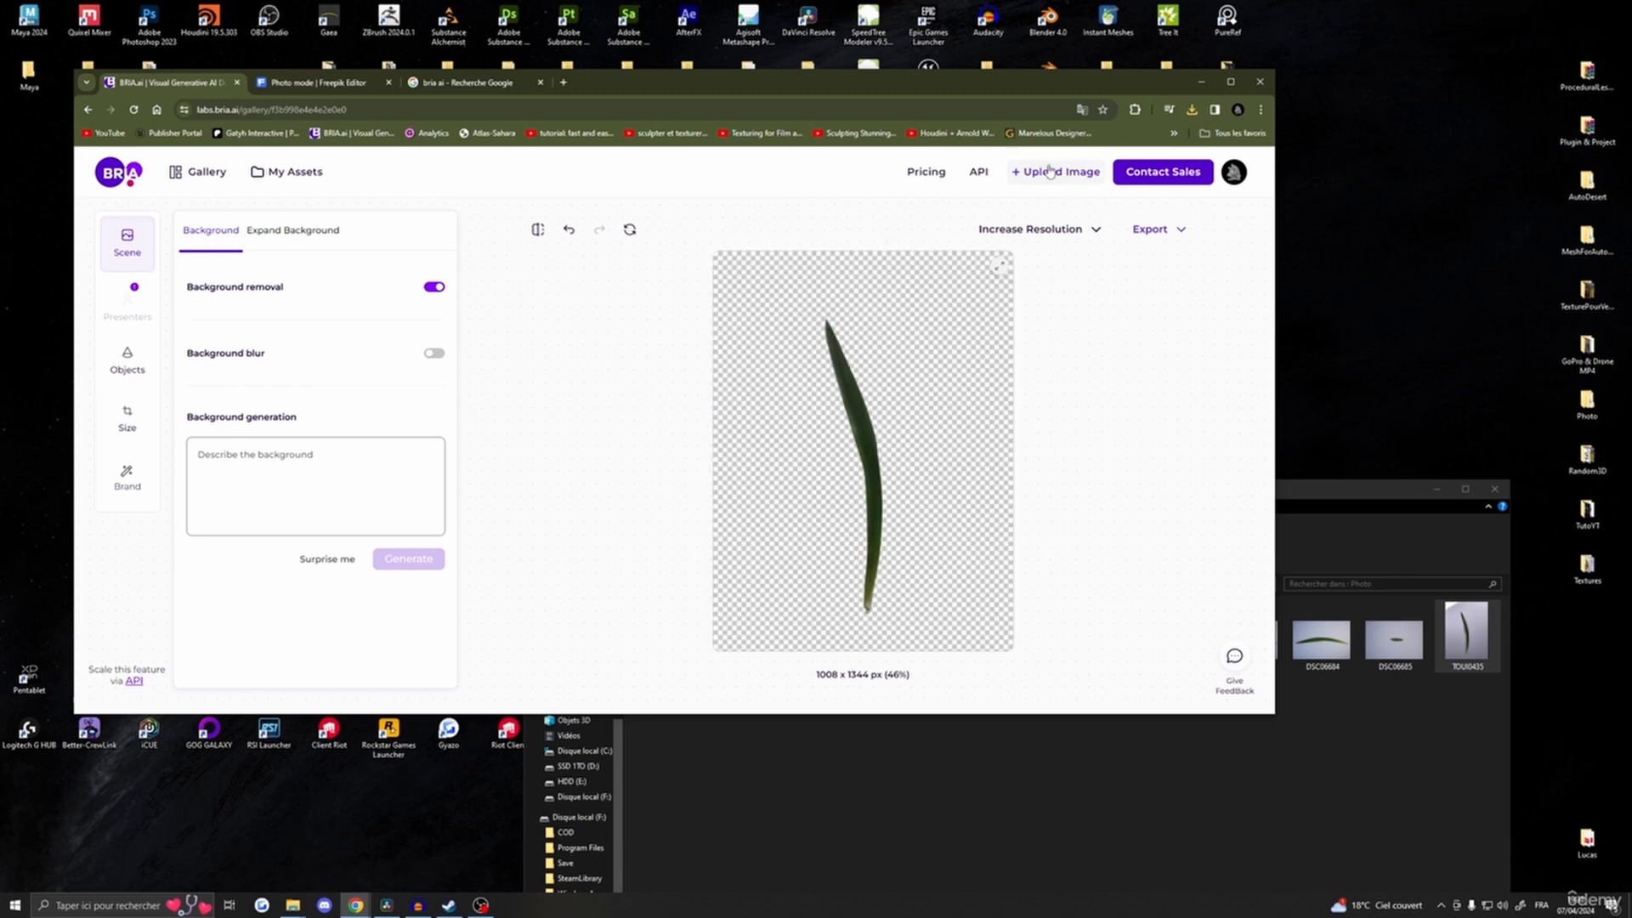
# - Export the background-free TOUI0435 leaf image and inspect the exported cutout's edges up close
pyautogui.click(1149, 229)
pyautogui.click(1151, 277)
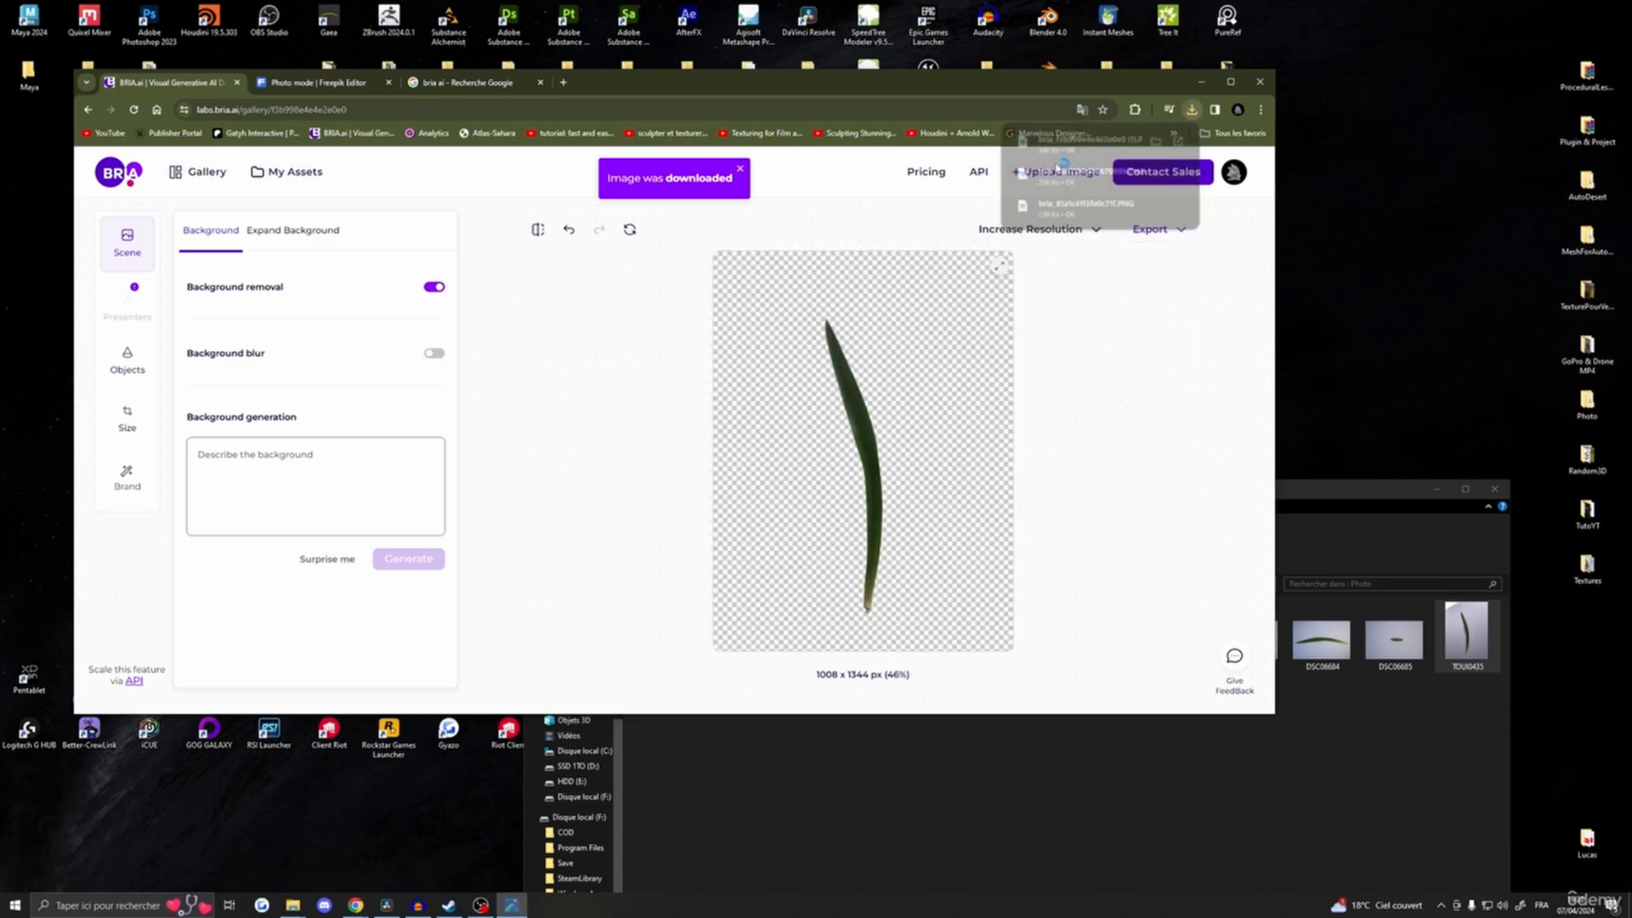
pyautogui.scroll(5, 805, 497)
pyautogui.scroll(-5, 804, 497)
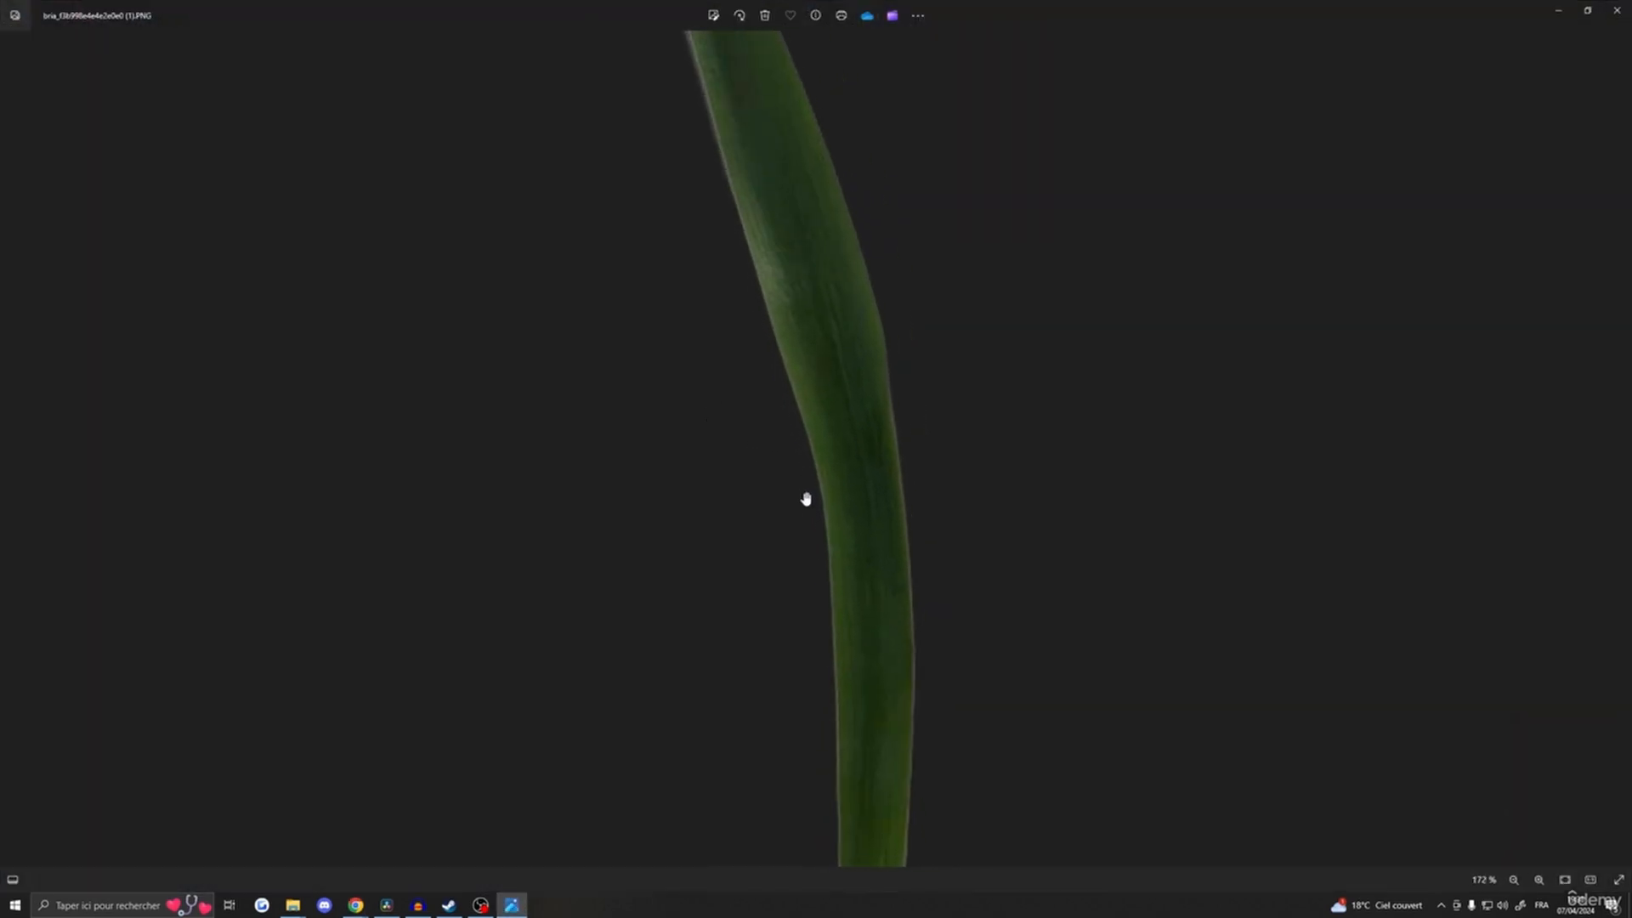
pyautogui.click(1617, 7)
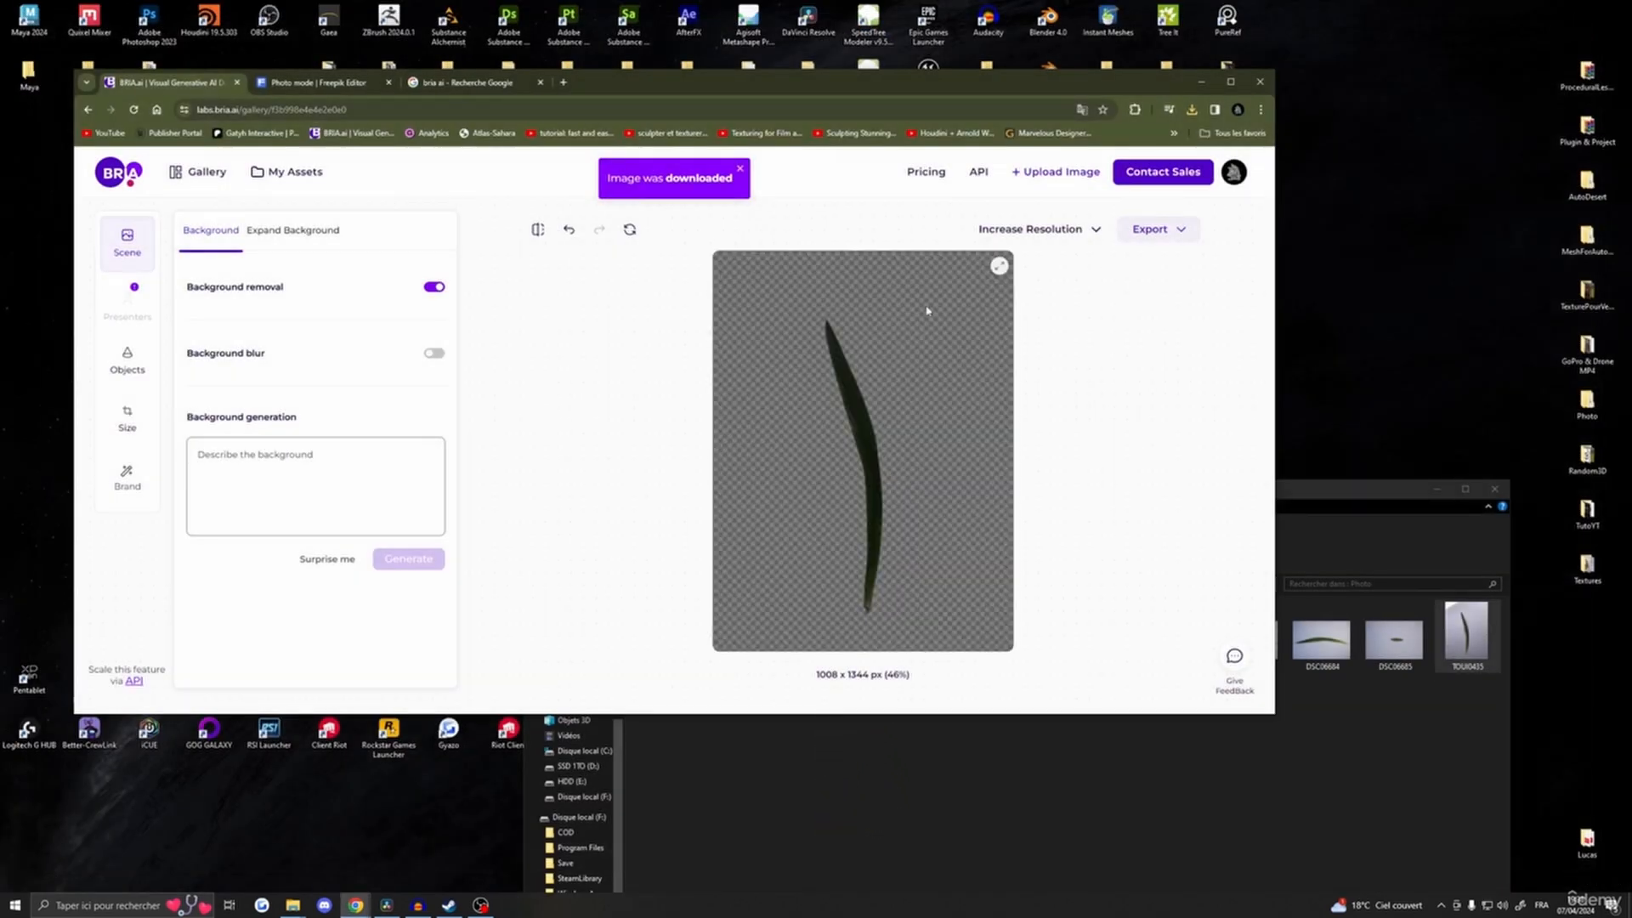
pyautogui.click(1078, 163)
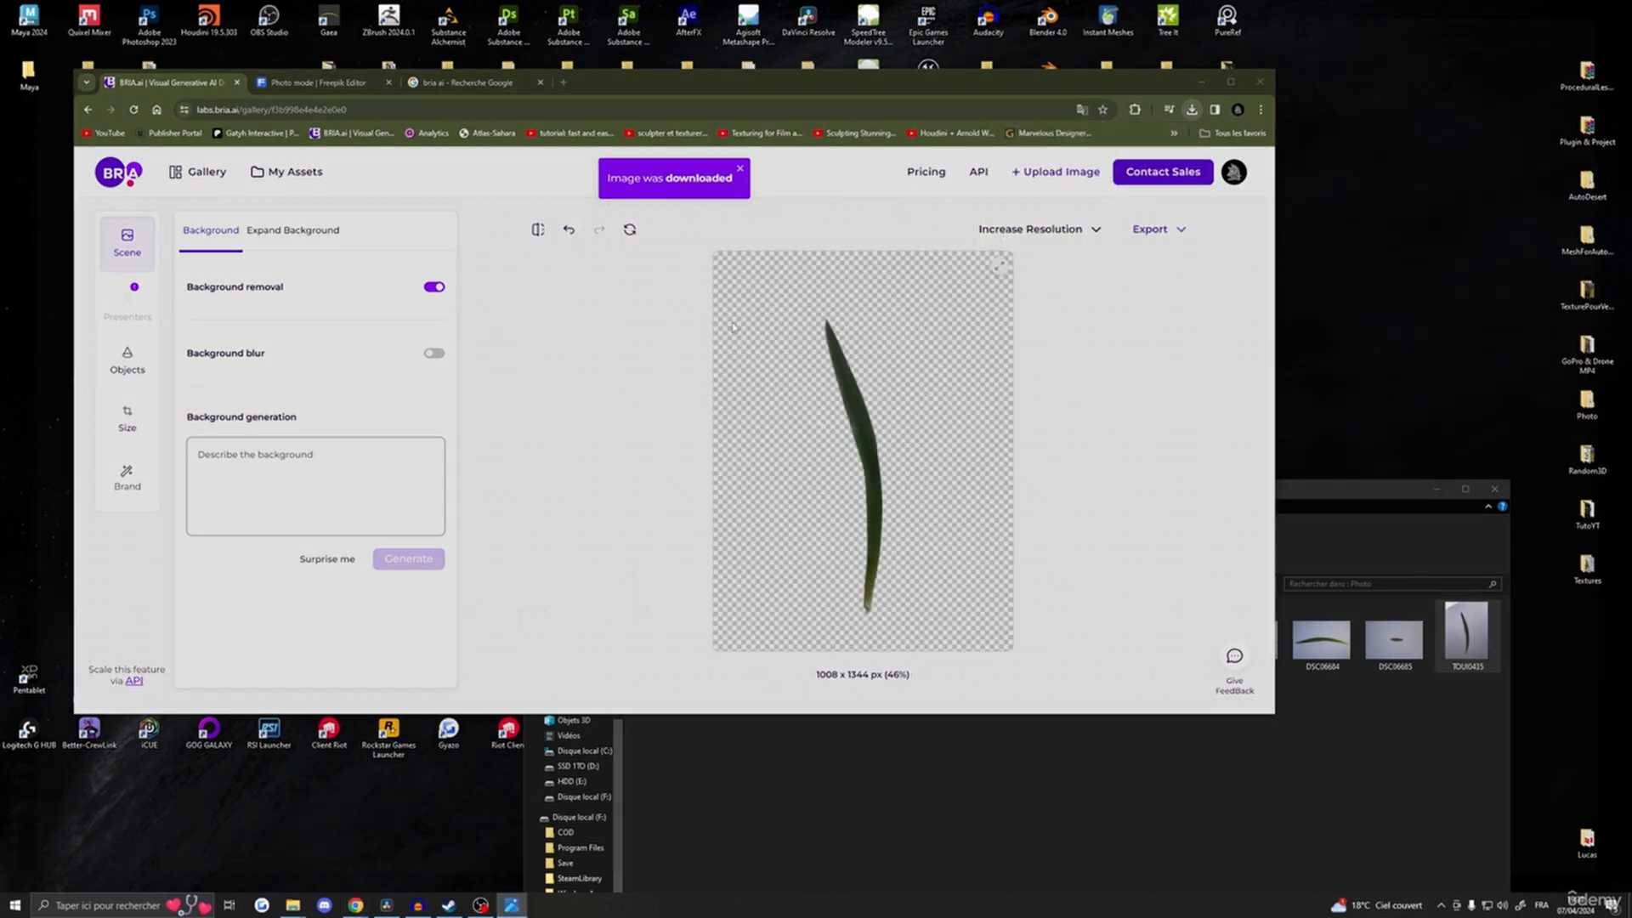
pyautogui.scroll(8, 755, 271)
pyautogui.scroll(-5, 594, 263)
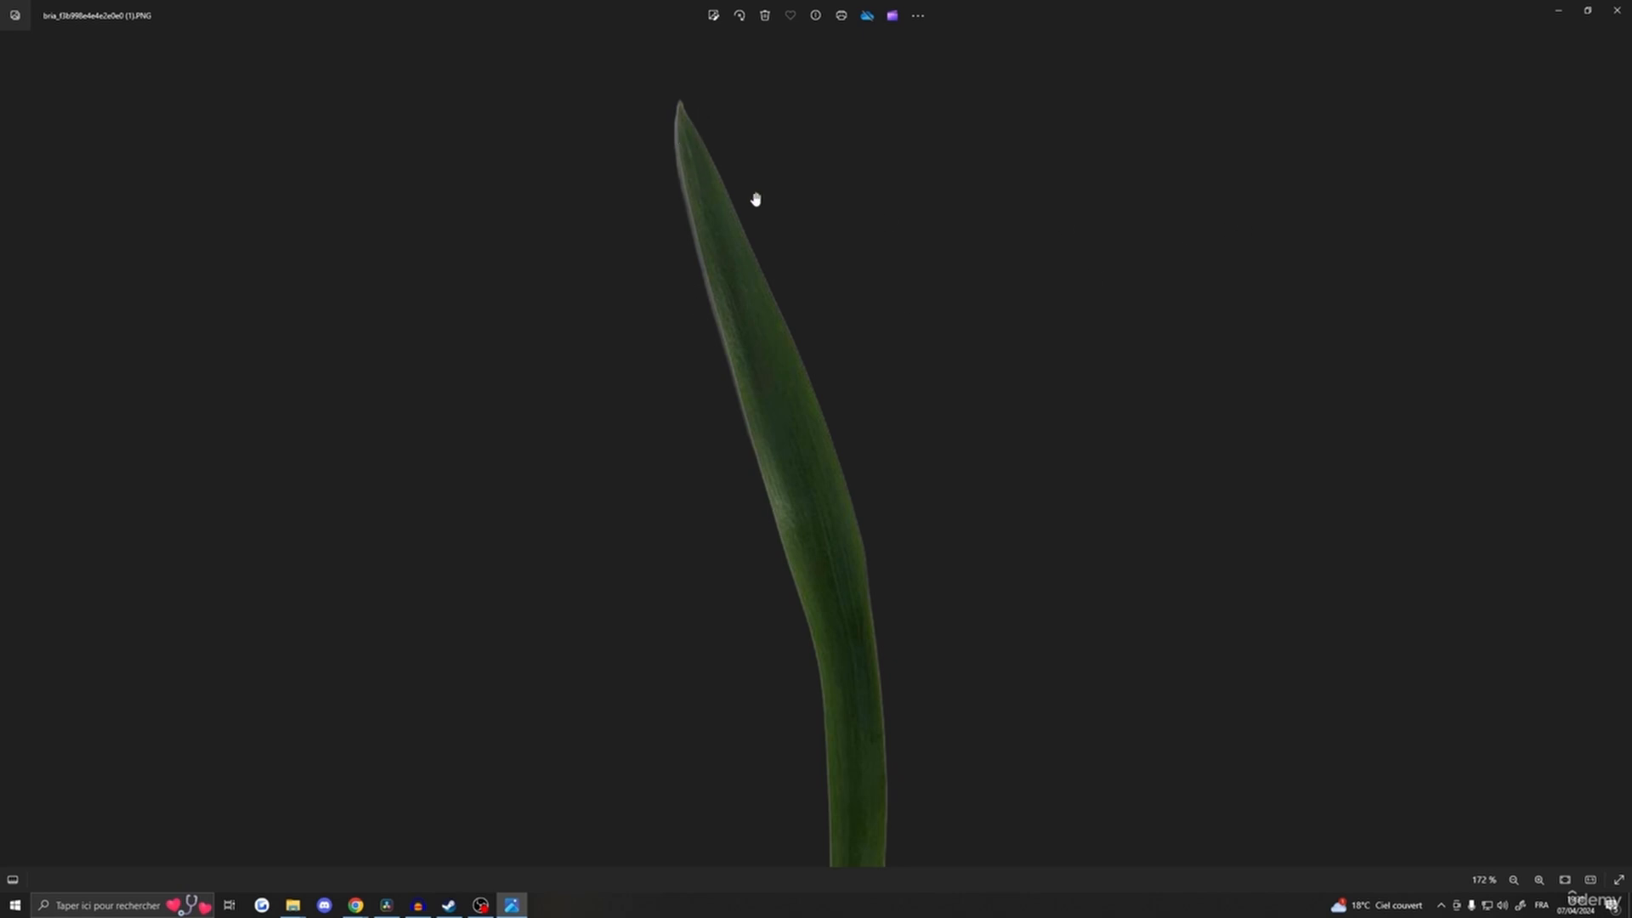
pyautogui.click(1617, 10)
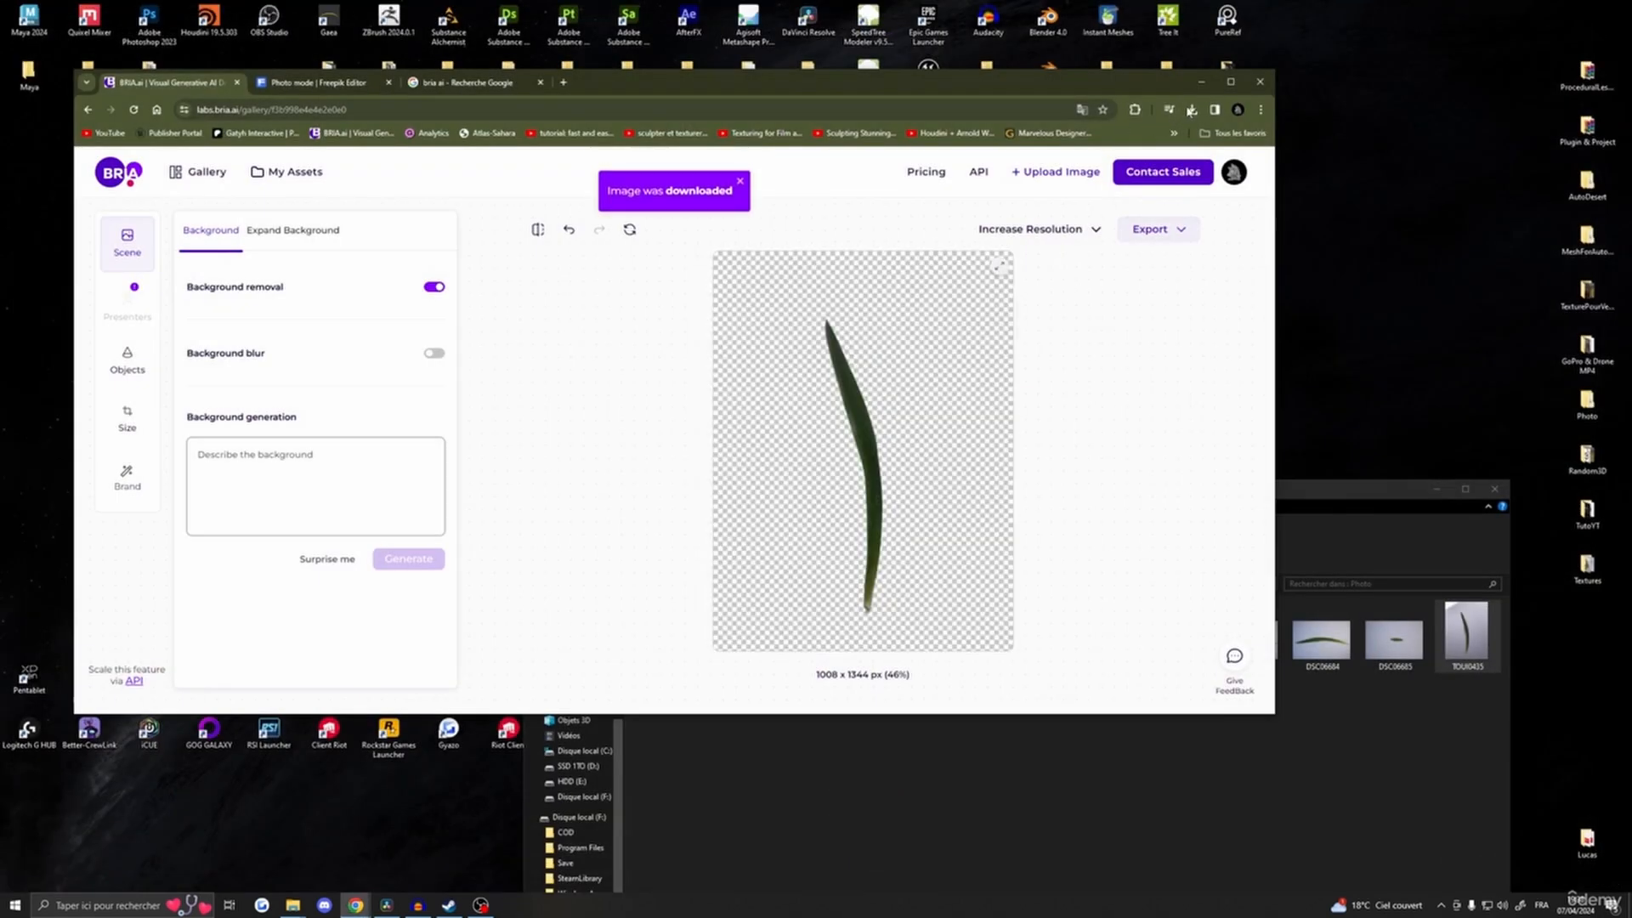
# - Save the exported TOUI0435 cutout into the Photo folder and close the browser, discarding the unsaved Freepik changes
pyautogui.click(1190, 109)
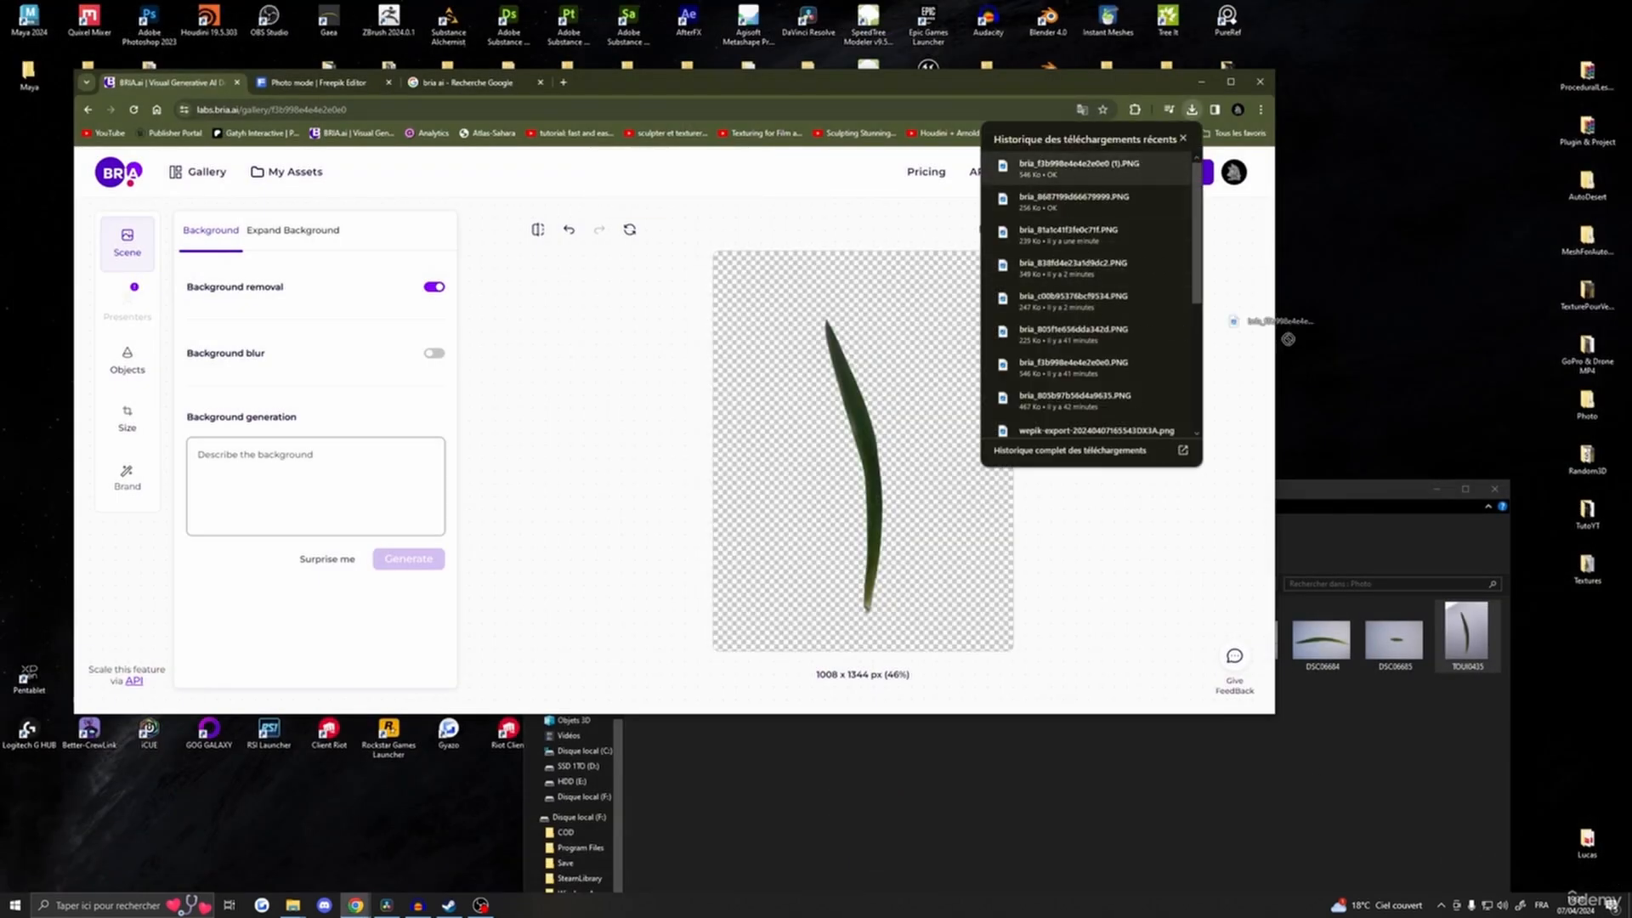
pyautogui.click(1147, 165)
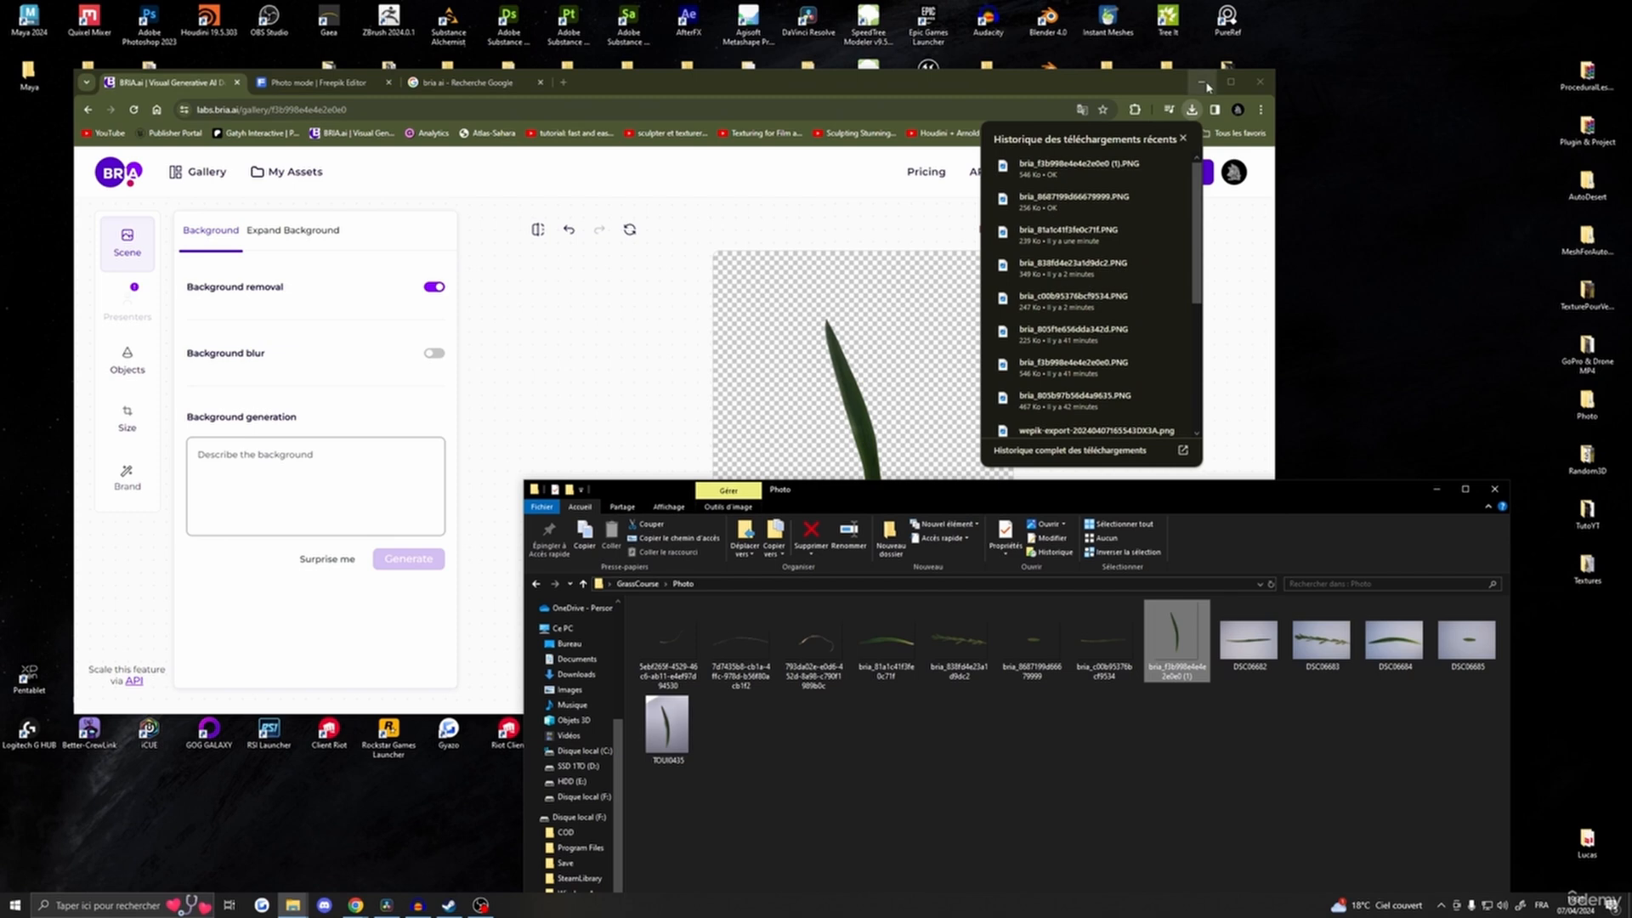
pyautogui.click(1258, 82)
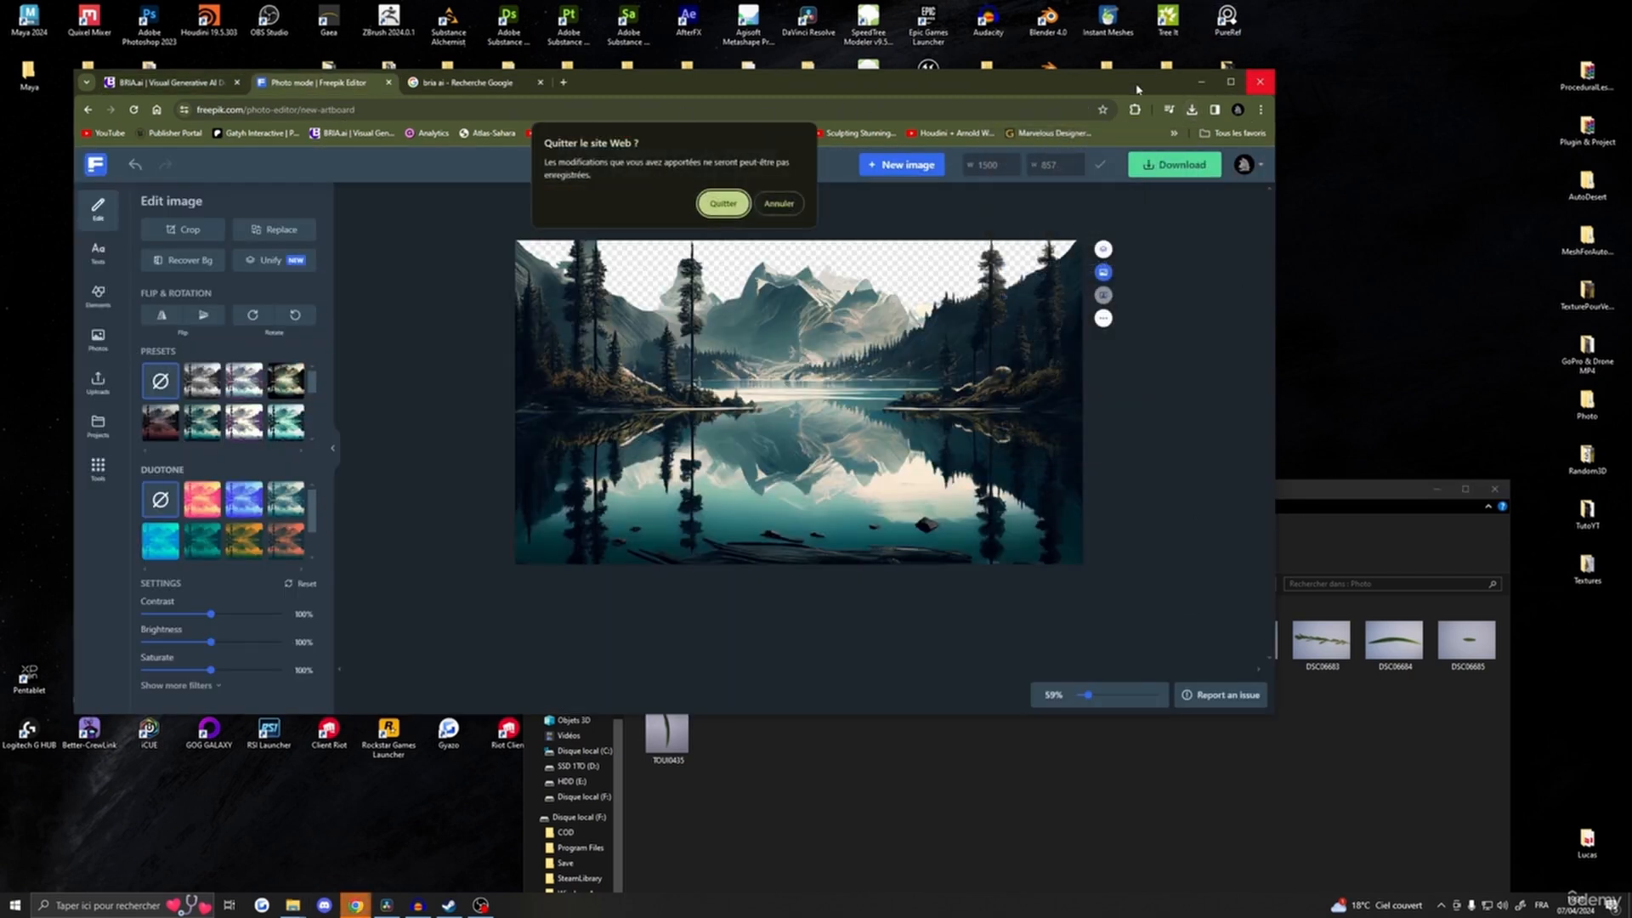
pyautogui.click(724, 204)
# - View the BRIA cutouts in the Photo folder one after another, starting with bria_81a1c41f3fe0c71f
pyautogui.moveTo(1152, 502); pyautogui.dragTo(942, 208)
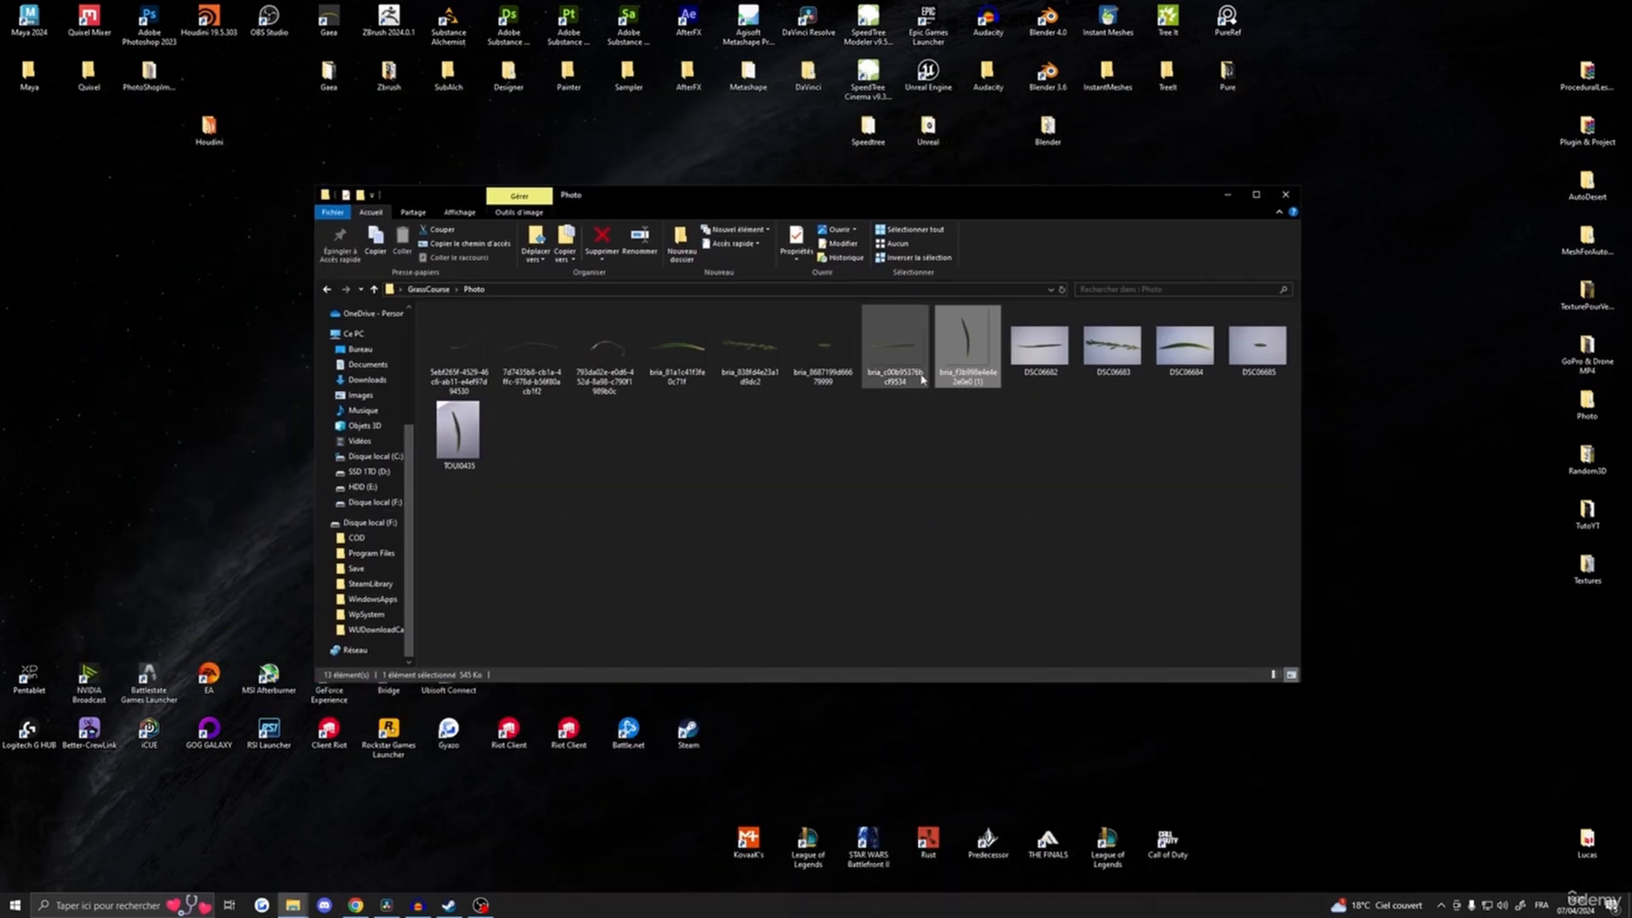
pyautogui.moveTo(979, 200); pyautogui.dragTo(1026, 236)
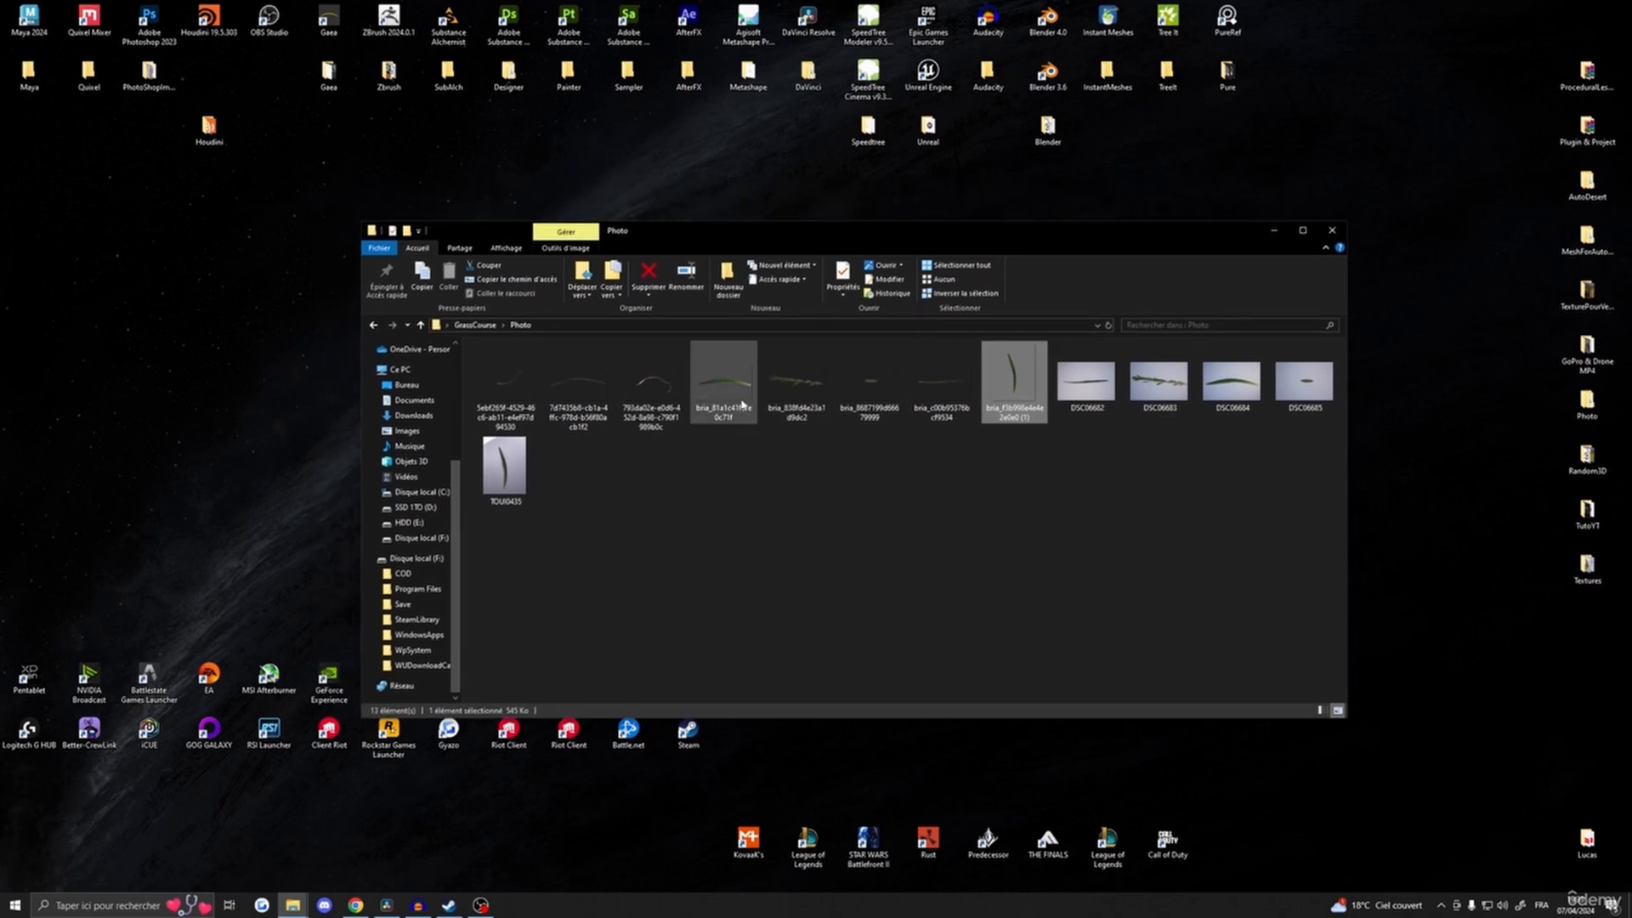
pyautogui.doubleClick(714, 386)
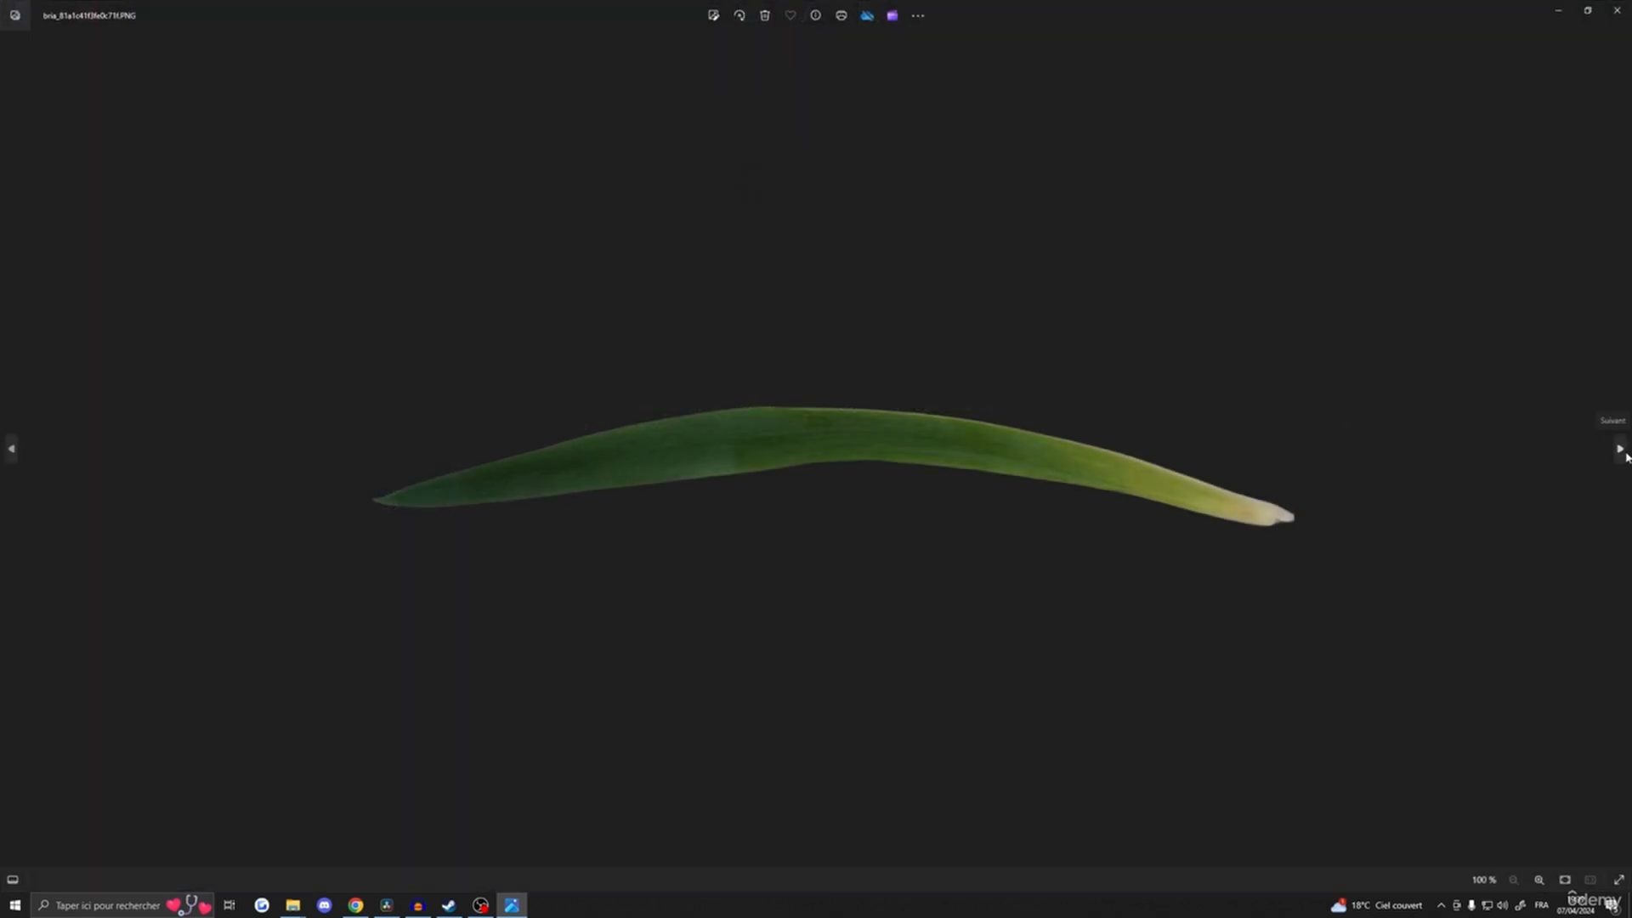
pyautogui.click(1621, 449)
pyautogui.click(1621, 451)
pyautogui.click(1621, 451)
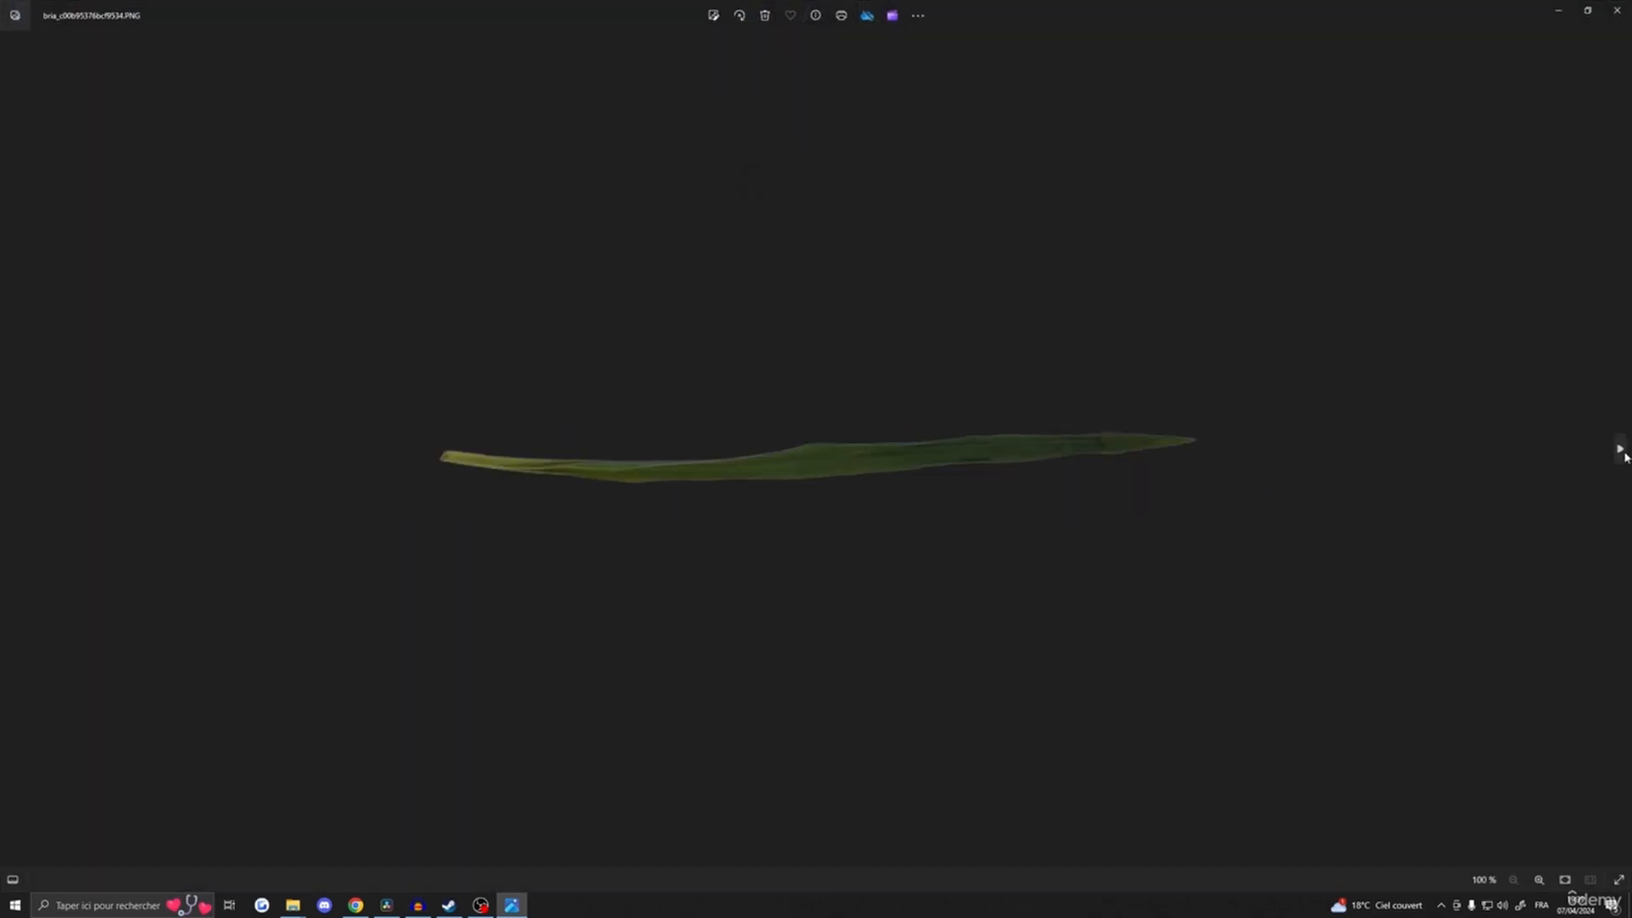
pyautogui.click(1621, 452)
pyautogui.click(1617, 10)
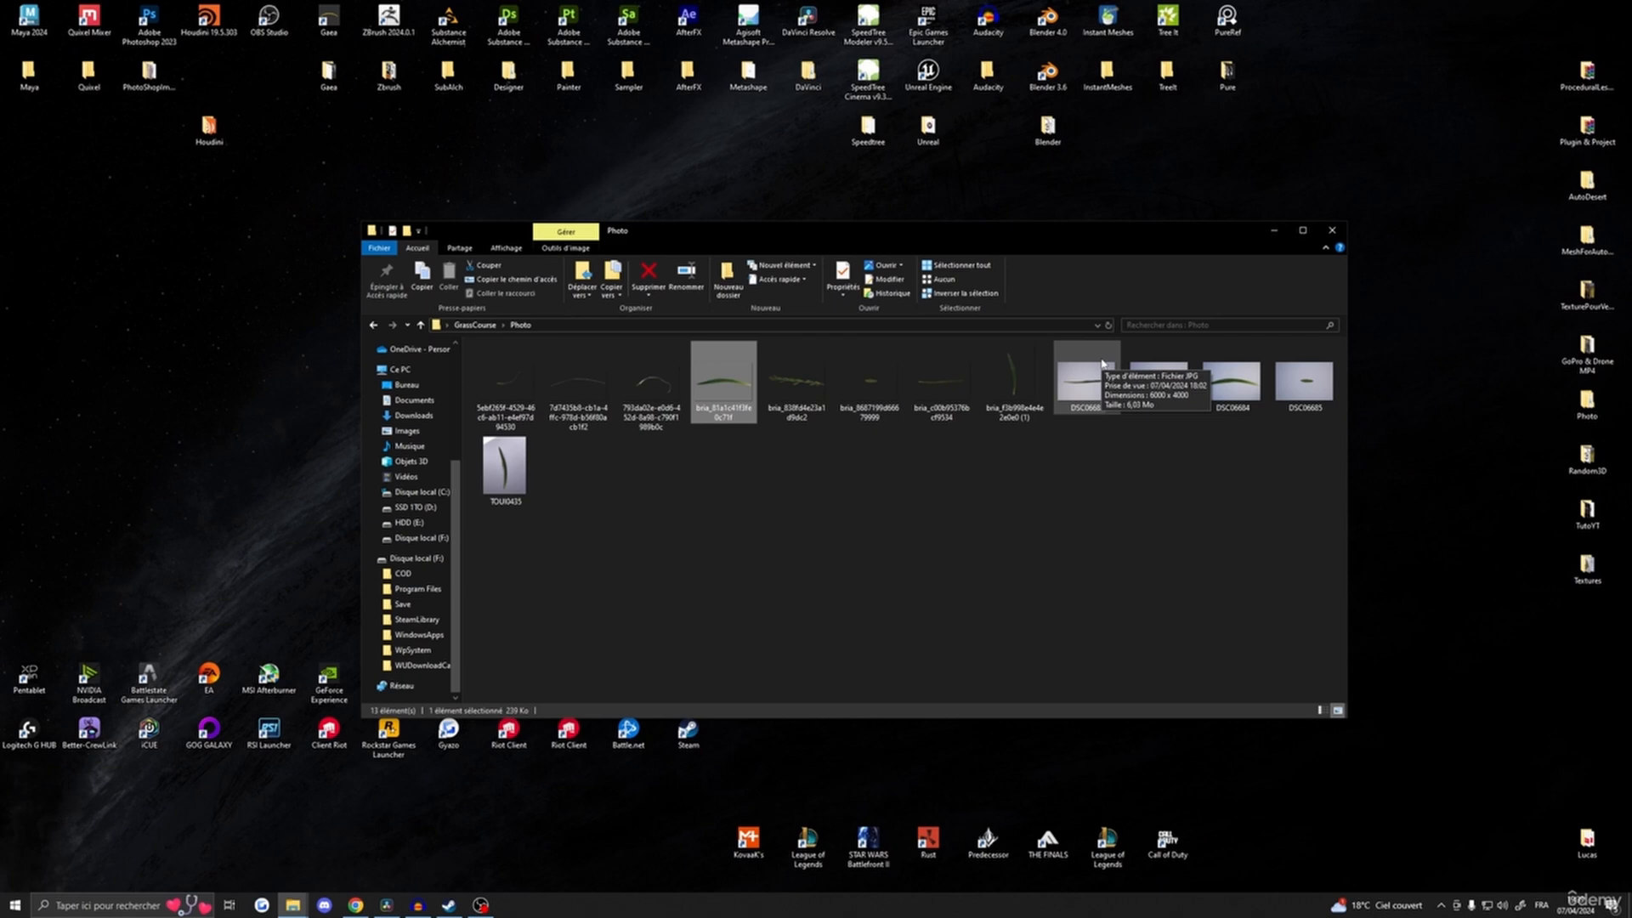
pyautogui.moveTo(769, 228); pyautogui.dragTo(671, 179)
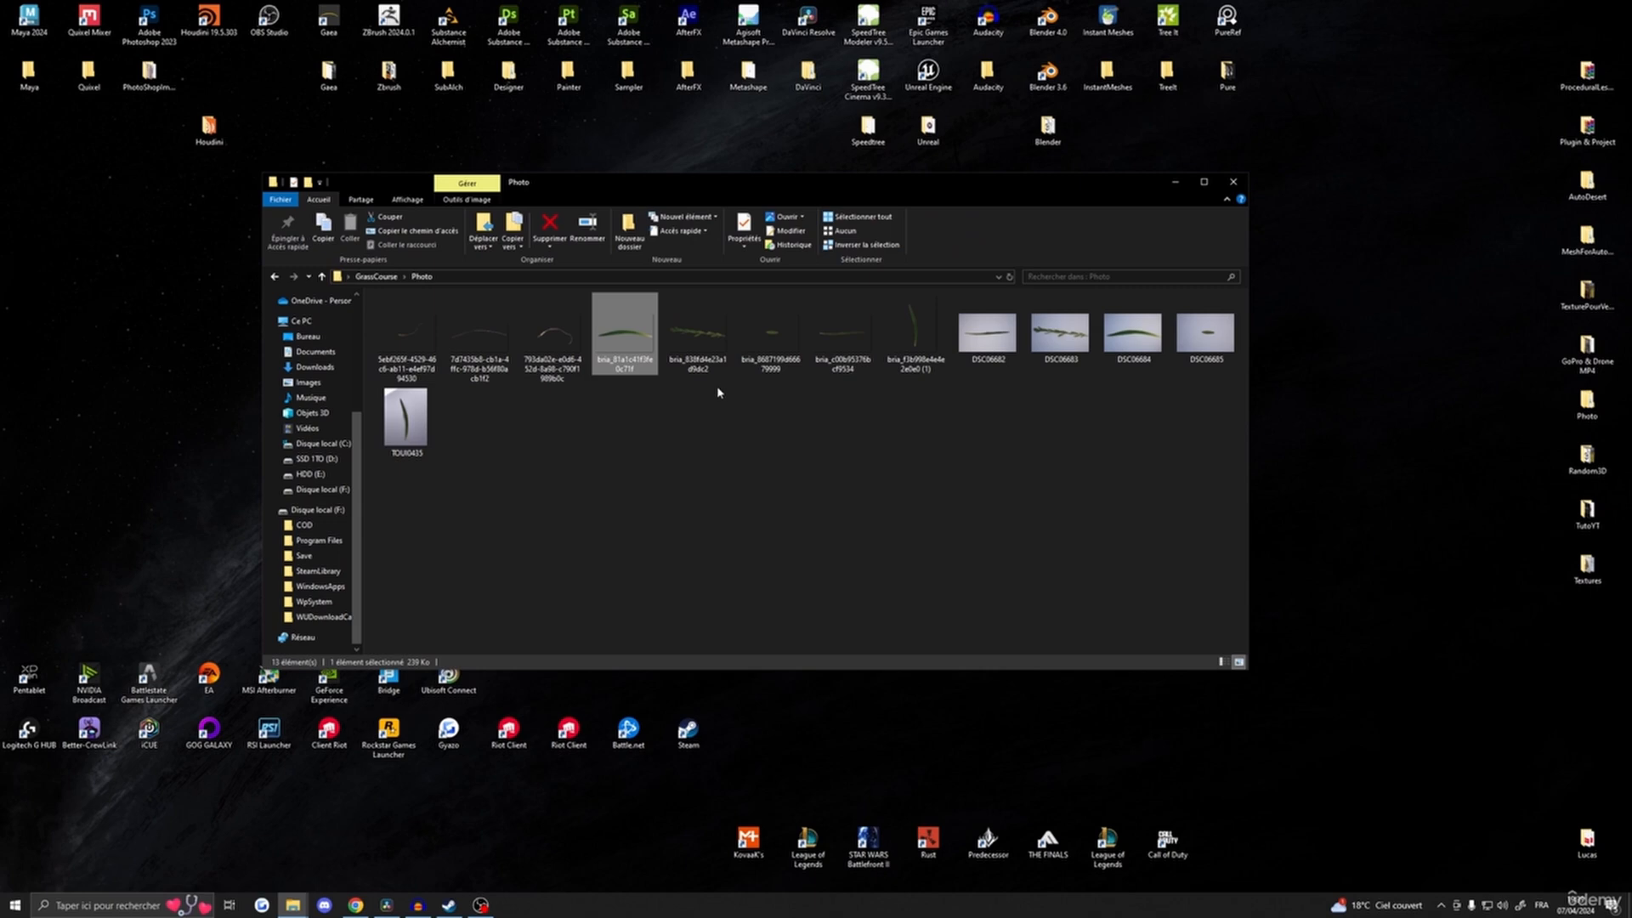
pyautogui.moveTo(677, 194); pyautogui.dragTo(655, 248)
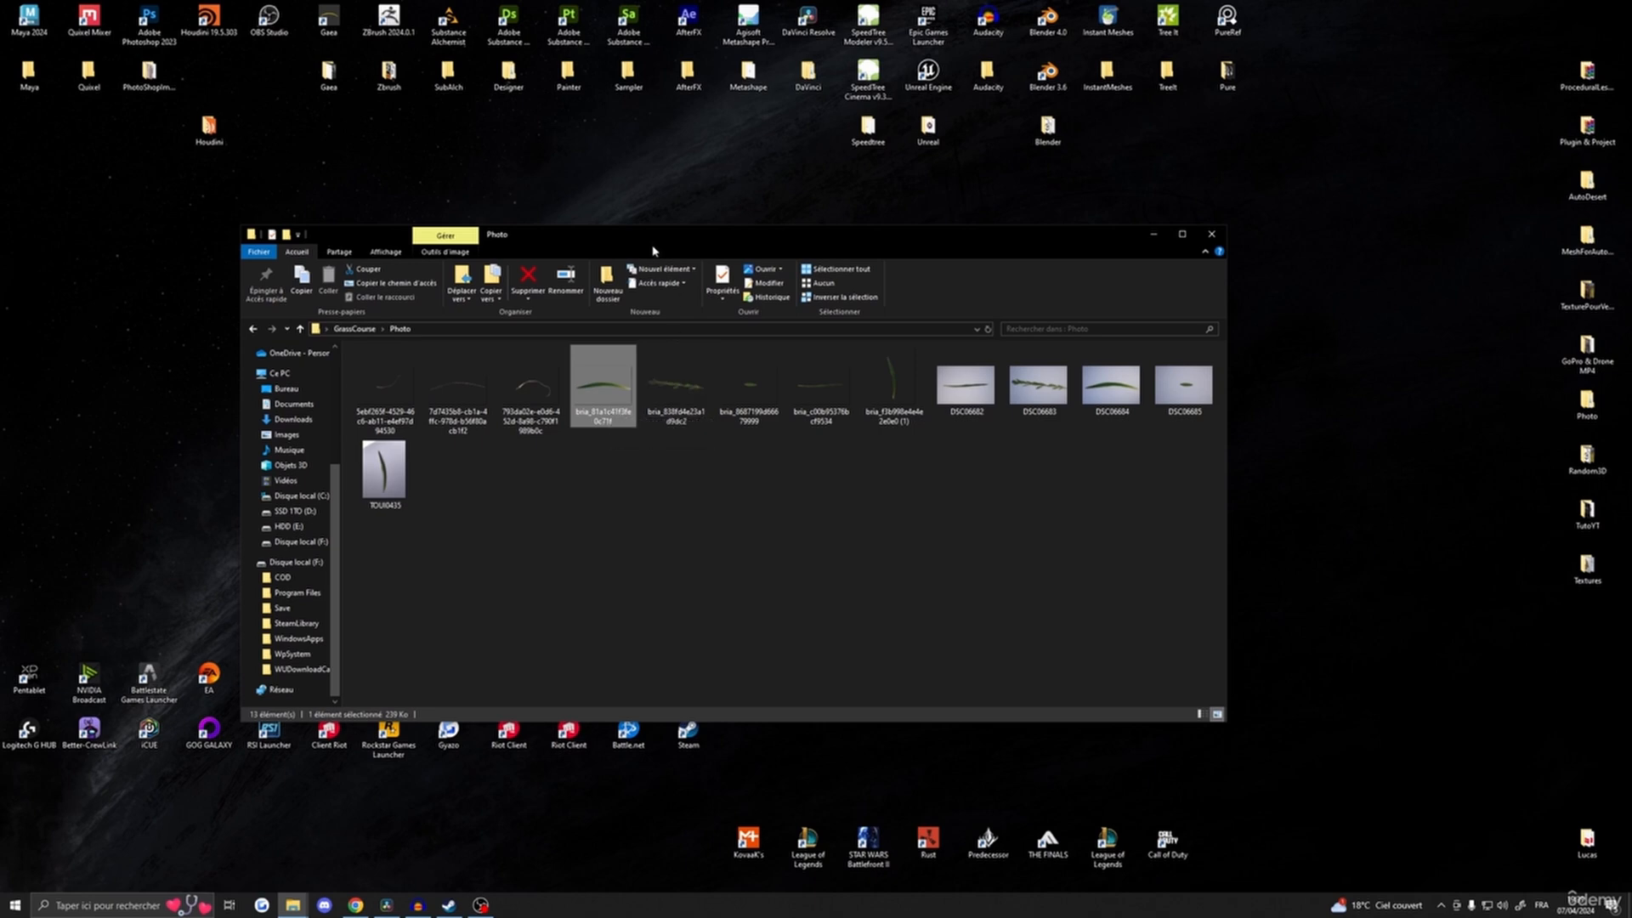
pyautogui.moveTo(698, 250); pyautogui.dragTo(684, 267)
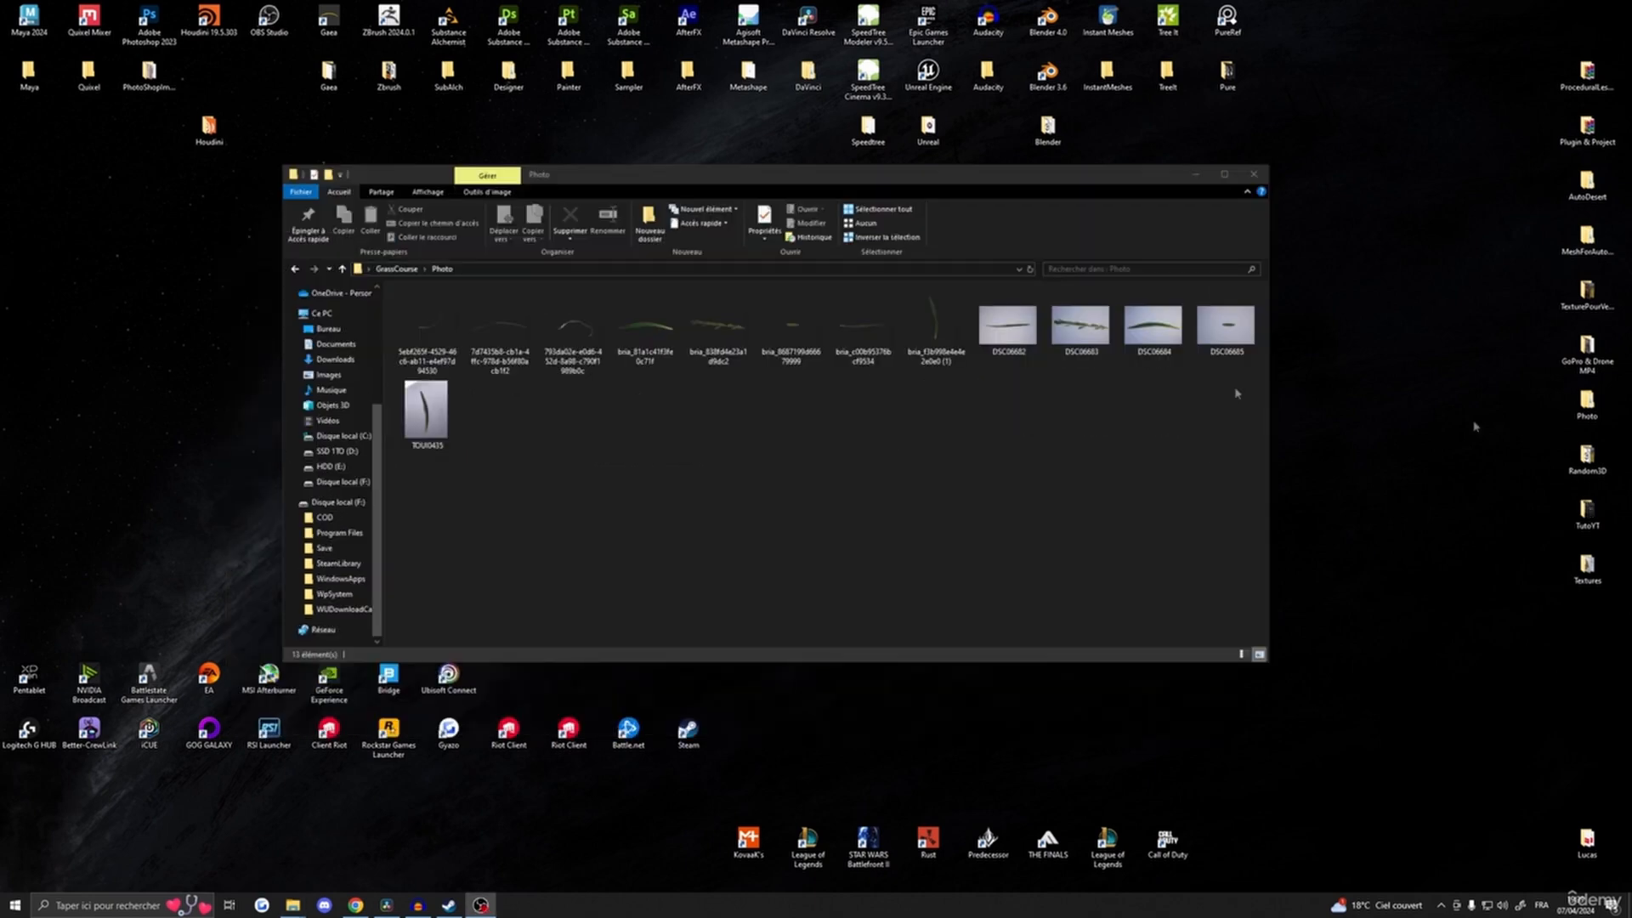
# - Open the five exported BRIA cutout images from the Photo folder in Adobe Photoshop 2023
pyautogui.moveTo(637, 327); pyautogui.dragTo(160, 37)
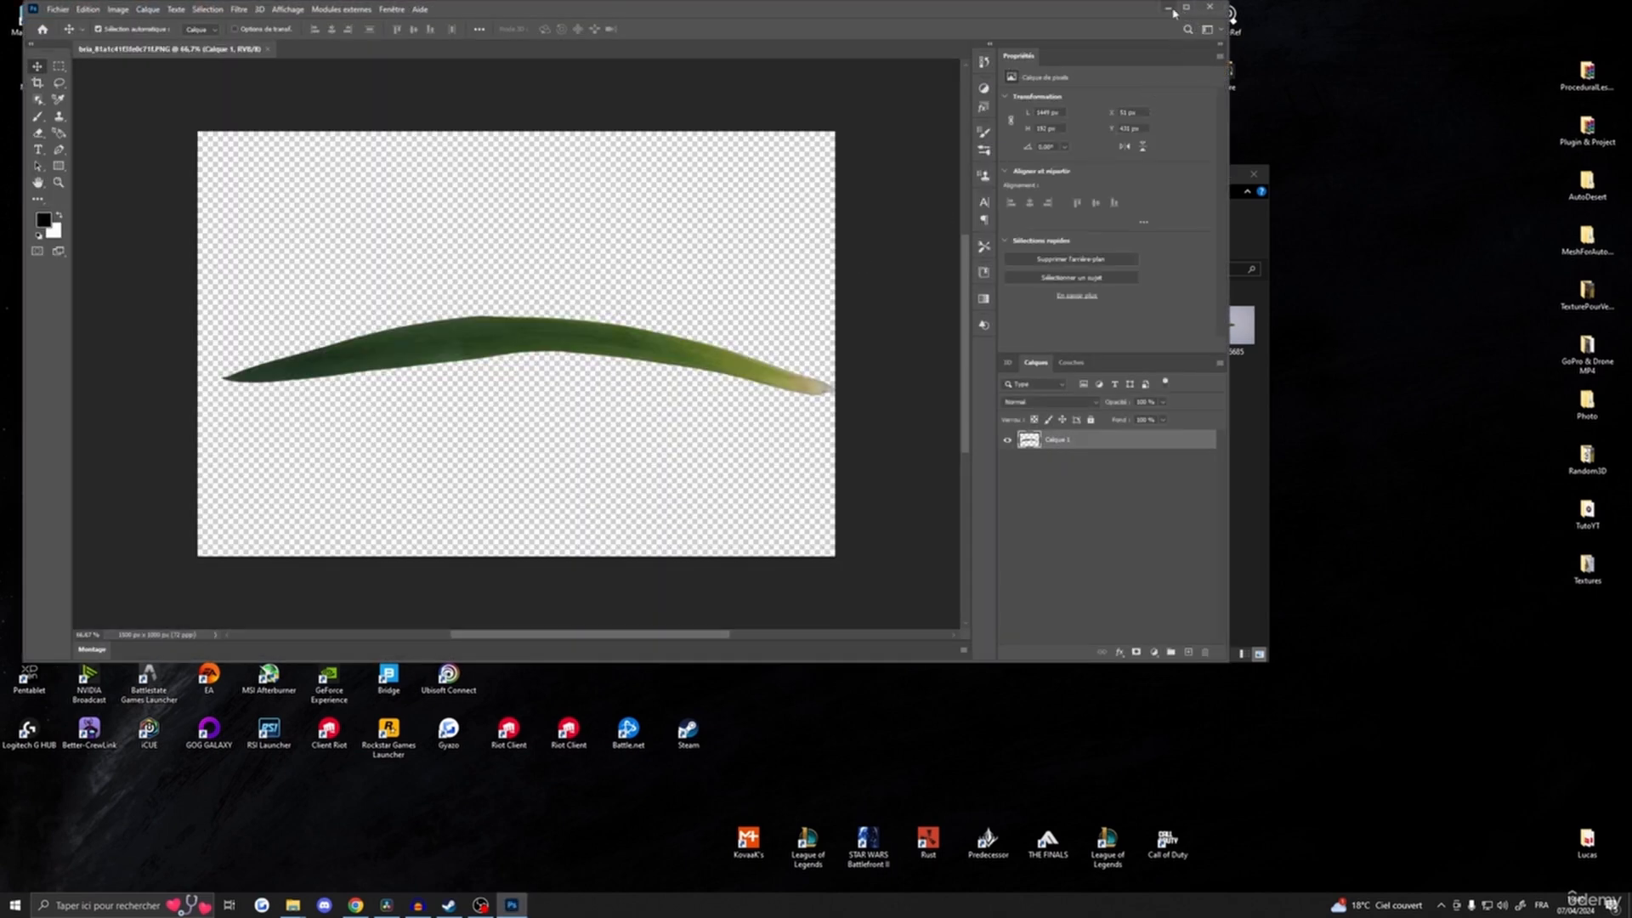
pyautogui.click(1170, 8)
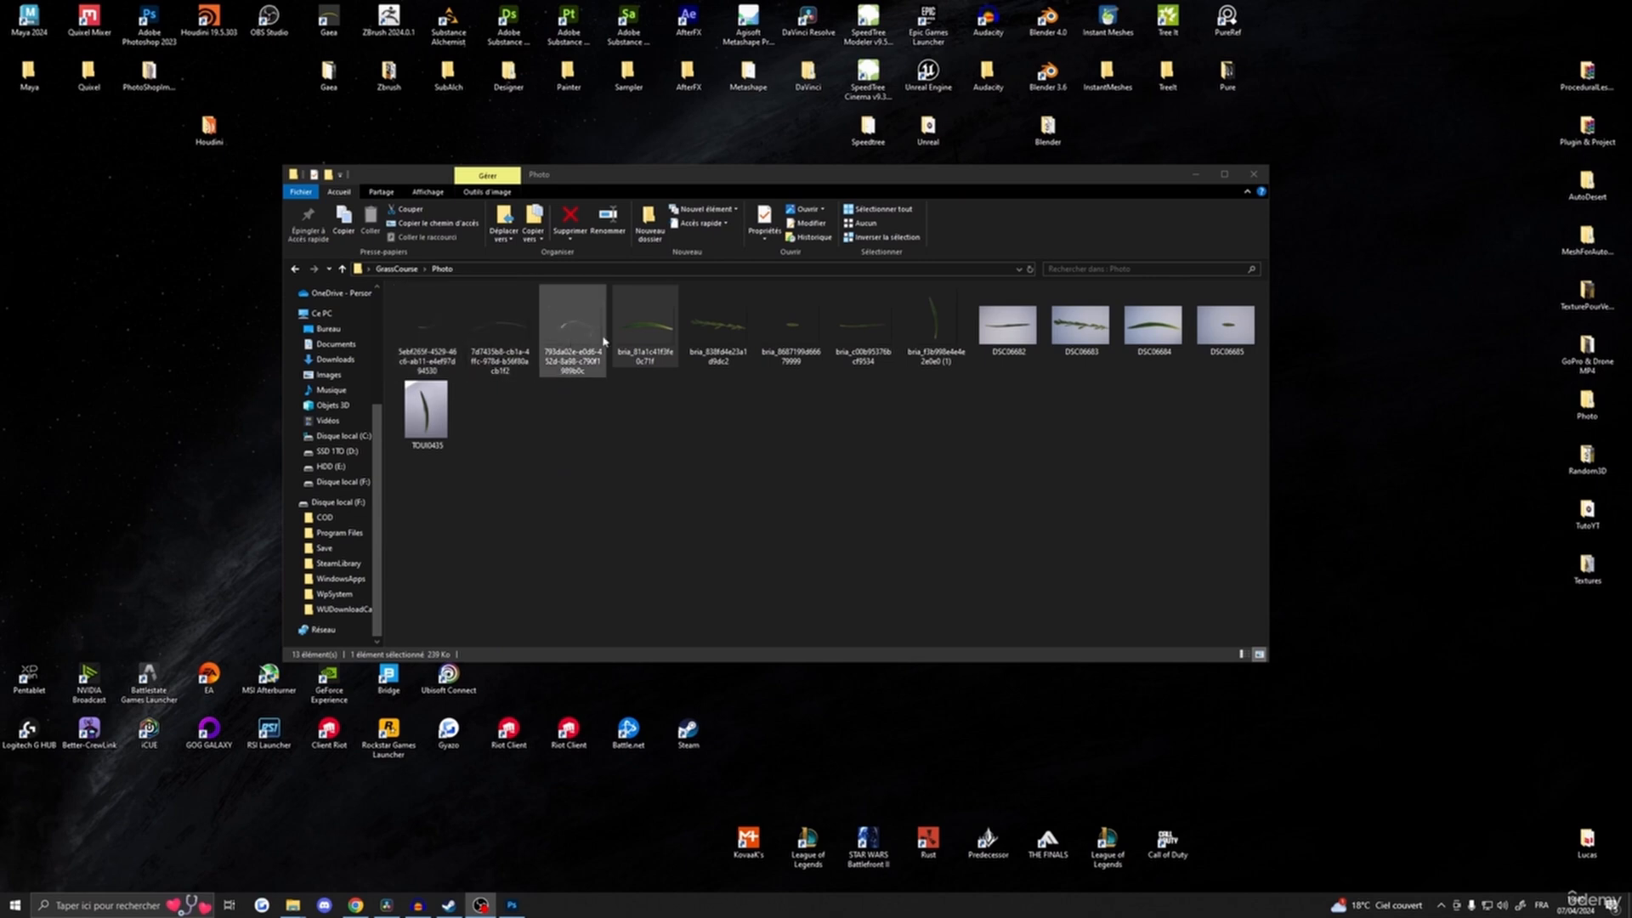
pyautogui.click(718, 331)
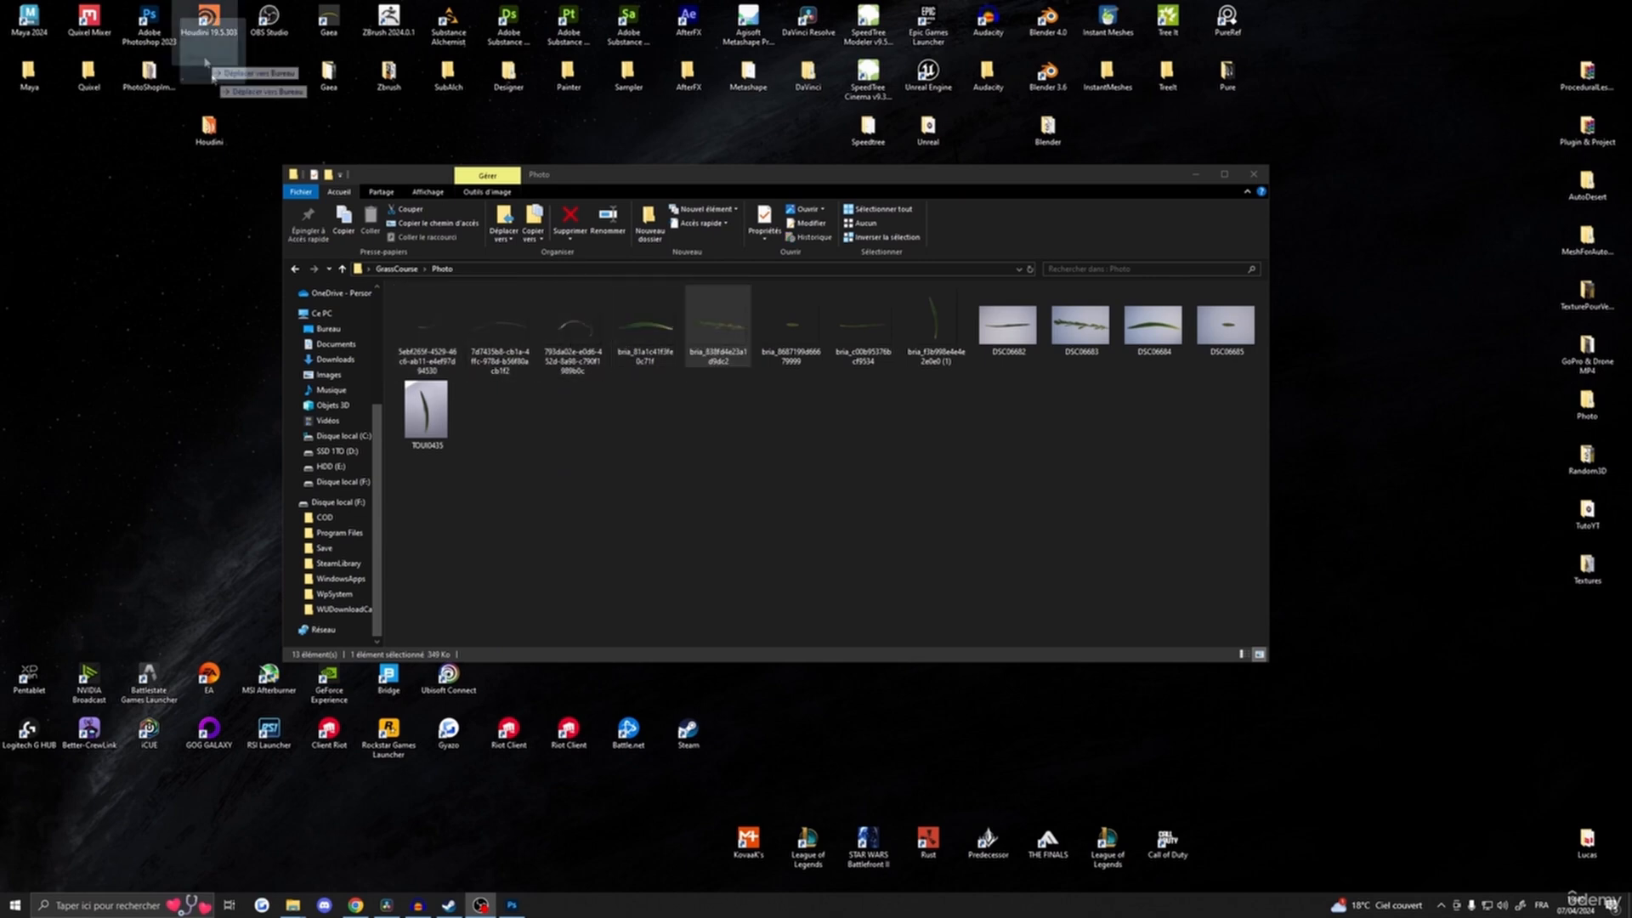
pyautogui.doubleClick(814, 329)
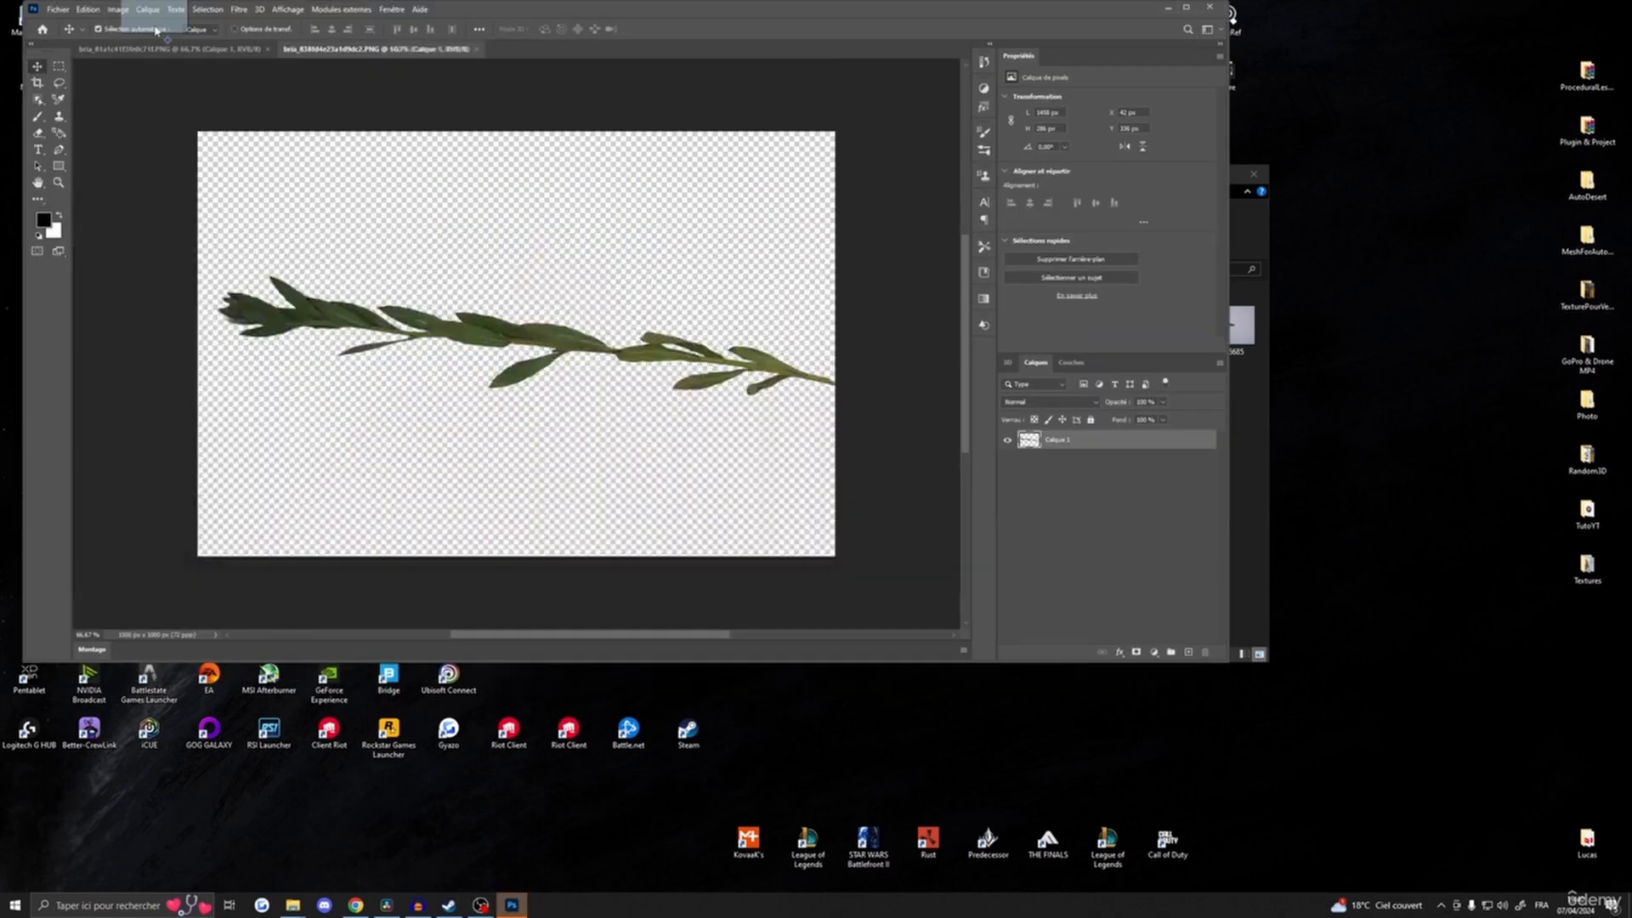
pyautogui.click(1170, 10)
pyautogui.moveTo(867, 336); pyautogui.dragTo(149, 25)
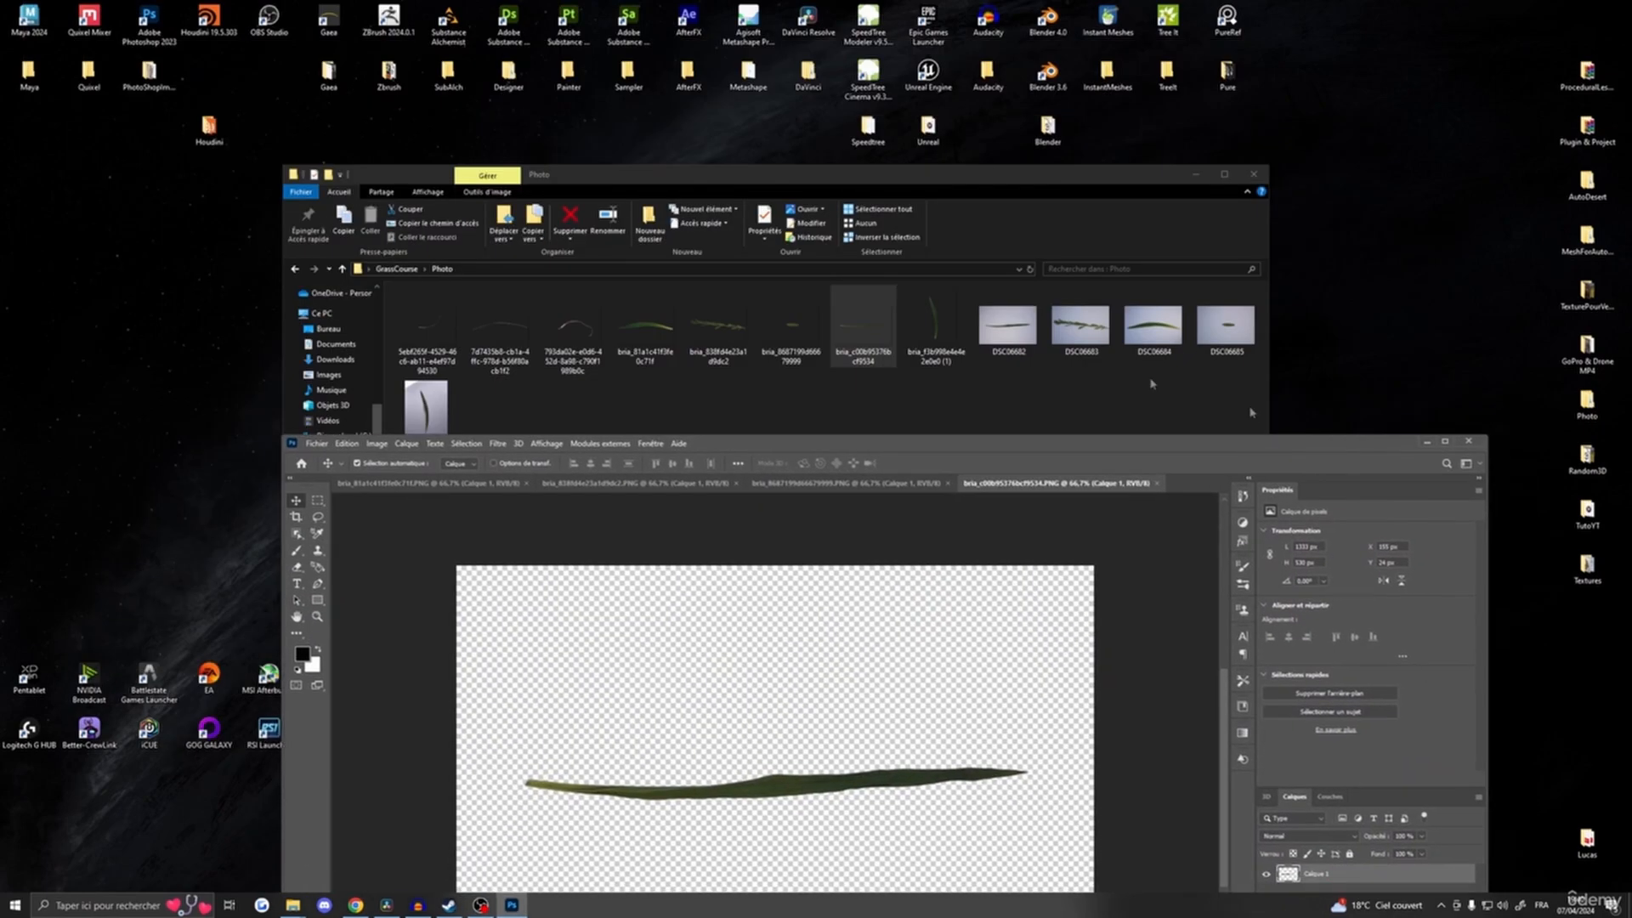
pyautogui.moveTo(935, 327); pyautogui.dragTo(149, 27)
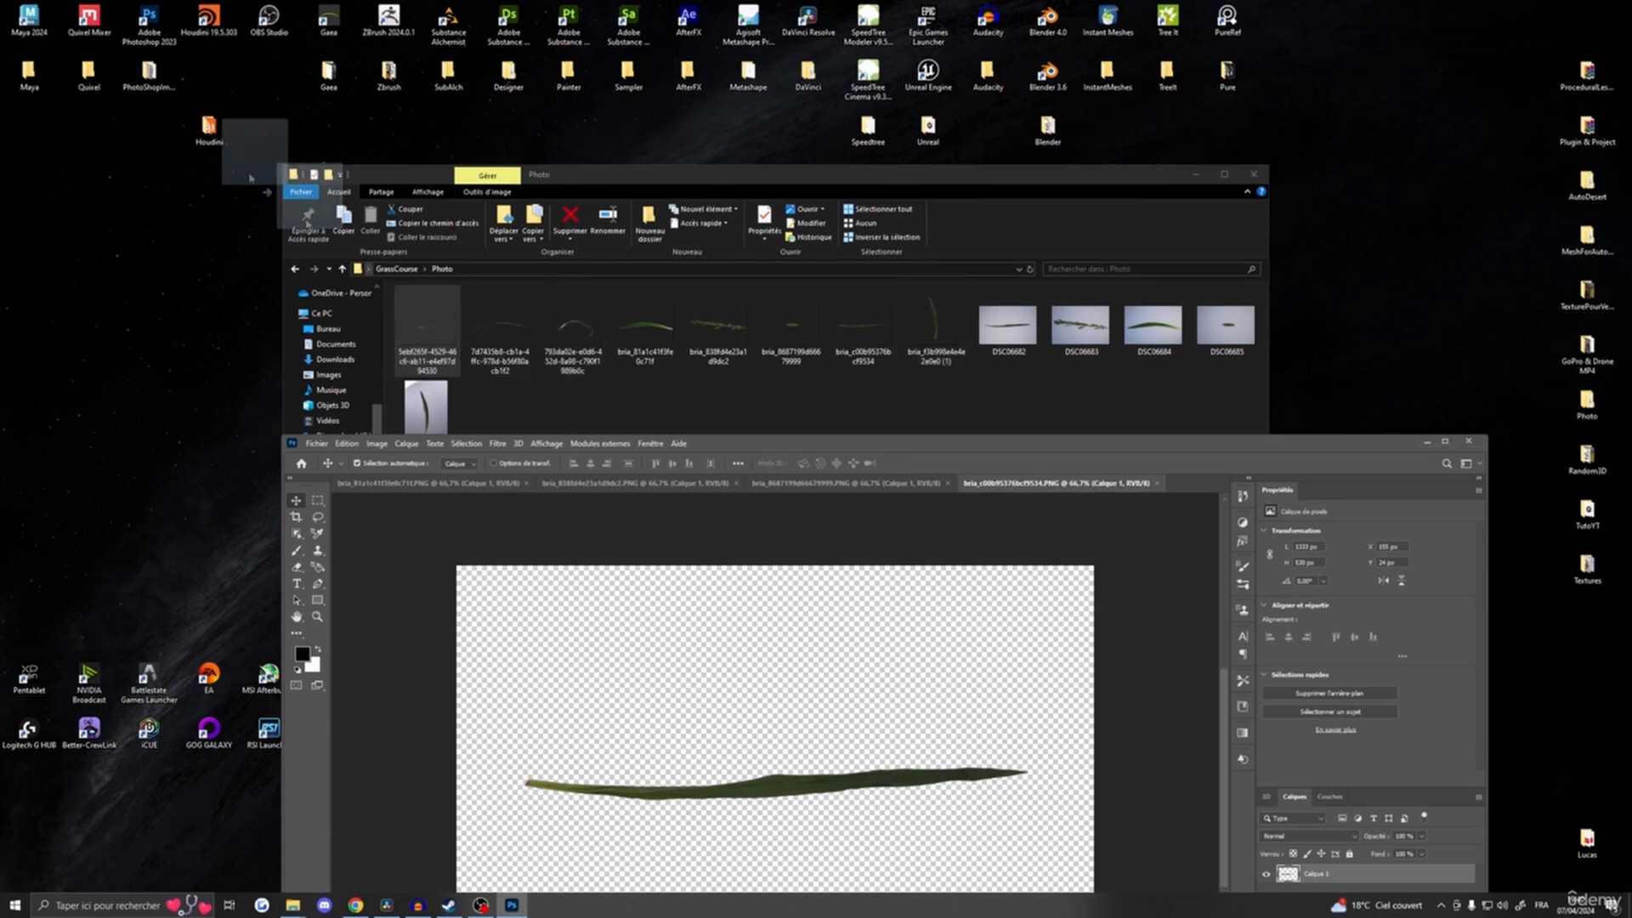
# - Open the three PNG cutouts starting with 5ebf265f, 7d7435b8 and 793da02e from the Photo folder in Photoshop
pyautogui.moveTo(501, 332); pyautogui.dragTo(150, 26)
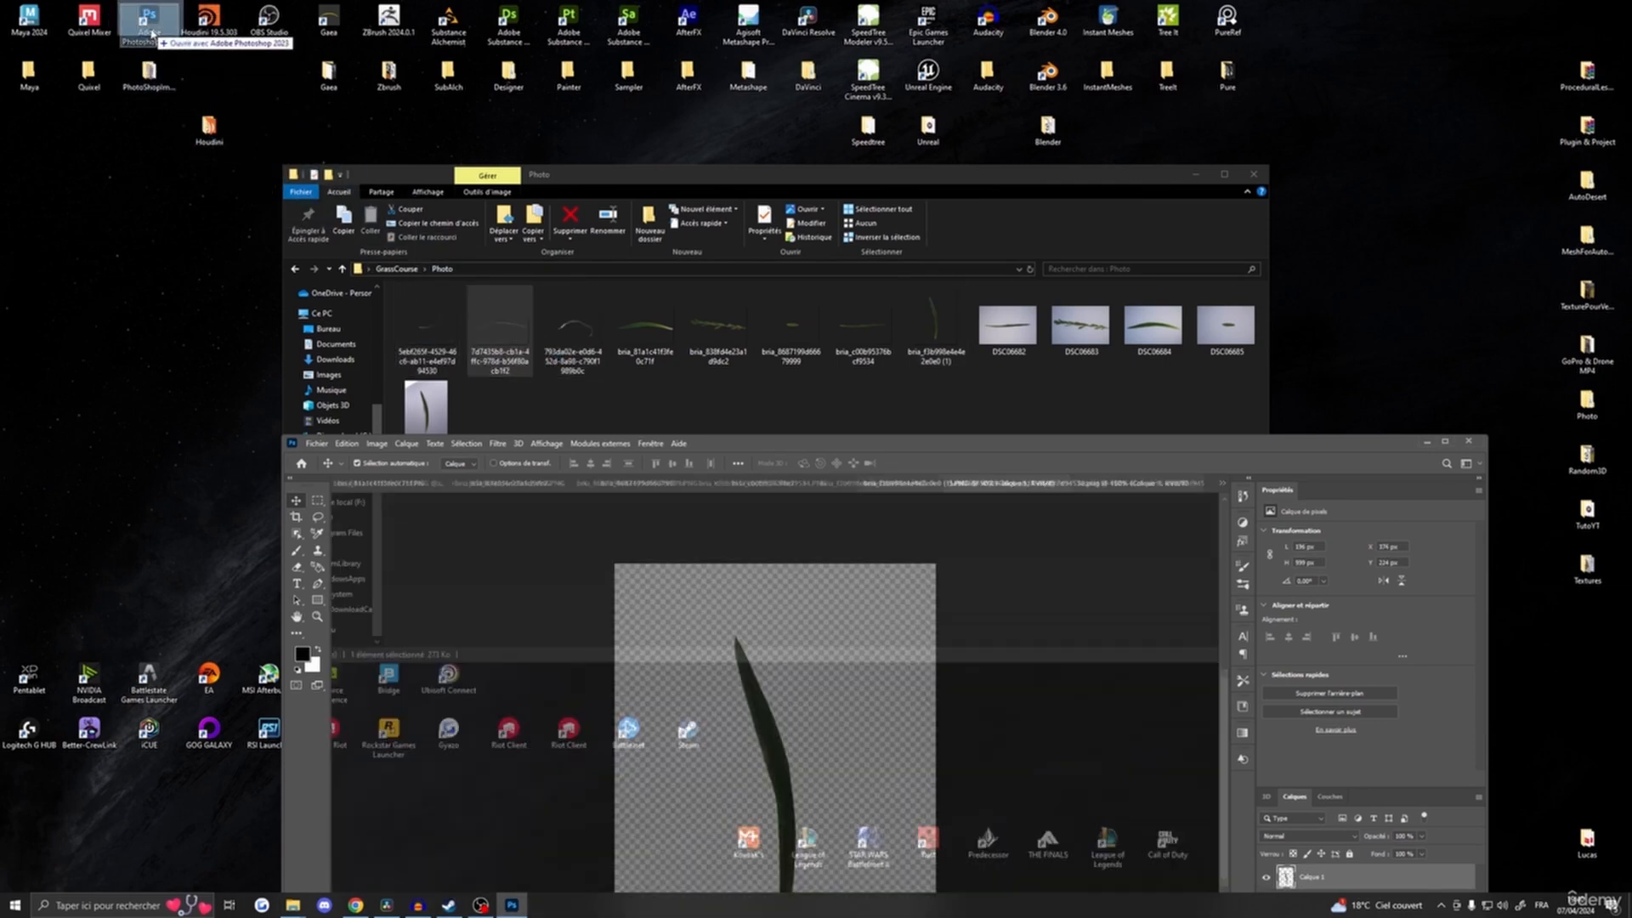
pyautogui.moveTo(587, 340); pyautogui.dragTo(462, 283)
pyautogui.moveTo(143, 19); pyautogui.dragTo(143, 18)
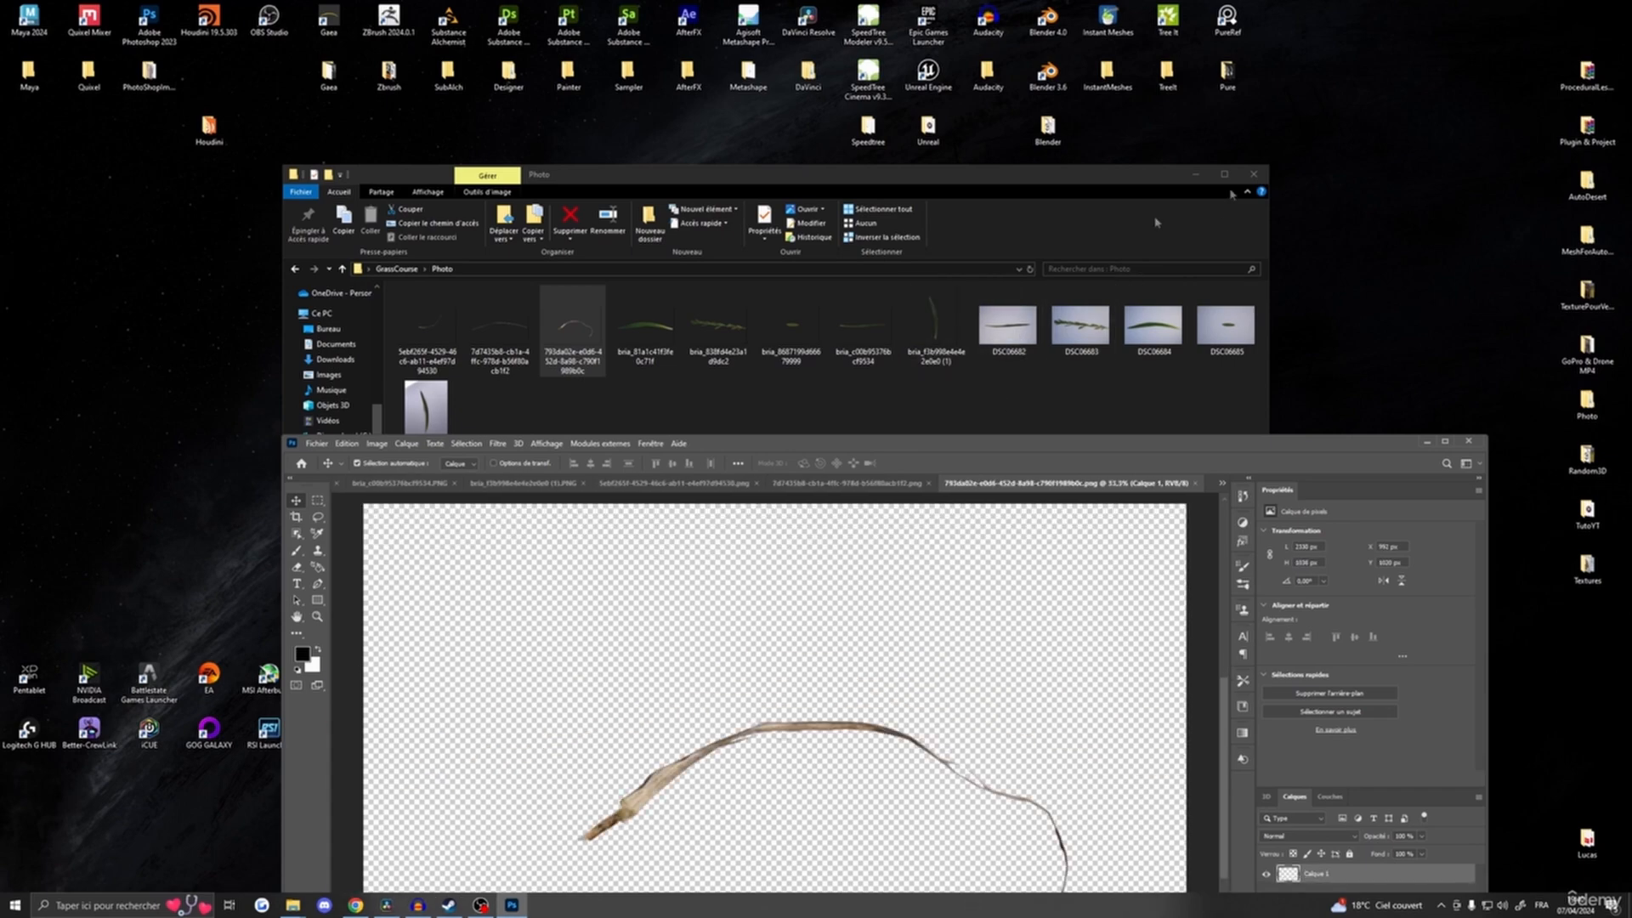
# - Minimize the Photo folder window and maximize Photoshop to view the dry grass cutout
pyautogui.click(1195, 173)
pyautogui.moveTo(979, 442); pyautogui.dragTo(944, 150)
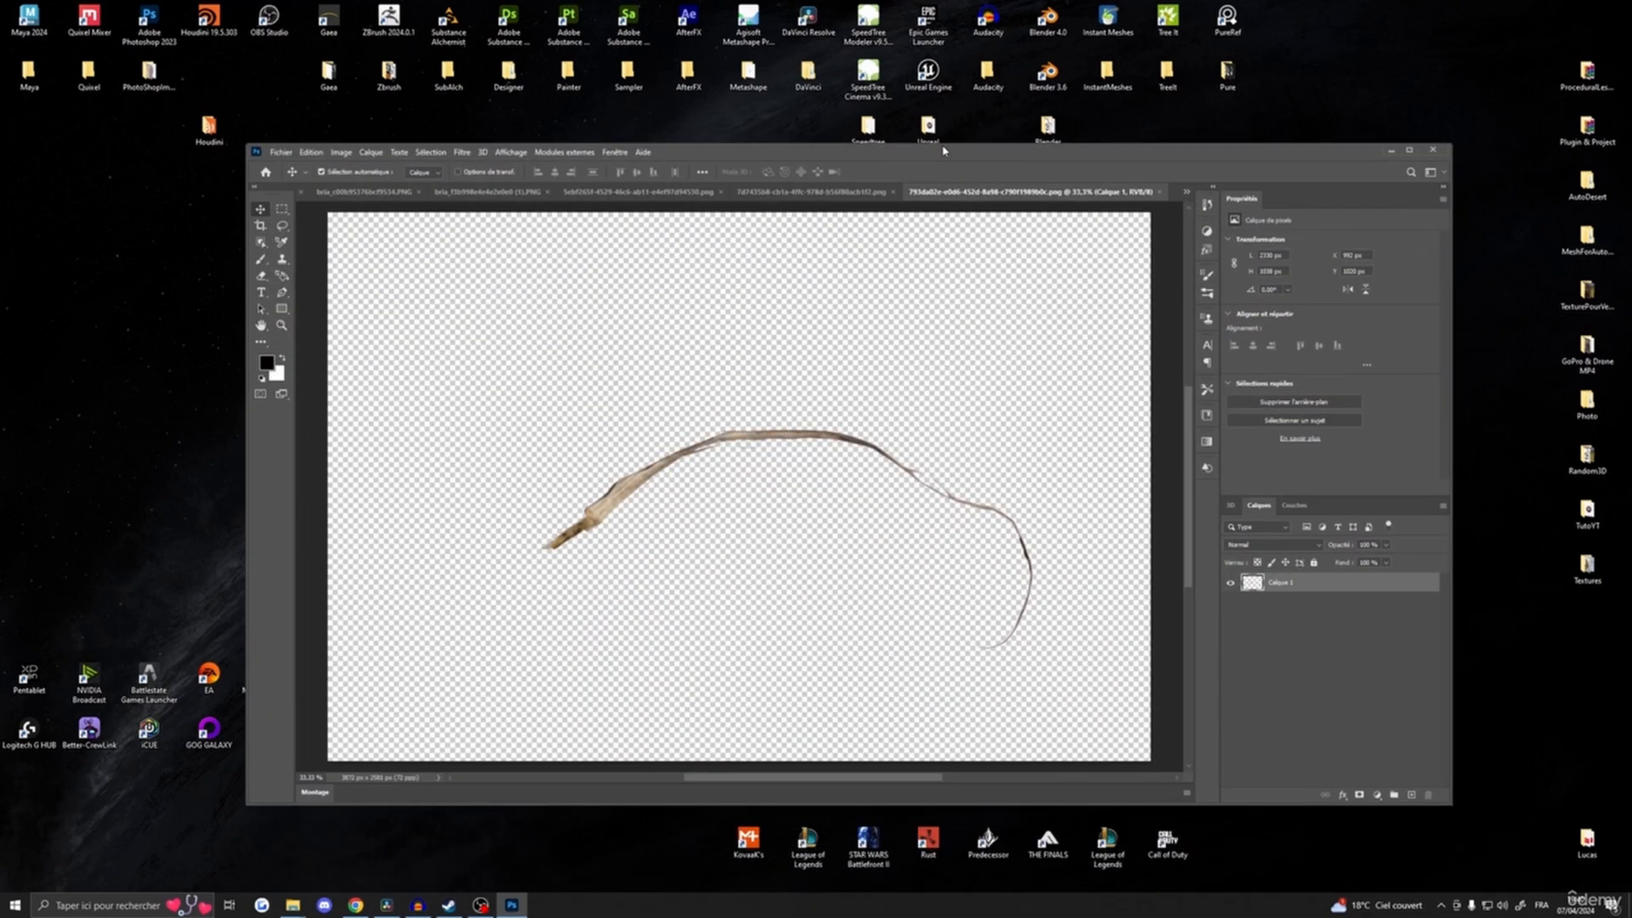
pyautogui.click(1410, 150)
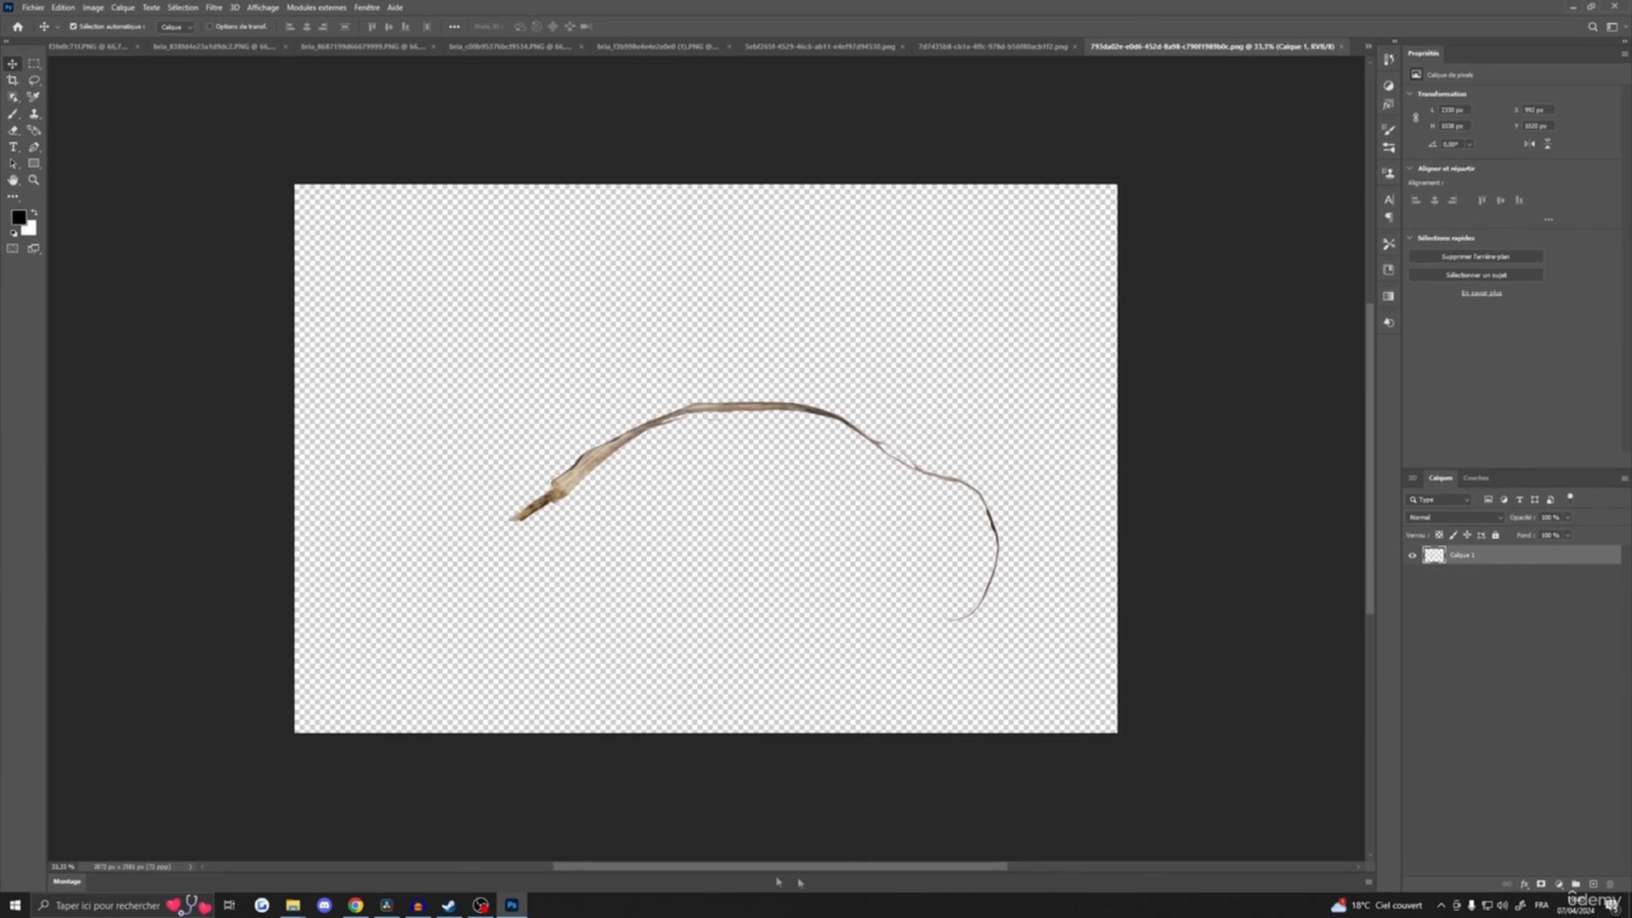
pyautogui.moveTo(769, 867); pyautogui.dragTo(677, 863)
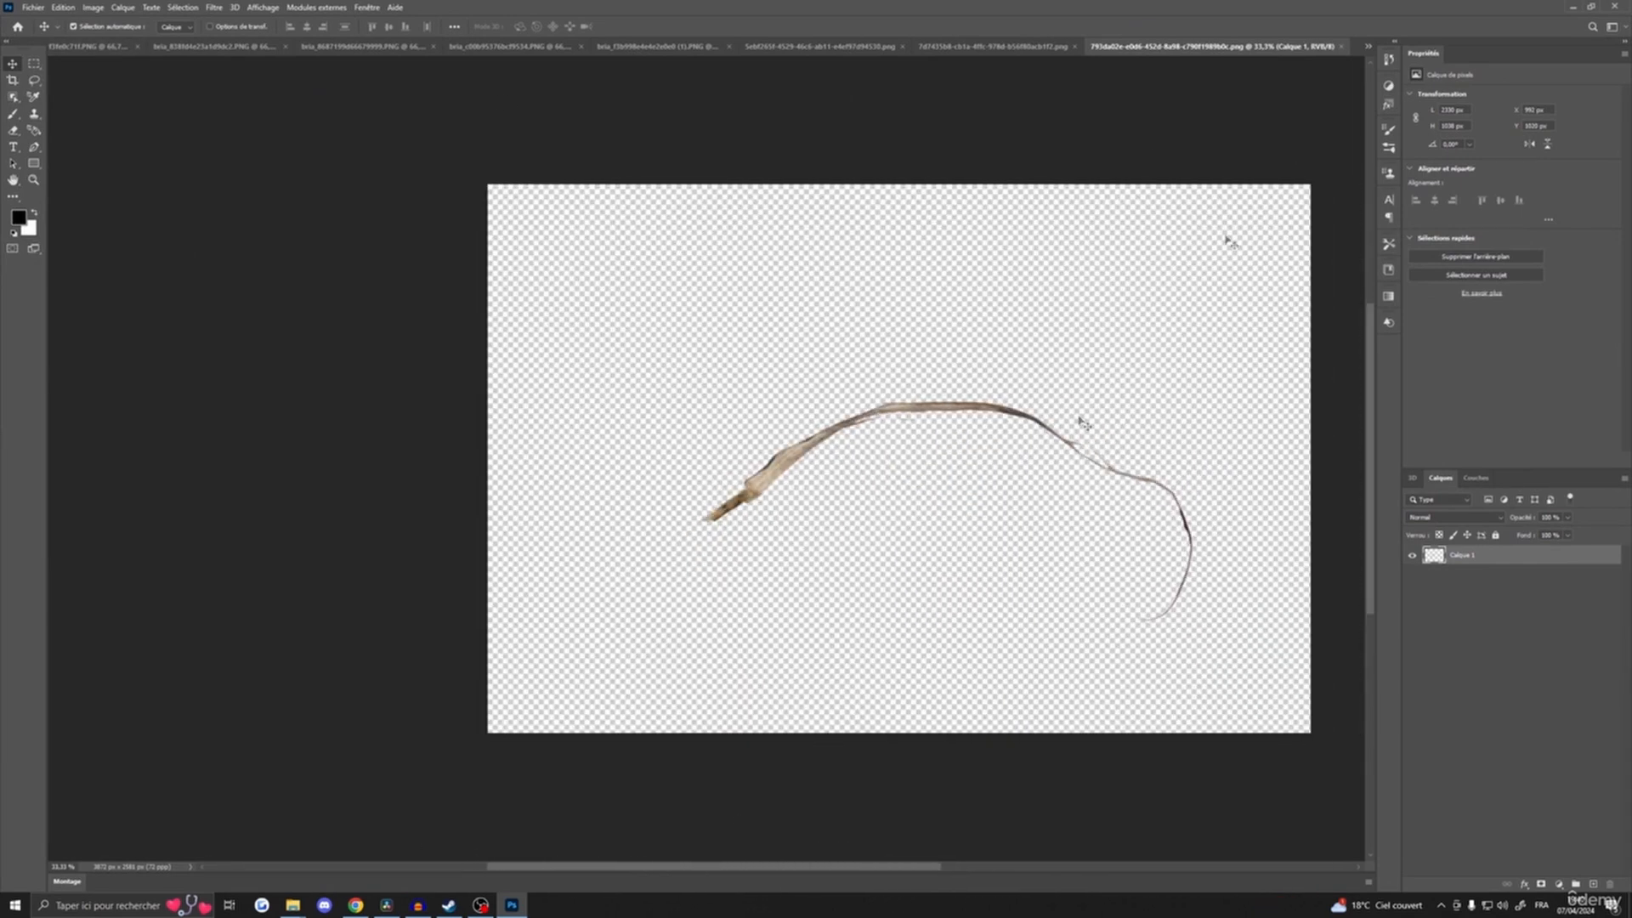
# - Minimize Photoshop and open the Photopea website in a maximized Google Chrome window
pyautogui.click(1573, 7)
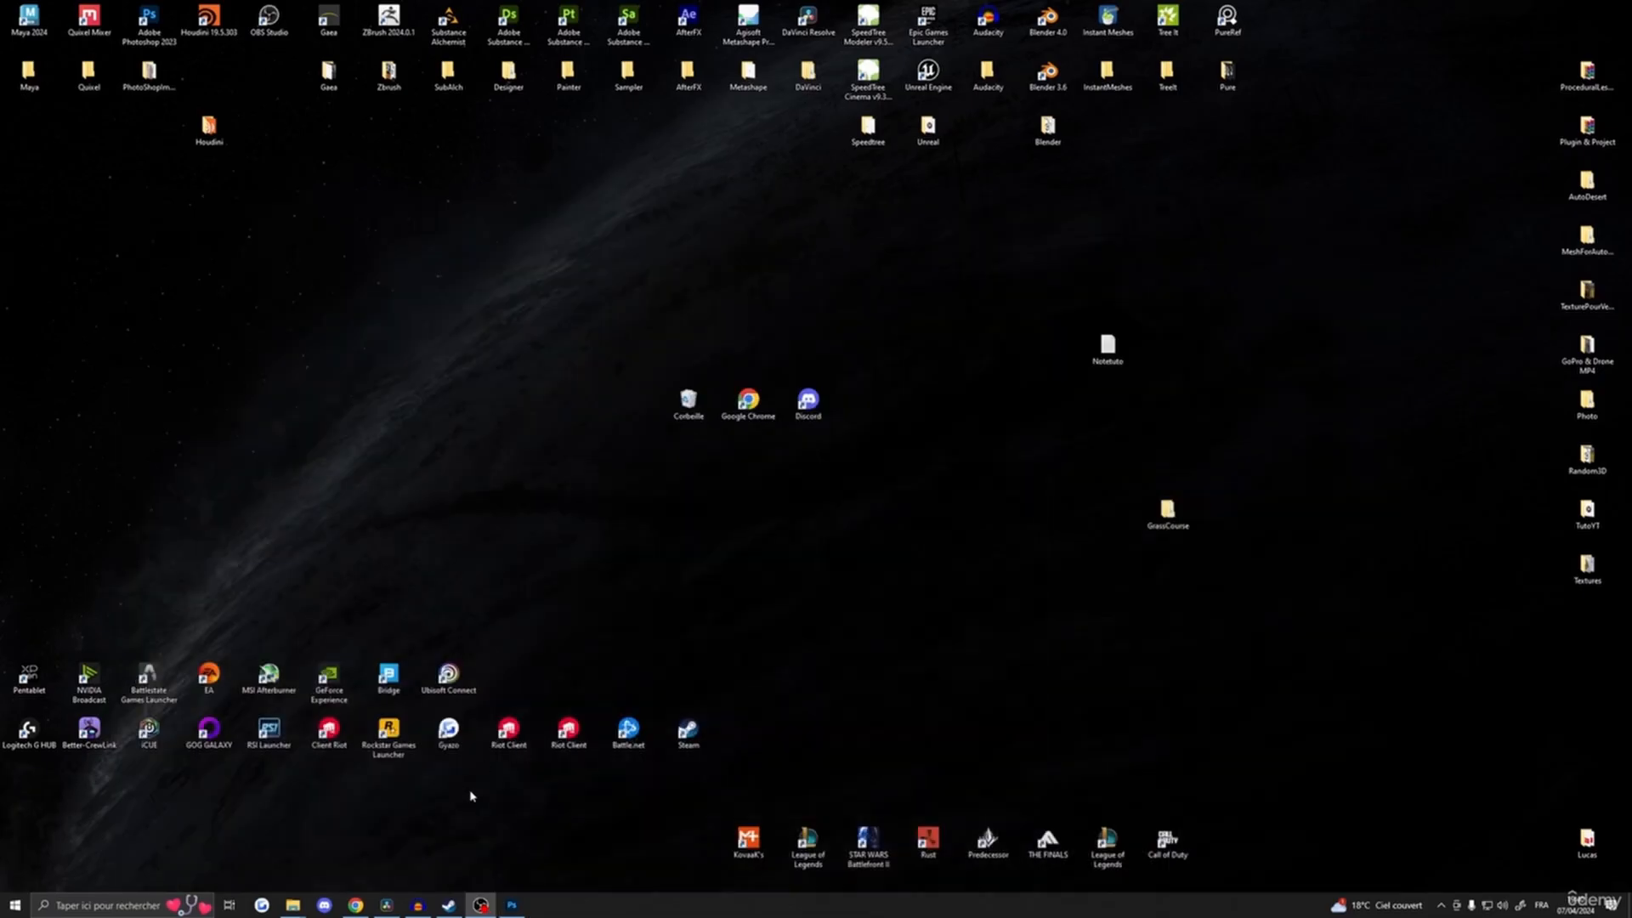
pyautogui.click(511, 904)
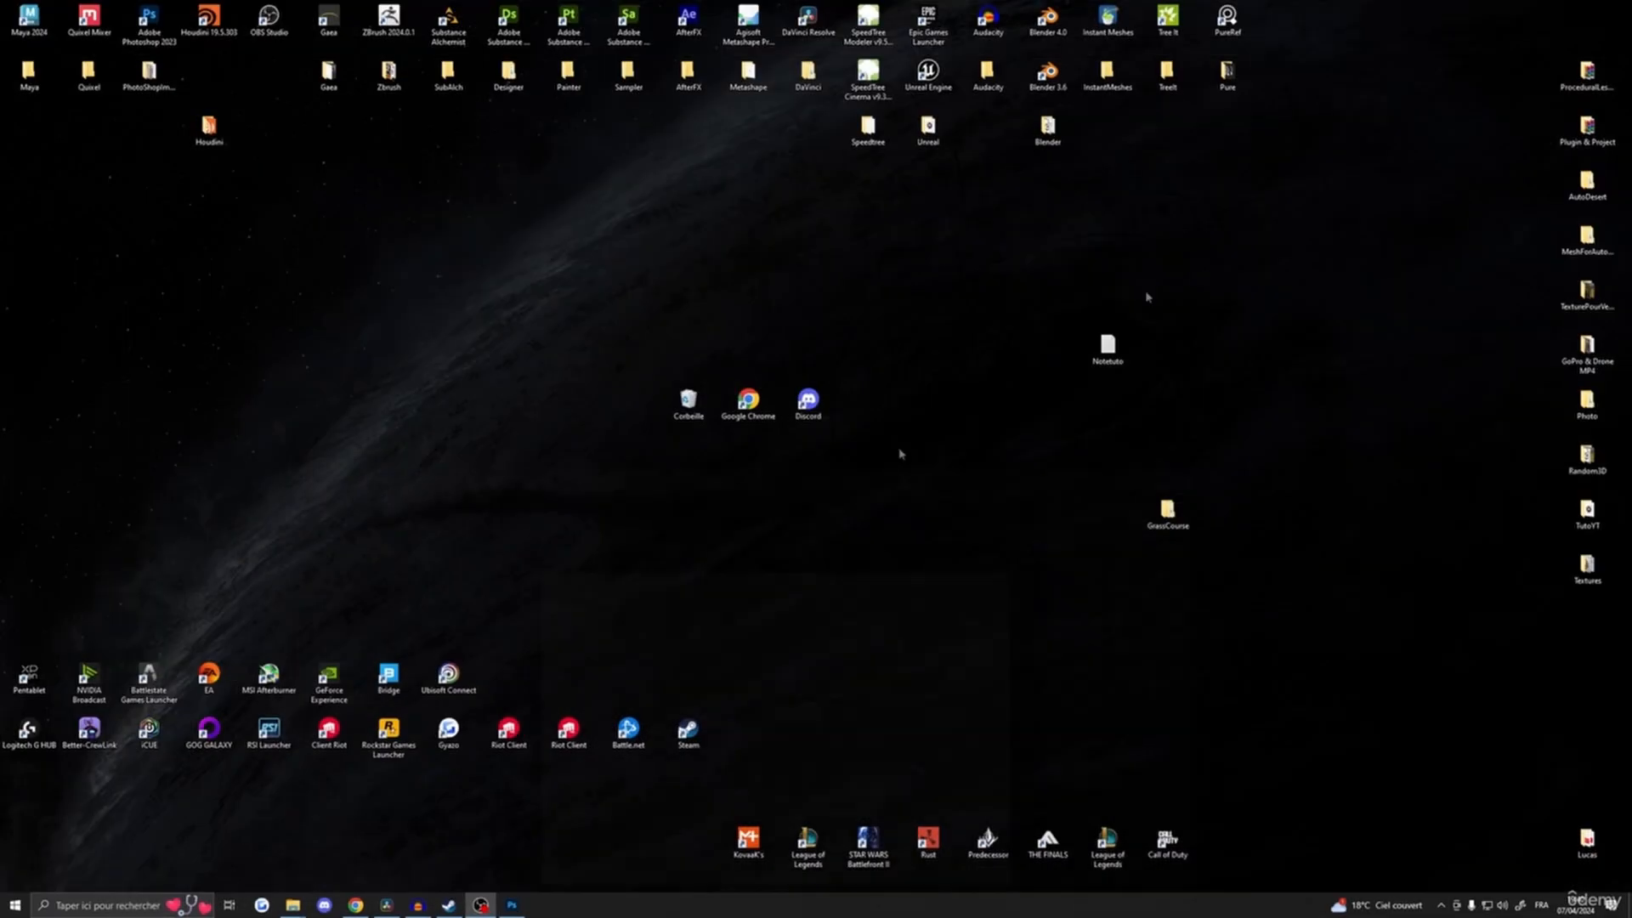
pyautogui.click(1573, 8)
pyautogui.moveTo(384, 906)
pyautogui.click(356, 904)
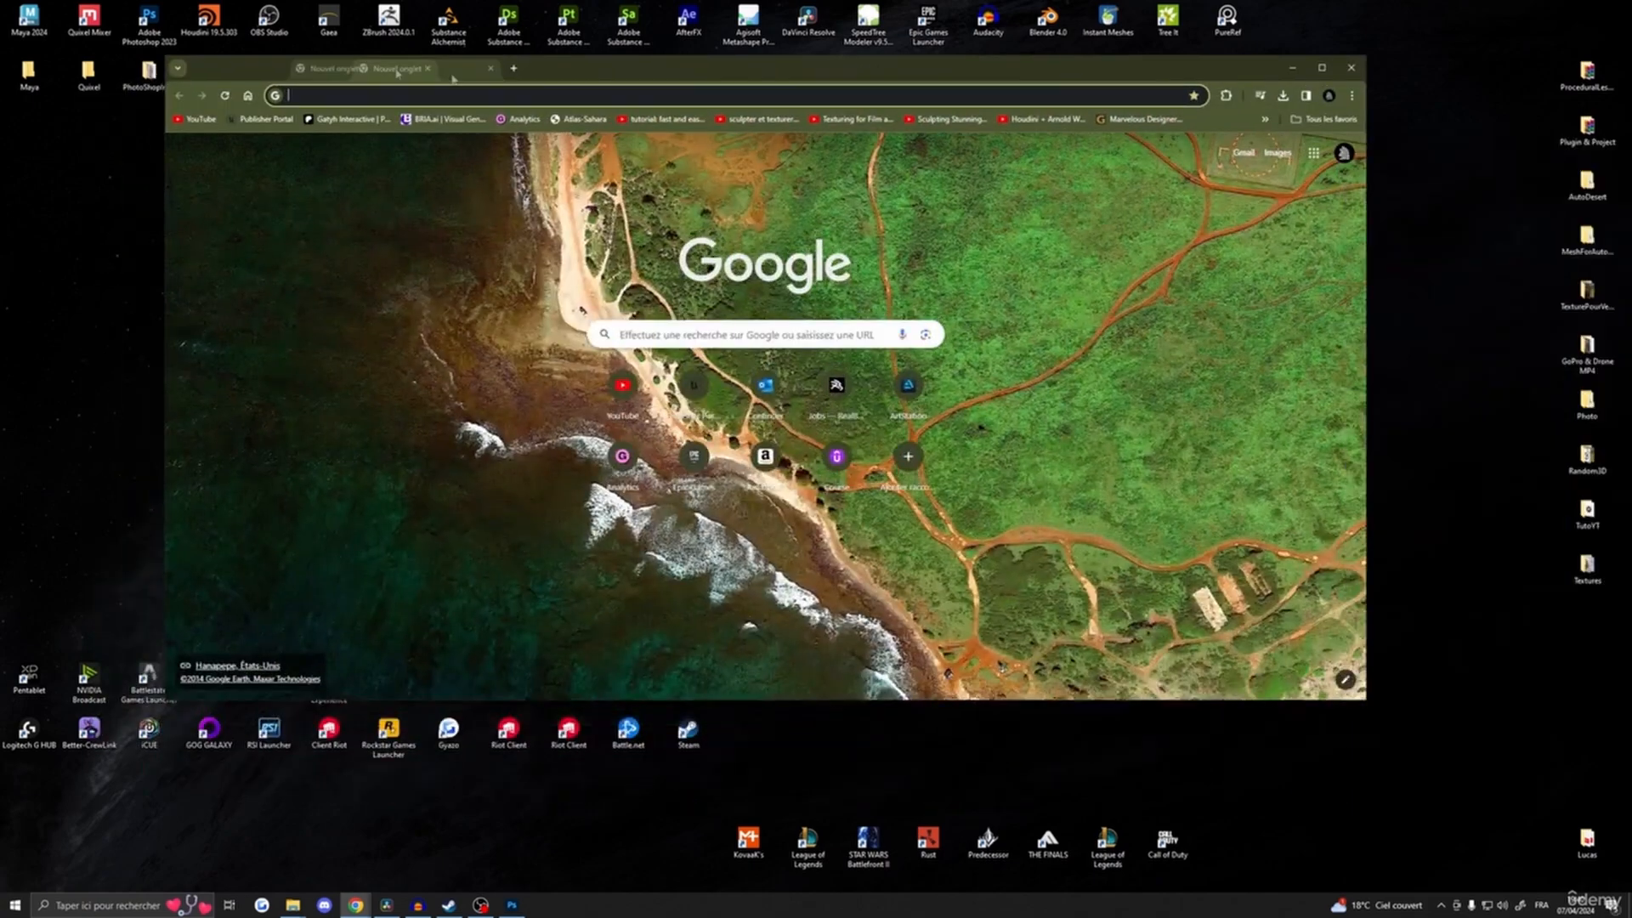
pyautogui.click(1320, 68)
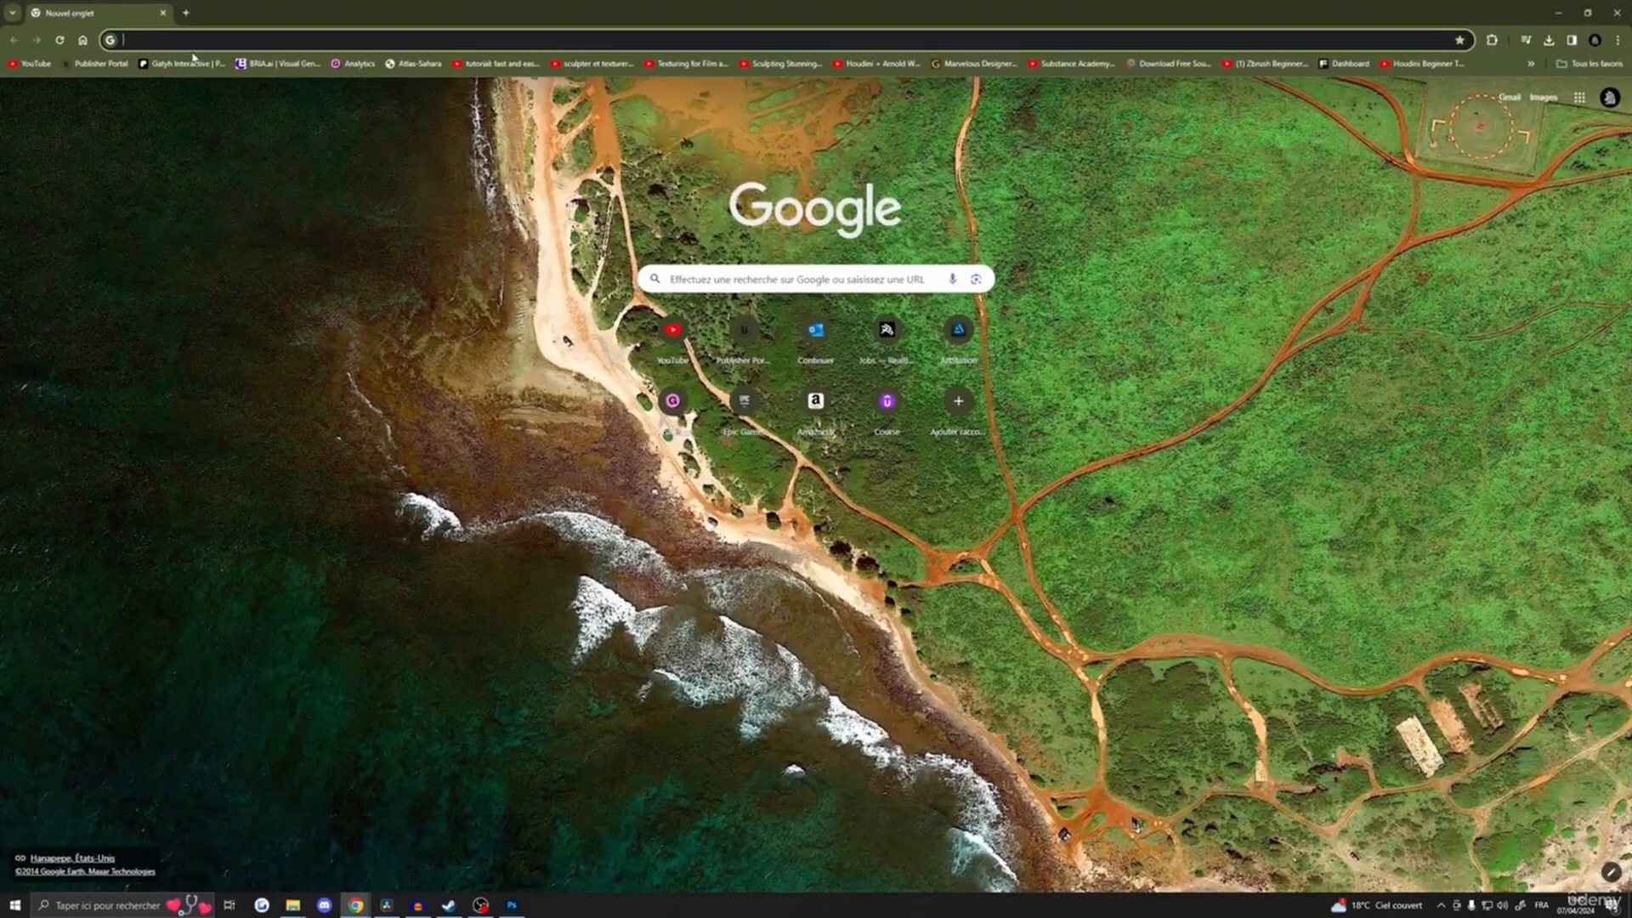
pyautogui.write('photopea')
pyautogui.press('Return')
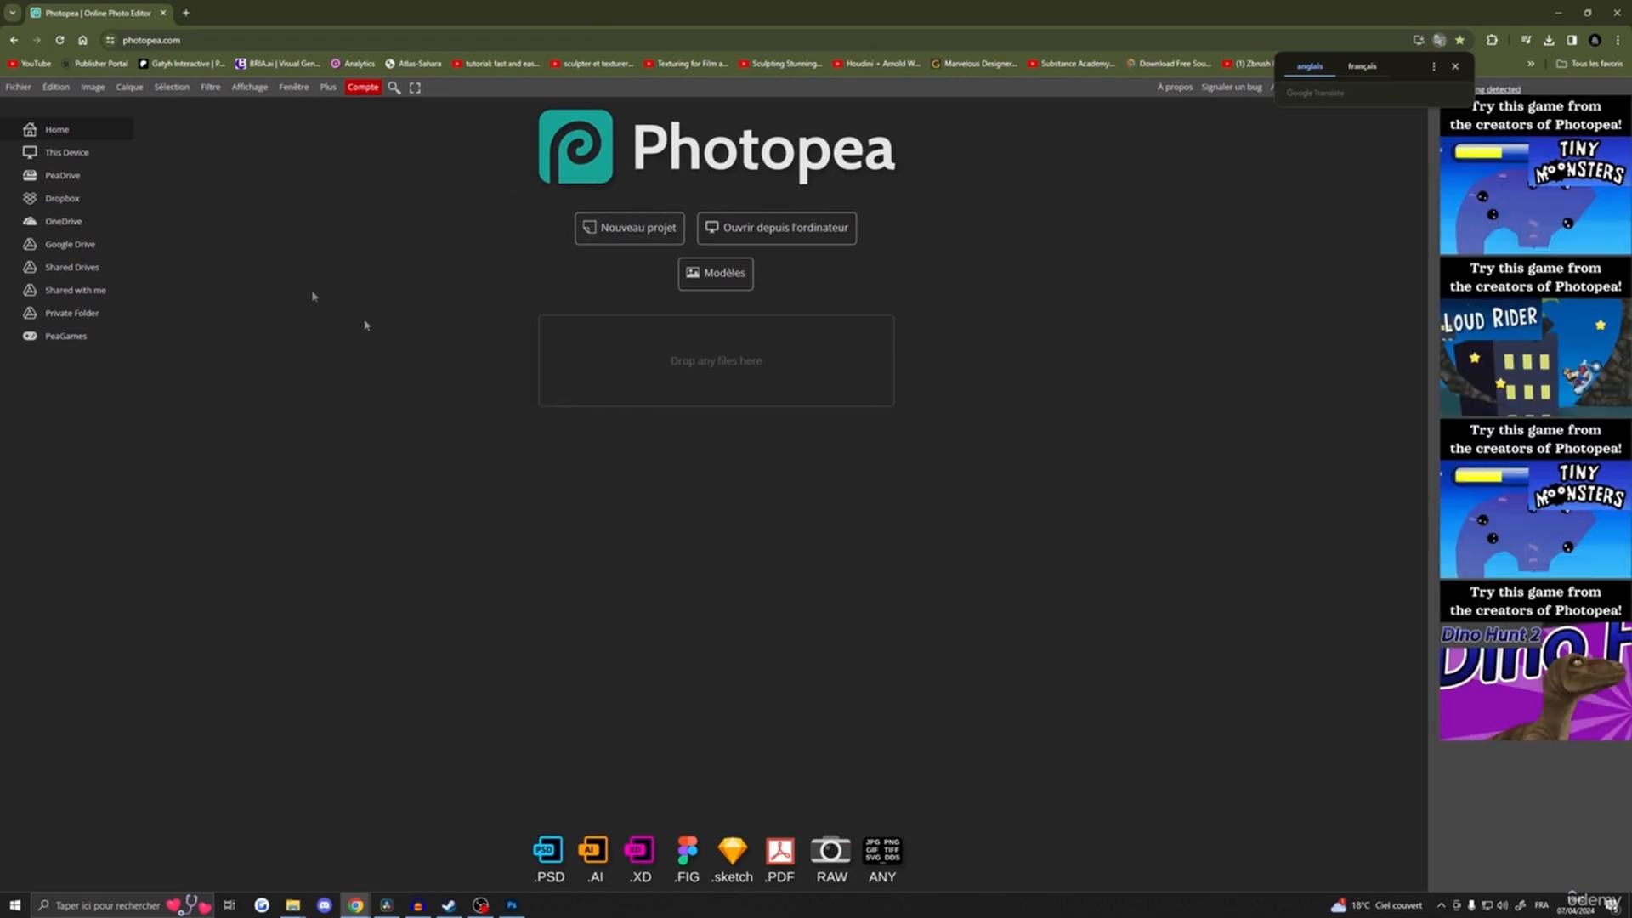
pyautogui.click(18, 87)
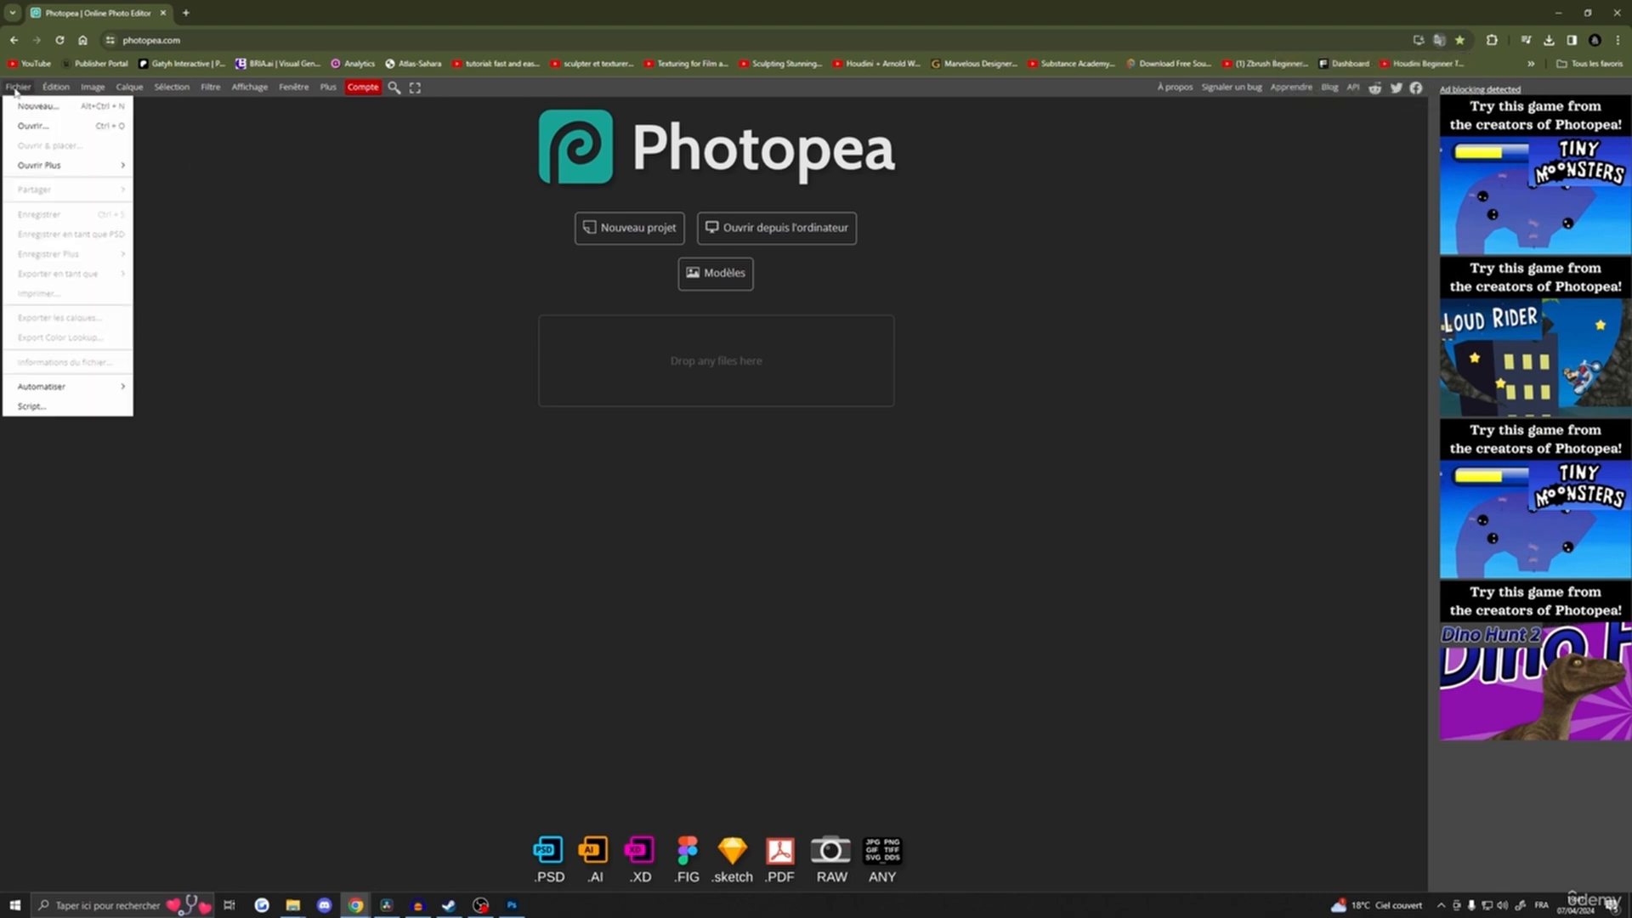
pyautogui.moveTo(48, 92)
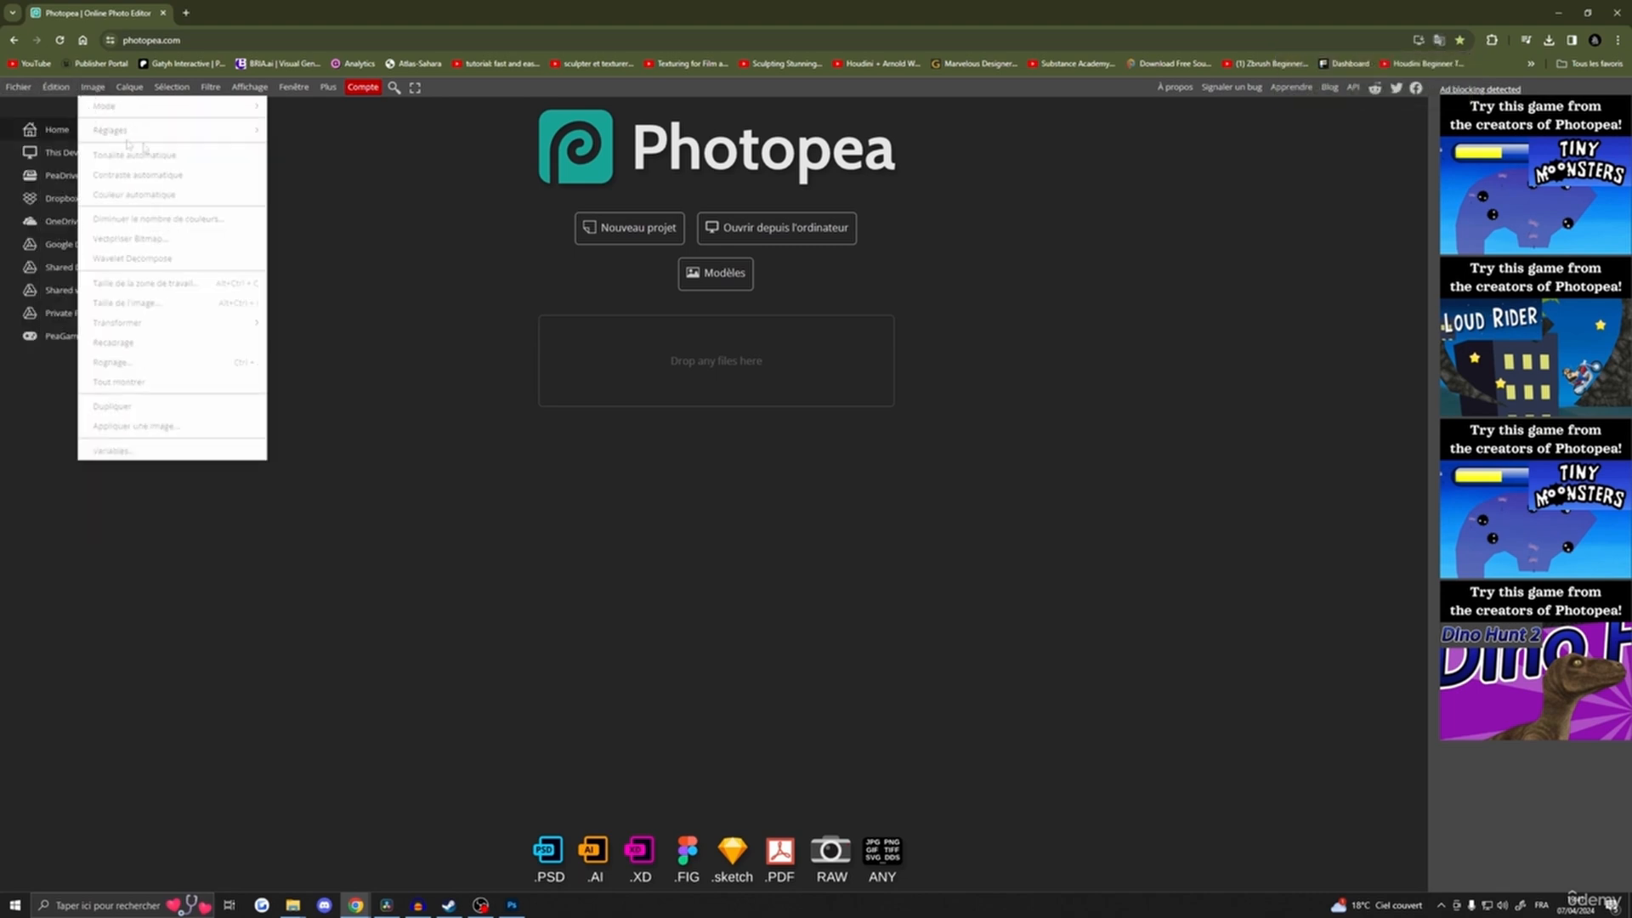
# - Close the Photopea page, switch back to Photoshop and show the first open document, the green leaf cutout
pyautogui.click(162, 12)
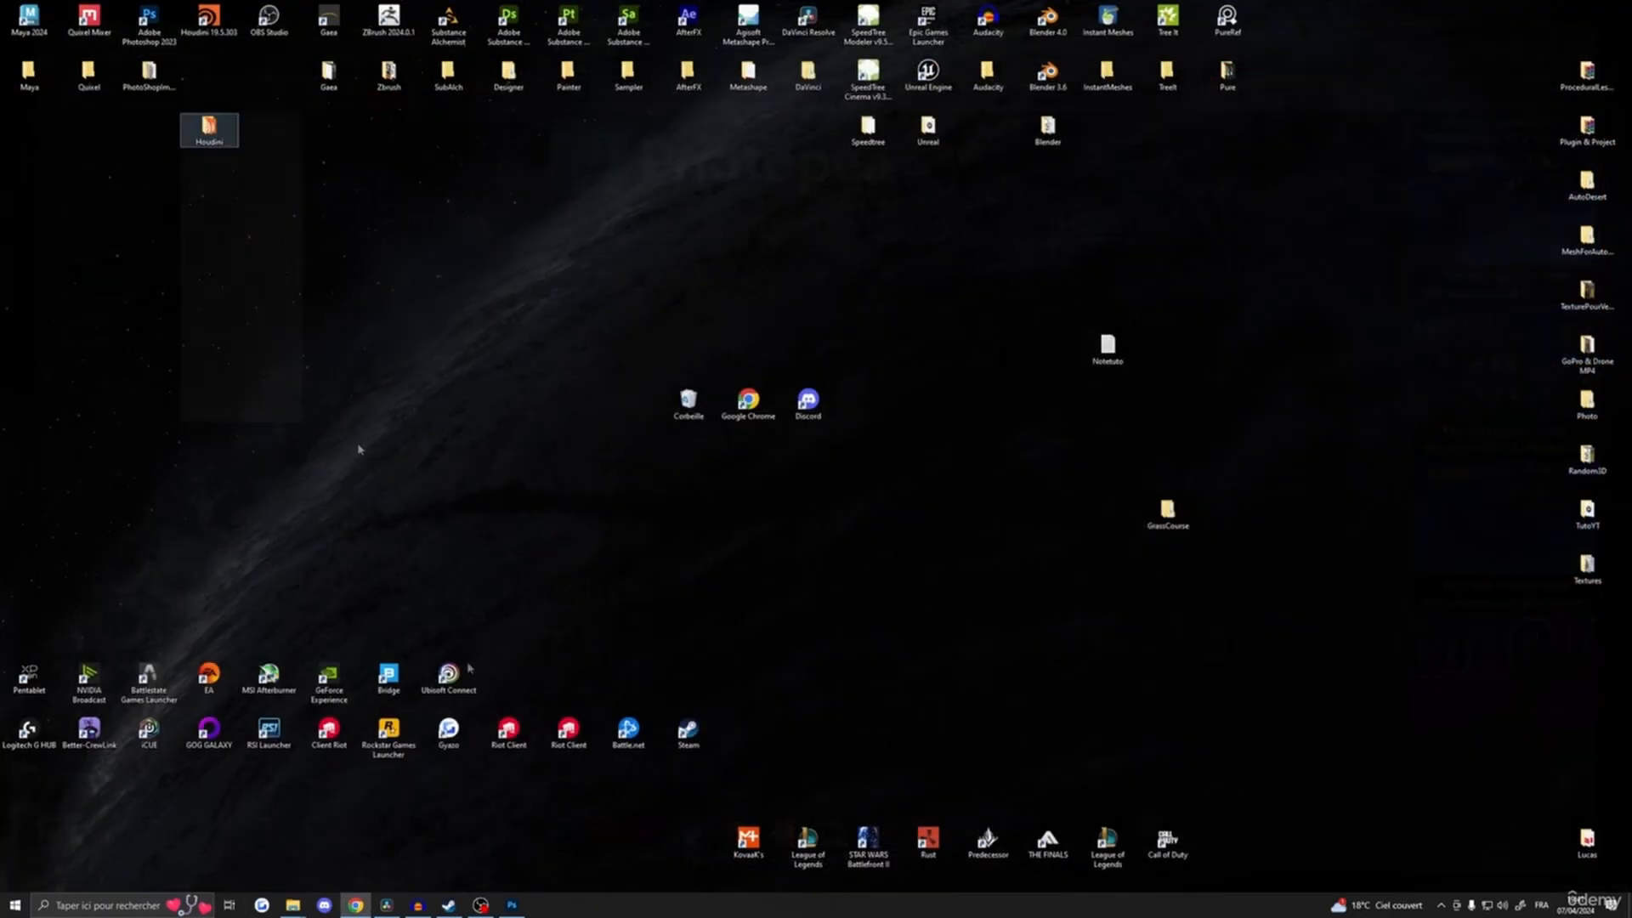
pyautogui.click(510, 905)
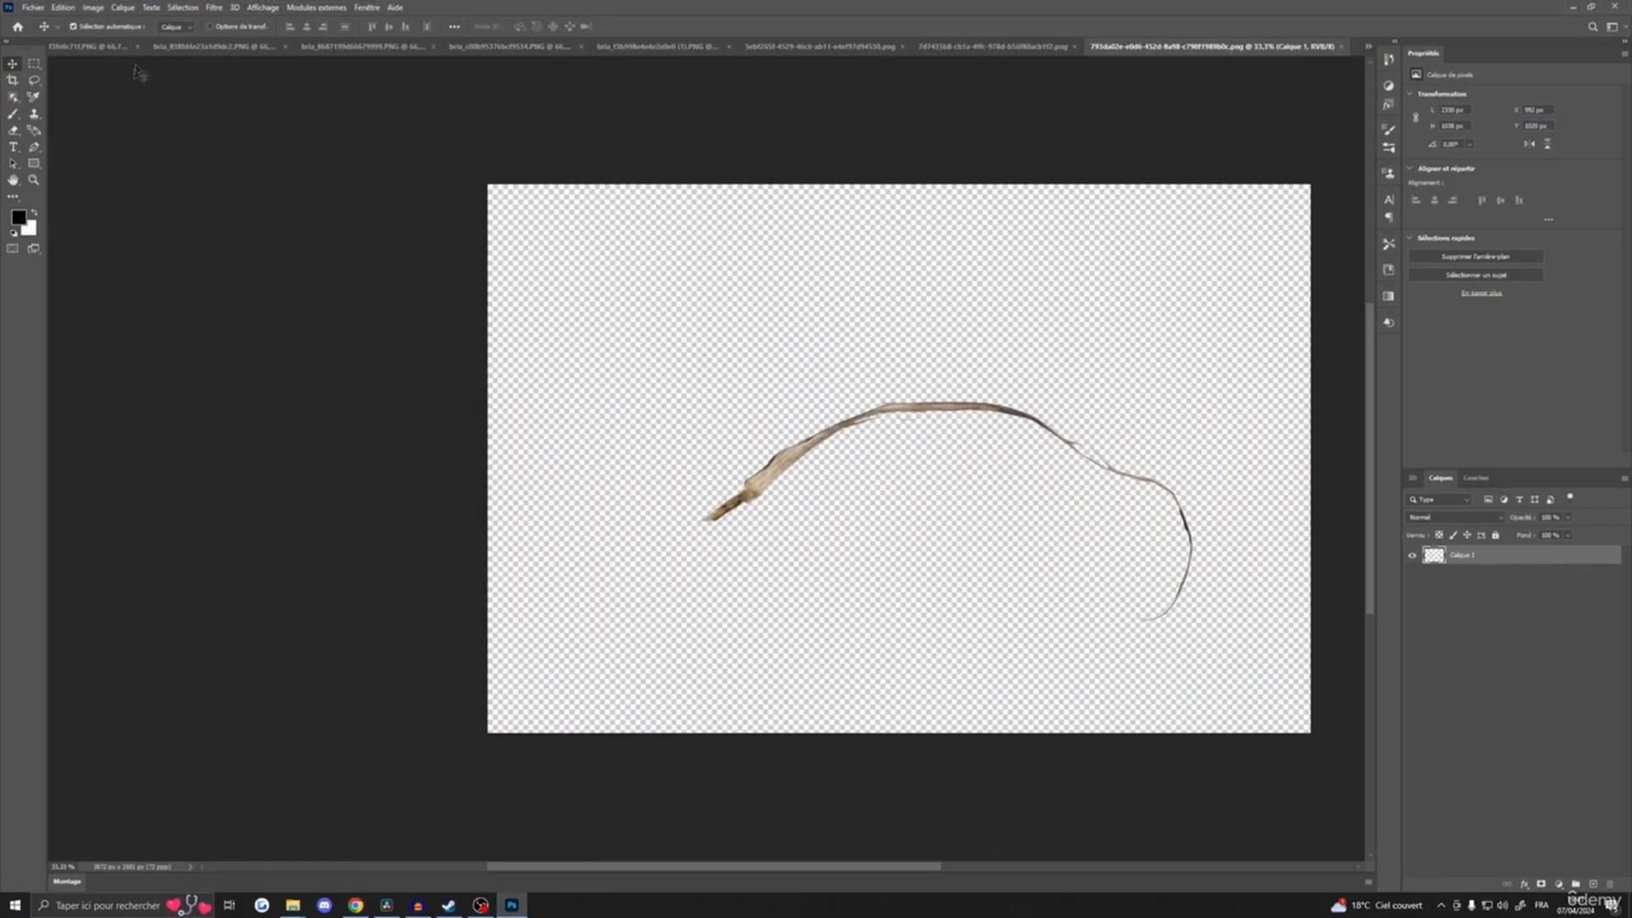
pyautogui.click(212, 46)
pyautogui.click(84, 49)
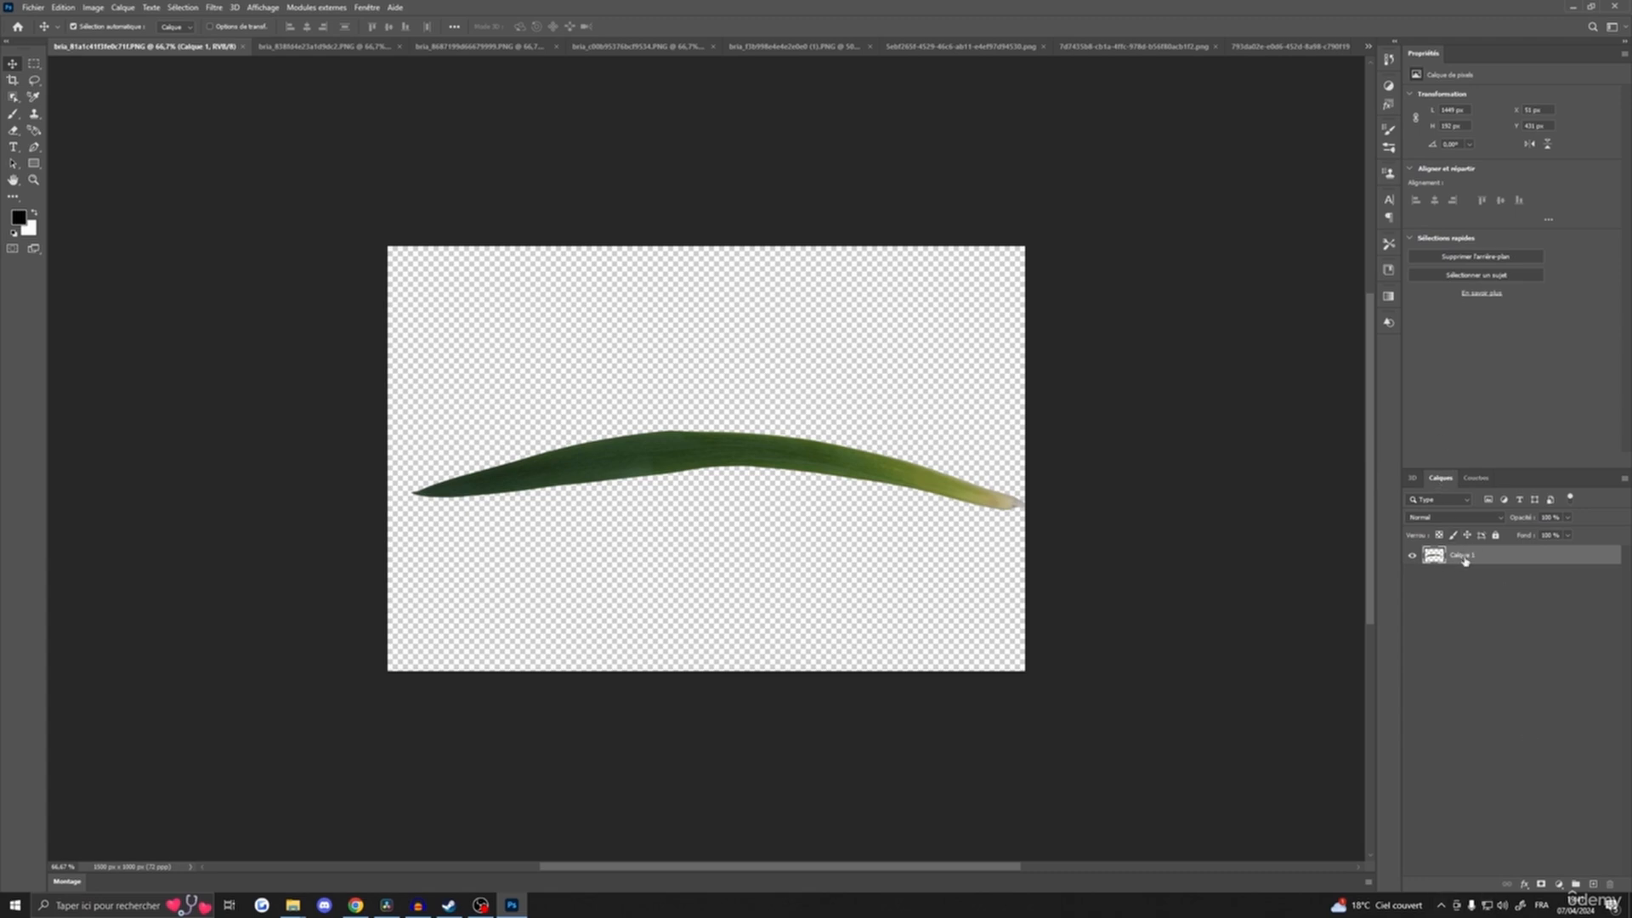
# - Duplicate the leaf layer and cover the lower layer entirely in black with a greatly enlarged brush
pyautogui.moveTo(1464, 559); pyautogui.dragTo(1466, 567)
pyautogui.hotkey('ctrl', 'v')
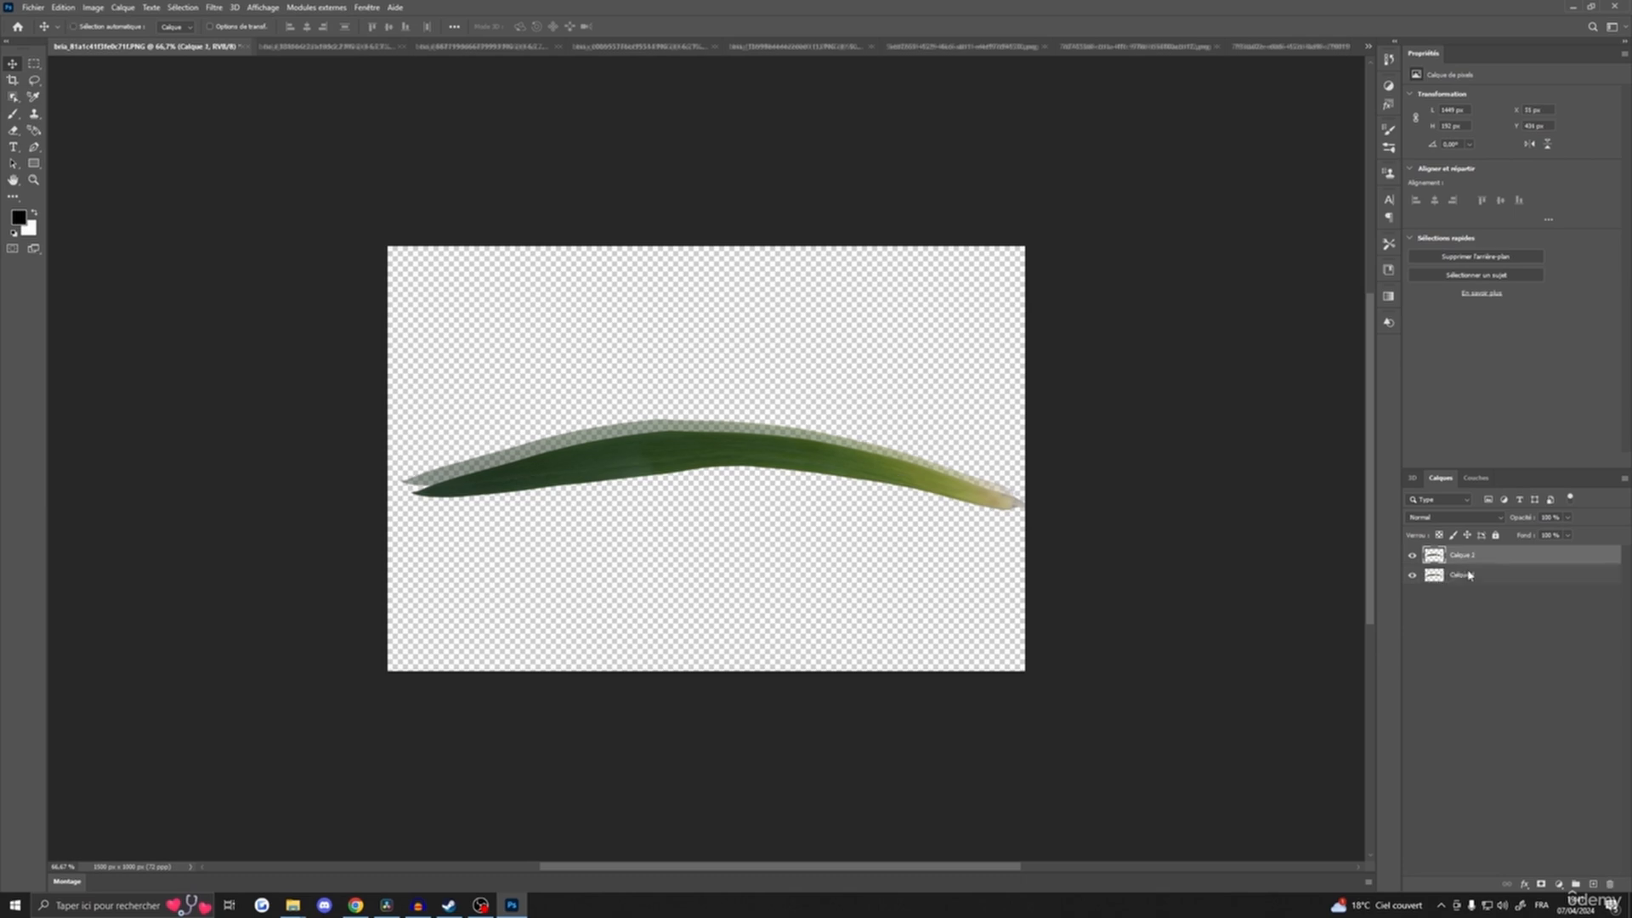
pyautogui.click(1464, 579)
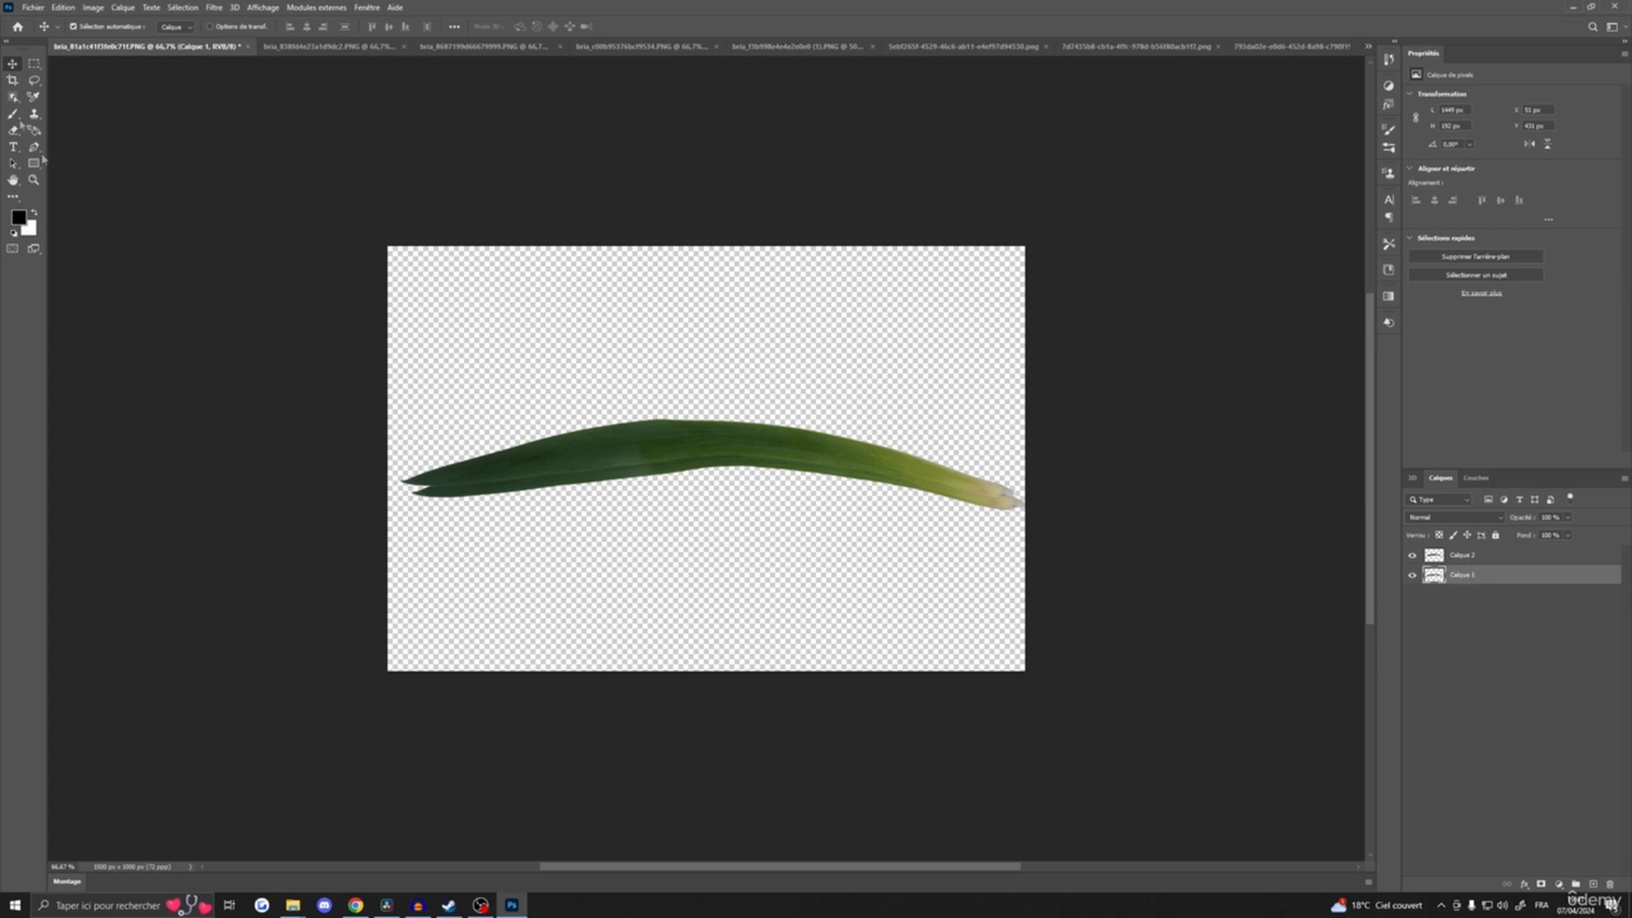
pyautogui.click(12, 113)
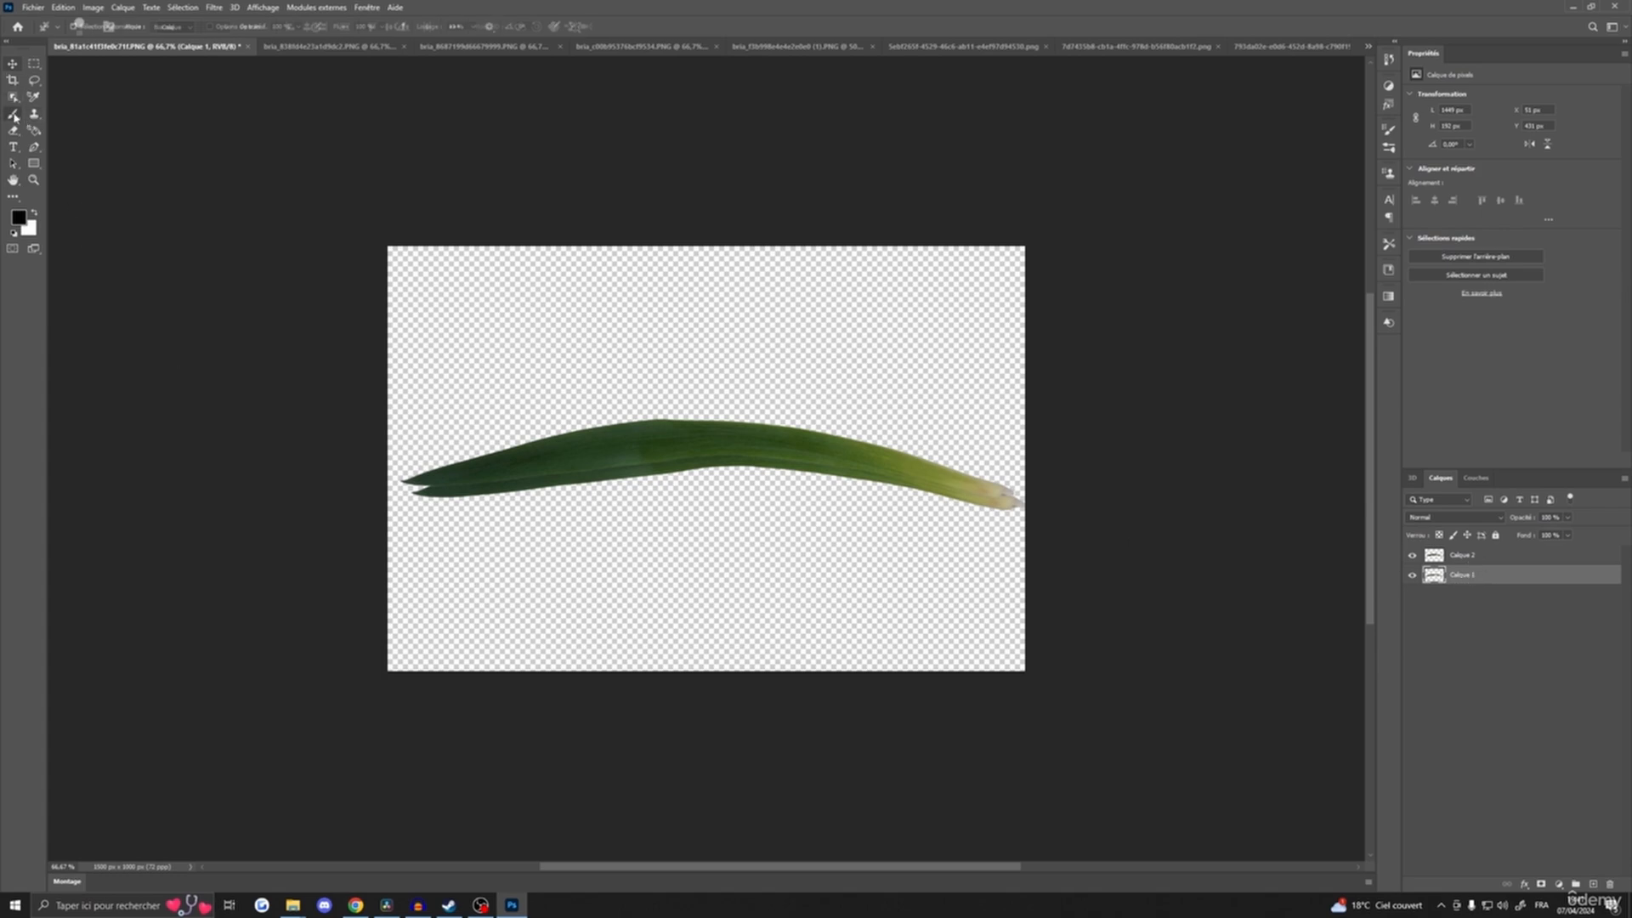
pyautogui.rightClick(644, 379)
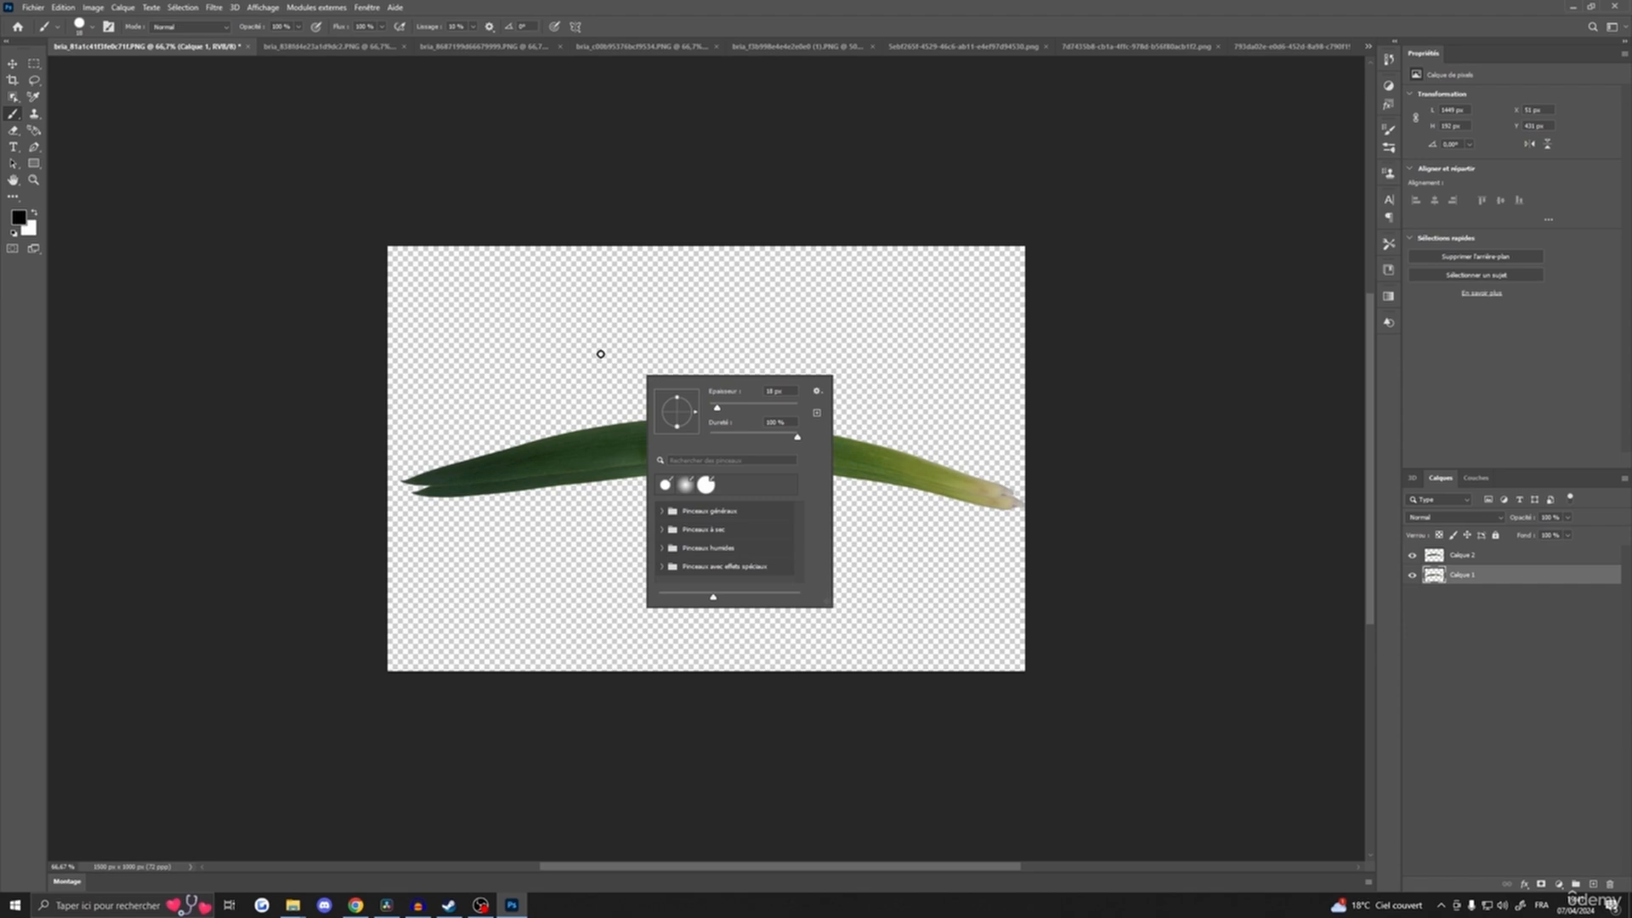
pyautogui.moveTo(718, 415); pyautogui.dragTo(757, 410)
pyautogui.click(534, 336)
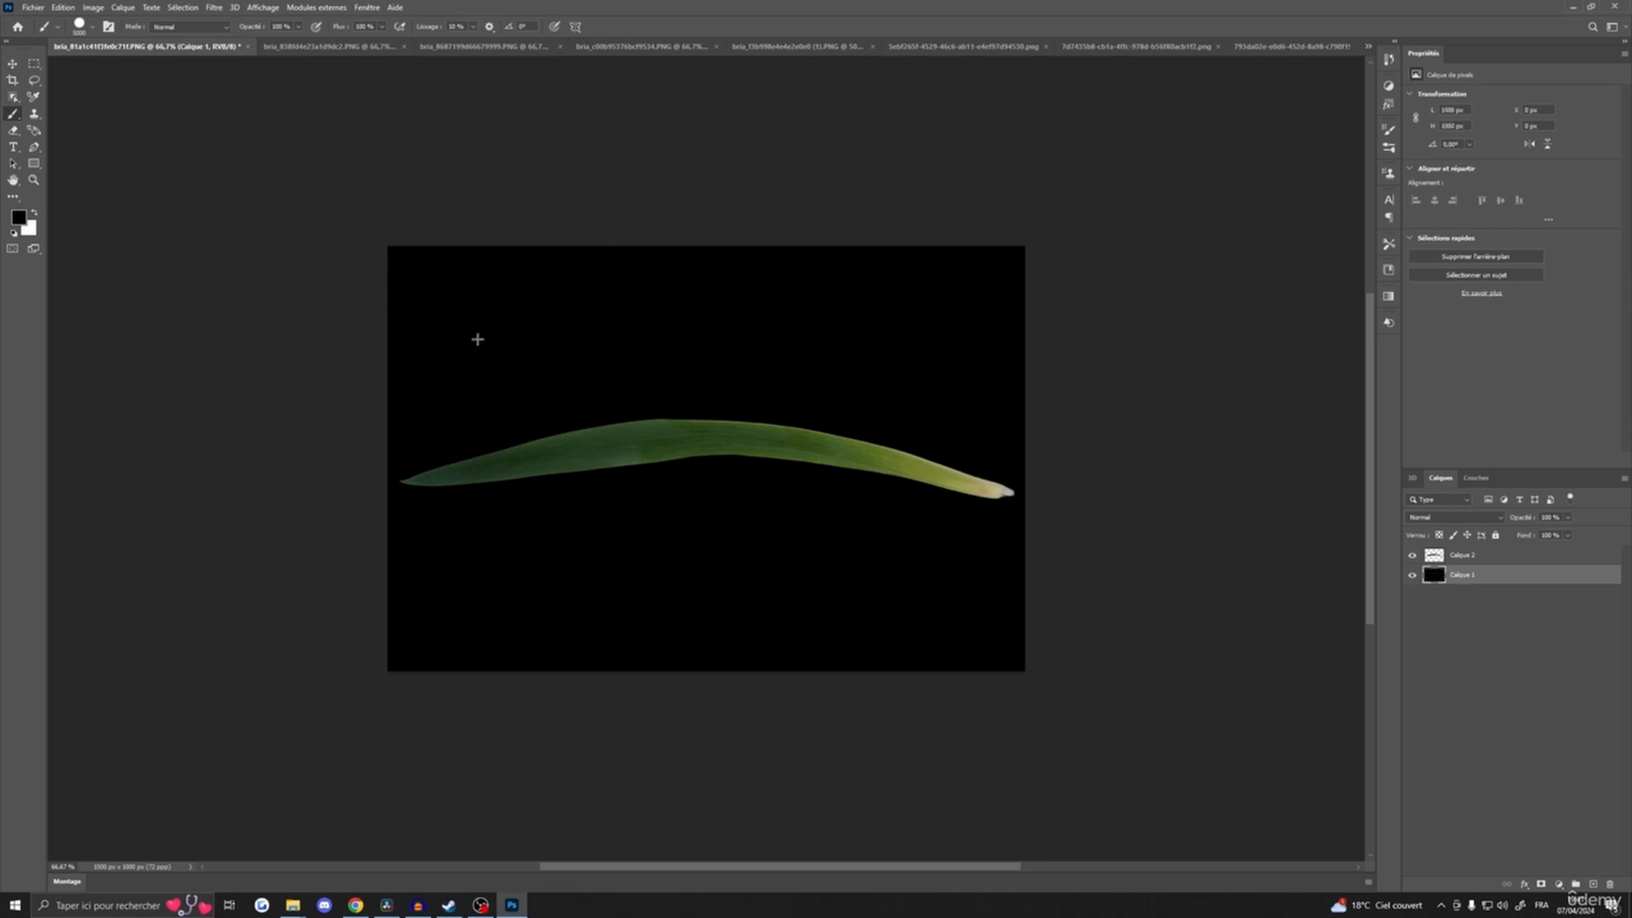
# - Start a quick PNG export of the leaf and create a folder named Textures inside the desktop's GrassCourse folder
pyautogui.click(32, 7)
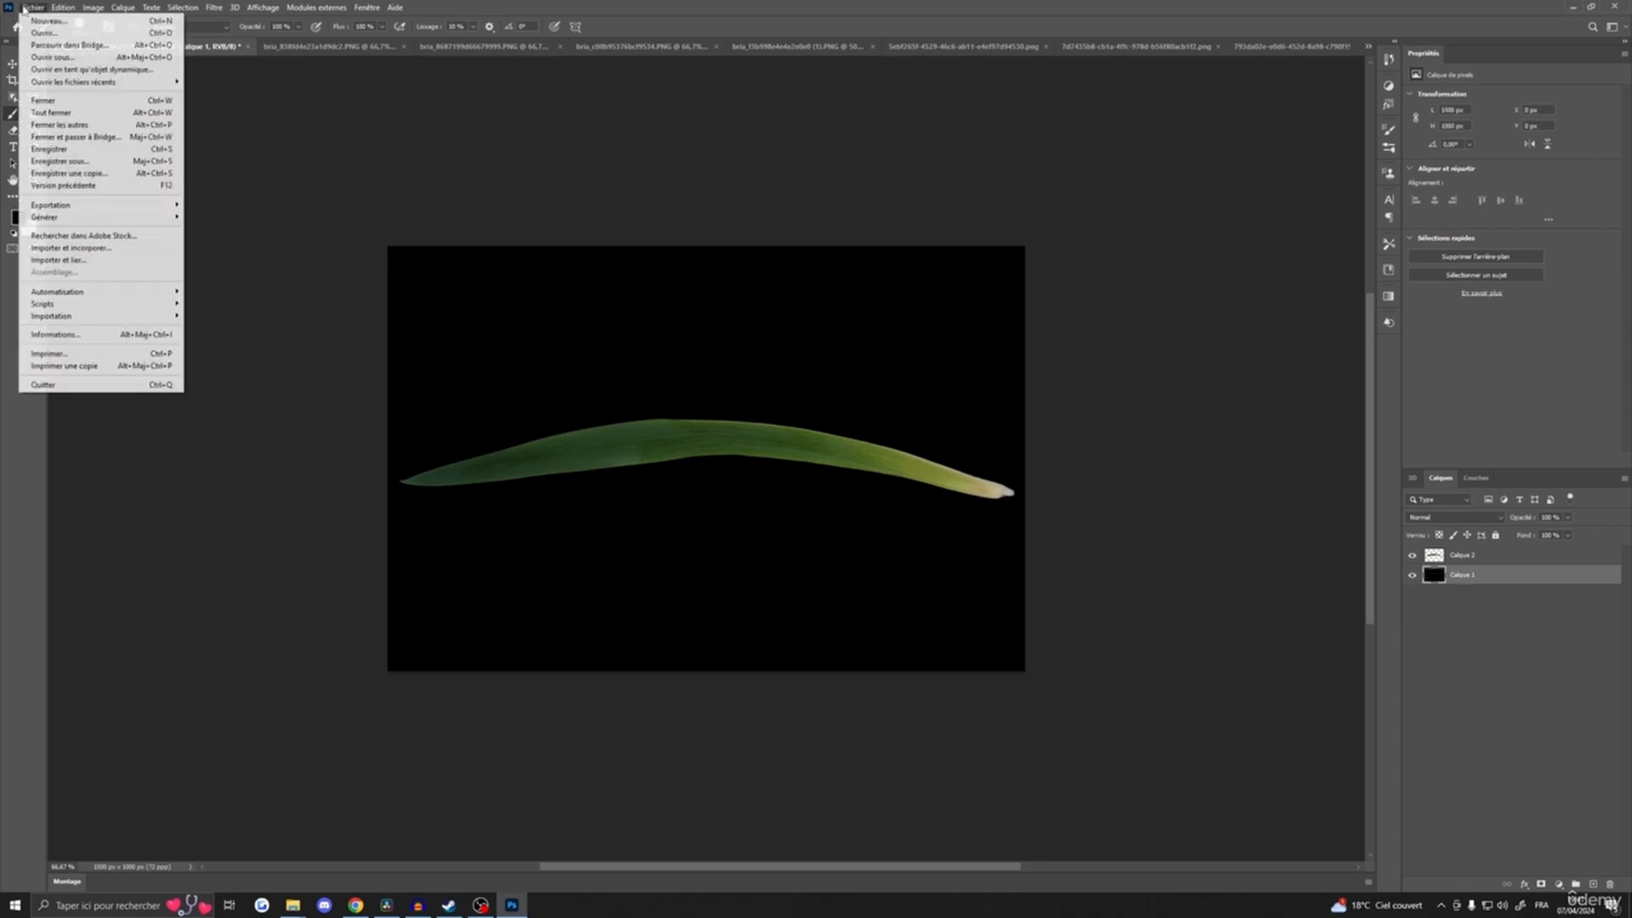
pyautogui.moveTo(126, 207)
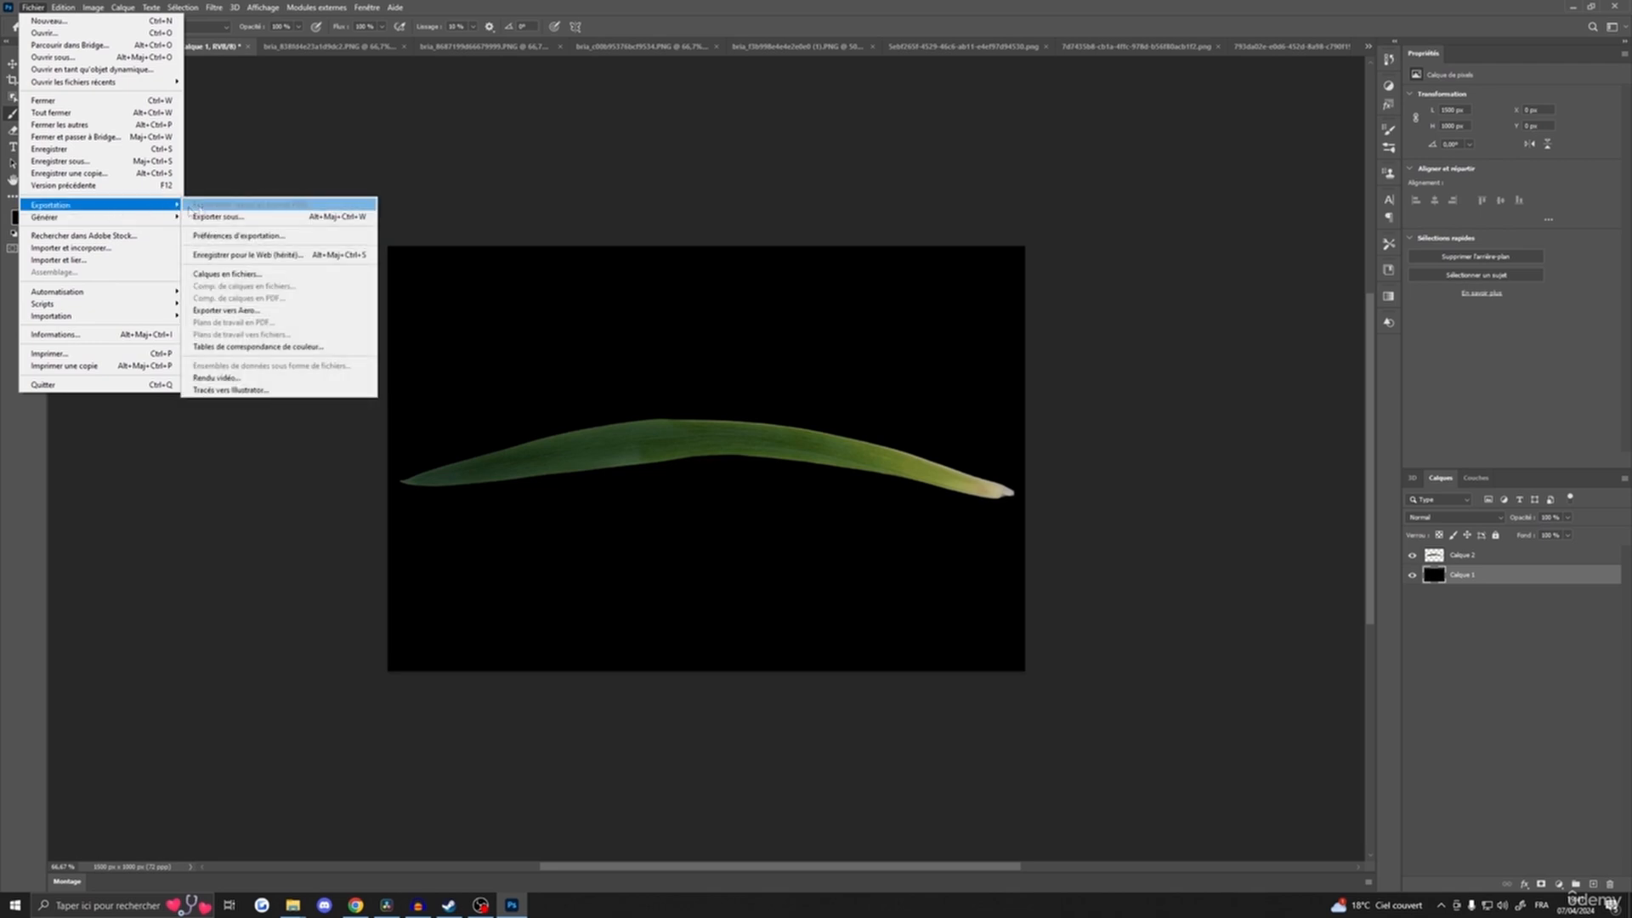
pyautogui.click(194, 207)
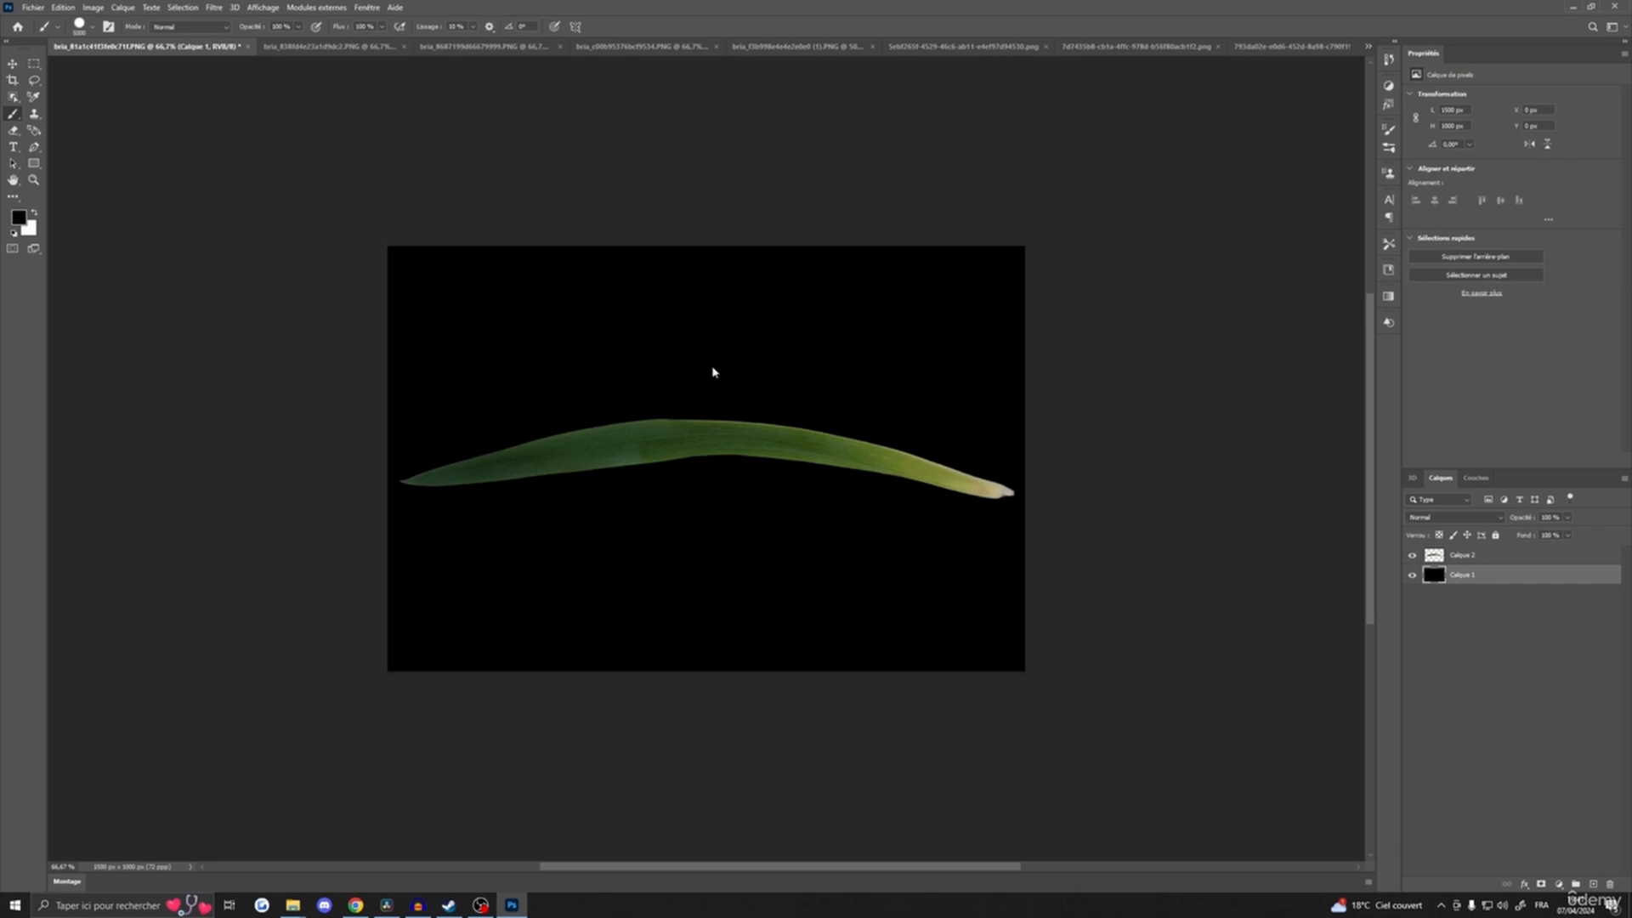
pyautogui.click(58, 99)
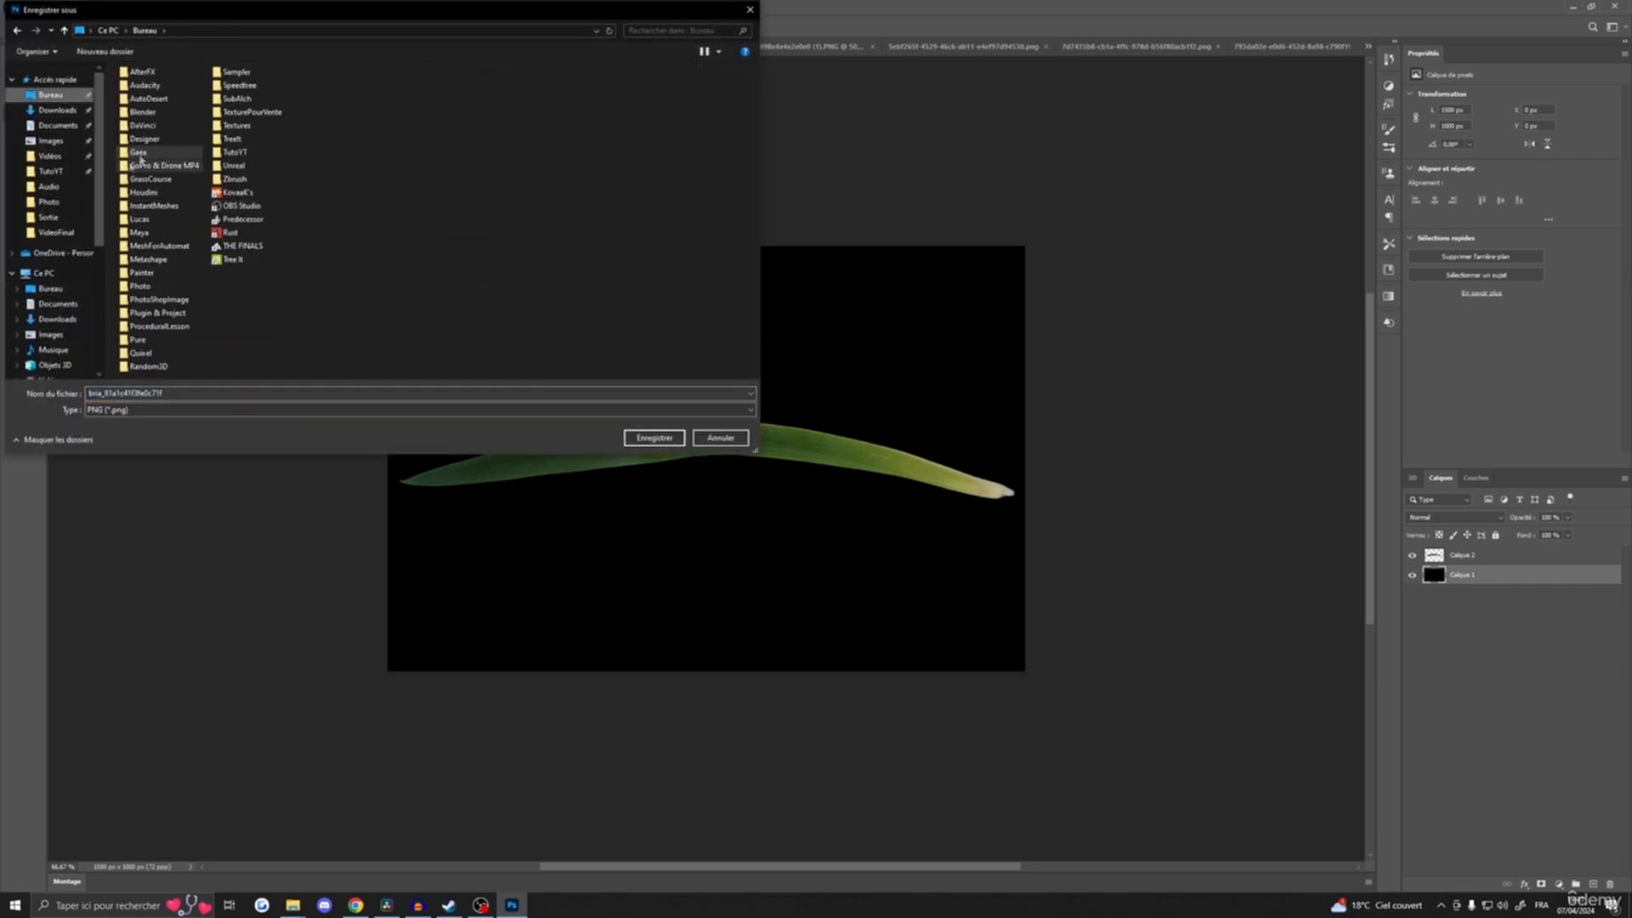
pyautogui.doubleClick(157, 179)
pyautogui.rightClick(161, 176)
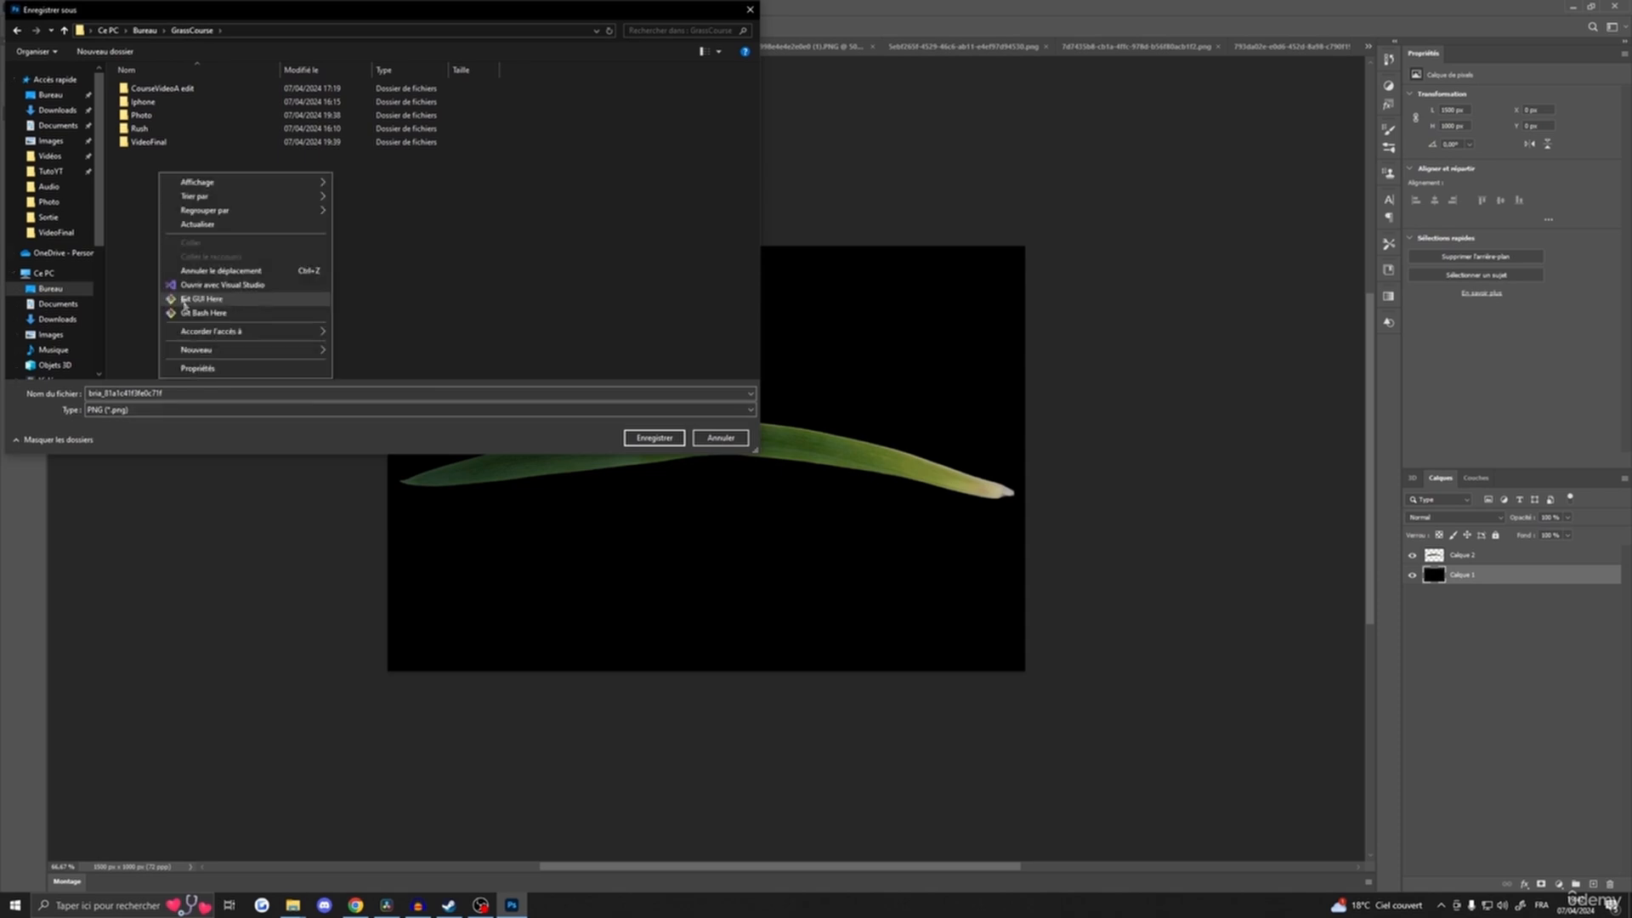
pyautogui.click(357, 353)
pyautogui.write('Texture')
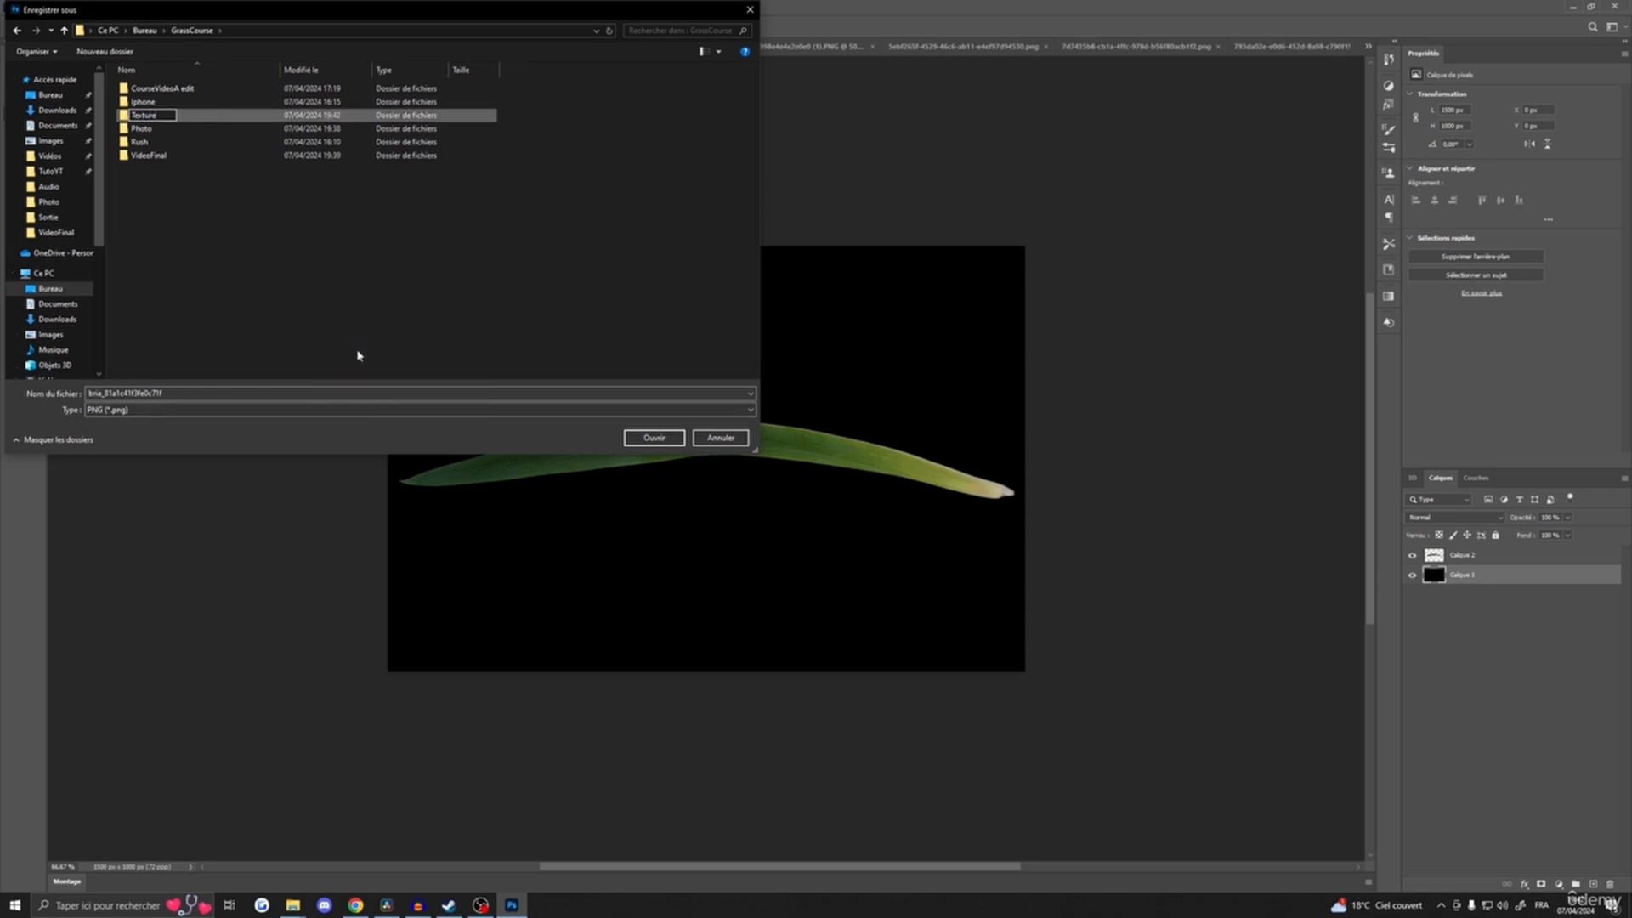
pyautogui.write('s')
pyautogui.press('Return')
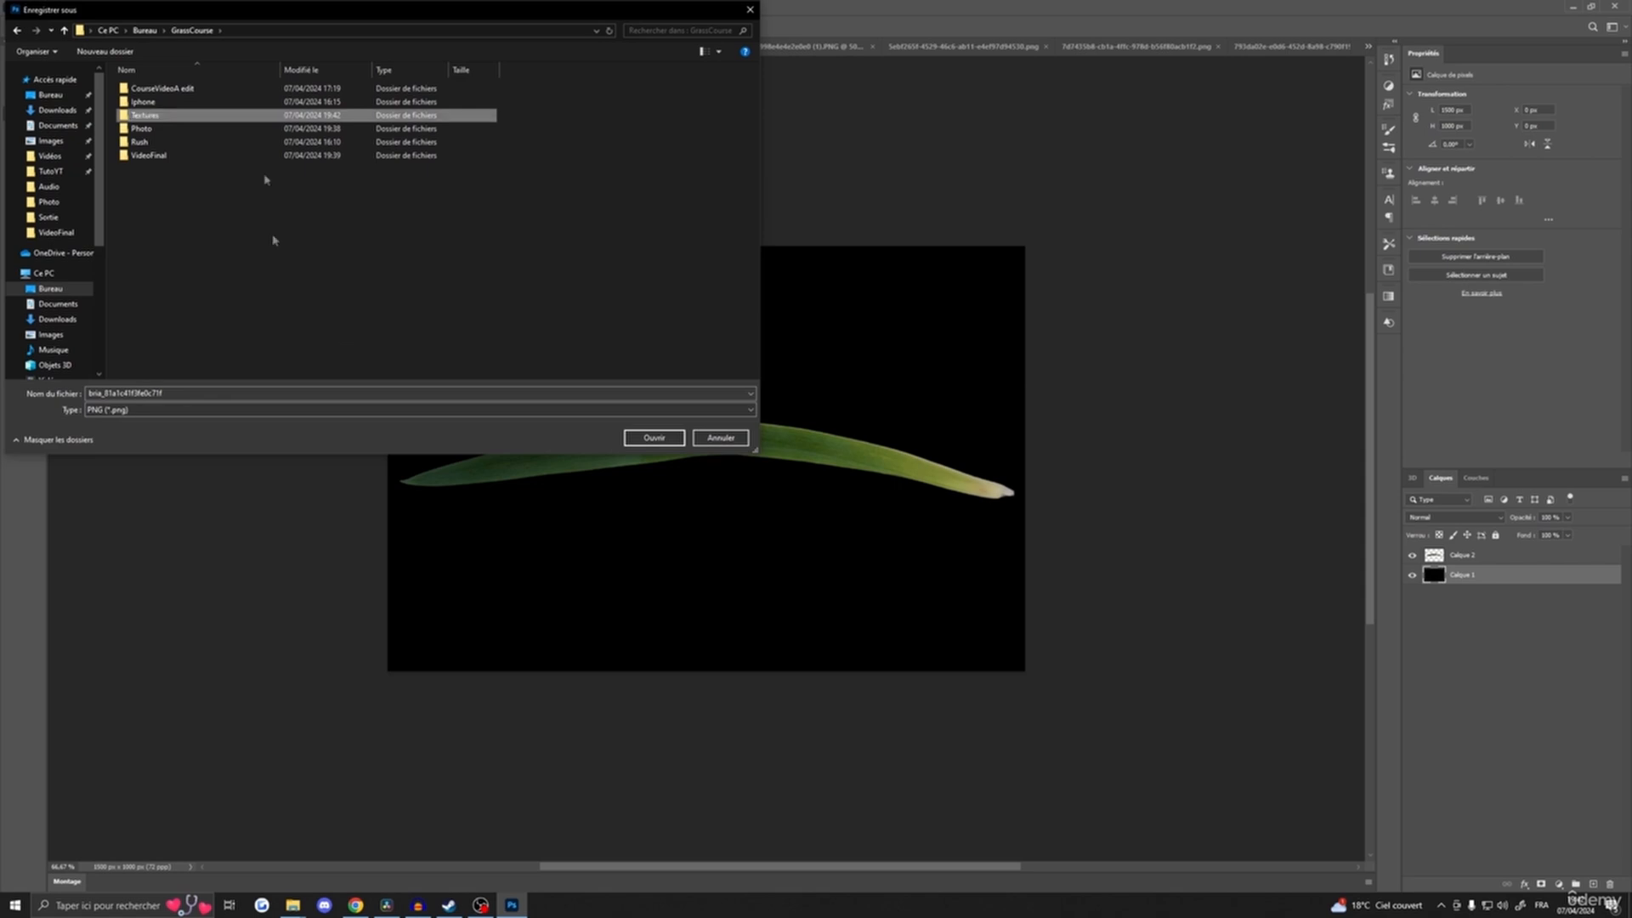
# - Save the exported leaf on black as a PNG named 01_b in the Textures folder
pyautogui.doubleClick(198, 120)
pyautogui.rightClick(172, 124)
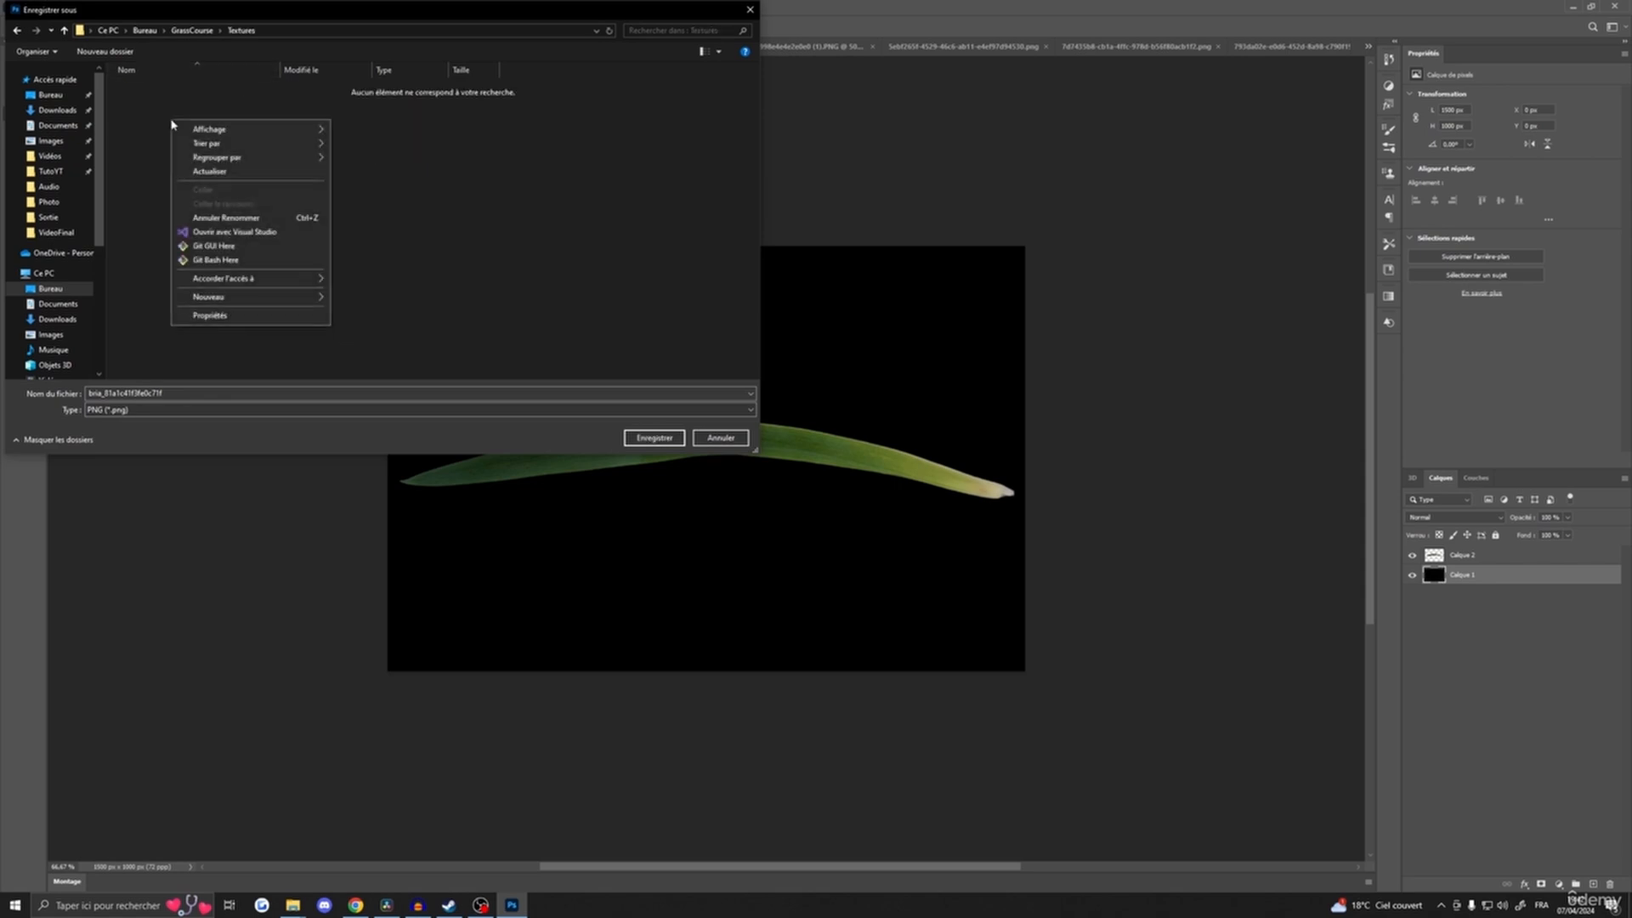
pyautogui.moveTo(289, 297)
pyautogui.click(352, 296)
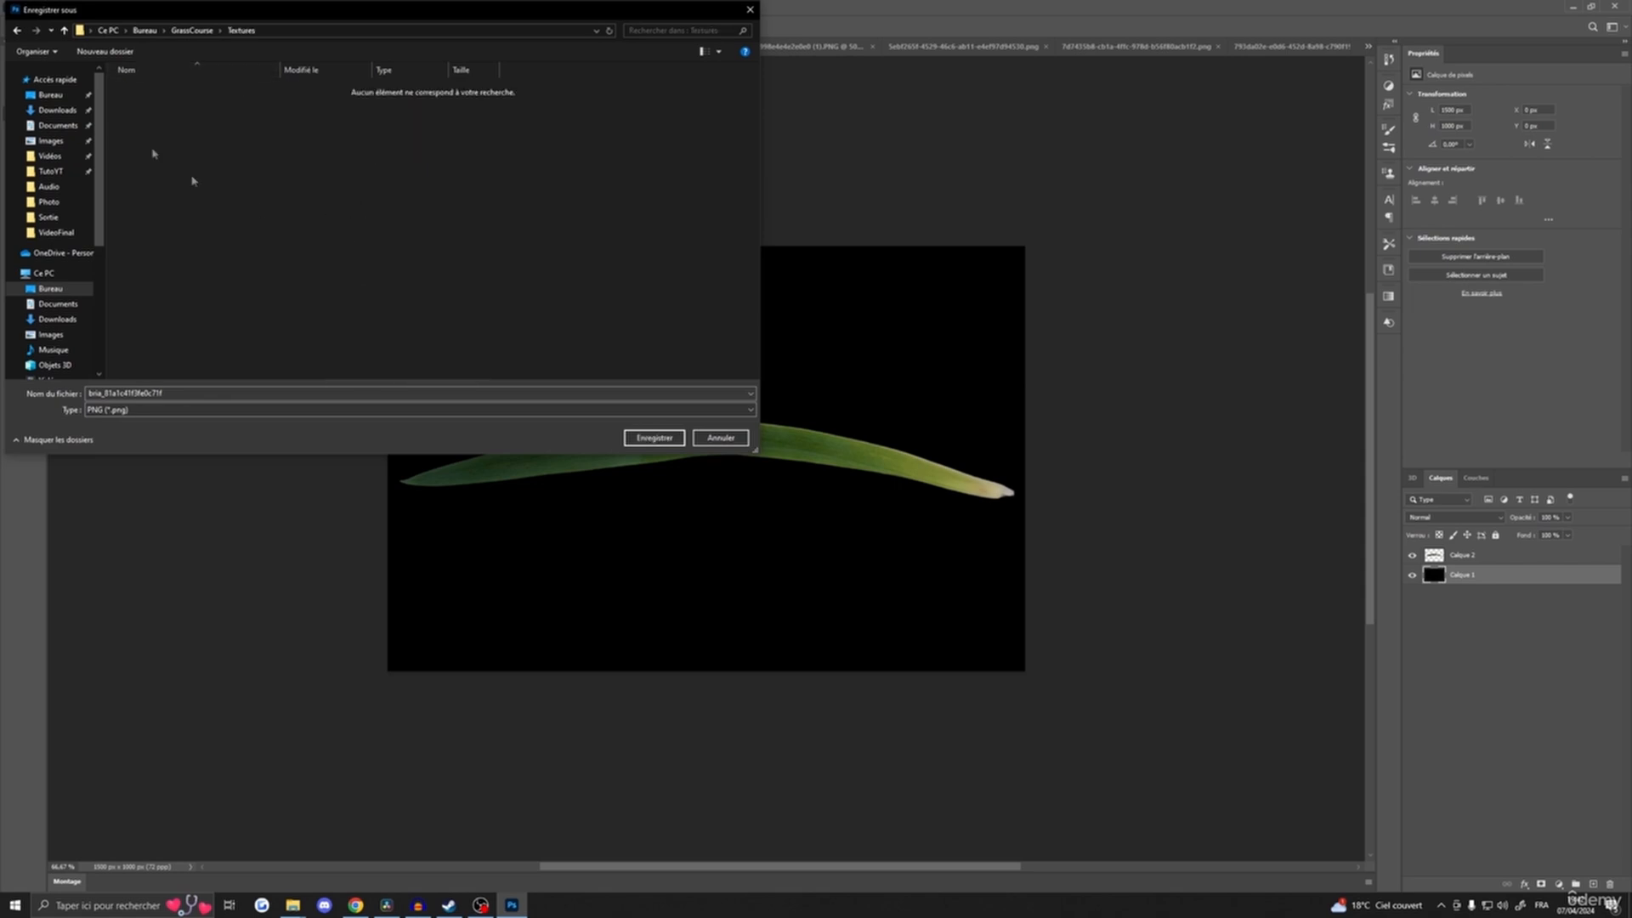
pyautogui.click(182, 393)
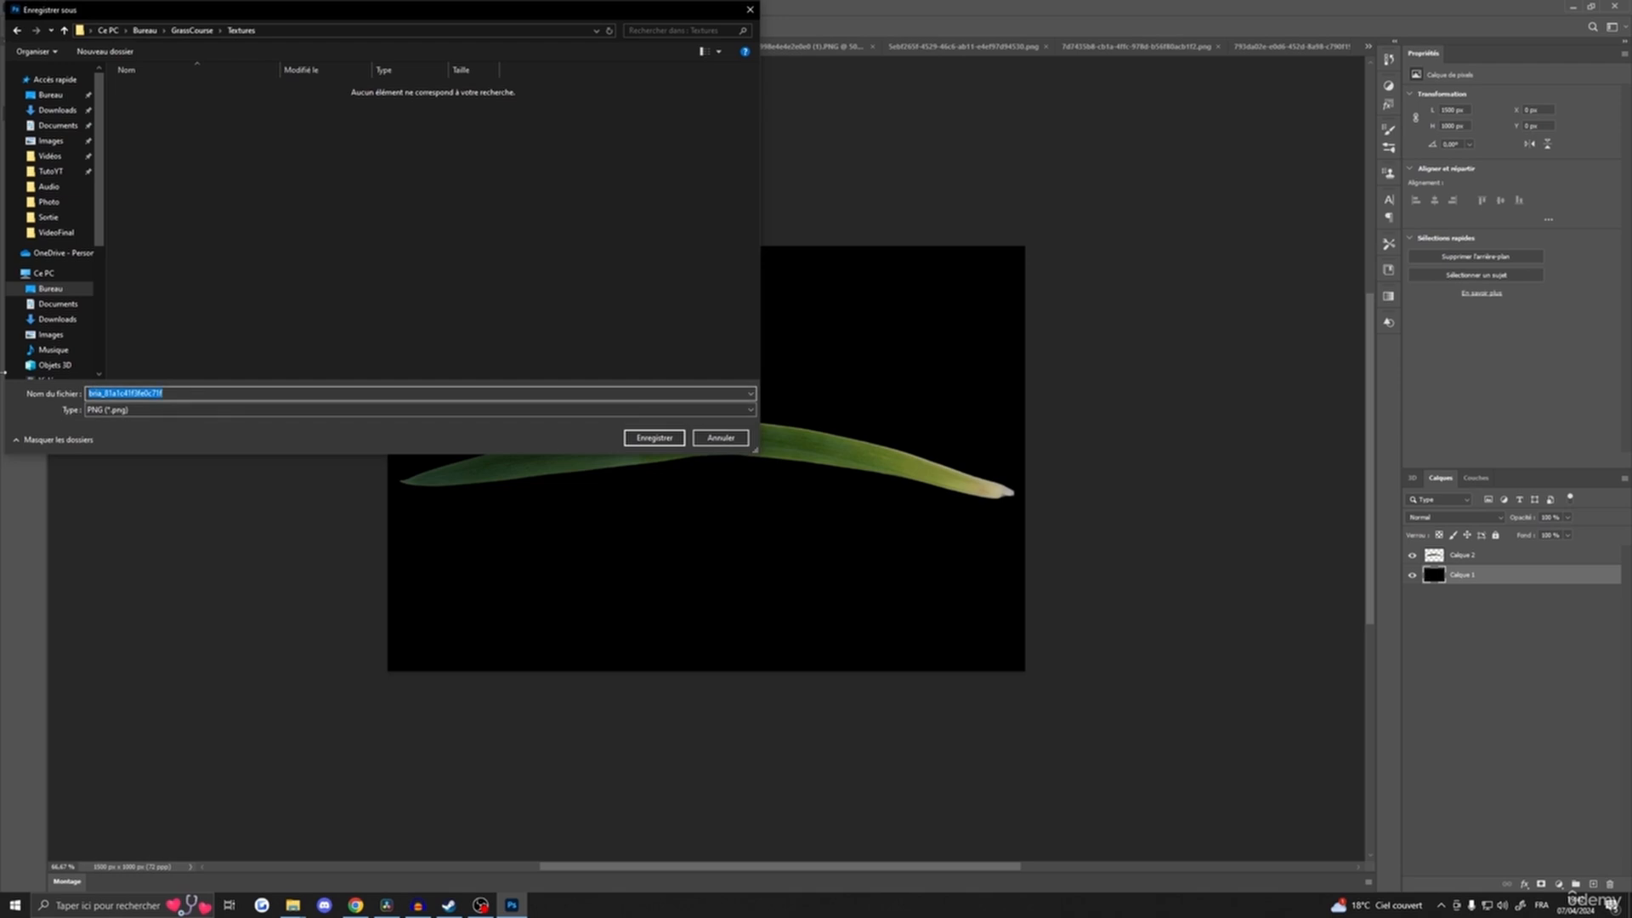
pyautogui.write('01_bl')
pyautogui.click(654, 437)
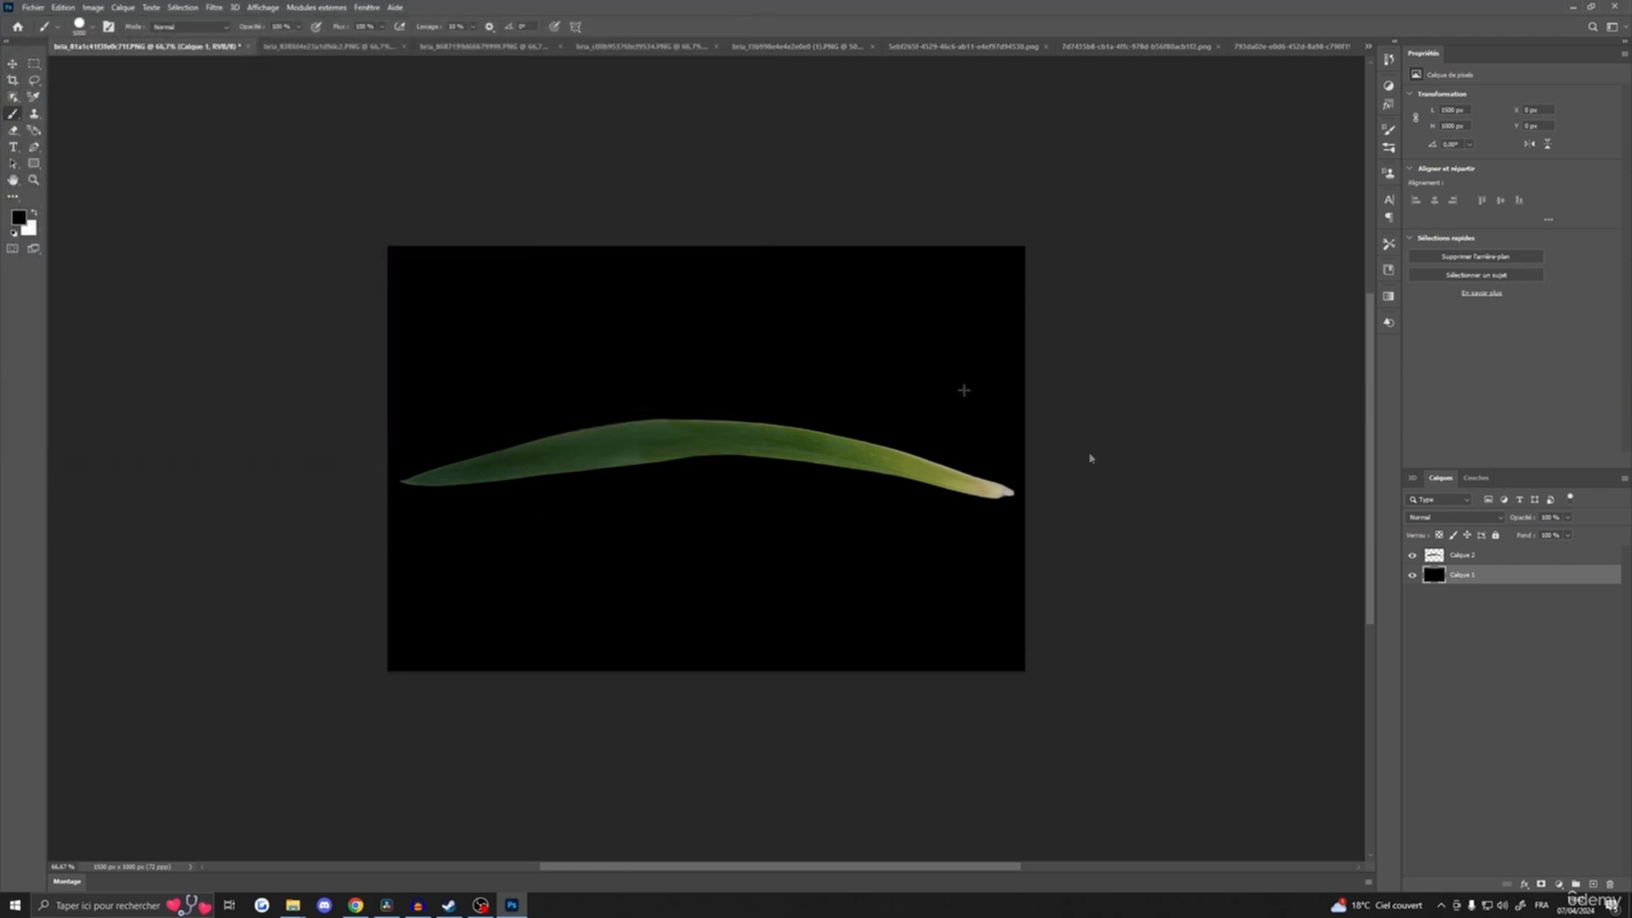
# - Convert the upper leaf layer to grayscale with the Black & White adjustment at its default preset
pyautogui.click(1463, 557)
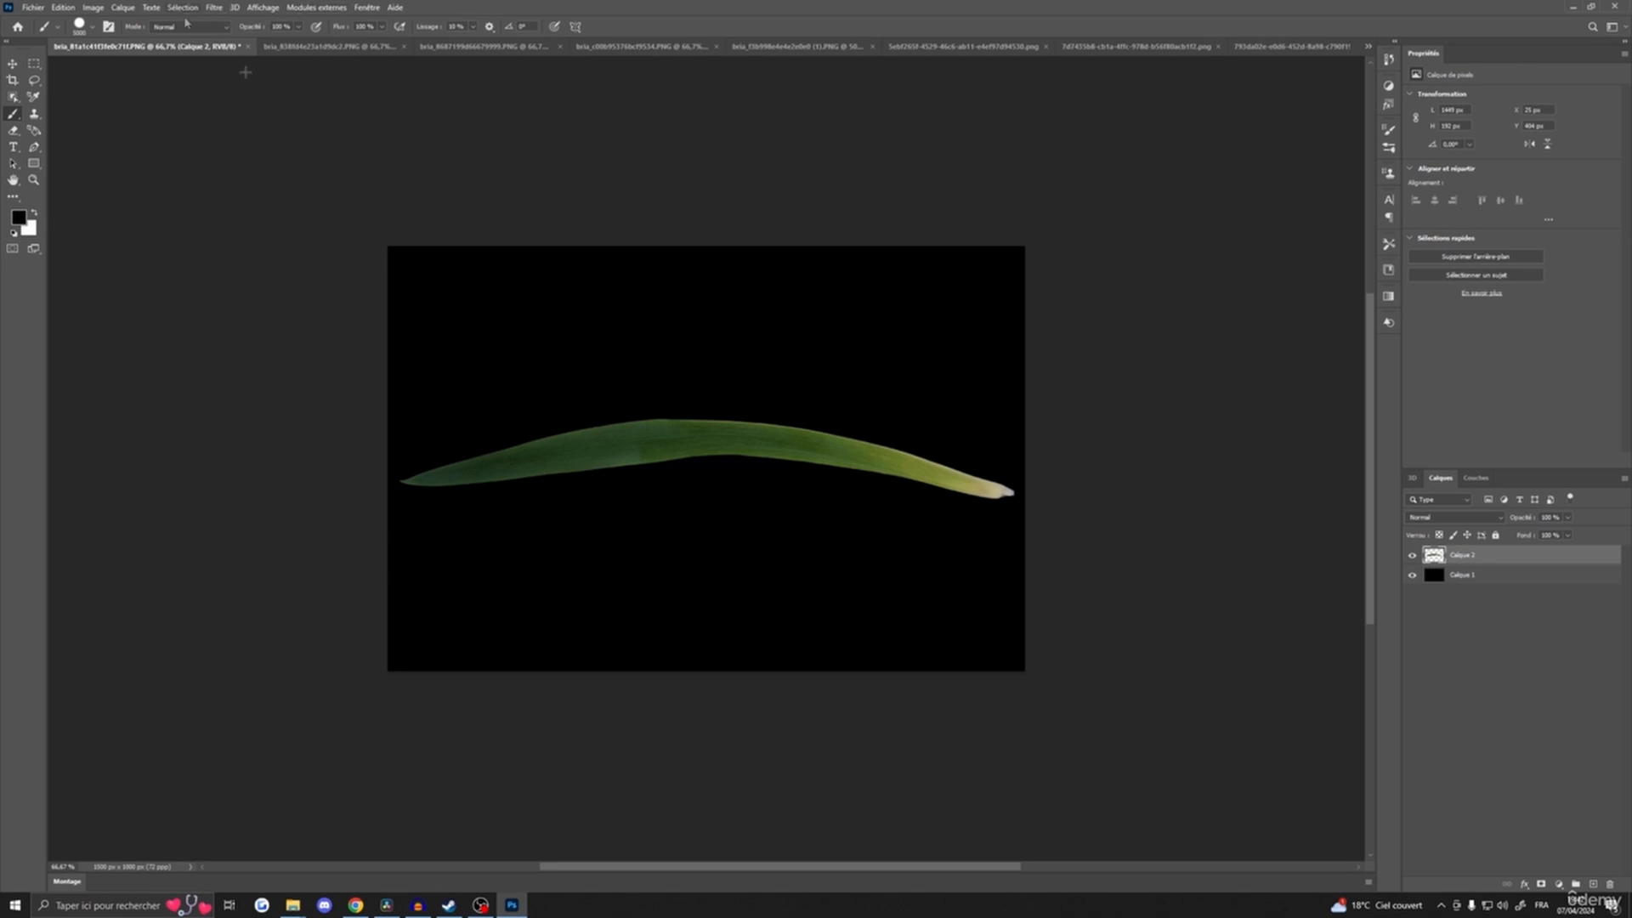
pyautogui.click(93, 7)
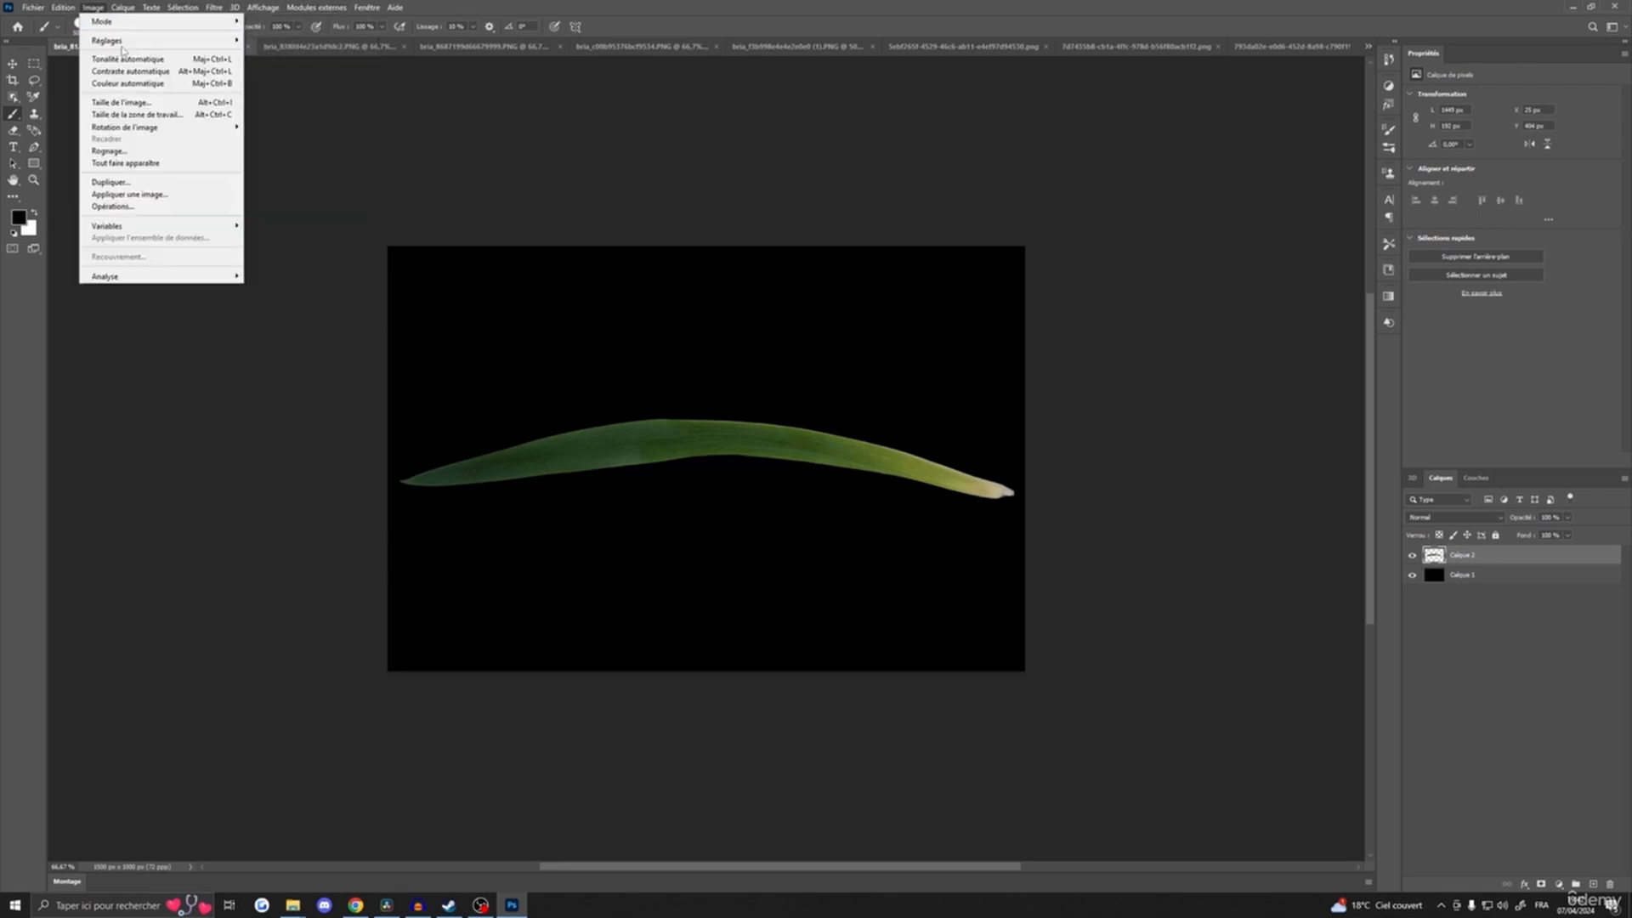
pyautogui.moveTo(124, 41)
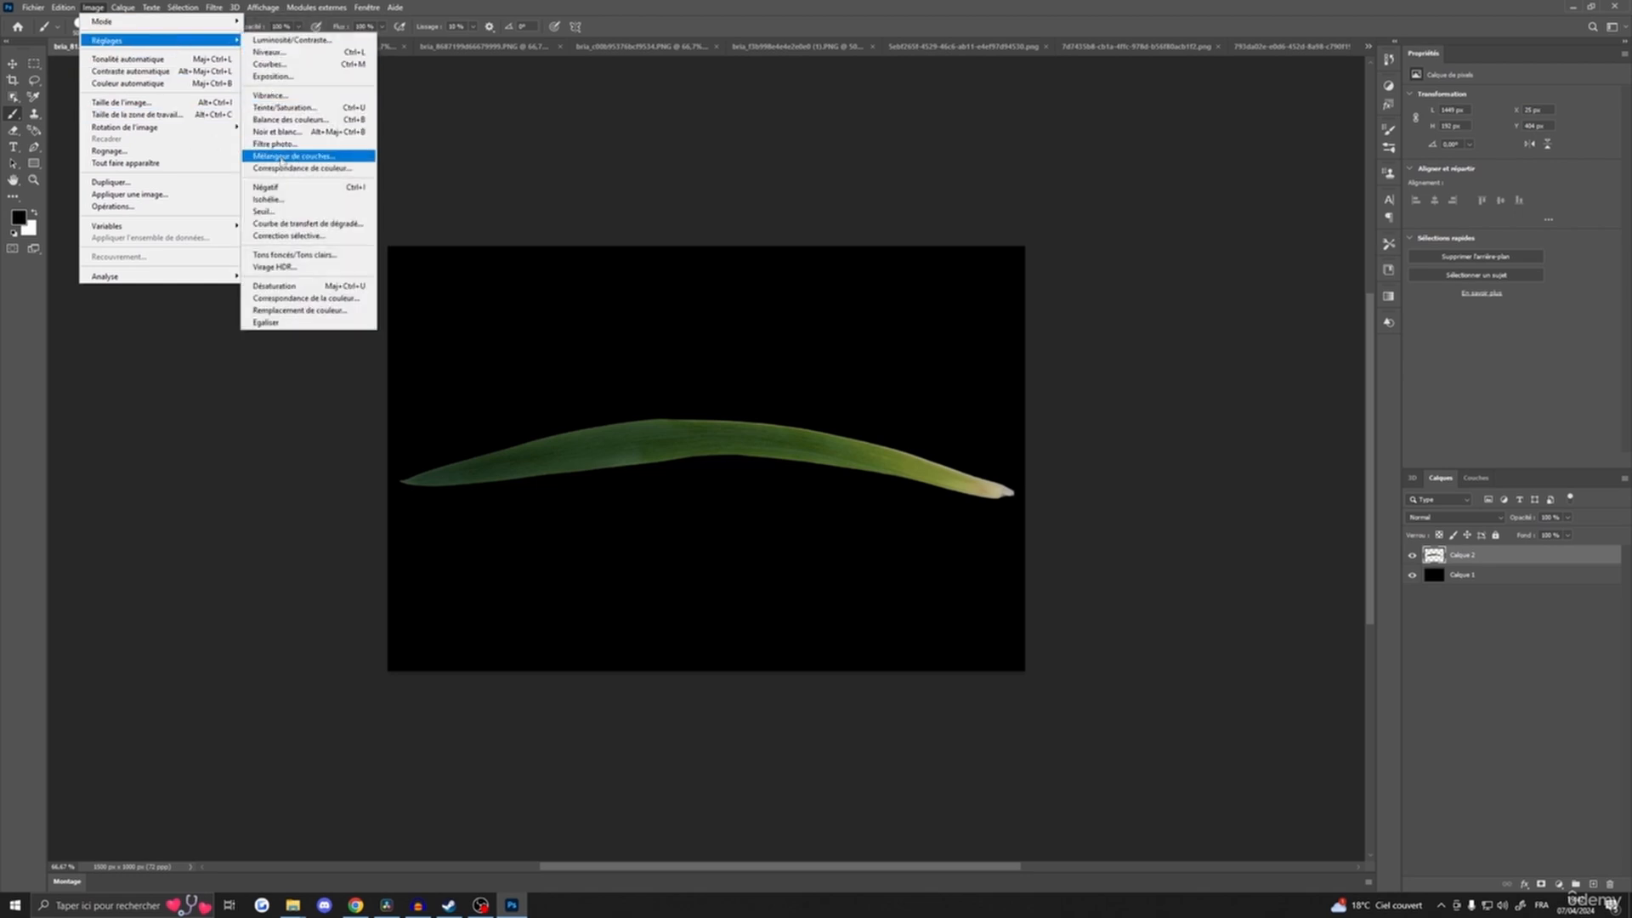
pyautogui.click(266, 133)
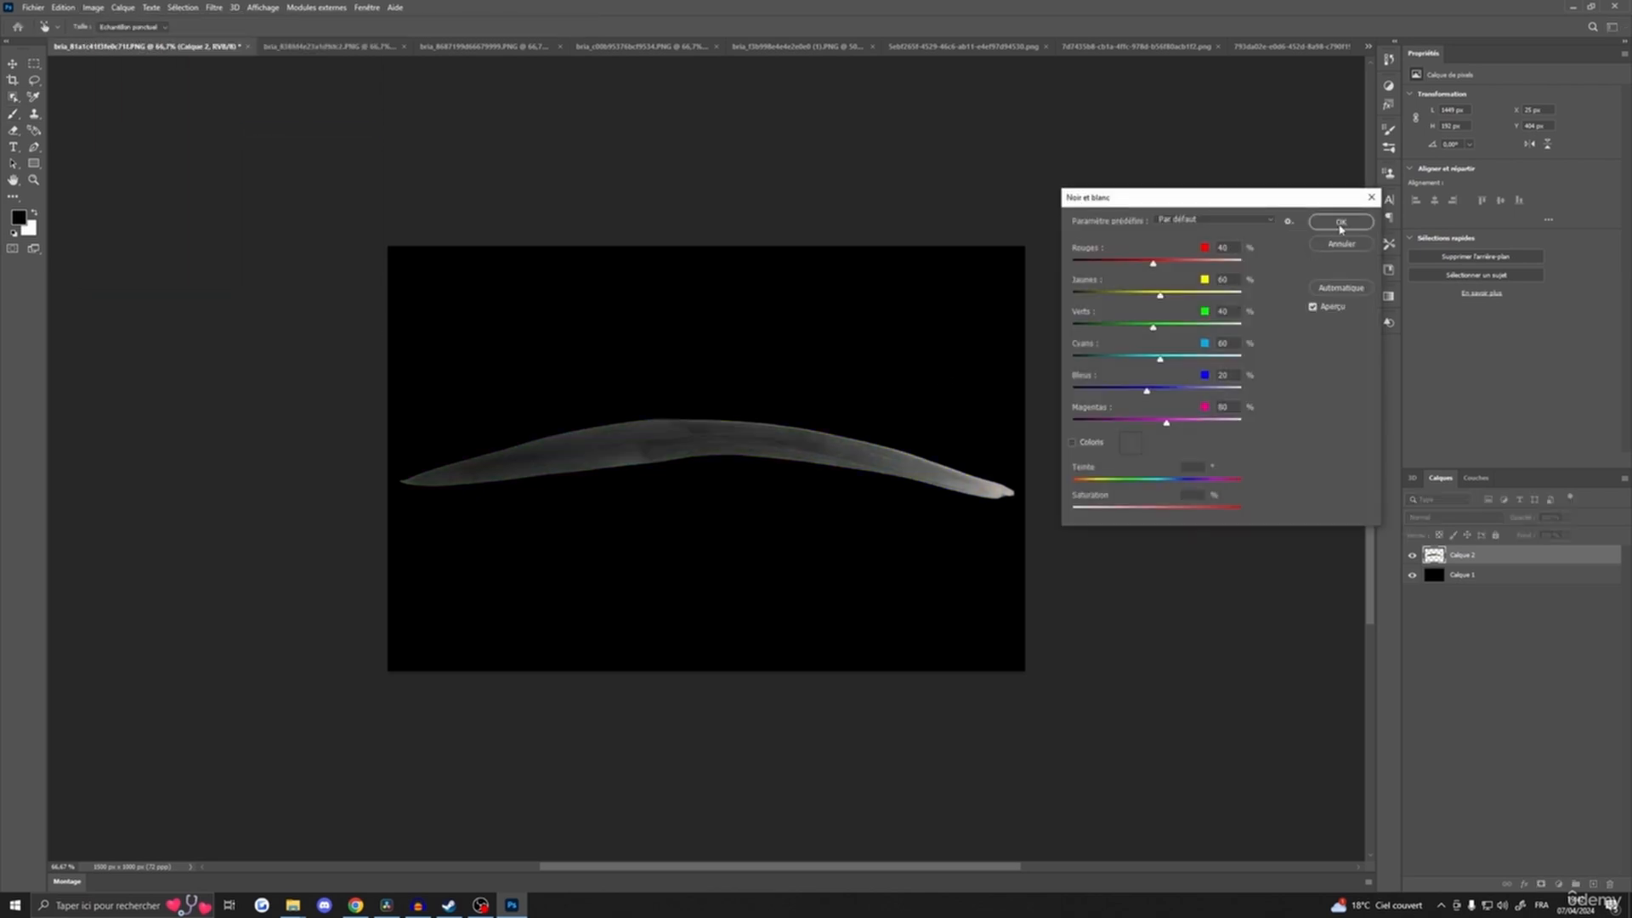
pyautogui.click(1340, 222)
pyautogui.press('b')
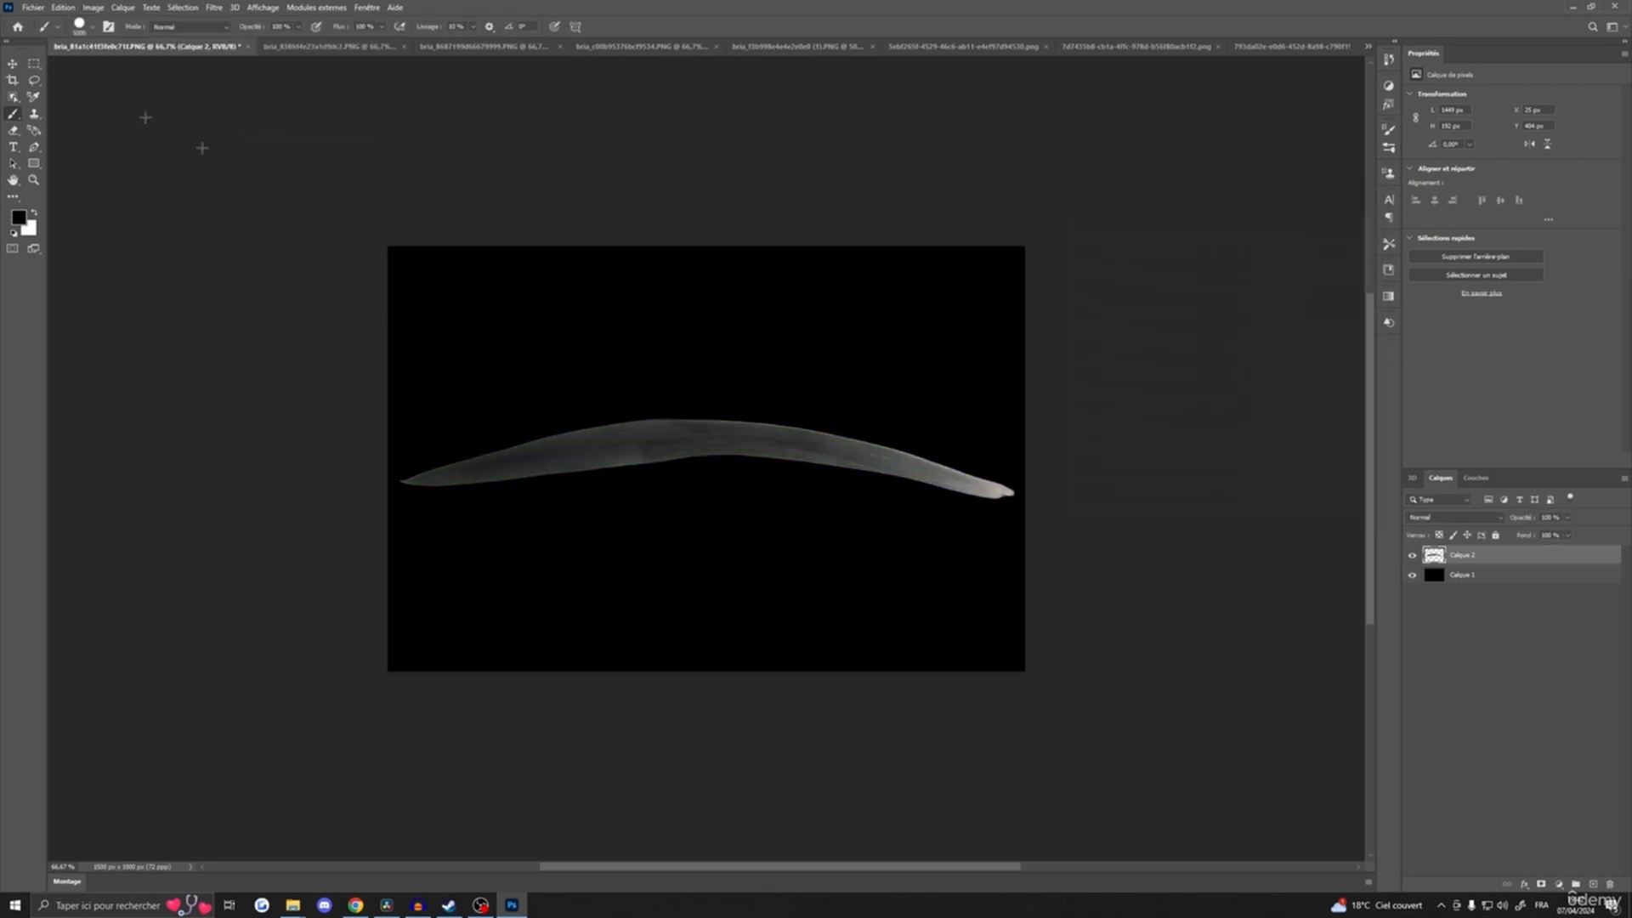
# - Turn the grayscale leaf pure white with Levels by lowering the white input level to 2
pyautogui.click(94, 8)
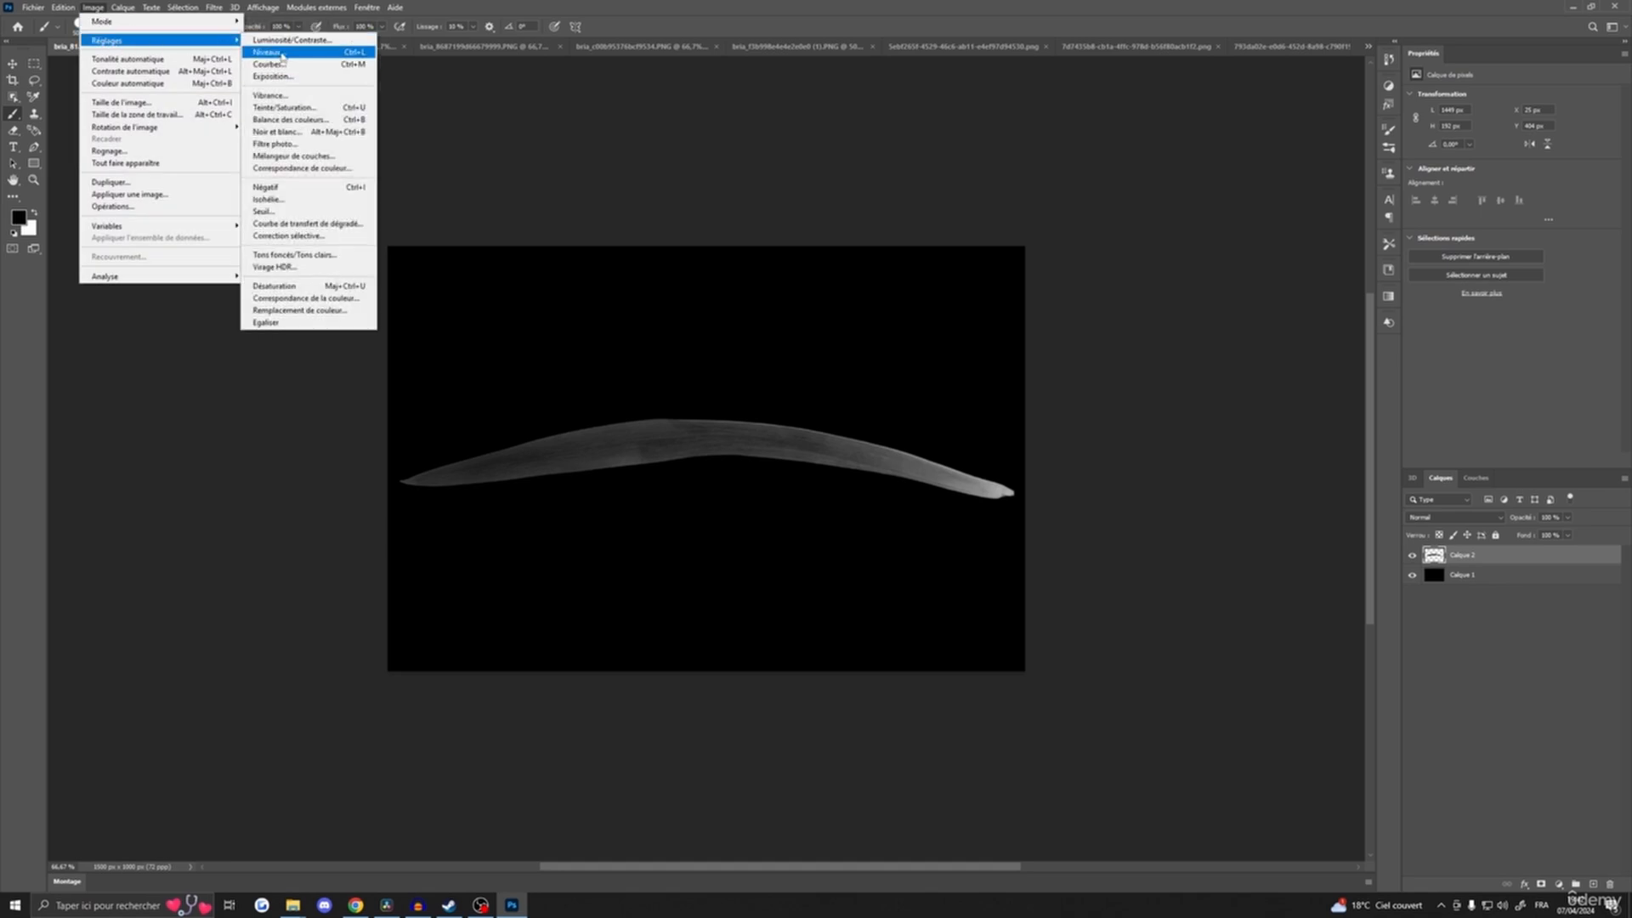
pyautogui.click(281, 53)
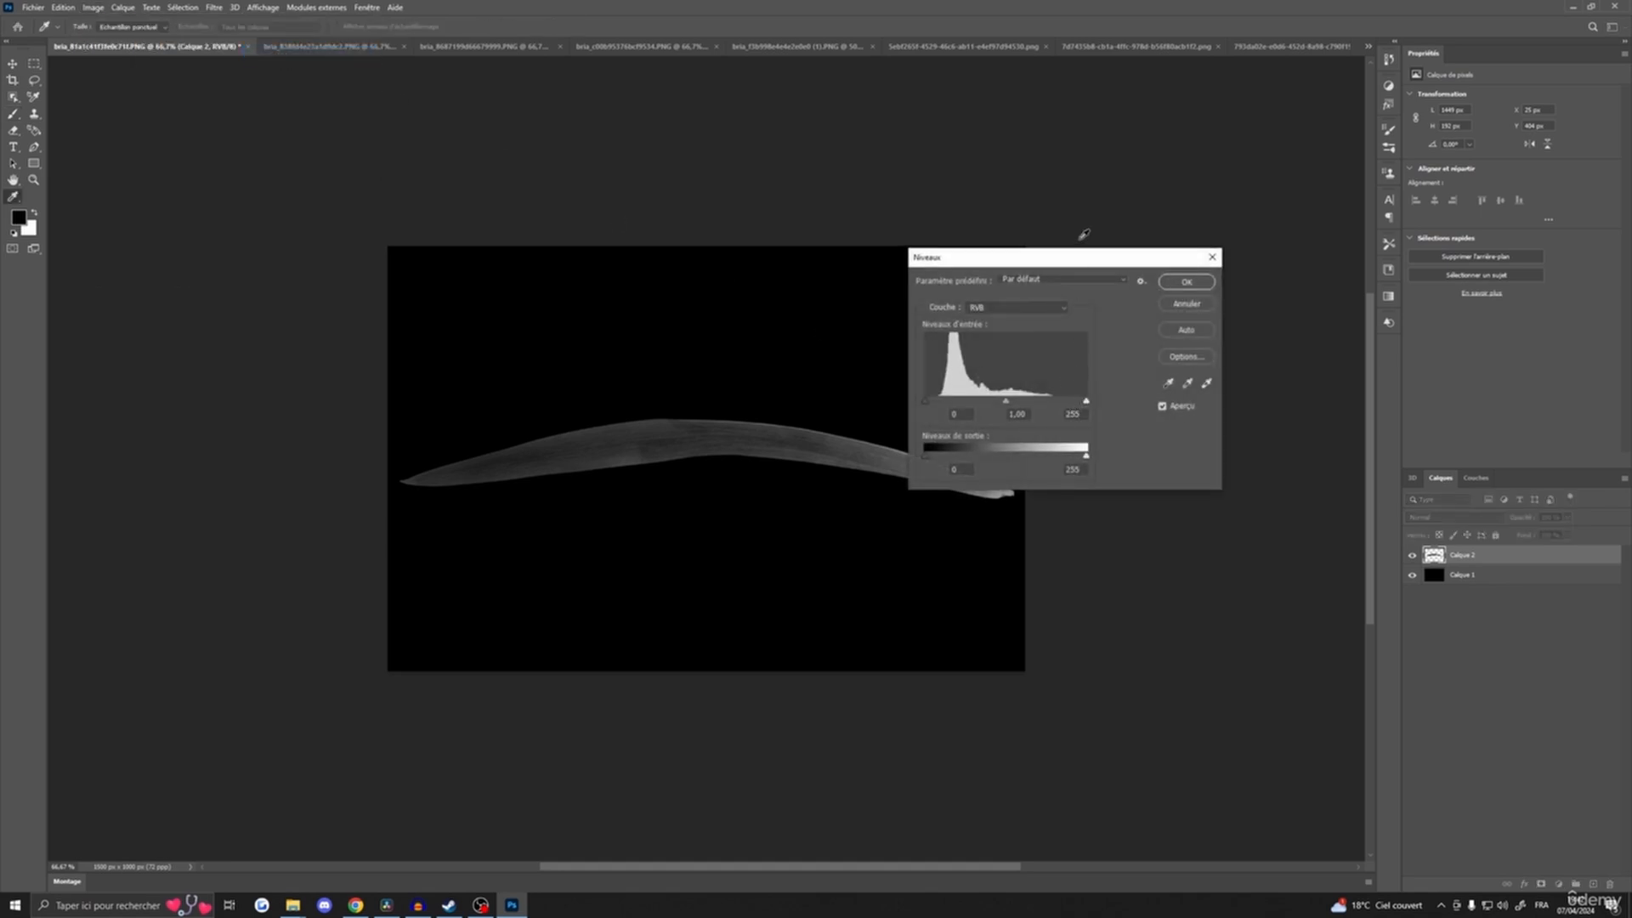
pyautogui.moveTo(1087, 256); pyautogui.dragTo(1207, 251)
pyautogui.moveTo(1207, 398); pyautogui.dragTo(1206, 400)
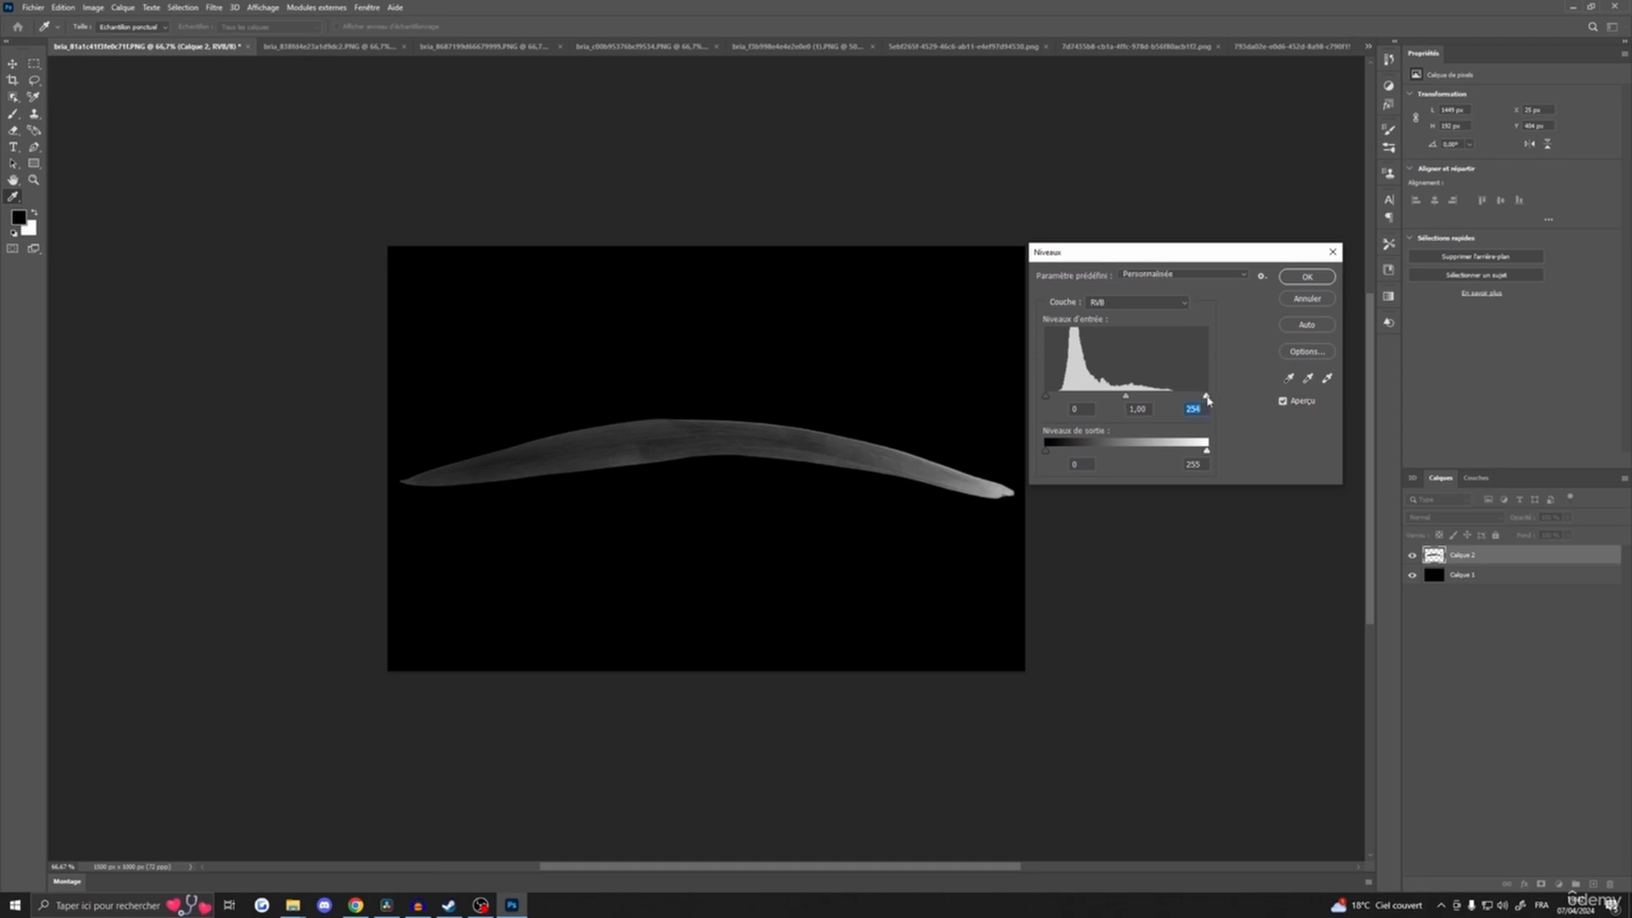
pyautogui.moveTo(1207, 400); pyautogui.dragTo(1005, 405)
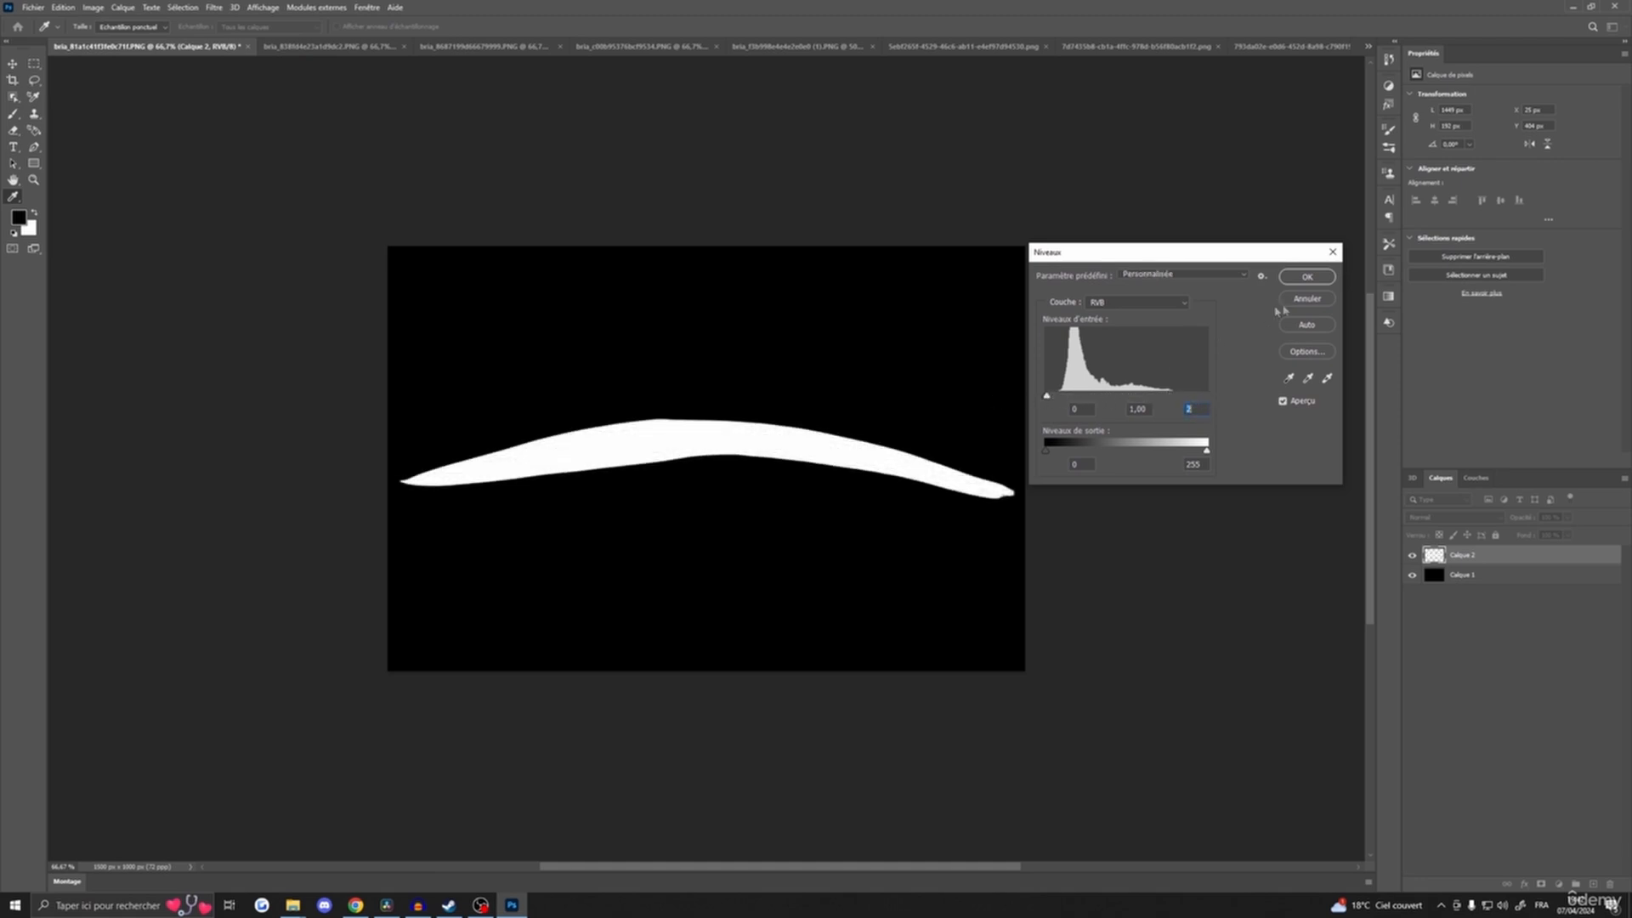
pyautogui.click(1307, 277)
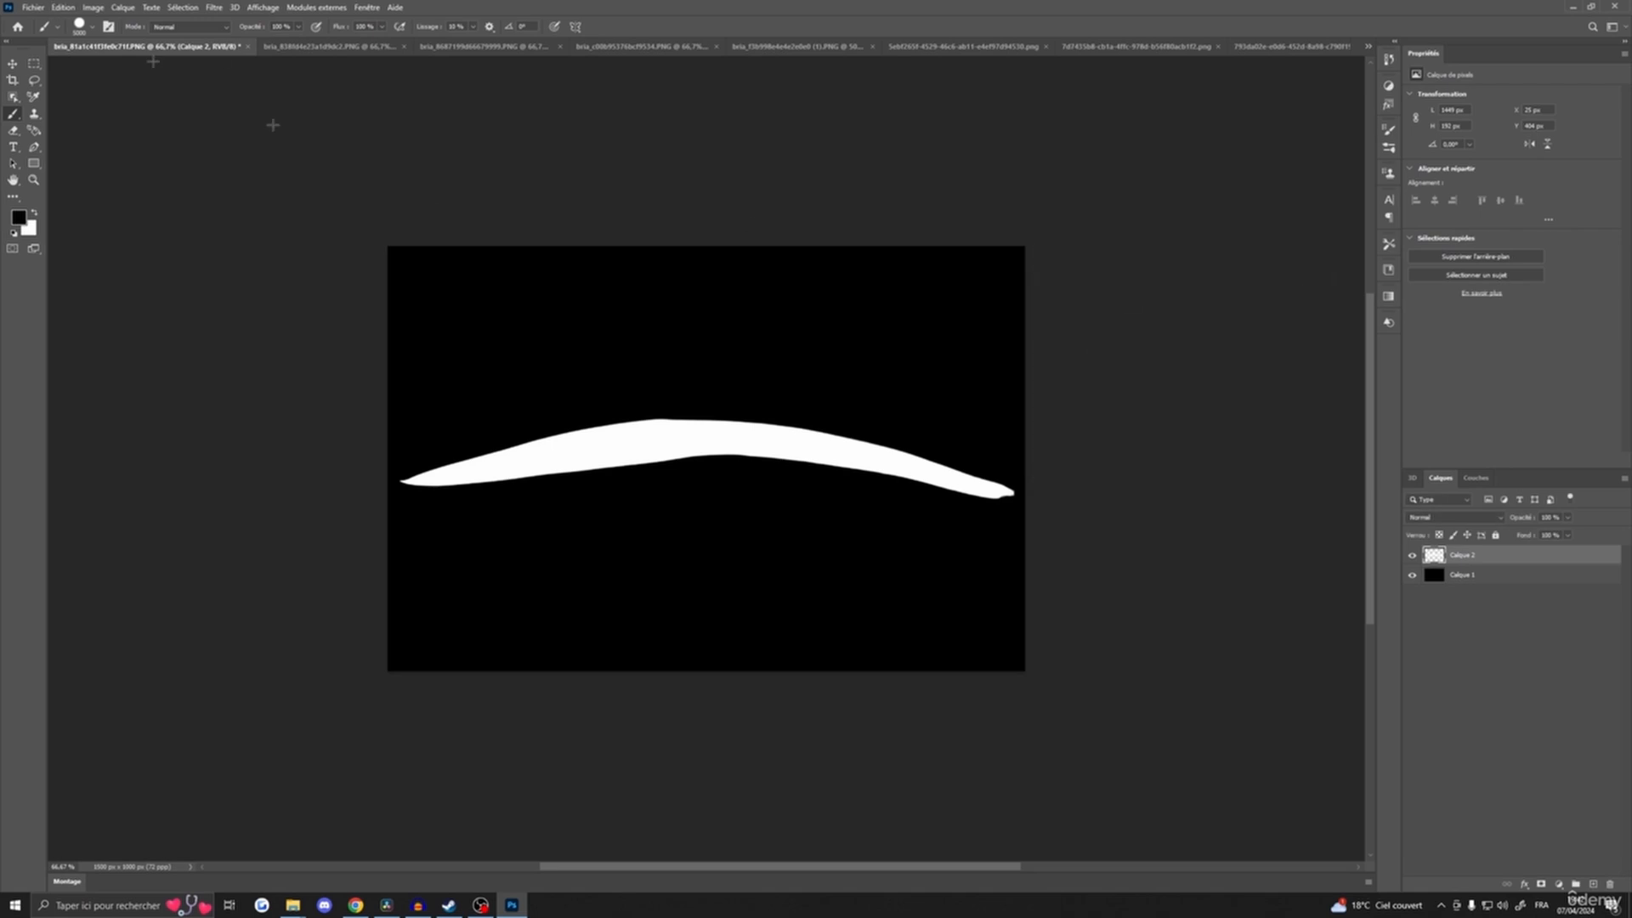
# - Export the white leaf mask as a PNG named 02_O in the Textures folder
pyautogui.click(32, 7)
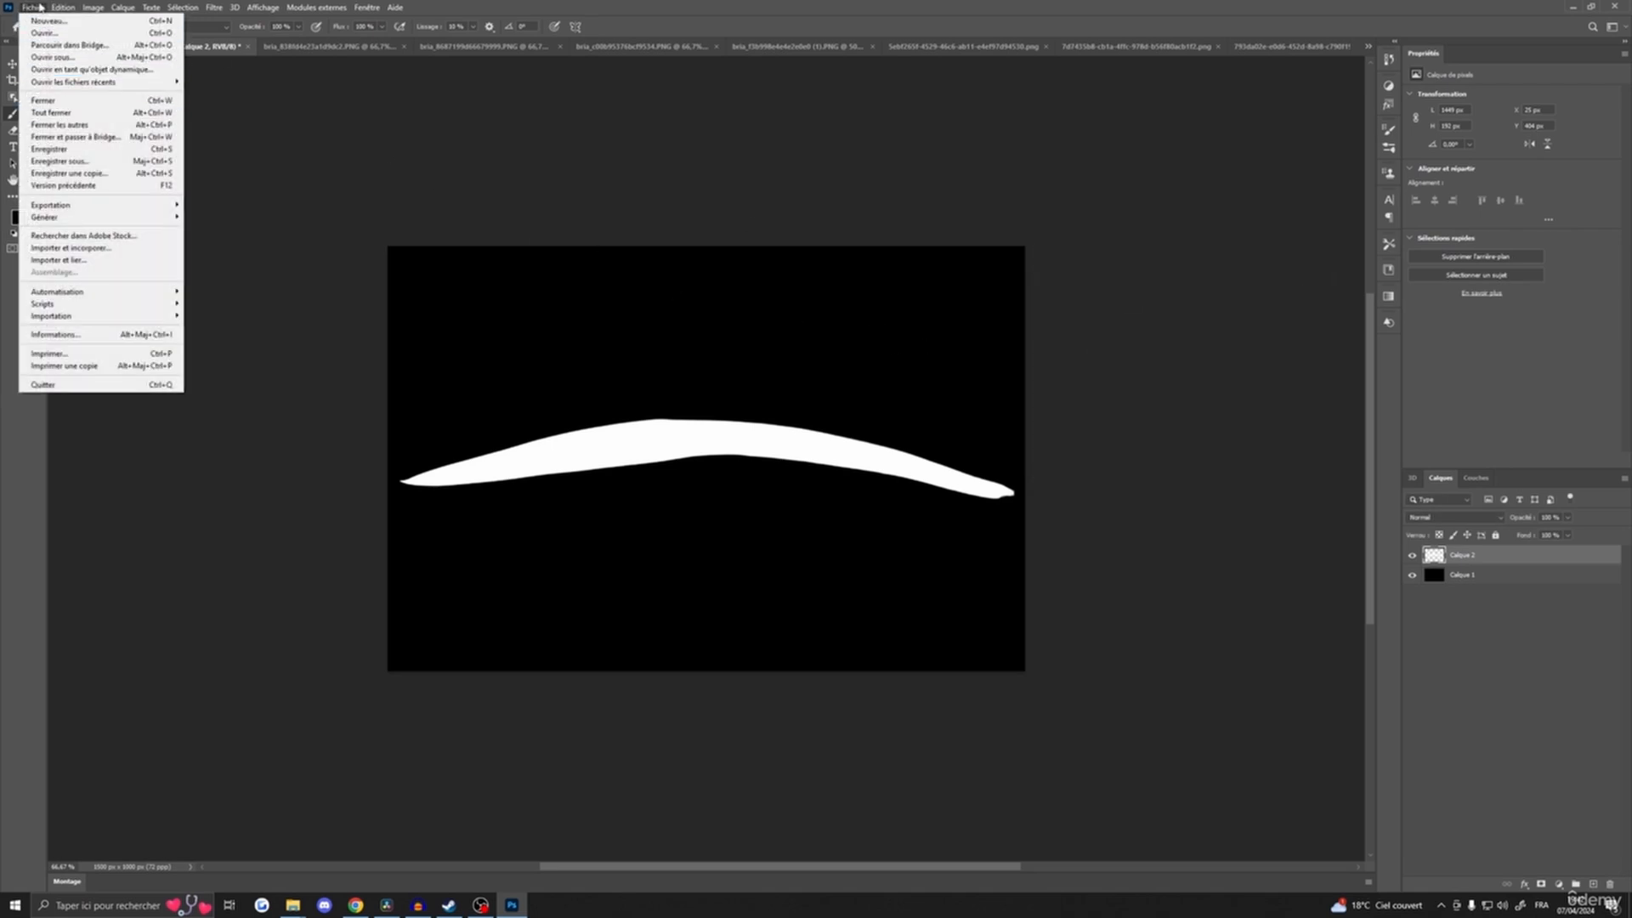
pyautogui.moveTo(125, 209)
pyautogui.click(219, 204)
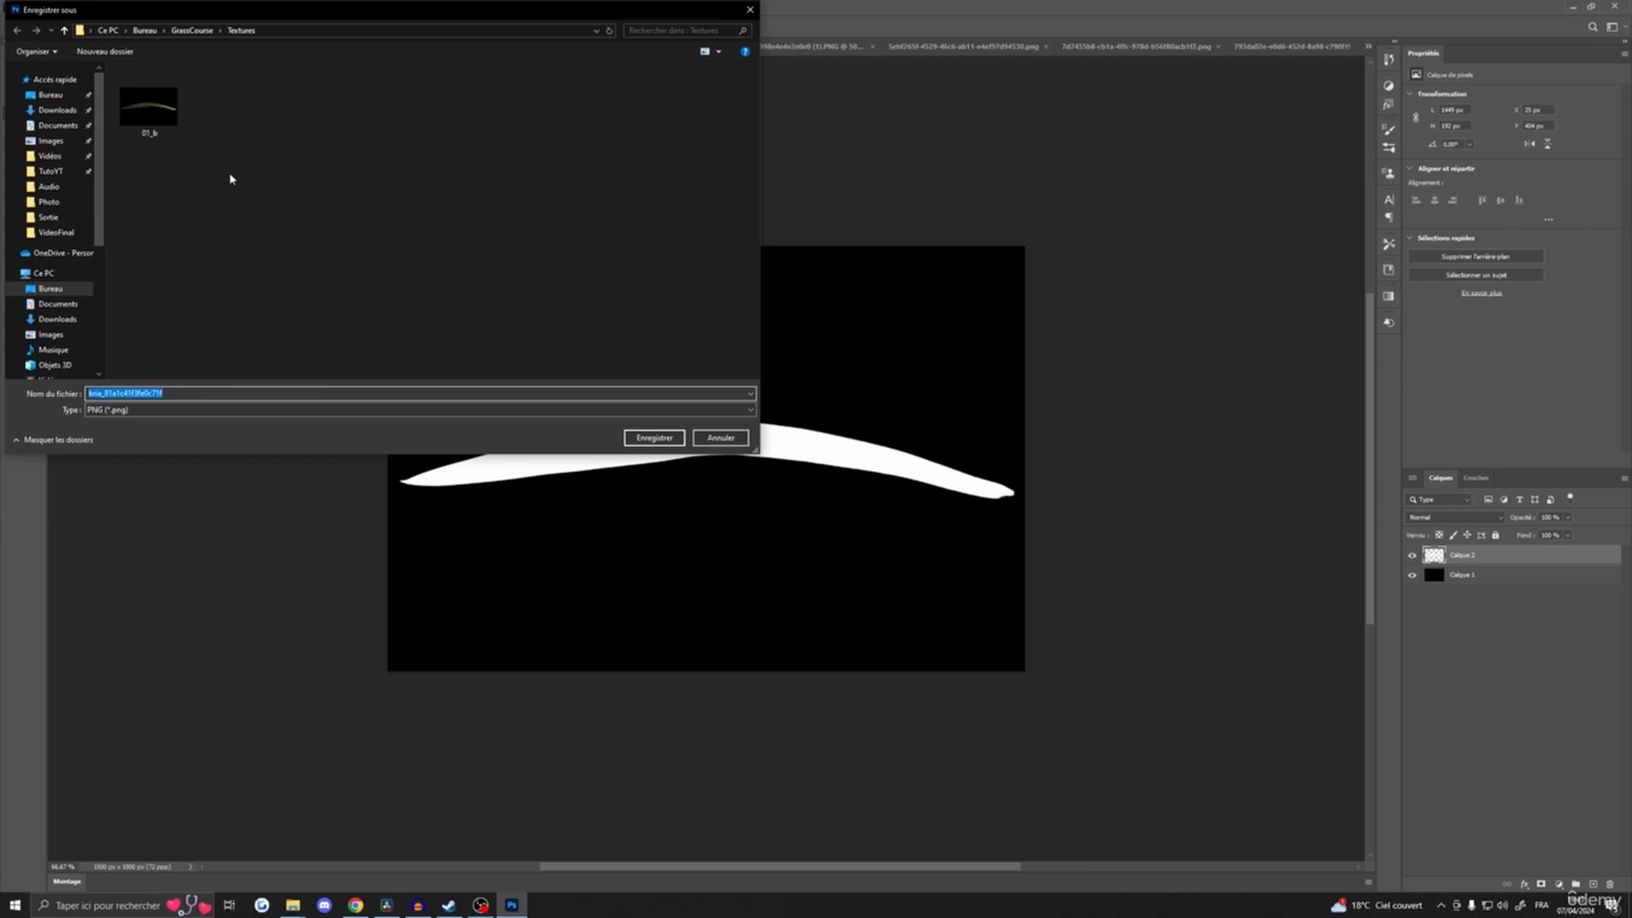
pyautogui.write('02_O')
pyautogui.click(653, 438)
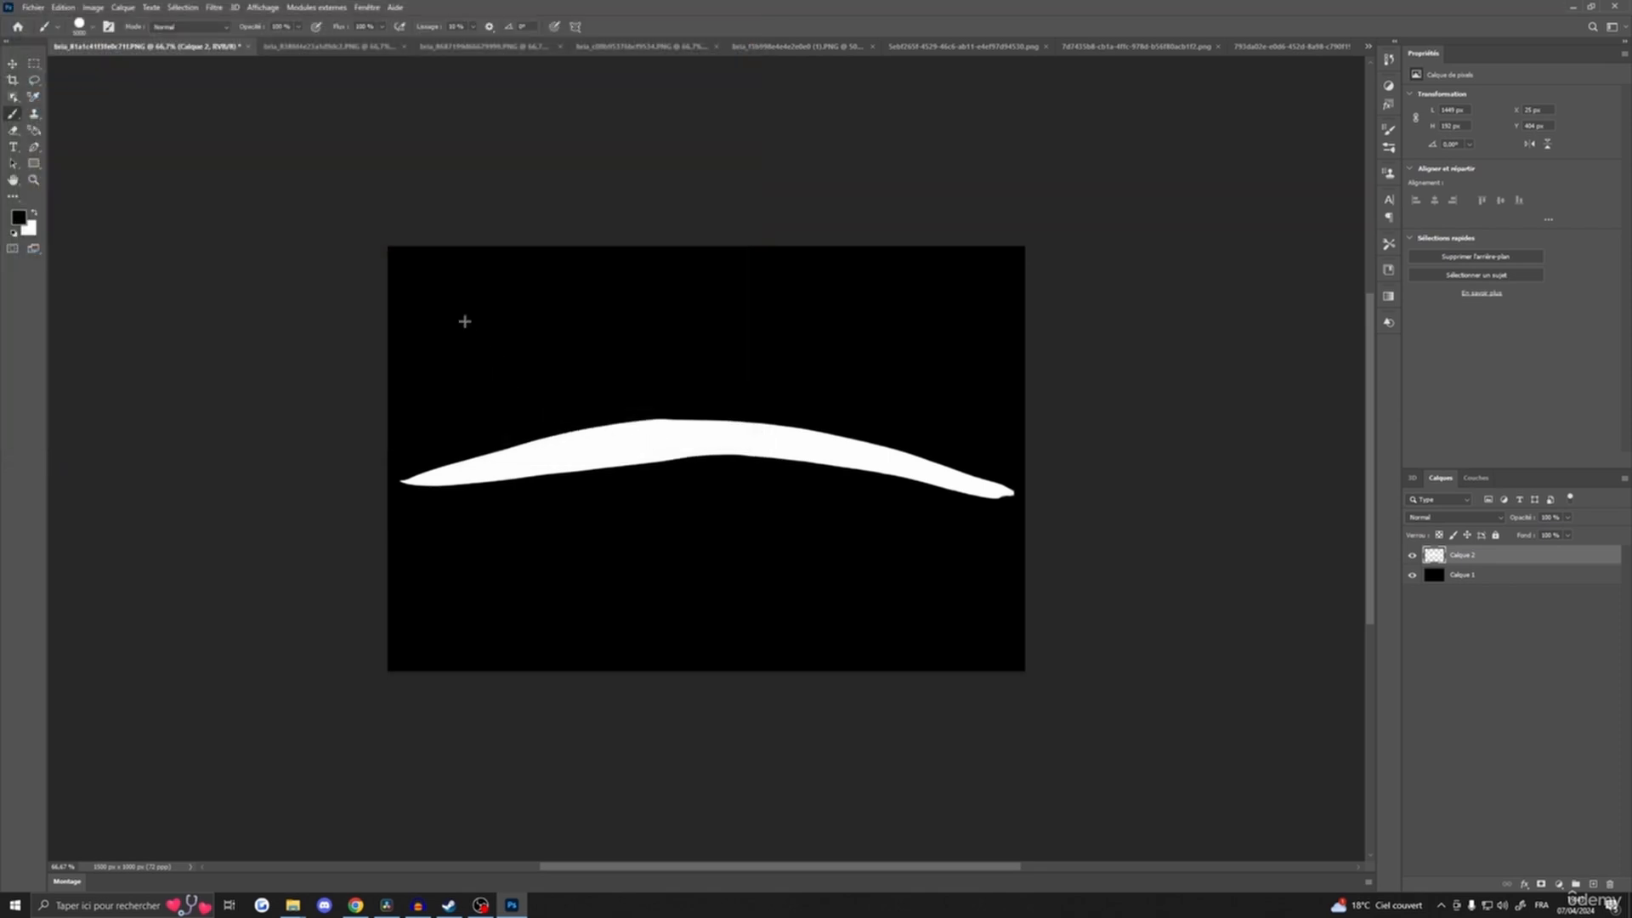
# - Undo the leaf's Levels and Black & White adjustments and apply the Generate Normal Map filter with its preset settings
pyautogui.hotkey('ctrl', 'z')
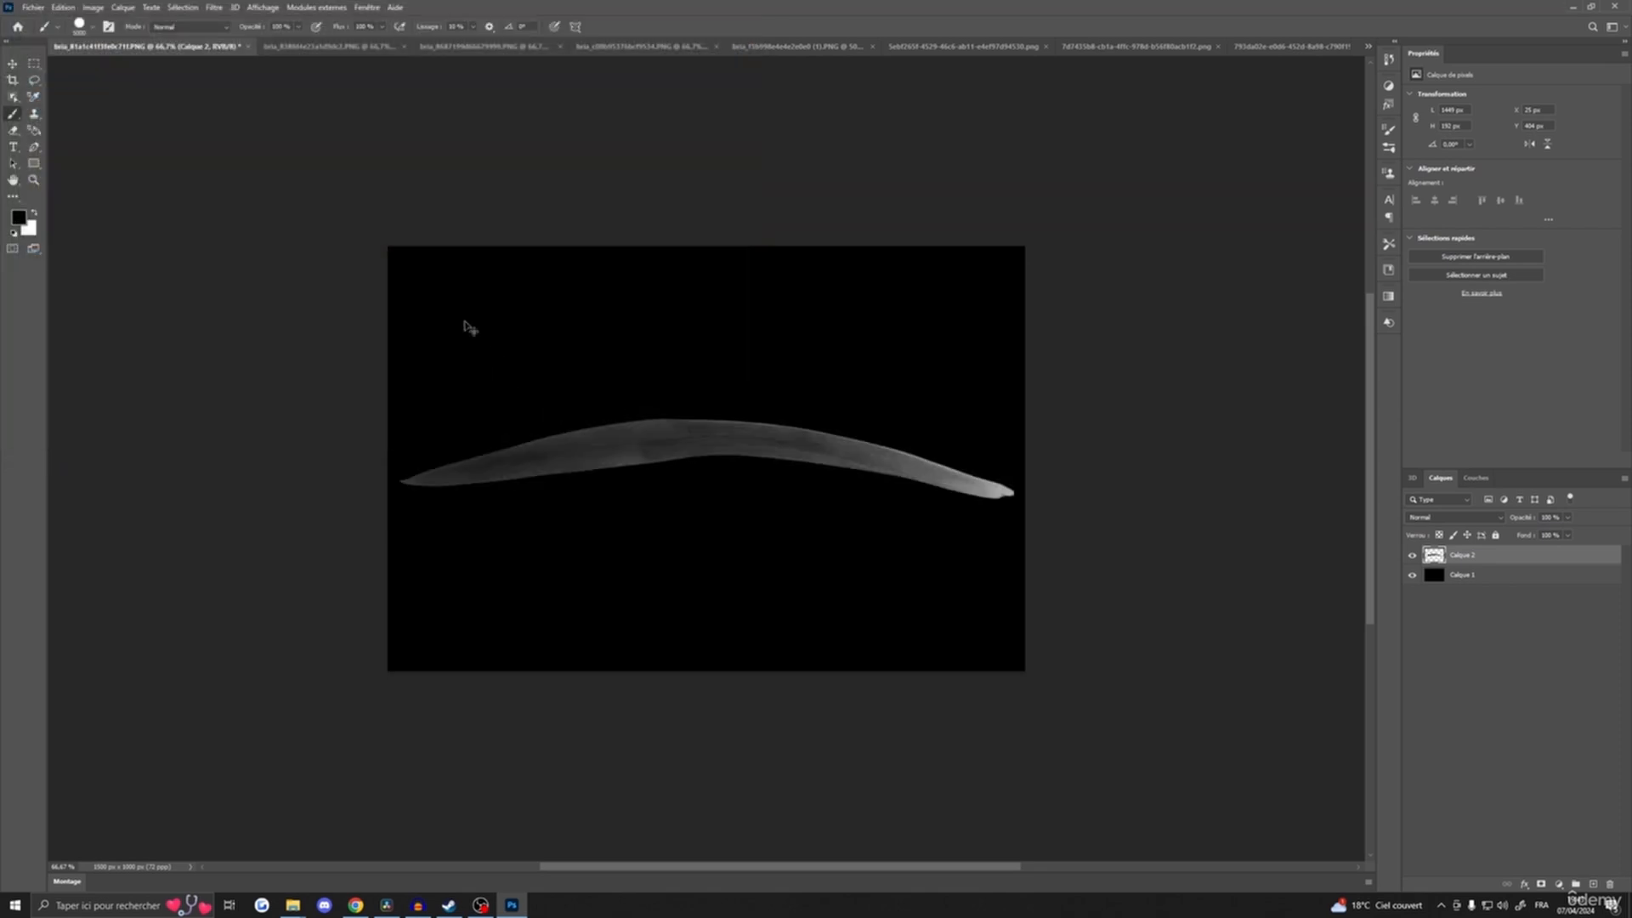
pyautogui.hotkey('ctrl', 'z')
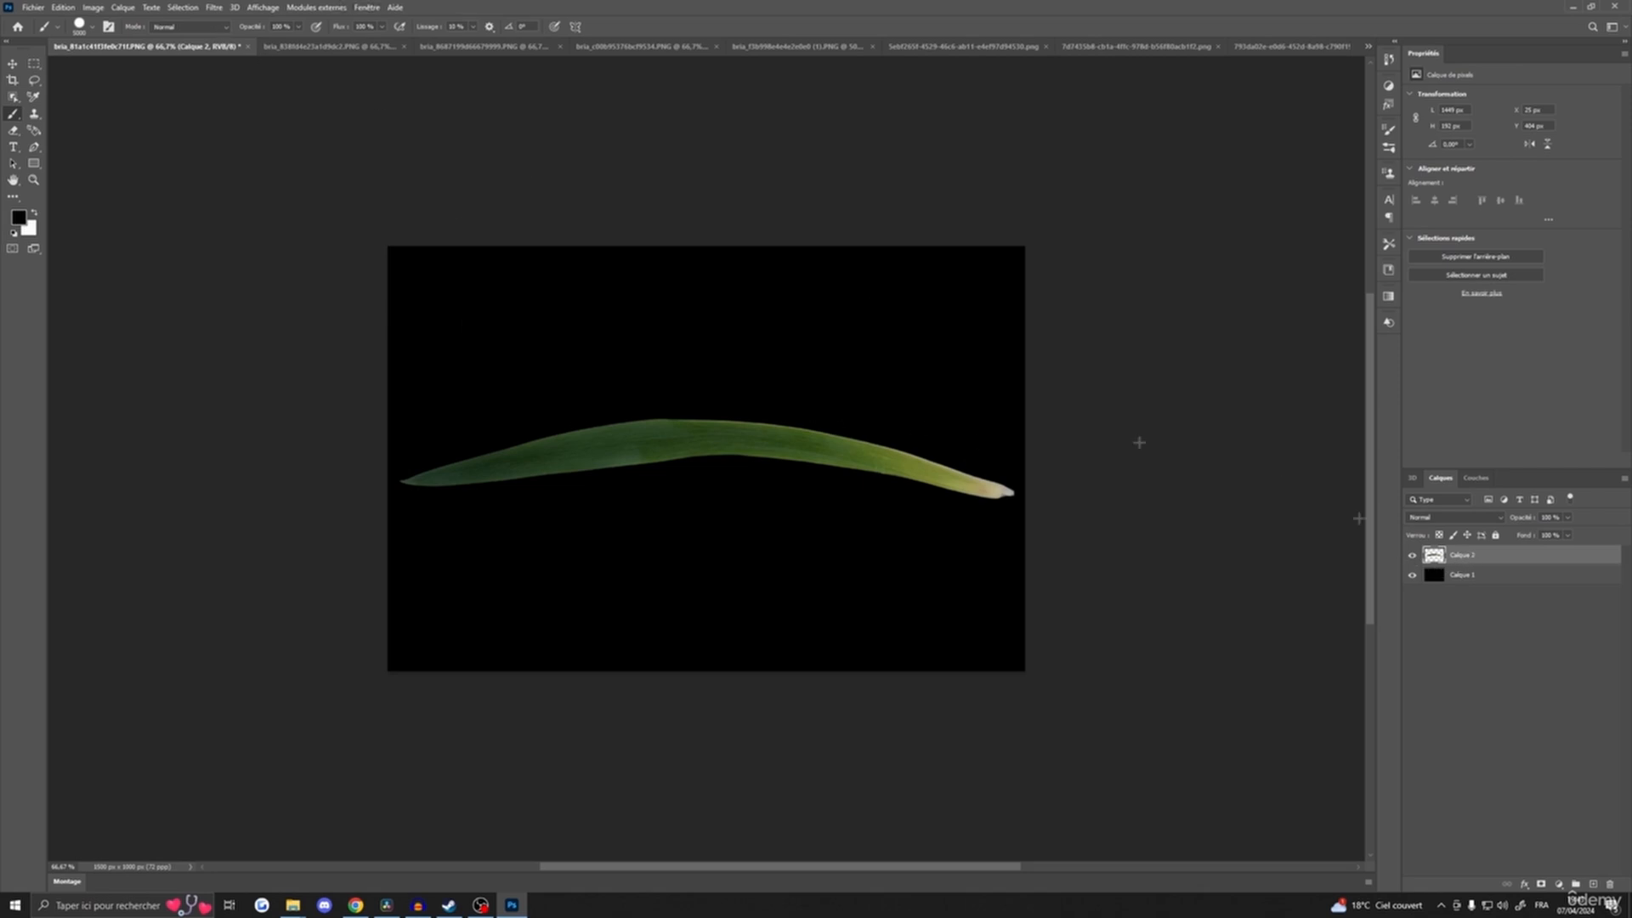
pyautogui.click(213, 9)
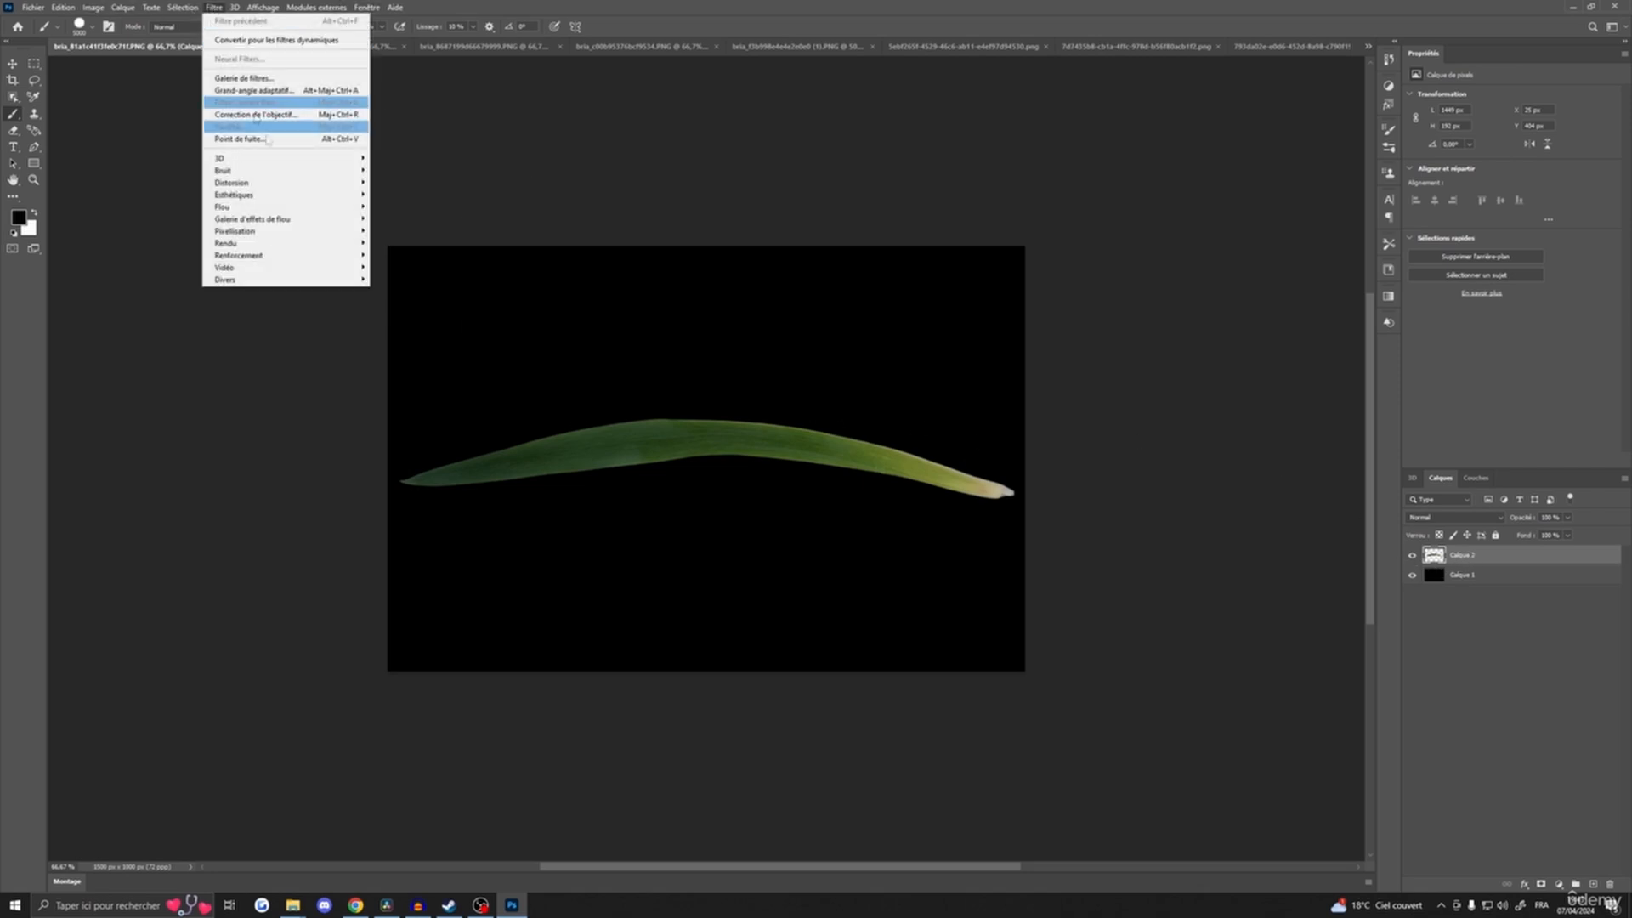
pyautogui.moveTo(365, 158)
pyautogui.click(441, 170)
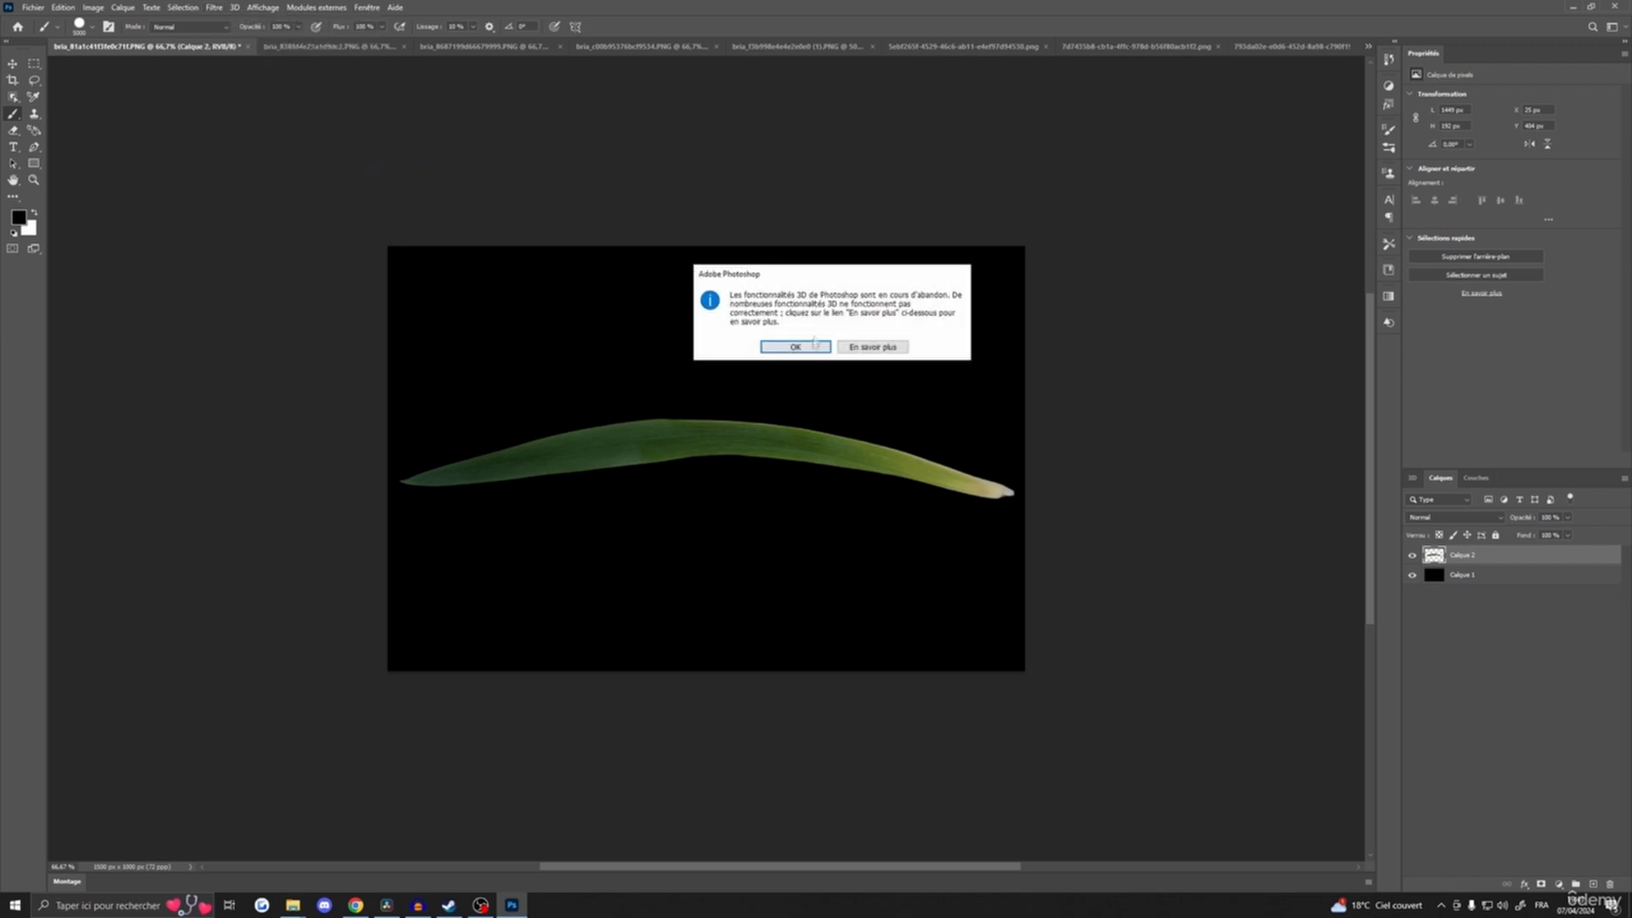
pyautogui.click(812, 346)
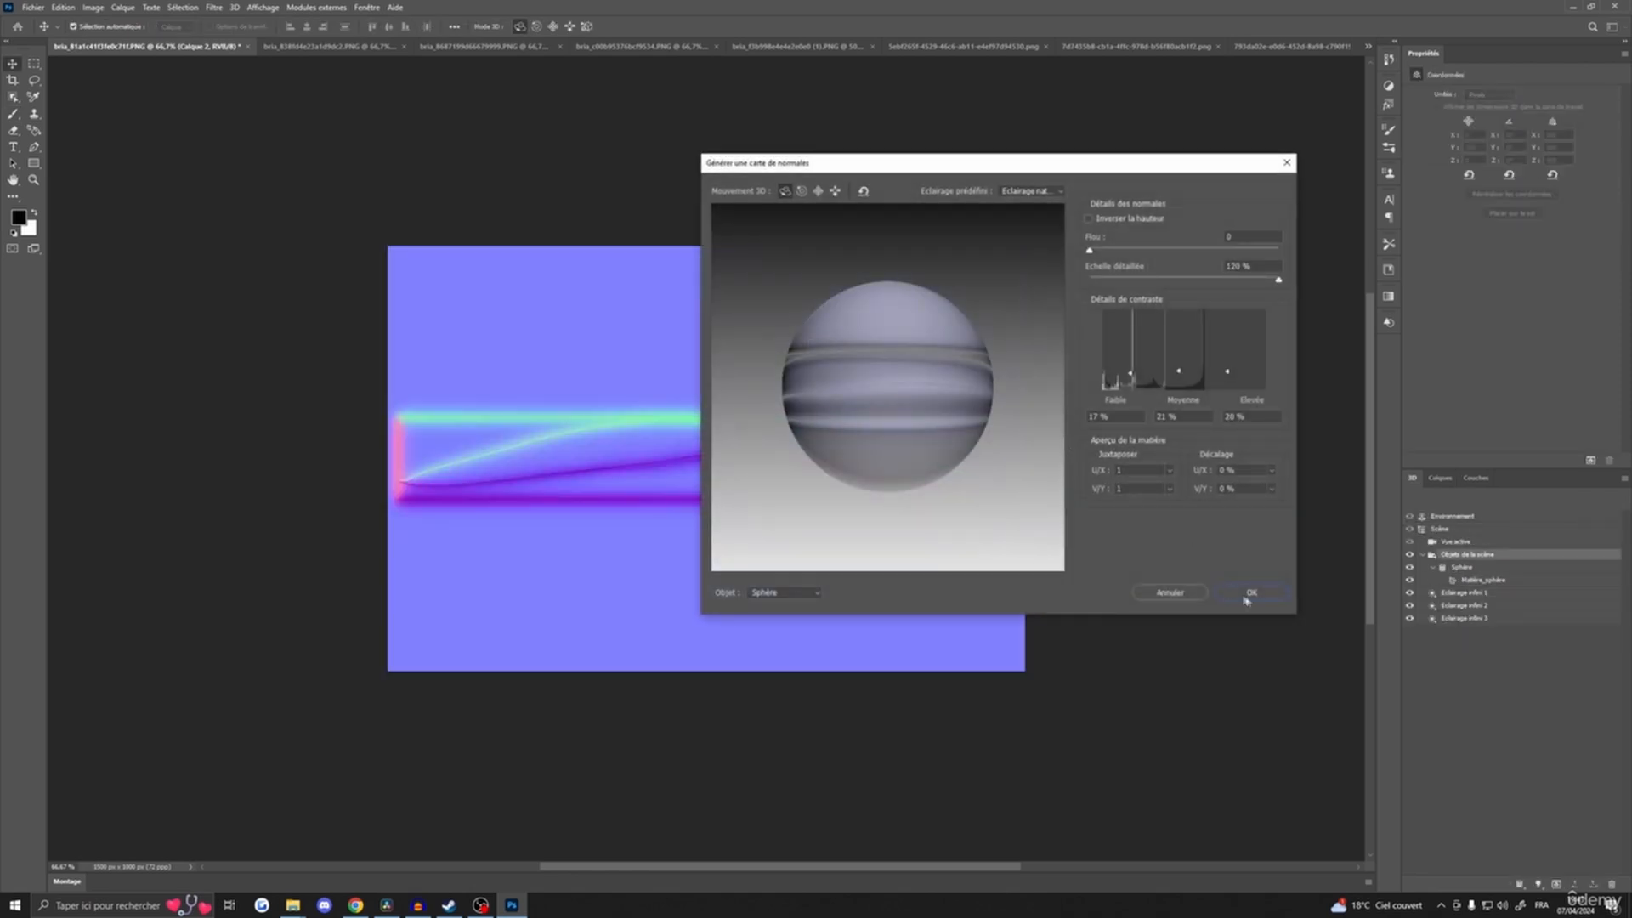
pyautogui.moveTo(1068, 163); pyautogui.dragTo(1159, 178)
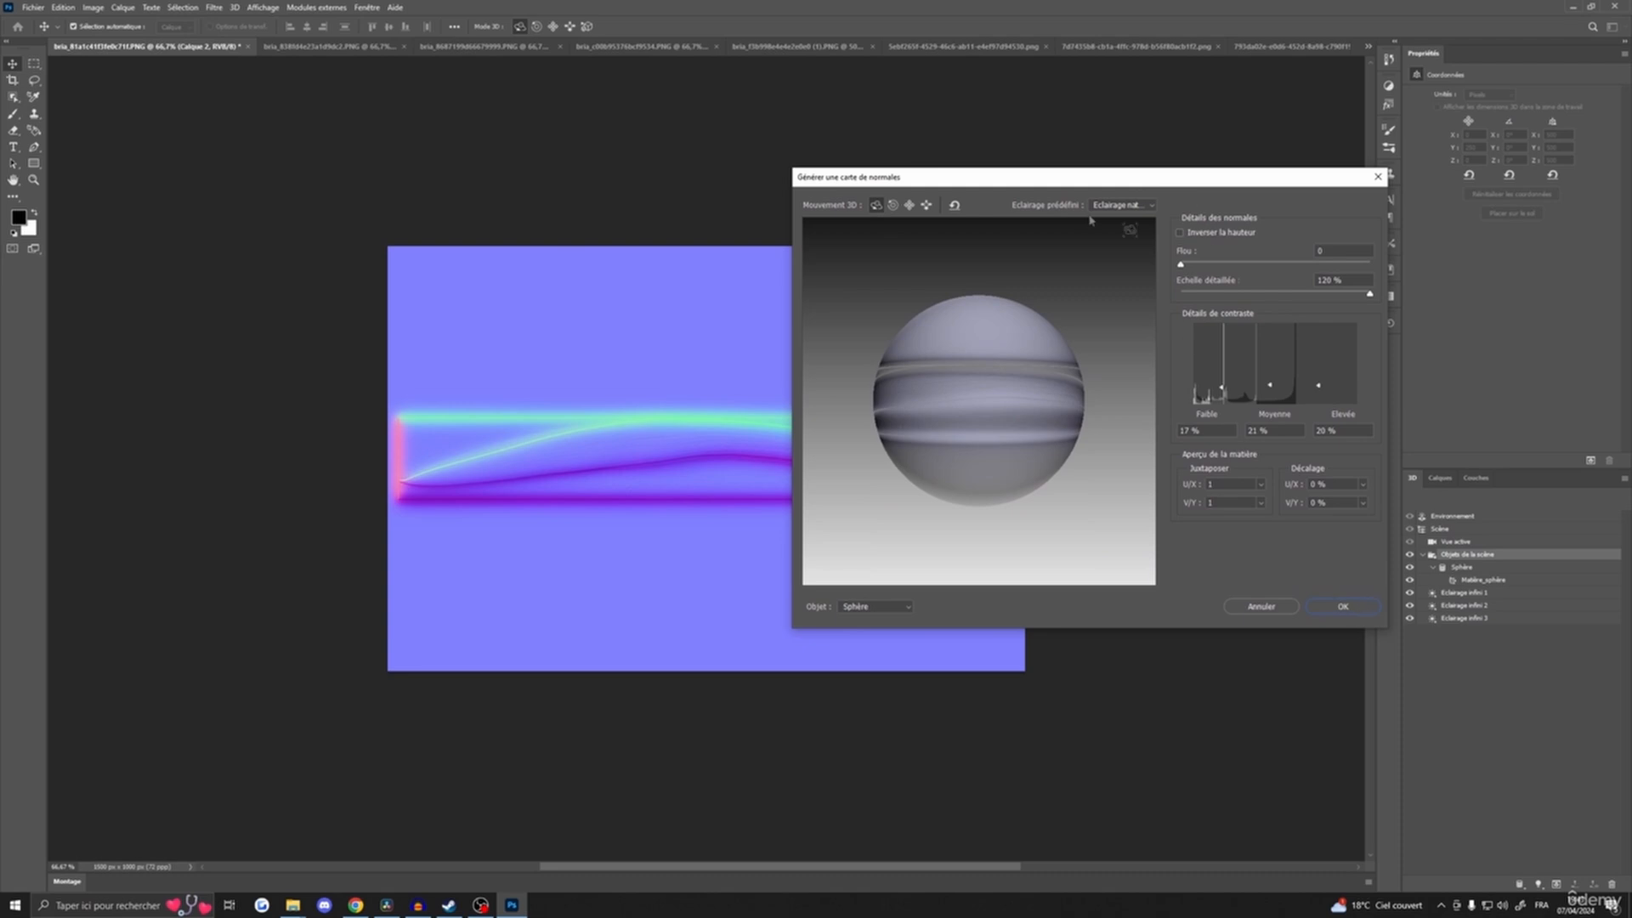
pyautogui.moveTo(1155, 181); pyautogui.dragTo(966, 189)
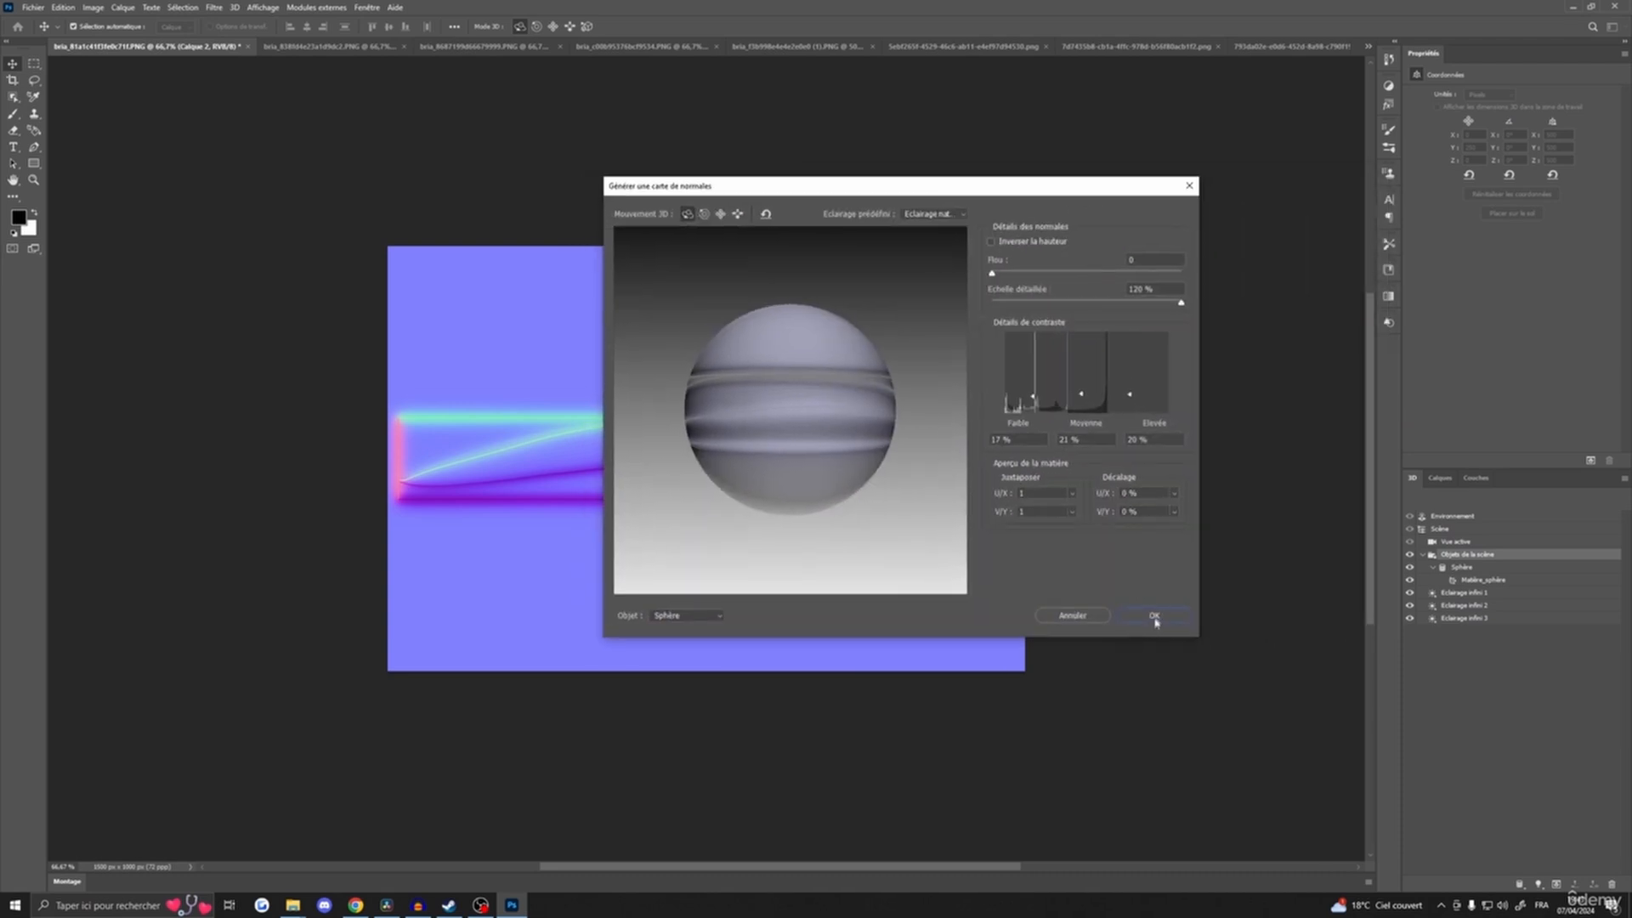
pyautogui.click(1154, 617)
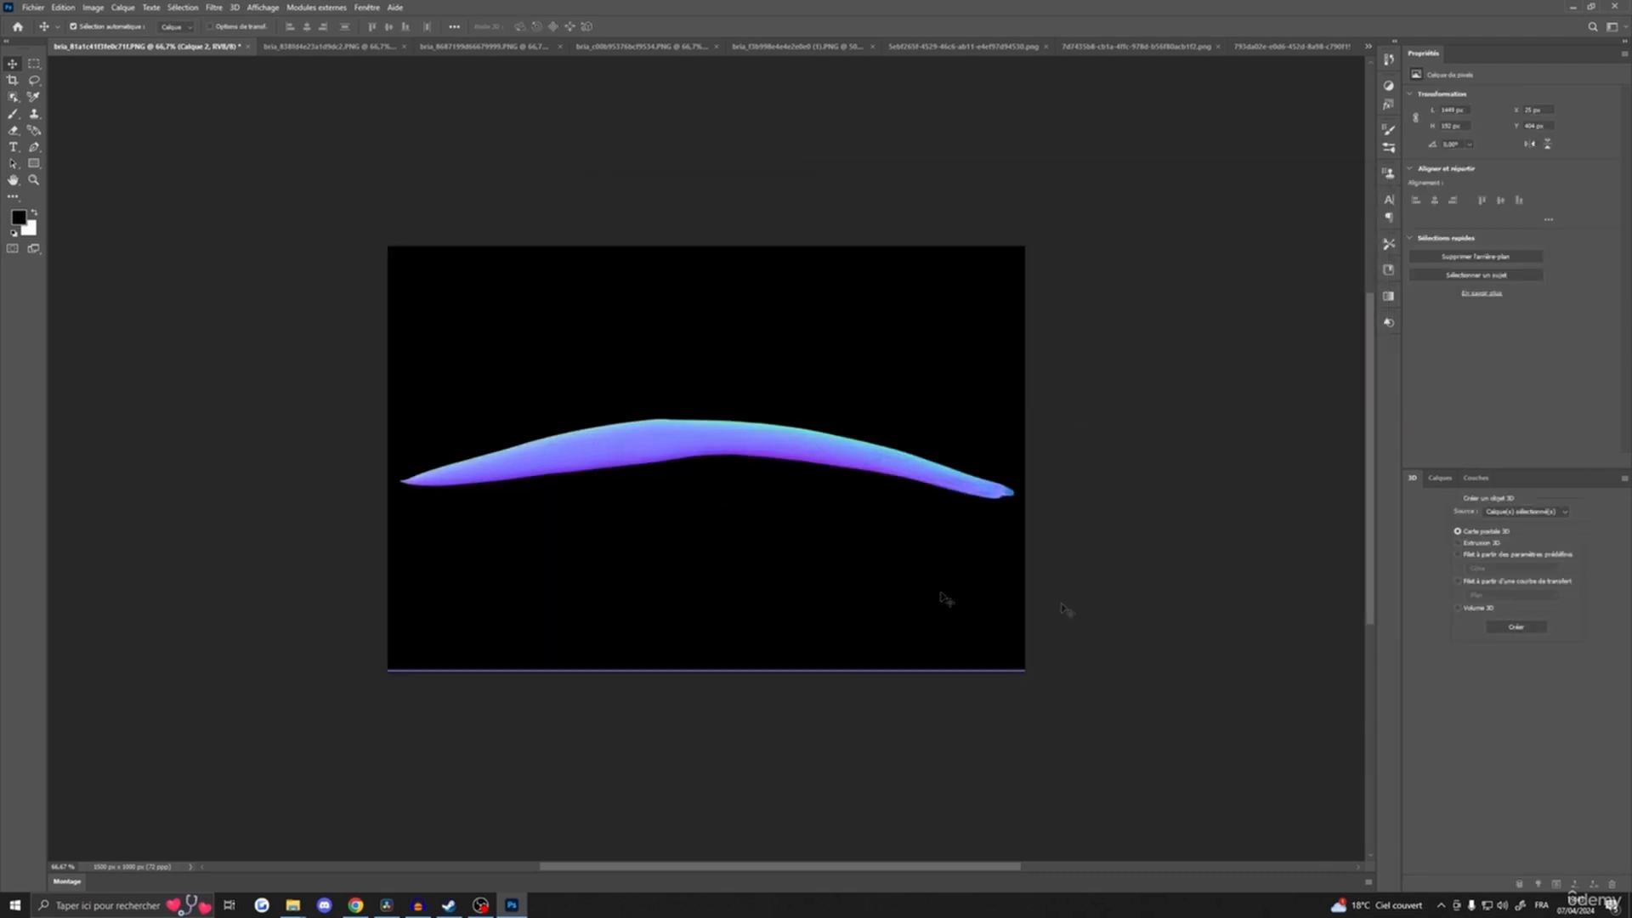
# - Begin a quick PNG export of the normal-map leaf and enter 01_N as its file name
pyautogui.click(32, 7)
pyautogui.moveTo(70, 209)
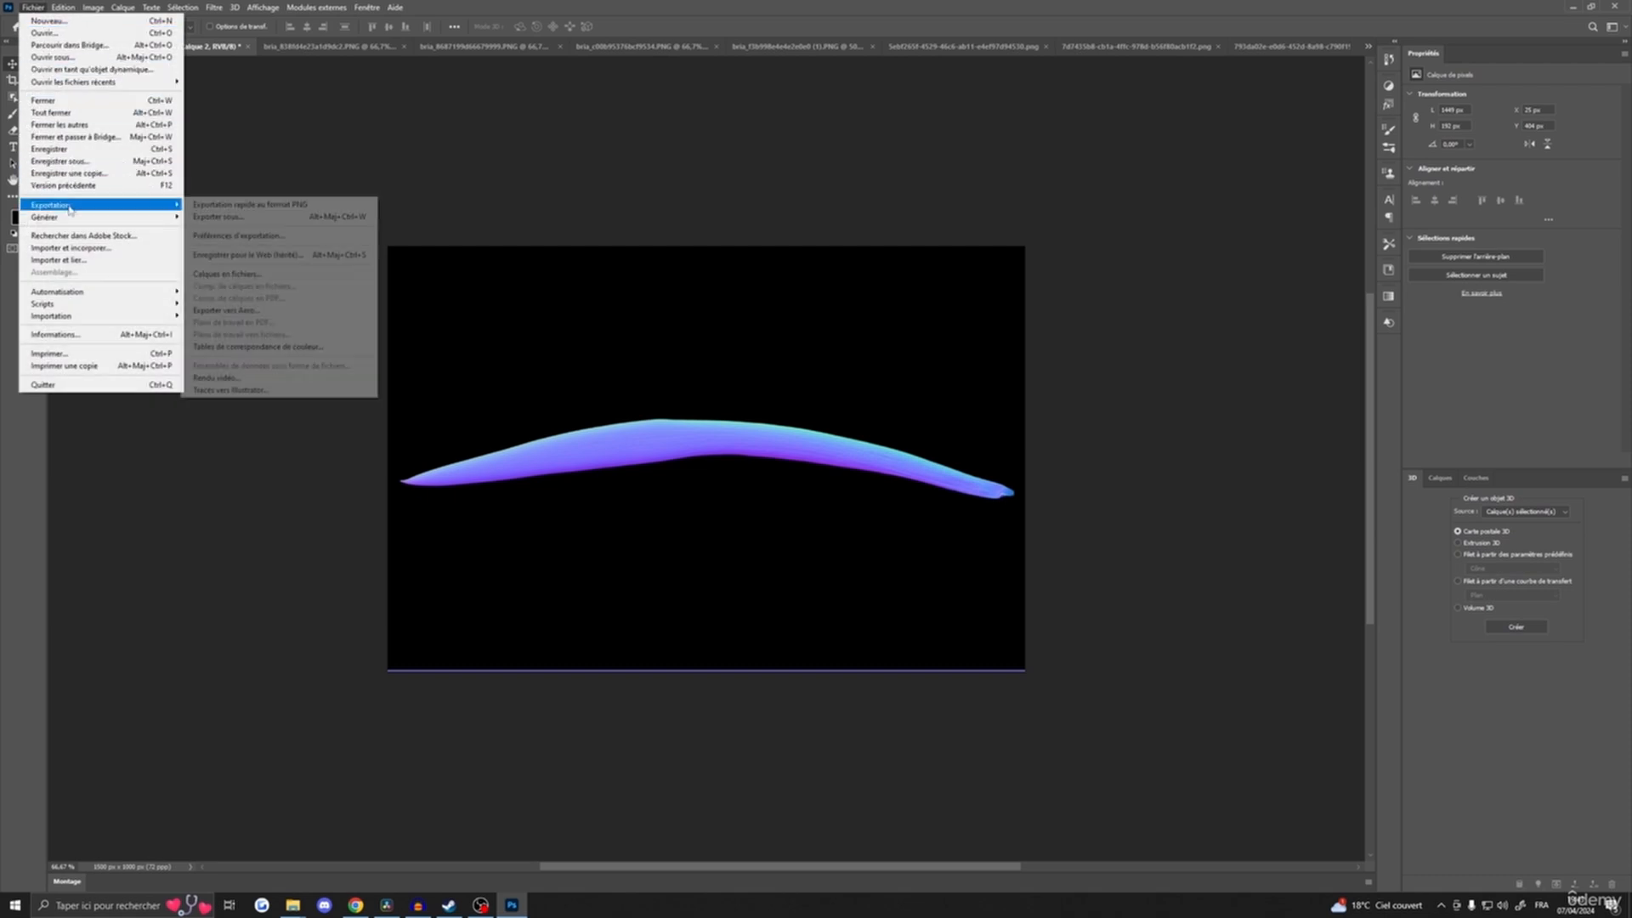
pyautogui.click(237, 205)
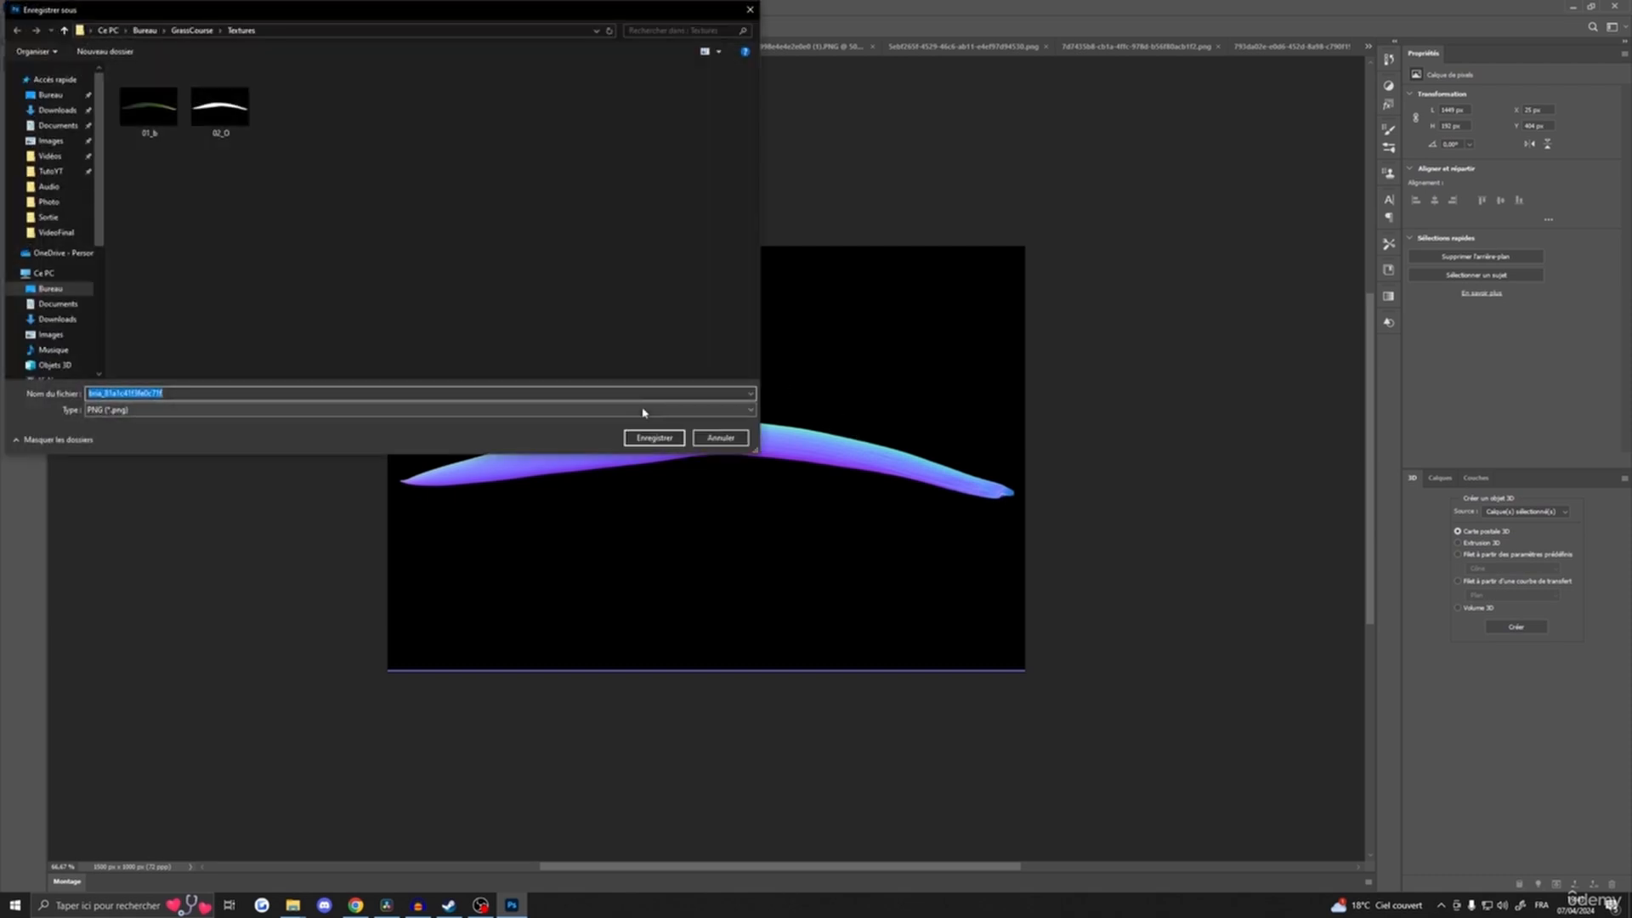
pyautogui.write('01')
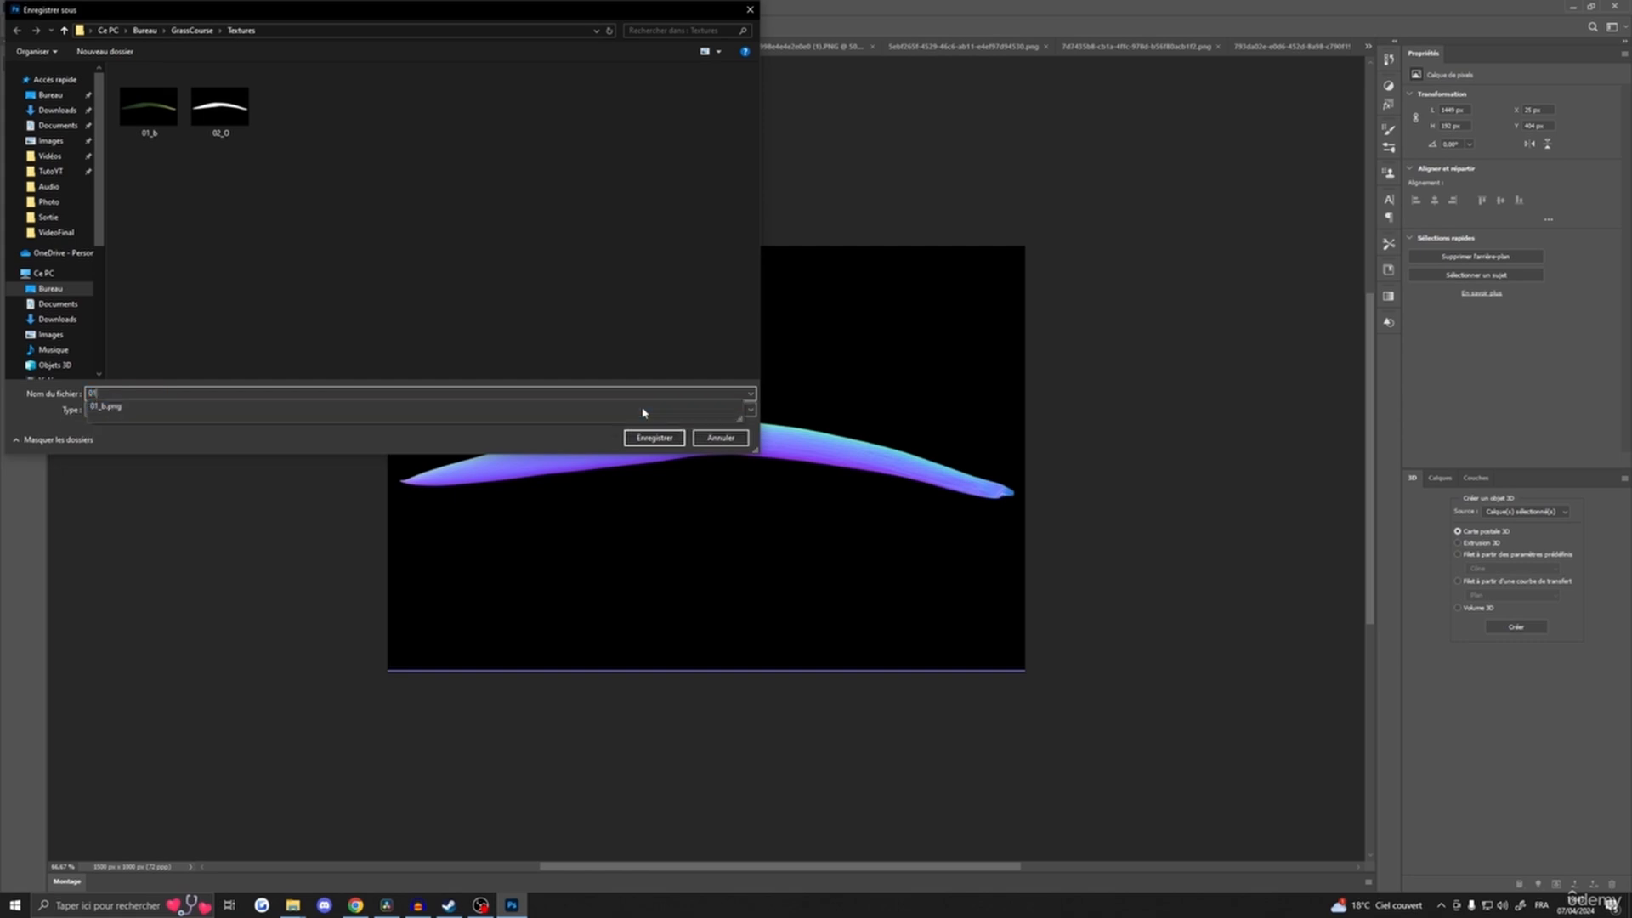
pyautogui.write('_N')
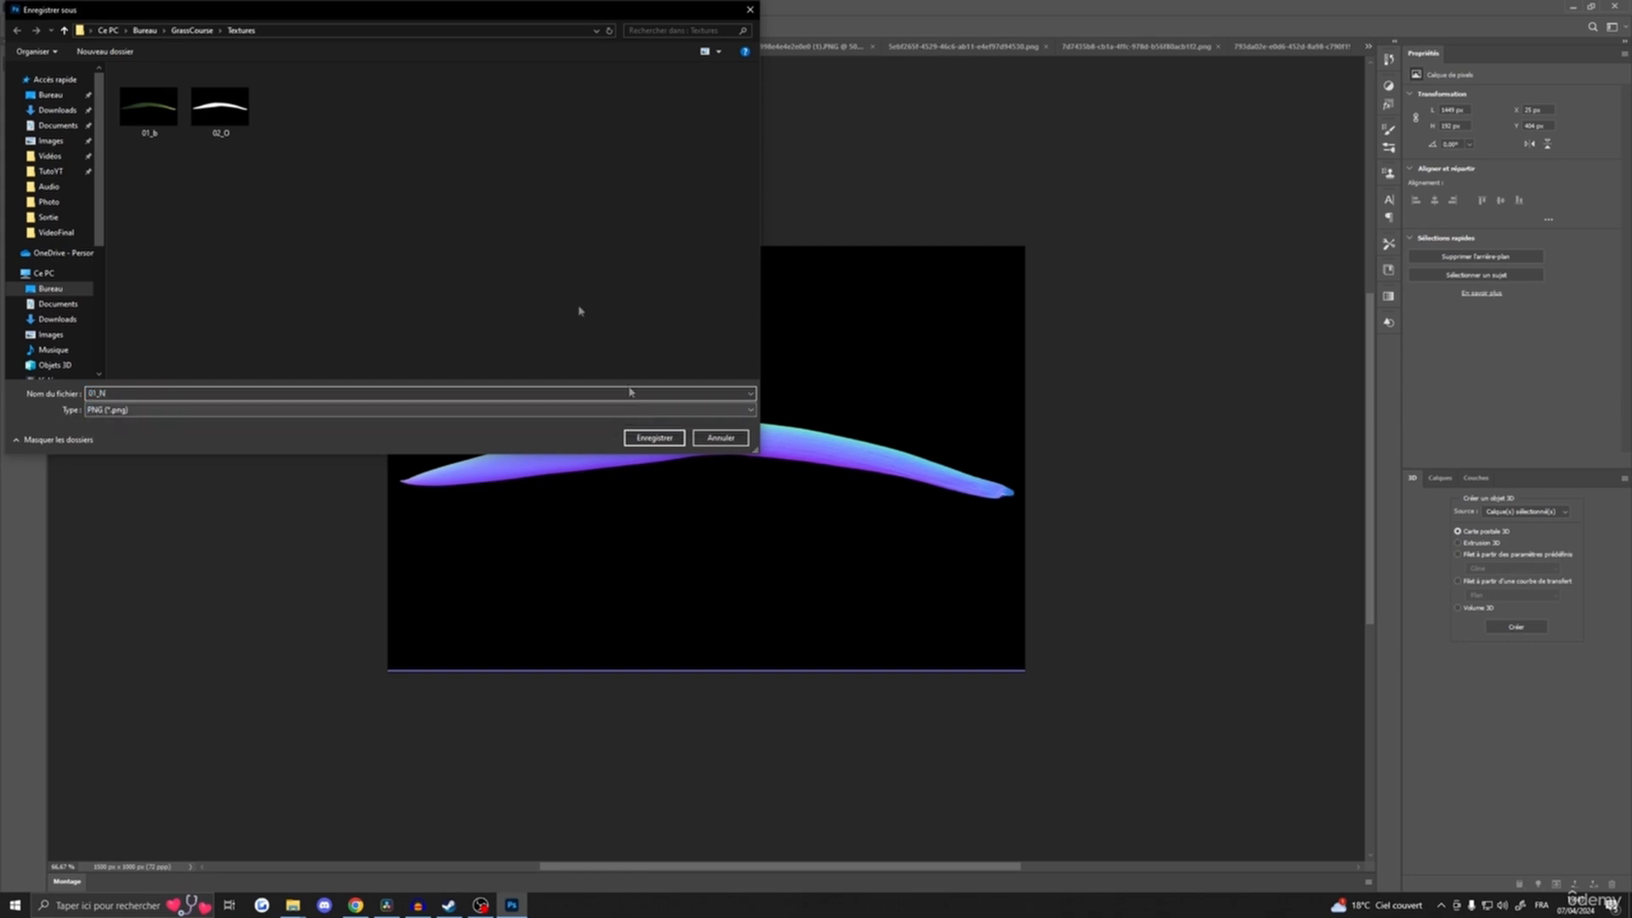
# - Rename the existing opacity mask file 02_O in the Textures folder to 01_O
pyautogui.click(239, 116)
pyautogui.click(239, 116)
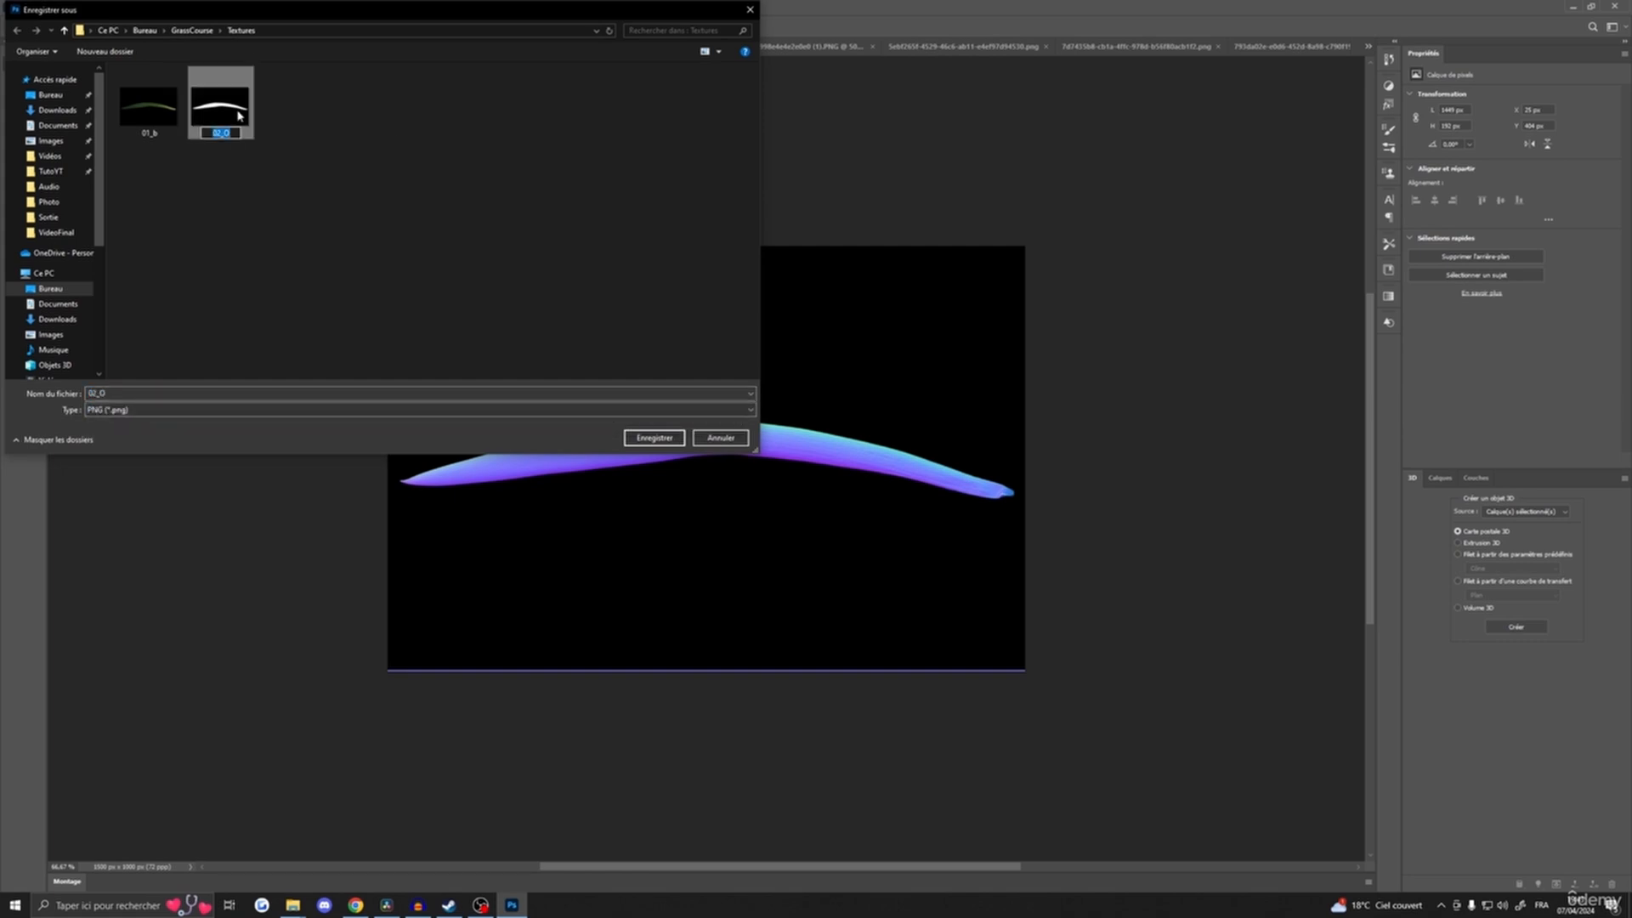
pyautogui.write('0')
pyautogui.write('O')
pyautogui.press('Return')
# - Save the normal map as a PNG named 01_N in the Textures folder and close the leaf document without saving changes
pyautogui.doubleClick(120, 393)
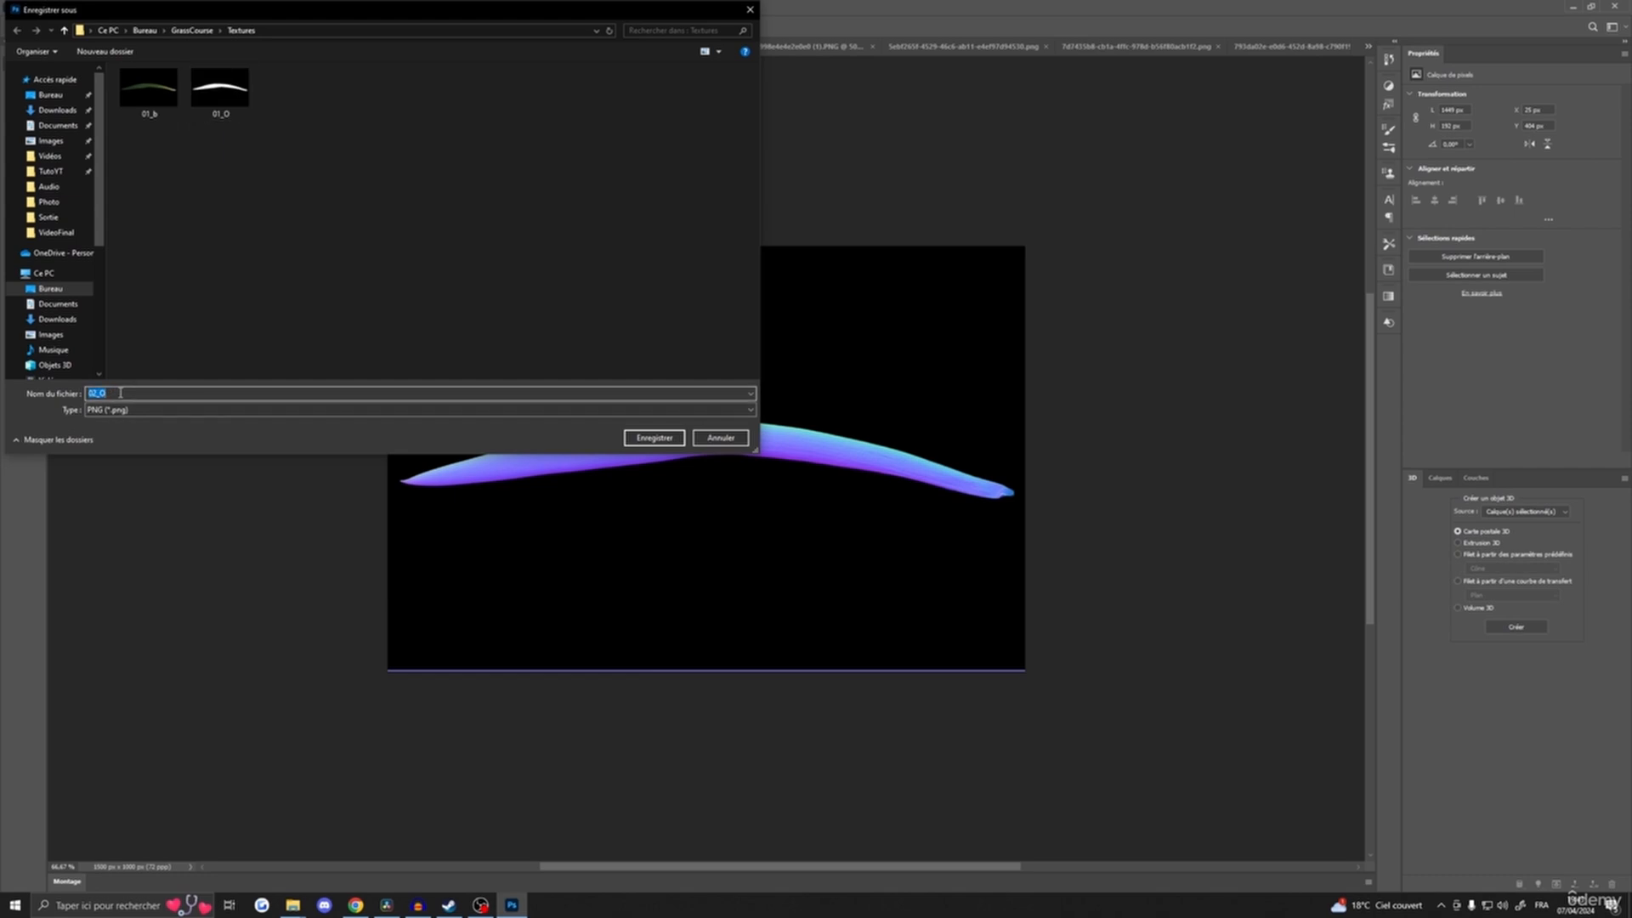
pyautogui.click(120, 393)
pyautogui.write('0')
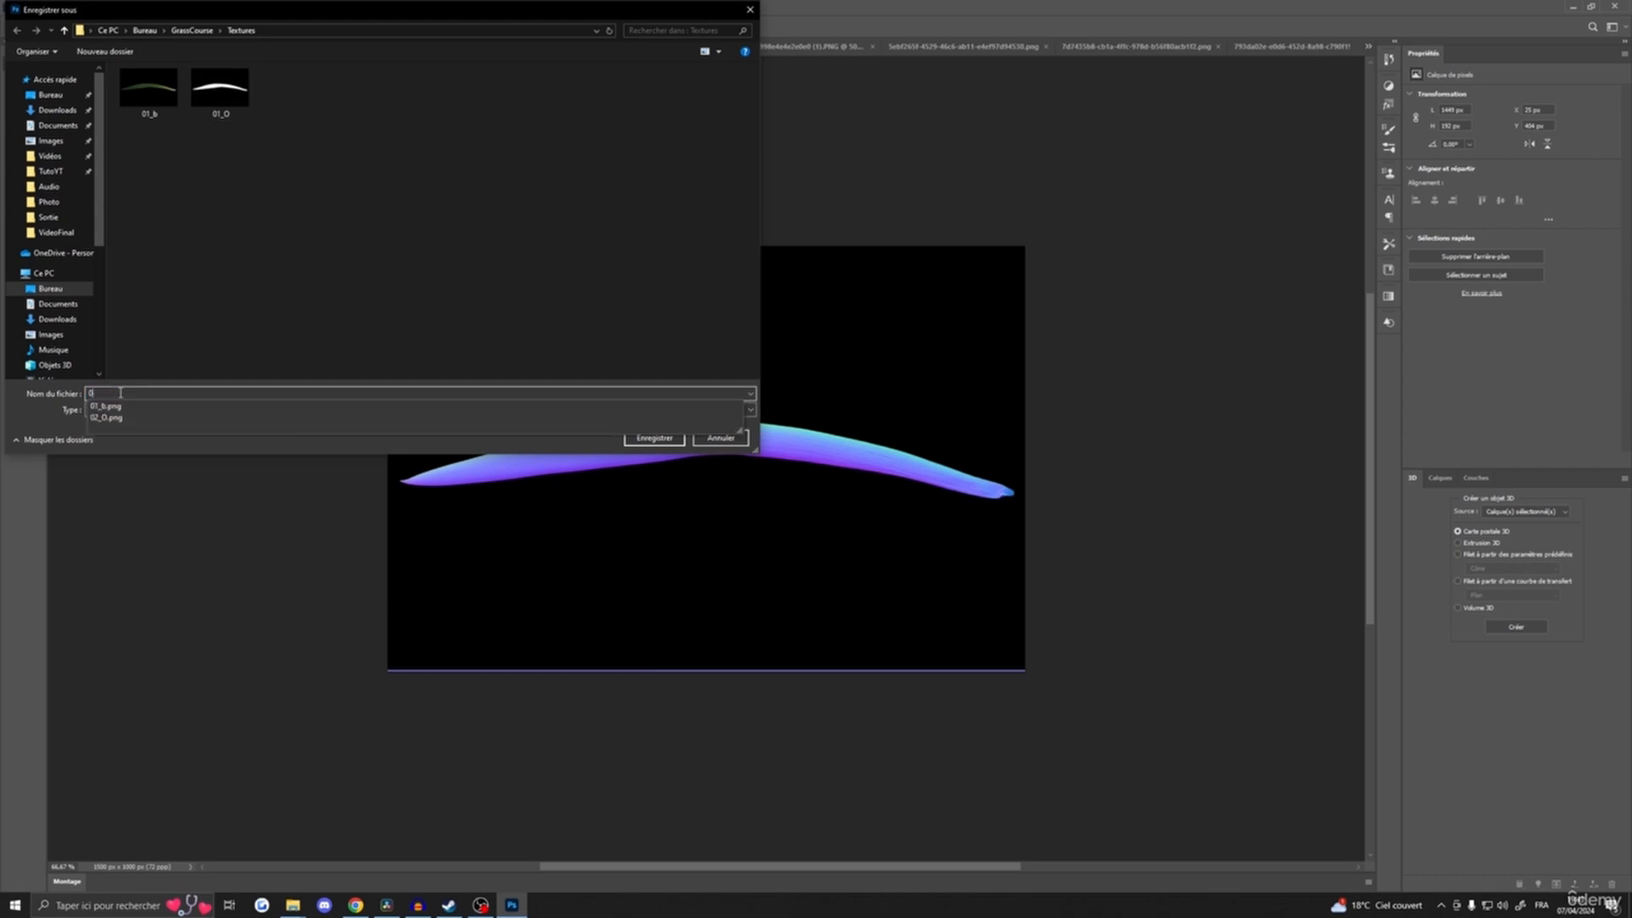
pyautogui.write('1_N')
pyautogui.click(653, 438)
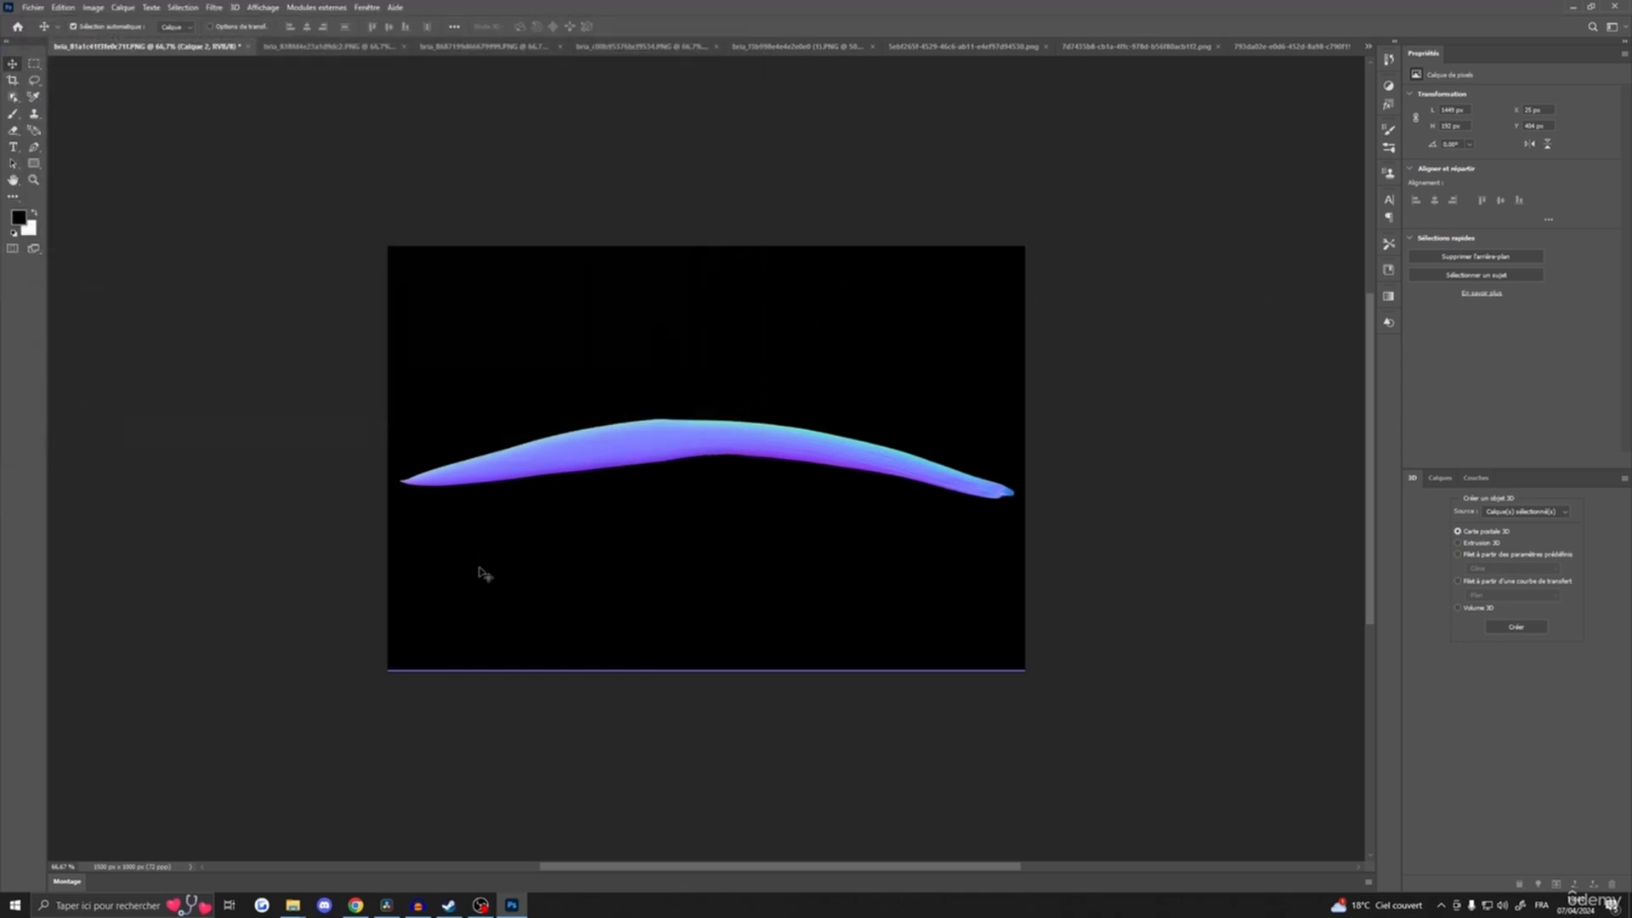
pyautogui.click(249, 48)
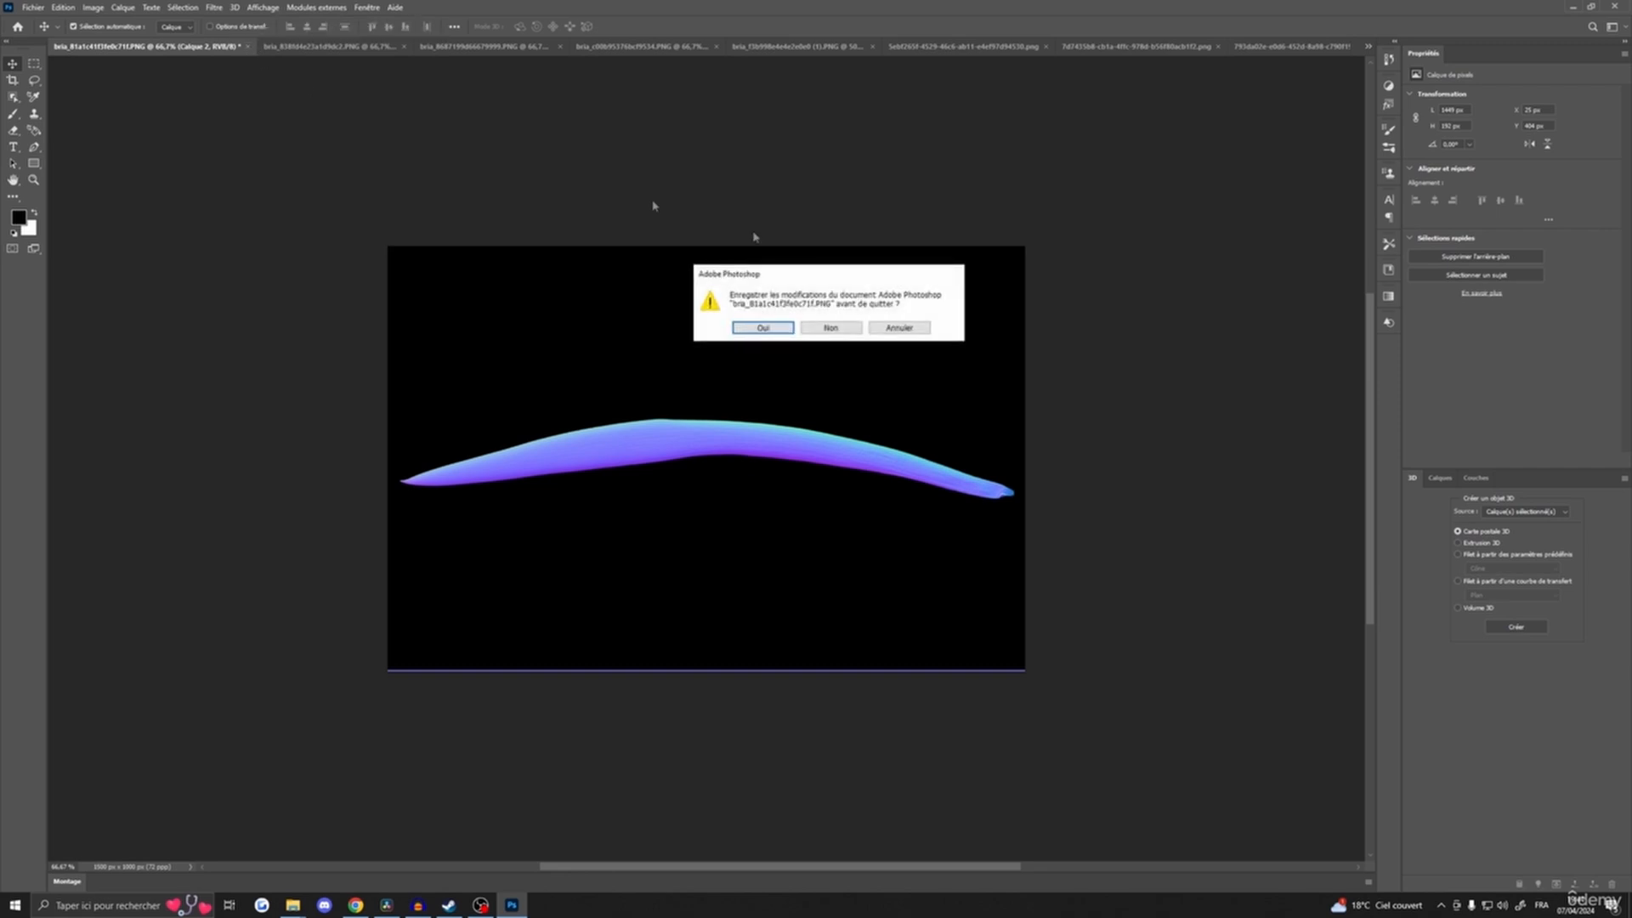
pyautogui.click(850, 330)
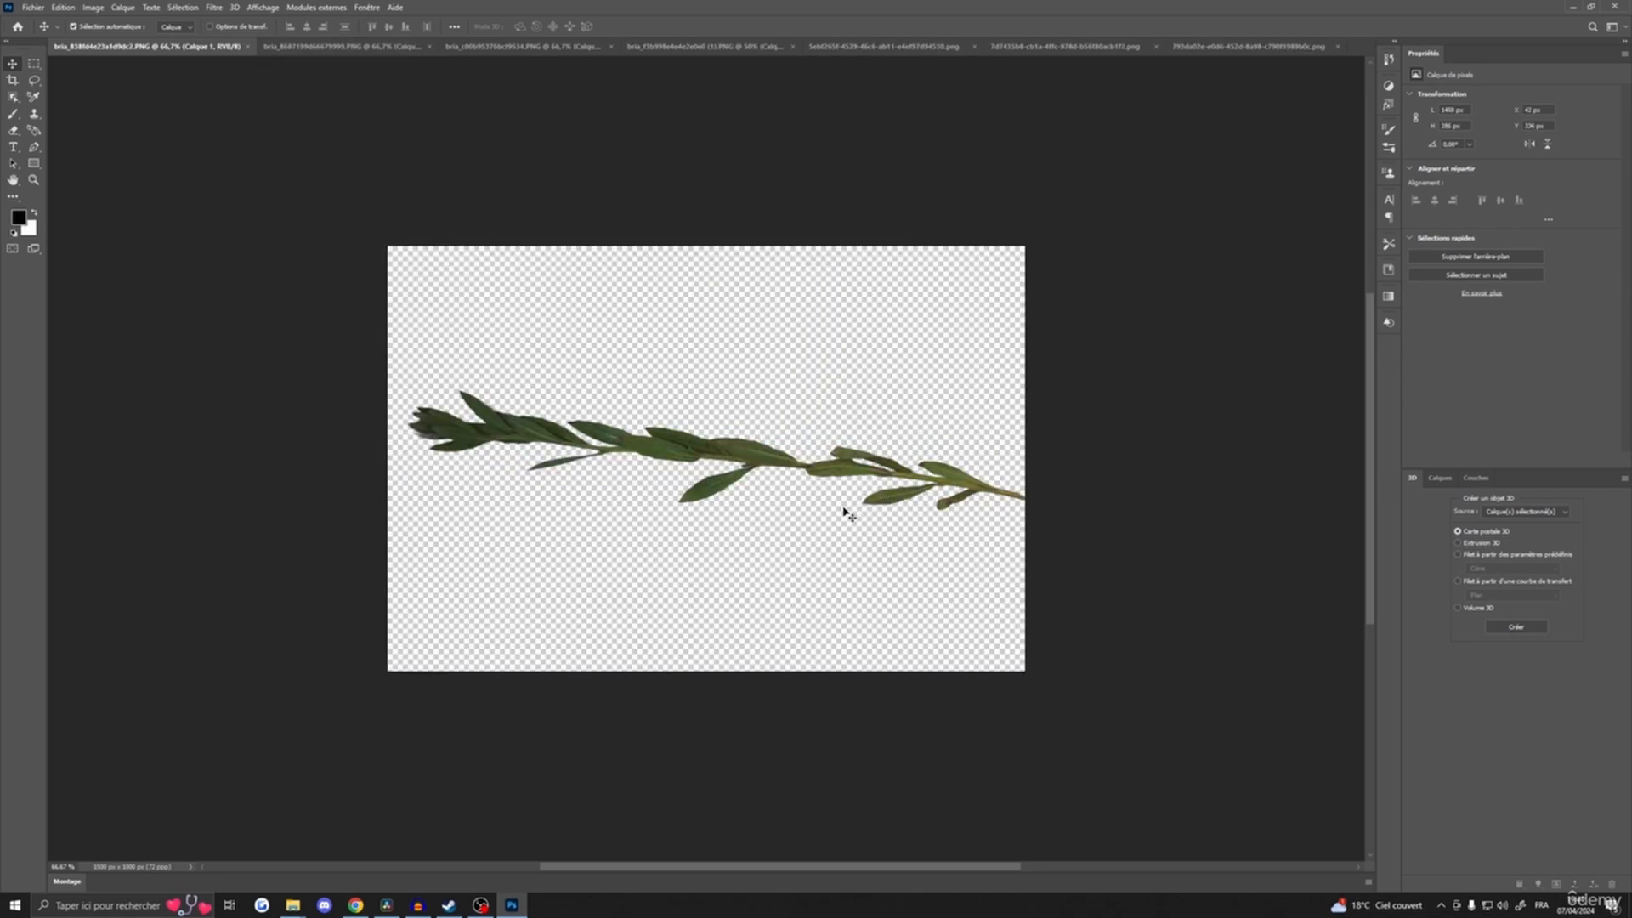
# - Paste a copy of the leafy branch on a new layer and fill the original layer beneath it with black
pyautogui.click(1438, 479)
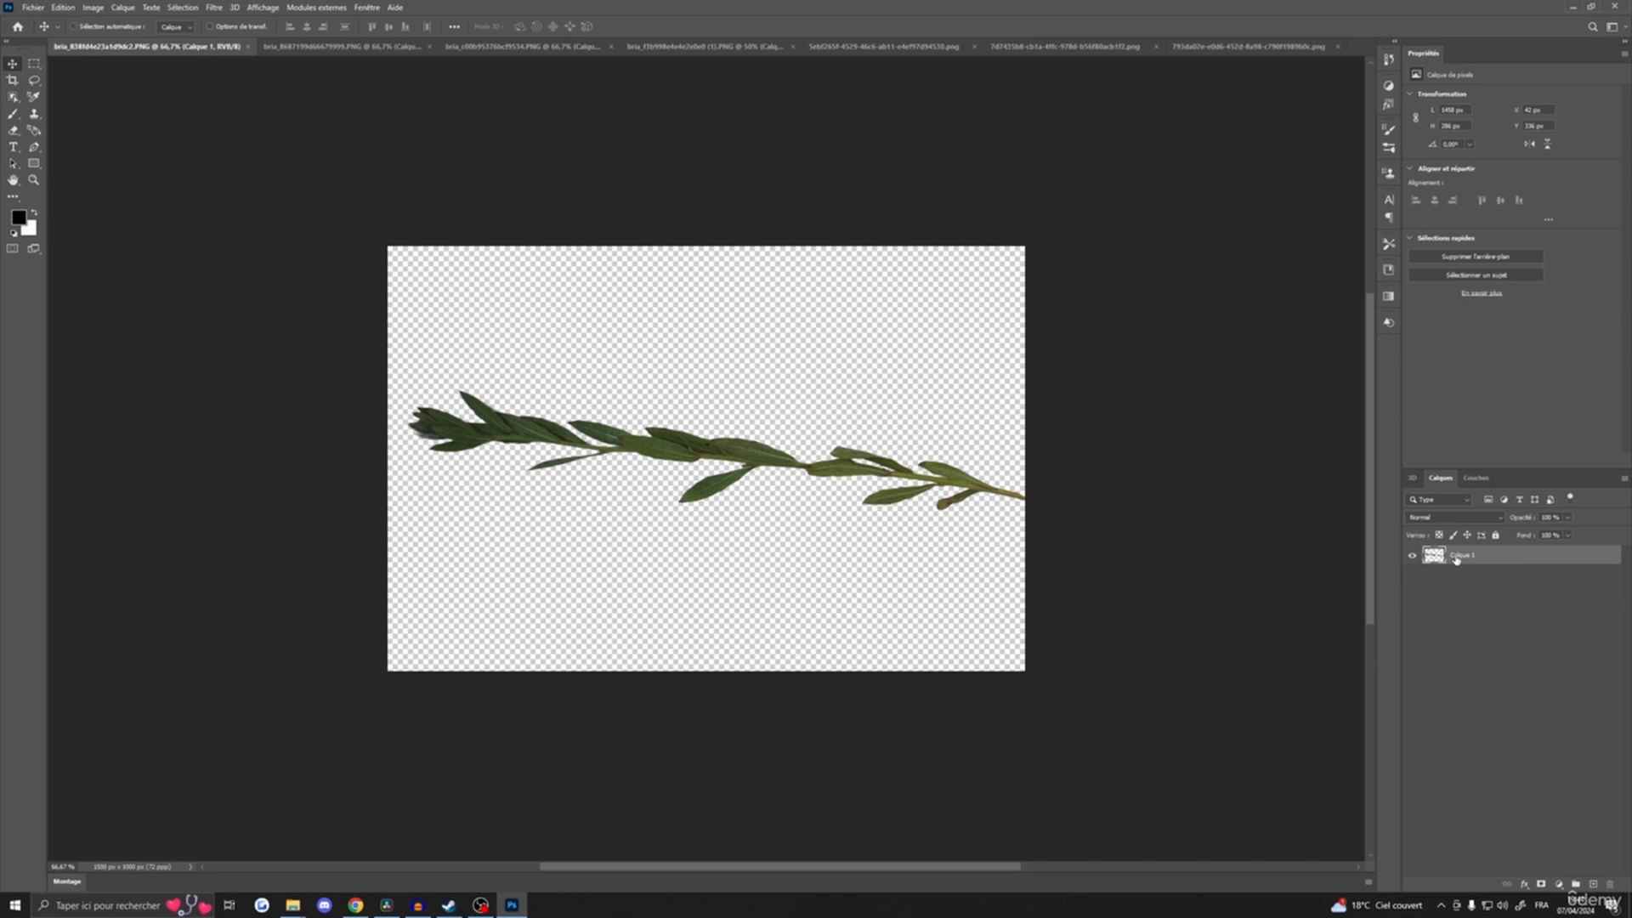
pyautogui.hotkey('ctrl', 'v')
pyautogui.click(1460, 579)
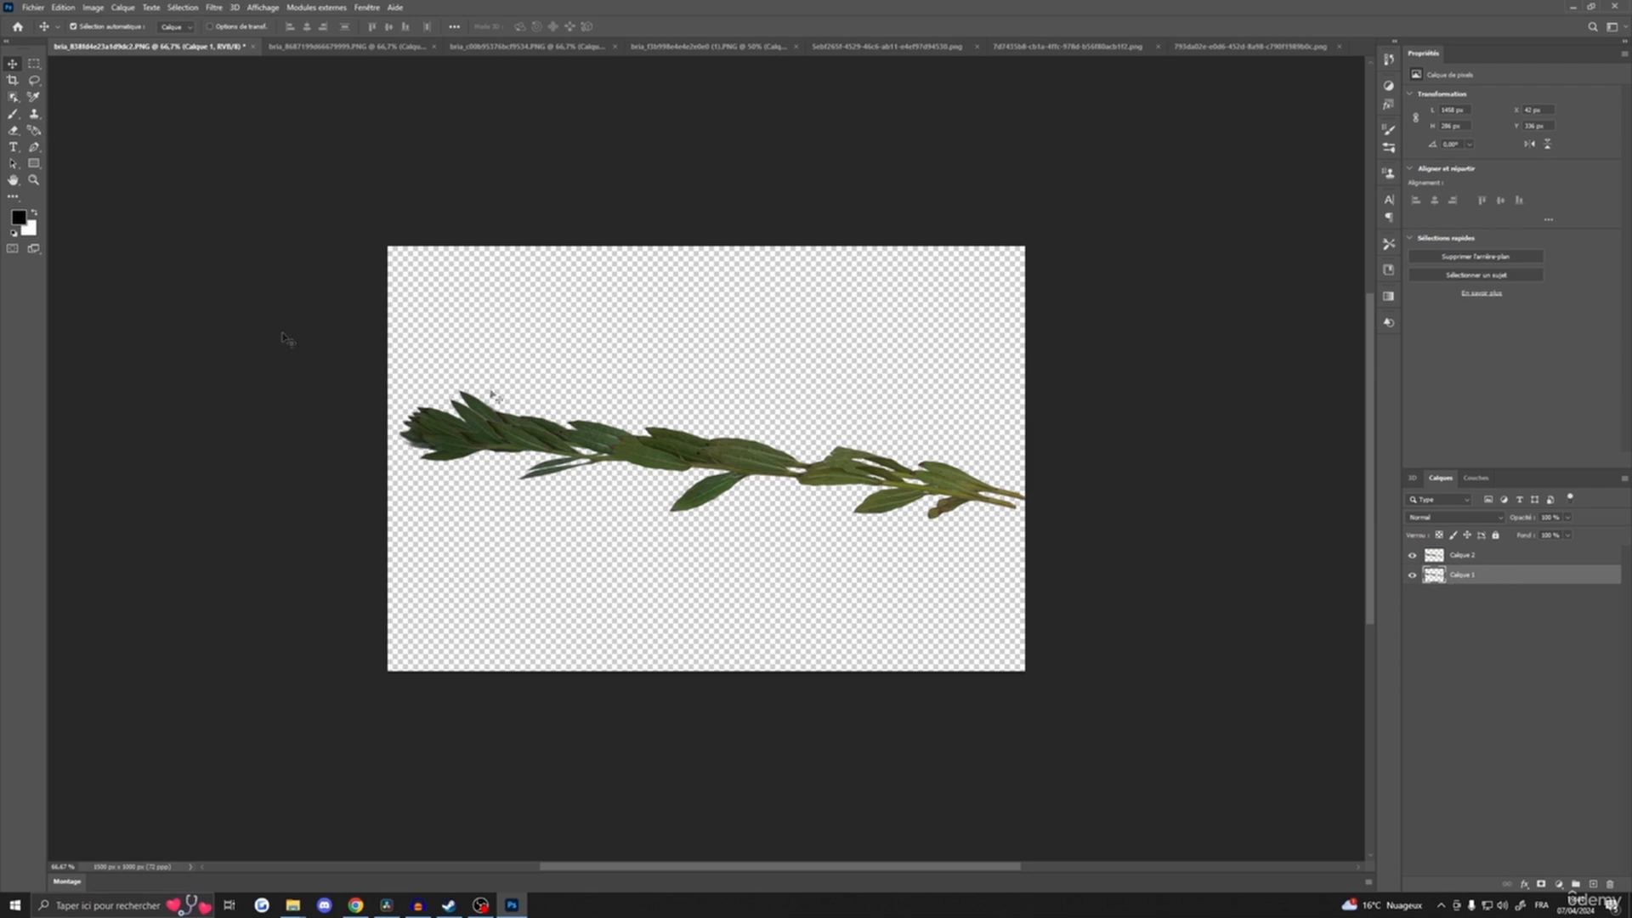
pyautogui.click(1447, 555)
pyautogui.click(1461, 576)
pyautogui.click(13, 113)
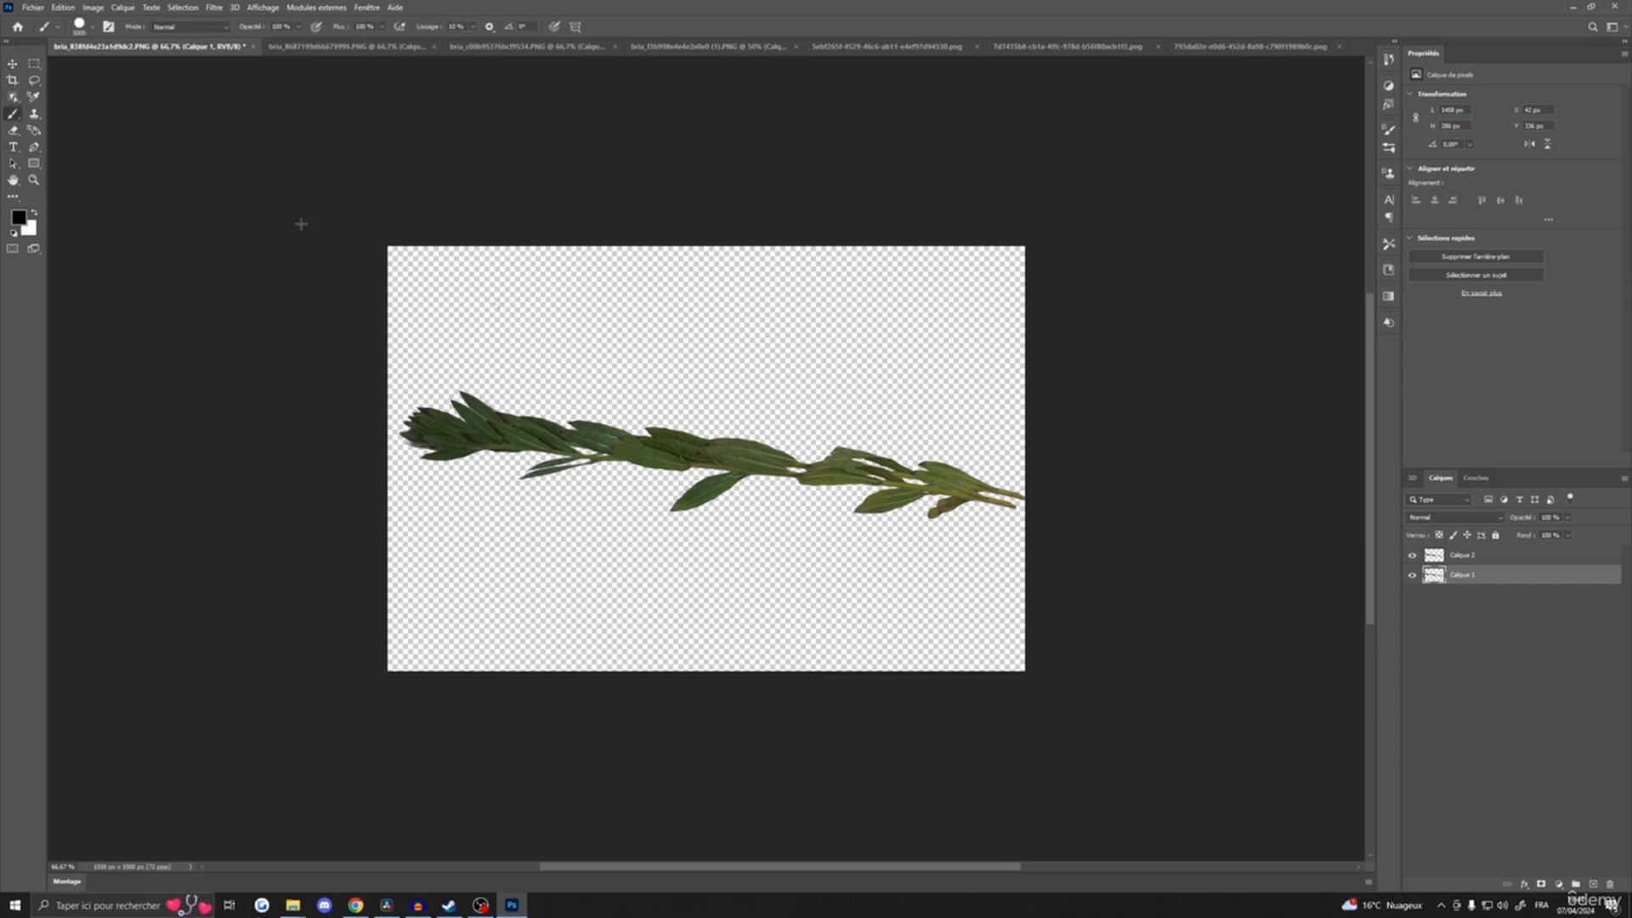
pyautogui.hotkey('alt', 'BackSpace')
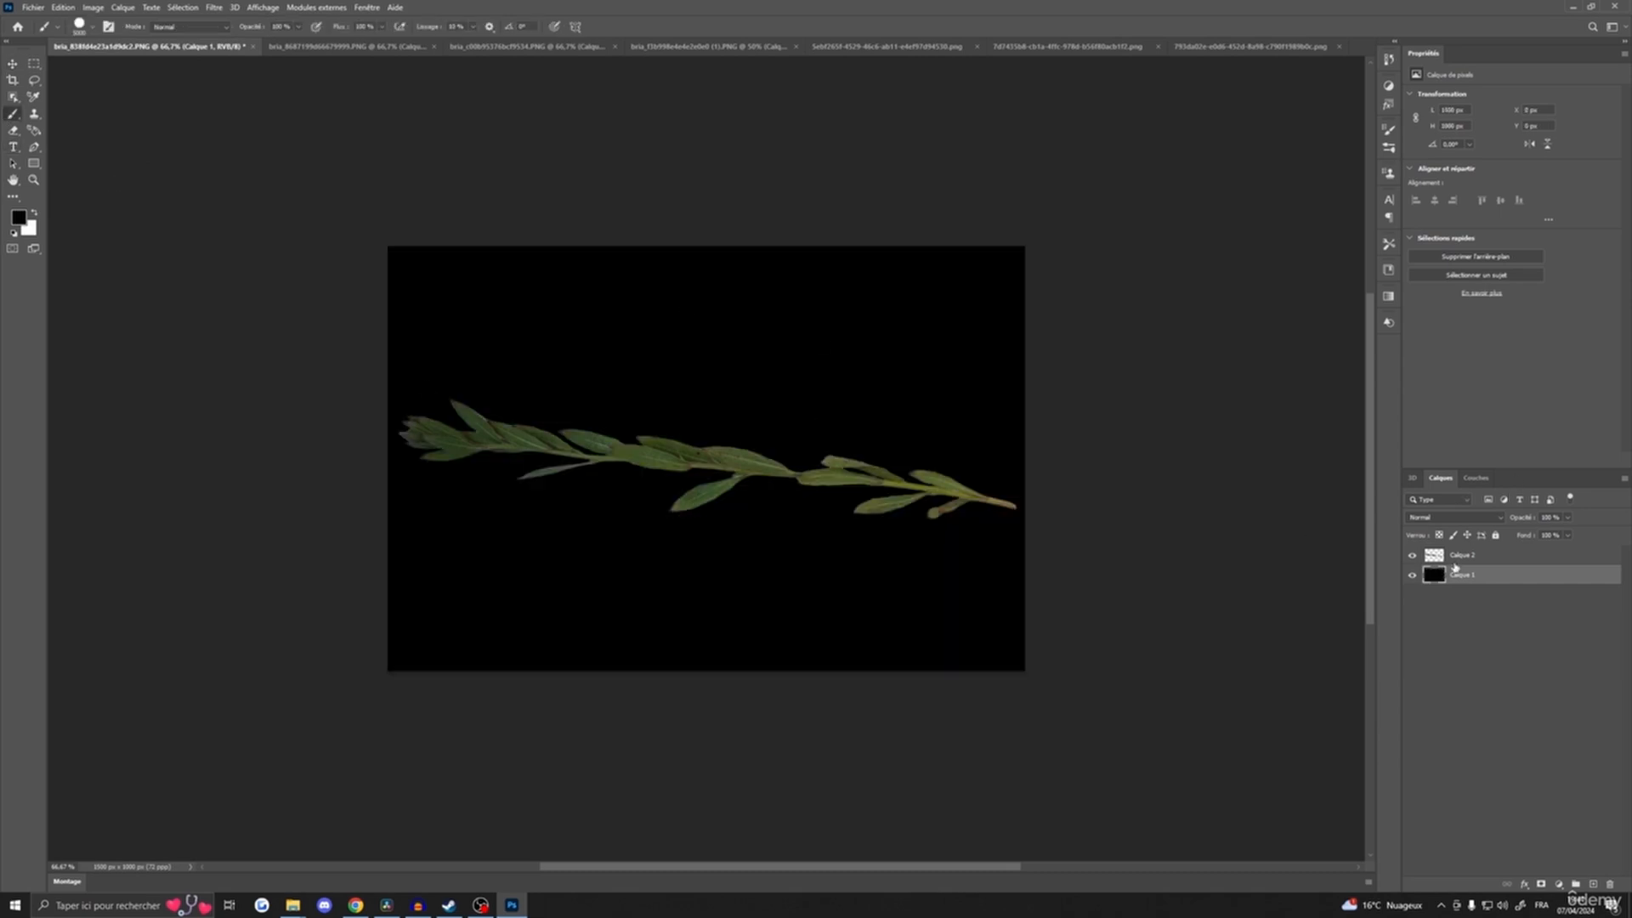
# - Convert the upper branch layer to grayscale with the Black & White adjustment at its default preset
pyautogui.click(1456, 559)
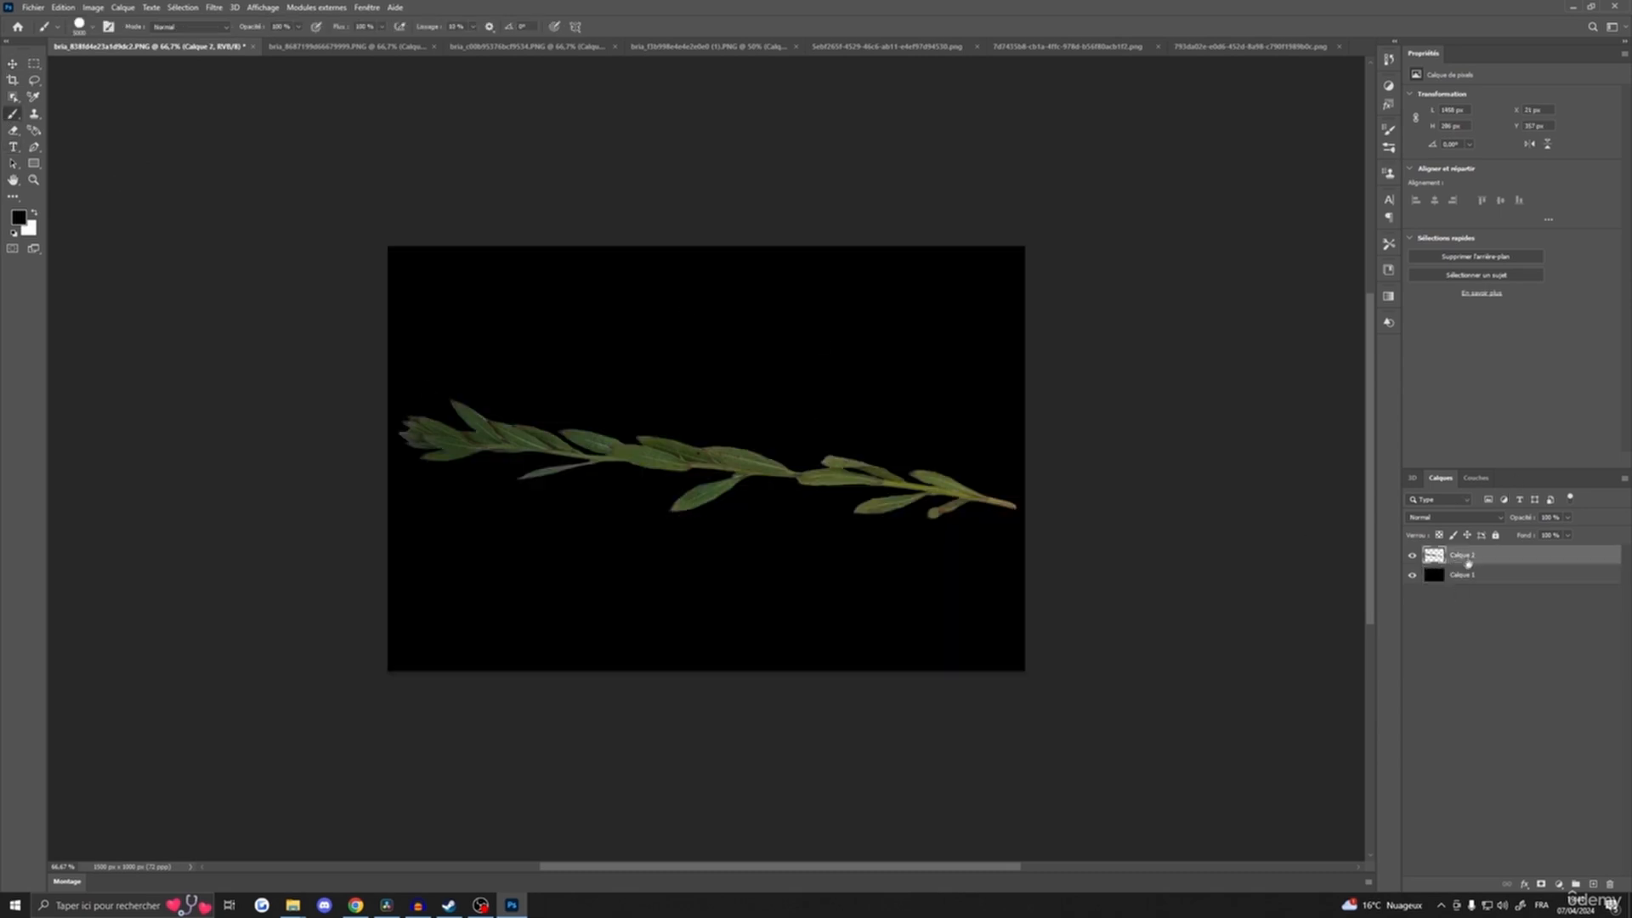
pyautogui.click(93, 7)
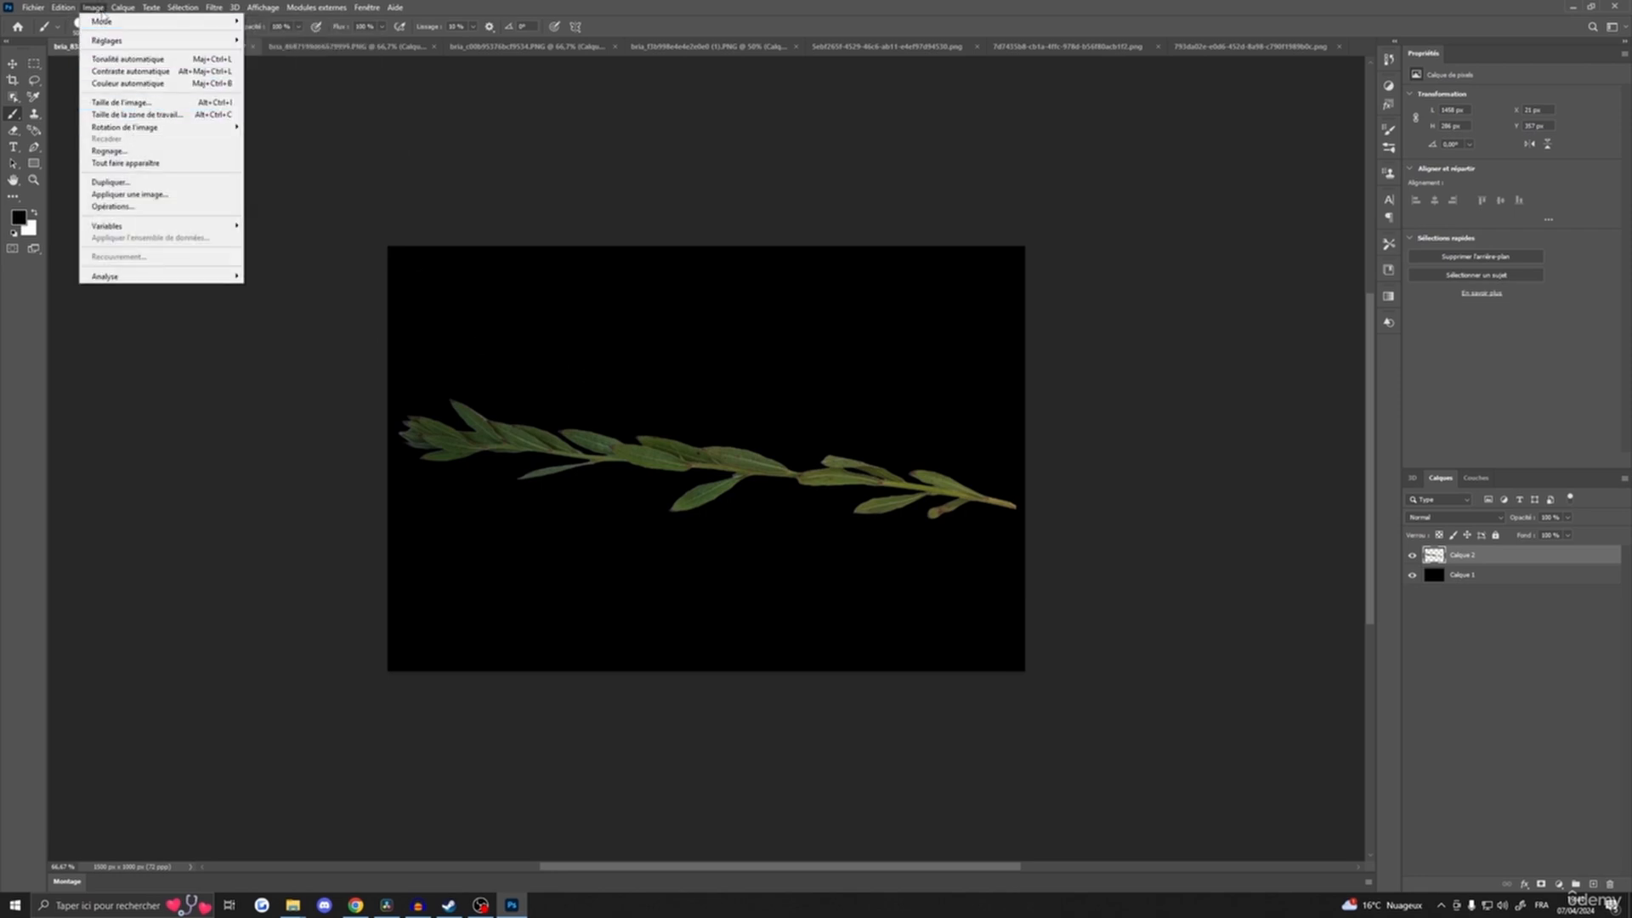
pyautogui.moveTo(116, 26)
pyautogui.moveTo(173, 44)
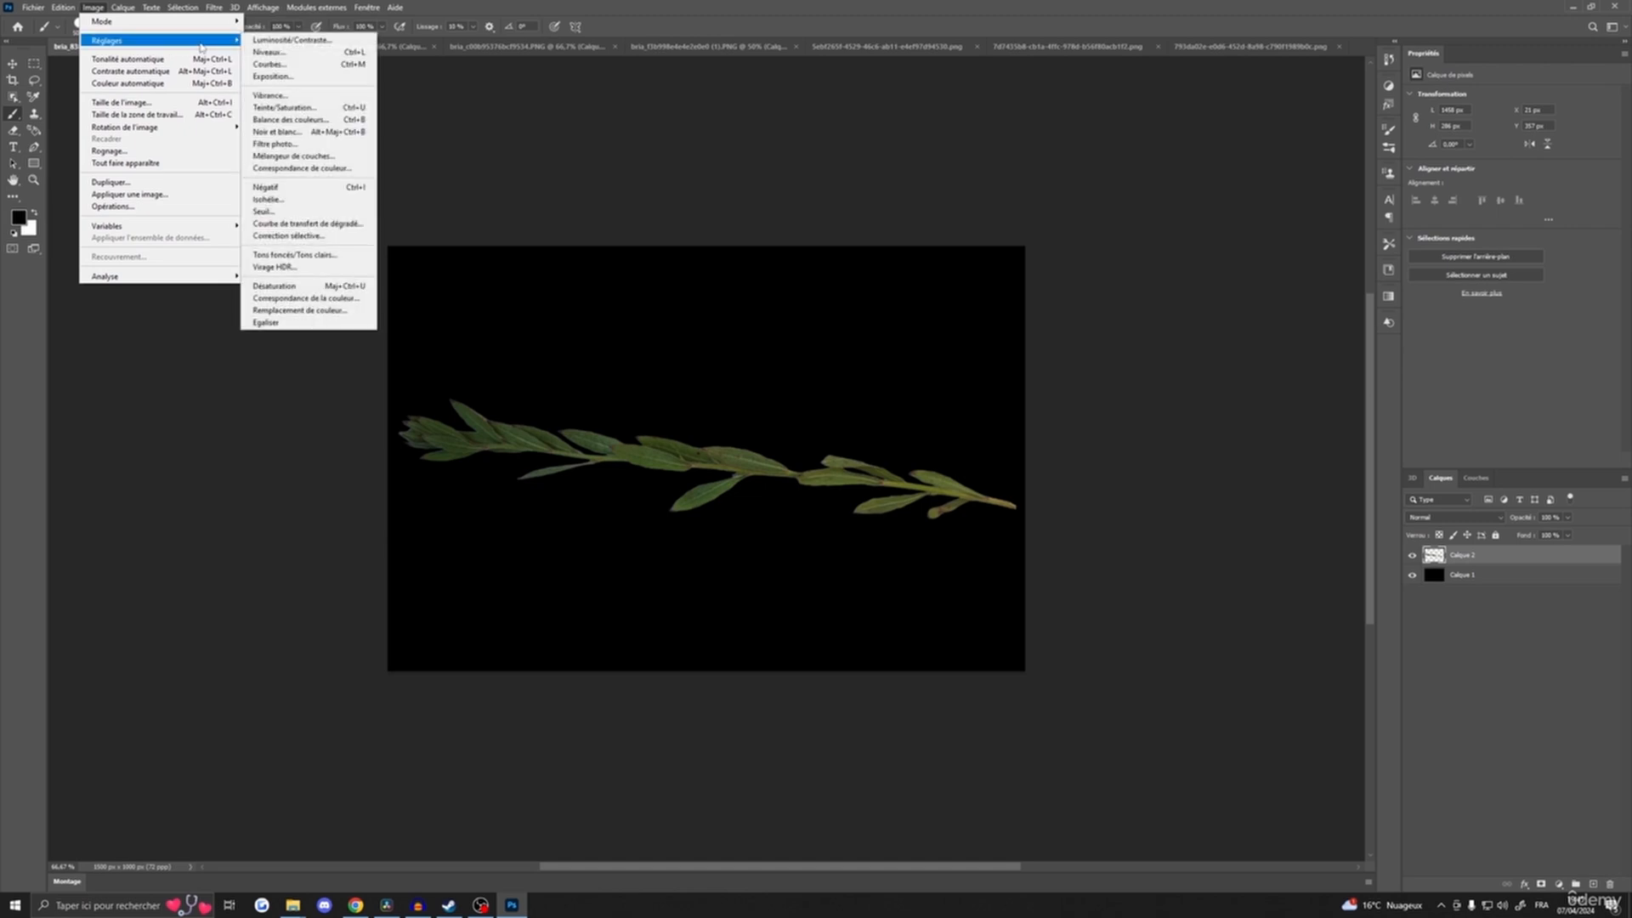
pyautogui.click(601, 292)
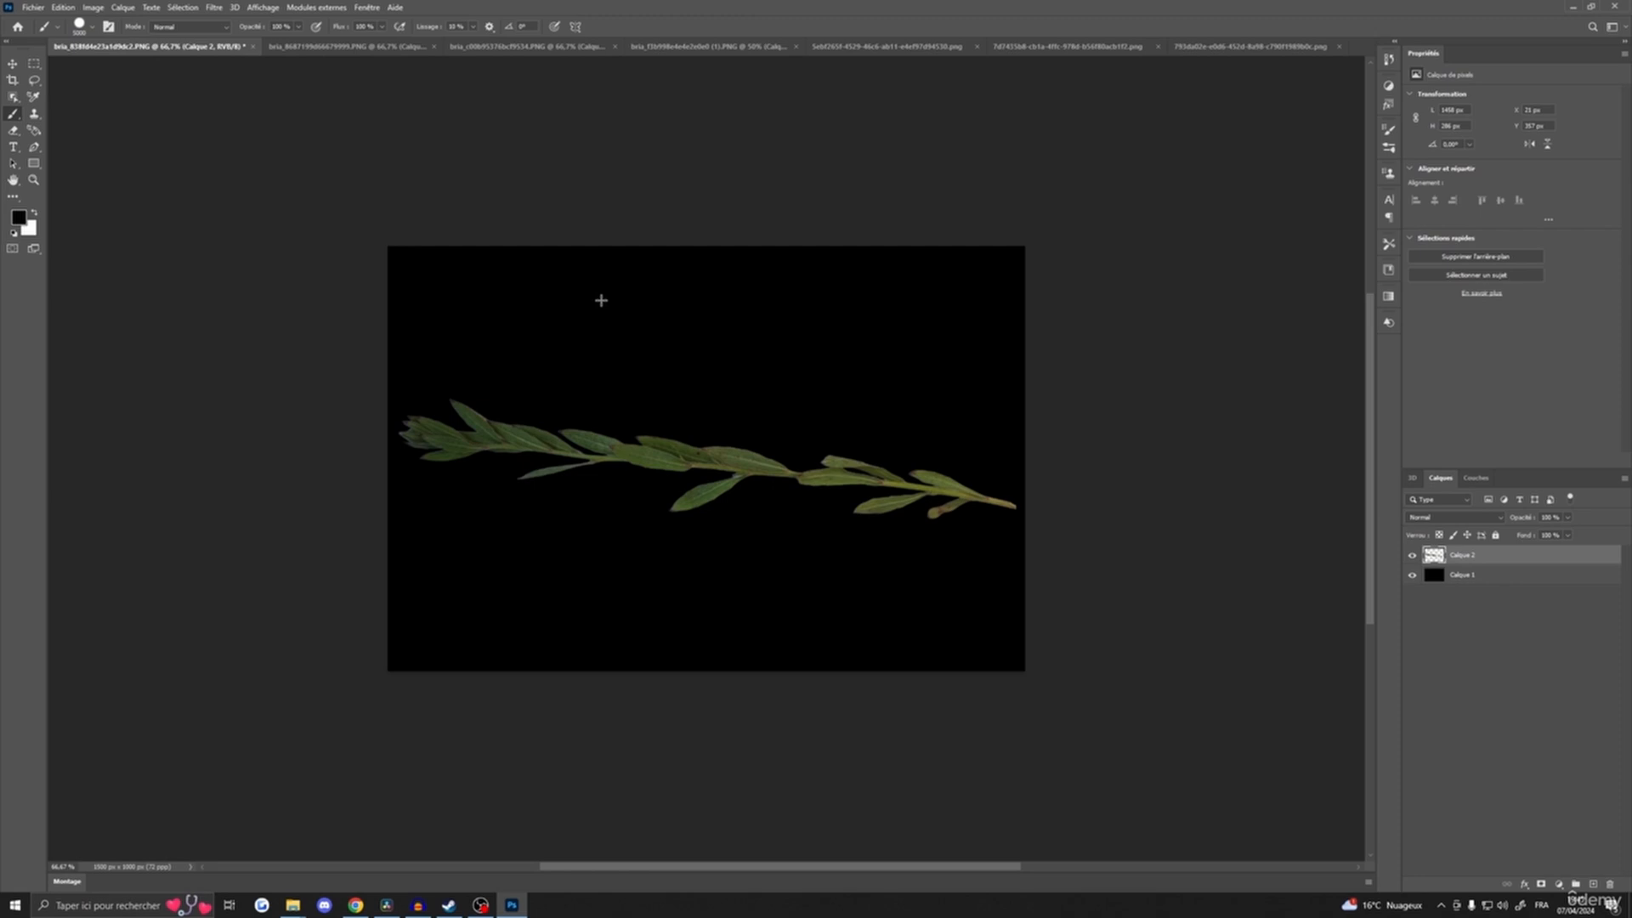
pyautogui.hotkey('ctrl', 'alt', 'shift', 'b')
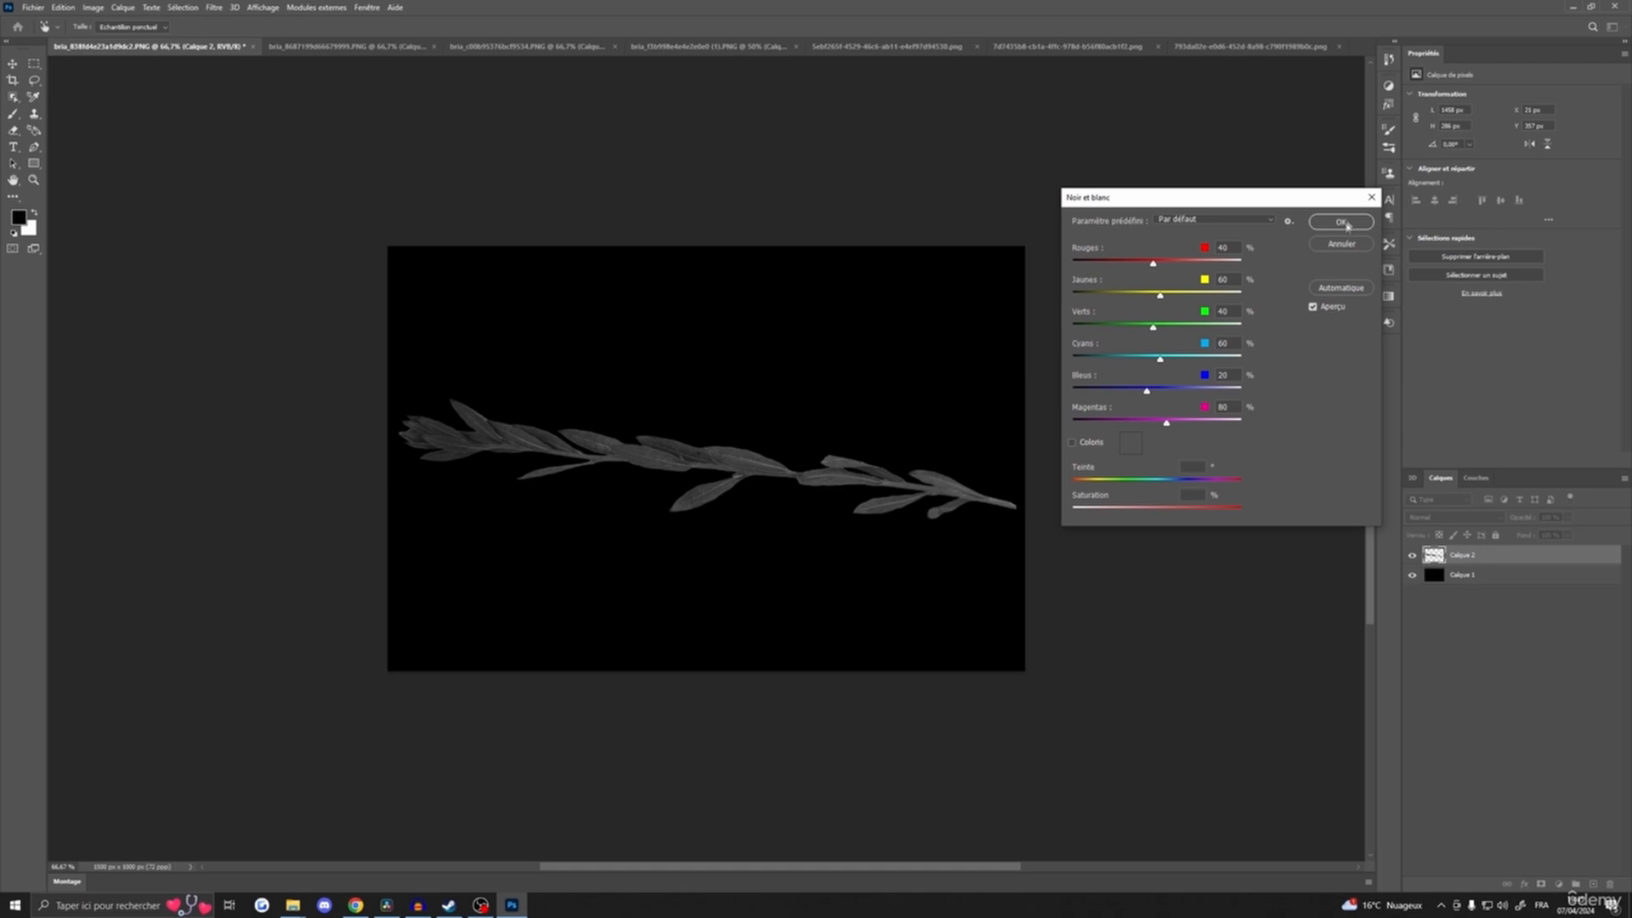
pyautogui.click(1341, 223)
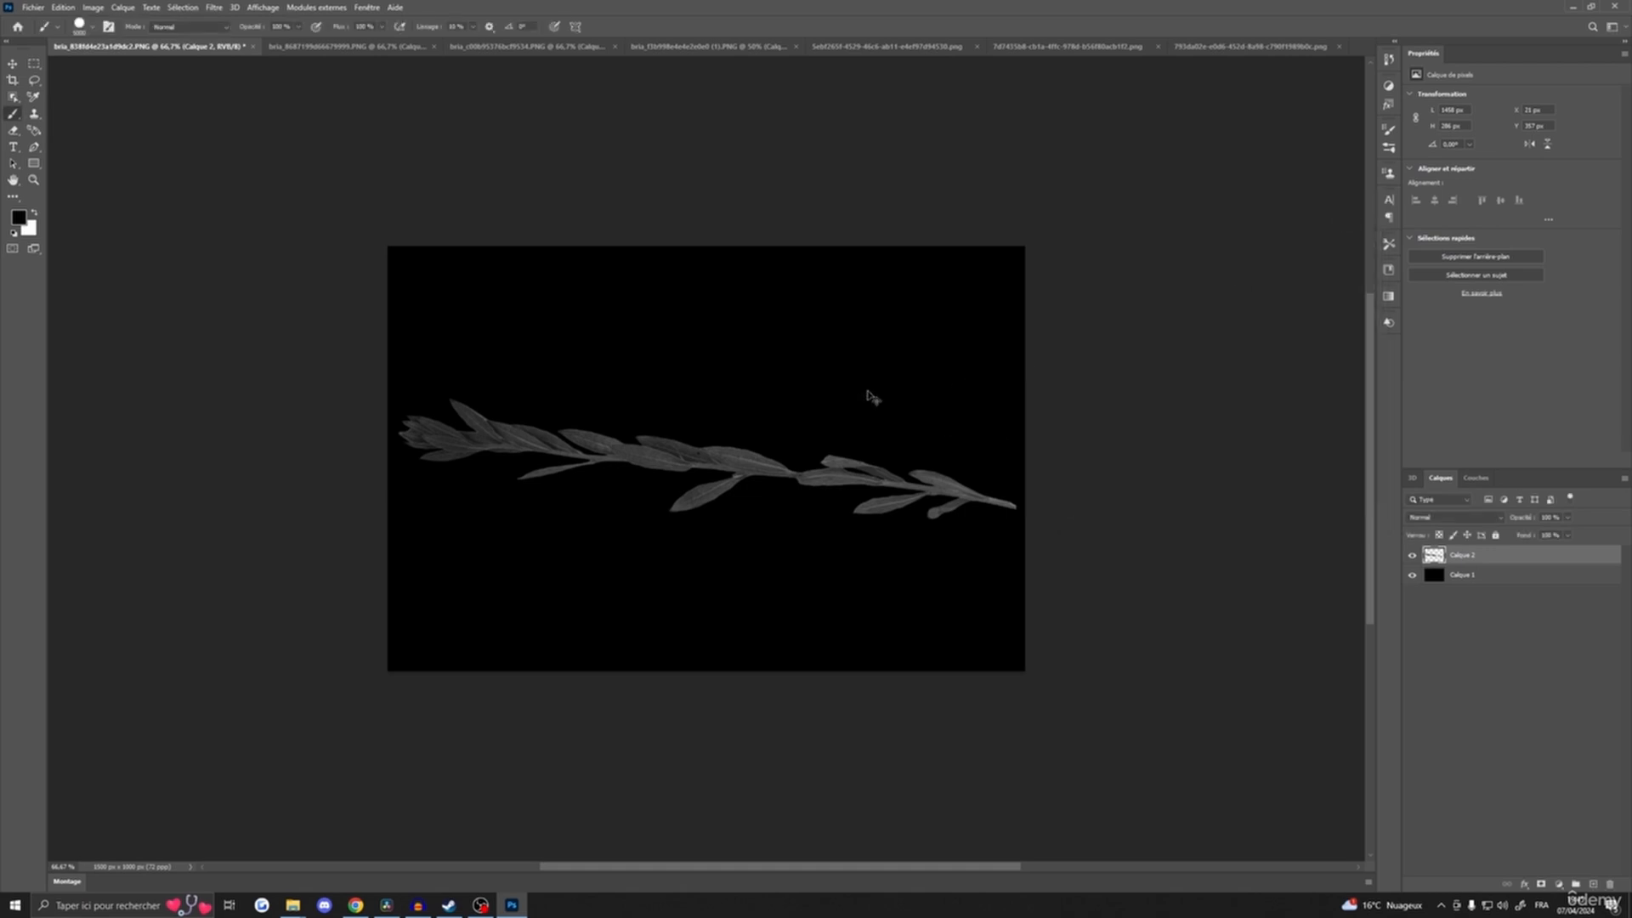
# - Turn the grayscale branch pure white with Levels by lowering the white input level to 2
pyautogui.hotkey('ctrl', 'l')
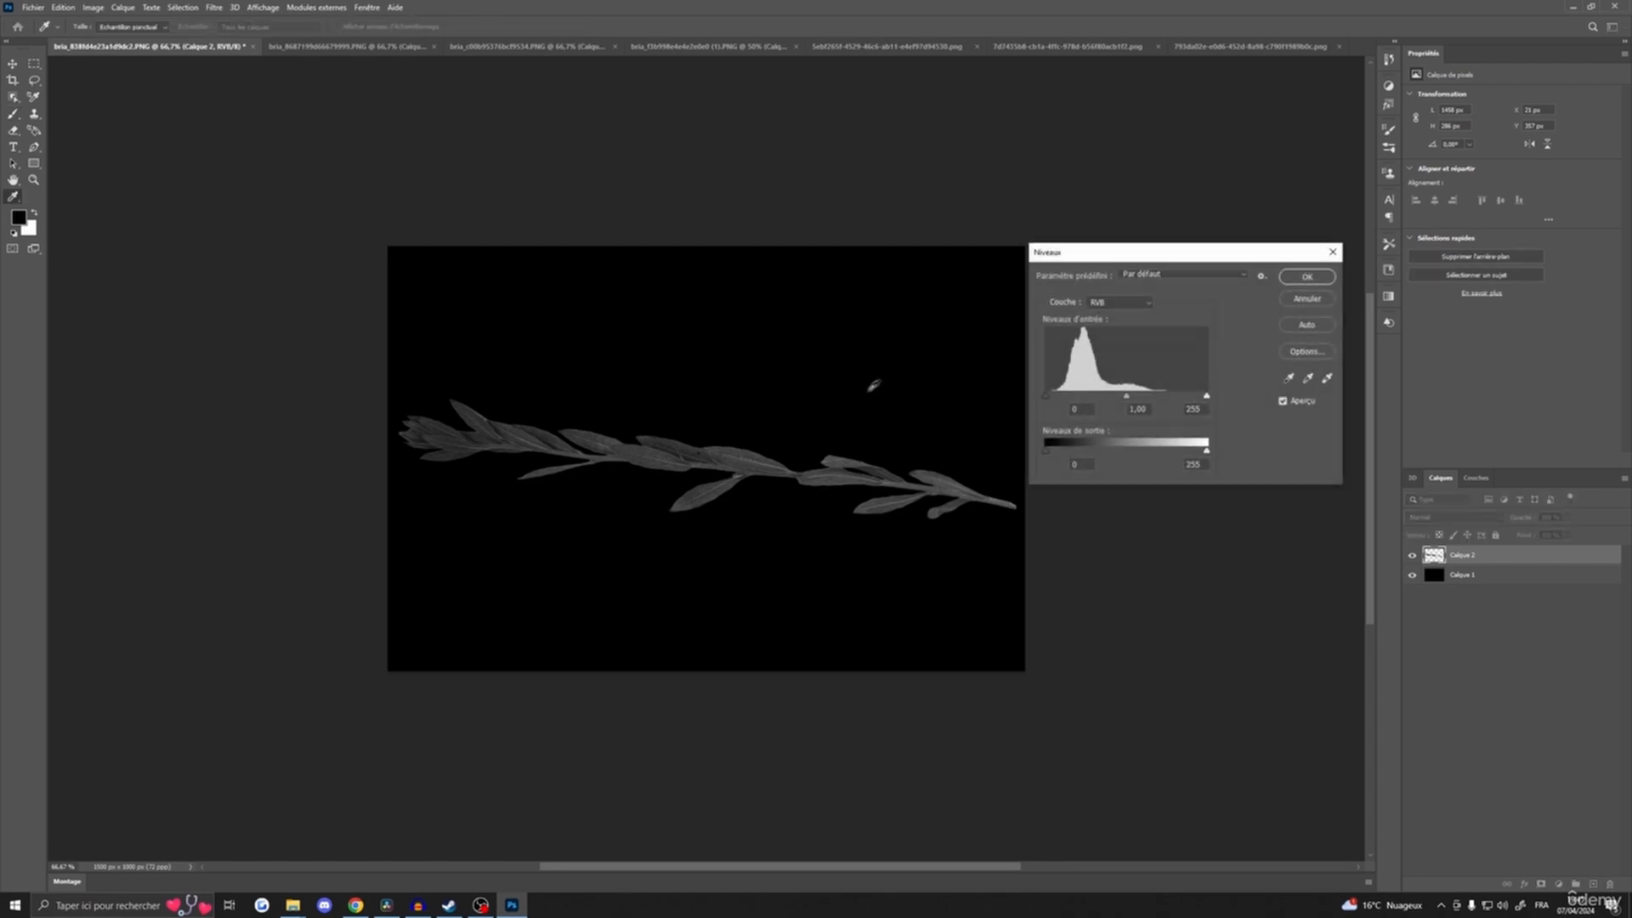
pyautogui.moveTo(1208, 396); pyautogui.dragTo(909, 399)
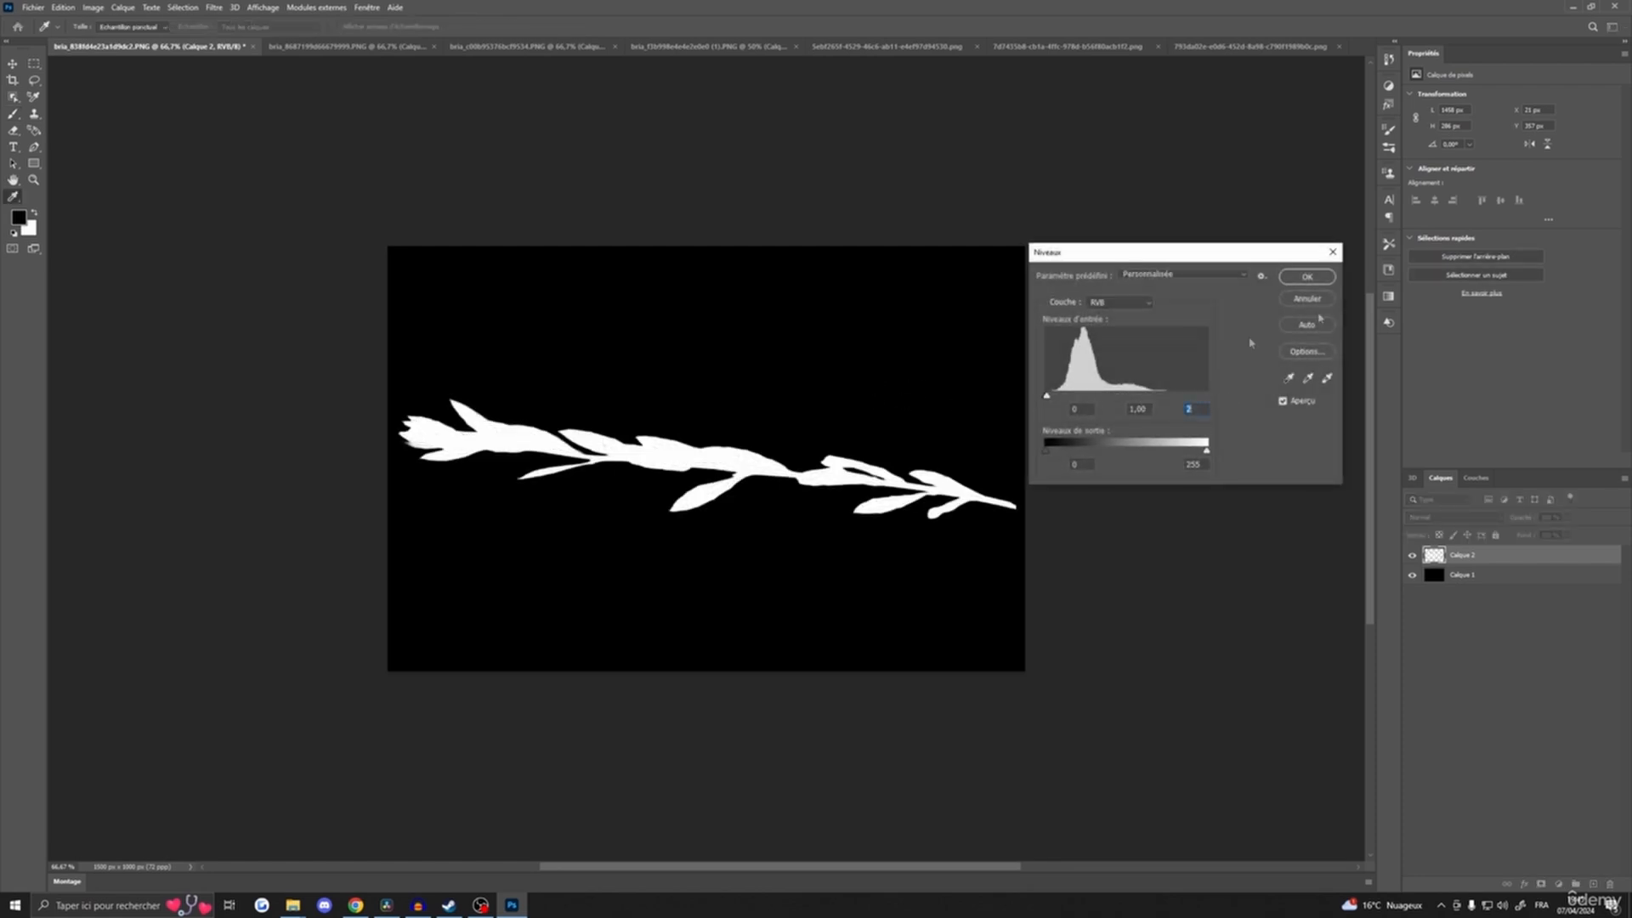
pyautogui.click(1306, 281)
# - Export the white branch mask as a PNG named 02_B in the Textures folder
pyautogui.click(32, 7)
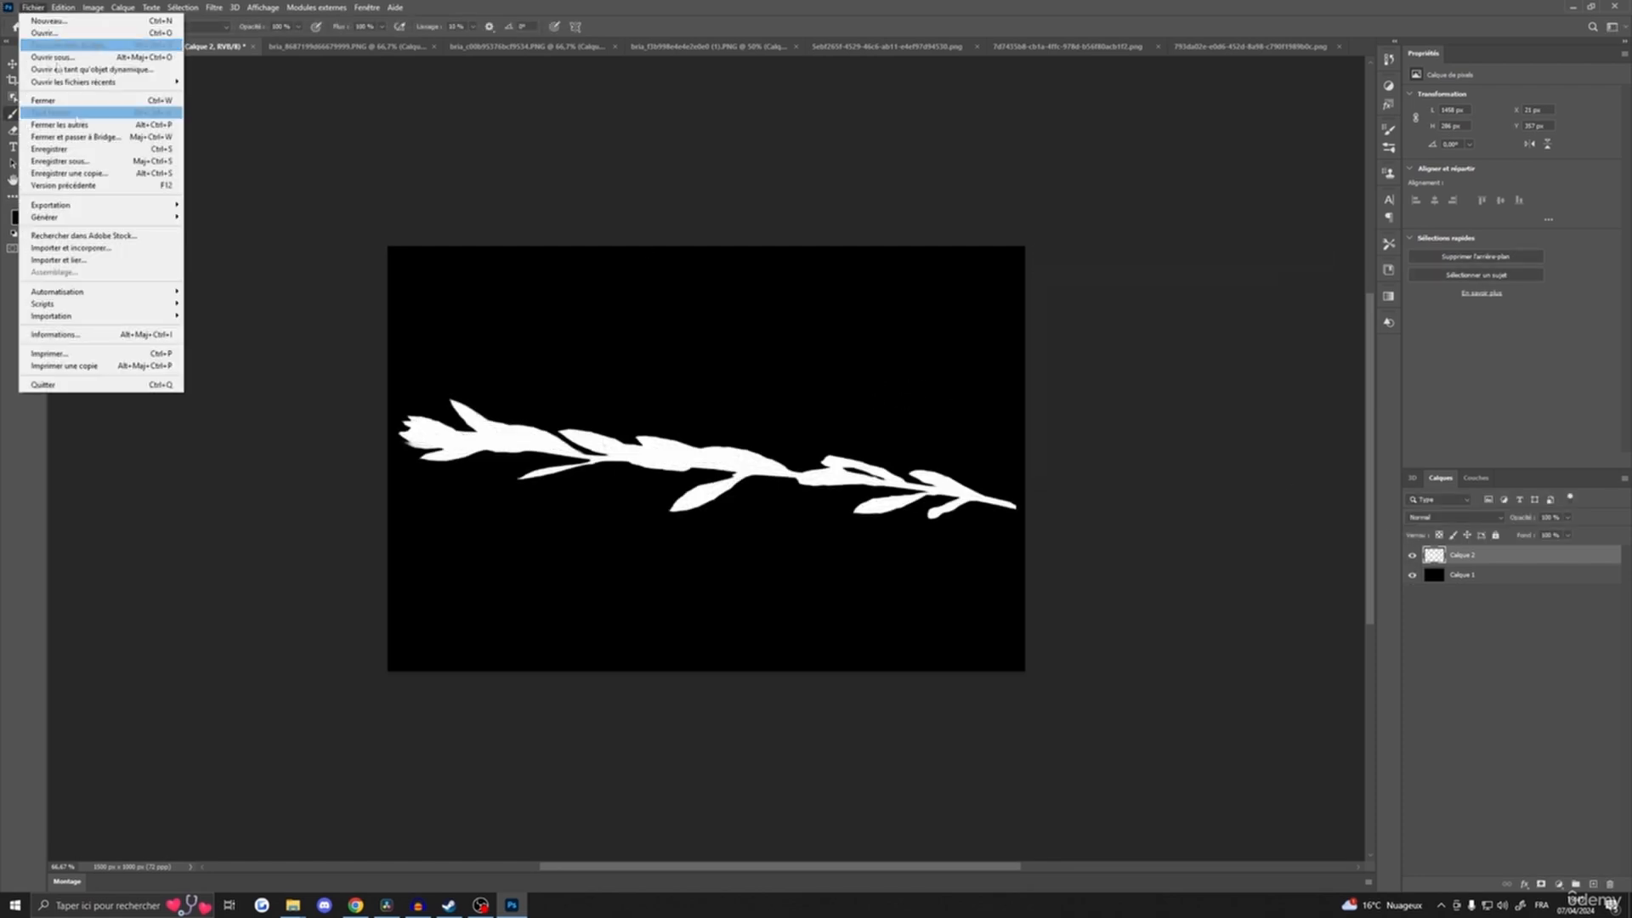
pyautogui.moveTo(110, 206)
pyautogui.click(250, 204)
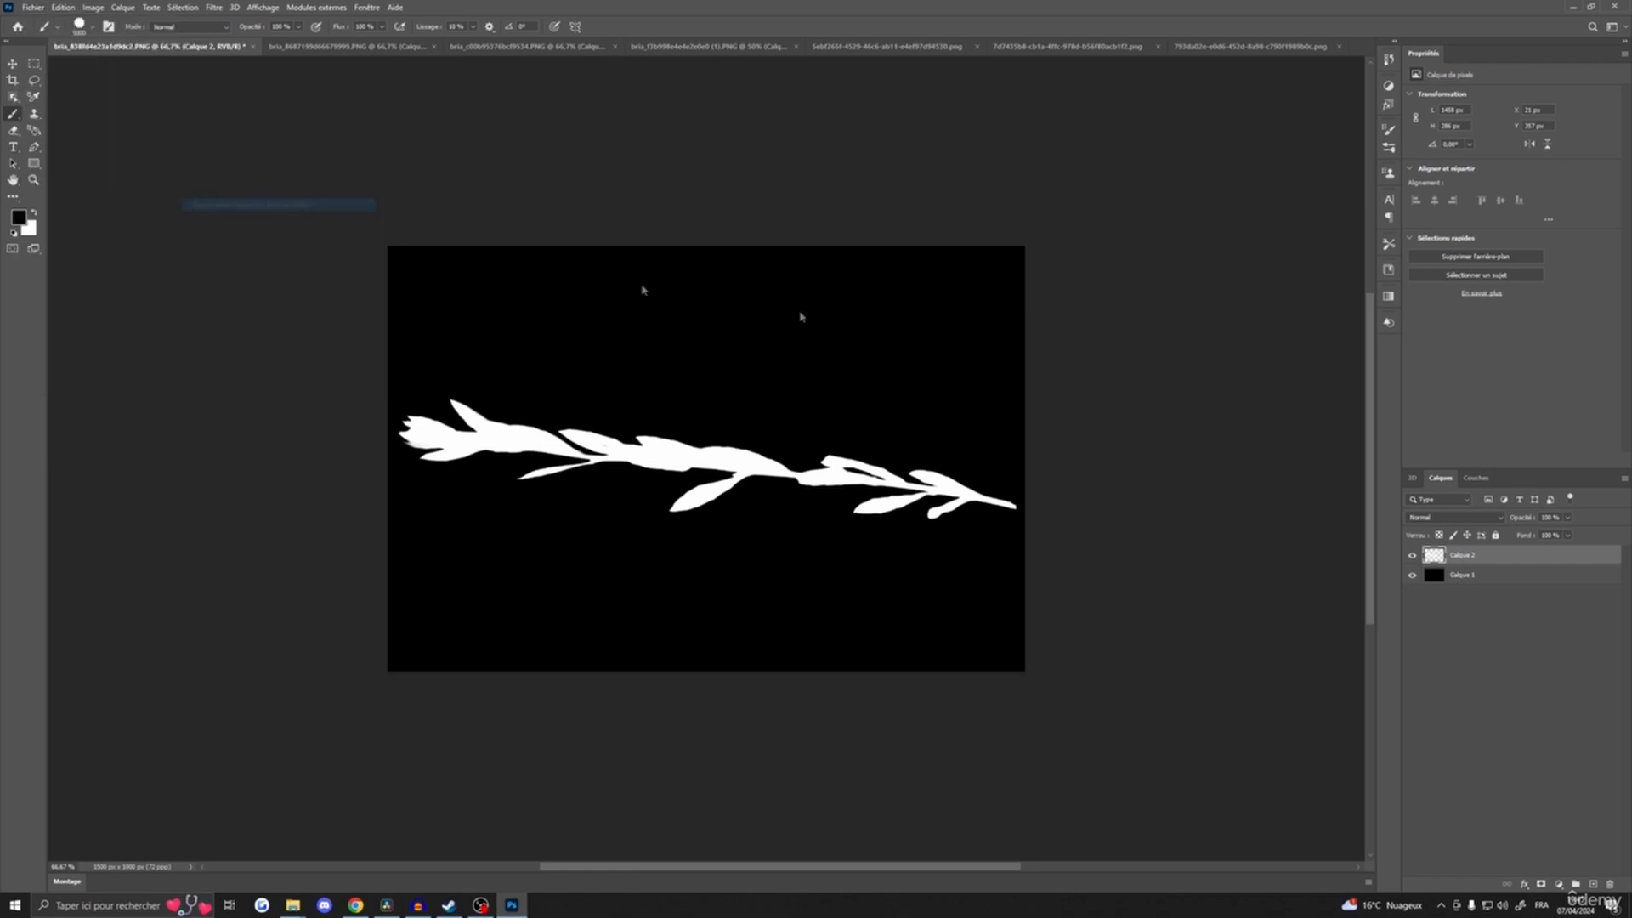
pyautogui.write('02_B')
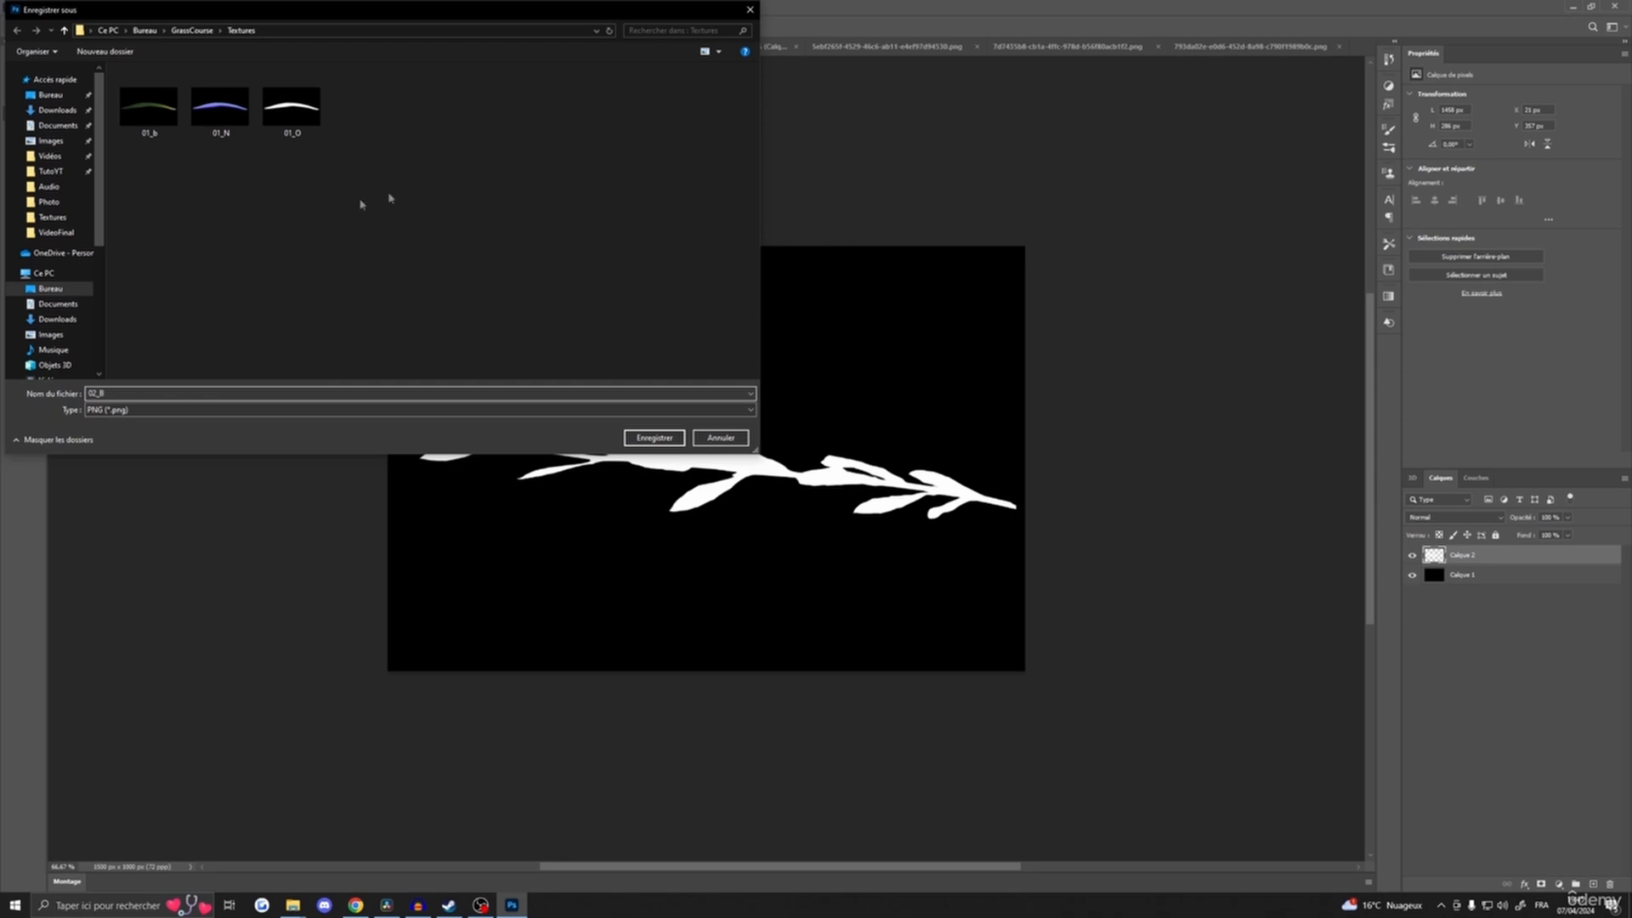
pyautogui.press('Return')
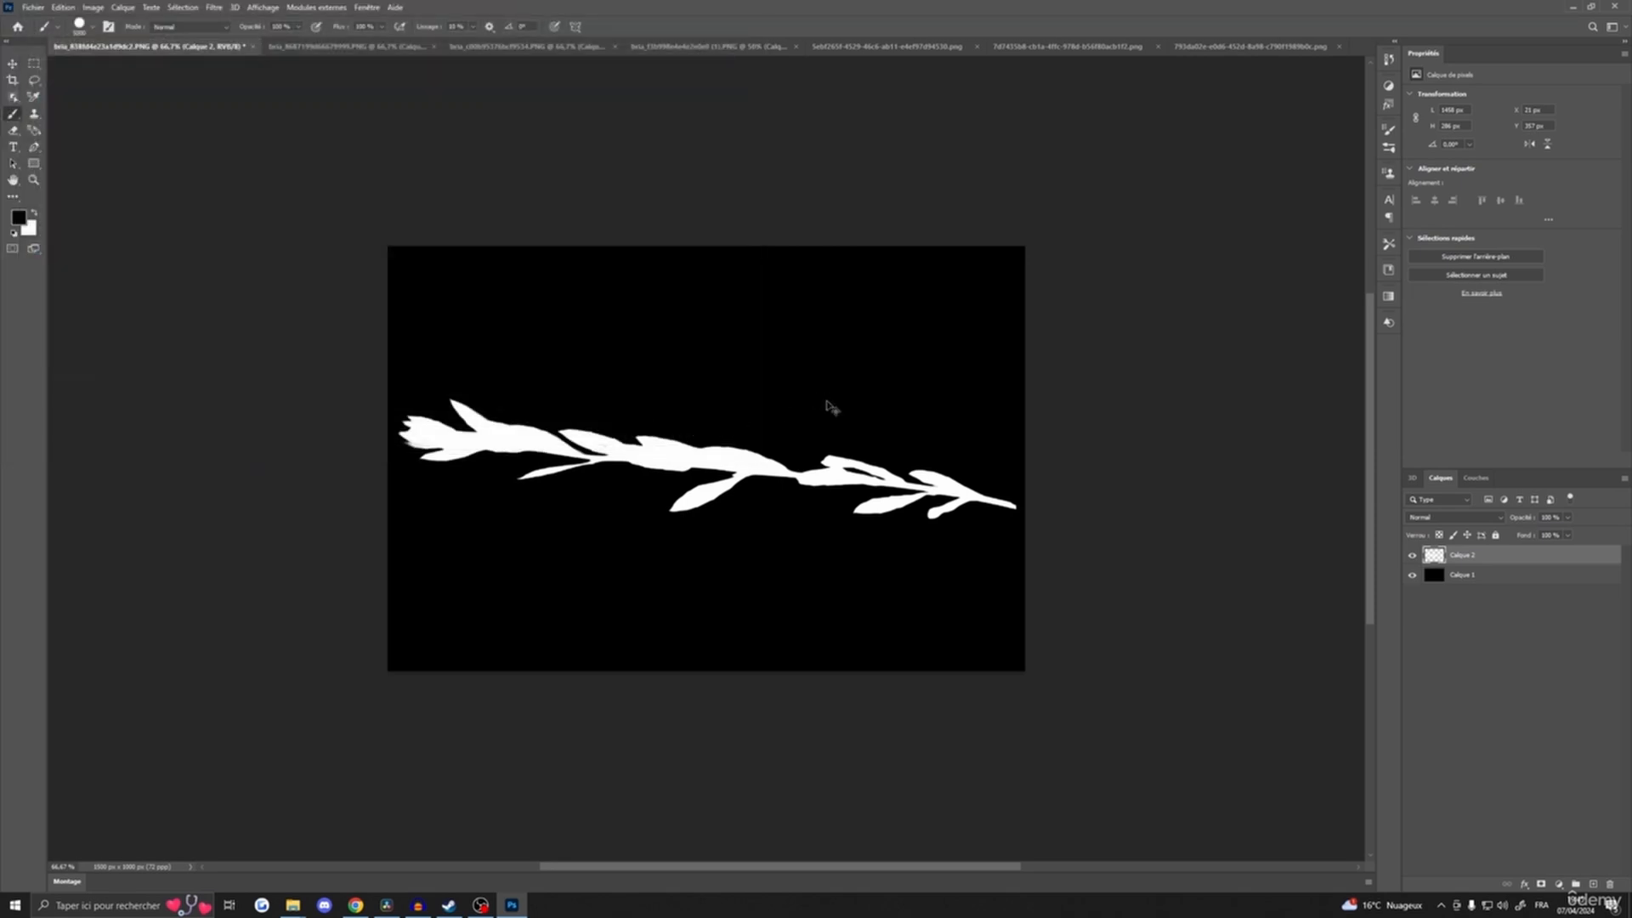
# - Undo the branch's Levels and Black & White adjustments and export the coloured branch as PNG 02_B in Textures, replacing the existing file
pyautogui.hotkey('ctrl', 'z')
pyautogui.hotkey('ctrl', 'z')
pyautogui.click(32, 7)
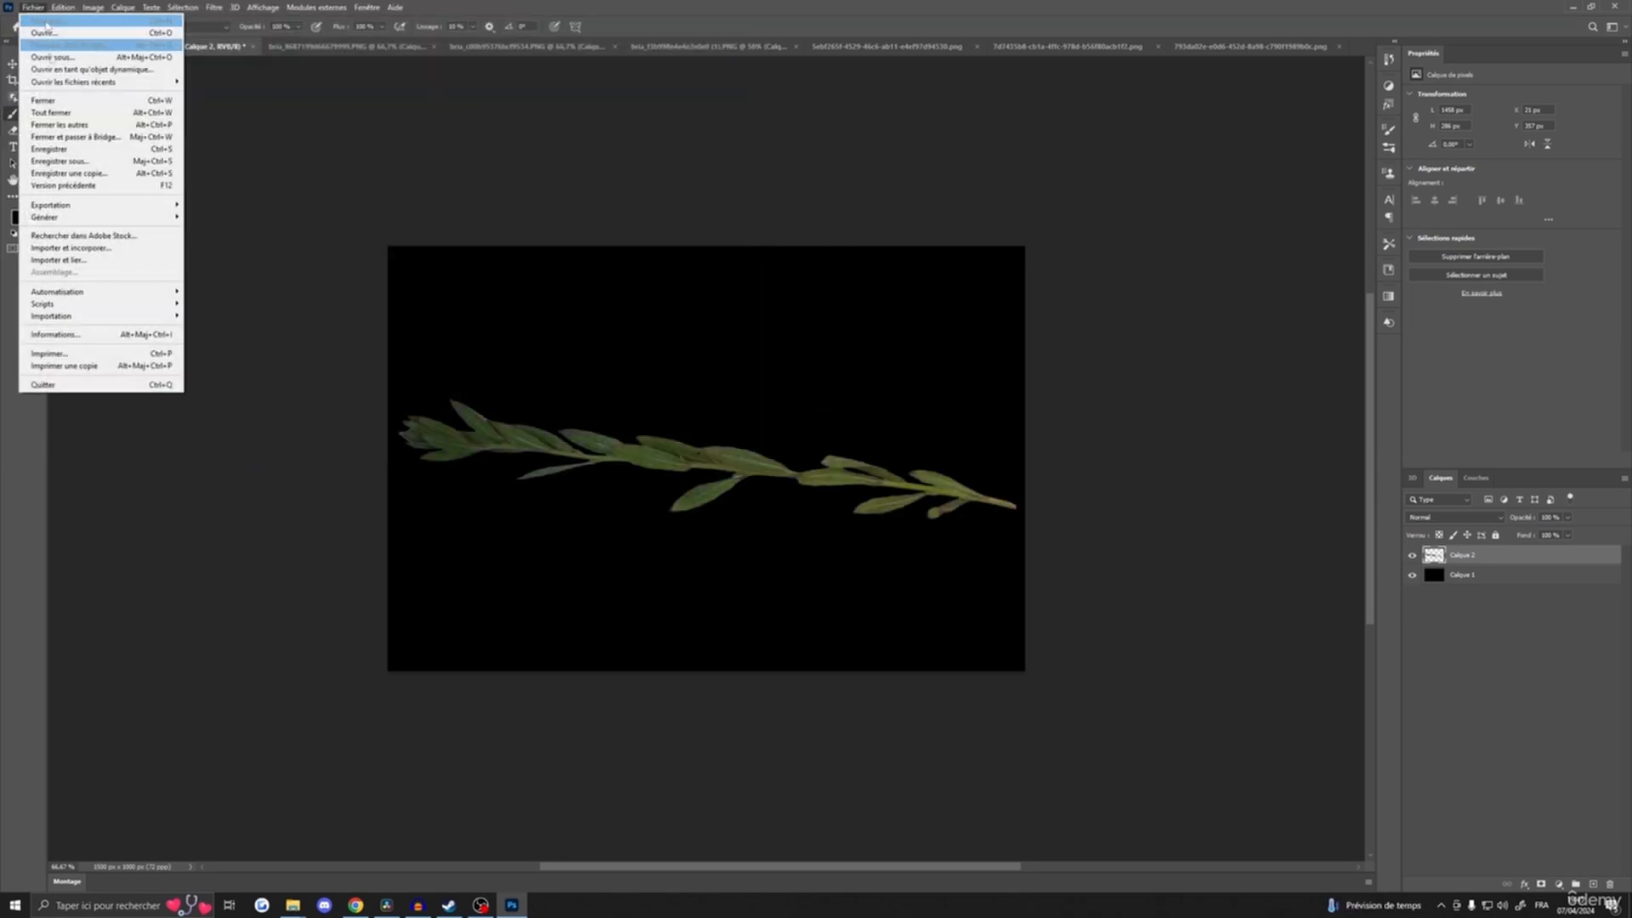
pyautogui.moveTo(102, 211)
pyautogui.click(246, 204)
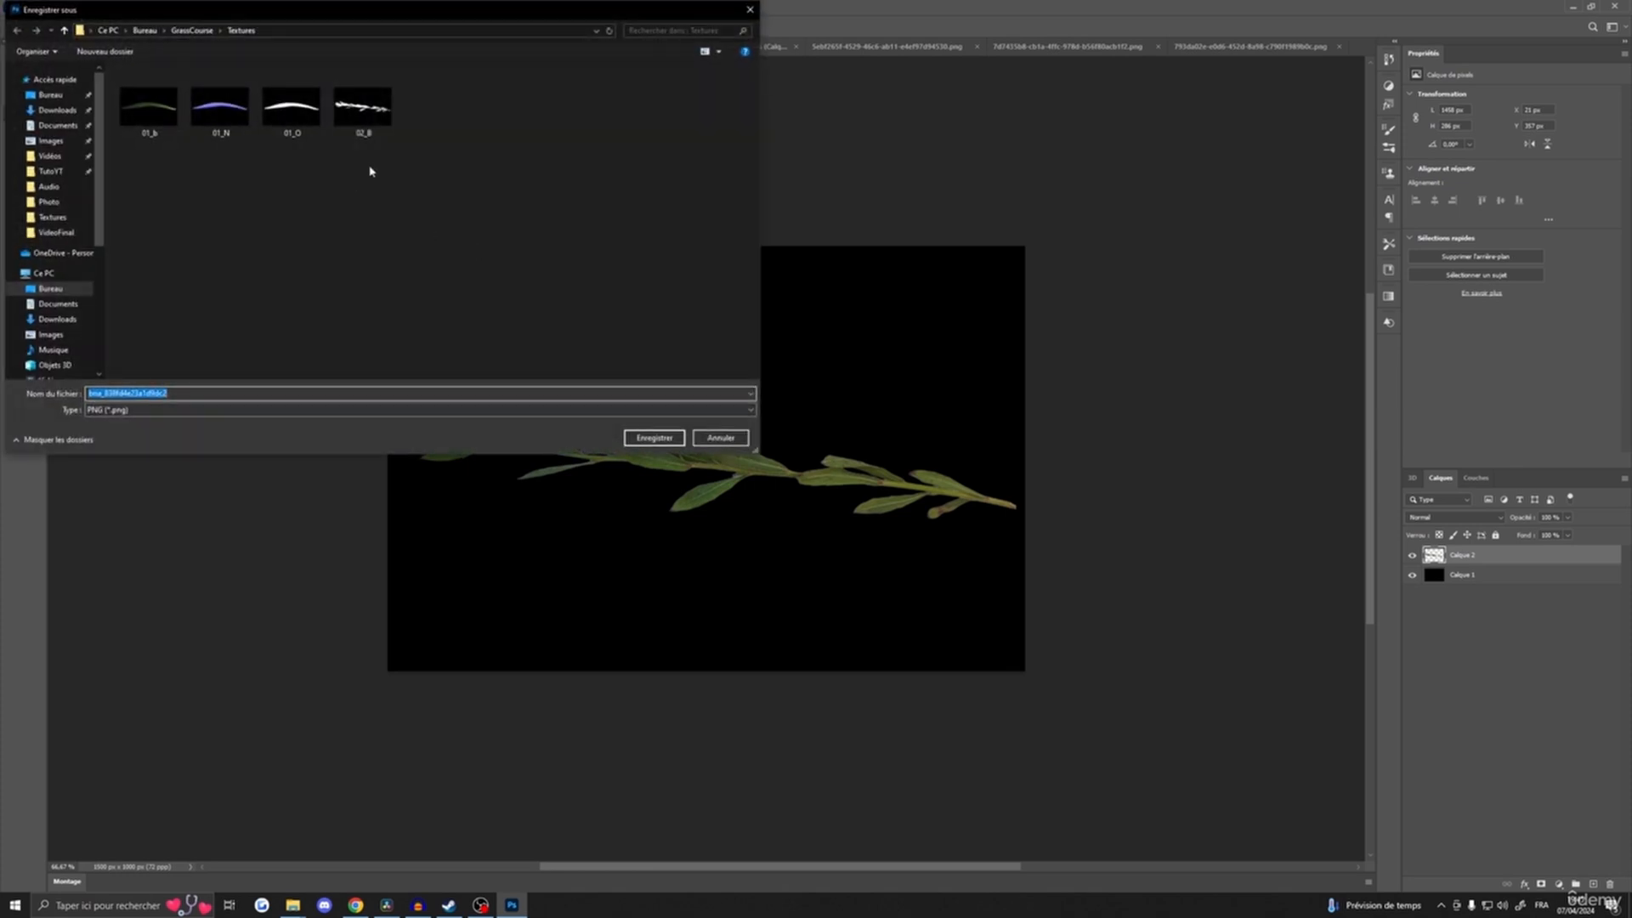
pyautogui.write('02')
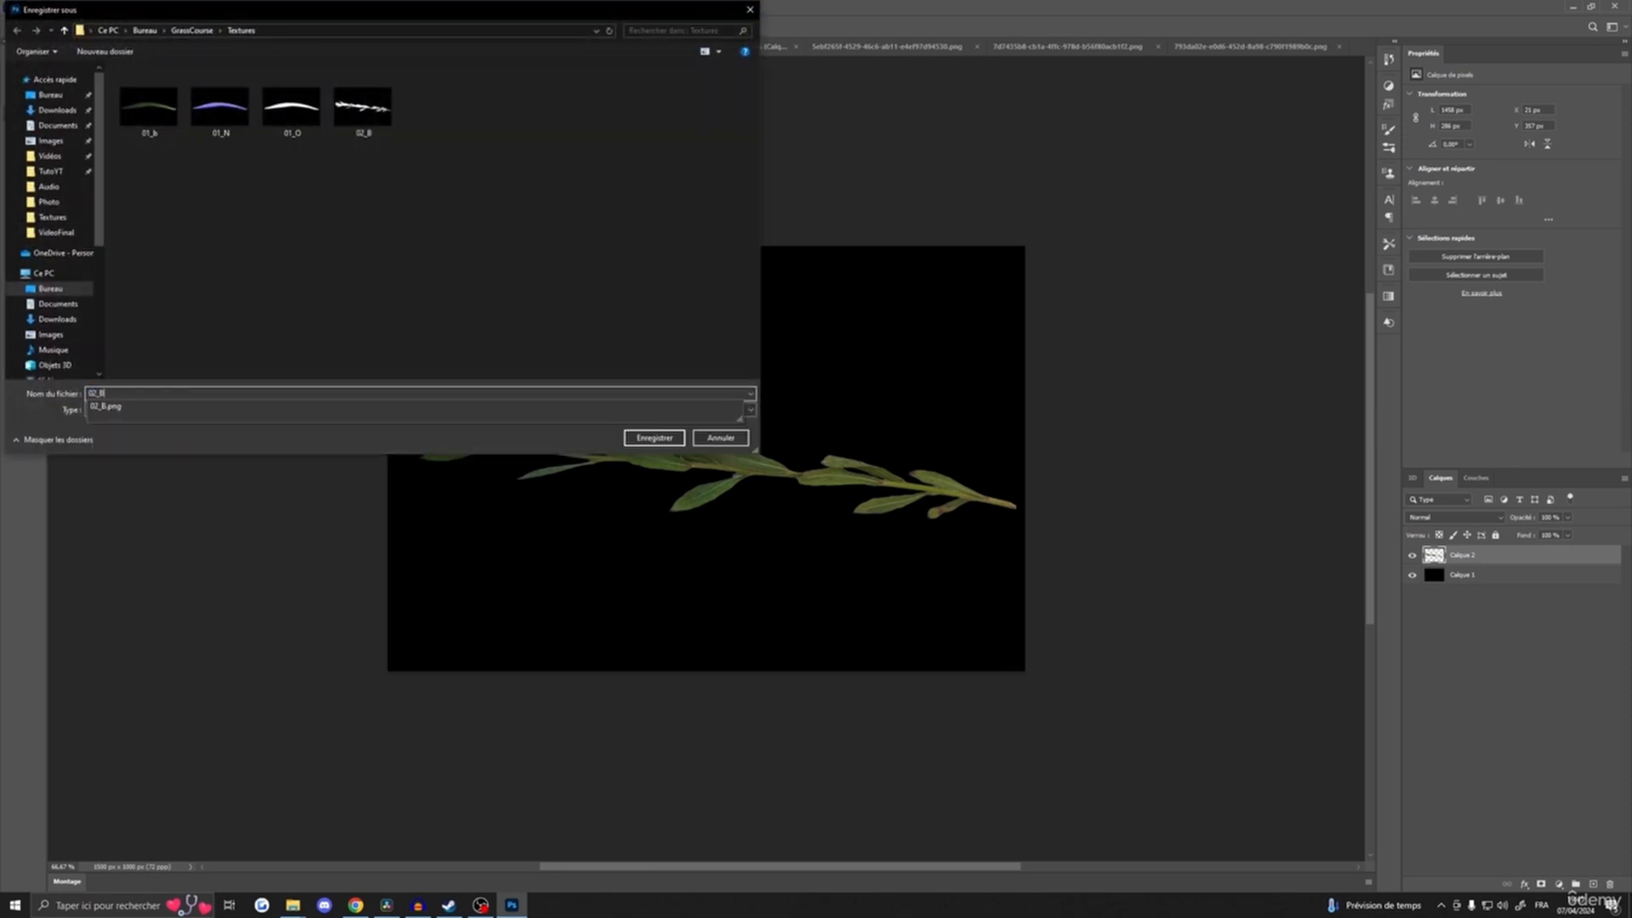
pyautogui.write('_B')
pyautogui.click(653, 438)
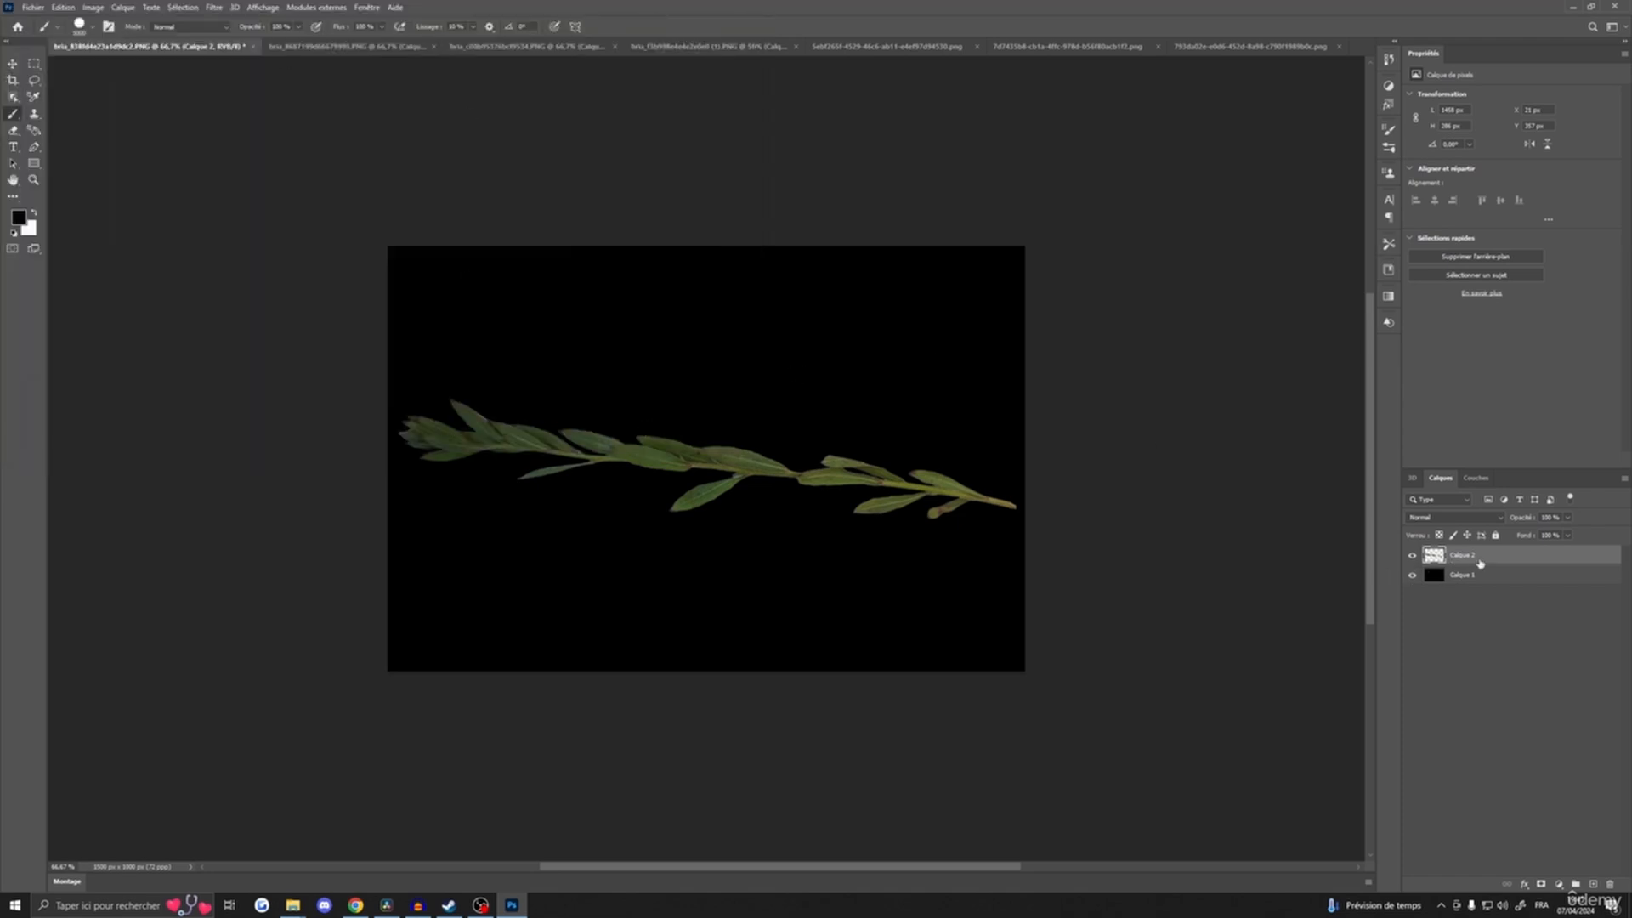
# - Generate a normal map from the upper branch layer with the filter's default settings
pyautogui.click(215, 8)
pyautogui.moveTo(238, 158)
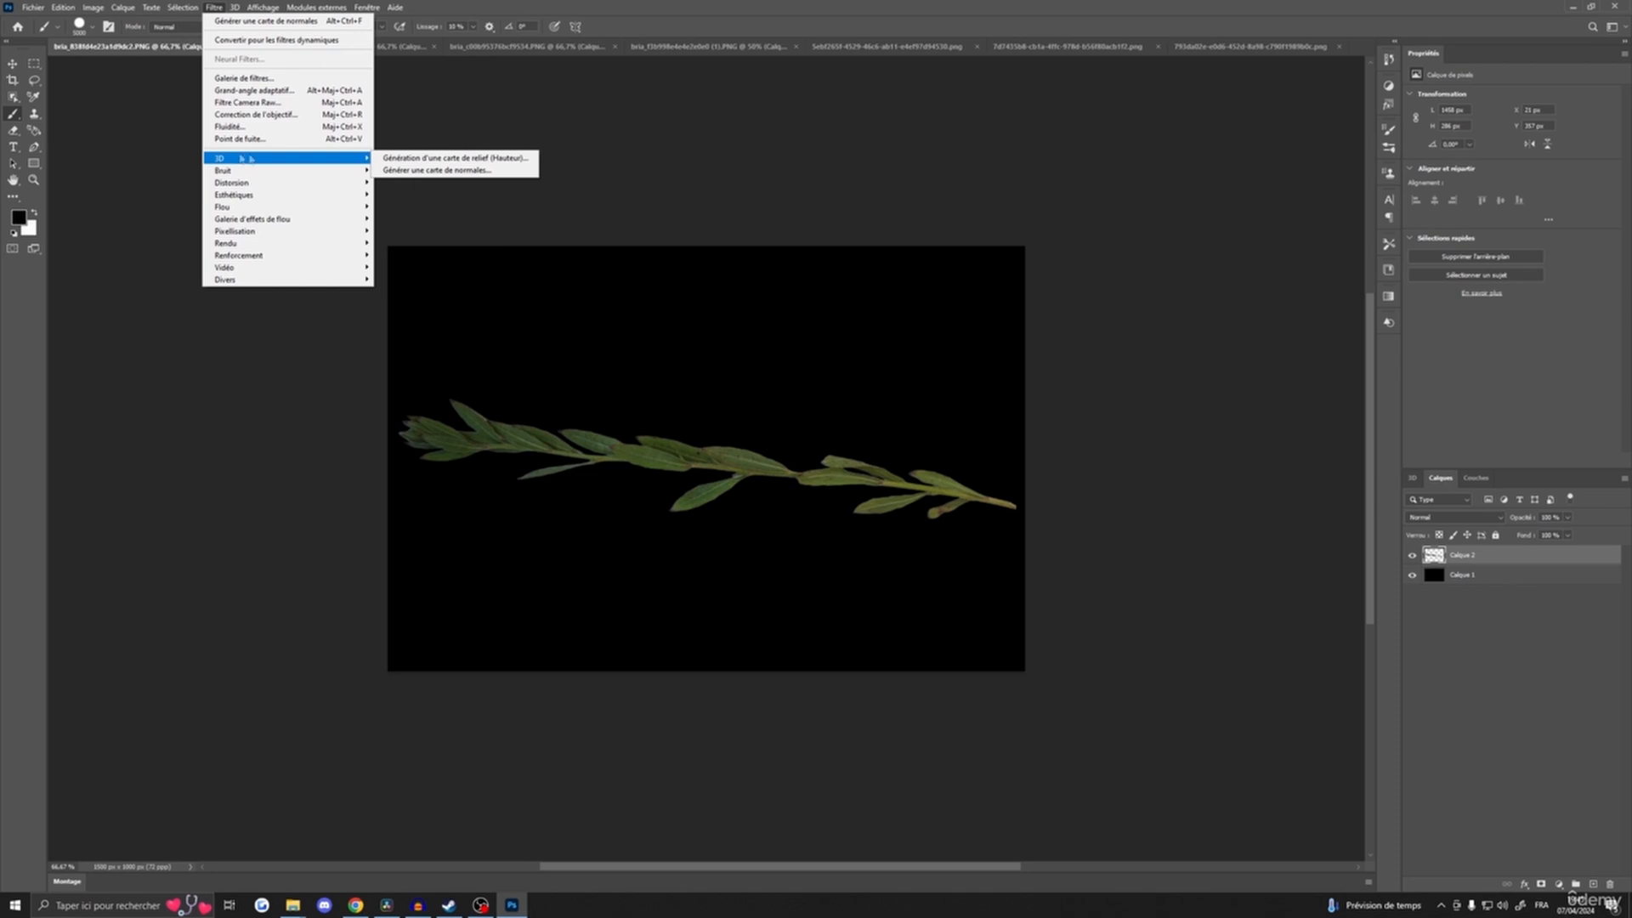
pyautogui.click(408, 170)
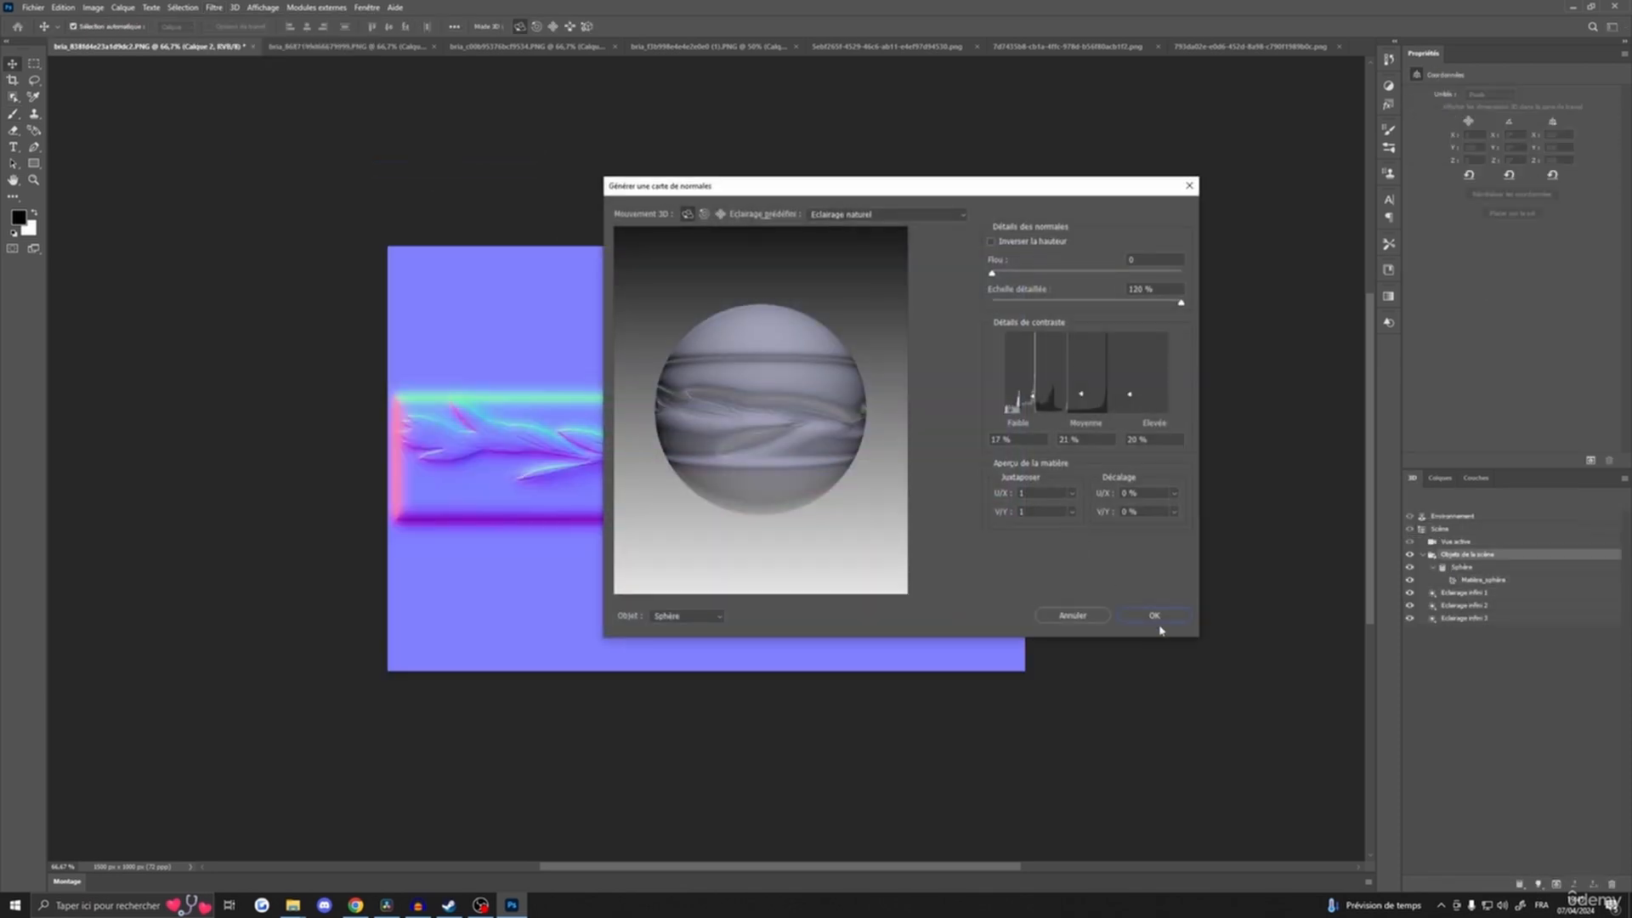
pyautogui.click(1154, 617)
# - Export the branch normal map as a PNG named 02_N in the Textures folder
pyautogui.click(33, 8)
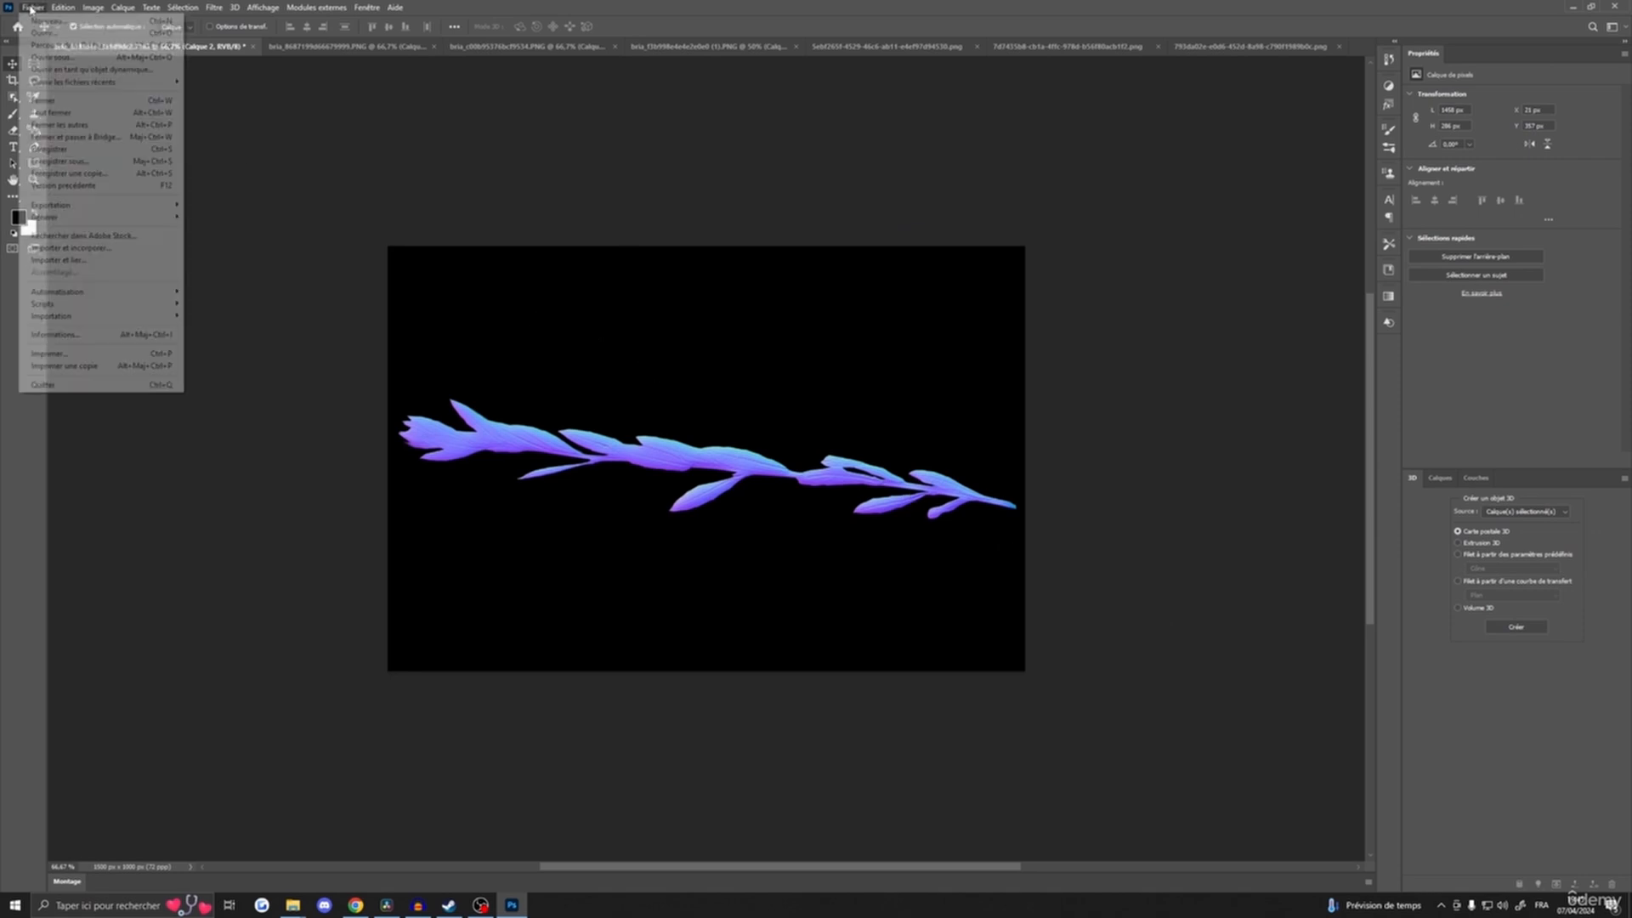
pyautogui.moveTo(85, 205)
pyautogui.click(255, 205)
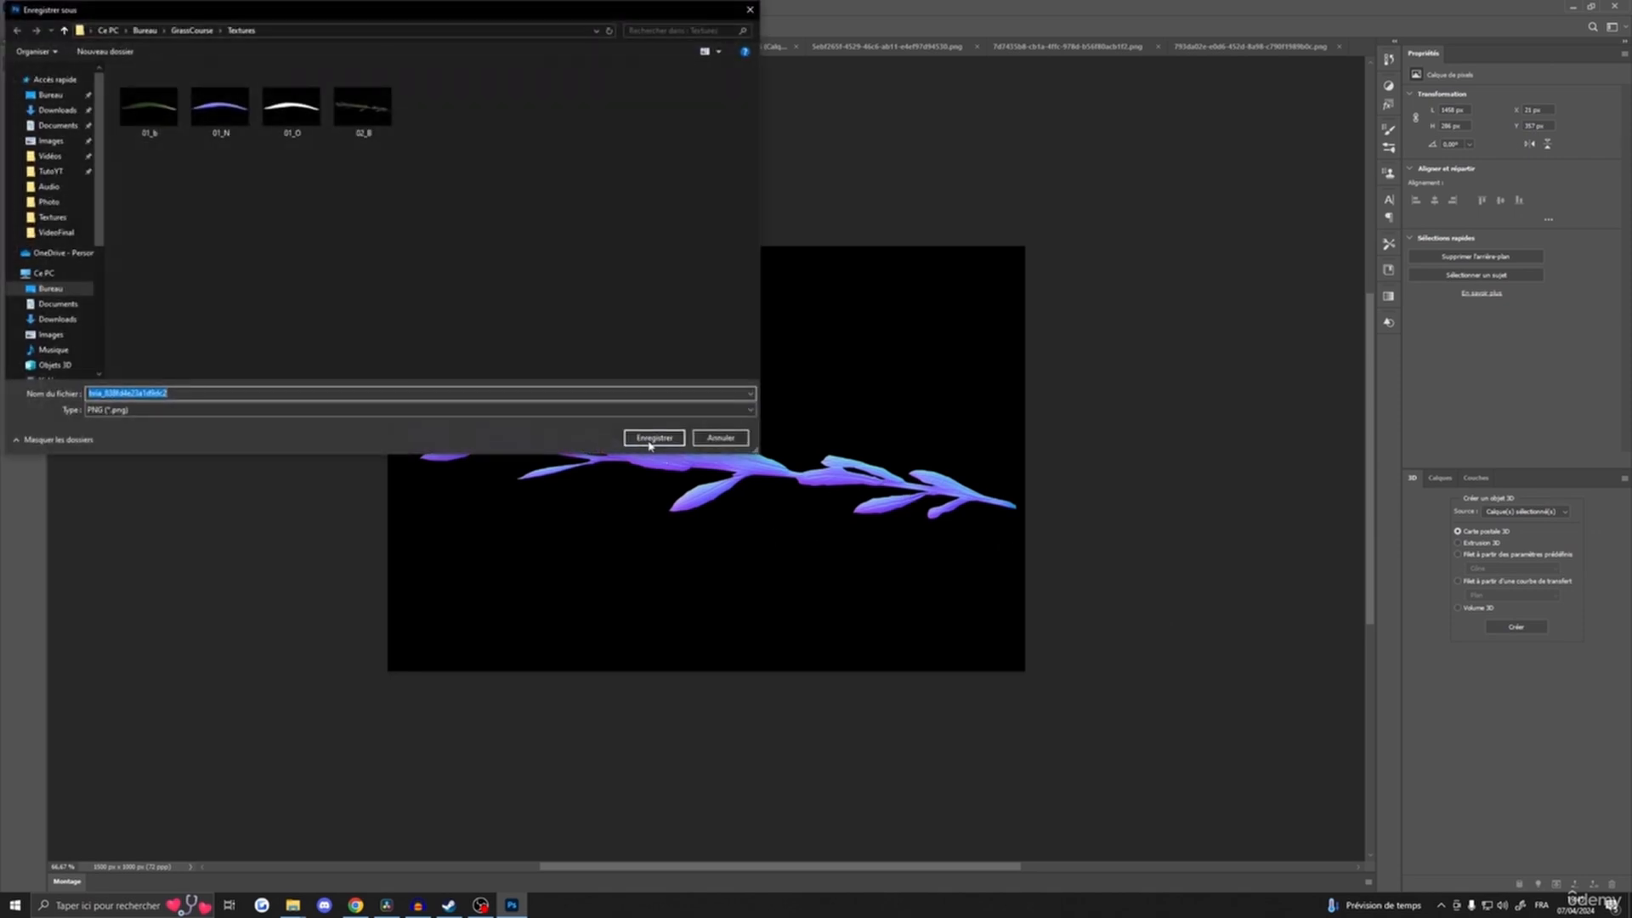
pyautogui.write('02')
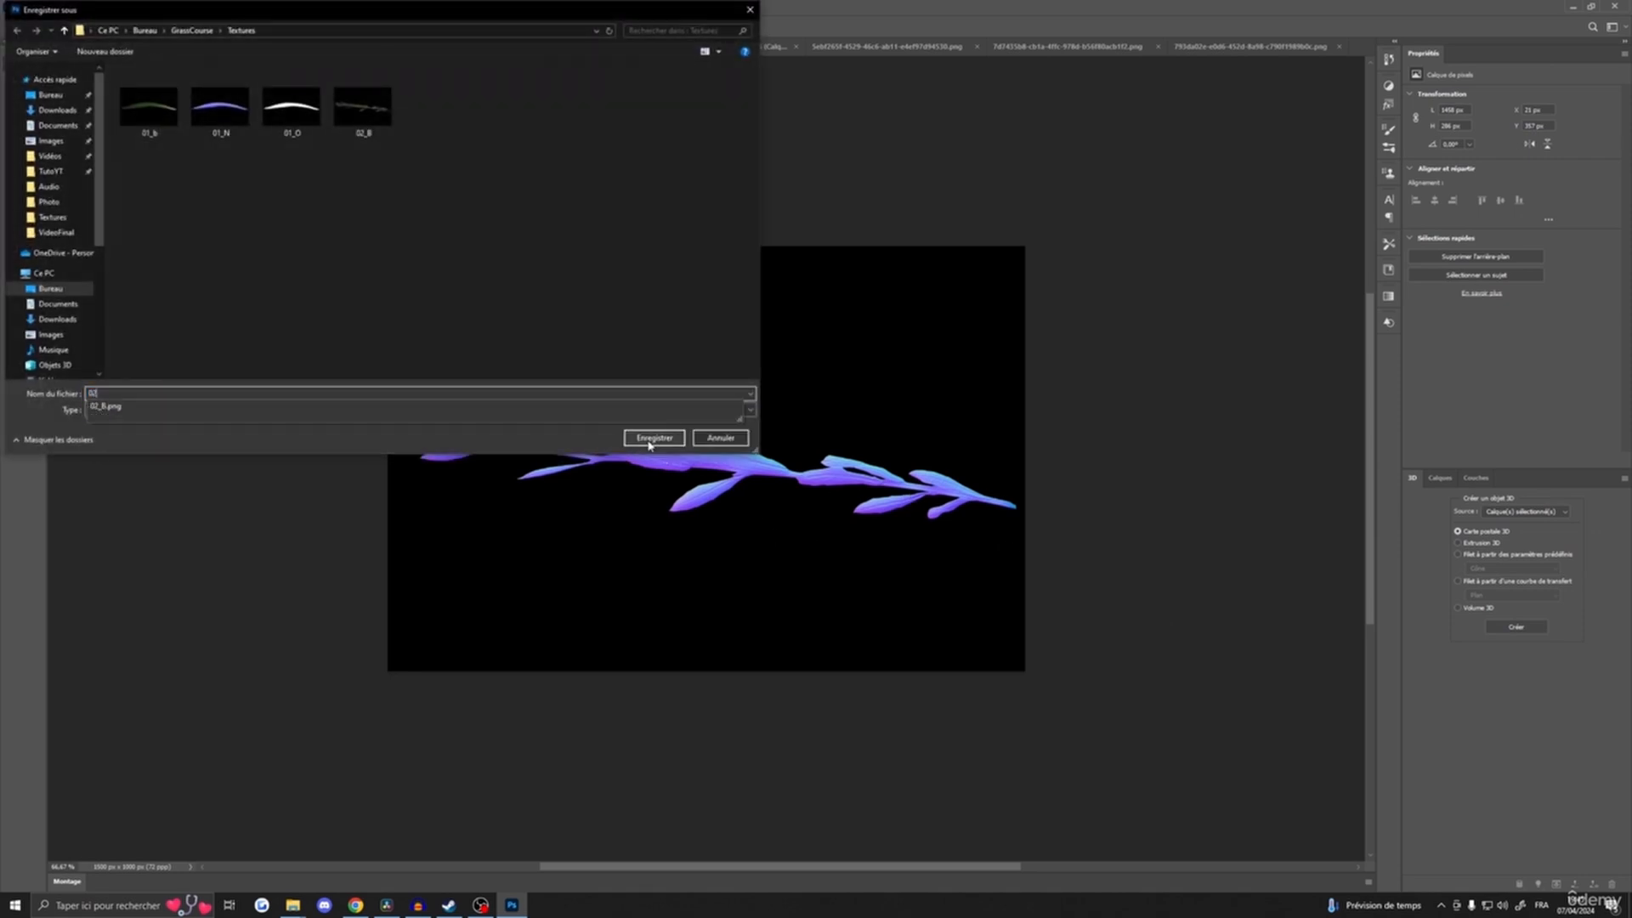
pyautogui.write('_N')
pyautogui.press('Return')
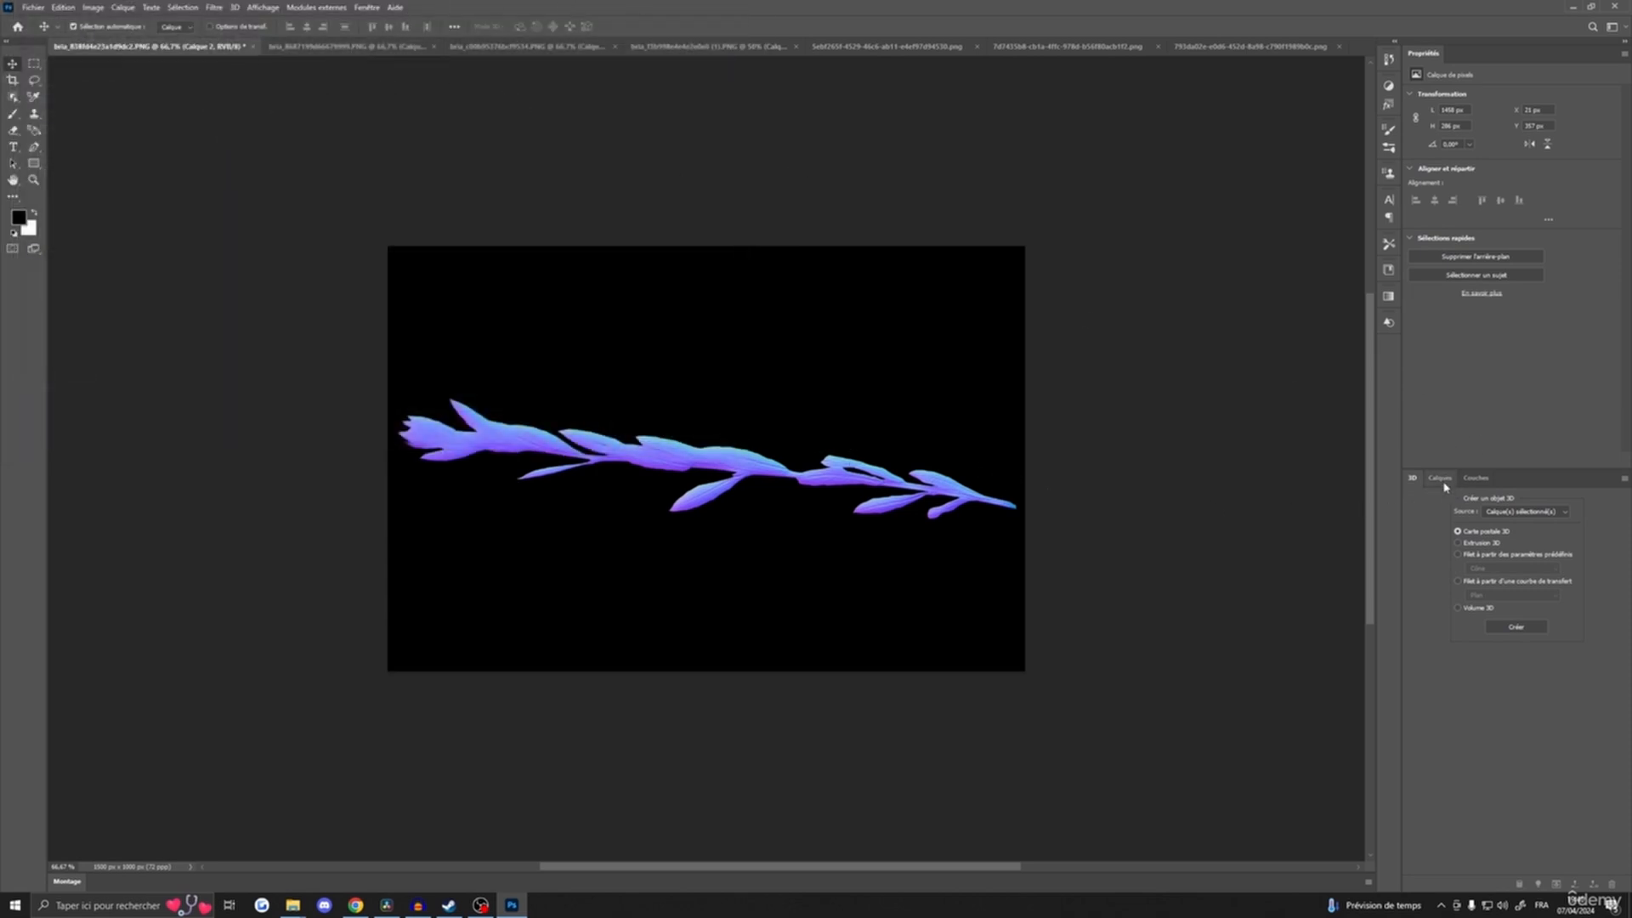
# - Close the branch document without saving its changes and show the layers of the single-leaf document
pyautogui.click(253, 46)
pyautogui.click(831, 327)
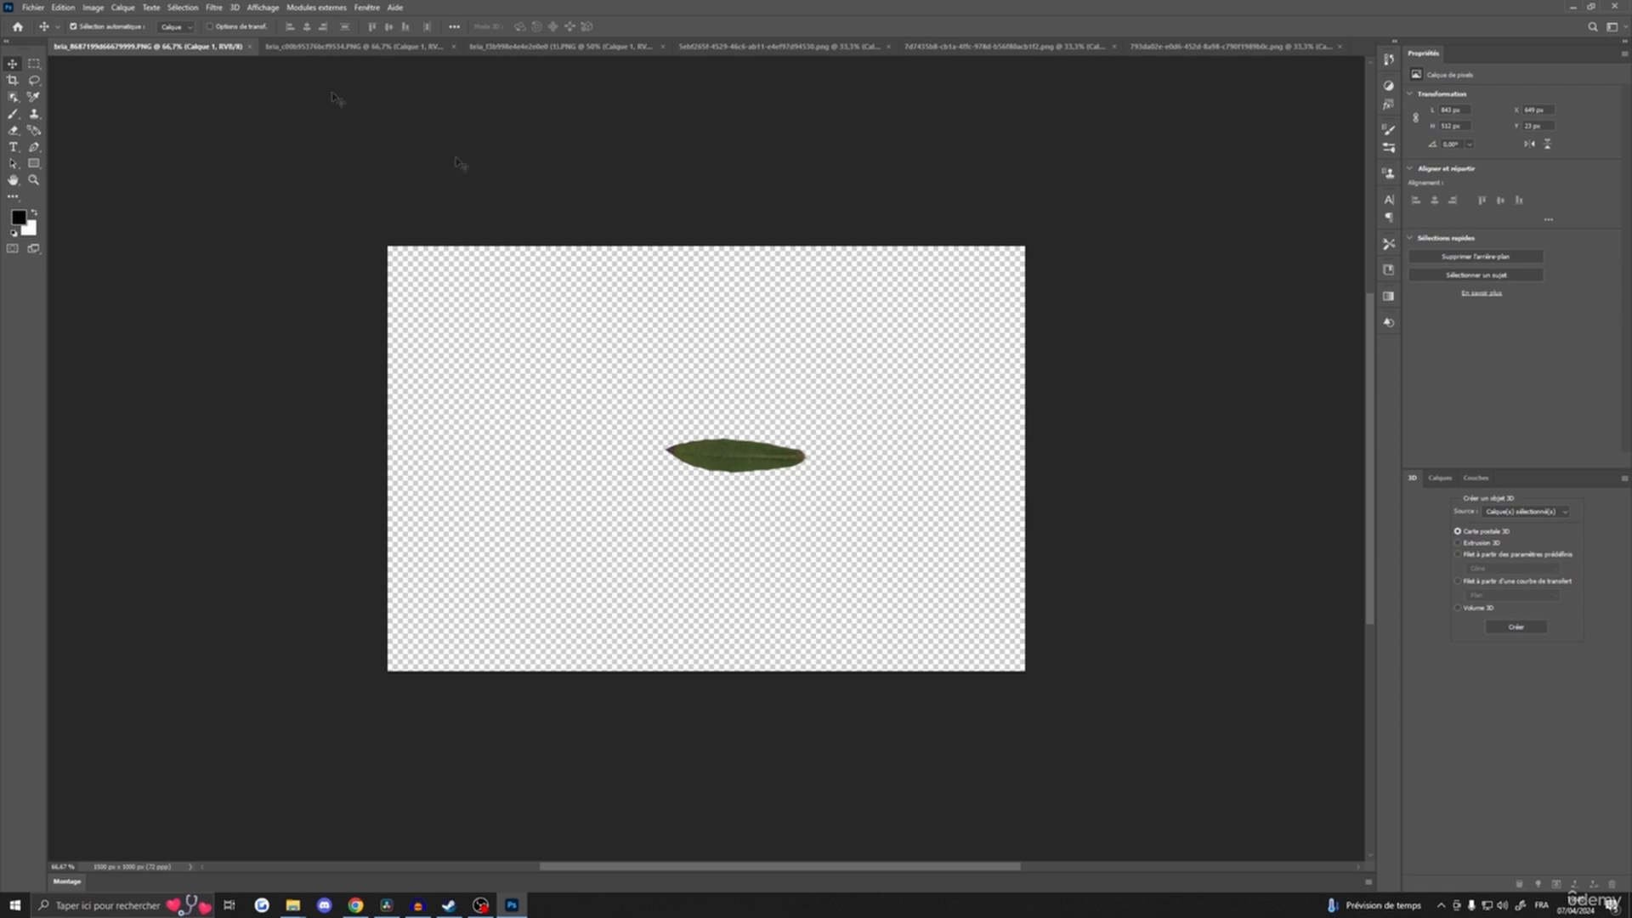
pyautogui.click(1439, 478)
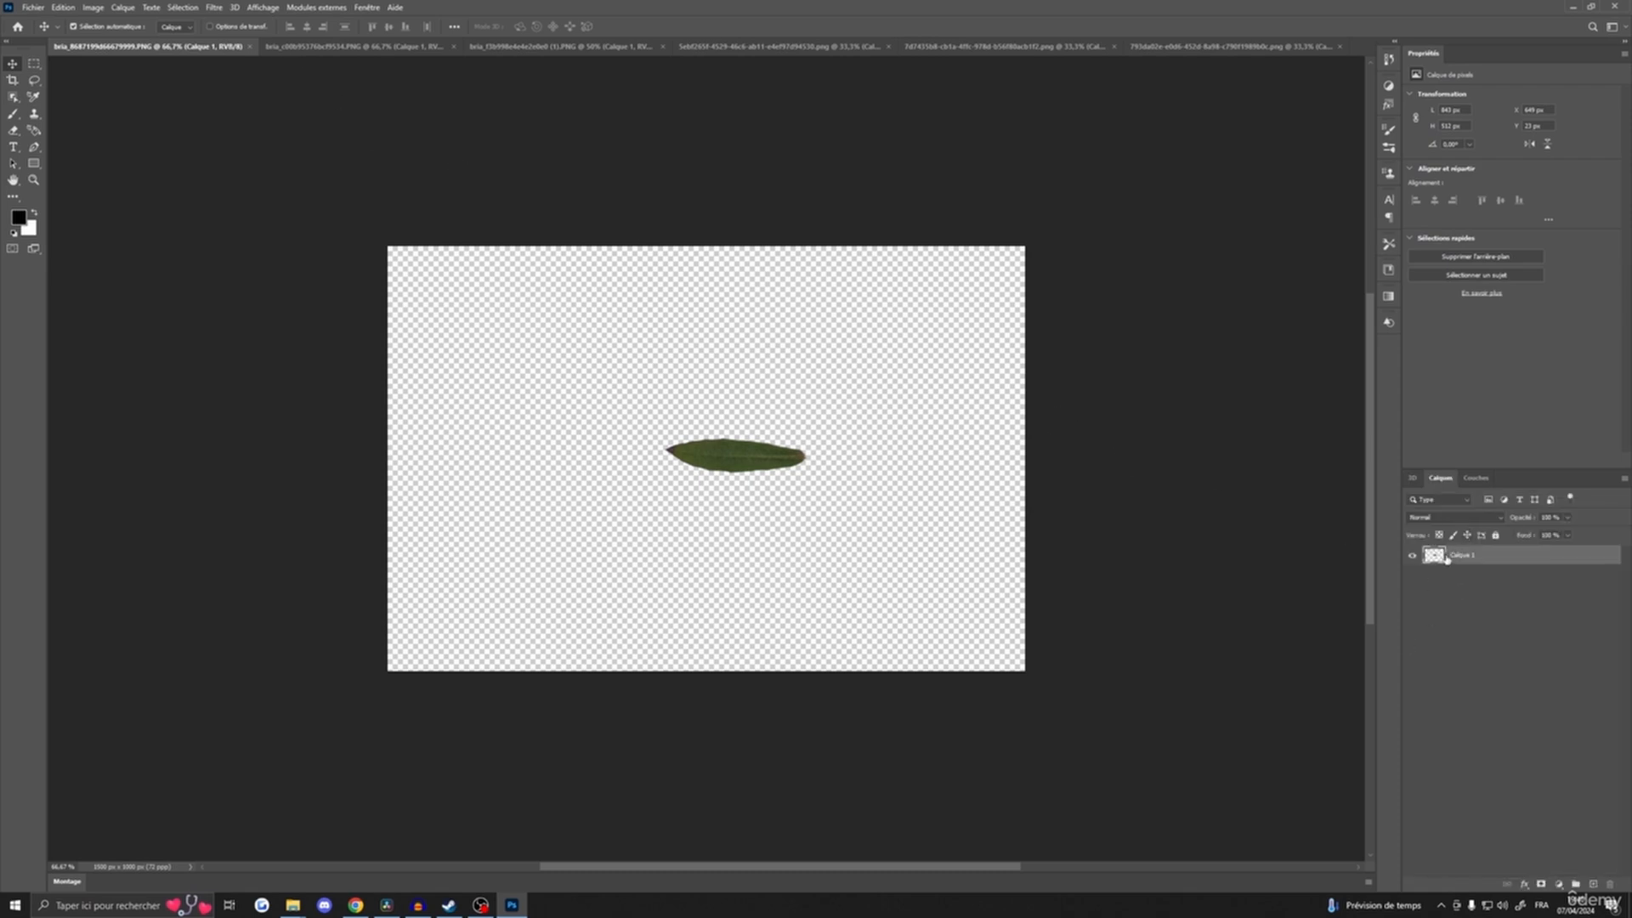
pyautogui.hotkey('ctrl', 'z')
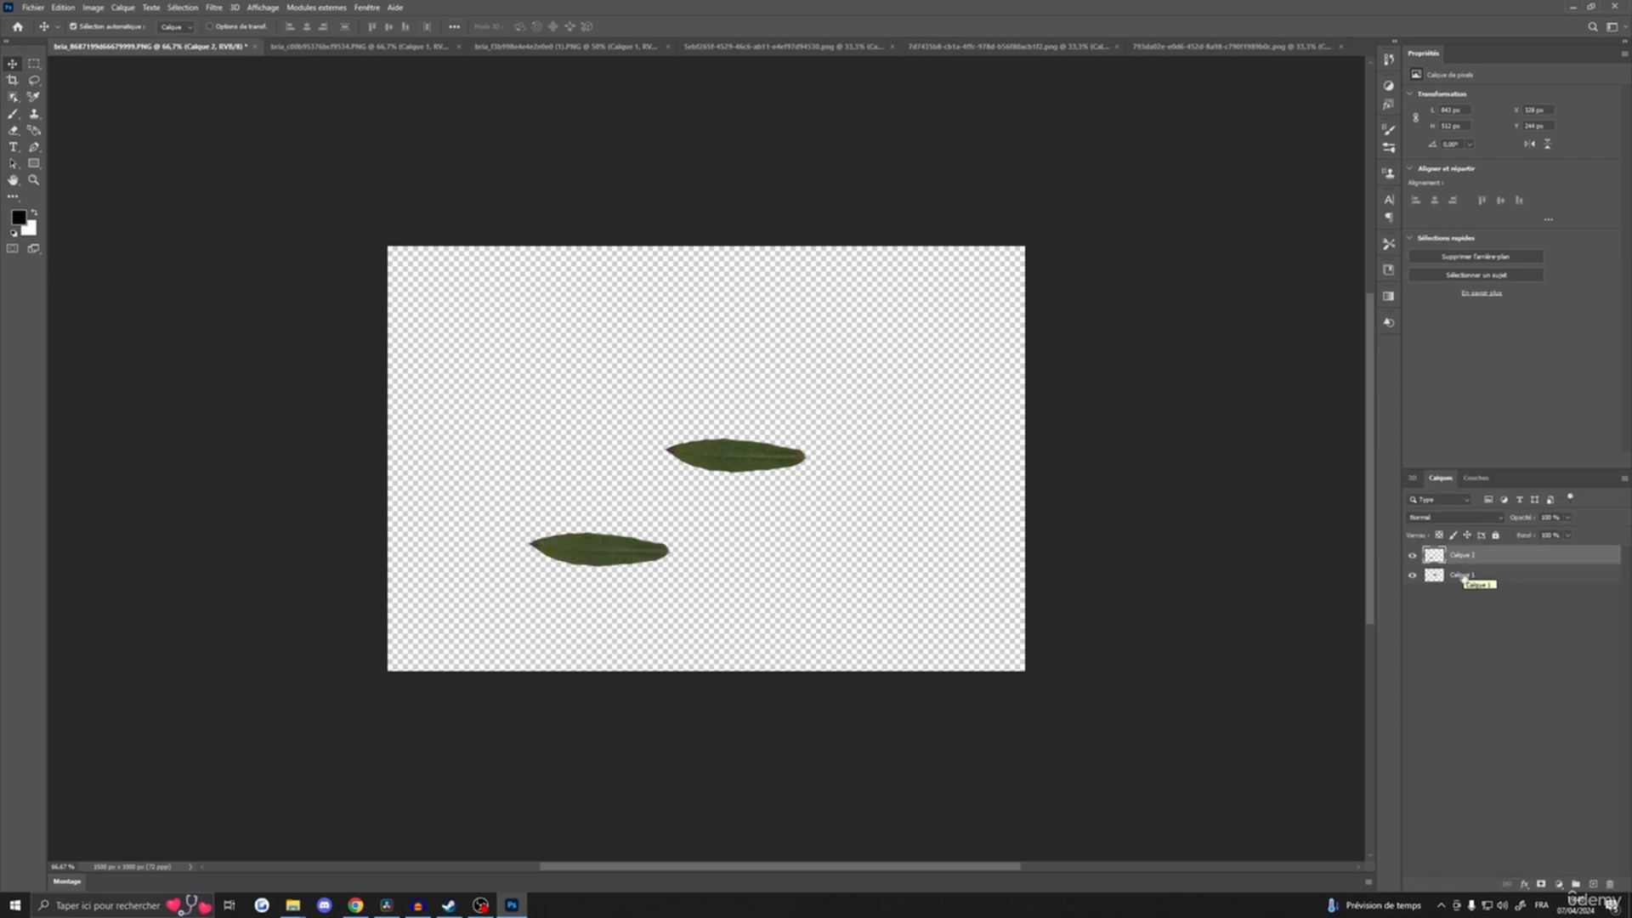
pyautogui.click(1460, 576)
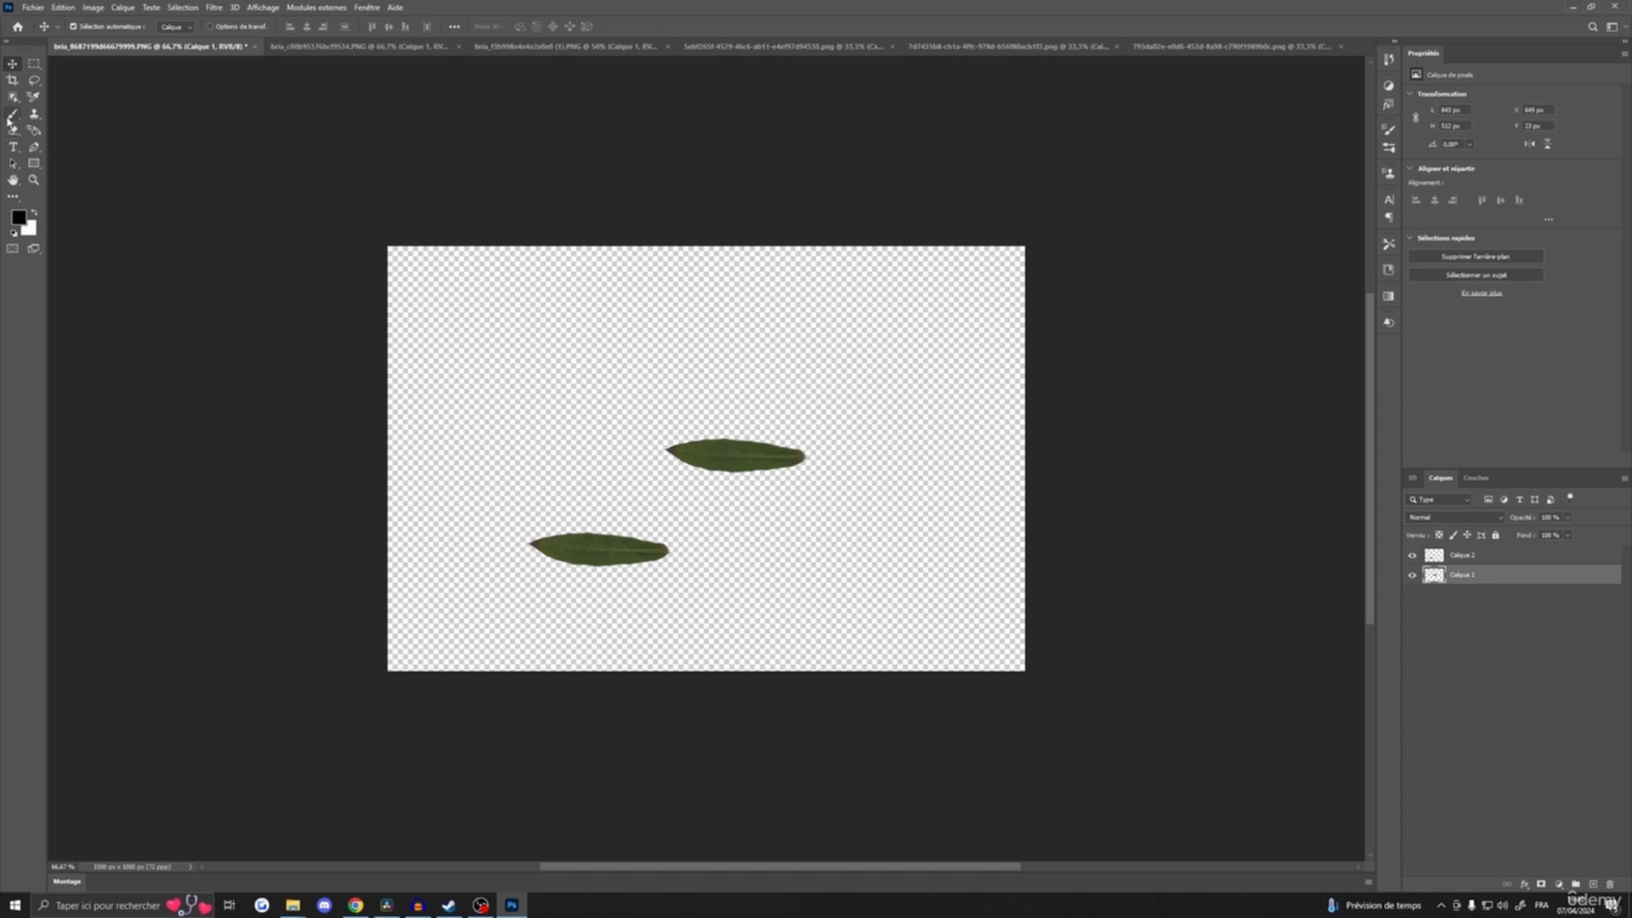
pyautogui.click(13, 113)
pyautogui.hotkey('alt', 'BackSpace')
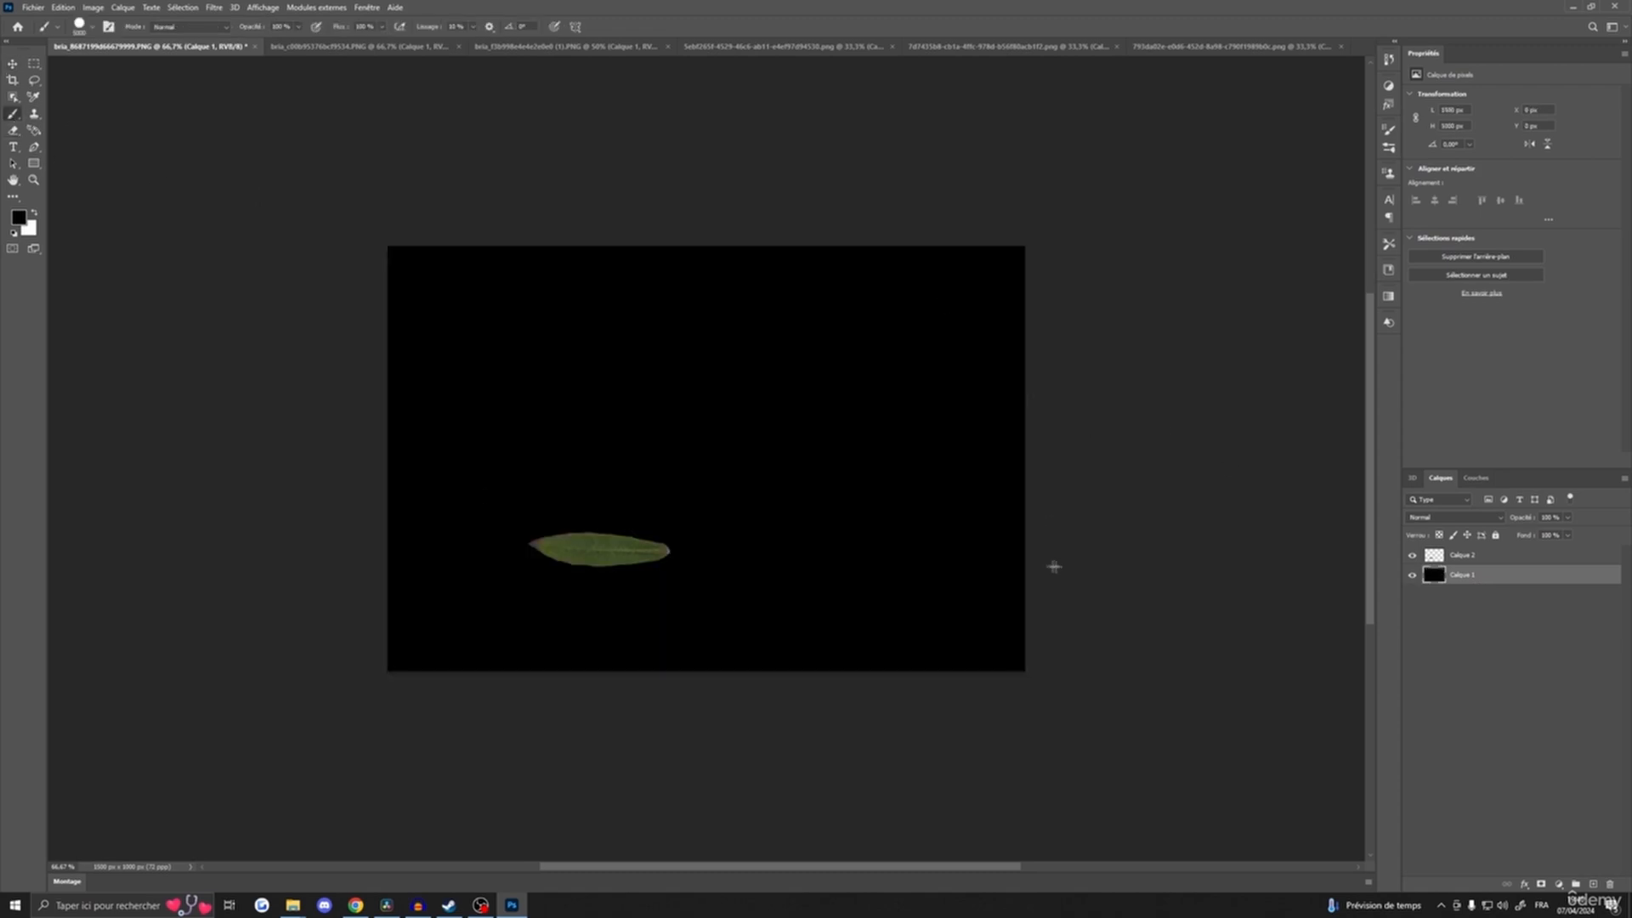
pyautogui.click(1457, 559)
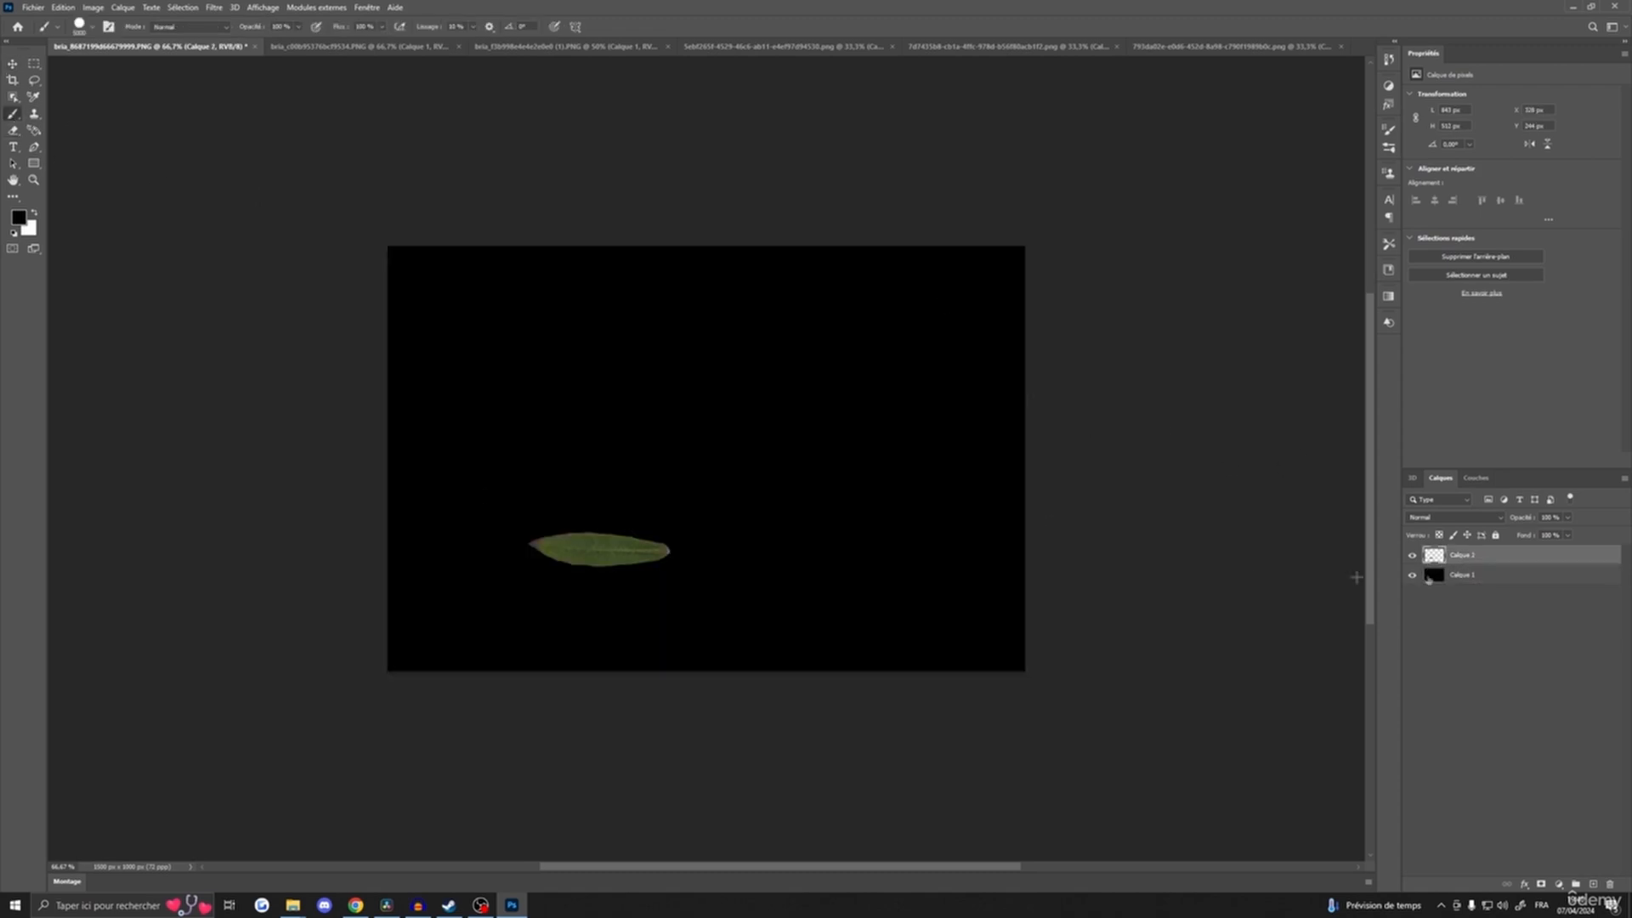
pyautogui.hotkey('ctrl', 'z')
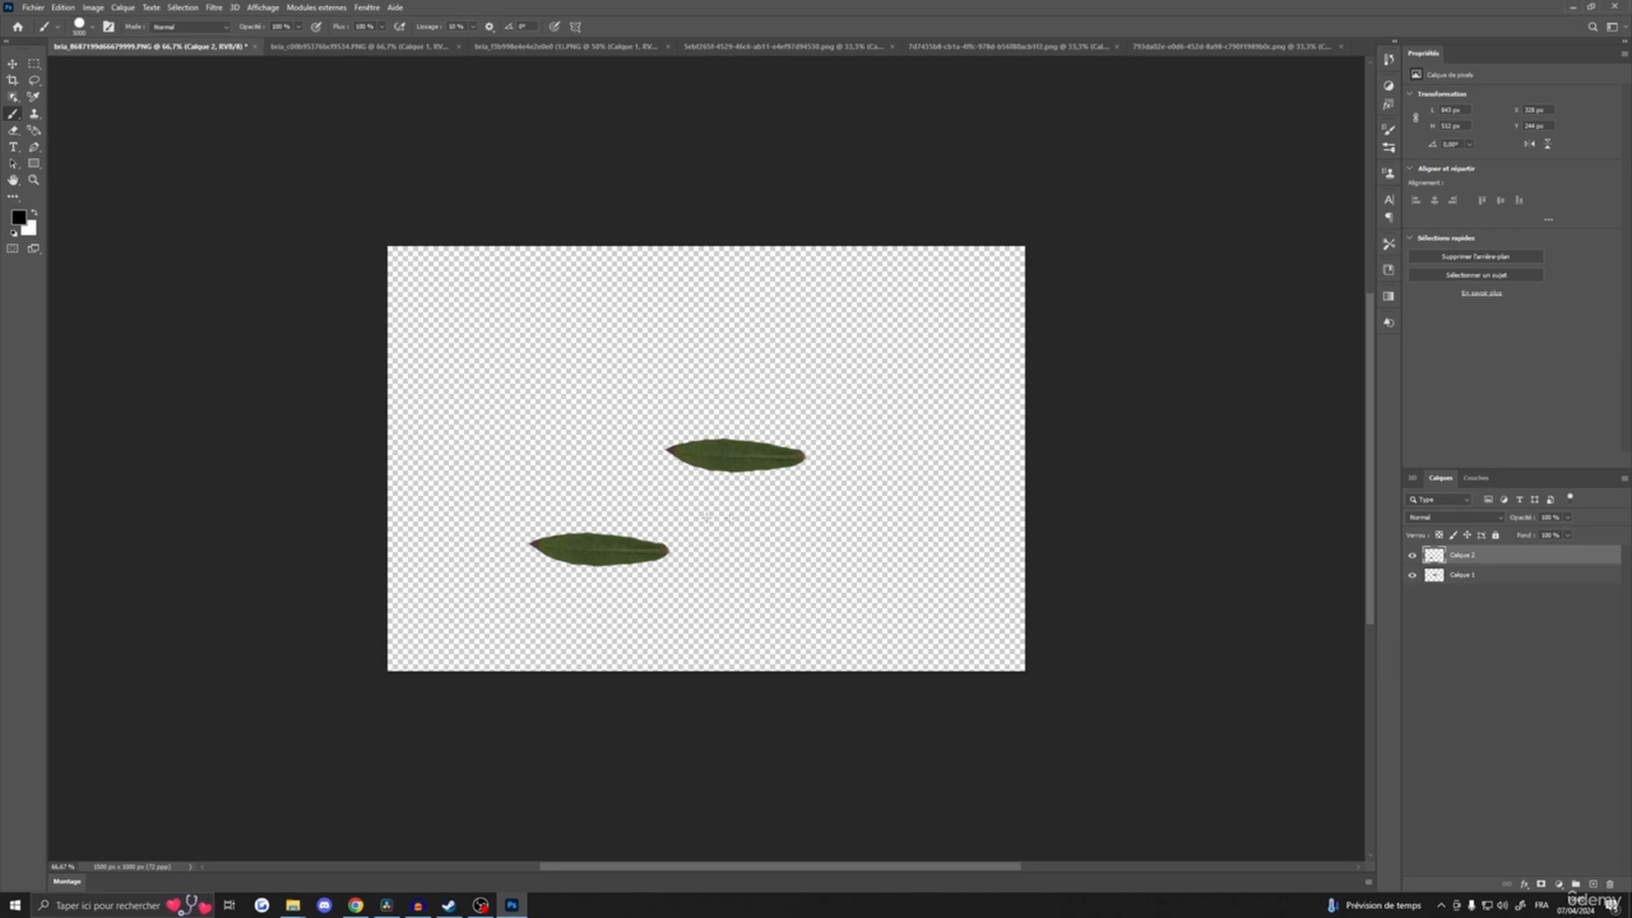
pyautogui.press('Delete')
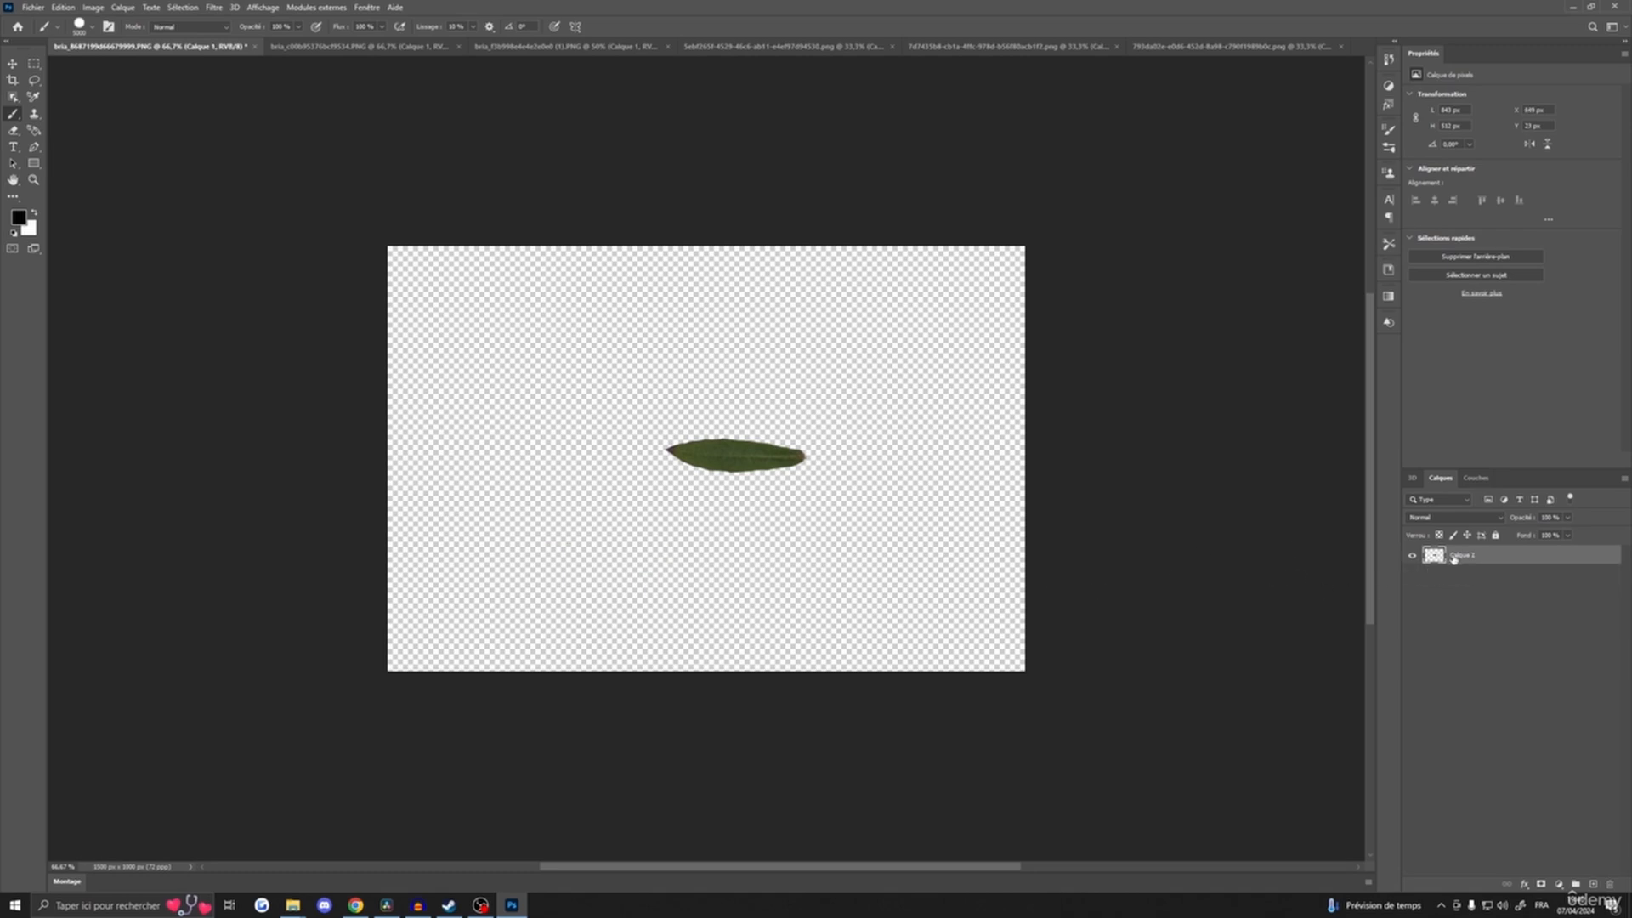
# - Place a copy of the leaf on a new layer and paint the original layer beneath it entirely black
pyautogui.hotkey('ctrl', 'z')
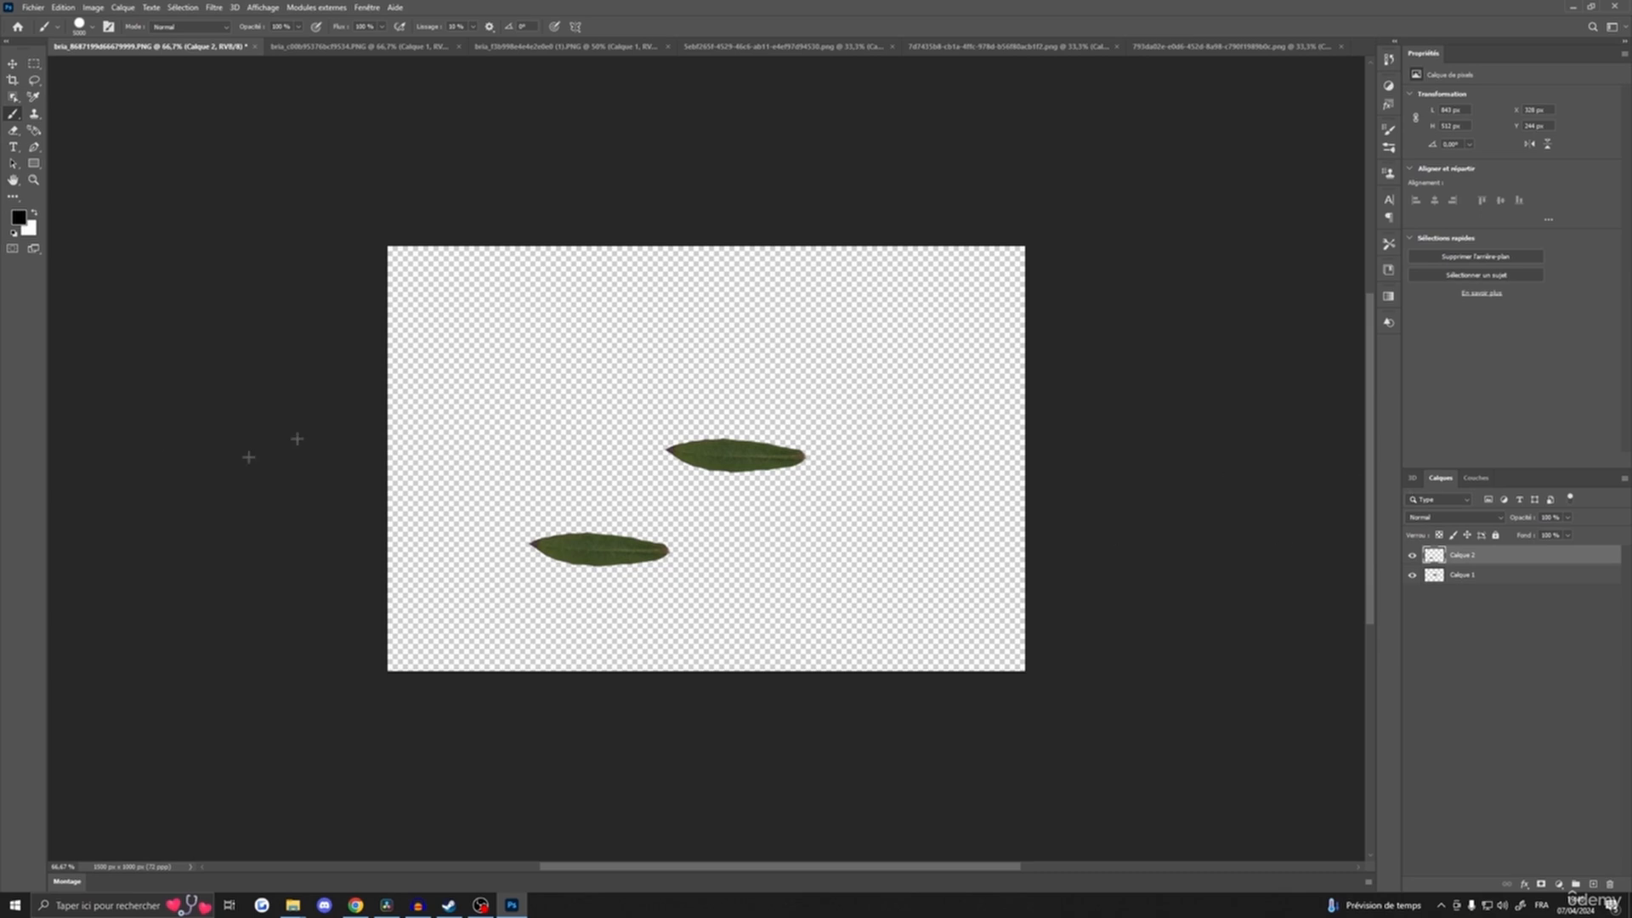
pyautogui.click(625, 477)
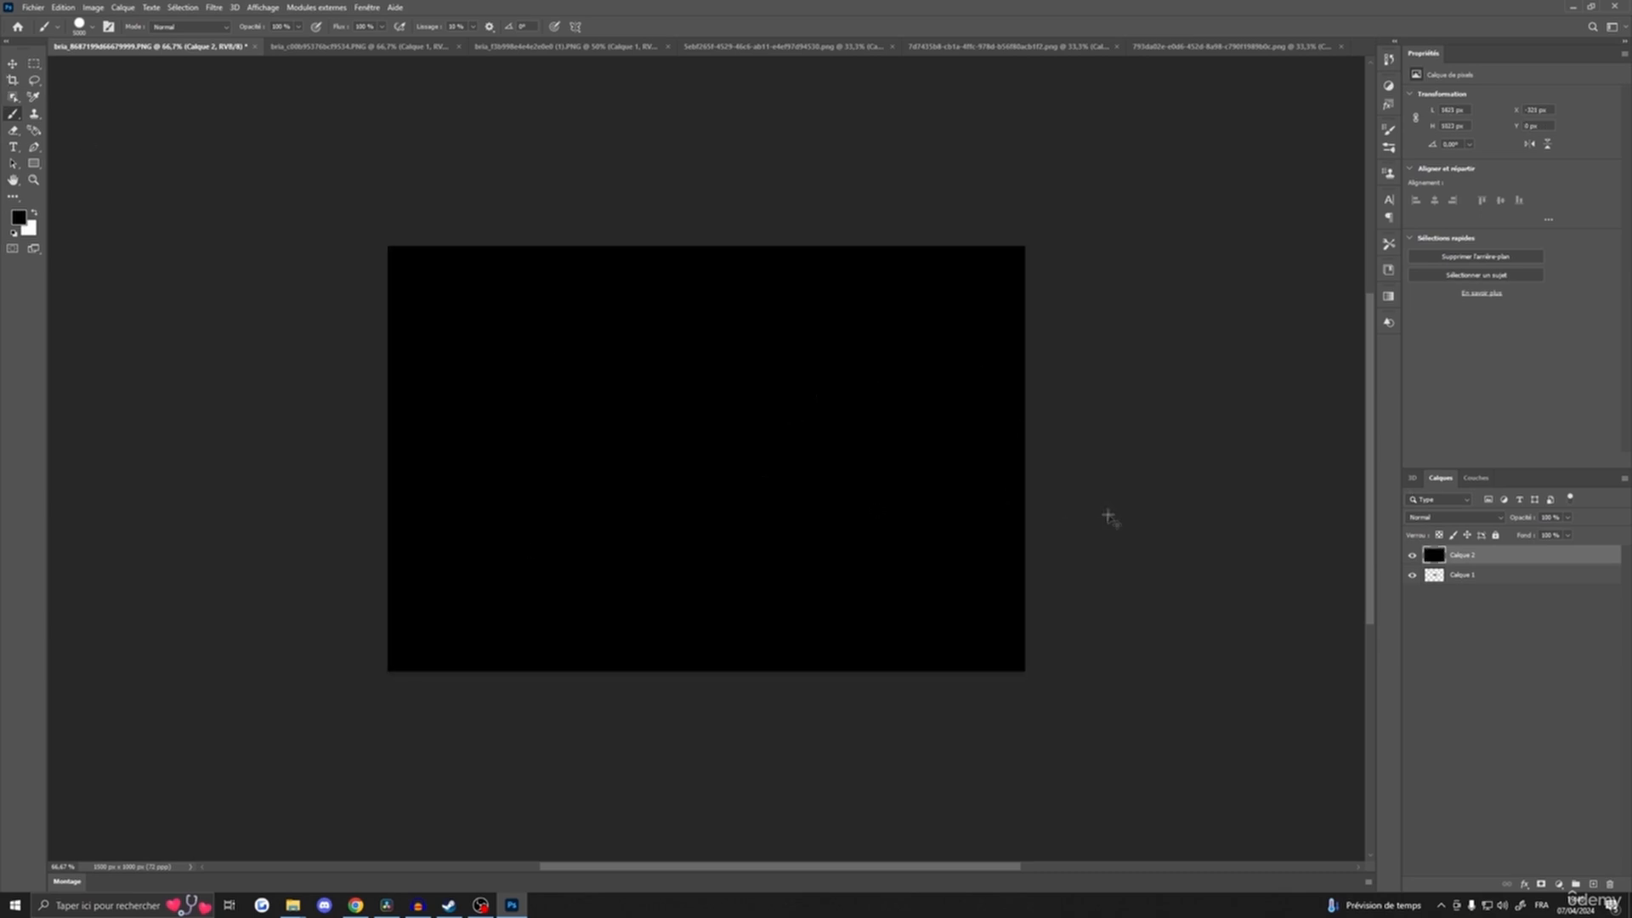
pyautogui.hotkey('ctrl', 'z')
pyautogui.click(1475, 574)
pyautogui.click(667, 328)
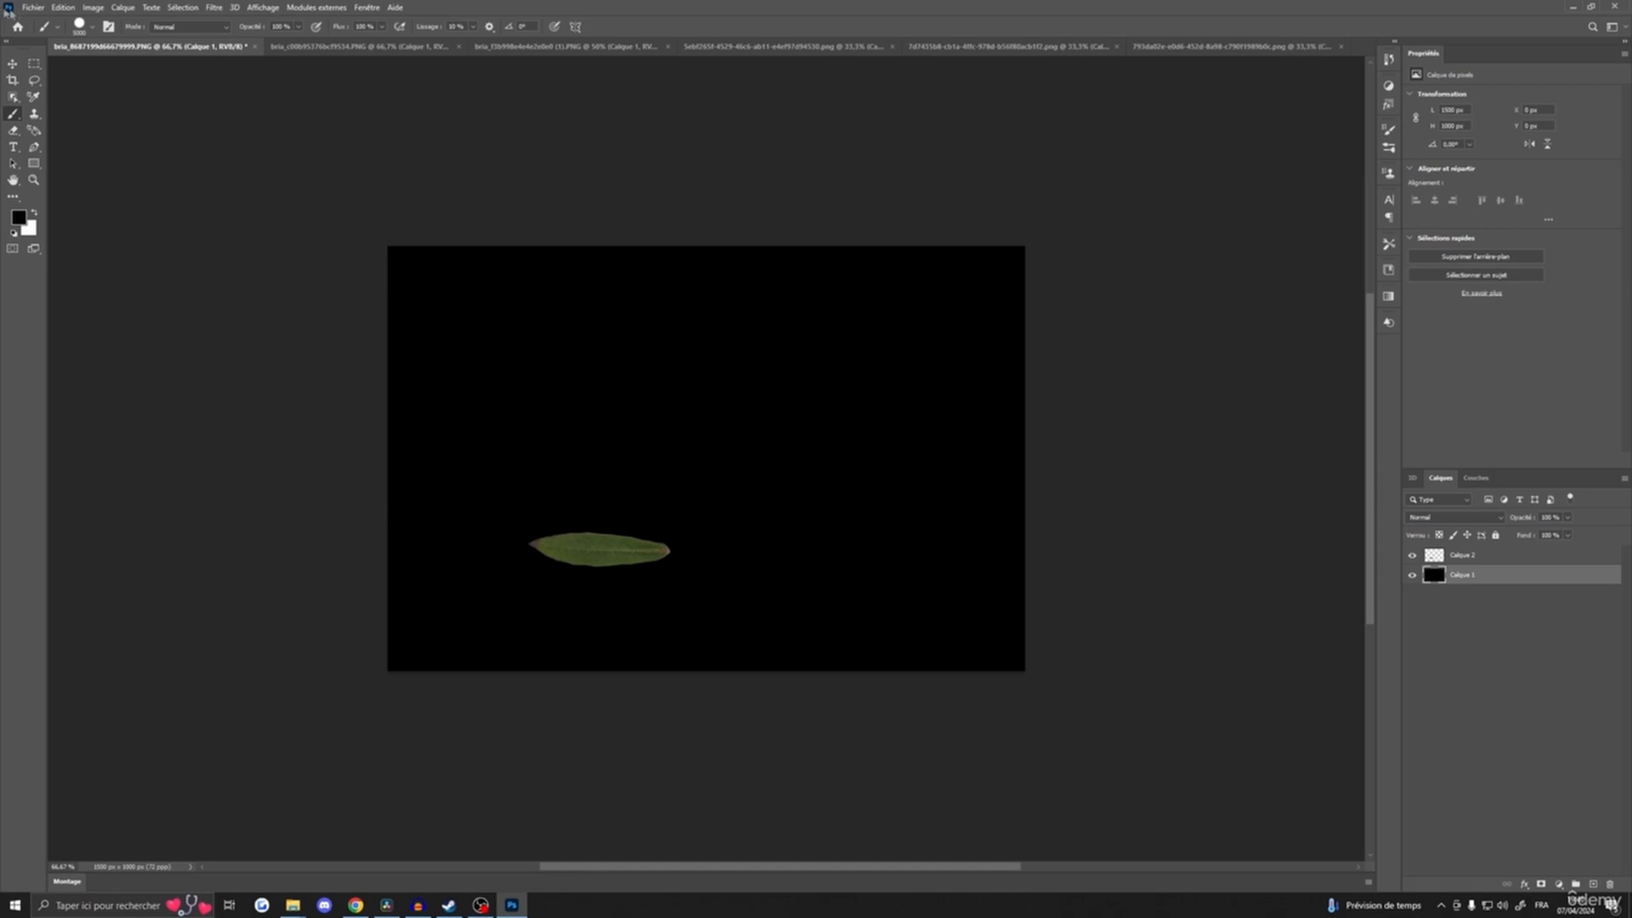
# - Export the coloured leaf on black as a PNG named 03_b in the Textures folder
pyautogui.click(33, 6)
pyautogui.moveTo(93, 209)
pyautogui.click(246, 204)
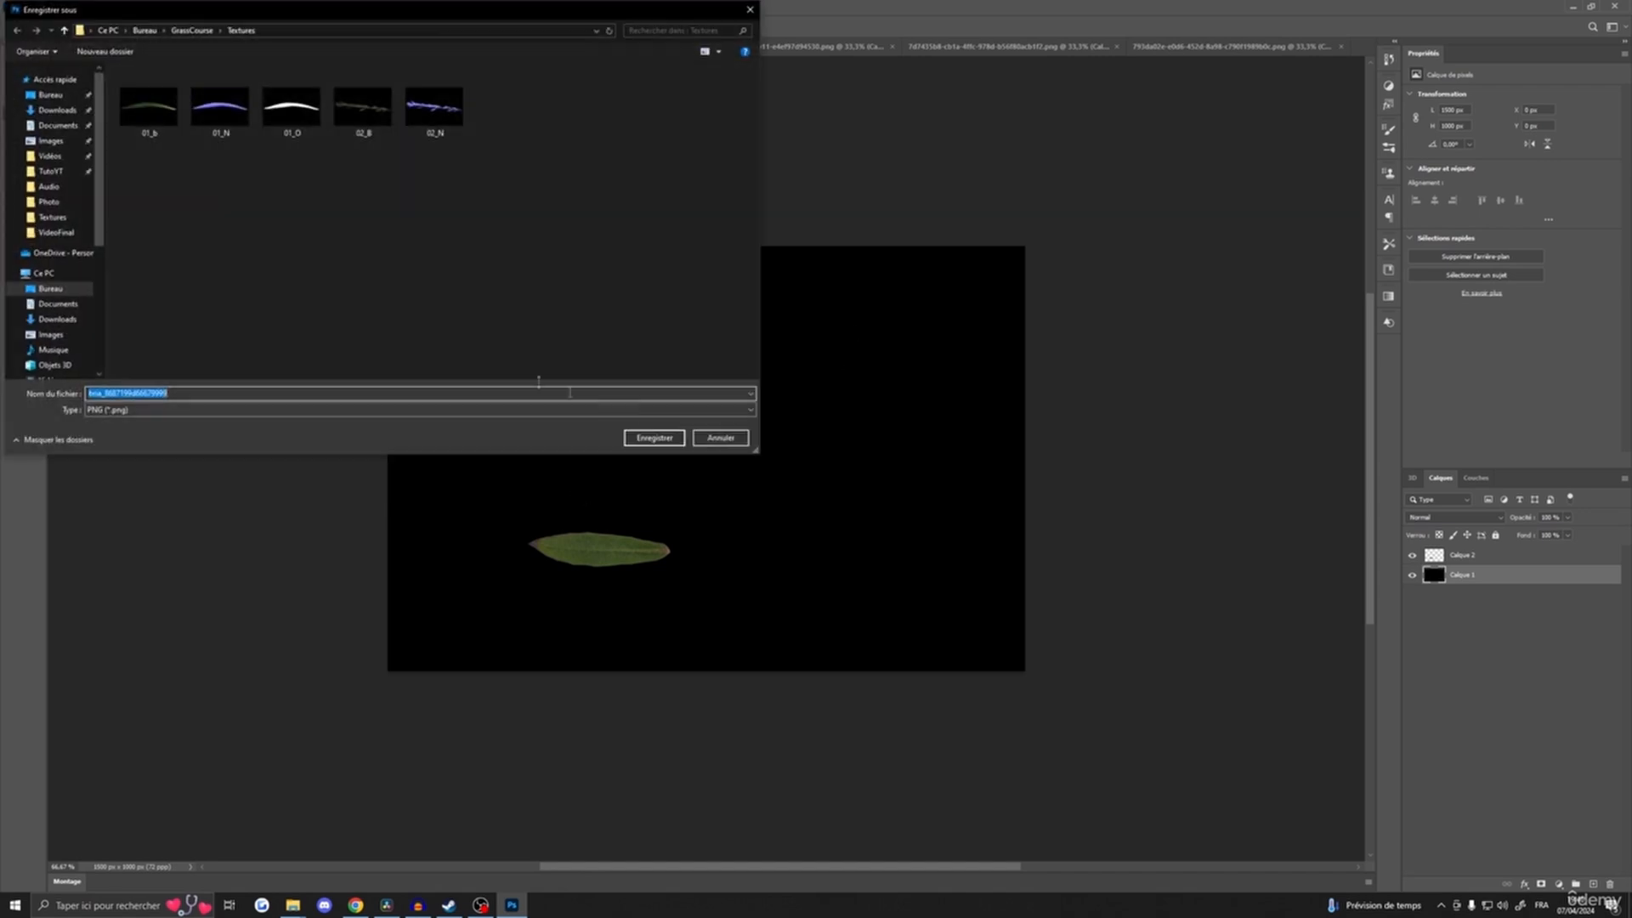
pyautogui.write('03')
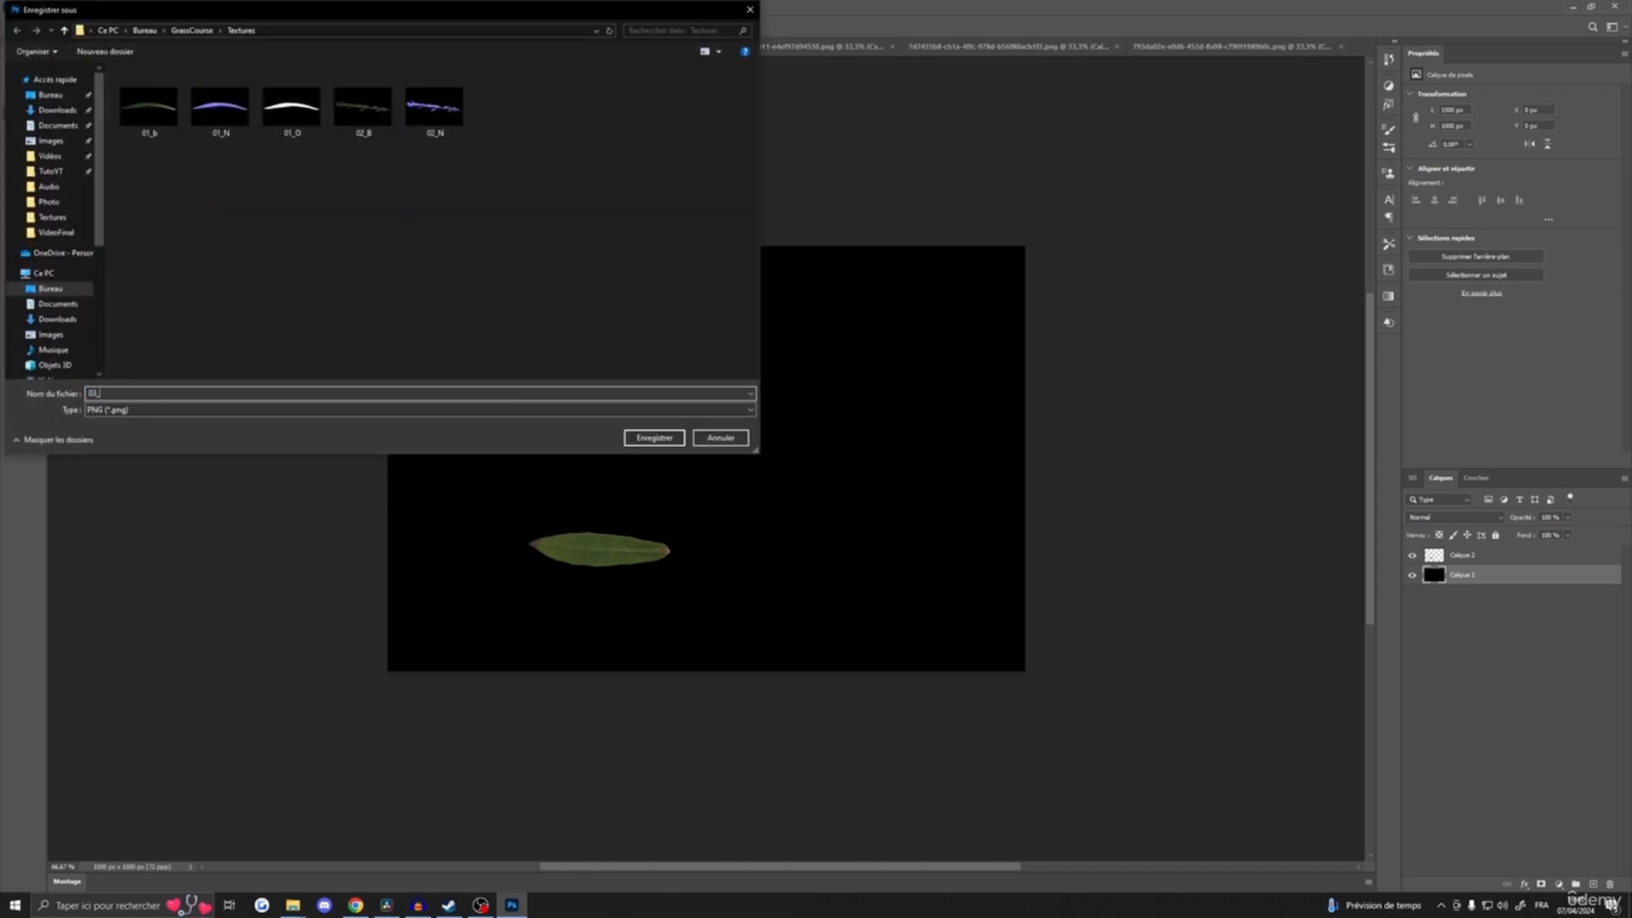
pyautogui.write('_b')
pyautogui.click(654, 437)
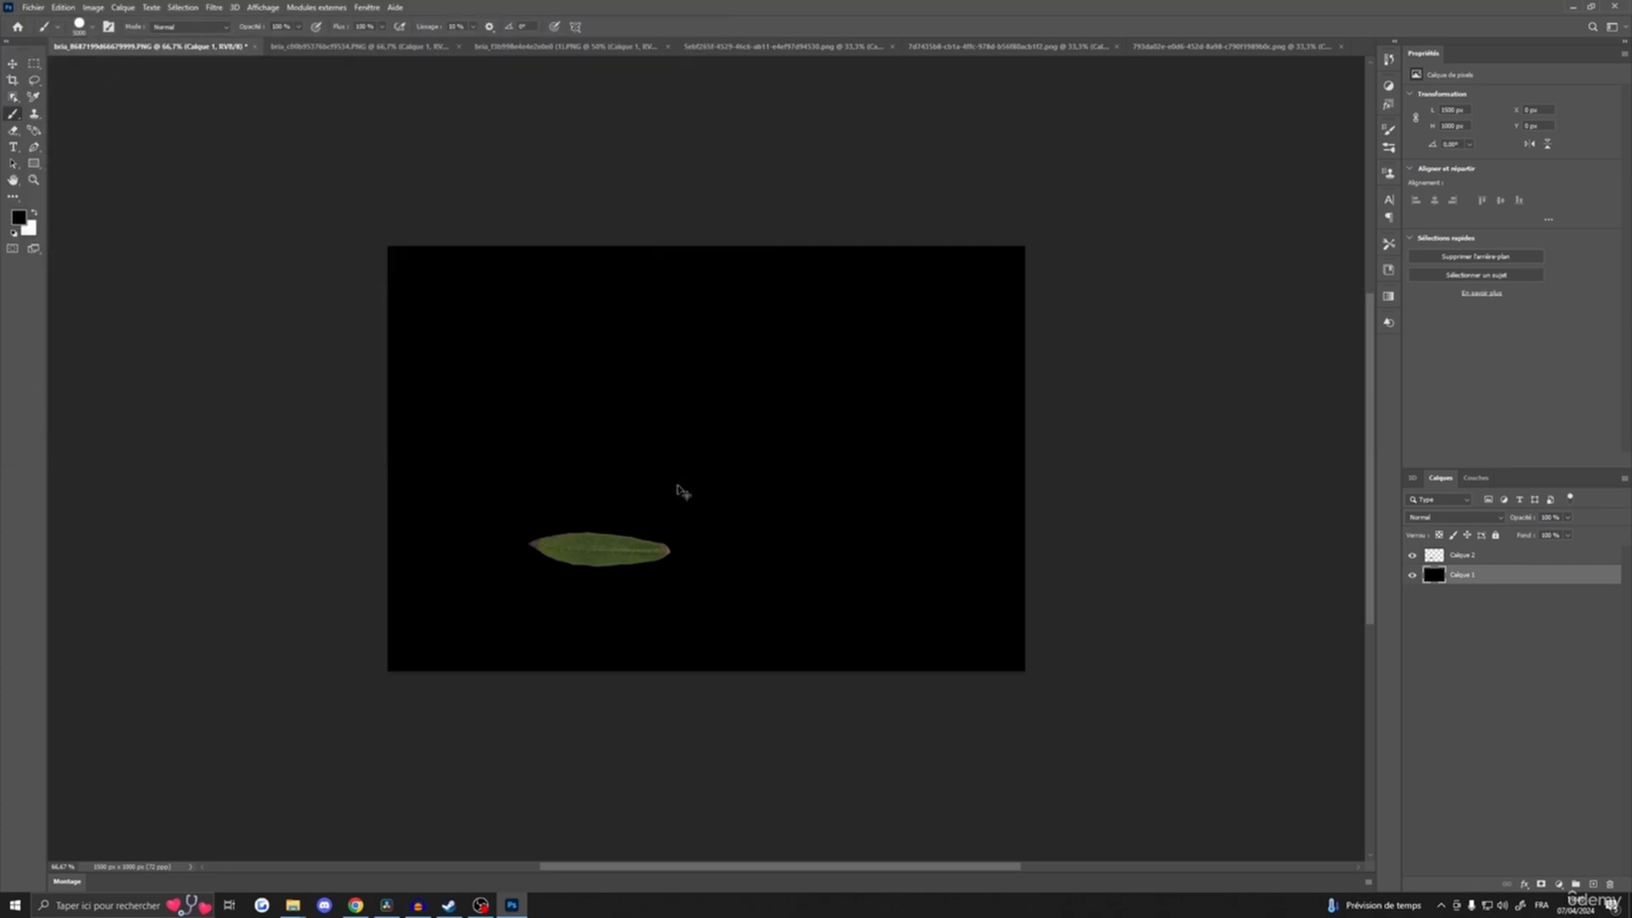
# - Convert the upper leaf layer to grayscale with the Black & White adjustment at its default preset
pyautogui.hotkey('ctrl', 'alt', 'shift', 'b')
pyautogui.press('Escape')
pyautogui.click(1461, 559)
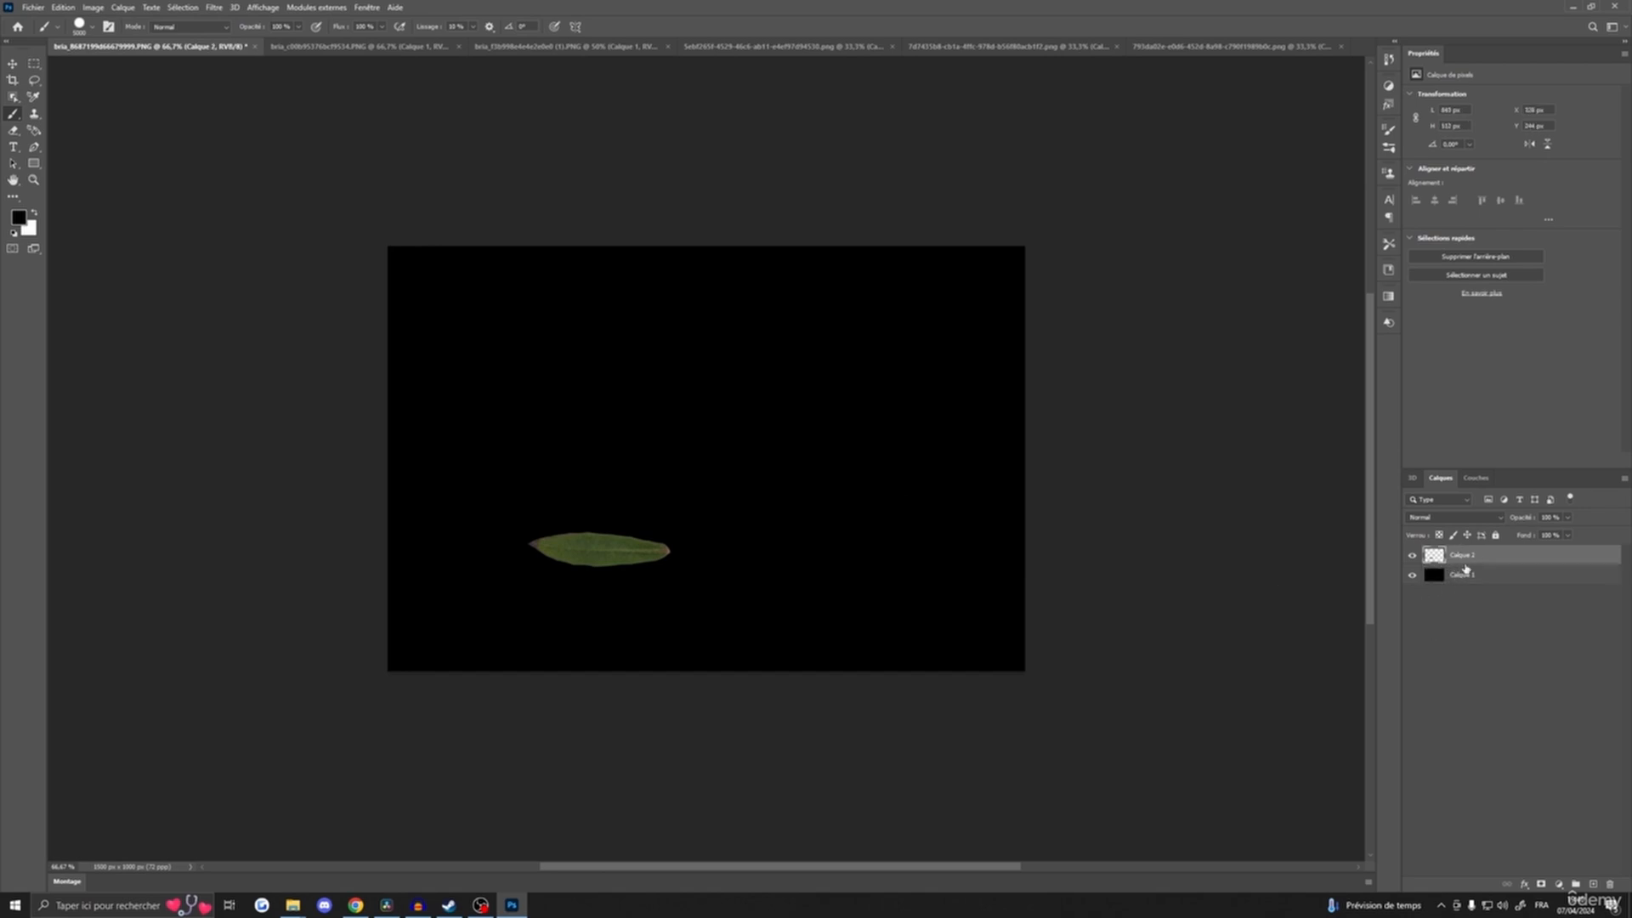
pyautogui.hotkey('ctrl', 'alt', 'shift', 'b')
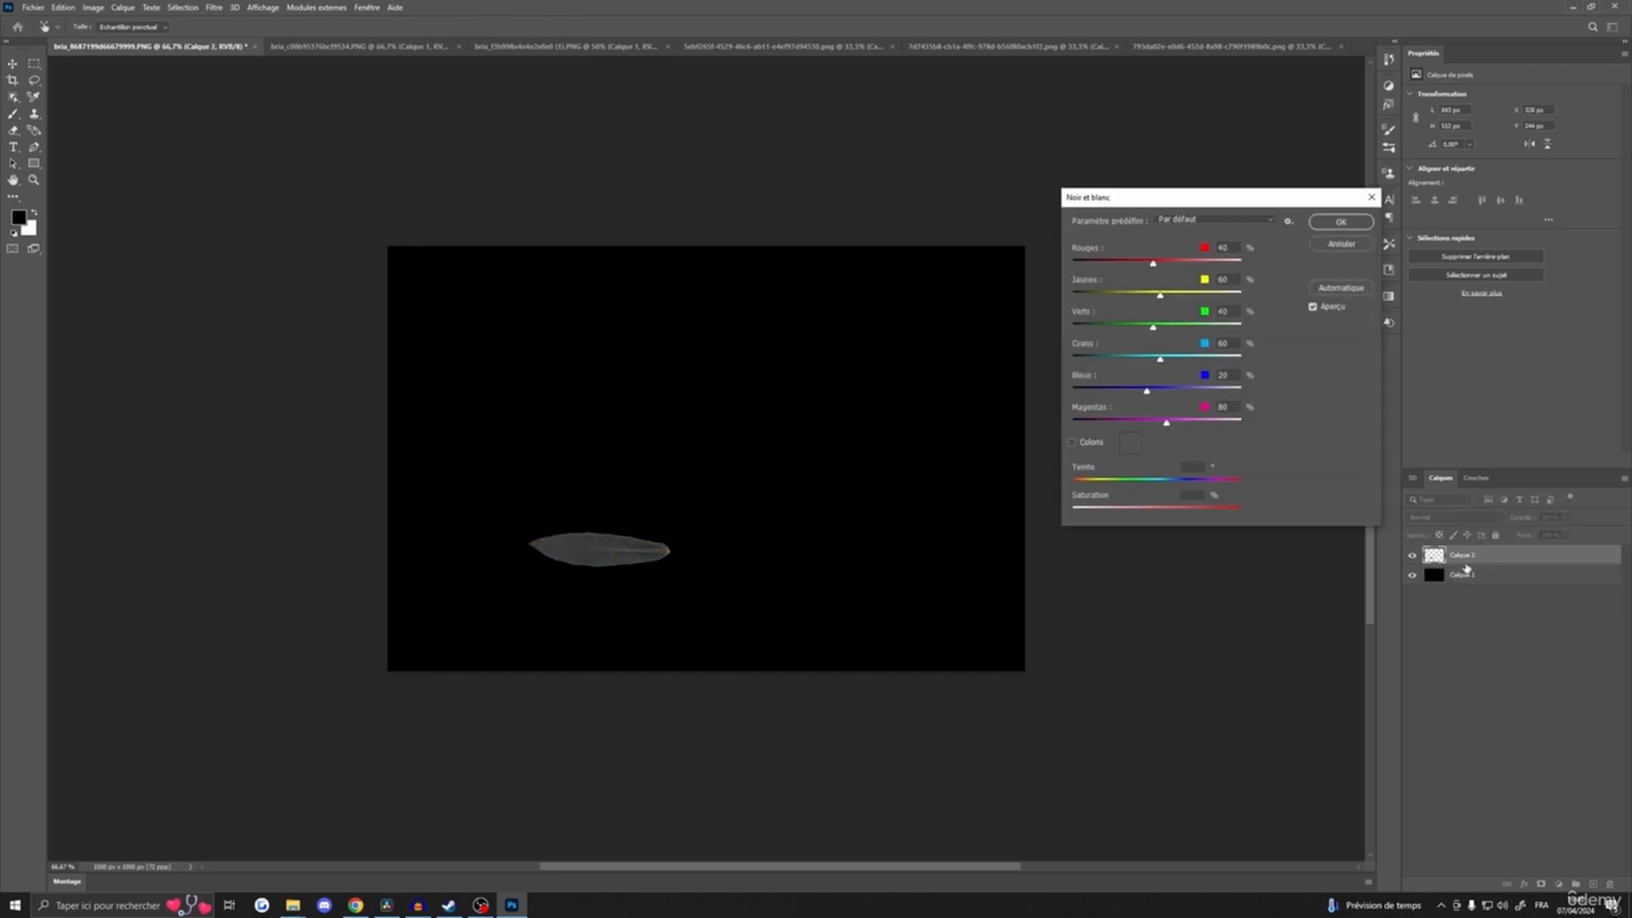
pyautogui.press('Return')
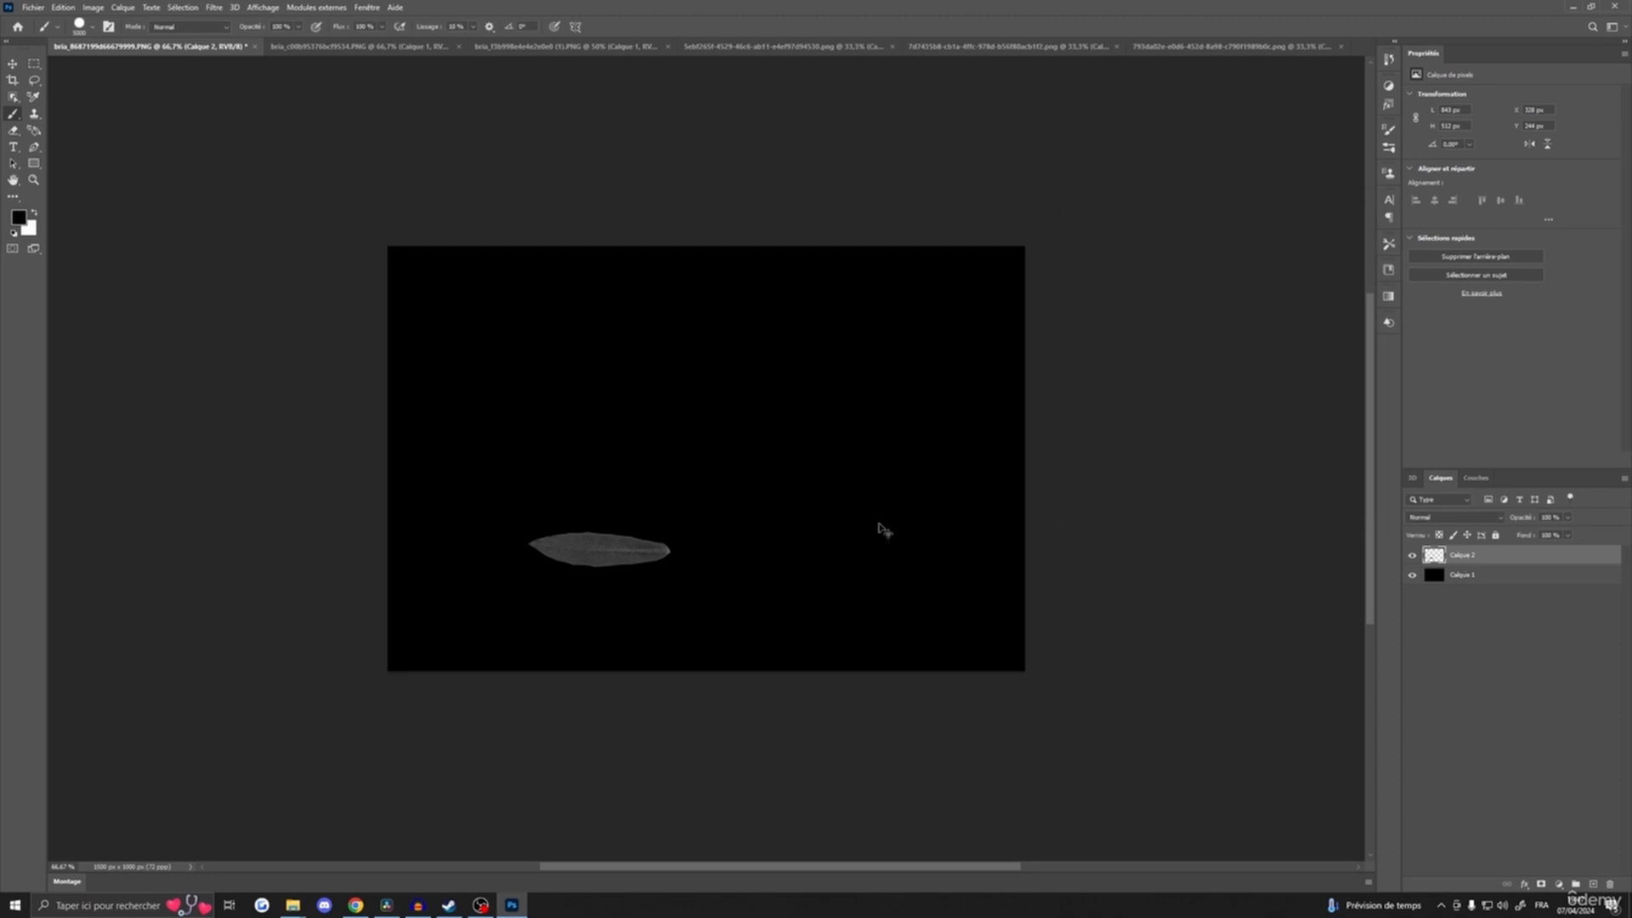
# - Turn the grayscale leaf pure white with Levels by lowering the white input level to 2
pyautogui.hotkey('ctrl', 'l')
pyautogui.moveTo(1207, 397); pyautogui.dragTo(1097, 397)
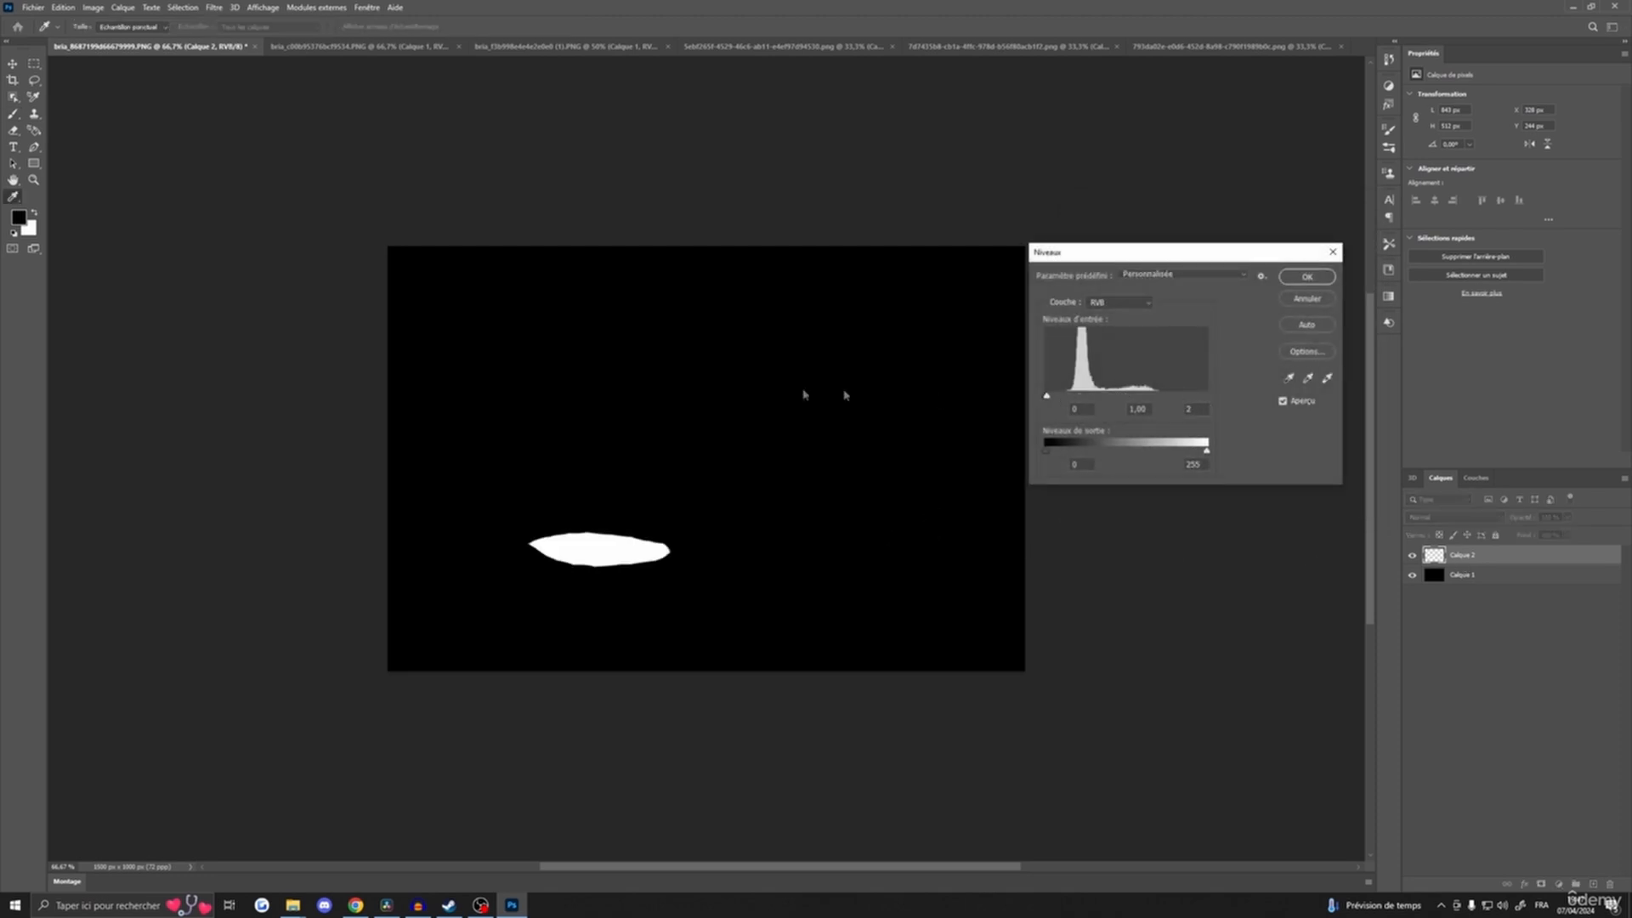
pyautogui.click(1307, 276)
# - Export the white leaf mask as a PNG named 03_O in the Textures folder
pyautogui.click(28, 7)
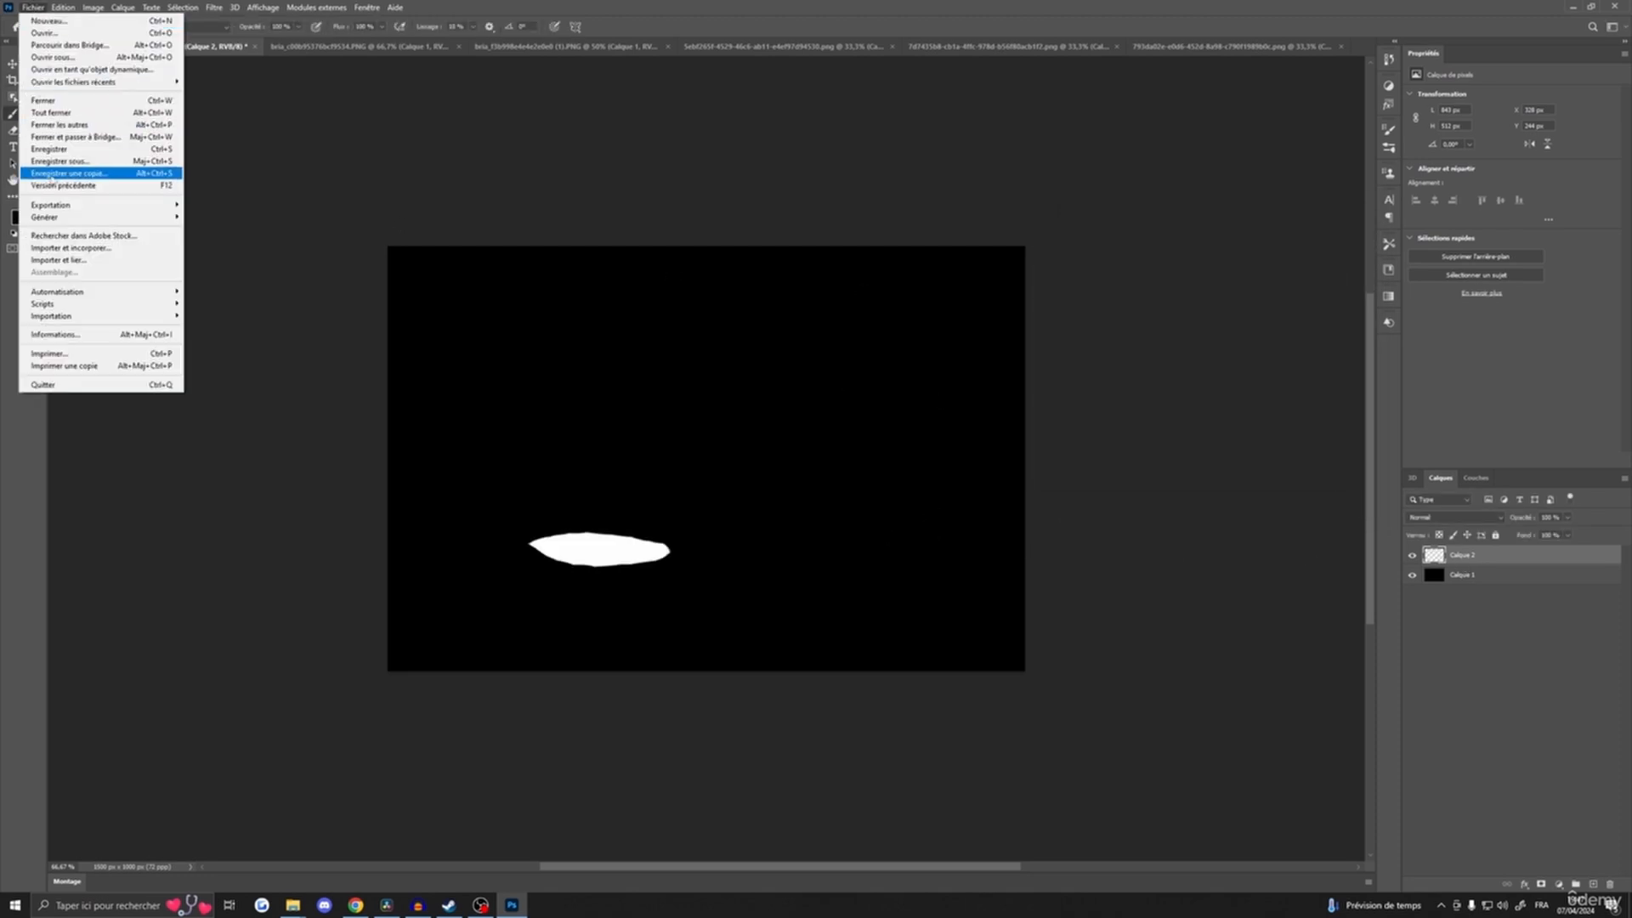
pyautogui.moveTo(102, 174)
pyautogui.click(272, 204)
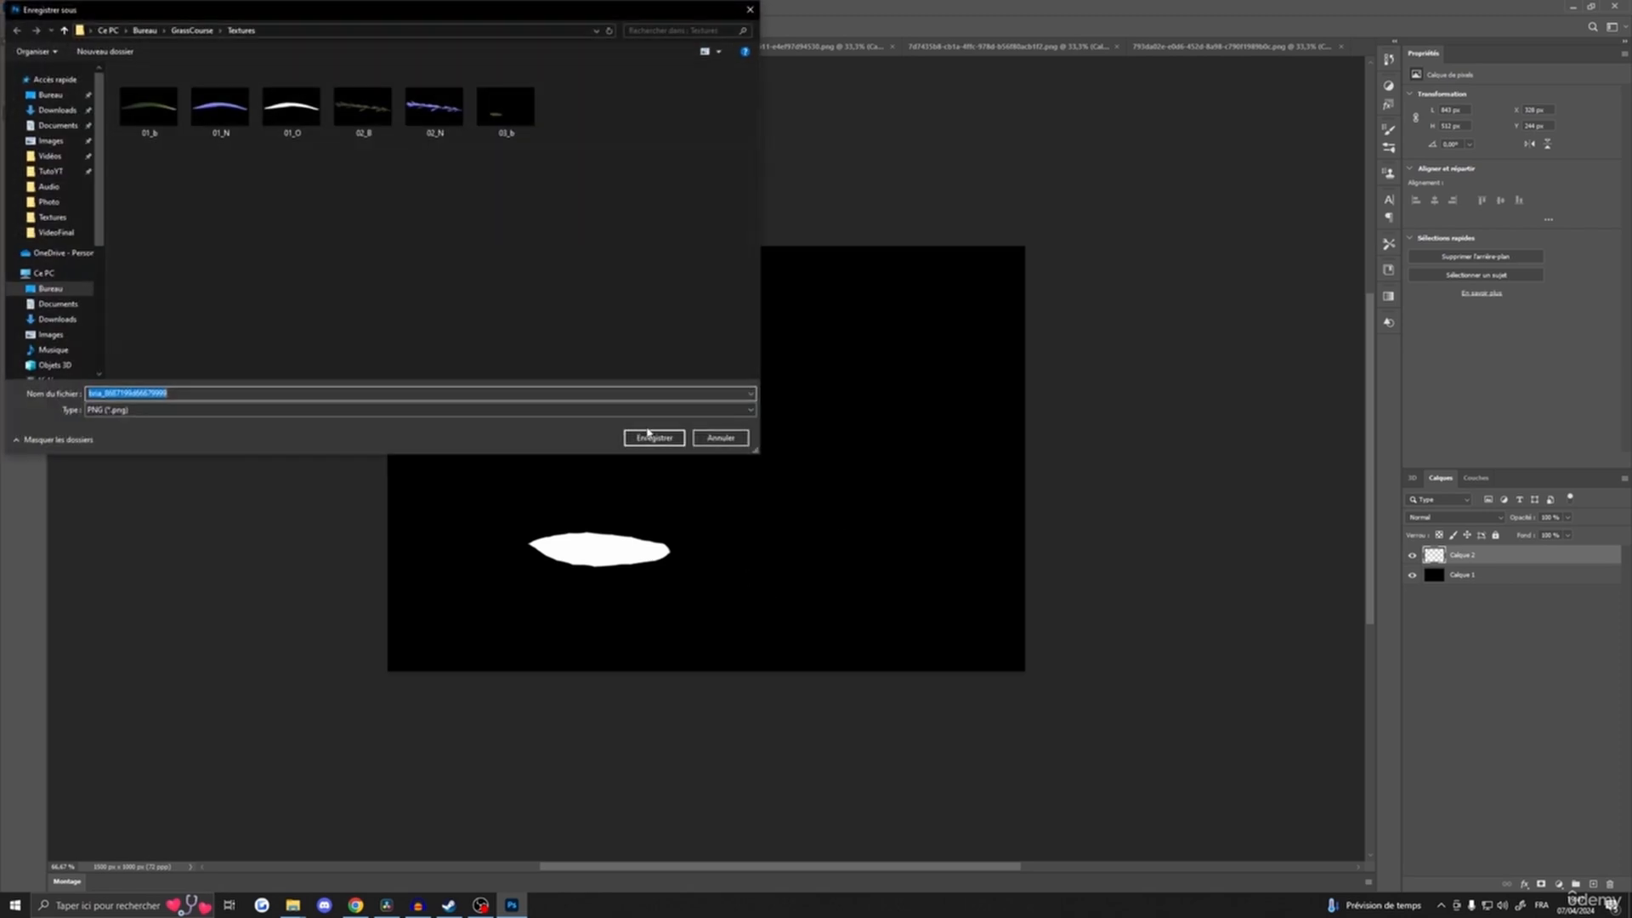
pyautogui.write('03_')
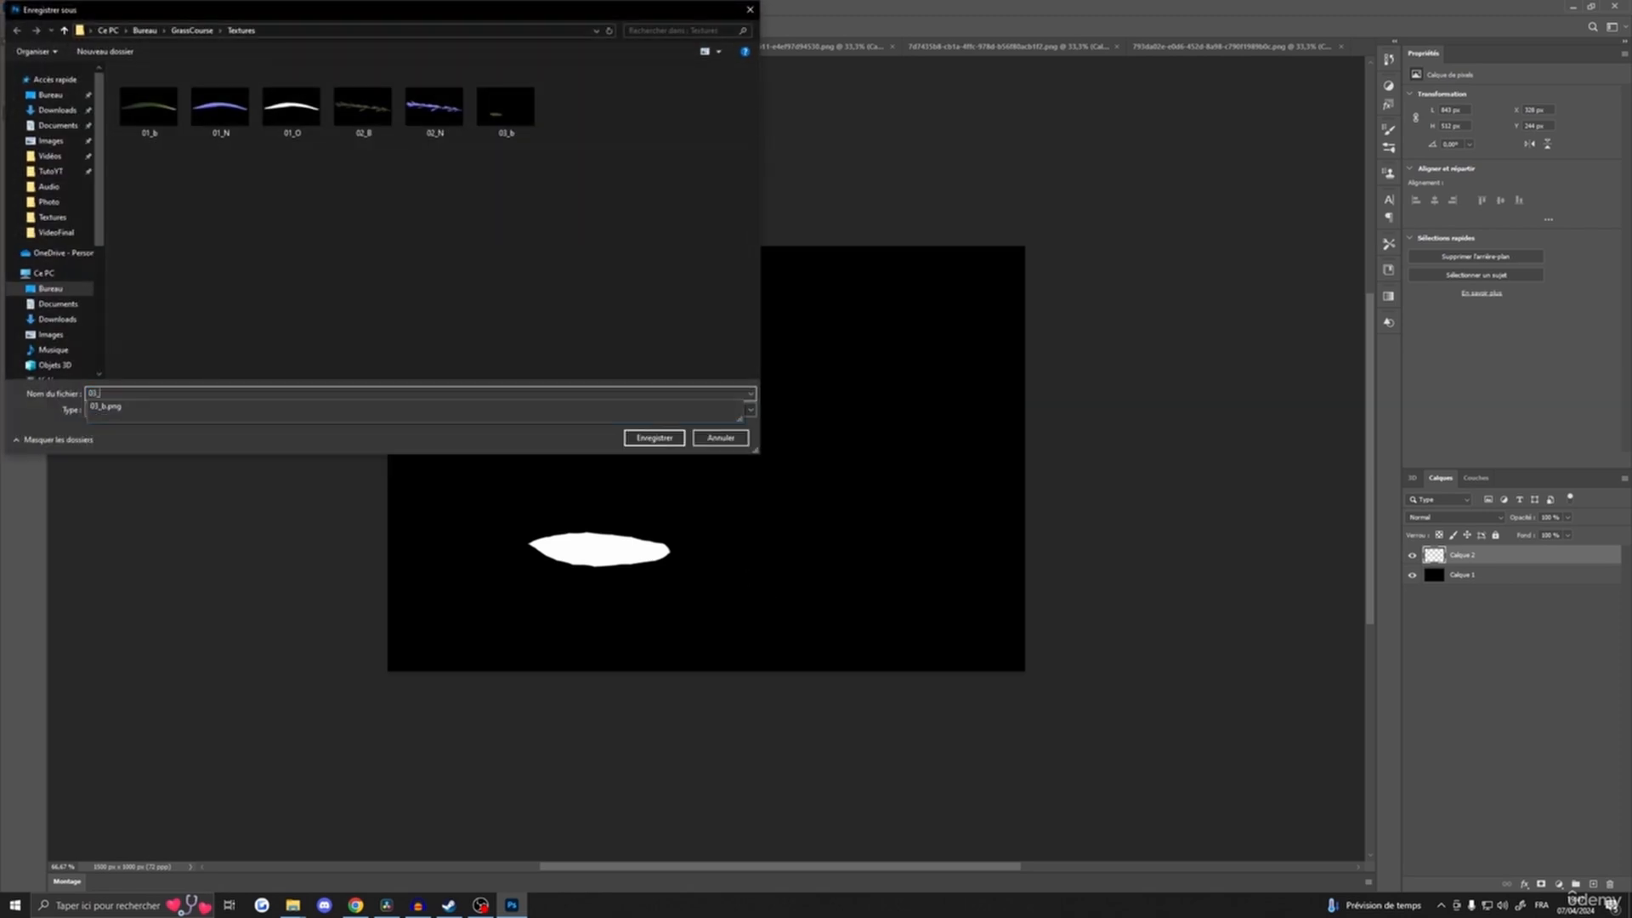
pyautogui.write('O')
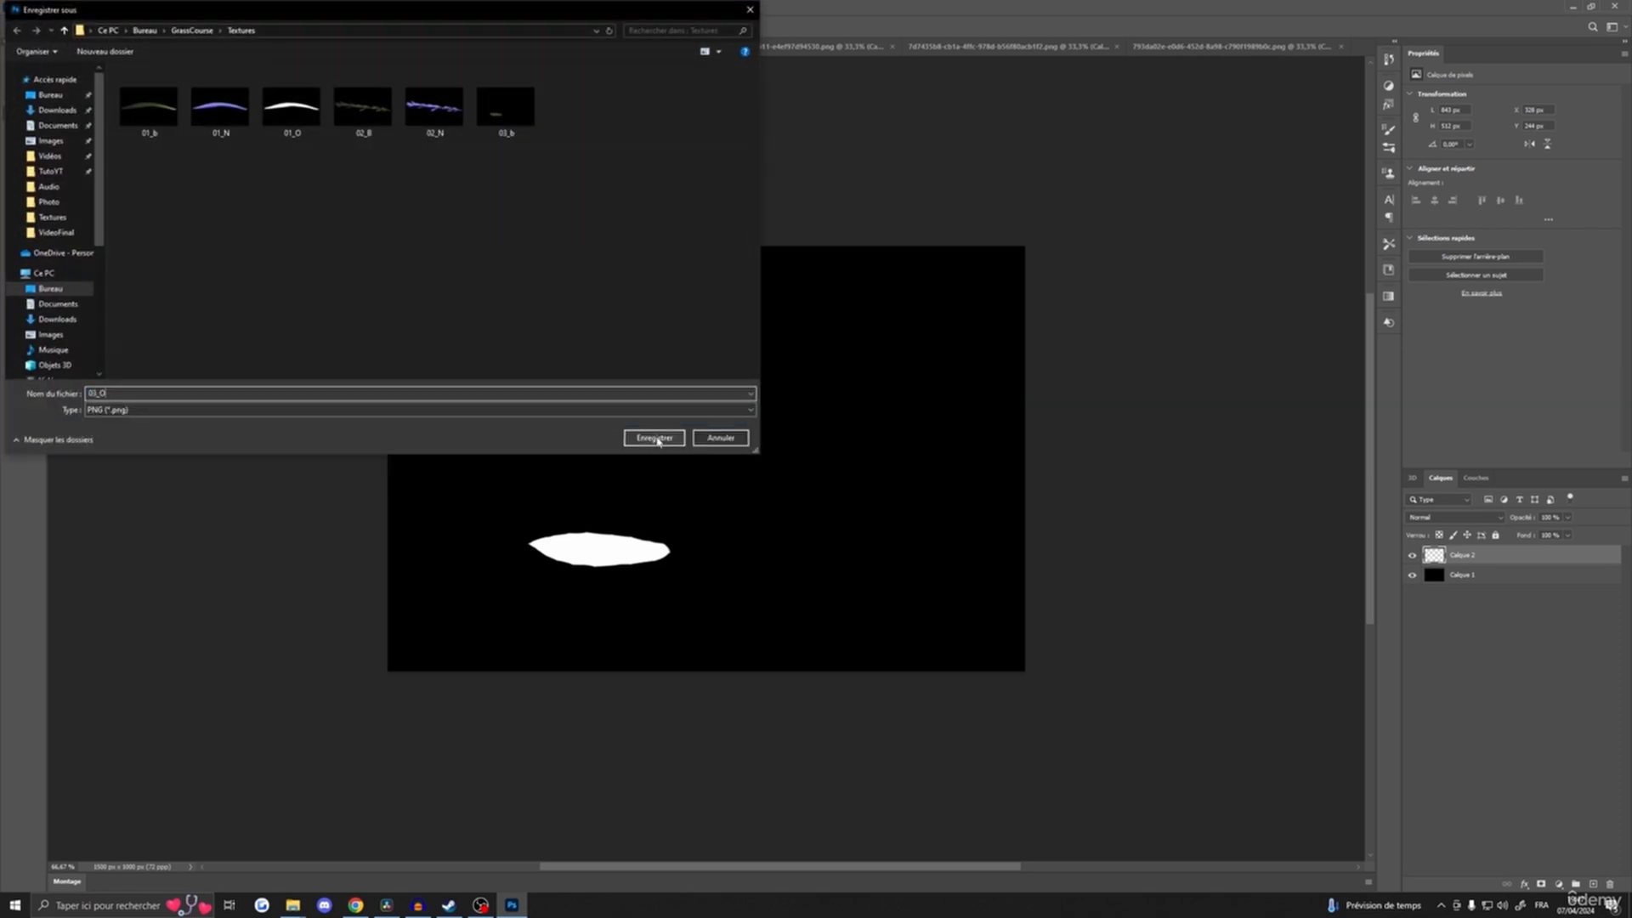
pyautogui.click(654, 438)
# - Undo the white and grayscale conversions of the leaf, and generate a normal map from its layer
pyautogui.hotkey('ctrl', 'z')
pyautogui.hotkey('ctrl', 'z')
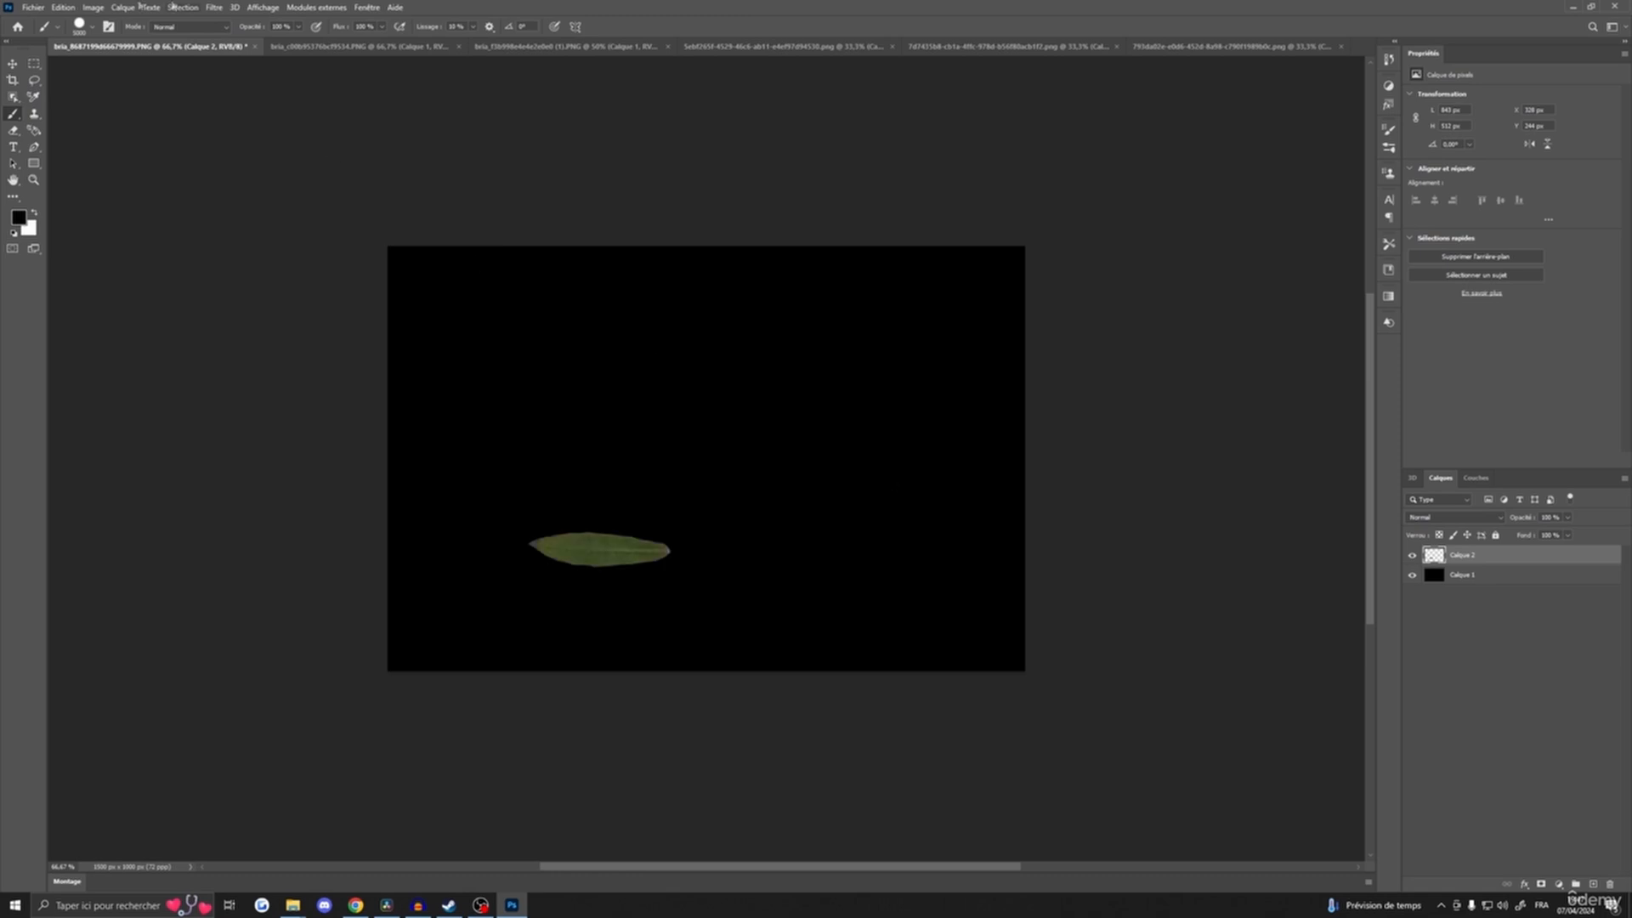
pyautogui.click(218, 9)
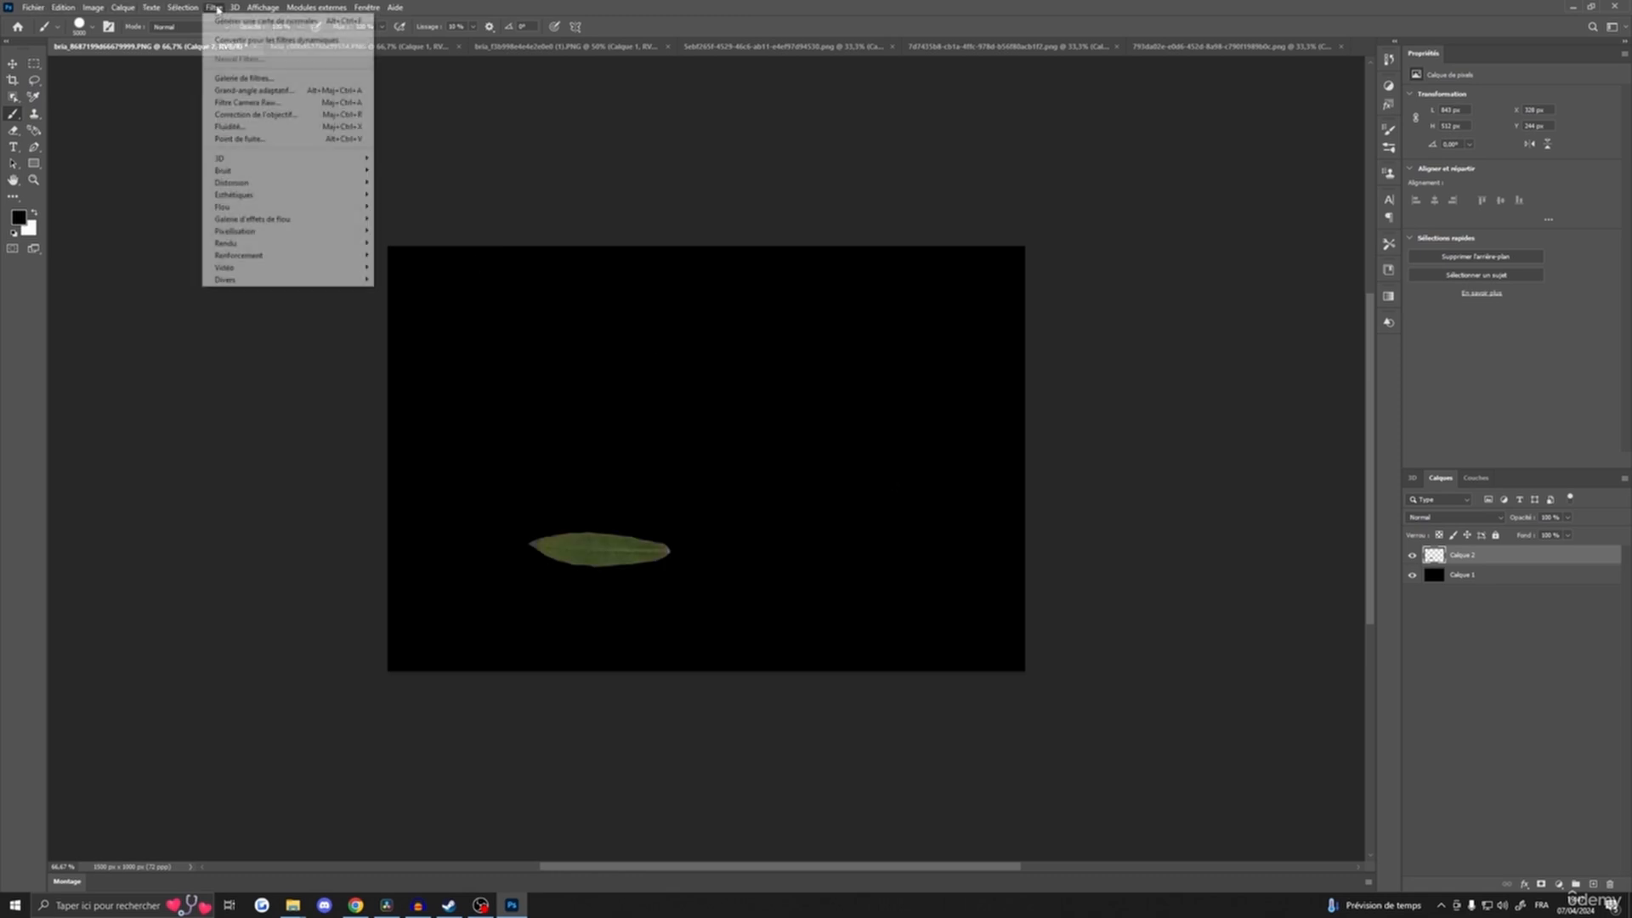
pyautogui.moveTo(235, 7)
pyautogui.moveTo(255, 158)
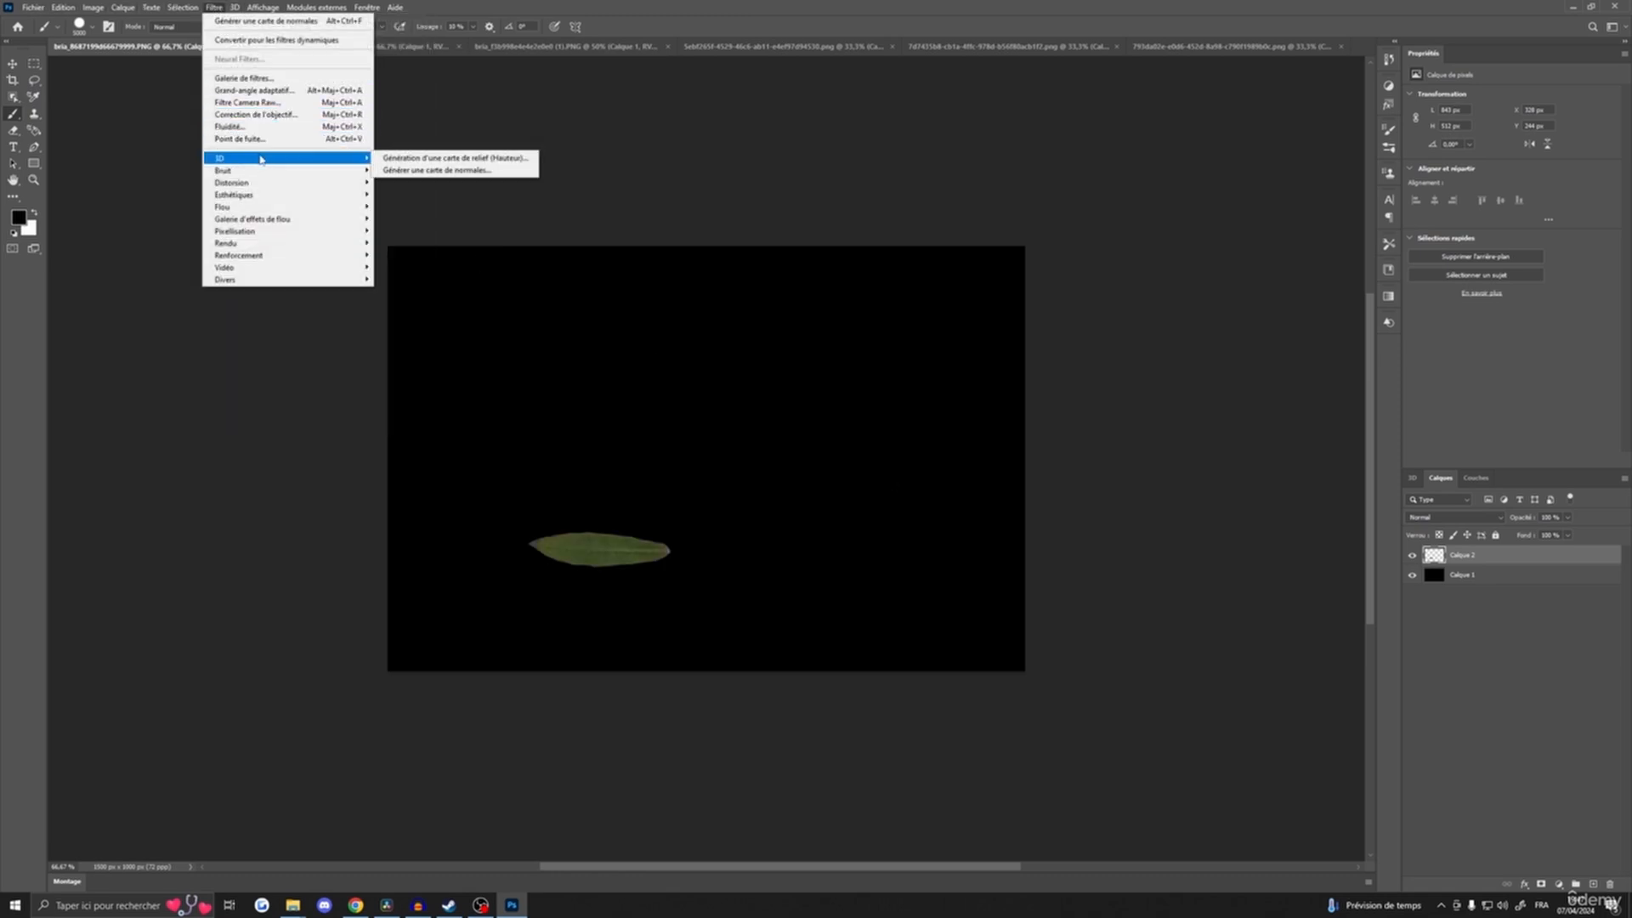
pyautogui.click(409, 170)
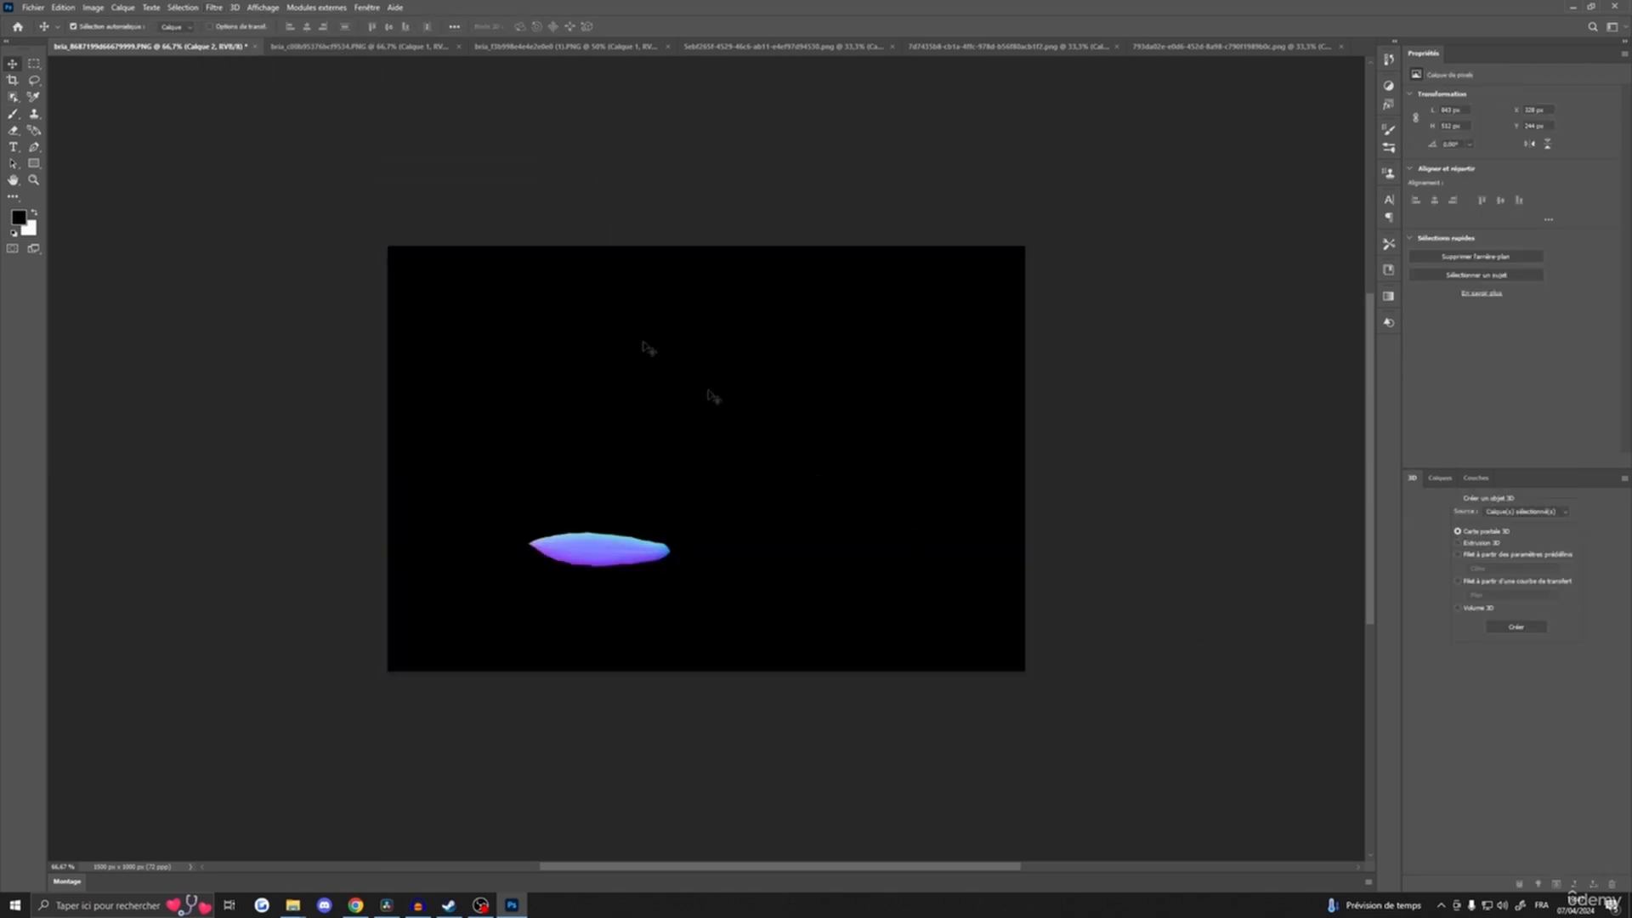
# - Export the leaf's normal map on black as a PNG named 03_N in the Textures folder
pyautogui.click(32, 7)
pyautogui.moveTo(51, 205)
pyautogui.click(246, 205)
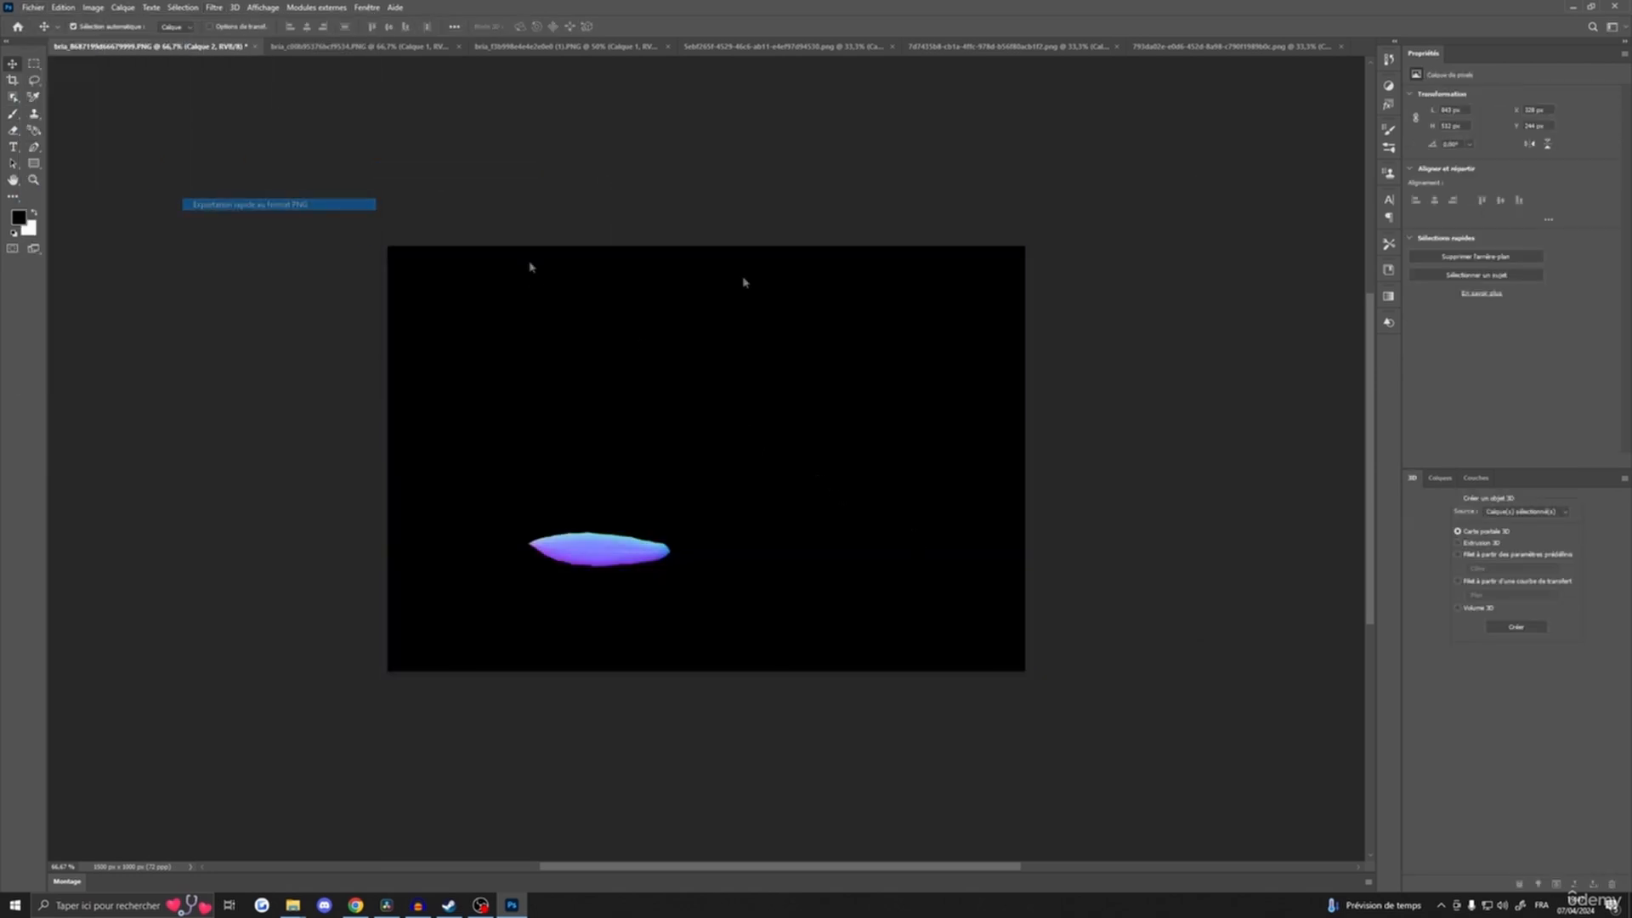
pyautogui.write('03')
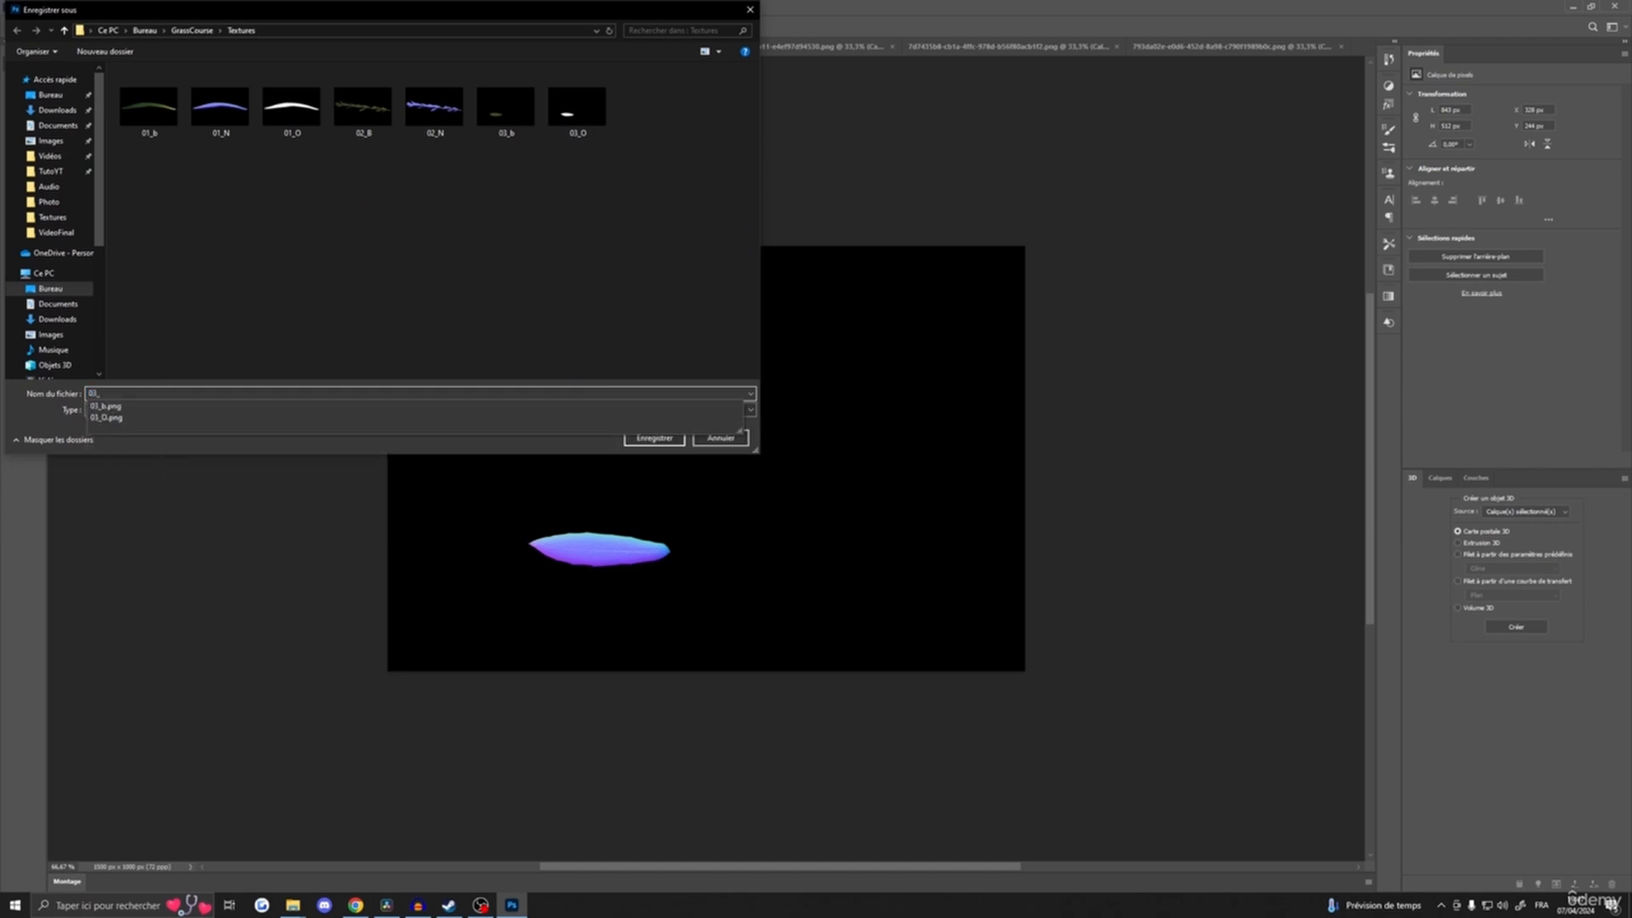
pyautogui.write('_N')
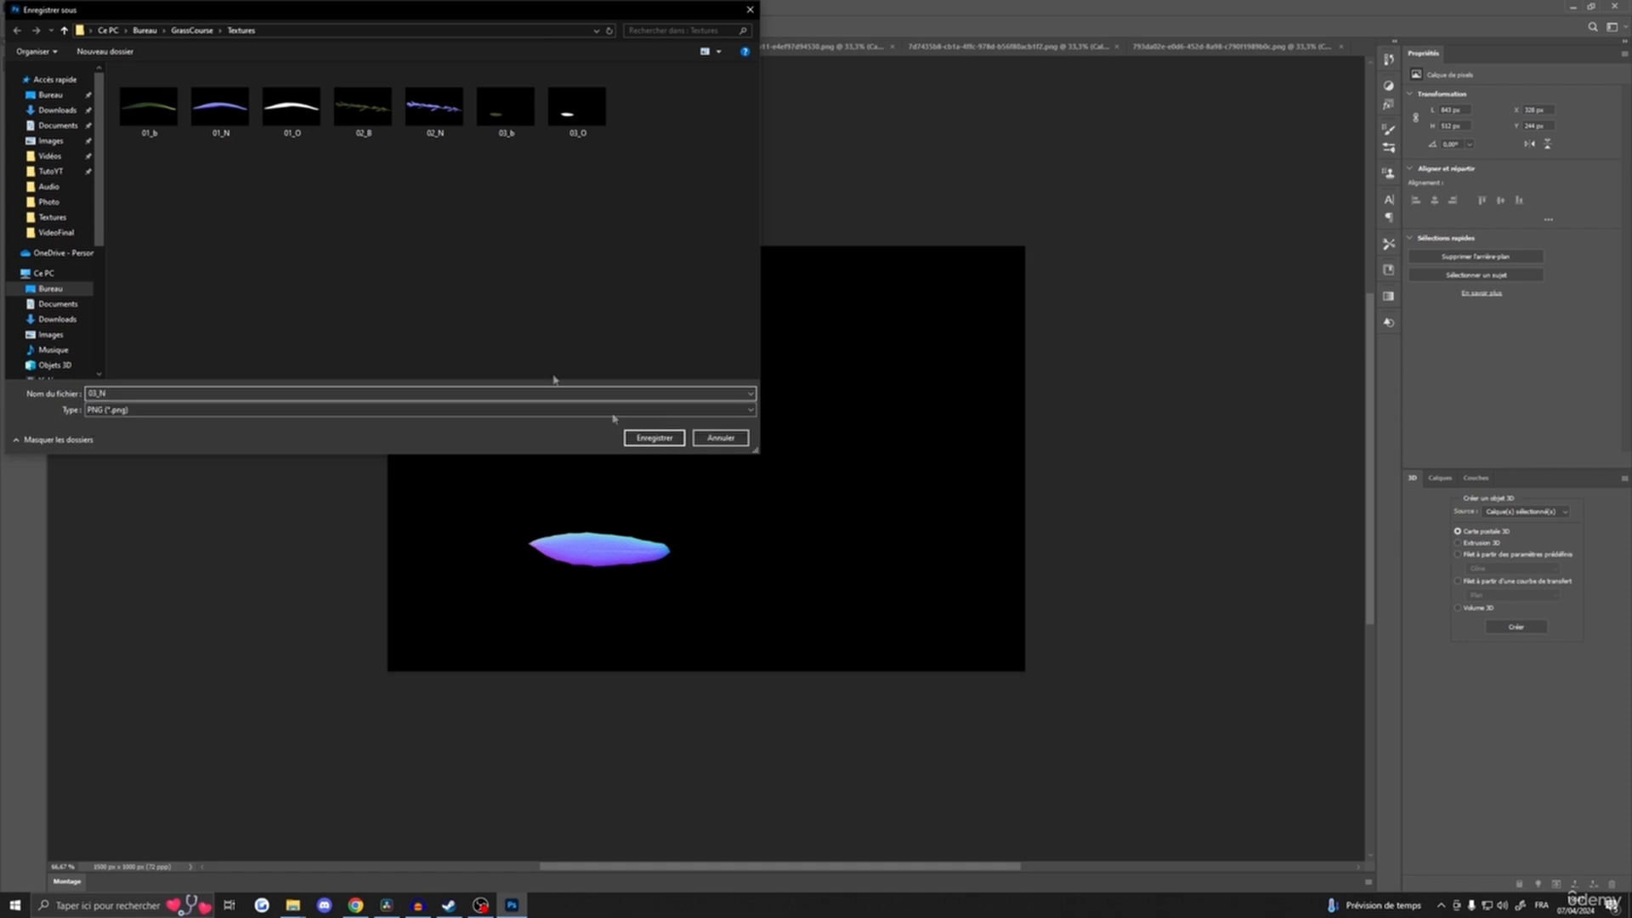
pyautogui.click(654, 437)
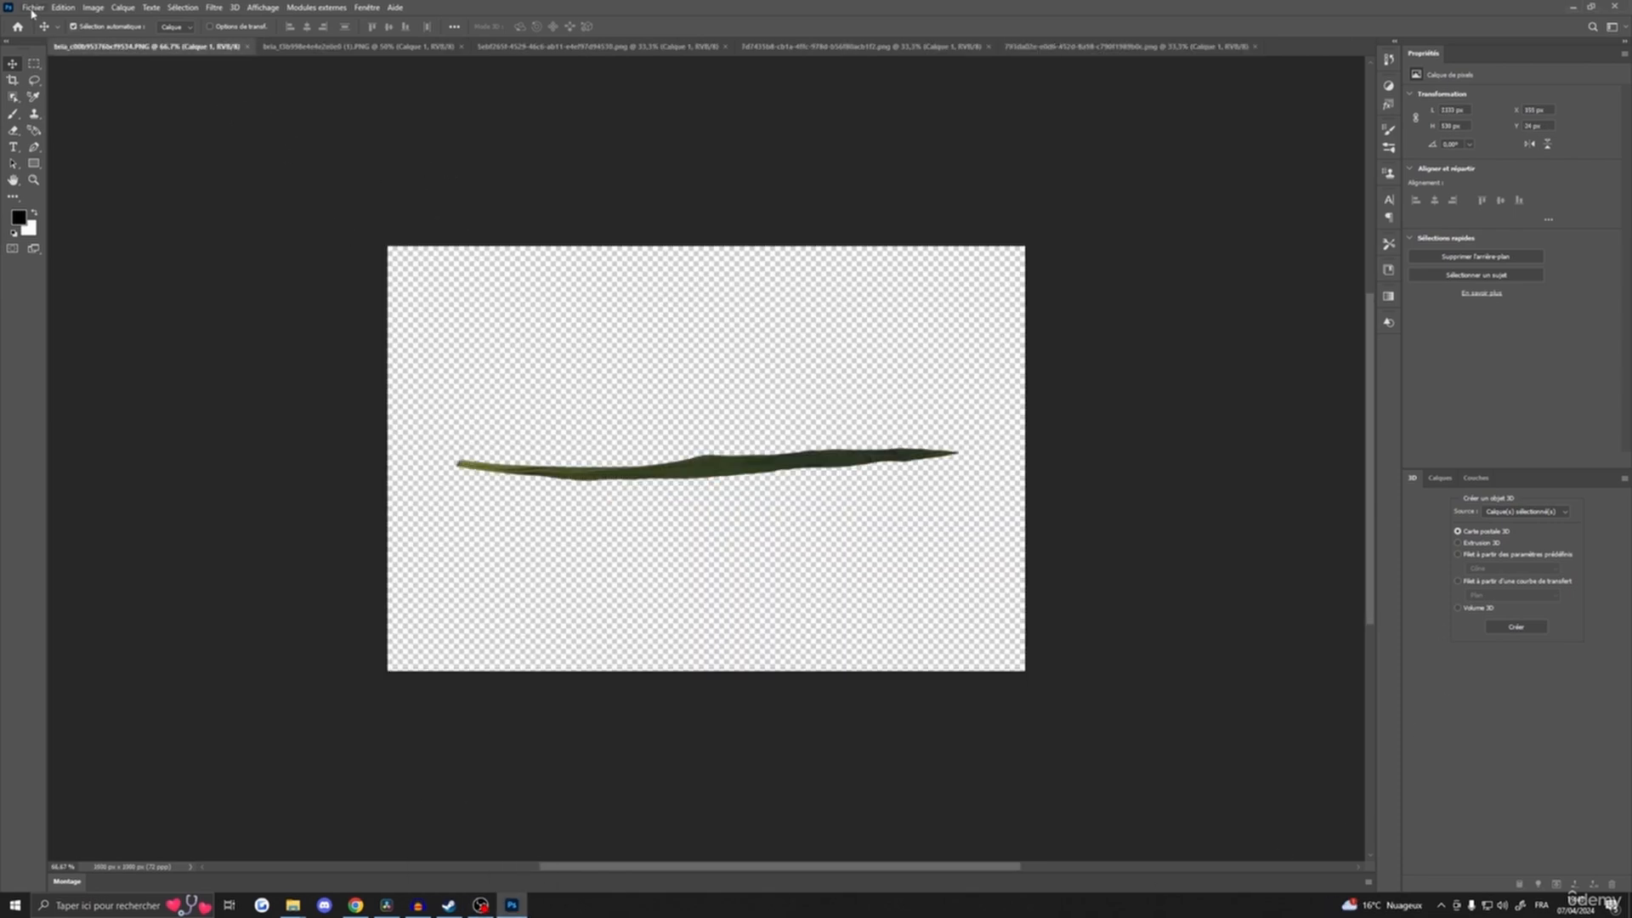
# - Export the curved stem's normal map as a PNG named 07_n, and name the long forked branch's colour export with the number 07
pyautogui.click(32, 7)
pyautogui.moveTo(84, 218)
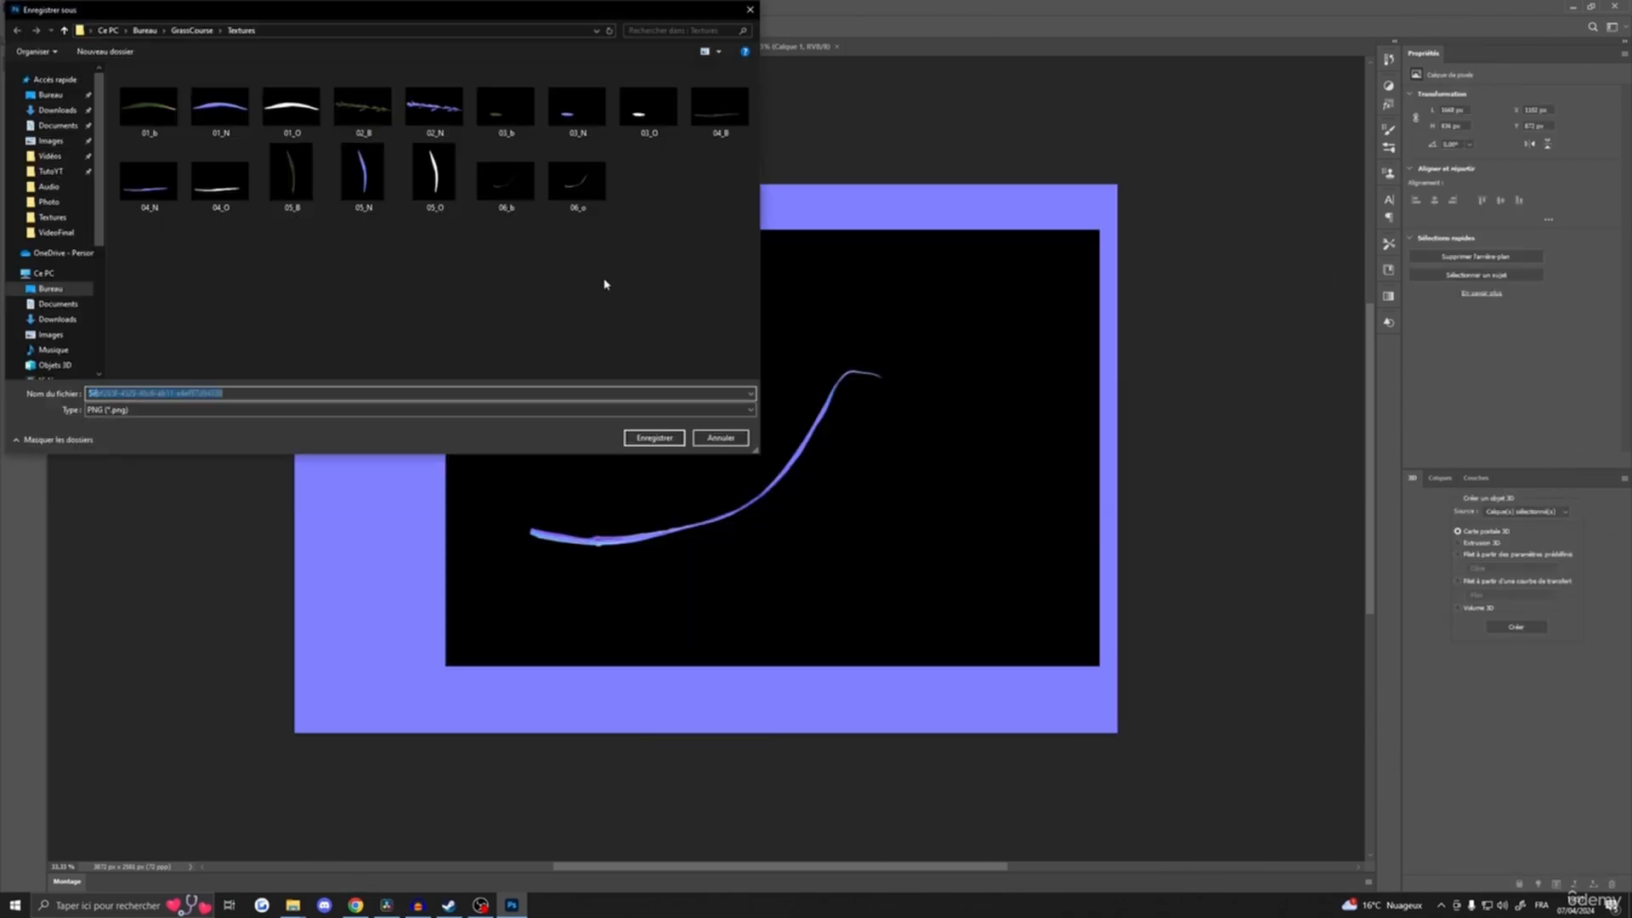
pyautogui.write('07_n')
pyautogui.click(654, 438)
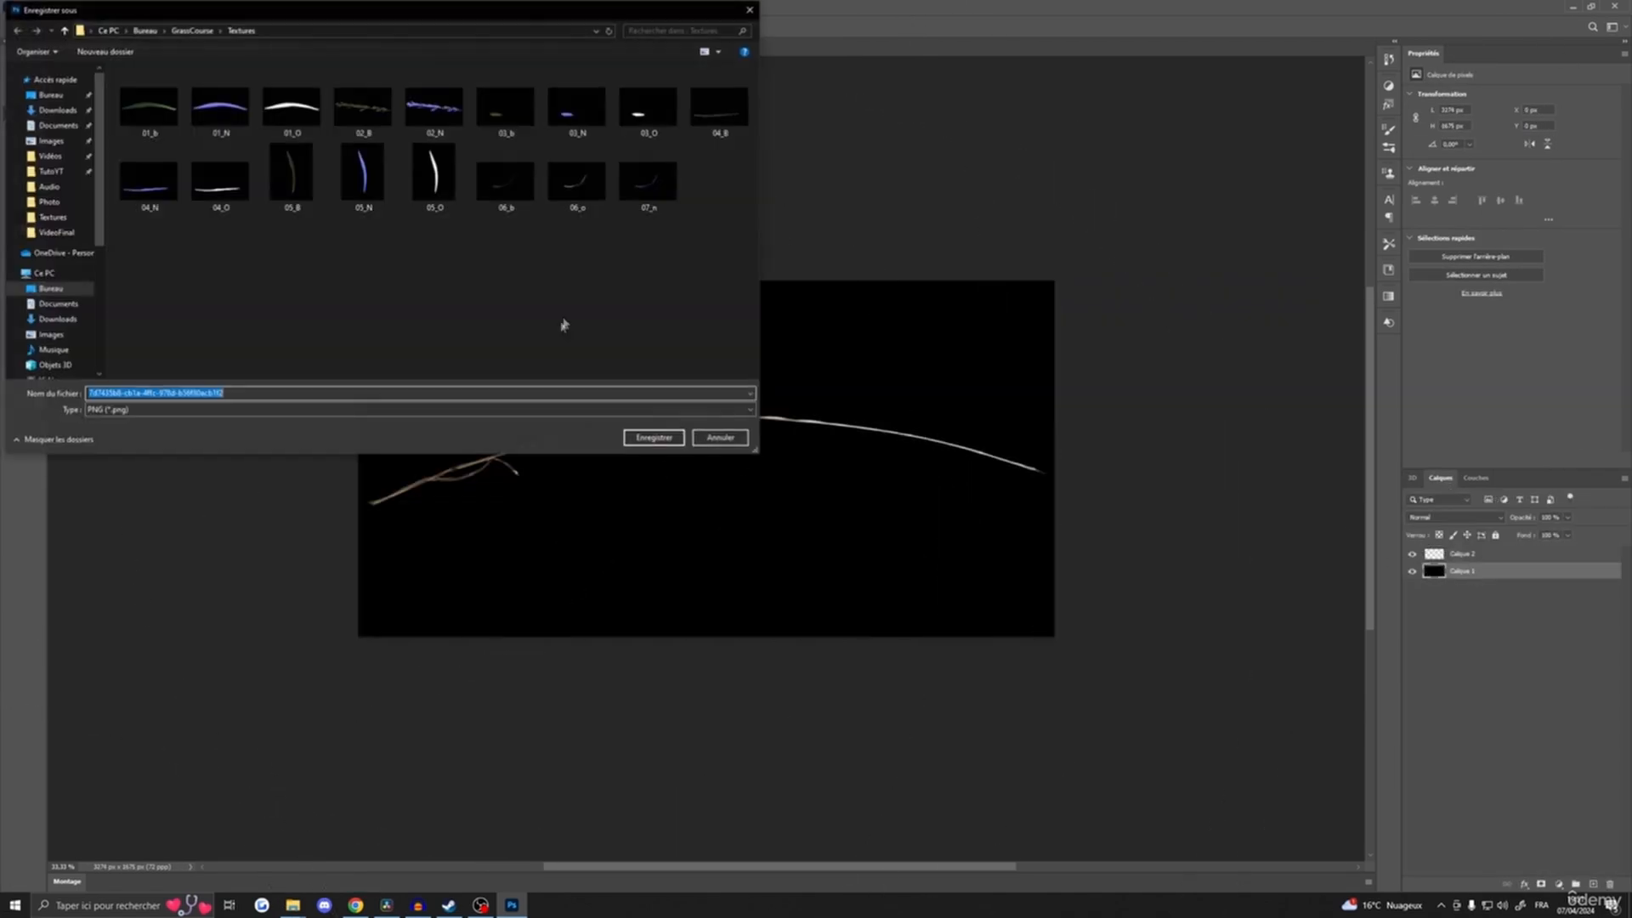
pyautogui.write('07')
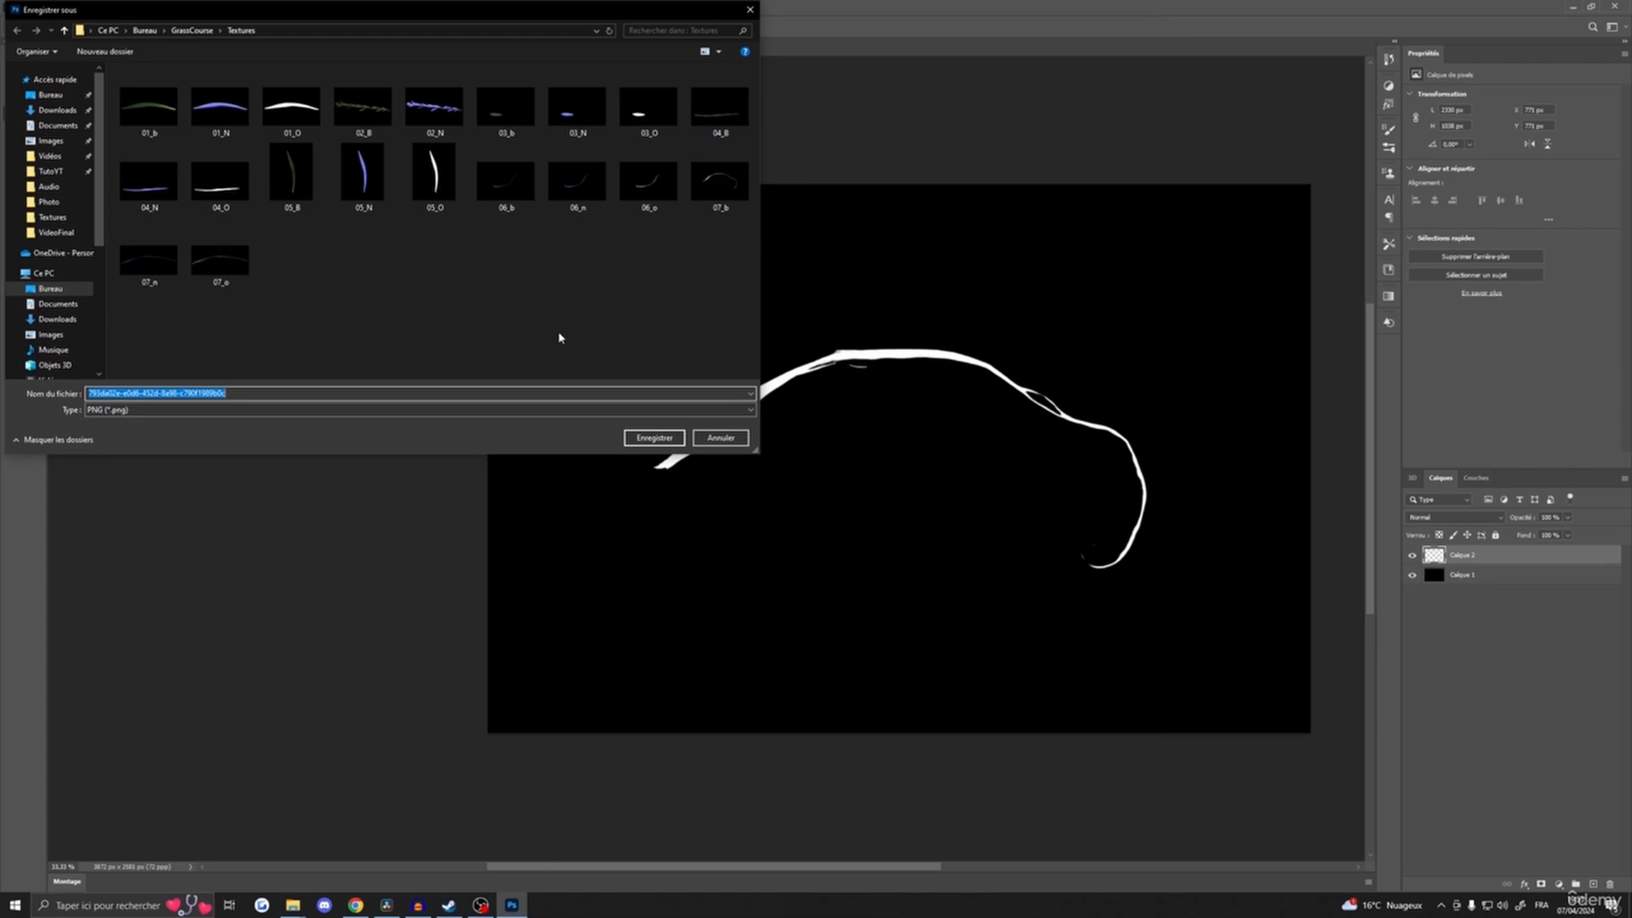
# - Export the curled stem's opacity mask as 08_O and its normal map as 08_n, both as PNGs in the Textures folder
pyautogui.write('08_O')
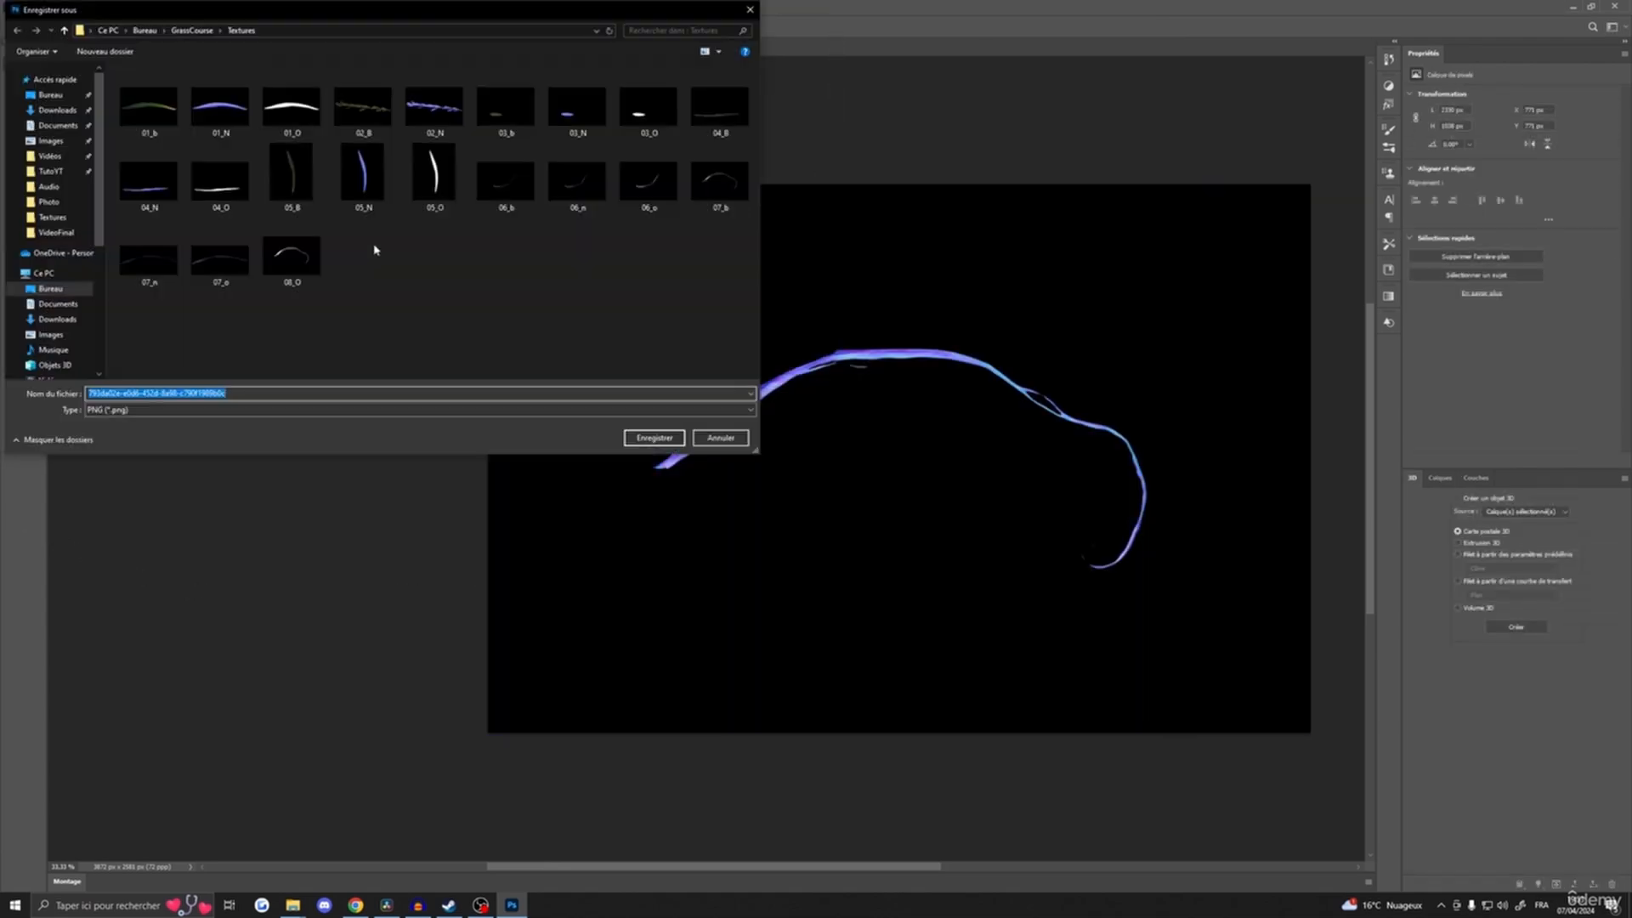
pyautogui.write('08_n')
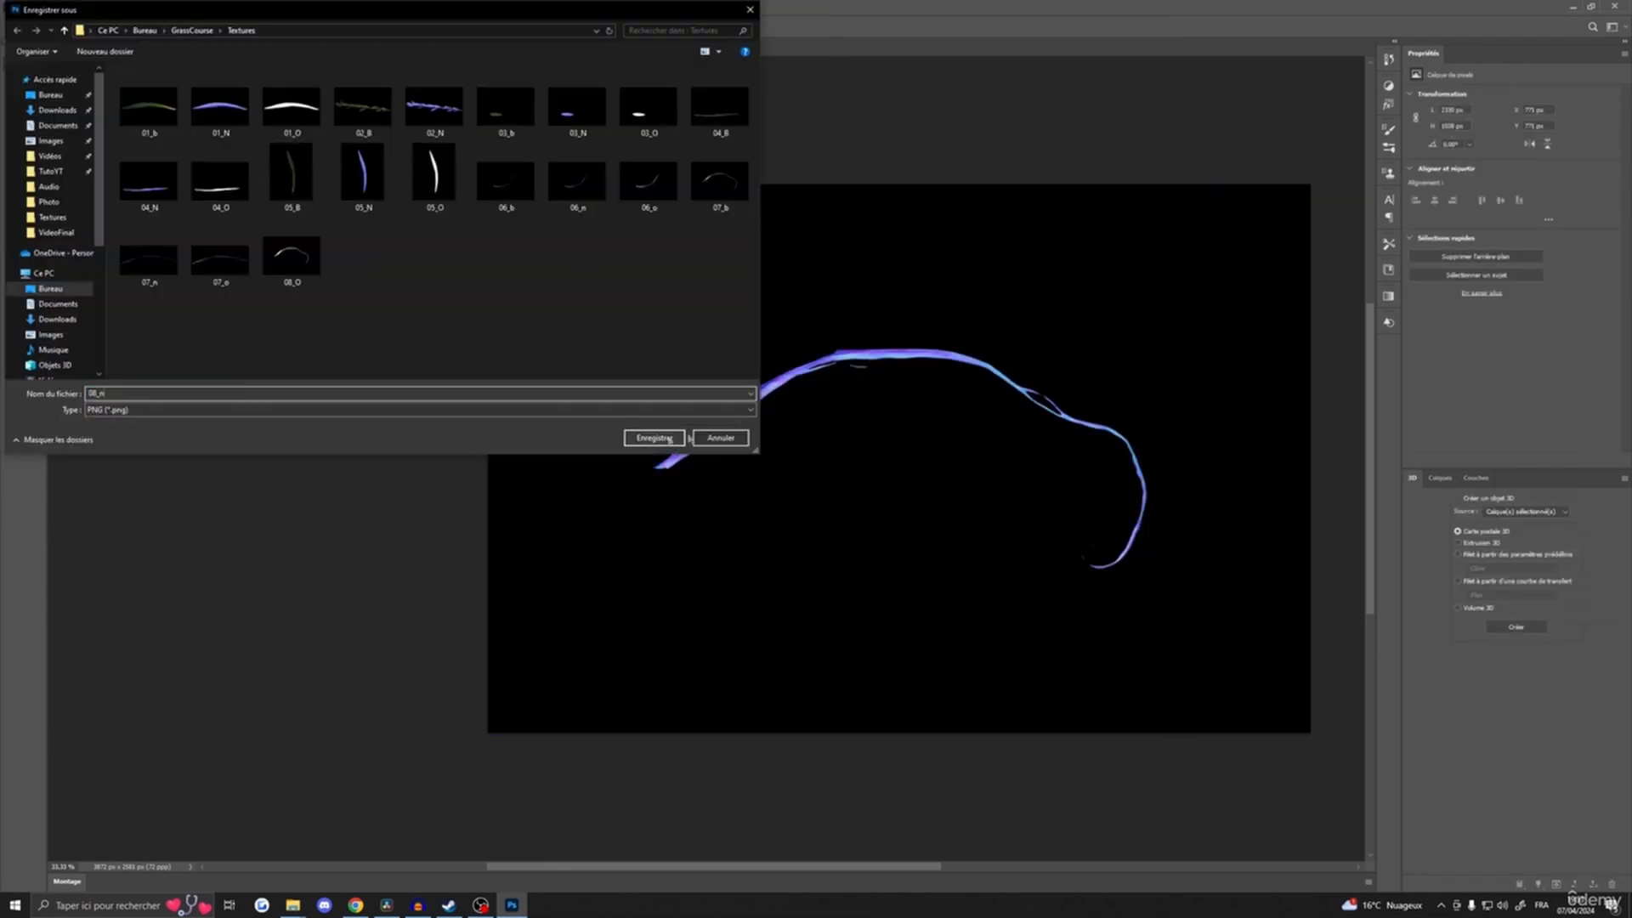
pyautogui.click(653, 437)
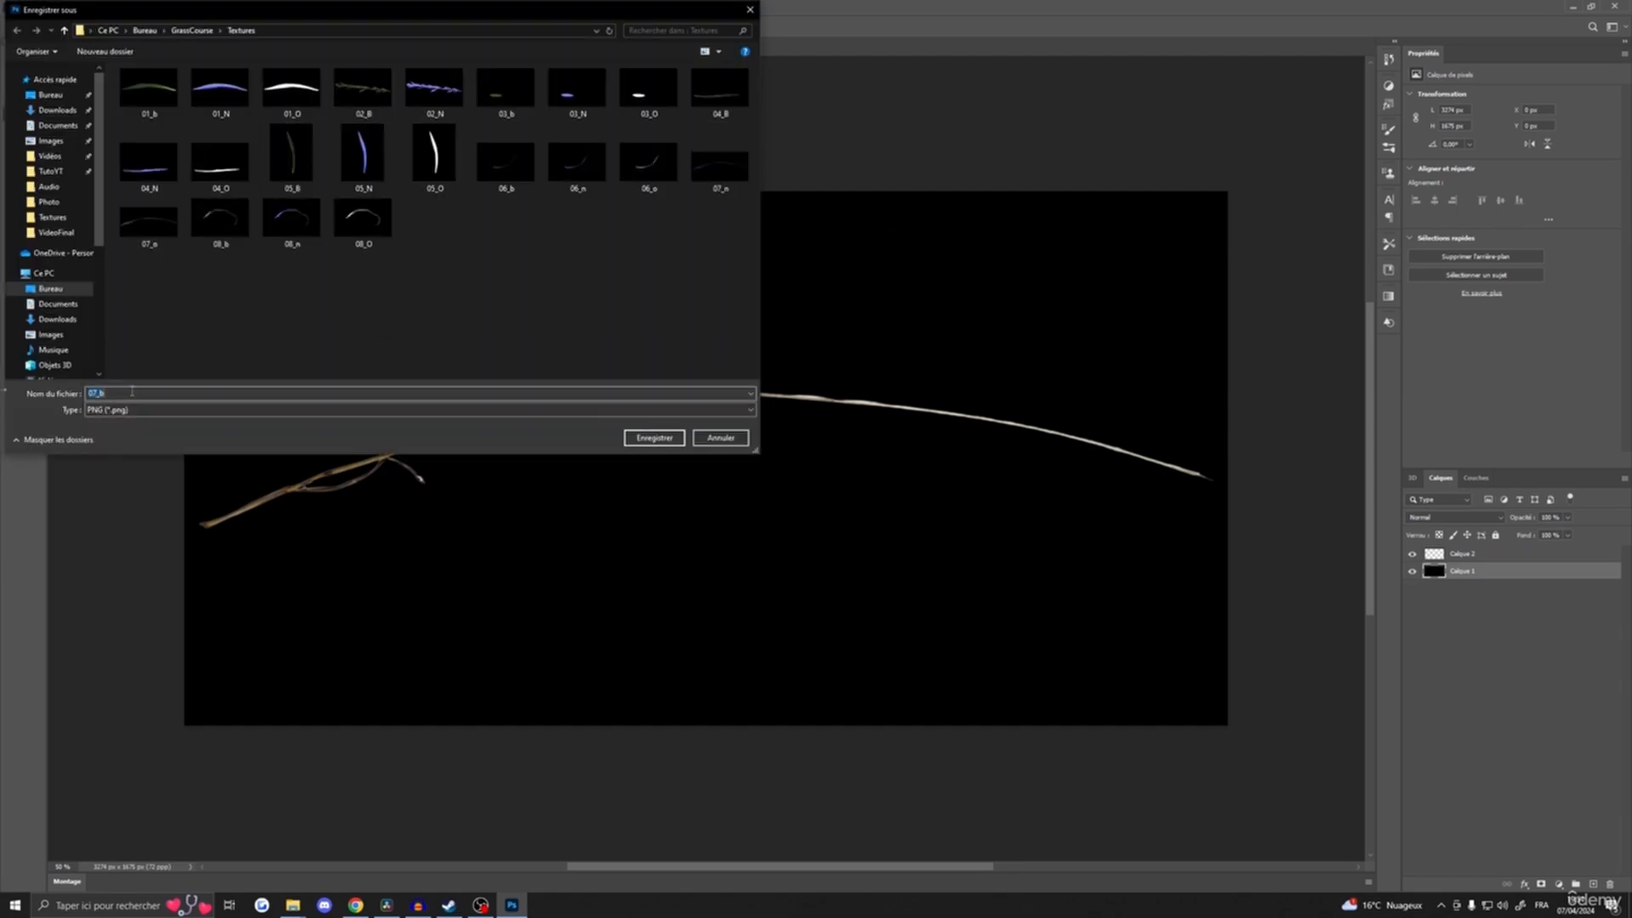
# - Export the long forked branch's colour map on black as a PNG named 07_b in the Textures folder
pyautogui.write('07_b')
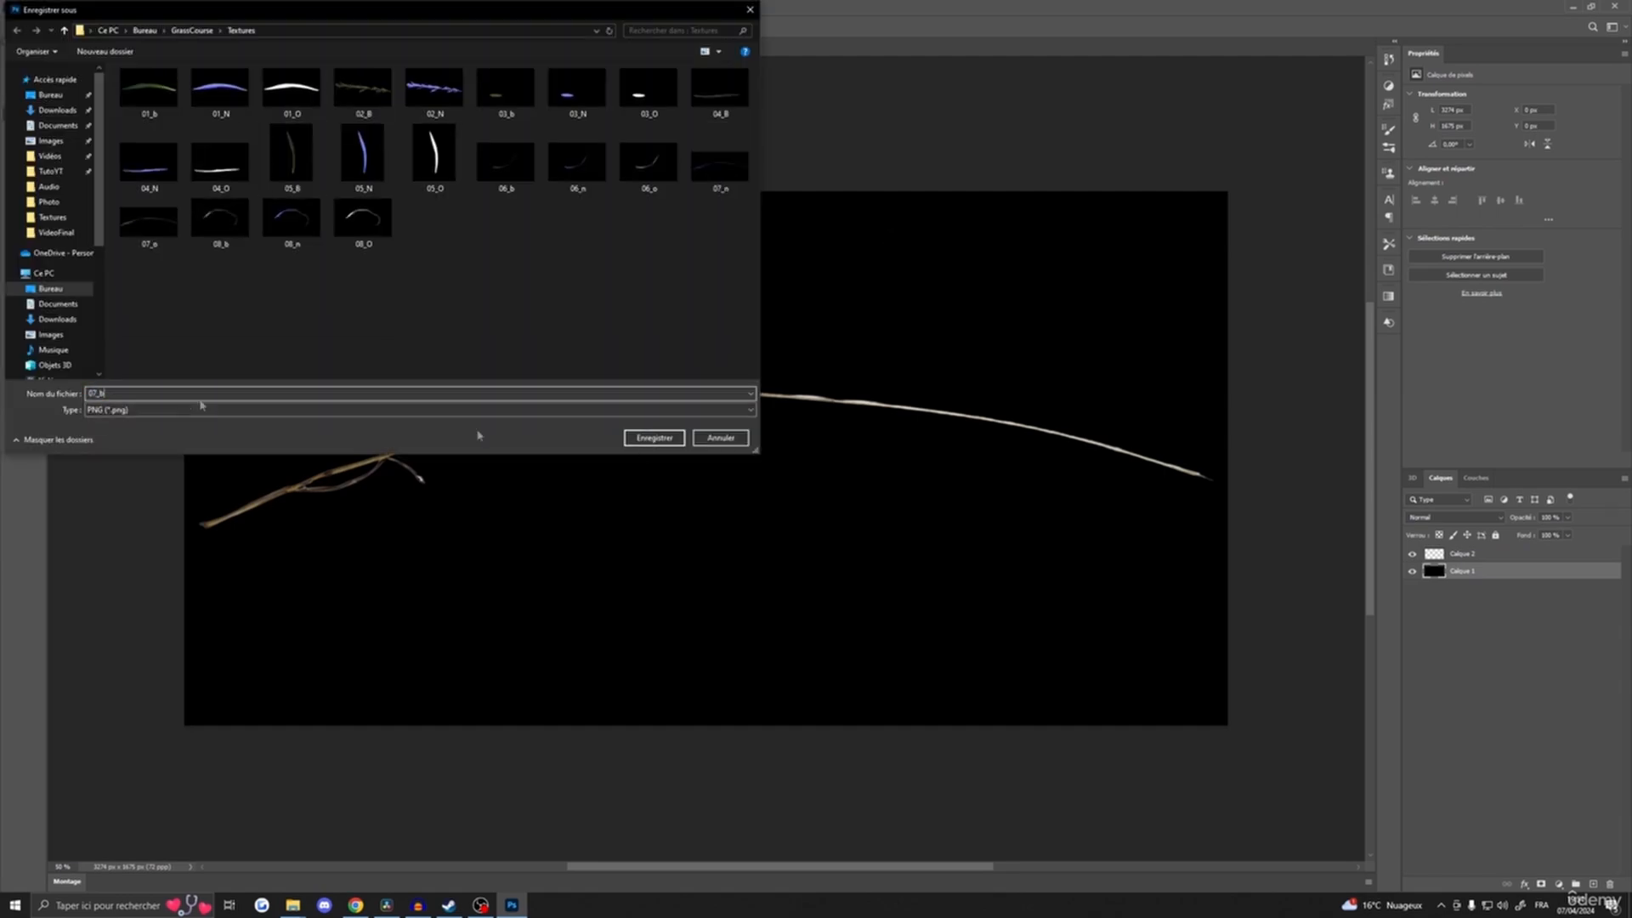
pyautogui.press('Return')
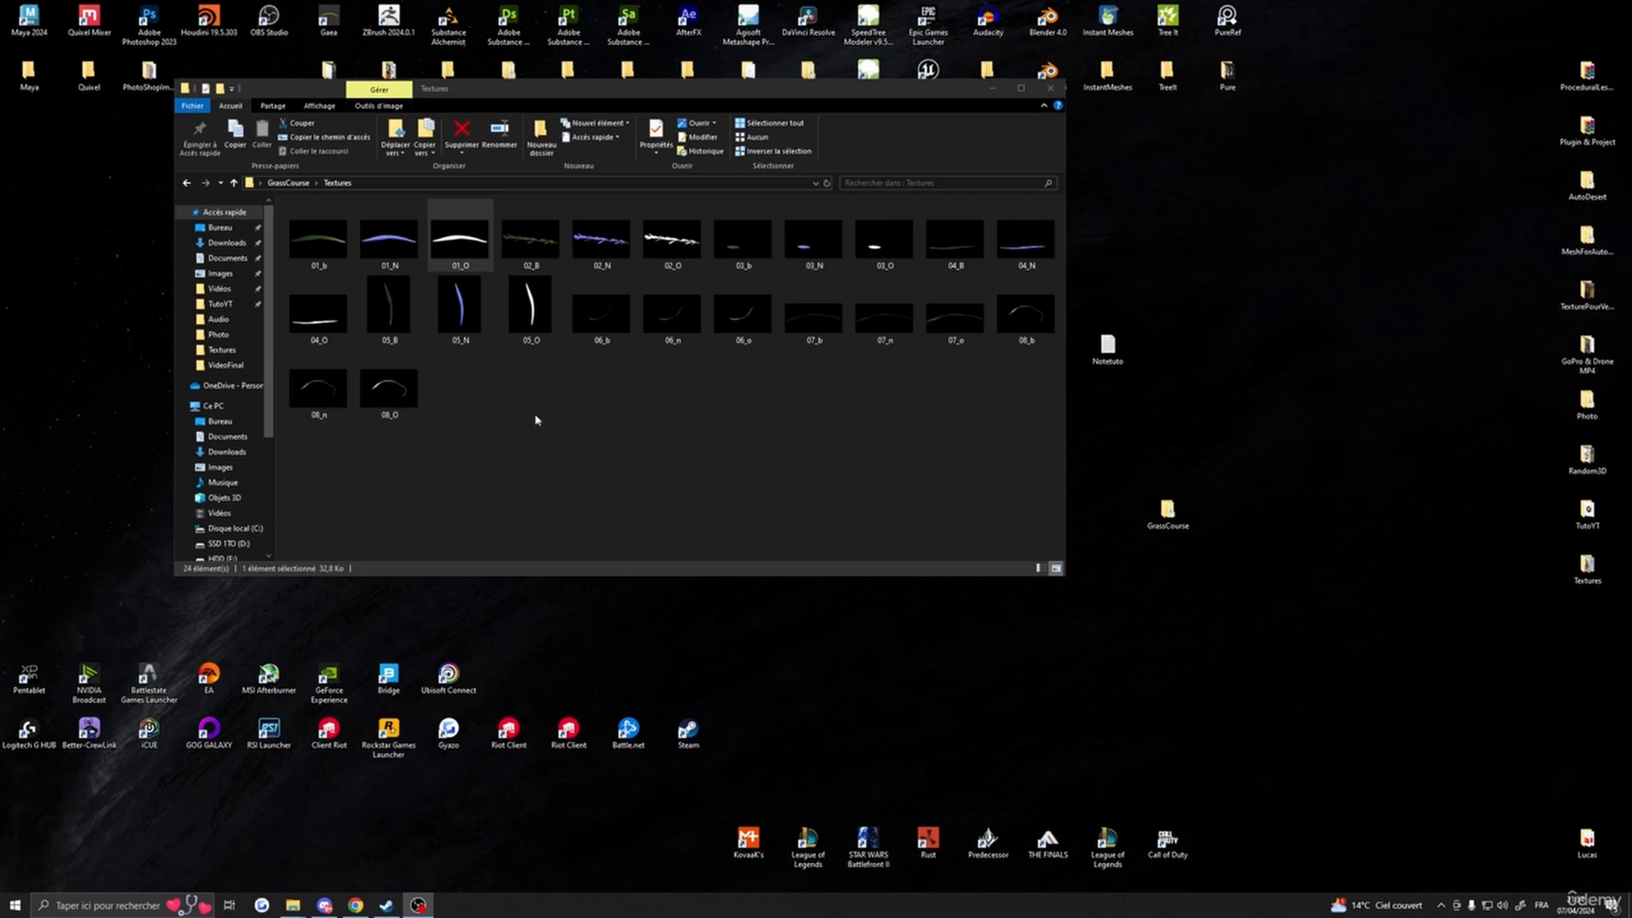
# - Examine the exported grass blade textures 01_b, 01_N and 01_O in the image viewer, and close it
pyautogui.doubleClick(326, 245)
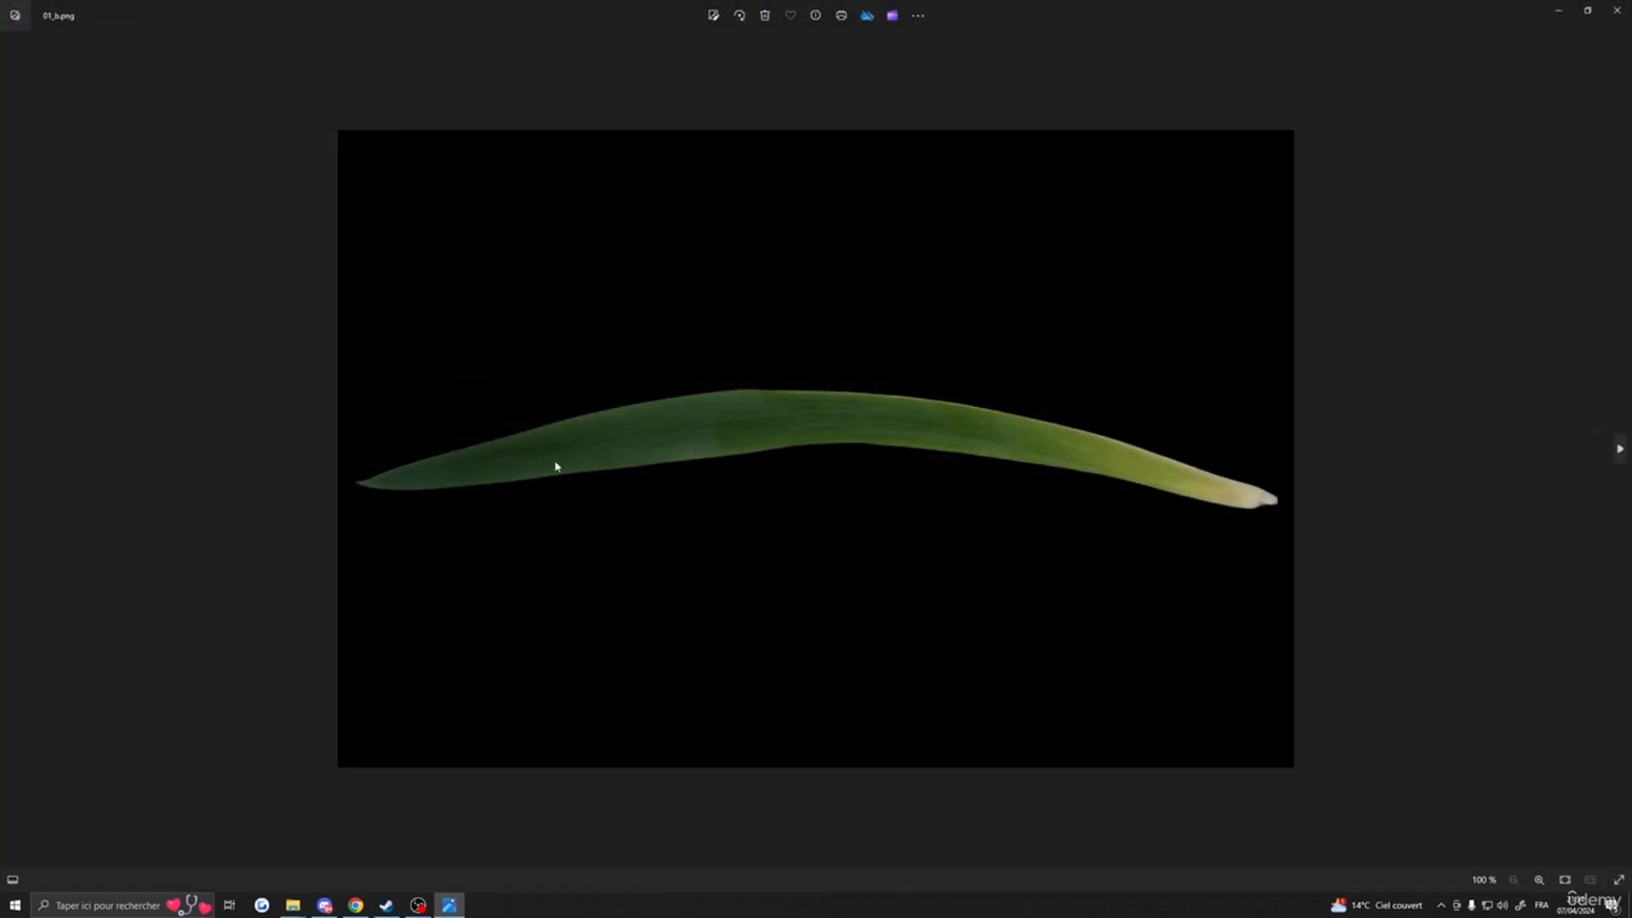
pyautogui.click(1619, 452)
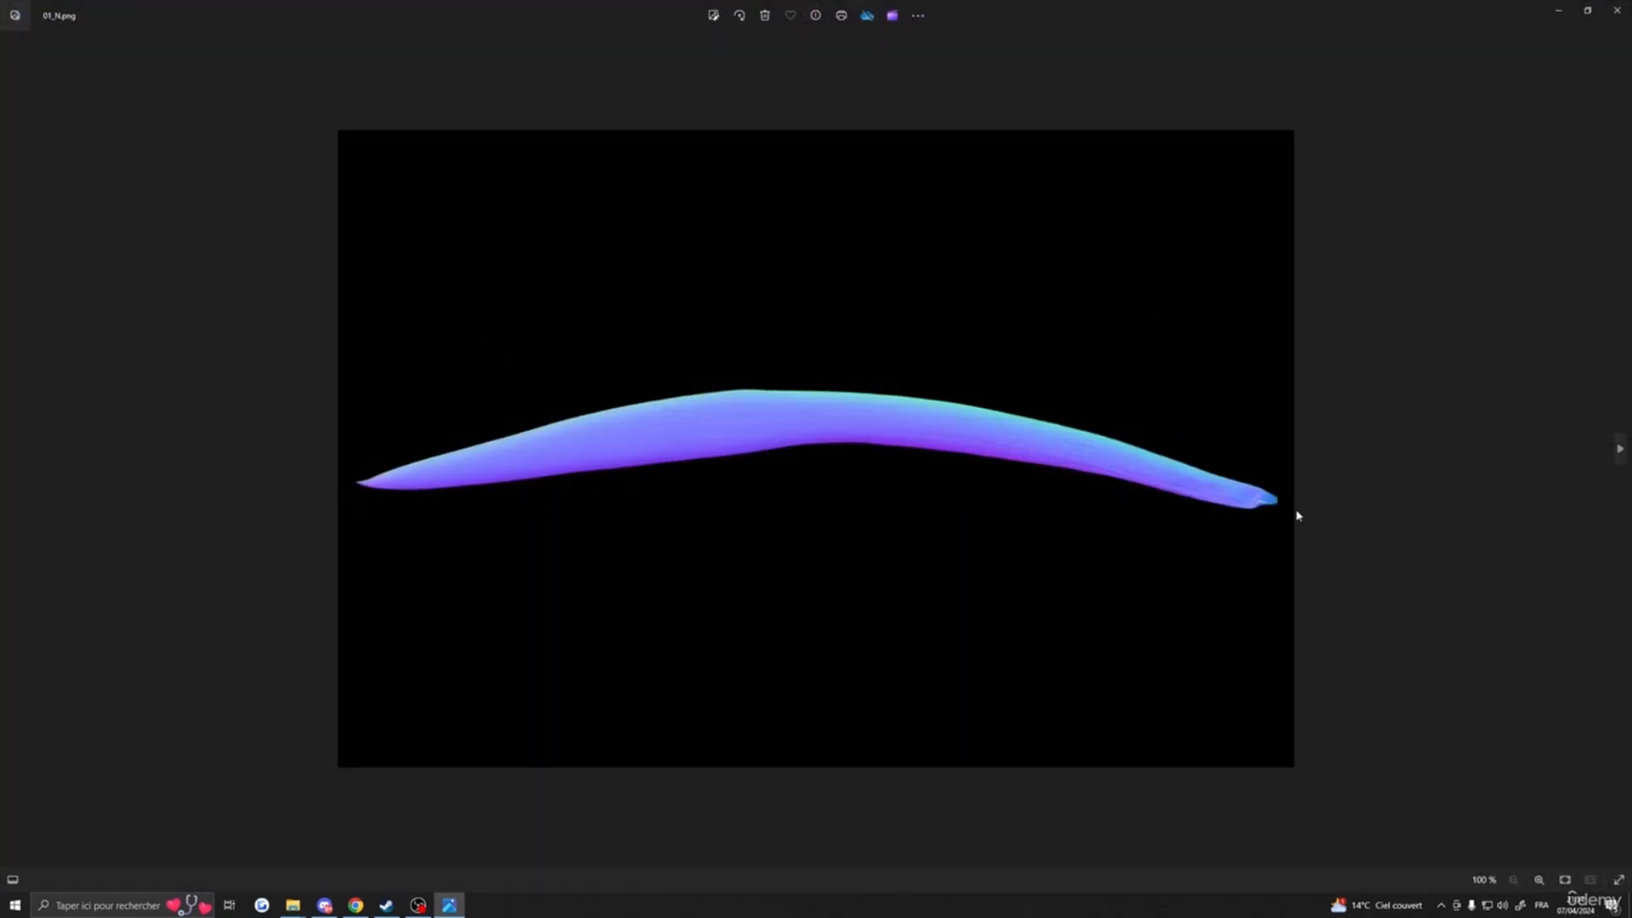
pyautogui.click(1617, 448)
pyautogui.click(1617, 10)
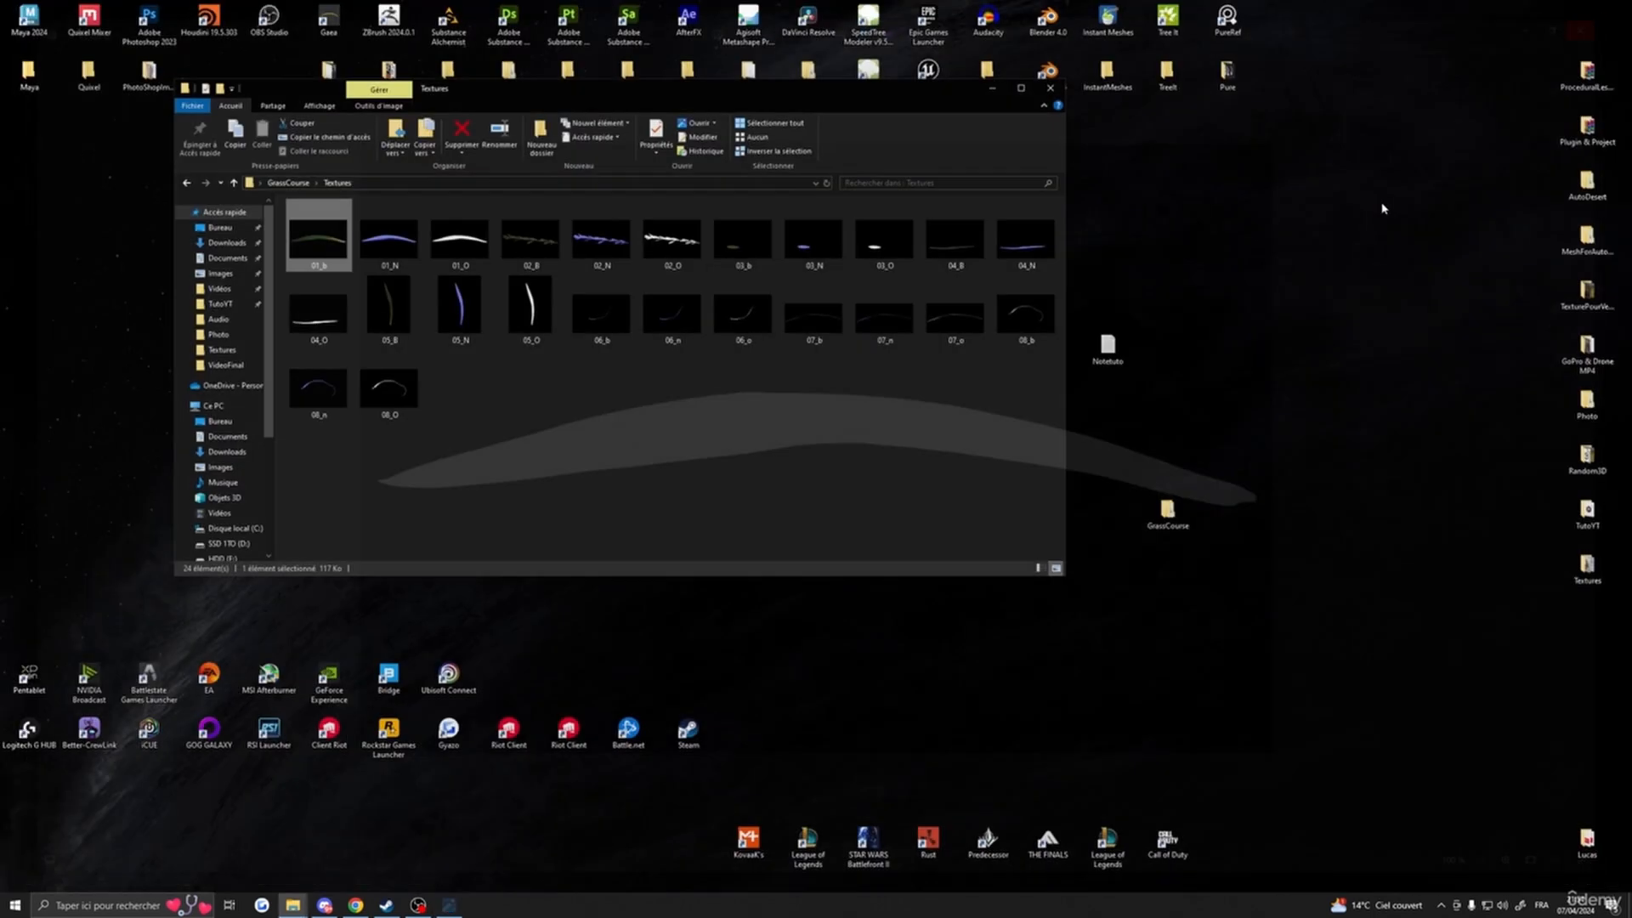
# - Launch SpeedTree Modeler without loading the detected backup file, and dismiss the recent files dialog
pyautogui.moveTo(951, 93); pyautogui.dragTo(1060, 210)
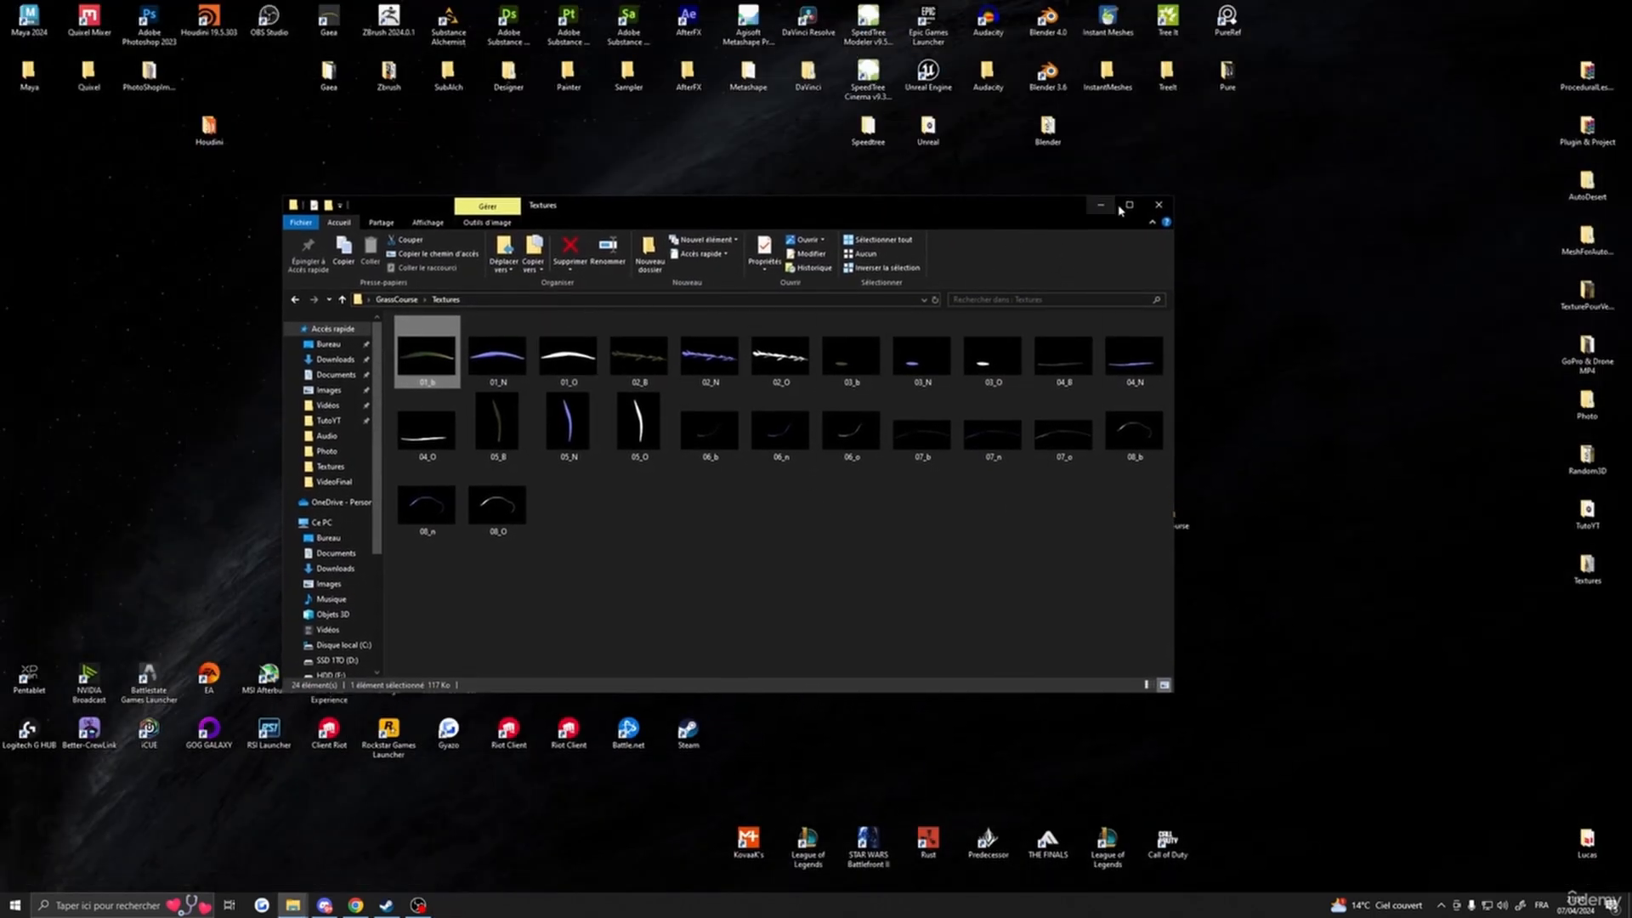
pyautogui.doubleClick(868, 34)
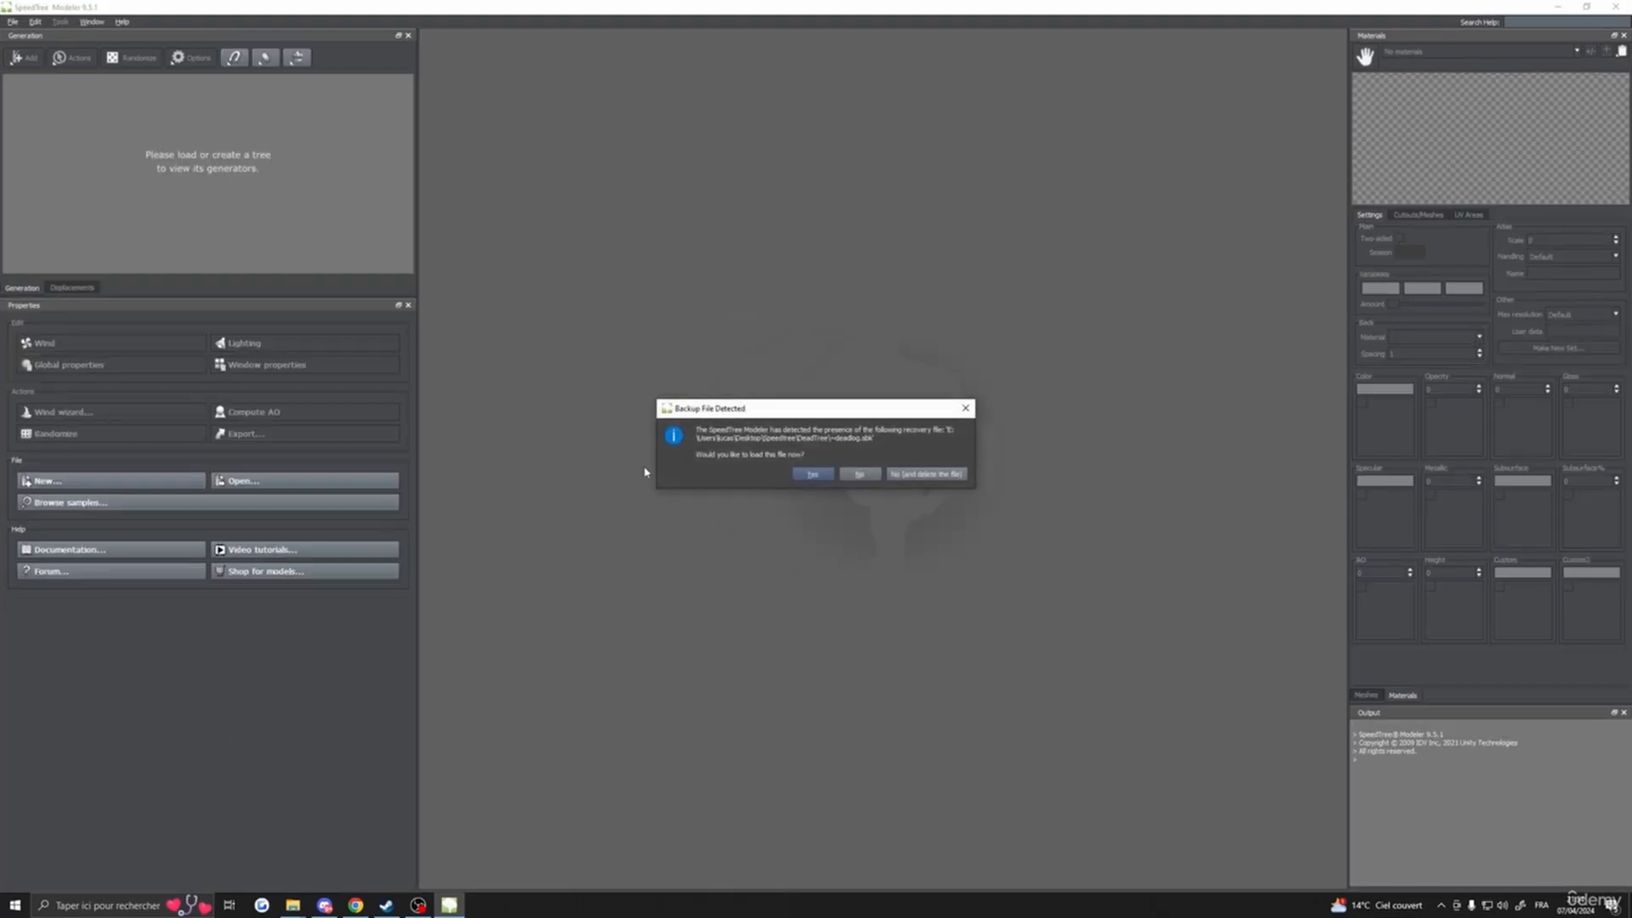
pyautogui.click(859, 476)
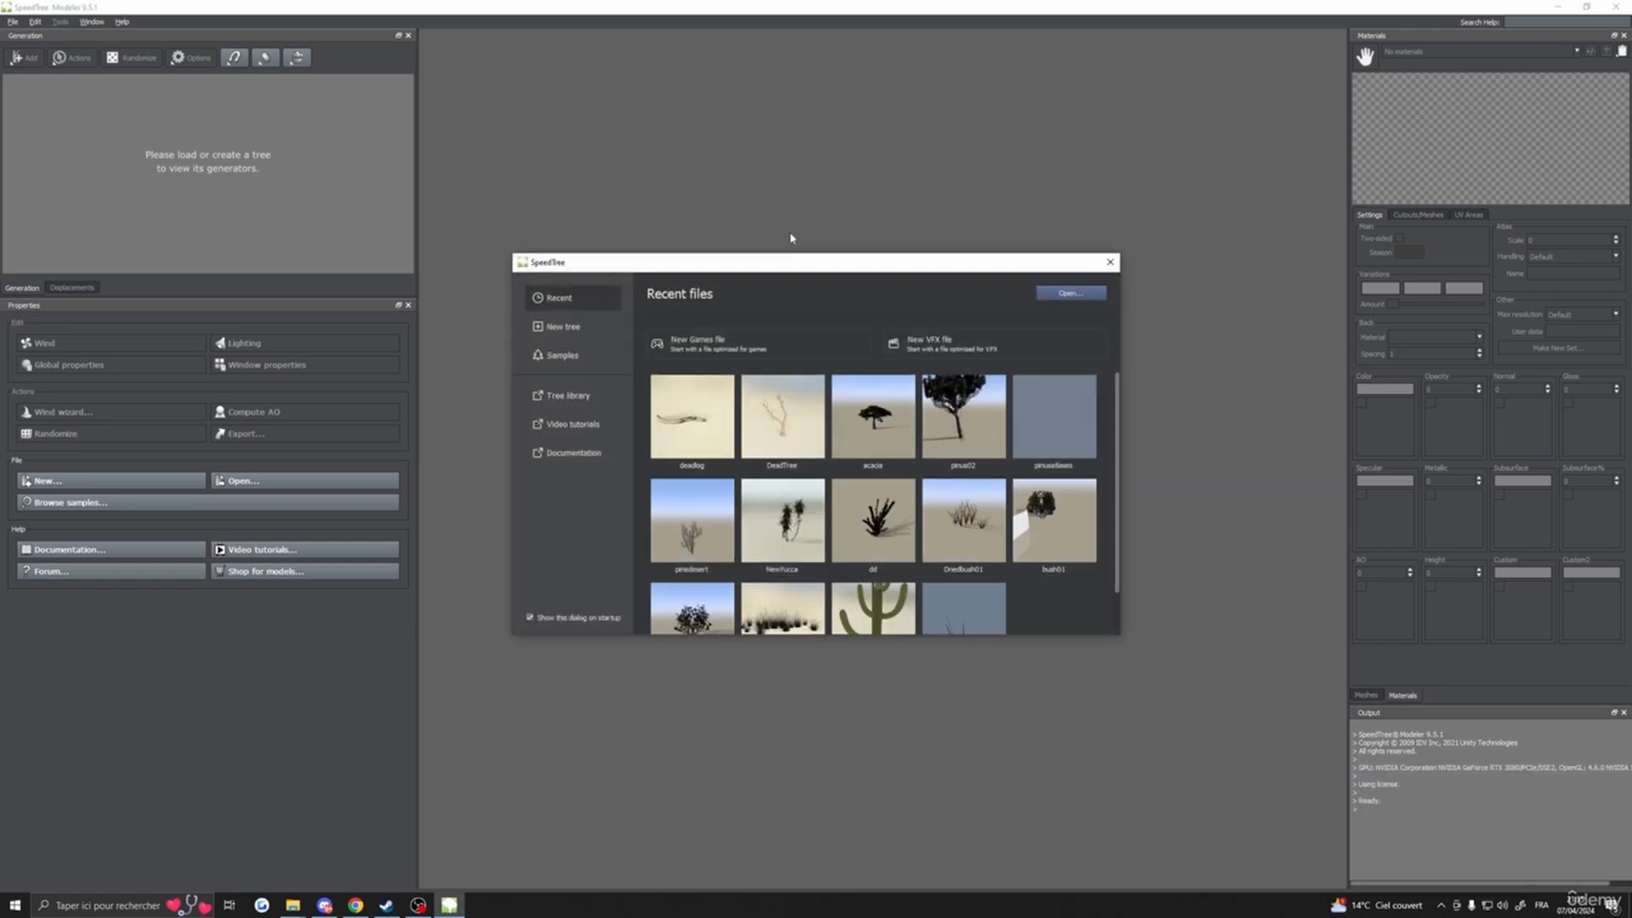
pyautogui.click(1110, 262)
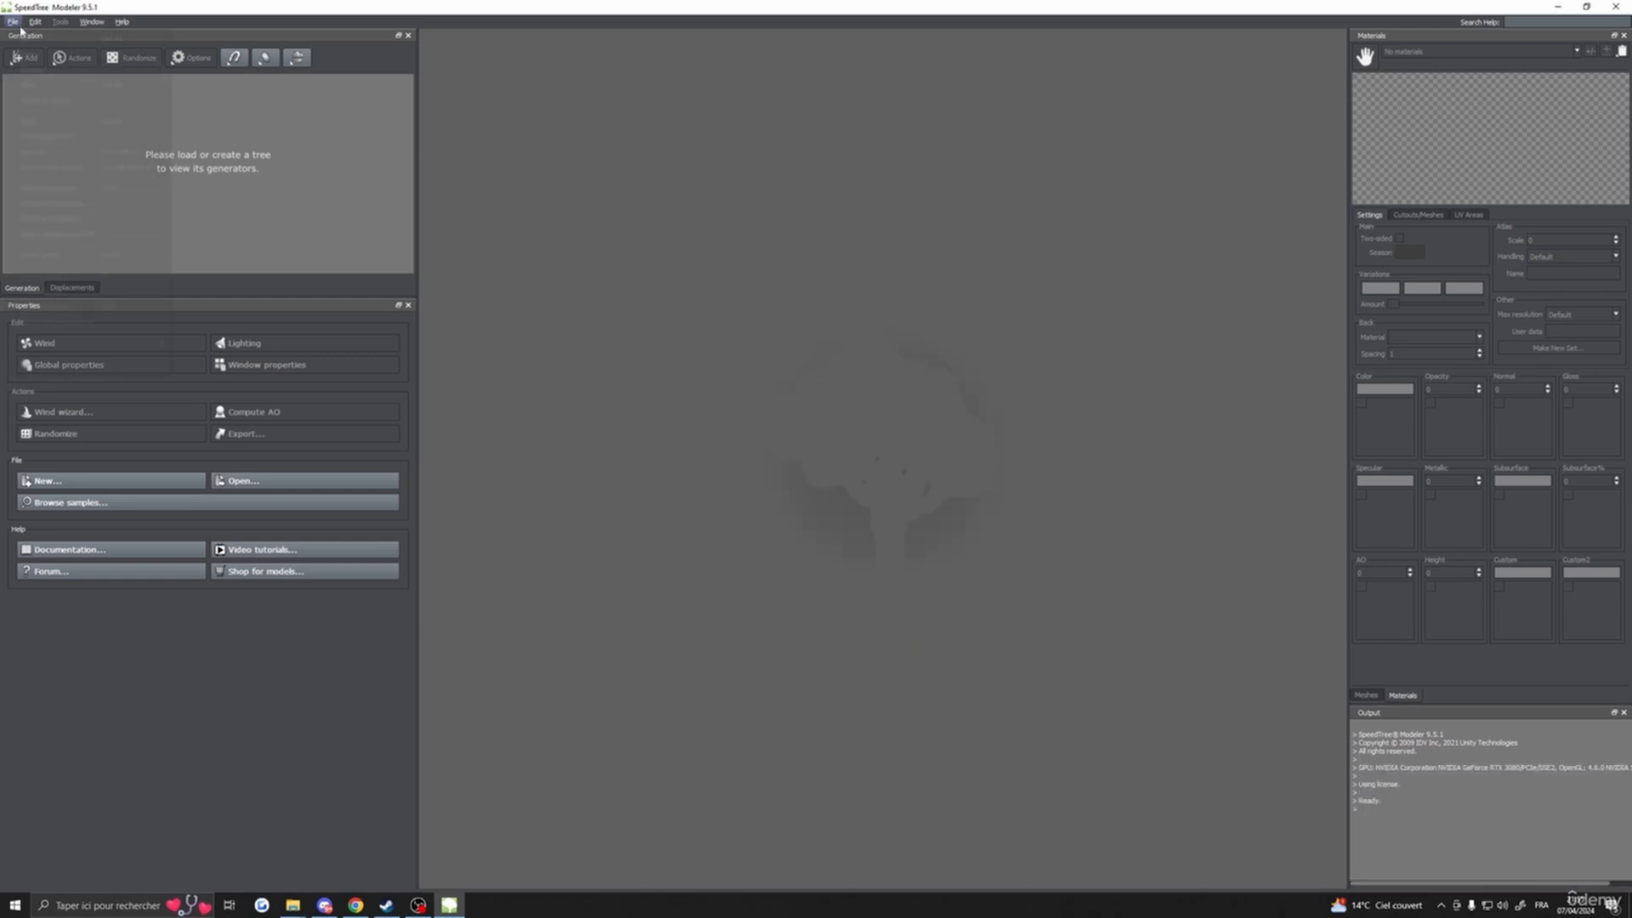
# - Create a new tree file from the Blank Games template
pyautogui.click(13, 22)
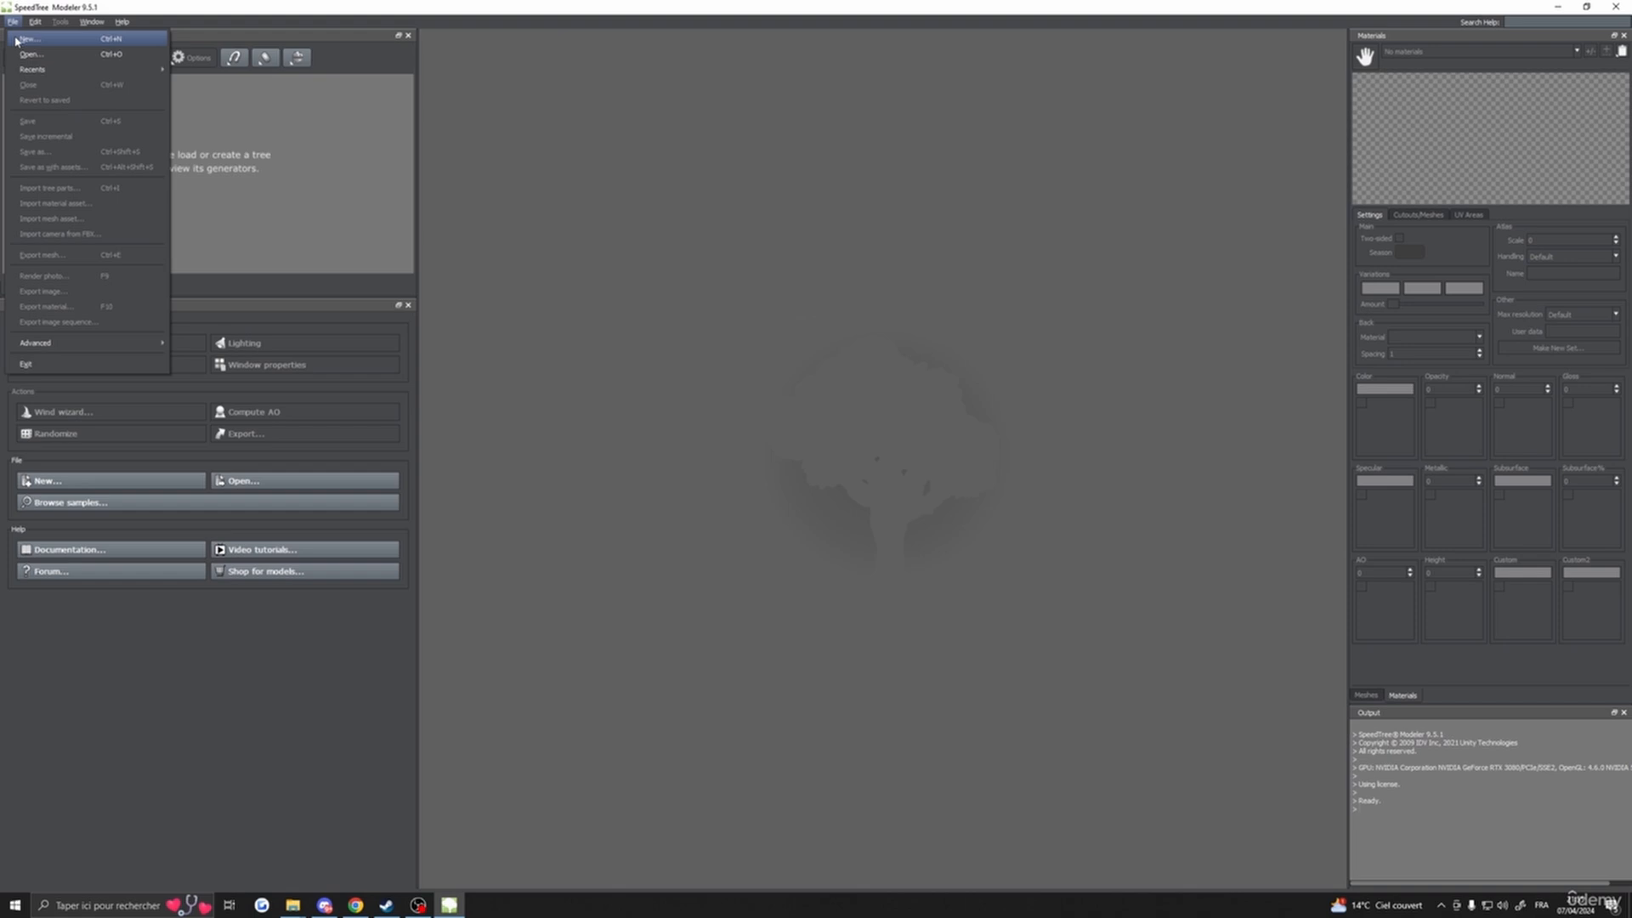
pyautogui.click(25, 39)
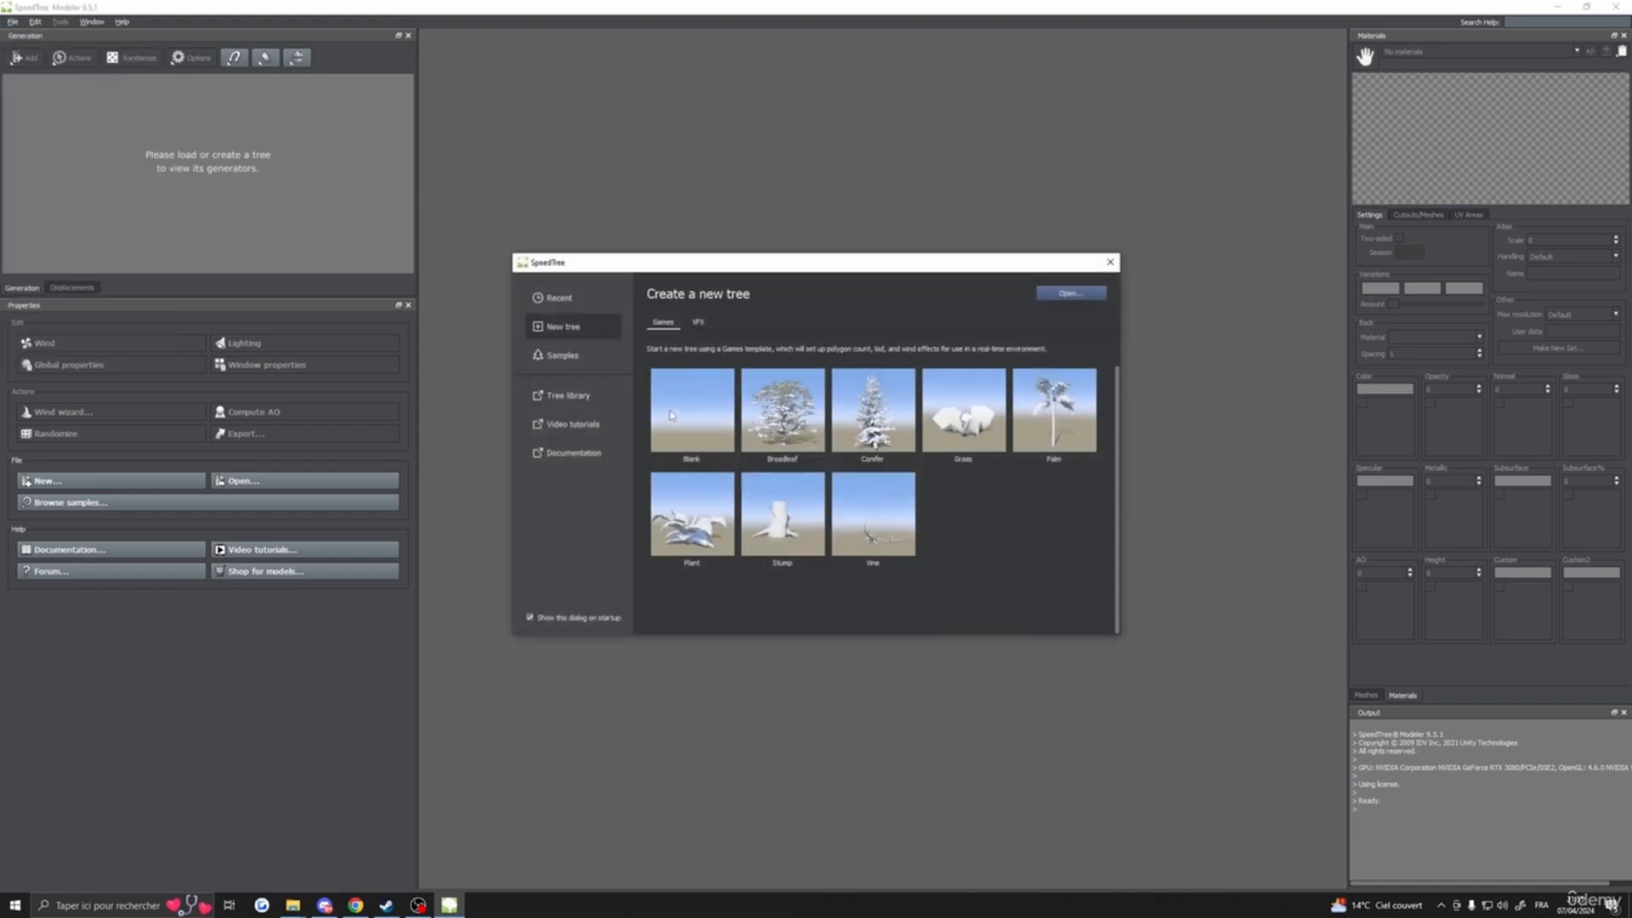
pyautogui.click(700, 416)
pyautogui.click(946, 482)
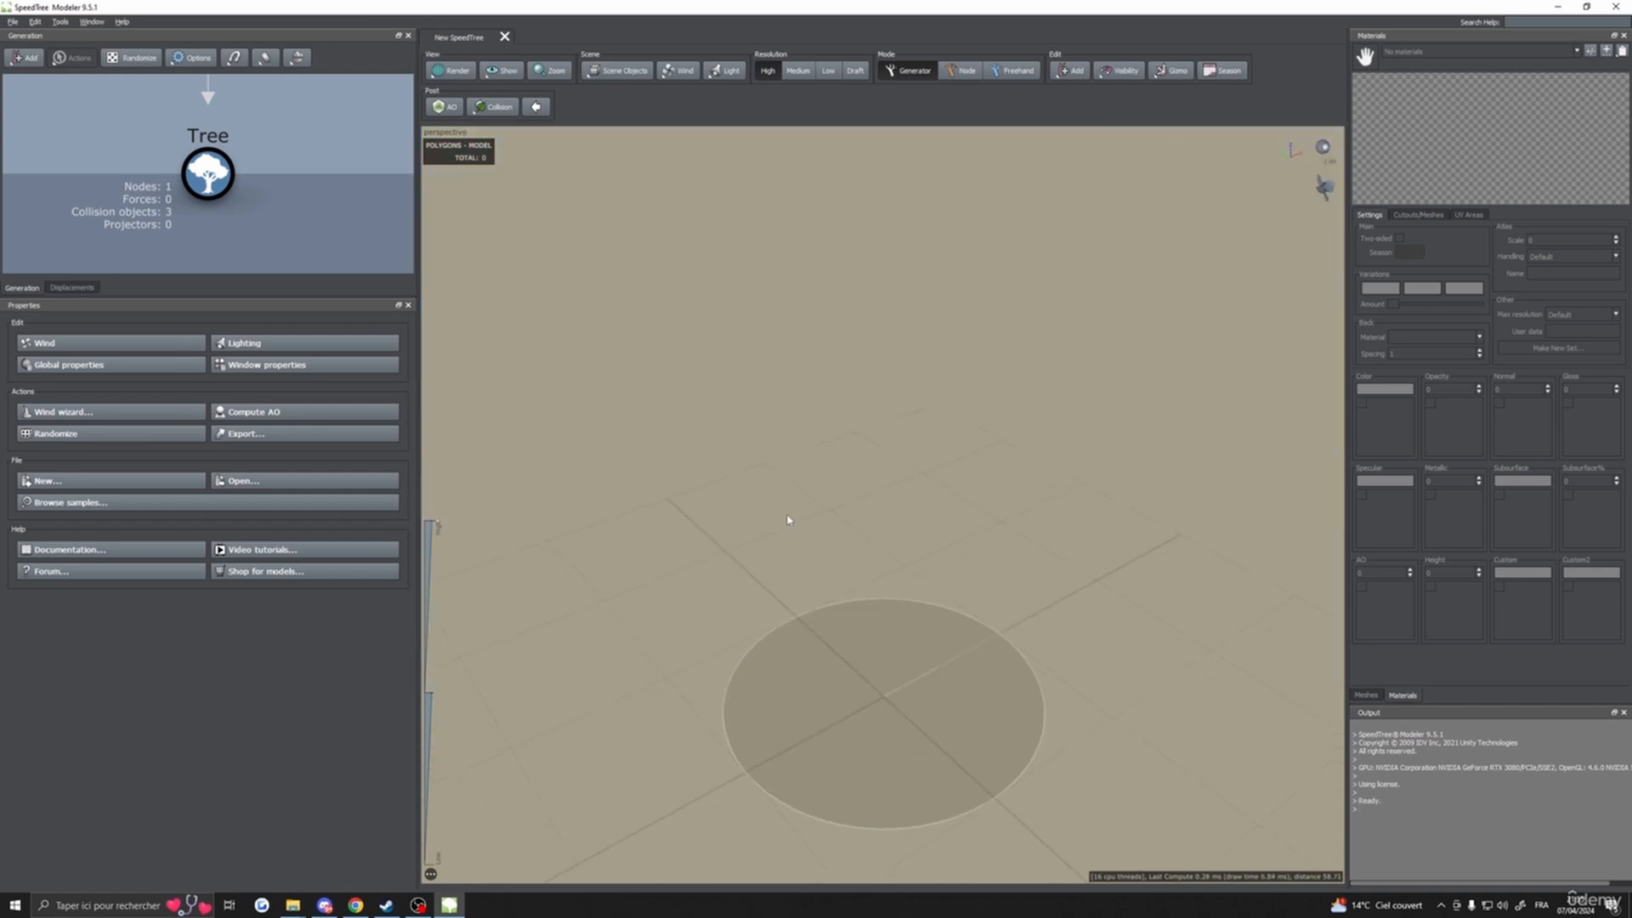
pyautogui.moveTo(789, 520); pyautogui.dragTo(812, 465, button='middle')
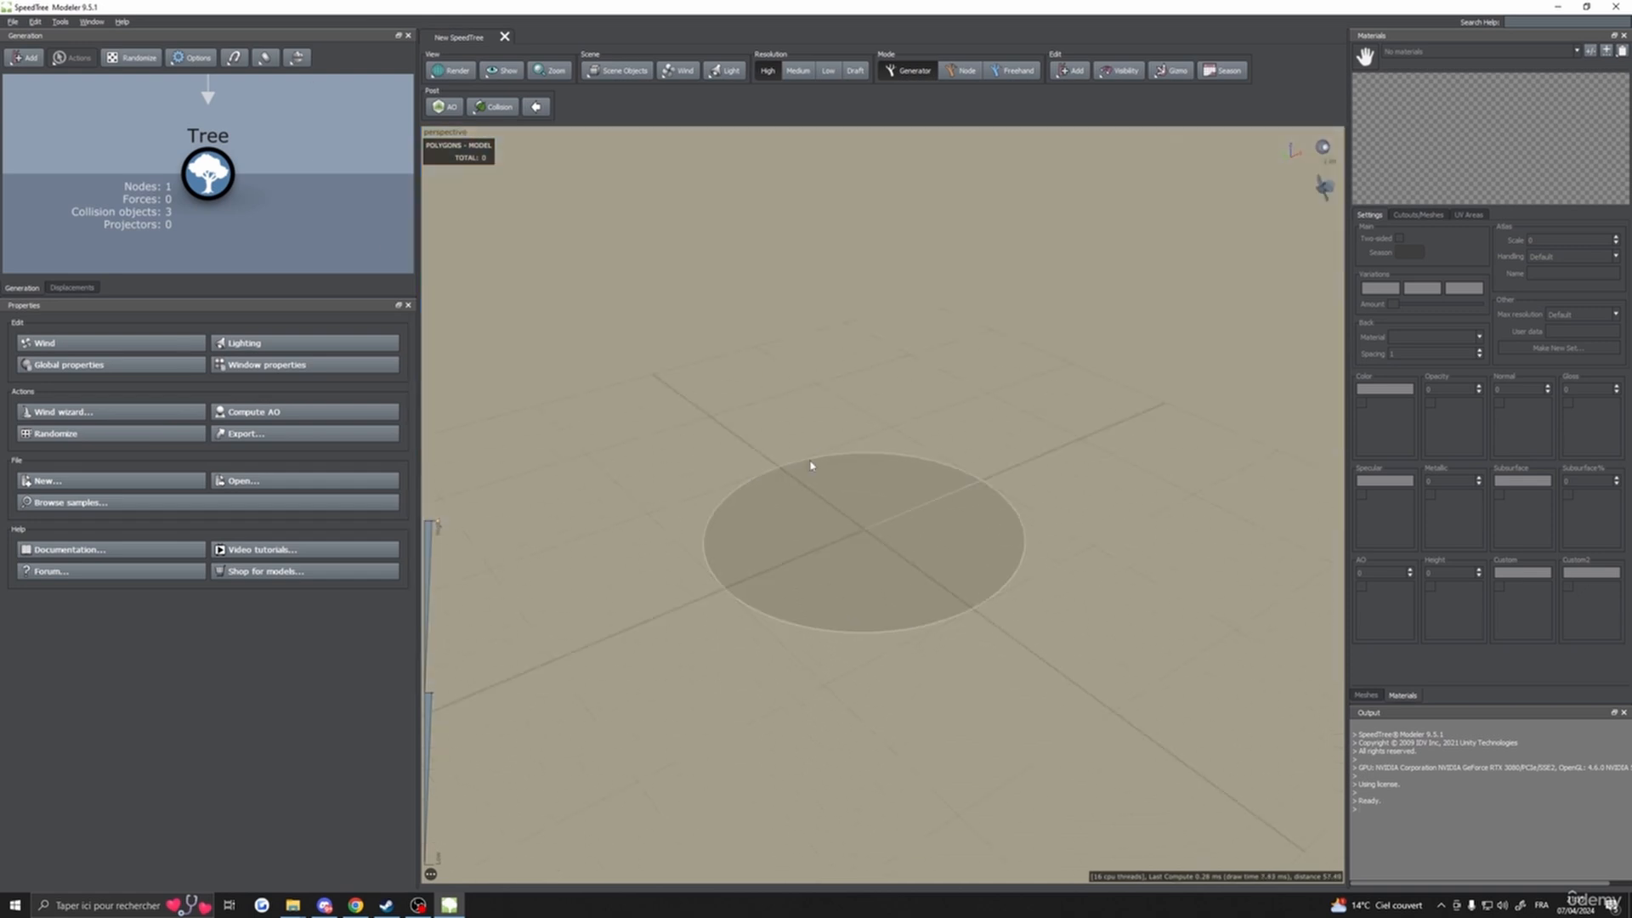
pyautogui.moveTo(813, 466); pyautogui.dragTo(939, 491)
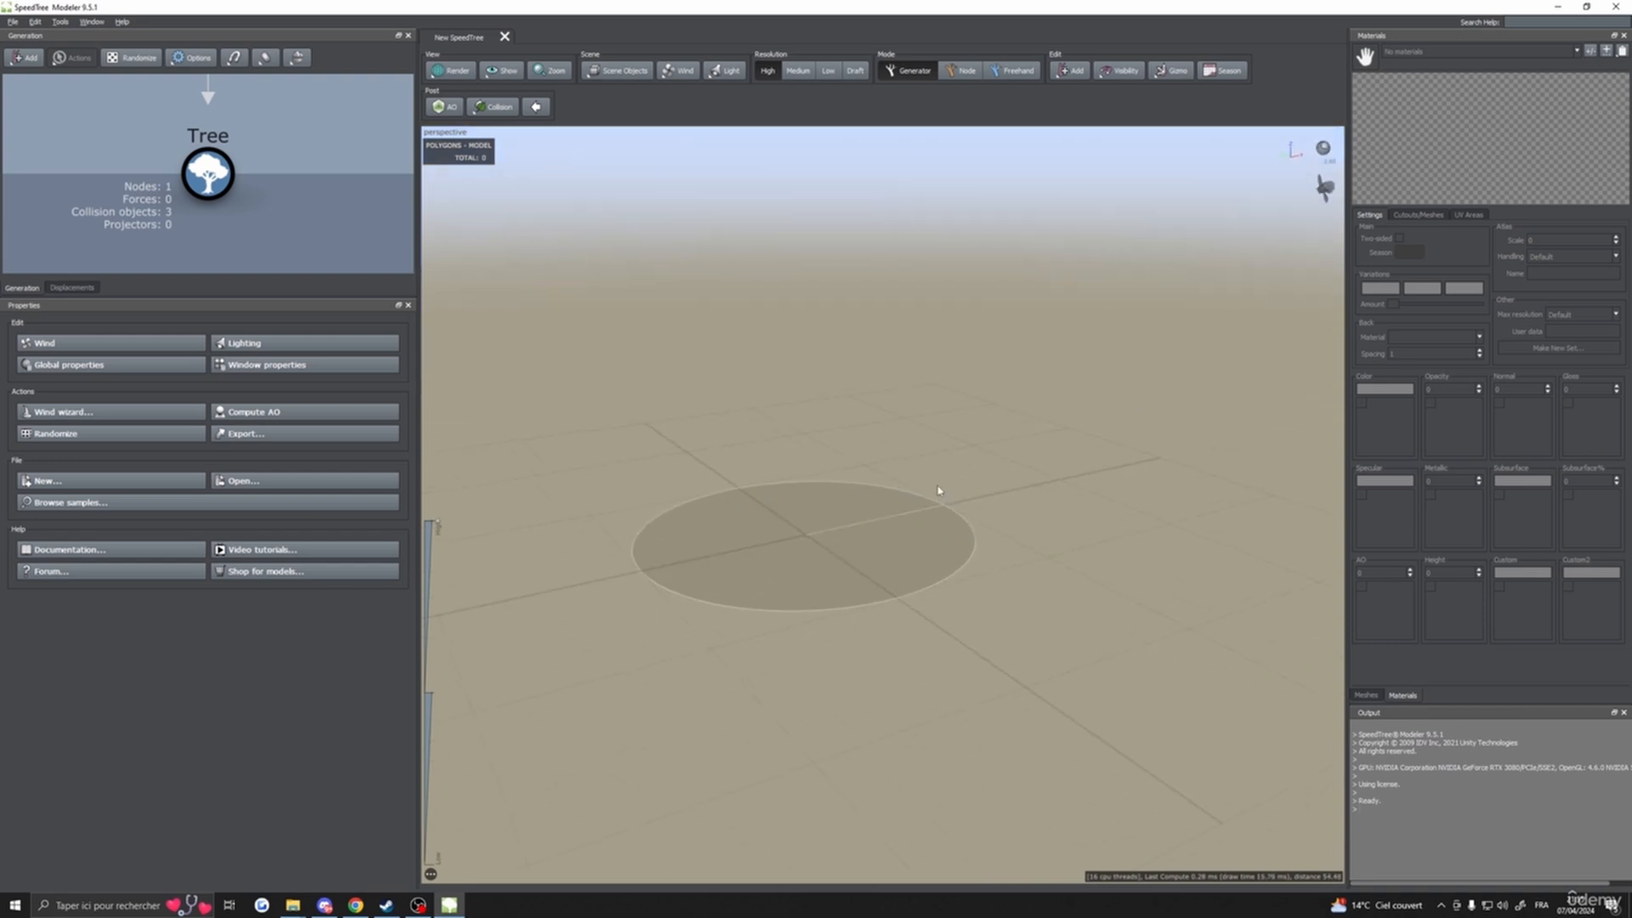
pyautogui.moveTo(712, 435)
pyautogui.mouseDown()
pyautogui.moveTo(649, 452)
pyautogui.moveTo(706, 499)
pyautogui.moveTo(689, 444)
pyautogui.mouseUp()
pyautogui.moveTo(761, 488); pyautogui.dragTo(886, 526)
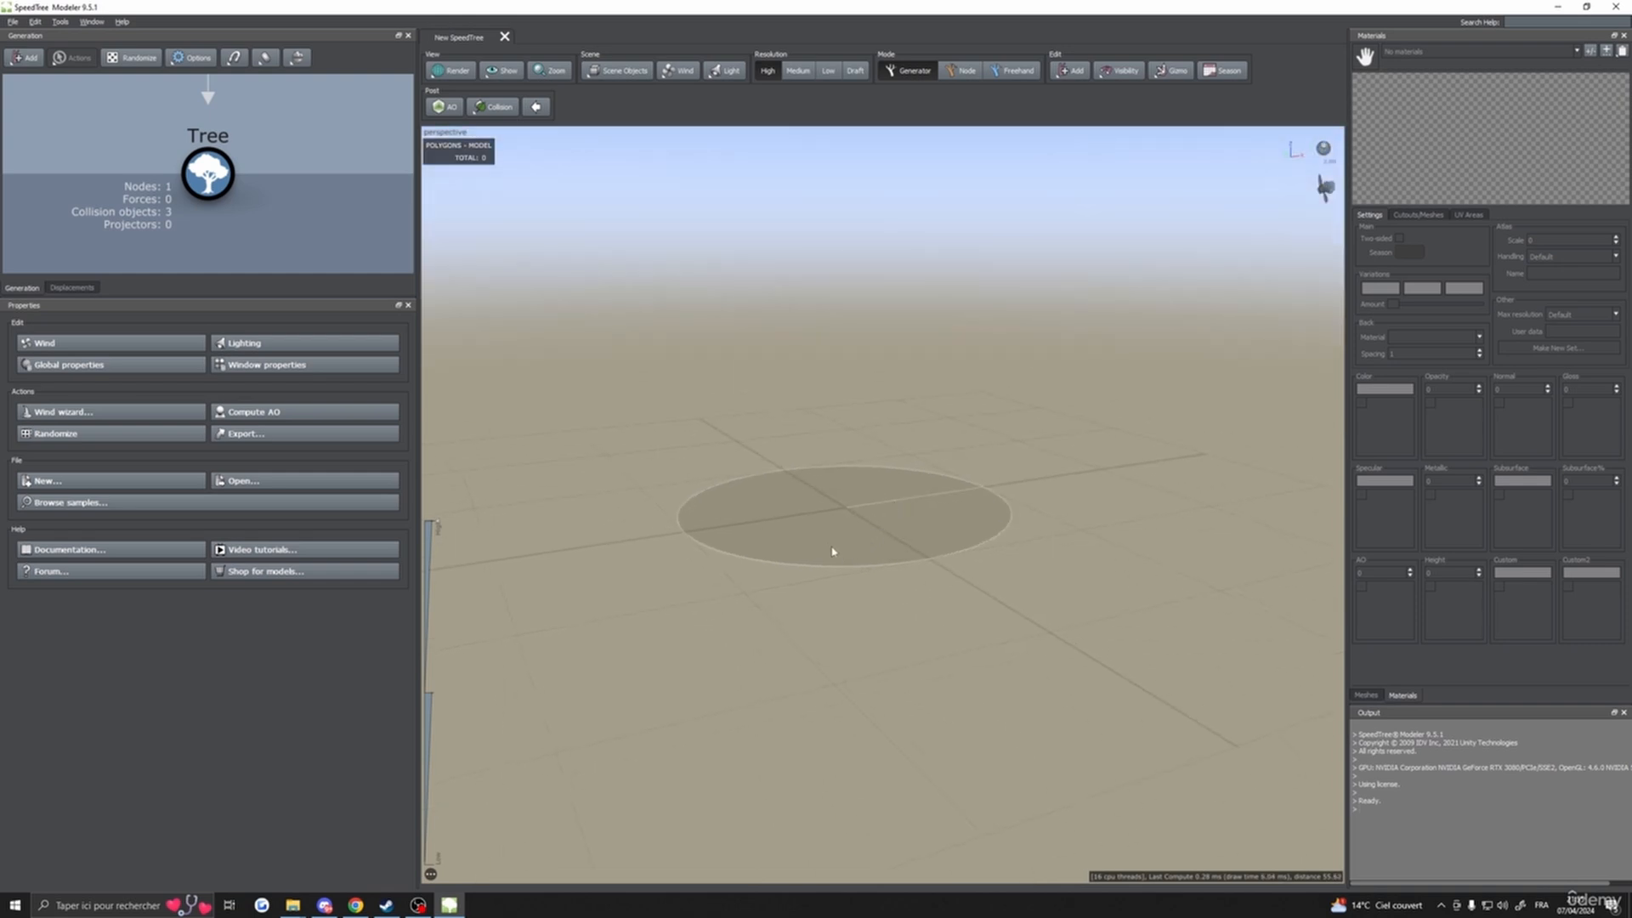
pyautogui.moveTo(831, 543)
pyautogui.mouseDown()
pyautogui.moveTo(850, 492)
pyautogui.moveTo(817, 485)
pyautogui.moveTo(768, 539)
pyautogui.moveTo(830, 601)
pyautogui.moveTo(918, 564)
pyautogui.moveTo(845, 513)
pyautogui.moveTo(831, 550)
pyautogui.moveTo(805, 558)
pyautogui.moveTo(653, 487)
pyautogui.moveTo(834, 518)
pyautogui.mouseUp()
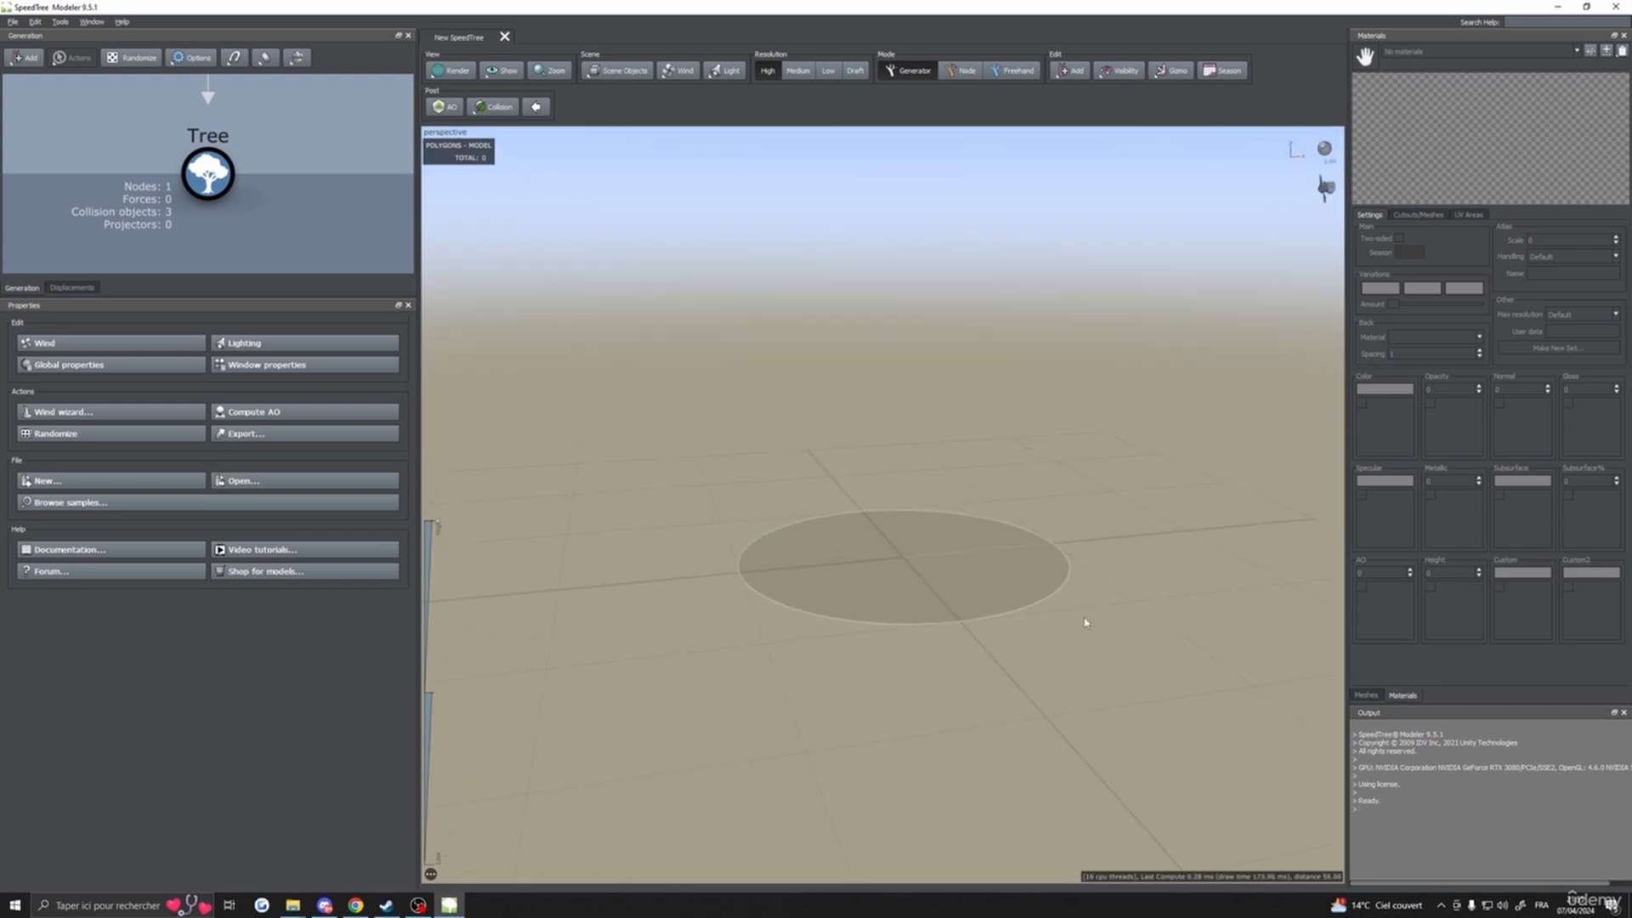
pyautogui.rightClick(203, 178)
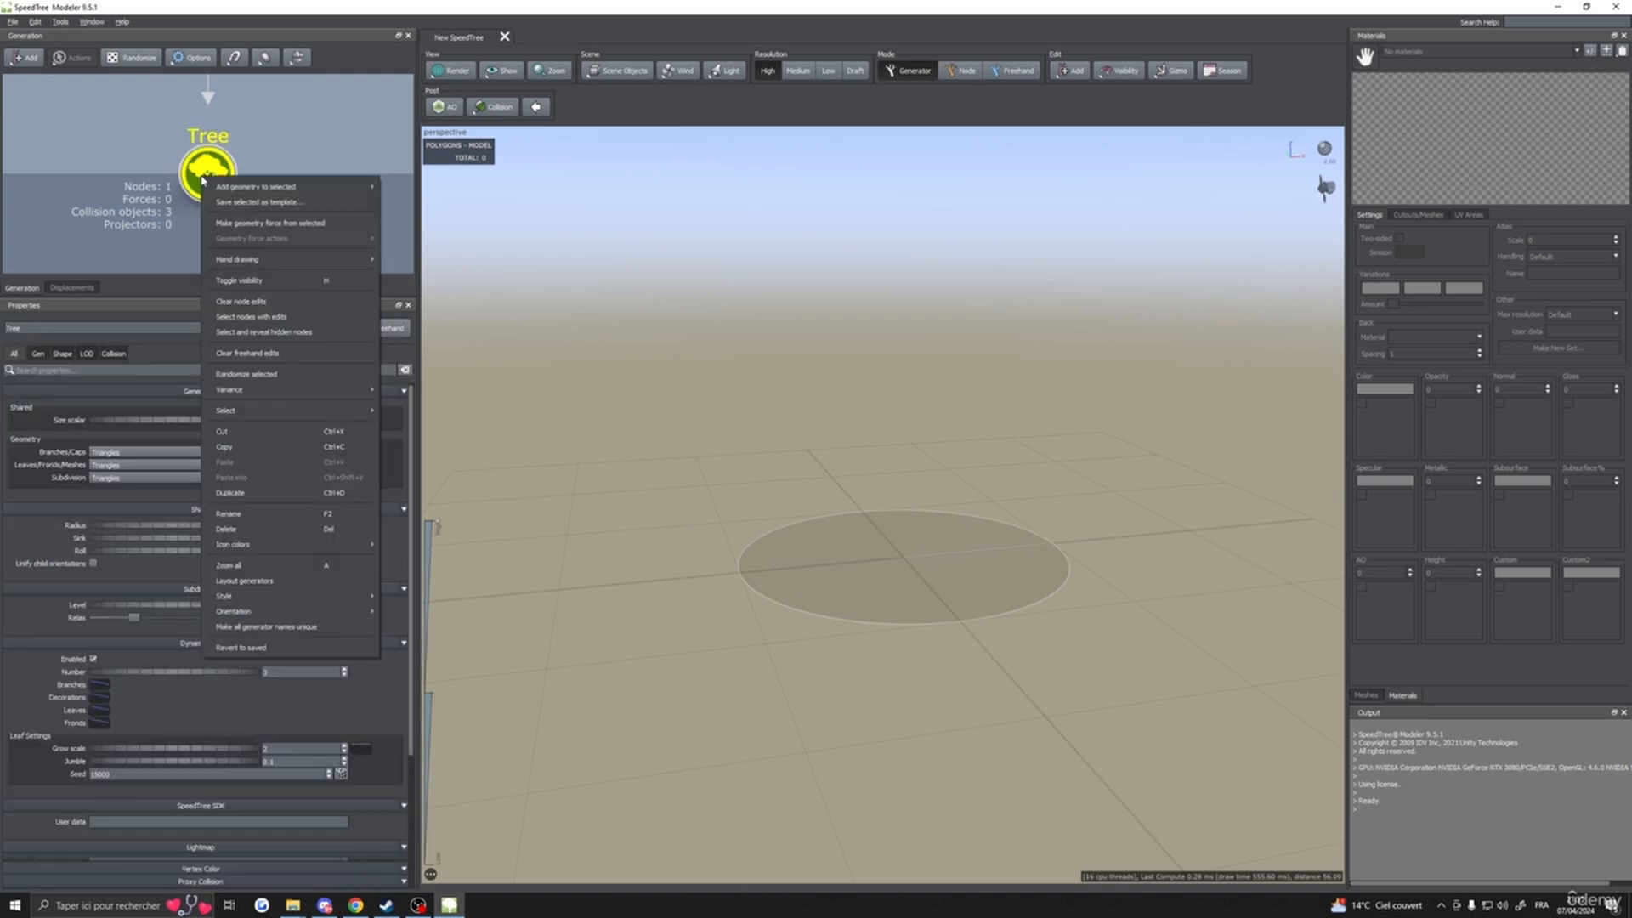
pyautogui.click(157, 146)
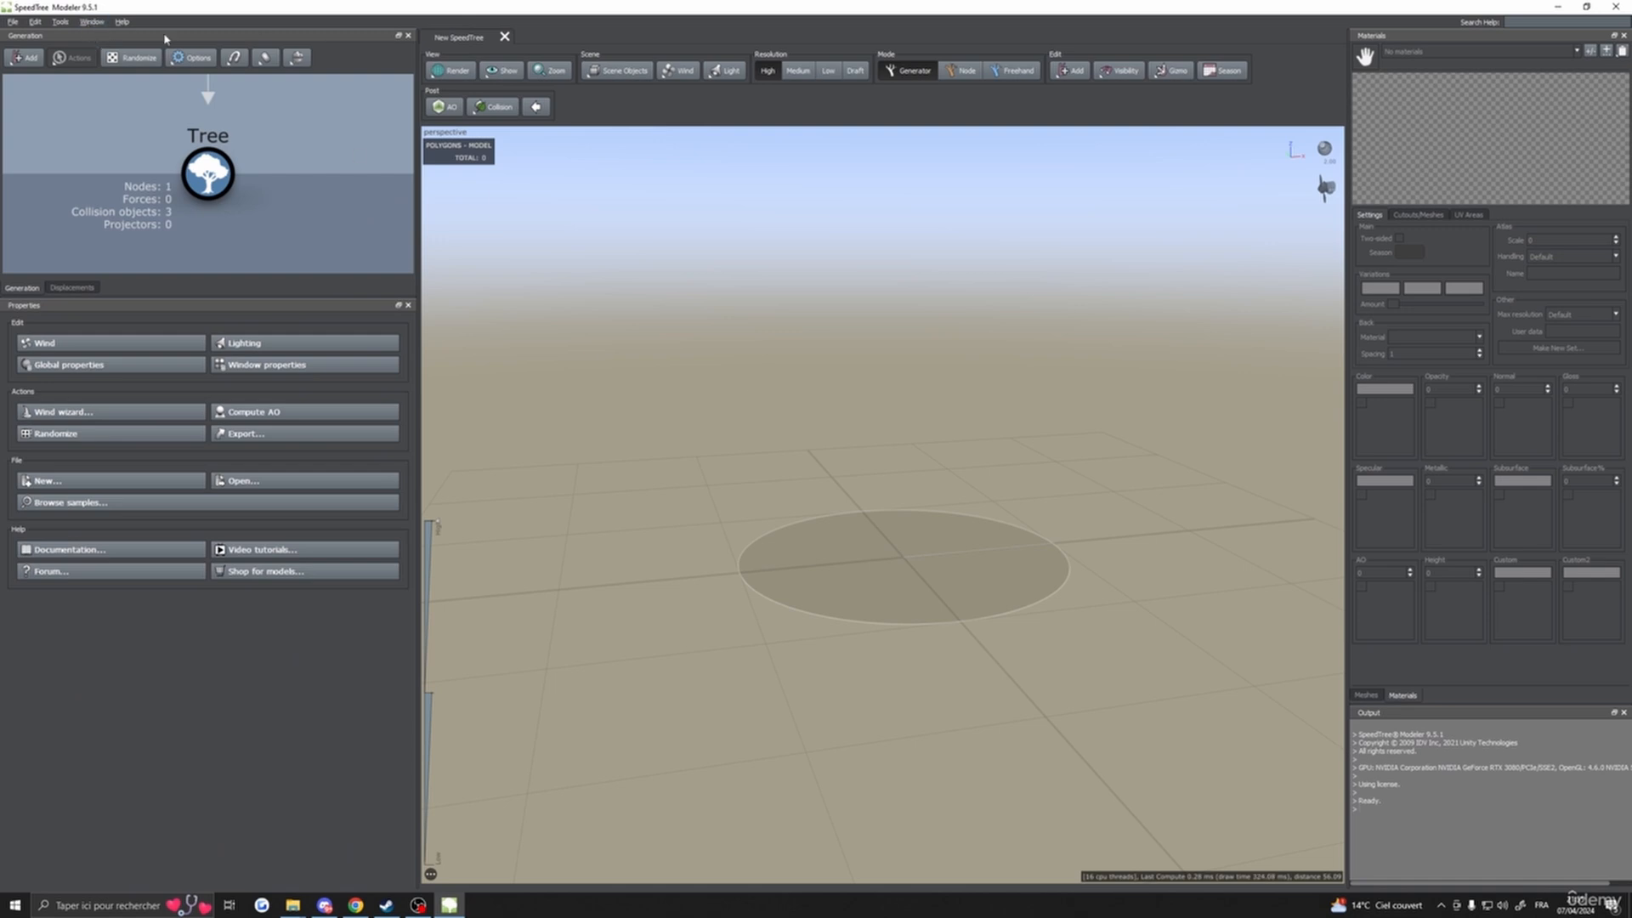
# - Close the Materials panel and show it again in the workspace
pyautogui.click(90, 22)
pyautogui.click(90, 22)
pyautogui.click(95, 23)
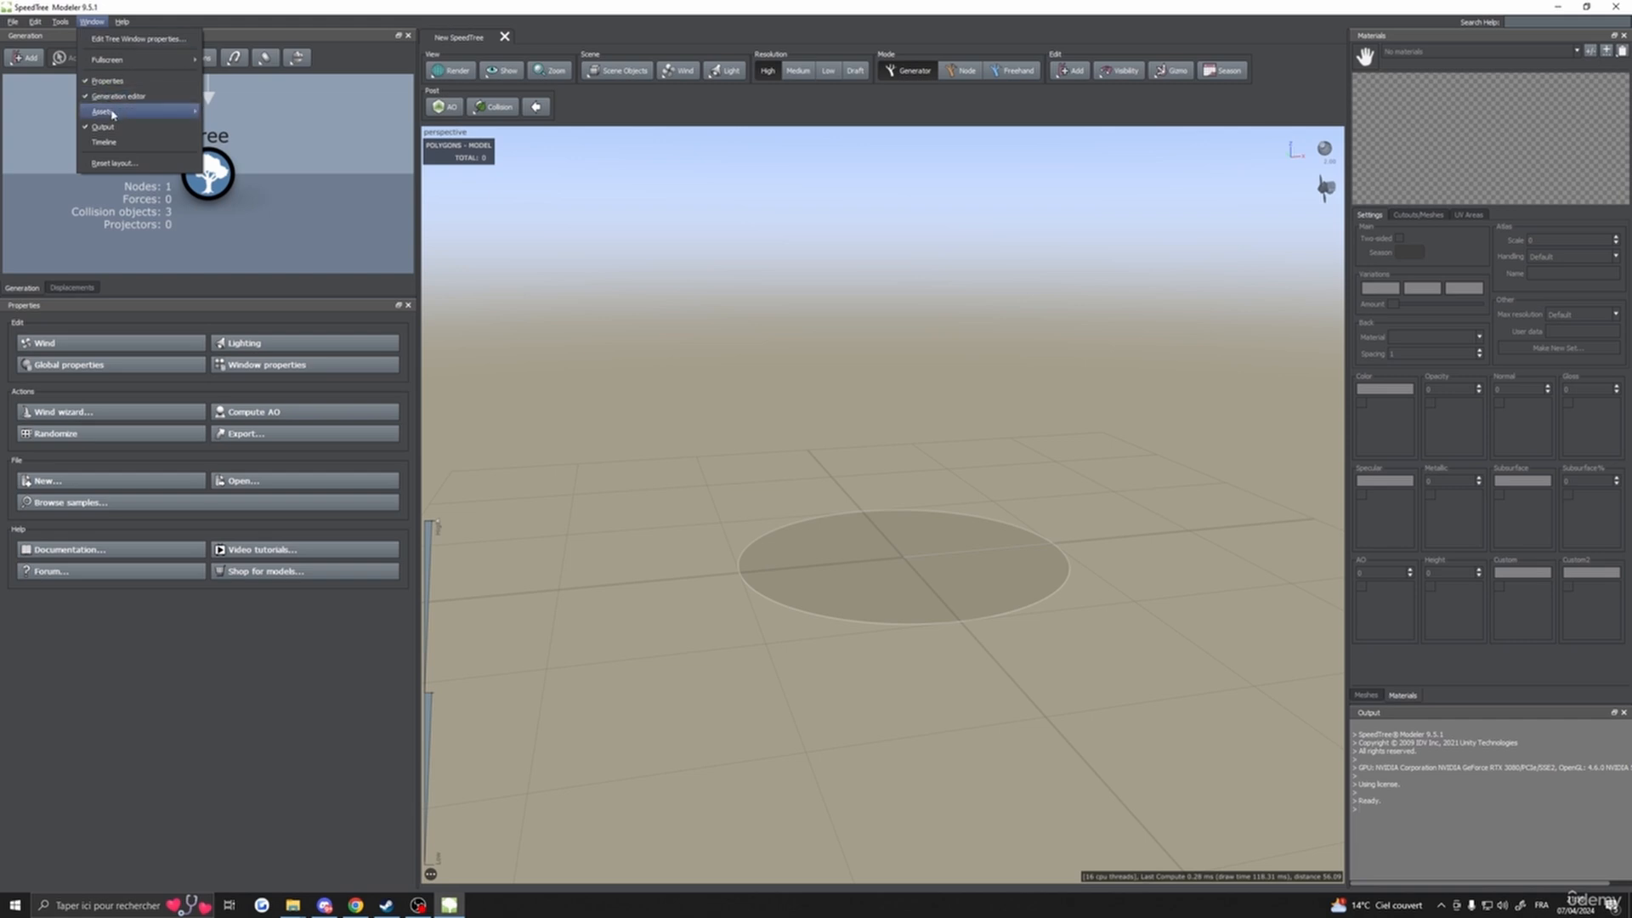
pyautogui.moveTo(113, 114)
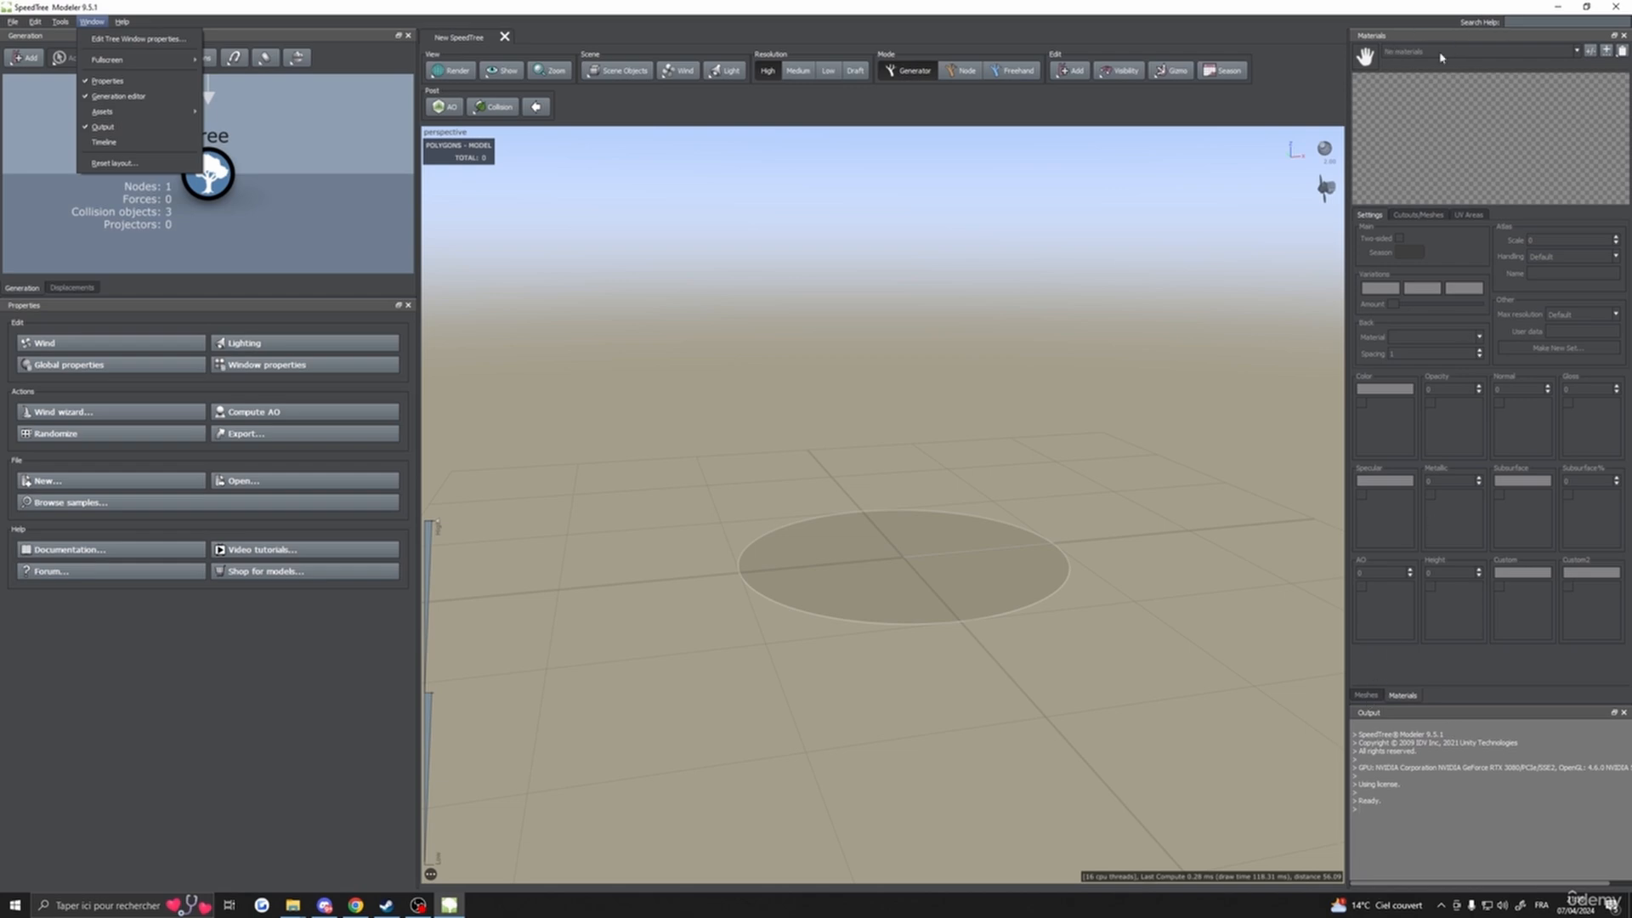
pyautogui.click(1624, 36)
pyautogui.click(92, 21)
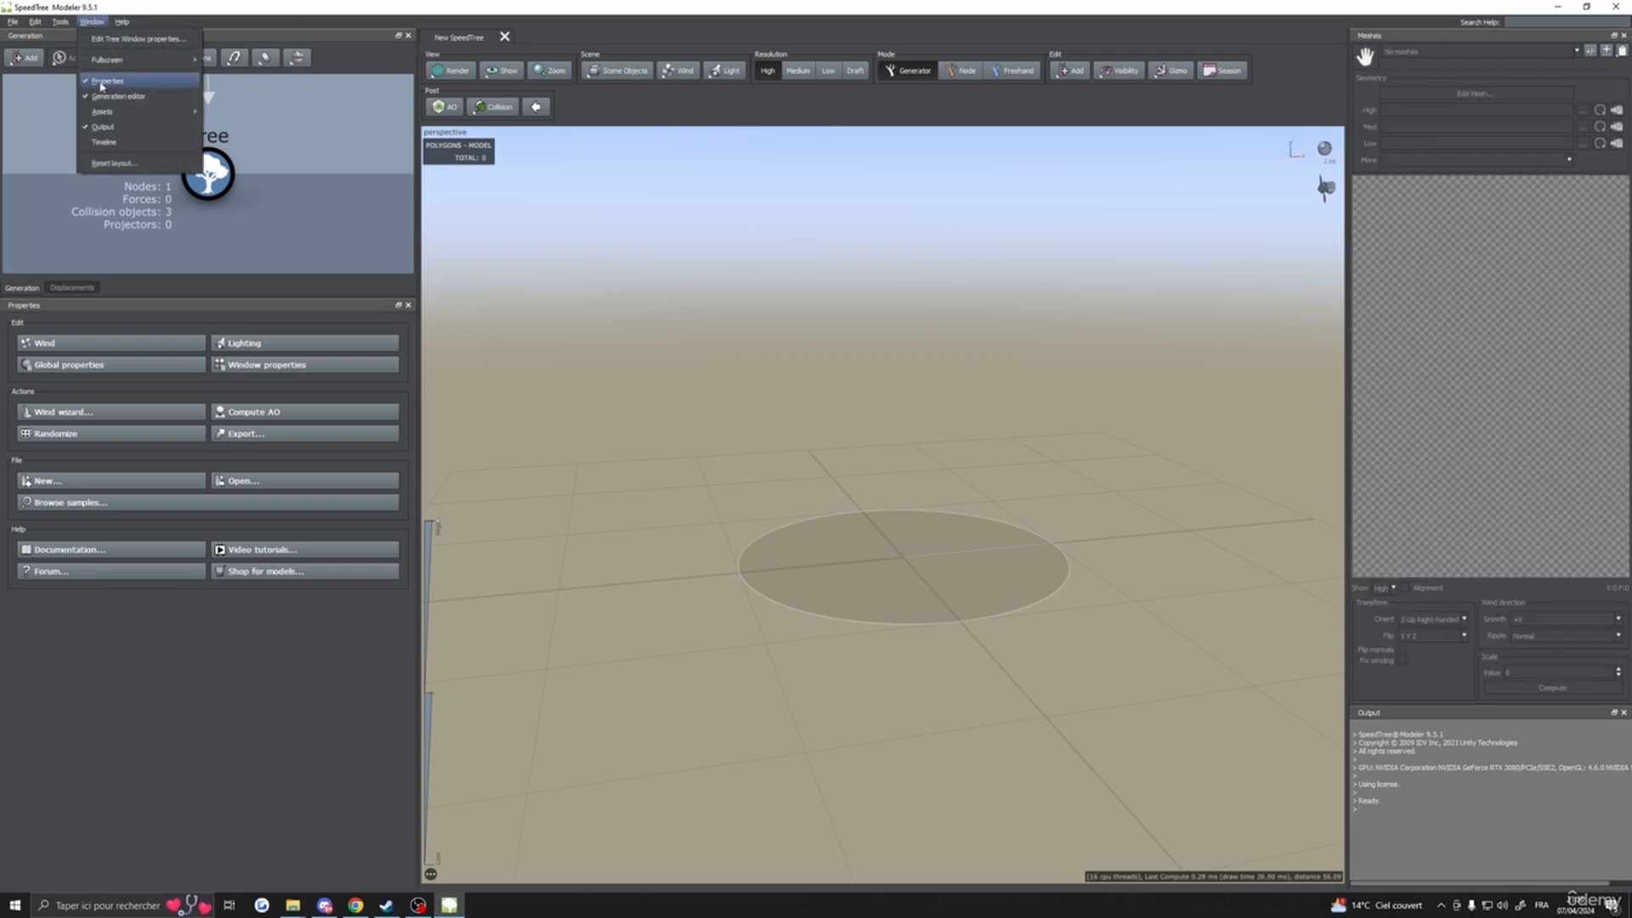
pyautogui.click(234, 111)
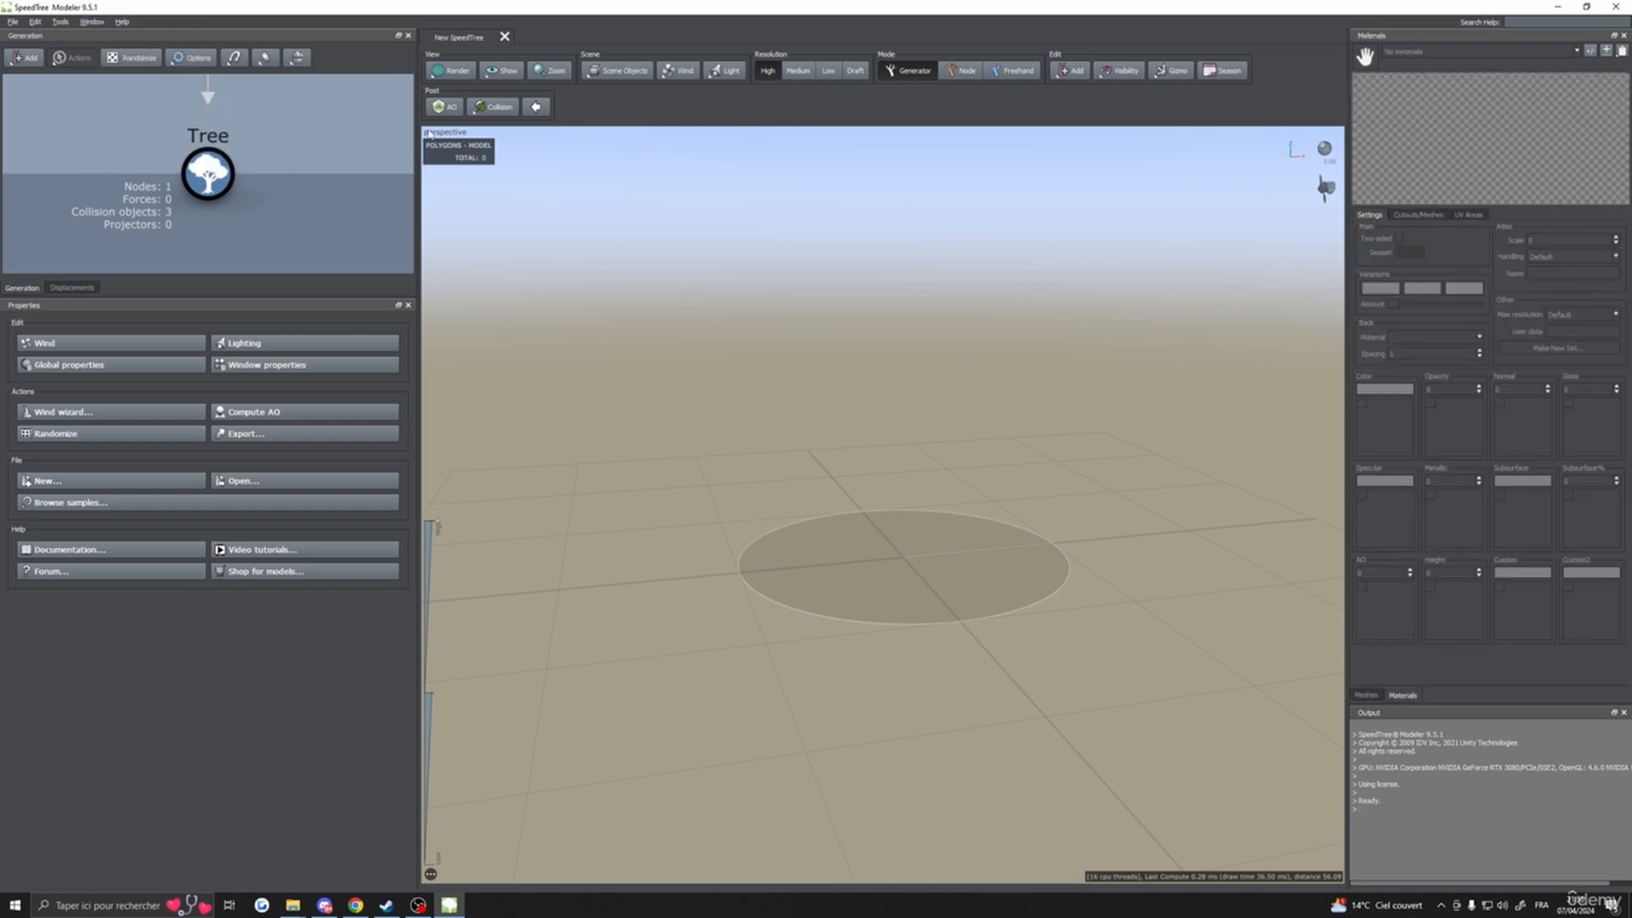
# - Add a Leaf generator to the Tree node
pyautogui.rightClick(211, 177)
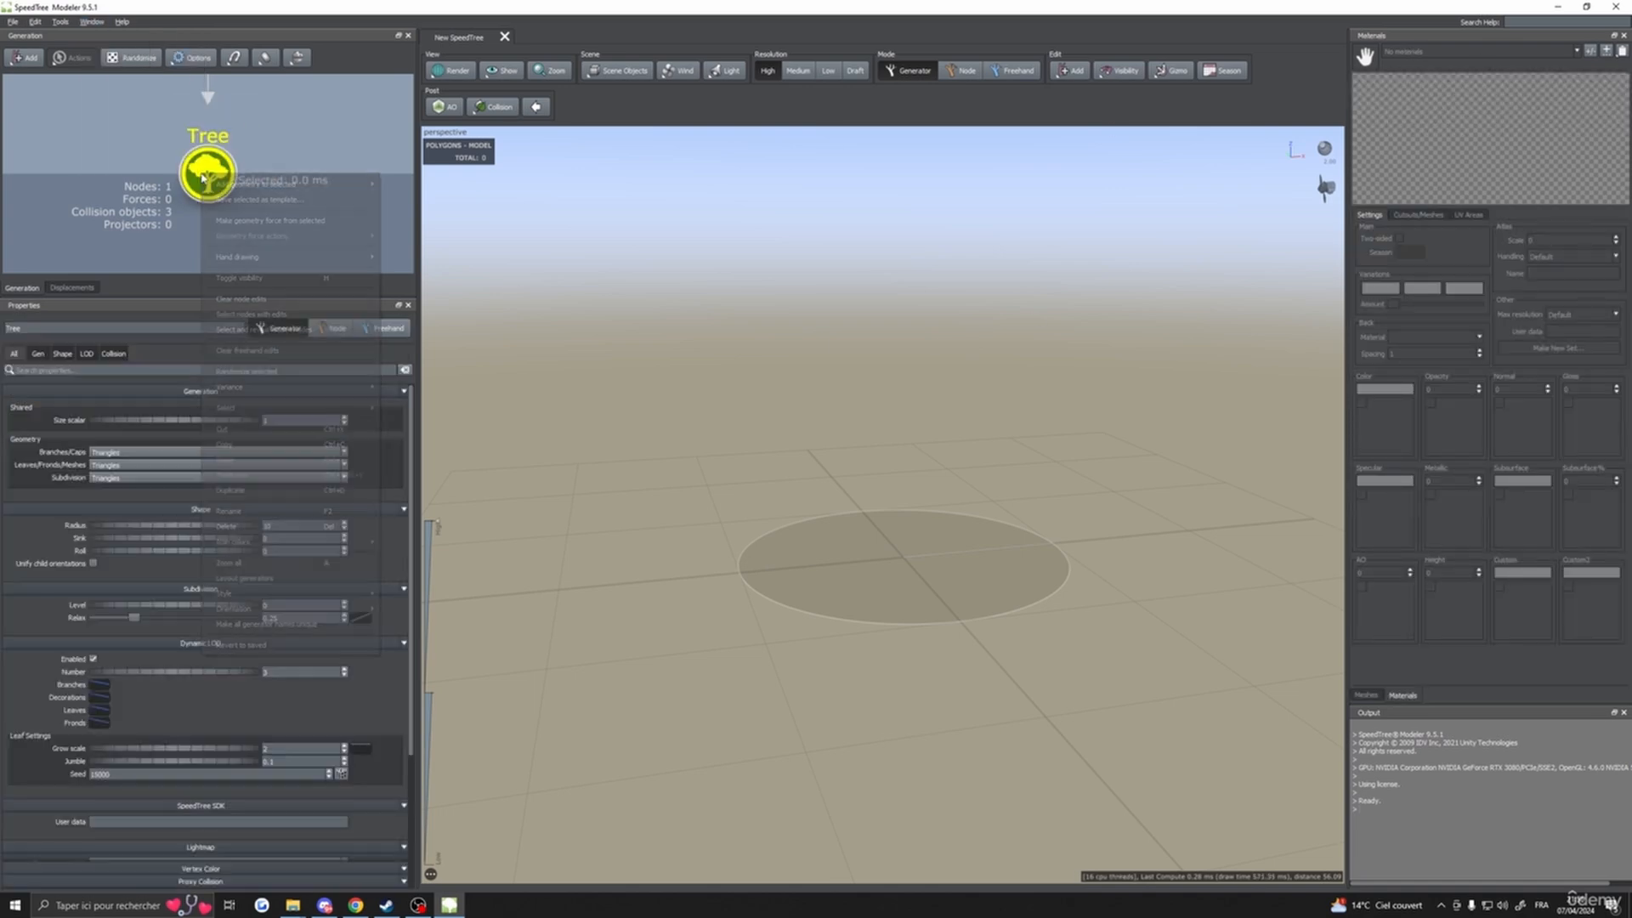
pyautogui.moveTo(216, 184)
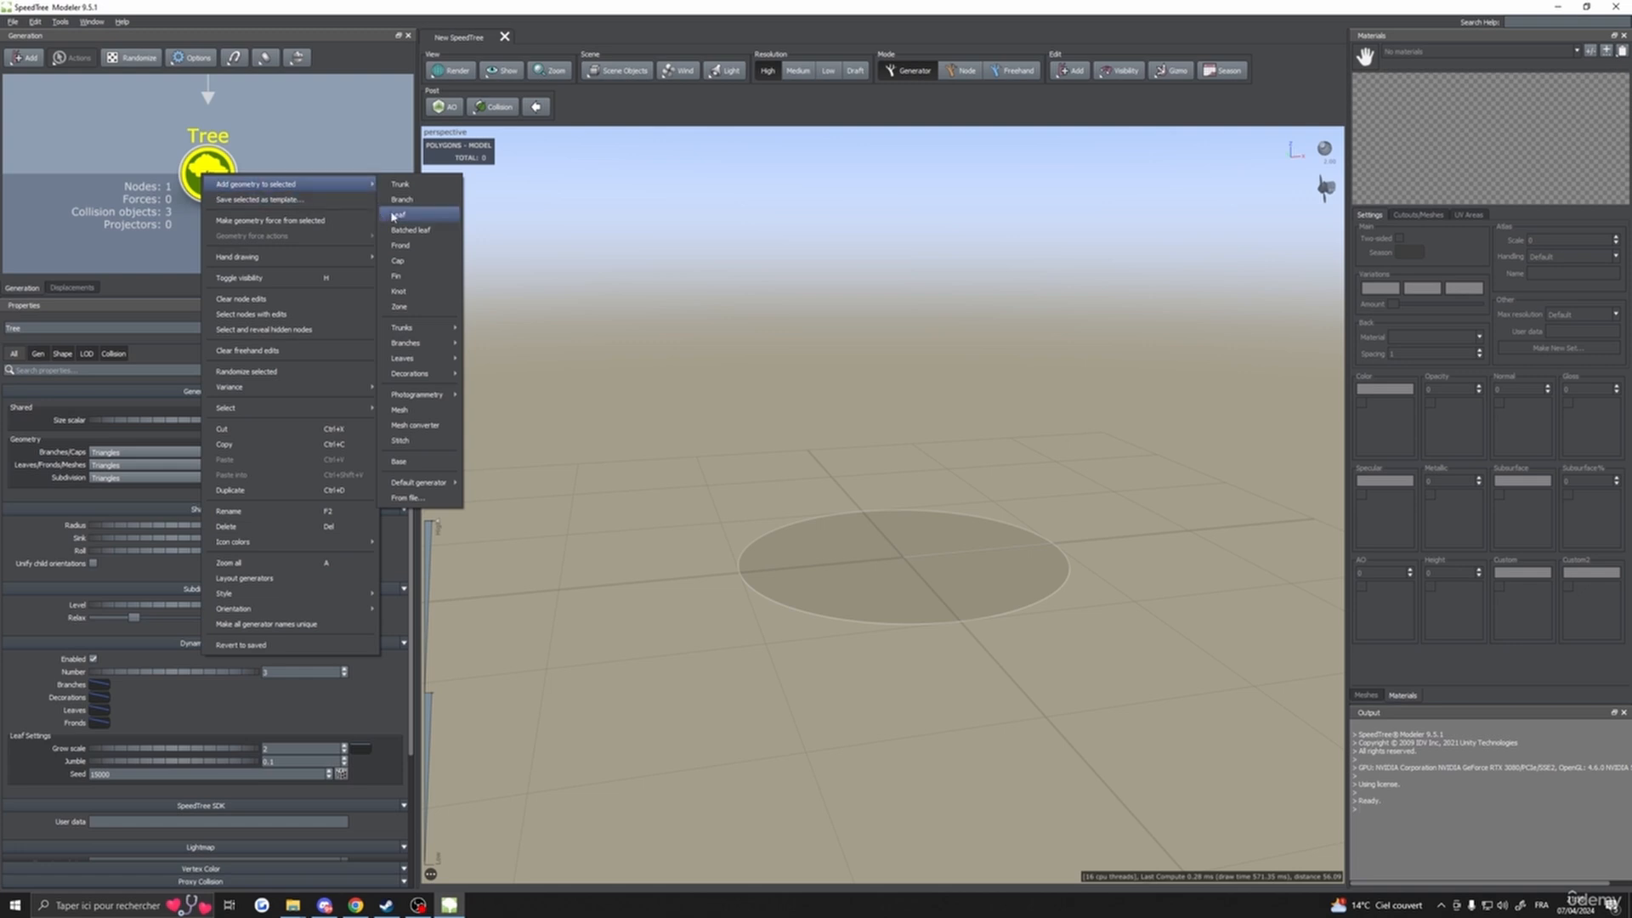
pyautogui.click(211, 167)
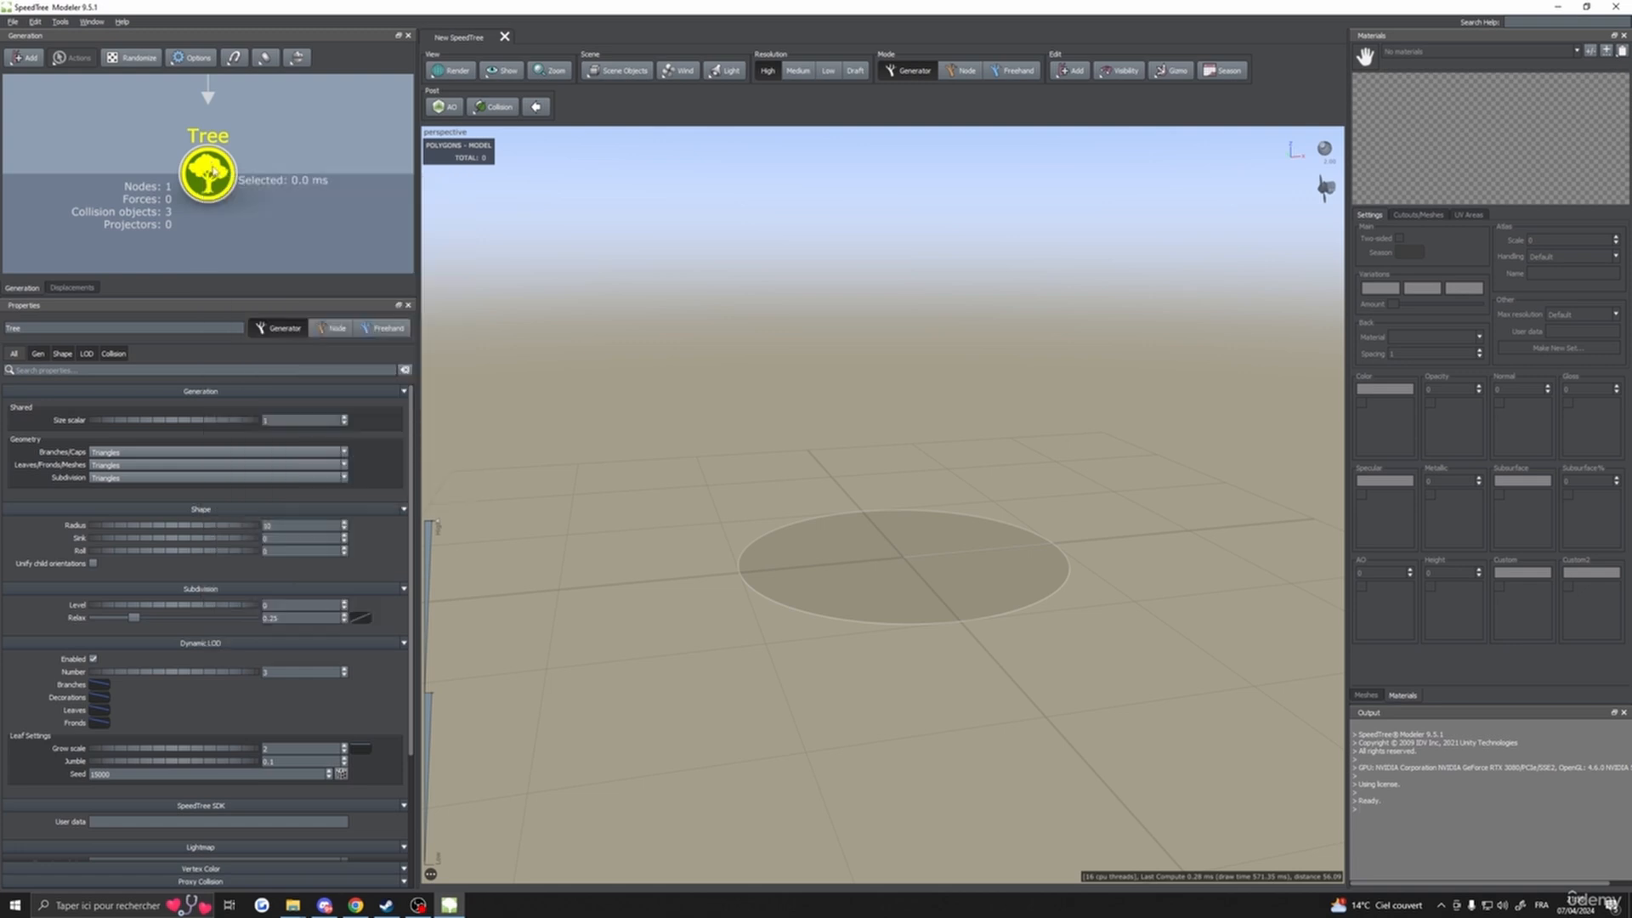
pyautogui.rightClick(214, 173)
pyautogui.moveTo(248, 177)
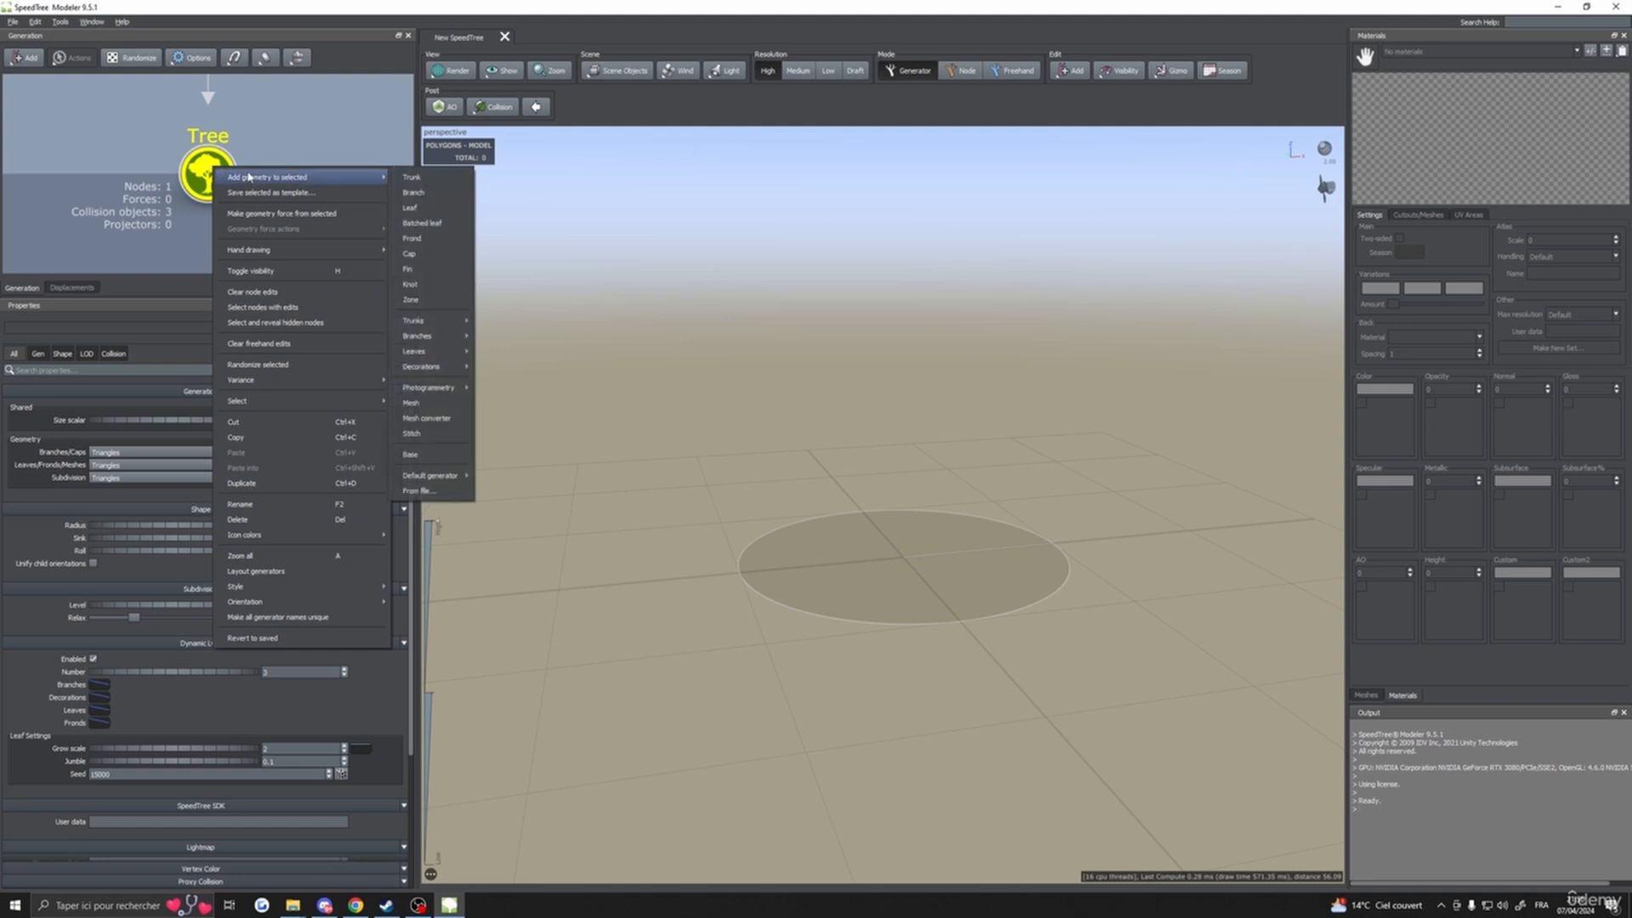
pyautogui.rightClick(759, 273)
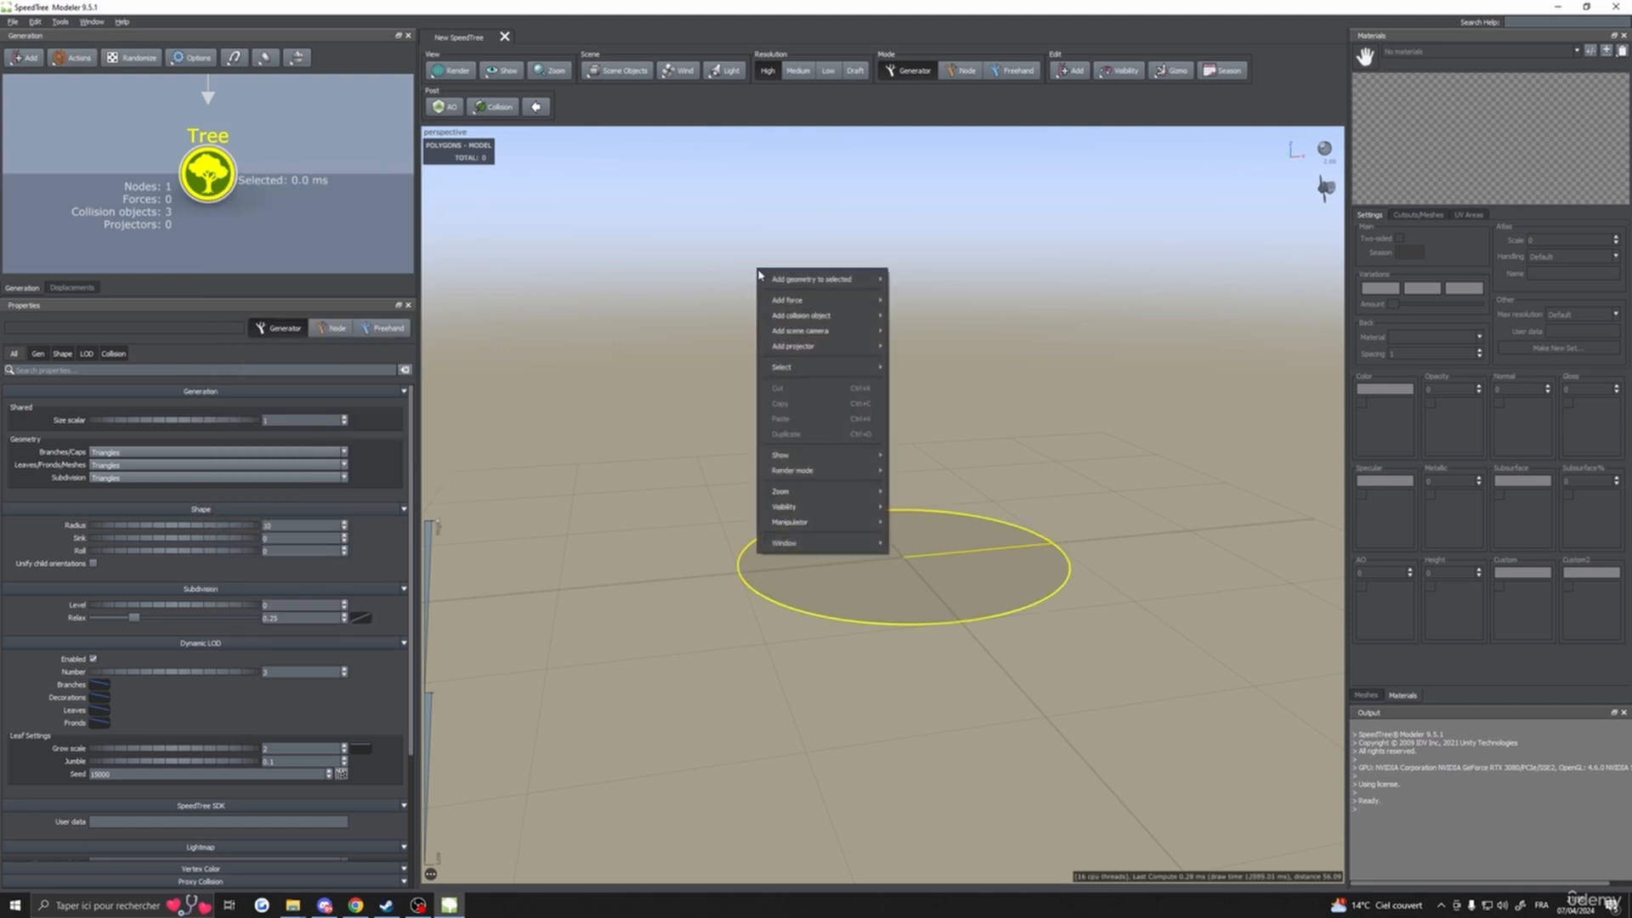
pyautogui.moveTo(831, 281)
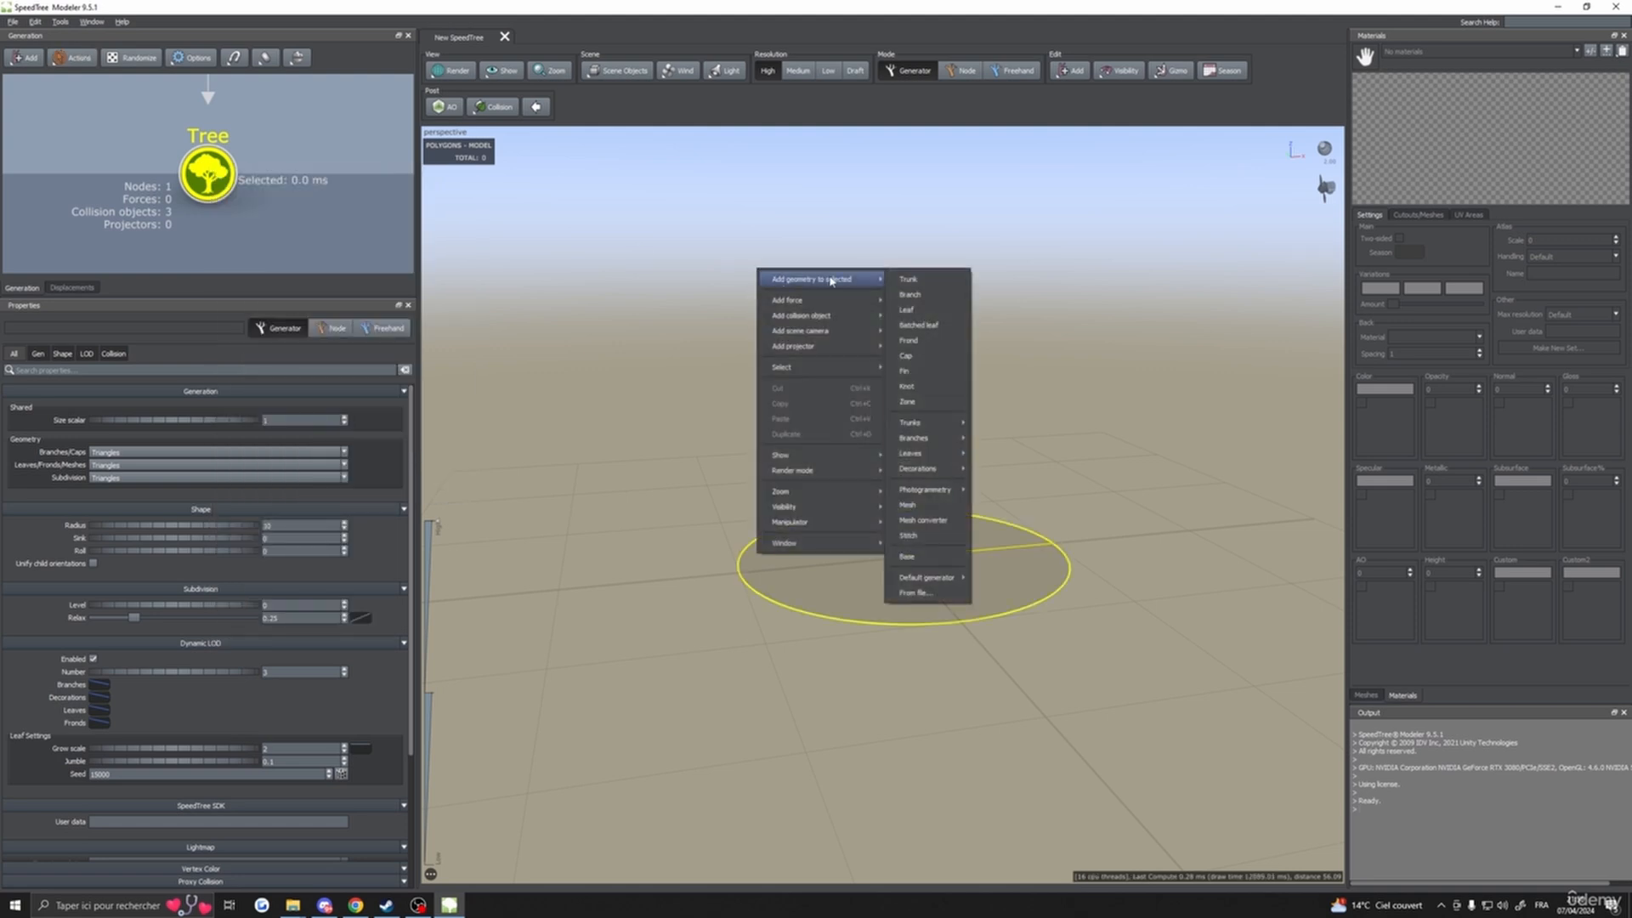
pyautogui.click(923, 313)
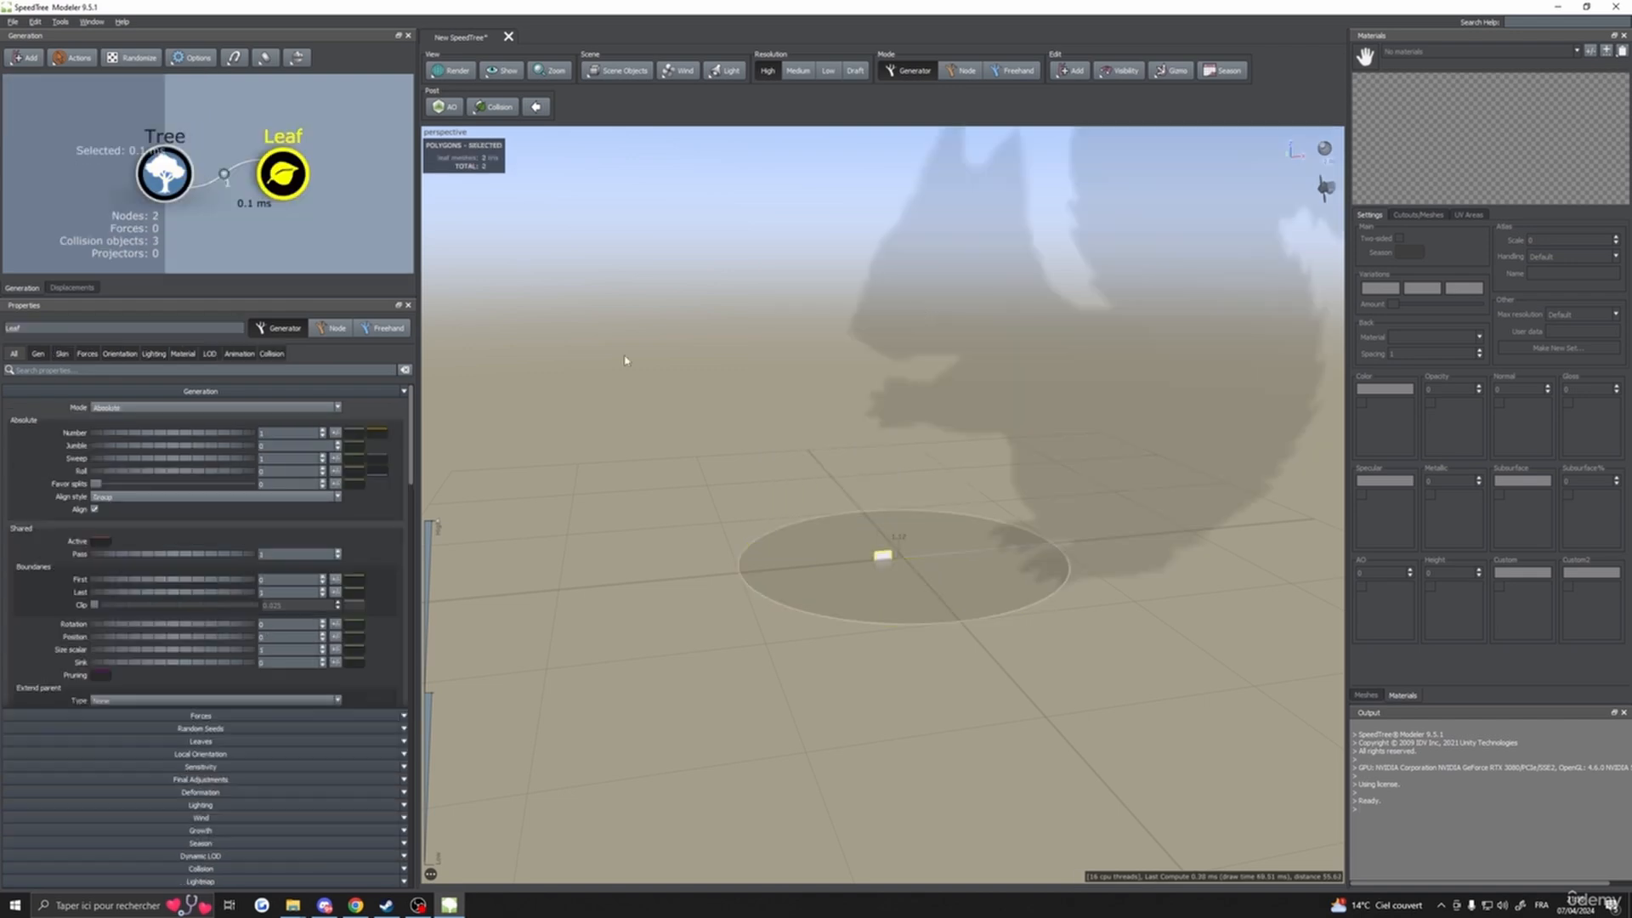
# - Set the Leaf generator's Out value in the final orientation adjustments to 0.5
pyautogui.scroll(3, 872, 500)
pyautogui.moveTo(871, 500); pyautogui.dragTo(1095, 475)
pyautogui.doubleClick(1112, 434)
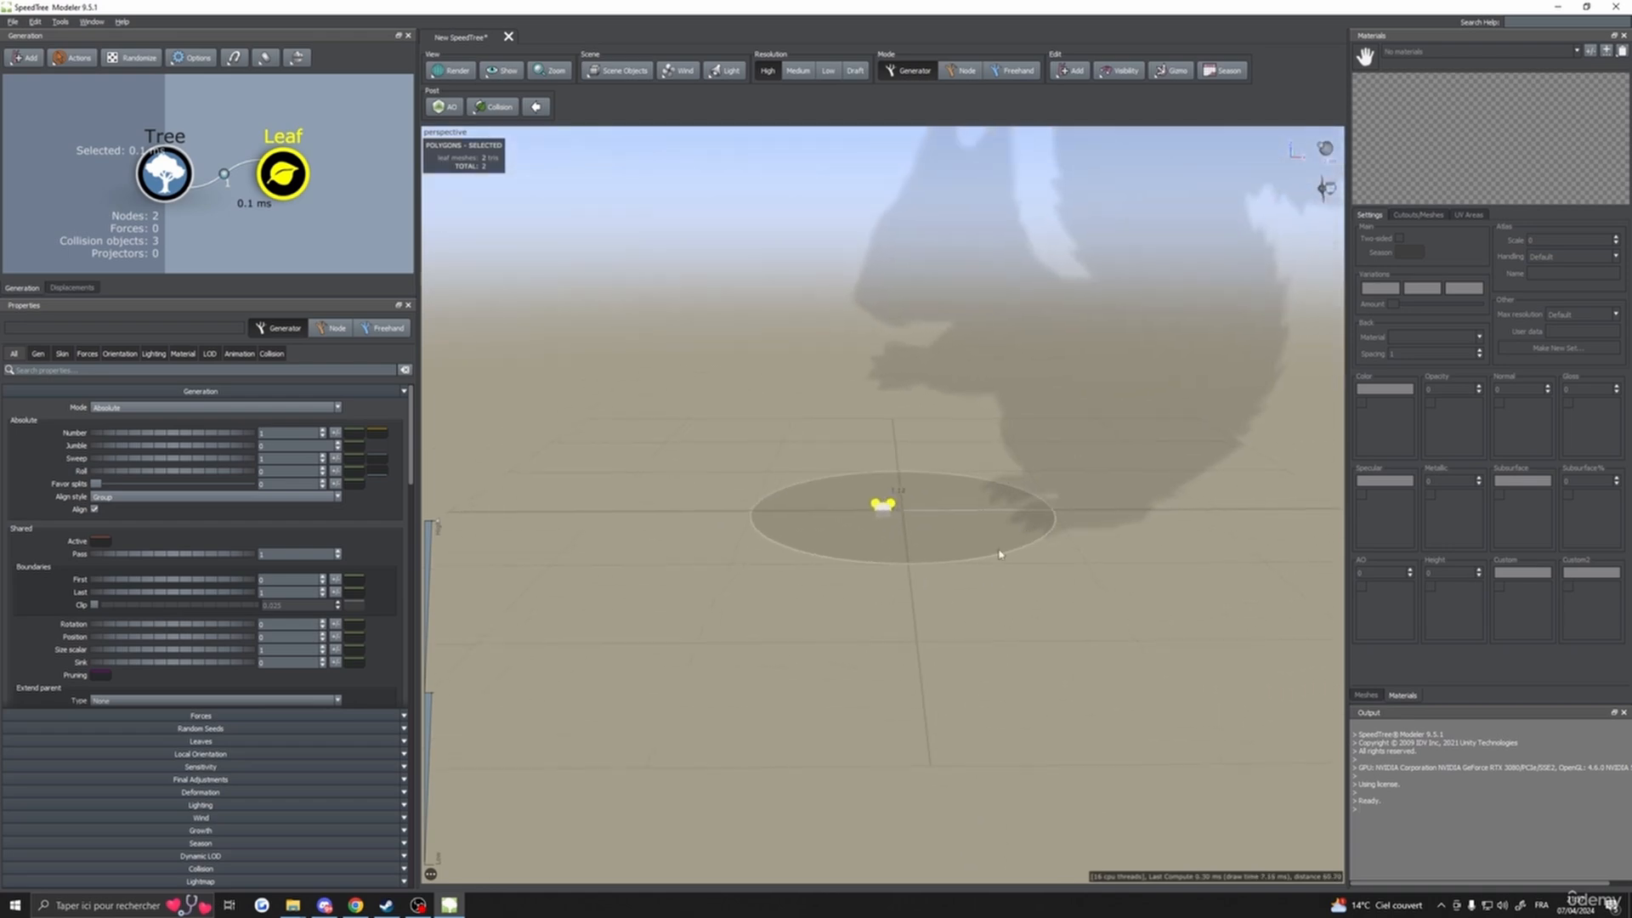
pyautogui.scroll(5, 918, 608)
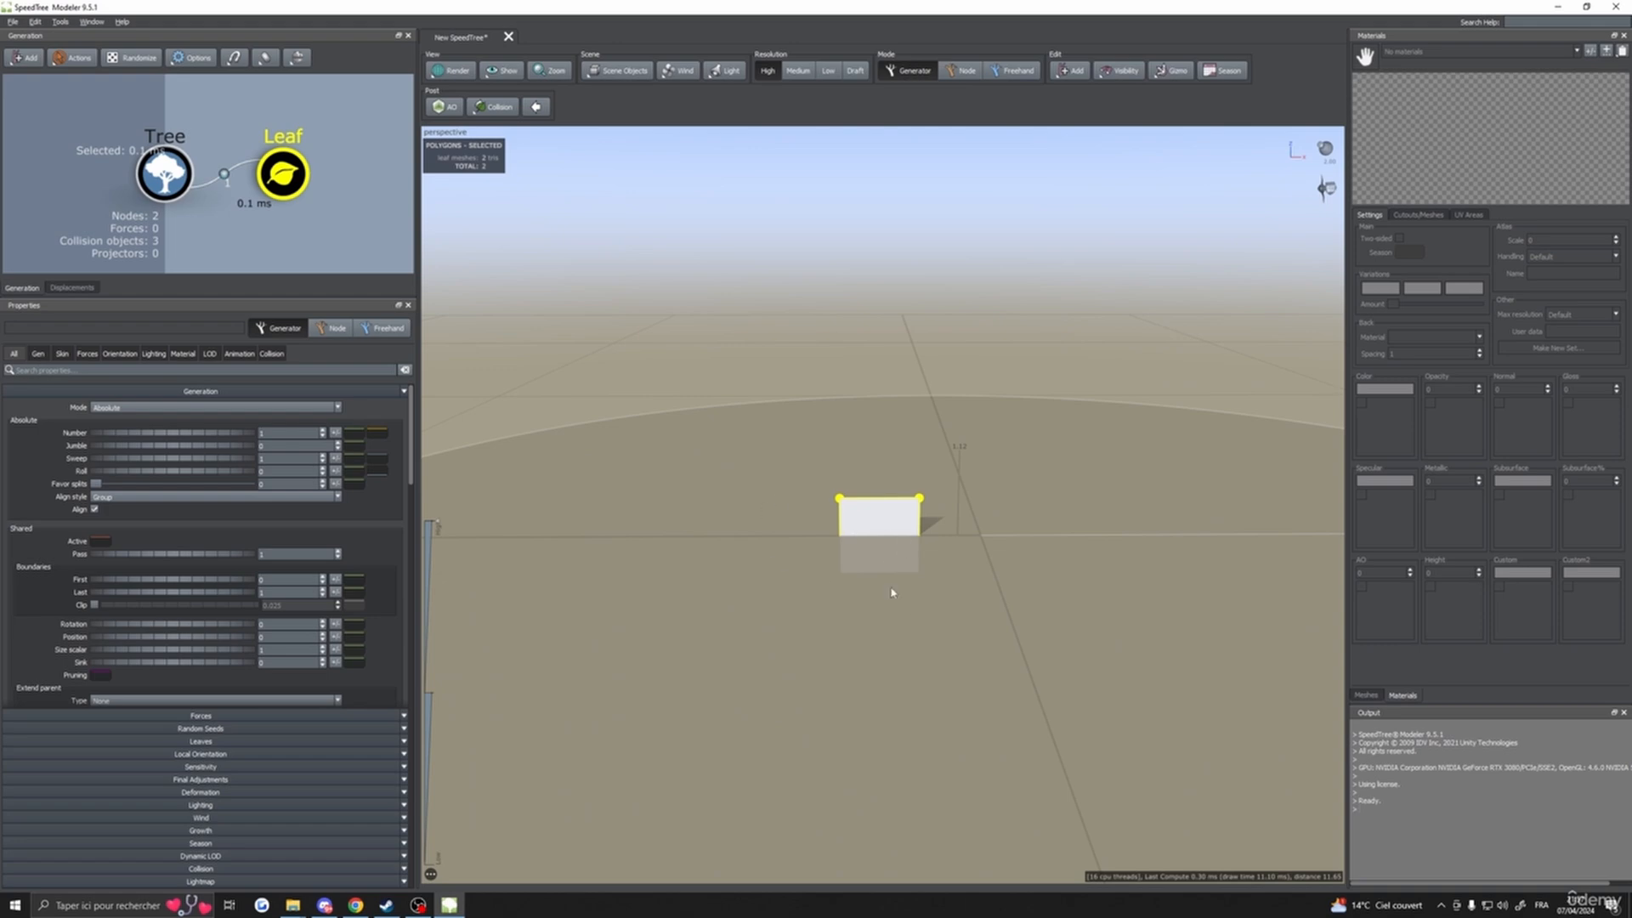
pyautogui.moveTo(892, 592); pyautogui.dragTo(858, 598)
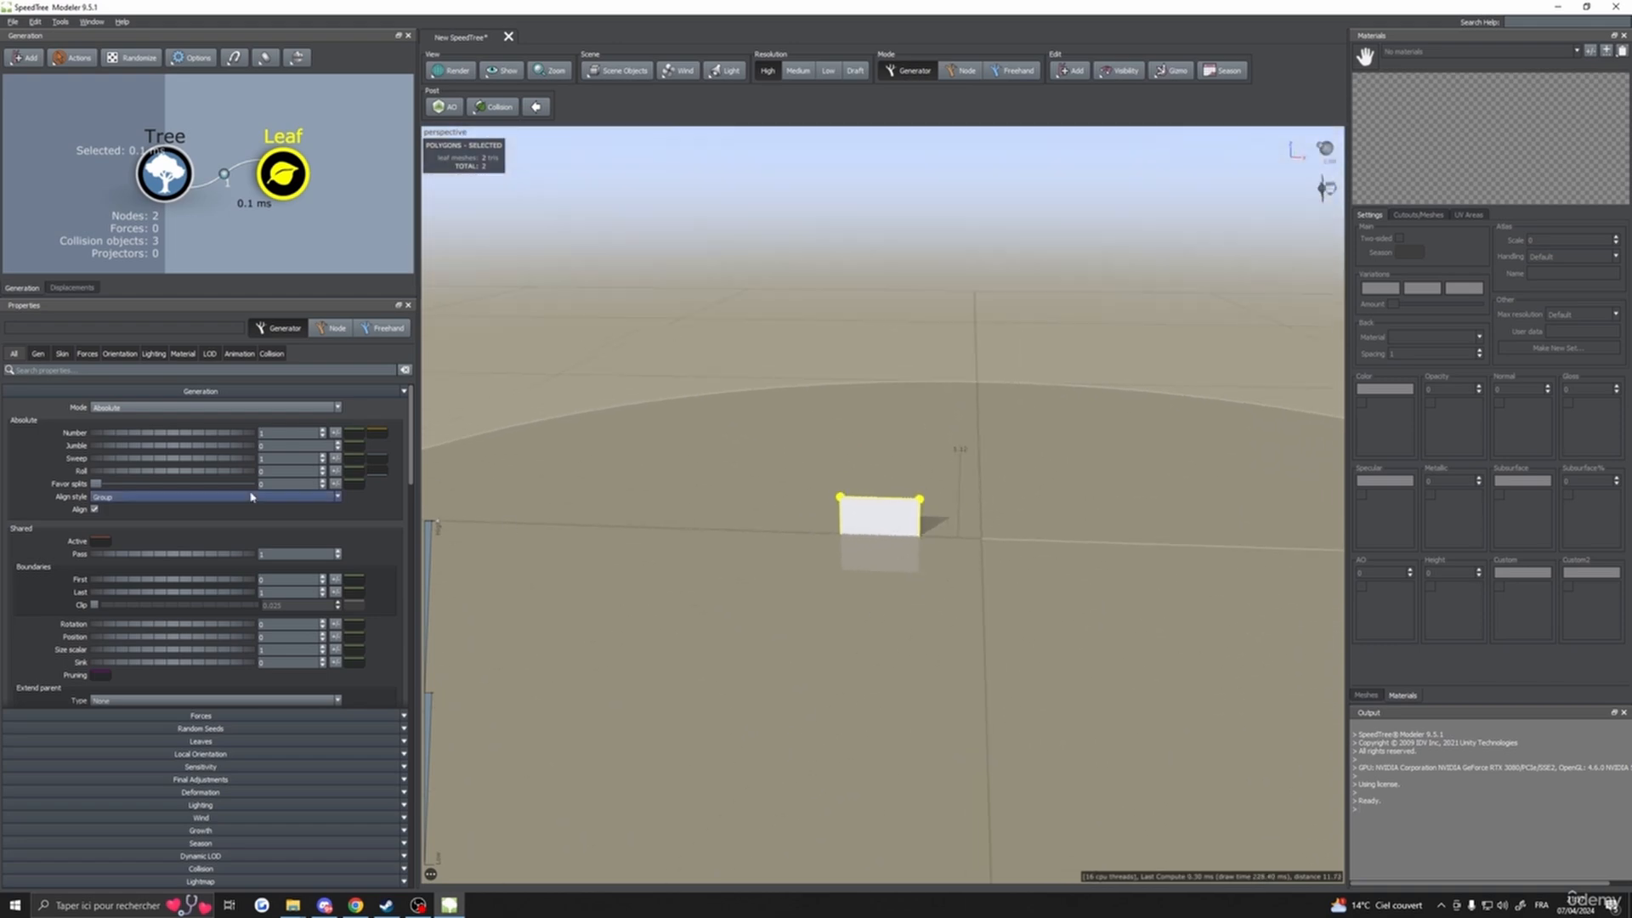
pyautogui.click(38, 353)
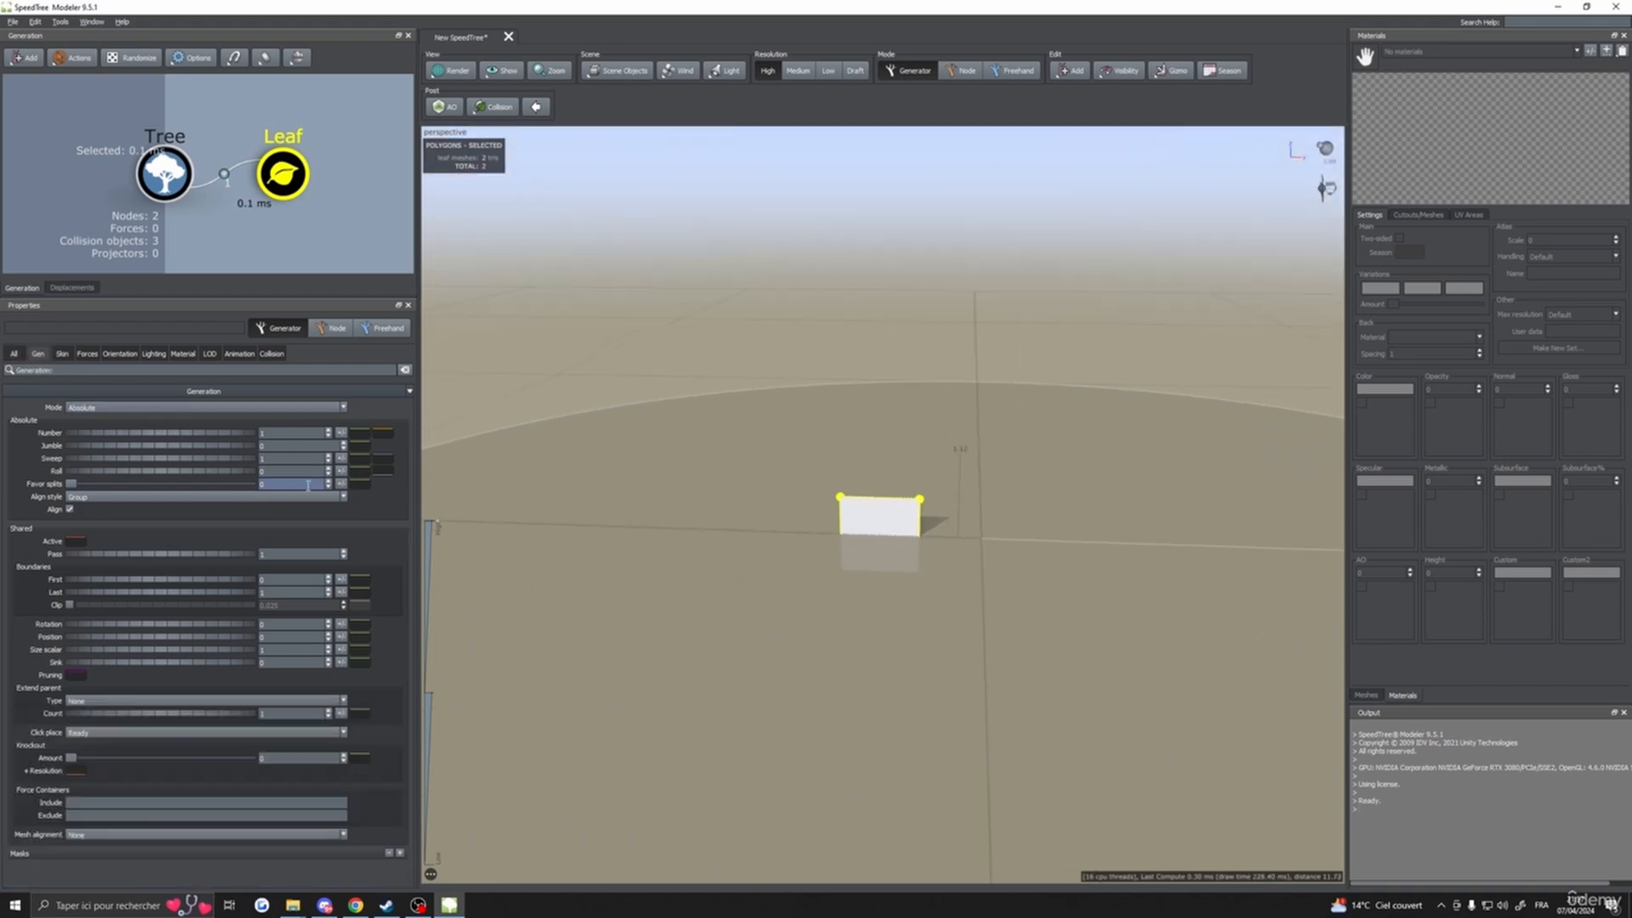
pyautogui.click(277, 590)
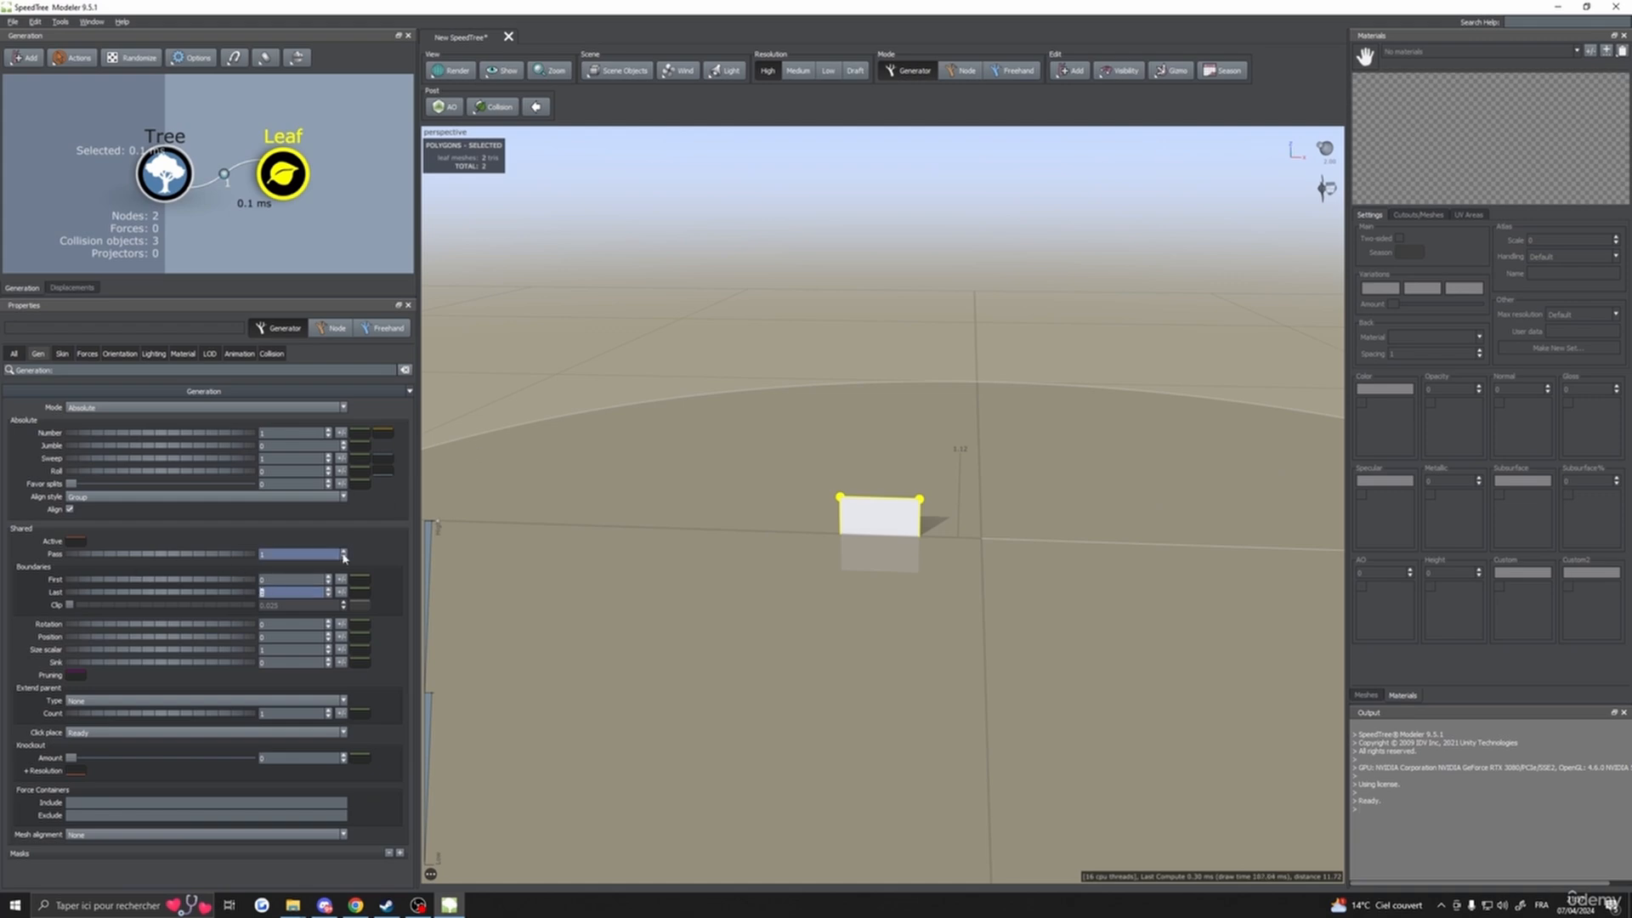
pyautogui.write('0')
pyautogui.moveTo(874, 575); pyautogui.dragTo(850, 564, button='middle')
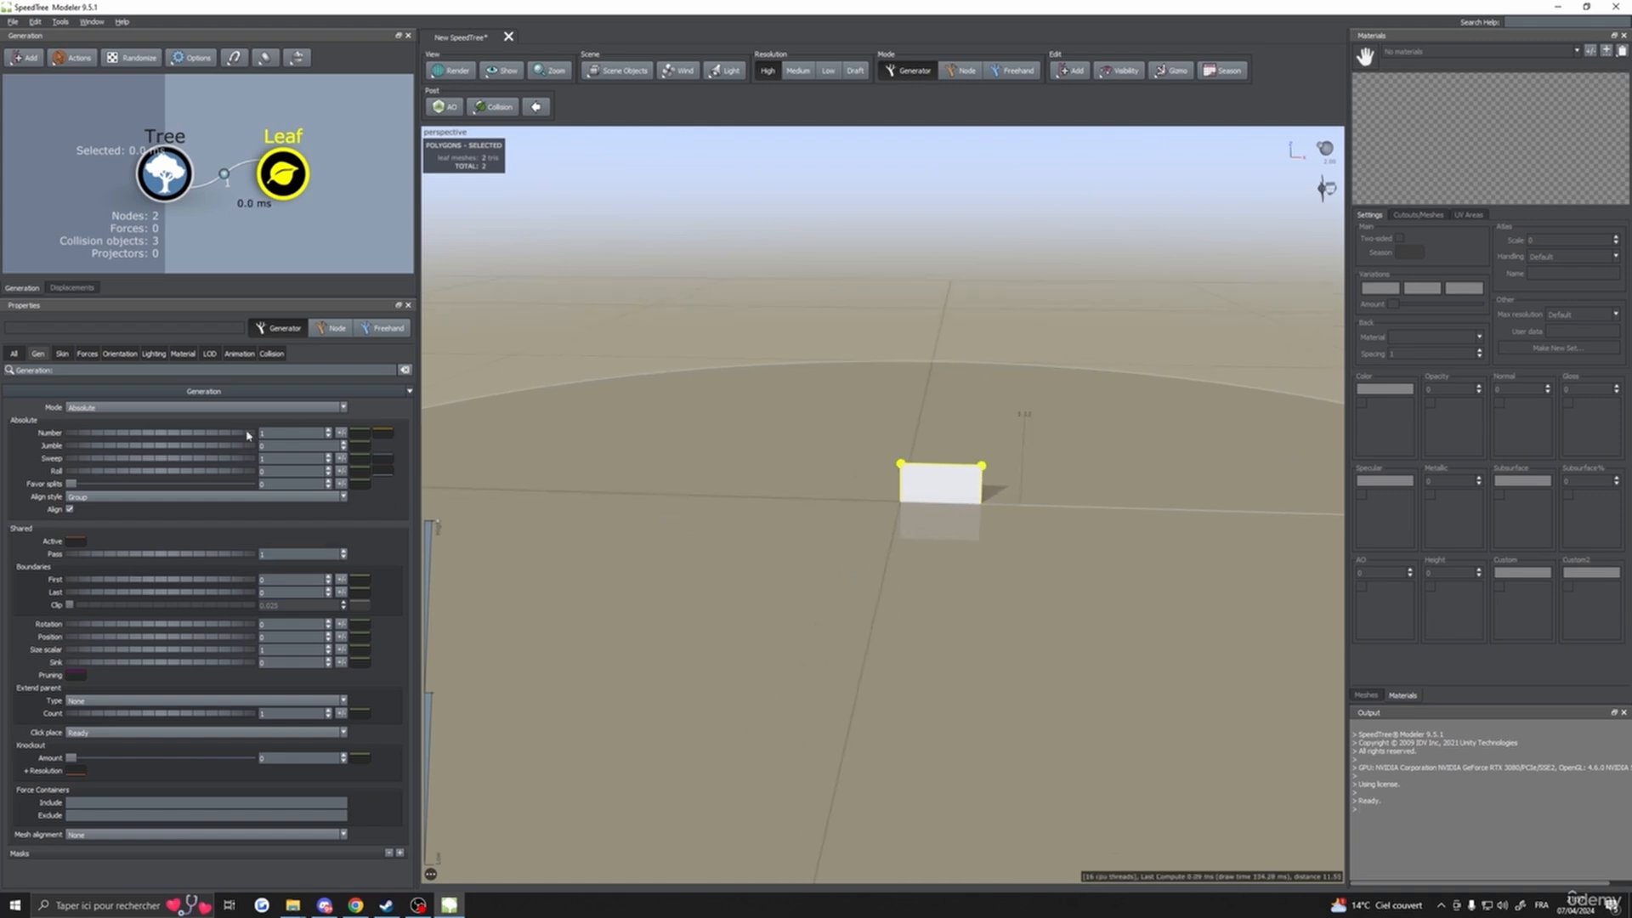
pyautogui.click(119, 354)
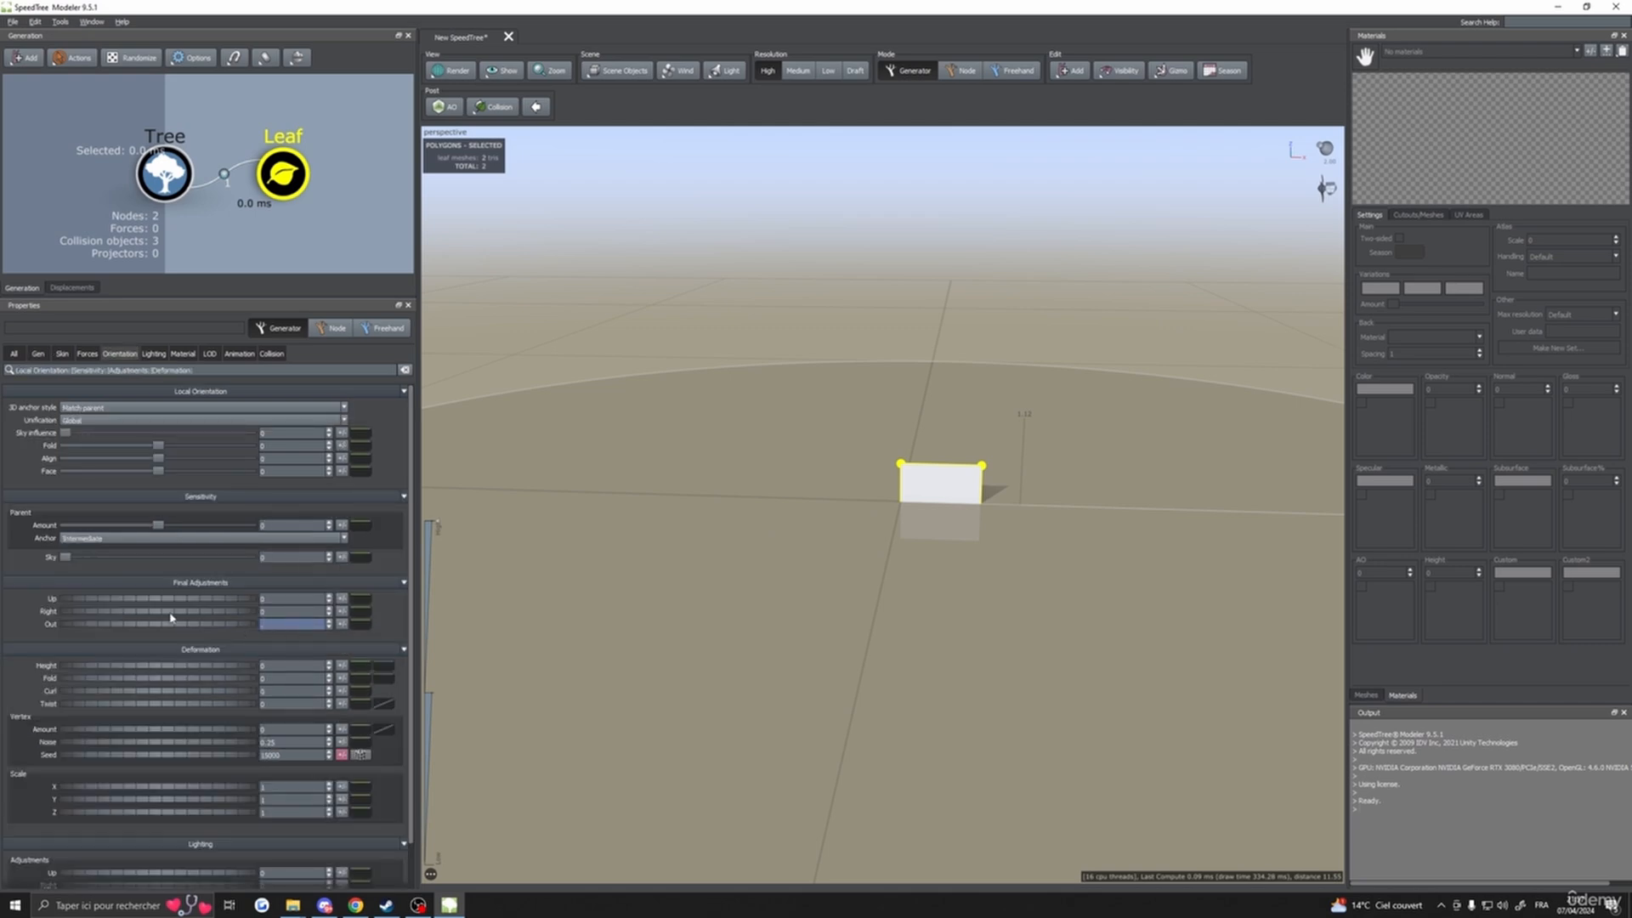
pyautogui.write('.5')
pyautogui.press('Return')
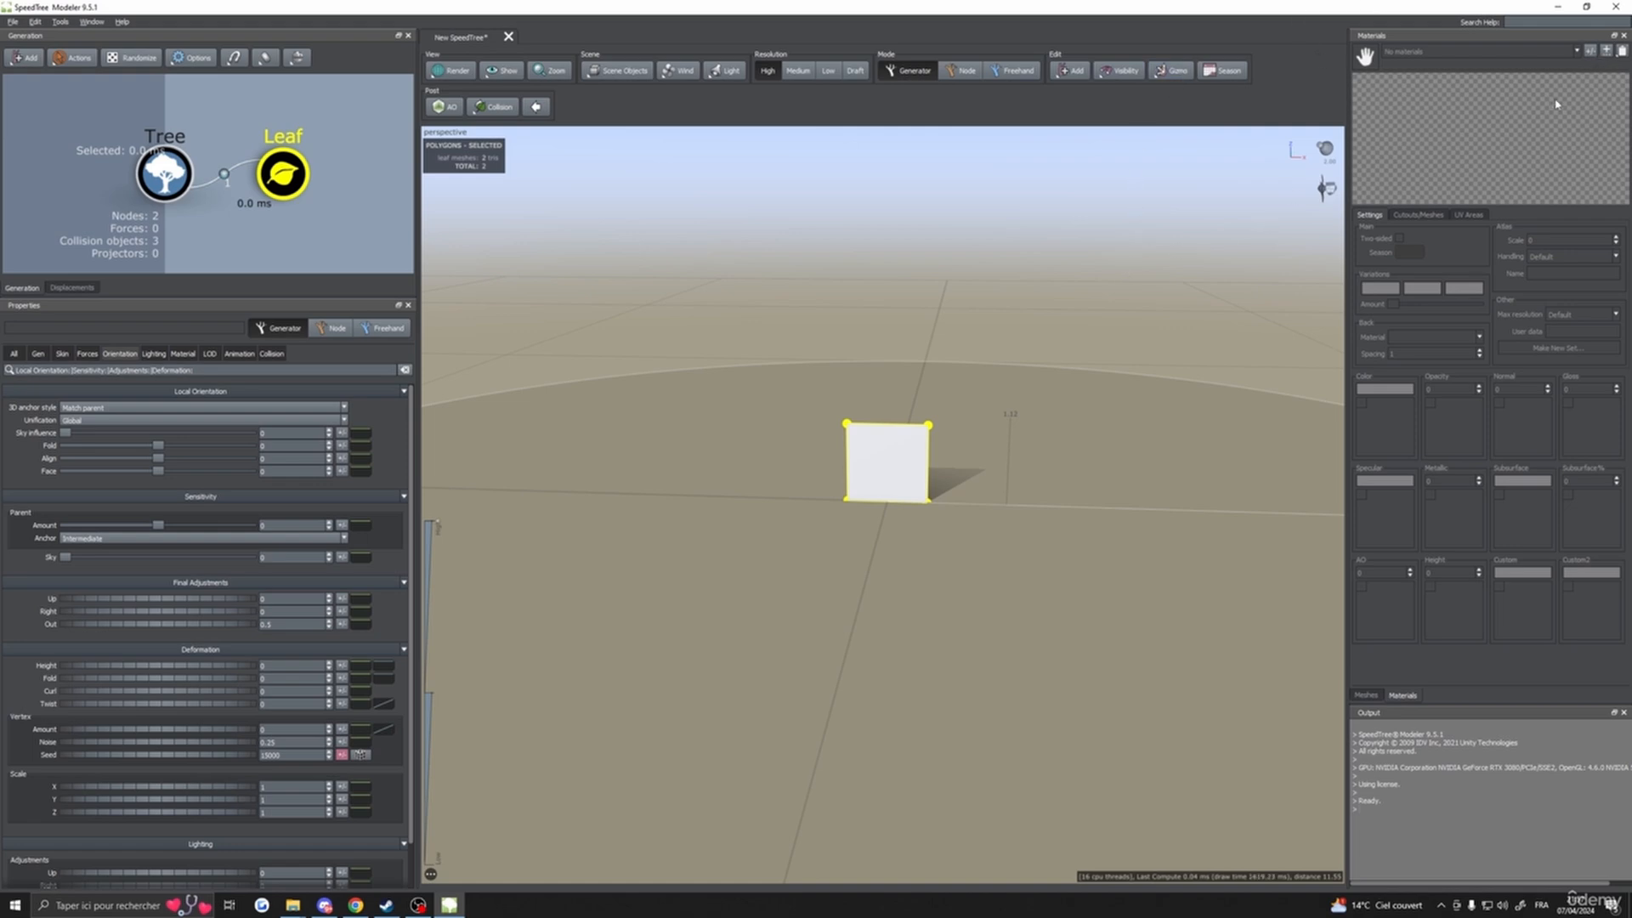
# - Add a new material to the tree's material list and select it for renaming
pyautogui.click(1591, 52)
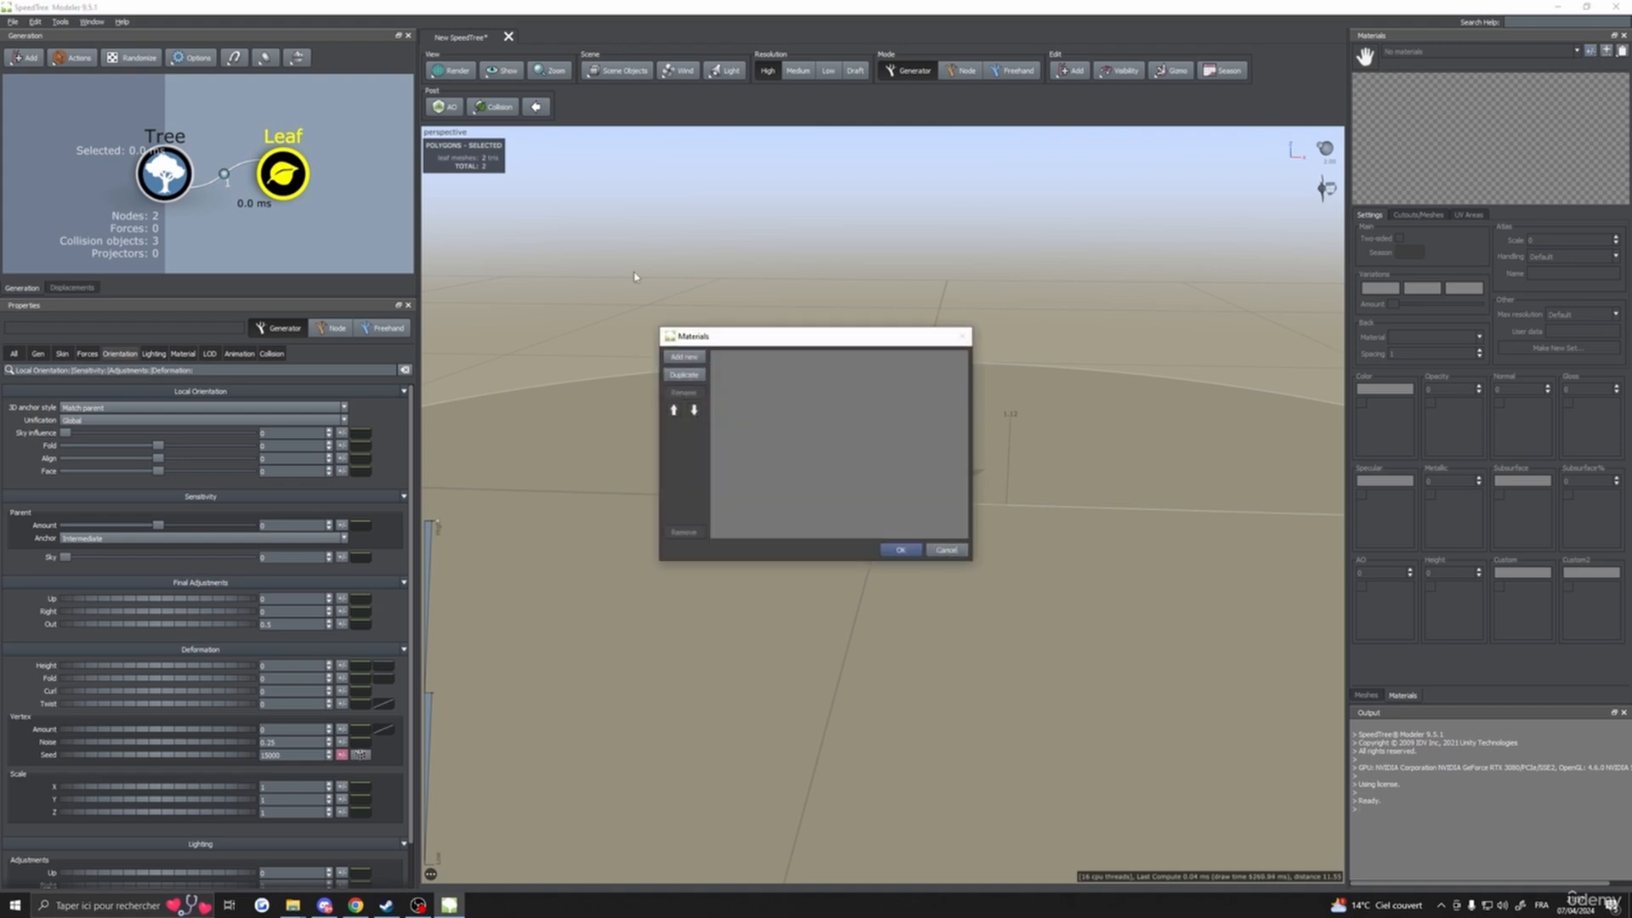
pyautogui.click(689, 361)
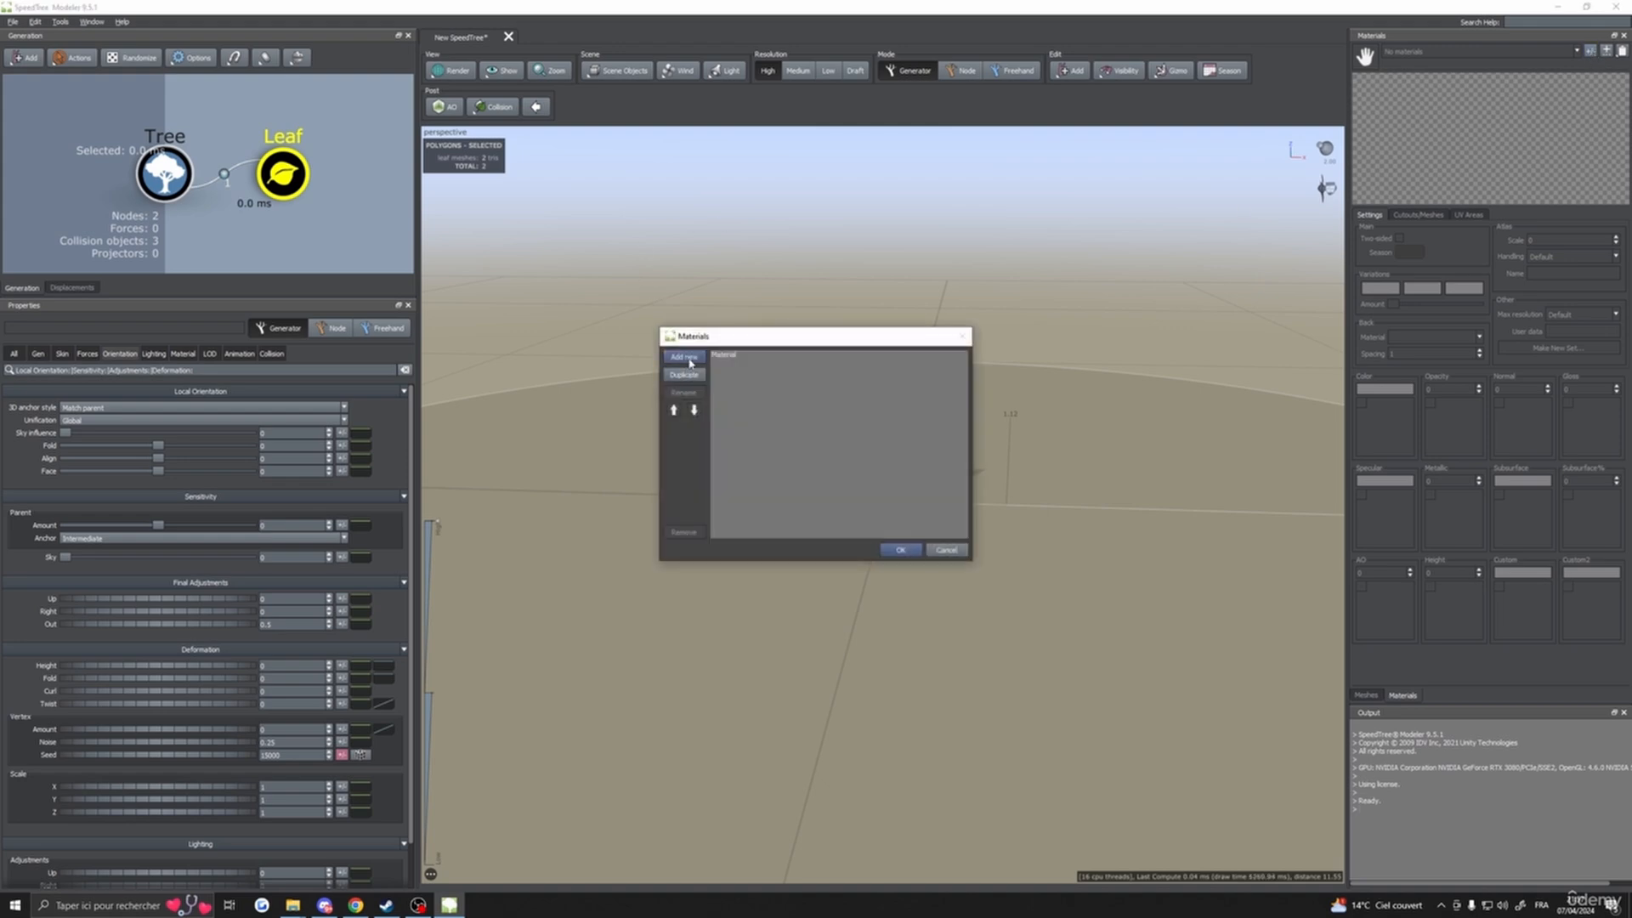
pyautogui.click(732, 357)
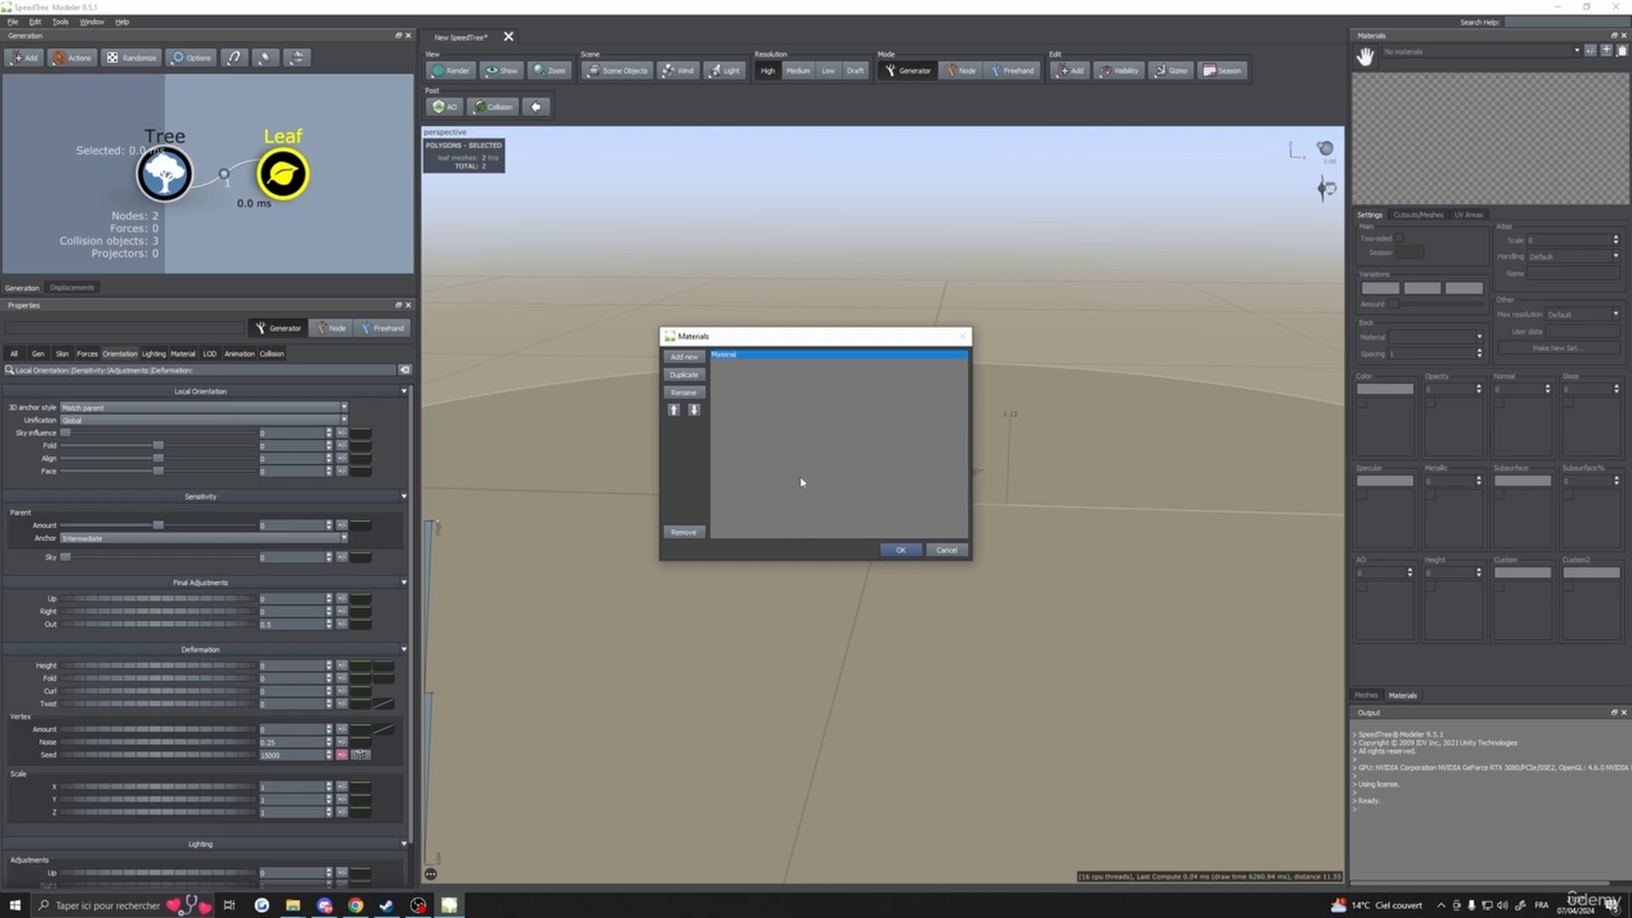
pyautogui.doubleClick(724, 357)
pyautogui.click(776, 432)
pyautogui.click(686, 397)
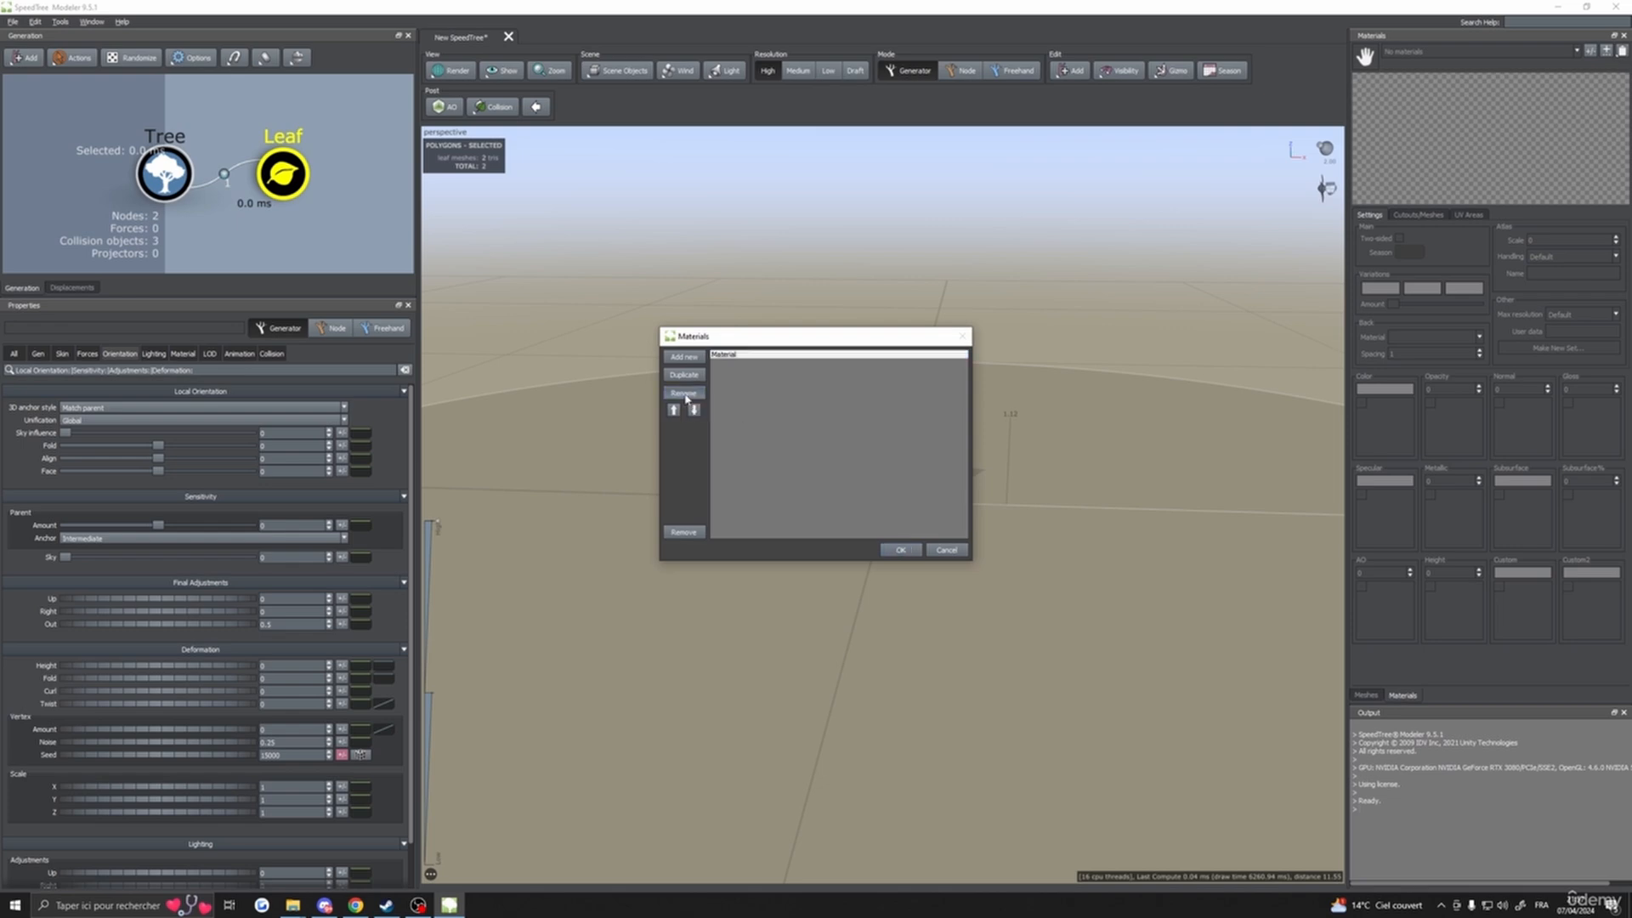
pyautogui.click(753, 393)
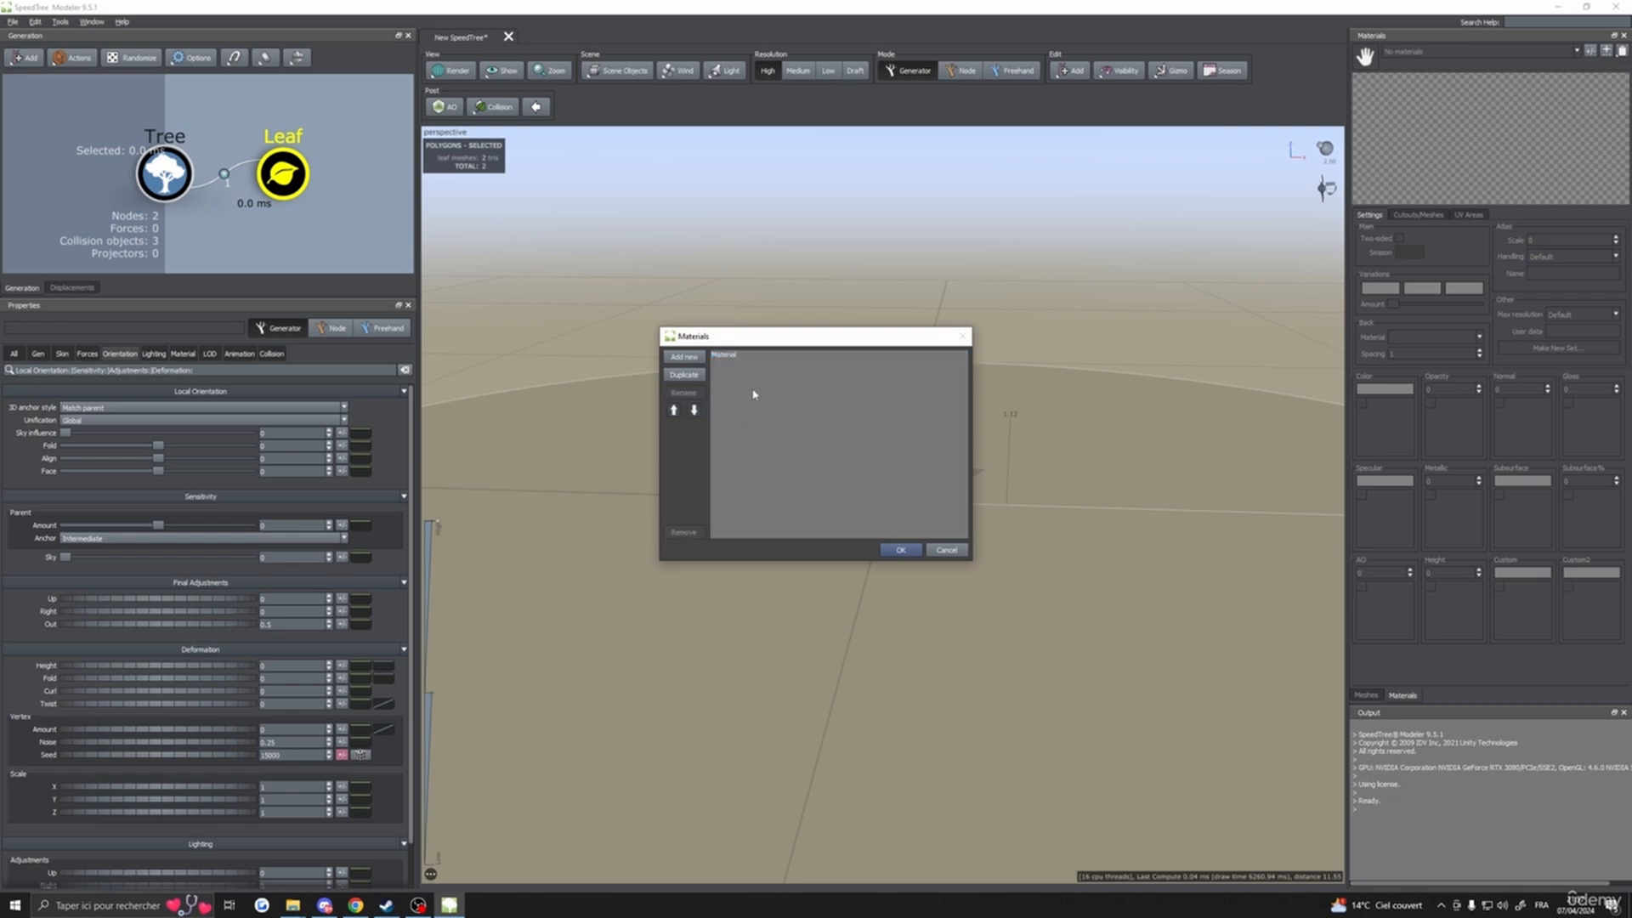
pyautogui.click(723, 356)
pyautogui.click(724, 355)
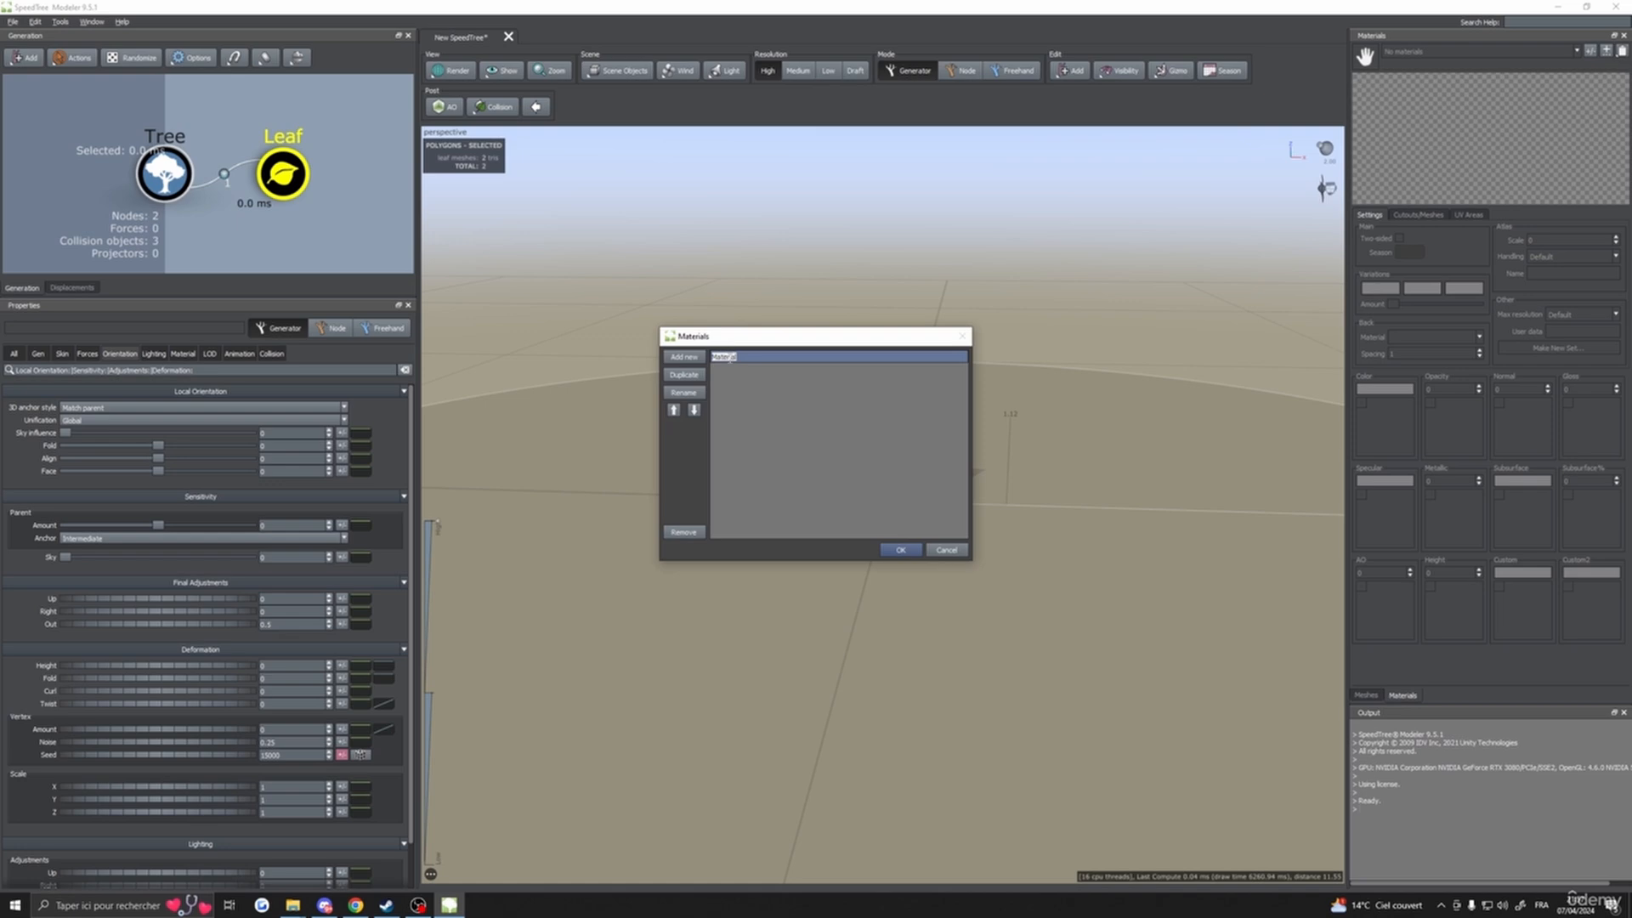
# - Check the texture names in the Textures folder, and name the new material 01
pyautogui.moveTo(292, 904)
pyautogui.click(272, 847)
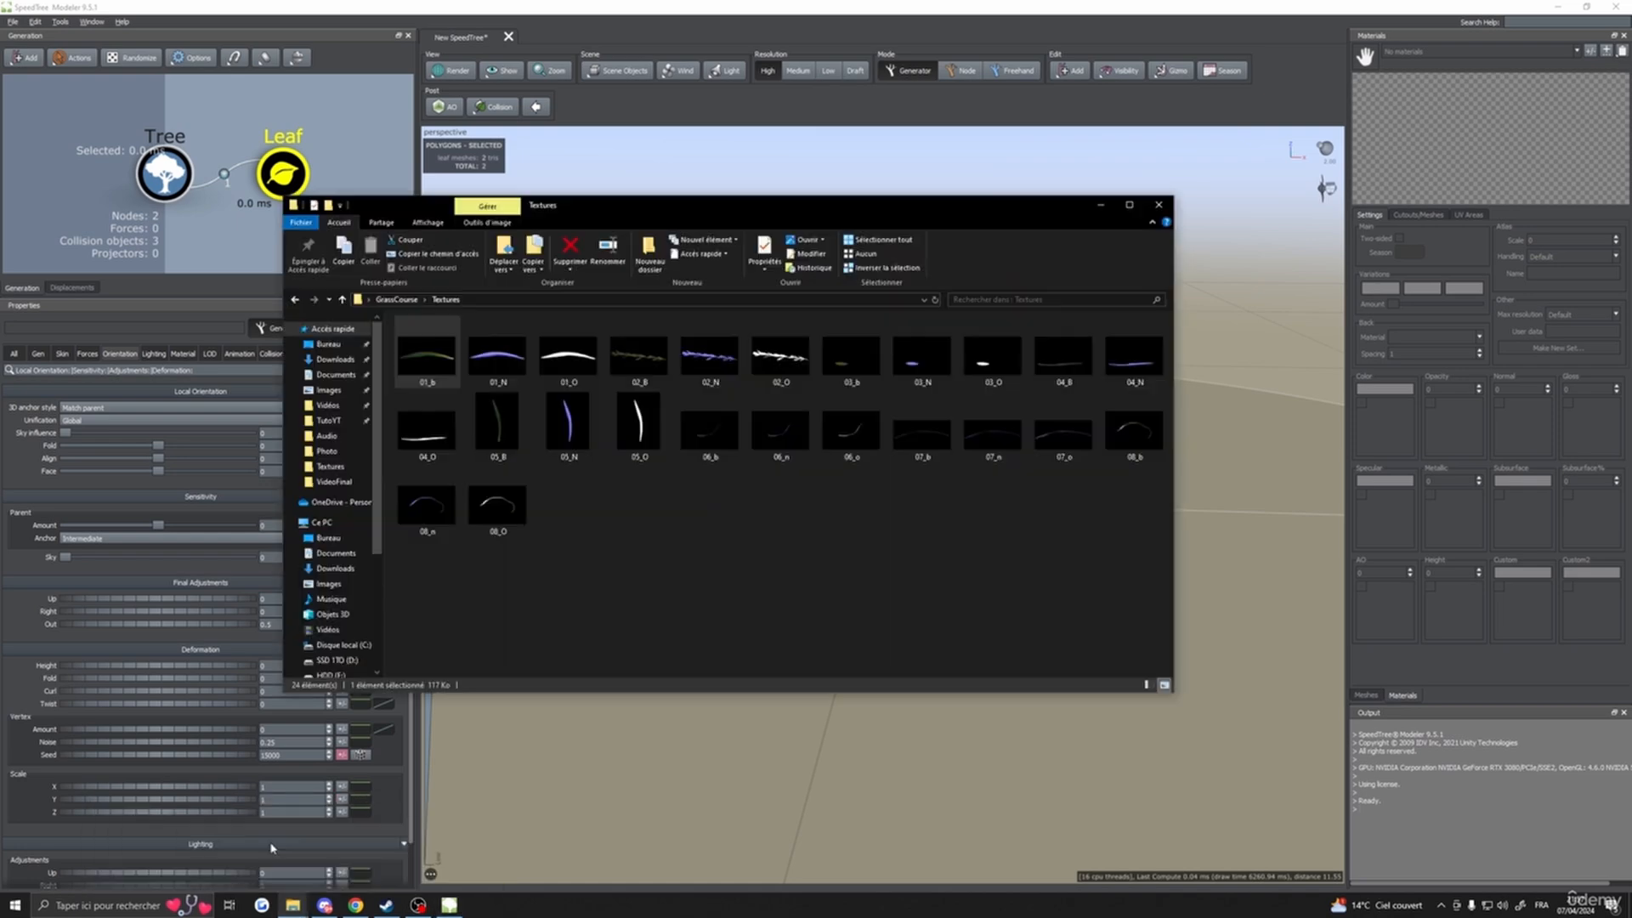
pyautogui.moveTo(663, 206); pyautogui.dragTo(762, 195)
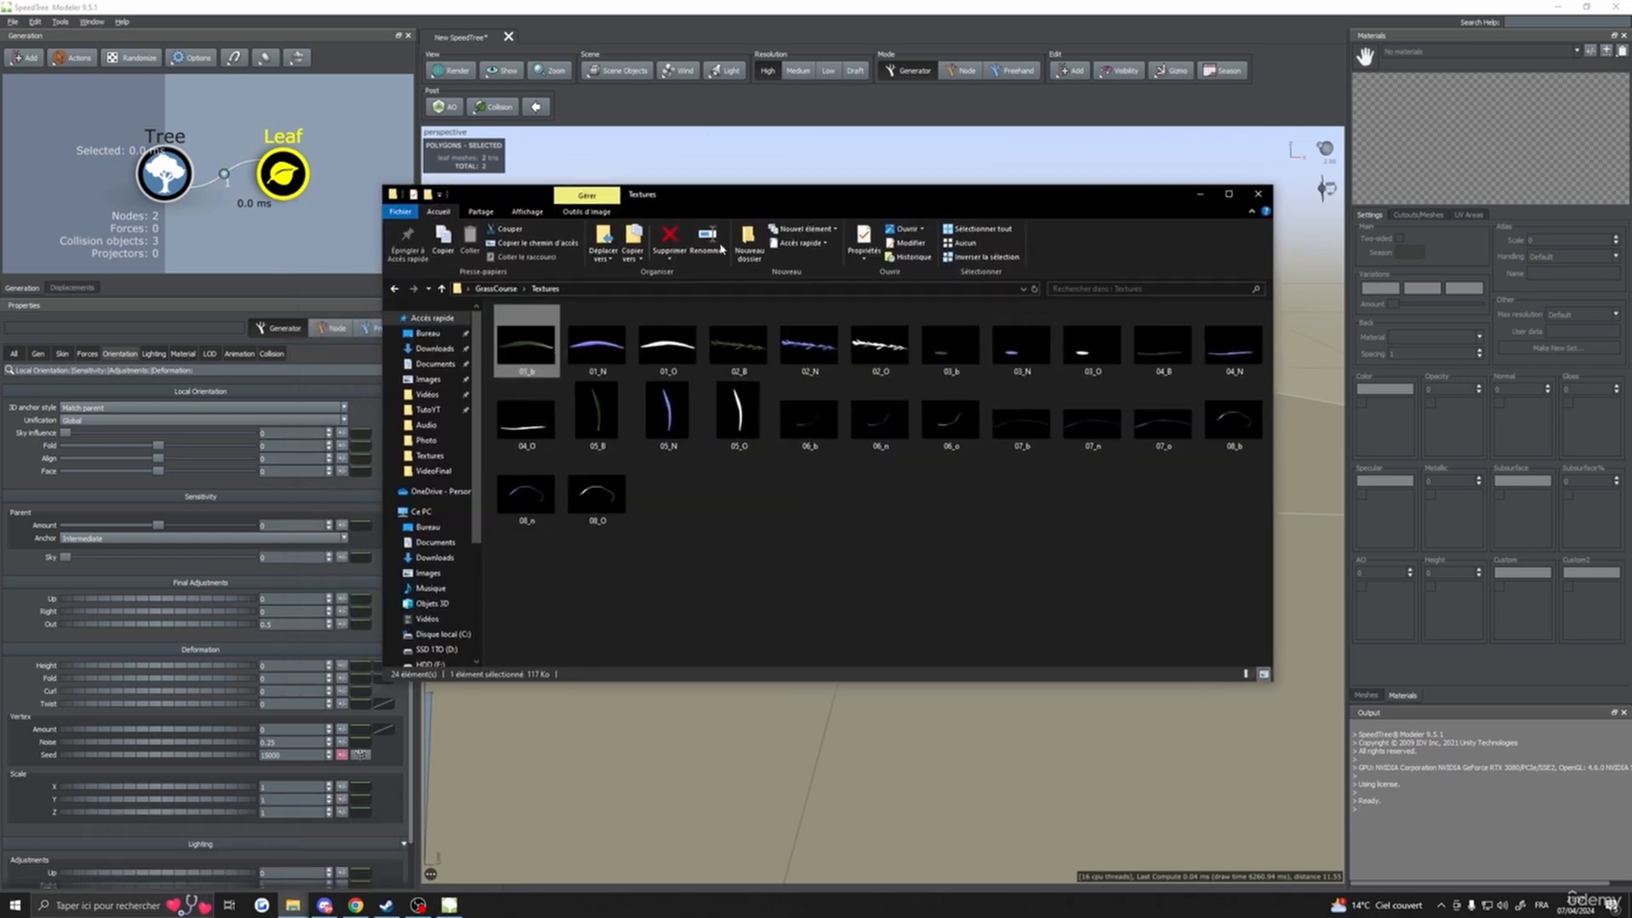
pyautogui.click(1199, 194)
pyautogui.click(736, 355)
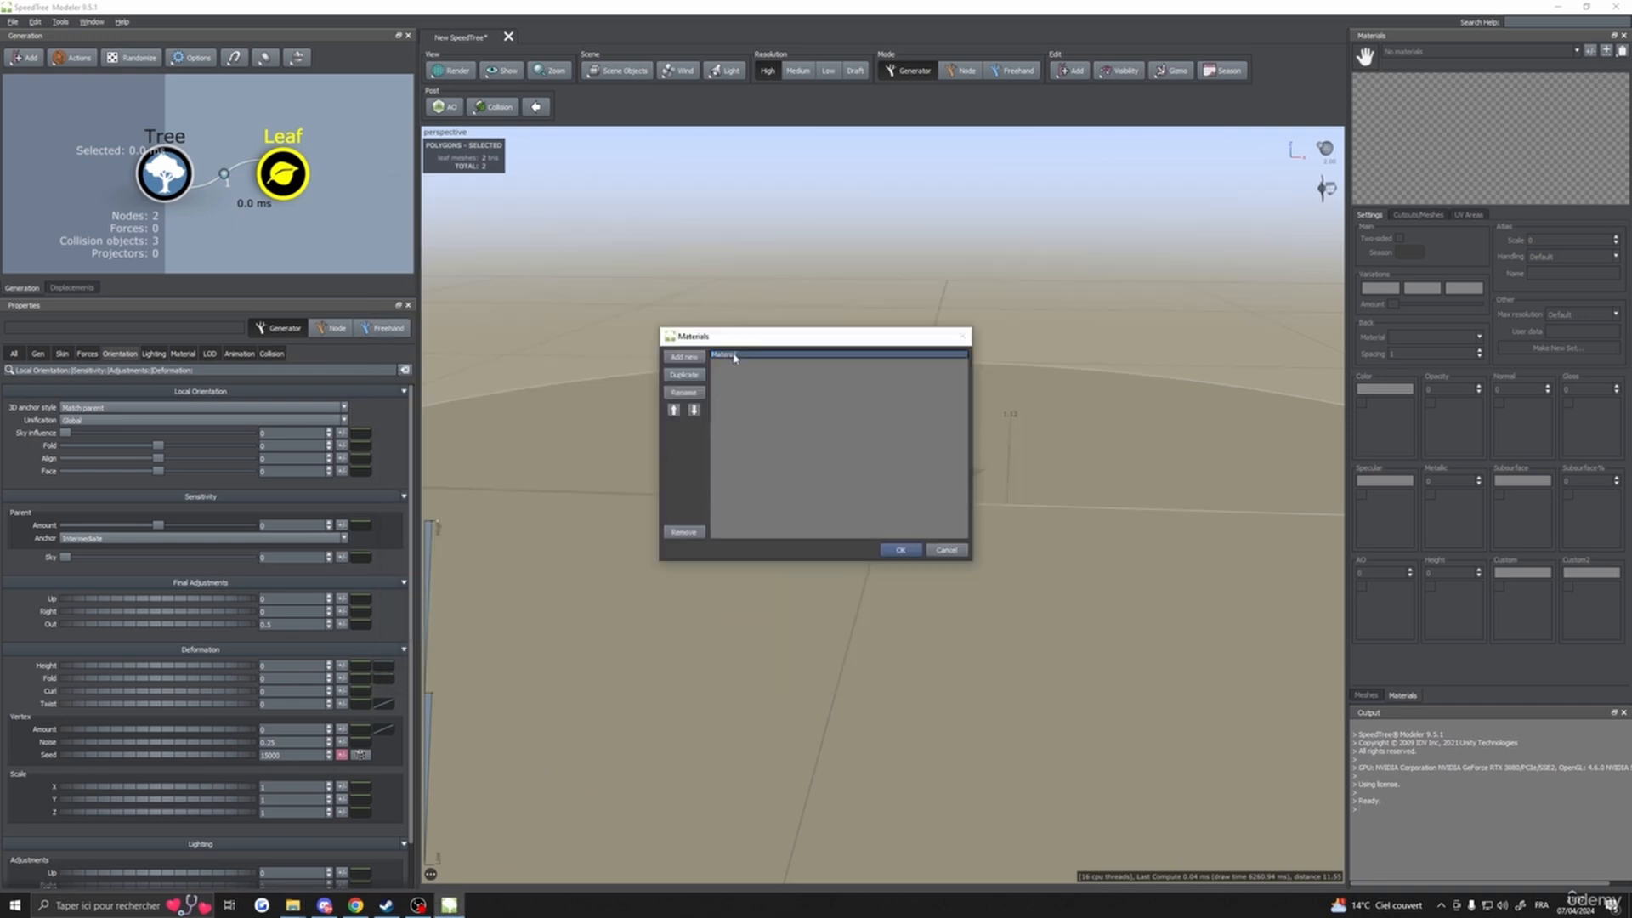
pyautogui.doubleClick(735, 356)
pyautogui.write('01')
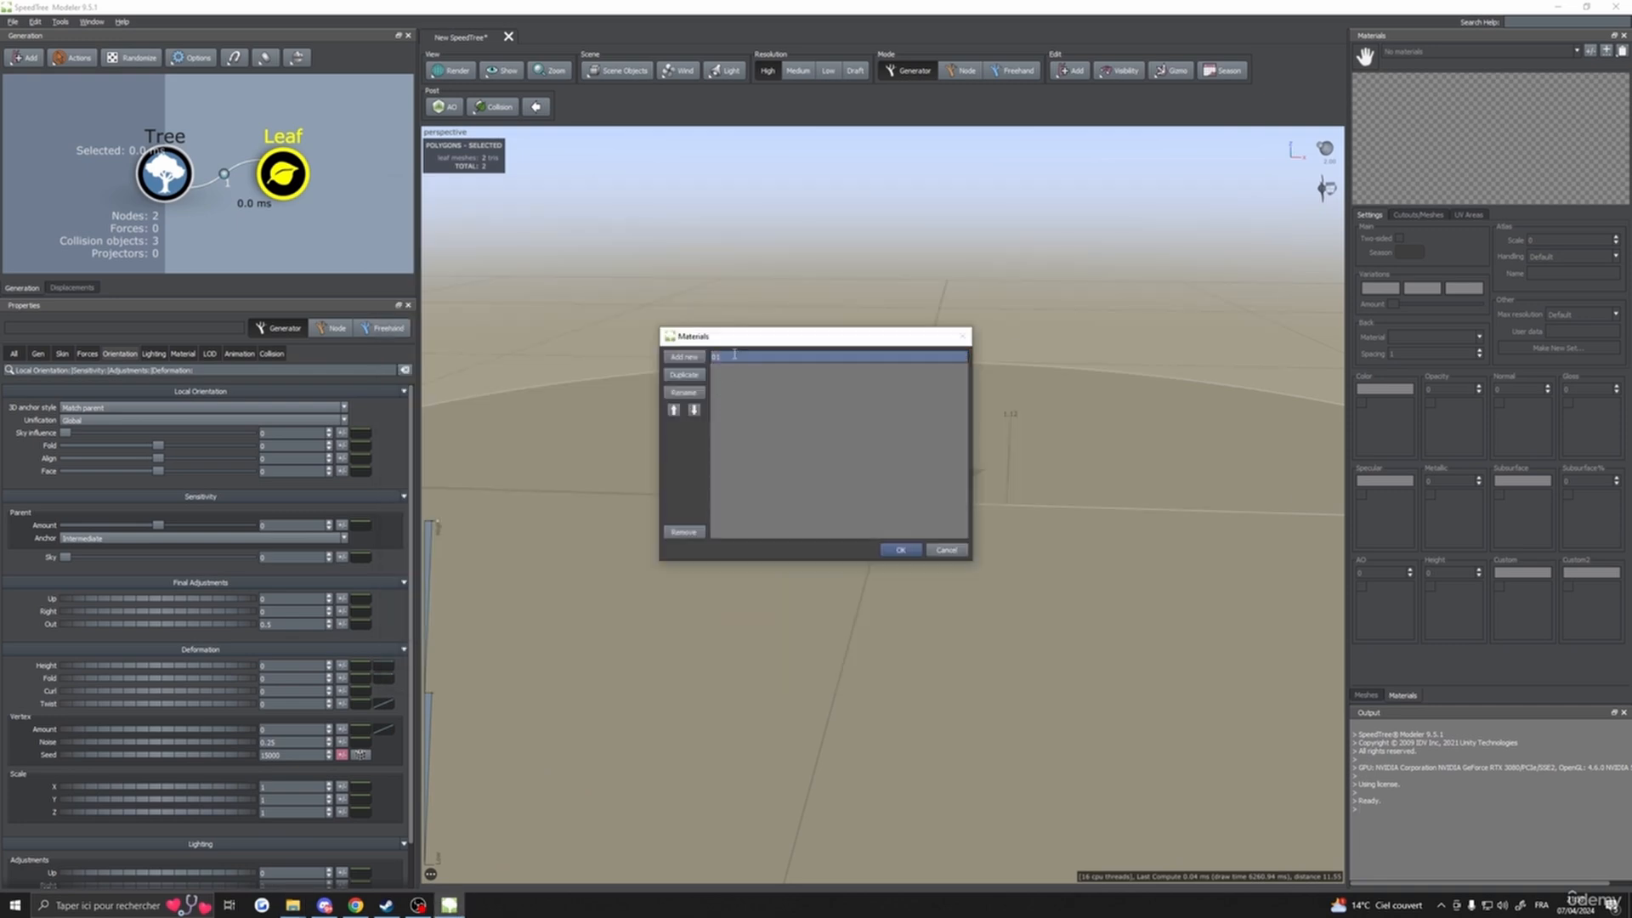
pyautogui.click(902, 550)
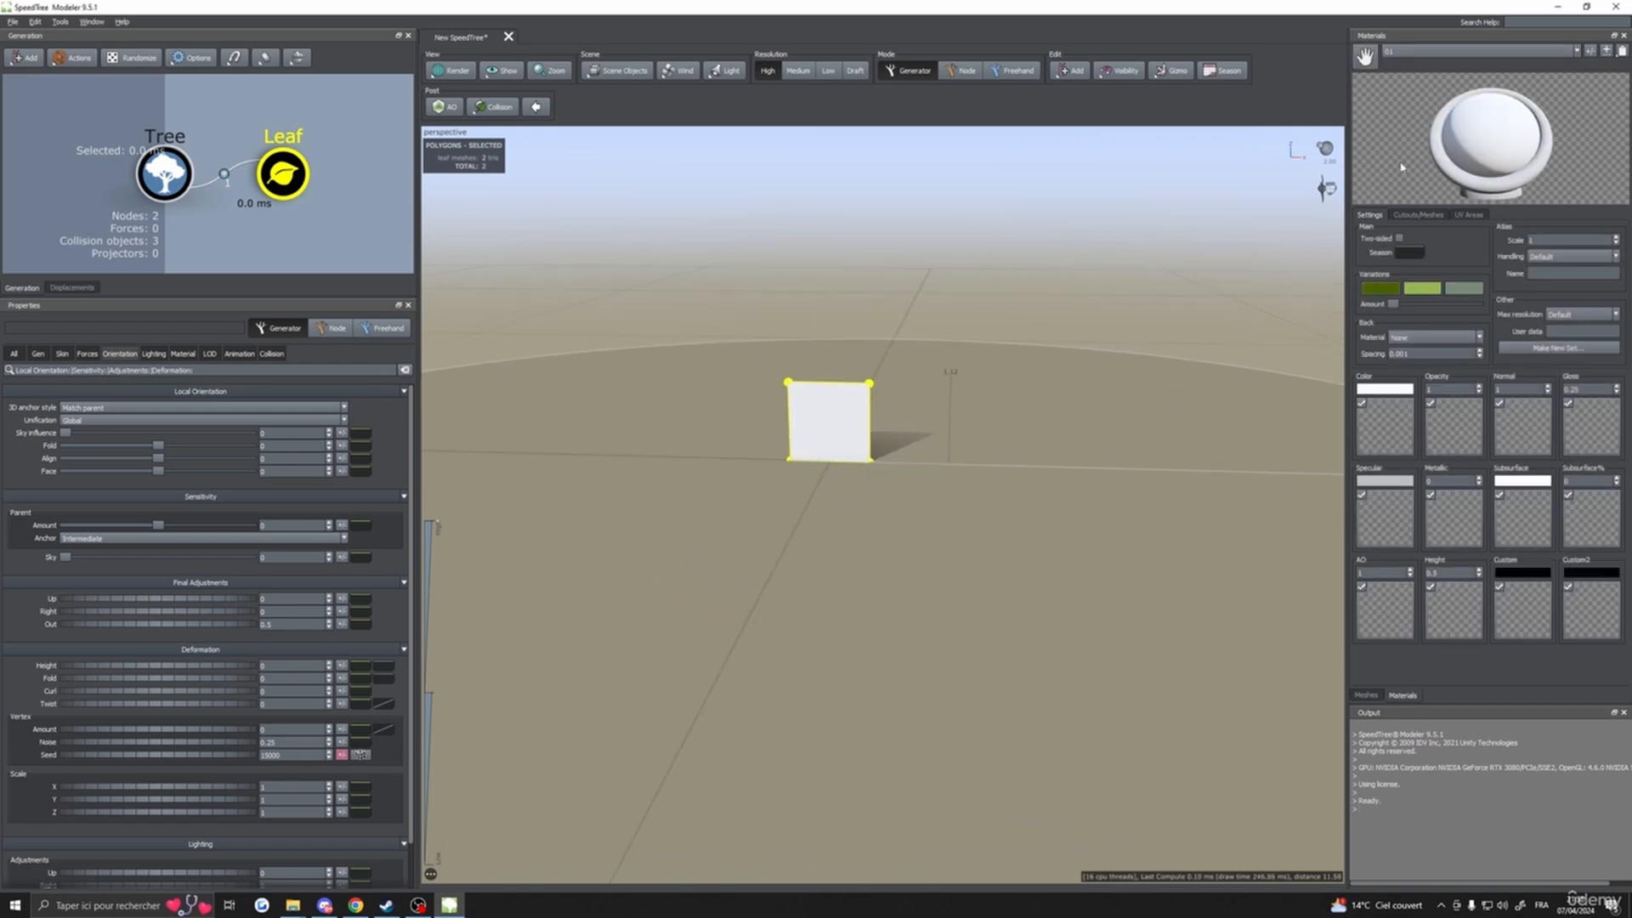
# - Assign 01_b as color, 01_N as normal and 01_O as opacity map of material 01 from the Textures folder
pyautogui.moveTo(293, 904)
pyautogui.click(301, 850)
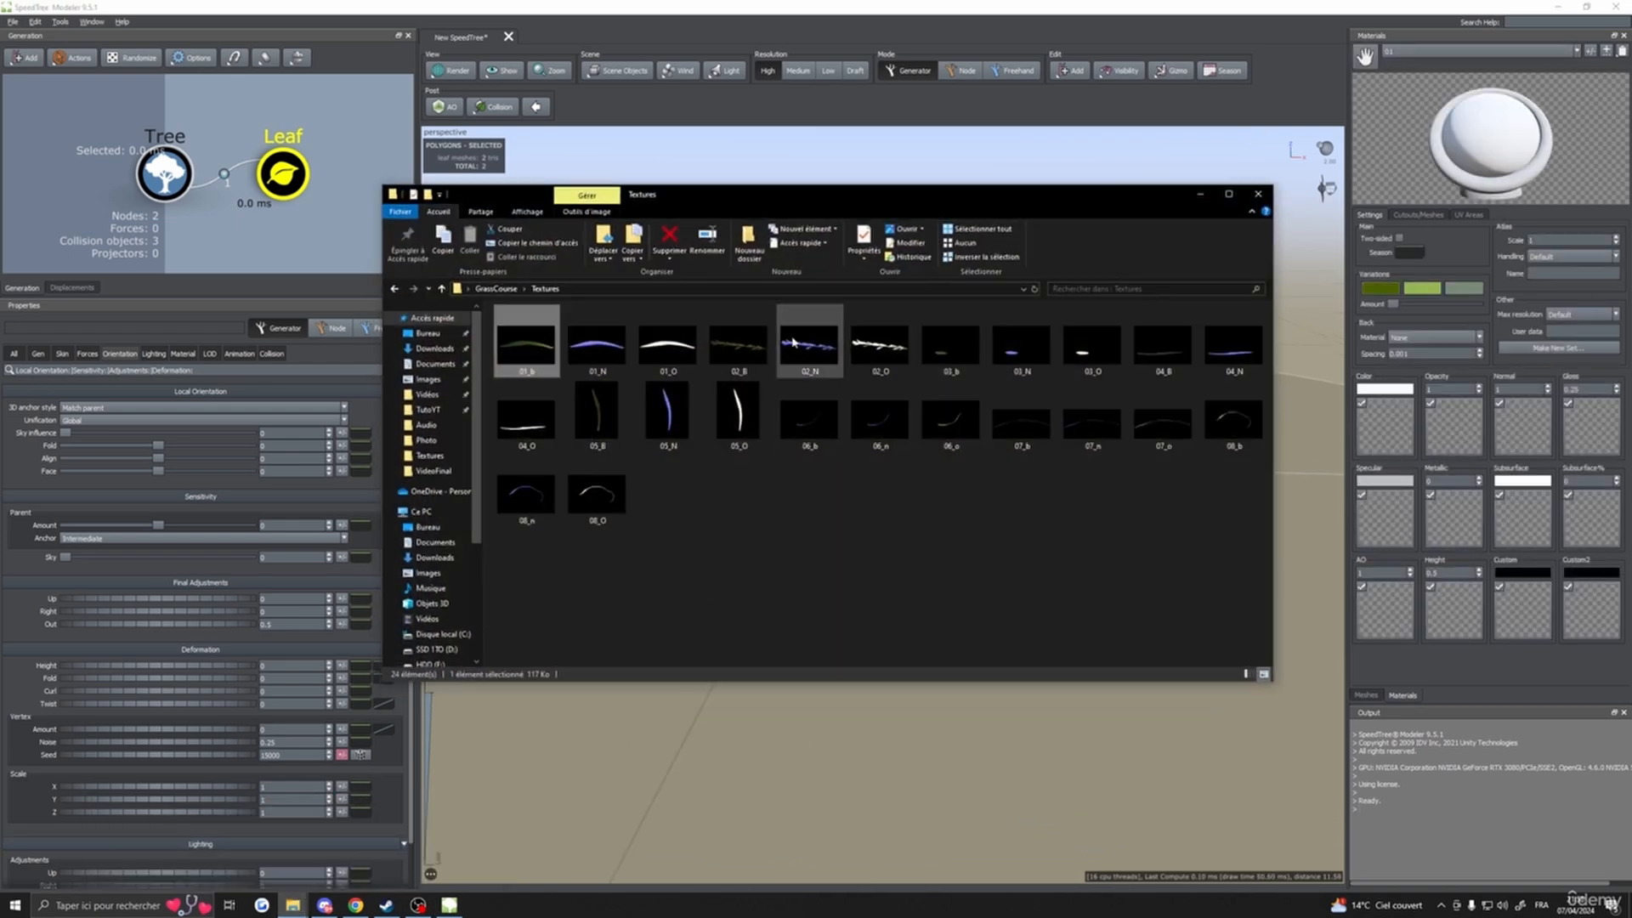
pyautogui.moveTo(784, 197); pyautogui.dragTo(584, 128)
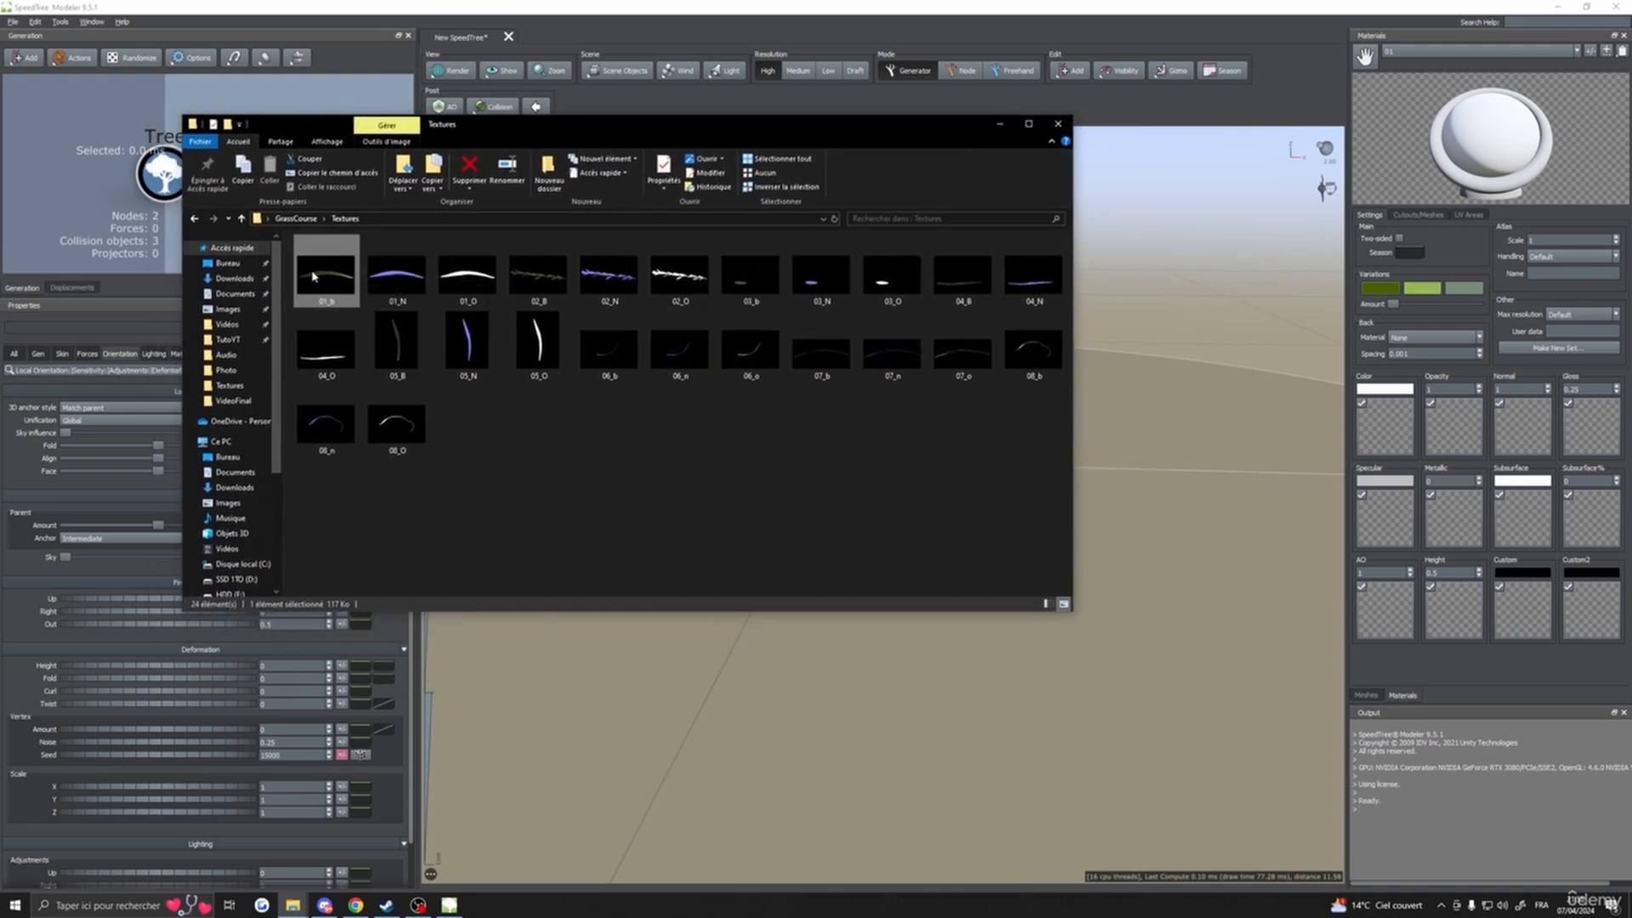
pyautogui.moveTo(583, 138); pyautogui.dragTo(602, 216)
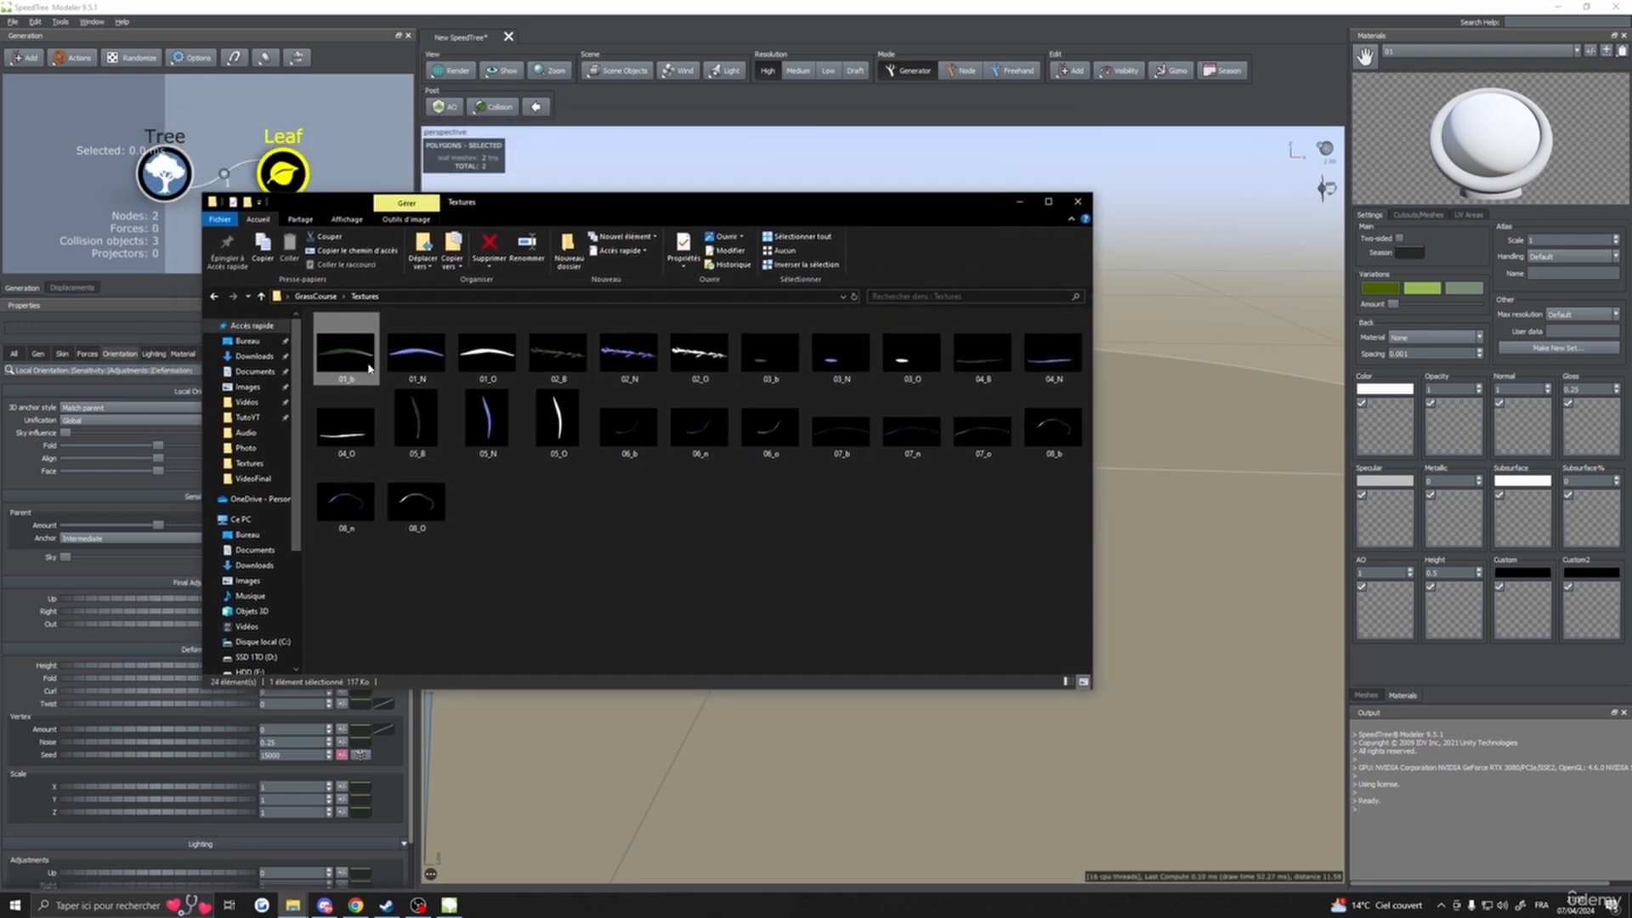
pyautogui.moveTo(347, 373); pyautogui.dragTo(1385, 425)
pyautogui.moveTo(417, 356); pyautogui.dragTo(1520, 422)
pyautogui.moveTo(474, 344); pyautogui.dragTo(1455, 421)
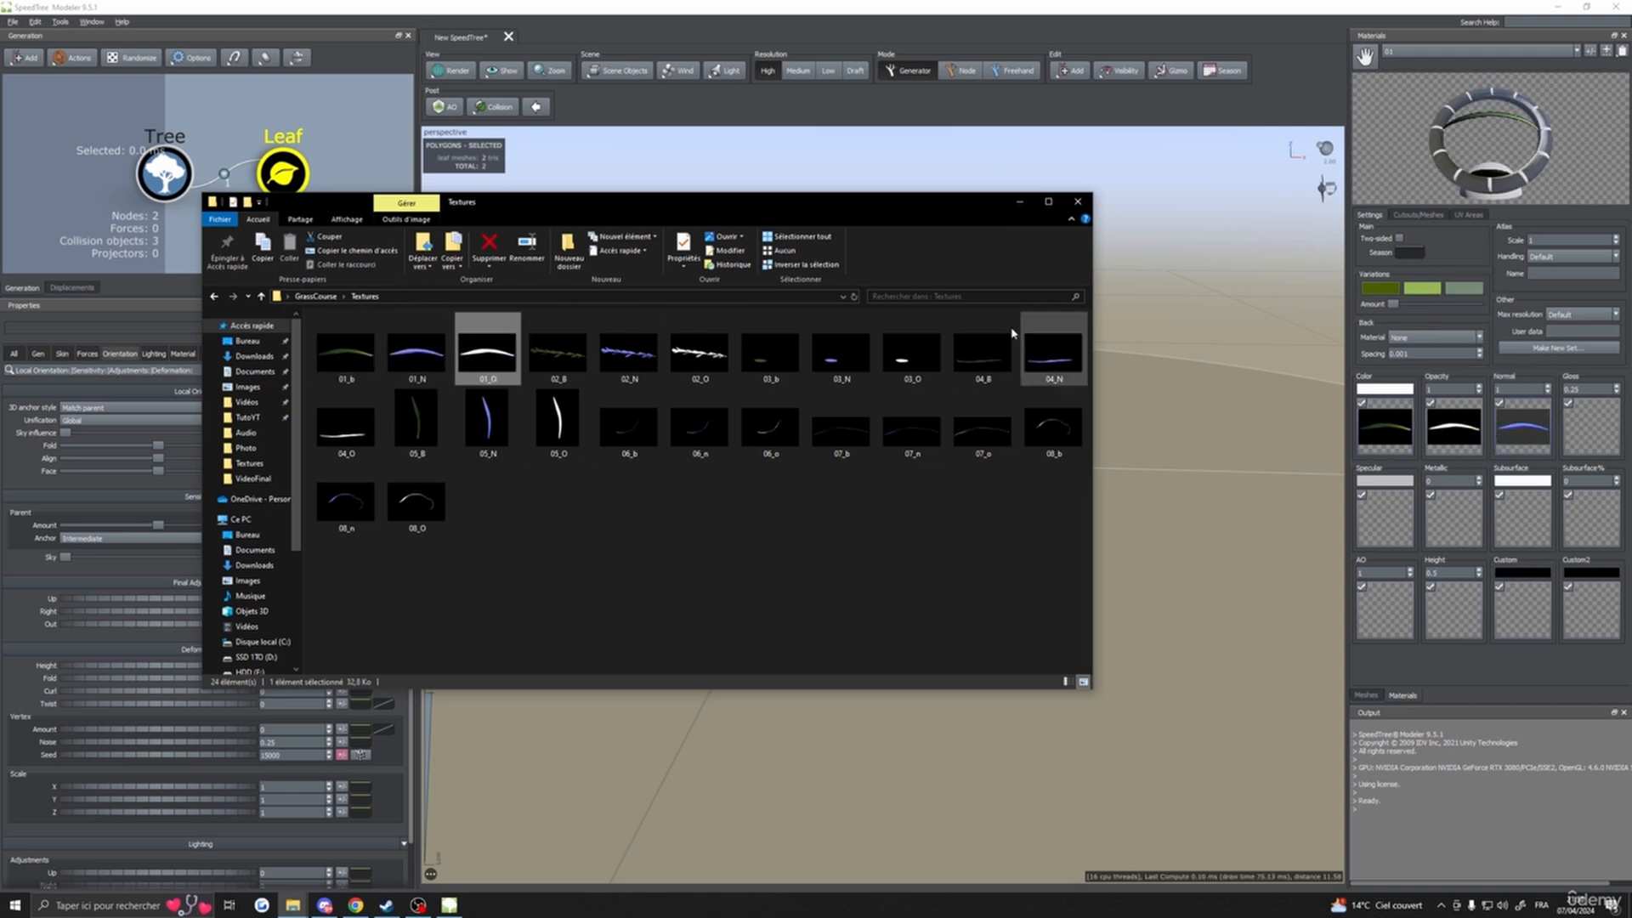
pyautogui.click(1021, 203)
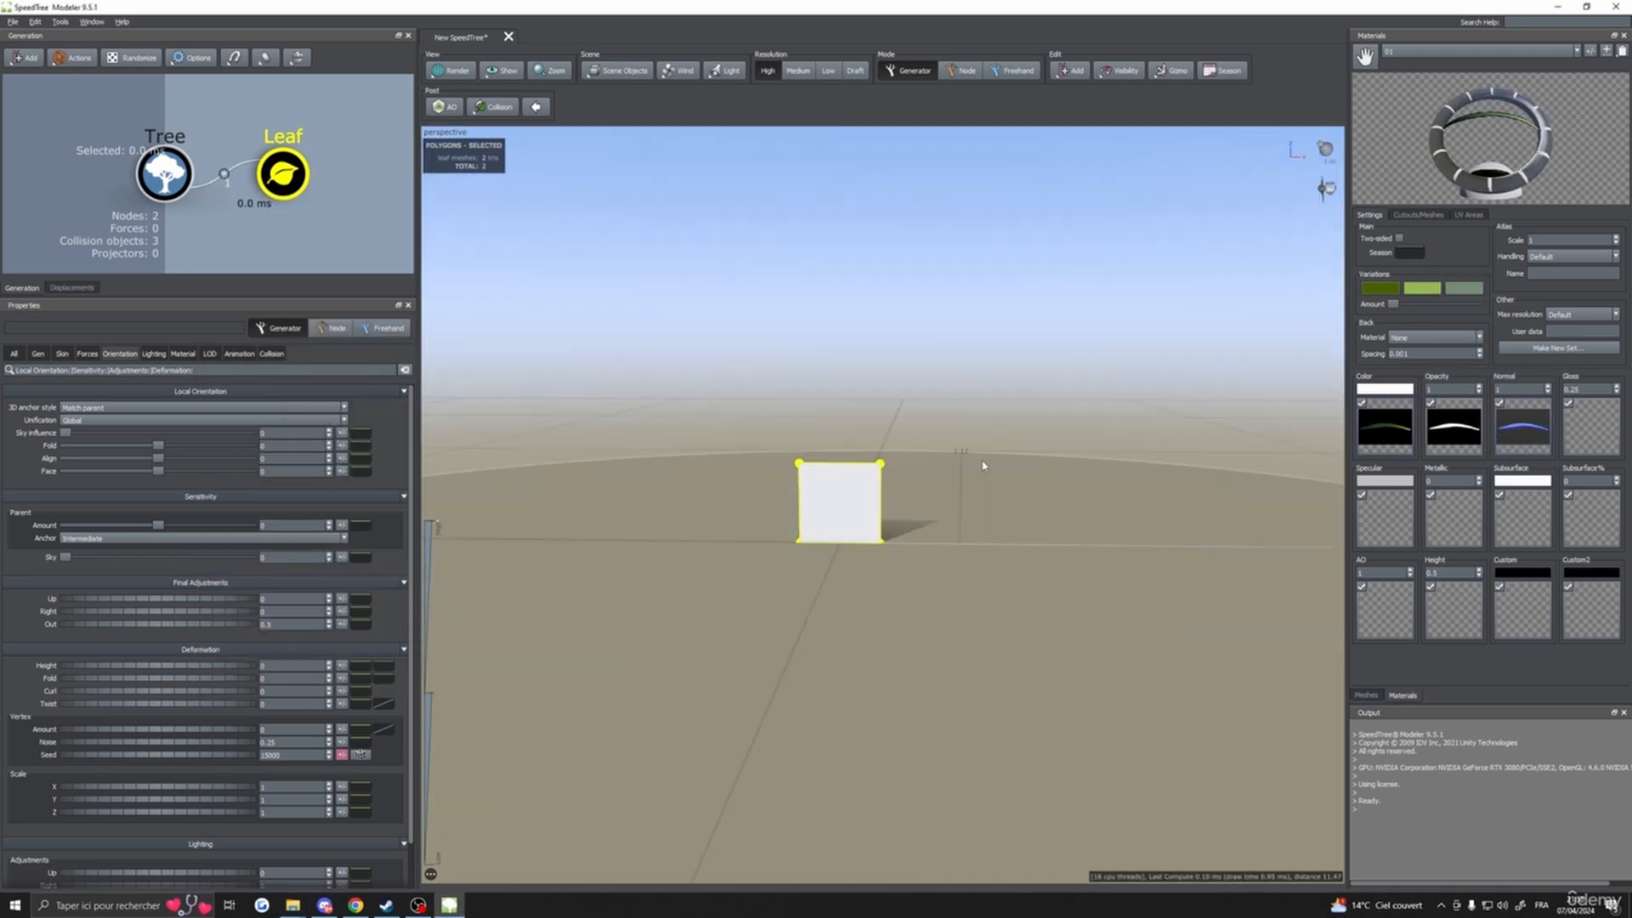
# - Assign material 01 to the leaf card in the viewport, and undo the assignment
pyautogui.moveTo(982, 466); pyautogui.dragTo(982, 485)
pyautogui.moveTo(982, 485); pyautogui.dragTo(988, 445, button='middle')
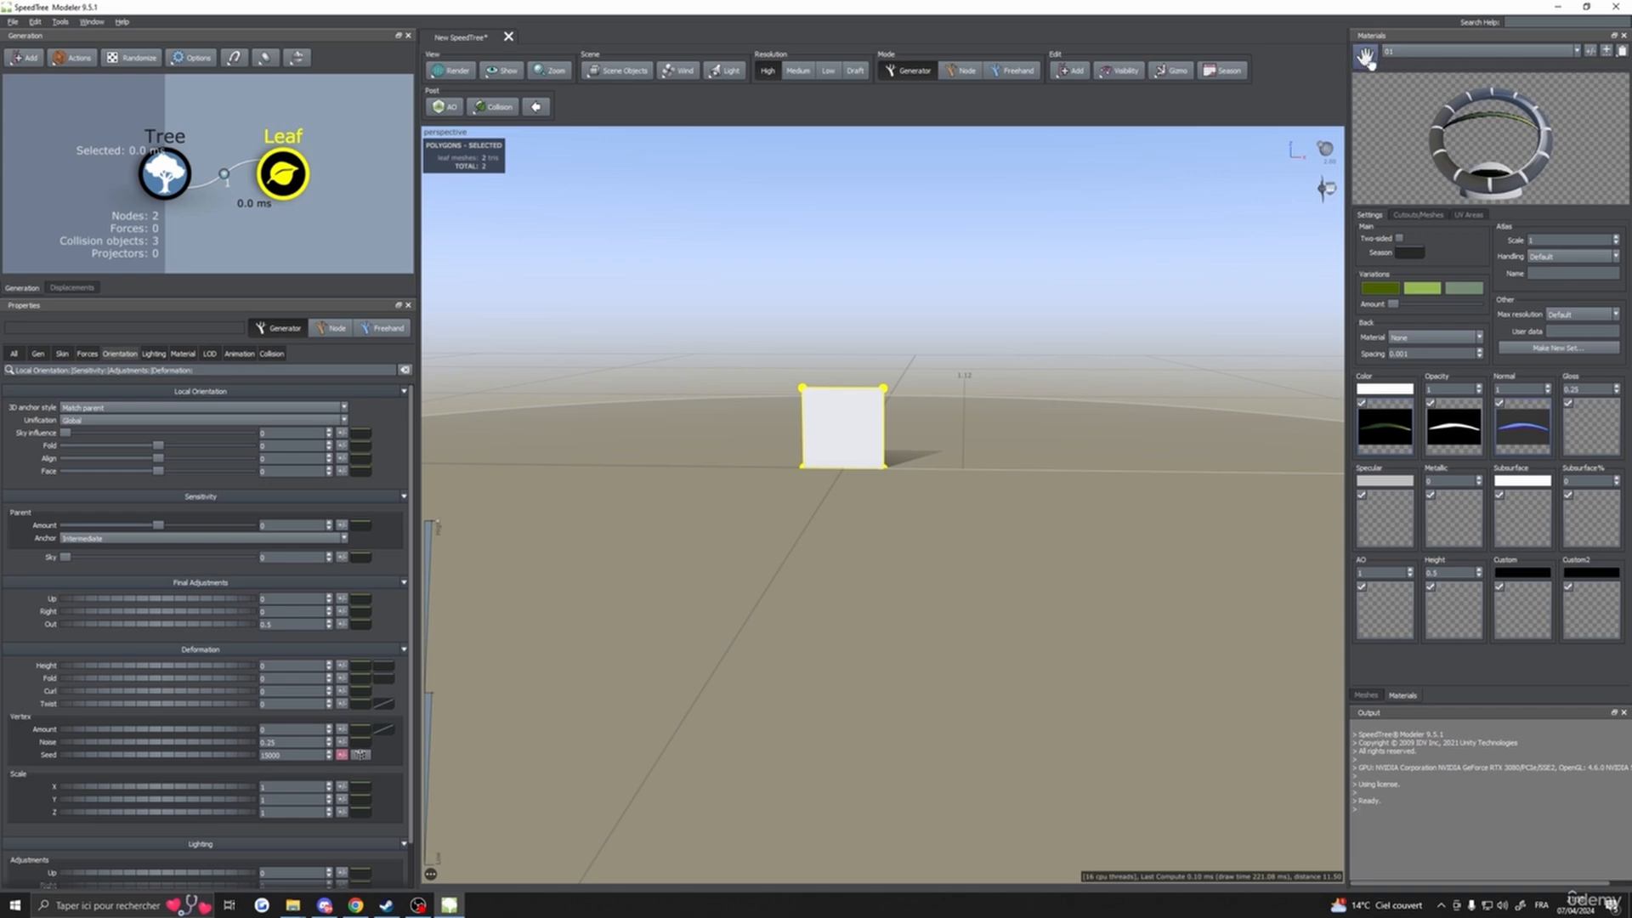
pyautogui.moveTo(1366, 59); pyautogui.dragTo(840, 426)
pyautogui.moveTo(931, 448)
pyautogui.mouseDown()
pyautogui.moveTo(935, 395)
pyautogui.moveTo(945, 473)
pyautogui.moveTo(904, 470)
pyautogui.moveTo(926, 462)
pyautogui.mouseUp()
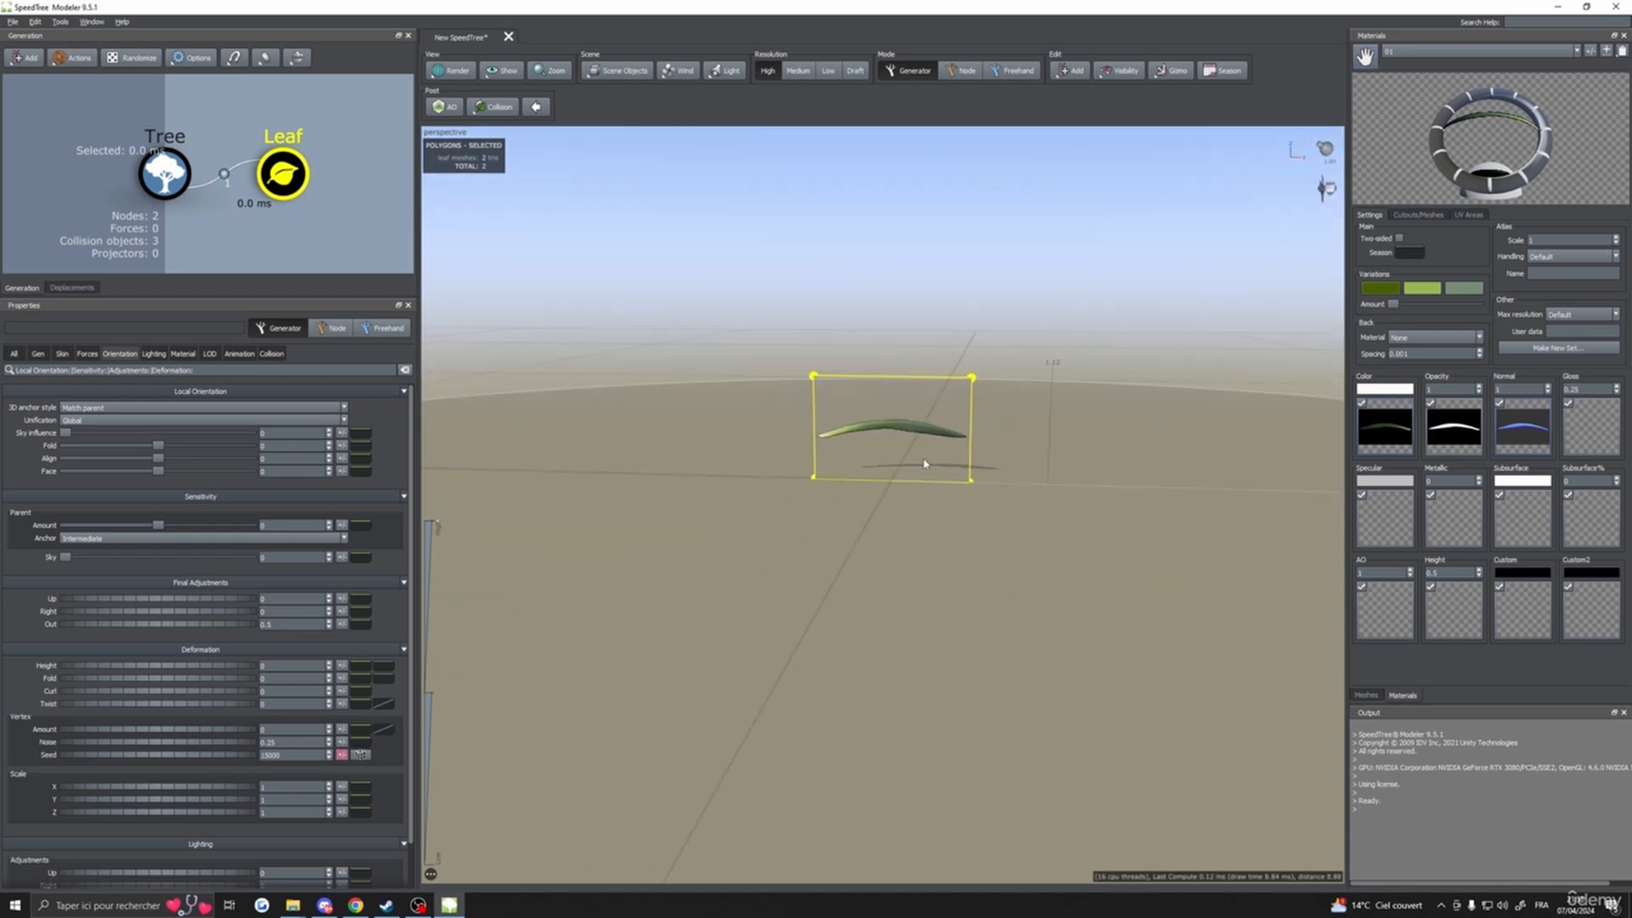
pyautogui.scroll(2, 927, 481)
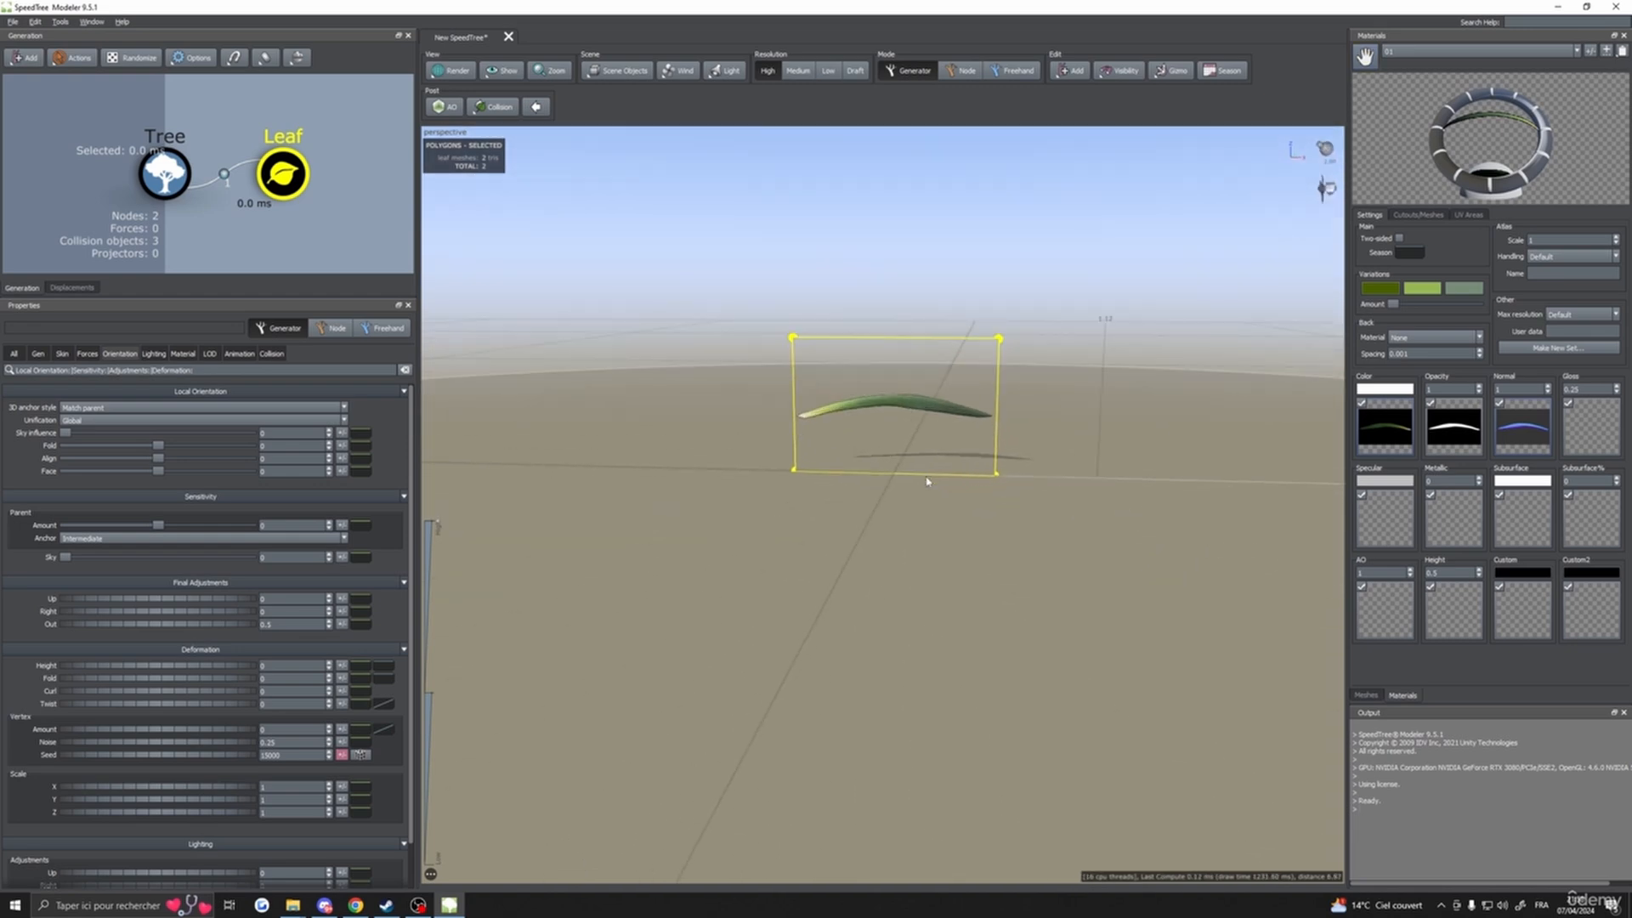
pyautogui.hotkey('ctrl', 'z')
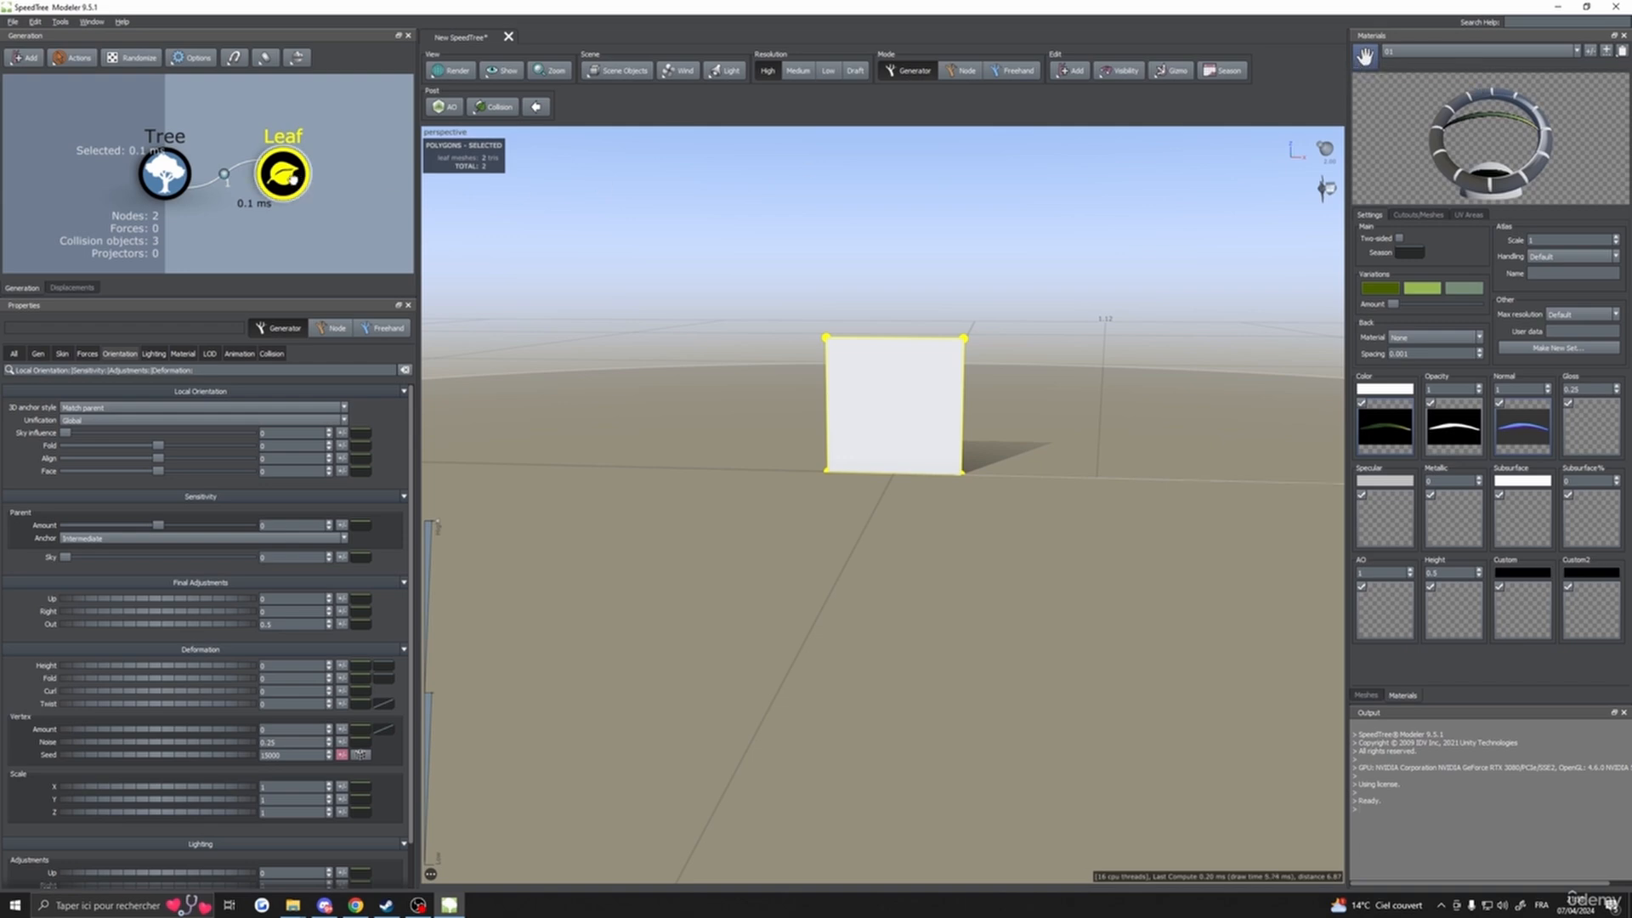
# - Assign material 01 to the Leaf generator in the generation graph
pyautogui.moveTo(281, 173); pyautogui.dragTo(283, 178)
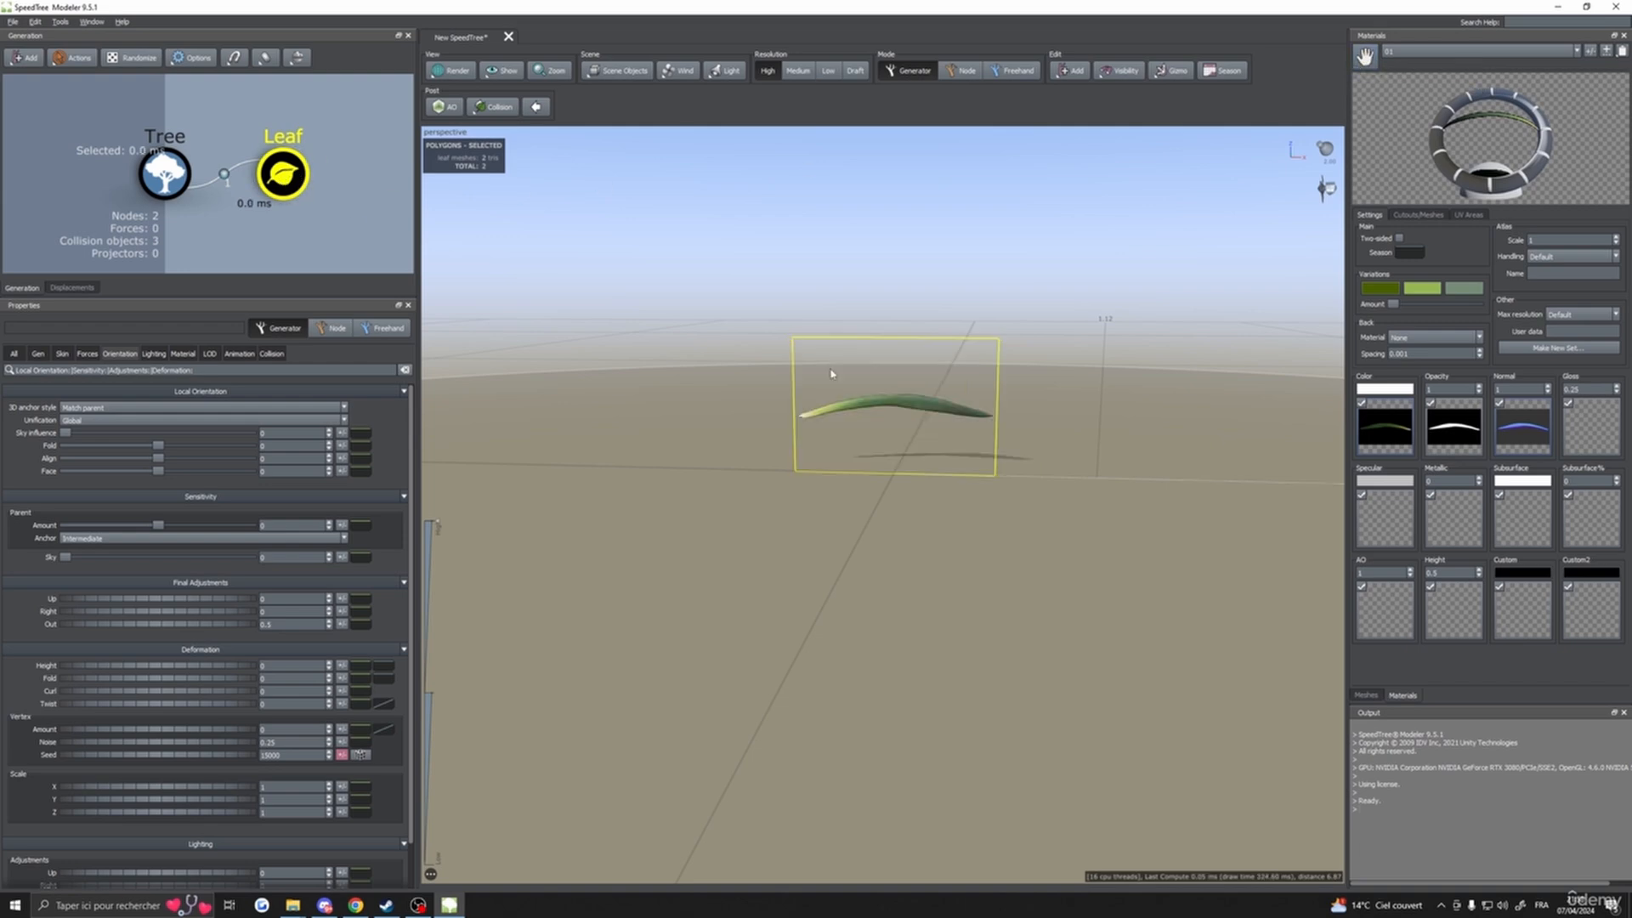
pyautogui.scroll(2, 866, 402)
pyautogui.moveTo(868, 406); pyautogui.dragTo(1154, 374)
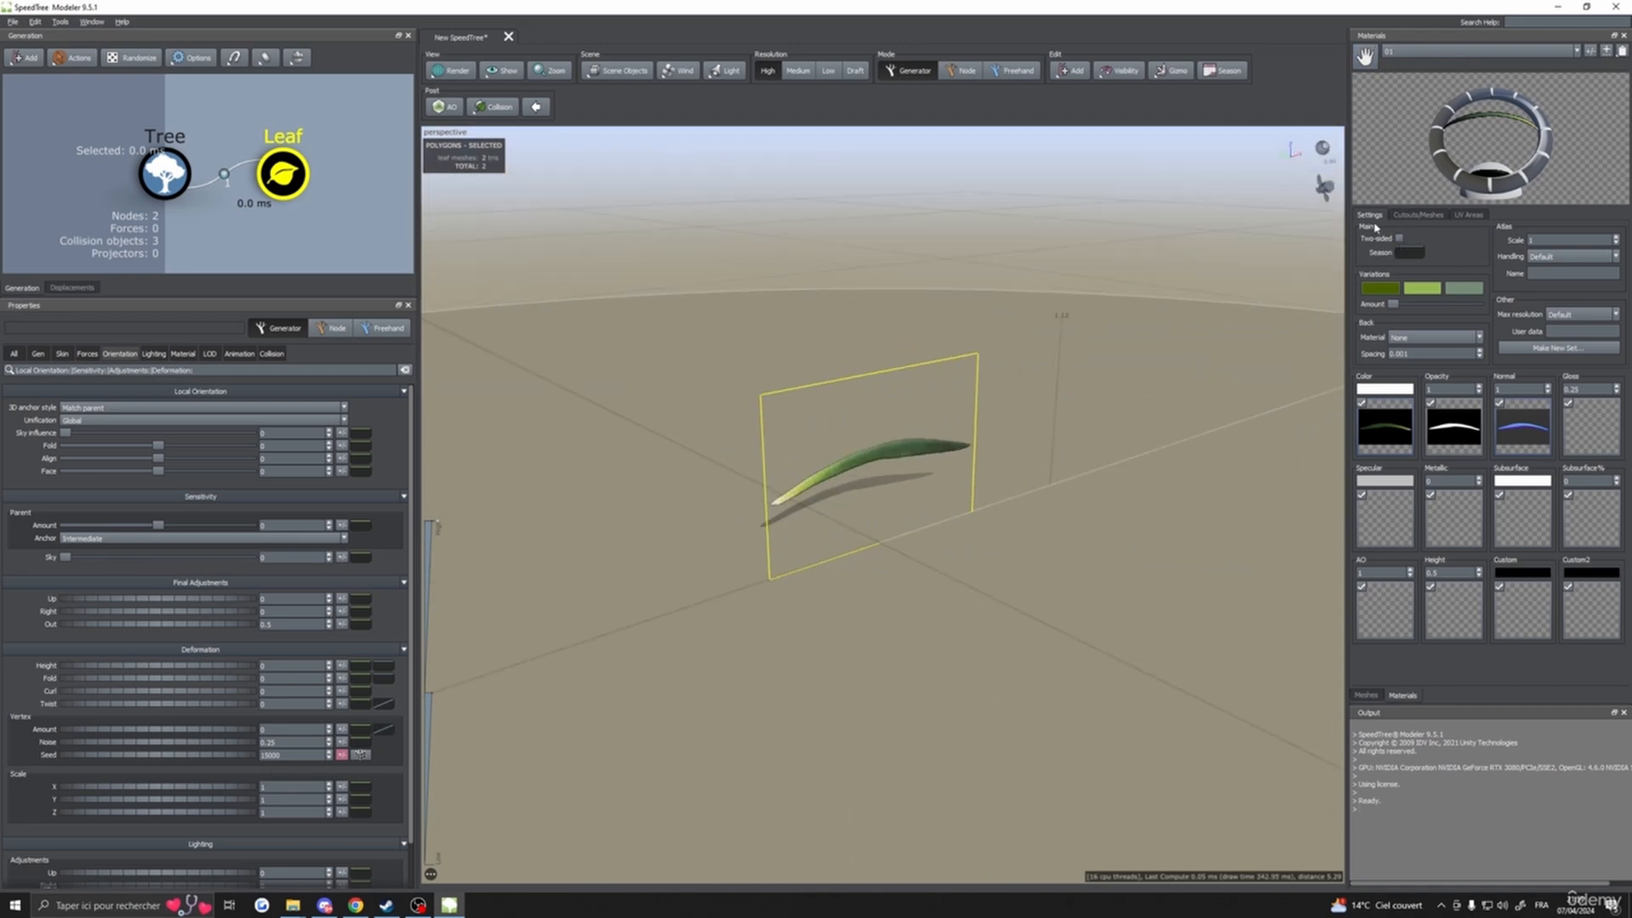
# - Check the leaf card edge-on and enable the two-sided option for material 01
pyautogui.moveTo(1151, 321); pyautogui.dragTo(1188, 332)
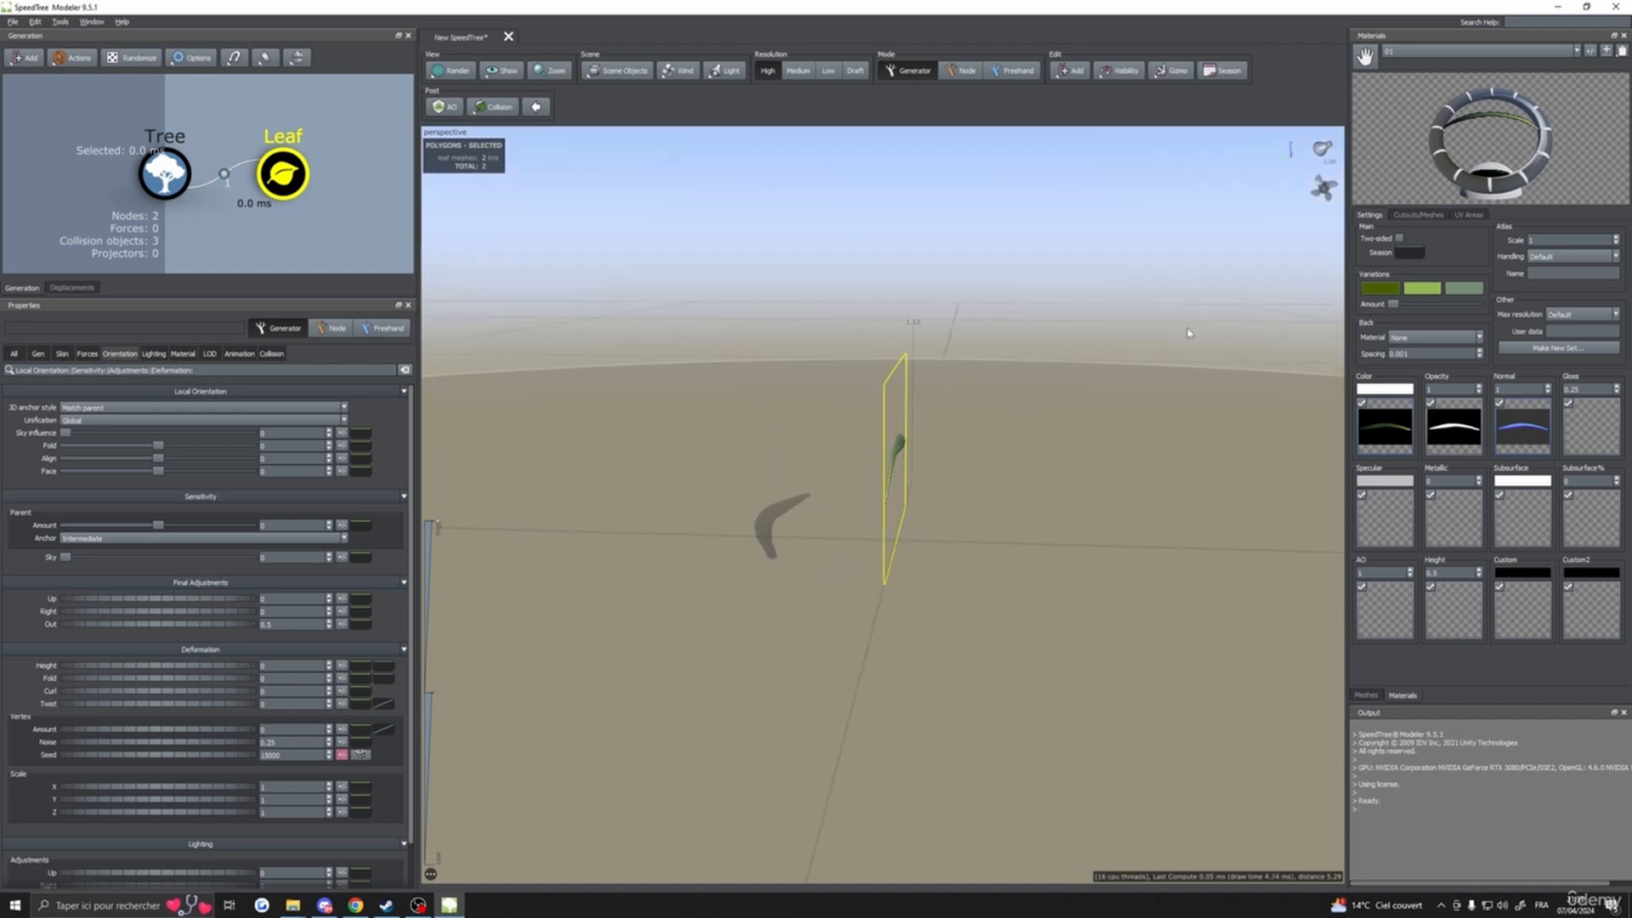
pyautogui.click(1400, 239)
pyautogui.moveTo(1131, 476); pyautogui.dragTo(1046, 497)
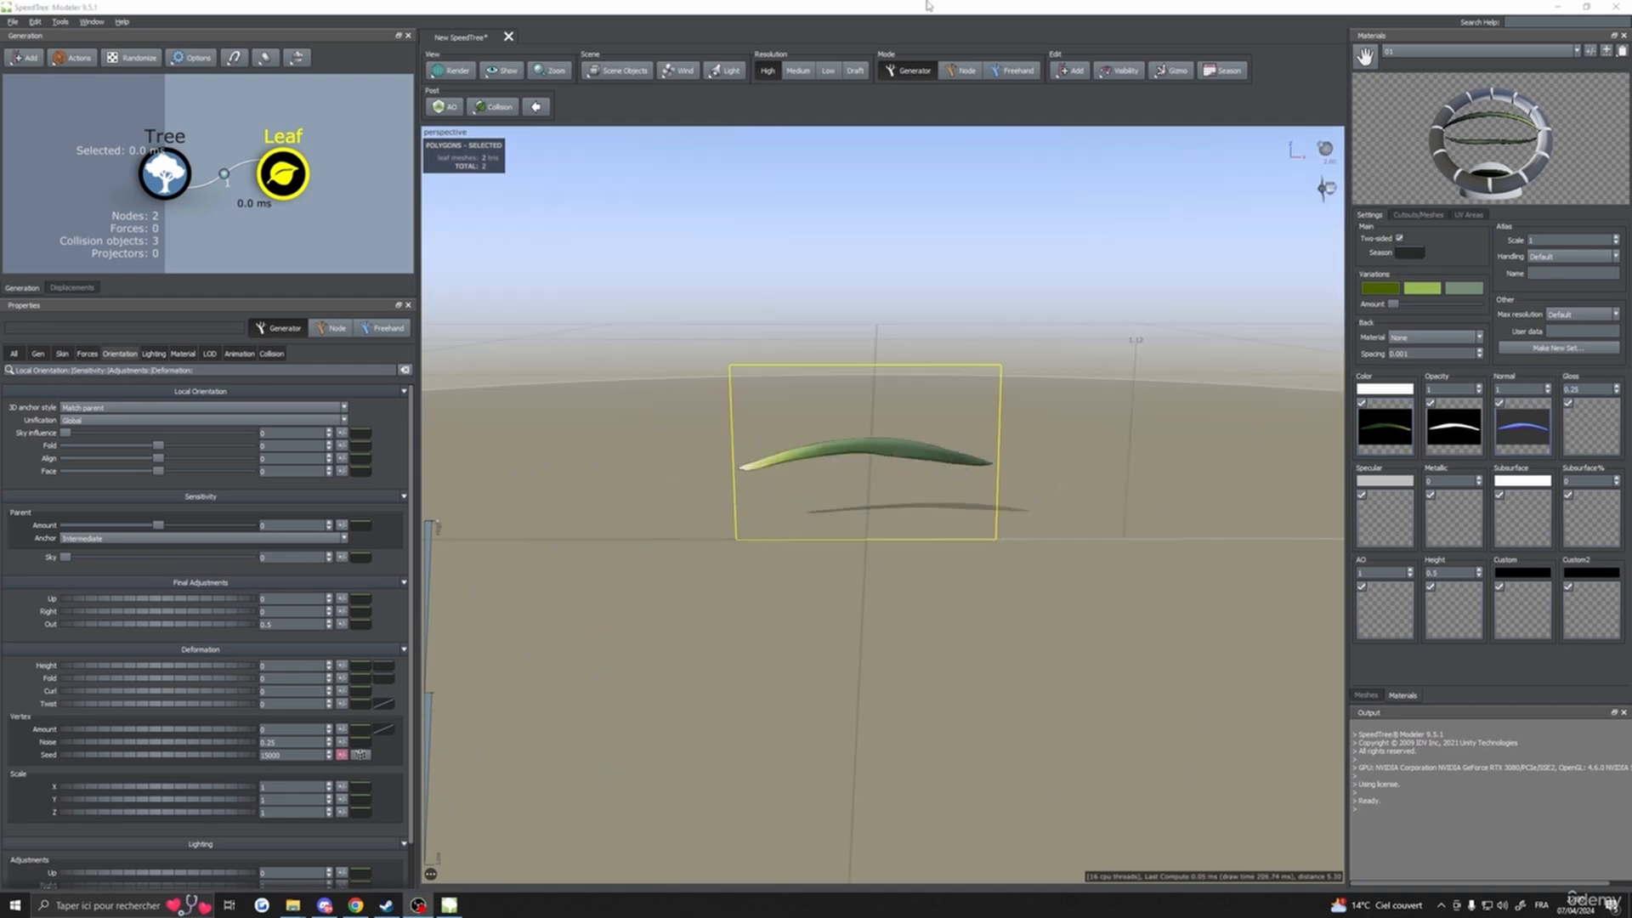
pyautogui.moveTo(992, 315); pyautogui.dragTo(904, 342)
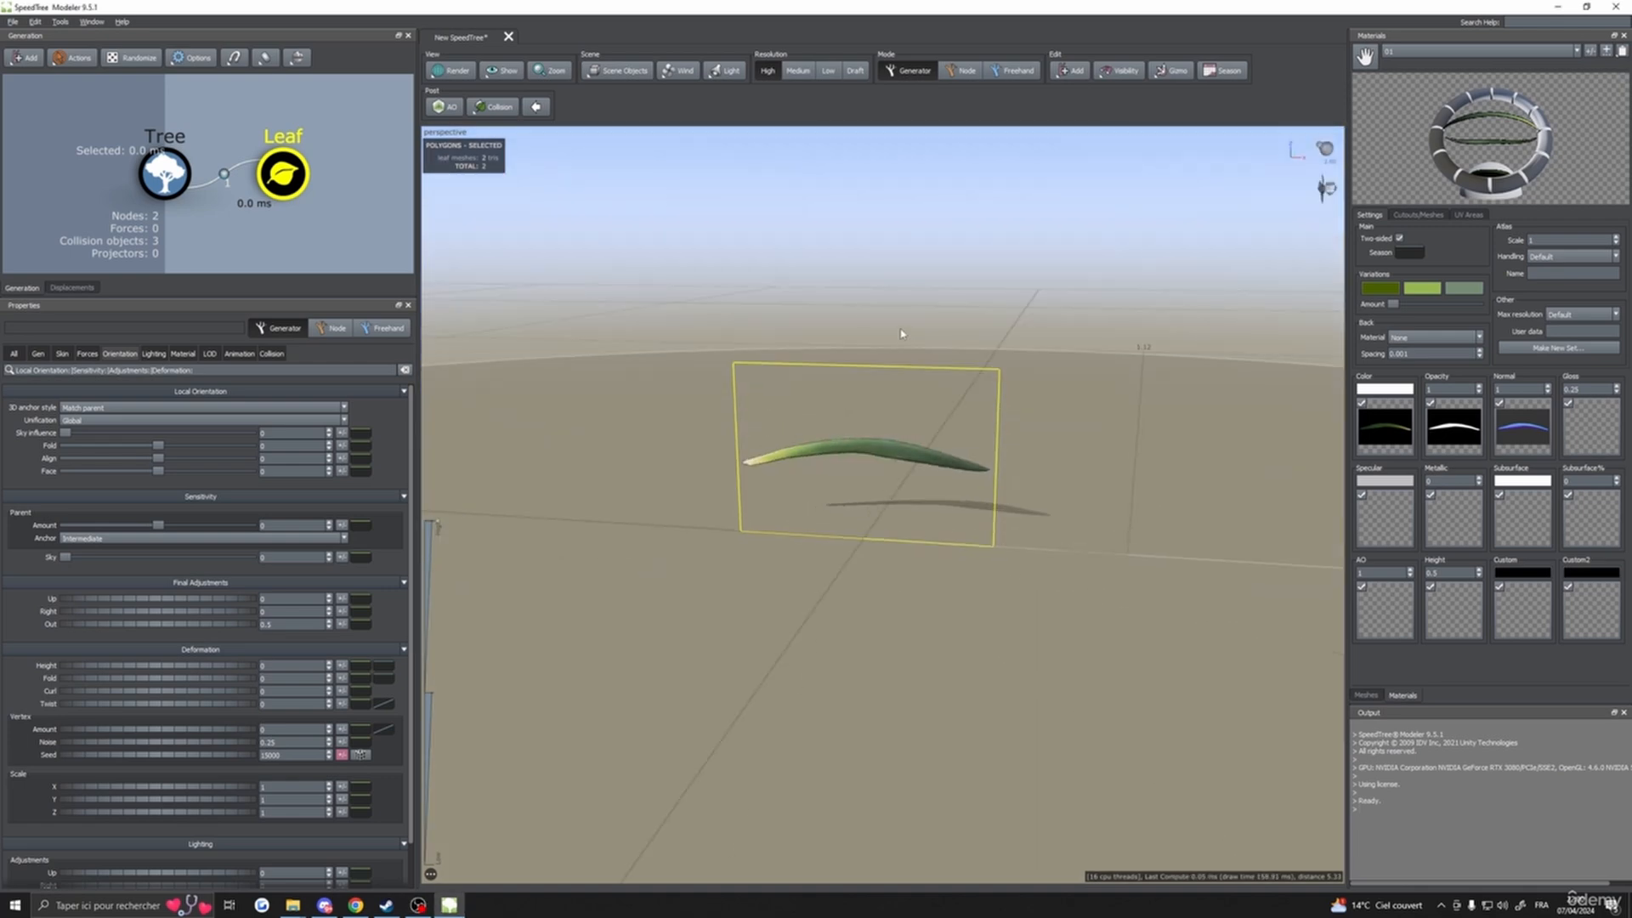
# - Save the model as Grass01 in the GrassCourse folder on the desktop
pyautogui.click(12, 22)
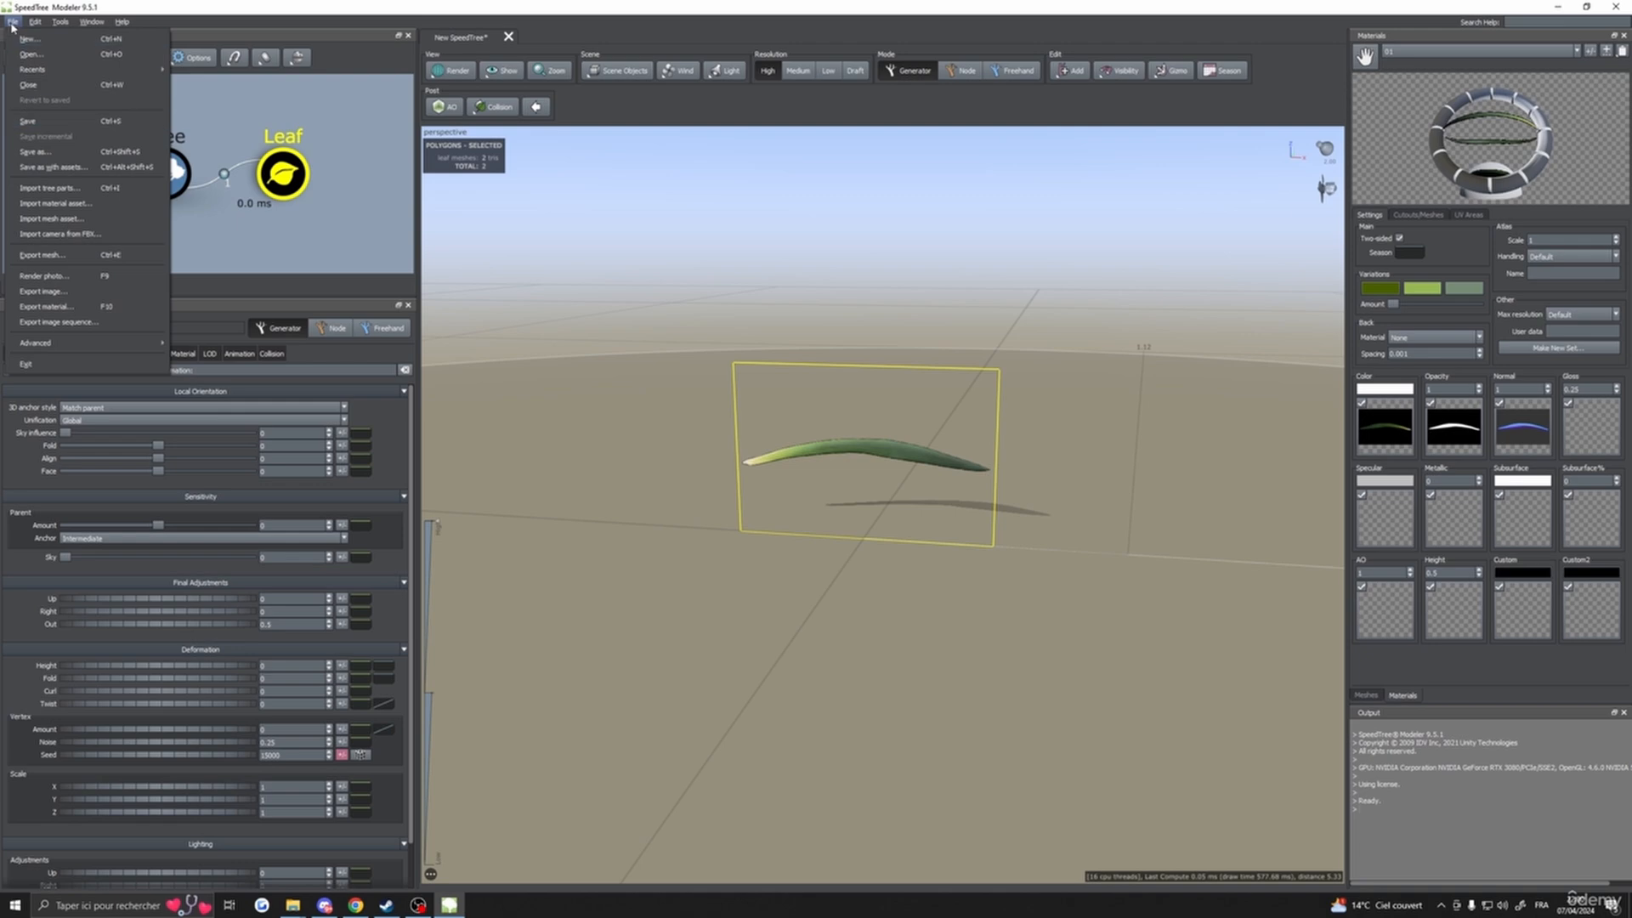
pyautogui.click(40, 153)
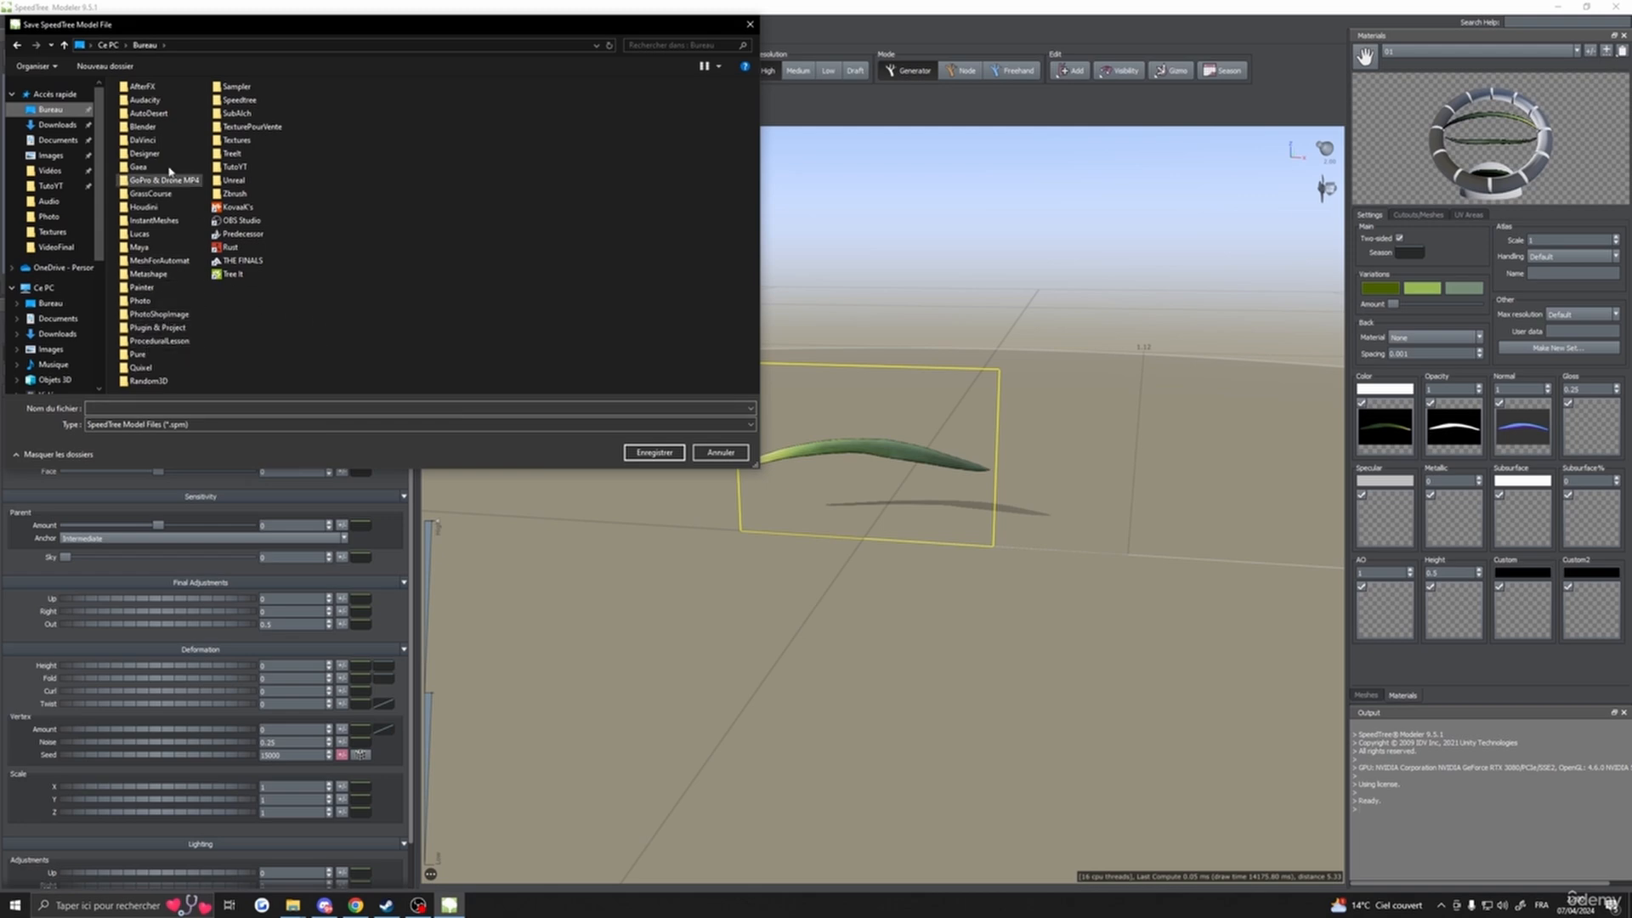
pyautogui.doubleClick(149, 194)
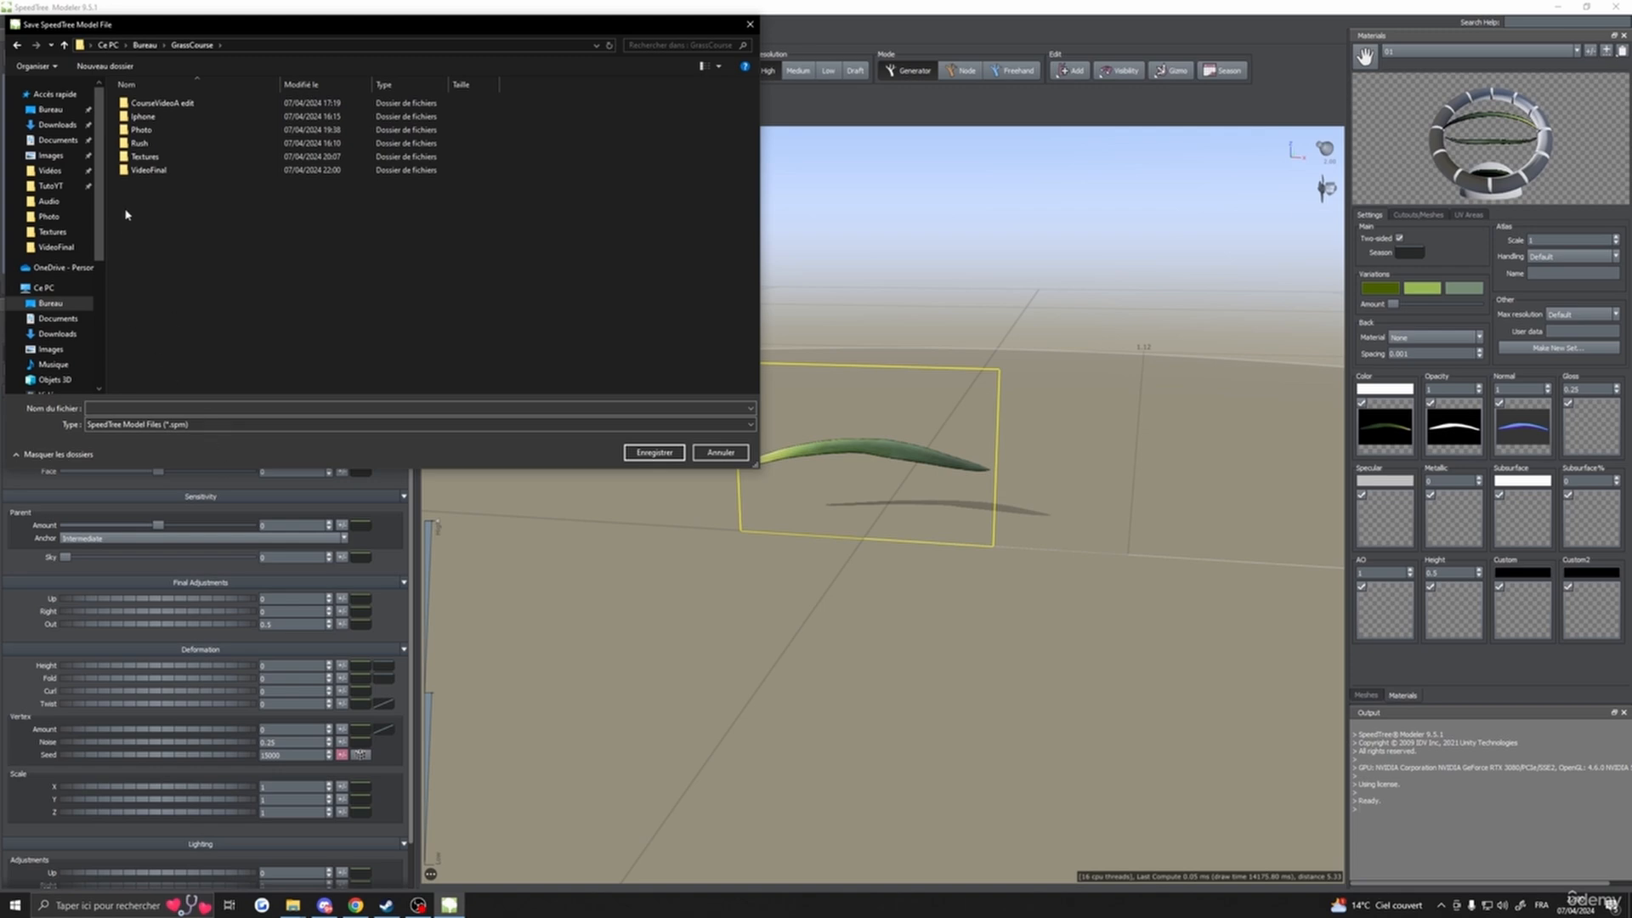
pyautogui.click(153, 407)
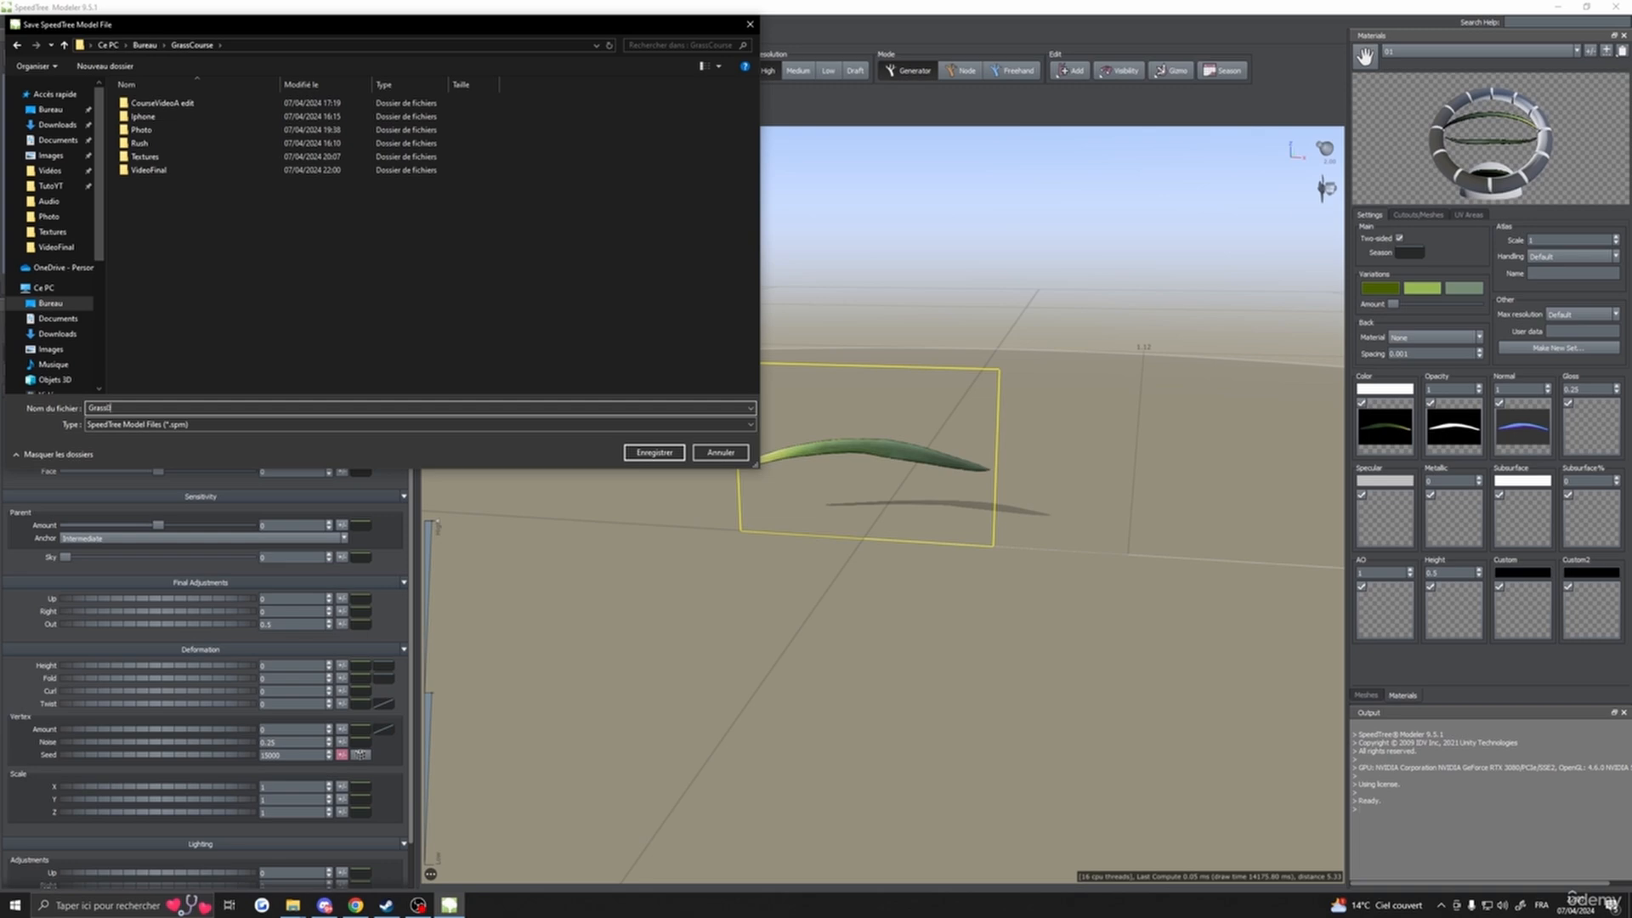
pyautogui.click(656, 454)
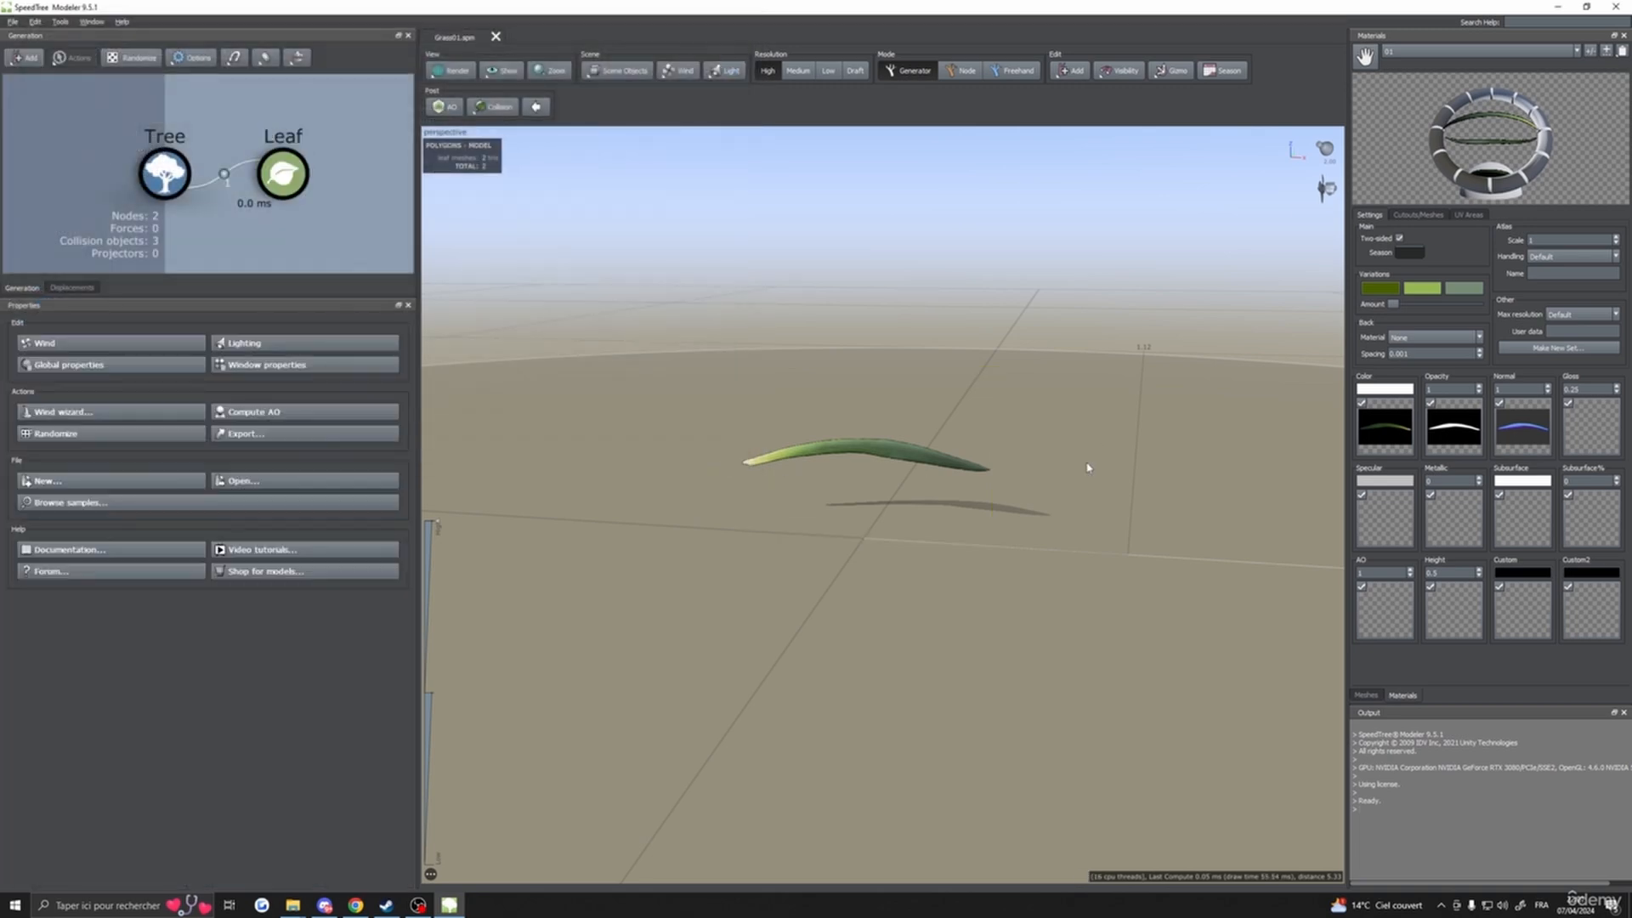
pyautogui.moveTo(1087, 468); pyautogui.dragTo(1085, 454)
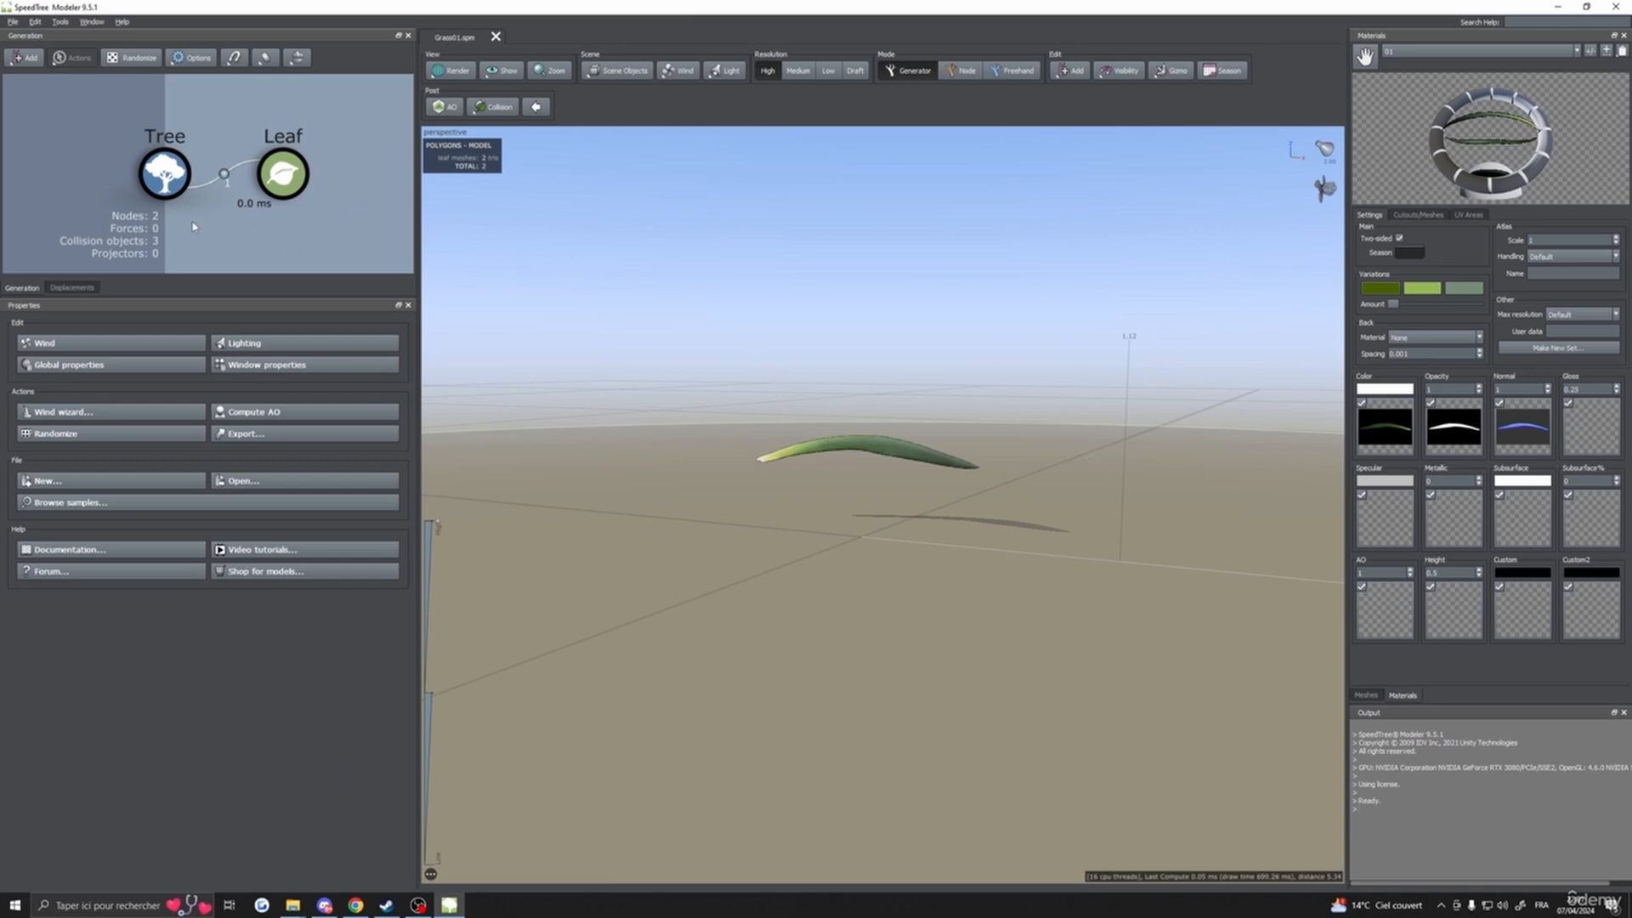
# - Check the GrassCourse folder in File Explorer for the saved Grass01 file, and return to SpeedTree Modeler
pyautogui.moveTo(293, 904)
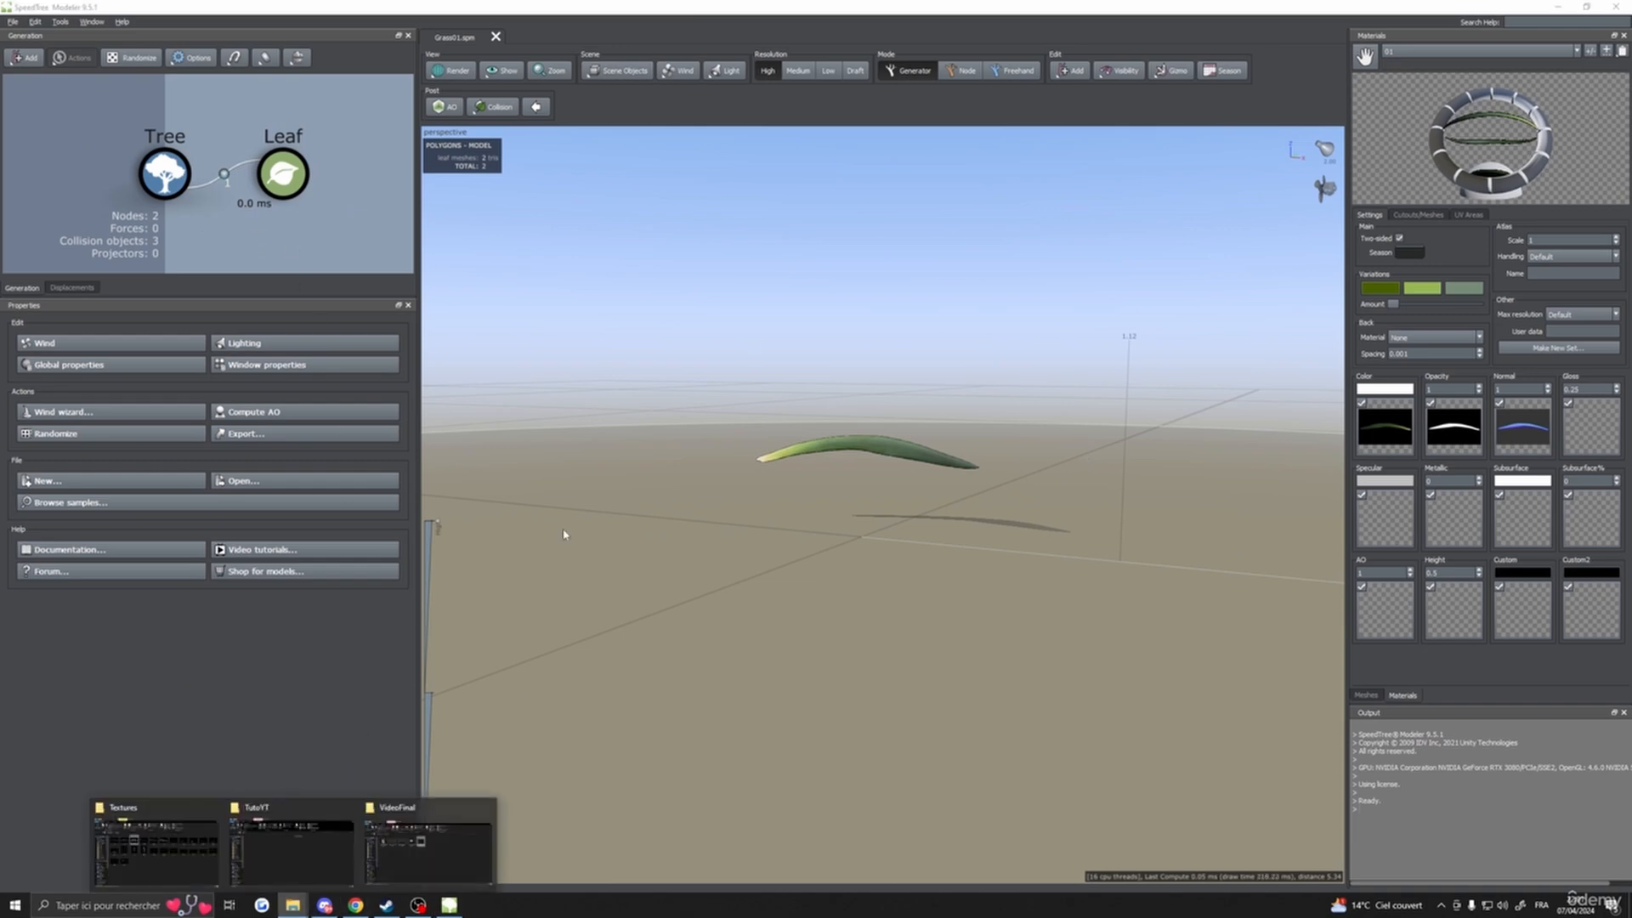
pyautogui.moveTo(343, 842)
pyautogui.click(428, 842)
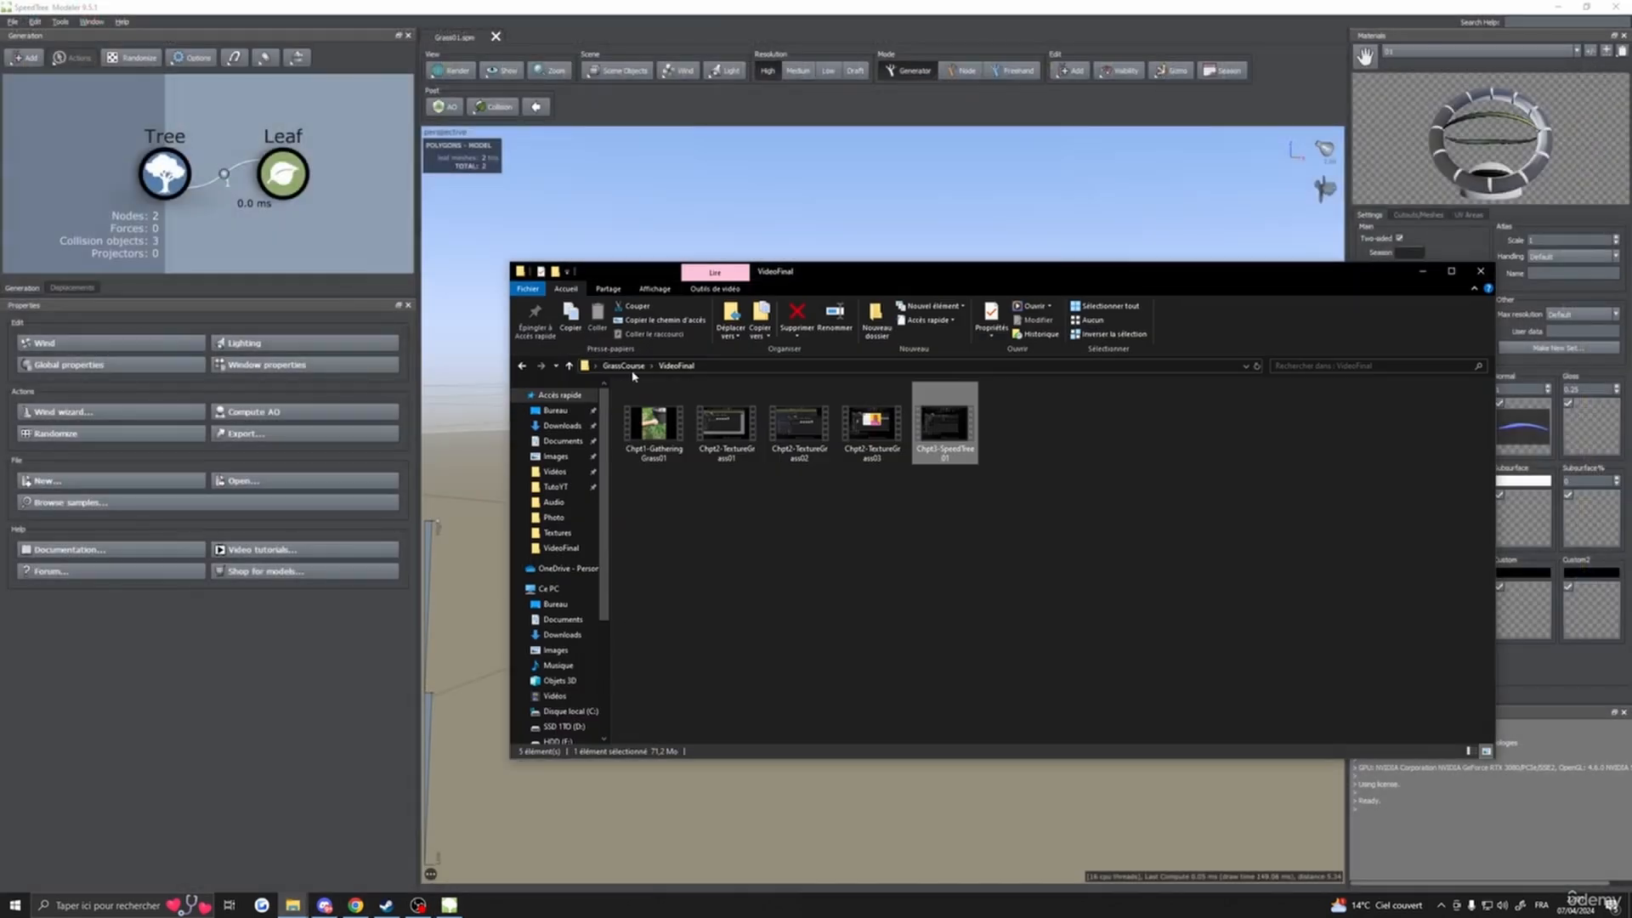
pyautogui.click(630, 367)
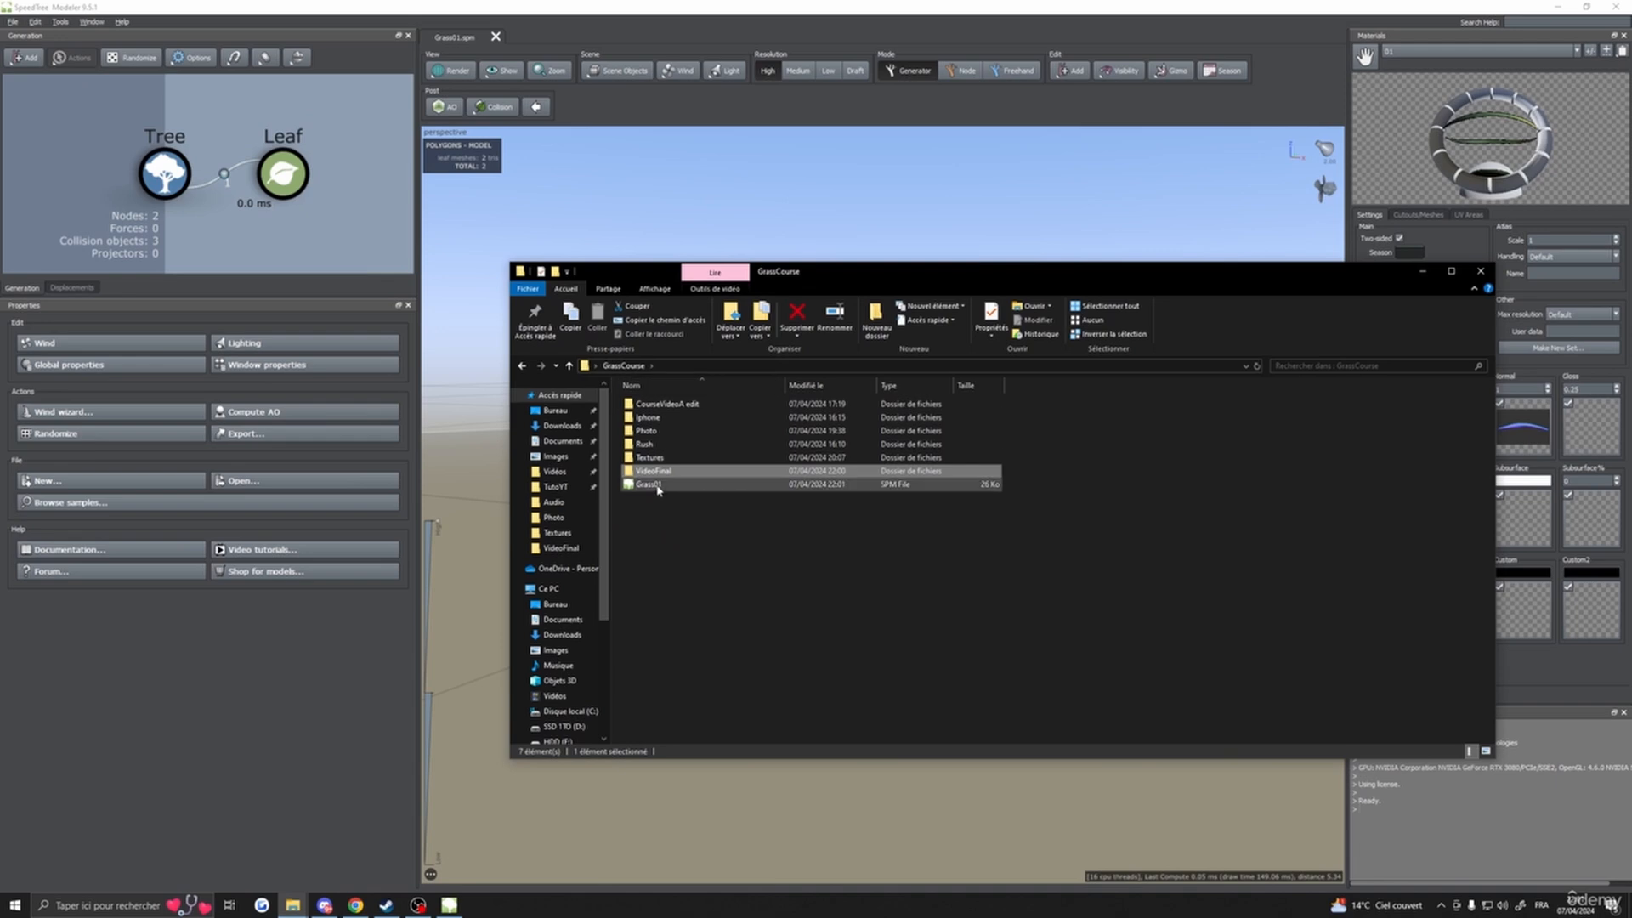
pyautogui.click(1422, 271)
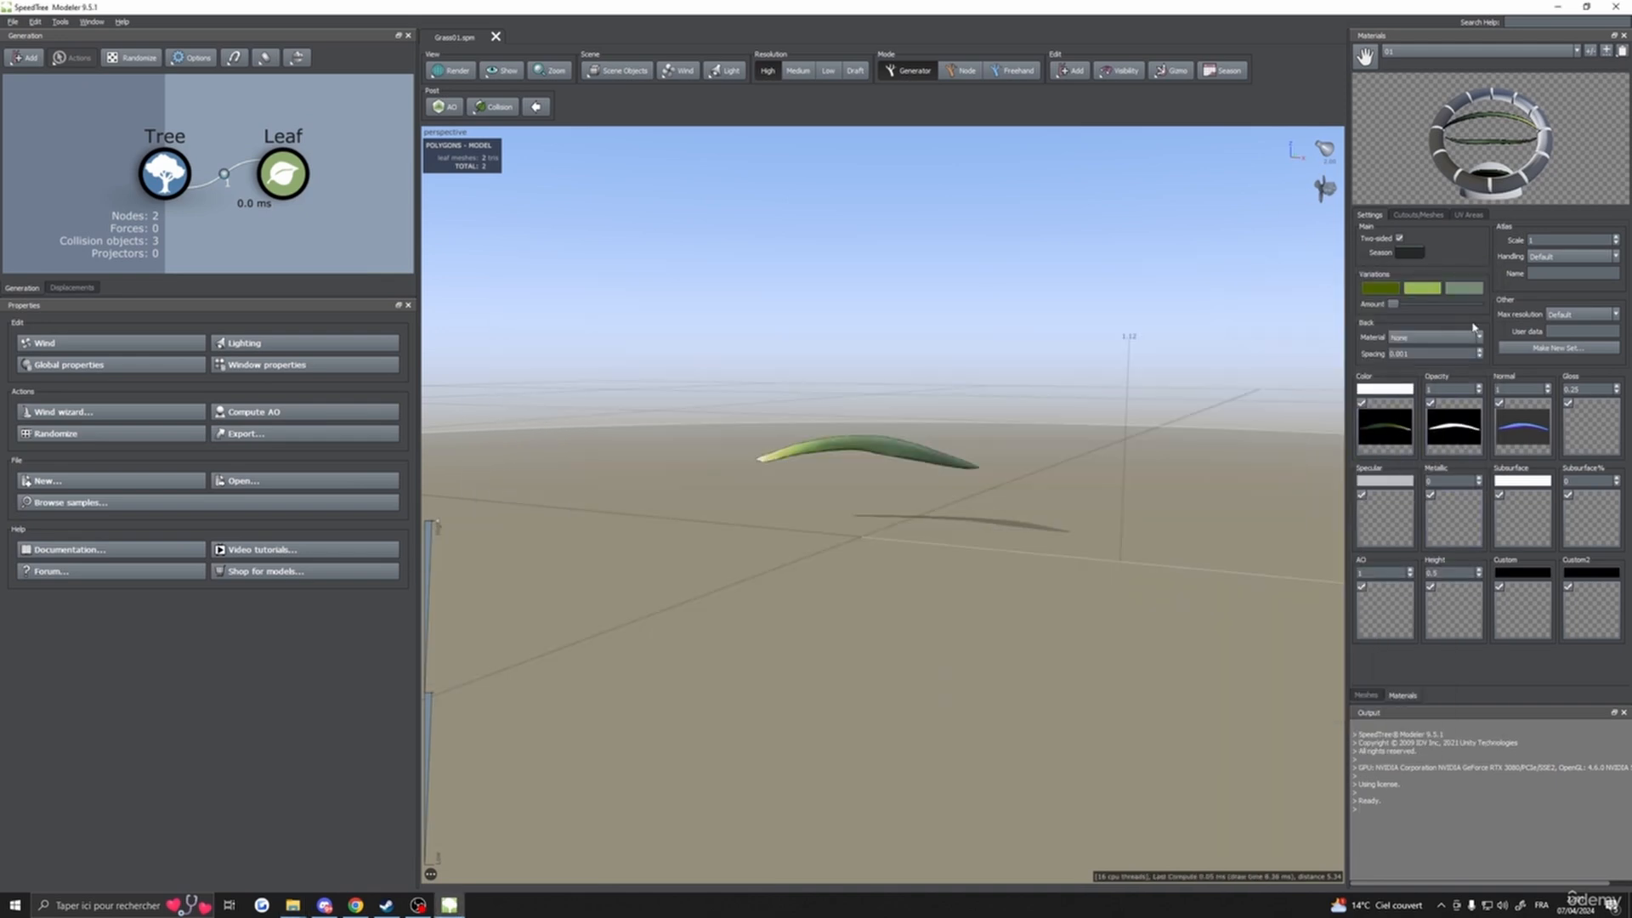
# - Create a cutout mesh for material 01 from its cutouts and meshes settings, and open it for editing
pyautogui.moveTo(966, 388); pyautogui.dragTo(989, 407)
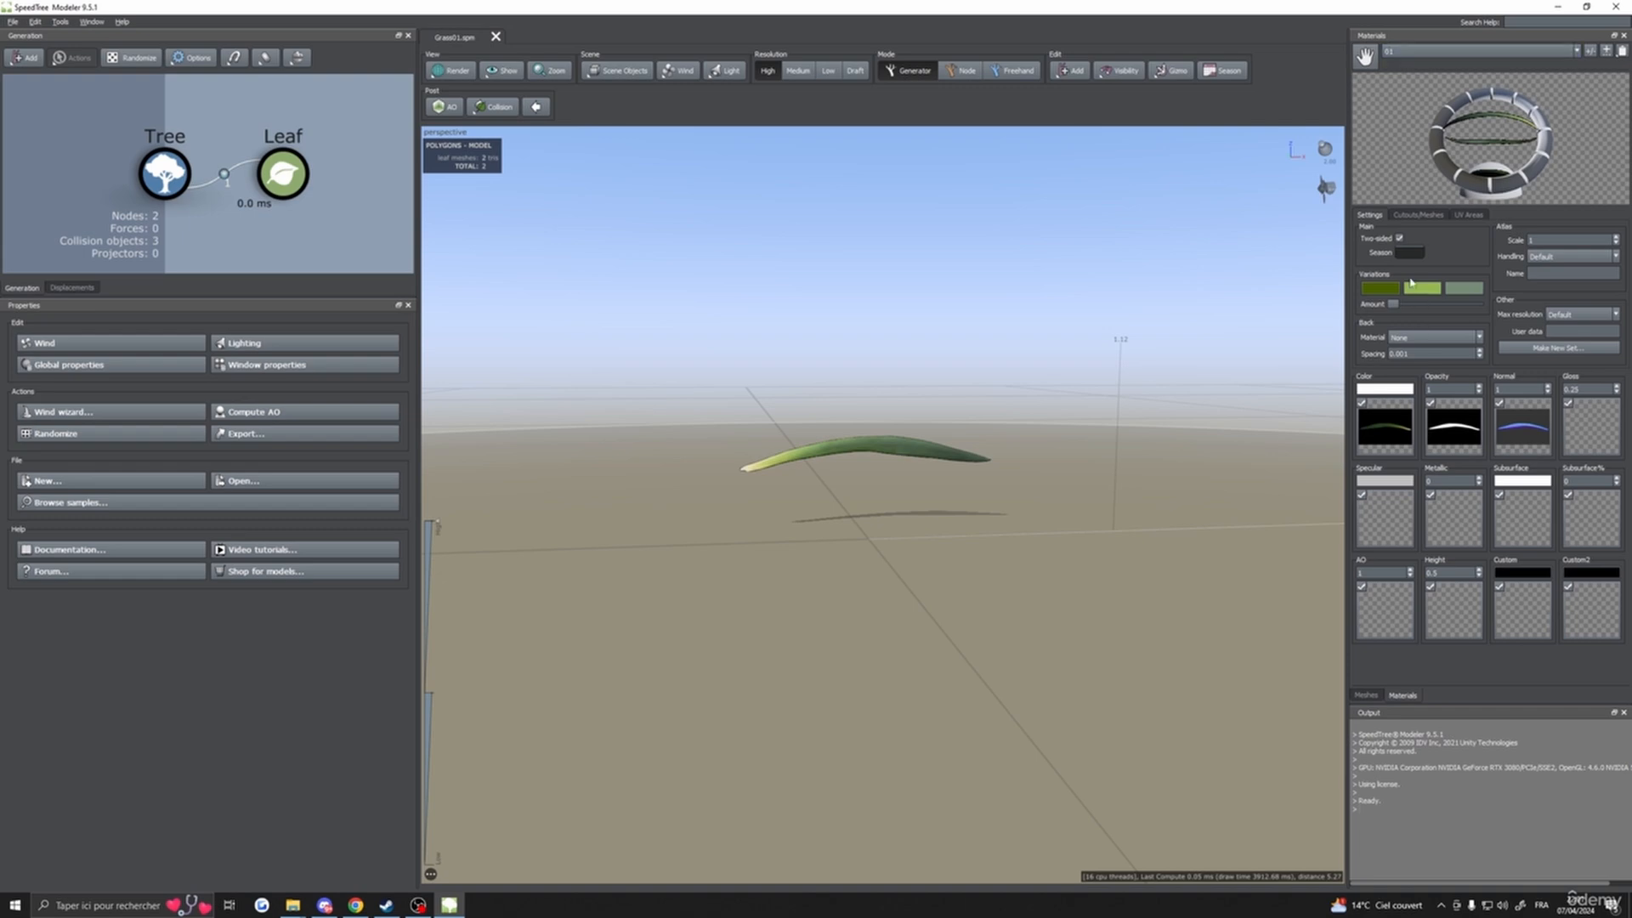
pyautogui.click(1414, 215)
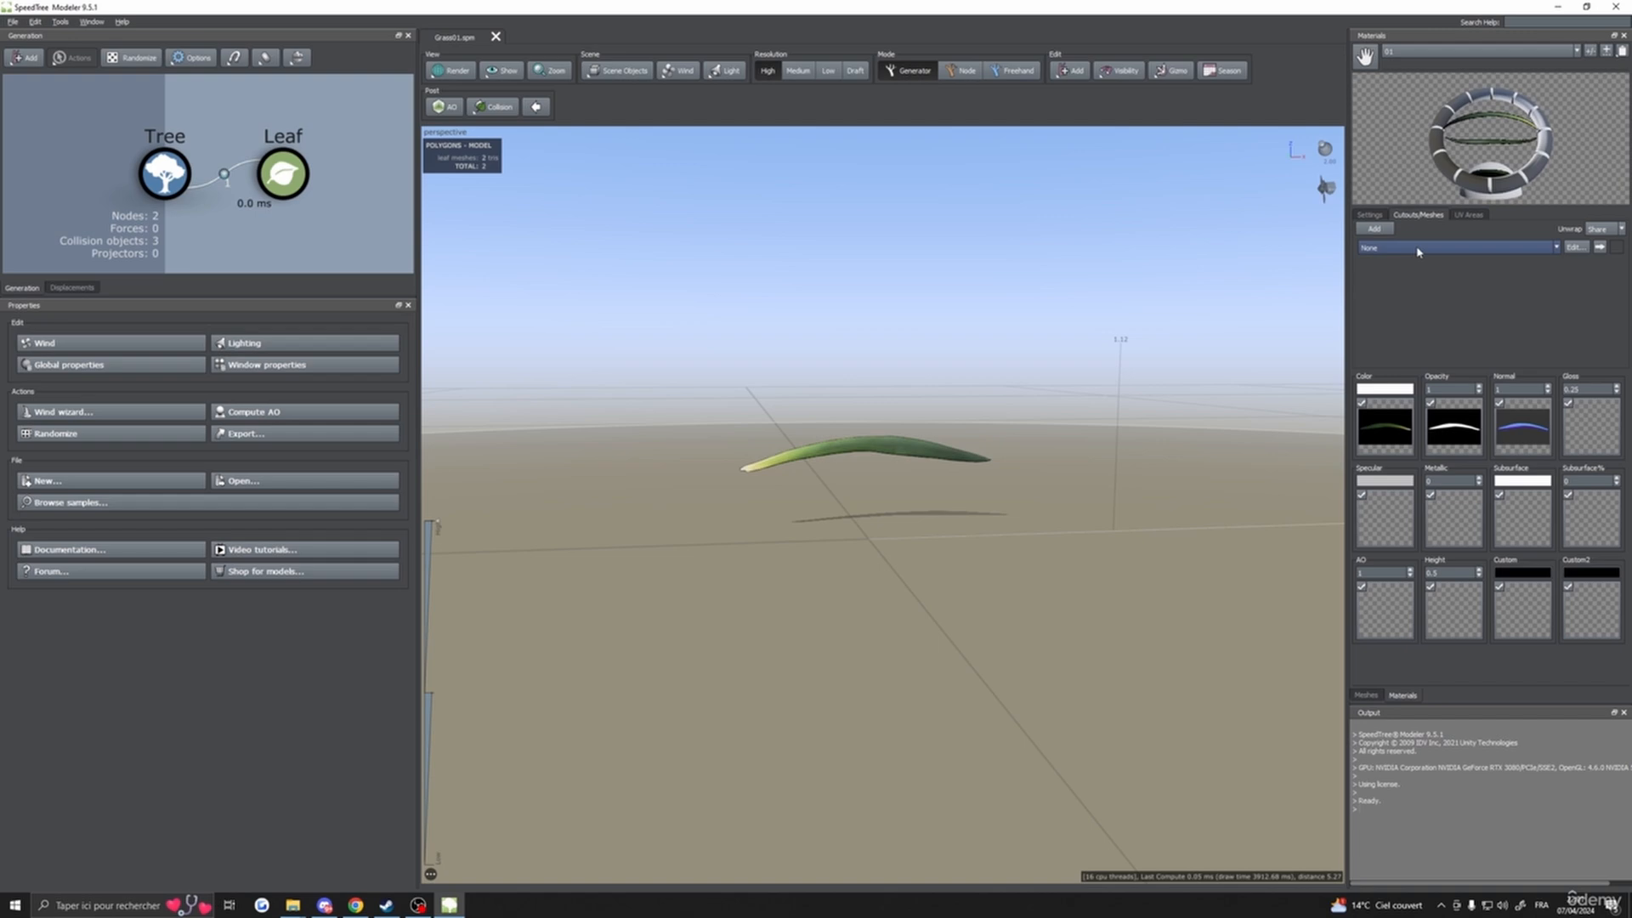
pyautogui.moveTo(899, 459)
pyautogui.mouseDown()
pyautogui.moveTo(856, 463)
pyautogui.moveTo(911, 460)
pyautogui.moveTo(884, 468)
pyautogui.moveTo(900, 470)
pyautogui.moveTo(893, 443)
pyautogui.mouseUp()
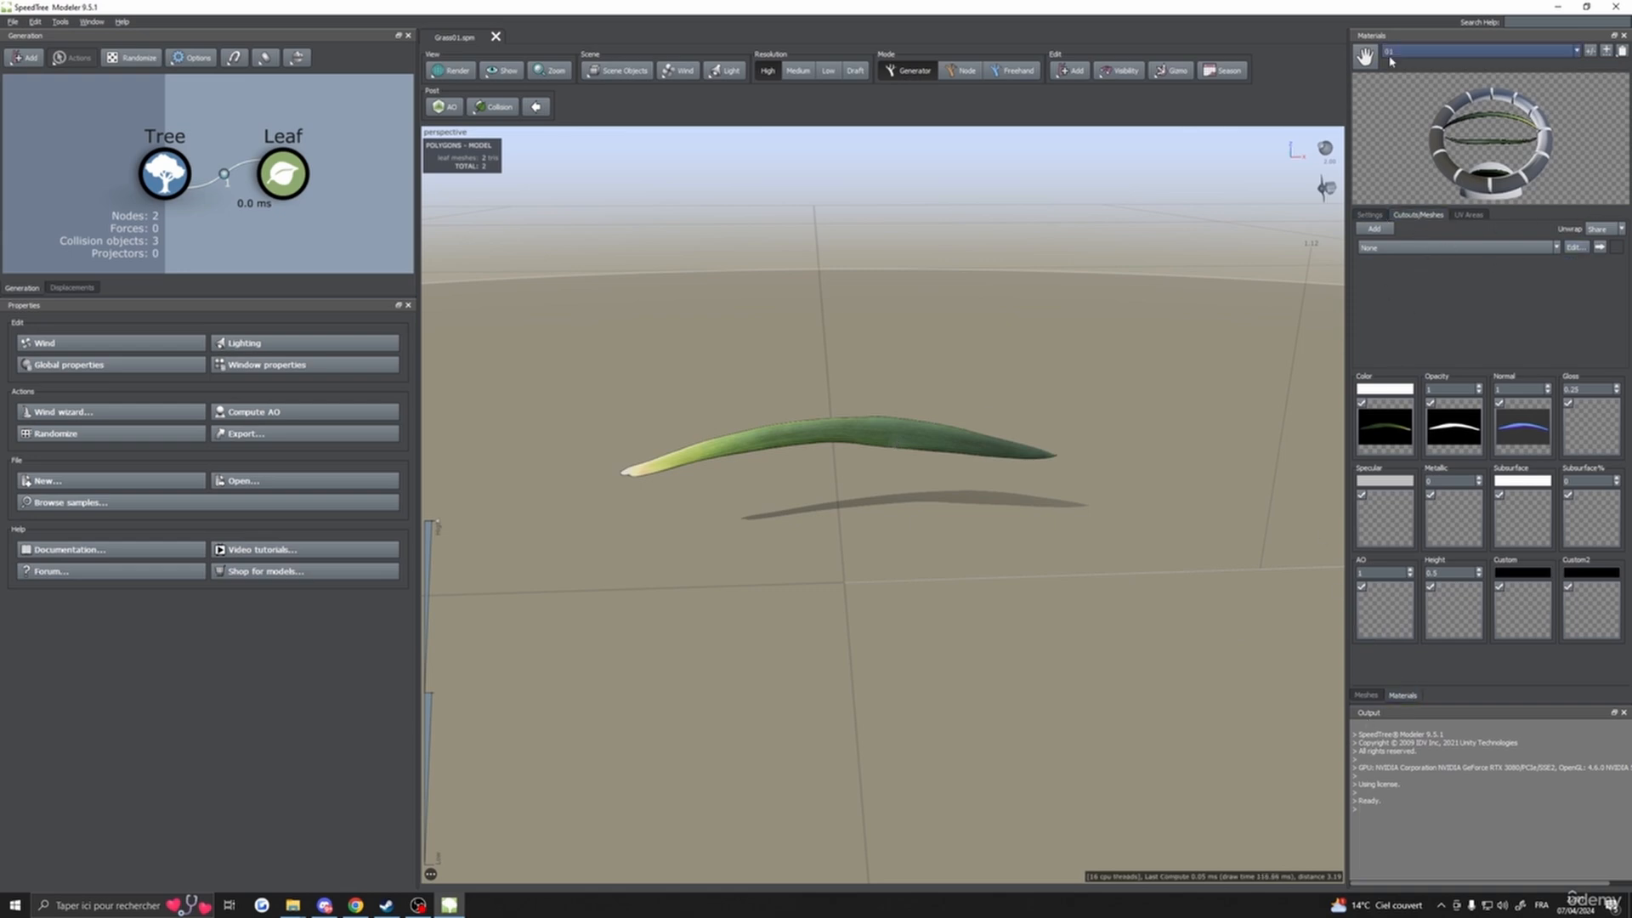
pyautogui.click(1369, 216)
pyautogui.click(1417, 215)
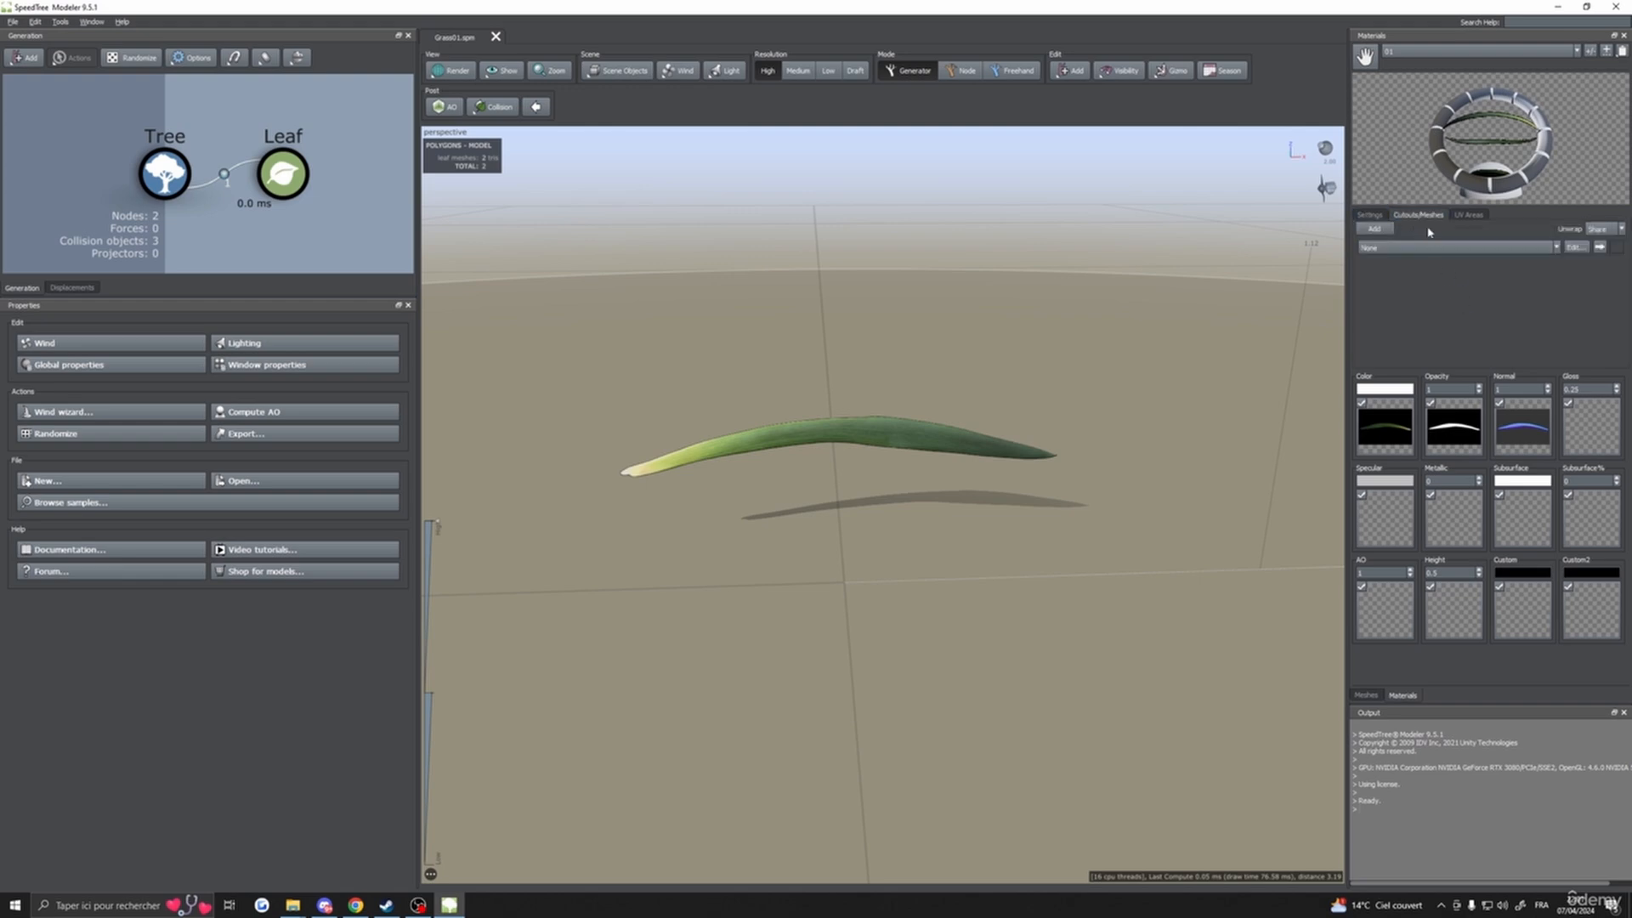
pyautogui.click(1575, 248)
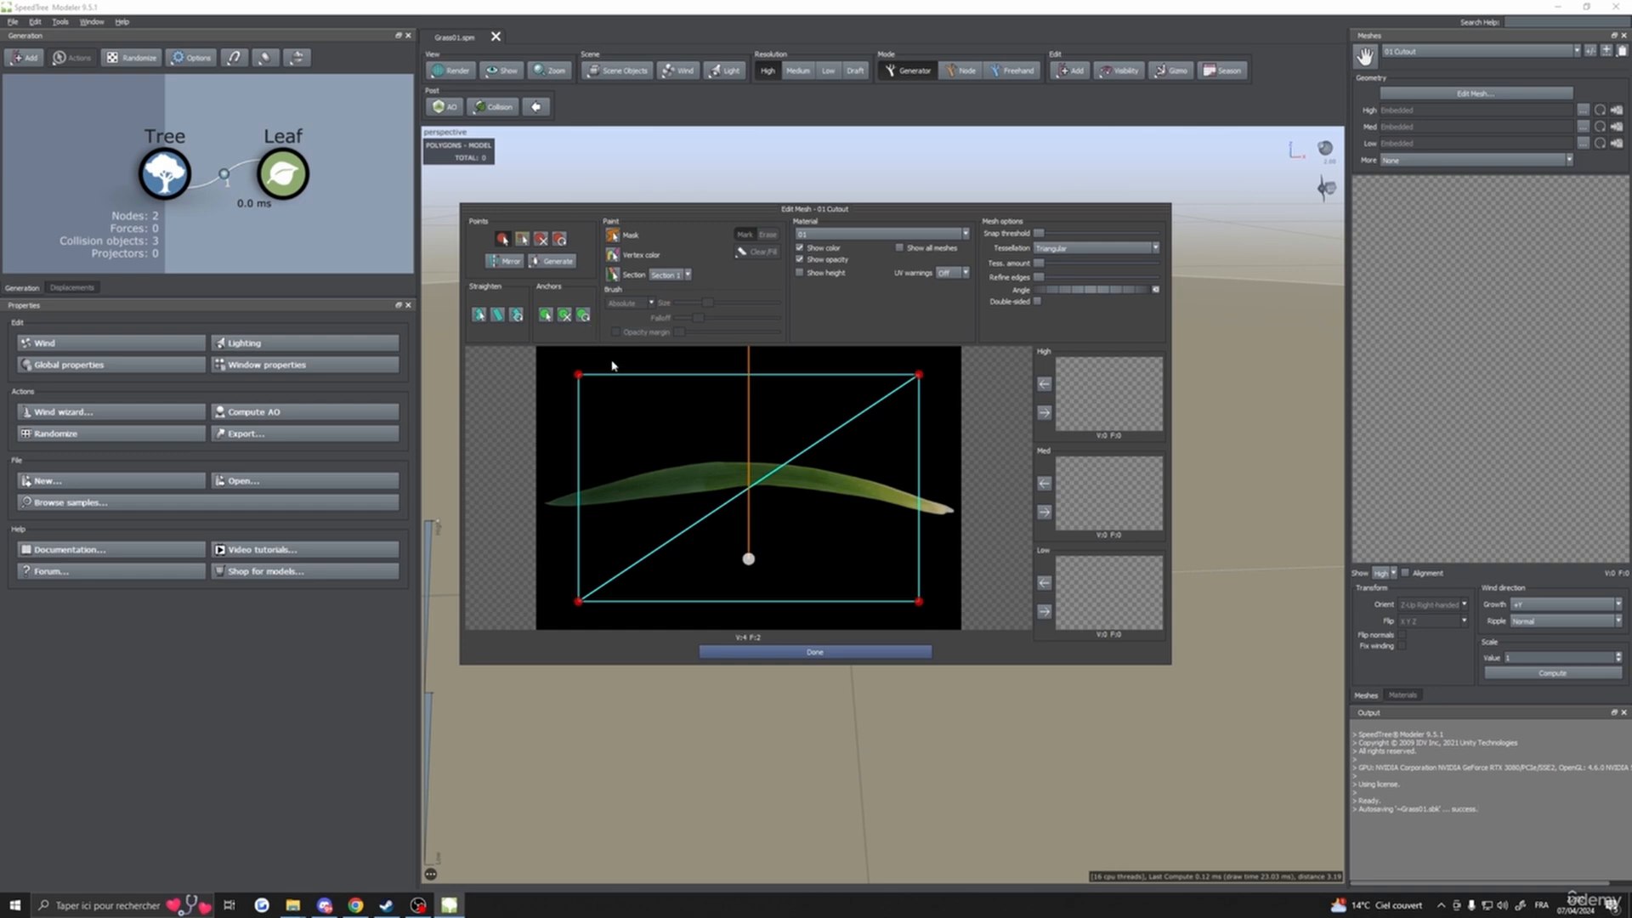
# - Move the cutout's corner points close around the grass blade and add an extra point near the blade's pale base
pyautogui.moveTo(578, 374); pyautogui.dragTo(542, 490)
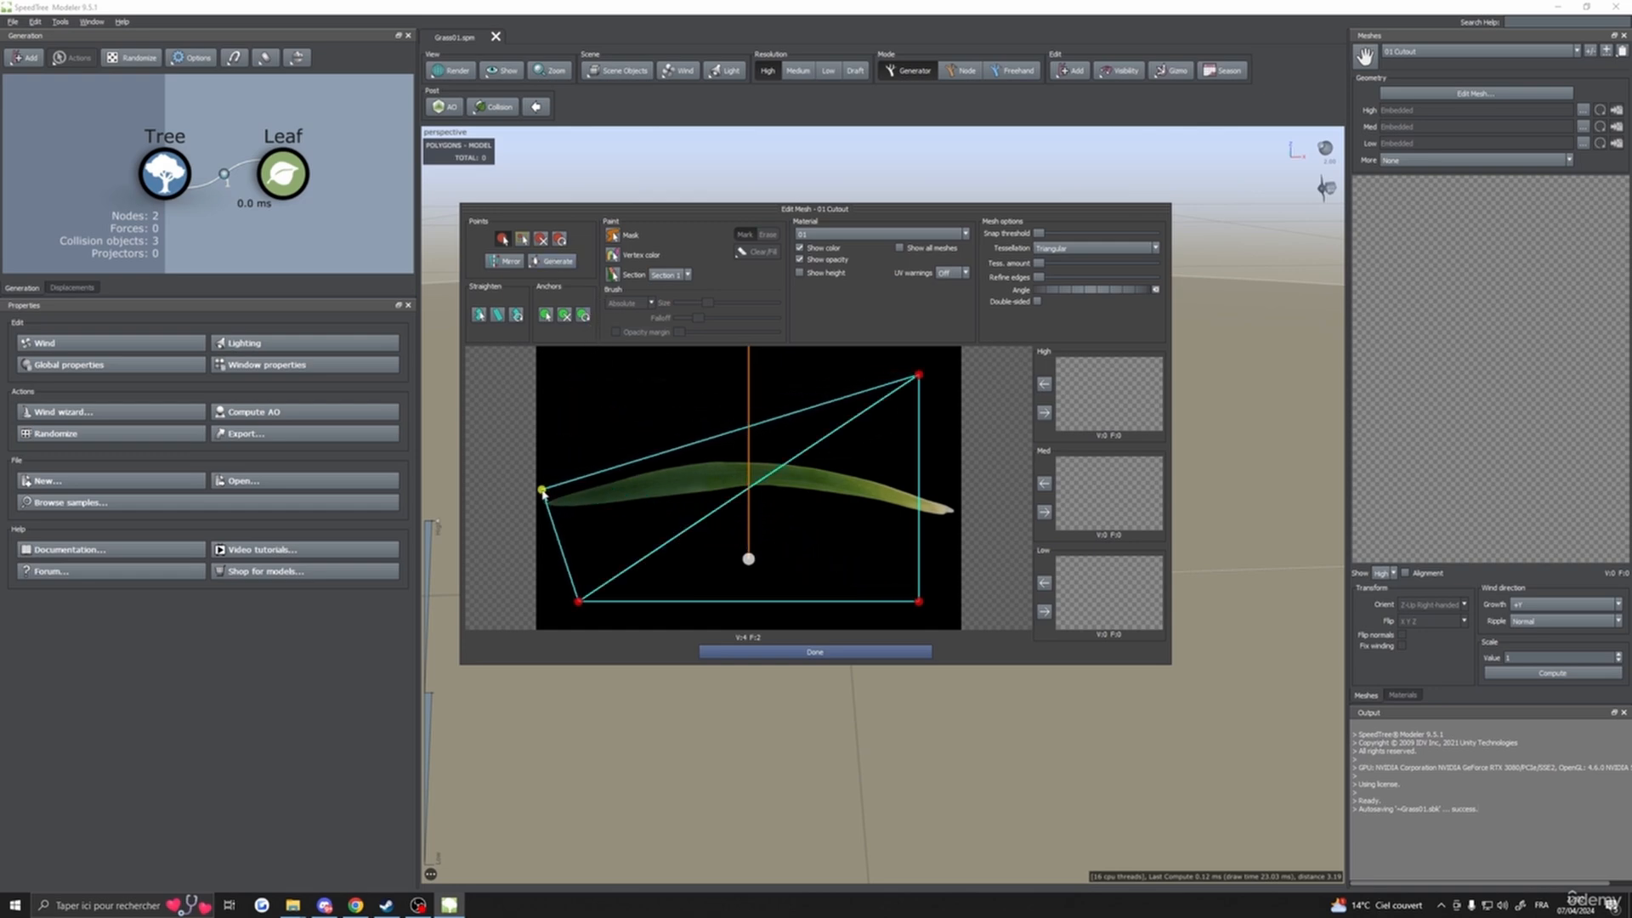
pyautogui.moveTo(919, 375); pyautogui.dragTo(752, 441)
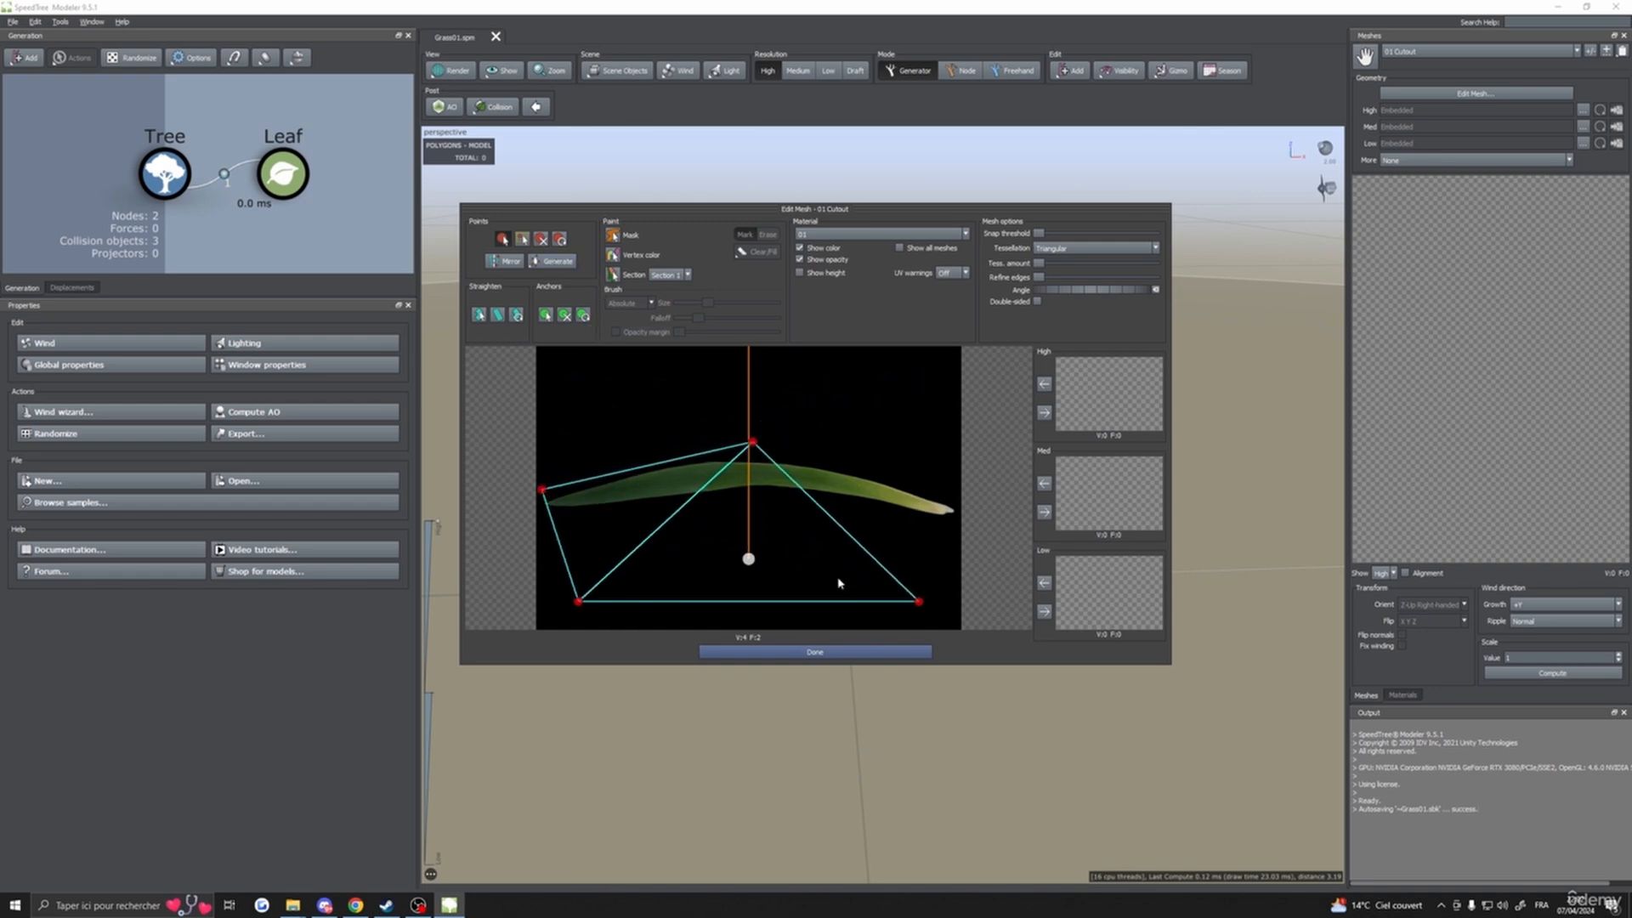
pyautogui.moveTo(919, 602); pyautogui.dragTo(961, 507)
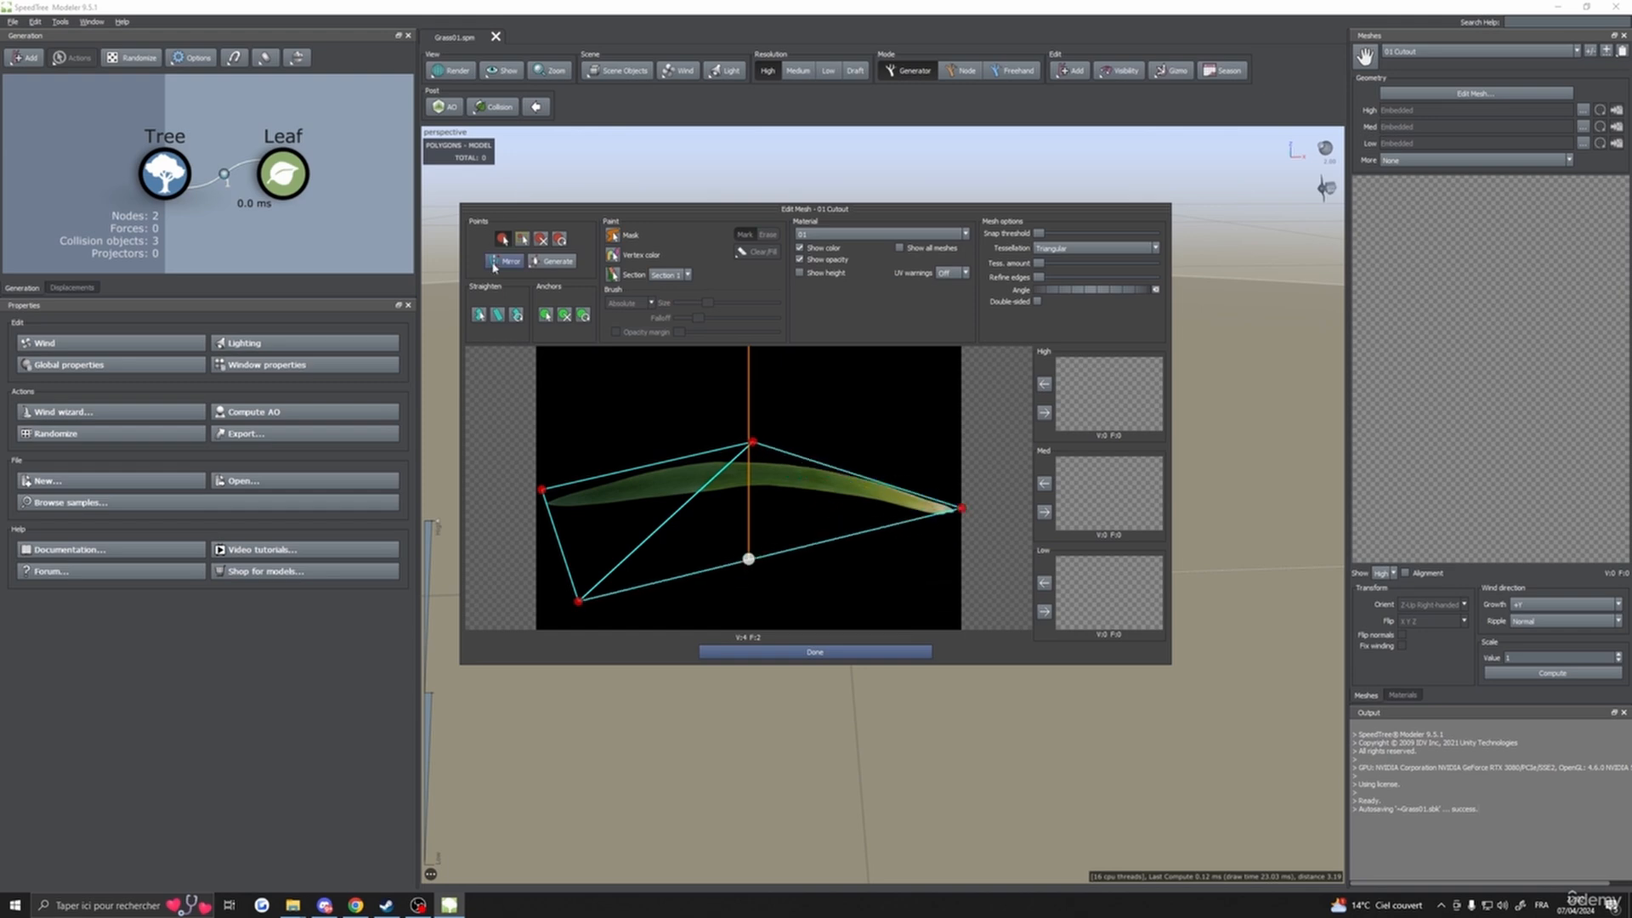
pyautogui.click(504, 241)
pyautogui.click(887, 559)
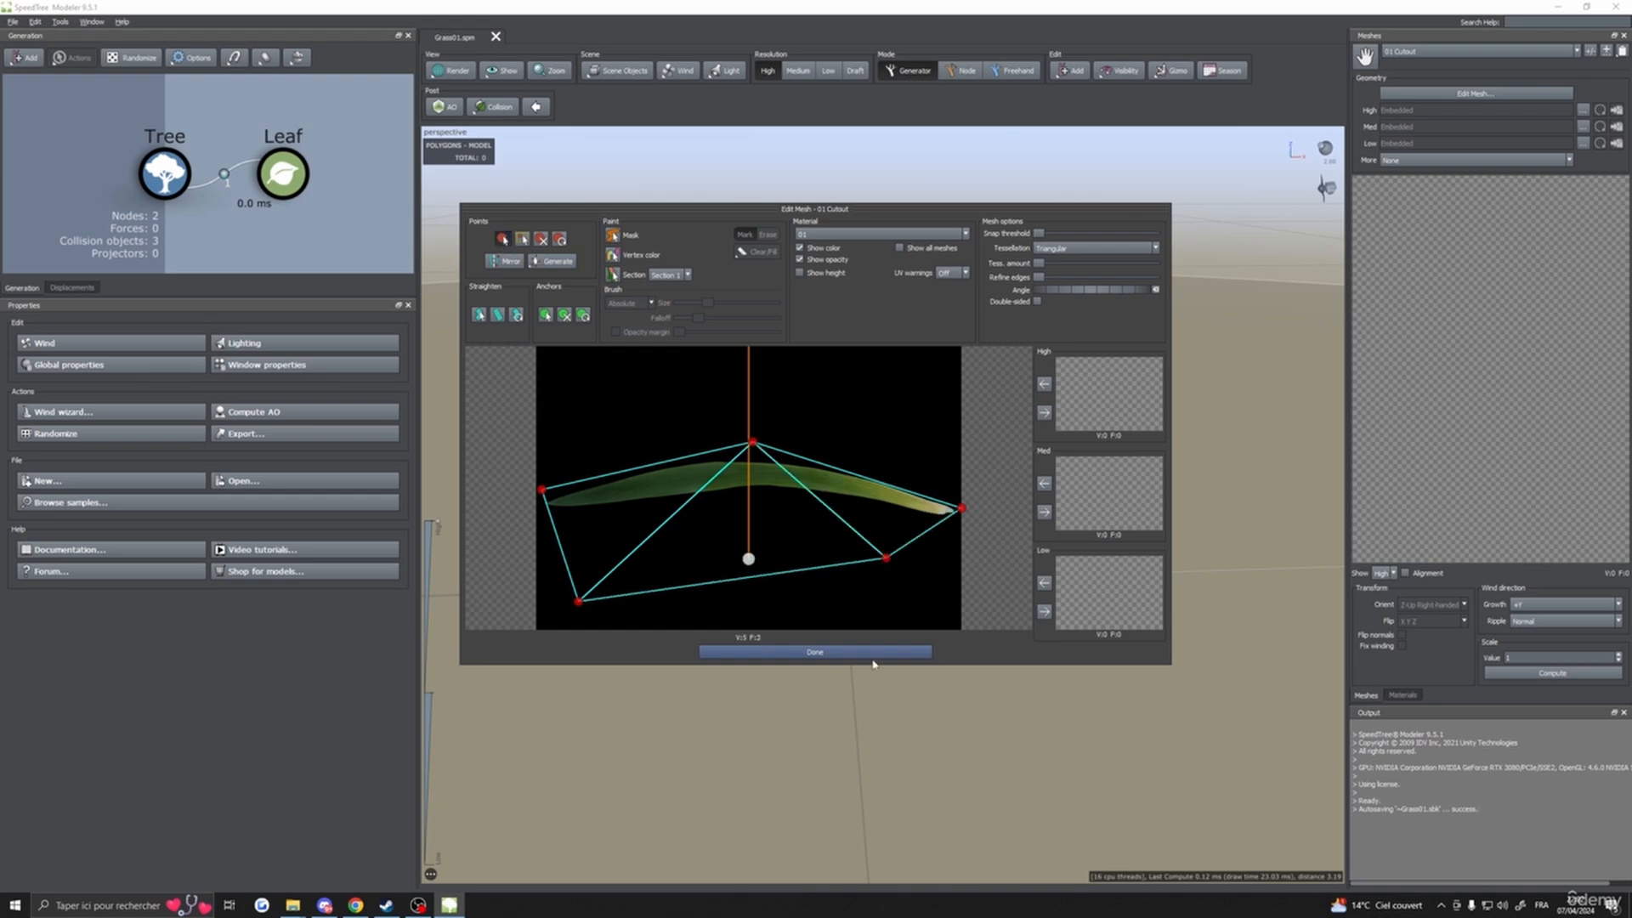
pyautogui.moveTo(887, 559); pyautogui.dragTo(950, 524)
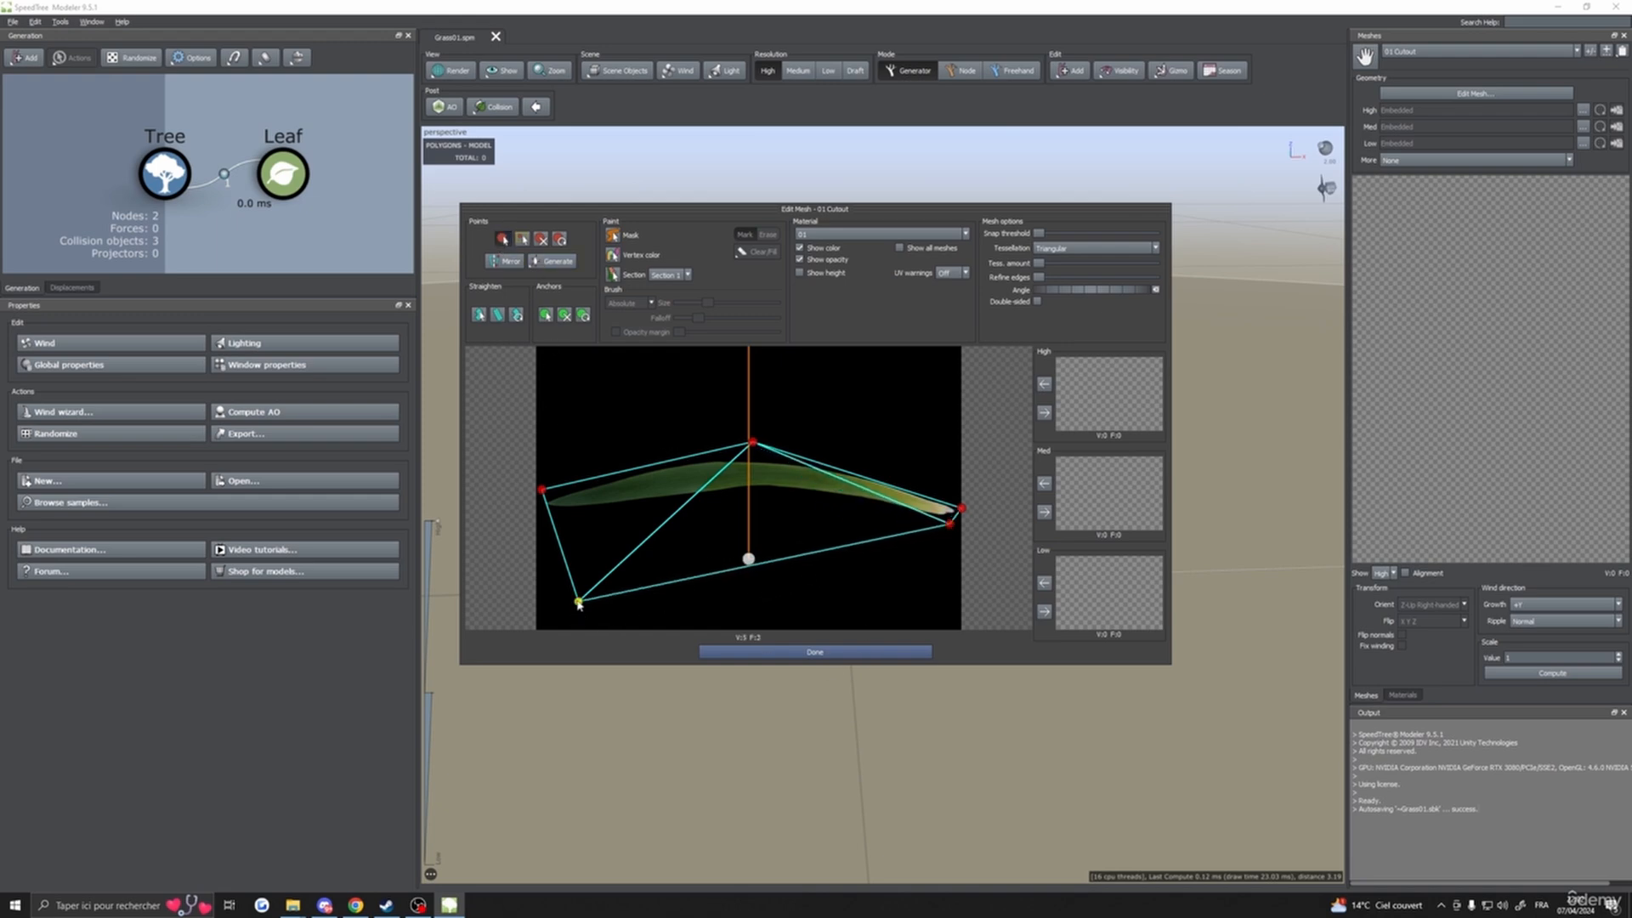
pyautogui.moveTo(578, 601); pyautogui.dragTo(540, 502)
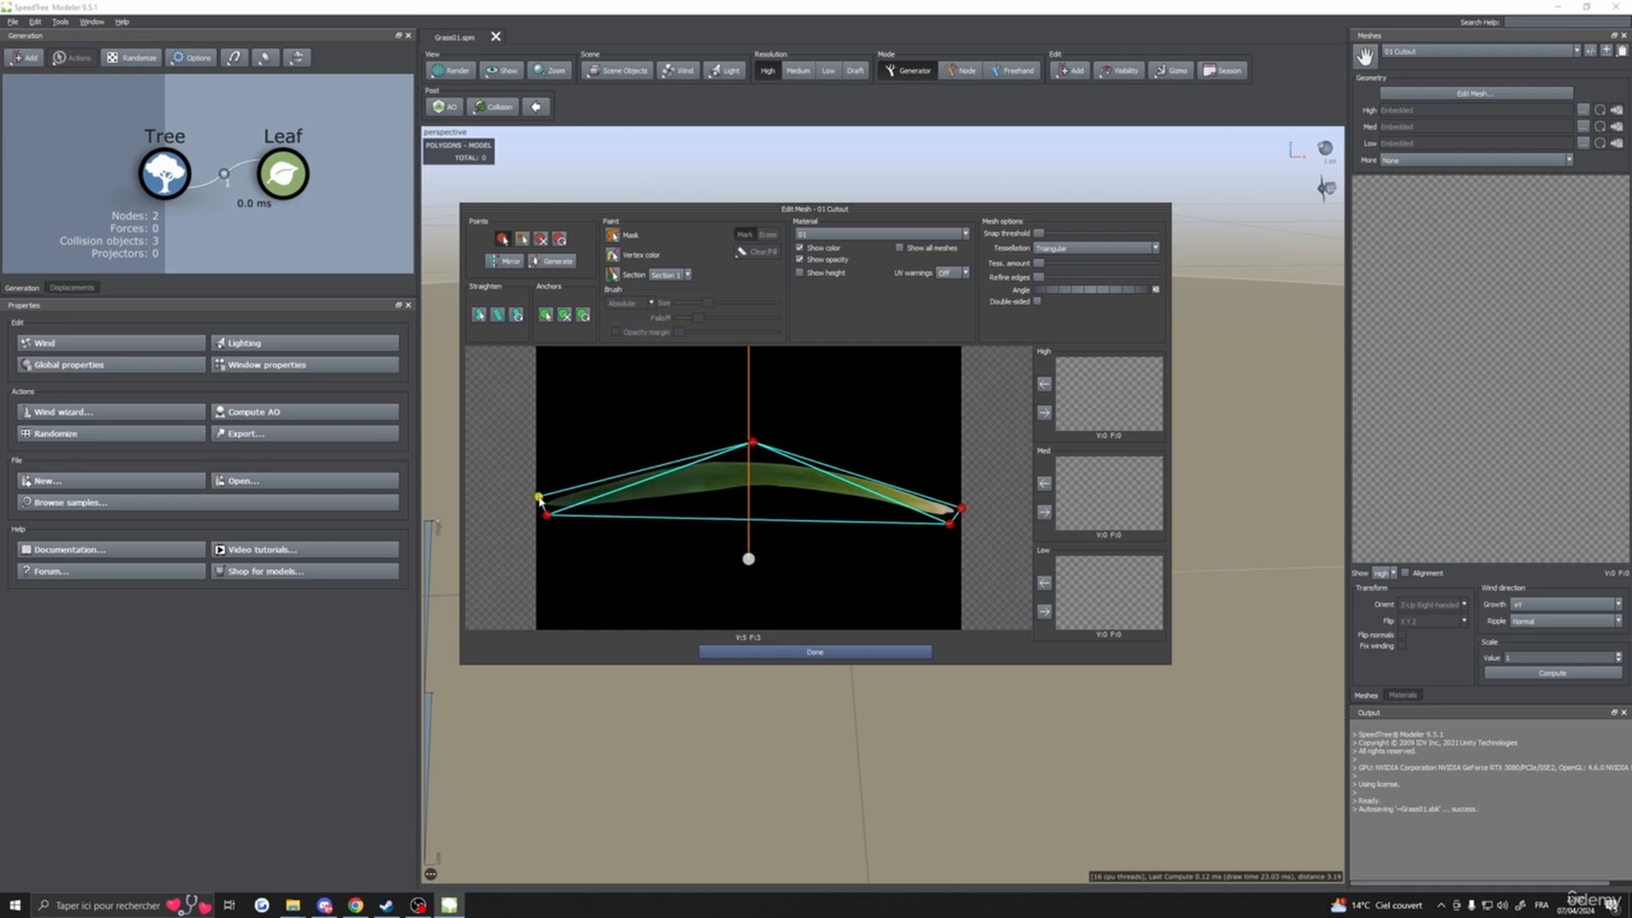
# - Delete the cutout's upper middle point and a point at the blade's base, and clear all remaining points
pyautogui.click(542, 240)
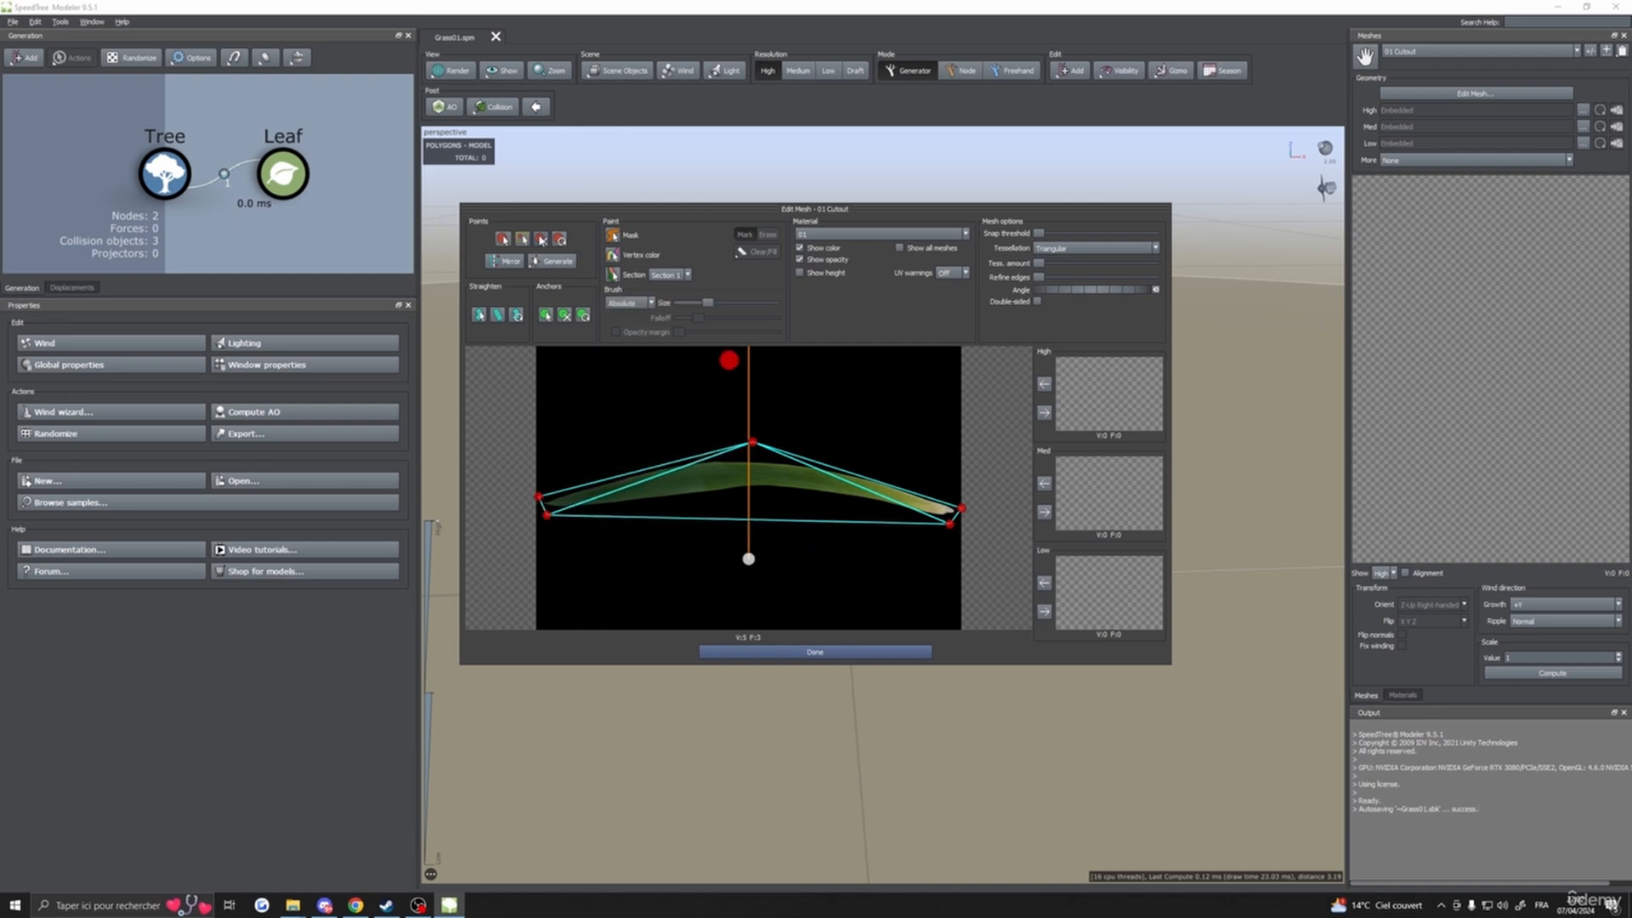
pyautogui.click(737, 437)
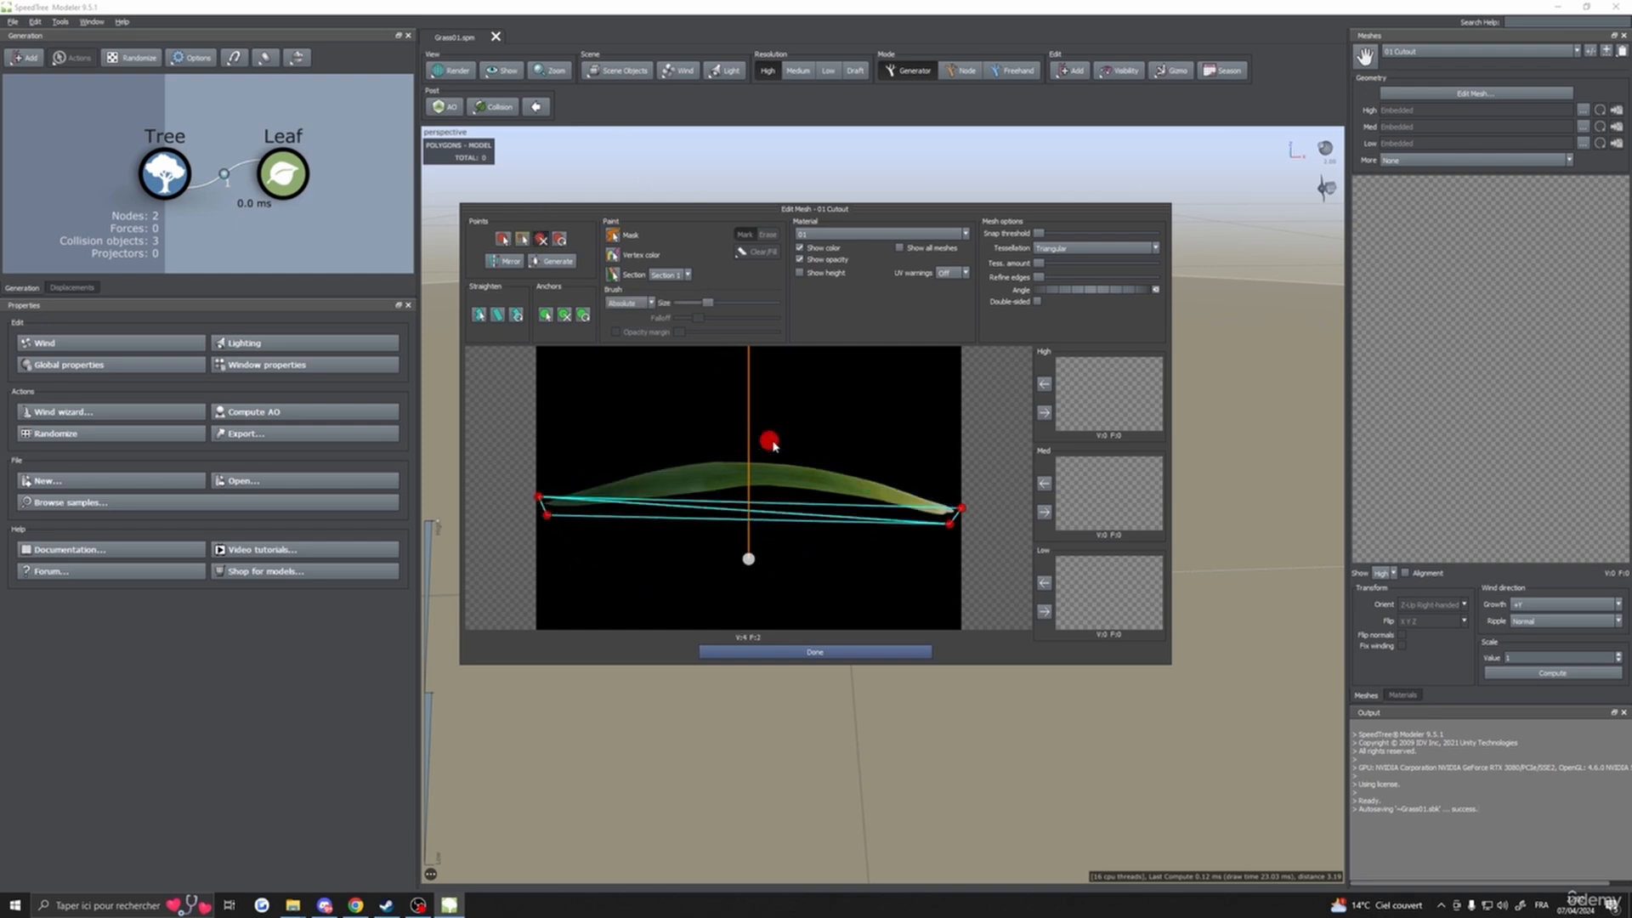
pyautogui.click(961, 508)
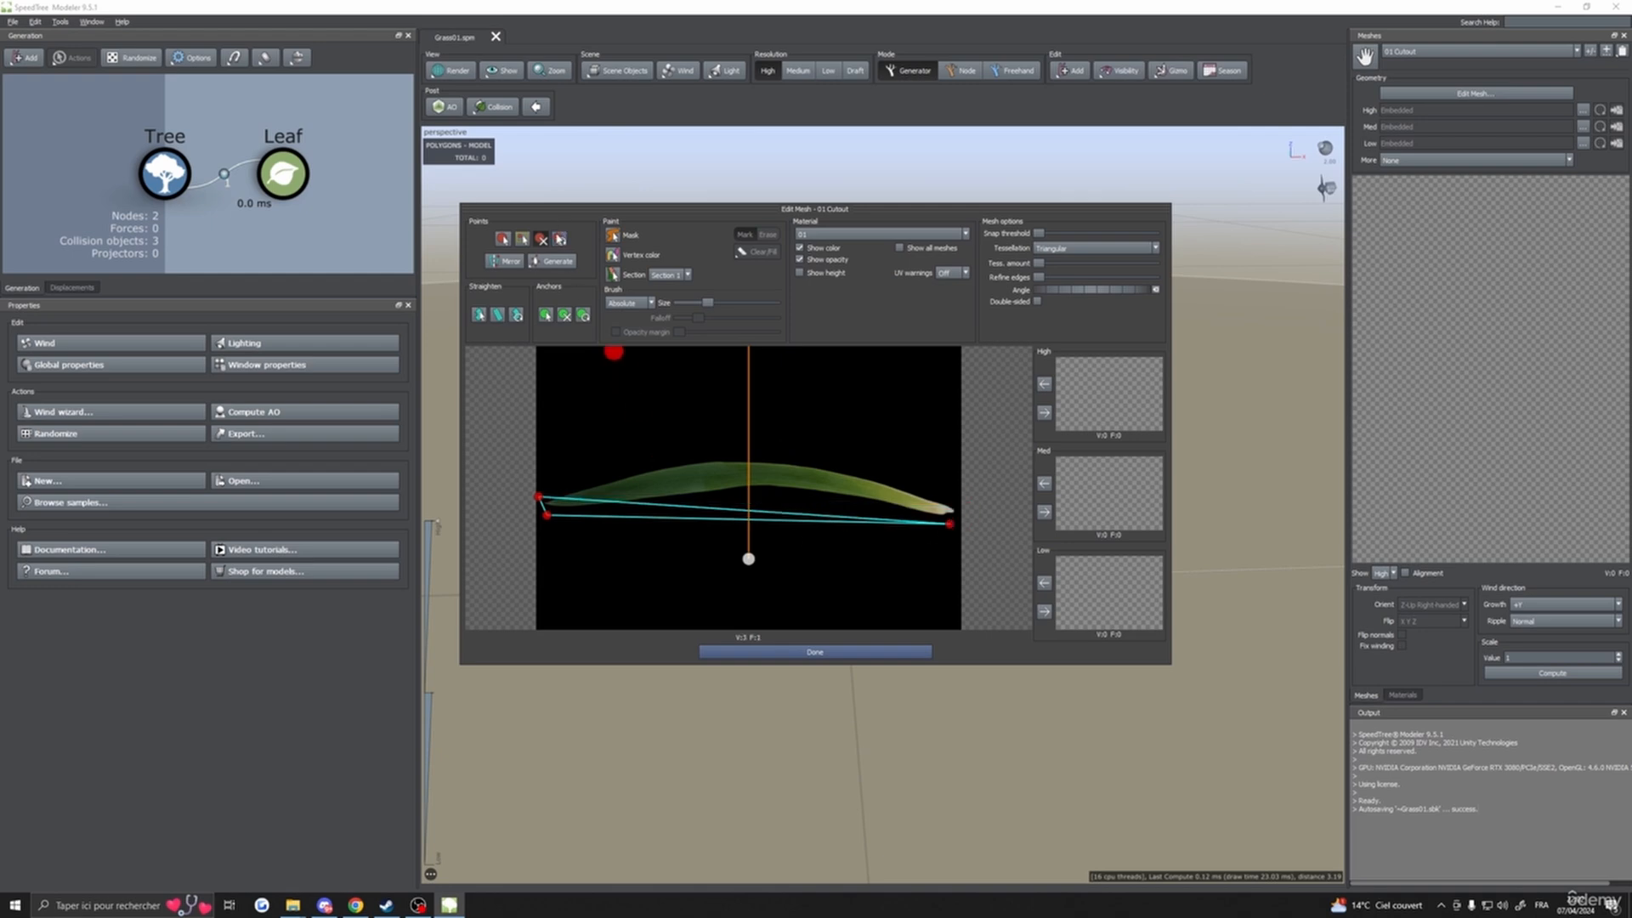
pyautogui.click(560, 239)
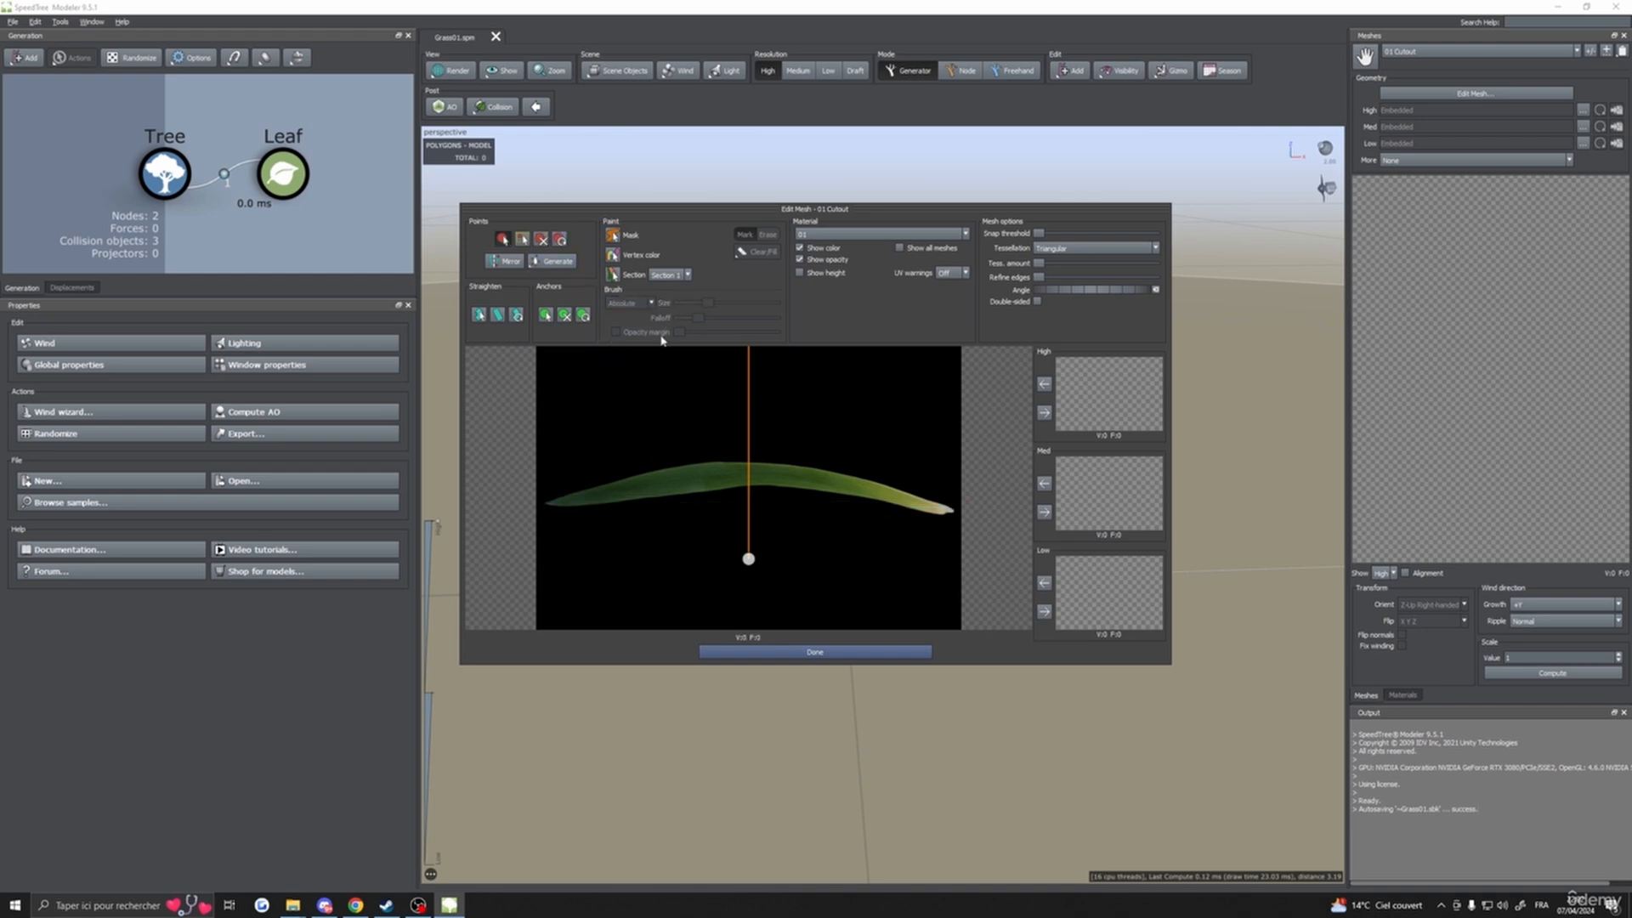
# - Generate slice points around the grass blade, try the maximum point density, and regenerate the slices at the minimum density
pyautogui.click(555, 264)
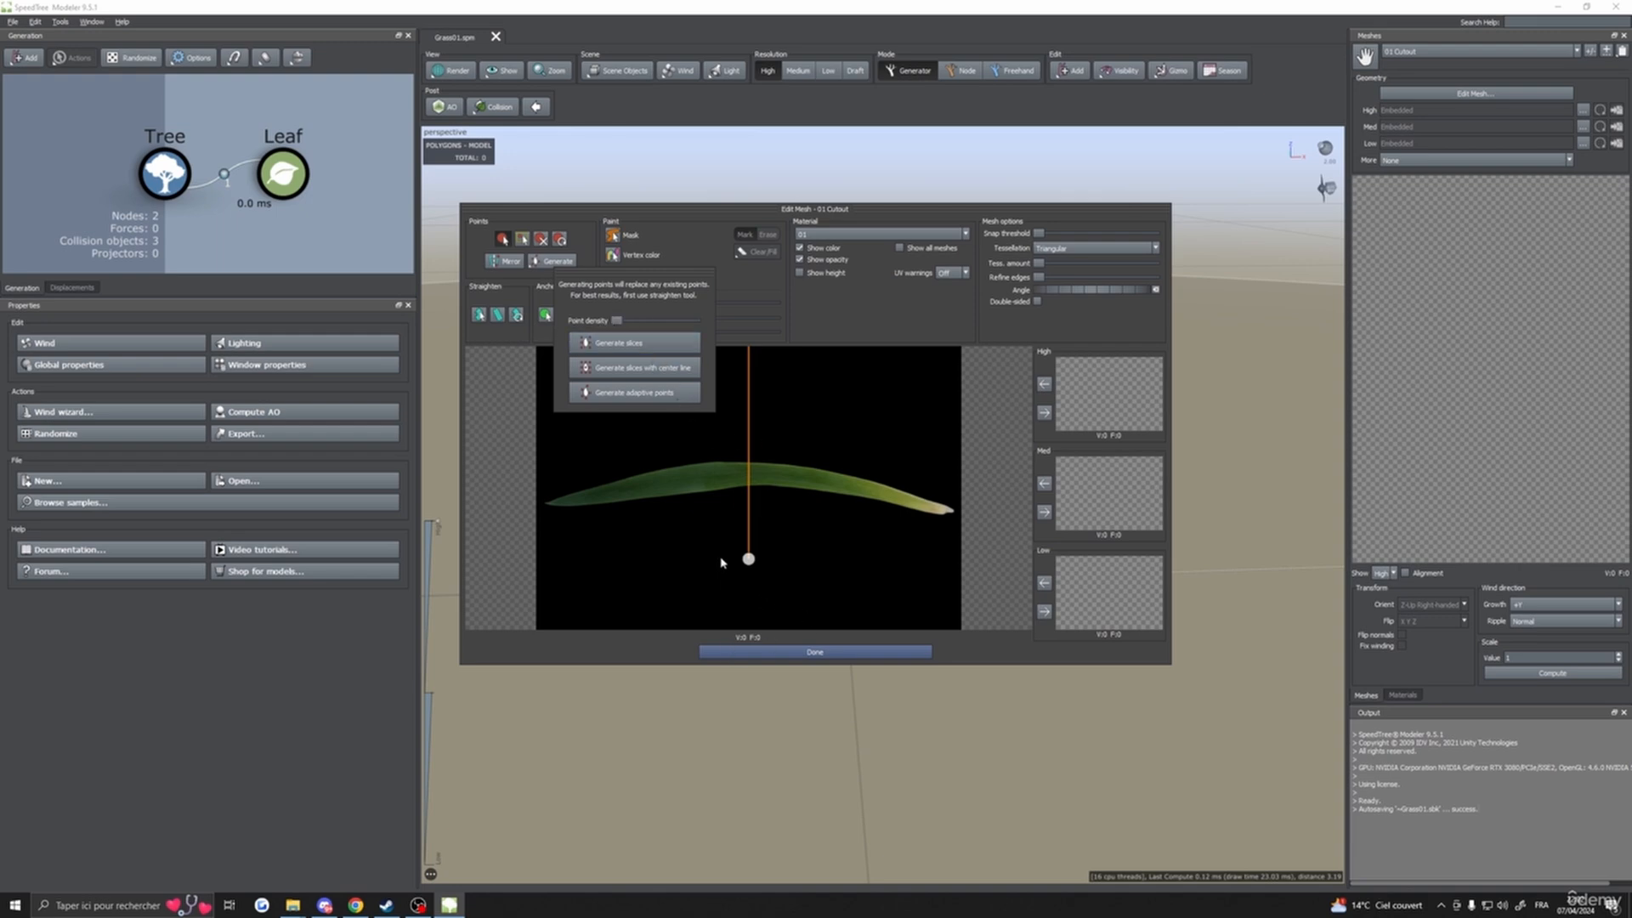
pyautogui.click(630, 349)
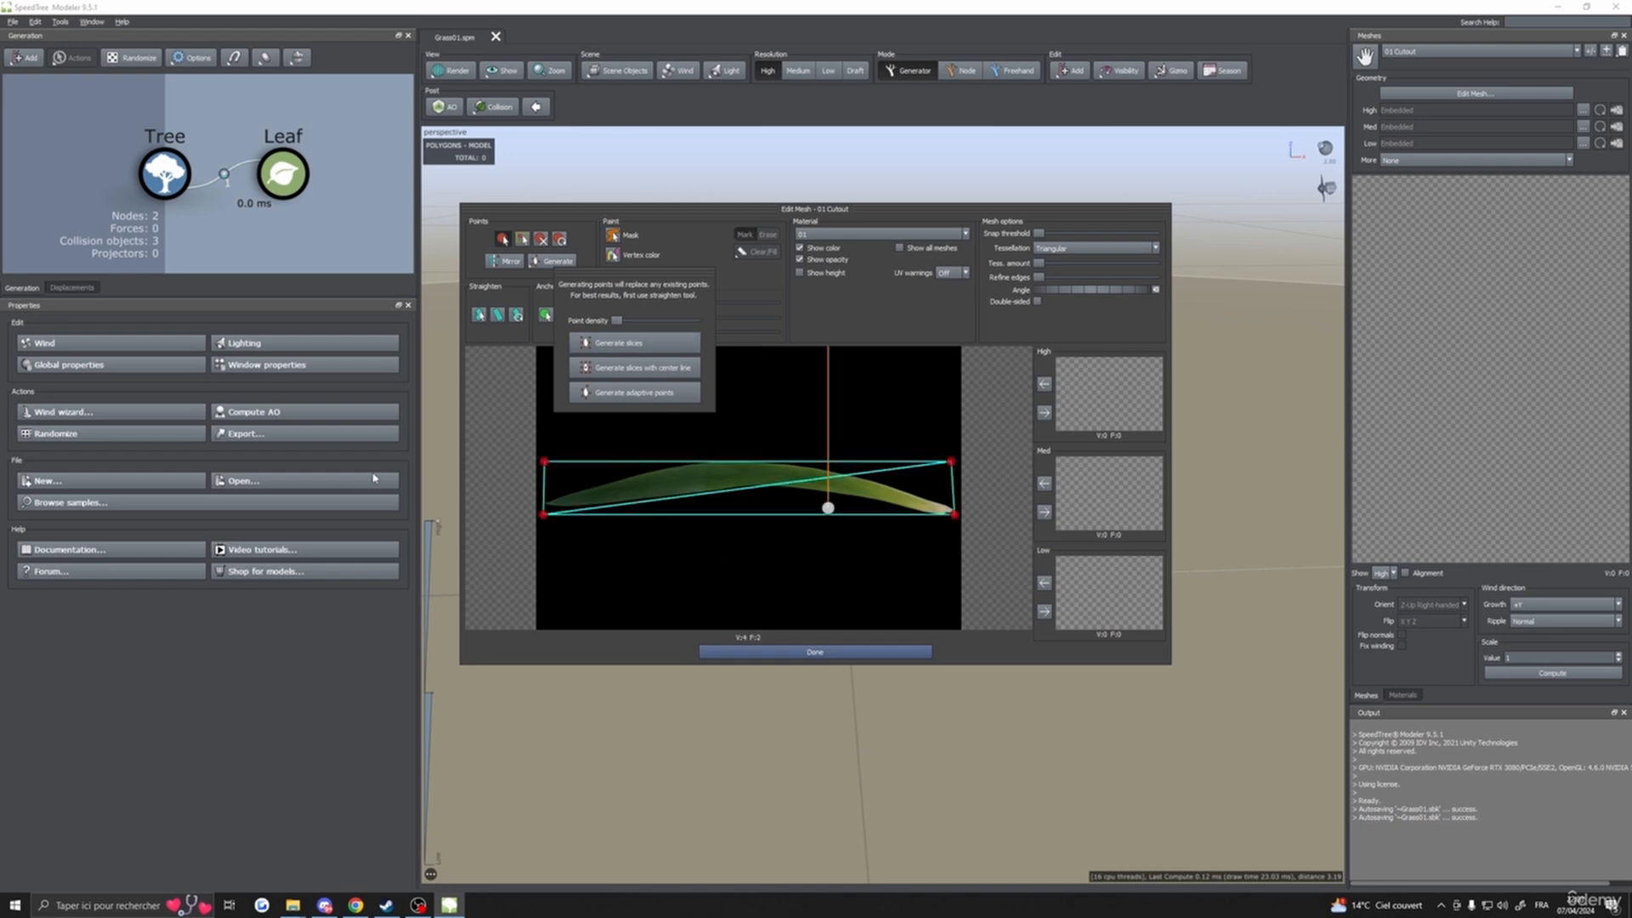
pyautogui.moveTo(617, 321); pyautogui.dragTo(695, 320)
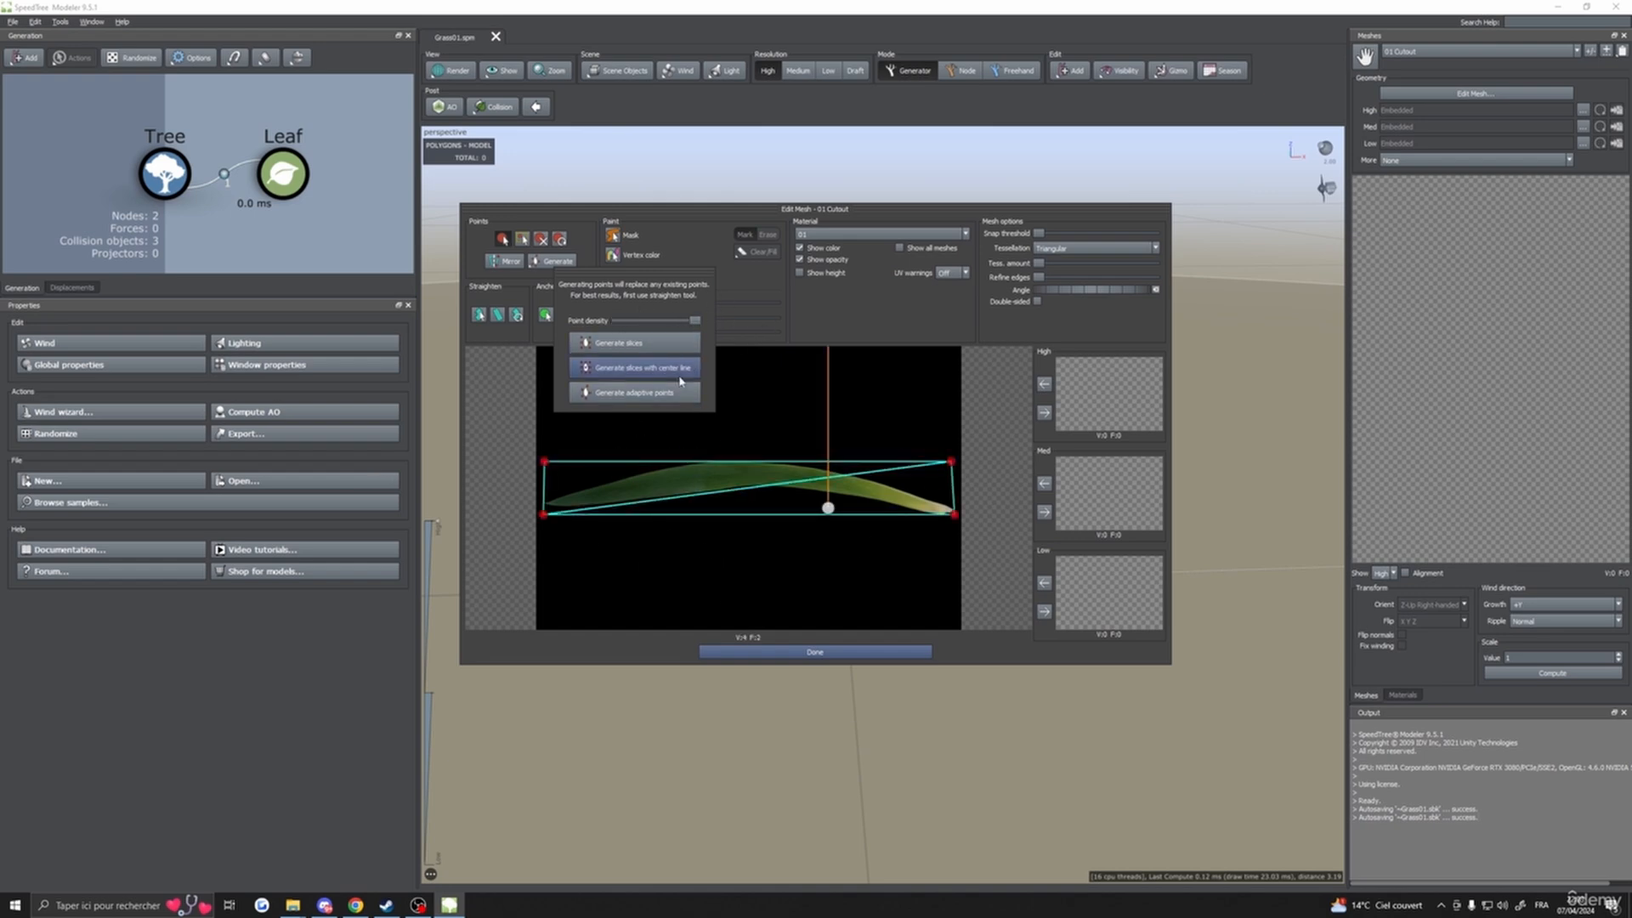
pyautogui.click(641, 346)
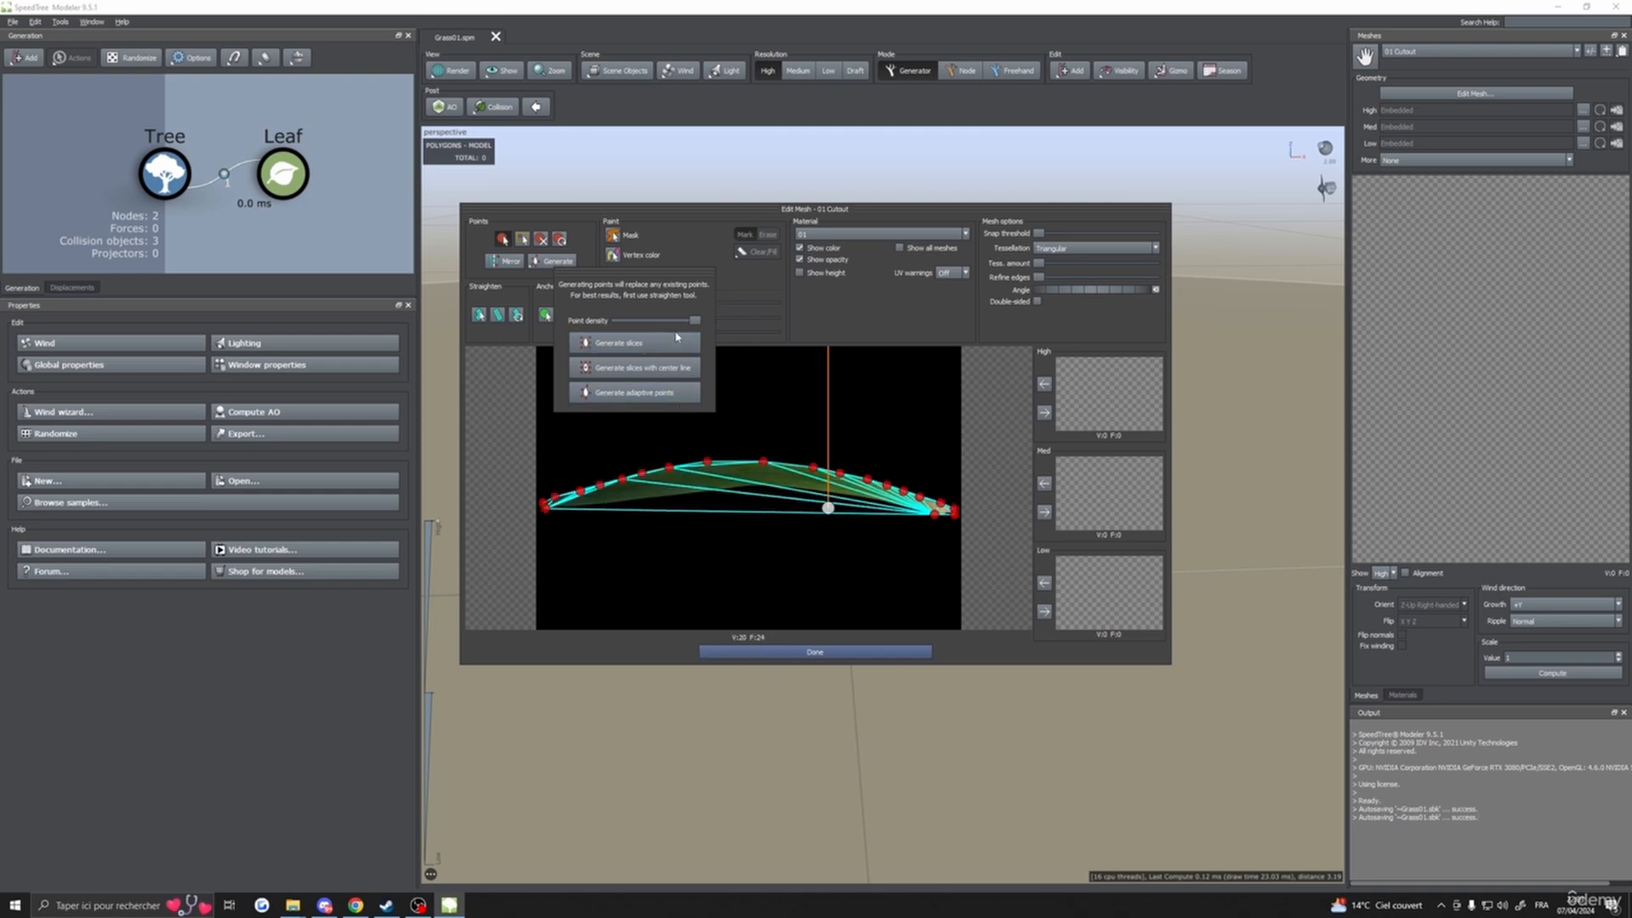
pyautogui.moveTo(695, 321); pyautogui.dragTo(593, 325)
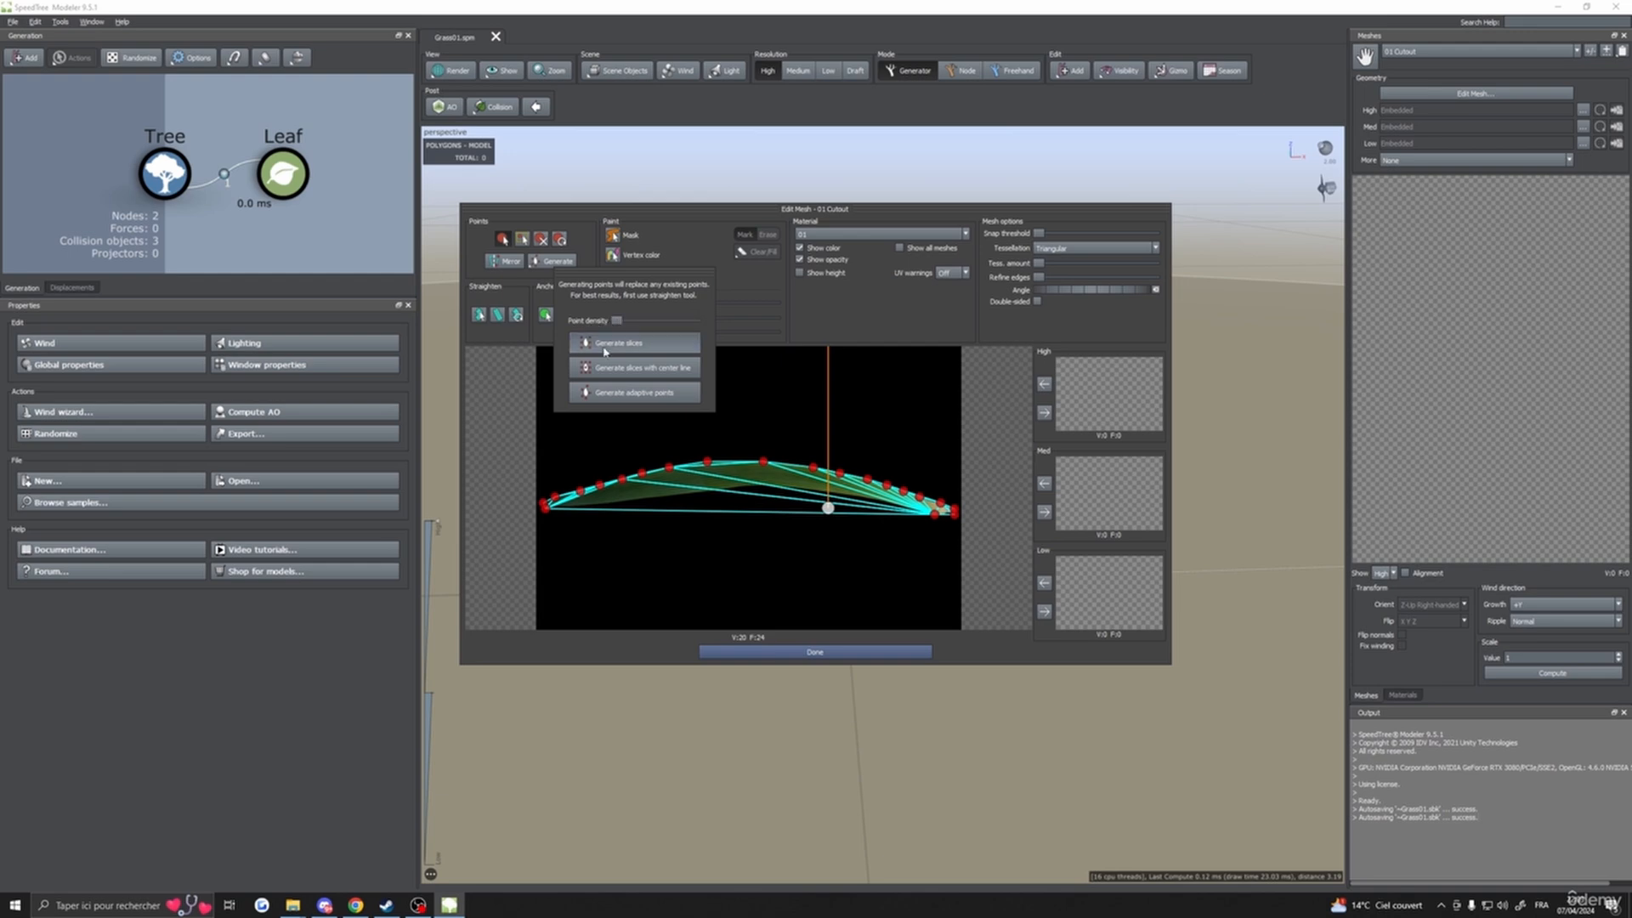
pyautogui.click(625, 344)
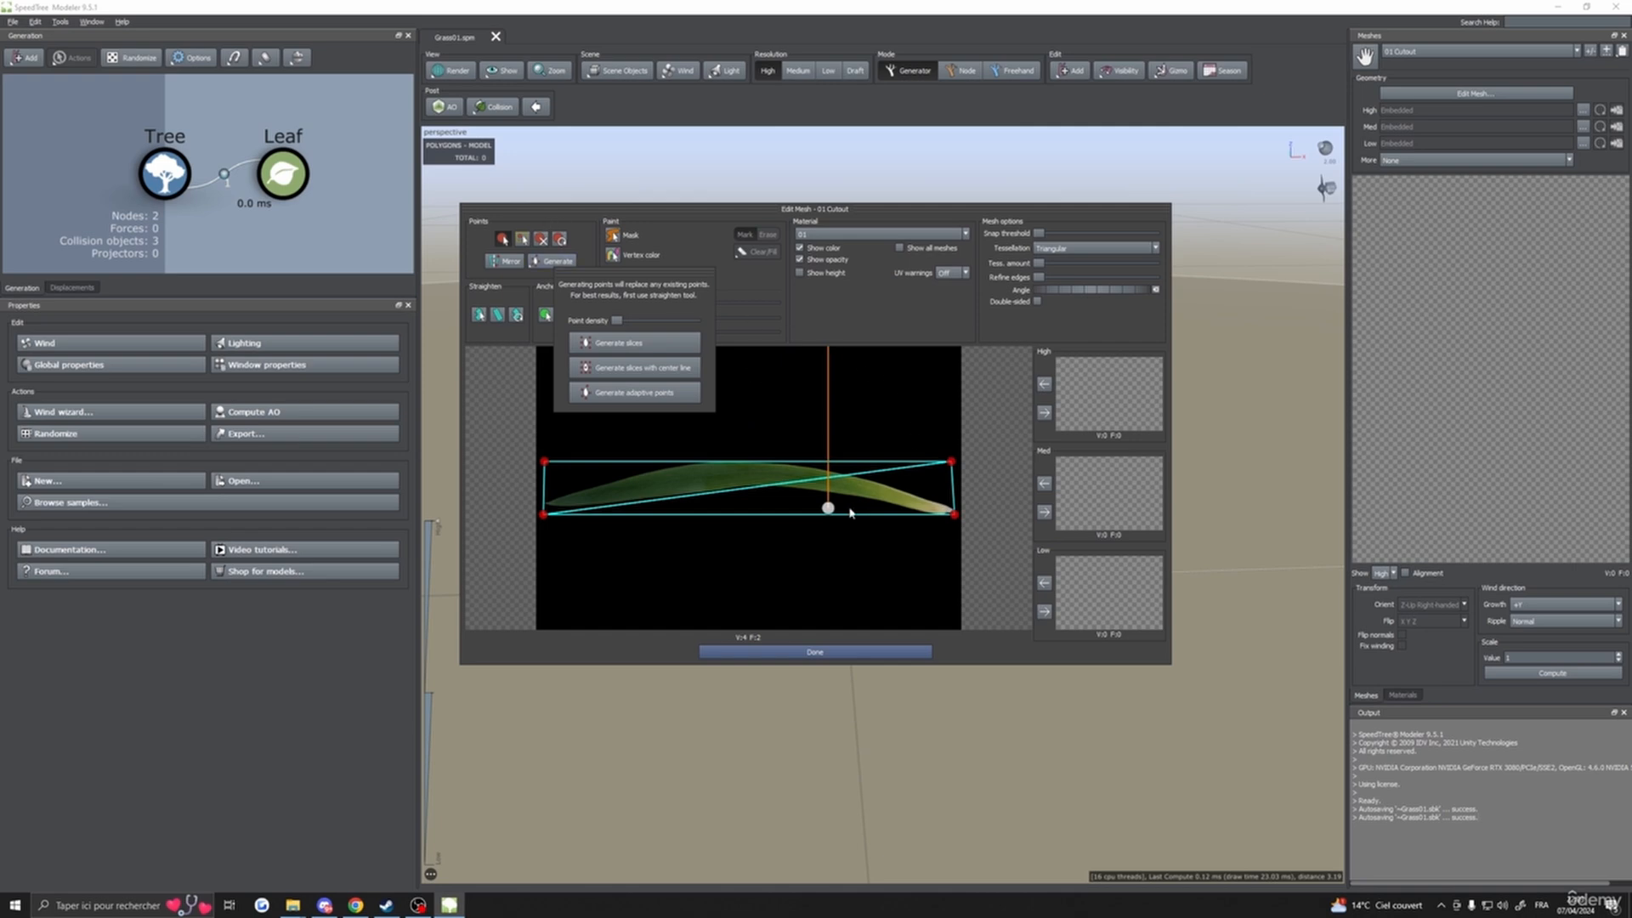
# - Set the 01 cutout's pivot at the blade's pale base, pointing toward the tip, and store the mesh as High, Med and Low
pyautogui.moveTo(829, 508); pyautogui.dragTo(951, 515)
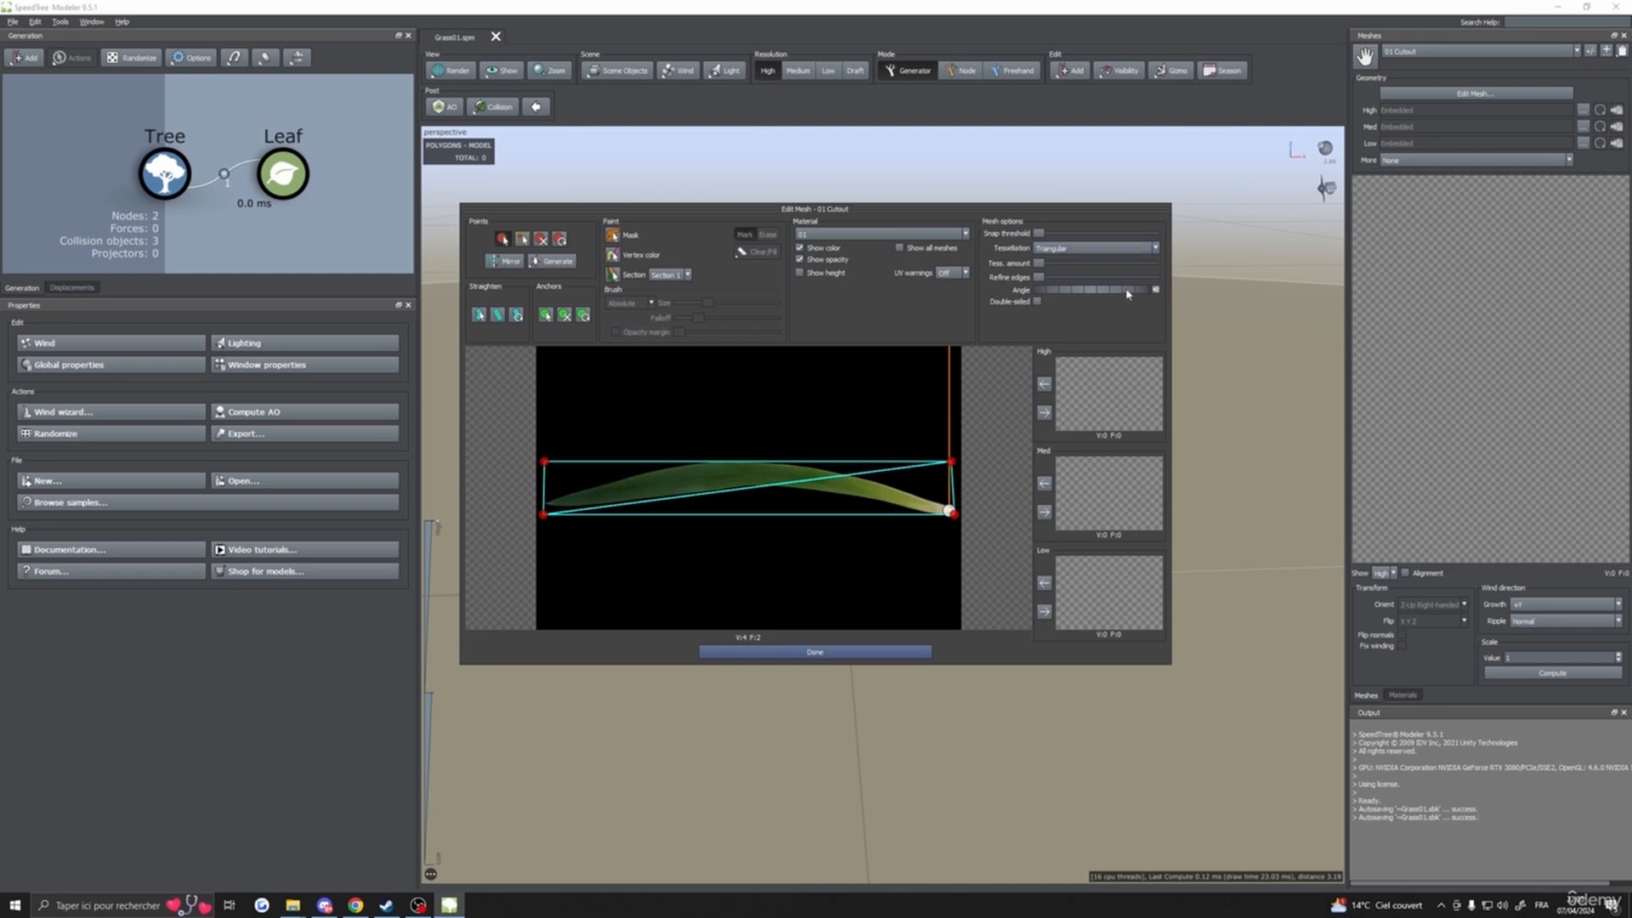
pyautogui.moveTo(1126, 293); pyautogui.dragTo(892, 298)
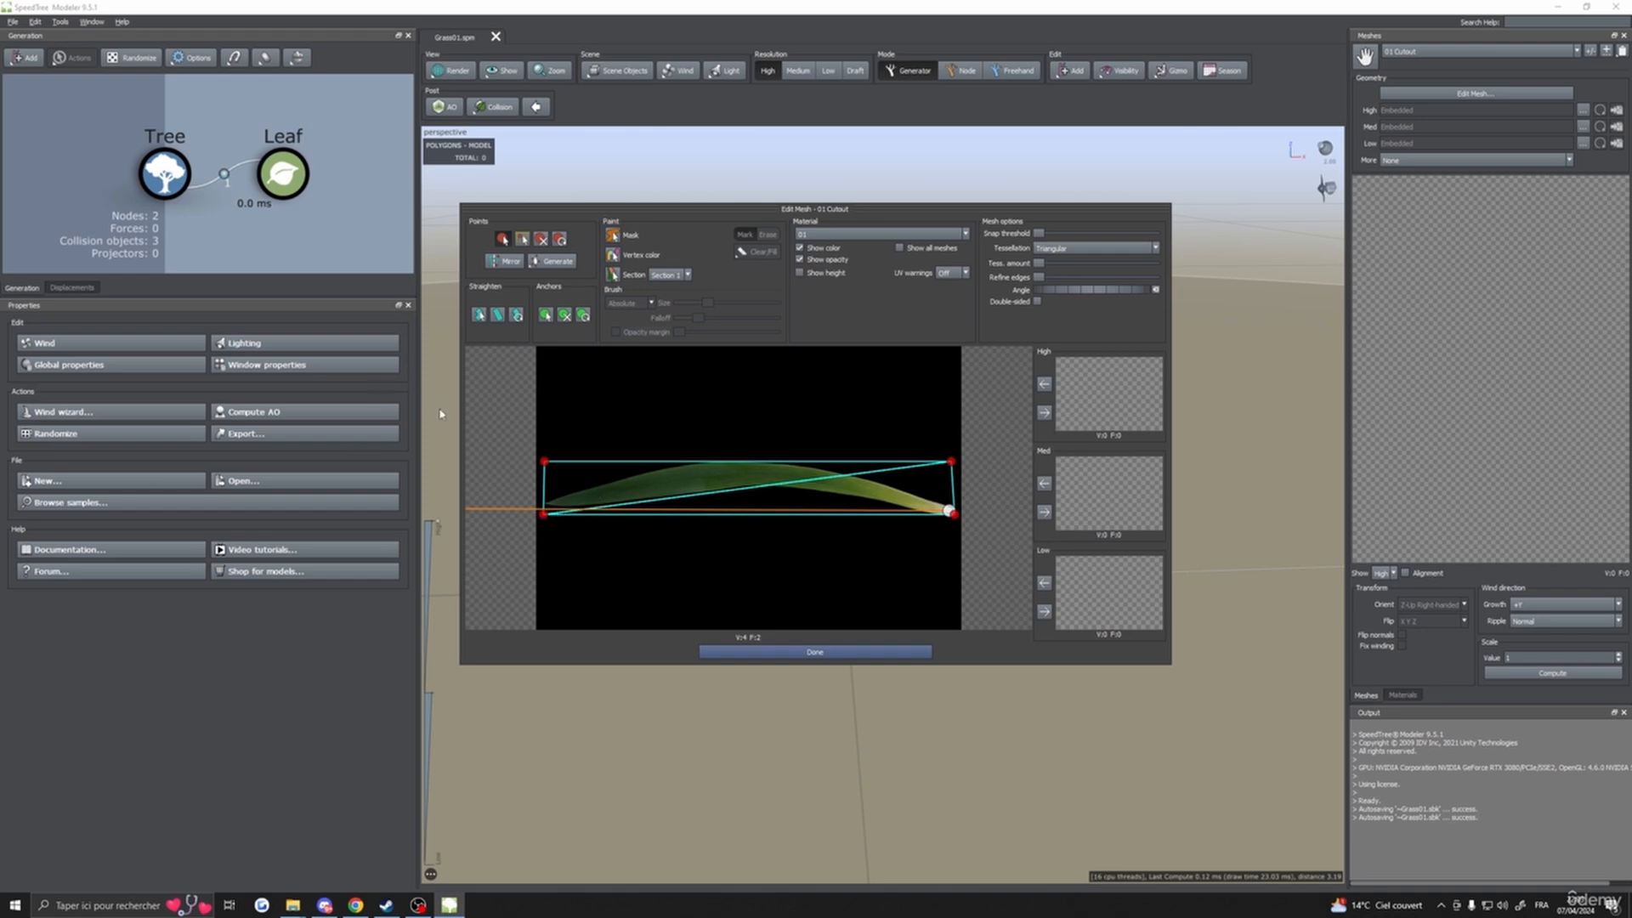
pyautogui.click(1046, 414)
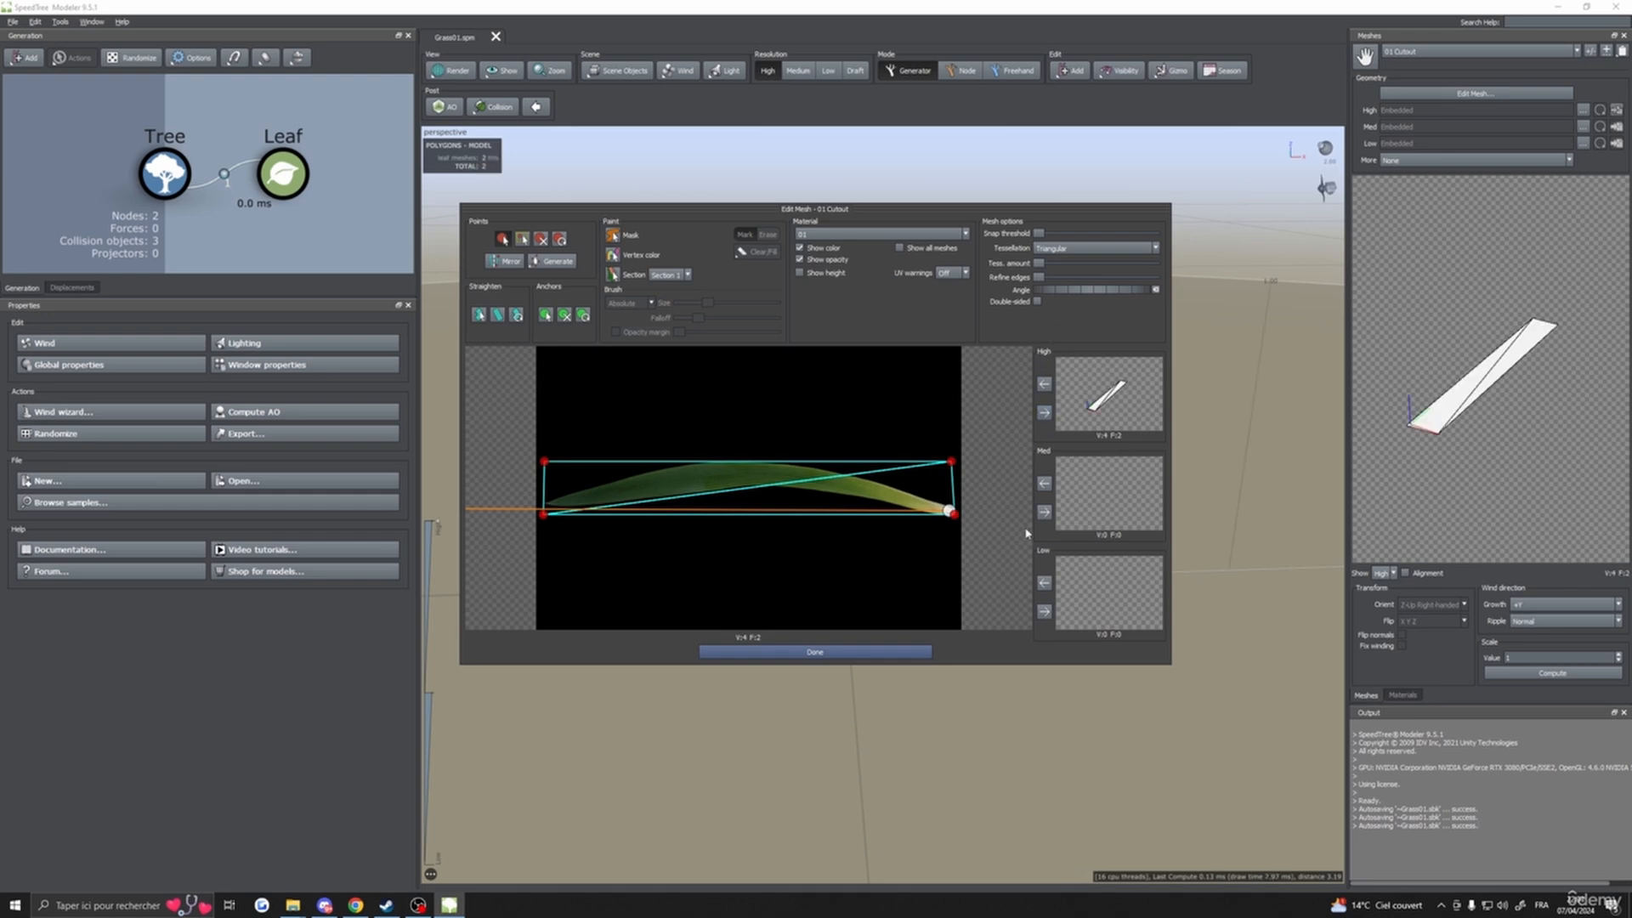
pyautogui.click(1045, 512)
pyautogui.click(1044, 612)
pyautogui.click(855, 660)
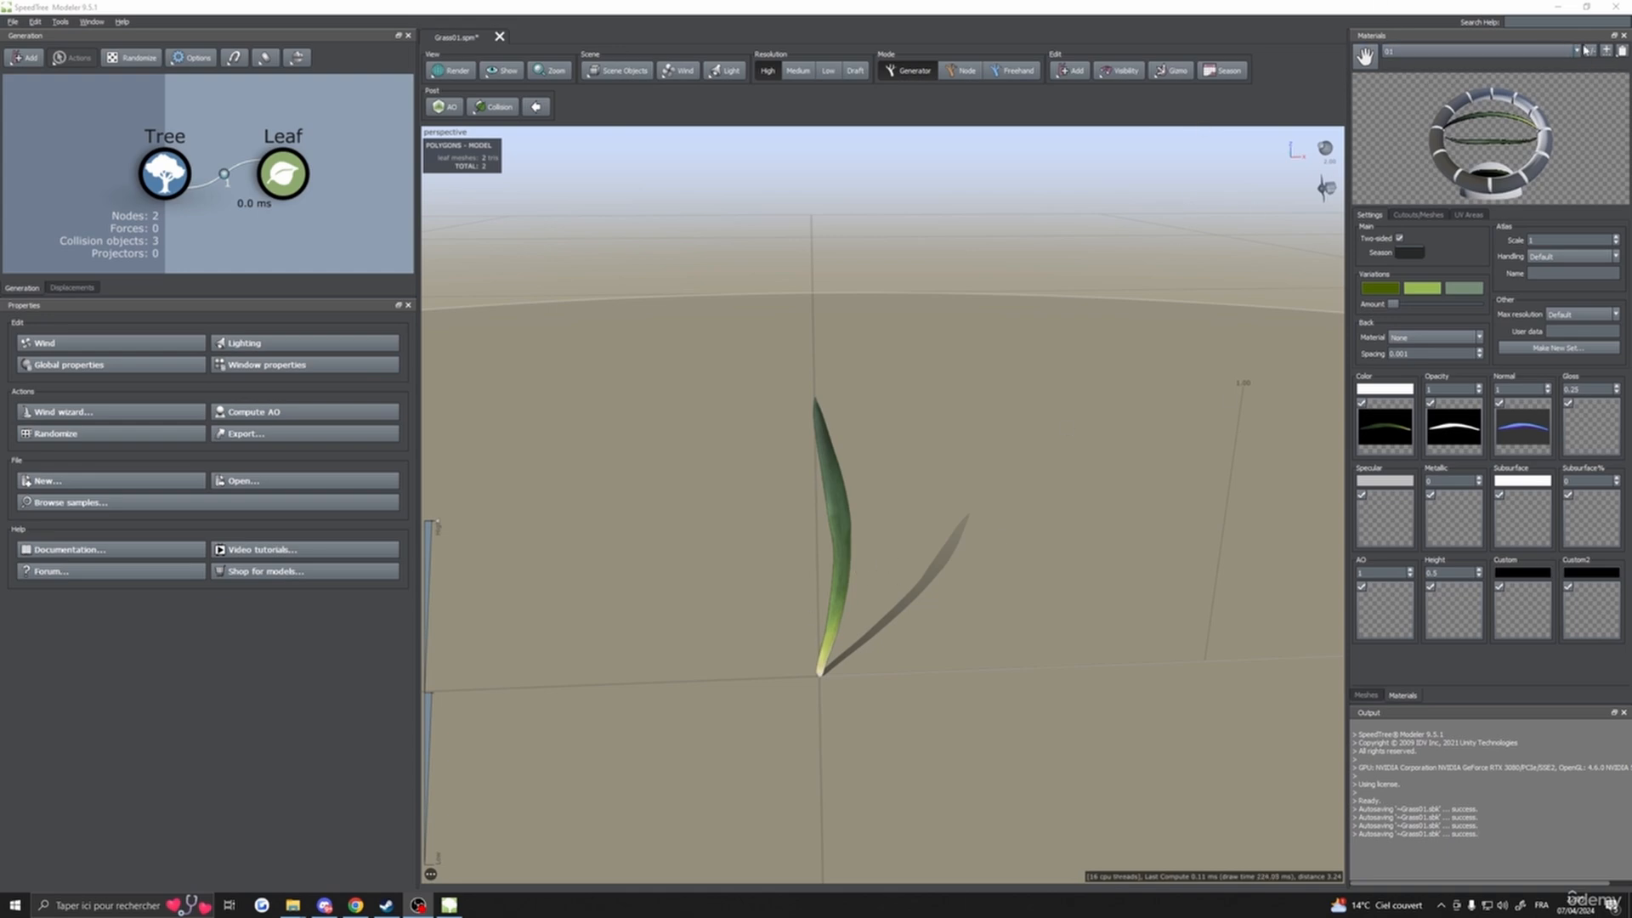
# - Add a new material named 02 to the materials list
pyautogui.click(1589, 52)
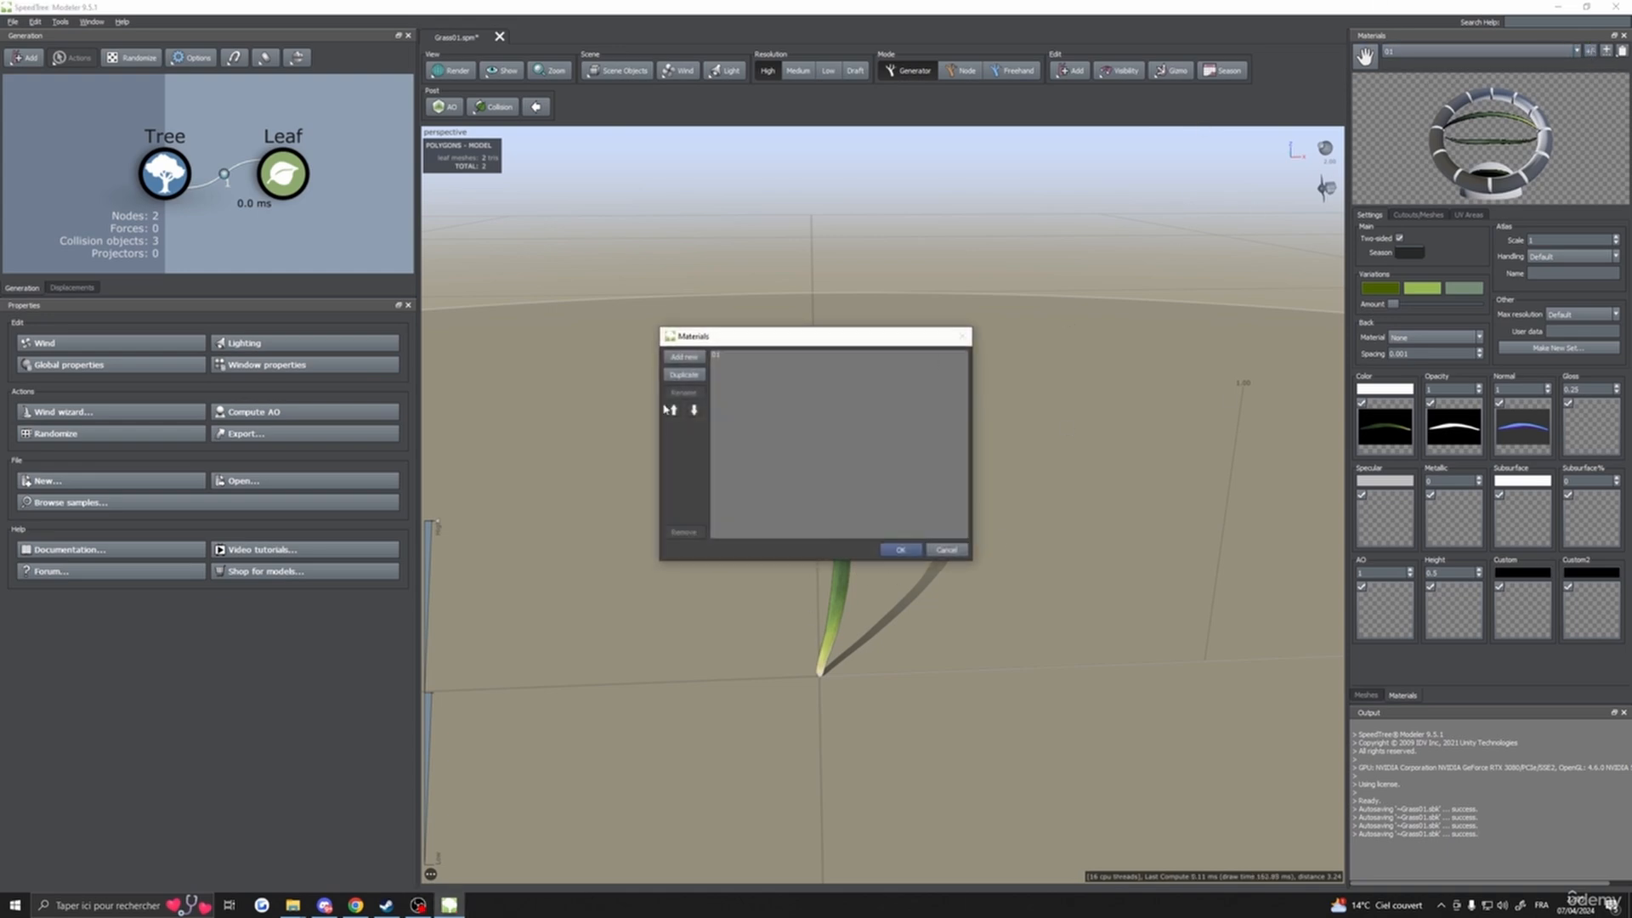
pyautogui.click(680, 357)
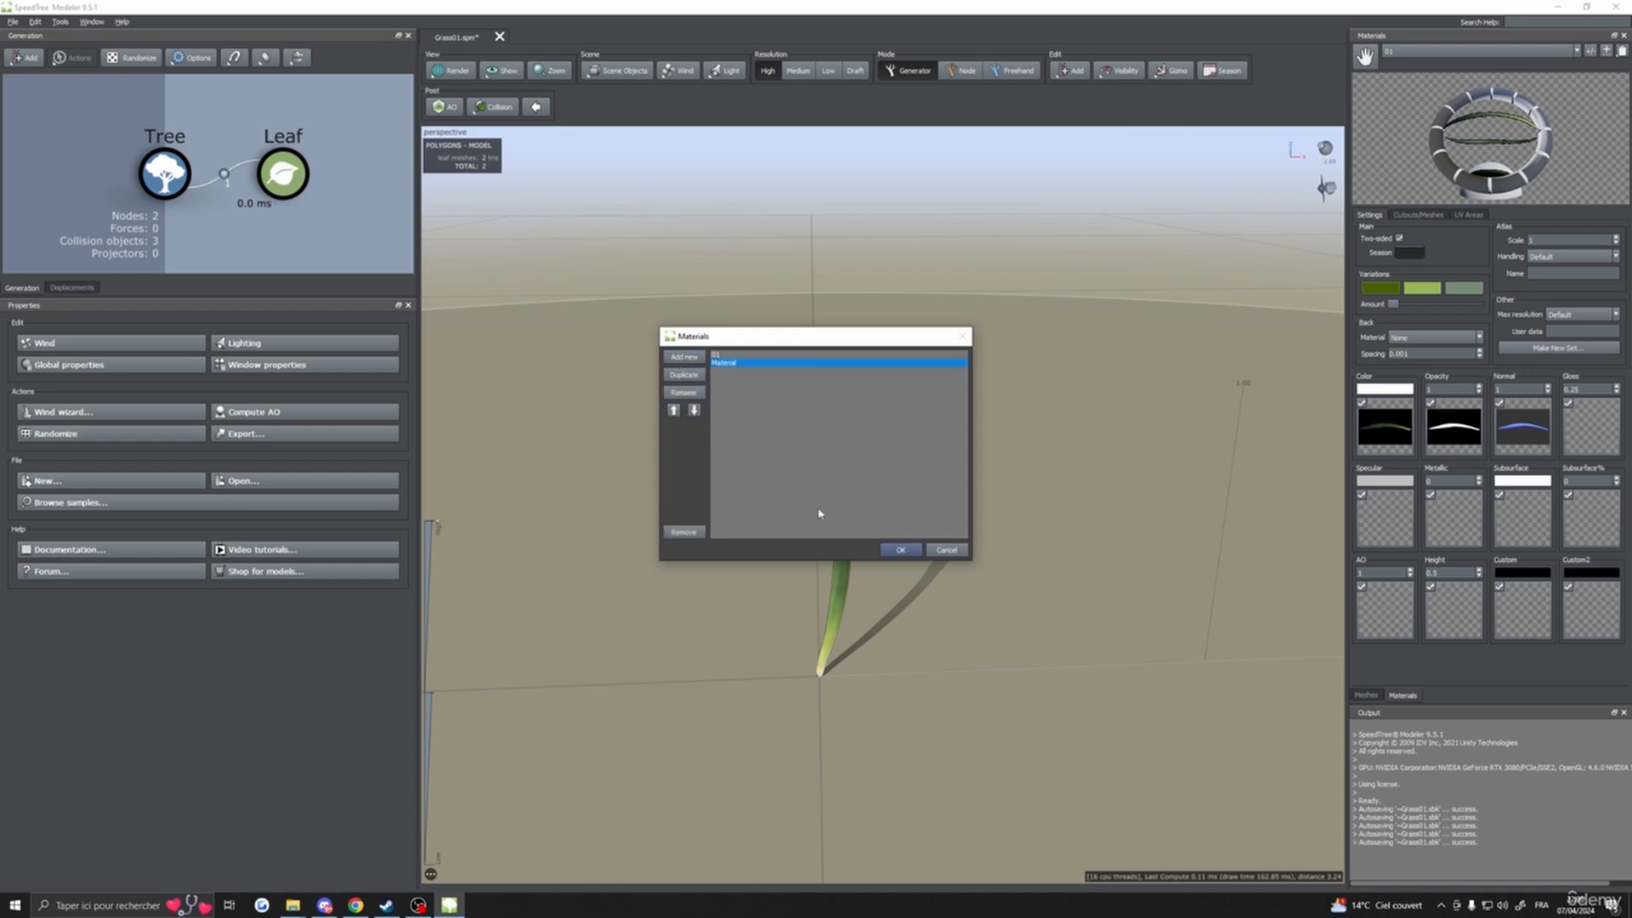
pyautogui.press('F2')
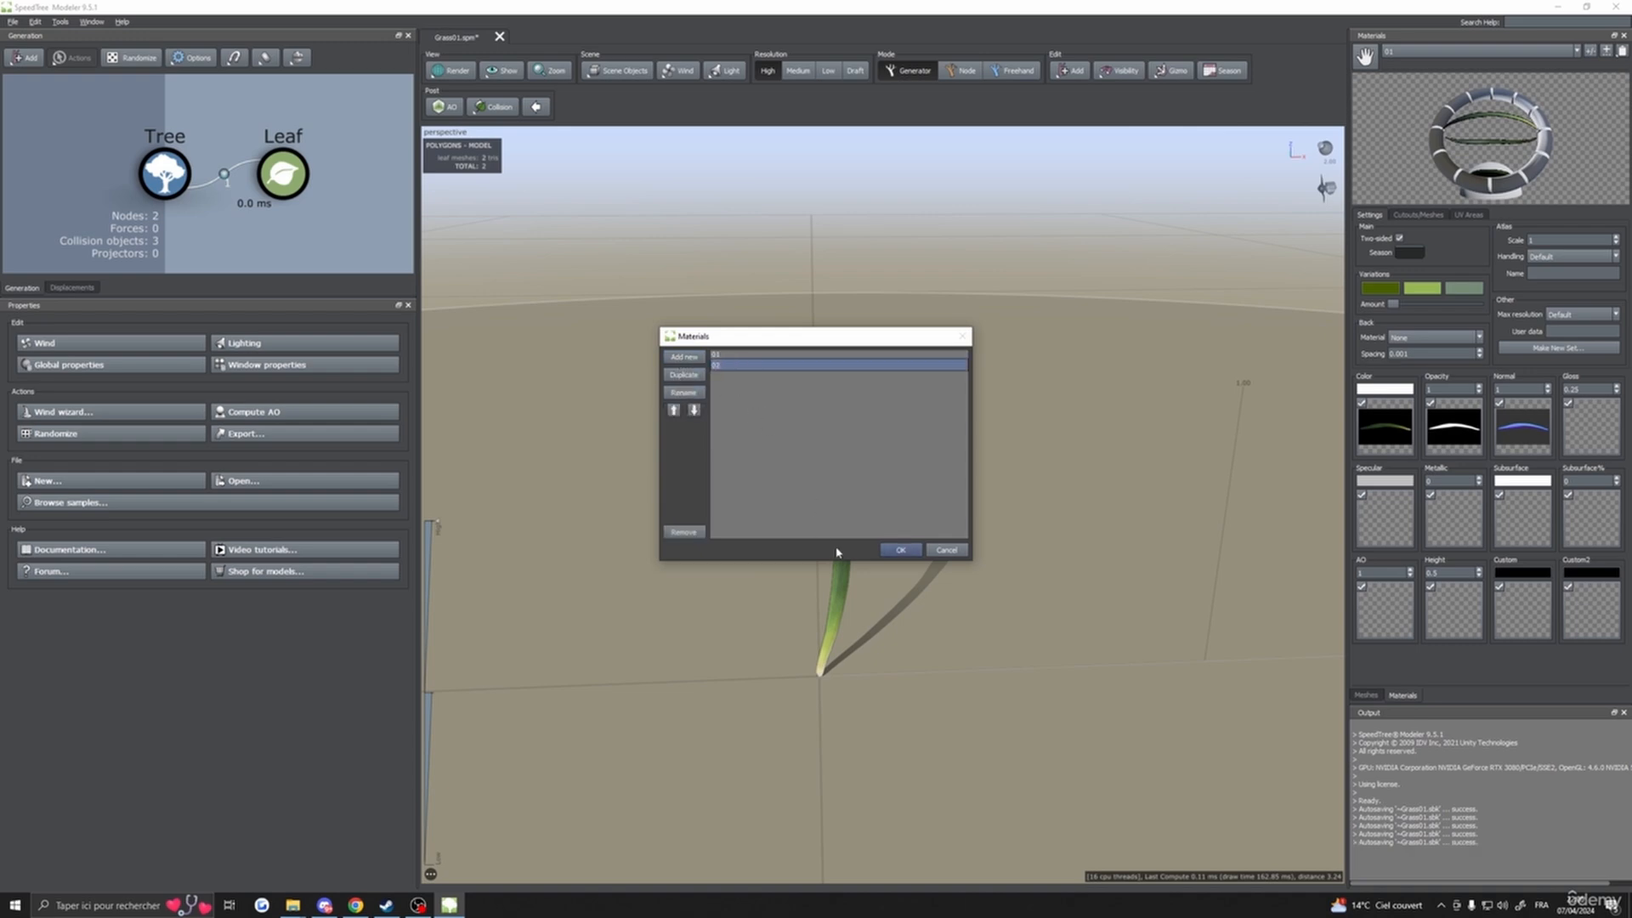
pyautogui.click(906, 552)
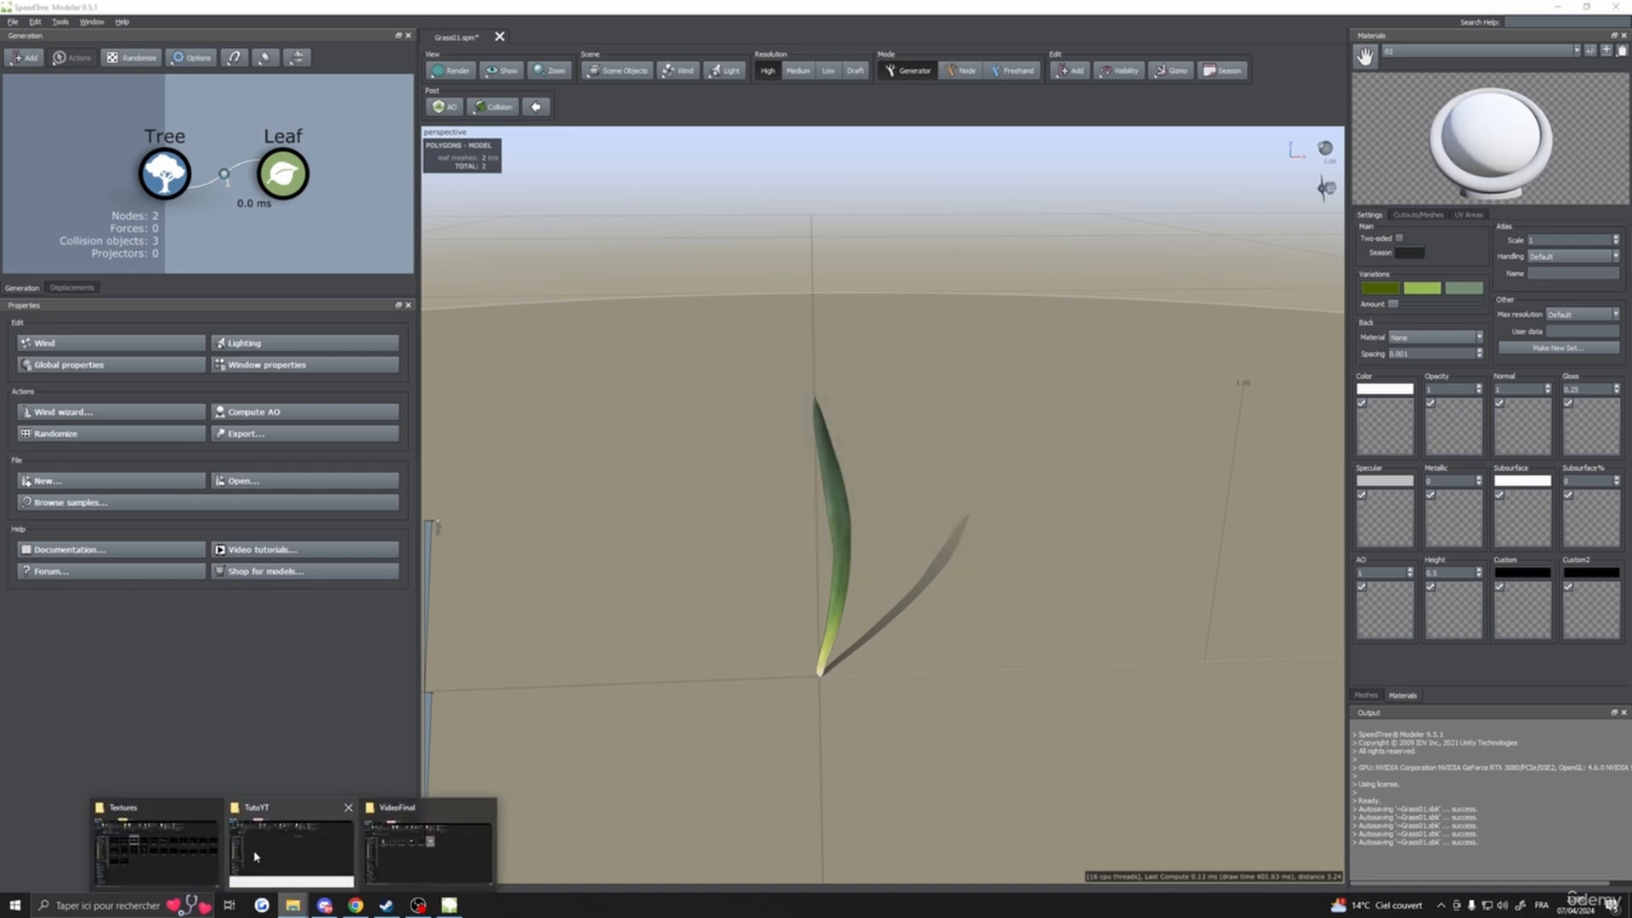
# - Assign textures 02_B, 02_N and 02_O from the Textures folder to material 02's color, normal and opacity maps
pyautogui.click(147, 855)
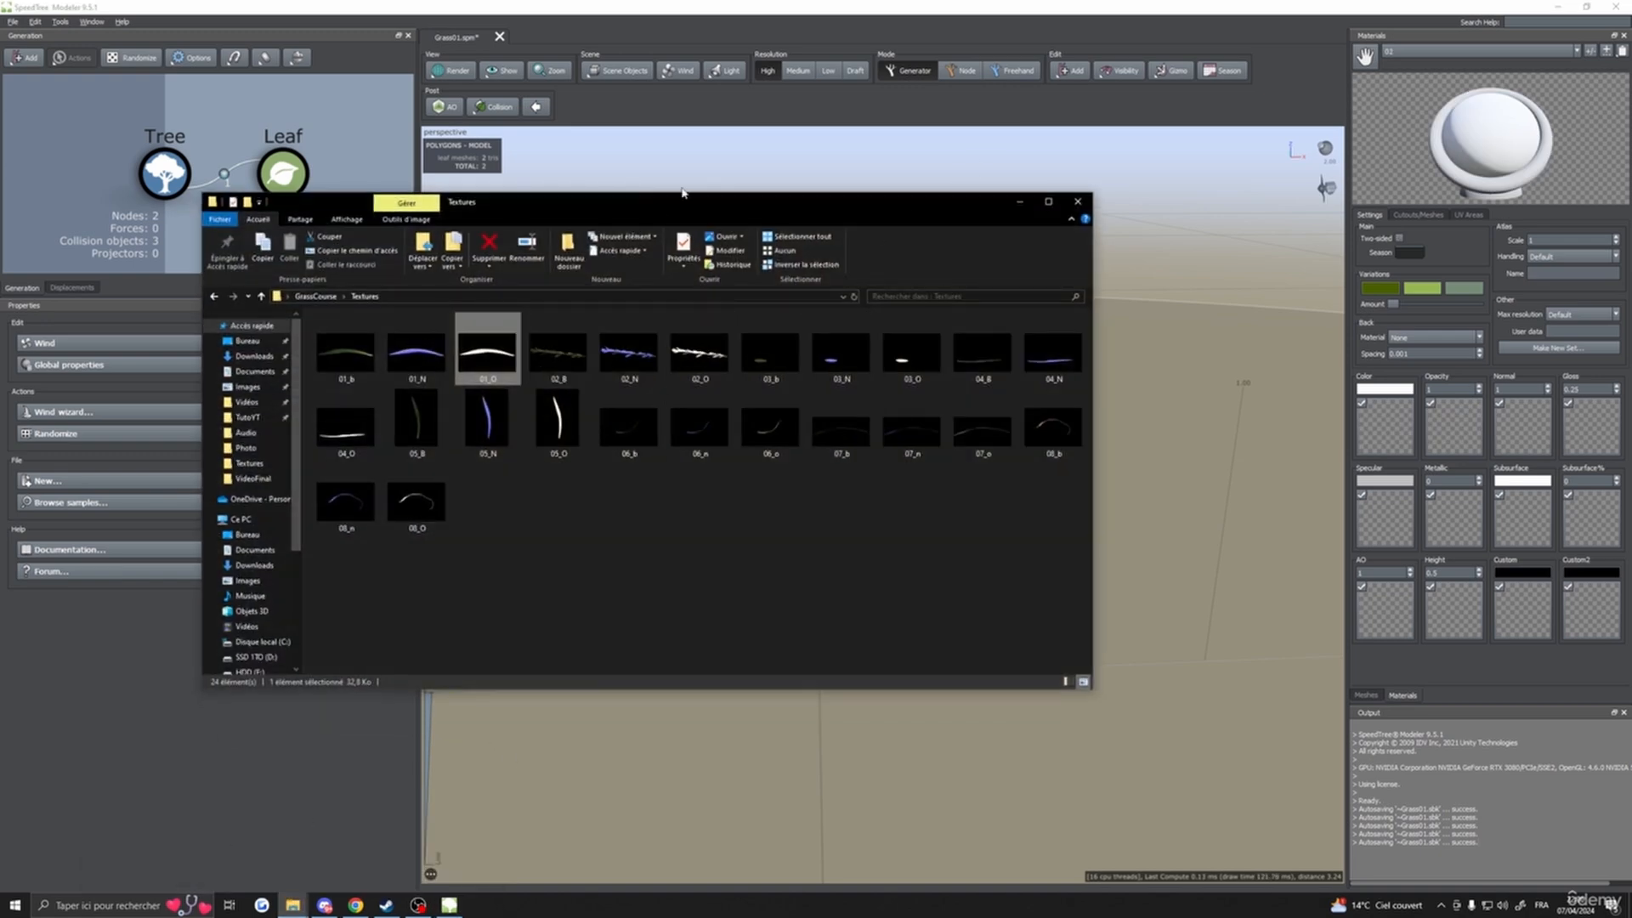
pyautogui.click(558, 352)
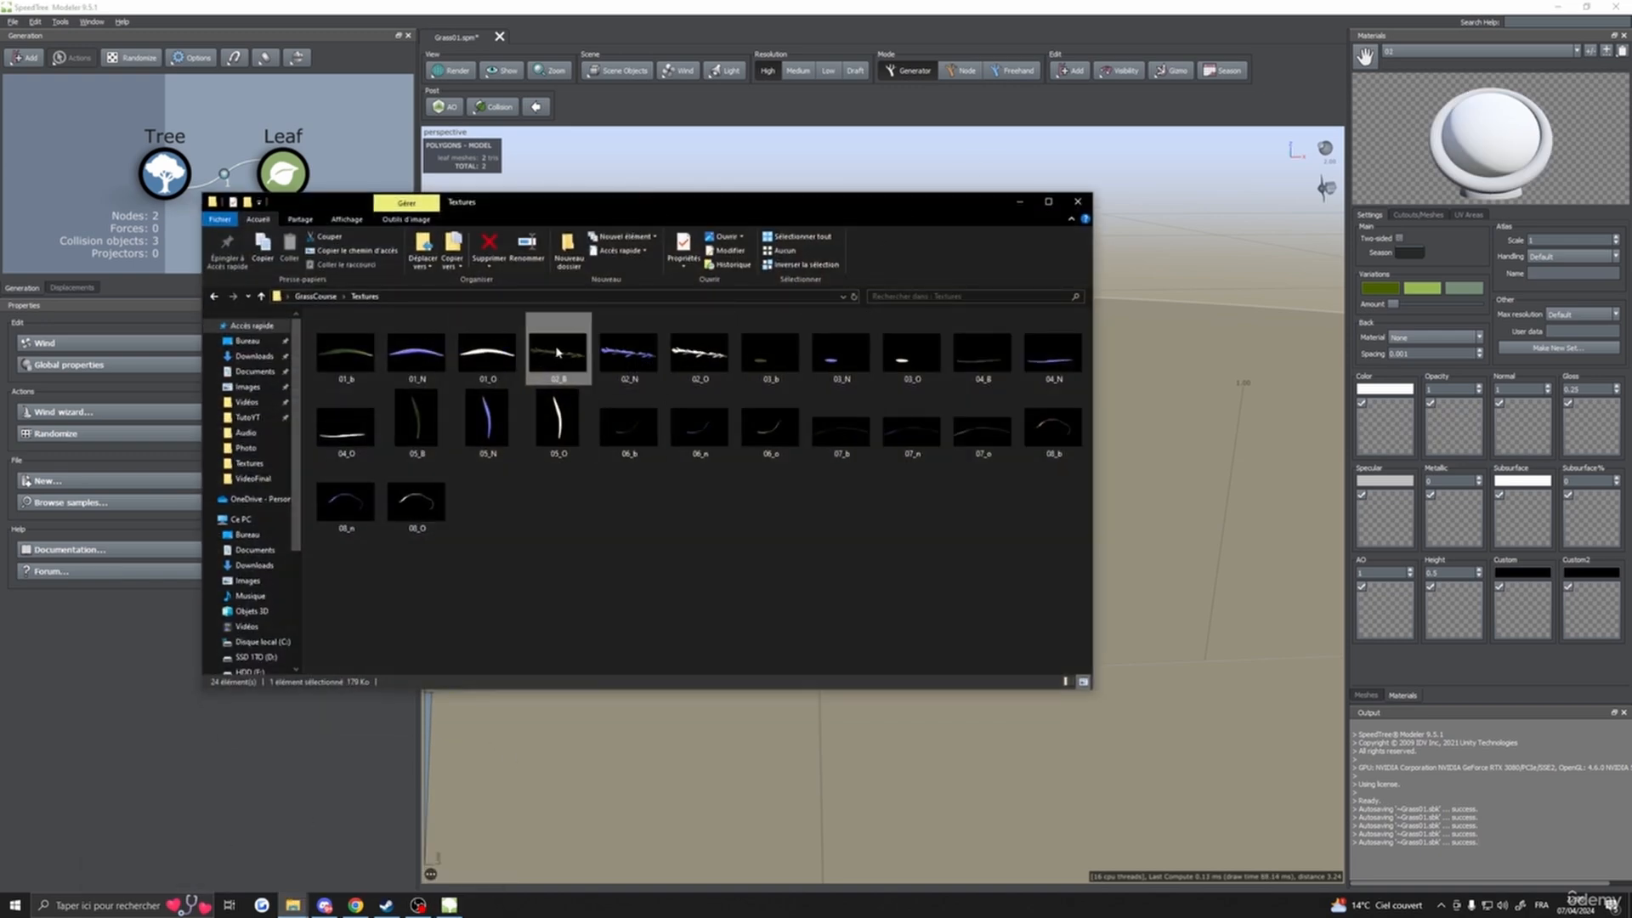
pyautogui.moveTo(559, 352); pyautogui.dragTo(1391, 436)
pyautogui.moveTo(629, 352); pyautogui.dragTo(1527, 441)
pyautogui.moveTo(699, 352); pyautogui.dragTo(1449, 438)
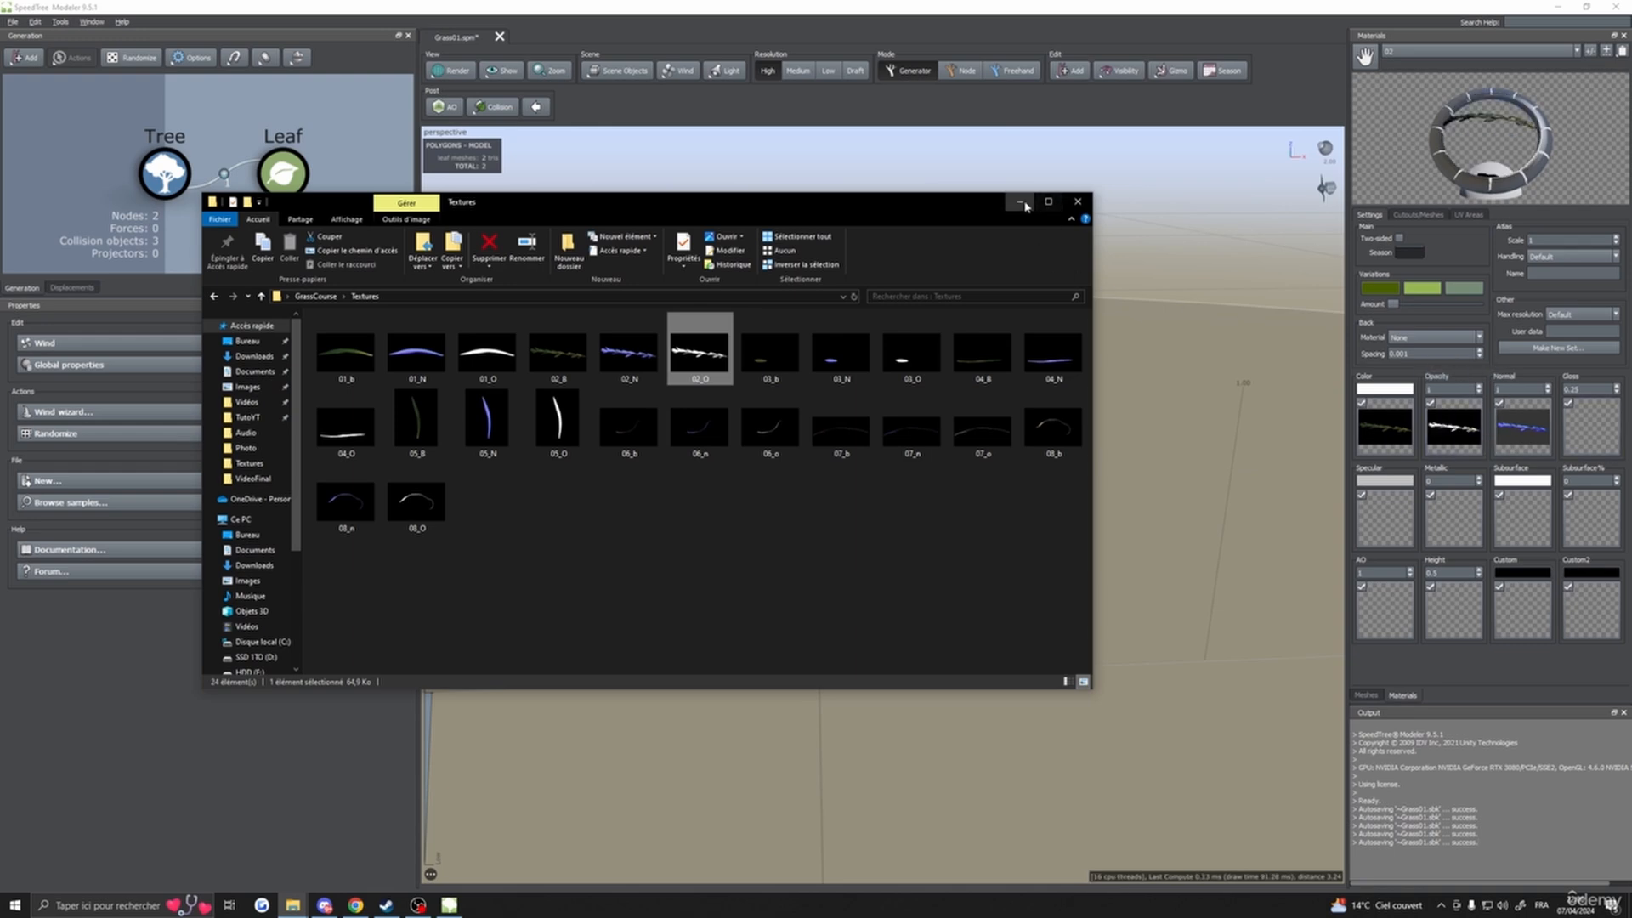
pyautogui.click(1020, 202)
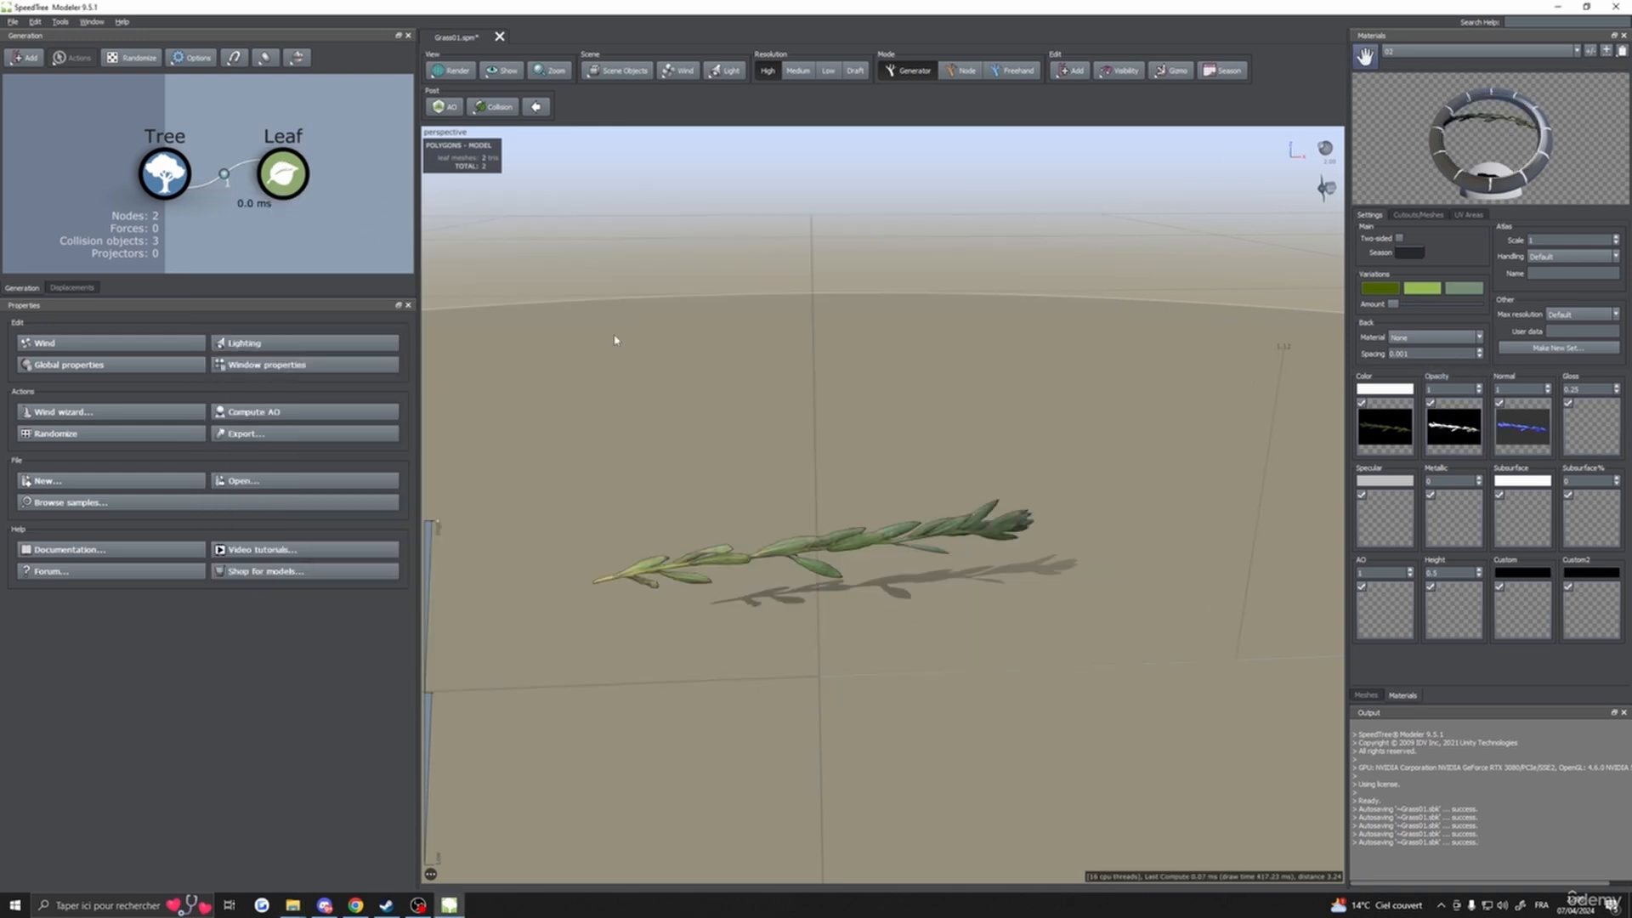
# - Make material 02 two-sided
pyautogui.moveTo(615, 340); pyautogui.dragTo(1016, 549)
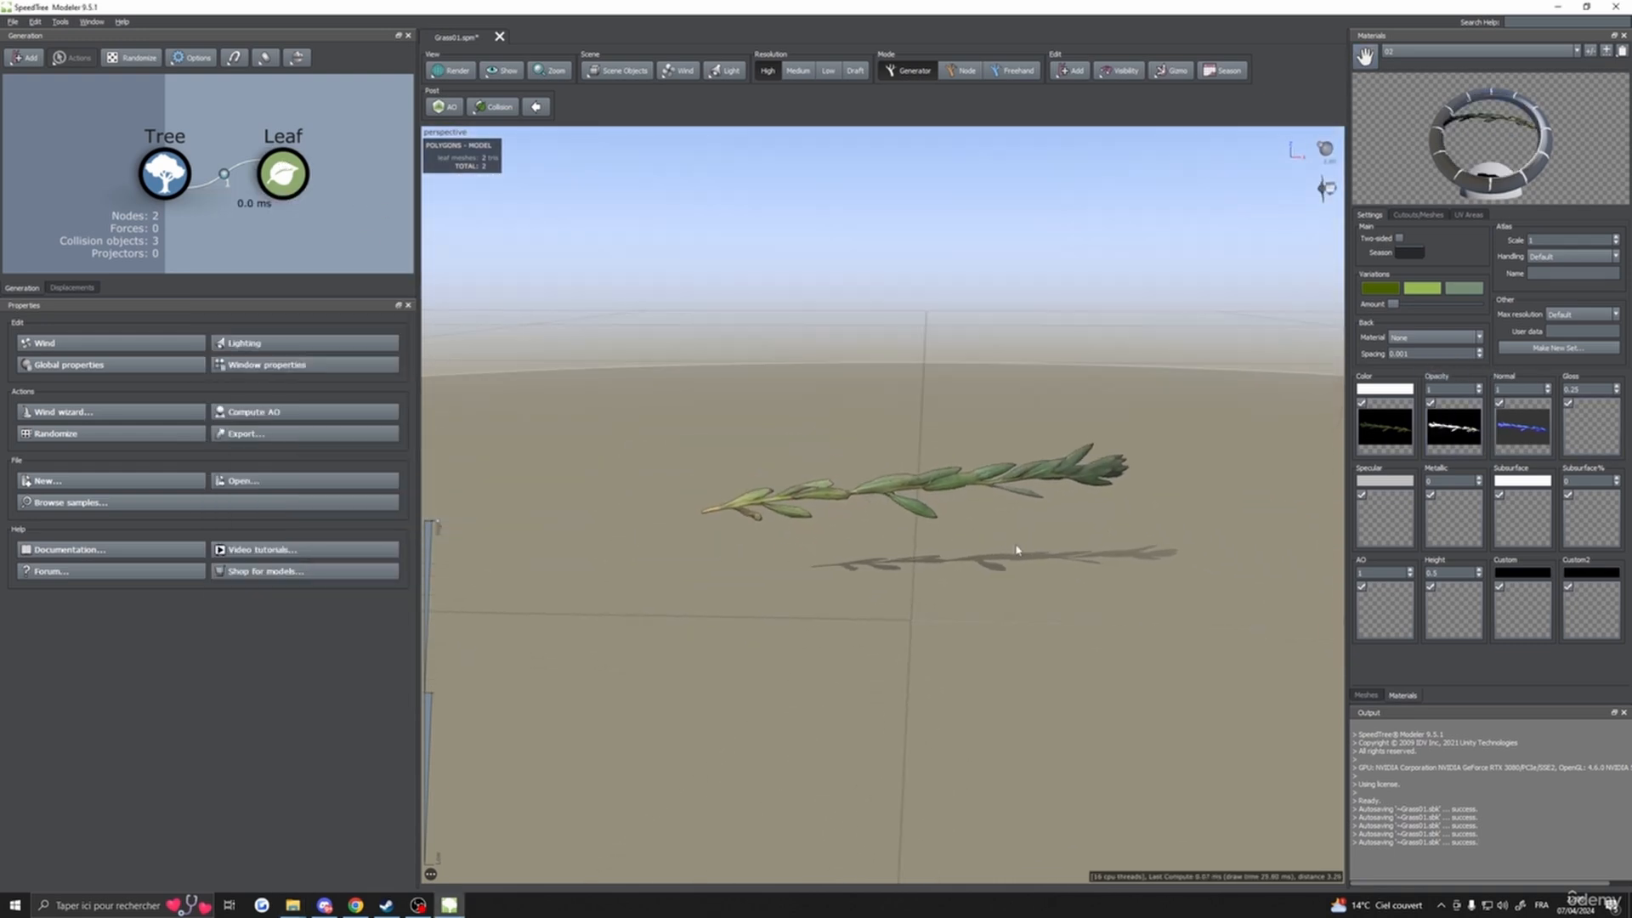
pyautogui.click(1400, 239)
pyautogui.moveTo(1079, 476)
pyautogui.mouseDown()
pyautogui.moveTo(1092, 510)
pyautogui.moveTo(1089, 483)
pyautogui.mouseUp()
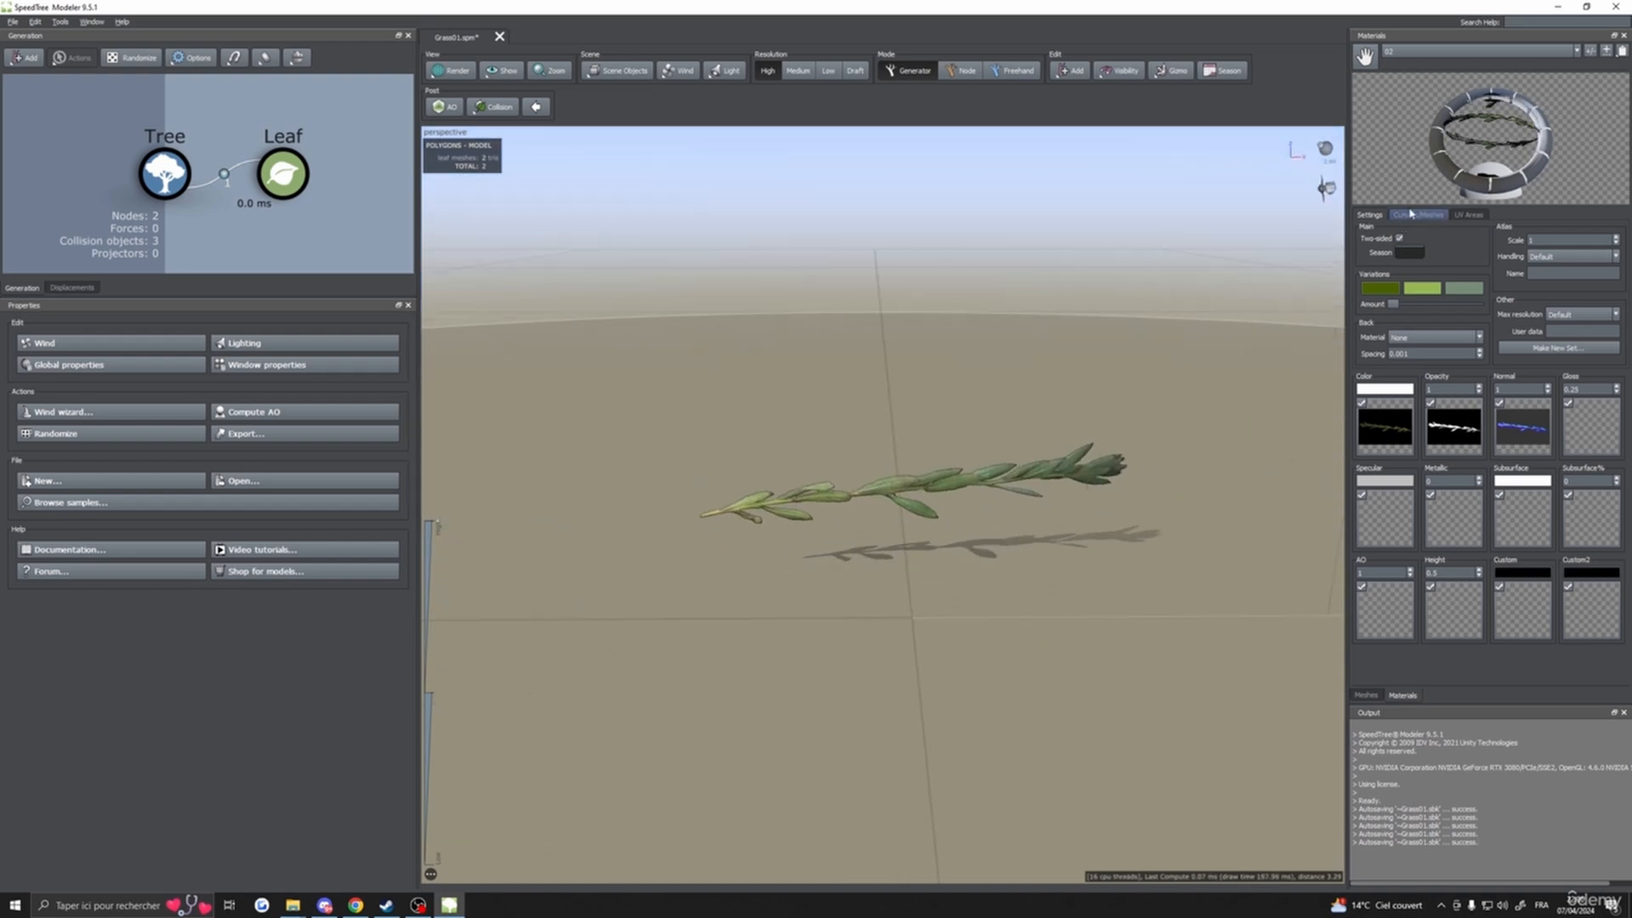
# - Create a cutout mesh for material 02 and generate slice points around the leafy stem at minimum density
pyautogui.click(1412, 214)
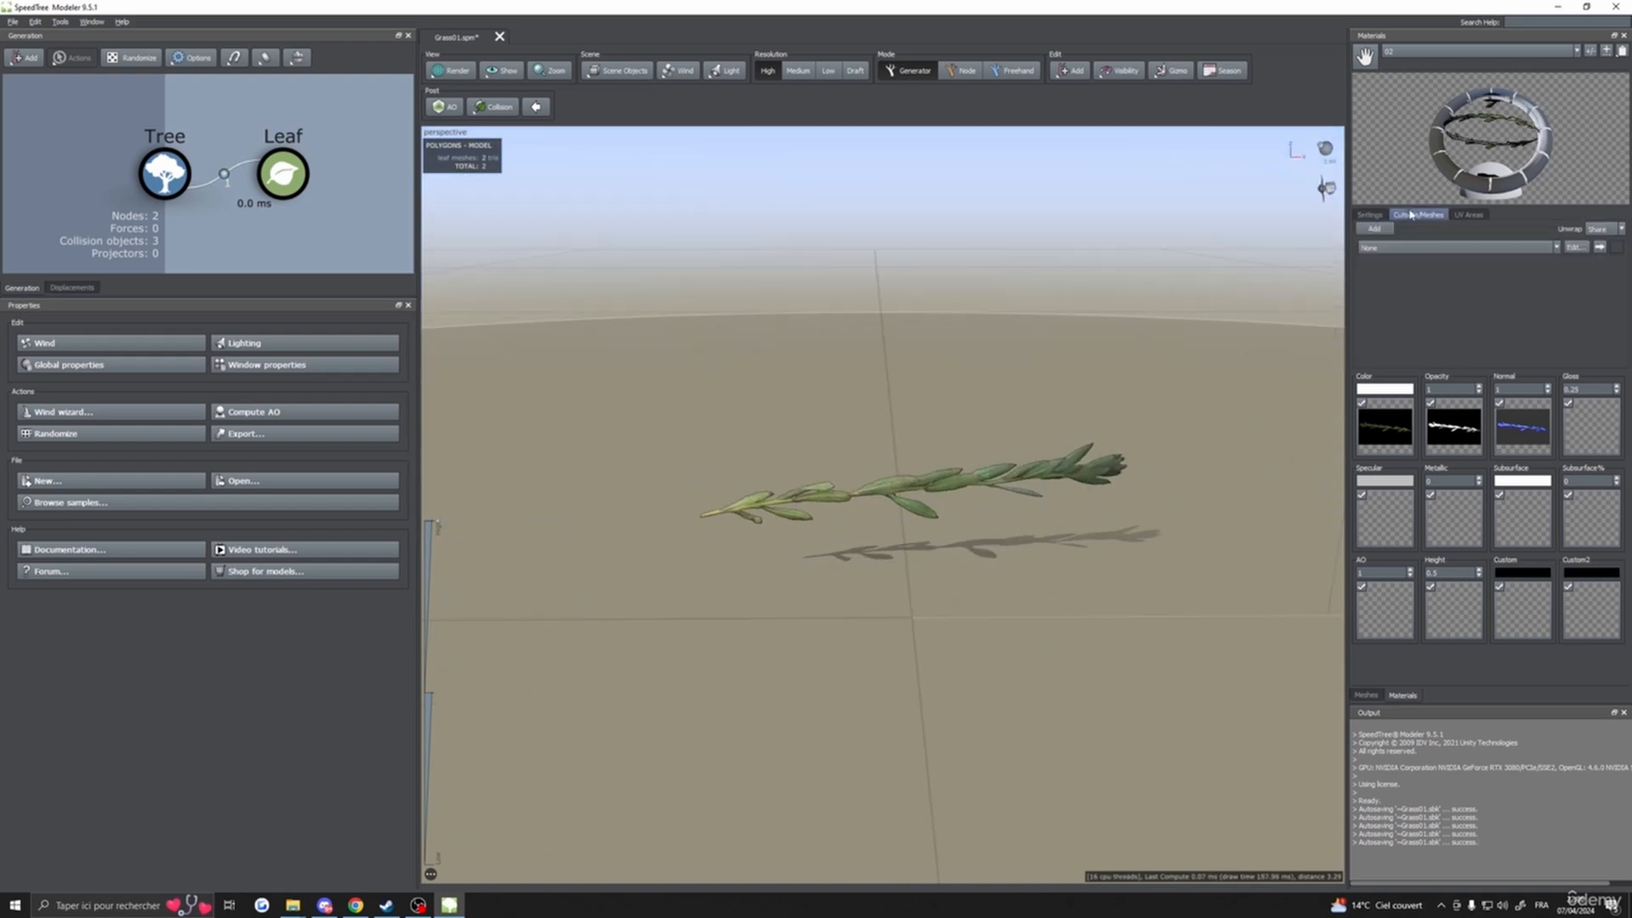
pyautogui.click(1583, 248)
pyautogui.click(556, 263)
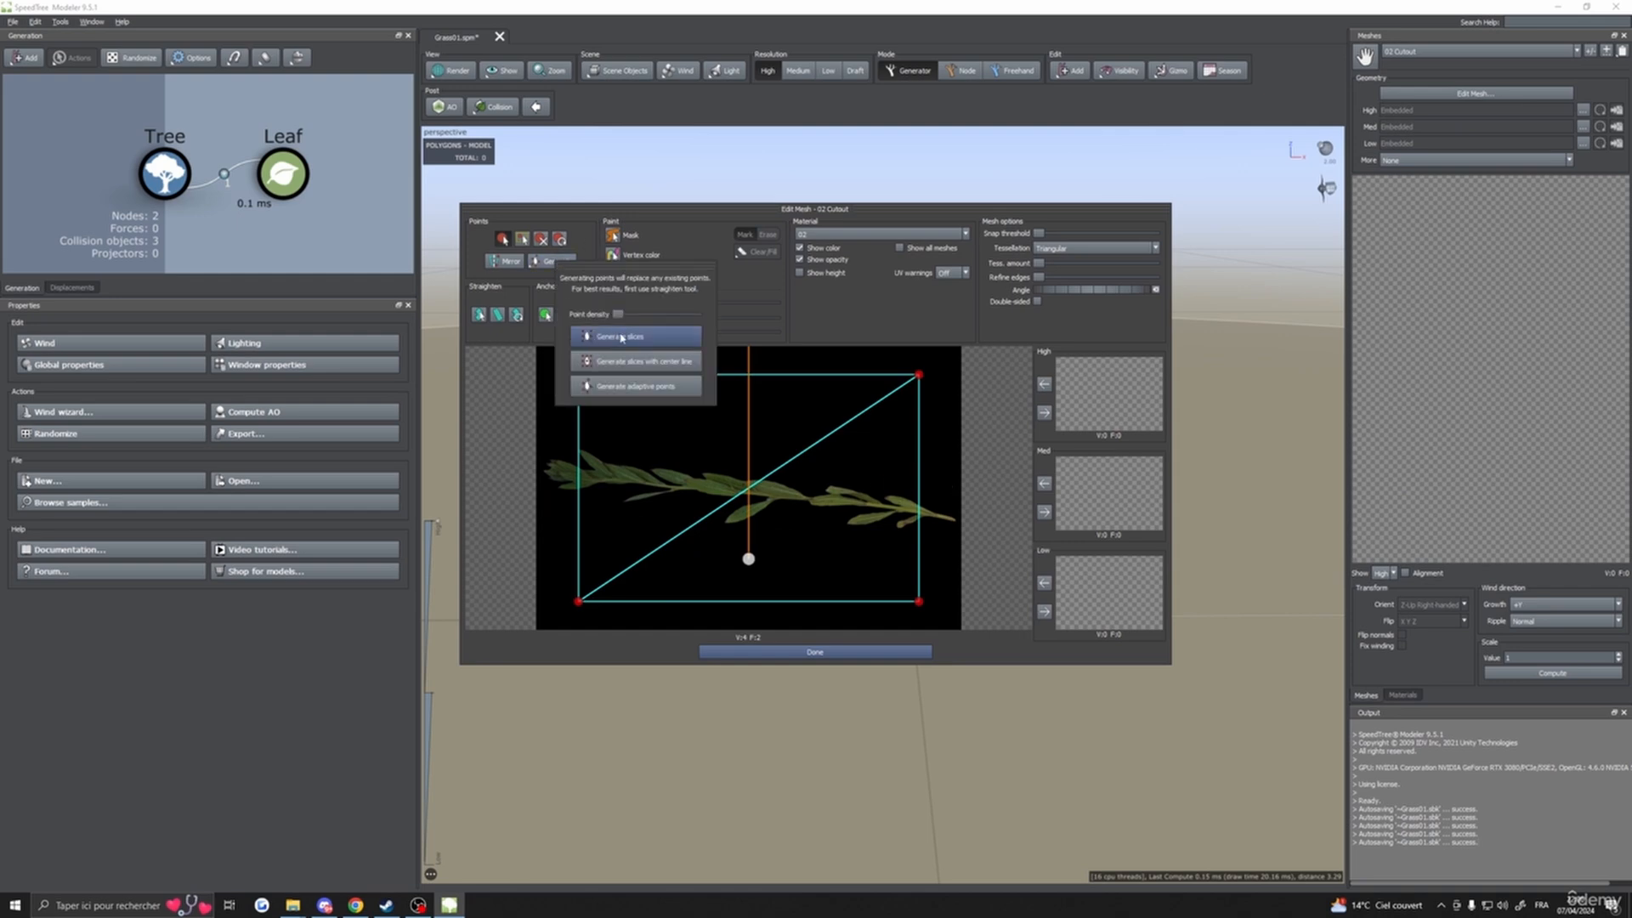
pyautogui.click(625, 336)
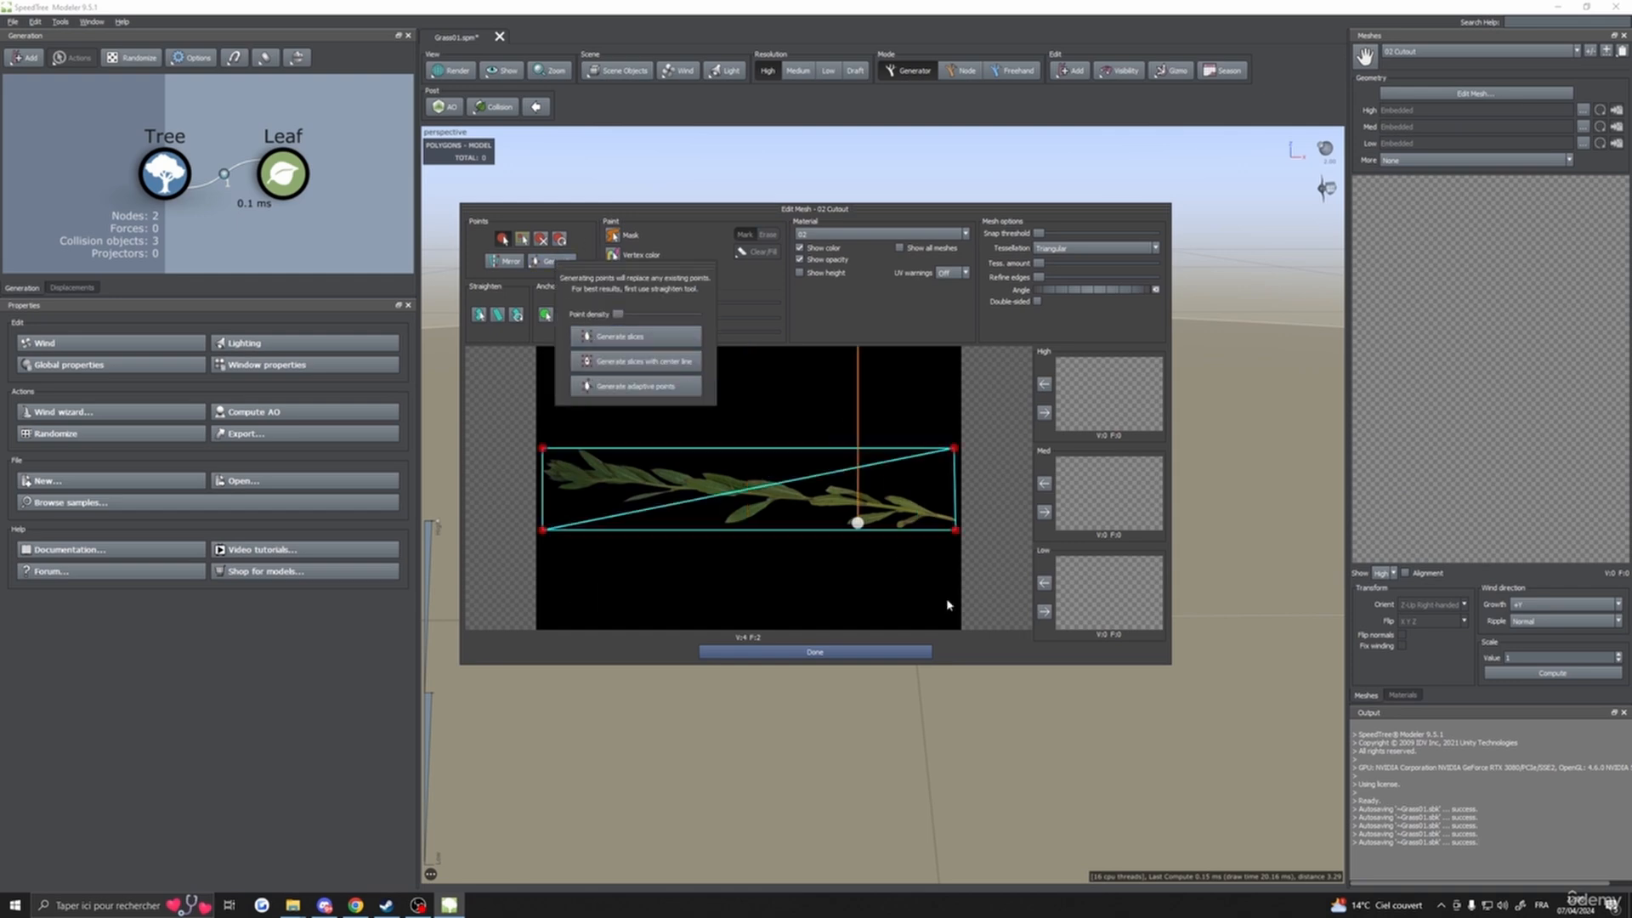
# - Set the 02 cutout's pivot at the stem's base, pointing toward the tip, and store the mesh as High, Med and Low
pyautogui.click(859, 522)
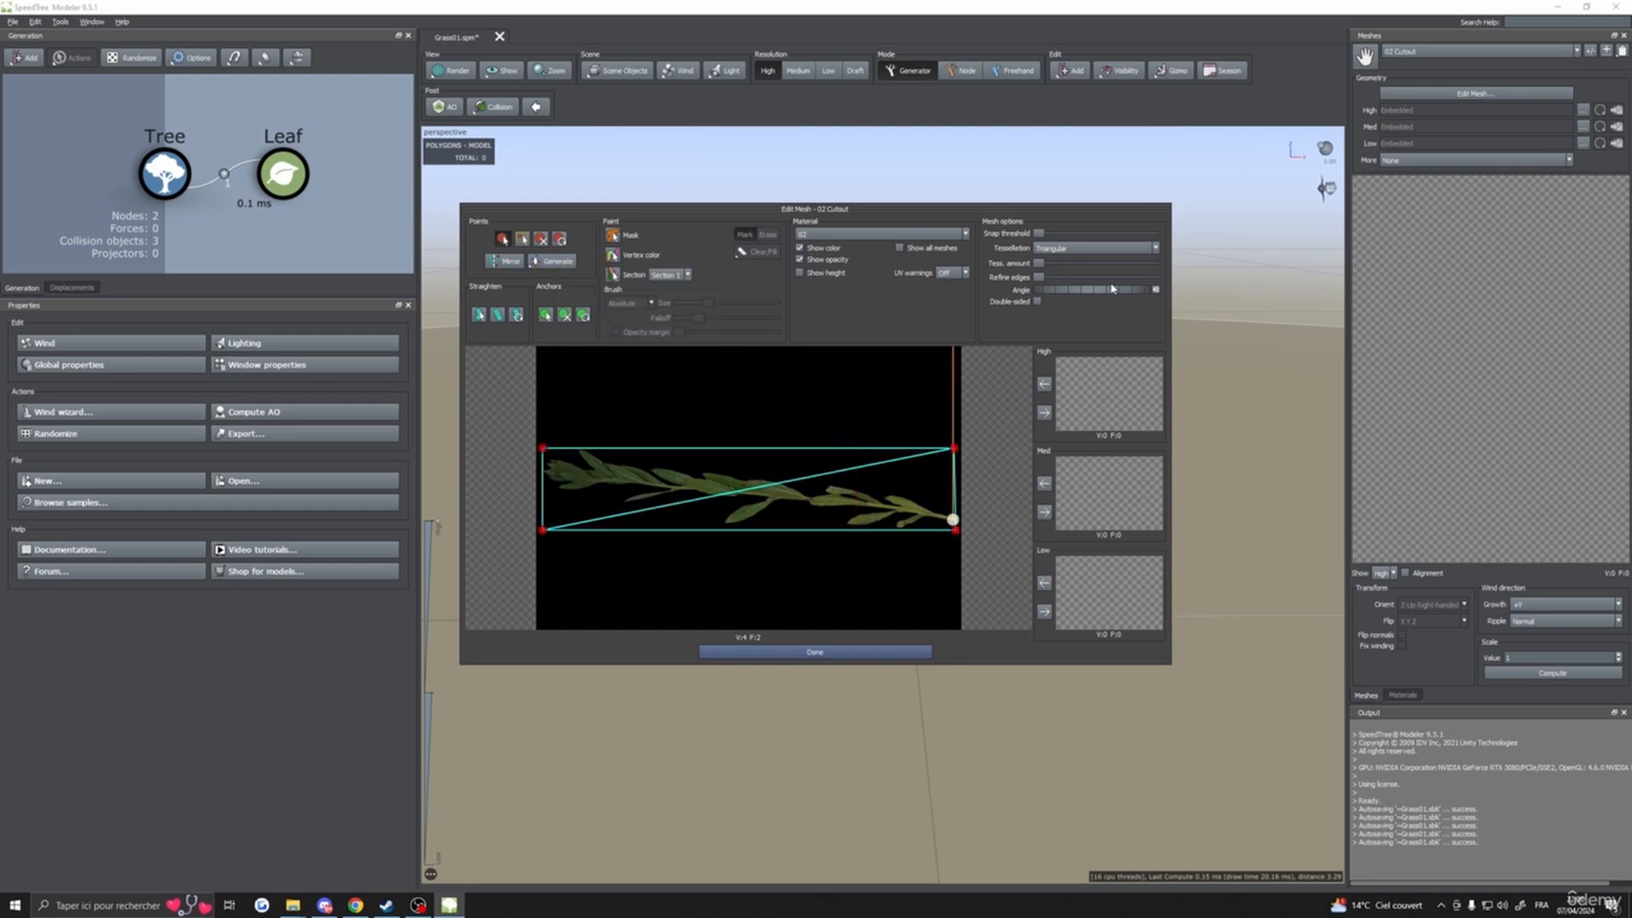
pyautogui.moveTo(1111, 289); pyautogui.dragTo(855, 425)
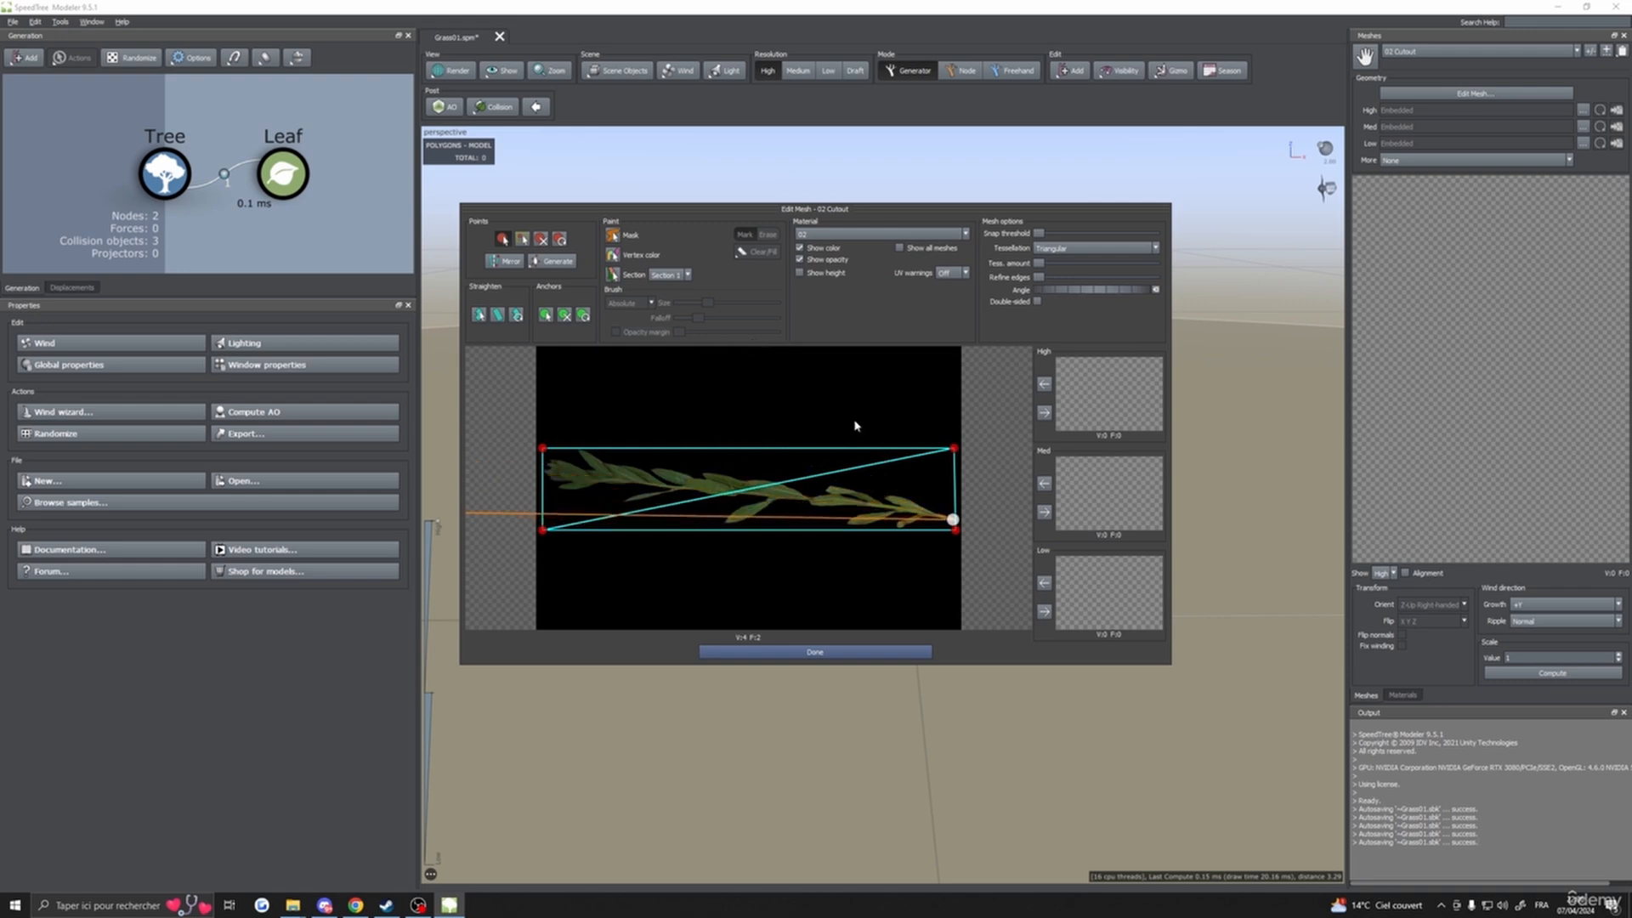
pyautogui.click(1043, 414)
pyautogui.click(1044, 513)
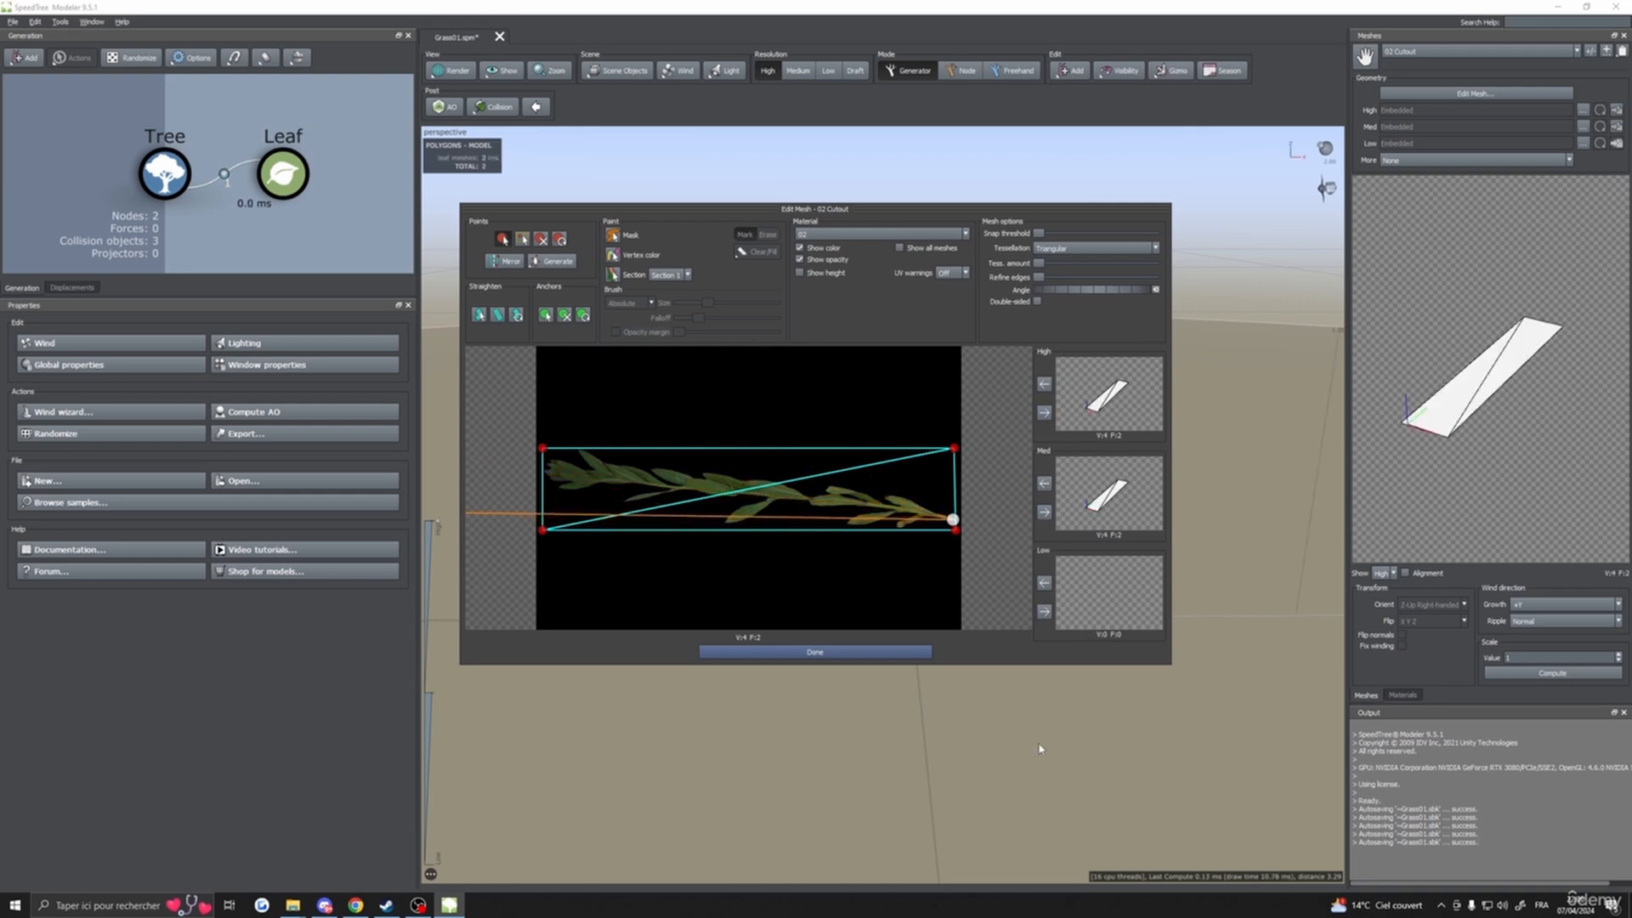
pyautogui.click(1043, 612)
pyautogui.click(807, 652)
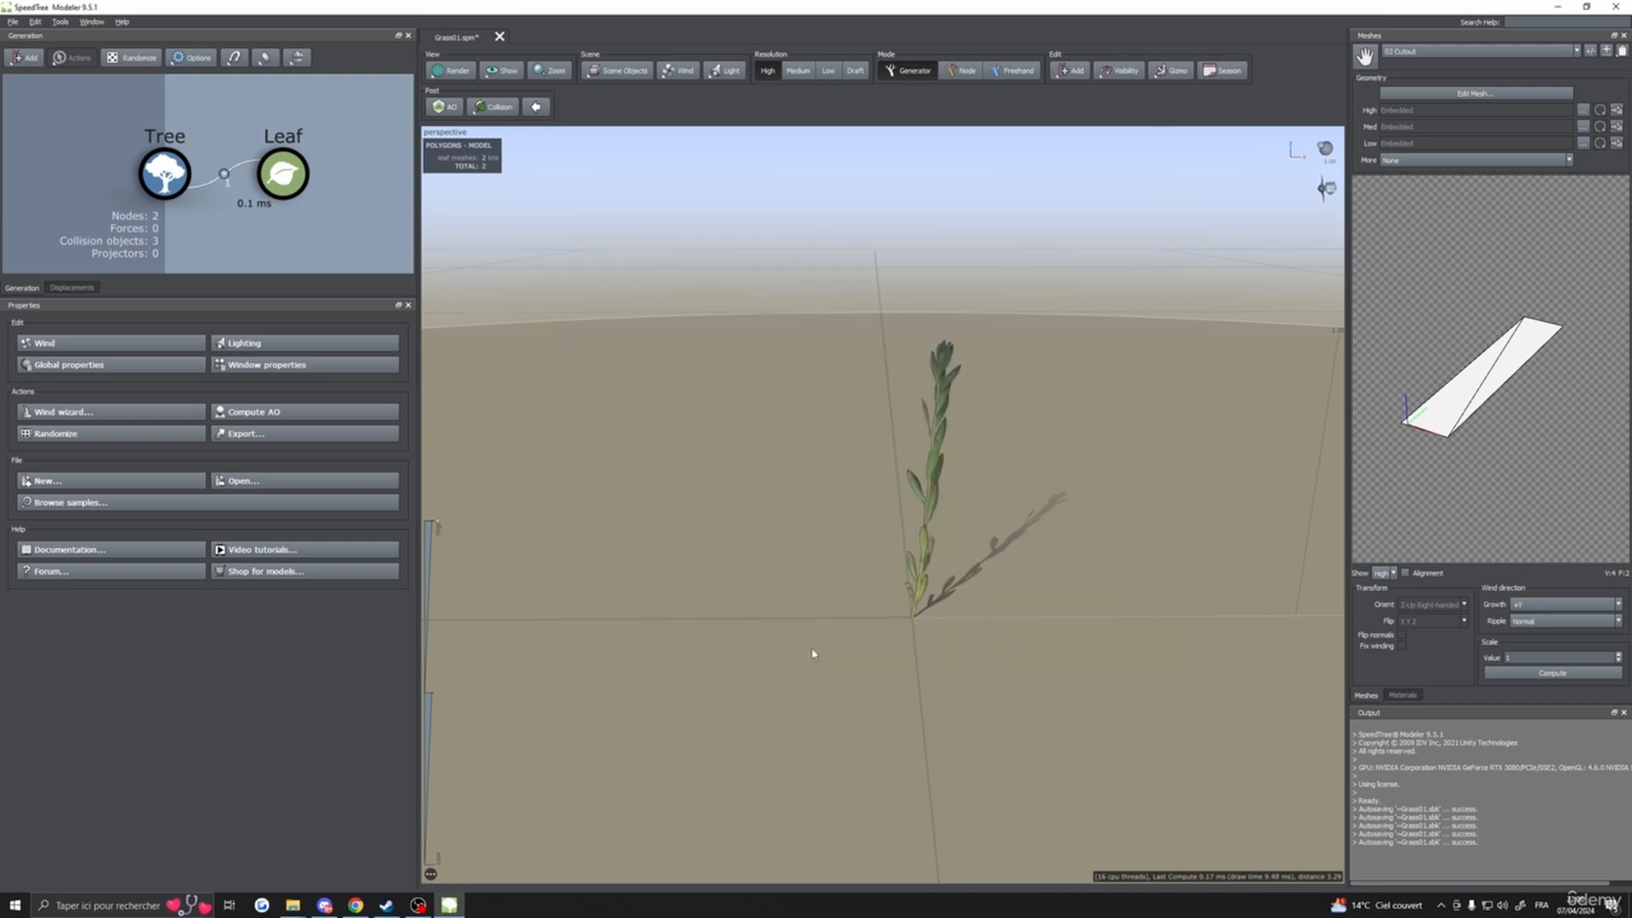
pyautogui.scroll(5, 939, 616)
pyautogui.scroll(-5, 986, 639)
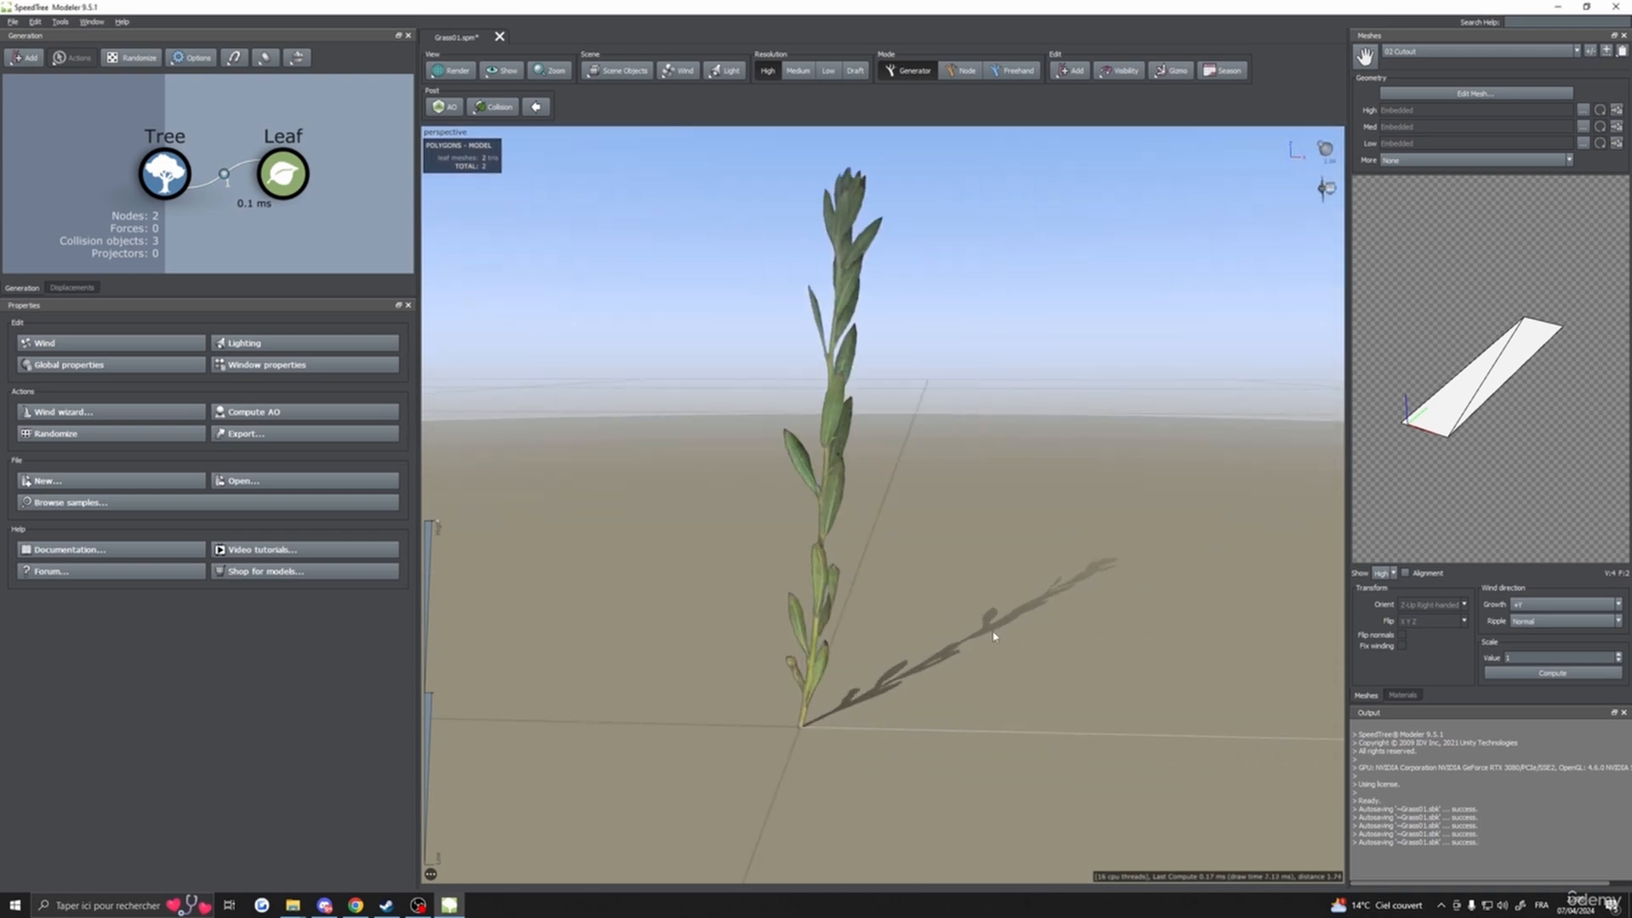
# - Add a new material named 03 to the materials list
pyautogui.click(1403, 695)
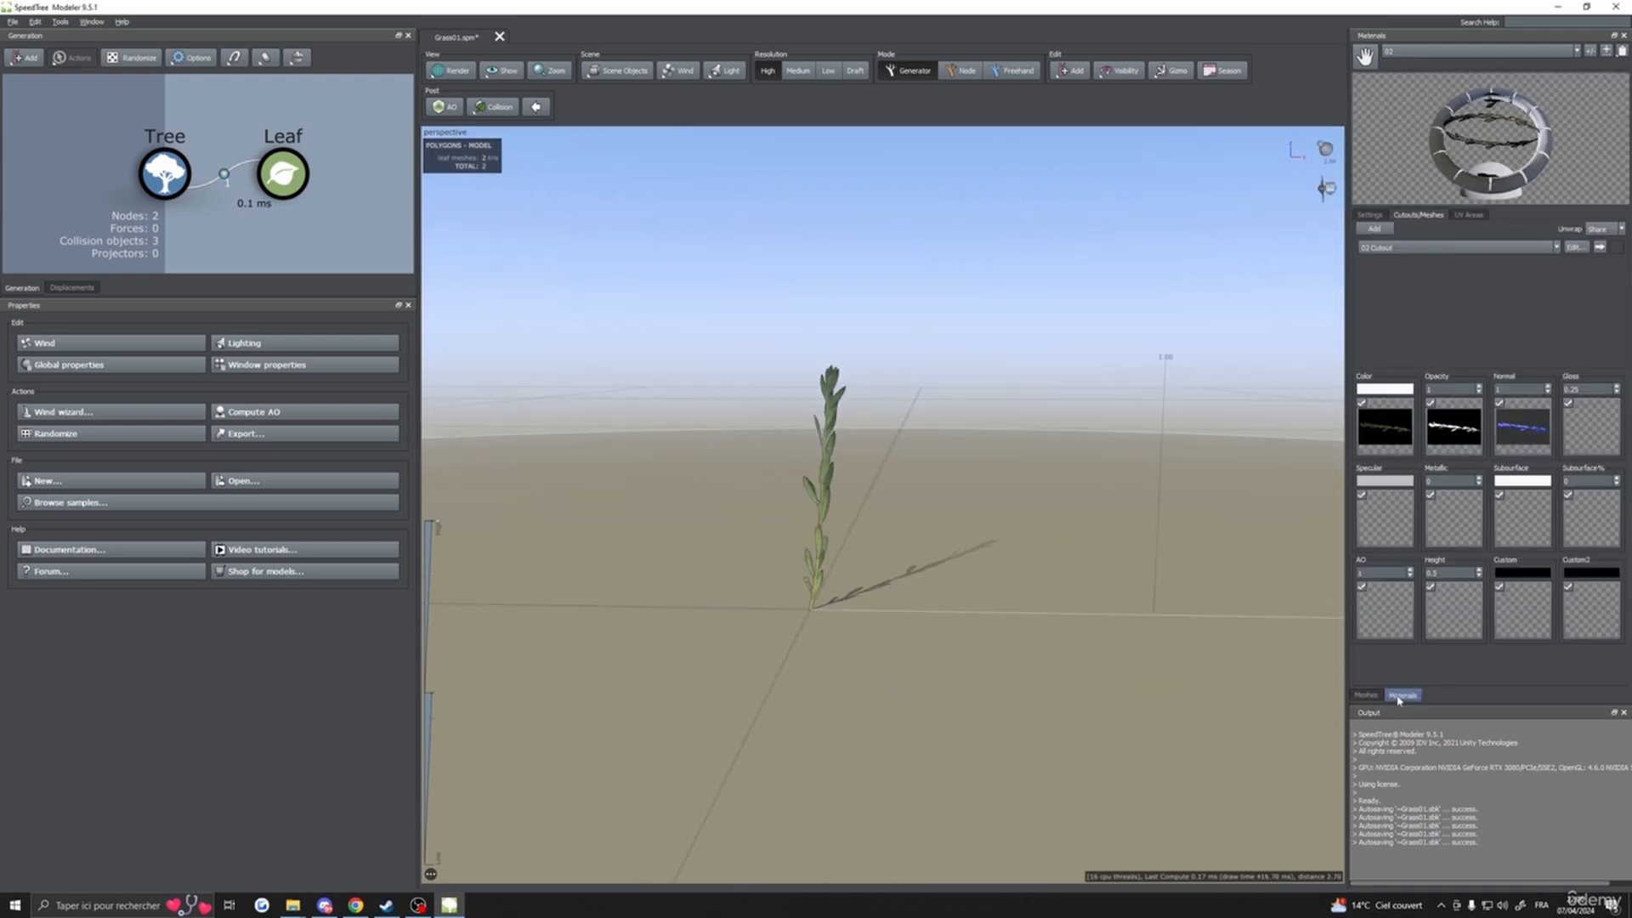
pyautogui.click(1590, 51)
pyautogui.click(685, 357)
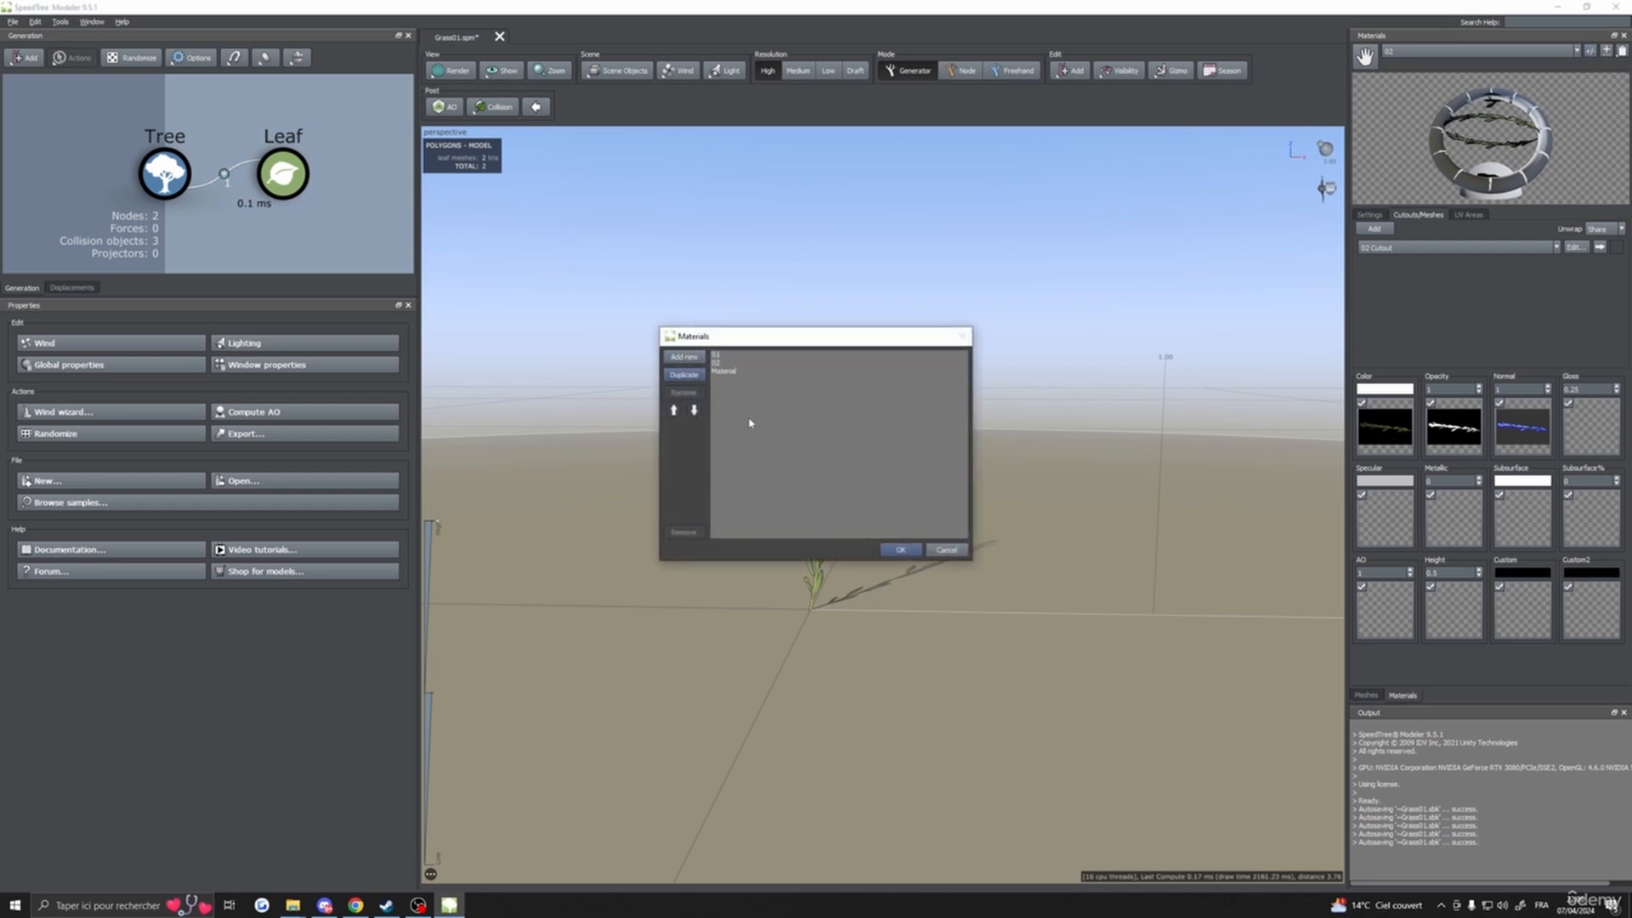
pyautogui.doubleClick(735, 376)
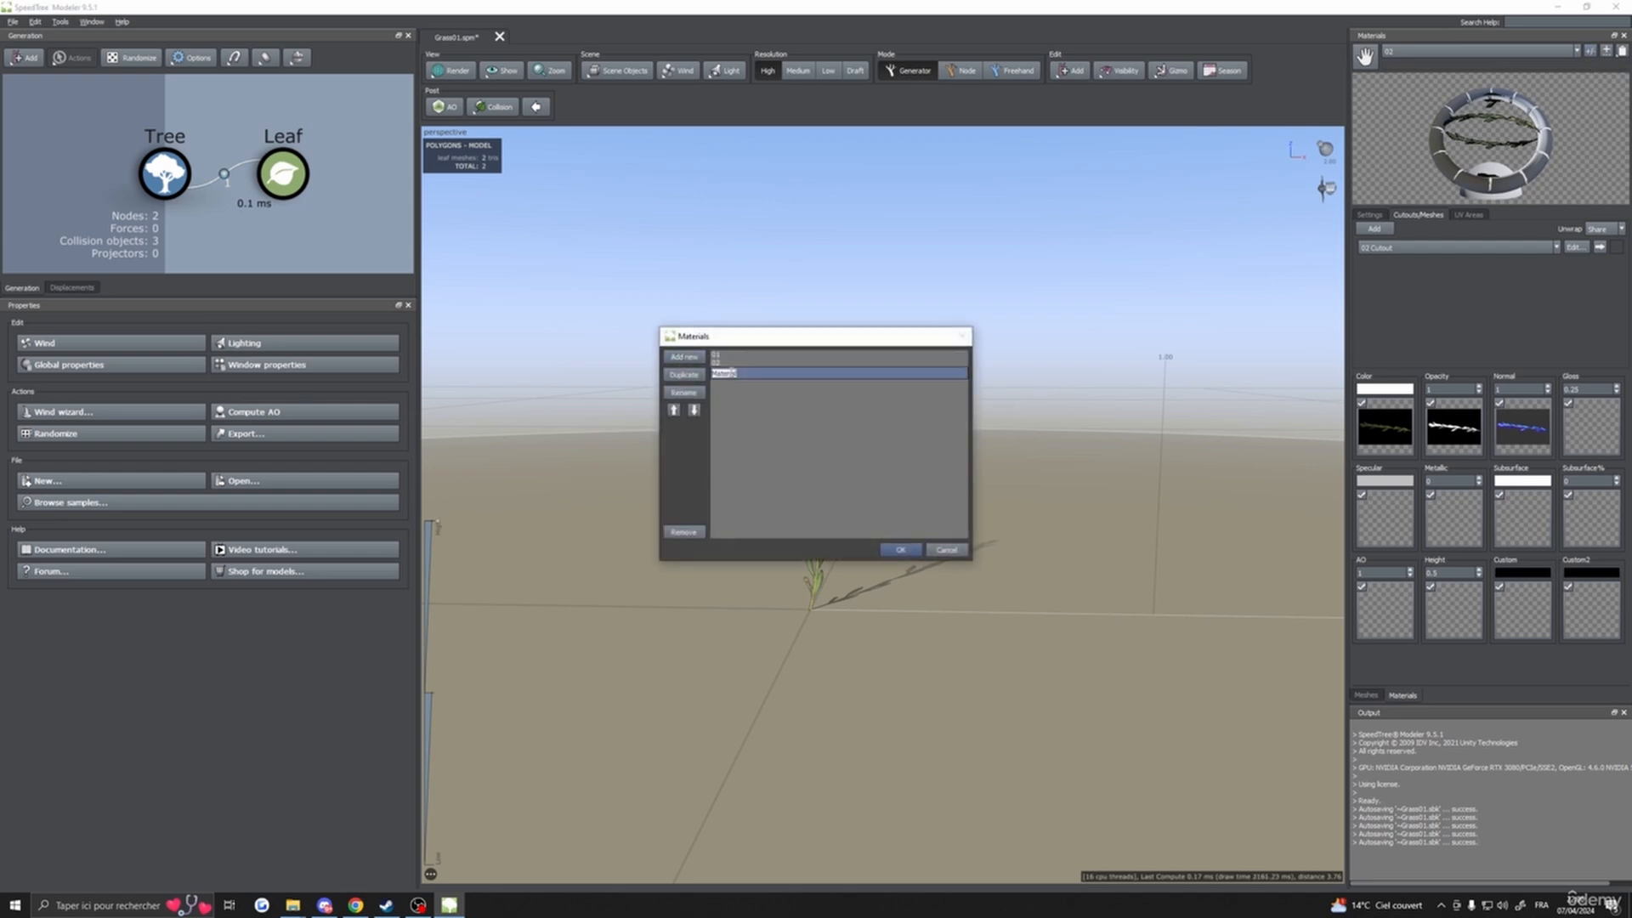
pyautogui.click(900, 549)
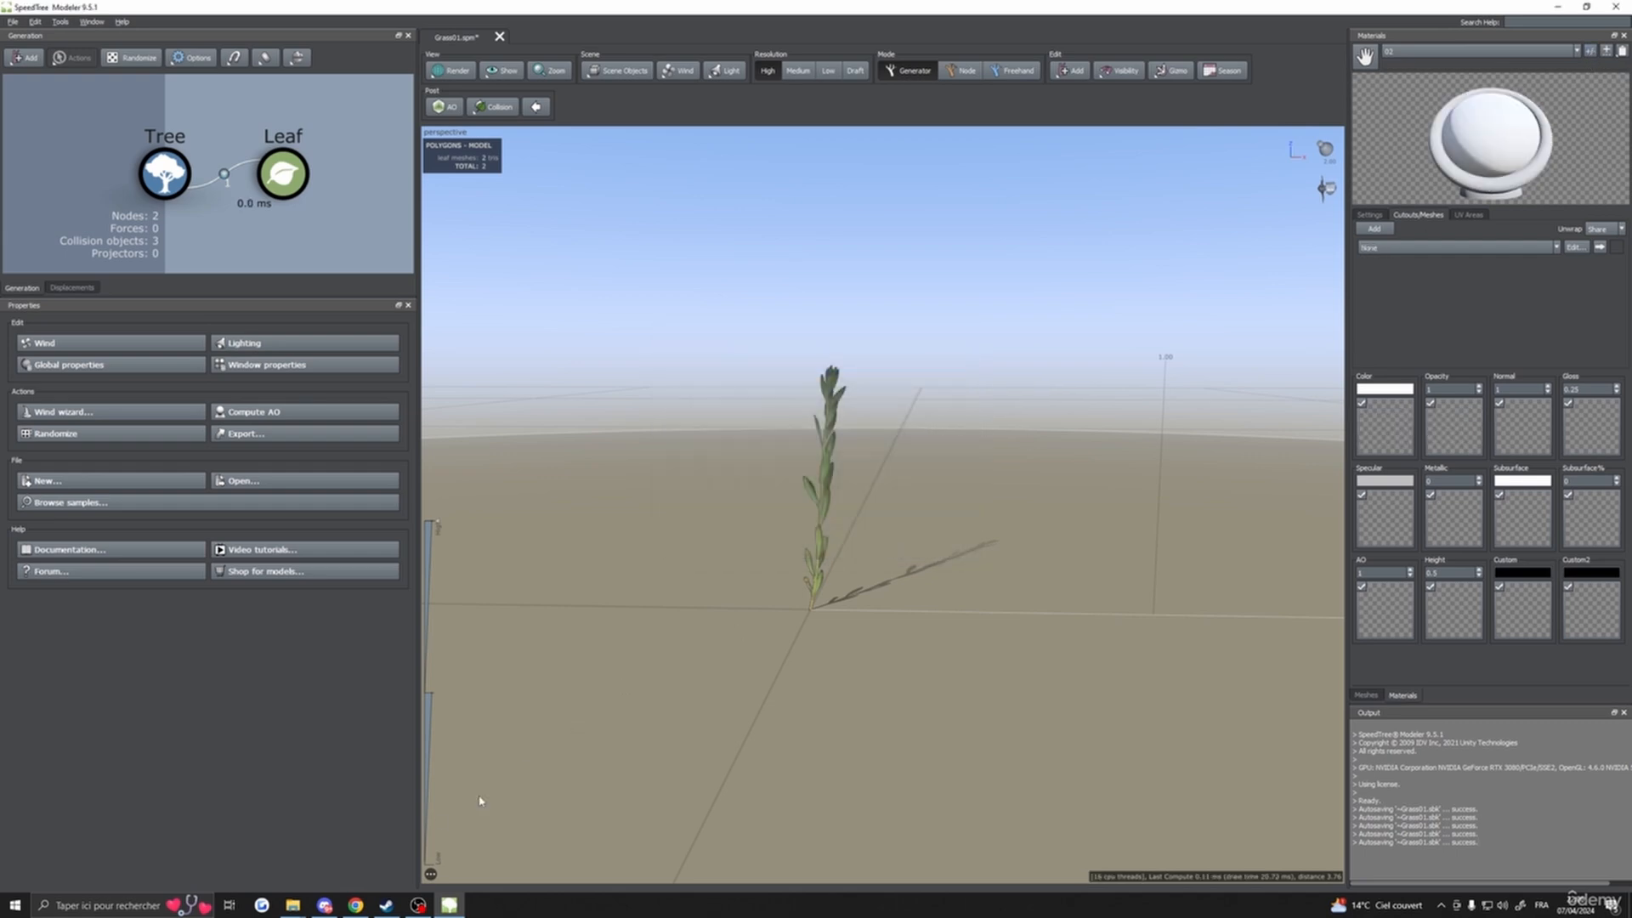
# - Assign textures 03_b, 03_N and 03_O from the Textures folder to material 03's color, normal and opacity maps
pyautogui.moveTo(292, 904)
pyautogui.click(157, 850)
pyautogui.moveTo(769, 350); pyautogui.dragTo(1380, 435)
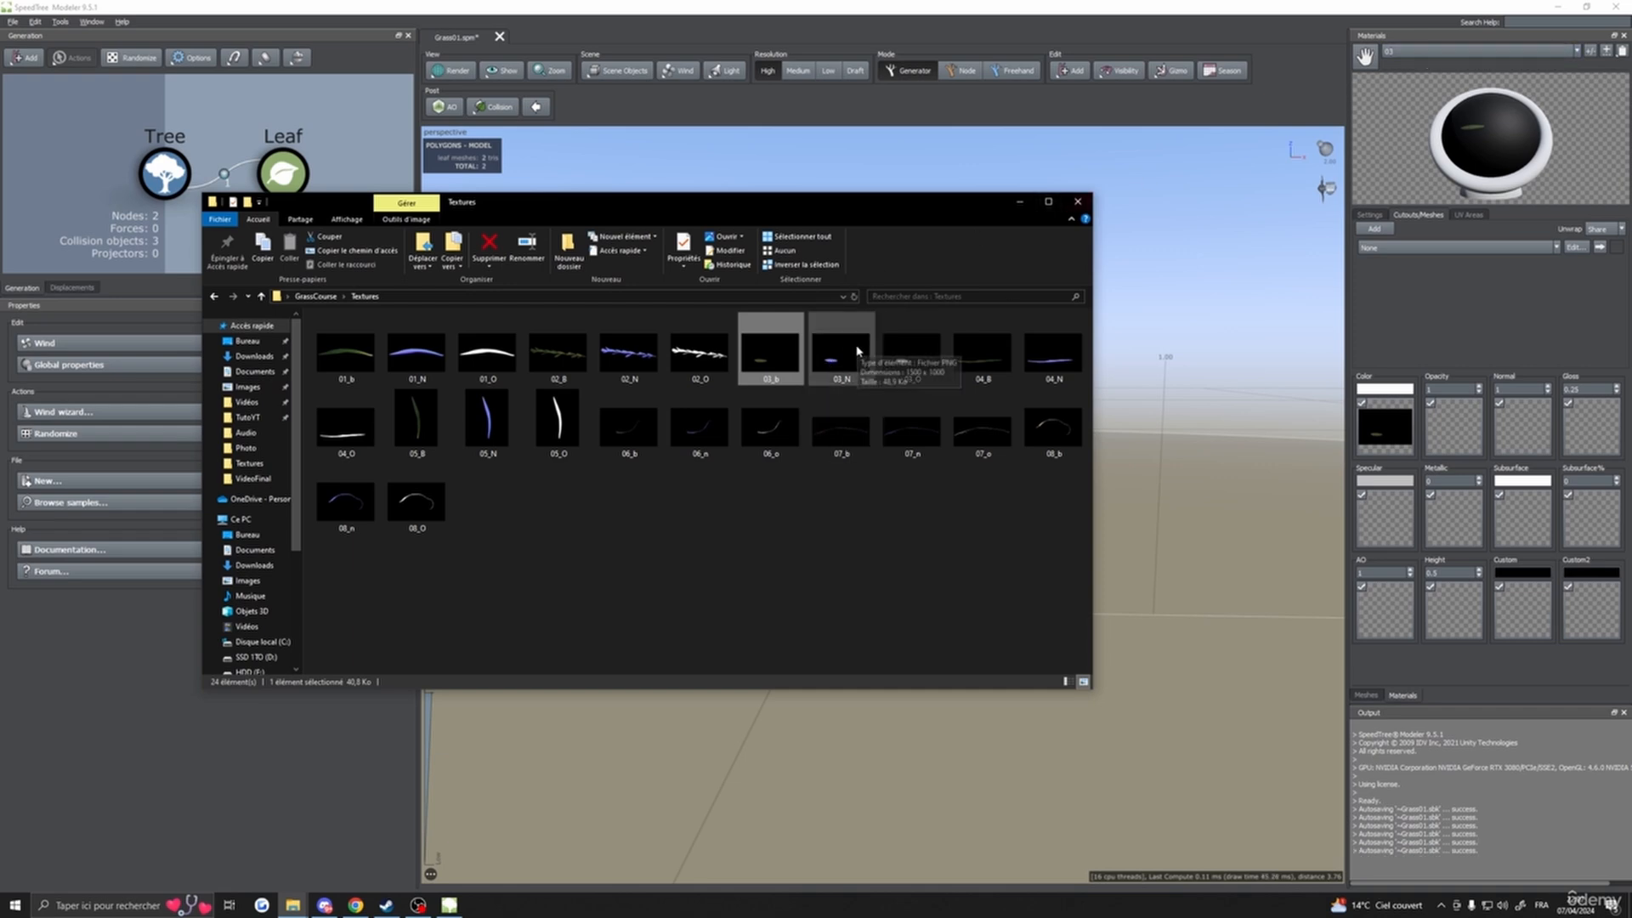
pyautogui.moveTo(858, 351); pyautogui.dragTo(1515, 423)
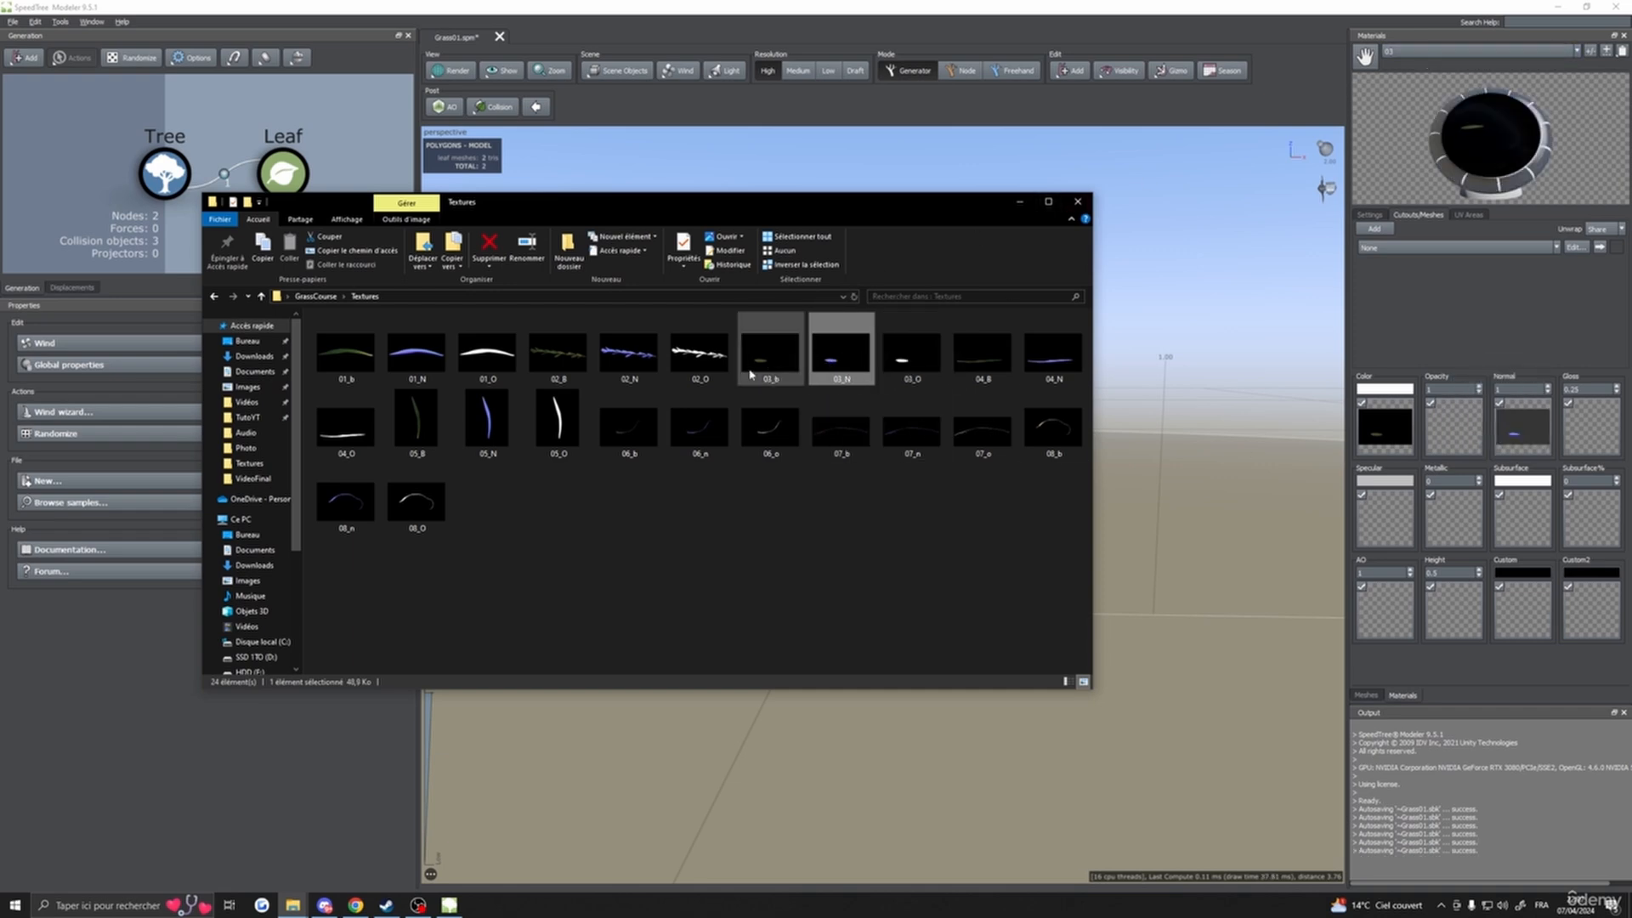
pyautogui.moveTo(911, 348); pyautogui.dragTo(1454, 423)
pyautogui.click(1077, 202)
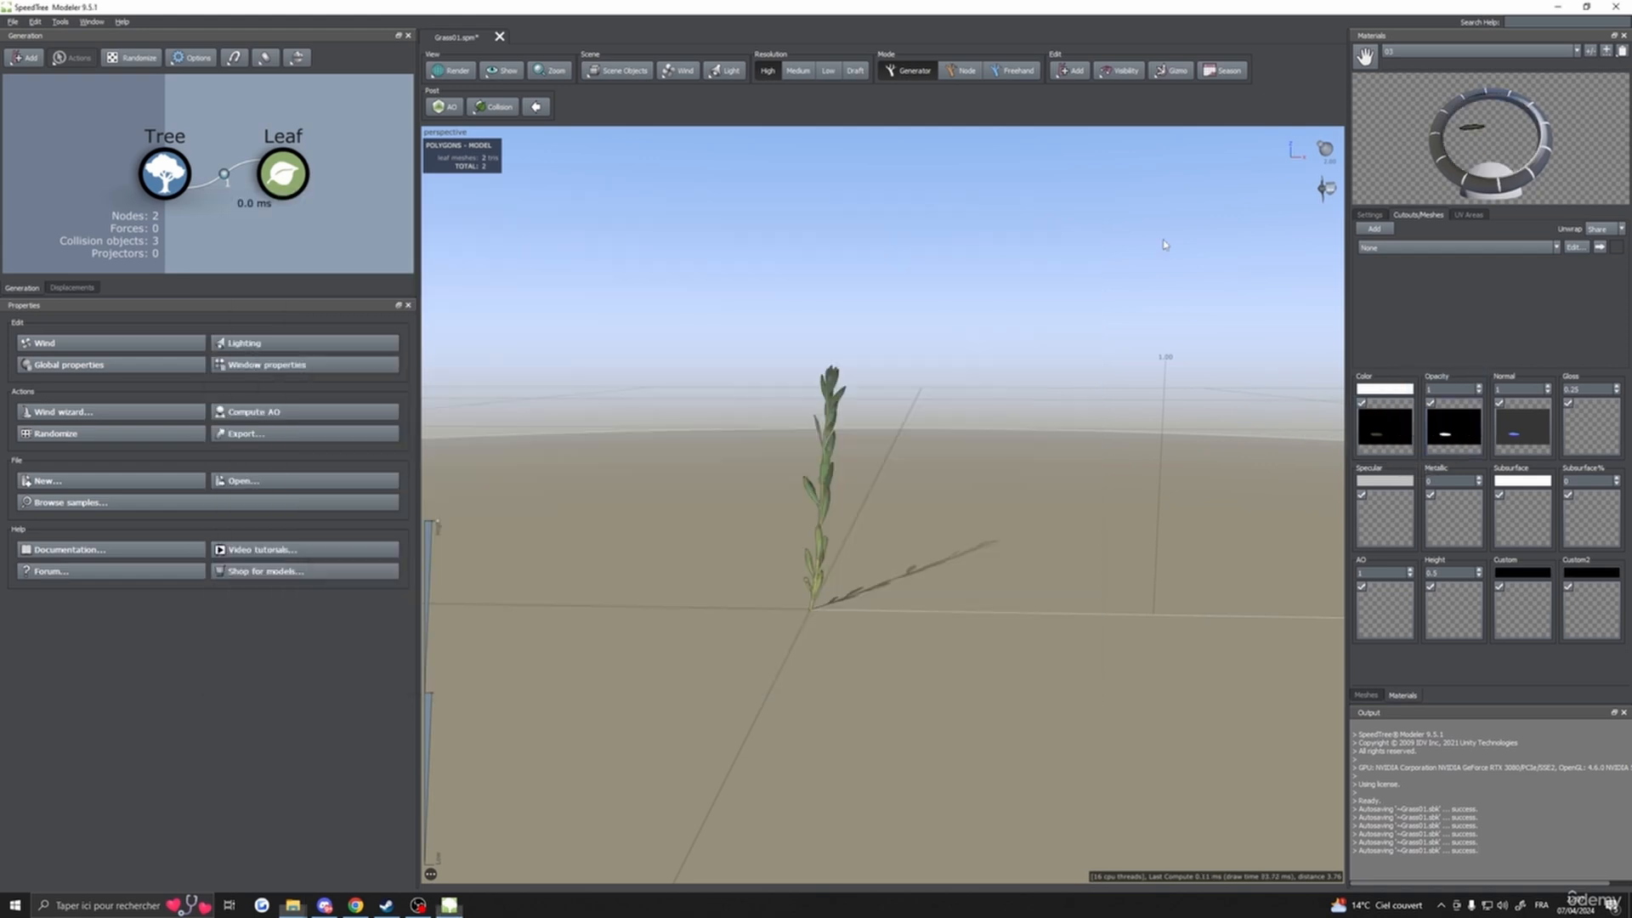
# - Make material 03 two-sided and create a cutout mesh for it with slice points generated around the small leaf
pyautogui.click(1380, 215)
pyautogui.click(1398, 239)
pyautogui.click(1418, 215)
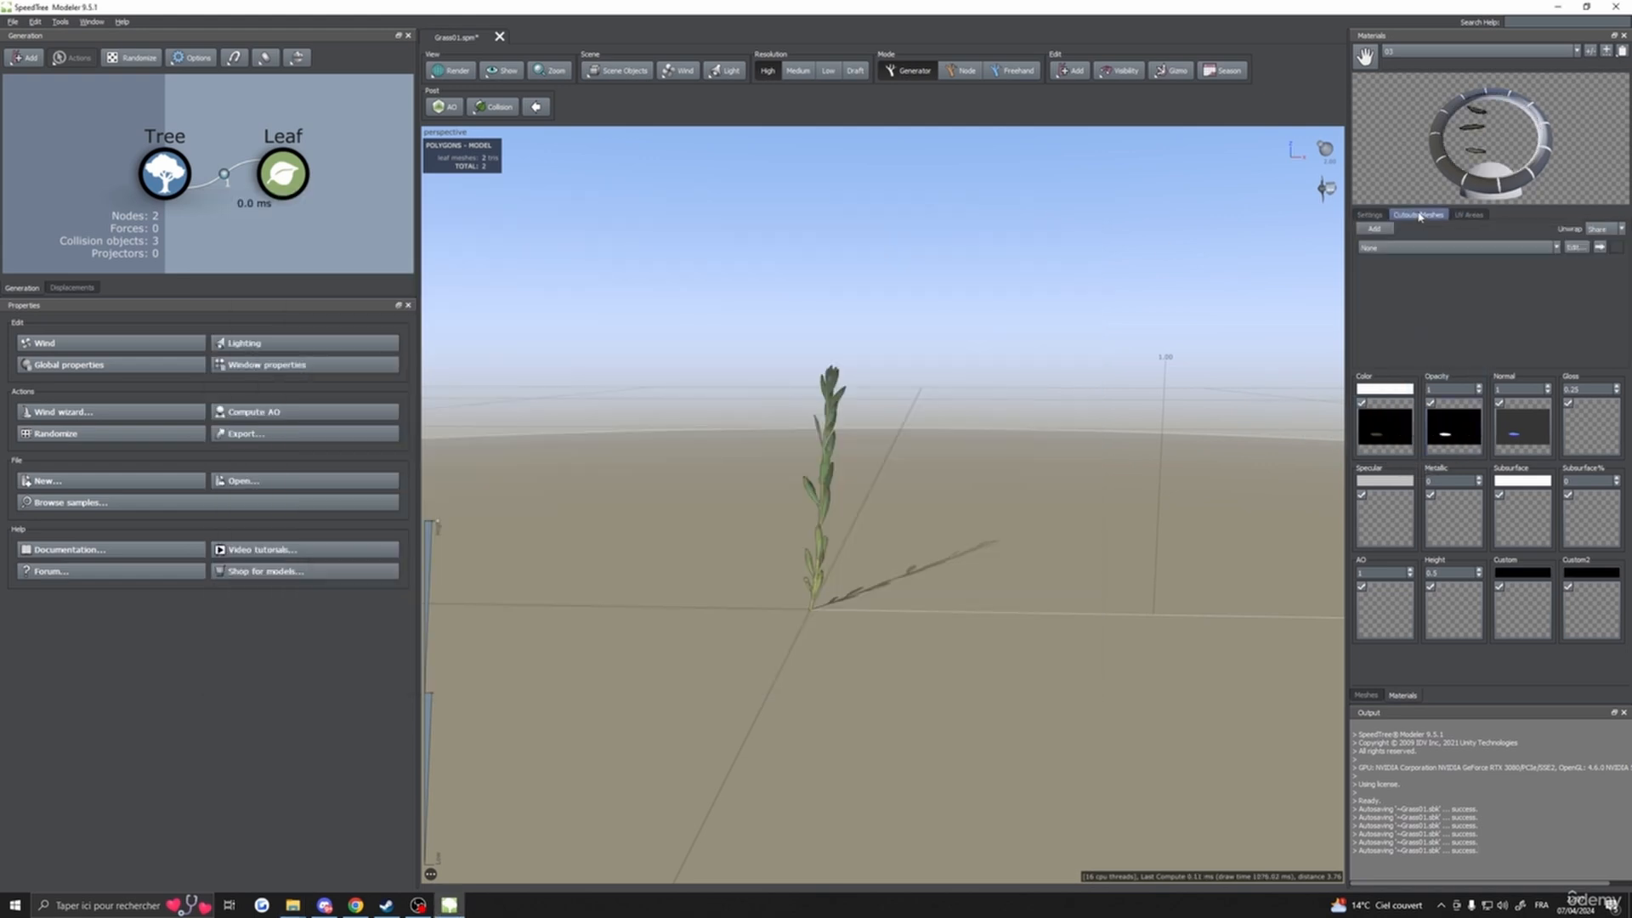
pyautogui.click(1577, 246)
pyautogui.click(554, 261)
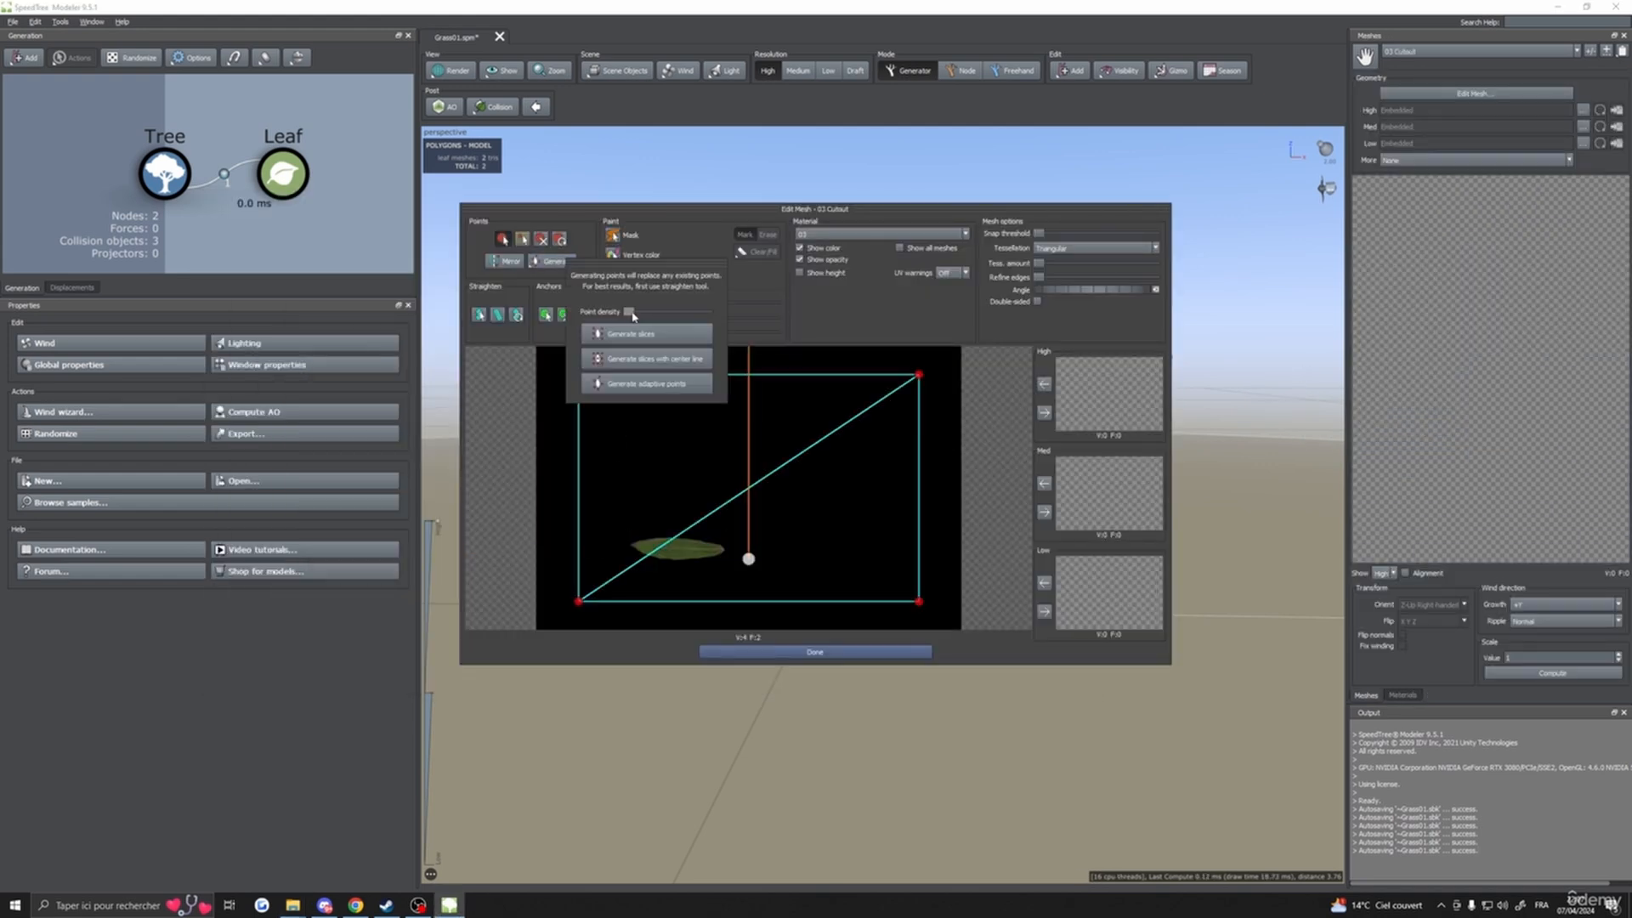
pyautogui.click(646, 333)
# - Set the 03 cutout's pivot at the leaf's base, pointing along the leaf, and store the mesh as High, Med and Low
pyautogui.moveTo(678, 558); pyautogui.dragTo(723, 552)
pyautogui.moveTo(1111, 290); pyautogui.dragTo(725, 350)
pyautogui.click(1044, 413)
pyautogui.click(1044, 511)
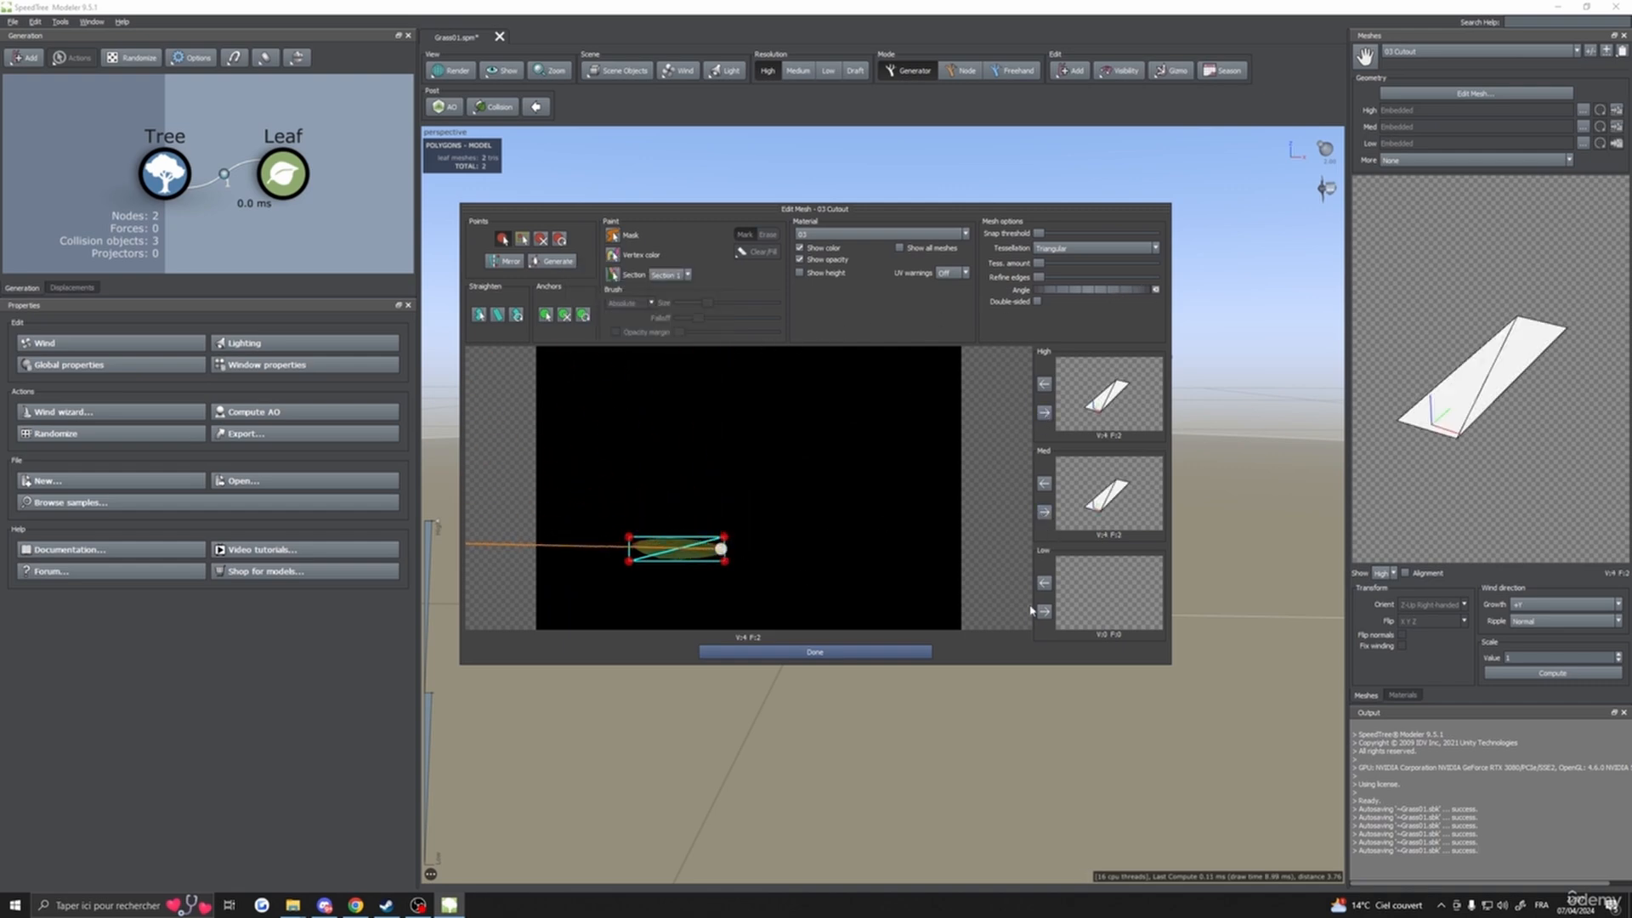
pyautogui.click(1042, 611)
pyautogui.click(877, 650)
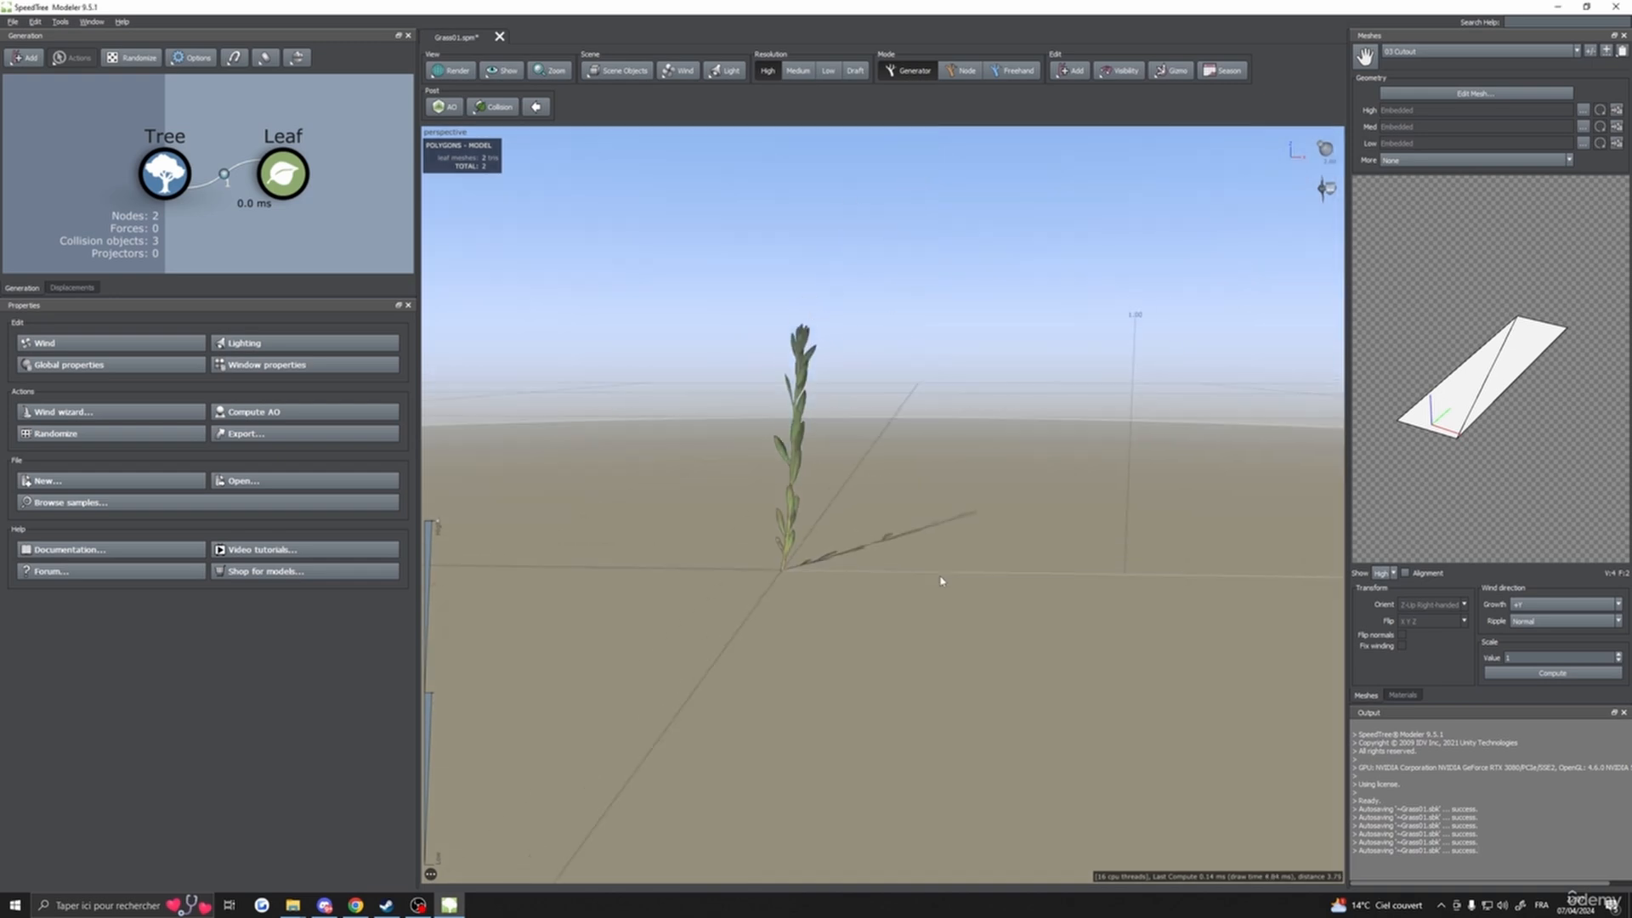
# - Rename material 03 as 02_Leaf in the materials list
pyautogui.click(1592, 52)
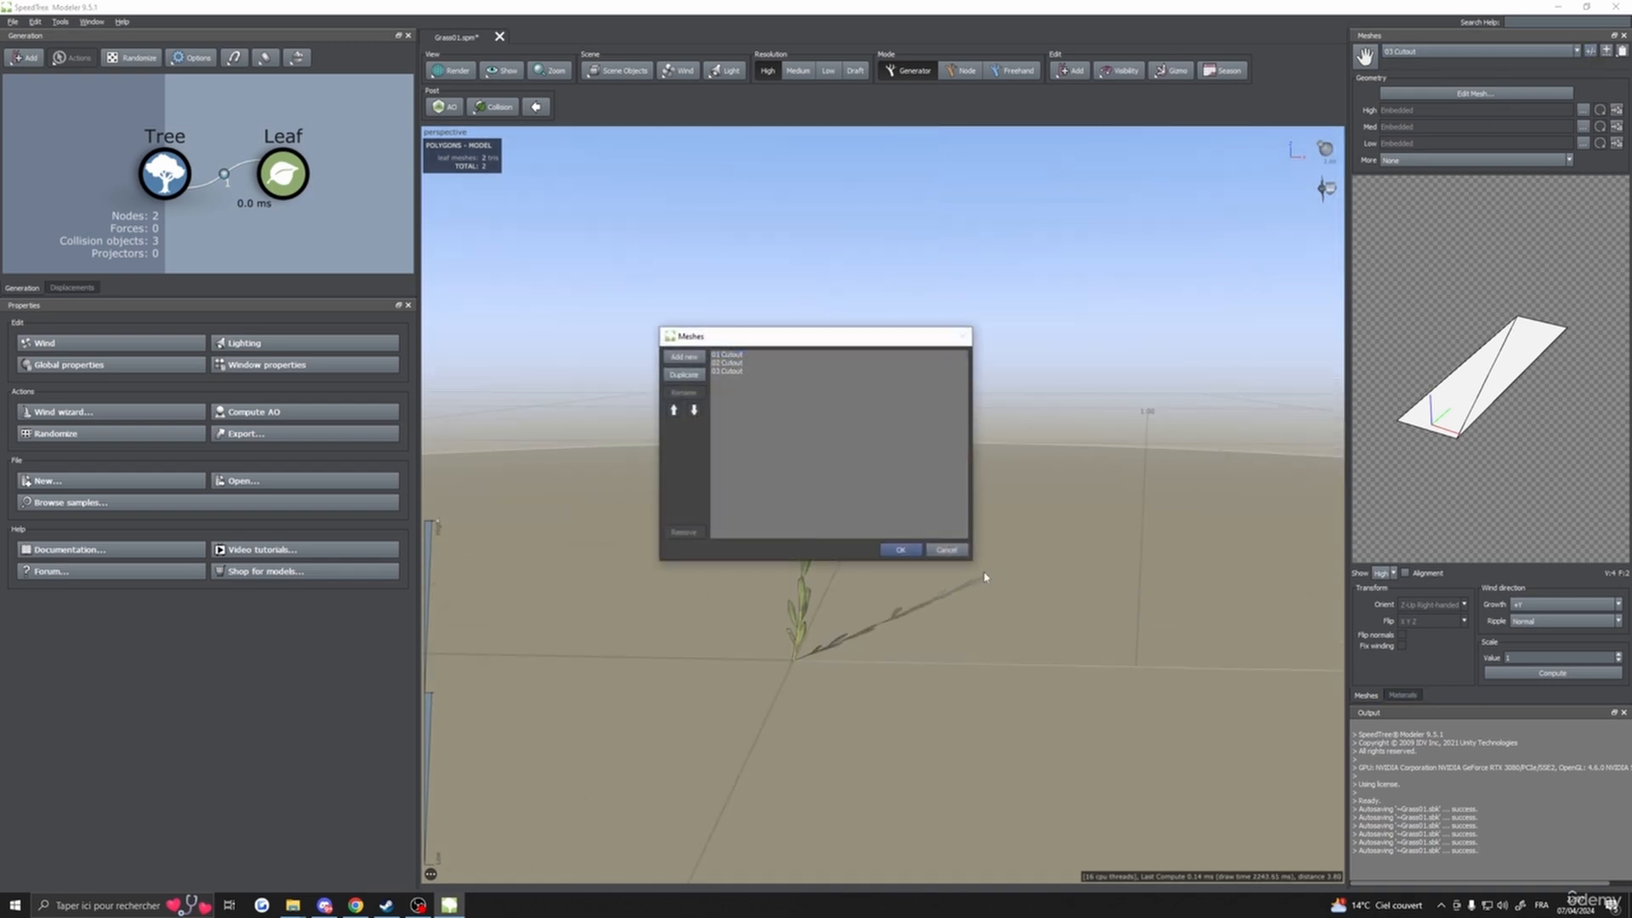
pyautogui.click(946, 549)
pyautogui.click(1404, 695)
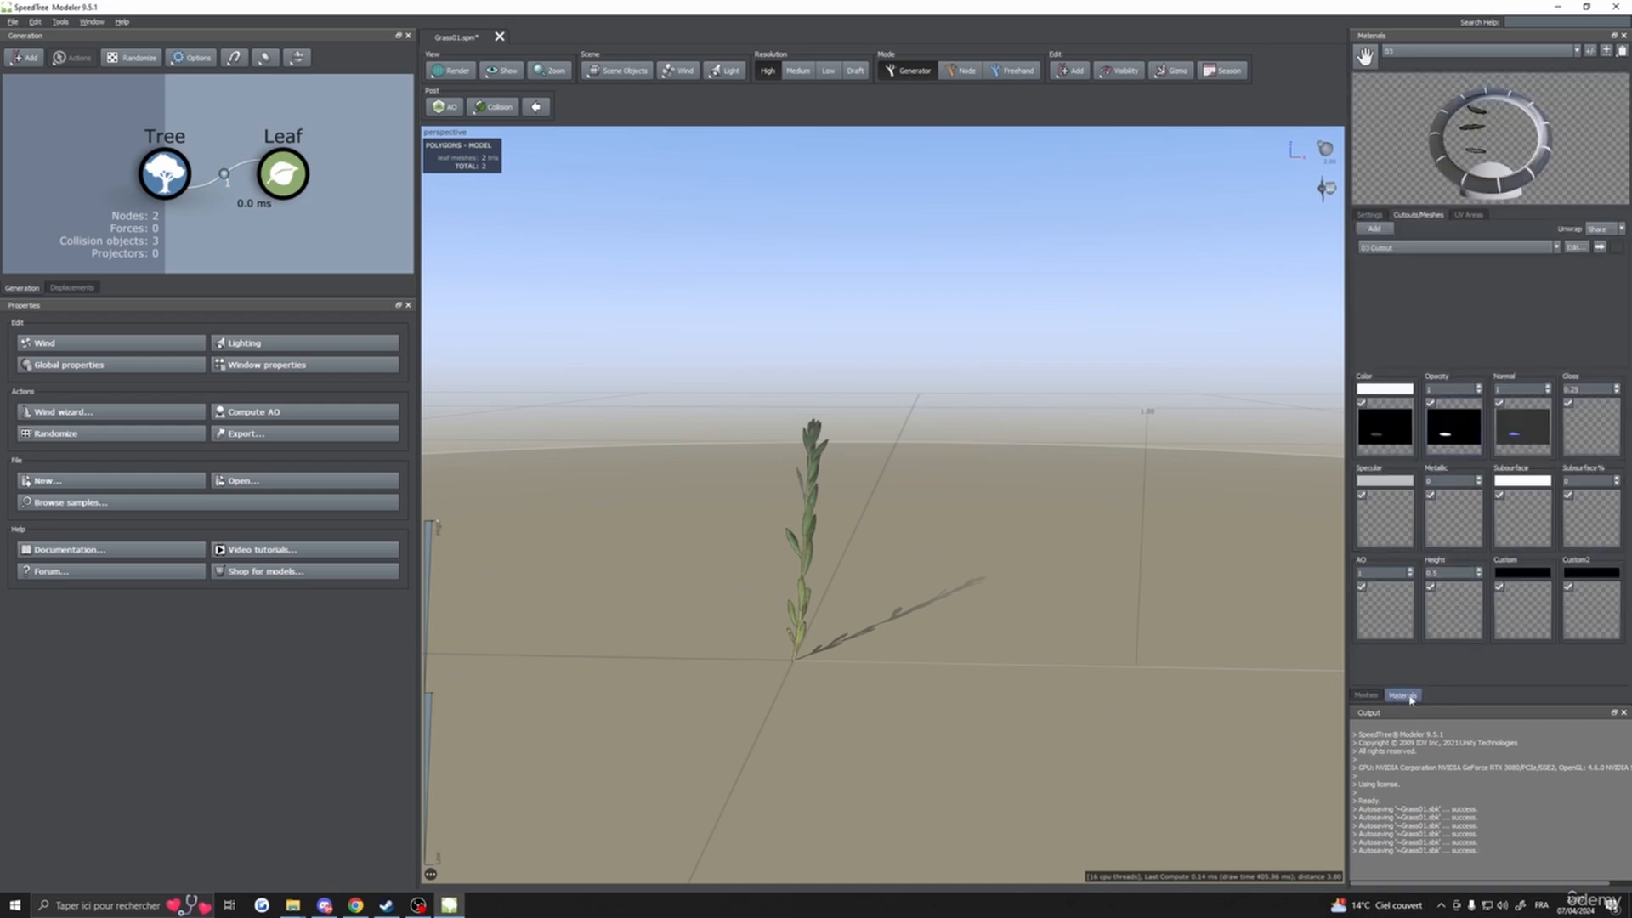
pyautogui.click(1590, 52)
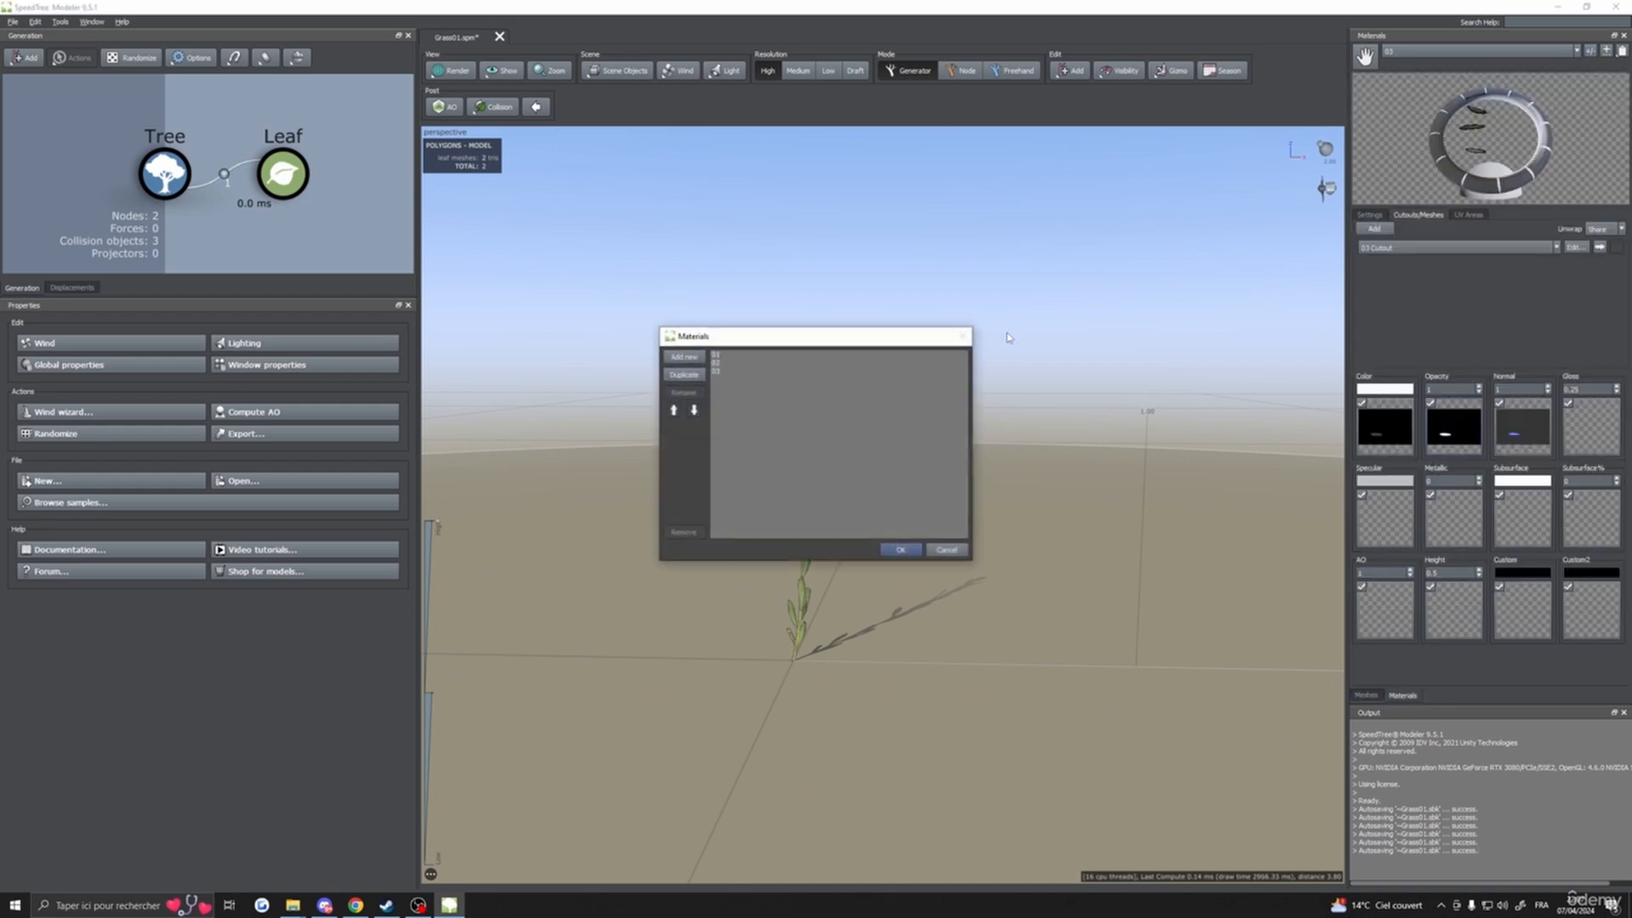
pyautogui.click(724, 372)
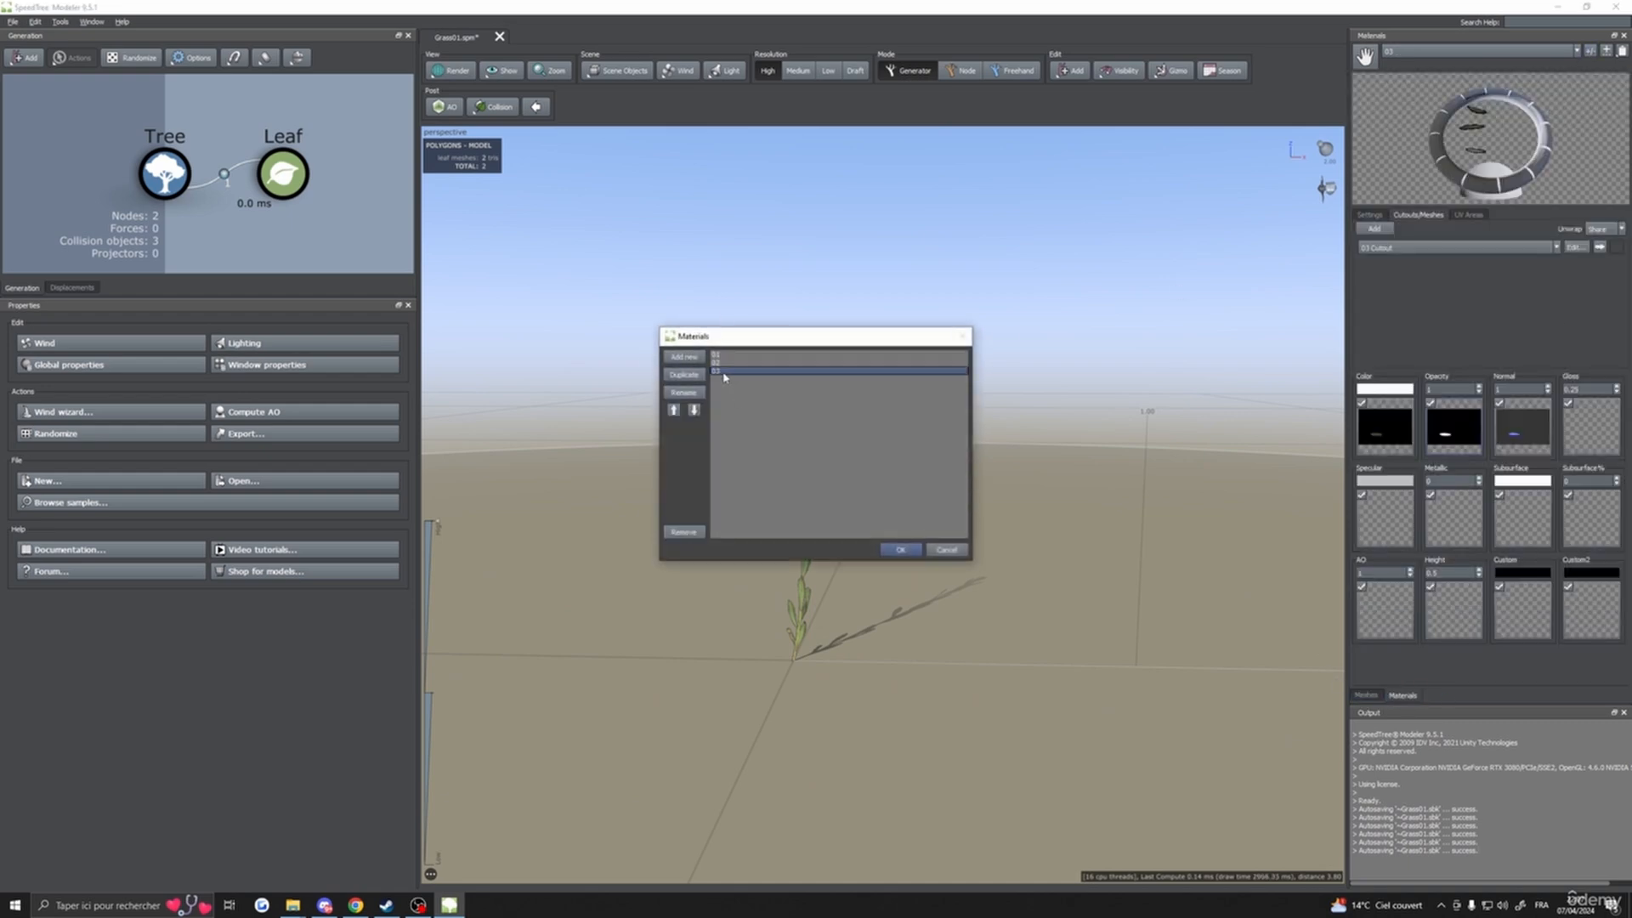
pyautogui.doubleClick(724, 373)
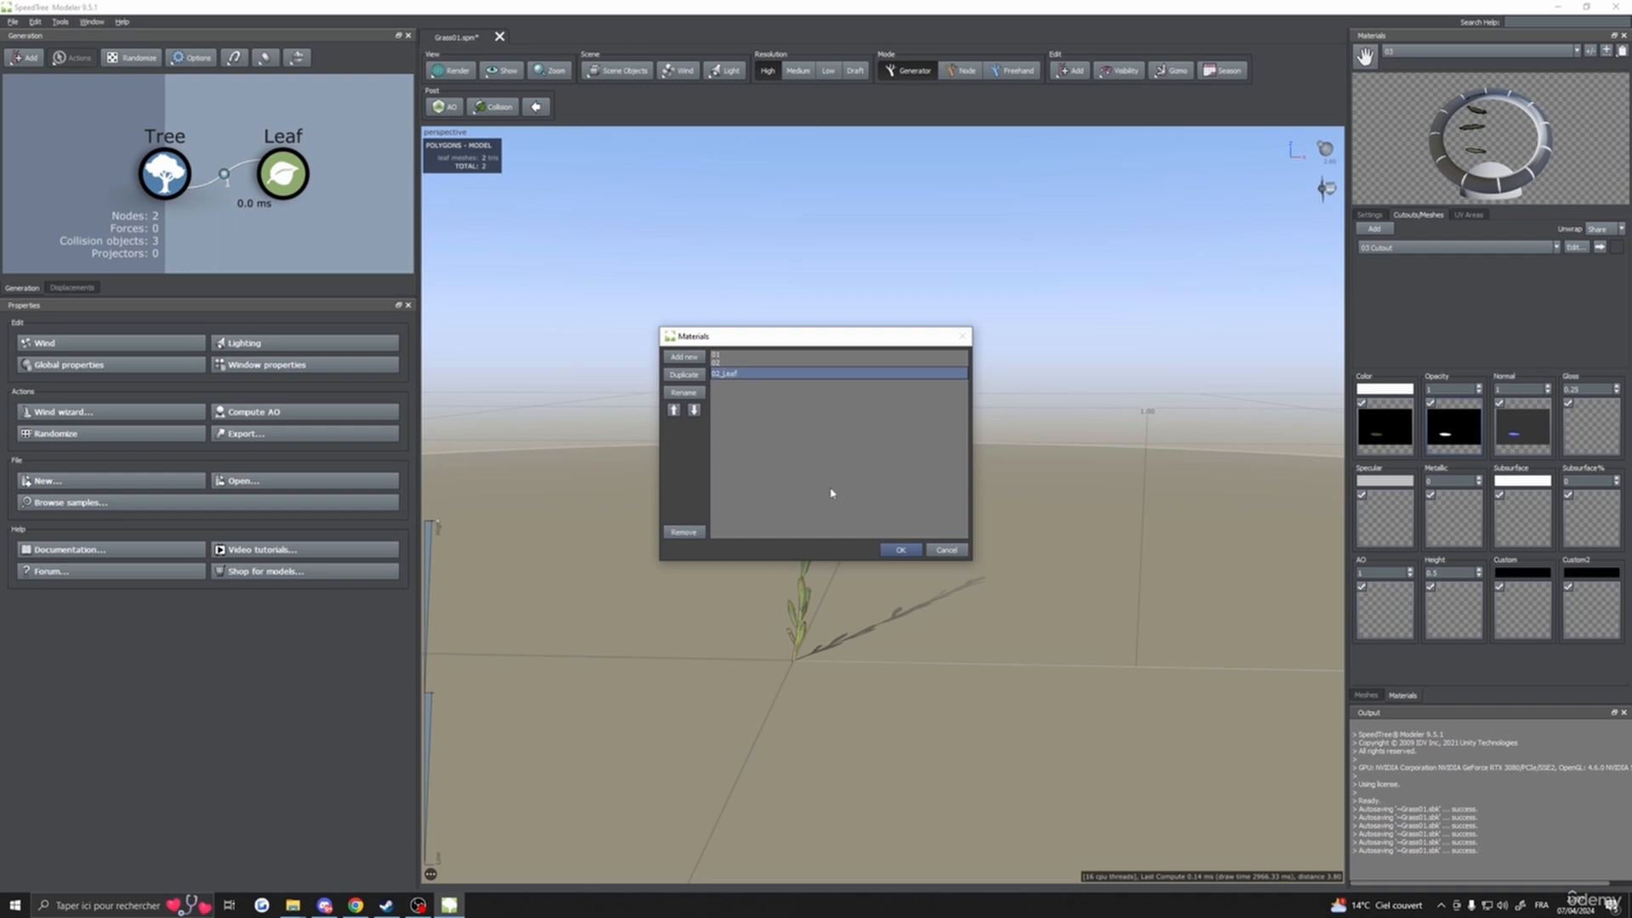
pyautogui.click(901, 550)
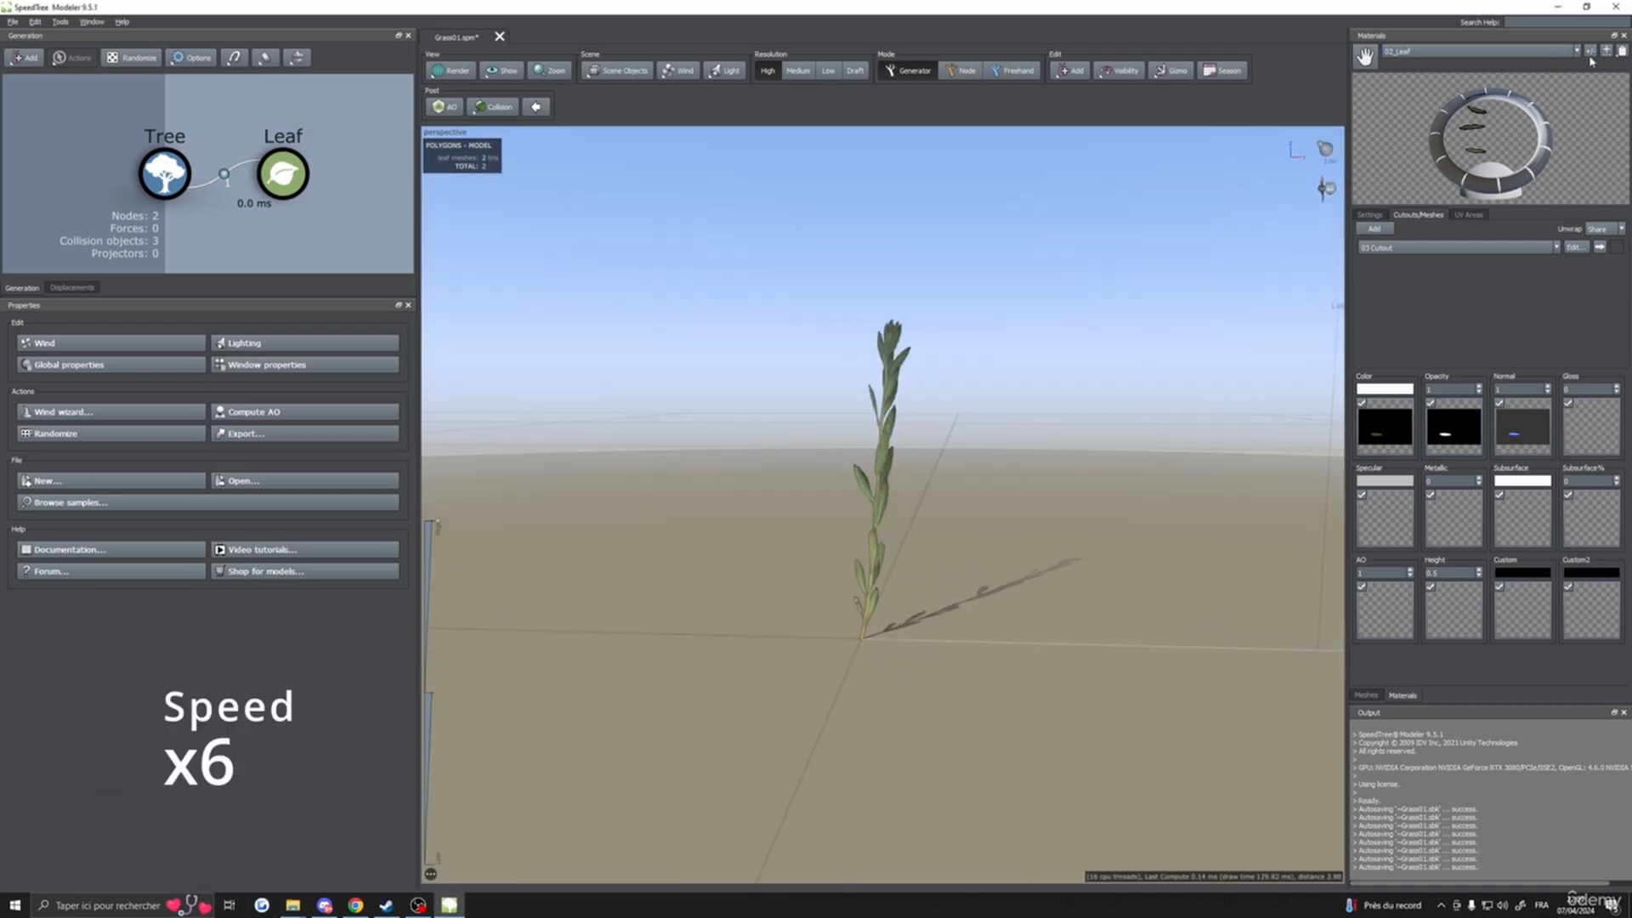
# - Add a new material named 03 below 02_Leaf in the materials list
pyautogui.click(1589, 51)
pyautogui.click(720, 380)
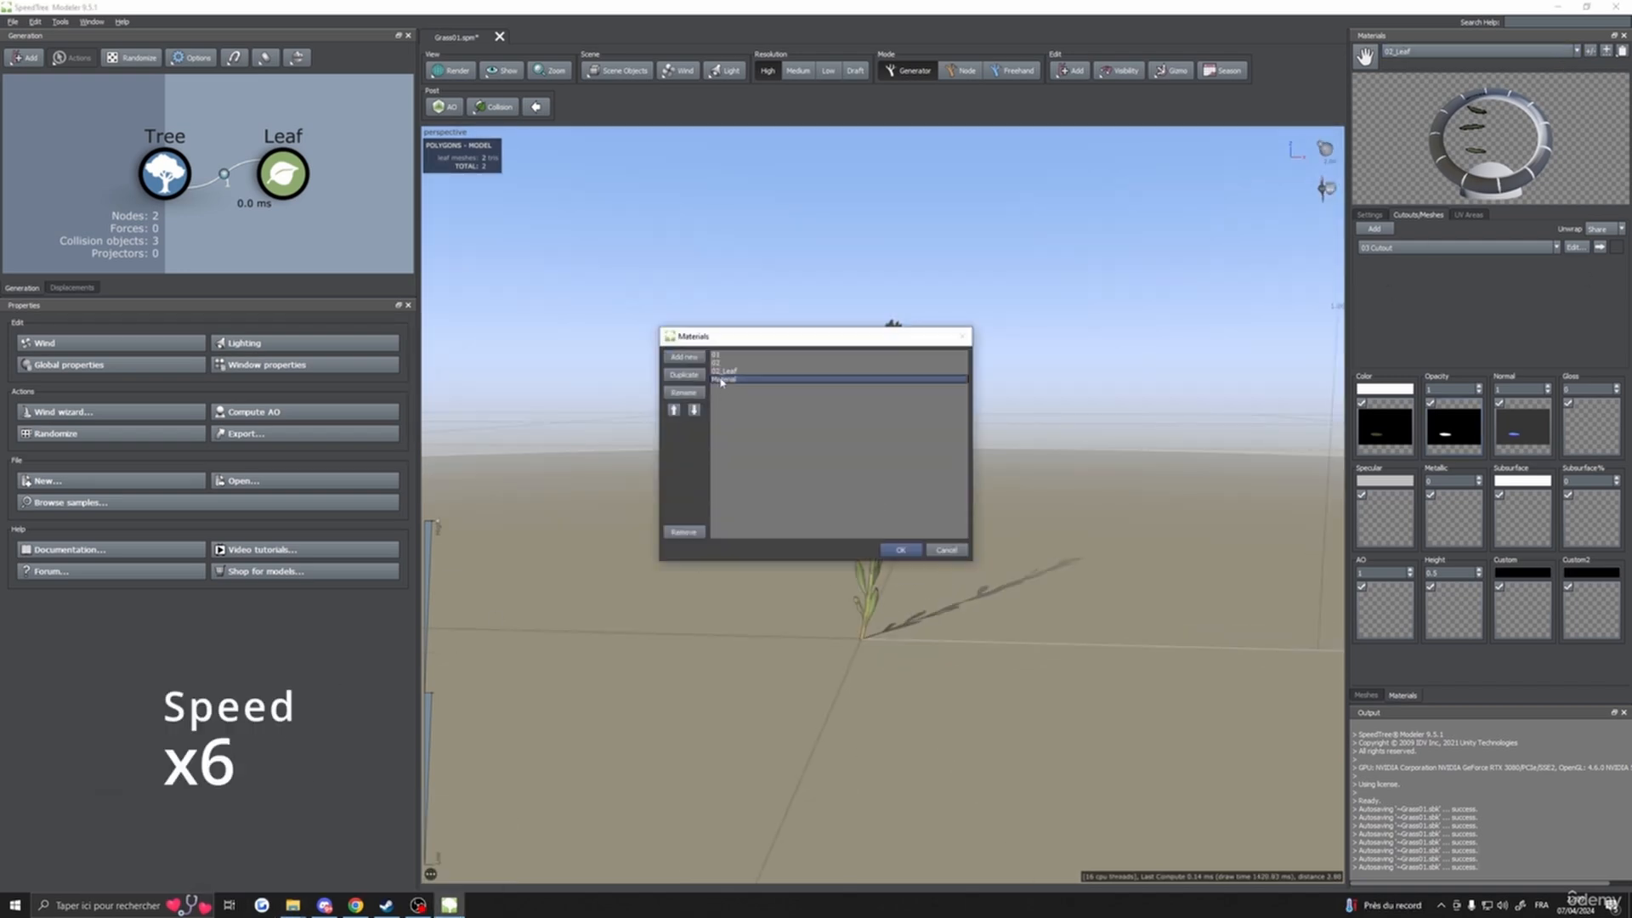
pyautogui.doubleClick(720, 380)
pyautogui.write('03')
pyautogui.click(901, 550)
# - Assign textures 04_B, 04_N and 04_O from the Textures folder to the new material 03's color, normal and opacity maps
pyautogui.click(293, 904)
pyautogui.moveTo(979, 353); pyautogui.dragTo(1384, 427)
pyautogui.moveTo(1049, 353); pyautogui.dragTo(1521, 427)
pyautogui.moveTo(343, 425); pyautogui.dragTo(1453, 427)
# - Create a cutout mesh for the new material 03 with points generated around the thin blade, and set its pivot at the base
pyautogui.click(1357, 214)
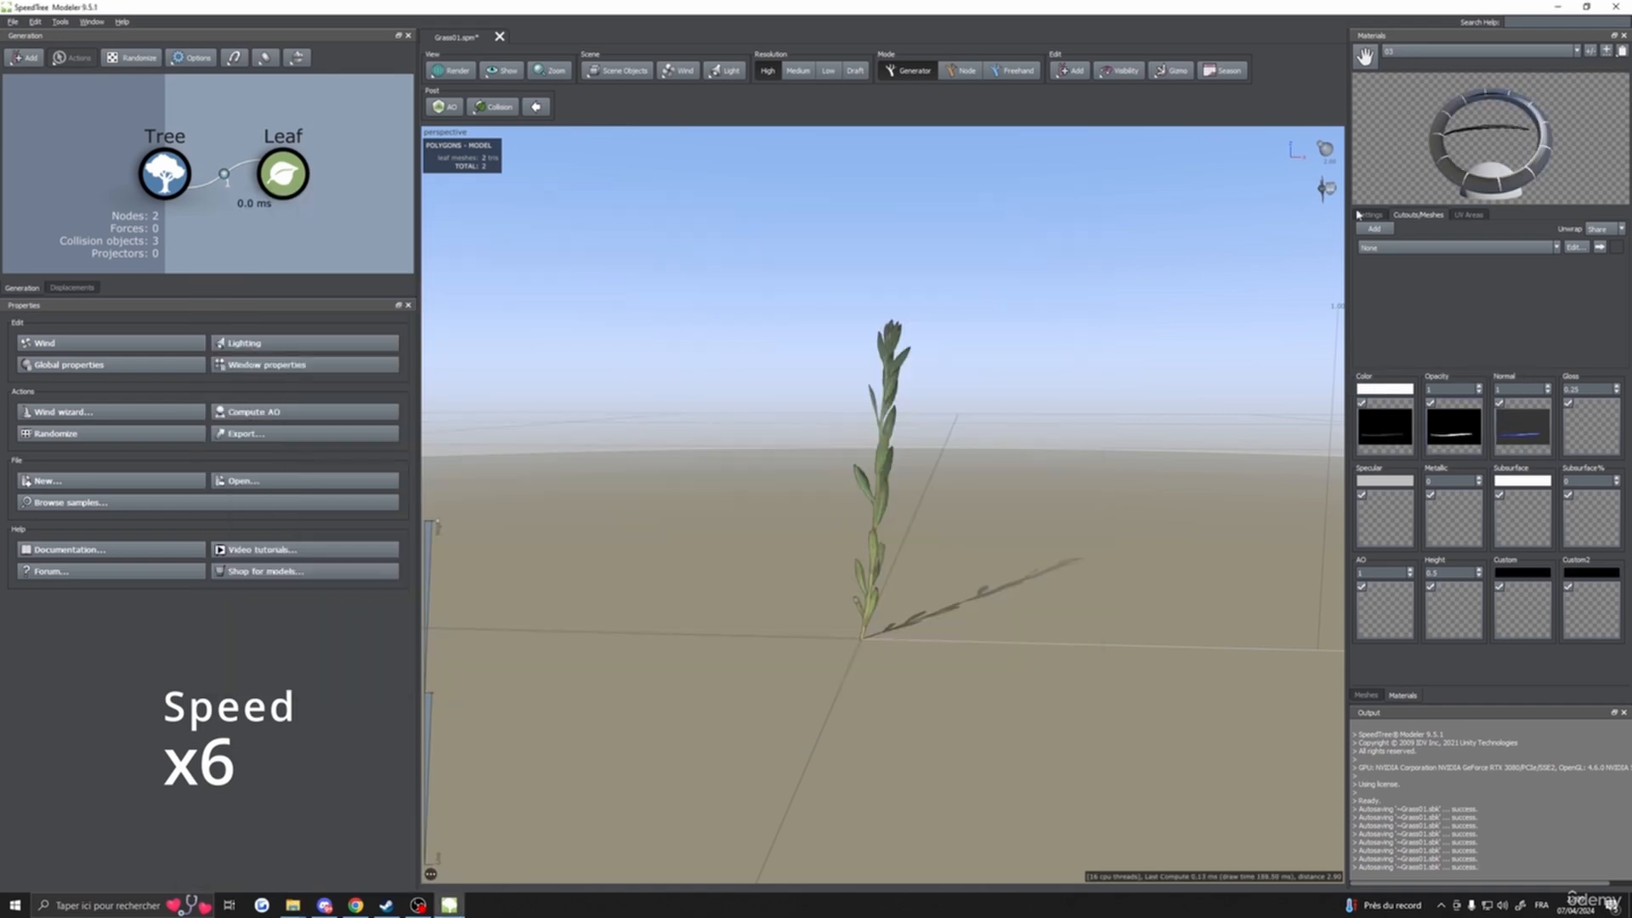
pyautogui.click(1373, 229)
pyautogui.click(561, 262)
pyautogui.click(620, 331)
pyautogui.moveTo(746, 558); pyautogui.dragTo(564, 550)
pyautogui.click(922, 650)
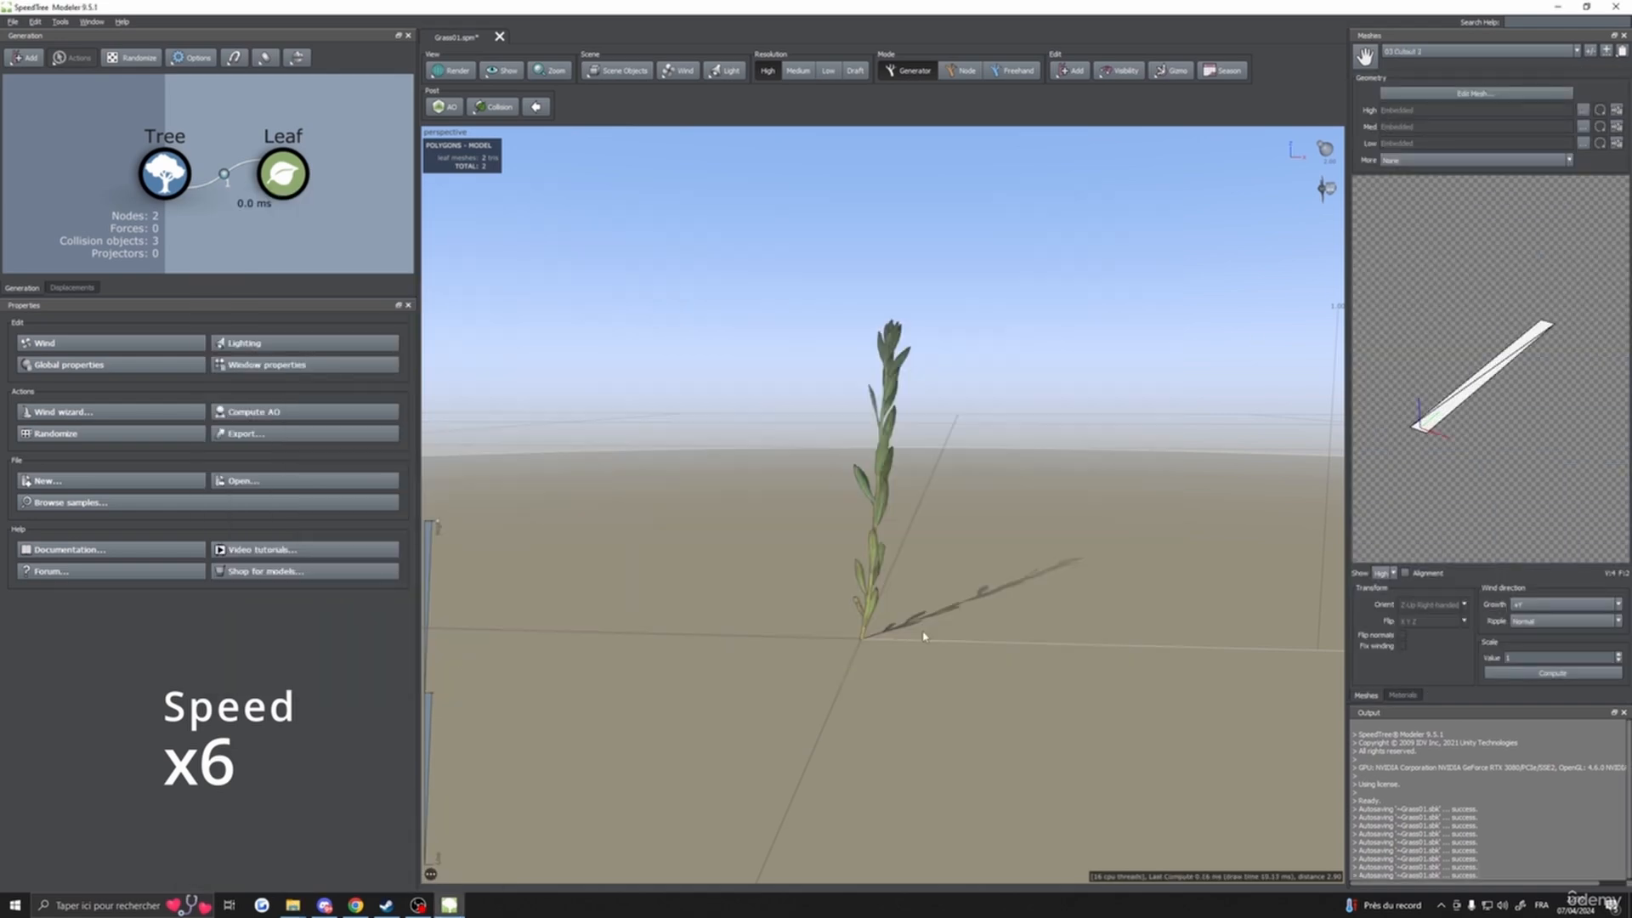
# - Add a new material named 04 to the materials list
pyautogui.click(1401, 694)
pyautogui.click(1589, 51)
pyautogui.click(682, 355)
pyautogui.doubleClick(720, 389)
pyautogui.write('04')
pyautogui.click(901, 550)
# - Assign textures 05_B, 05_N and 05_O from the Textures folder to material 04's color, normal and opacity maps
pyautogui.click(292, 905)
pyautogui.moveTo(416, 423); pyautogui.dragTo(1384, 426)
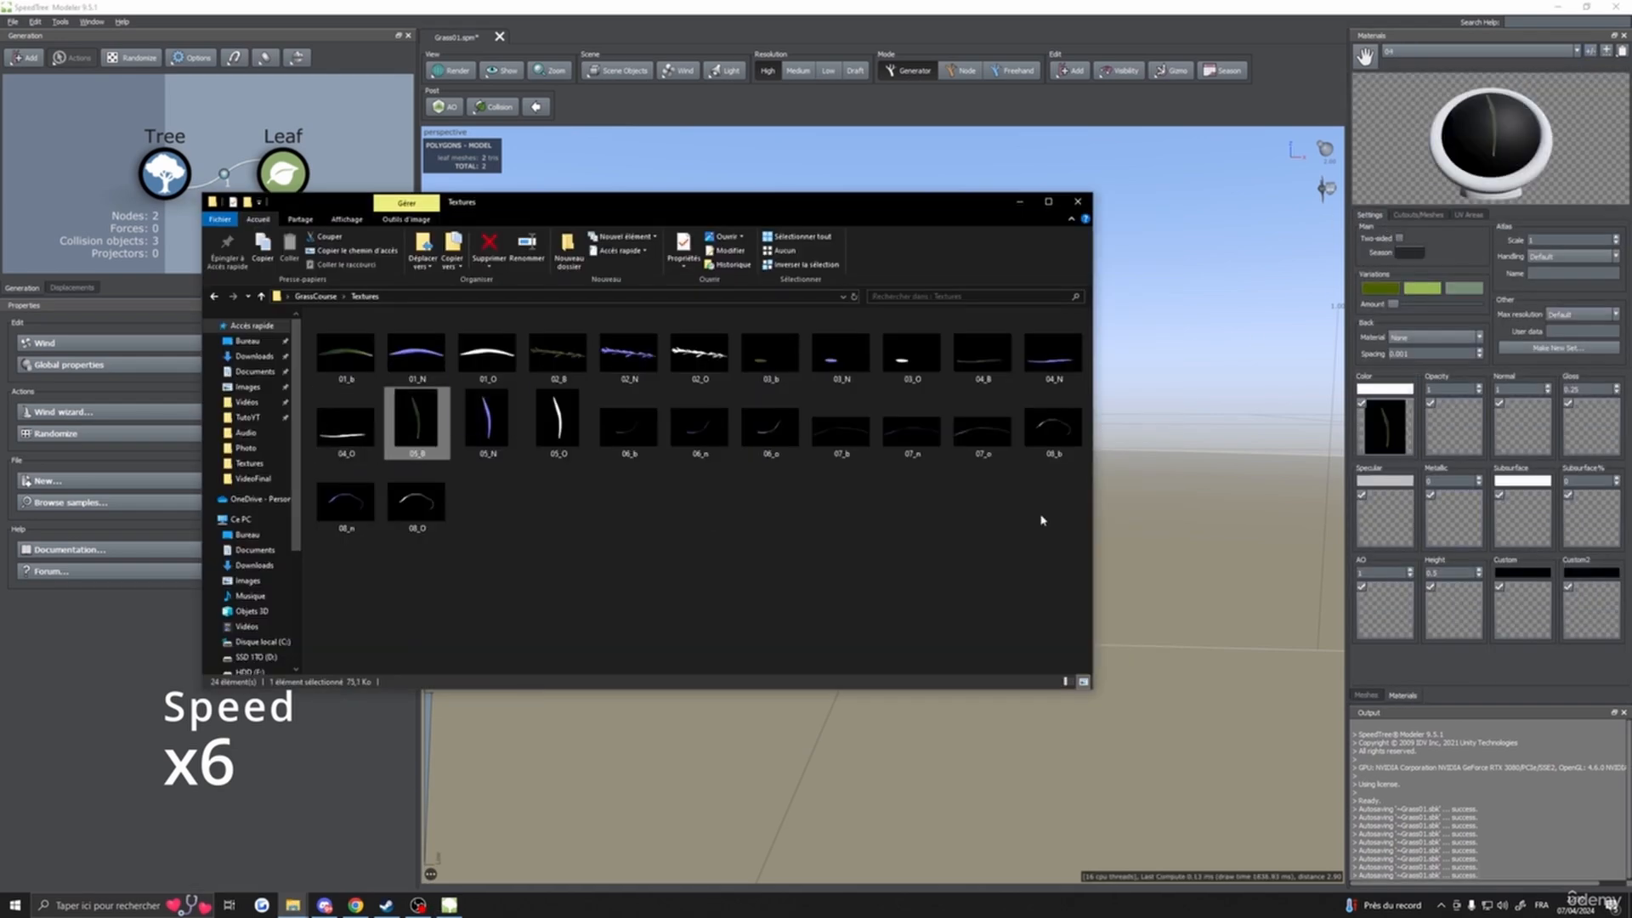
pyautogui.moveTo(486, 423); pyautogui.dragTo(1521, 427)
pyautogui.moveTo(557, 423); pyautogui.dragTo(1453, 426)
# - Create a cutout mesh for material 04 with points generated around the upright blade, and set its pivot at the base
pyautogui.click(1417, 214)
pyautogui.click(1373, 229)
pyautogui.click(561, 262)
pyautogui.click(620, 361)
pyautogui.moveTo(746, 557); pyautogui.dragTo(757, 584)
pyautogui.click(837, 651)
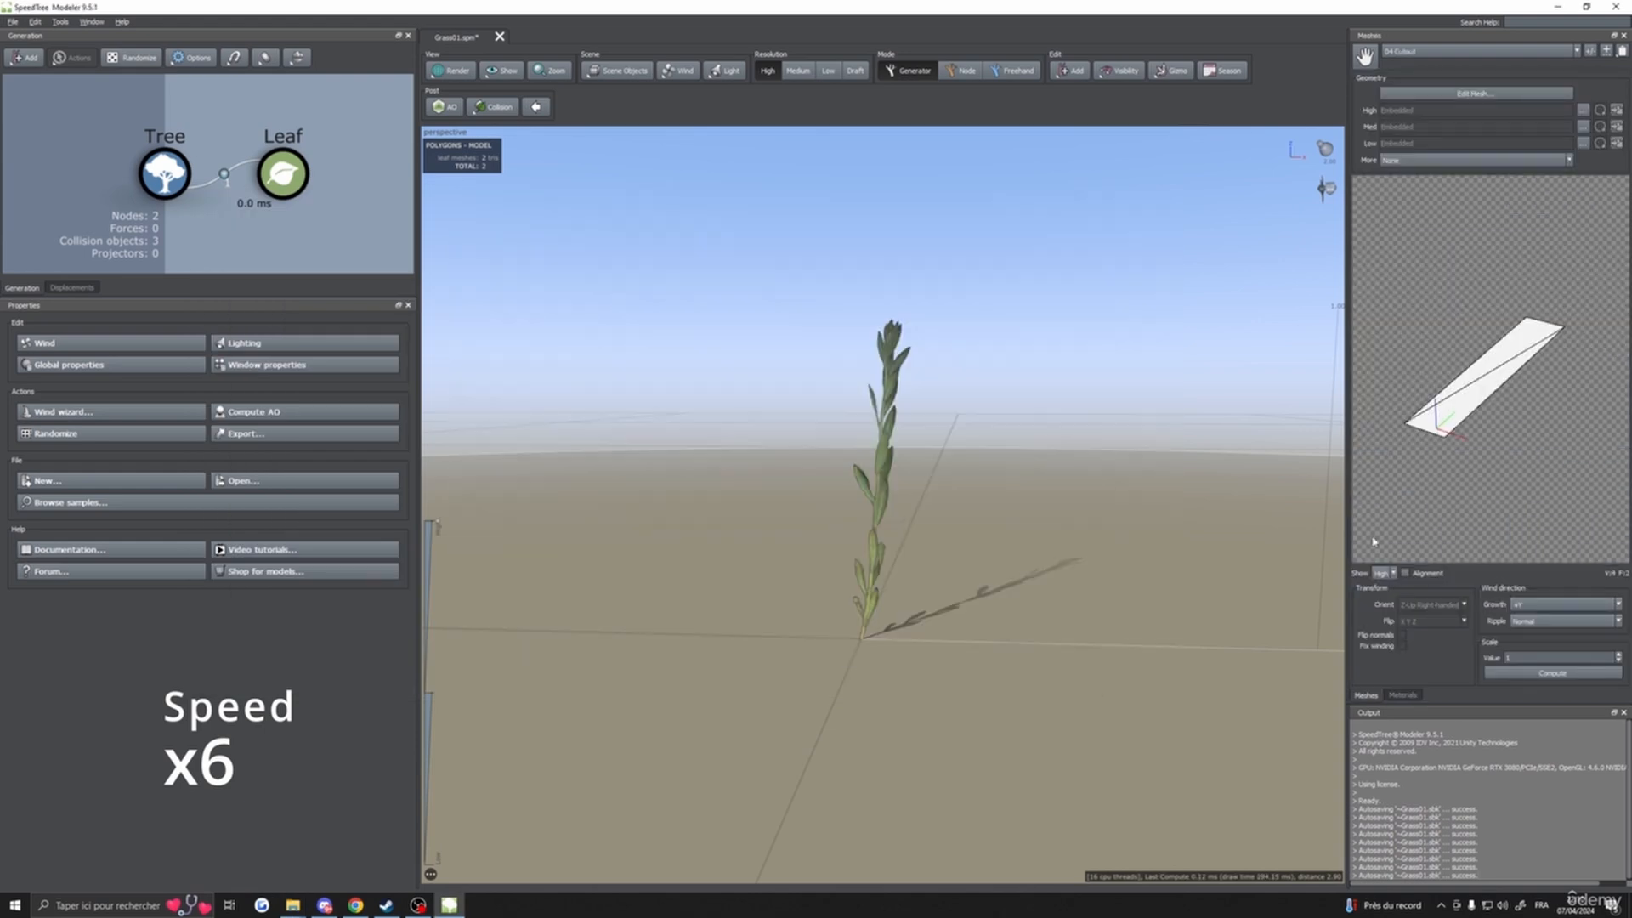
# - Add a new material named 05 to the materials list
pyautogui.click(1402, 694)
pyautogui.click(1417, 215)
pyautogui.click(1588, 51)
pyautogui.click(682, 355)
pyautogui.doubleClick(731, 398)
pyautogui.write('05')
pyautogui.click(901, 550)
# - Assign textures 06_b, 06_n and 06_o from the Textures folder to material 05's color, normal and opacity maps
pyautogui.click(293, 904)
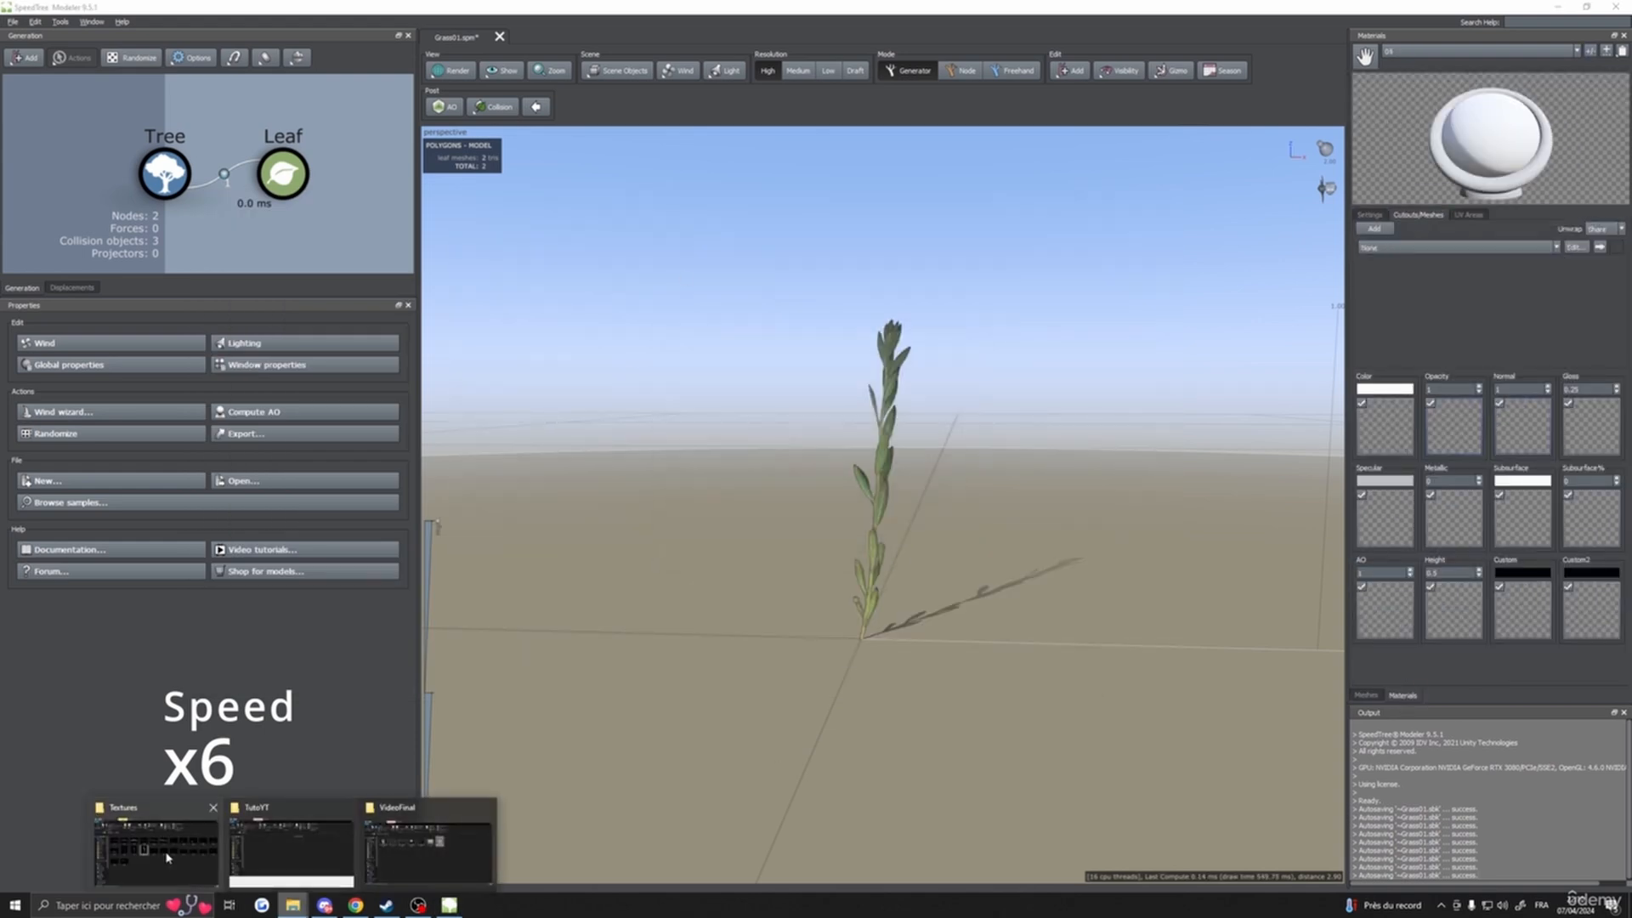
pyautogui.click(166, 856)
pyautogui.moveTo(627, 423); pyautogui.dragTo(1393, 427)
pyautogui.moveTo(696, 423); pyautogui.dragTo(1521, 426)
pyautogui.moveTo(765, 423); pyautogui.dragTo(1452, 427)
# - Create a cutout mesh for material 05 with points generated tightly around the curved stalk
pyautogui.click(1369, 214)
pyautogui.click(1417, 215)
pyautogui.click(1373, 228)
pyautogui.click(553, 261)
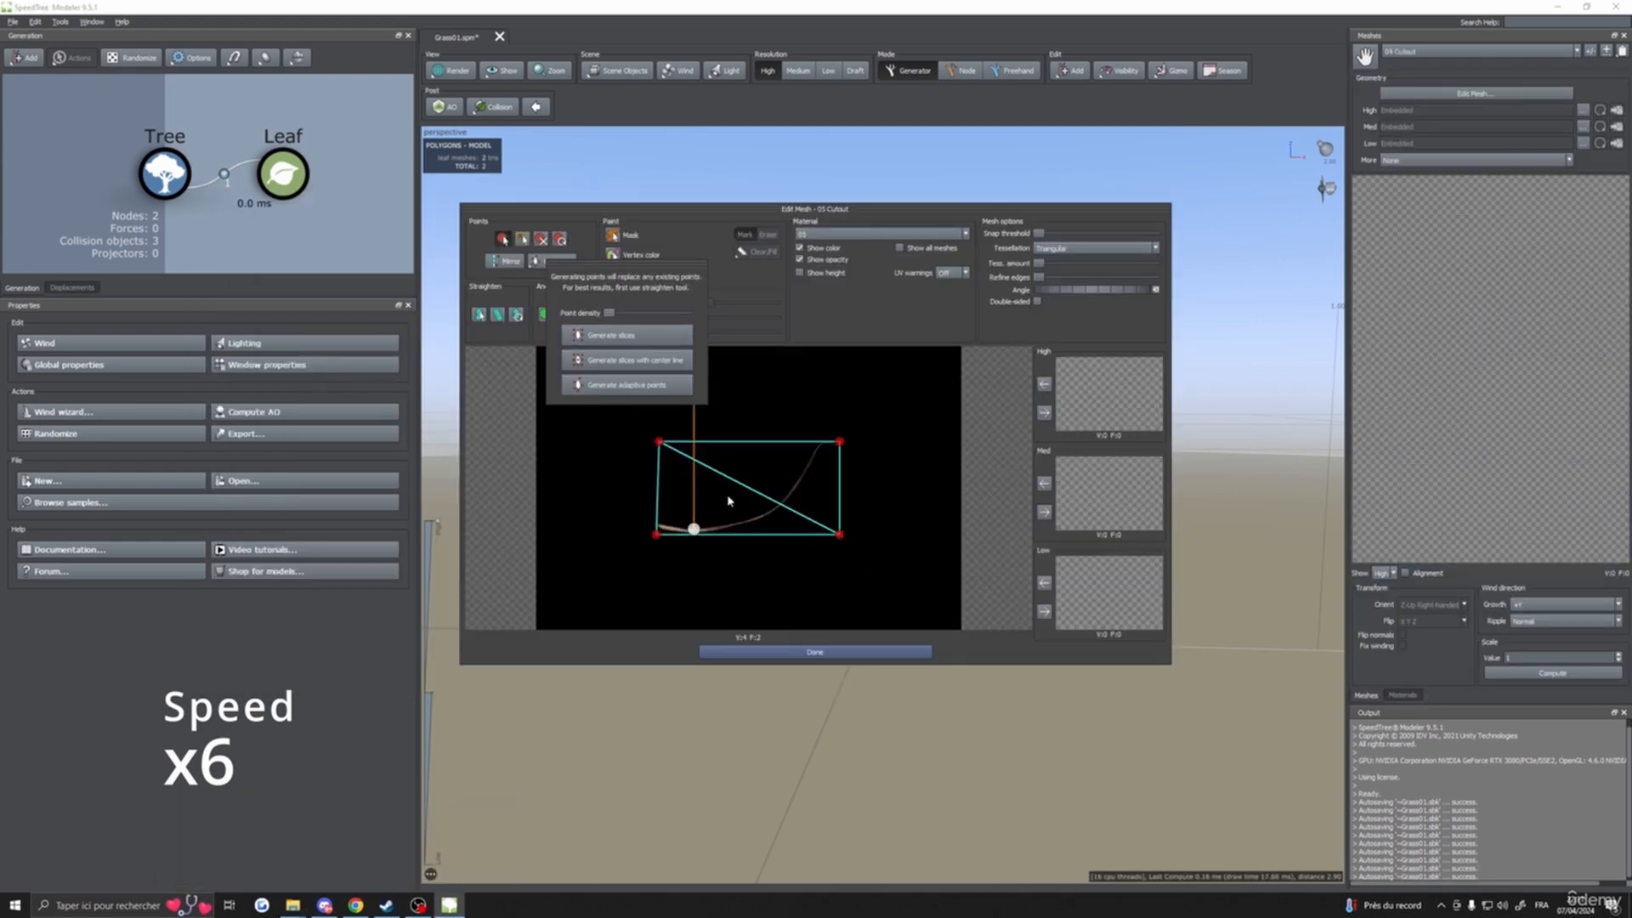
# - Set the 05 cutout's pivot at the stalk's base, pointing toward the tip, and store the mesh in its resolution levels
pyautogui.moveTo(694, 529); pyautogui.dragTo(660, 528)
pyautogui.moveTo(661, 425); pyautogui.dragTo(850, 529)
pyautogui.click(1044, 412)
pyautogui.click(1044, 512)
pyautogui.click(814, 651)
# - Add a new material named 06 to the materials list
pyautogui.click(1402, 695)
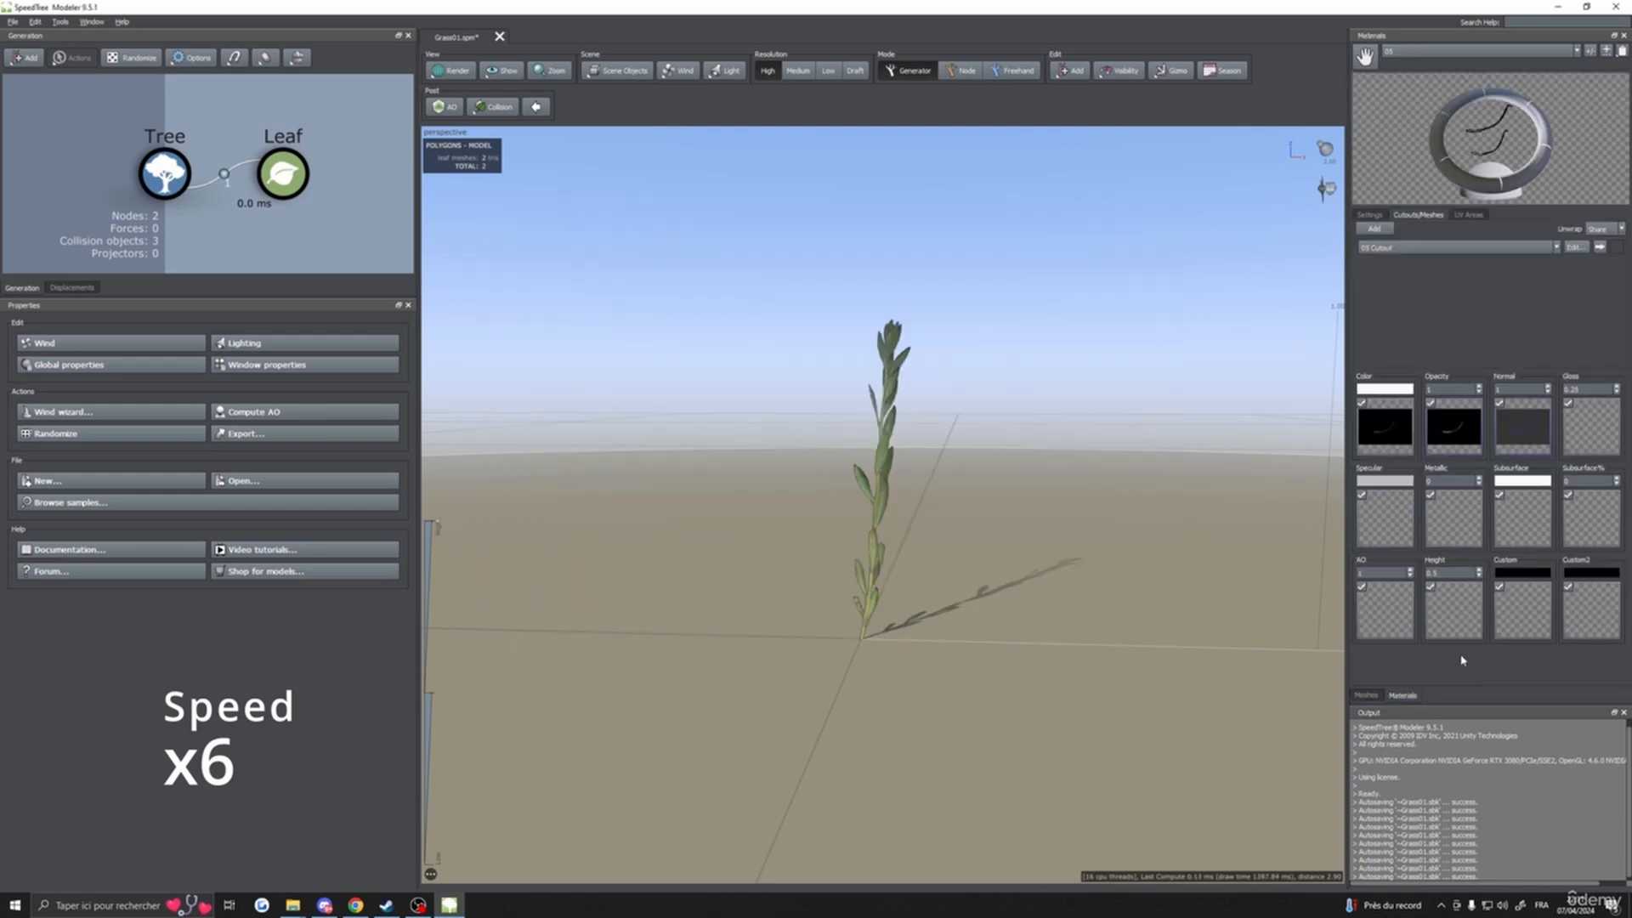
pyautogui.click(1588, 51)
pyautogui.click(683, 354)
pyautogui.write('06')
pyautogui.click(901, 550)
# - Assign textures 07_b, 07_n and 07_o from the Textures folder to material 06's color, normal and opacity maps
pyautogui.click(292, 904)
pyautogui.click(170, 853)
pyautogui.moveTo(840, 431); pyautogui.dragTo(1385, 427)
pyautogui.moveTo(912, 430); pyautogui.dragTo(1522, 445)
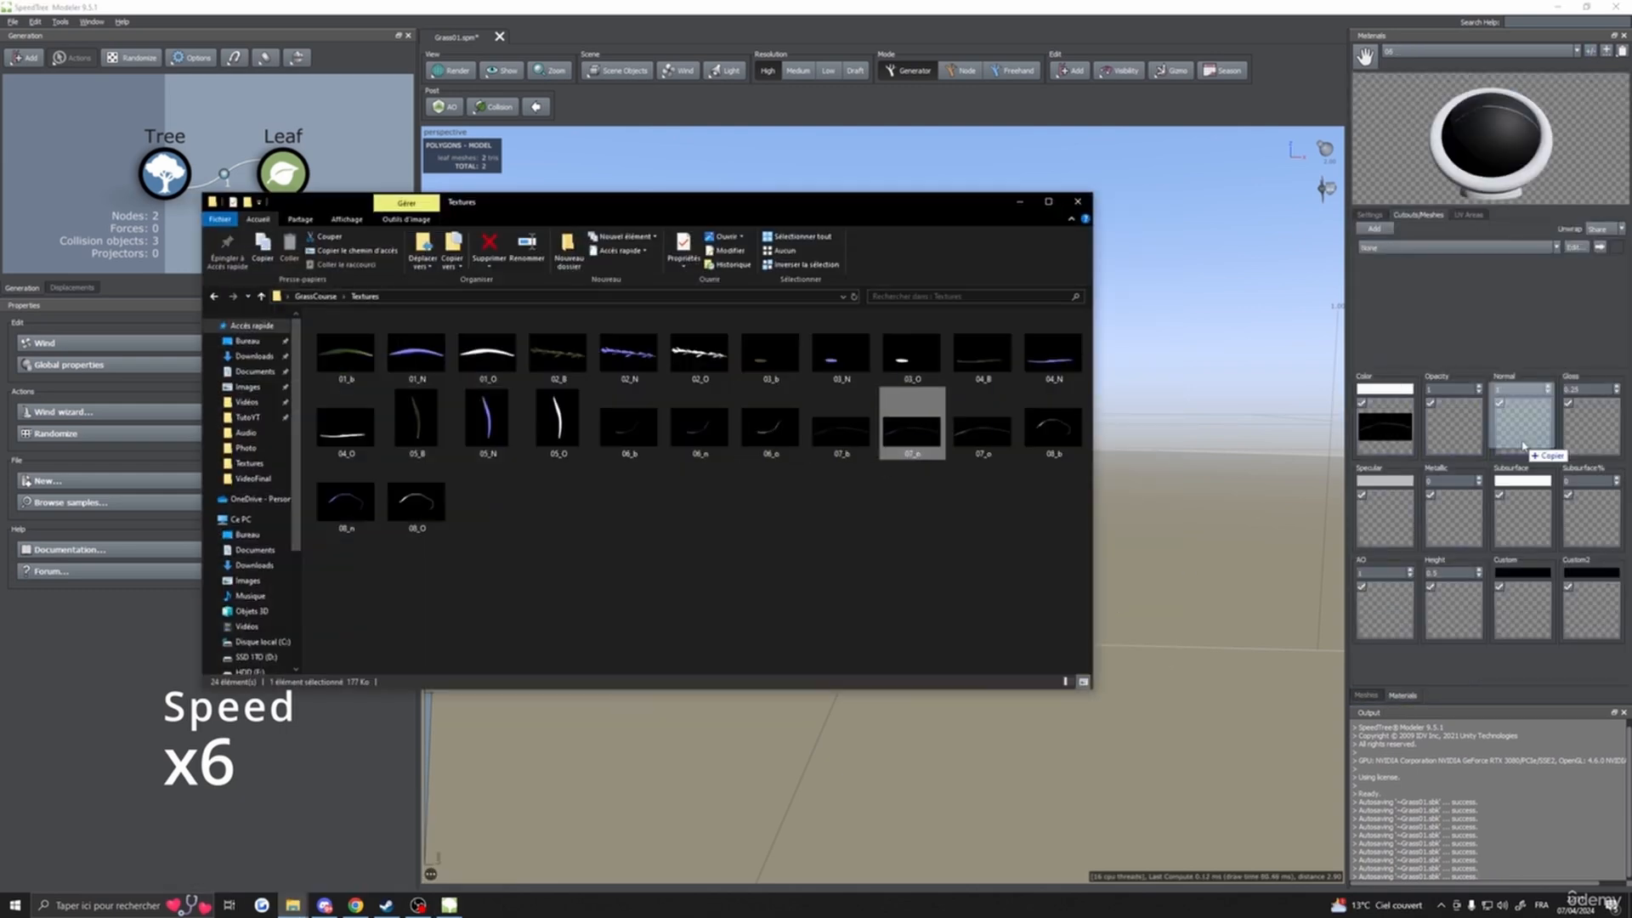
pyautogui.moveTo(982, 431); pyautogui.dragTo(1452, 426)
pyautogui.click(1018, 202)
# - Create a cutout mesh for material 06 with points generated around the long stem, and set its pivot at the base pointing toward the tip
pyautogui.click(1373, 229)
pyautogui.click(552, 261)
pyautogui.moveTo(747, 557); pyautogui.dragTo(492, 521)
pyautogui.moveTo(646, 425); pyautogui.dragTo(680, 525)
pyautogui.moveTo(492, 521); pyautogui.dragTo(486, 522)
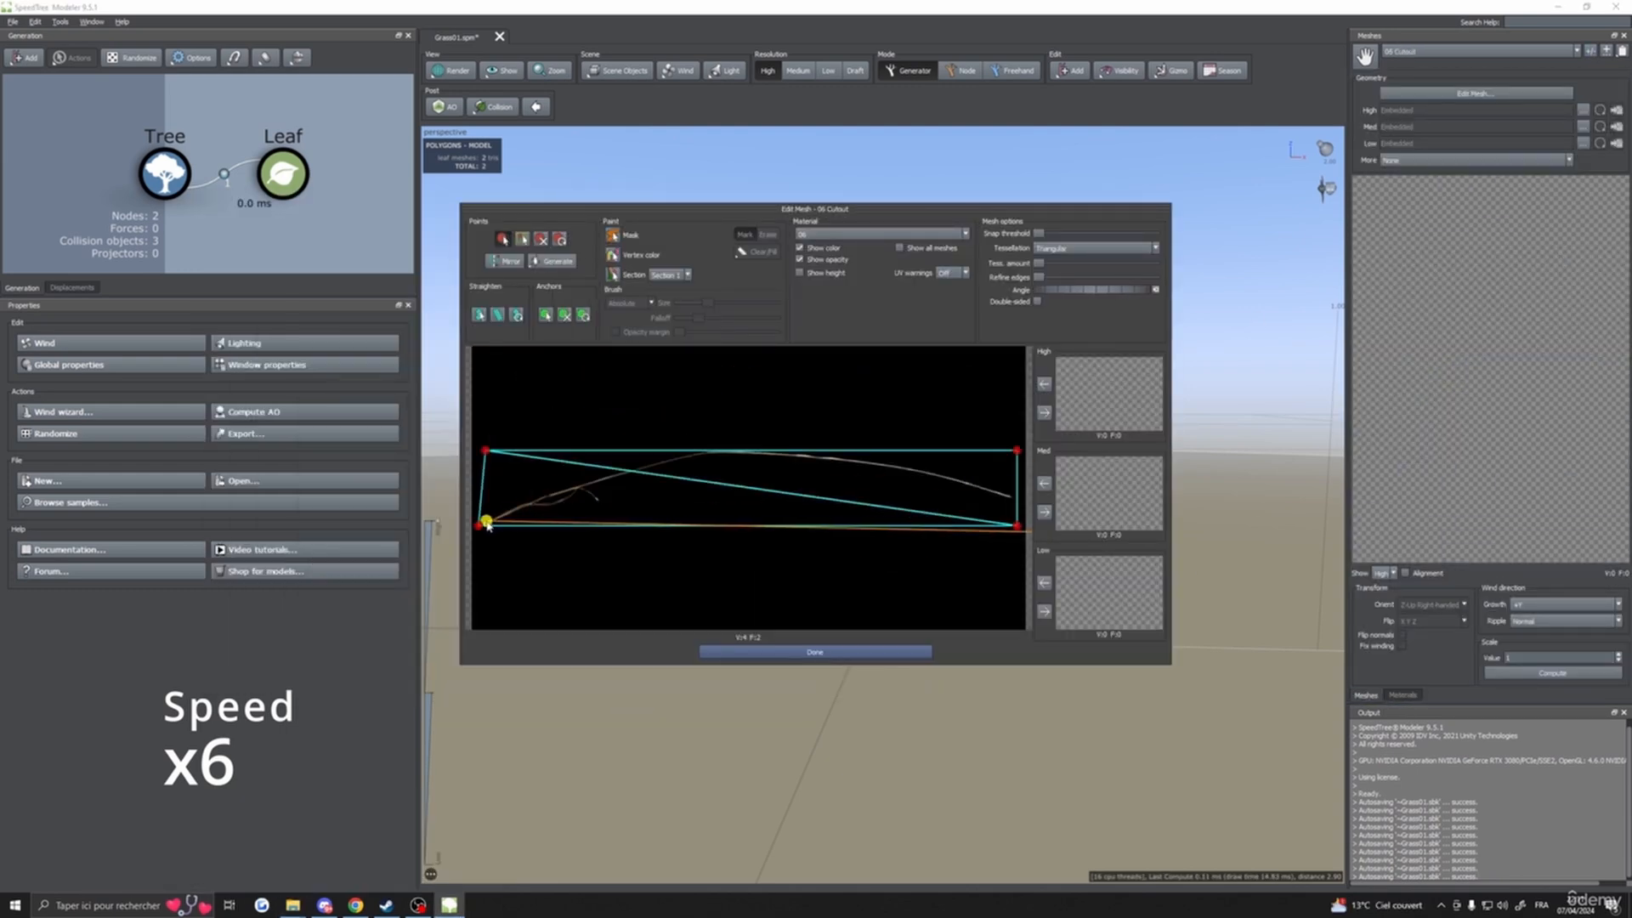
# - Store the 06 cutout mesh as High, Med and Low and finish editing it
pyautogui.click(1044, 412)
pyautogui.click(1044, 511)
pyautogui.moveTo(1093, 289); pyautogui.dragTo(1065, 288)
pyautogui.click(1044, 611)
pyautogui.click(870, 652)
# - Add a new material named 07 to the materials list
pyautogui.click(1402, 694)
pyautogui.click(1588, 51)
pyautogui.click(682, 357)
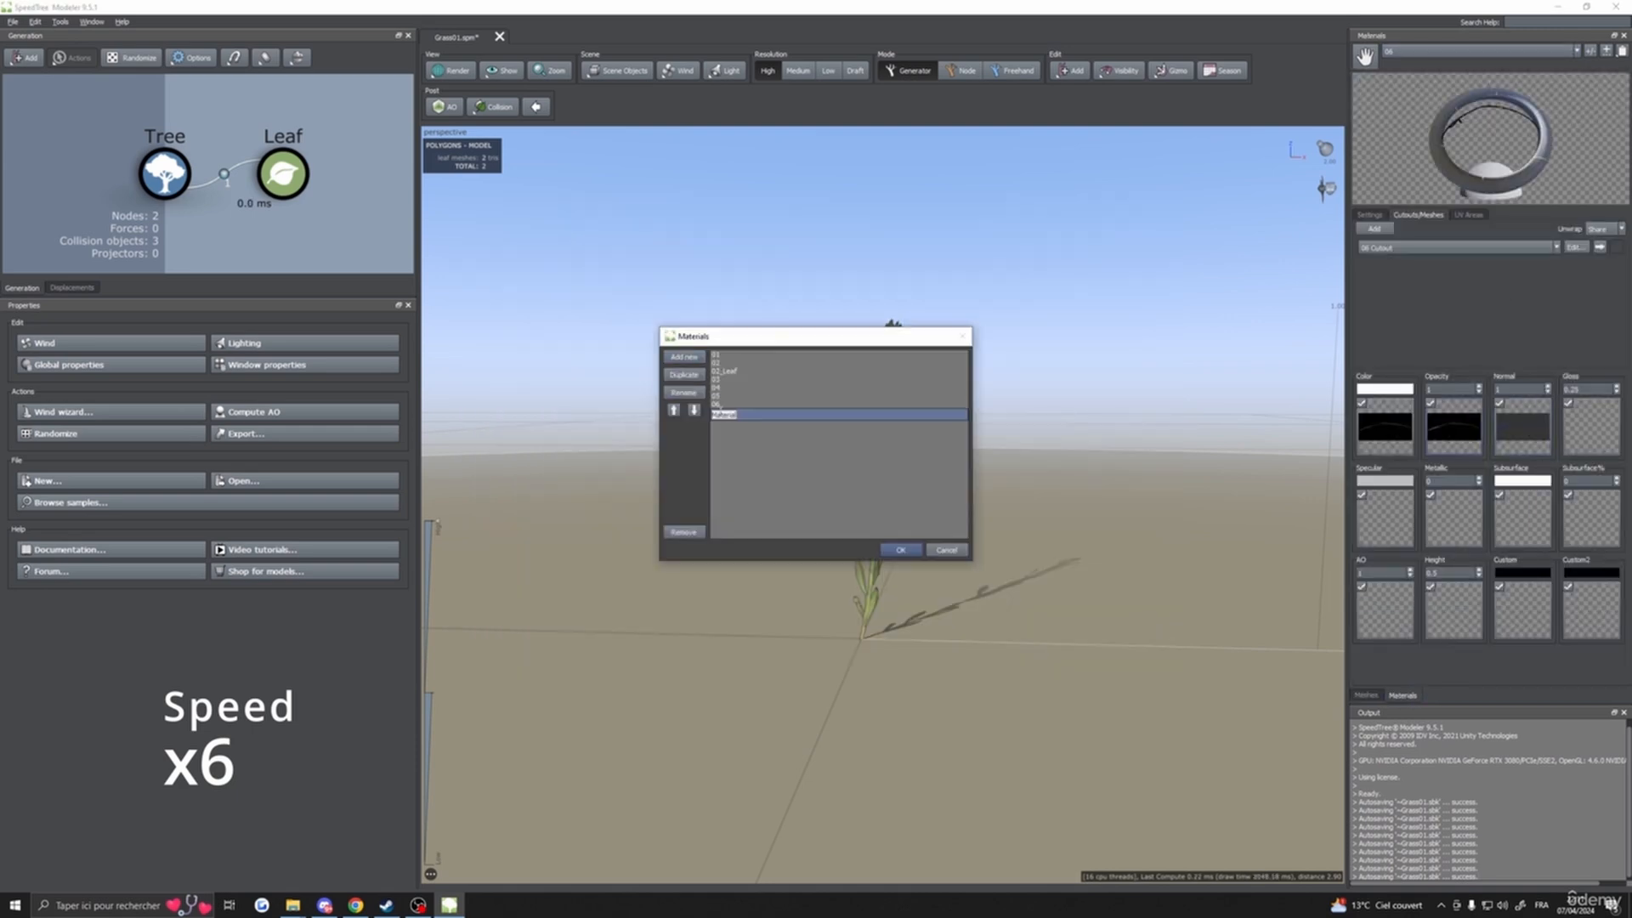
pyautogui.write('07')
pyautogui.click(901, 550)
# - Assign textures 08_b, 08_n and 08_O from the Textures folder to material 07's color, normal and opacity maps
pyautogui.click(170, 852)
pyautogui.moveTo(1050, 429); pyautogui.dragTo(1385, 426)
pyautogui.moveTo(344, 499); pyautogui.dragTo(1523, 427)
pyautogui.moveTo(416, 499); pyautogui.dragTo(1452, 427)
pyautogui.click(1018, 202)
# - Create a cutout mesh for material 07 with points generated around the arched dry stem, and set its pivot
pyautogui.click(1374, 229)
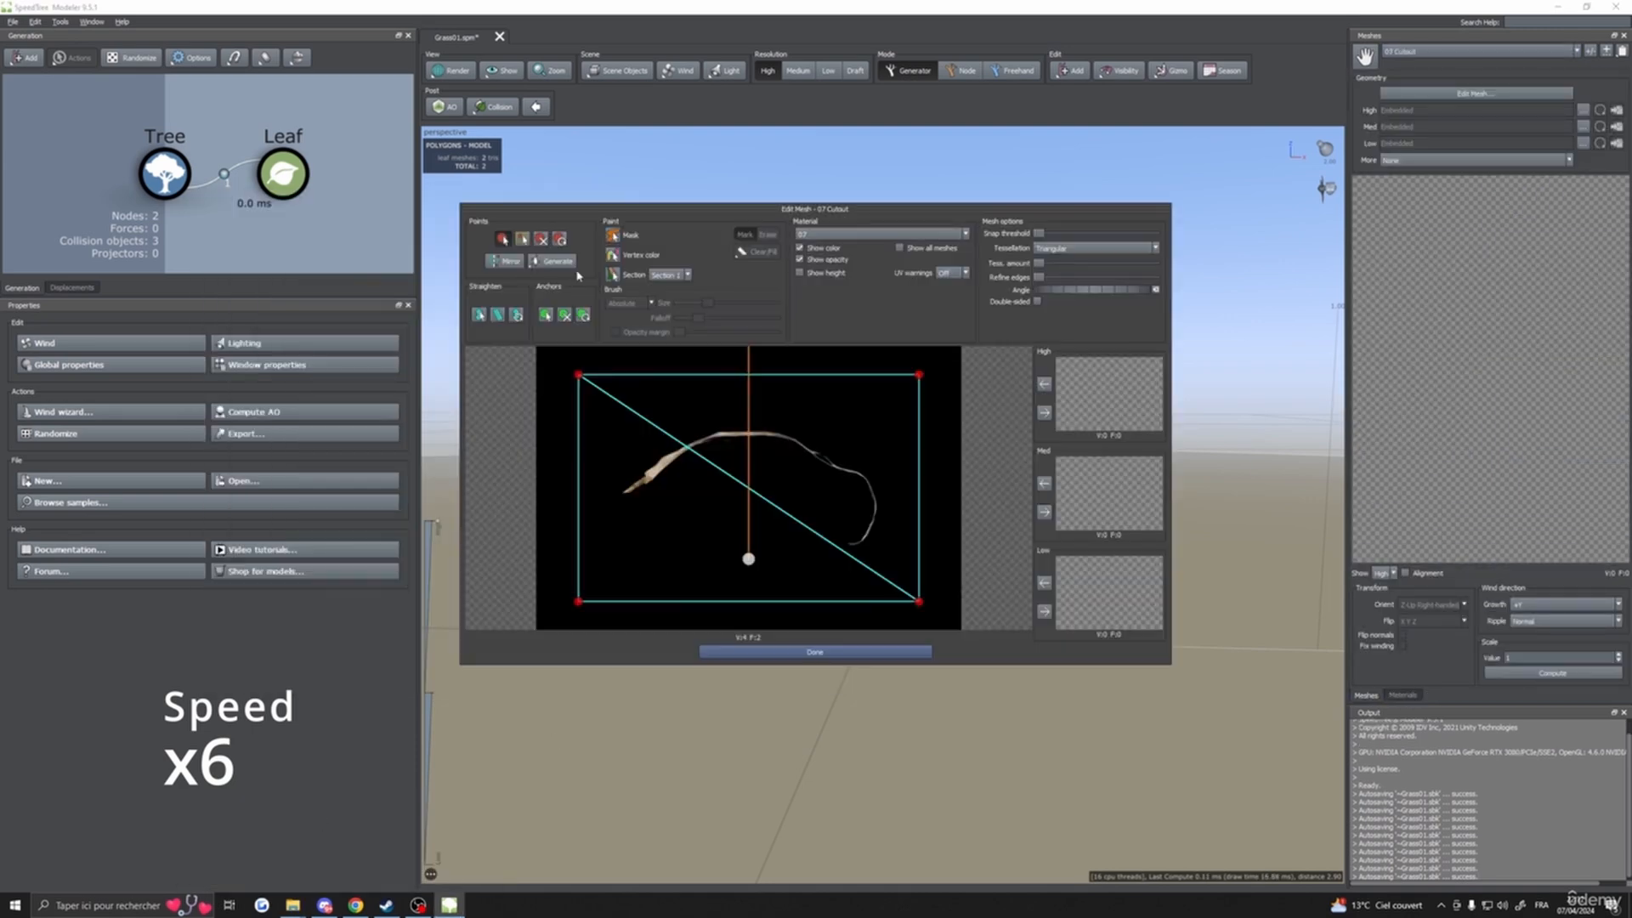
pyautogui.click(554, 261)
pyautogui.moveTo(748, 559); pyautogui.dragTo(725, 477)
# - Store the 07 cutout mesh as High, Med and Low and return to the material
pyautogui.click(1044, 412)
pyautogui.click(1044, 512)
pyautogui.click(1044, 611)
pyautogui.click(870, 652)
pyautogui.click(1401, 695)
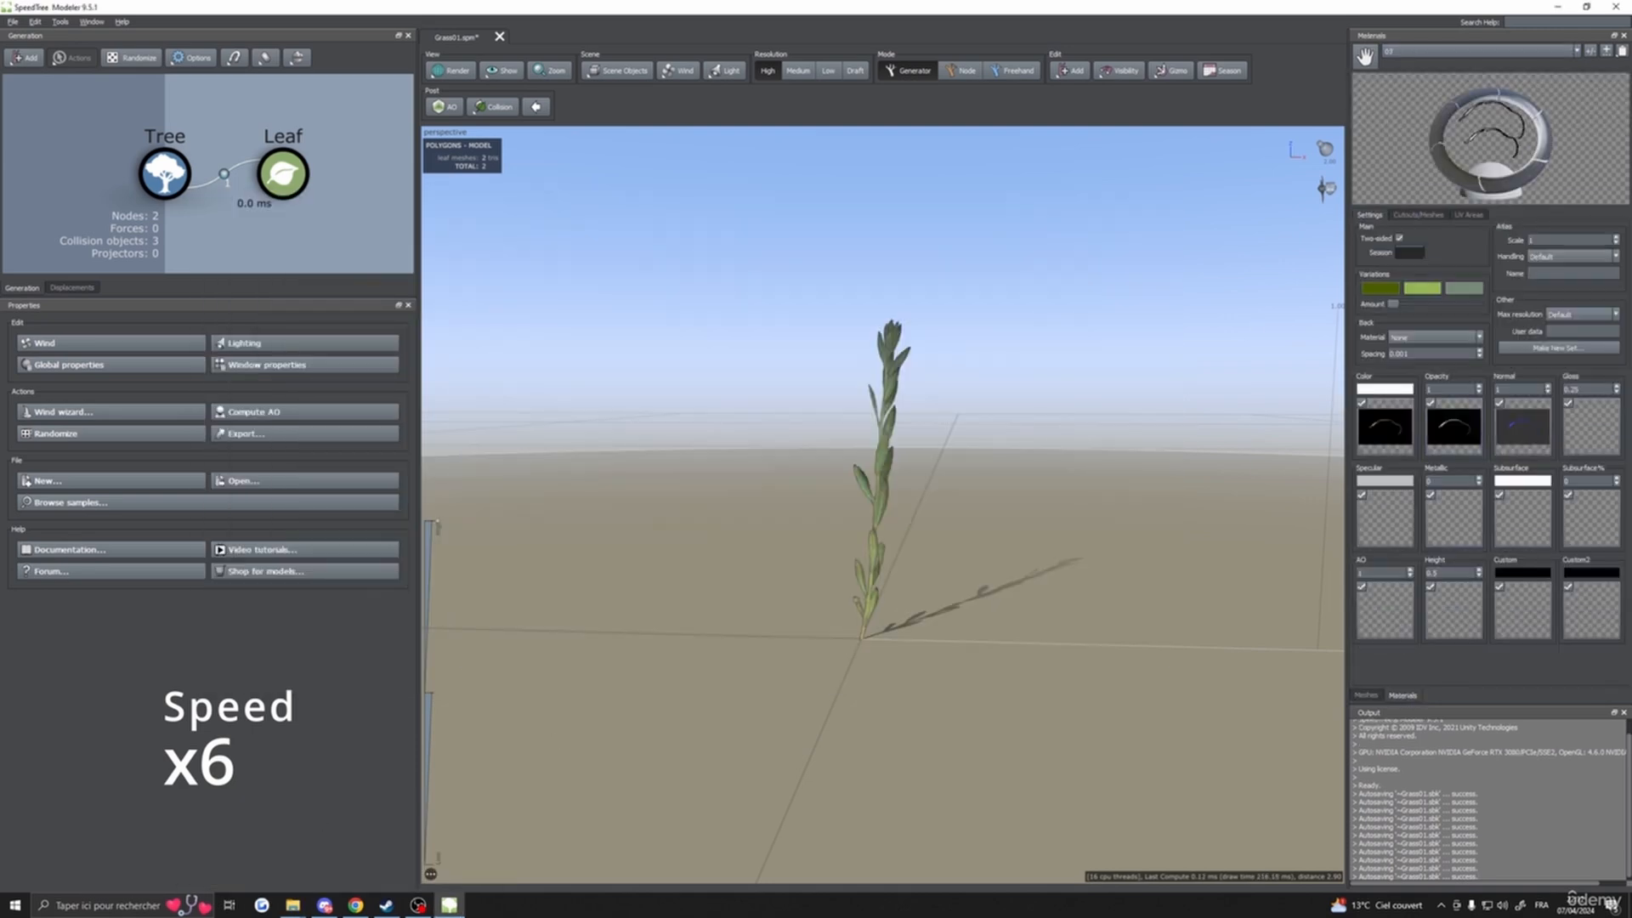
pyautogui.click(1589, 270)
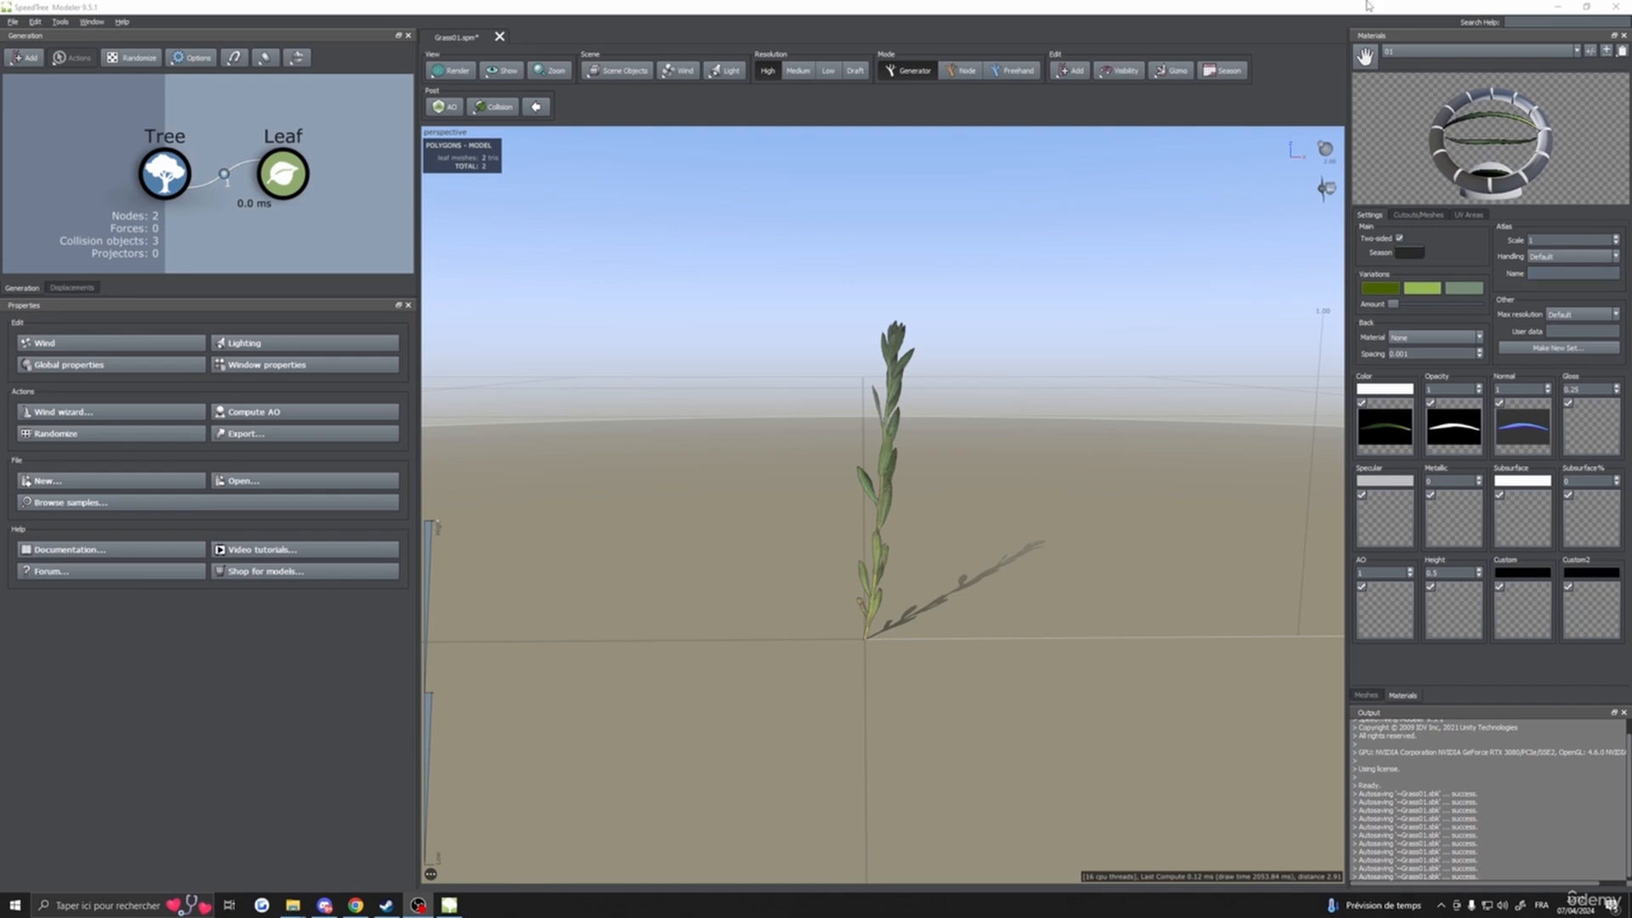
pyautogui.moveTo(991, 270); pyautogui.dragTo(875, 242)
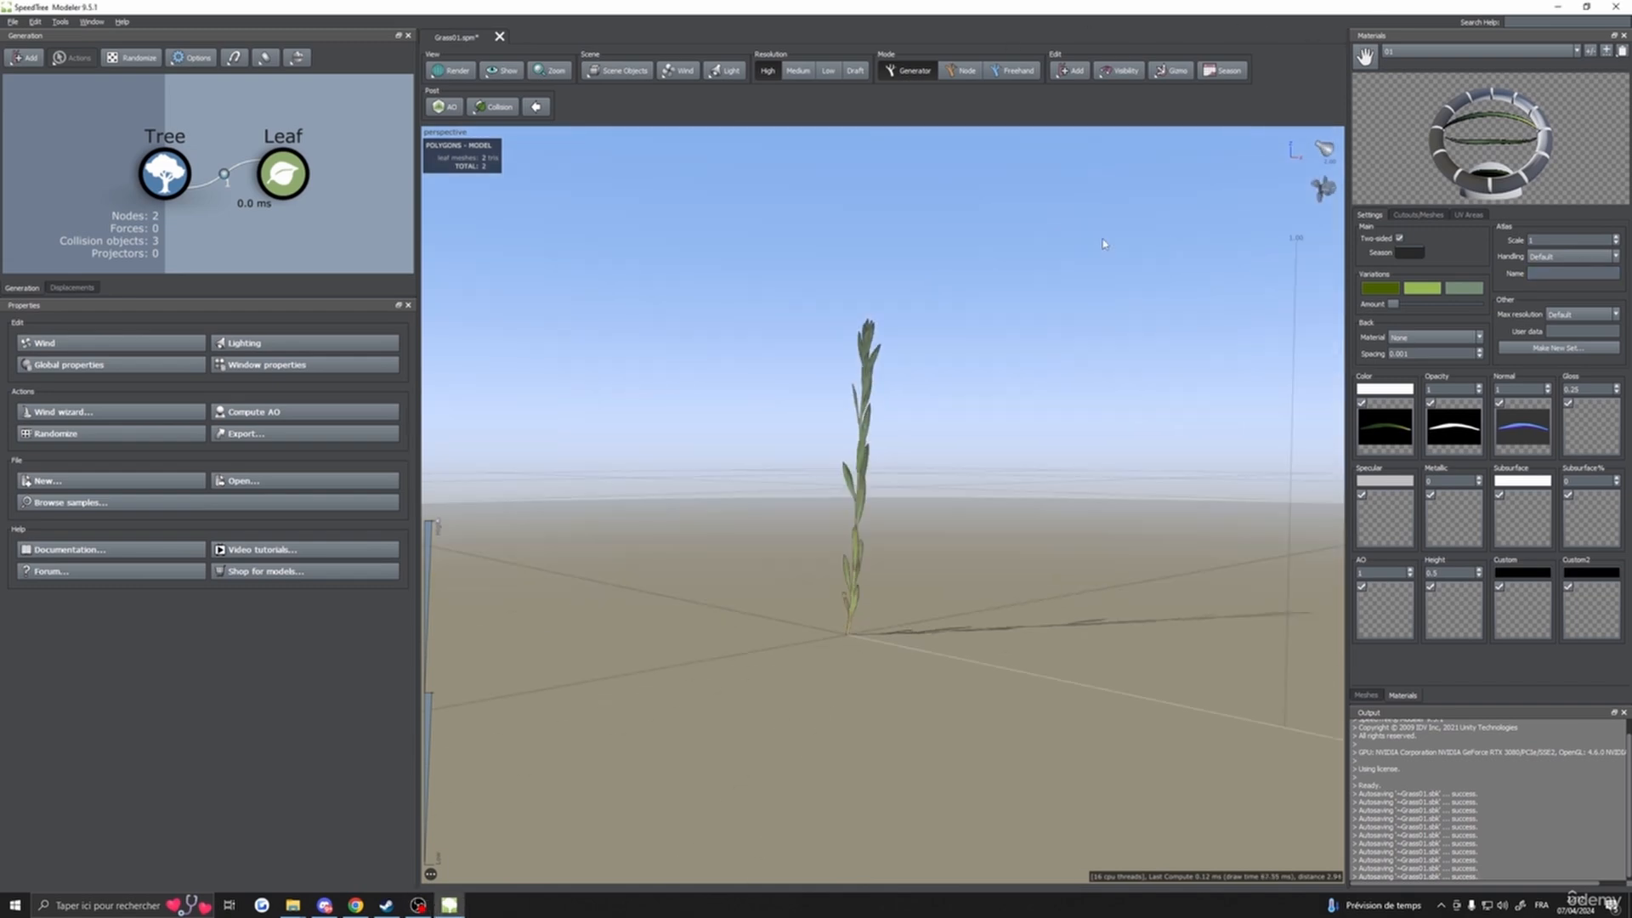
pyautogui.click(1589, 52)
pyautogui.click(725, 372)
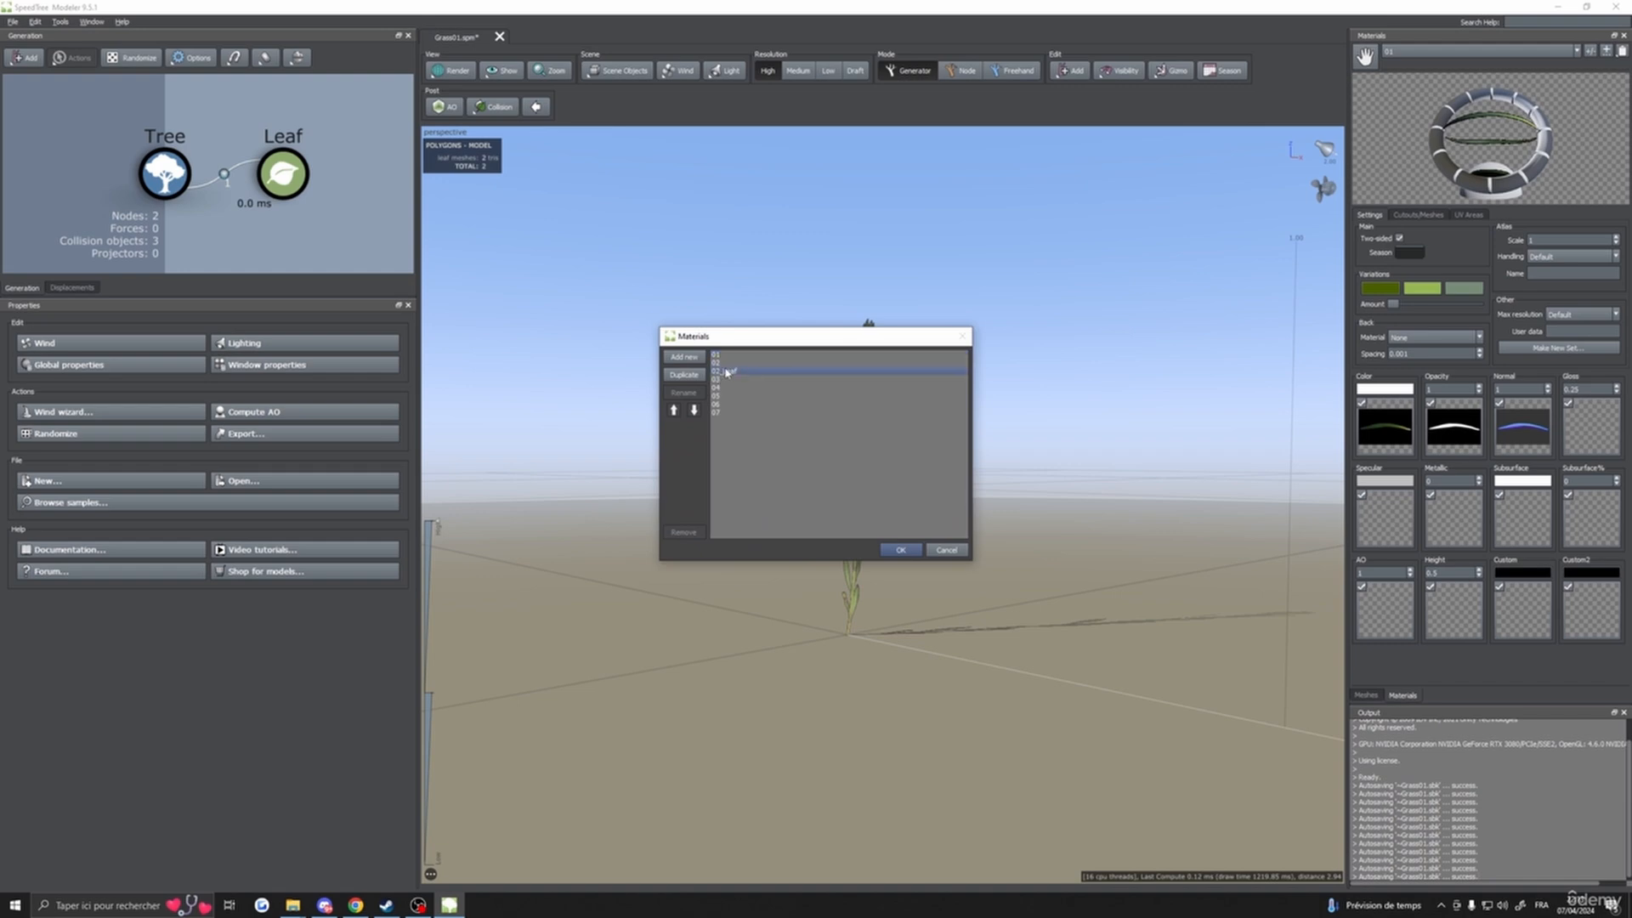
pyautogui.click(951, 552)
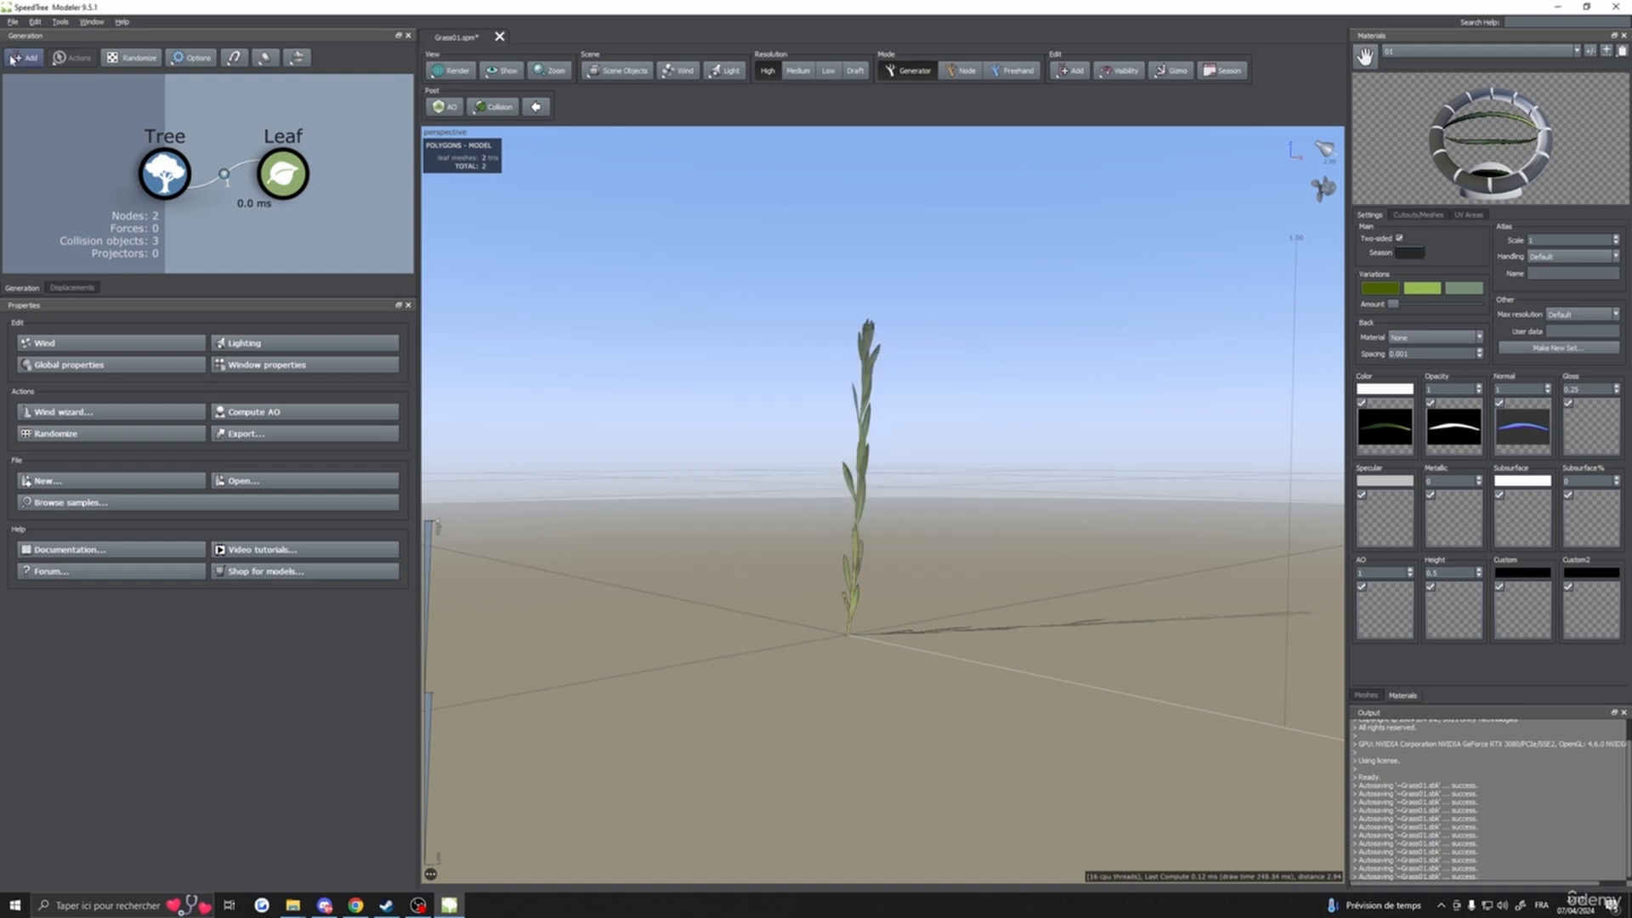
# - Save the Grass01 model
pyautogui.click(13, 22)
pyautogui.click(38, 128)
# - Apply material 01 to the Leaf generator so the single leaf uses the wide green blade
pyautogui.click(1416, 51)
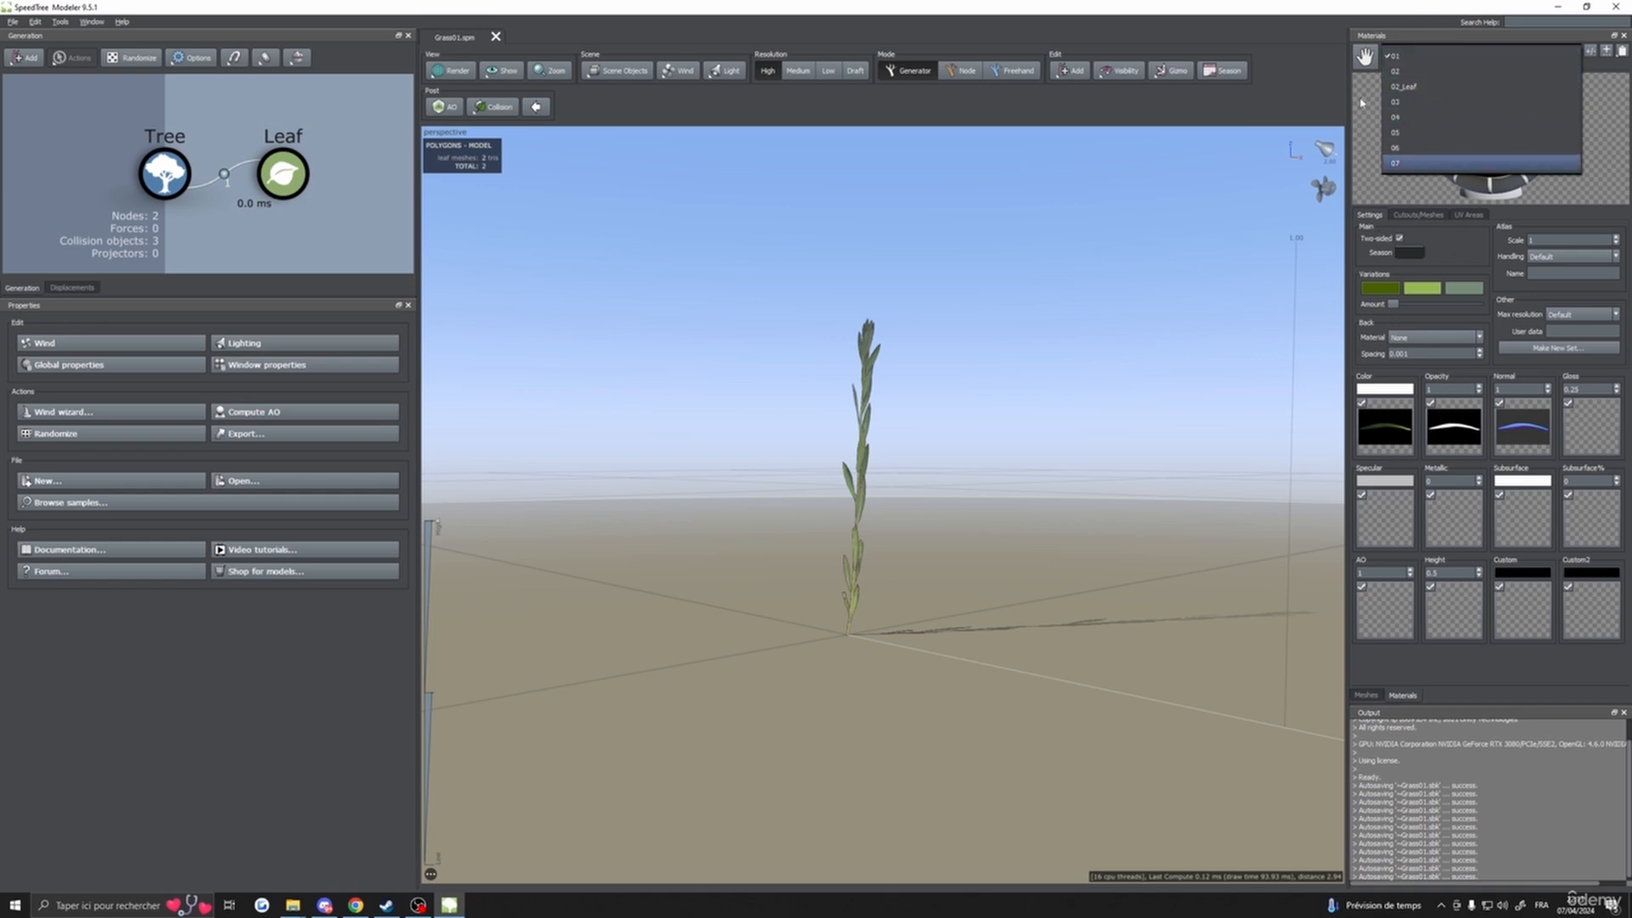
pyautogui.click(1535, 15)
pyautogui.moveTo(1026, 471); pyautogui.dragTo(970, 538)
pyautogui.click(1436, 51)
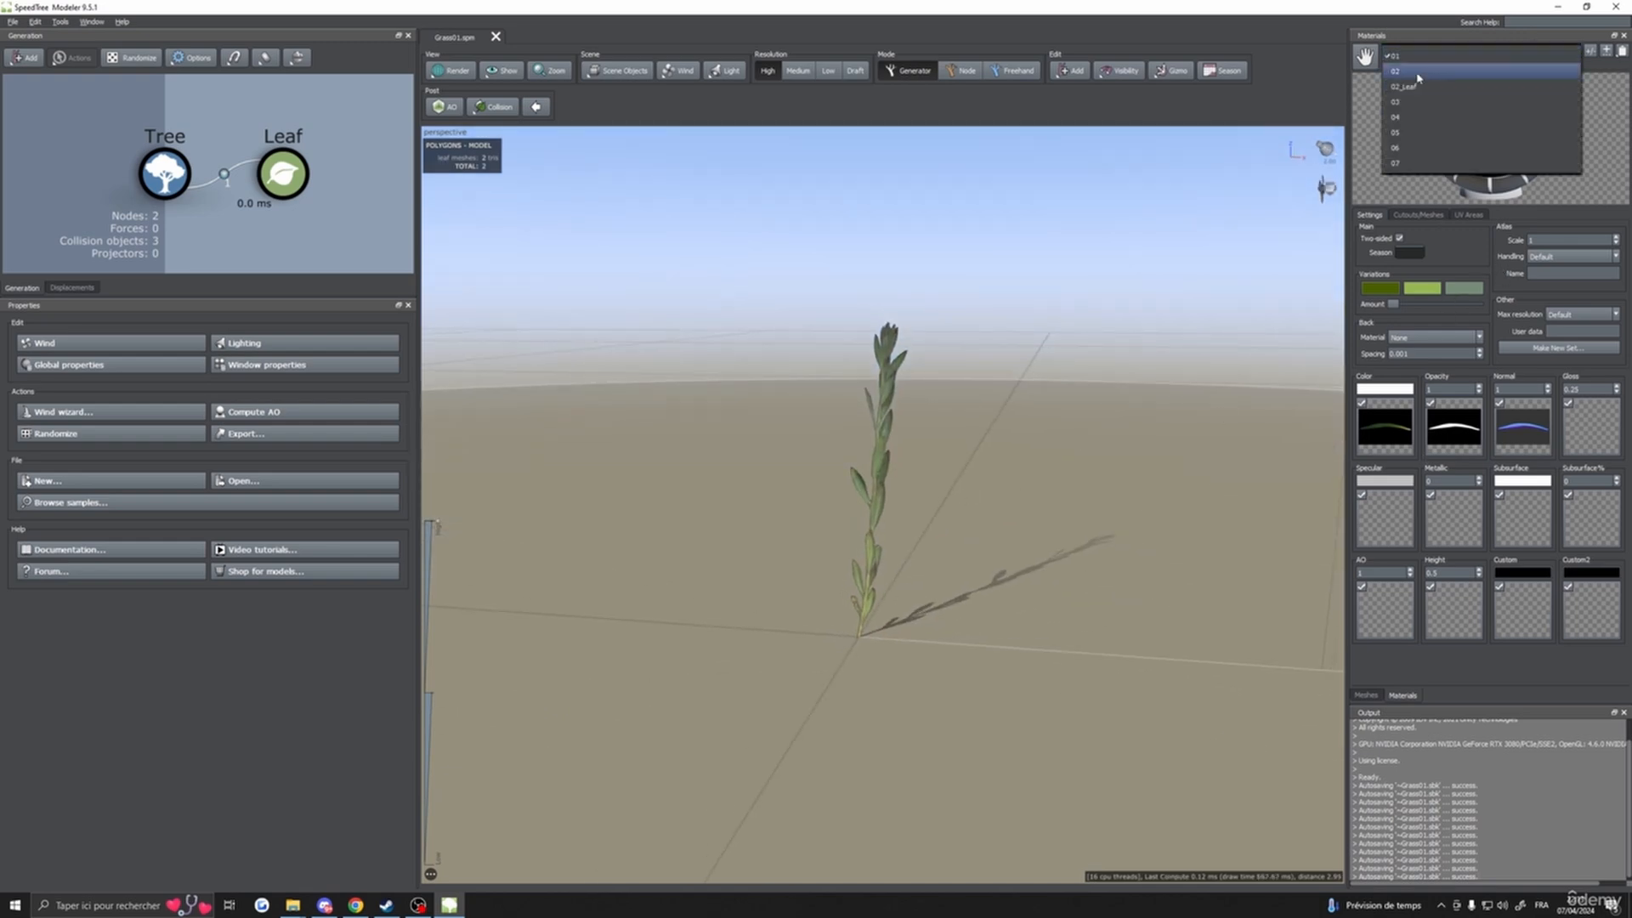
pyautogui.click(1407, 64)
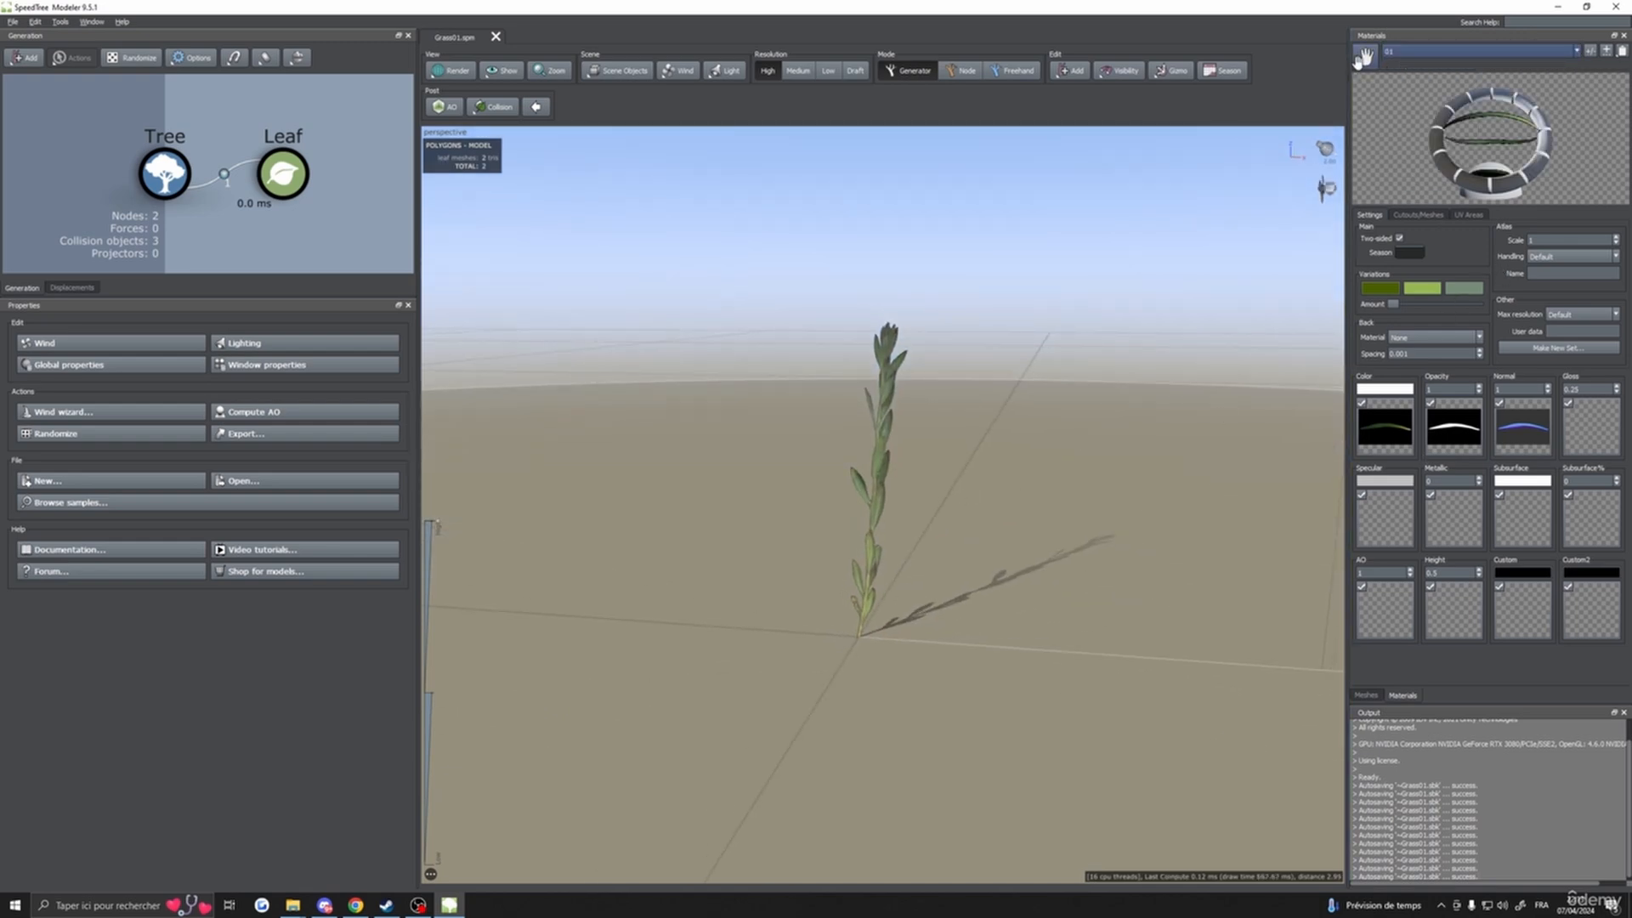
pyautogui.moveTo(1361, 57); pyautogui.dragTo(269, 170)
# - Examine the grass blade in the viewport from several angles and distances
pyautogui.scroll(4, 871, 476)
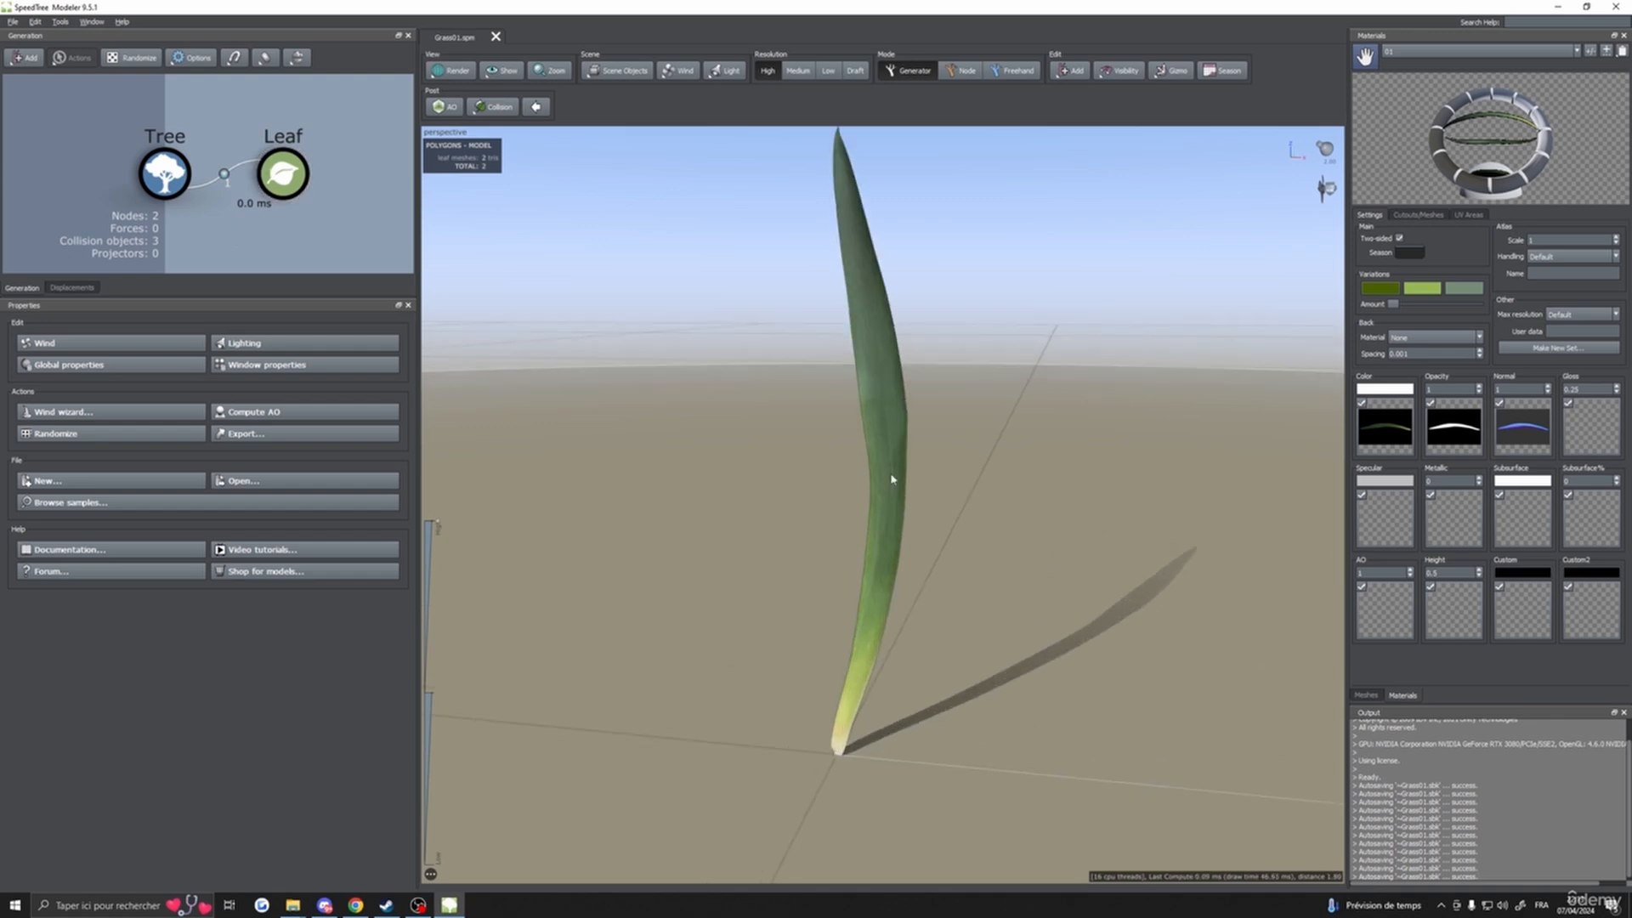
pyautogui.scroll(-4, 891, 479)
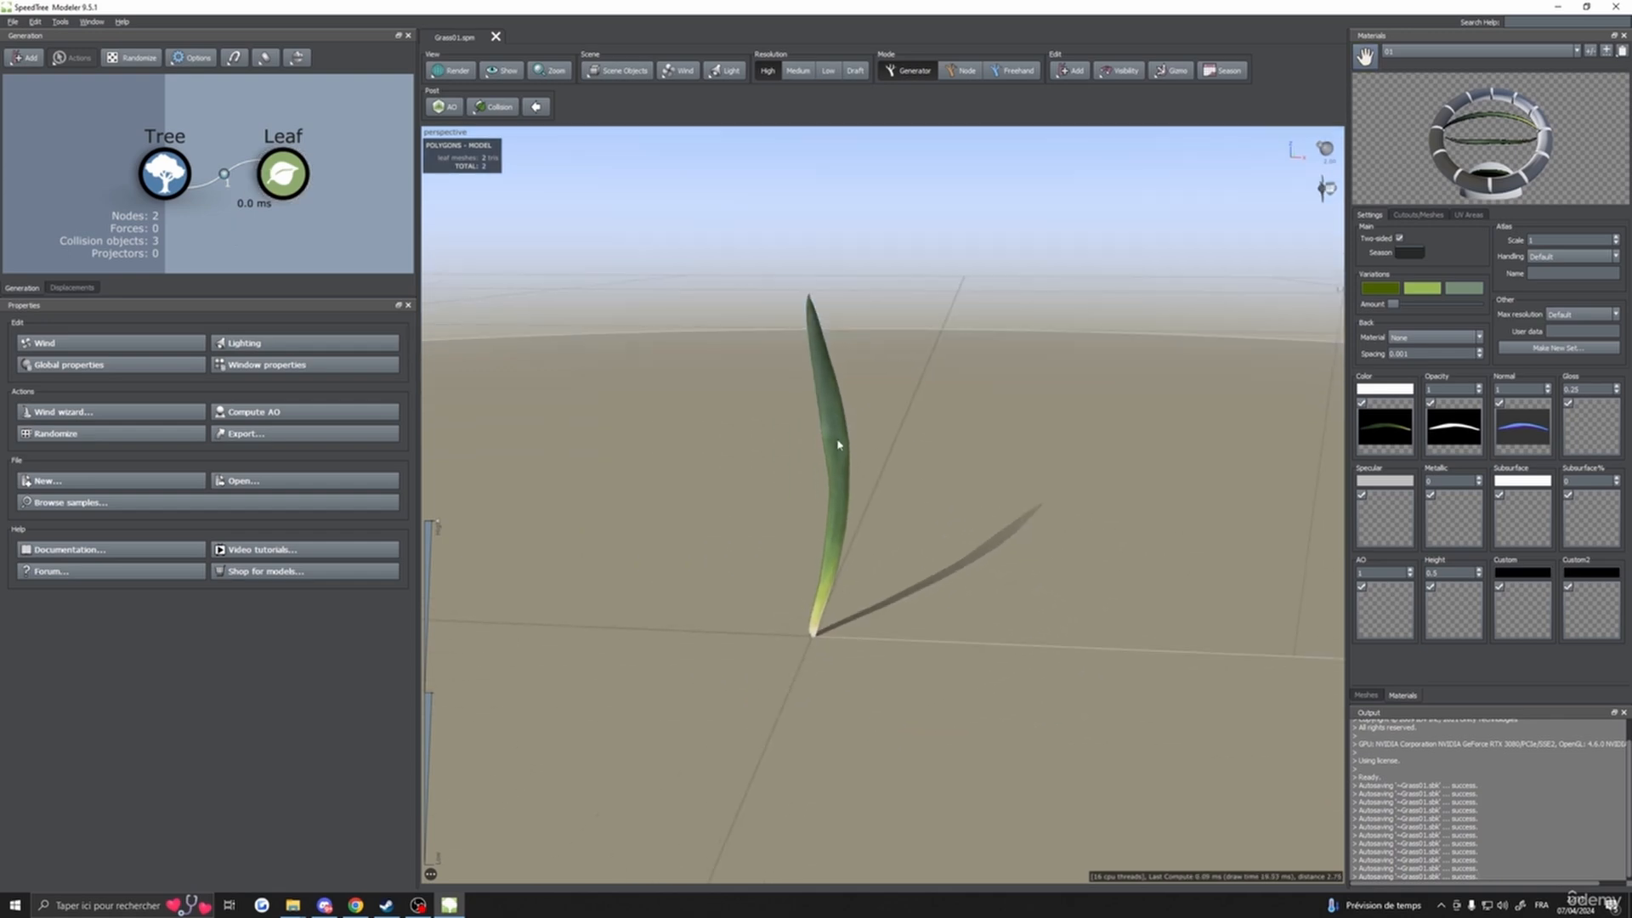
pyautogui.moveTo(837, 444); pyautogui.dragTo(845, 532)
pyautogui.scroll(5, 854, 527)
pyautogui.press('z')
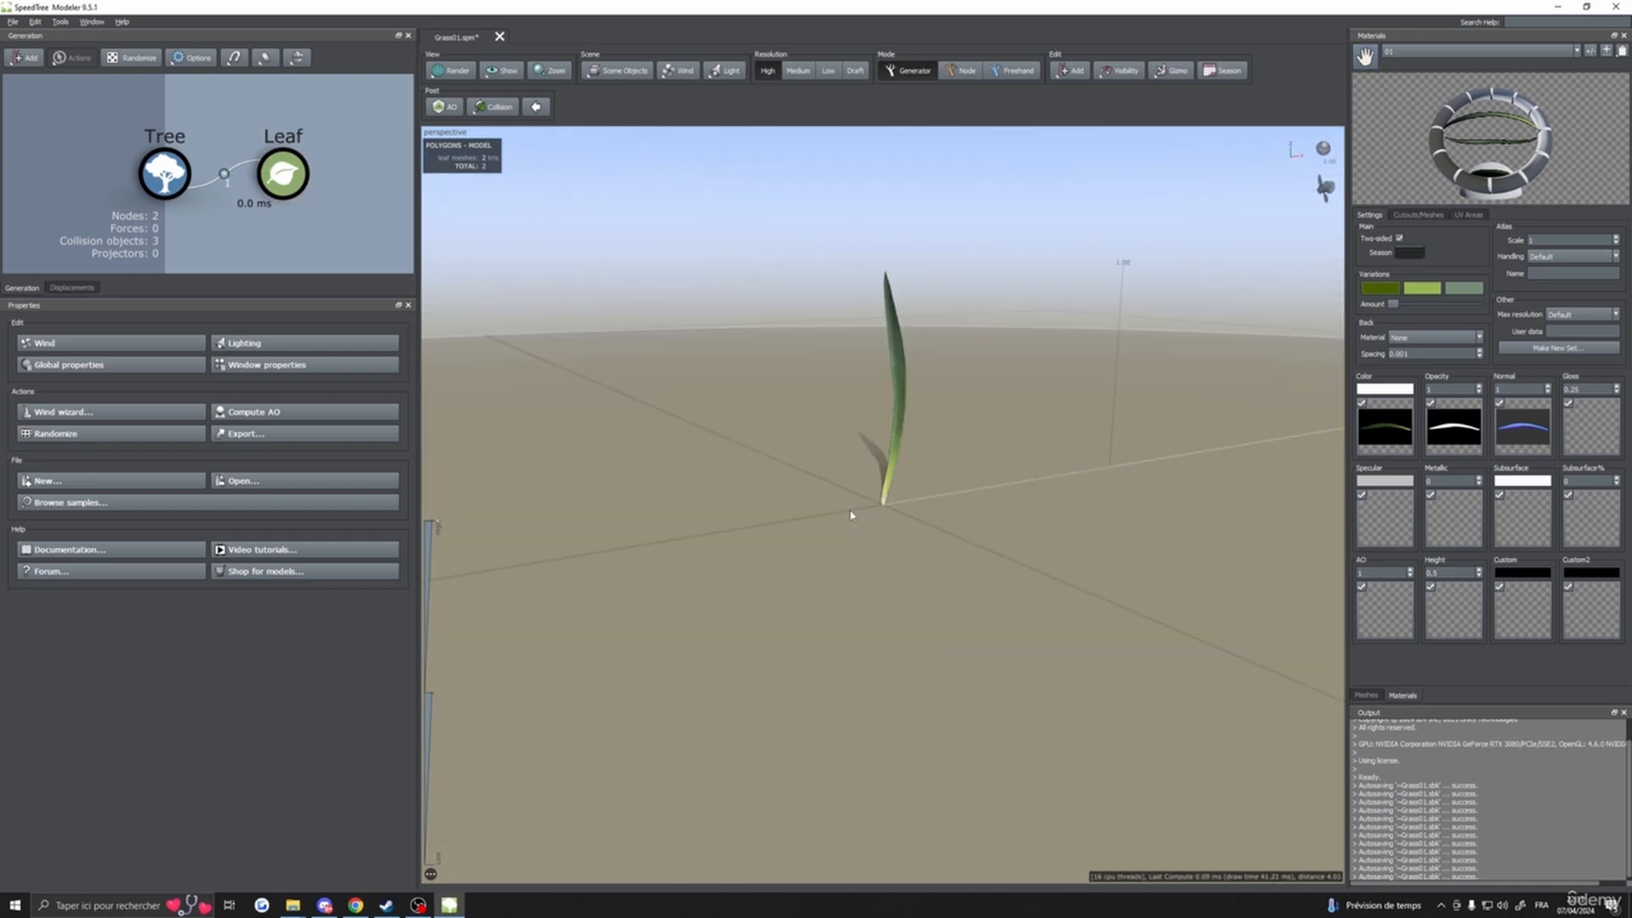
pyautogui.scroll(-5, 867, 518)
pyautogui.moveTo(867, 518)
pyautogui.mouseDown()
pyautogui.moveTo(903, 515)
pyautogui.moveTo(883, 511)
pyautogui.mouseUp()
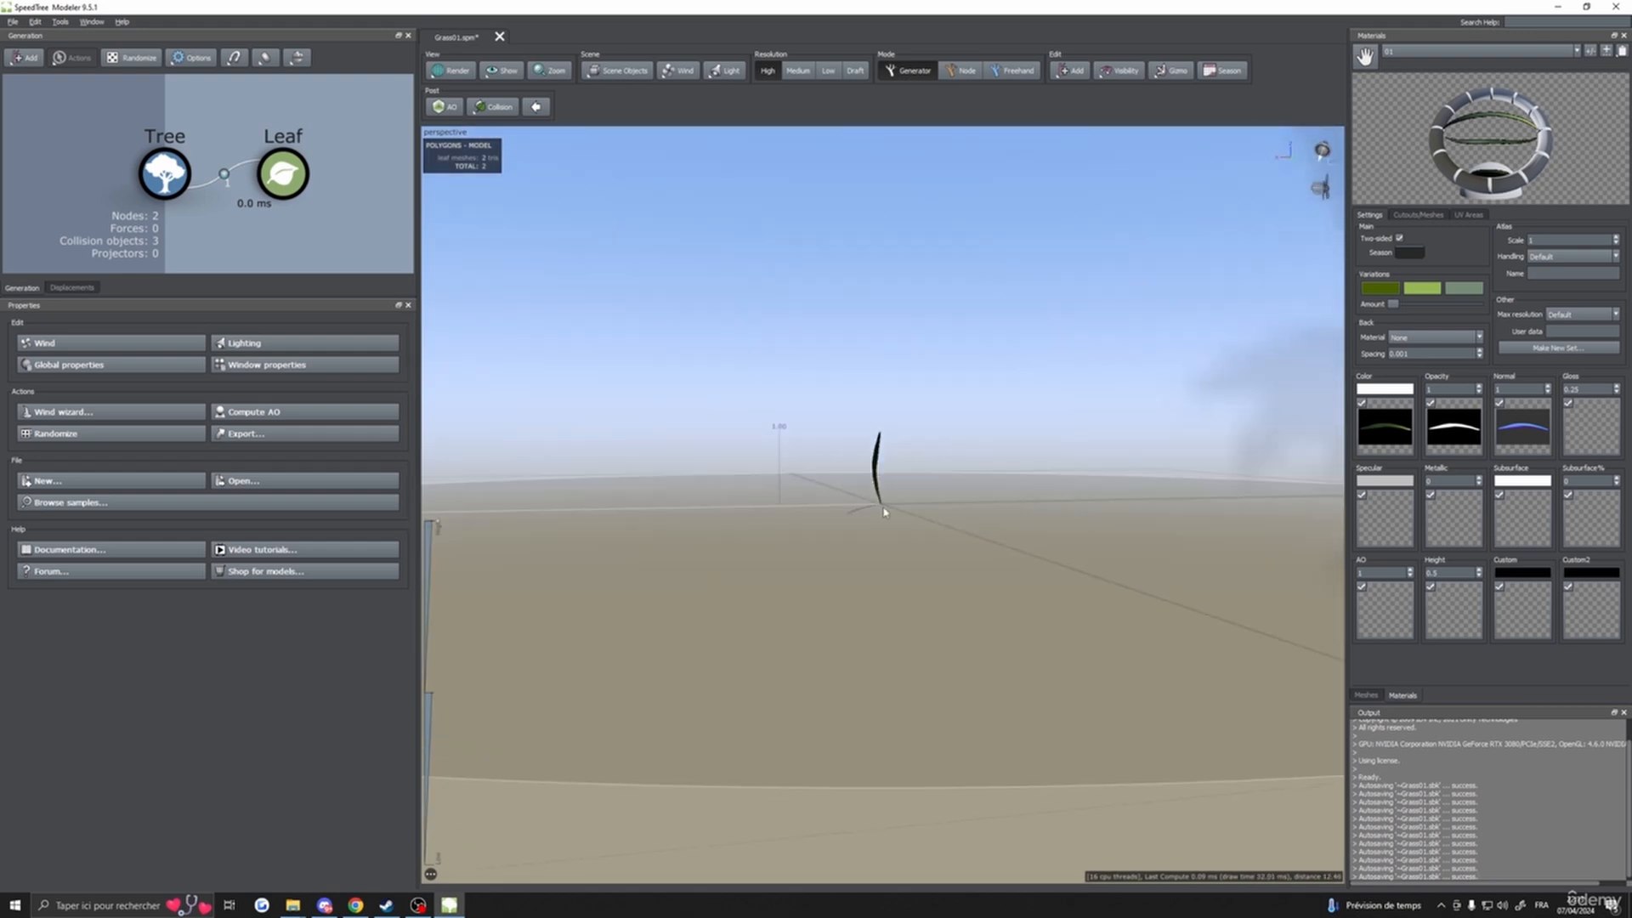
pyautogui.moveTo(884, 512); pyautogui.dragTo(1302, 389, button='middle')
pyautogui.moveTo(984, 513); pyautogui.dragTo(729, 507)
pyautogui.press('z')
pyautogui.scroll(-8, 880, 482)
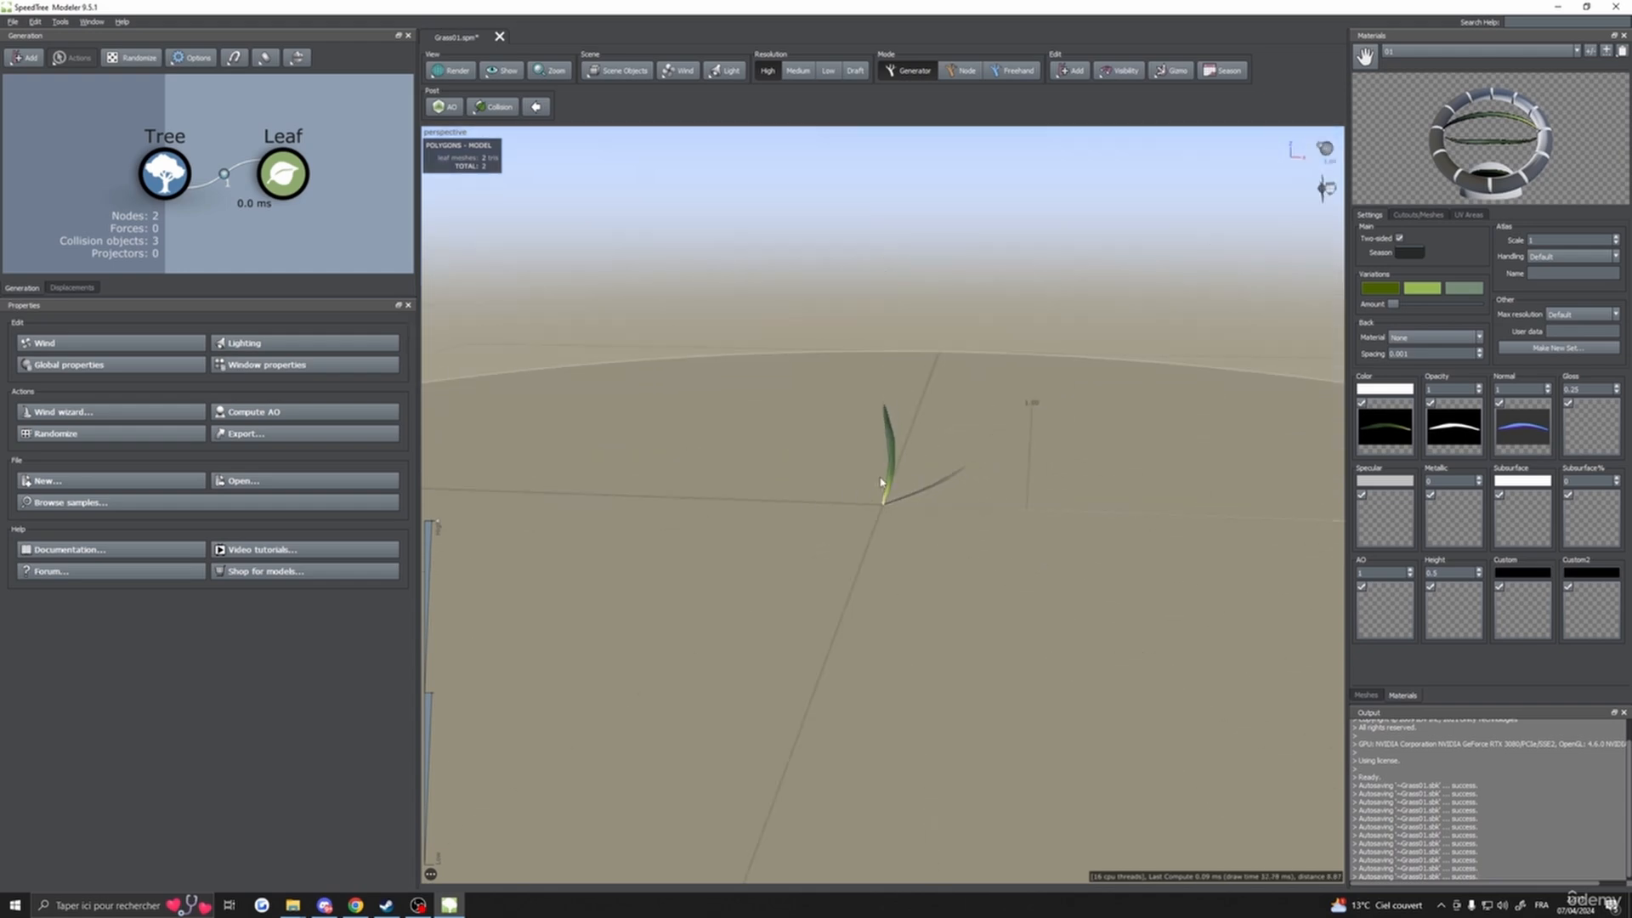
pyautogui.scroll(2, 881, 482)
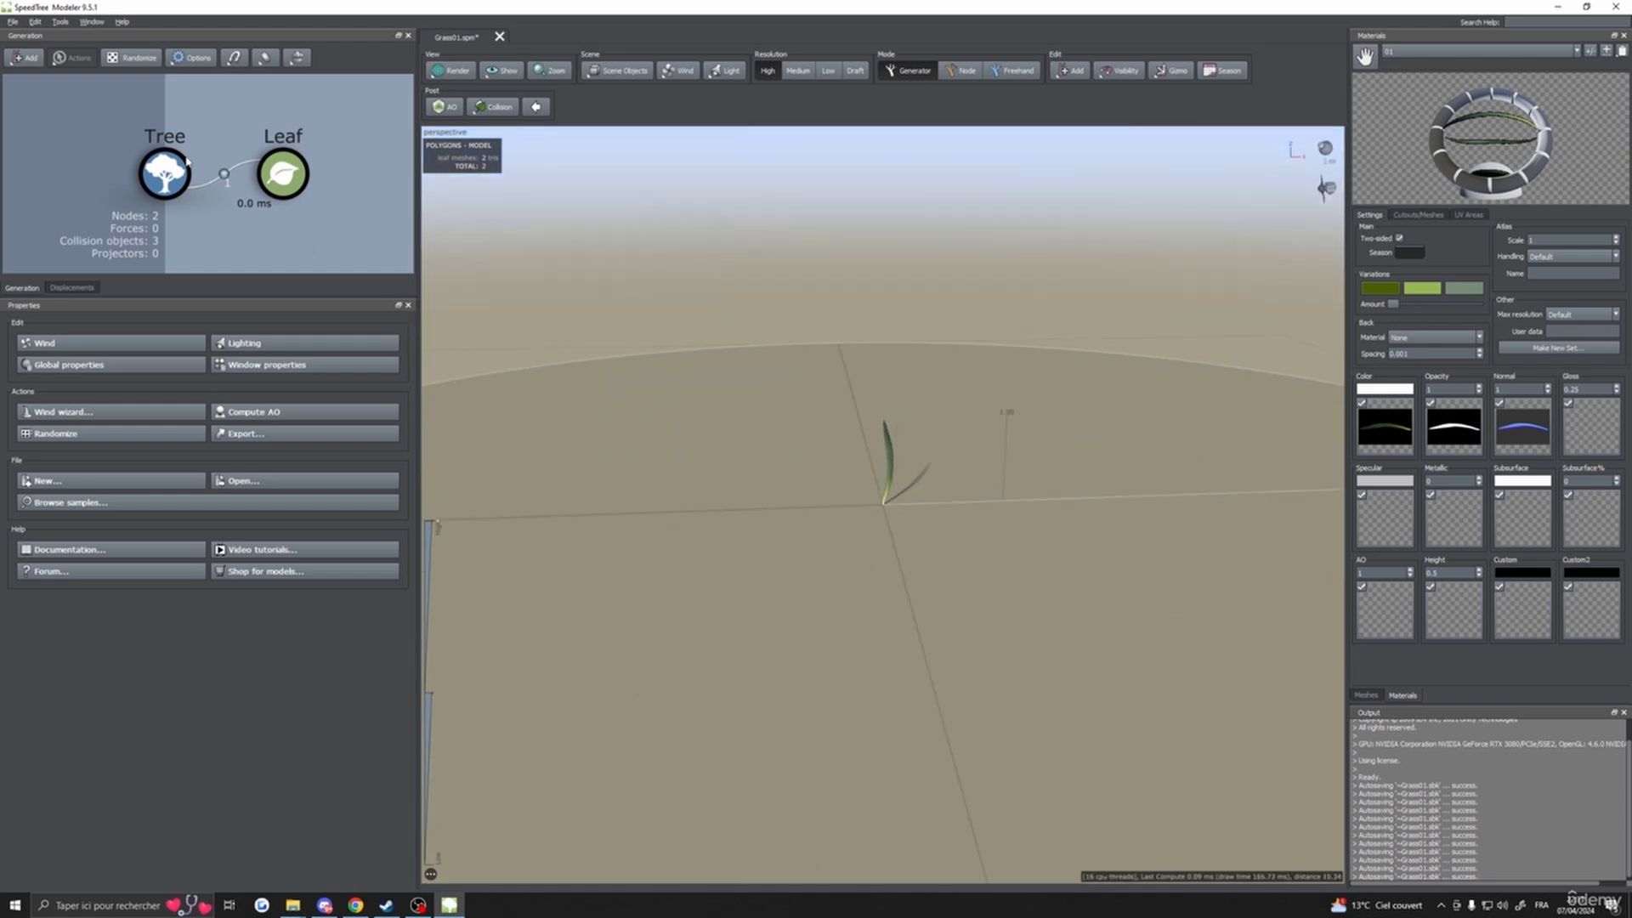
# - Select the Tree generator to view its properties and ground area, and clear the selection
pyautogui.click(164, 173)
pyautogui.scroll(10, 875, 572)
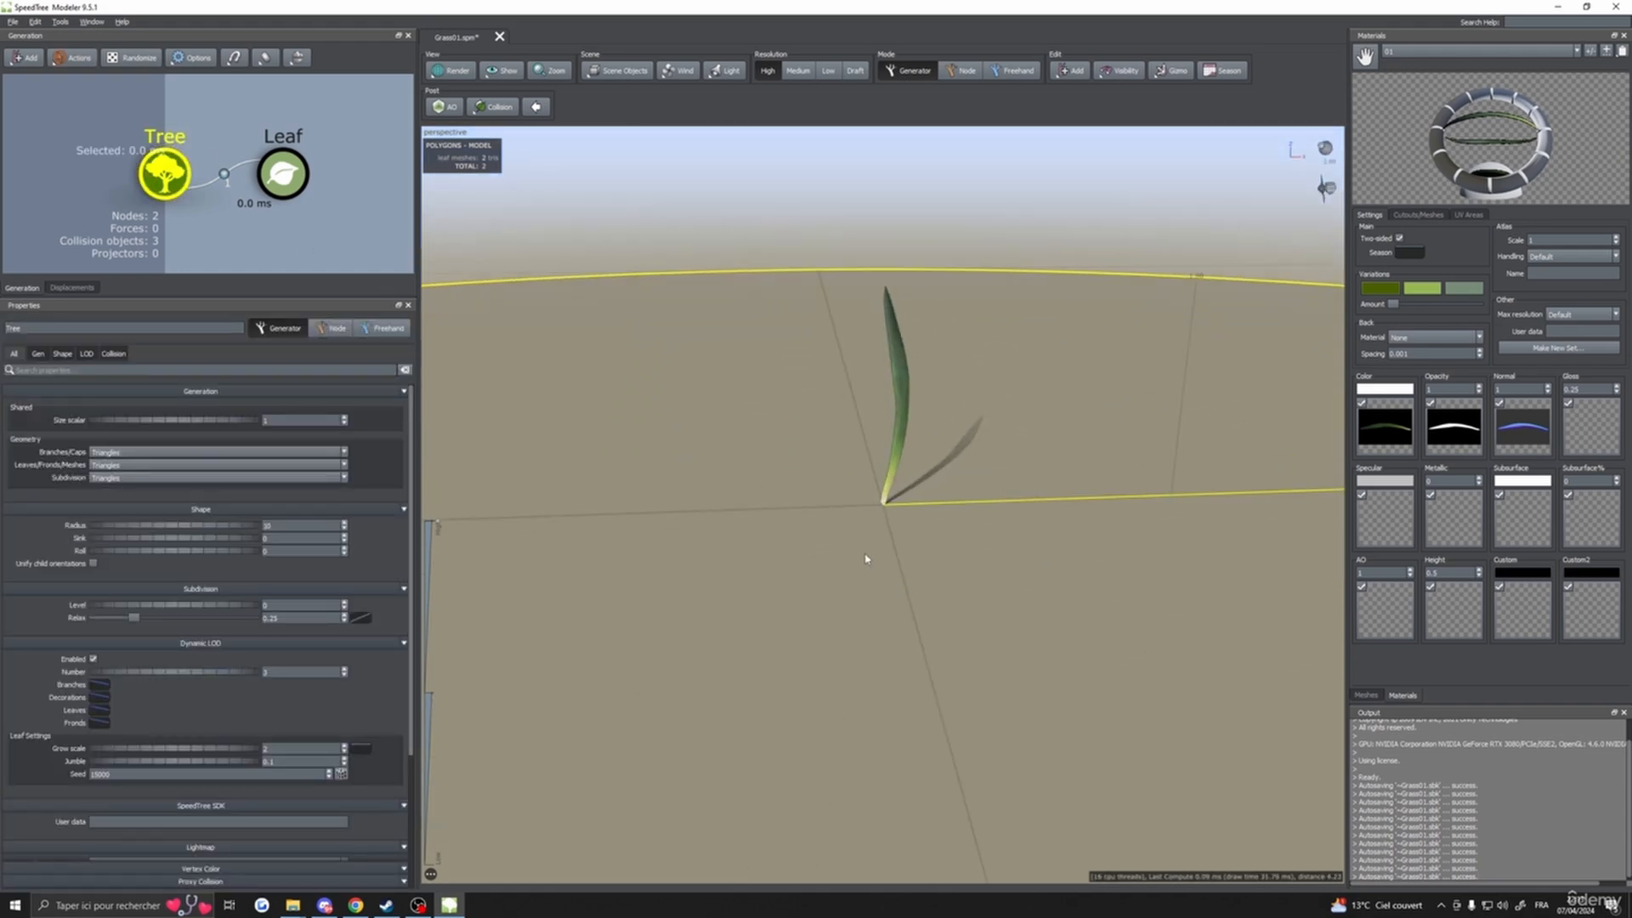
pyautogui.moveTo(820, 527); pyautogui.dragTo(926, 405)
pyautogui.moveTo(970, 472); pyautogui.dragTo(977, 410)
pyautogui.click(978, 409)
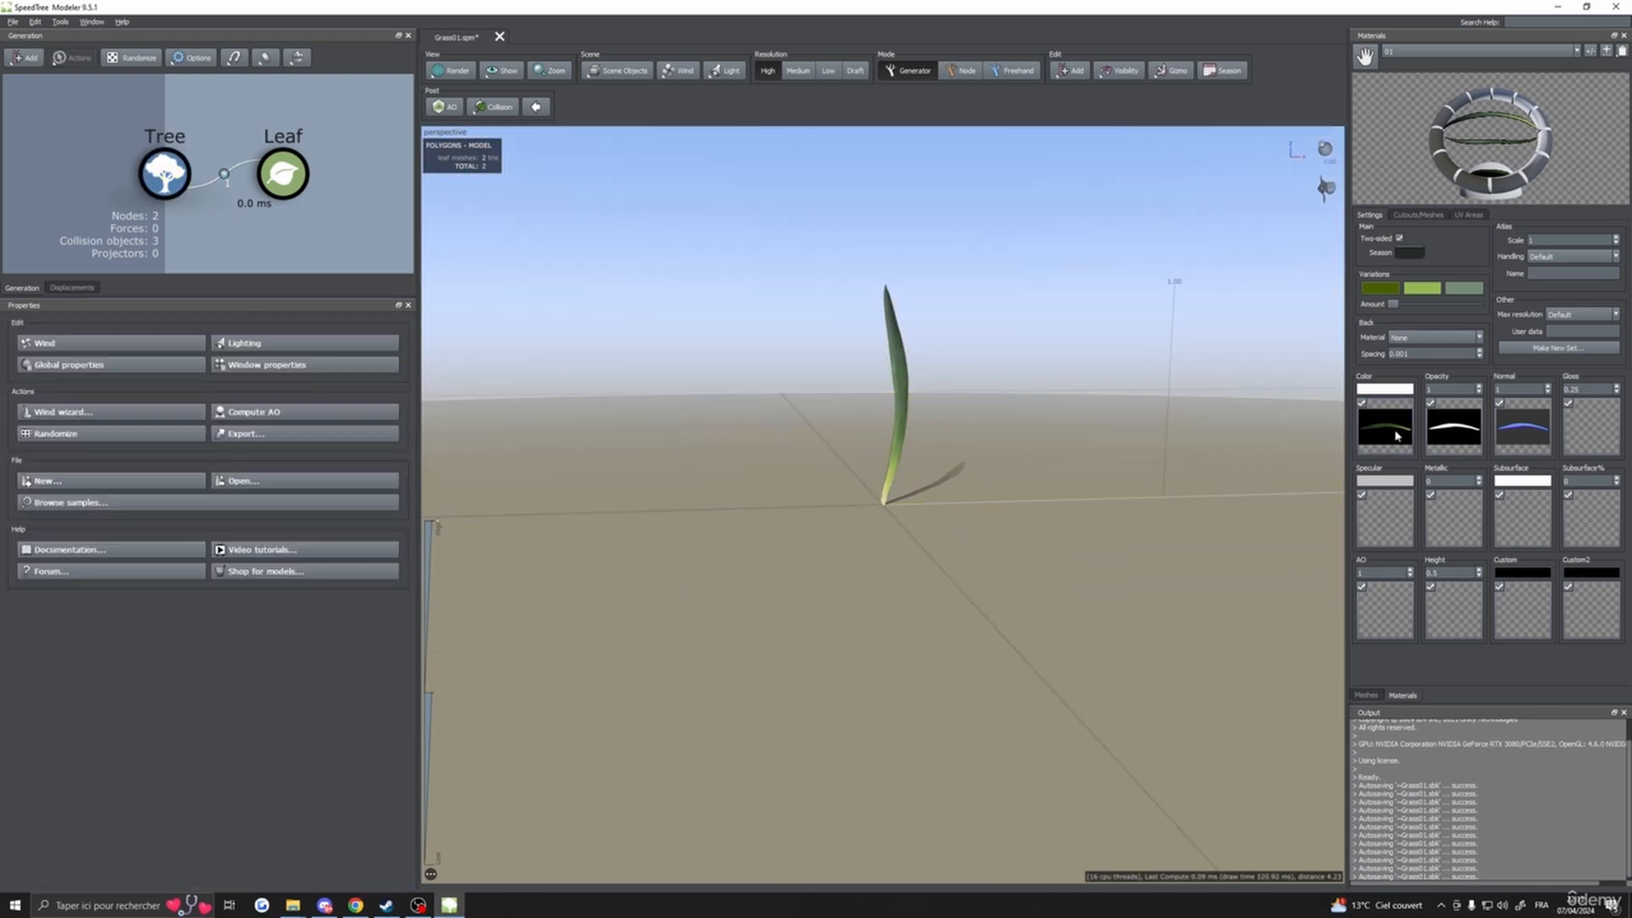
# - Fine-tune the leaf material's Color map by slightly raising contrast and saturation and slightly lowering red
pyautogui.doubleClick(1397, 429)
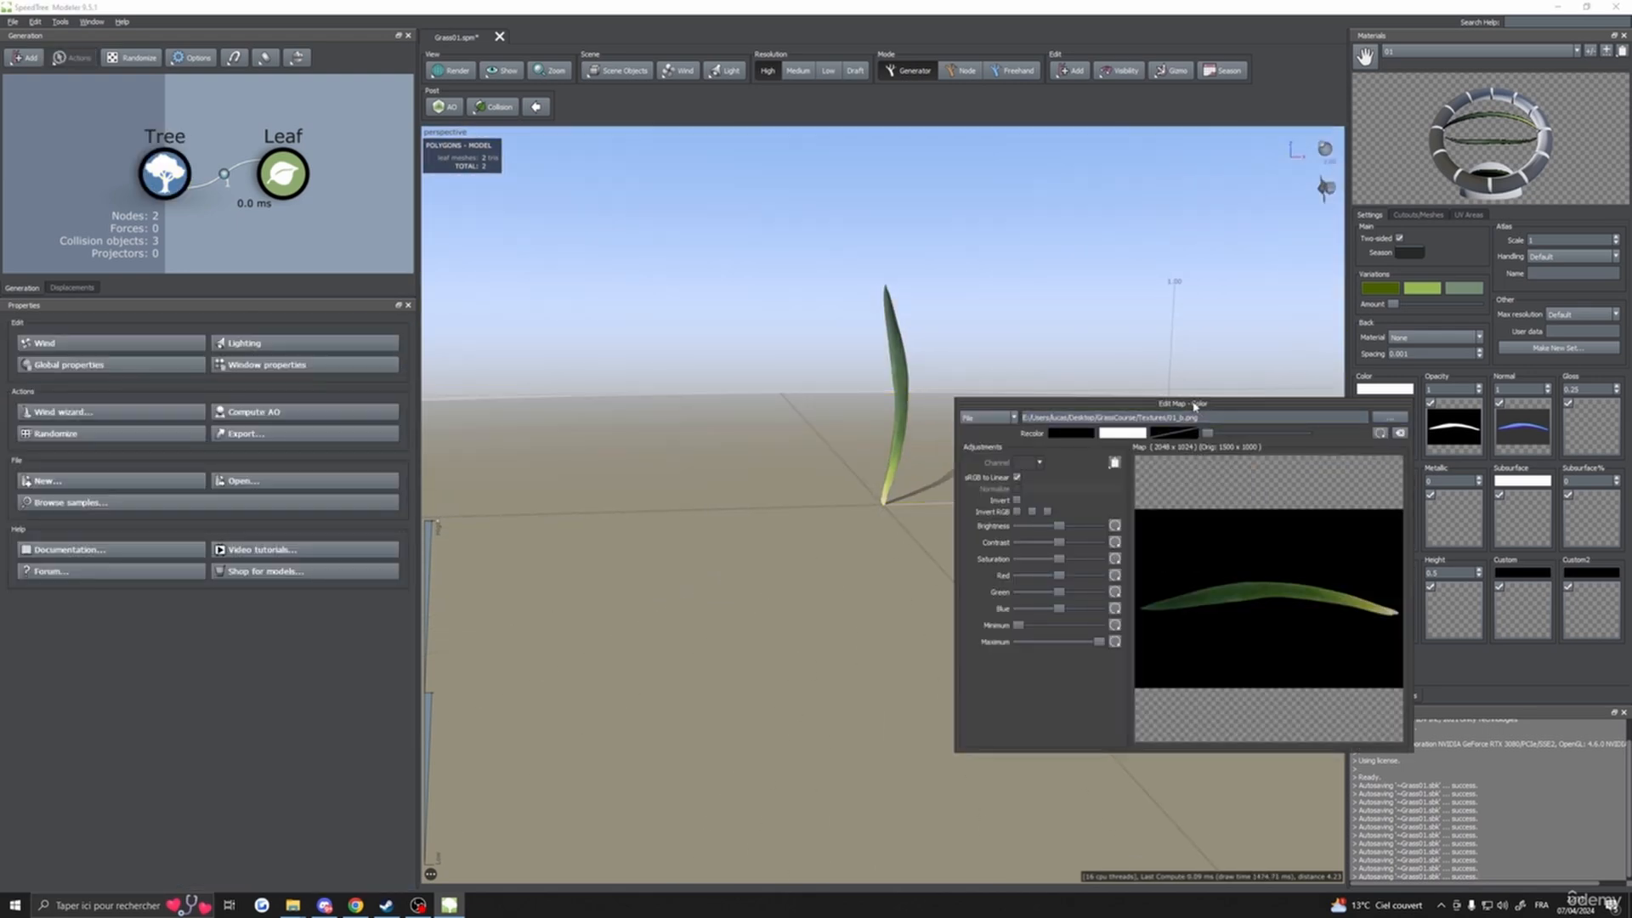
pyautogui.moveTo(1186, 401); pyautogui.dragTo(1332, 293)
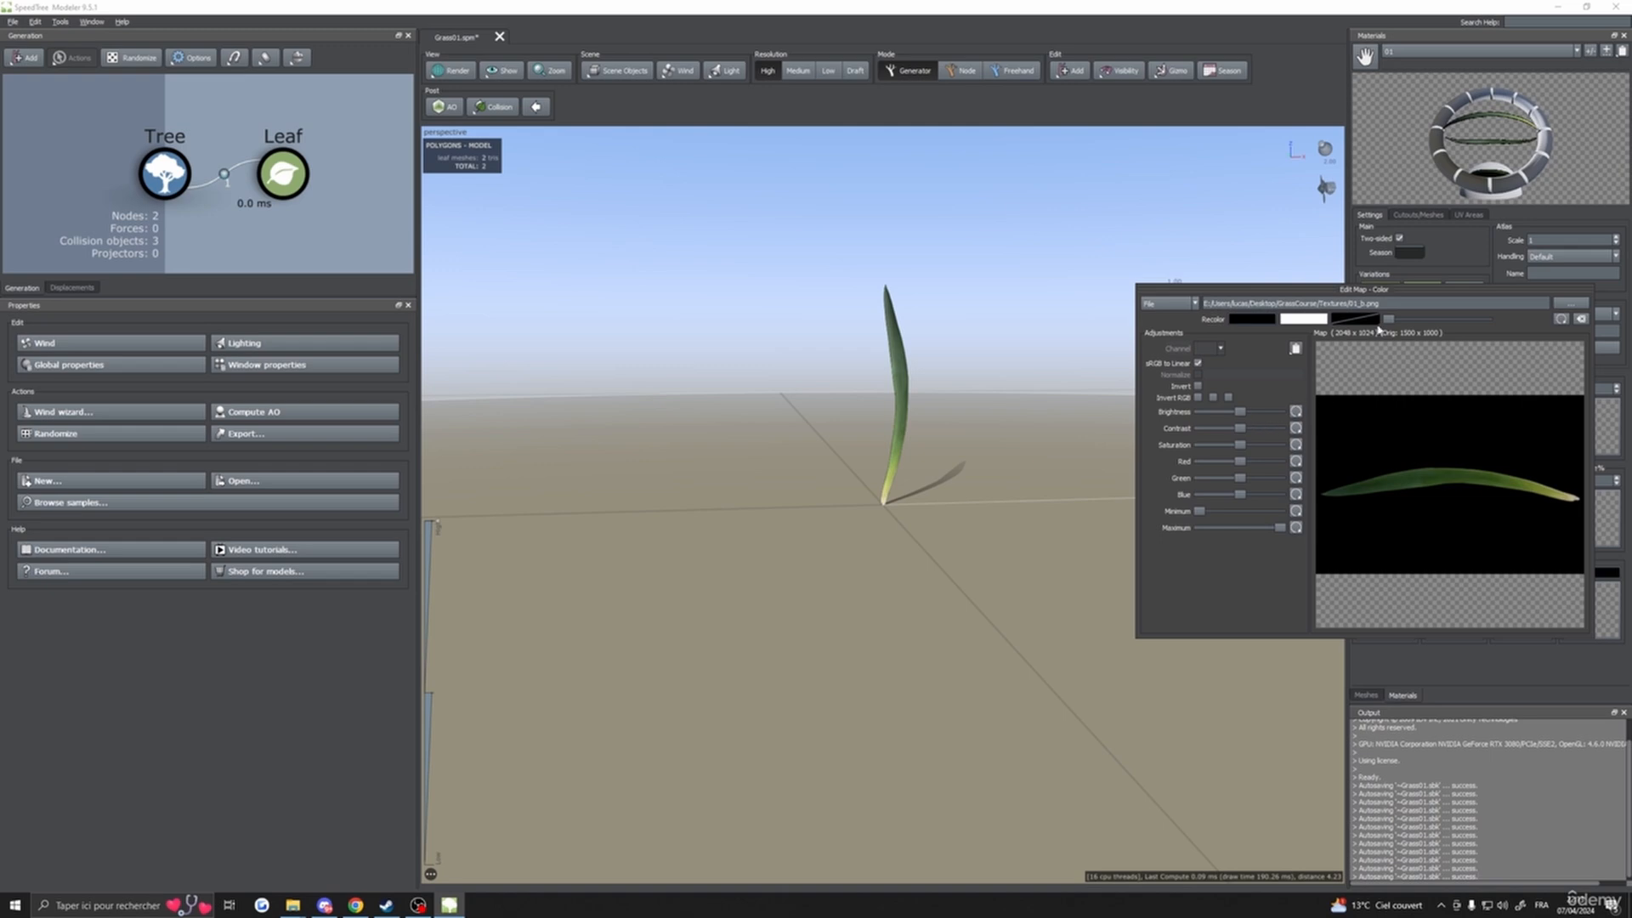
pyautogui.moveTo(1319, 290); pyautogui.dragTo(1286, 352)
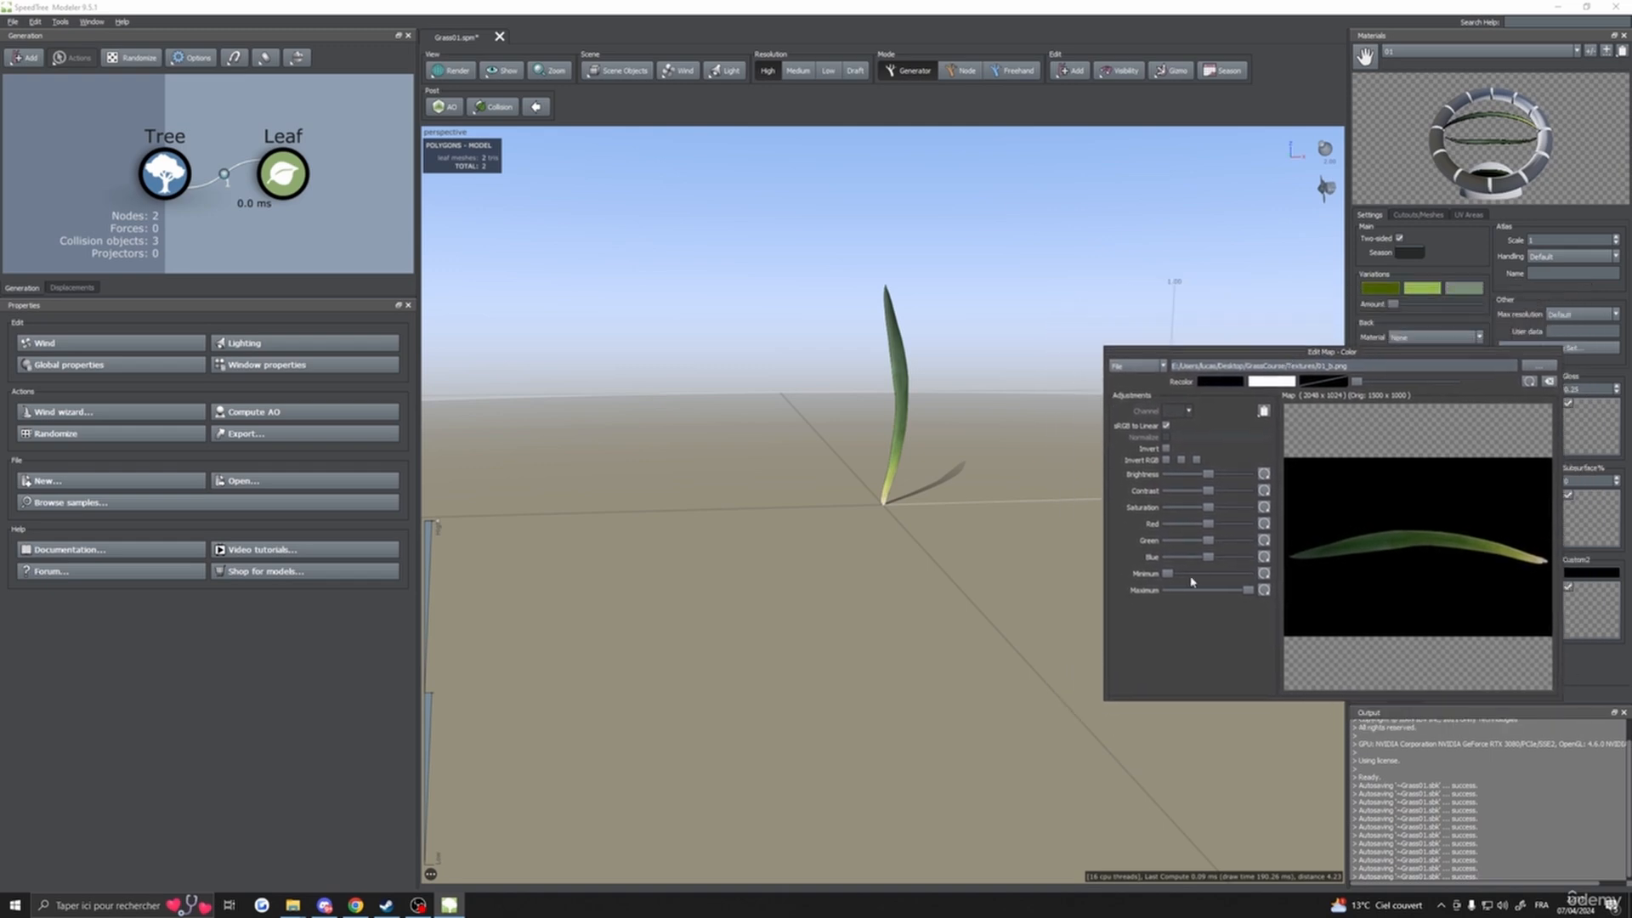
pyautogui.moveTo(1208, 478); pyautogui.dragTo(1222, 521)
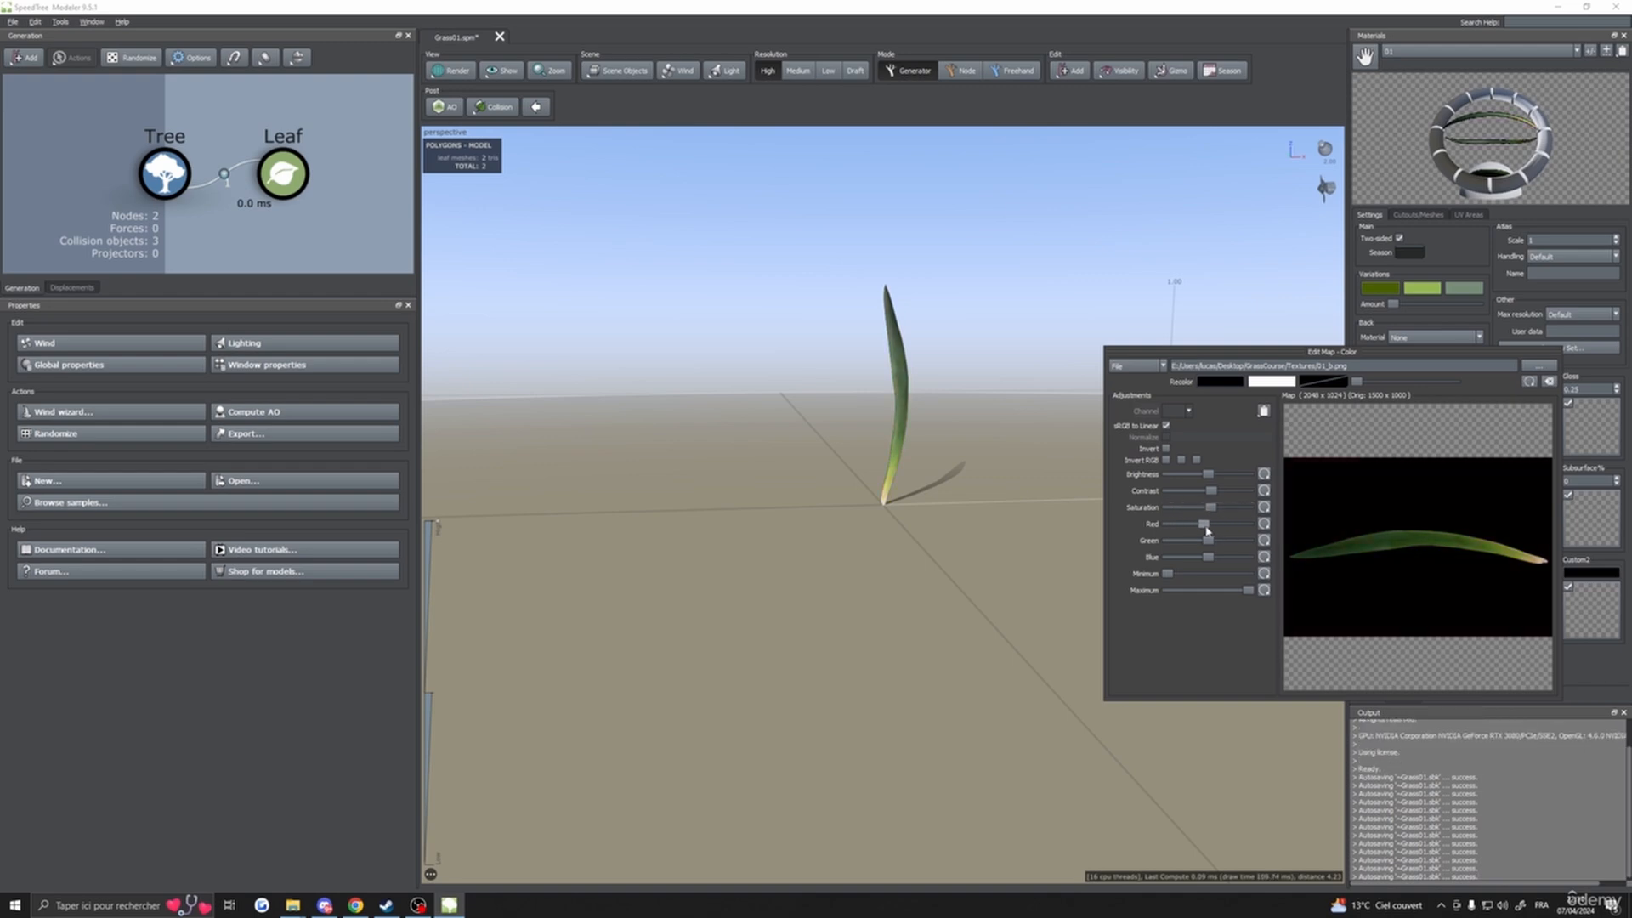
pyautogui.moveTo(1253, 593); pyautogui.dragTo(1168, 575)
pyautogui.click(1438, 253)
# - Raise the Color map's brightness and contrast and reduce its saturation to tone down the grass blade's color
pyautogui.moveTo(1029, 358); pyautogui.dragTo(1045, 408, button='middle')
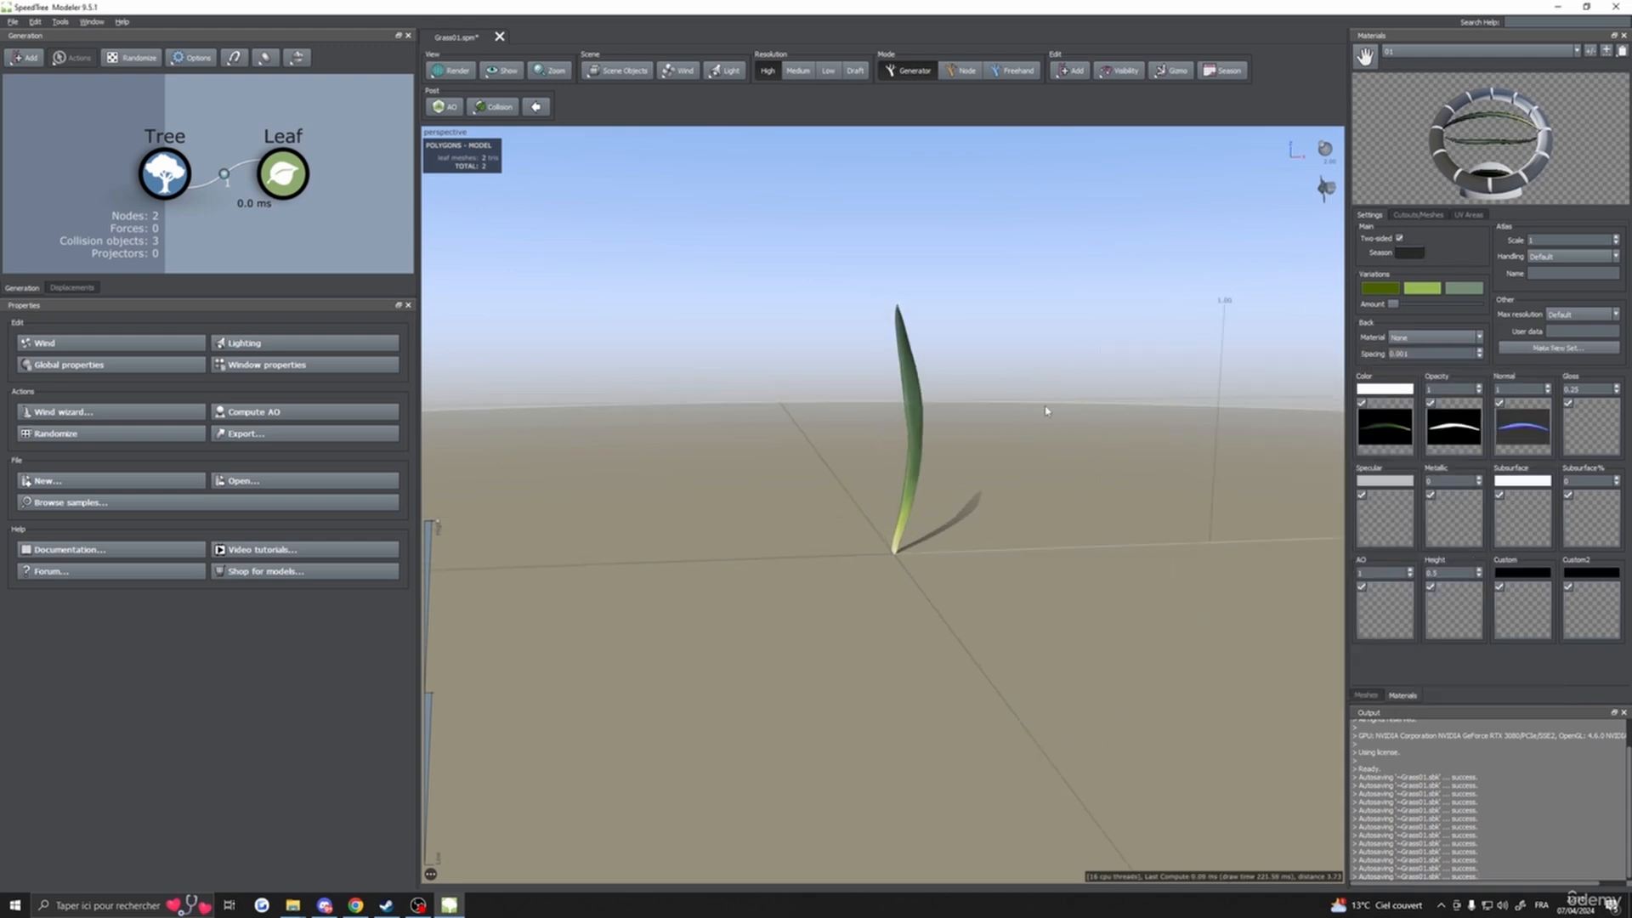
pyautogui.scroll(3, 1041, 409)
pyautogui.moveTo(1030, 411); pyautogui.dragTo(1051, 556)
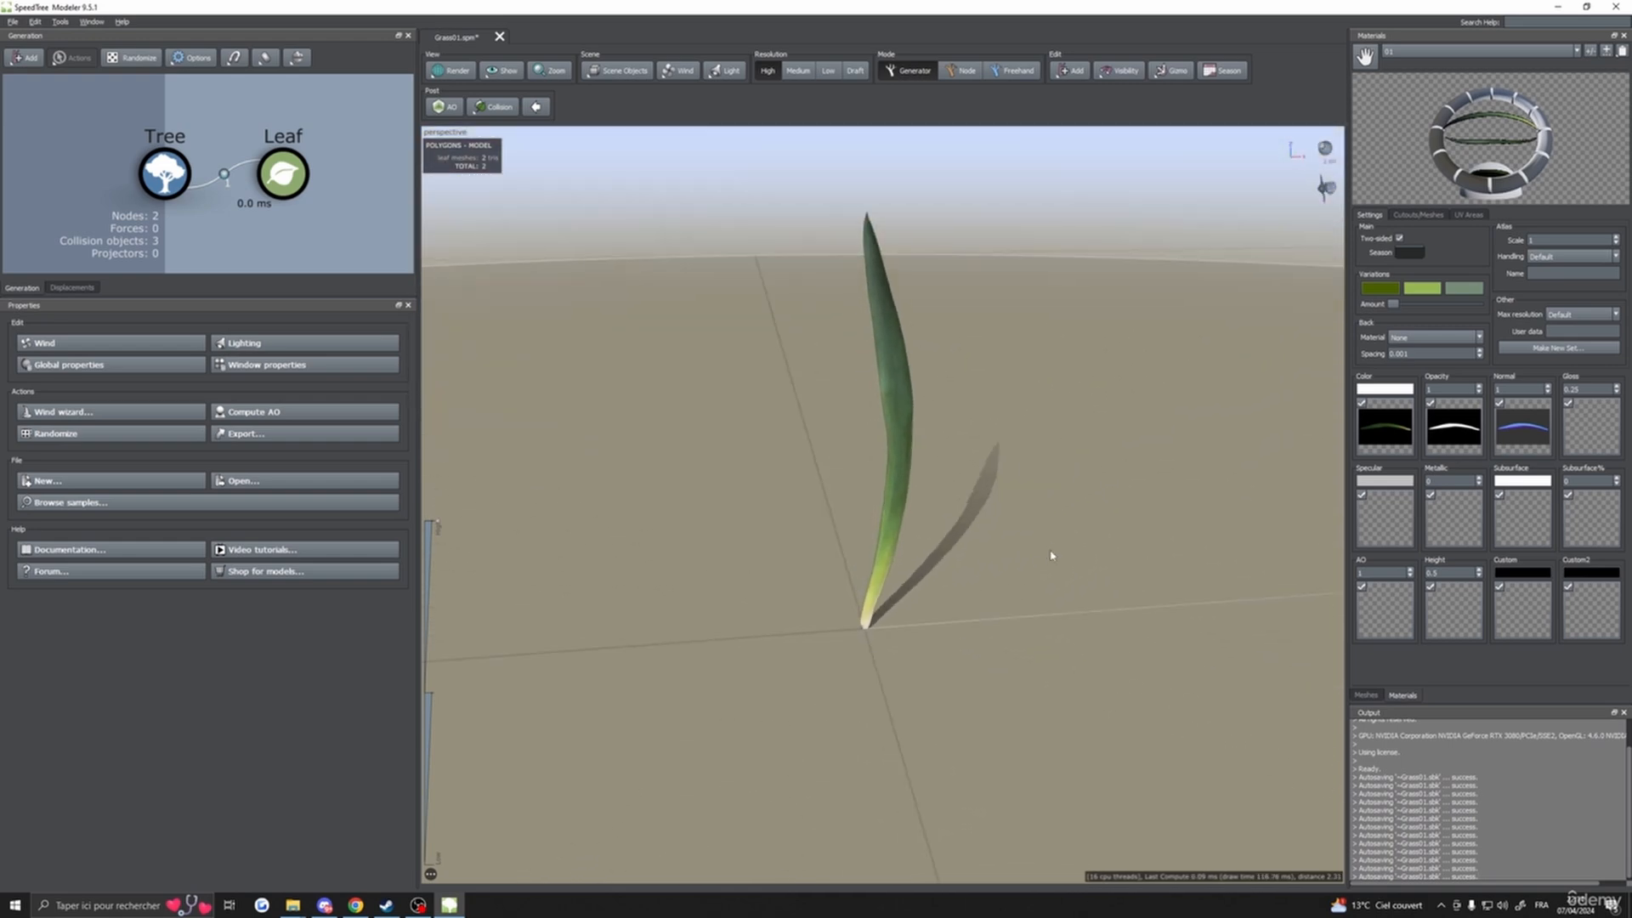
pyautogui.doubleClick(1389, 430)
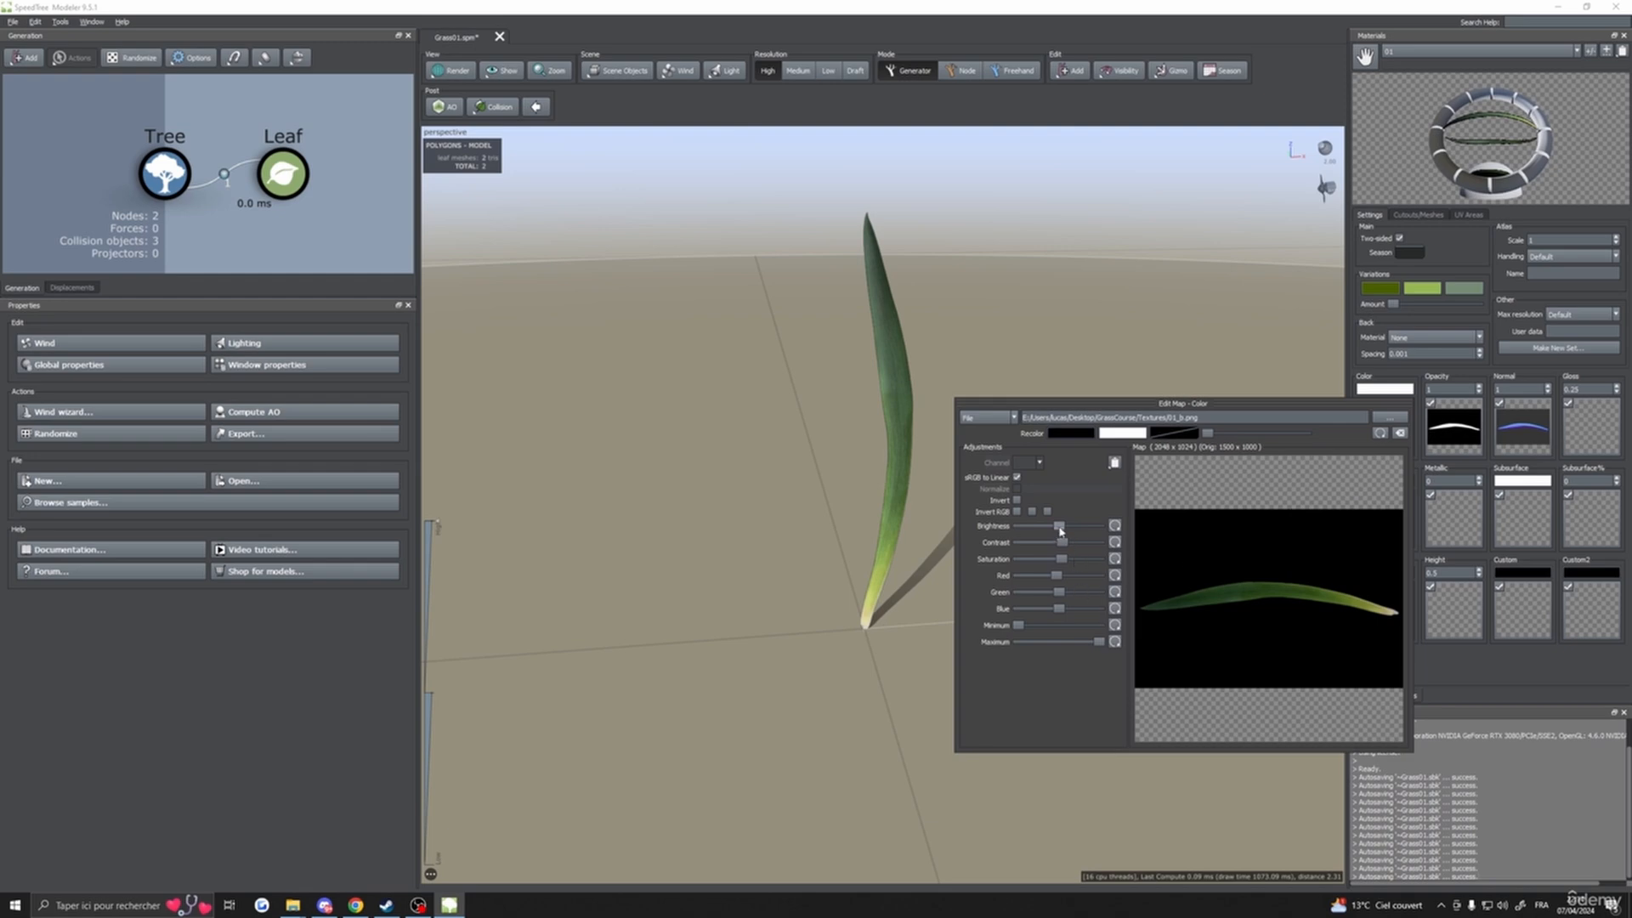
pyautogui.moveTo(1059, 530); pyautogui.dragTo(1042, 559)
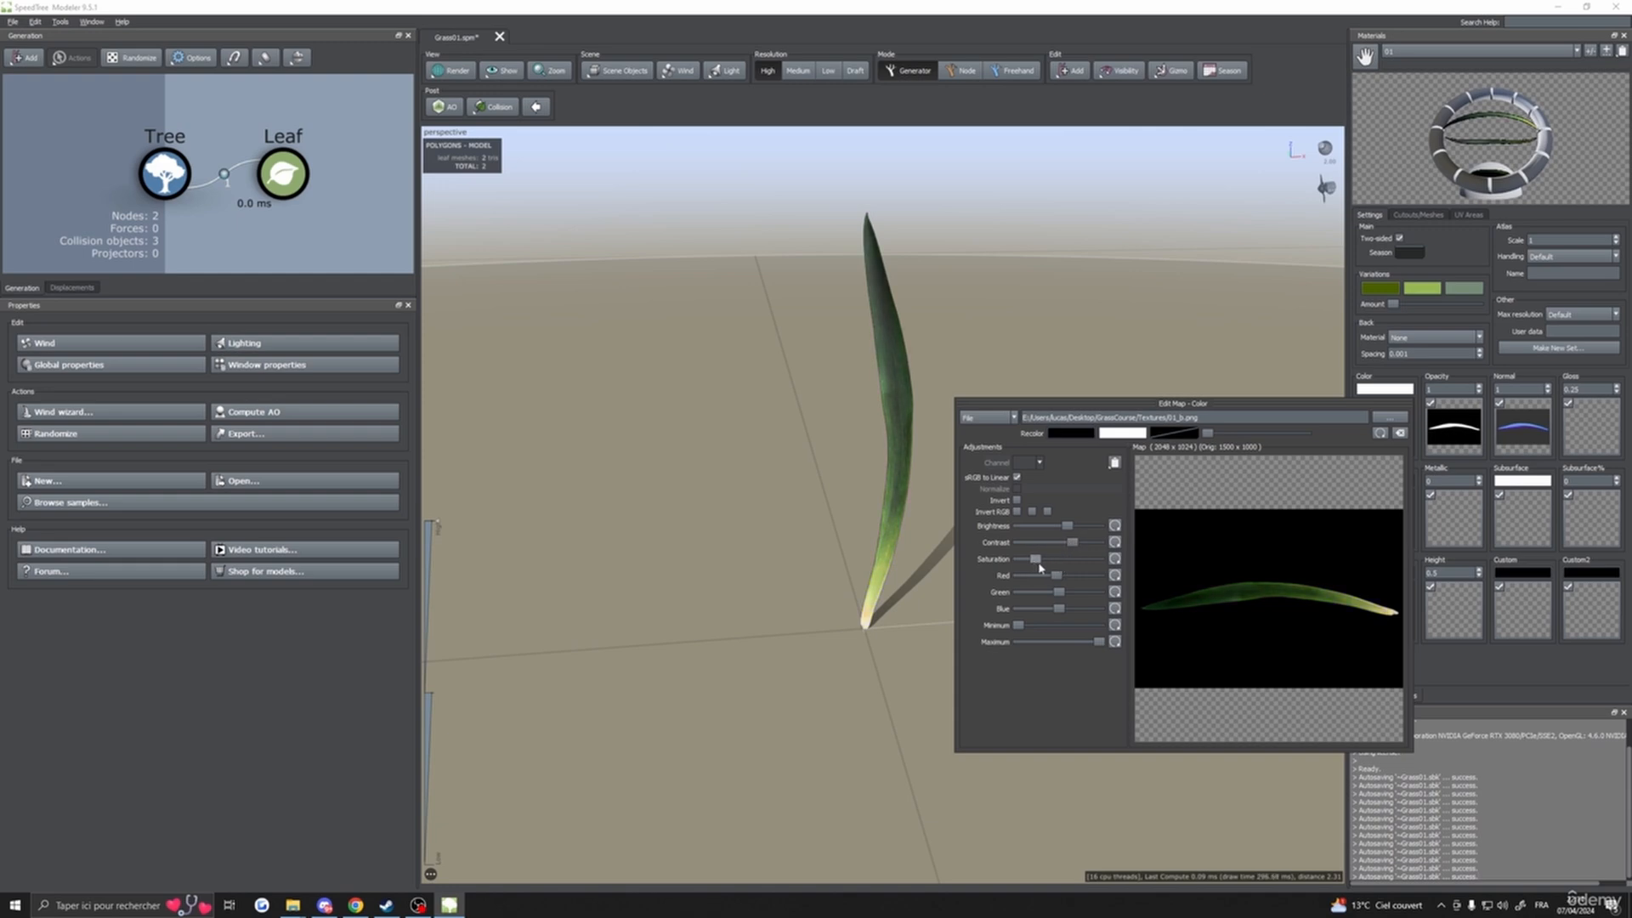
pyautogui.moveTo(1069, 527)
pyautogui.mouseDown()
pyautogui.moveTo(1044, 528)
pyautogui.moveTo(1069, 529)
pyautogui.mouseUp()
pyautogui.click(1352, 371)
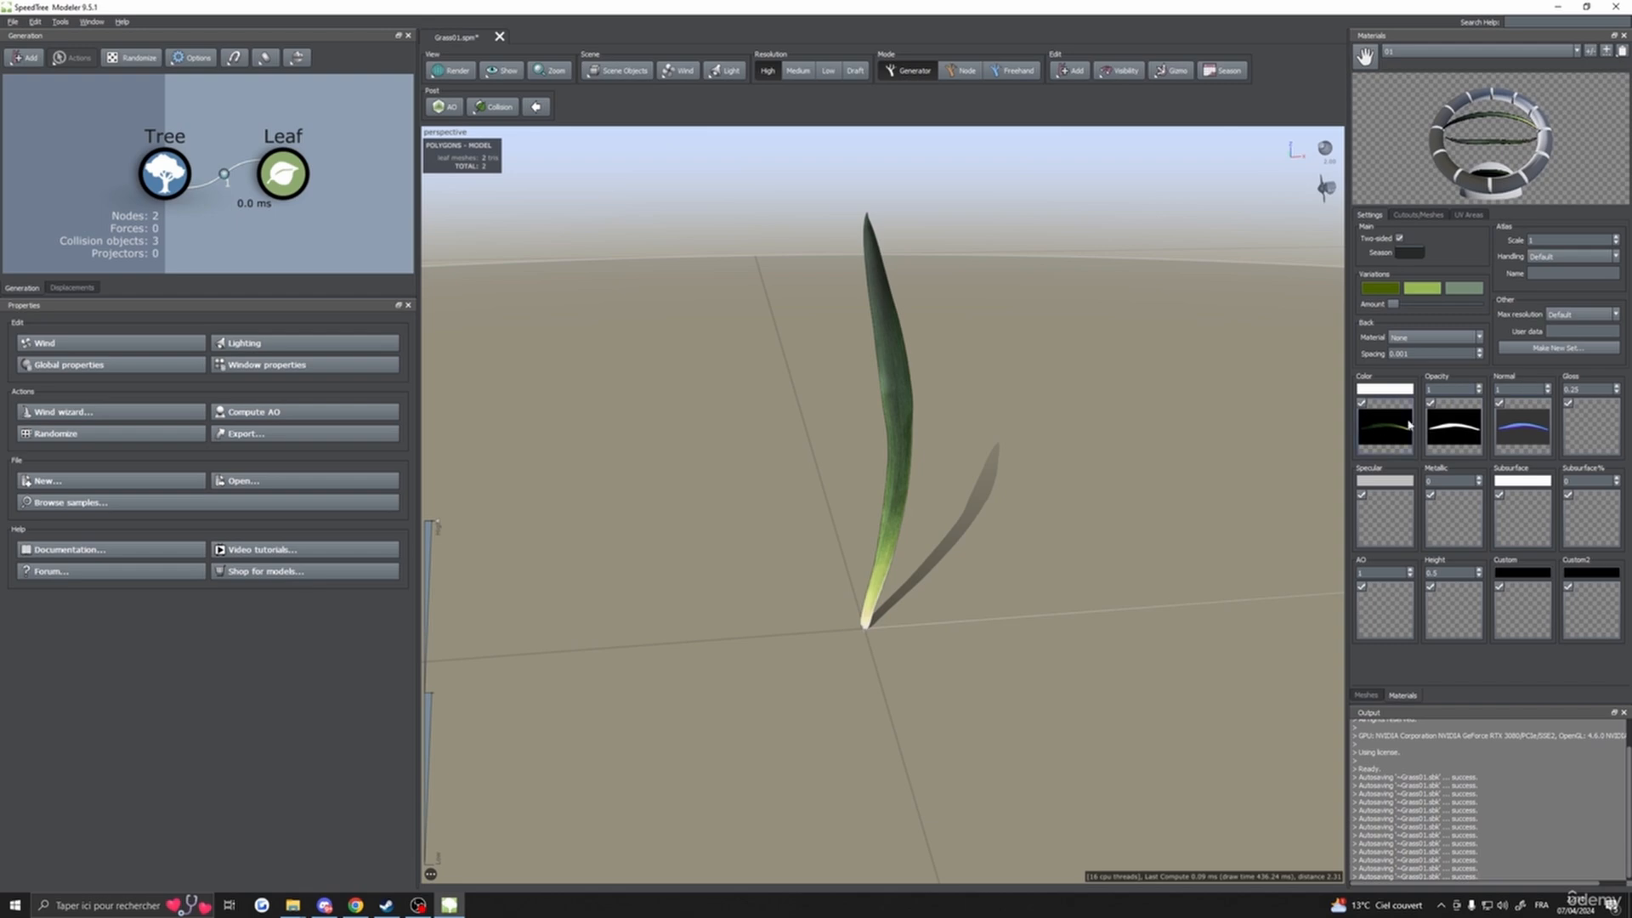
# - Review the Opacity map and test a Normal strength of 10 on the blade up close, restoring it to 1
pyautogui.click(1439, 431)
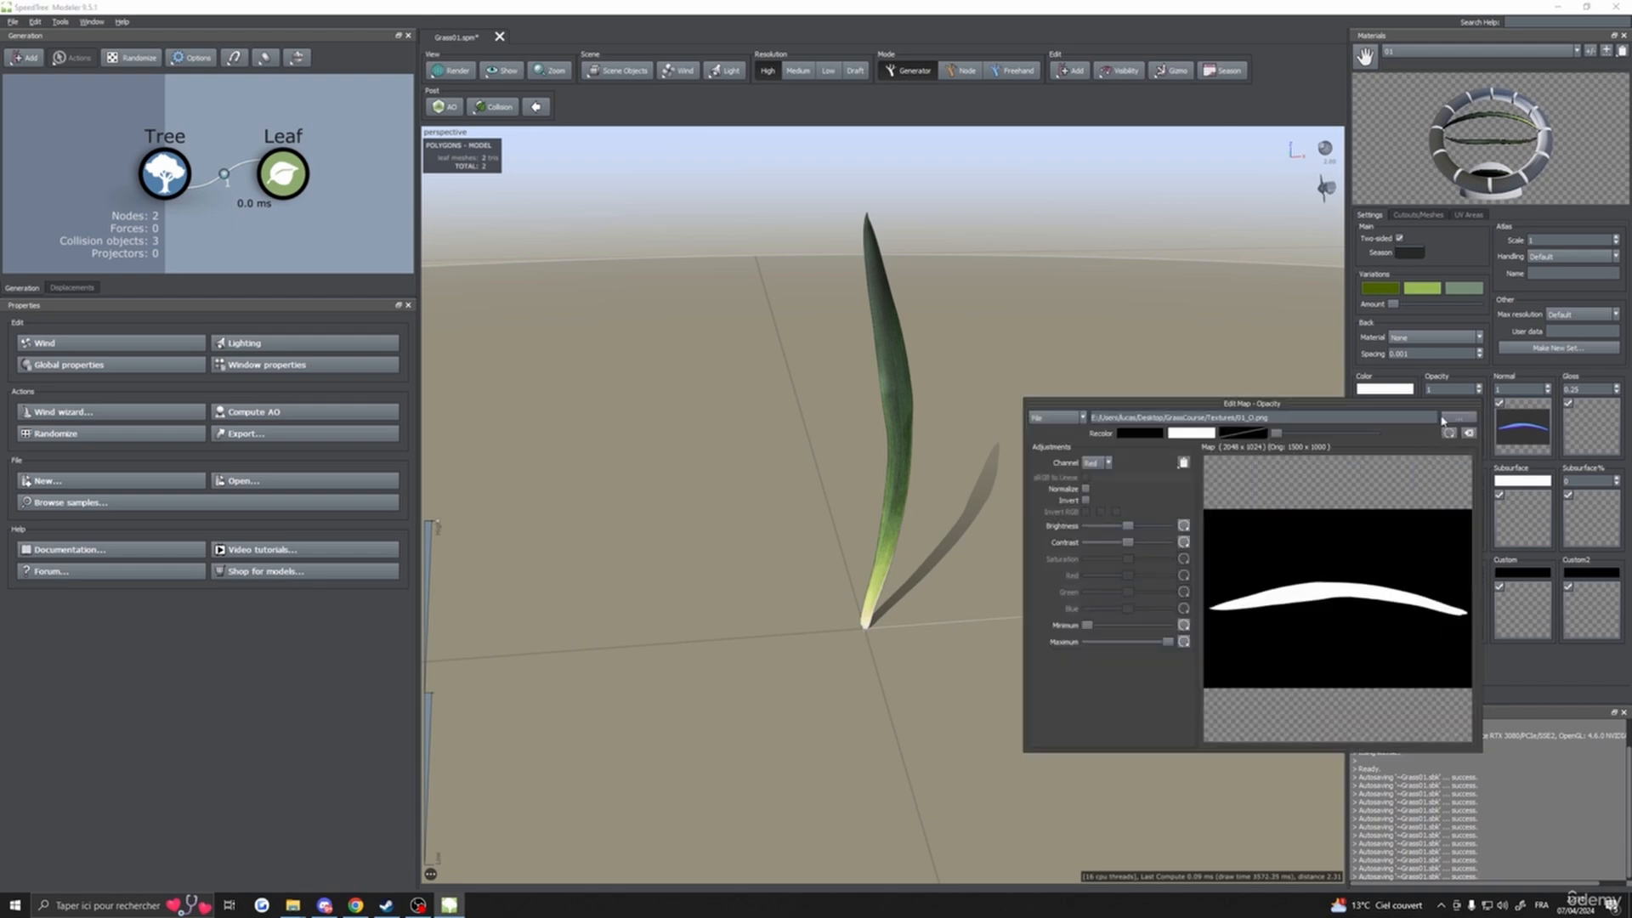
pyautogui.click(1459, 369)
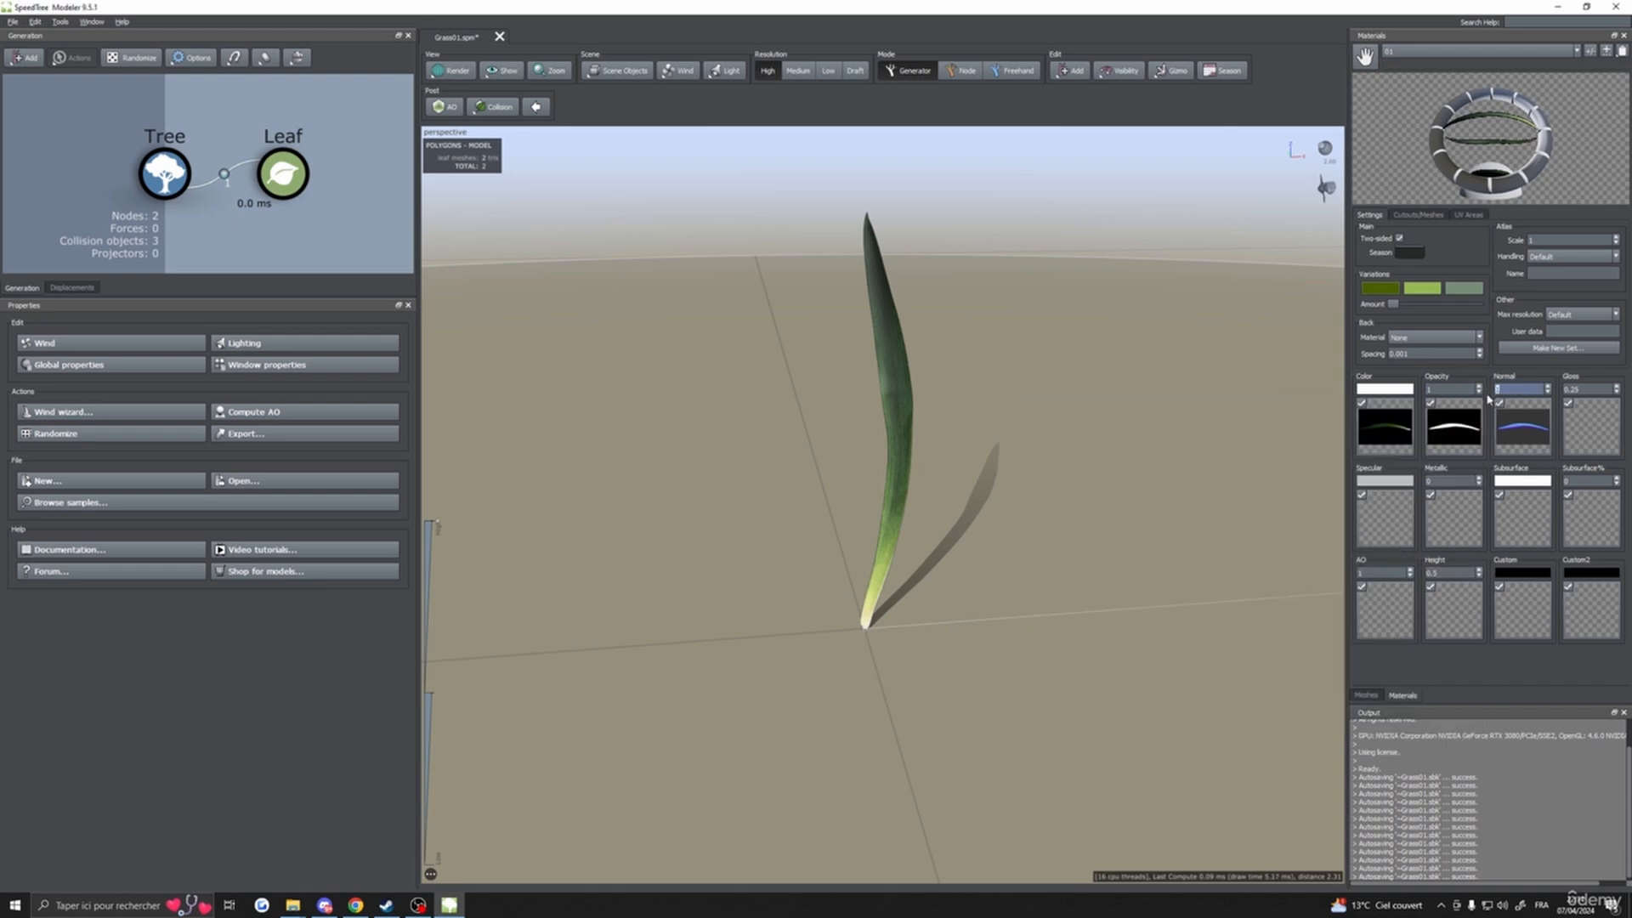
pyautogui.write('0')
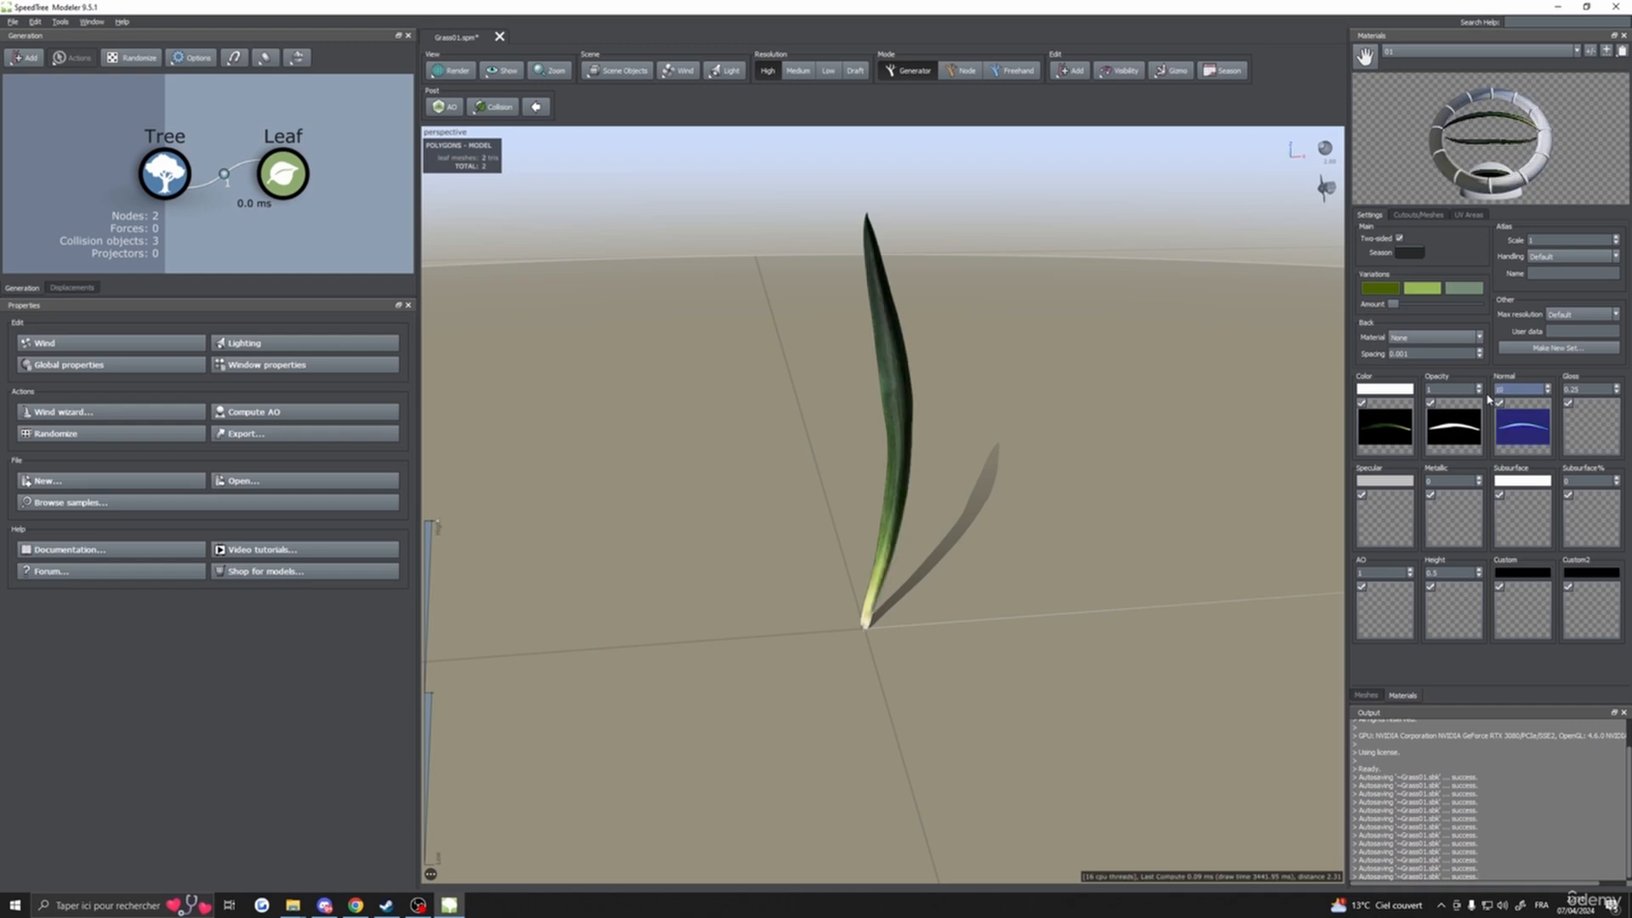
pyautogui.scroll(10, 920, 359)
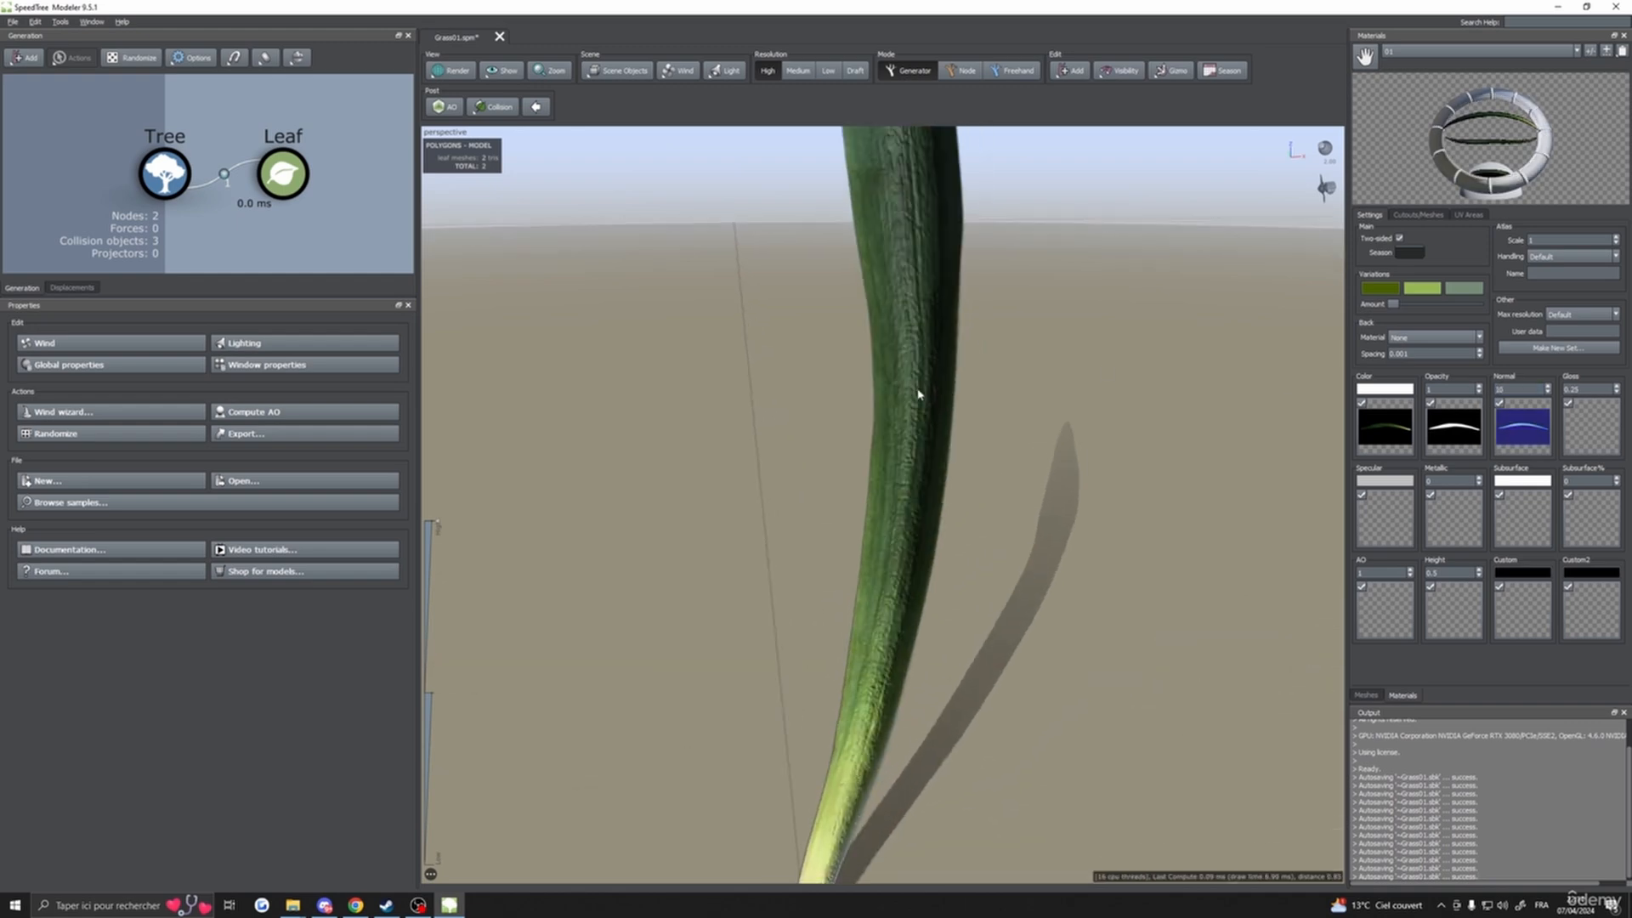
pyautogui.scroll(-10, 1012, 469)
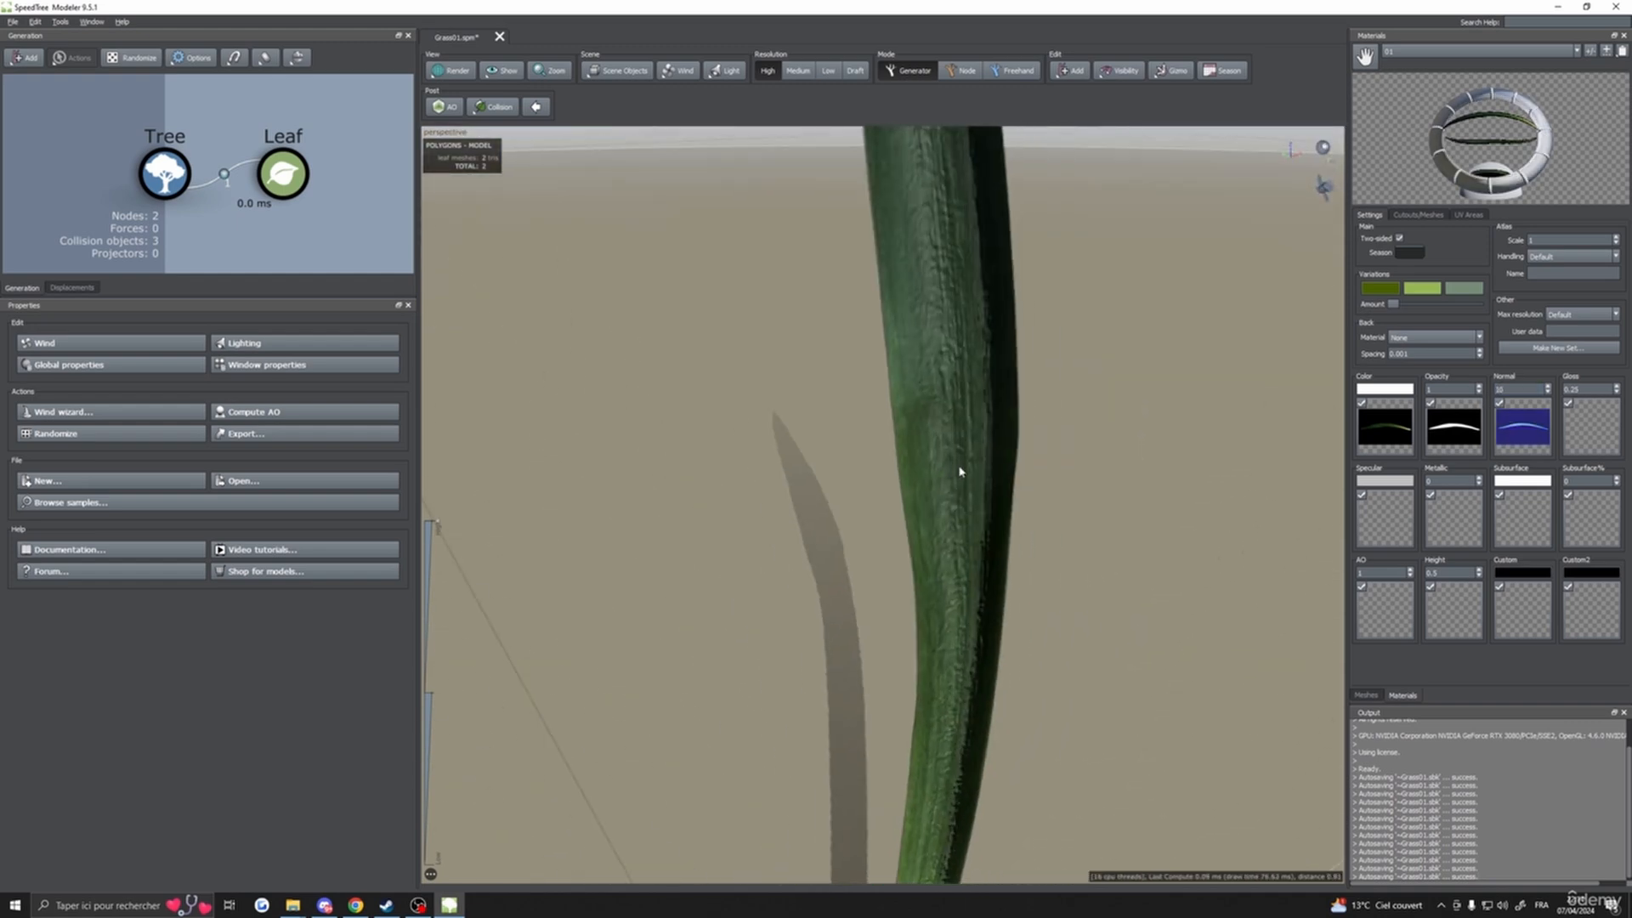
pyautogui.moveTo(1514, 390); pyautogui.dragTo(1457, 389)
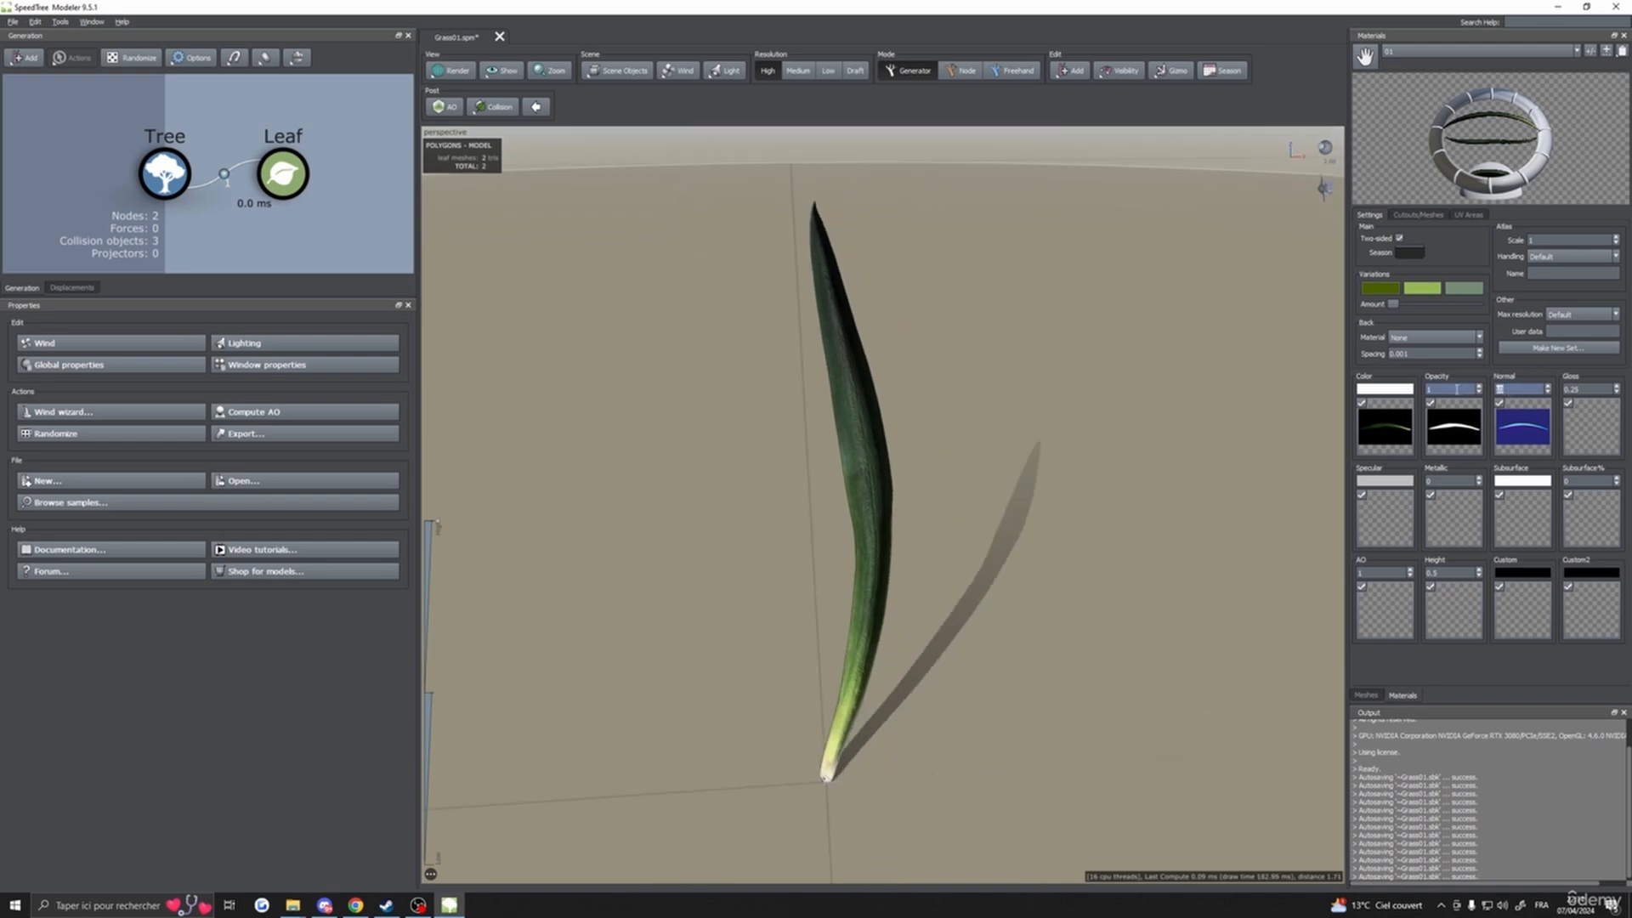
pyautogui.write('1')
pyautogui.moveTo(1161, 478); pyautogui.dragTo(1166, 454, button='middle')
# - Try a Gloss value of 20 on the leaf material and settle on 0
pyautogui.moveTo(1580, 389); pyautogui.dragTo(1524, 389)
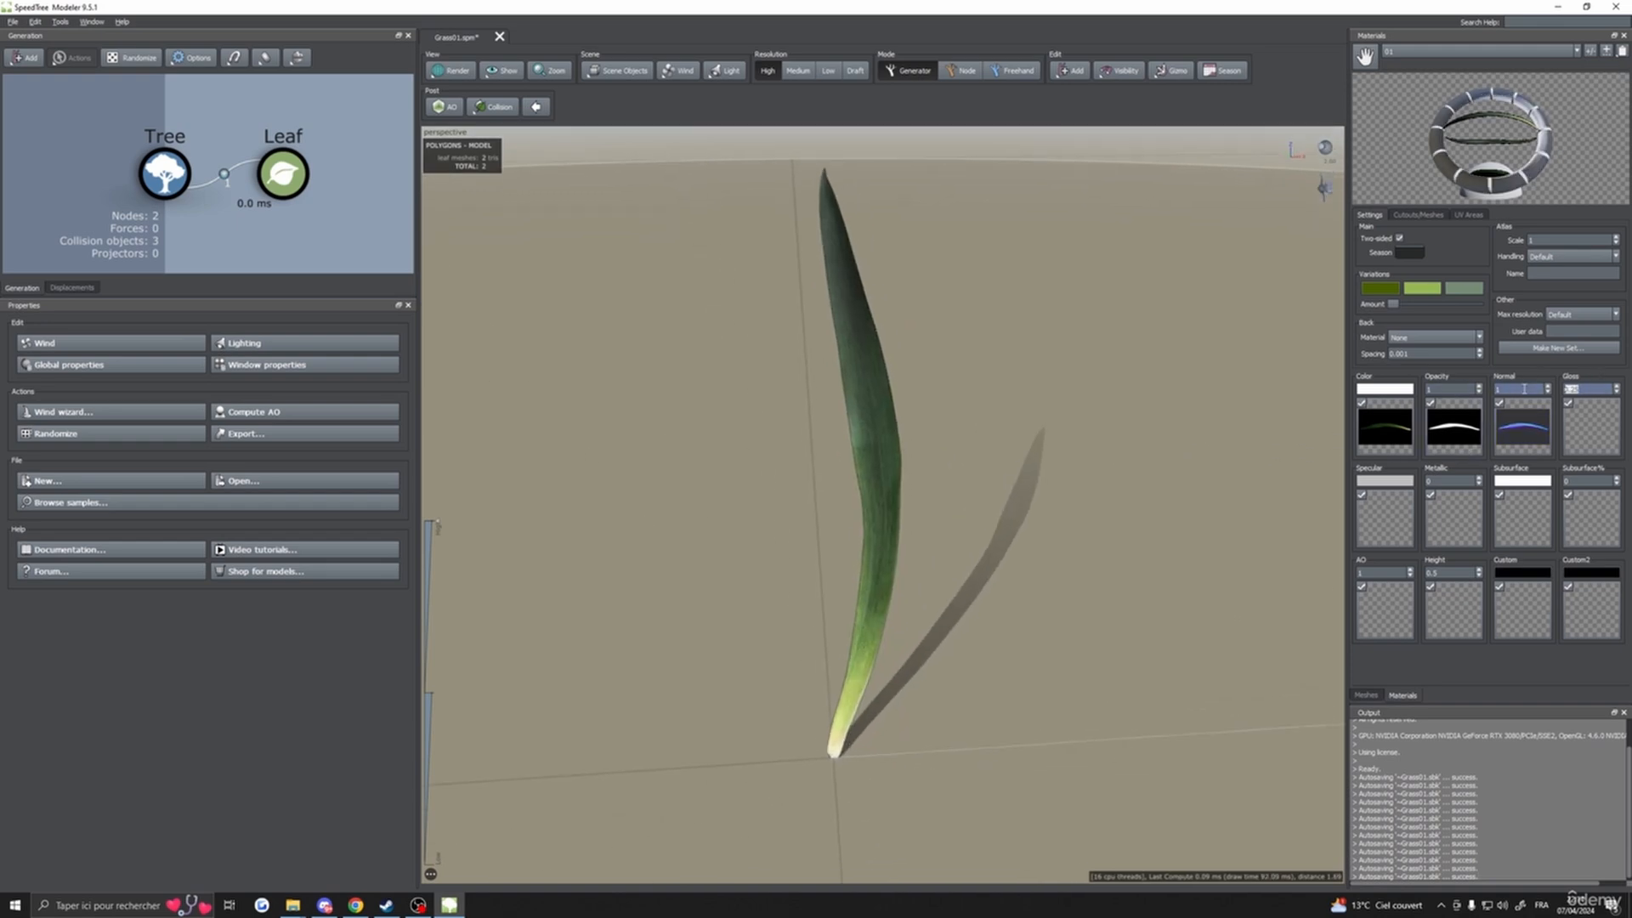
pyautogui.write('20')
pyautogui.moveTo(943, 456); pyautogui.dragTo(1527, 368)
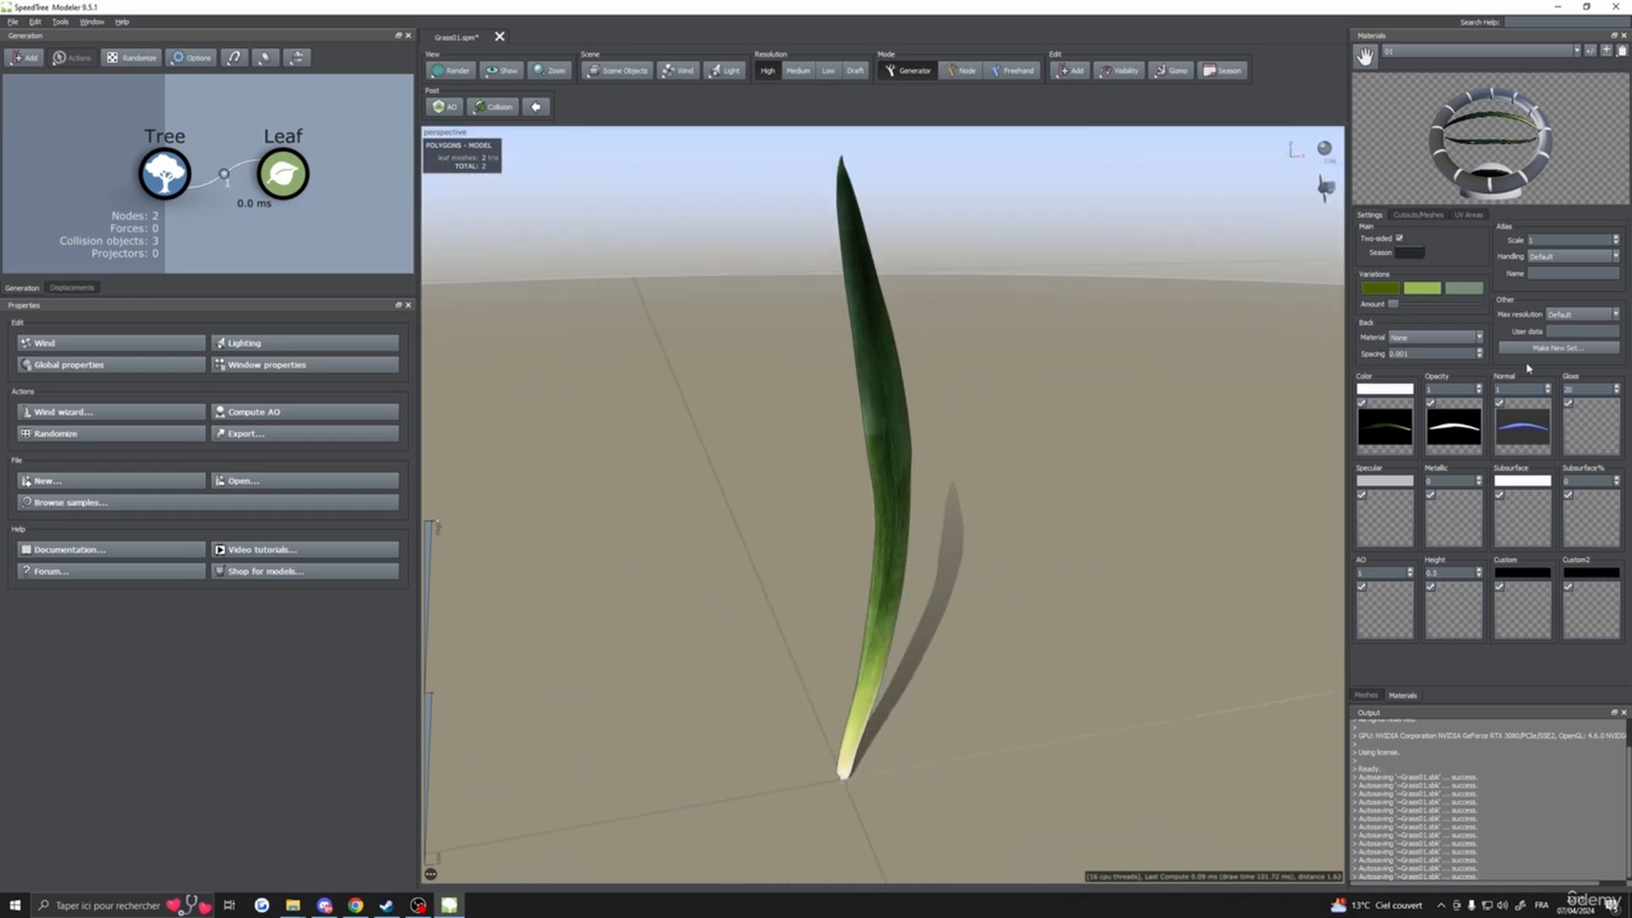
pyautogui.click(1579, 389)
pyautogui.write('0')
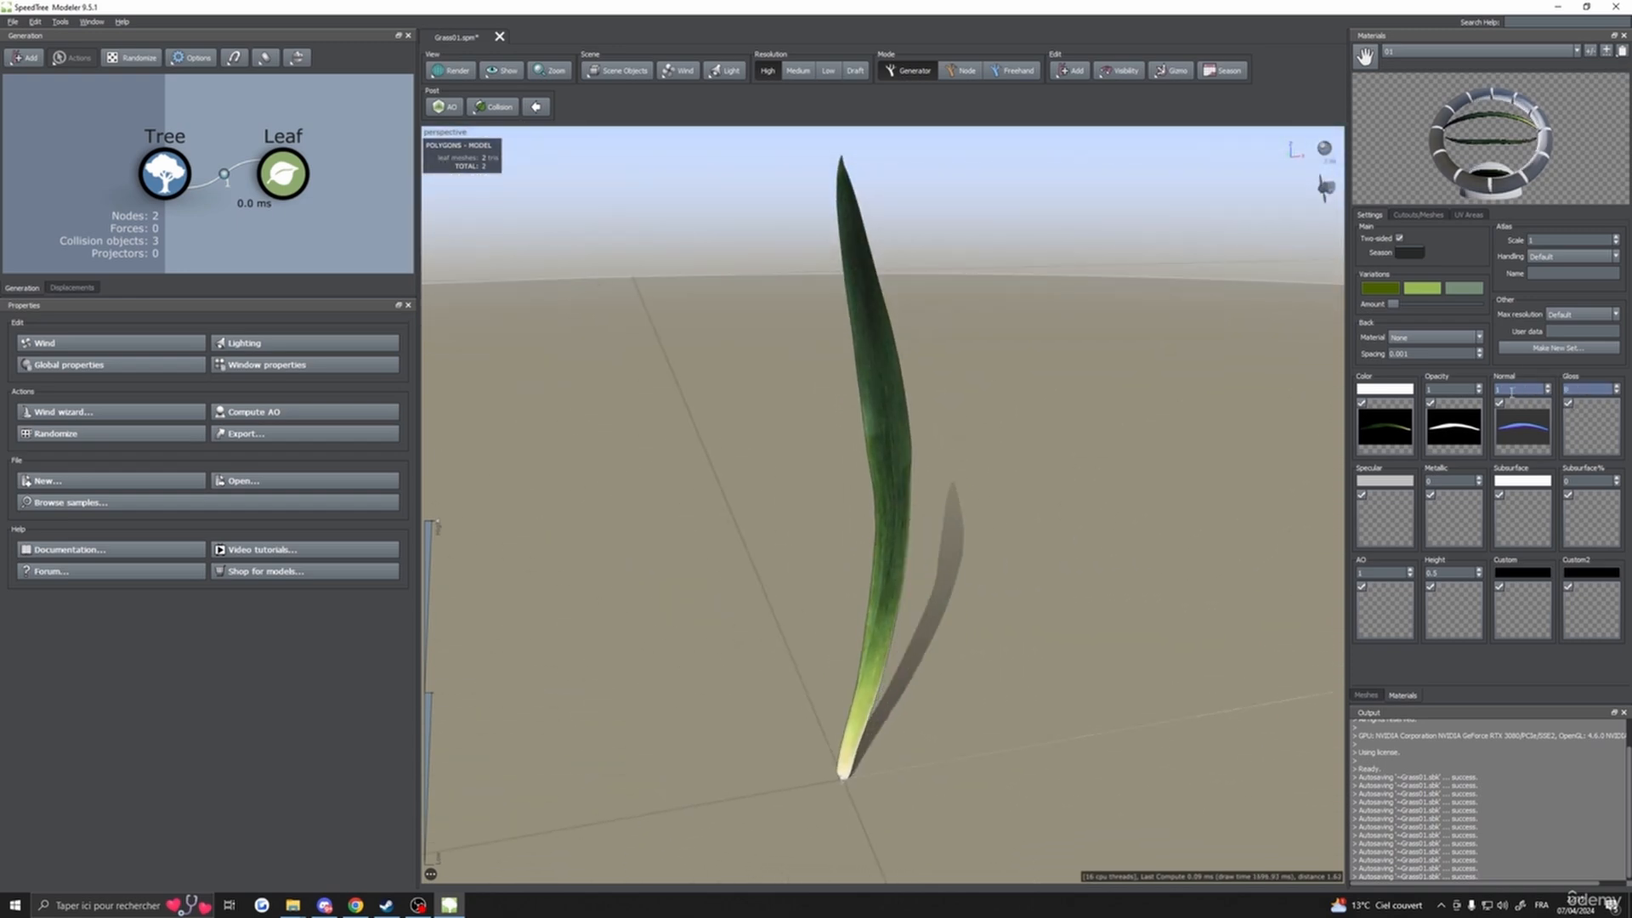
# - Examine the grass blade's shading from the lit and shadowed sides at several distances
pyautogui.moveTo(1233, 421); pyautogui.dragTo(1151, 451)
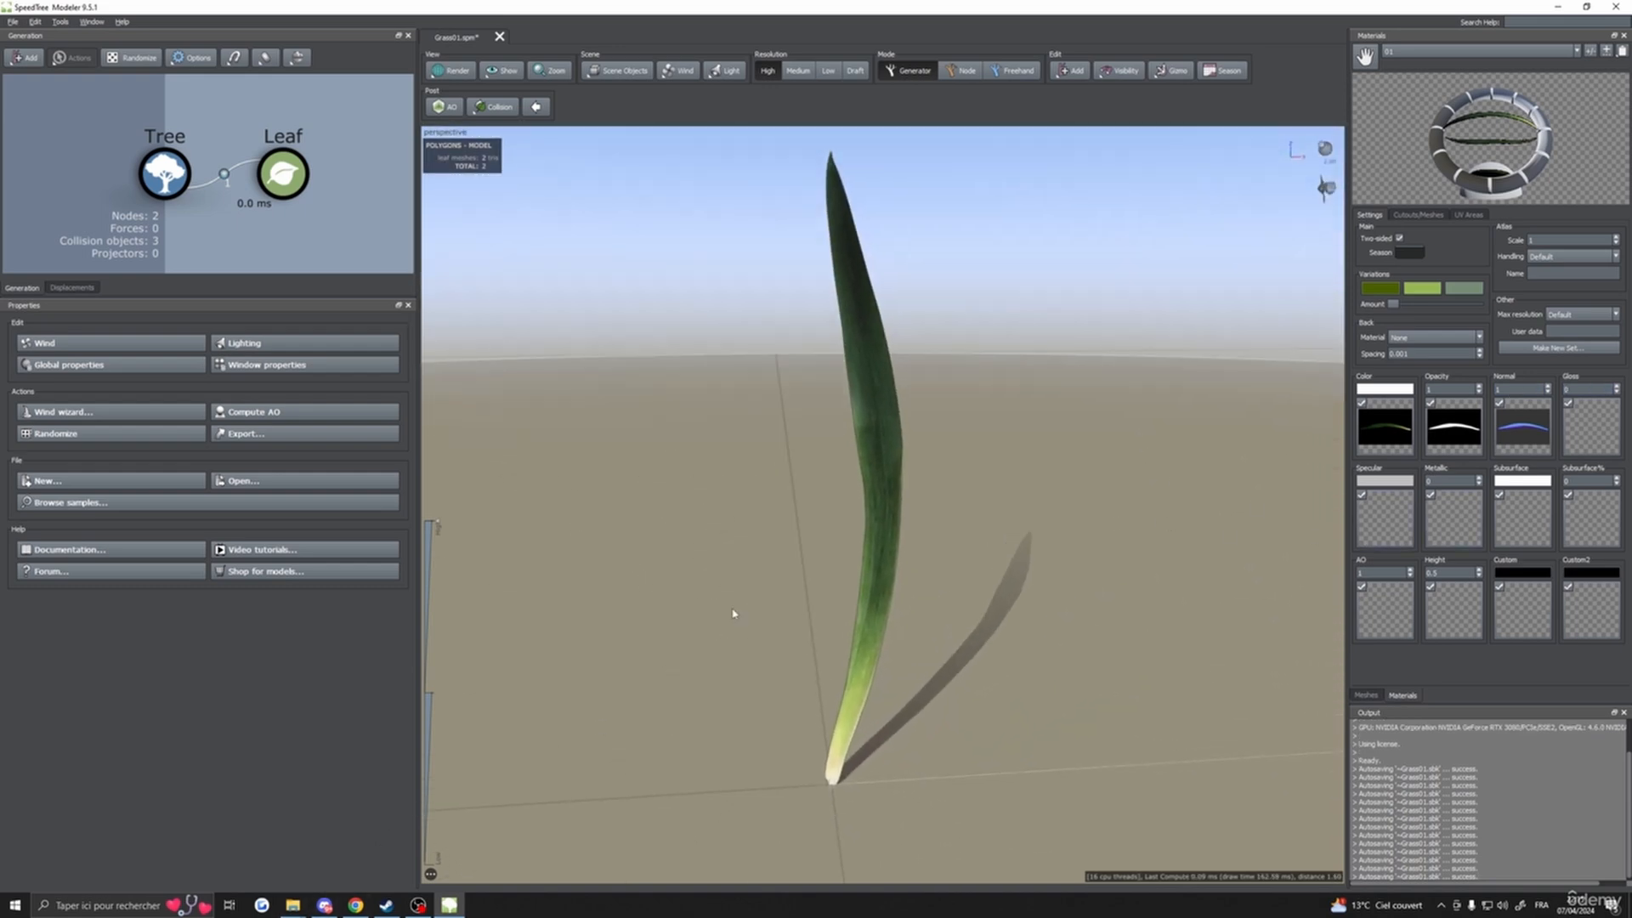
pyautogui.moveTo(732, 612); pyautogui.dragTo(1213, 536)
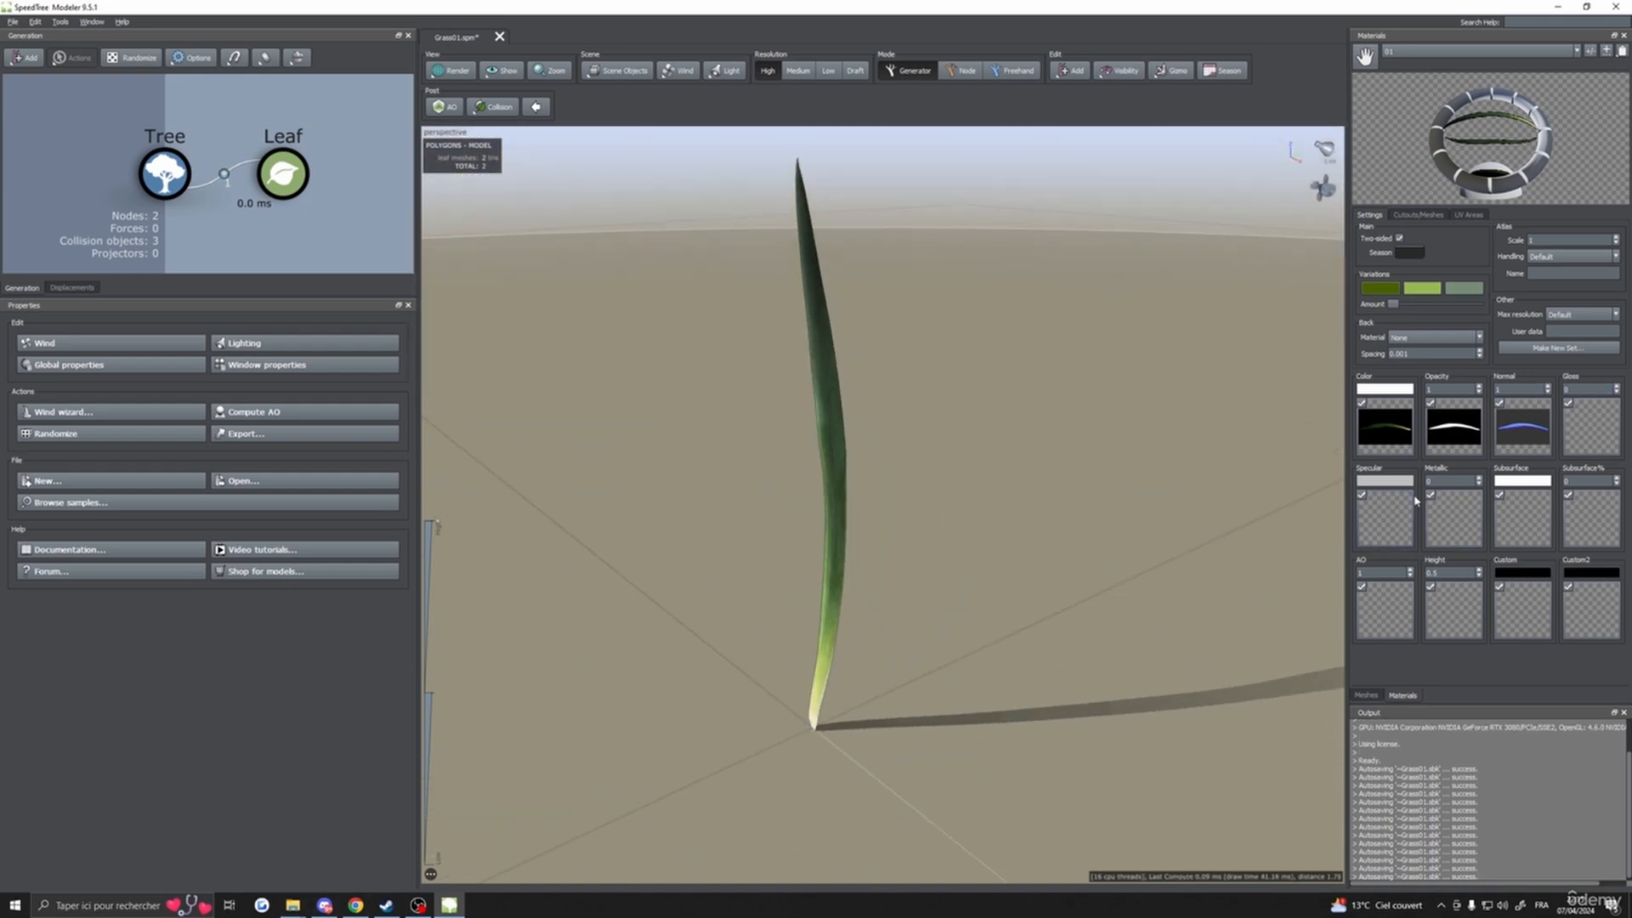
pyautogui.moveTo(889, 648); pyautogui.dragTo(1170, 670)
pyautogui.scroll(-6, 1181, 667)
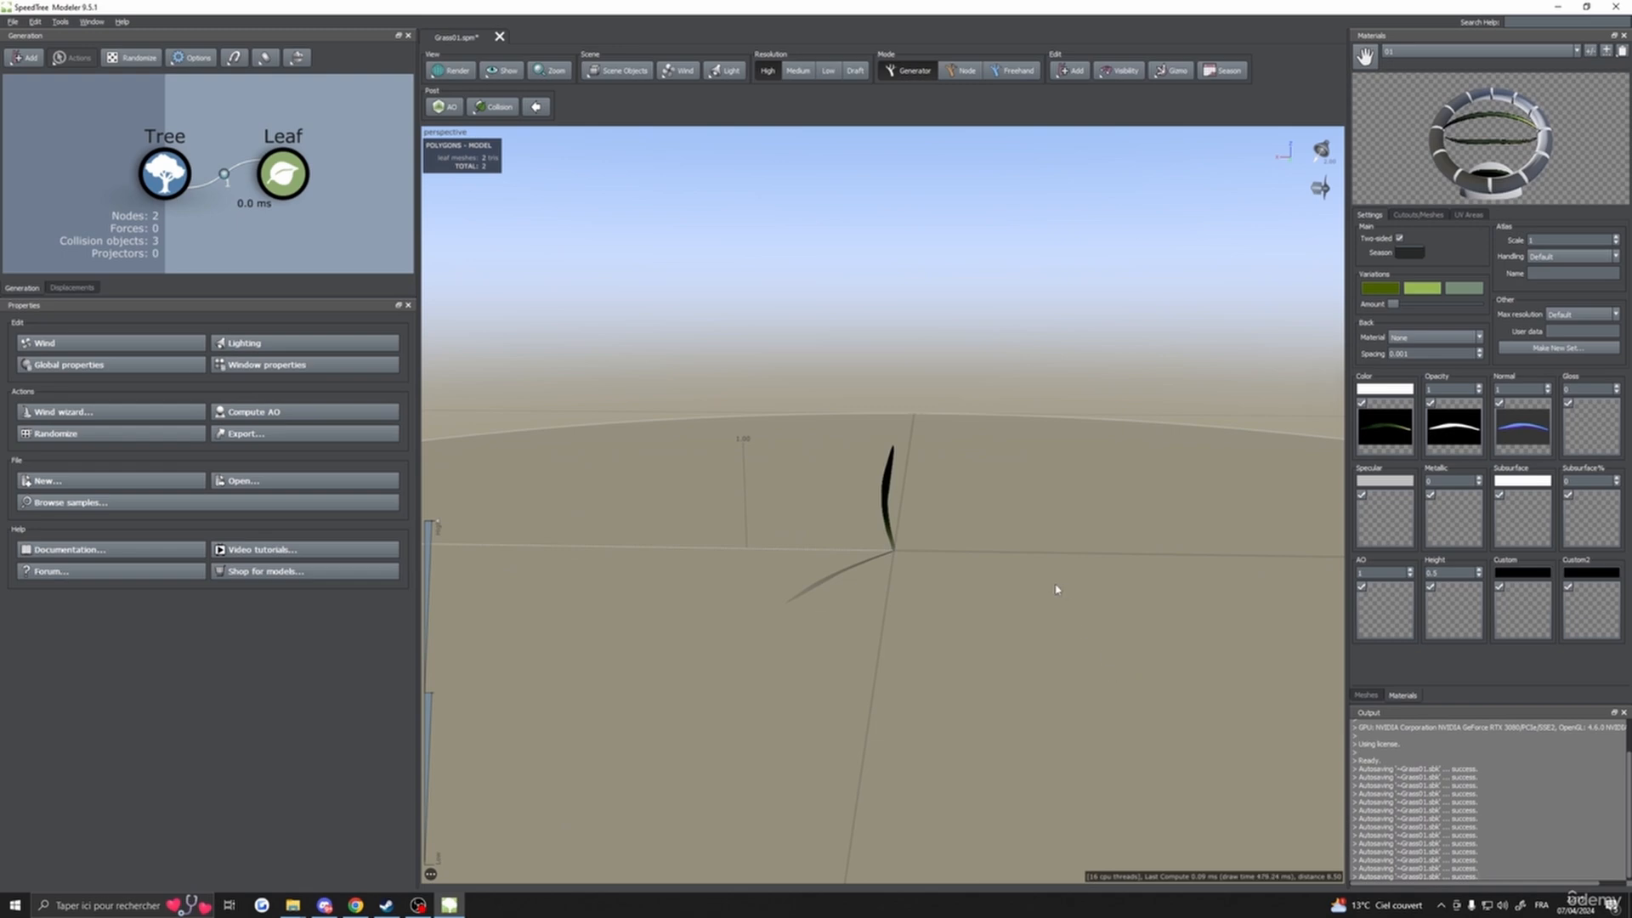
pyautogui.scroll(8, 994, 557)
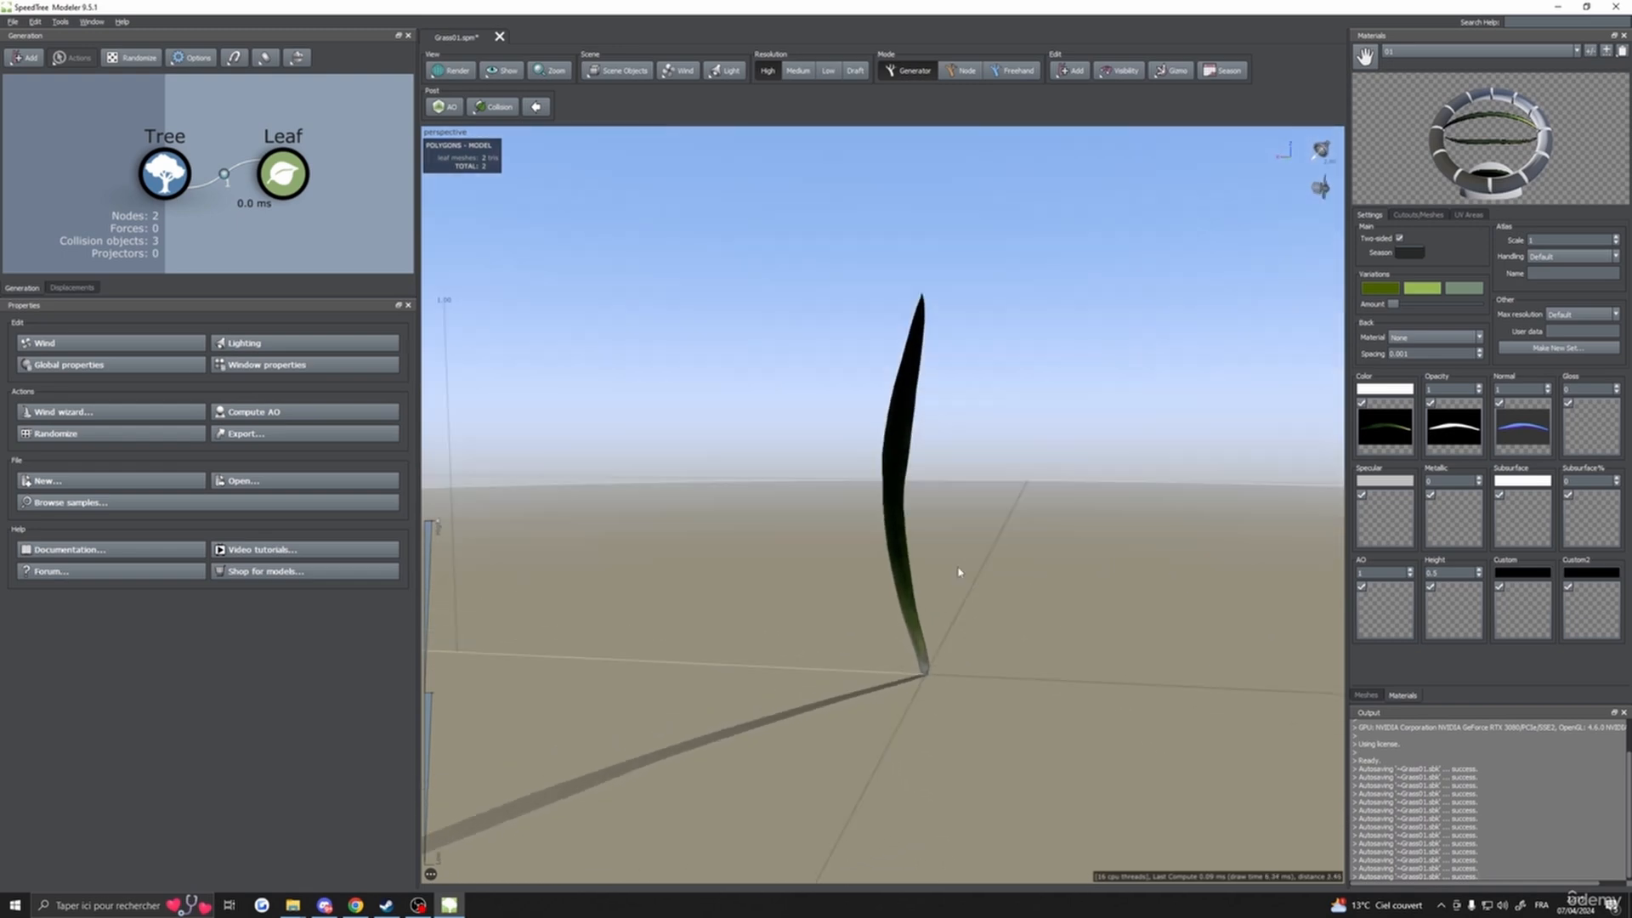
pyautogui.moveTo(1031, 561); pyautogui.dragTo(749, 641)
pyautogui.scroll(-3, 833, 629)
pyautogui.scroll(4, 994, 627)
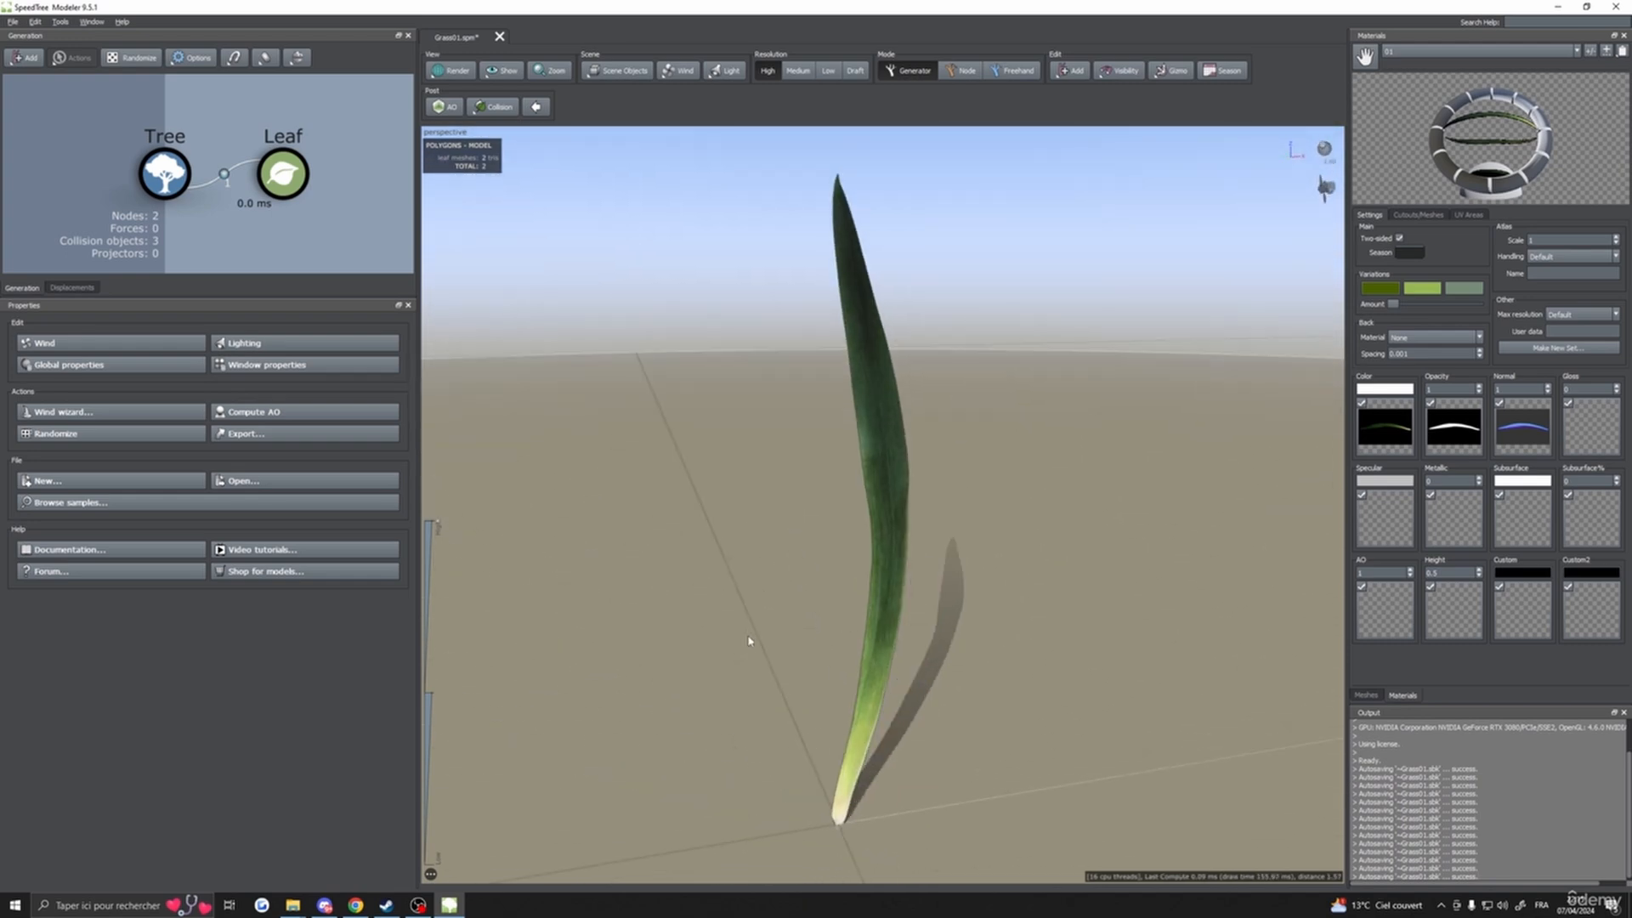
# - Assign the 01_b texture from the Textures folder in File Explorer to the Subsurface and Subsurface% maps
pyautogui.moveTo(292, 904)
pyautogui.click(168, 856)
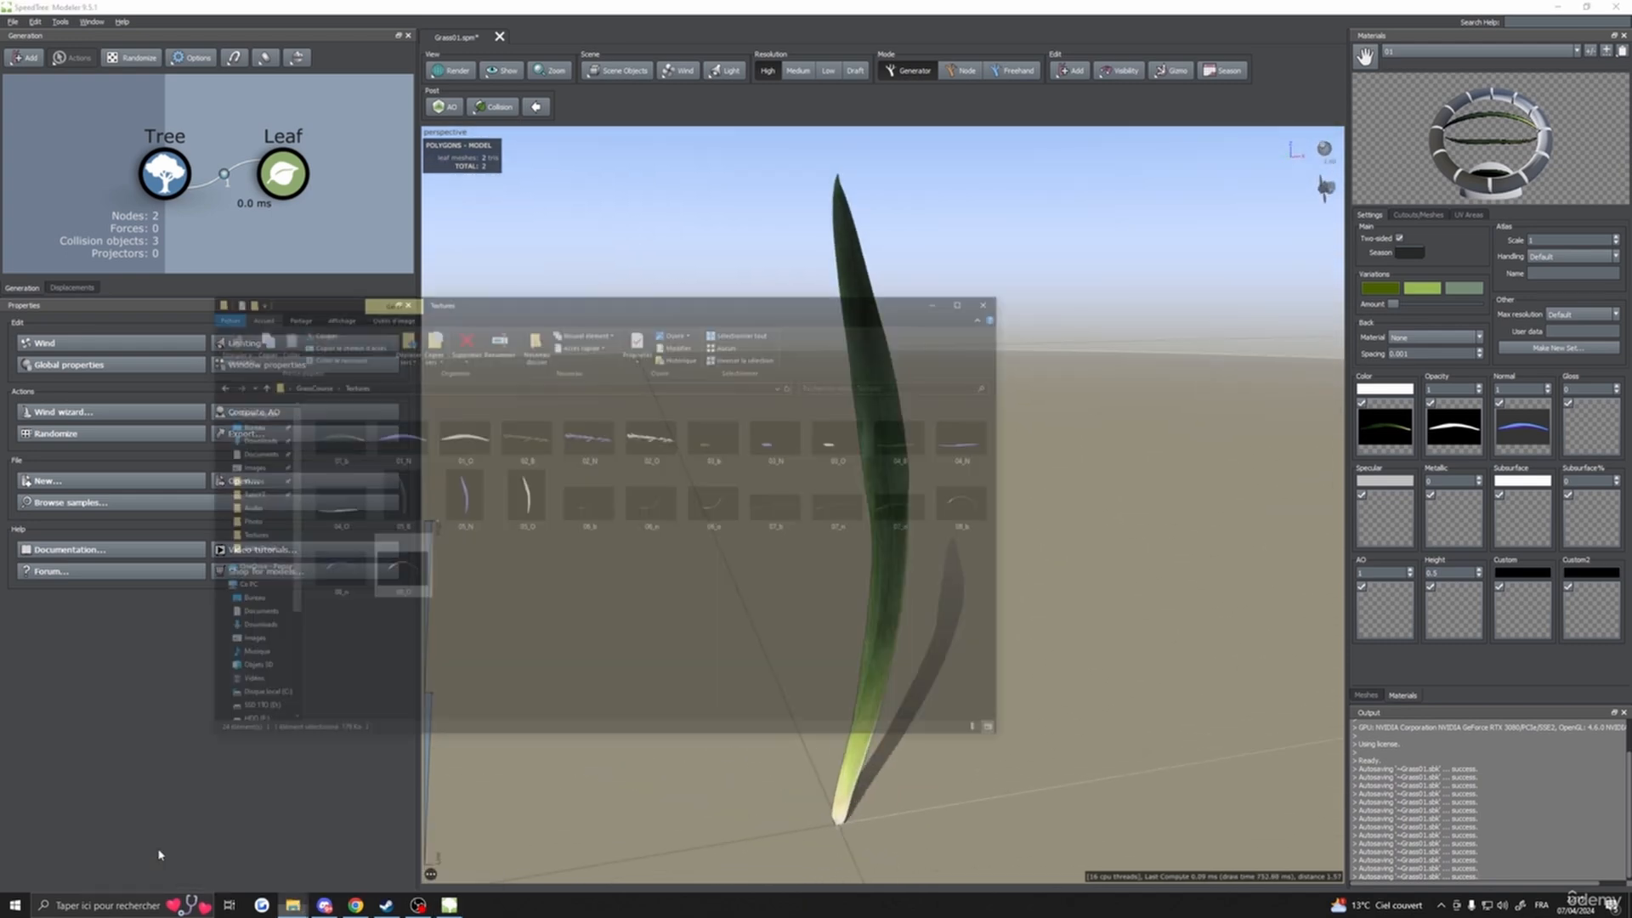
pyautogui.moveTo(604, 204); pyautogui.dragTo(699, 314)
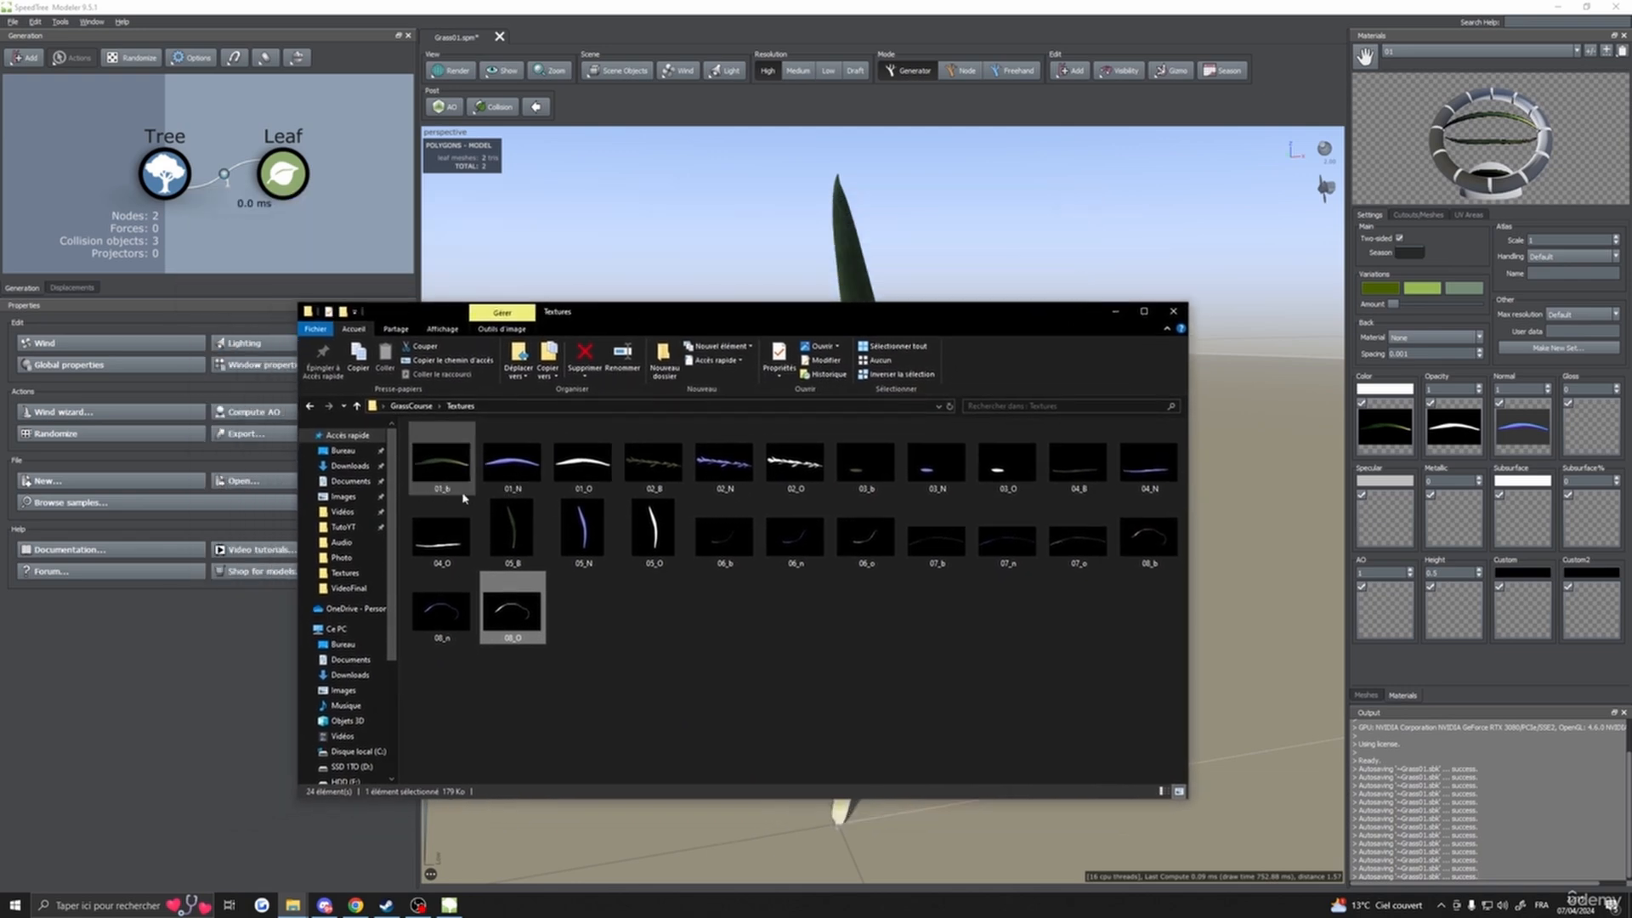
pyautogui.moveTo(449, 476); pyautogui.dragTo(1522, 510)
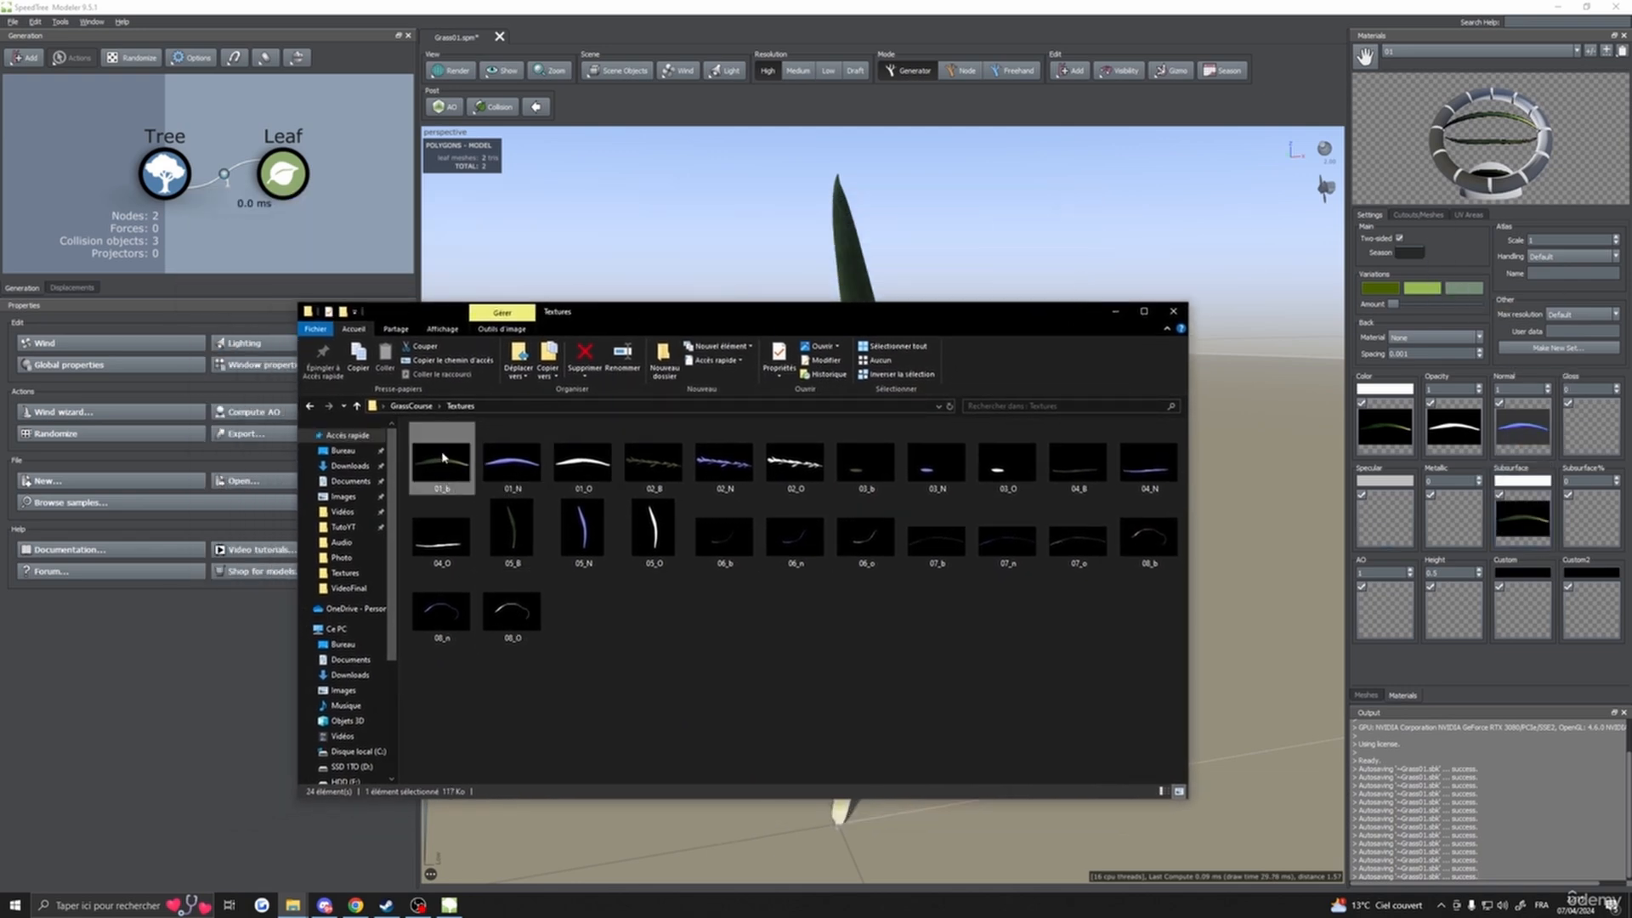
pyautogui.moveTo(444, 459); pyautogui.dragTo(1586, 544)
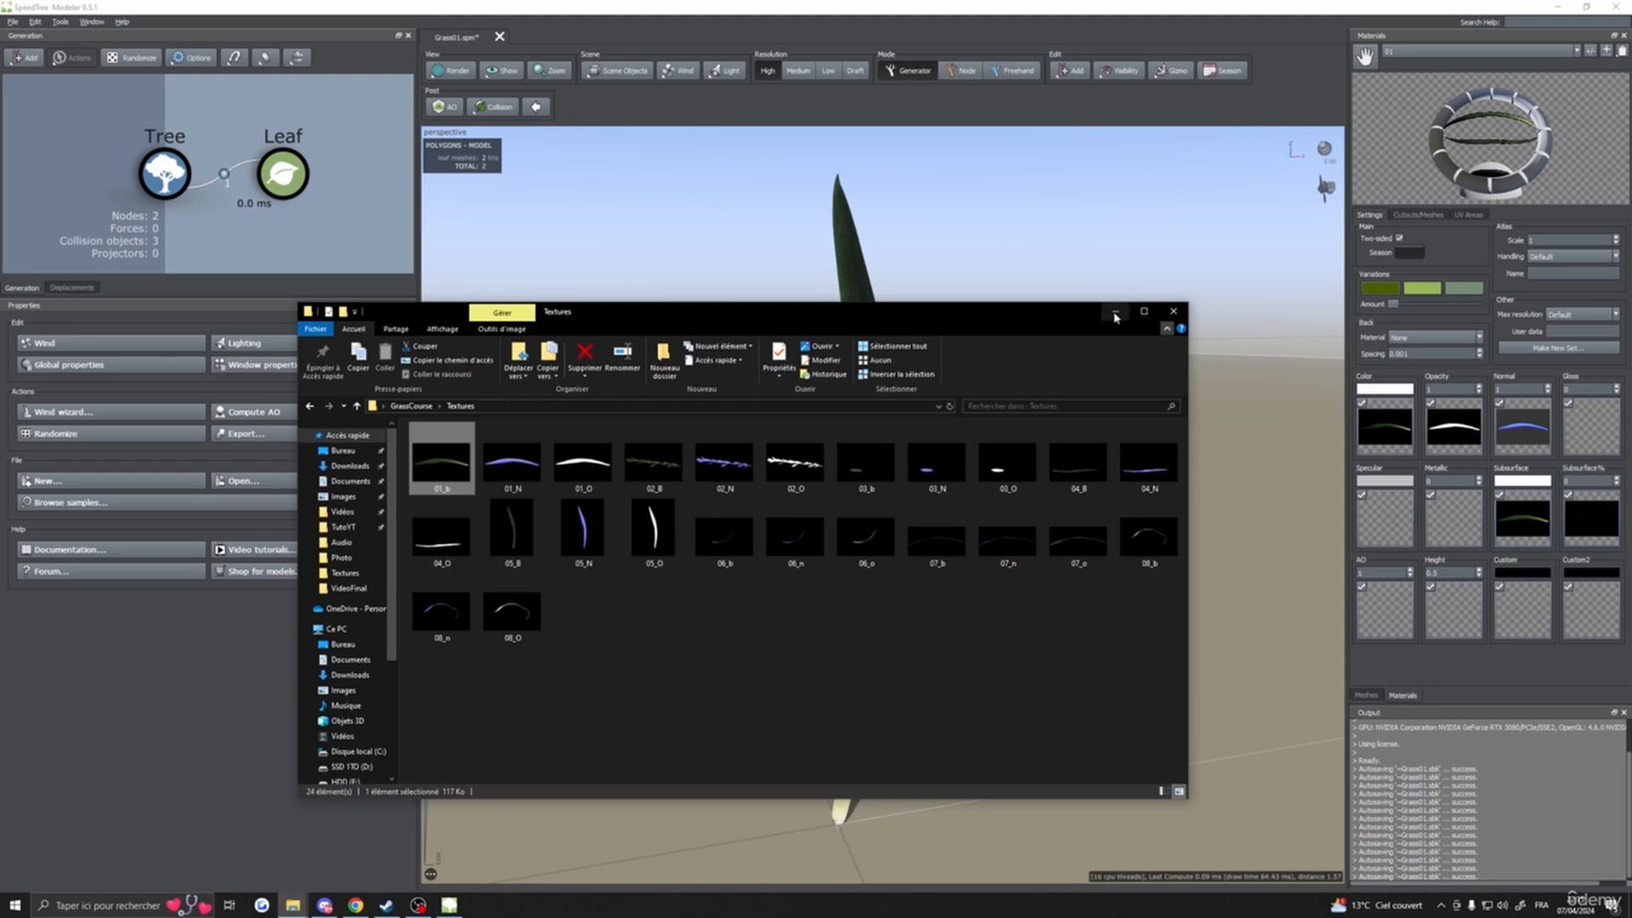
pyautogui.click(1173, 312)
# - Set Subsurface% to 1, raise it to 4, and check the light passing through the blade's shadowed side
pyautogui.moveTo(1146, 516); pyautogui.dragTo(1114, 502, button='middle')
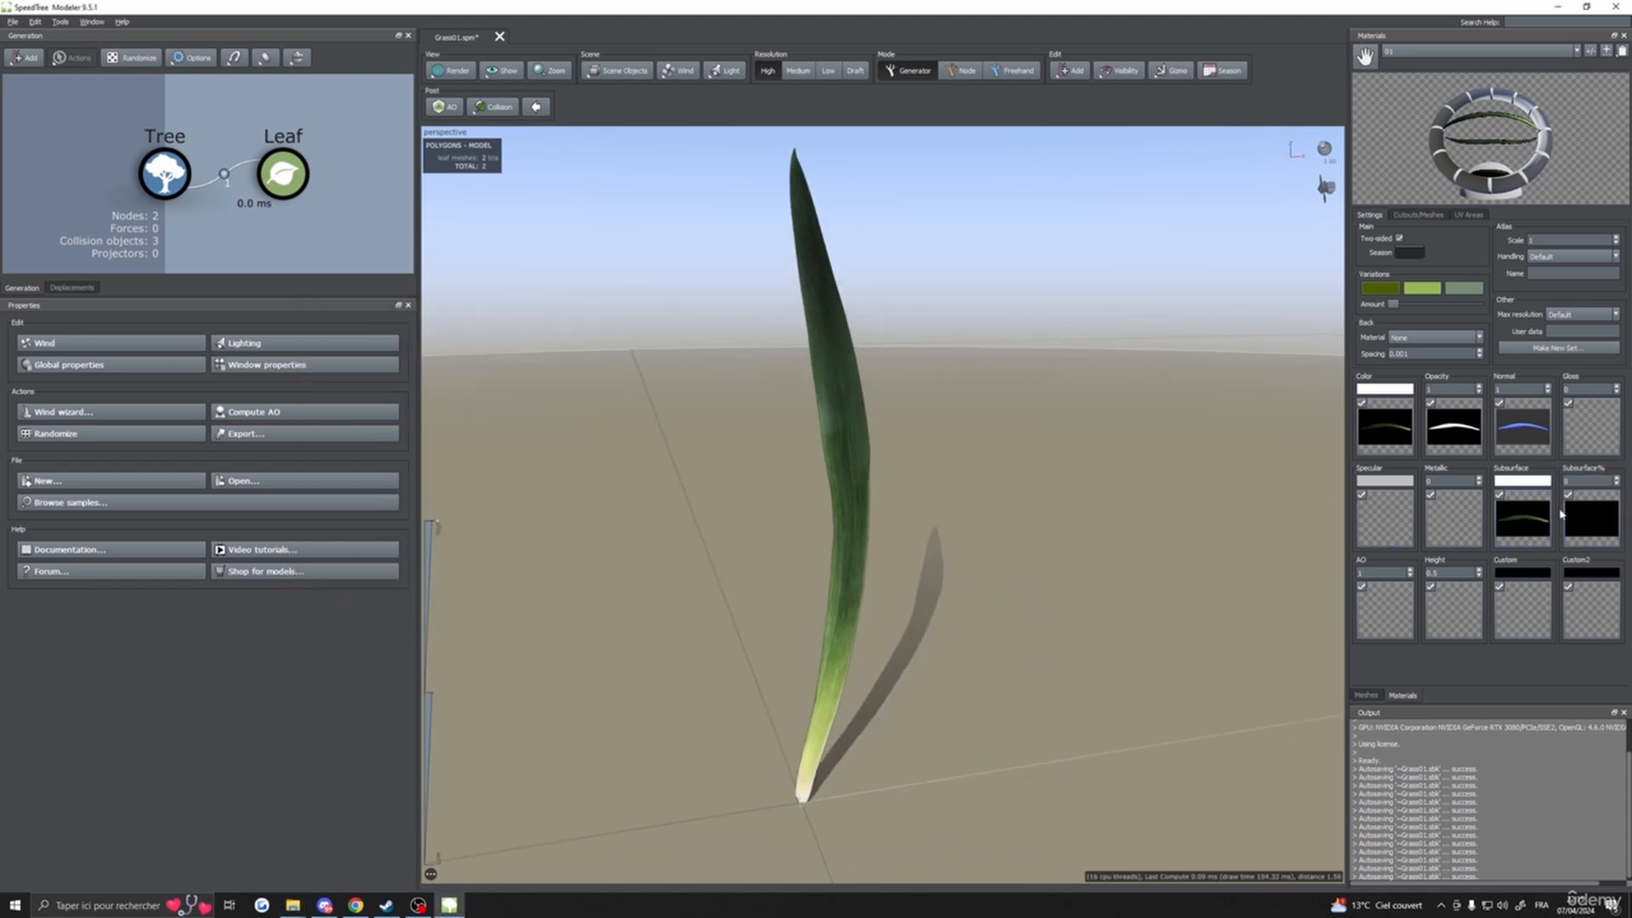
pyautogui.moveTo(968, 487); pyautogui.dragTo(1150, 485)
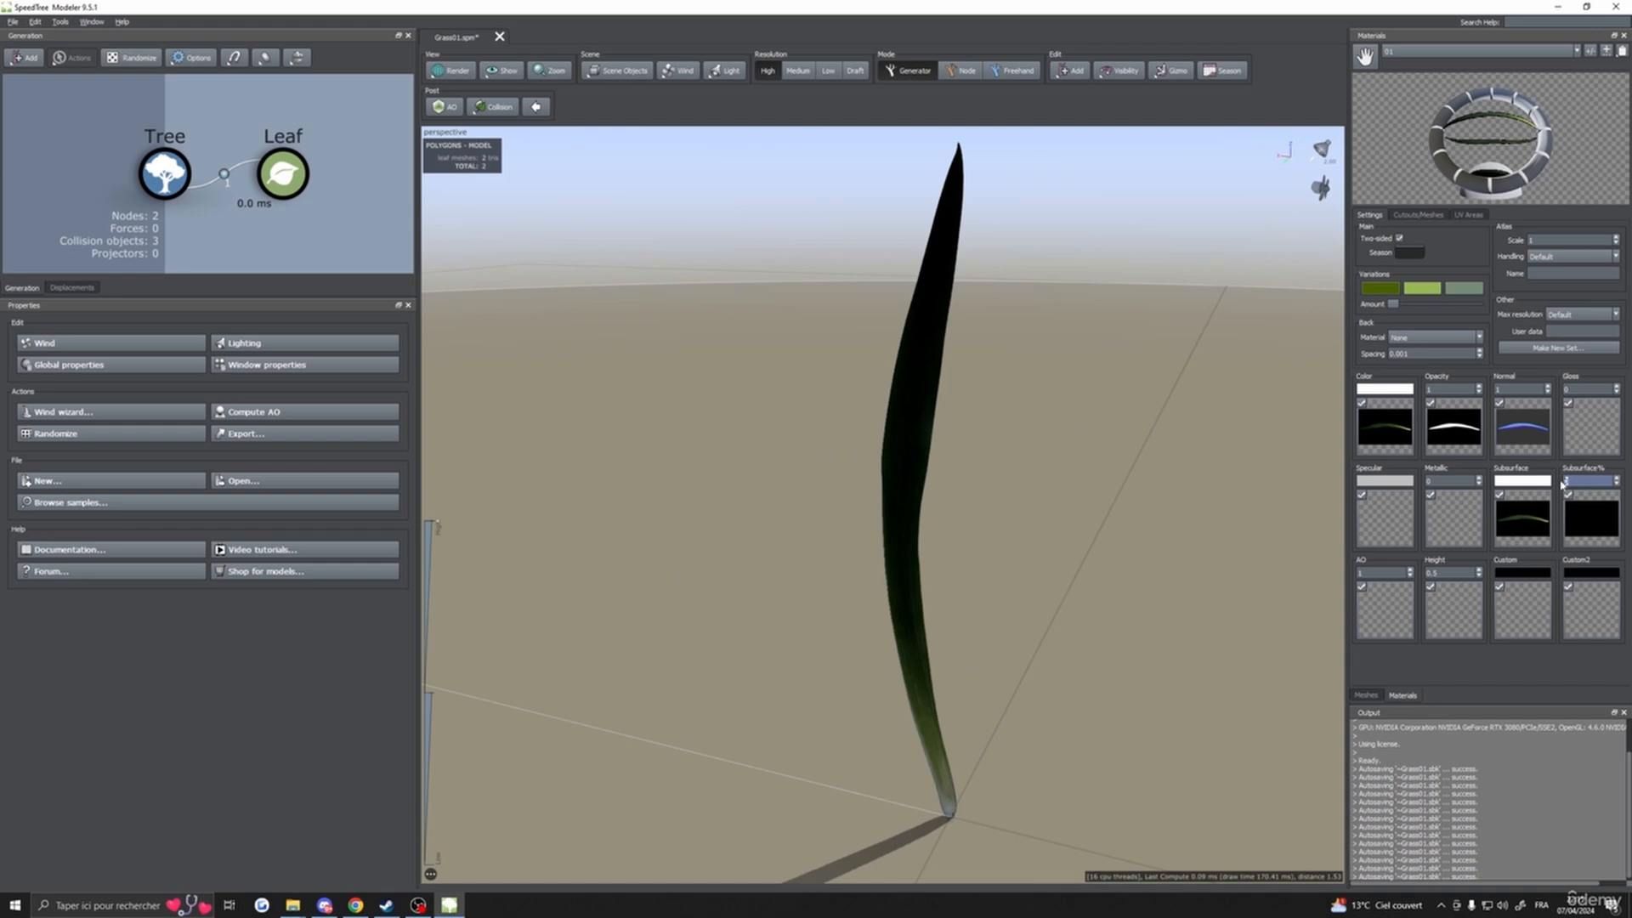
pyautogui.write('1')
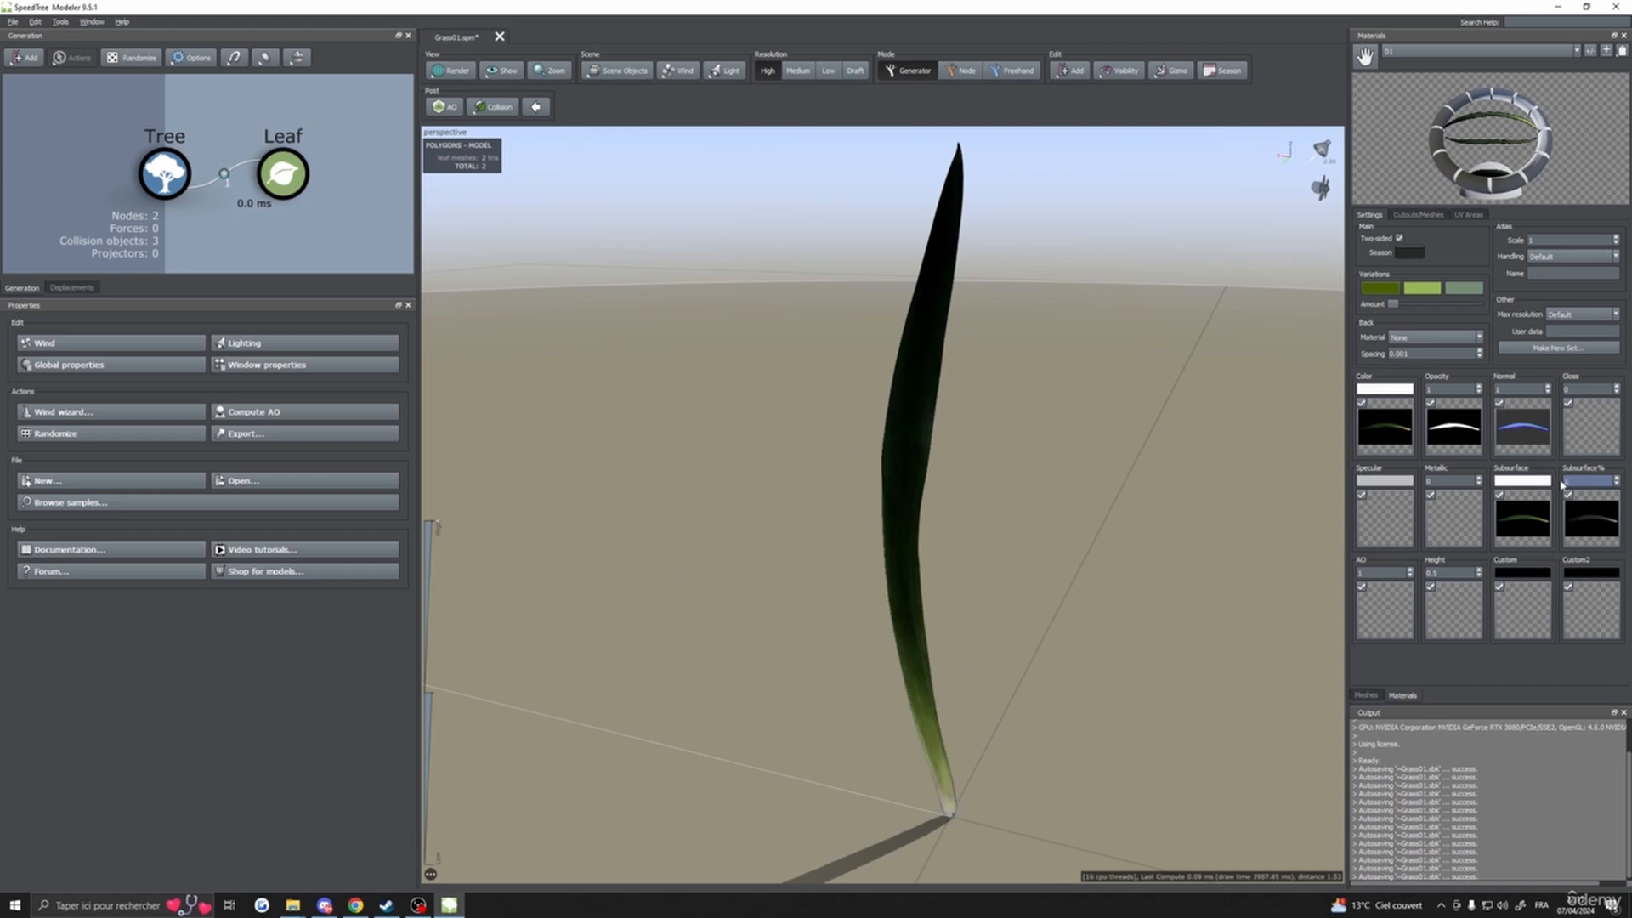
pyautogui.moveTo(1096, 508); pyautogui.dragTo(1148, 497)
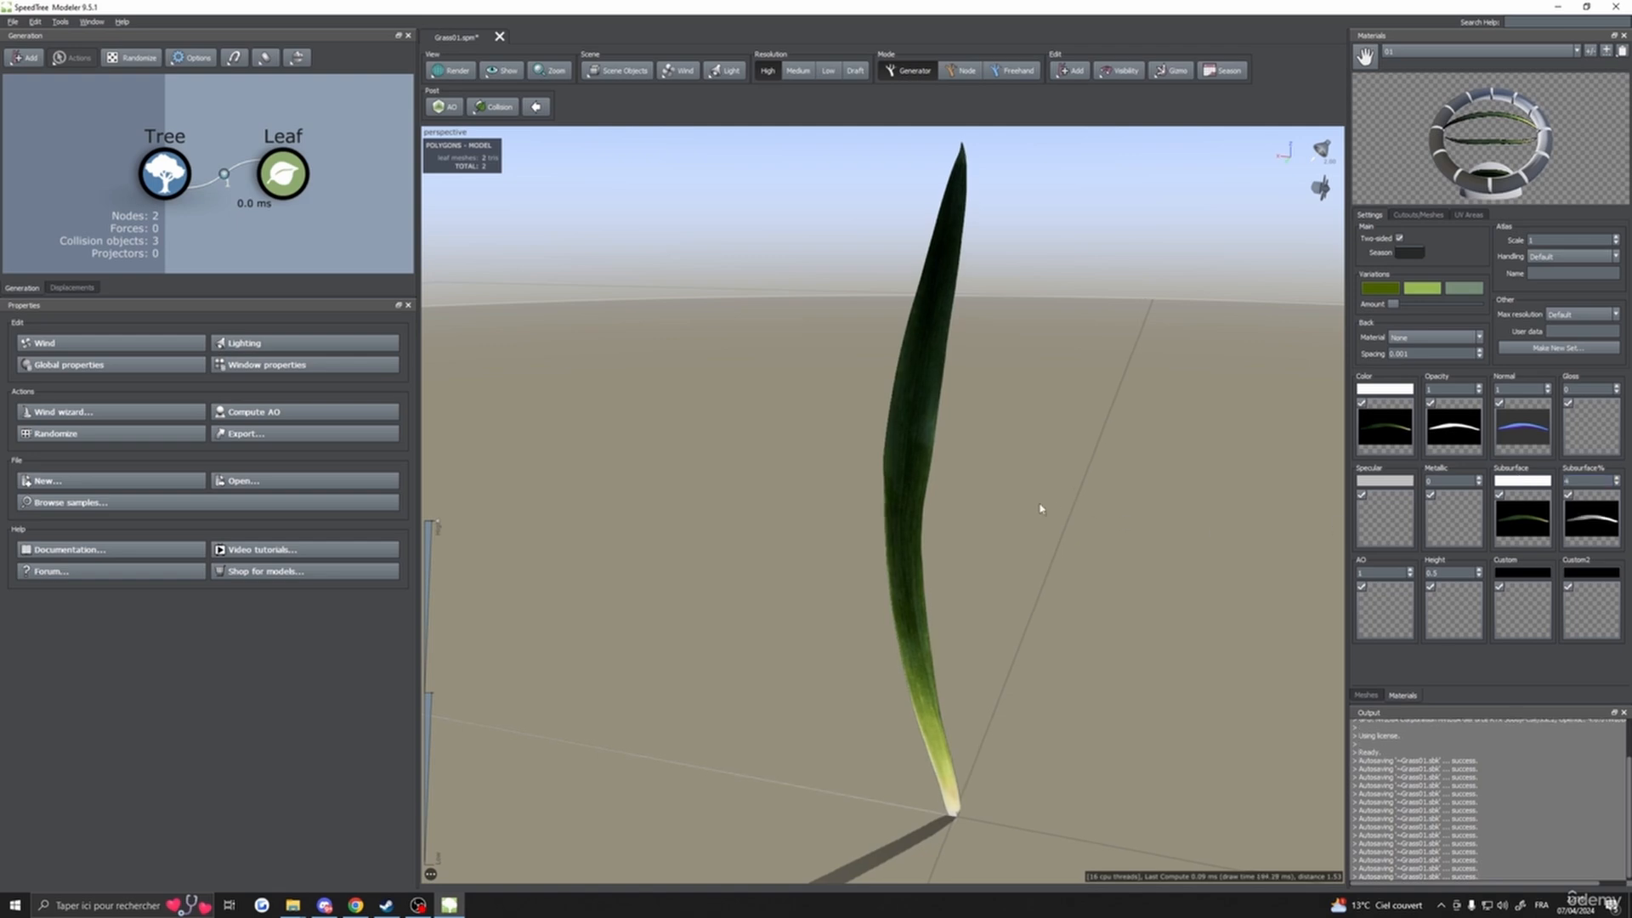
pyautogui.moveTo(1038, 503); pyautogui.dragTo(1003, 483)
pyautogui.scroll(-5, 1029, 499)
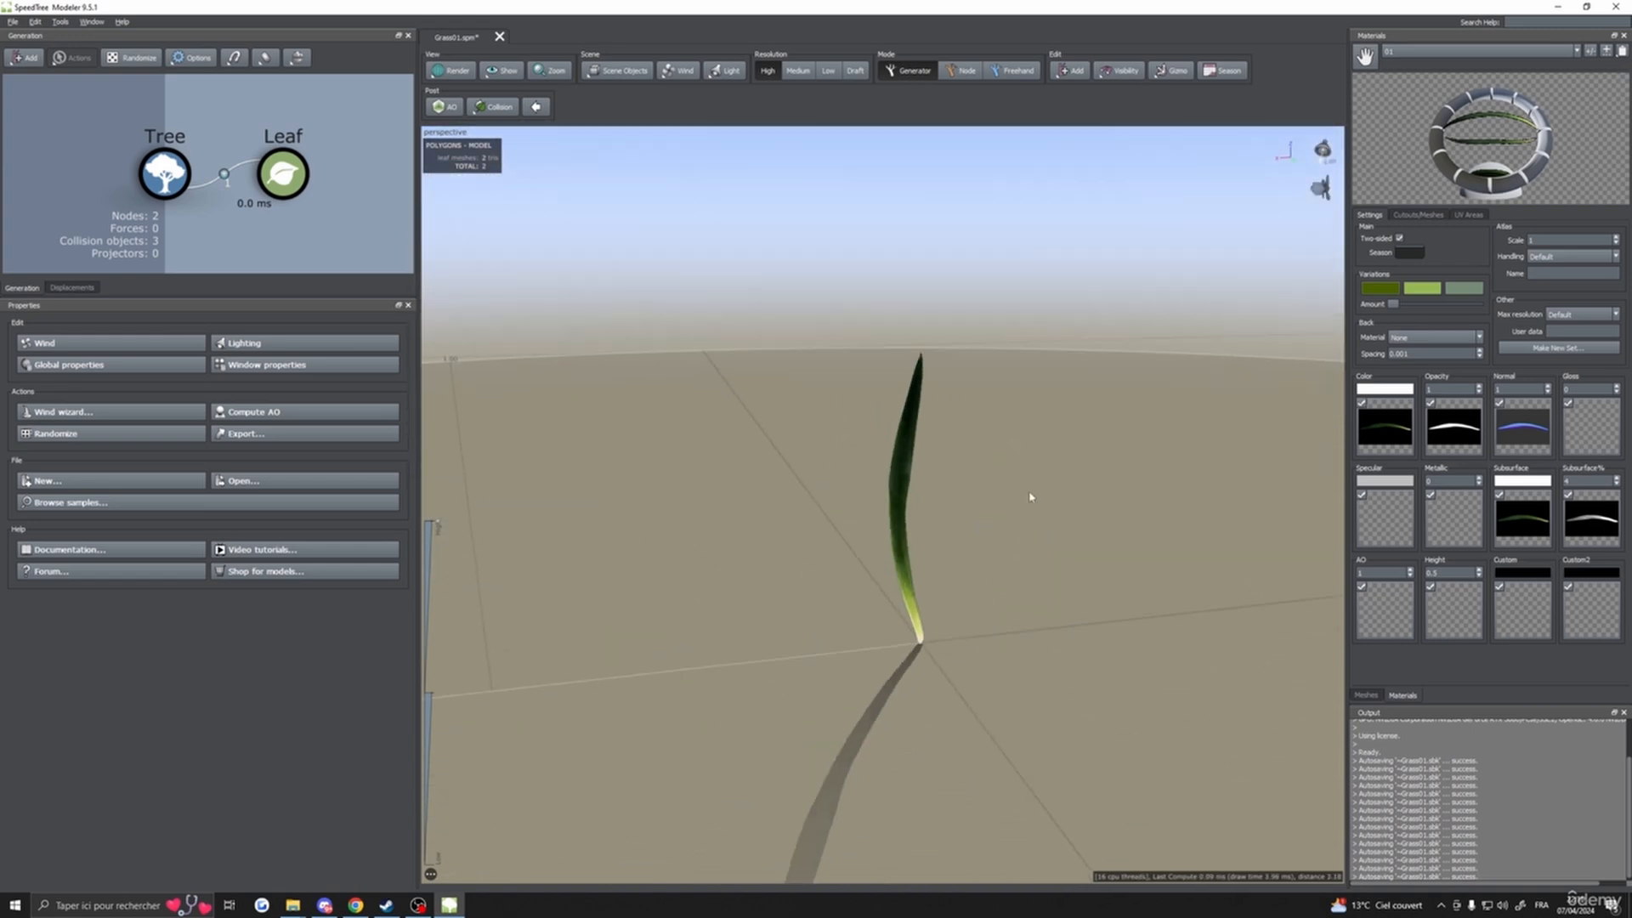
# - Try a Subsurface% of 10, compare the blade from the lit side, and return the value to 4
pyautogui.click(1571, 481)
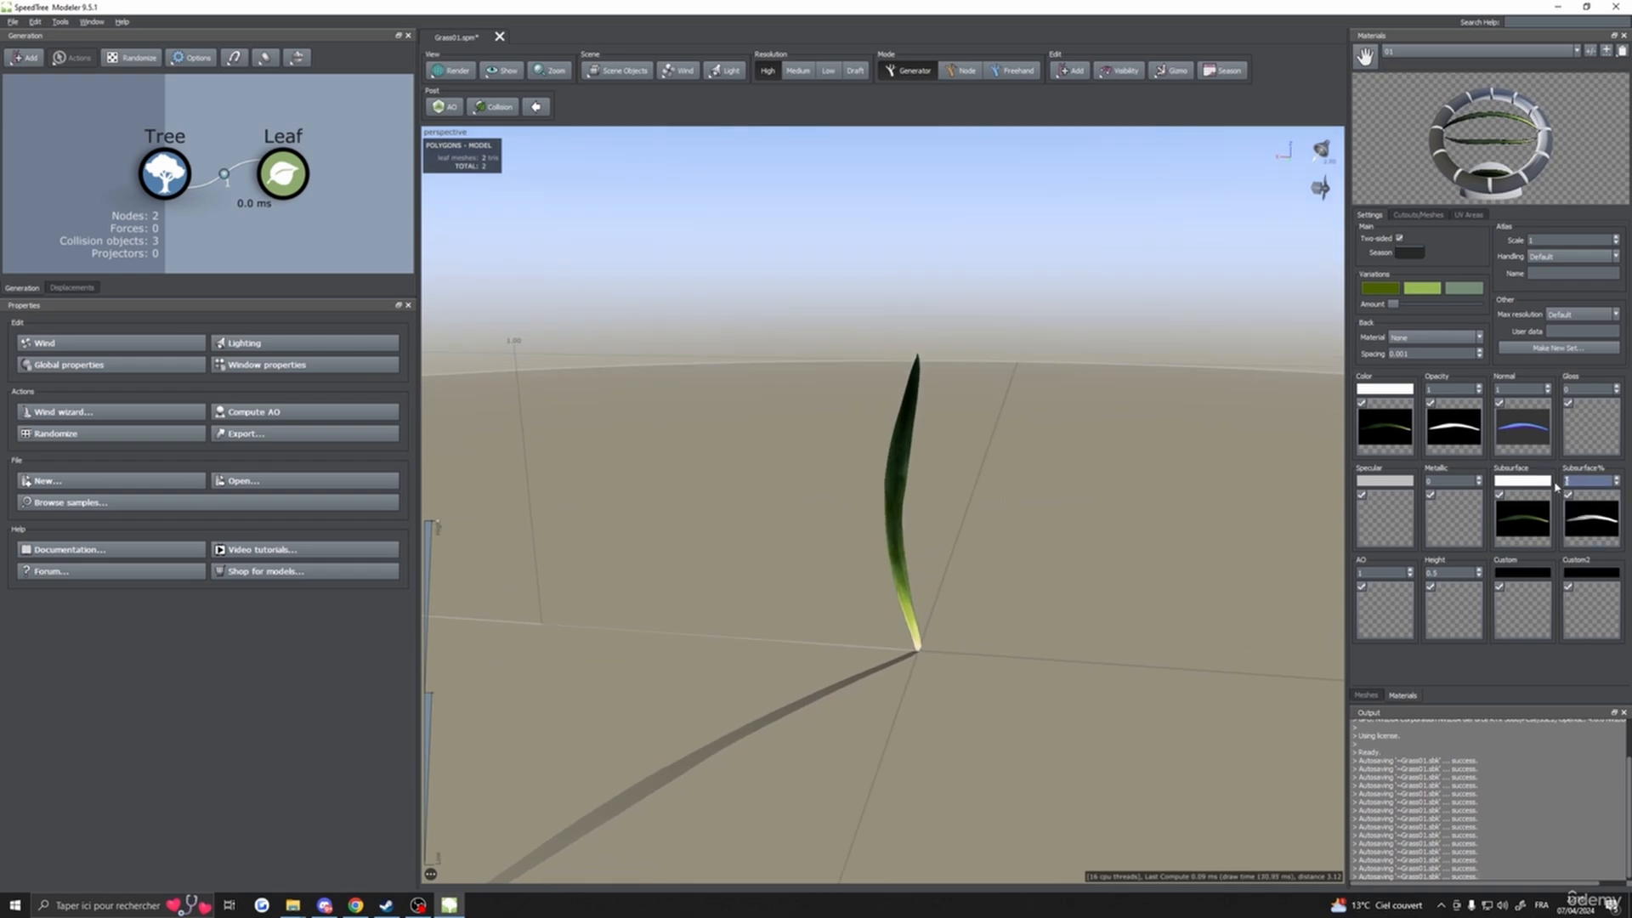
pyautogui.write('10')
pyautogui.moveTo(1122, 518)
pyautogui.mouseDown()
pyautogui.moveTo(912, 538)
pyautogui.moveTo(1165, 521)
pyautogui.moveTo(888, 534)
pyautogui.moveTo(1168, 528)
pyautogui.moveTo(893, 533)
pyautogui.mouseUp()
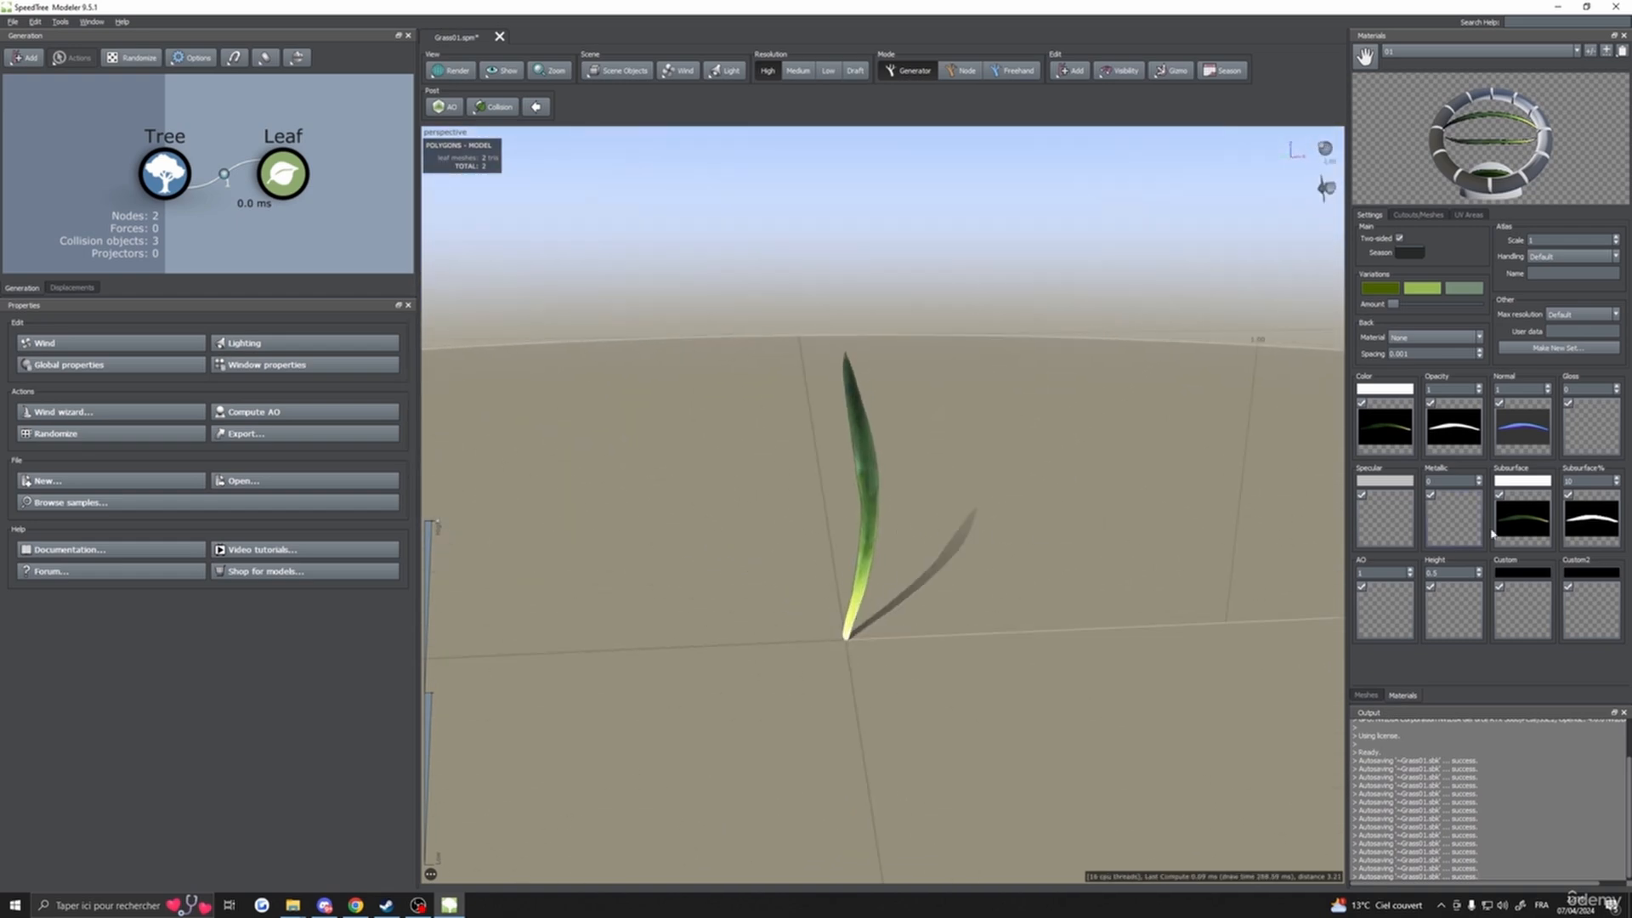
pyautogui.moveTo(1584, 482); pyautogui.dragTo(1494, 483)
pyautogui.write('4')
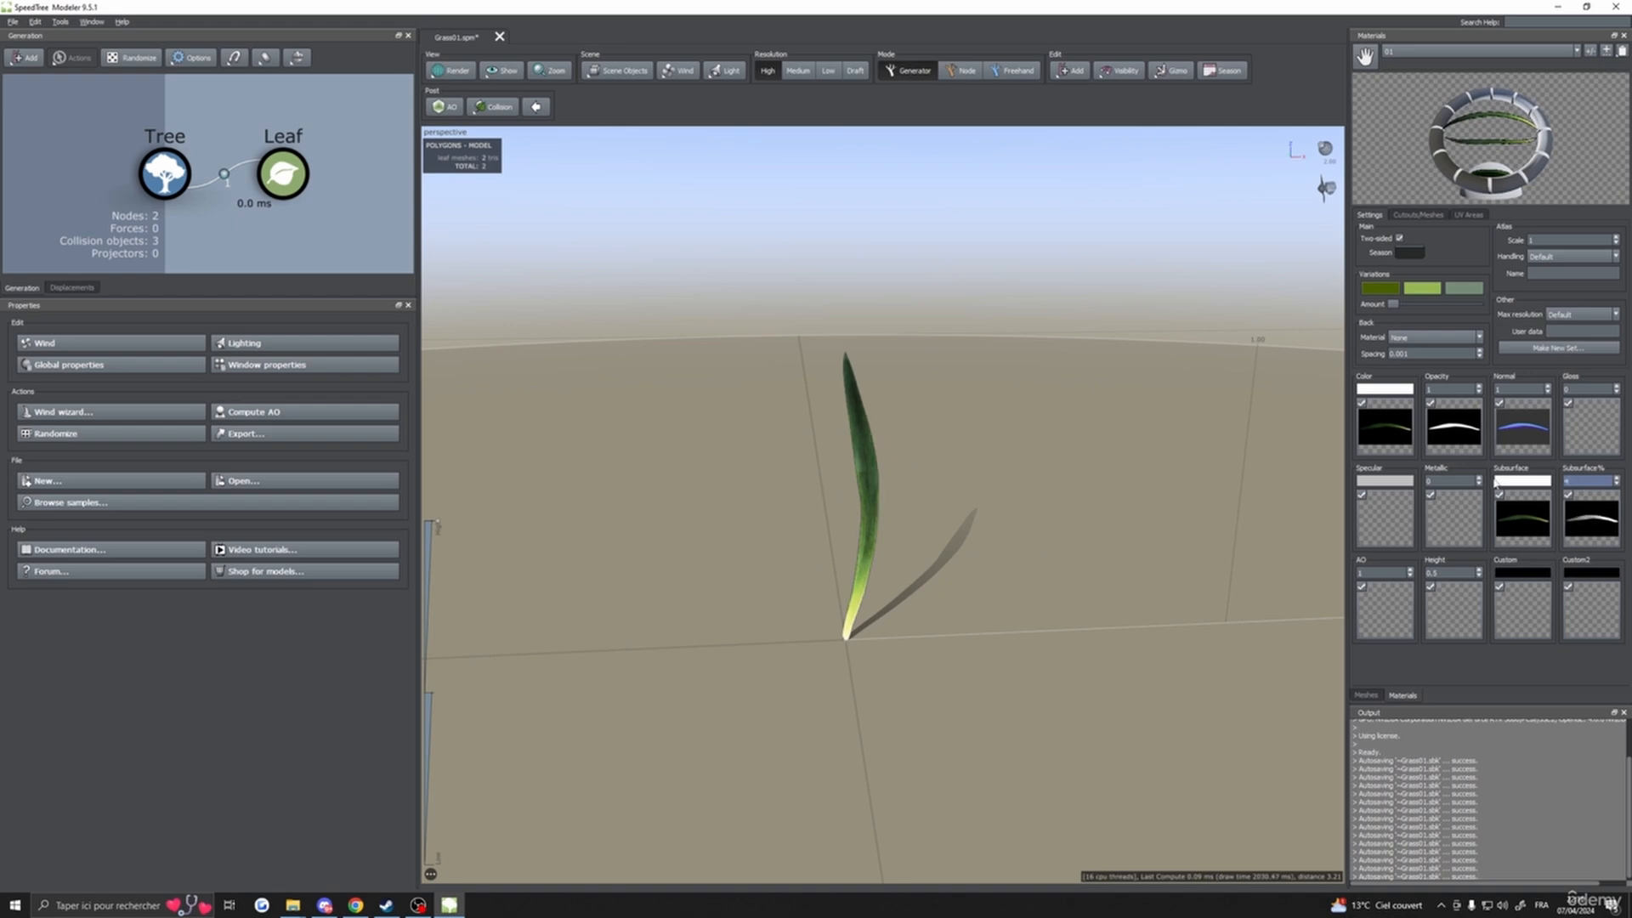
# - Compare the leaf-based and frond-based grass blades from several angles, with the 01 material's maps displayed
pyautogui.moveTo(1241, 503); pyautogui.dragTo(1005, 501)
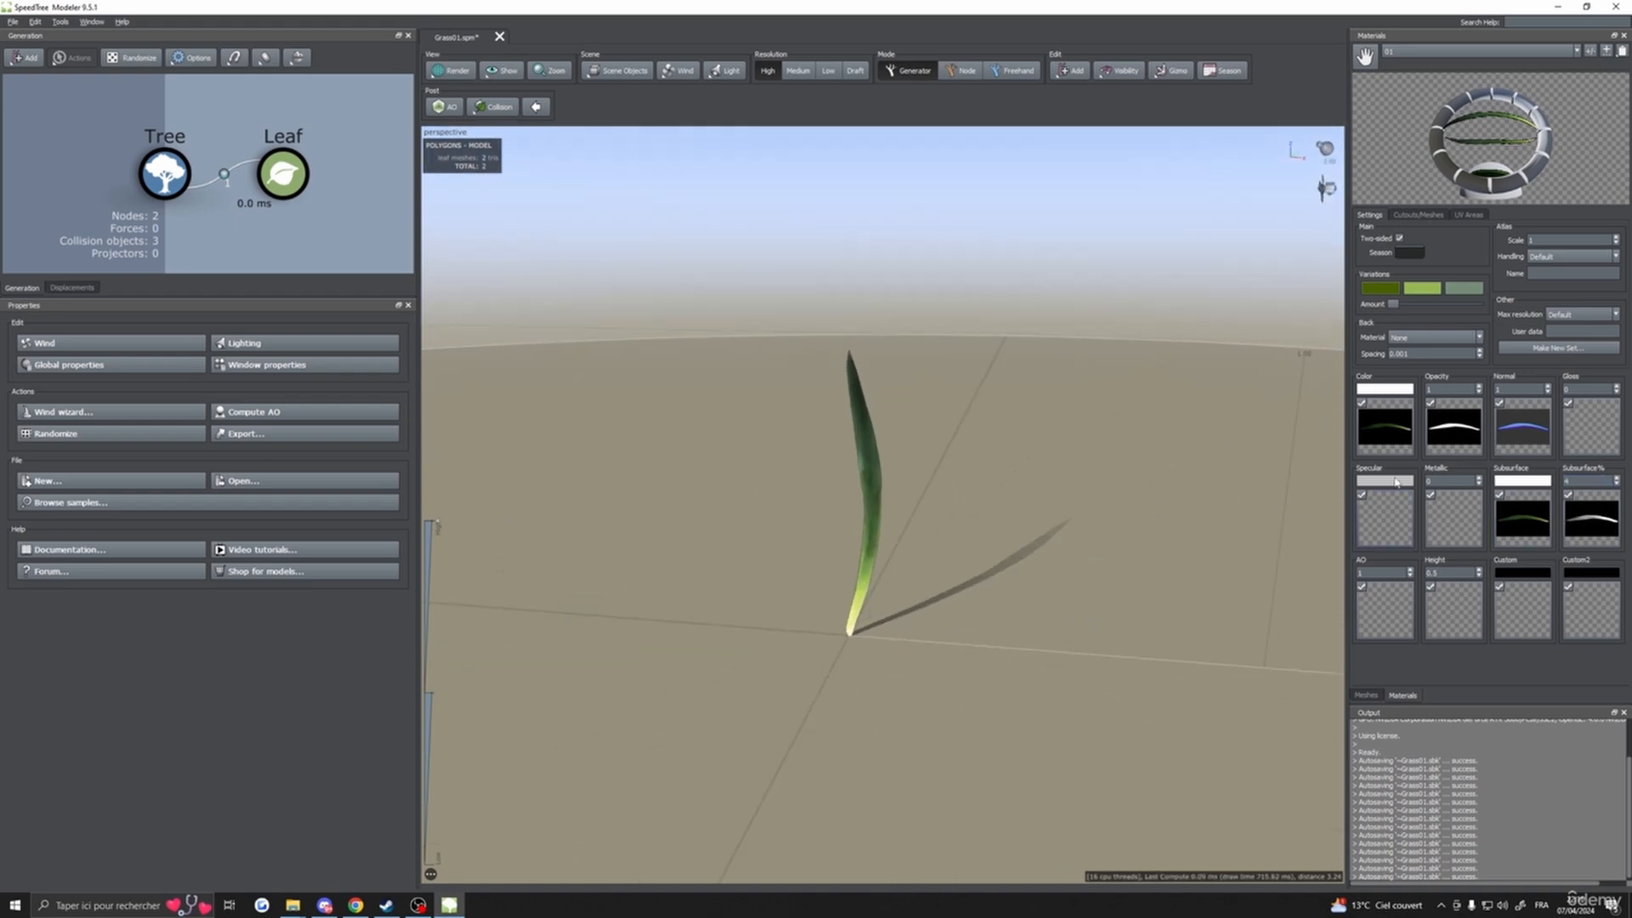
pyautogui.click(1425, 52)
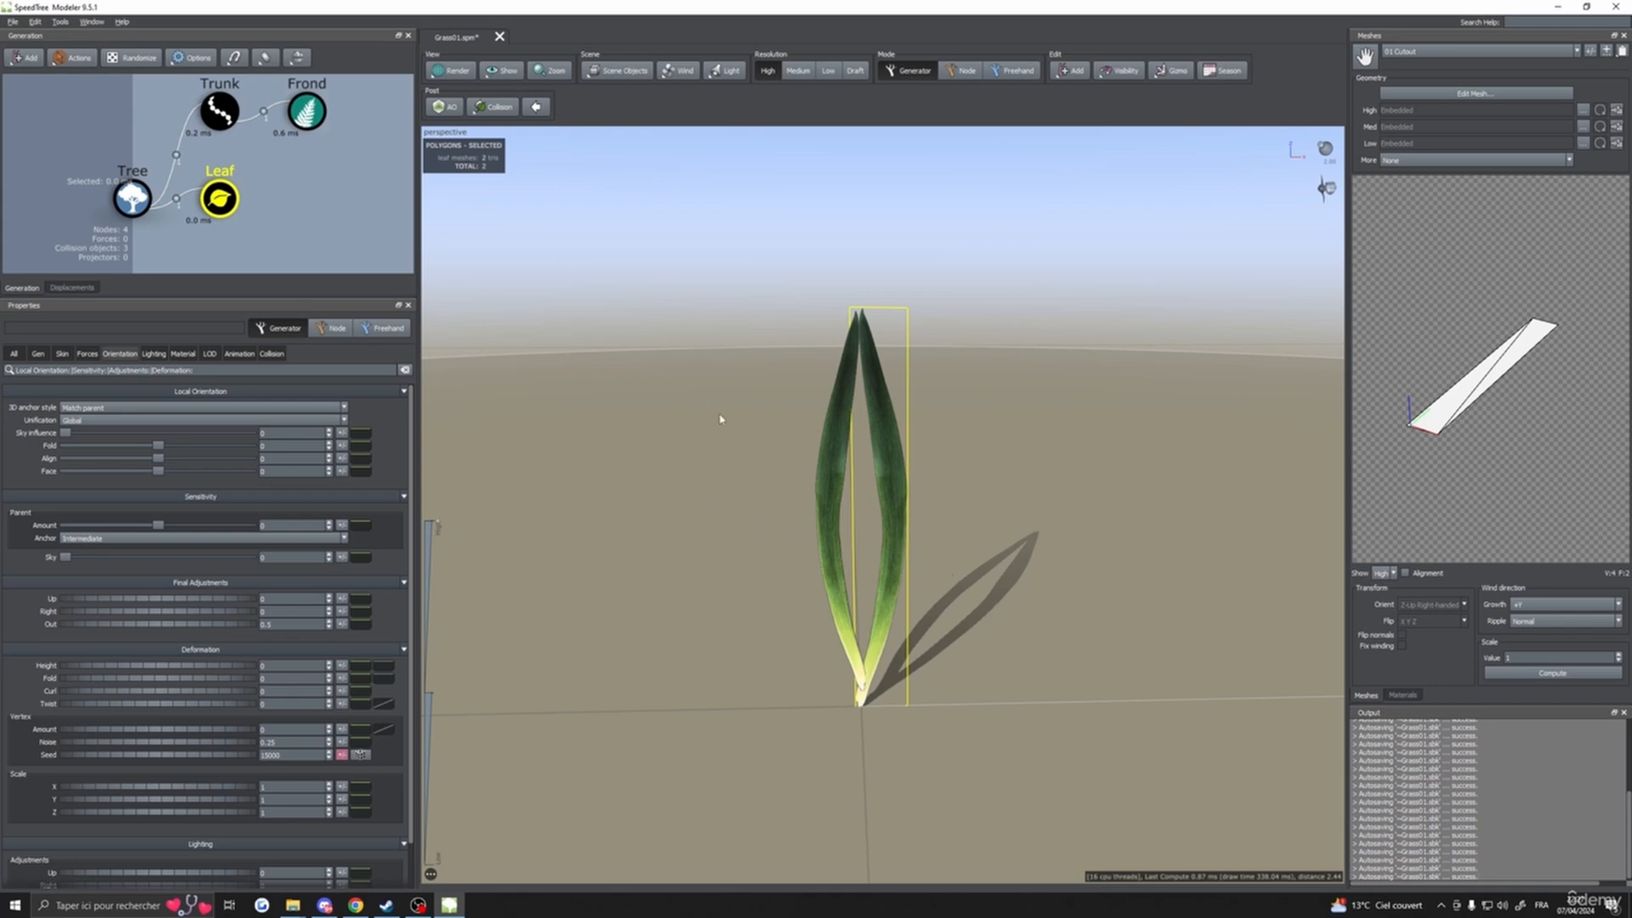
pyautogui.moveTo(720, 419)
pyautogui.mouseDown()
pyautogui.moveTo(674, 430)
pyautogui.moveTo(732, 430)
pyautogui.mouseUp()
pyautogui.moveTo(761, 438); pyautogui.dragTo(769, 441, button='middle')
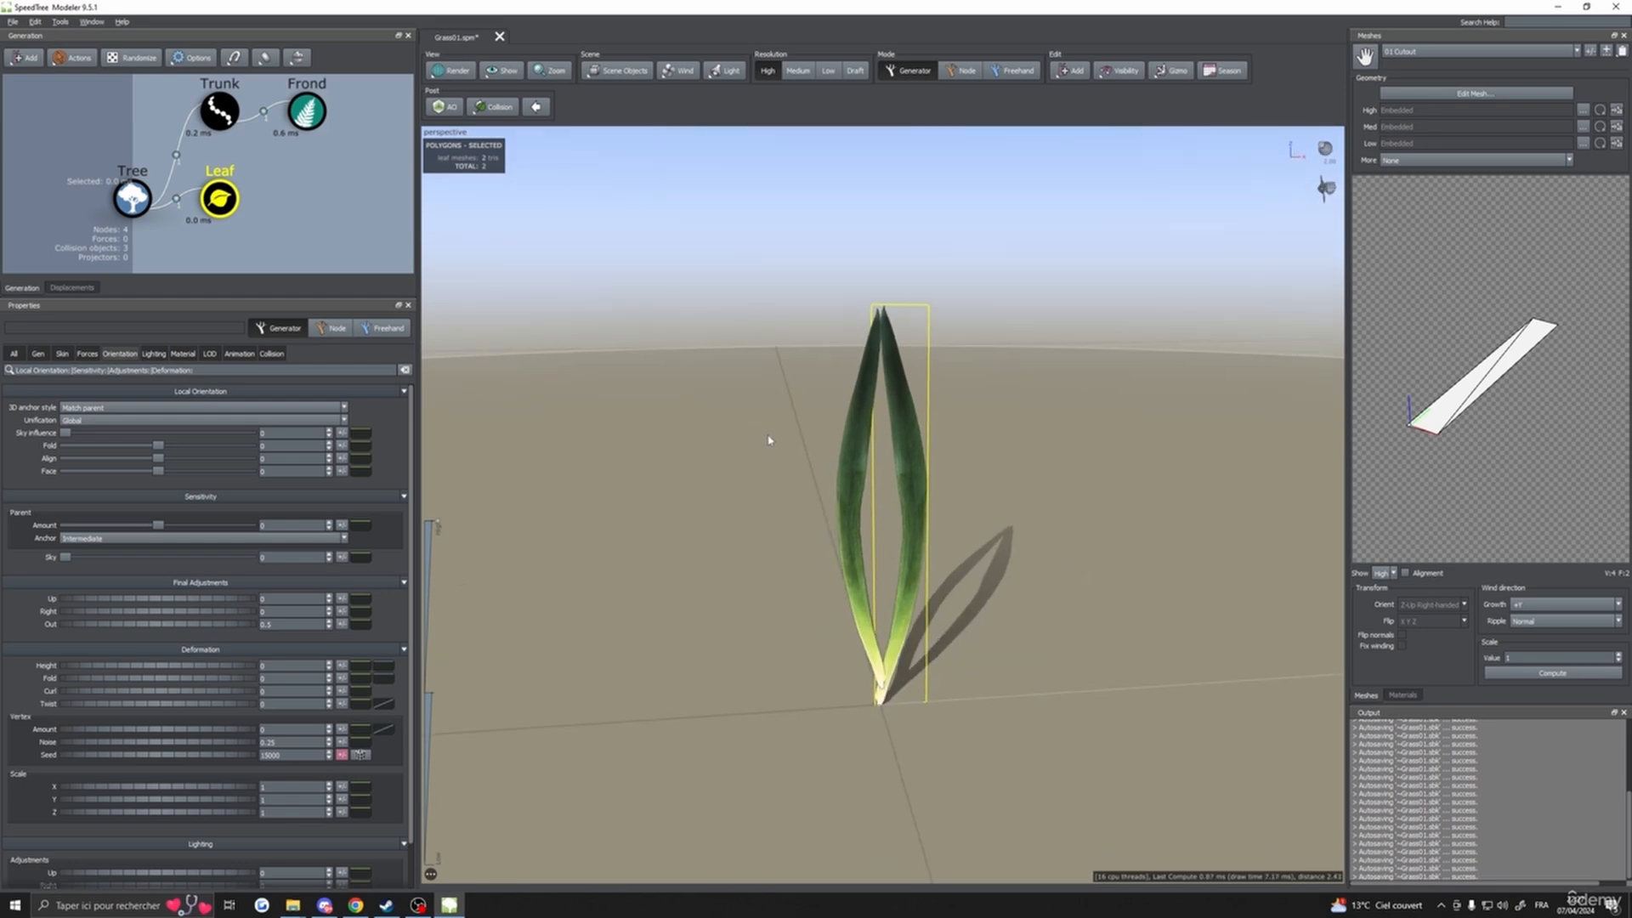
pyautogui.moveTo(768, 441); pyautogui.dragTo(747, 448)
pyautogui.moveTo(643, 442); pyautogui.dragTo(558, 812)
pyautogui.click(1403, 694)
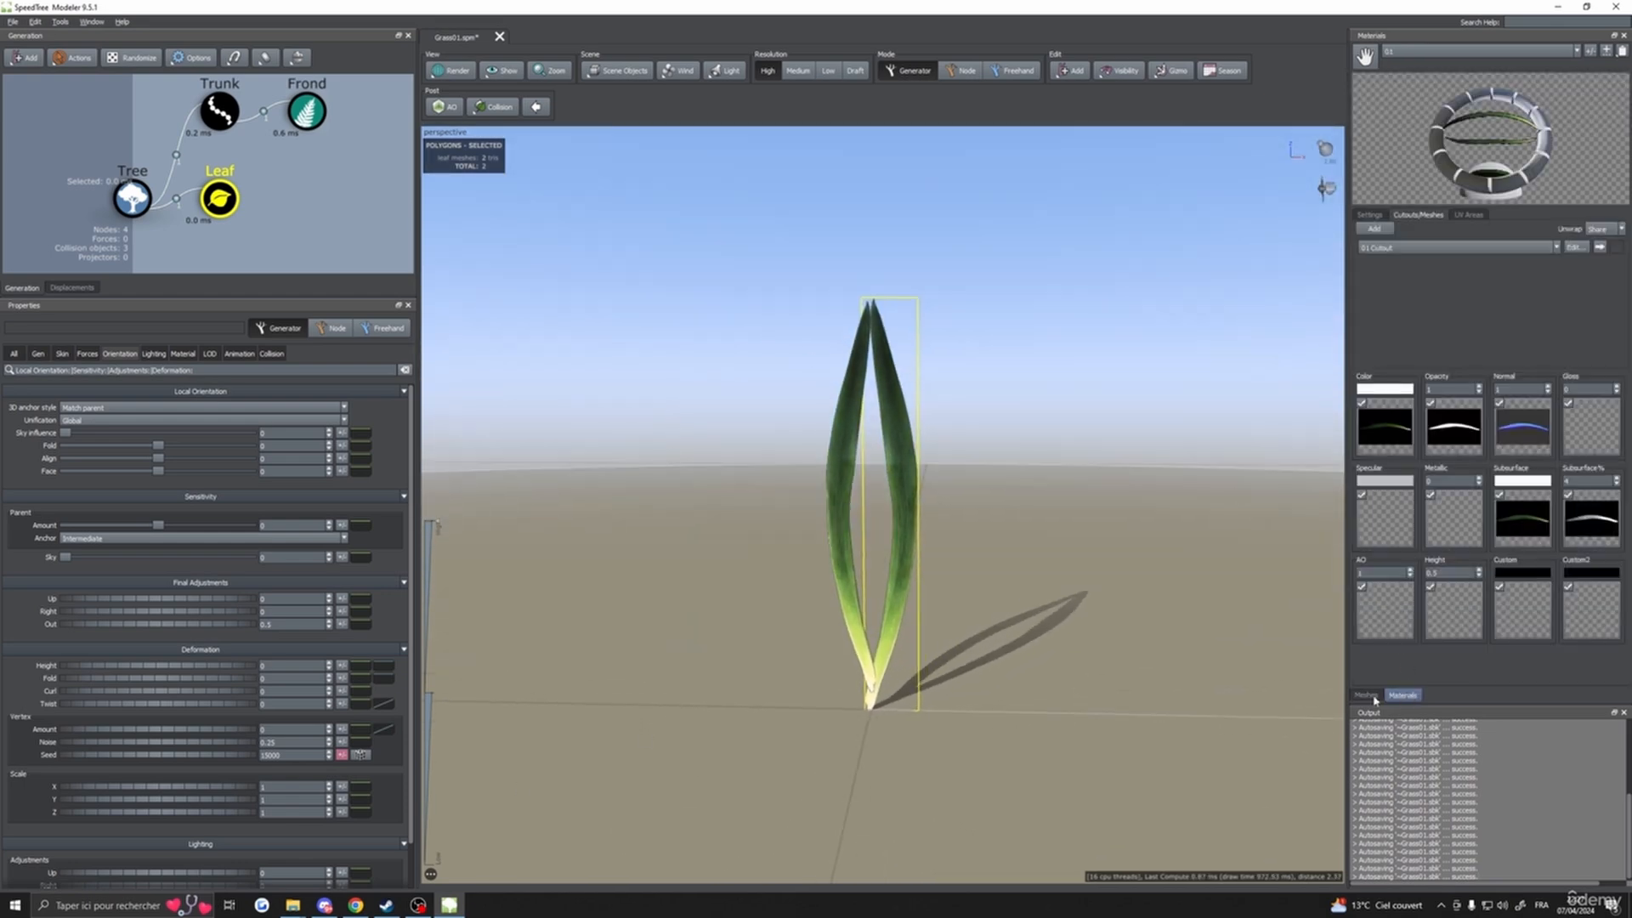
pyautogui.moveTo(888, 519); pyautogui.dragTo(926, 572)
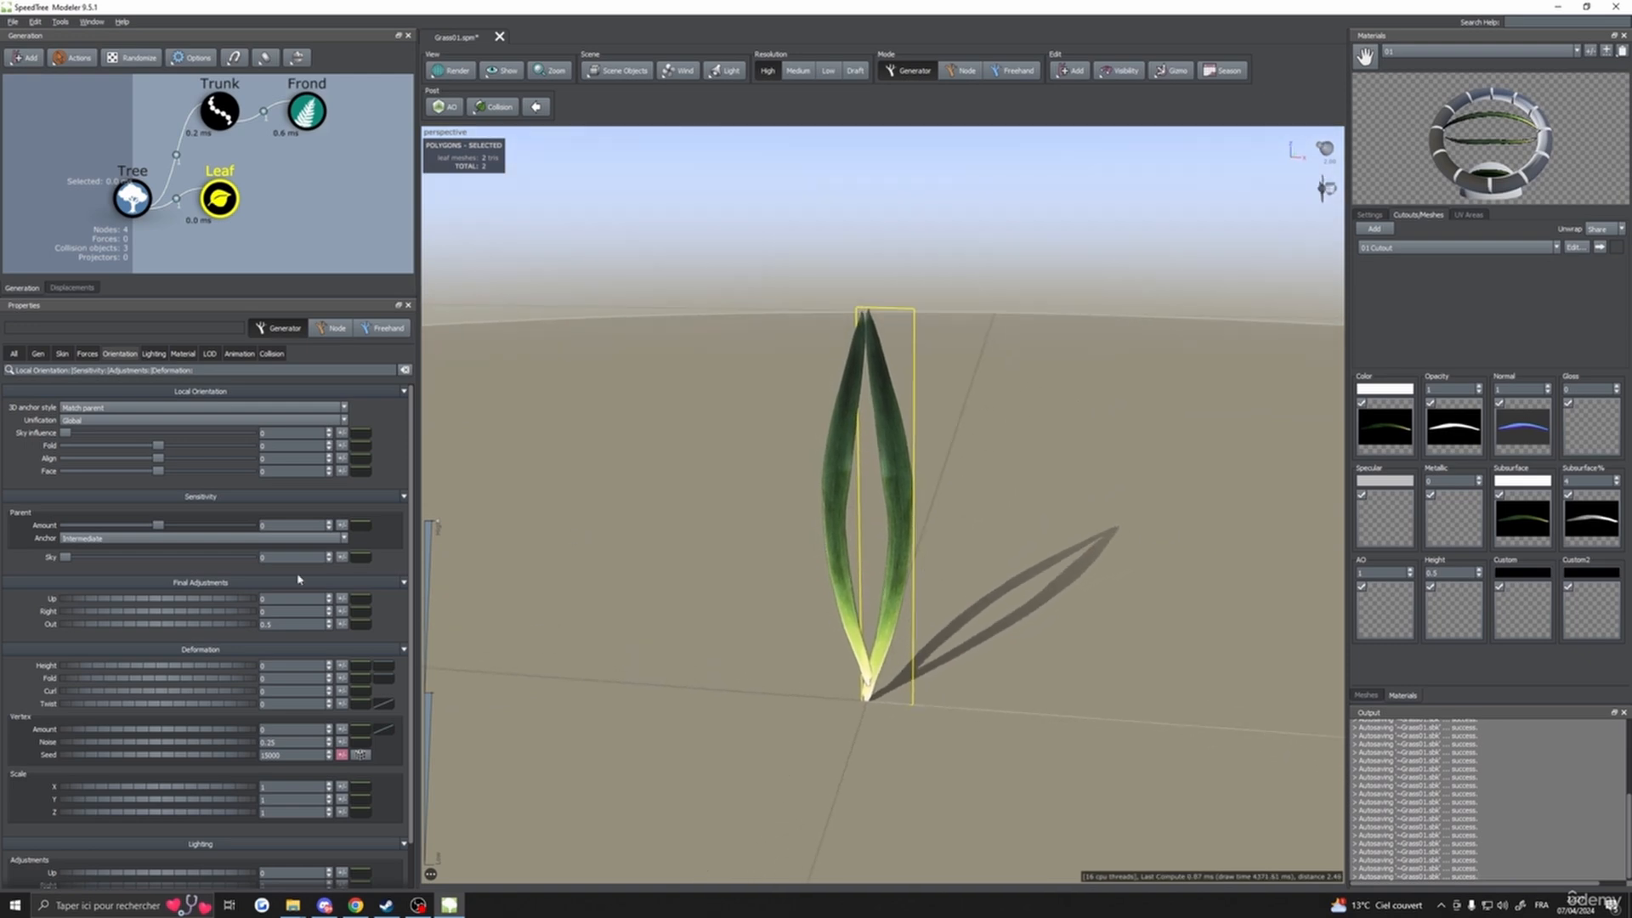
pyautogui.moveTo(703, 370); pyautogui.dragTo(756, 480)
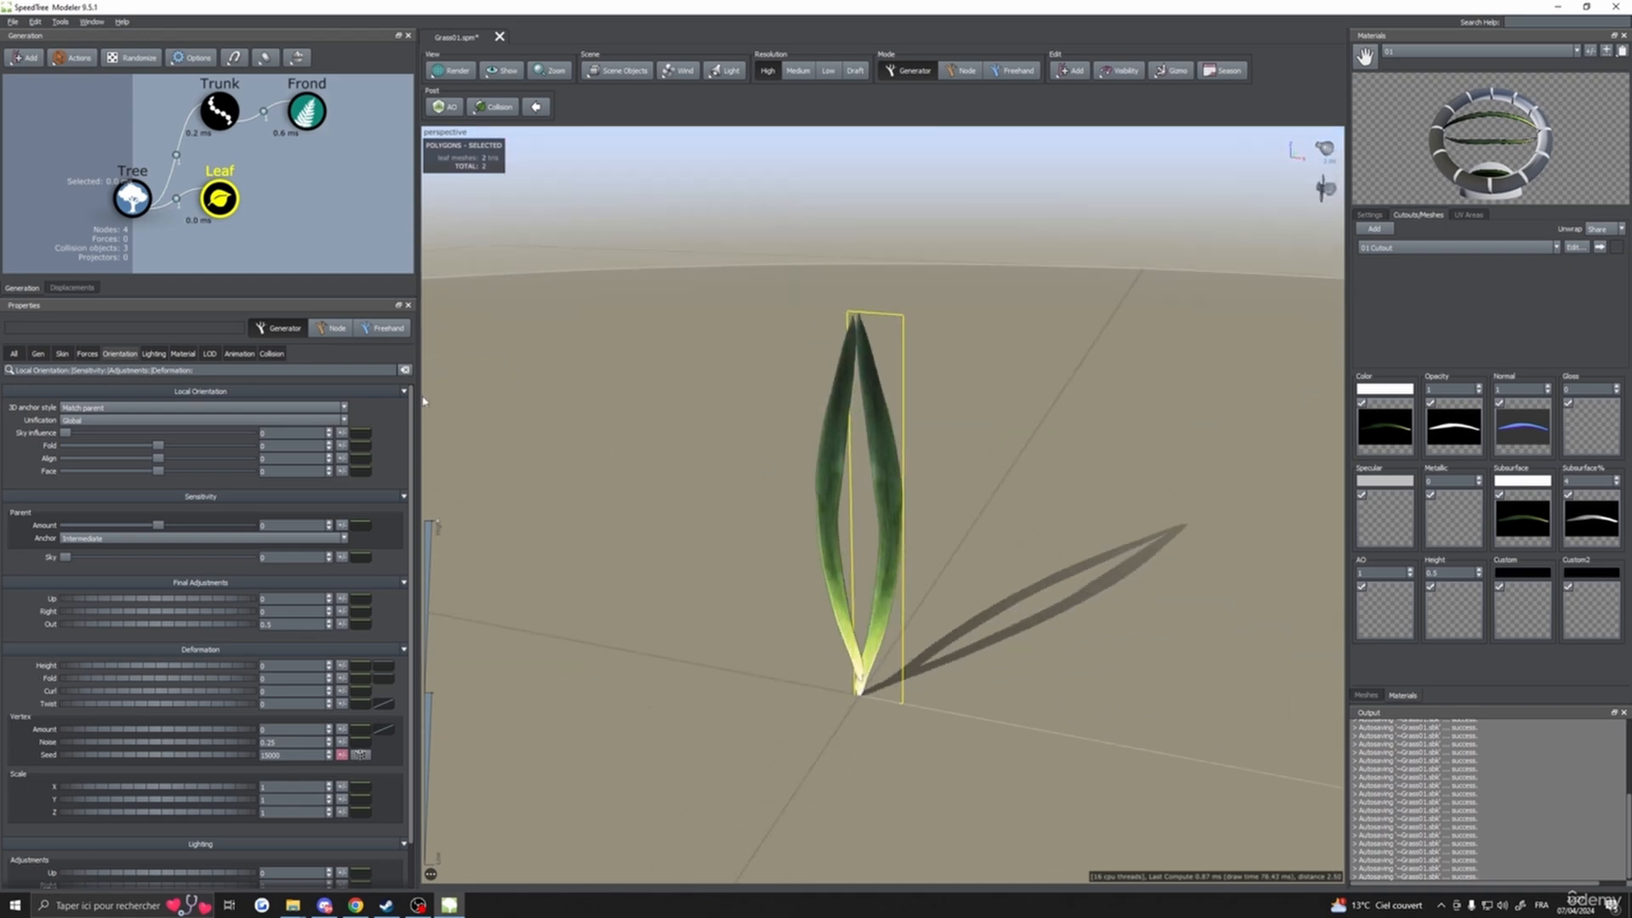
pyautogui.moveTo(673, 384); pyautogui.dragTo(765, 412)
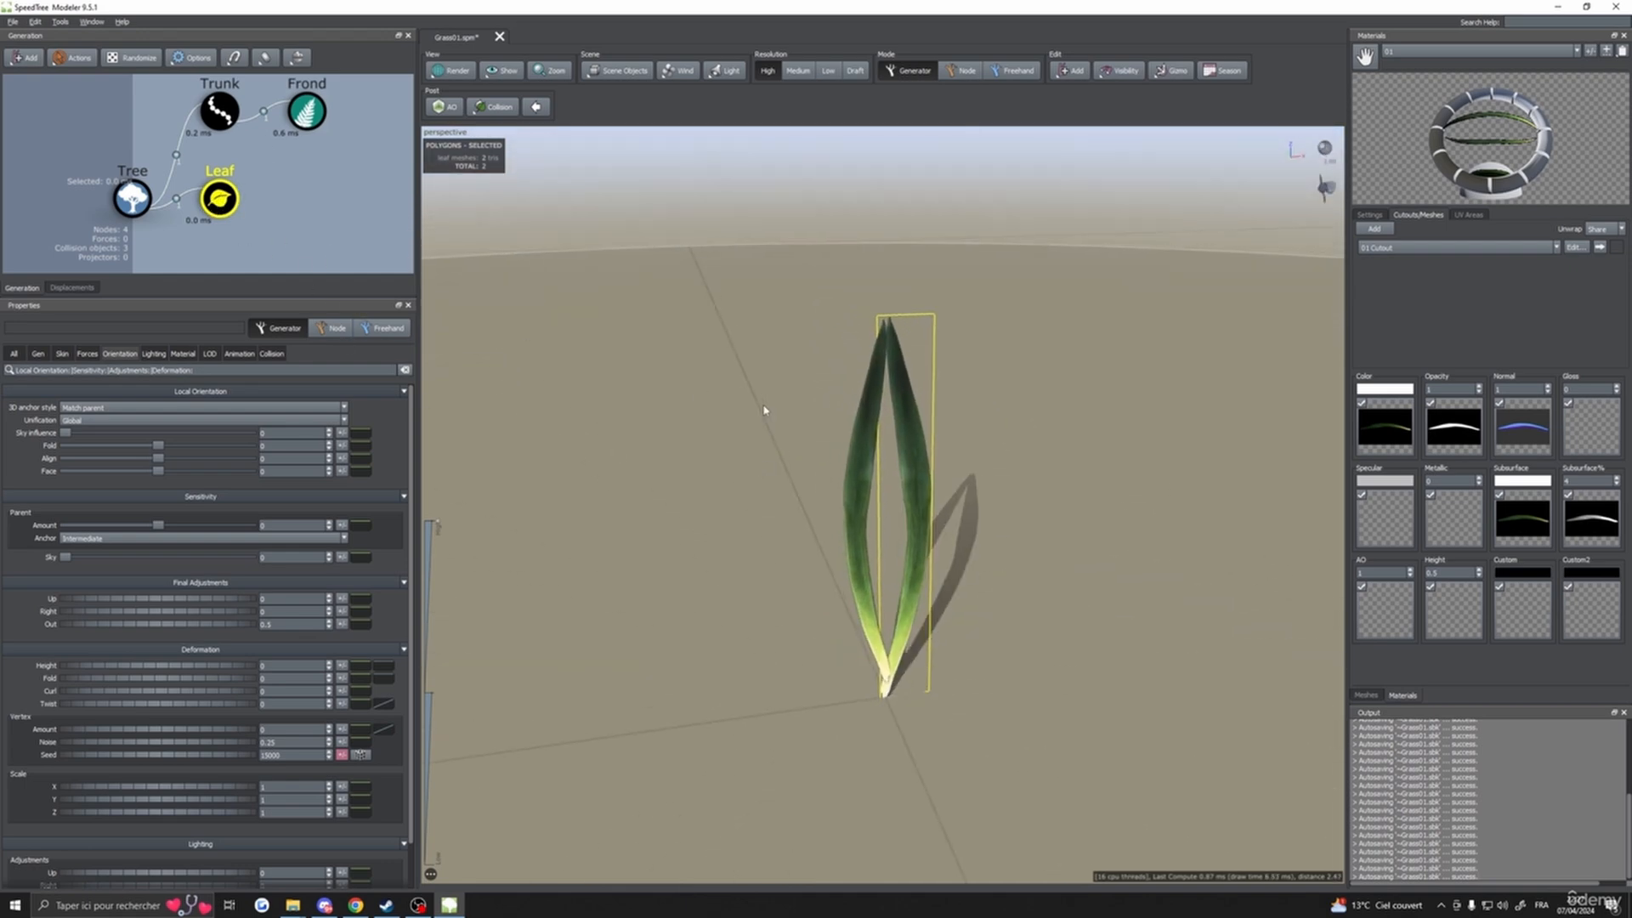
# - Hide the Trunk and Frond generators, select the Leaf generator, and inspect its blade
pyautogui.moveTo(199, 103); pyautogui.dragTo(334, 134)
pyautogui.press('h')
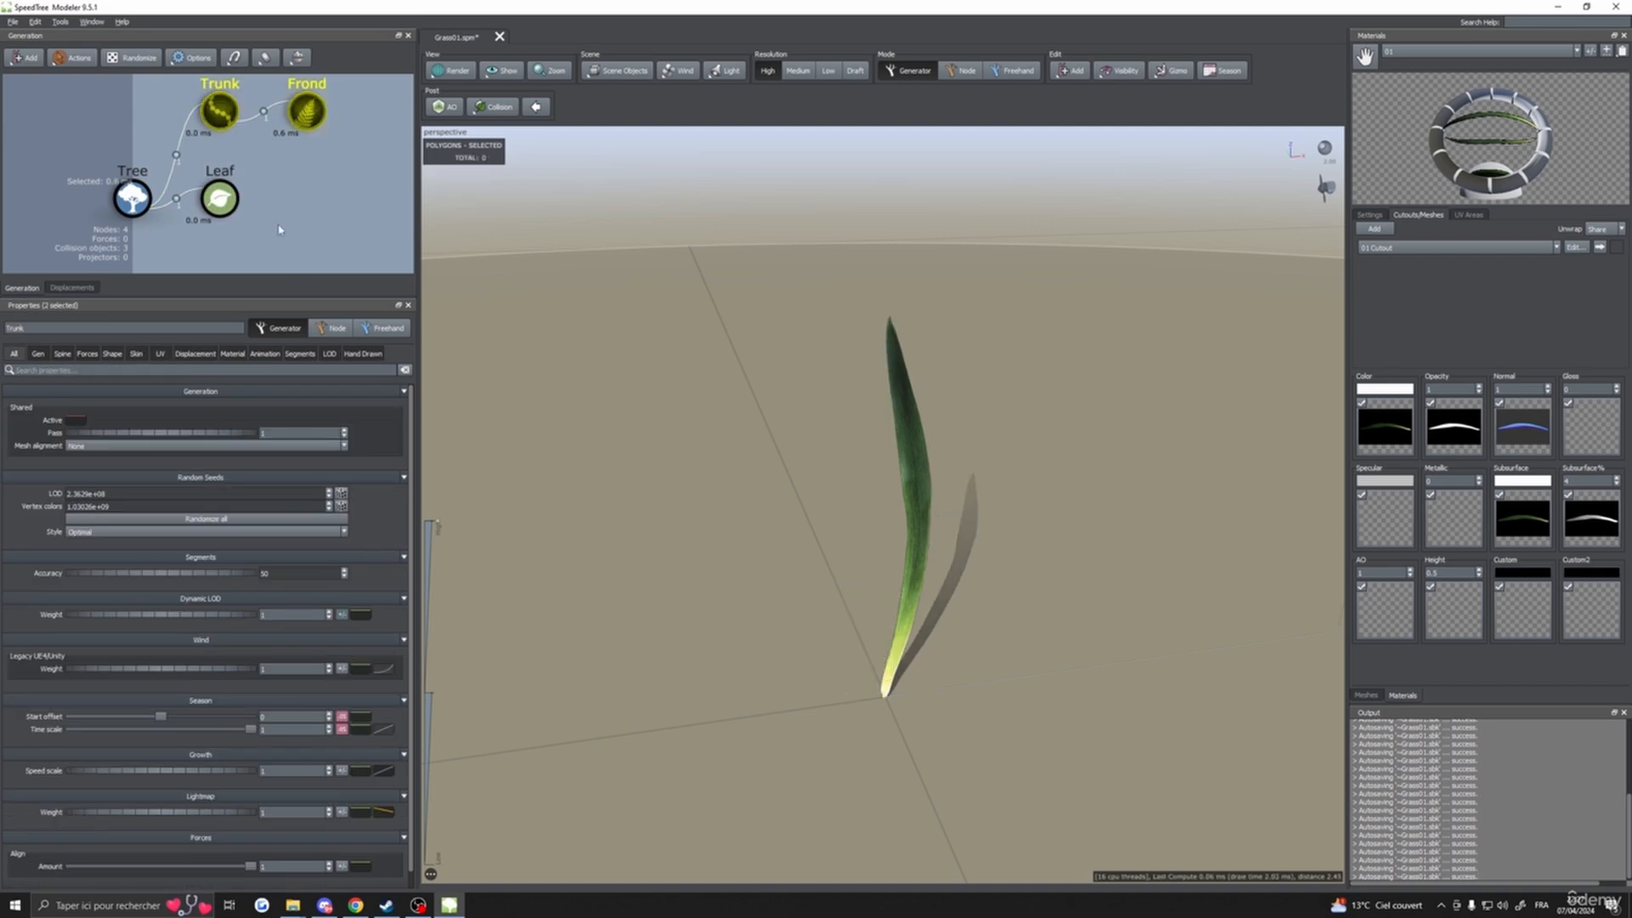
pyautogui.click(219, 199)
pyautogui.moveTo(842, 535); pyautogui.dragTo(740, 463)
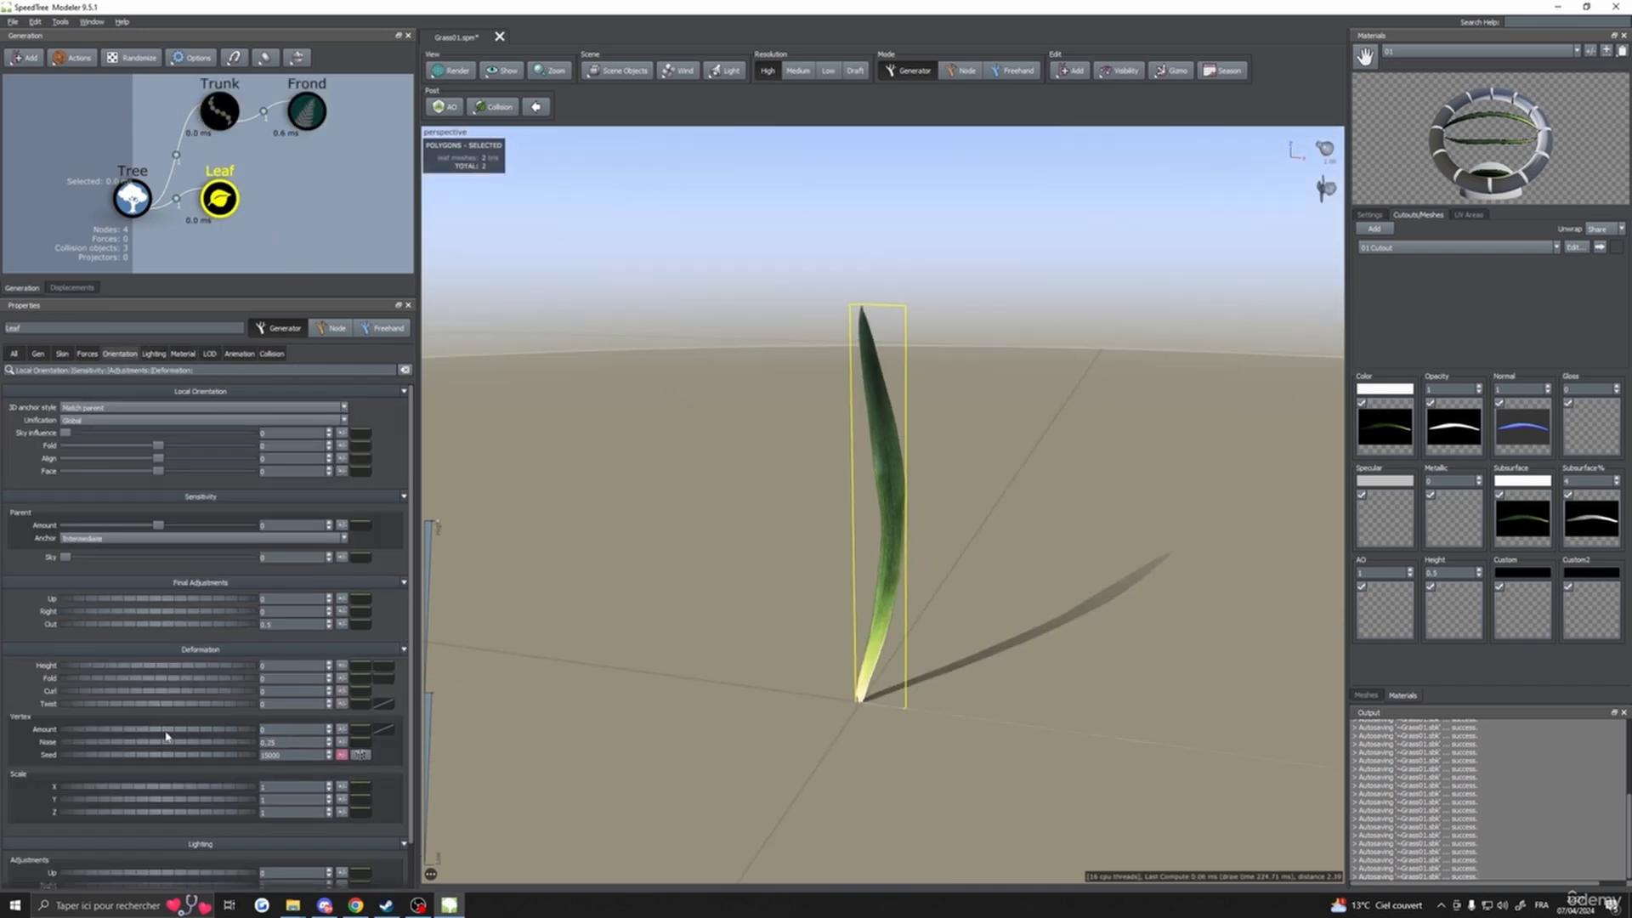
# - Try narrowing the leaf with an X scale of about 0.54, inspect the blade, and return the X scale to 1
pyautogui.moveTo(247, 792); pyautogui.dragTo(223, 797)
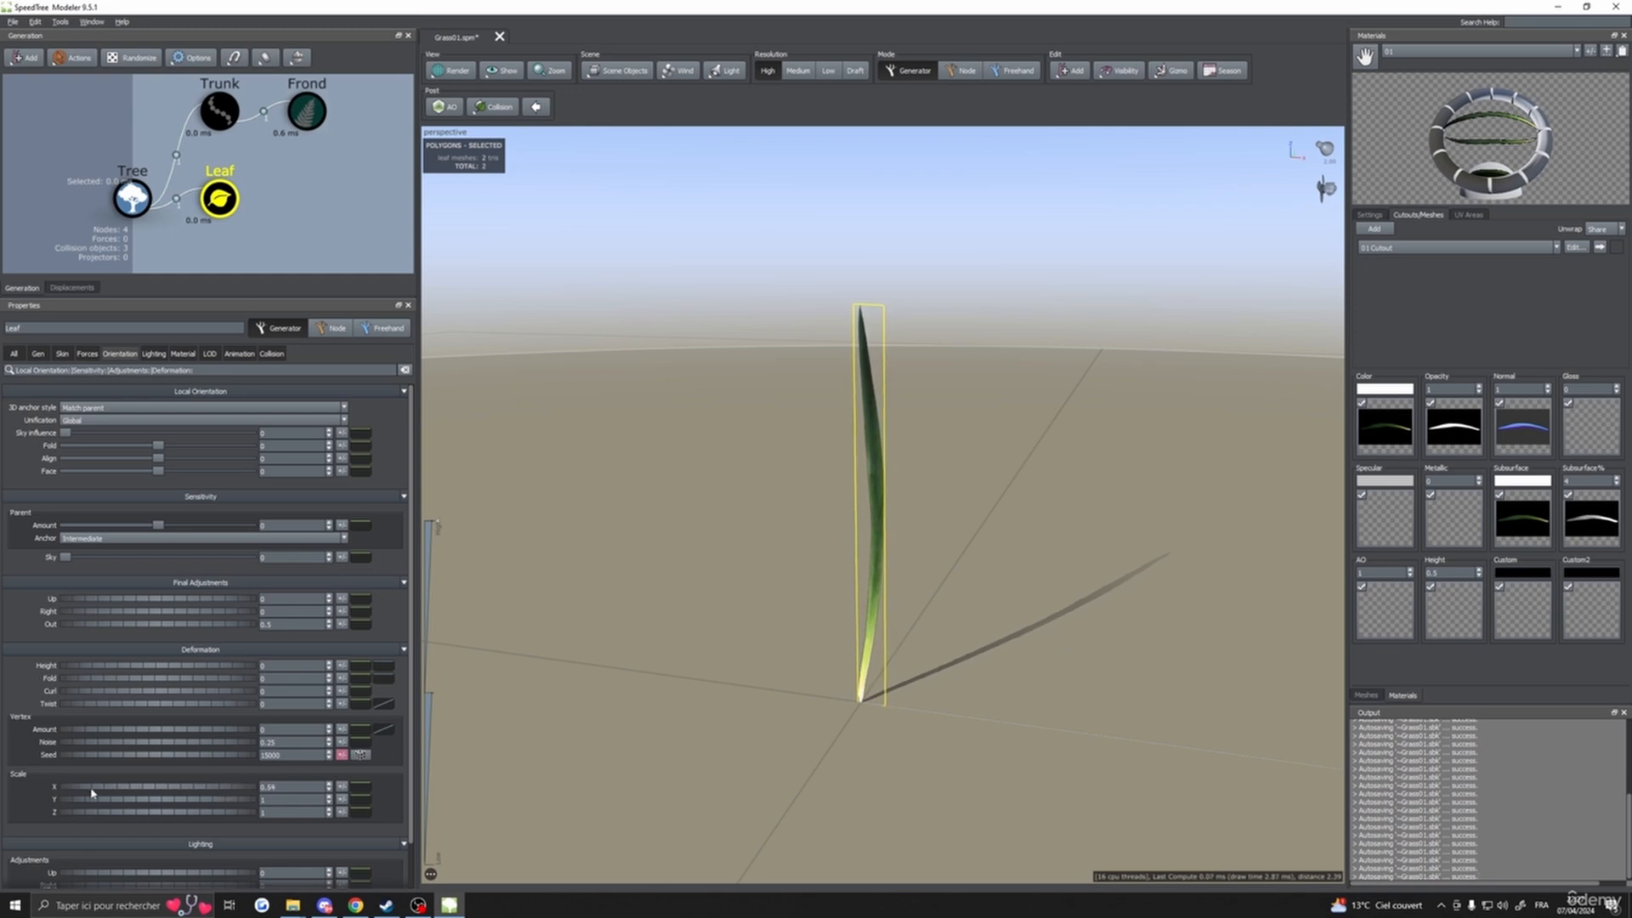
pyautogui.click(663, 677)
pyautogui.scroll(3, 809, 641)
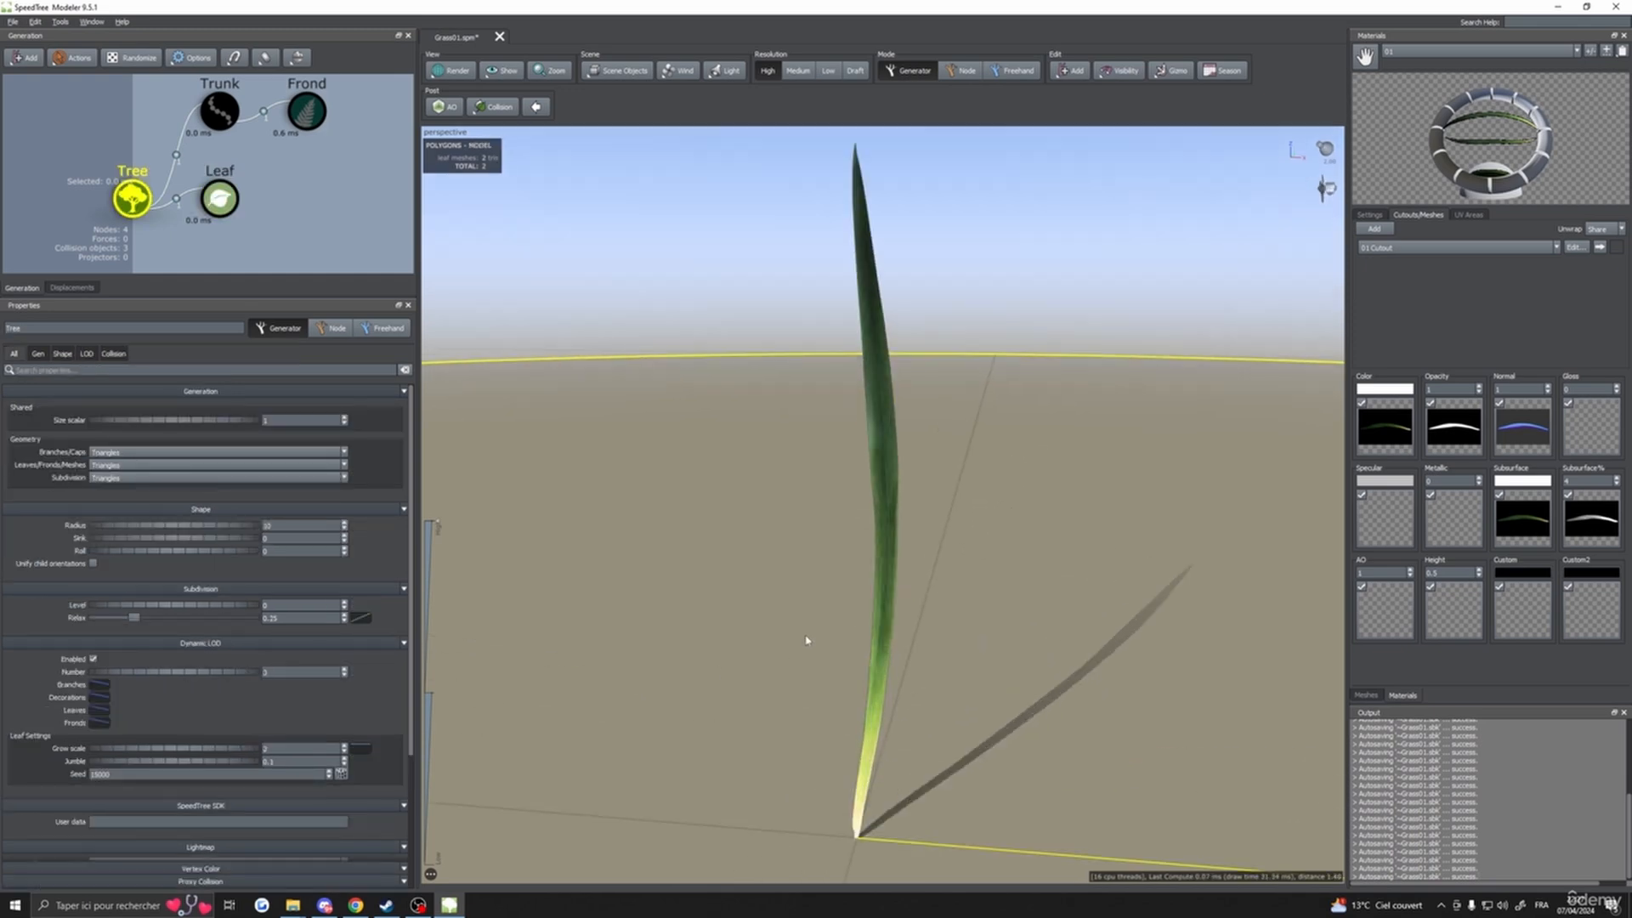
pyautogui.scroll(-3, 808, 641)
pyautogui.moveTo(808, 641)
pyautogui.mouseDown()
pyautogui.moveTo(725, 652)
pyautogui.moveTo(795, 639)
pyautogui.moveTo(784, 698)
pyautogui.moveTo(778, 646)
pyautogui.mouseUp()
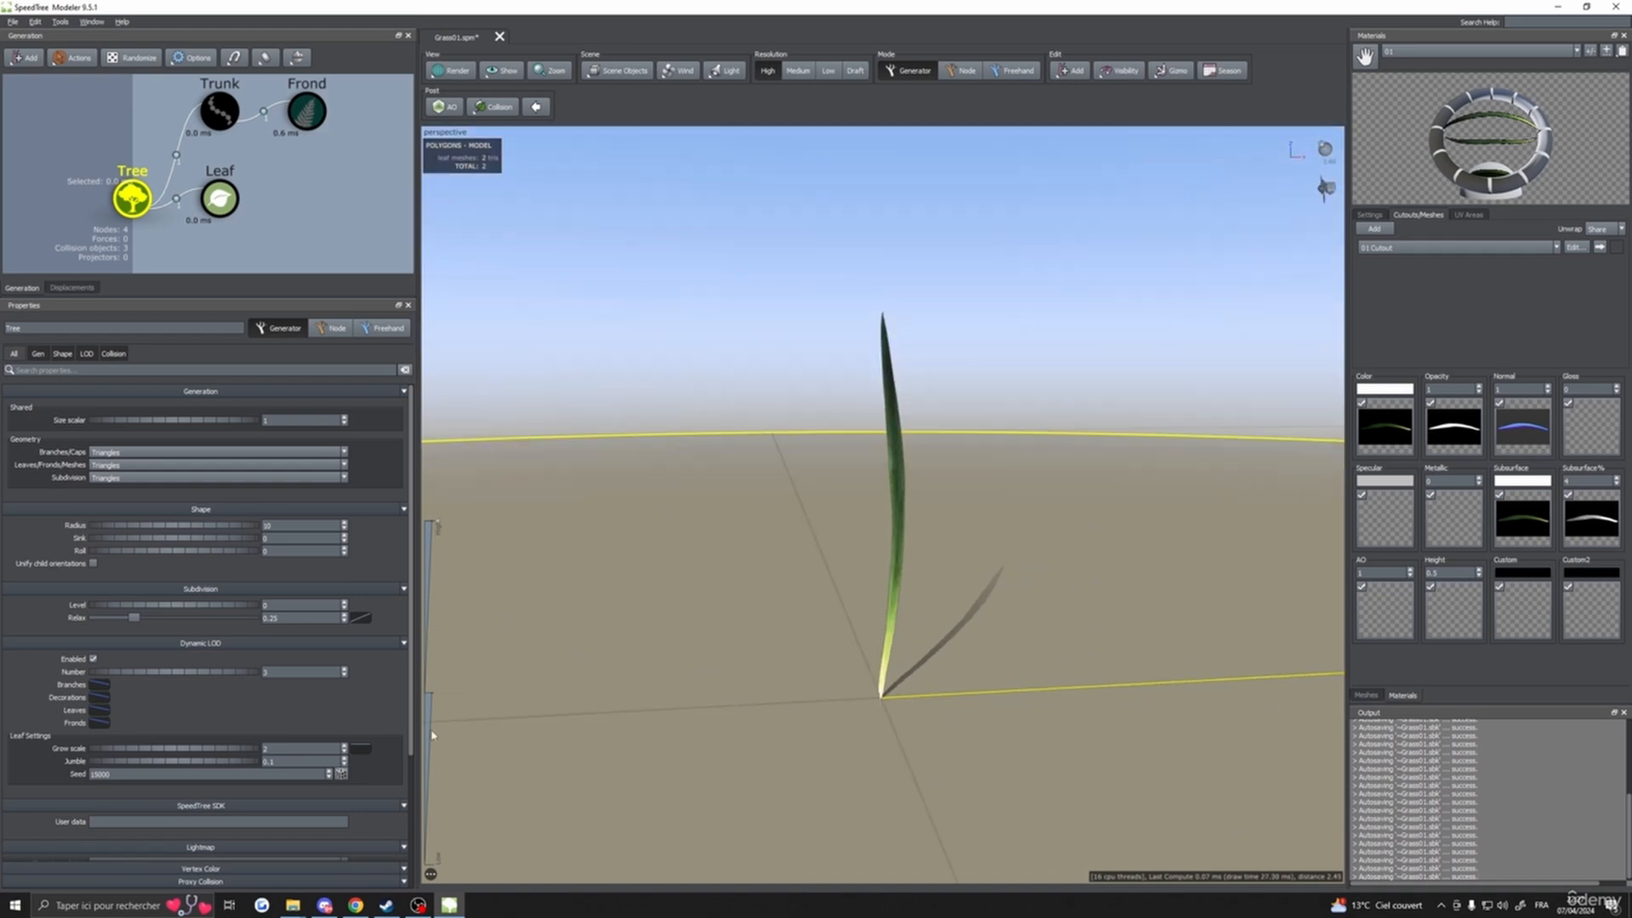
pyautogui.click(220, 198)
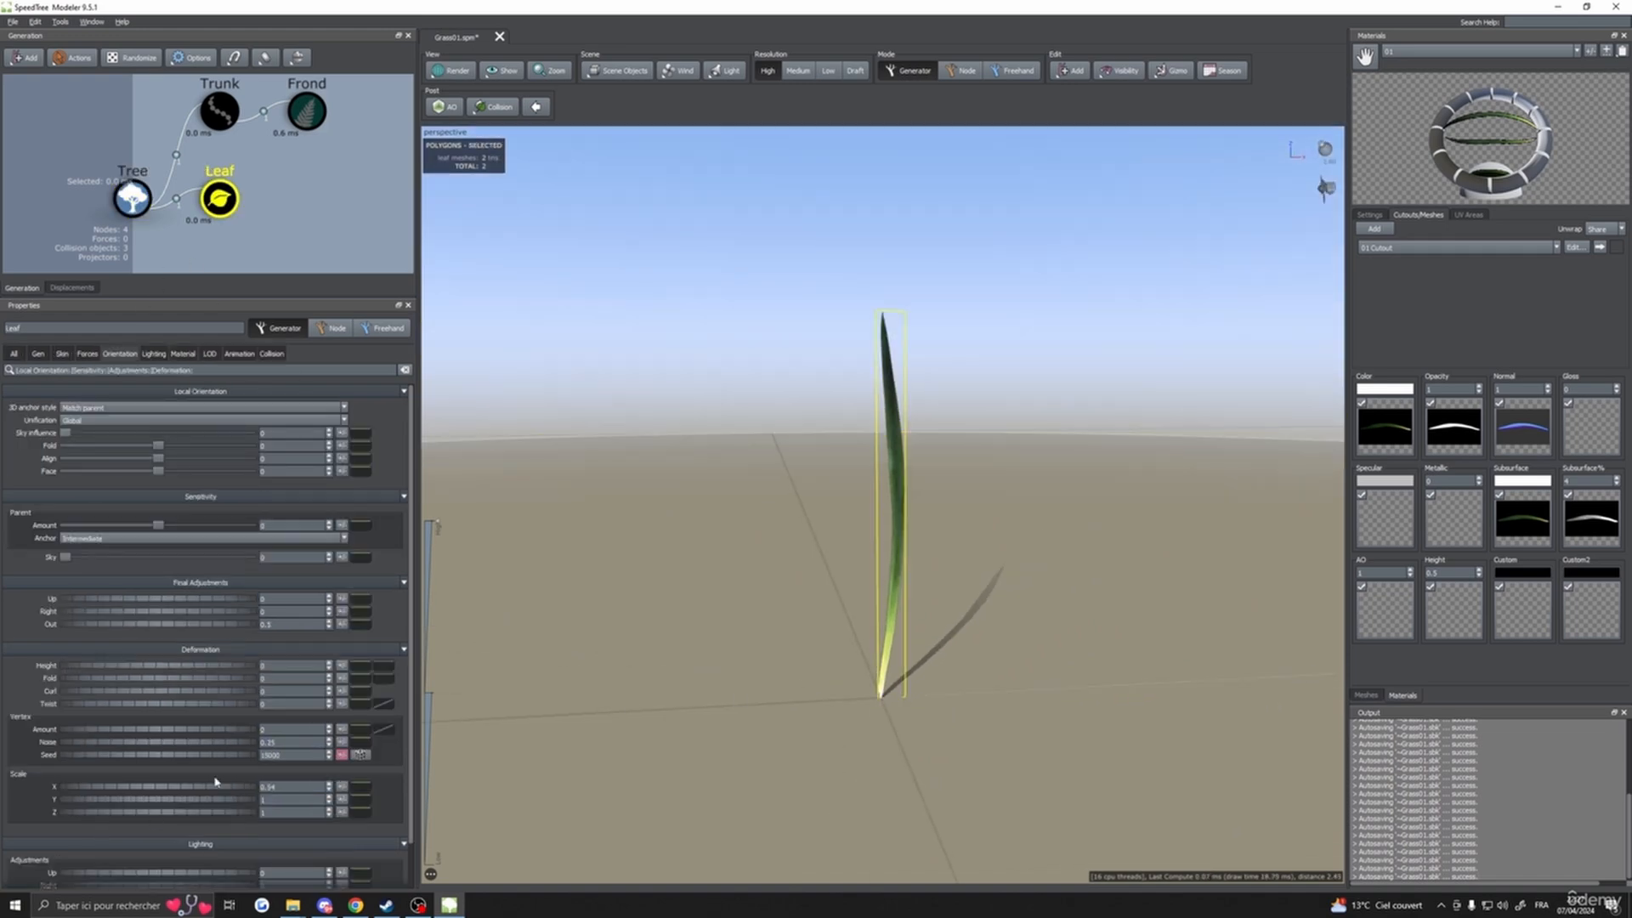
pyautogui.doubleClick(284, 788)
pyautogui.write('1')
pyautogui.press('Return')
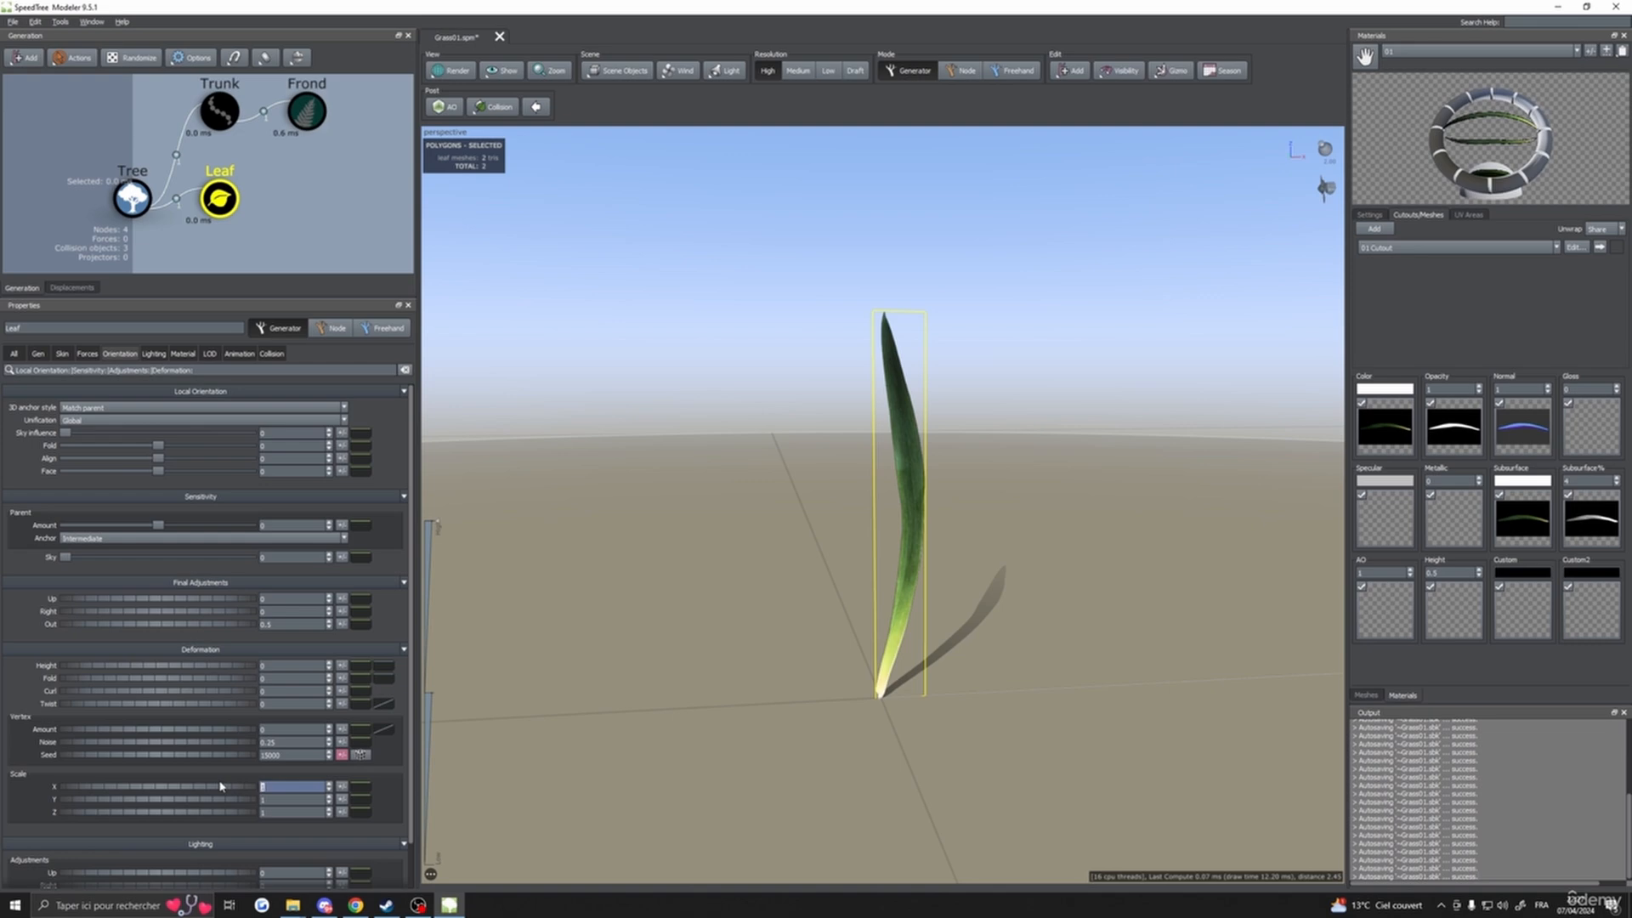
pyautogui.moveTo(638, 660); pyautogui.dragTo(597, 652)
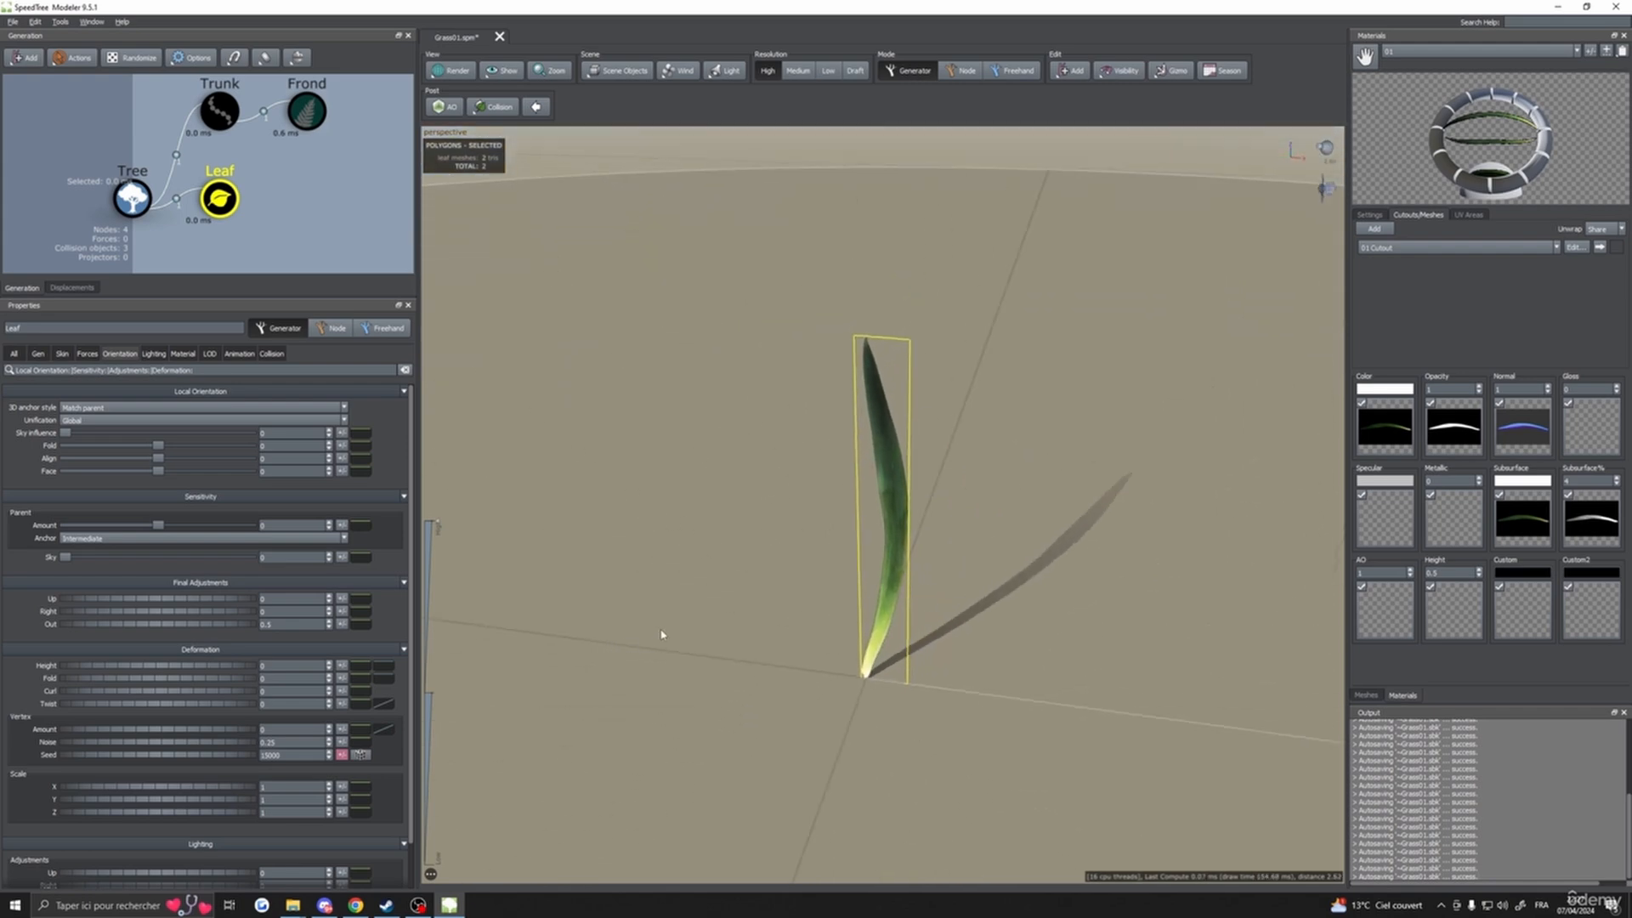
# - Unhide the Trunk and Frond generators, compare both blades, and hide the Leaf generator
pyautogui.moveTo(154, 91); pyautogui.dragTo(330, 135)
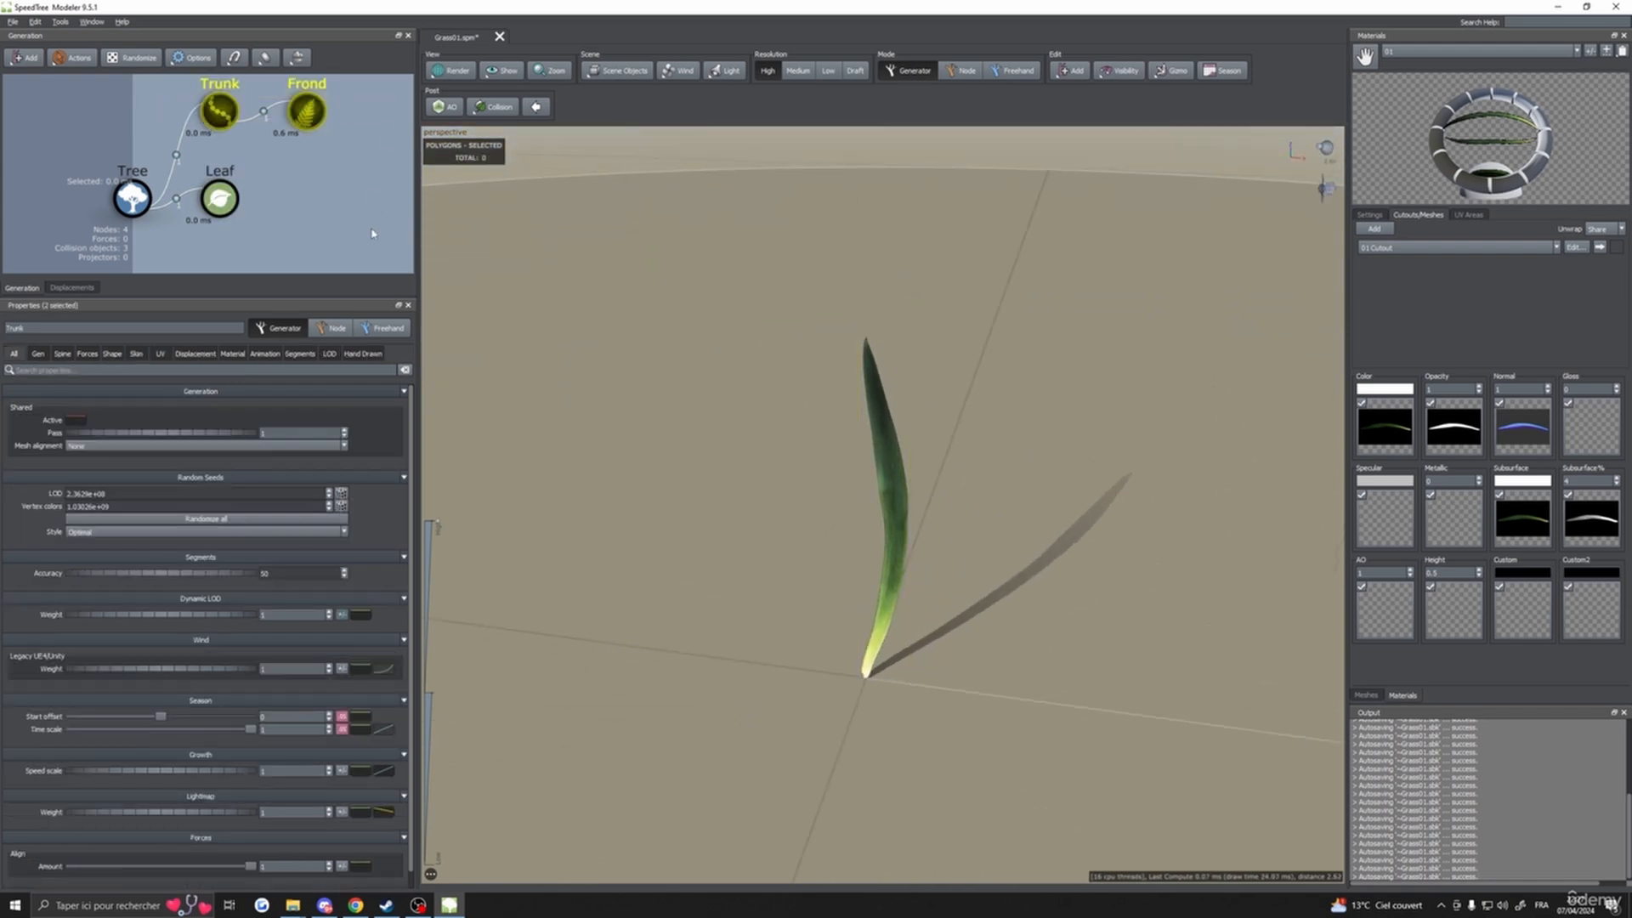
pyautogui.press('h')
pyautogui.moveTo(677, 426); pyautogui.dragTo(736, 445)
pyautogui.click(230, 208)
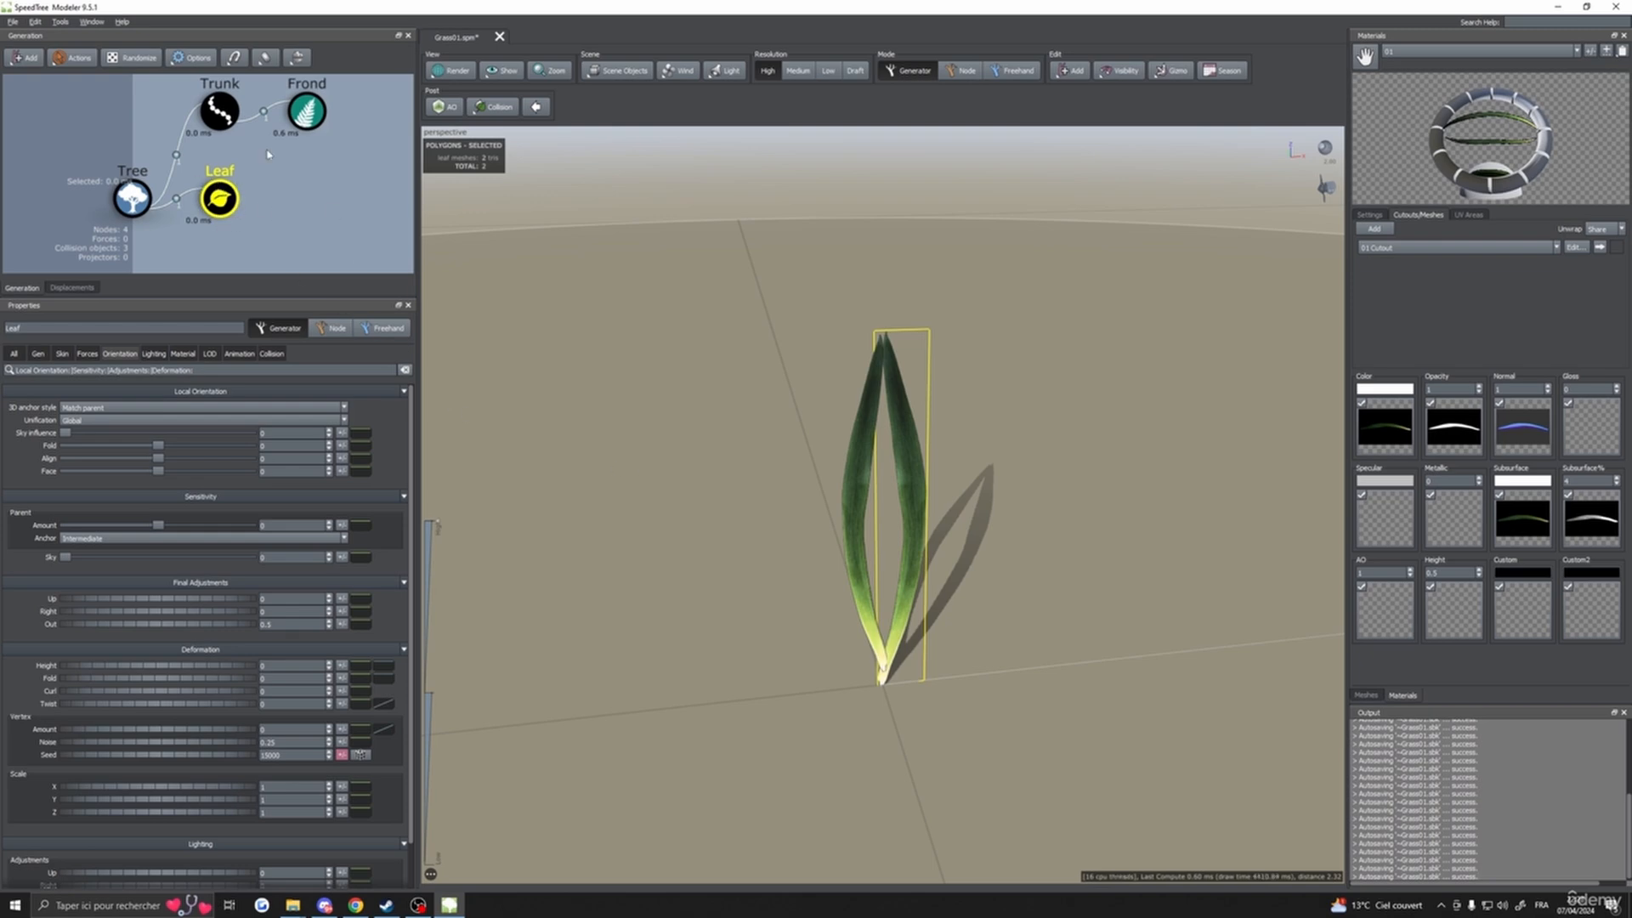
pyautogui.press('h')
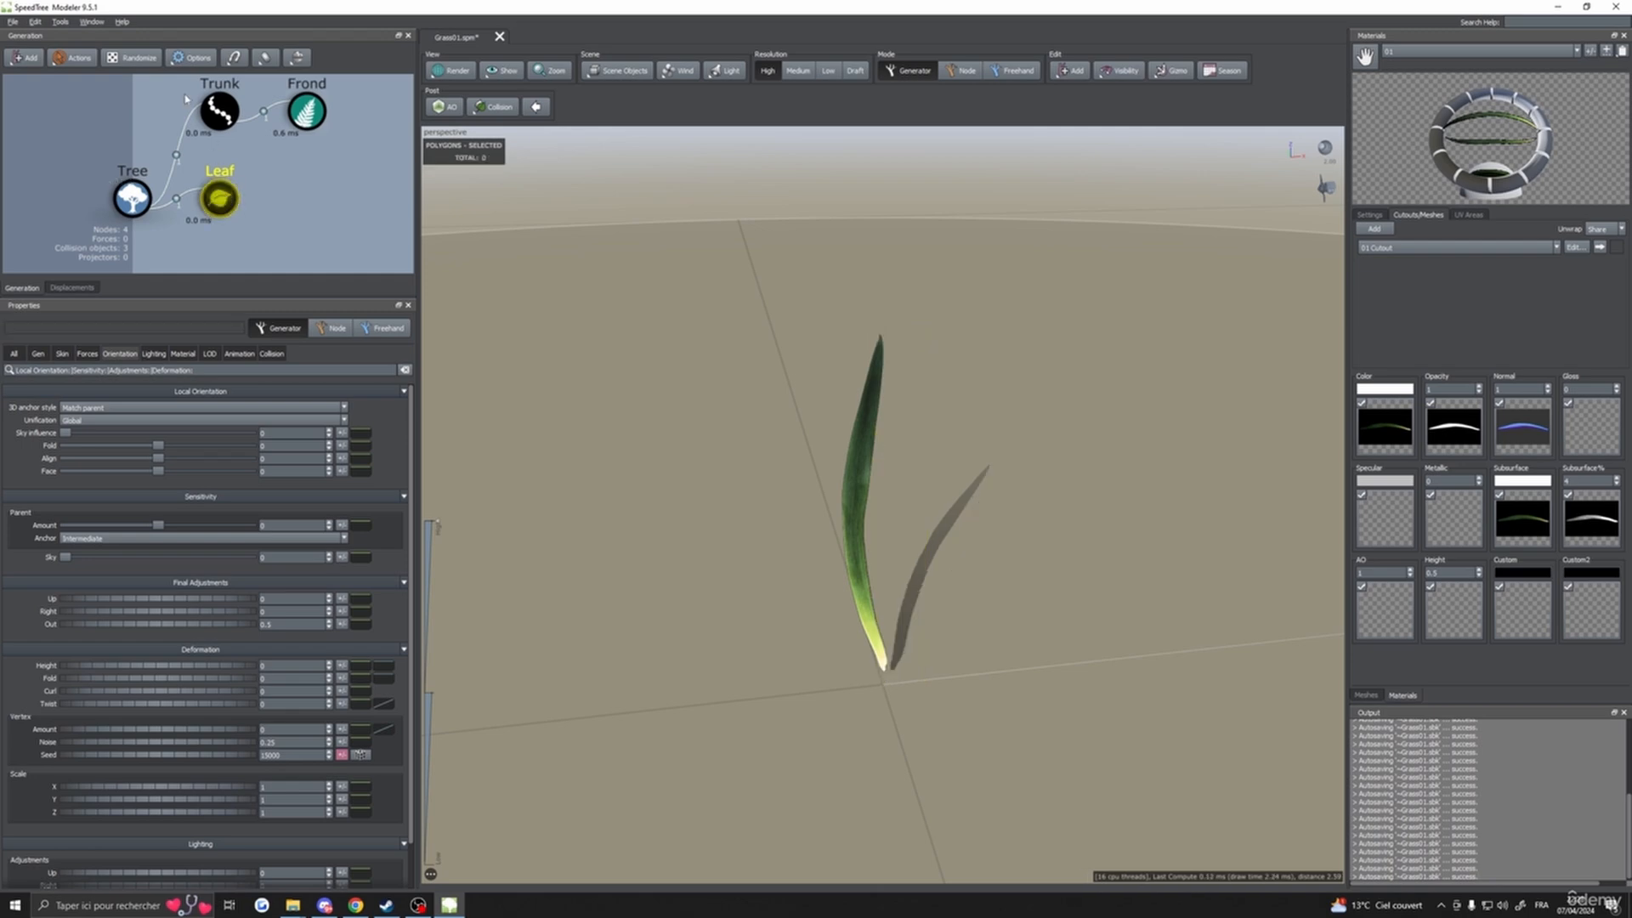
# - Try the Polygons skin type on the Trunk generator and return it to Spine only
pyautogui.click(210, 111)
pyautogui.moveTo(707, 375); pyautogui.dragTo(689, 390)
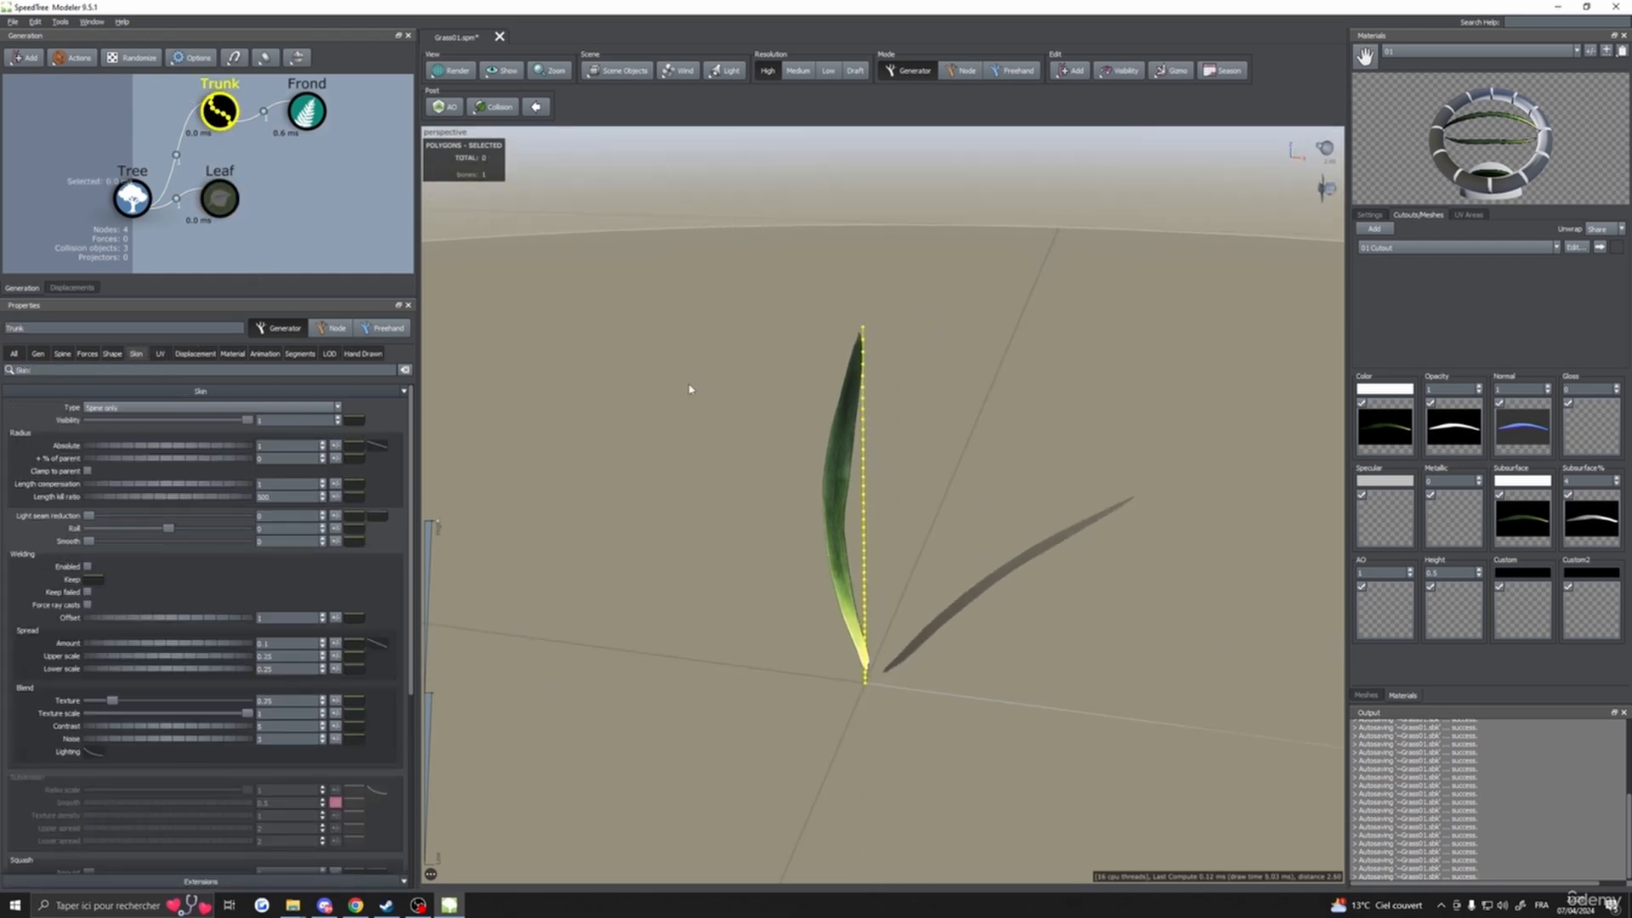
pyautogui.click(225, 126)
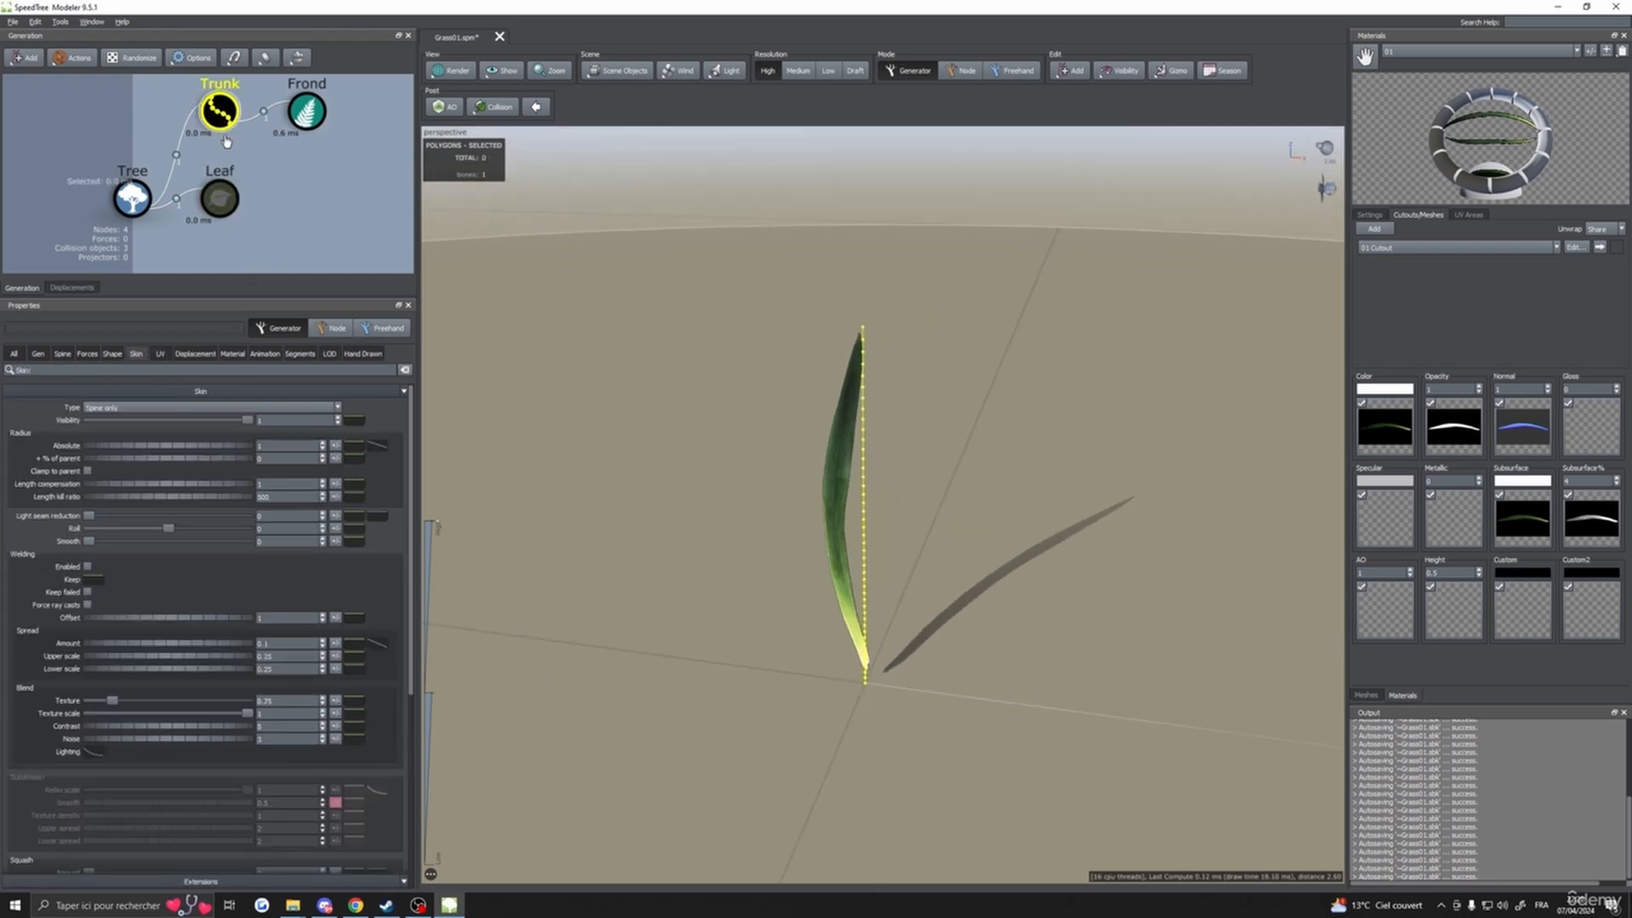
pyautogui.click(139, 409)
pyautogui.click(127, 367)
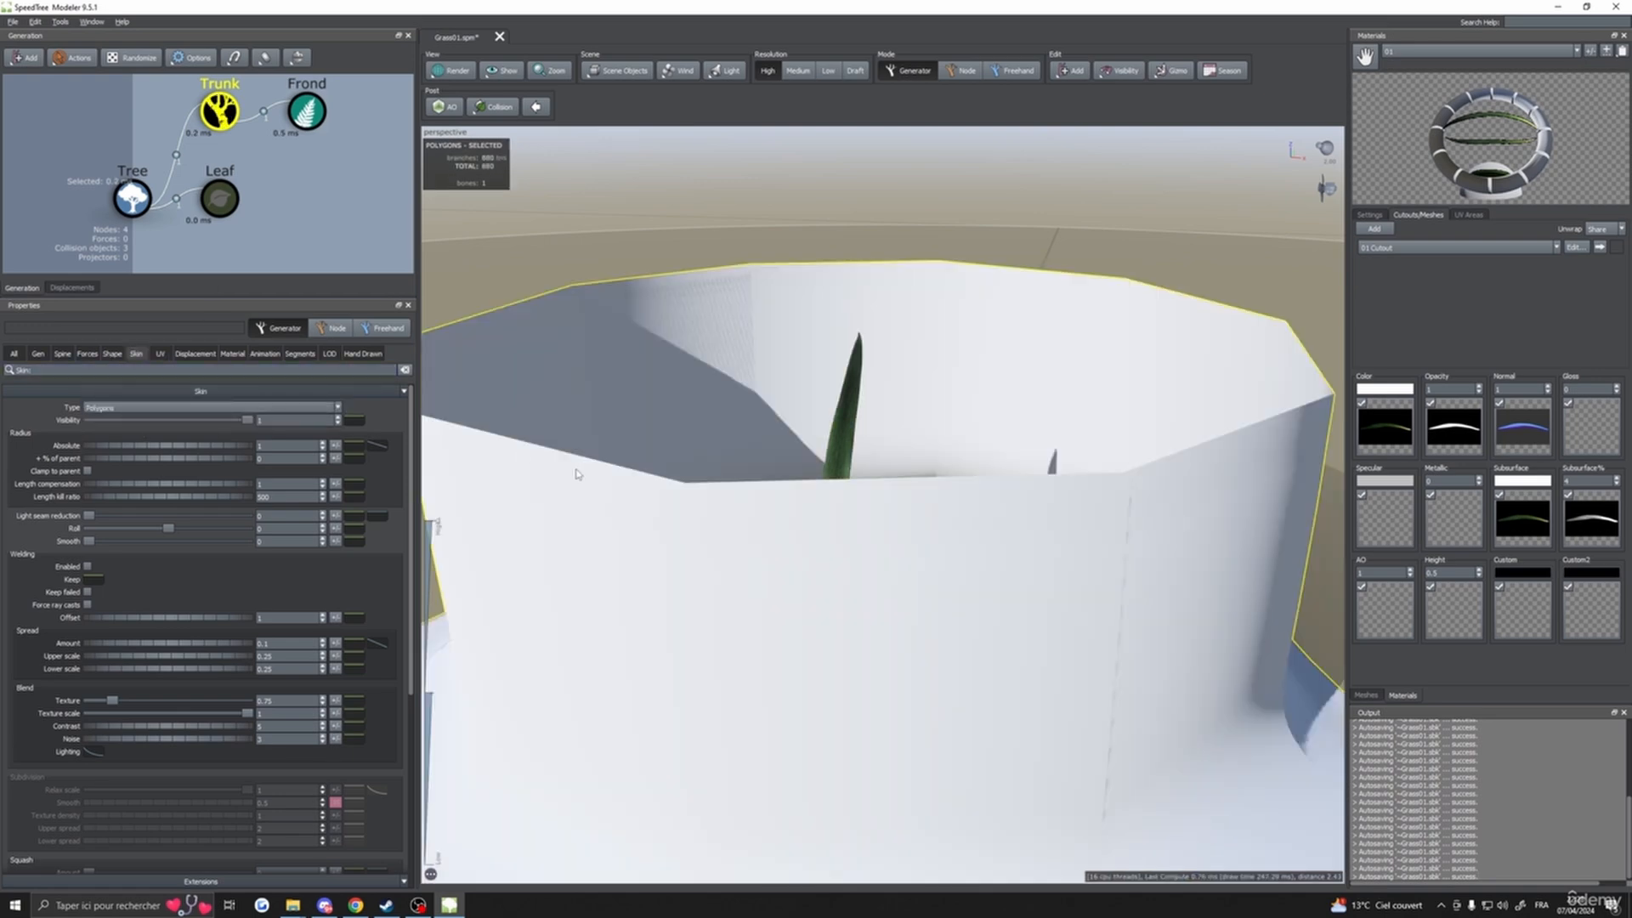
pyautogui.click(96, 408)
pyautogui.click(109, 460)
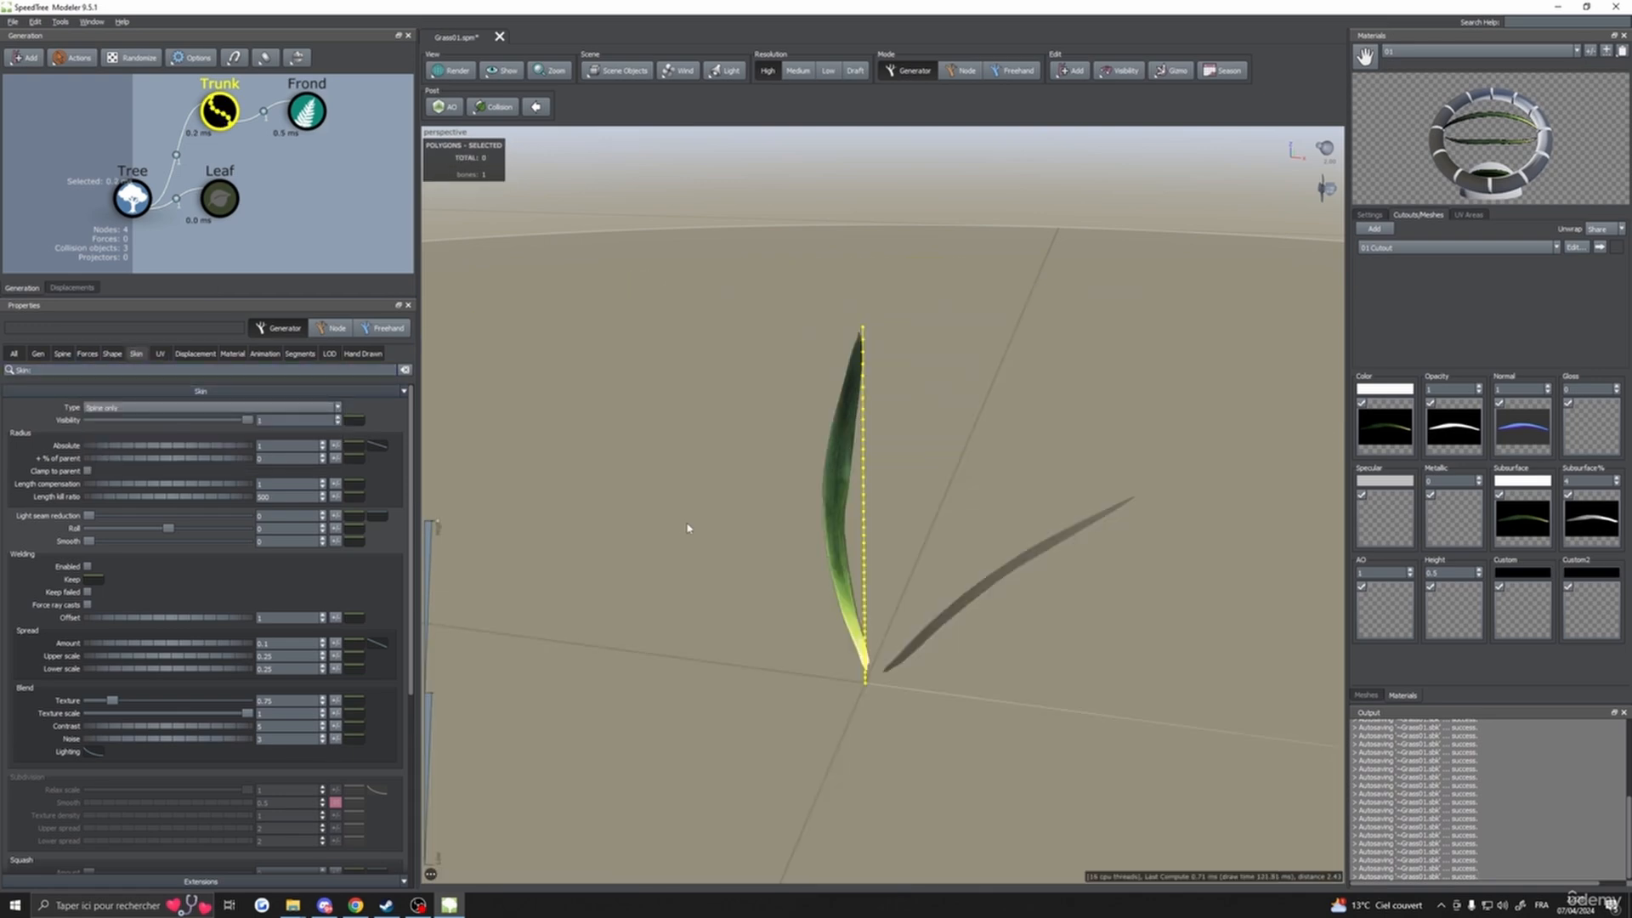
pyautogui.moveTo(687, 528); pyautogui.dragTo(711, 524)
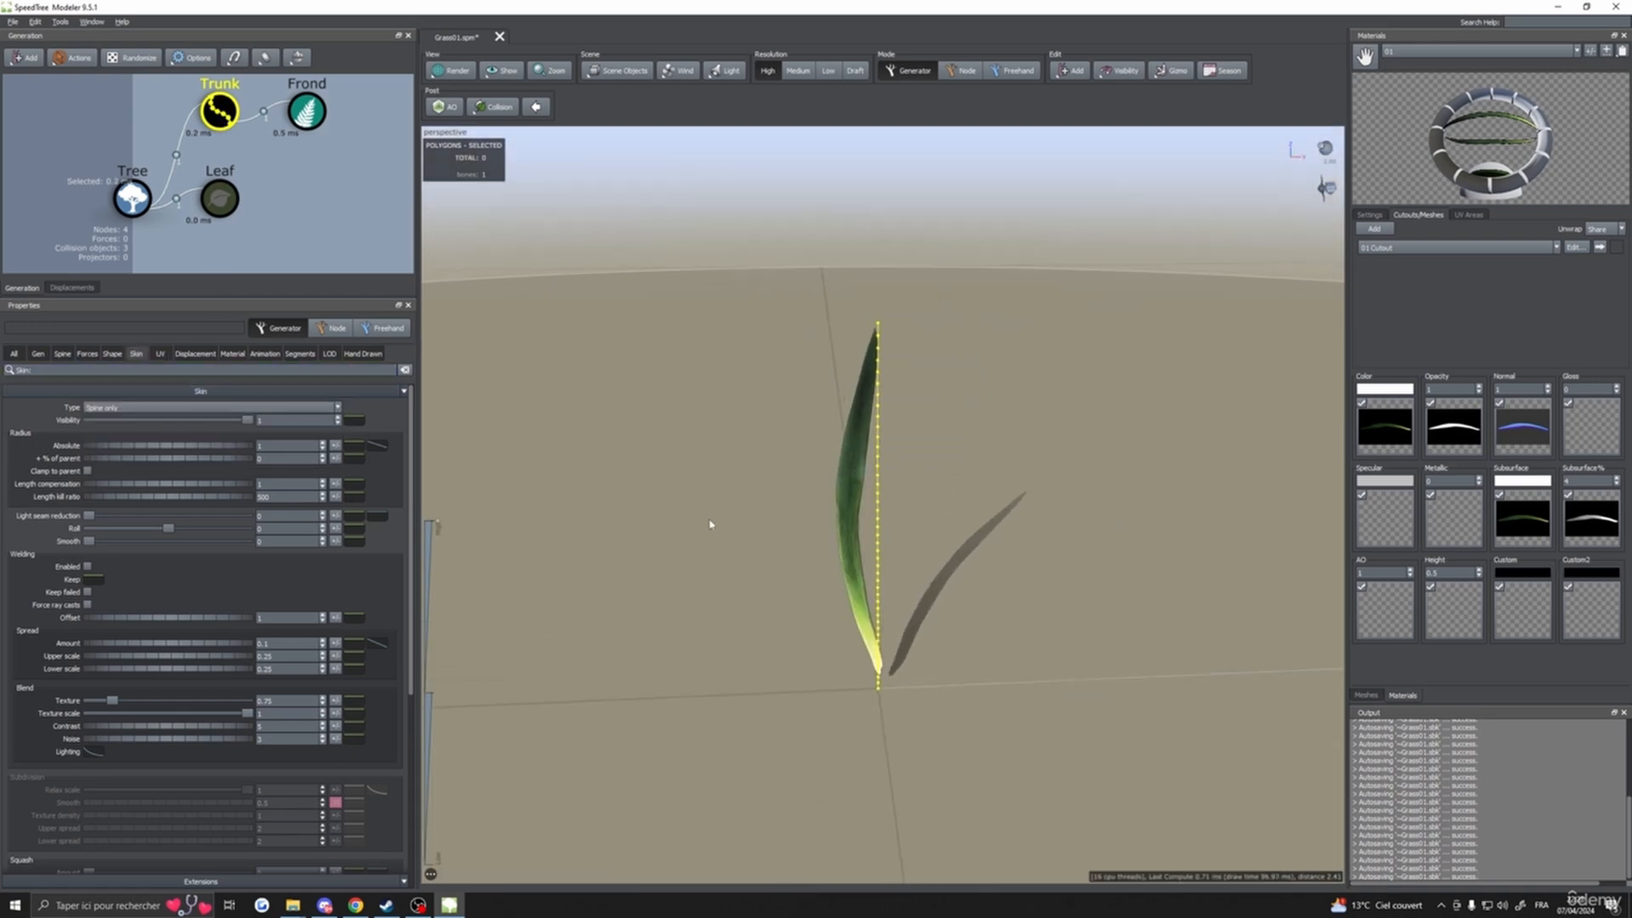
# - Try bending the Trunk's spine by lowering its Start angle and raising its Gravity
pyautogui.click(311, 121)
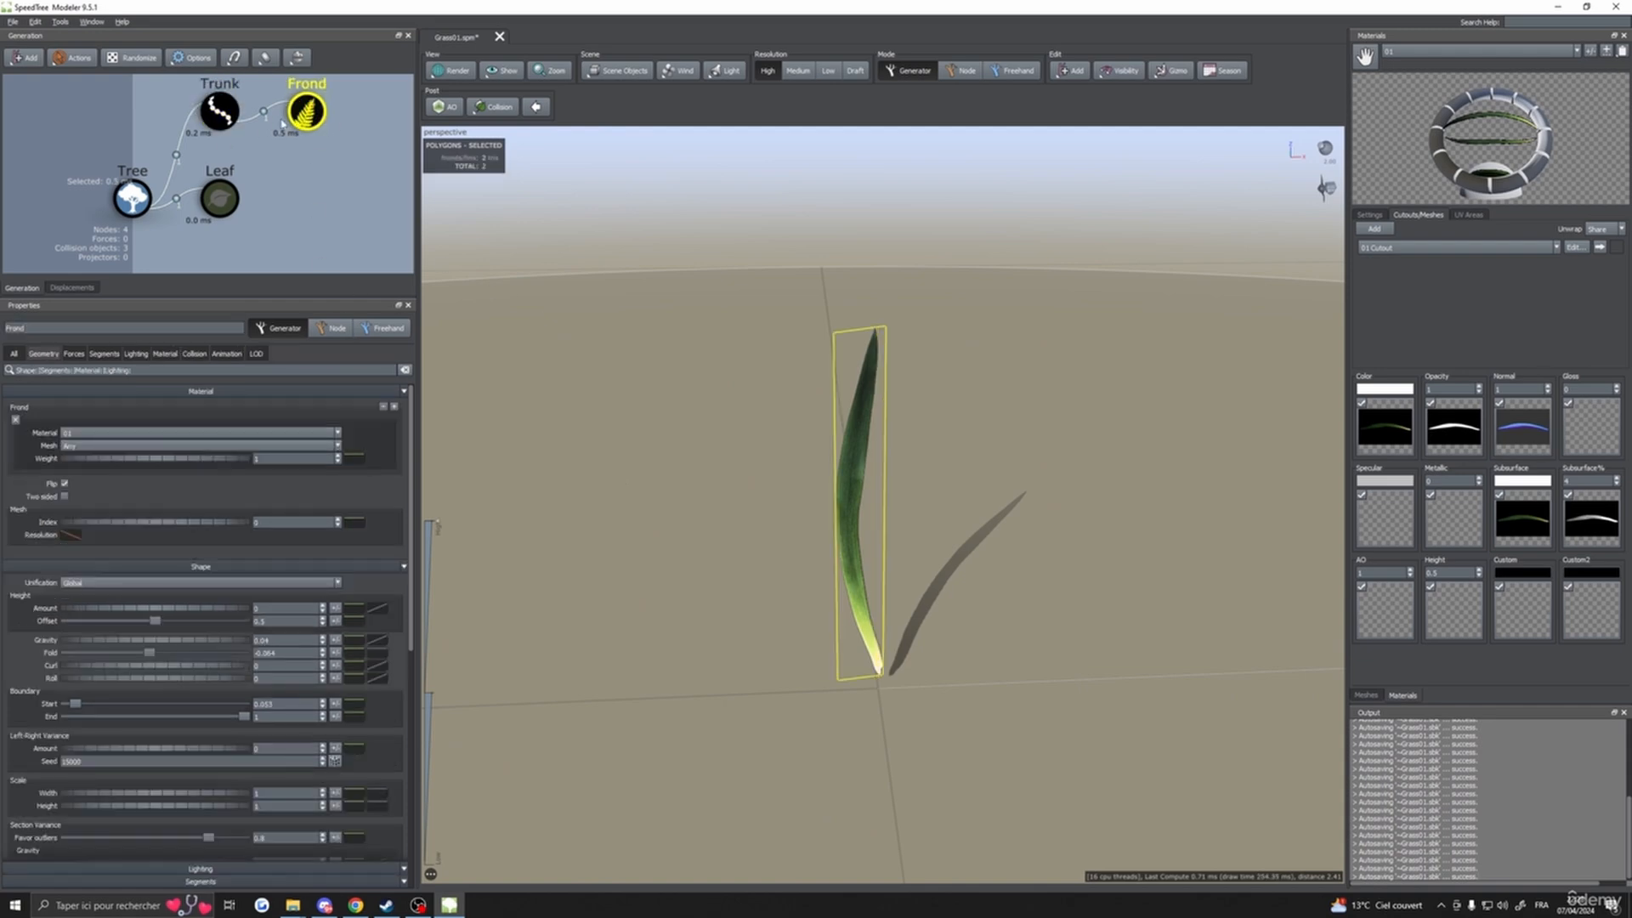
pyautogui.click(219, 112)
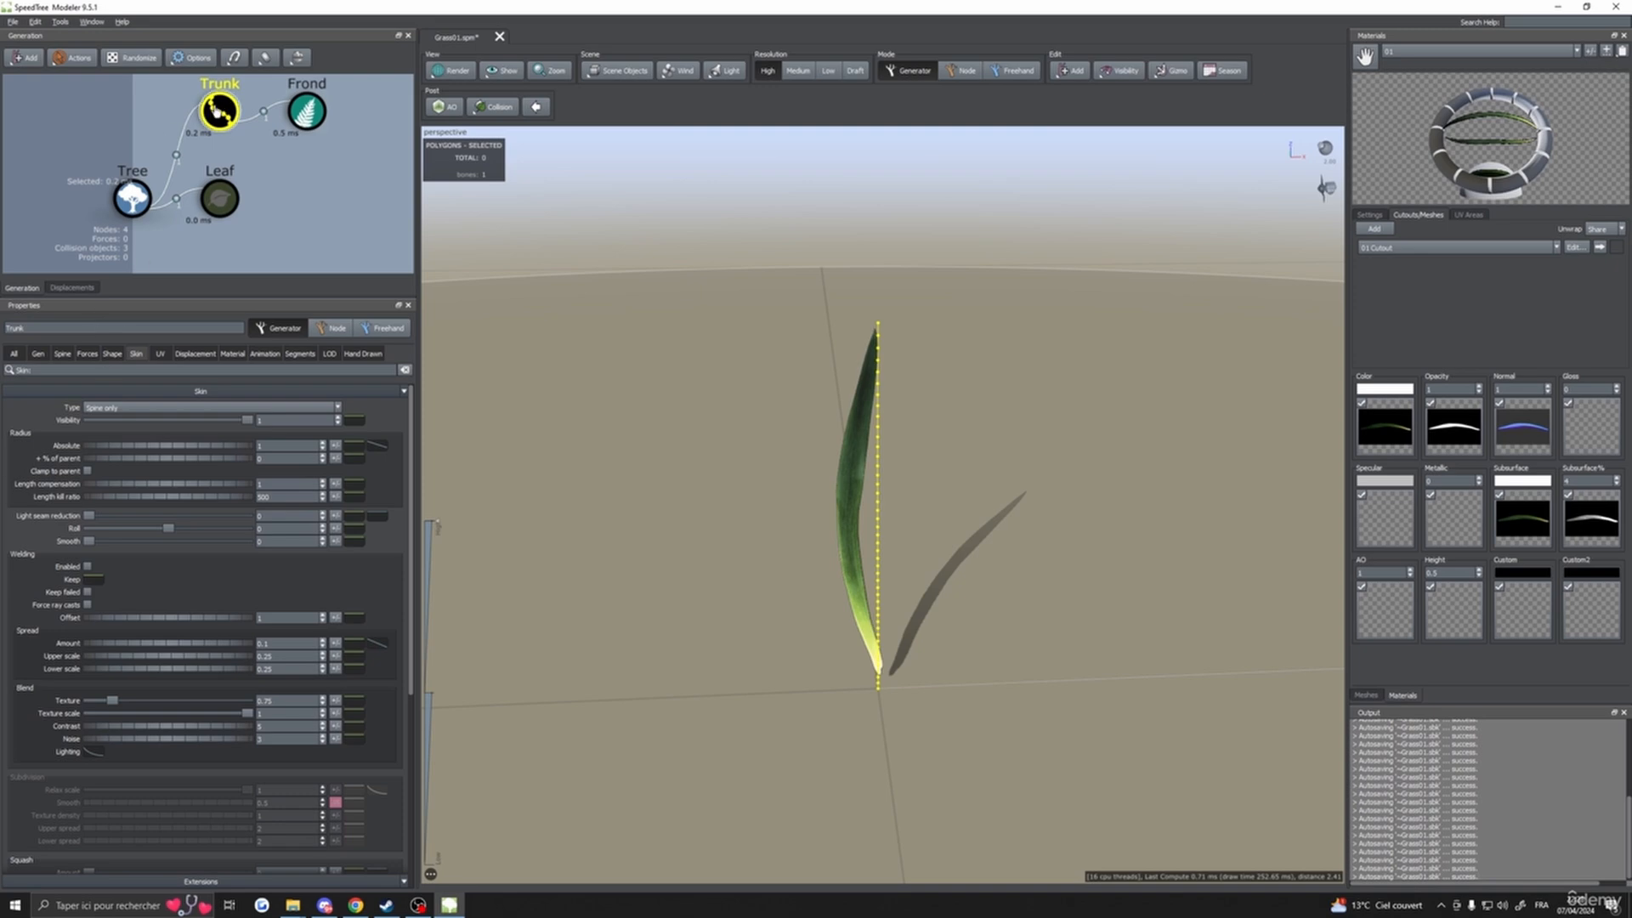
pyautogui.click(62, 354)
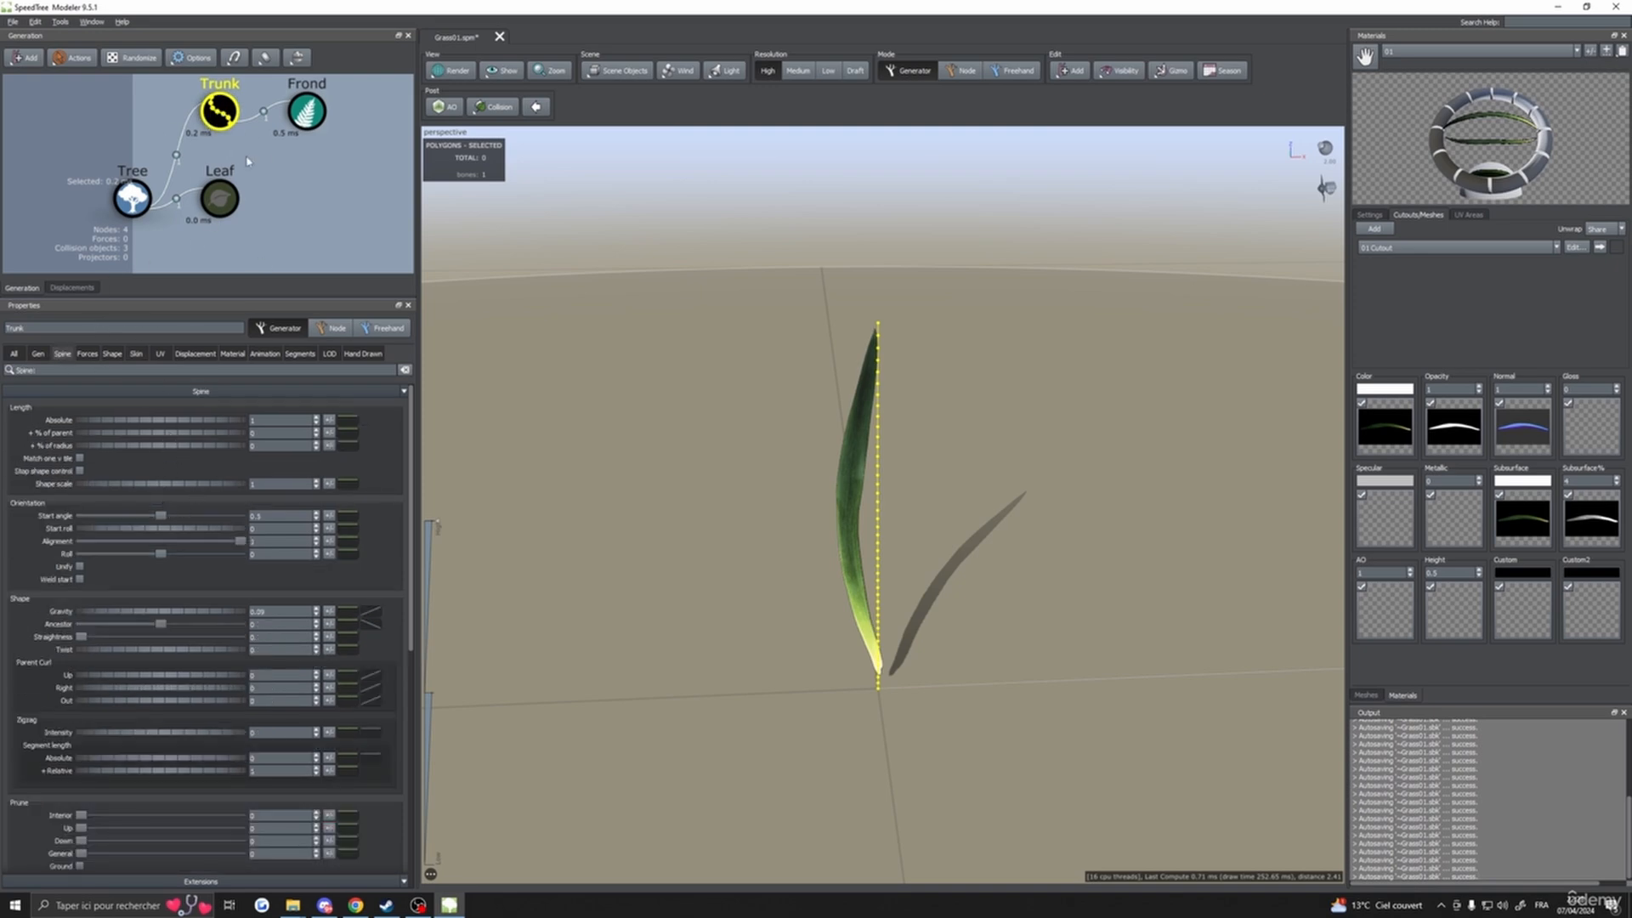
pyautogui.moveTo(153, 522); pyautogui.dragTo(153, 527)
pyautogui.moveTo(185, 612)
pyautogui.mouseDown()
pyautogui.moveTo(204, 613)
pyautogui.moveTo(184, 619)
pyautogui.mouseUp()
# - Set the Trunk spine's Gravity to 0 and its Start angle to 0.5
pyautogui.click(261, 611)
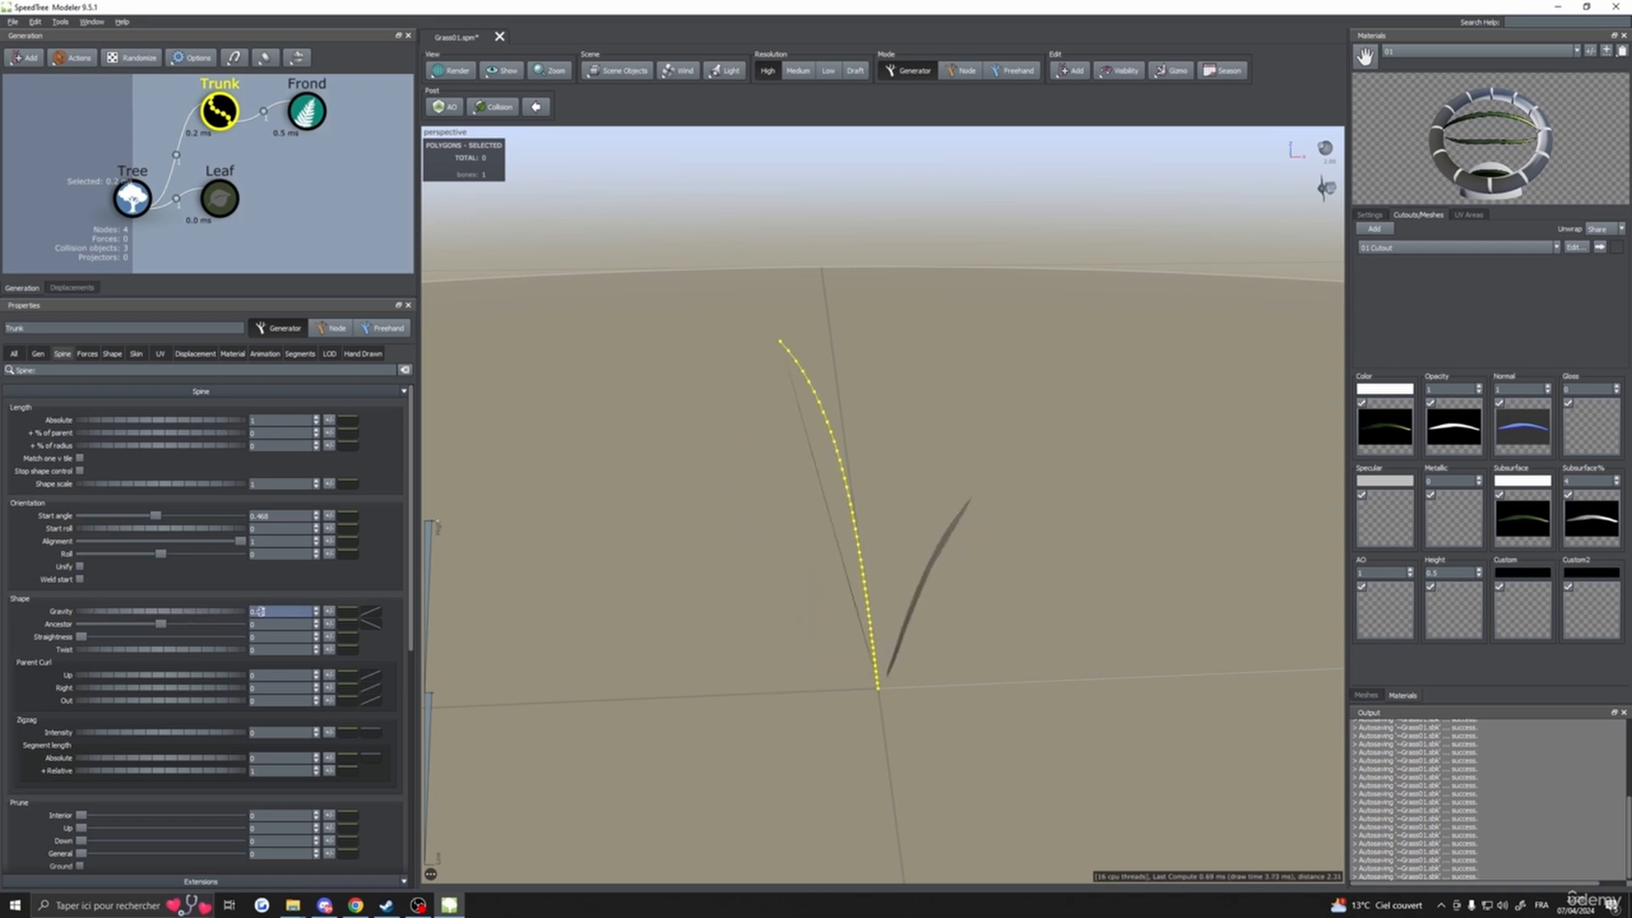
pyautogui.write('0')
pyautogui.press('Return')
pyautogui.moveTo(274, 516); pyautogui.dragTo(217, 516)
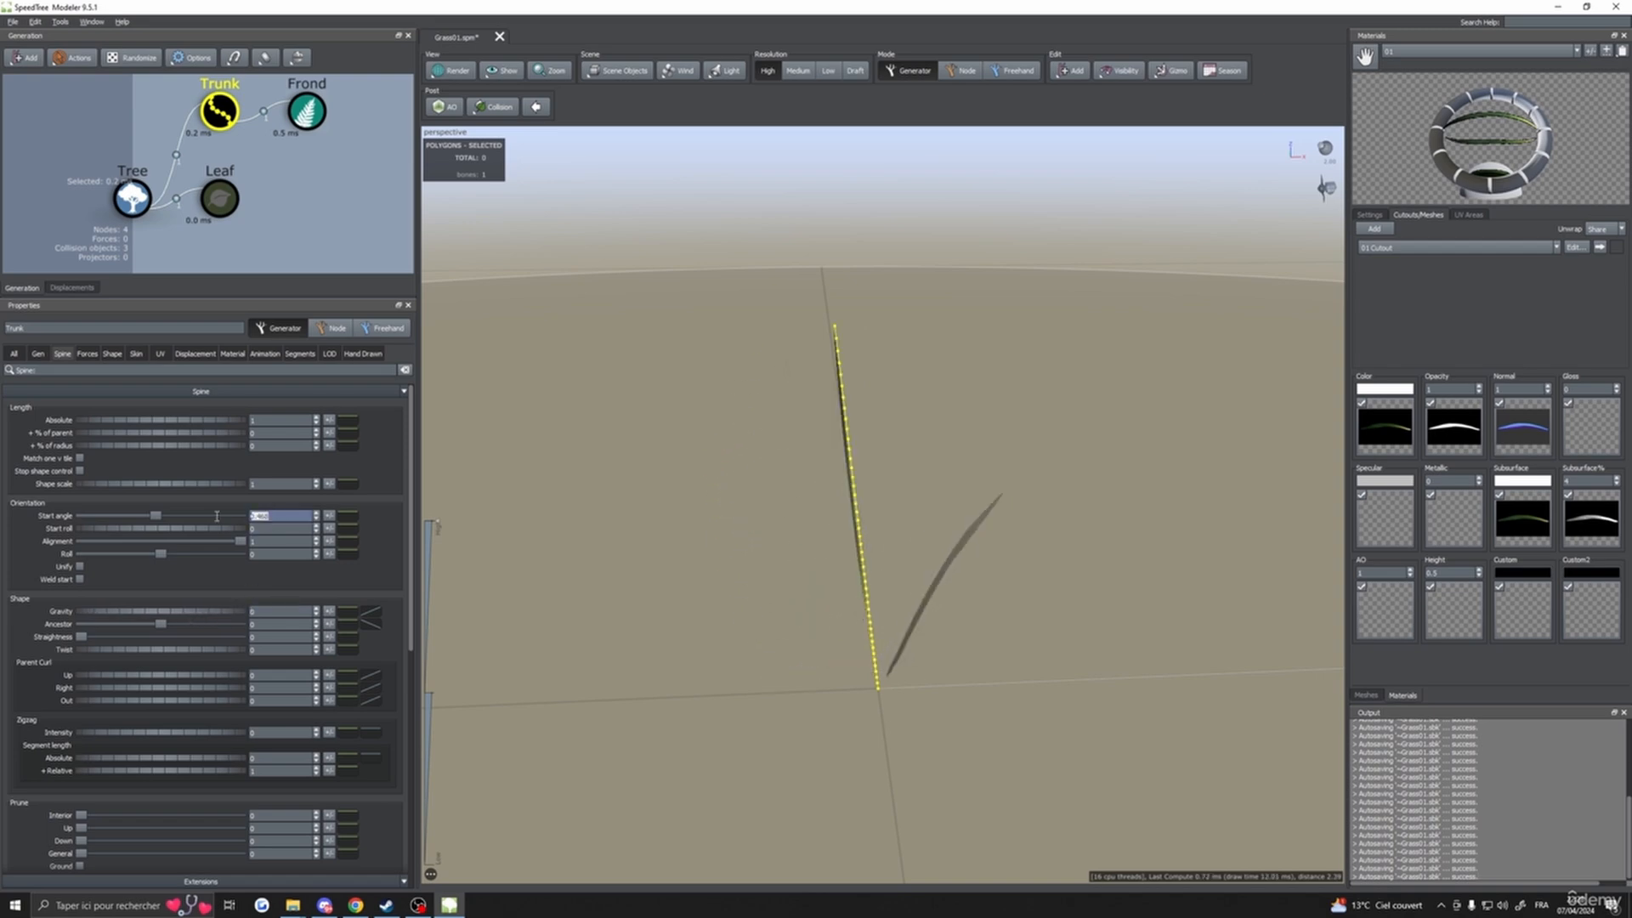
pyautogui.write('0.5')
pyautogui.press('Return')
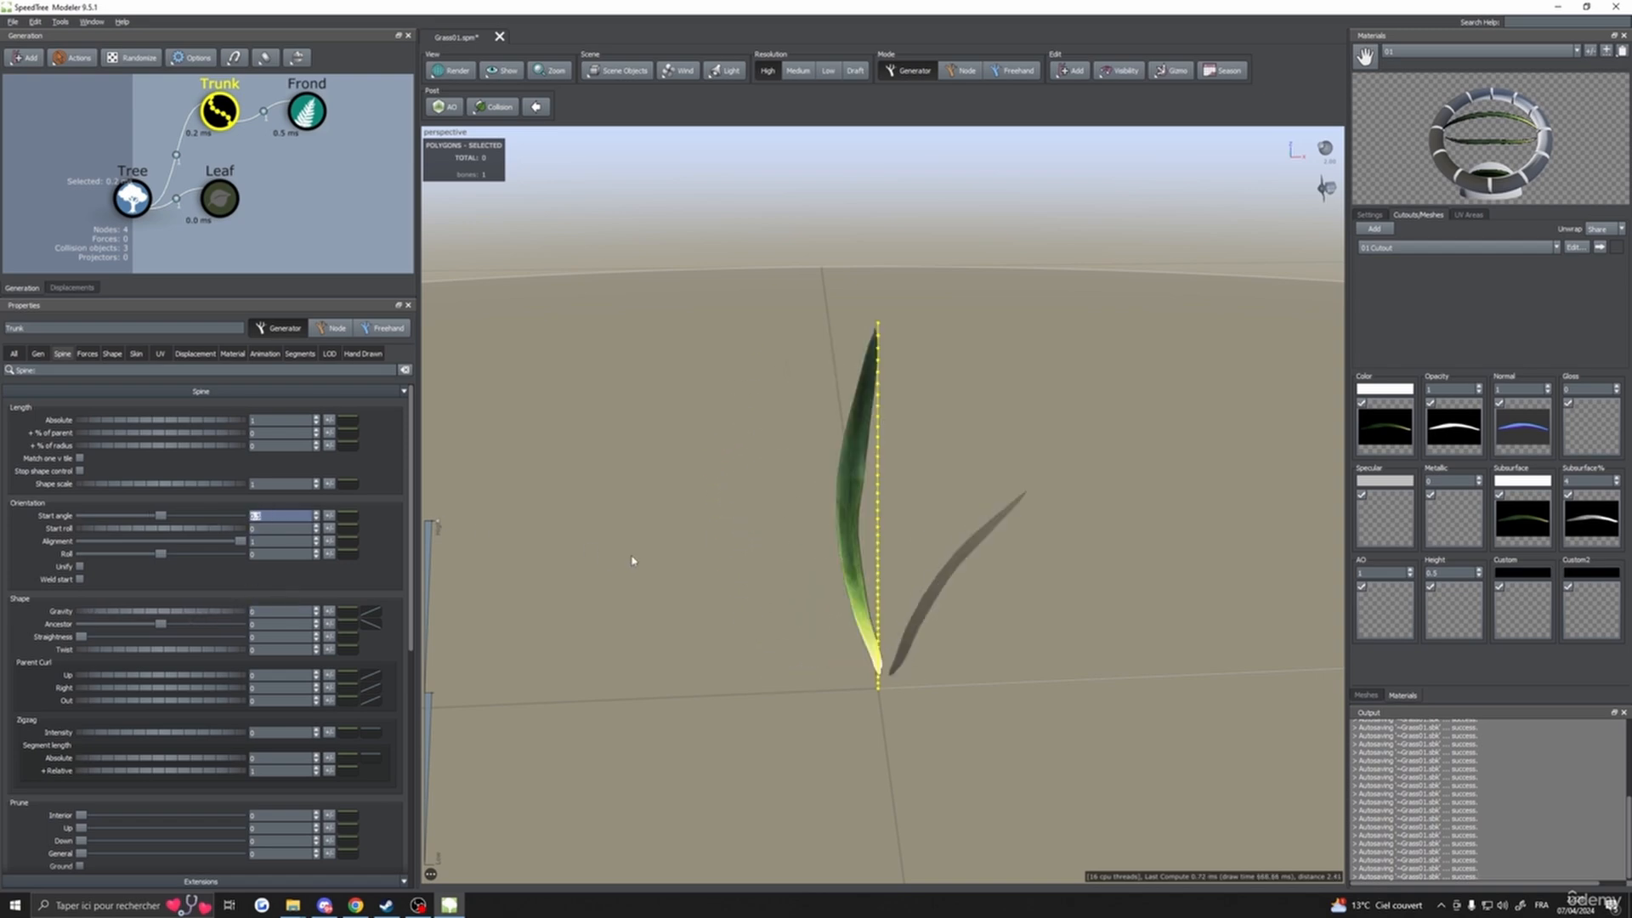
# - Unhide the Leaf generator, compare its blade with the frond blade, and hide the Trunk and Frond generators
pyautogui.click(220, 199)
pyautogui.moveTo(634, 408); pyautogui.dragTo(621, 408)
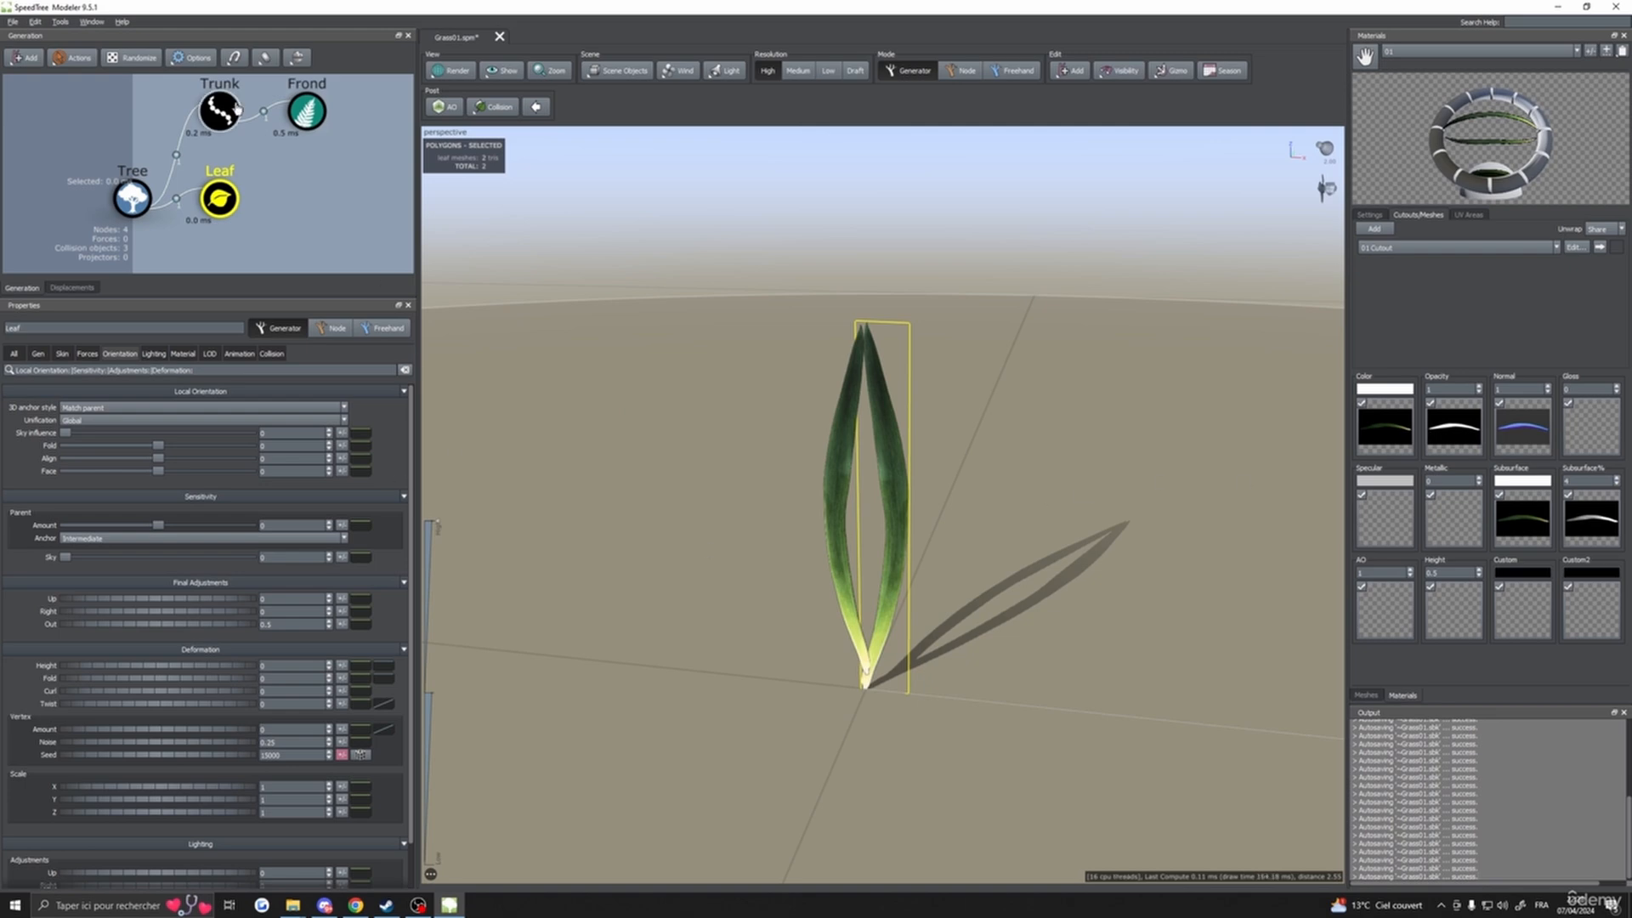
pyautogui.moveTo(188, 99); pyautogui.dragTo(315, 124)
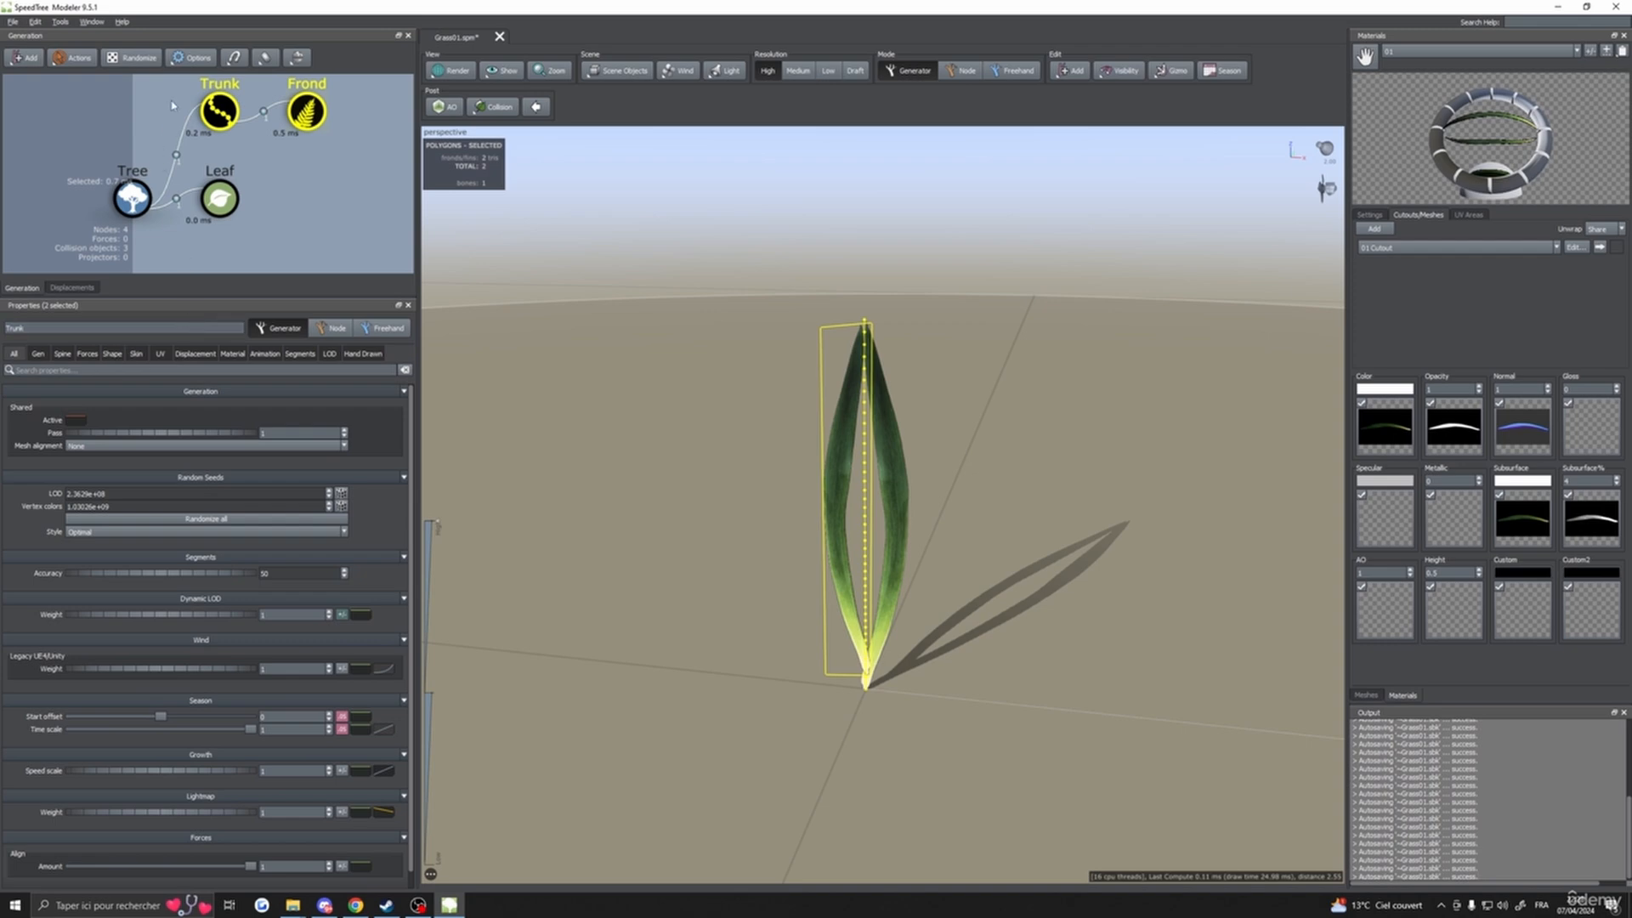
pyautogui.moveTo(171, 100); pyautogui.dragTo(340, 117)
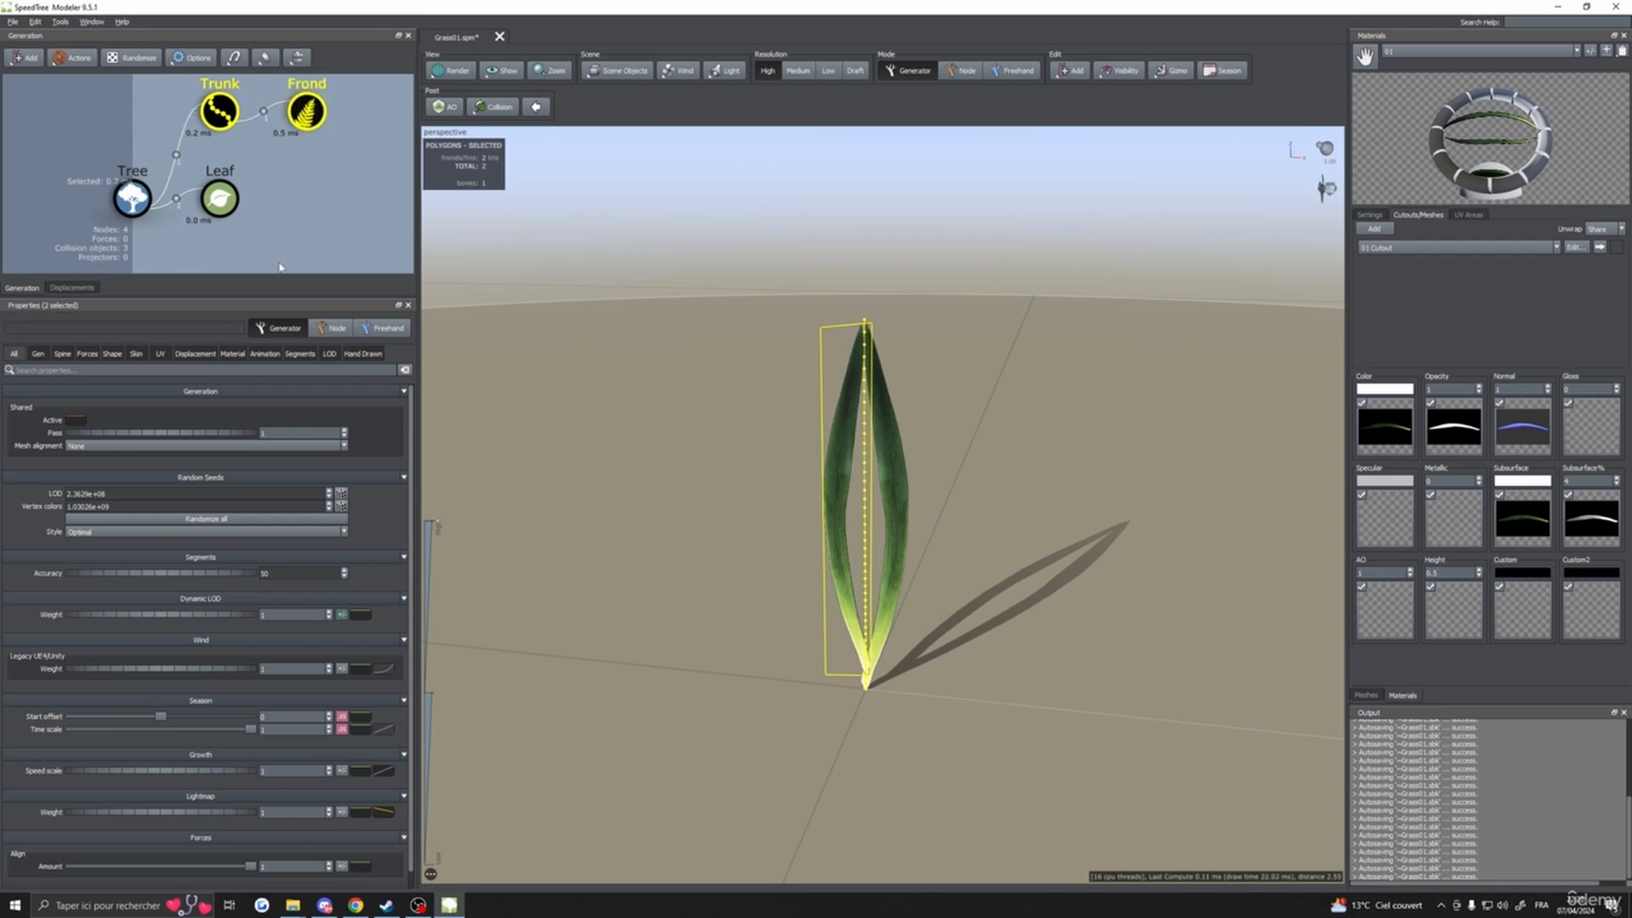
pyautogui.press('h')
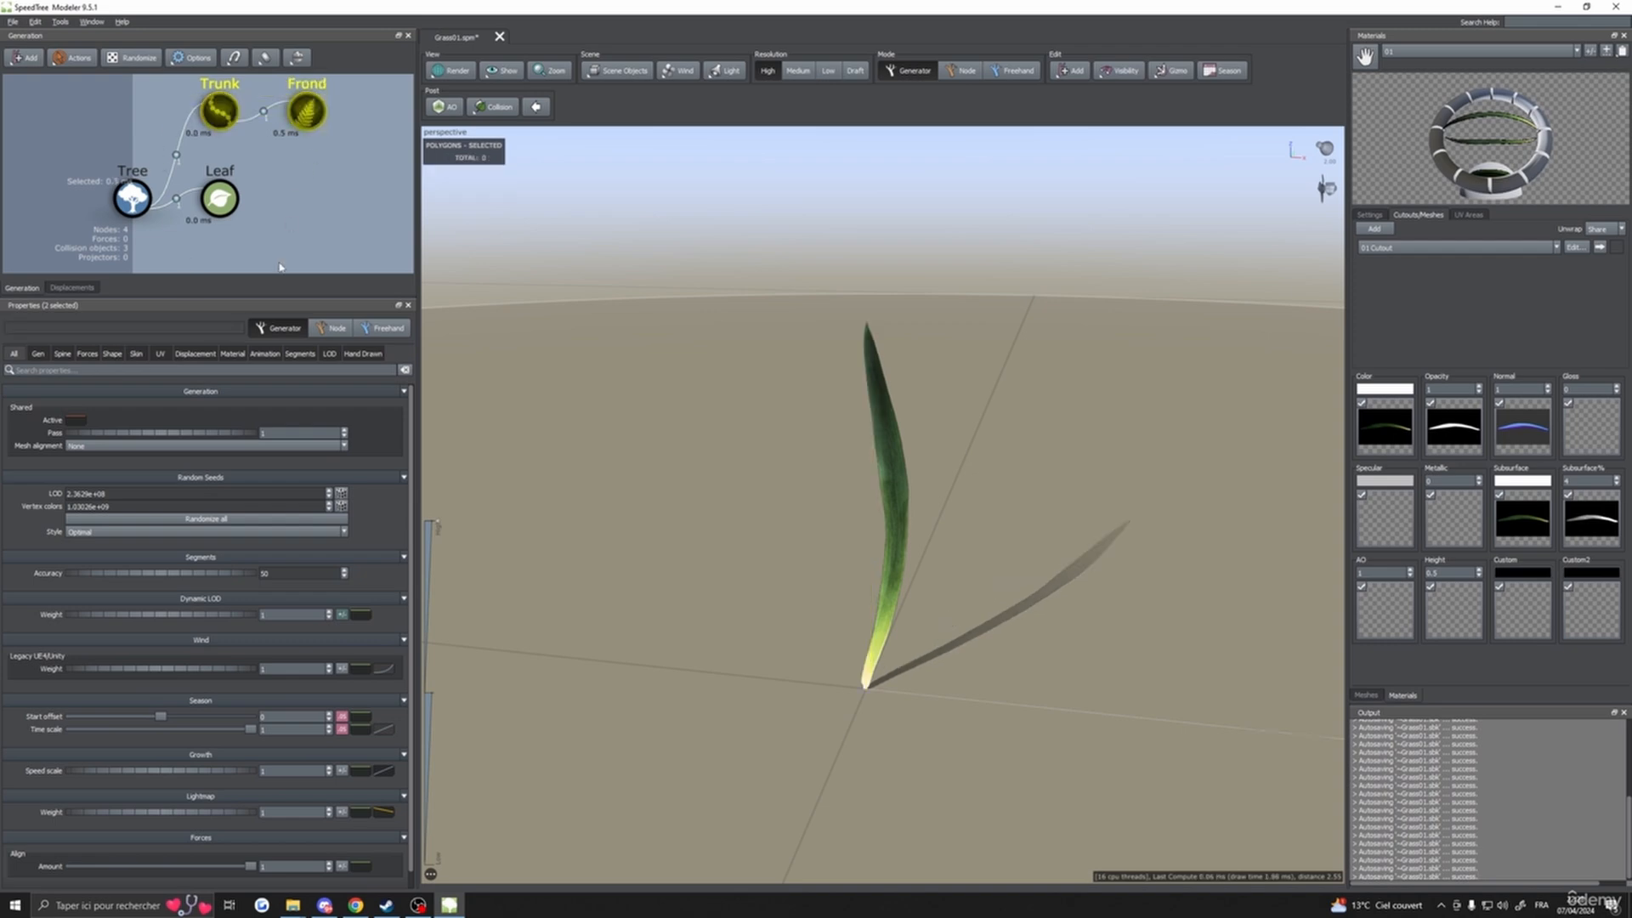
pyautogui.press('h')
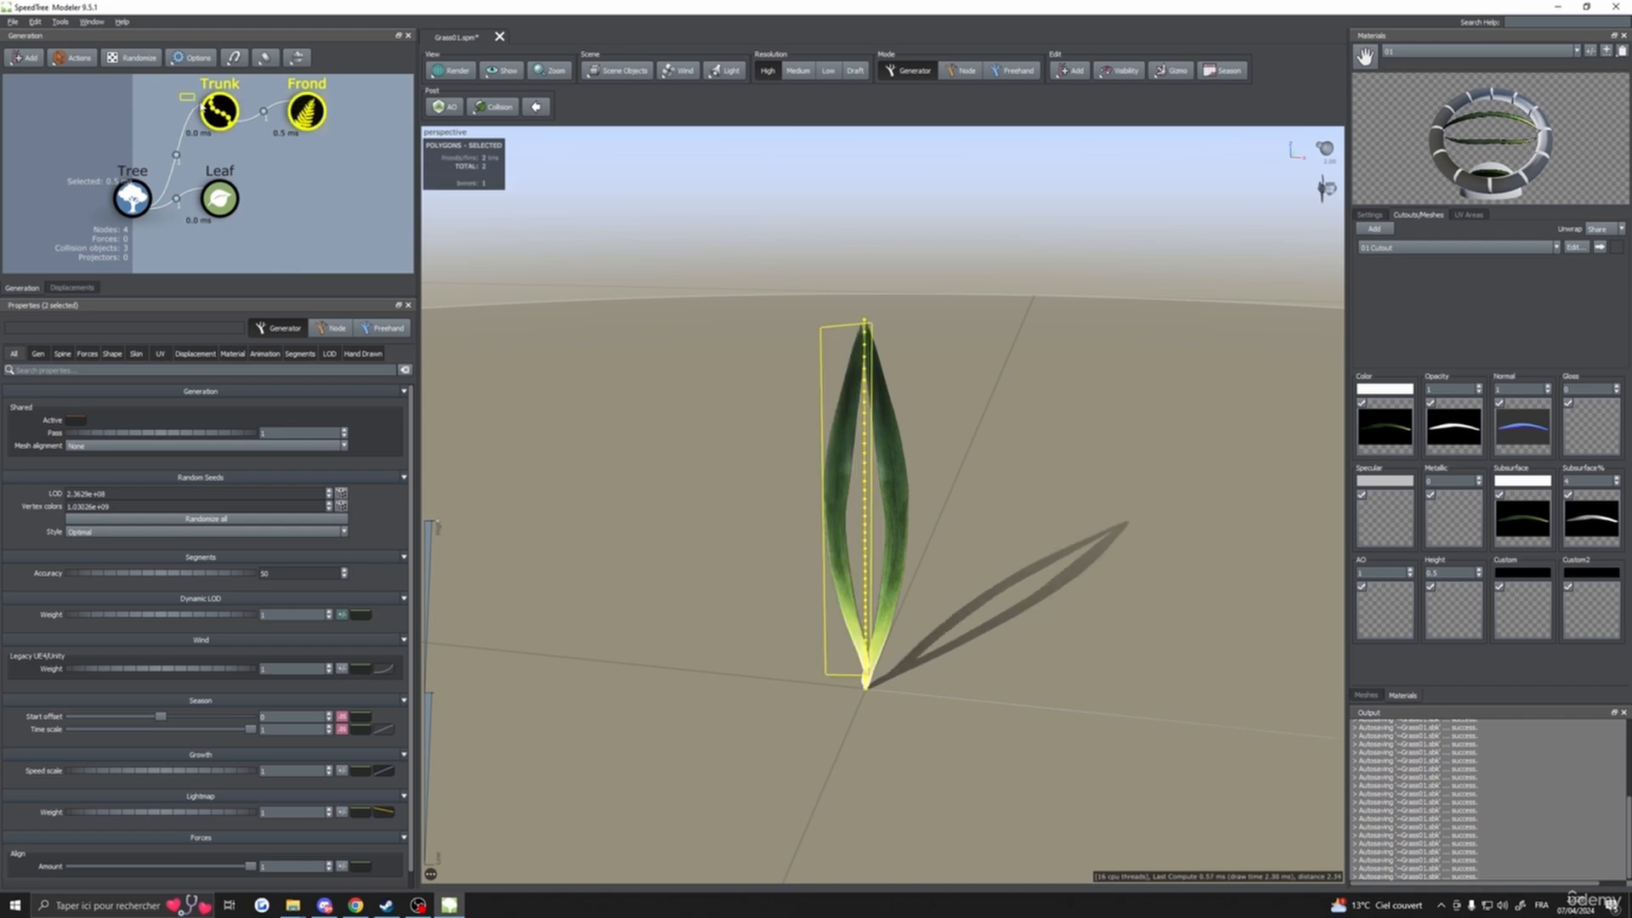
pyautogui.press('h')
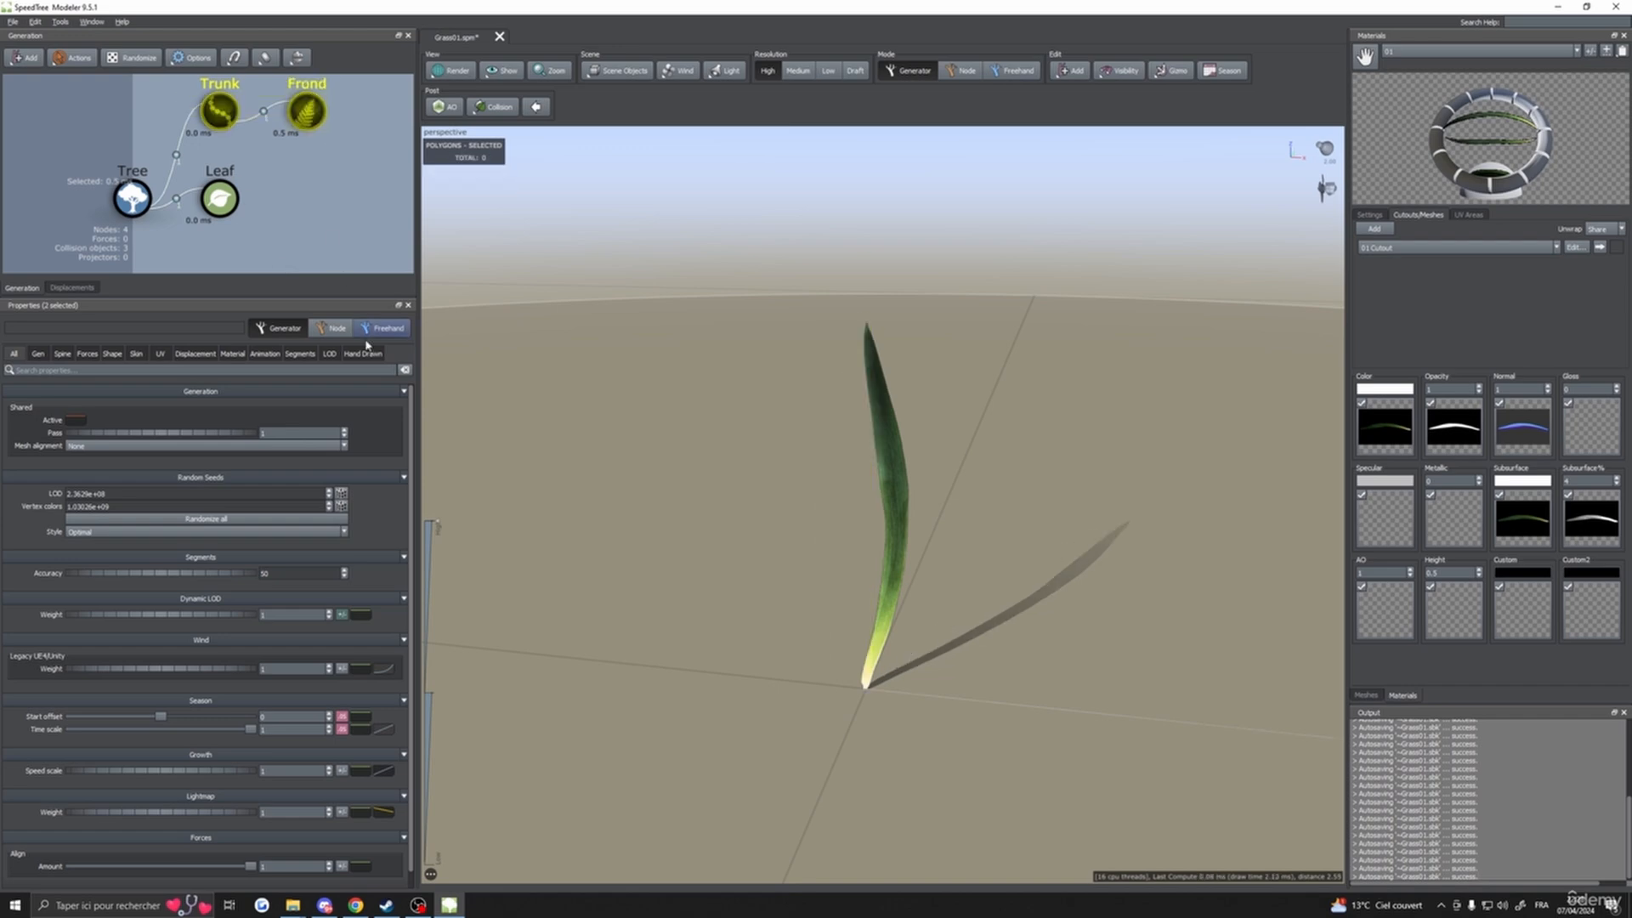
# - Examine the Leaf generator's flat blade from several angles alongside its generation and orientation properties
pyautogui.click(214, 204)
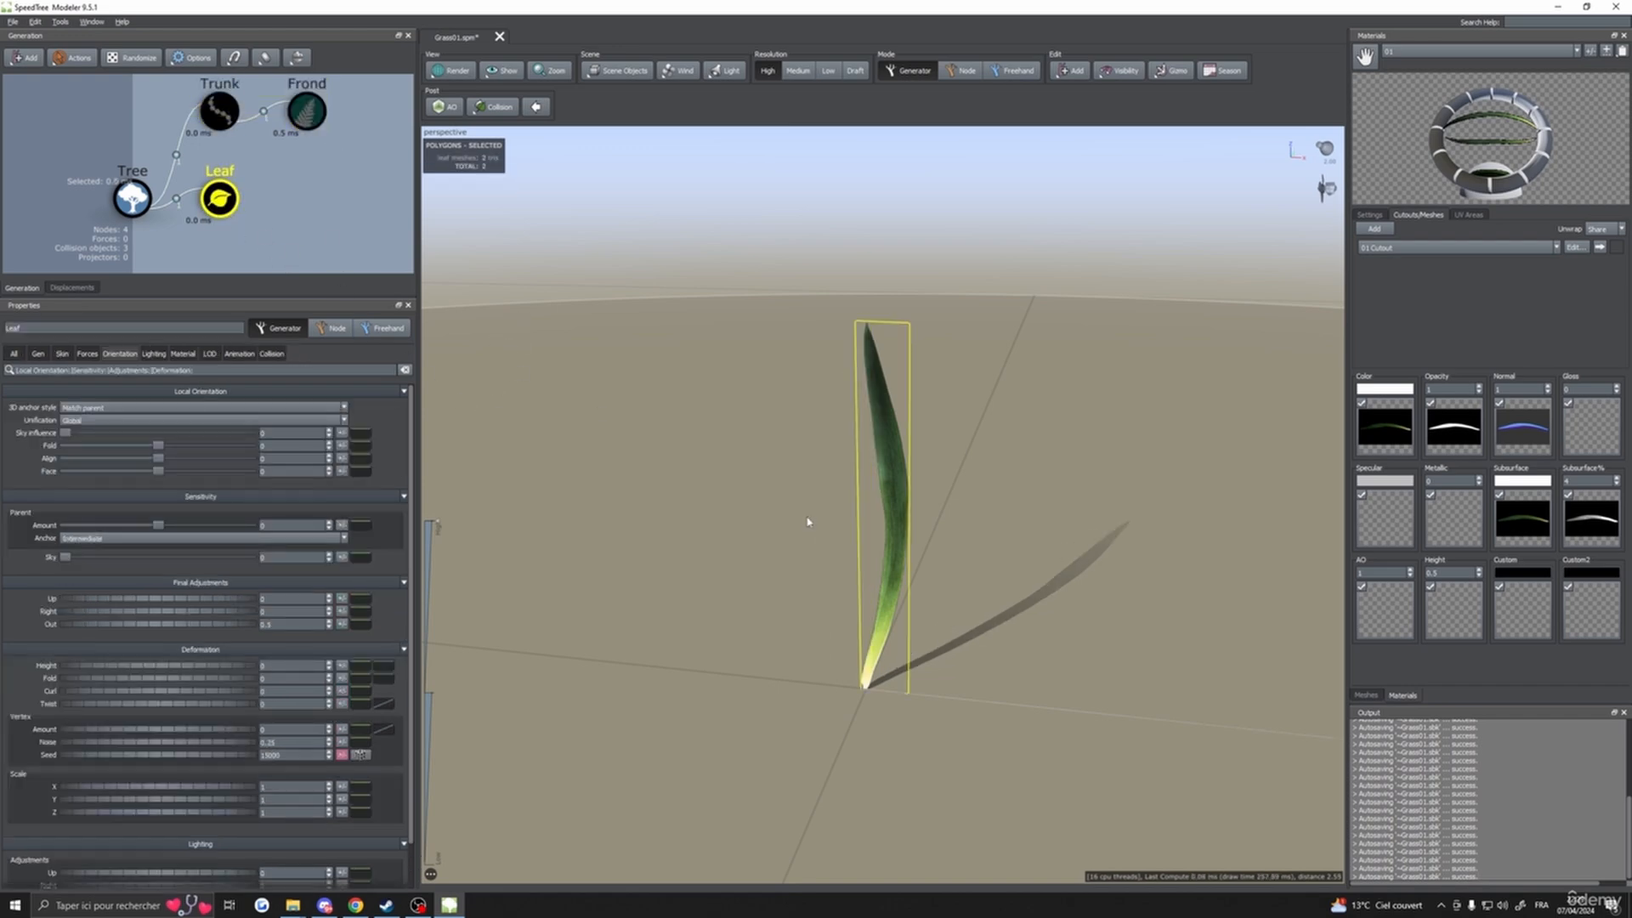
pyautogui.moveTo(809, 521); pyautogui.dragTo(834, 532)
pyautogui.moveTo(1256, 499); pyautogui.dragTo(1082, 507)
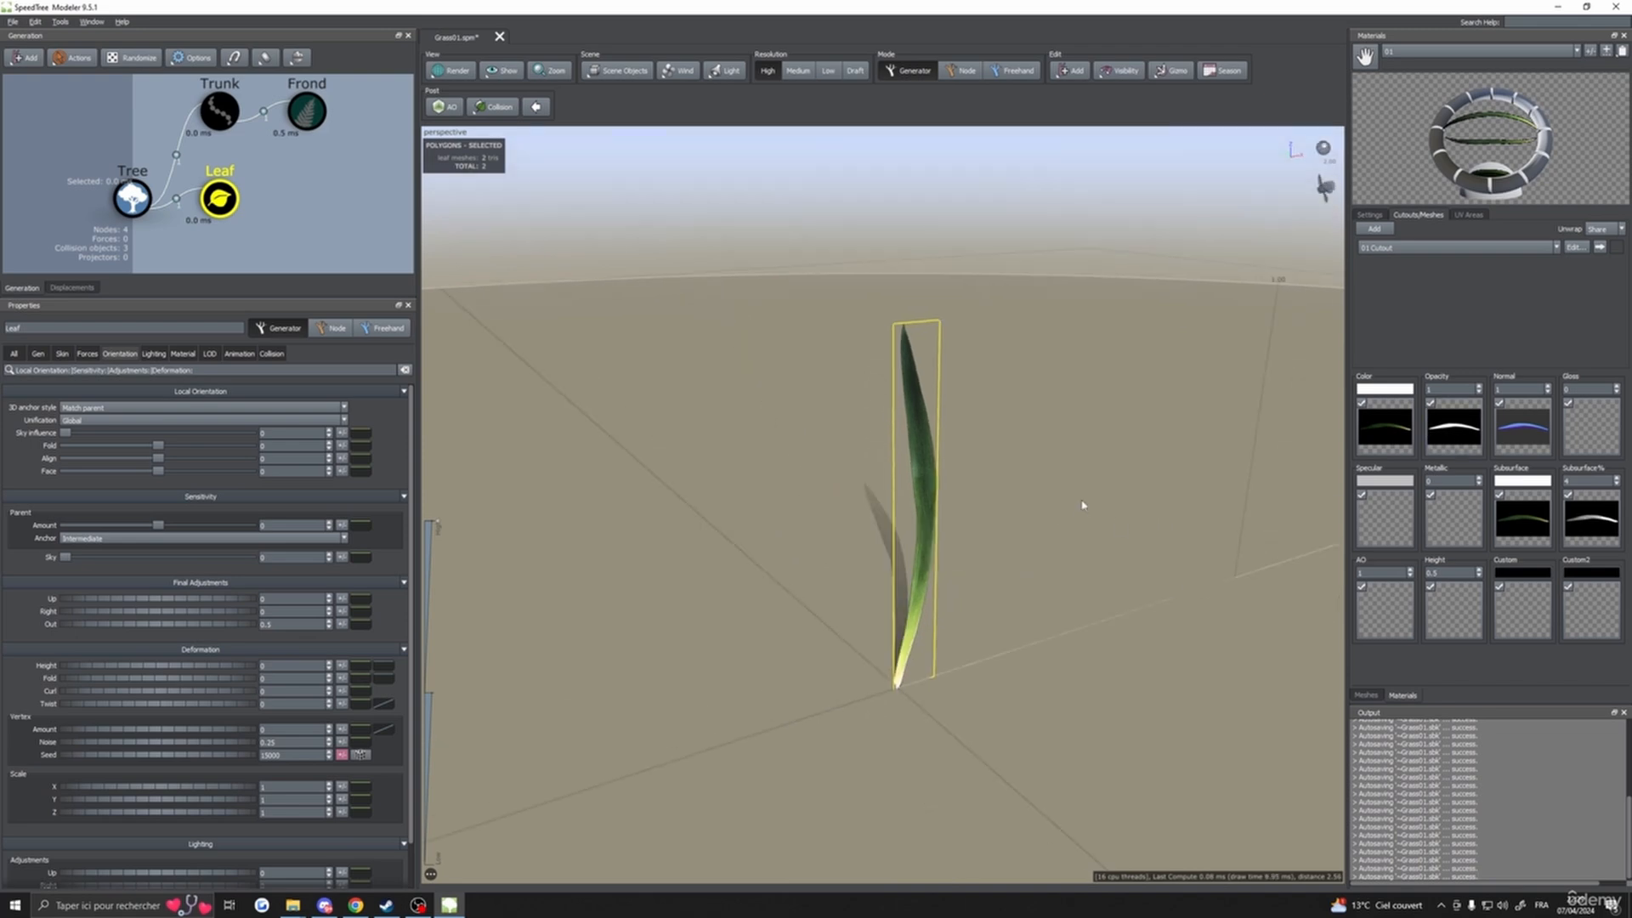
pyautogui.moveTo(885, 530); pyautogui.dragTo(860, 528)
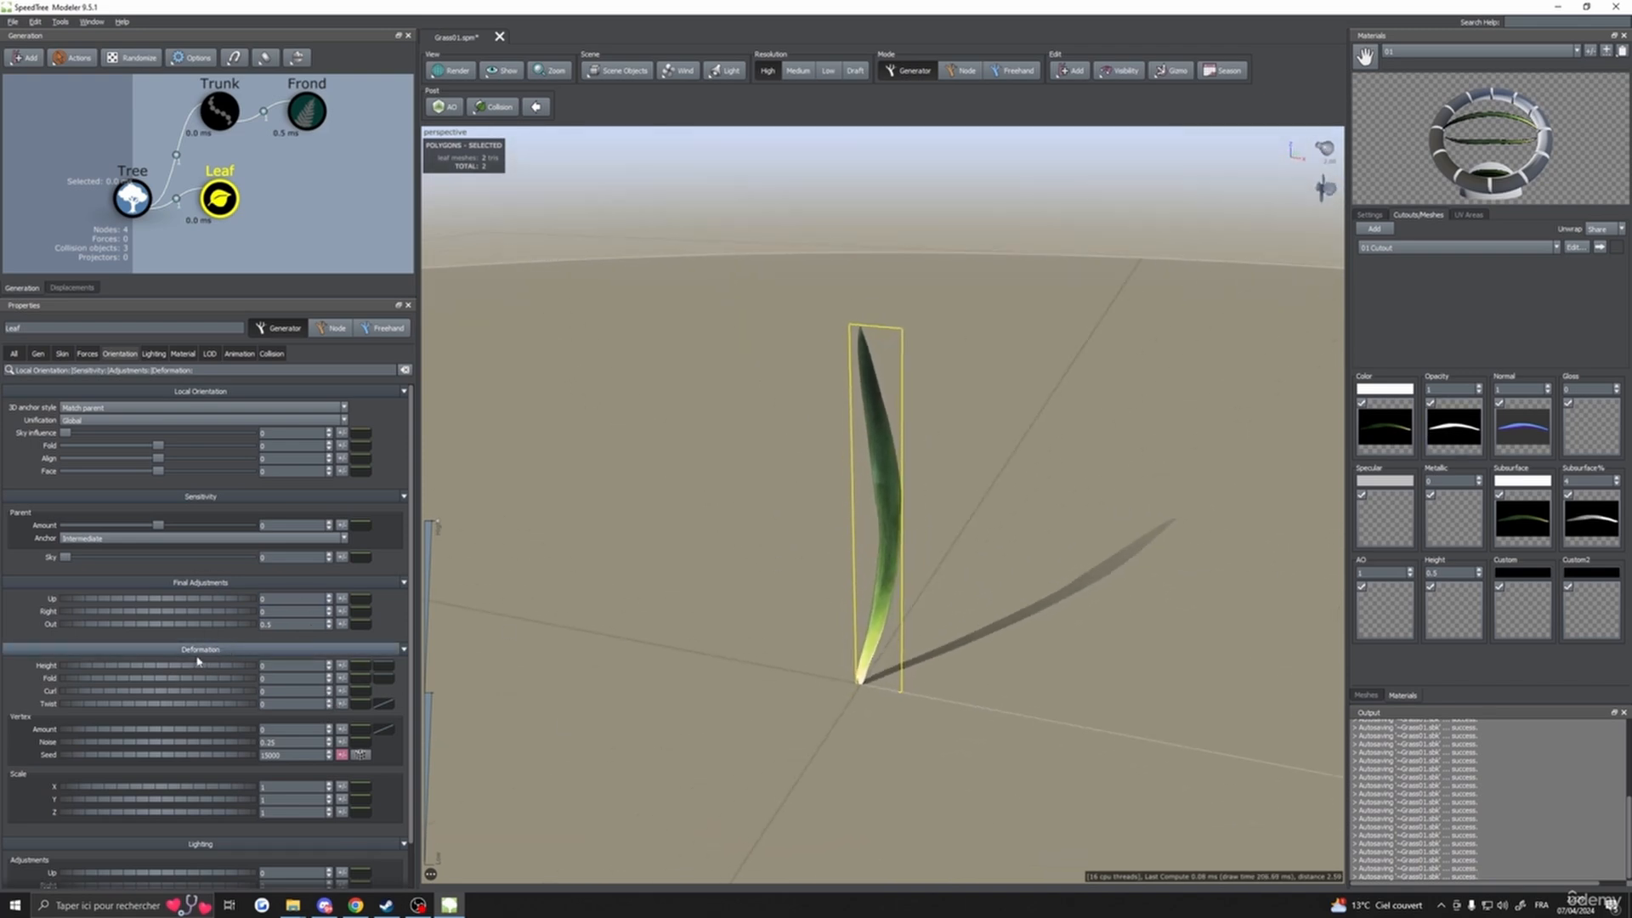
pyautogui.moveTo(773, 477); pyautogui.dragTo(933, 490)
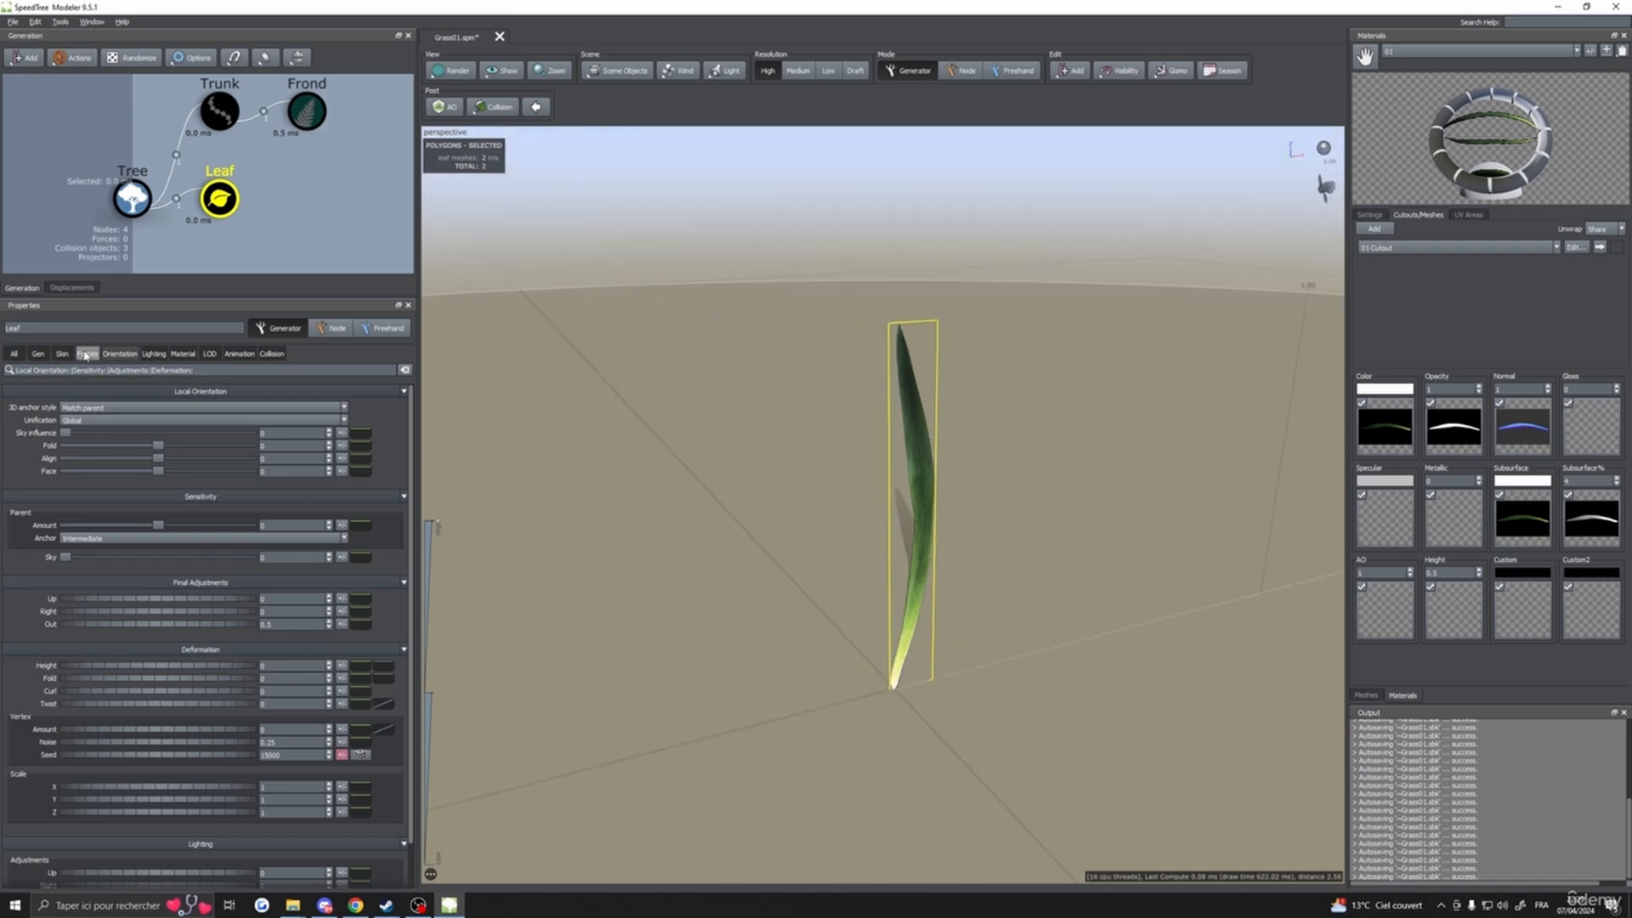
pyautogui.click(38, 354)
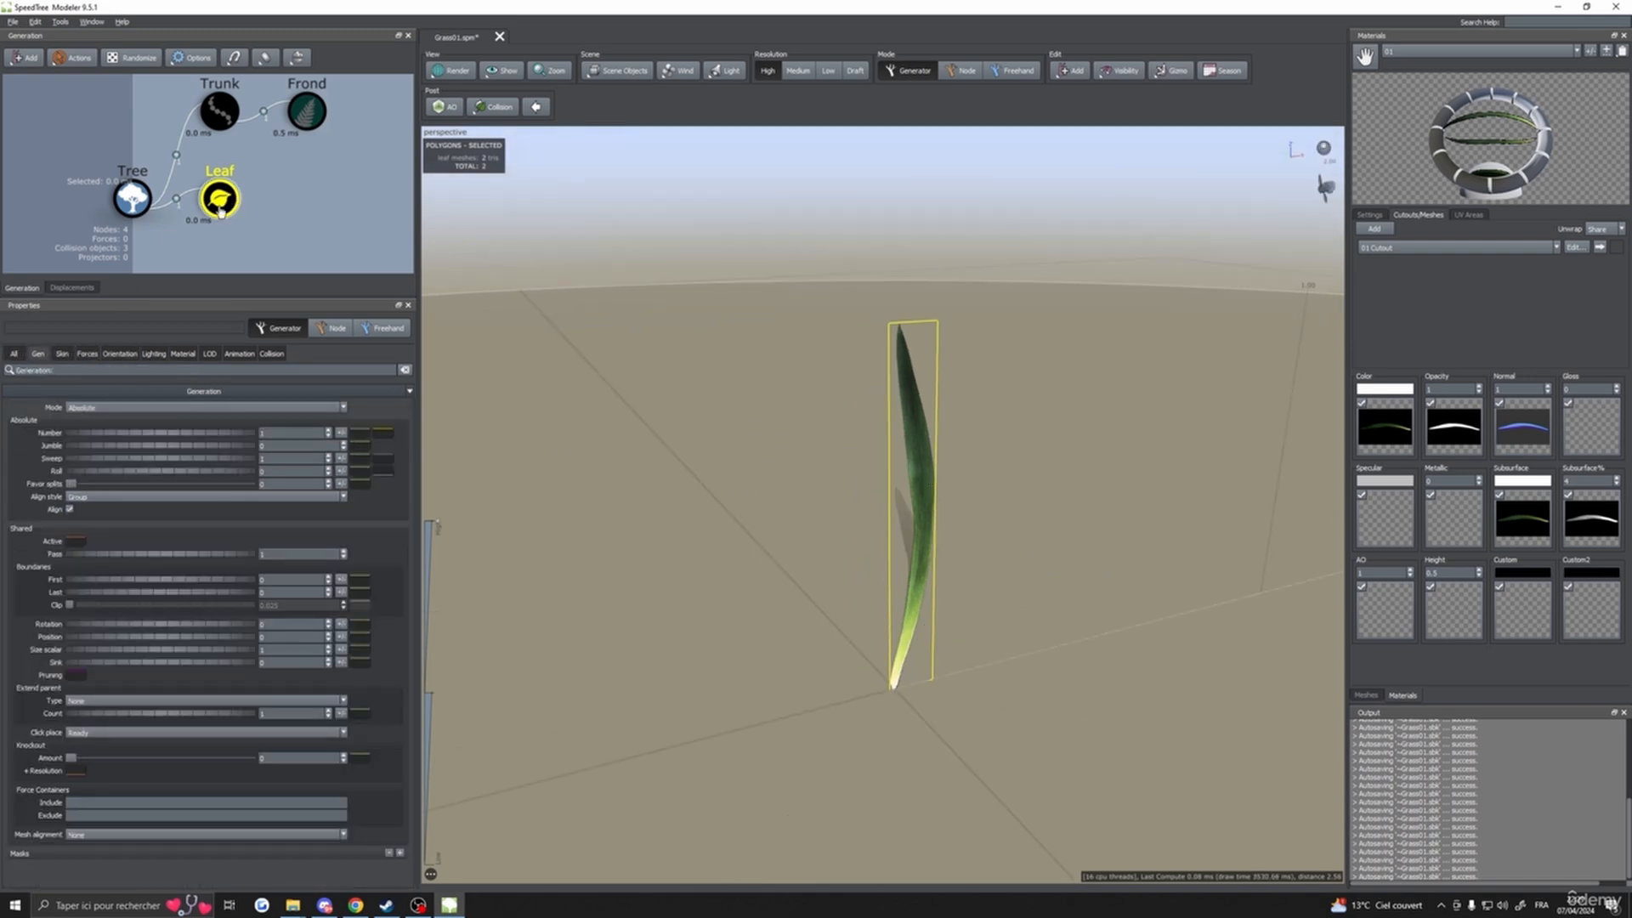
pyautogui.click(120, 353)
pyautogui.moveTo(714, 476); pyautogui.dragTo(772, 422)
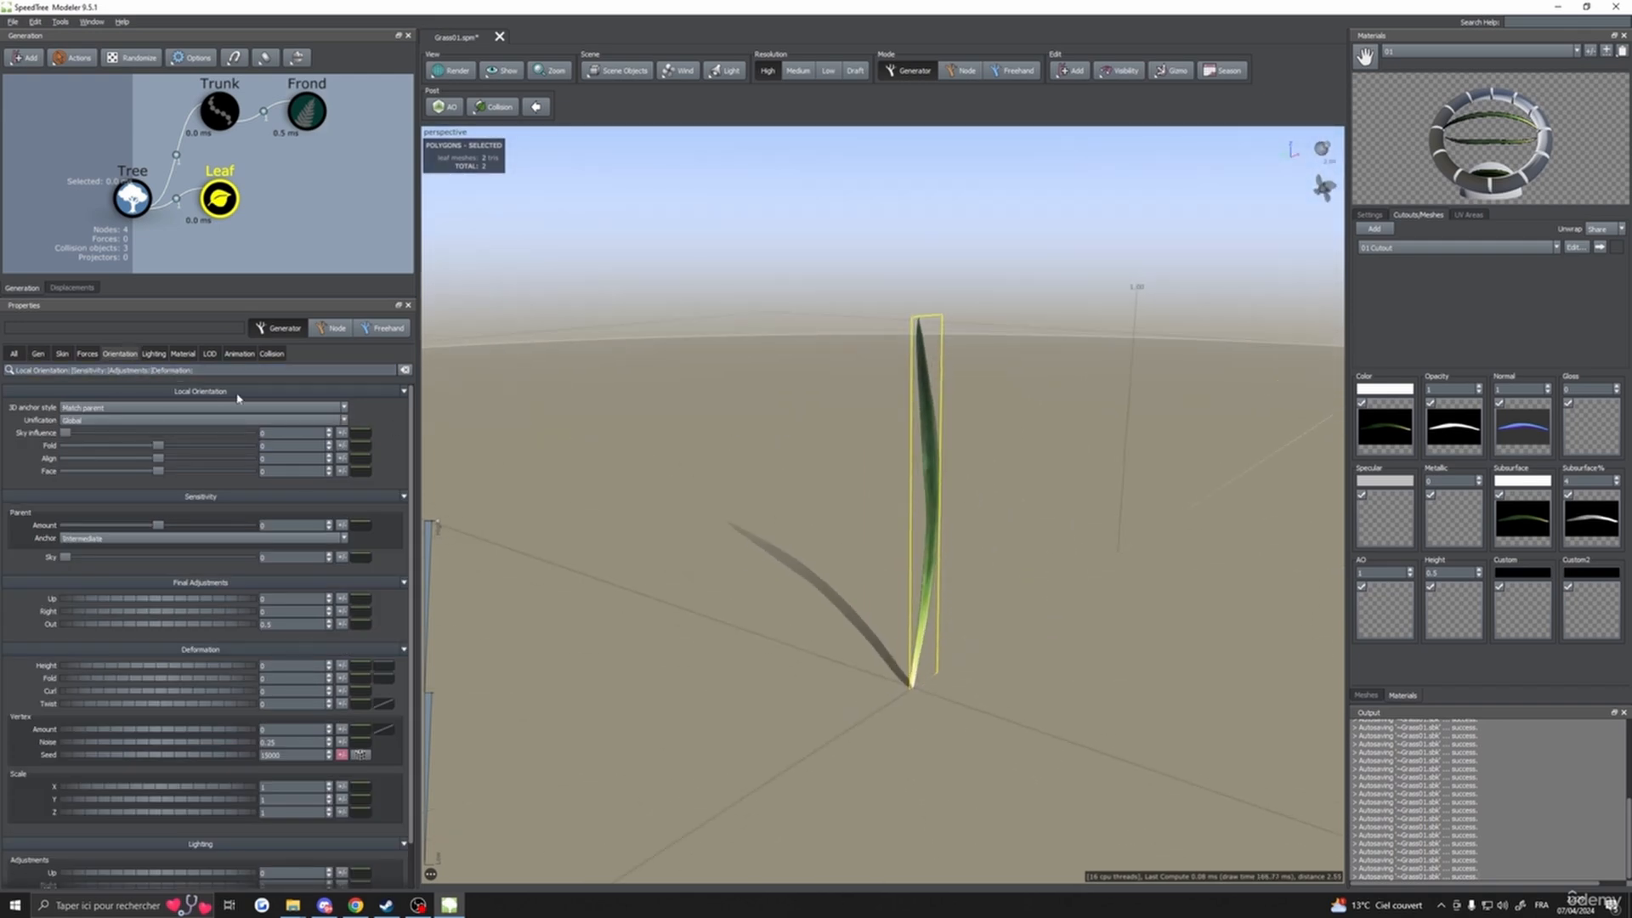
pyautogui.moveTo(543, 495); pyautogui.dragTo(615, 538)
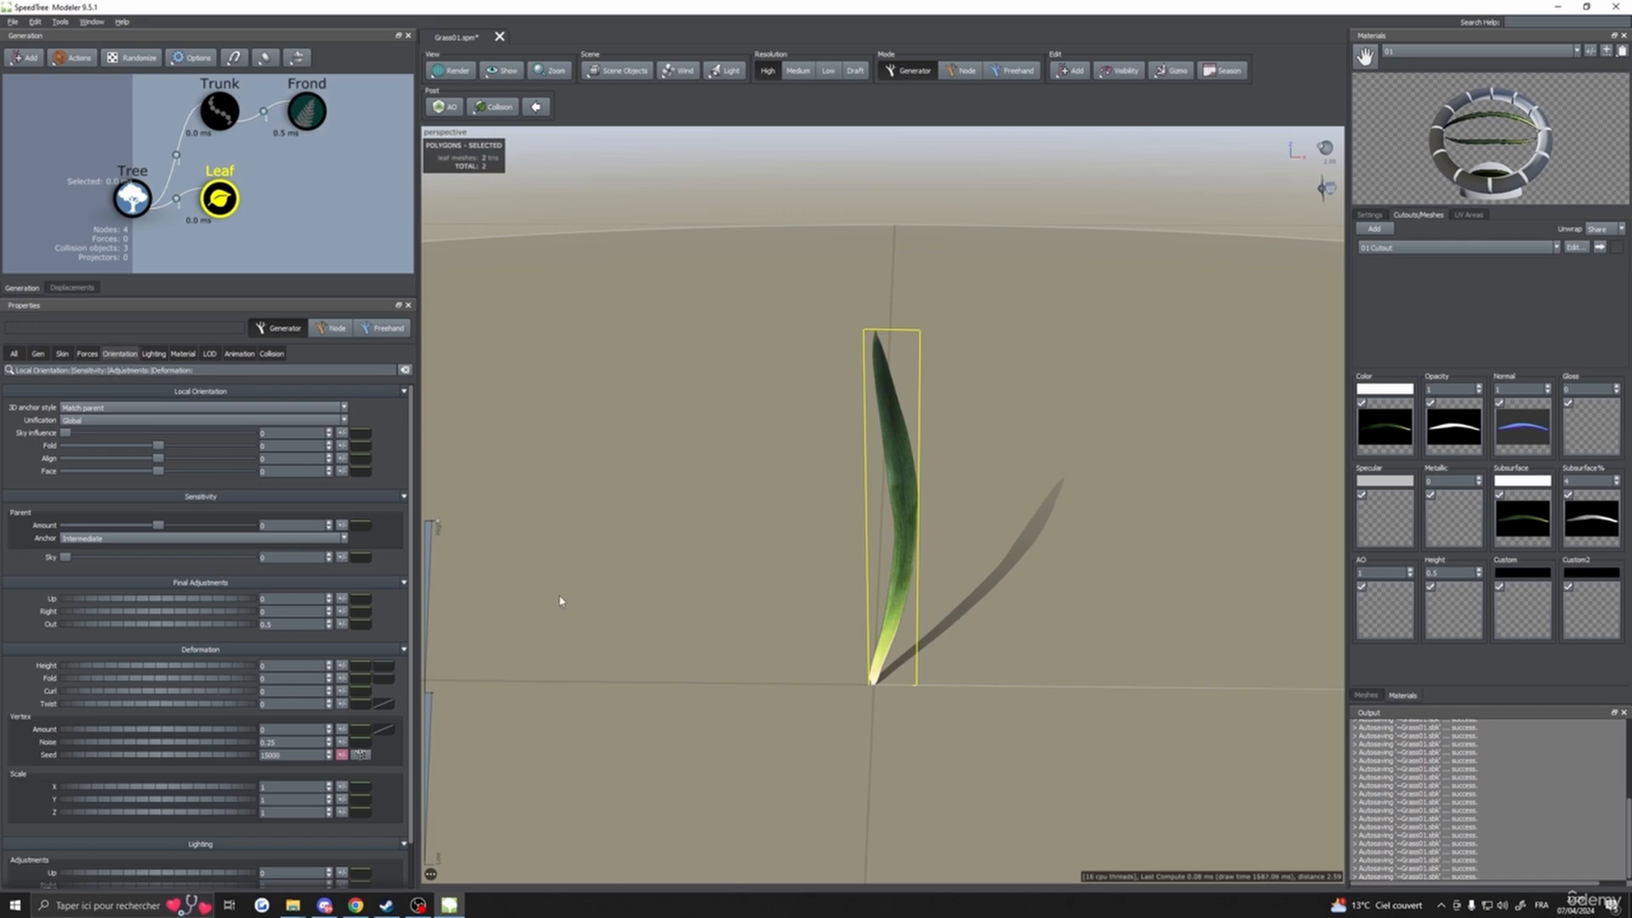
pyautogui.moveTo(558, 594); pyautogui.dragTo(681, 608)
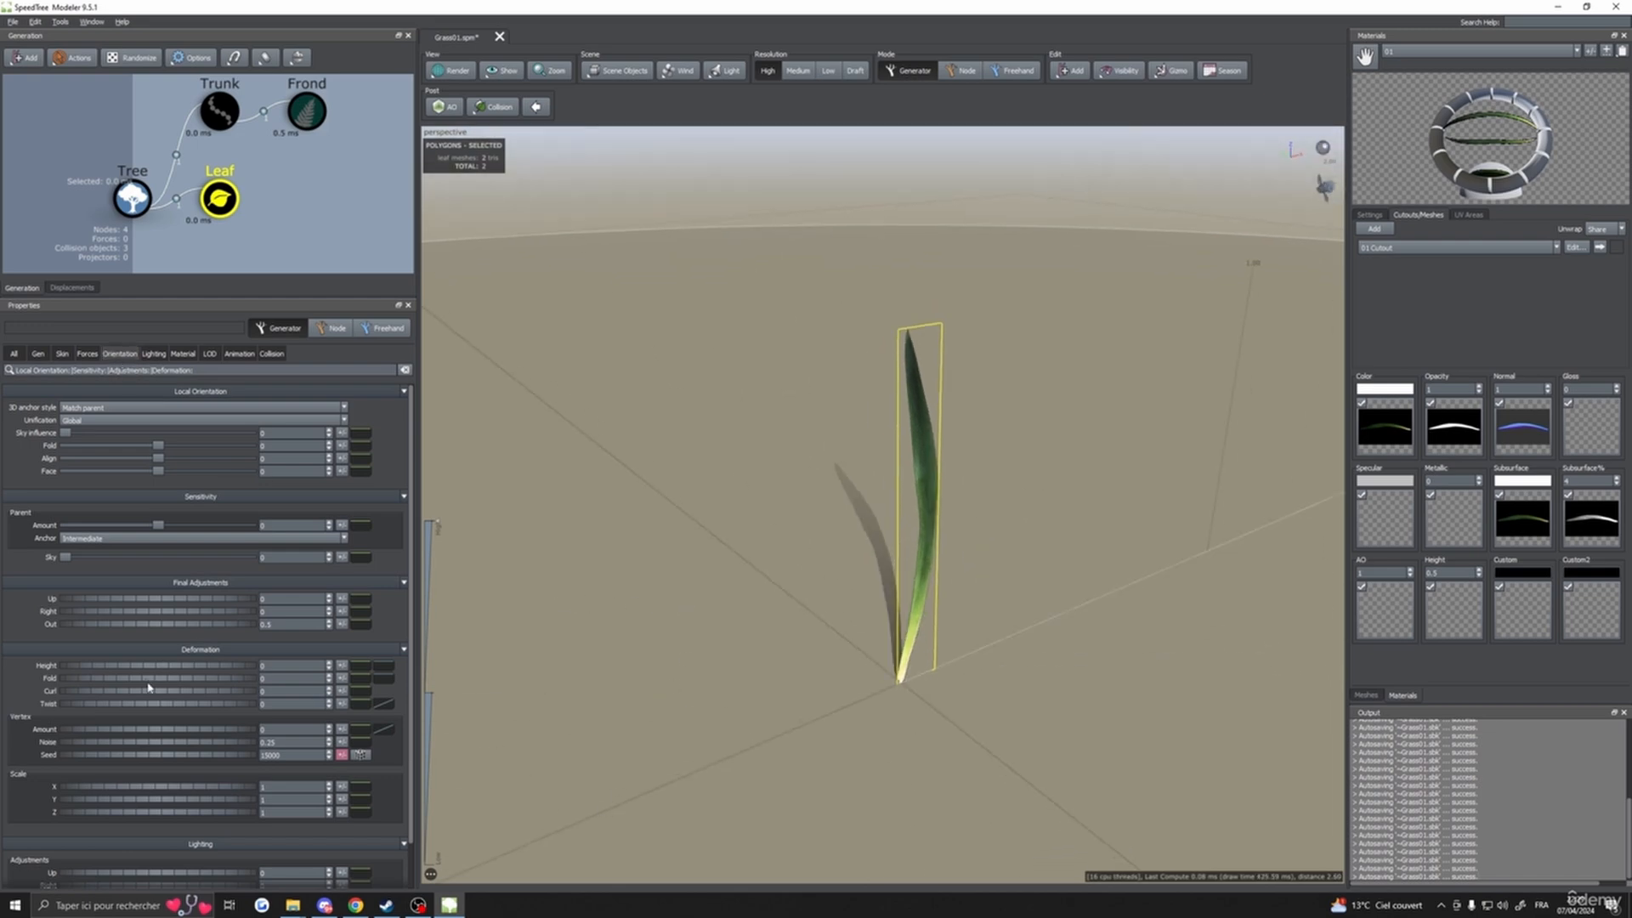
# - Try a Fold deformation on the Leaf's low-poly blade and reset Fold to 0
pyautogui.moveTo(147, 680); pyautogui.dragTo(215, 718)
pyautogui.moveTo(296, 678); pyautogui.dragTo(201, 679)
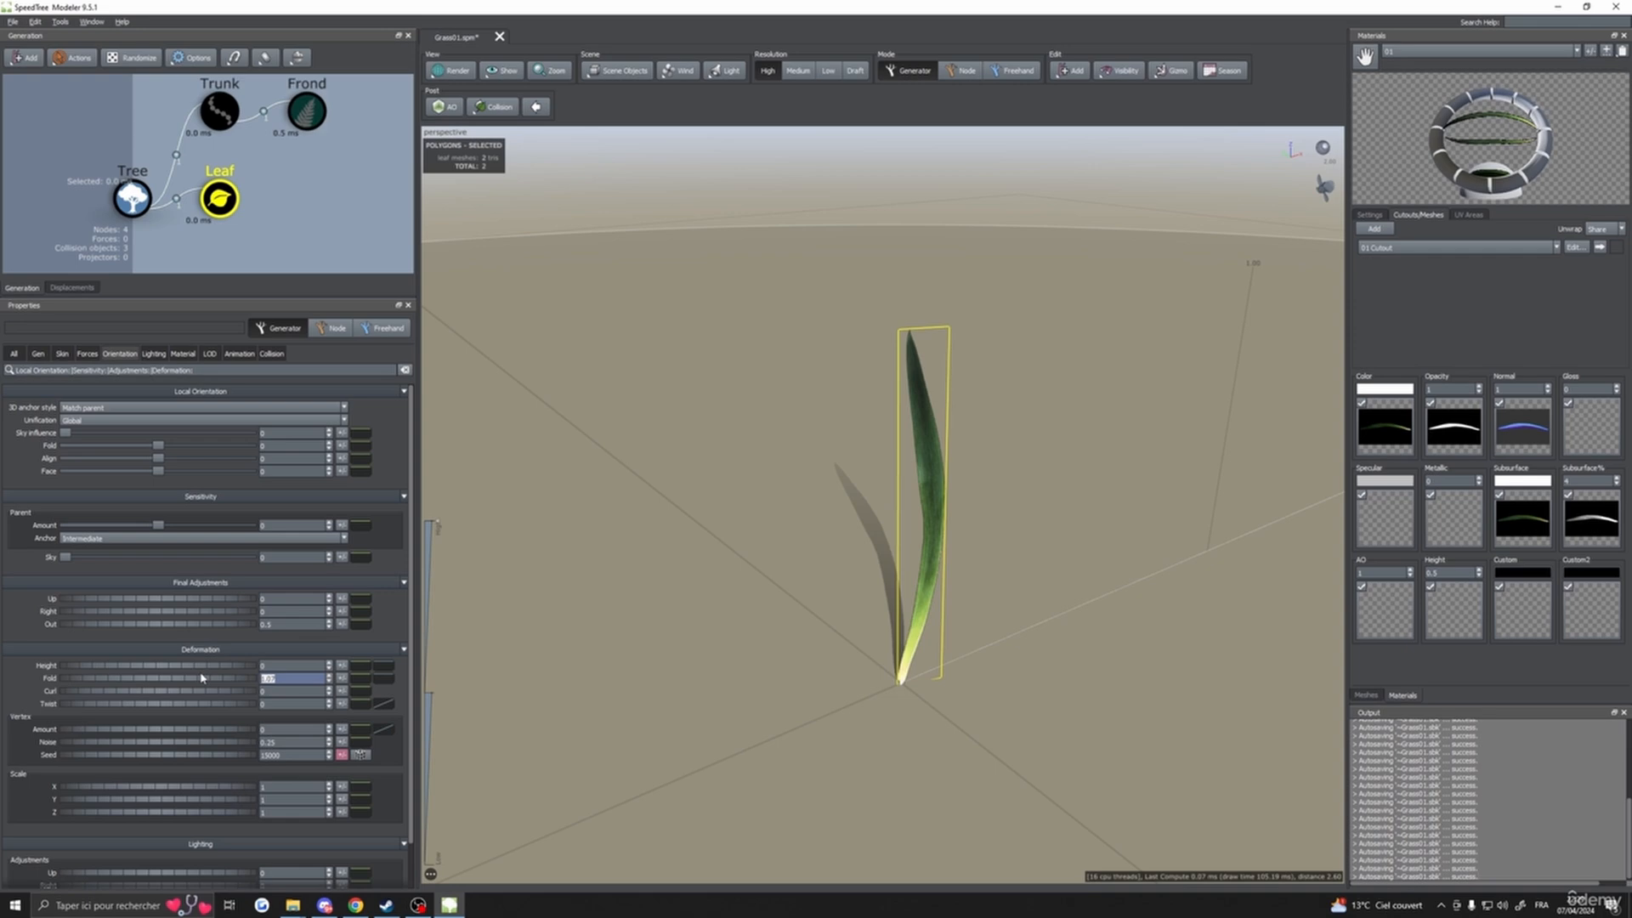
pyautogui.write('0')
pyautogui.press('Return')
pyautogui.moveTo(837, 476); pyautogui.dragTo(888, 557)
pyautogui.scroll(3, 853, 522)
pyautogui.scroll(1, 873, 535)
pyautogui.scroll(-2, 883, 542)
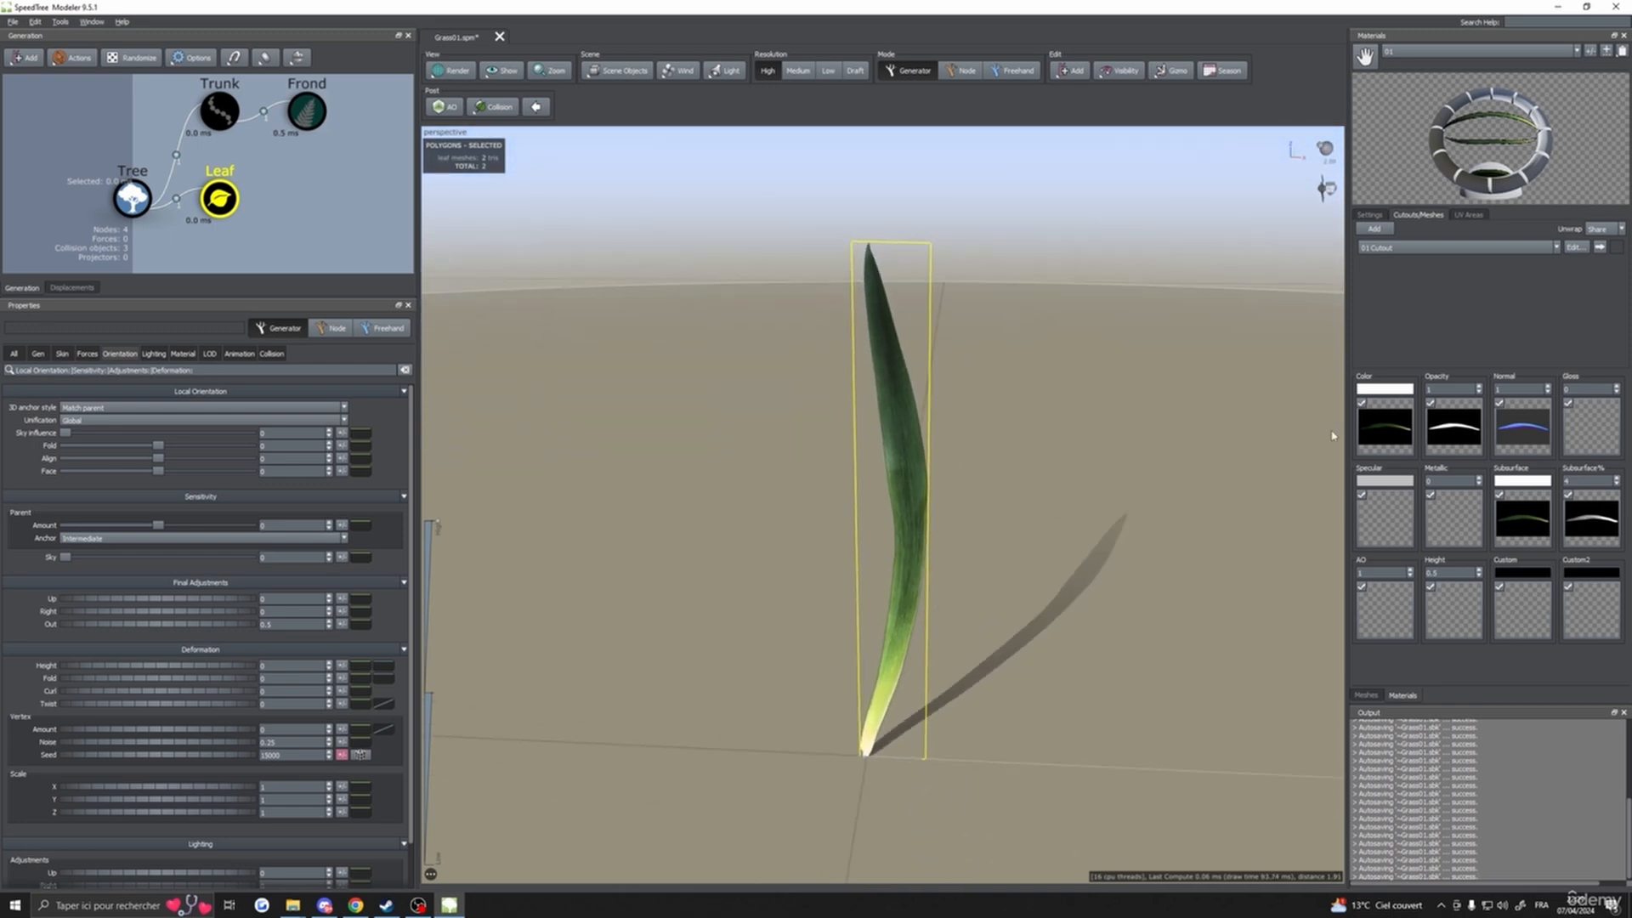
# - Check the Leaf's assigned material and open material 01's 01 Cutout mesh for editing
pyautogui.click(1411, 52)
pyautogui.click(1418, 53)
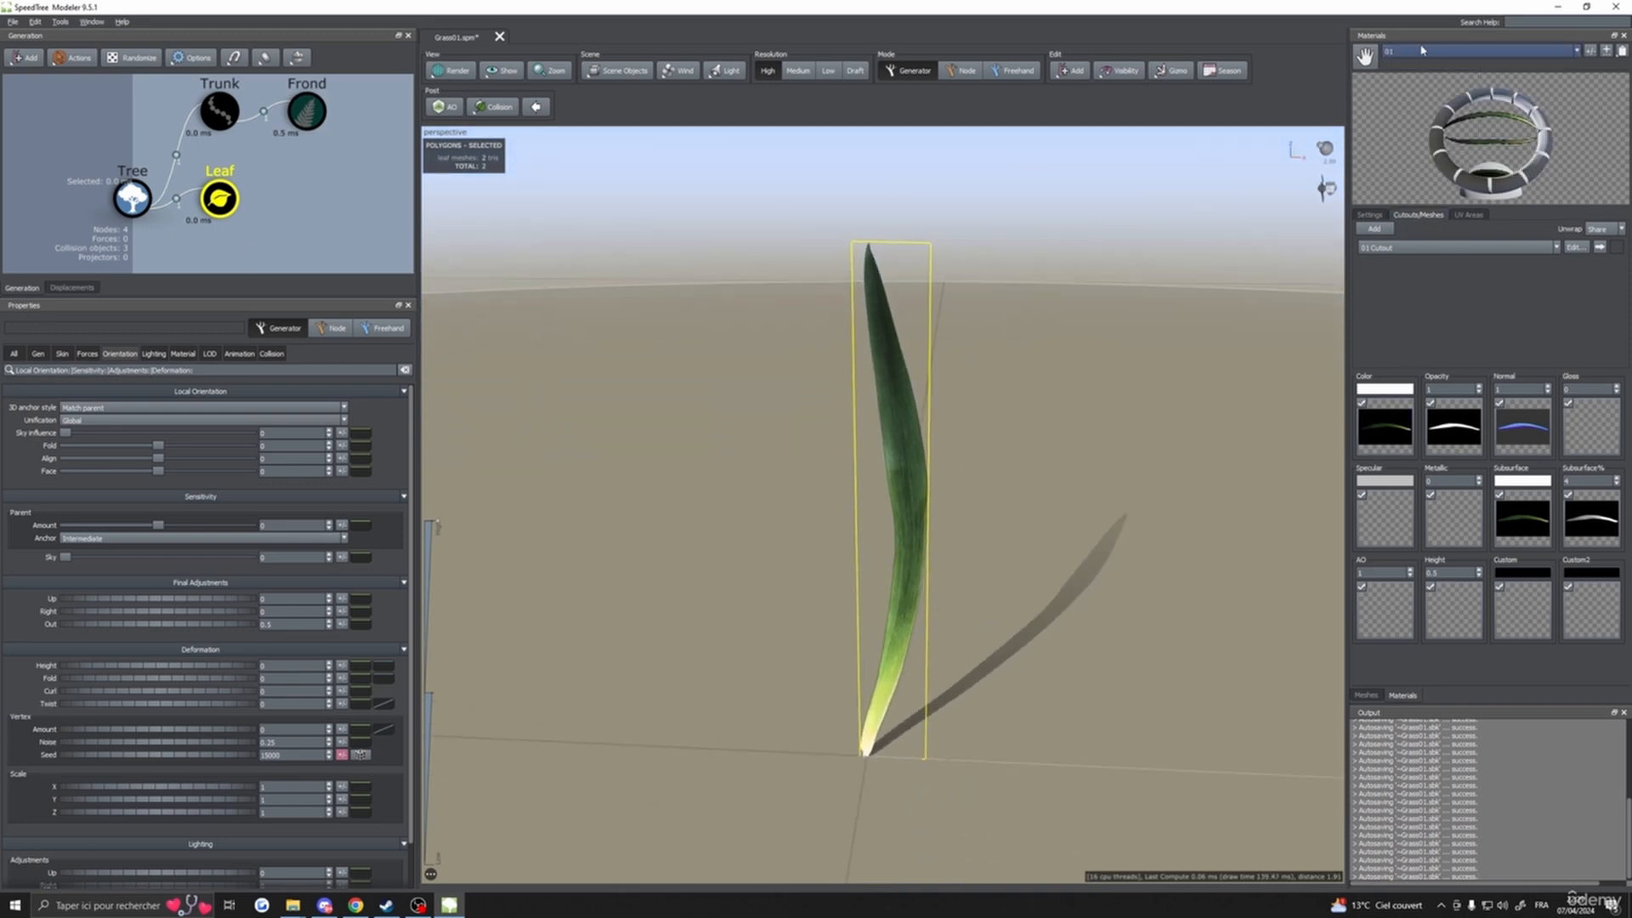
pyautogui.click(183, 353)
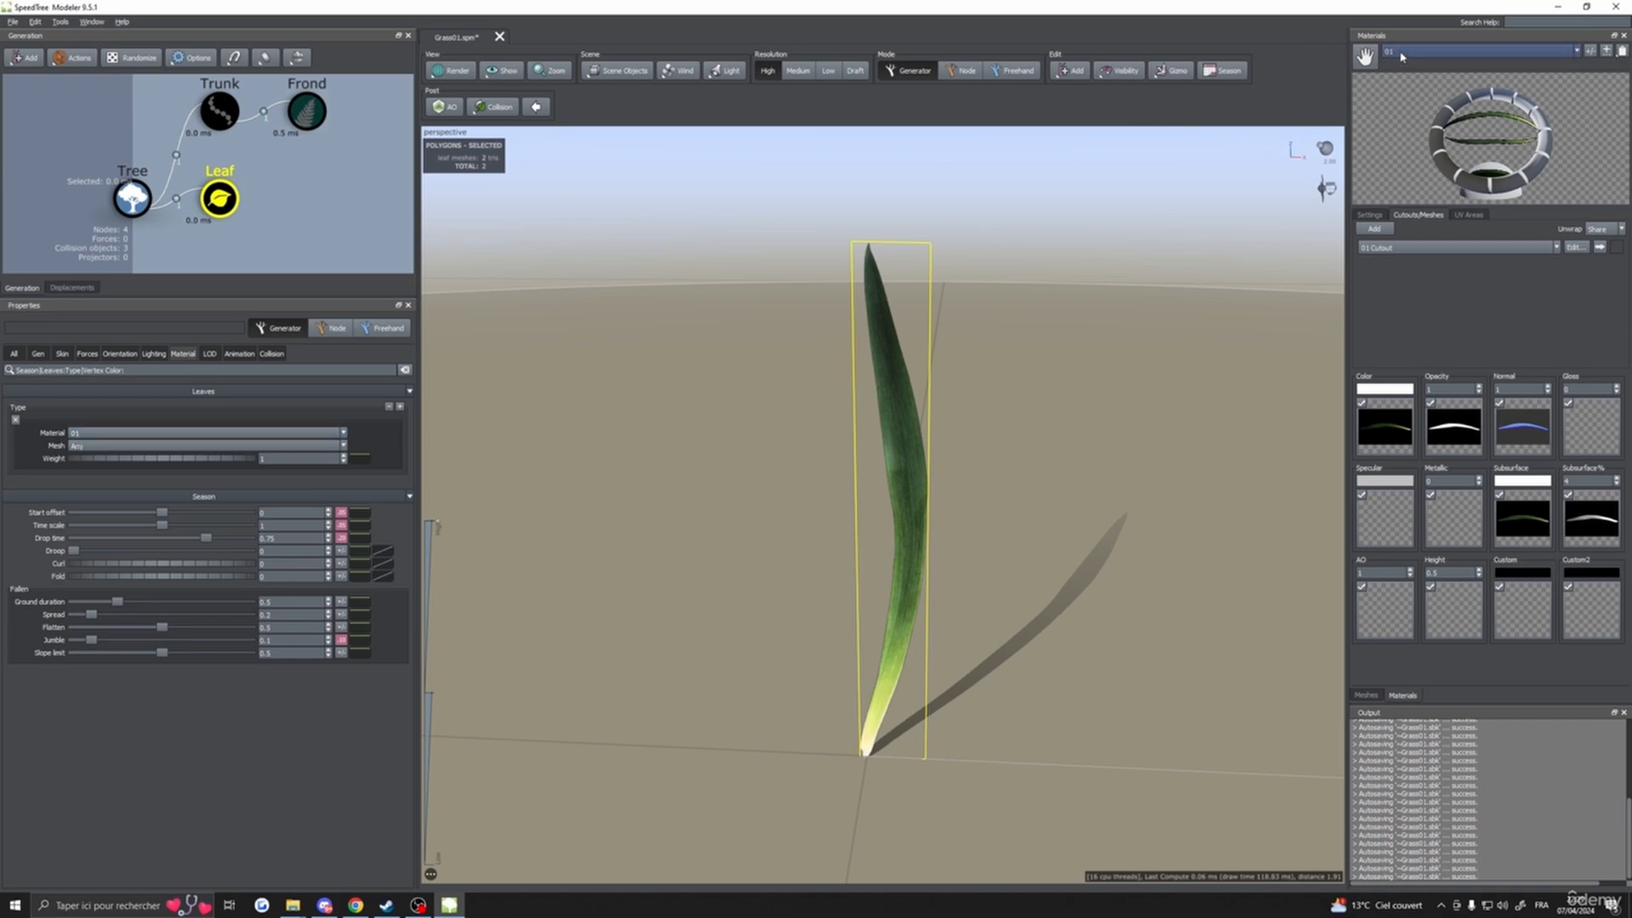
pyautogui.click(1573, 247)
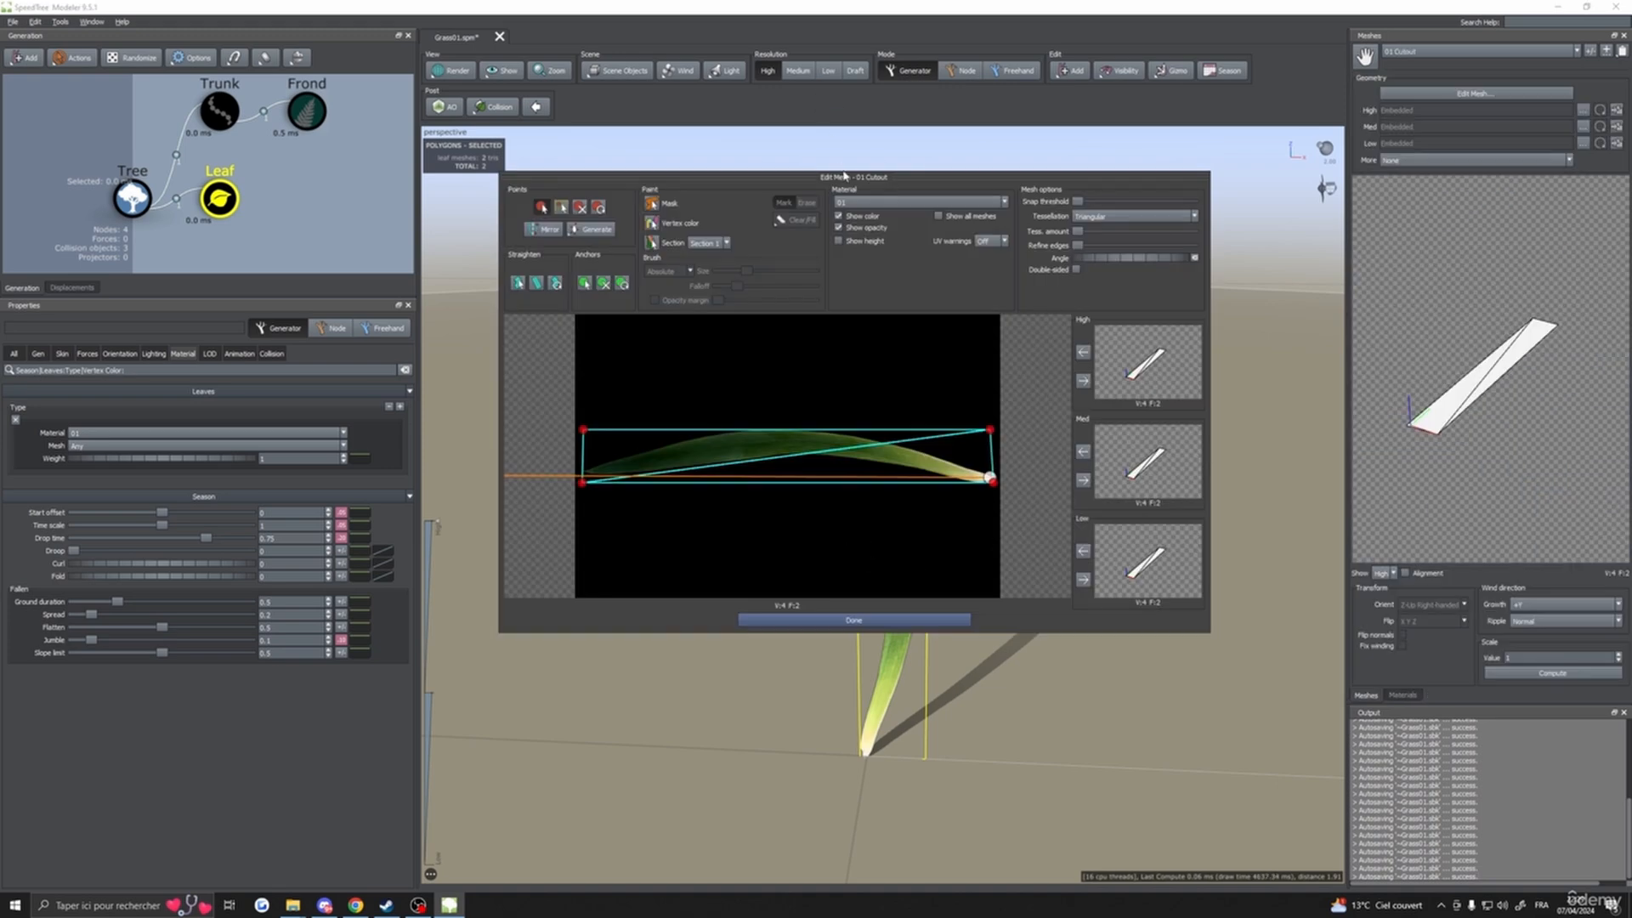
pyautogui.moveTo(844, 176); pyautogui.dragTo(821, 140)
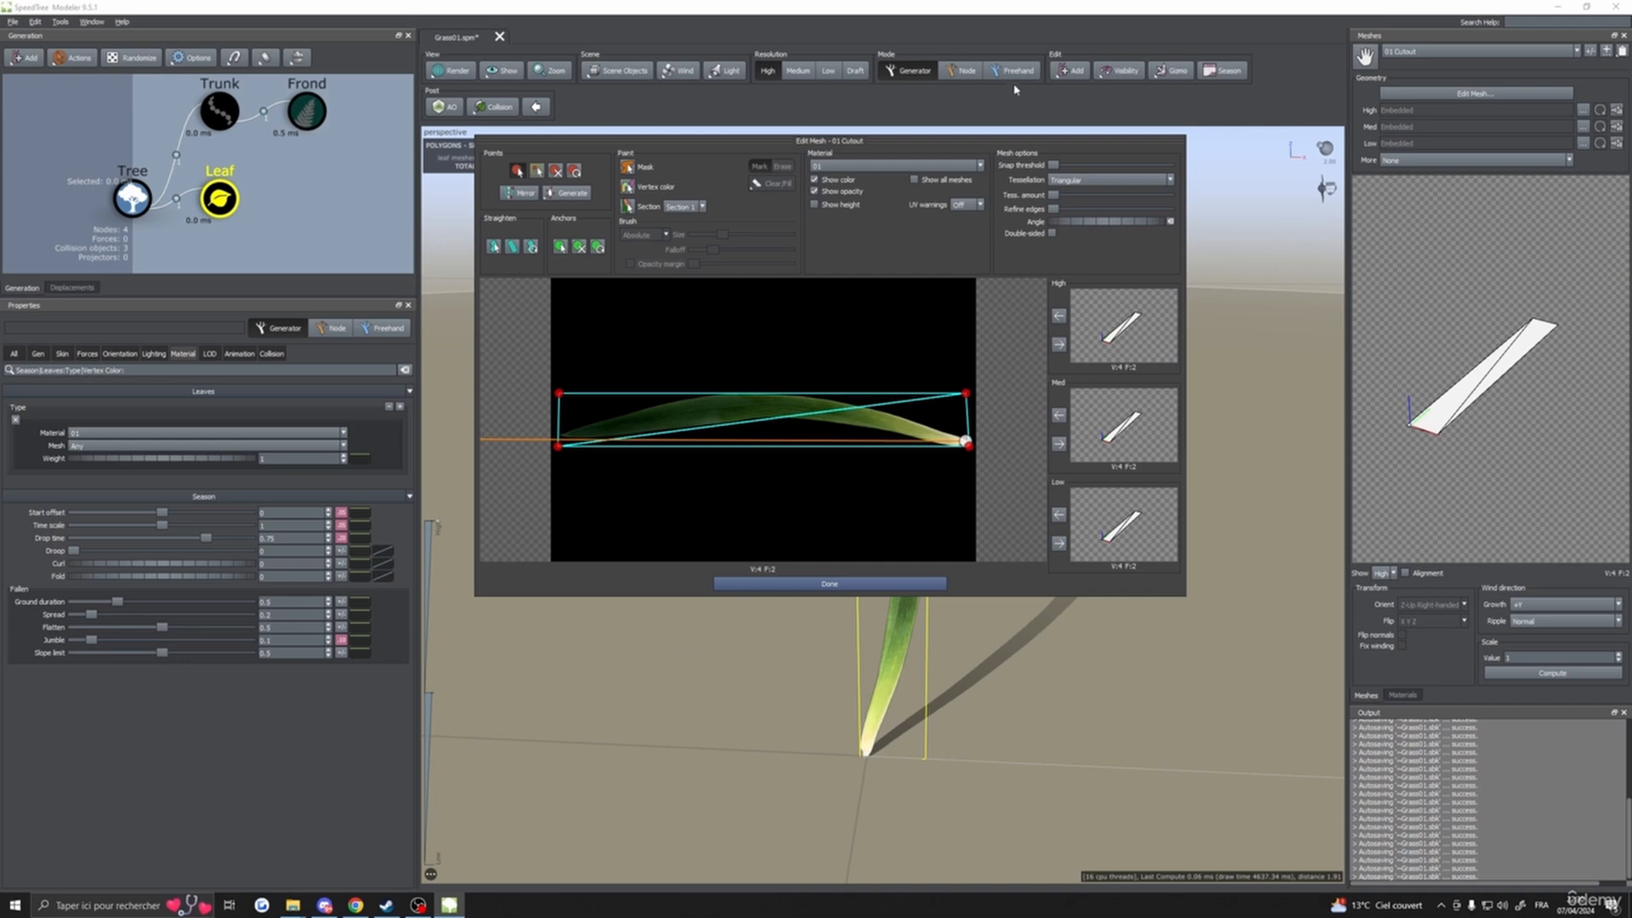
# - Try placing six mesh points by hand along the middle of the blade, and erase them
pyautogui.click(599, 423)
pyautogui.click(630, 416)
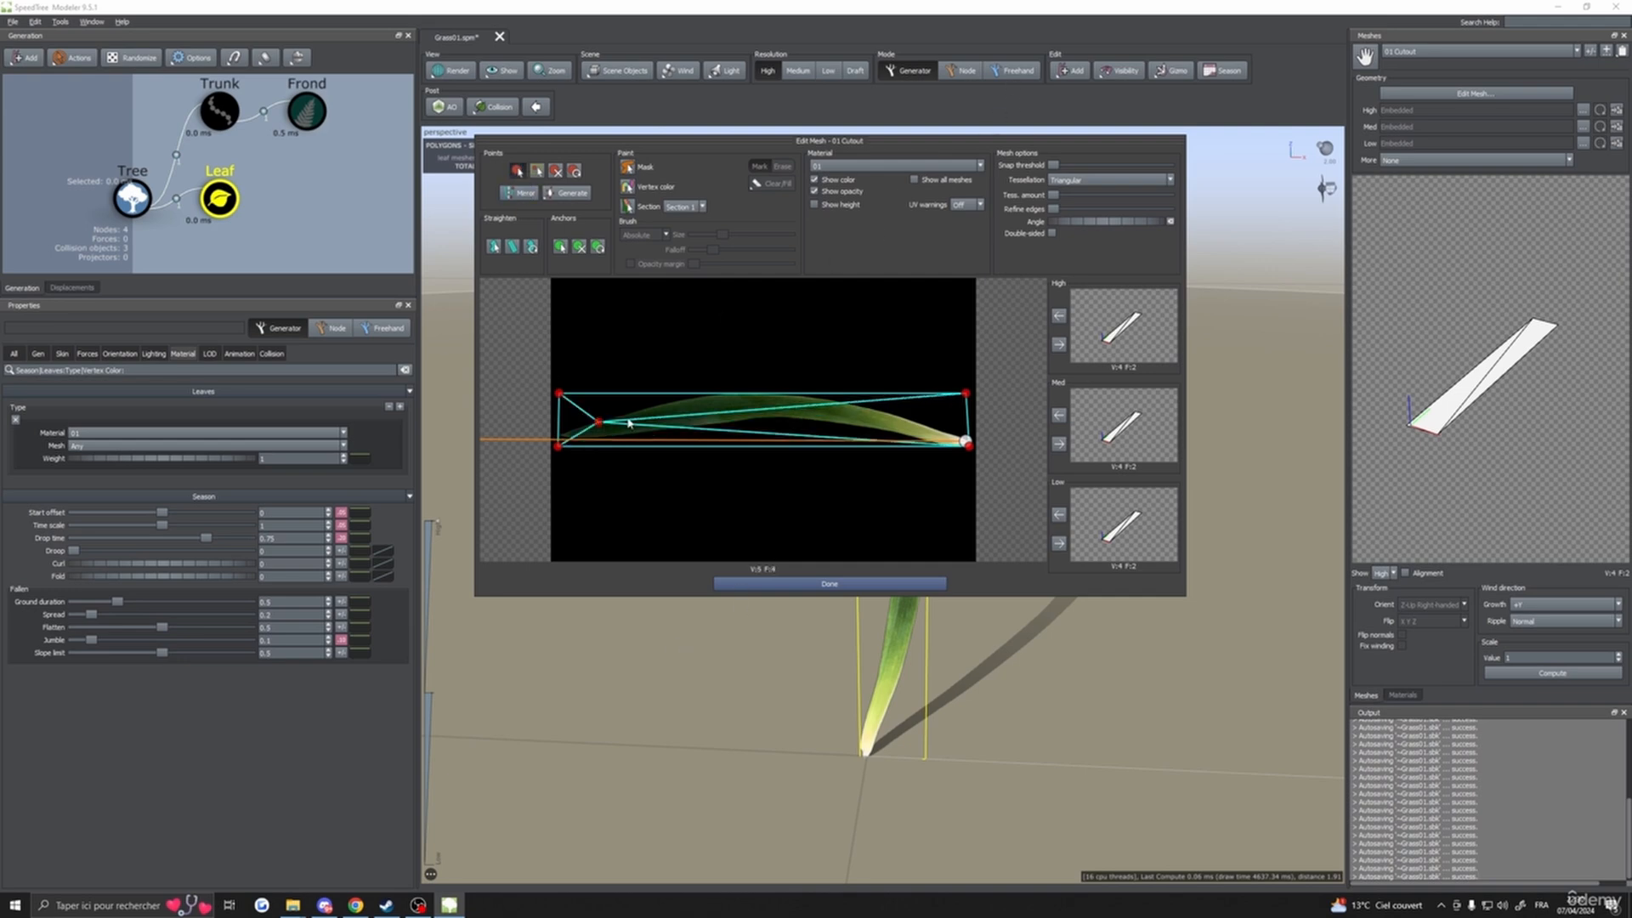
pyautogui.click(687, 415)
pyautogui.click(734, 419)
pyautogui.click(800, 419)
pyautogui.click(858, 420)
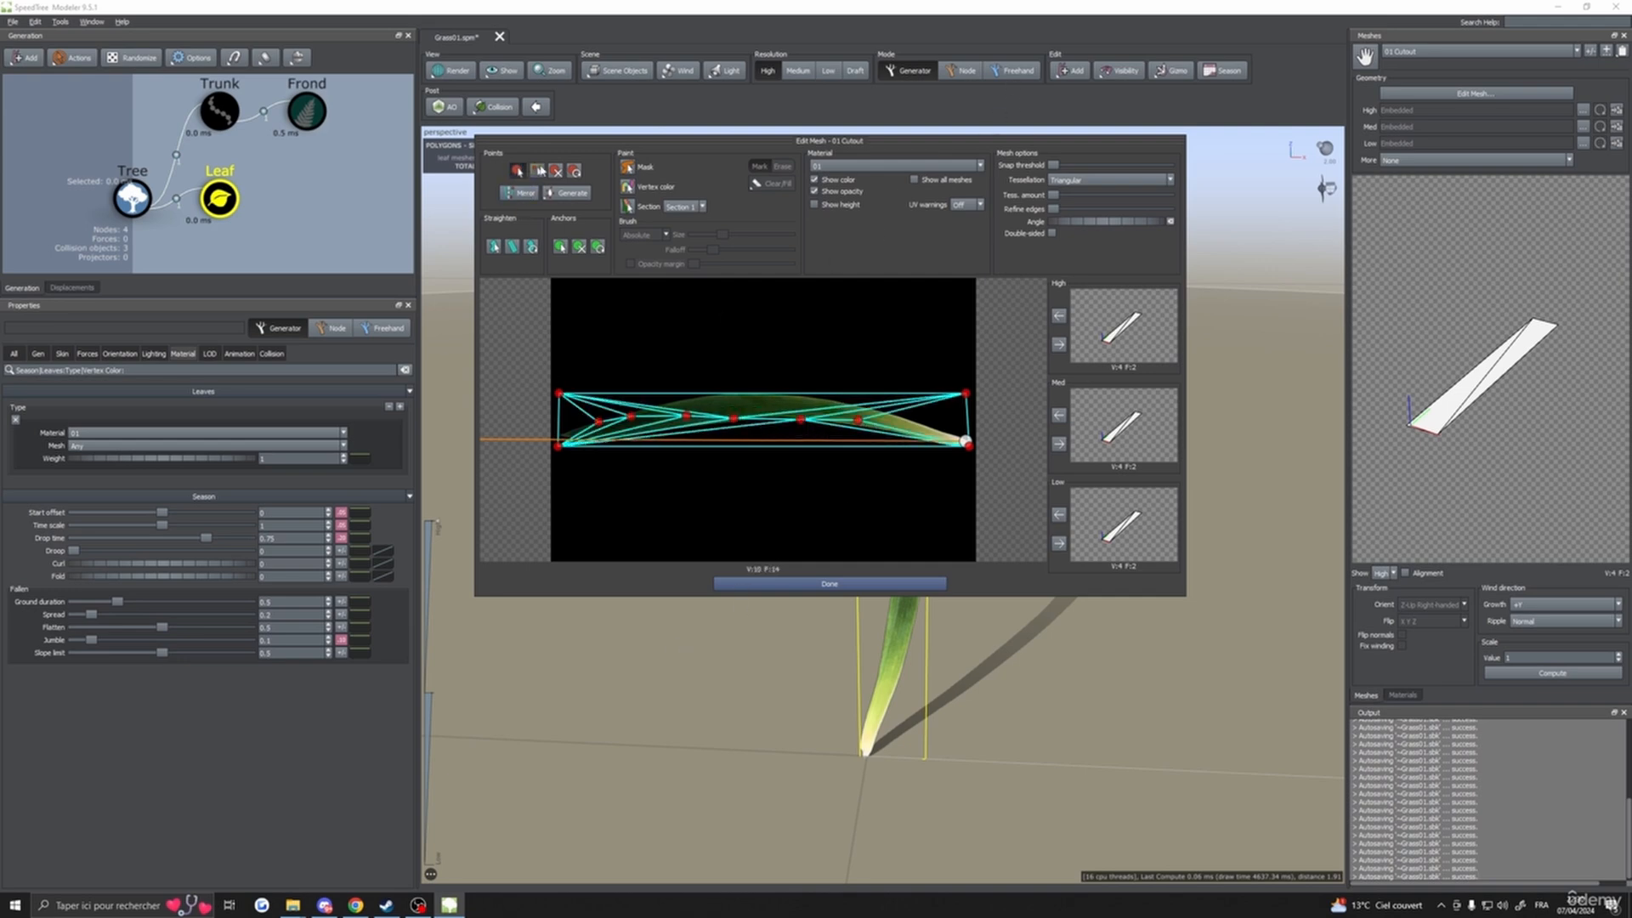
pyautogui.moveTo(597, 422); pyautogui.dragTo(860, 422)
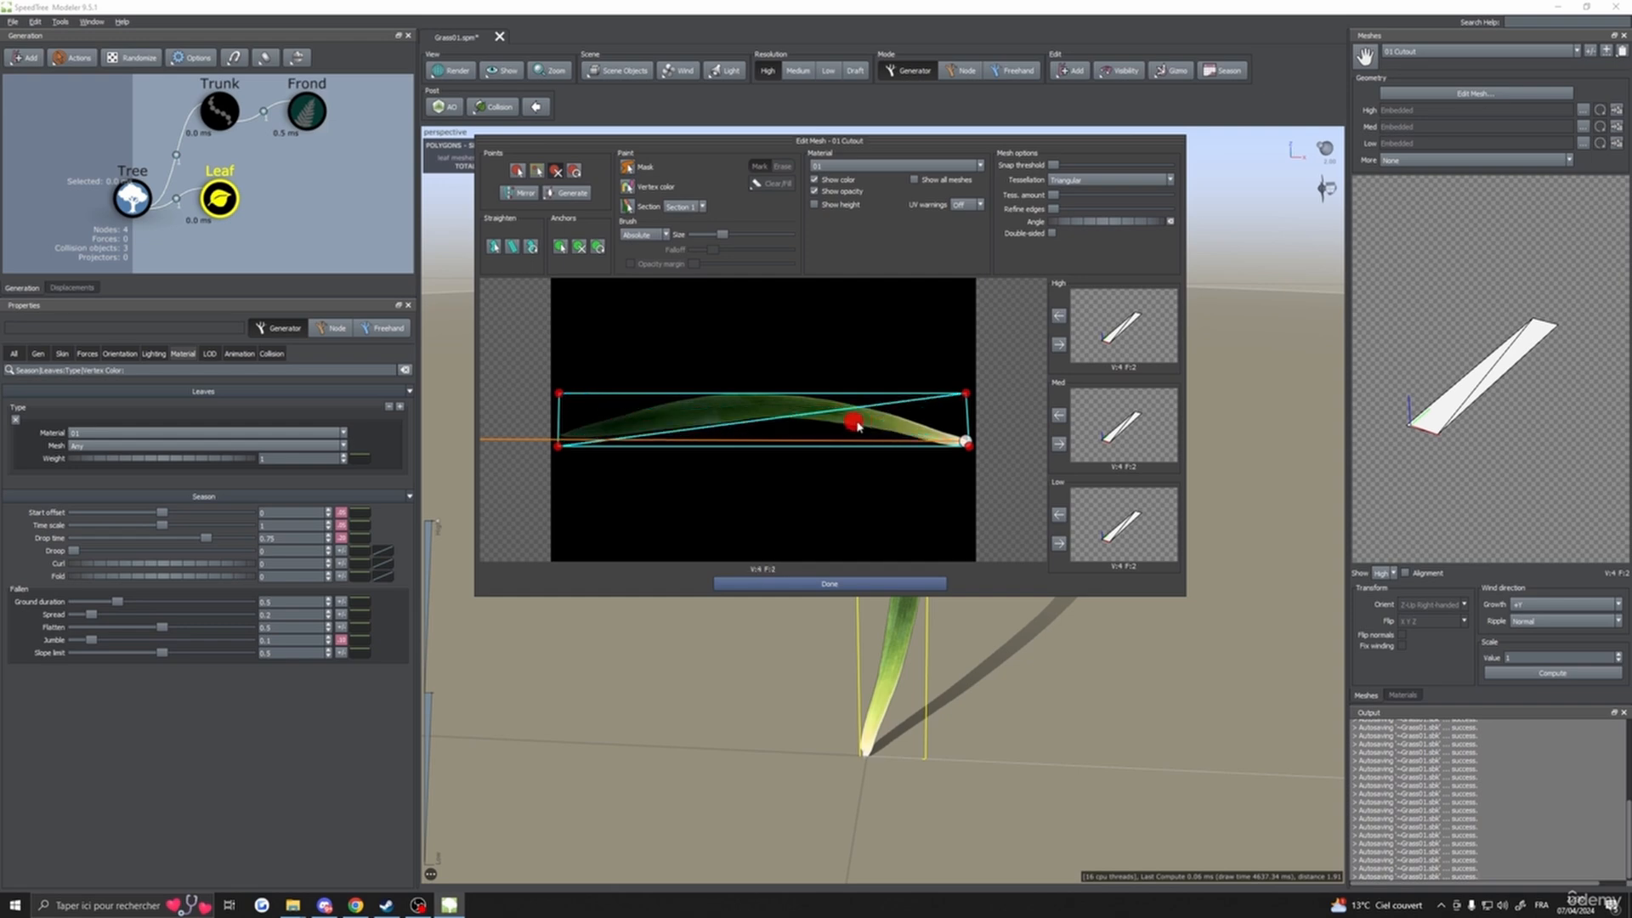
pyautogui.click(517, 170)
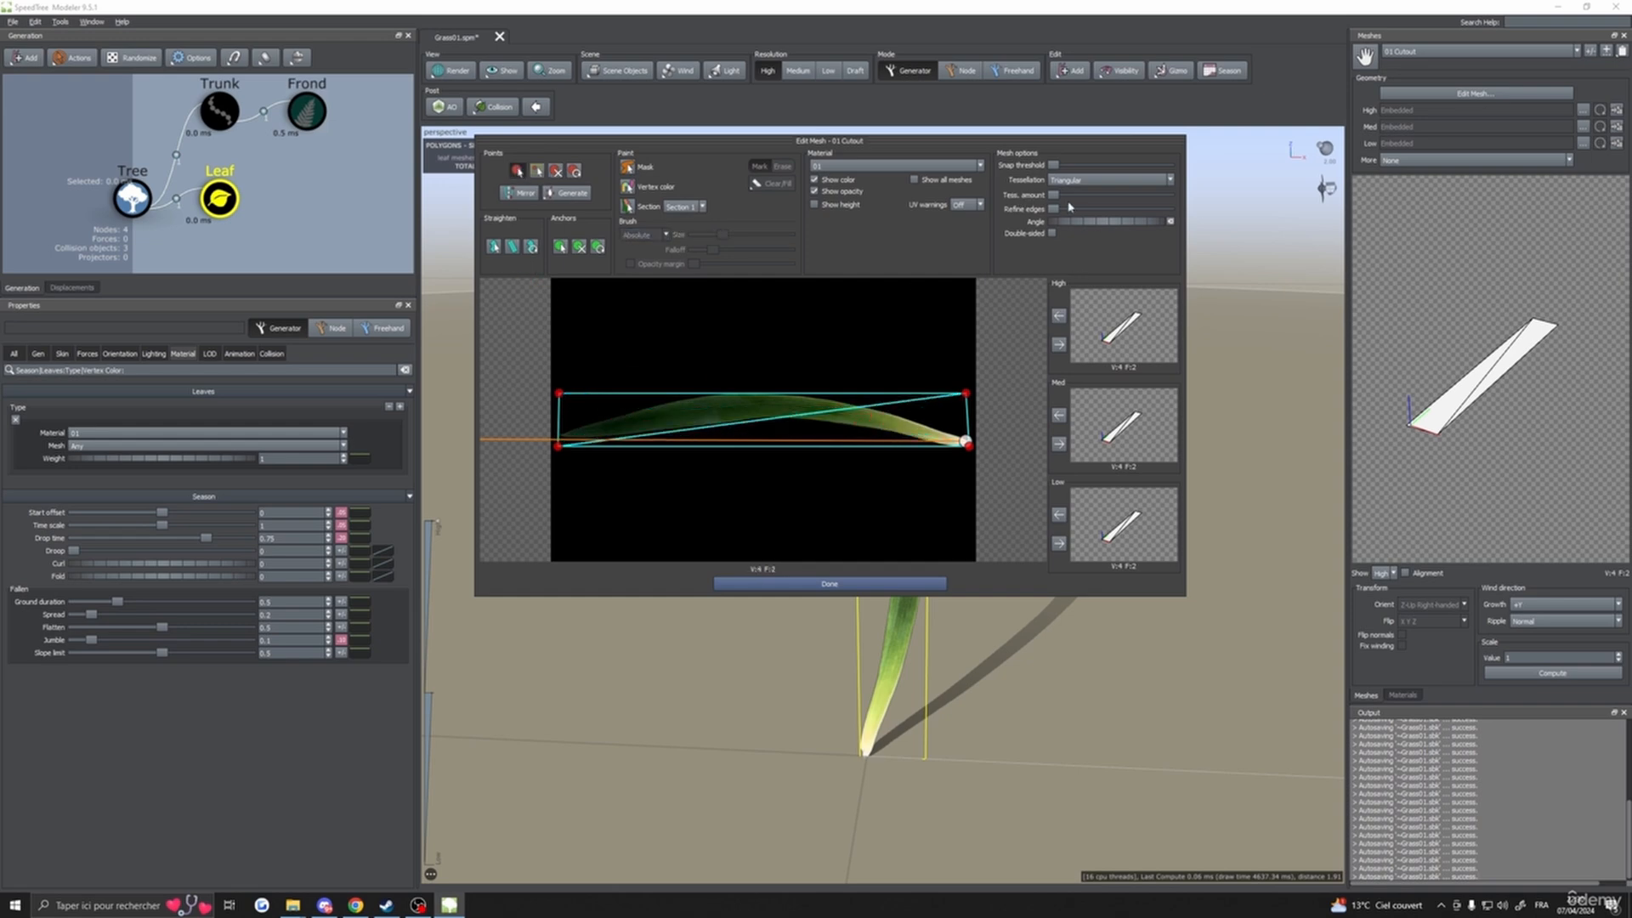
# - Raise the cutout's triangular tessellation amount slightly and apply the mesh to the High, Med and Low resolutions
pyautogui.moveTo(1056, 199); pyautogui.dragTo(1074, 198)
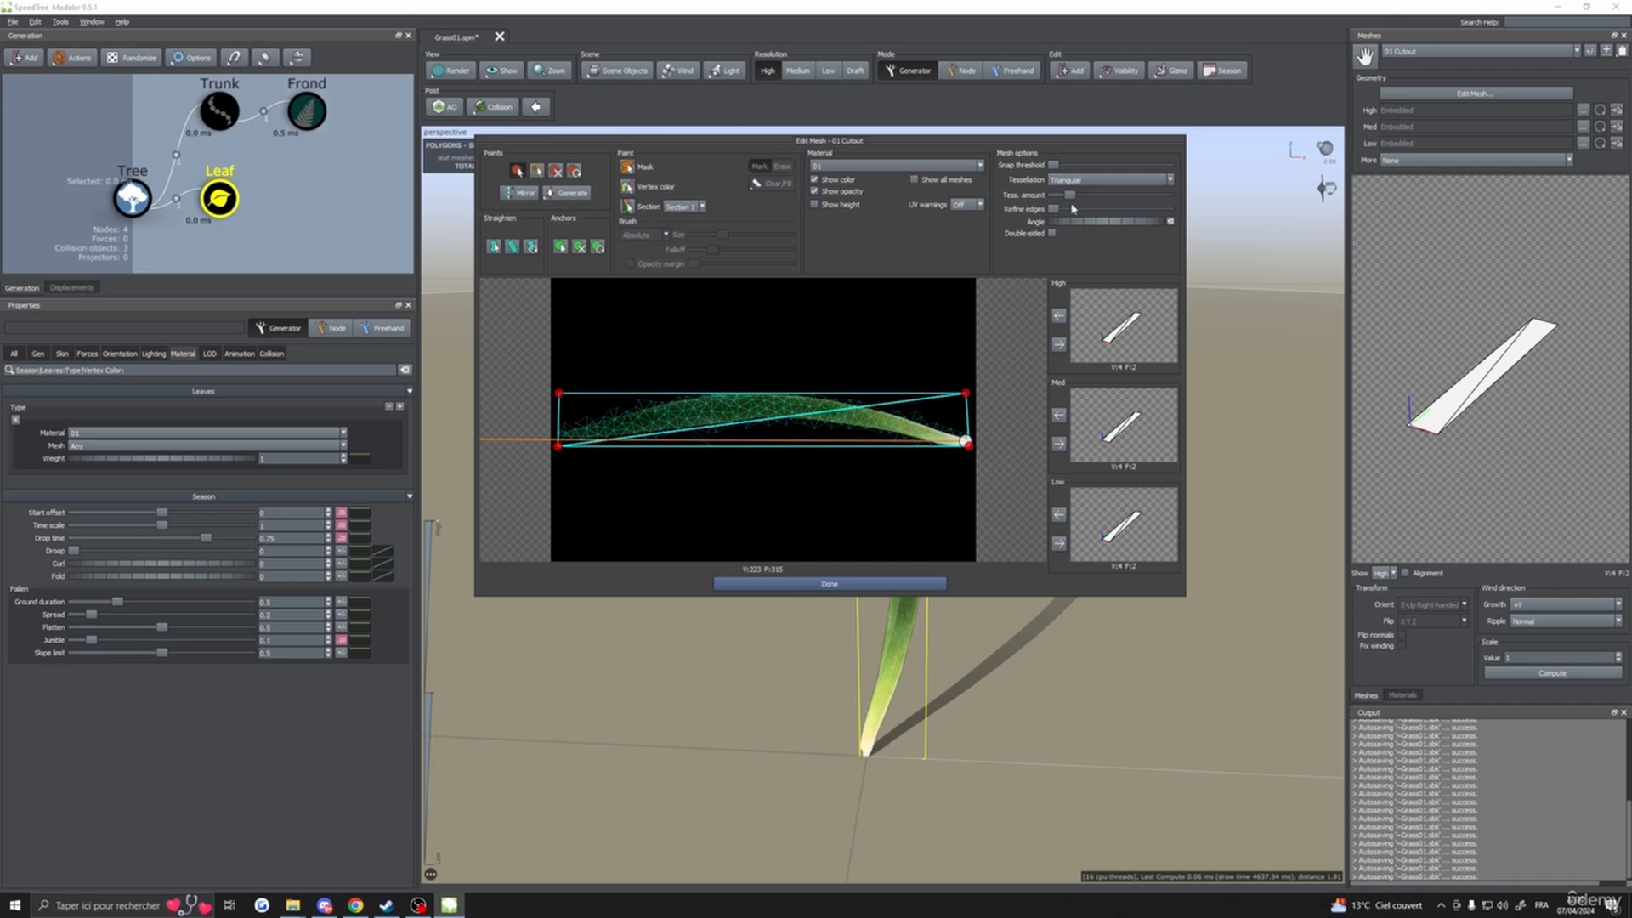
pyautogui.moveTo(1070, 197); pyautogui.dragTo(1065, 198)
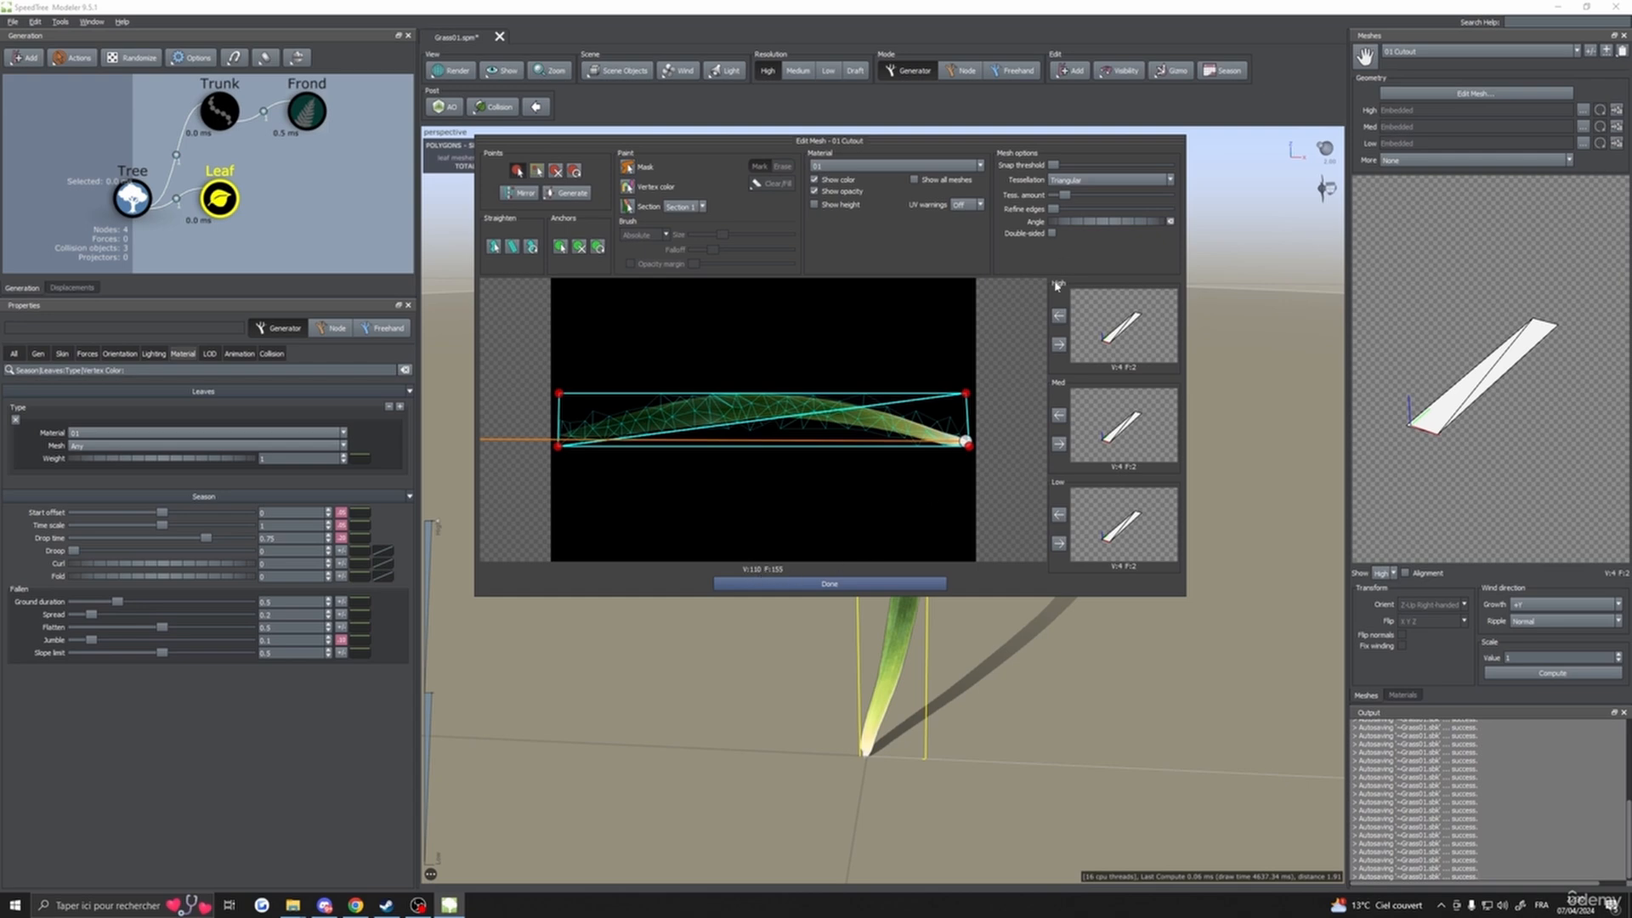
pyautogui.click(1059, 344)
pyautogui.click(1059, 444)
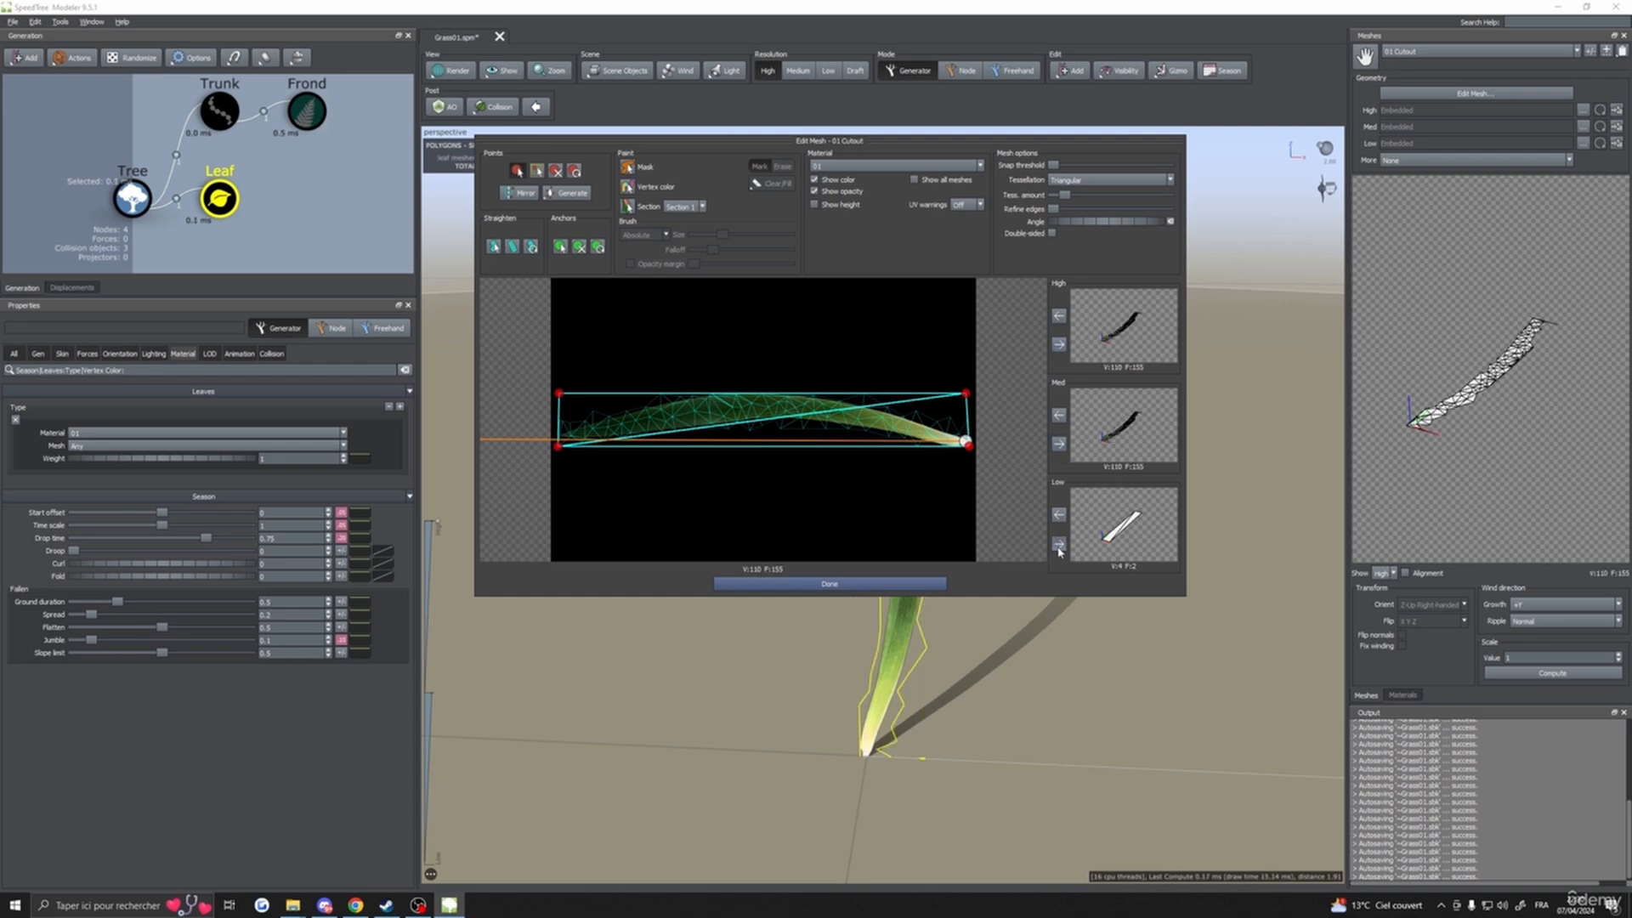
pyautogui.click(1059, 544)
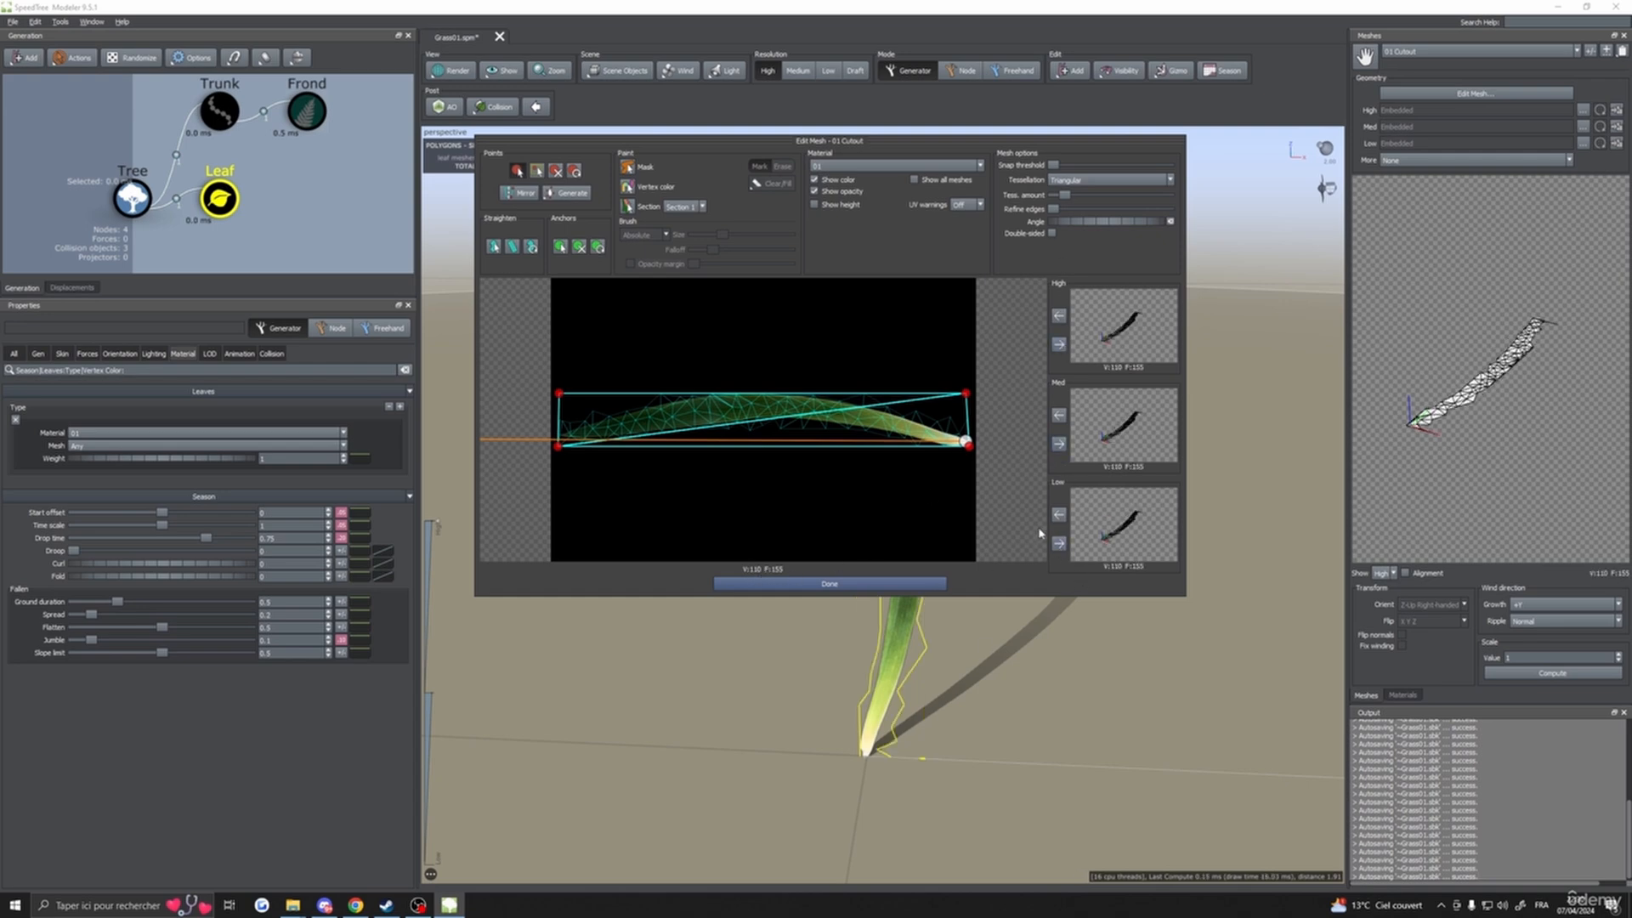
pyautogui.click(869, 584)
# - Raise the Leaf's Fold deformation to about 7.3 so the tessellated blade creases lengthwise
pyautogui.moveTo(1015, 618); pyautogui.dragTo(884, 633)
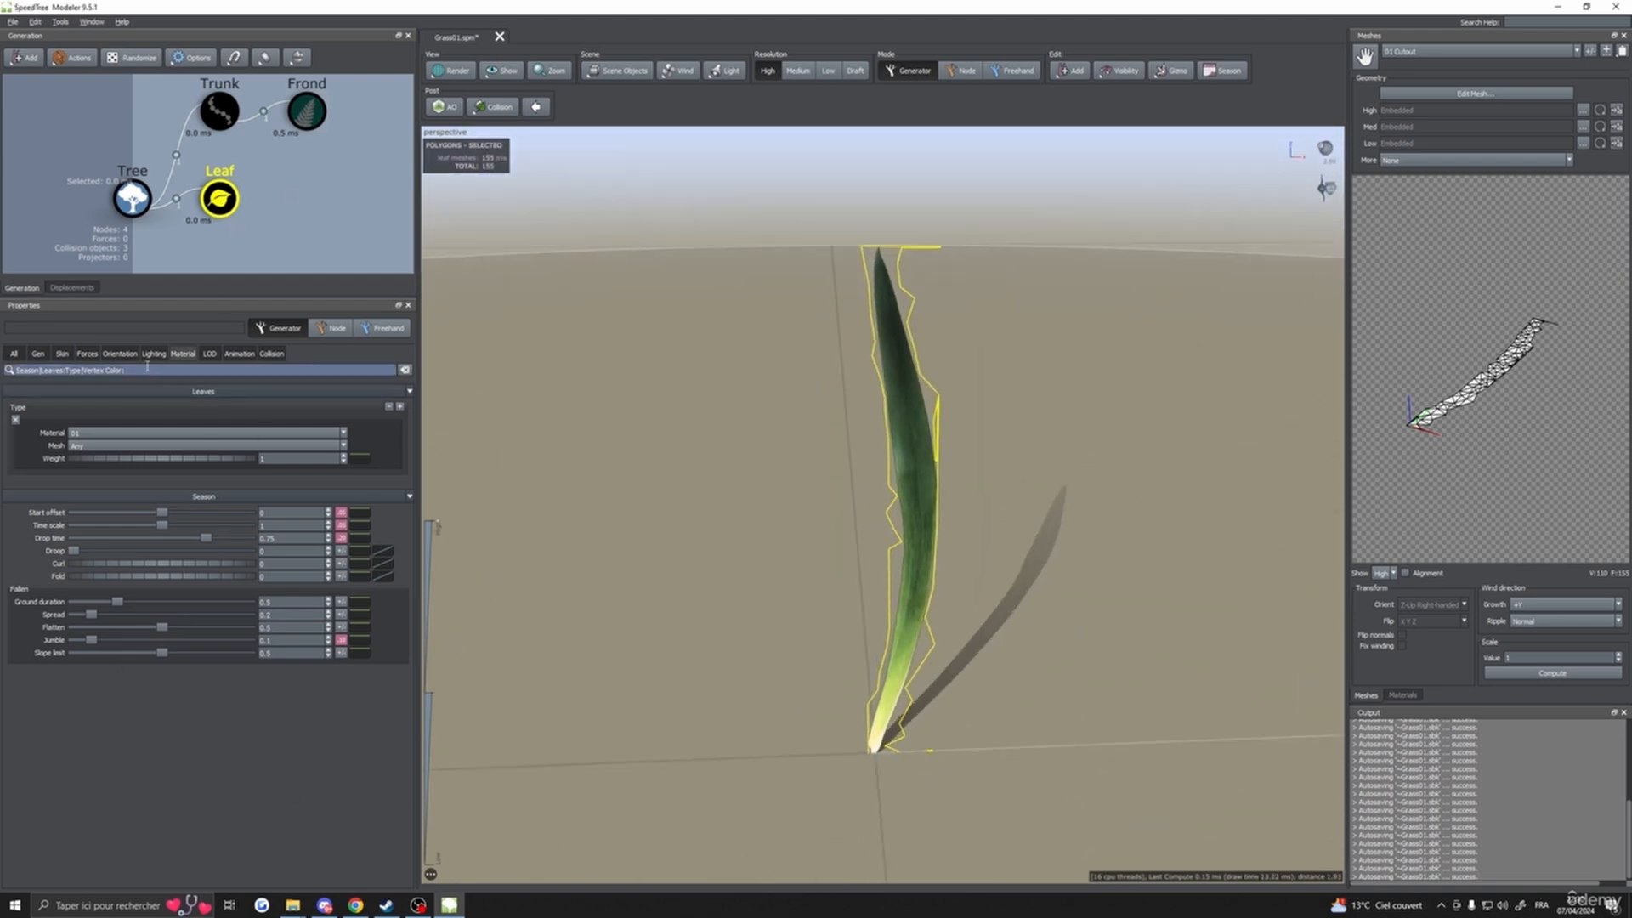
pyautogui.click(119, 353)
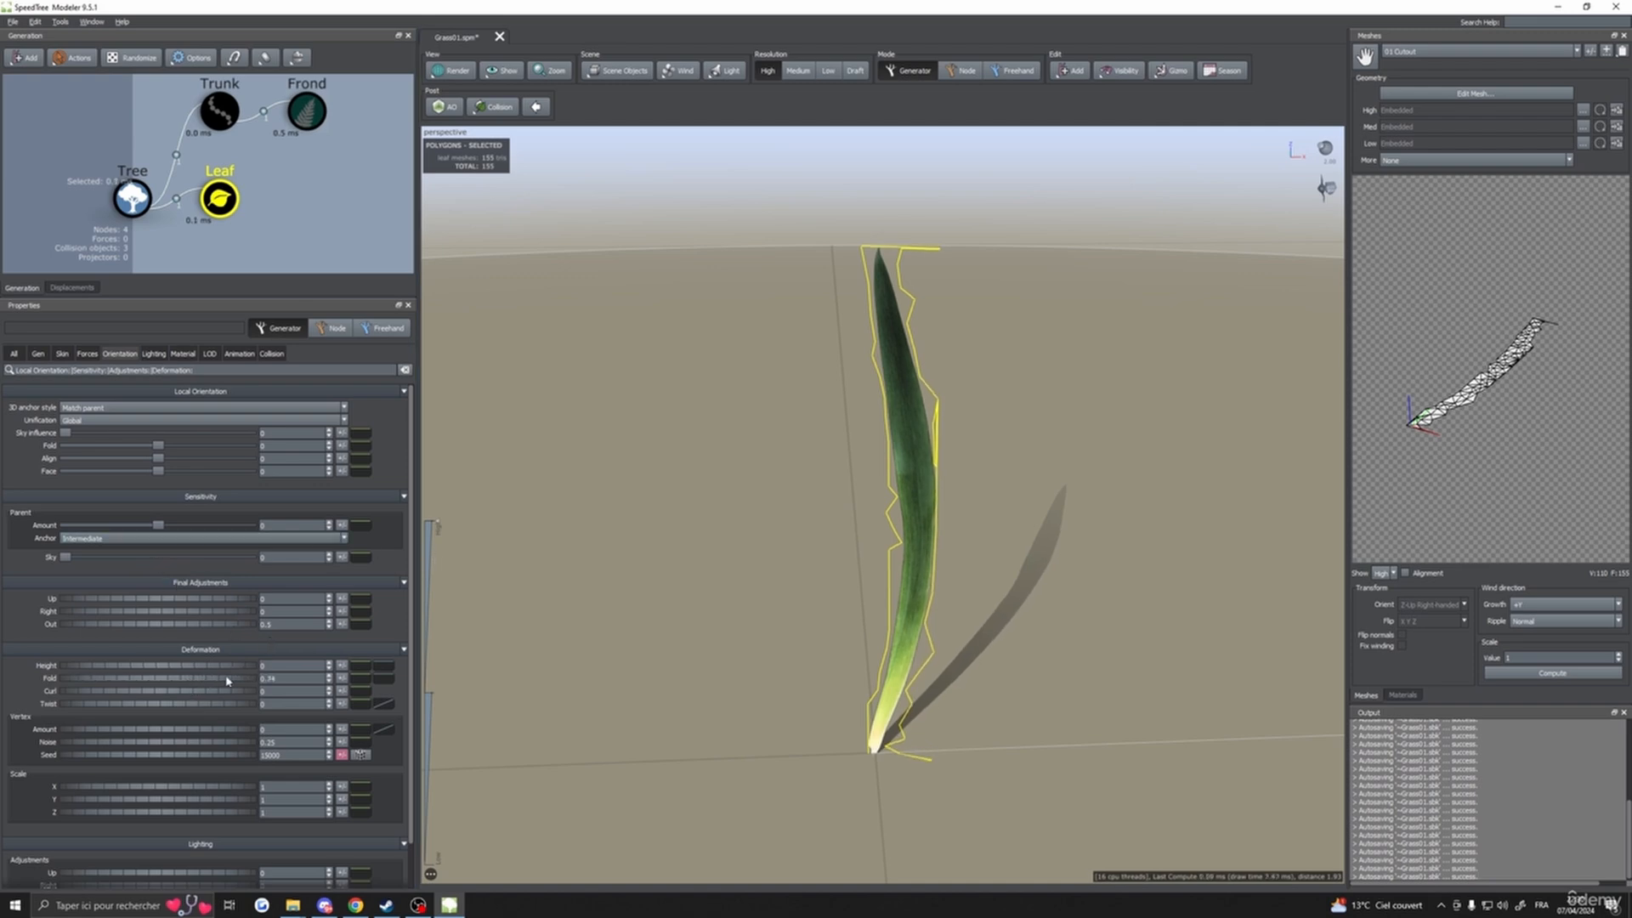
pyautogui.moveTo(417, 689); pyautogui.dragTo(436, 687)
pyautogui.moveTo(765, 668); pyautogui.dragTo(892, 662)
pyautogui.scroll(3, 882, 660)
pyautogui.moveTo(222, 683); pyautogui.dragTo(440, 688)
pyautogui.moveTo(794, 667); pyautogui.dragTo(978, 653)
# - Increase the 01 Cutout's tessellation amount to a much denser mesh and apply it to the High resolution
pyautogui.click(1402, 694)
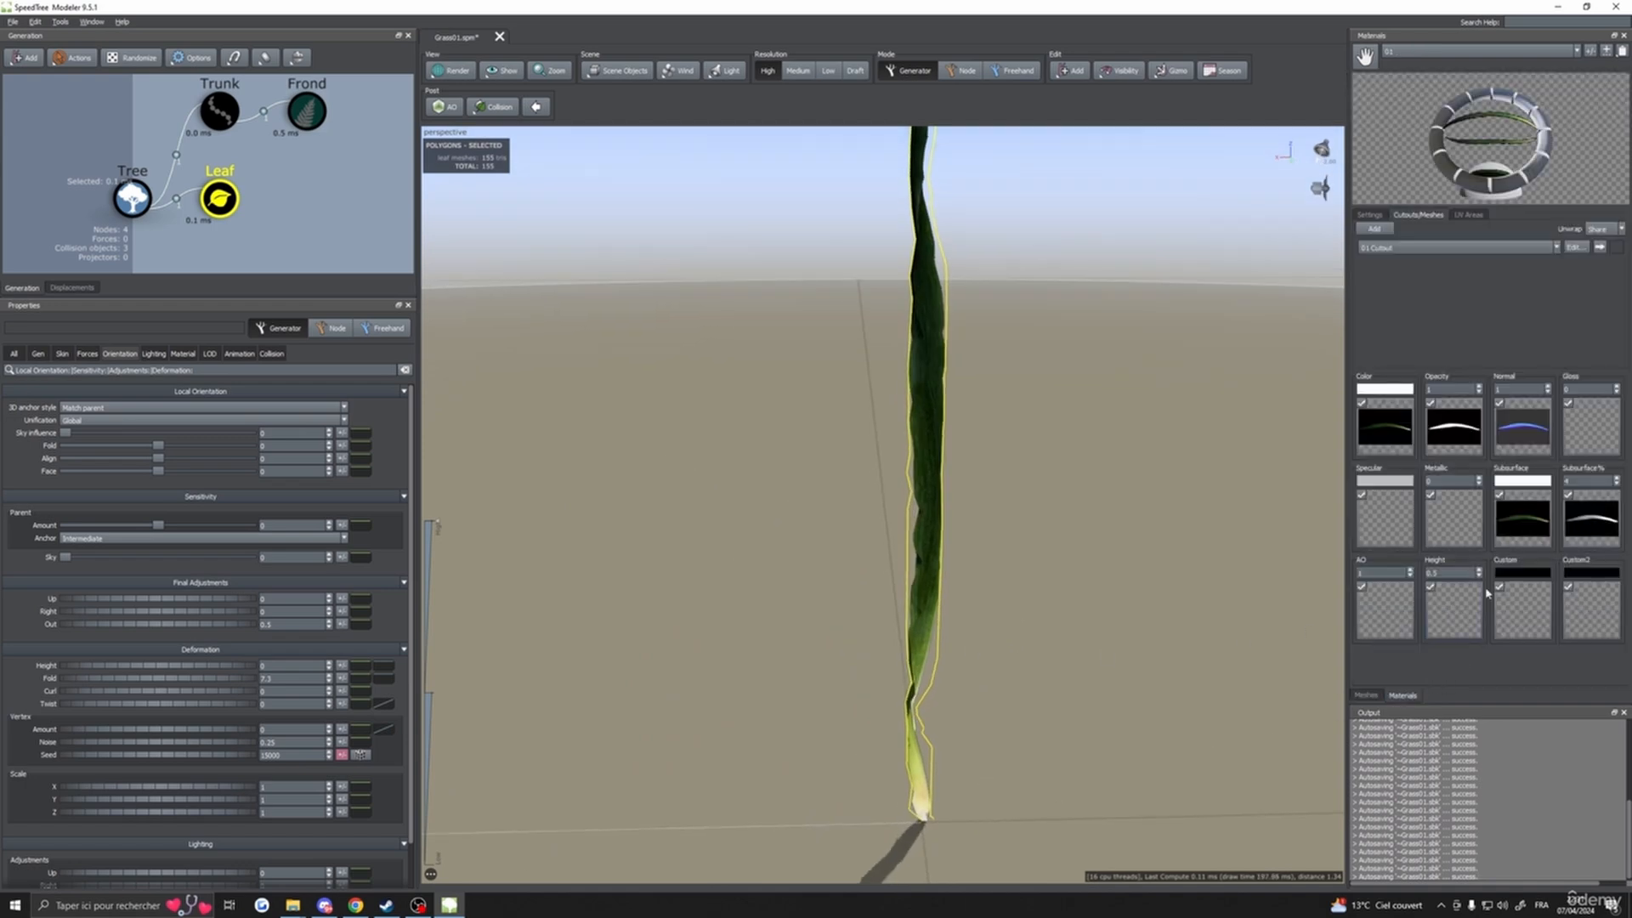
pyautogui.click(1385, 427)
pyautogui.click(1412, 333)
pyautogui.click(1575, 247)
pyautogui.moveTo(1065, 194); pyautogui.dragTo(1101, 195)
pyautogui.moveTo(1005, 141); pyautogui.dragTo(1516, 266)
pyautogui.click(1573, 470)
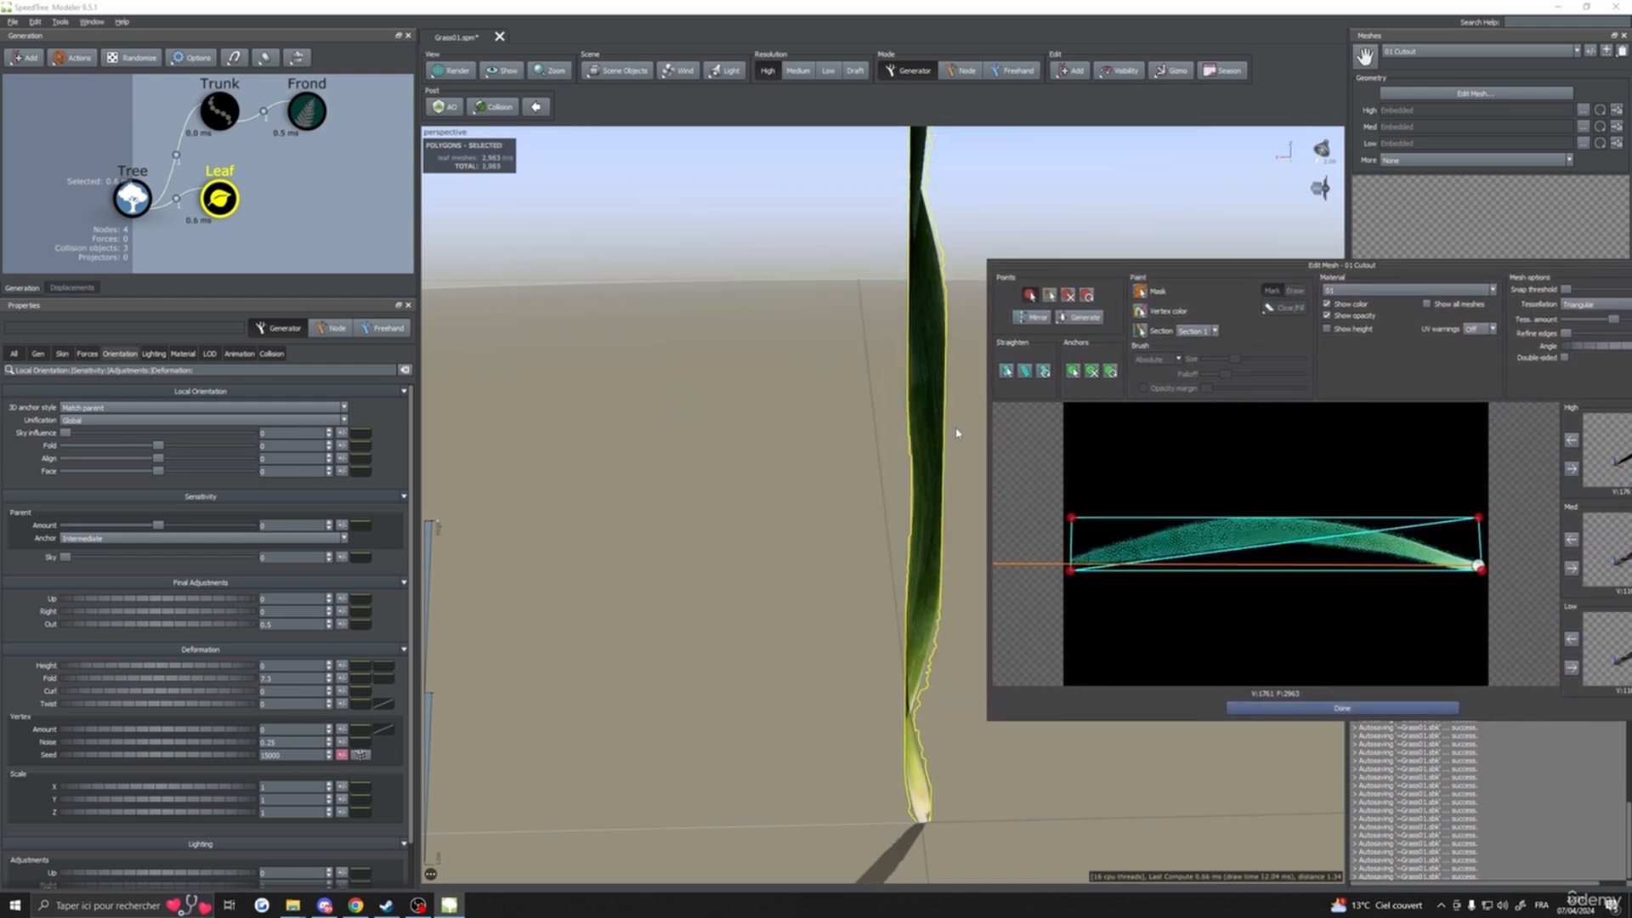
pyautogui.click(1317, 707)
pyautogui.moveTo(1104, 575); pyautogui.dragTo(975, 627)
pyautogui.scroll(3, 1050, 643)
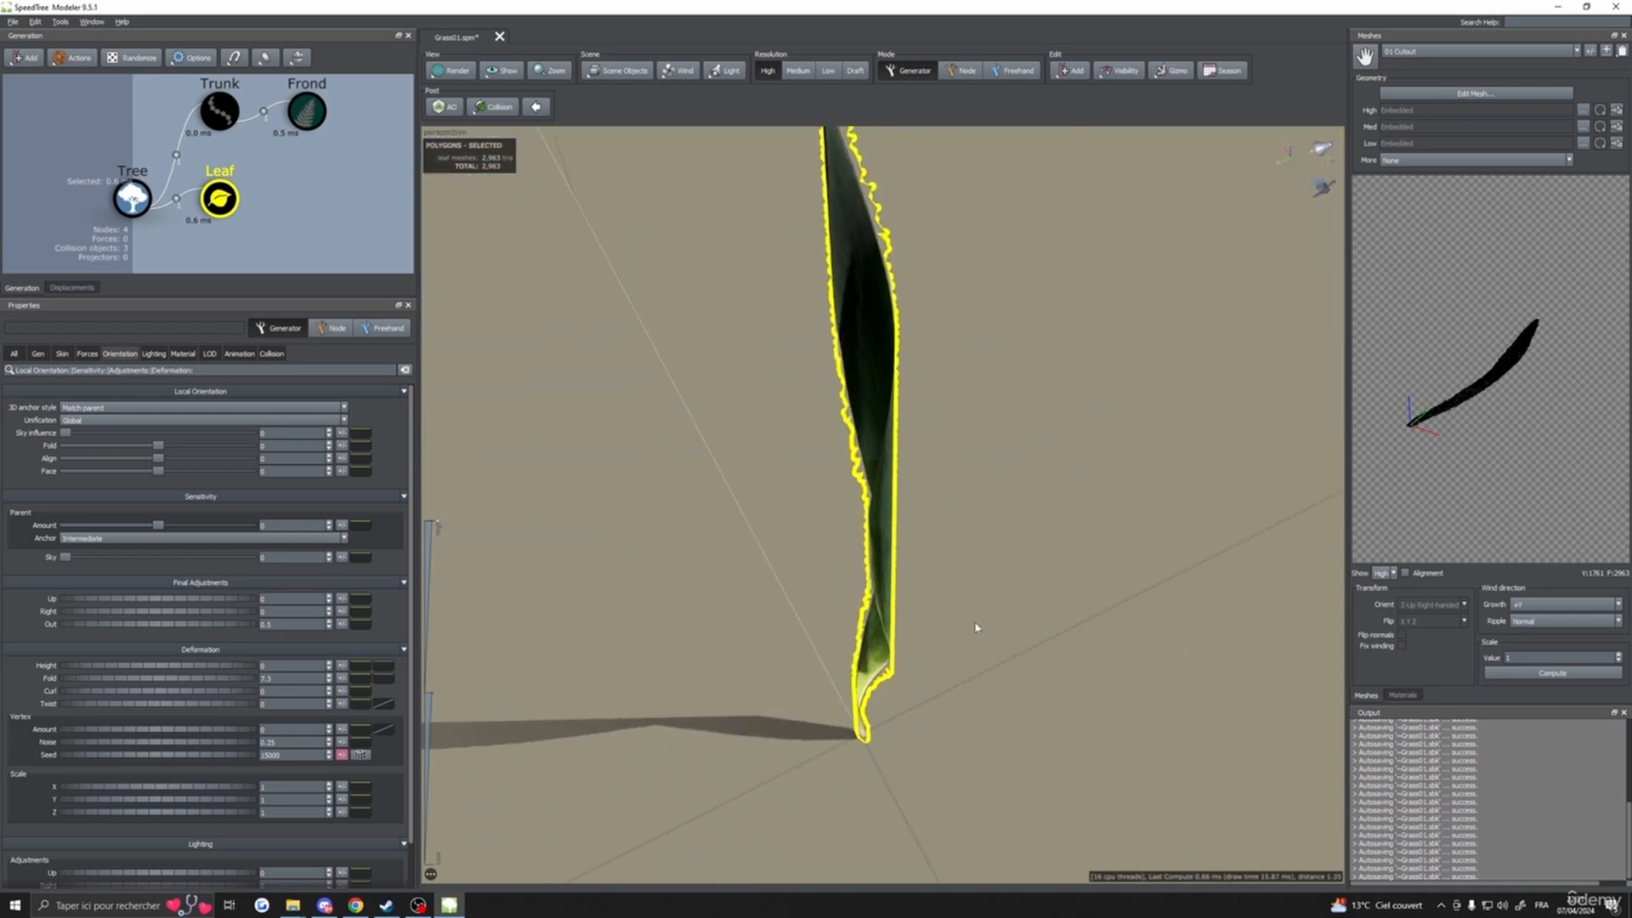
# - Review the cutout in the mesh editor and examine the folded blade's jagged outline from several angles
pyautogui.click(1403, 695)
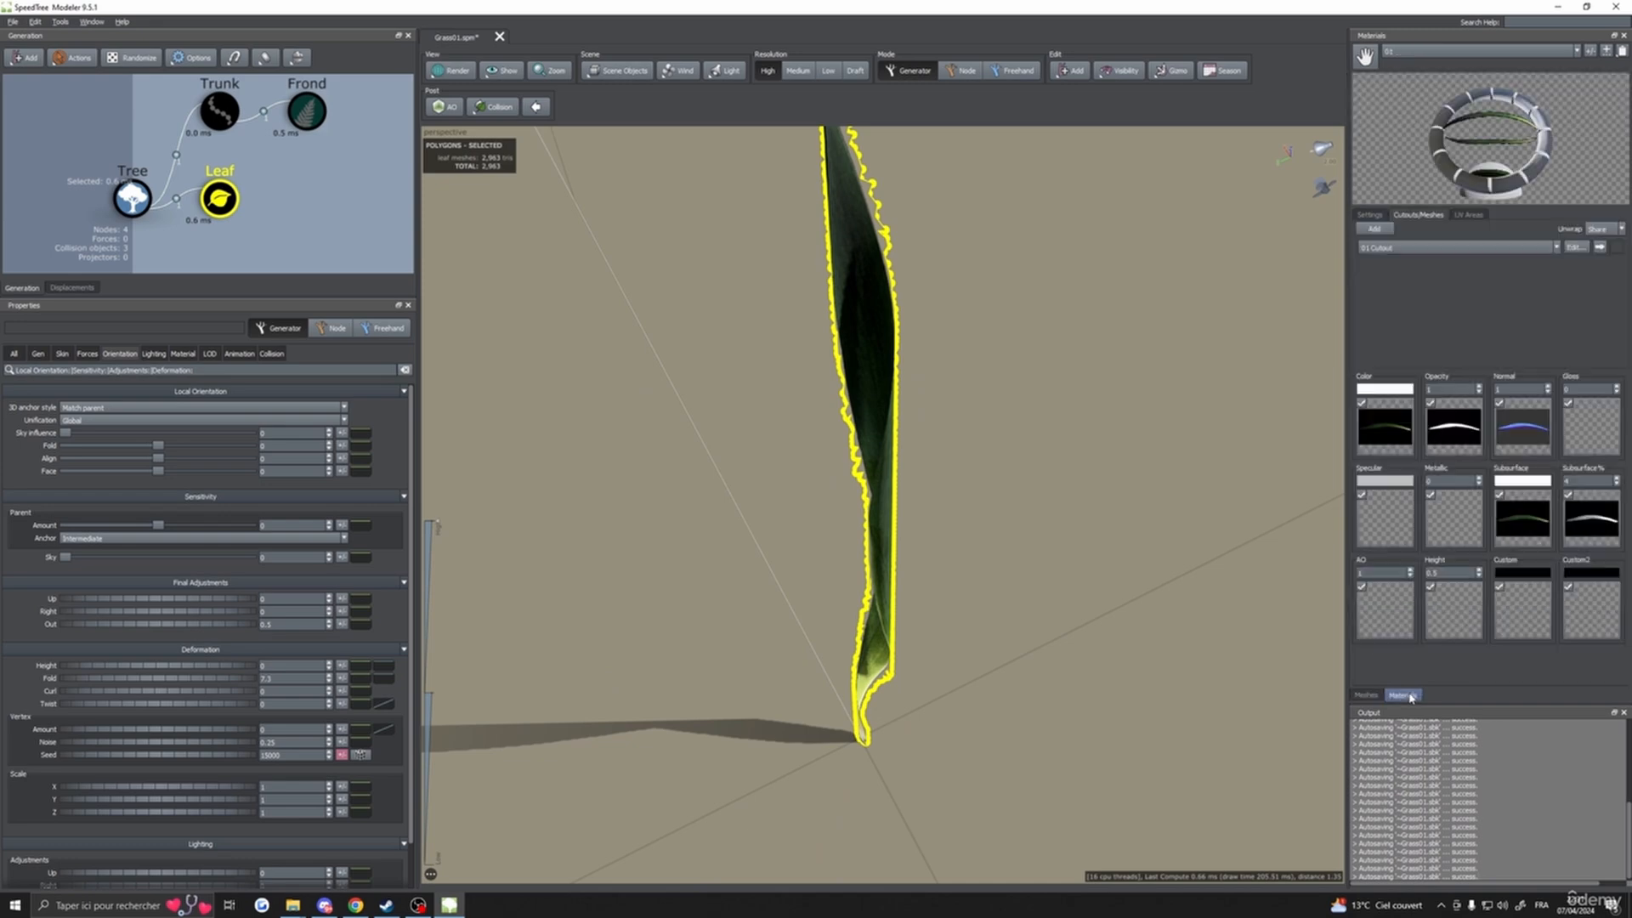
pyautogui.click(1583, 249)
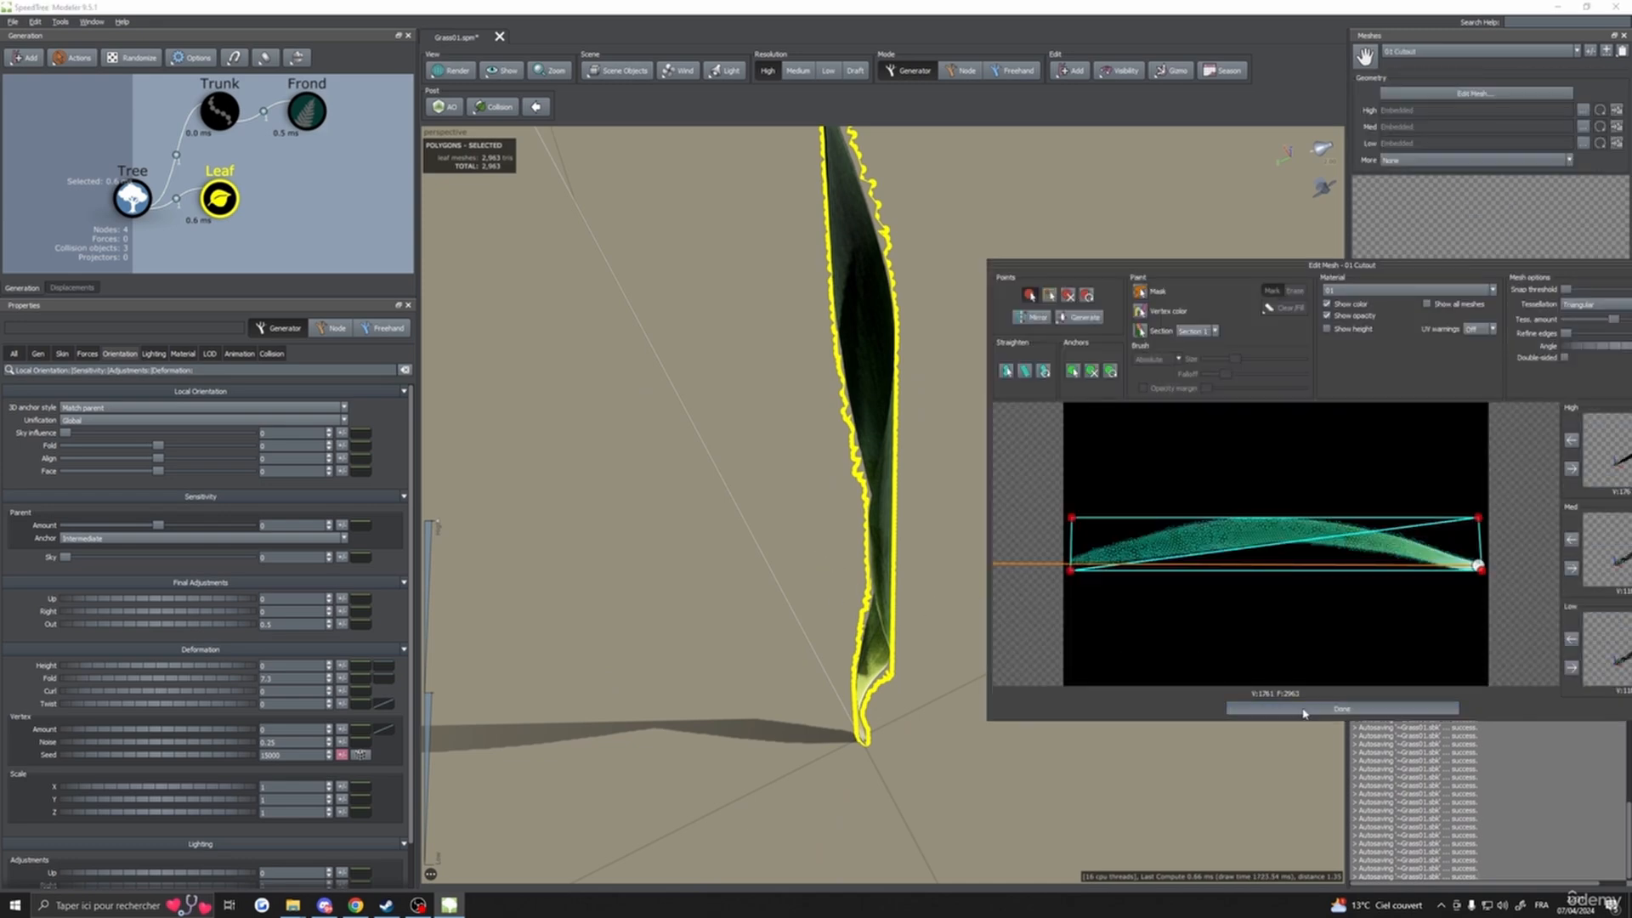
pyautogui.click(1342, 708)
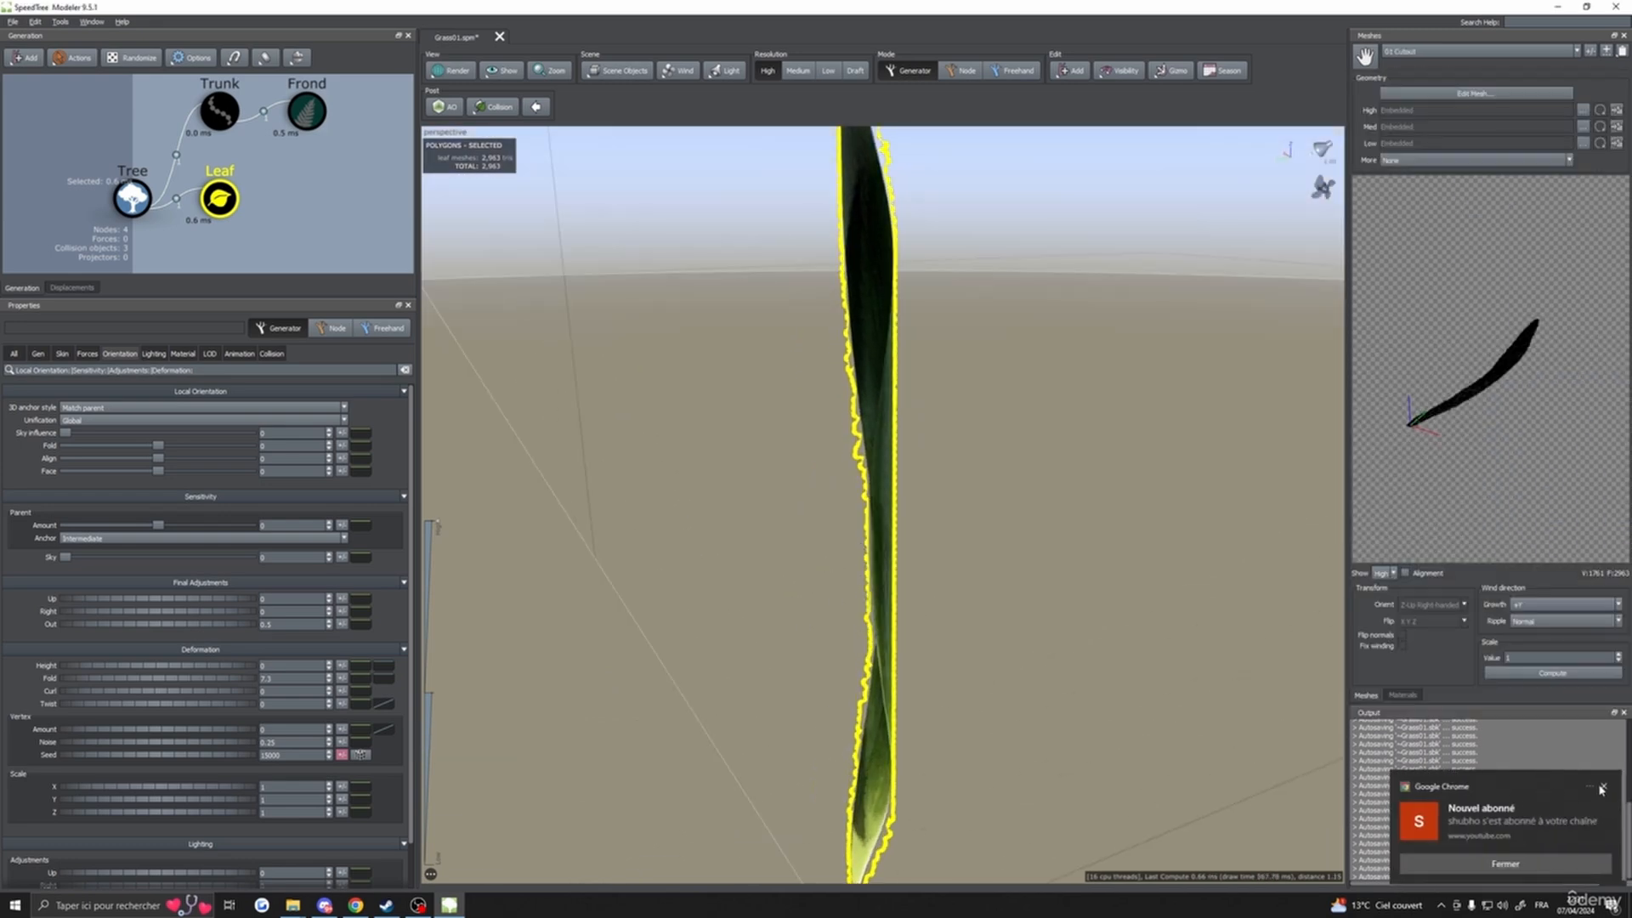
pyautogui.click(1601, 788)
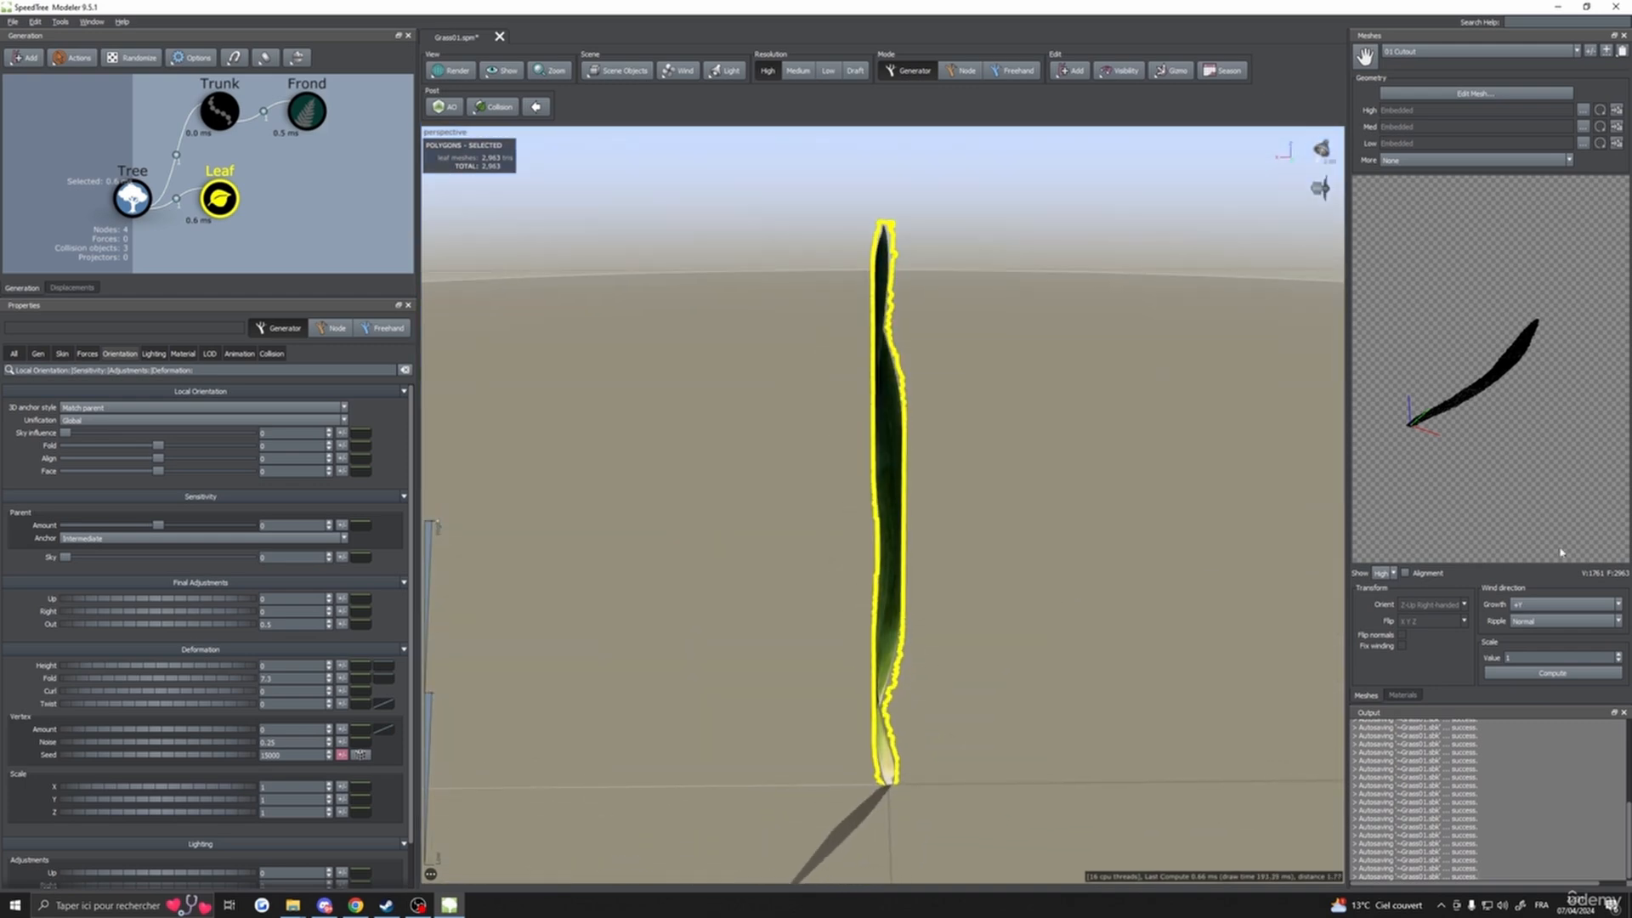
pyautogui.scroll(5, 943, 558)
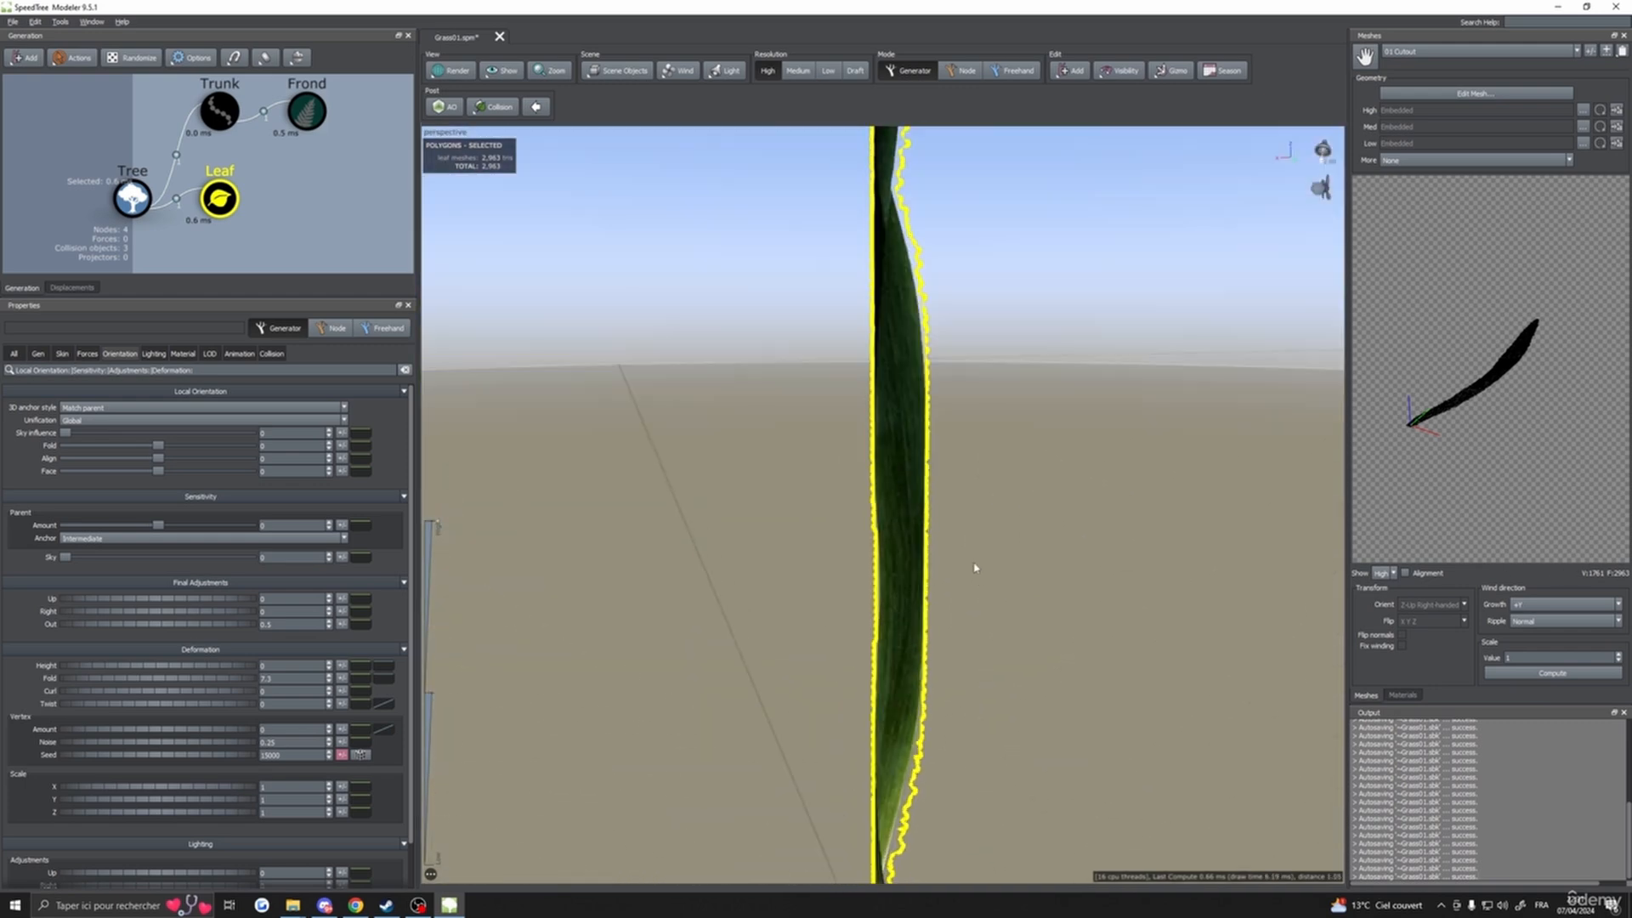
pyautogui.moveTo(975, 568); pyautogui.dragTo(902, 591)
pyautogui.moveTo(986, 660); pyautogui.dragTo(950, 661)
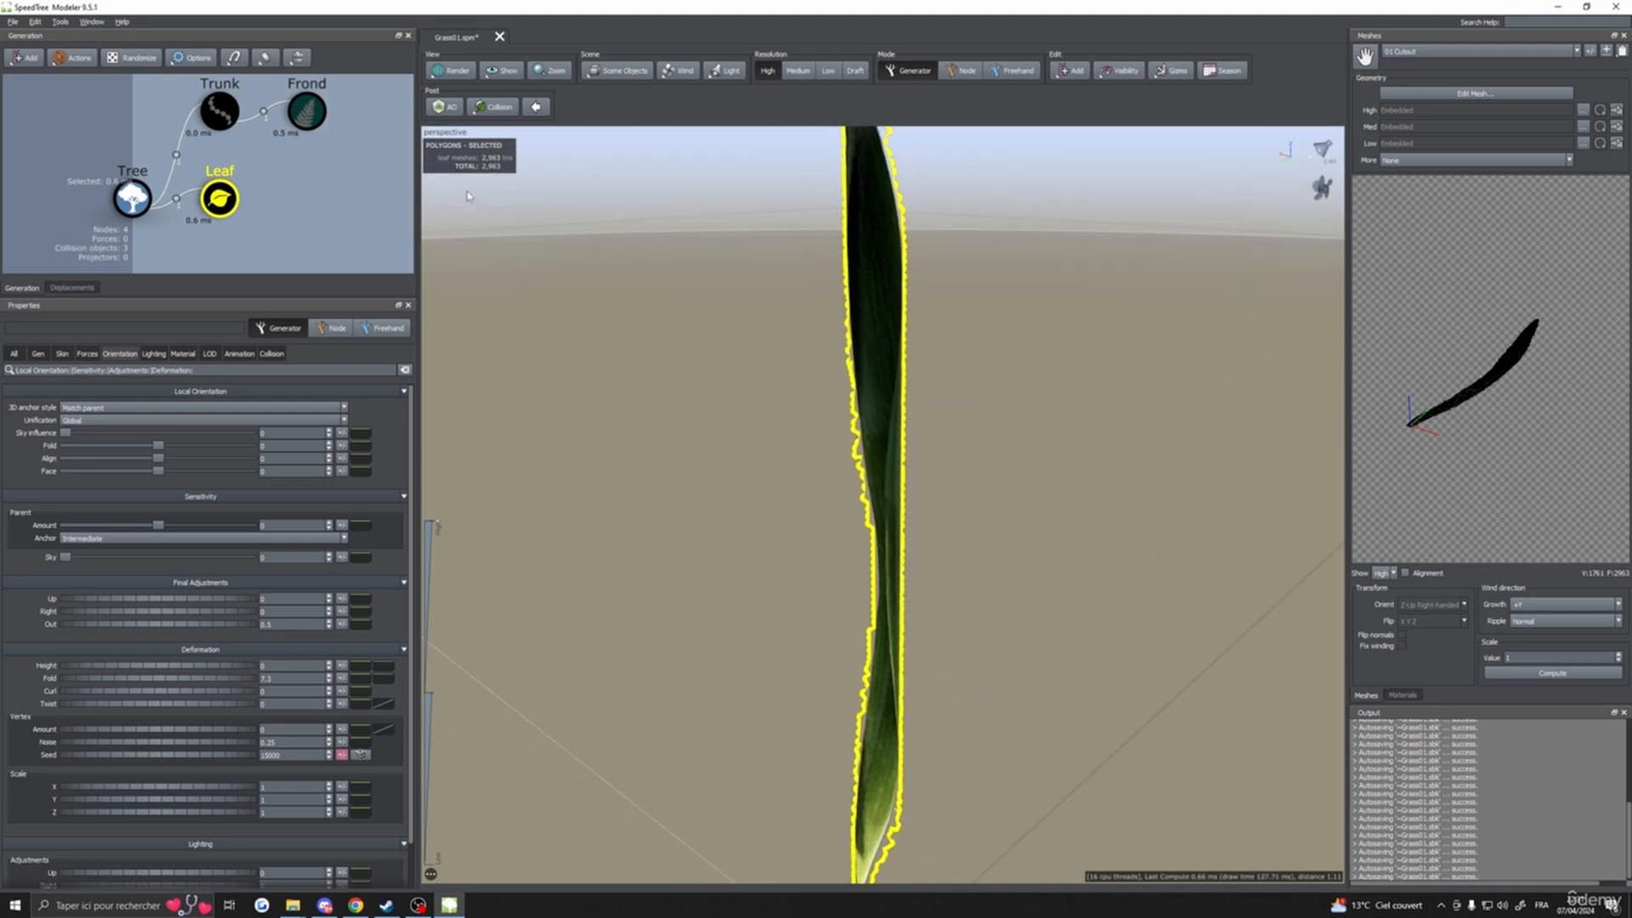
pyautogui.moveTo(895, 407); pyautogui.dragTo(719, 362)
pyautogui.scroll(-5, 972, 506)
pyautogui.moveTo(961, 494); pyautogui.dragTo(563, 283)
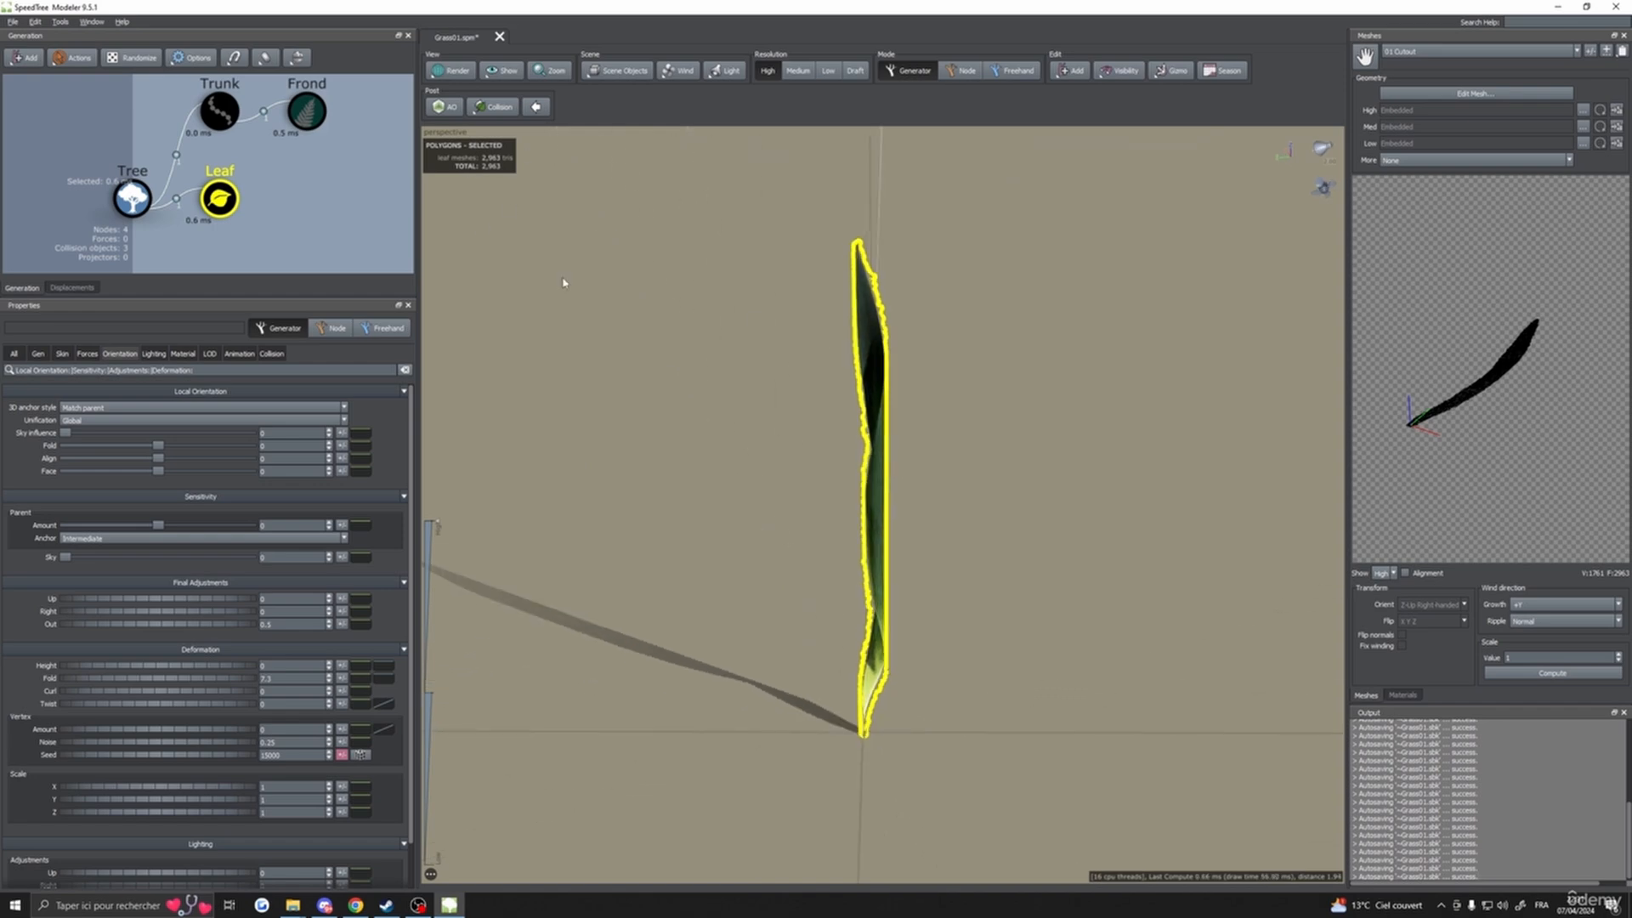
pyautogui.moveTo(517, 189); pyautogui.dragTo(962, 546)
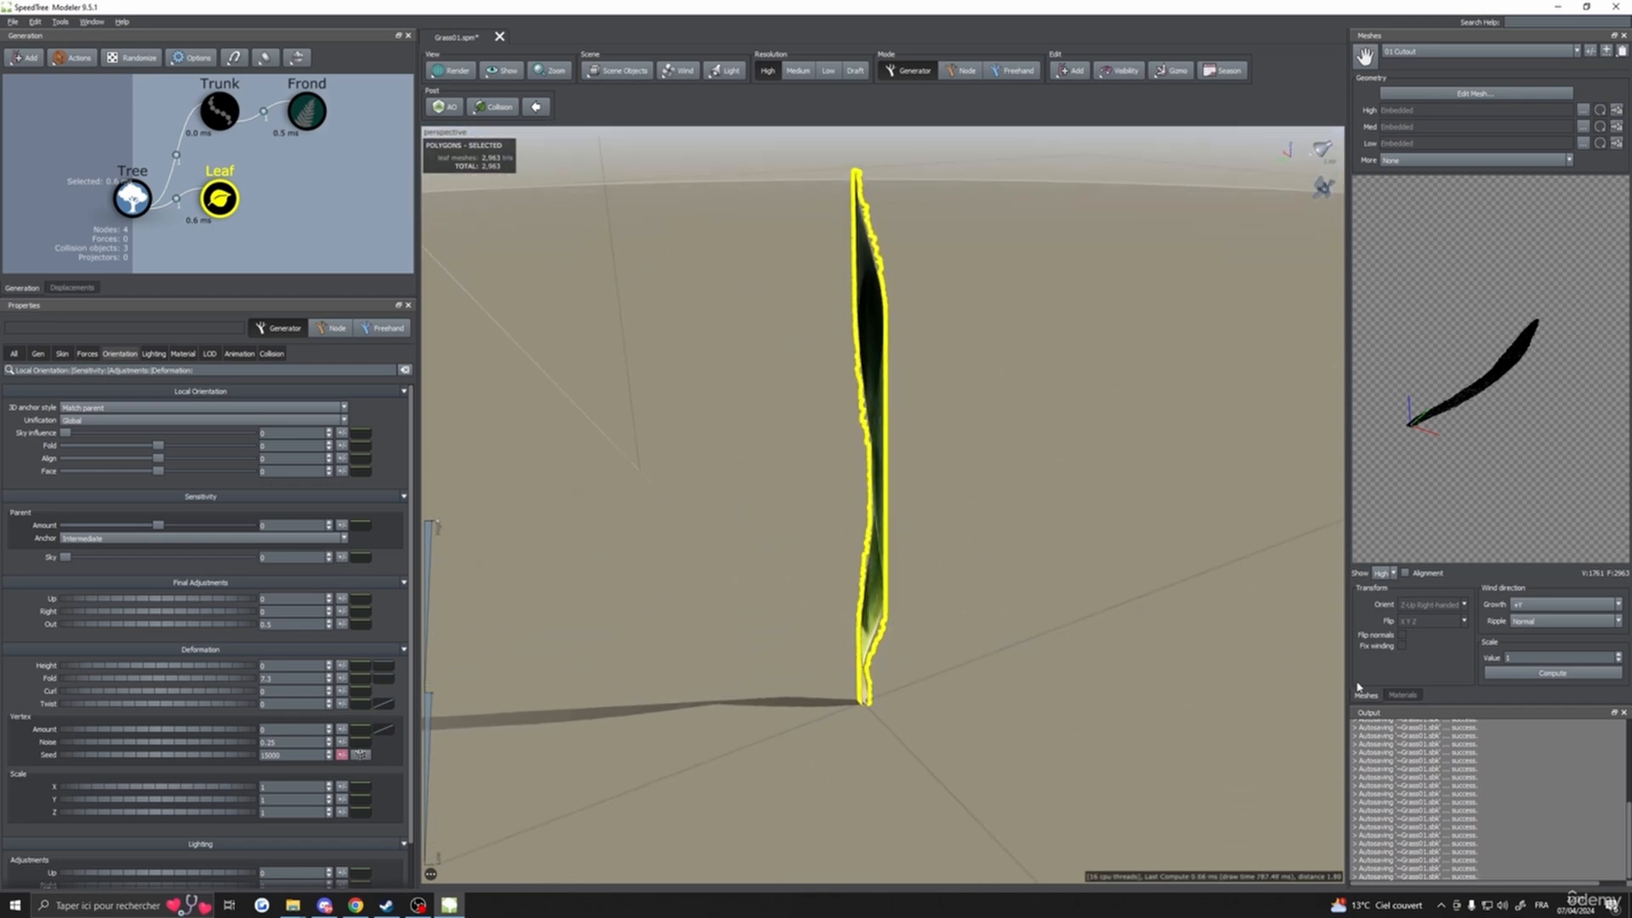
# - Lower the 01 Cutout's triangular tessellation amount to a coarse mesh and apply it to the cutout's resolutions
pyautogui.moveTo(765, 459)
pyautogui.mouseDown()
pyautogui.moveTo(689, 408)
pyautogui.moveTo(783, 433)
pyautogui.mouseUp()
pyautogui.scroll(4, 847, 472)
pyautogui.scroll(-1, 847, 470)
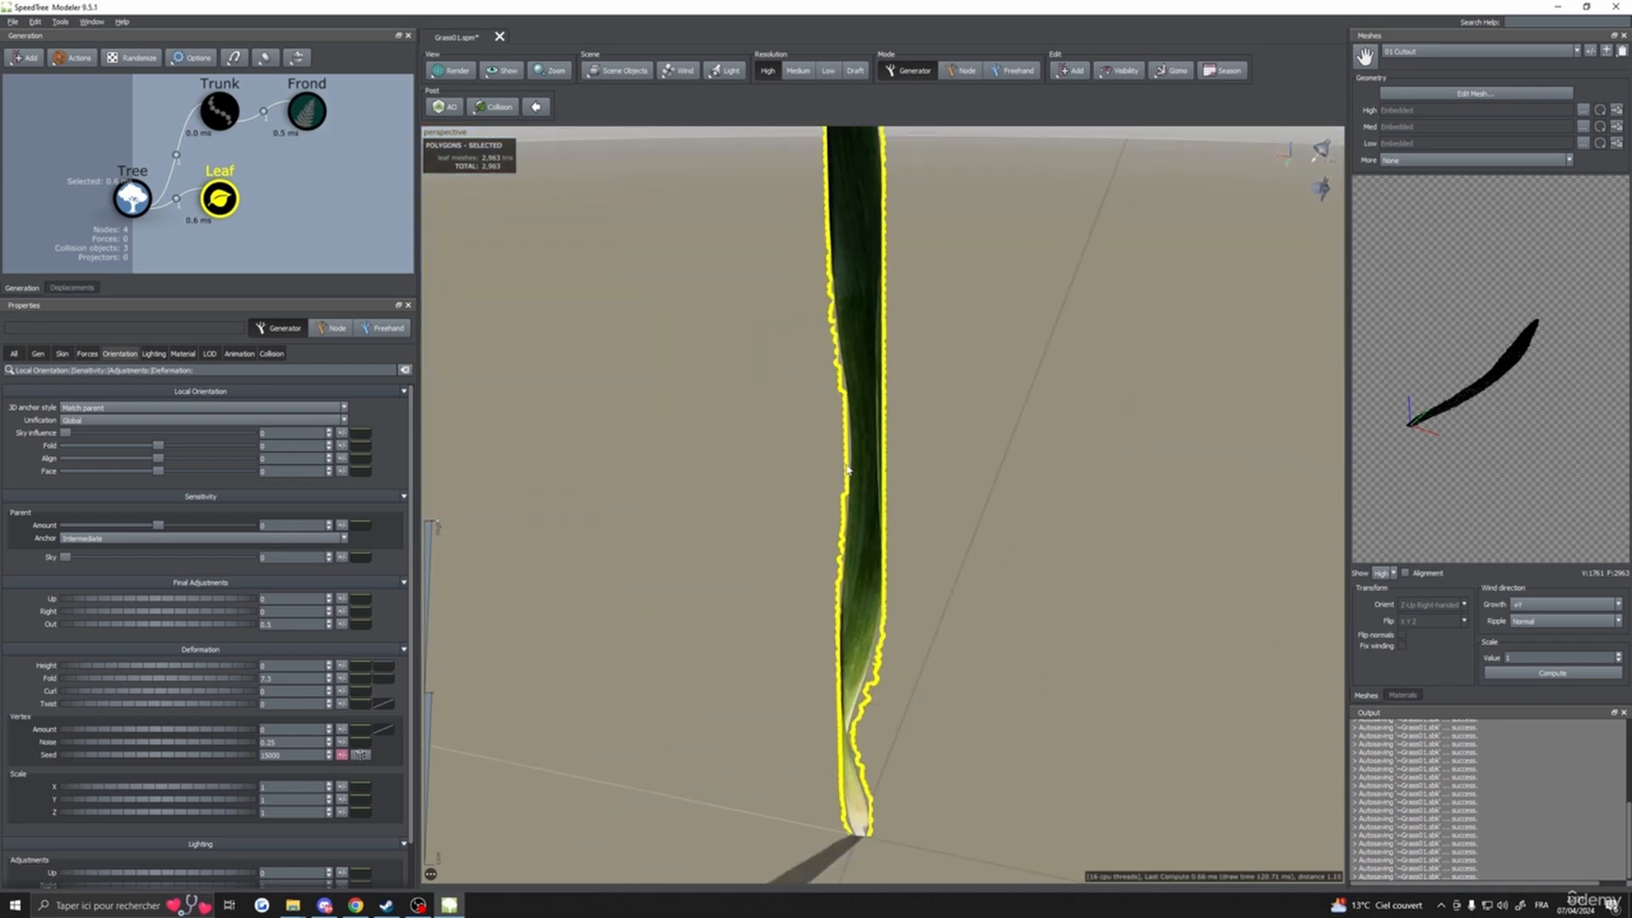
pyautogui.moveTo(942, 473); pyautogui.dragTo(884, 429)
pyautogui.click(1408, 695)
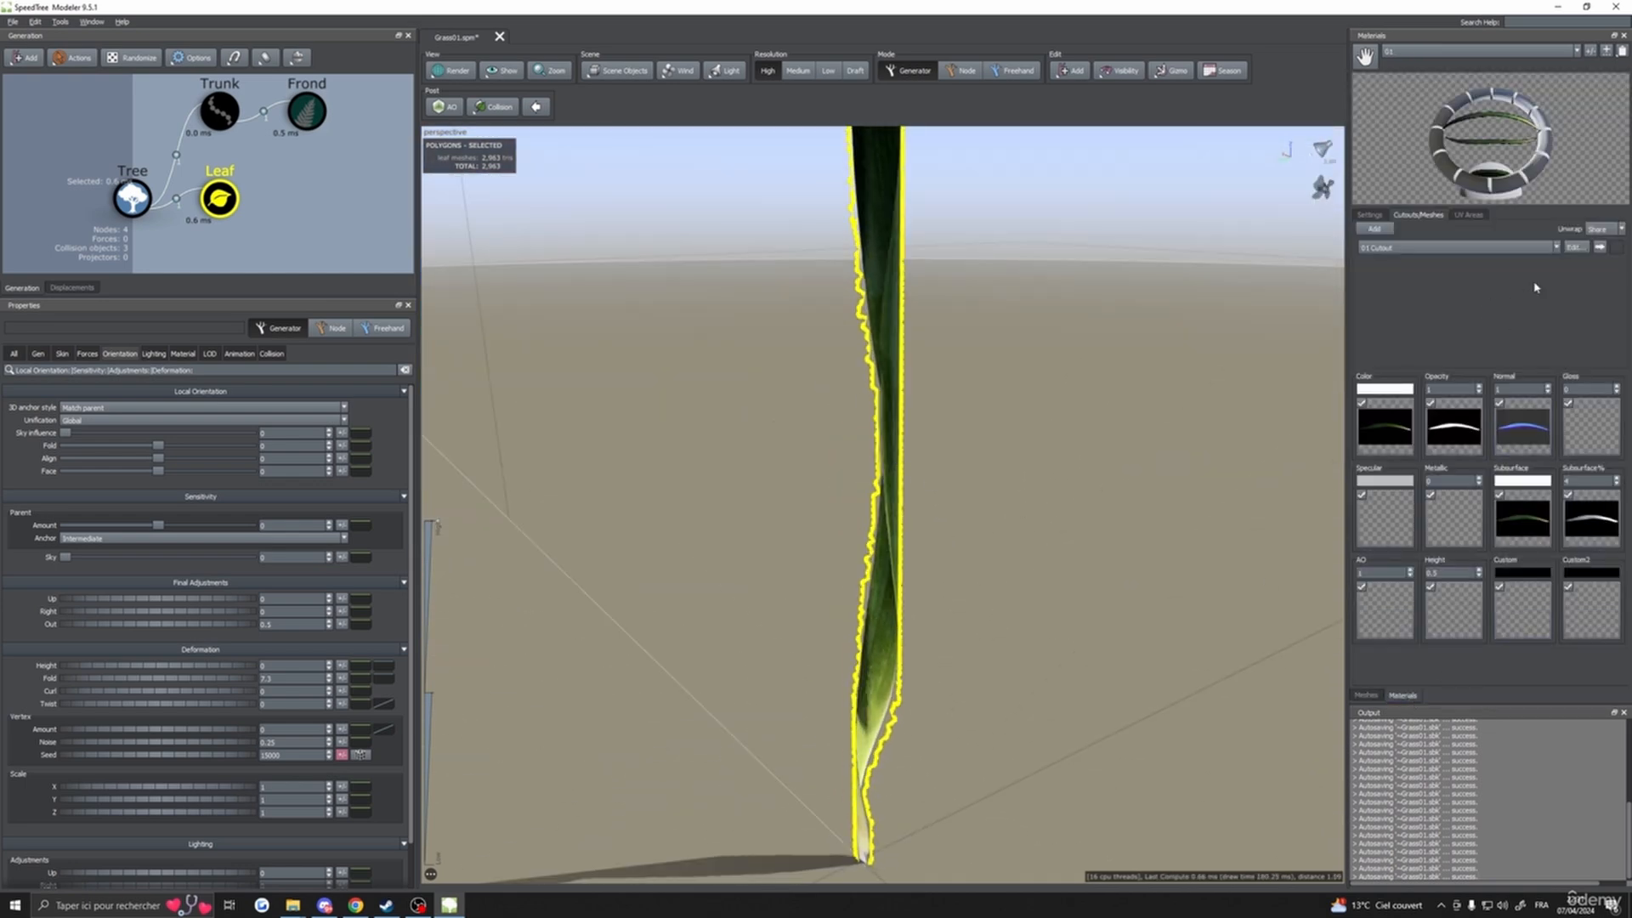
pyautogui.click(1572, 253)
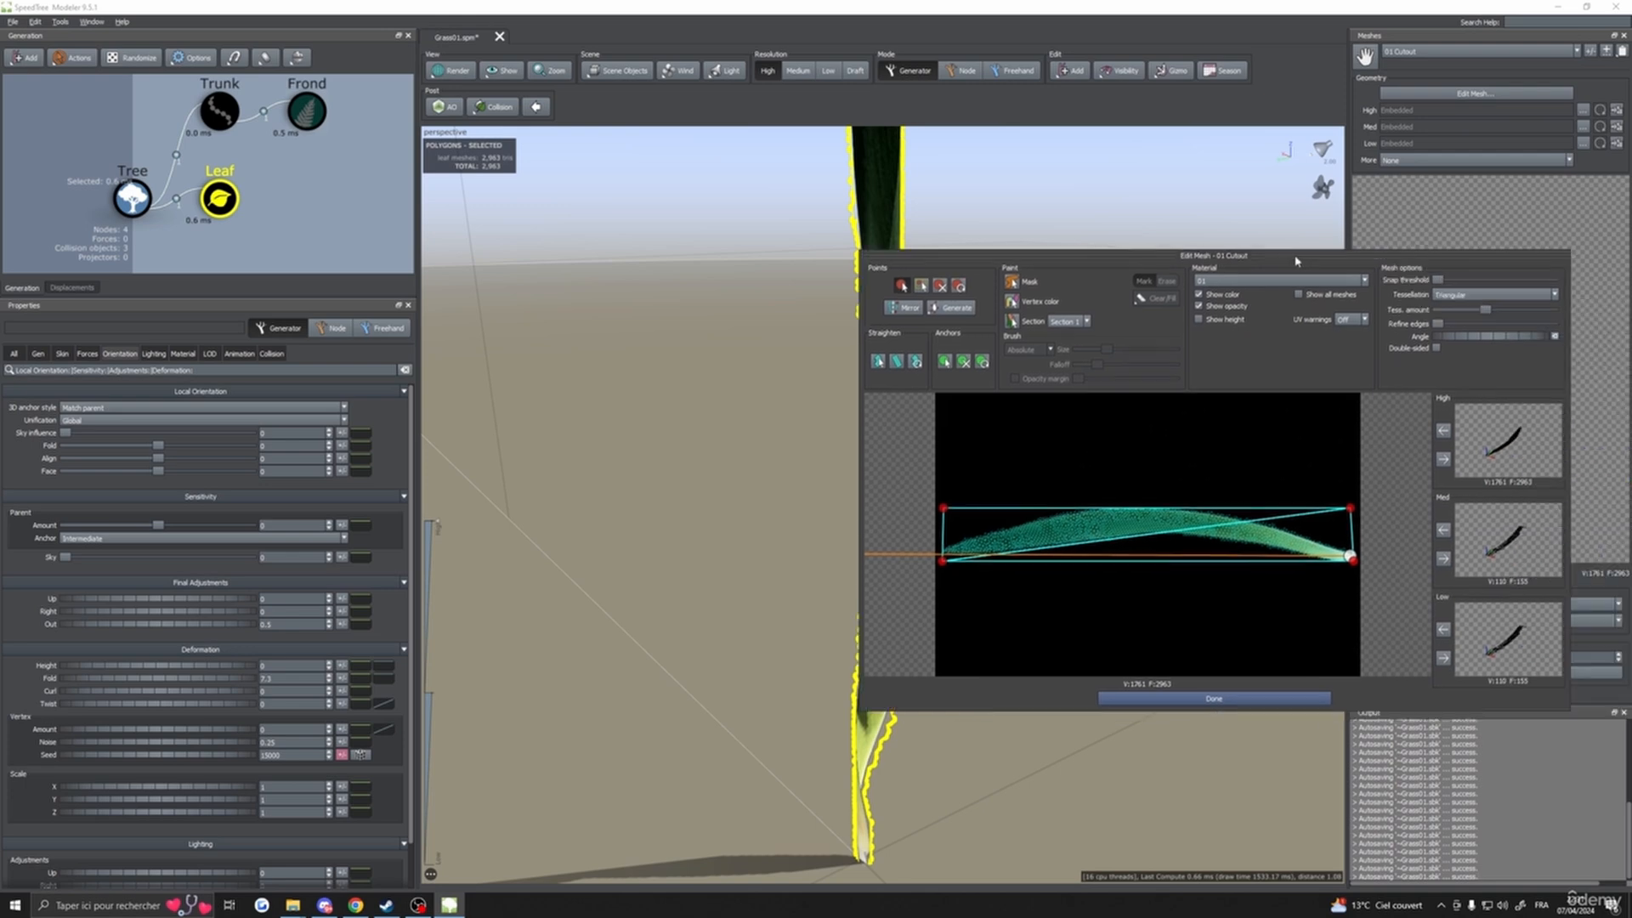
pyautogui.moveTo(1311, 300); pyautogui.dragTo(1280, 301)
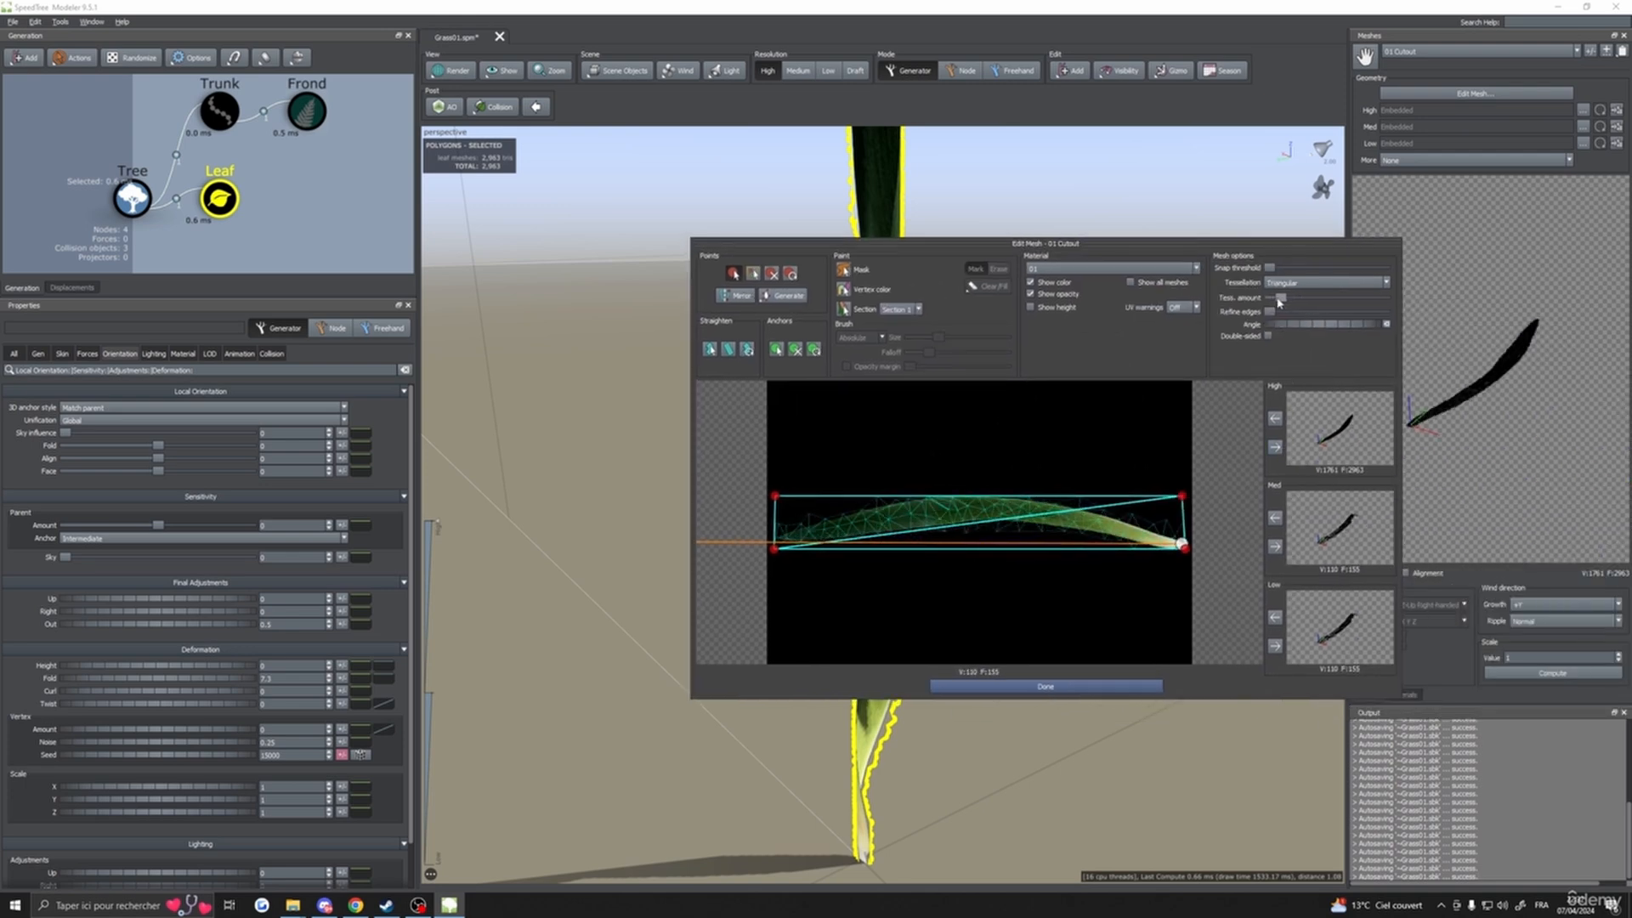
pyautogui.click(1274, 549)
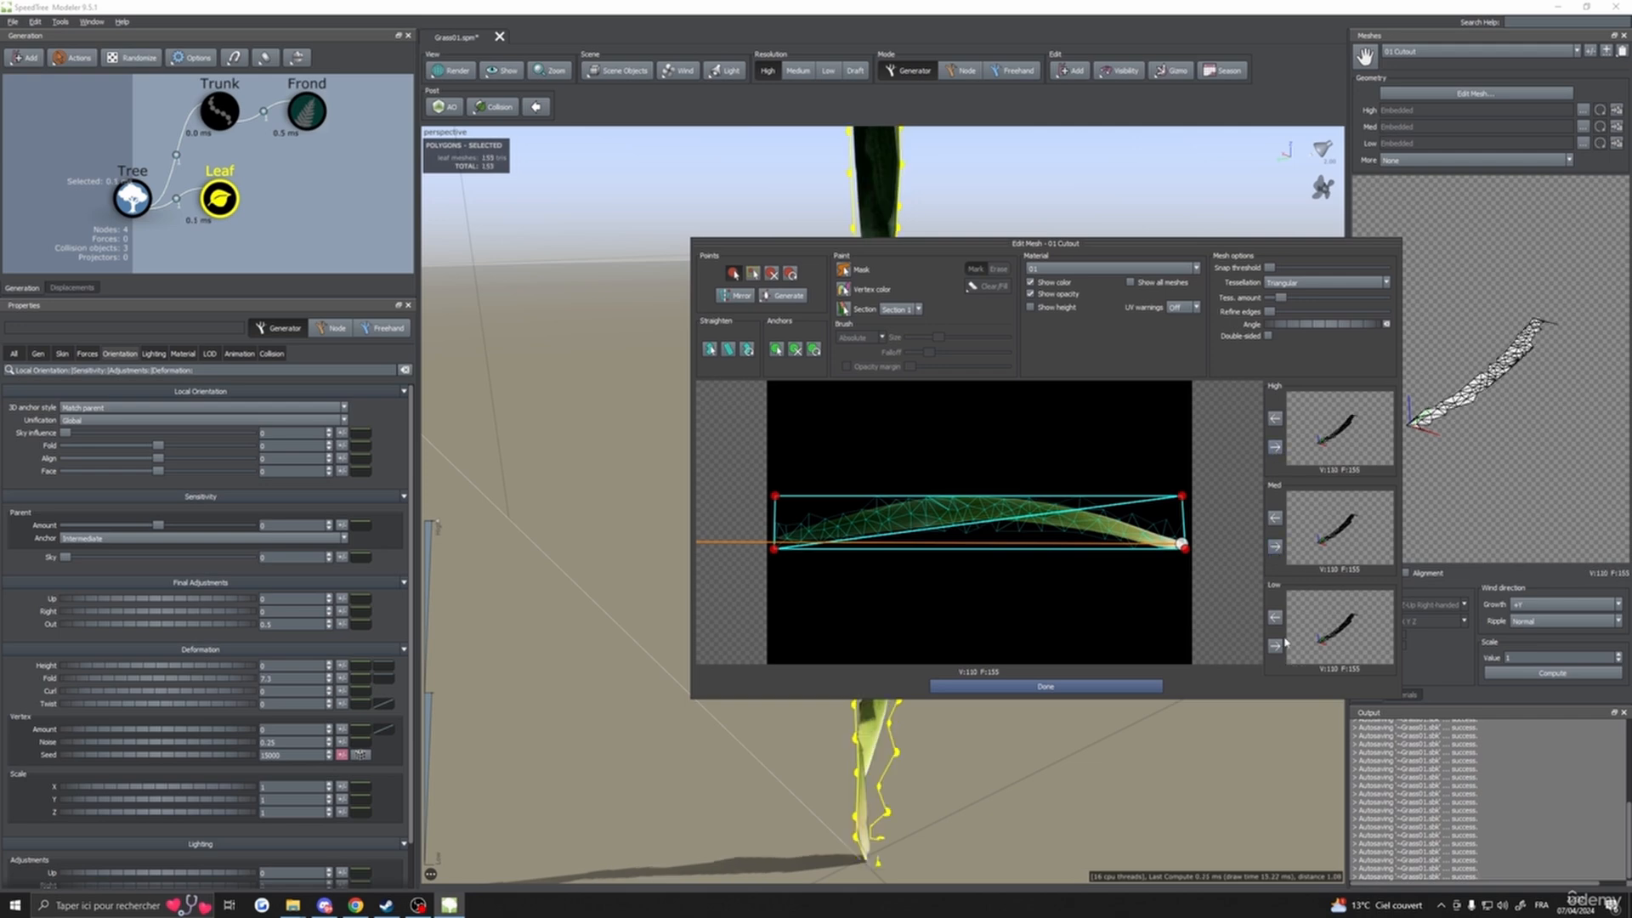
pyautogui.click(1036, 687)
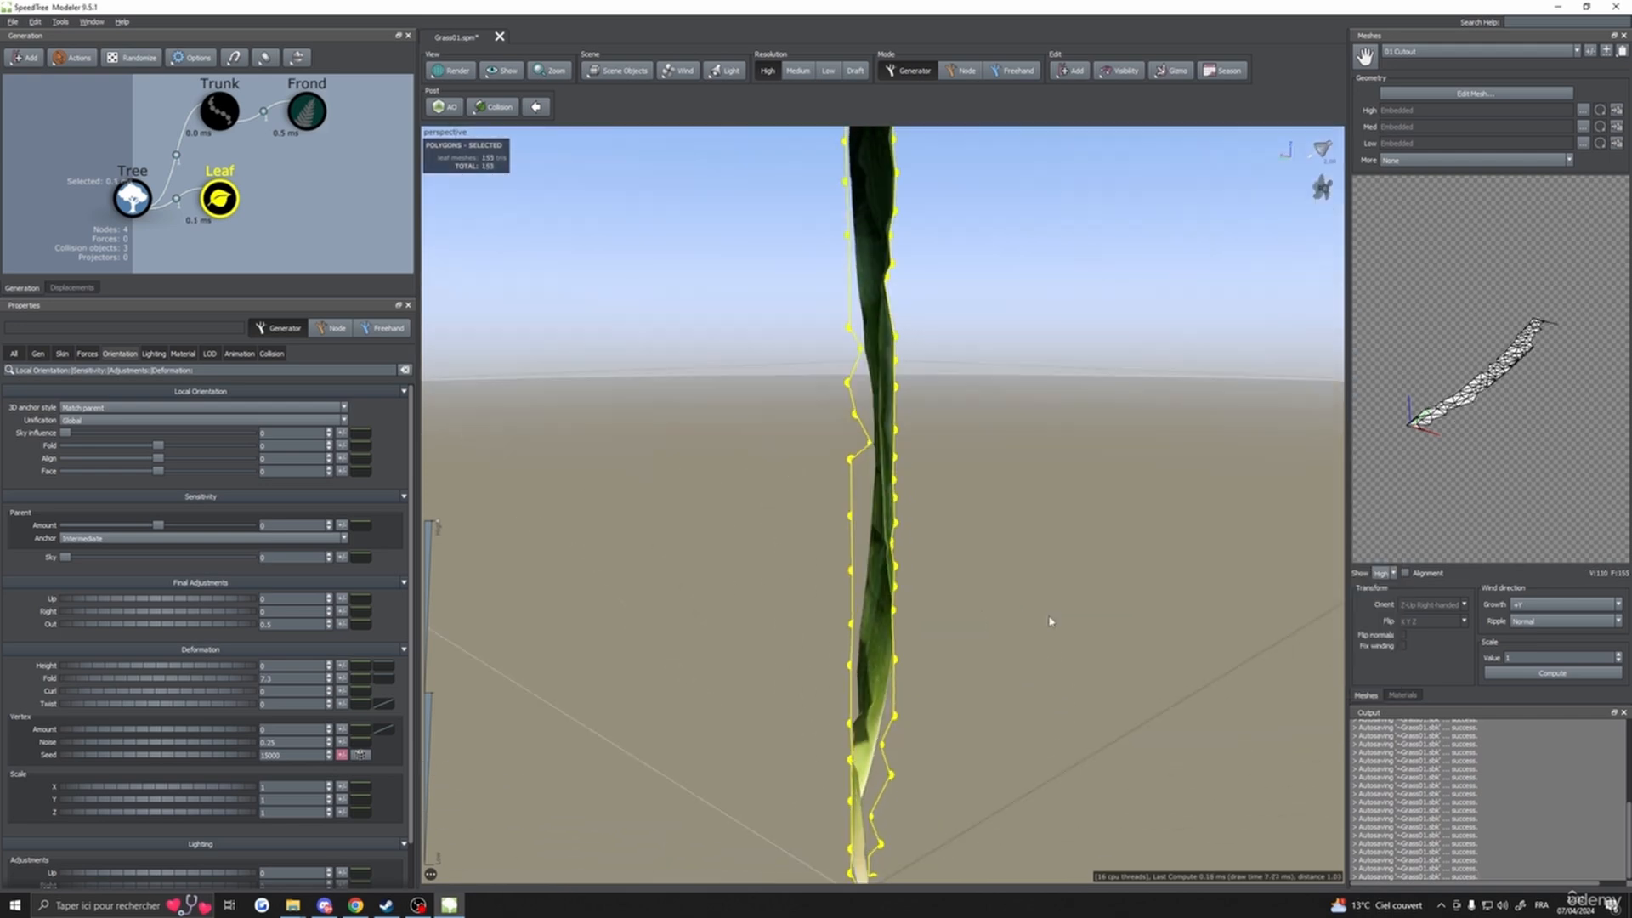
# - Reset the Leaf's Fold deformation to 0
pyautogui.click(277, 680)
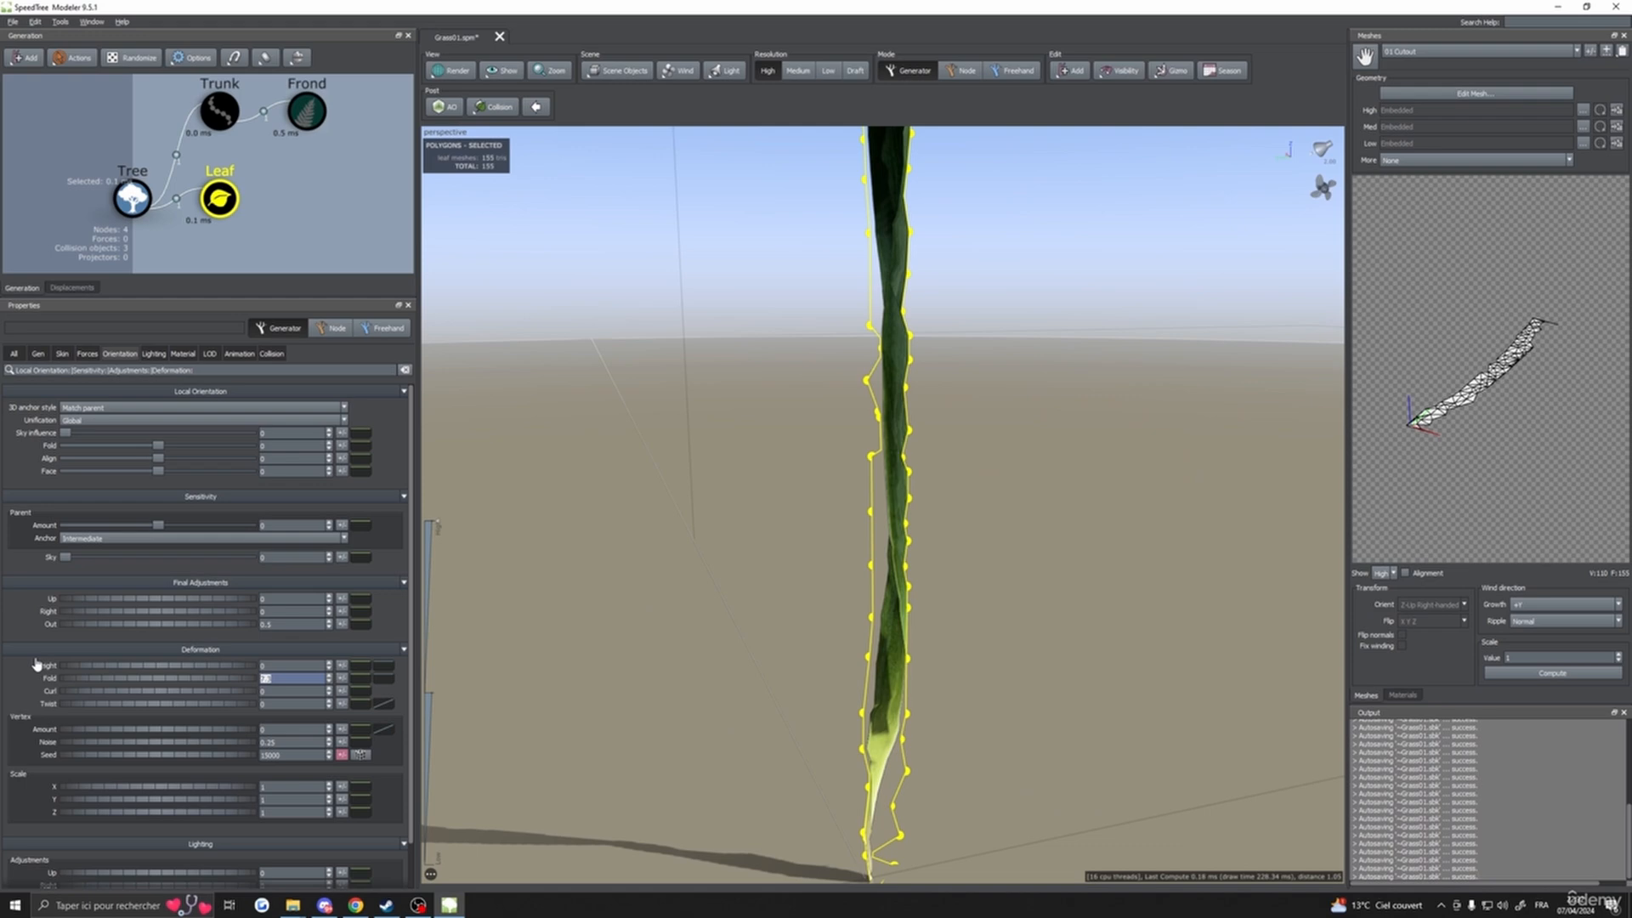
pyautogui.scroll(-3, 699, 594)
pyautogui.moveTo(699, 594); pyautogui.dragTo(583, 590)
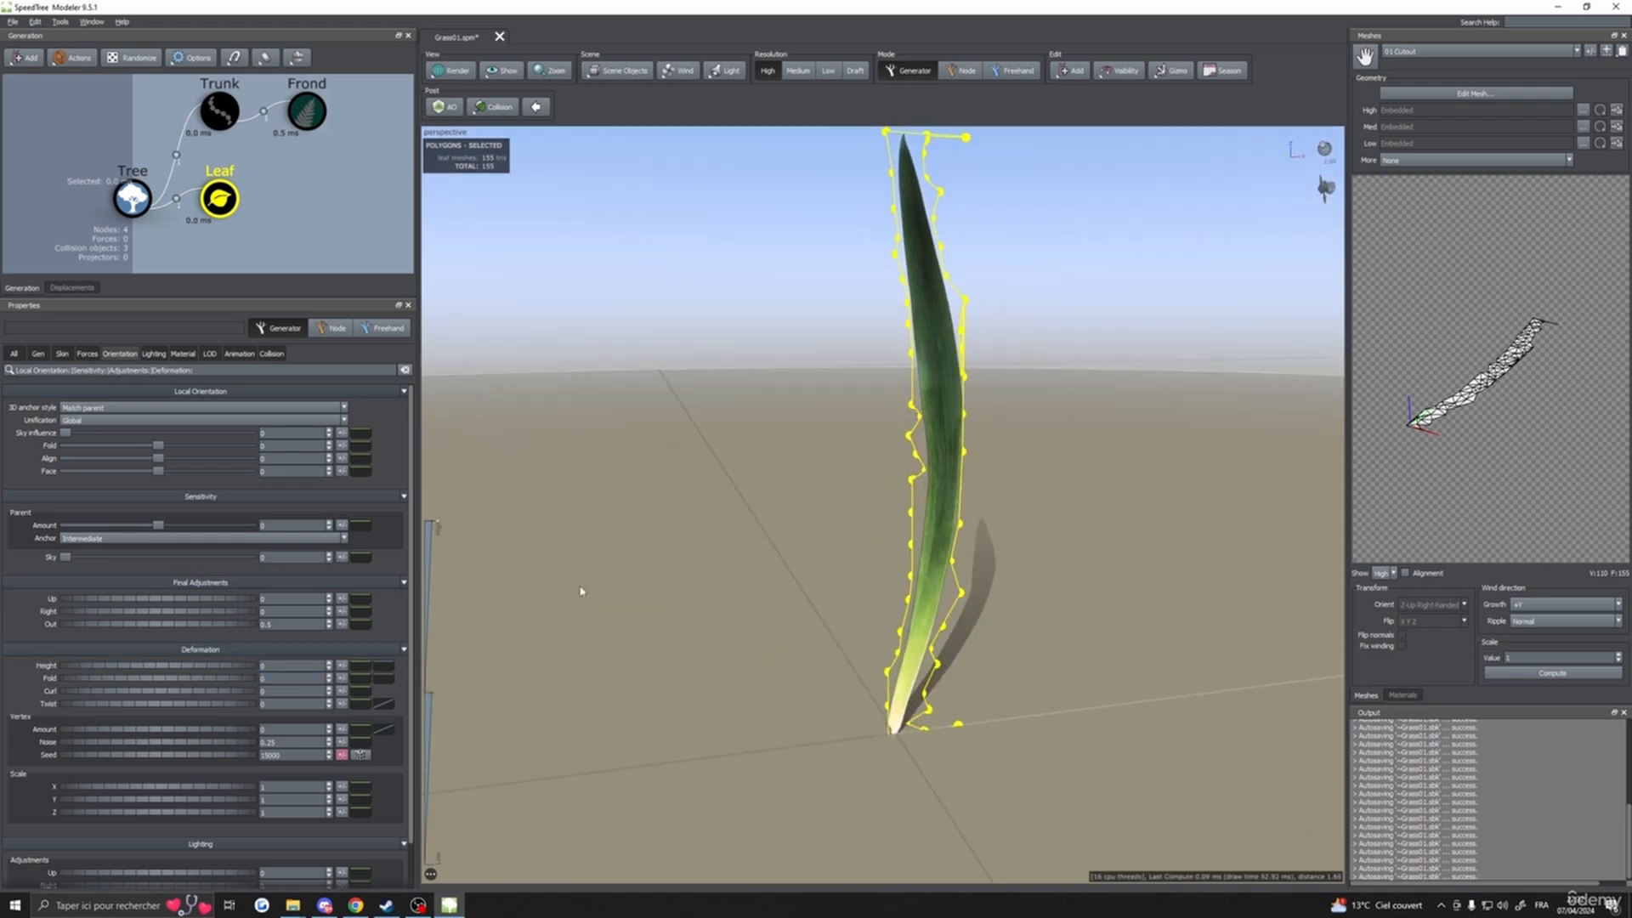
pyautogui.scroll(-3, 767, 571)
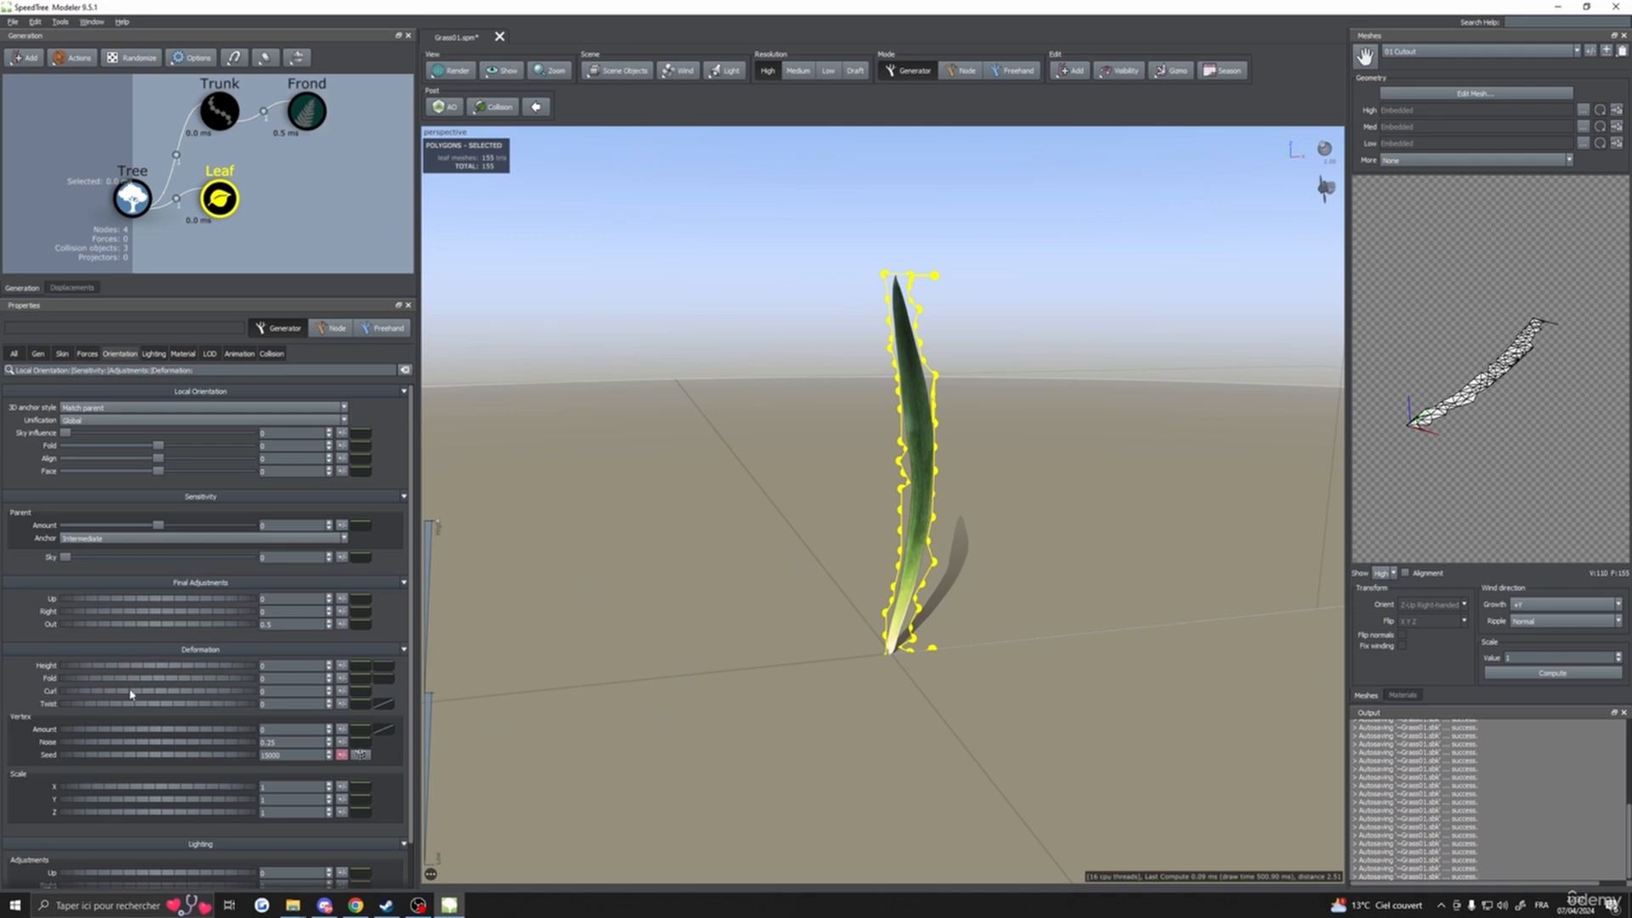
# - Try the Curl and Twist deformations on the Leaf and set both back to 0
pyautogui.moveTo(130, 694); pyautogui.dragTo(114, 694)
pyautogui.moveTo(666, 656); pyautogui.dragTo(822, 637)
pyautogui.moveTo(149, 700); pyautogui.dragTo(717, 681)
pyautogui.write('03')
pyautogui.doubleClick(291, 705)
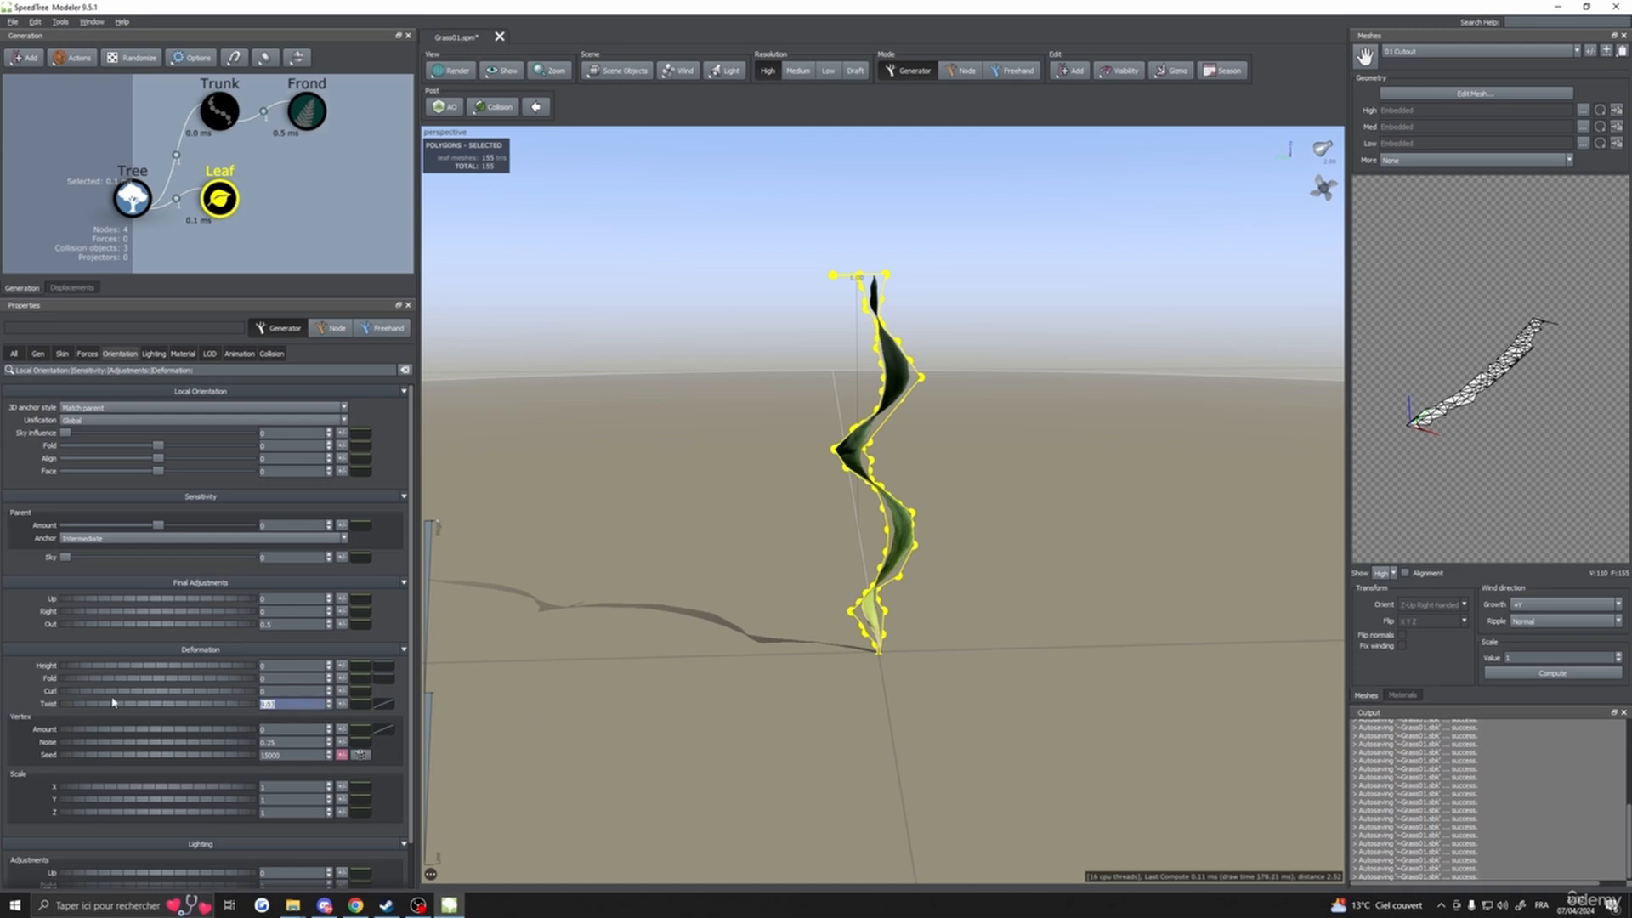
pyautogui.write('0')
# - Try stretching the Leaf with its Scale values and restore the X scale to 1
pyautogui.moveTo(648, 528); pyautogui.dragTo(517, 657)
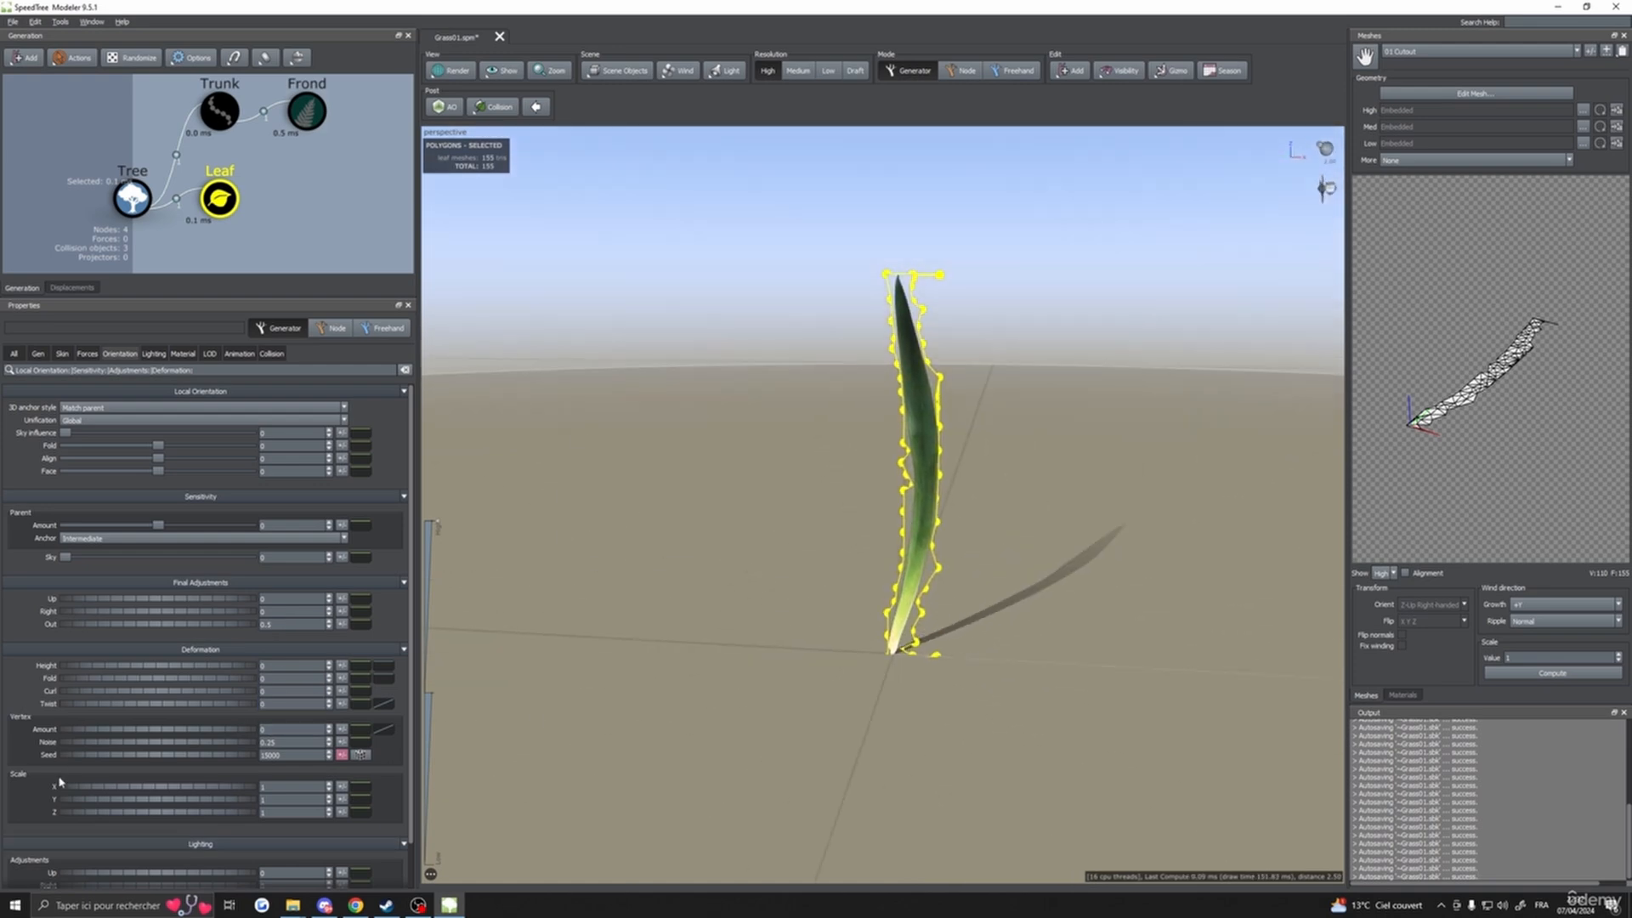
pyautogui.moveTo(164, 790)
pyautogui.mouseDown()
pyautogui.moveTo(144, 789)
pyautogui.moveTo(196, 802)
pyautogui.moveTo(168, 802)
pyautogui.mouseUp()
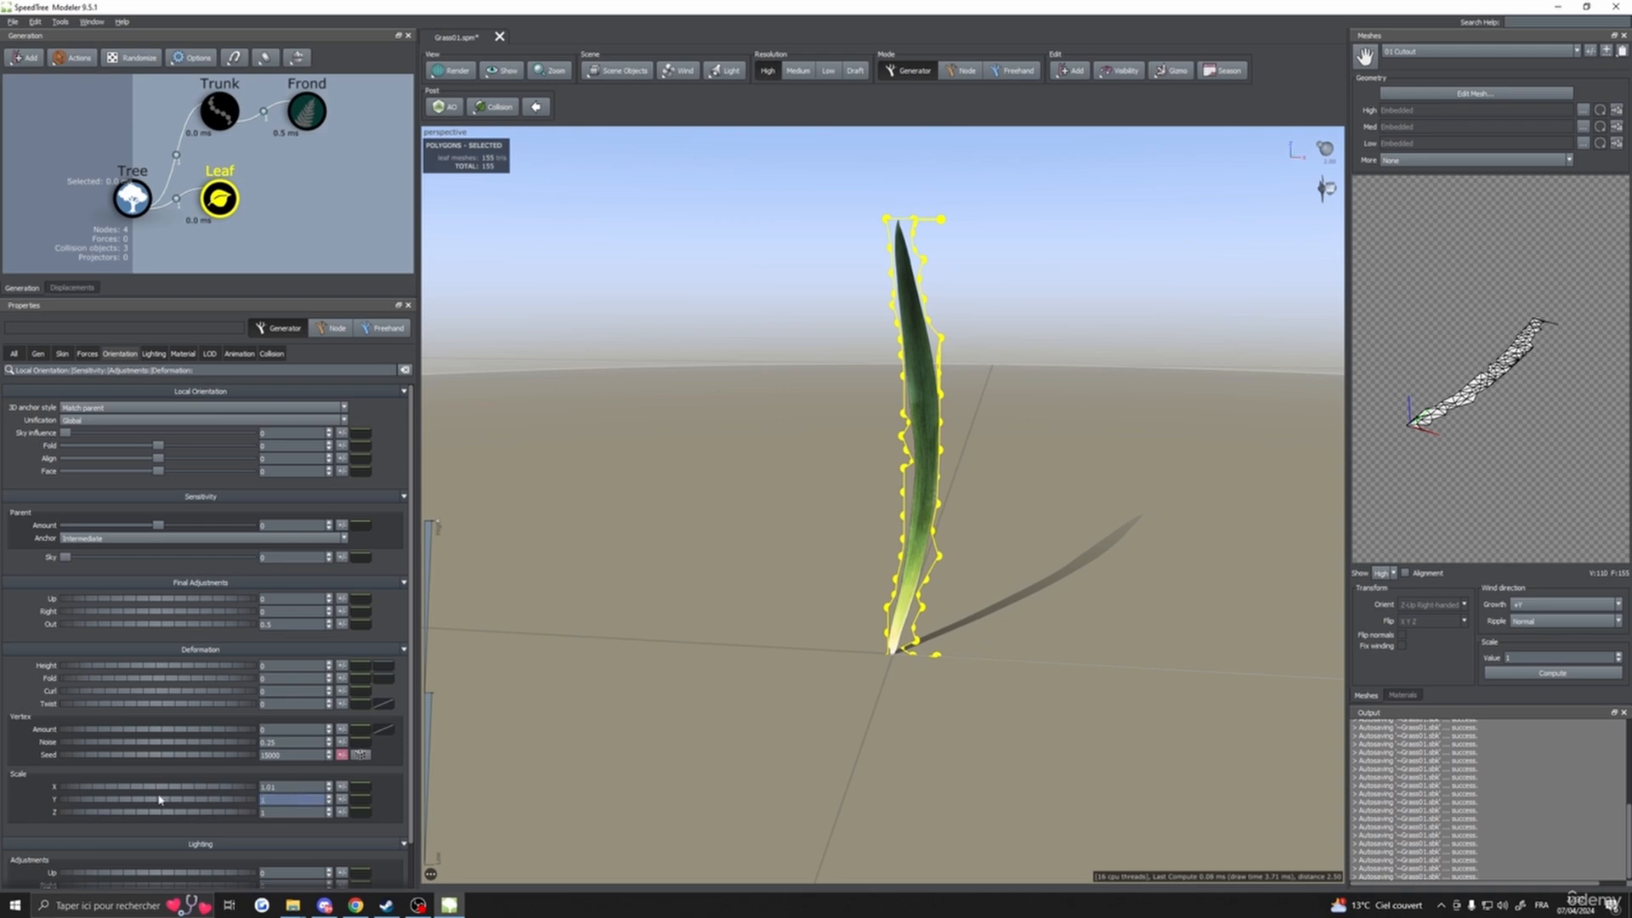
pyautogui.click(283, 786)
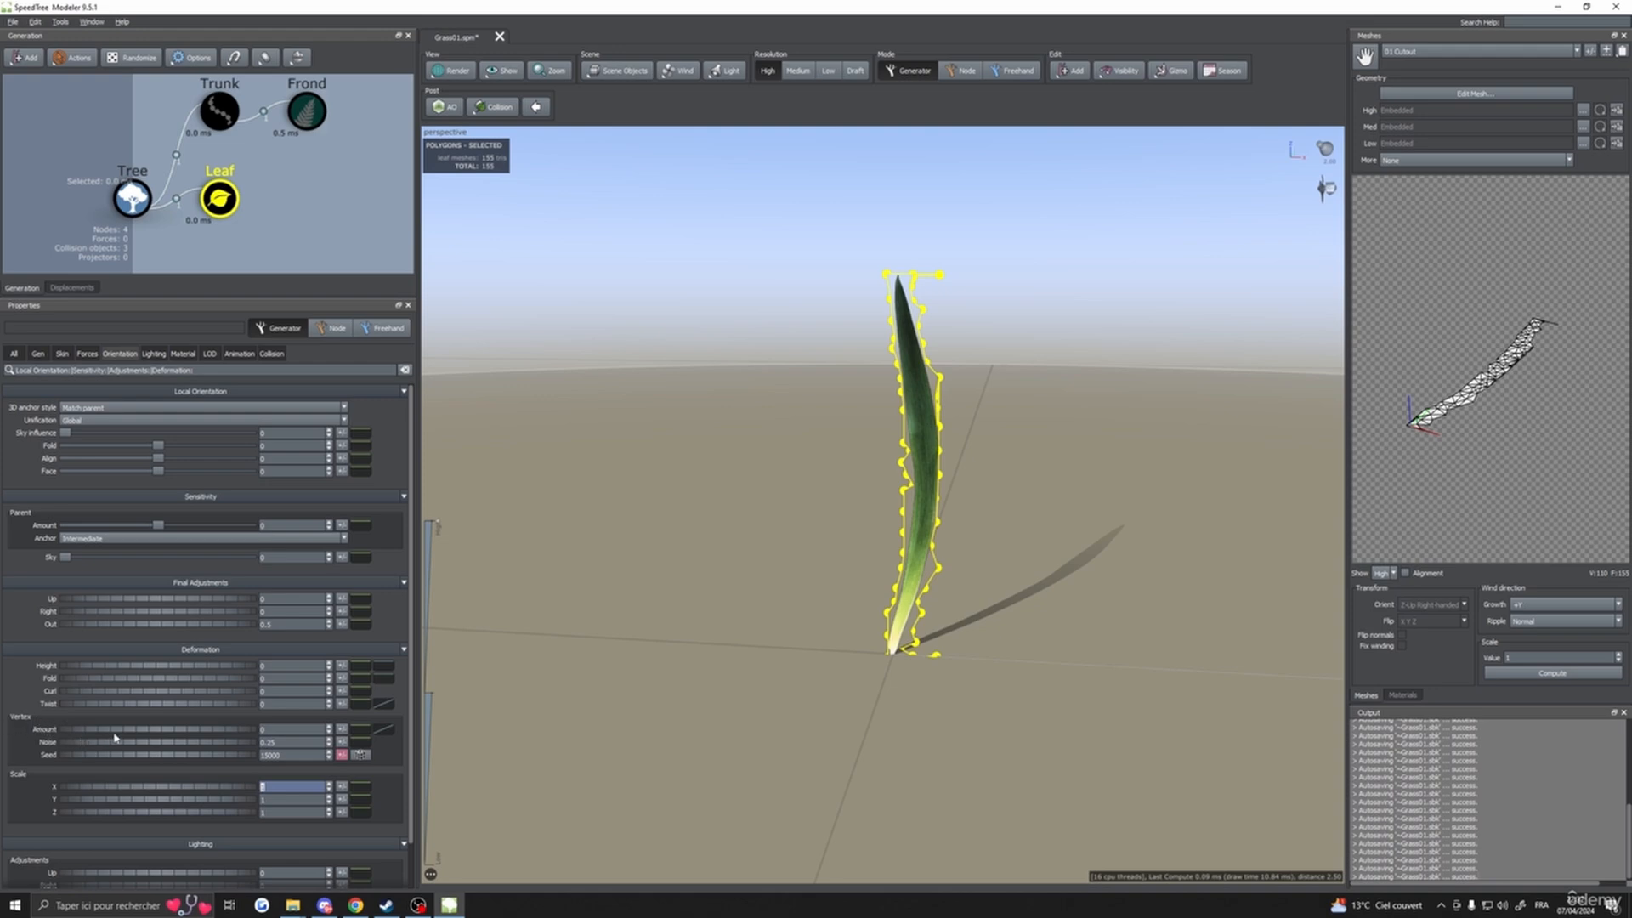
# - Raise the Leaf's Vertex Noise to about 2.1 and set its Vertex Amount to about 0.47
pyautogui.moveTo(132, 734); pyautogui.dragTo(712, 712)
pyautogui.scroll(-3, 631, 712)
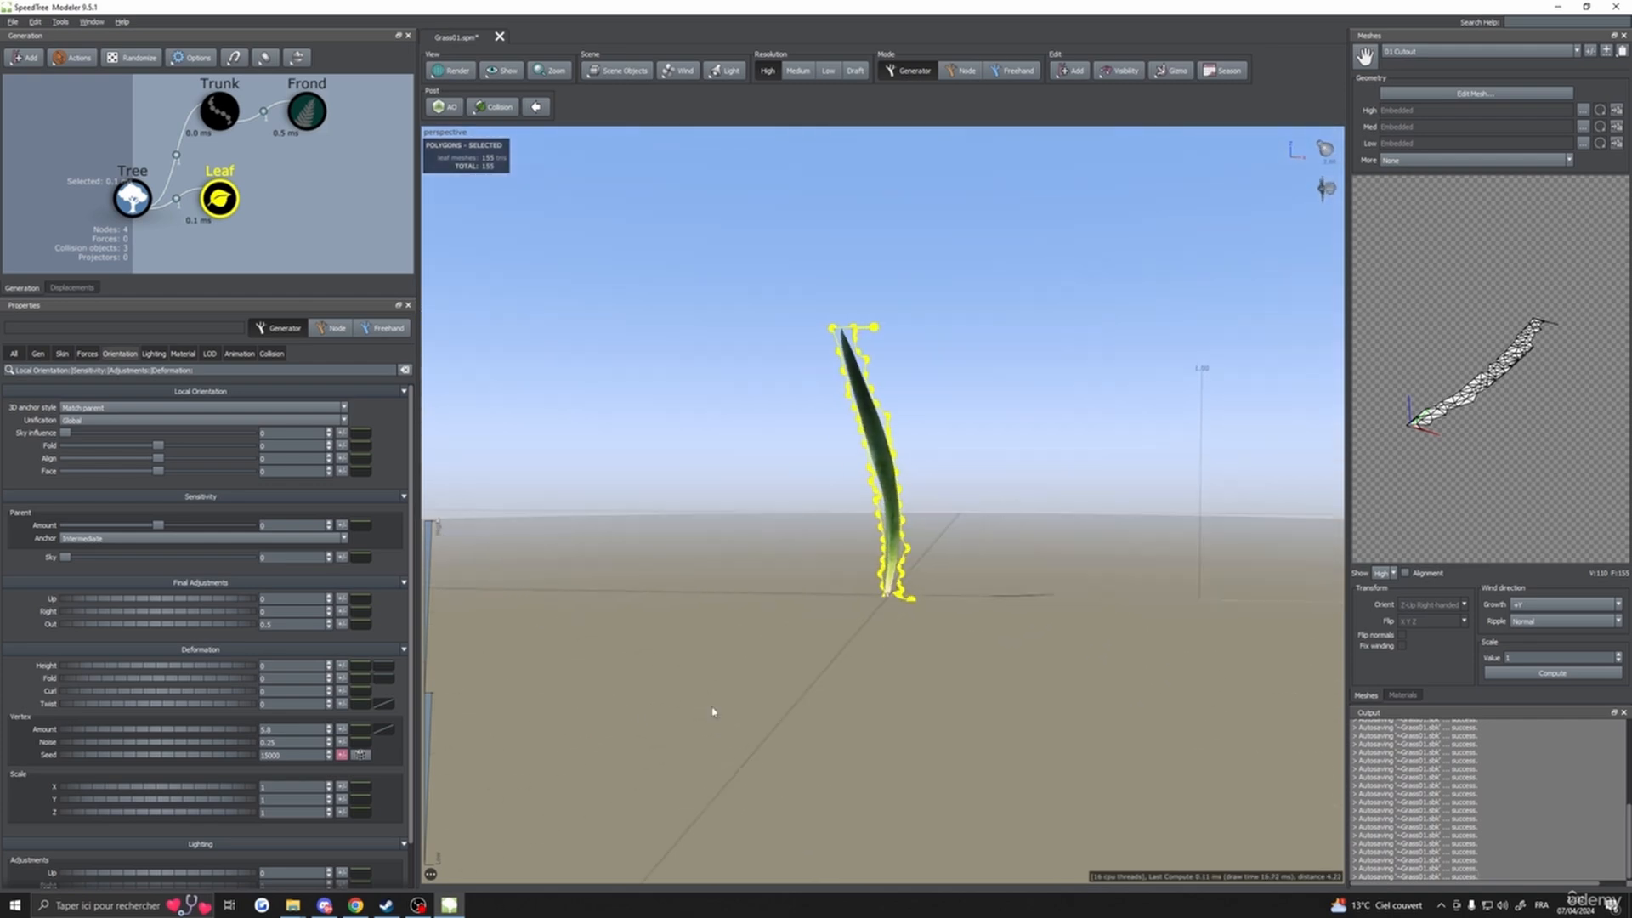
pyautogui.moveTo(246, 745)
pyautogui.mouseDown()
pyautogui.moveTo(222, 747)
pyautogui.moveTo(367, 771)
pyautogui.mouseUp()
pyautogui.moveTo(782, 689); pyautogui.dragTo(846, 721)
pyautogui.moveTo(244, 734); pyautogui.dragTo(93, 729)
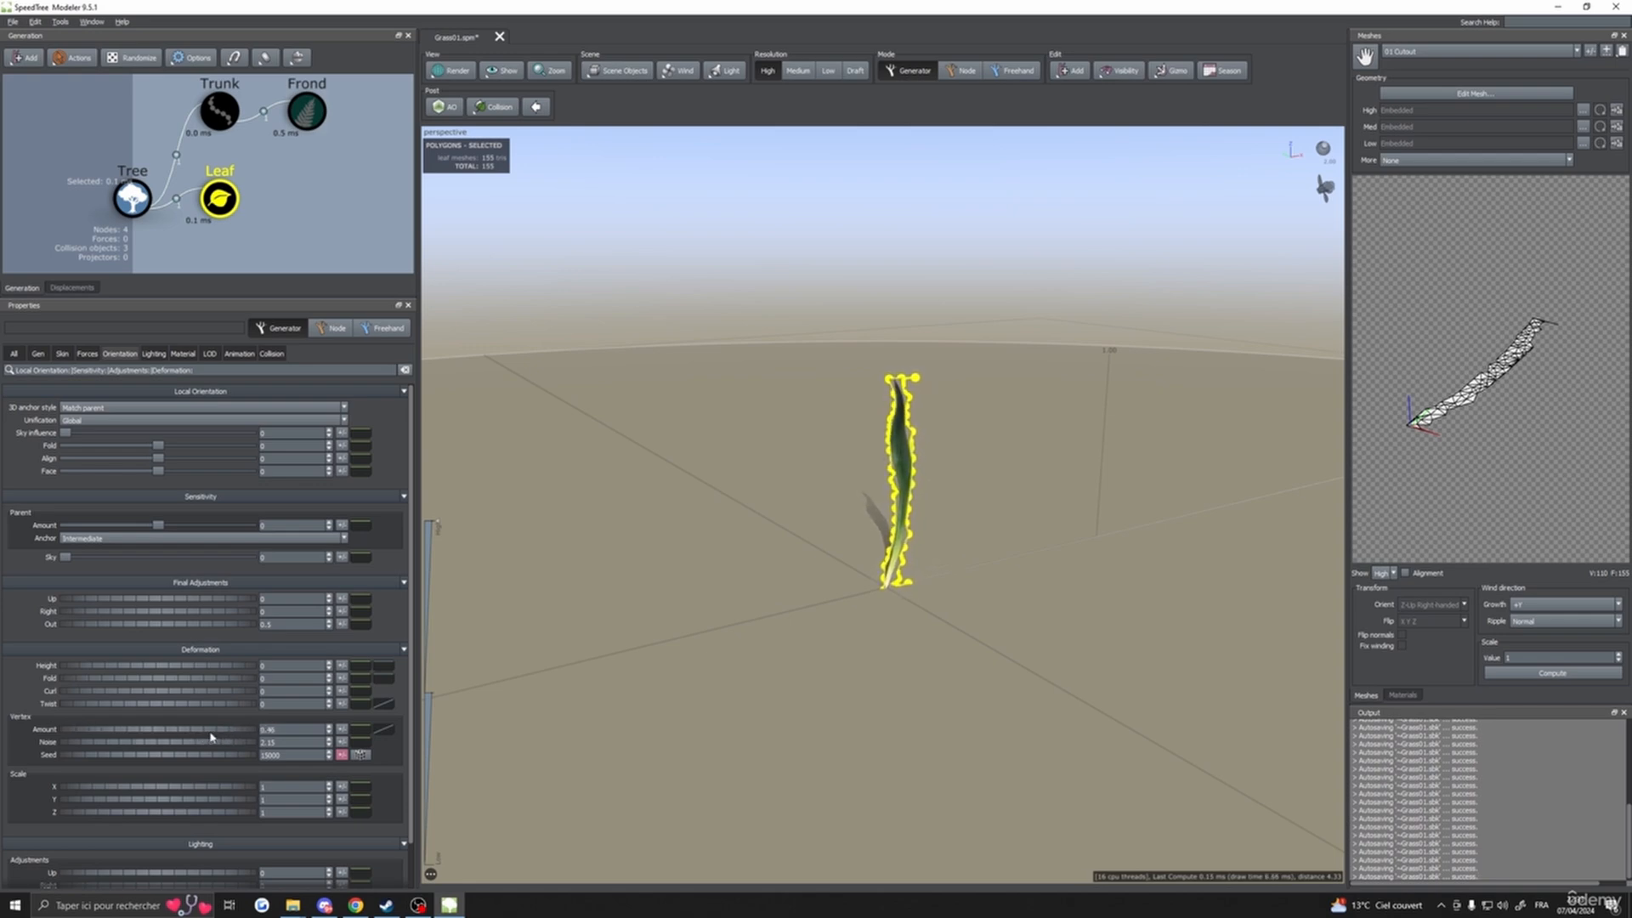
pyautogui.moveTo(211, 737); pyautogui.dragTo(216, 738)
# - Examine the vertex-deformed blade's silhouette from several angles and distances
pyautogui.scroll(3, 995, 518)
pyautogui.moveTo(995, 518); pyautogui.dragTo(1079, 518)
pyautogui.moveTo(1079, 517); pyautogui.dragTo(1027, 554, button='middle')
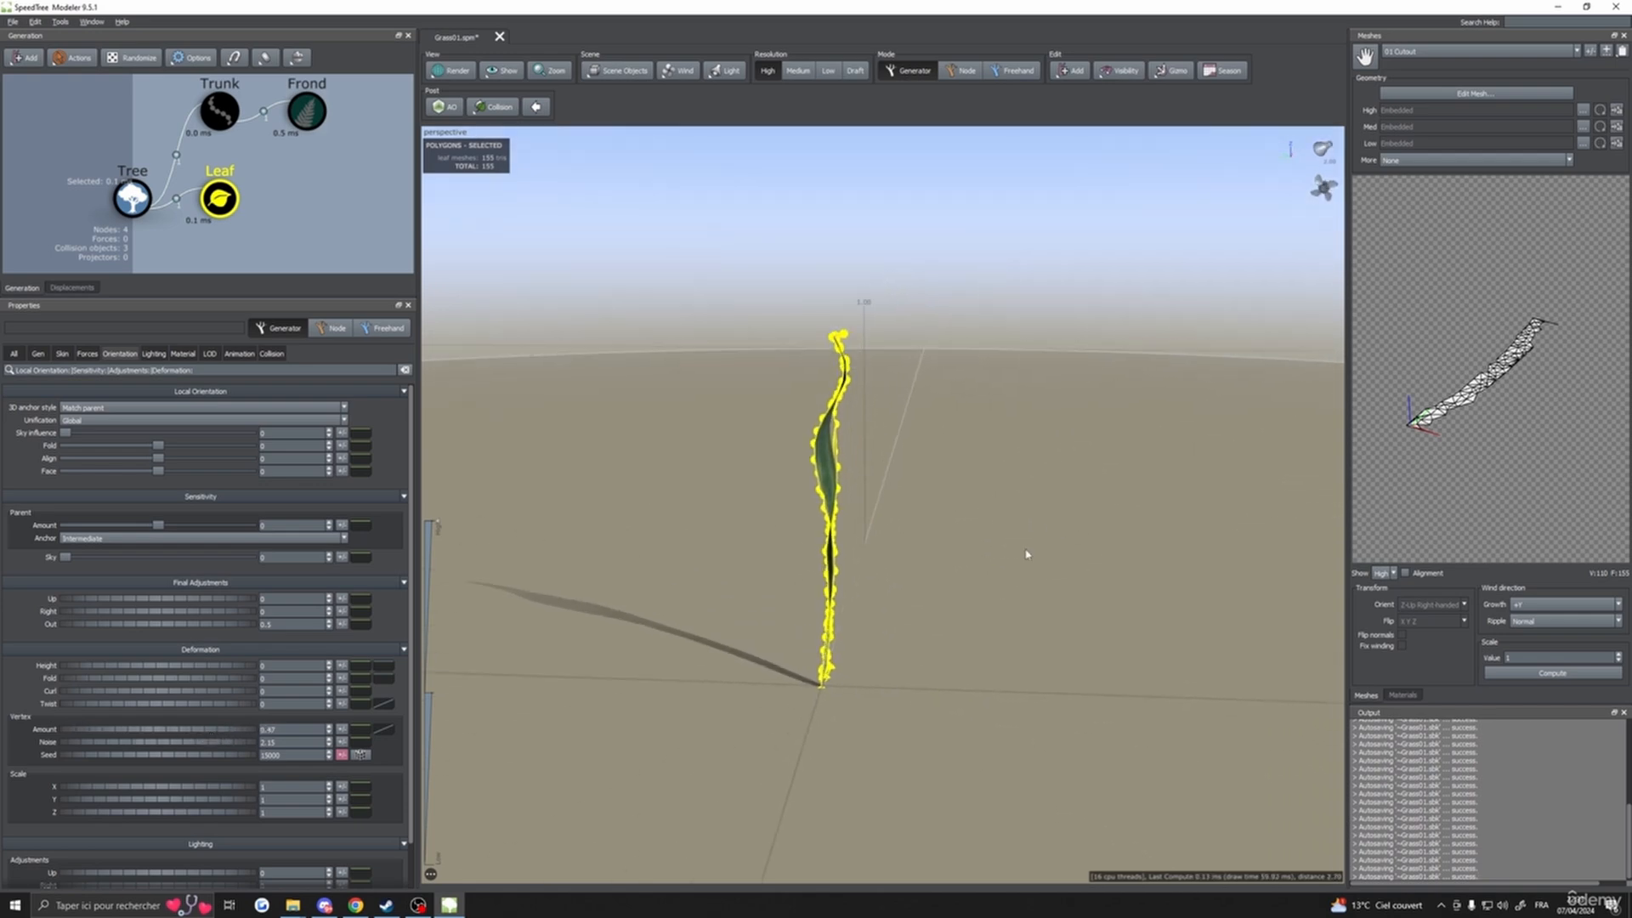
pyautogui.click(900, 606)
pyautogui.moveTo(943, 600); pyautogui.dragTo(927, 639)
pyautogui.click(874, 628)
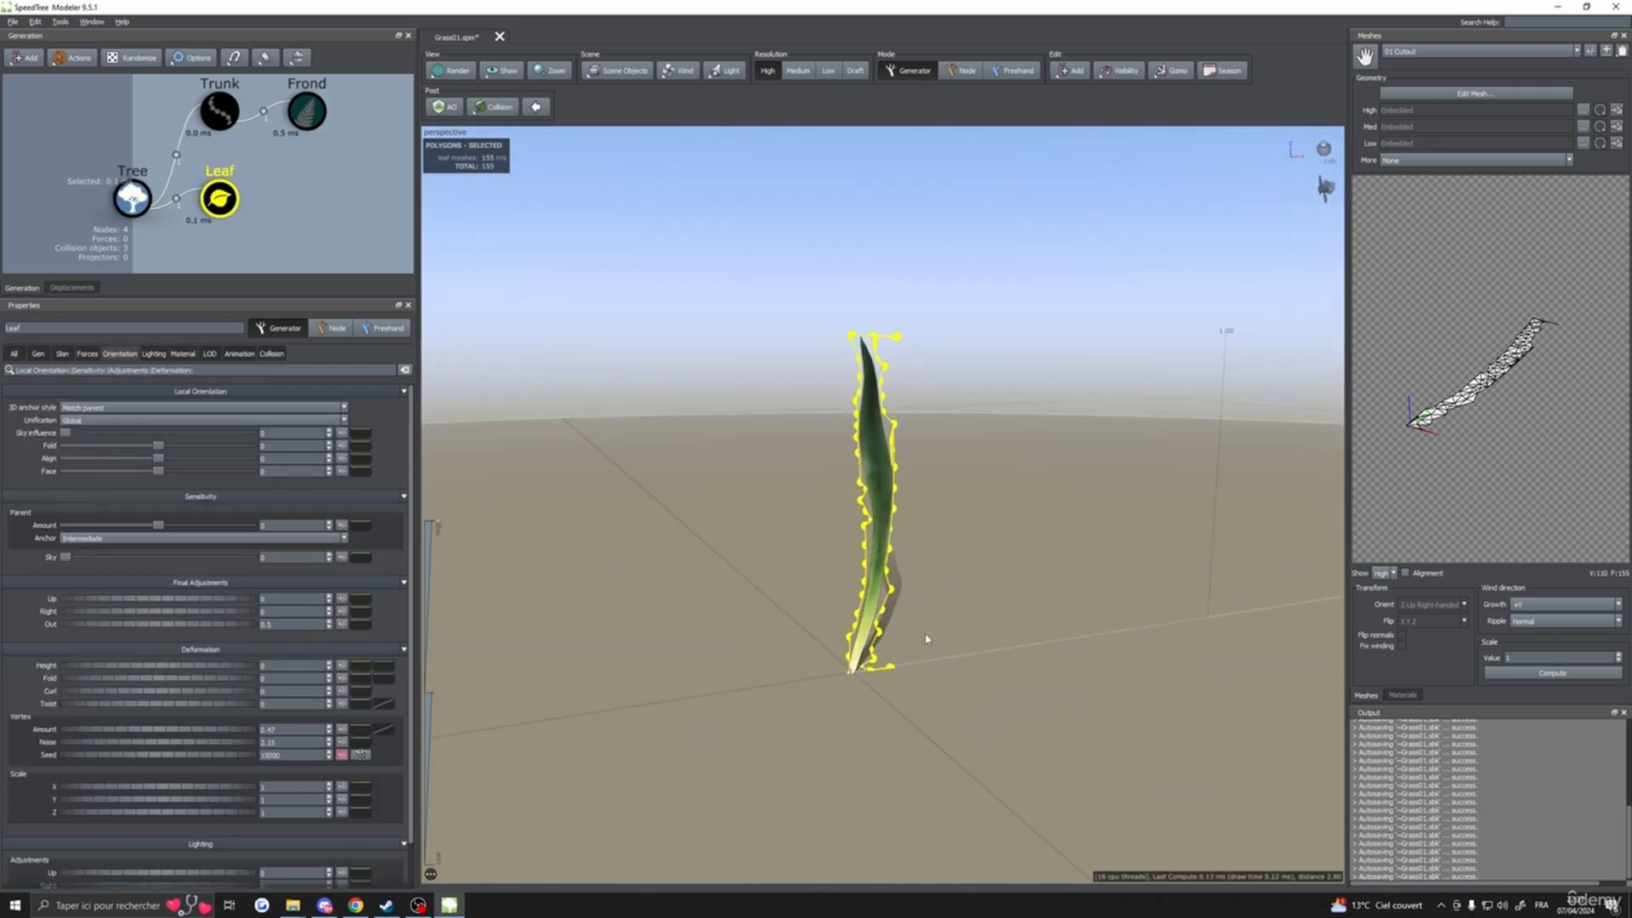
pyautogui.moveTo(877, 694); pyautogui.dragTo(727, 676)
pyautogui.scroll(-3, 881, 691)
pyautogui.scroll(6, 881, 692)
pyautogui.scroll(-5, 799, 684)
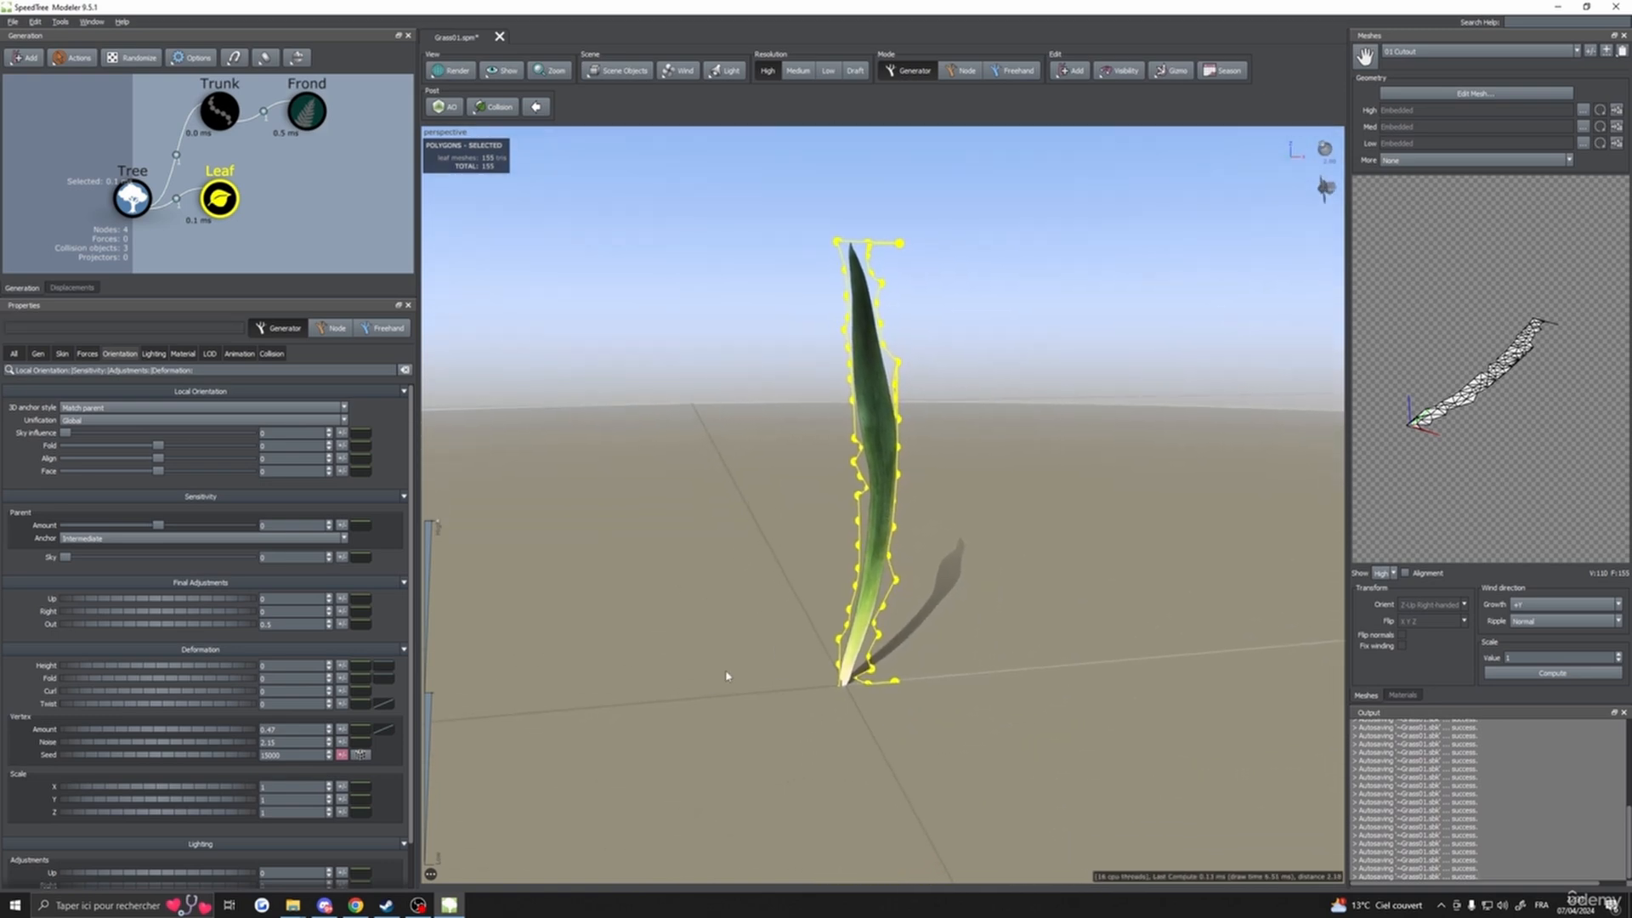
pyautogui.scroll(-5, 812, 539)
pyautogui.scroll(3, 812, 539)
# - Reset the Leaf's Vertex Amount to 0
pyautogui.moveTo(284, 730); pyautogui.dragTo(177, 725)
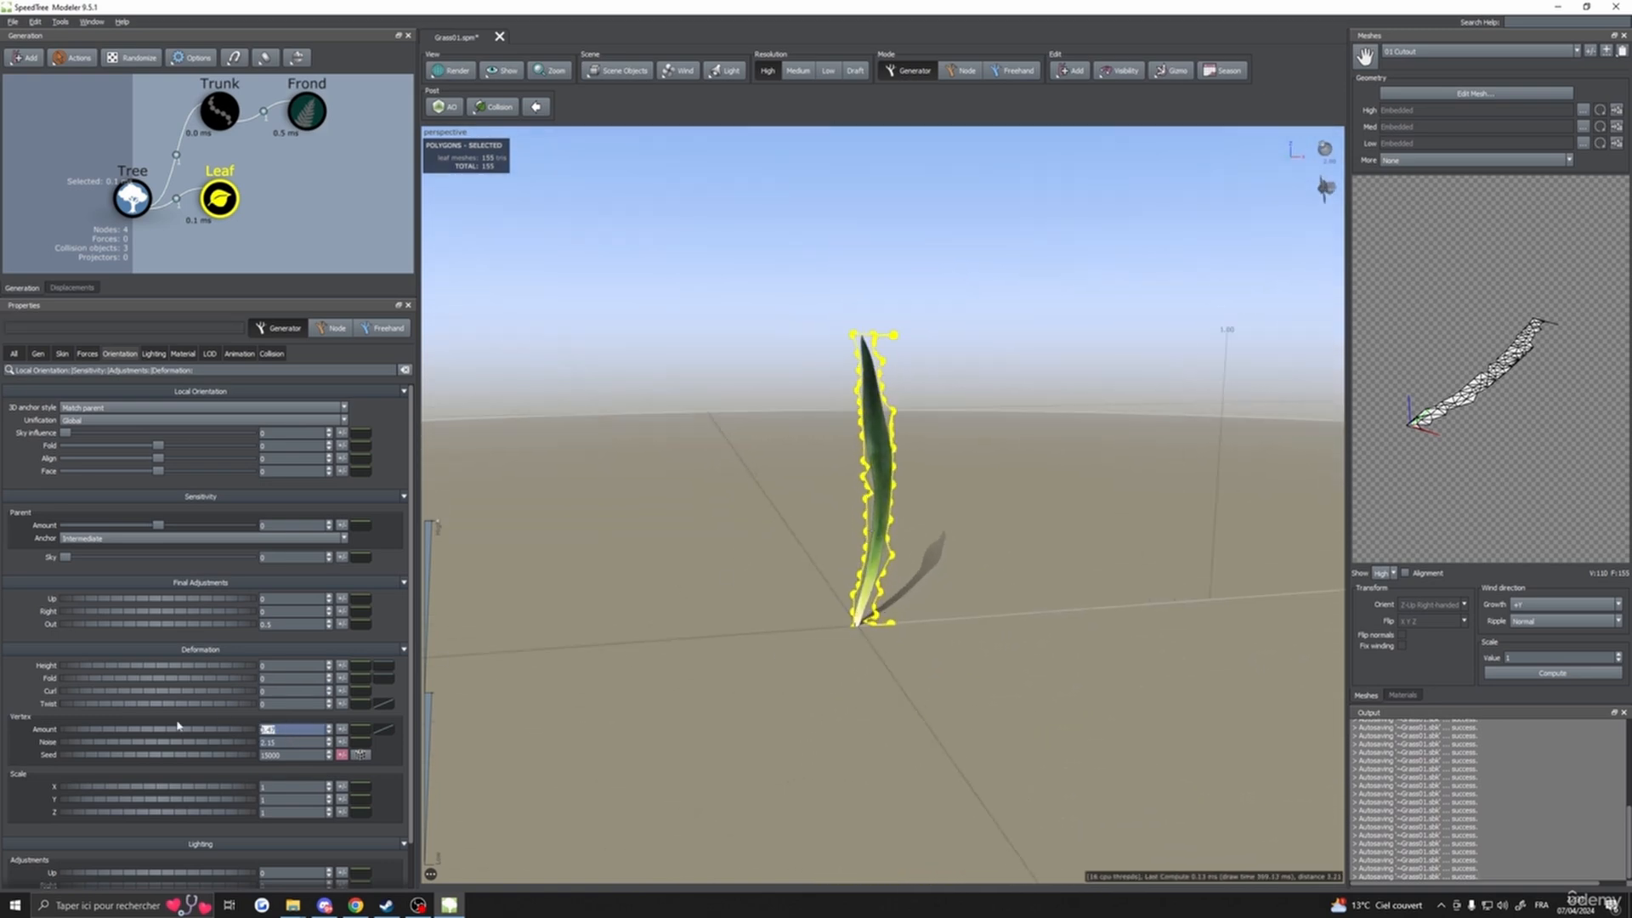
pyautogui.write('2')
pyautogui.moveTo(581, 643)
pyautogui.mouseDown()
pyautogui.moveTo(452, 634)
pyautogui.moveTo(592, 644)
pyautogui.mouseUp()
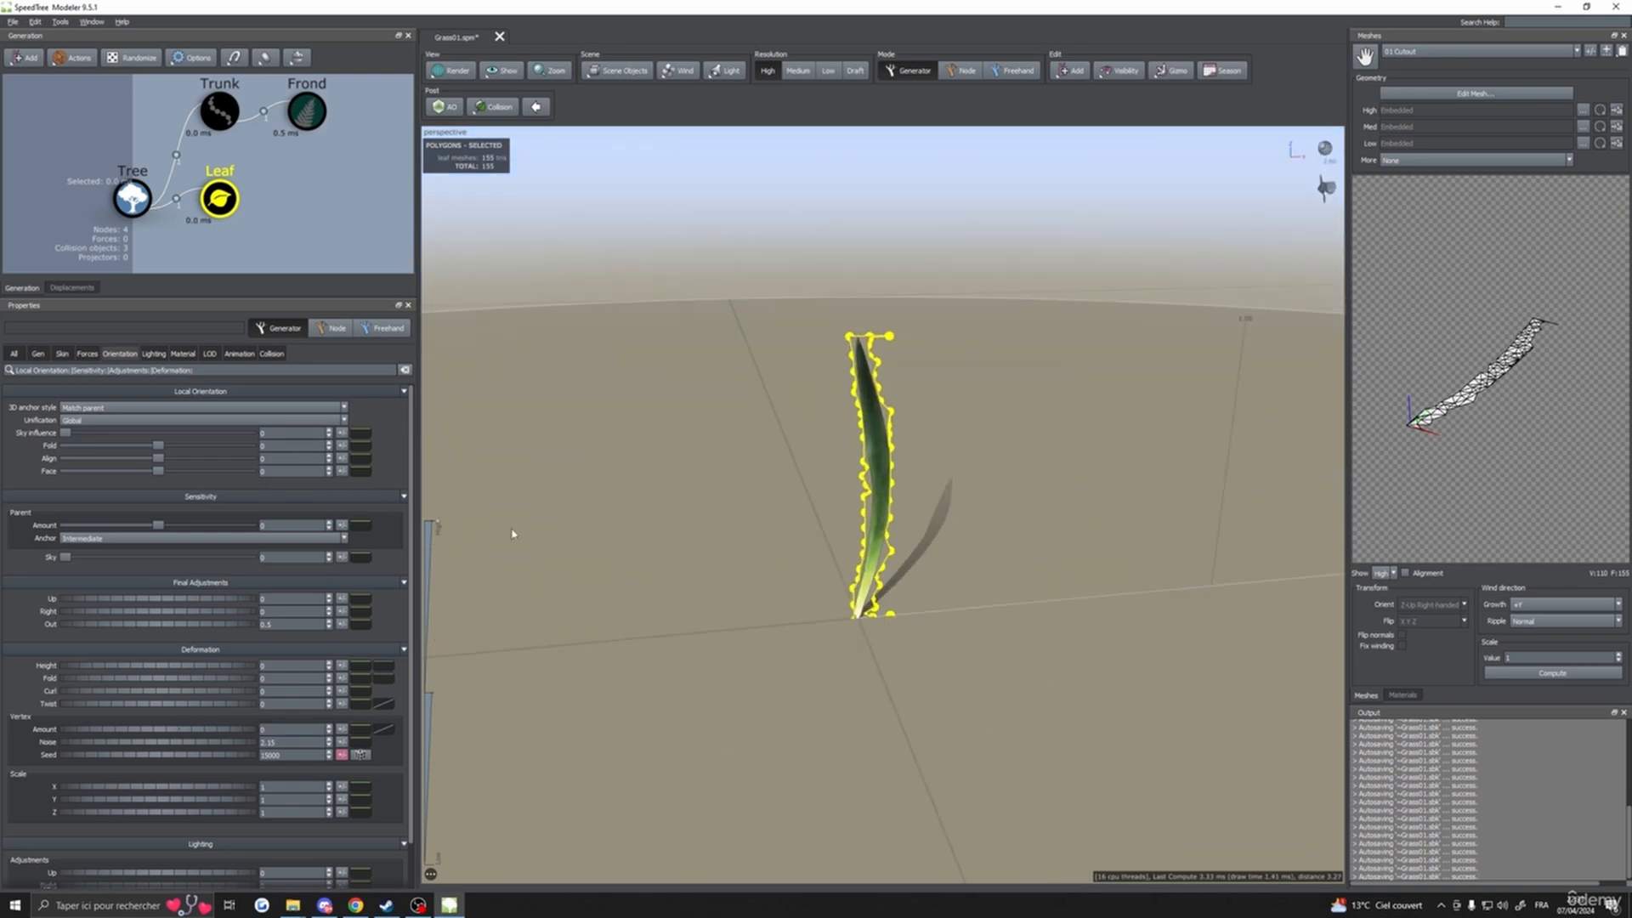
pyautogui.moveTo(731, 527)
pyautogui.mouseDown()
pyautogui.moveTo(612, 510)
pyautogui.moveTo(759, 520)
pyautogui.mouseUp()
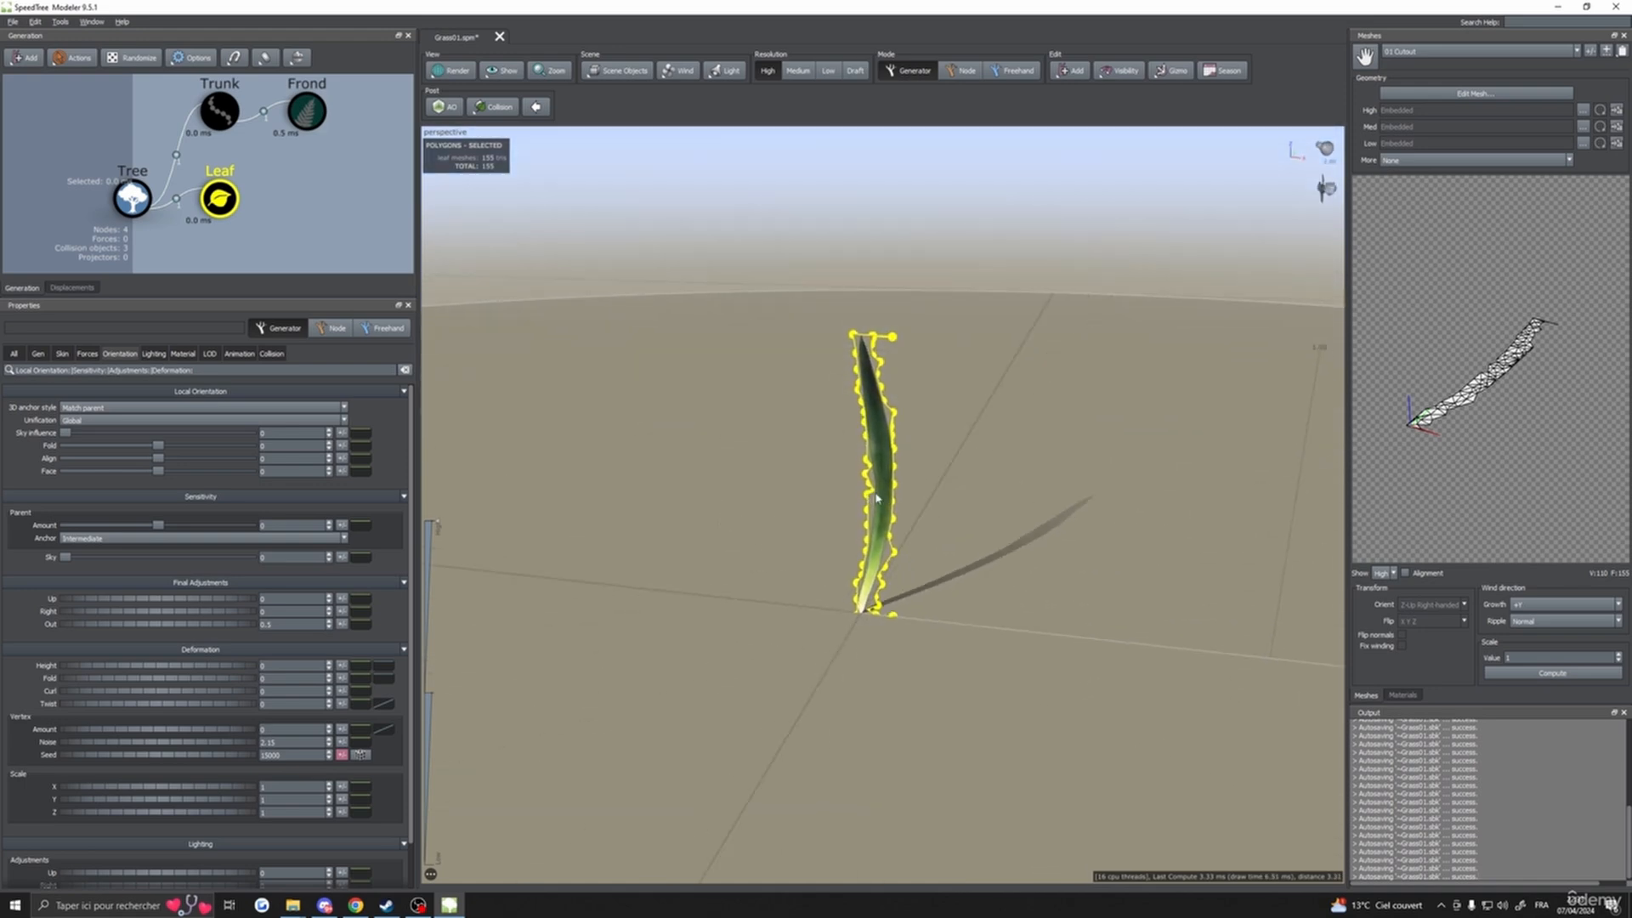
pyautogui.moveTo(802, 452); pyautogui.dragTo(731, 434)
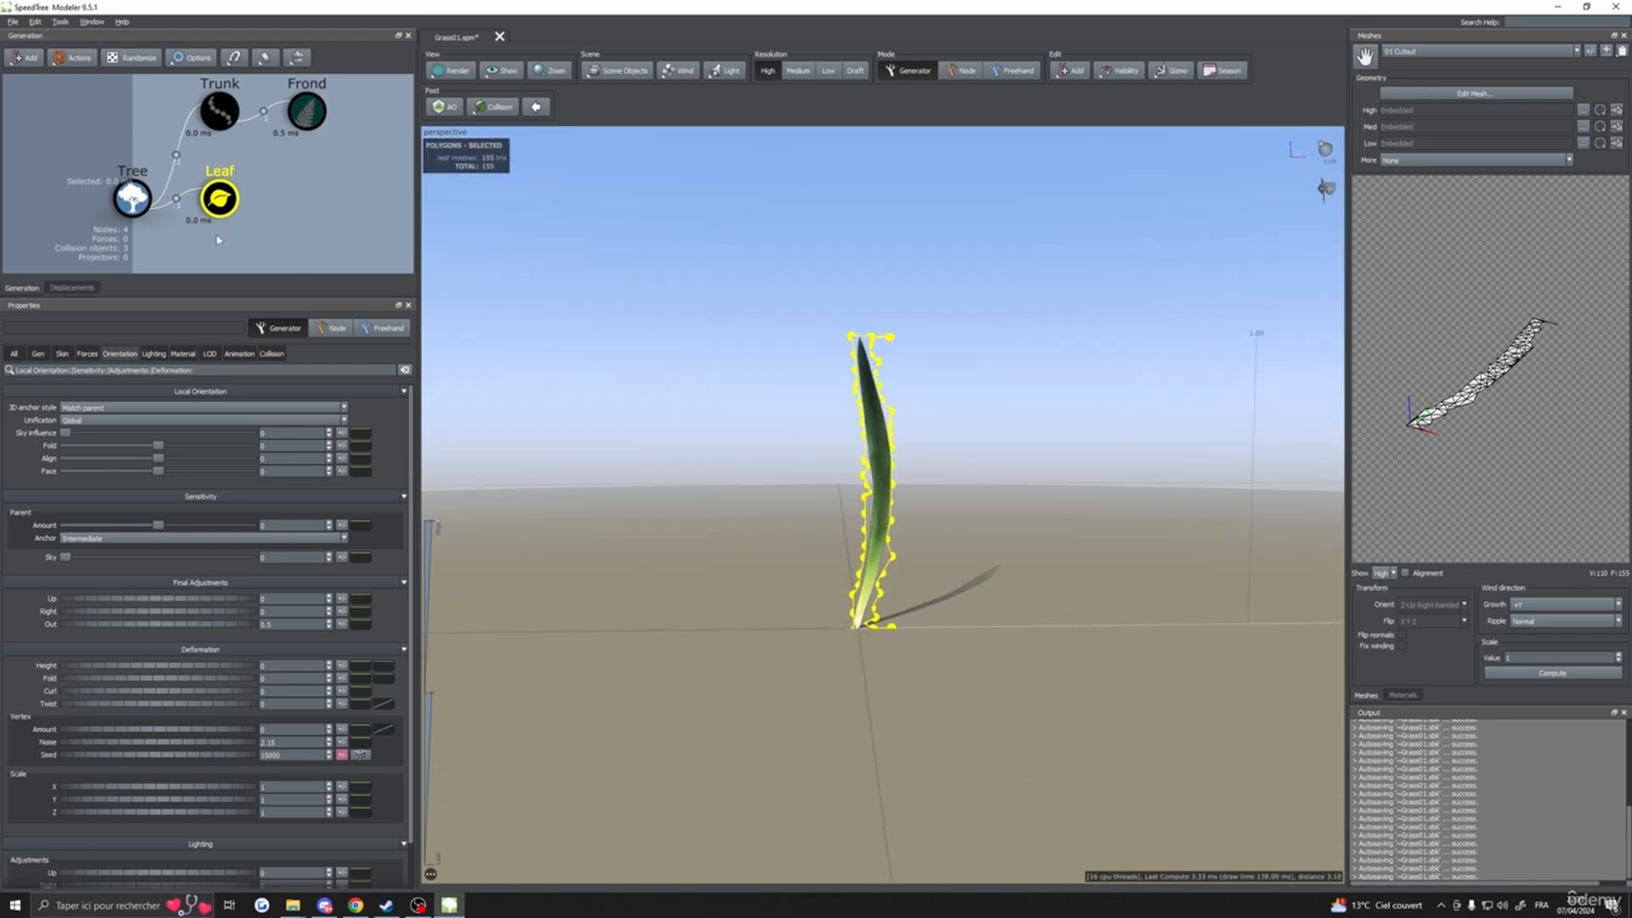
pyautogui.moveTo(219, 206)
pyautogui.mouseDown()
pyautogui.moveTo(238, 212)
pyautogui.moveTo(220, 213)
pyautogui.mouseUp()
pyautogui.moveTo(762, 463); pyautogui.dragTo(744, 478)
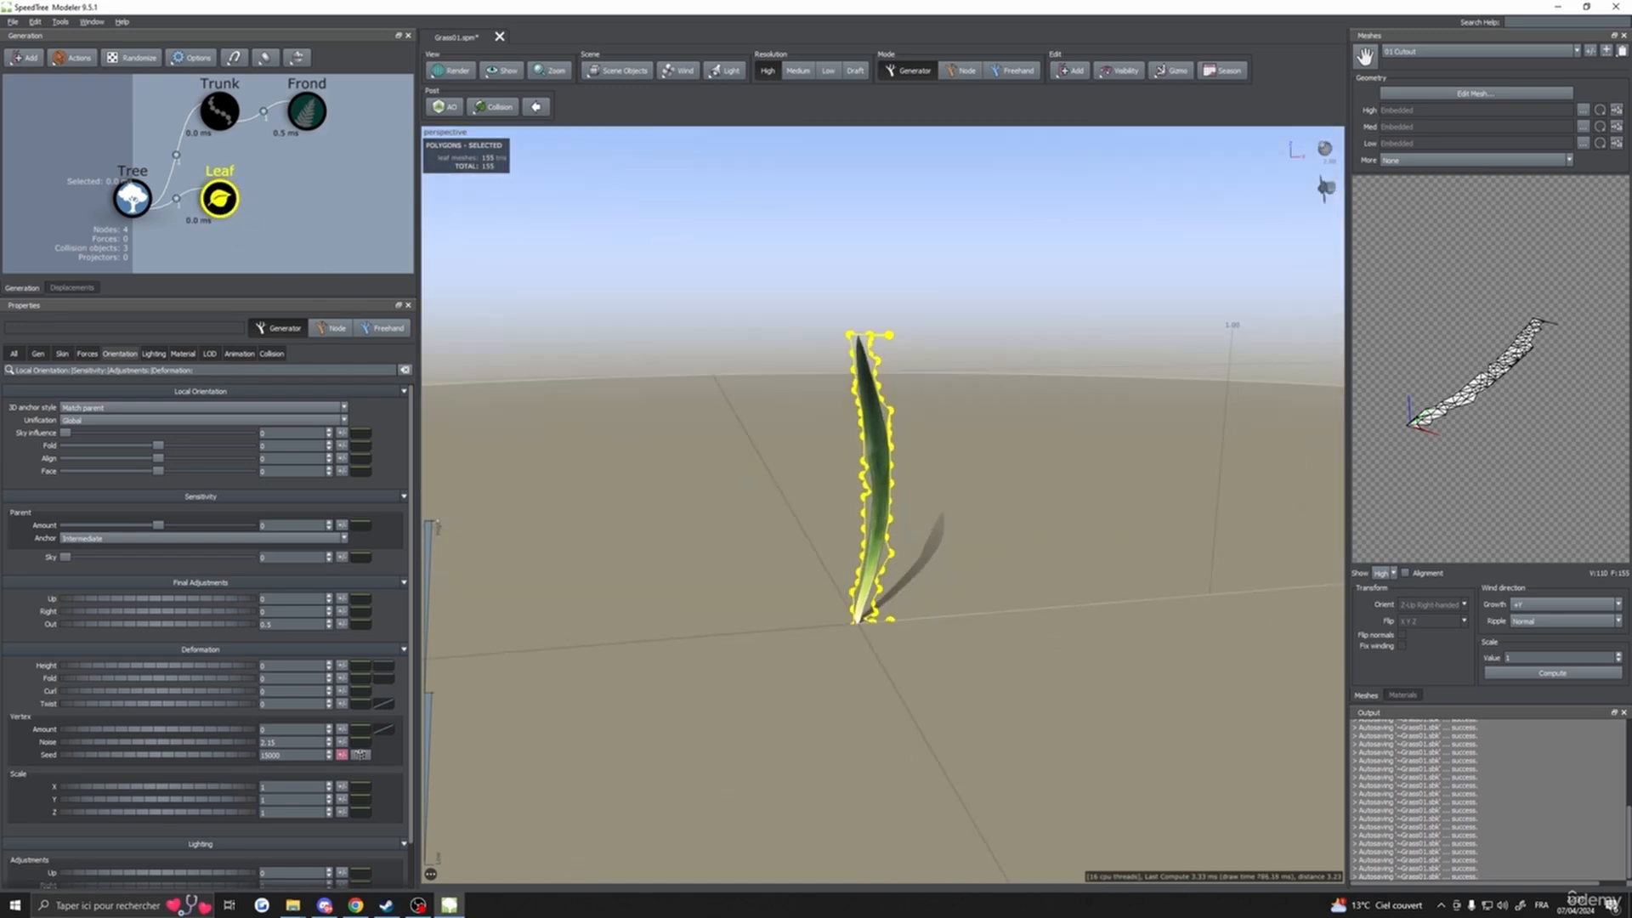
# - Hide the Leaf generator so its blade is not displayed
pyautogui.click(739, 255)
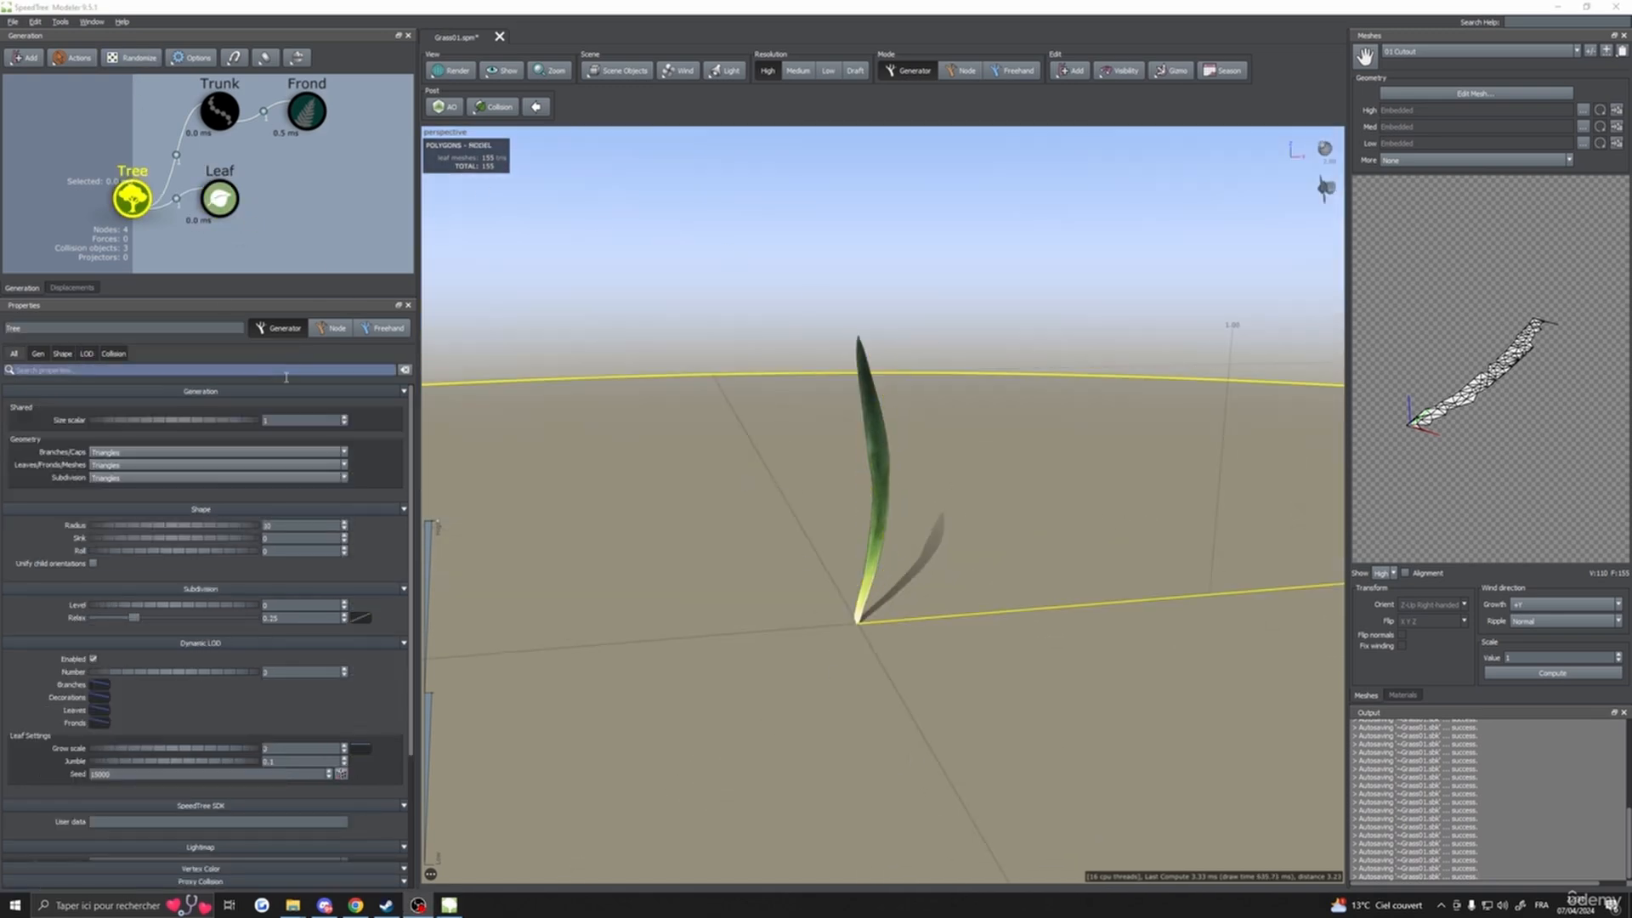
pyautogui.click(220, 198)
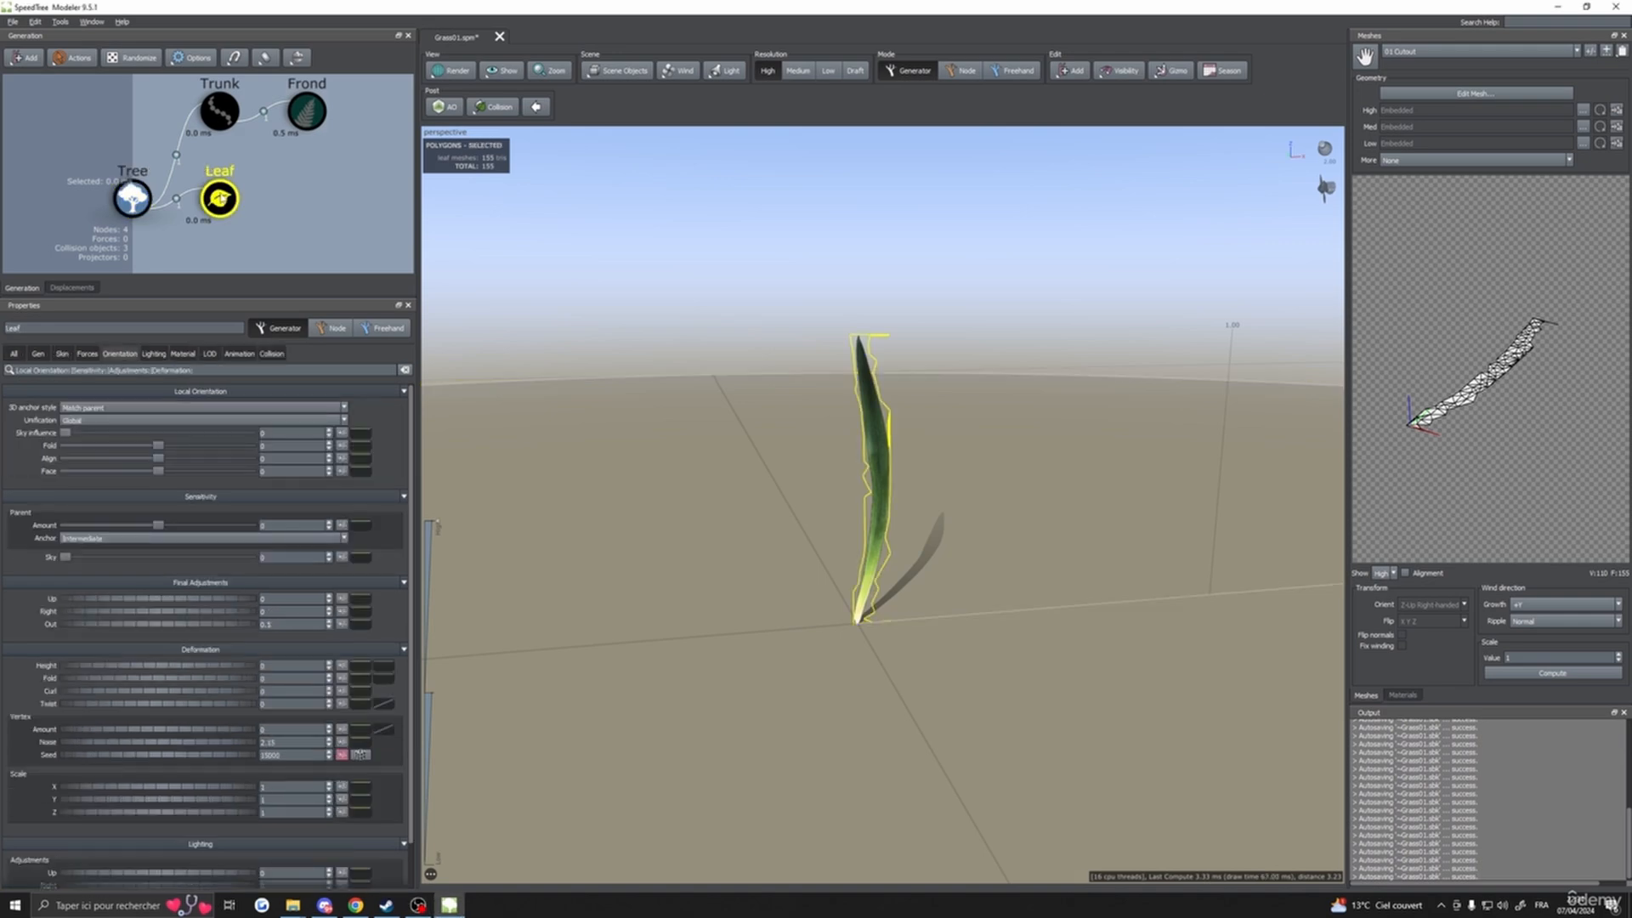
pyautogui.doubleClick(220, 198)
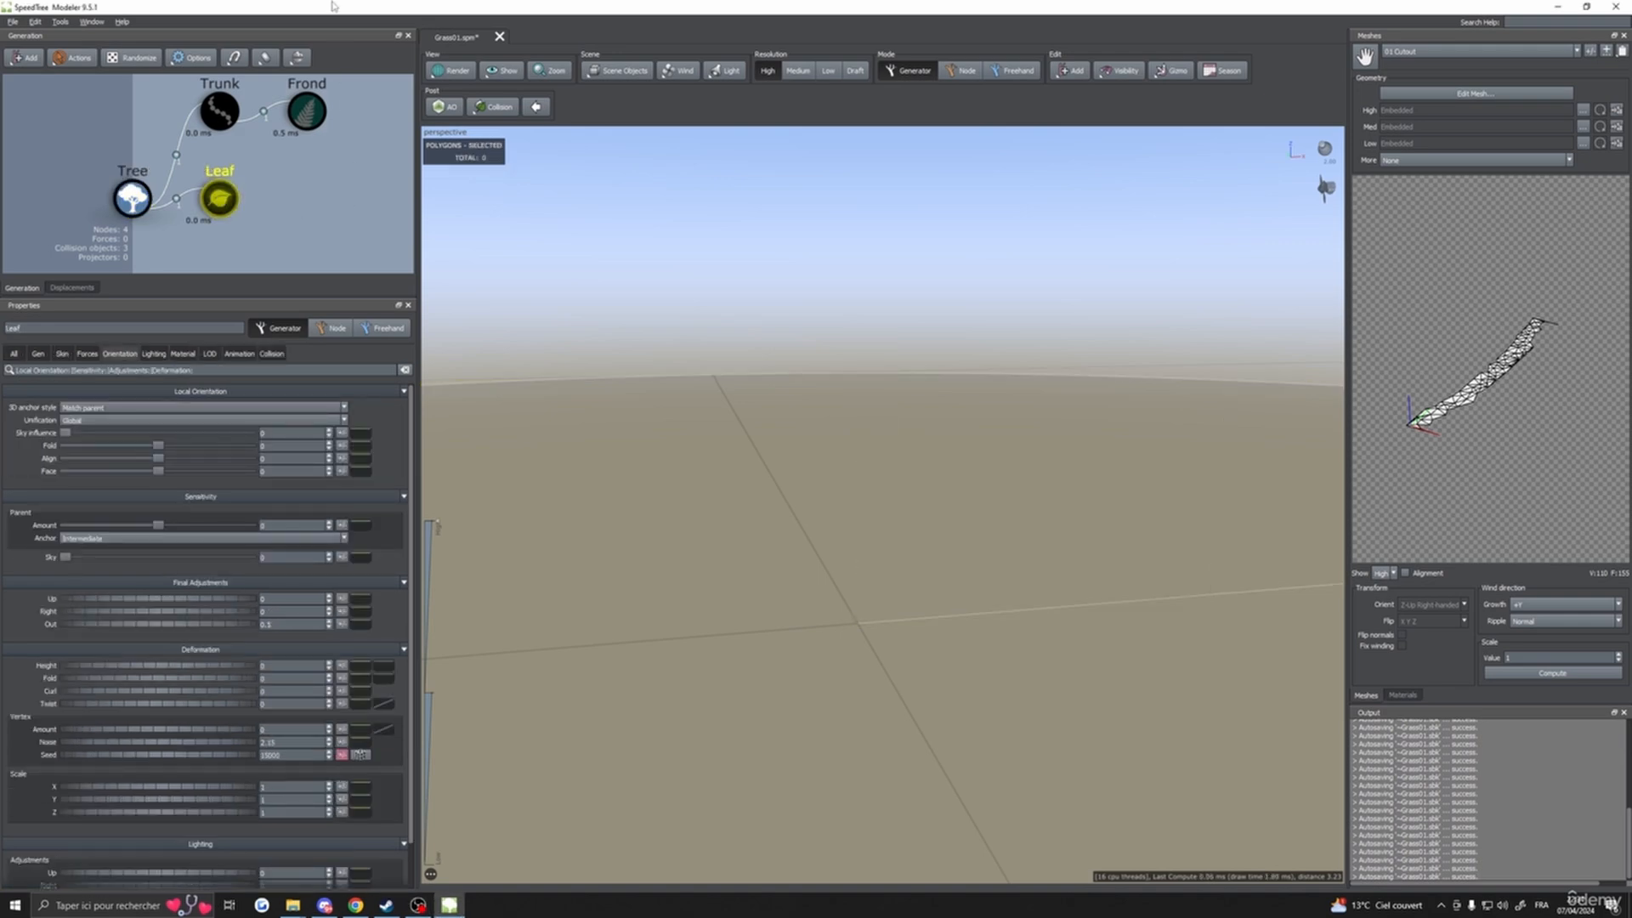
# - Show the hidden Trunk and Frond generators for a look at their blade and delete both
pyautogui.moveTo(595, 311); pyautogui.dragTo(595, 329)
pyautogui.moveTo(172, 90); pyautogui.dragTo(376, 134)
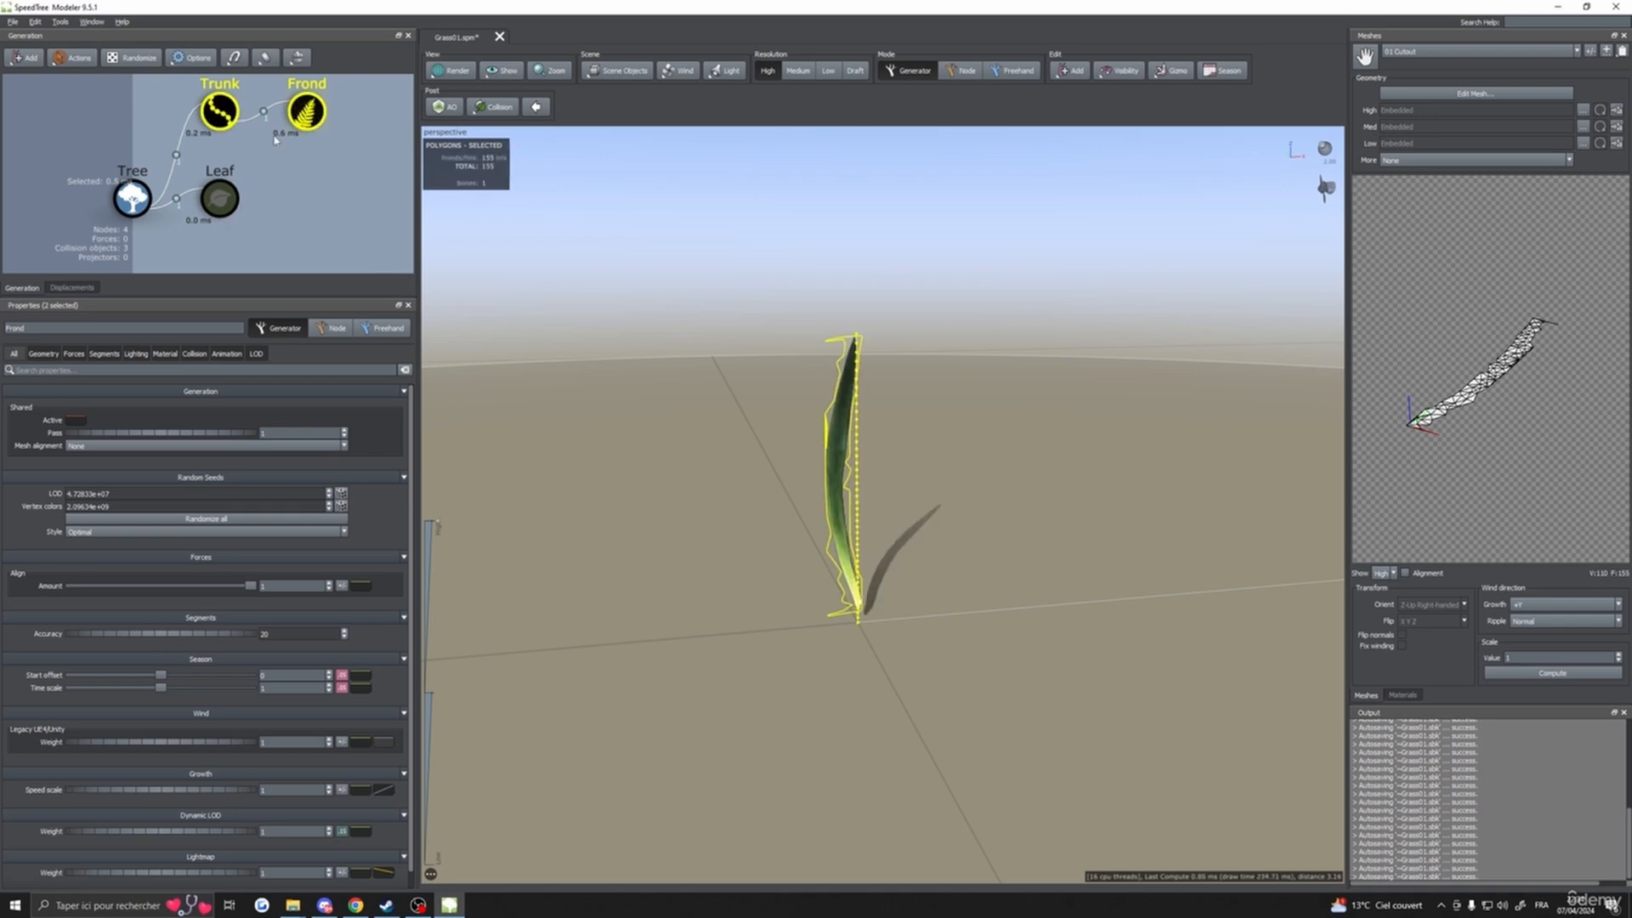
pyautogui.moveTo(799, 456); pyautogui.dragTo(807, 489)
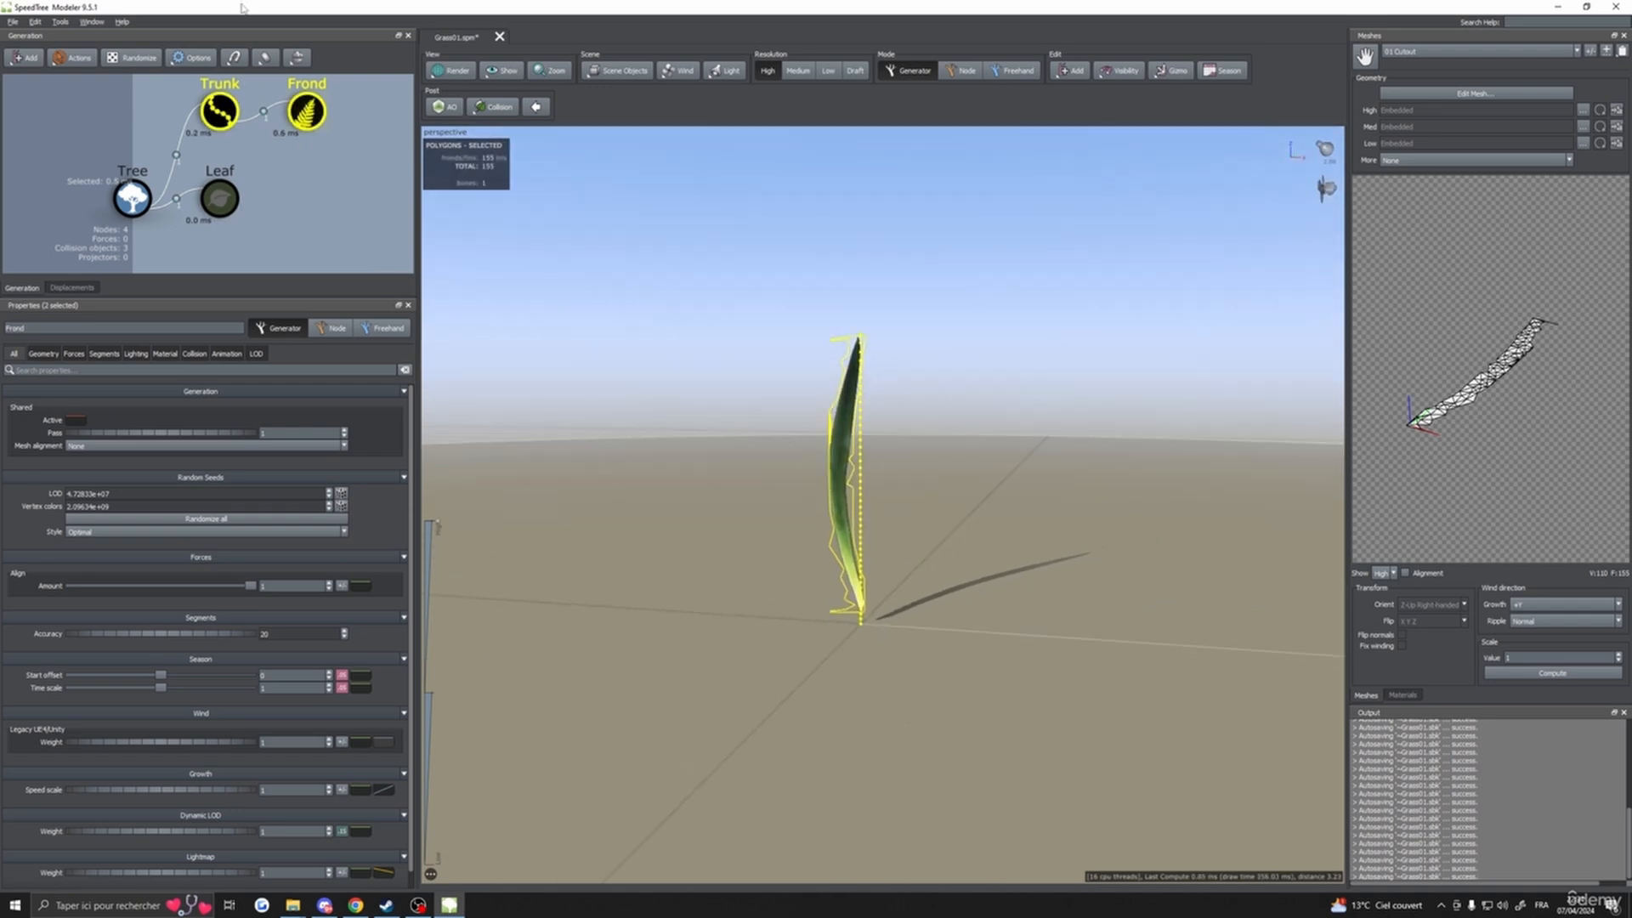
pyautogui.moveTo(193, 103); pyautogui.dragTo(374, 125)
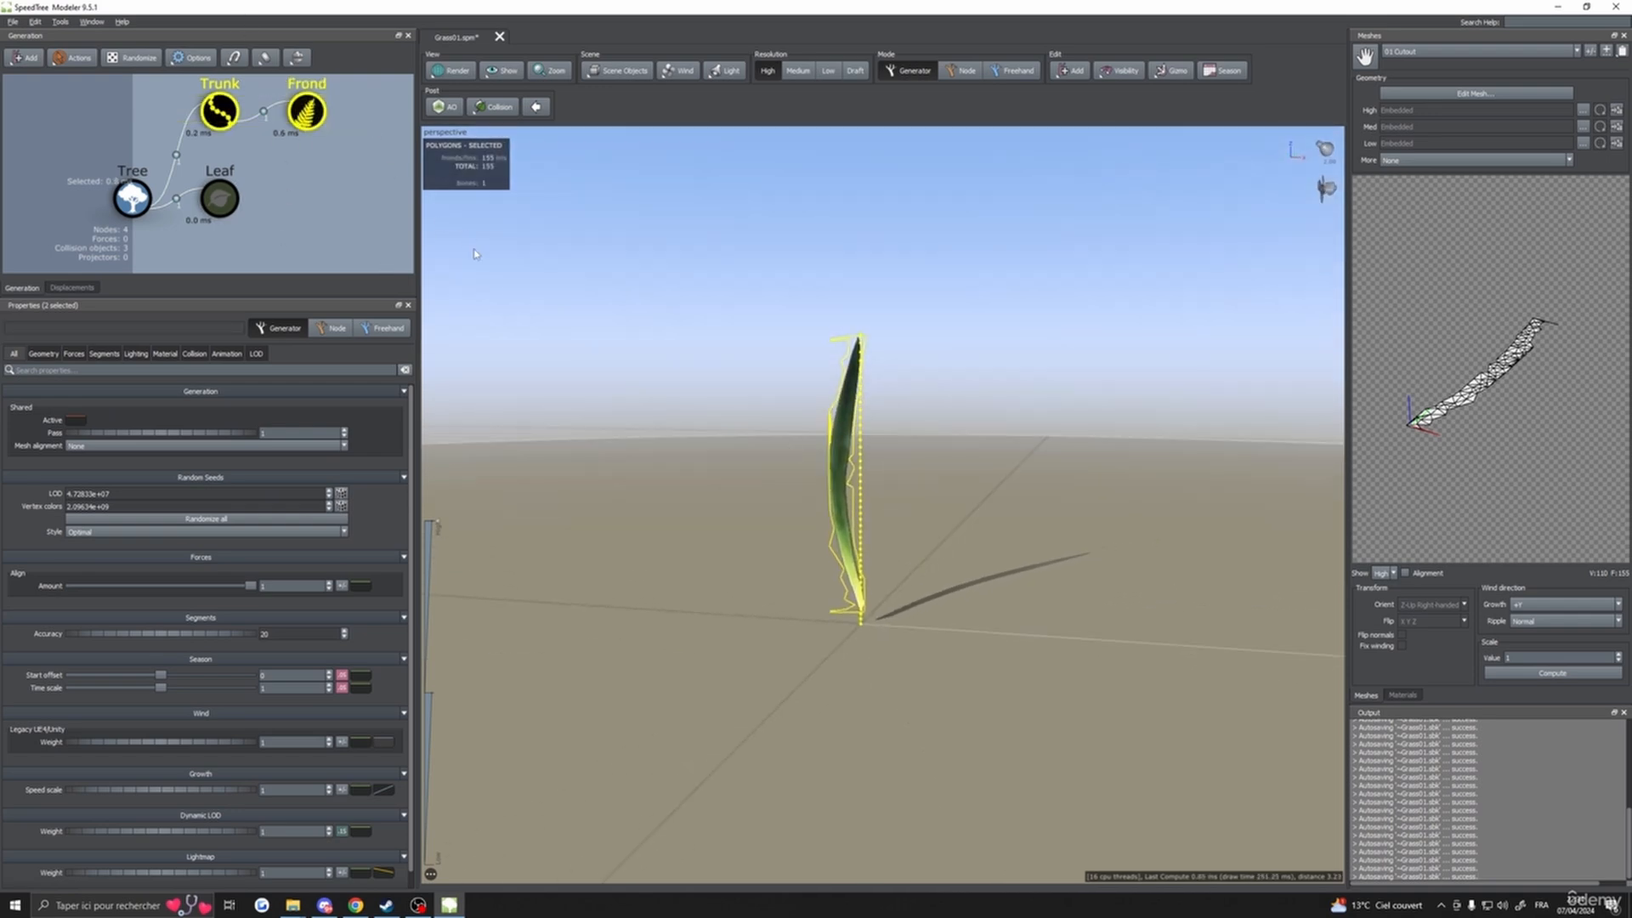
pyautogui.press('Delete')
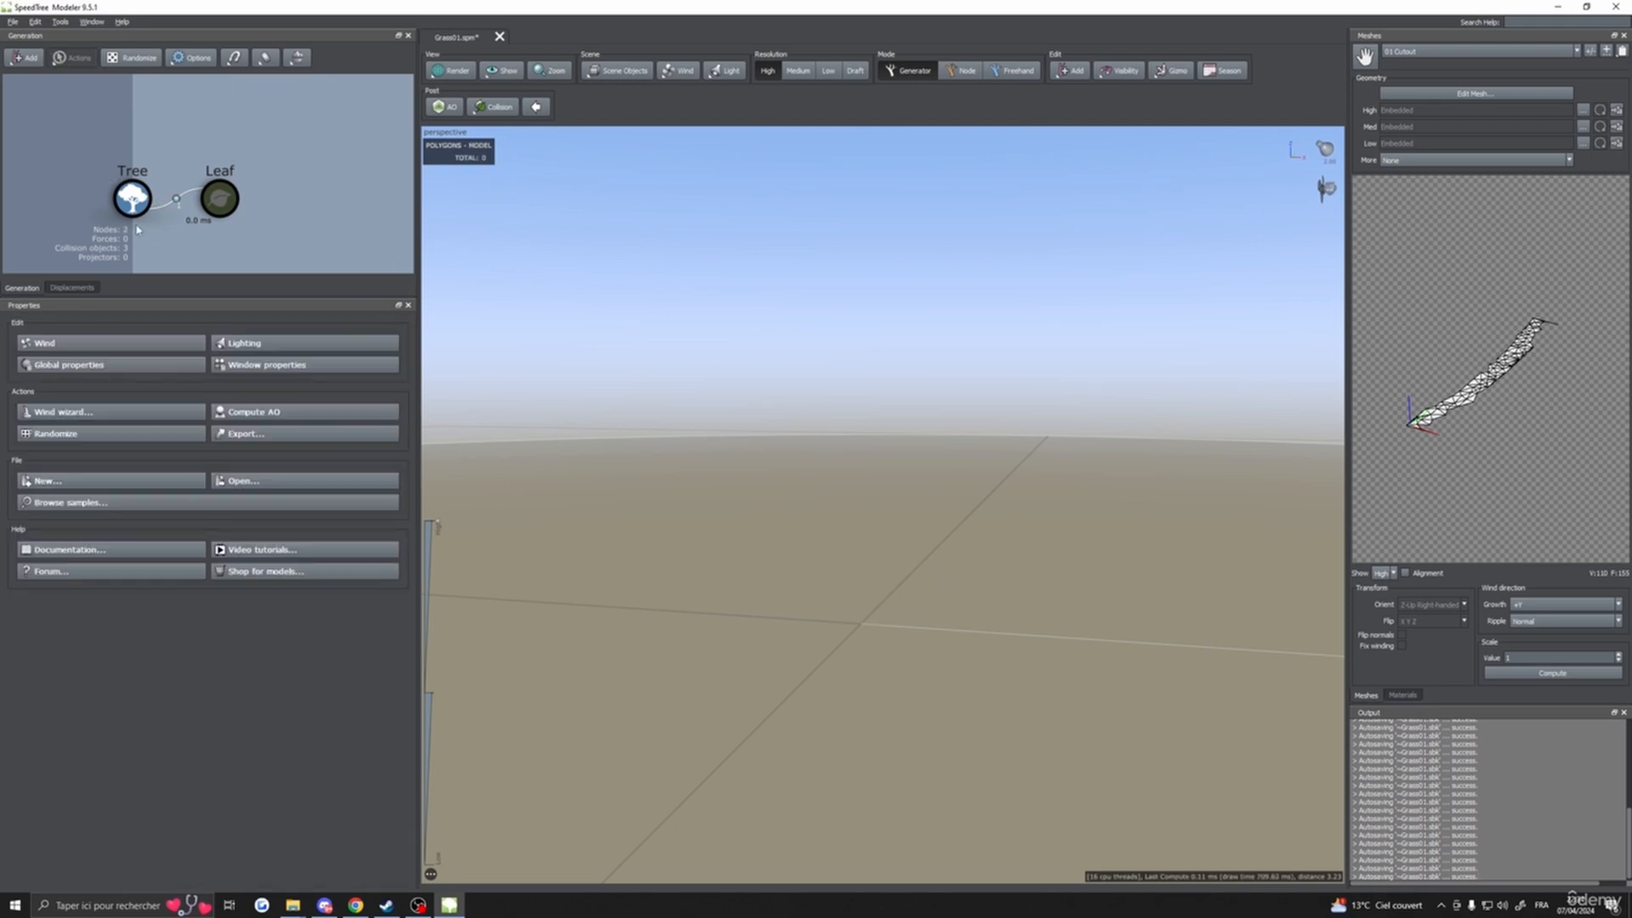
# - Add a new Trunk generator to the Tree and display its Spine properties
pyautogui.rightClick(133, 196)
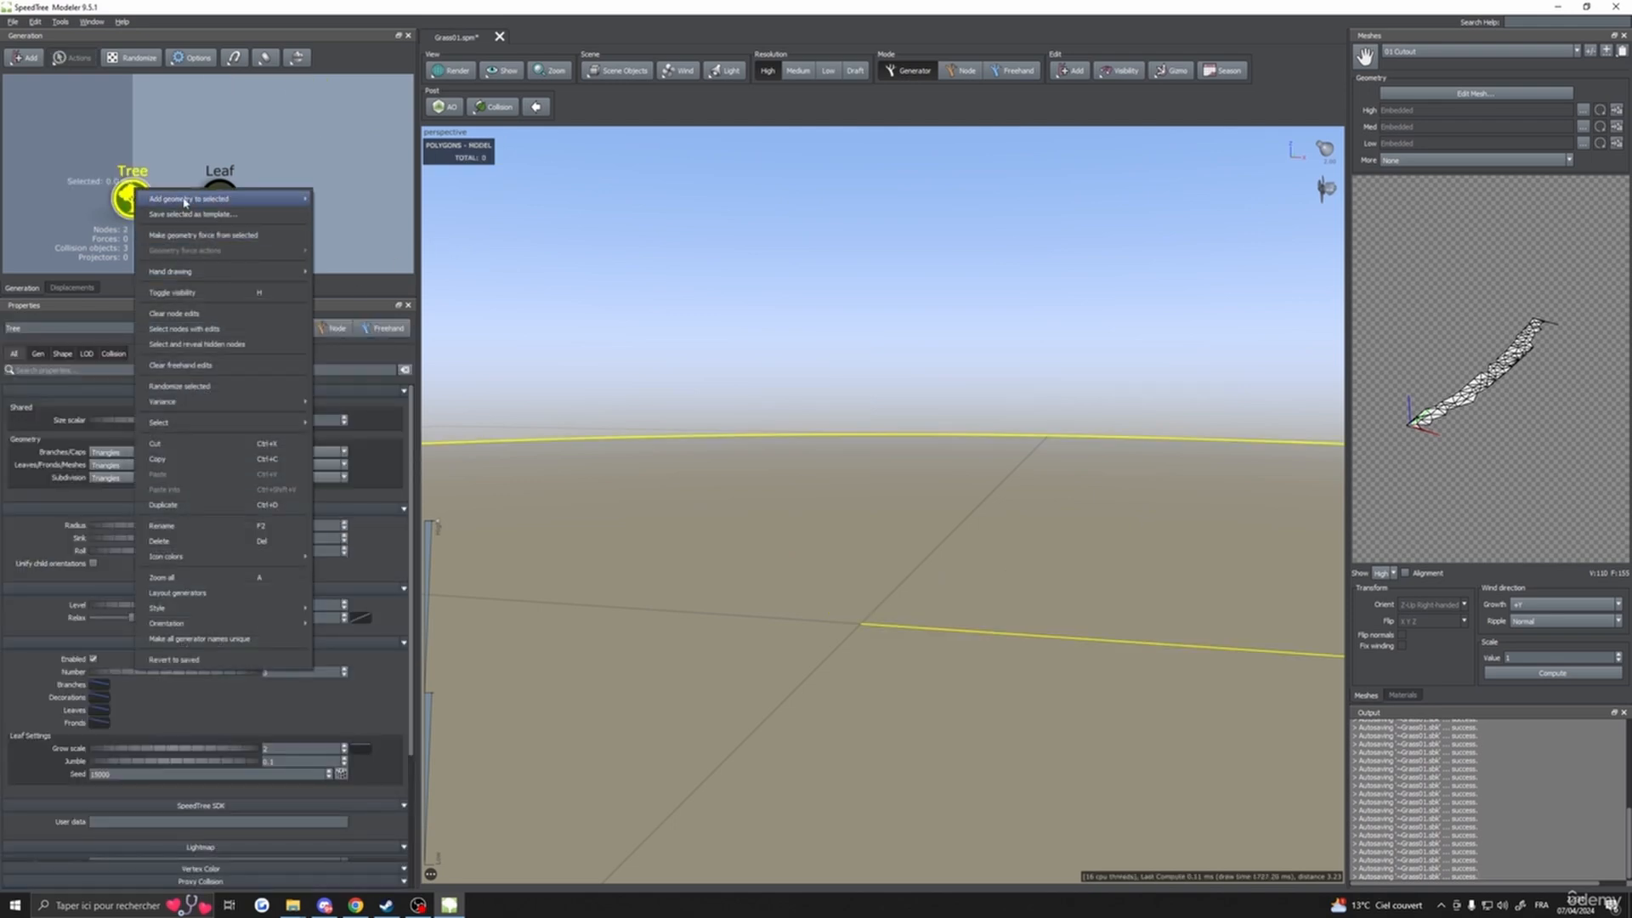
pyautogui.moveTo(186, 201)
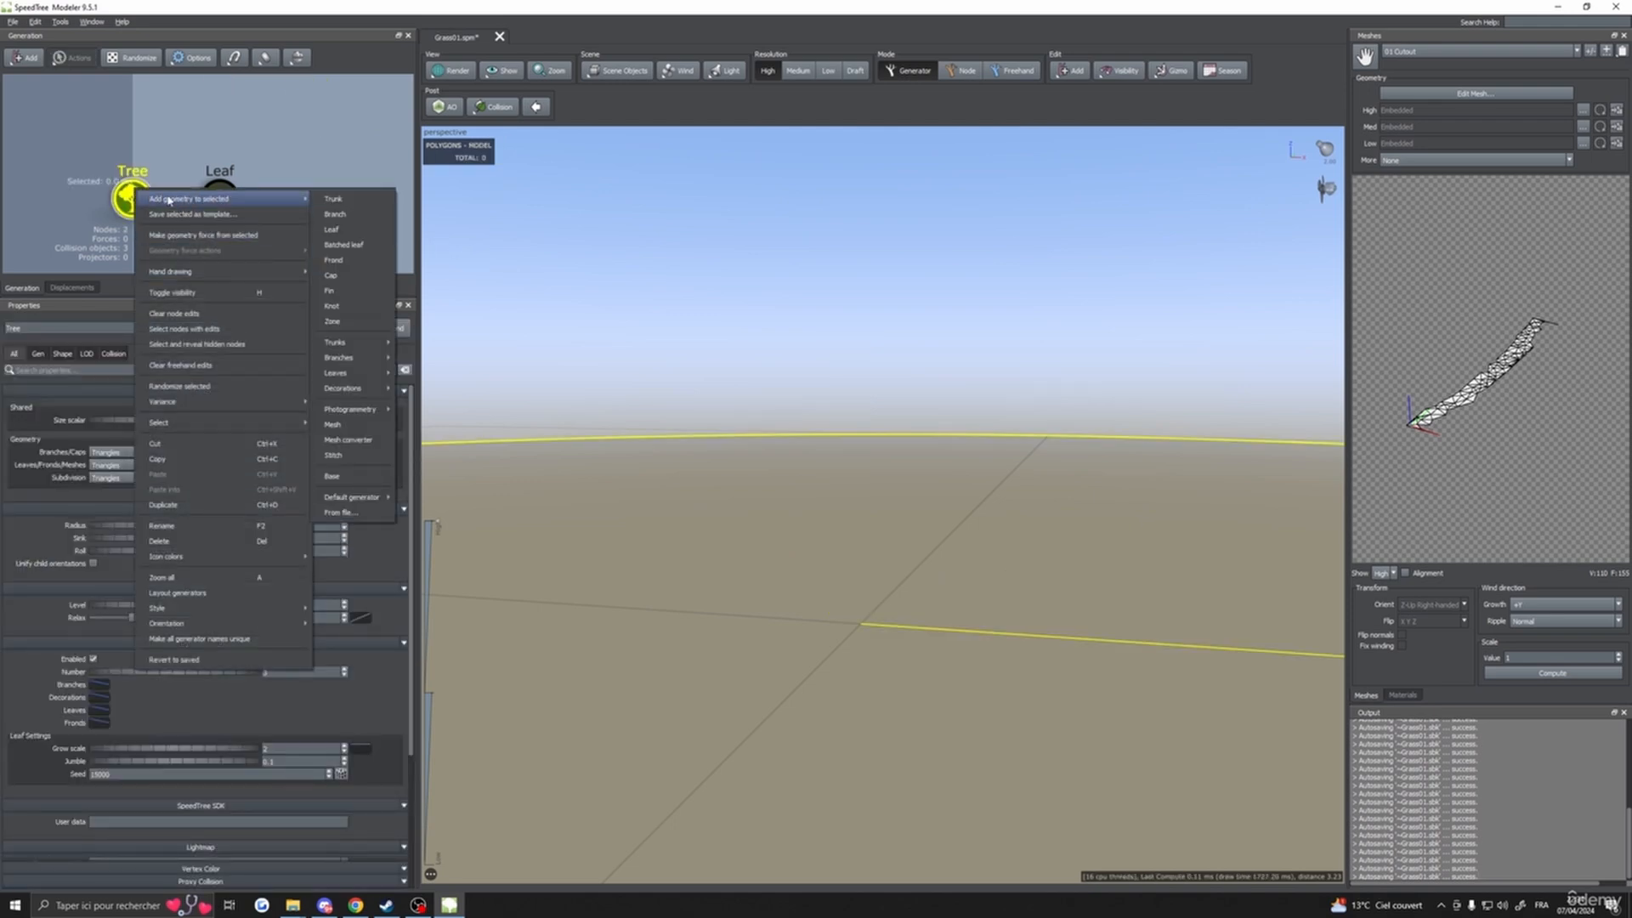
pyautogui.click(333, 199)
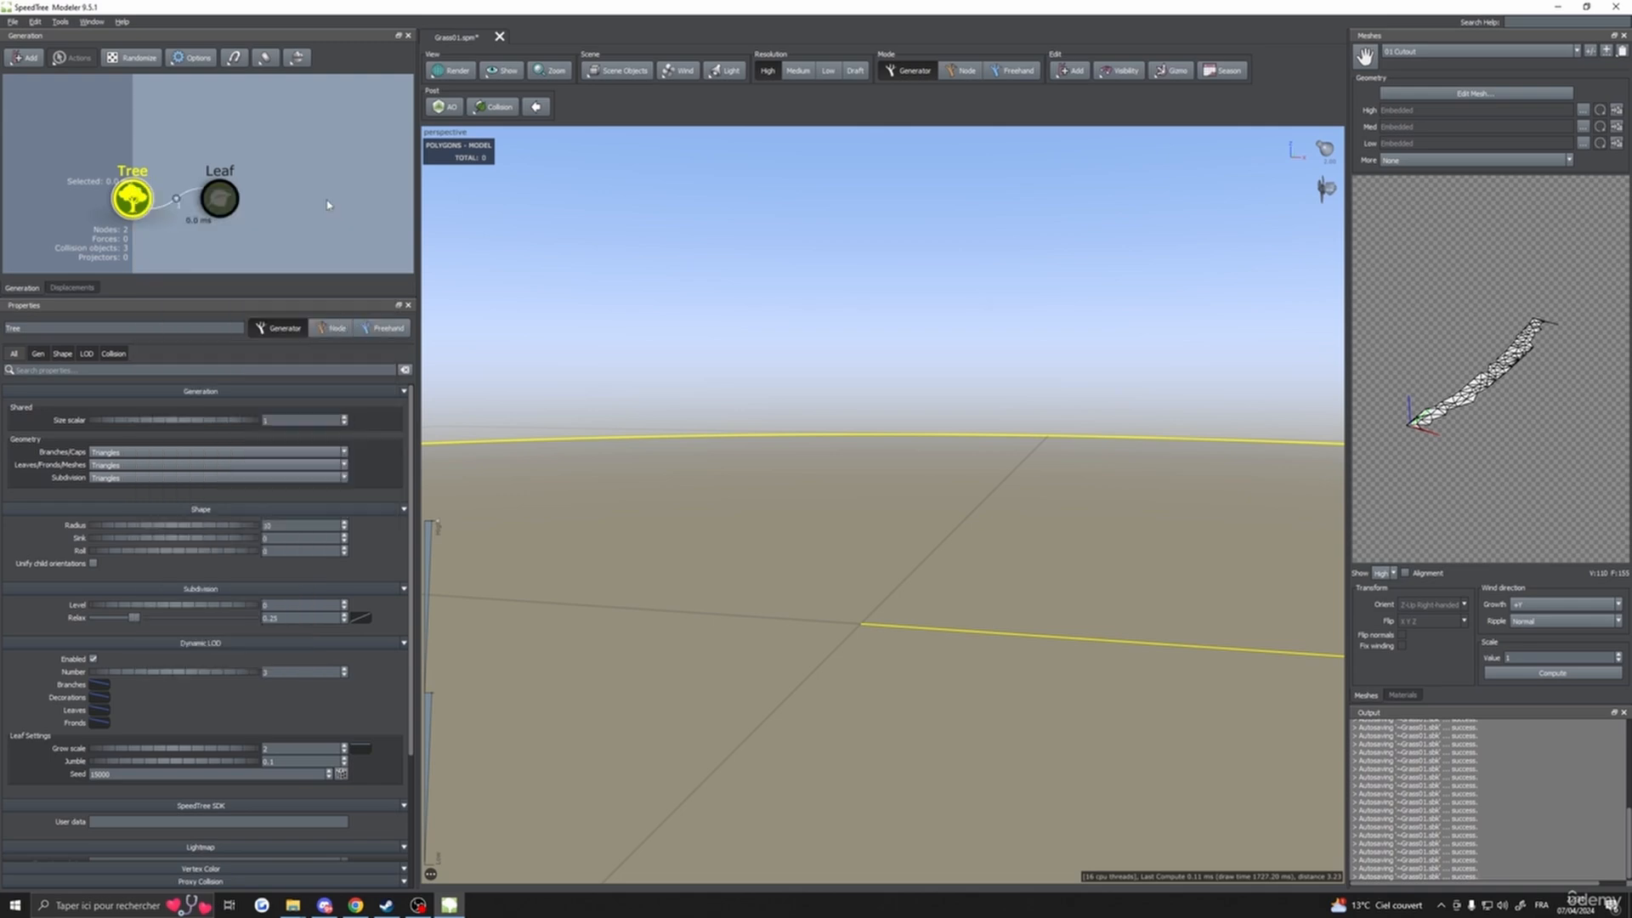
pyautogui.scroll(-3, 771, 455)
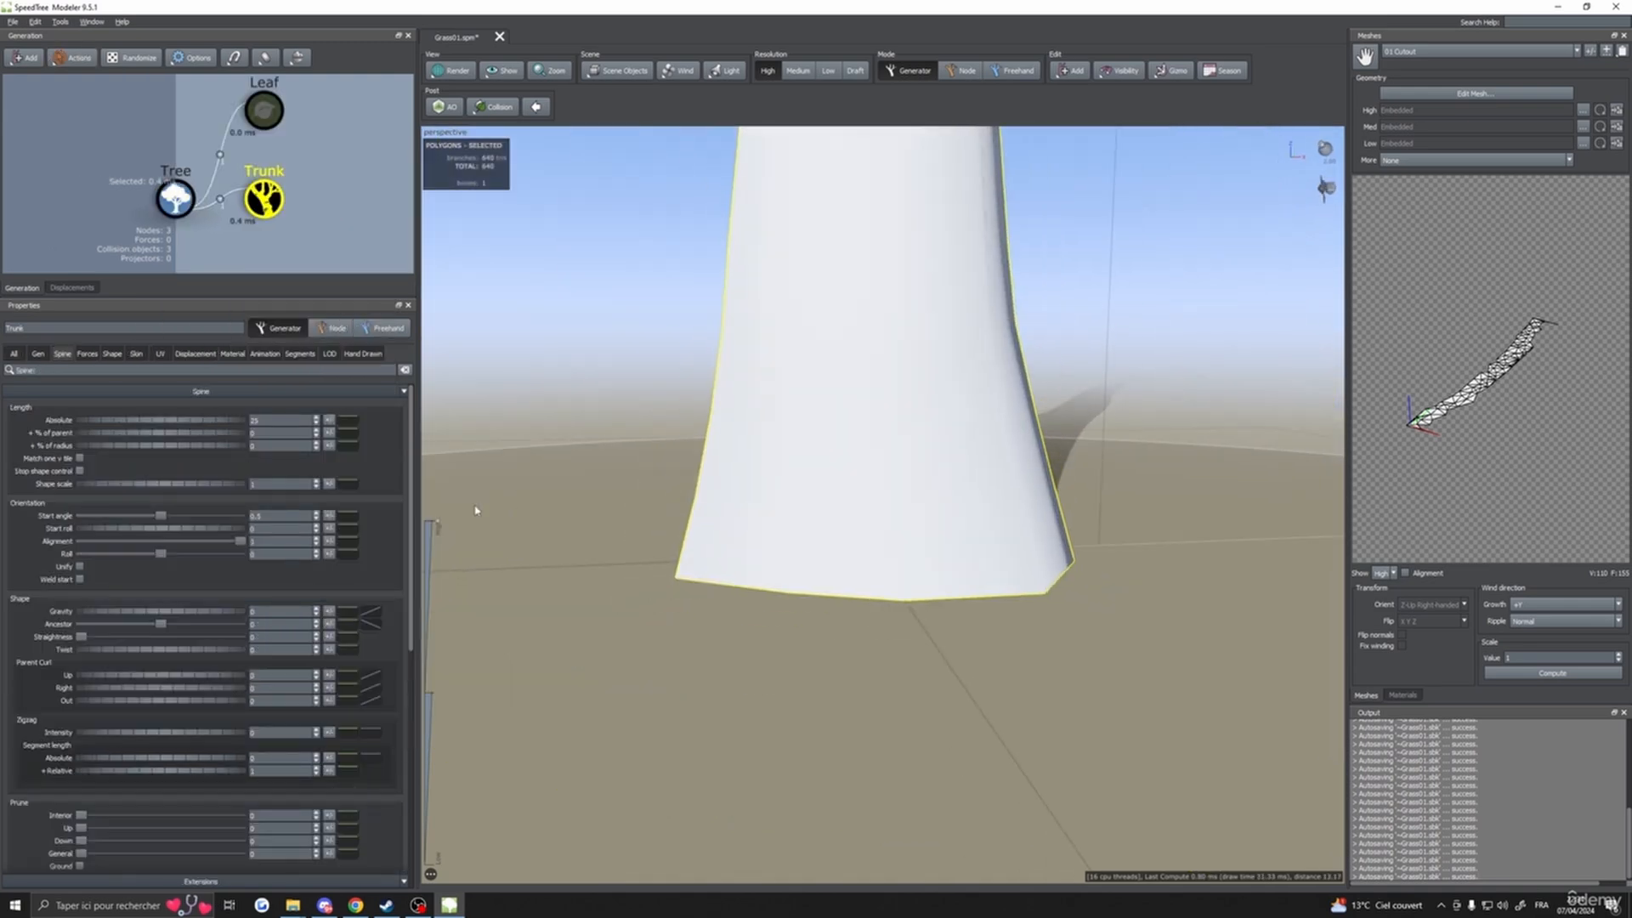
pyautogui.click(14, 353)
pyautogui.click(63, 354)
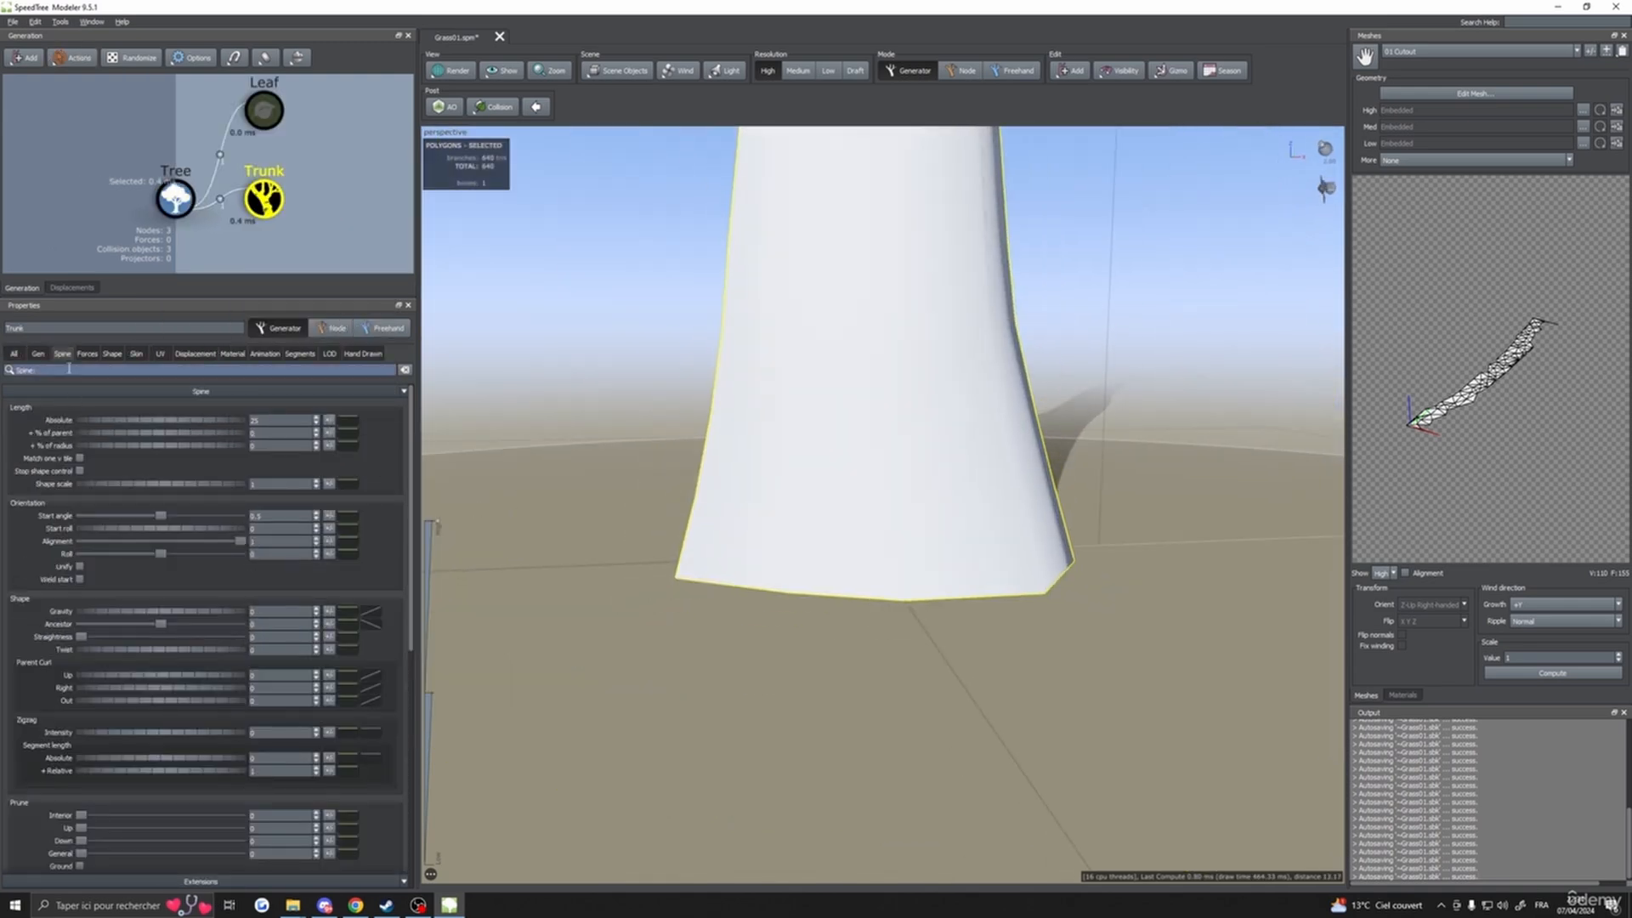
# - Set the Trunk's absolute spine length to 1 and change its skin type to Spine only
pyautogui.click(270, 422)
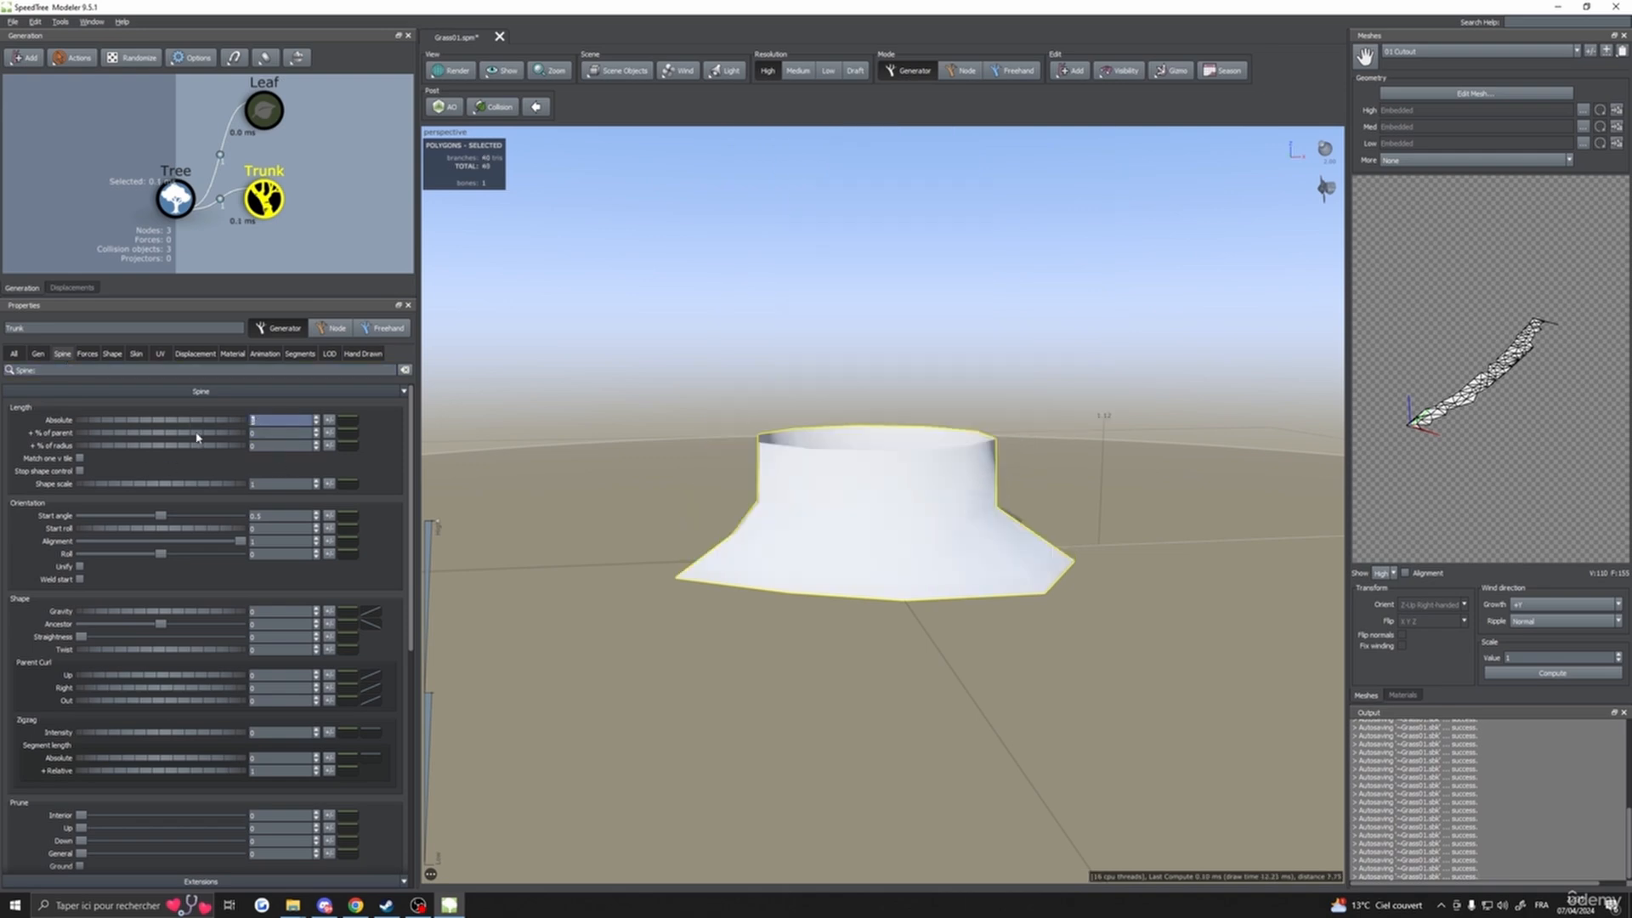
pyautogui.click(136, 354)
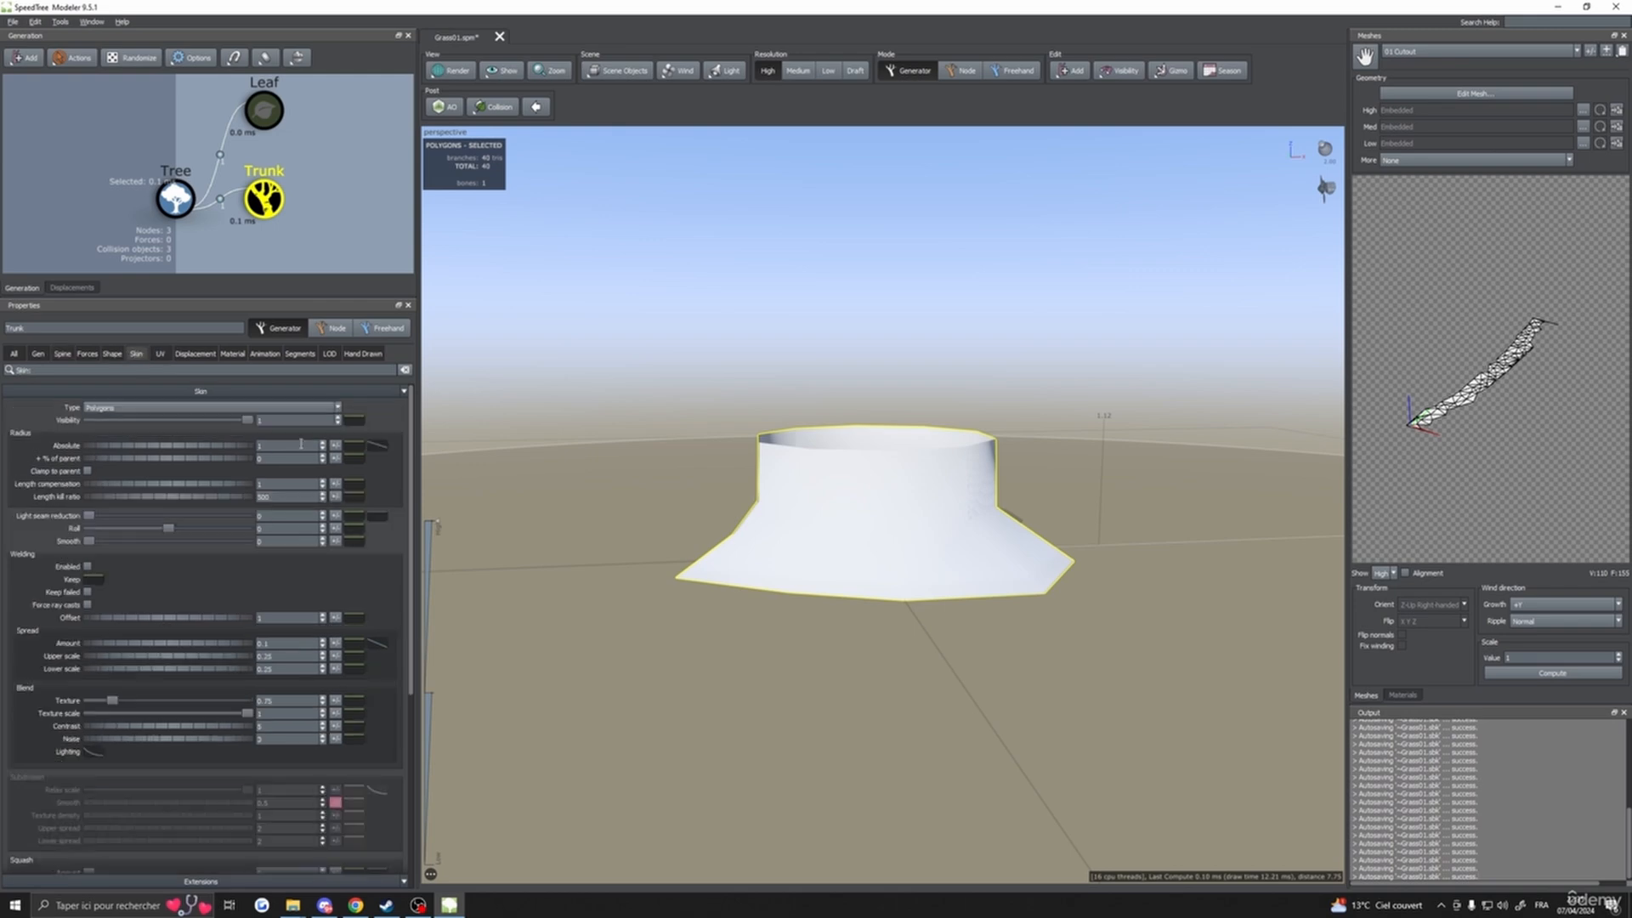
pyautogui.click(121, 412)
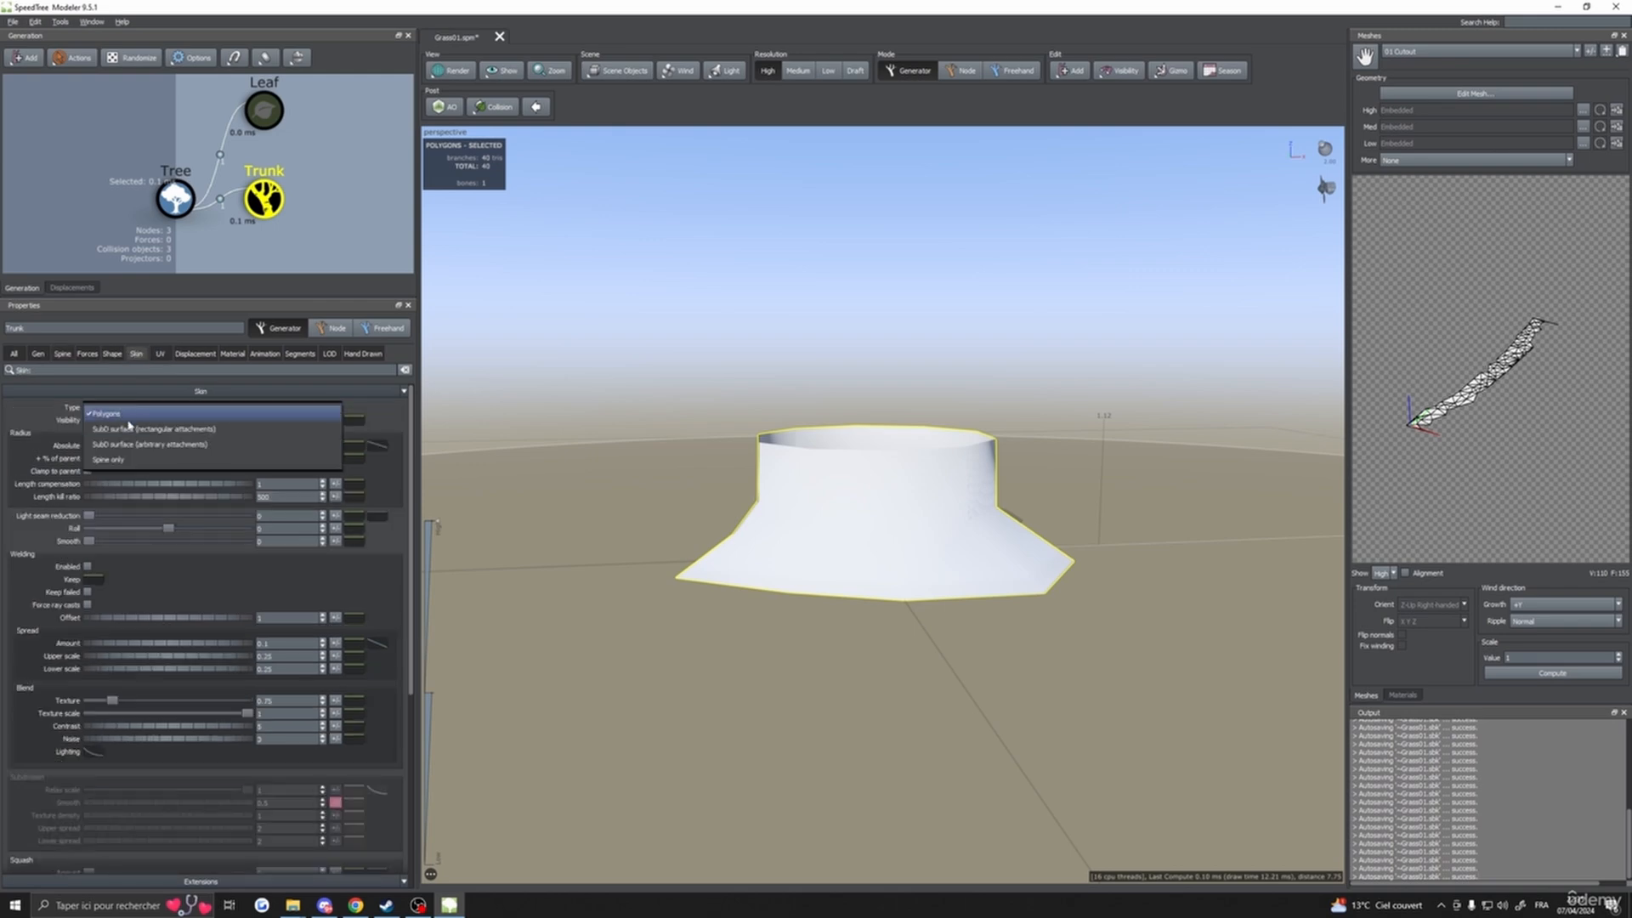
pyautogui.moveTo(464, 297); pyautogui.dragTo(515, 348)
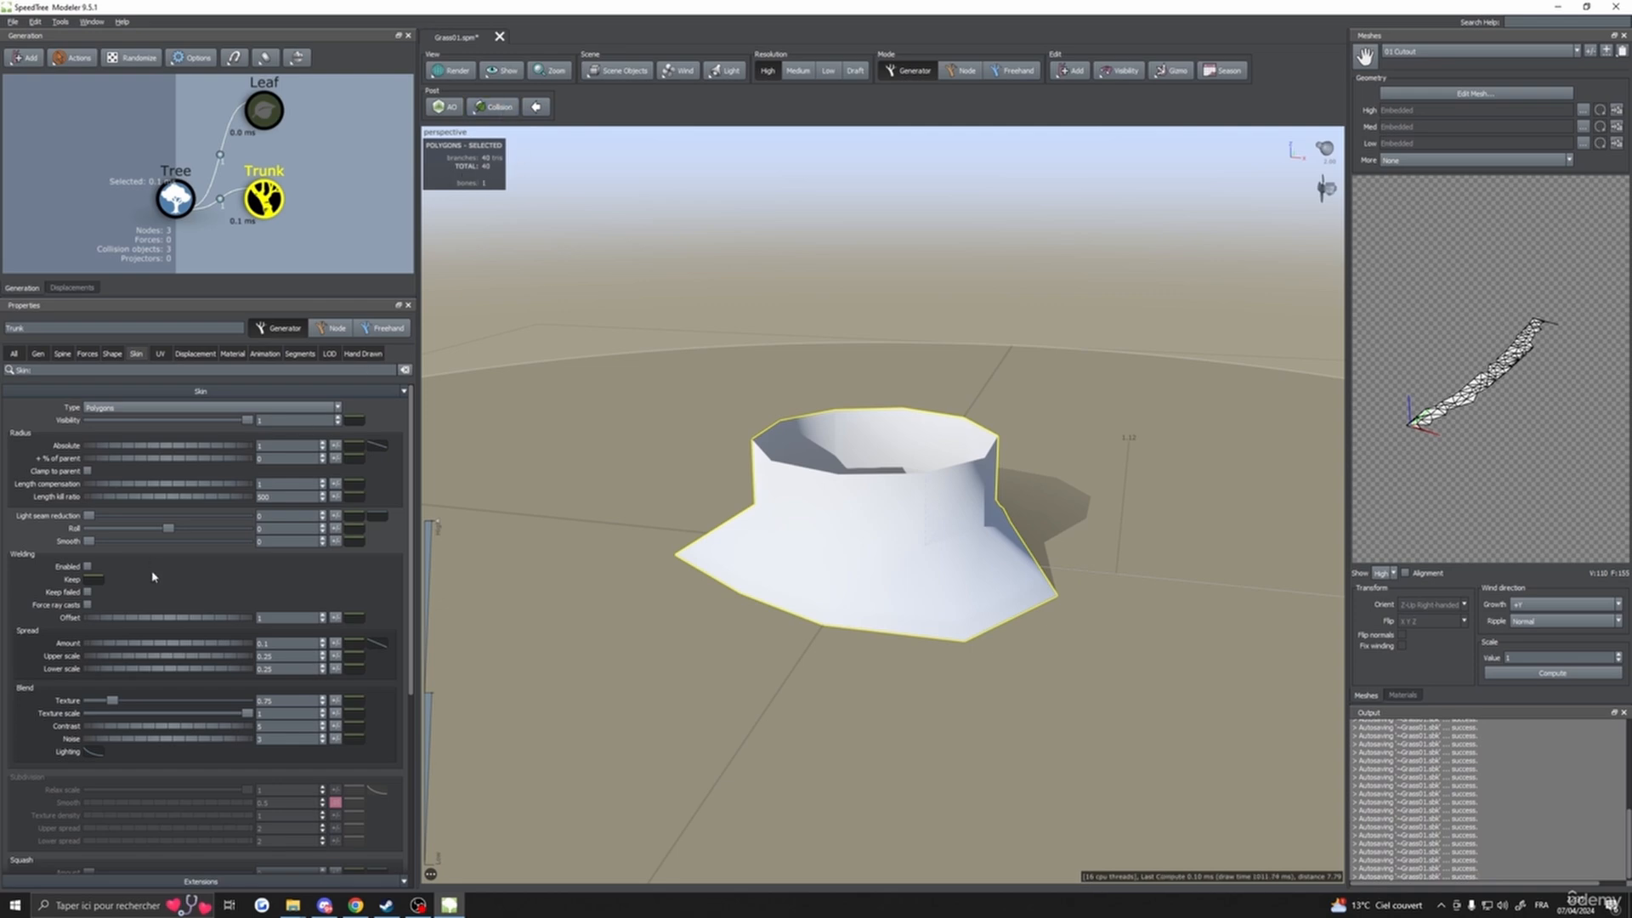
pyautogui.click(145, 408)
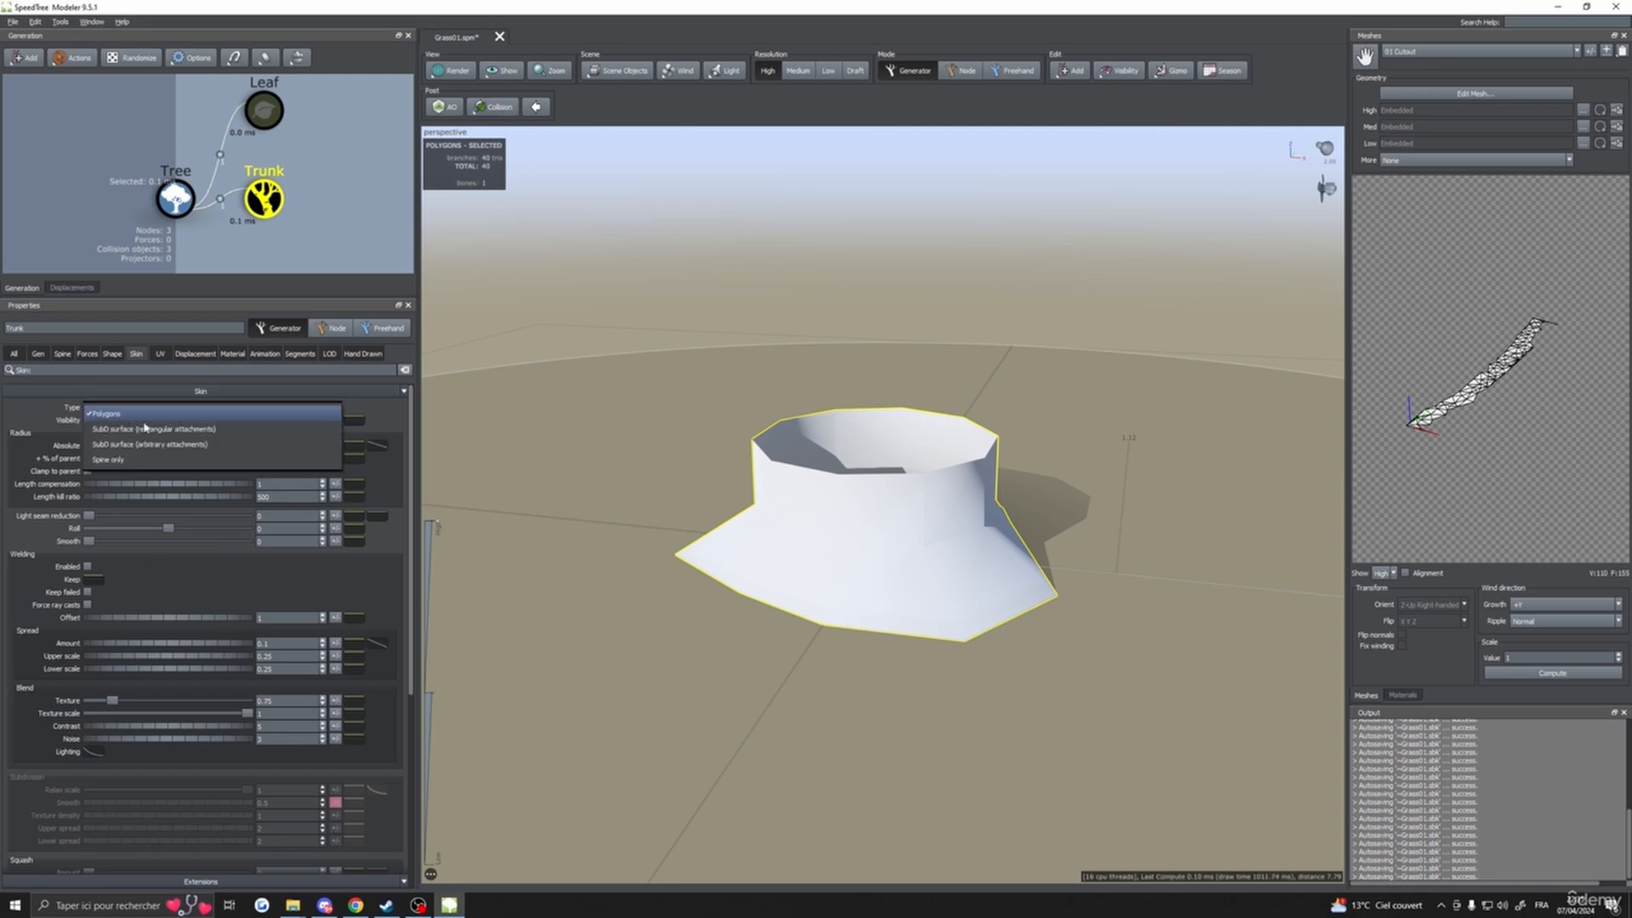
pyautogui.click(109, 459)
pyautogui.scroll(2, 630, 327)
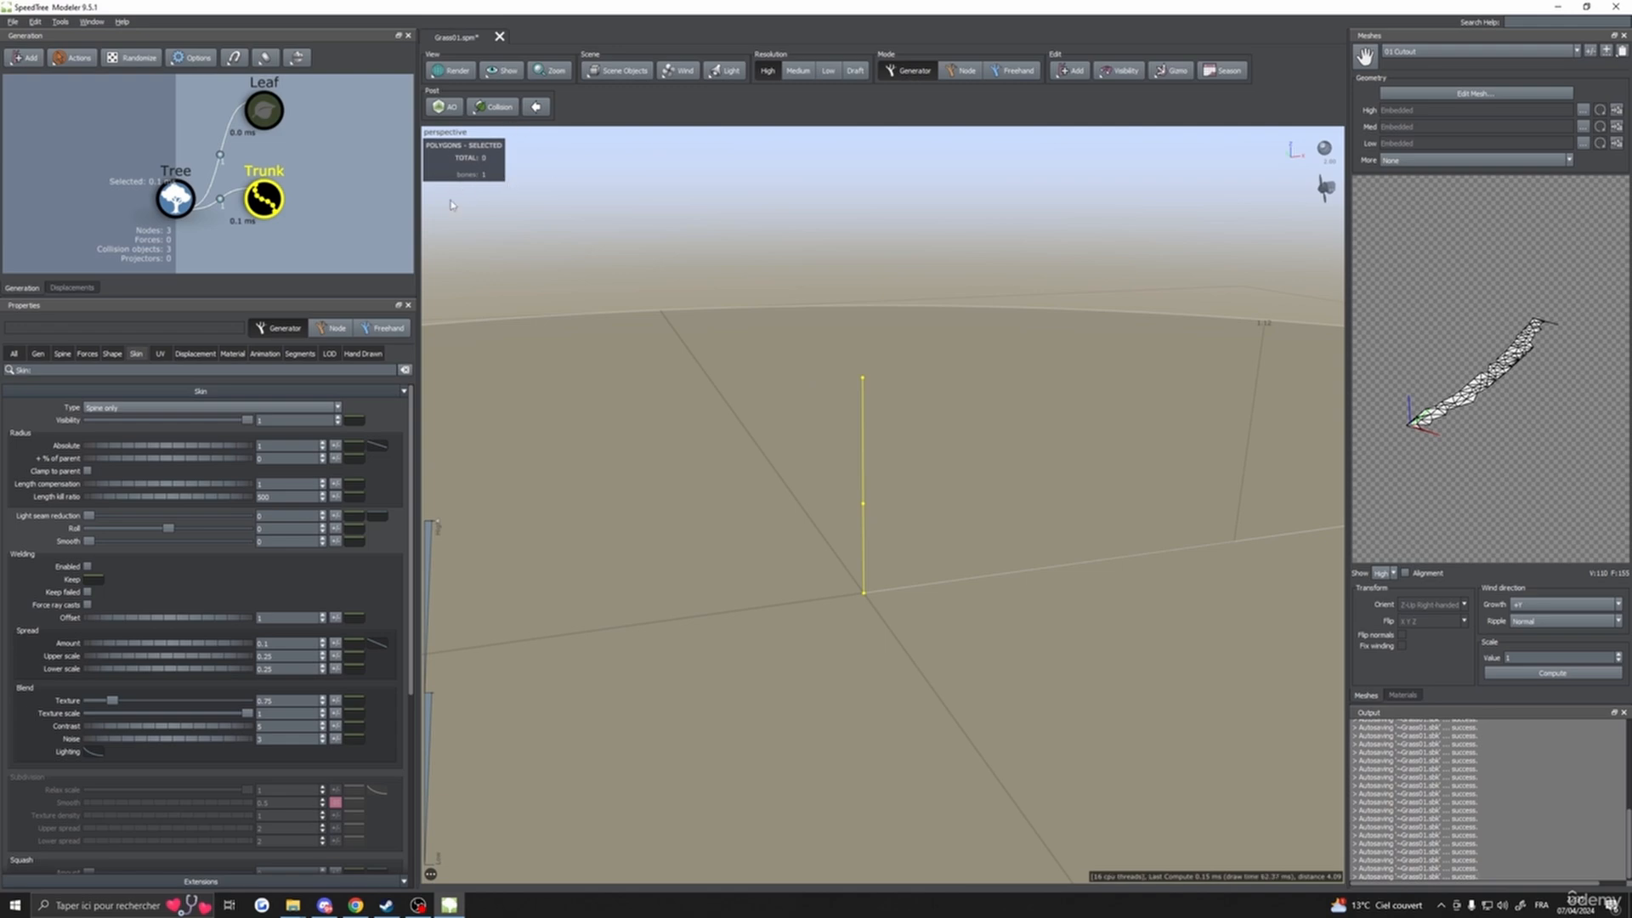
pyautogui.moveTo(892, 541); pyautogui.dragTo(854, 591)
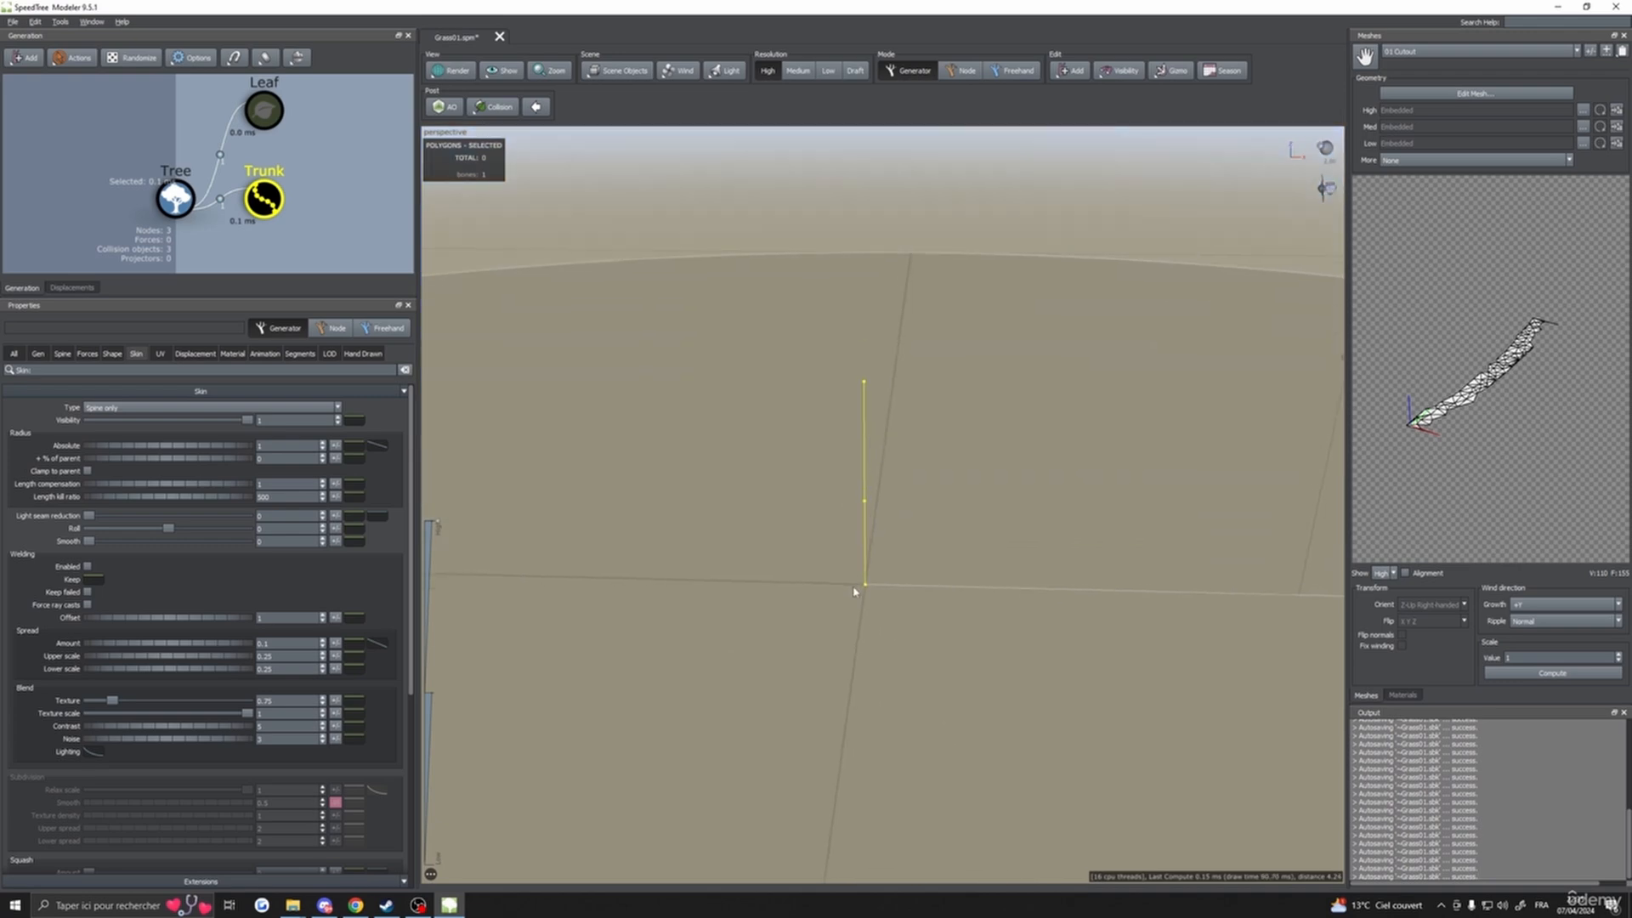
# - Add a Frond generator as a child of the Trunk
pyautogui.rightClick(257, 199)
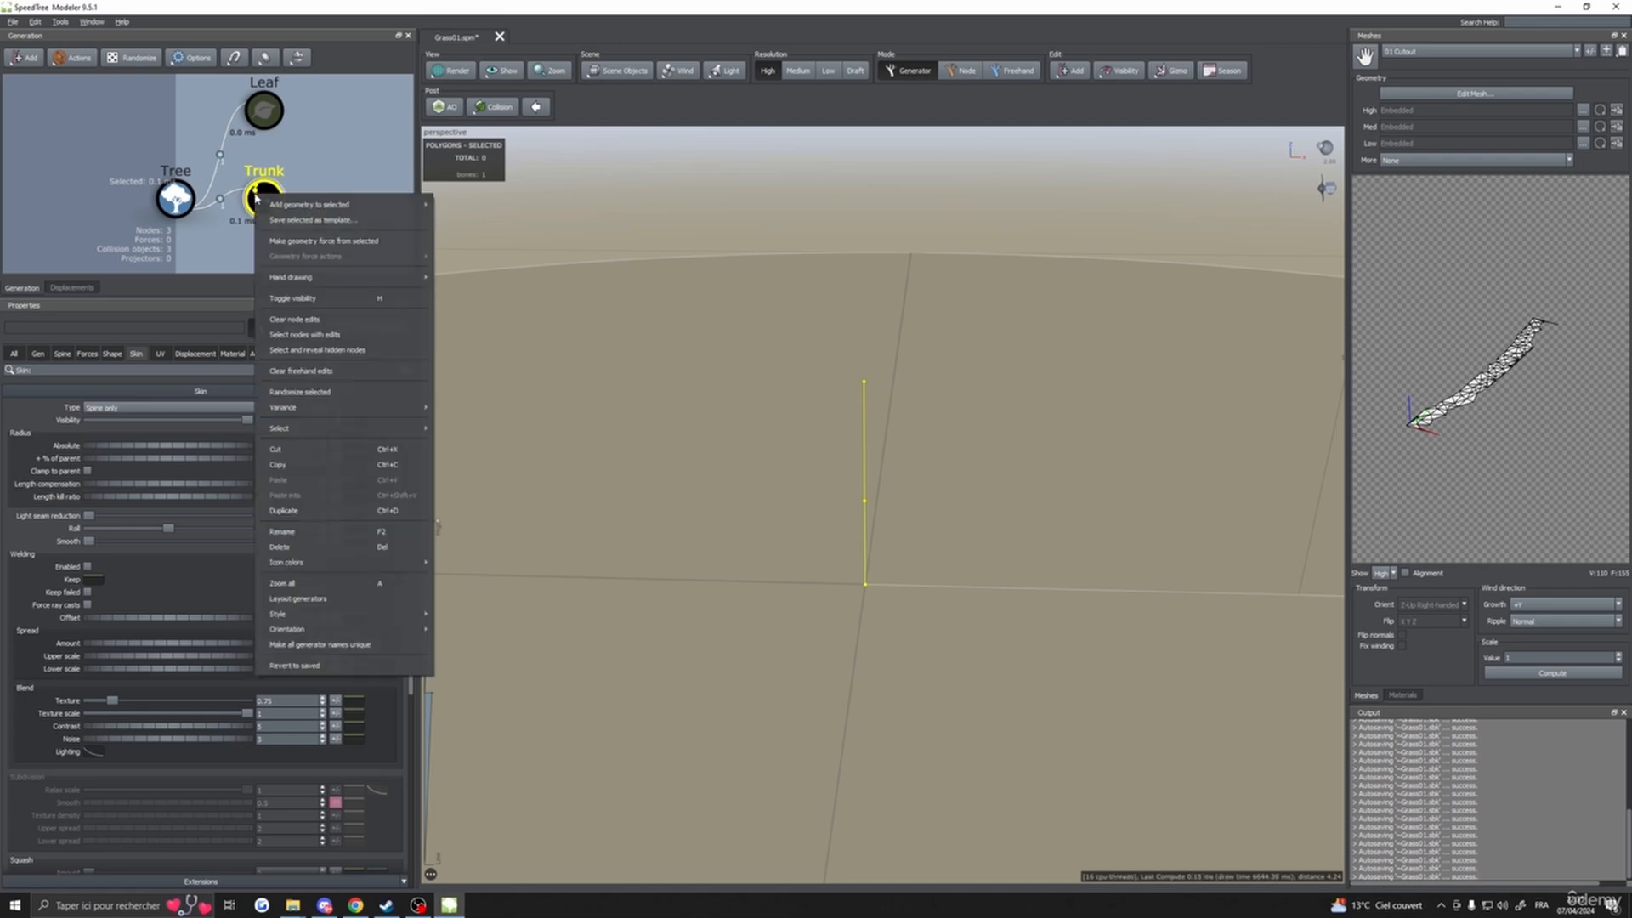
pyautogui.moveTo(400, 205)
pyautogui.click(453, 265)
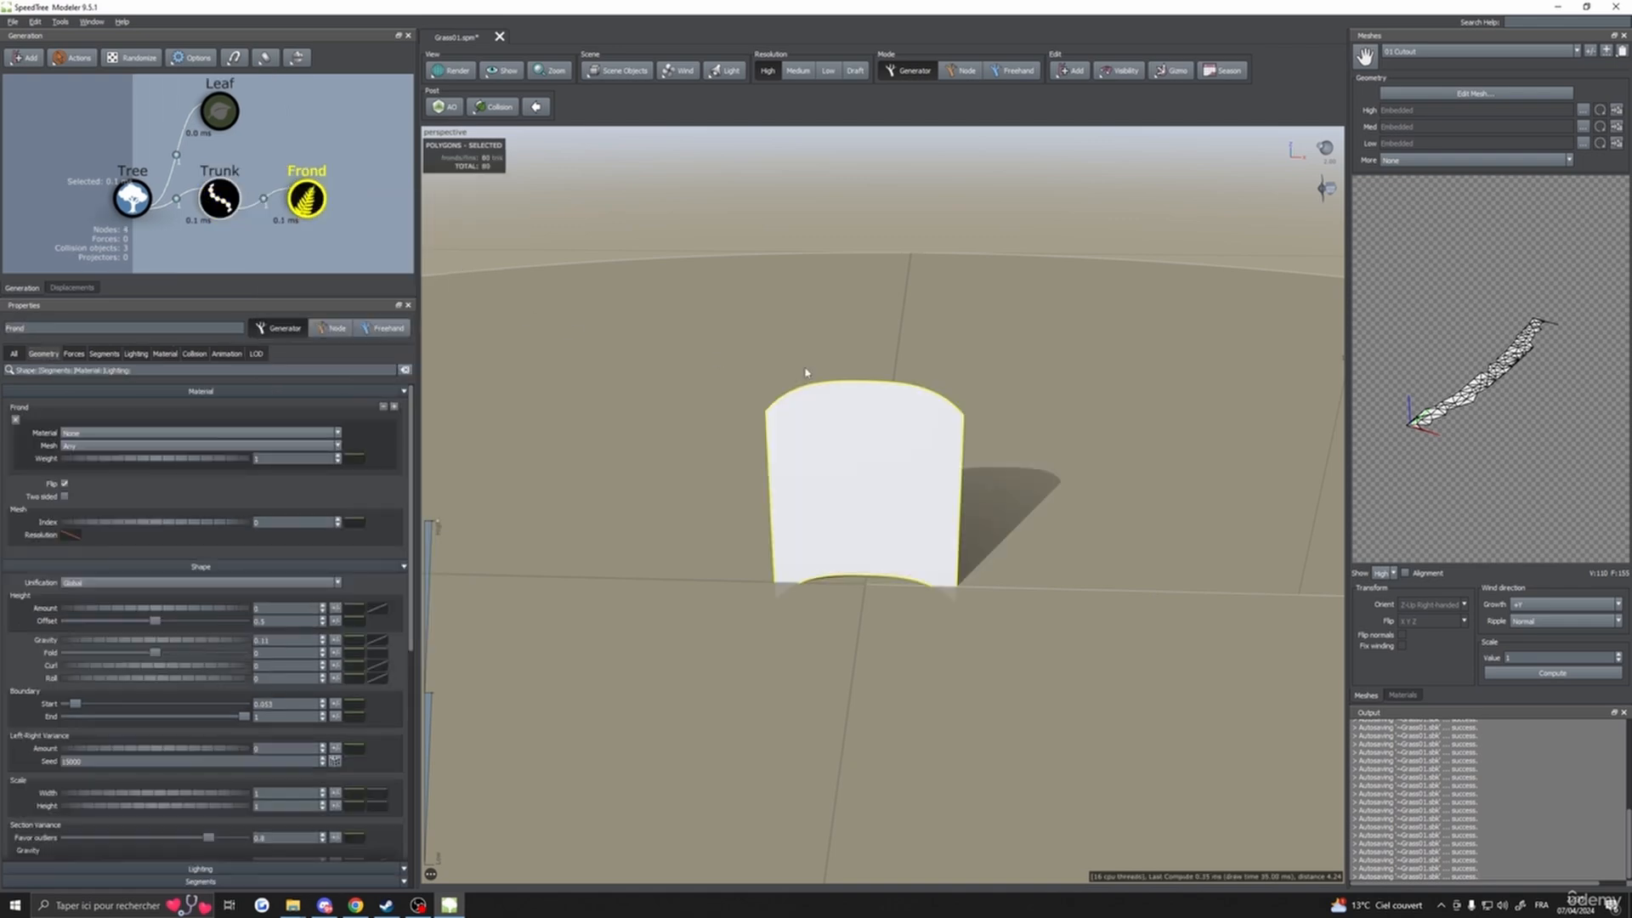
# - Select the Trunk and examine from several angles how the frond surface follows its spine
pyautogui.click(218, 197)
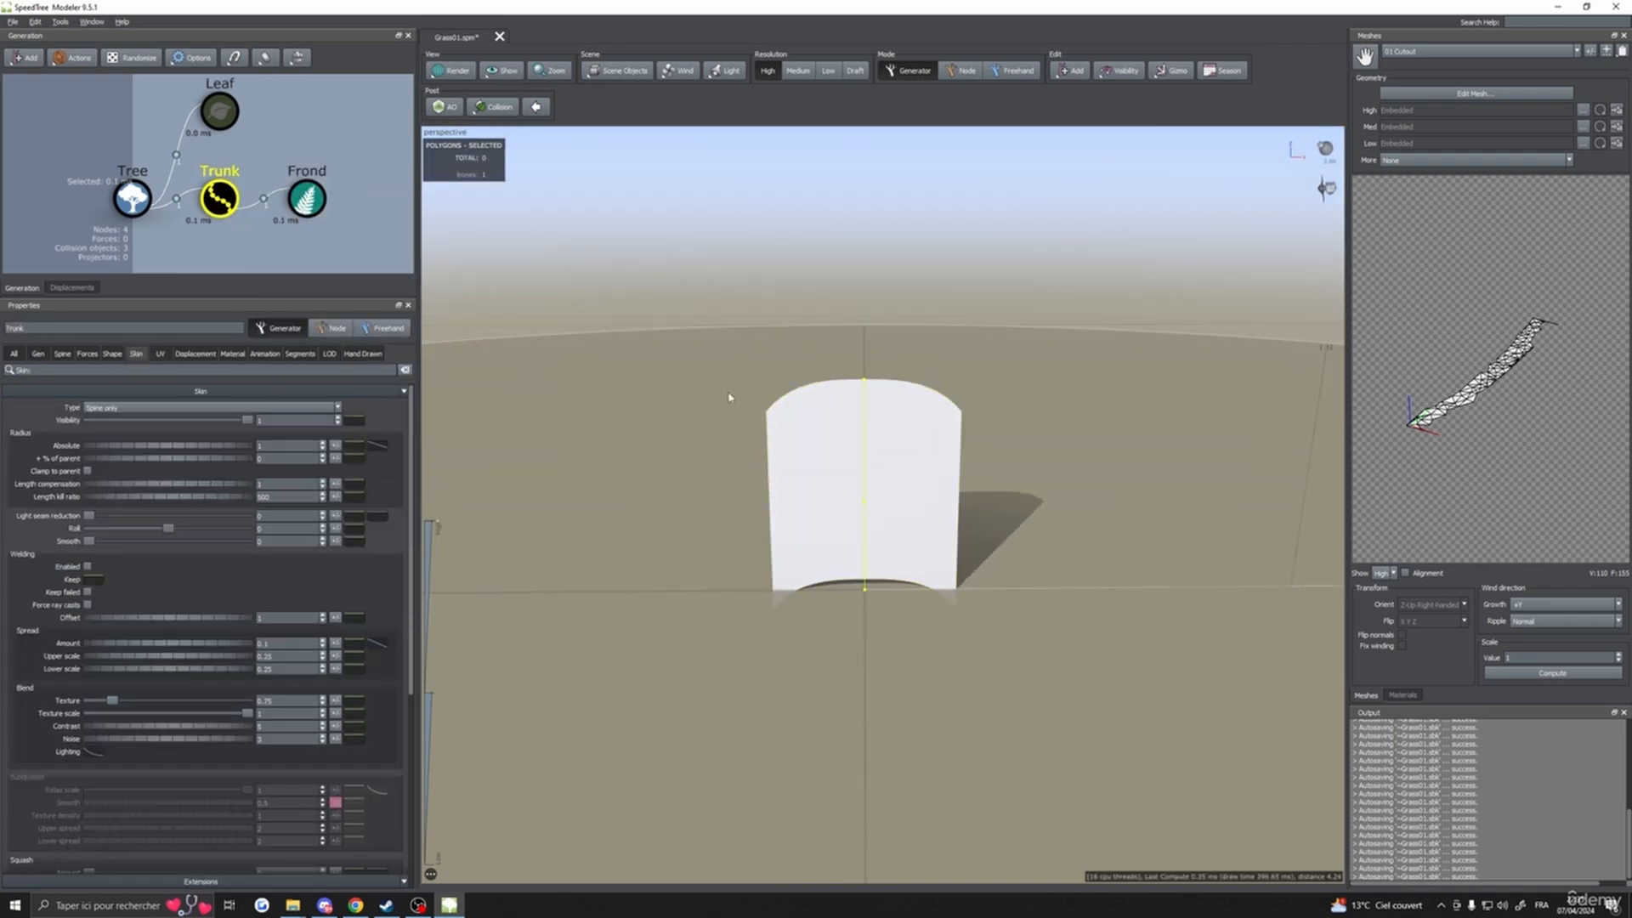
pyautogui.moveTo(728, 397); pyautogui.dragTo(747, 461)
pyautogui.scroll(3, 748, 459)
pyautogui.moveTo(782, 520); pyautogui.dragTo(832, 448)
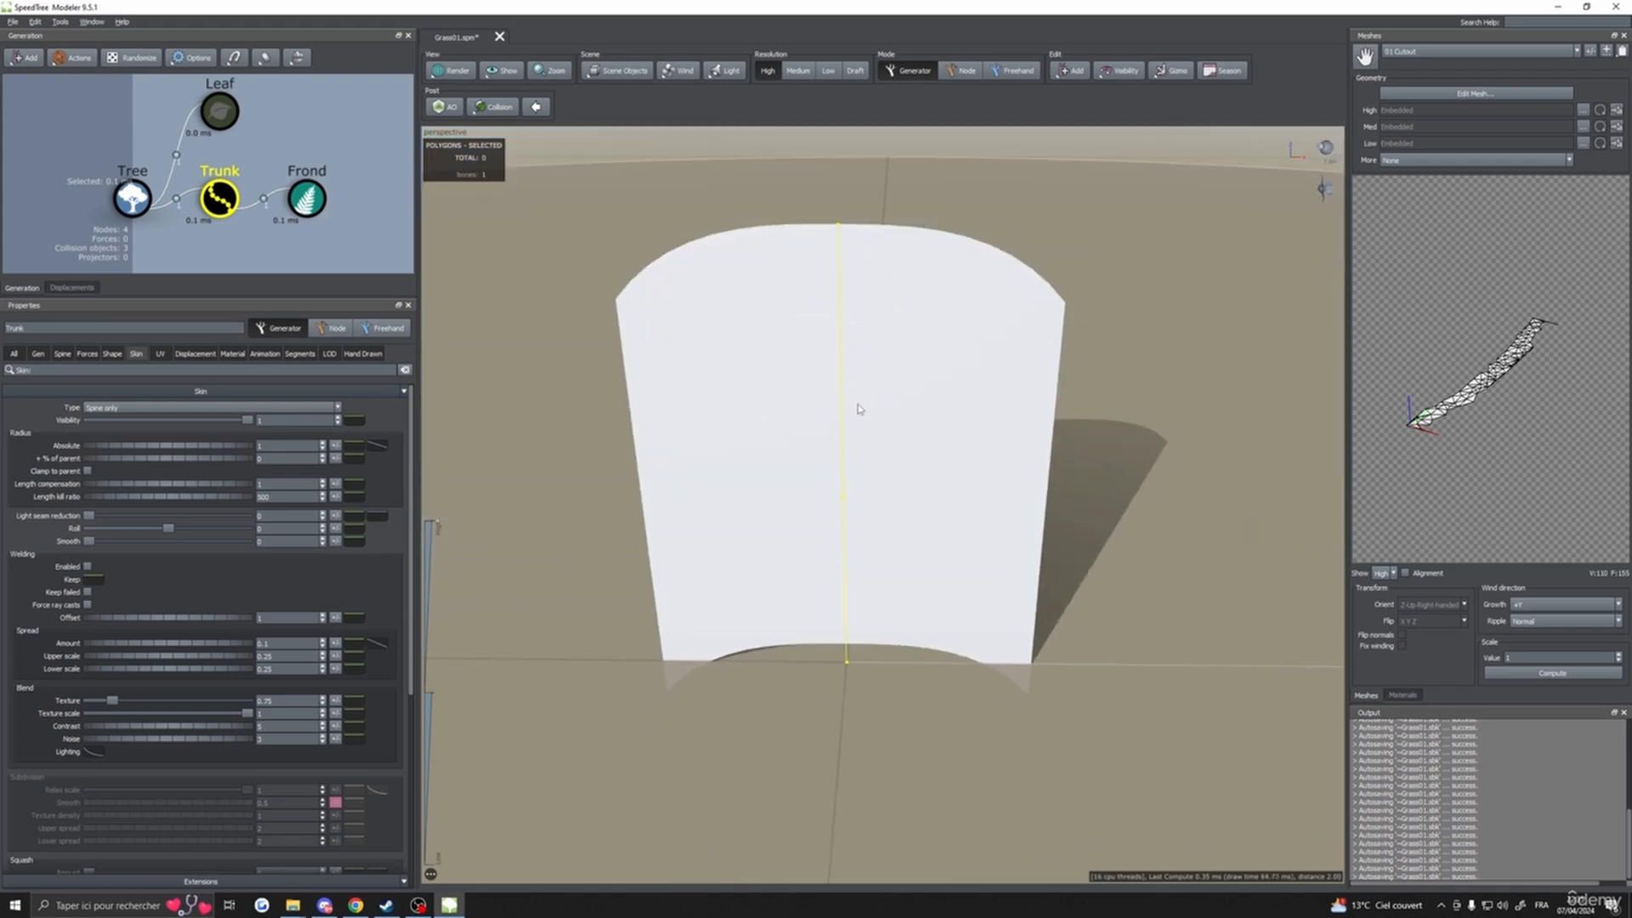
pyautogui.moveTo(855, 273); pyautogui.dragTo(842, 360)
pyautogui.scroll(-3, 831, 431)
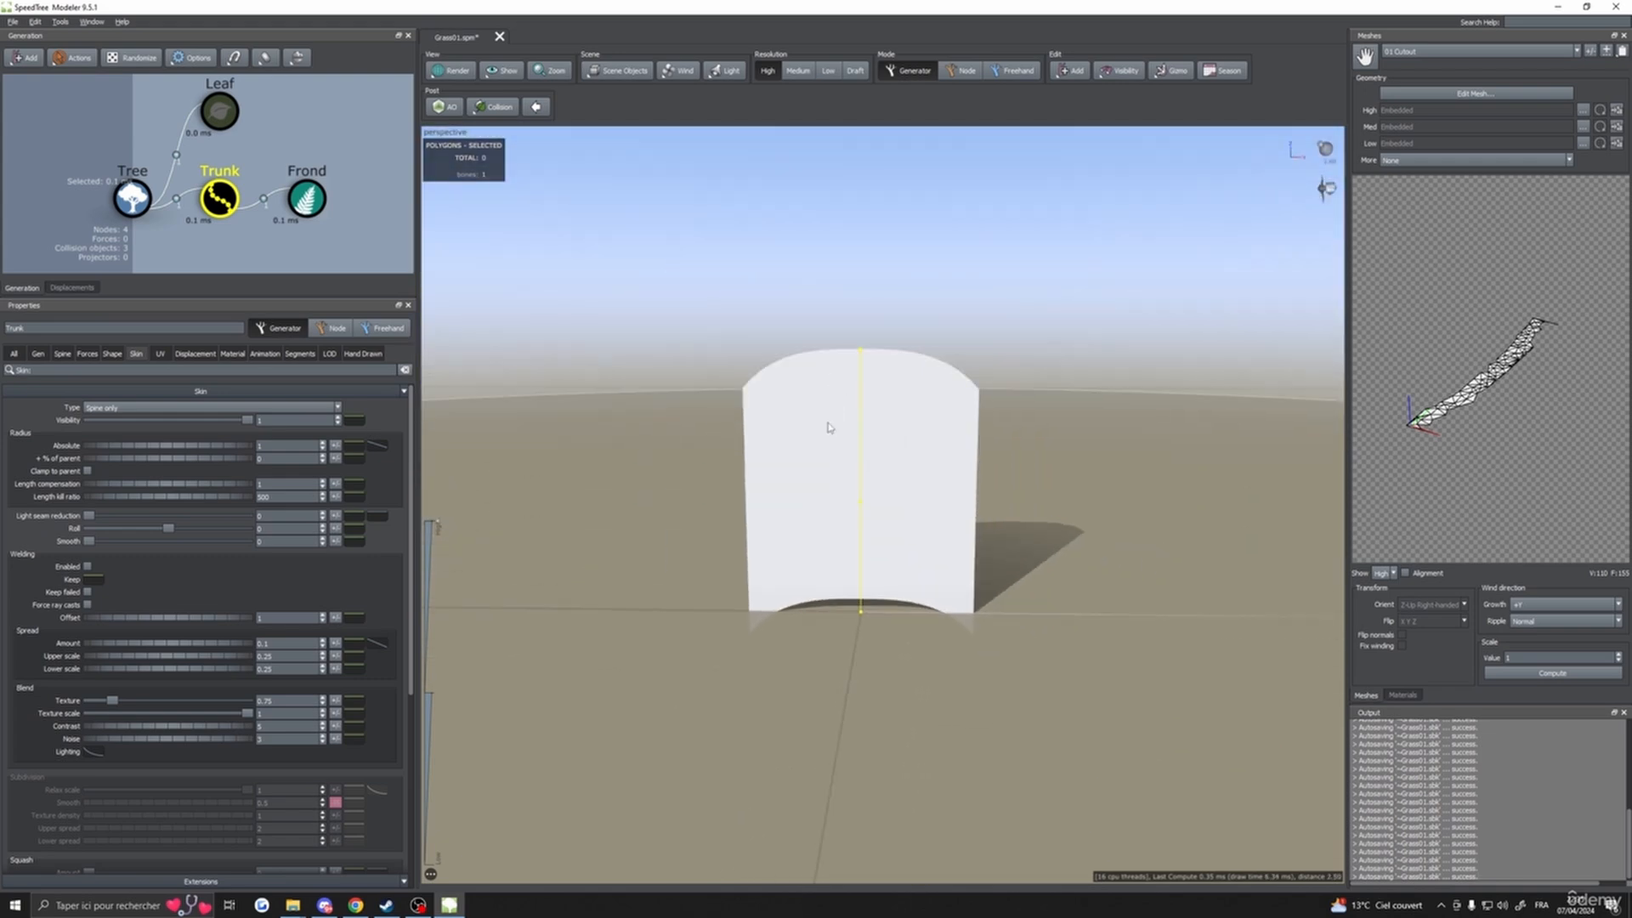
pyautogui.moveTo(831, 430); pyautogui.dragTo(864, 403)
pyautogui.moveTo(900, 569); pyautogui.dragTo(927, 557)
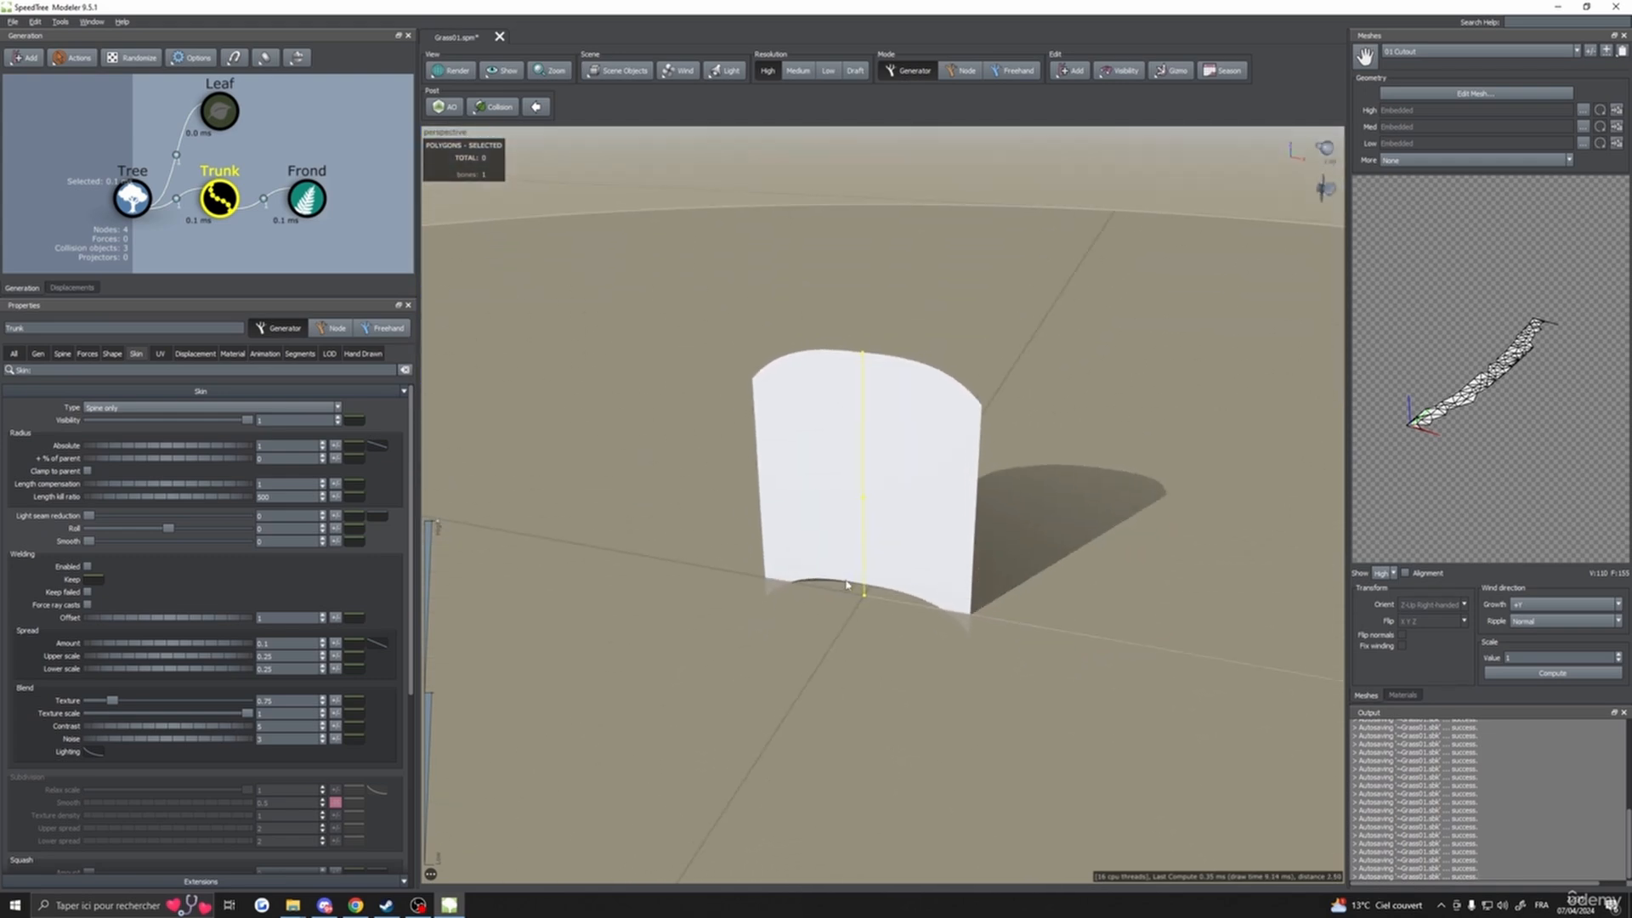
pyautogui.moveTo(816, 509)
pyautogui.mouseDown()
pyautogui.moveTo(911, 444)
pyautogui.moveTo(868, 485)
pyautogui.moveTo(816, 447)
pyautogui.moveTo(768, 456)
pyautogui.moveTo(881, 465)
pyautogui.moveTo(790, 476)
pyautogui.moveTo(799, 501)
pyautogui.moveTo(756, 502)
pyautogui.moveTo(797, 497)
pyautogui.mouseUp()
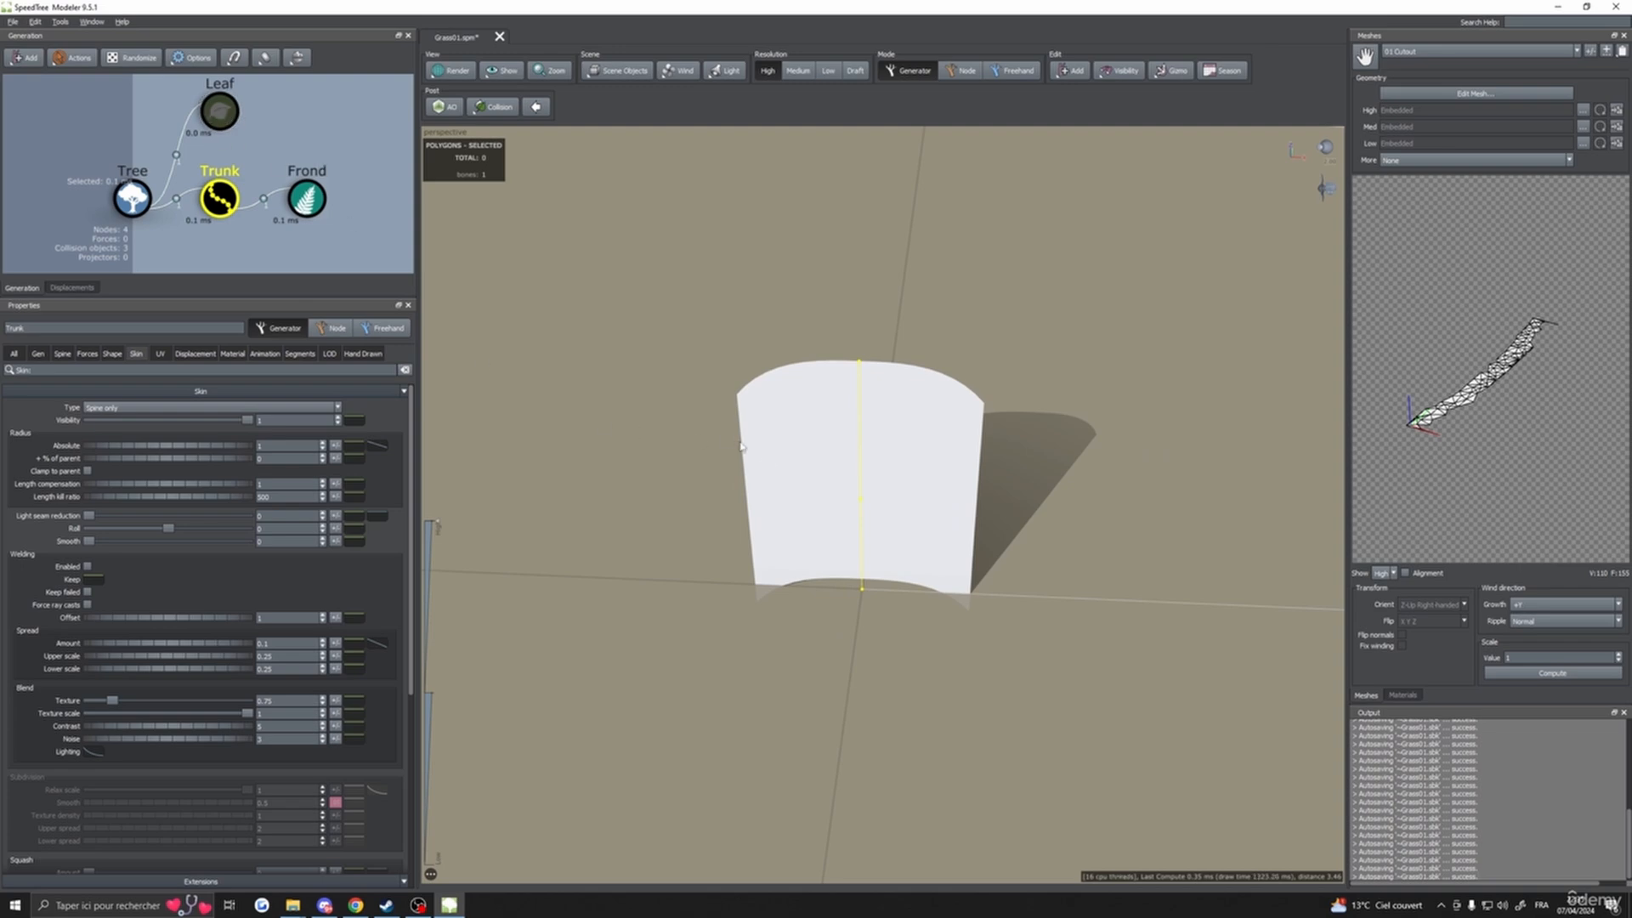
pyautogui.moveTo(742, 448); pyautogui.dragTo(788, 521)
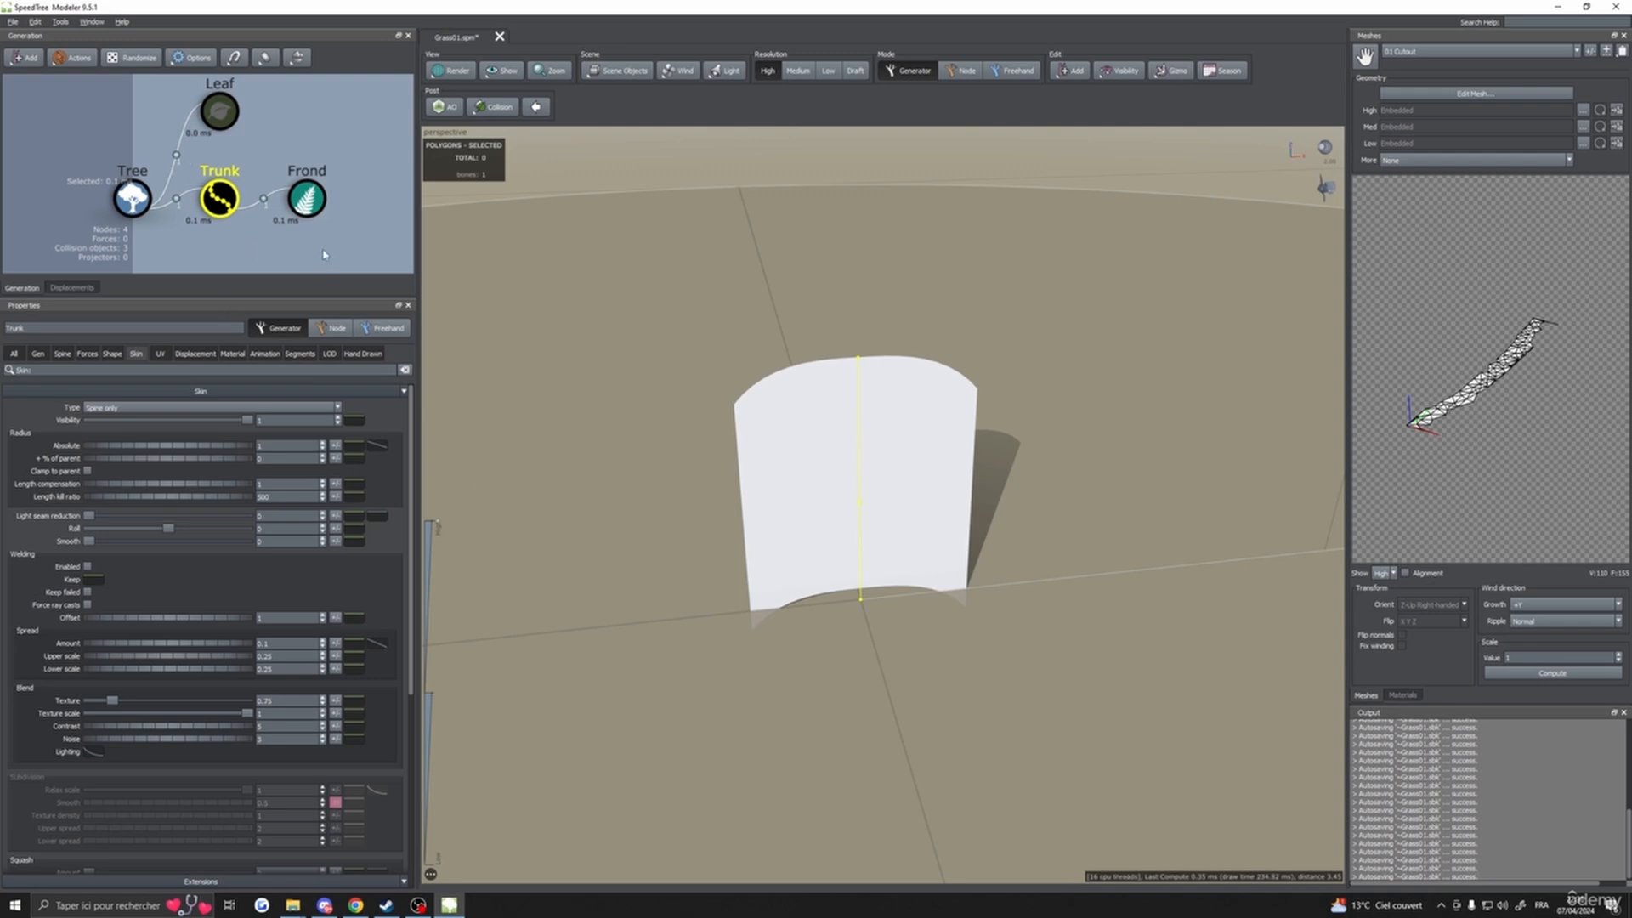
pyautogui.moveTo(882, 544); pyautogui.dragTo(728, 528)
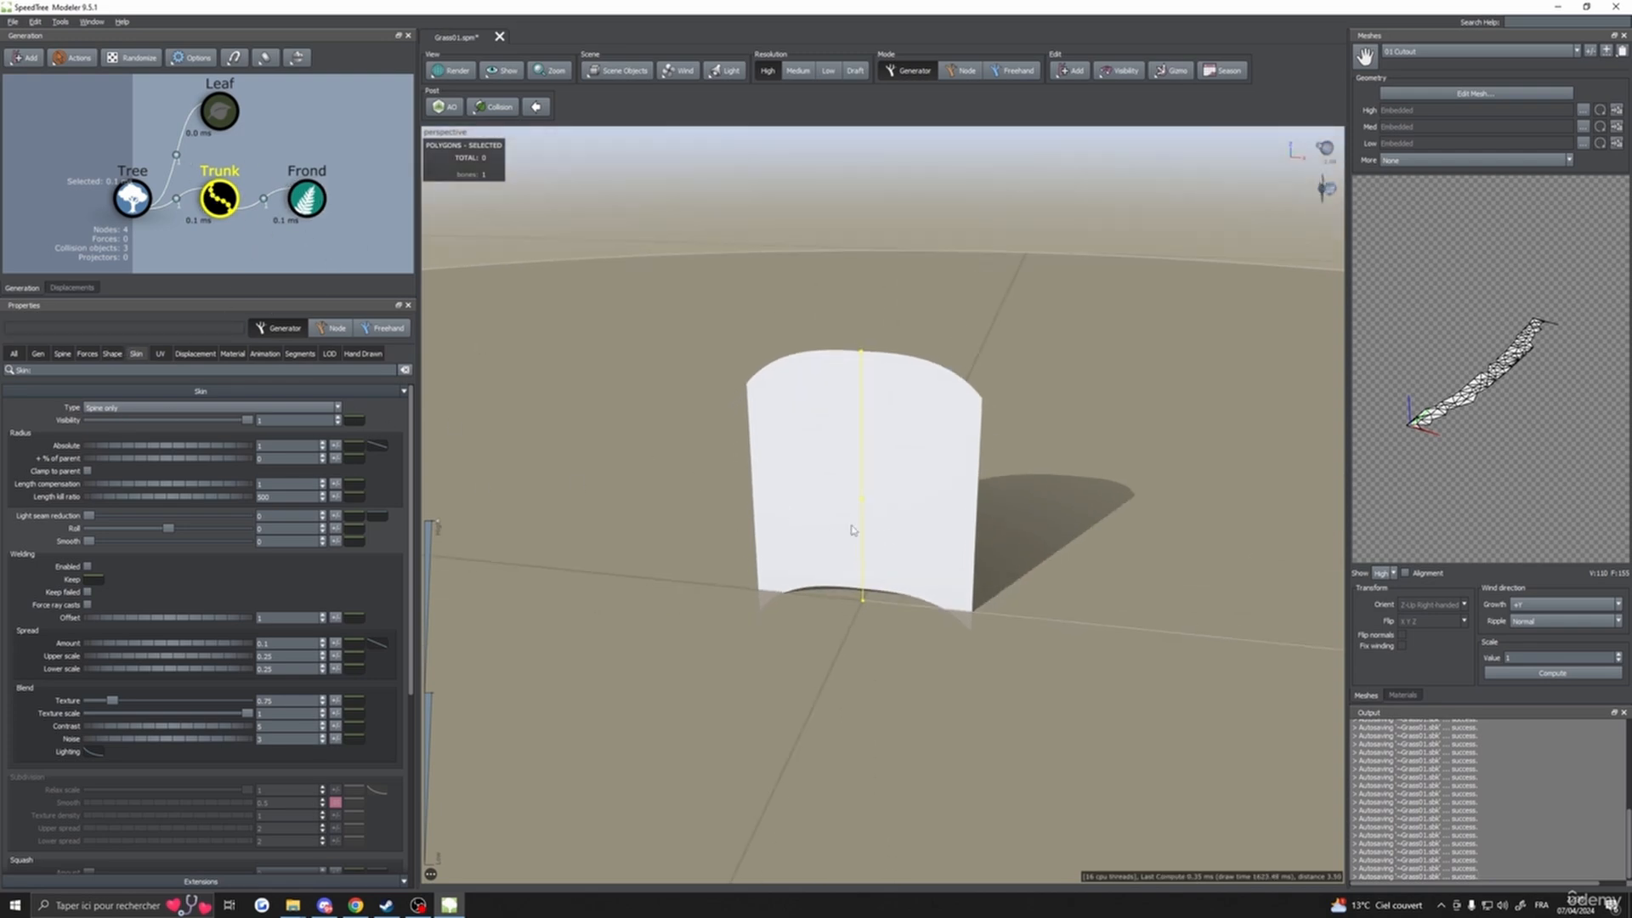
pyautogui.moveTo(848, 528); pyautogui.dragTo(821, 570)
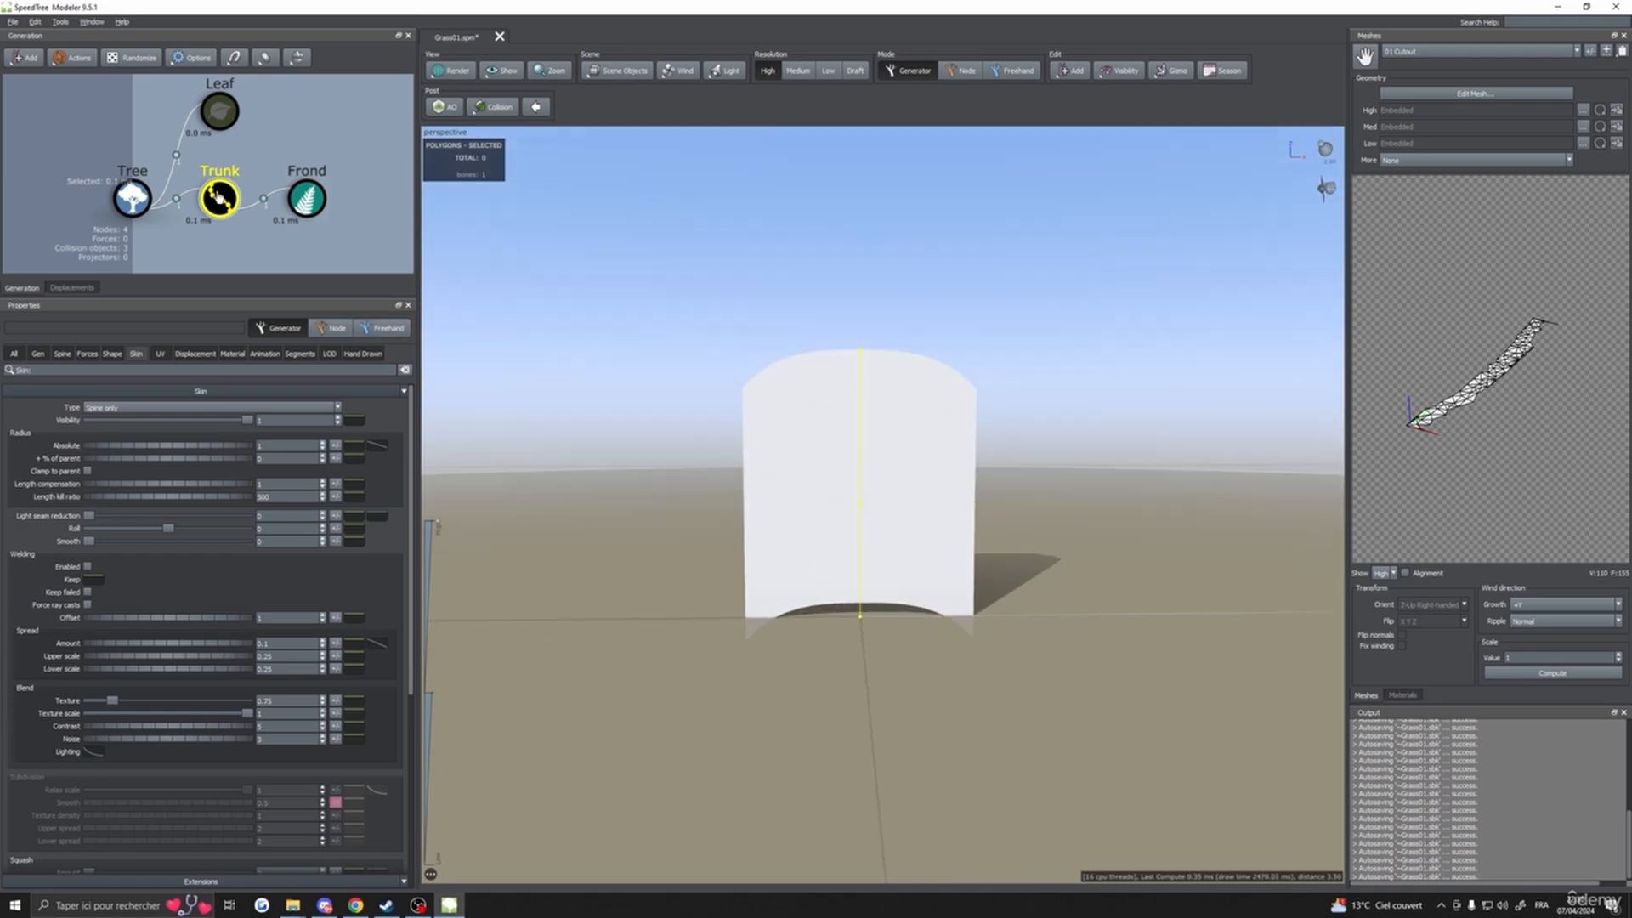
pyautogui.moveTo(789, 420); pyautogui.dragTo(697, 465)
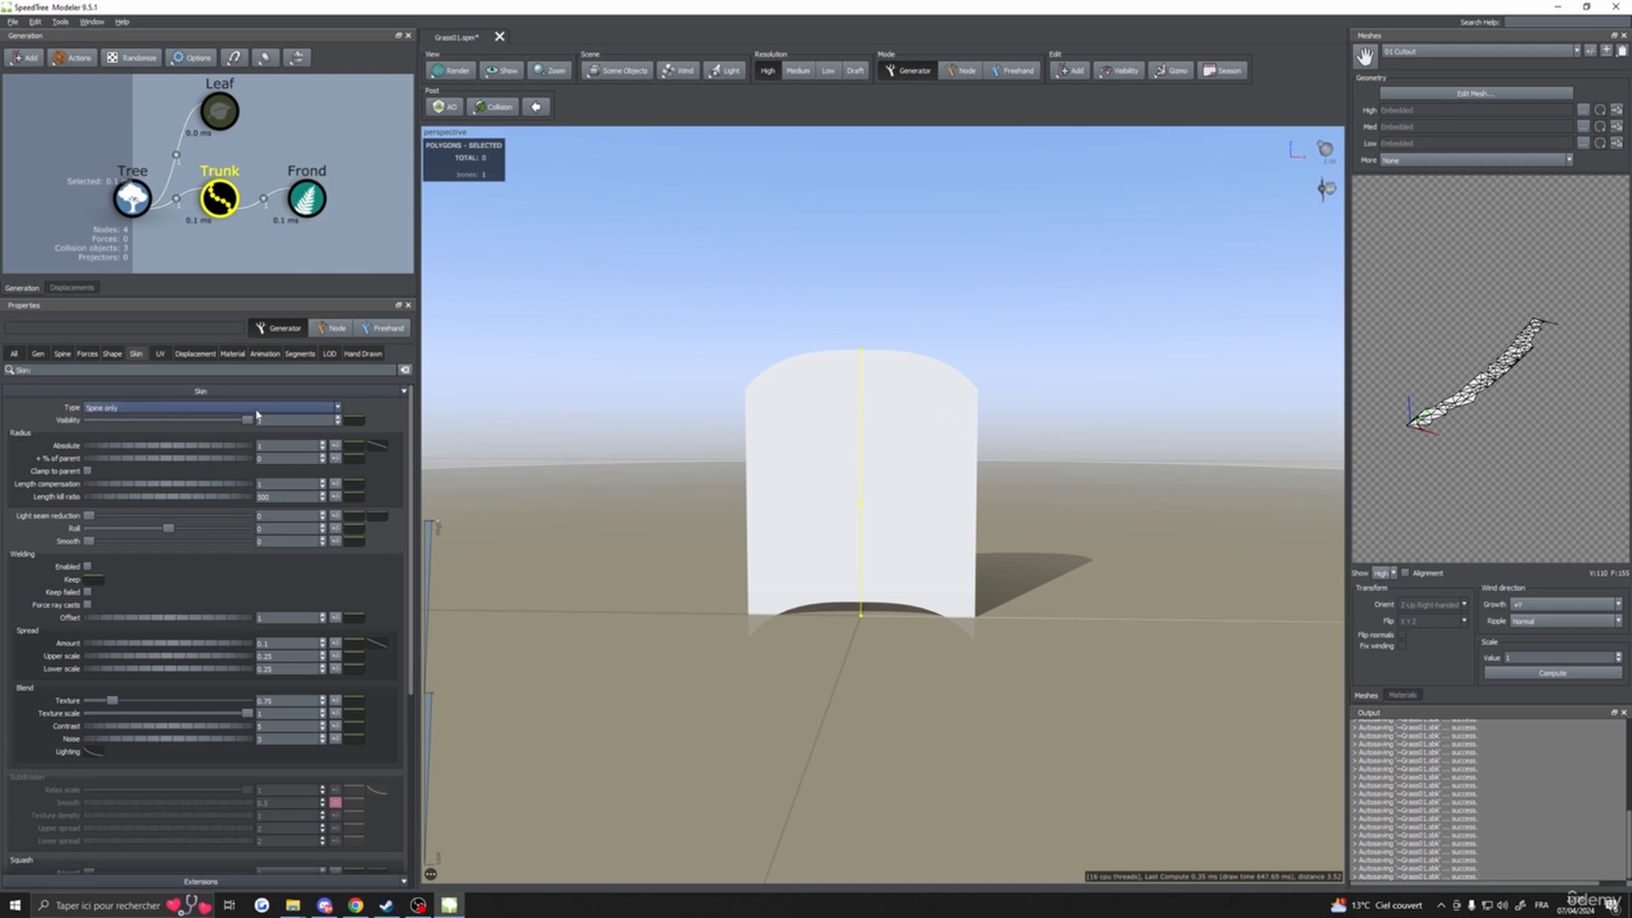
pyautogui.moveTo(799, 408); pyautogui.dragTo(754, 452)
# - Hide the Frond generator and select the Trunk to view its bare spine and points
pyautogui.click(306, 200)
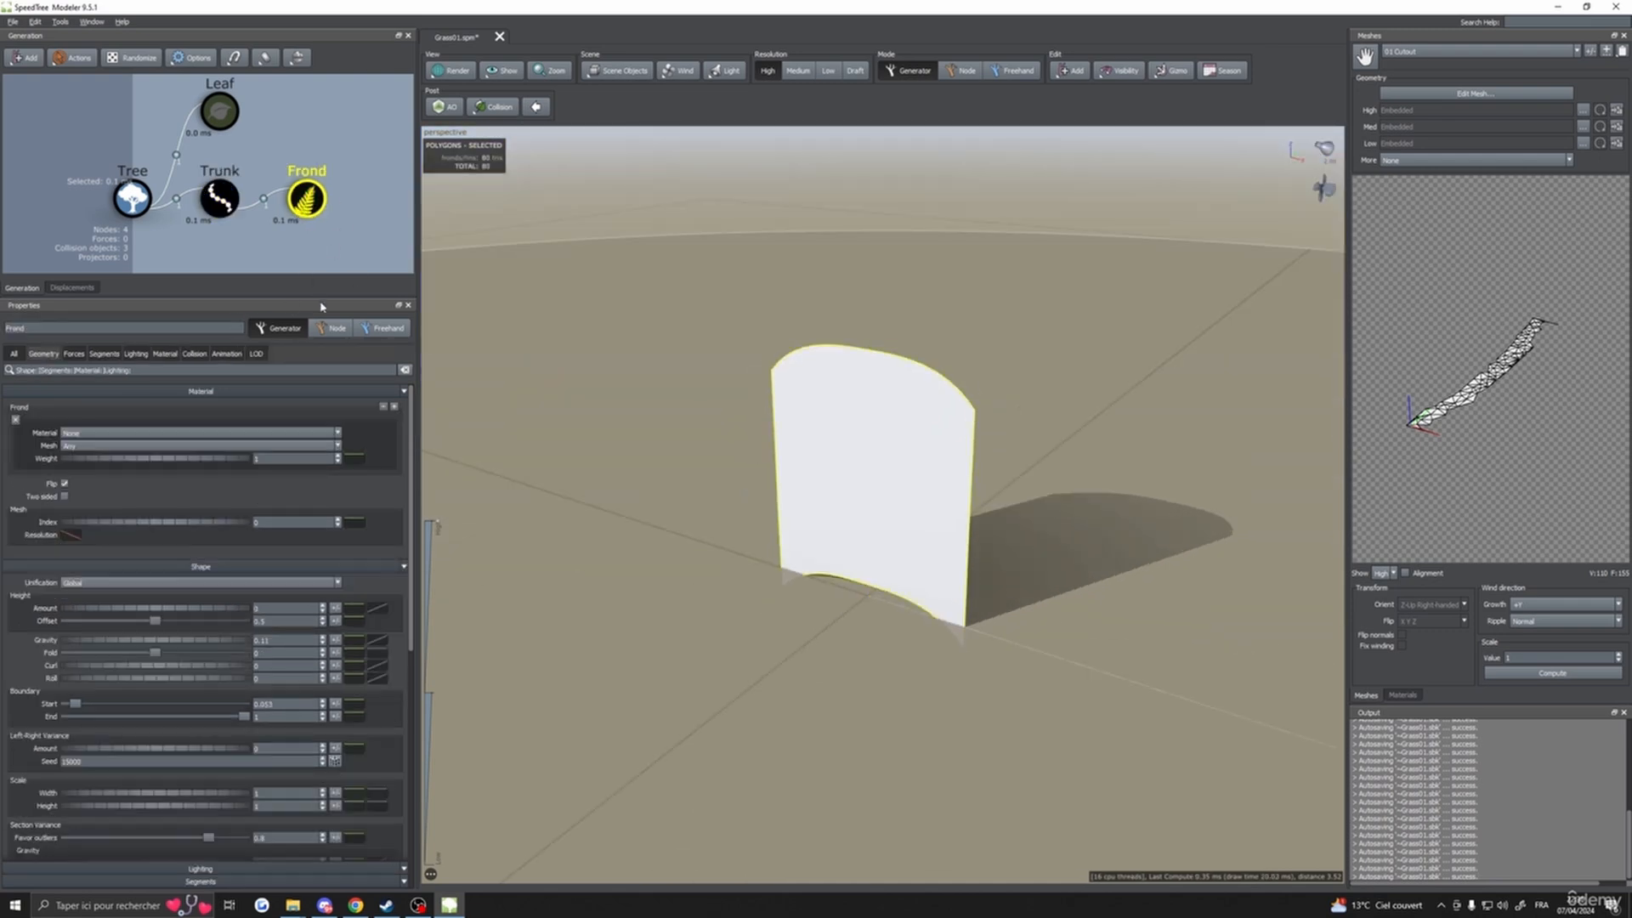
pyautogui.press('h')
pyautogui.click(220, 198)
pyautogui.moveTo(519, 306); pyautogui.dragTo(860, 612)
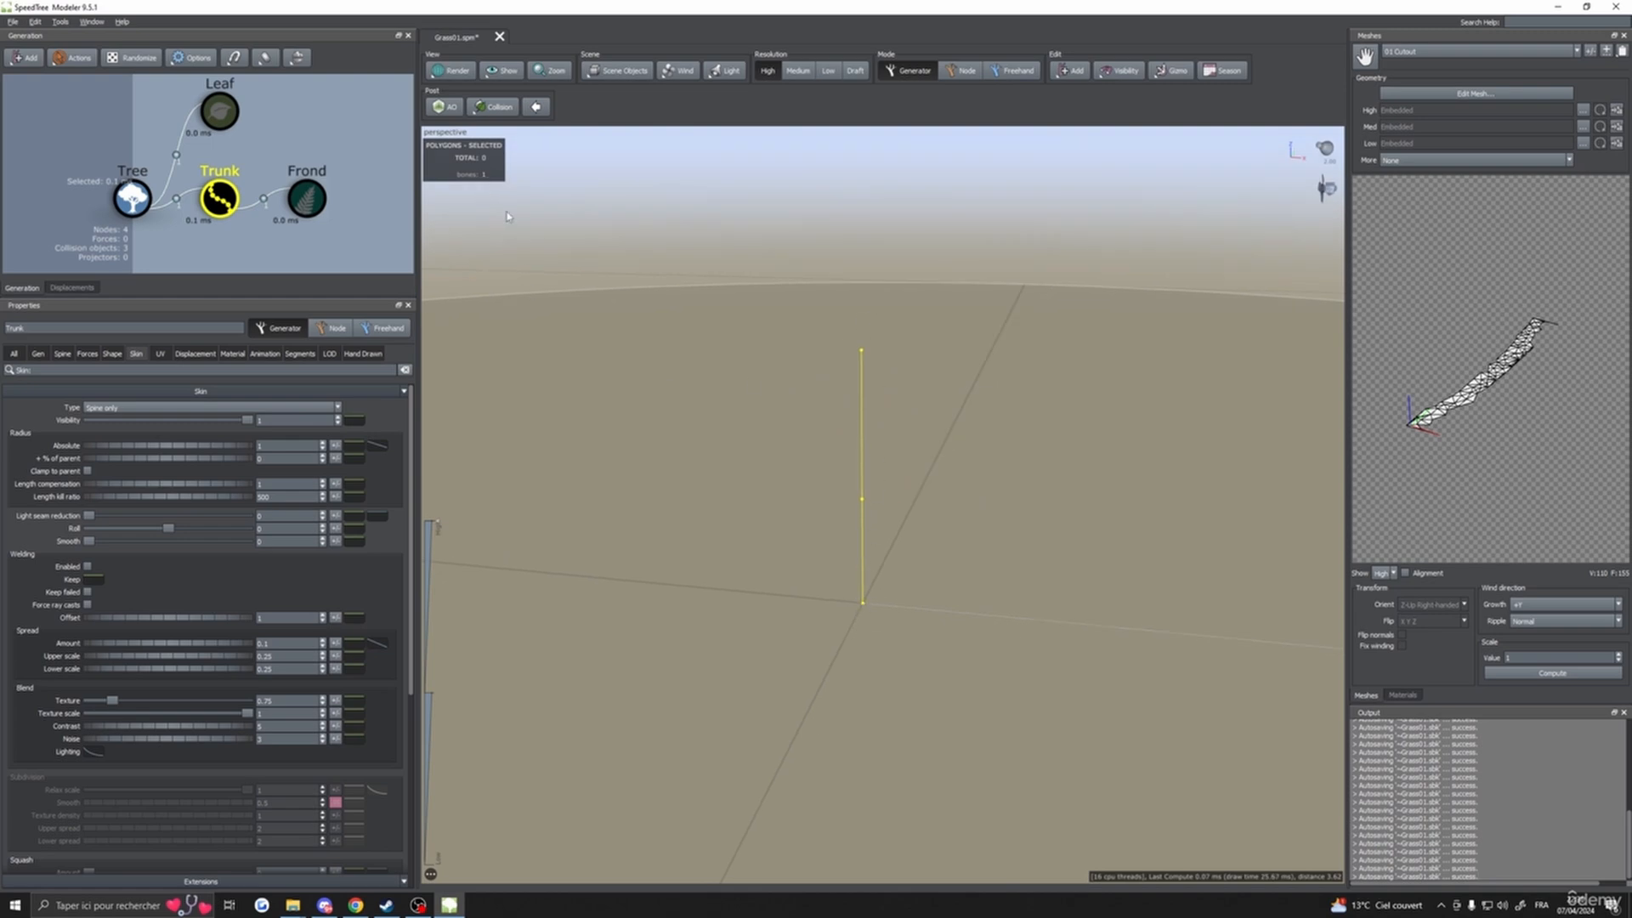
pyautogui.moveTo(856, 571); pyautogui.dragTo(1003, 605)
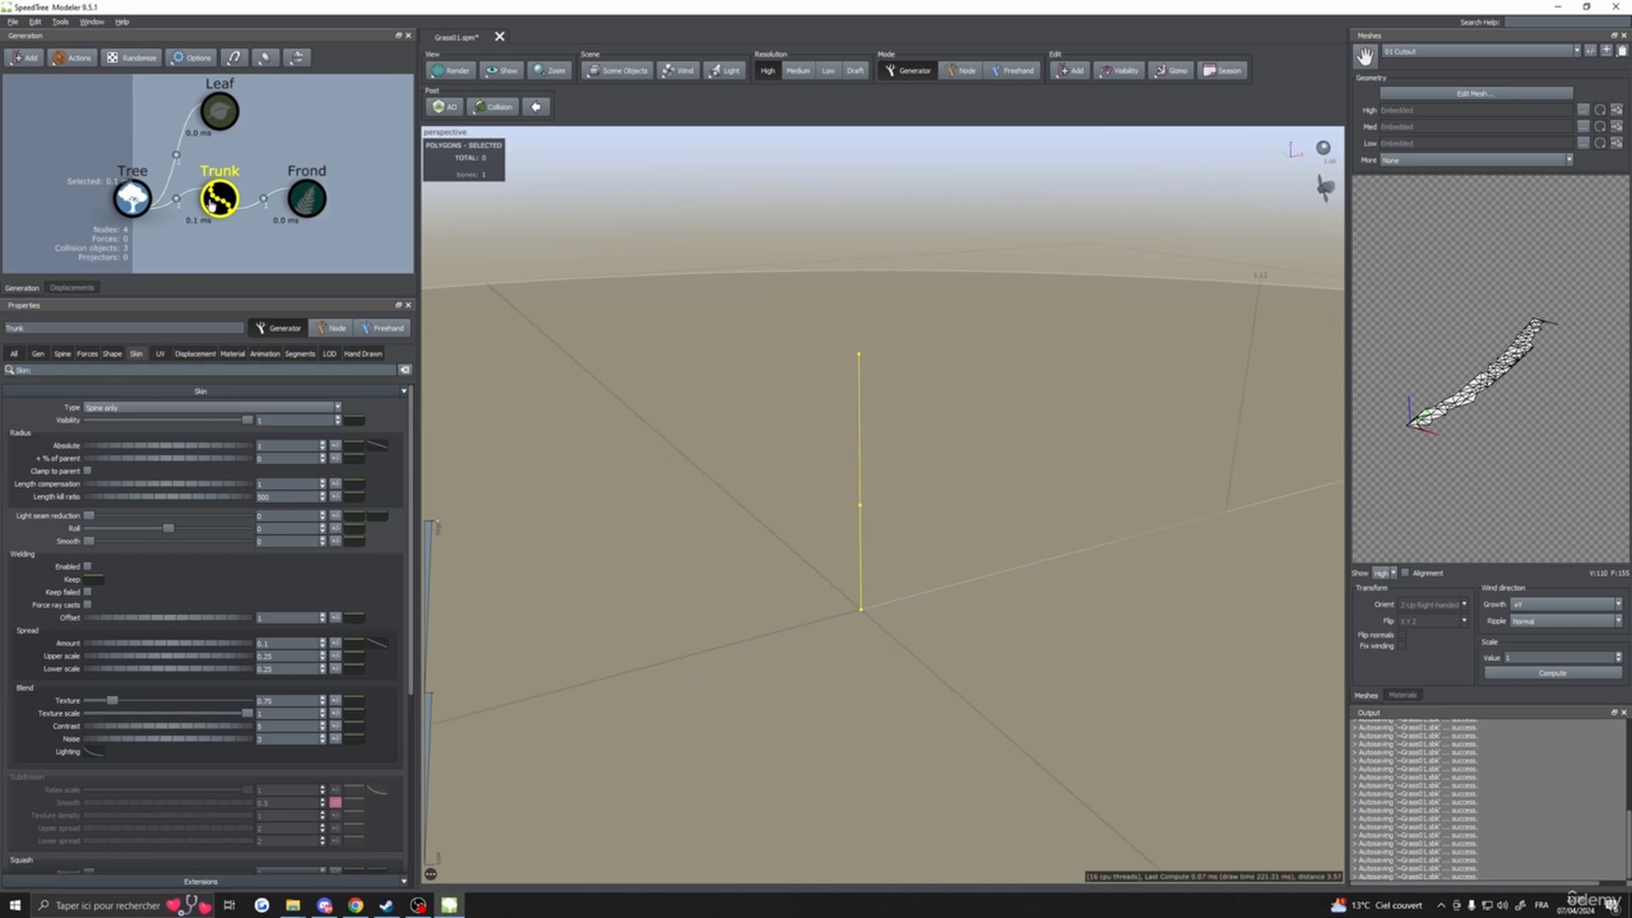
# - Look at the Trunk's segment settings and switch its skin type to Polygons
pyautogui.click(299, 354)
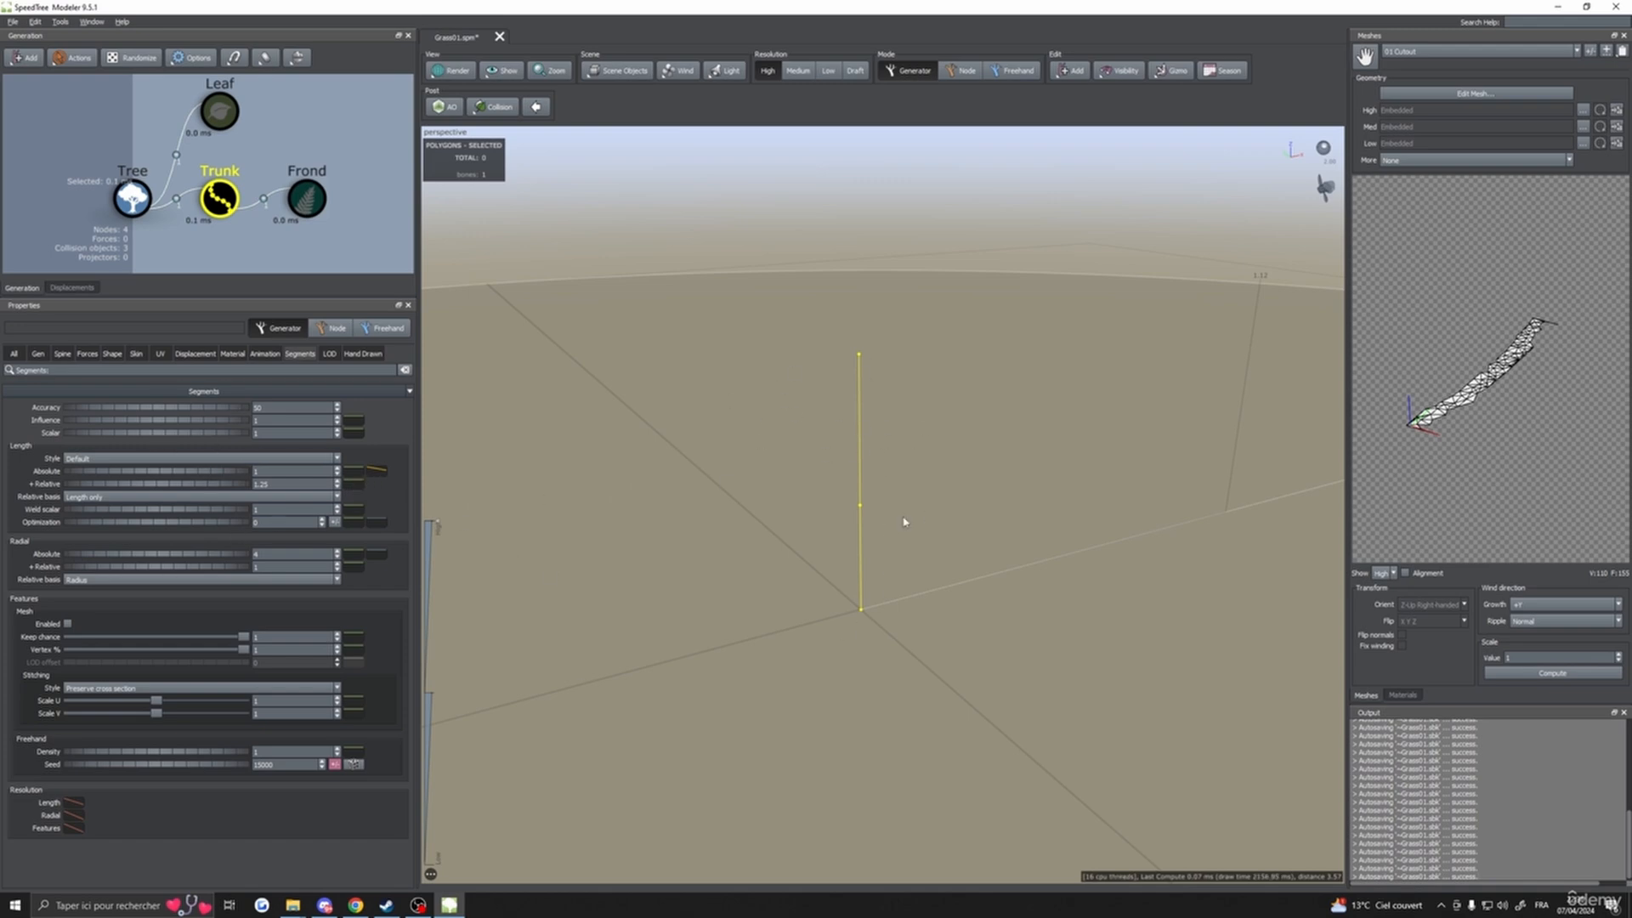
pyautogui.click(136, 353)
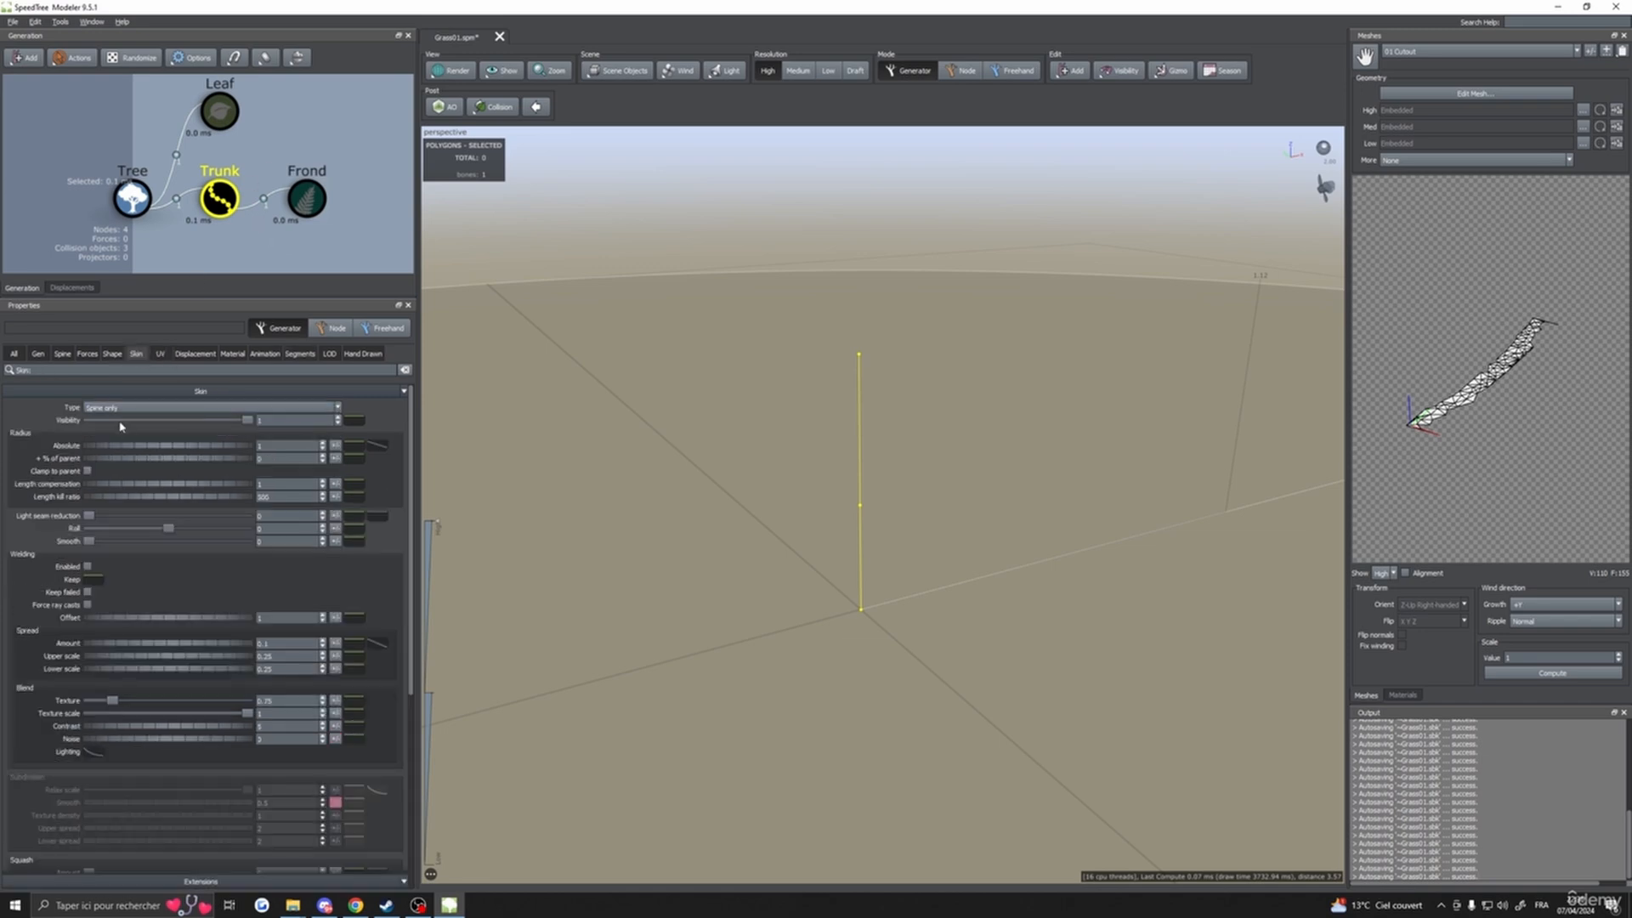
pyautogui.click(127, 408)
pyautogui.click(127, 371)
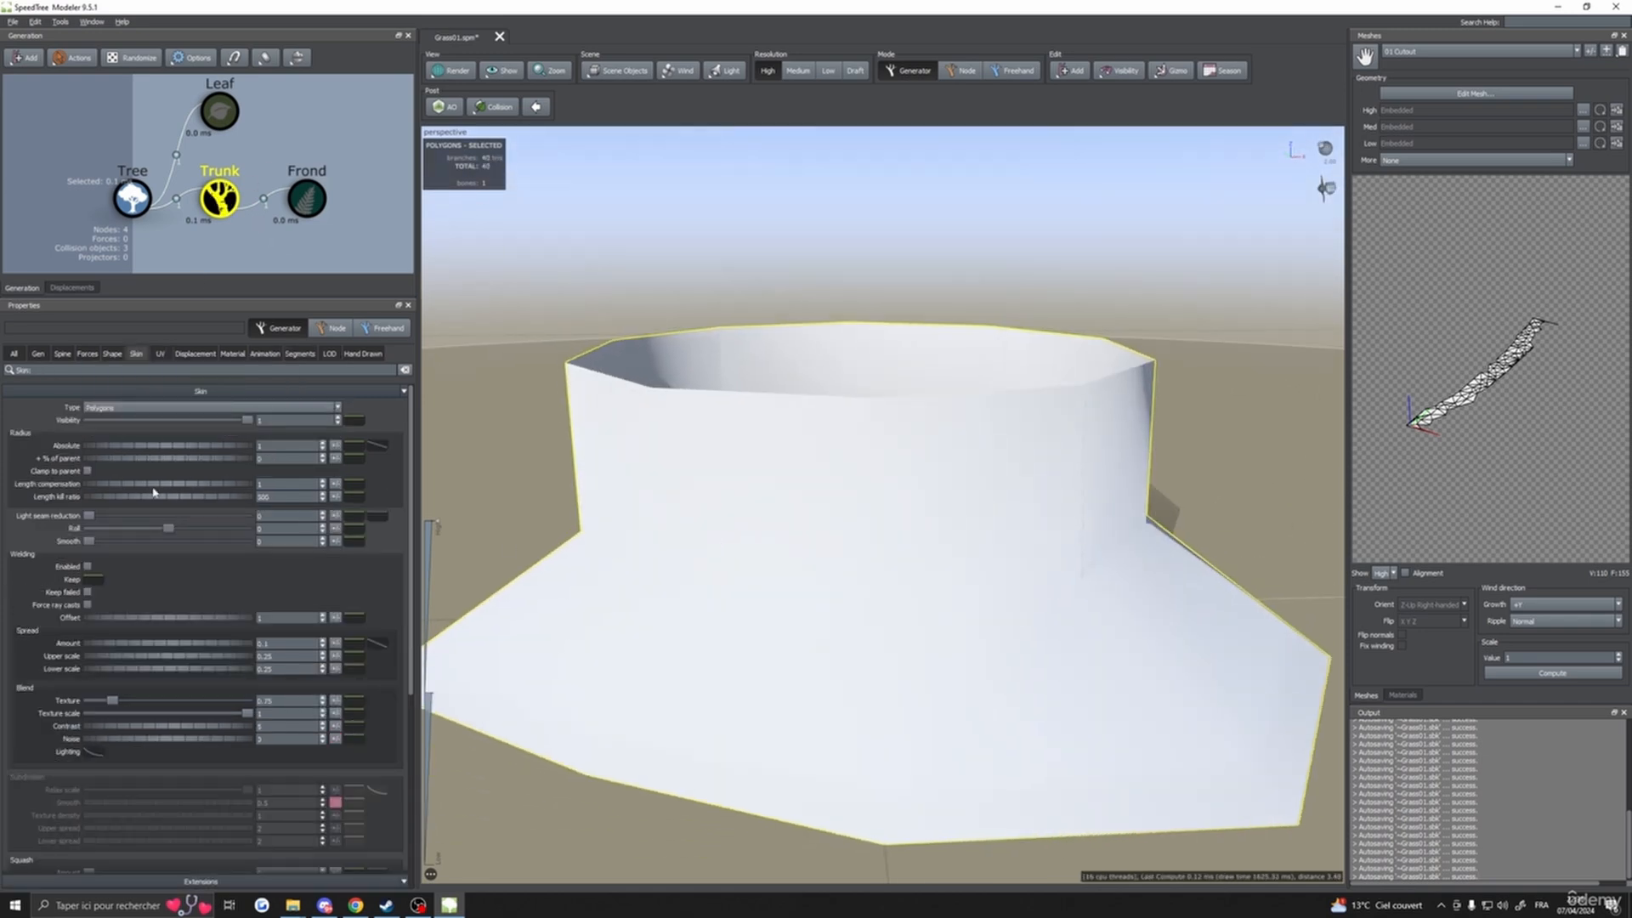
# - Raise the Trunk's absolute length segments to 58 and check the smoother trunk surface
pyautogui.click(300, 354)
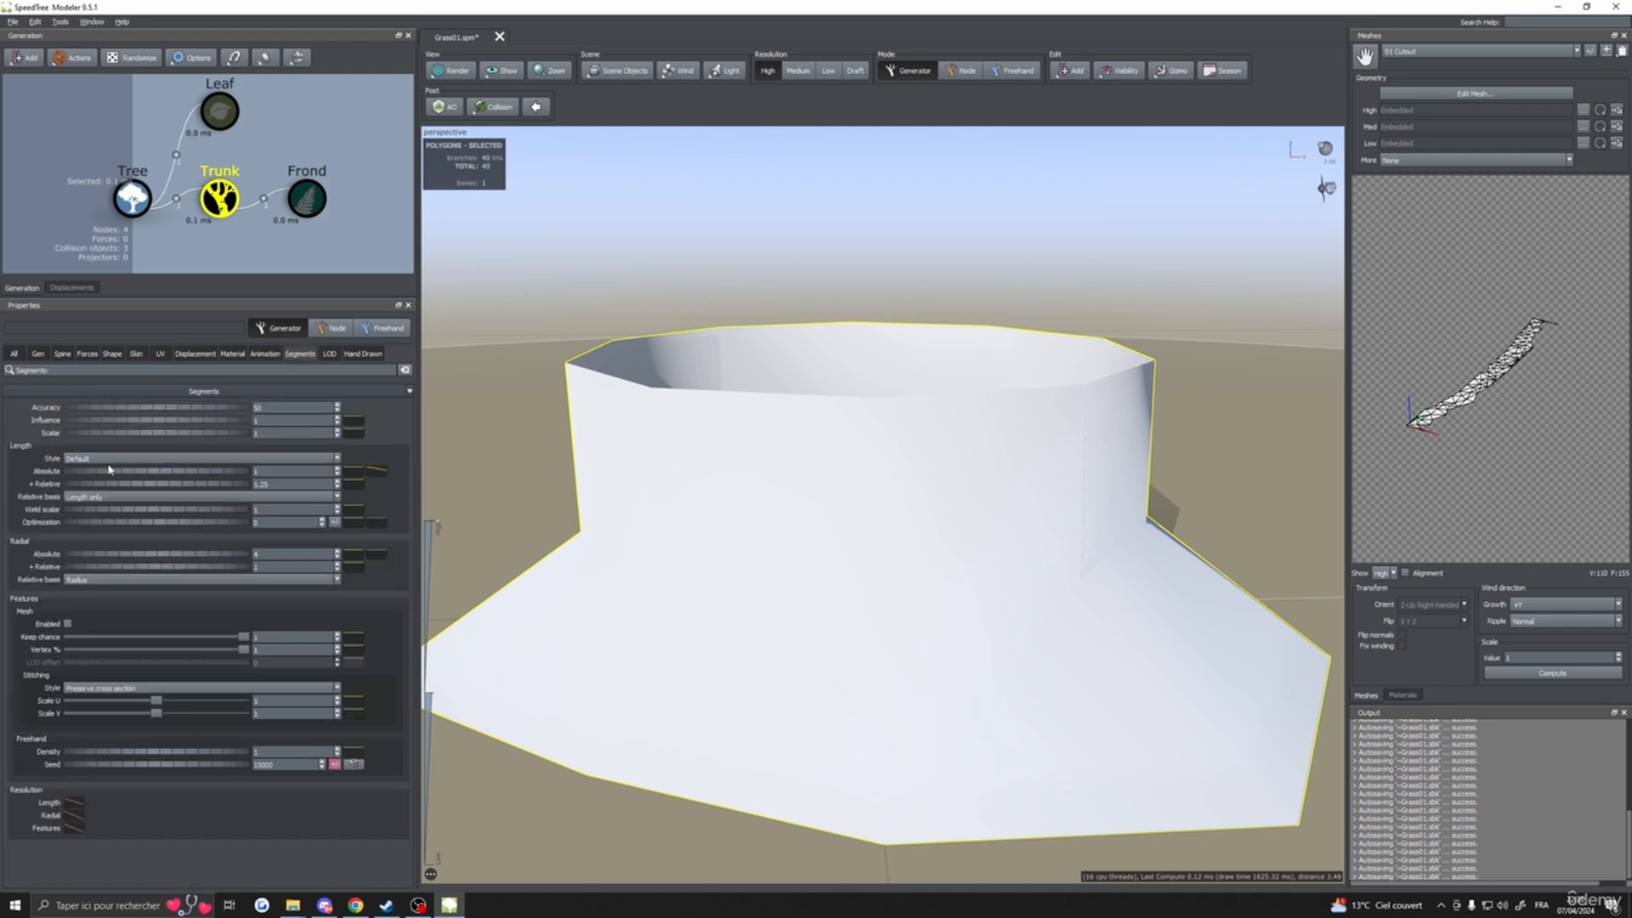
pyautogui.moveTo(111, 473); pyautogui.dragTo(371, 472)
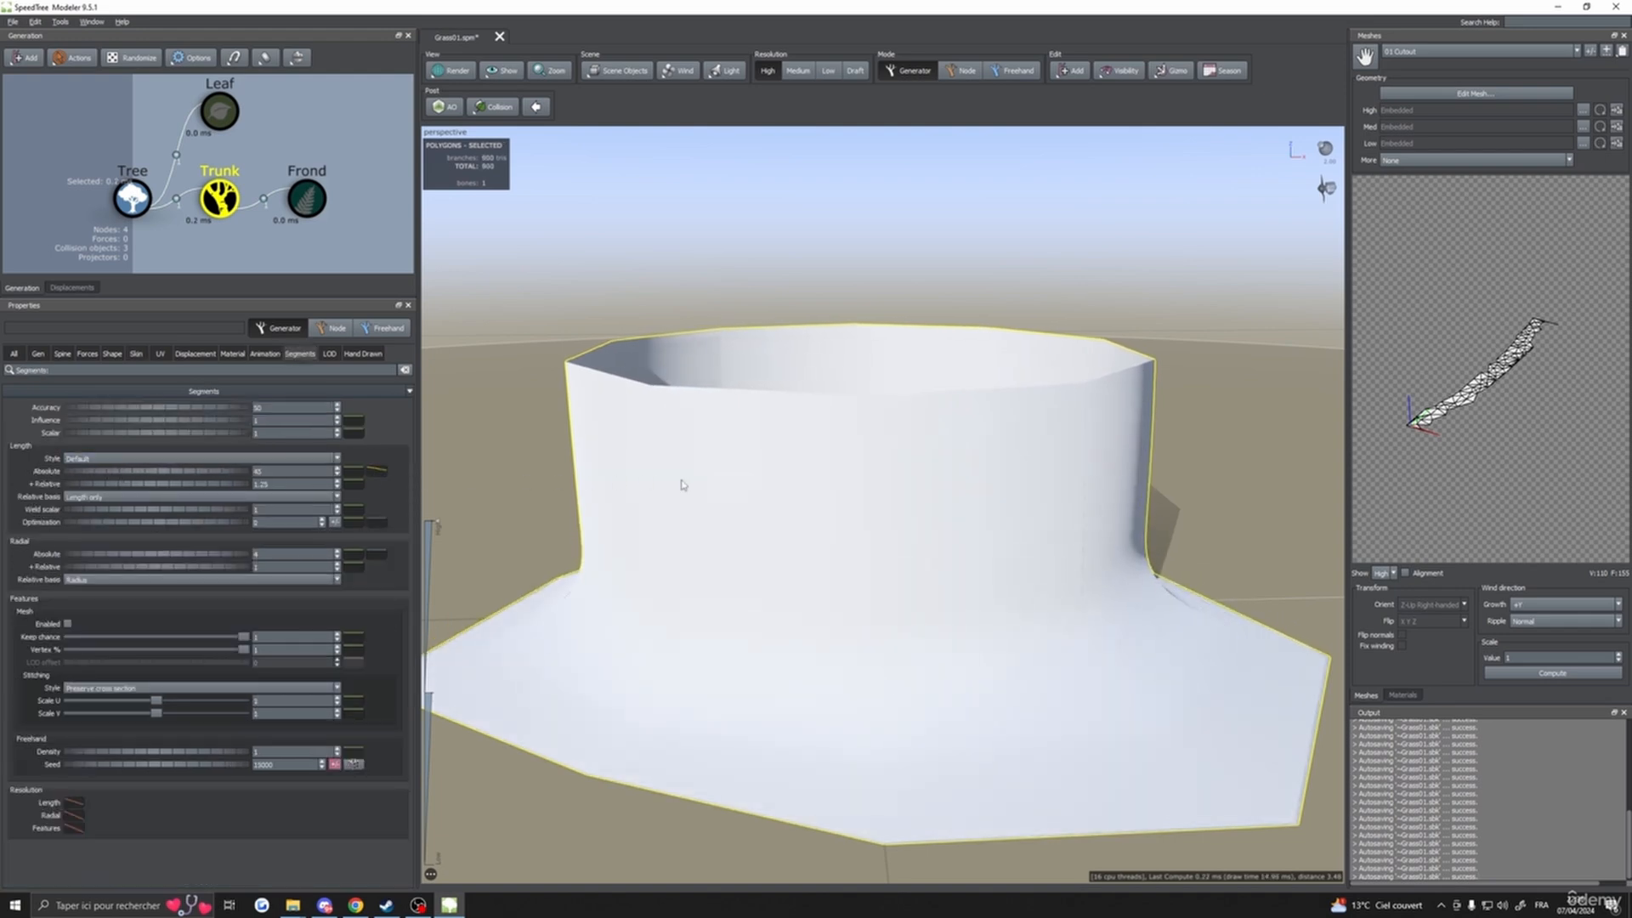
pyautogui.moveTo(515, 199)
pyautogui.mouseDown()
pyautogui.moveTo(765, 352)
pyautogui.moveTo(447, 178)
pyautogui.mouseUp()
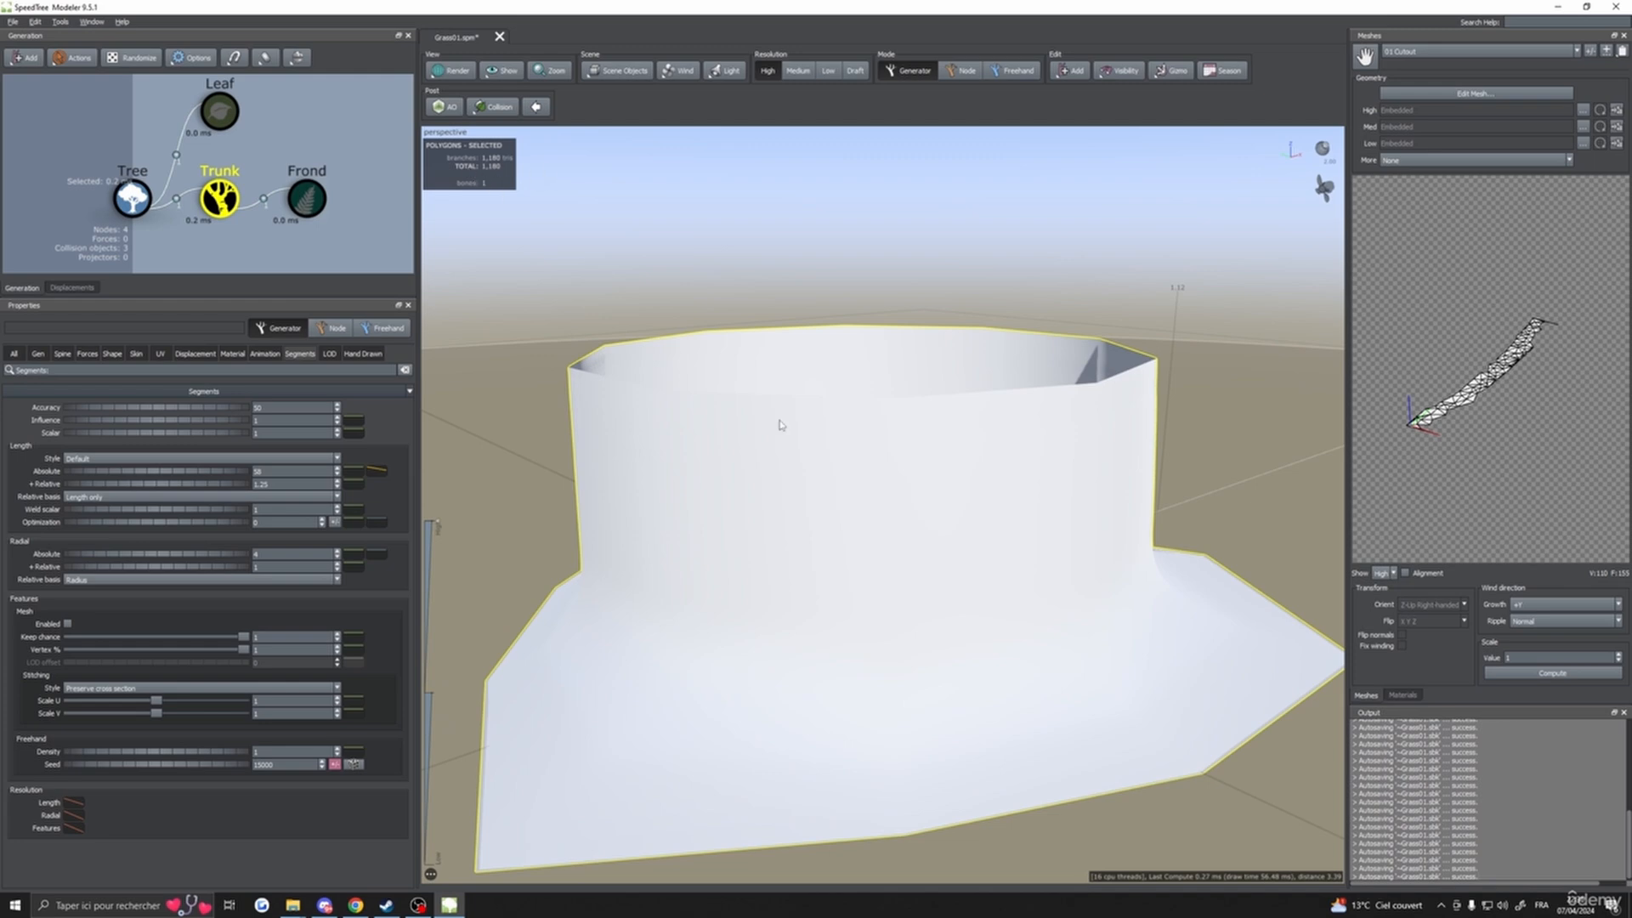
pyautogui.moveTo(780, 425)
pyautogui.mouseDown()
pyautogui.moveTo(671, 416)
pyautogui.moveTo(697, 436)
pyautogui.mouseUp()
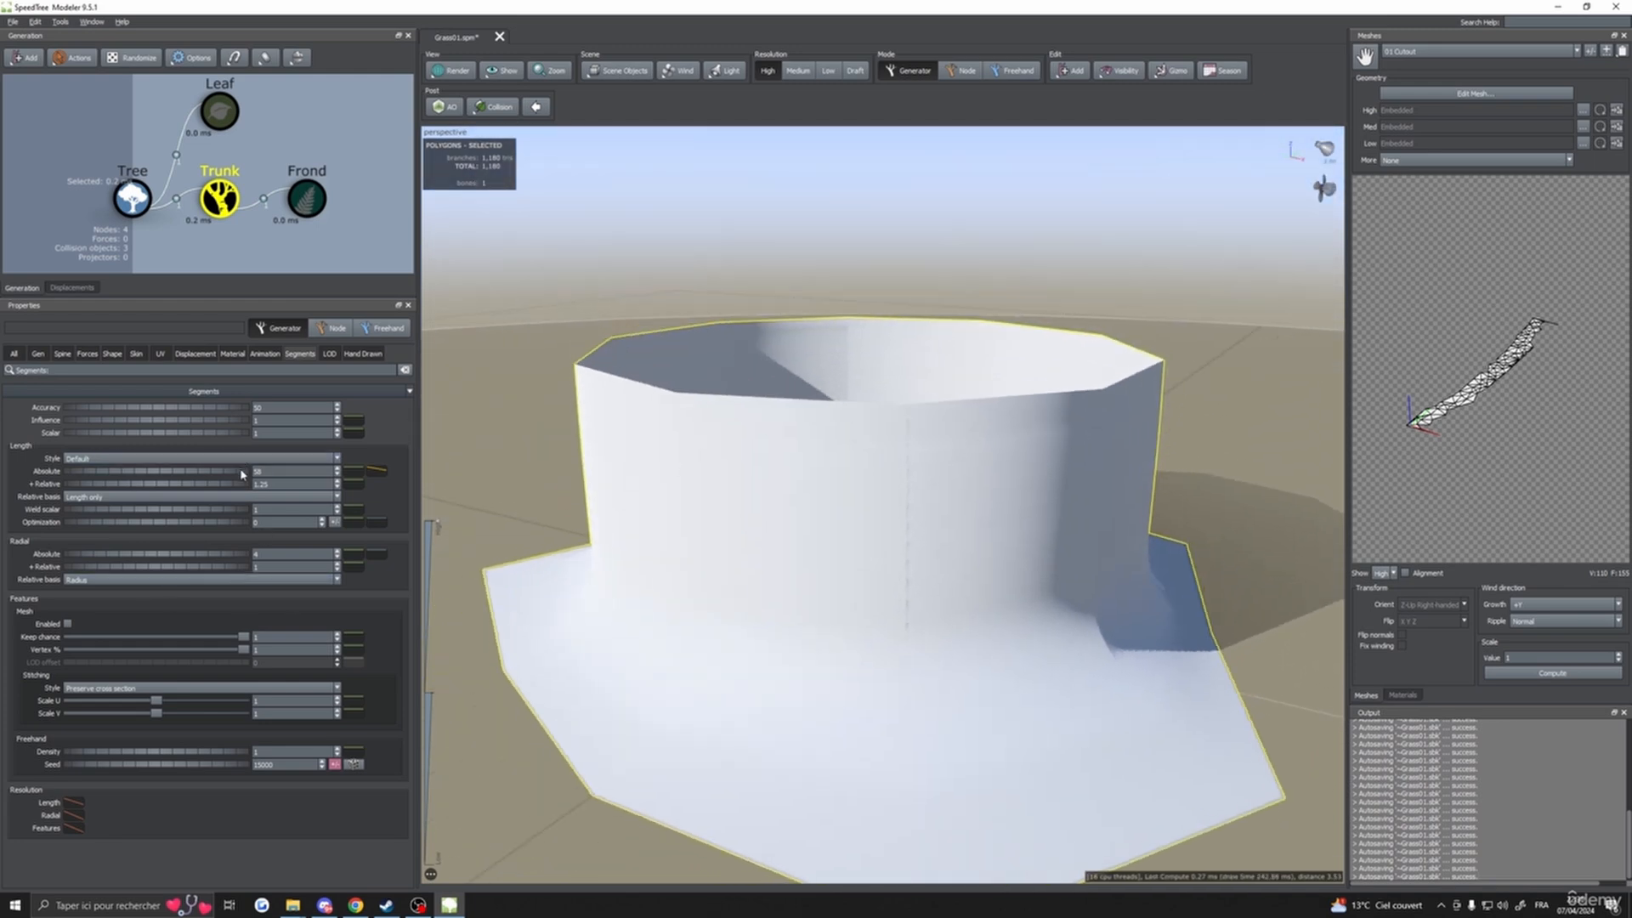
# - Reset the Trunk's absolute length segments to 1
pyautogui.moveTo(242, 474); pyautogui.dragTo(71, 476)
pyautogui.moveTo(270, 471); pyautogui.dragTo(211, 472)
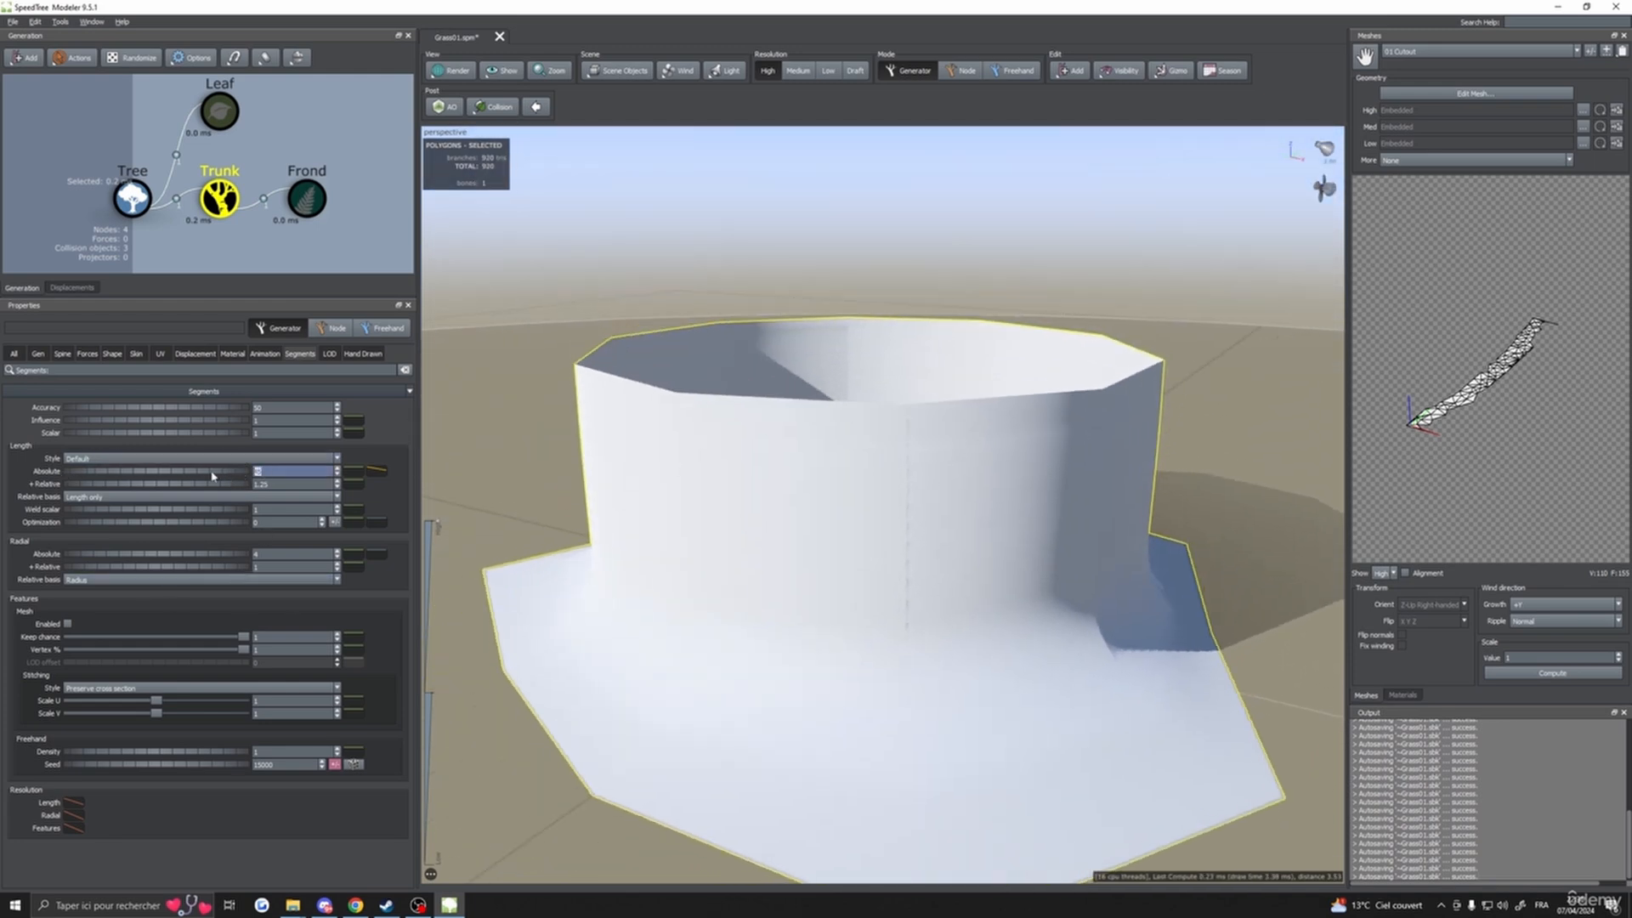
pyautogui.write('1')
# - Inspect the coarse trunk mesh and raise its absolute length segments to 76
pyautogui.scroll(3, 927, 521)
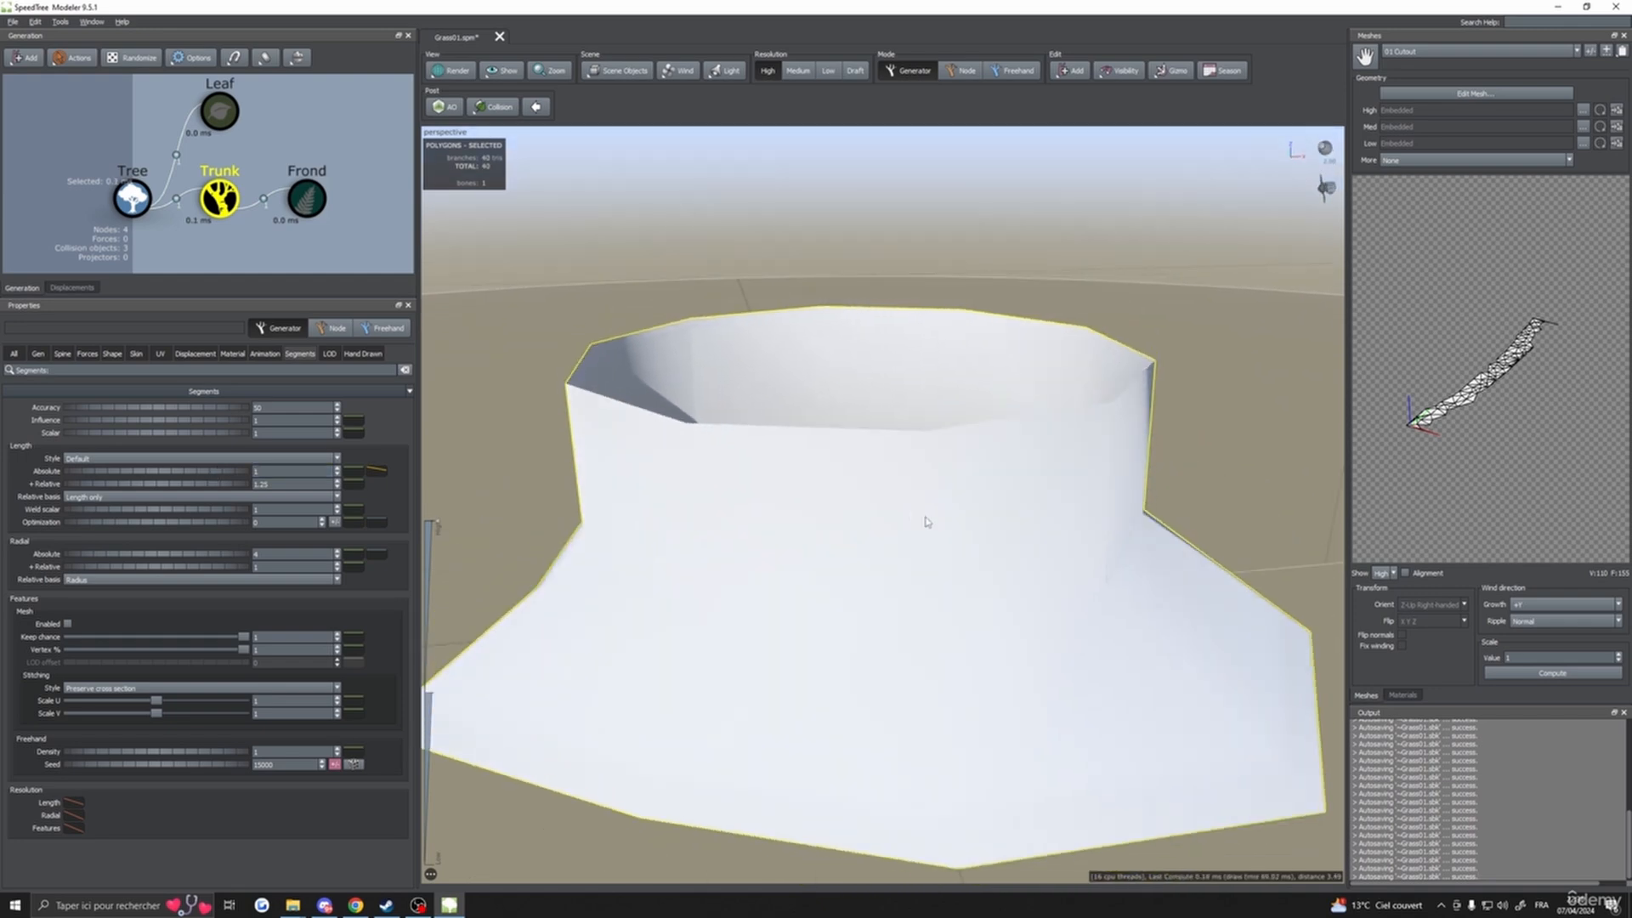
pyautogui.scroll(-3, 907, 524)
pyautogui.scroll(5, 914, 528)
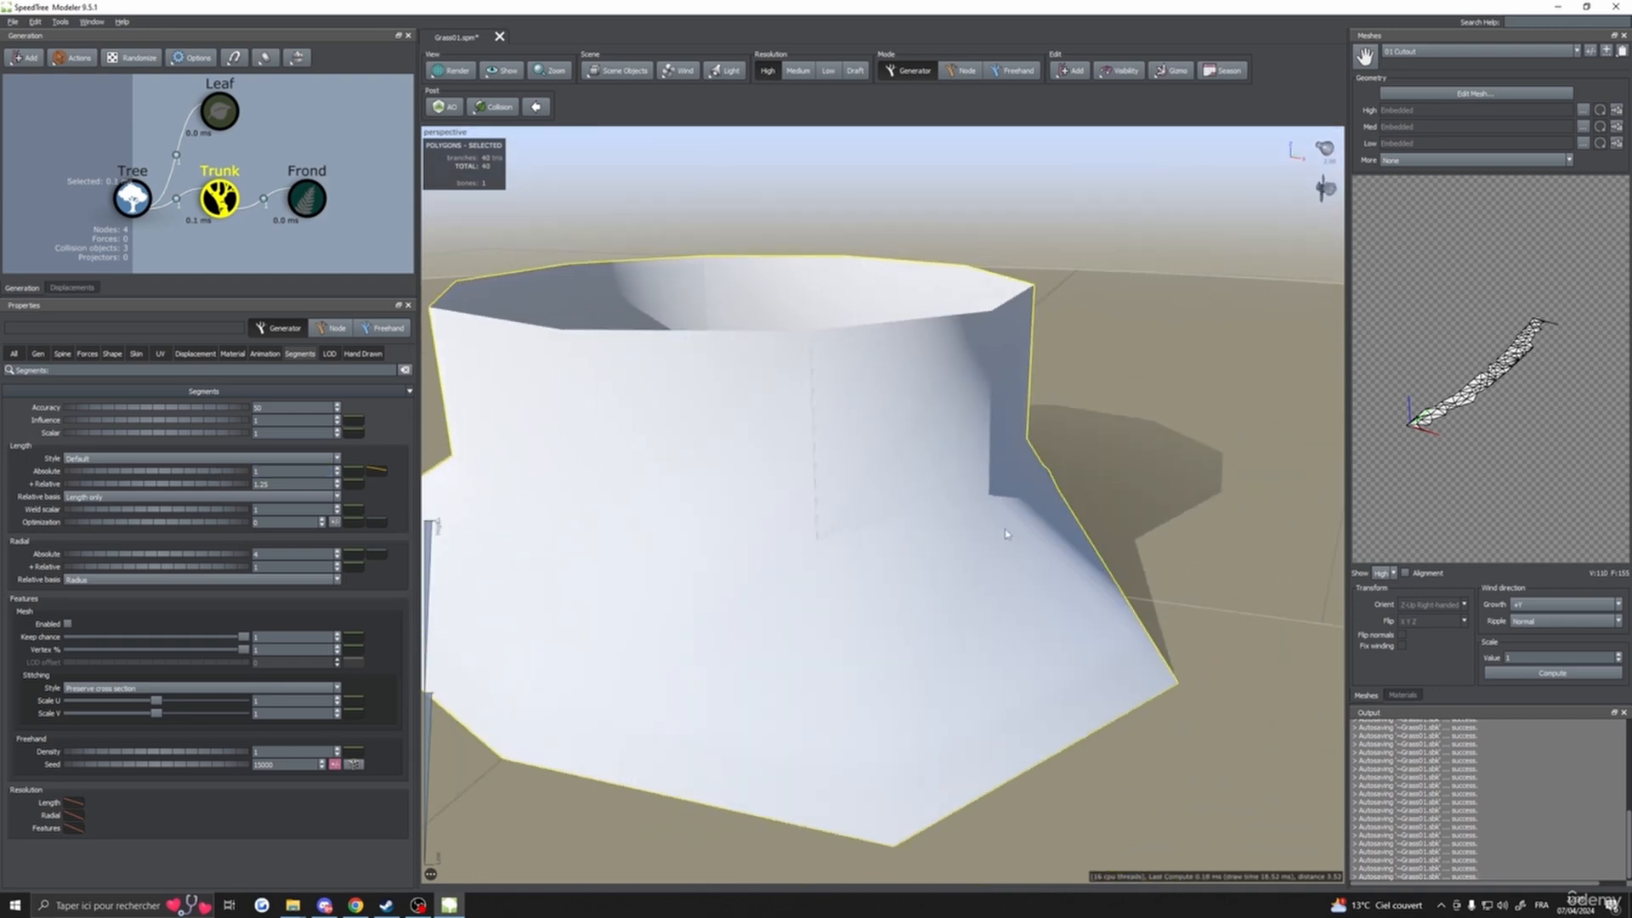
pyautogui.moveTo(167, 472); pyautogui.dragTo(850, 510)
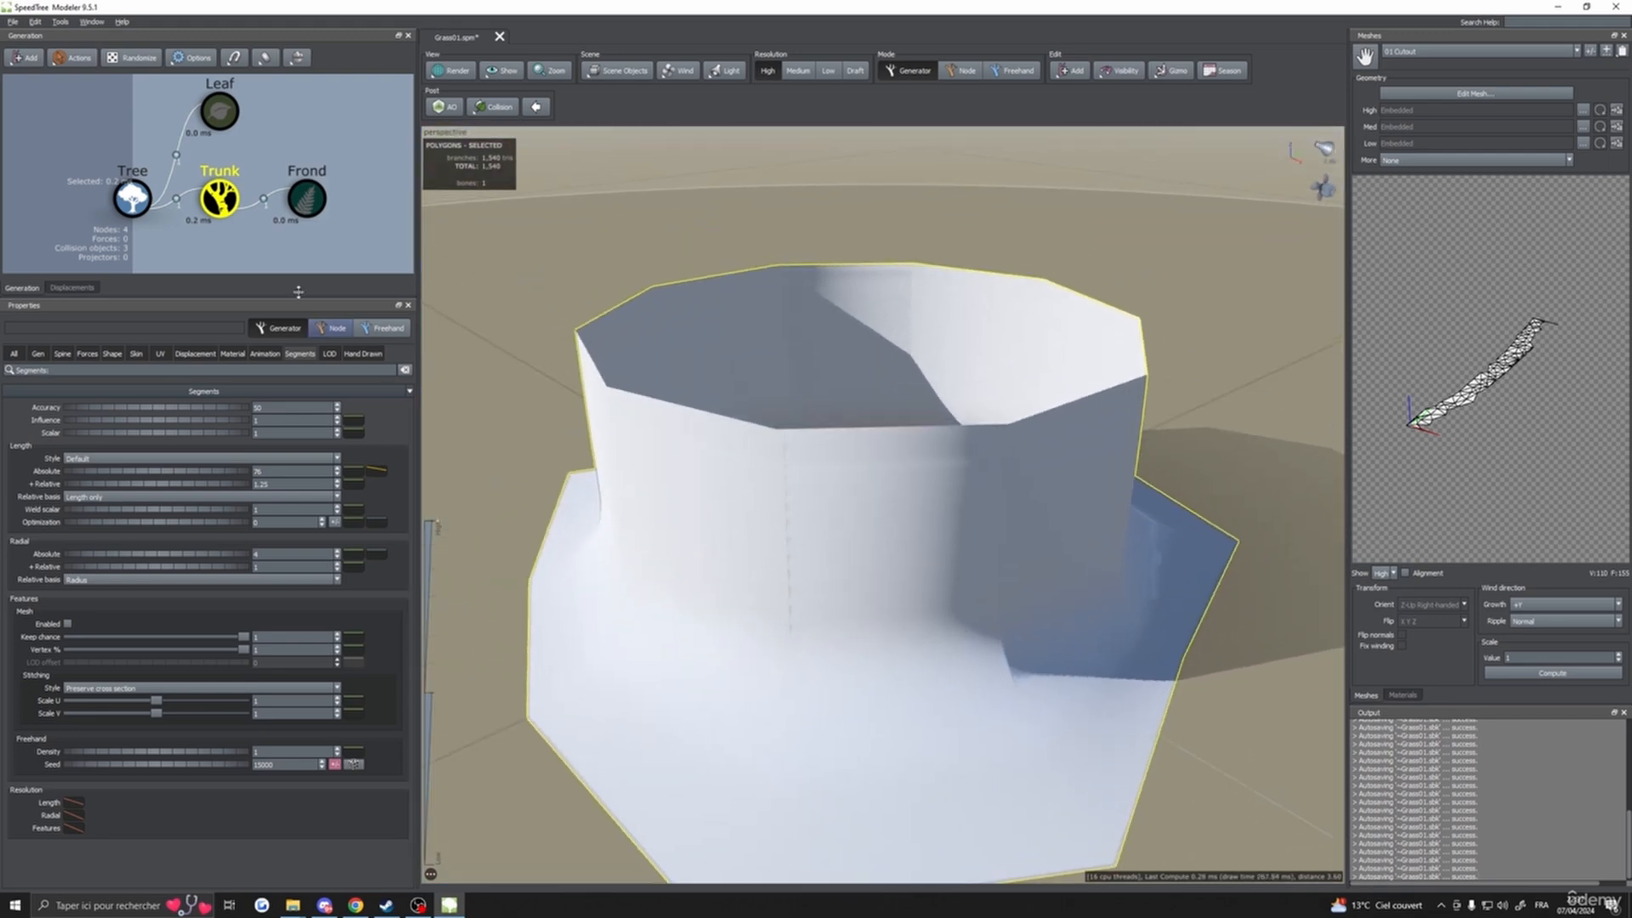
# - Set the Trunk's skin type back to Spine only and check the points along the spine
pyautogui.click(136, 354)
pyautogui.click(120, 409)
pyautogui.click(138, 467)
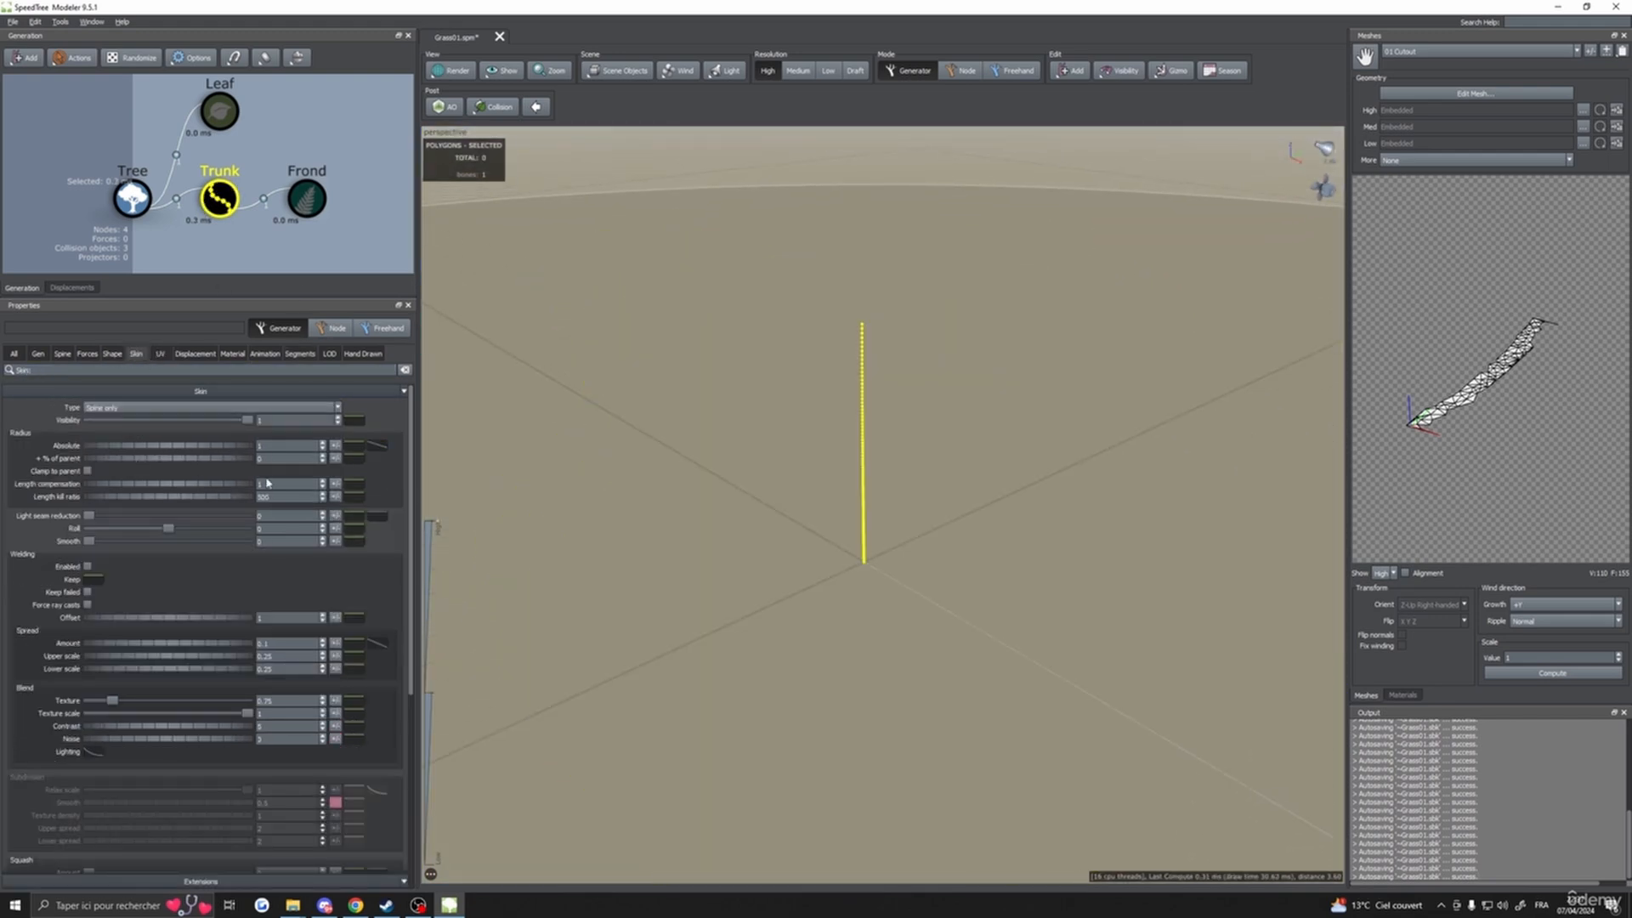
pyautogui.moveTo(589, 445); pyautogui.dragTo(615, 448)
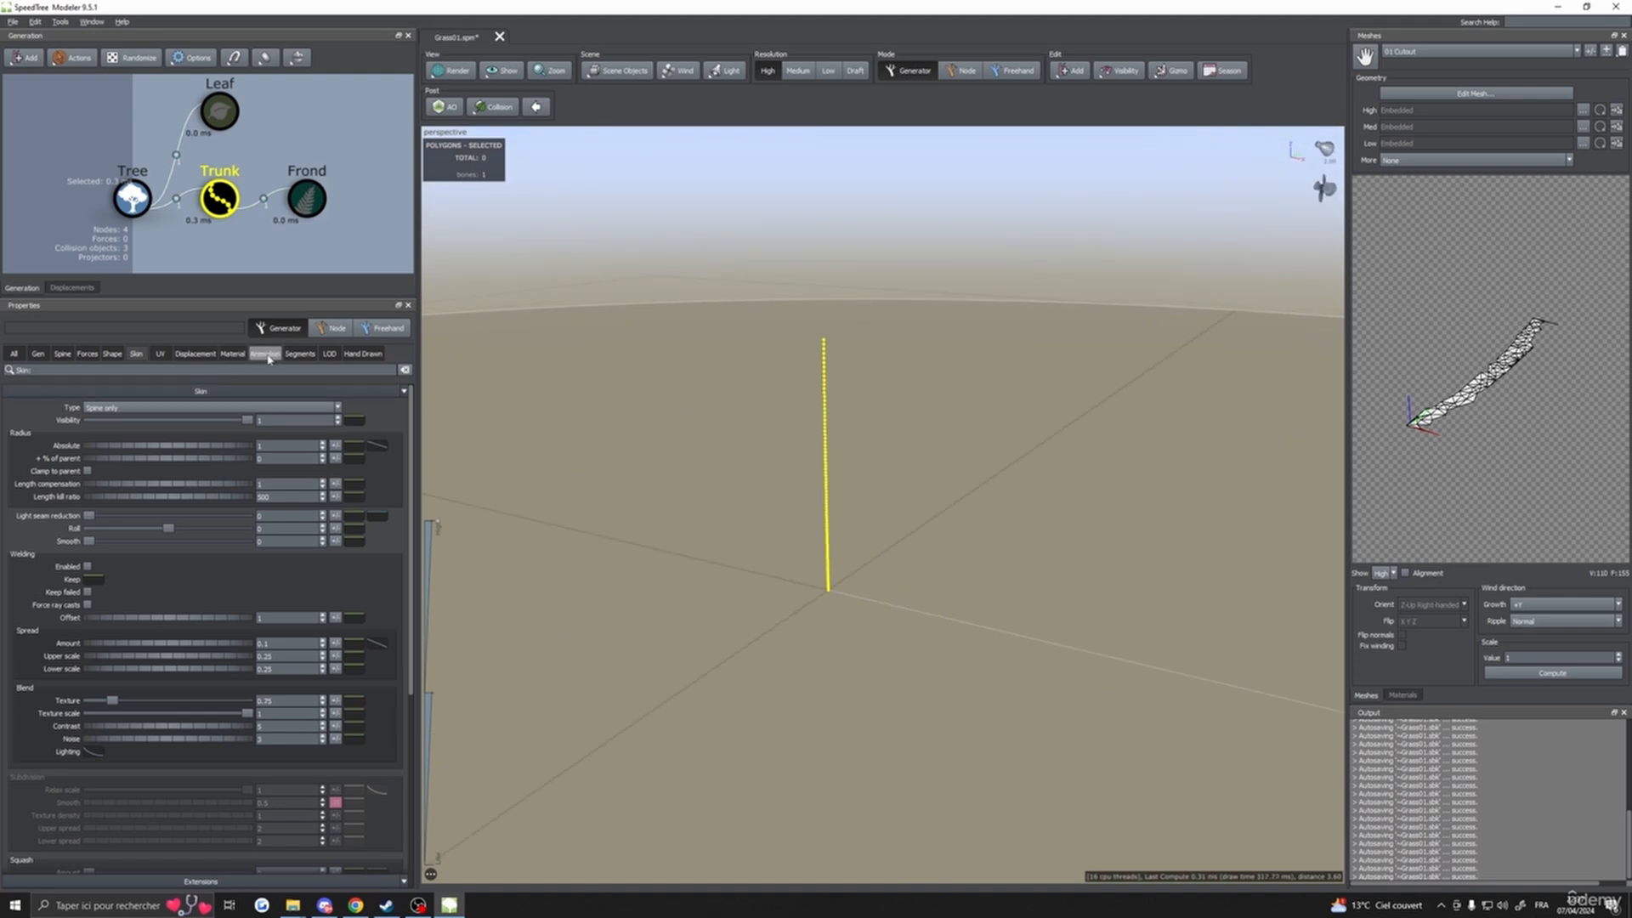
# - Lower the Trunk's absolute length segments to 2 to compare the spine points, and raise them to 65
pyautogui.click(299, 354)
pyautogui.moveTo(270, 472); pyautogui.dragTo(202, 464)
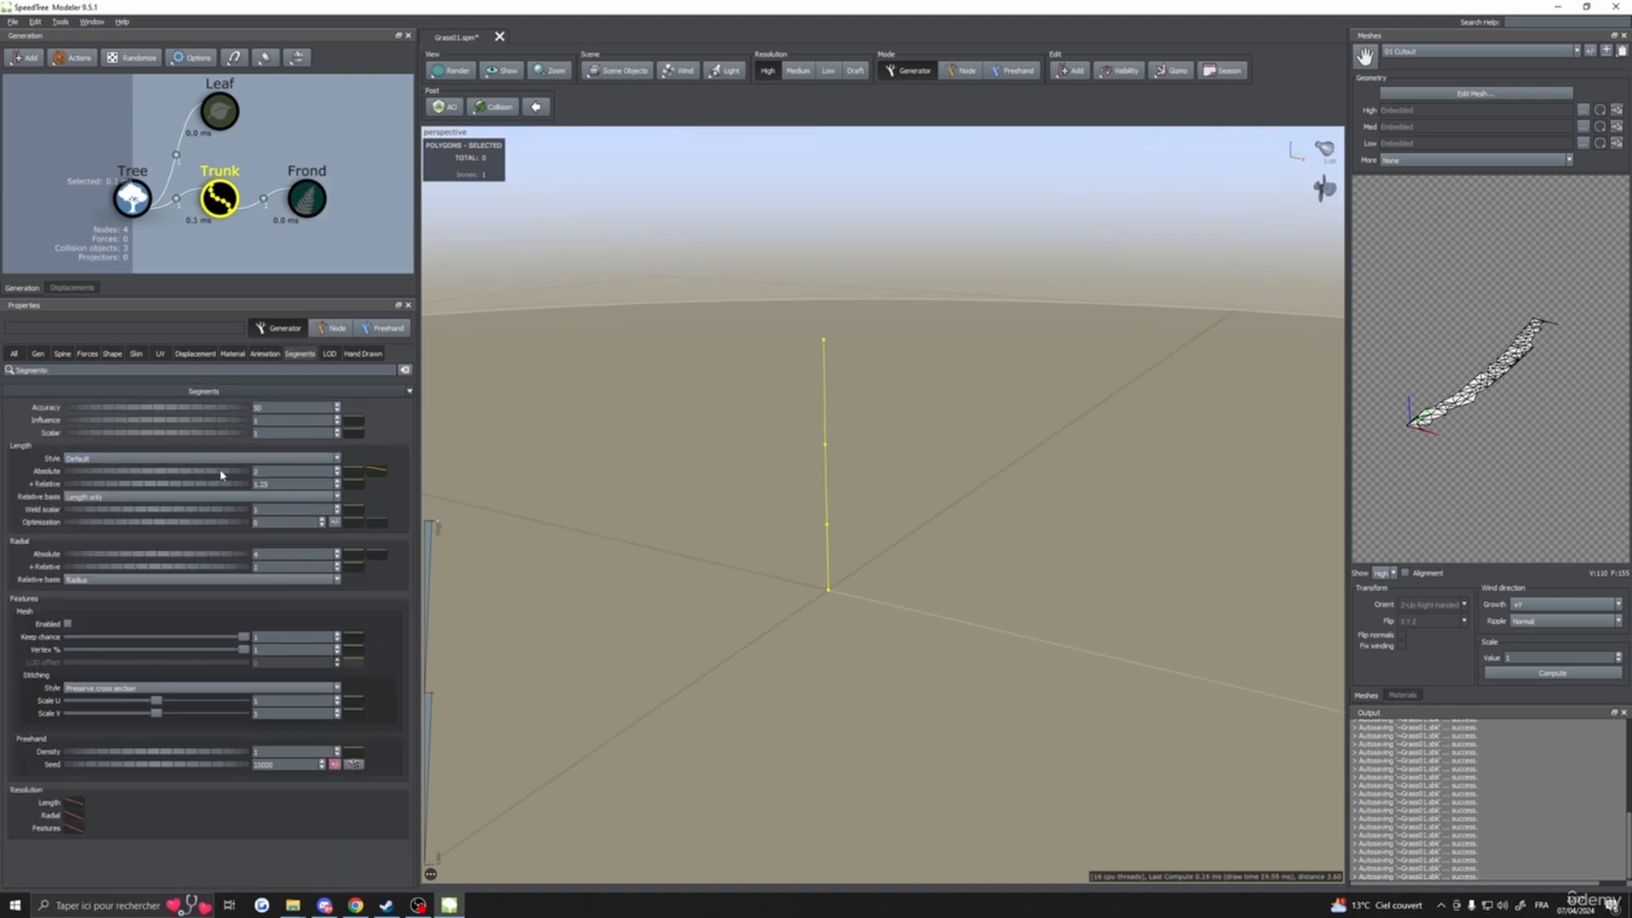
pyautogui.moveTo(221, 474); pyautogui.dragTo(260, 479)
pyautogui.moveTo(630, 486); pyautogui.dragTo(915, 482)
pyautogui.moveTo(638, 527); pyautogui.dragTo(696, 528)
pyautogui.click(719, 553)
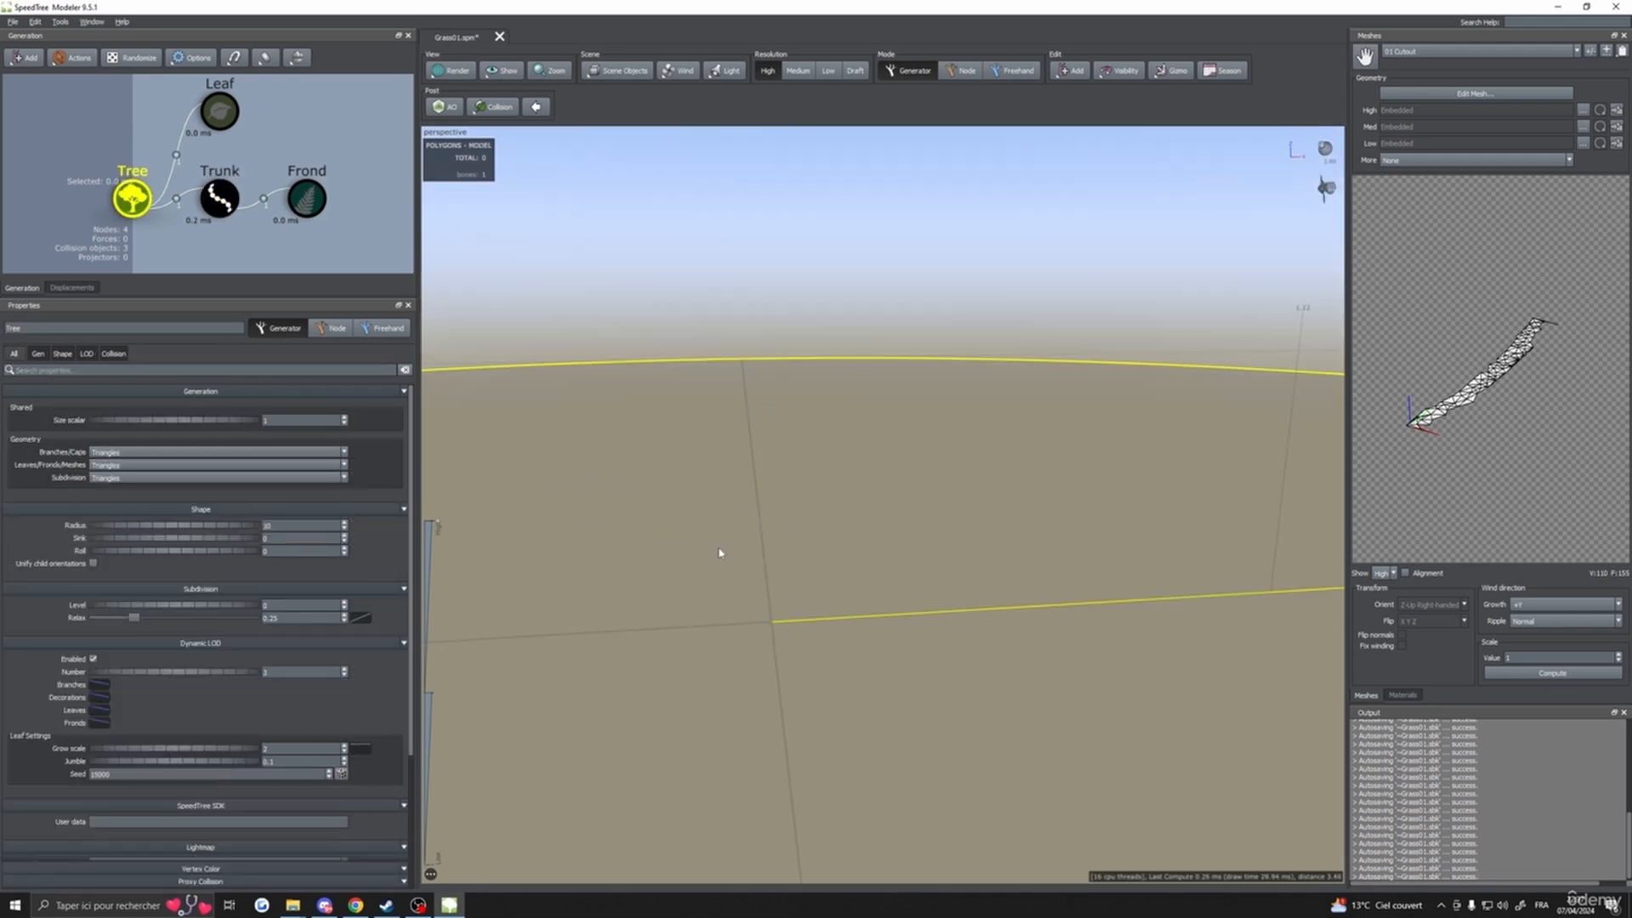
# - Unhide the Frond and apply material 01 to it
pyautogui.click(298, 201)
pyautogui.press('h')
pyautogui.moveTo(789, 483)
pyautogui.mouseDown()
pyautogui.moveTo(765, 503)
pyautogui.moveTo(783, 502)
pyautogui.mouseUp()
pyautogui.click(1402, 695)
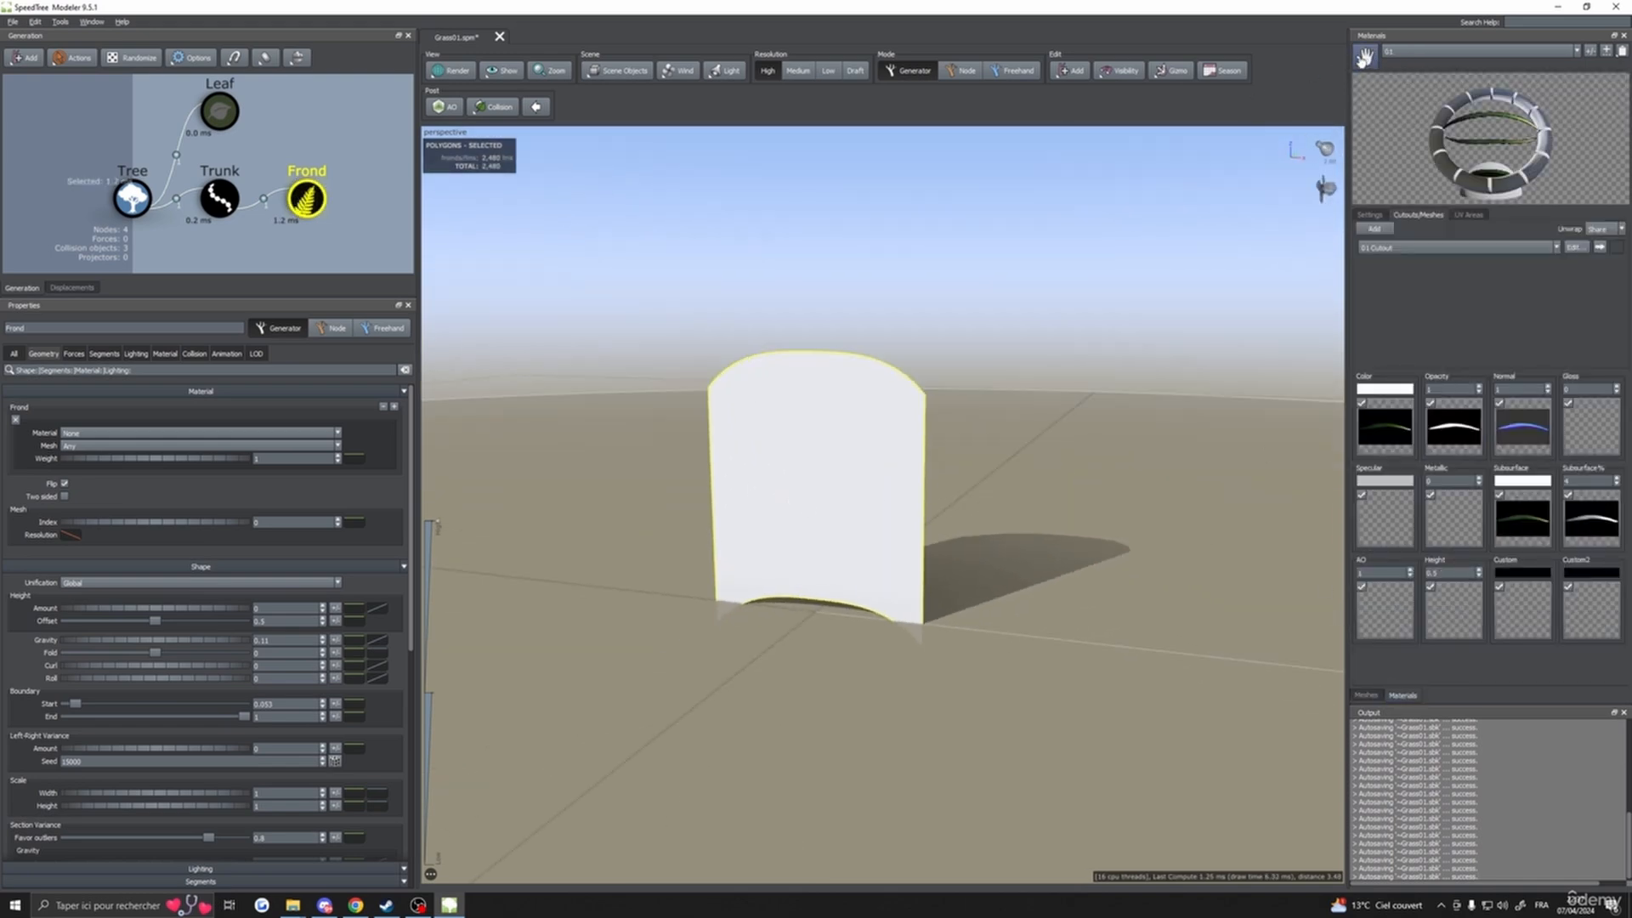
pyautogui.moveTo(277, 212); pyautogui.dragTo(312, 202)
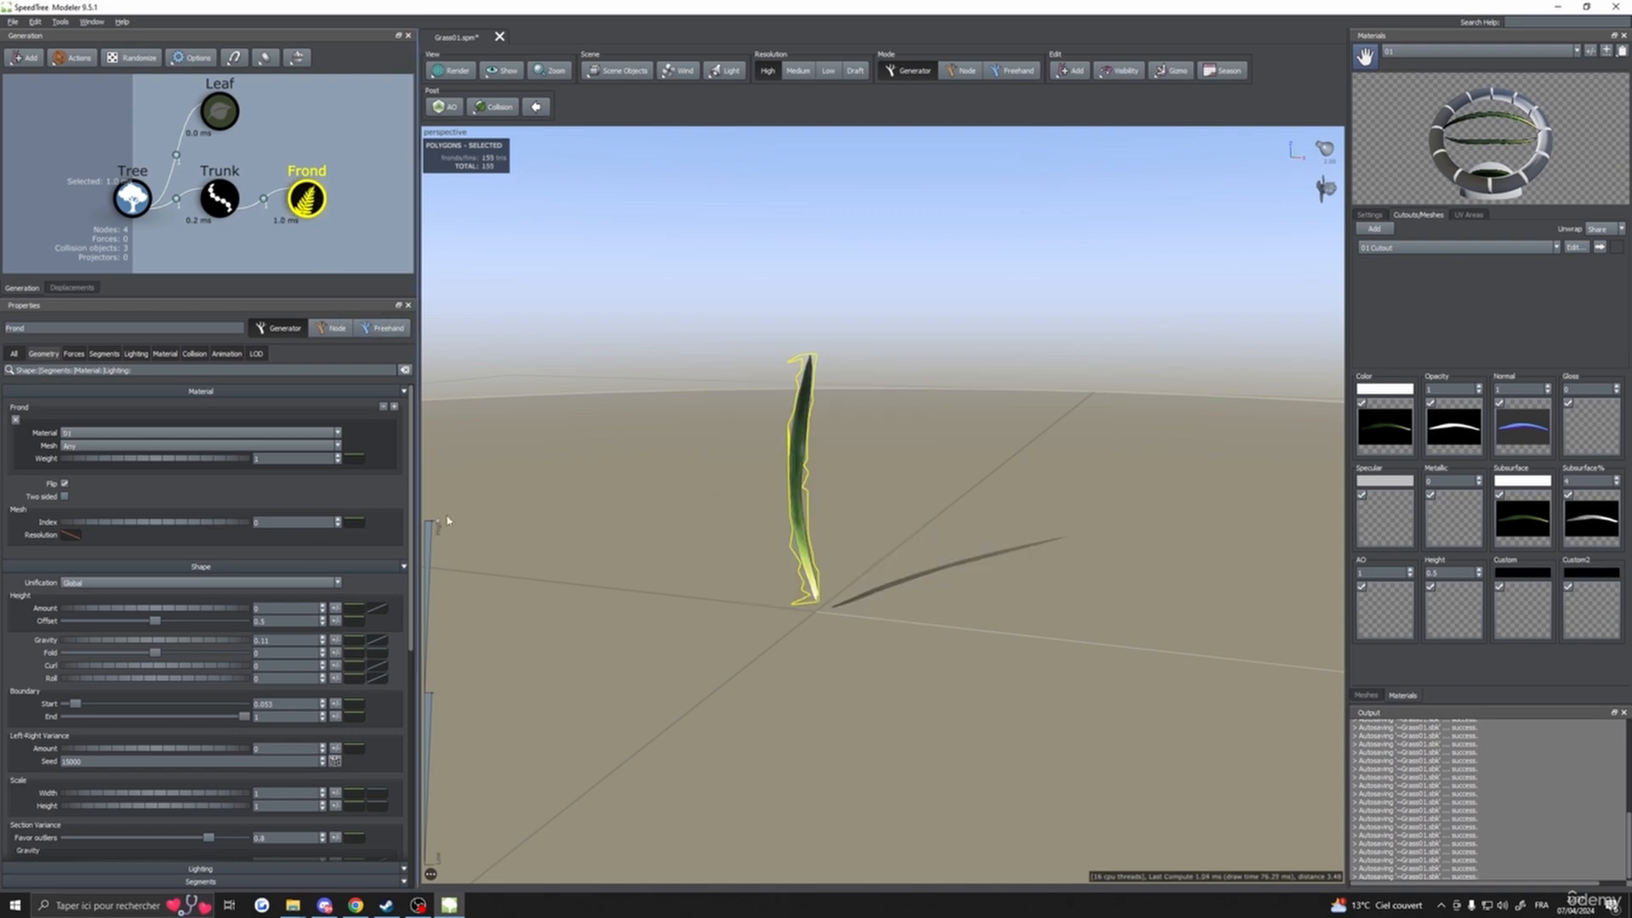
pyautogui.moveTo(445, 519); pyautogui.dragTo(519, 520)
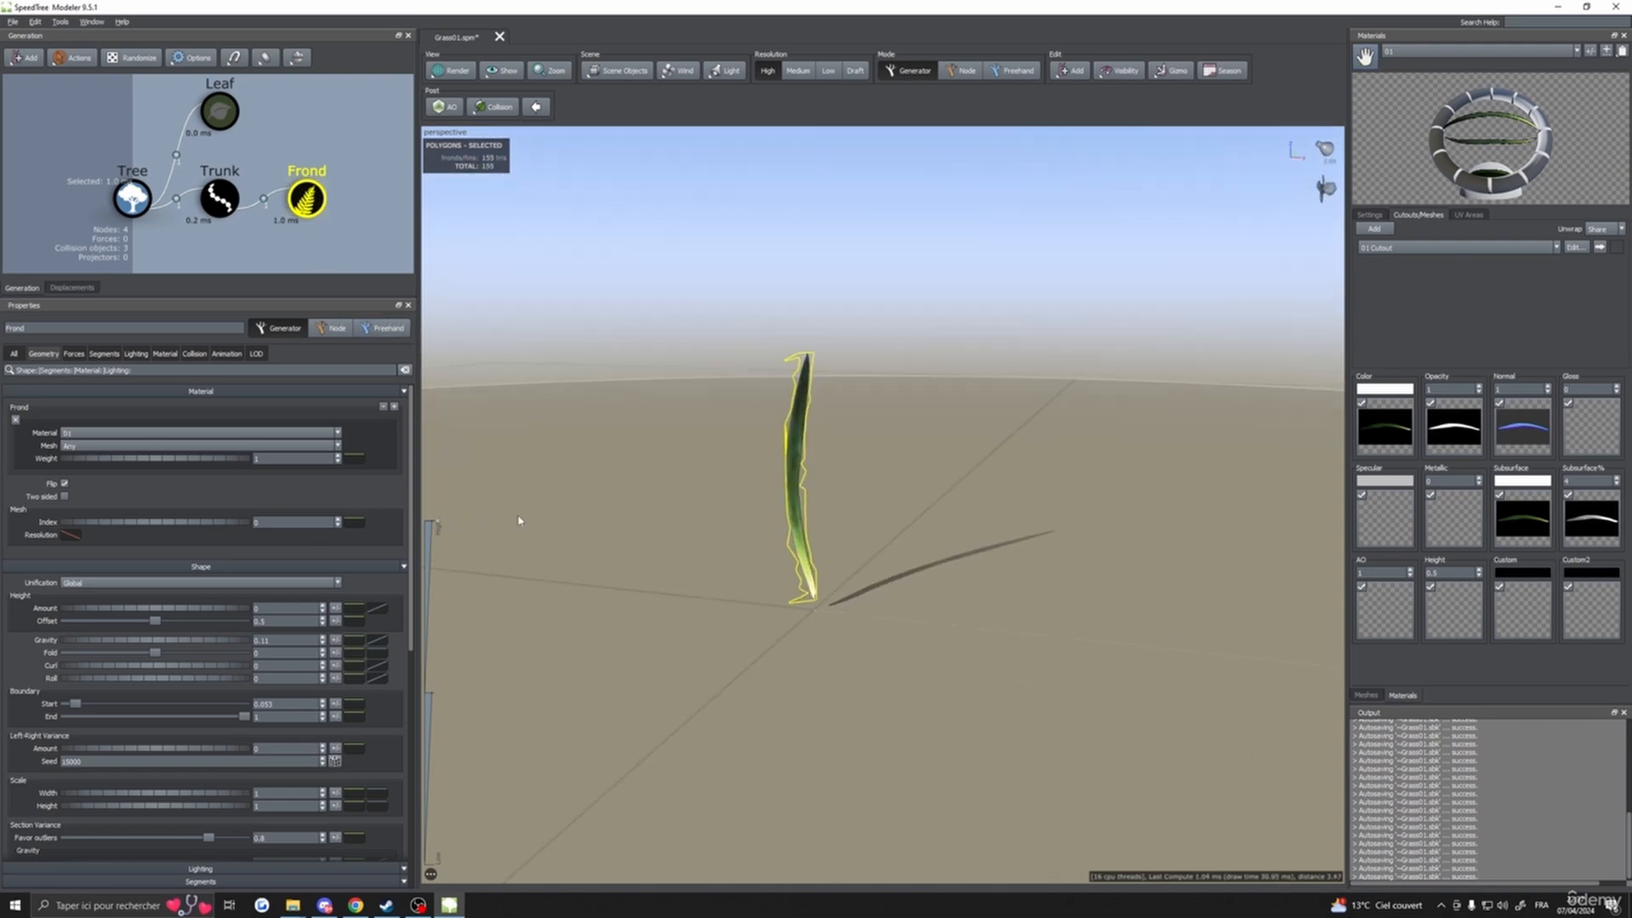
# - Remove the Frond's material entry, add a new one, and assign material 01 to it
pyautogui.click(165, 353)
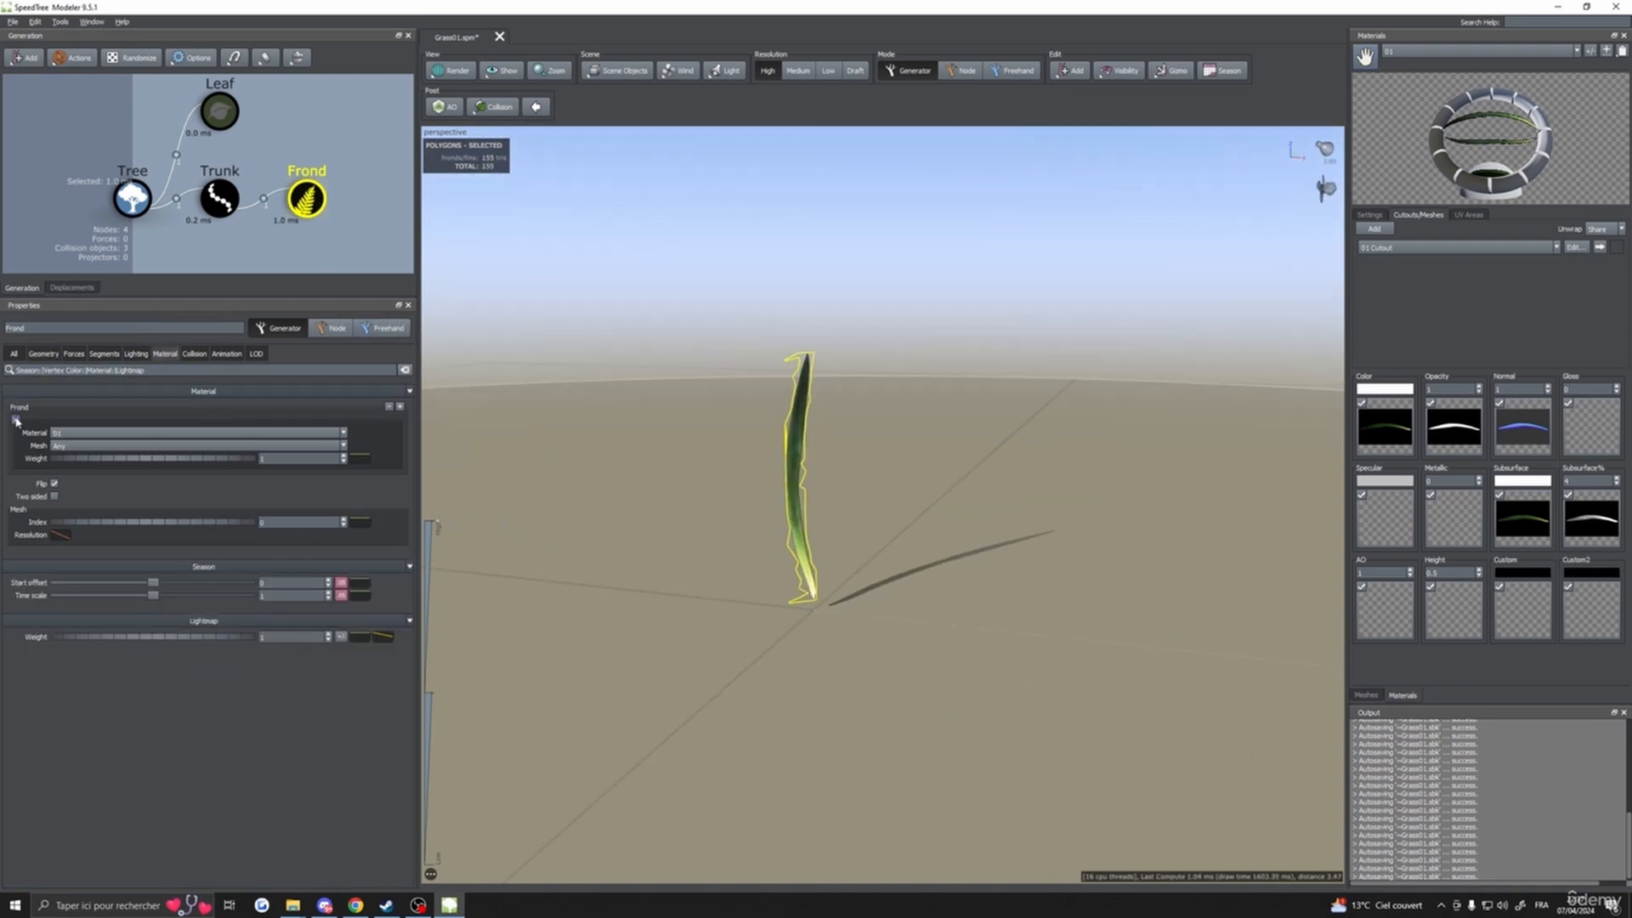
pyautogui.click(15, 420)
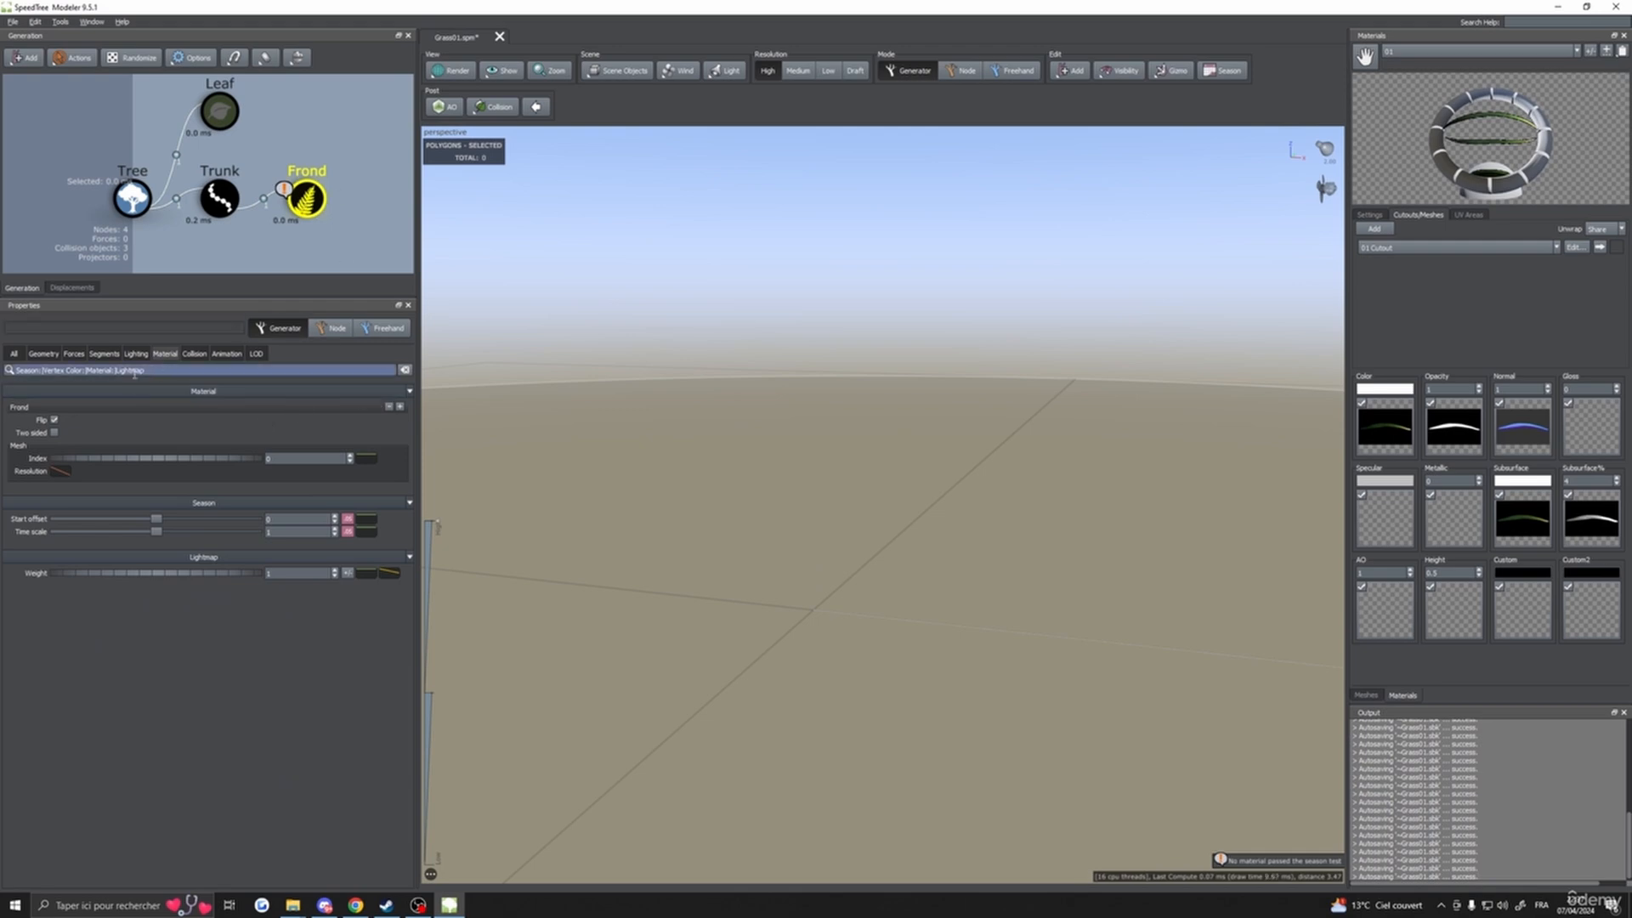
pyautogui.click(400, 407)
pyautogui.click(93, 431)
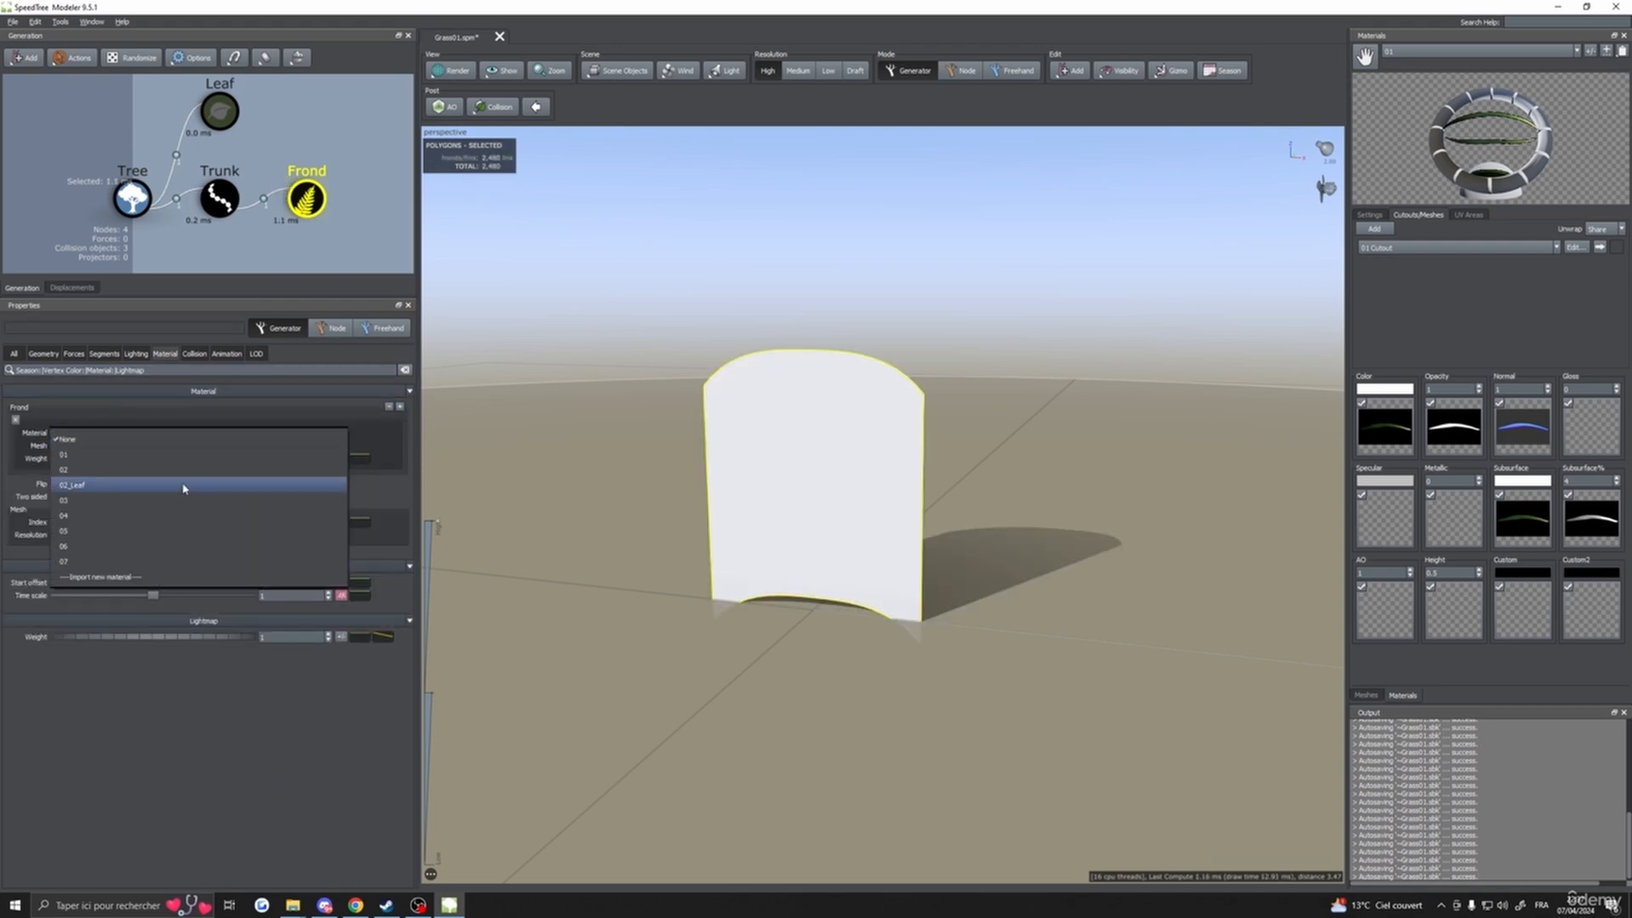
pyautogui.click(91, 455)
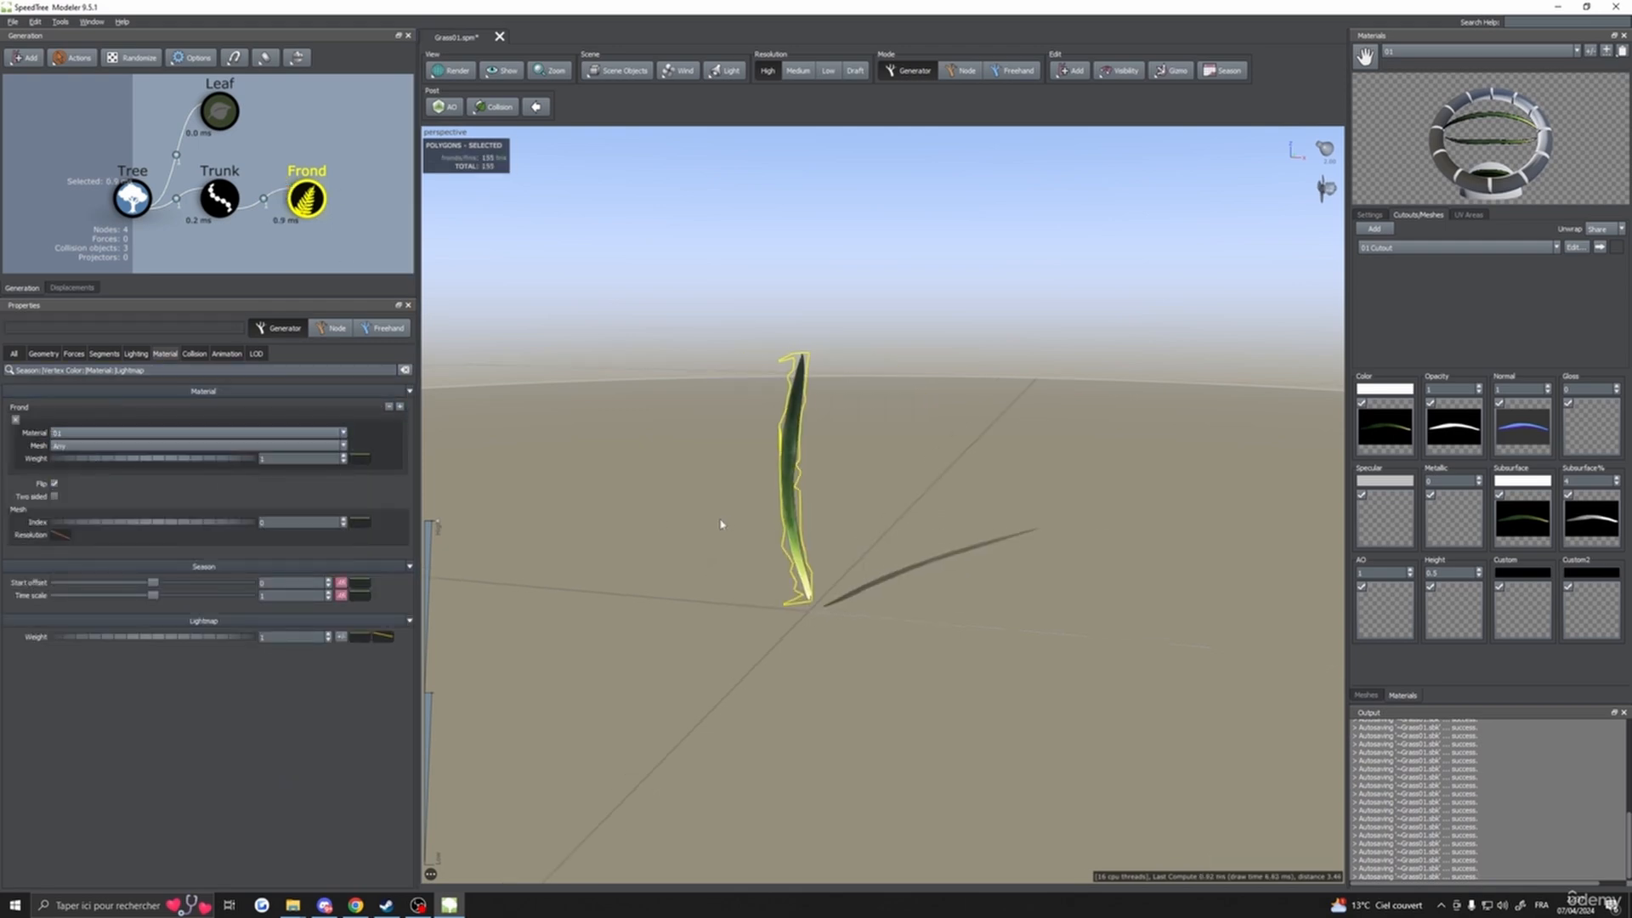
# - Tilt the Trunk's spine by lowering its start angle to about 0.43
pyautogui.click(213, 192)
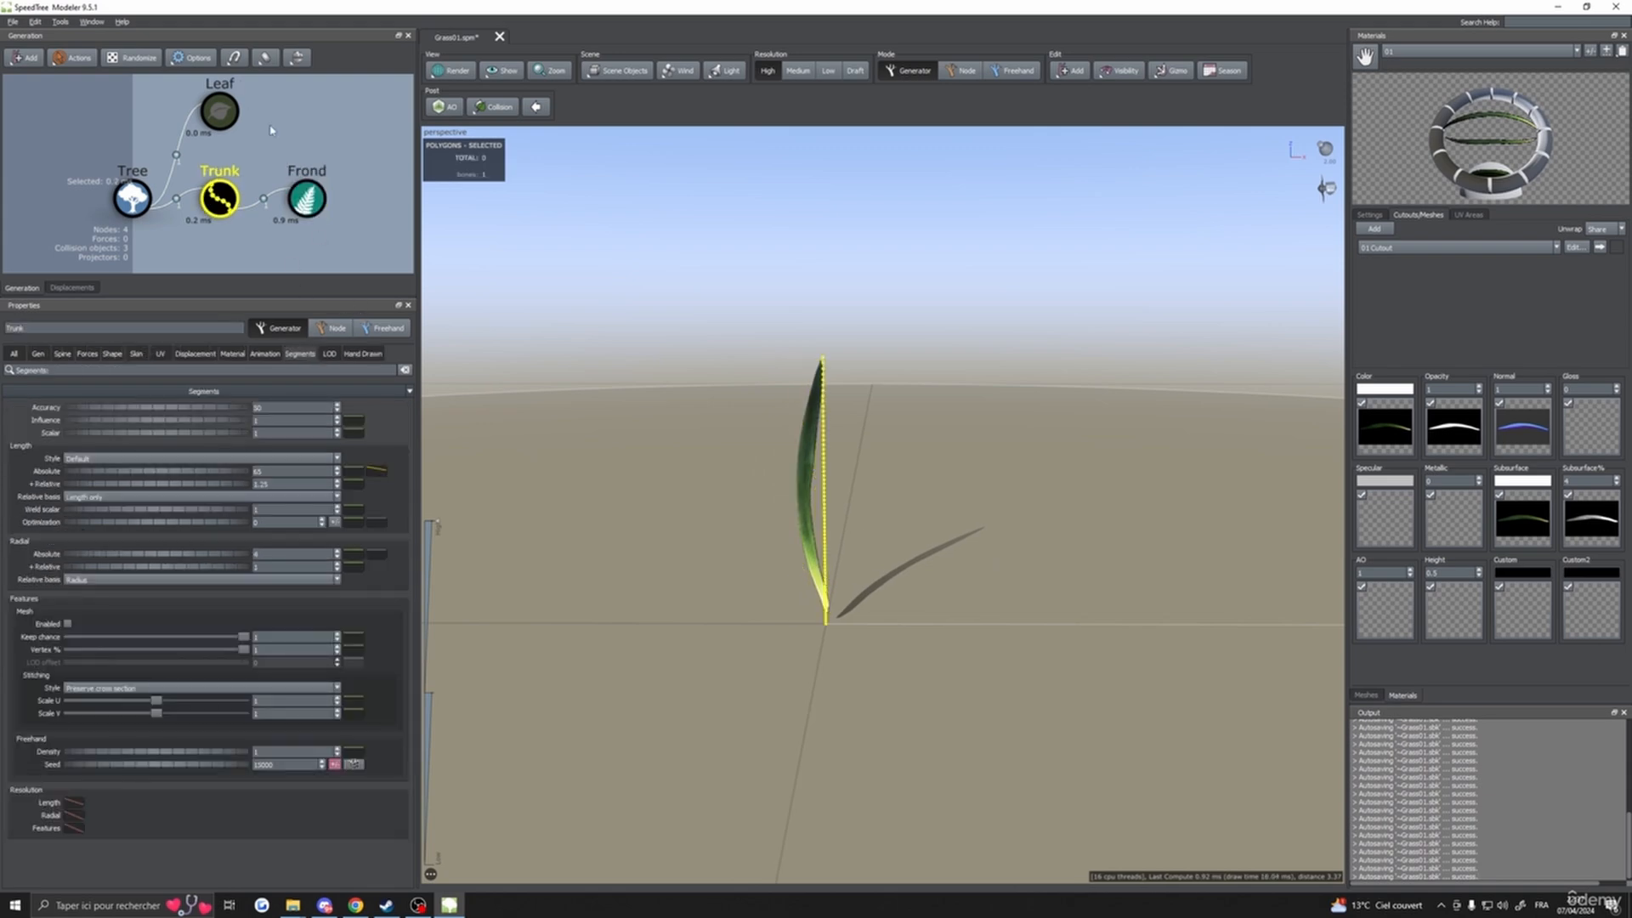
pyautogui.moveTo(761, 408); pyautogui.dragTo(808, 452)
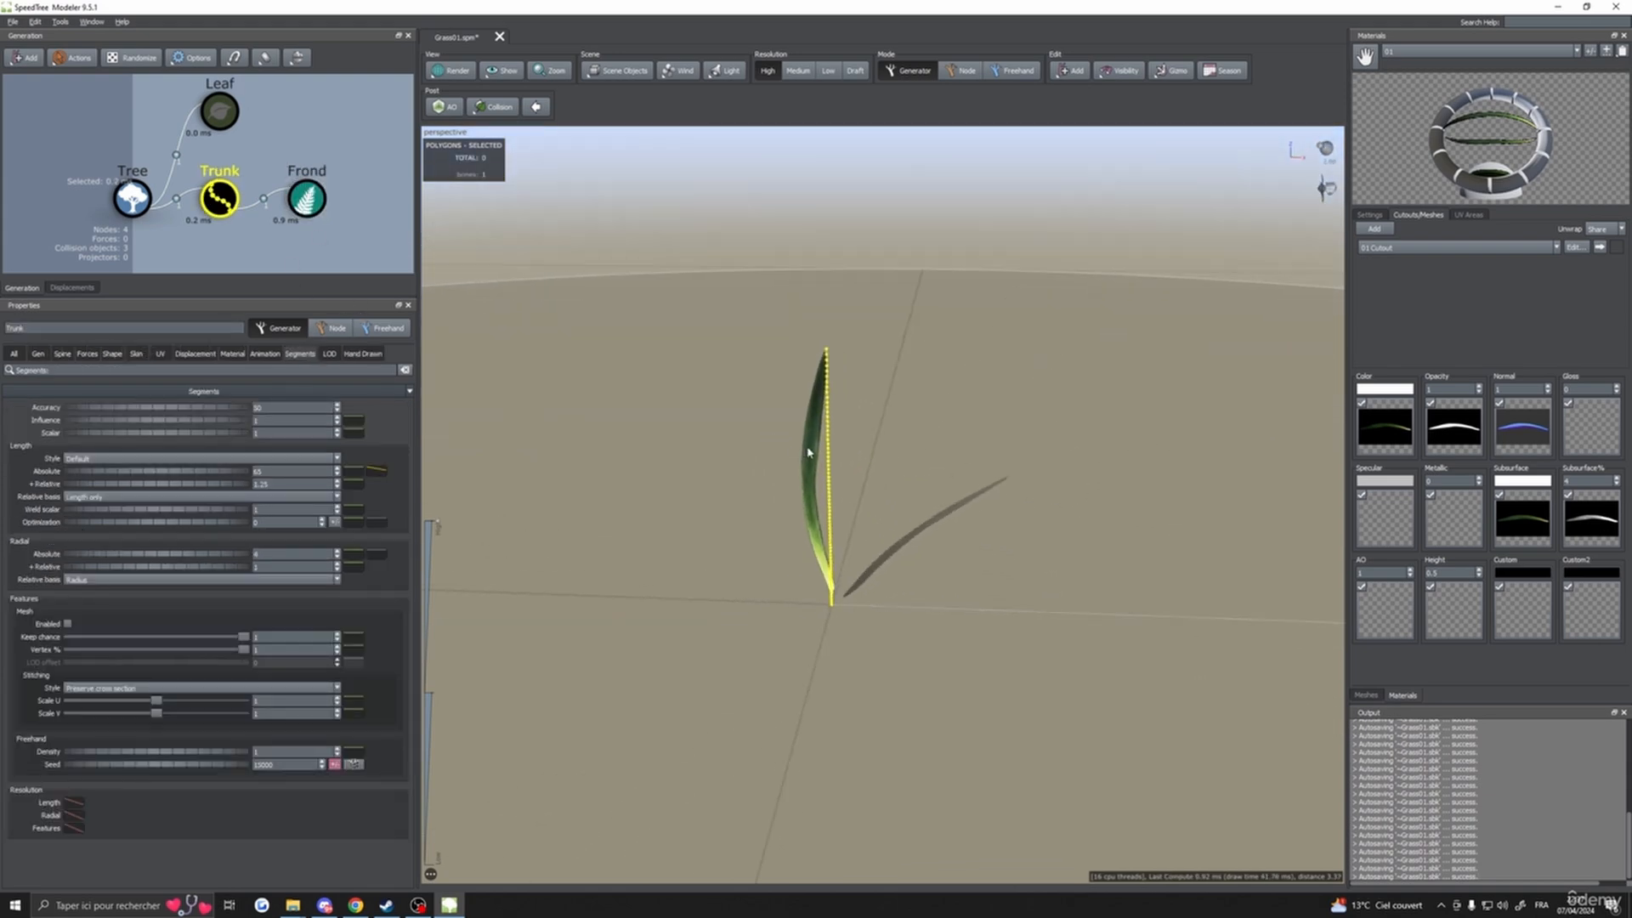
pyautogui.moveTo(807, 452); pyautogui.dragTo(855, 445, button='middle')
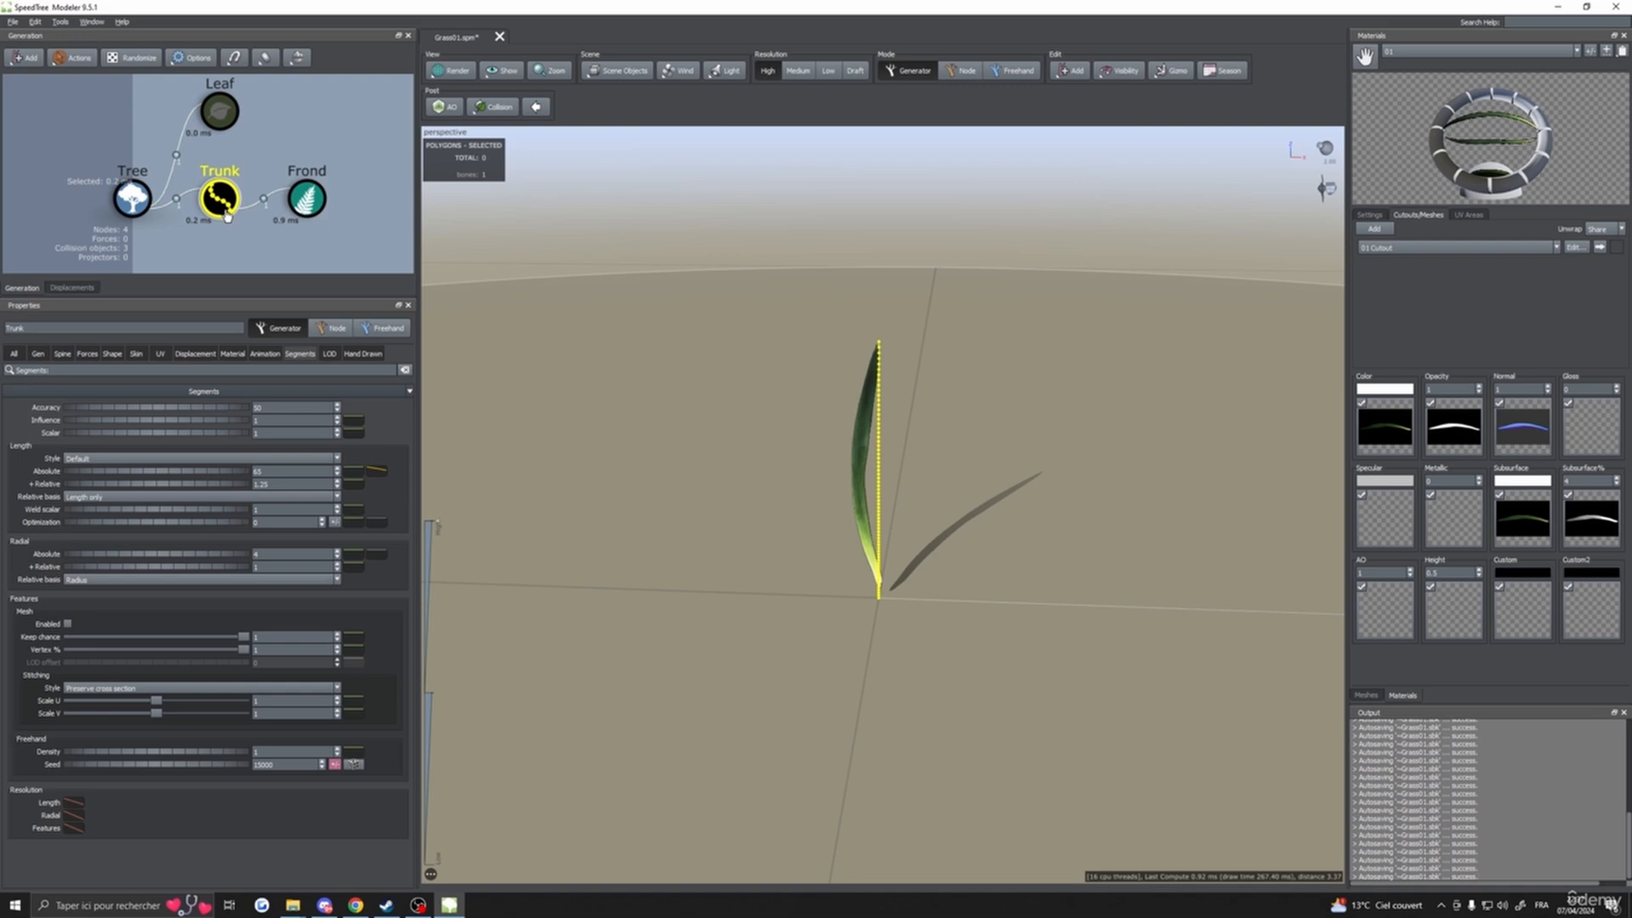
pyautogui.click(62, 355)
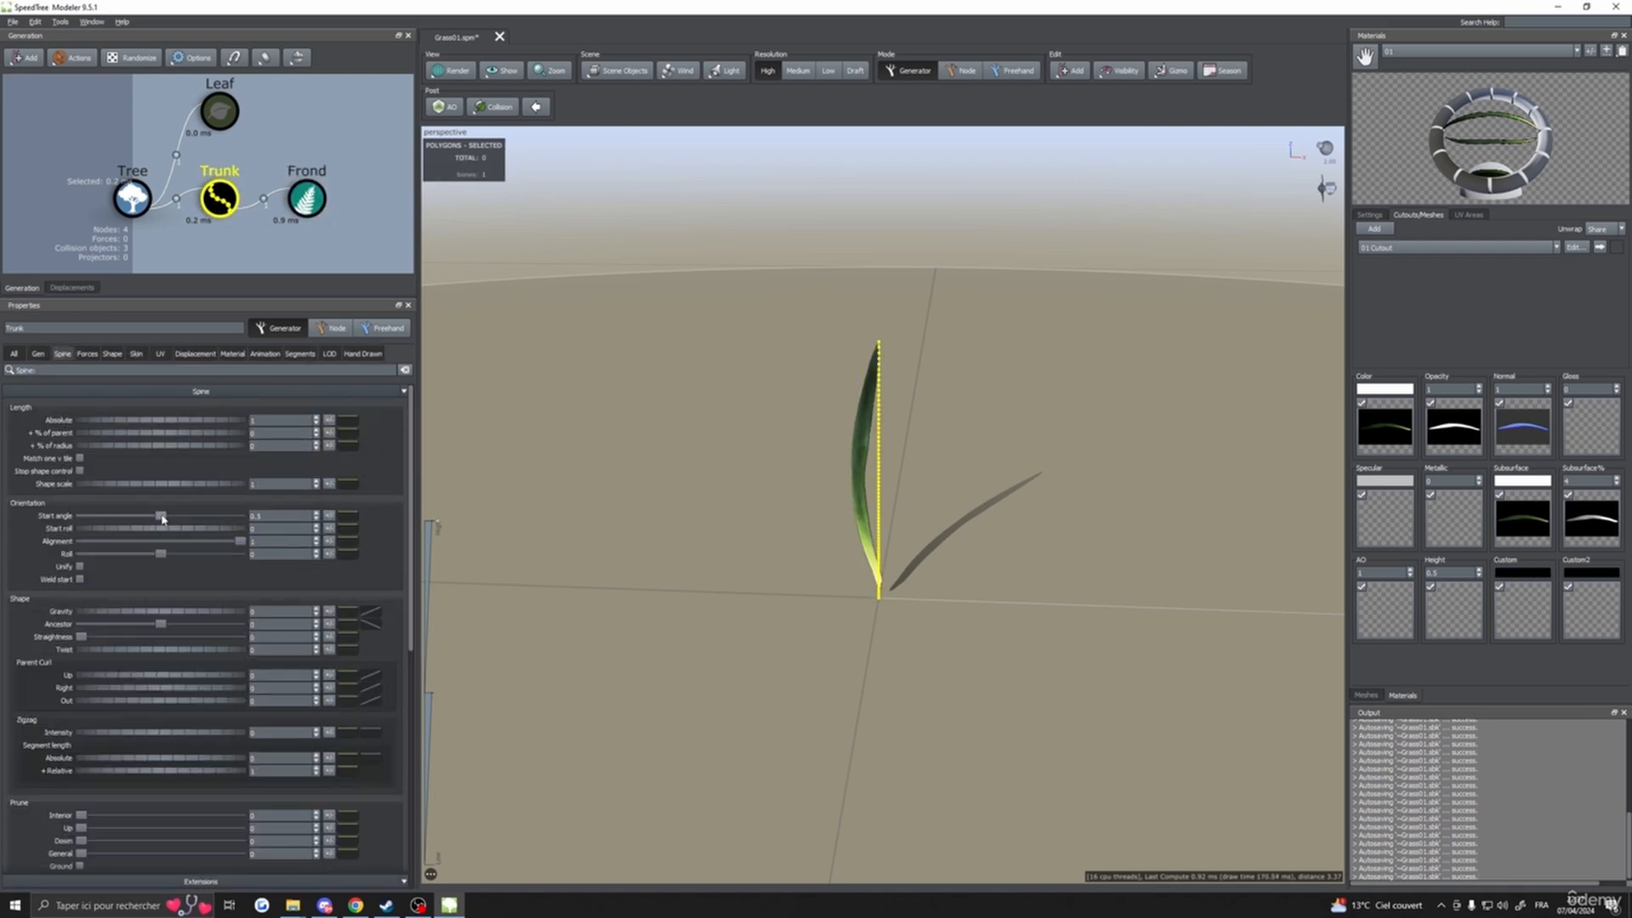
pyautogui.moveTo(162, 518)
pyautogui.mouseDown()
pyautogui.moveTo(133, 520)
pyautogui.moveTo(175, 519)
pyautogui.moveTo(149, 524)
pyautogui.mouseUp()
pyautogui.moveTo(638, 515); pyautogui.dragTo(773, 539)
# - Bend the Trunk's spine with a gravity of 0.21 and raise its start angle to about 0.47
pyautogui.moveTo(171, 615)
pyautogui.mouseDown()
pyautogui.moveTo(217, 618)
pyautogui.moveTo(192, 618)
pyautogui.mouseUp()
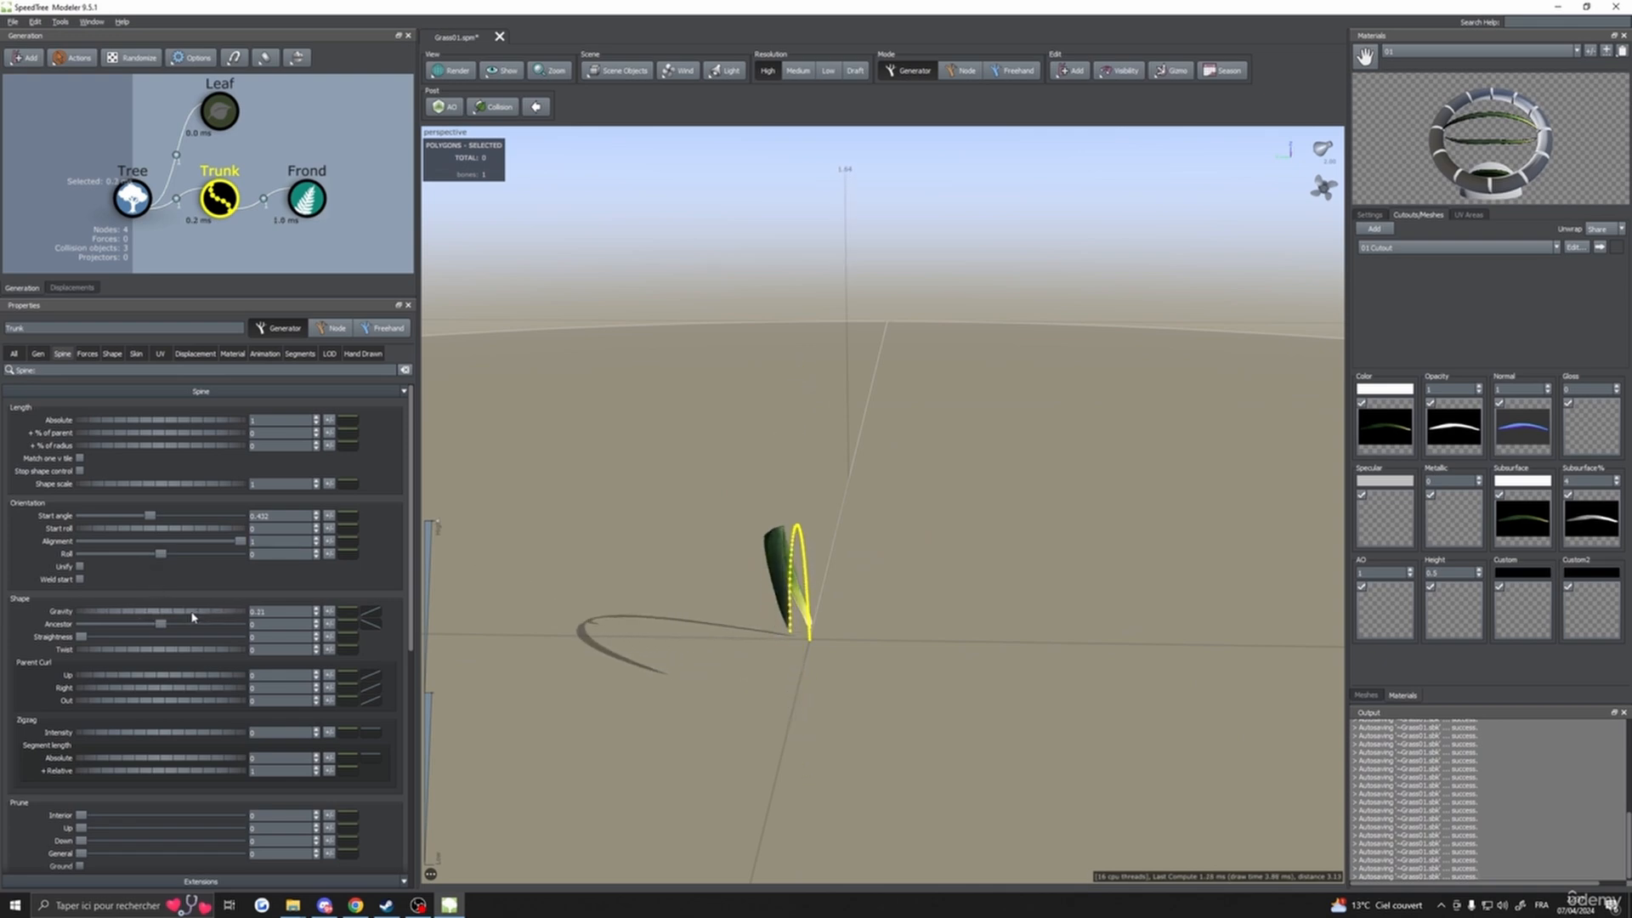
pyautogui.moveTo(707, 594); pyautogui.dragTo(663, 594)
pyautogui.moveTo(150, 516); pyautogui.dragTo(155, 516)
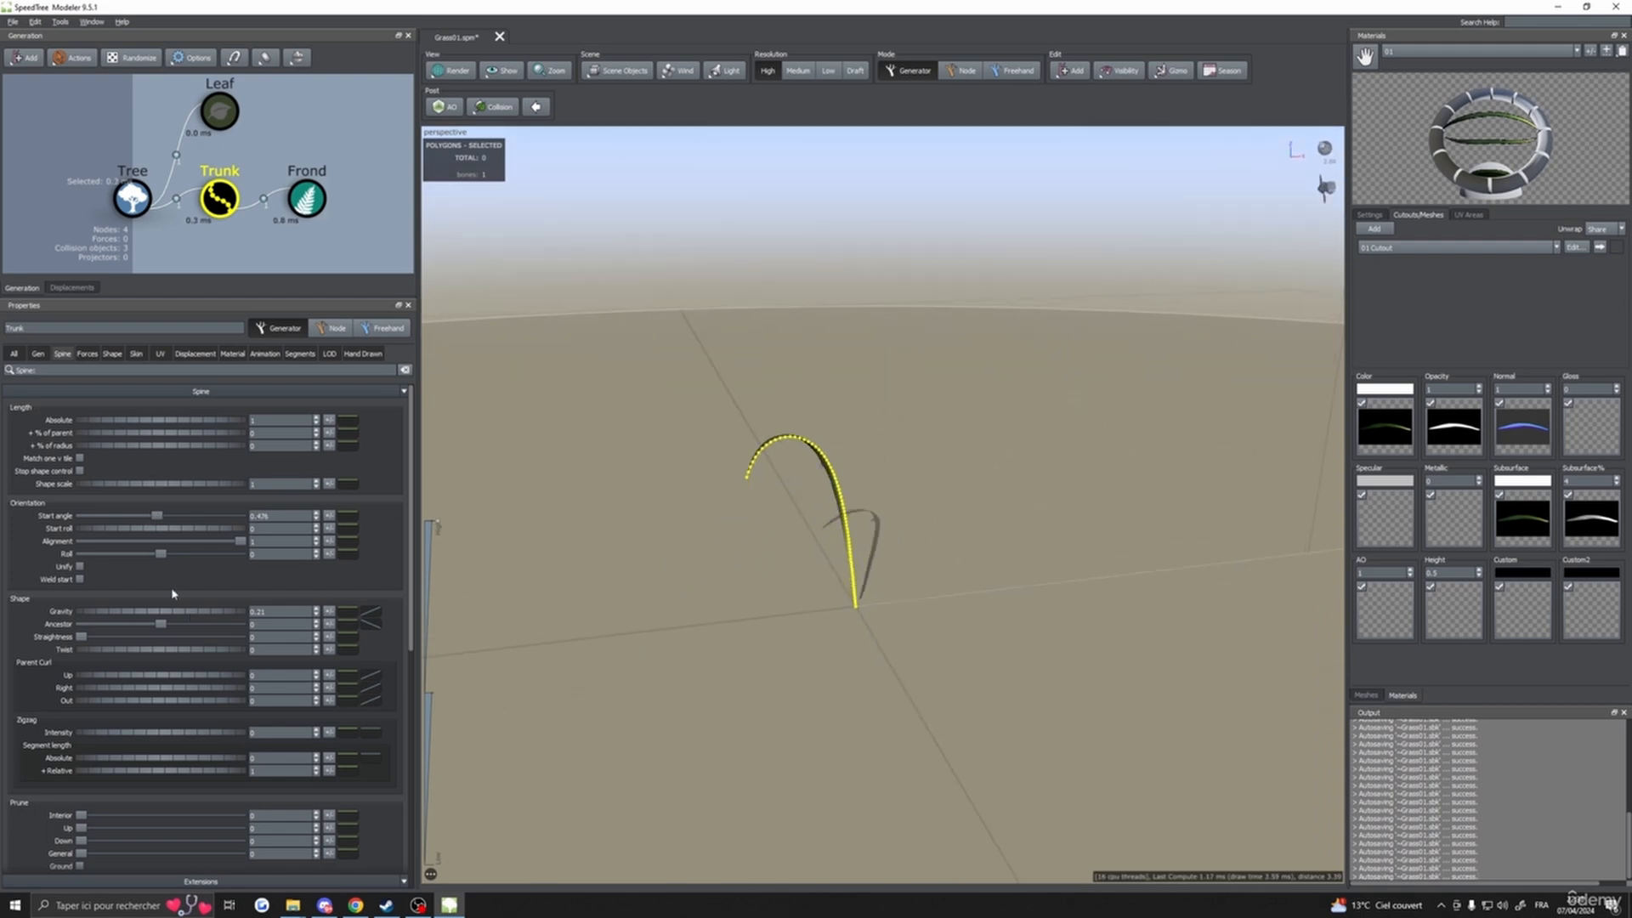
# - Reset the Trunk's spine gravity to 0
pyautogui.doubleClick(280, 613)
pyautogui.press('Return')
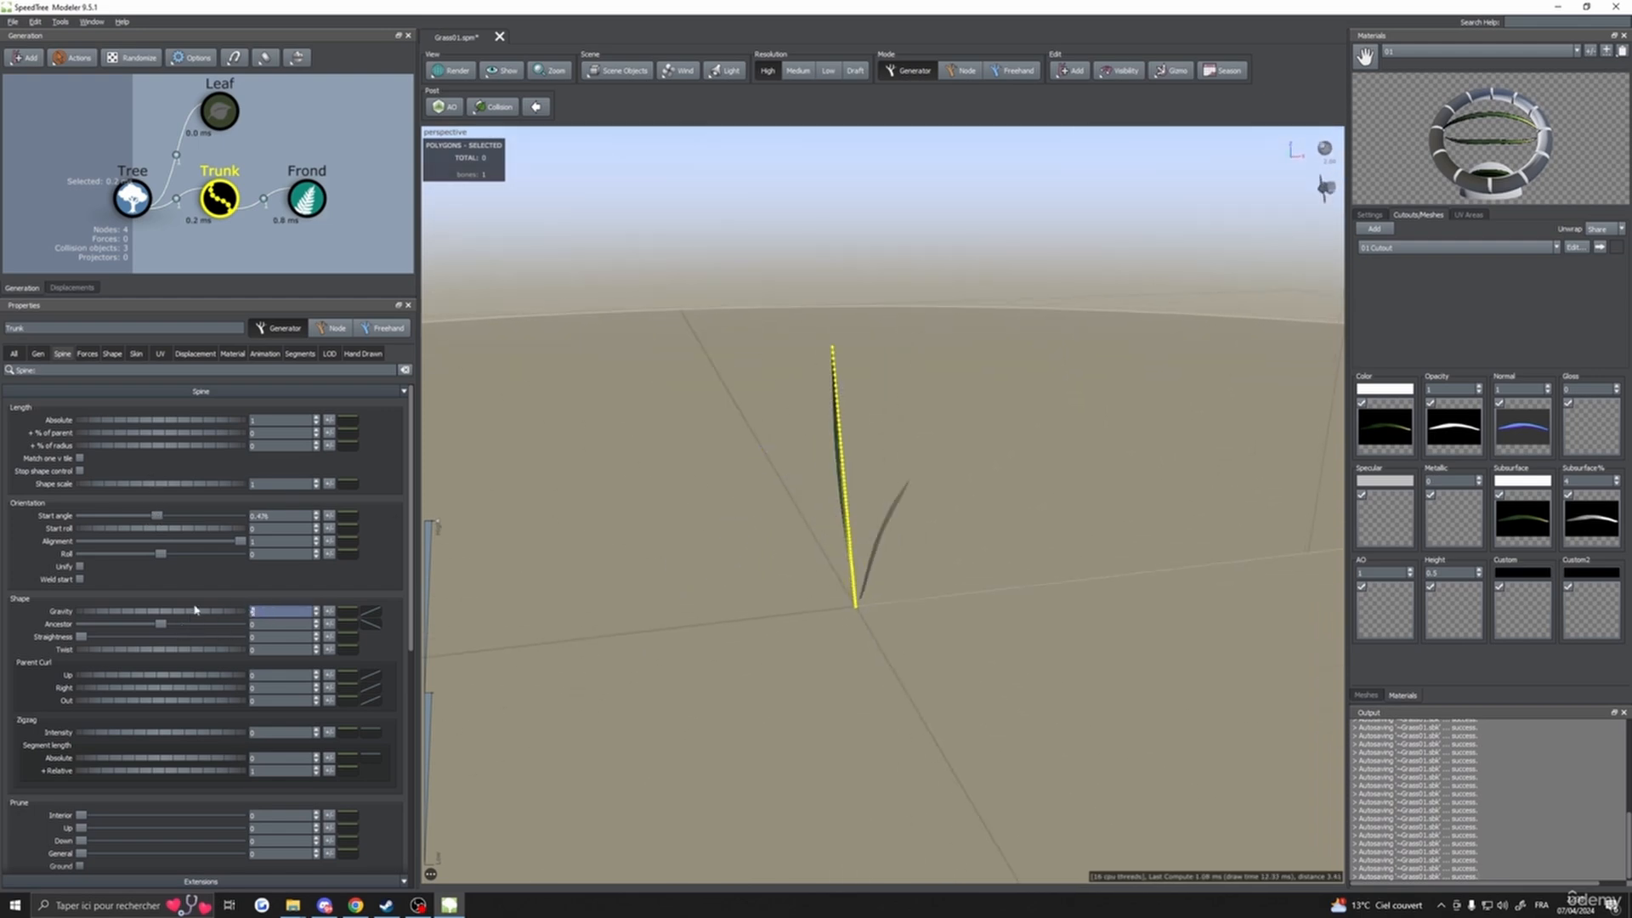
pyautogui.moveTo(587, 535); pyautogui.dragTo(976, 565)
# - Reframe the grass blade in the viewport and examine its shape from several angles
pyautogui.click(976, 521)
pyautogui.moveTo(976, 521); pyautogui.dragTo(892, 601, button='right')
pyautogui.moveTo(892, 601); pyautogui.dragTo(845, 583)
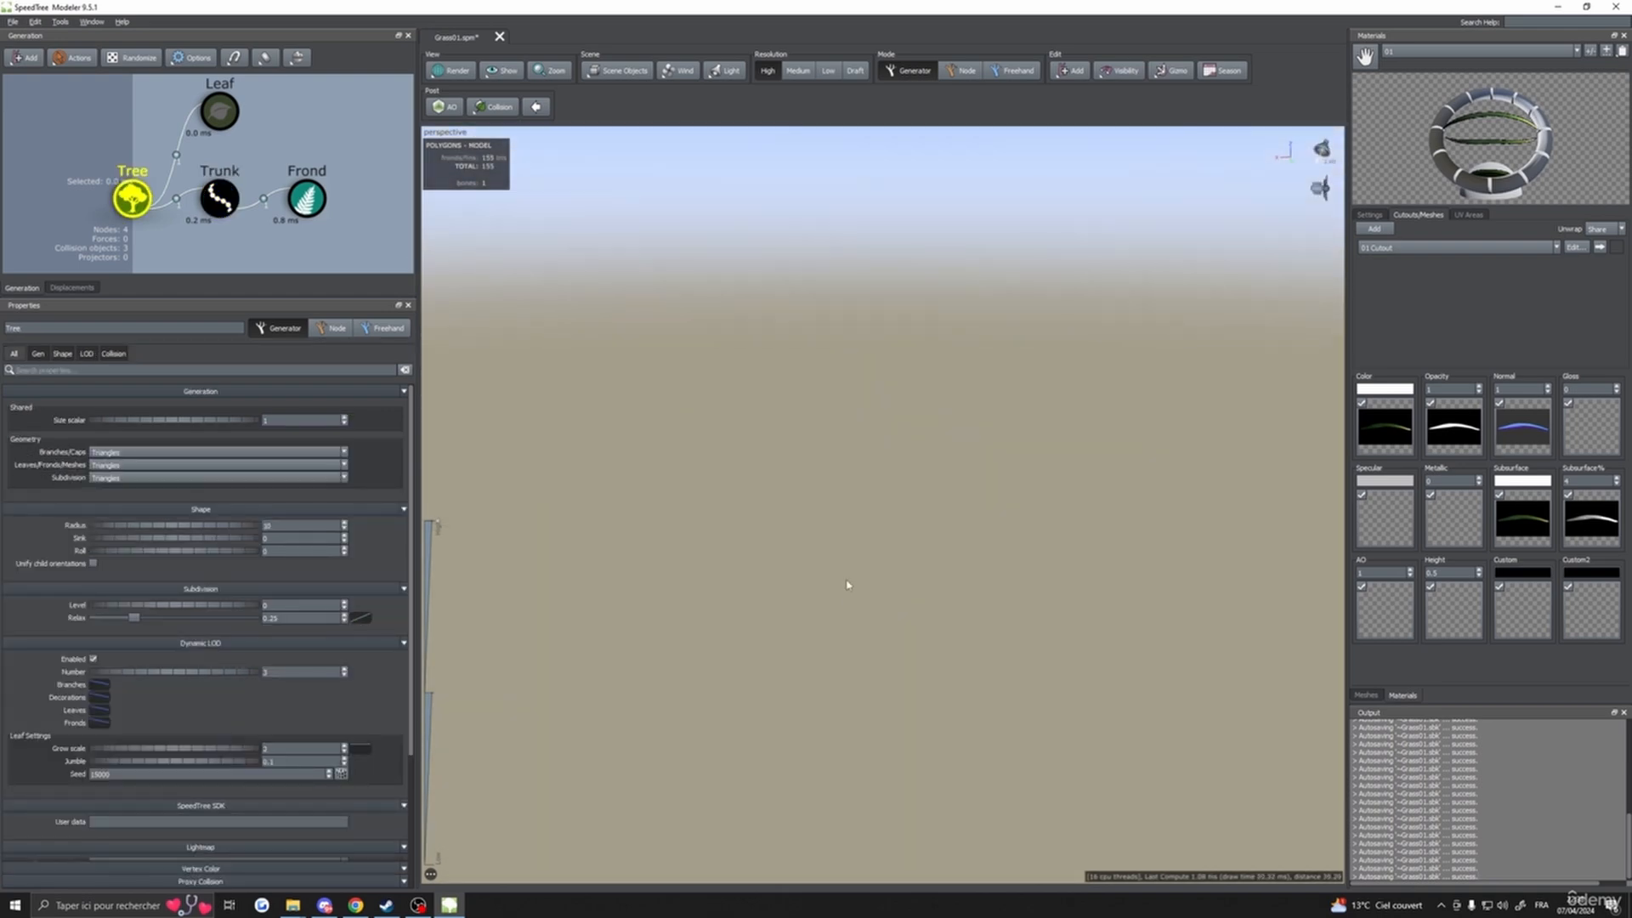
pyautogui.click(845, 583)
pyautogui.press('z')
pyautogui.moveTo(824, 564); pyautogui.dragTo(980, 399, button='middle')
pyautogui.scroll(-3, 969, 448)
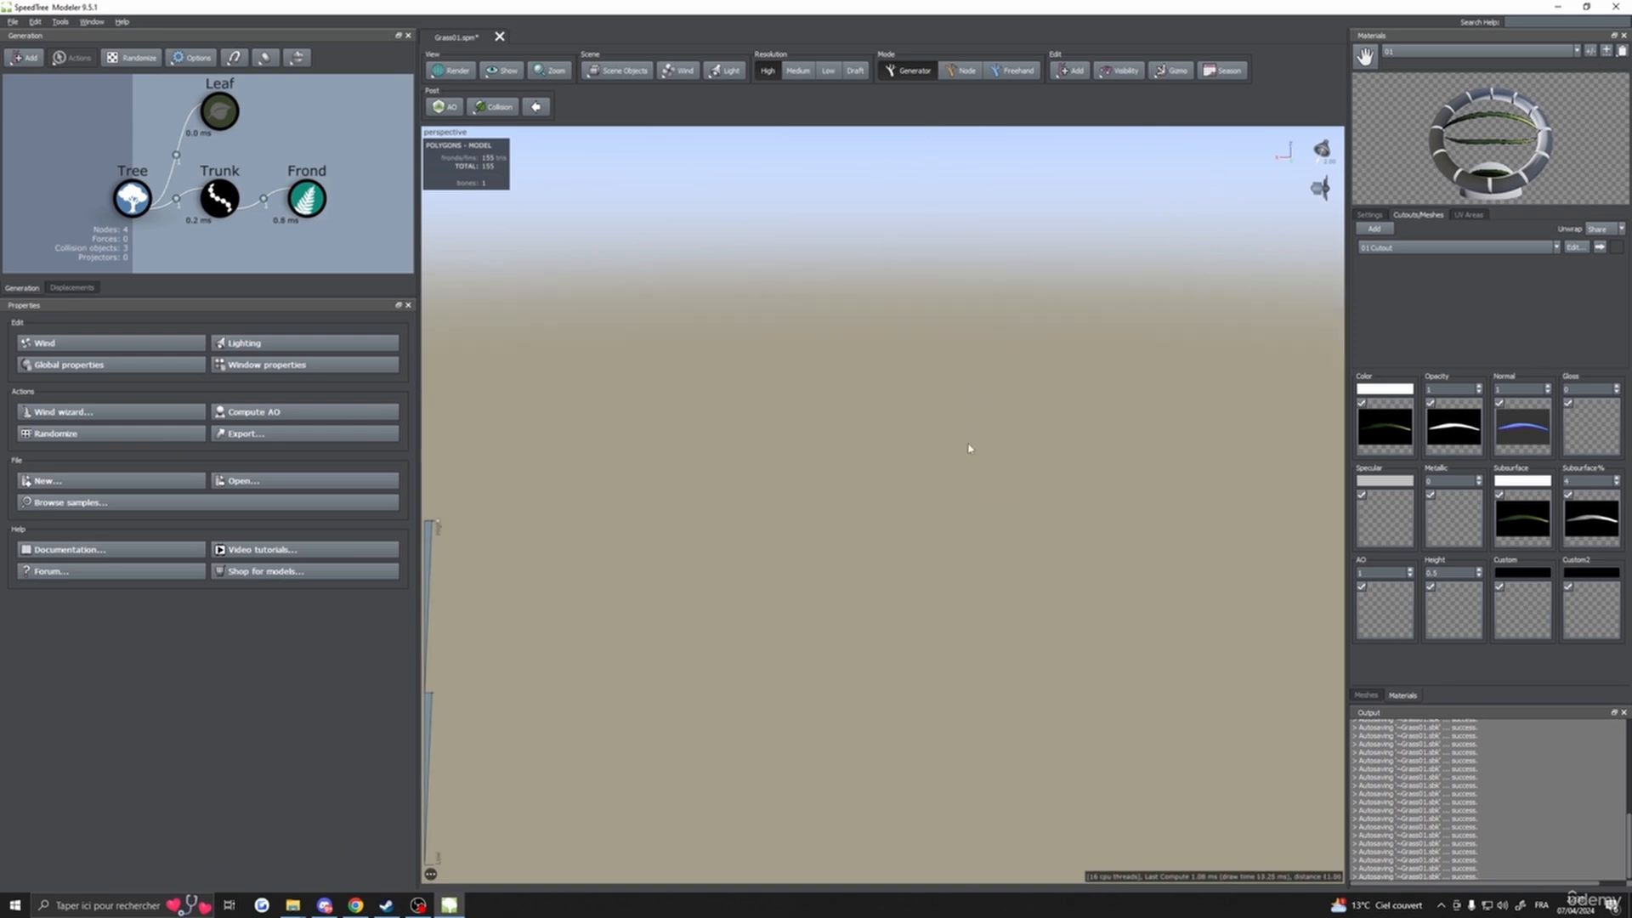
pyautogui.press('z')
pyautogui.scroll(4, 903, 535)
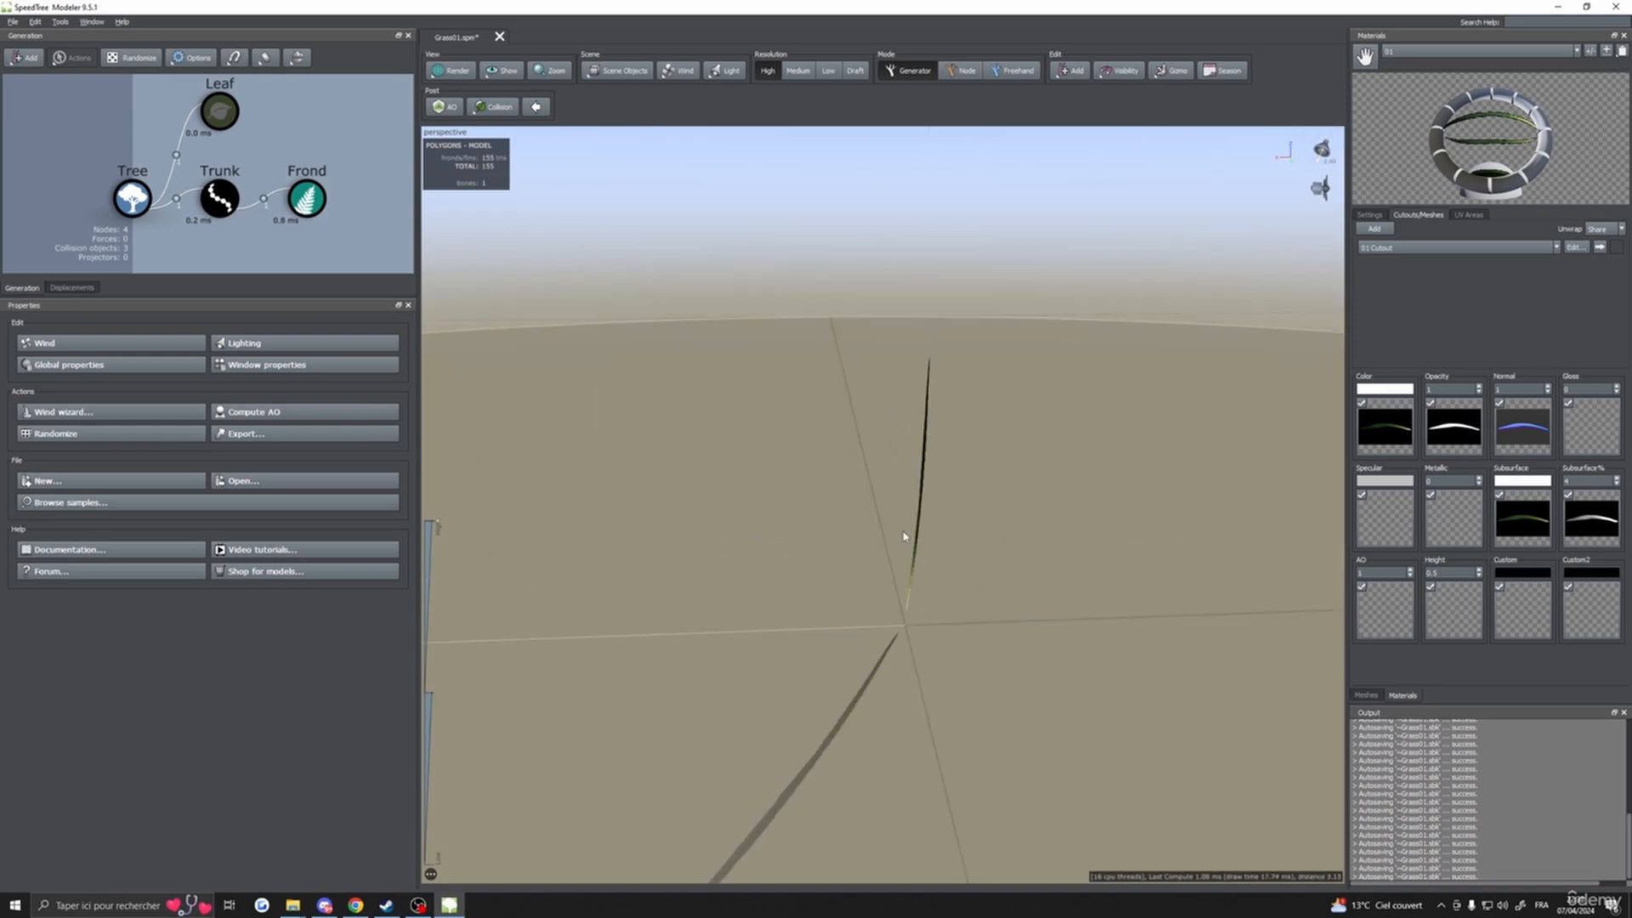
pyautogui.moveTo(903, 536); pyautogui.dragTo(797, 548)
pyautogui.moveTo(796, 549); pyautogui.dragTo(775, 427, button='middle')
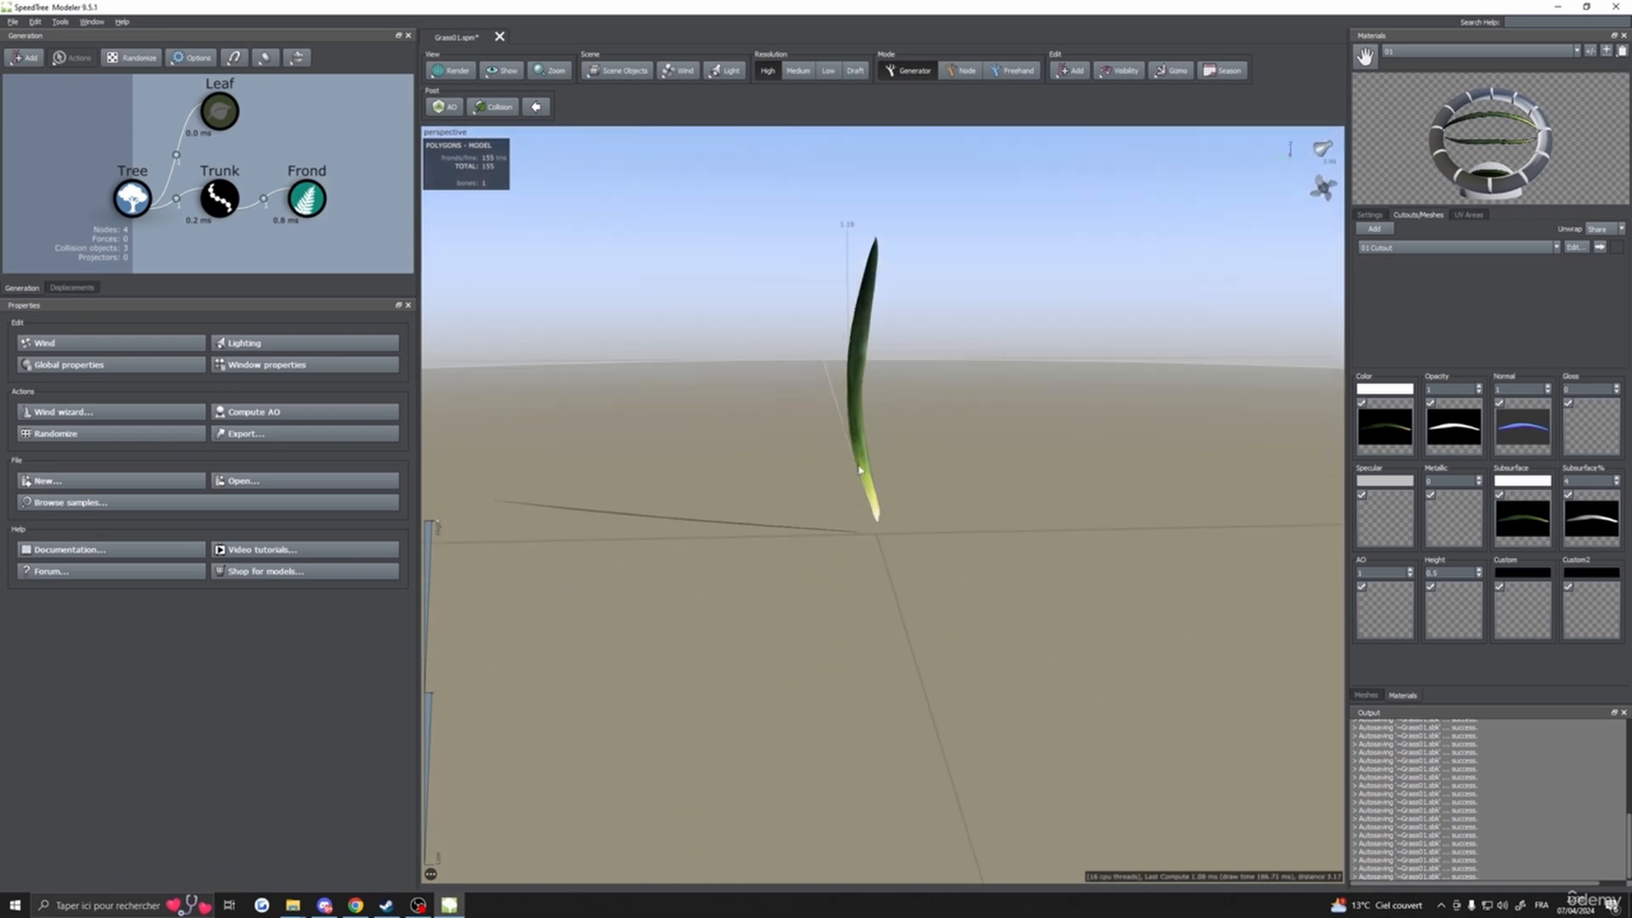
pyautogui.press('z')
pyautogui.click(881, 493)
pyautogui.press('z')
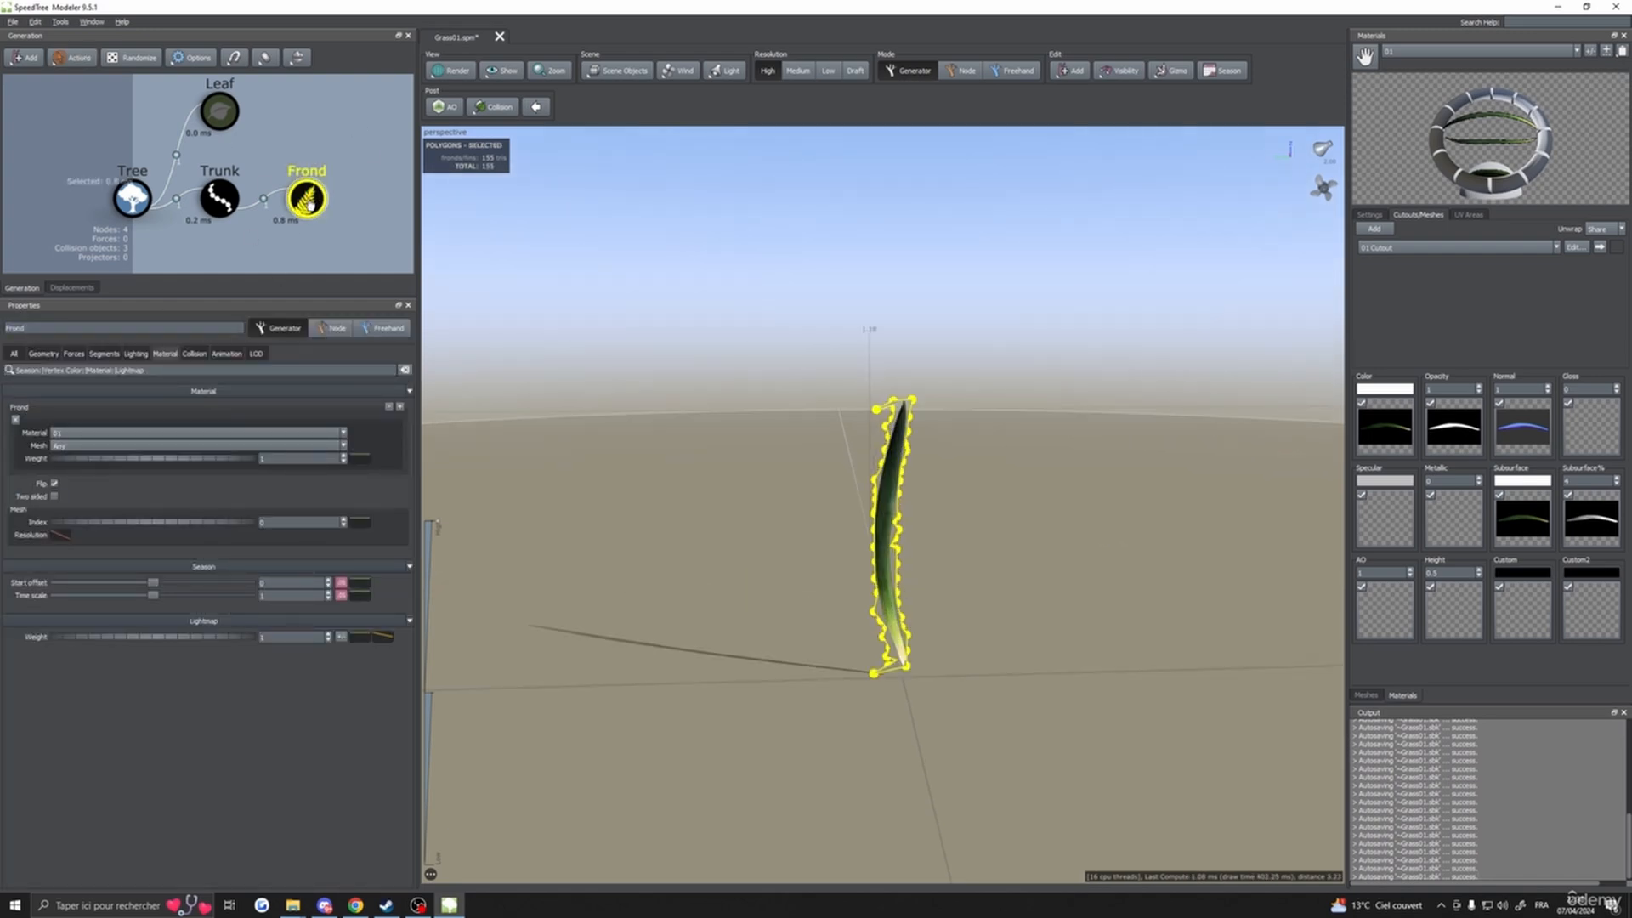
# - Try a fold of about -0.18 and a curl of 0.32 on the Frond, examining the blade up close
pyautogui.click(43, 353)
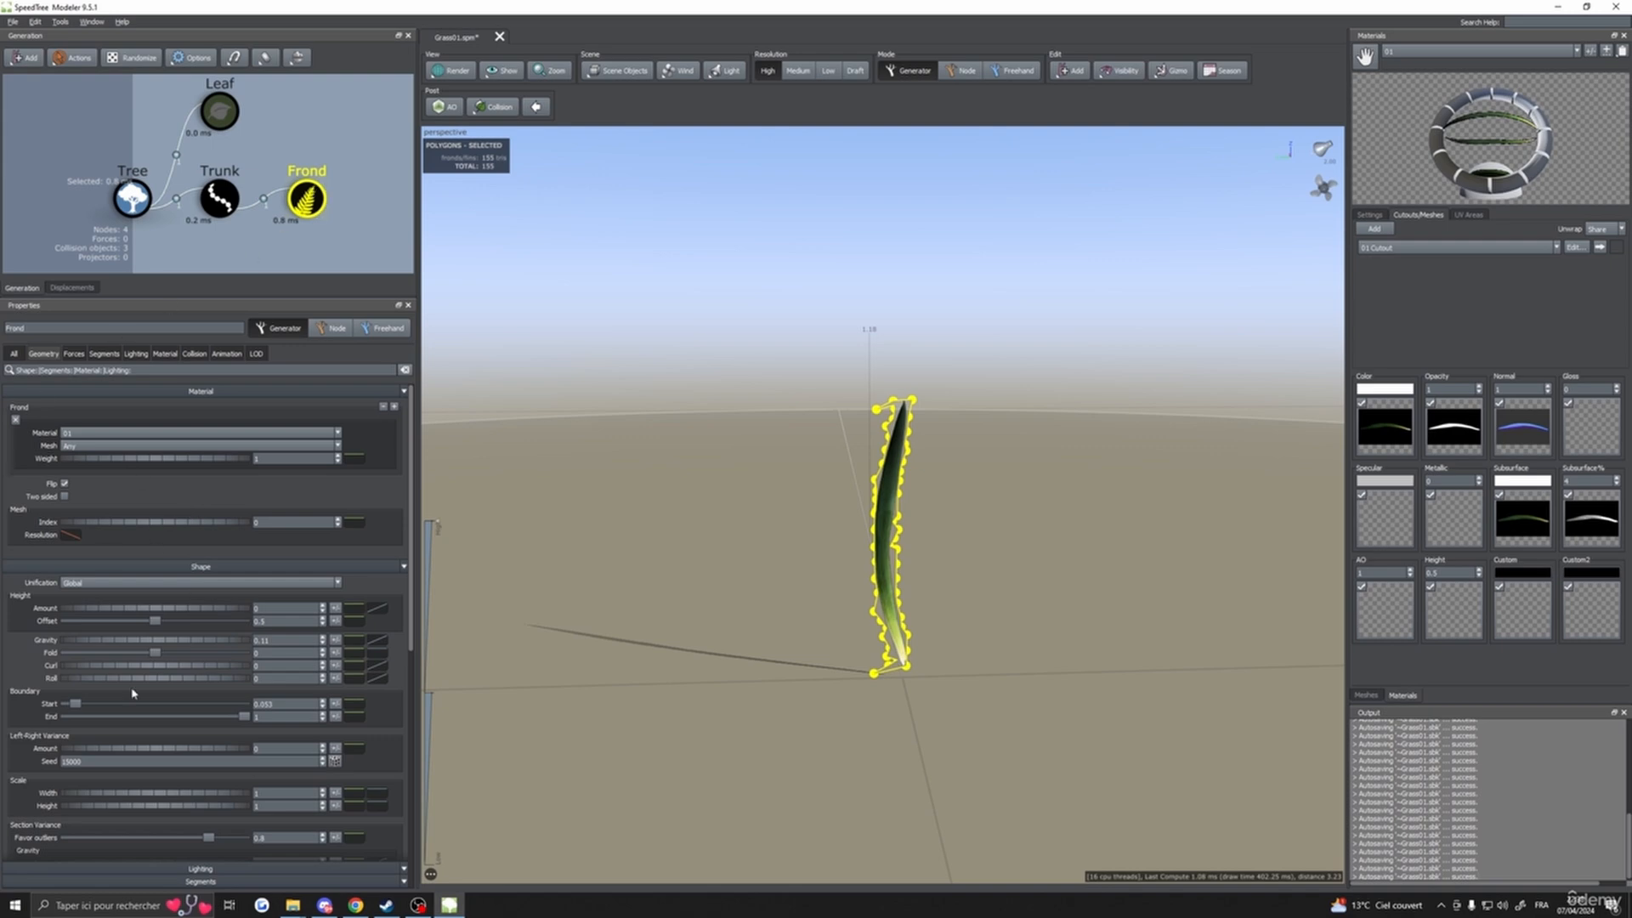
pyautogui.moveTo(157, 654); pyautogui.dragTo(292, 678)
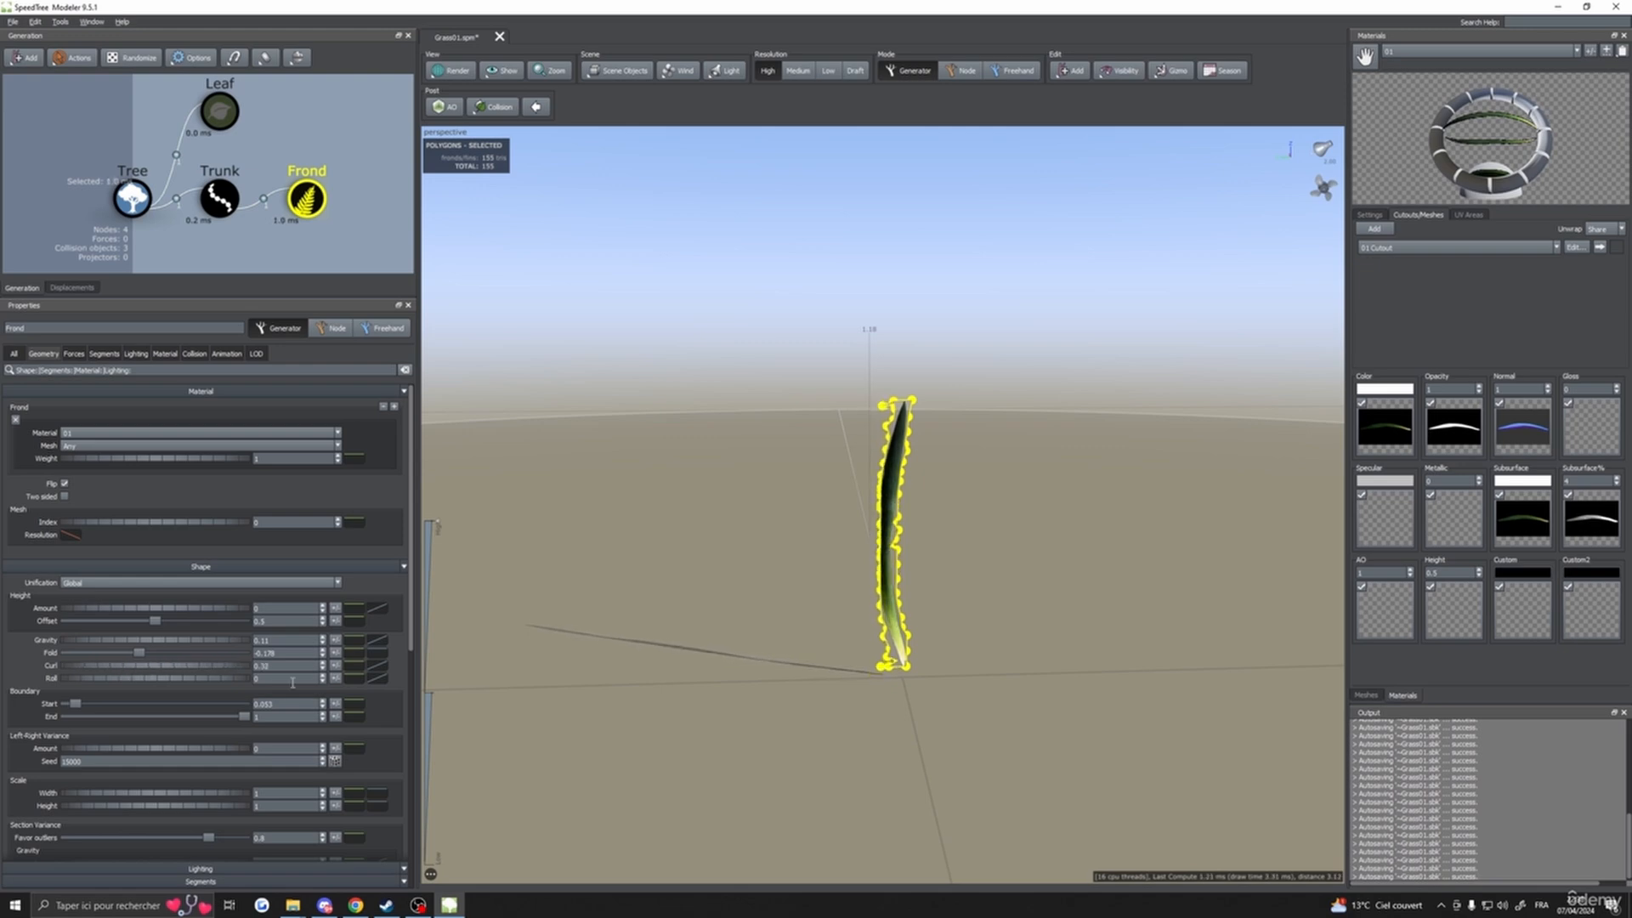
pyautogui.scroll(5, 863, 572)
pyautogui.moveTo(864, 572); pyautogui.dragTo(699, 591)
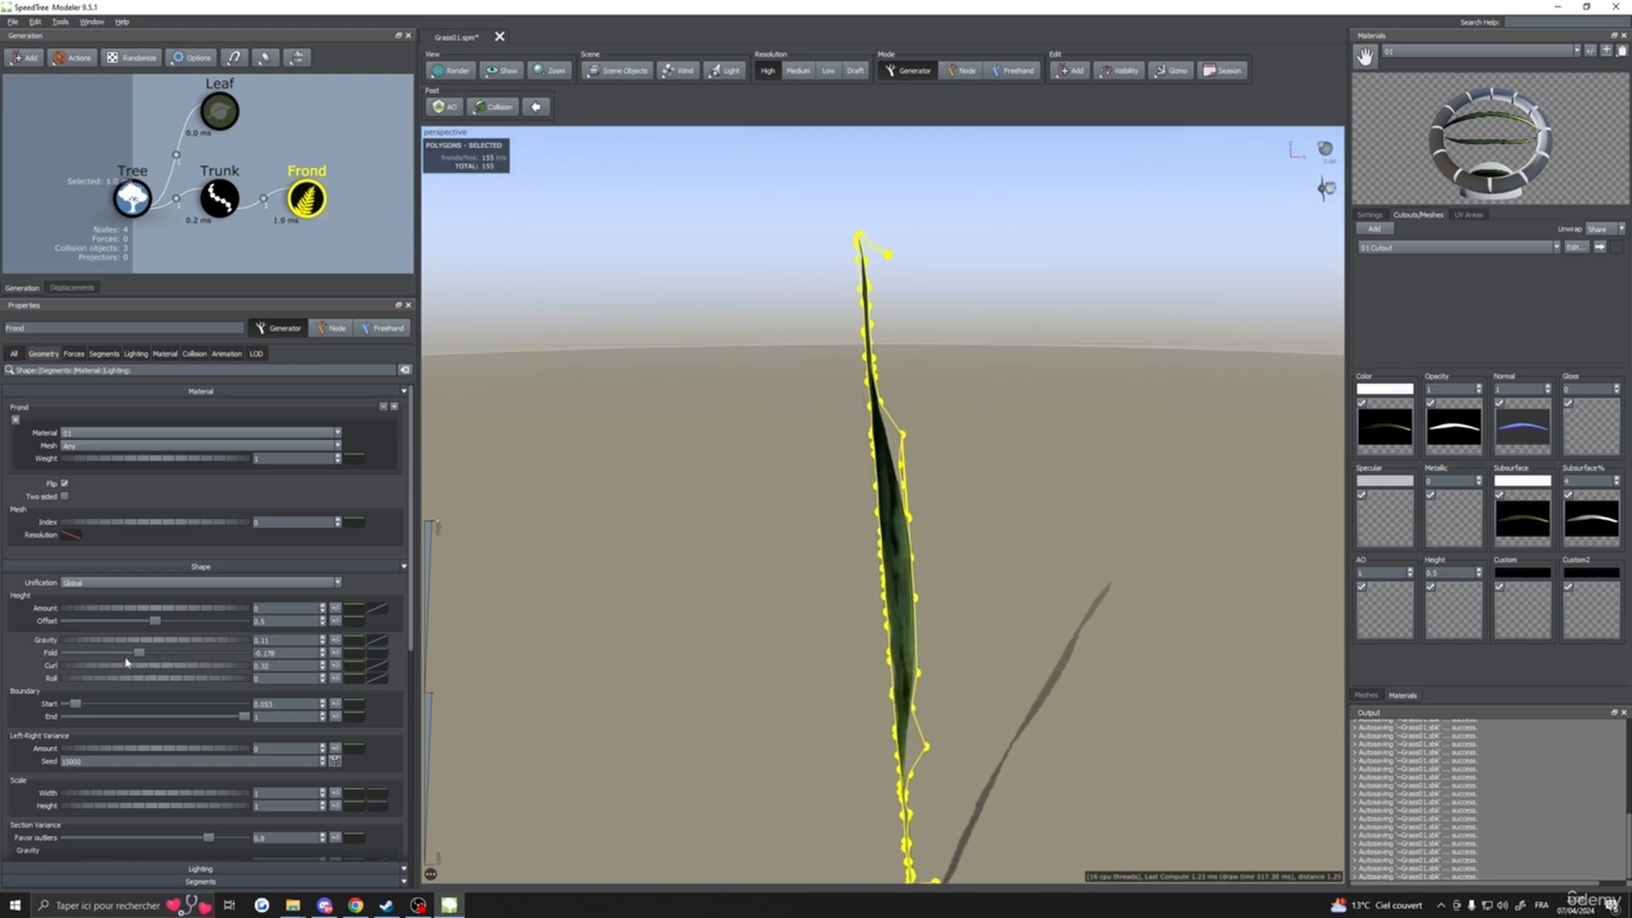
# - Set the Frond's fold to about -0.108, curl to 0.37 and roll to 4.76, and its width scale to 1.12
pyautogui.moveTo(139, 654); pyautogui.dragTo(527, 769)
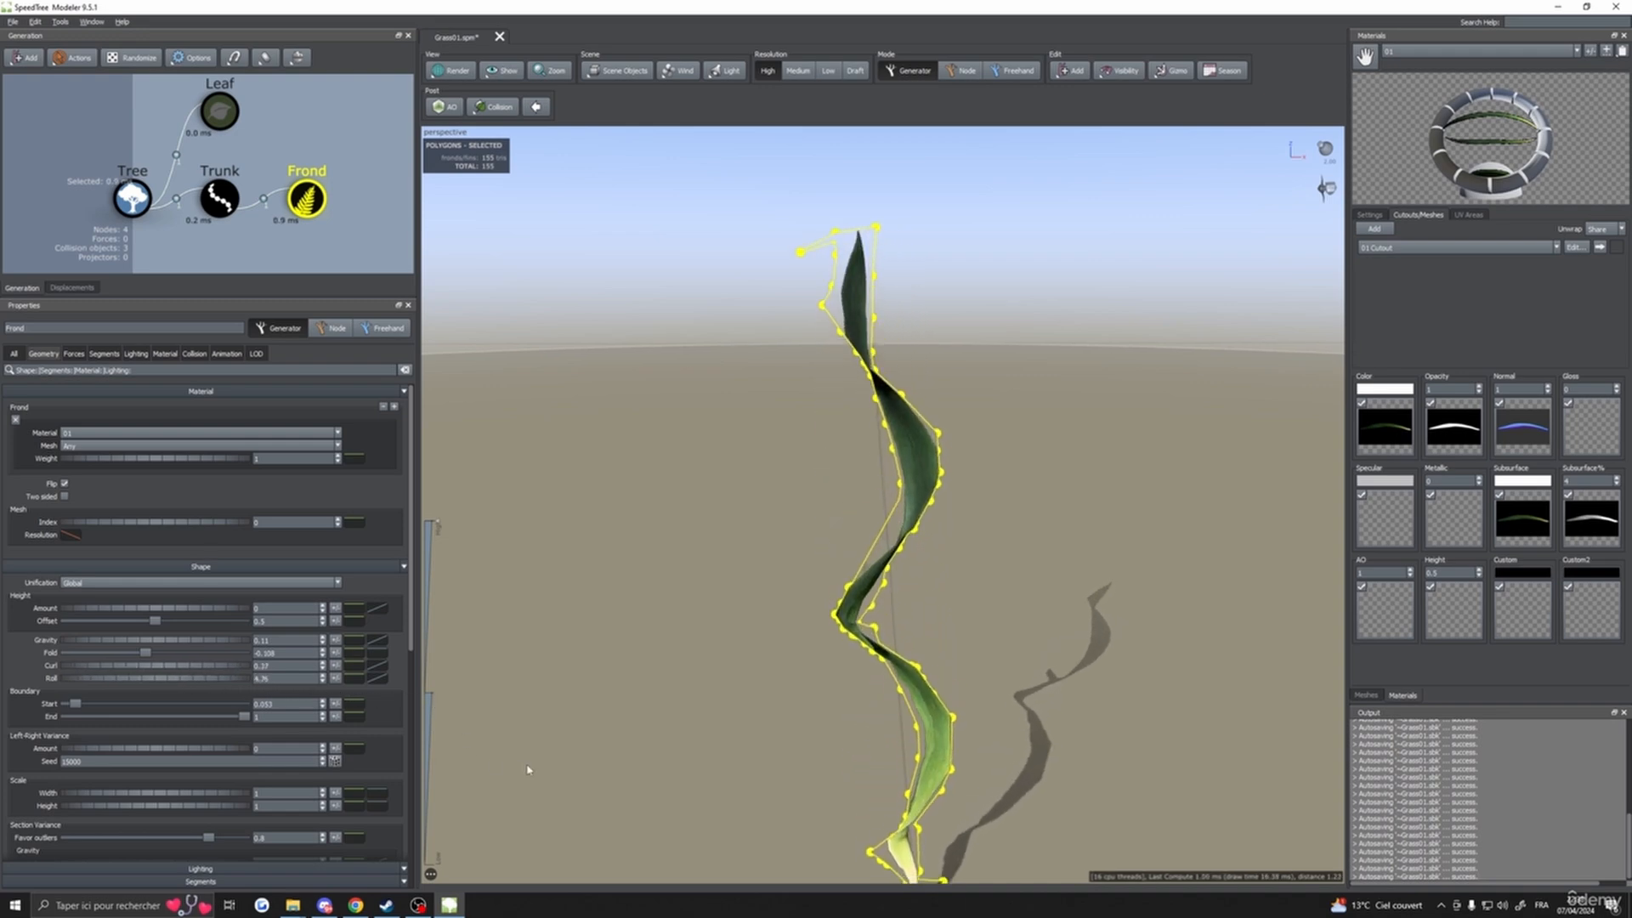
pyautogui.moveTo(177, 800); pyautogui.dragTo(192, 796)
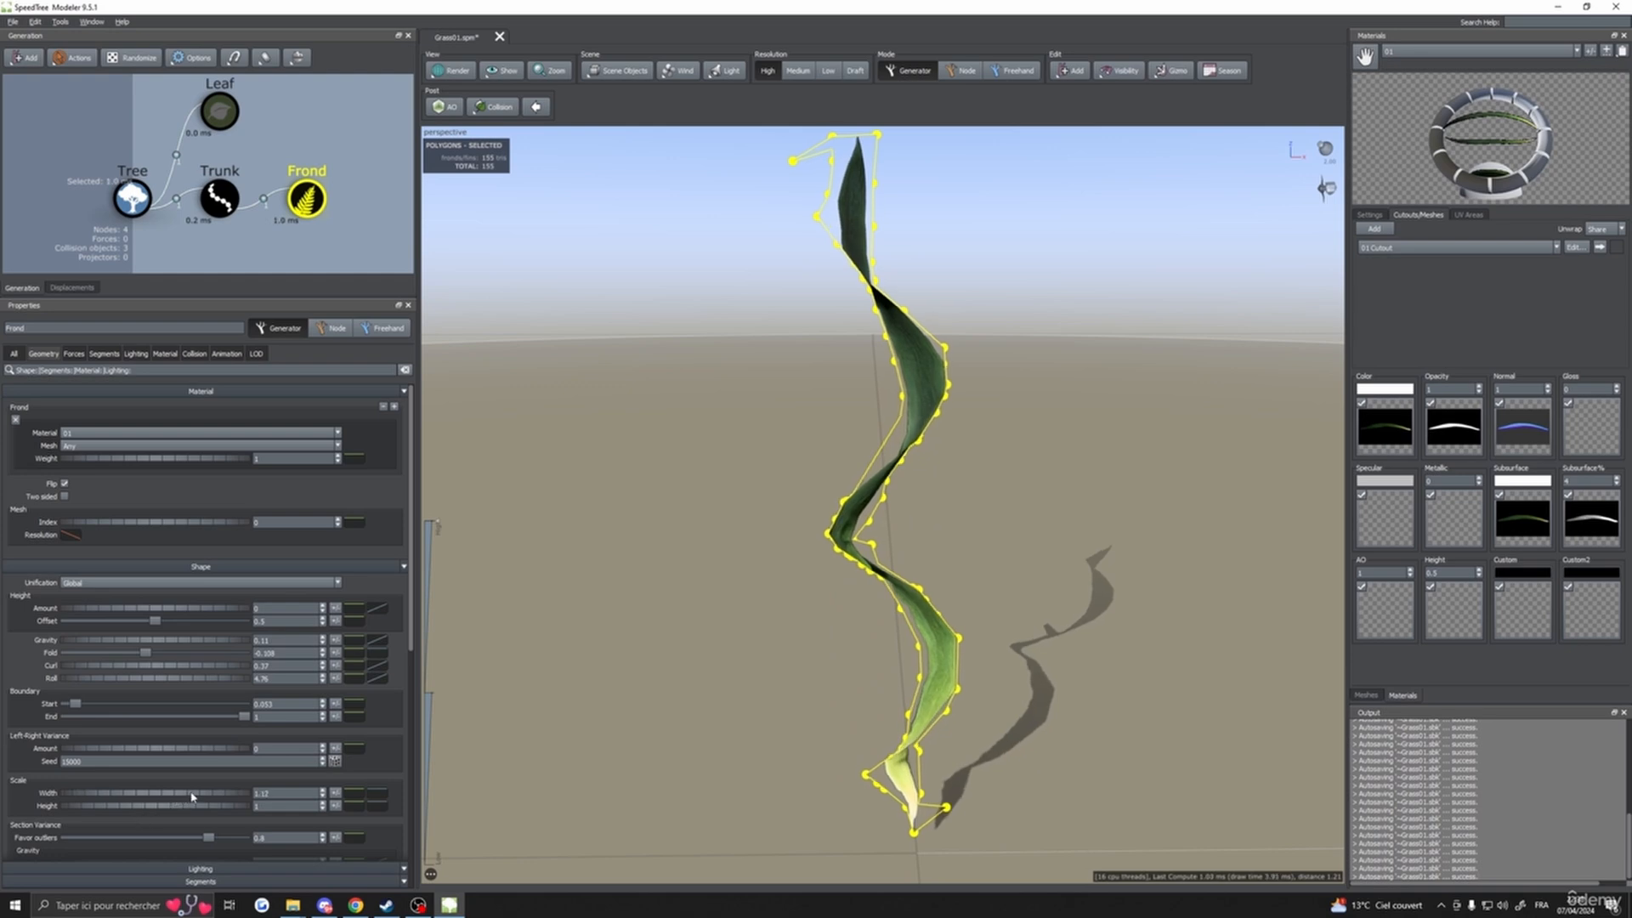
# - Reset the Frond's roll and curl to 0
pyautogui.moveTo(287, 678); pyautogui.dragTo(187, 676)
pyautogui.write('0')
pyautogui.click(281, 667)
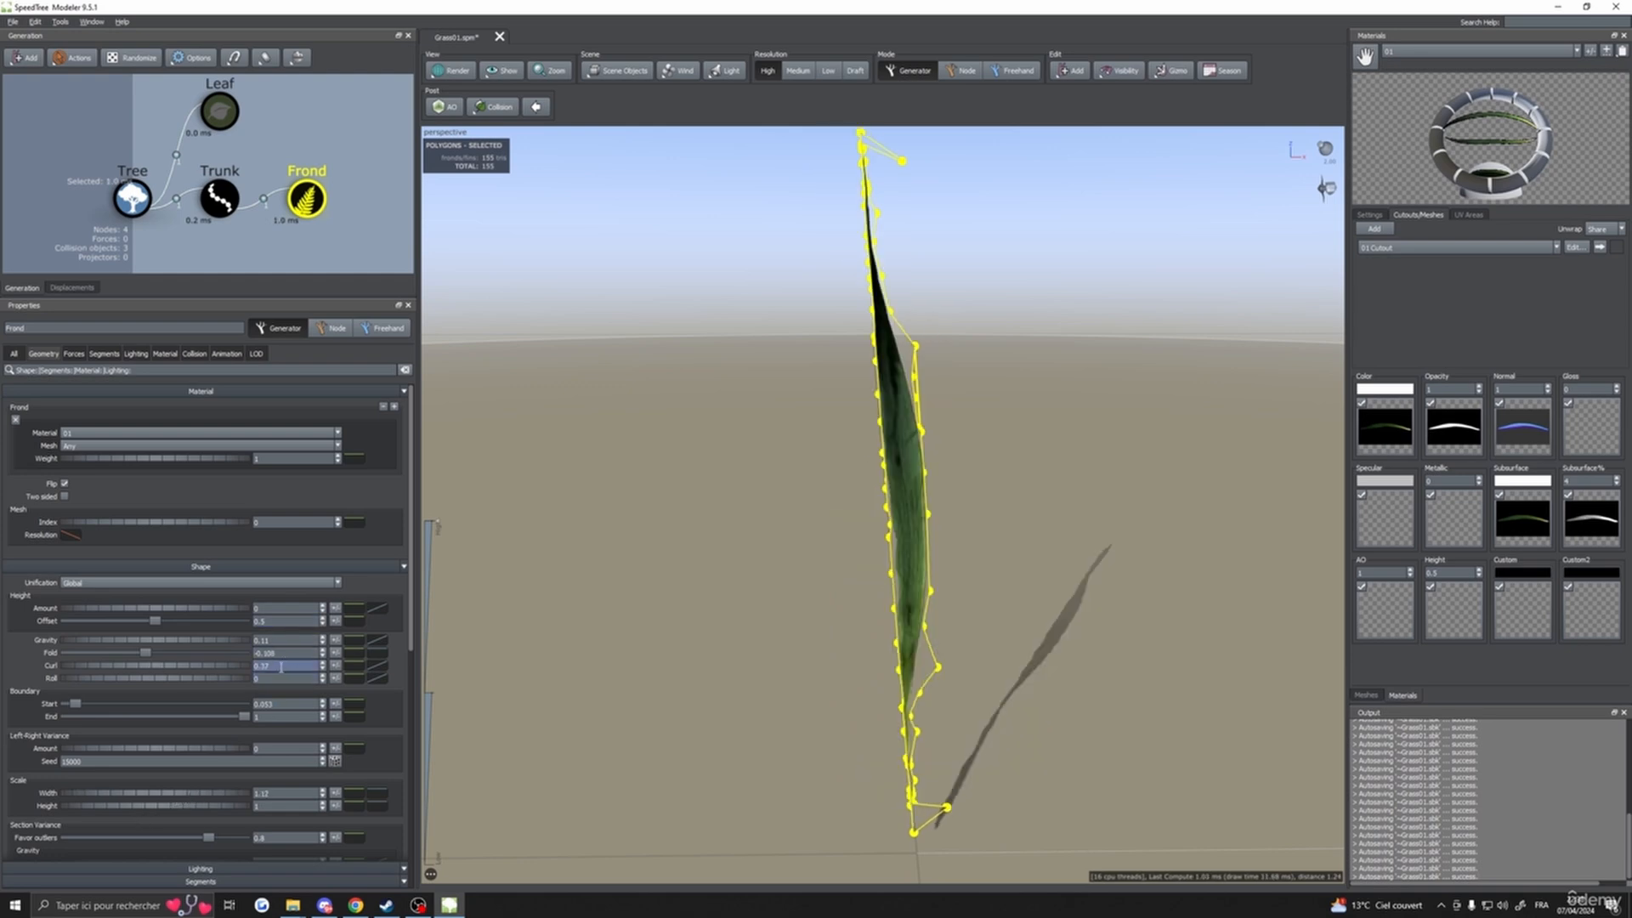
pyautogui.press('Return')
pyautogui.moveTo(499, 674); pyautogui.dragTo(707, 655)
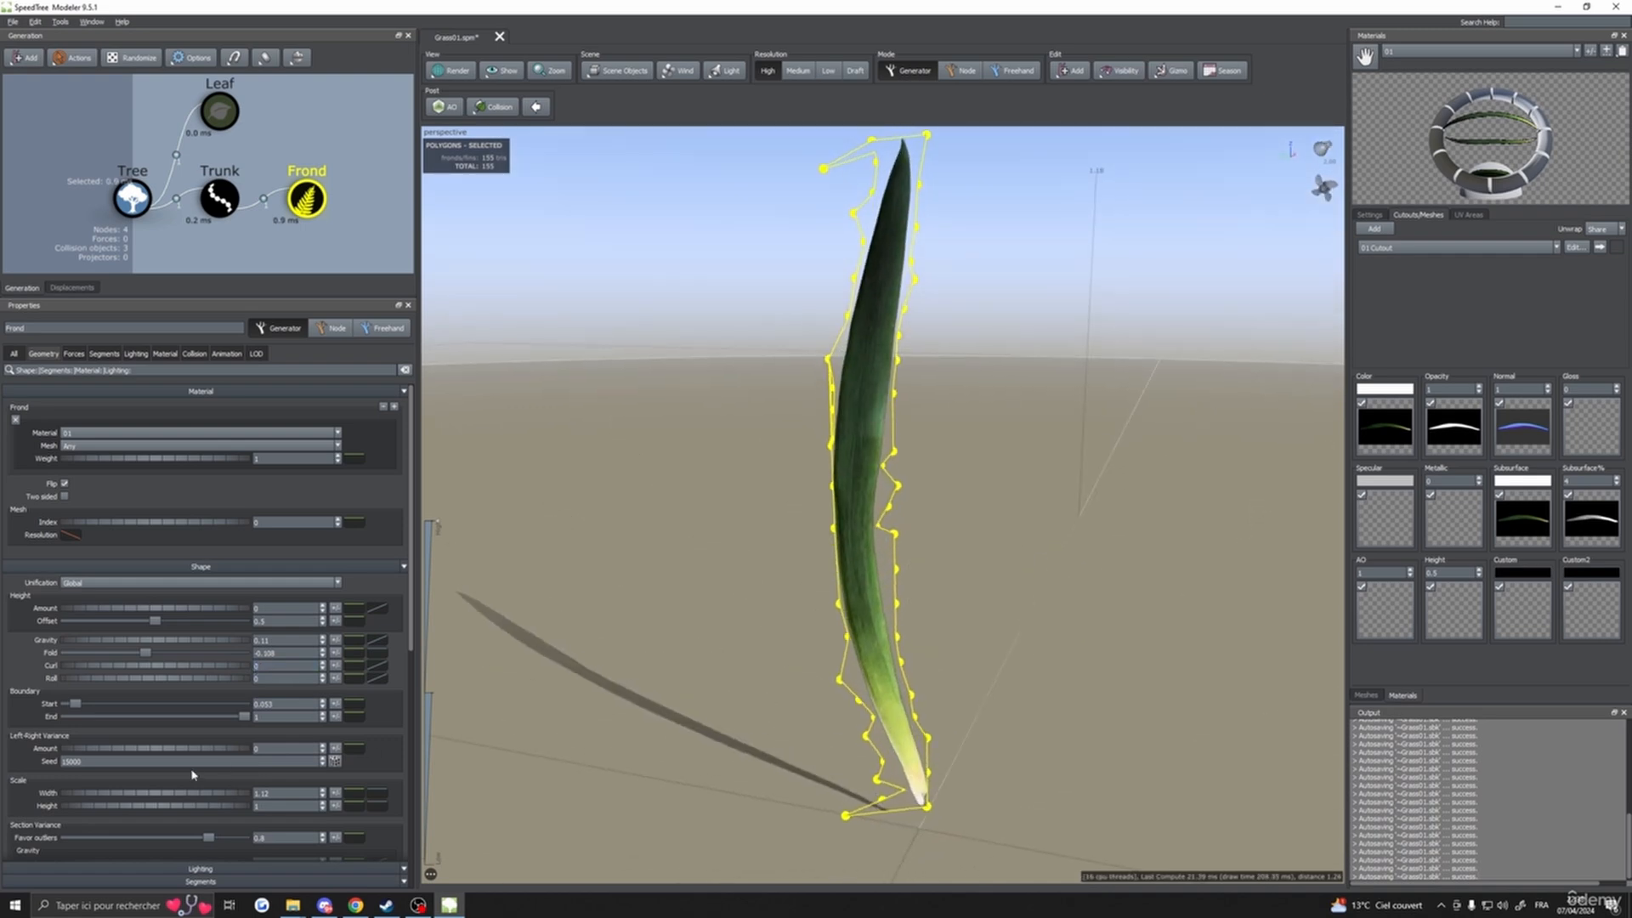
# - Try a much narrower Frond width scale, set it to 1, and review the blade
pyautogui.moveTo(164, 799); pyautogui.dragTo(103, 803)
pyautogui.moveTo(280, 794); pyautogui.dragTo(206, 794)
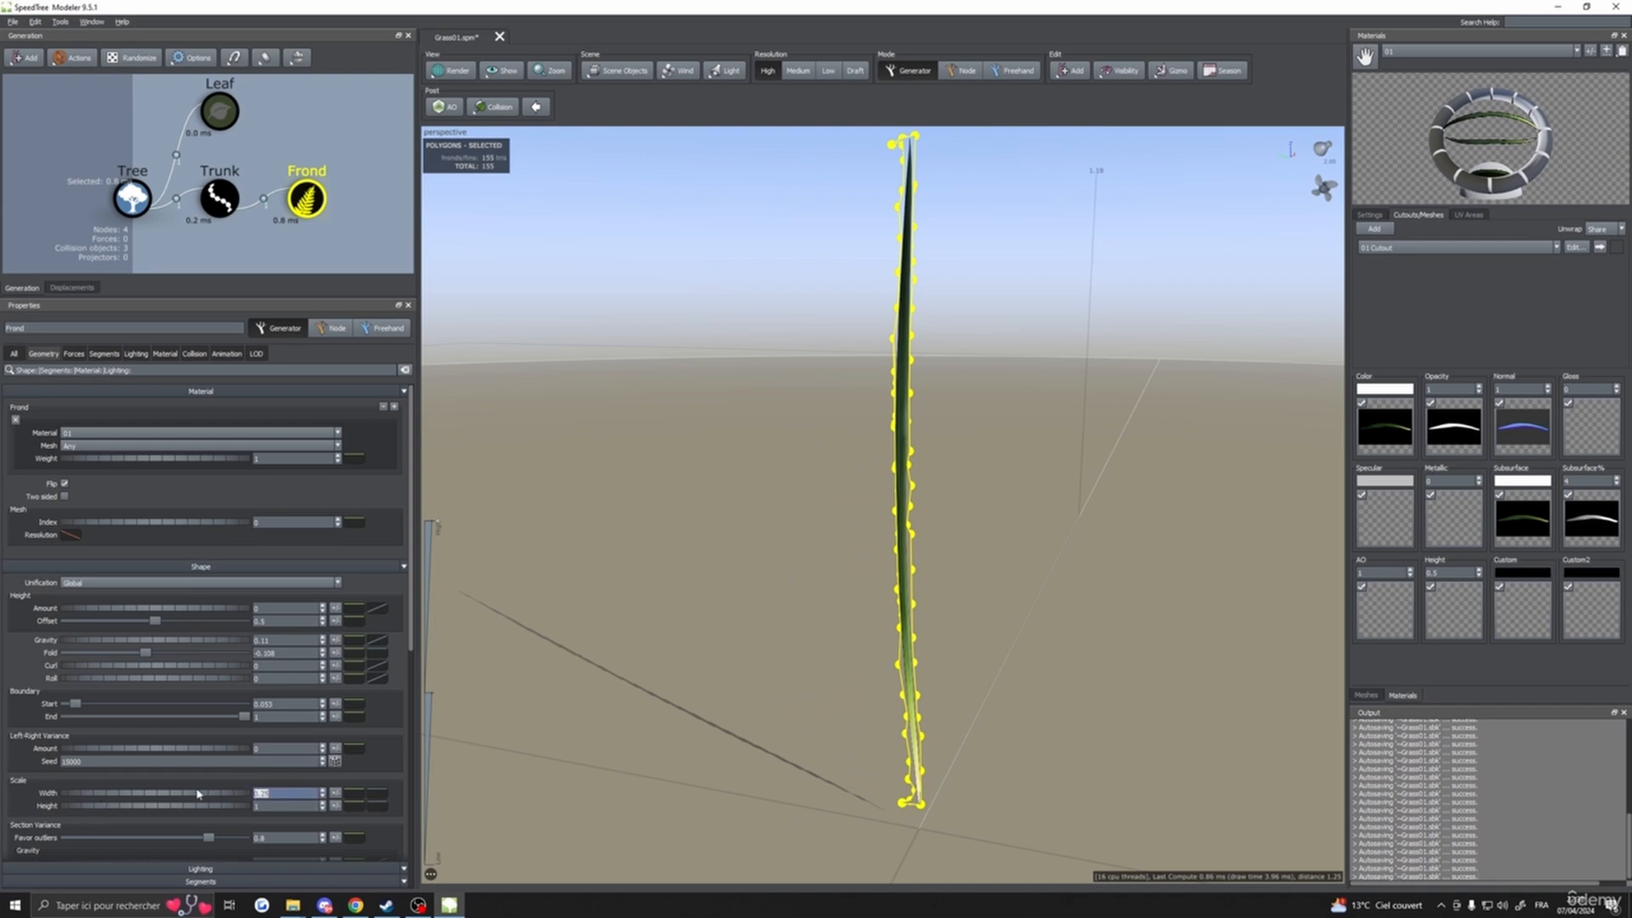
pyautogui.write('1')
pyautogui.press('Return')
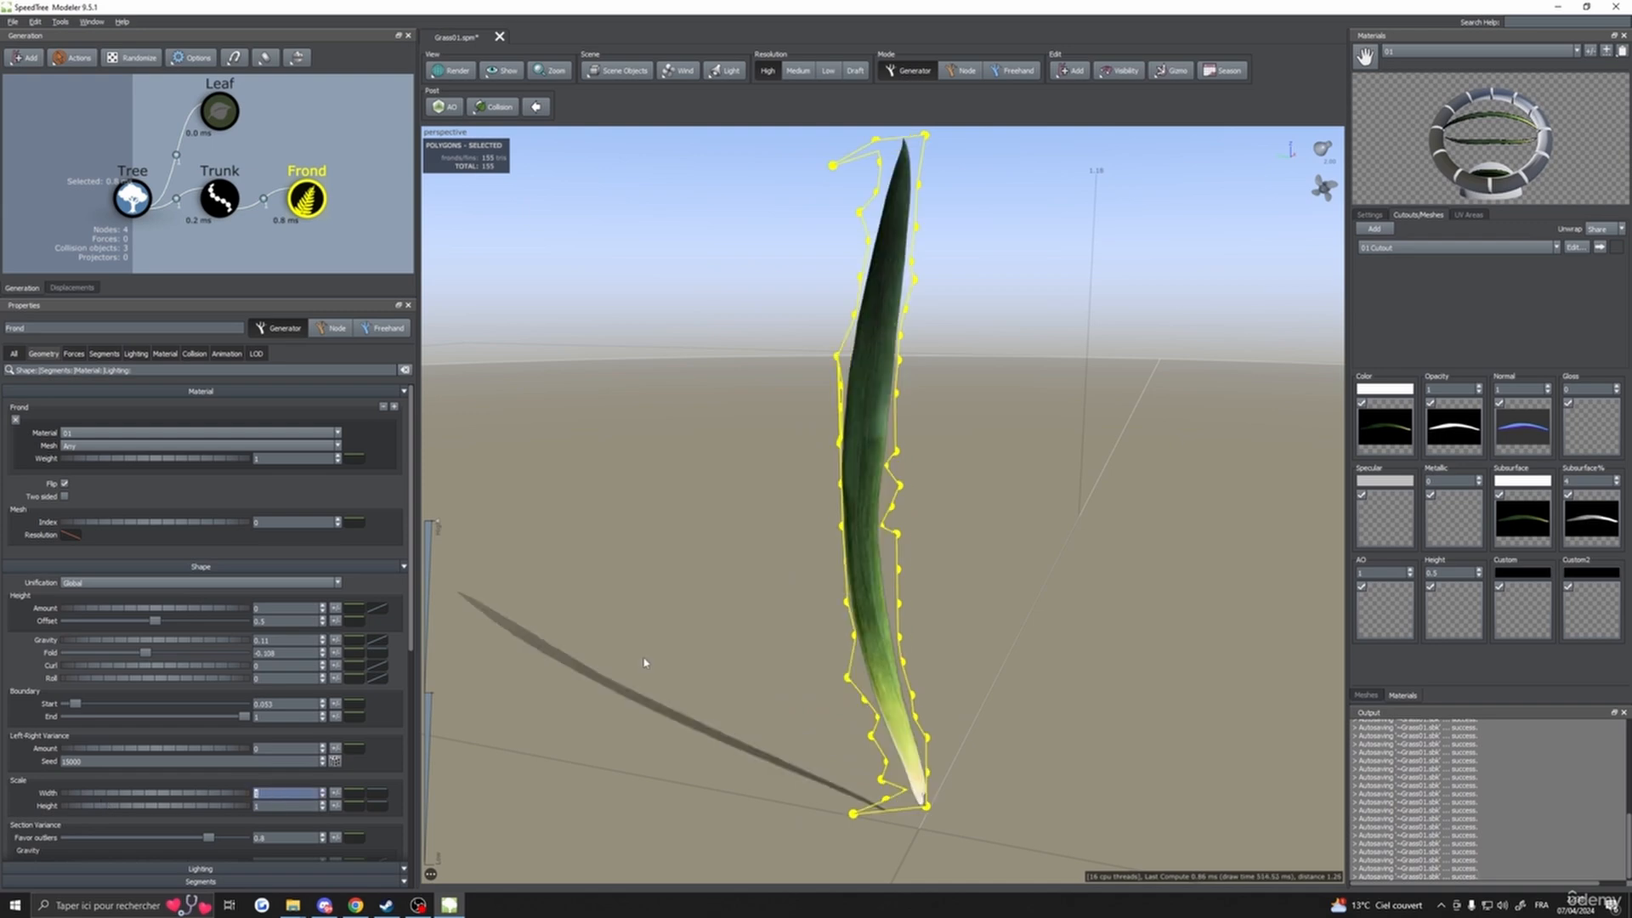
pyautogui.moveTo(1105, 557); pyautogui.dragTo(1048, 570)
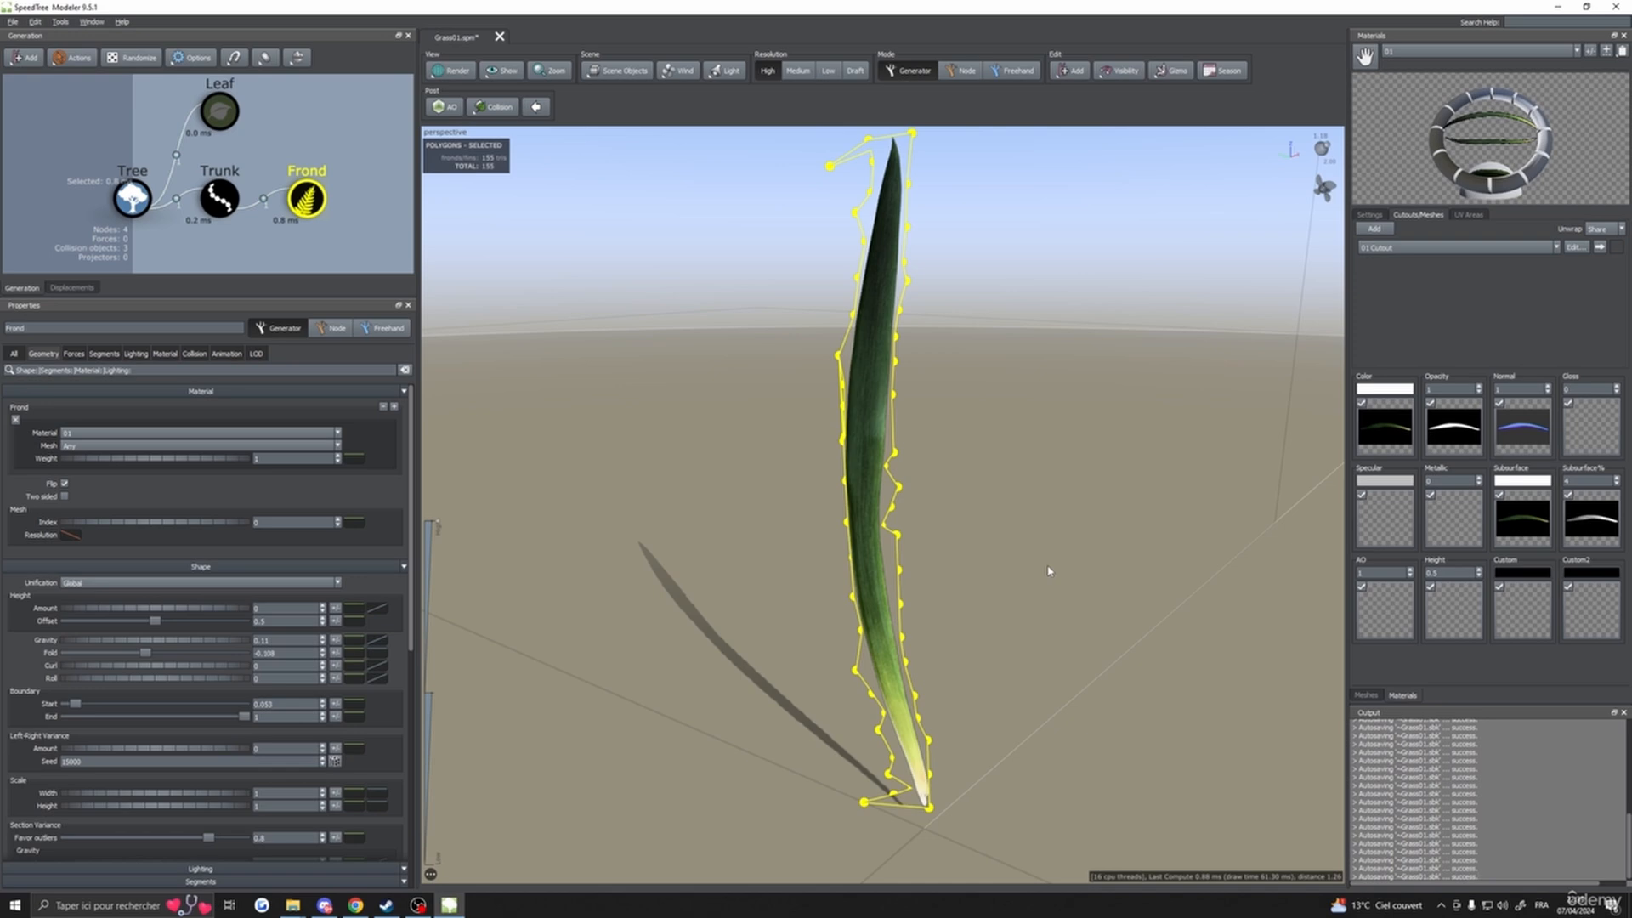
pyautogui.moveTo(867, 561); pyautogui.dragTo(970, 631)
pyautogui.scroll(-3, 927, 627)
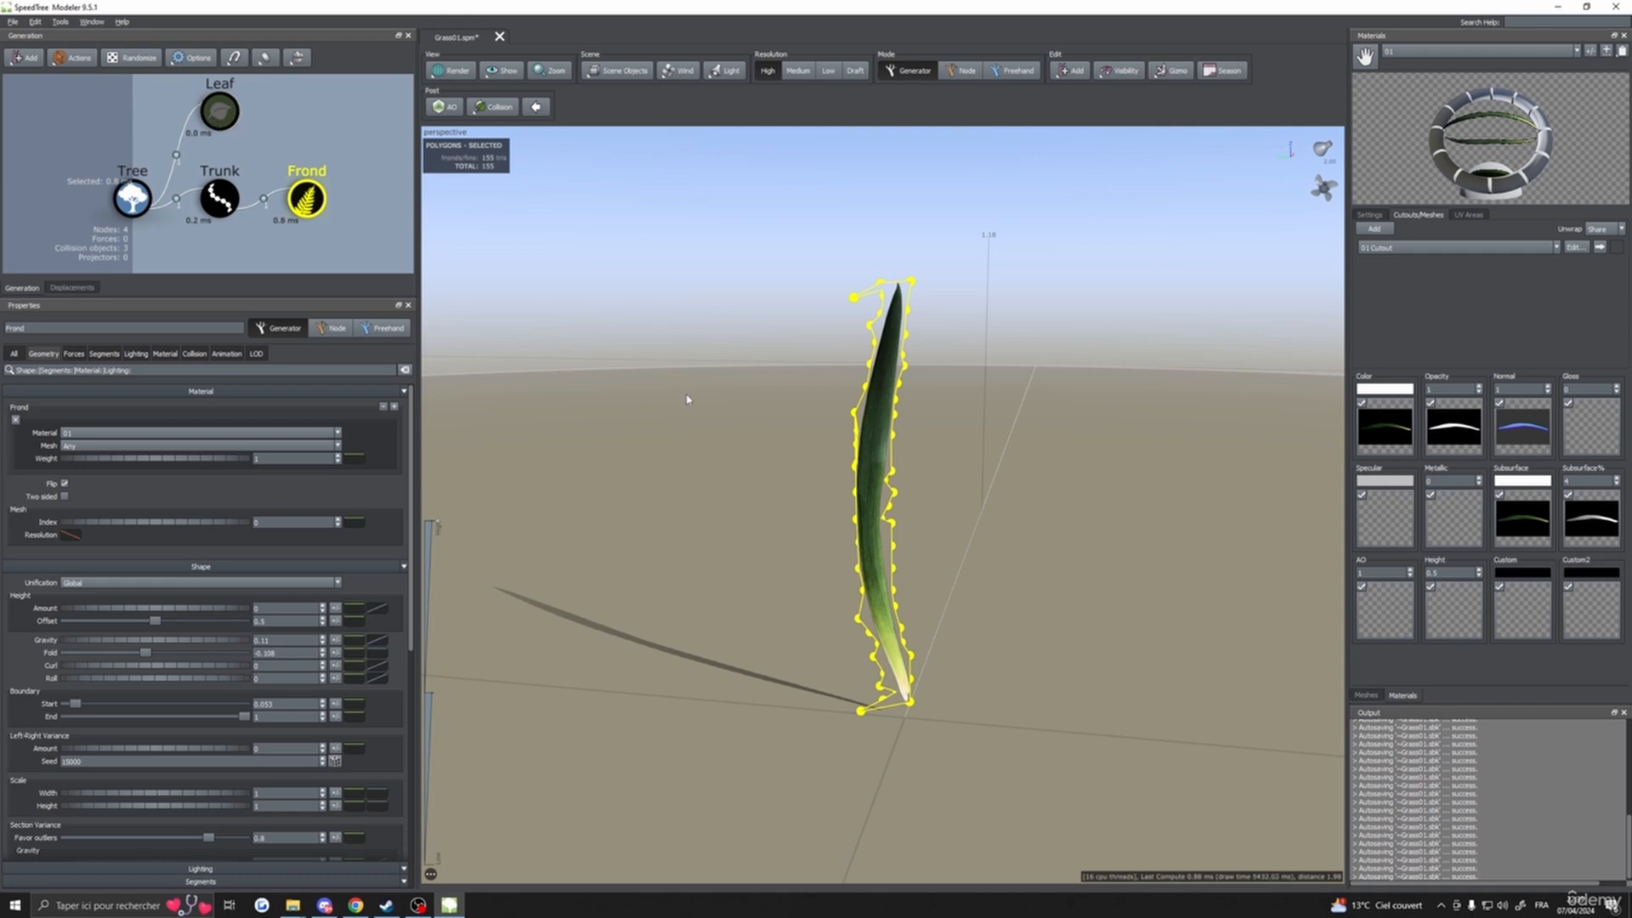
# - Delete the Leaf, Trunk and Frond generators, keeping only the Tree
pyautogui.moveTo(629, 289); pyautogui.dragTo(656, 404)
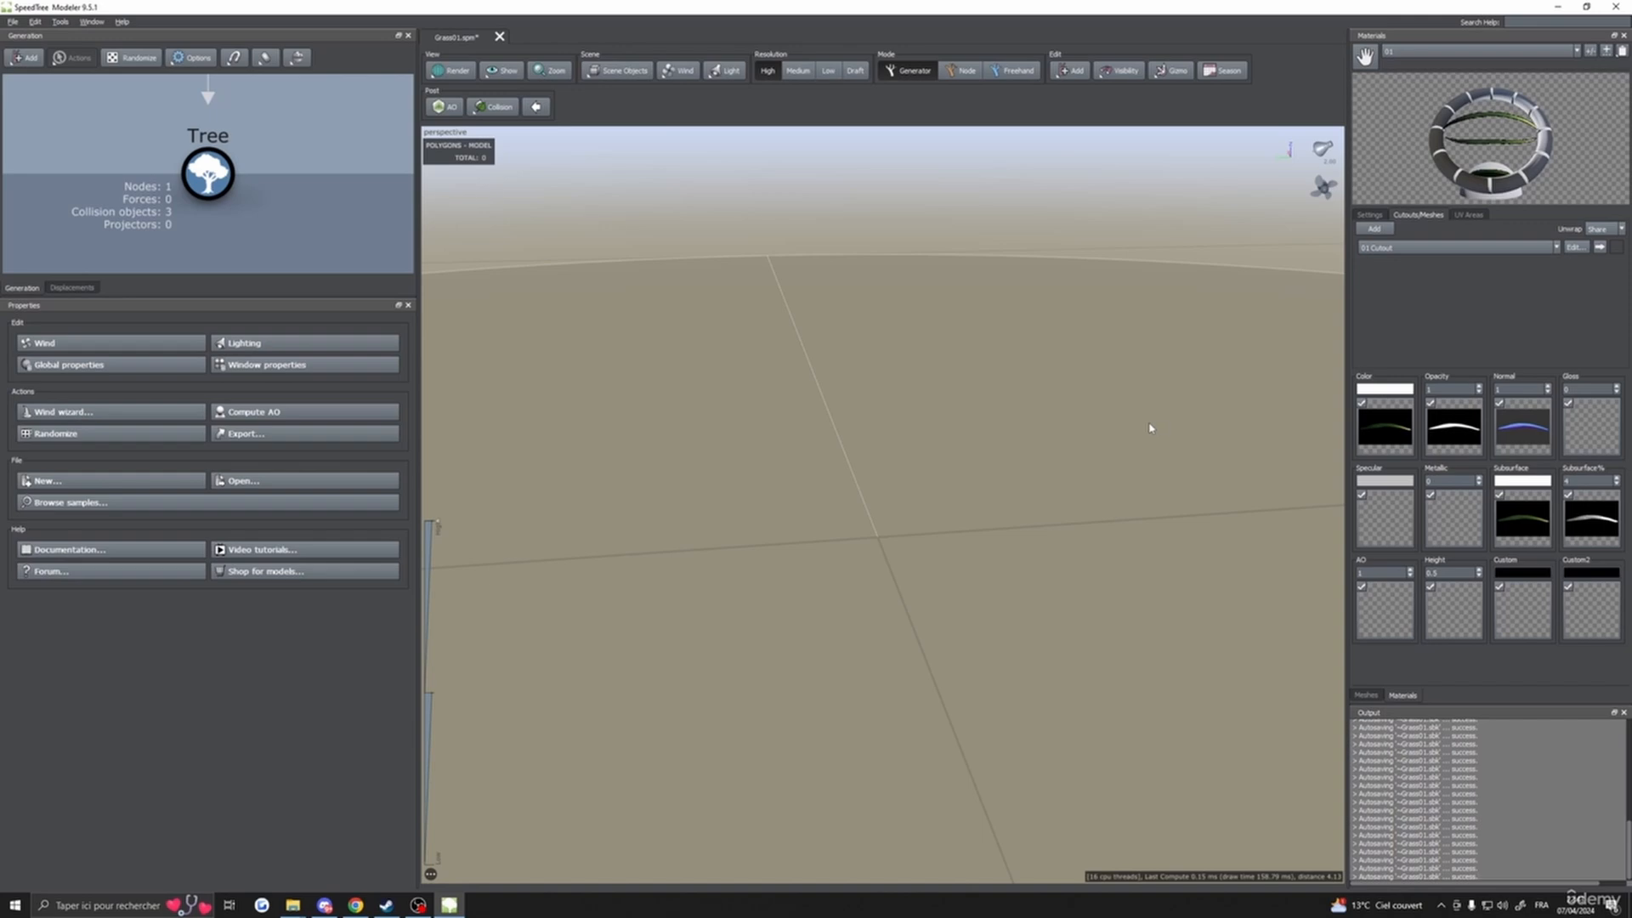
pyautogui.moveTo(1151, 426); pyautogui.dragTo(1223, 430)
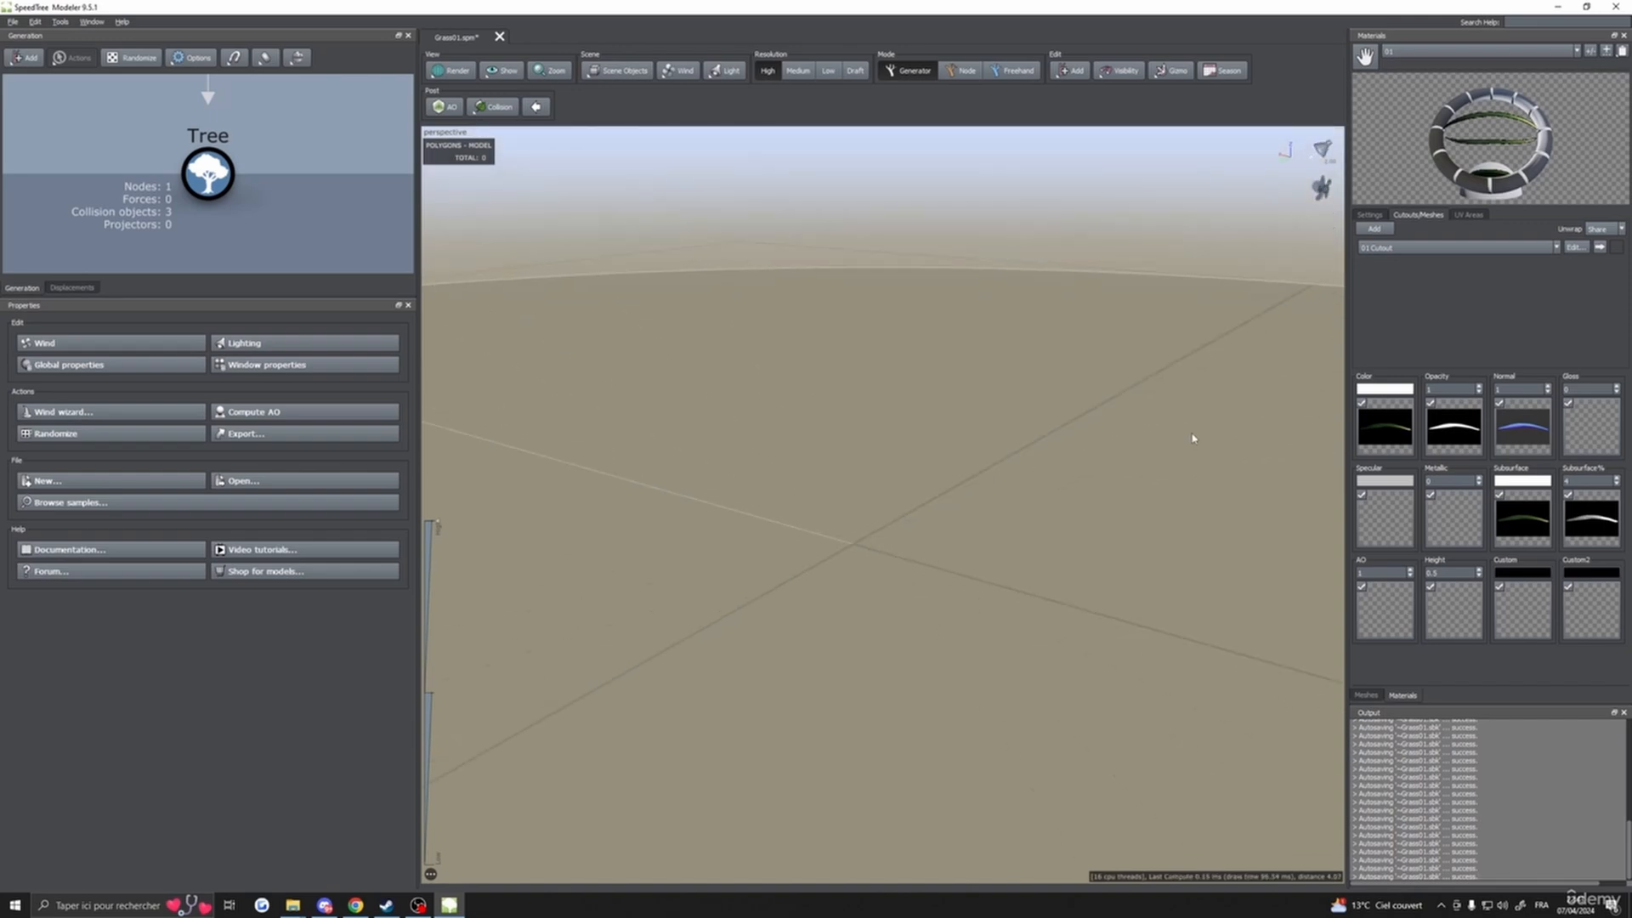
pyautogui.moveTo(1193, 438); pyautogui.dragTo(1155, 433)
pyautogui.moveTo(1114, 536); pyautogui.dragTo(1002, 550)
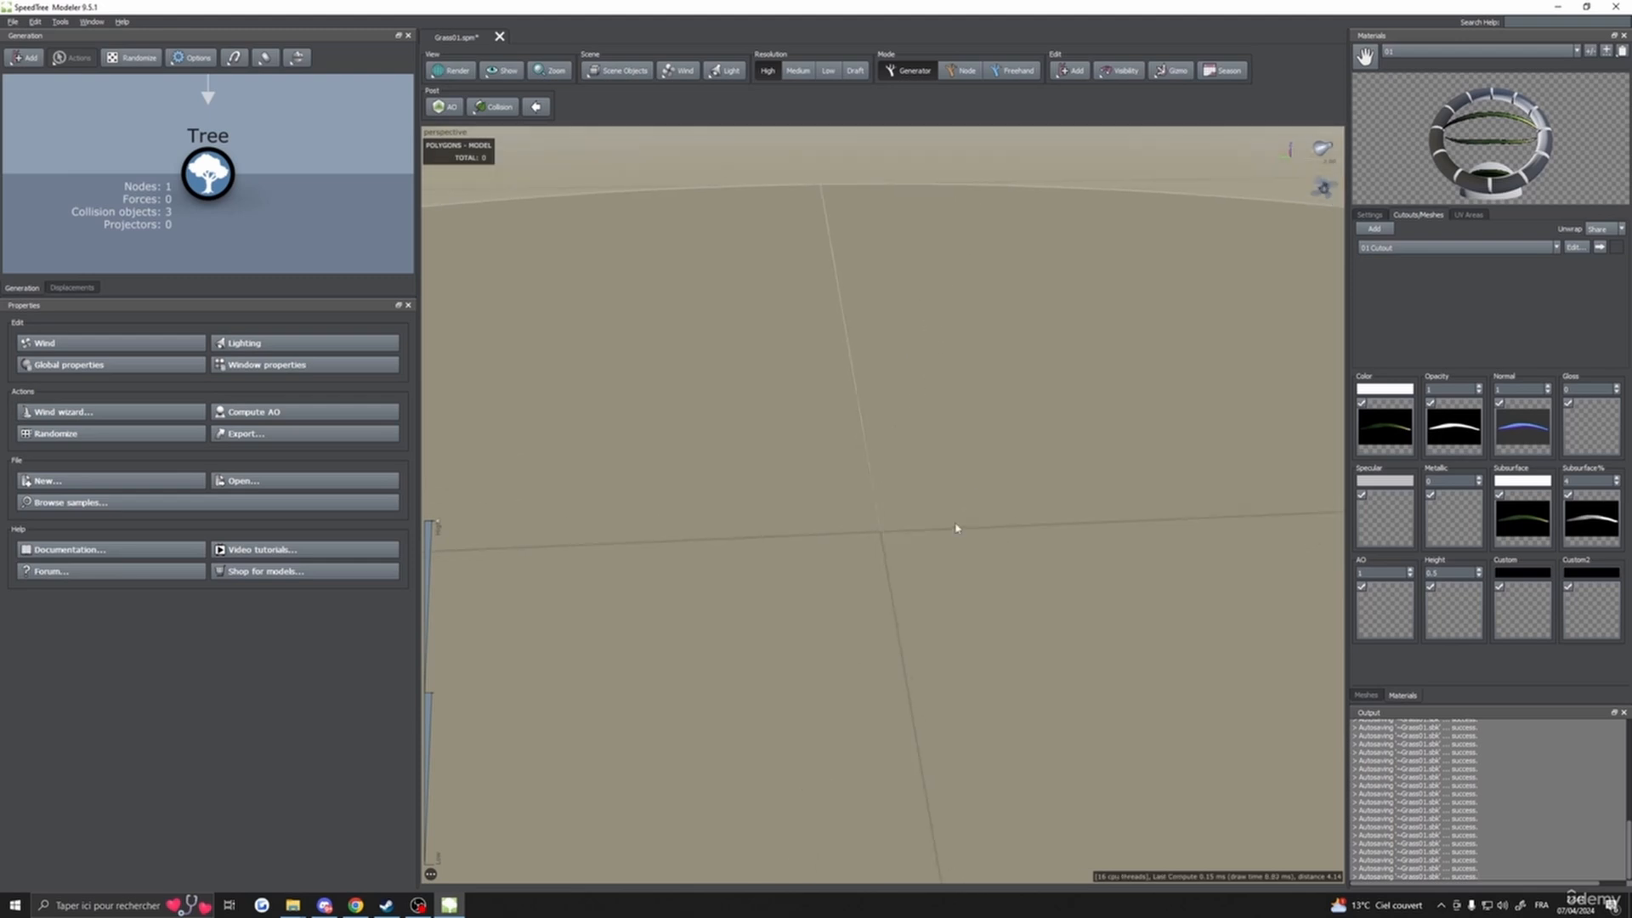
pyautogui.moveTo(955, 532)
pyautogui.mouseDown()
pyautogui.moveTo(932, 502)
pyautogui.moveTo(929, 521)
pyautogui.moveTo(950, 522)
pyautogui.mouseUp()
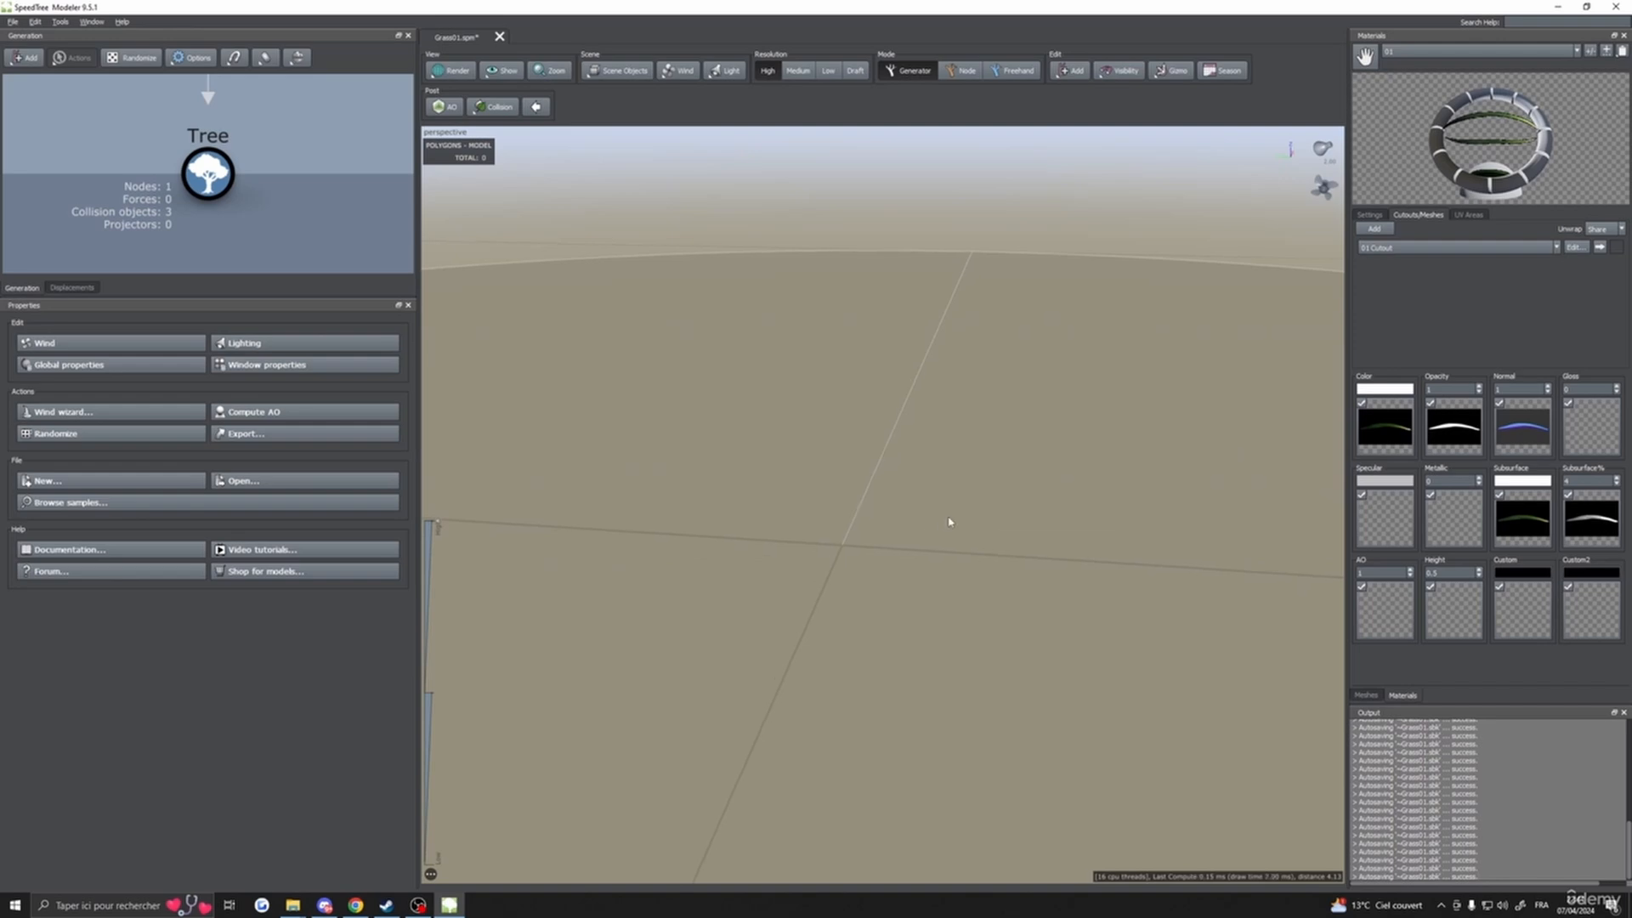
pyautogui.click(1404, 52)
pyautogui.click(1406, 60)
pyautogui.moveTo(1081, 281); pyautogui.dragTo(1304, 430)
pyautogui.click(1413, 53)
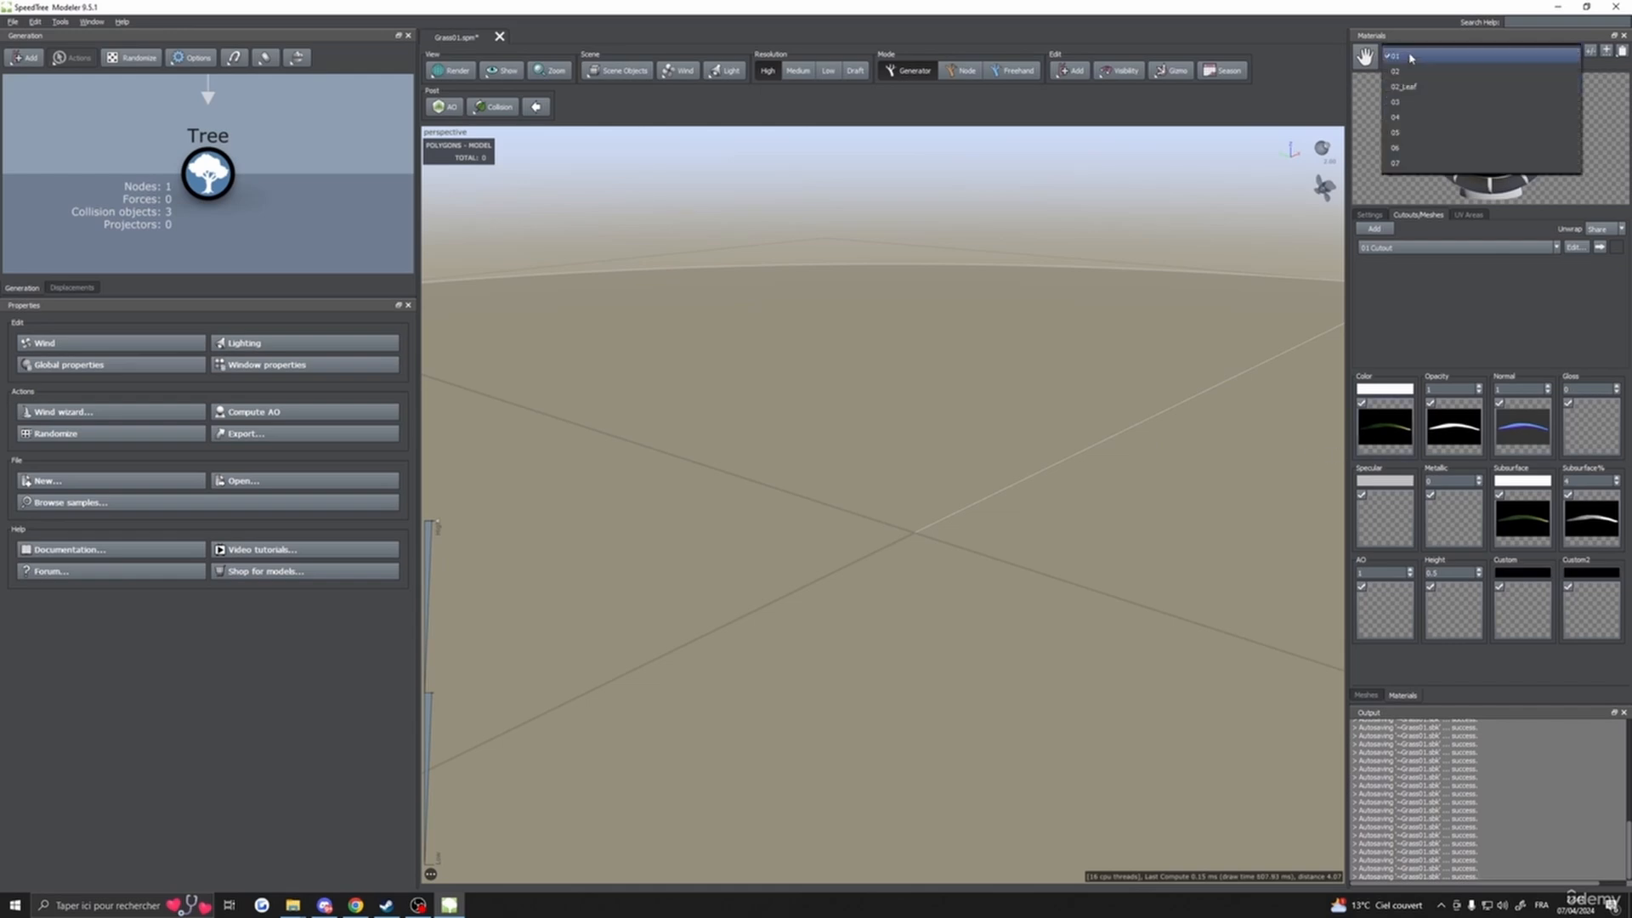
pyautogui.click(1410, 56)
pyautogui.moveTo(1133, 267); pyautogui.dragTo(952, 347)
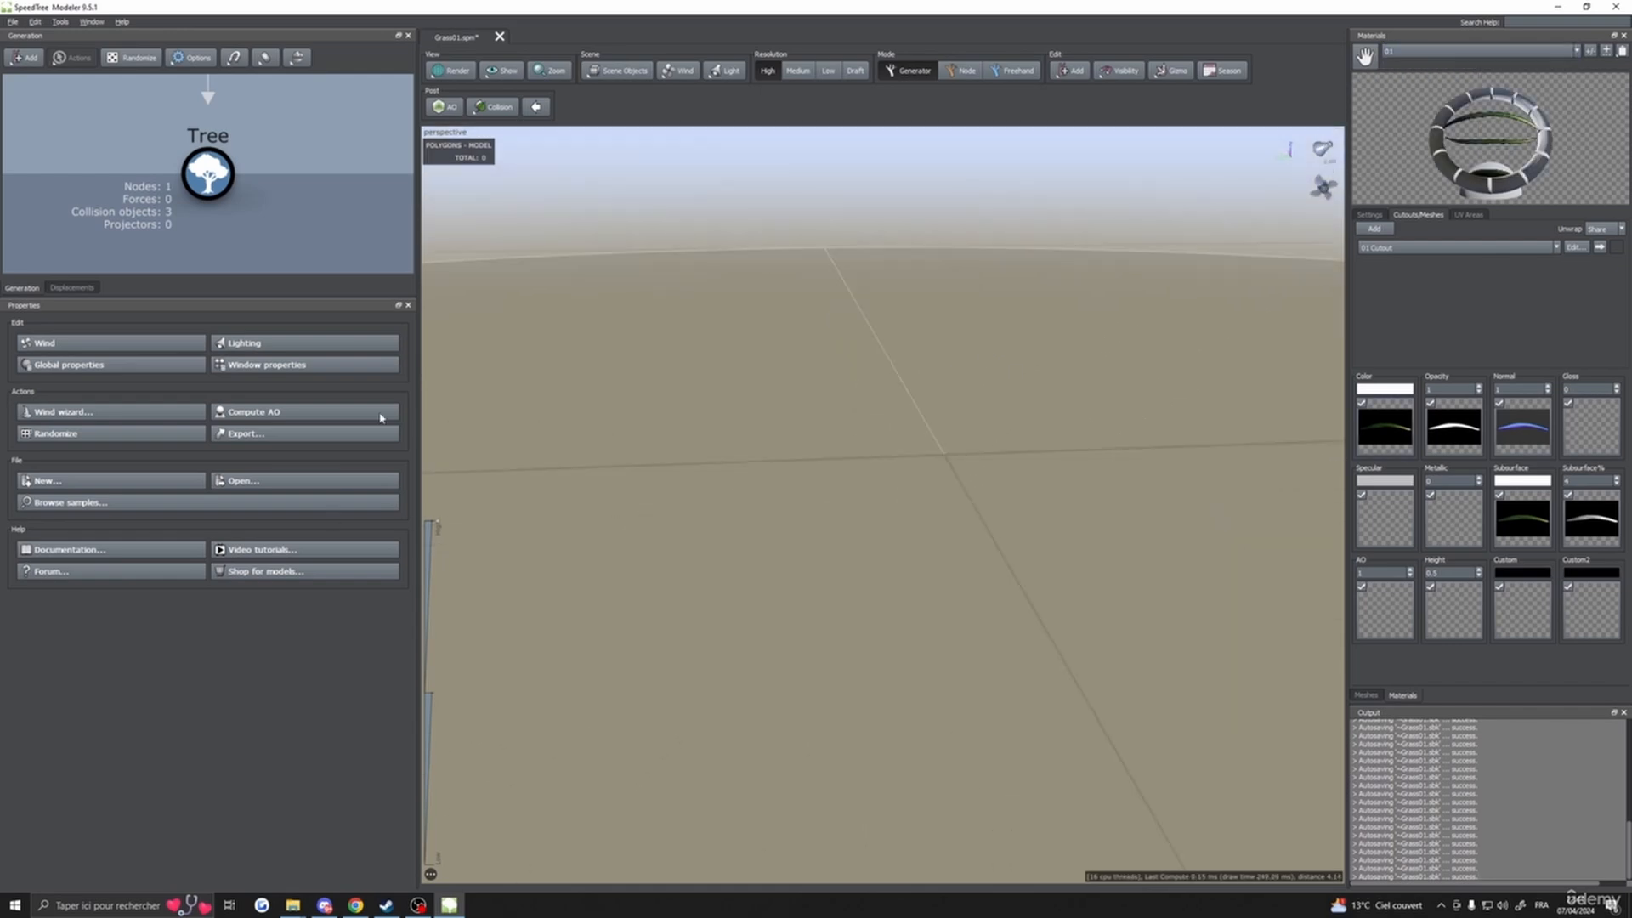
# - Add a Leaf generator as a child of the Tree
pyautogui.rightClick(211, 172)
pyautogui.moveTo(222, 178)
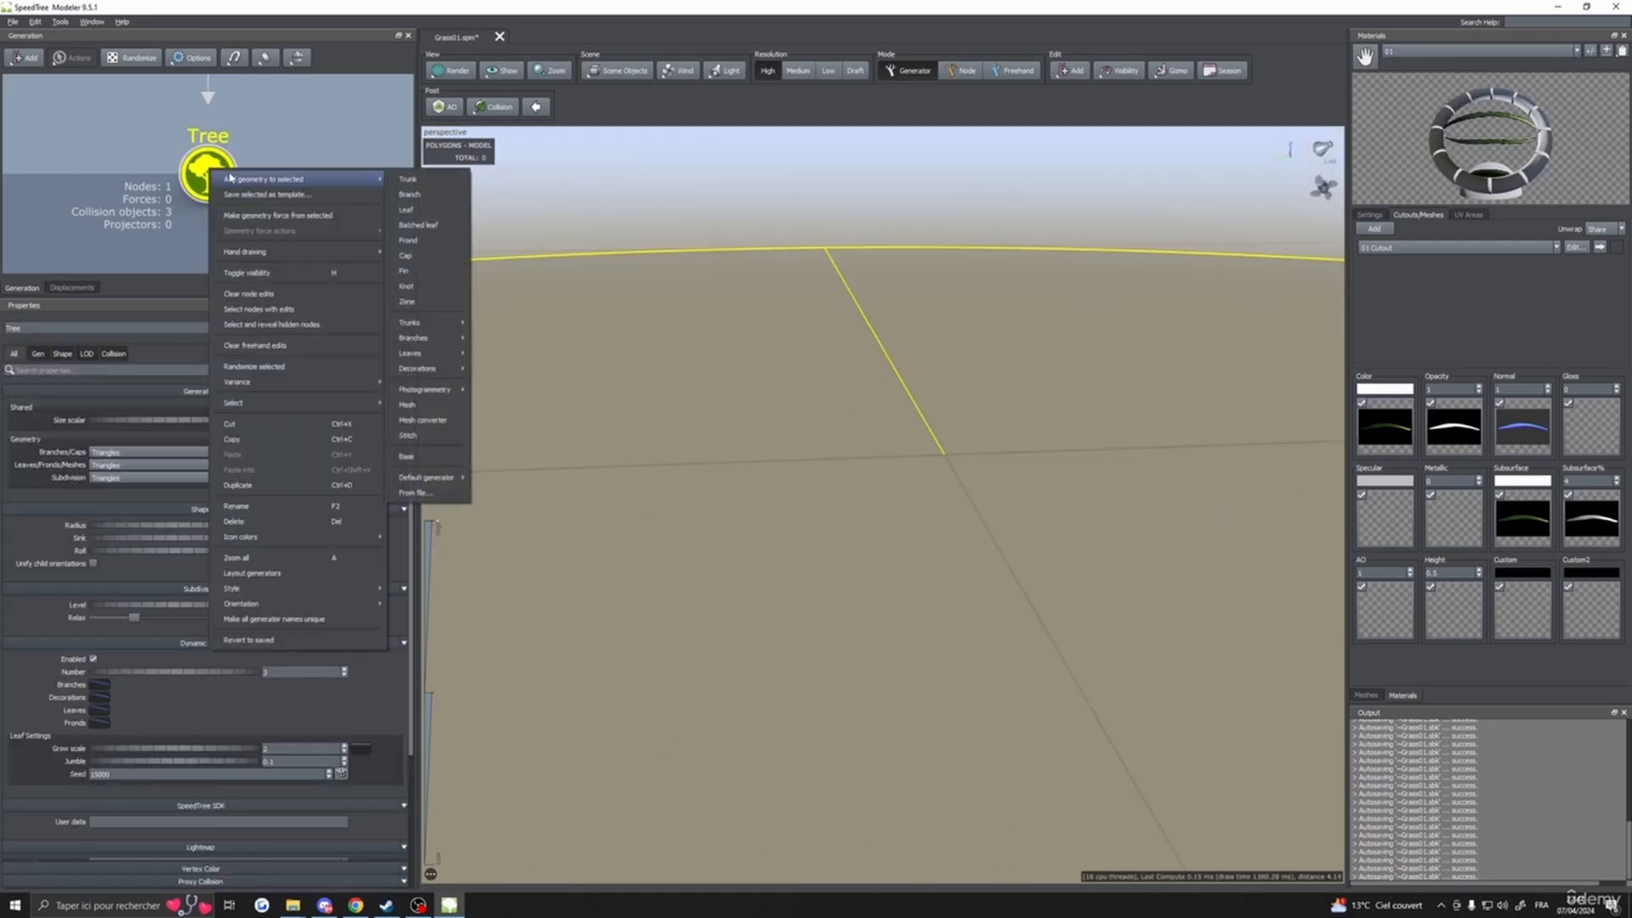
pyautogui.click(407, 209)
pyautogui.moveTo(703, 400); pyautogui.dragTo(790, 422)
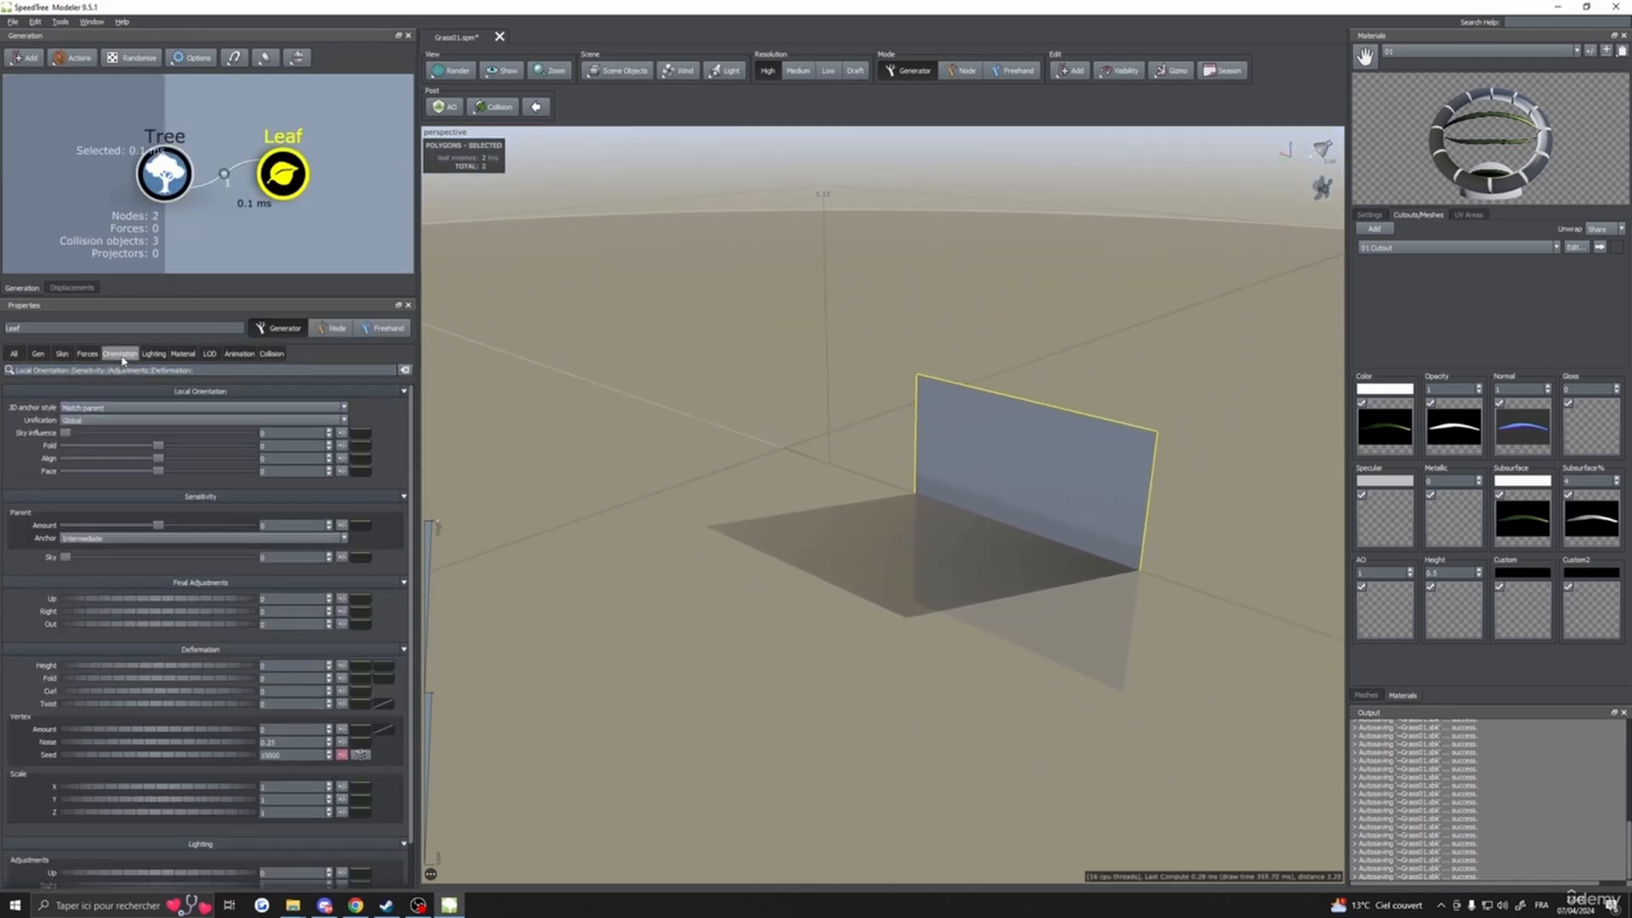
# - Set the Leaf's last generation boundary to 0 so the leaf sits at the origin
pyautogui.click(38, 354)
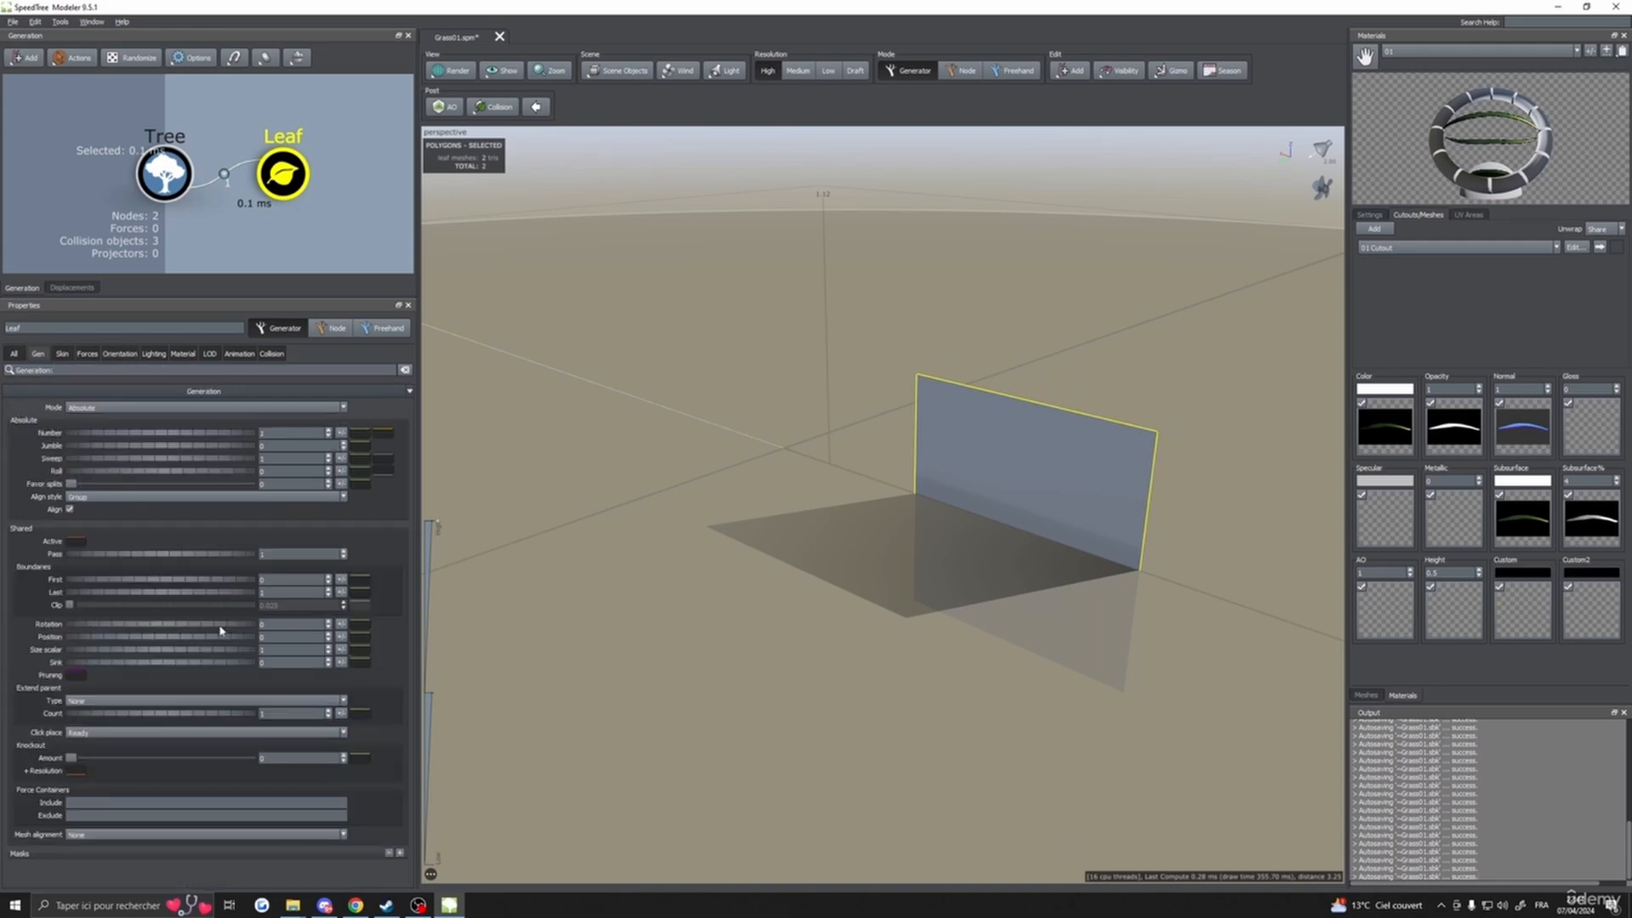
pyautogui.moveTo(267, 594); pyautogui.dragTo(239, 597)
pyautogui.press('Return')
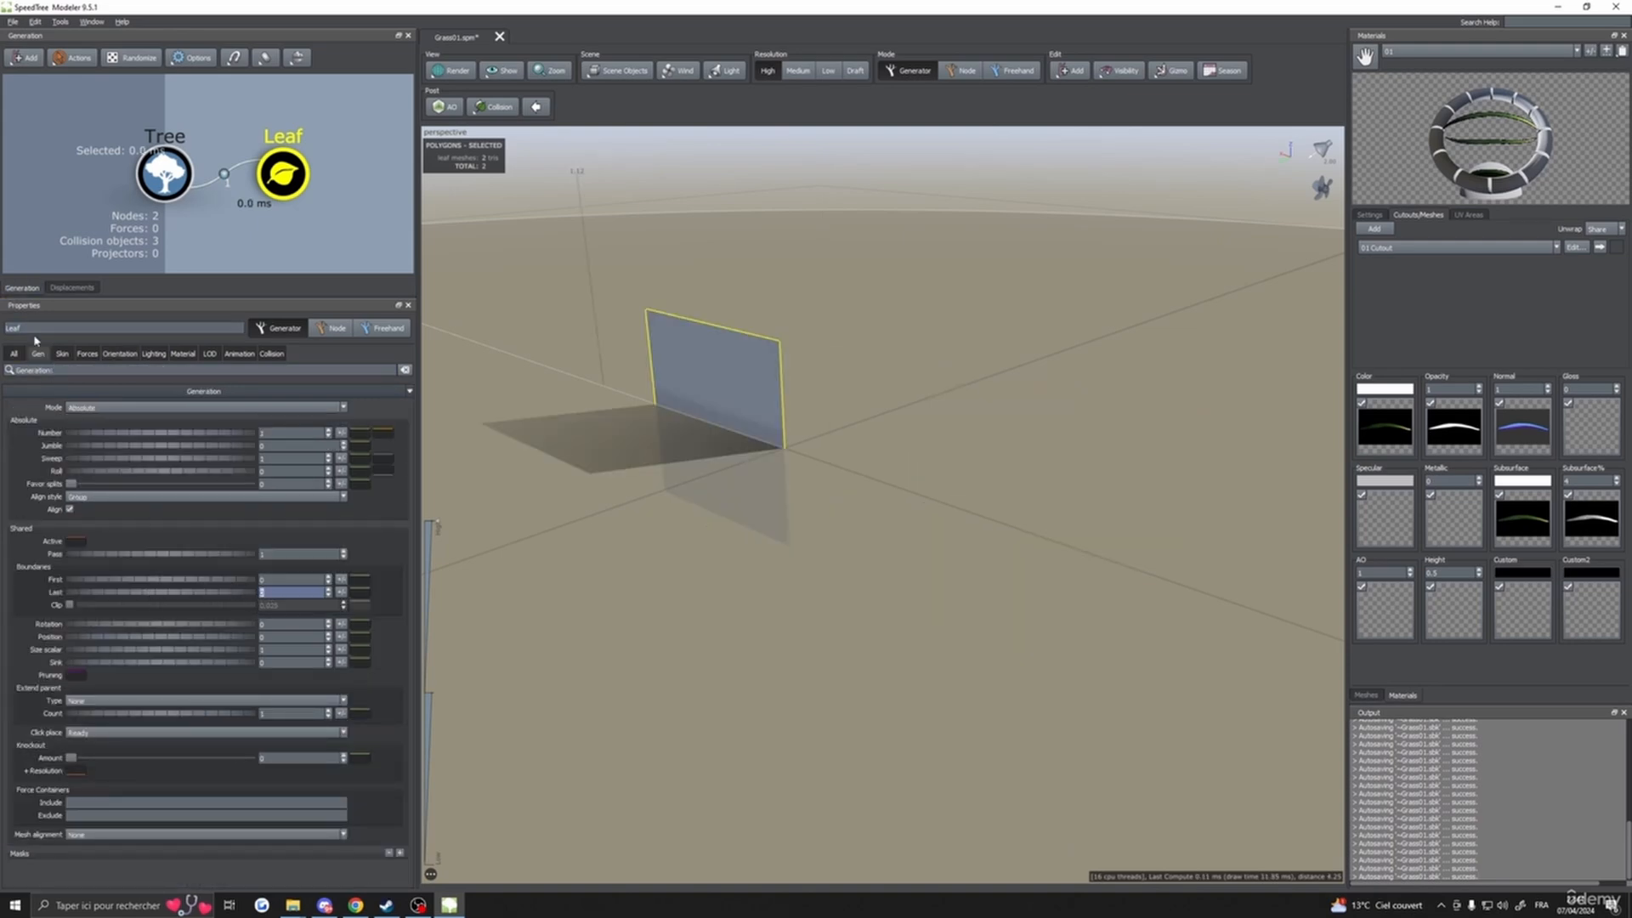
pyautogui.moveTo(543, 462); pyautogui.dragTo(675, 463)
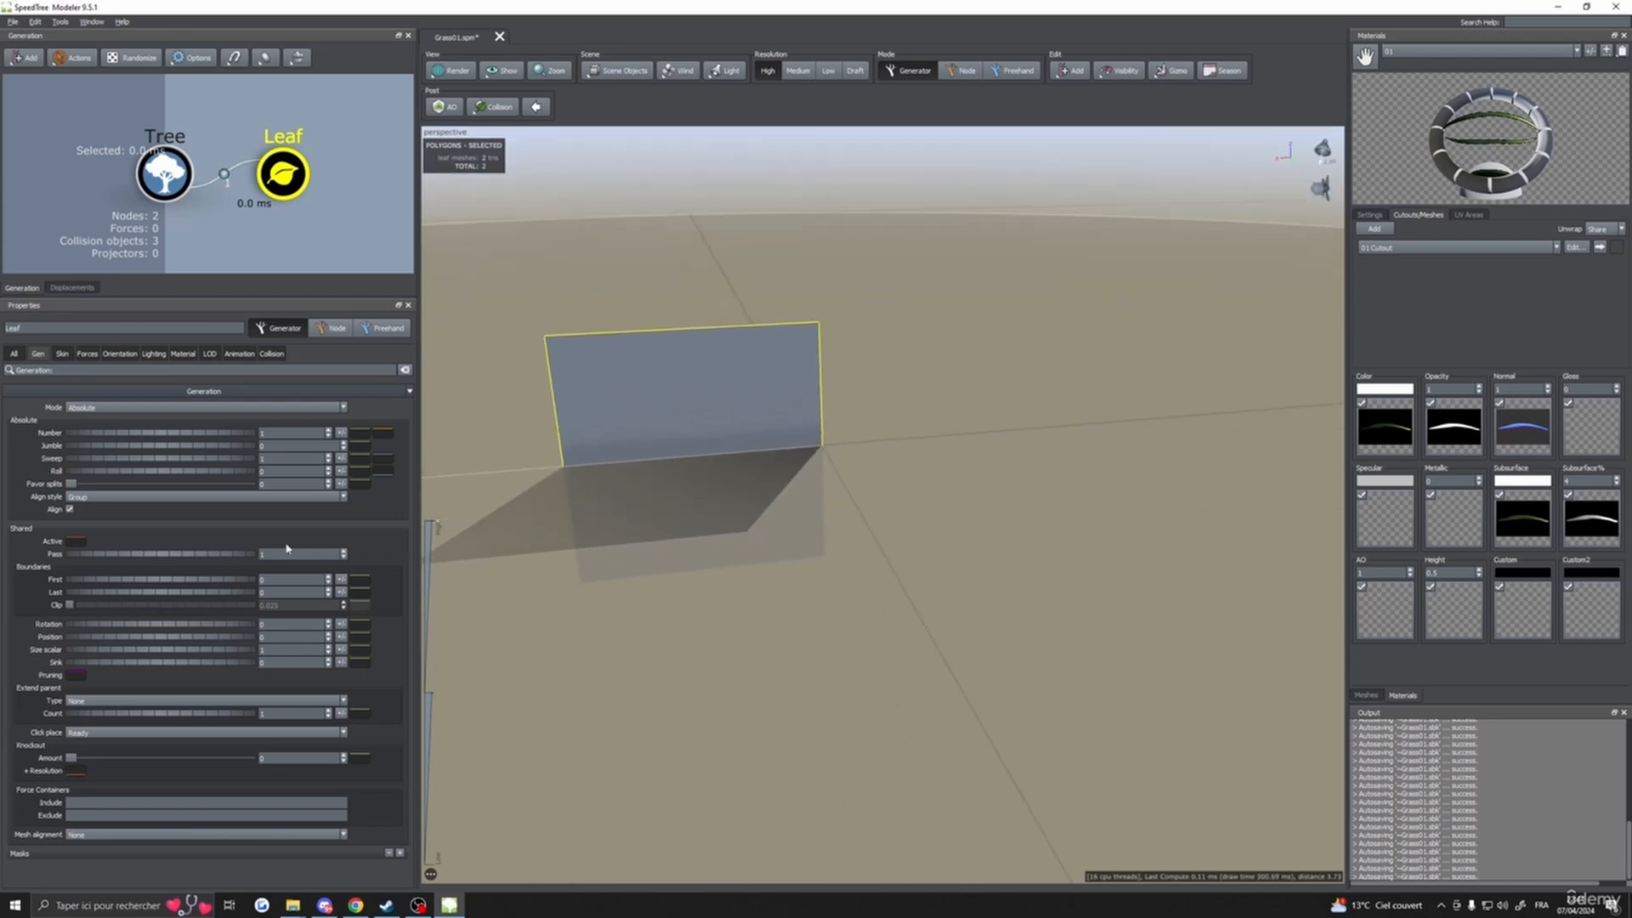
# - Set the Leaf's Out value under the final orientation adjustments to 0.5 and apply material 01 to the generator
pyautogui.click(120, 354)
pyautogui.click(302, 626)
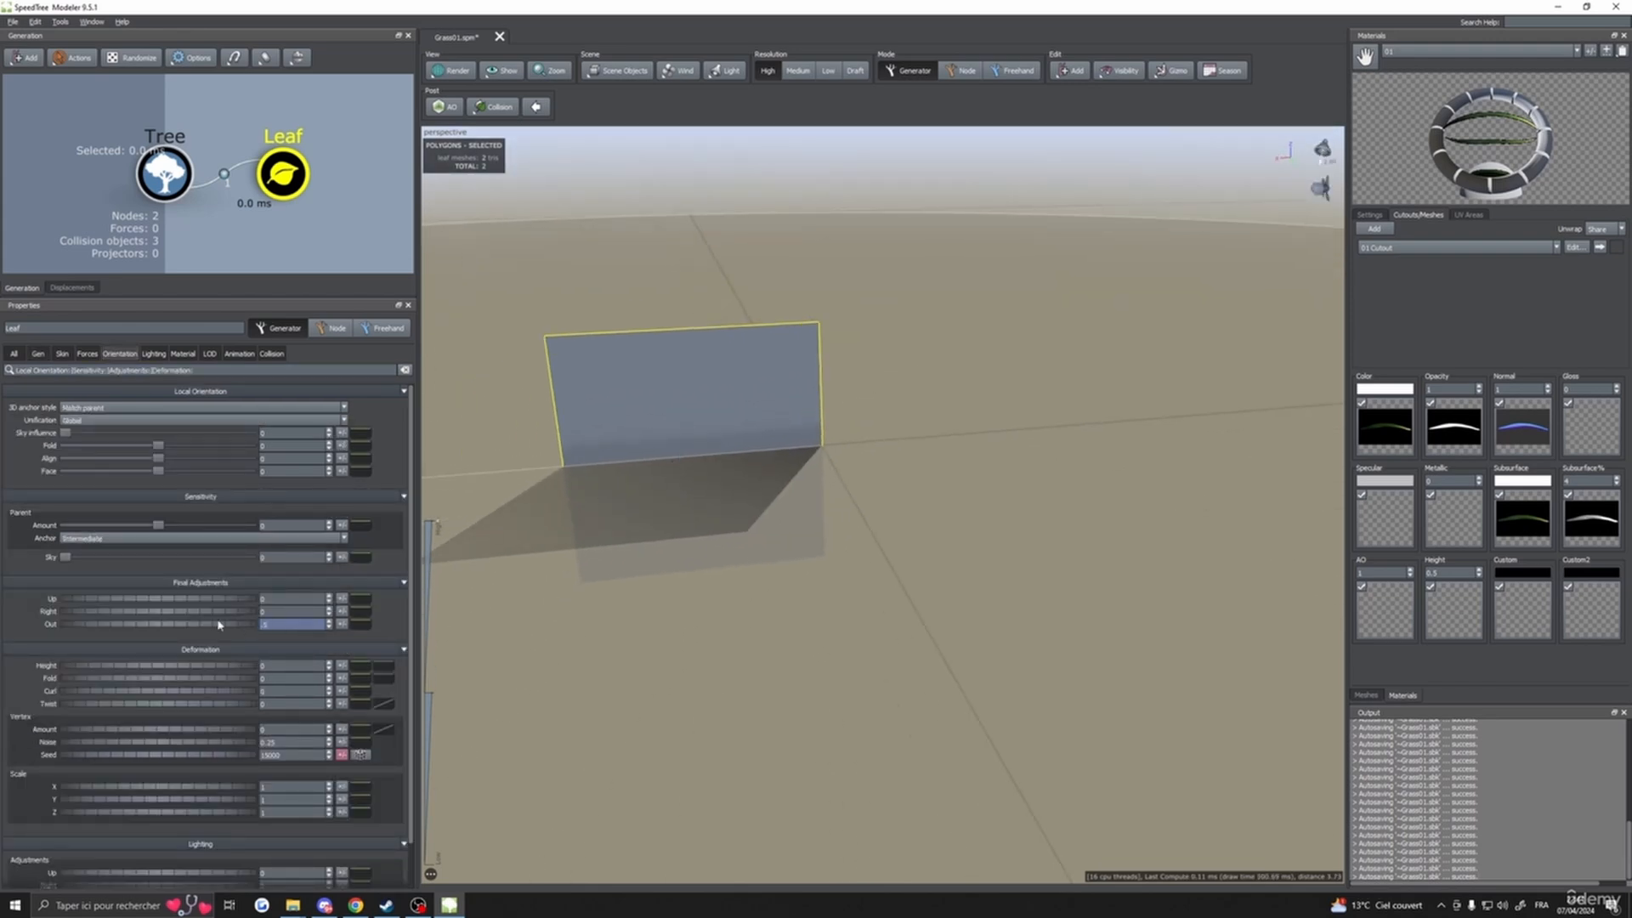
pyautogui.press('Return')
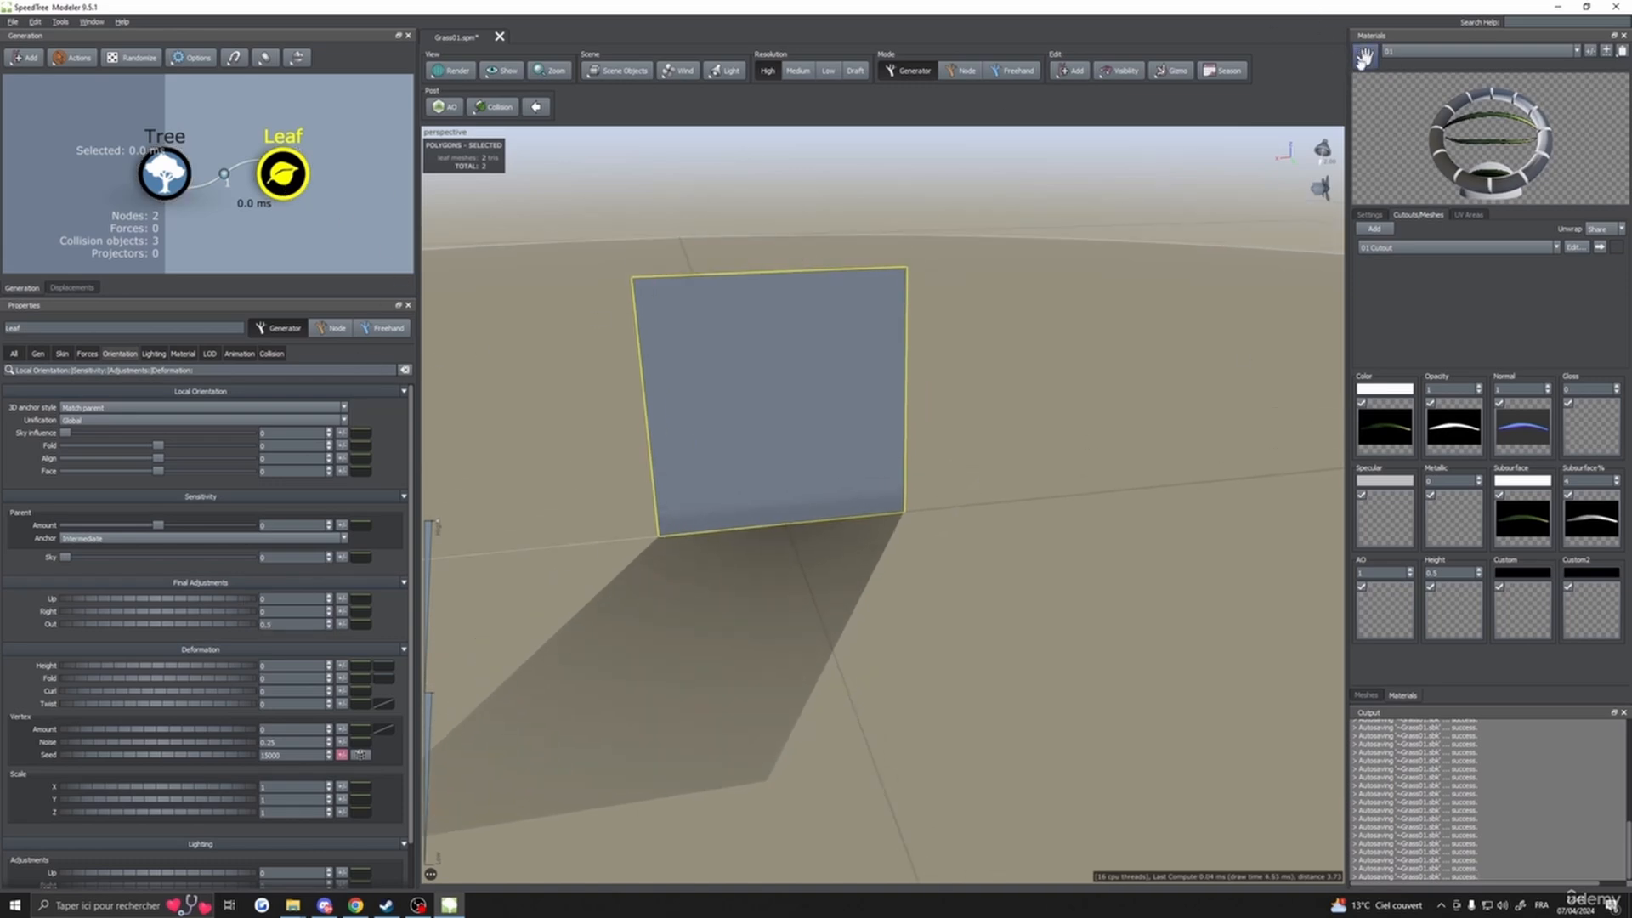
pyautogui.moveTo(1364, 58); pyautogui.dragTo(268, 176)
pyautogui.moveTo(583, 391); pyautogui.dragTo(768, 456)
# - Keep the Leaf's generation mode at Absolute and raise its number to 35
pyautogui.click(37, 354)
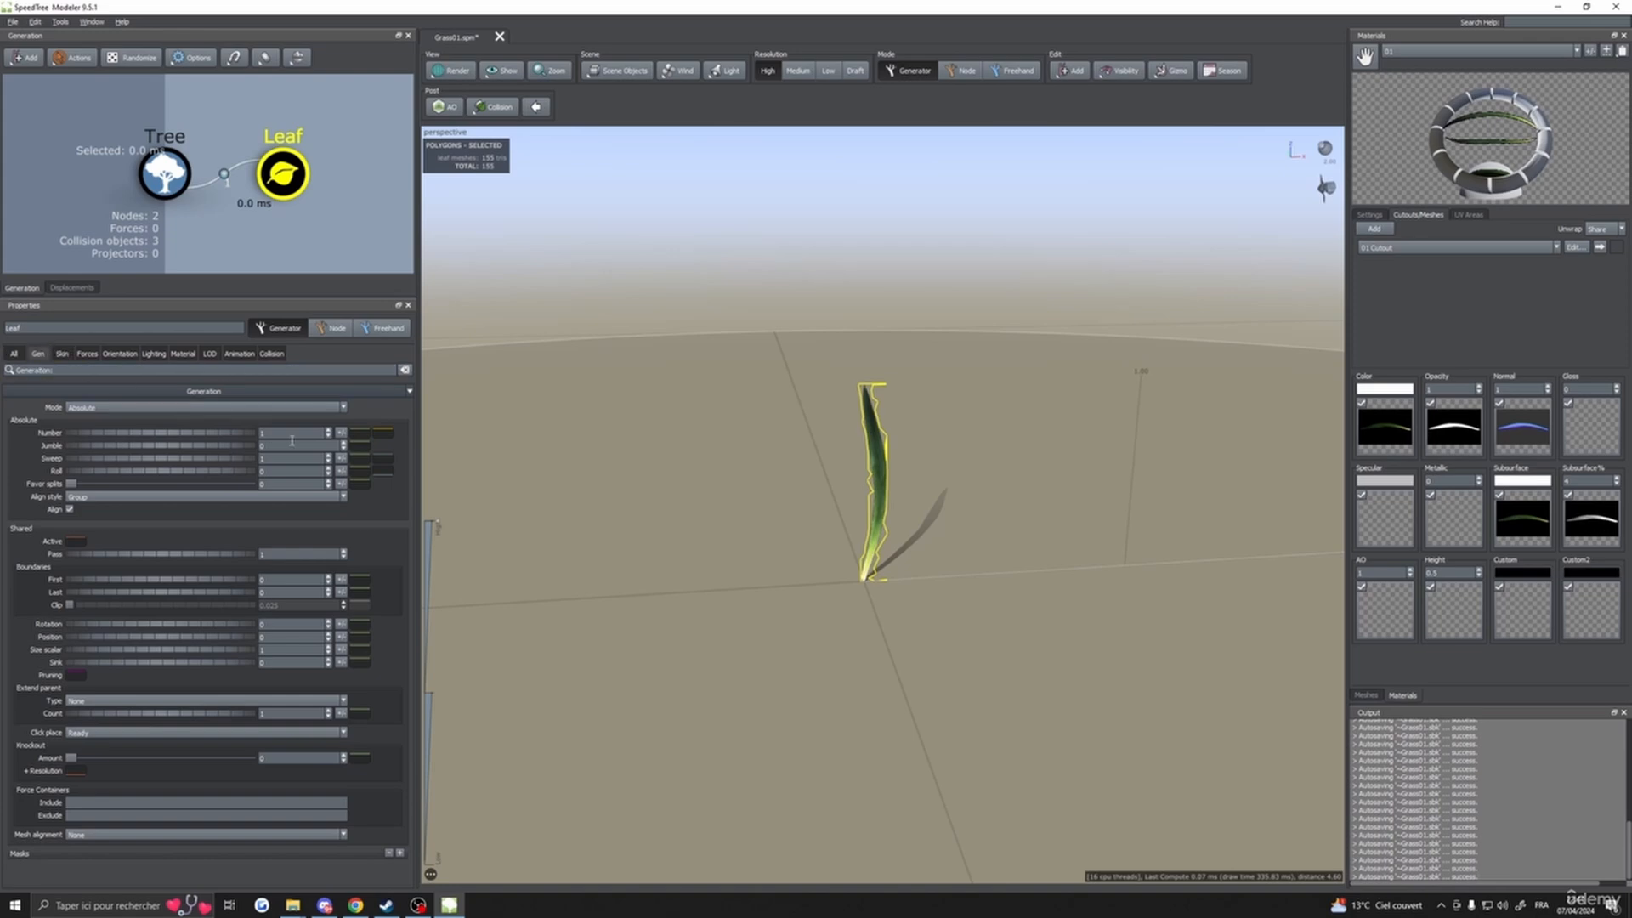
pyautogui.moveTo(548, 514); pyautogui.dragTo(553, 488, button='middle')
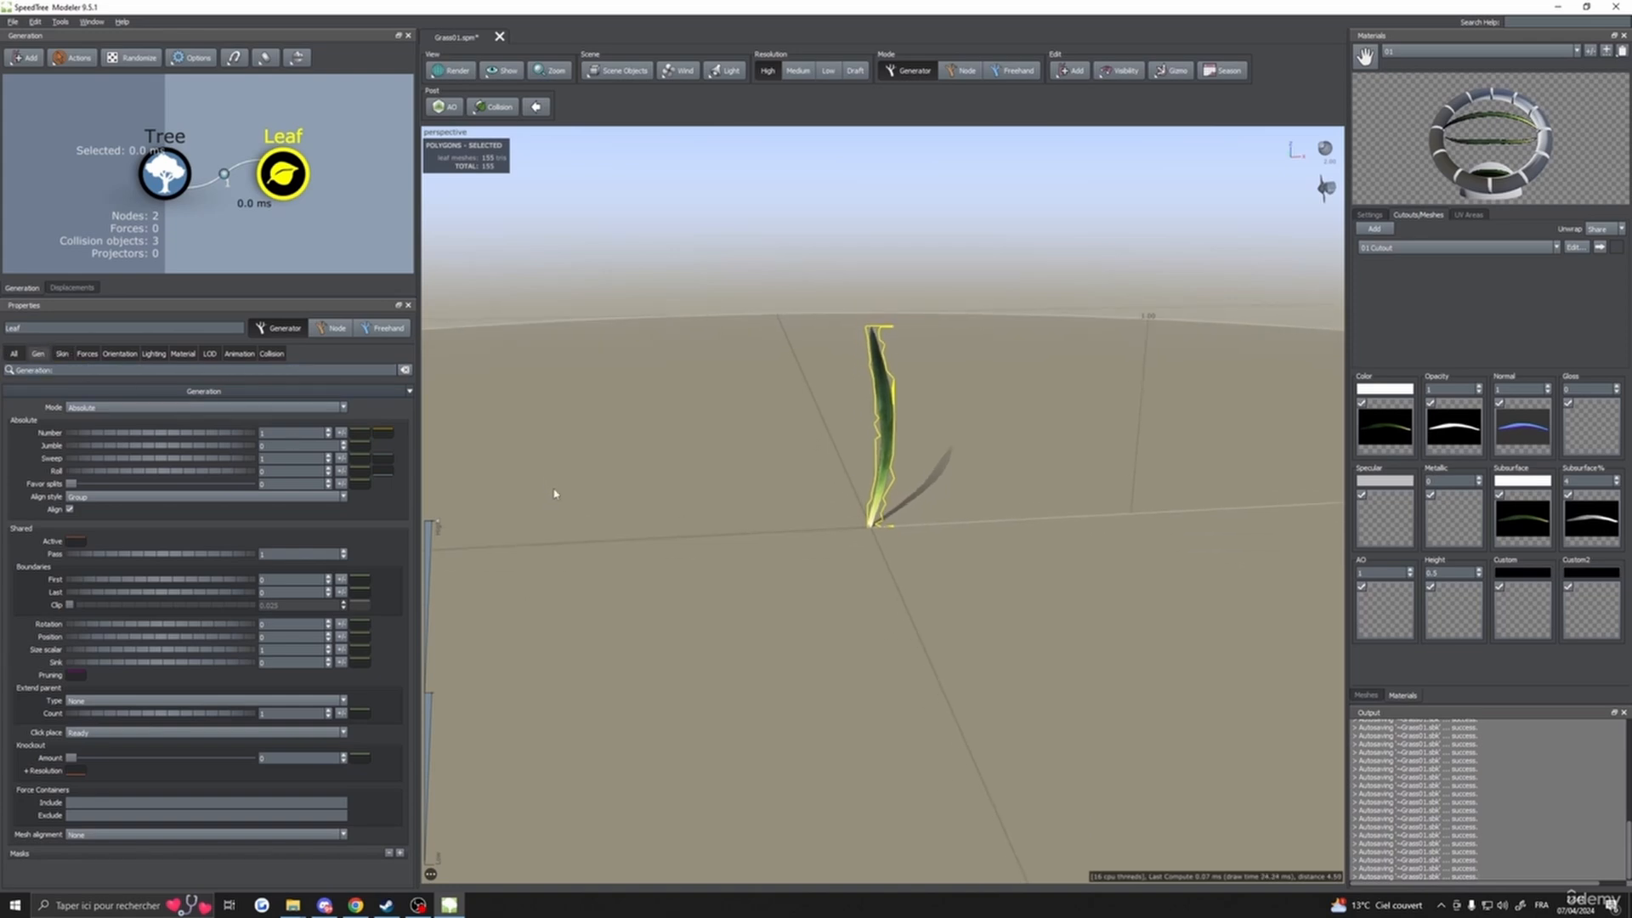
pyautogui.moveTo(681, 477); pyautogui.dragTo(672, 510)
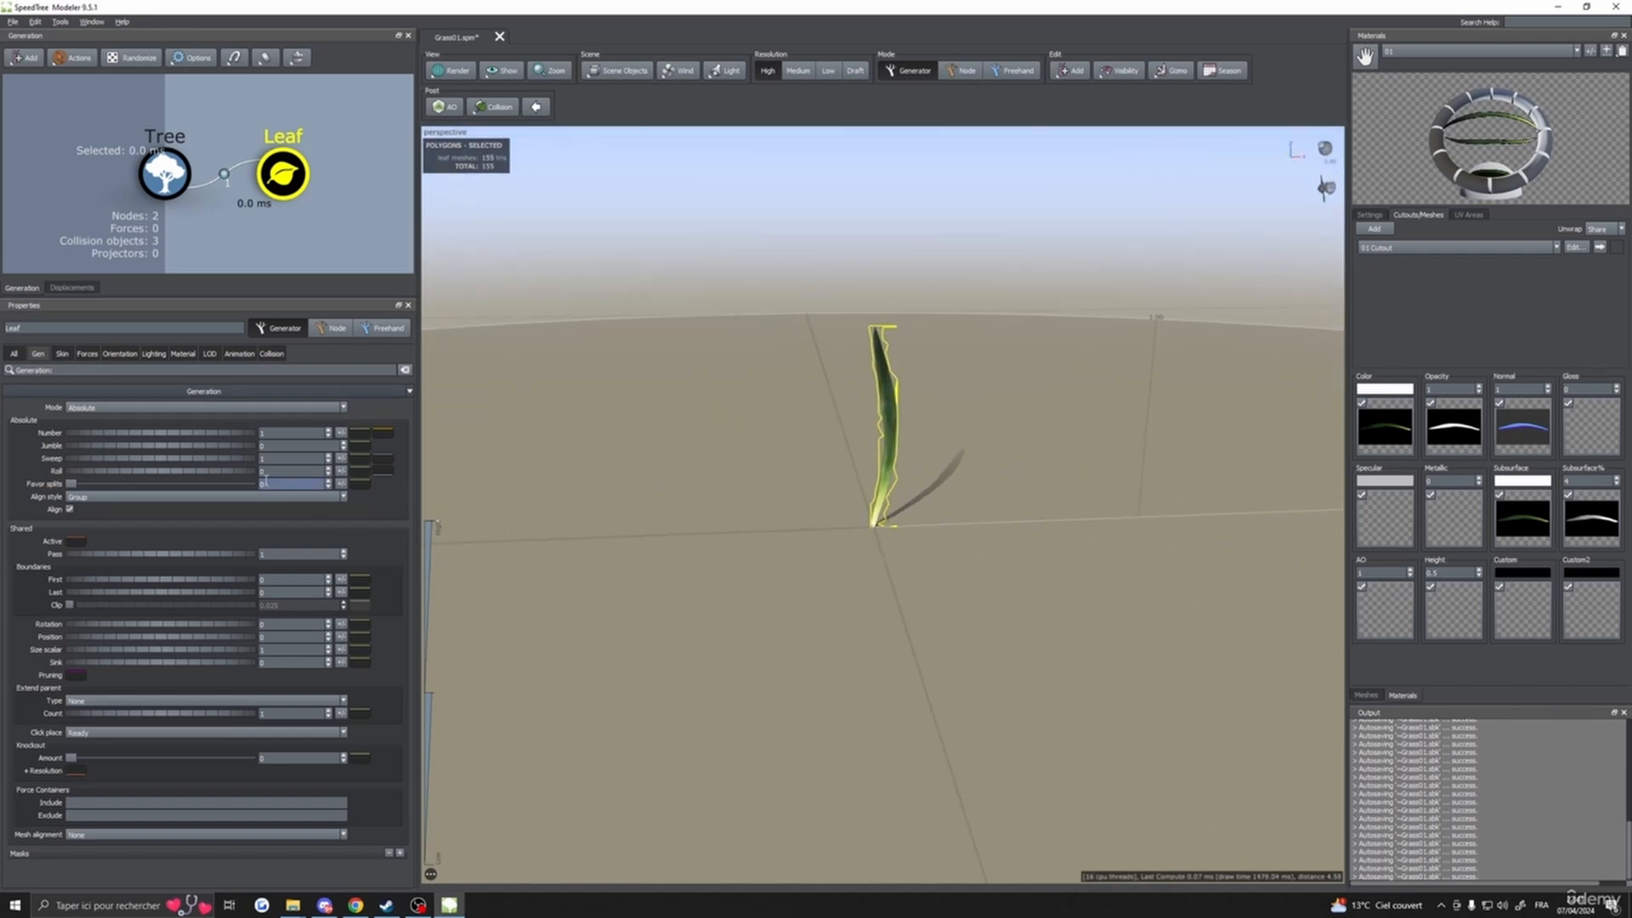
pyautogui.moveTo(700, 484); pyautogui.dragTo(799, 461)
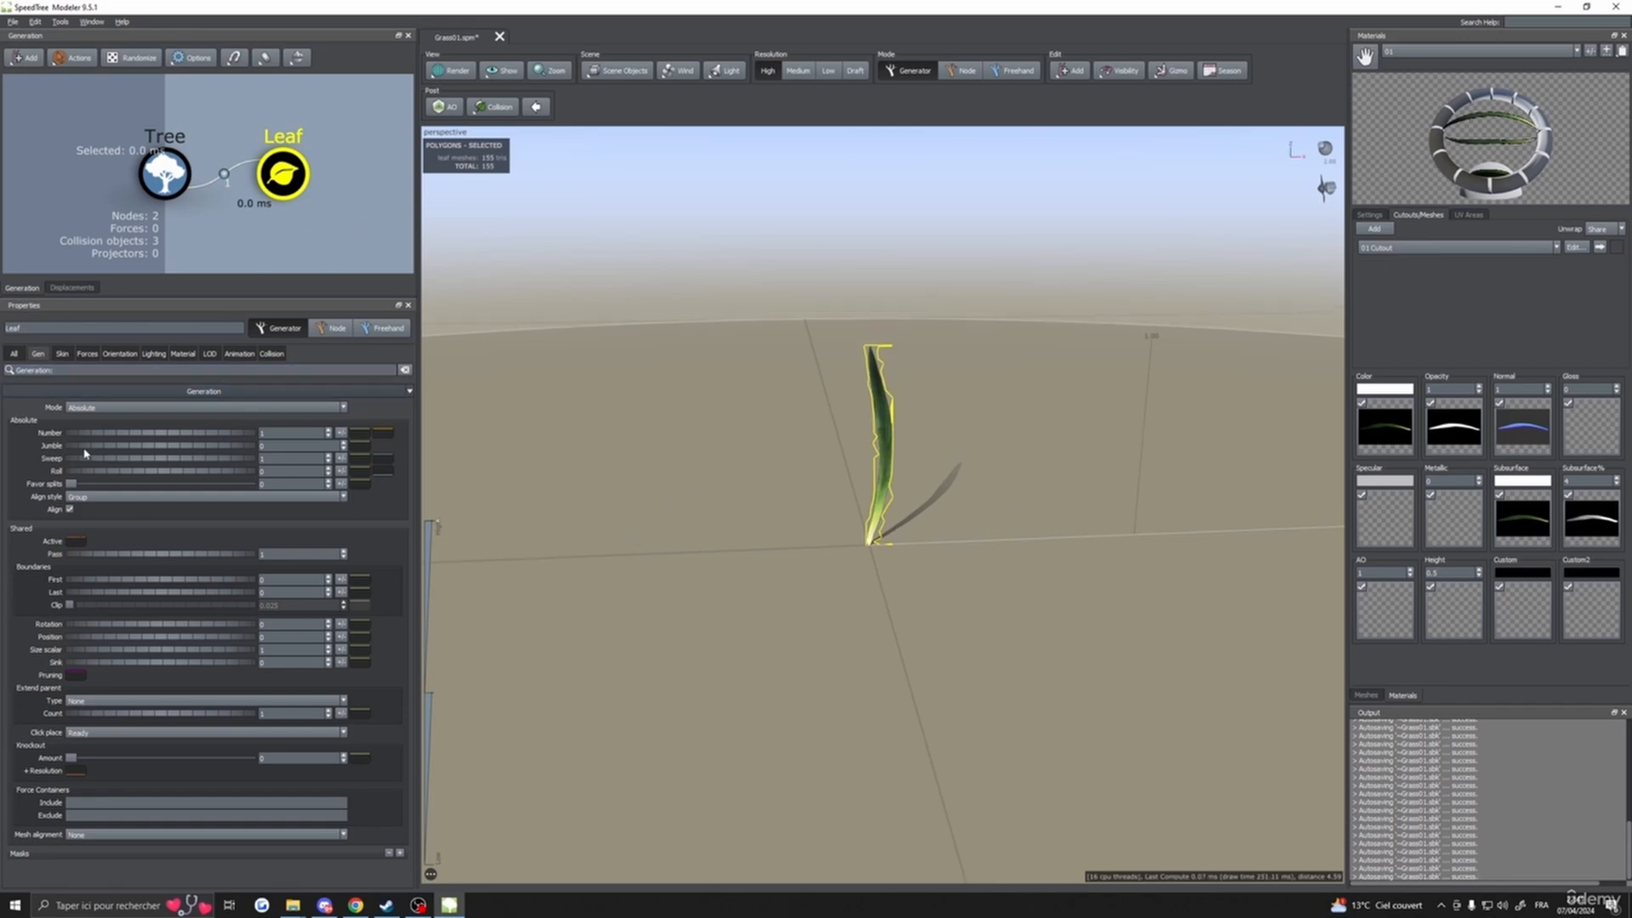
pyautogui.click(103, 408)
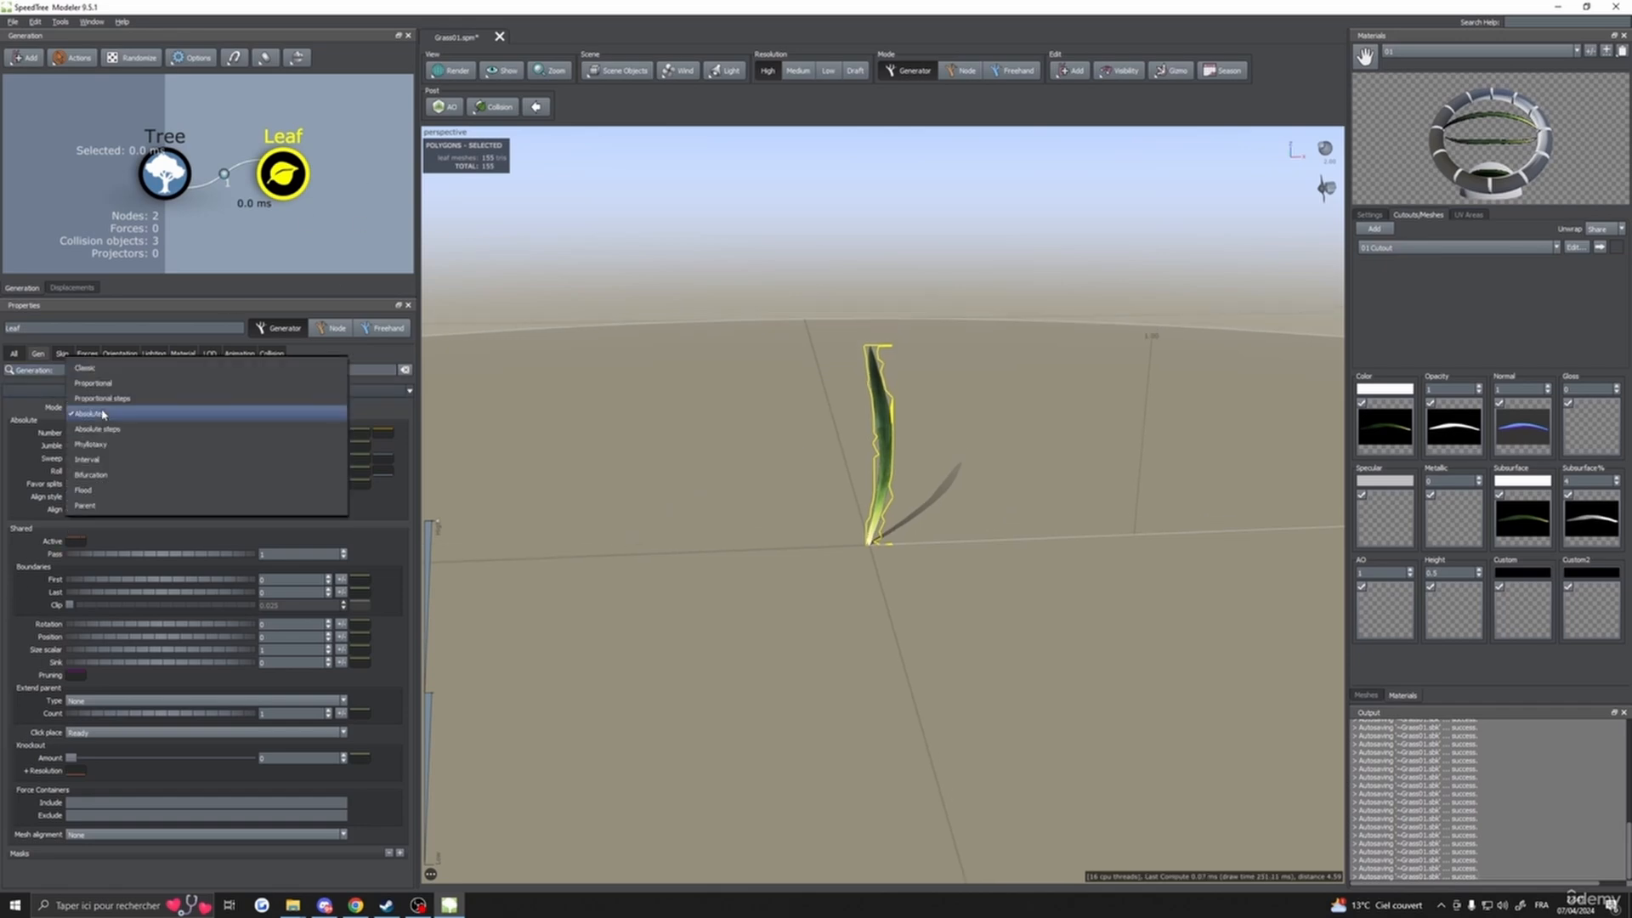
pyautogui.click(103, 414)
pyautogui.click(100, 412)
pyautogui.click(99, 420)
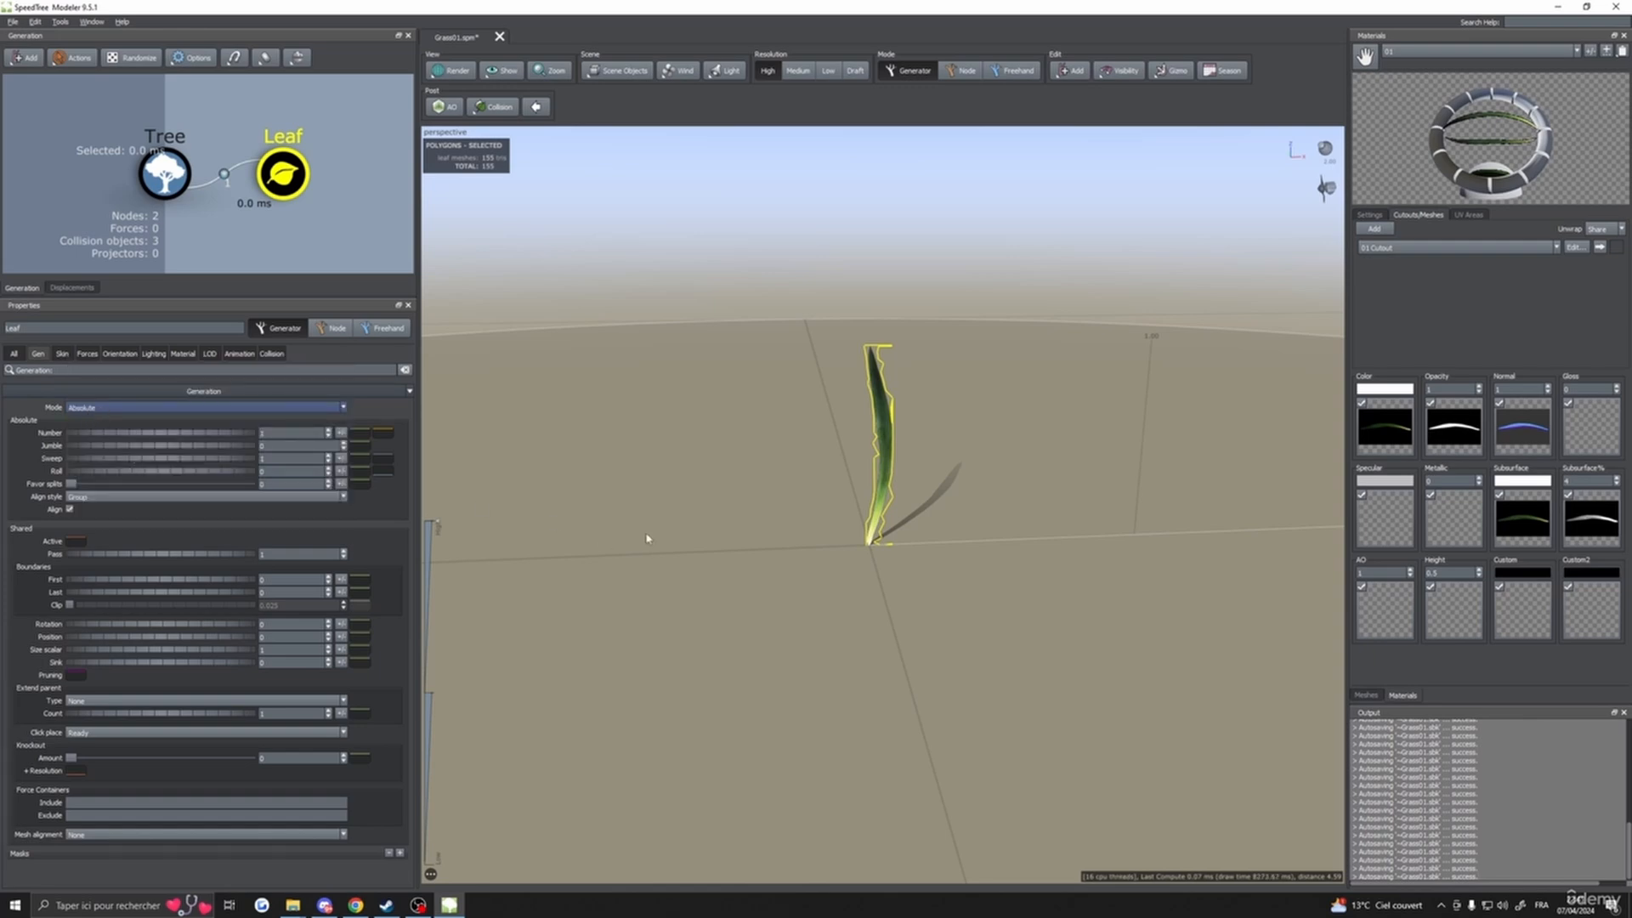
pyautogui.moveTo(649, 539); pyautogui.dragTo(641, 538)
pyautogui.moveTo(115, 435); pyautogui.dragTo(476, 443)
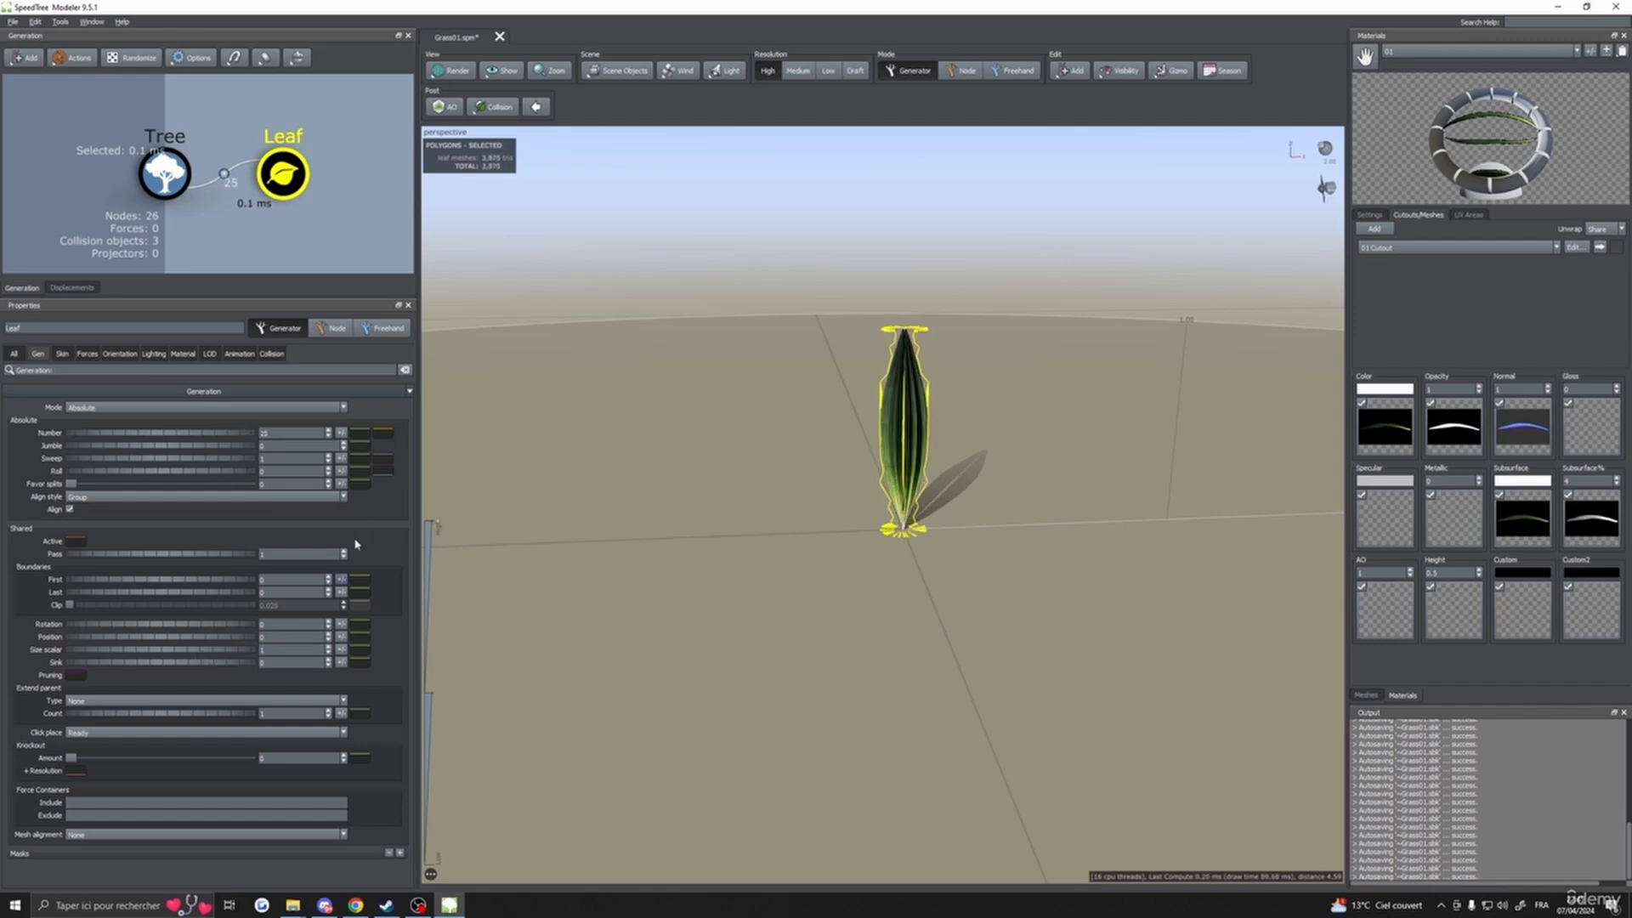
pyautogui.moveTo(208, 440); pyautogui.dragTo(240, 450)
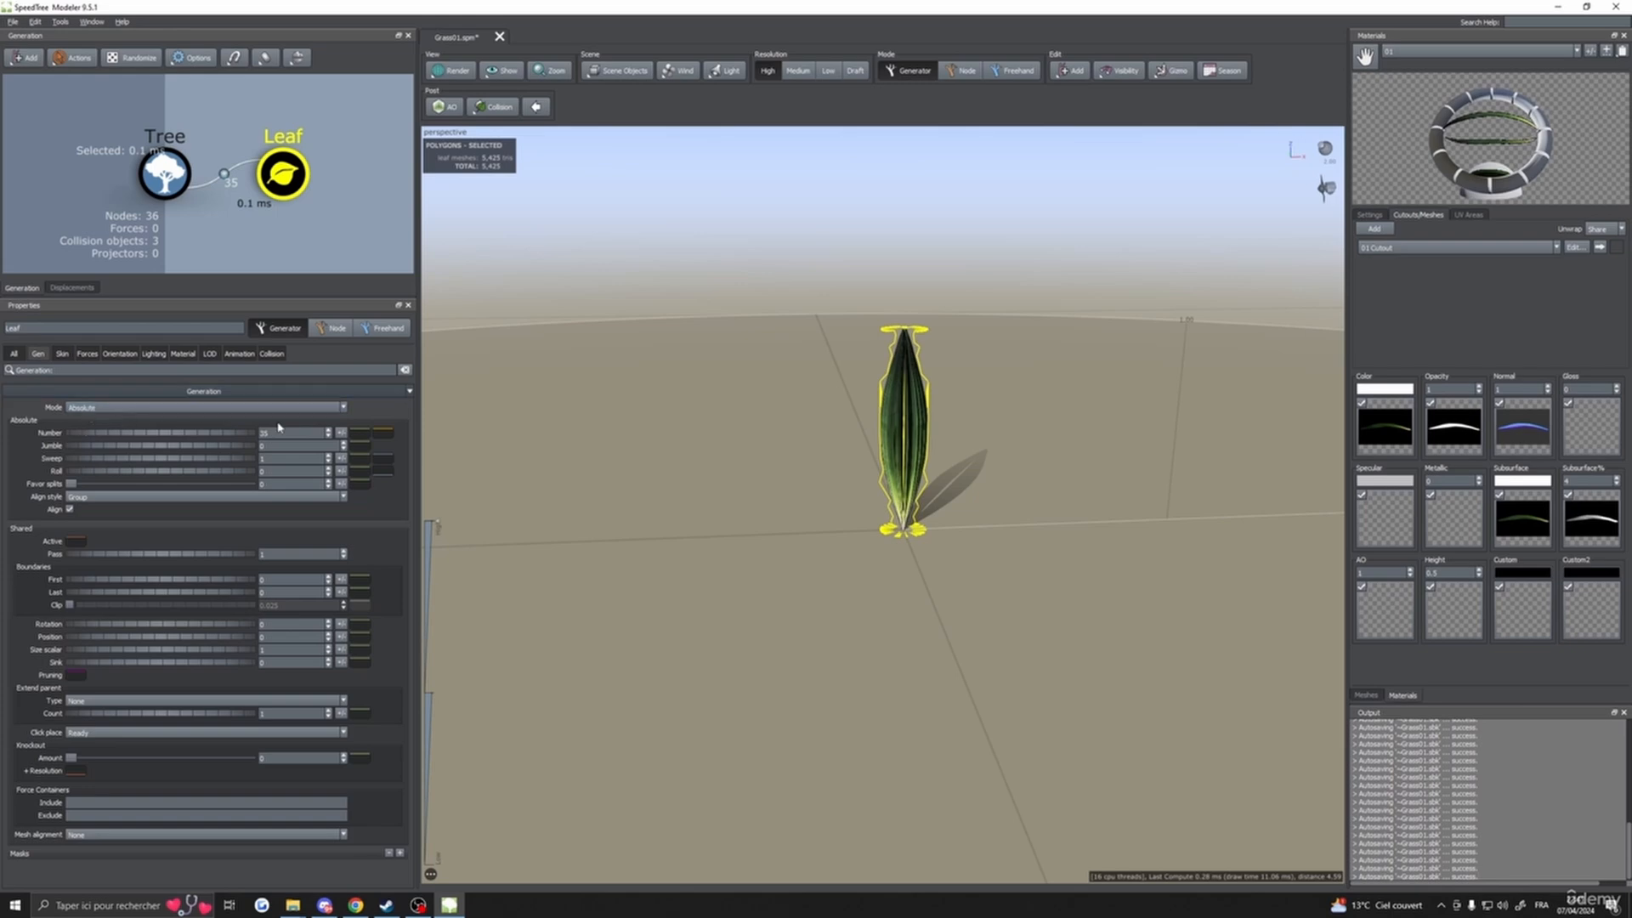
# - Examine the bunched grass blades from several angles, with and without the selection outline, and reselect the Leaf
pyautogui.moveTo(602, 434); pyautogui.dragTo(609, 434)
pyautogui.moveTo(929, 551); pyautogui.dragTo(915, 563)
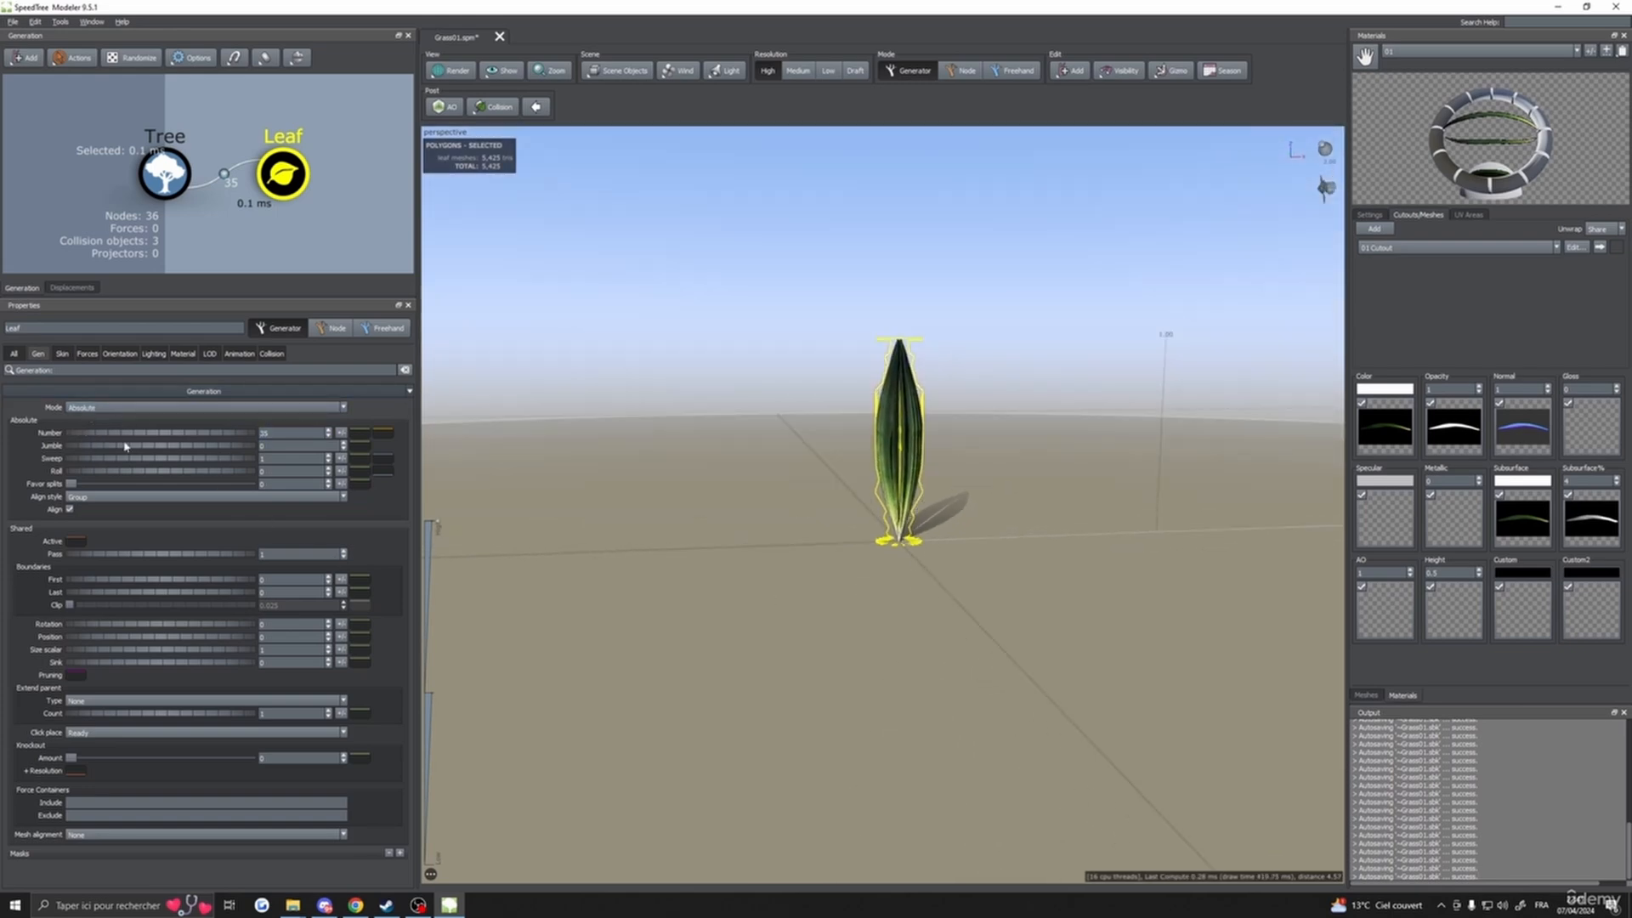
pyautogui.moveTo(906, 466); pyautogui.dragTo(872, 479, button='middle')
pyautogui.moveTo(908, 476); pyautogui.dragTo(885, 491)
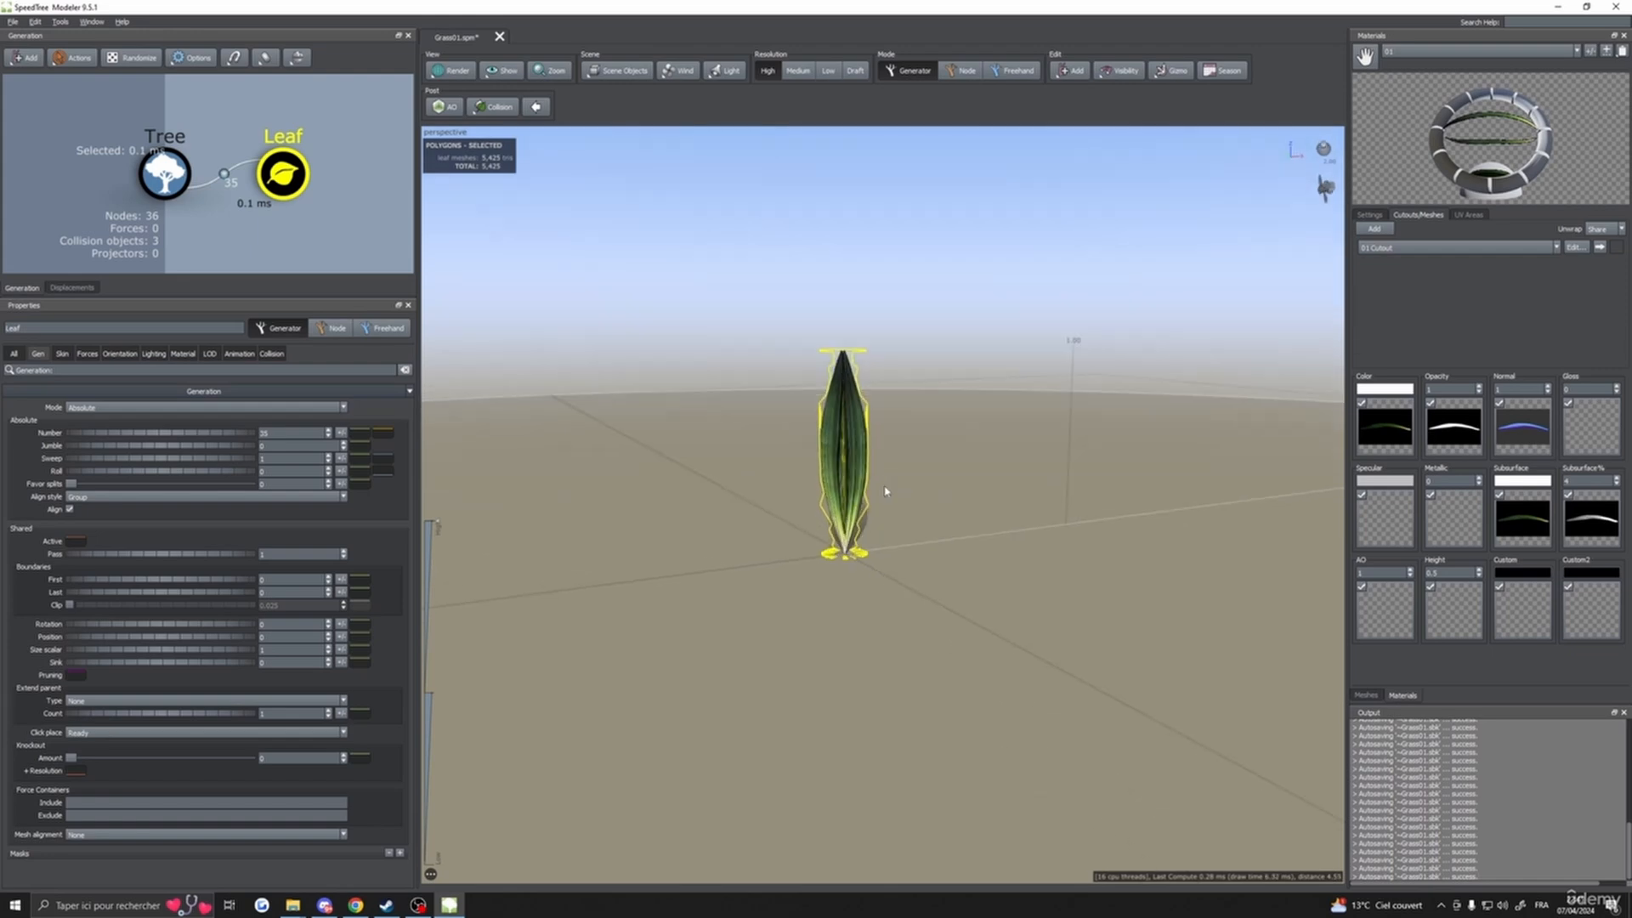
pyautogui.moveTo(885, 491); pyautogui.dragTo(918, 514, button='middle')
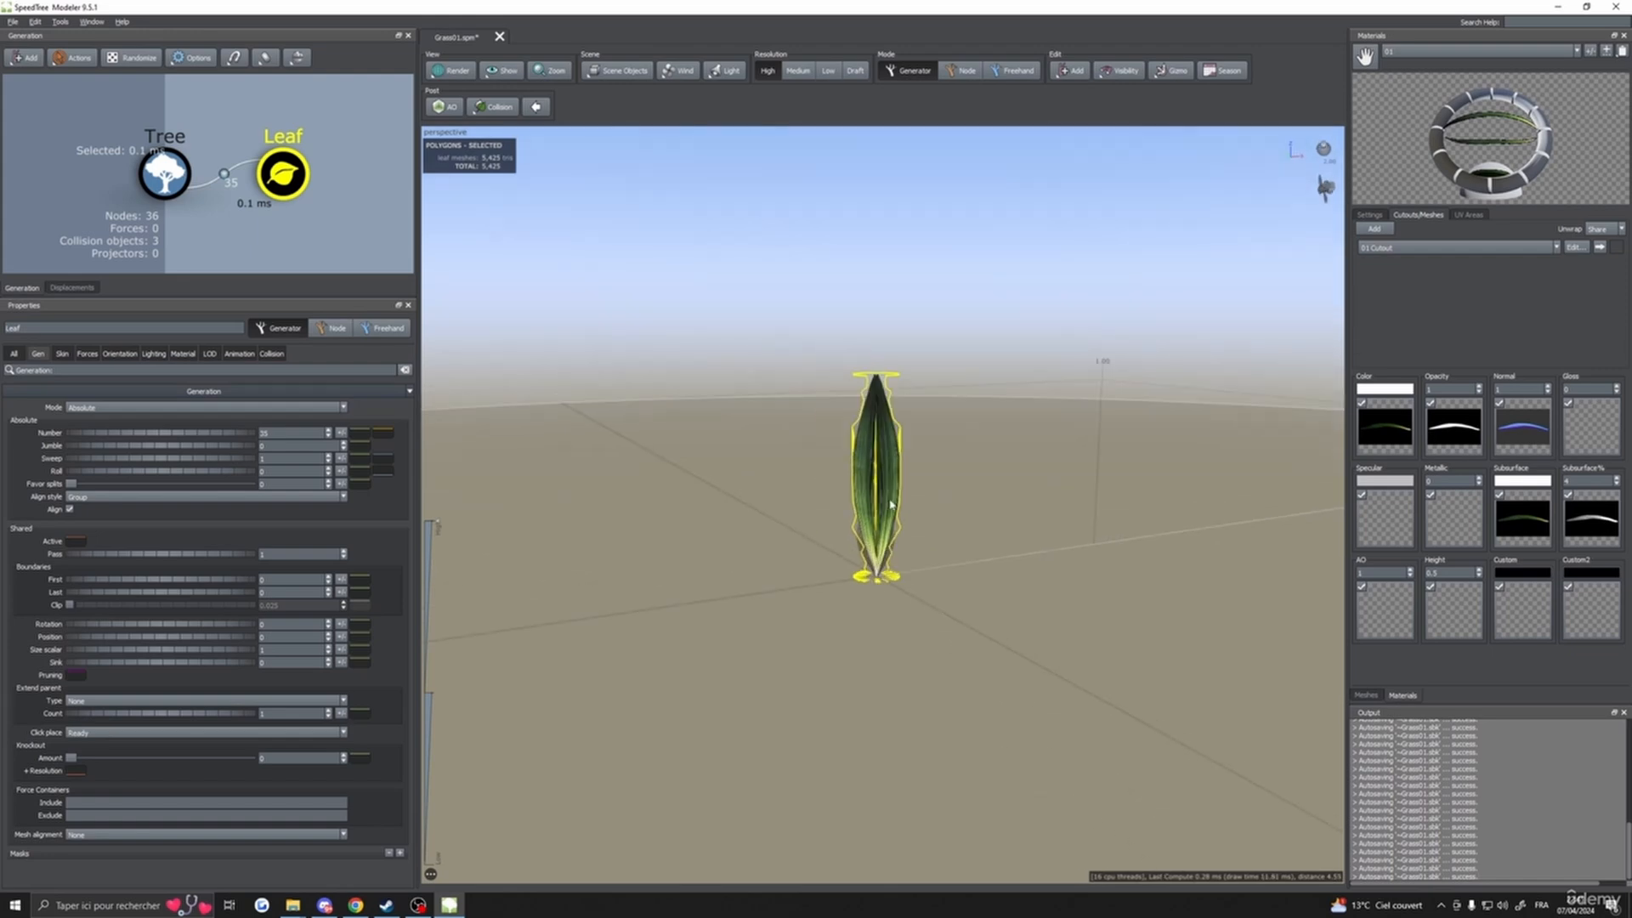
pyautogui.click(224, 174)
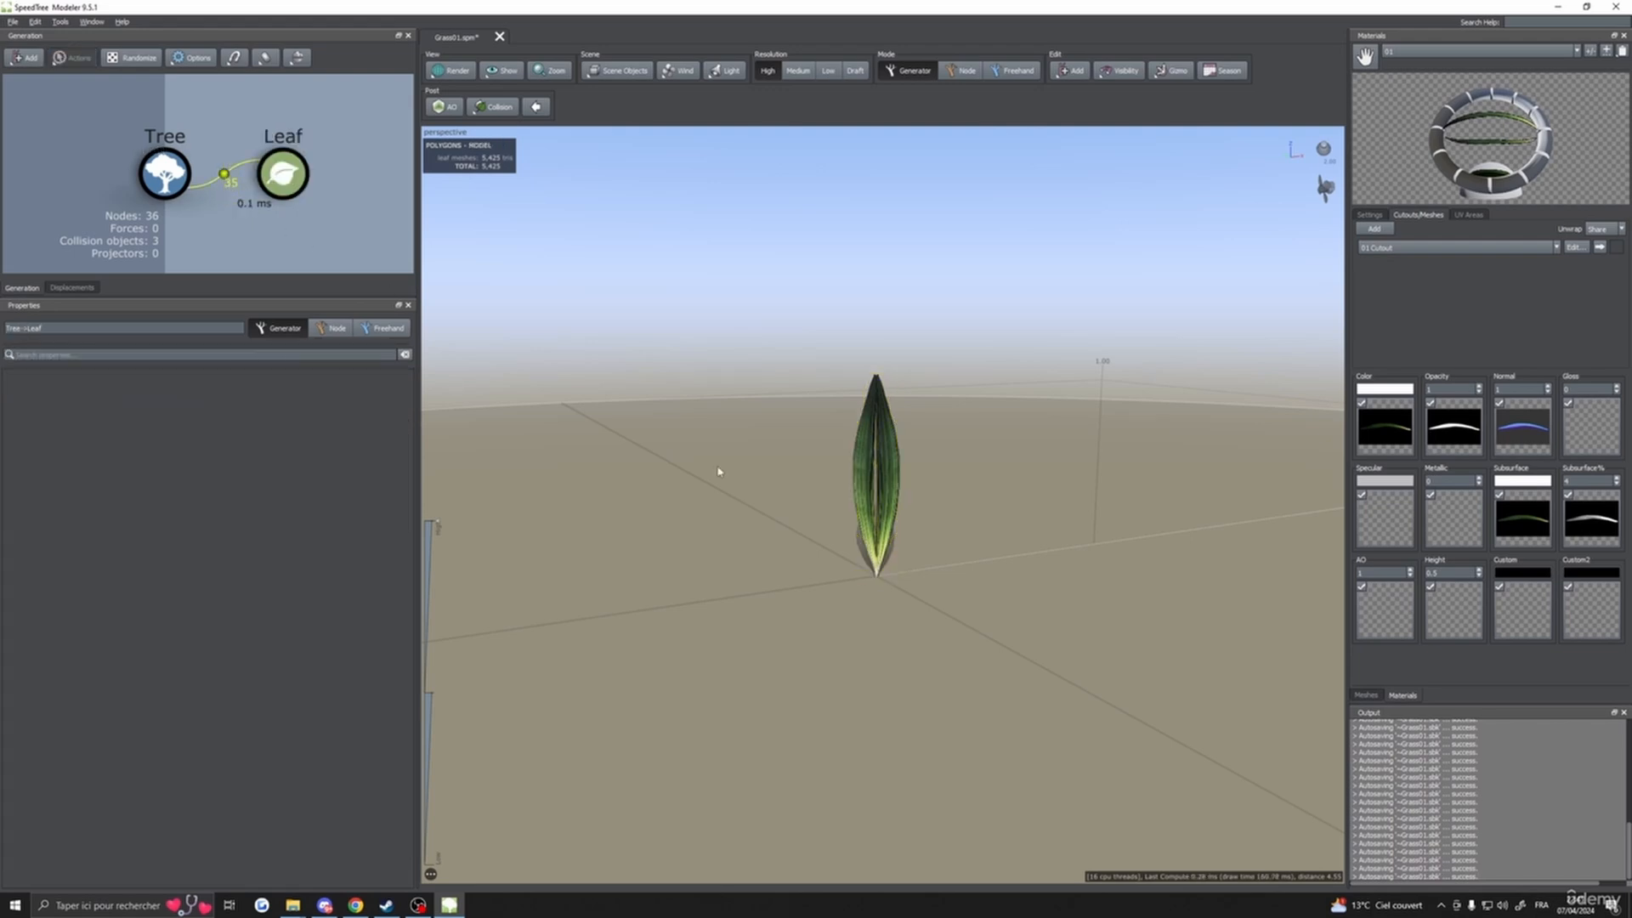
pyautogui.click(816, 517)
pyautogui.click(898, 489)
pyautogui.moveTo(898, 489); pyautogui.dragTo(723, 508)
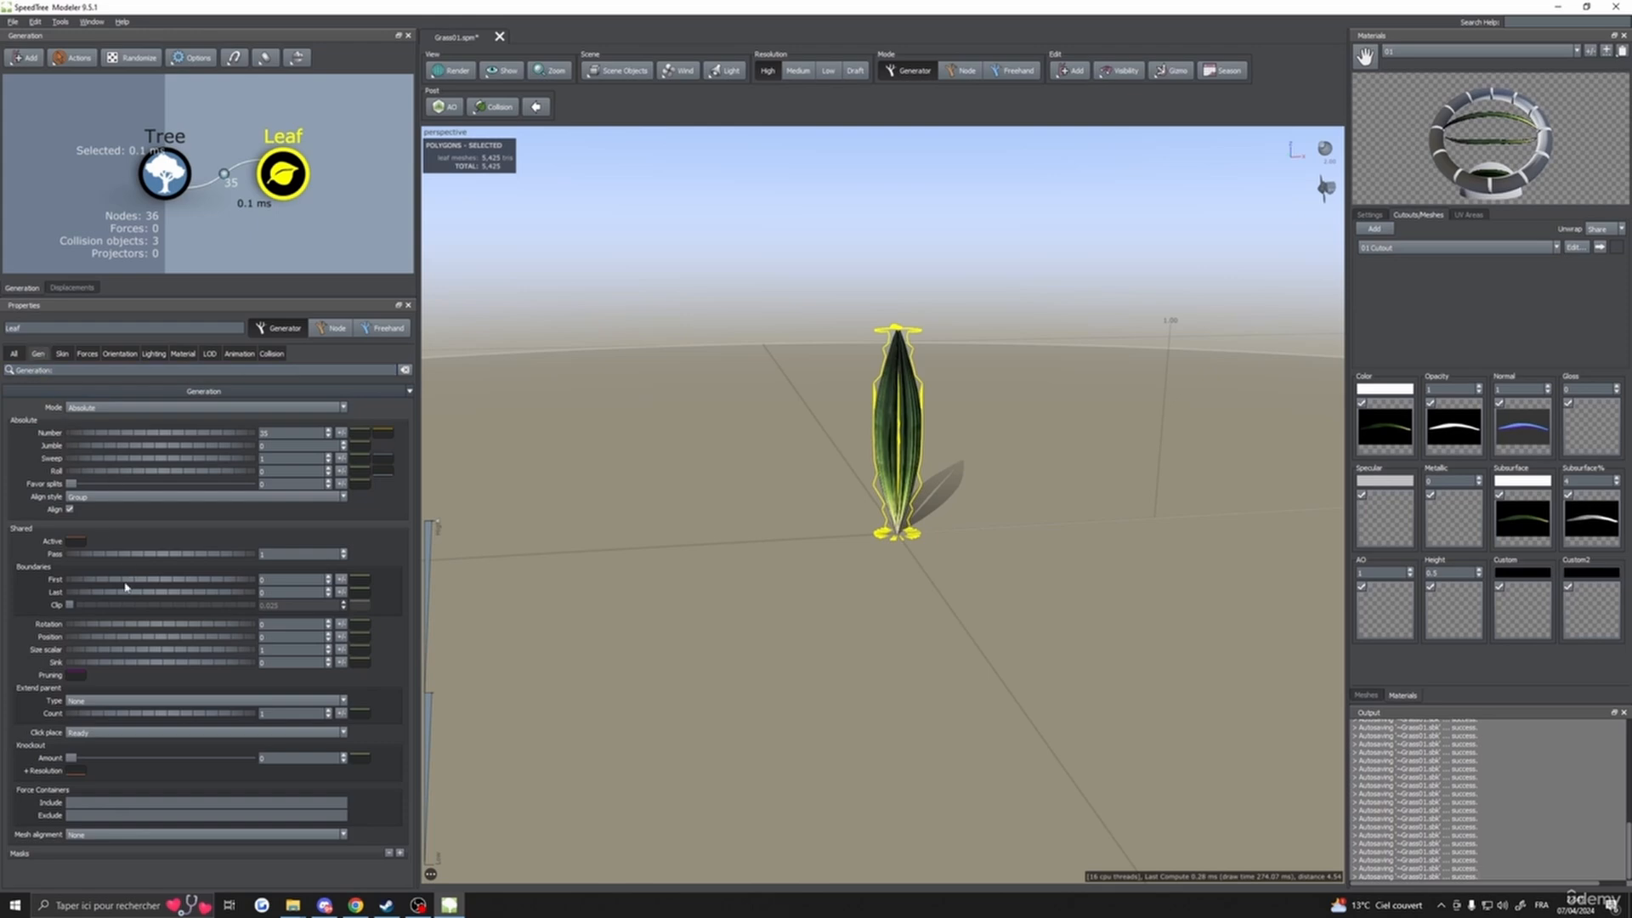
# - Spread the grass blades out around the origin by setting the Leaf's last boundary to 0.2
pyautogui.moveTo(136, 596); pyautogui.dragTo(164, 598)
pyautogui.scroll(-3, 579, 647)
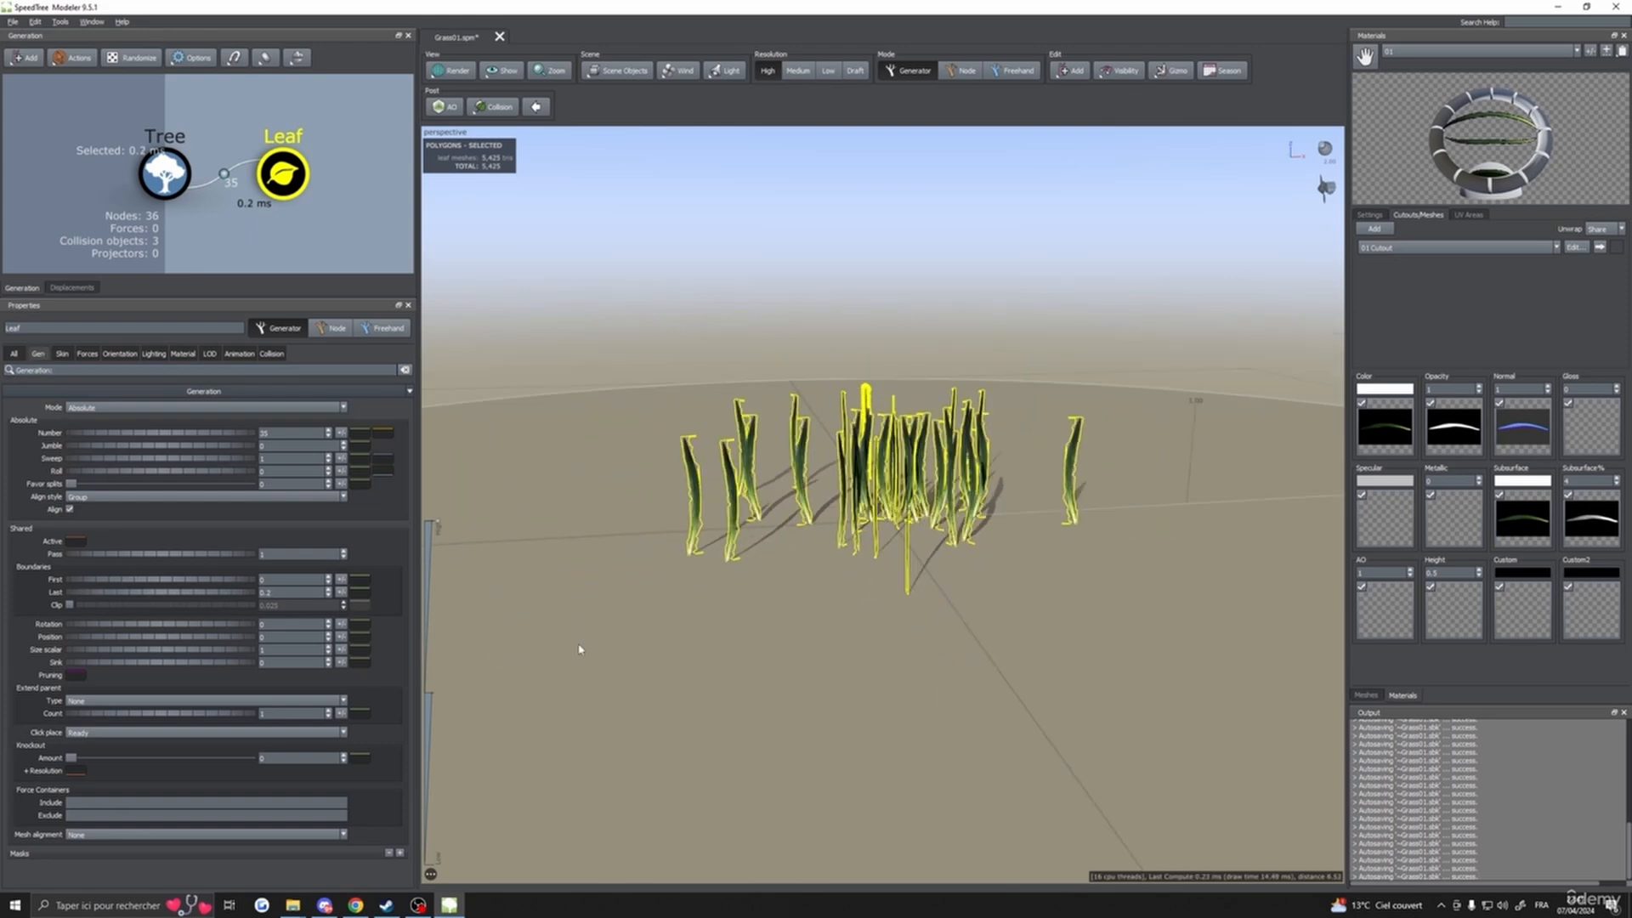
pyautogui.moveTo(579, 647)
pyautogui.mouseDown()
pyautogui.moveTo(721, 651)
pyautogui.moveTo(588, 655)
pyautogui.mouseUp()
pyautogui.scroll(3, 685, 666)
pyautogui.moveTo(227, 593); pyautogui.dragTo(224, 594)
pyautogui.moveTo(646, 527); pyautogui.dragTo(655, 620)
pyautogui.scroll(-4, 729, 629)
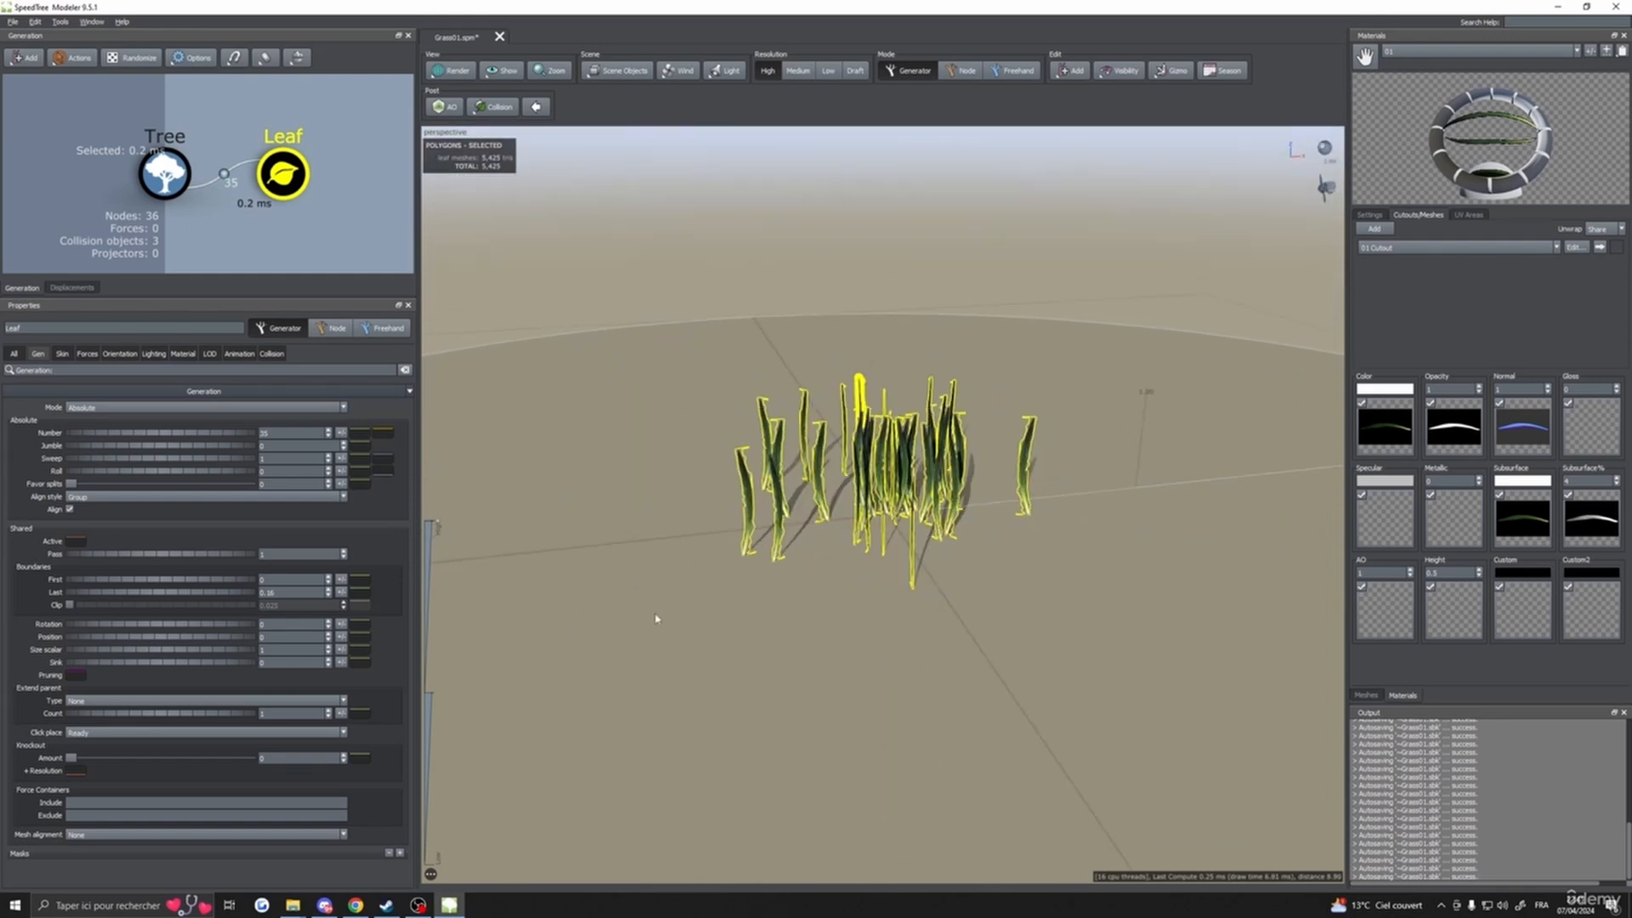
pyautogui.moveTo(213, 593); pyautogui.dragTo(217, 593)
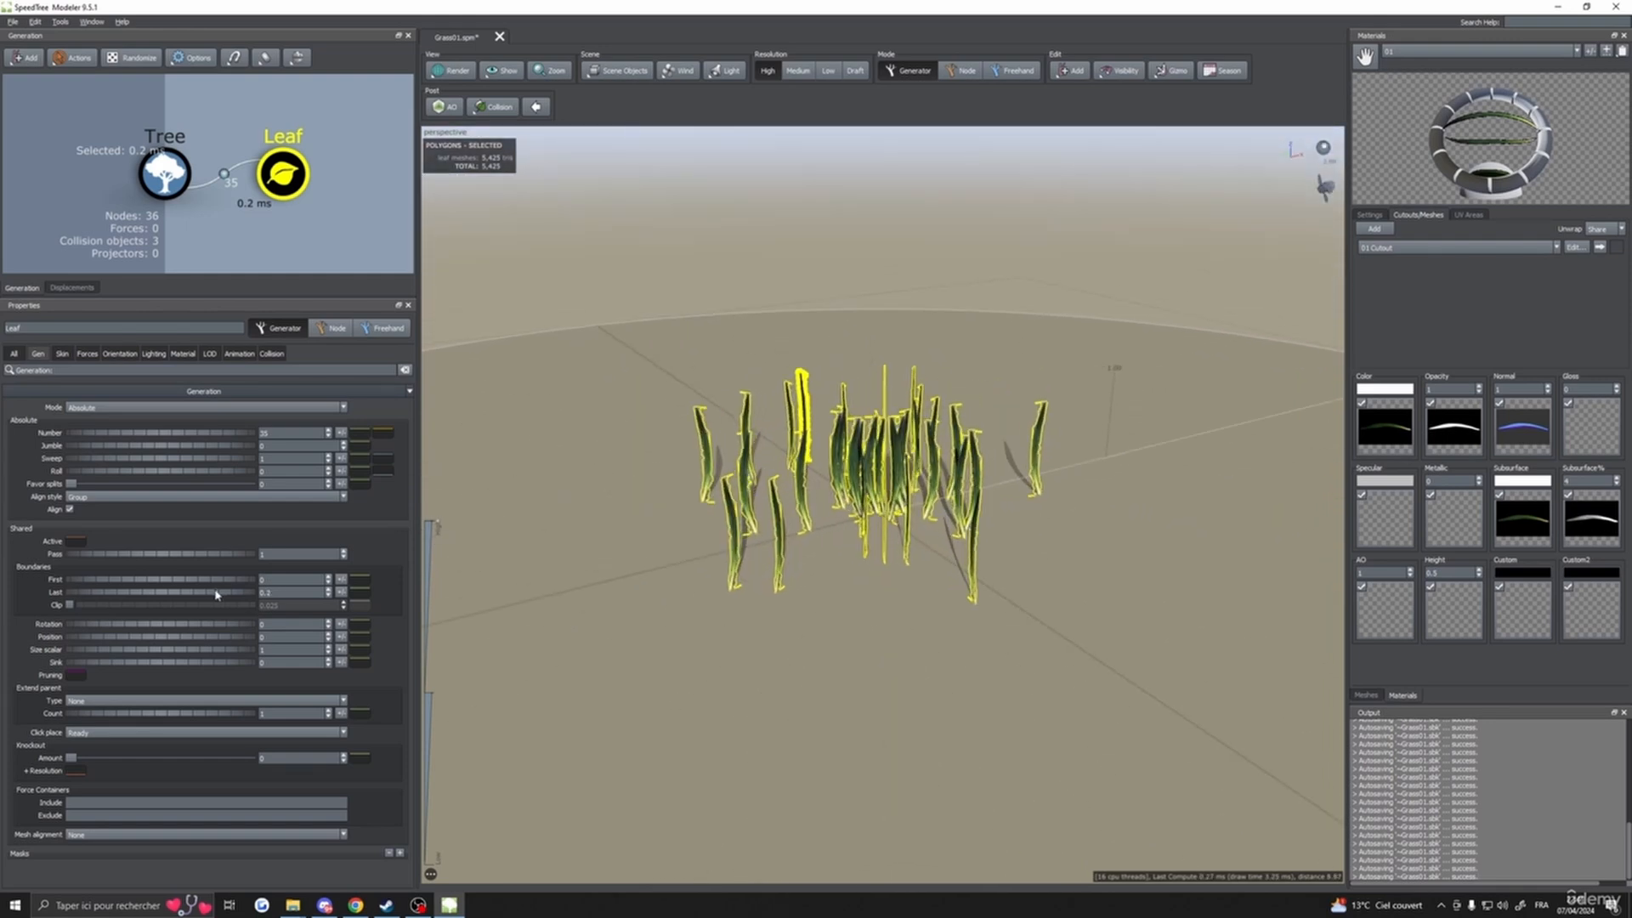
# - Raise the Leaf's first boundary to about 0.005
pyautogui.moveTo(782, 638); pyautogui.dragTo(1137, 613)
pyautogui.scroll(4, 793, 639)
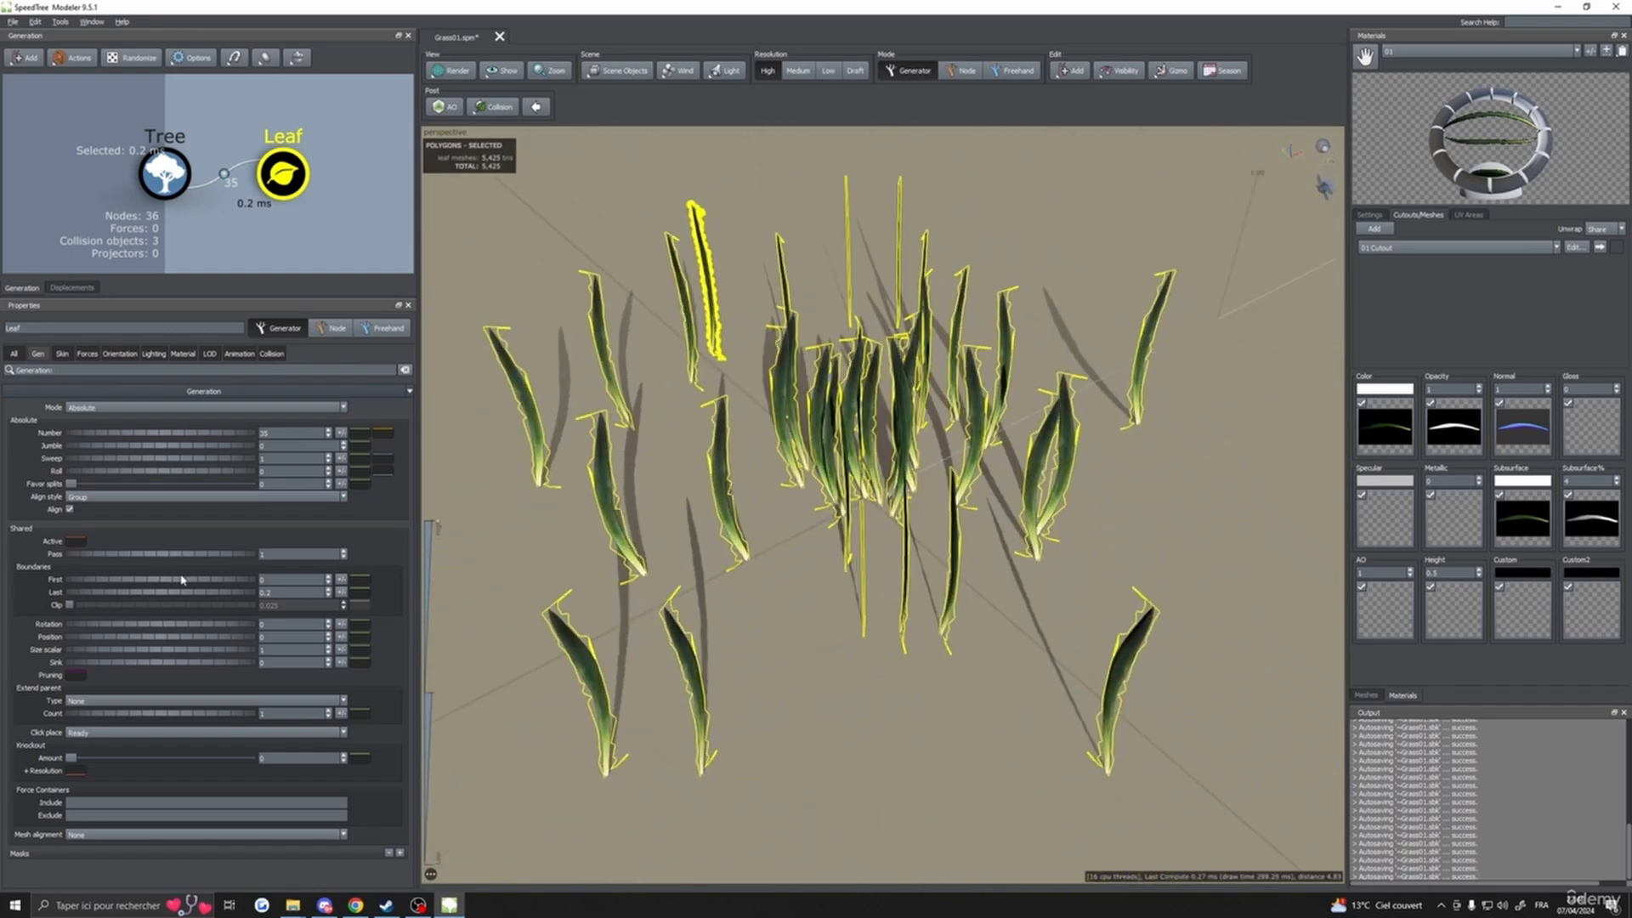
pyautogui.click(329, 576)
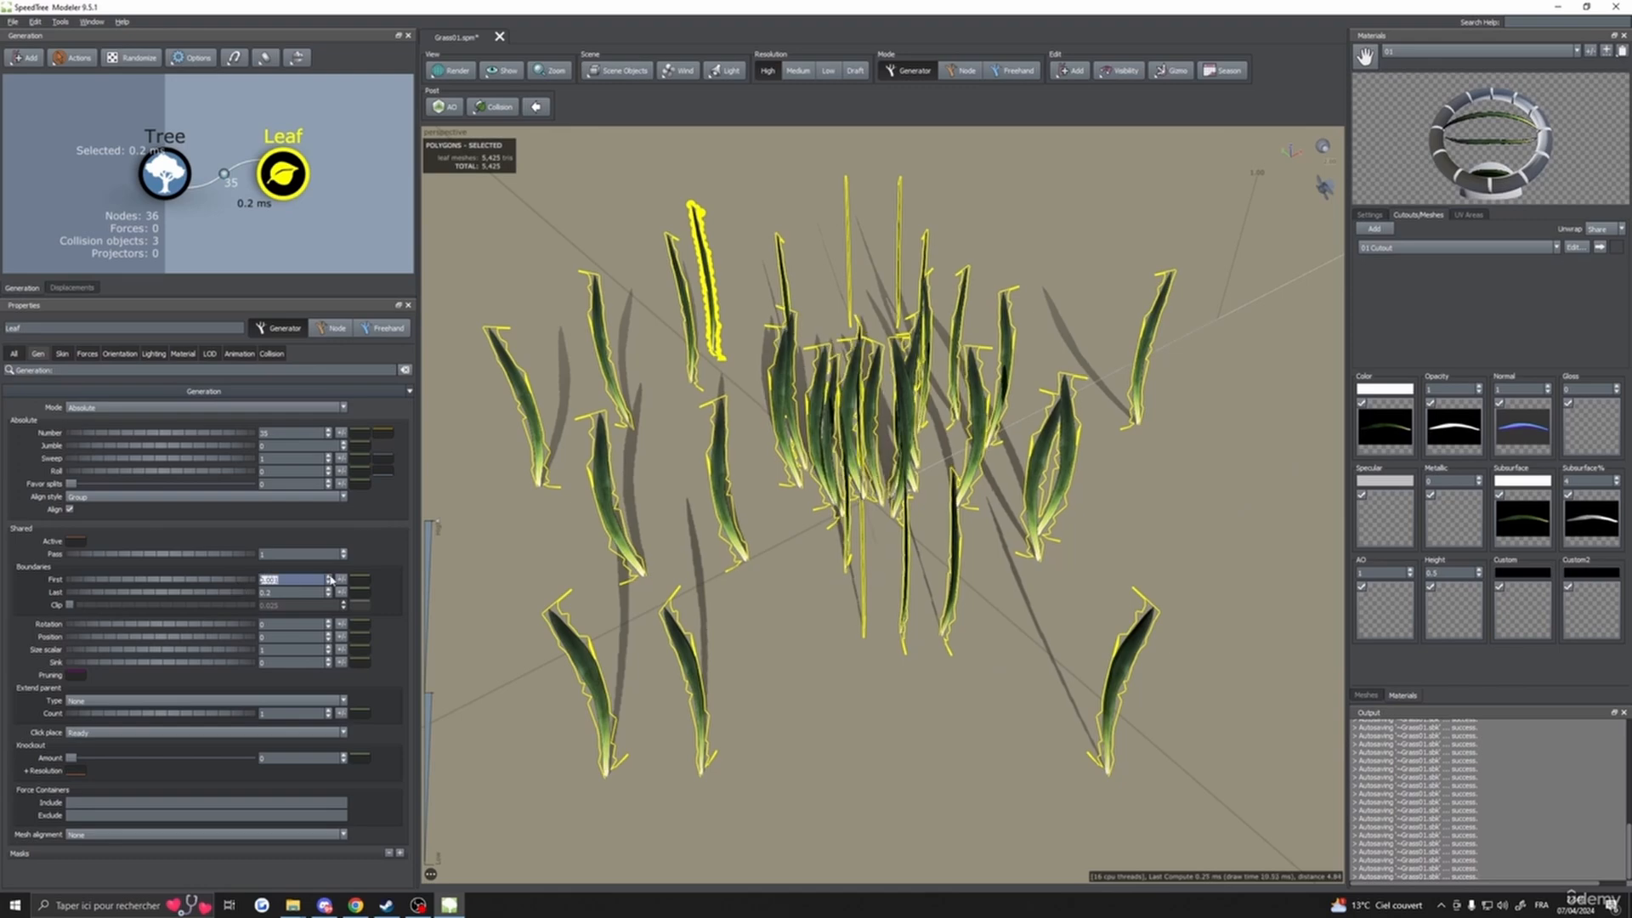
pyautogui.click(329, 576)
pyautogui.click(328, 576)
pyautogui.click(329, 576)
pyautogui.click(329, 576)
# - Examine the distribution of the grass blades from near and far, and open the Leaf's skin properties
pyautogui.moveTo(578, 605); pyautogui.dragTo(847, 604)
pyautogui.scroll(-10, 847, 603)
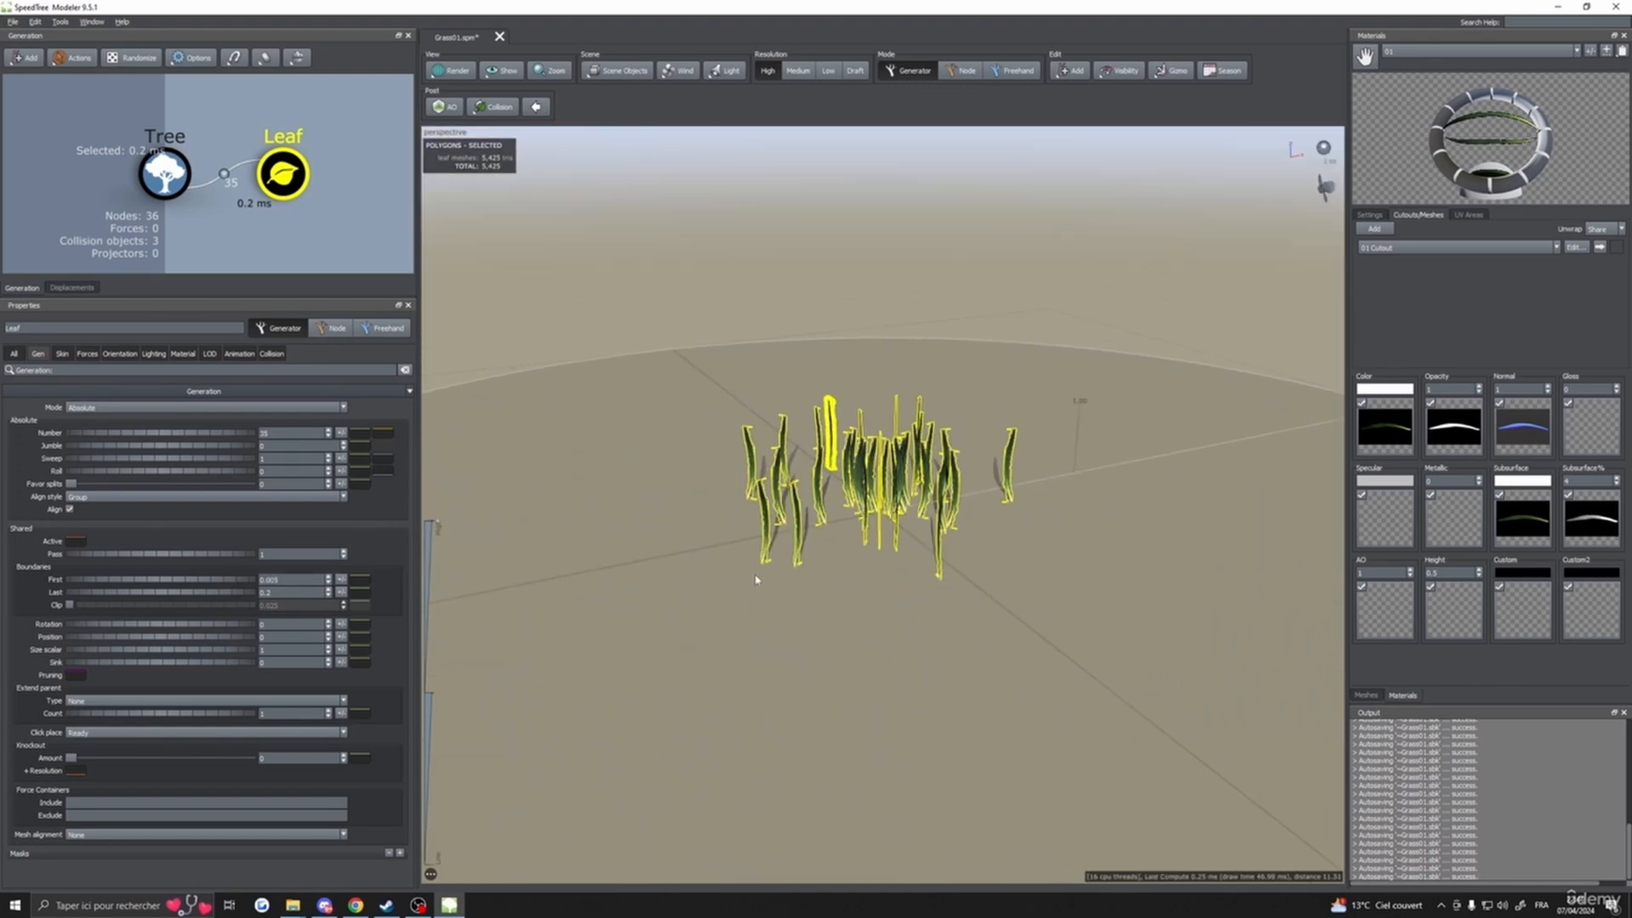
pyautogui.scroll(5, 619, 601)
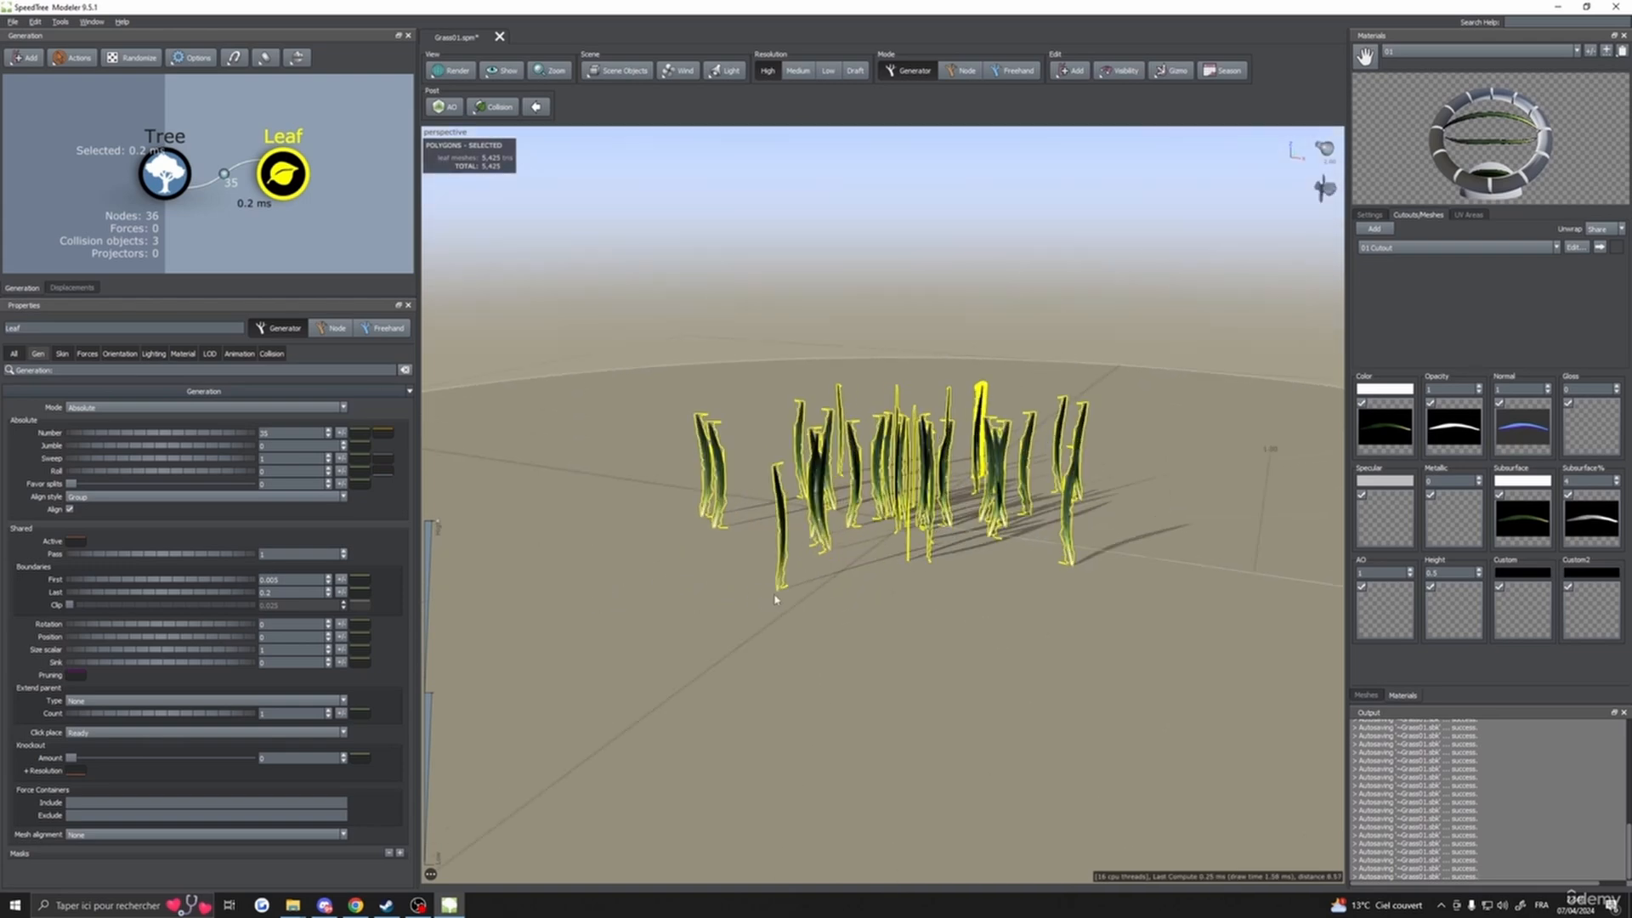
pyautogui.scroll(5, 829, 599)
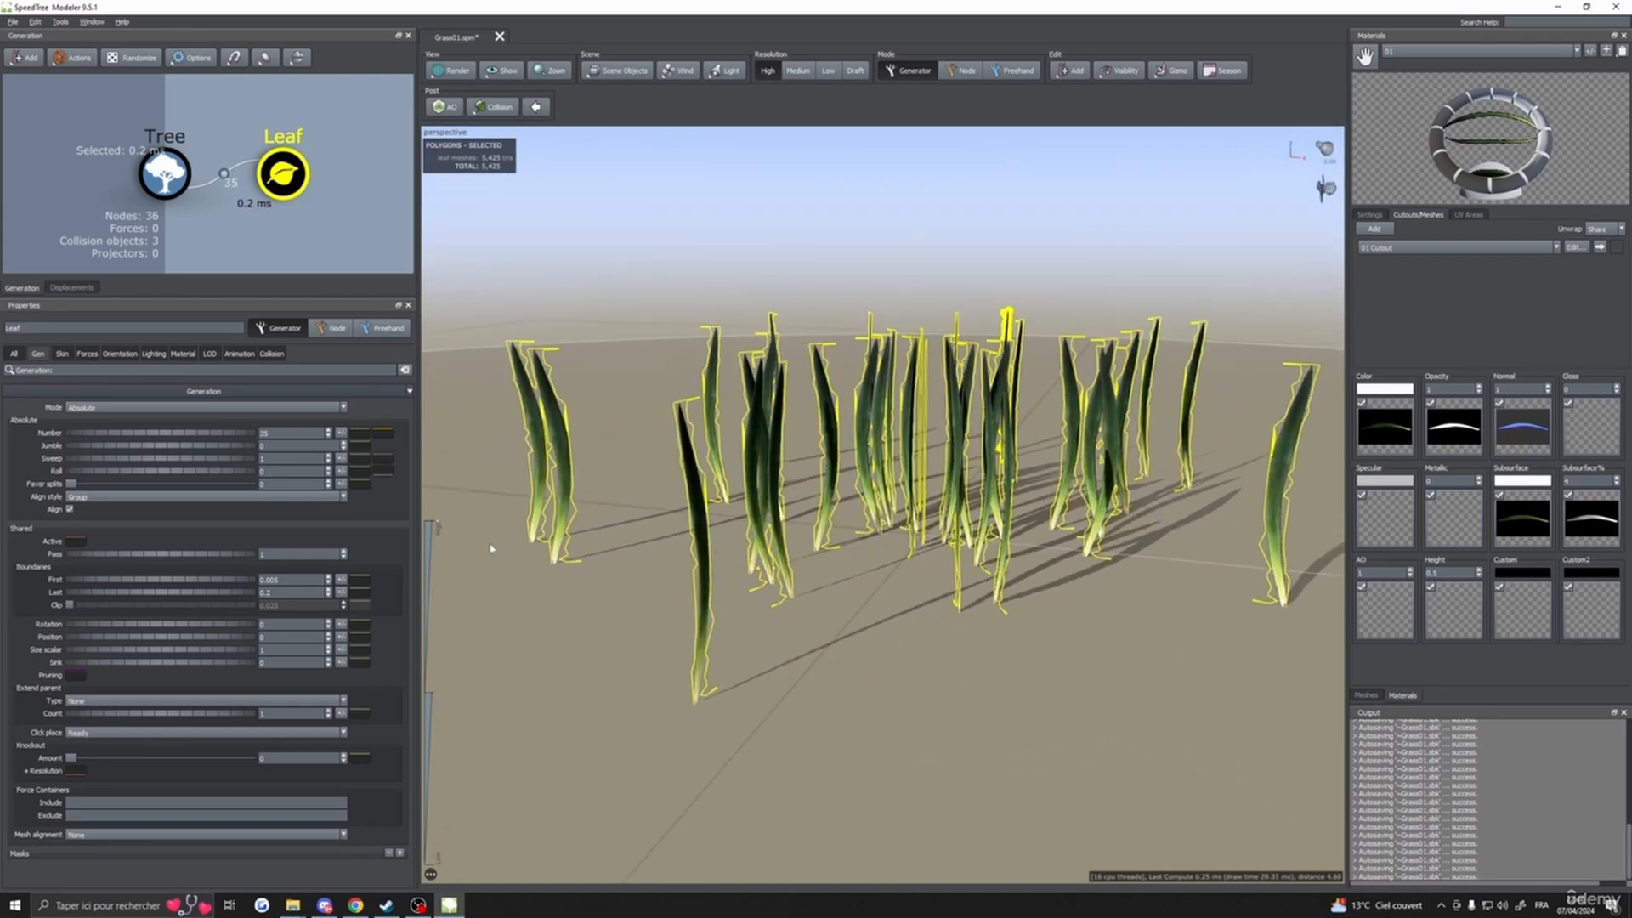
pyautogui.moveTo(484, 520); pyautogui.dragTo(572, 525)
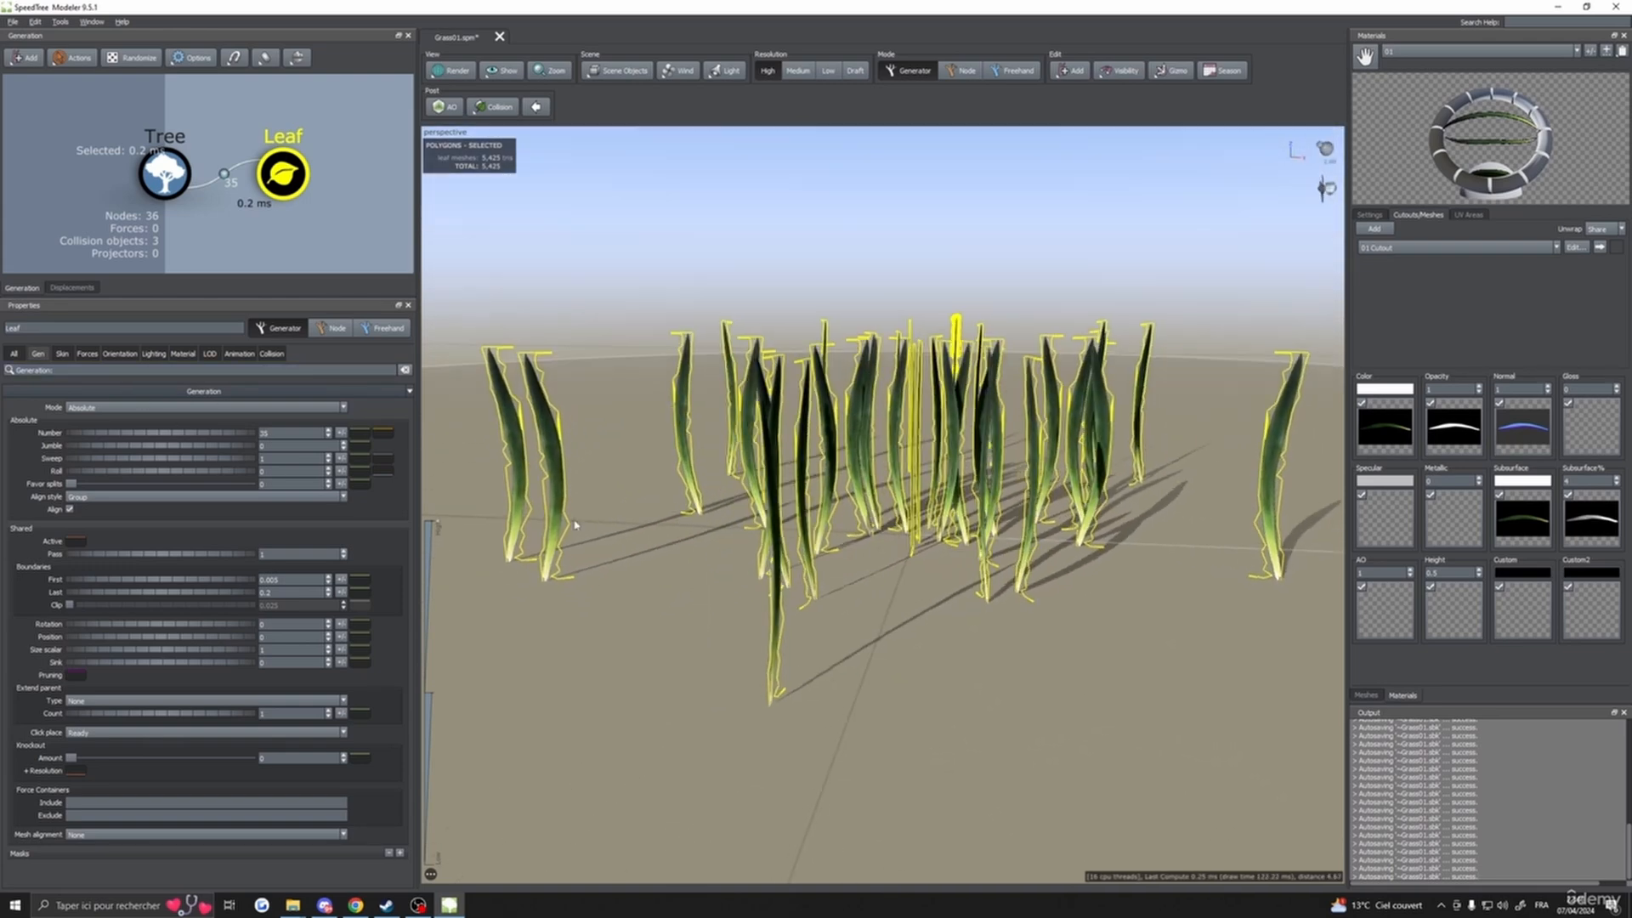
pyautogui.moveTo(708, 482)
pyautogui.mouseDown()
pyautogui.moveTo(722, 482)
pyautogui.moveTo(680, 483)
pyautogui.mouseUp()
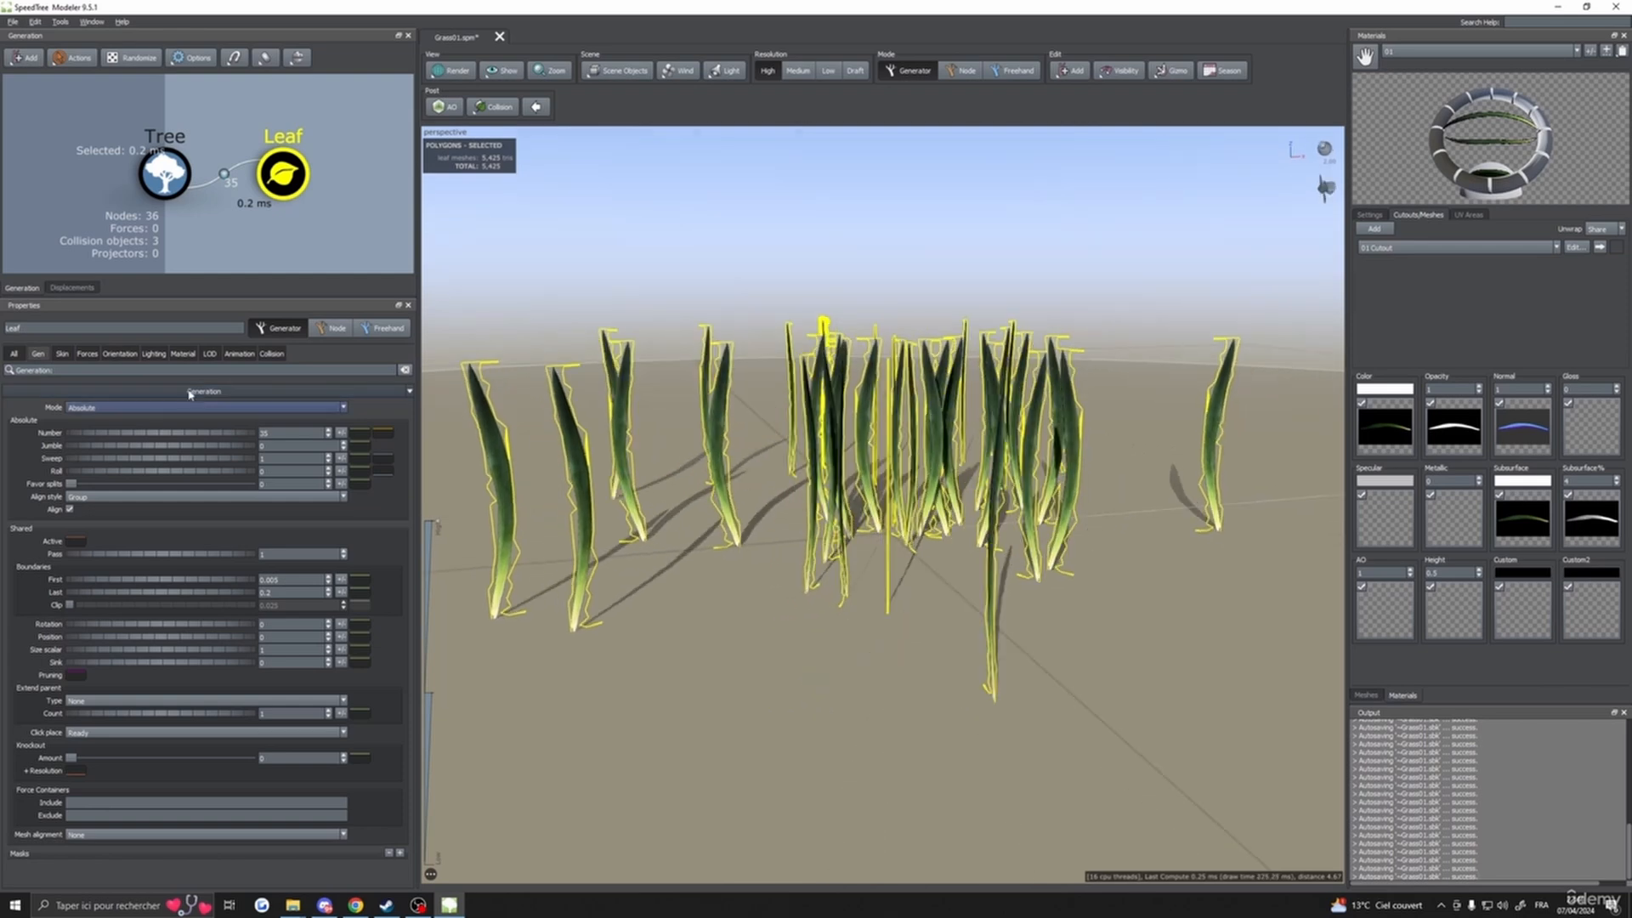
pyautogui.click(62, 354)
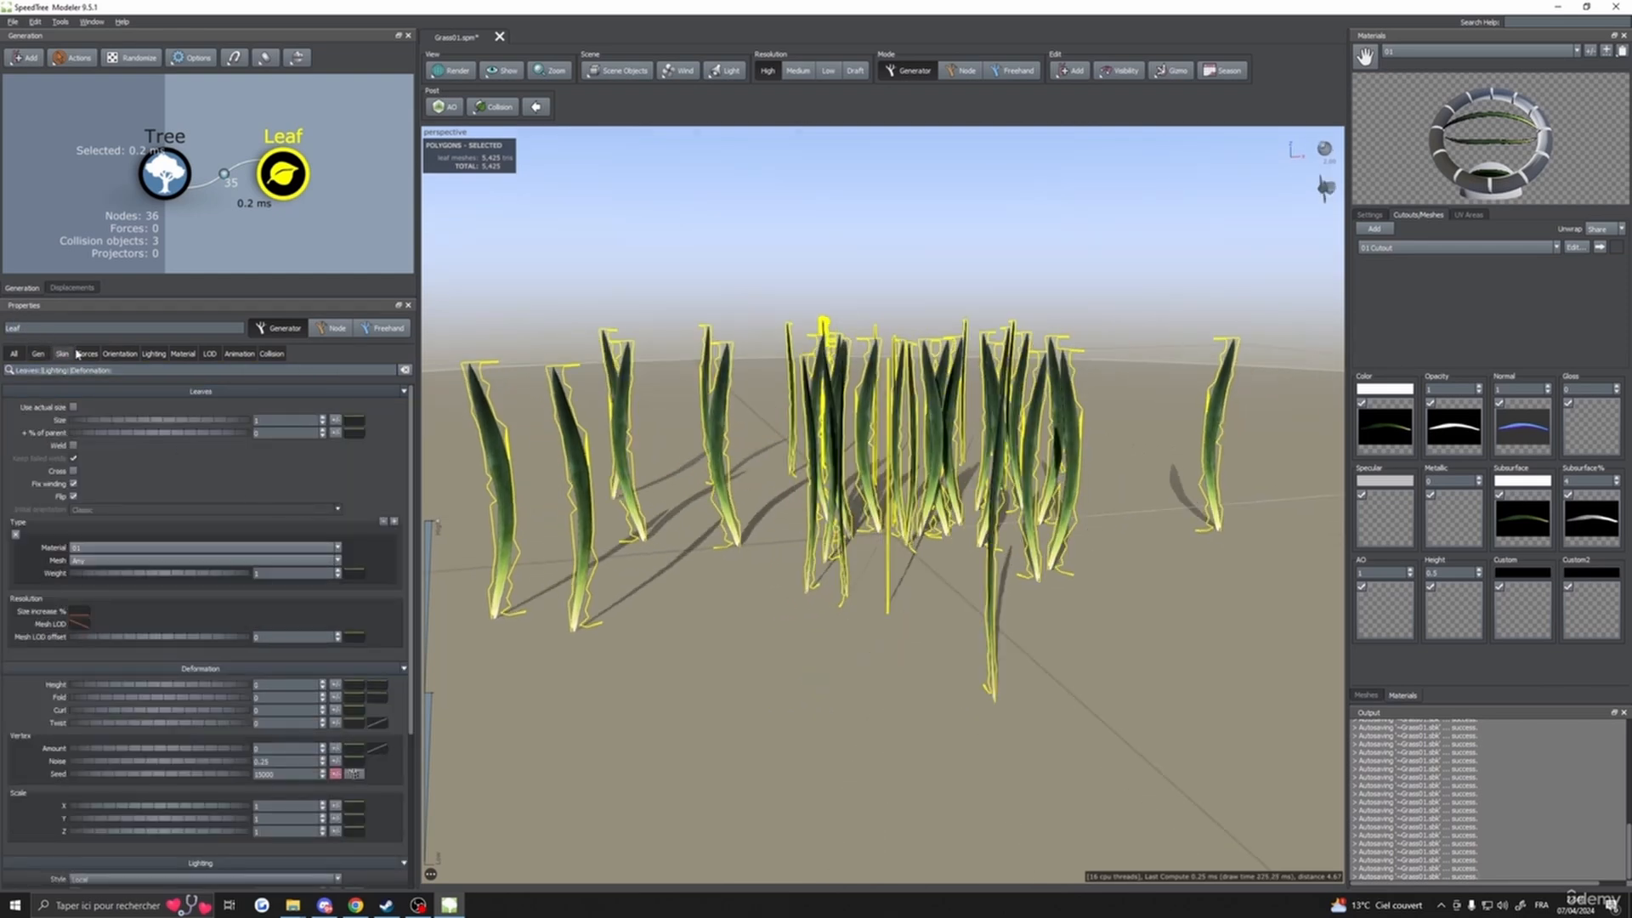
pyautogui.moveTo(655, 583); pyautogui.dragTo(606, 585)
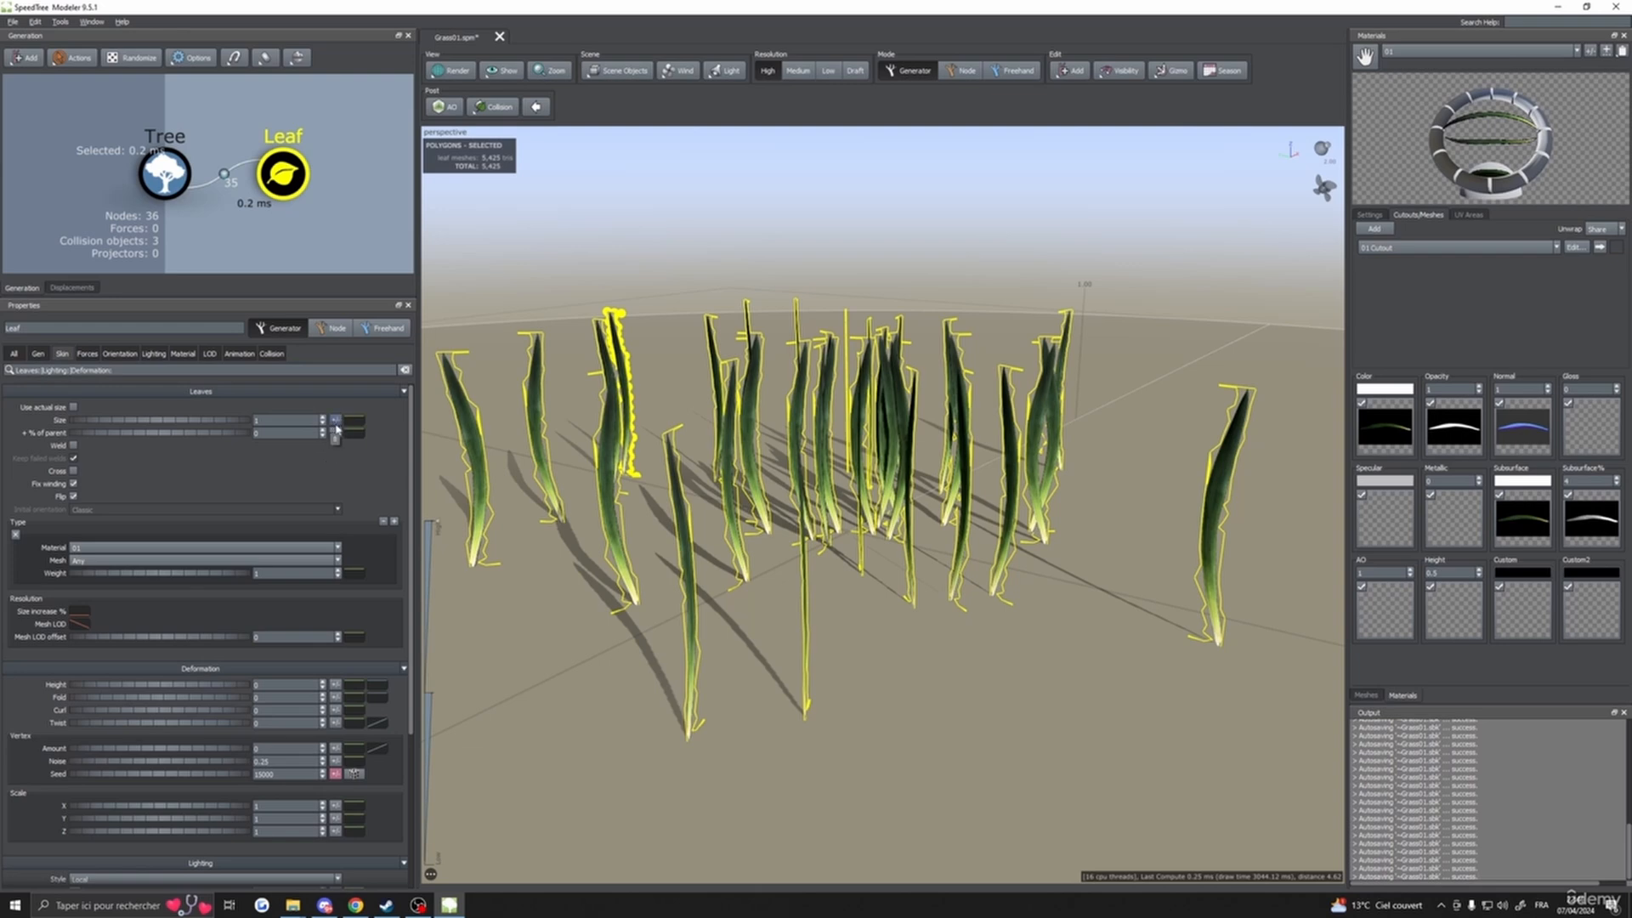
# - Give the Leaf's size a random variance so the grass blades differ in height
pyautogui.click(37, 353)
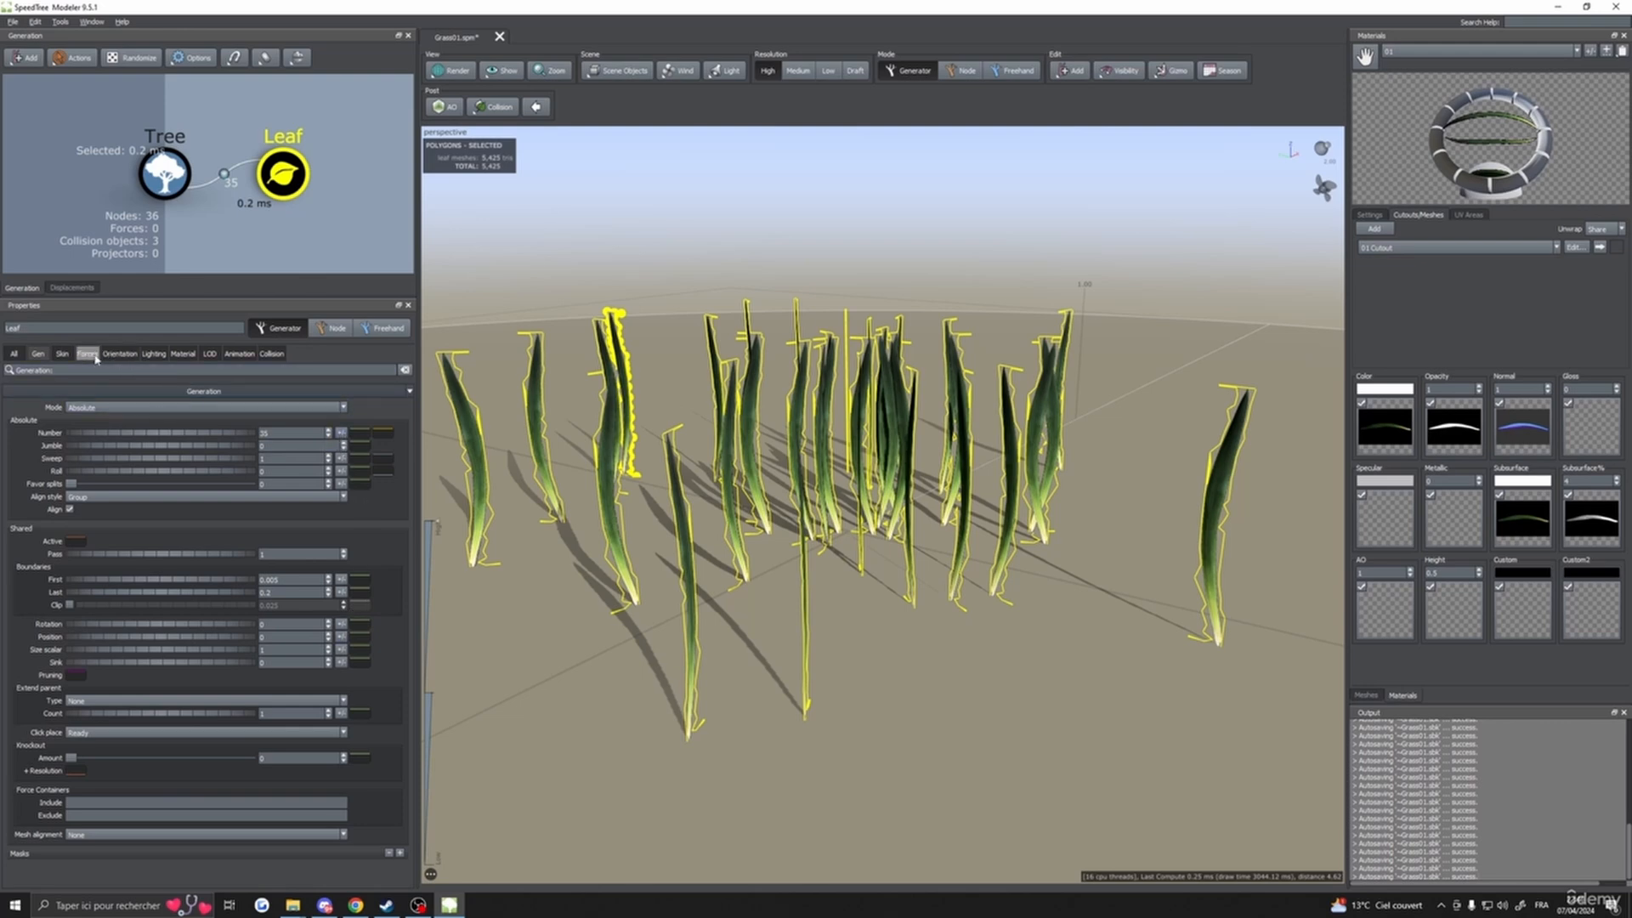
pyautogui.click(62, 354)
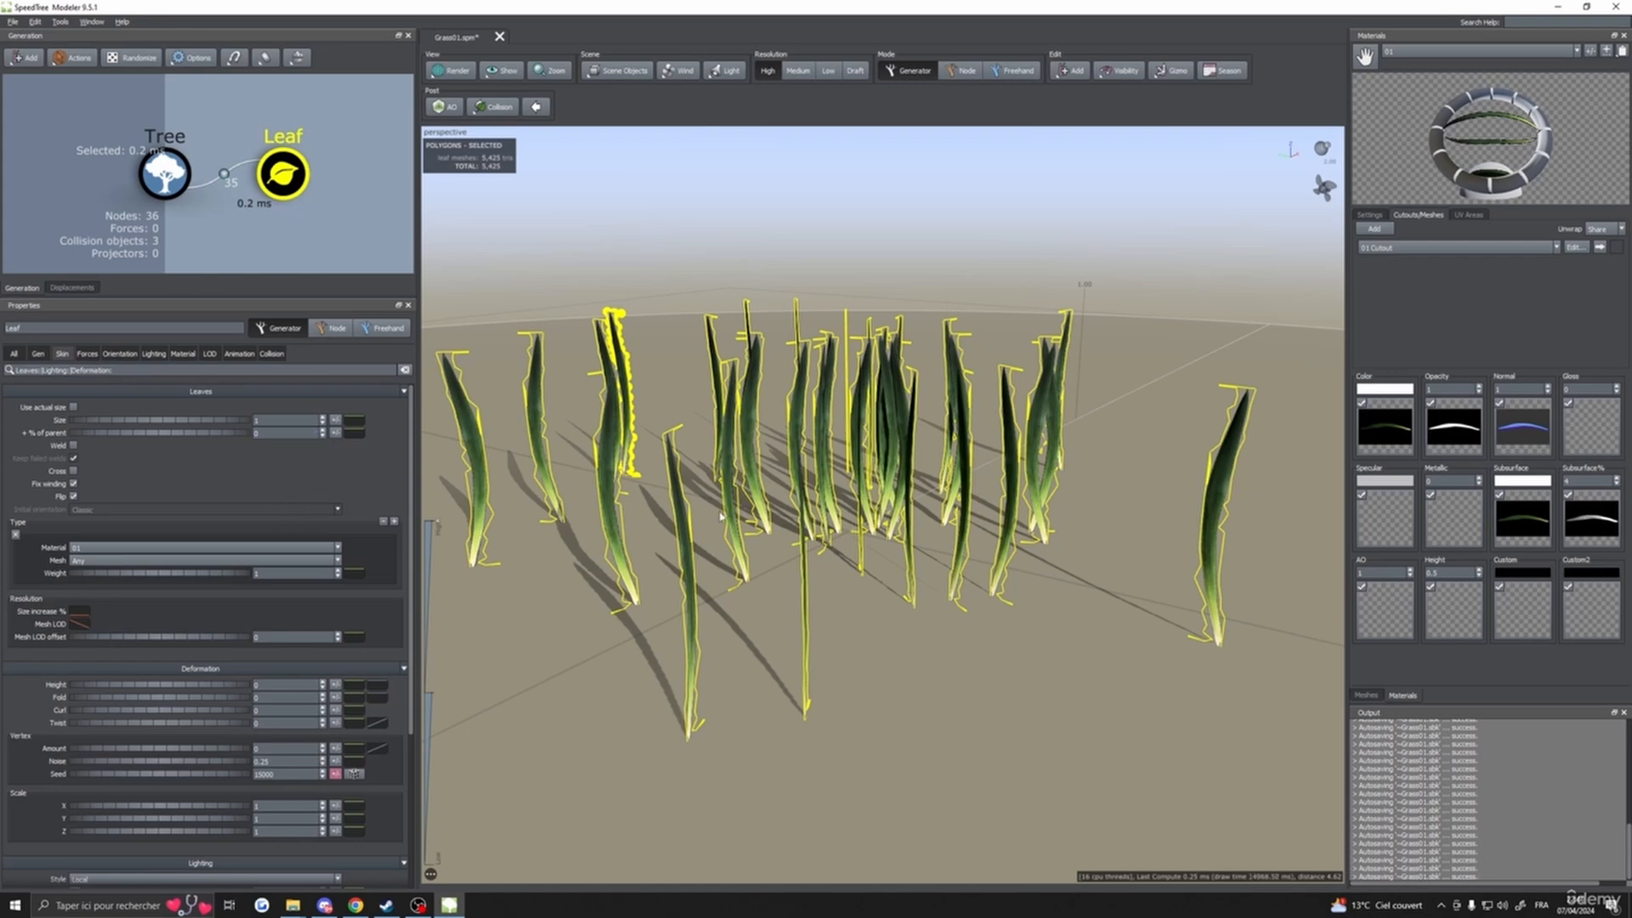
pyautogui.moveTo(720, 516); pyautogui.dragTo(807, 552)
pyautogui.scroll(3, 772, 535)
pyautogui.scroll(-5, 810, 557)
pyautogui.scroll(3, 811, 560)
pyautogui.scroll(-5, 816, 560)
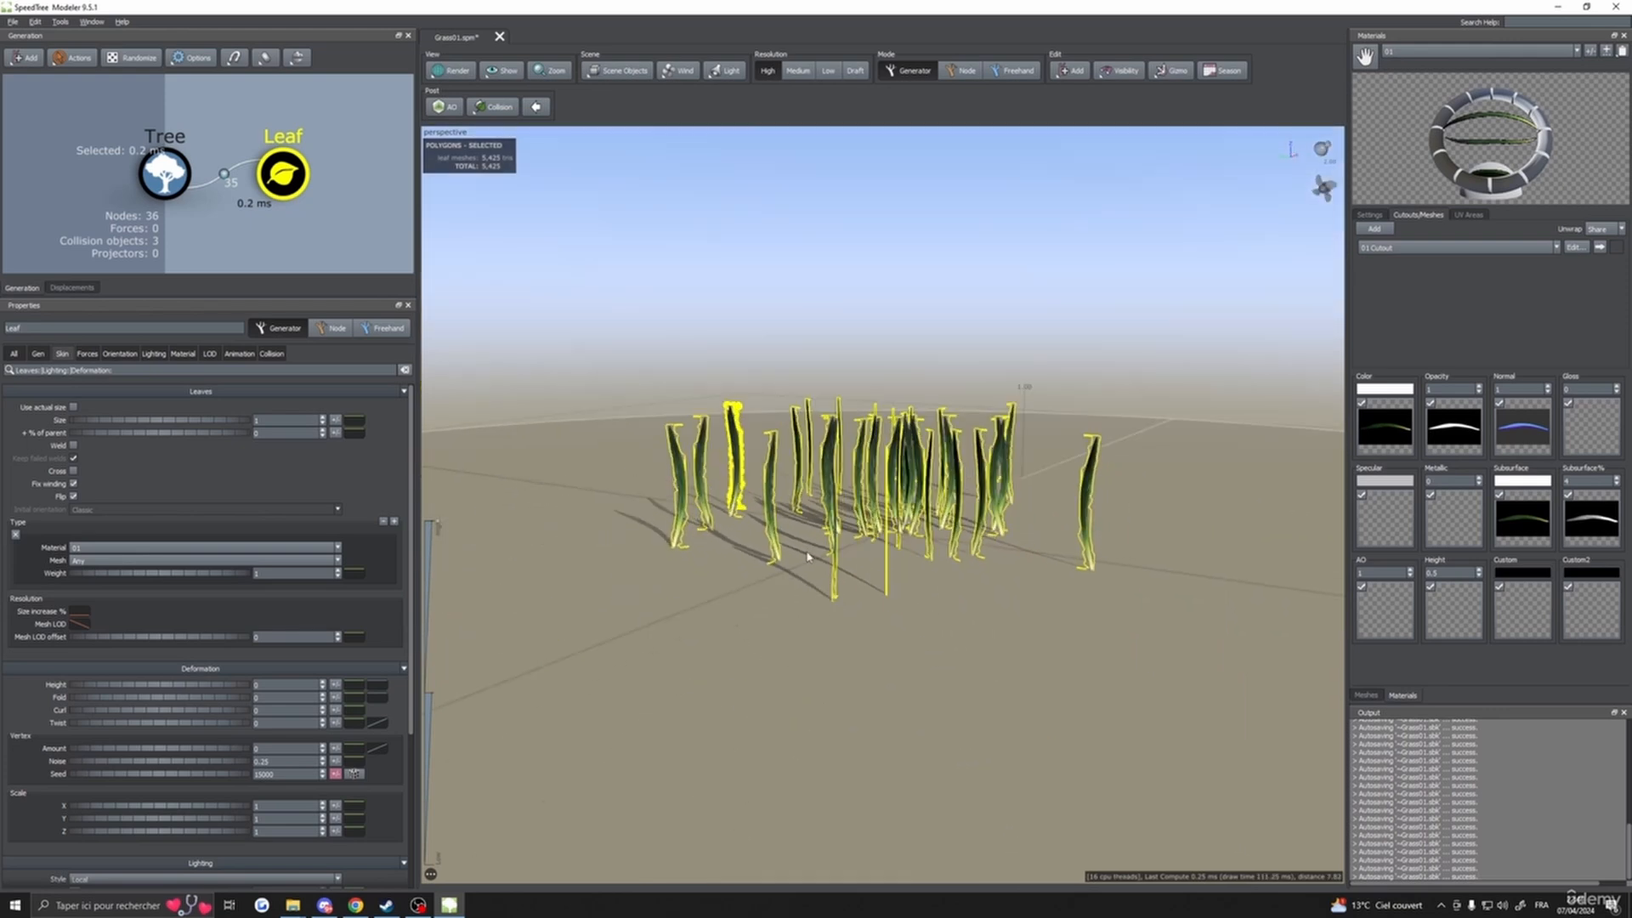
pyautogui.click(336, 420)
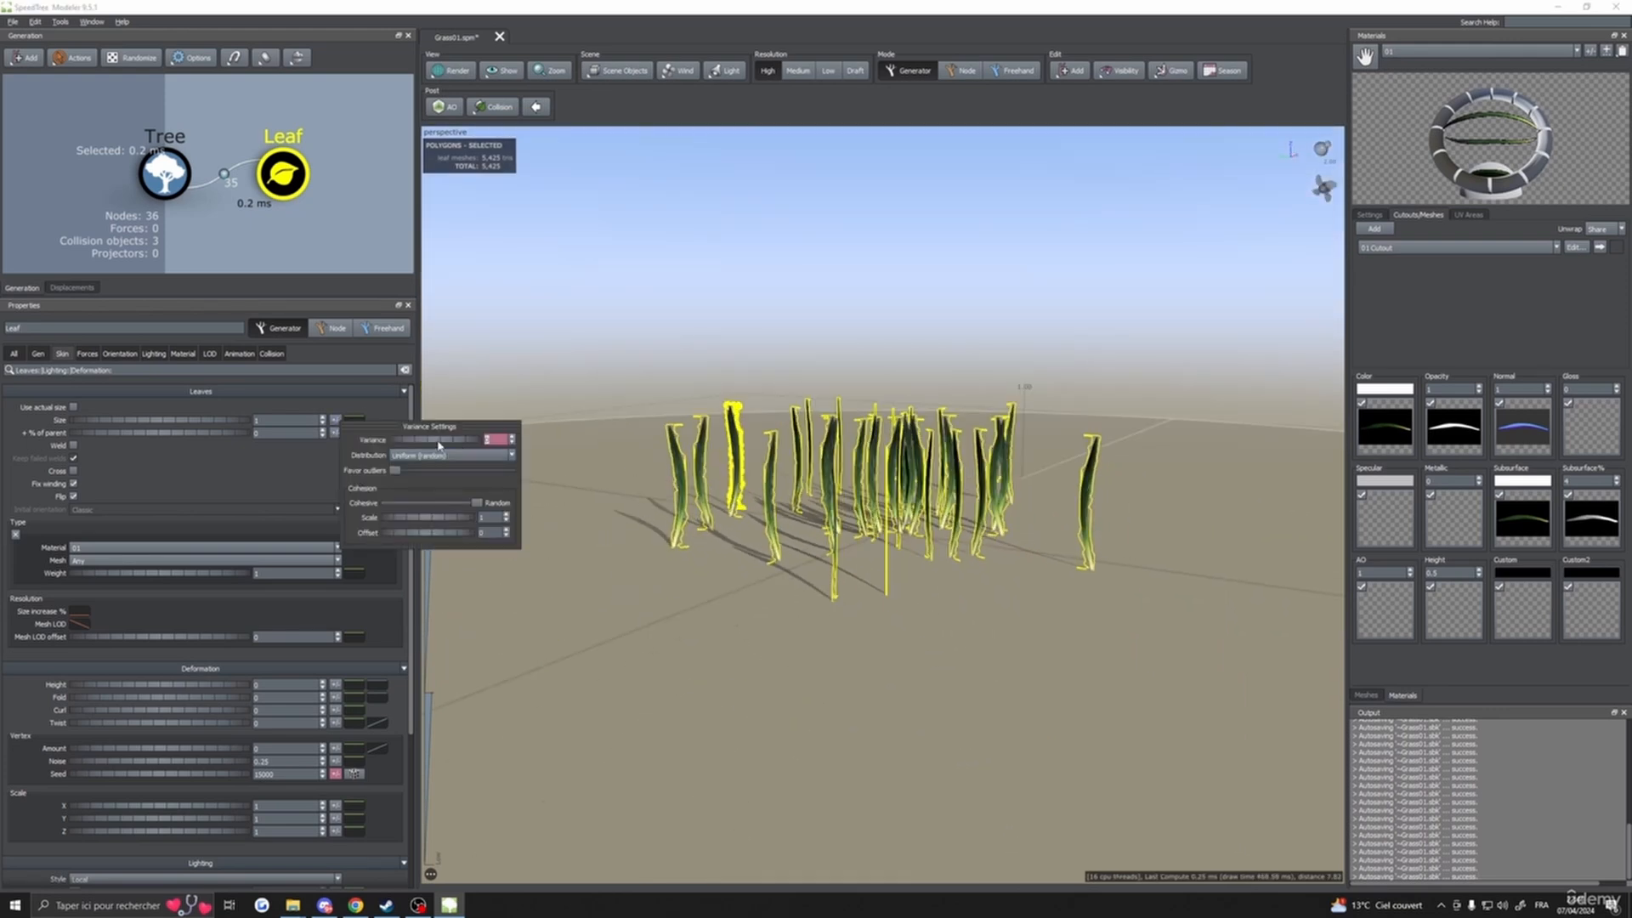
pyautogui.moveTo(437, 442); pyautogui.dragTo(543, 463)
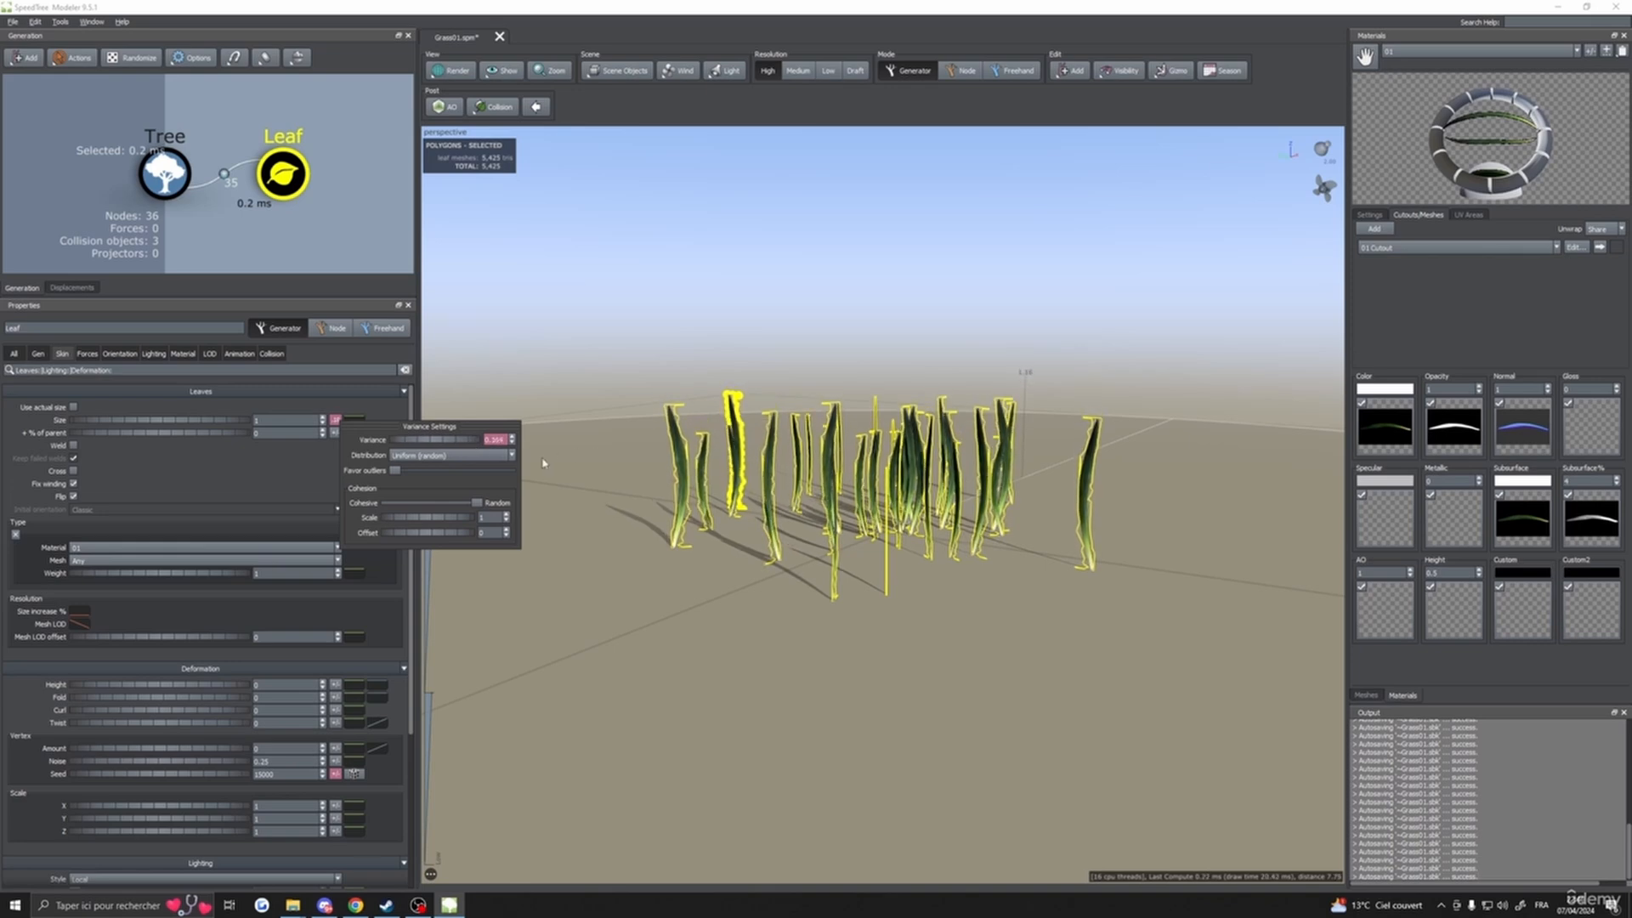
# - Reduce the variance on the Leaf's size for a subtler height difference between the blades
pyautogui.moveTo(829, 561); pyautogui.dragTo(883, 587)
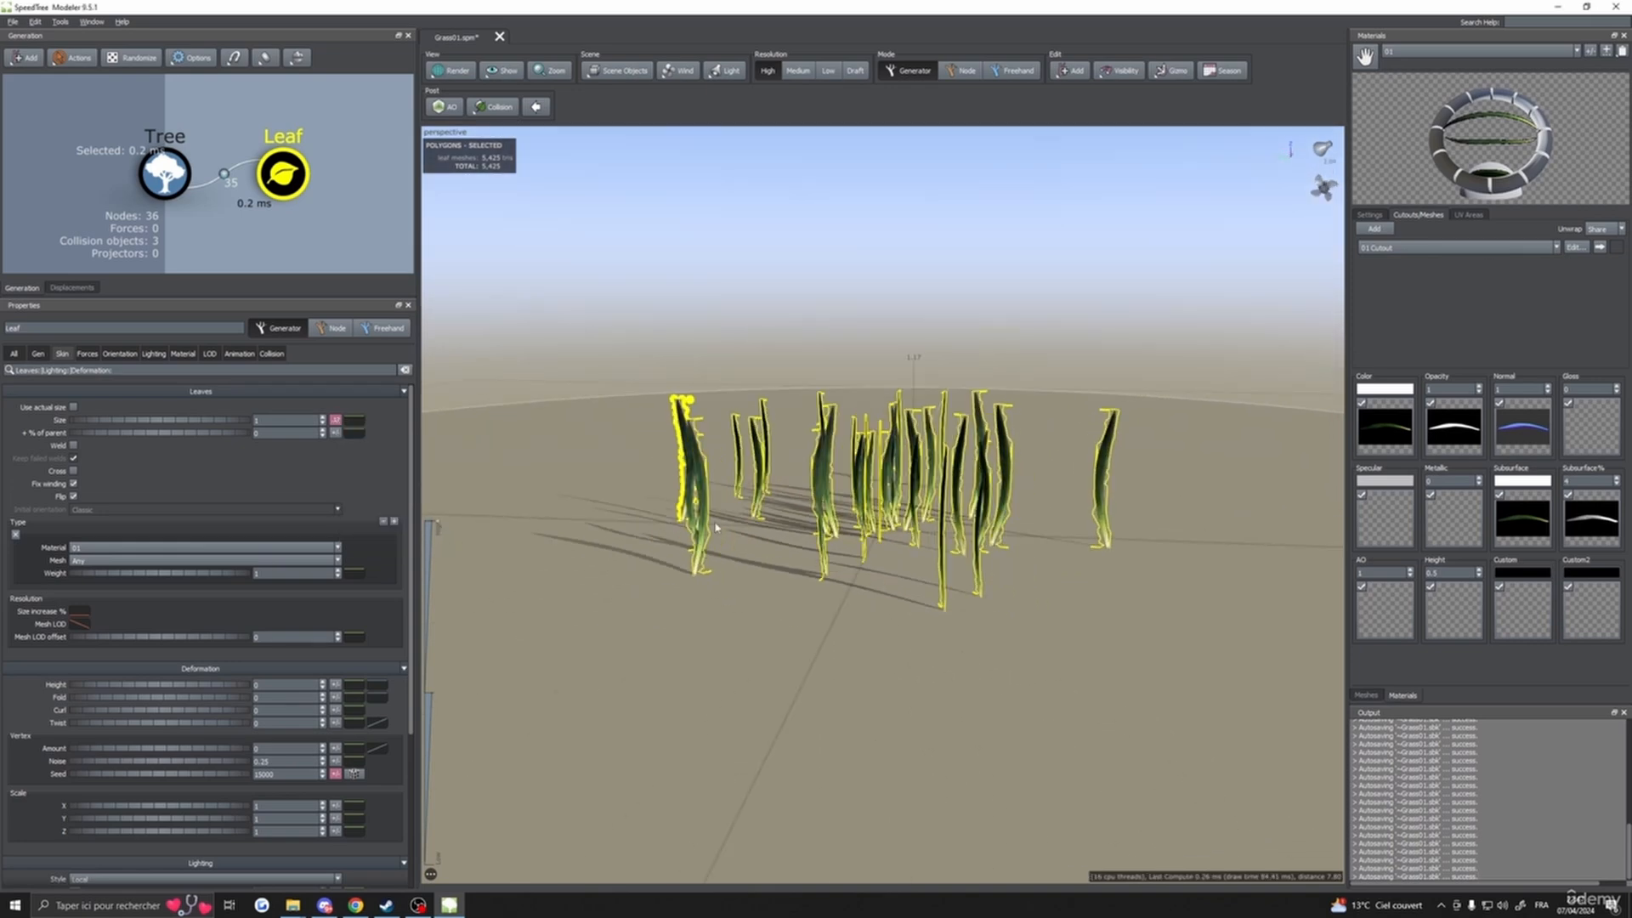
pyautogui.moveTo(716, 528); pyautogui.dragTo(707, 582)
pyautogui.click(336, 420)
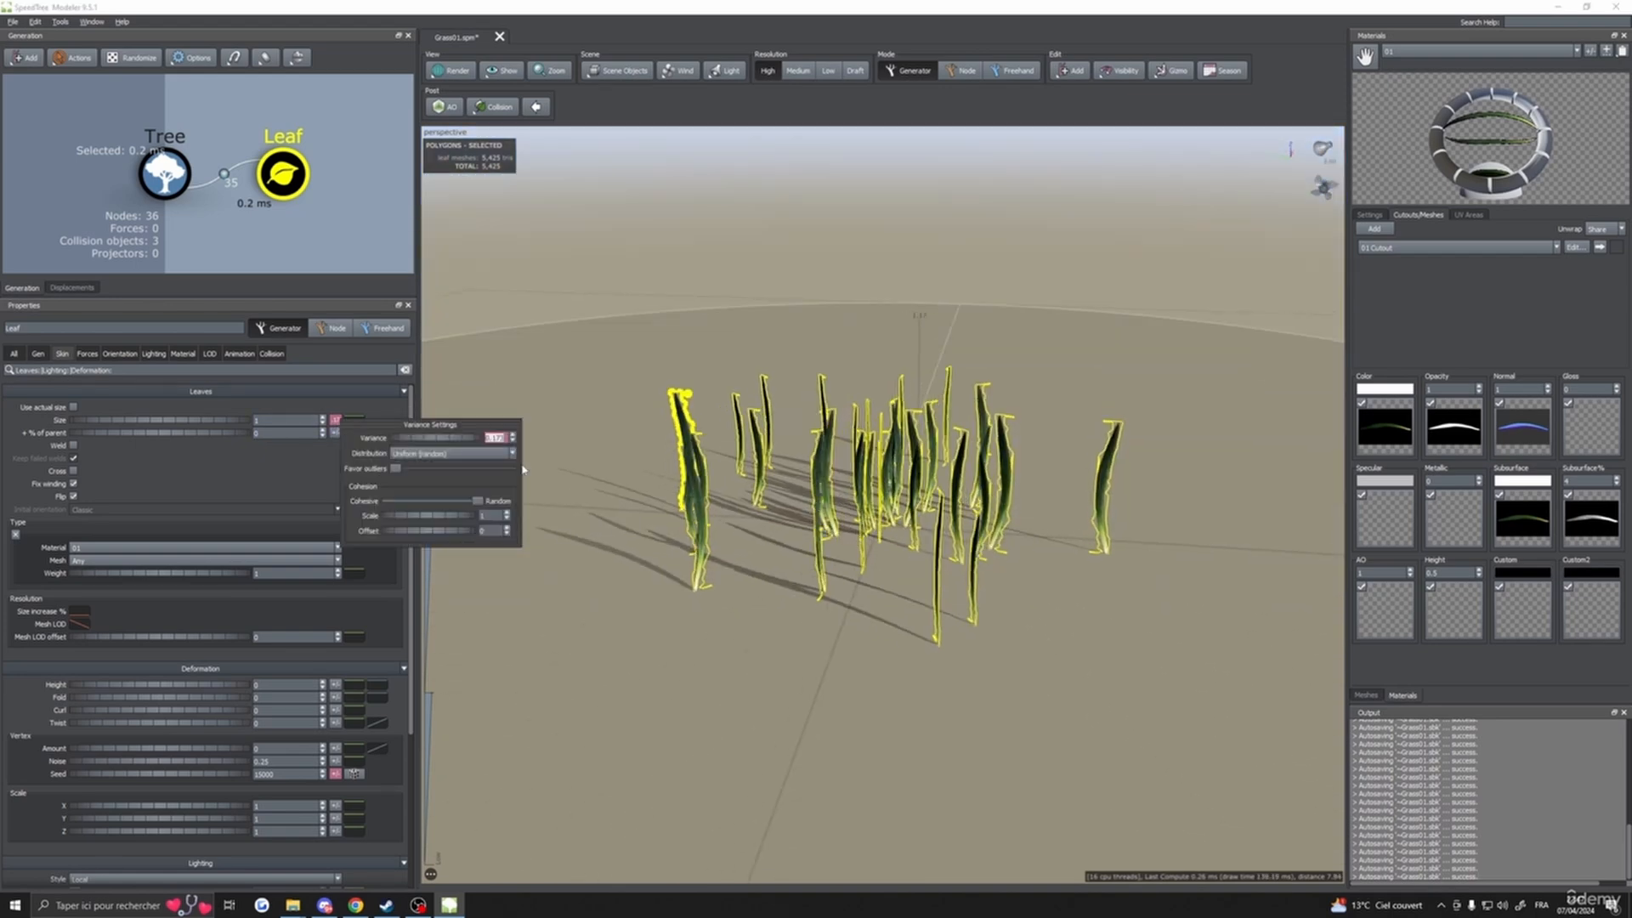
pyautogui.moveTo(456, 442); pyautogui.dragTo(370, 441)
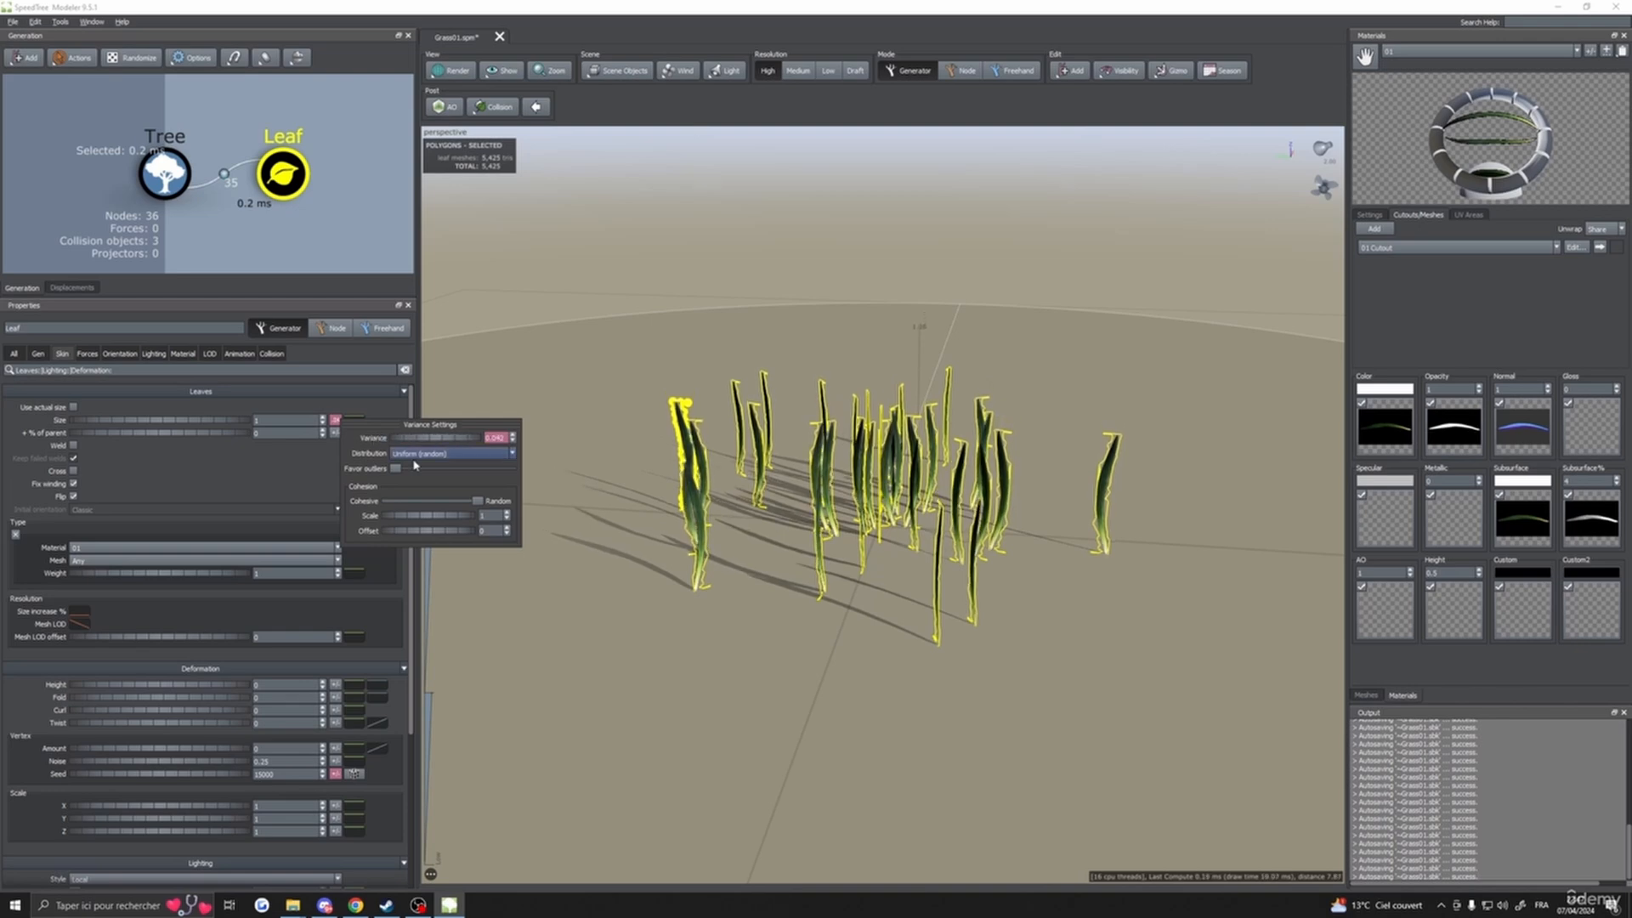
pyautogui.click(294, 476)
# - Inspect the parent curve of the Leaf's size and the height differences between the blades
pyautogui.click(359, 423)
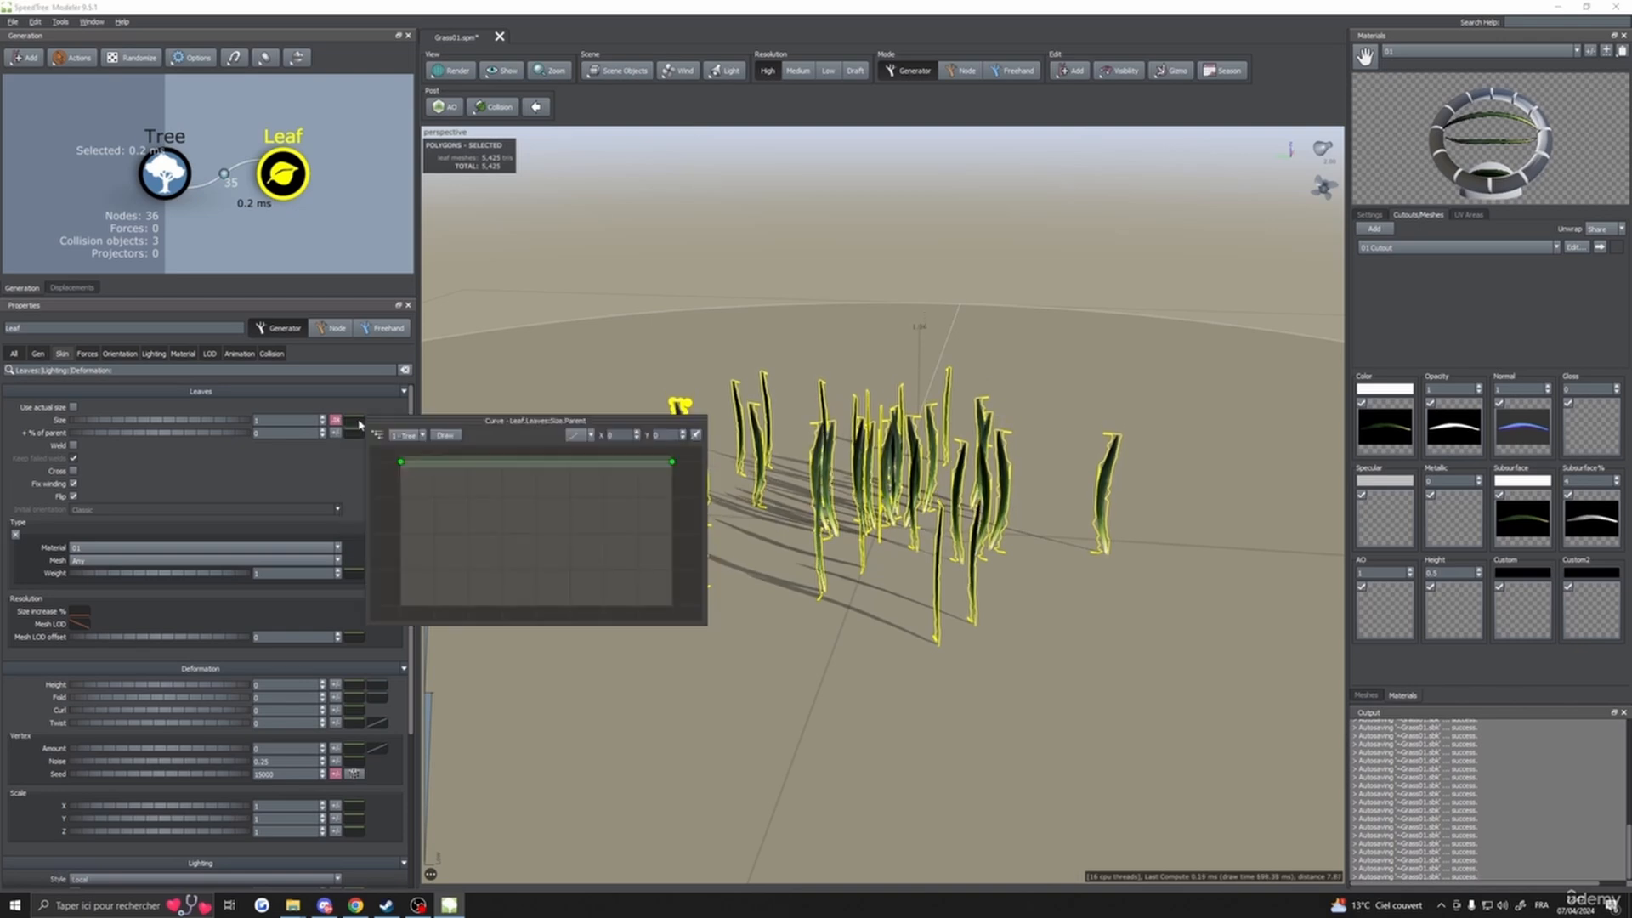
pyautogui.click(311, 481)
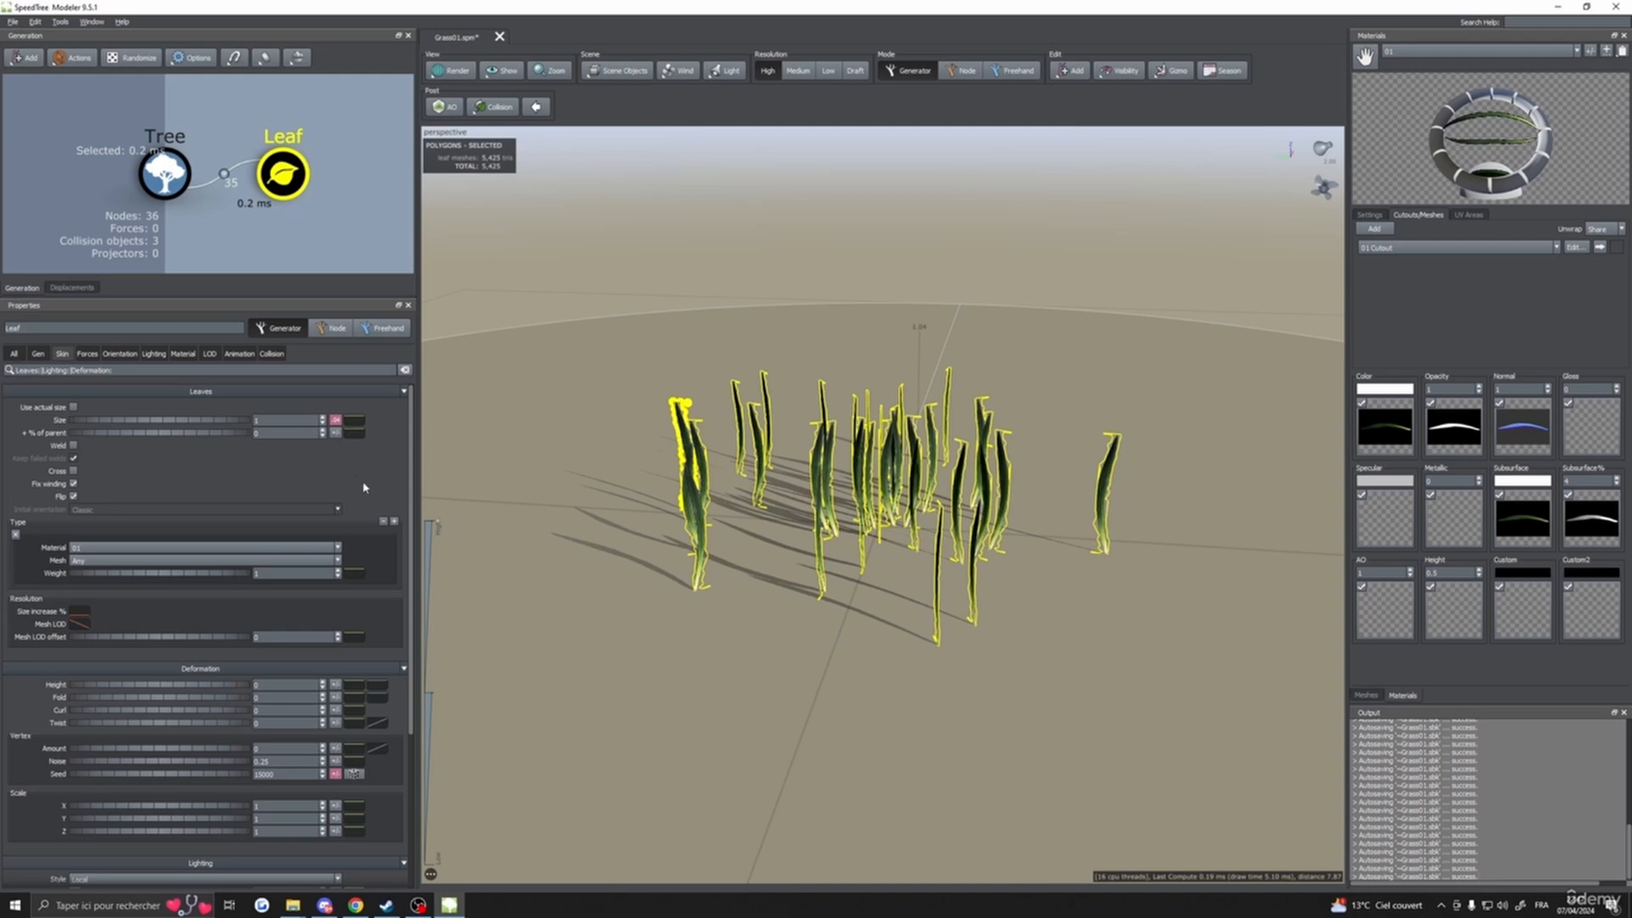
pyautogui.moveTo(795, 557); pyautogui.dragTo(848, 552)
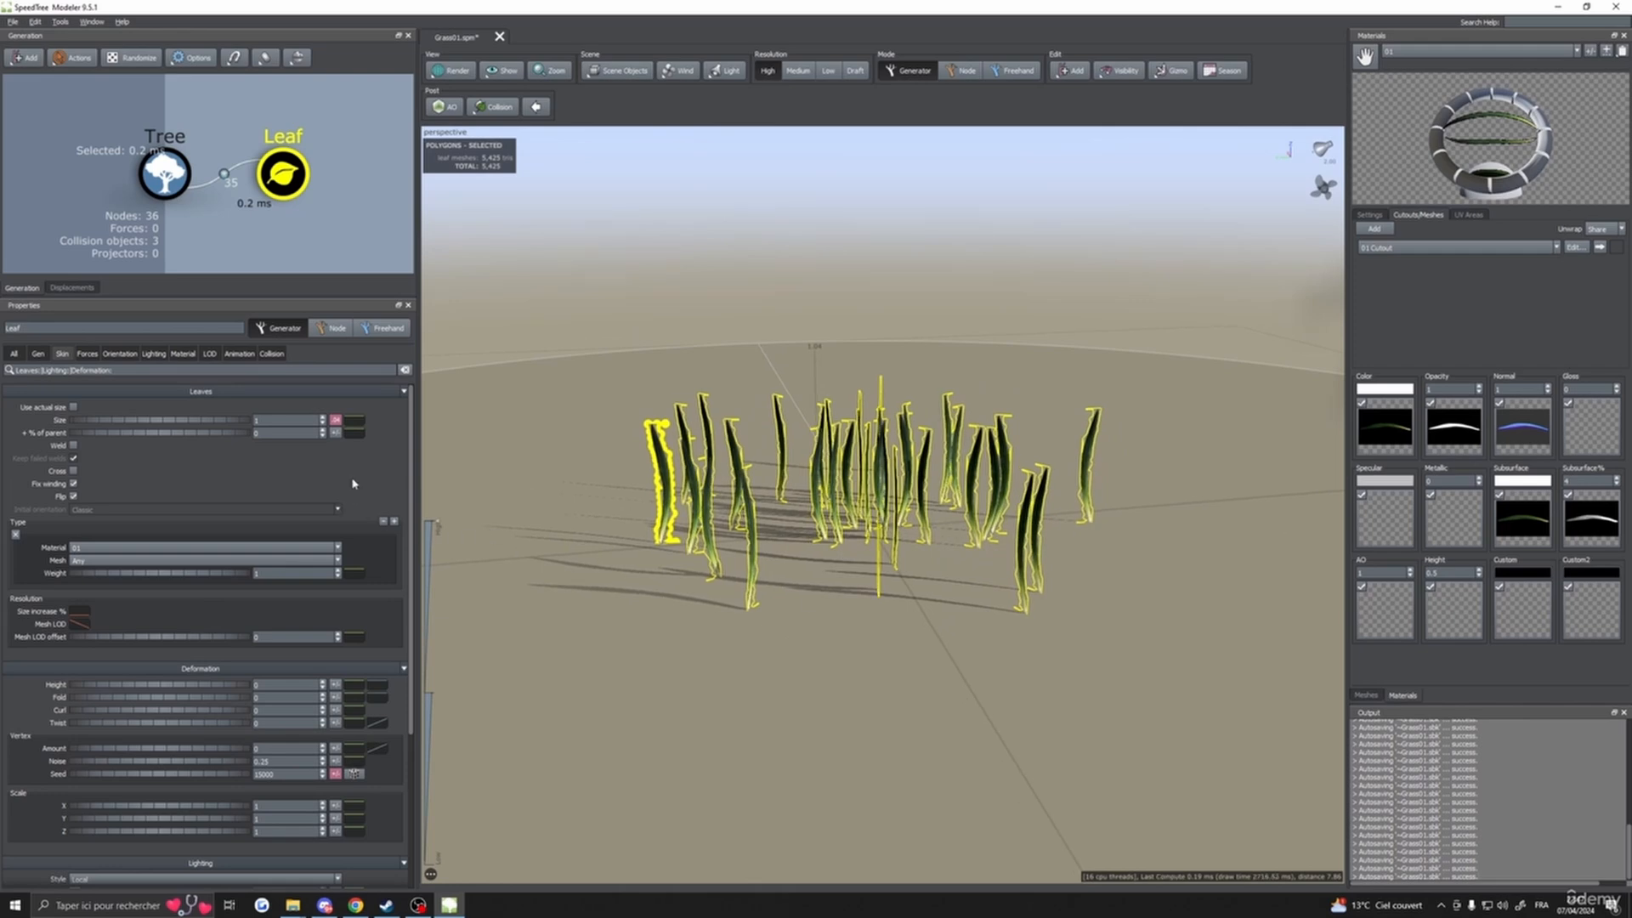
pyautogui.click(352, 423)
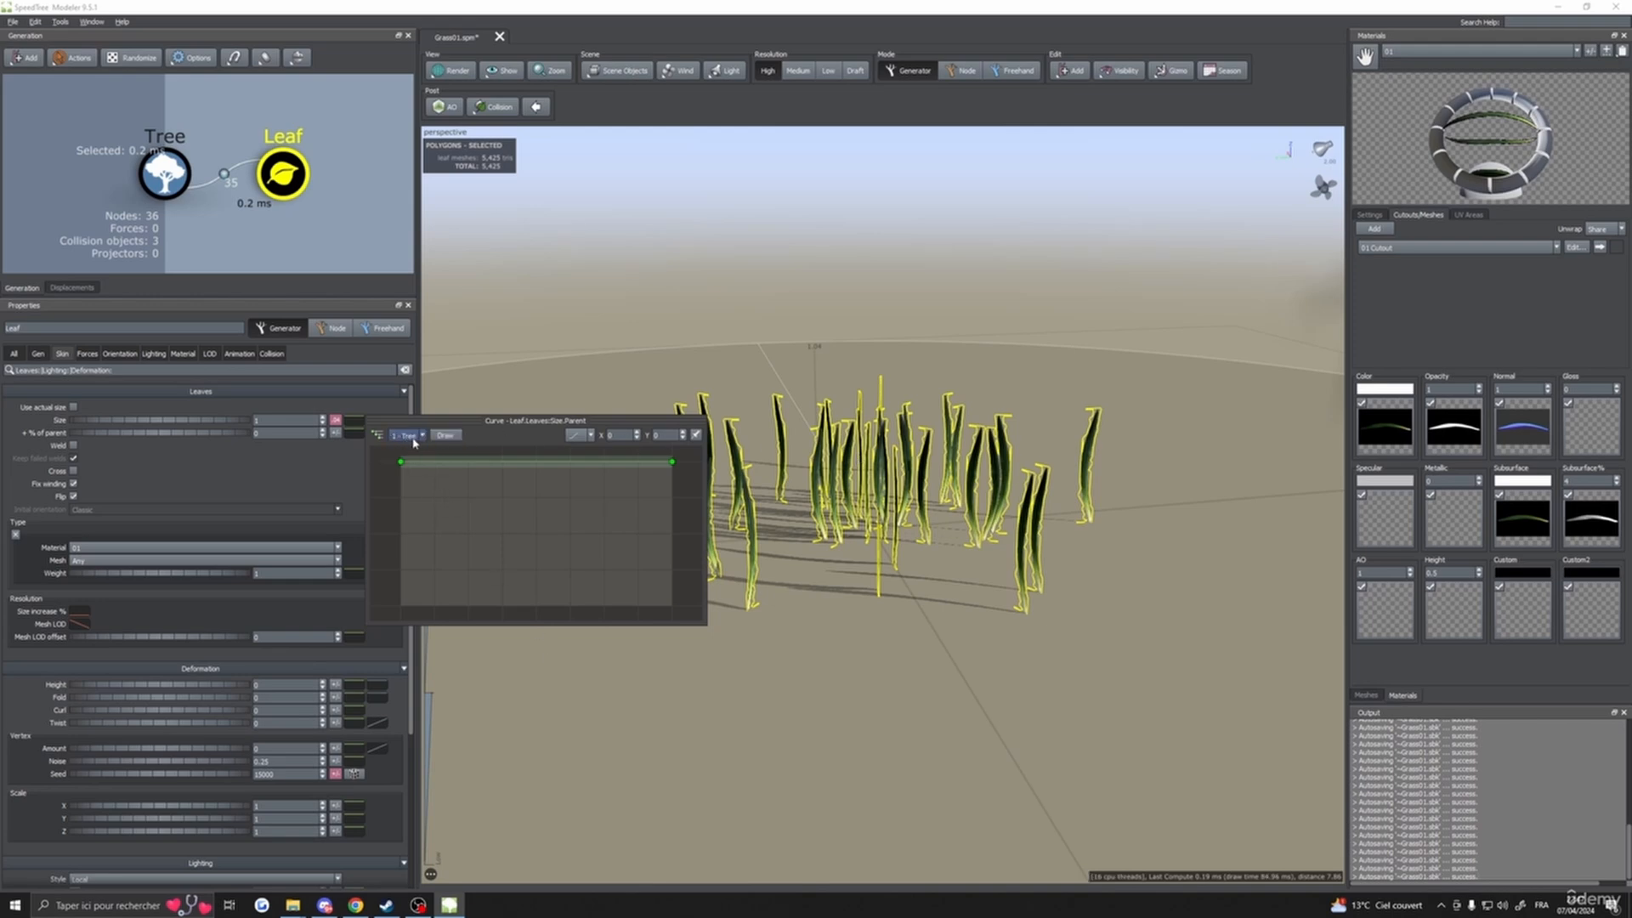
pyautogui.moveTo(595, 340); pyautogui.dragTo(595, 408)
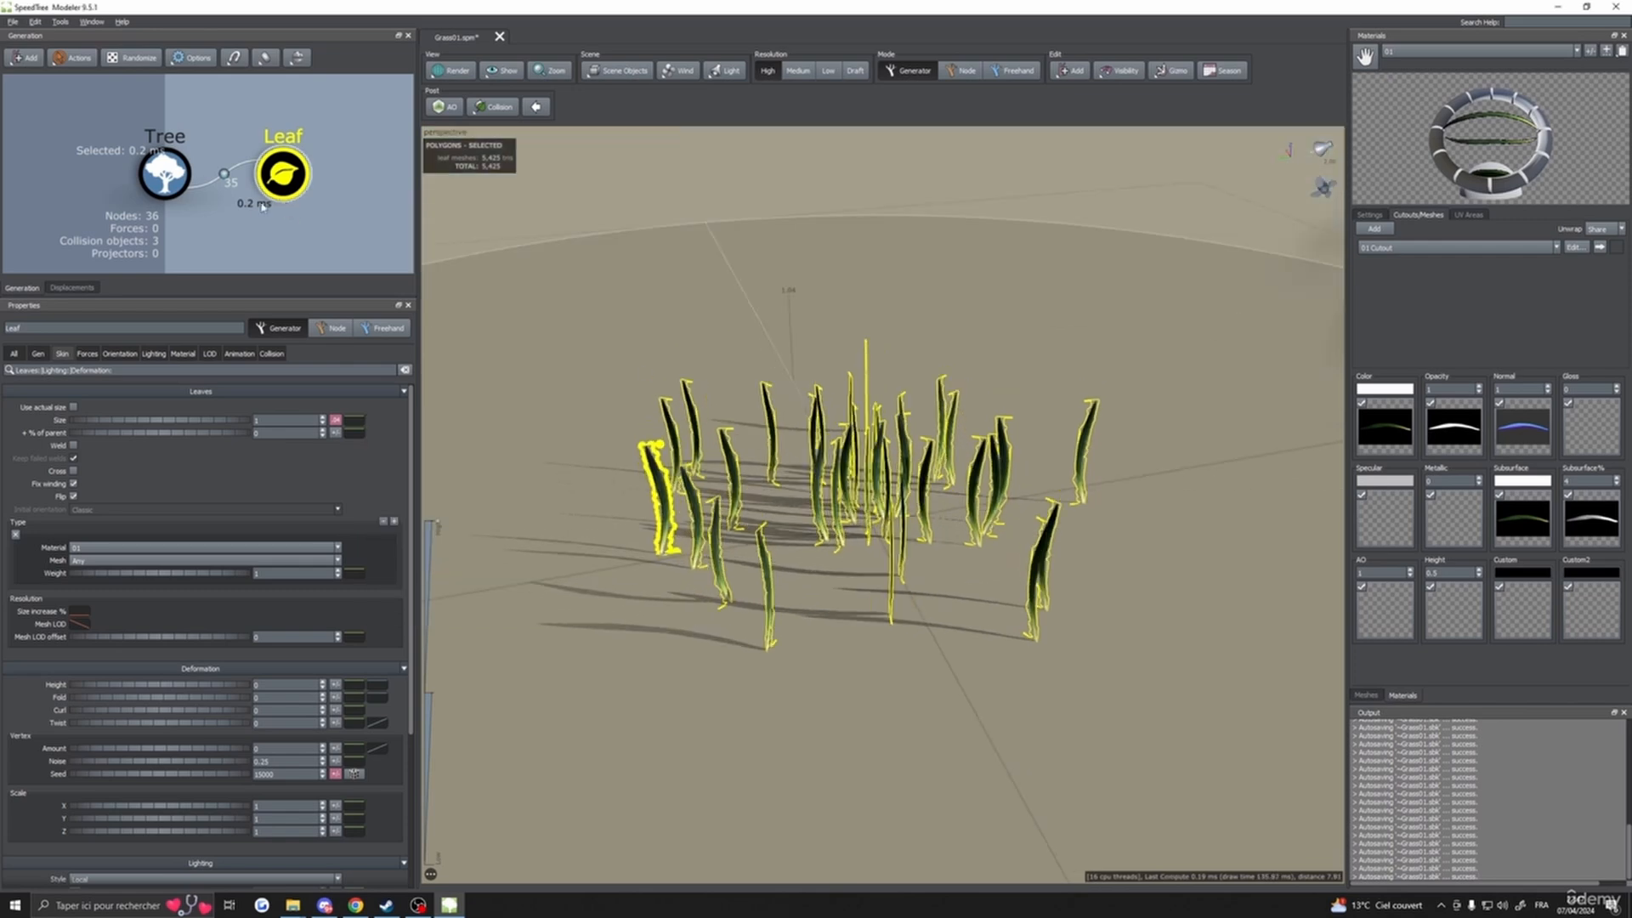
# - Select the Tree generator, examine its radius circle around the blades from near and far, and reselect the Leaf
pyautogui.click(164, 174)
pyautogui.scroll(-5, 762, 444)
pyautogui.scroll(-3, 762, 444)
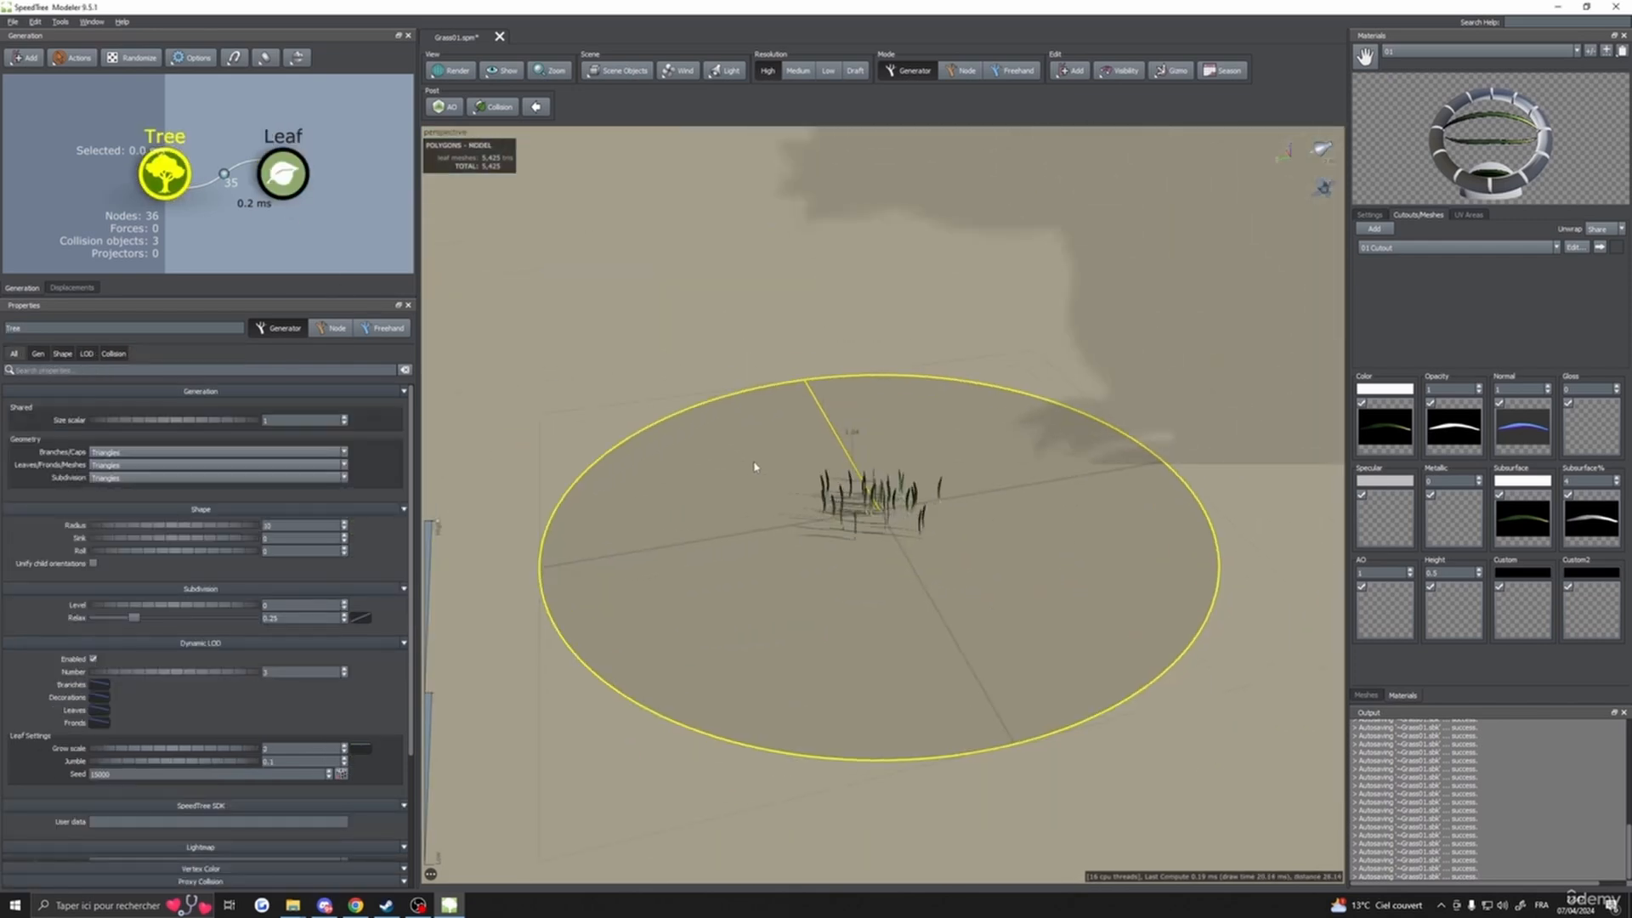
pyautogui.scroll(10, 754, 467)
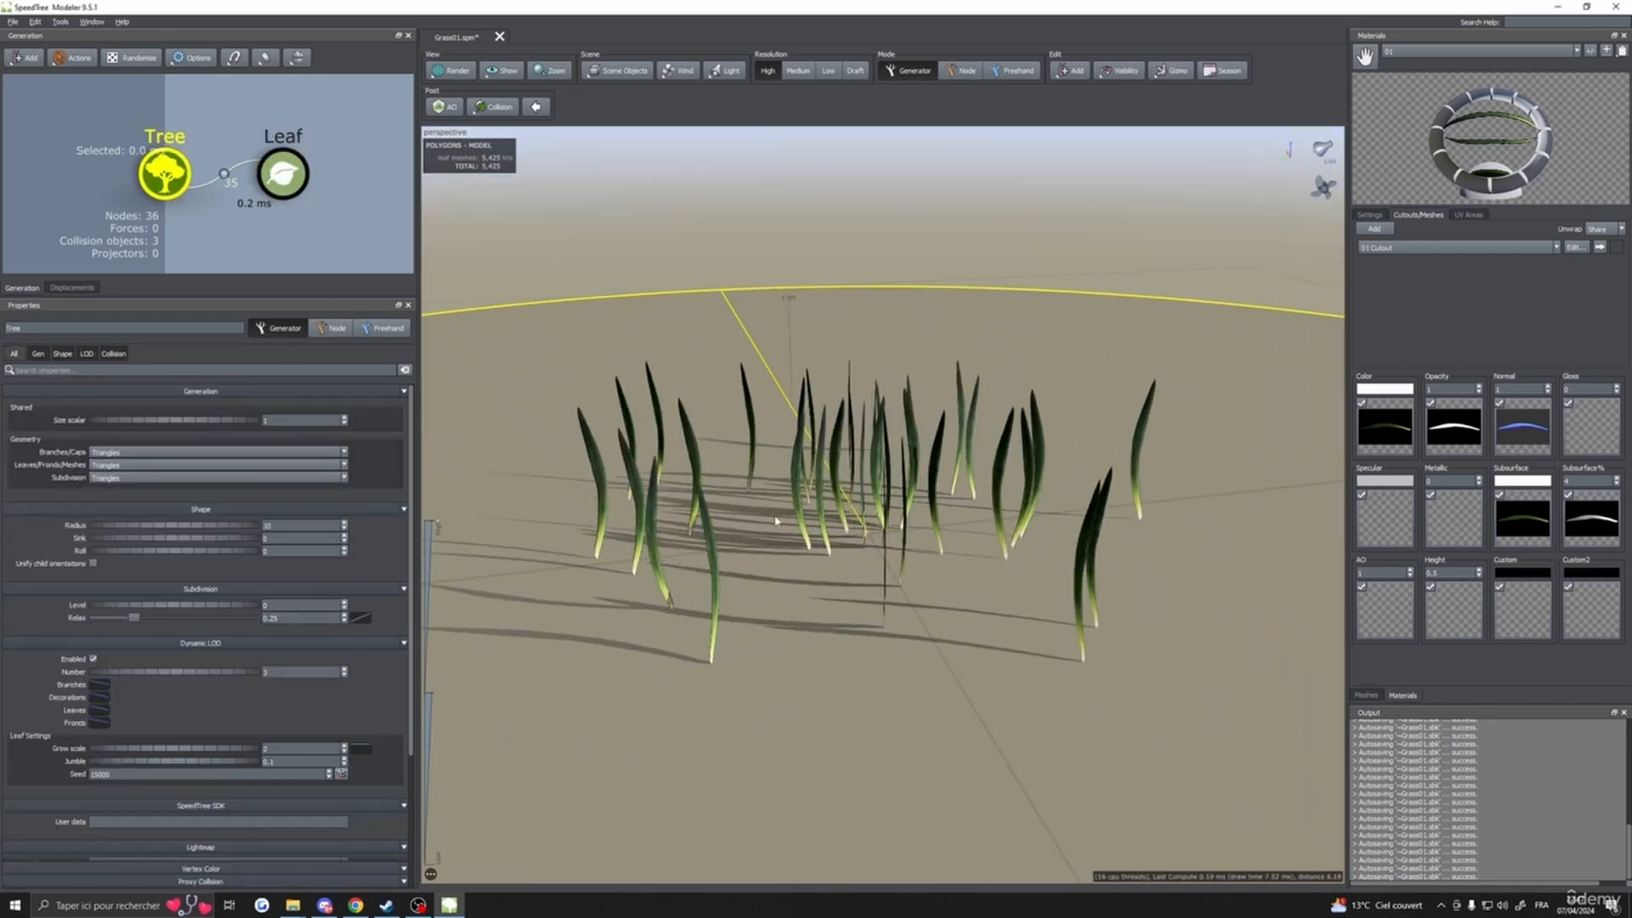
pyautogui.moveTo(775, 522); pyautogui.dragTo(782, 565)
pyautogui.click(283, 174)
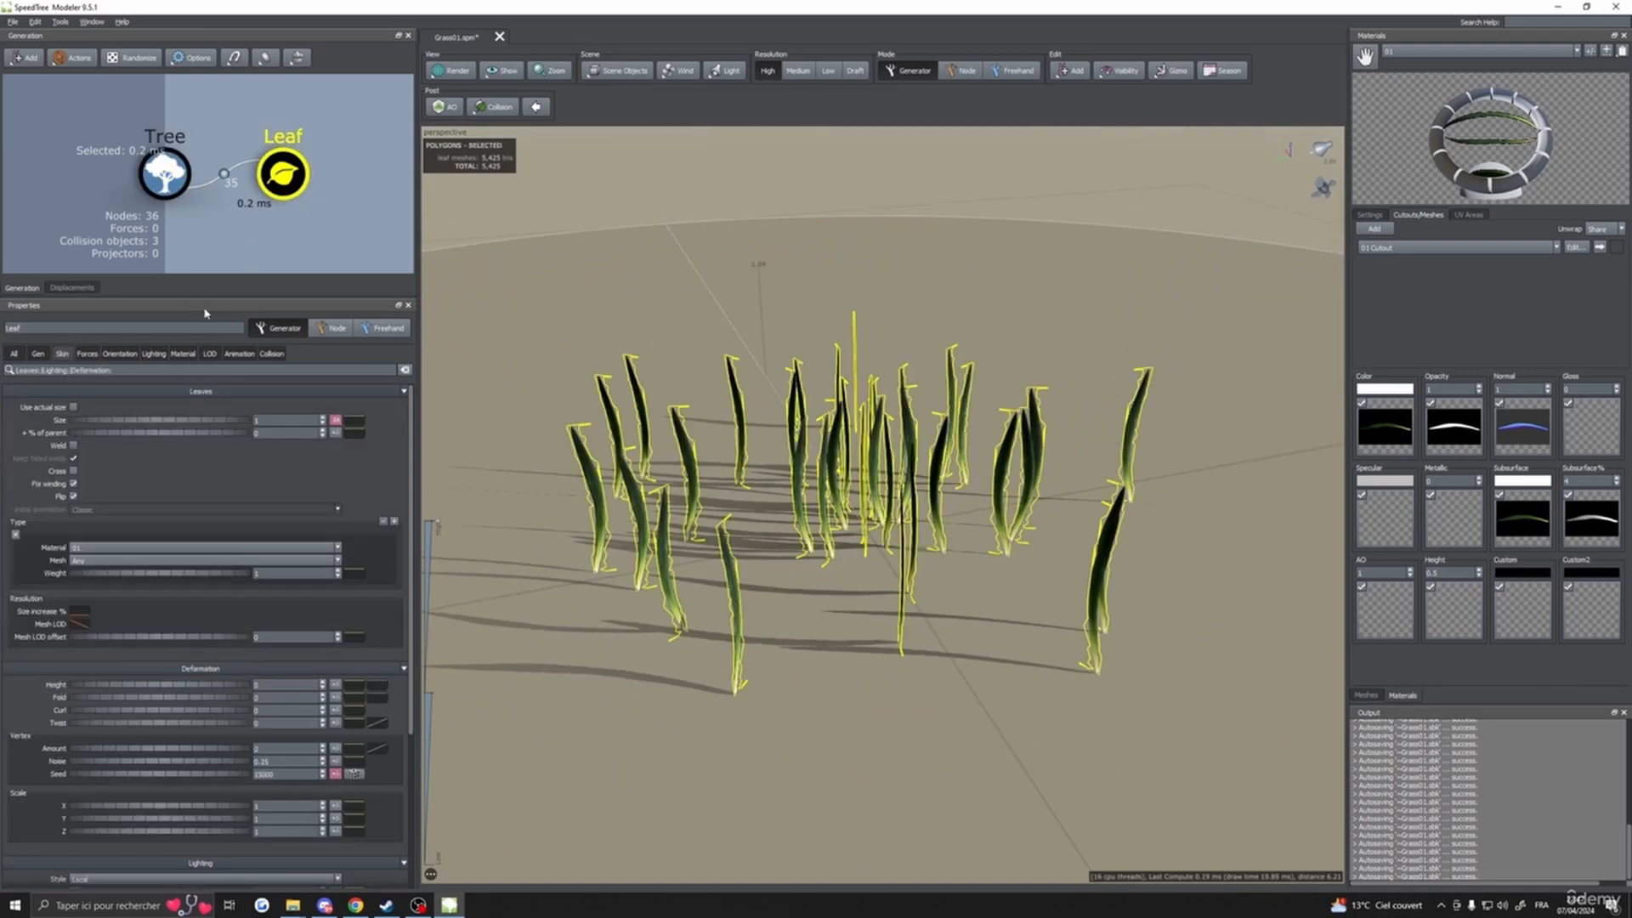
# - Try lowering the start of the Leaf's size parent curve to 0 so the blades shrink towards the centre
pyautogui.click(347, 425)
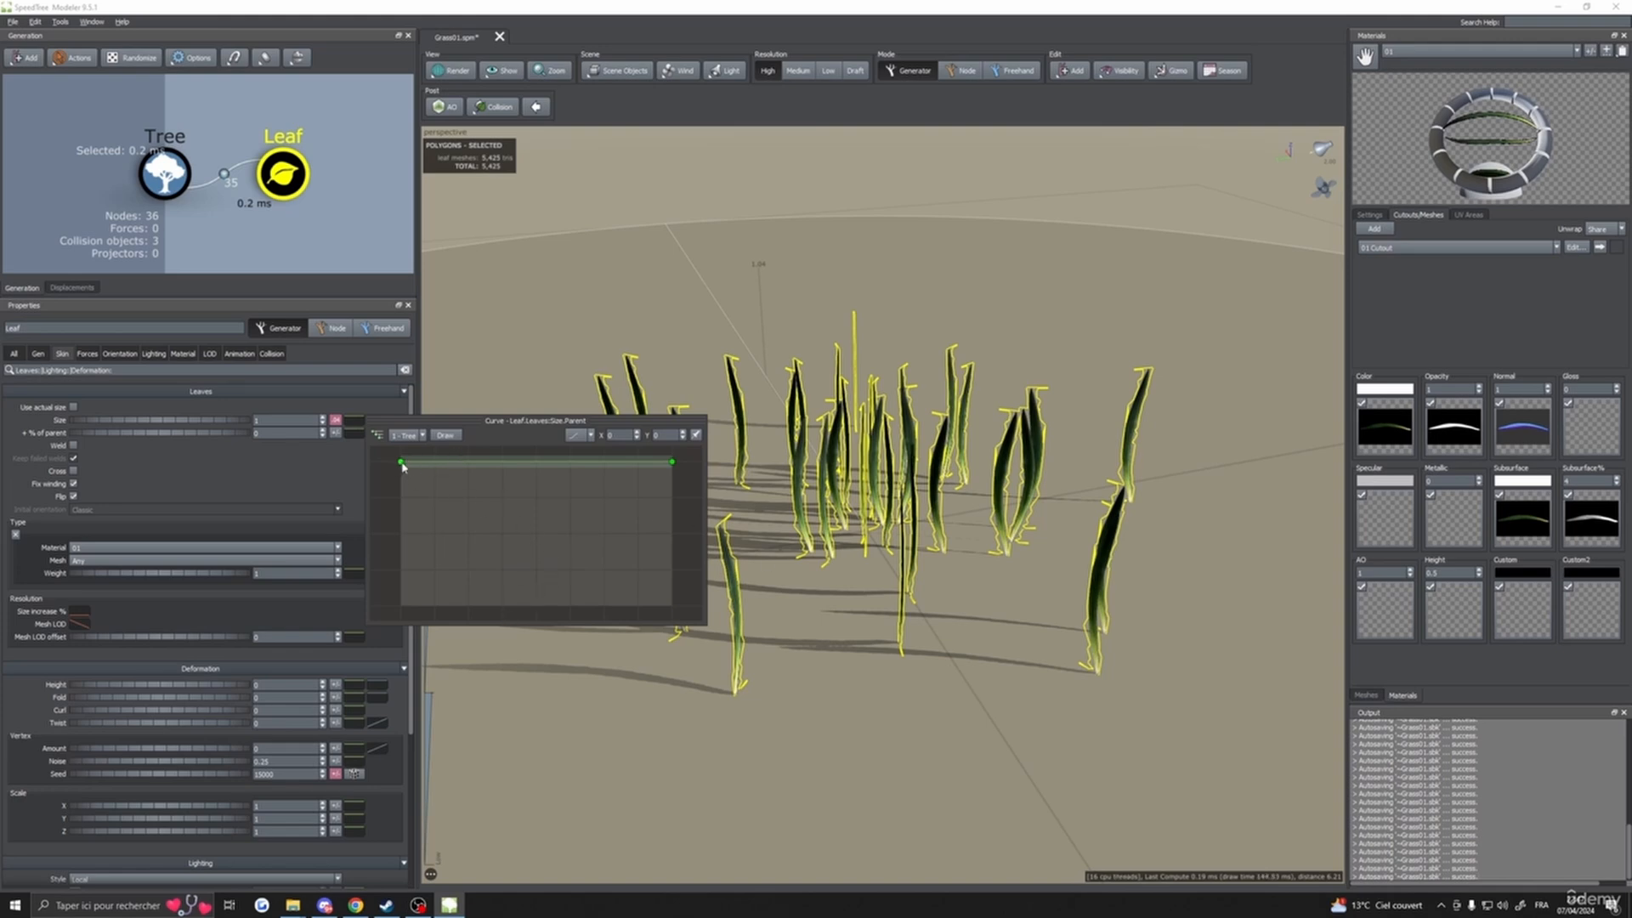
pyautogui.moveTo(403, 466)
pyautogui.mouseDown()
pyautogui.moveTo(406, 497)
pyautogui.moveTo(409, 468)
pyautogui.mouseUp()
pyautogui.moveTo(898, 439); pyautogui.dragTo(881, 438)
pyautogui.moveTo(800, 590); pyautogui.dragTo(837, 567)
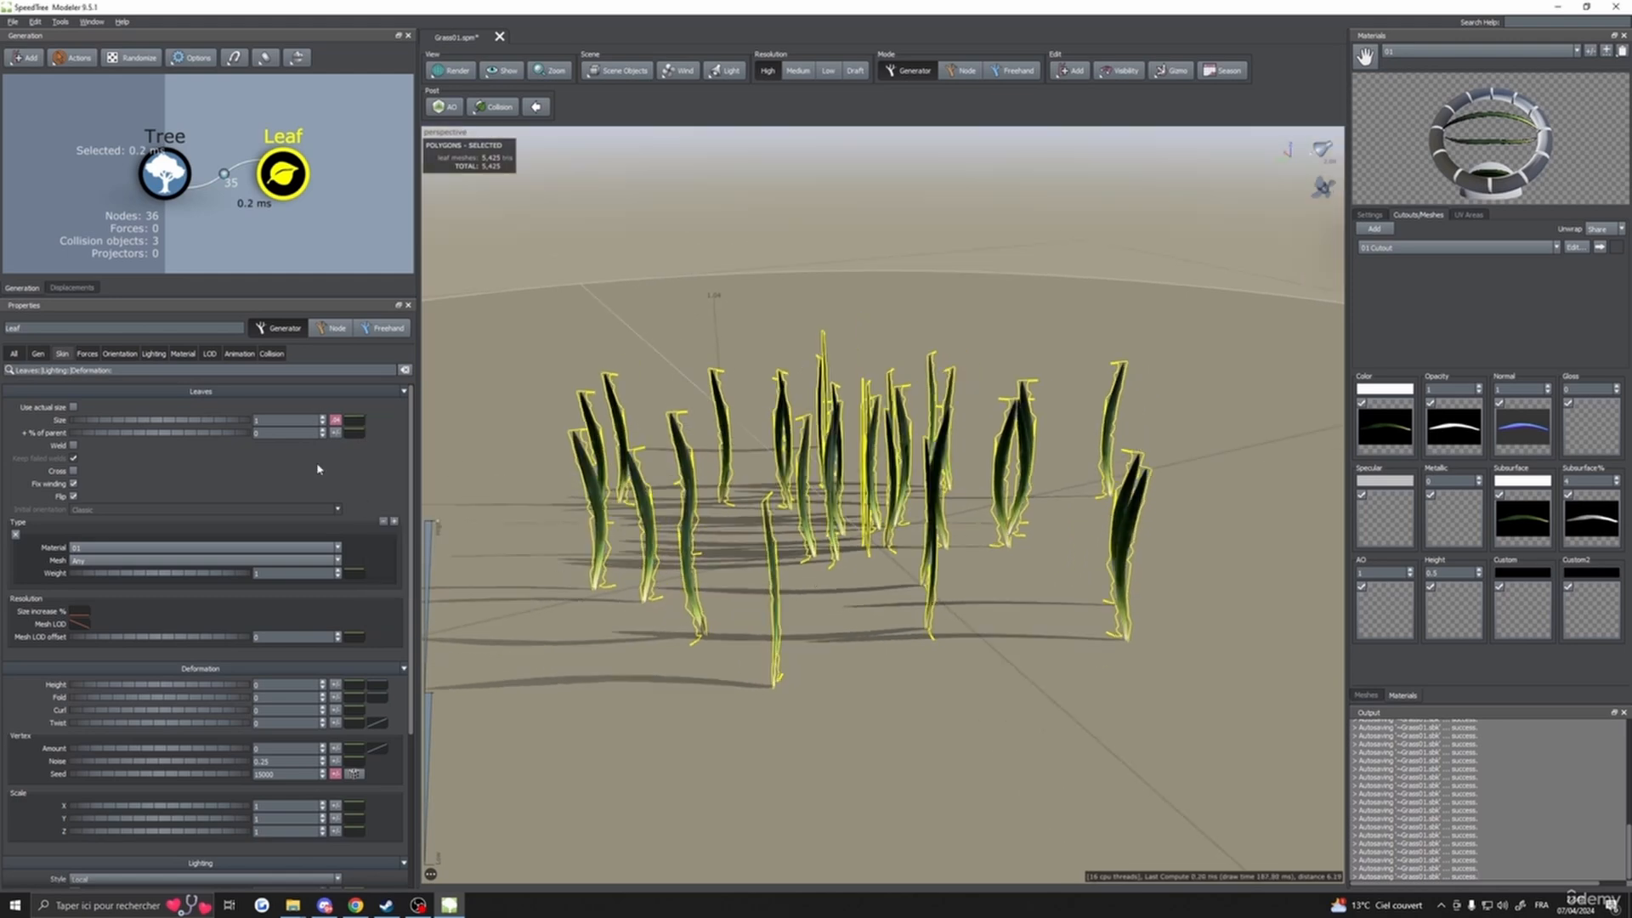
pyautogui.click(360, 432)
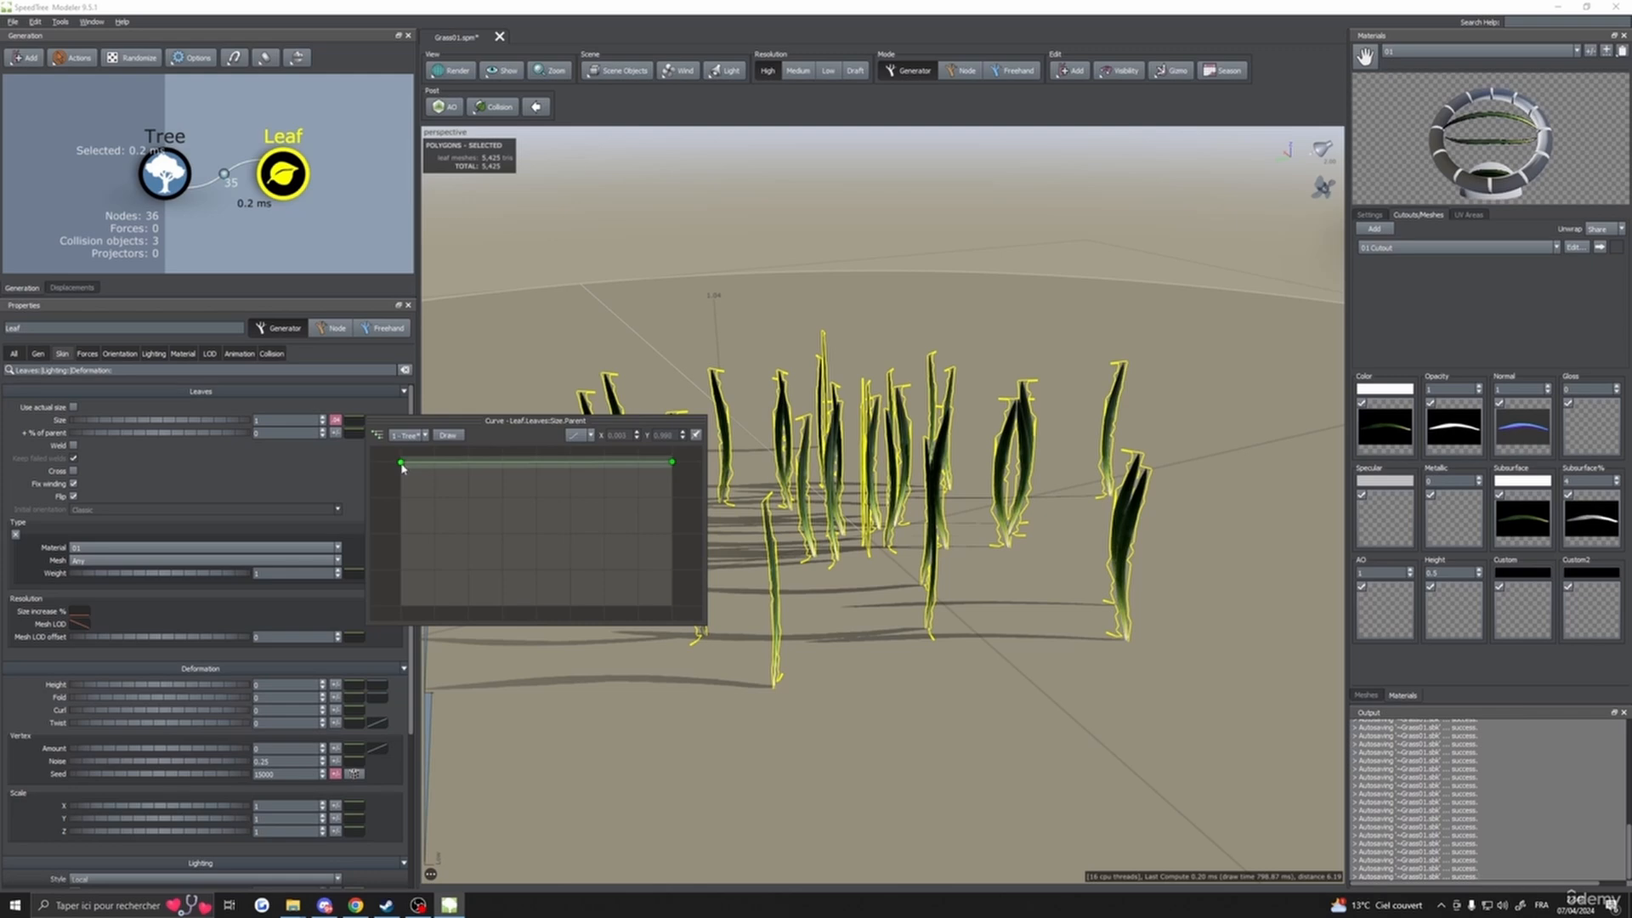
pyautogui.click(402, 463)
pyautogui.moveTo(407, 467); pyautogui.dragTo(404, 608)
pyautogui.click(402, 600)
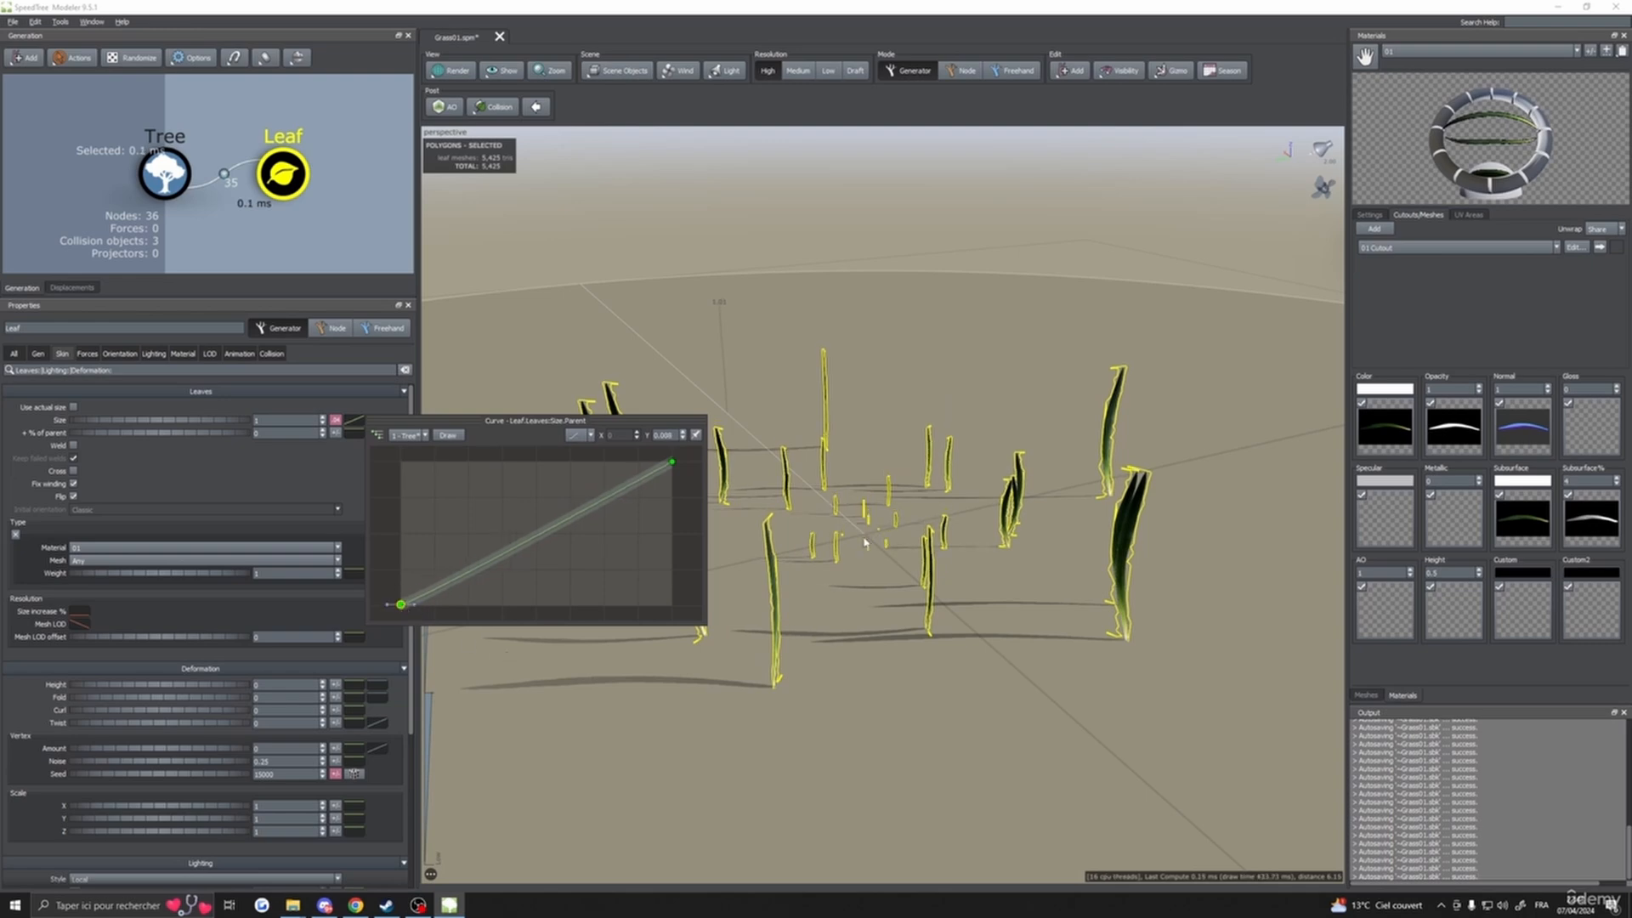
pyautogui.moveTo(854, 575); pyautogui.dragTo(918, 595)
pyautogui.click(351, 433)
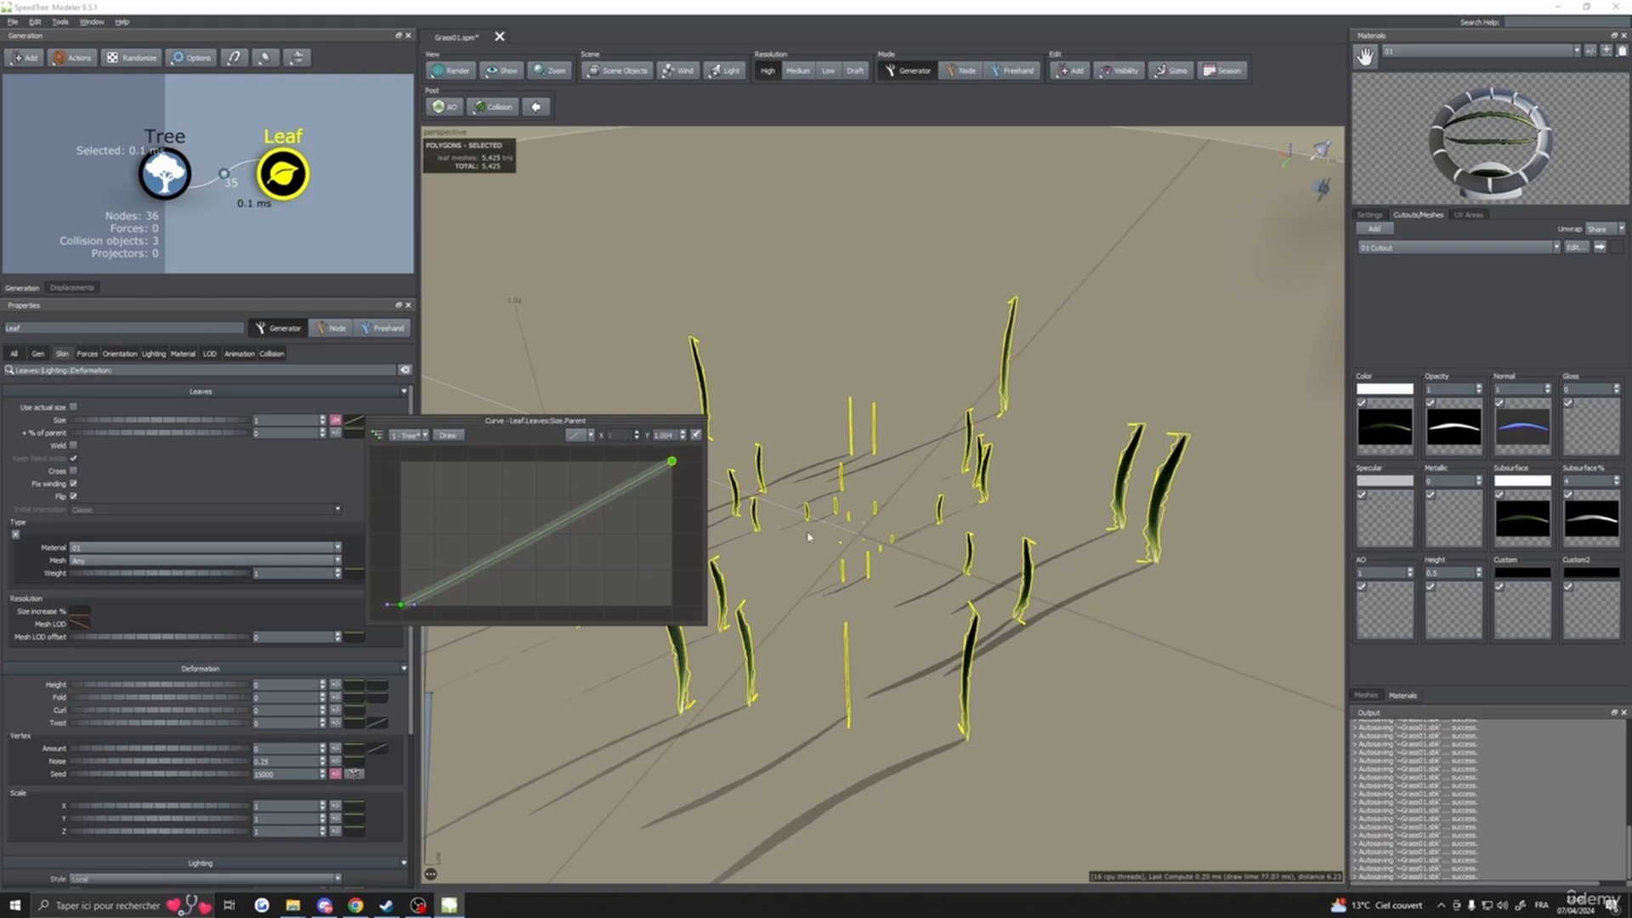
pyautogui.moveTo(722, 510); pyautogui.dragTo(739, 578)
pyautogui.scroll(-3, 796, 615)
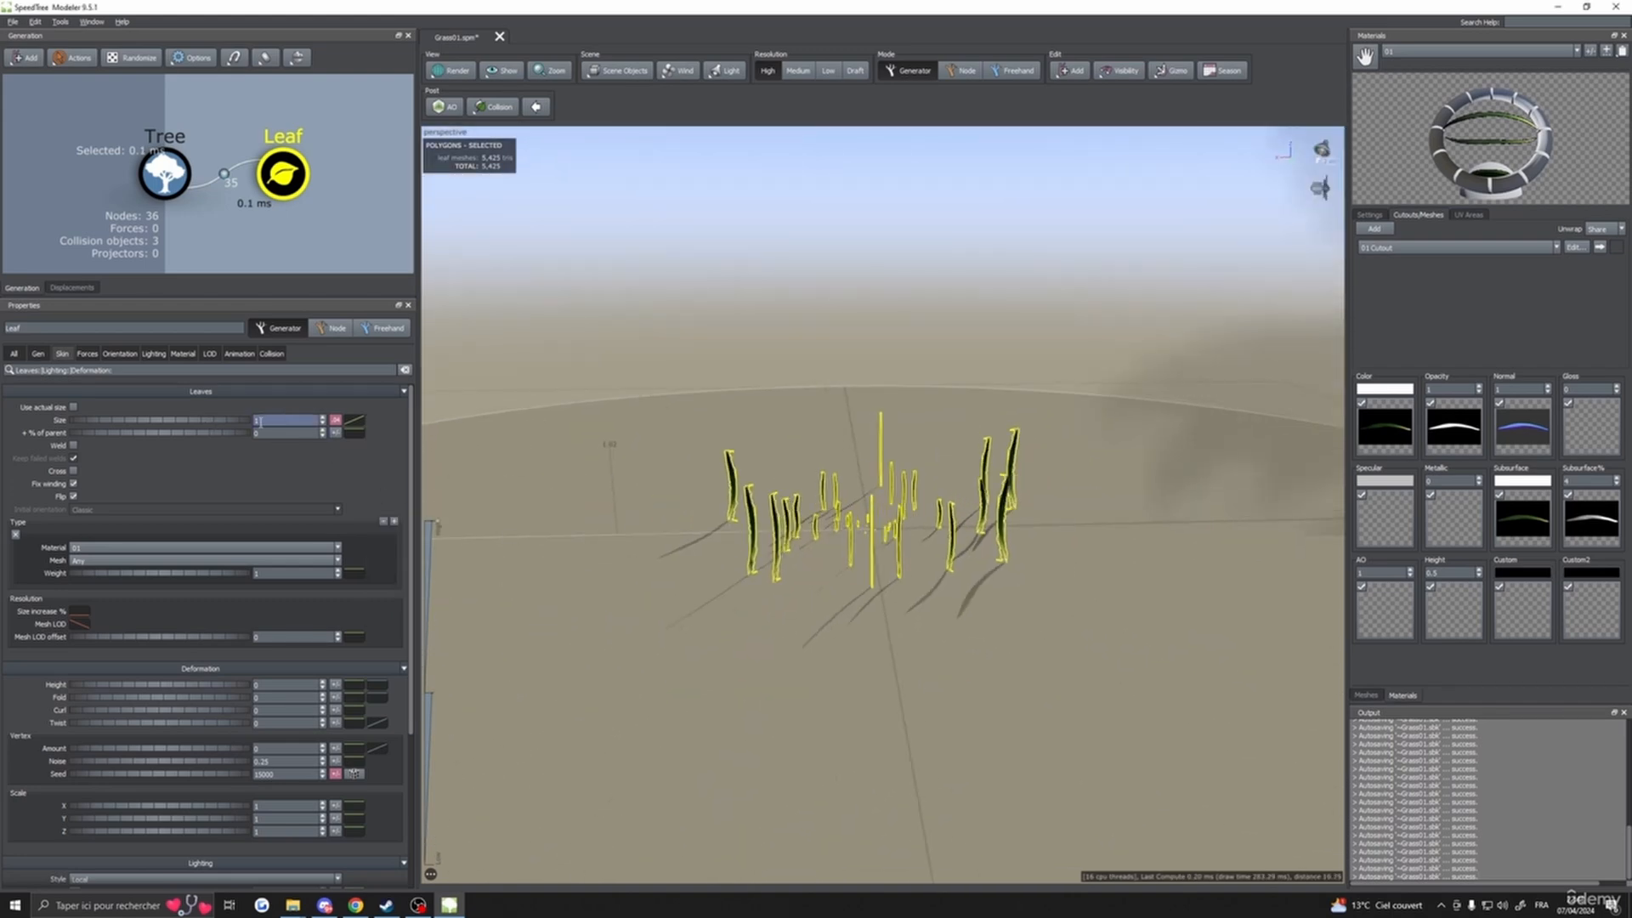
# - Raise the start of the Leaf's size parent curve back to about 0.99
pyautogui.click(353, 425)
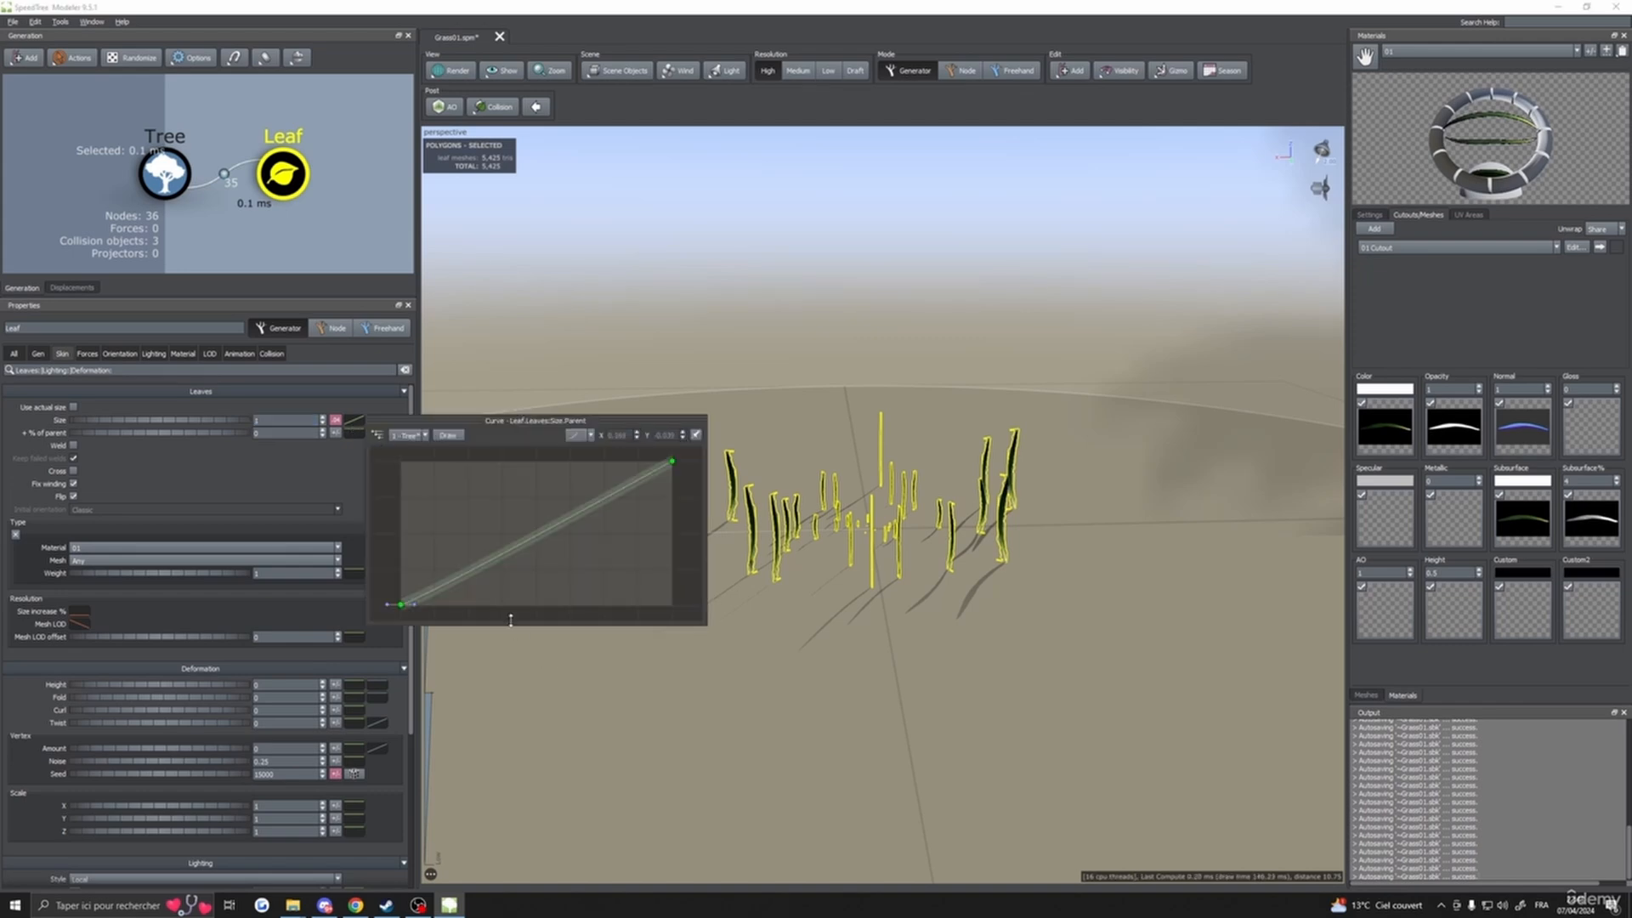
pyautogui.moveTo(395, 605); pyautogui.dragTo(415, 464)
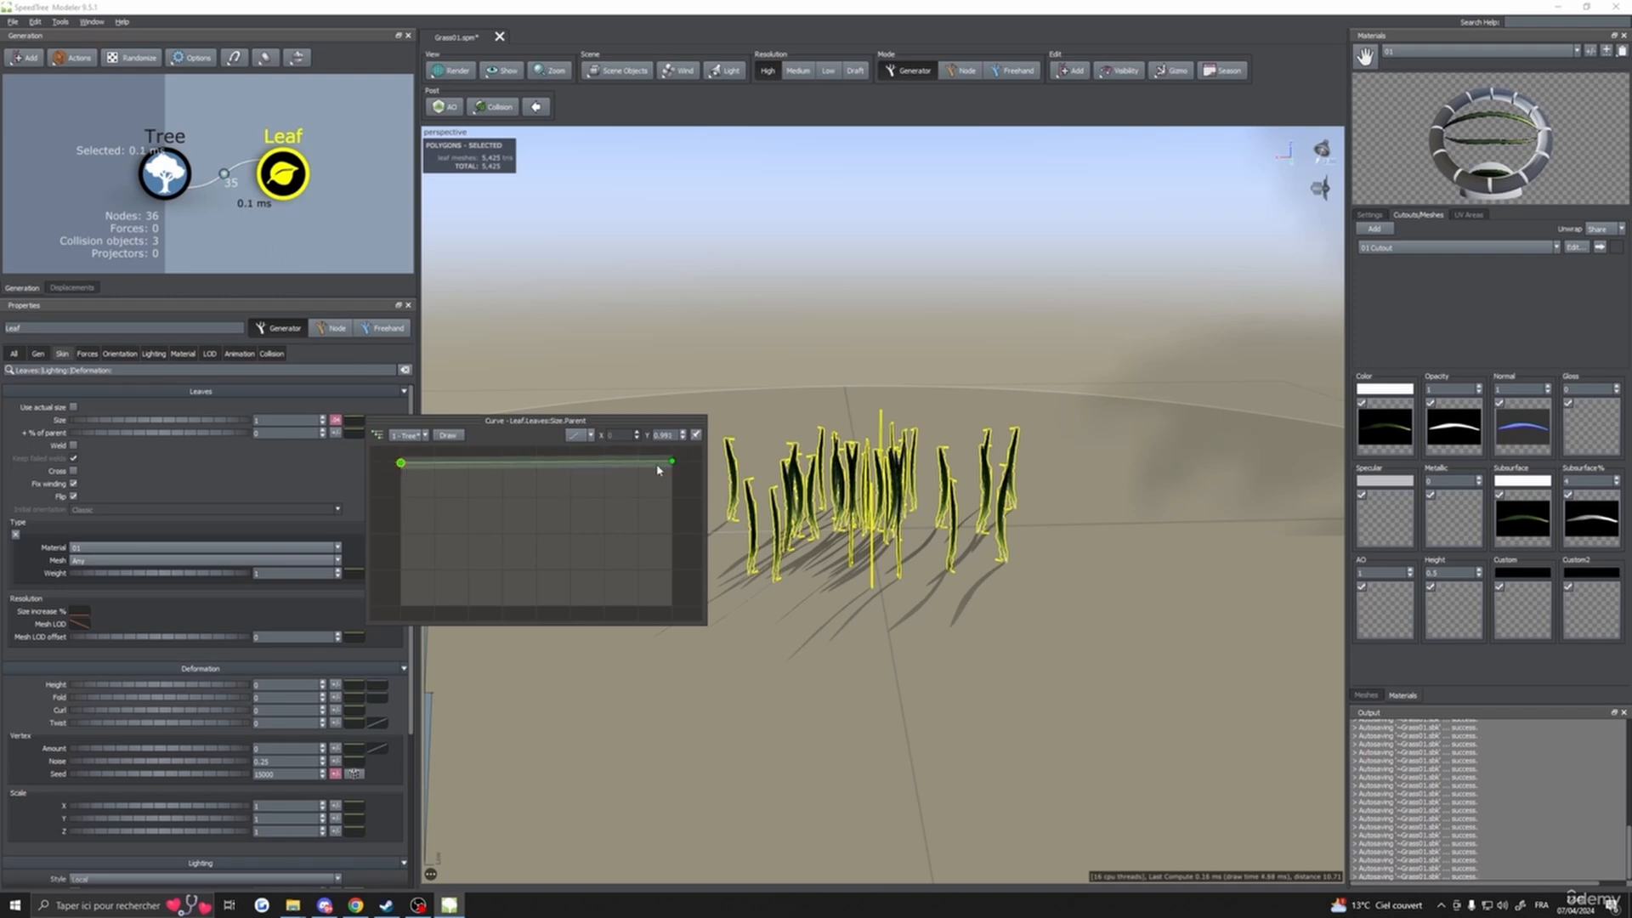
pyautogui.scroll(4, 765, 507)
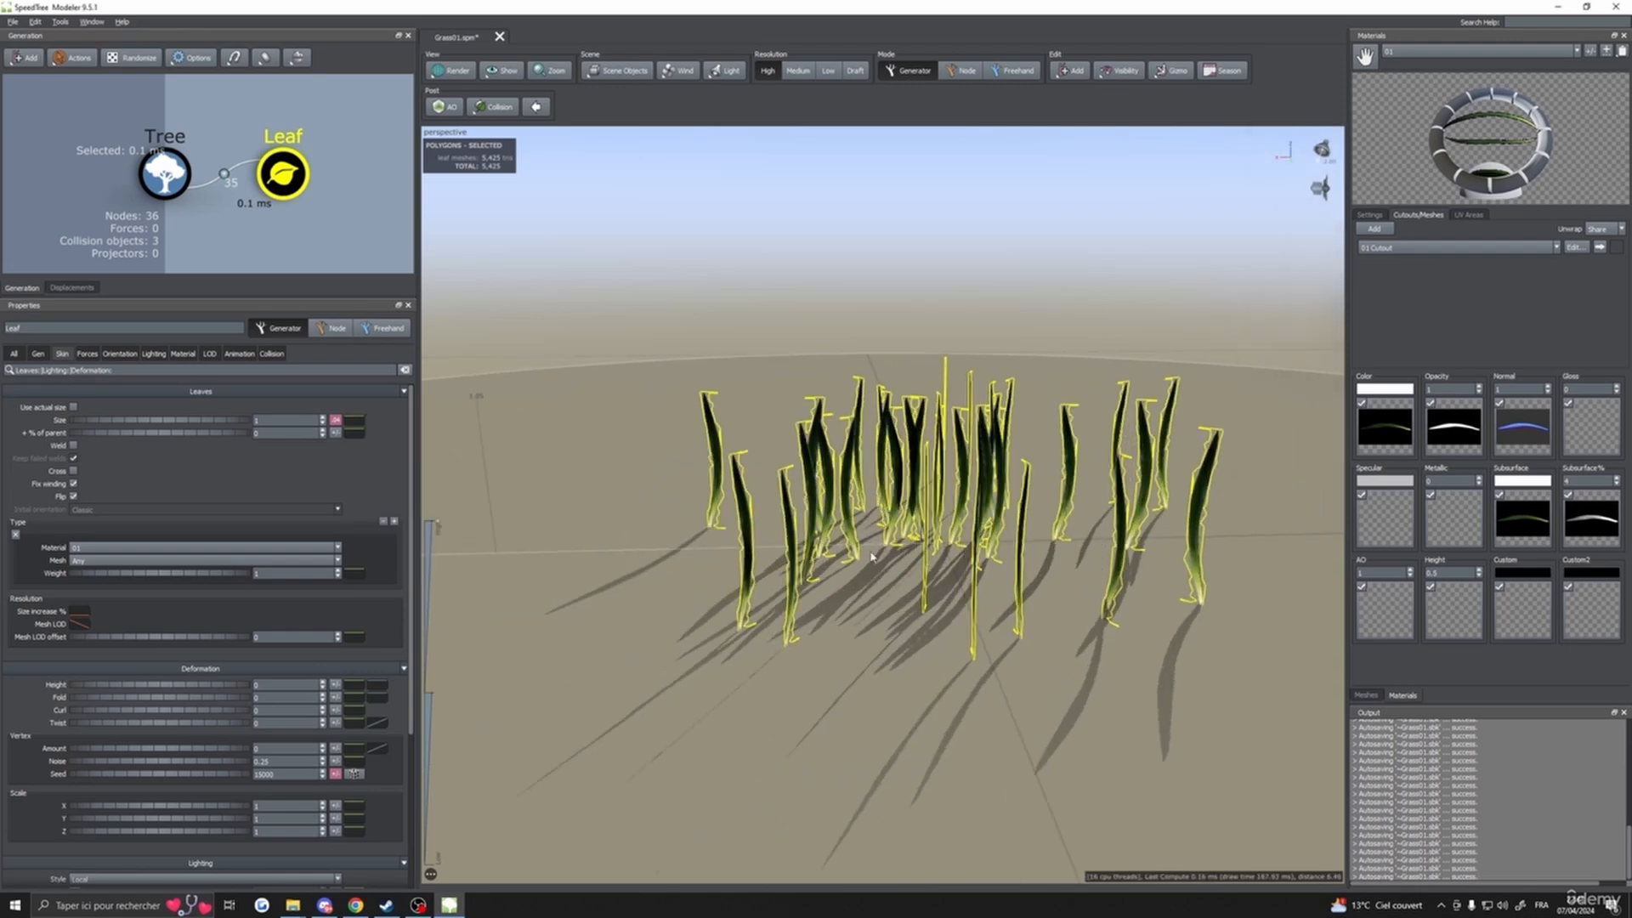
# - Lower the end of the Leaf's size parent curve so the outer blades become shorter than the central ones
pyautogui.click(336, 421)
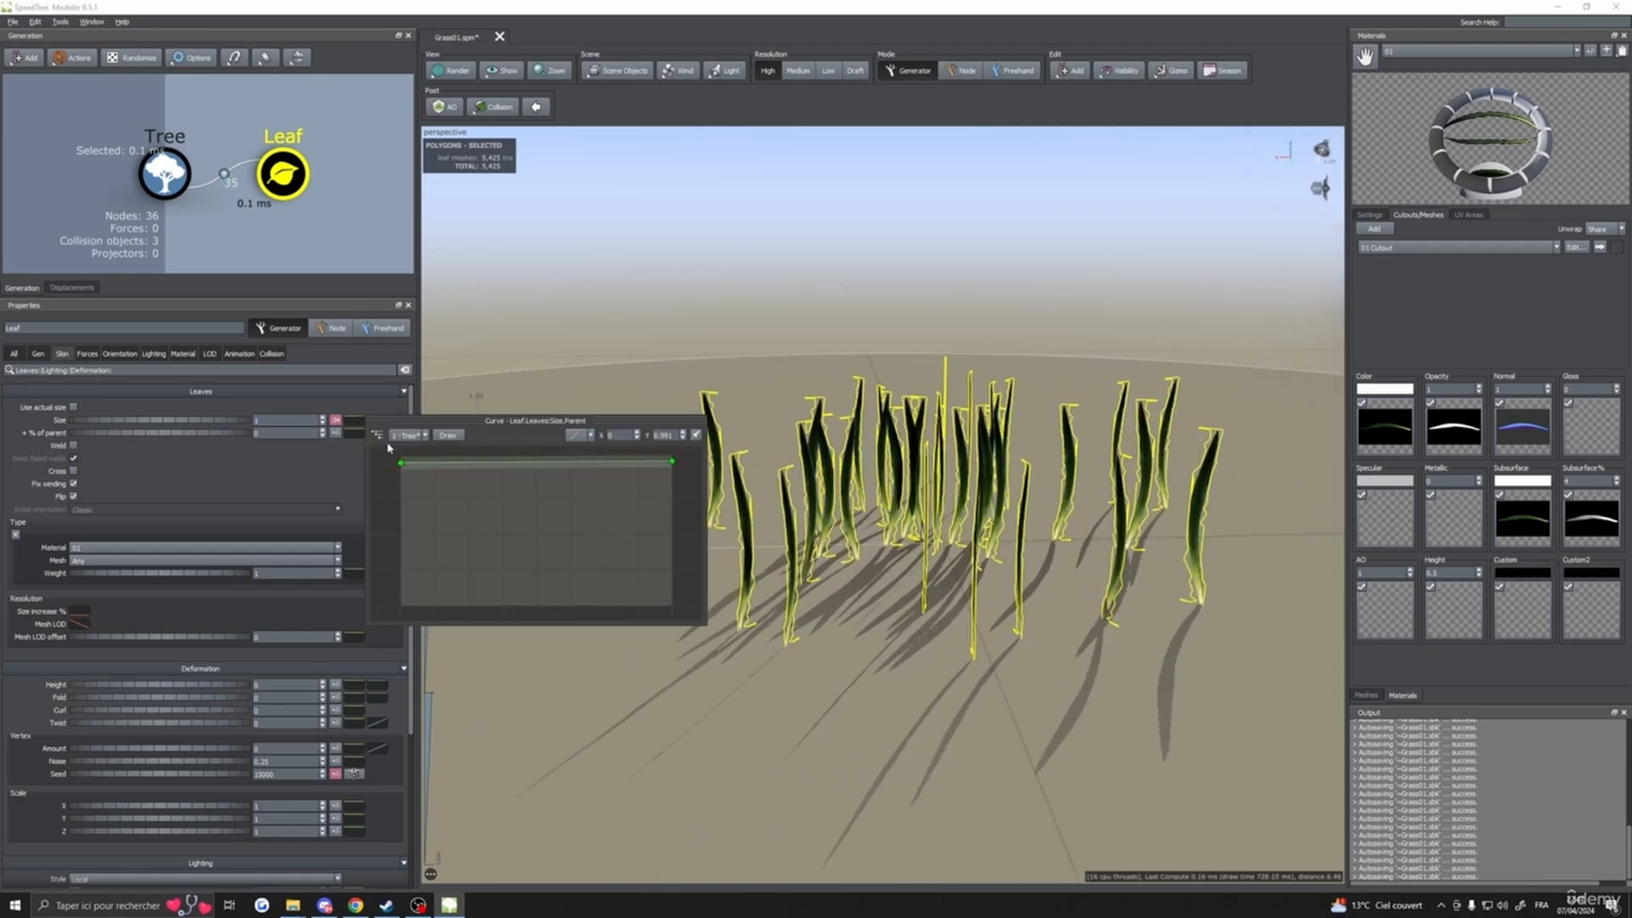
pyautogui.click(673, 462)
pyautogui.moveTo(672, 463); pyautogui.dragTo(672, 521)
pyautogui.scroll(4, 953, 645)
pyautogui.scroll(-6, 954, 644)
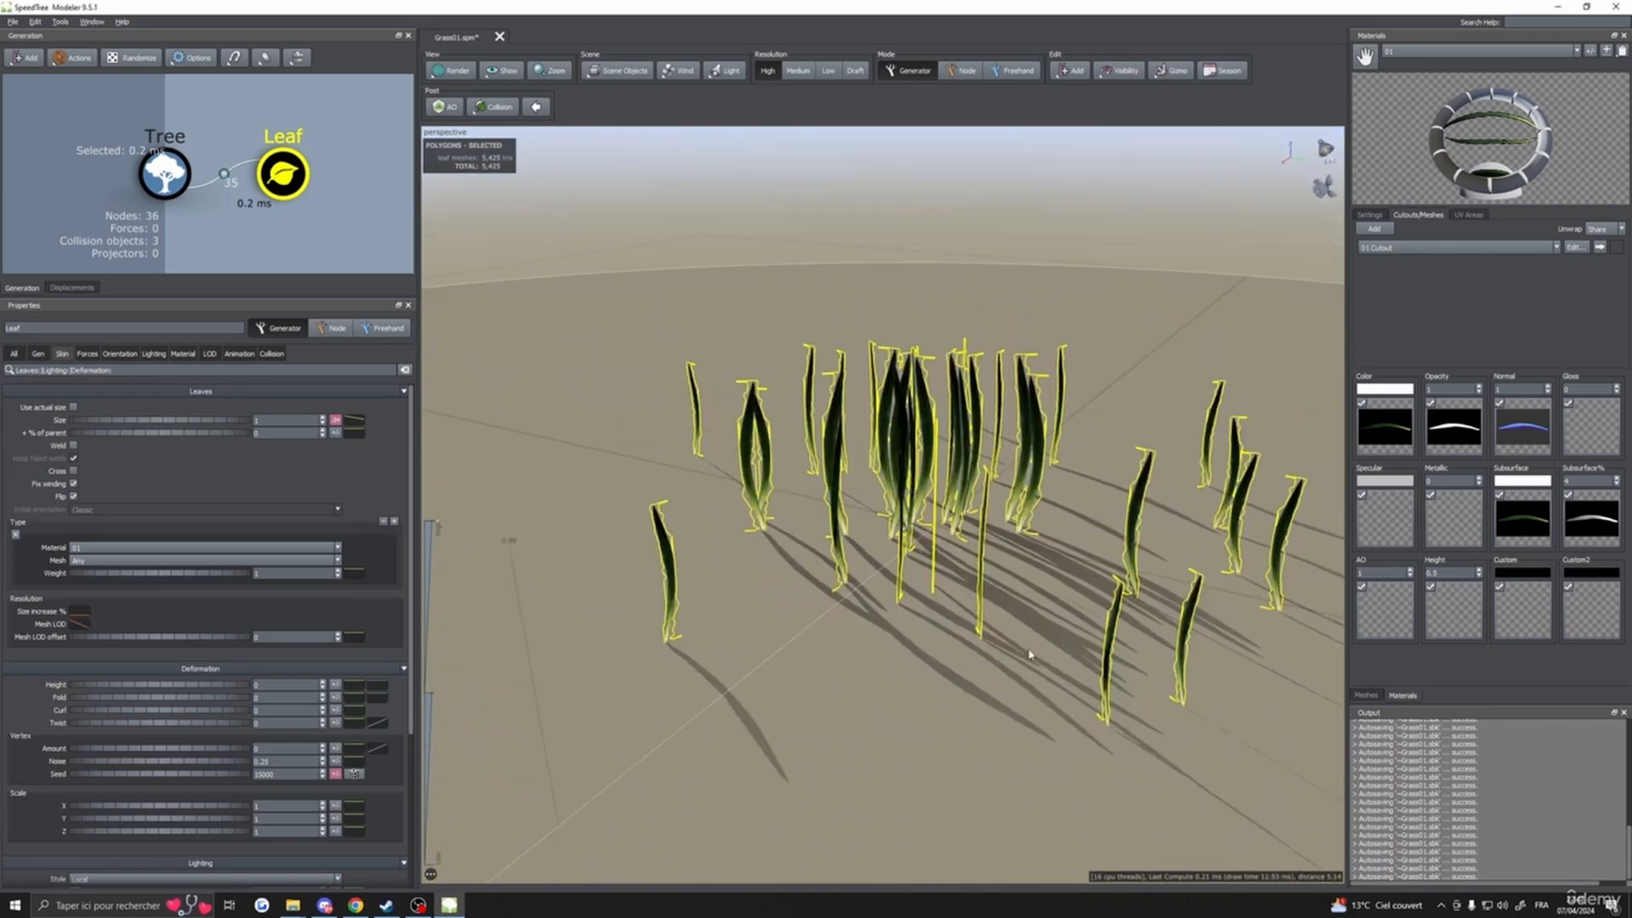
pyautogui.scroll(-4, 845, 663)
pyautogui.moveTo(880, 671); pyautogui.dragTo(837, 646)
pyautogui.scroll(5, 826, 660)
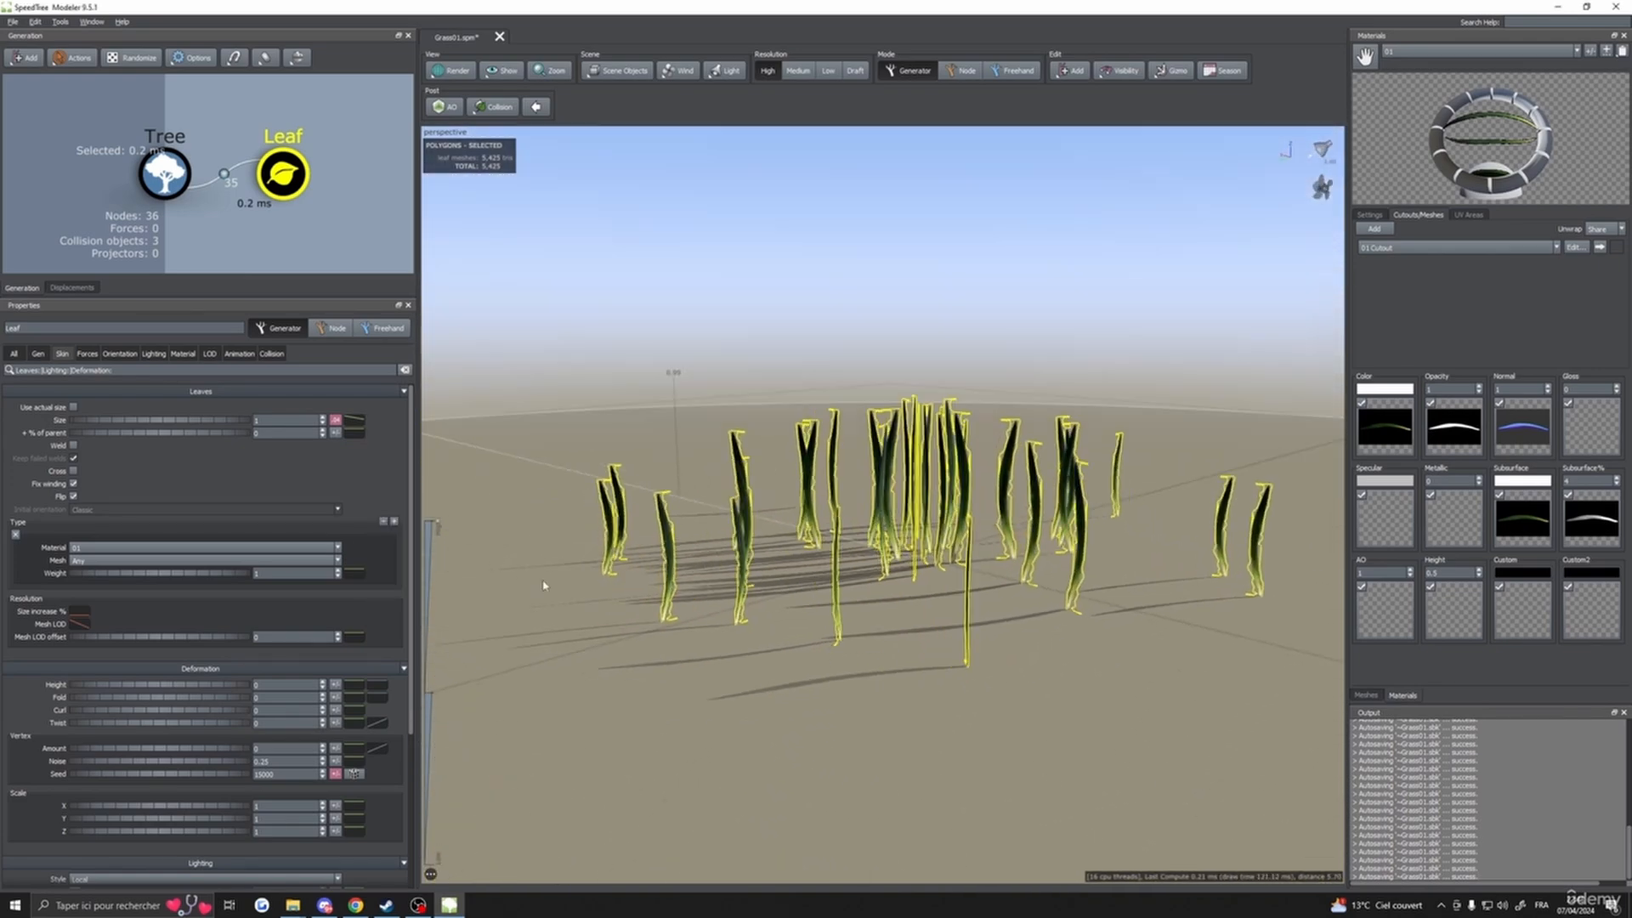
# - Shorten the outer blades further by lowering the end of the size parent curve to about 0.4
pyautogui.click(354, 420)
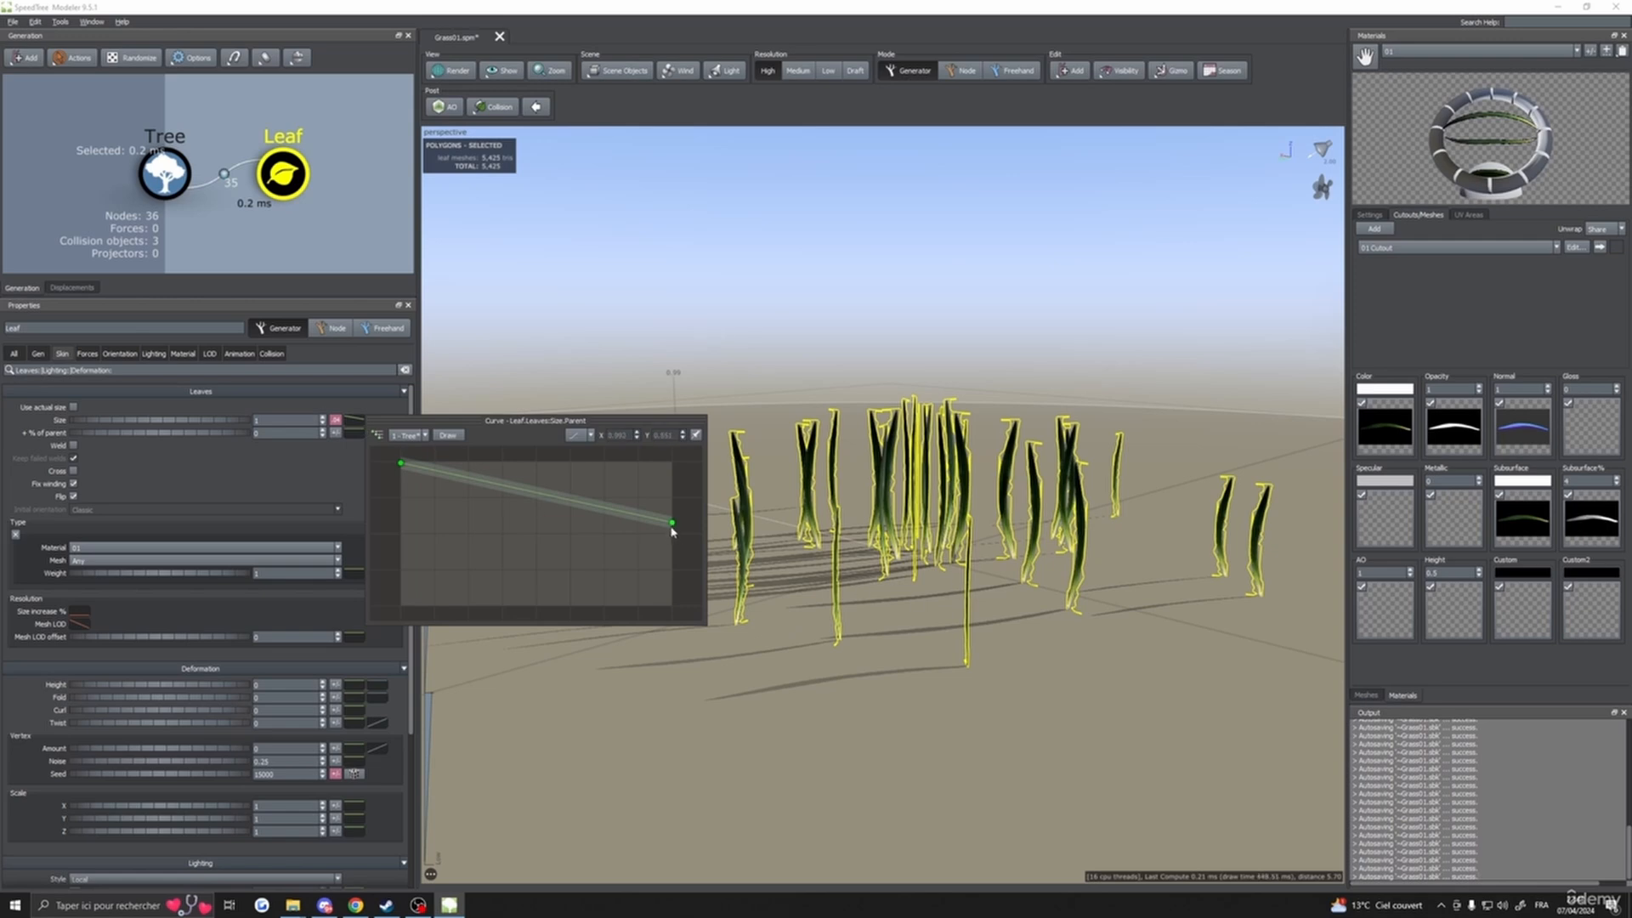
pyautogui.moveTo(674, 531); pyautogui.dragTo(672, 551)
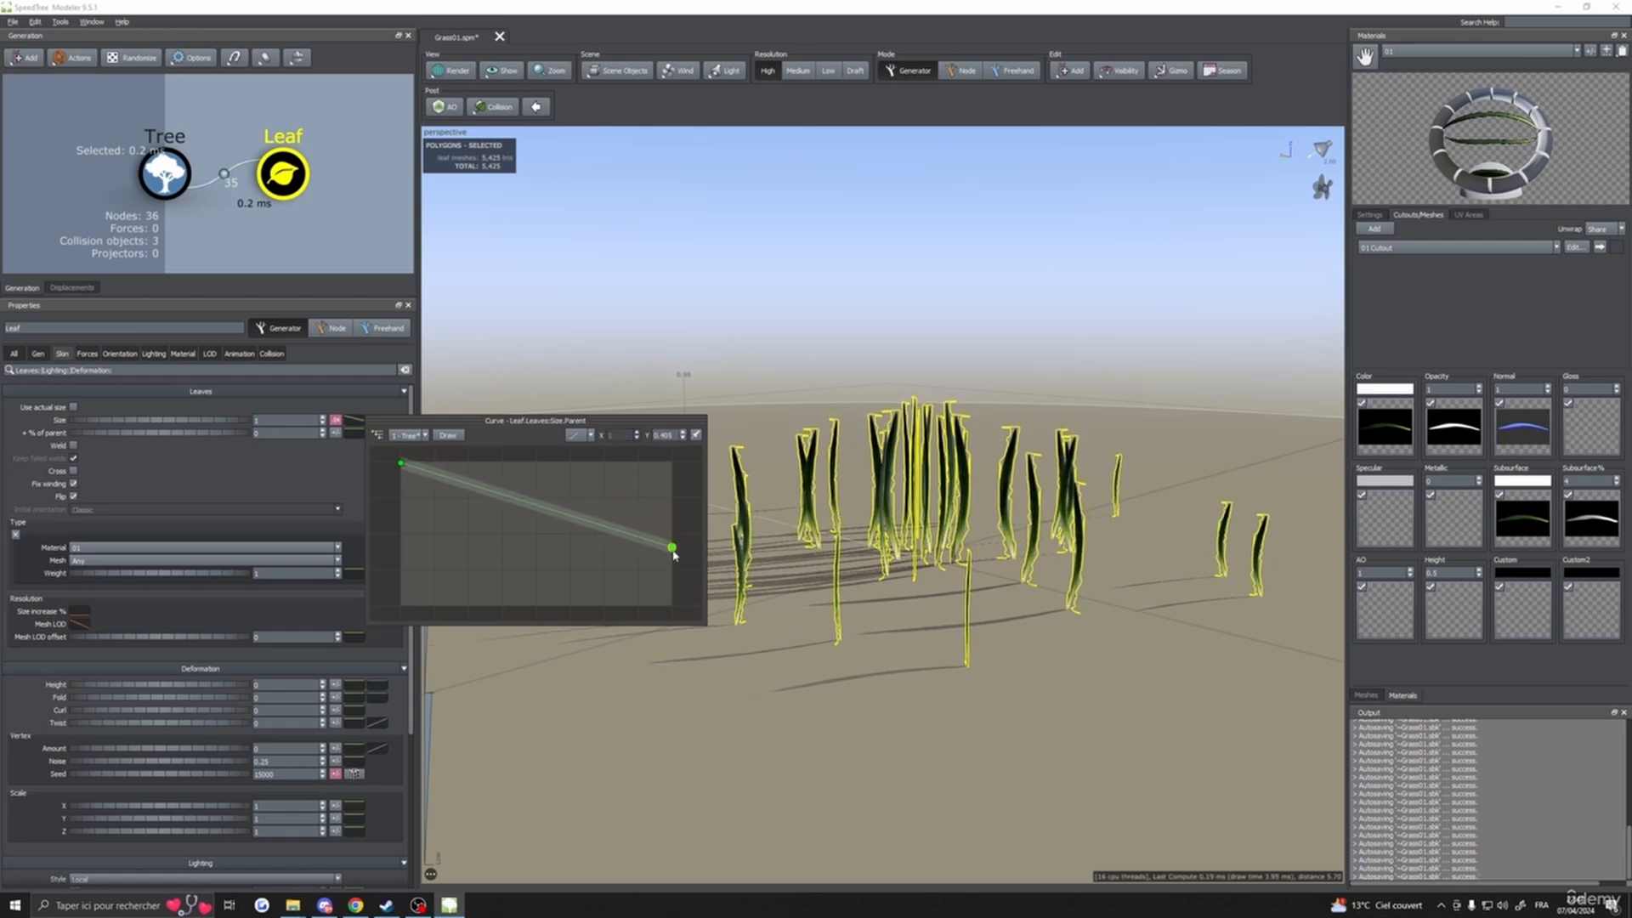
pyautogui.moveTo(754, 585)
pyautogui.mouseDown()
pyautogui.moveTo(878, 616)
pyautogui.moveTo(699, 583)
pyautogui.moveTo(769, 595)
pyautogui.mouseUp()
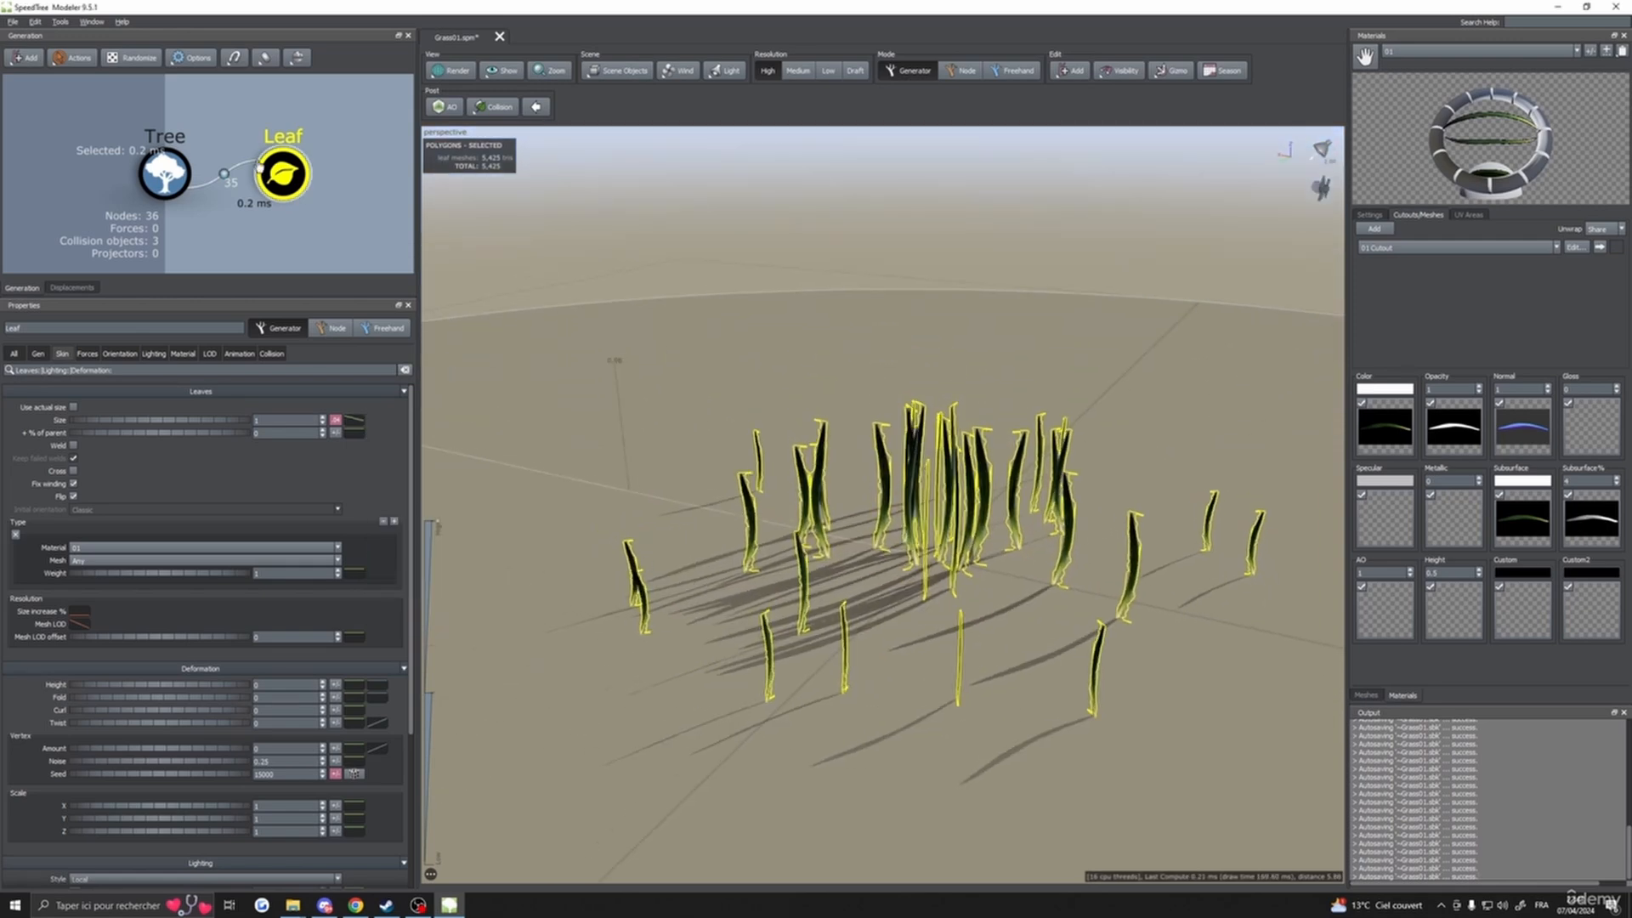
# - Raise the Leaf's number of blades to 89 and examine the denser clump without the selection outline
pyautogui.click(37, 354)
pyautogui.moveTo(210, 432); pyautogui.dragTo(680, 549)
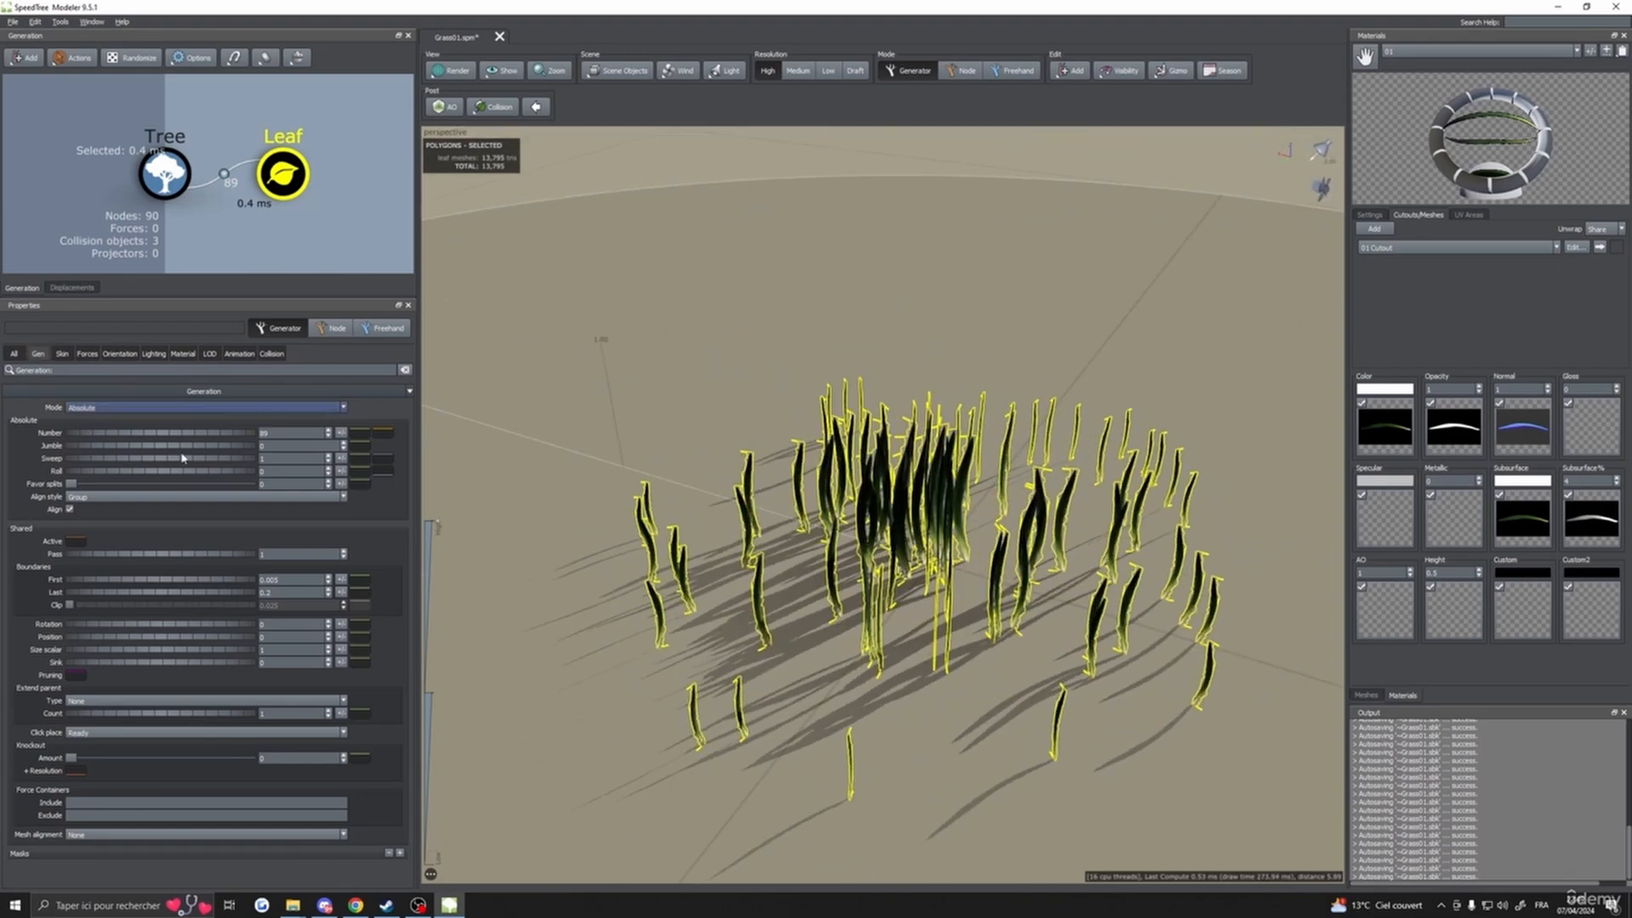
pyautogui.moveTo(545, 604); pyautogui.dragTo(680, 714)
pyautogui.click(722, 685)
pyautogui.click(267, 173)
pyautogui.scroll(-5, 637, 522)
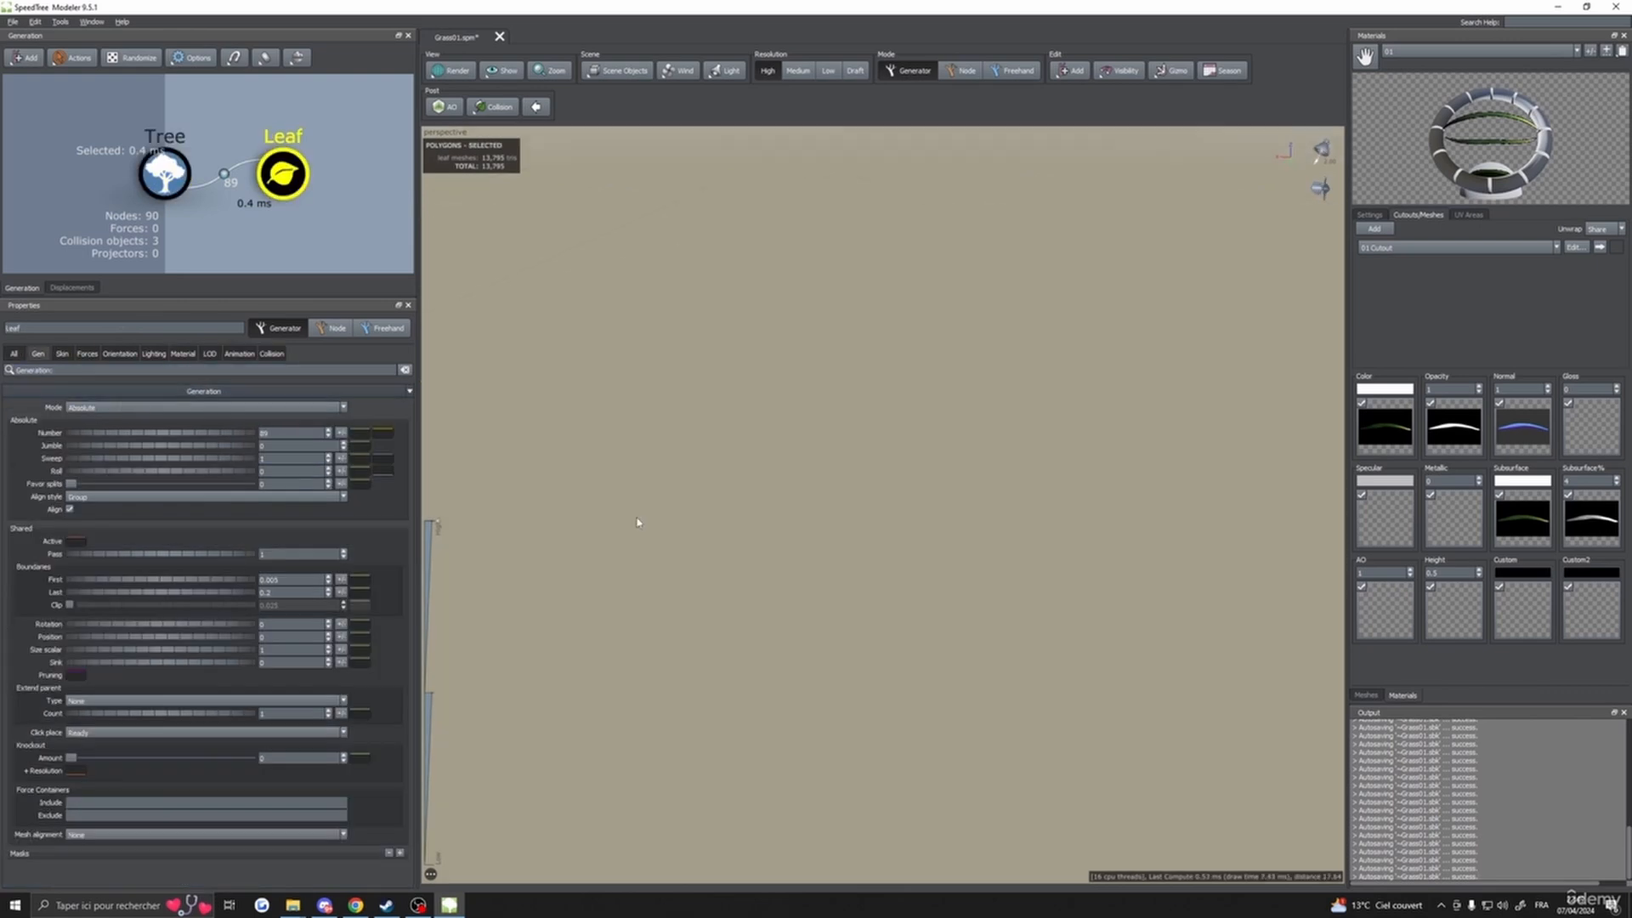
pyautogui.click(282, 173)
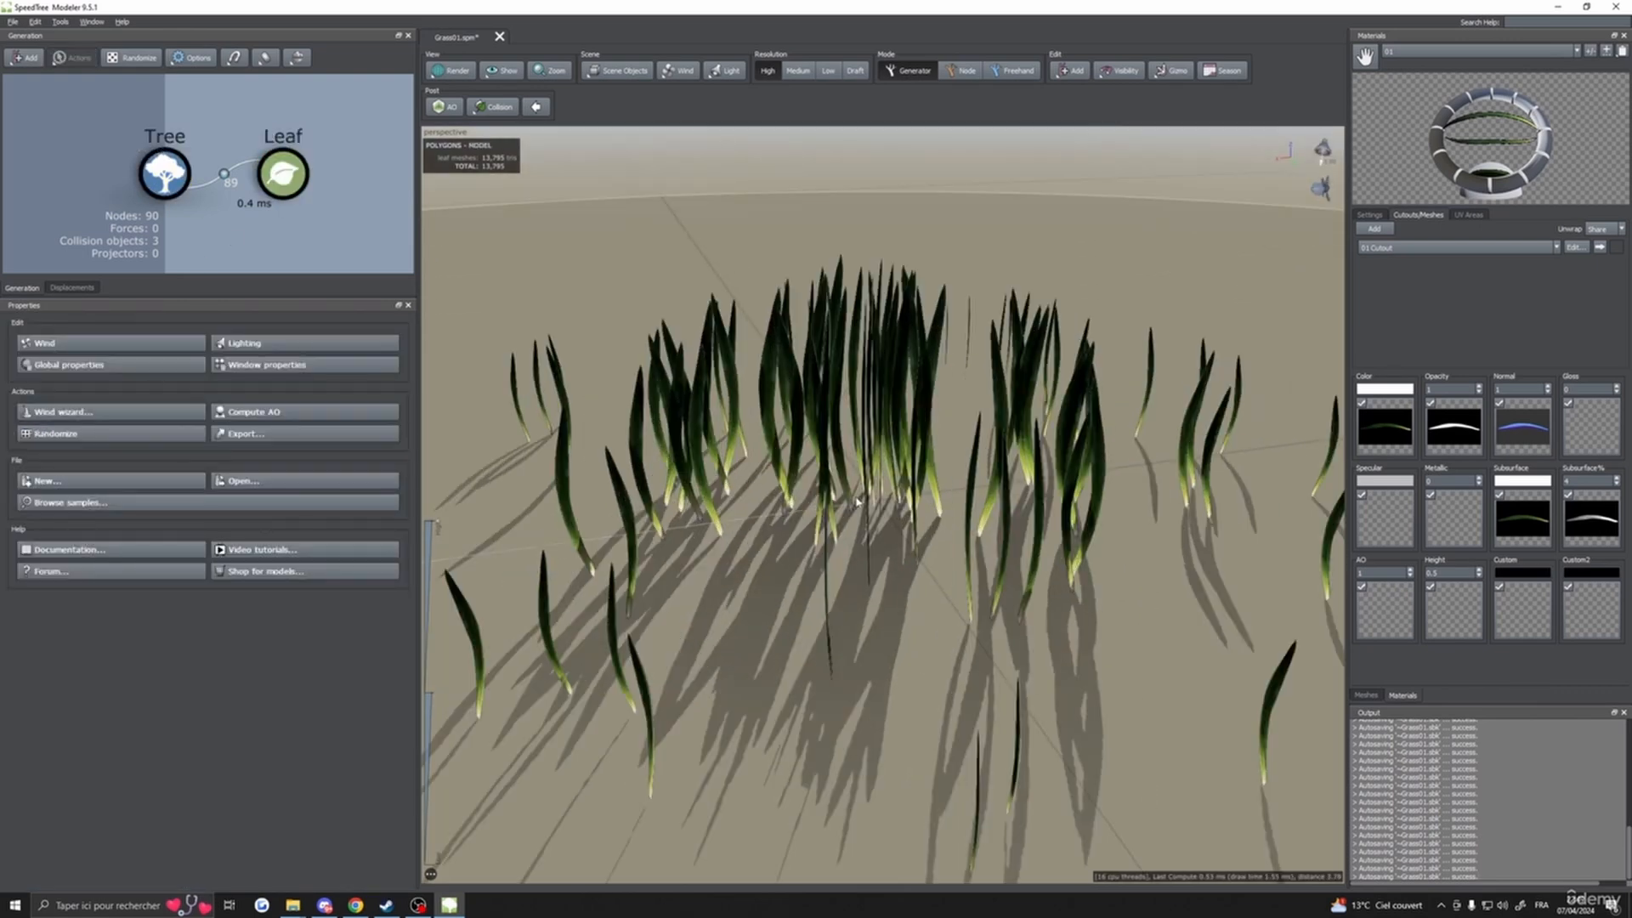
pyautogui.moveTo(857, 501); pyautogui.dragTo(1065, 510)
pyautogui.moveTo(757, 514); pyautogui.dragTo(466, 438)
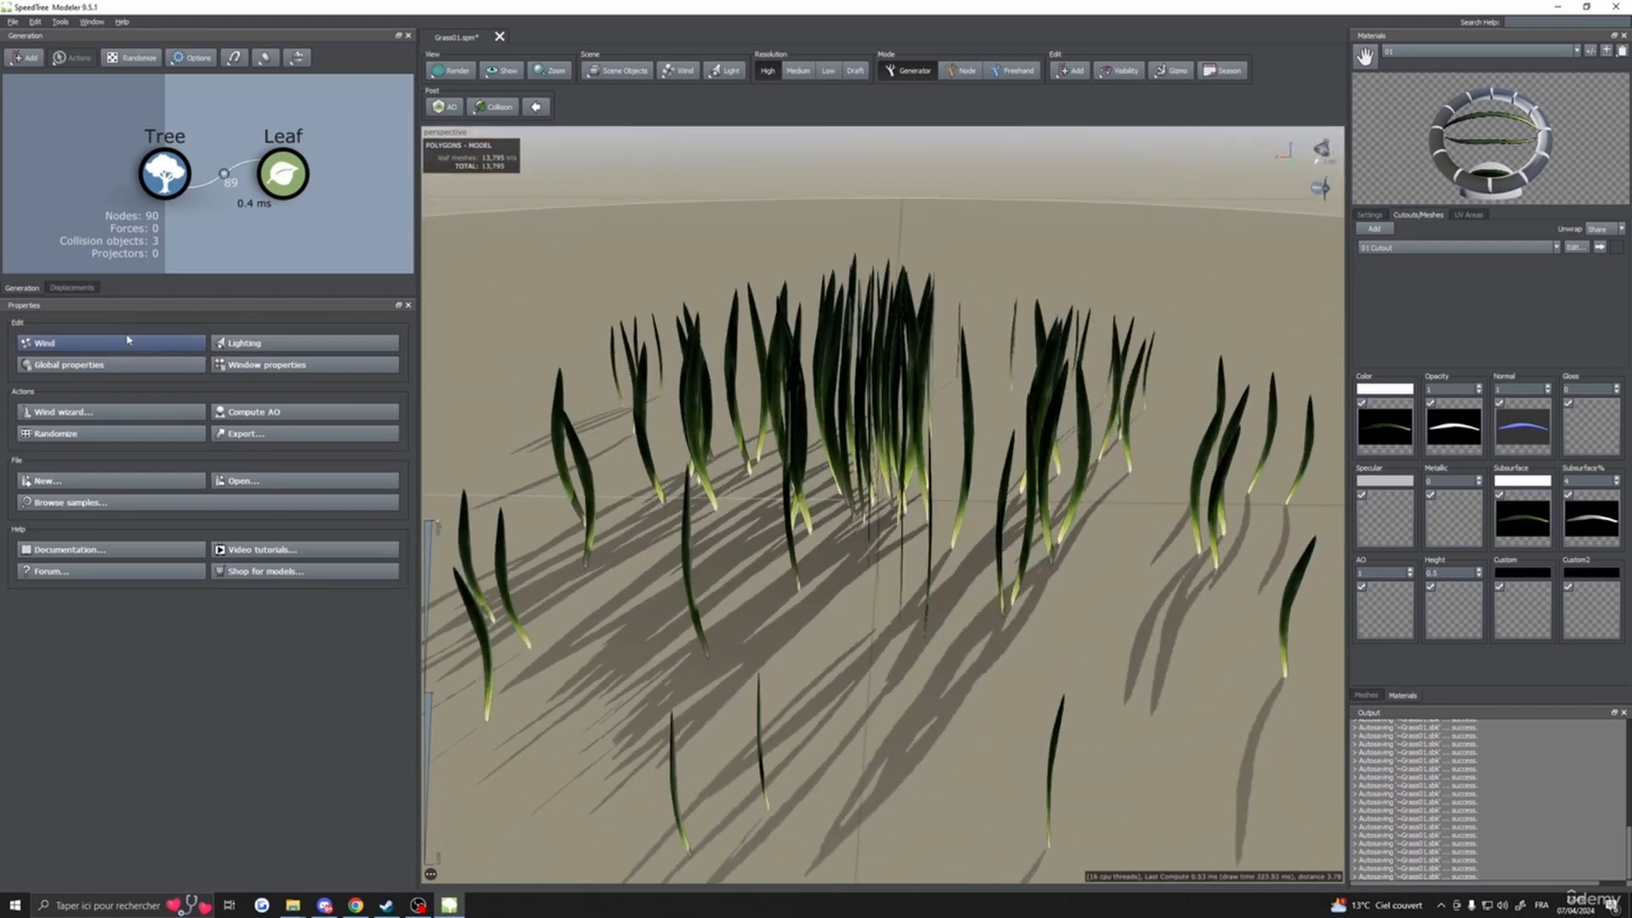
# - Add random variance to the Leaf's Position so the blades spread less regularly, and examine the clump
pyautogui.click(283, 174)
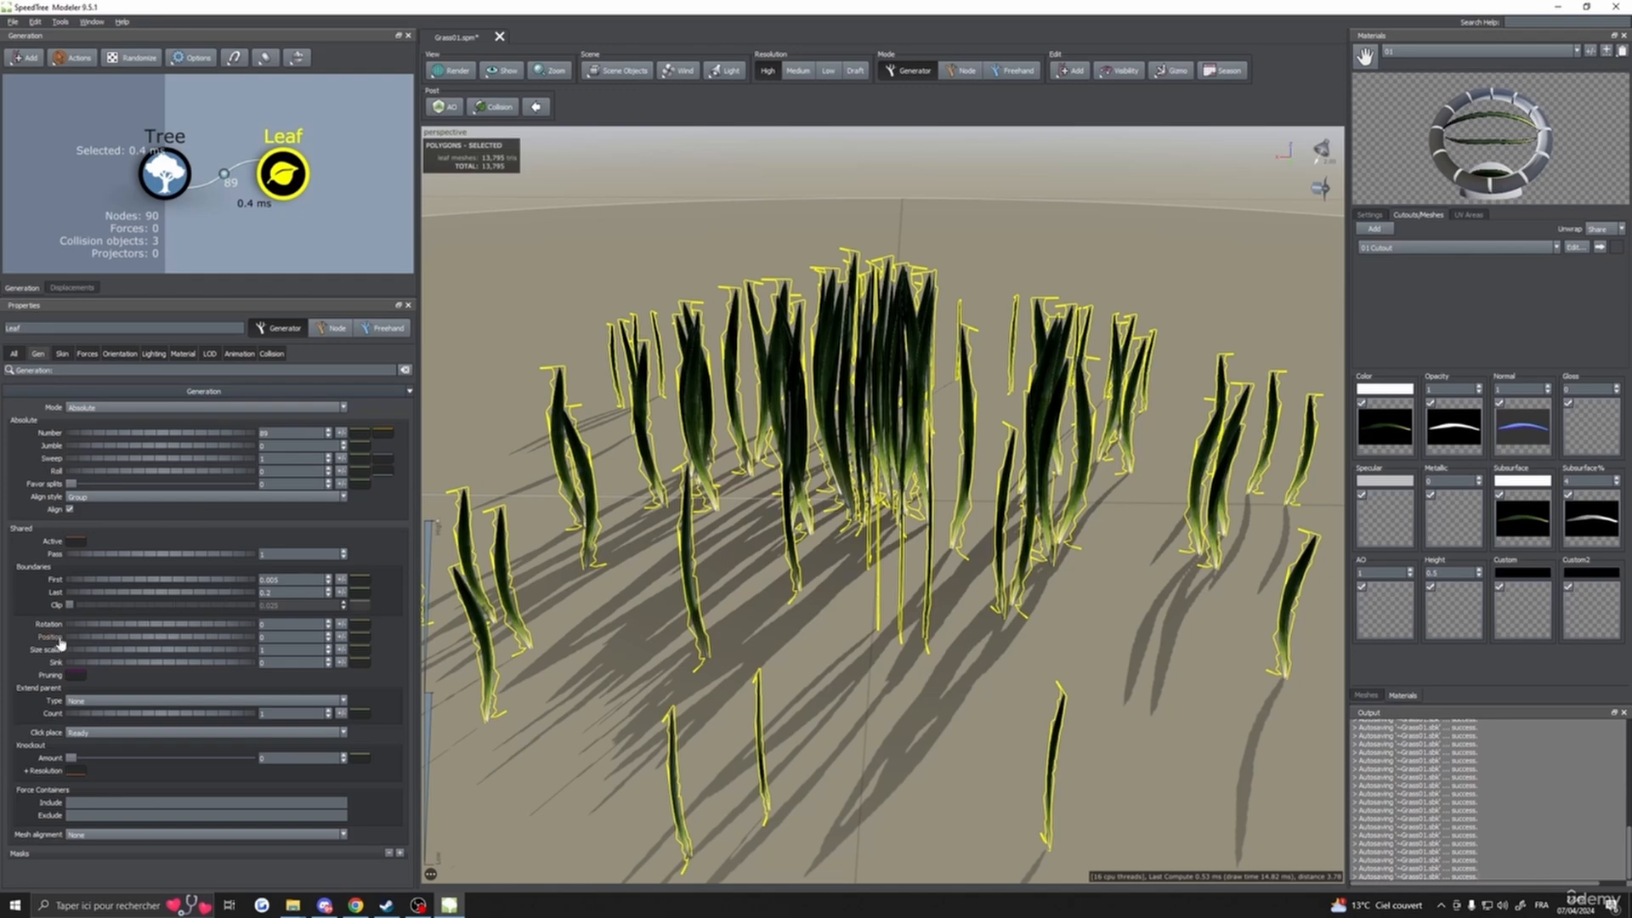
pyautogui.moveTo(211, 635); pyautogui.dragTo(209, 637)
pyautogui.click(342, 638)
pyautogui.moveTo(425, 658); pyautogui.dragTo(450, 666)
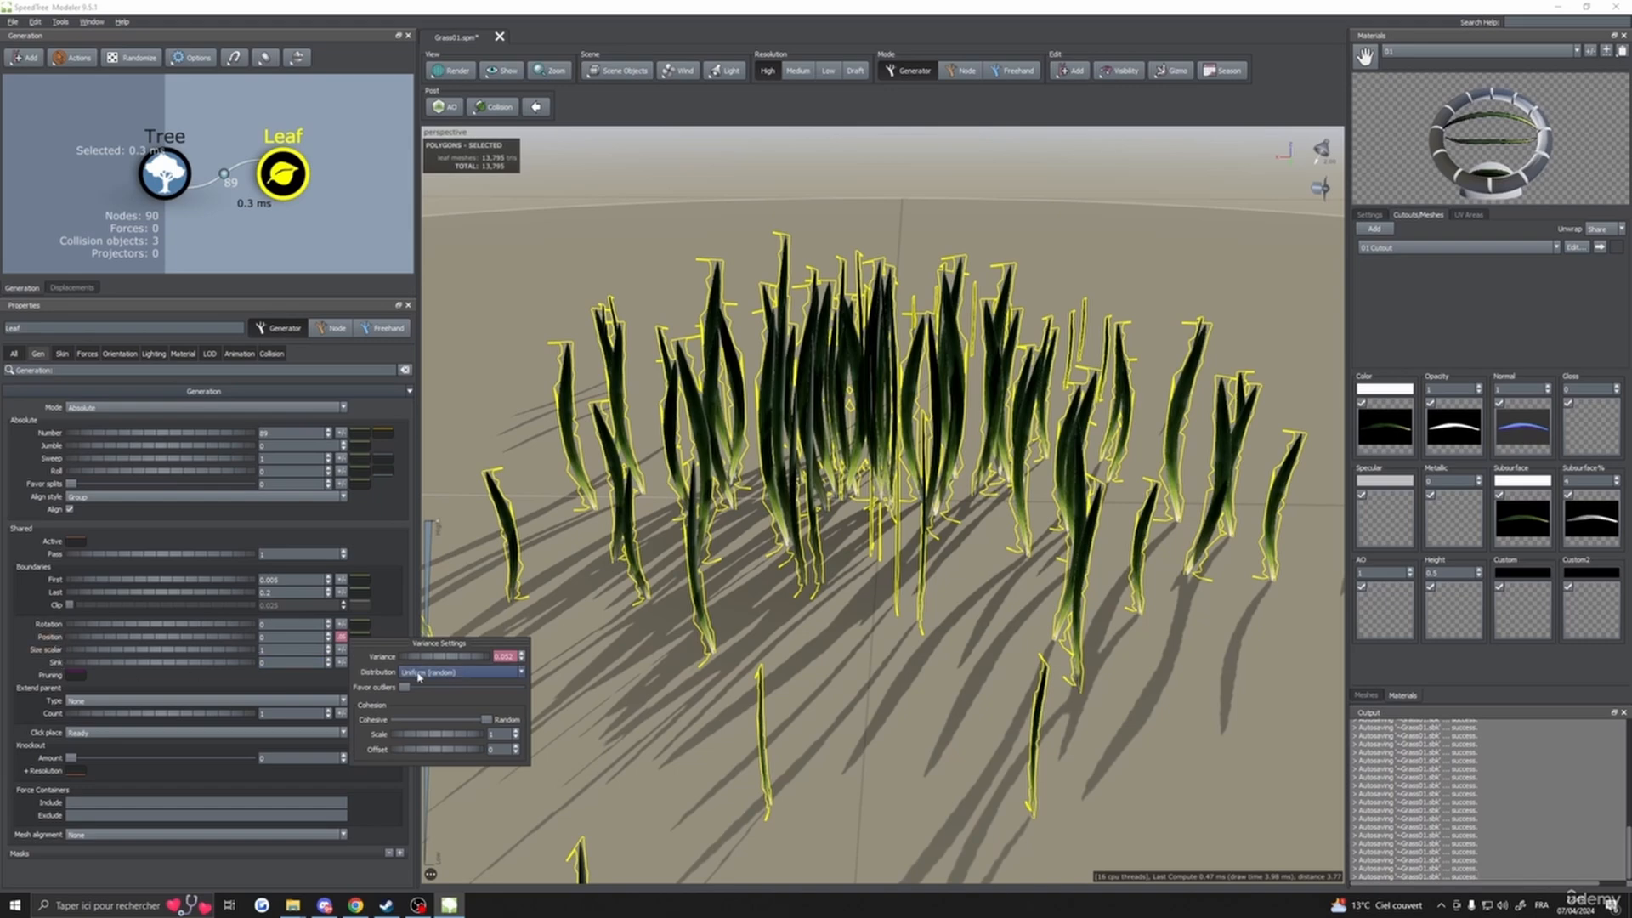
pyautogui.moveTo(432, 662); pyautogui.dragTo(425, 663)
pyautogui.moveTo(572, 600); pyautogui.dragTo(815, 605)
pyautogui.scroll(-5, 765, 631)
pyautogui.scroll(4, 719, 639)
pyautogui.scroll(-5, 765, 639)
pyautogui.scroll(-2, 789, 635)
pyautogui.scroll(4, 788, 635)
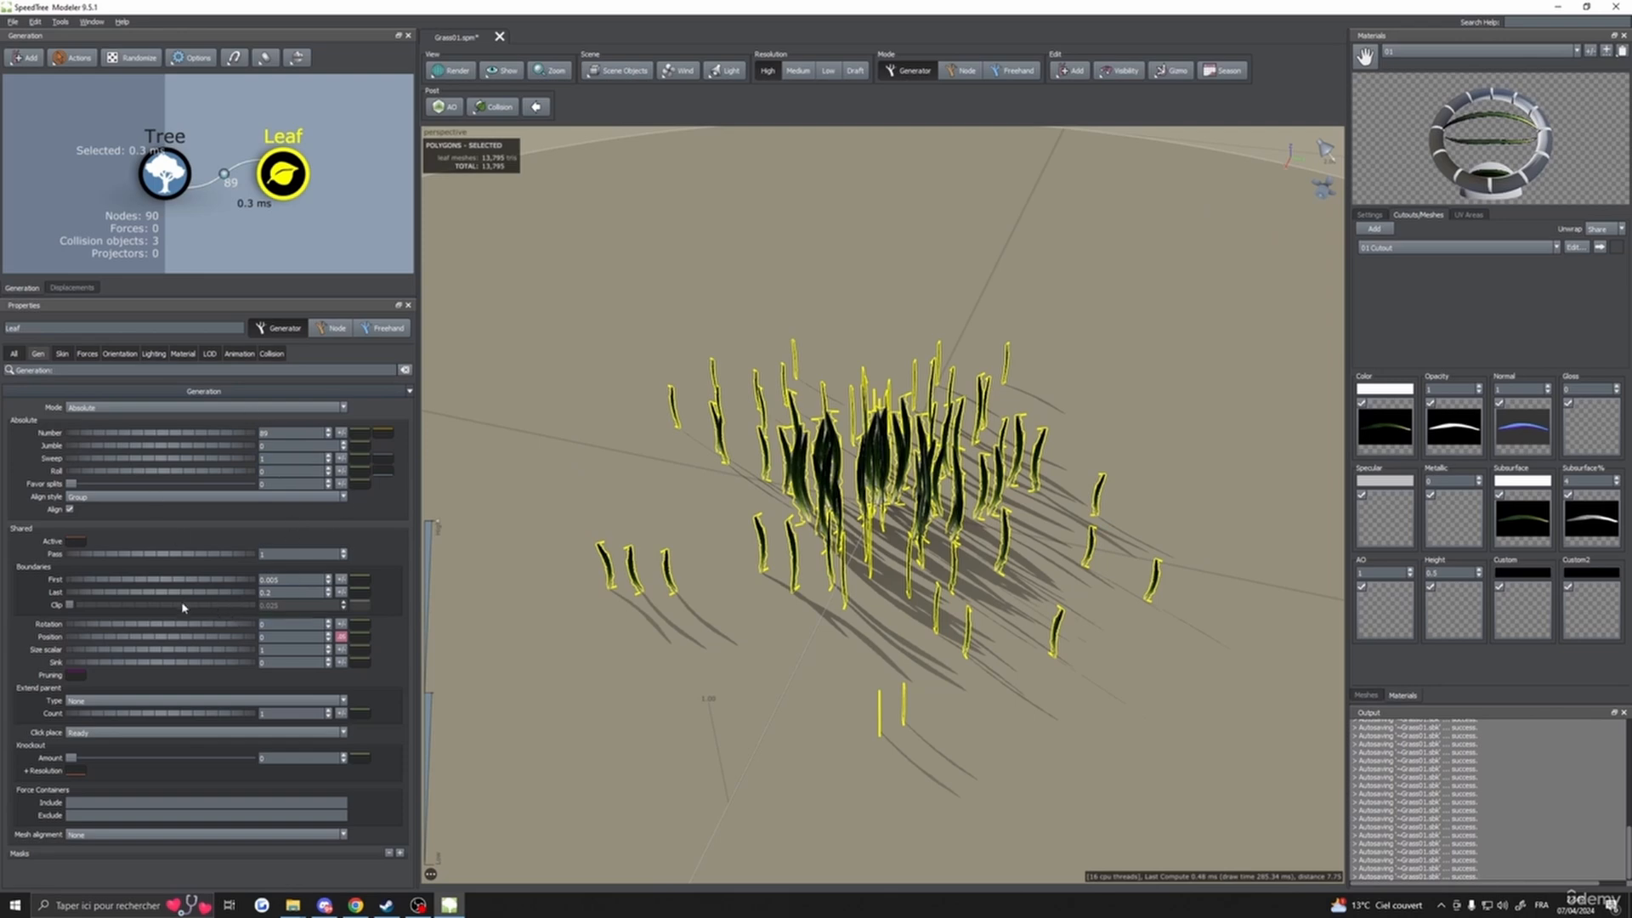
# - Set the Leaf's Position to 0.04, adjust its random variance, and examine the scattered blades
pyautogui.moveTo(167, 642); pyautogui.dragTo(171, 642)
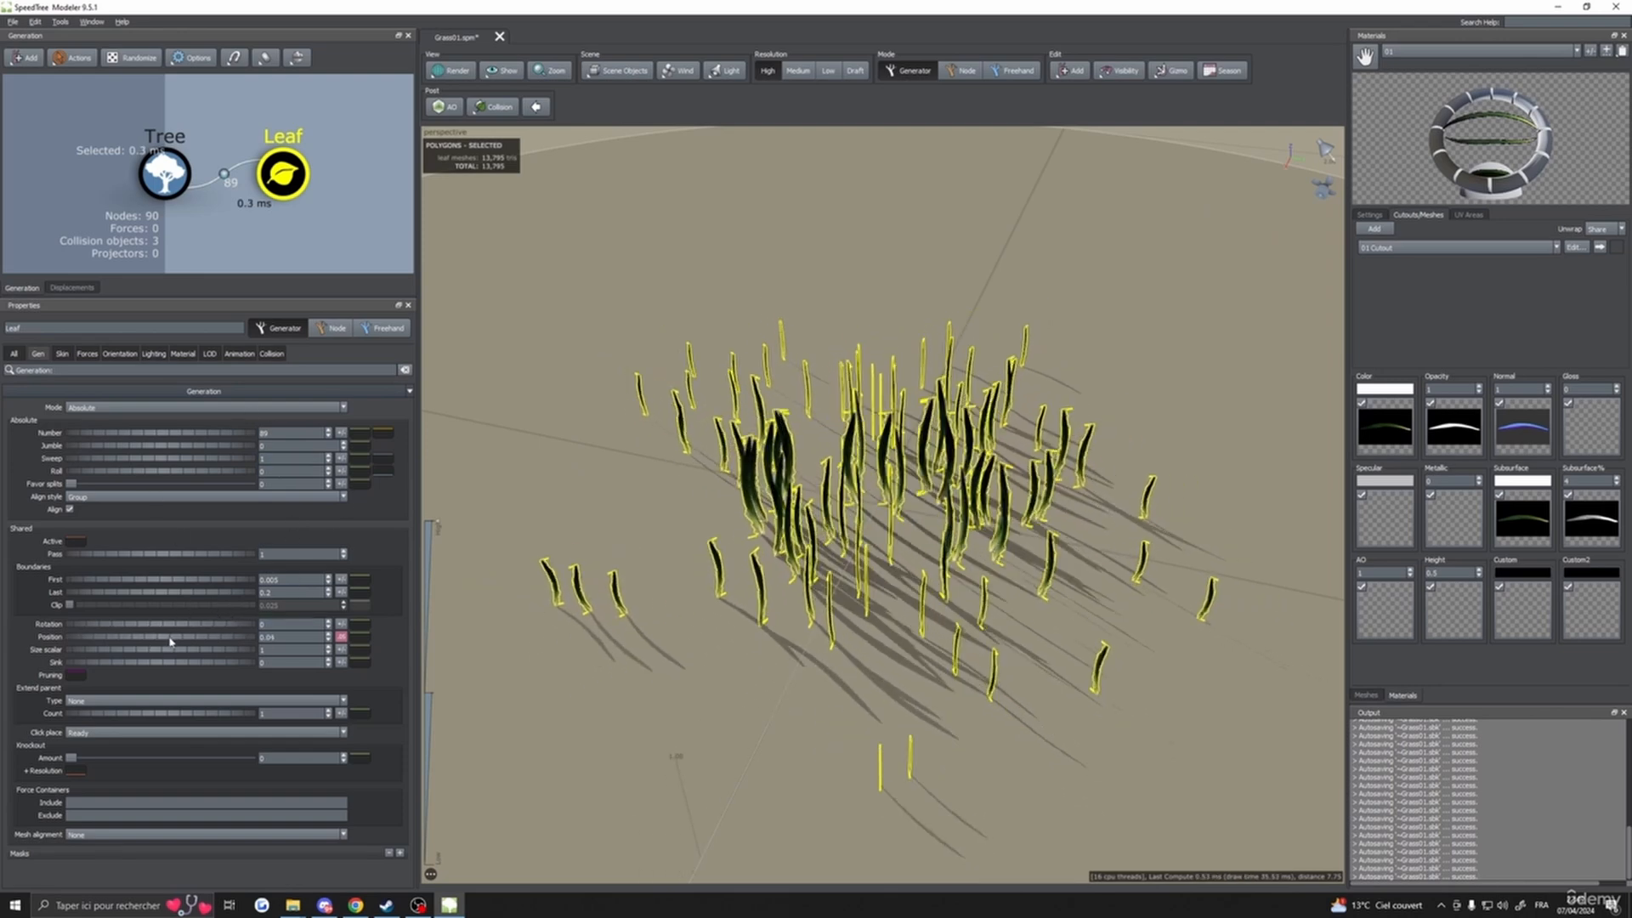
pyautogui.click(340, 637)
pyautogui.moveTo(436, 657); pyautogui.dragTo(400, 683)
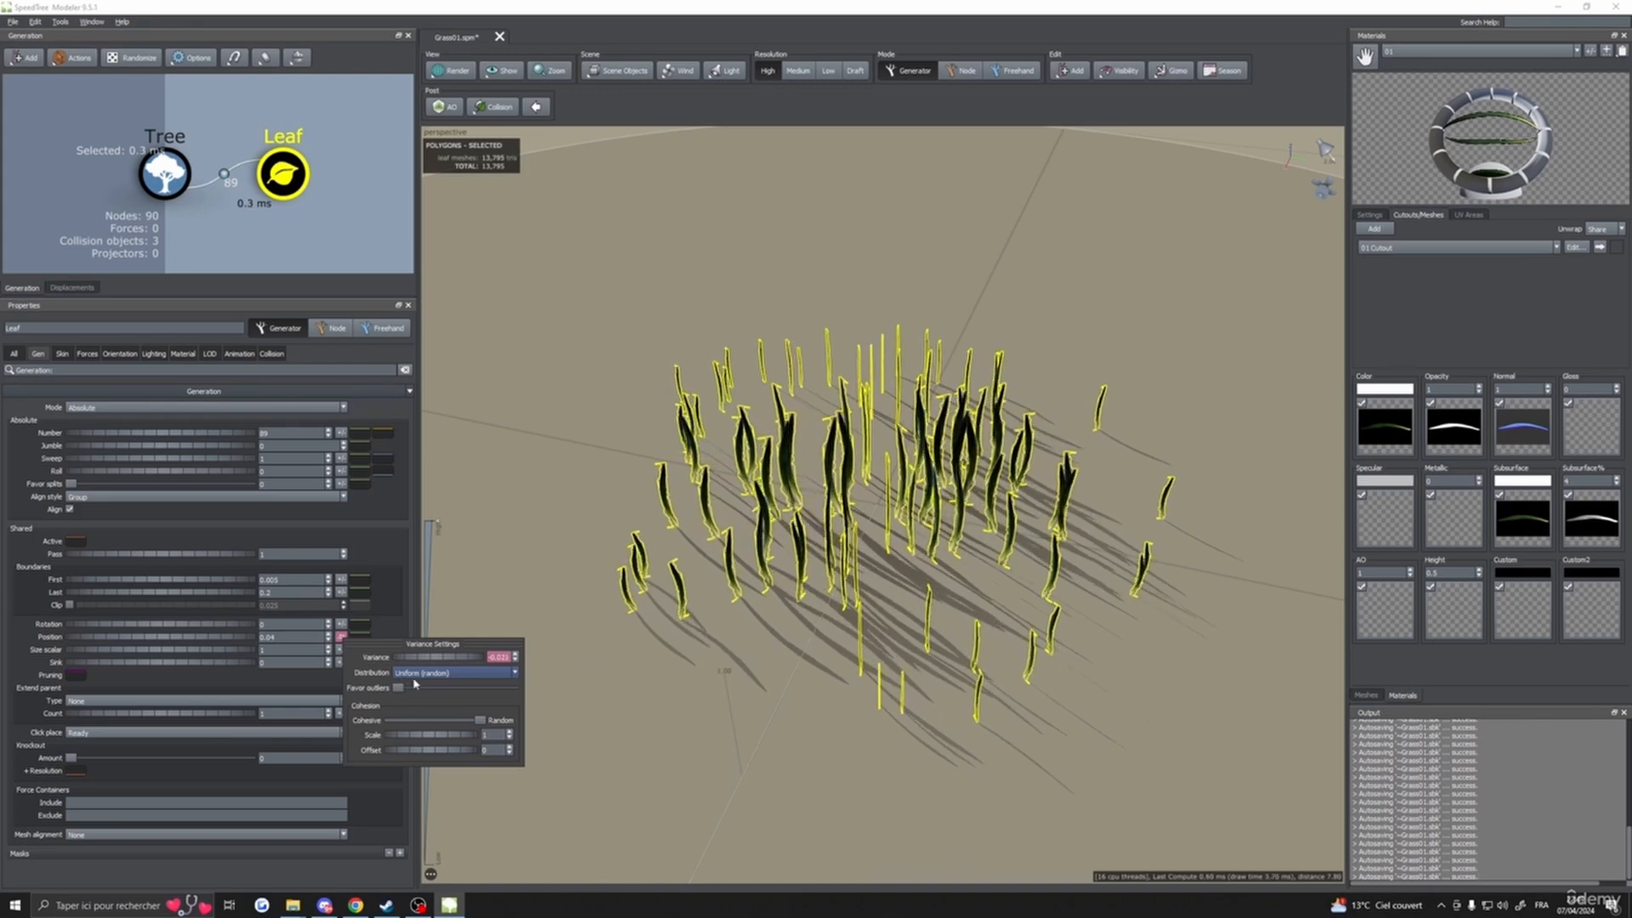
pyautogui.click(772, 641)
pyautogui.moveTo(772, 640)
pyautogui.mouseDown()
pyautogui.moveTo(757, 627)
pyautogui.moveTo(833, 631)
pyautogui.moveTo(769, 631)
pyautogui.mouseUp()
pyautogui.scroll(3, 757, 626)
pyautogui.scroll(-4, 834, 631)
pyautogui.click(283, 180)
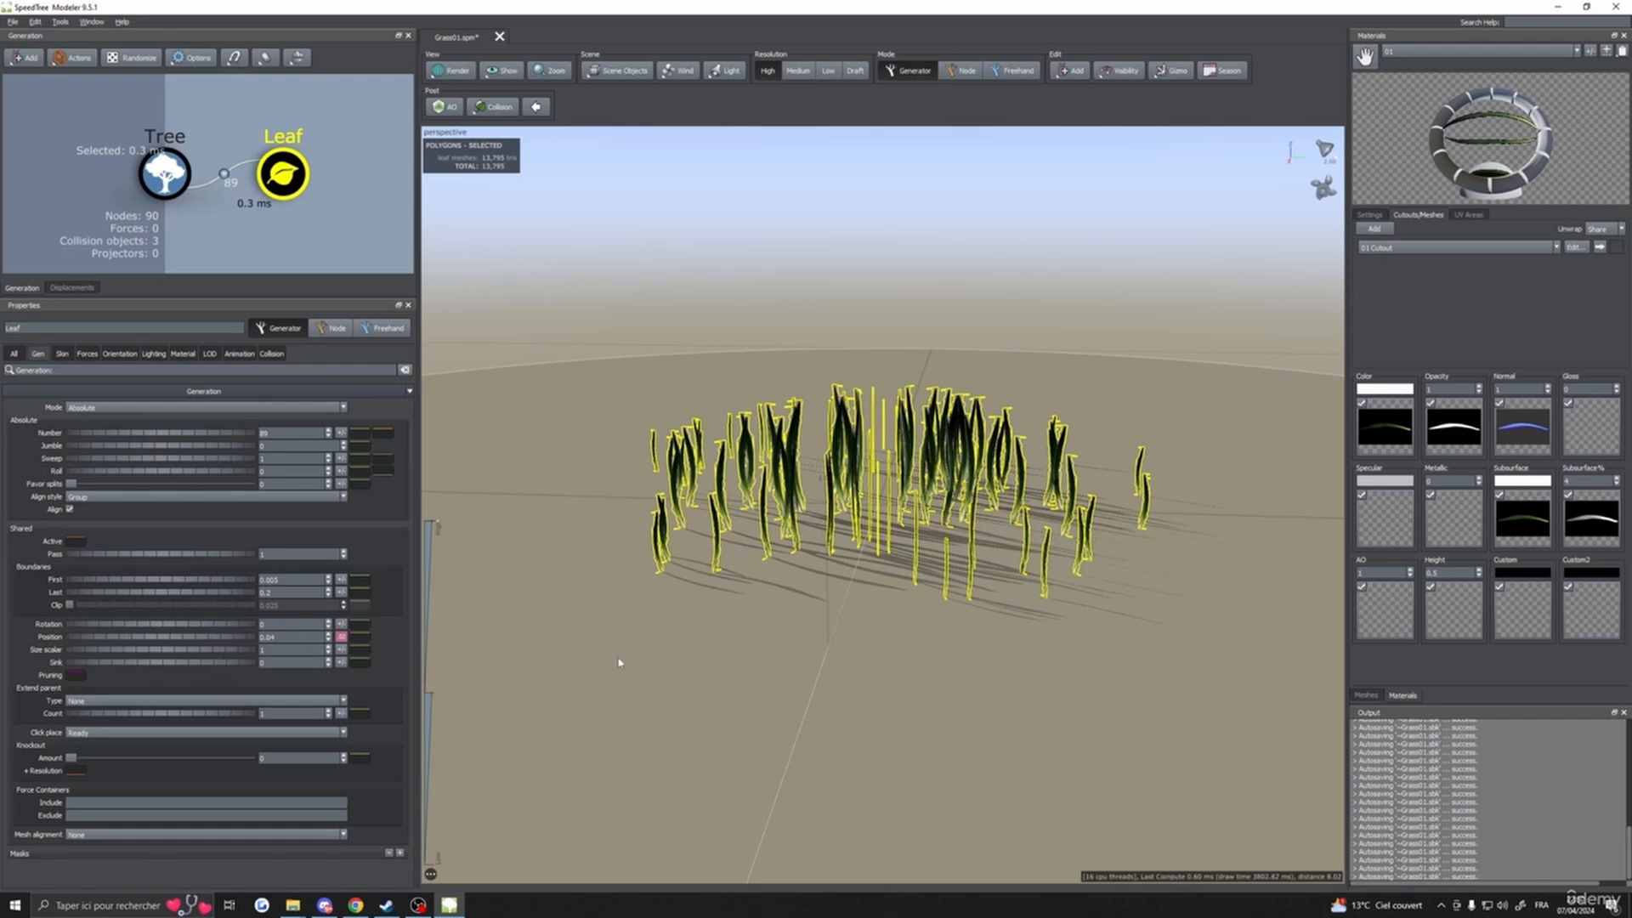
pyautogui.moveTo(619, 663); pyautogui.dragTo(700, 670)
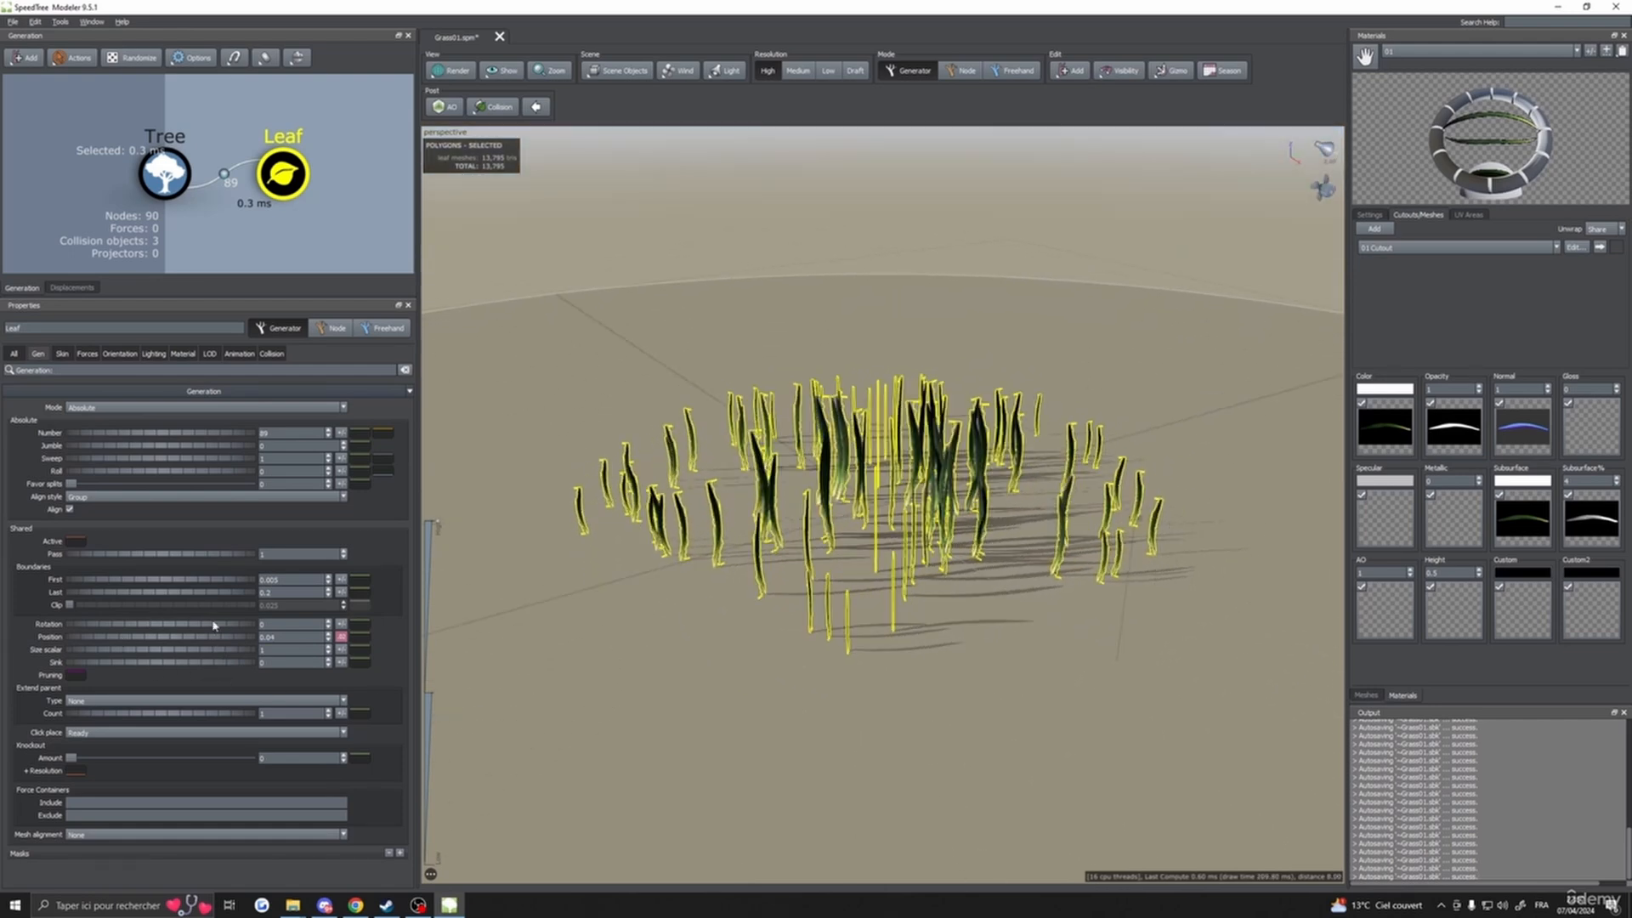
# - Add random variance to the Leaf's Rotation and examine the clump from several angles without the blades' selection outline
pyautogui.click(340, 625)
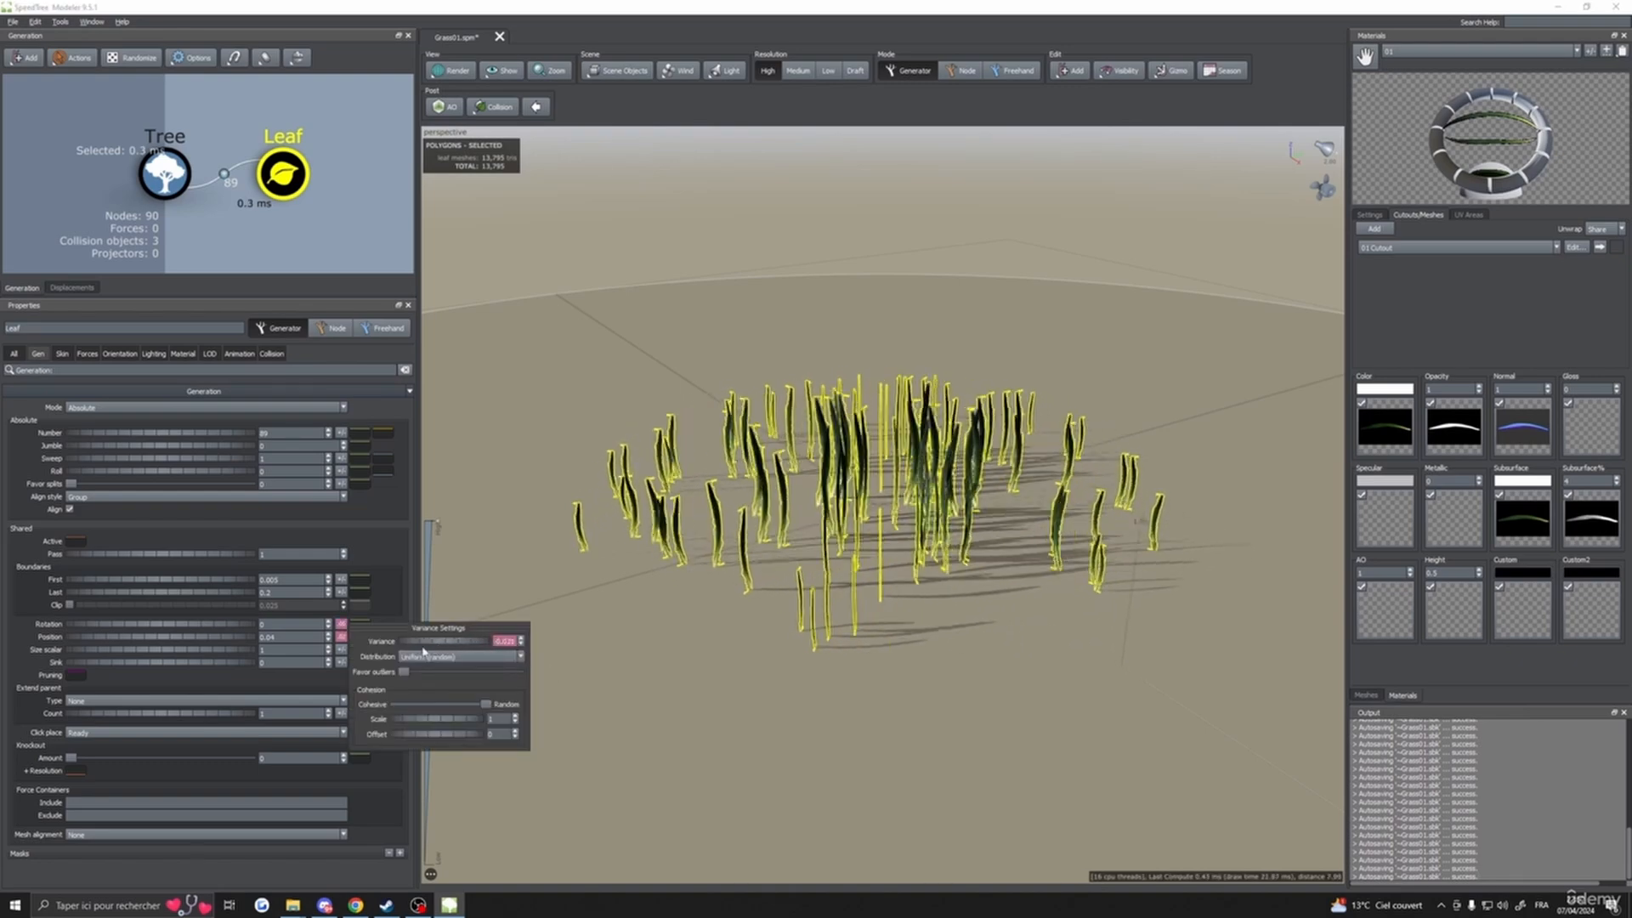
pyautogui.moveTo(452, 581); pyautogui.dragTo(363, 657)
pyautogui.click(344, 624)
pyautogui.click(659, 713)
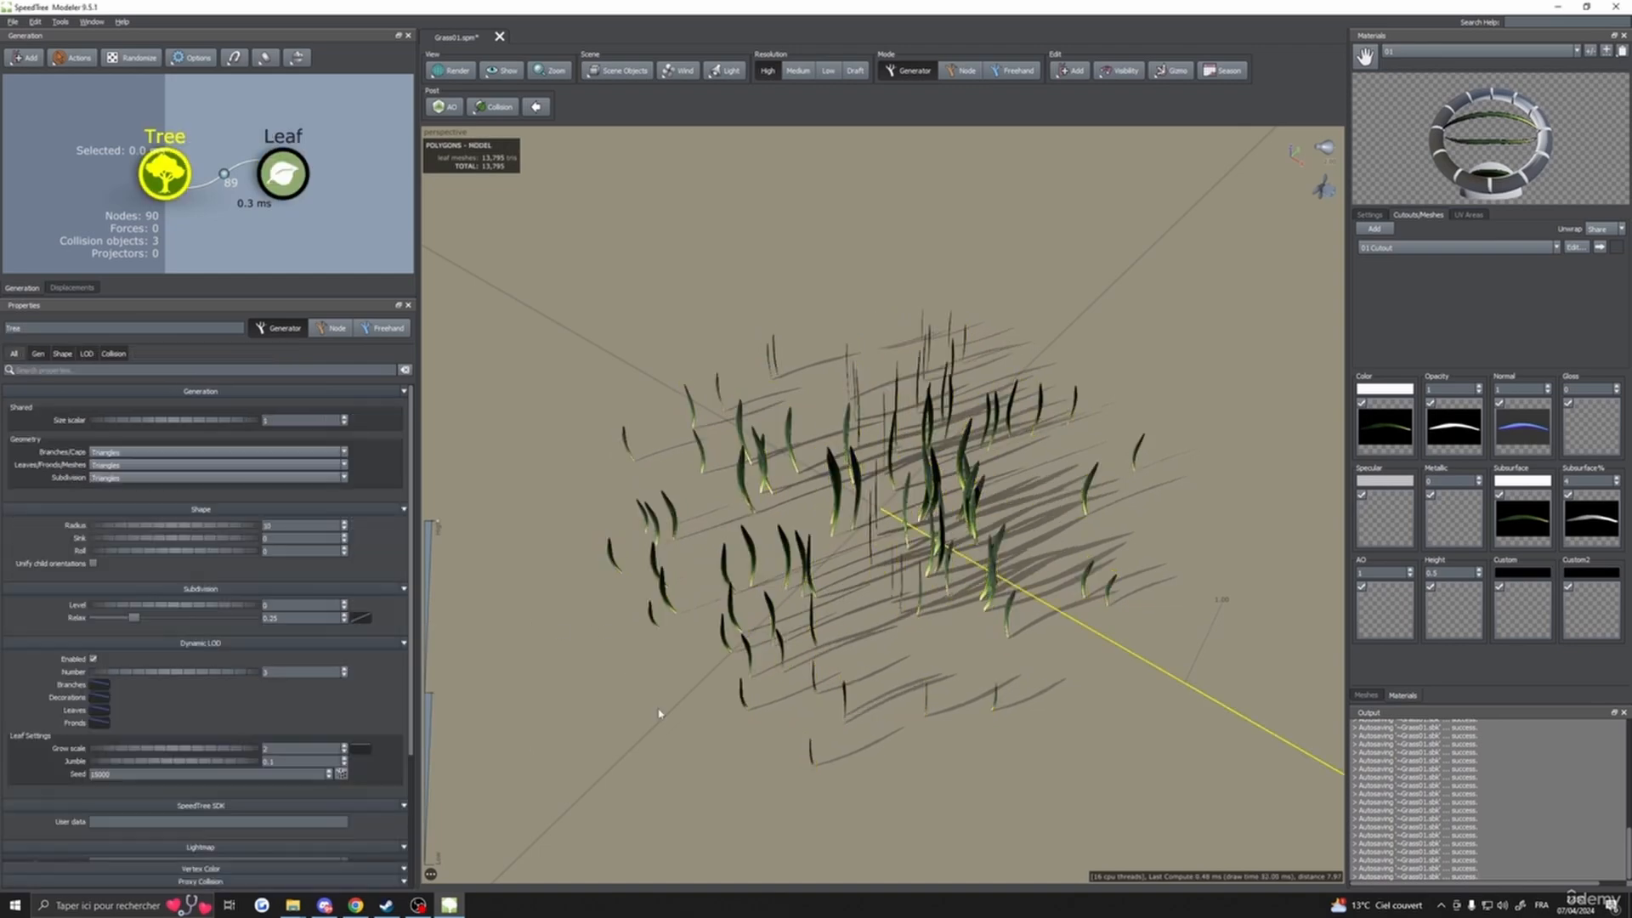
pyautogui.moveTo(660, 713); pyautogui.dragTo(761, 691)
pyautogui.scroll(3, 845, 691)
pyautogui.scroll(-6, 794, 678)
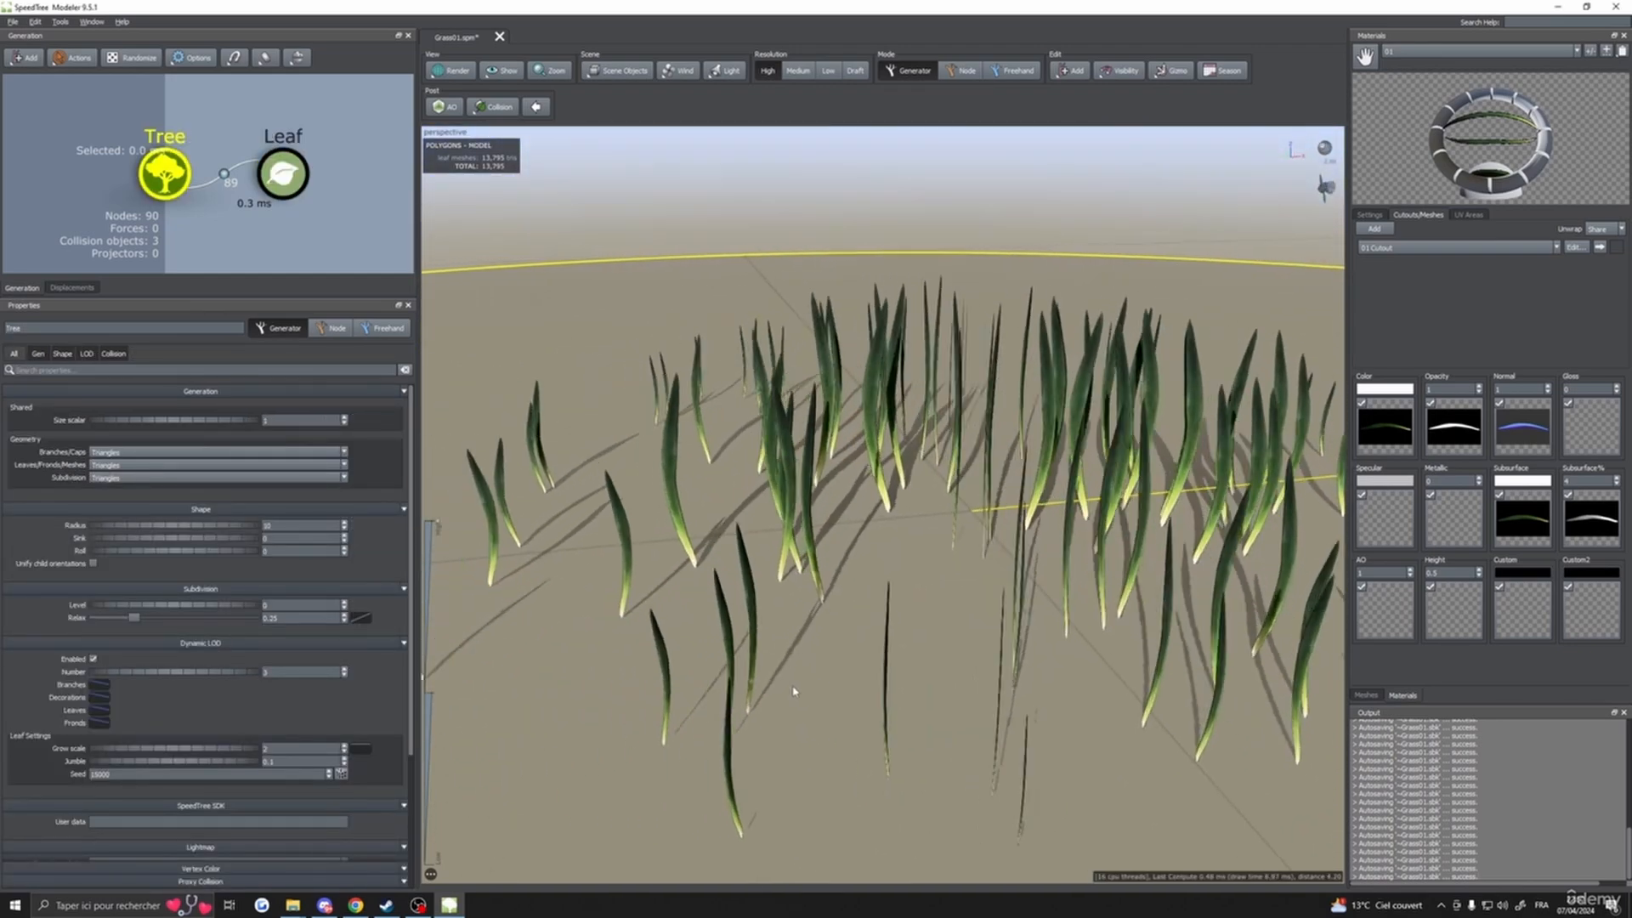
pyautogui.moveTo(958, 696); pyautogui.dragTo(867, 694)
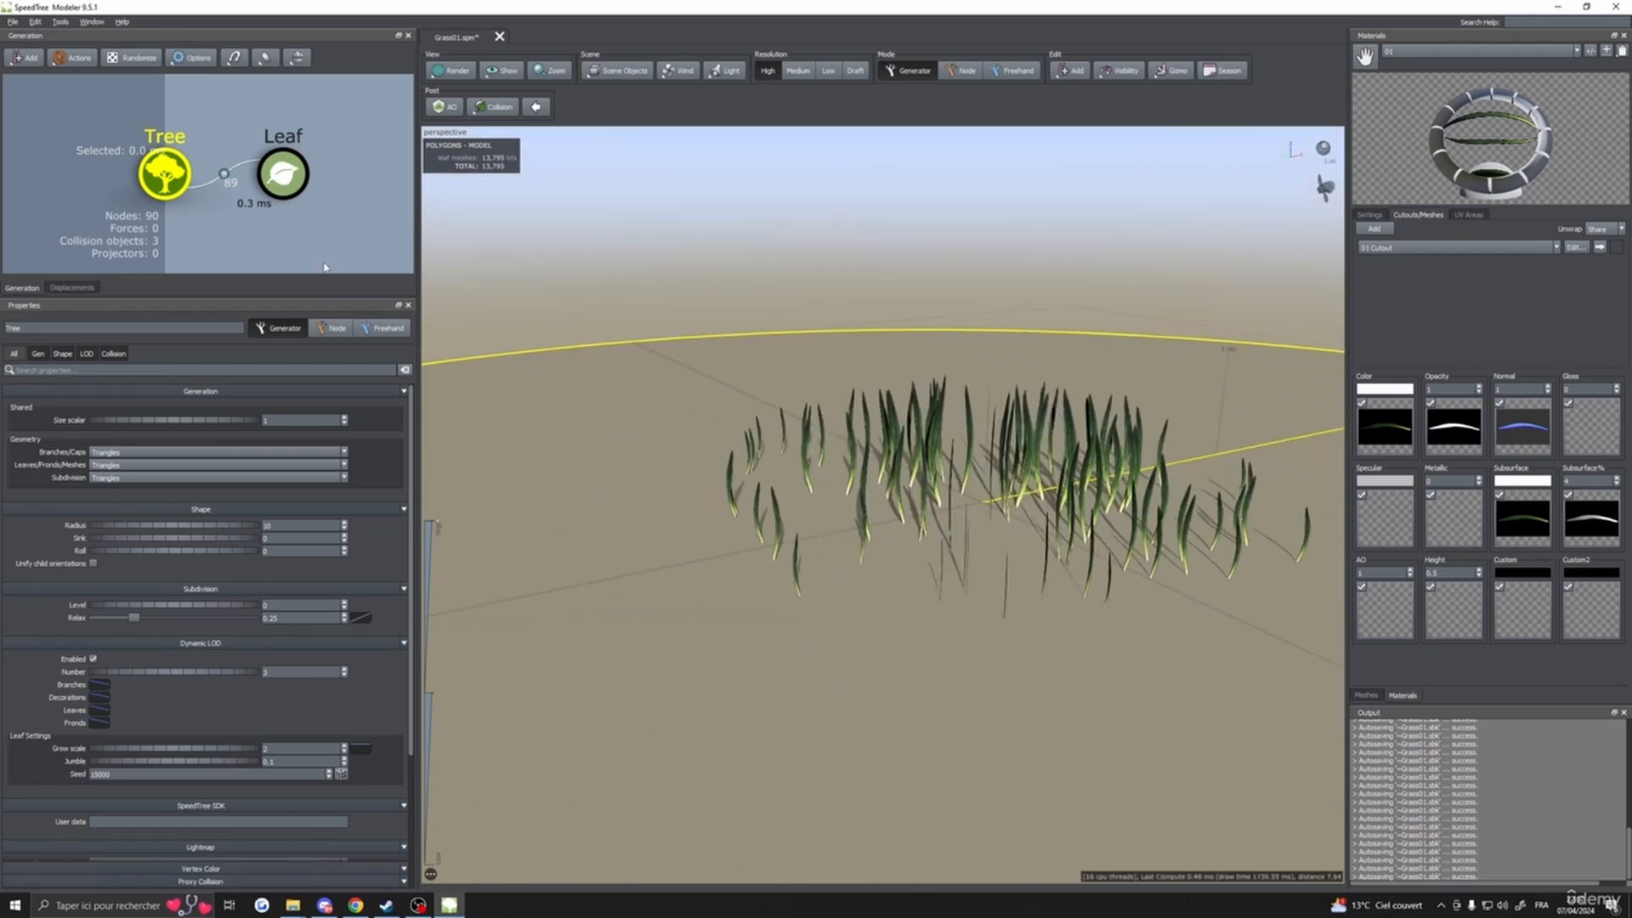
pyautogui.click(283, 173)
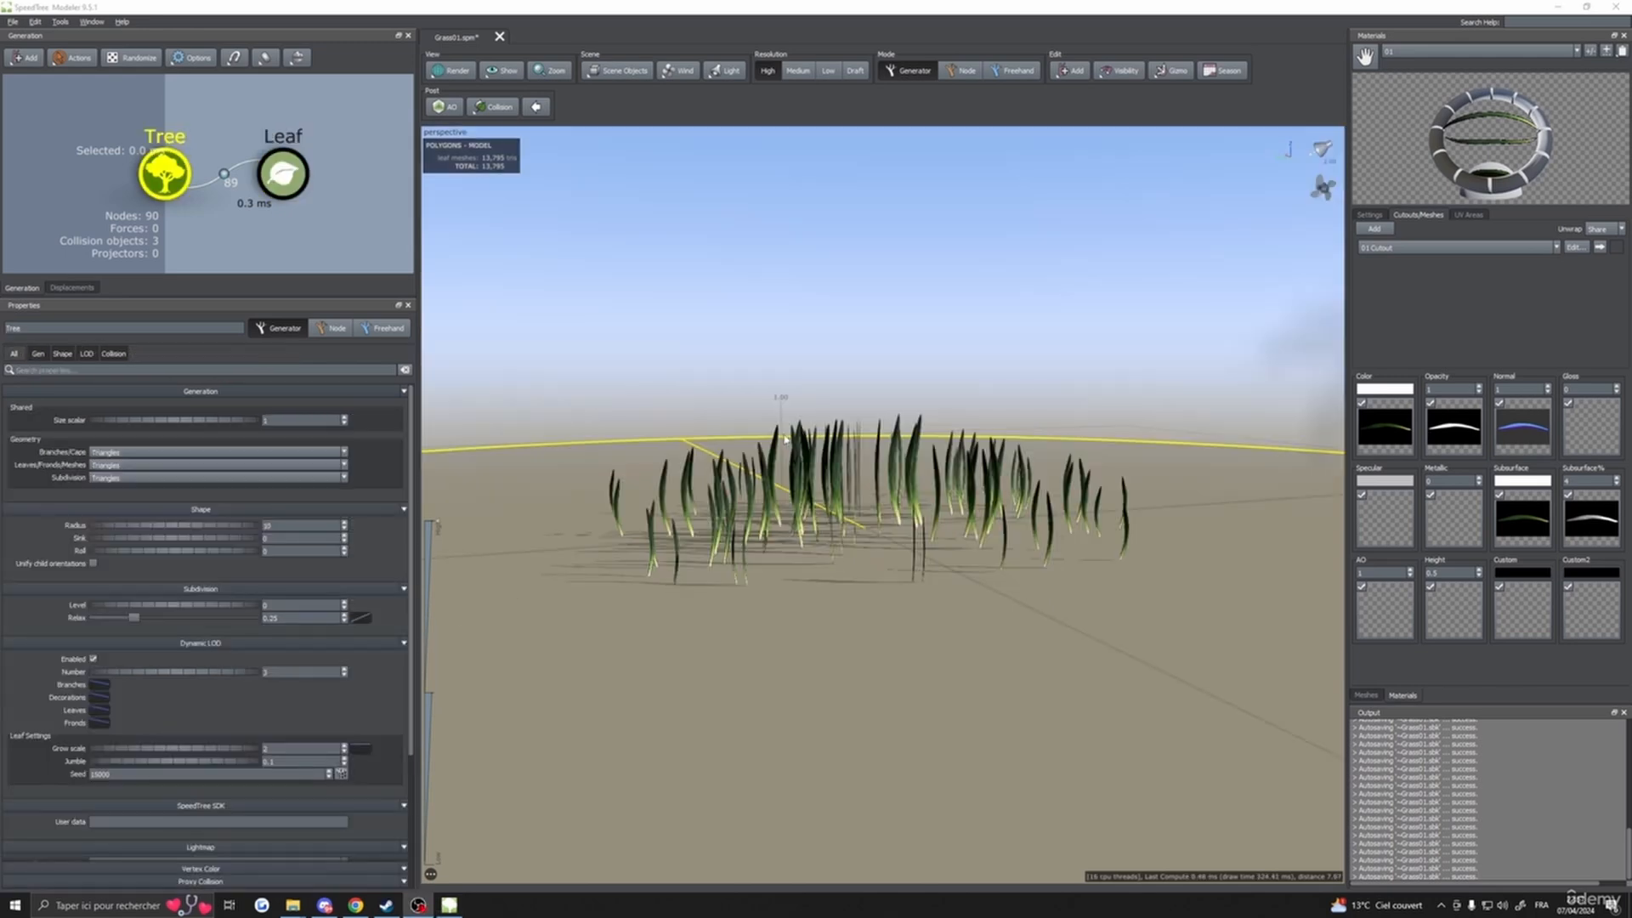
pyautogui.moveTo(784, 439); pyautogui.dragTo(874, 551)
pyautogui.scroll(5, 848, 536)
pyautogui.scroll(-5, 848, 537)
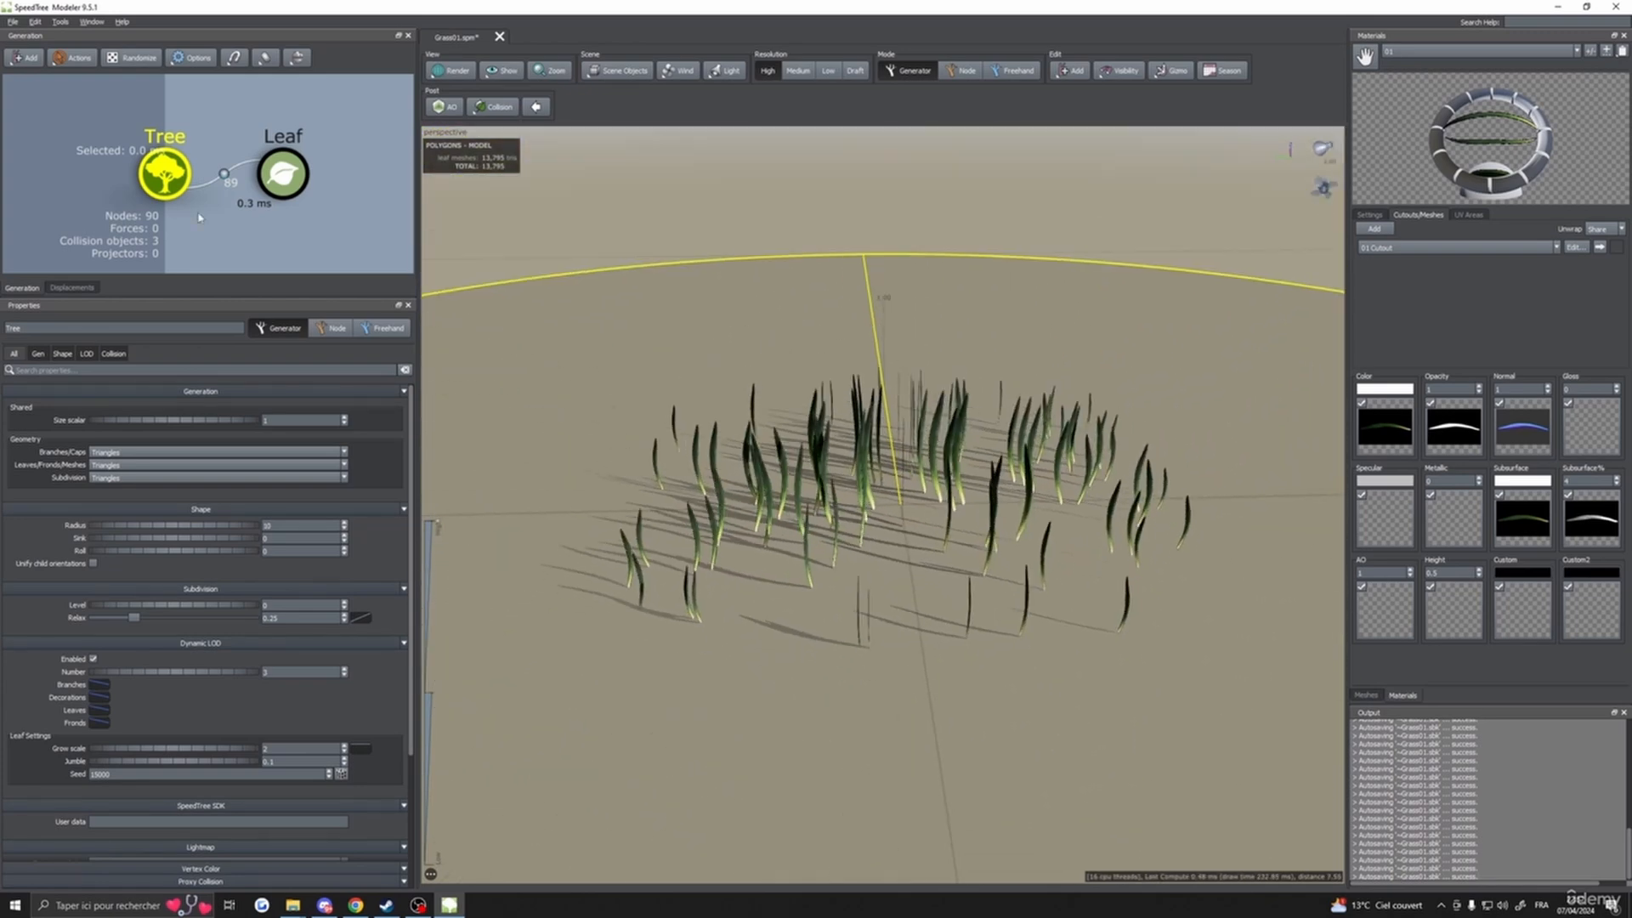
# - Raise the Leaf's Last boundary to about 0.3 so the blades spread farther from the origin
pyautogui.click(283, 173)
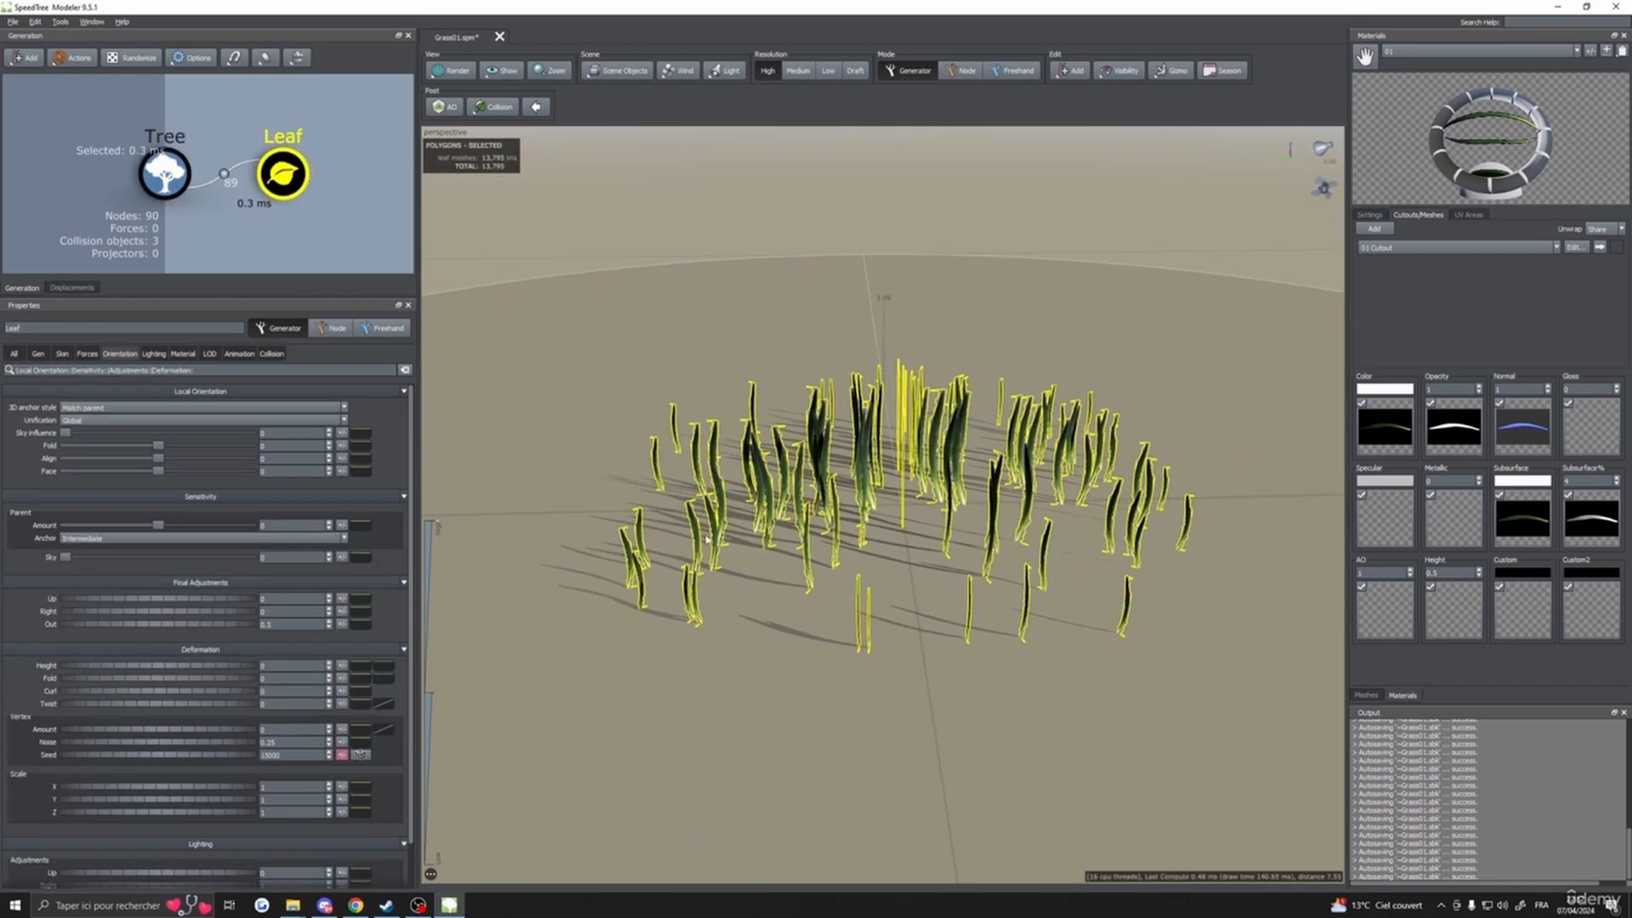
pyautogui.click(120, 353)
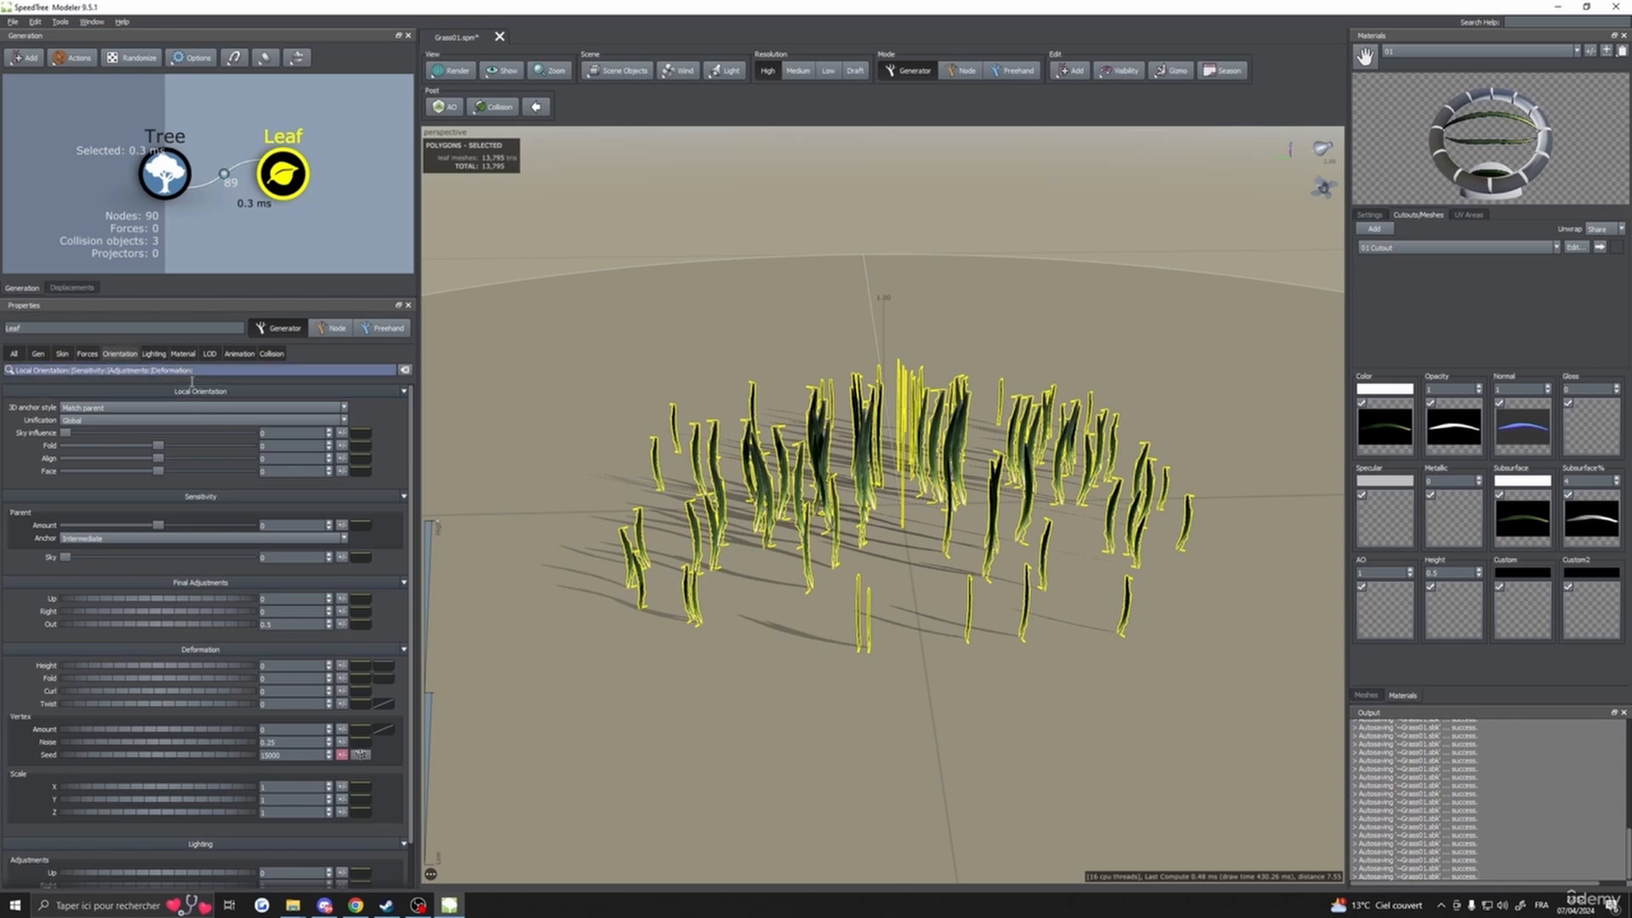
pyautogui.moveTo(736, 544); pyautogui.dragTo(739, 497)
pyautogui.click(37, 354)
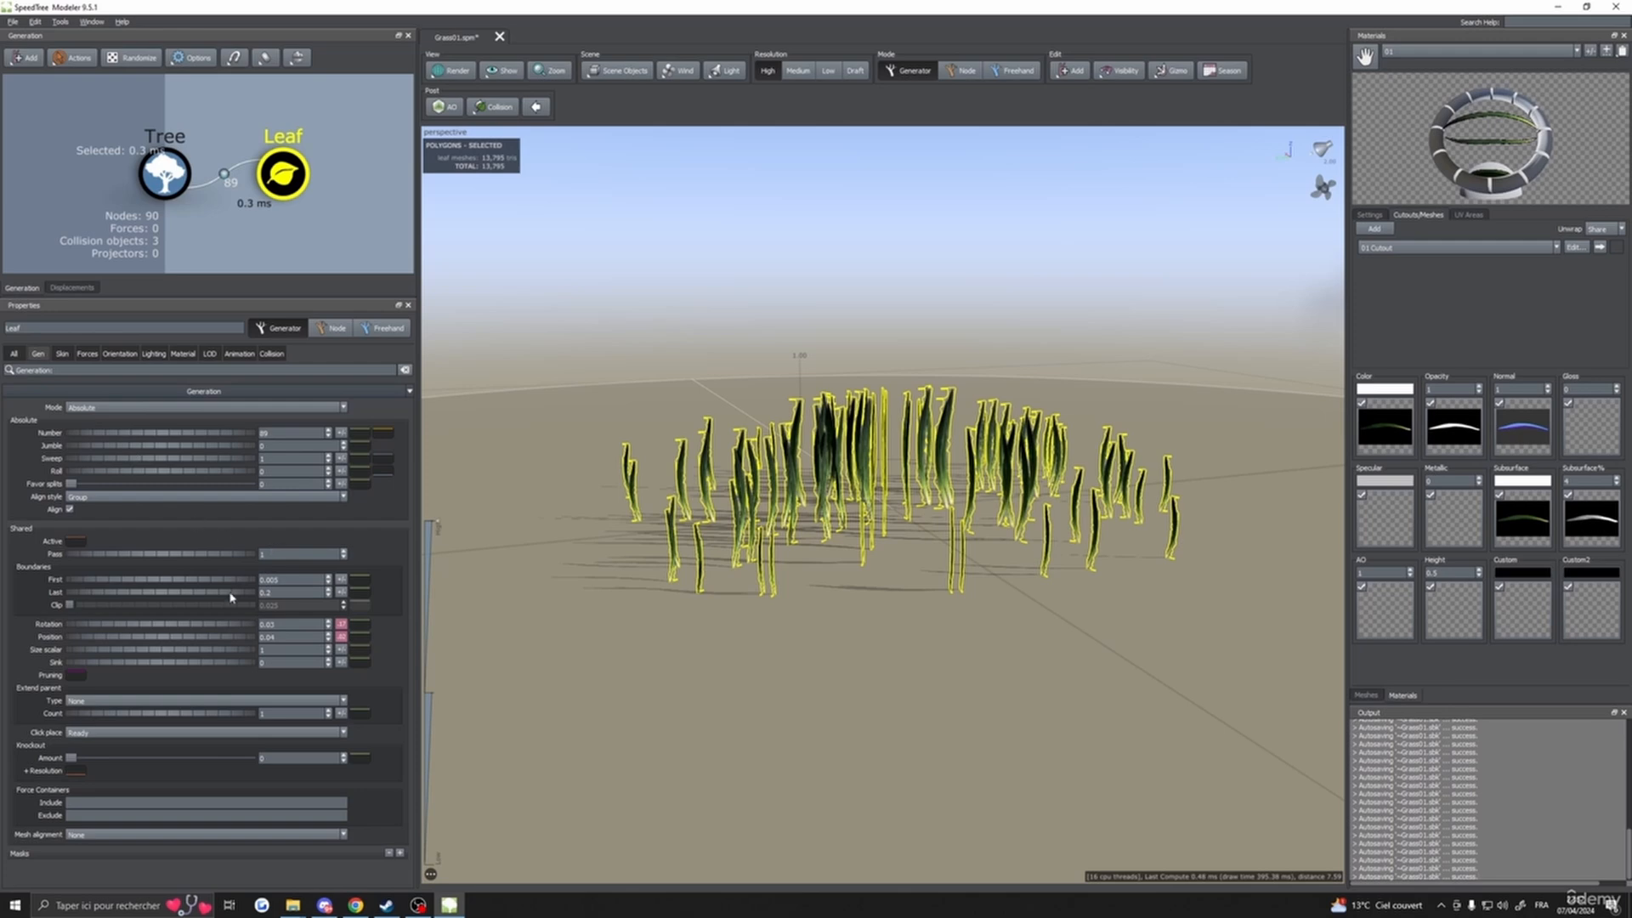
pyautogui.moveTo(231, 598); pyautogui.dragTo(248, 597)
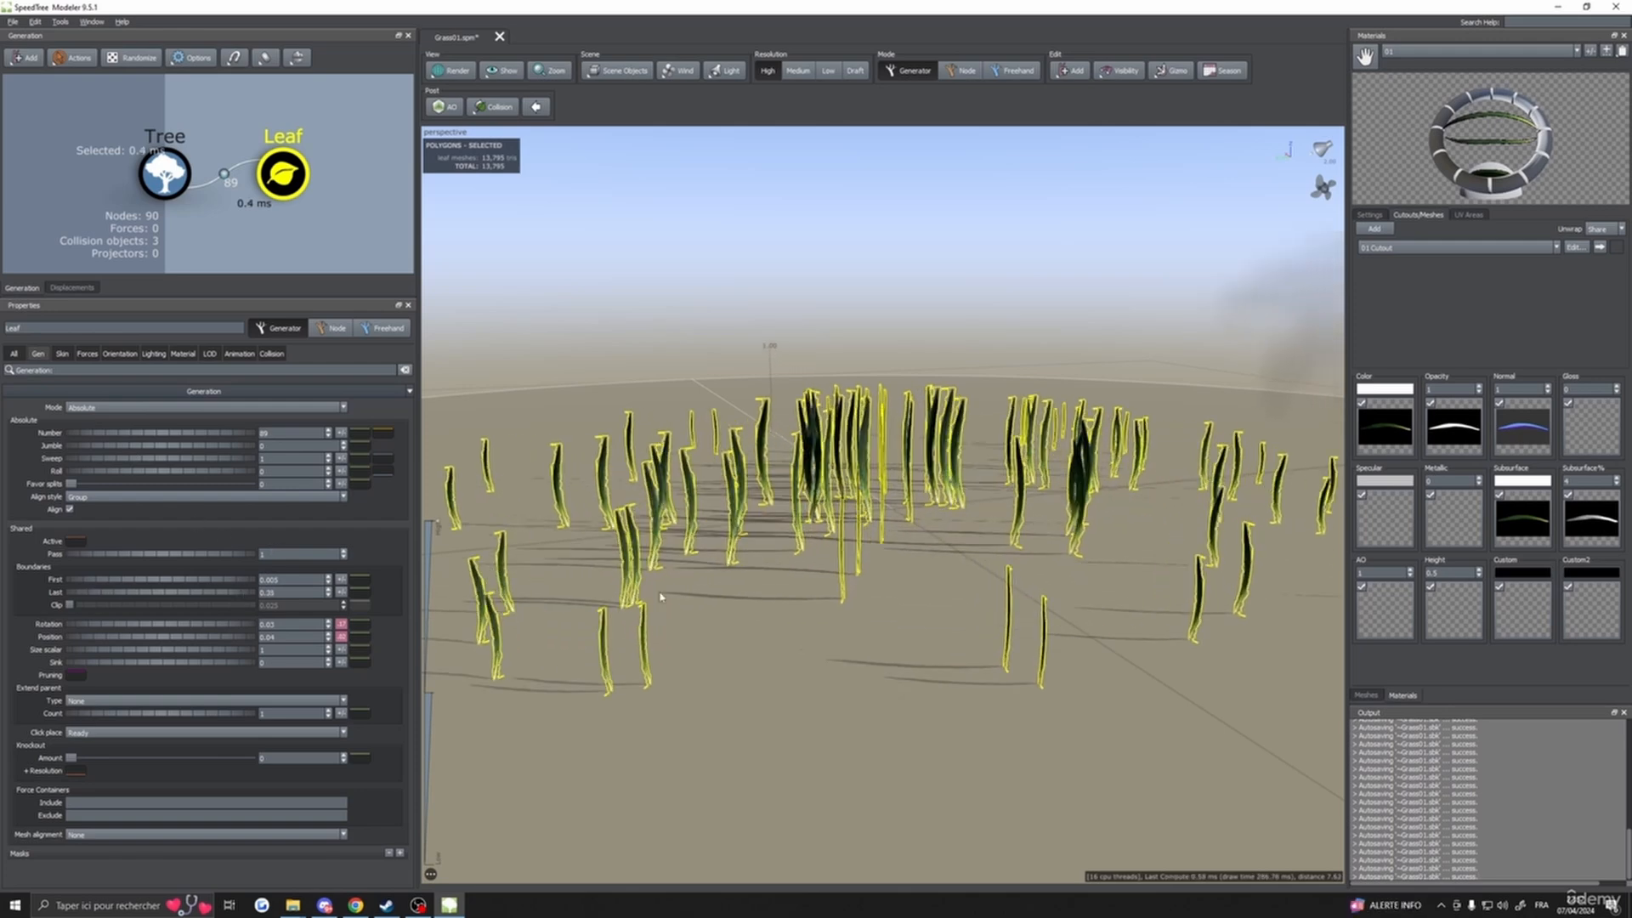
pyautogui.scroll(-5, 864, 599)
pyautogui.moveTo(865, 599); pyautogui.dragTo(881, 614)
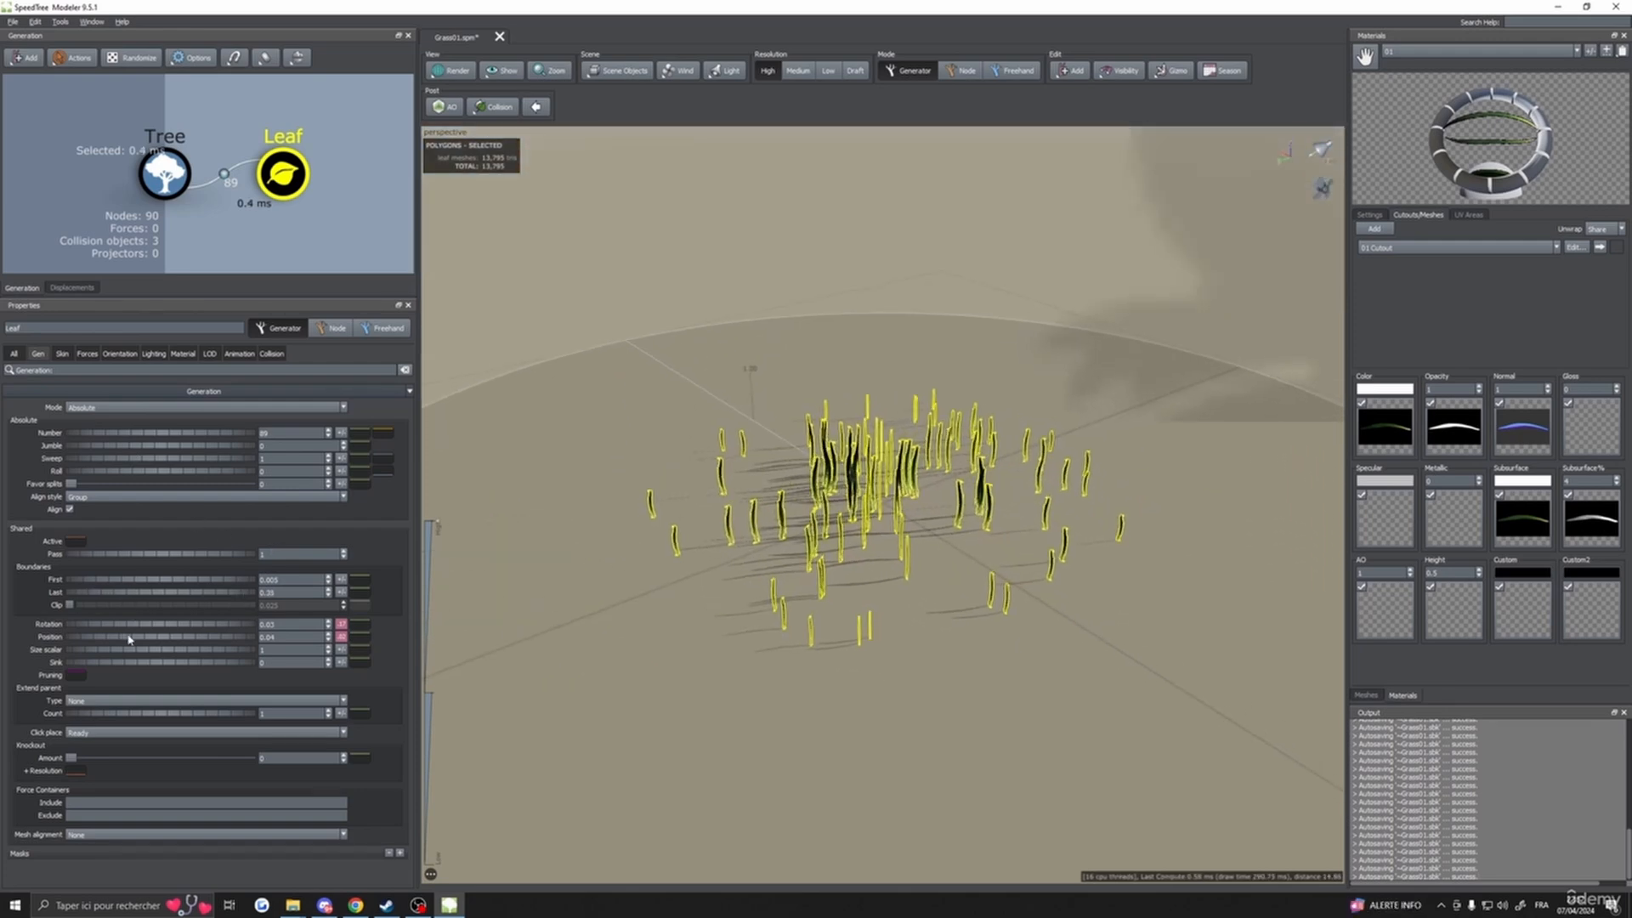
pyautogui.moveTo(205, 596); pyautogui.dragTo(204, 598)
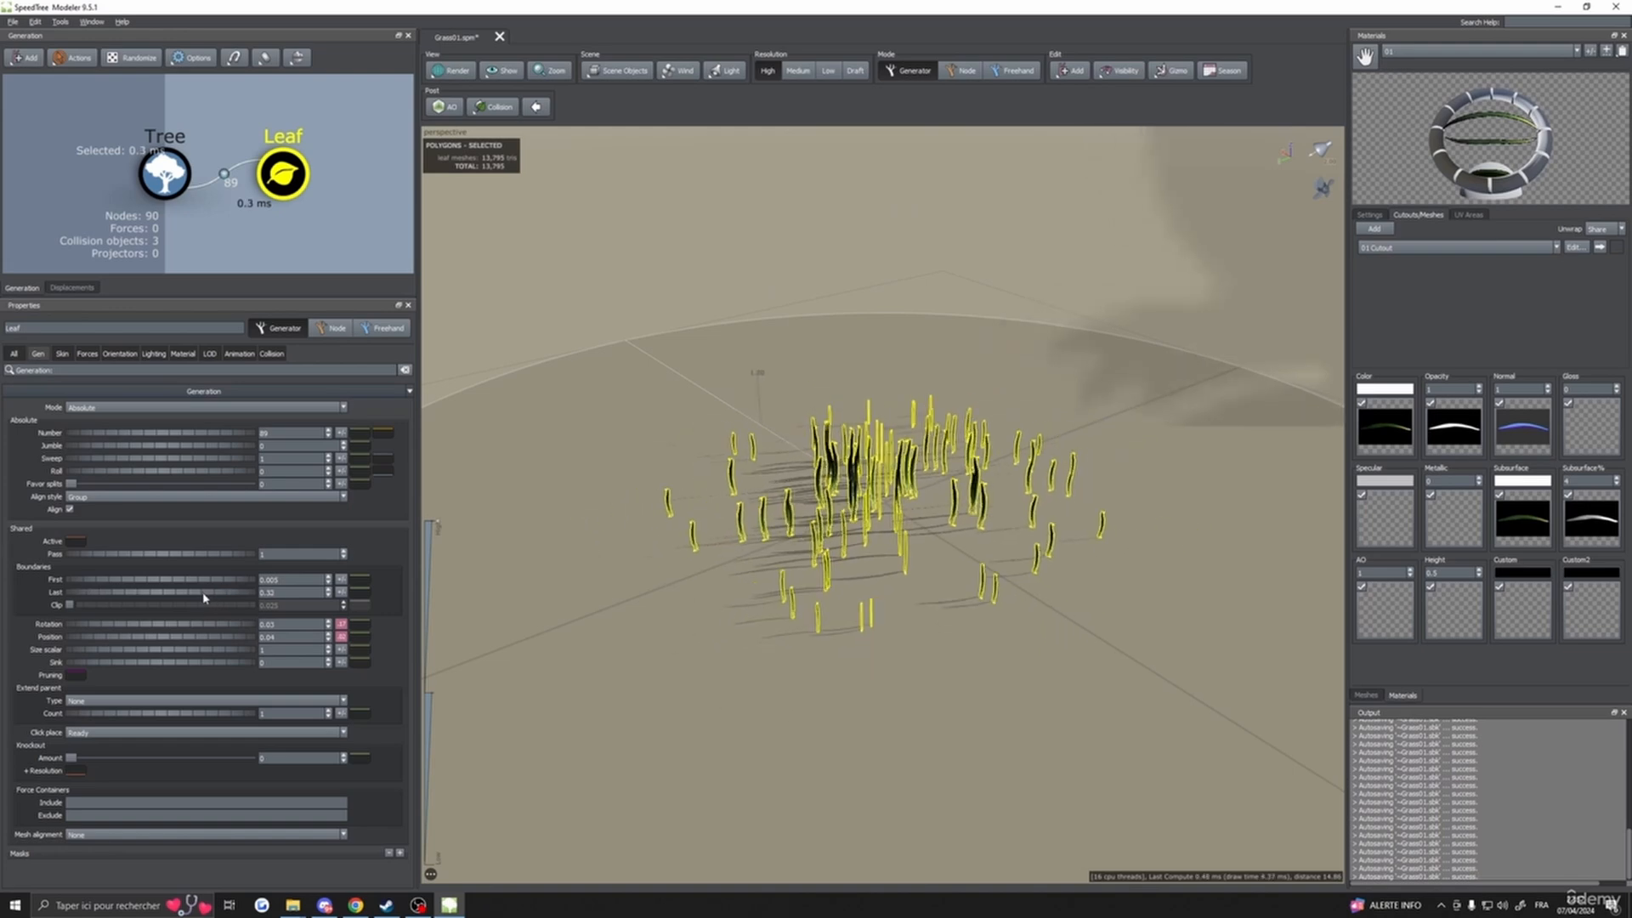
# - Raise the Leaf's number of blades to 113 and examine the clump up close without the selection outline
pyautogui.moveTo(196, 433); pyautogui.dragTo(504, 459)
pyautogui.moveTo(765, 513); pyautogui.dragTo(799, 484)
pyautogui.scroll(5, 852, 536)
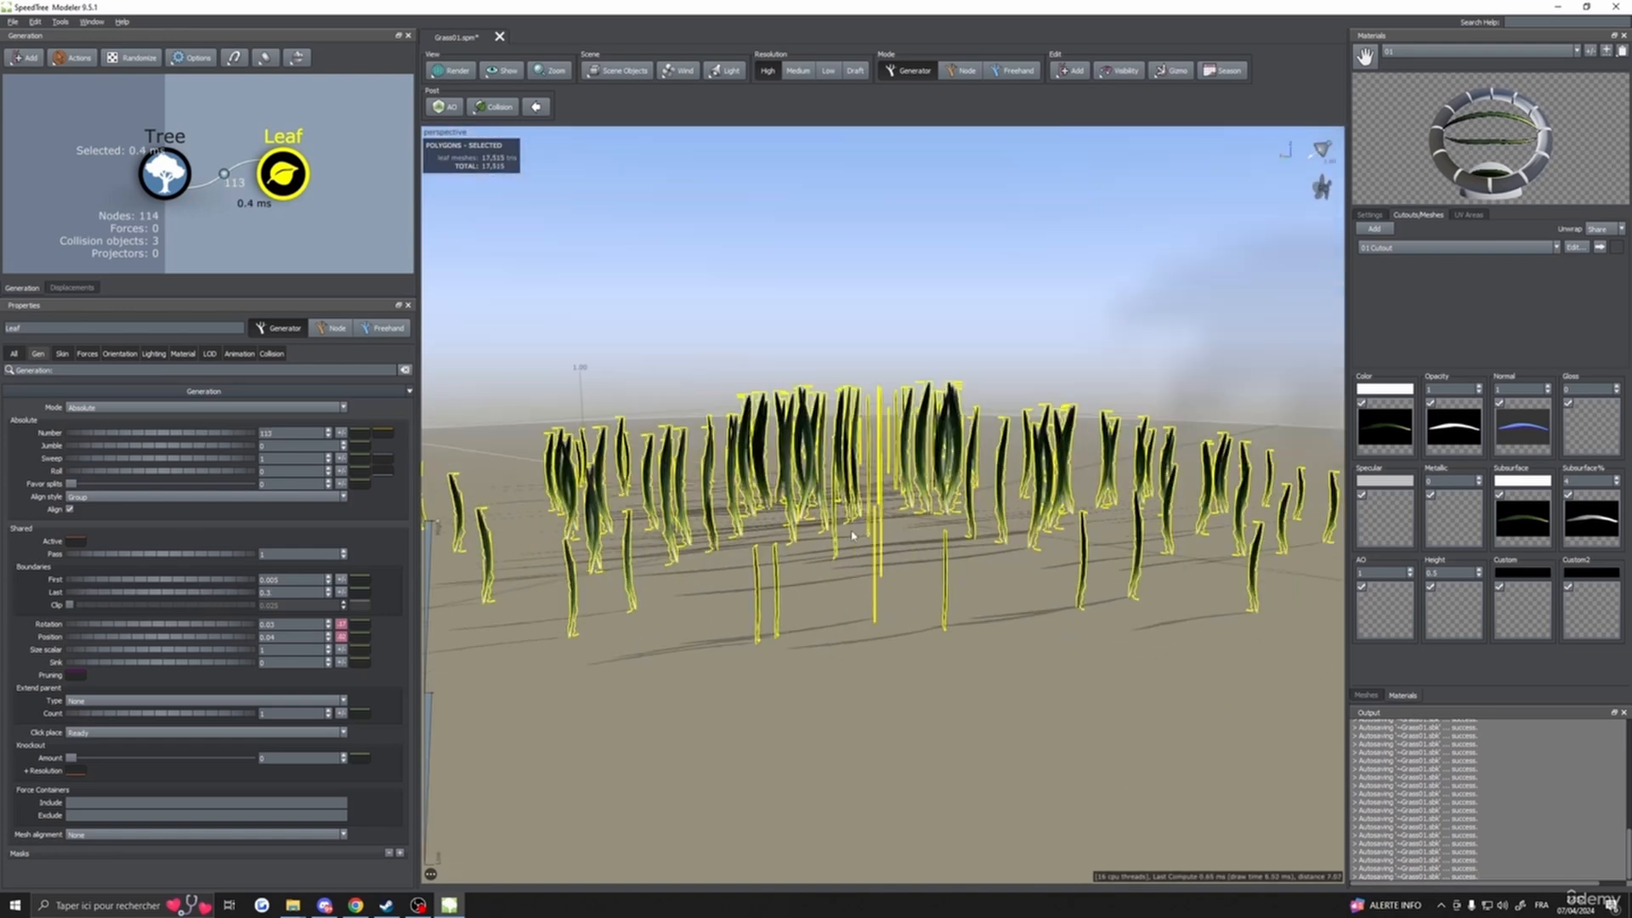
pyautogui.moveTo(853, 536); pyautogui.dragTo(844, 546)
pyautogui.scroll(5, 842, 546)
pyautogui.click(843, 546)
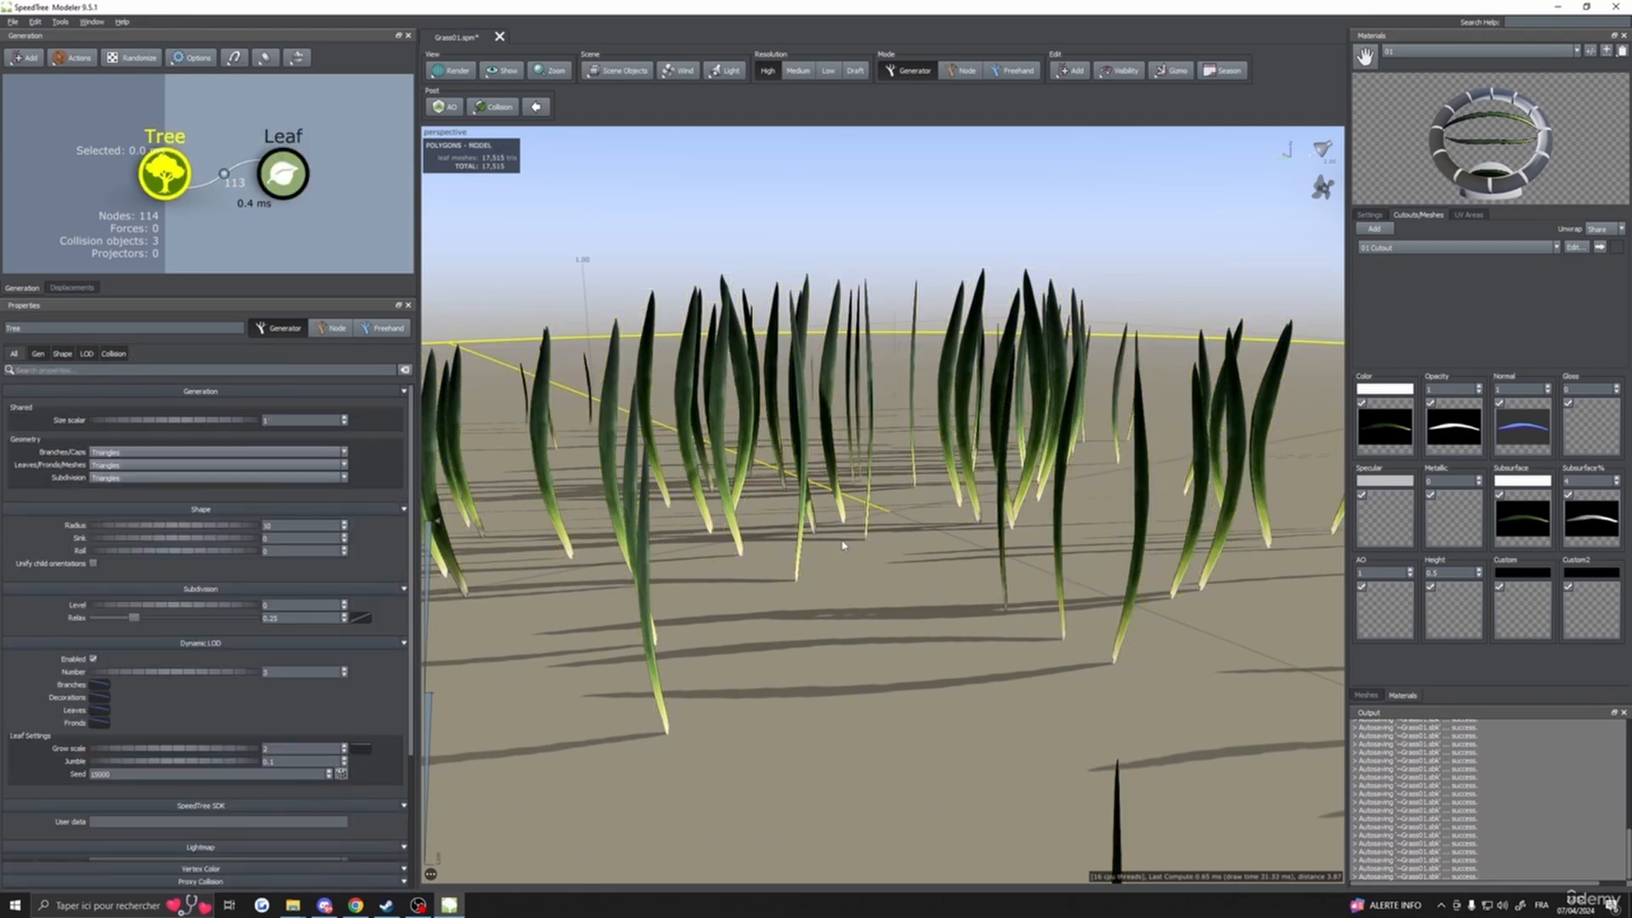
pyautogui.scroll(-3, 883, 562)
# - Try turning the blades with the Leaf's Right final adjustment and reset it to 0
pyautogui.click(281, 174)
pyautogui.click(120, 354)
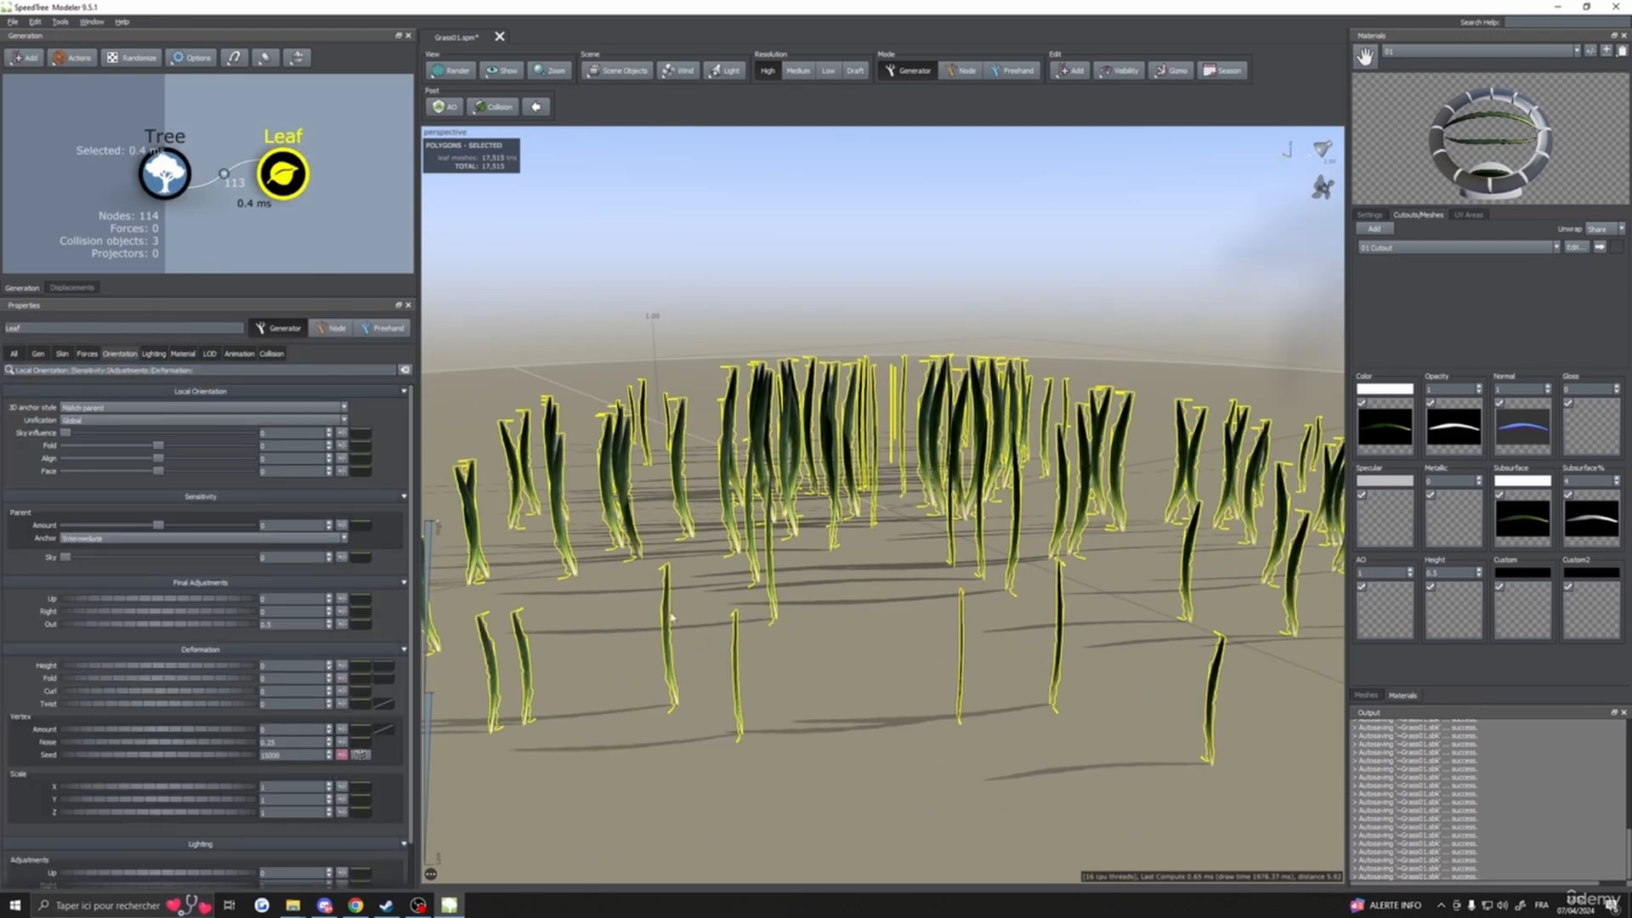
pyautogui.moveTo(671, 618); pyautogui.dragTo(767, 618)
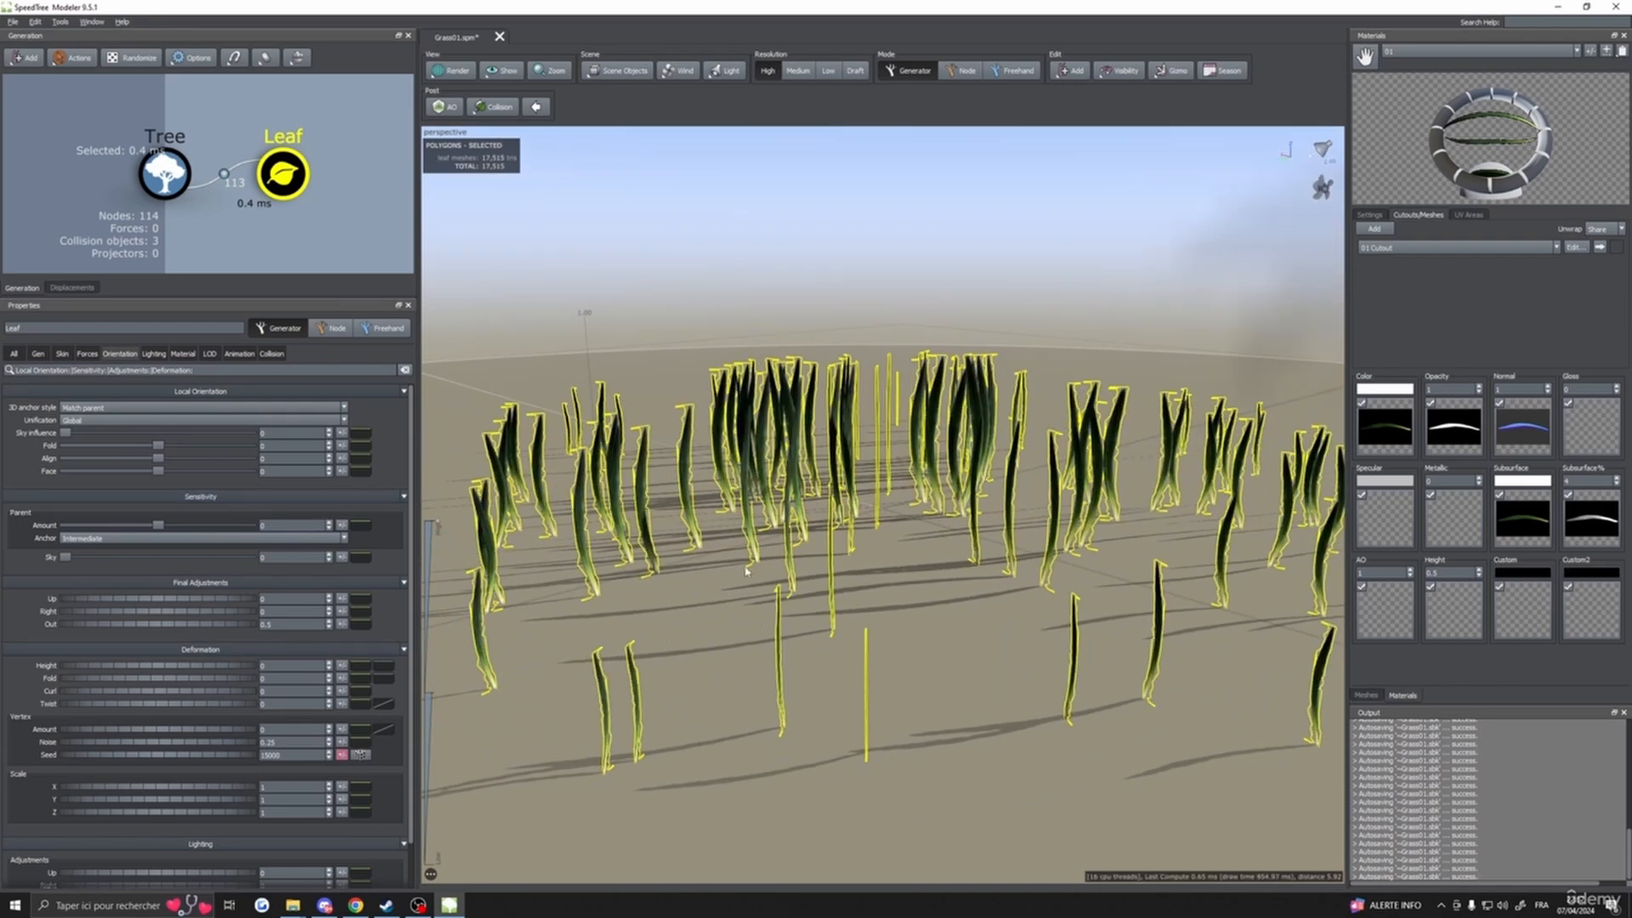
pyautogui.moveTo(433, 583)
pyautogui.mouseDown()
pyautogui.moveTo(782, 584)
pyautogui.moveTo(876, 666)
pyautogui.moveTo(955, 653)
pyautogui.moveTo(881, 669)
pyautogui.moveTo(839, 588)
pyautogui.moveTo(777, 680)
pyautogui.mouseUp()
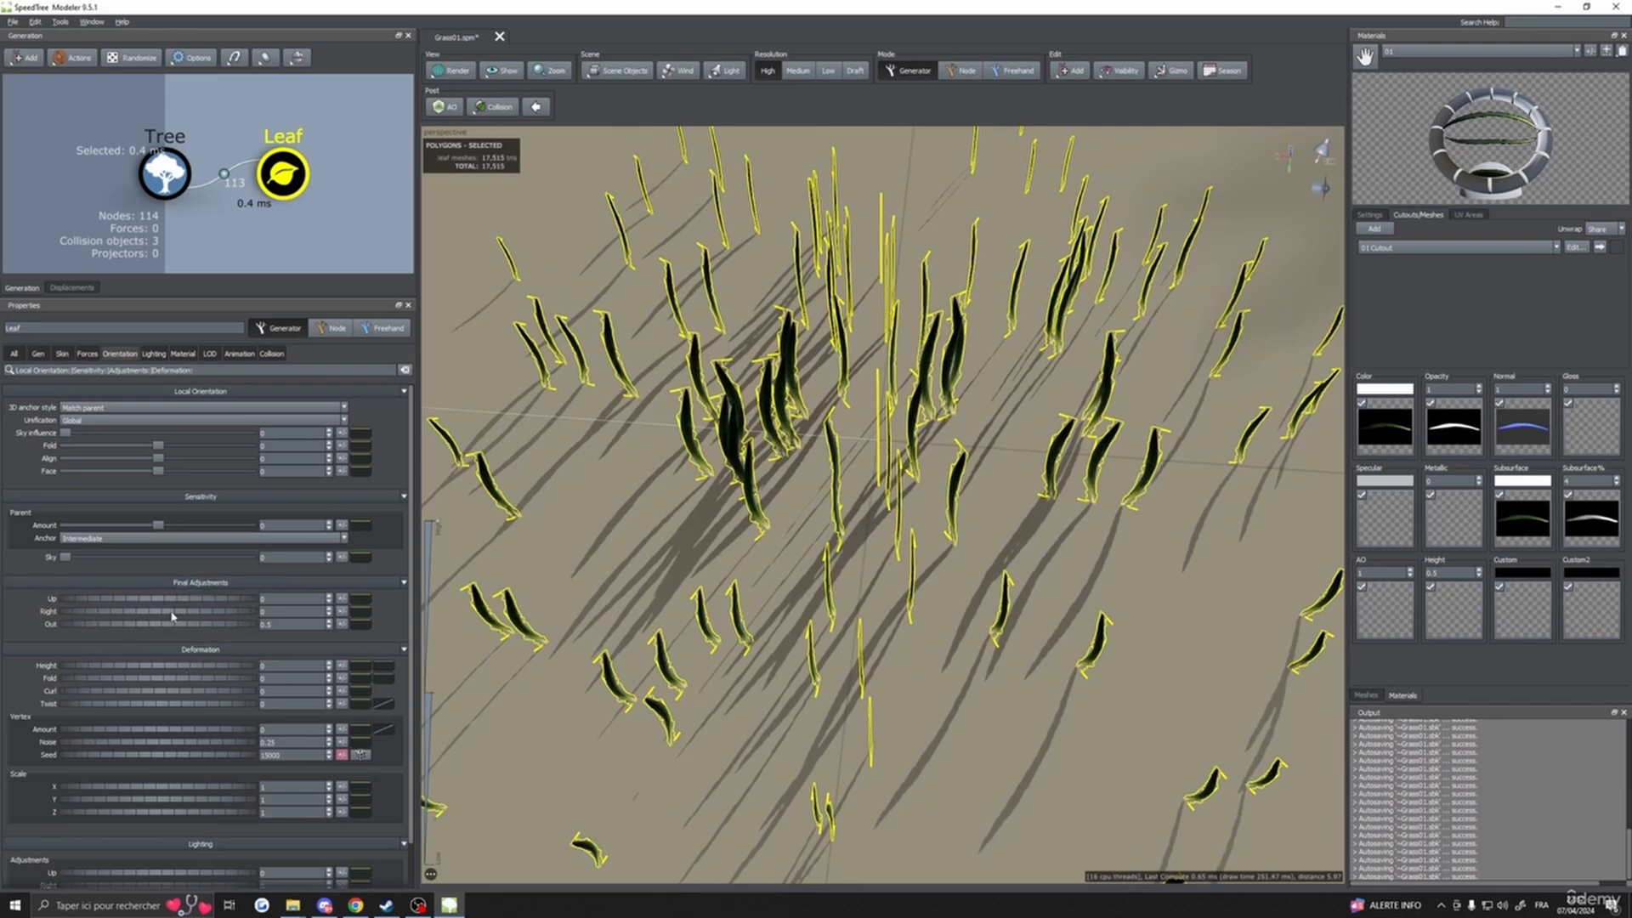
pyautogui.moveTo(172, 613); pyautogui.dragTo(182, 616)
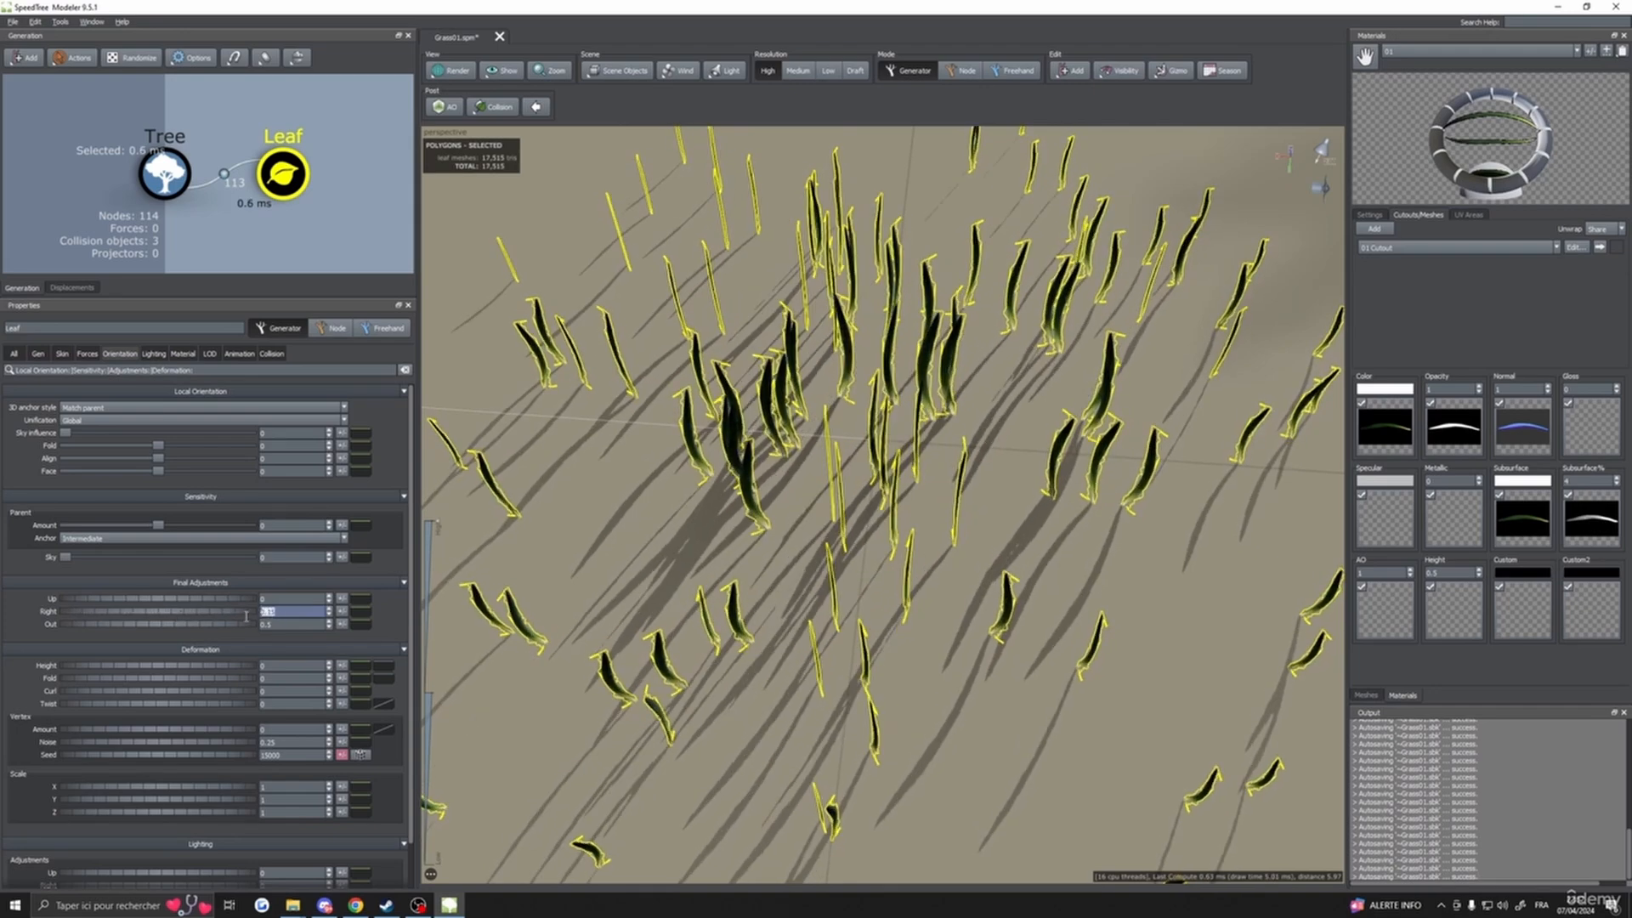
pyautogui.press('Return')
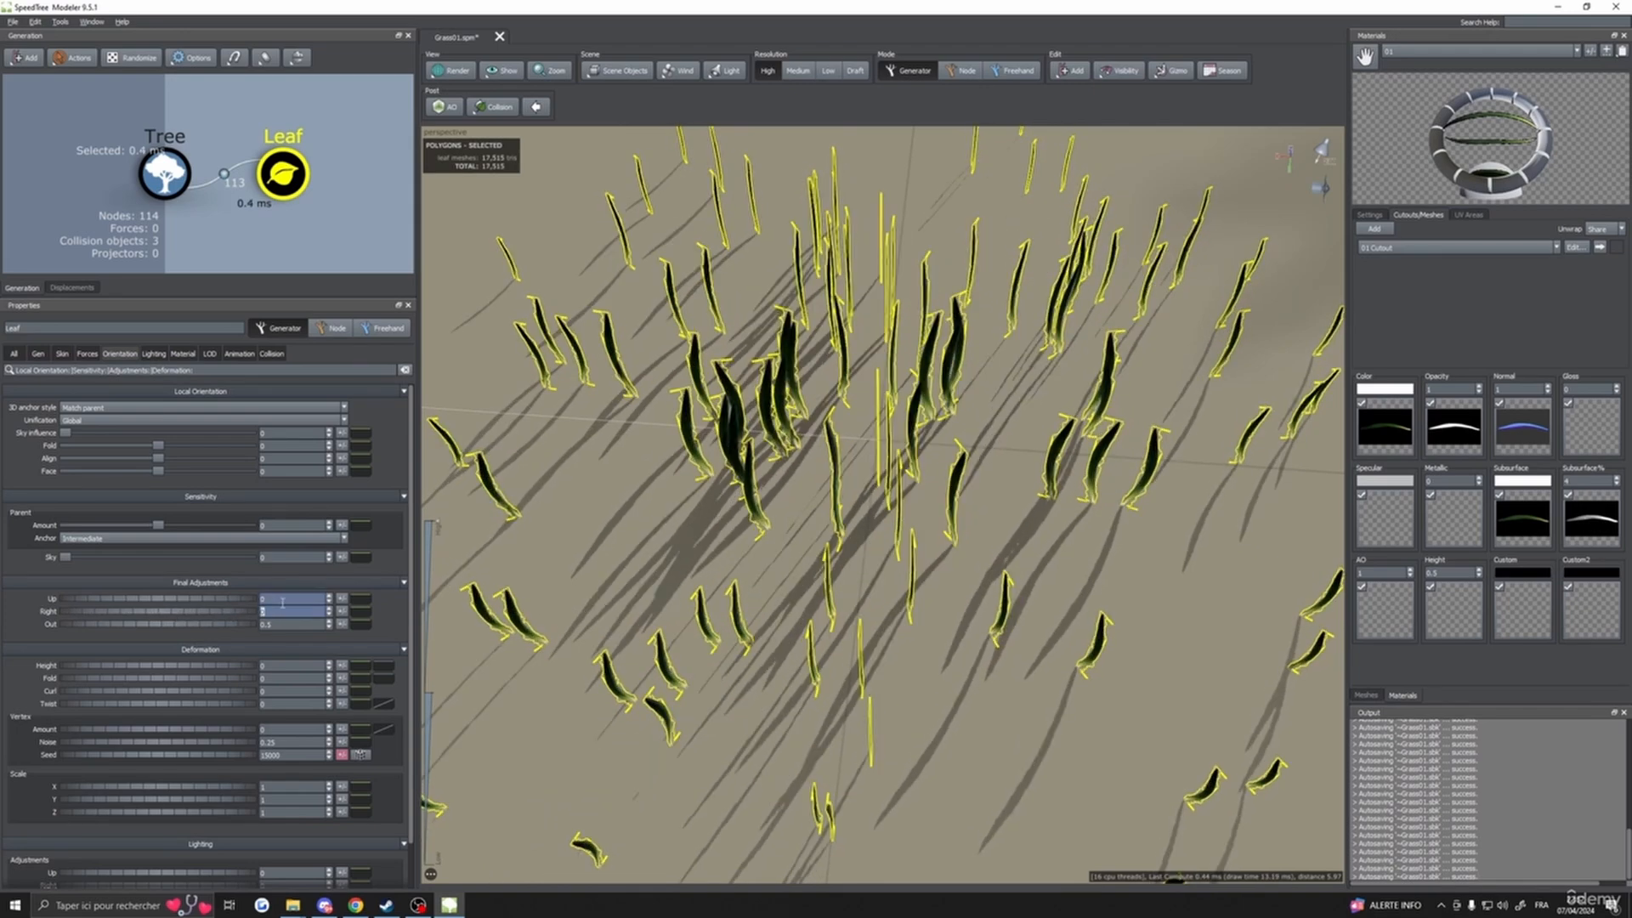
# - Add random variance to the Leaf's Right final adjustment and examine the blades without the selection outline
pyautogui.click(343, 614)
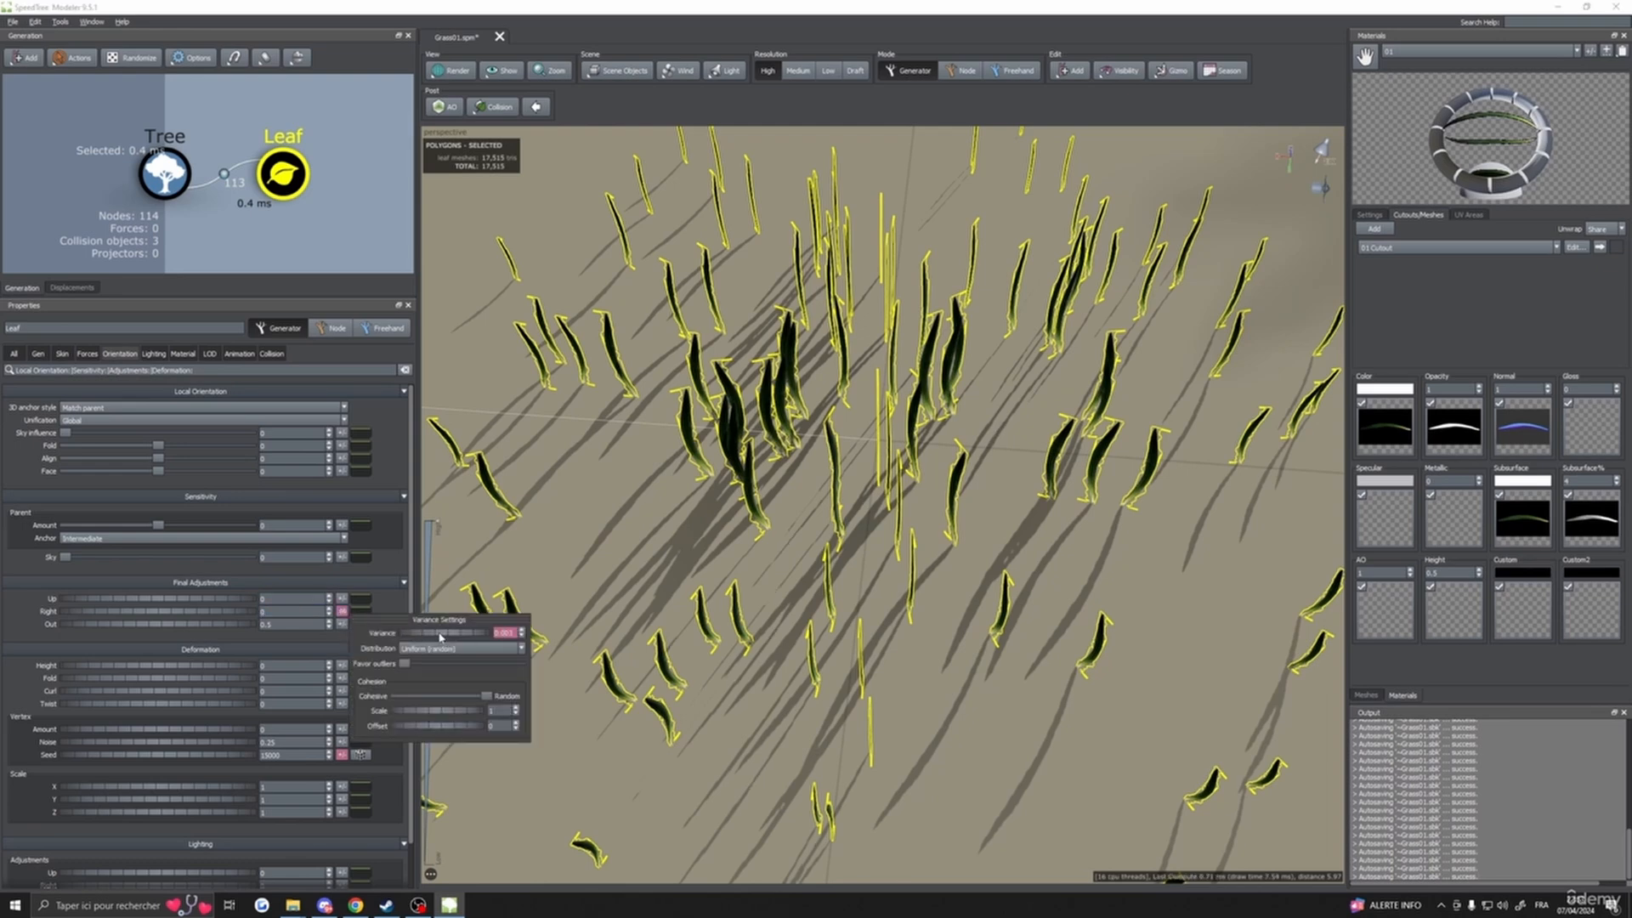
pyautogui.moveTo(441, 637); pyautogui.dragTo(1018, 653)
pyautogui.click(961, 691)
pyautogui.scroll(5, 990, 647)
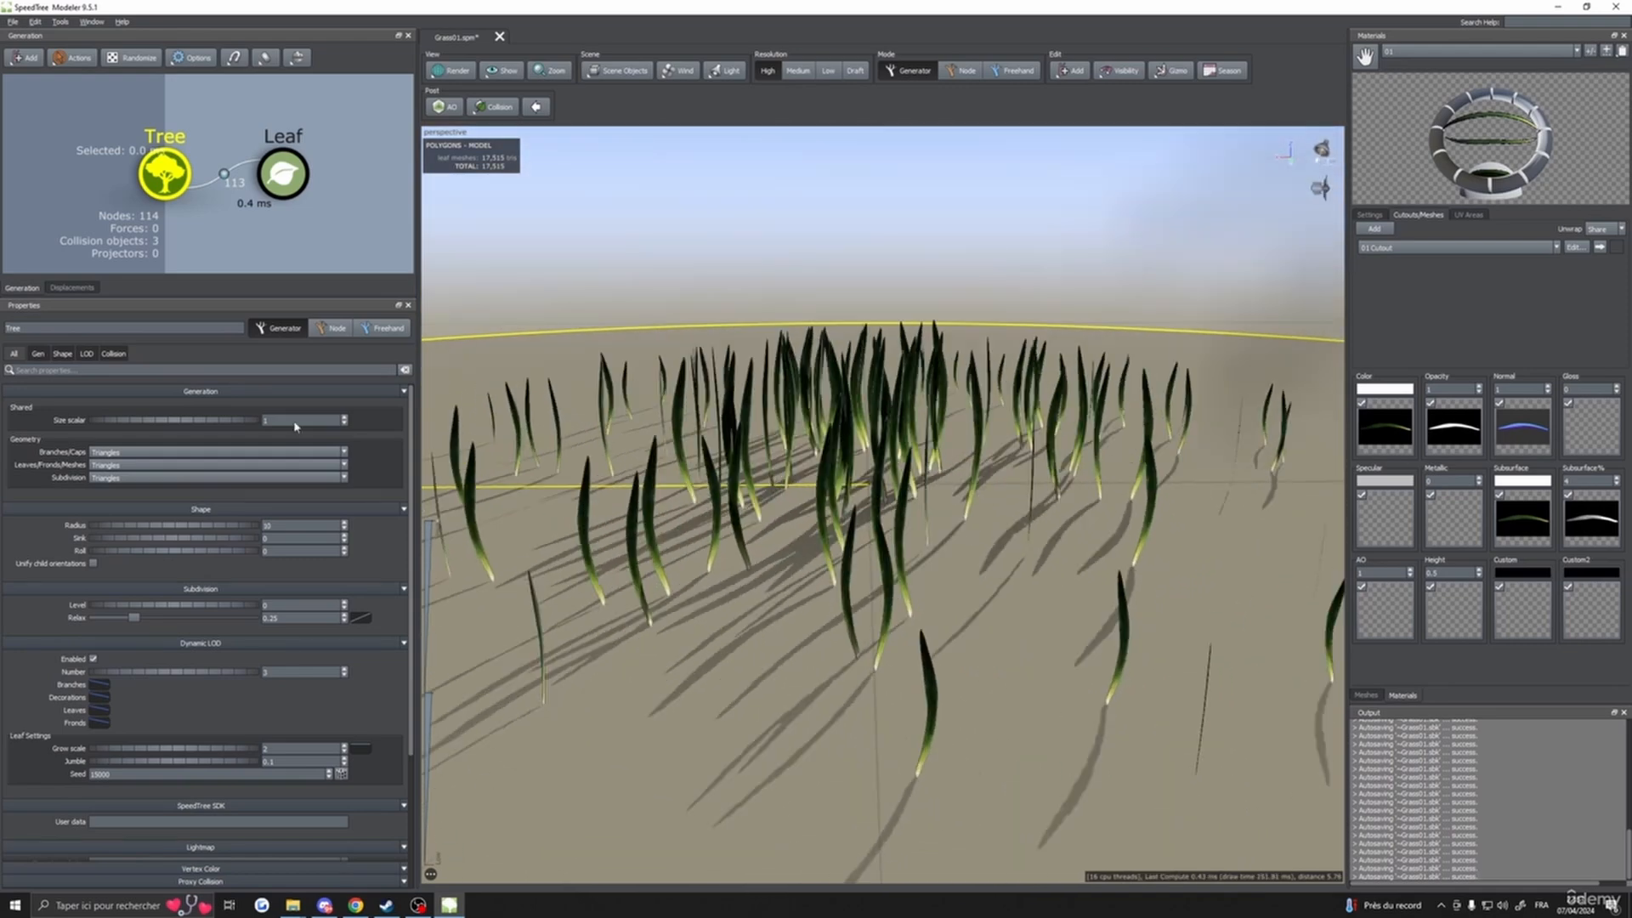
# - Set the Leaf's local orientation Fold to about -0.004, try an Align offset, and reset Align to 0
pyautogui.click(280, 170)
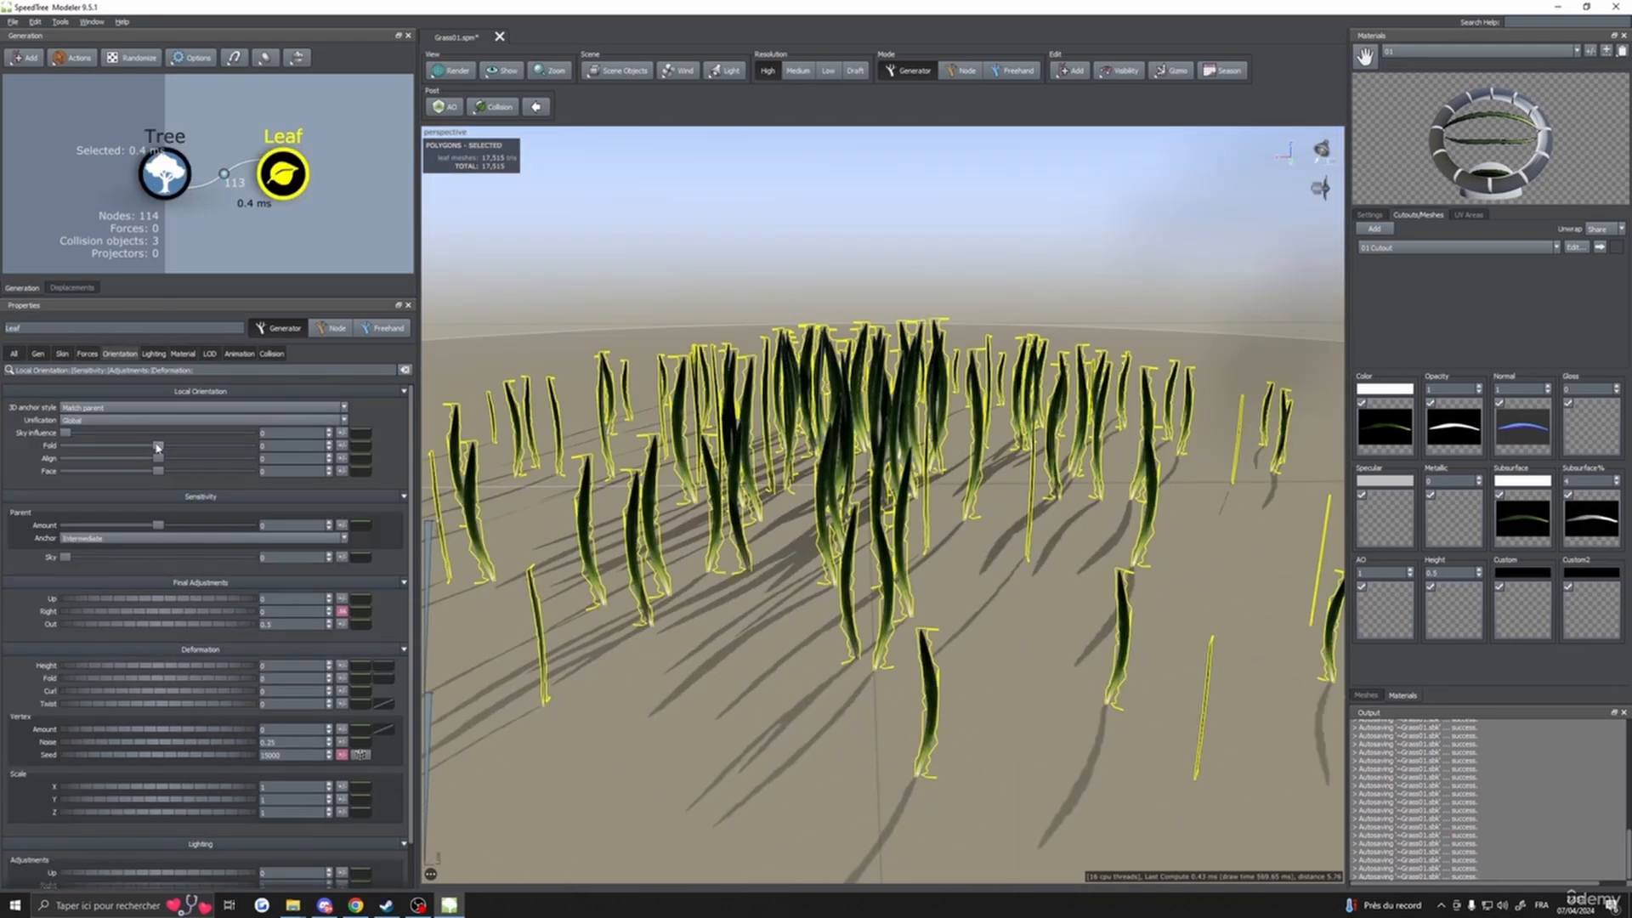
pyautogui.moveTo(159, 449)
pyautogui.mouseDown()
pyautogui.moveTo(129, 467)
pyautogui.moveTo(184, 476)
pyautogui.moveTo(144, 475)
pyautogui.moveTo(159, 473)
pyautogui.mouseUp()
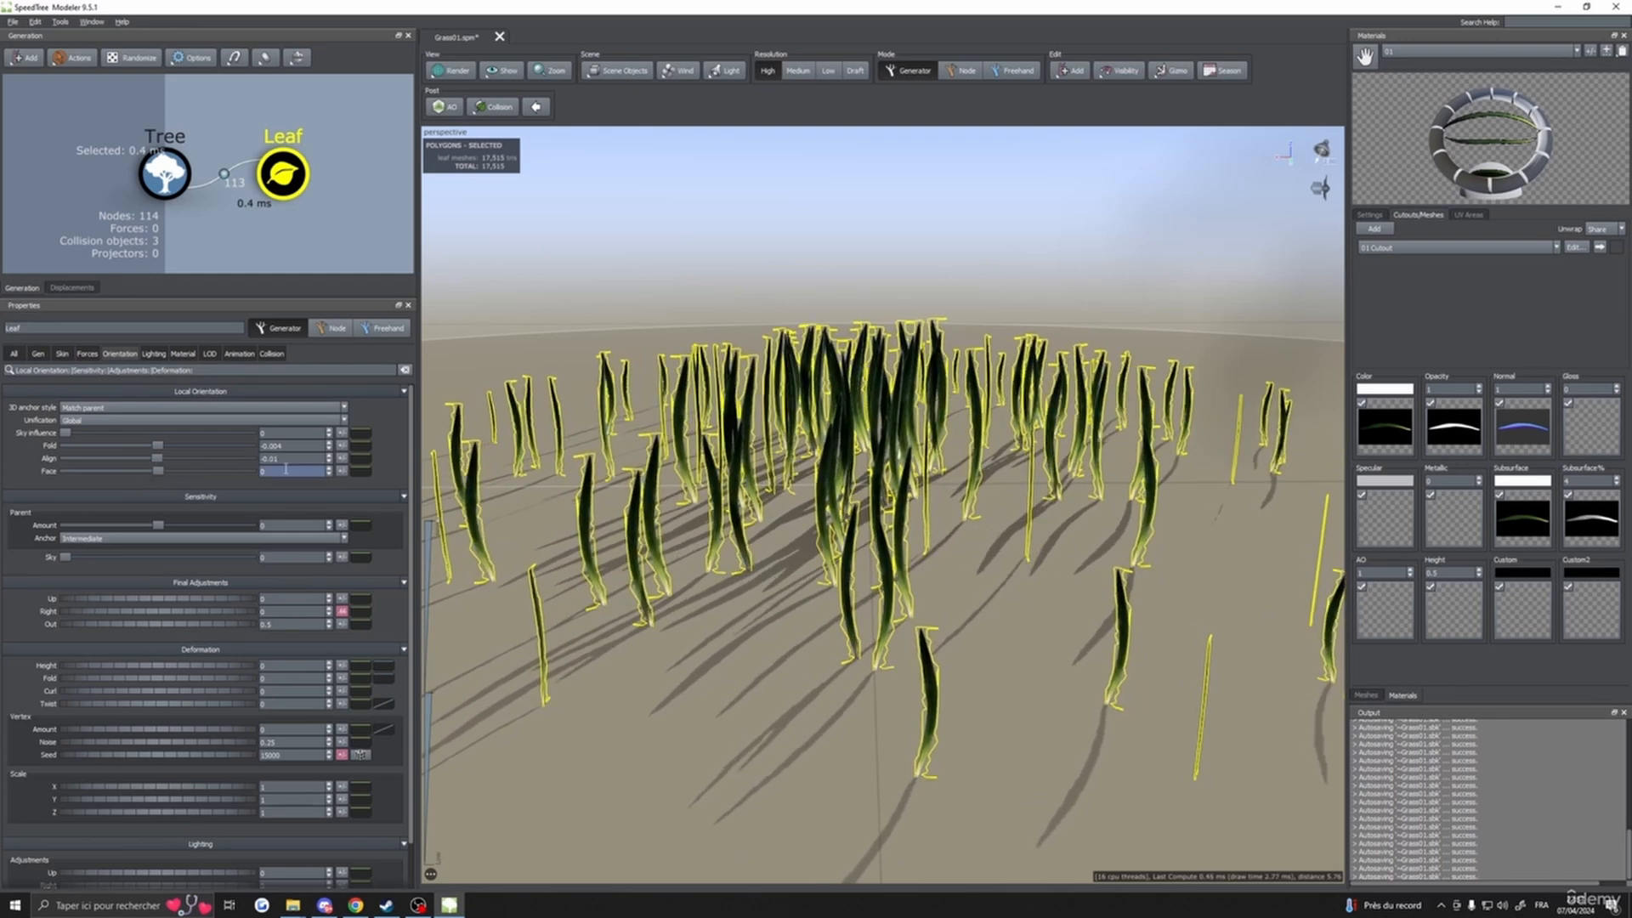
pyautogui.moveTo(284, 459); pyautogui.dragTo(230, 463)
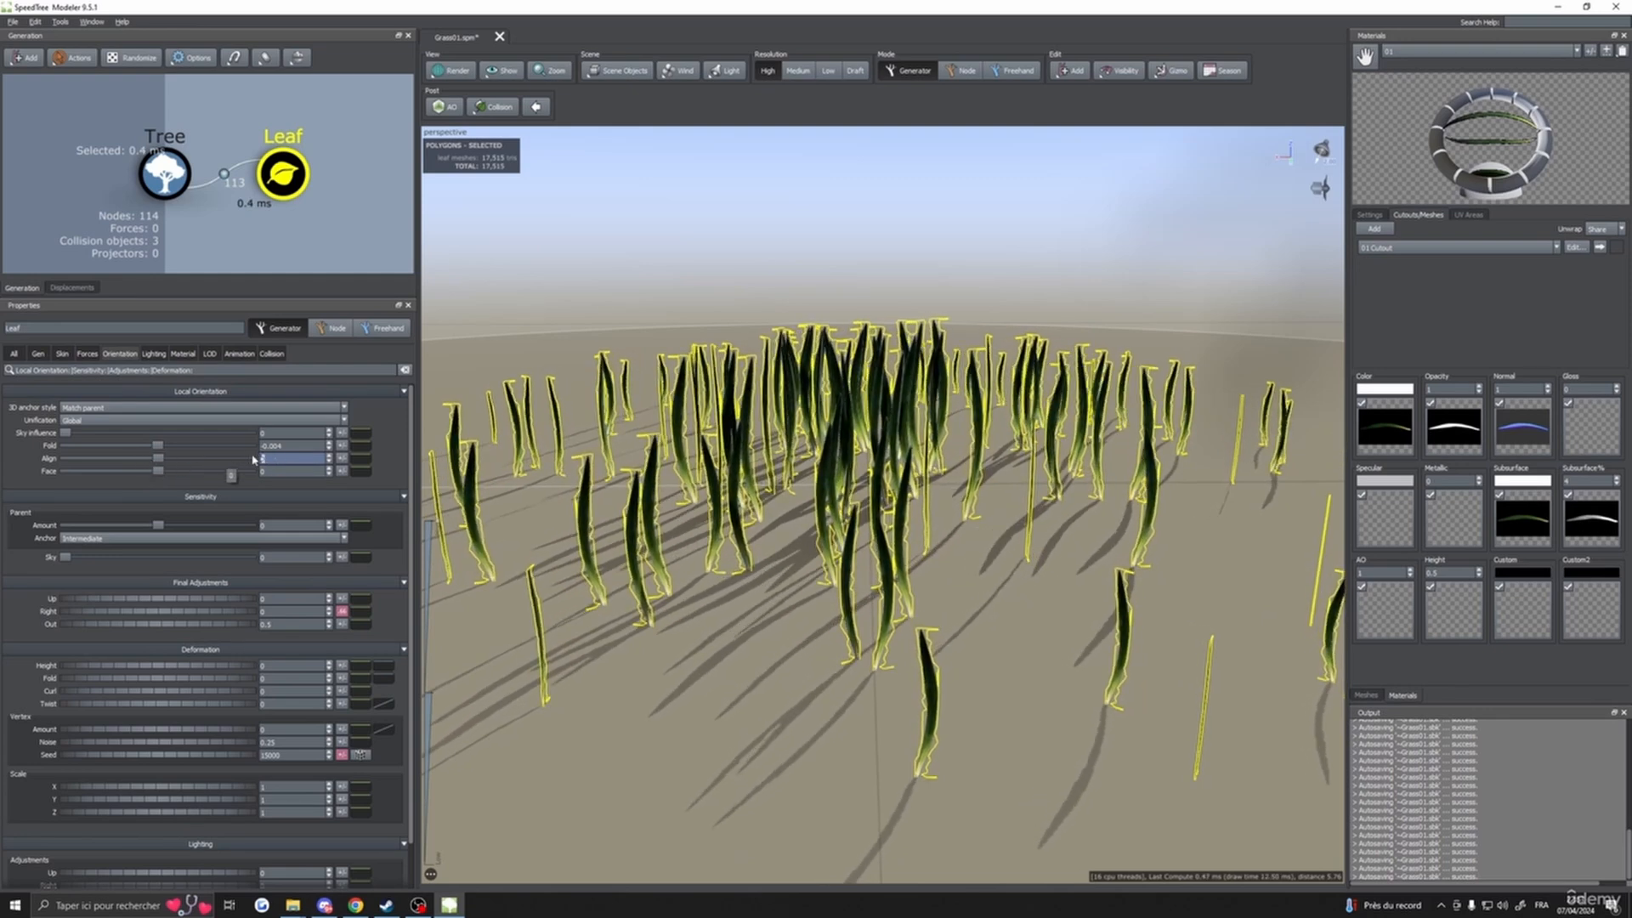
# - Lower the end of the Leaf's Align parent curve to about 0.76 and examine the outer blades
pyautogui.click(360, 460)
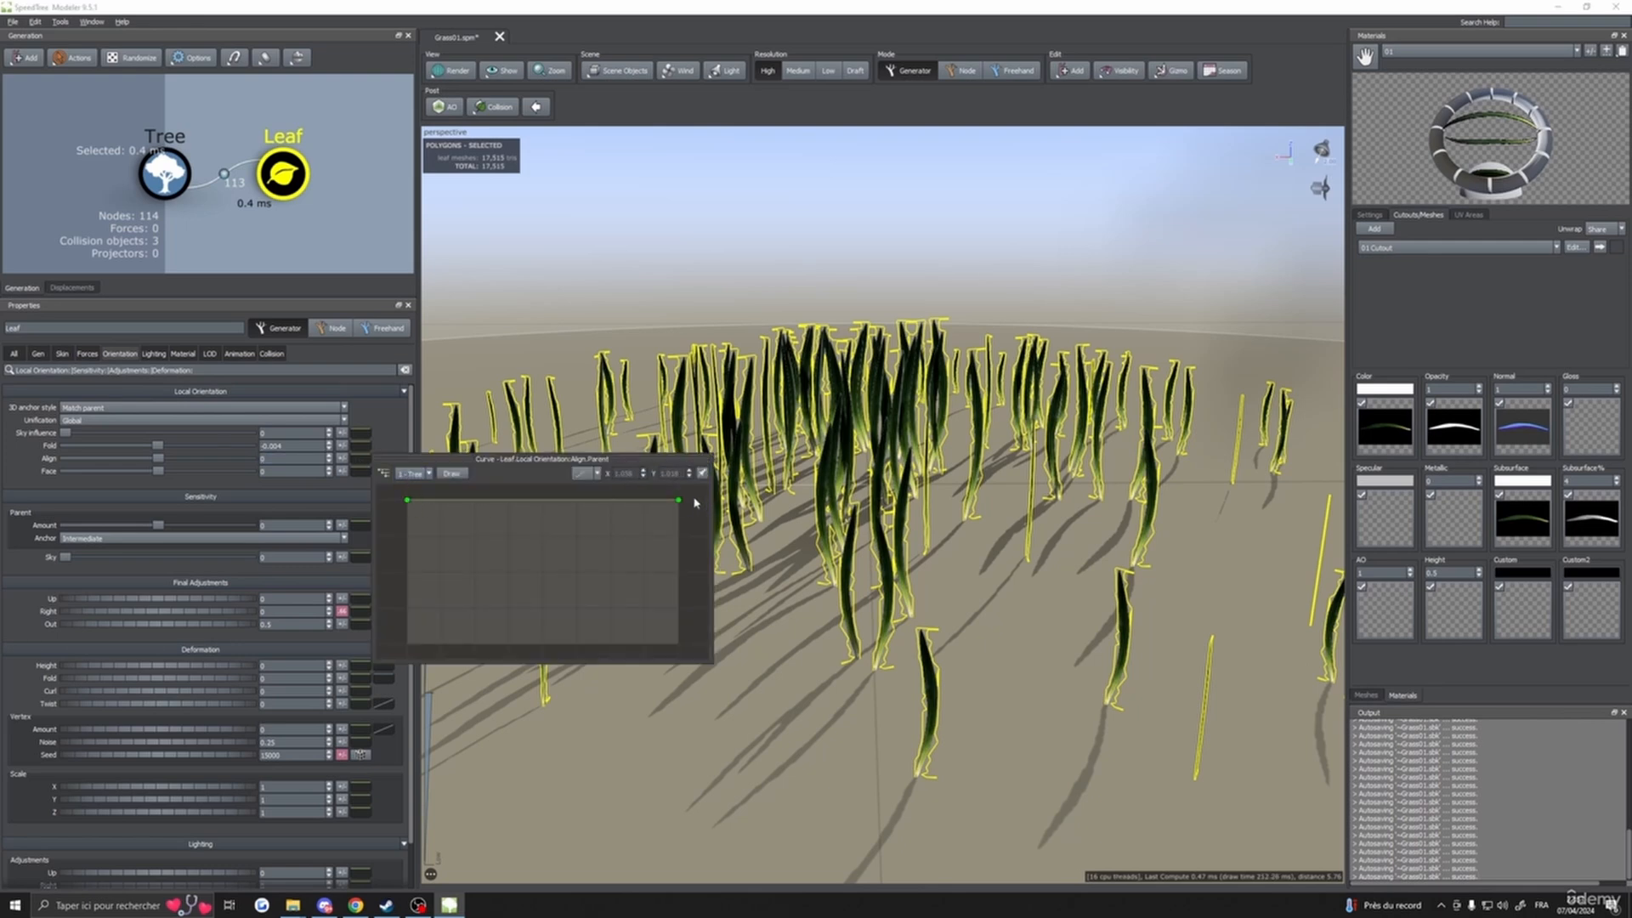
pyautogui.moveTo(680, 504); pyautogui.dragTo(689, 537)
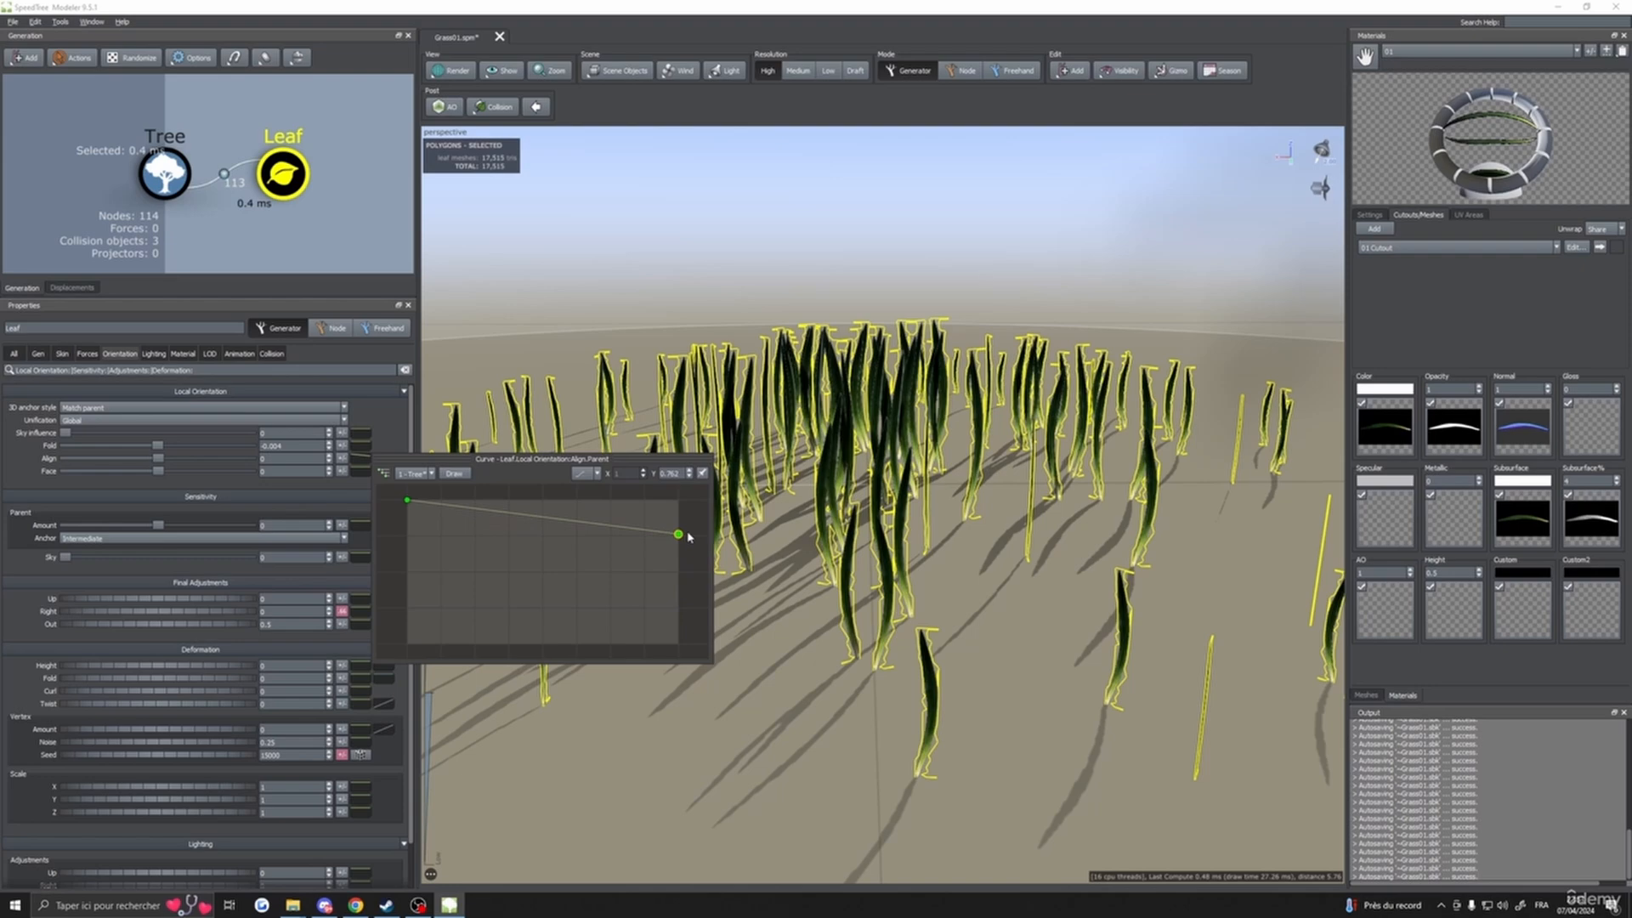
pyautogui.click(938, 567)
pyautogui.scroll(-5, 956, 568)
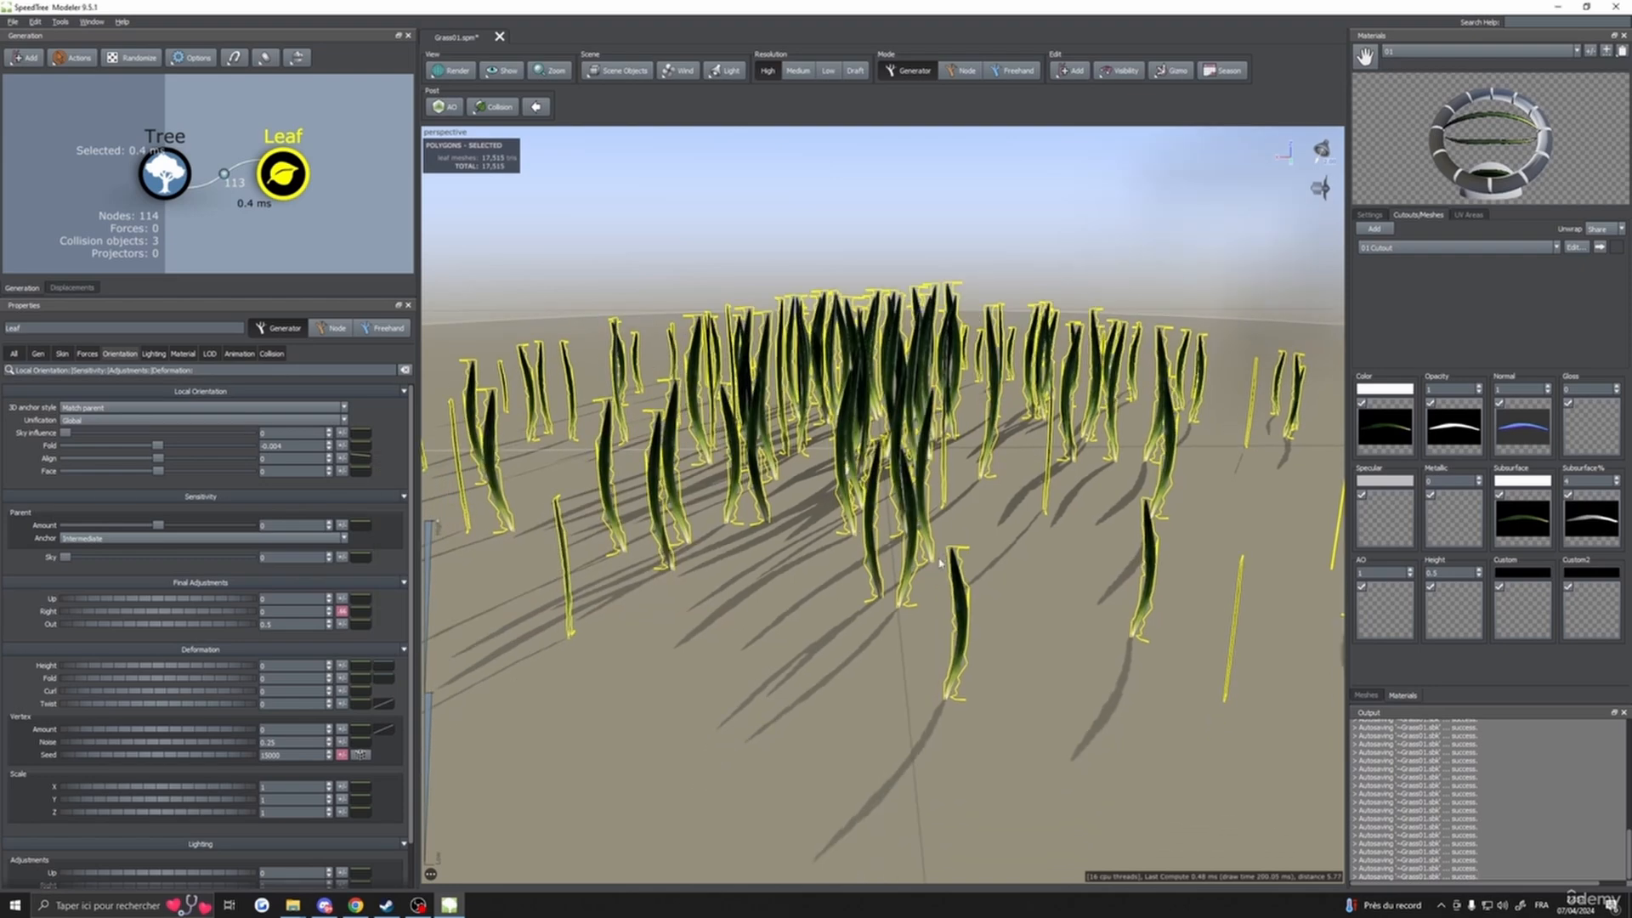
pyautogui.moveTo(983, 565); pyautogui.dragTo(885, 564)
pyautogui.scroll(3, 986, 577)
# - Lower the end of the Leaf's Align parent curve almost to its minimum and set Align to about 0.476
pyautogui.click(357, 461)
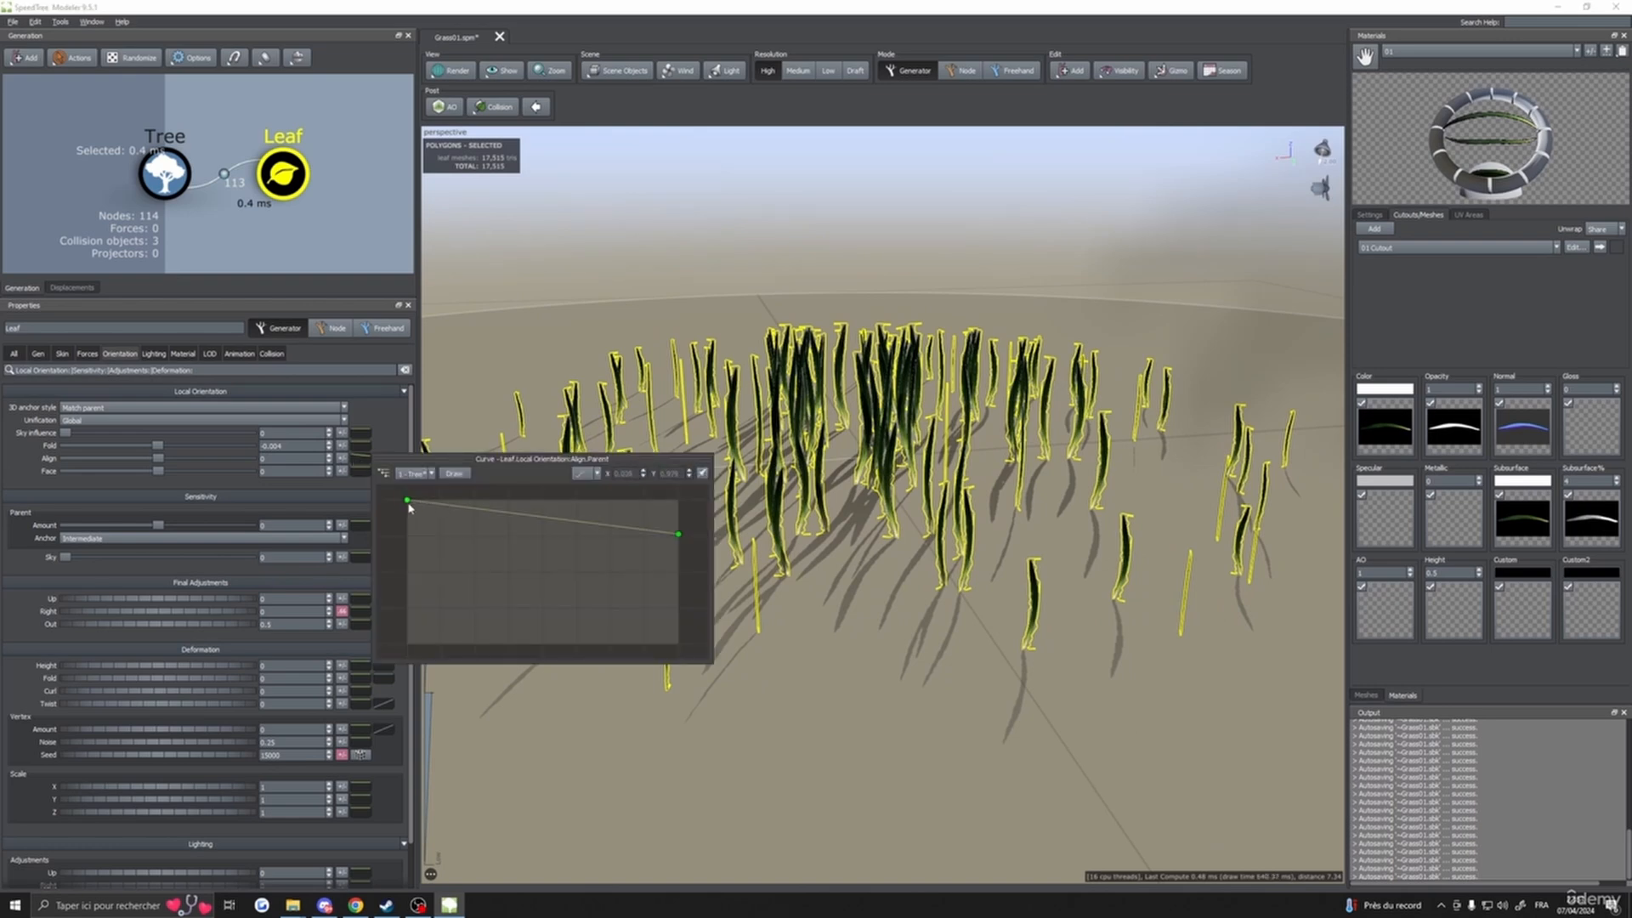
pyautogui.moveTo(412, 504)
pyautogui.mouseDown()
pyautogui.moveTo(410, 563)
pyautogui.moveTo(409, 511)
pyautogui.mouseUp()
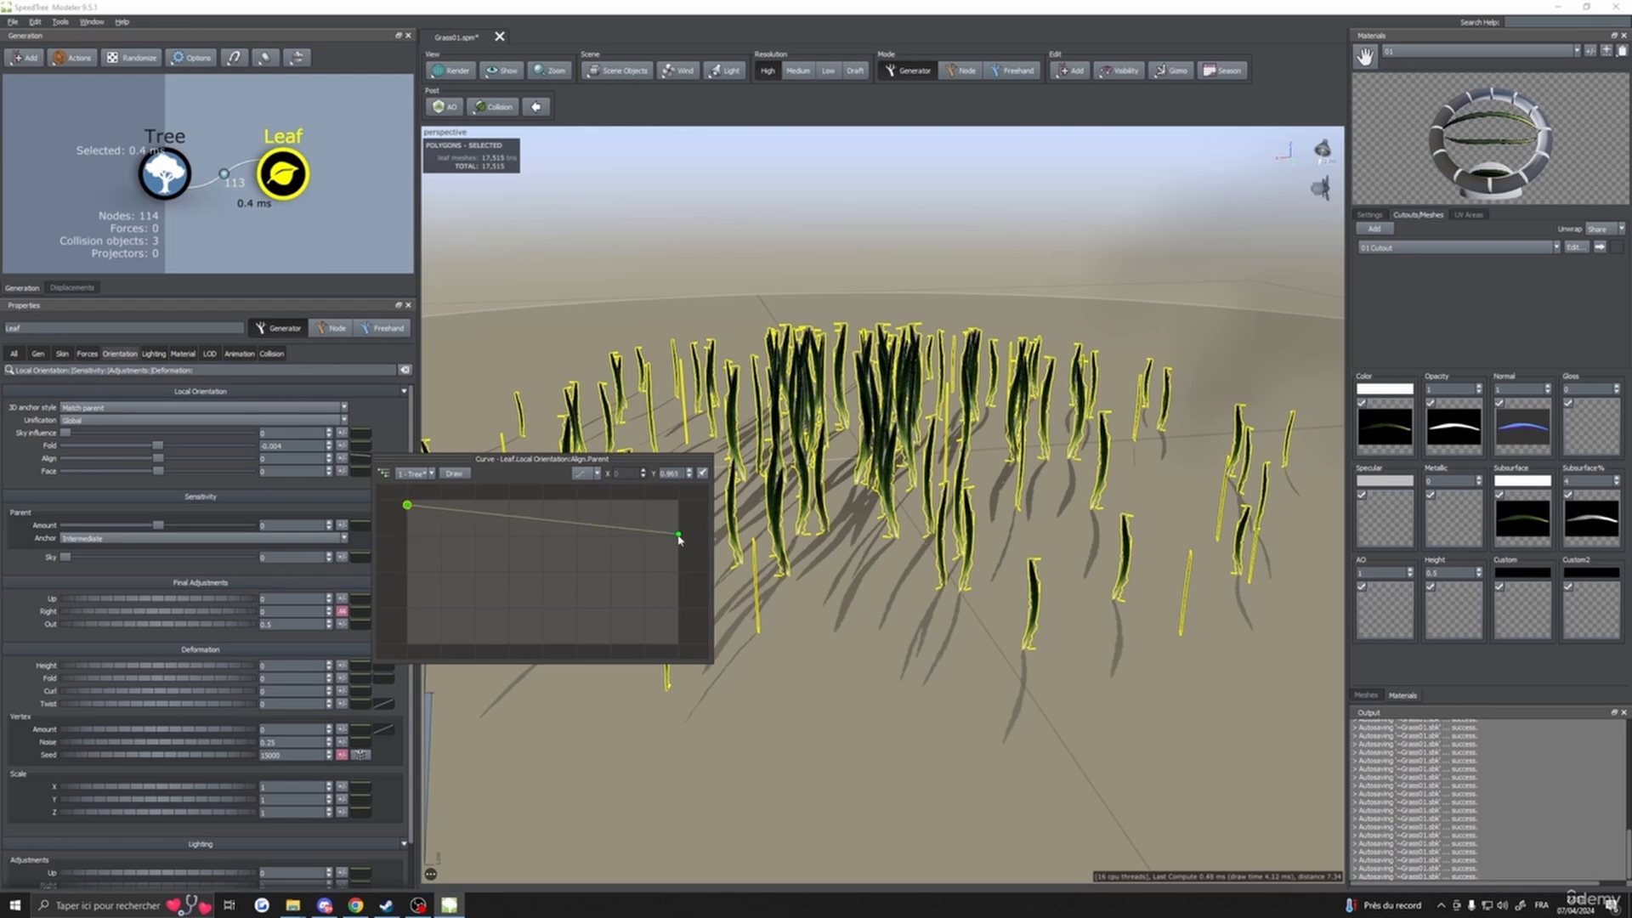
pyautogui.moveTo(680, 537); pyautogui.dragTo(678, 636)
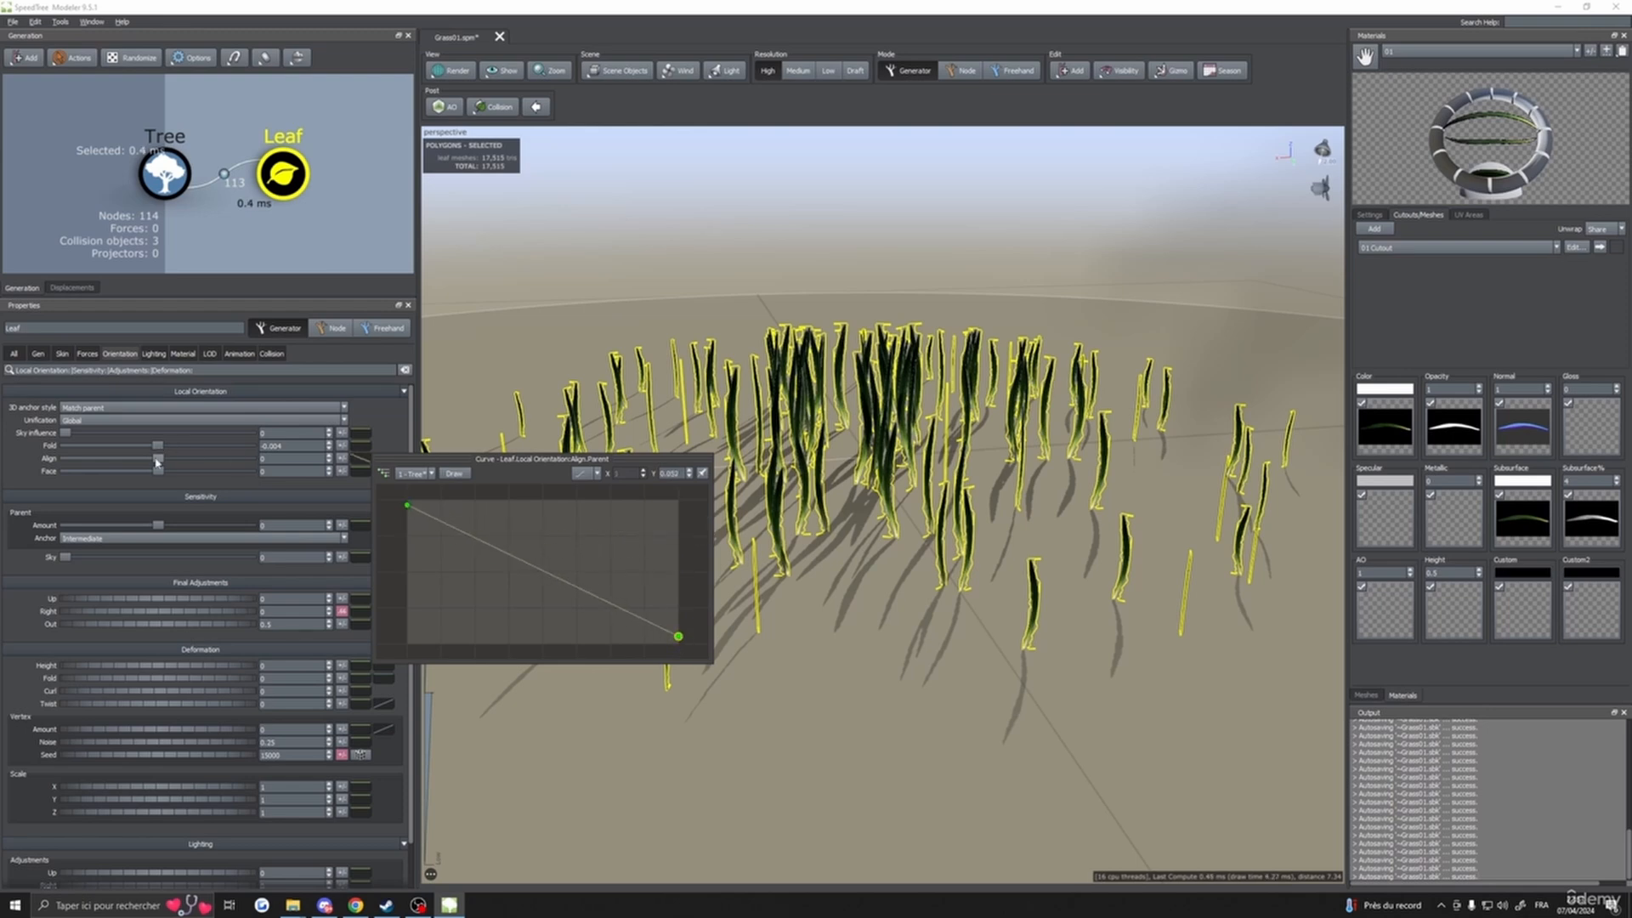
pyautogui.moveTo(159, 463); pyautogui.dragTo(202, 462)
pyautogui.click(364, 460)
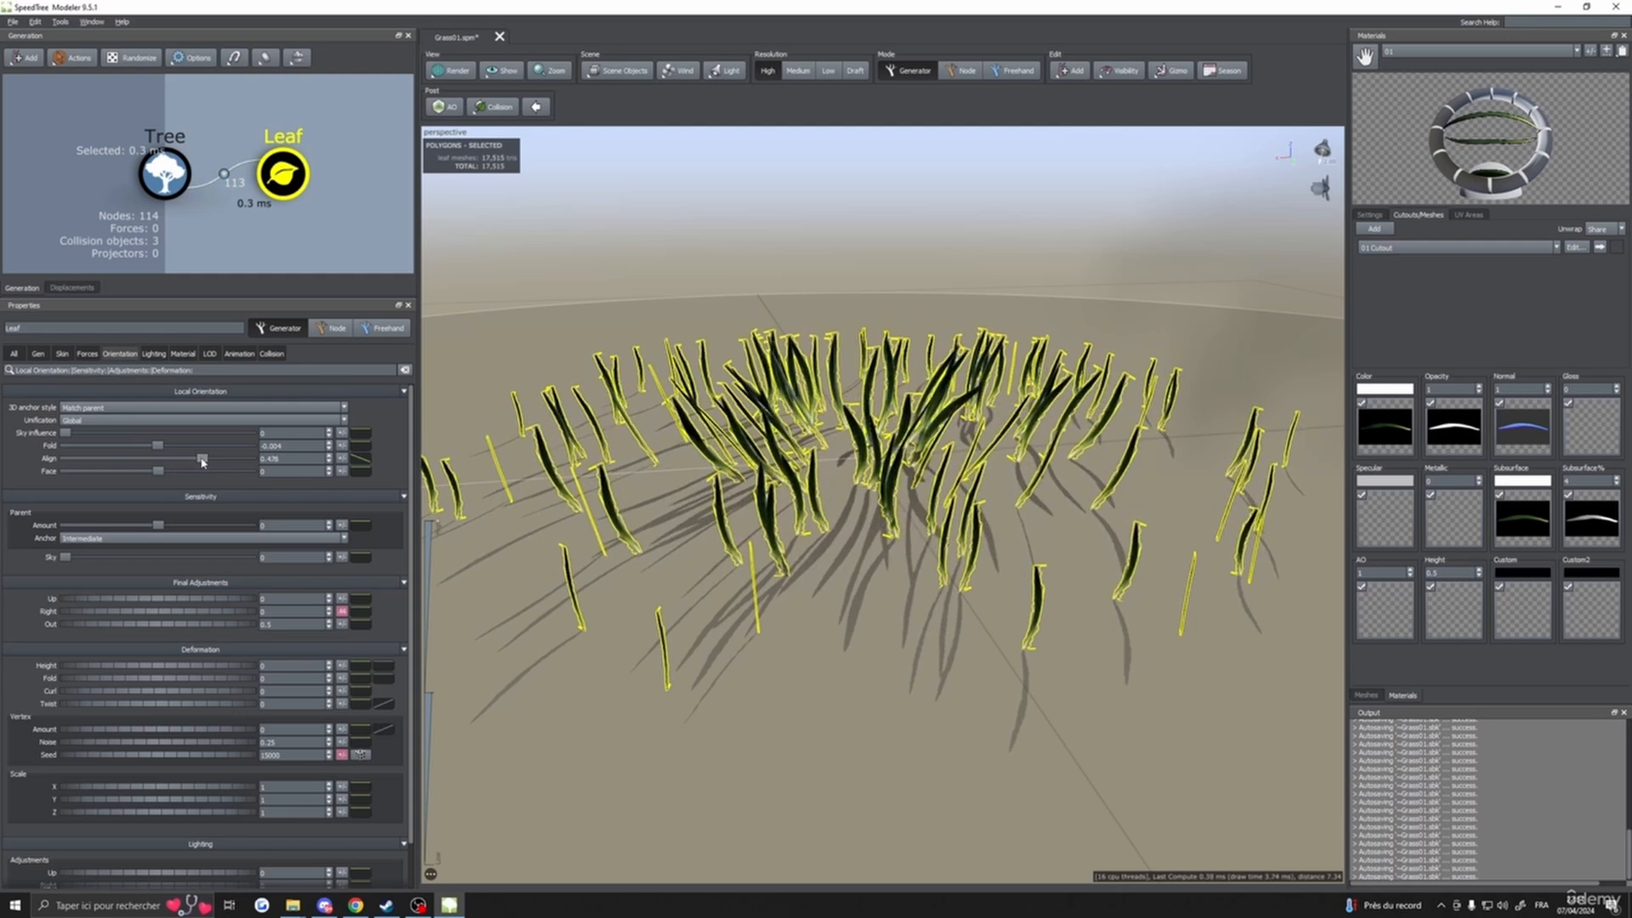
# - Reverse the Align parent curve so it rises from its minimum at the start to its maximum at the end, and examine the clump
pyautogui.click(361, 459)
pyautogui.moveTo(679, 638); pyautogui.dragTo(679, 502)
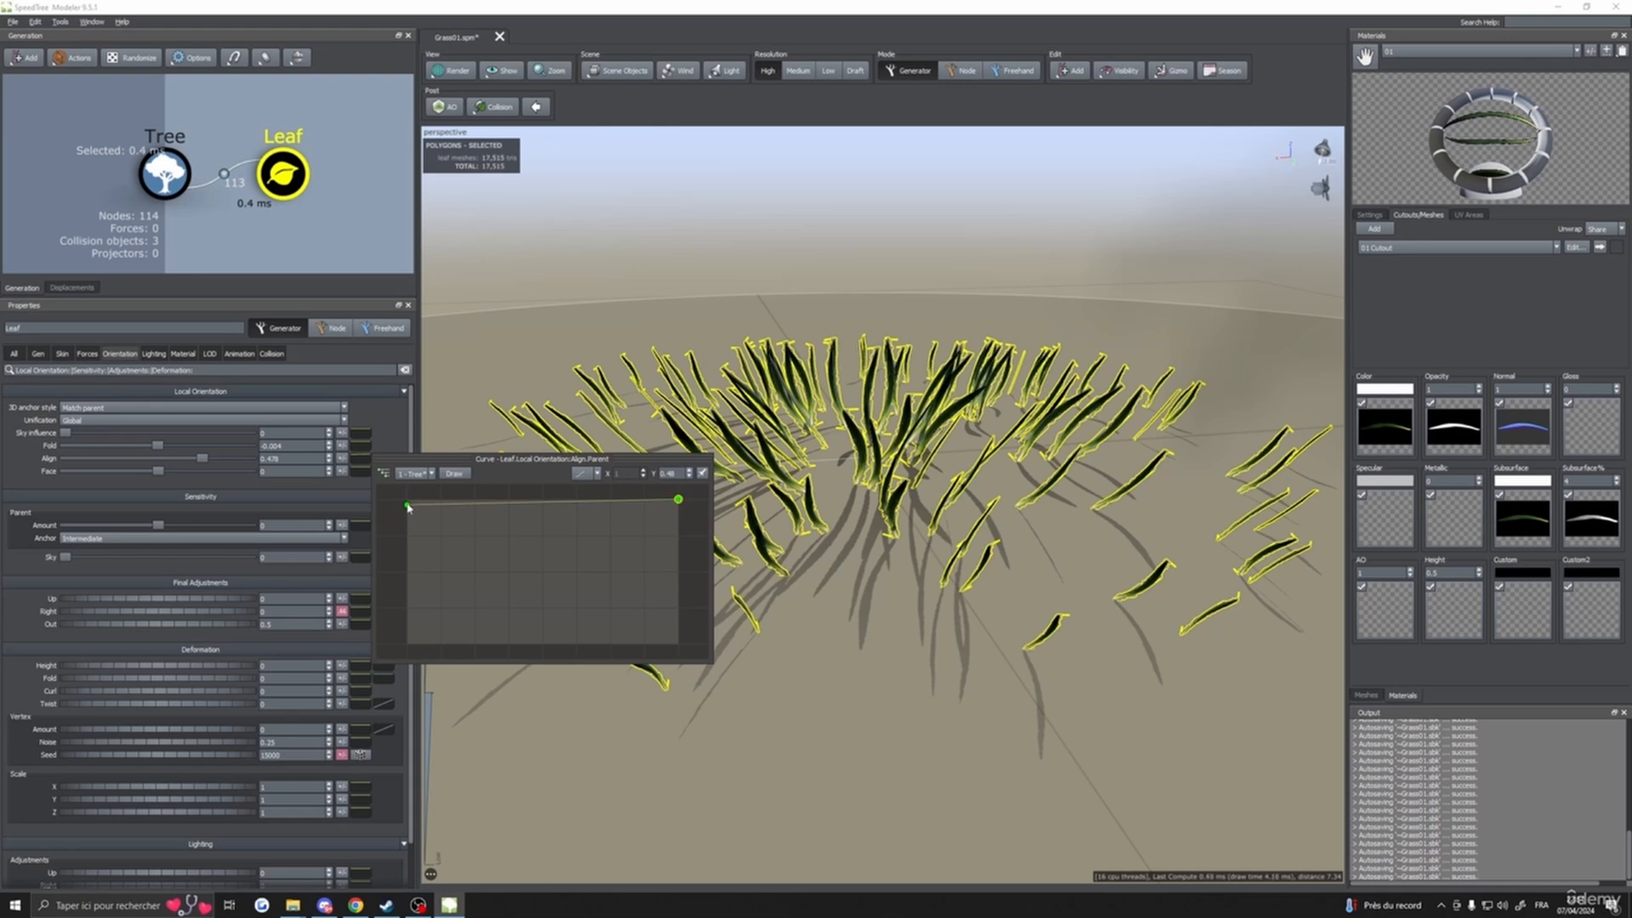
pyautogui.moveTo(408, 507); pyautogui.dragTo(424, 648)
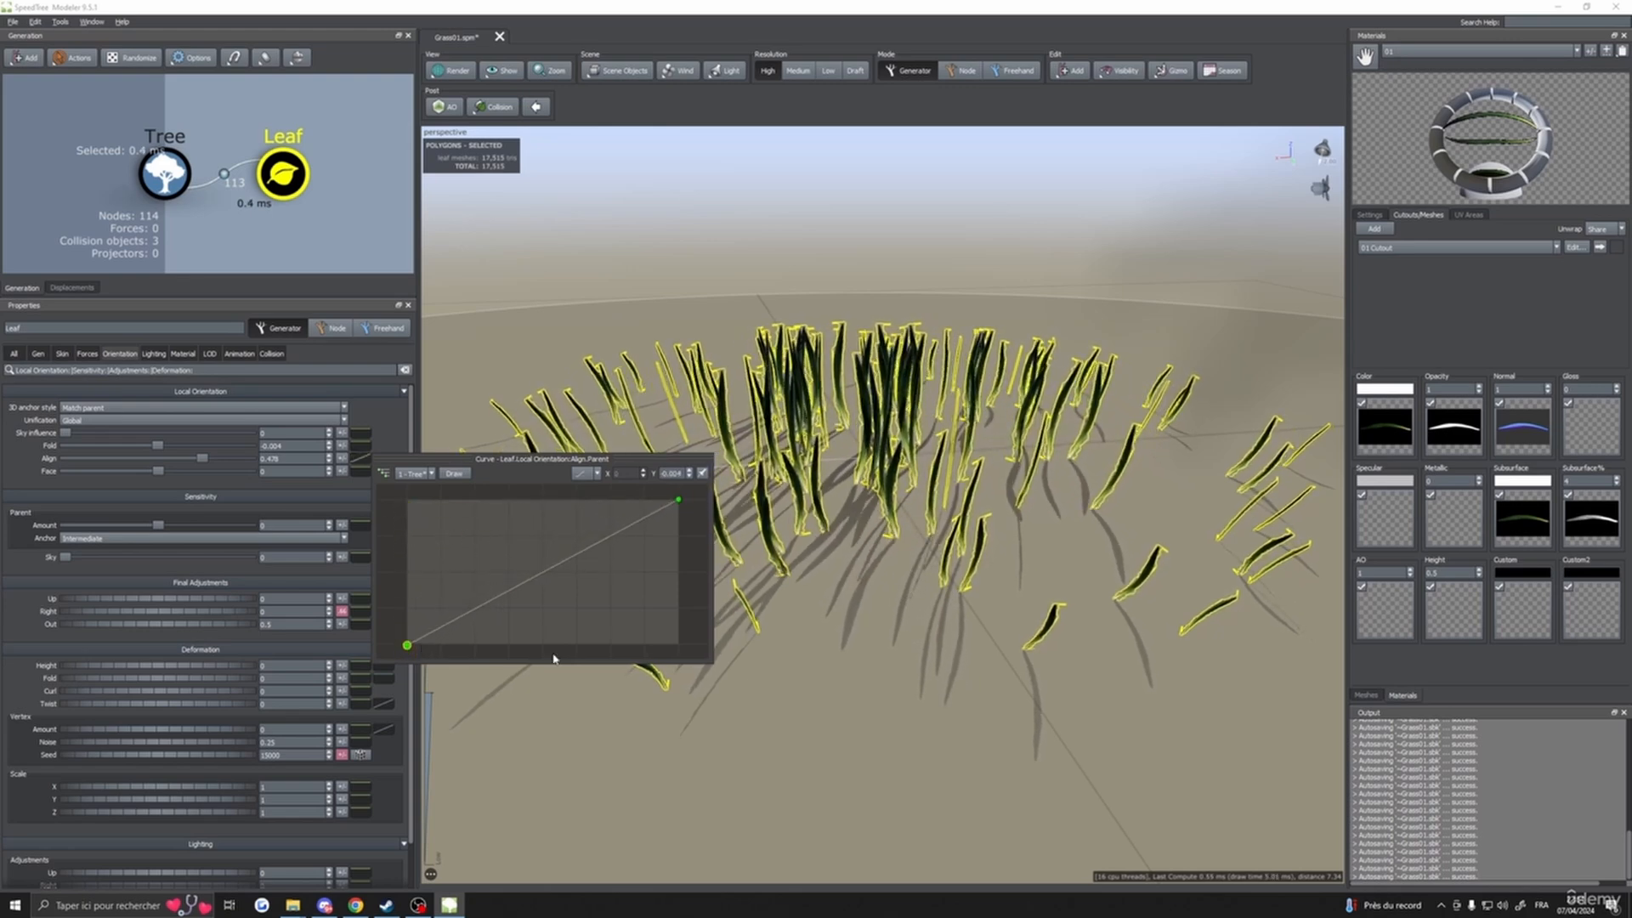
pyautogui.click(849, 617)
pyautogui.moveTo(849, 616); pyautogui.dragTo(923, 628)
pyautogui.scroll(-4, 889, 626)
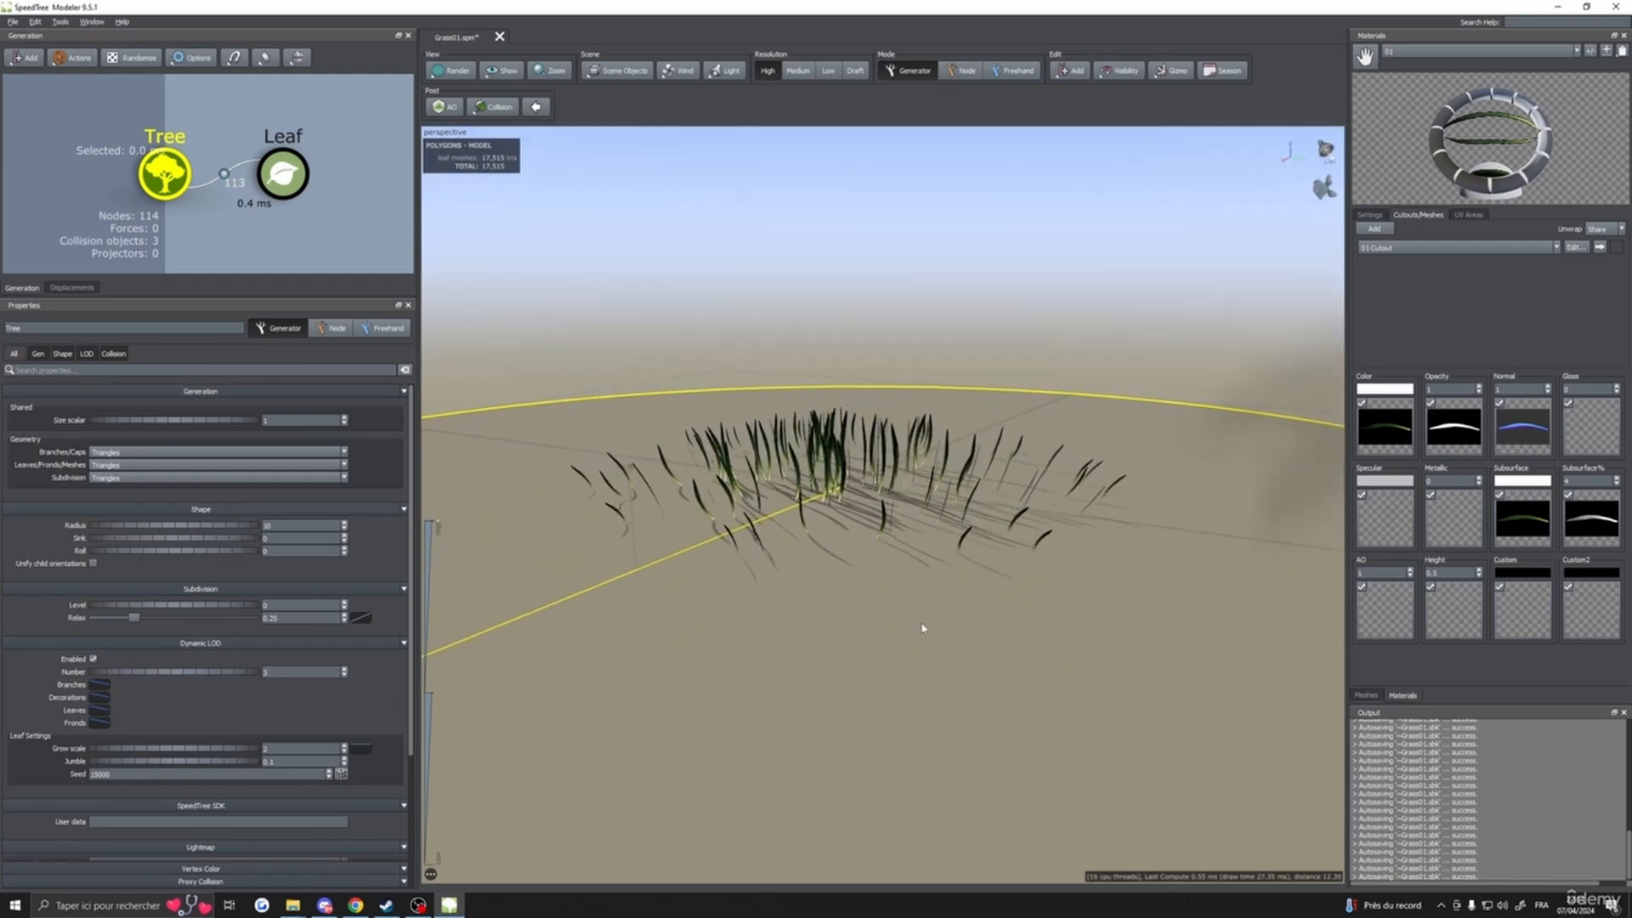
pyautogui.scroll(3, 922, 628)
# - Add random variance of about 0.19 to the Leaf's Align and examine the blades without the selection outline
pyautogui.click(460, 492)
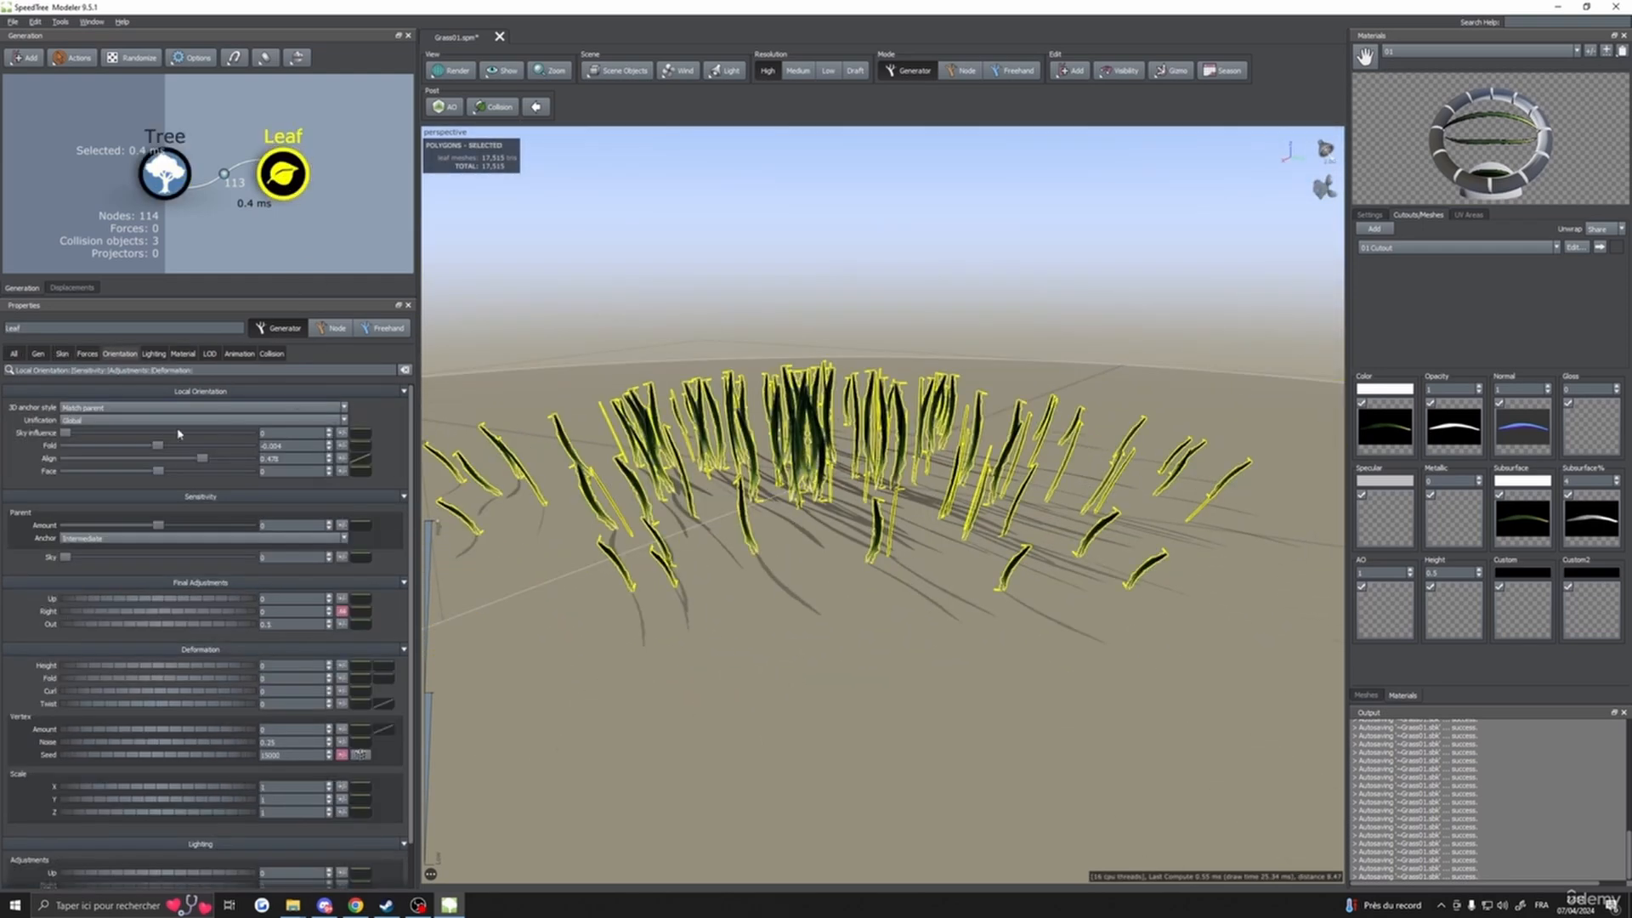
pyautogui.click(352, 462)
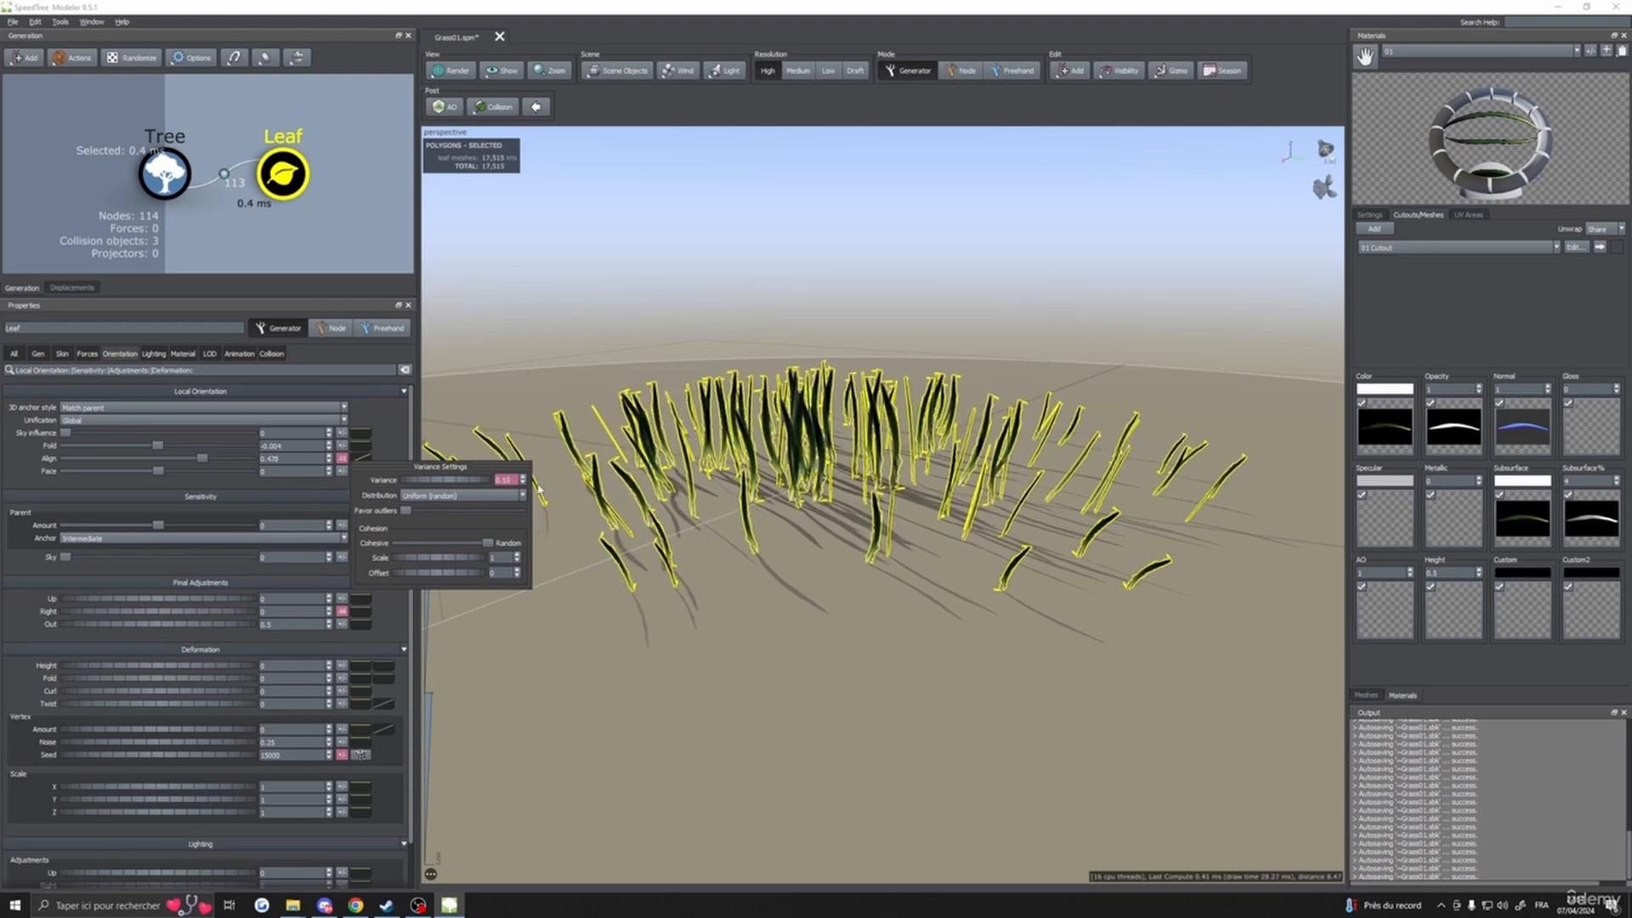
pyautogui.moveTo(632, 495); pyautogui.dragTo(590, 511)
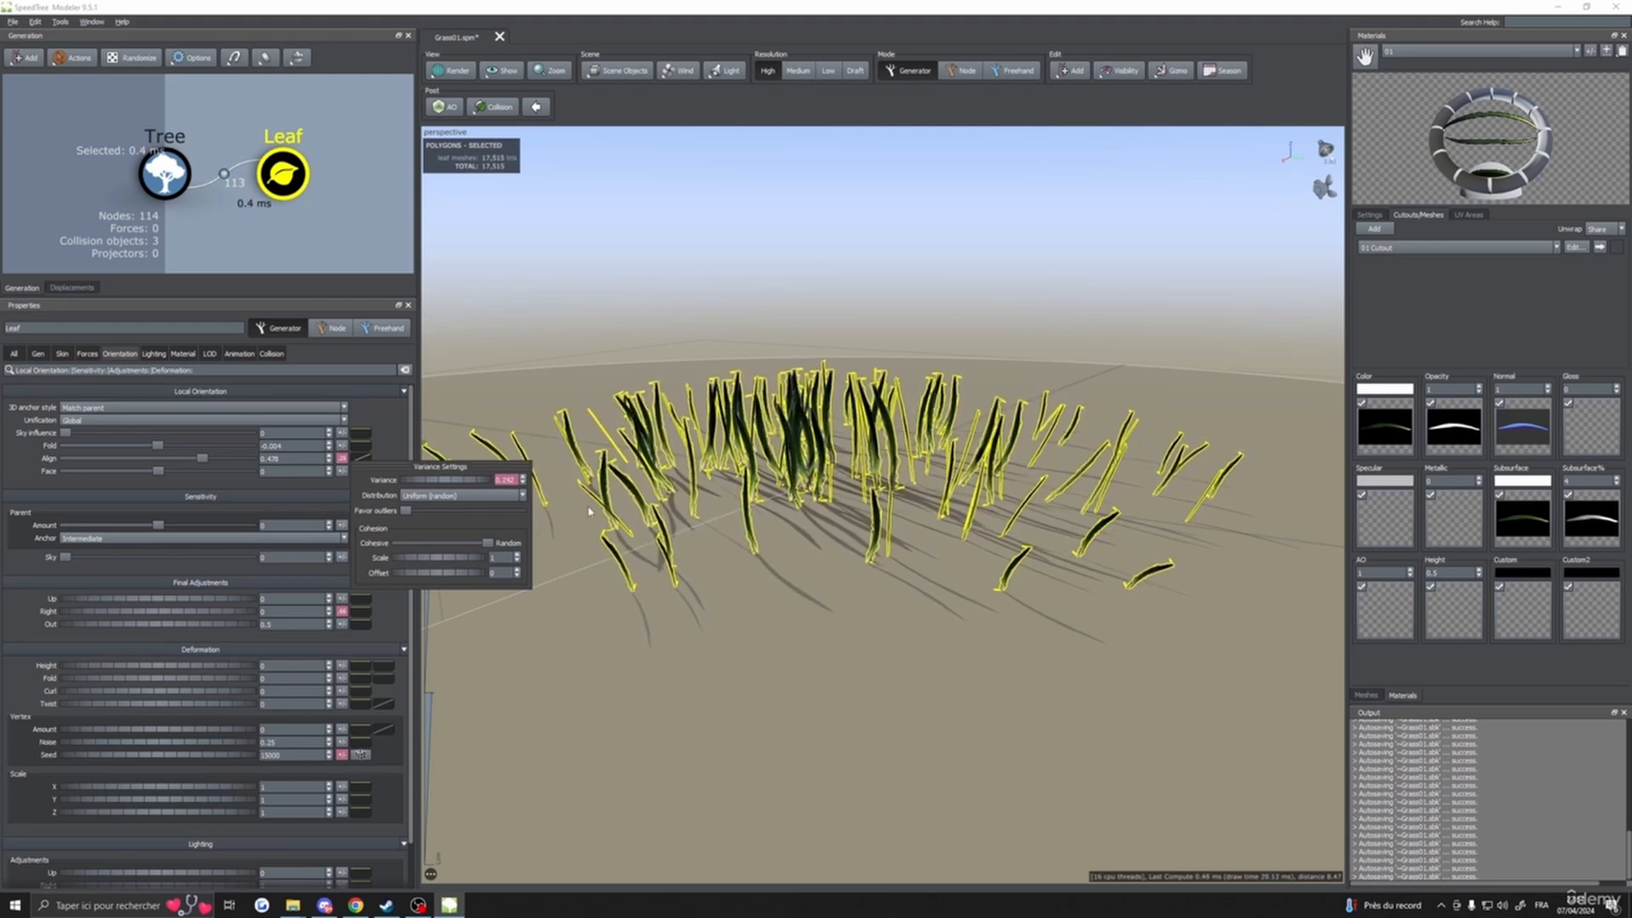
pyautogui.click(765, 556)
pyautogui.moveTo(765, 556); pyautogui.dragTo(926, 587)
pyautogui.scroll(-3, 889, 575)
pyautogui.scroll(3, 942, 605)
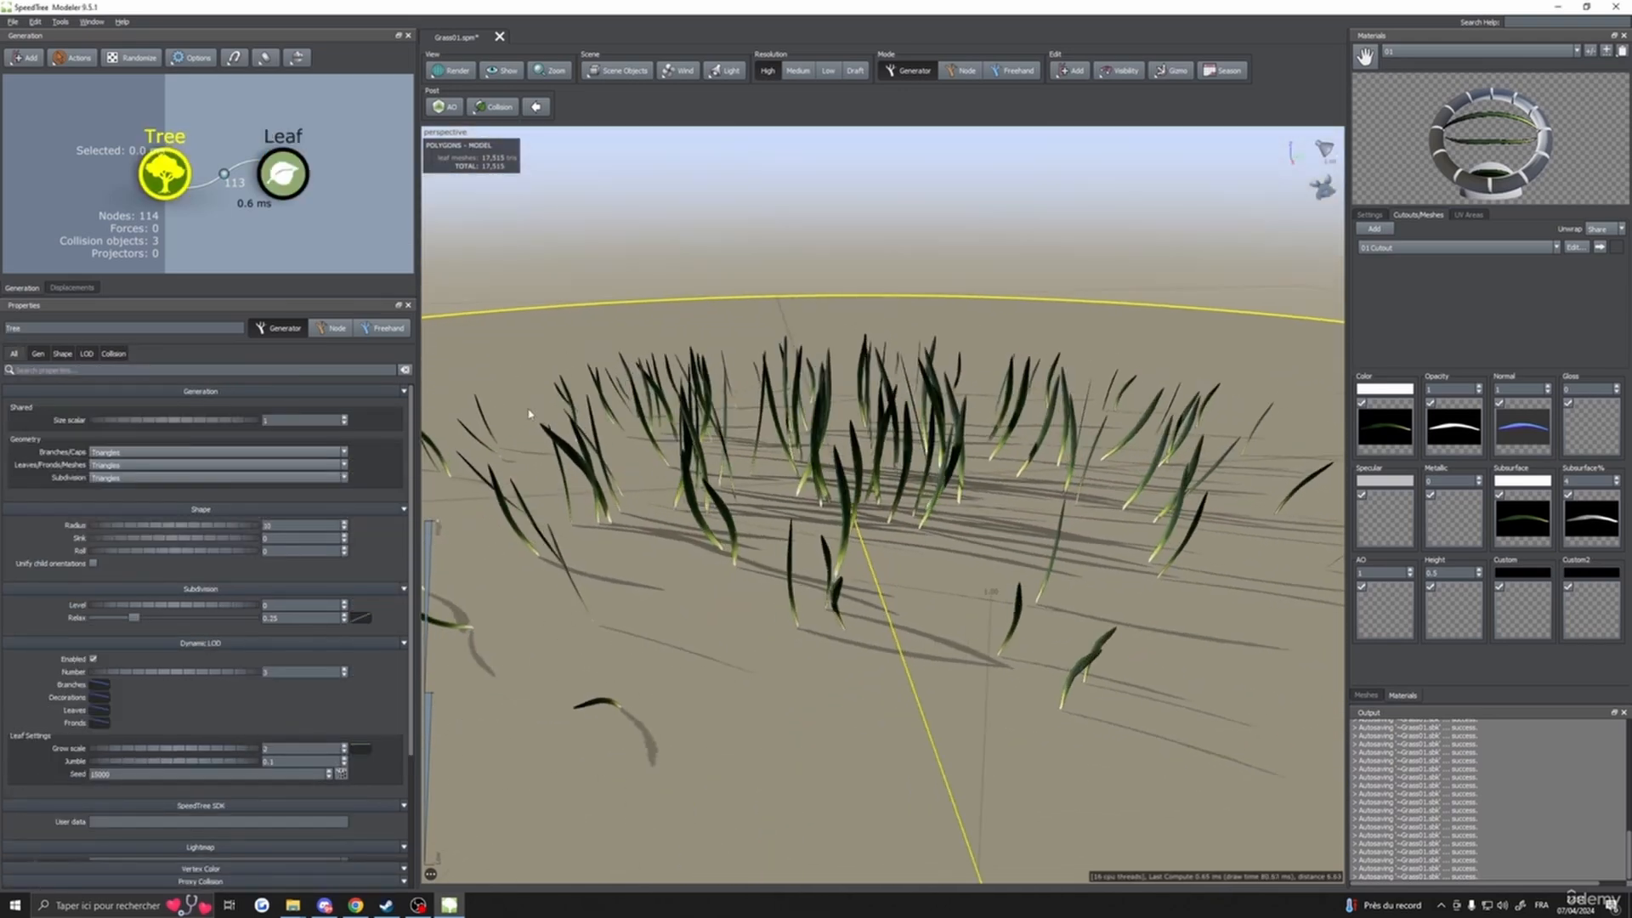
# - Reset the Leaf's local orientation Face to 0 after a small nudge and add random variance to it
pyautogui.click(277, 177)
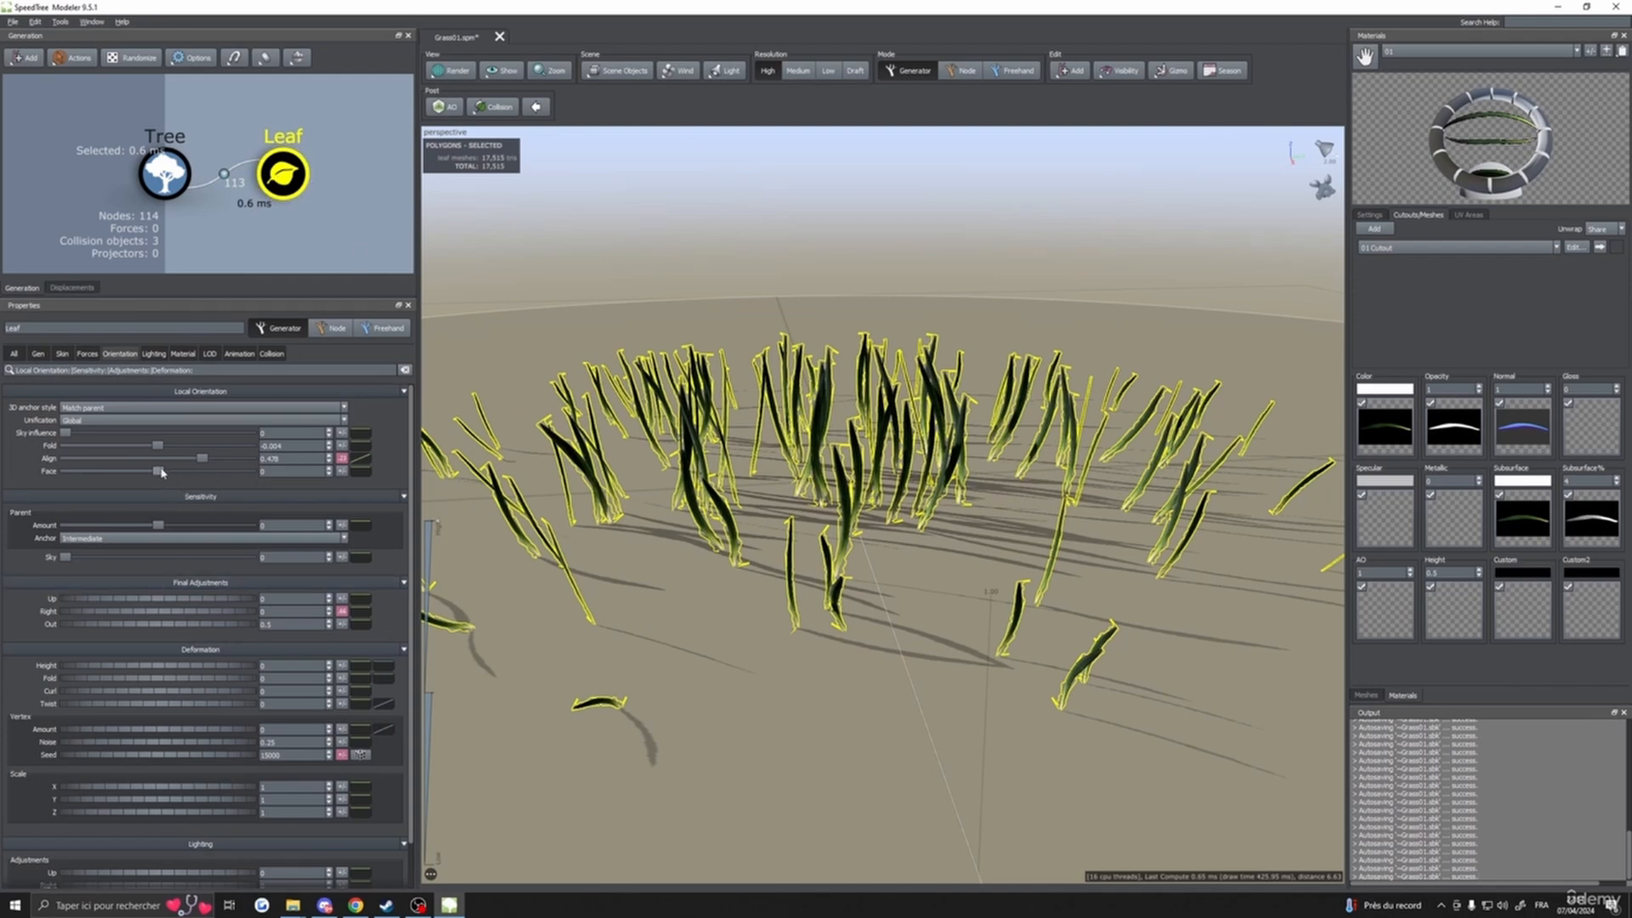
pyautogui.moveTo(159, 471); pyautogui.dragTo(157, 472)
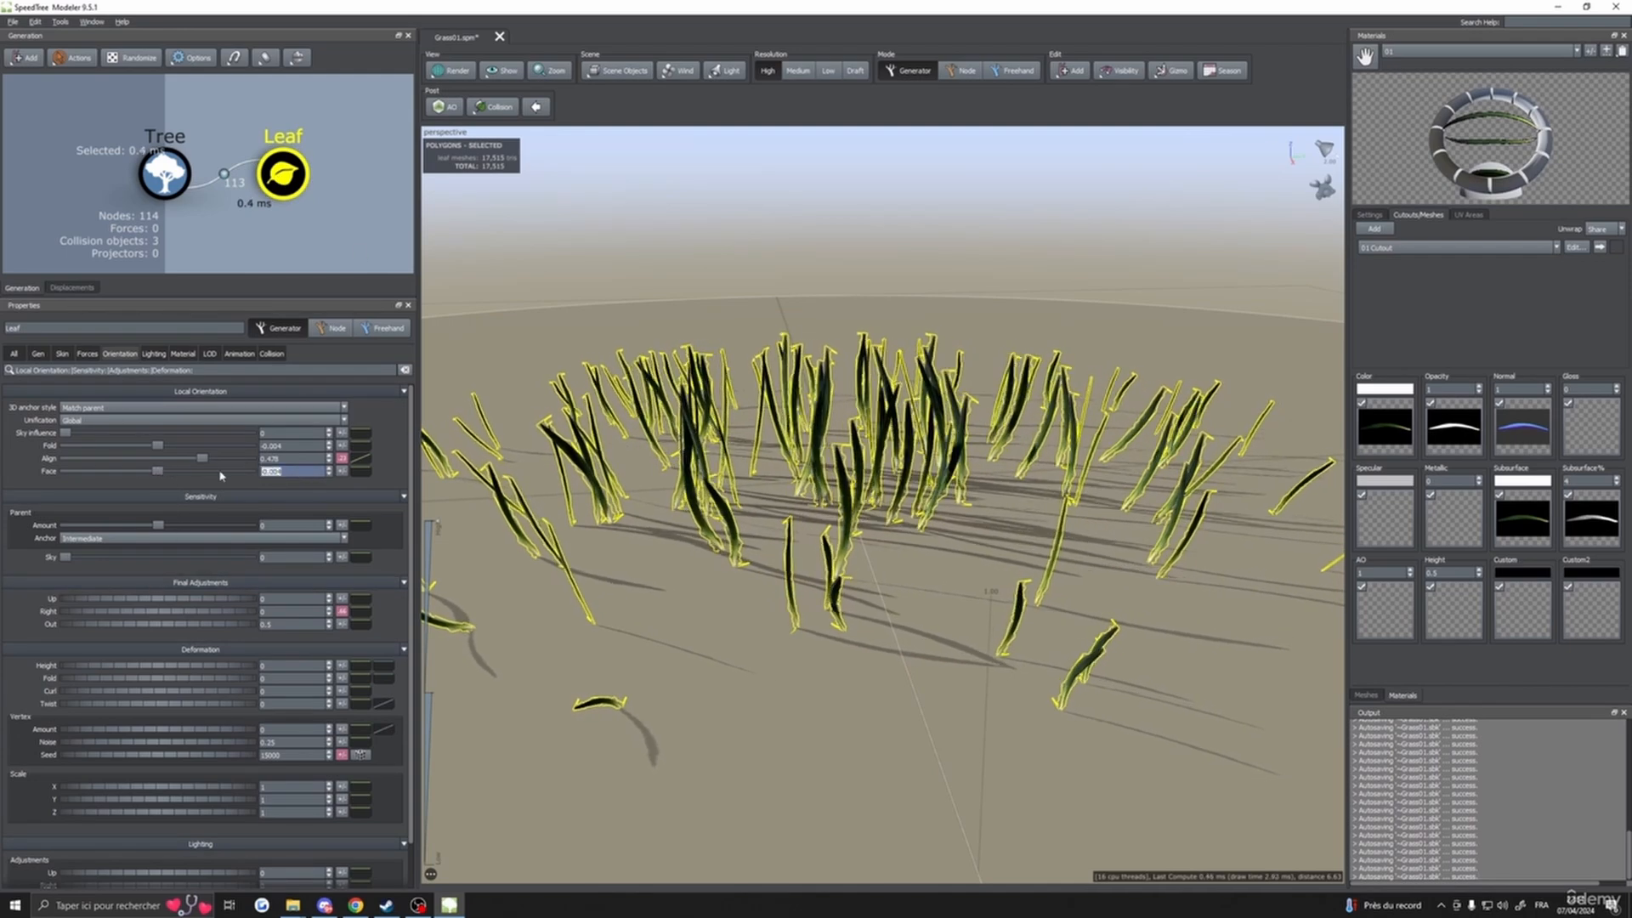
pyautogui.write('0')
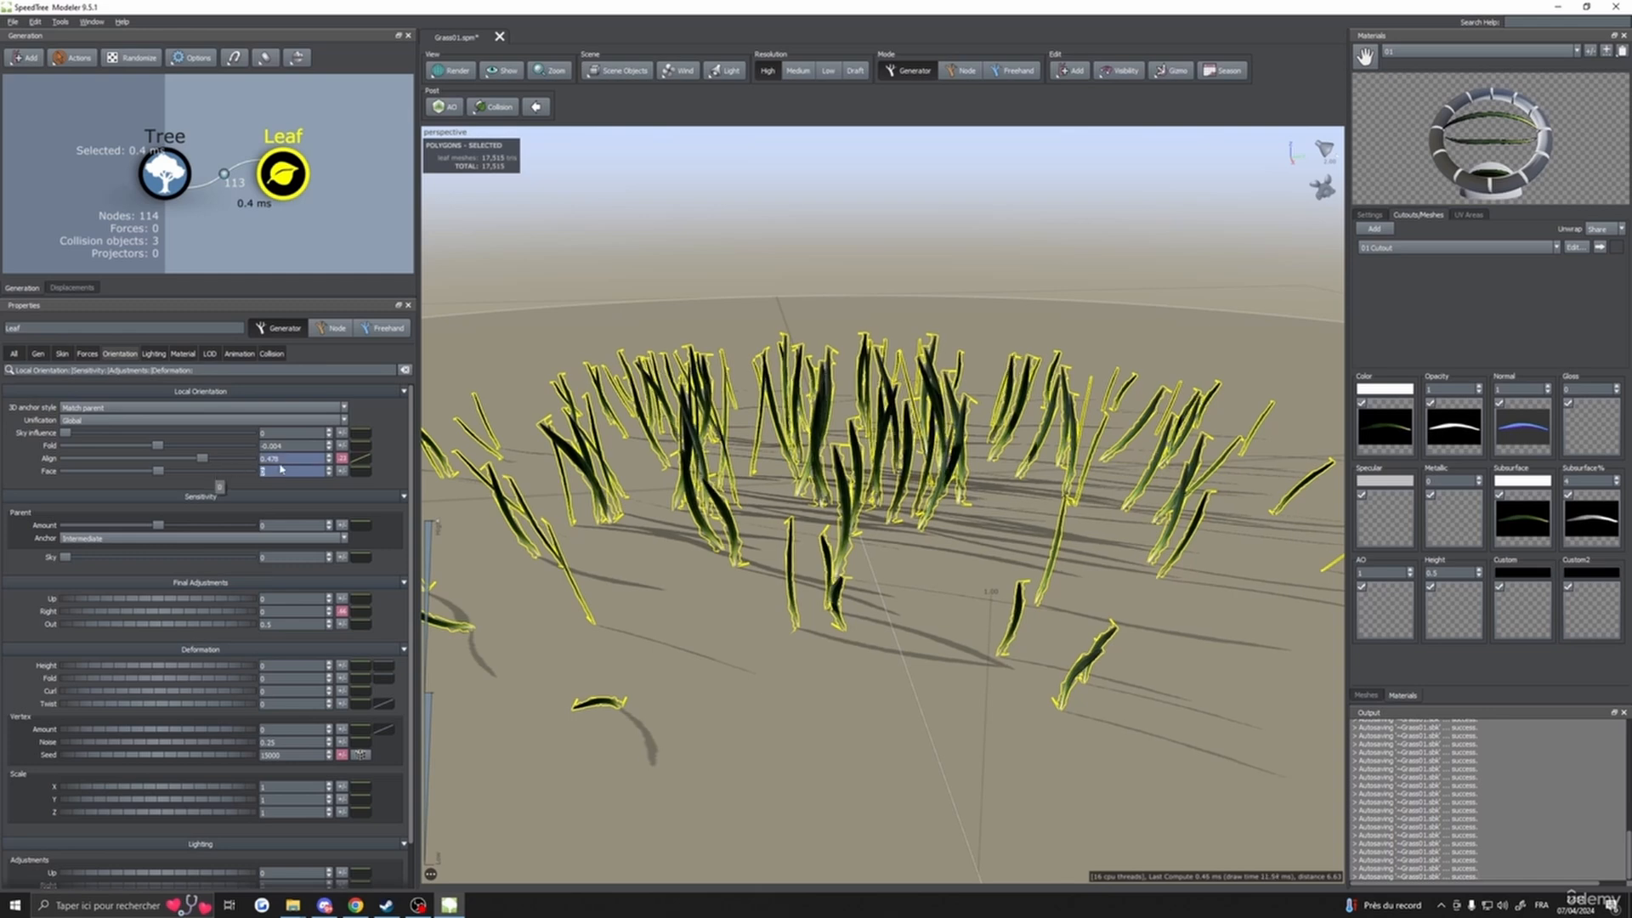
pyautogui.click(342, 472)
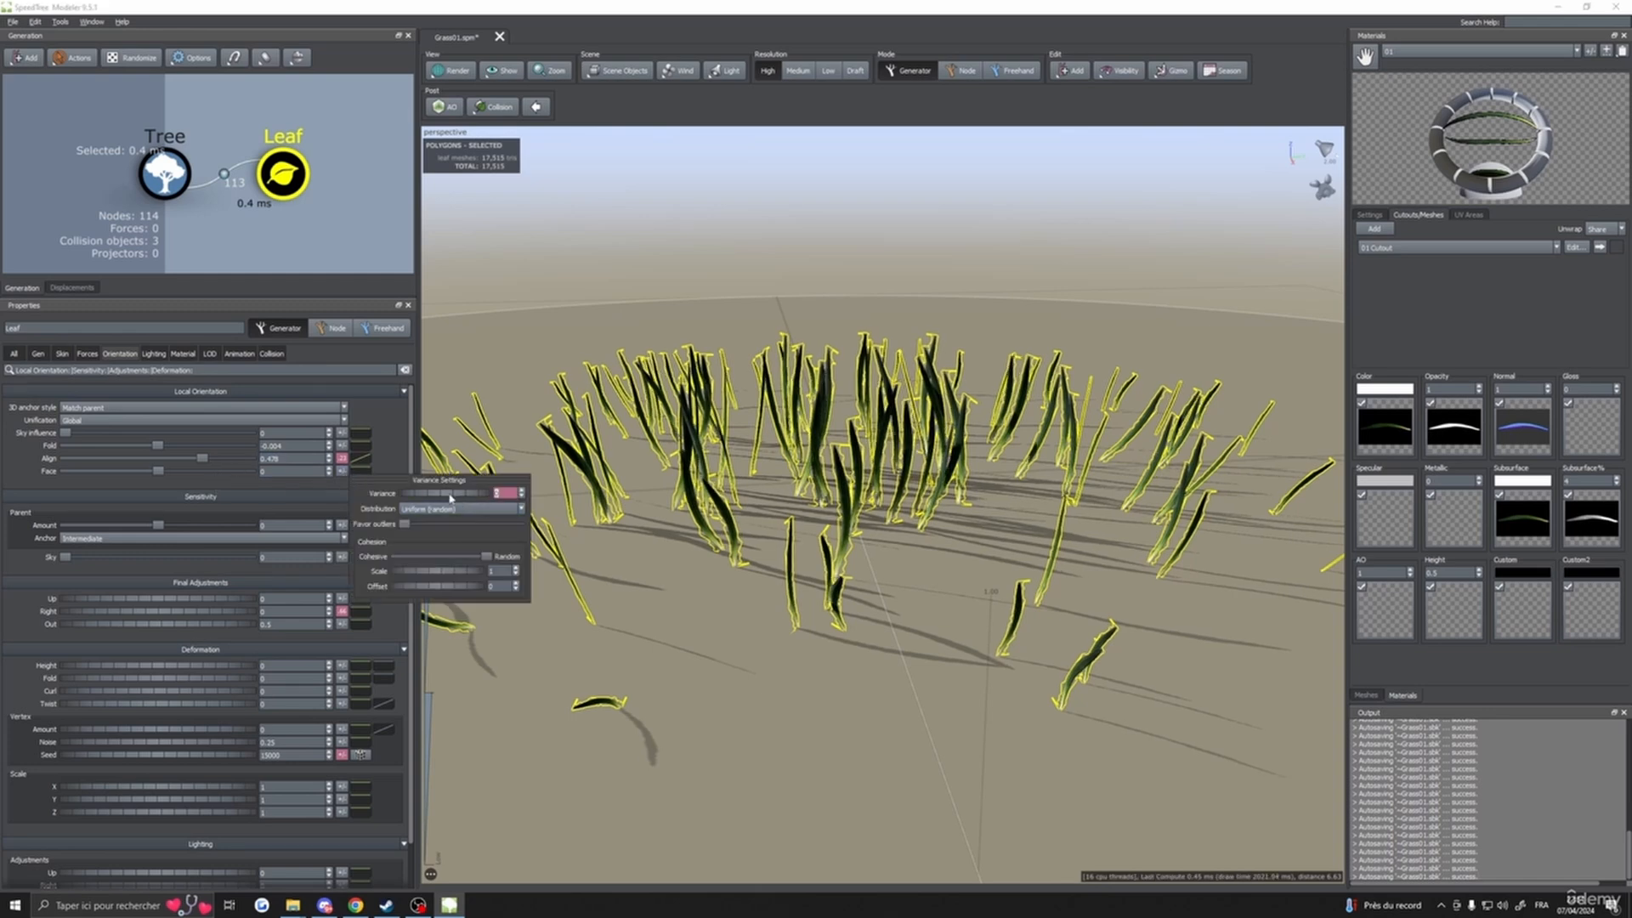
pyautogui.moveTo(464, 494); pyautogui.dragTo(484, 497)
pyautogui.moveTo(629, 578); pyautogui.dragTo(748, 590)
# - Inspect the 01 Cutout mesh in the mesh editor, close it unchanged, and examine the blade shapes up close
pyautogui.click(1574, 248)
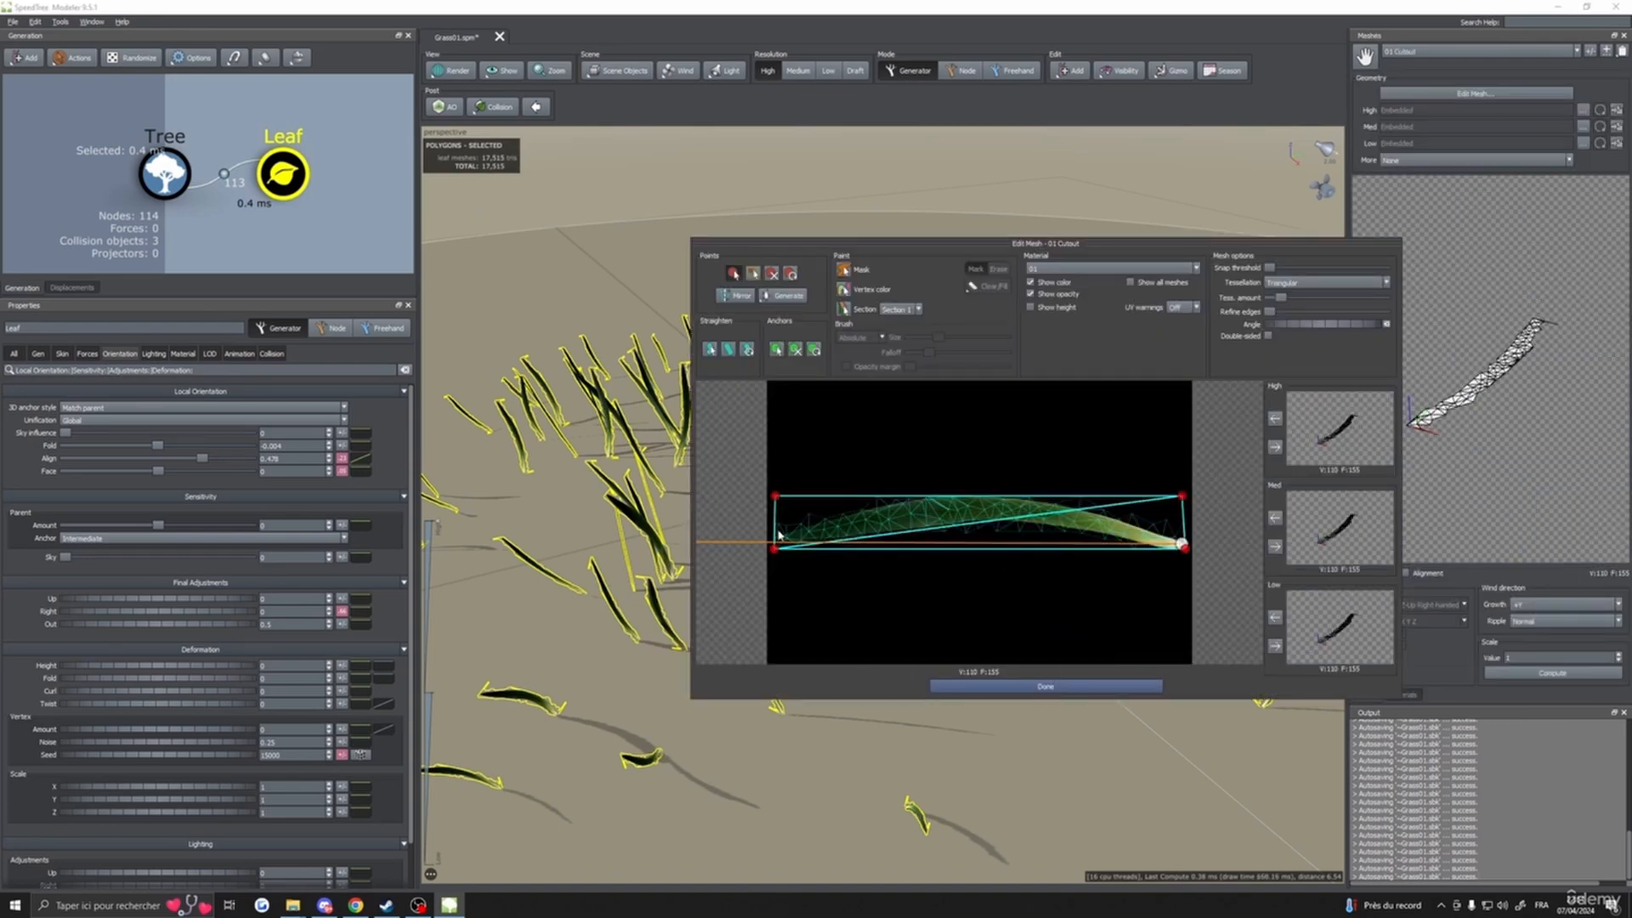
pyautogui.click(1043, 686)
pyautogui.moveTo(1049, 710); pyautogui.dragTo(838, 634)
pyautogui.scroll(5, 838, 635)
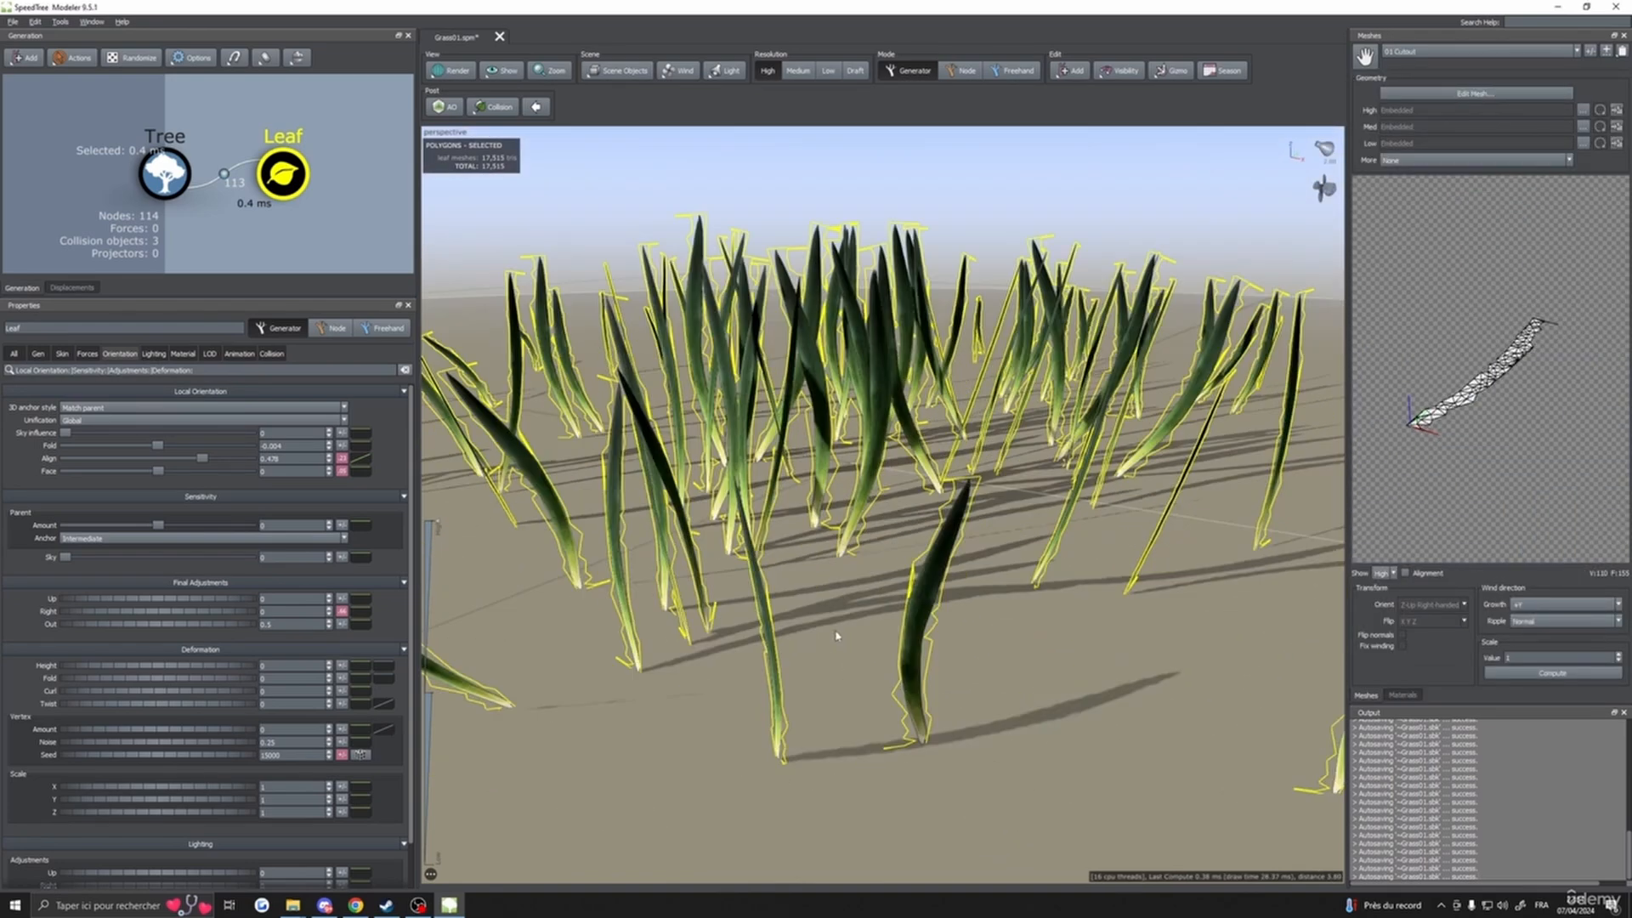
pyautogui.scroll(-3, 837, 635)
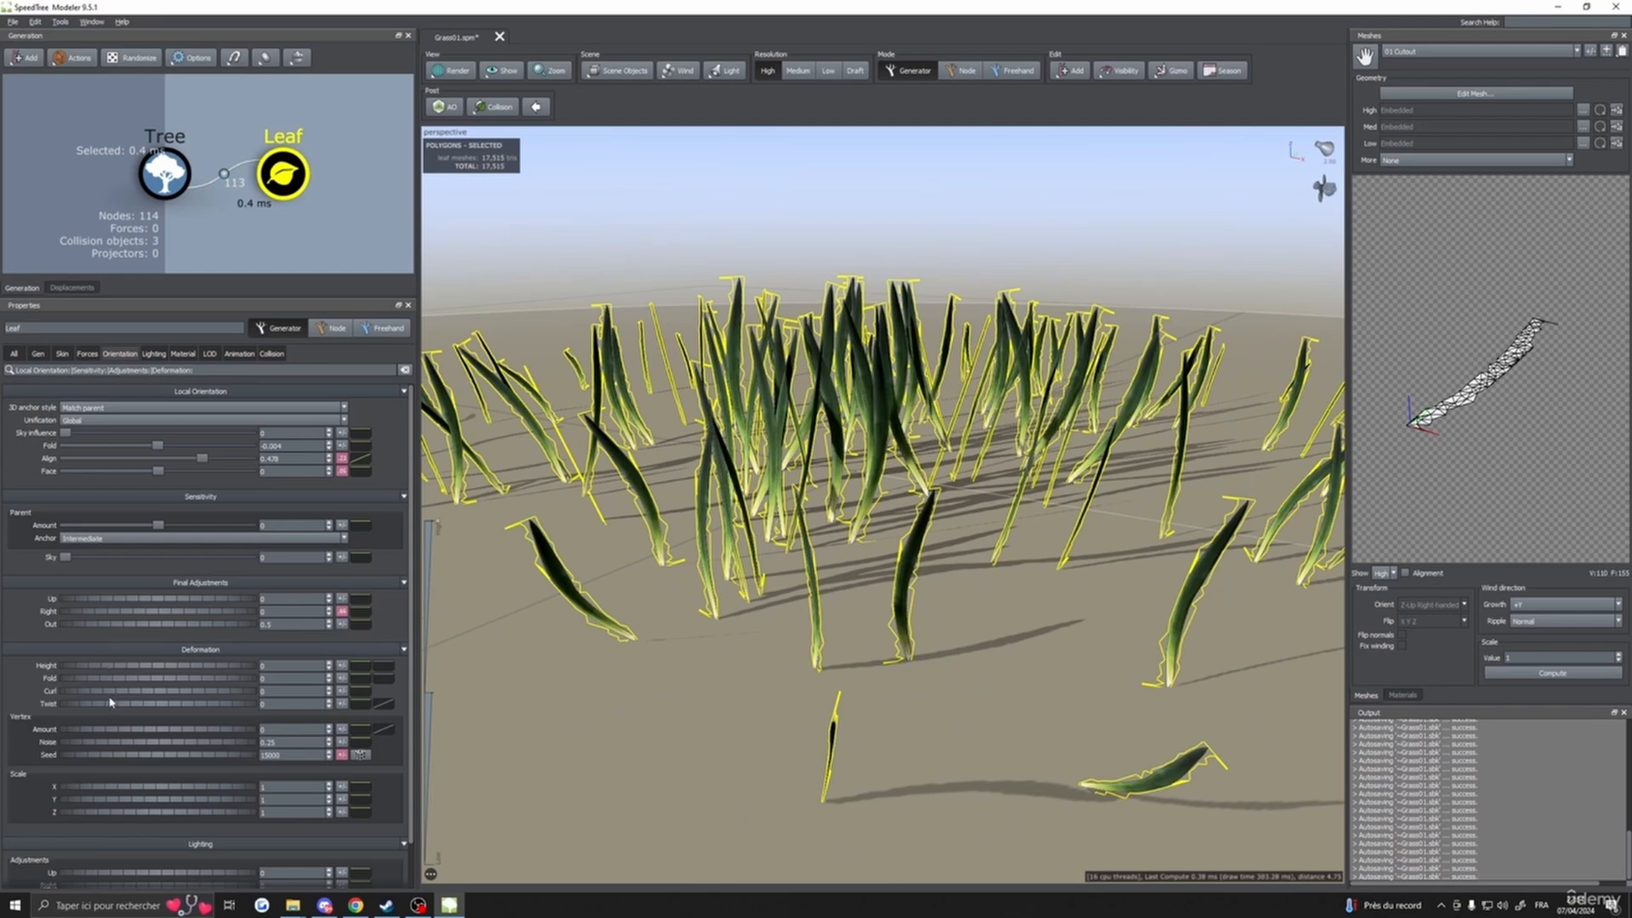
# - Try folding the blades with the Leaf's deformation Fold, examine them up close, and reset Fold to 0
pyautogui.moveTo(154, 680); pyautogui.dragTo(477, 694)
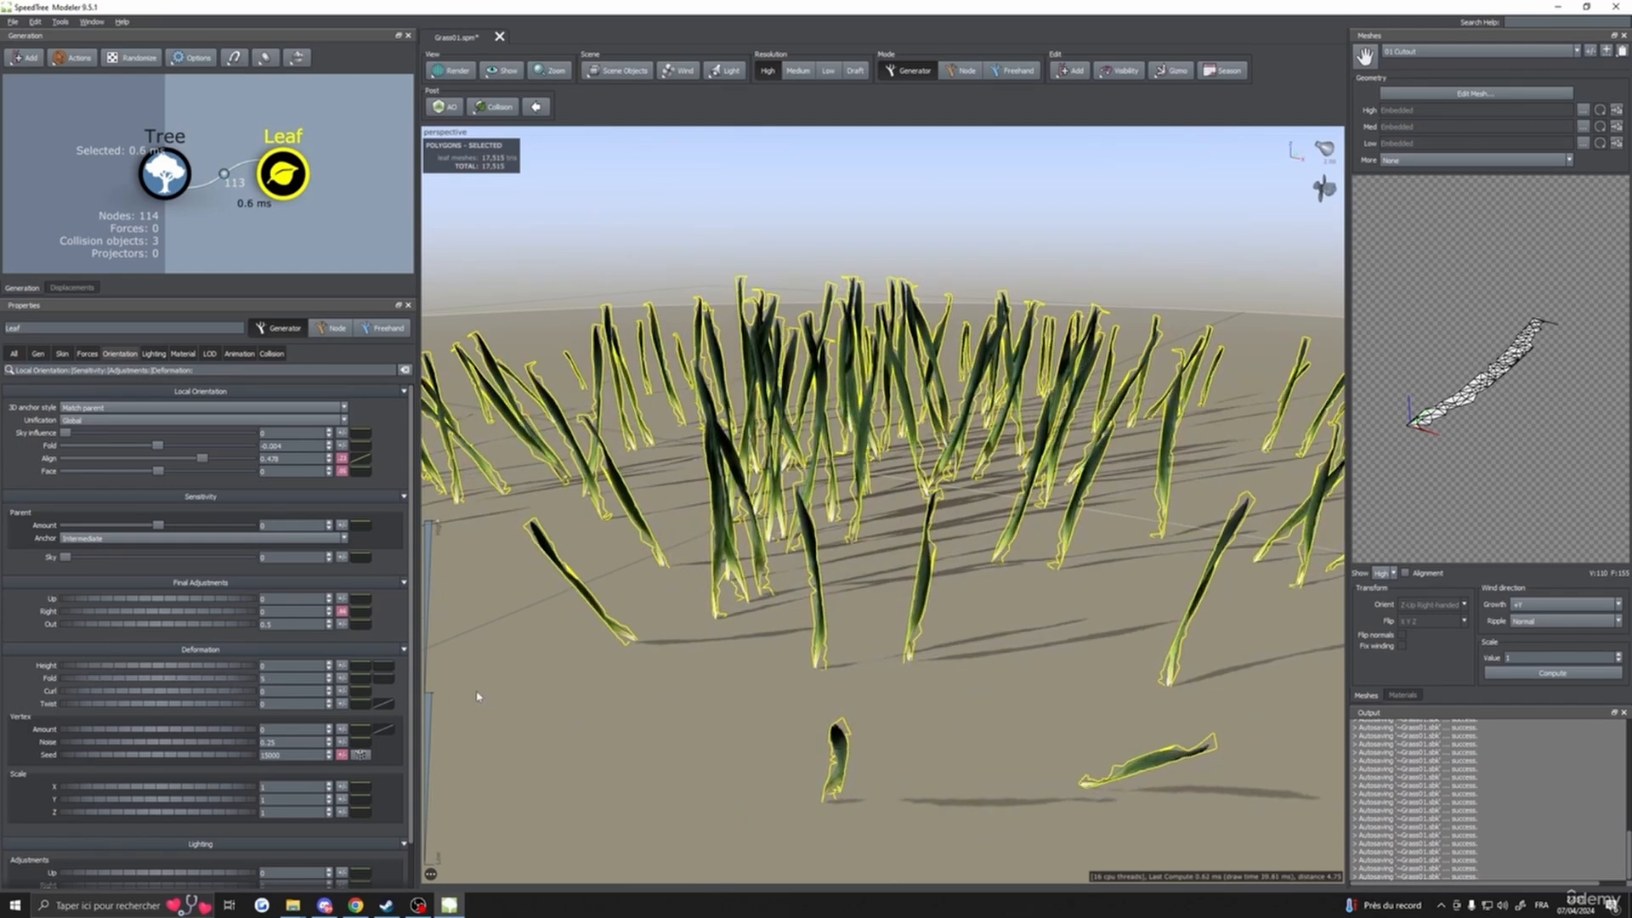
pyautogui.scroll(7, 819, 578)
pyautogui.scroll(-4, 820, 579)
pyautogui.moveTo(820, 579)
pyautogui.mouseDown()
pyautogui.moveTo(854, 580)
pyautogui.moveTo(831, 561)
pyautogui.mouseUp()
pyautogui.scroll(3, 854, 581)
pyautogui.scroll(-7, 842, 584)
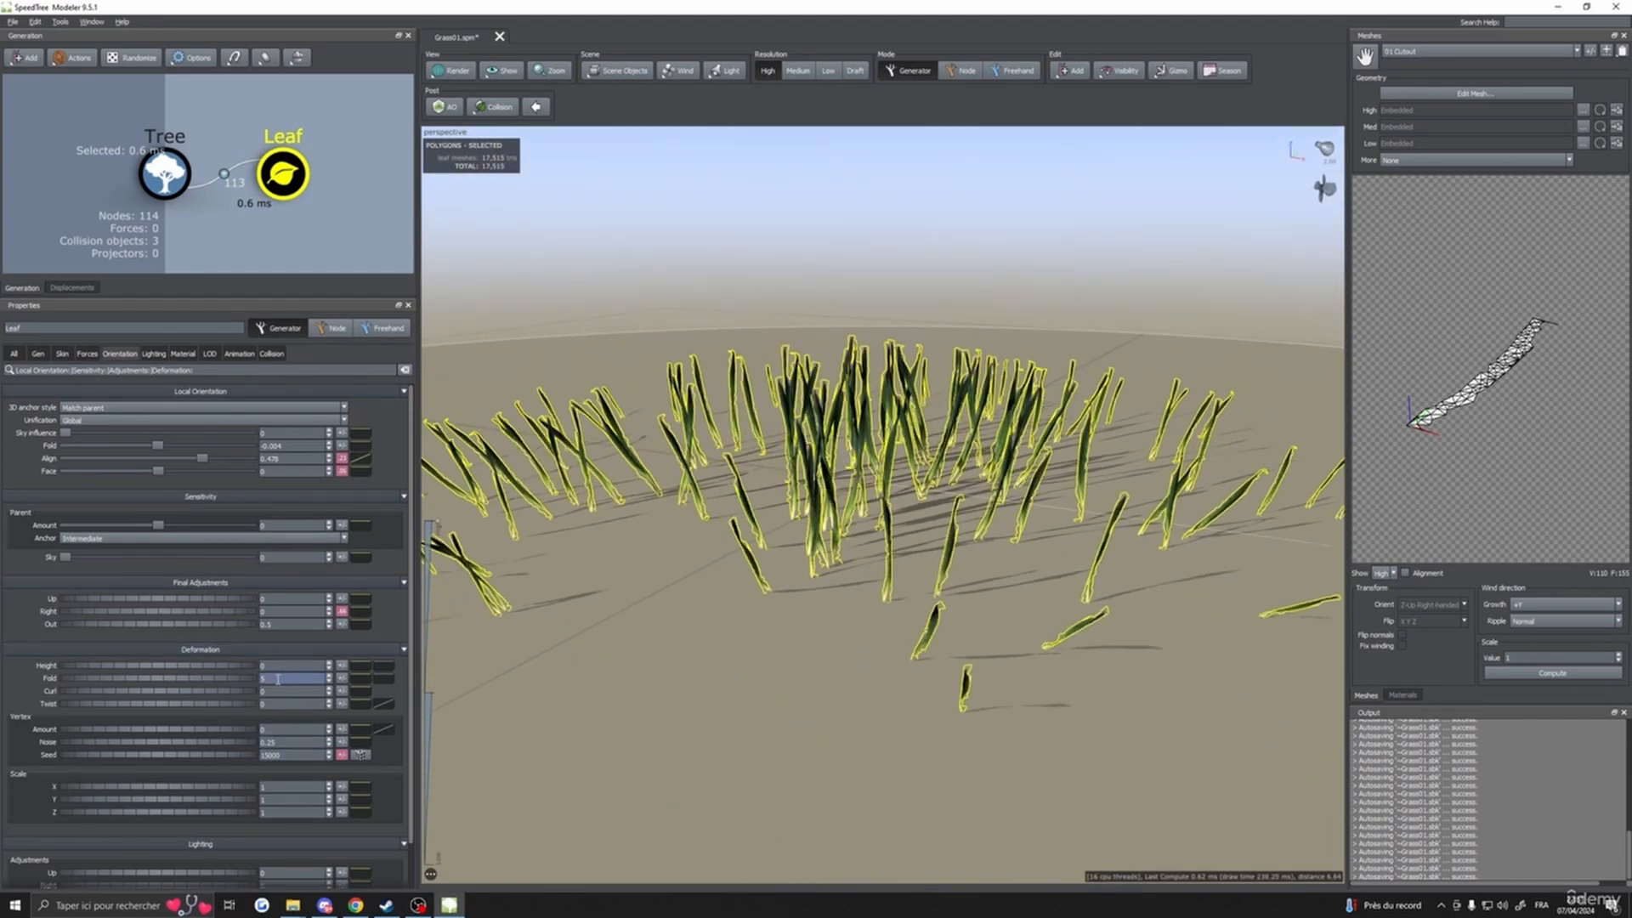
pyautogui.scroll(-1, 189, 677)
# - Add random variance to the Leaf's deformation Fold and examine the folded blades from several distances
pyautogui.click(344, 680)
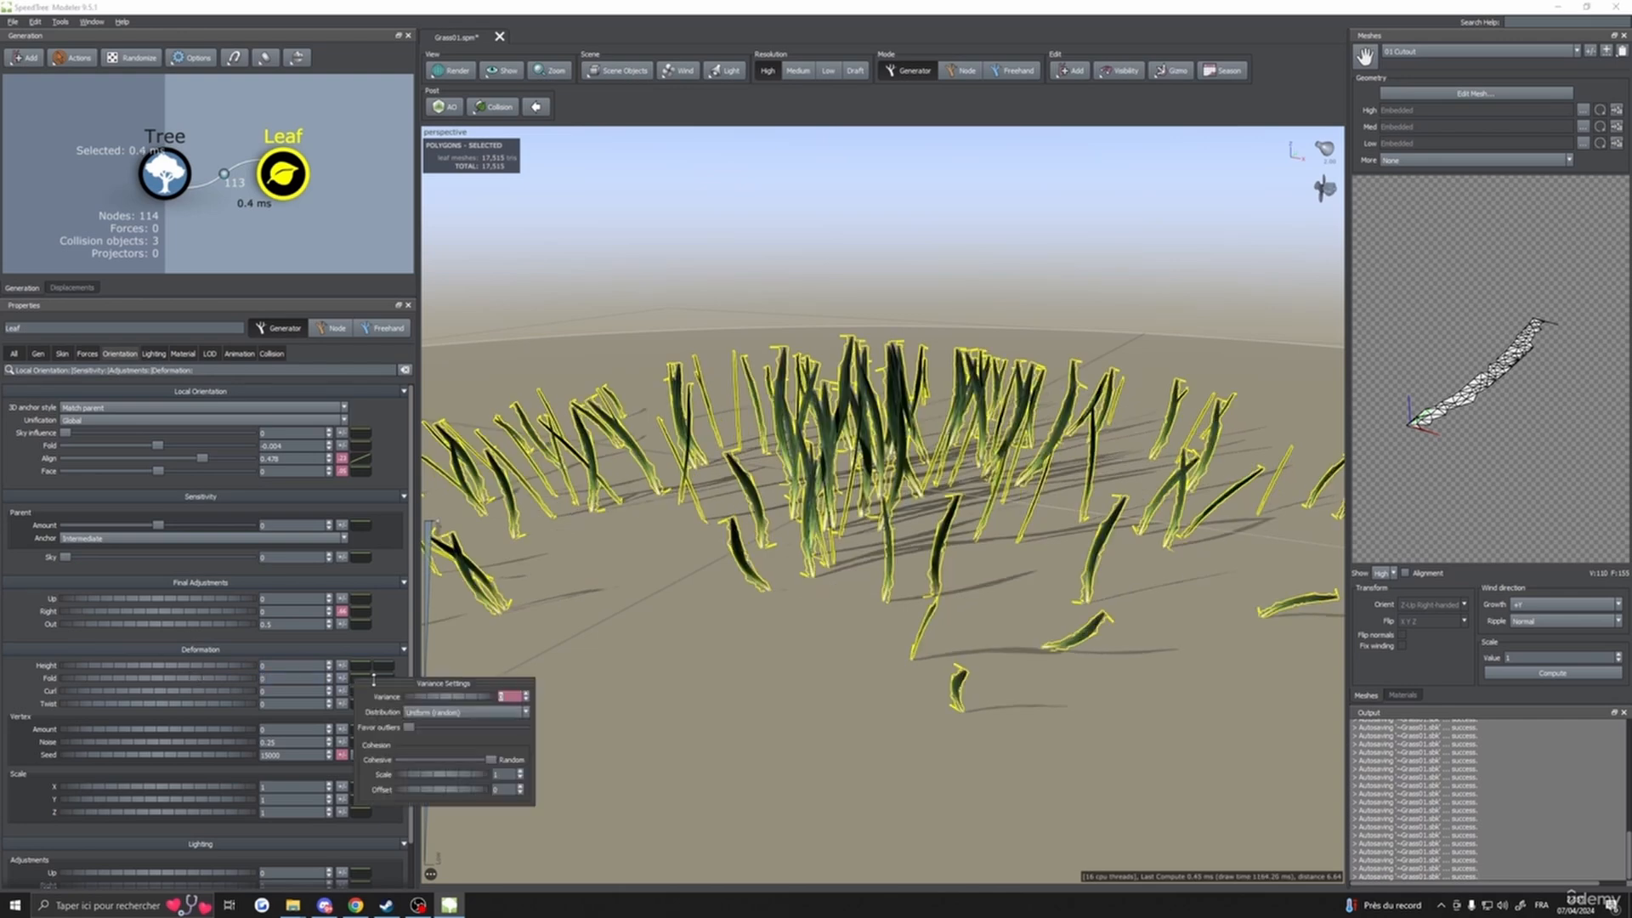
pyautogui.moveTo(454, 700); pyautogui.dragTo(1105, 683)
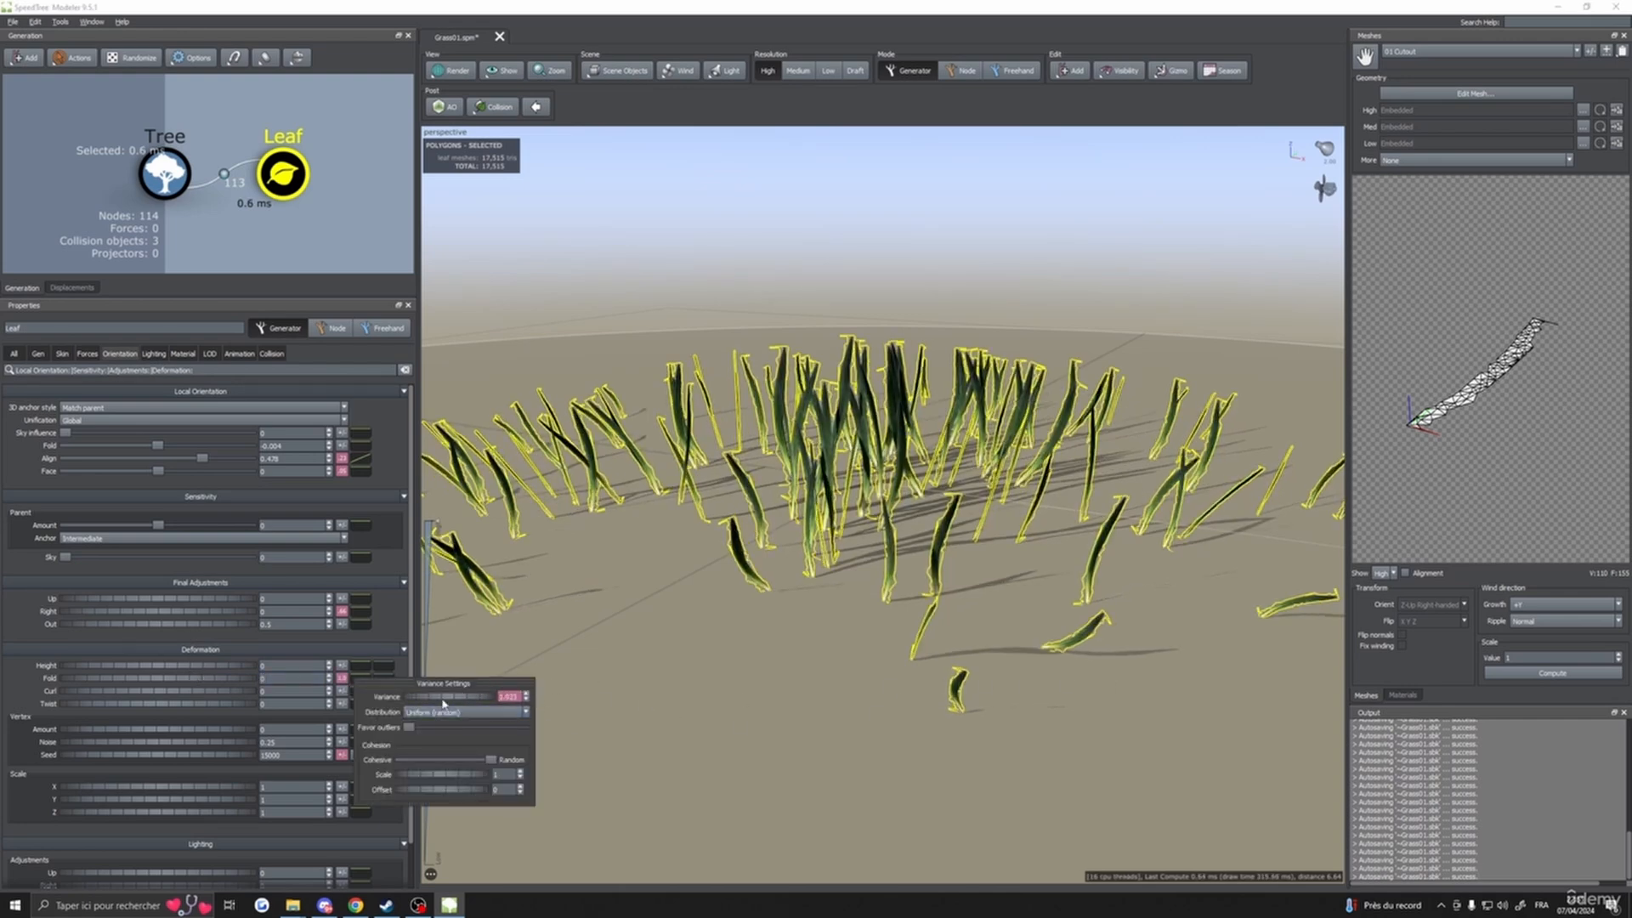
pyautogui.moveTo(449, 702); pyautogui.dragTo(727, 711)
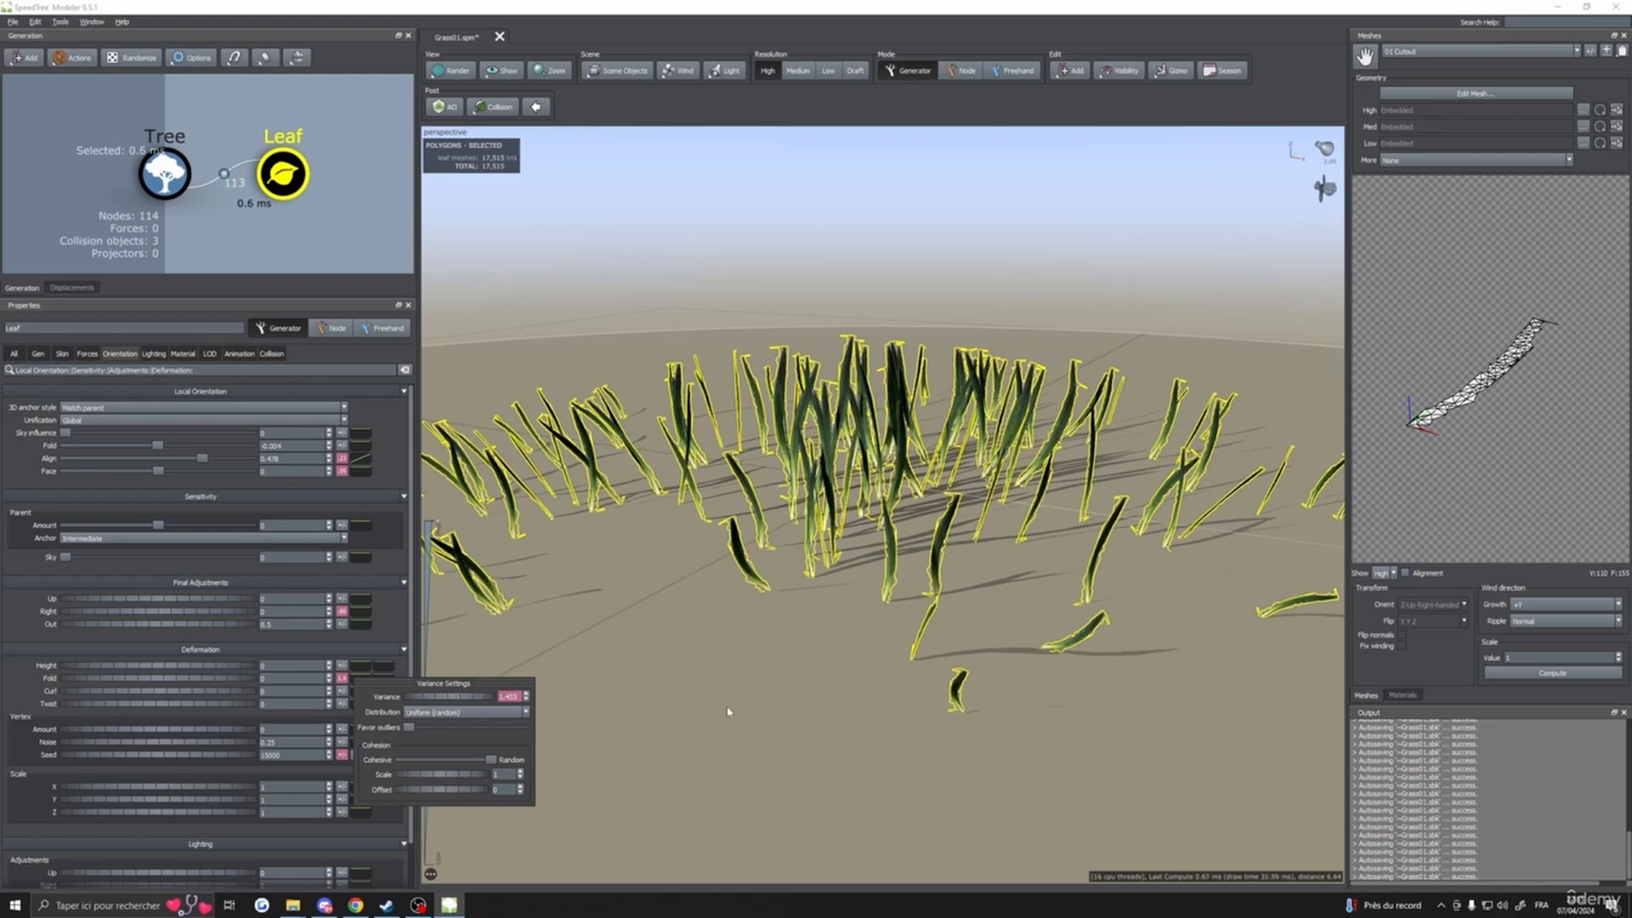
pyautogui.moveTo(982, 701); pyautogui.dragTo(705, 679)
pyautogui.scroll(3, 981, 663)
pyautogui.scroll(-3, 940, 685)
pyautogui.scroll(3, 934, 681)
pyautogui.scroll(-3, 910, 684)
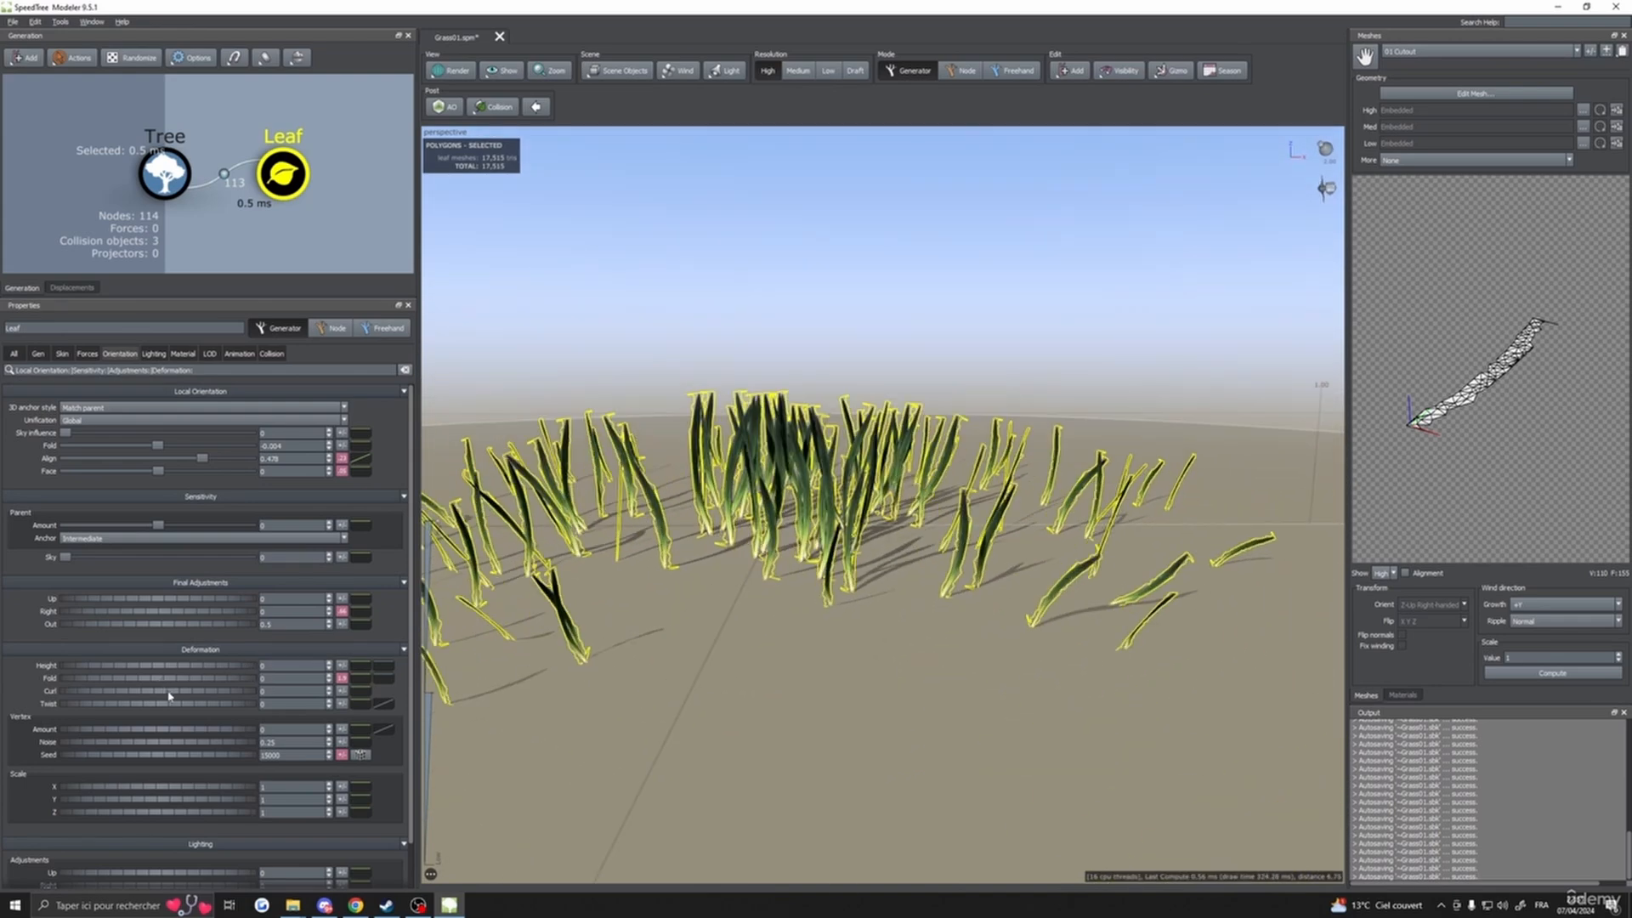
# - Reset the Leaf's deformation Curl to 0 after a small nudge and adjust its random variance
pyautogui.moveTo(169, 695); pyautogui.dragTo(170, 695)
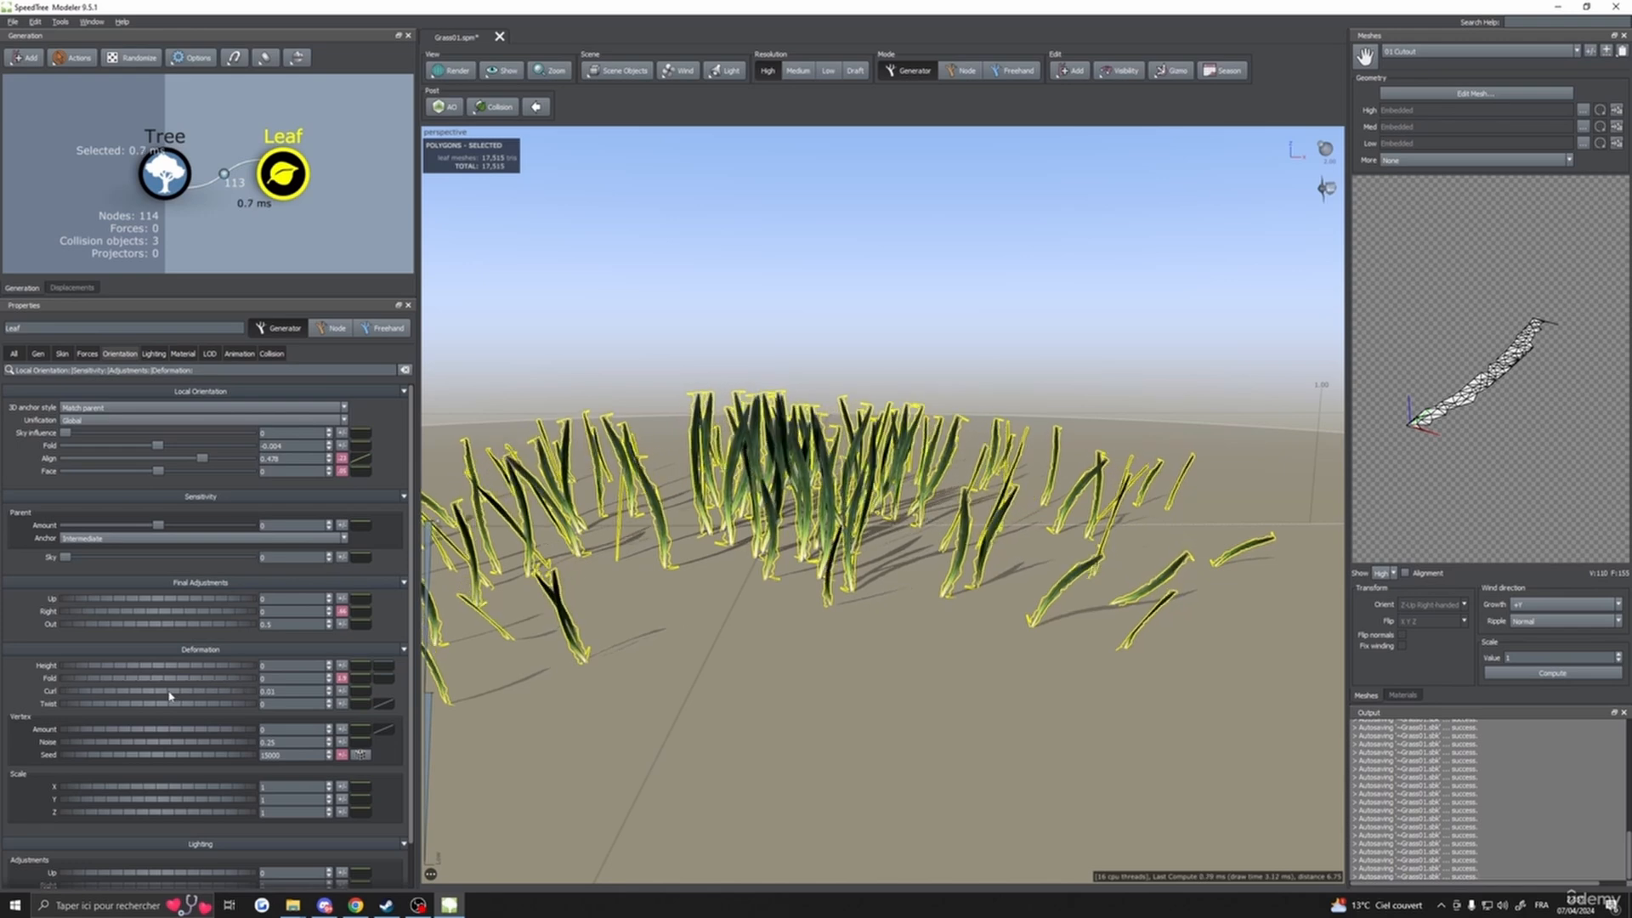
pyautogui.write('0')
pyautogui.press('Return')
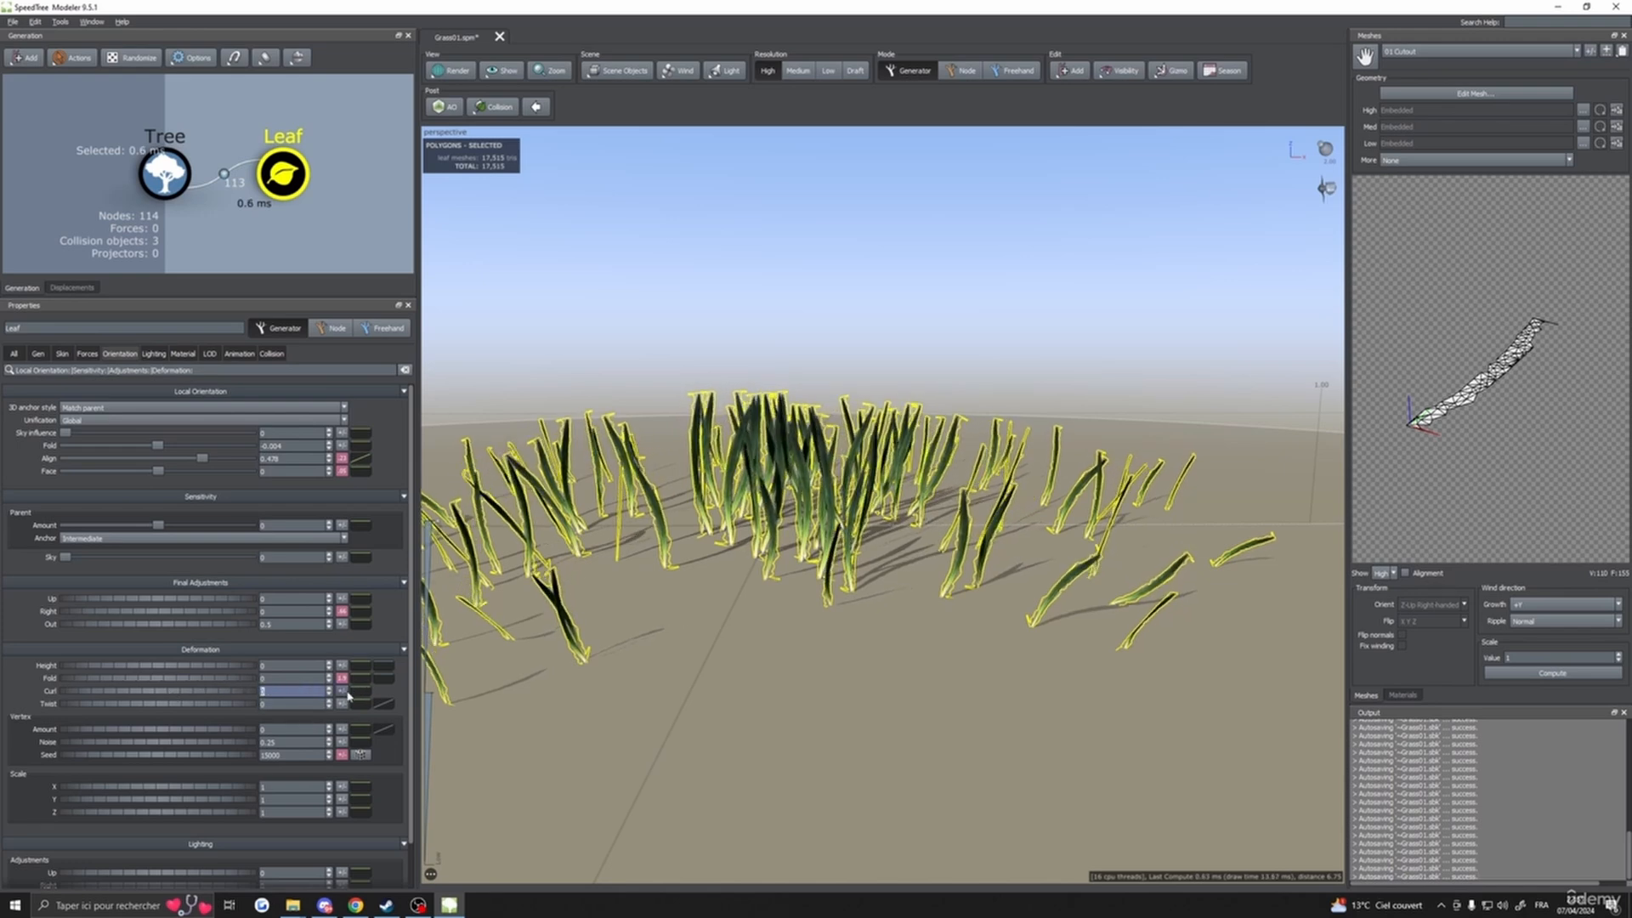
pyautogui.click(342, 692)
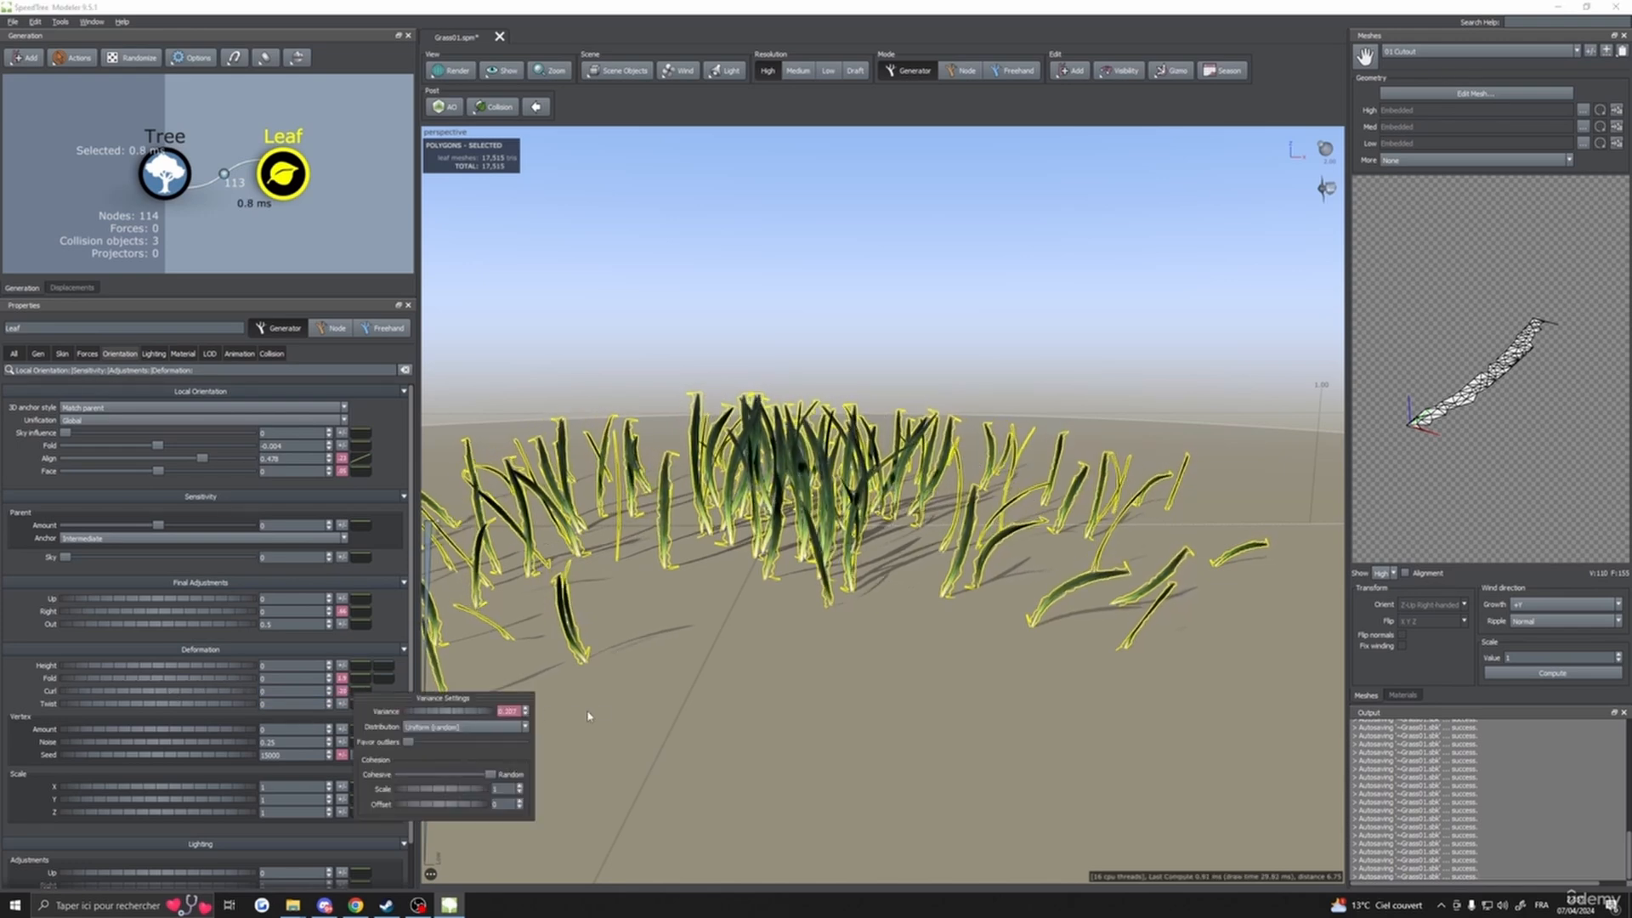
pyautogui.moveTo(549, 715); pyautogui.dragTo(305, 731)
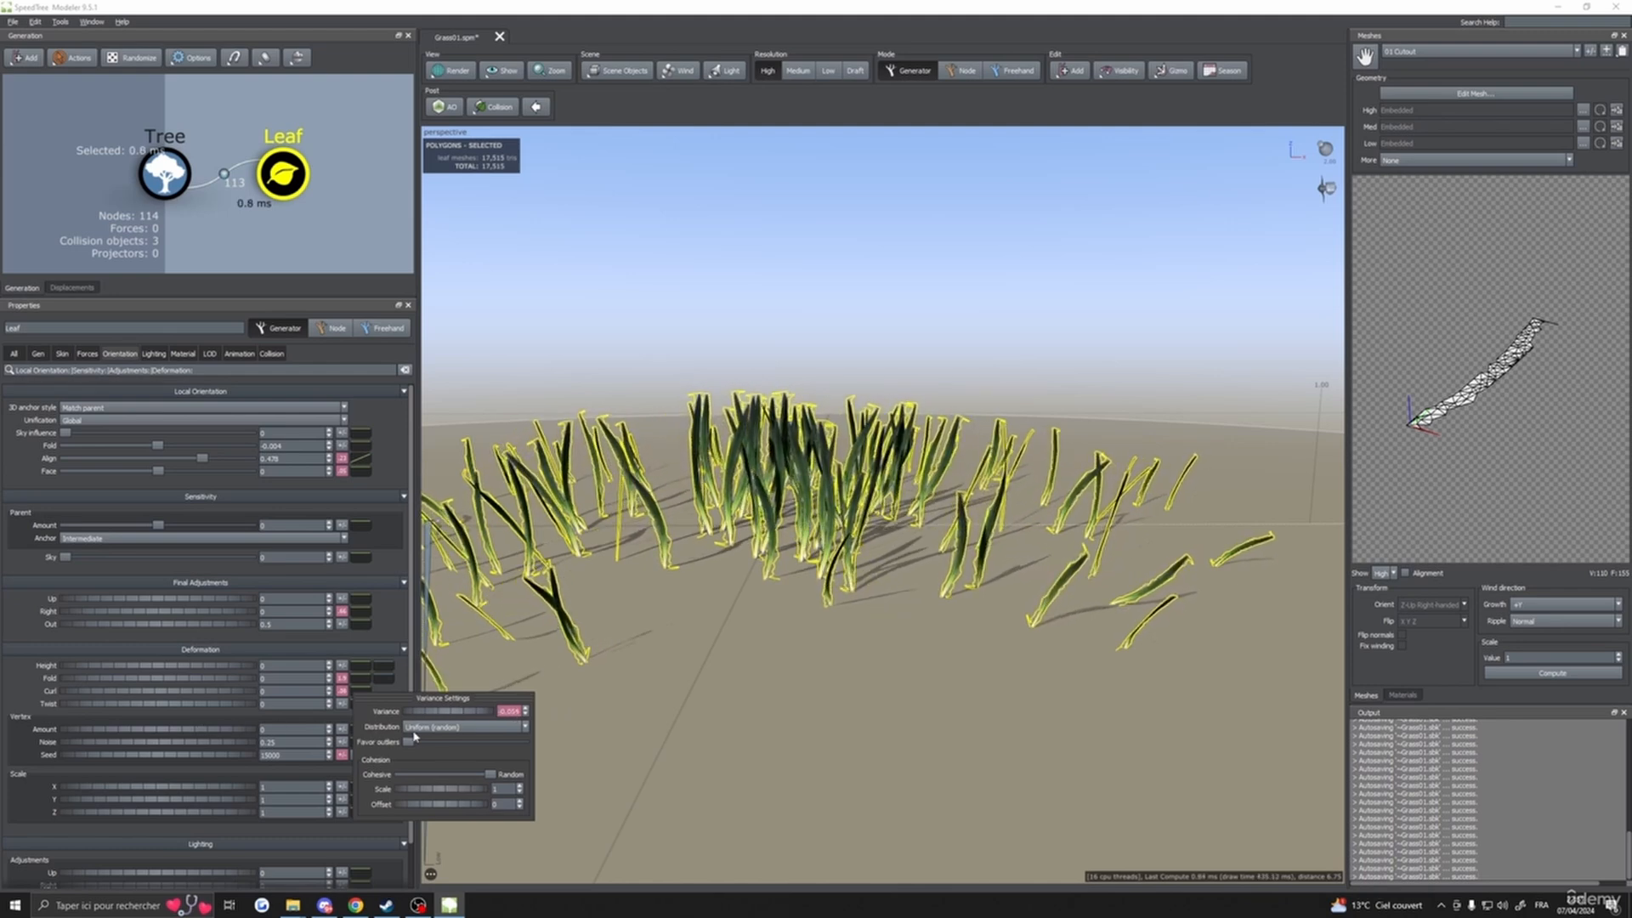
pyautogui.moveTo(443, 735)
pyautogui.mouseDown()
pyautogui.moveTo(532, 732)
pyautogui.moveTo(426, 741)
pyautogui.mouseUp()
# - Set the Leaf's deformation Curl to about 0.28 and lower the start of its parent curve
pyautogui.moveTo(106, 695); pyautogui.dragTo(147, 696)
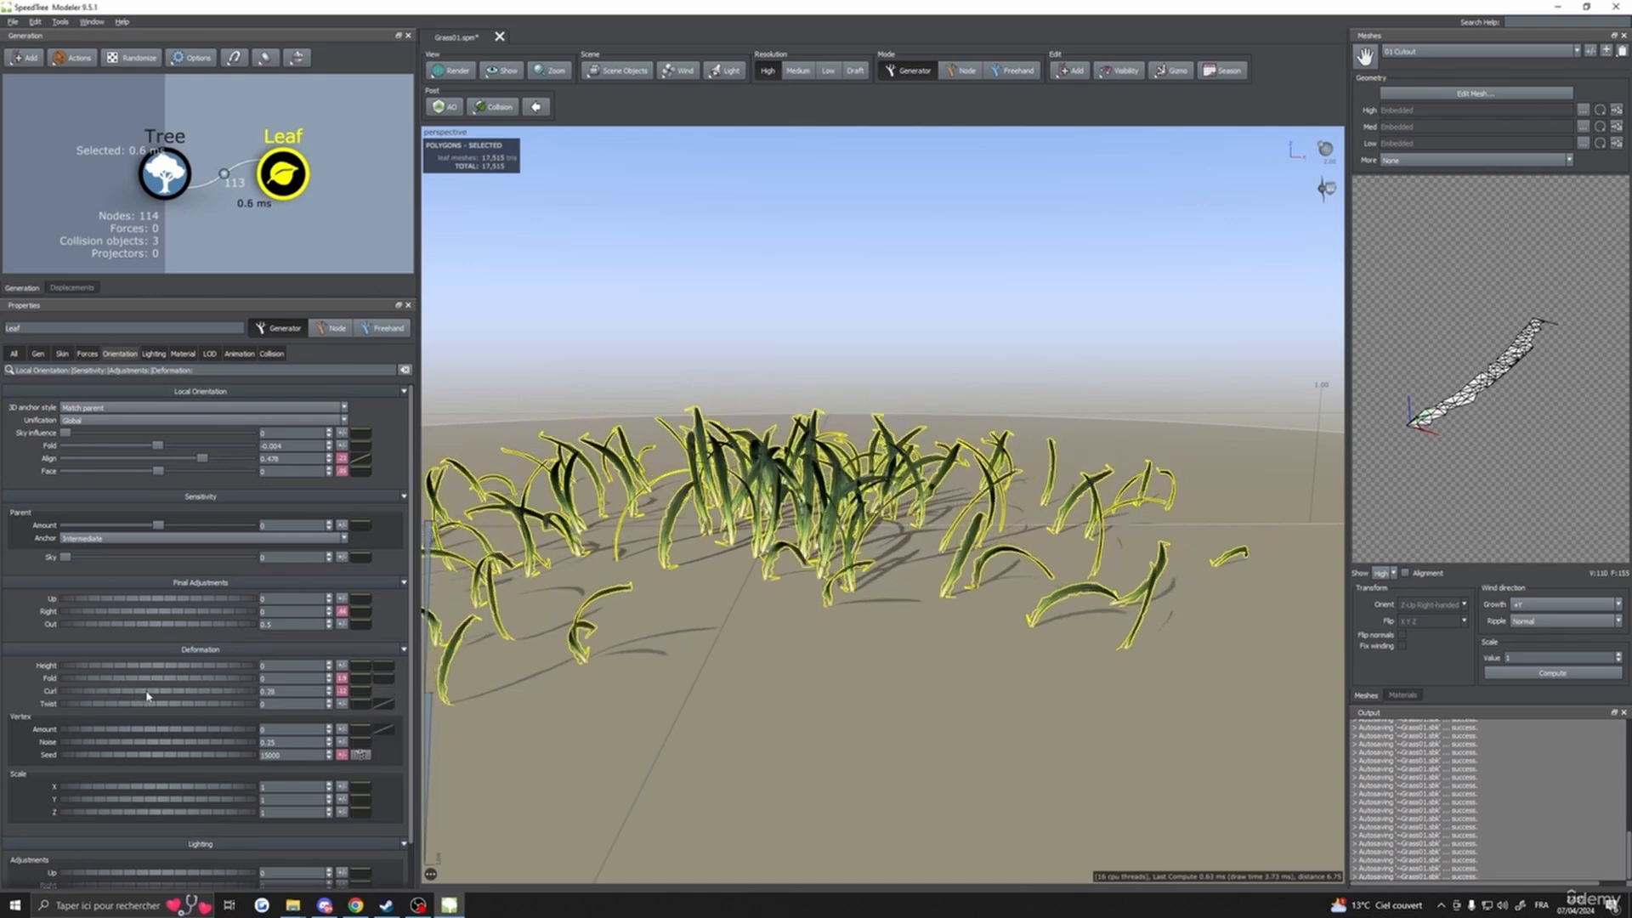
pyautogui.click(368, 693)
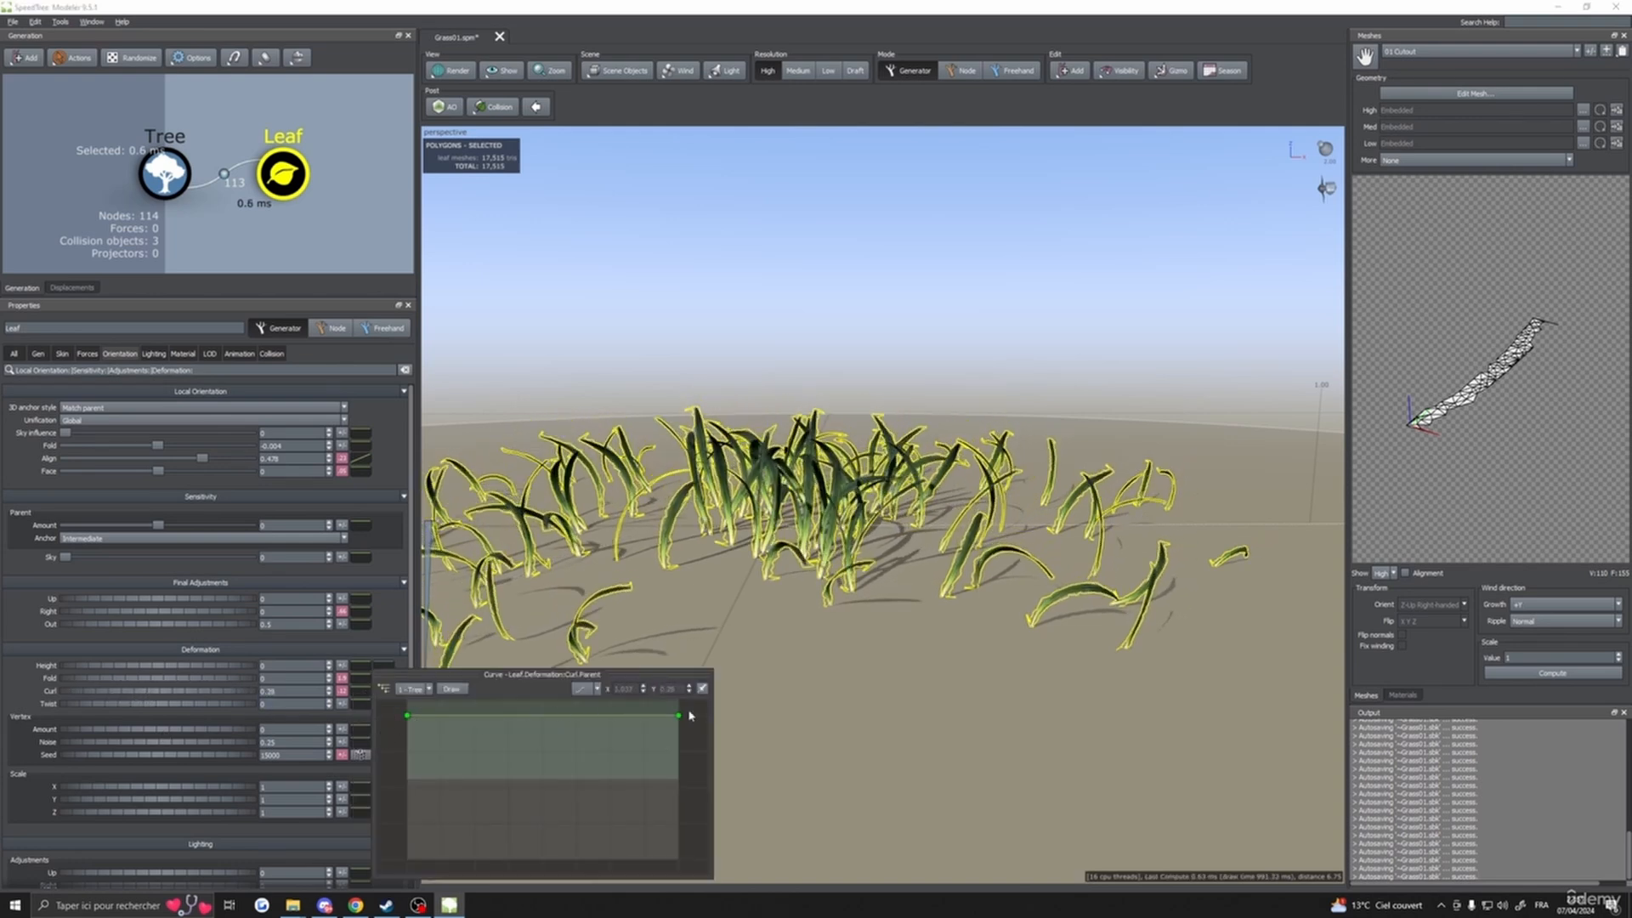
pyautogui.moveTo(408, 721); pyautogui.dragTo(408, 801)
pyautogui.moveTo(786, 672); pyautogui.dragTo(889, 674)
# - Examine the curled blades across the whole clump, with and without the selection outline, from several angles and distances
pyautogui.click(1023, 528)
pyautogui.moveTo(1024, 527); pyautogui.dragTo(881, 560)
pyautogui.scroll(-3, 1018, 603)
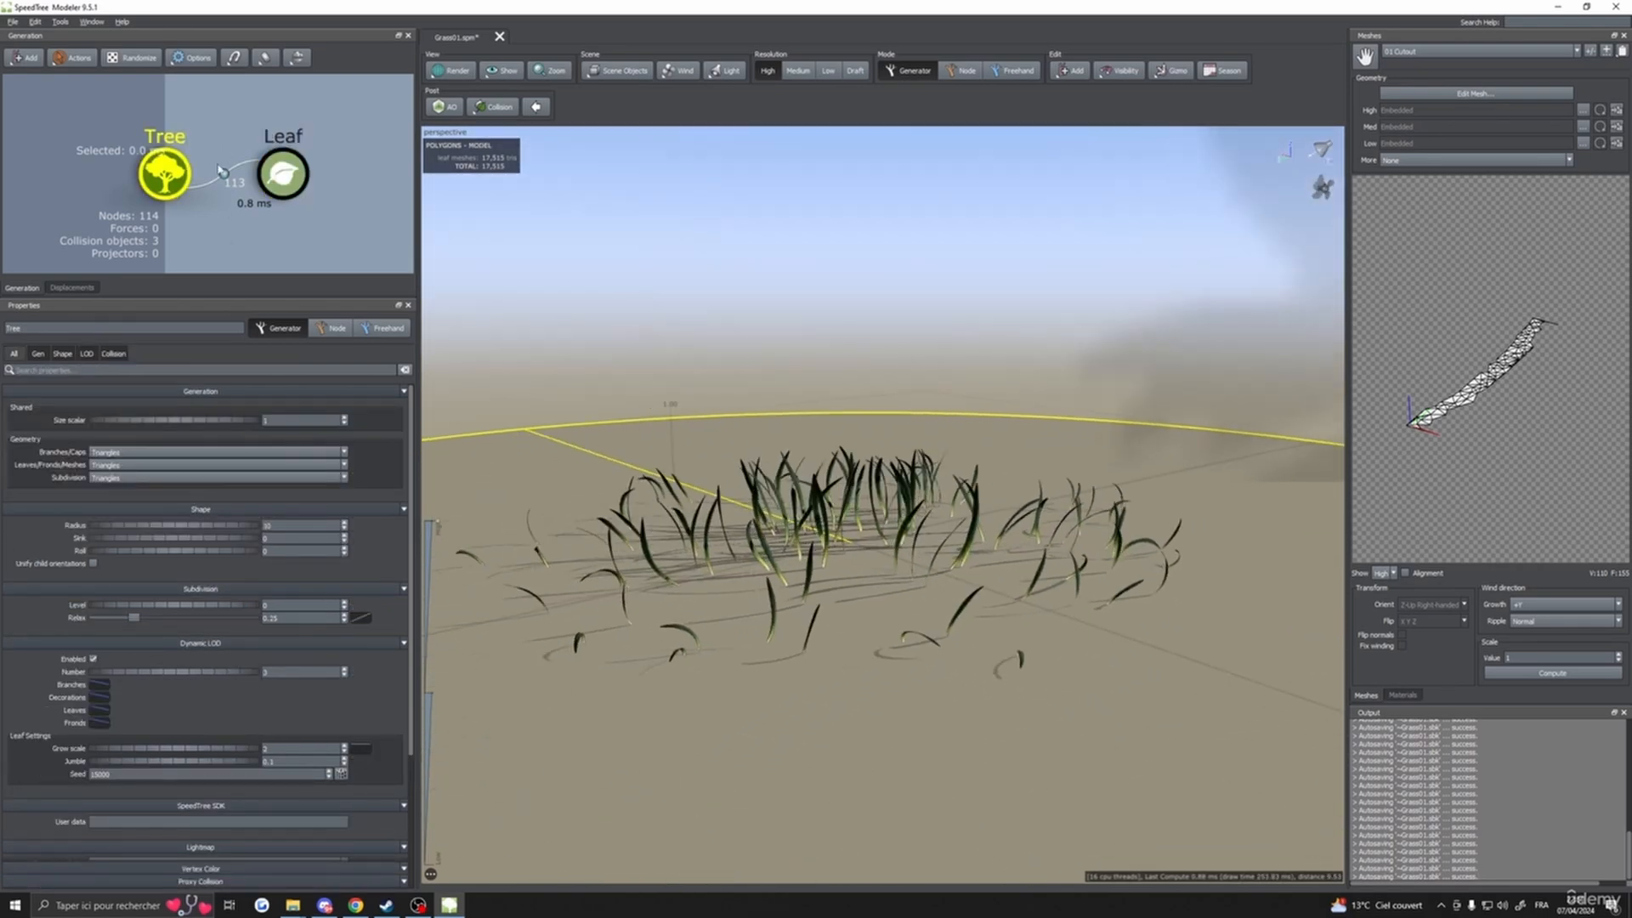
pyautogui.click(283, 173)
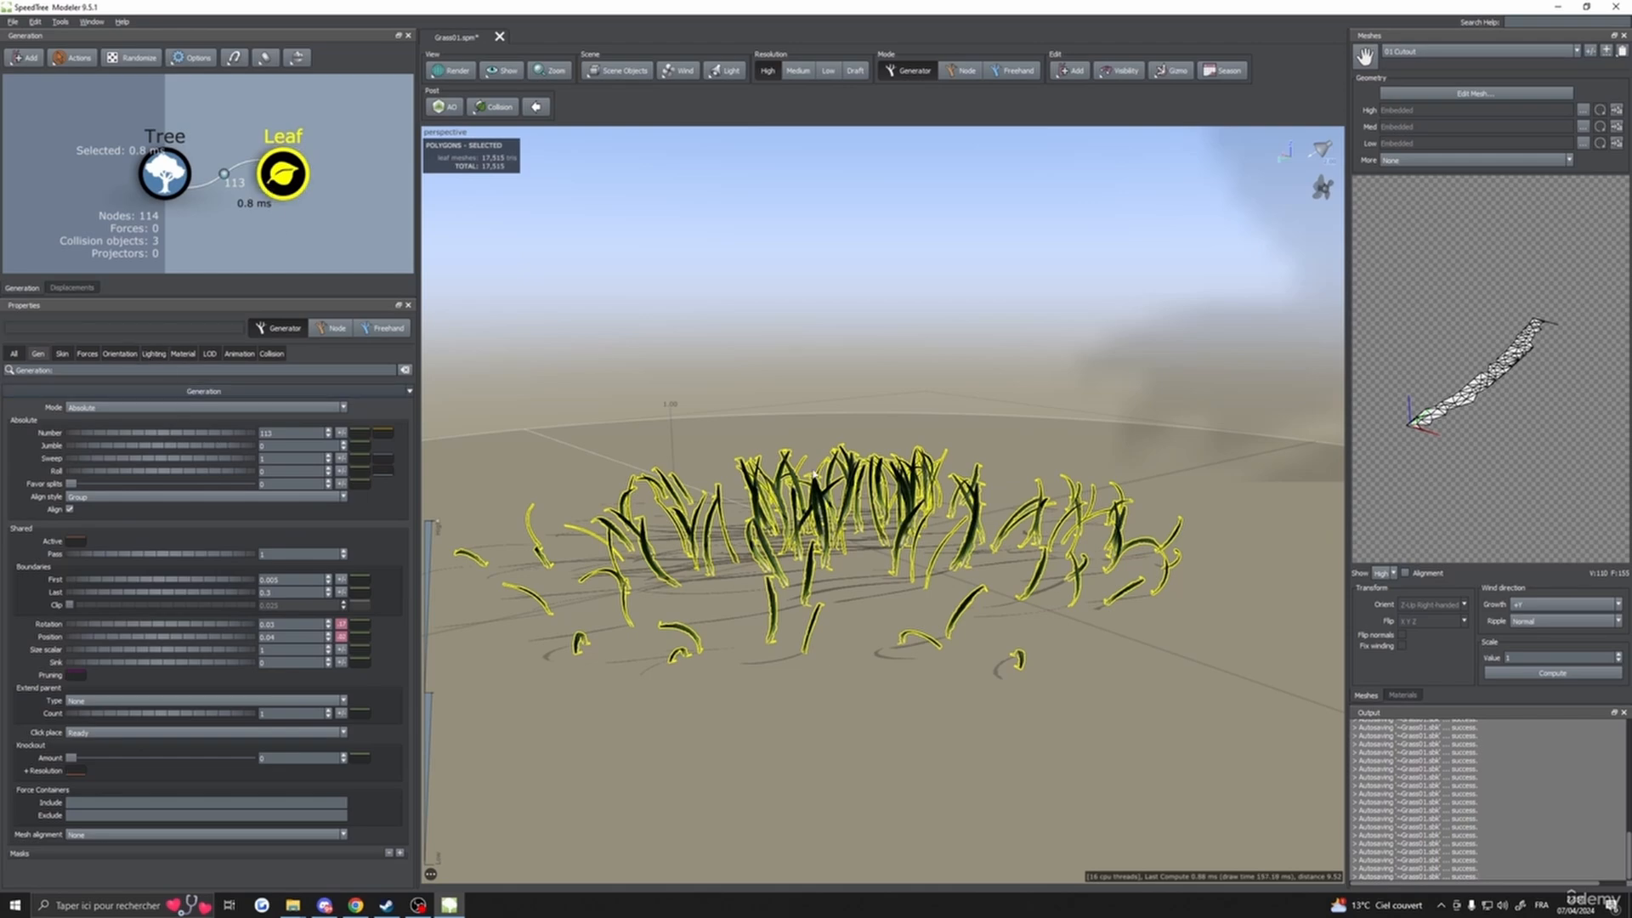
pyautogui.scroll(5, 894, 528)
pyautogui.scroll(-4, 893, 529)
pyautogui.click(861, 580)
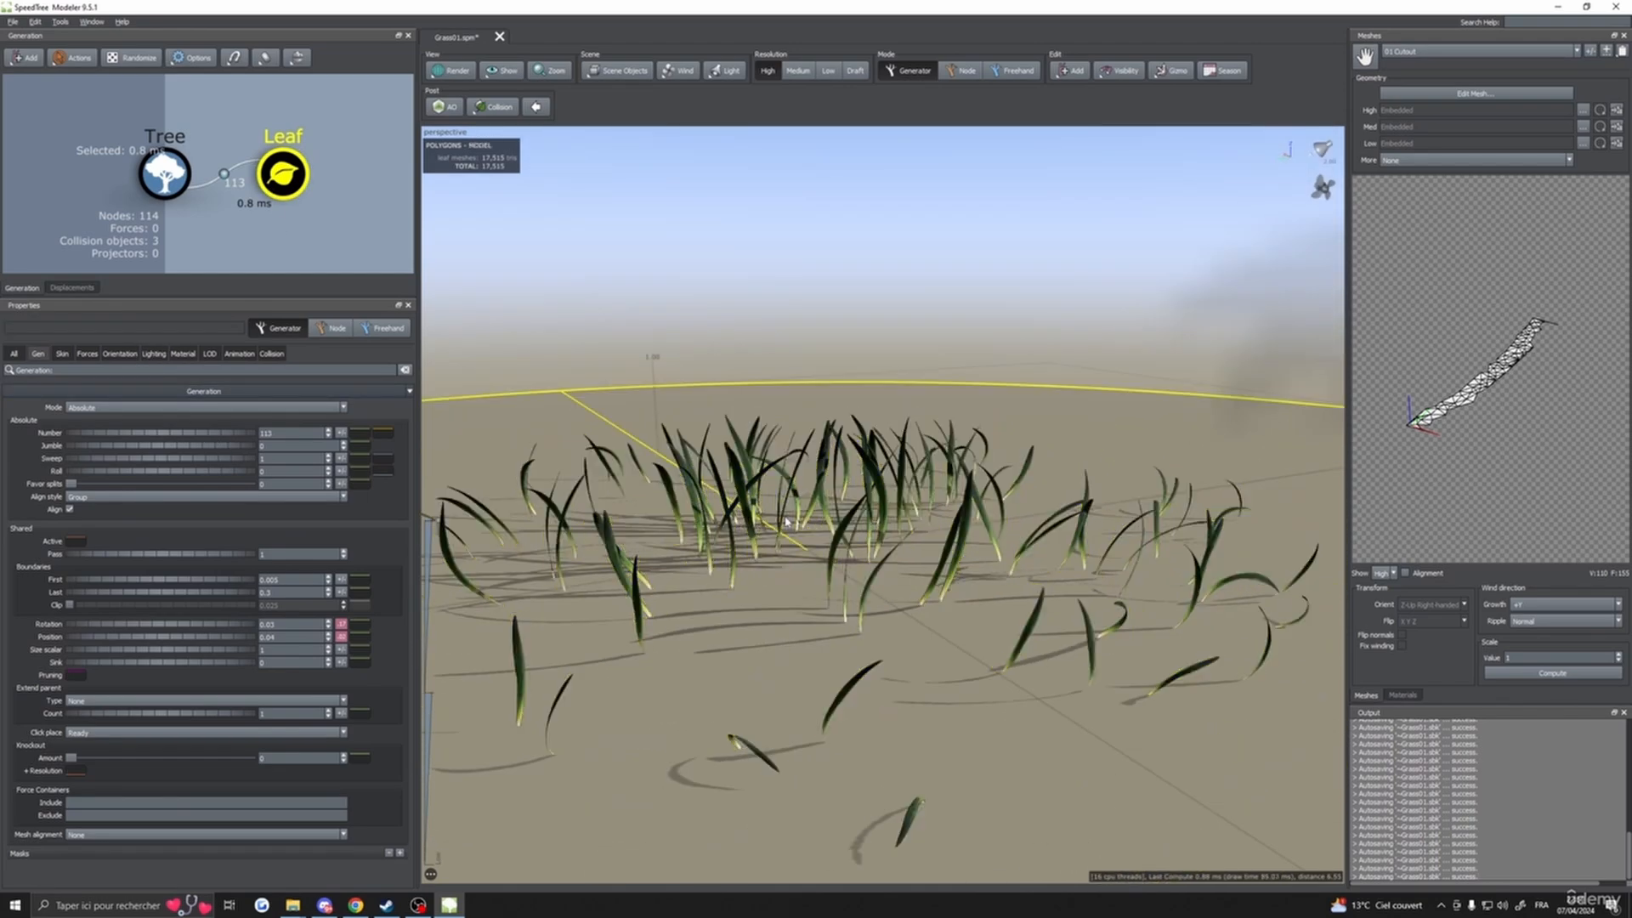
pyautogui.moveTo(884, 592); pyautogui.dragTo(838, 593)
pyautogui.scroll(4, 861, 581)
pyautogui.scroll(-5, 861, 580)
# - Try narrowing the blades with a Leaf deformation X scale of about 0.38 and examine the clump from several distances
pyautogui.click(296, 186)
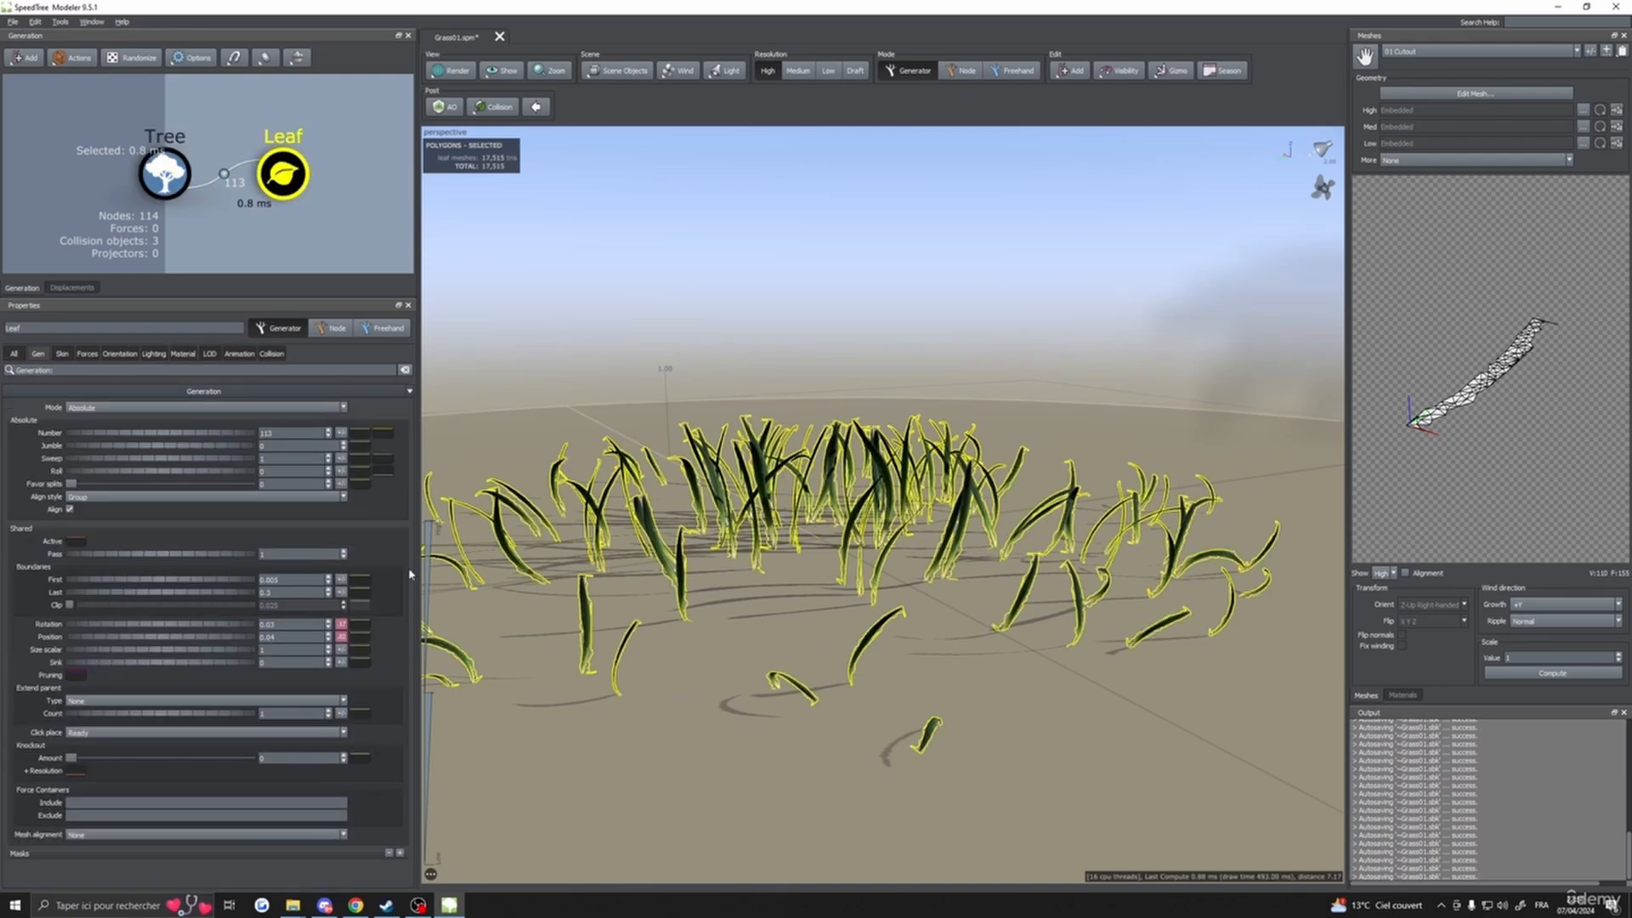
pyautogui.click(120, 353)
pyautogui.click(267, 785)
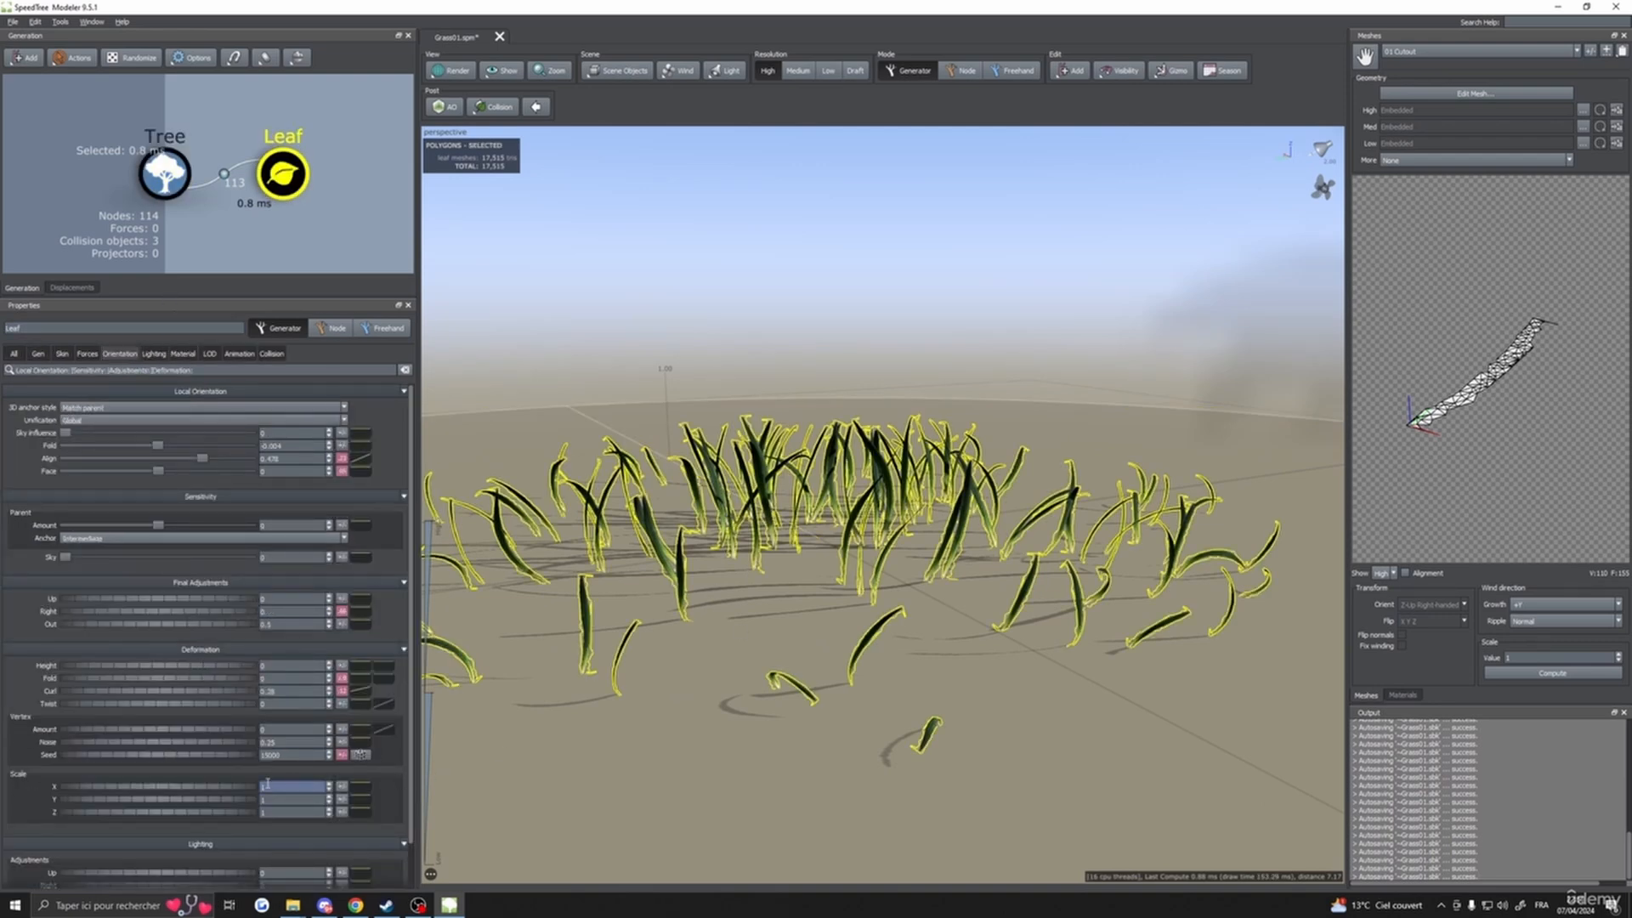
pyautogui.moveTo(544, 780); pyautogui.dragTo(648, 703, button='middle')
pyautogui.scroll(5, 649, 703)
pyautogui.scroll(-5, 615, 776)
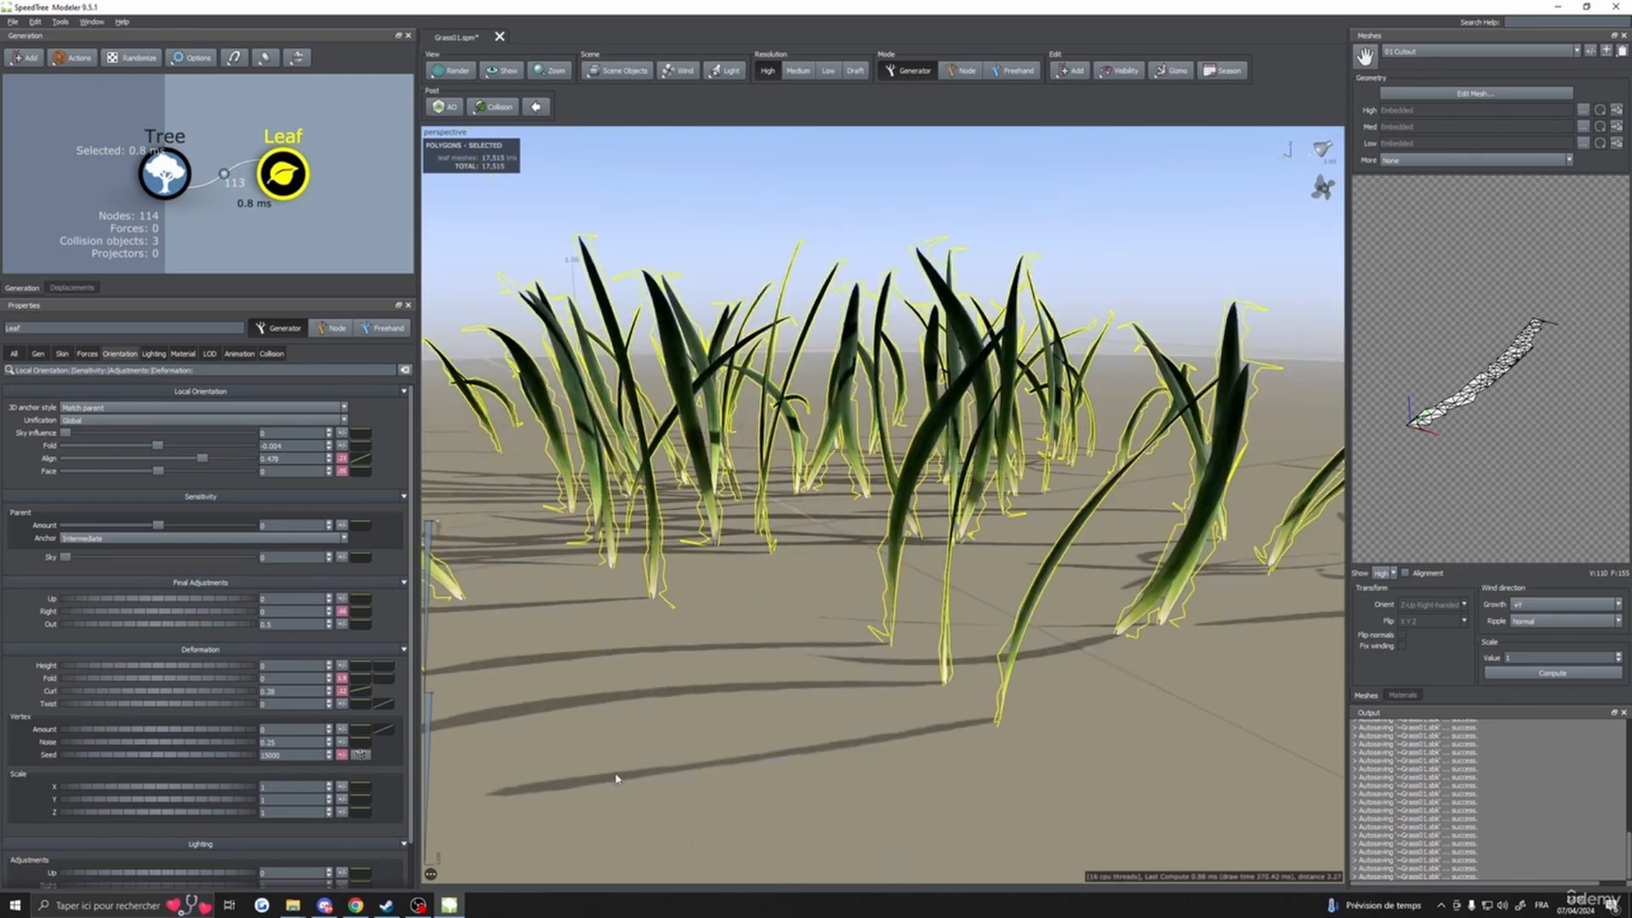
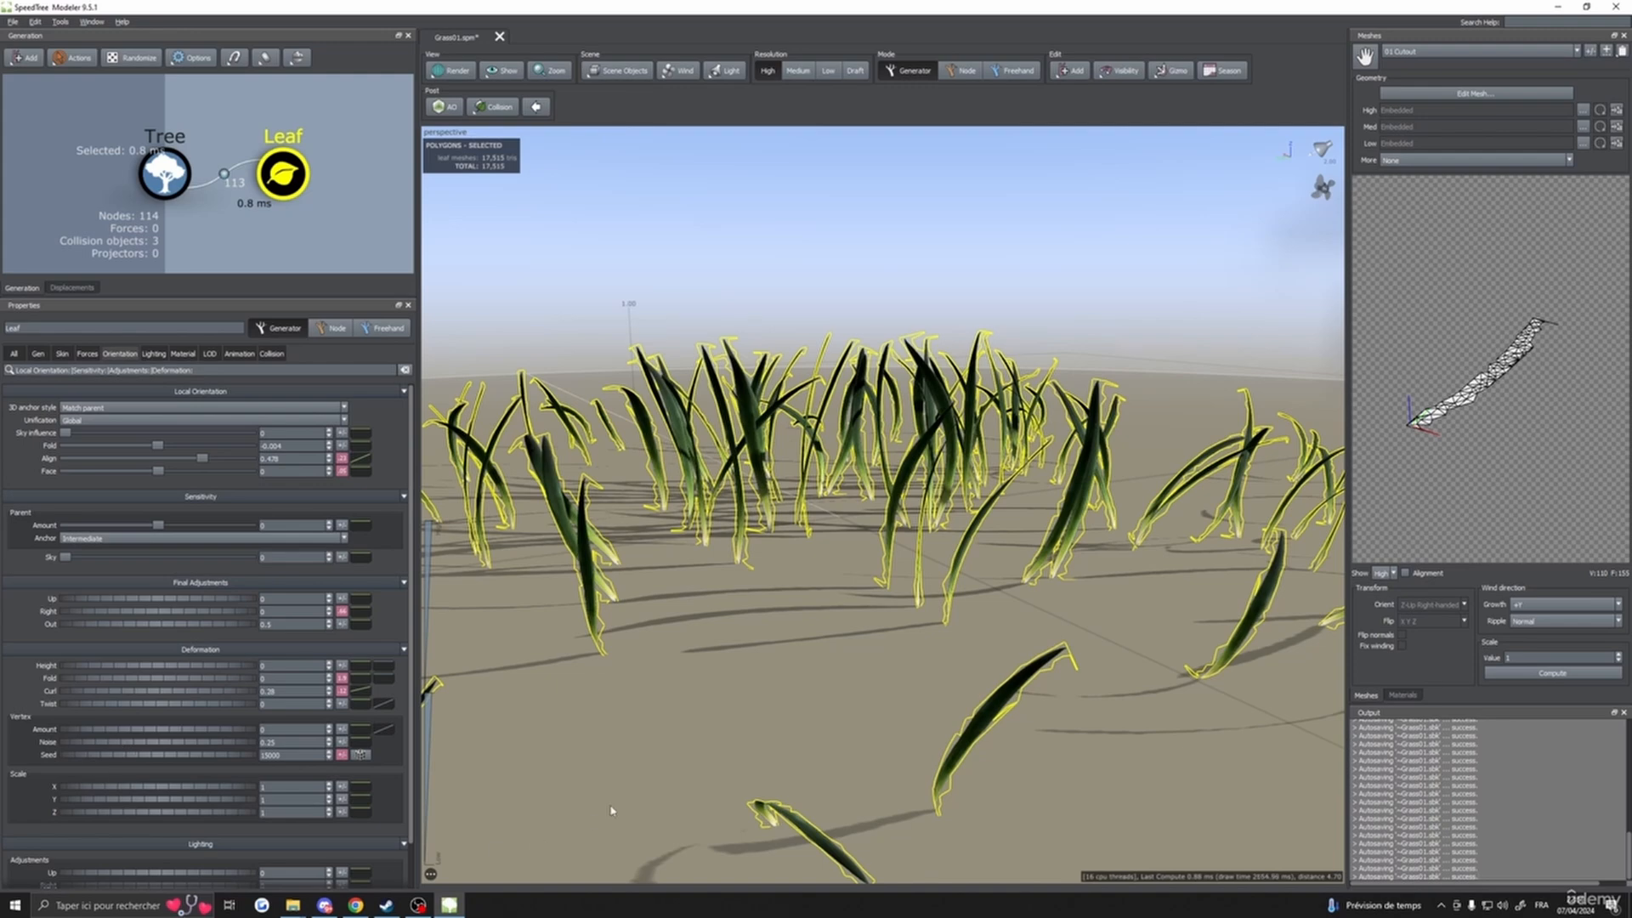
pyautogui.moveTo(629, 735); pyautogui.dragTo(654, 676)
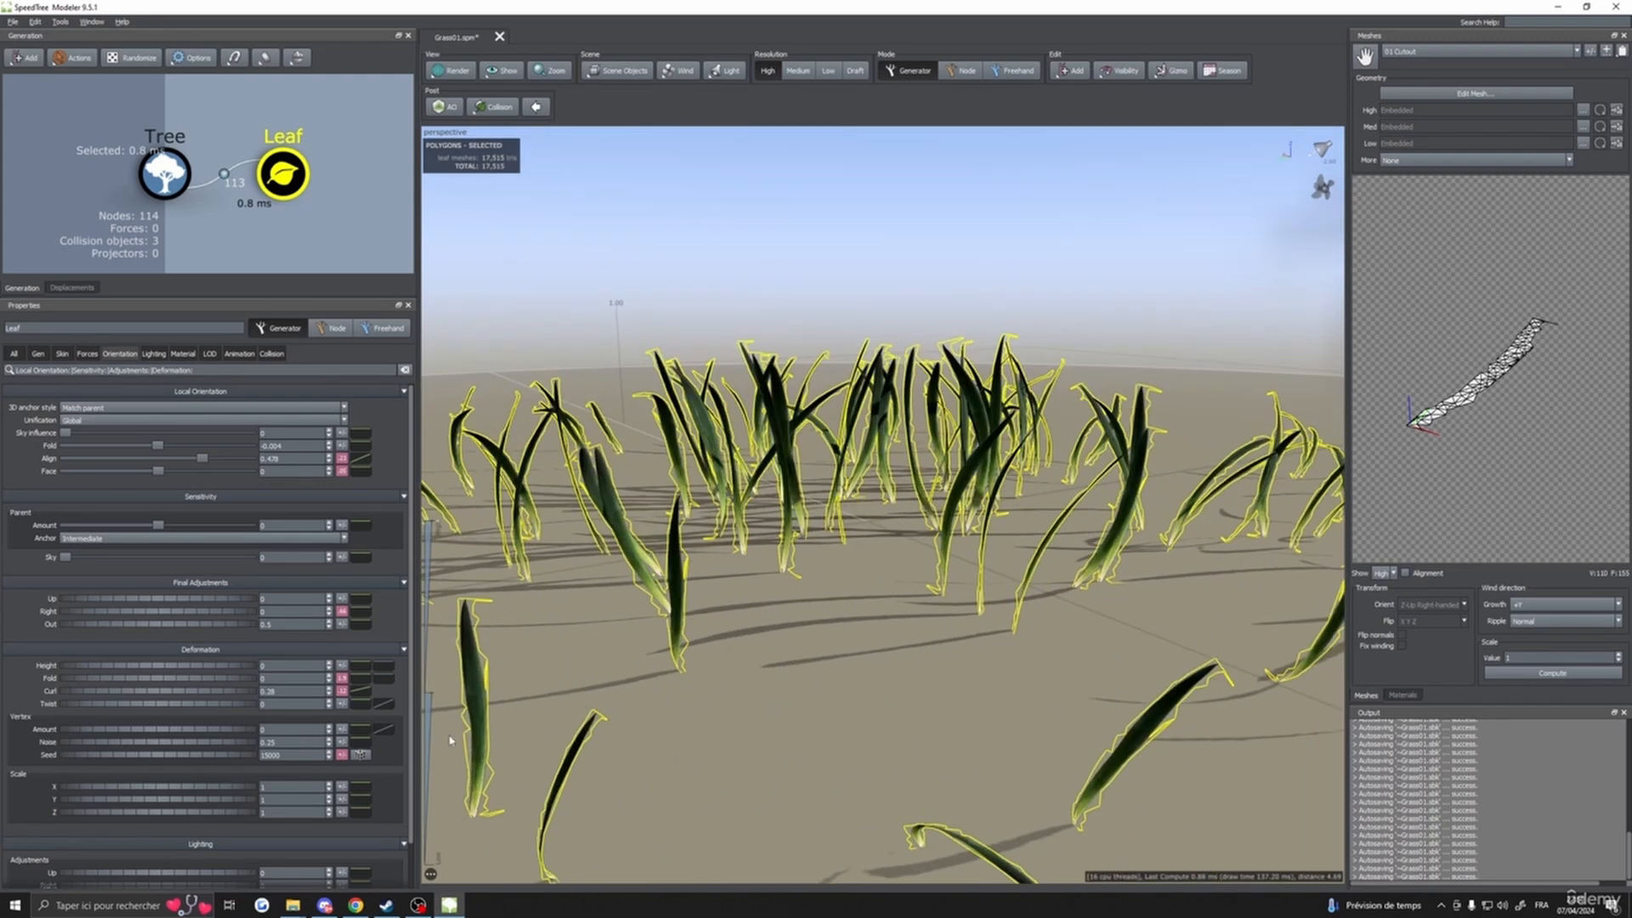
pyautogui.moveTo(231, 790); pyautogui.dragTo(192, 796)
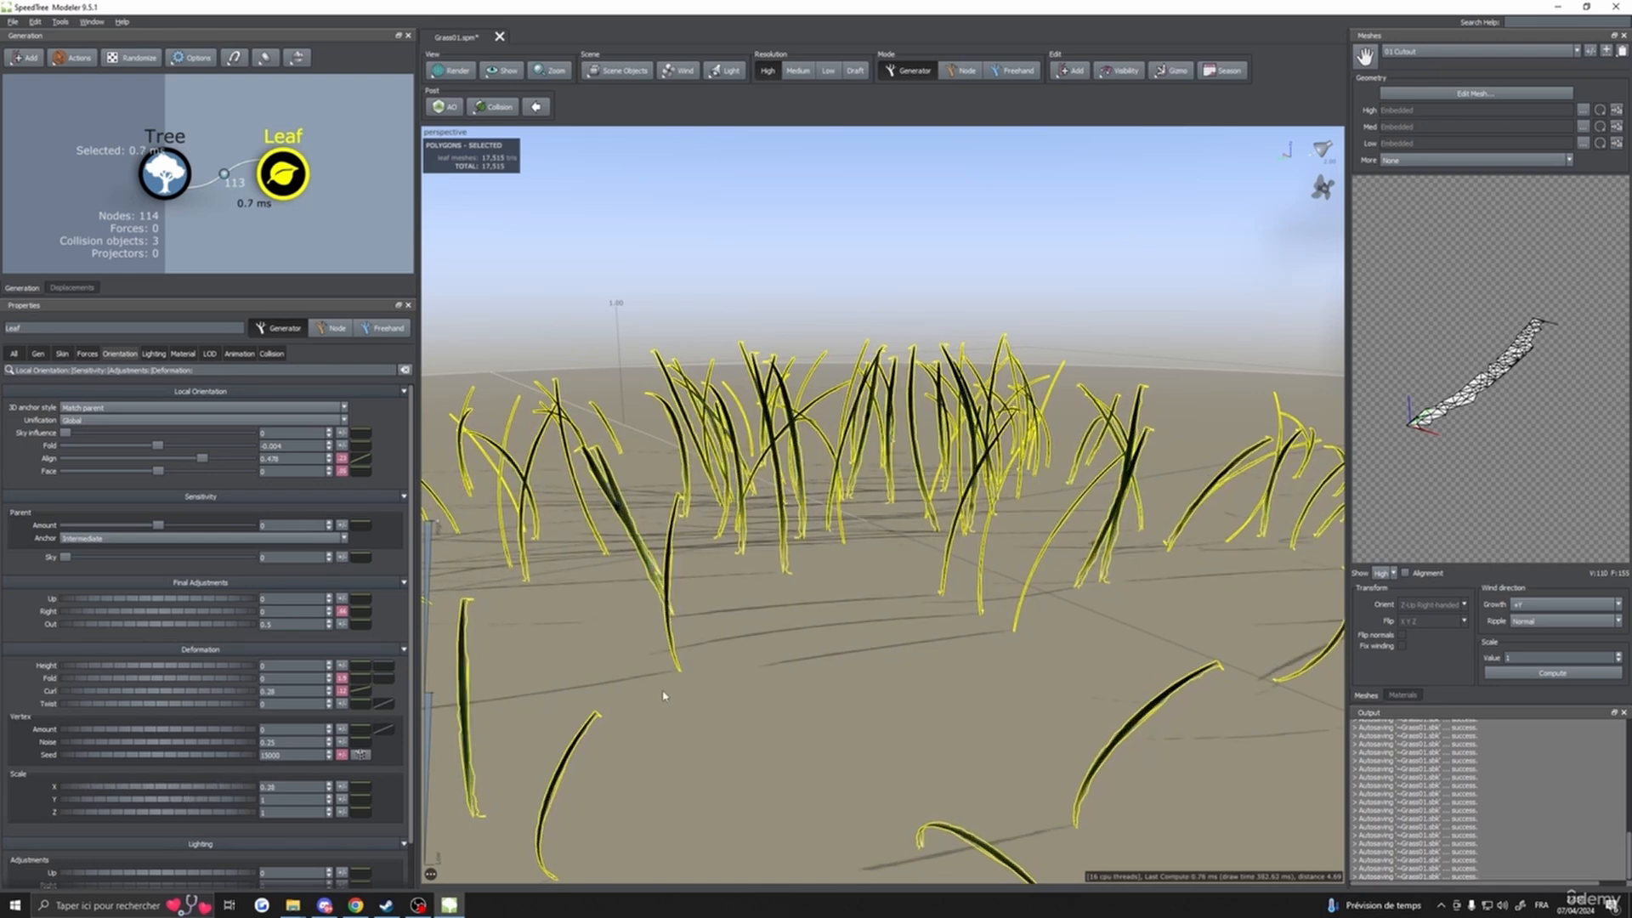
pyautogui.click(756, 713)
pyautogui.scroll(-4, 783, 713)
pyautogui.moveTo(785, 713); pyautogui.dragTo(756, 713)
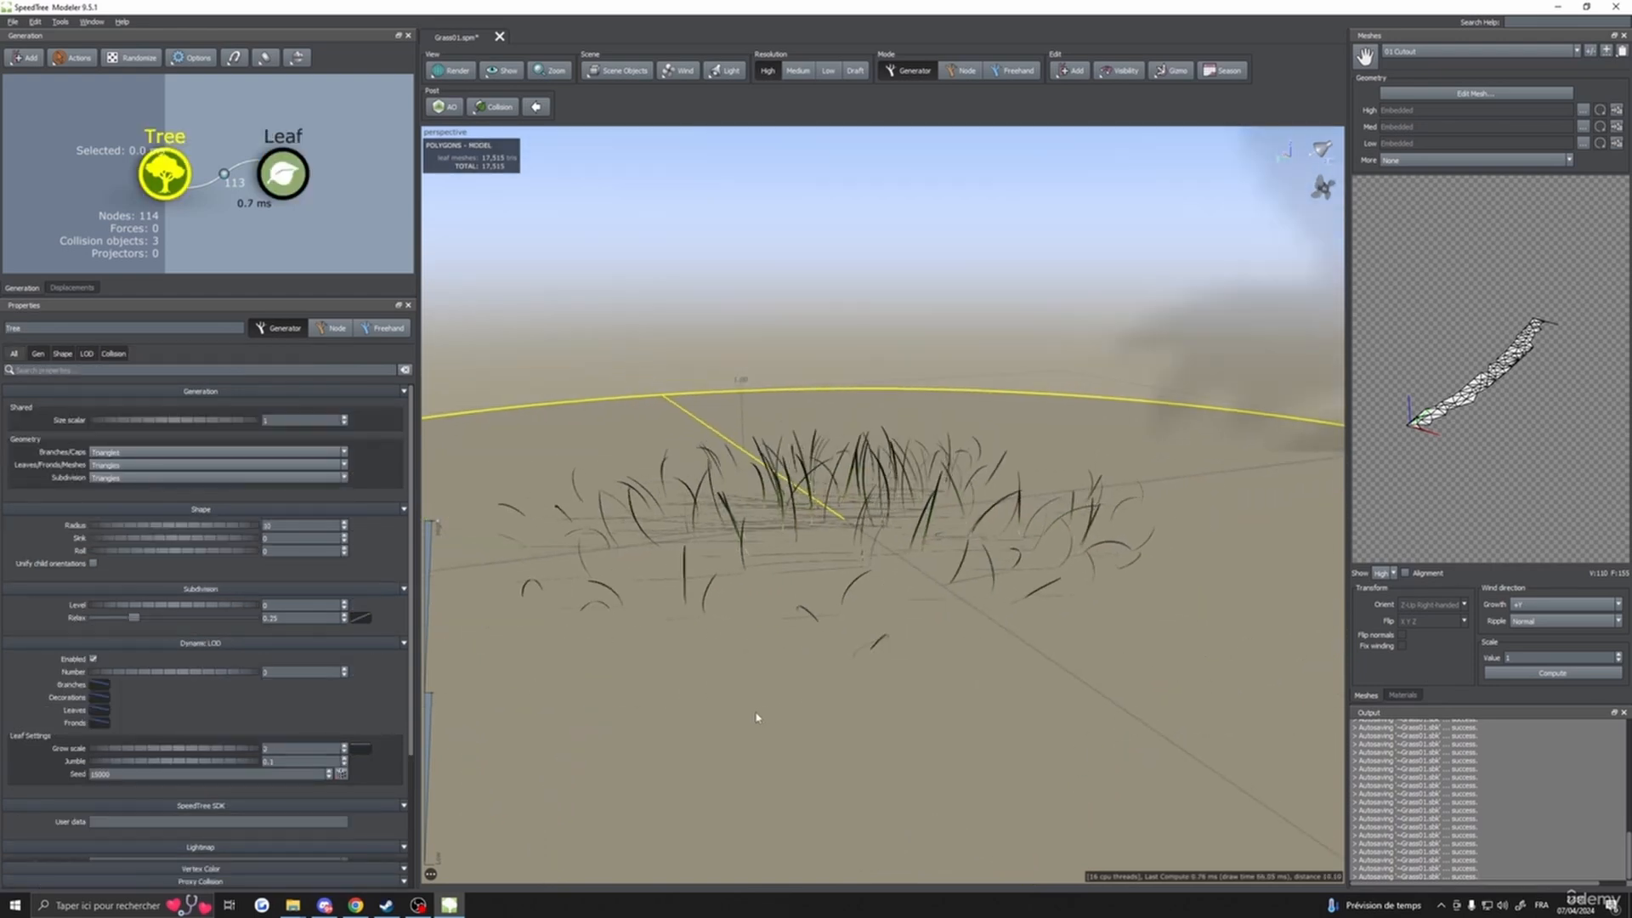
pyautogui.scroll(4, 756, 716)
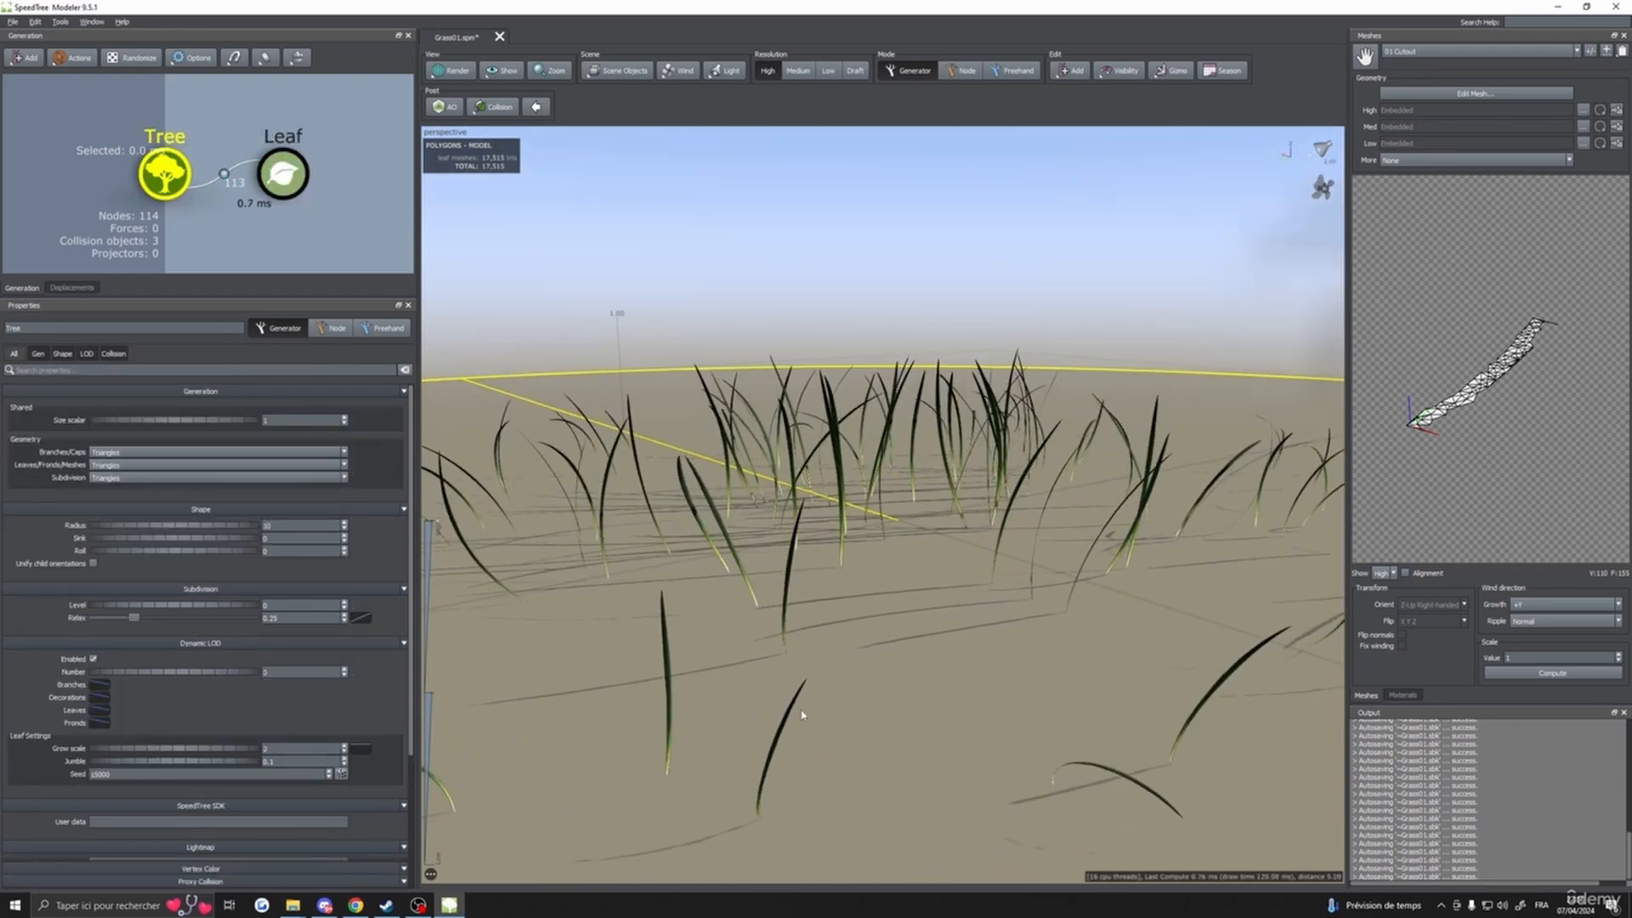
pyautogui.moveTo(803, 715); pyautogui.dragTo(791, 716)
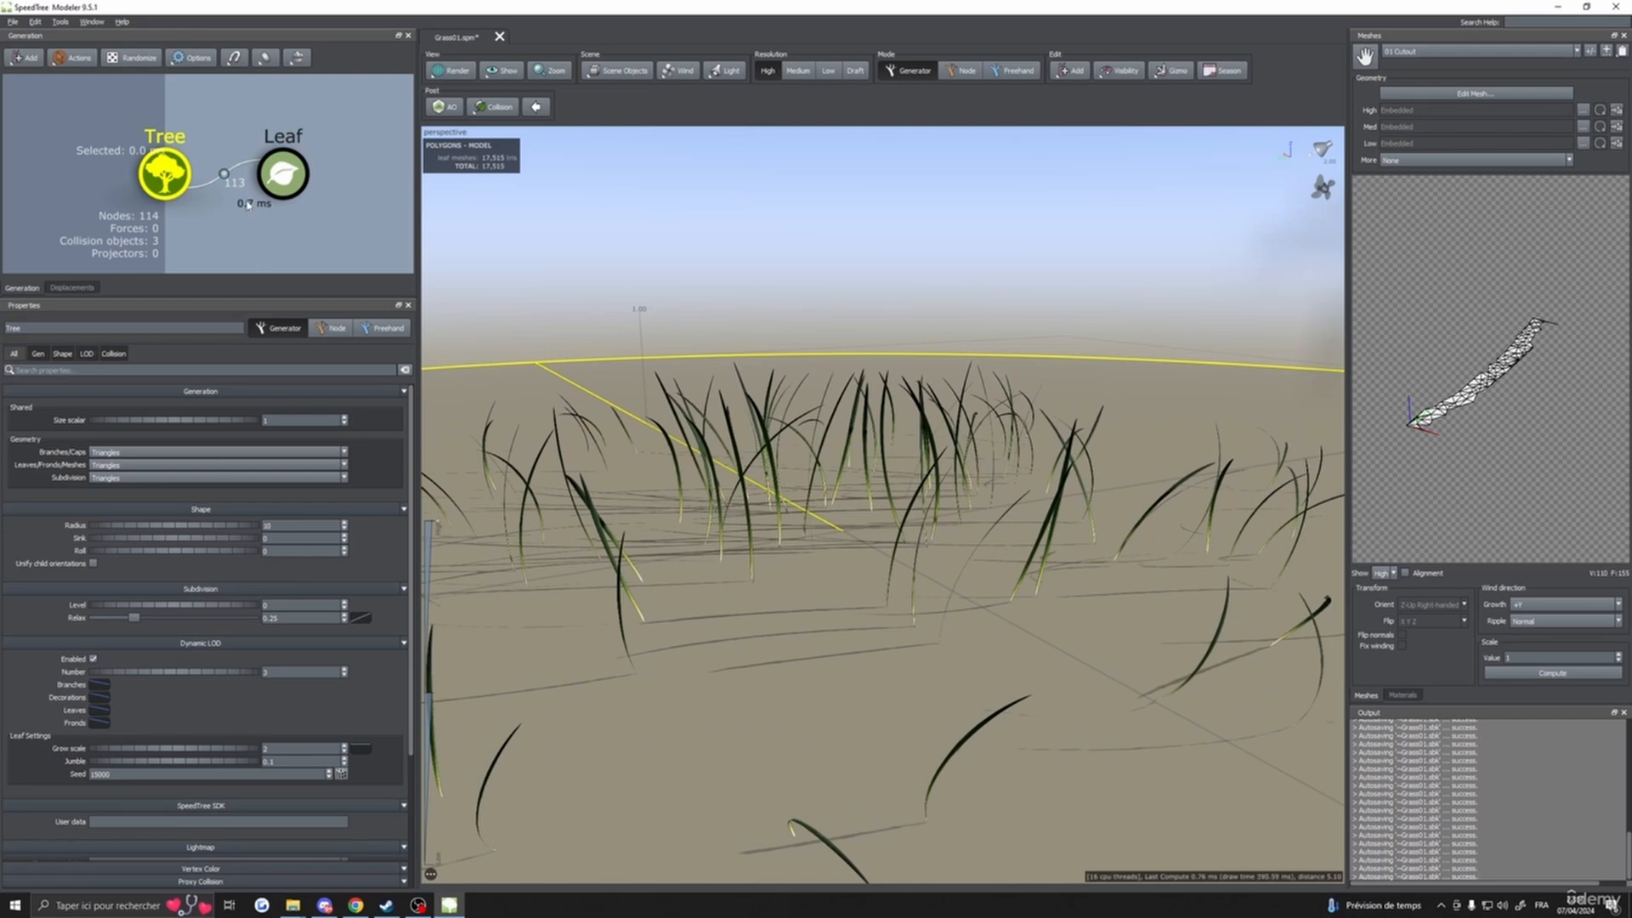
# - Raise the Leaf's deformation X scale to about 0.89 and add random variance to it so blade widths differ
pyautogui.click(283, 175)
pyautogui.moveTo(250, 788); pyautogui.dragTo(272, 793)
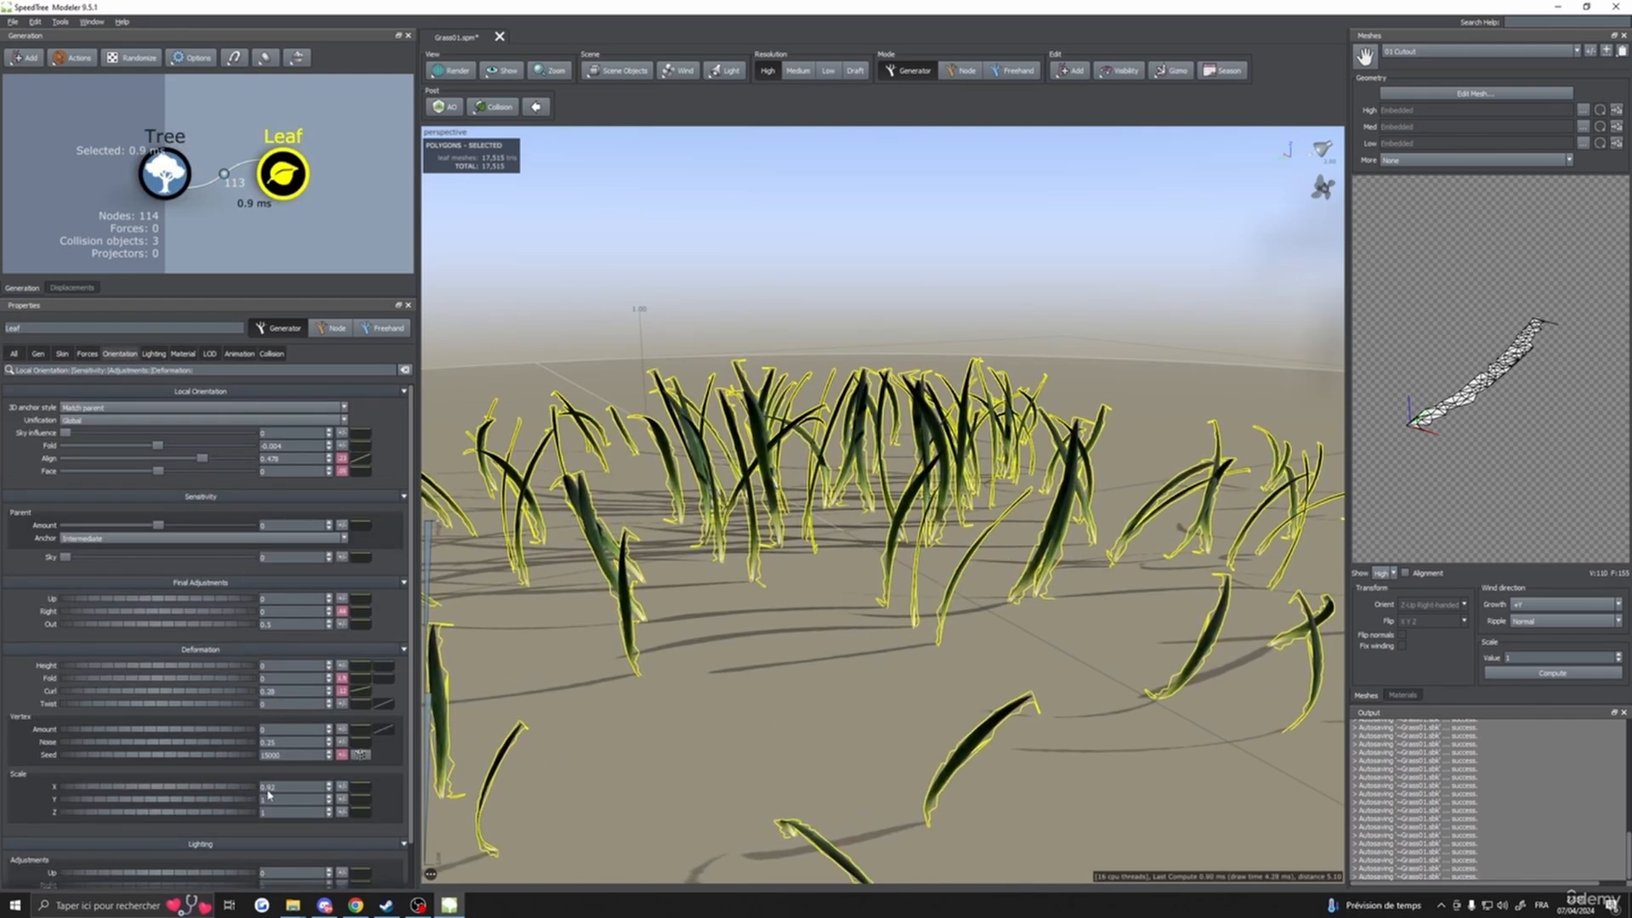
pyautogui.click(341, 786)
pyautogui.moveTo(419, 773); pyautogui.dragTo(728, 766)
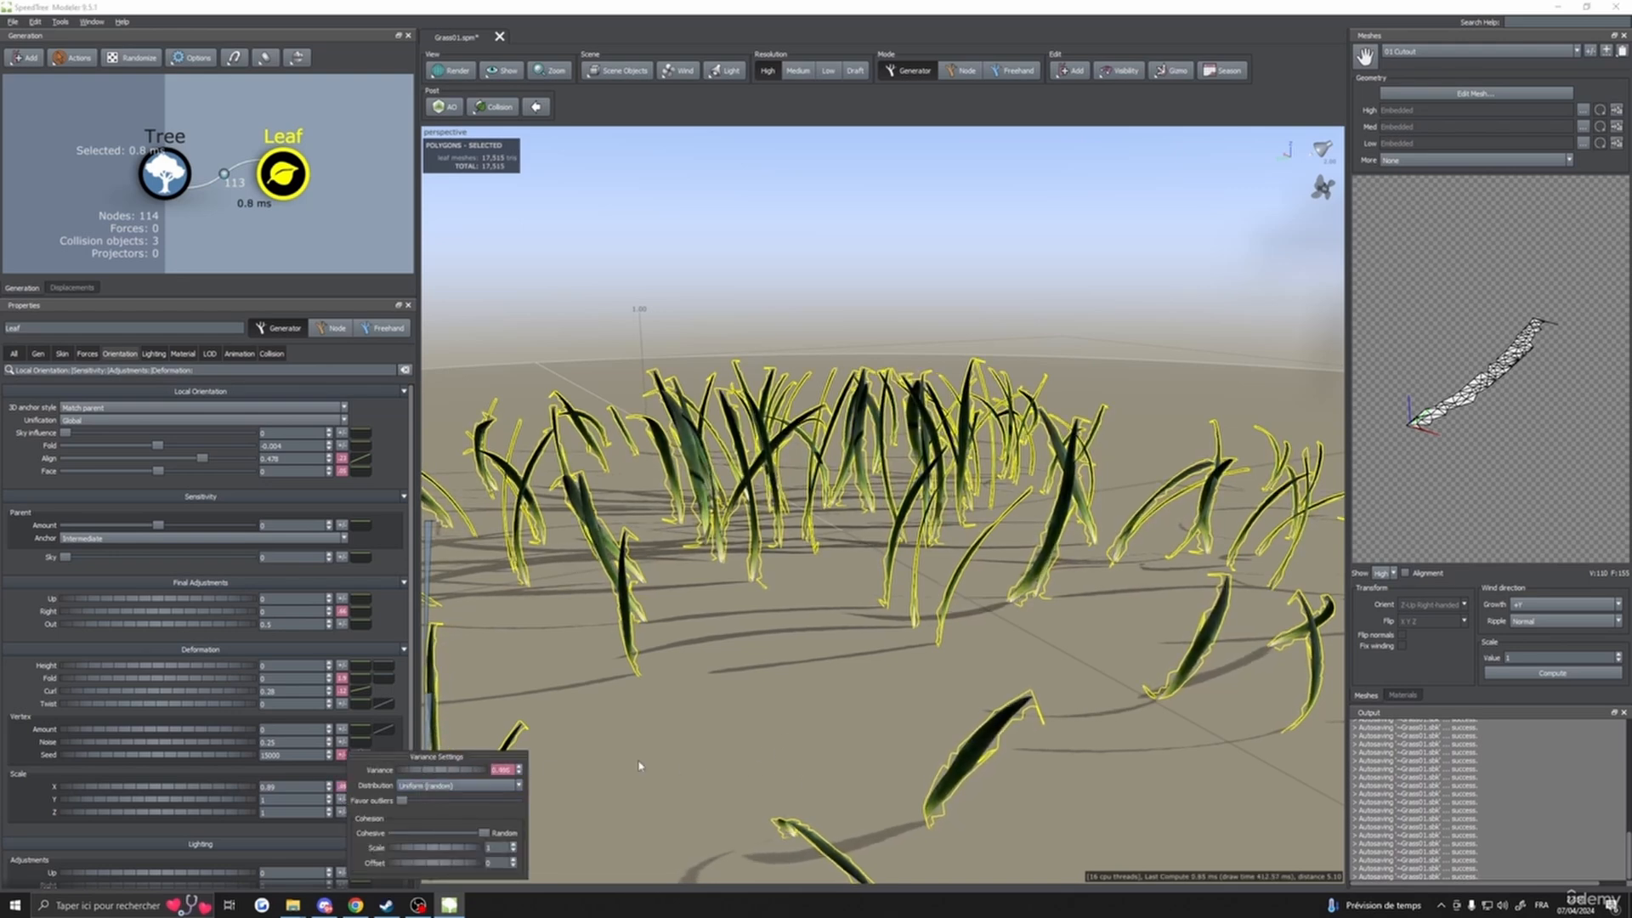
pyautogui.click(776, 725)
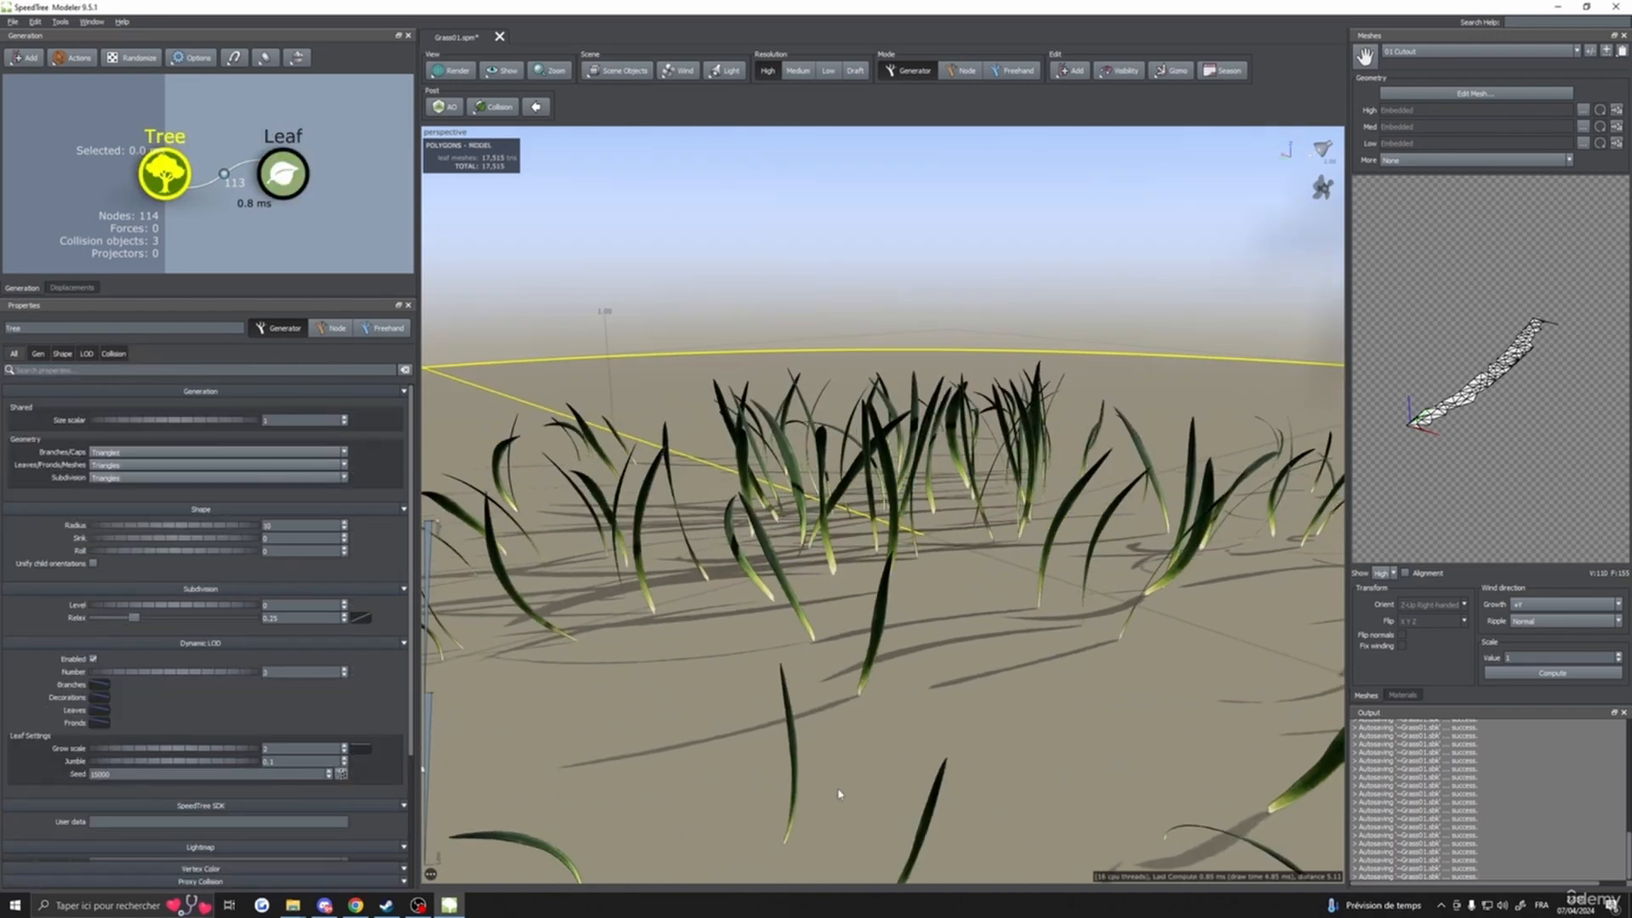
pyautogui.scroll(-5, 838, 794)
pyautogui.scroll(5, 846, 794)
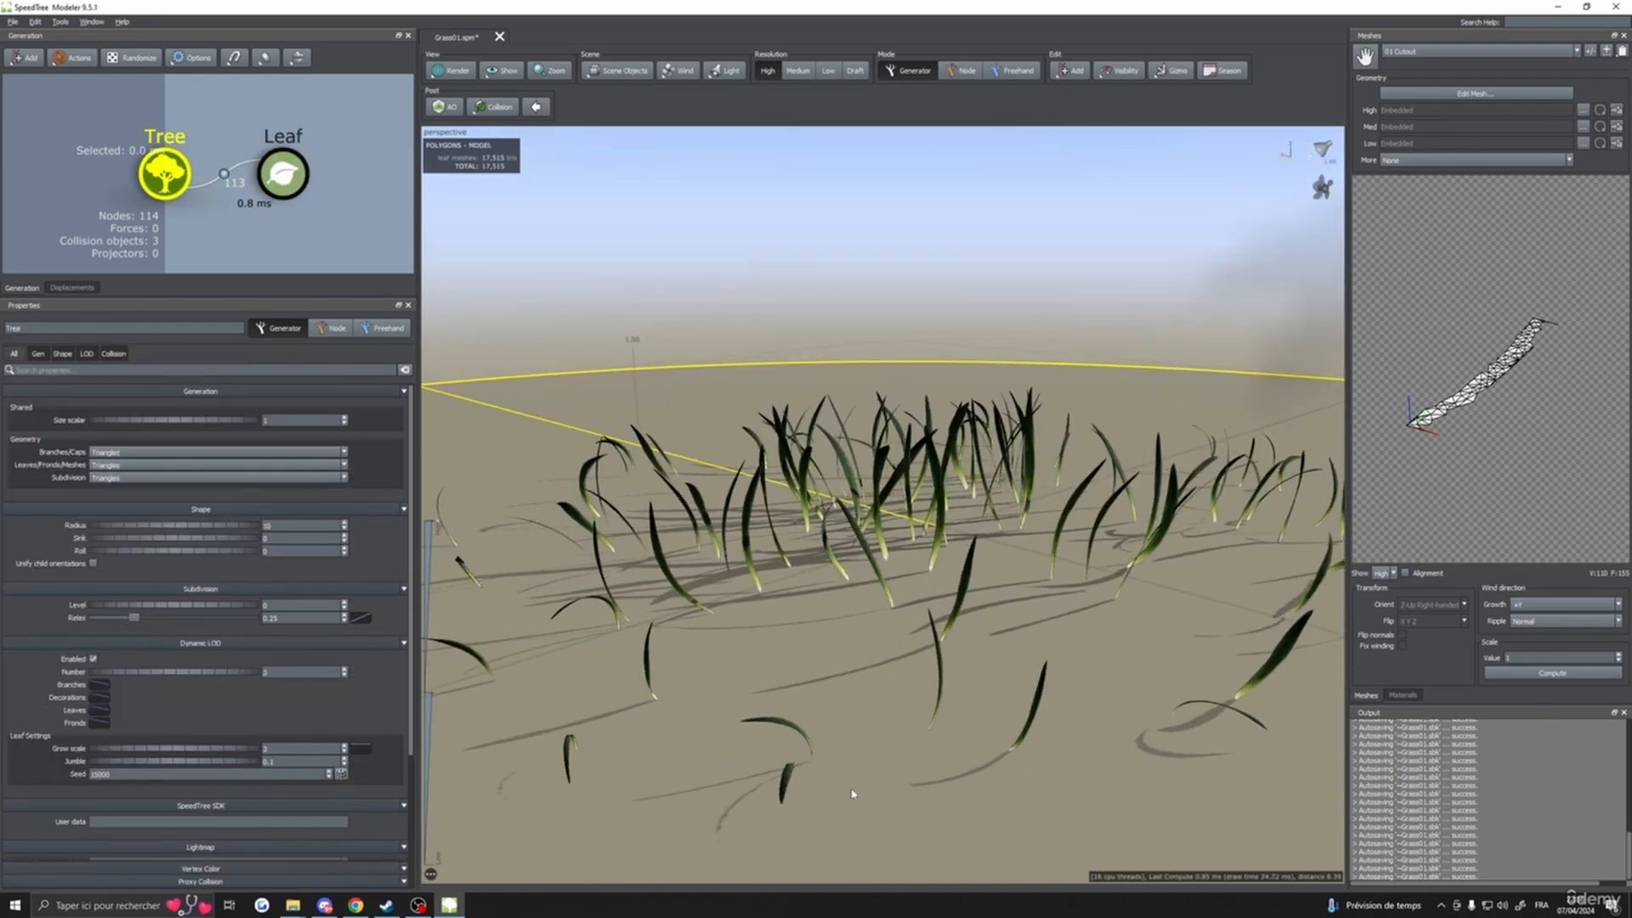
pyautogui.scroll(-3, 852, 794)
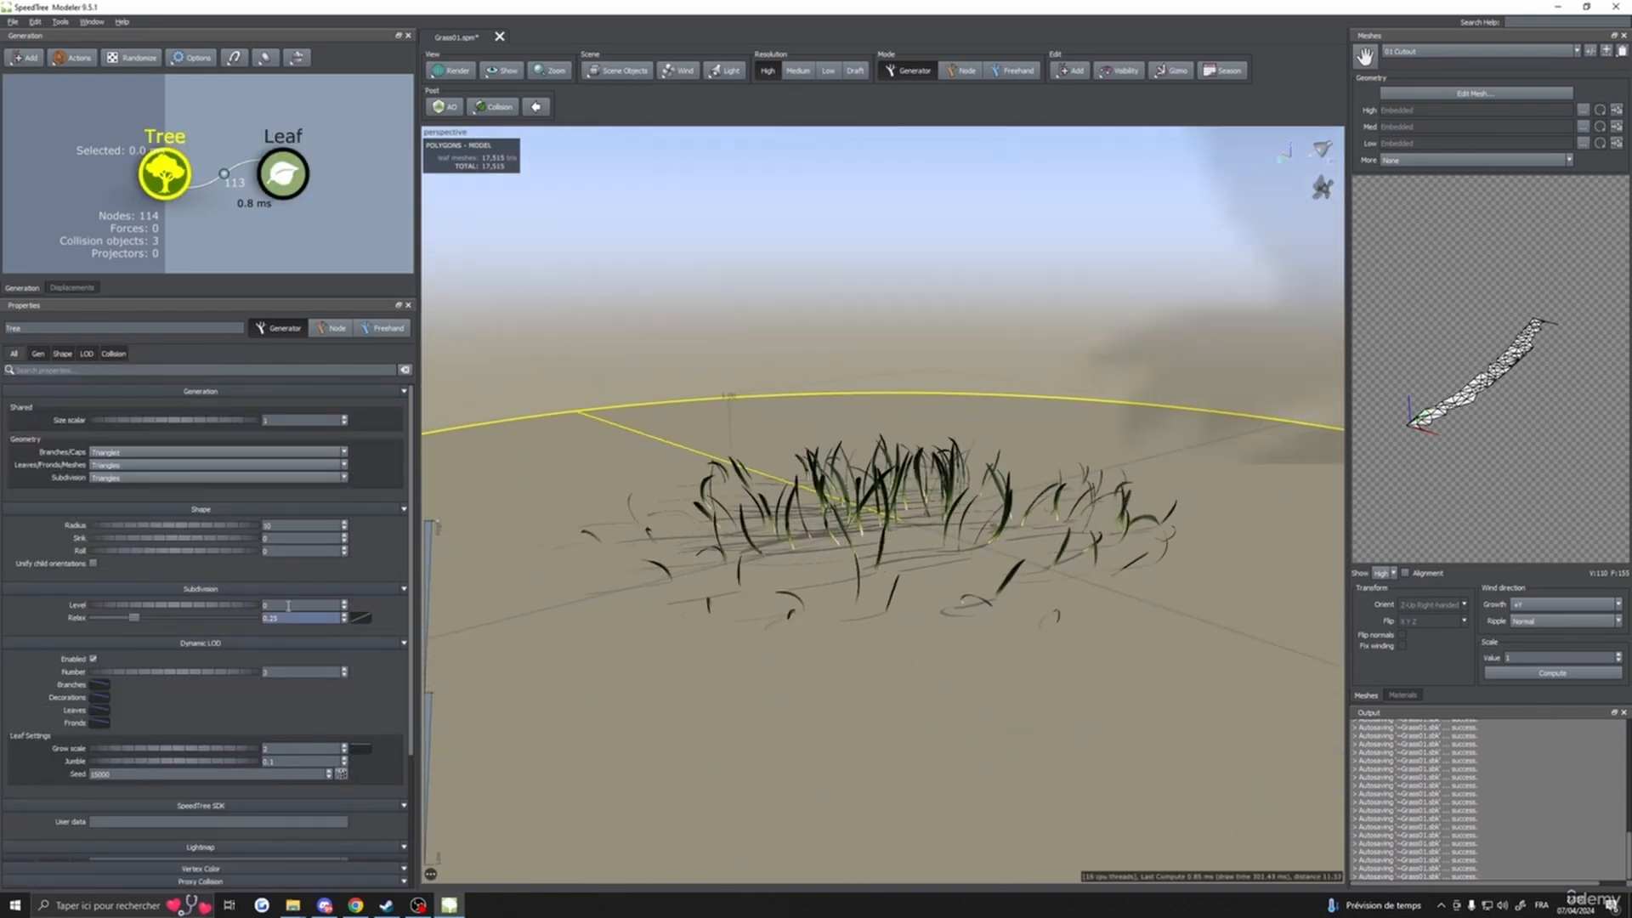
# - Set the Leaf's deformation X scale to about 0.73 and examine the narrower blades up close
pyautogui.click(280, 180)
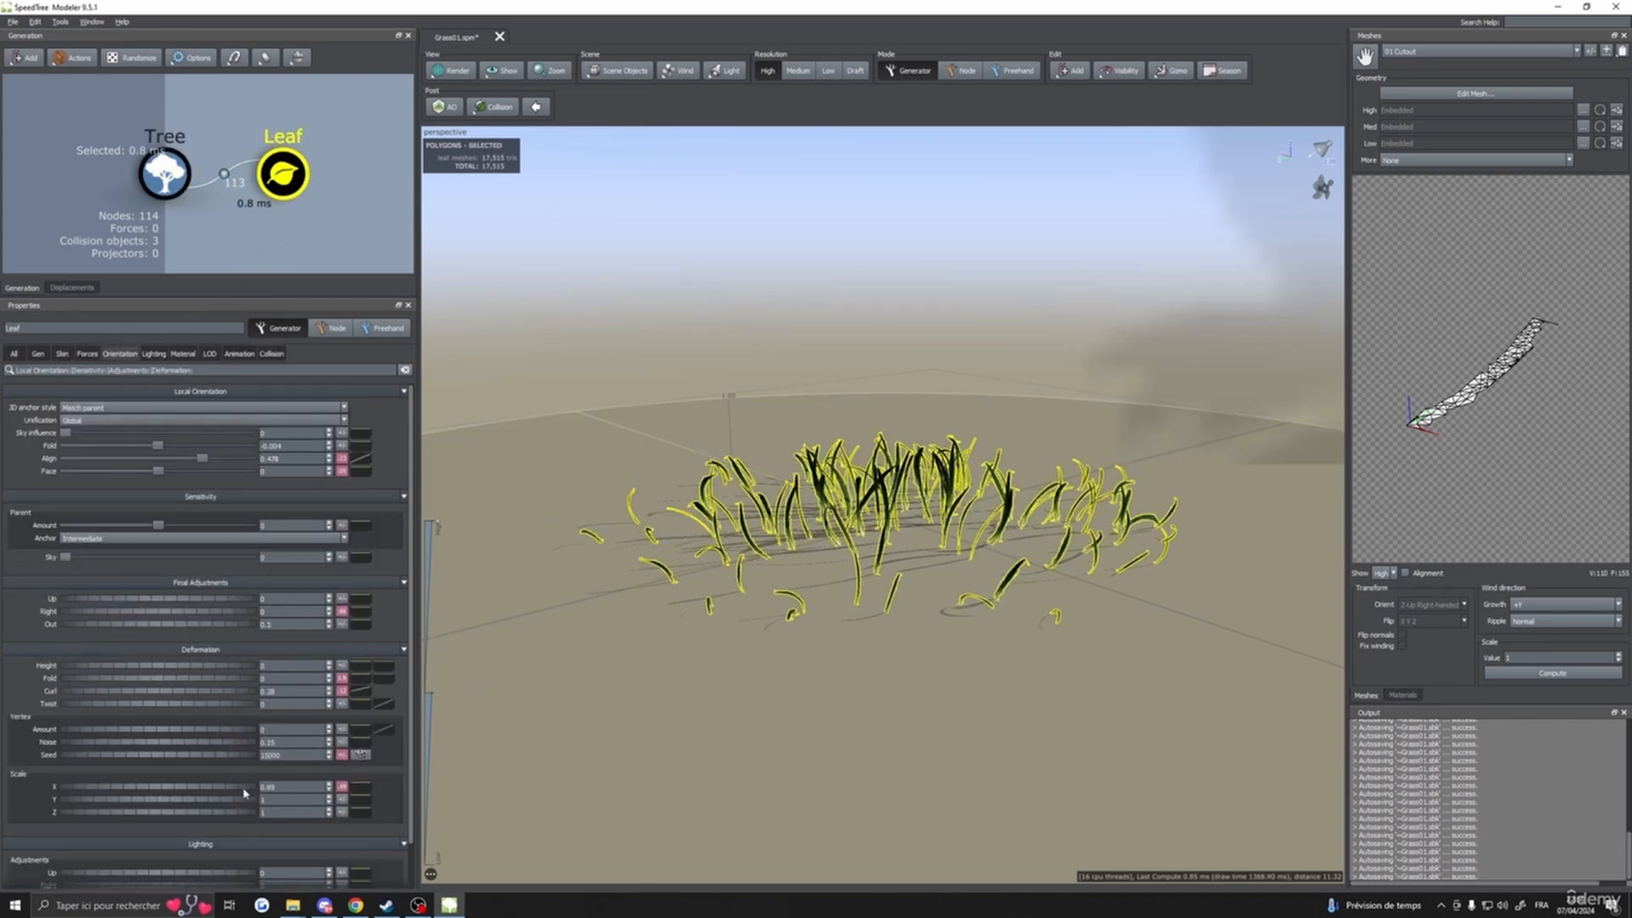
pyautogui.moveTo(244, 793); pyautogui.dragTo(234, 796)
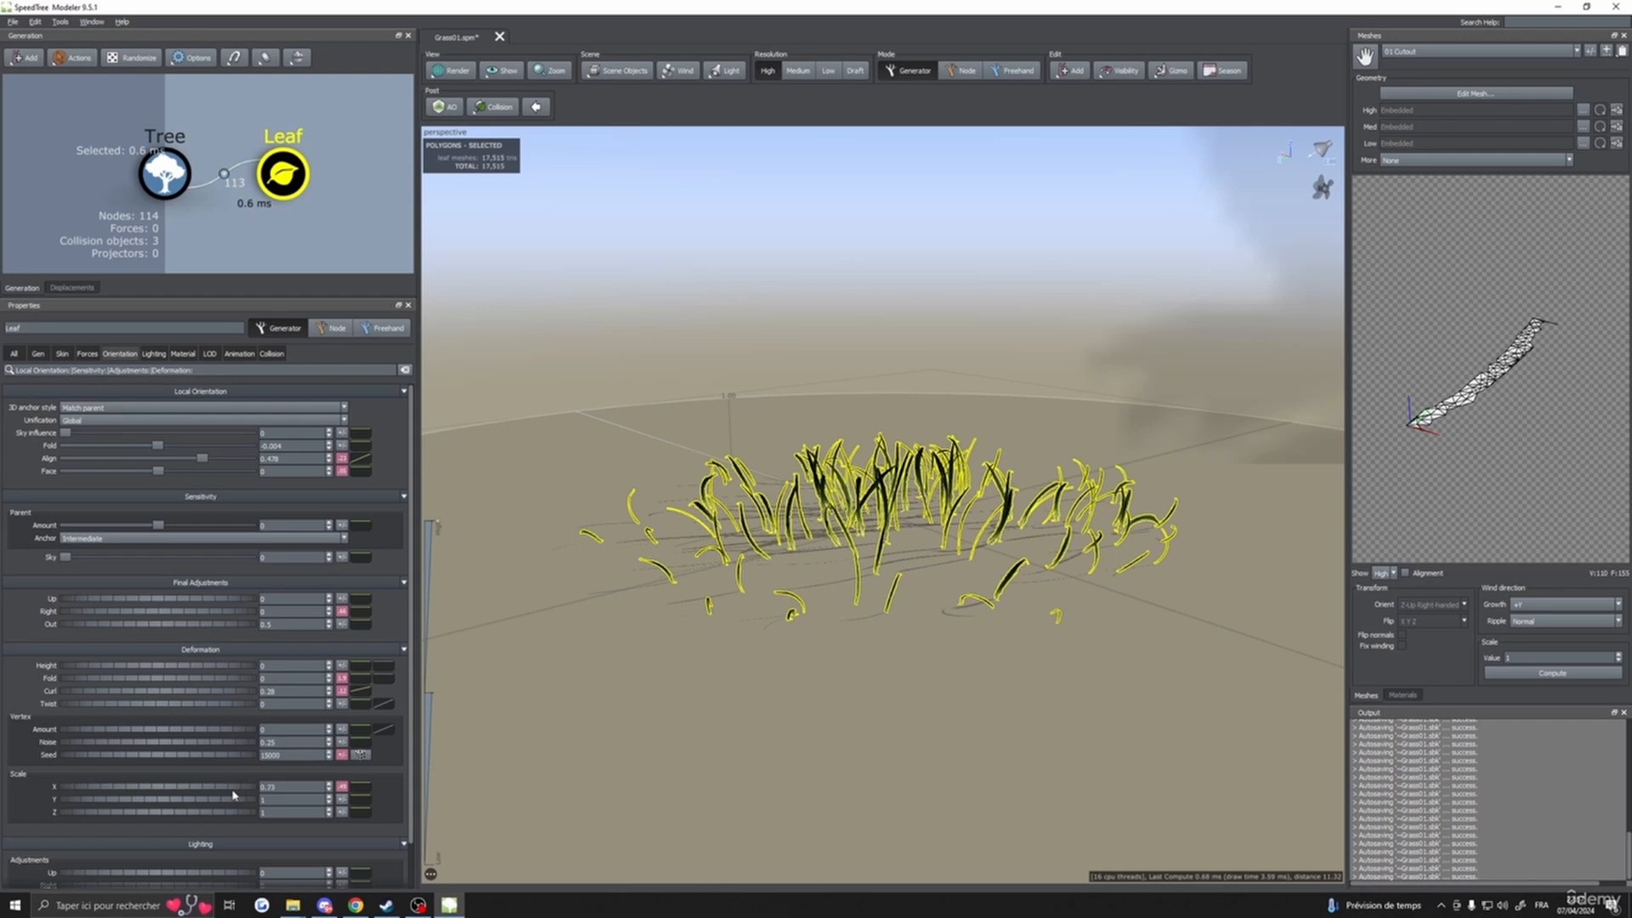
pyautogui.click(838, 664)
pyautogui.moveTo(838, 664); pyautogui.dragTo(831, 659)
pyautogui.click(964, 440)
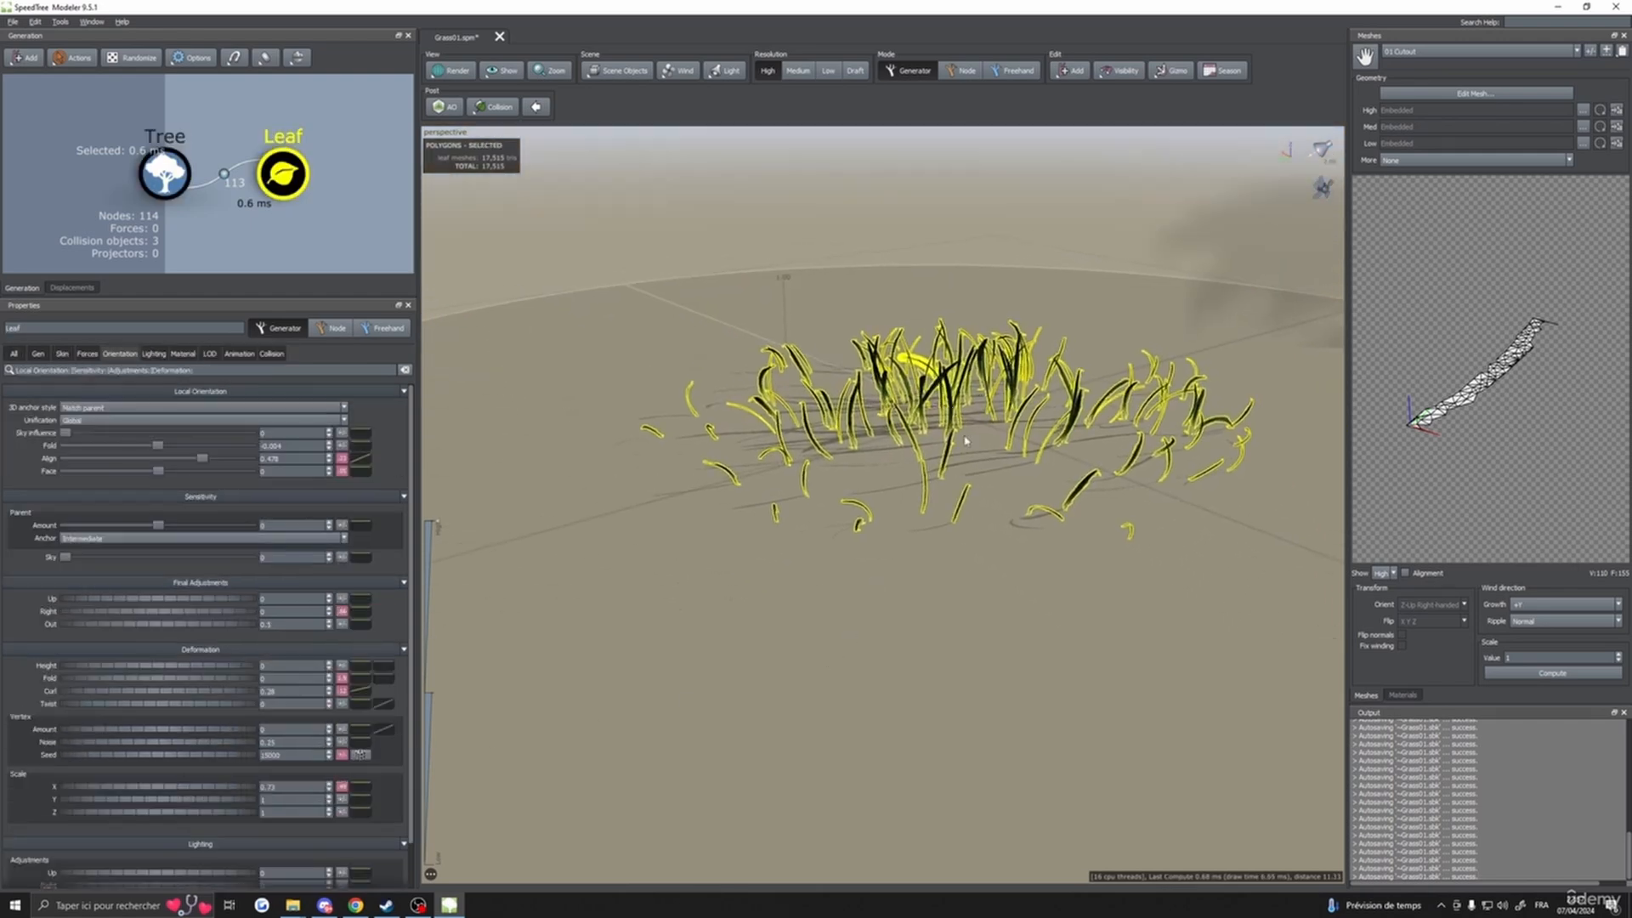
pyautogui.press('z')
pyautogui.moveTo(953, 470); pyautogui.dragTo(955, 538)
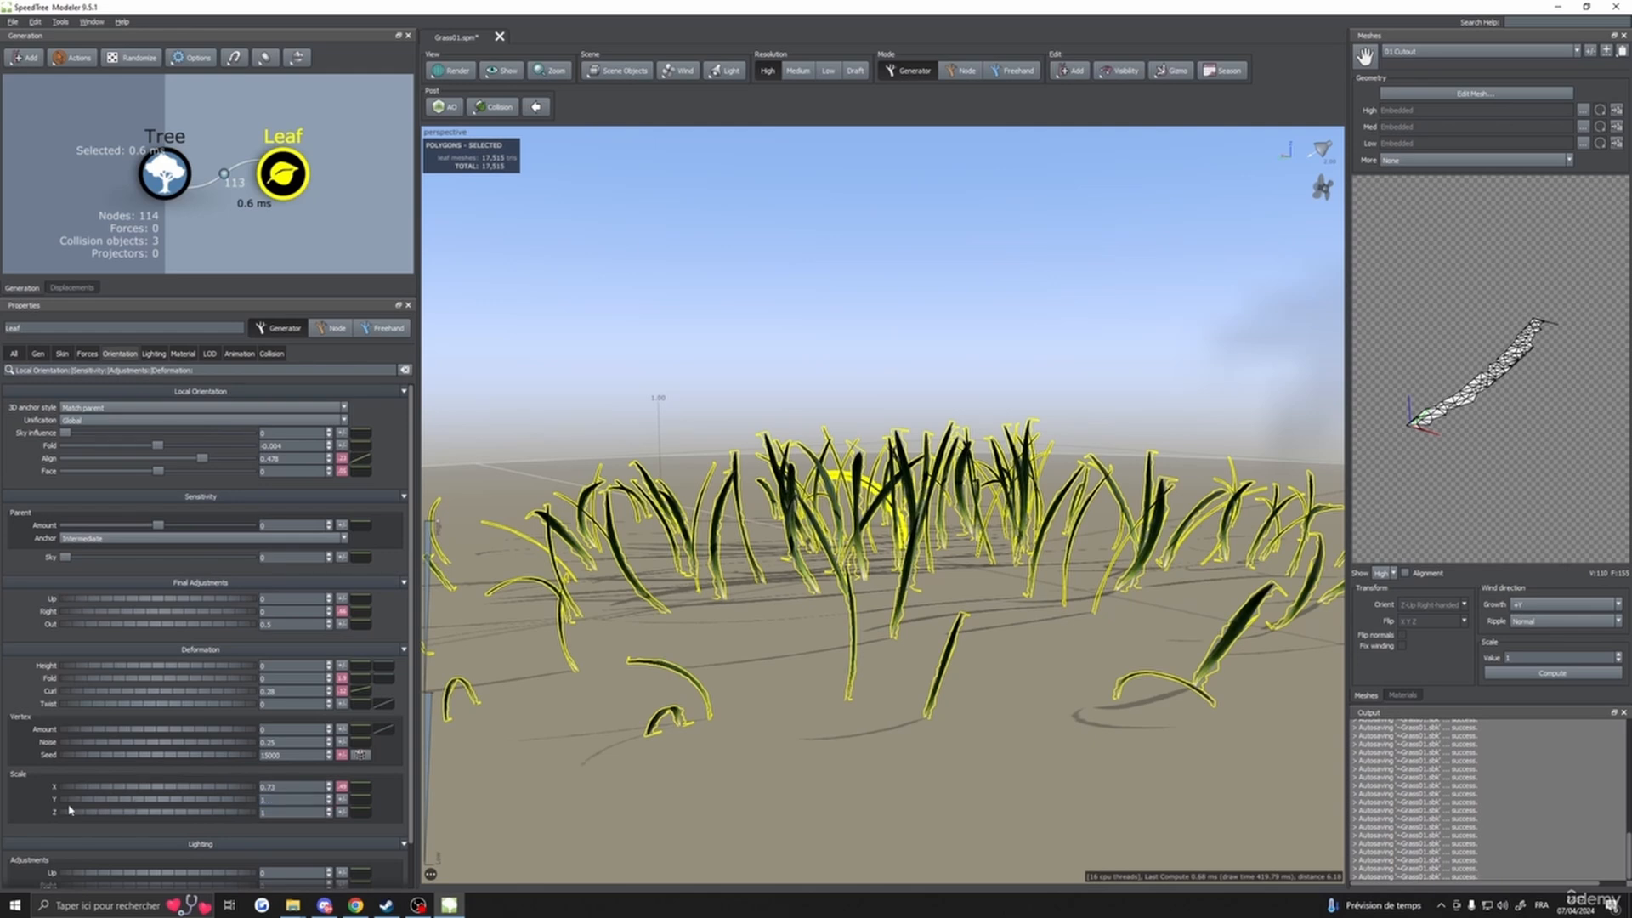
# - Add random variance to the Leaf's deformation Y scale and view the whole clump
pyautogui.click(342, 811)
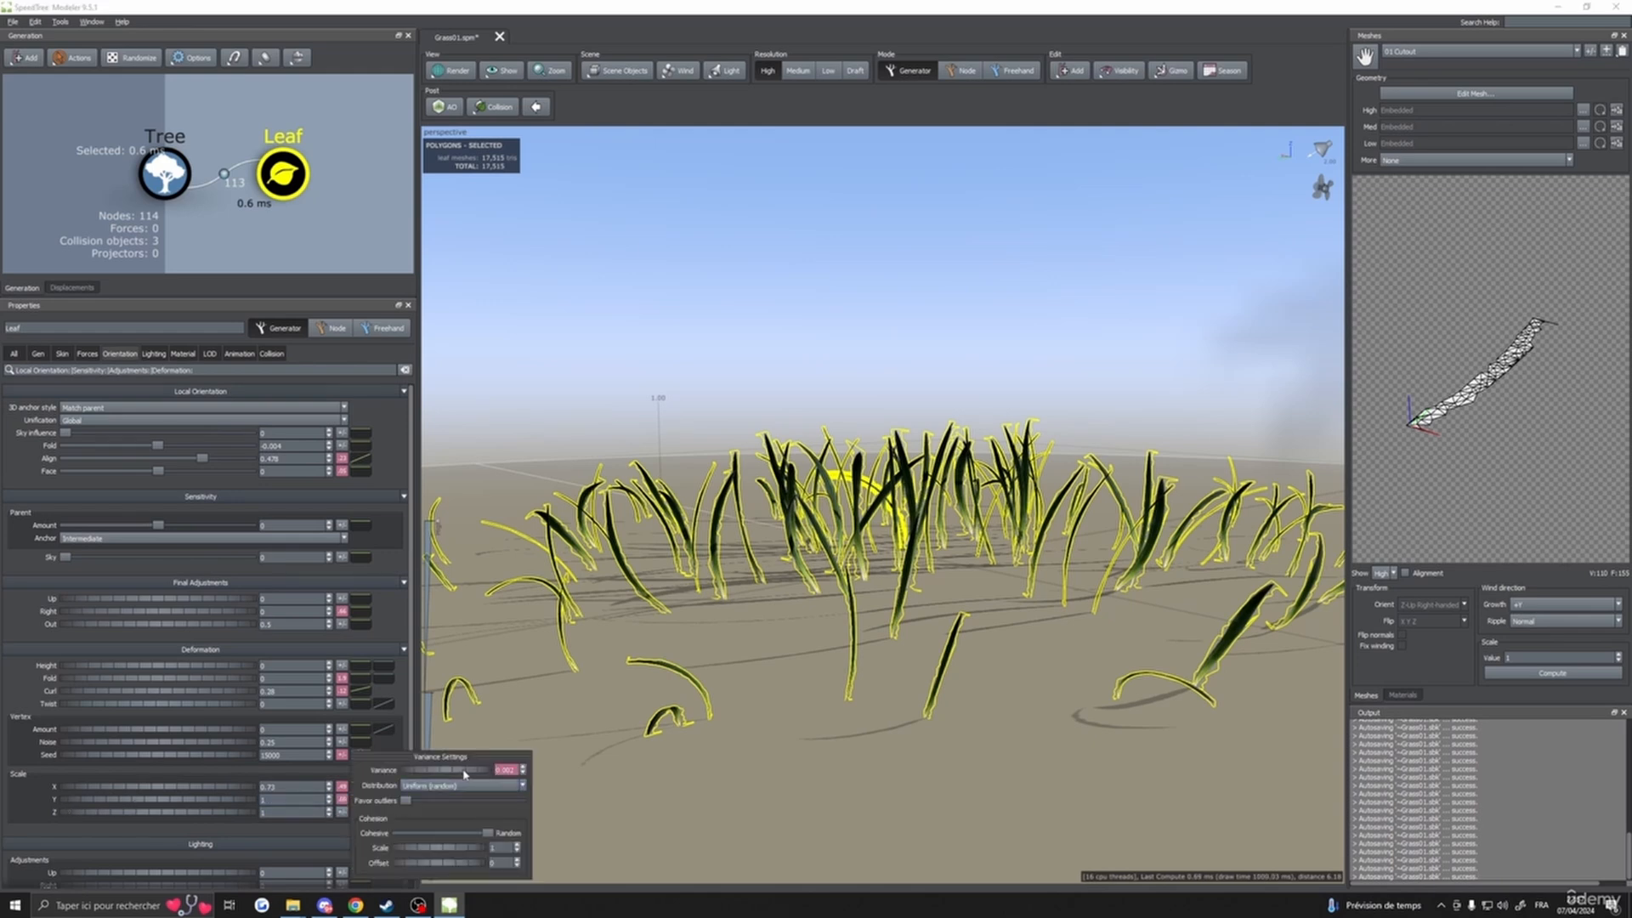
pyautogui.moveTo(465, 774); pyautogui.dragTo(1034, 721)
pyautogui.click(681, 776)
pyautogui.scroll(-3, 1088, 711)
# - Set the Leaf's vertex deformation Amount to about 0.2 and its Noise to about 0.07
pyautogui.click(270, 188)
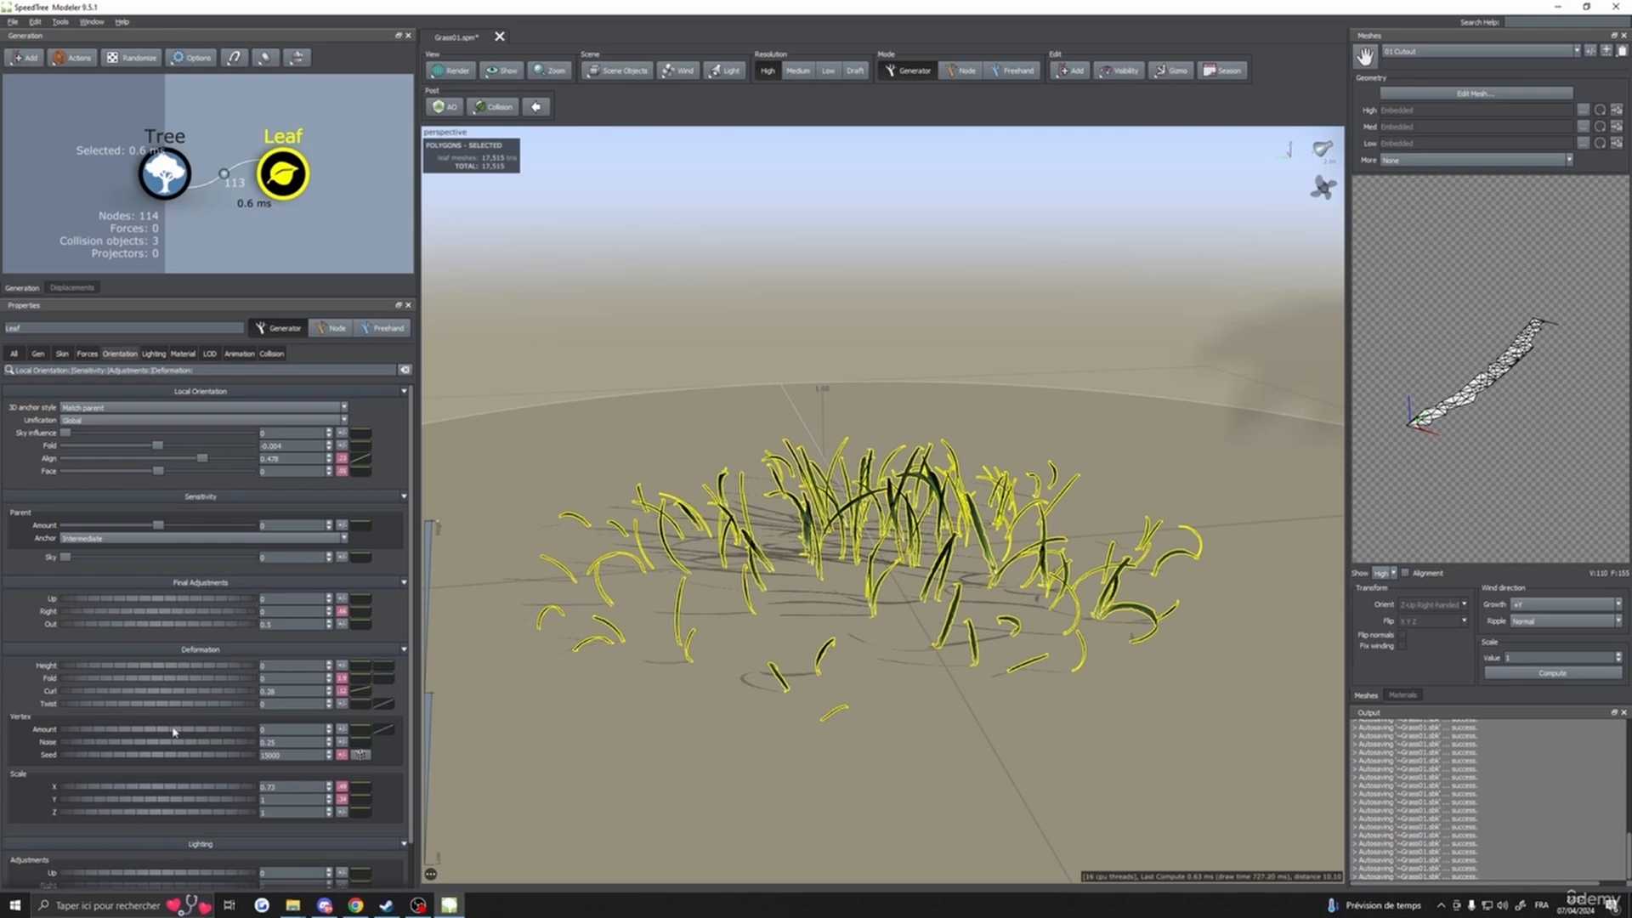
pyautogui.scroll(5, 618, 733)
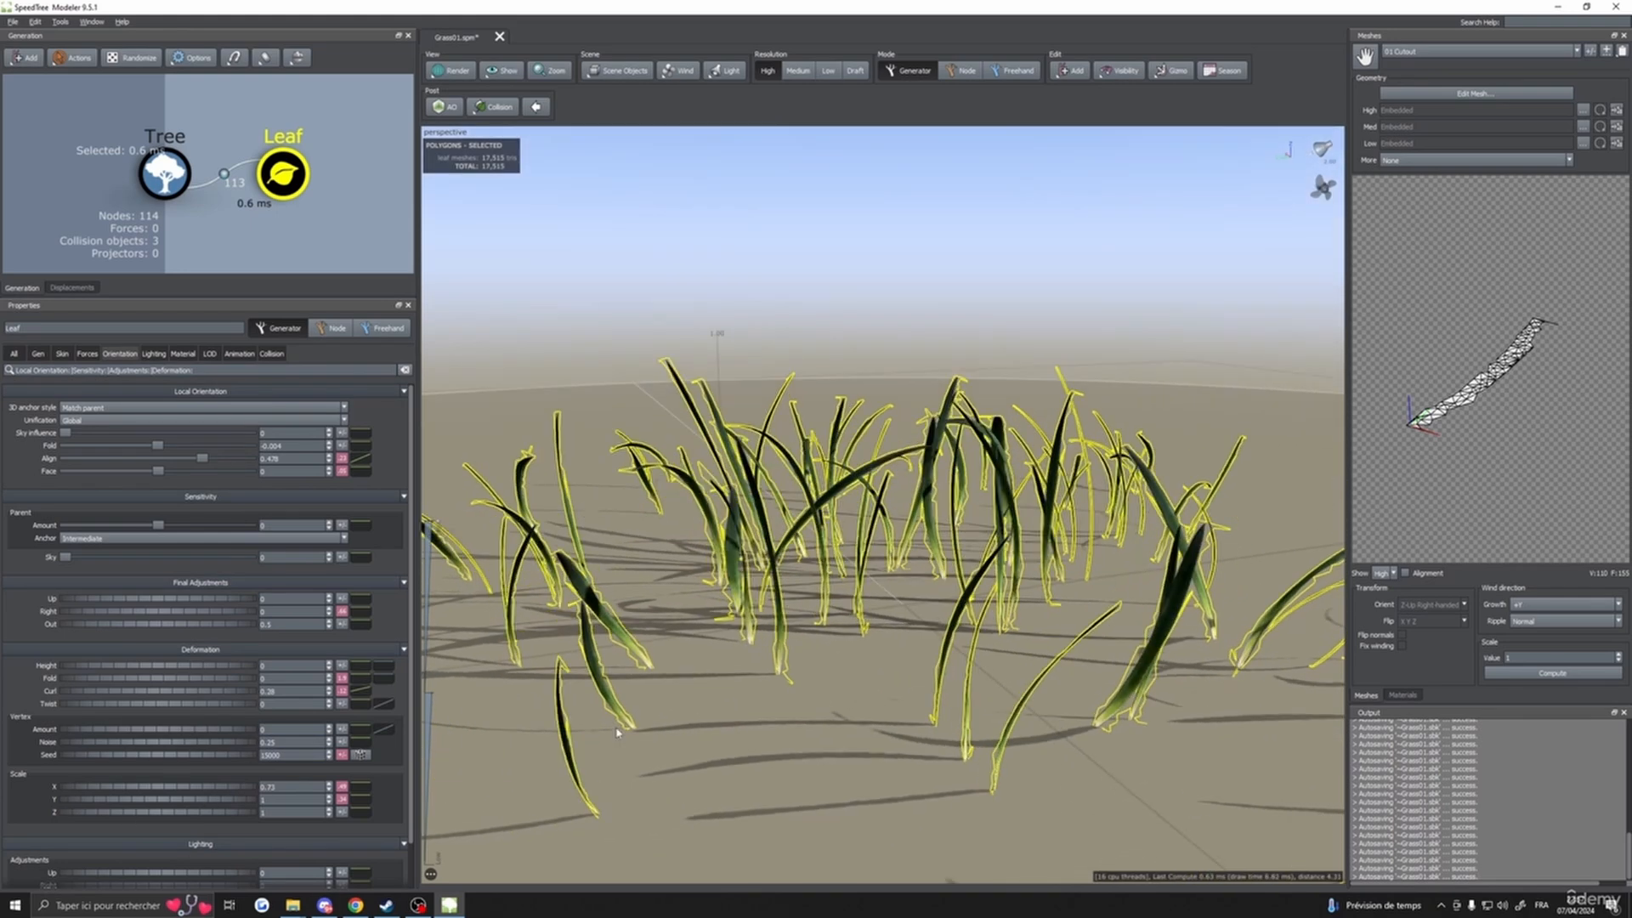
pyautogui.scroll(-3, 618, 732)
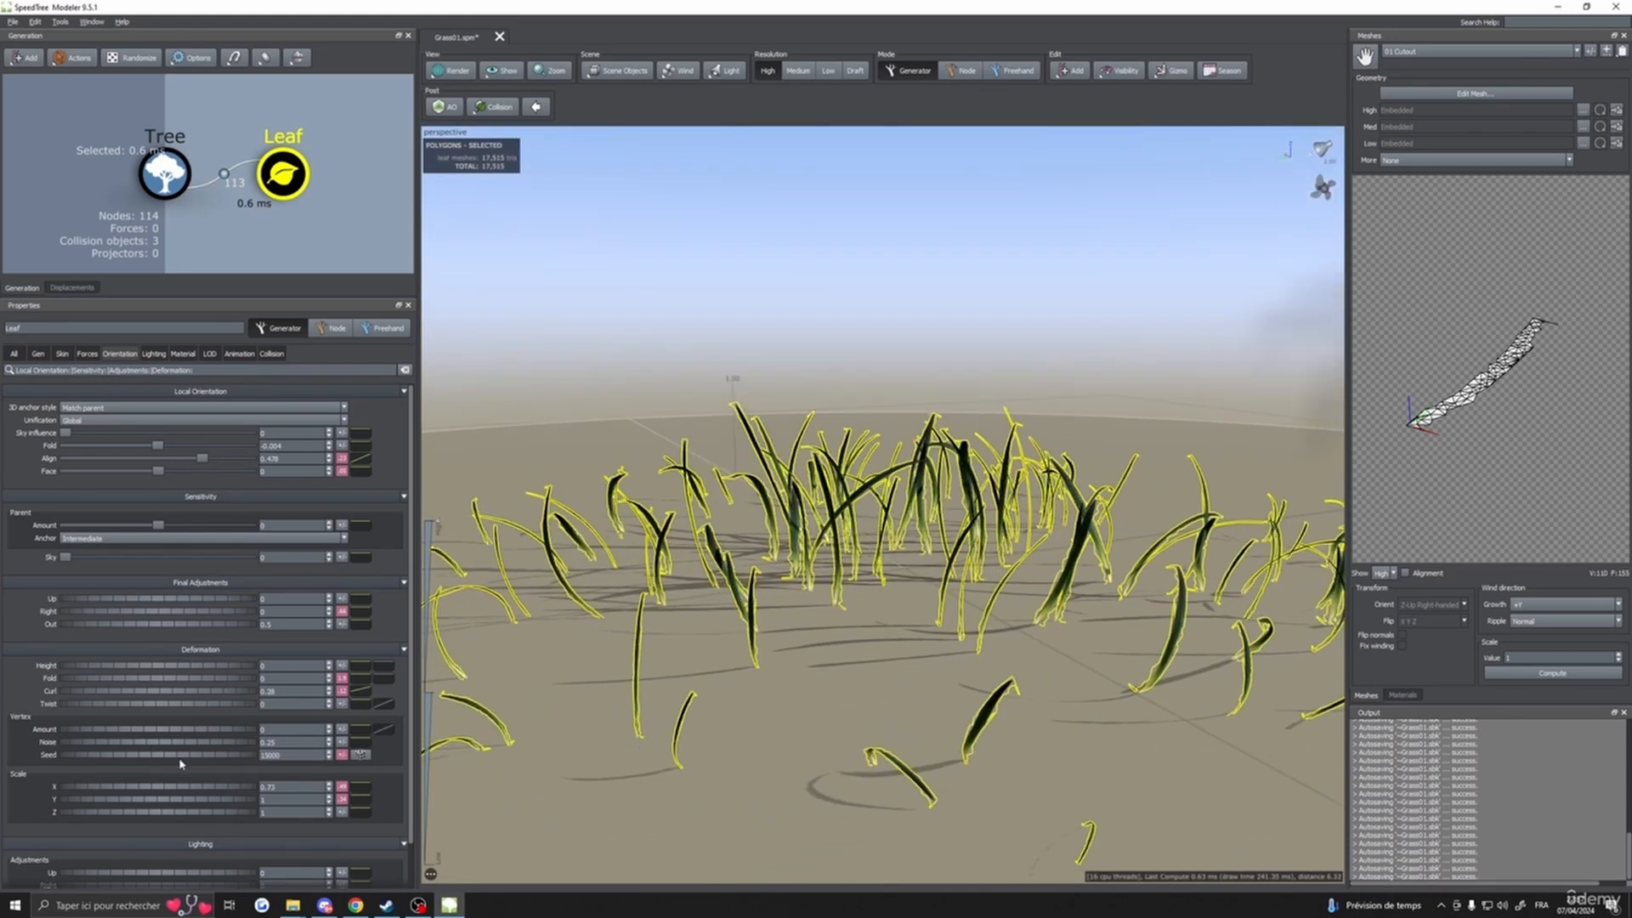
pyautogui.moveTo(816, 680); pyautogui.dragTo(714, 706)
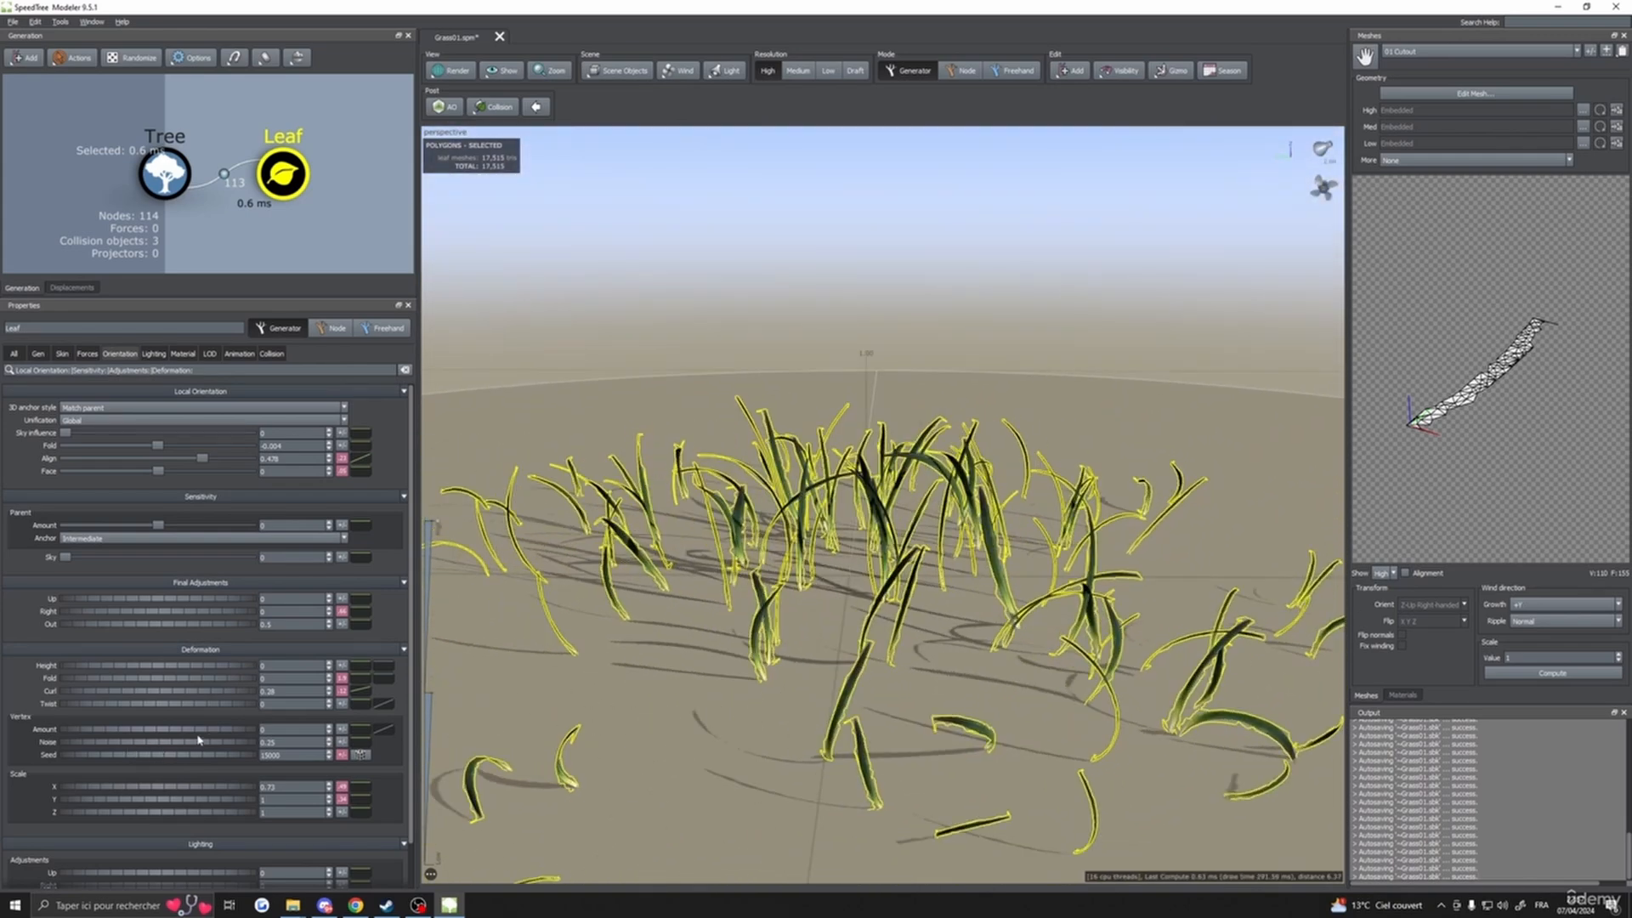
pyautogui.moveTo(222, 735); pyautogui.dragTo(296, 739)
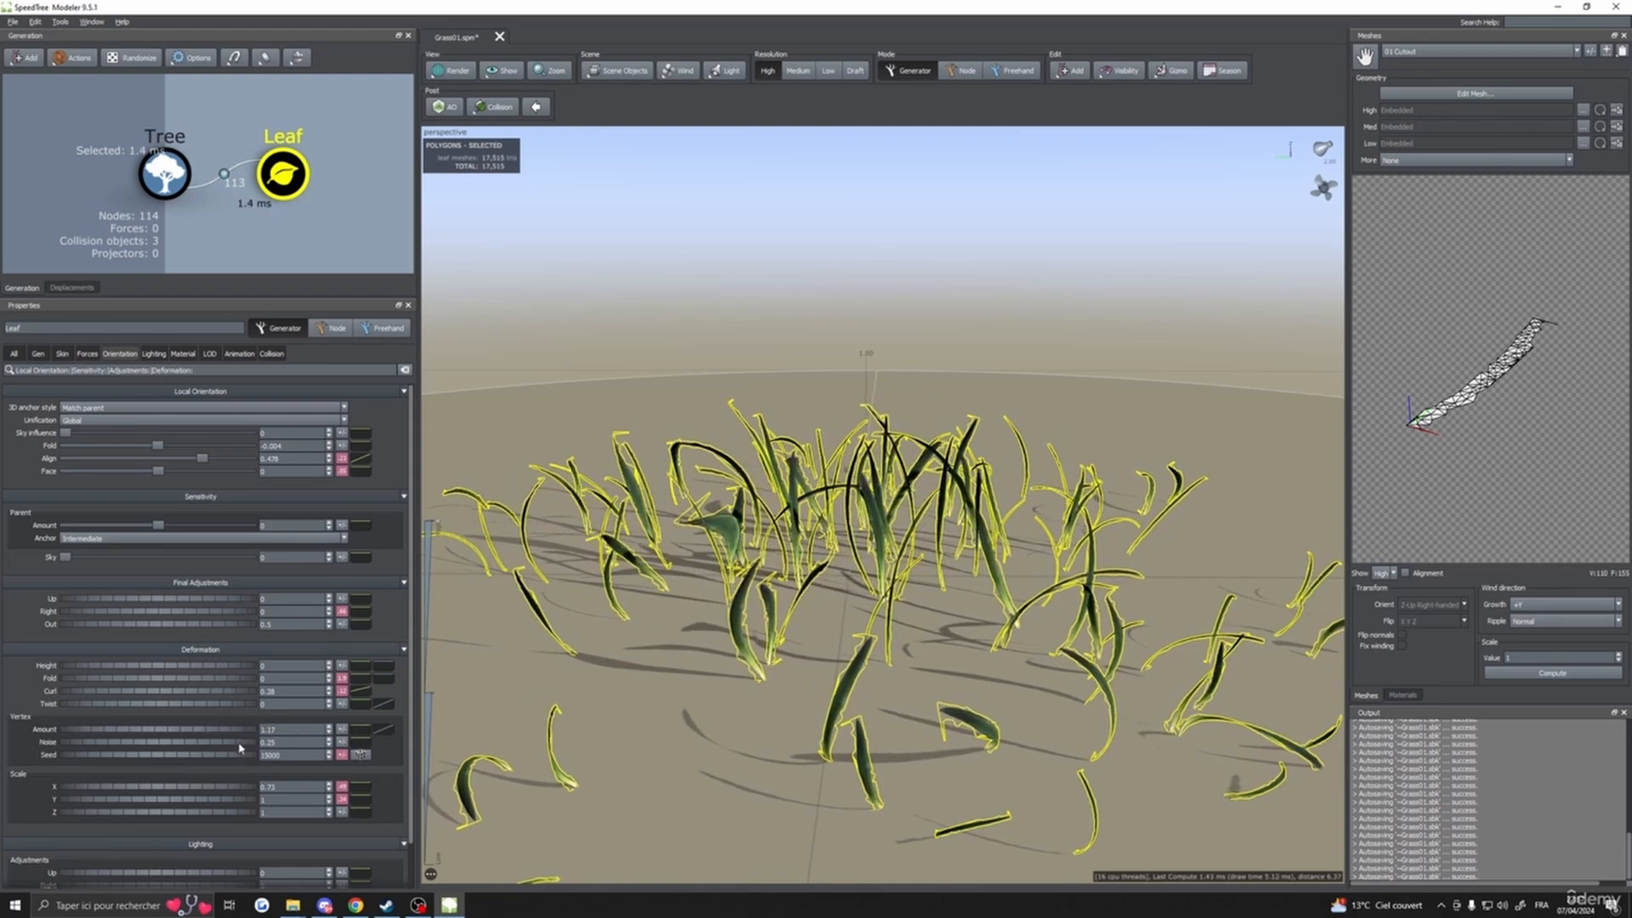
pyautogui.moveTo(239, 746); pyautogui.dragTo(182, 729)
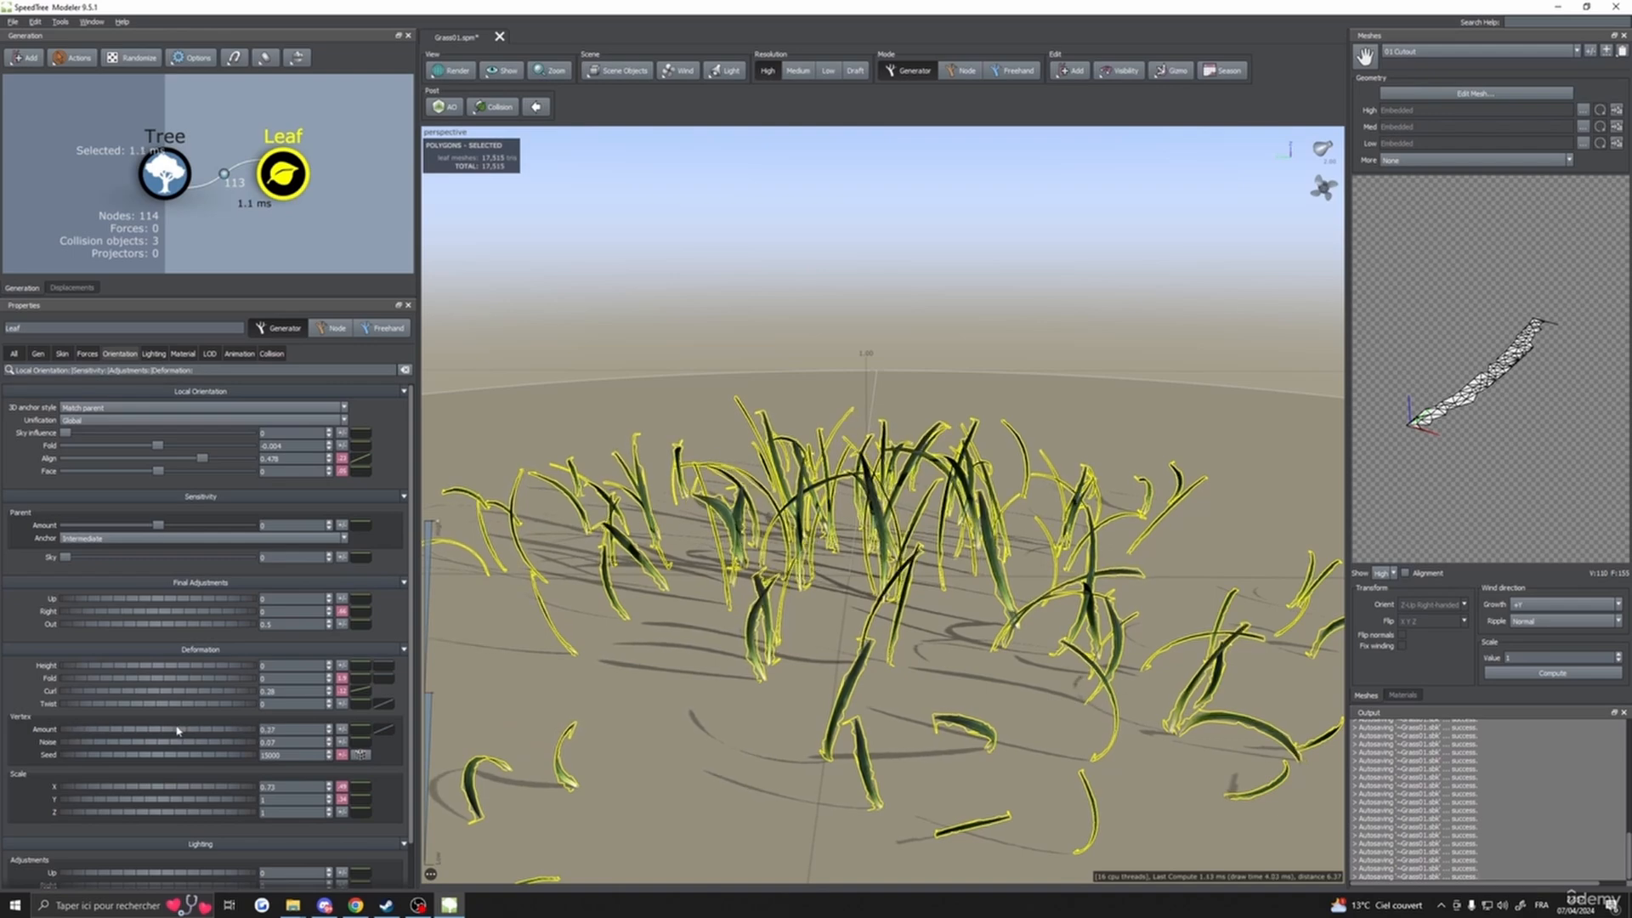
pyautogui.click(562, 676)
pyautogui.moveTo(561, 676); pyautogui.dragTo(681, 675)
# - Increase the Leaf's generation Number to 301 blades and look closely at the denser clump without the selection outline
pyautogui.click(273, 162)
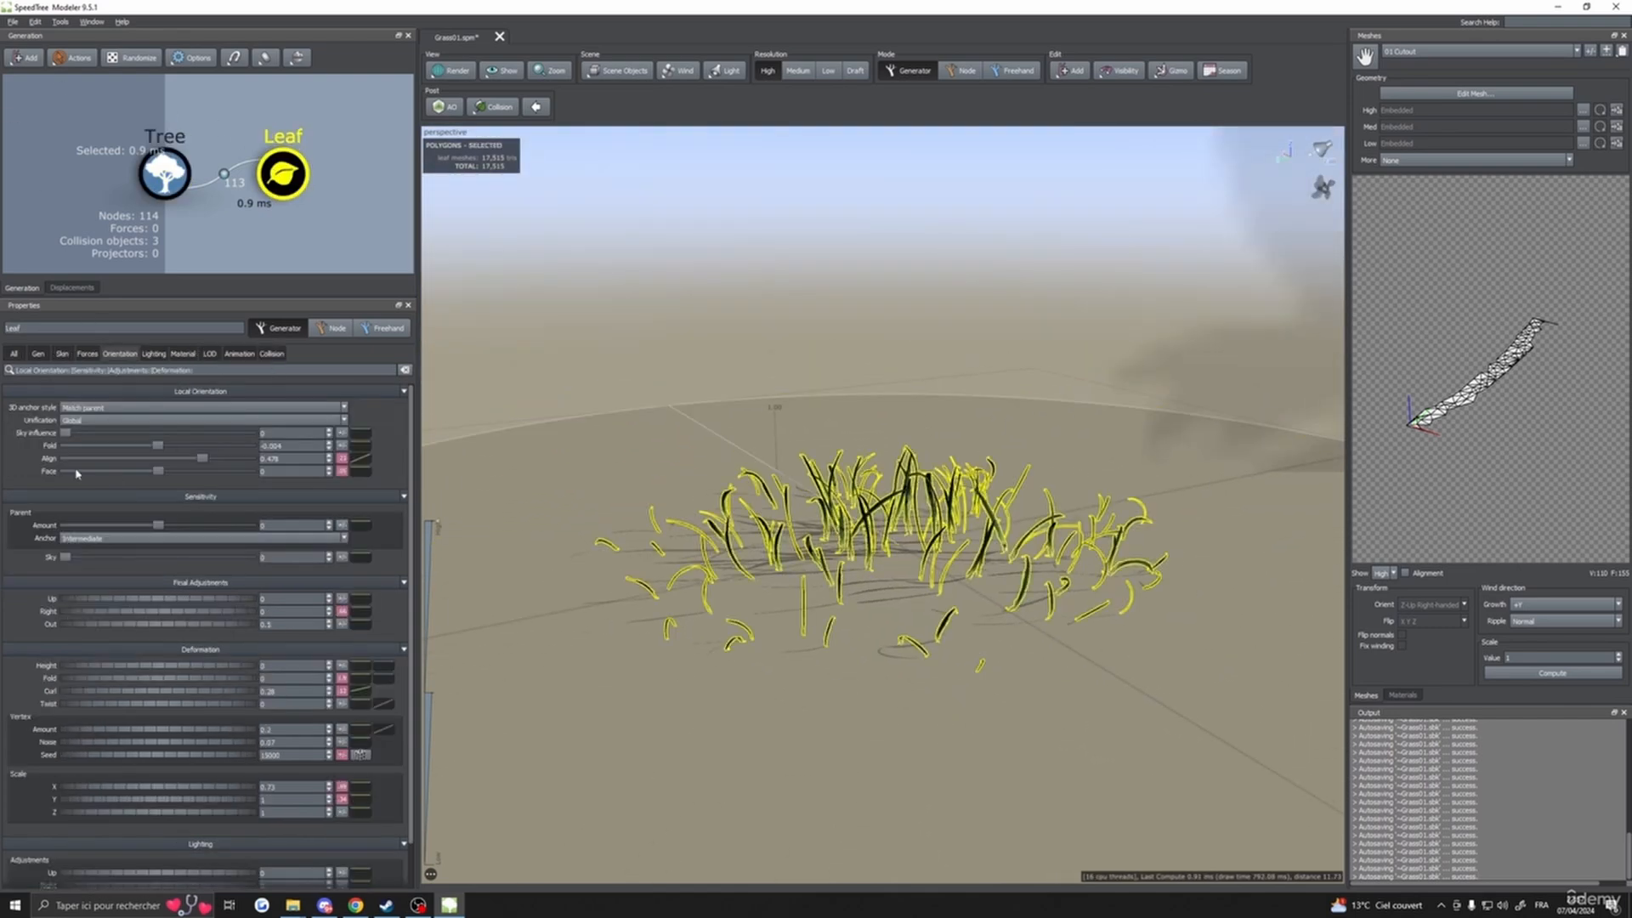
pyautogui.click(38, 353)
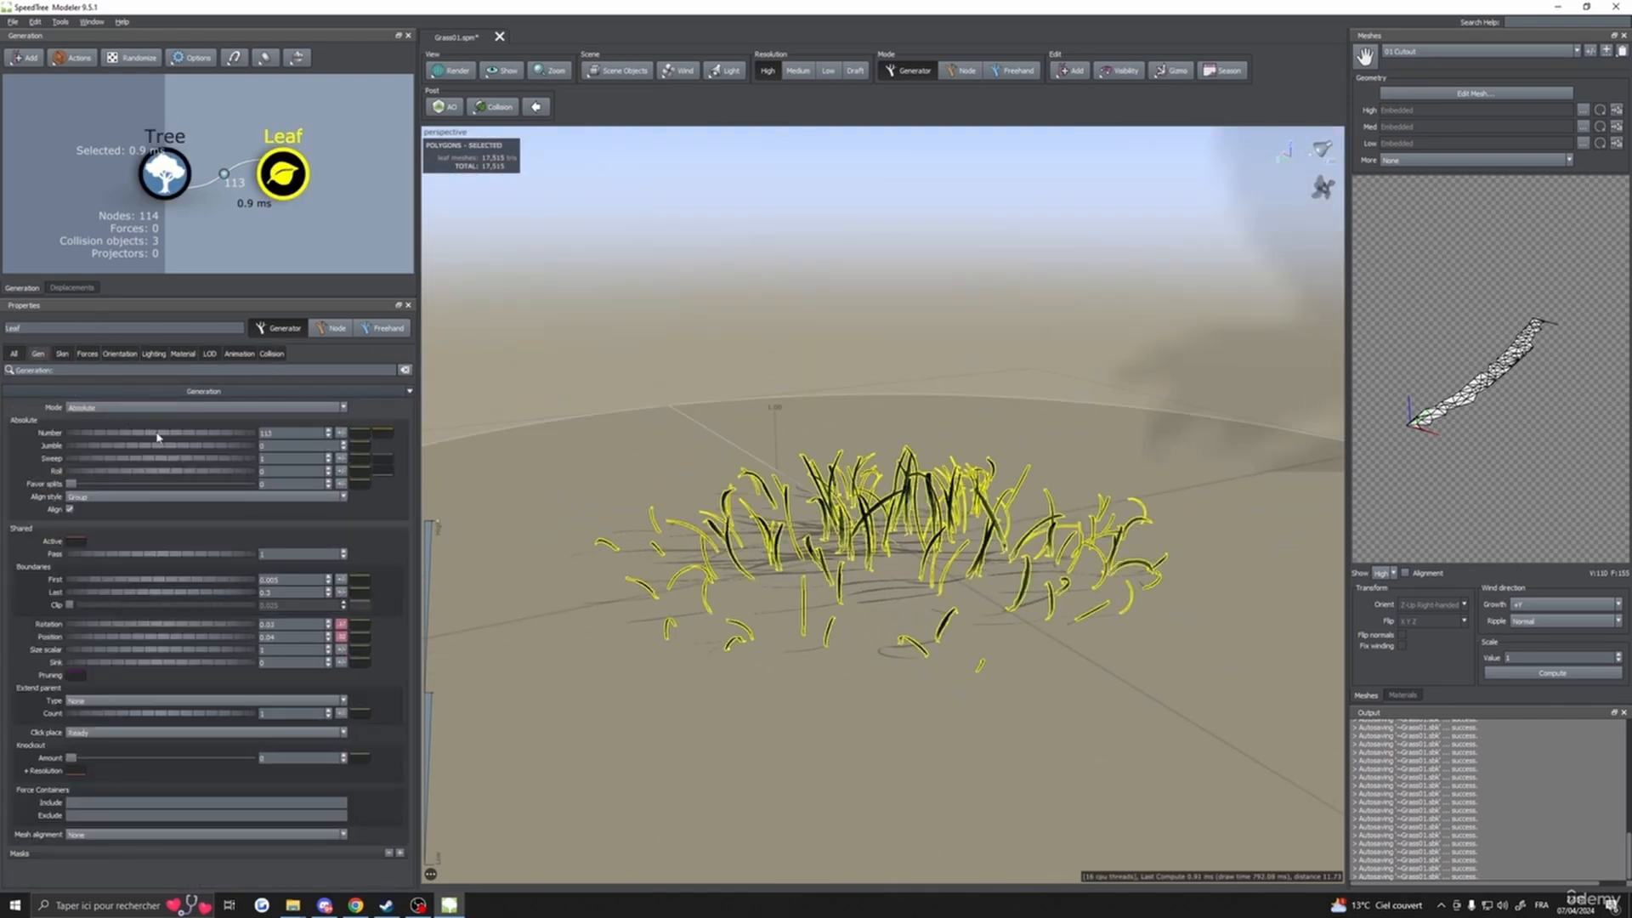
pyautogui.moveTo(157, 437); pyautogui.dragTo(501, 440)
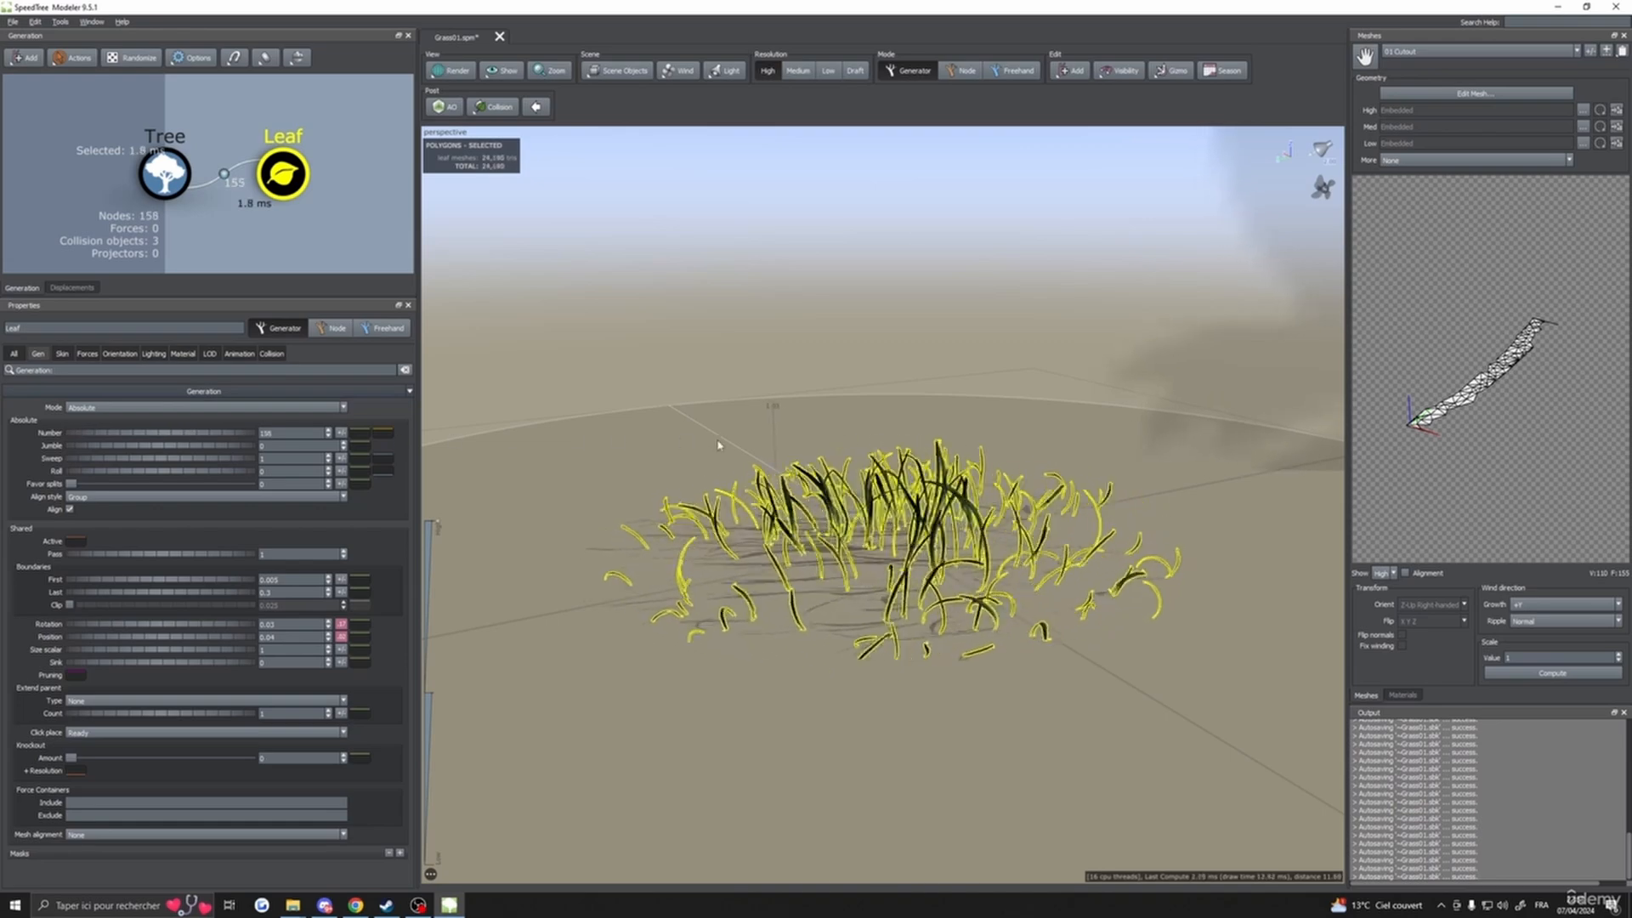
pyautogui.moveTo(718, 444); pyautogui.dragTo(1176, 407)
pyautogui.click(1177, 406)
pyautogui.scroll(5, 1100, 448)
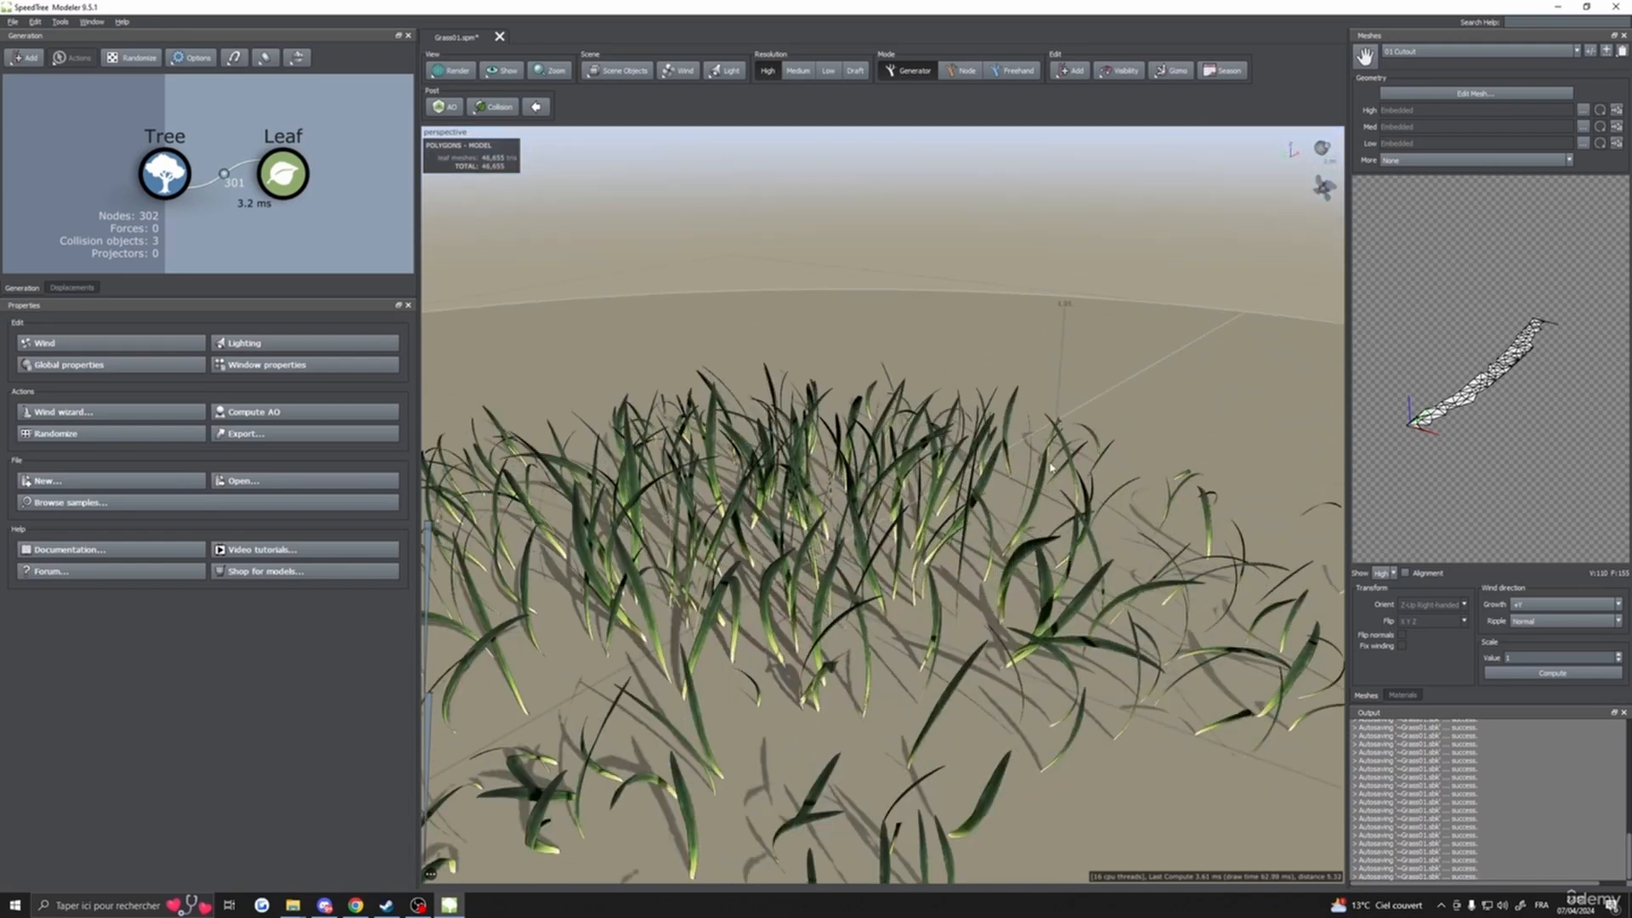
# - Examine the grass clump from several angles together with the model's polygon count
pyautogui.scroll(-5, 1096, 472)
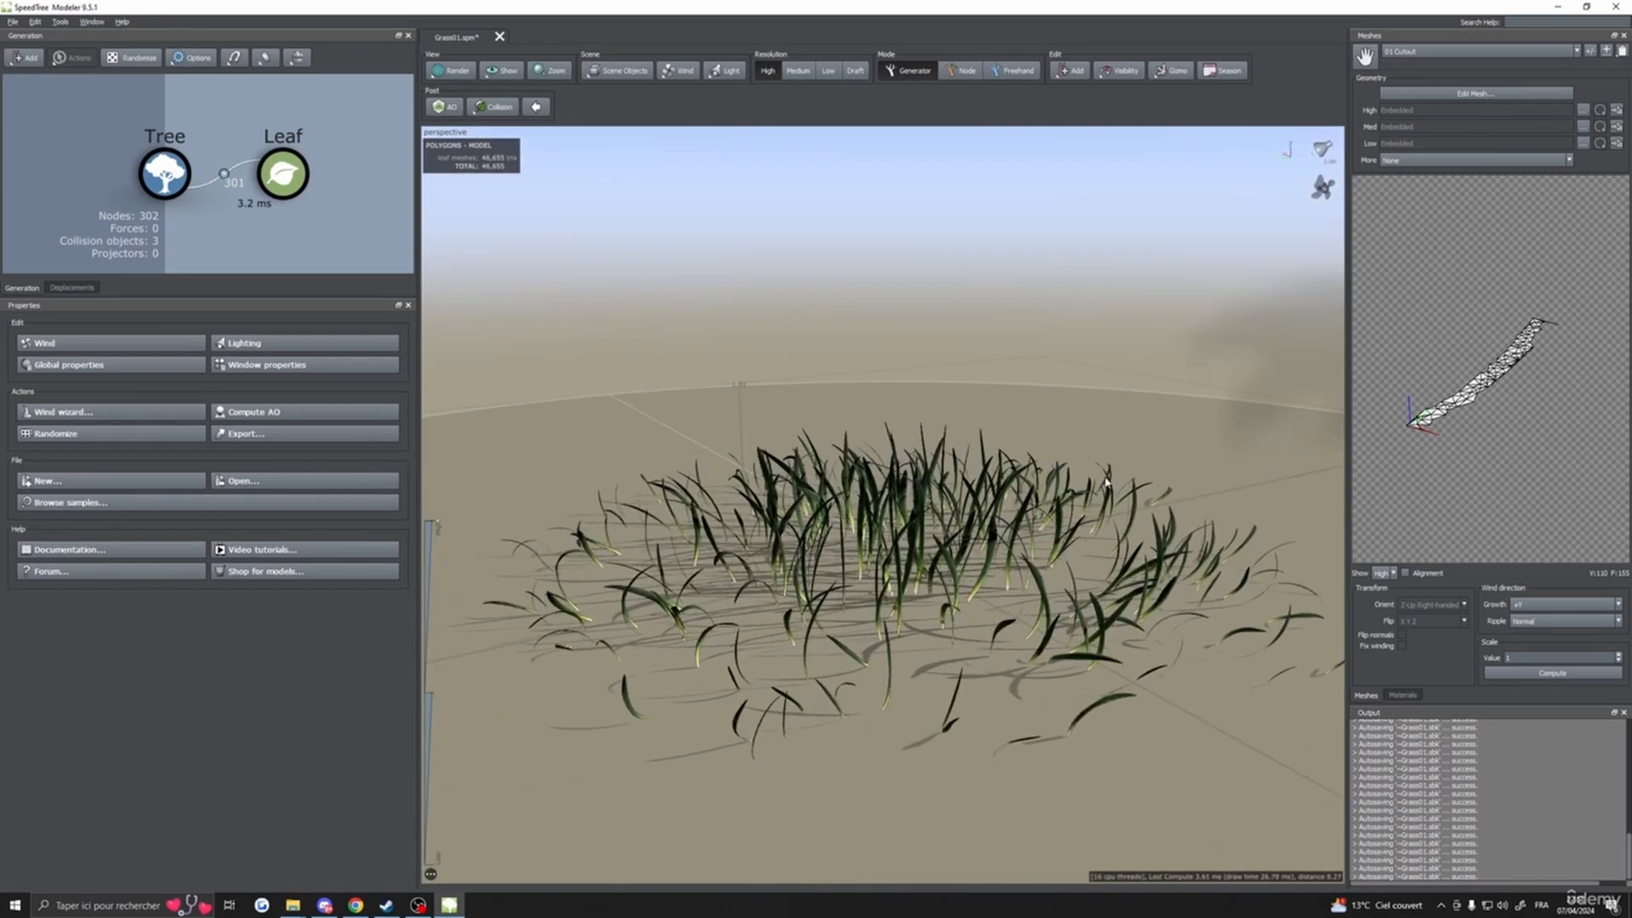
pyautogui.moveTo(950, 505); pyautogui.dragTo(844, 505)
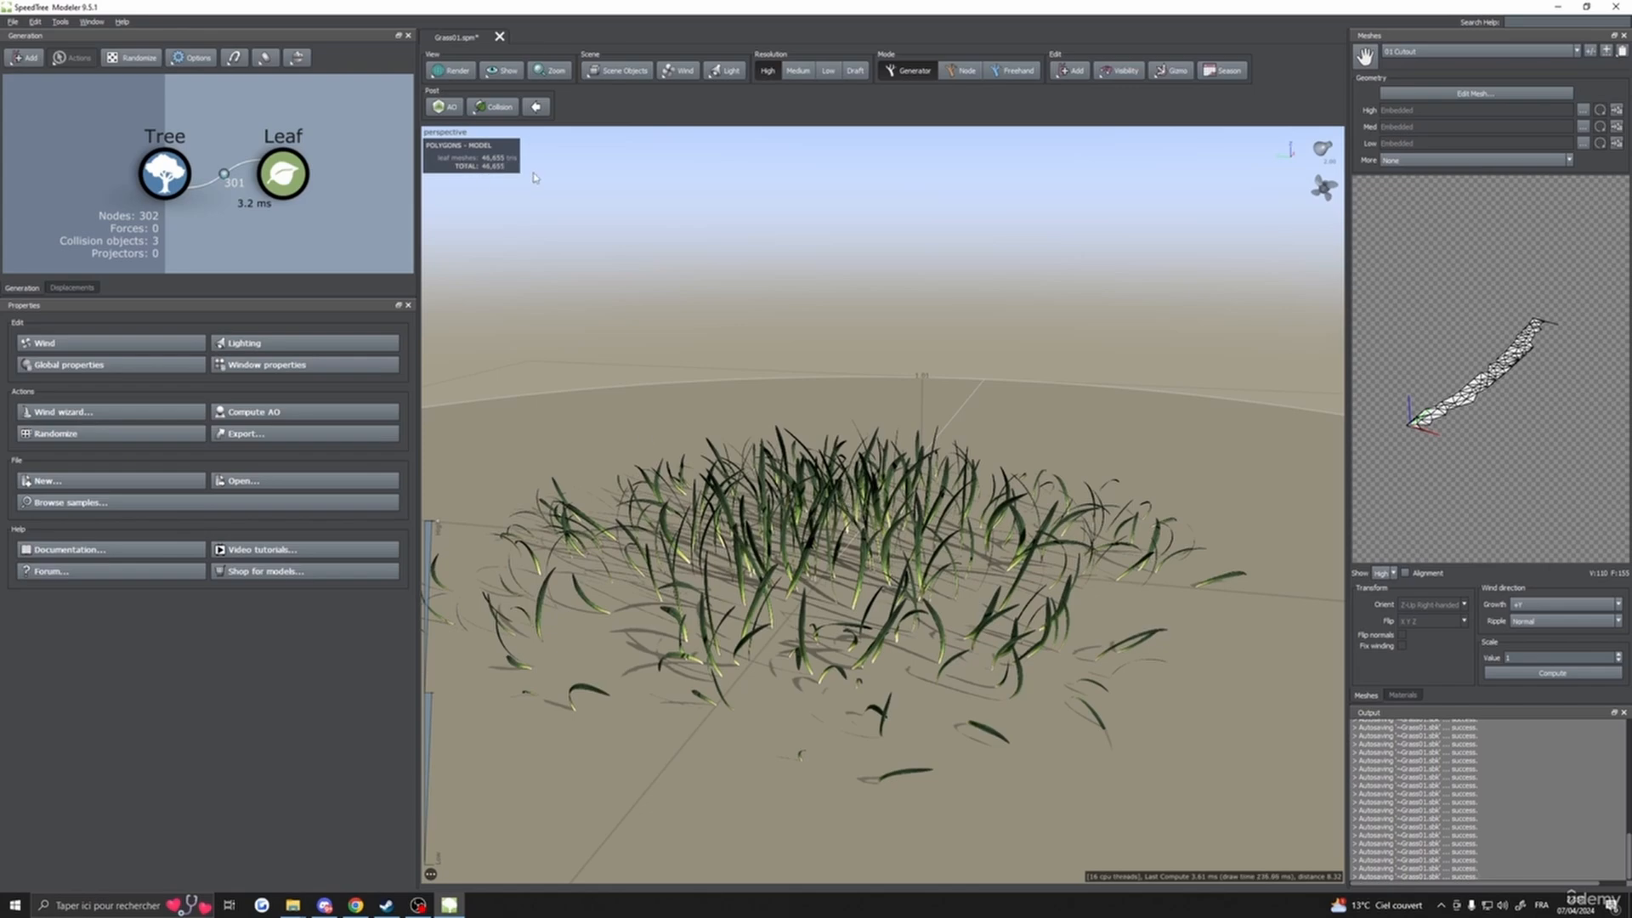
pyautogui.moveTo(660, 347); pyautogui.dragTo(754, 365)
pyautogui.moveTo(754, 364); pyautogui.dragTo(765, 400, button='right')
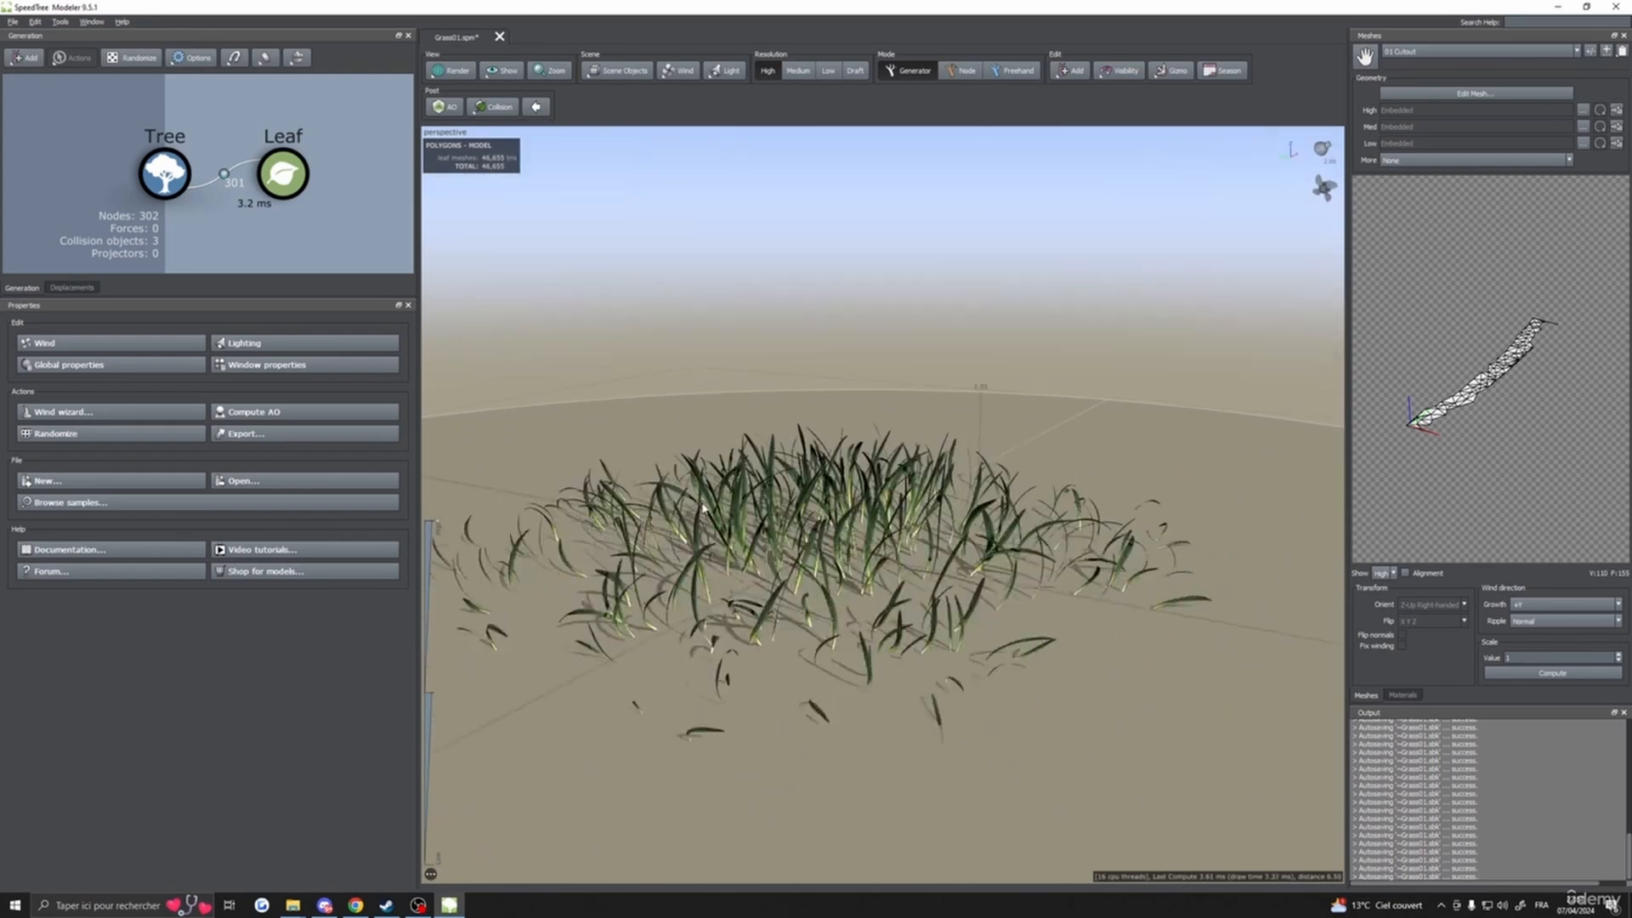
pyautogui.moveTo(703, 508); pyautogui.dragTo(893, 562)
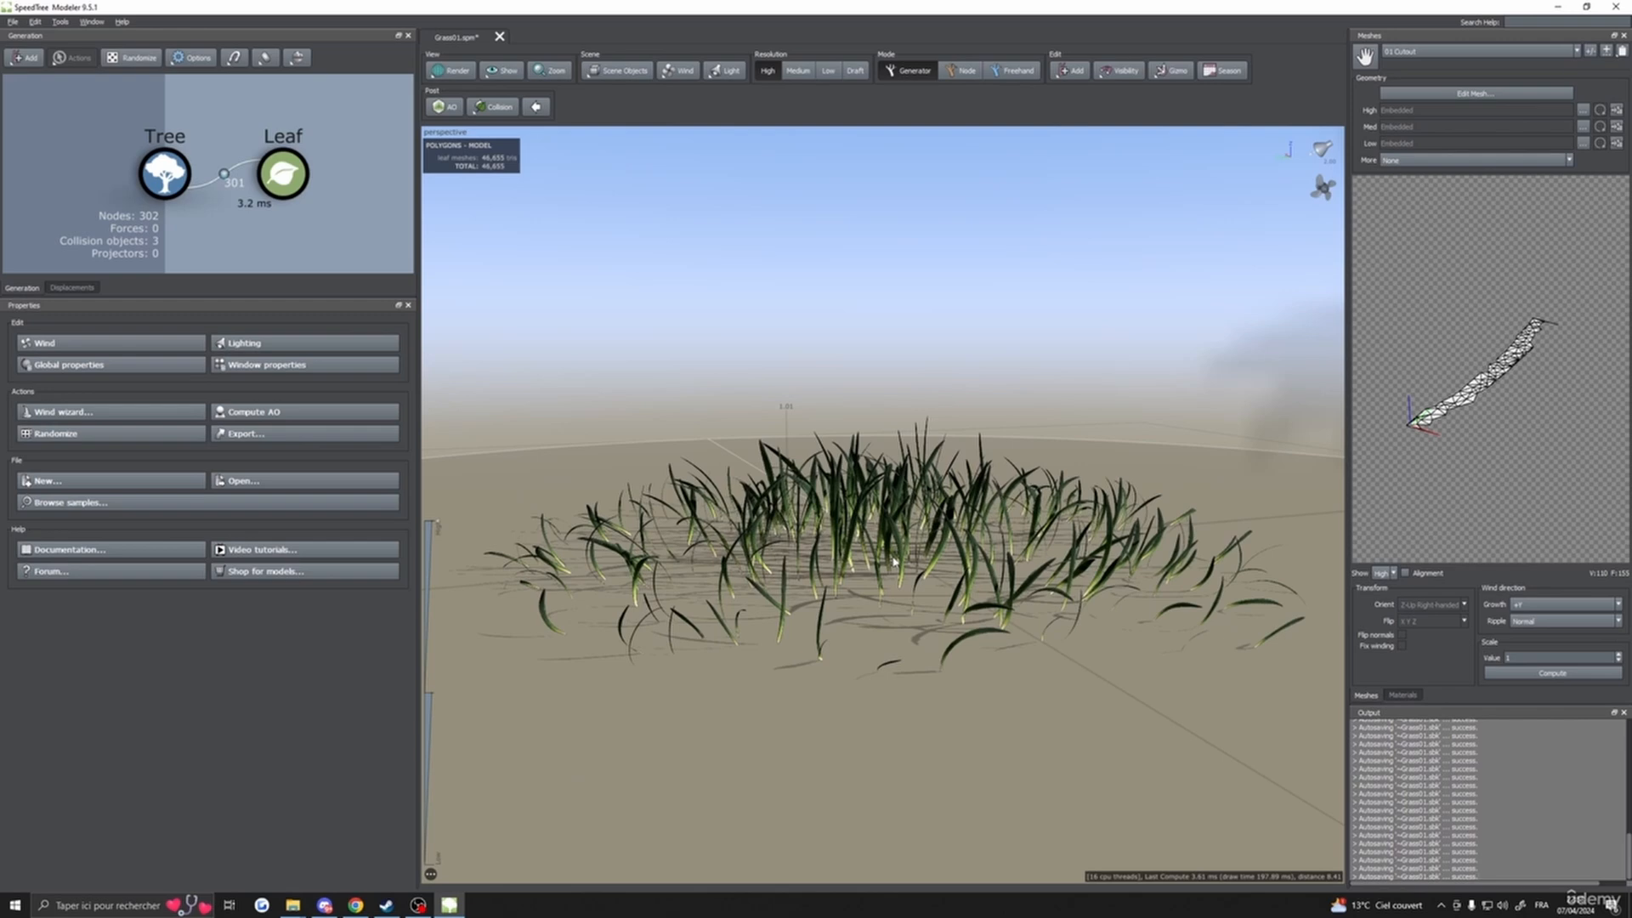
pyautogui.moveTo(881, 597); pyautogui.dragTo(789, 617)
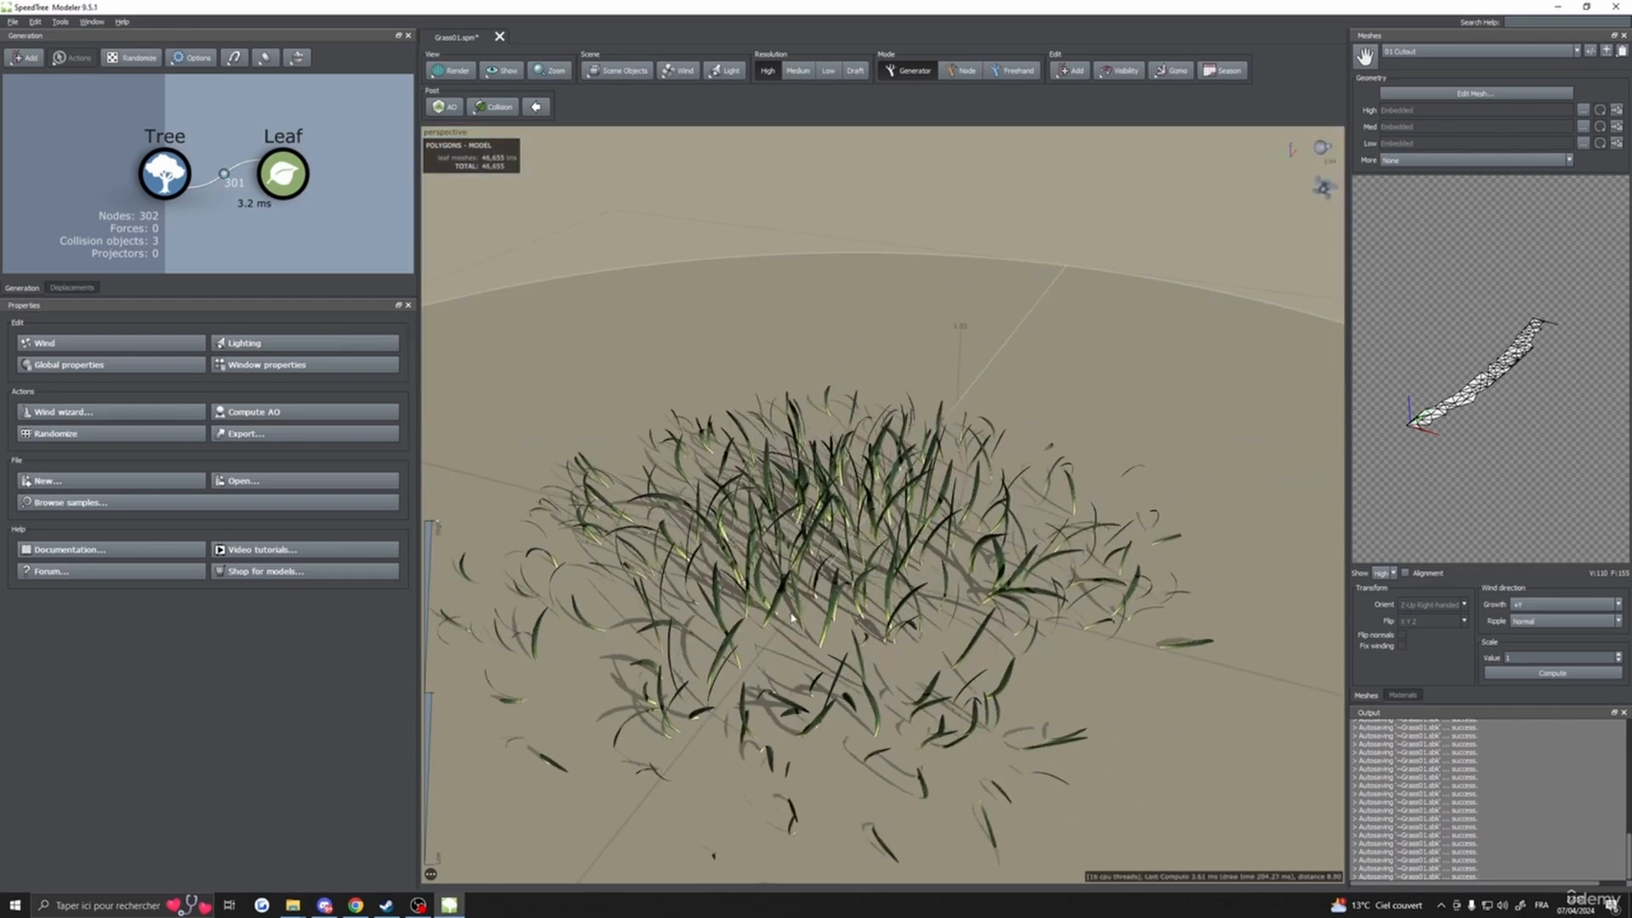
pyautogui.moveTo(793, 618)
pyautogui.mouseDown()
pyautogui.moveTo(800, 603)
pyautogui.moveTo(775, 601)
pyautogui.moveTo(748, 623)
pyautogui.moveTo(765, 602)
pyautogui.mouseUp()
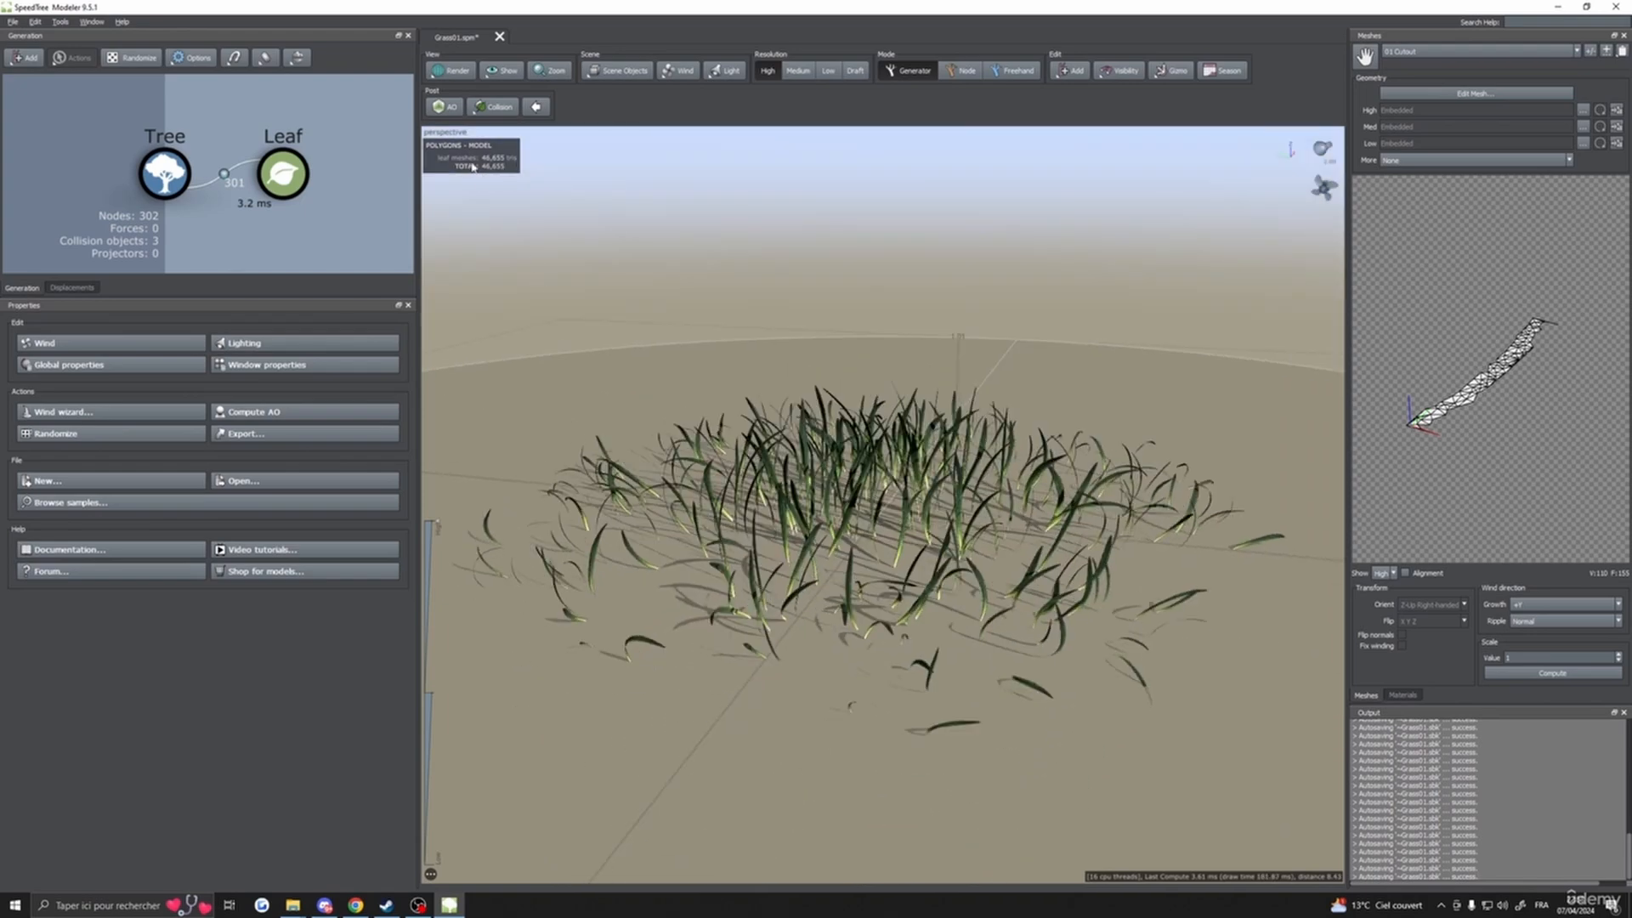
pyautogui.moveTo(809, 395); pyautogui.dragTo(790, 559)
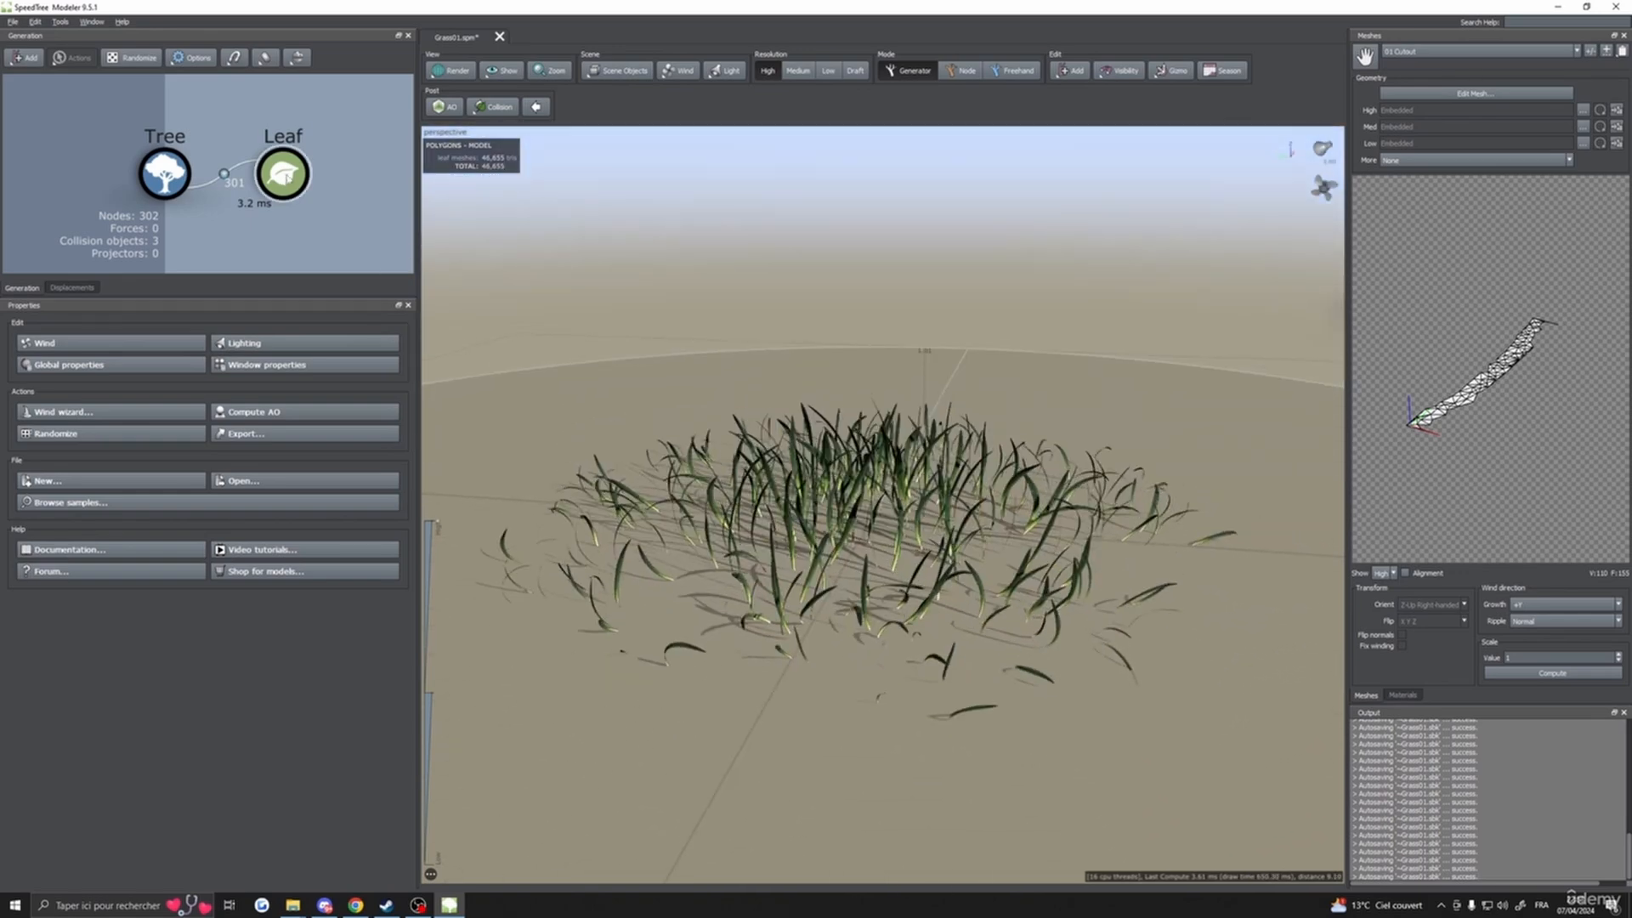
# - Reduce the 01 Cutout leaf mesh's tessellation amount to the minimum and assign it to the high, medium and low resolutions
pyautogui.click(283, 173)
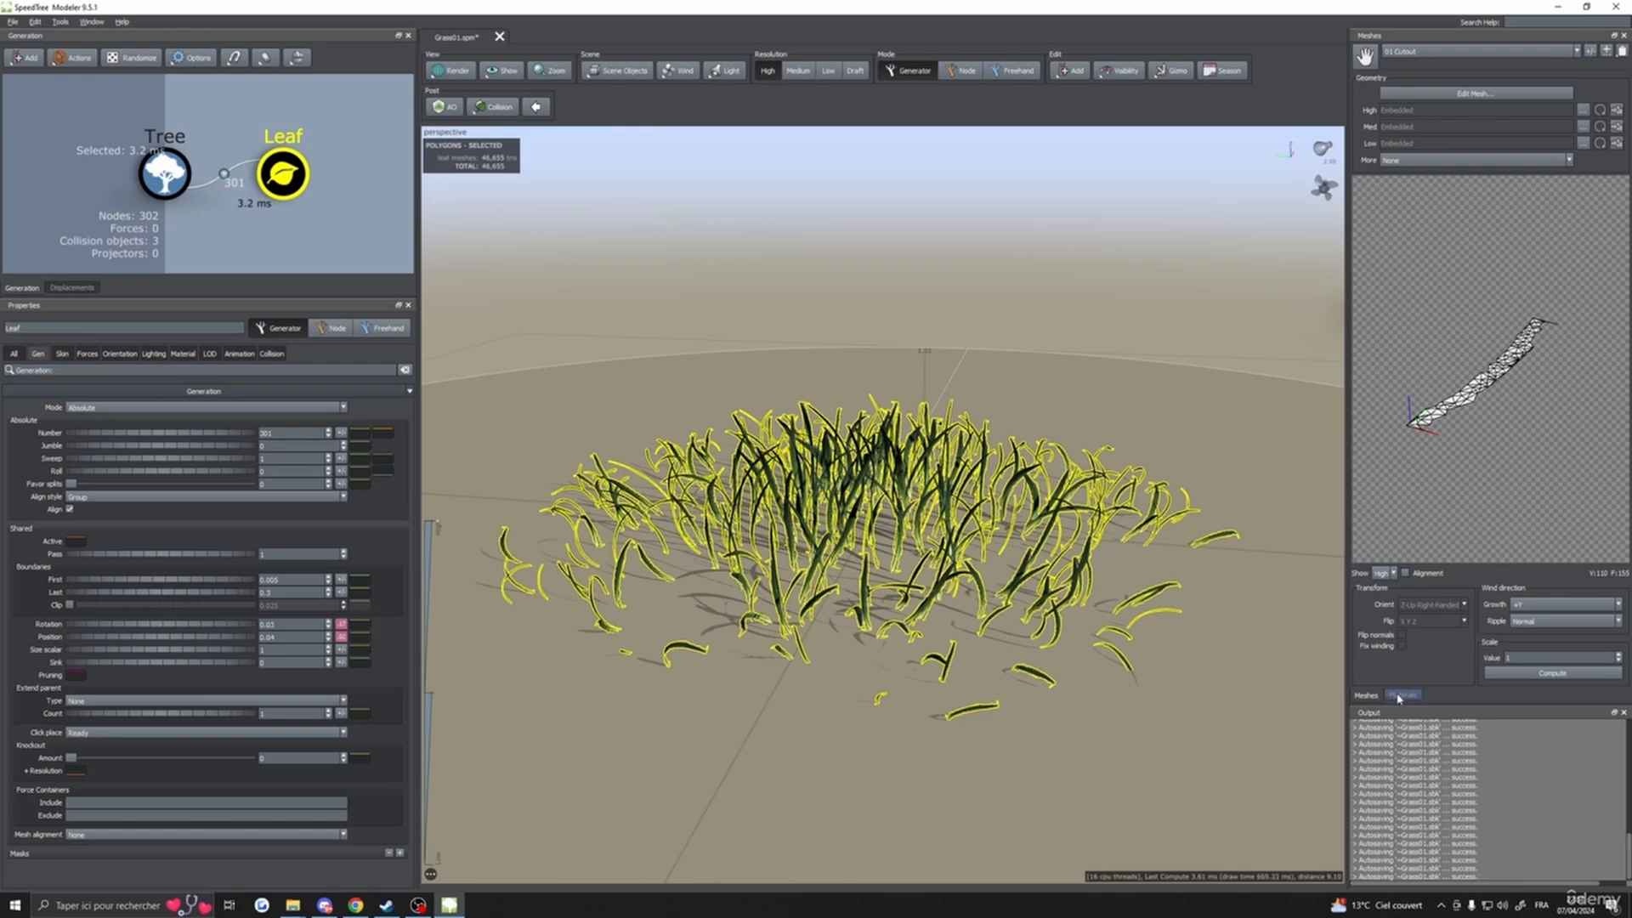
pyautogui.click(1403, 696)
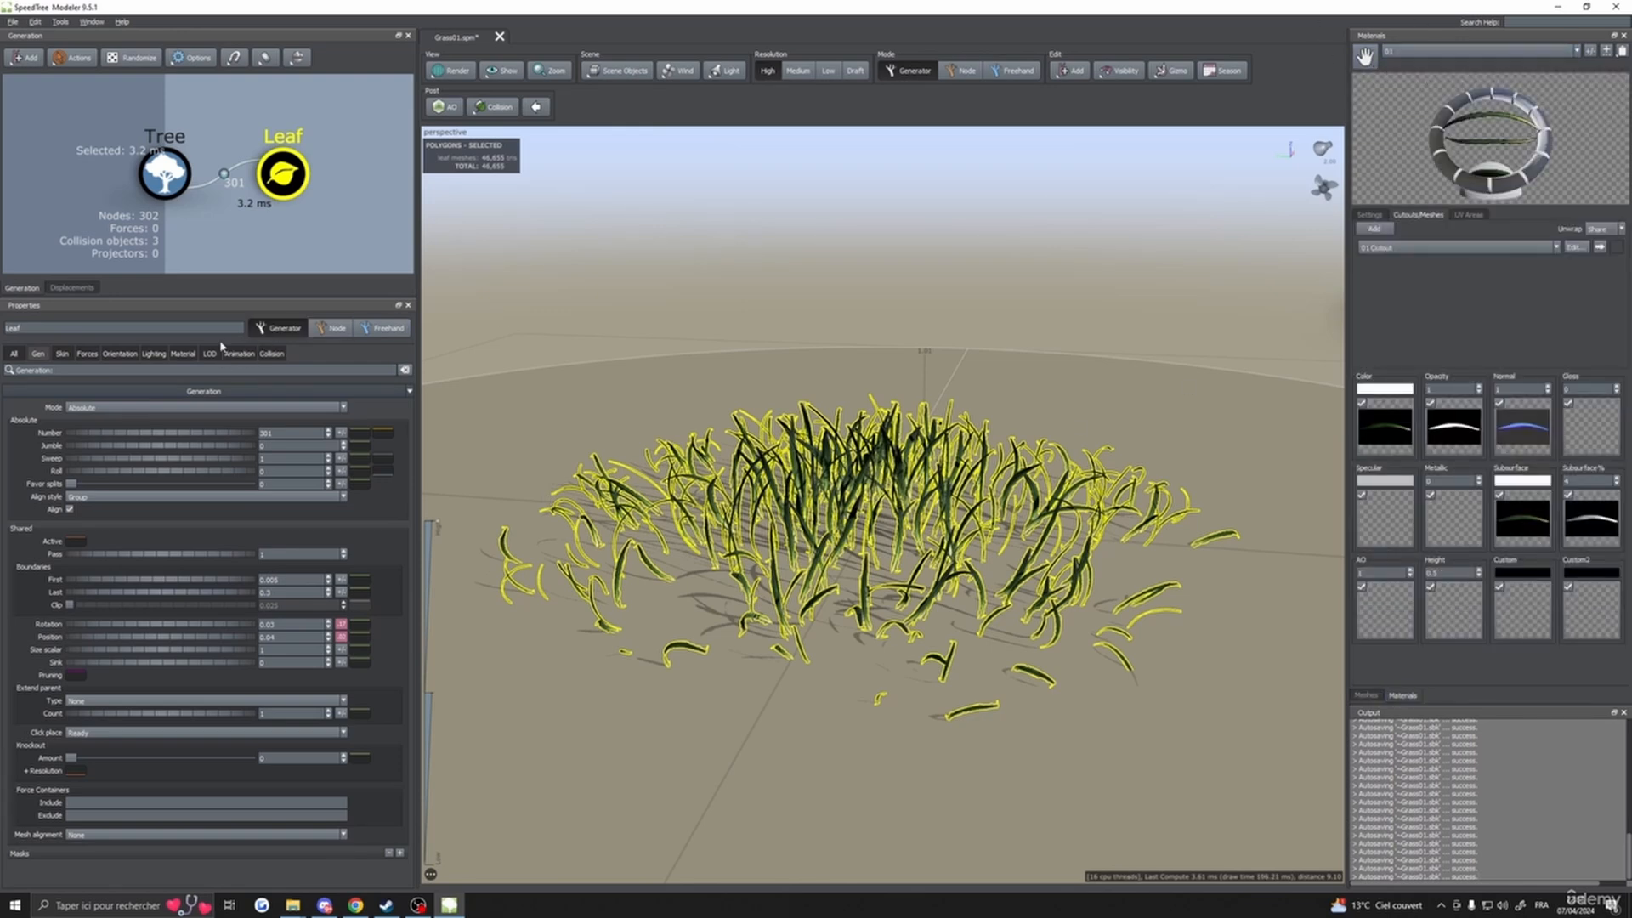
pyautogui.click(182, 354)
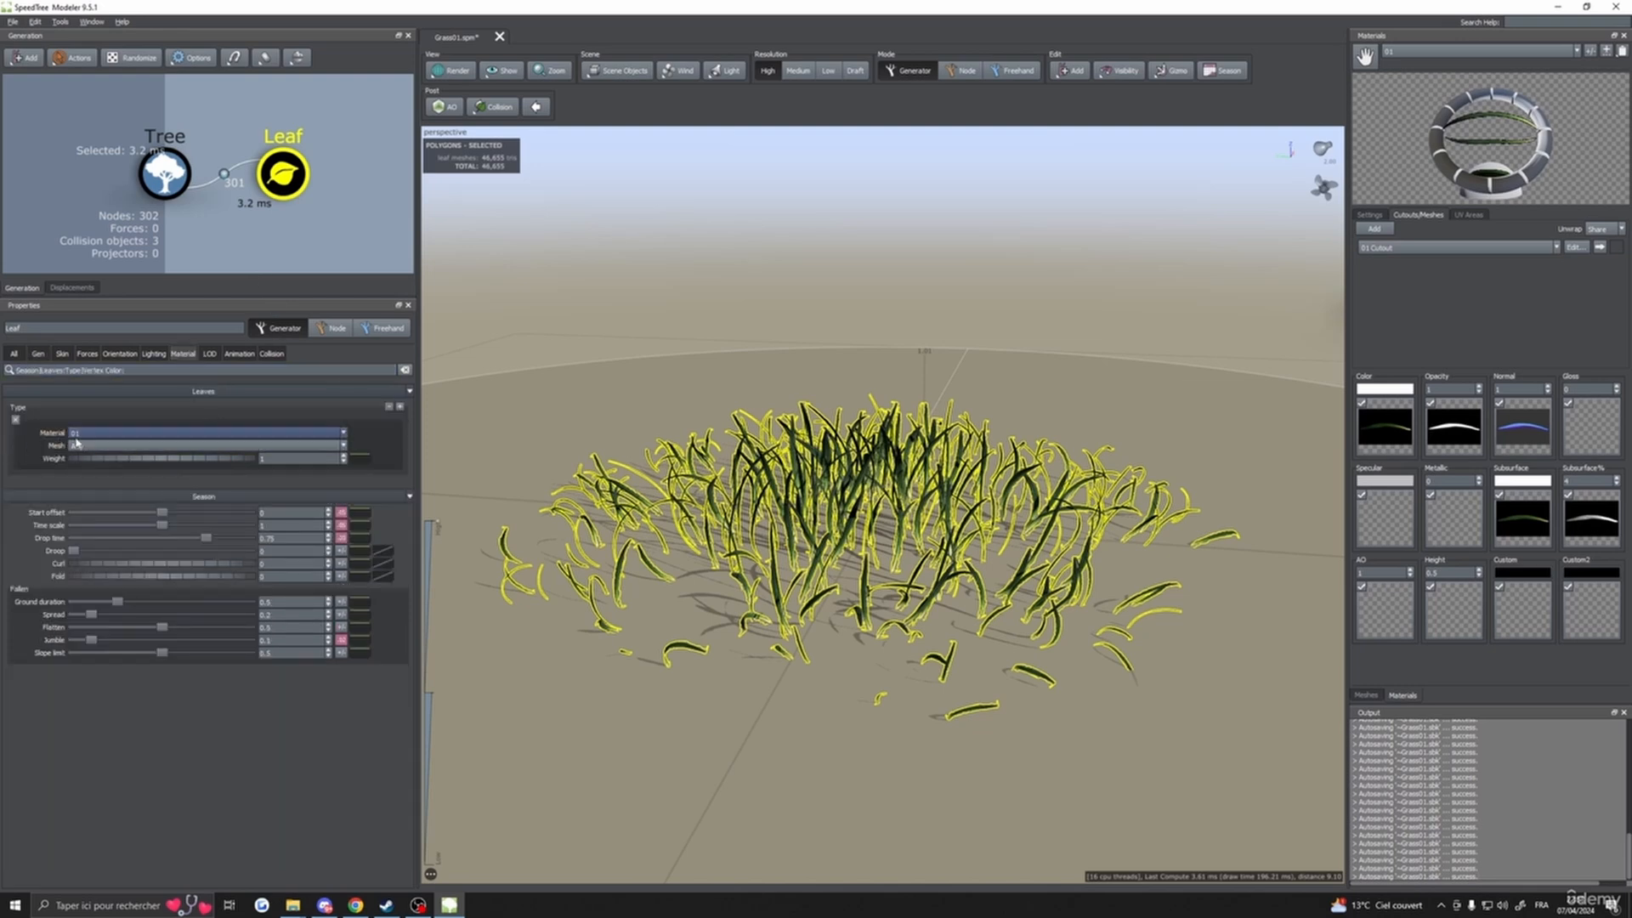
pyautogui.click(1574, 248)
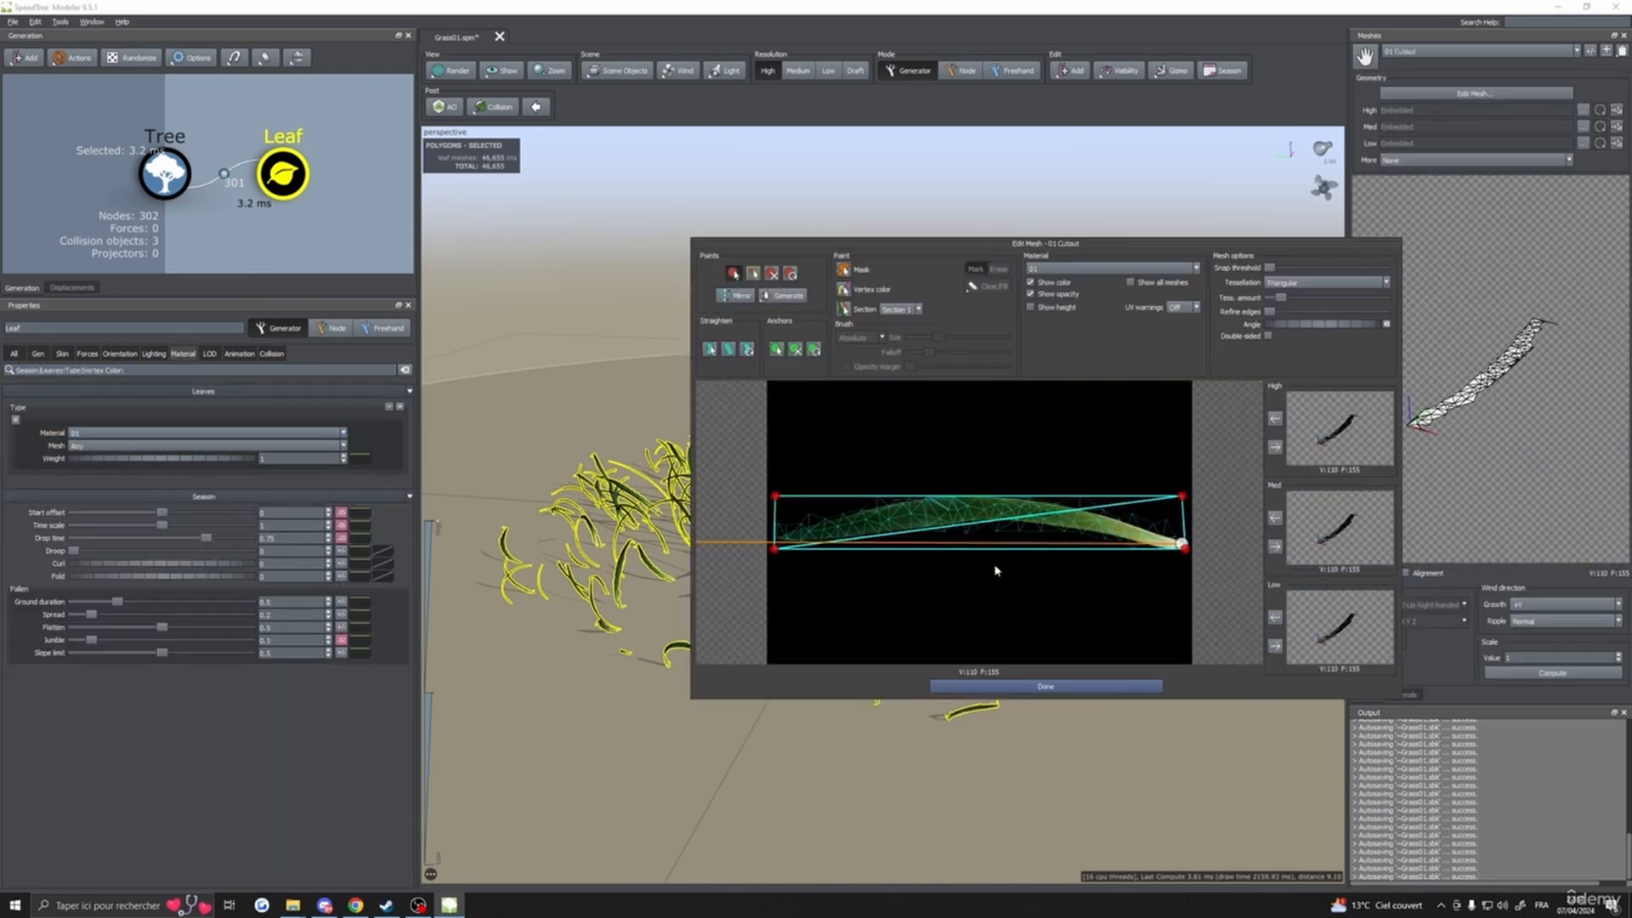
pyautogui.moveTo(1138, 249); pyautogui.dragTo(1355, 235)
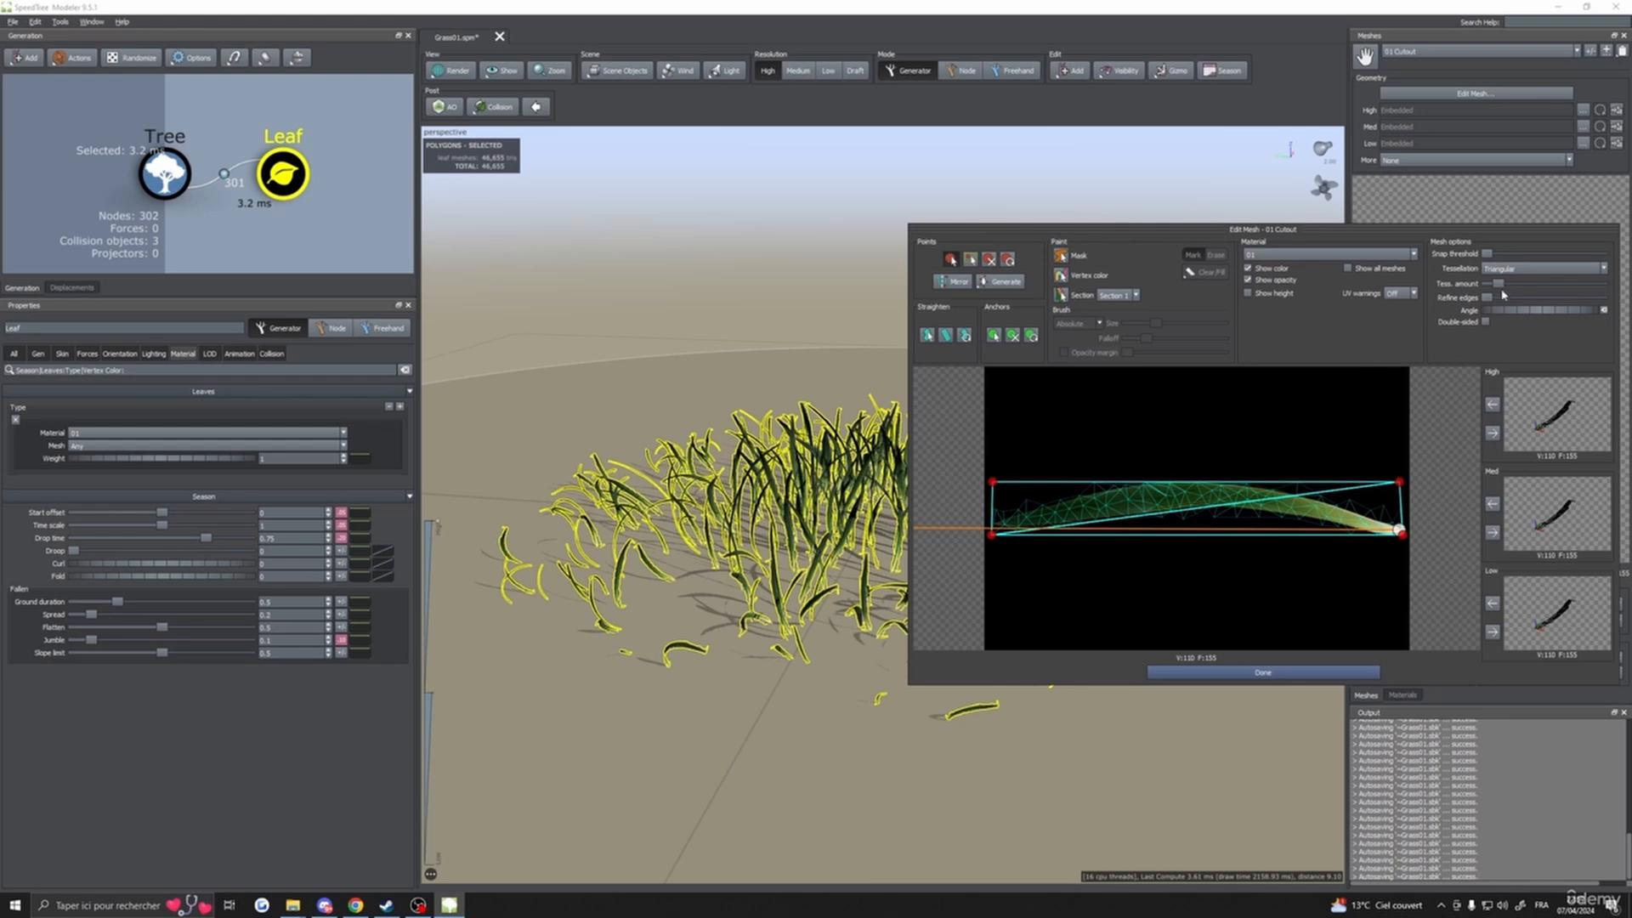
pyautogui.moveTo(1499, 285); pyautogui.dragTo(1394, 295)
pyautogui.click(1495, 434)
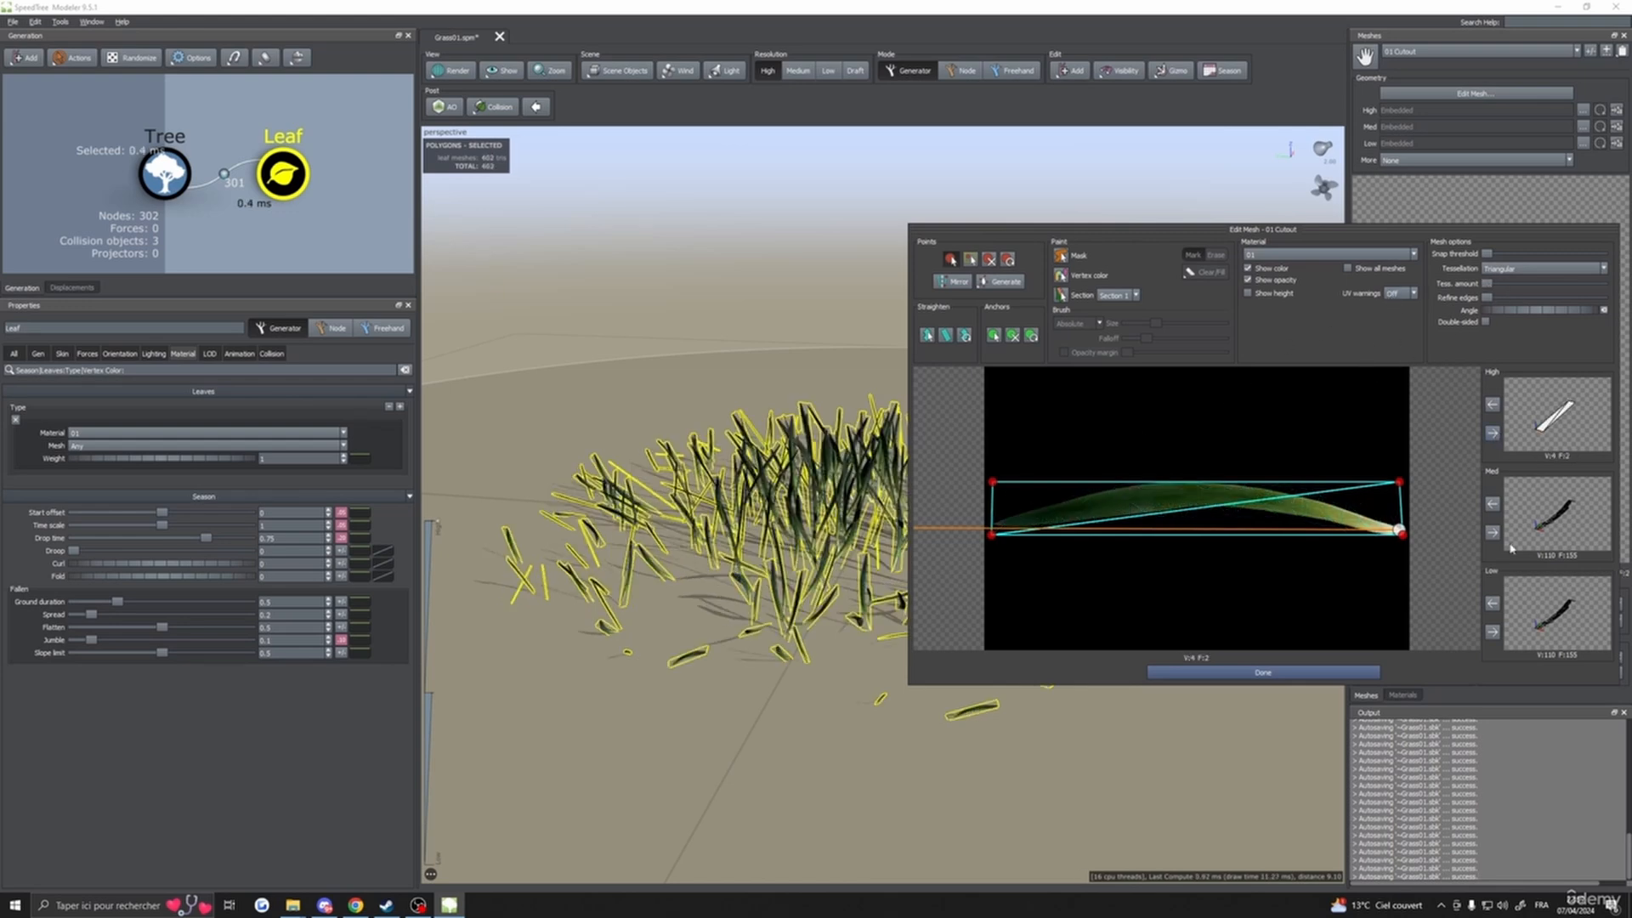
pyautogui.click(1494, 533)
pyautogui.click(1493, 631)
pyautogui.click(1263, 672)
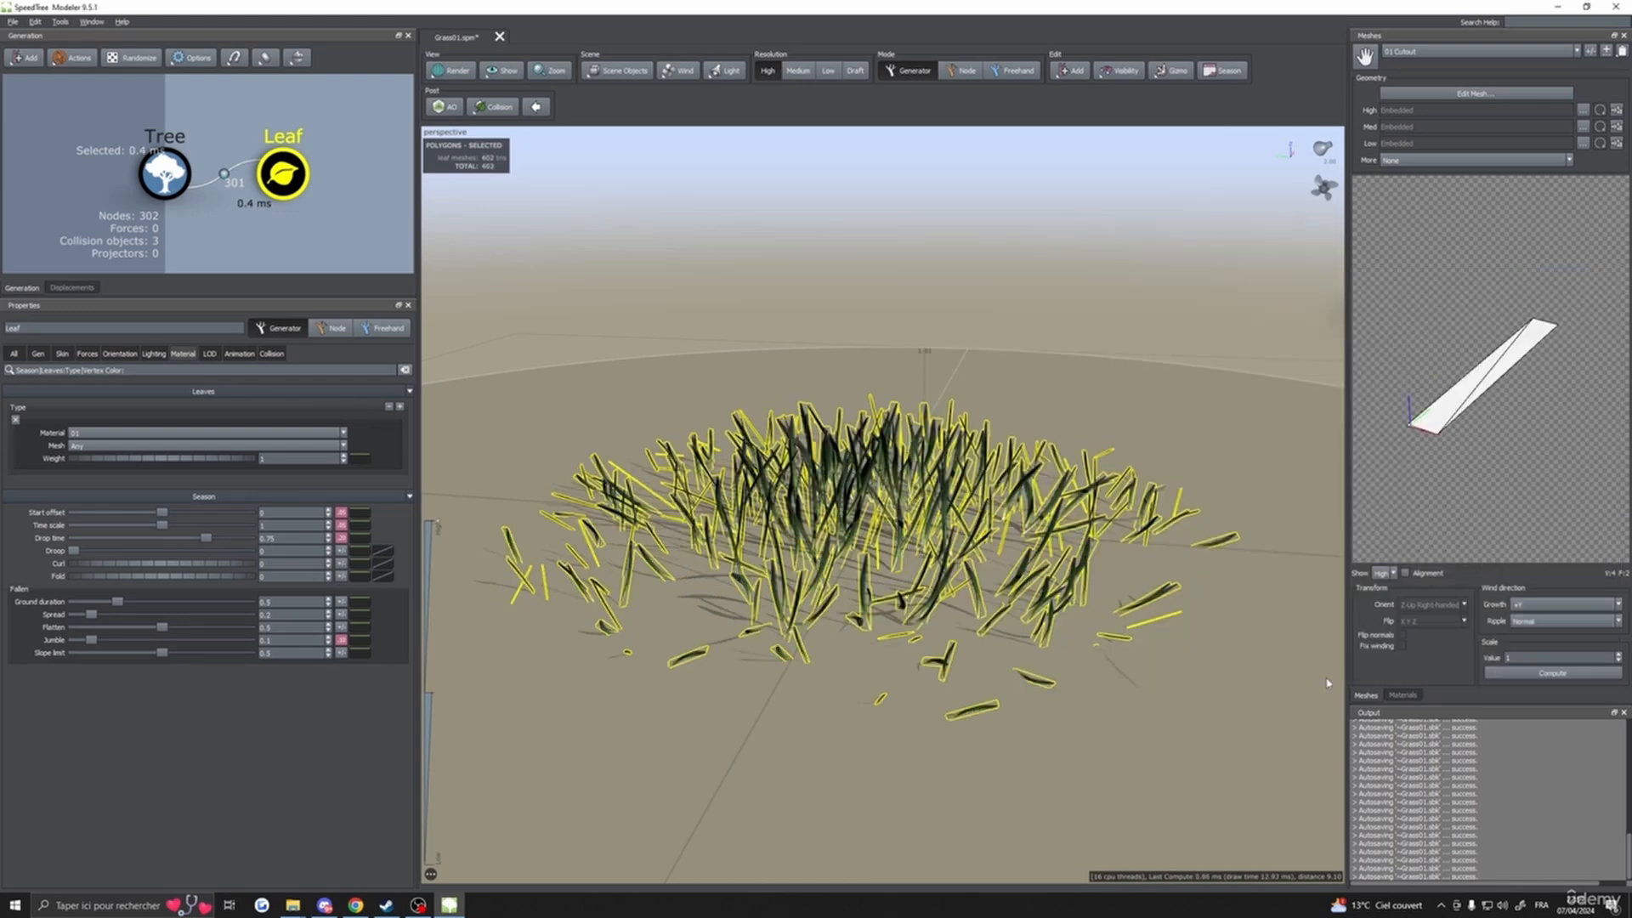
# - Inspect the simplified grass blades up close and from afar, and check the model's total polygon count
pyautogui.click(1069, 403)
pyautogui.scroll(4, 1070, 404)
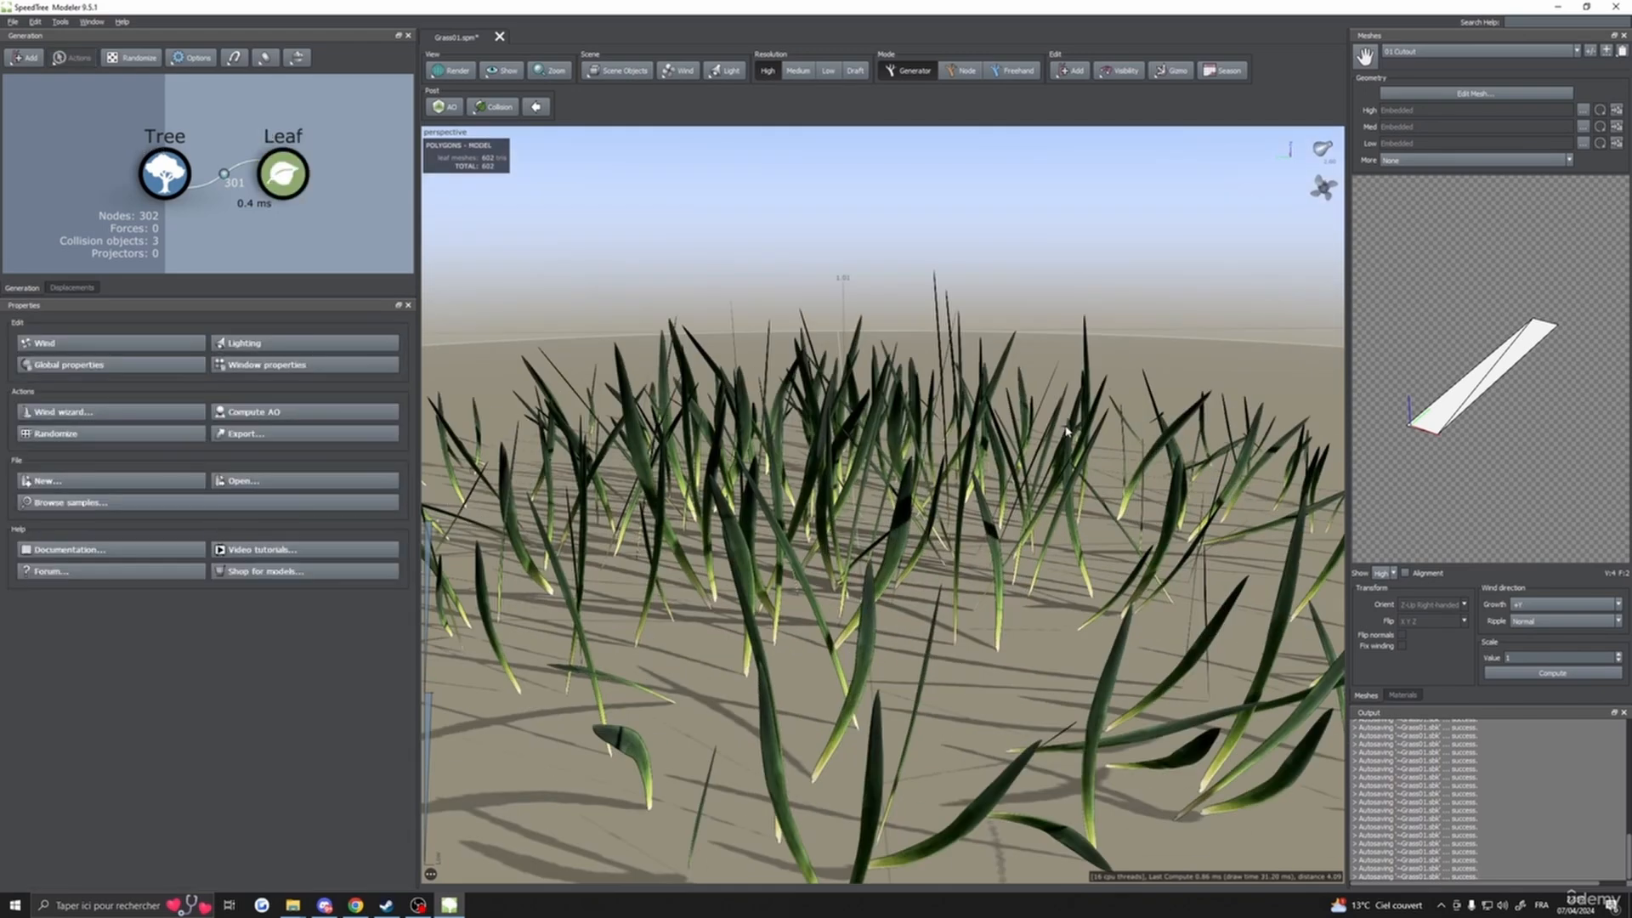
pyautogui.moveTo(1069, 404); pyautogui.dragTo(1113, 450)
pyautogui.scroll(-3, 1114, 451)
pyautogui.scroll(-5, 1114, 450)
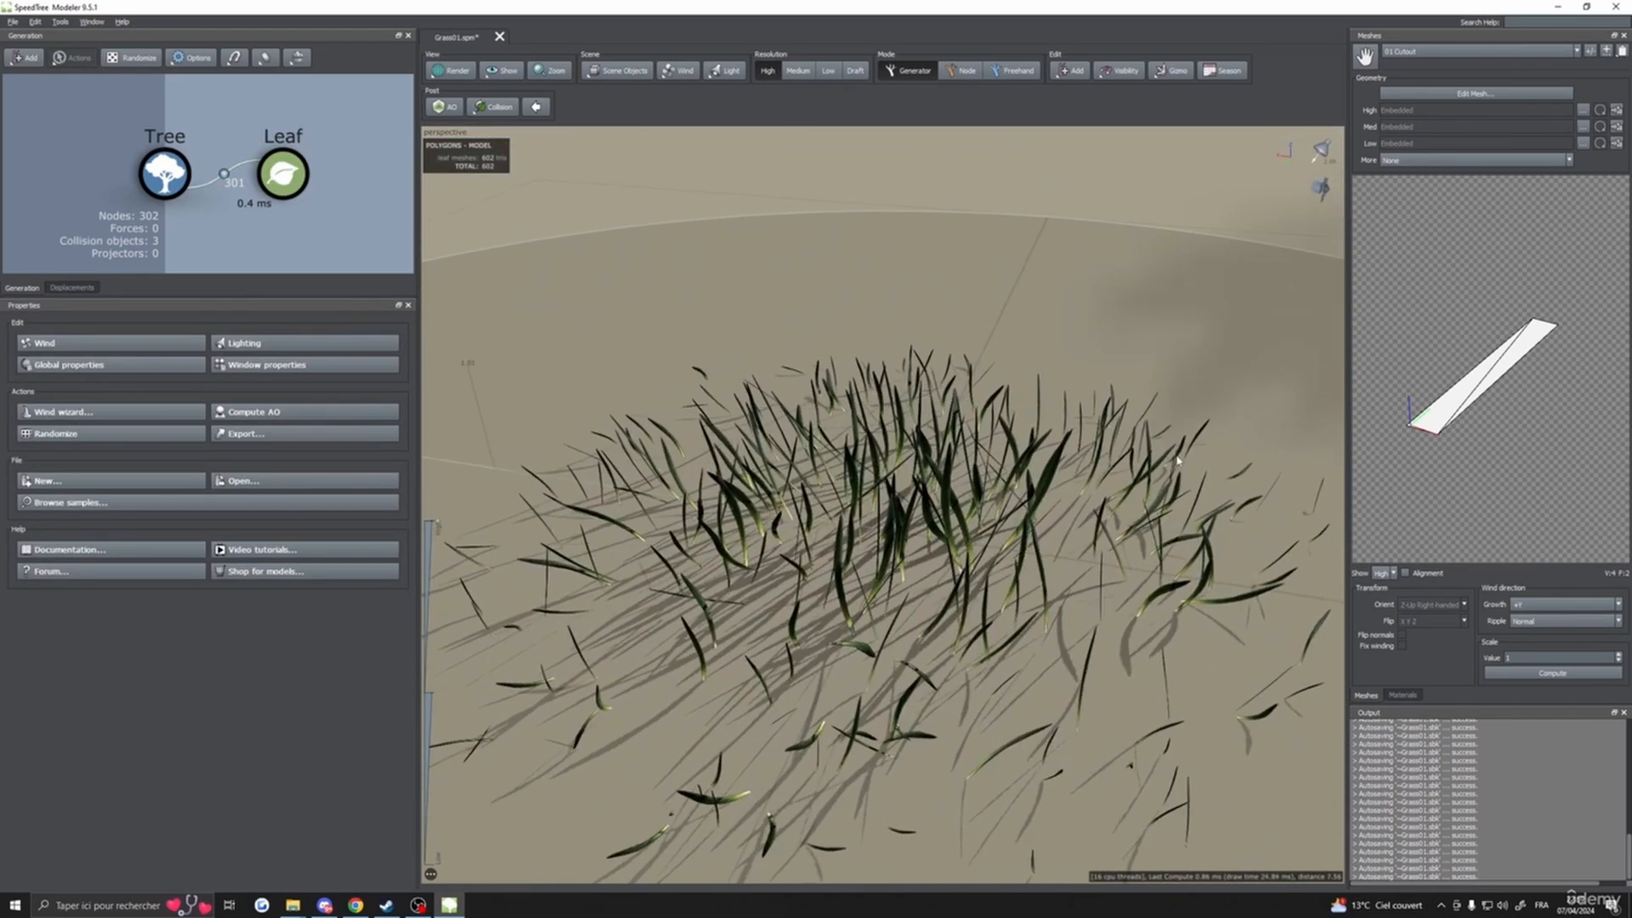
pyautogui.click(1049, 410)
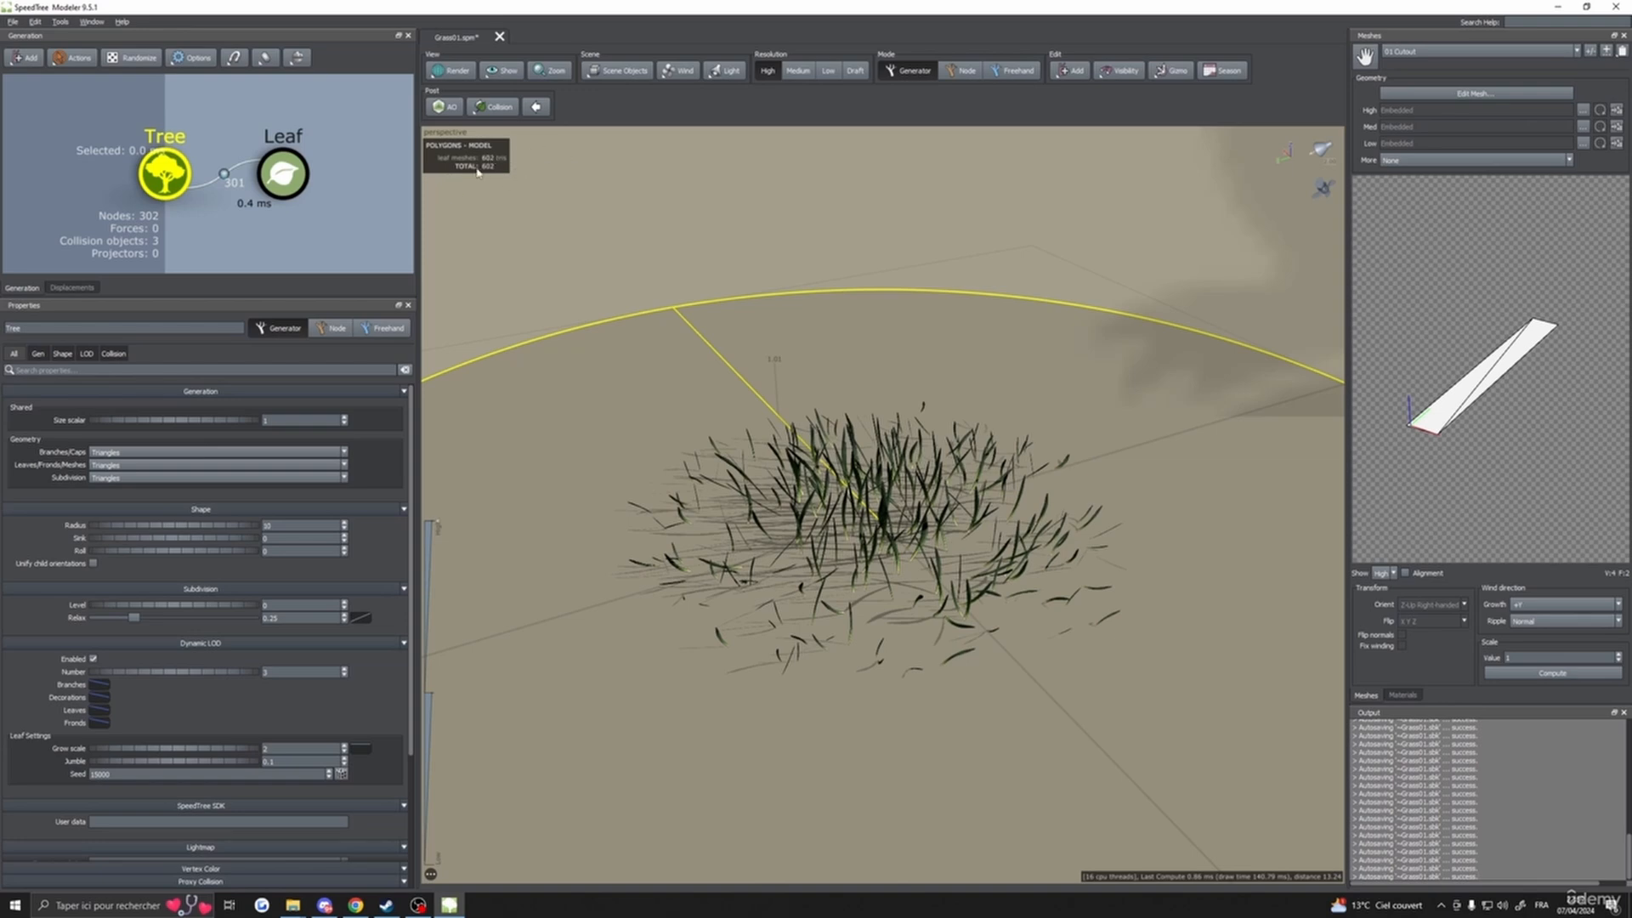
pyautogui.moveTo(930, 299)
pyautogui.mouseDown()
pyautogui.moveTo(918, 263)
pyautogui.moveTo(922, 287)
pyautogui.mouseUp()
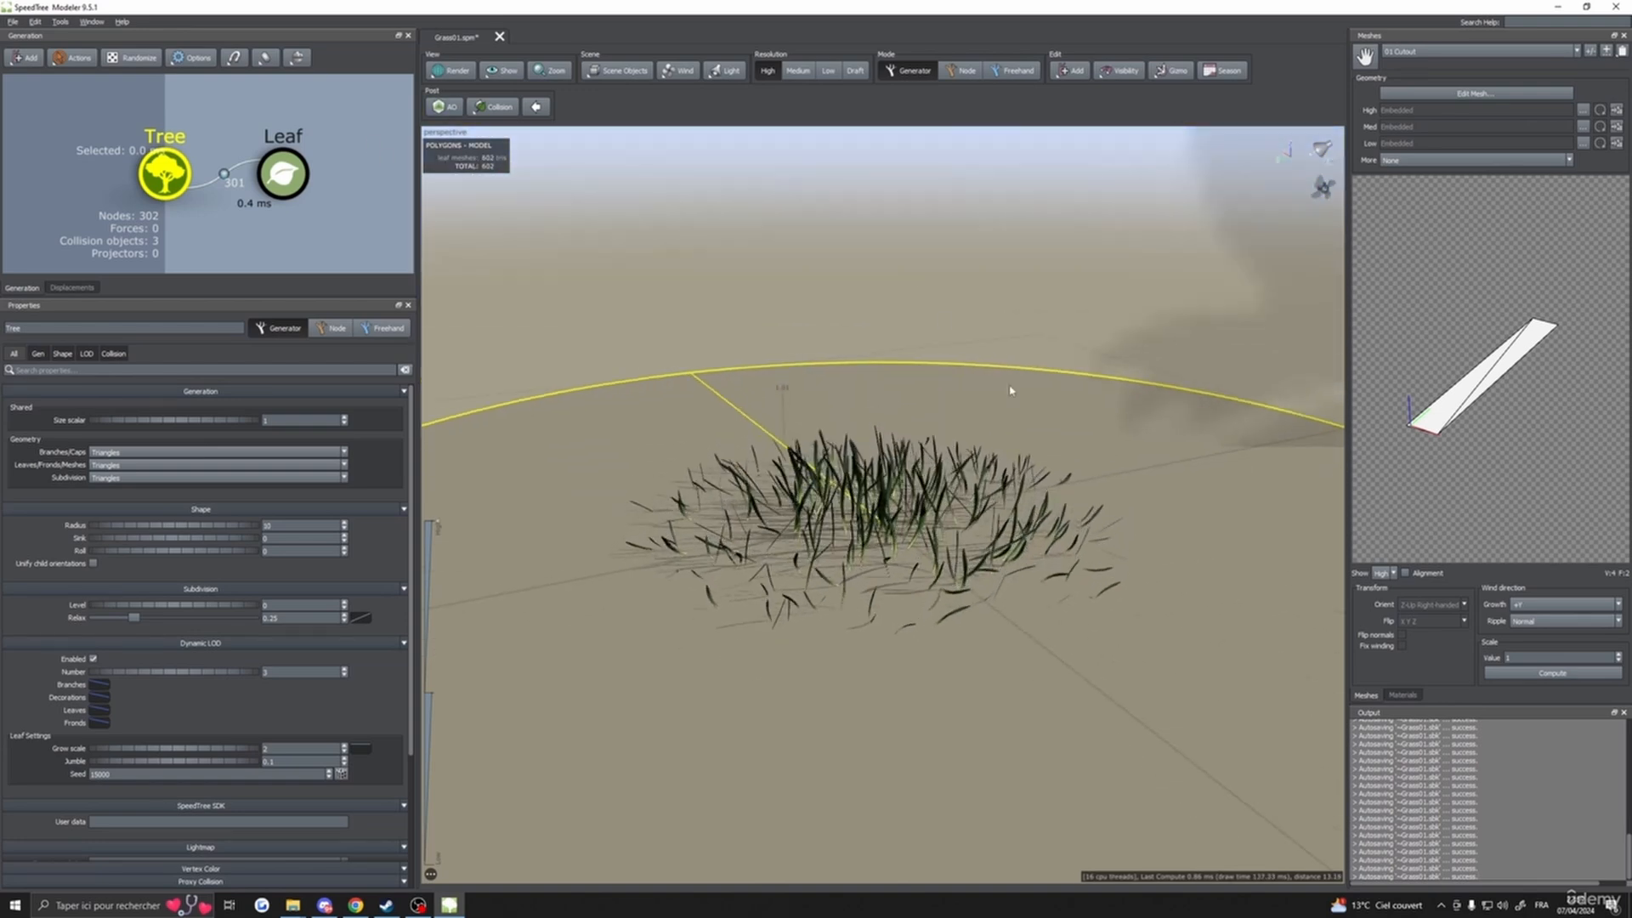
# - Raise the 01 Cutout mesh's tessellation to about 97 faces and assign it to the high, medium and low resolutions
pyautogui.click(1401, 695)
pyautogui.click(1575, 248)
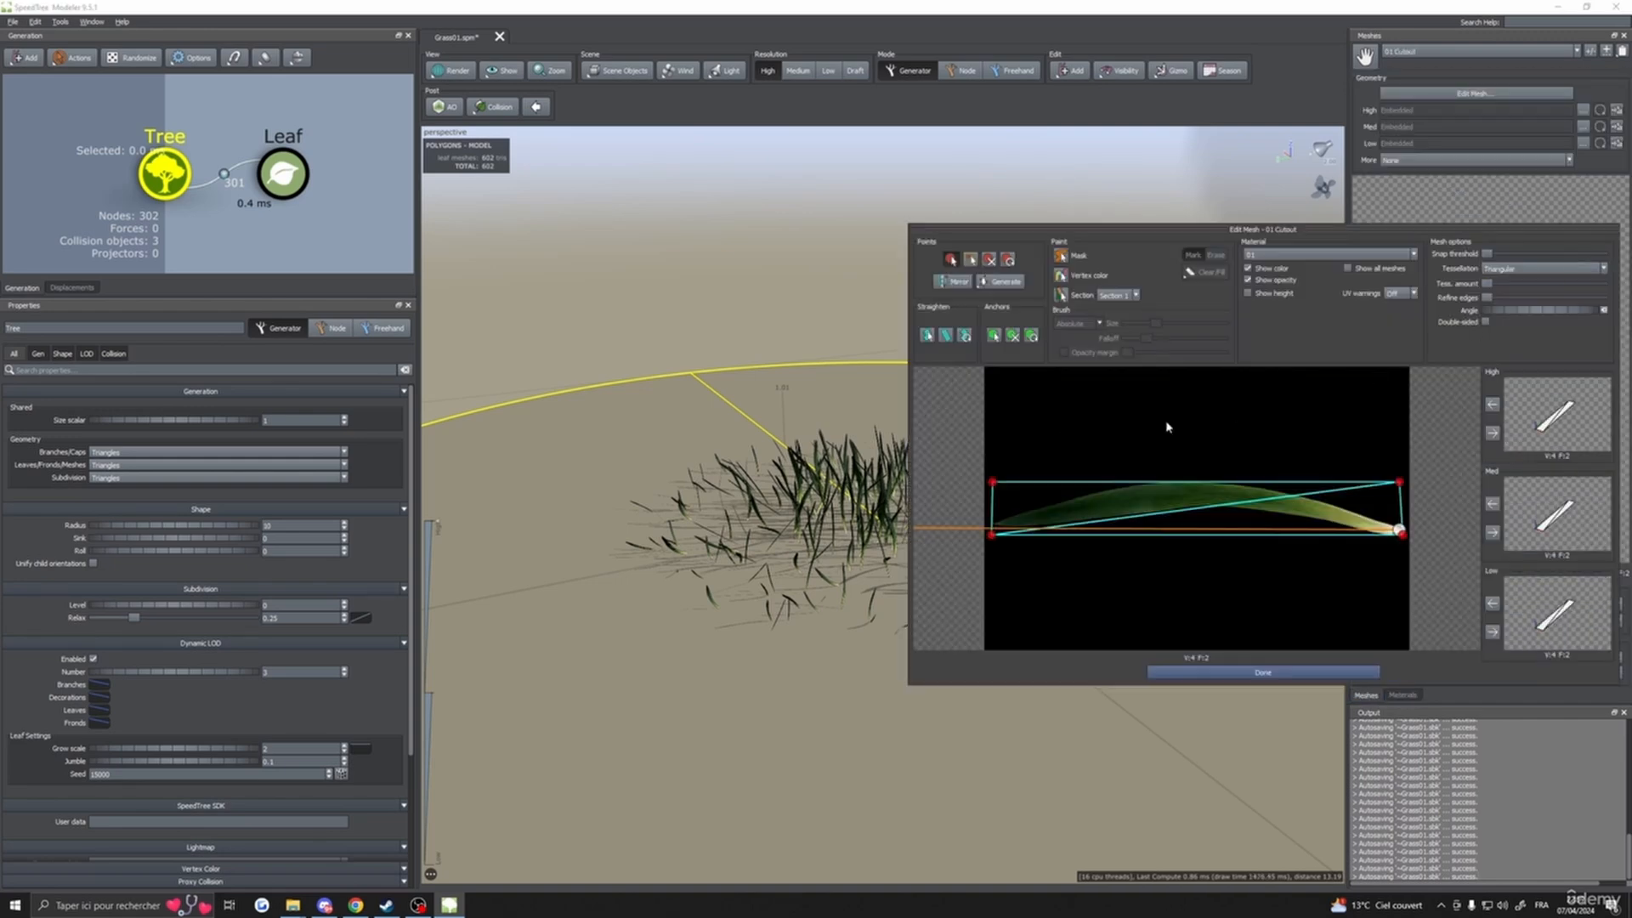
pyautogui.moveTo(1487, 286); pyautogui.dragTo(1491, 287)
pyautogui.click(1492, 435)
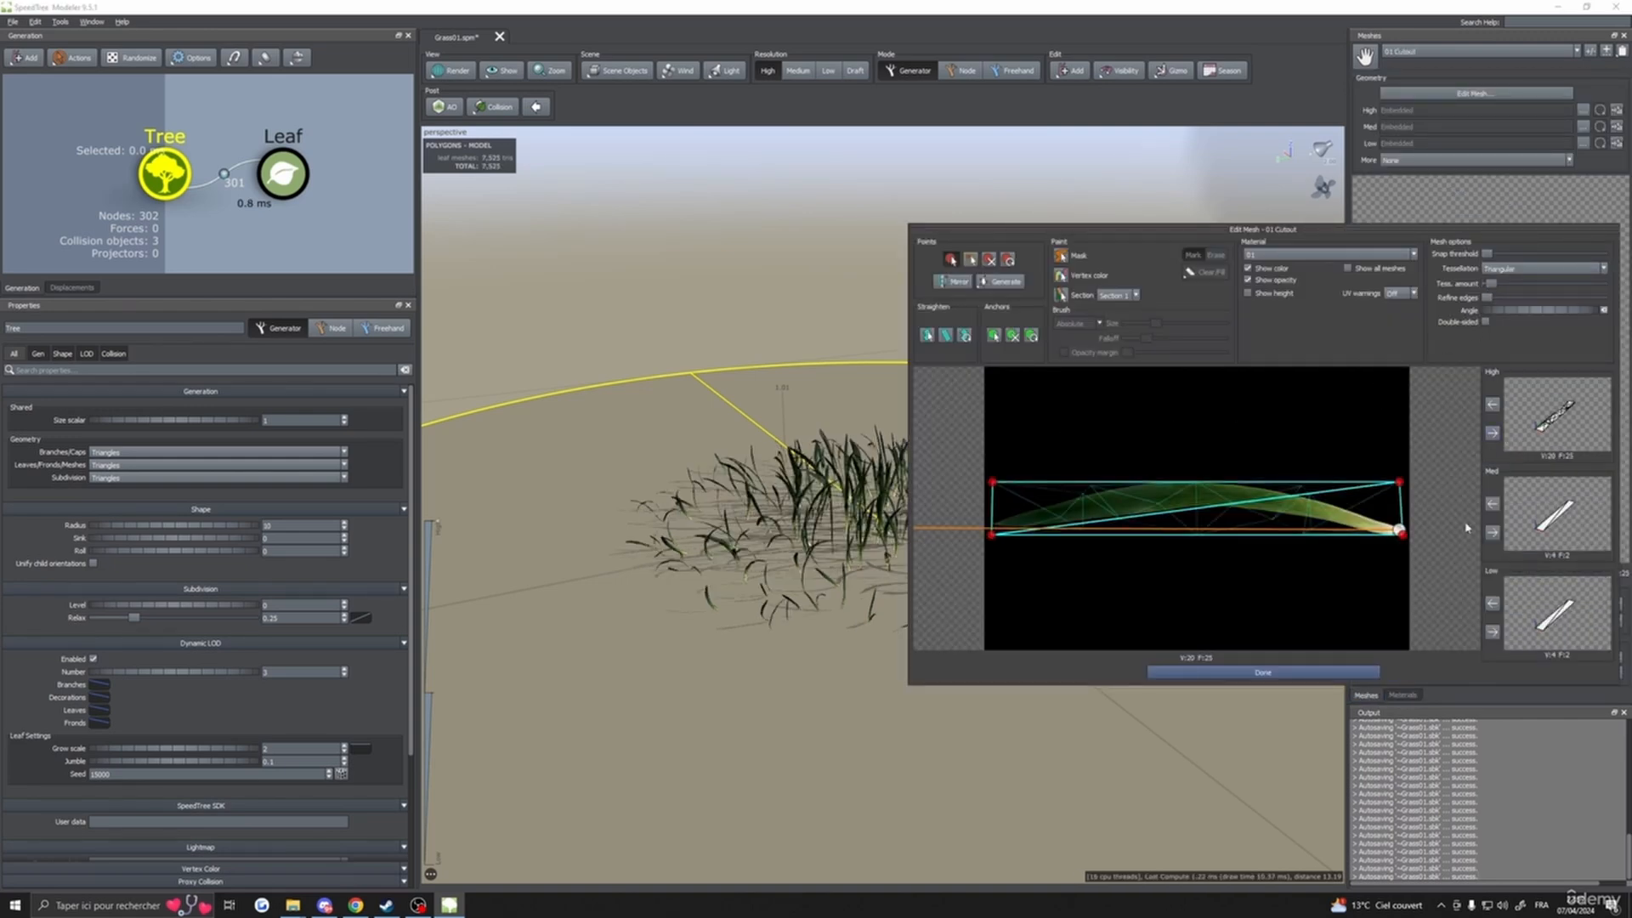
pyautogui.moveTo(1488, 290); pyautogui.dragTo(1496, 290)
pyautogui.moveTo(1224, 226); pyautogui.dragTo(1180, 216)
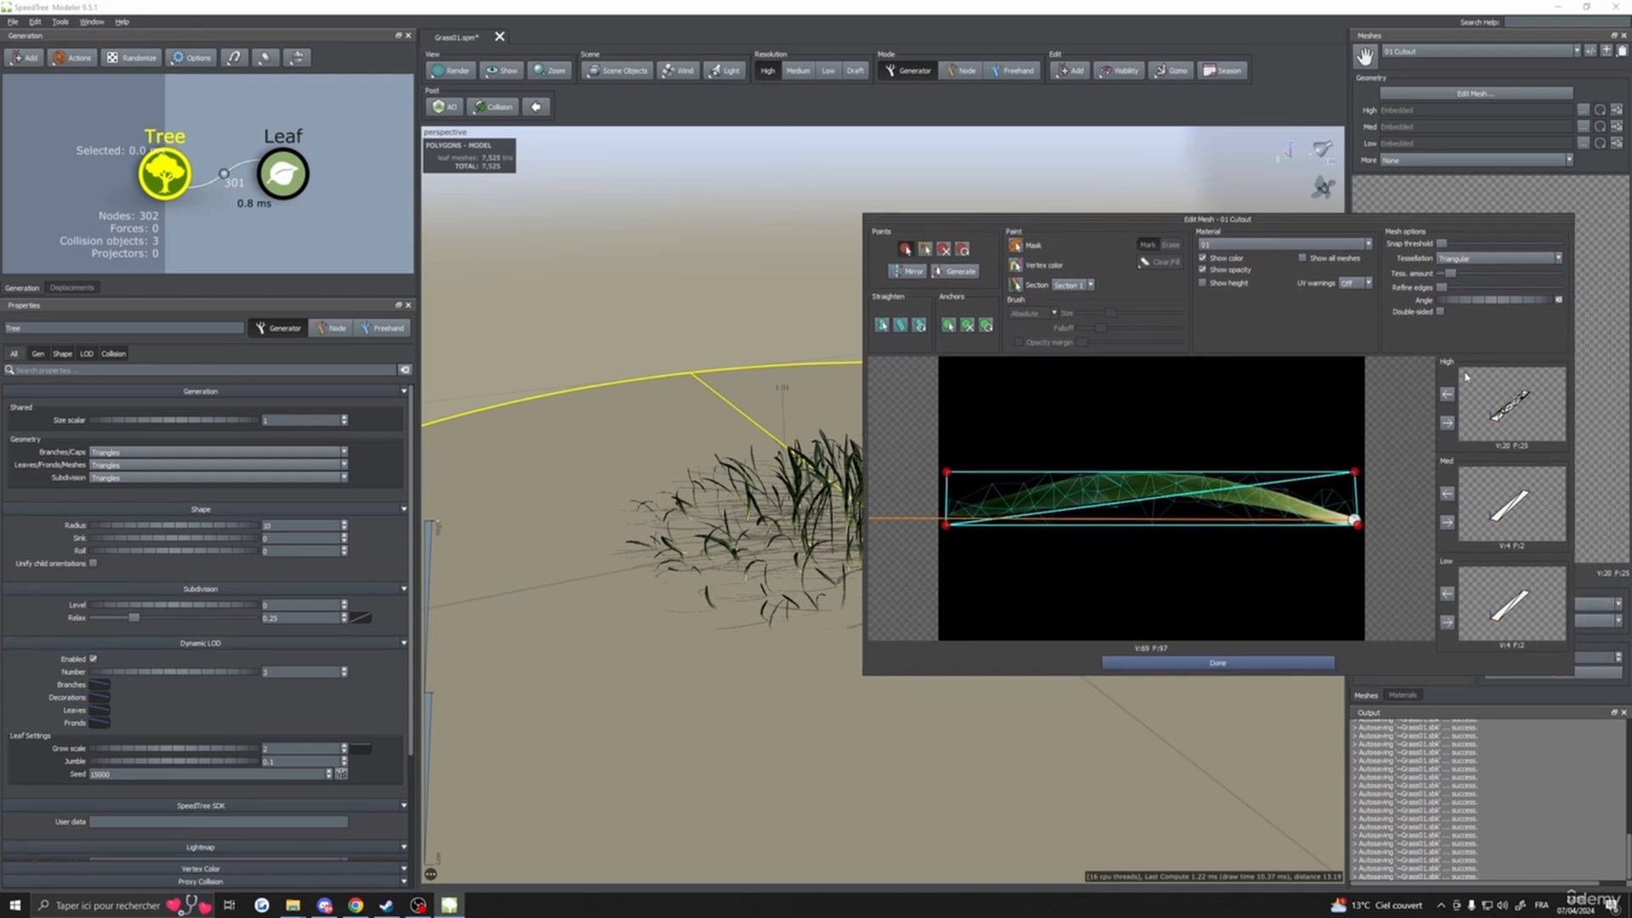
pyautogui.click(1446, 423)
pyautogui.moveTo(1313, 221); pyautogui.dragTo(1380, 312)
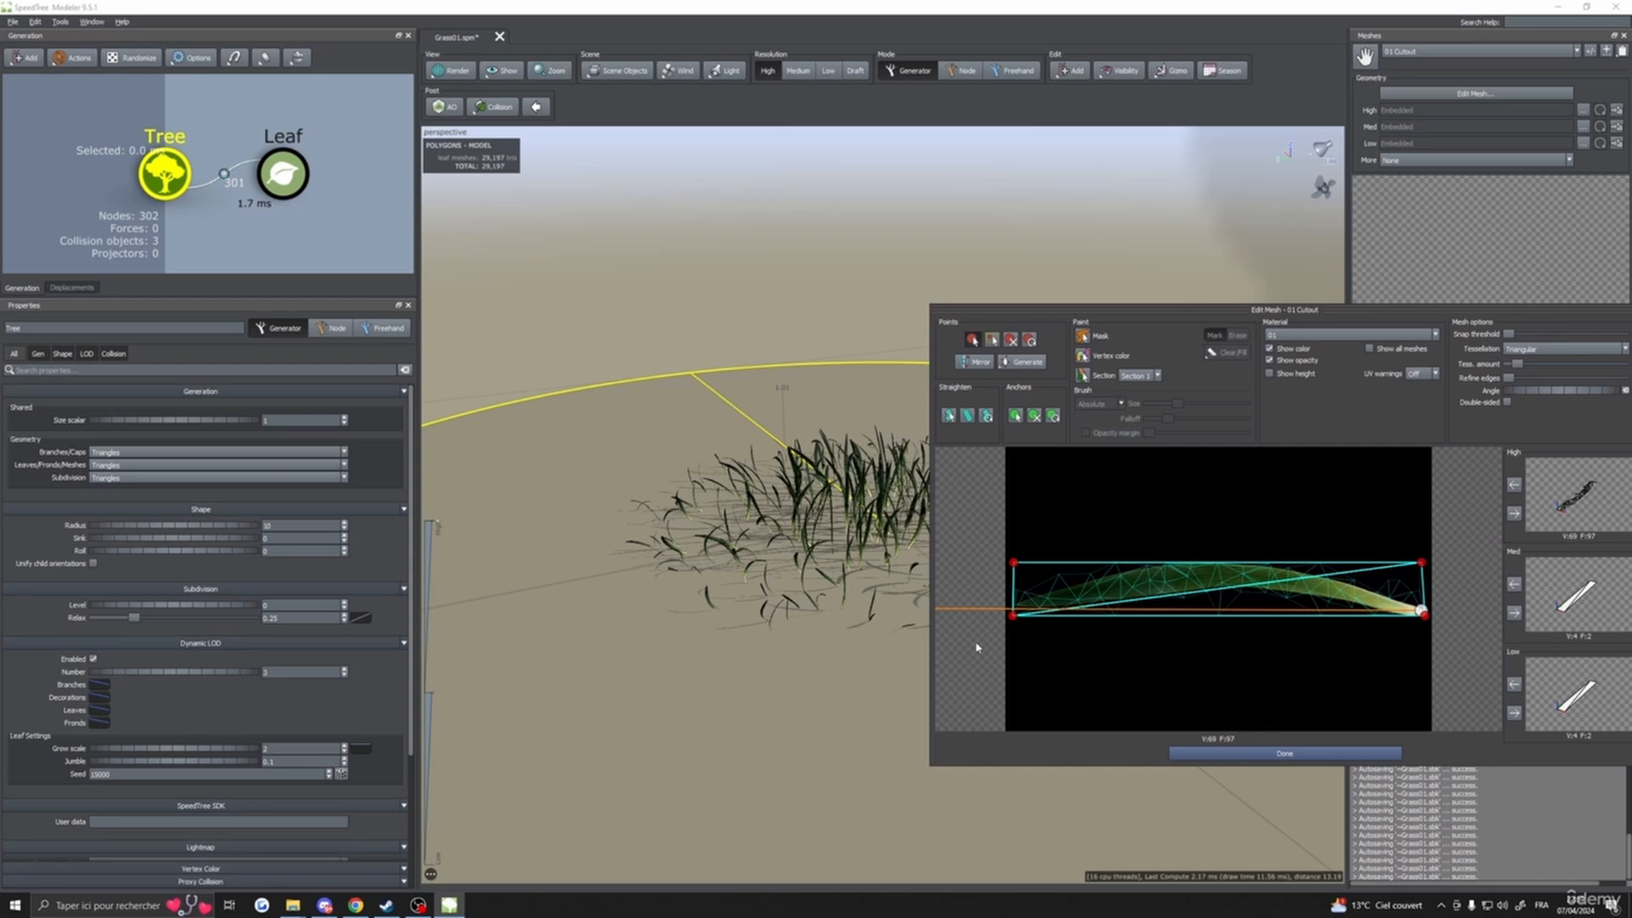
pyautogui.click(1515, 612)
pyautogui.click(1515, 712)
pyautogui.click(1308, 753)
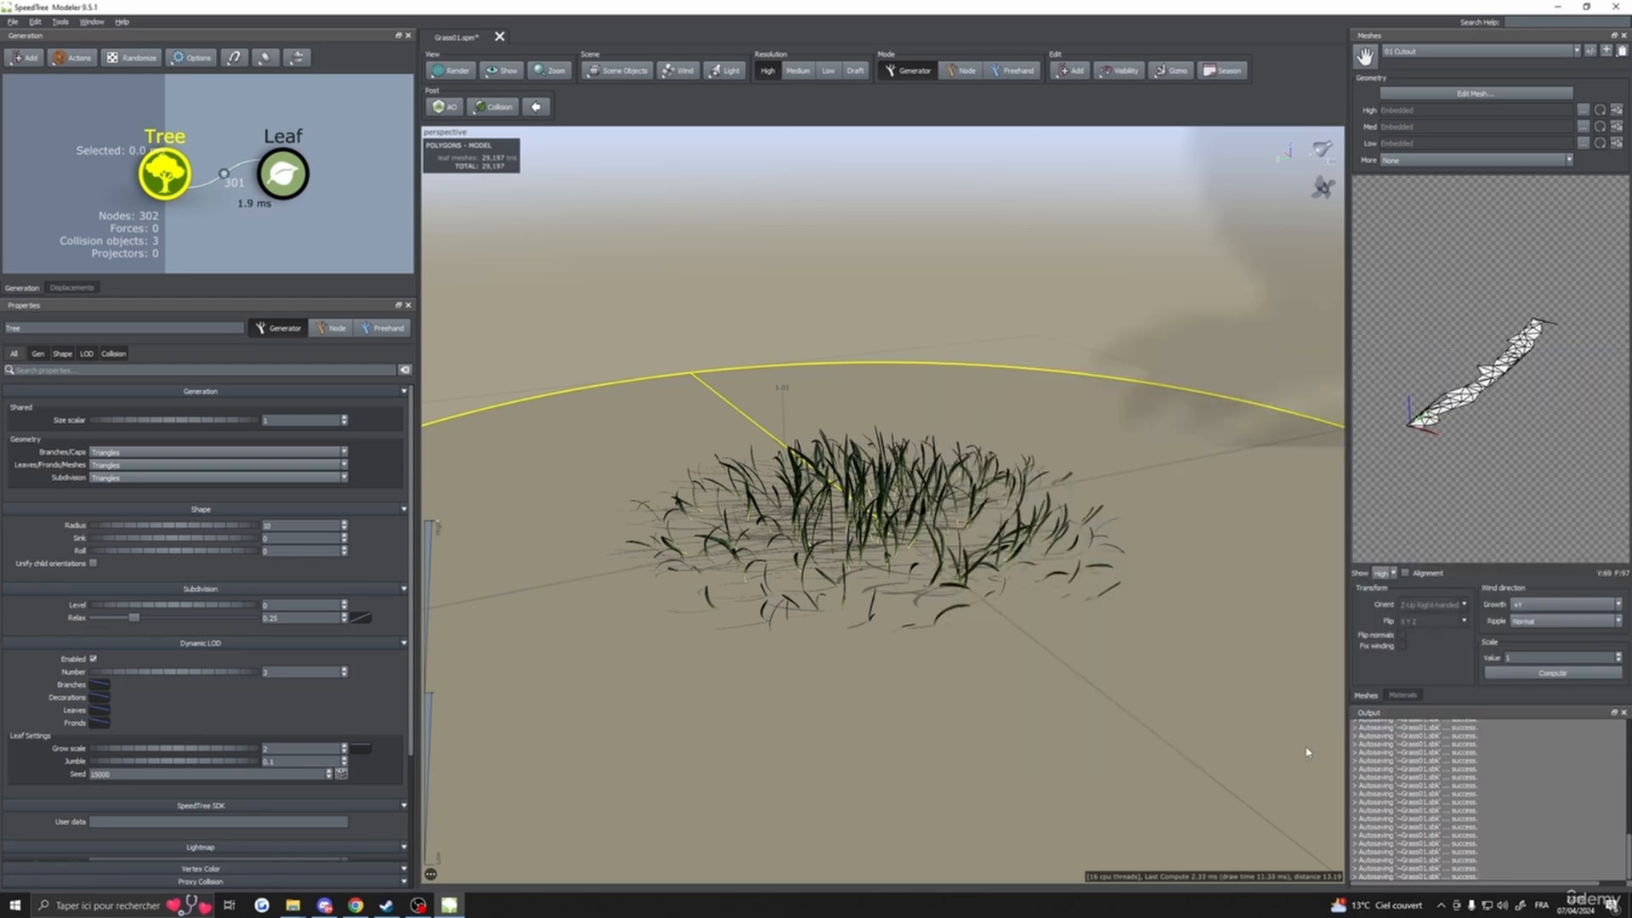
# - Check the shape of the retessellated grass blades up close and from a distance
pyautogui.scroll(6, 888, 548)
pyautogui.moveTo(888, 548); pyautogui.dragTo(798, 594)
pyautogui.scroll(-3, 915, 540)
pyautogui.scroll(4, 875, 548)
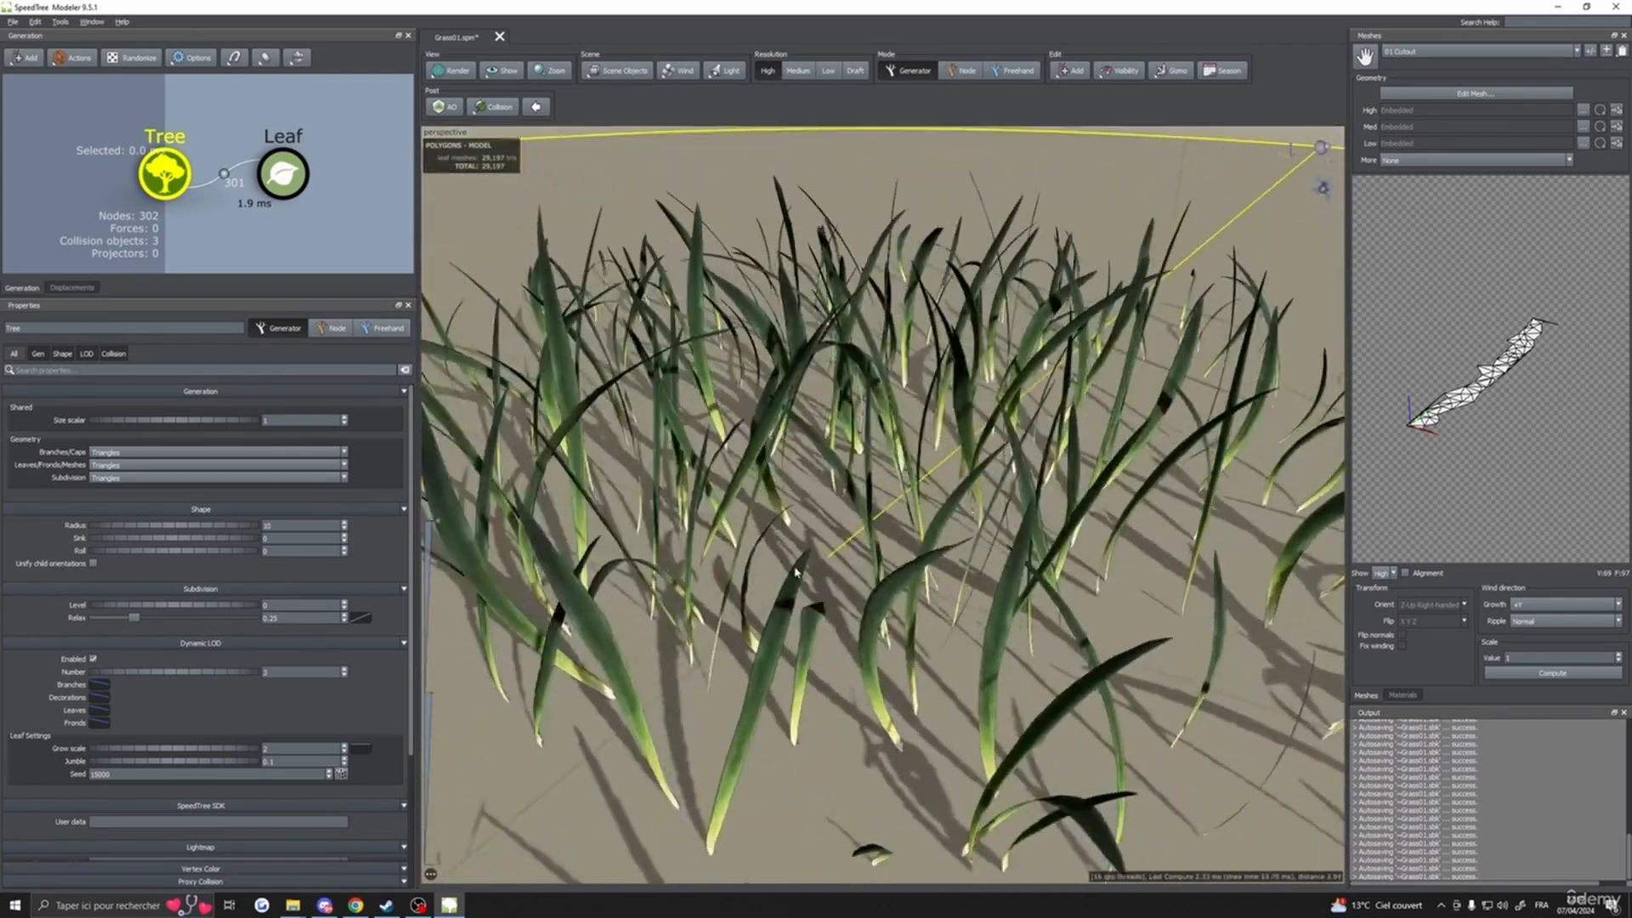
pyautogui.scroll(-4, 781, 572)
pyautogui.scroll(-5, 782, 572)
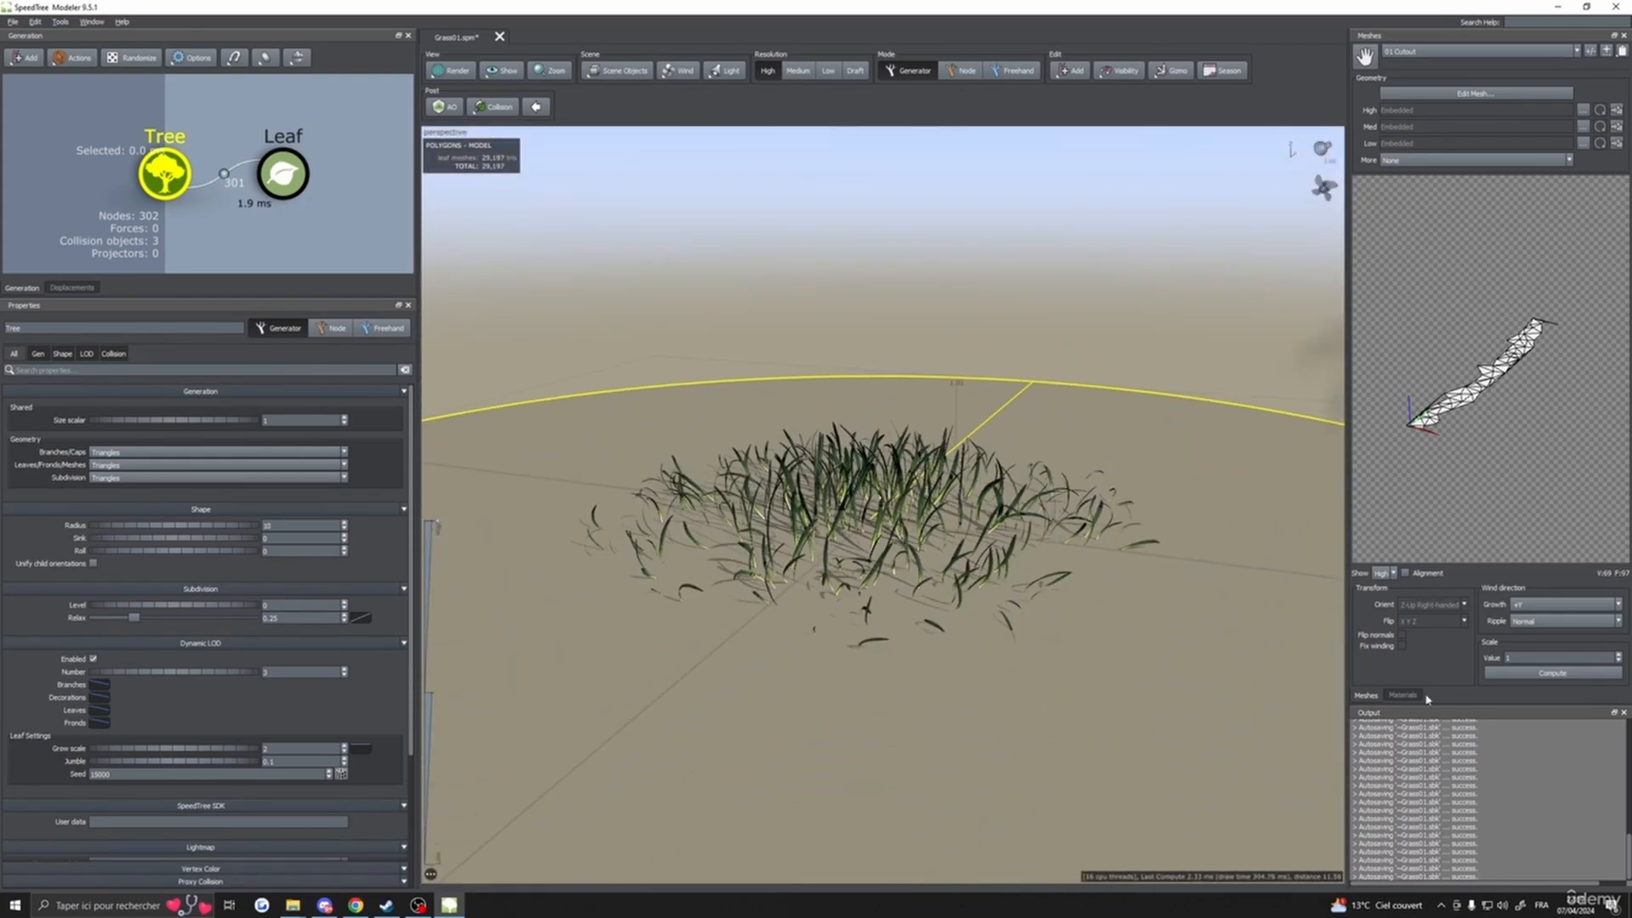
# - Assign a mesh of about 25 faces to the 01 Cutout's medium resolution and one of 2 faces to its low resolution
pyautogui.click(1403, 696)
pyautogui.click(1575, 247)
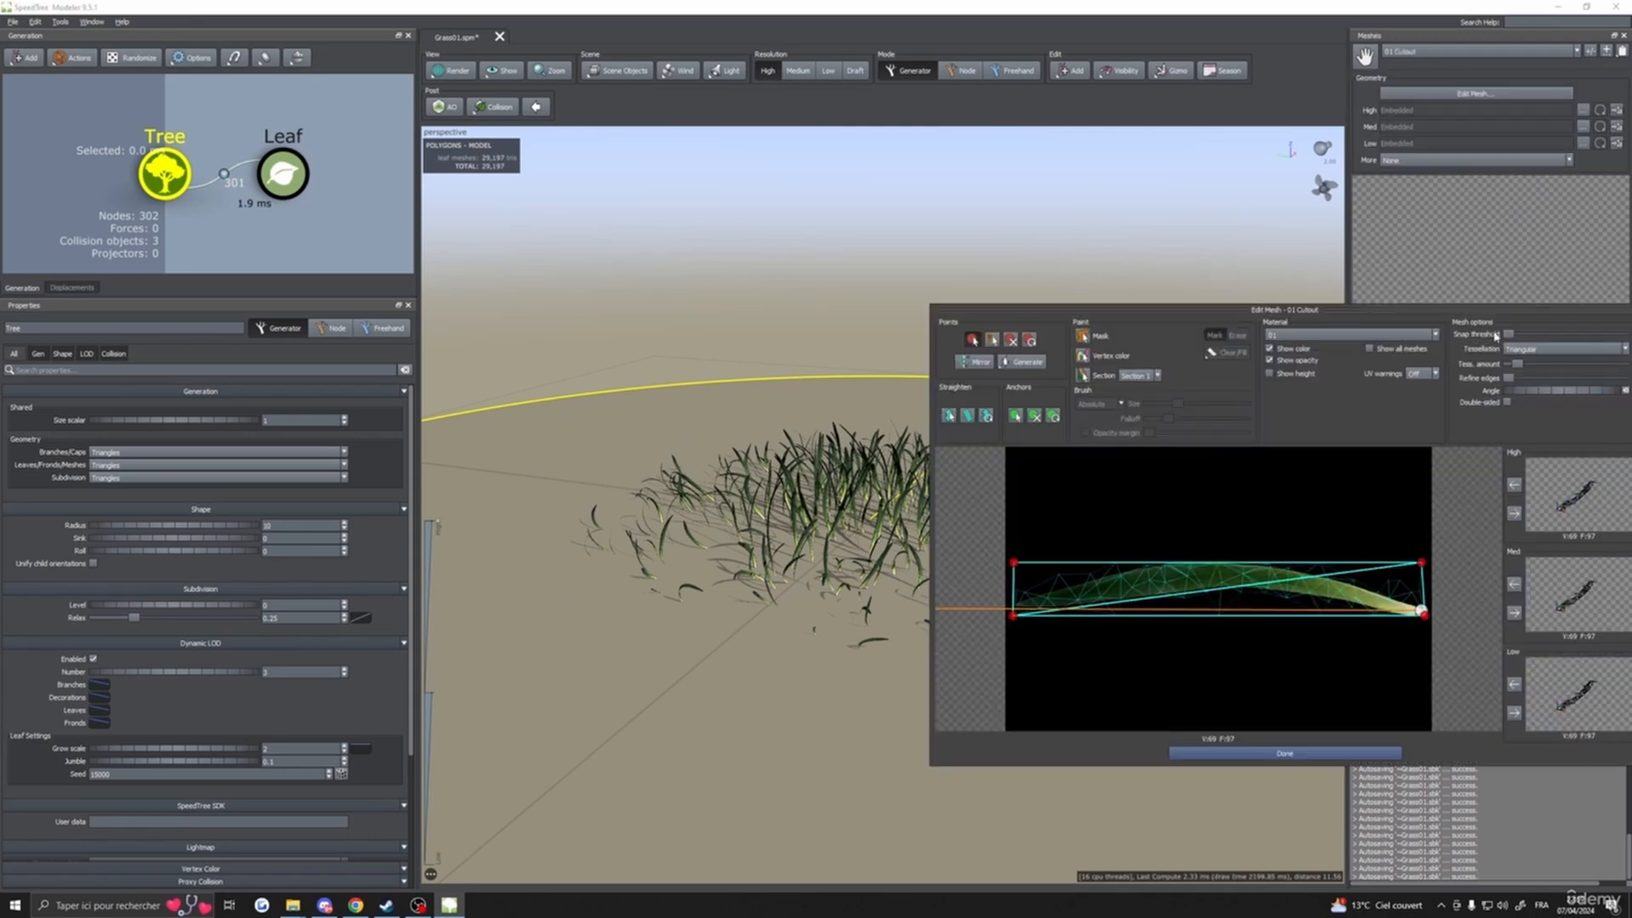
pyautogui.moveTo(1467, 311); pyautogui.dragTo(1371, 262)
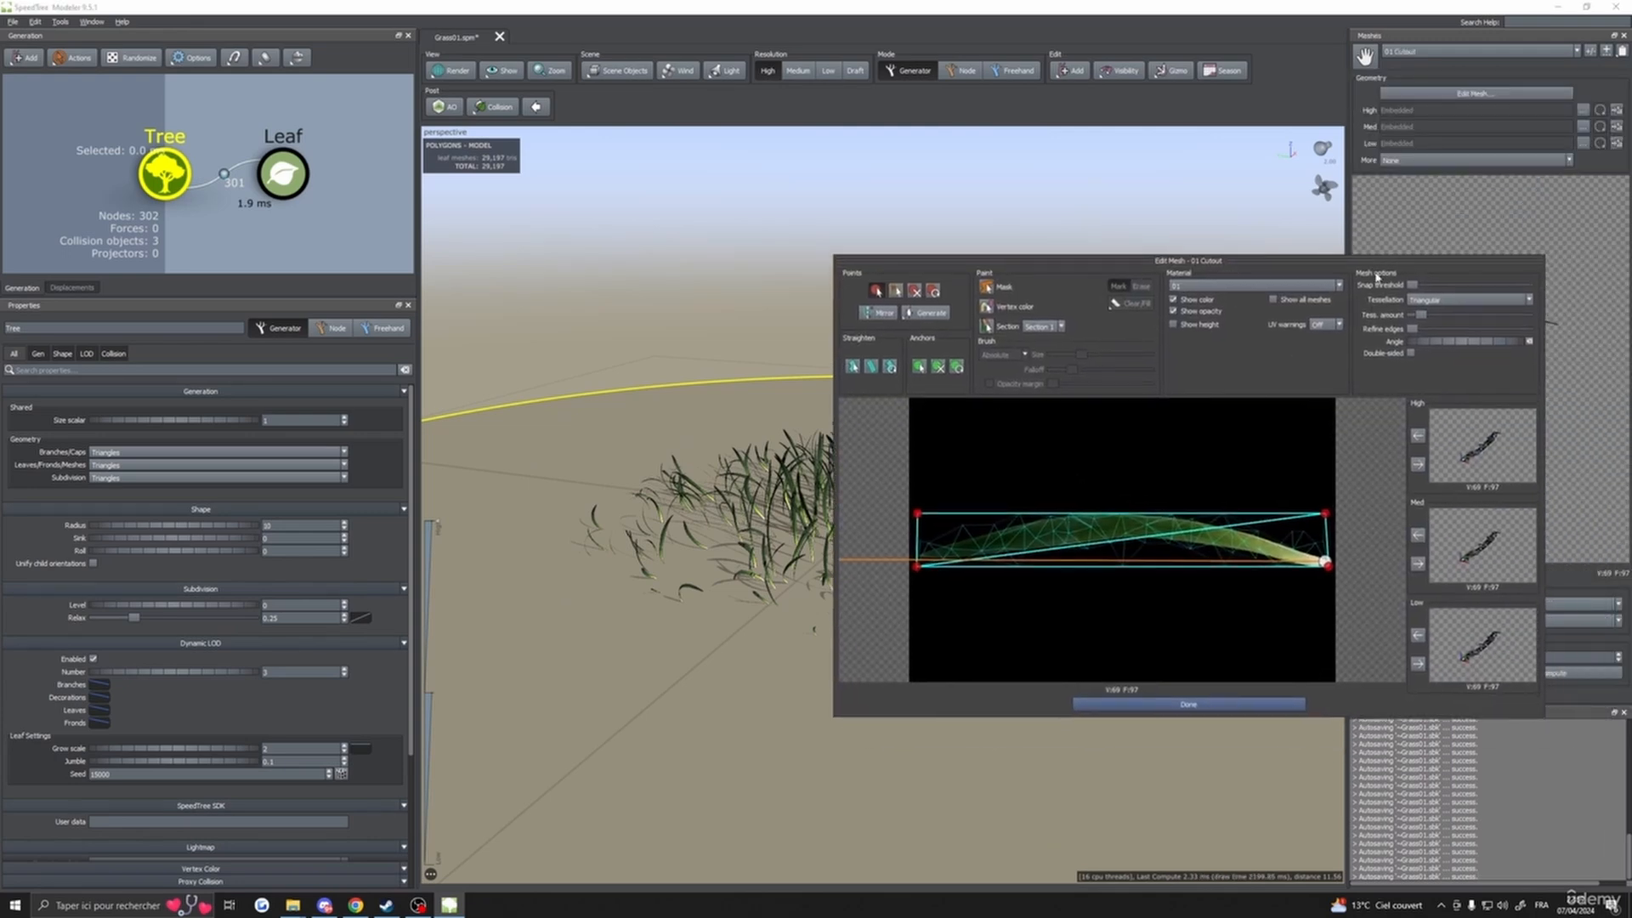
pyautogui.moveTo(1417, 315); pyautogui.dragTo(1419, 319)
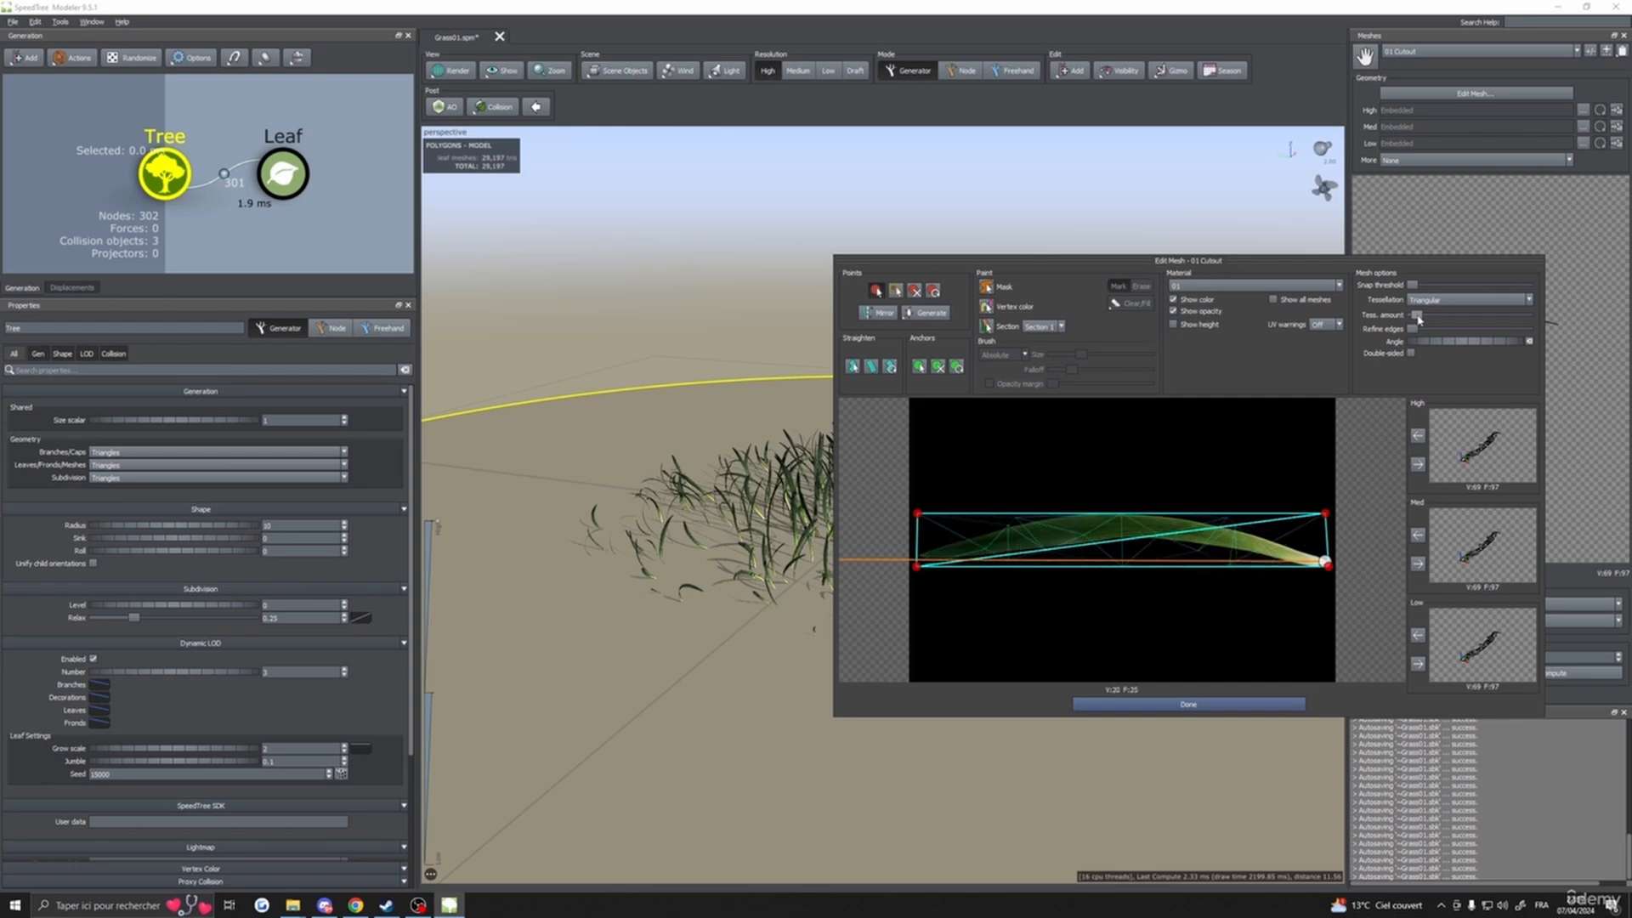
pyautogui.click(1417, 564)
pyautogui.moveTo(1416, 317); pyautogui.dragTo(1347, 323)
pyautogui.click(1418, 664)
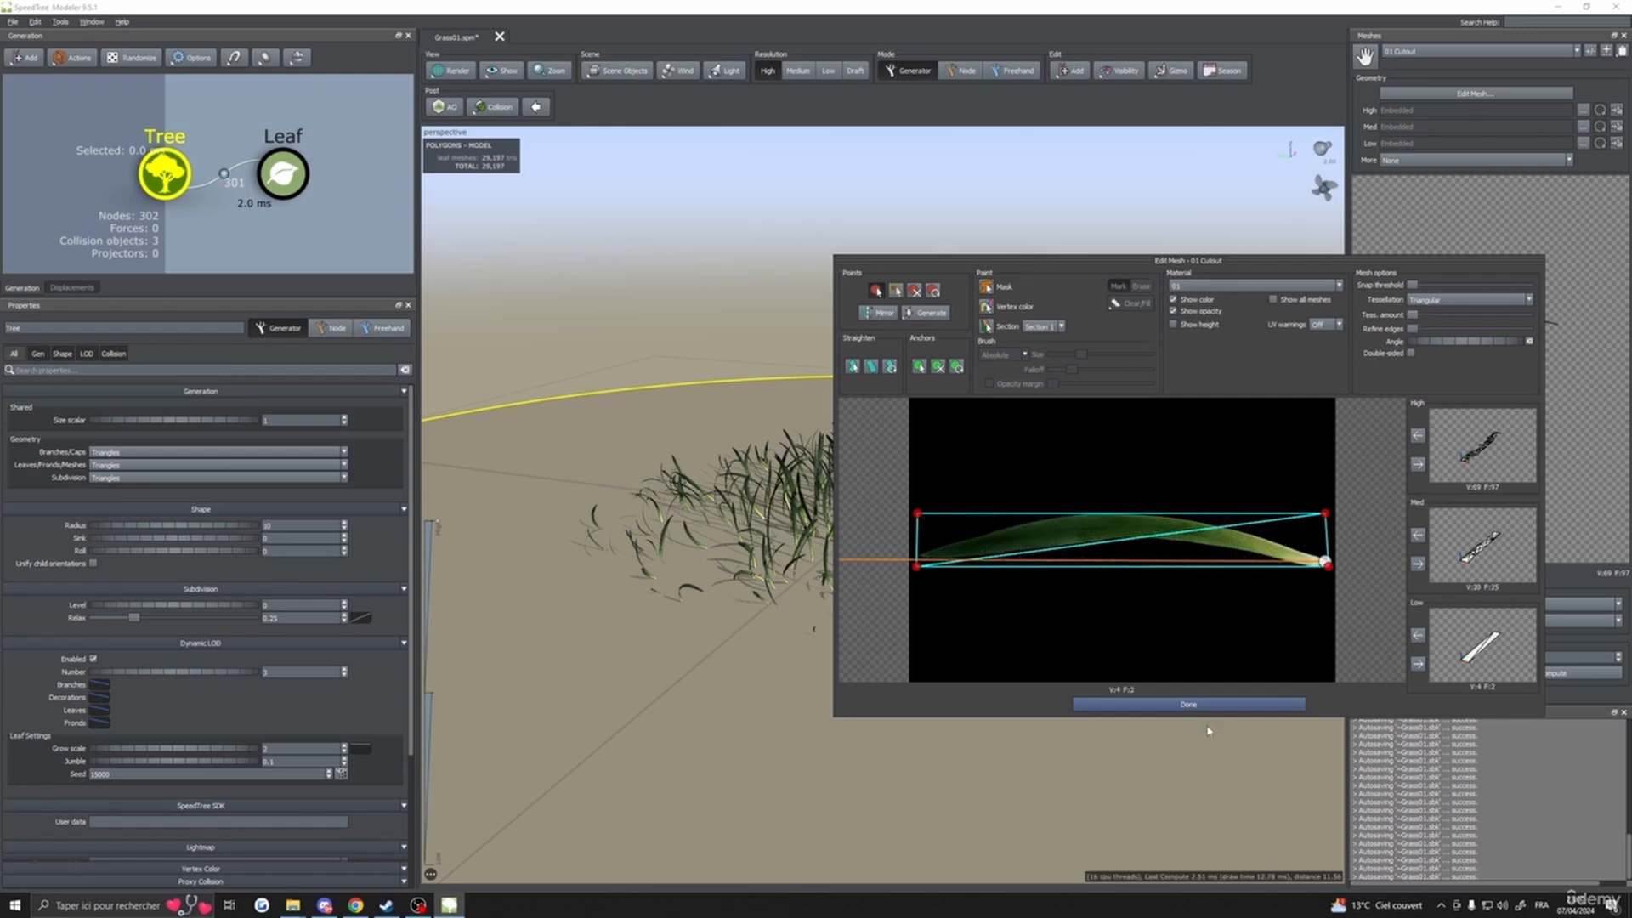
pyautogui.click(1096, 704)
# - Compare the grass and its polygon count at medium and high resolution, ending on high
pyautogui.moveTo(1083, 716); pyautogui.dragTo(1116, 699)
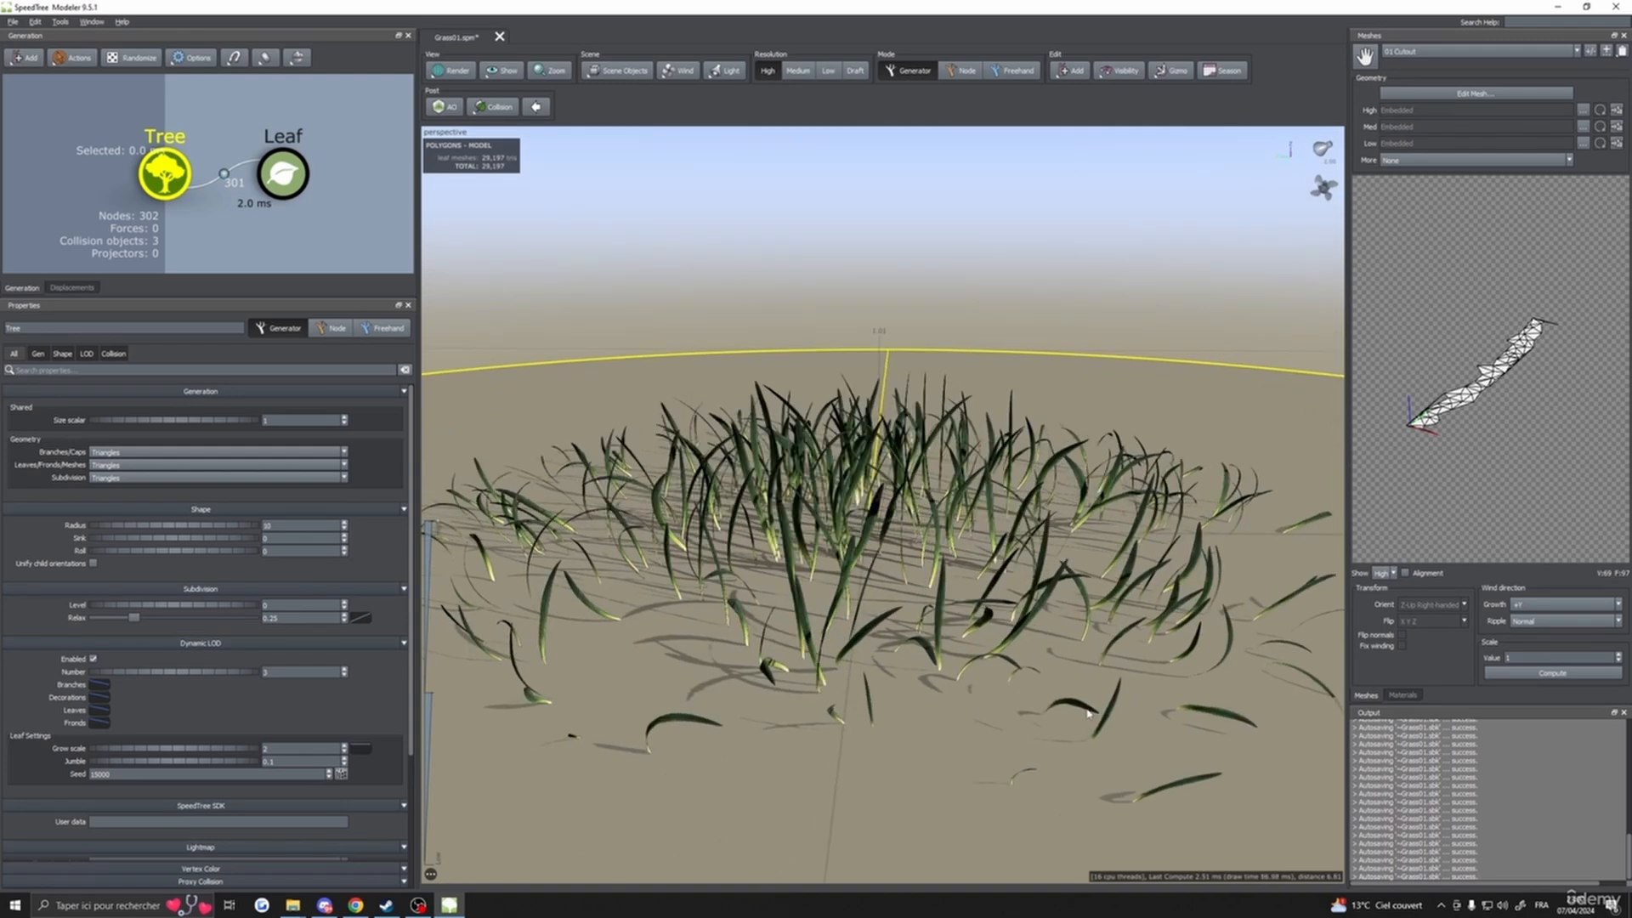
pyautogui.moveTo(797, 186); pyautogui.dragTo(857, 204)
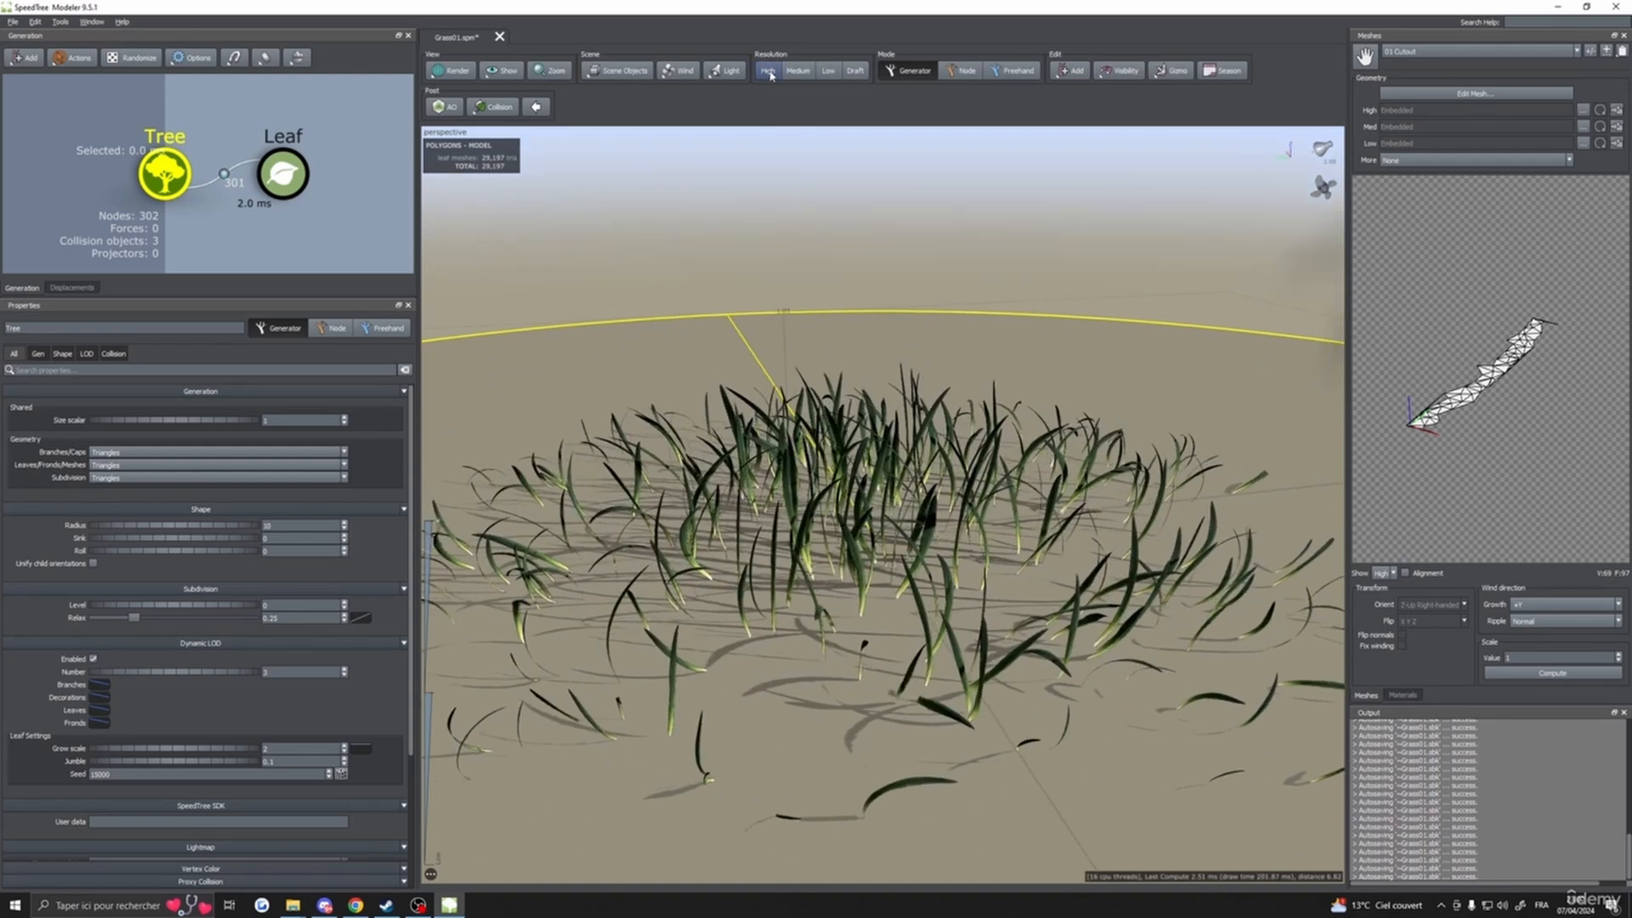
pyautogui.moveTo(1288, 685); pyautogui.dragTo(1354, 685)
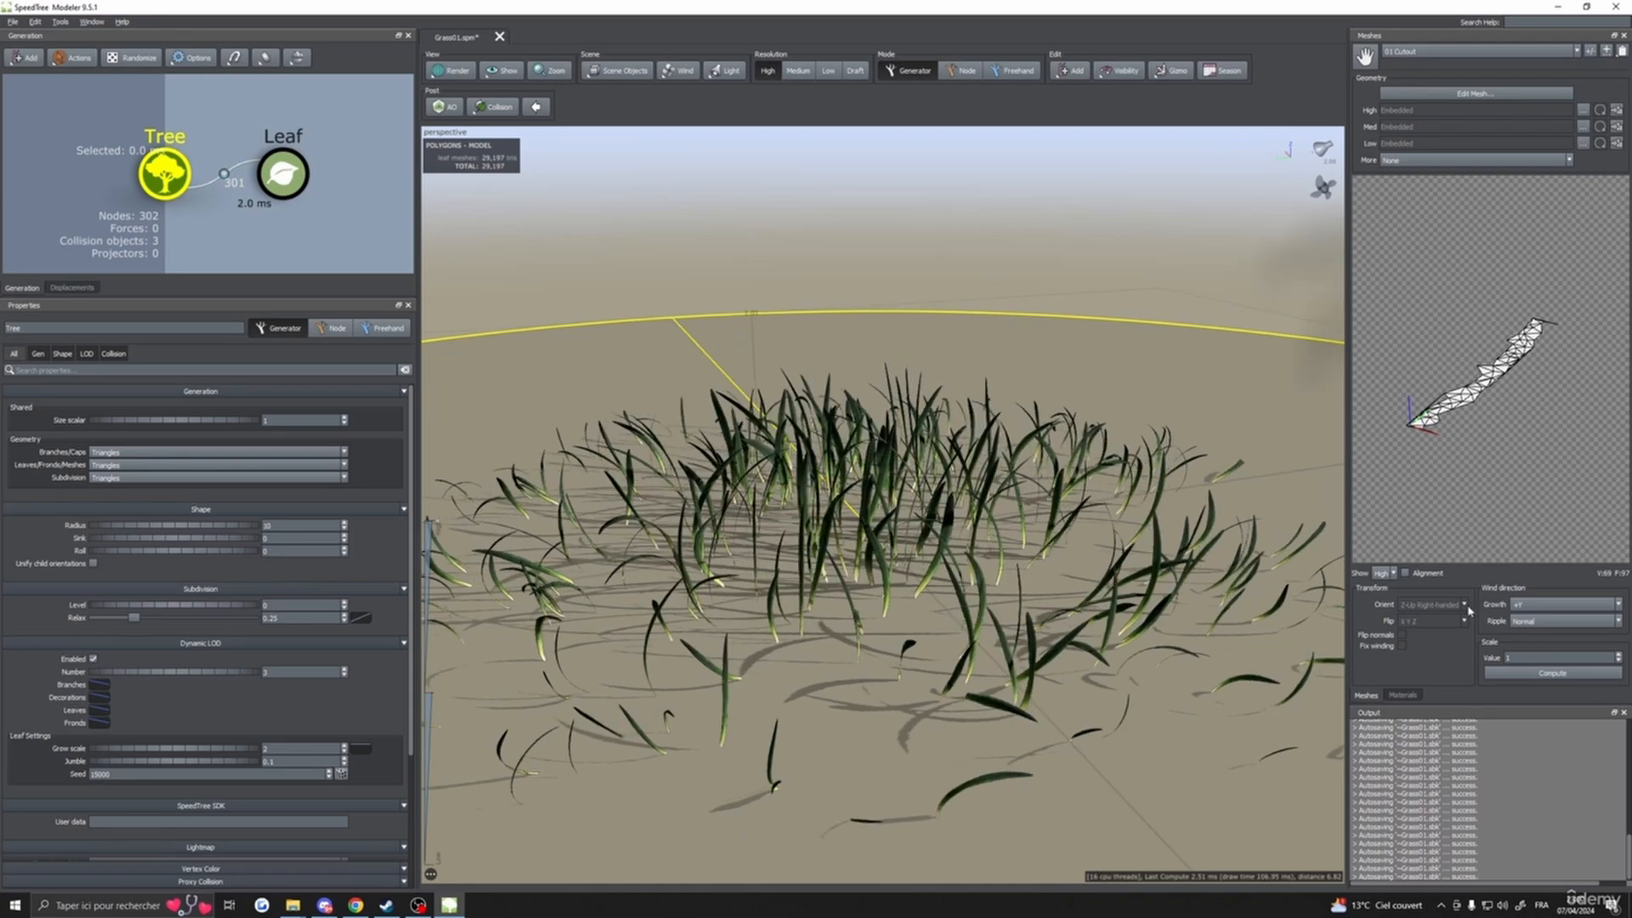
pyautogui.click(797, 72)
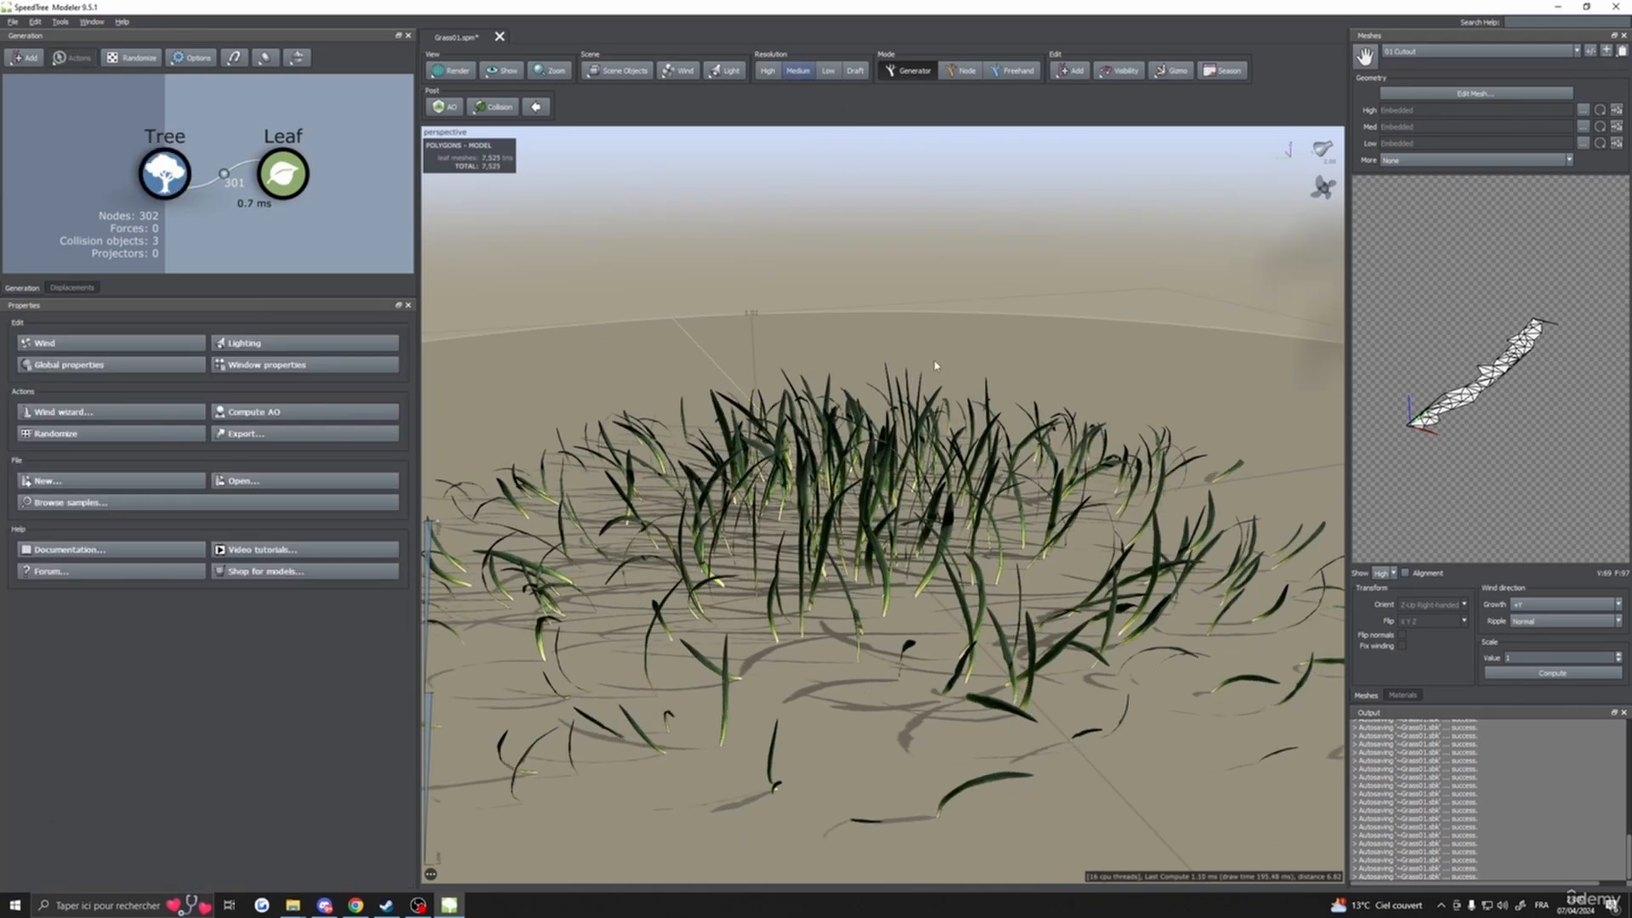
pyautogui.moveTo(824, 179); pyautogui.dragTo(879, 343)
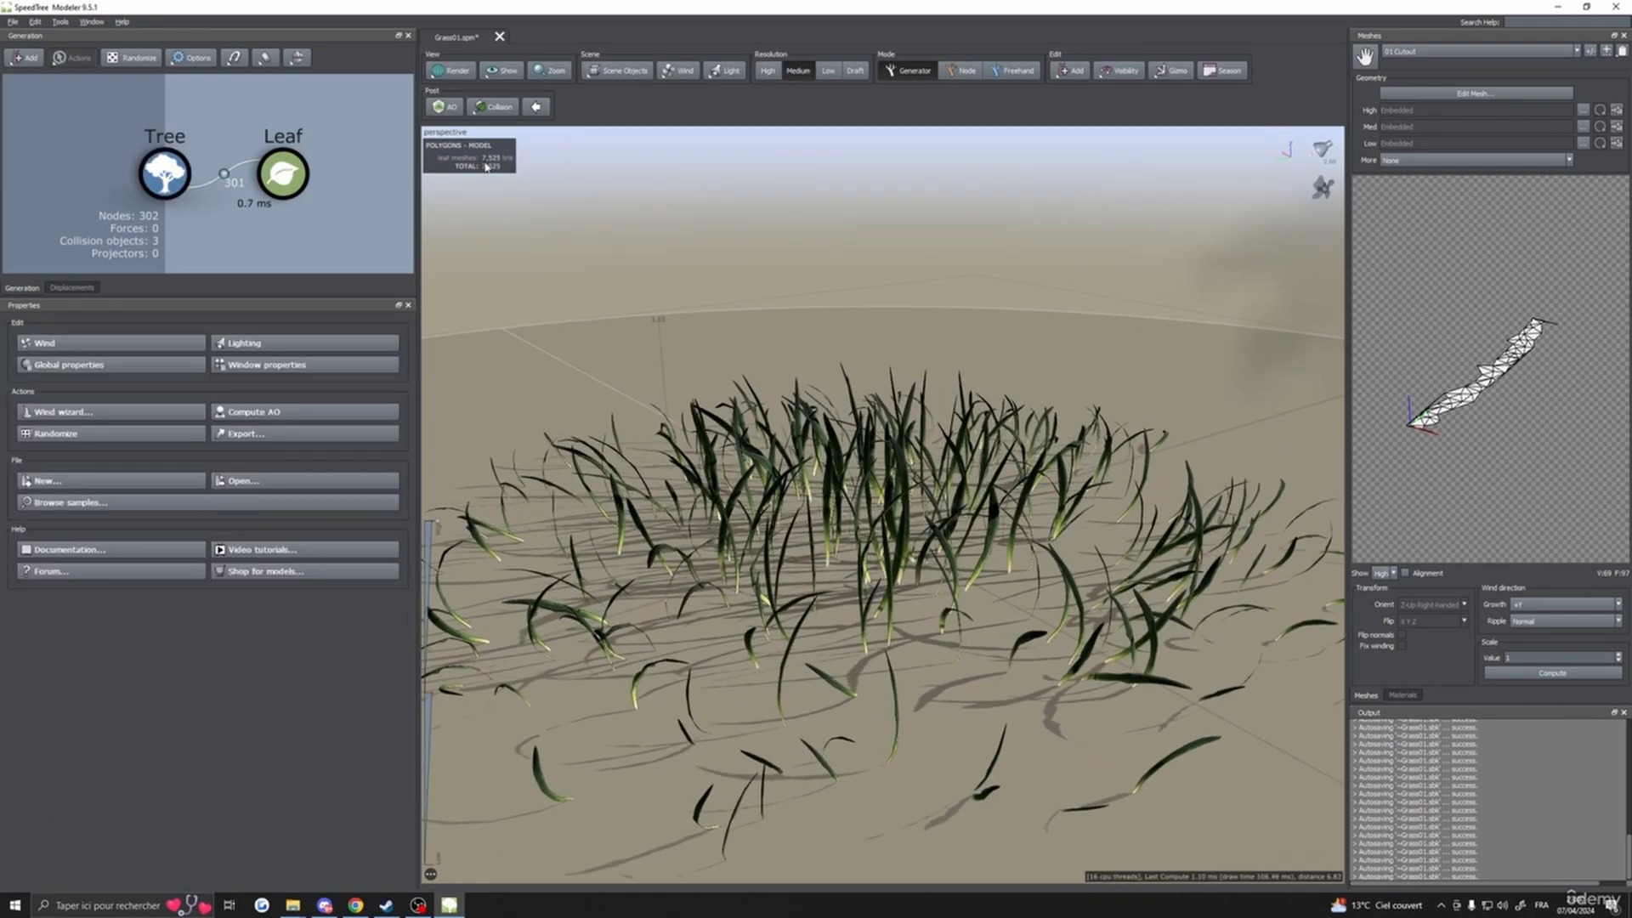
pyautogui.click(768, 70)
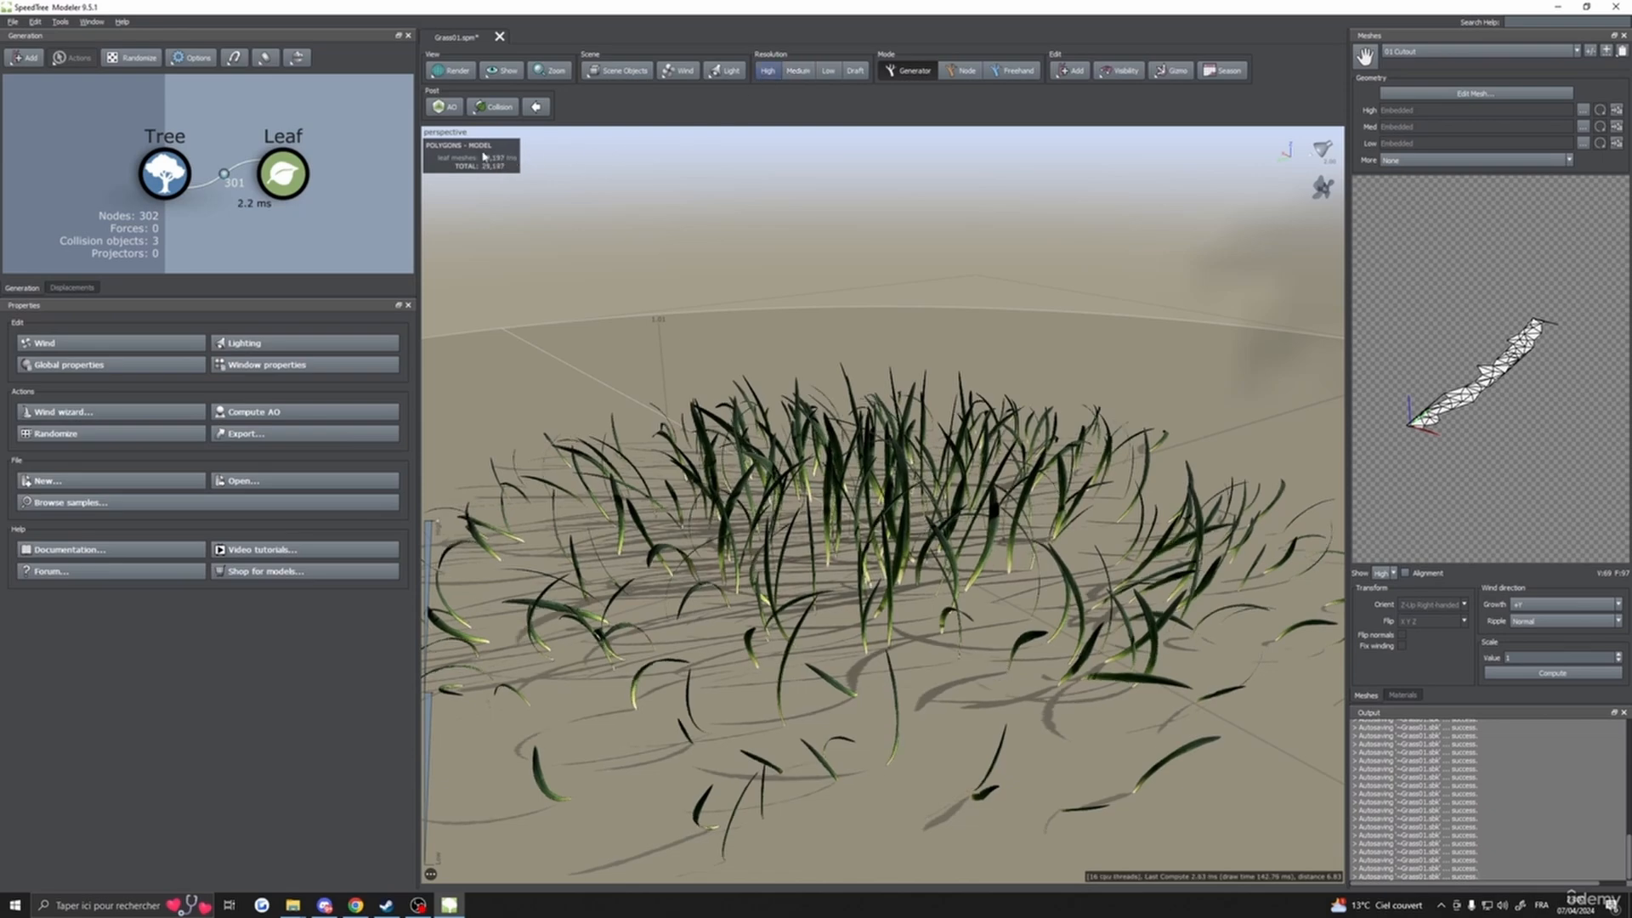
# - Compare the grass and its polygon count at medium and low resolution, ending on high
pyautogui.click(798, 71)
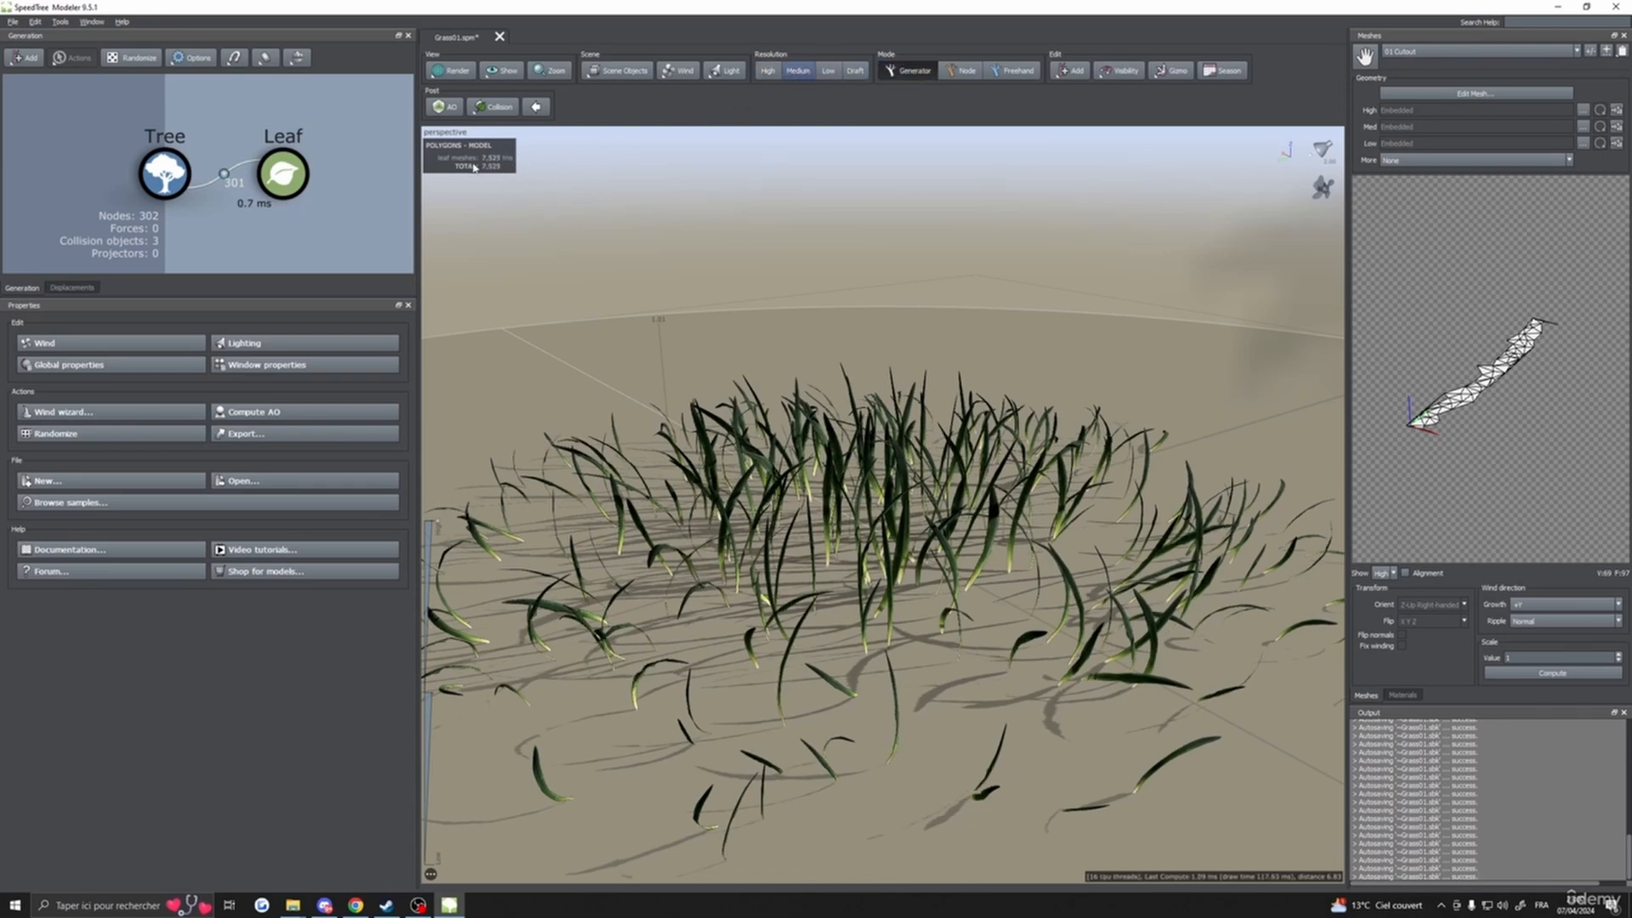
pyautogui.click(828, 71)
pyautogui.moveTo(818, 276); pyautogui.dragTo(659, 267)
pyautogui.click(767, 70)
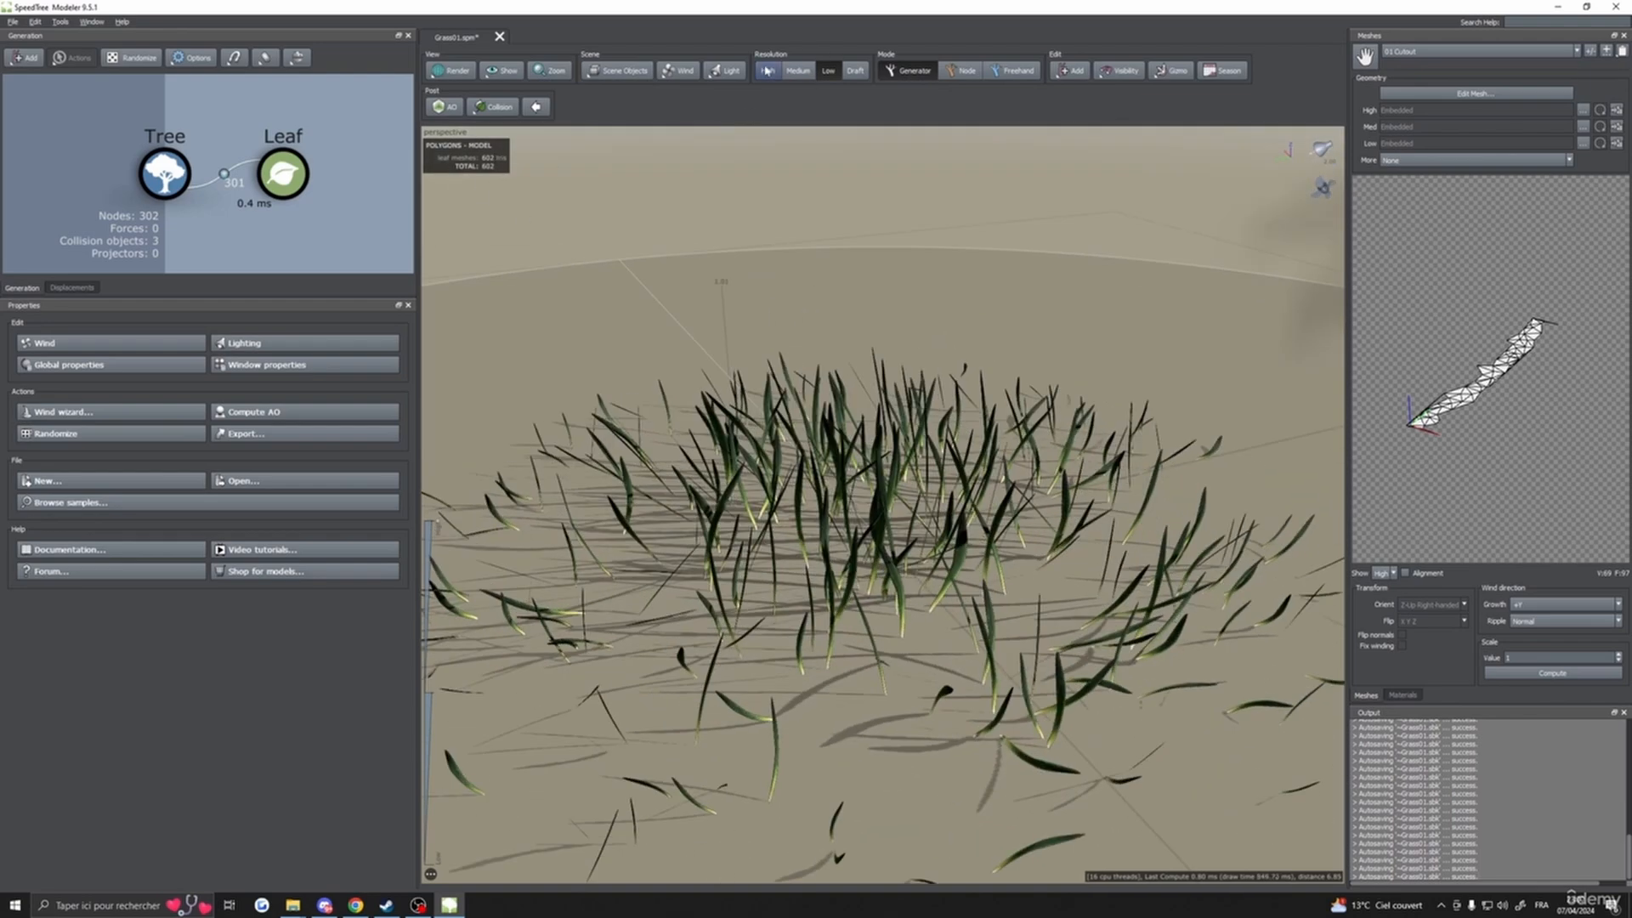
# - Set the Branches and Decorations profile curves in the Tree generator's dynamic LOD to the Max preset
pyautogui.click(183, 186)
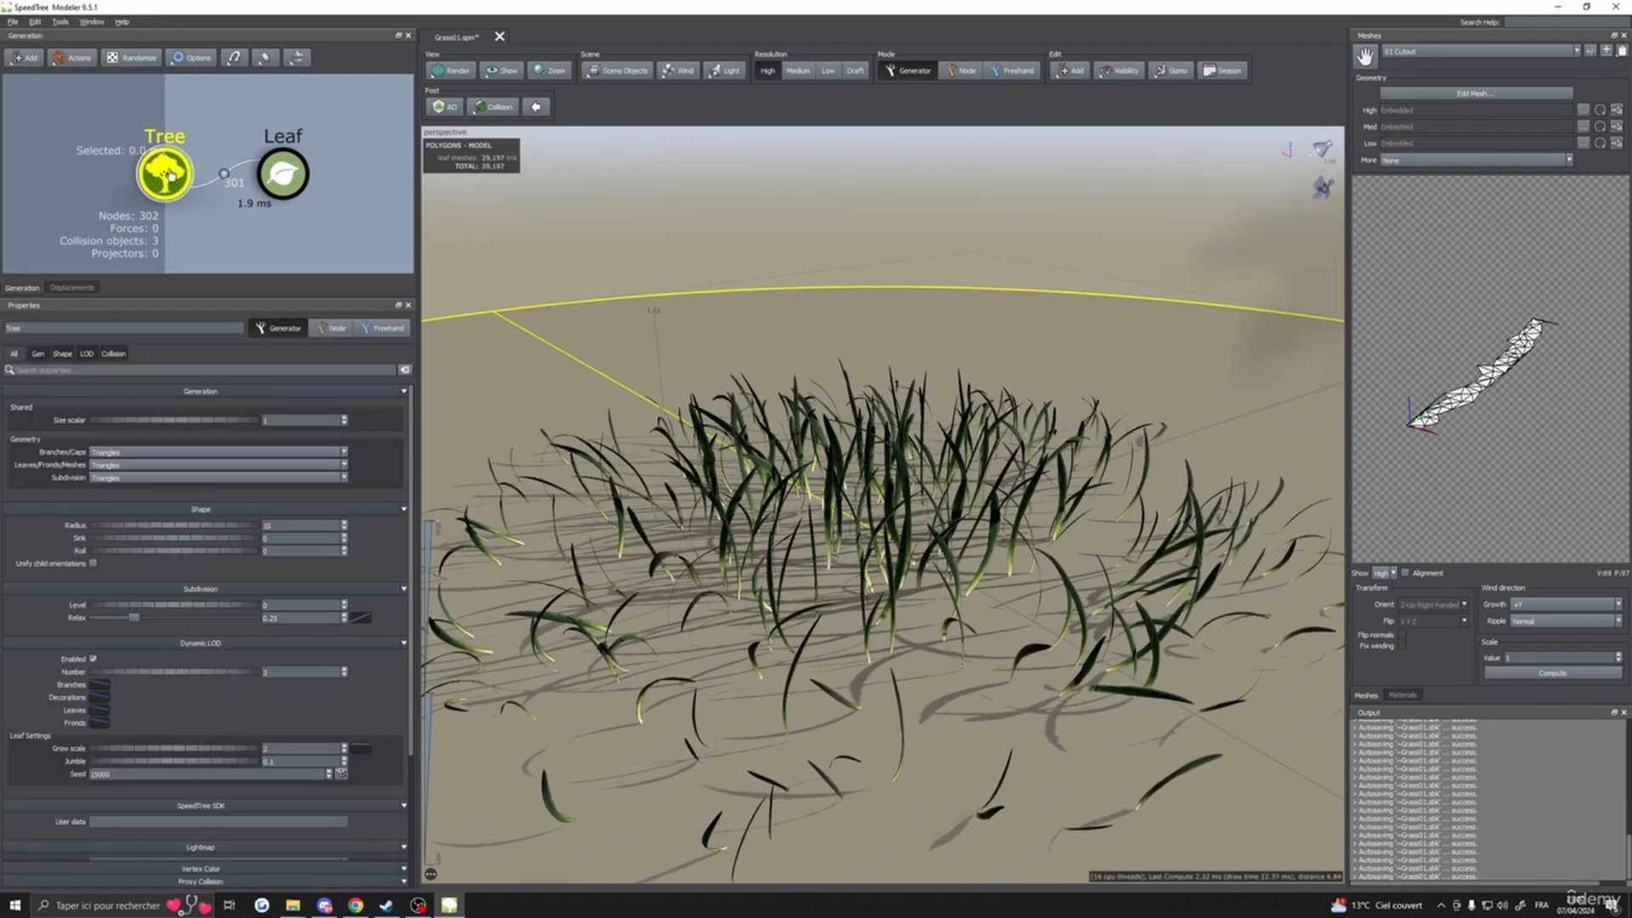
pyautogui.click(86, 354)
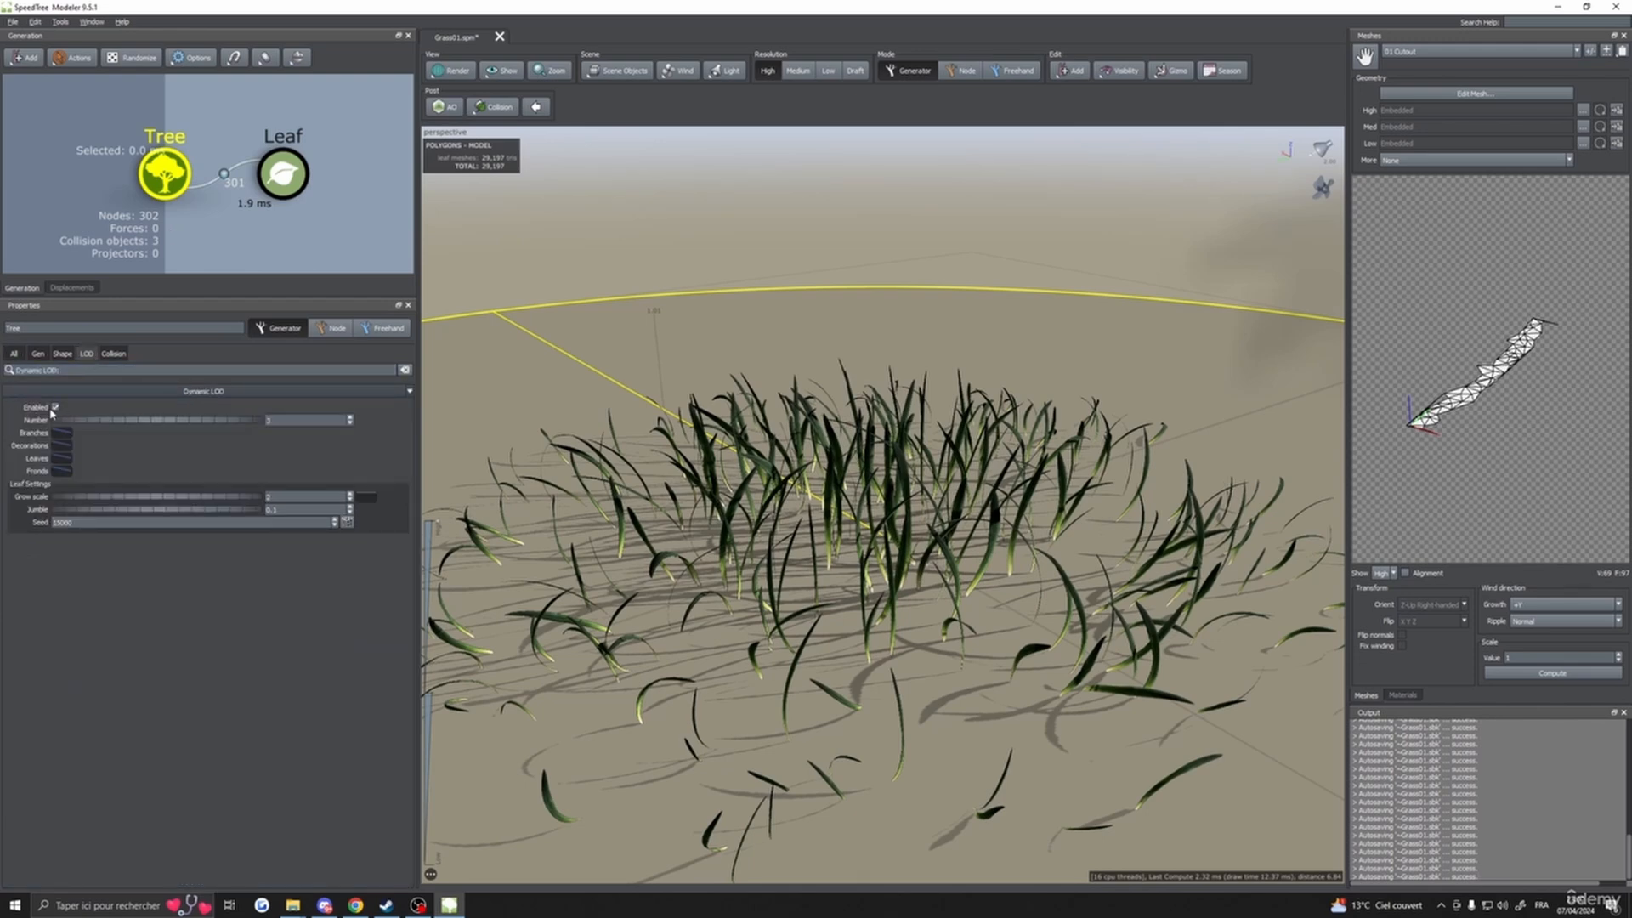
pyautogui.click(290, 421)
pyautogui.click(282, 417)
pyautogui.click(61, 434)
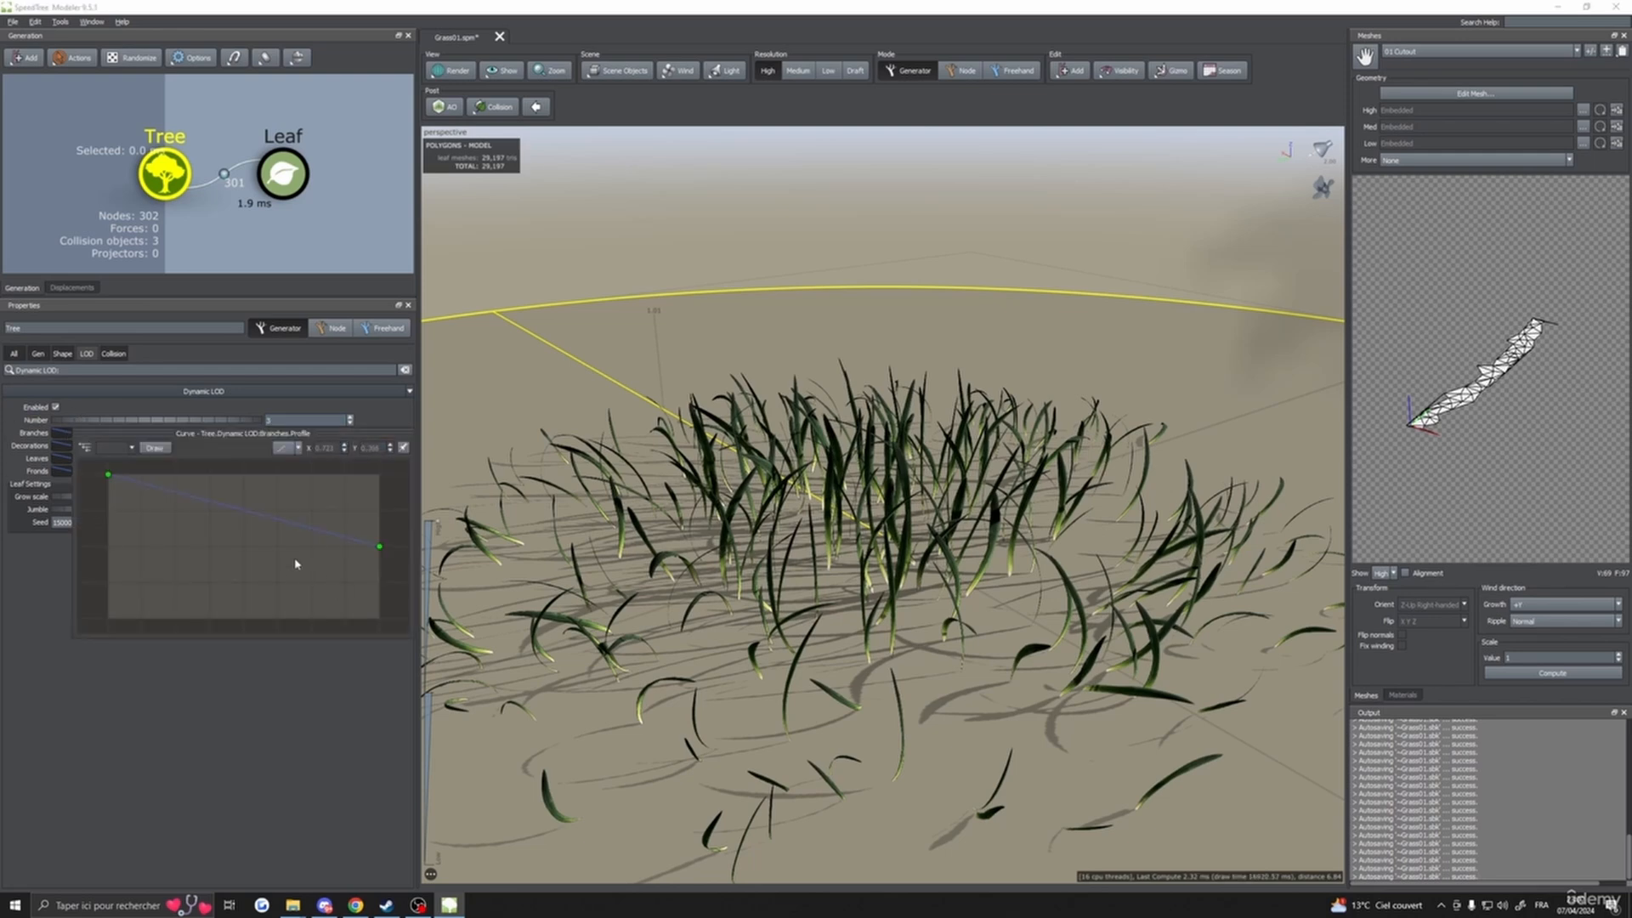
pyautogui.click(284, 448)
pyautogui.click(294, 470)
pyautogui.click(61, 445)
pyautogui.click(283, 464)
pyautogui.click(301, 487)
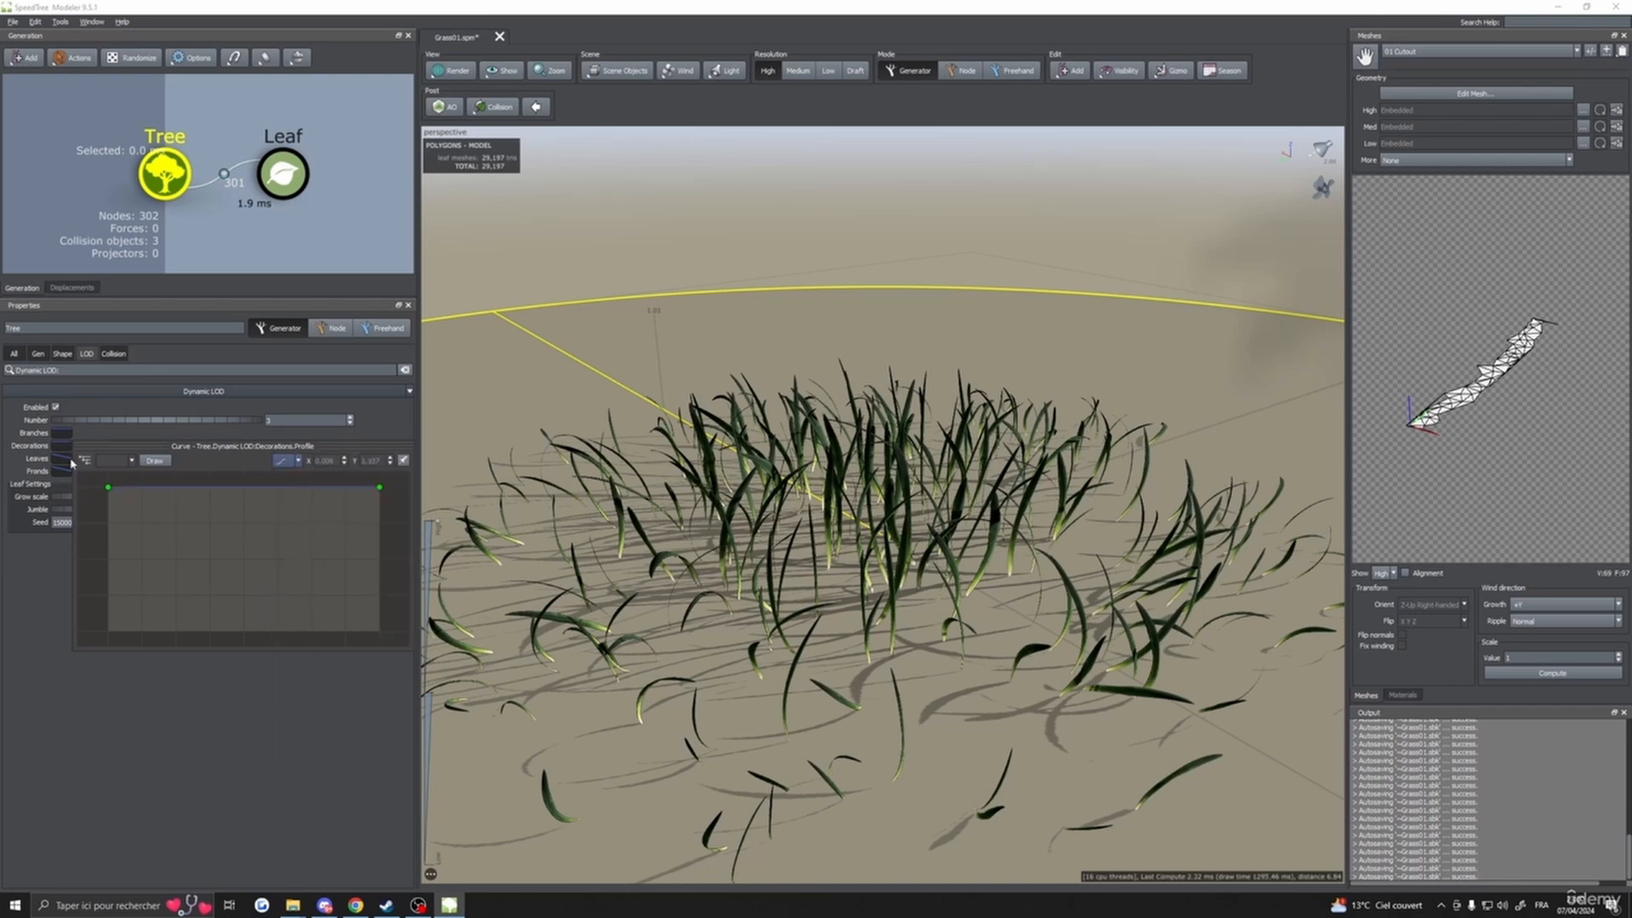
# - Set the tree's Leaves and Fronds dynamic LOD profile curves to the Max preset
pyautogui.click(61, 458)
pyautogui.click(283, 477)
pyautogui.click(296, 493)
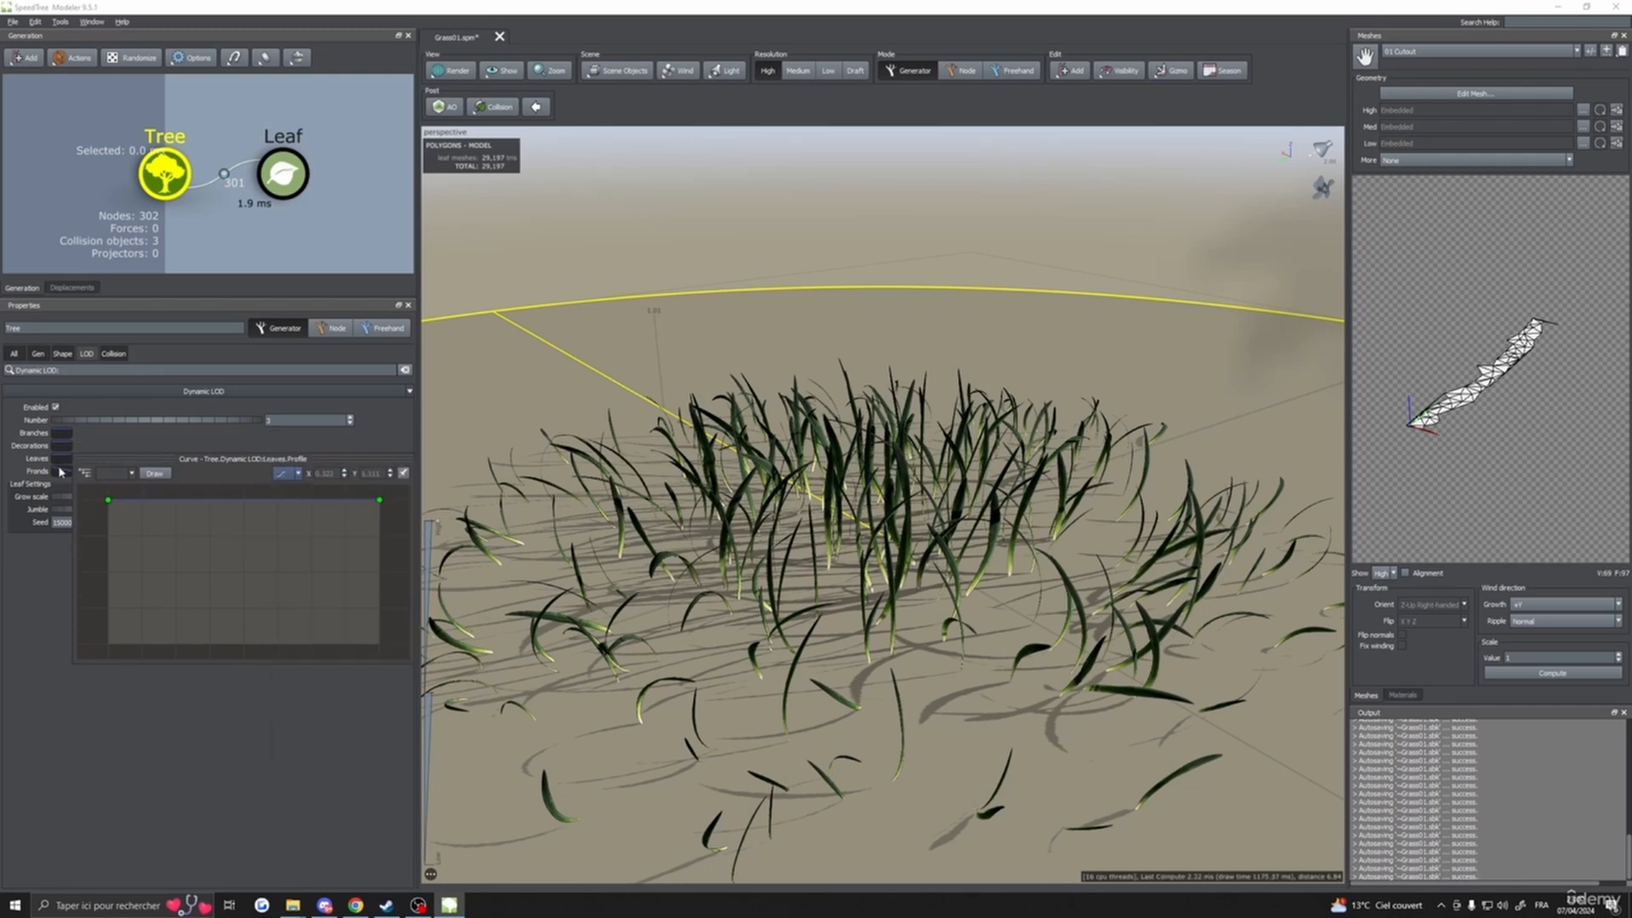
pyautogui.click(61, 471)
pyautogui.click(283, 490)
pyautogui.click(297, 506)
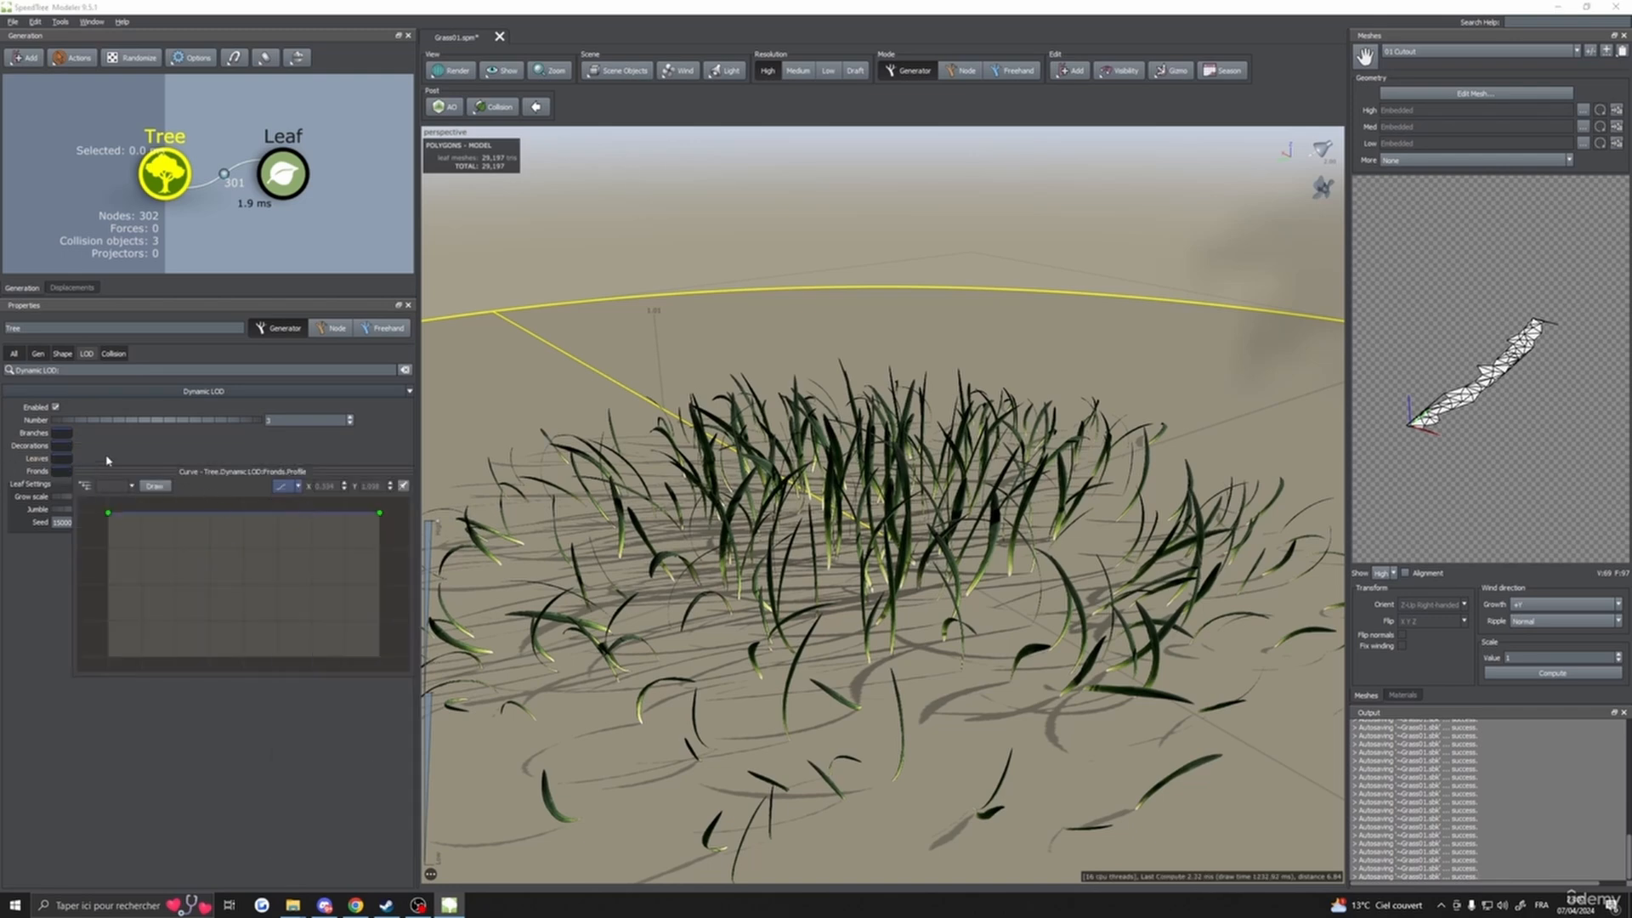
# - Lower the end point of the tree's Leaves LOD curve to the minimum and preview the grass across the LOD range
pyautogui.click(61, 458)
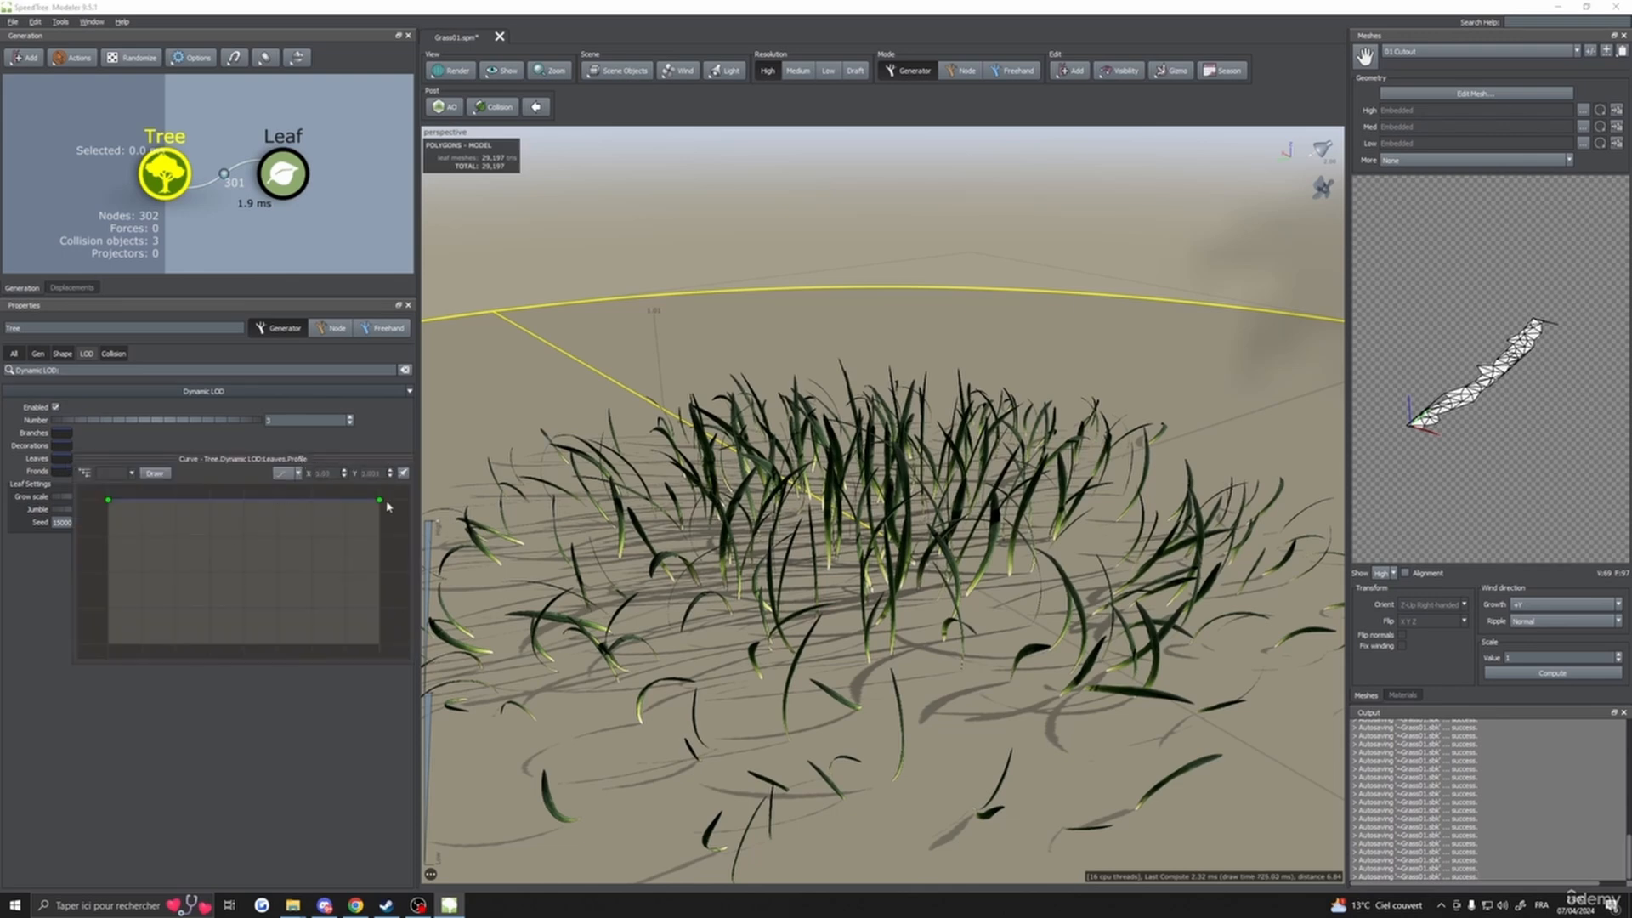
pyautogui.moveTo(380, 502); pyautogui.dragTo(380, 643)
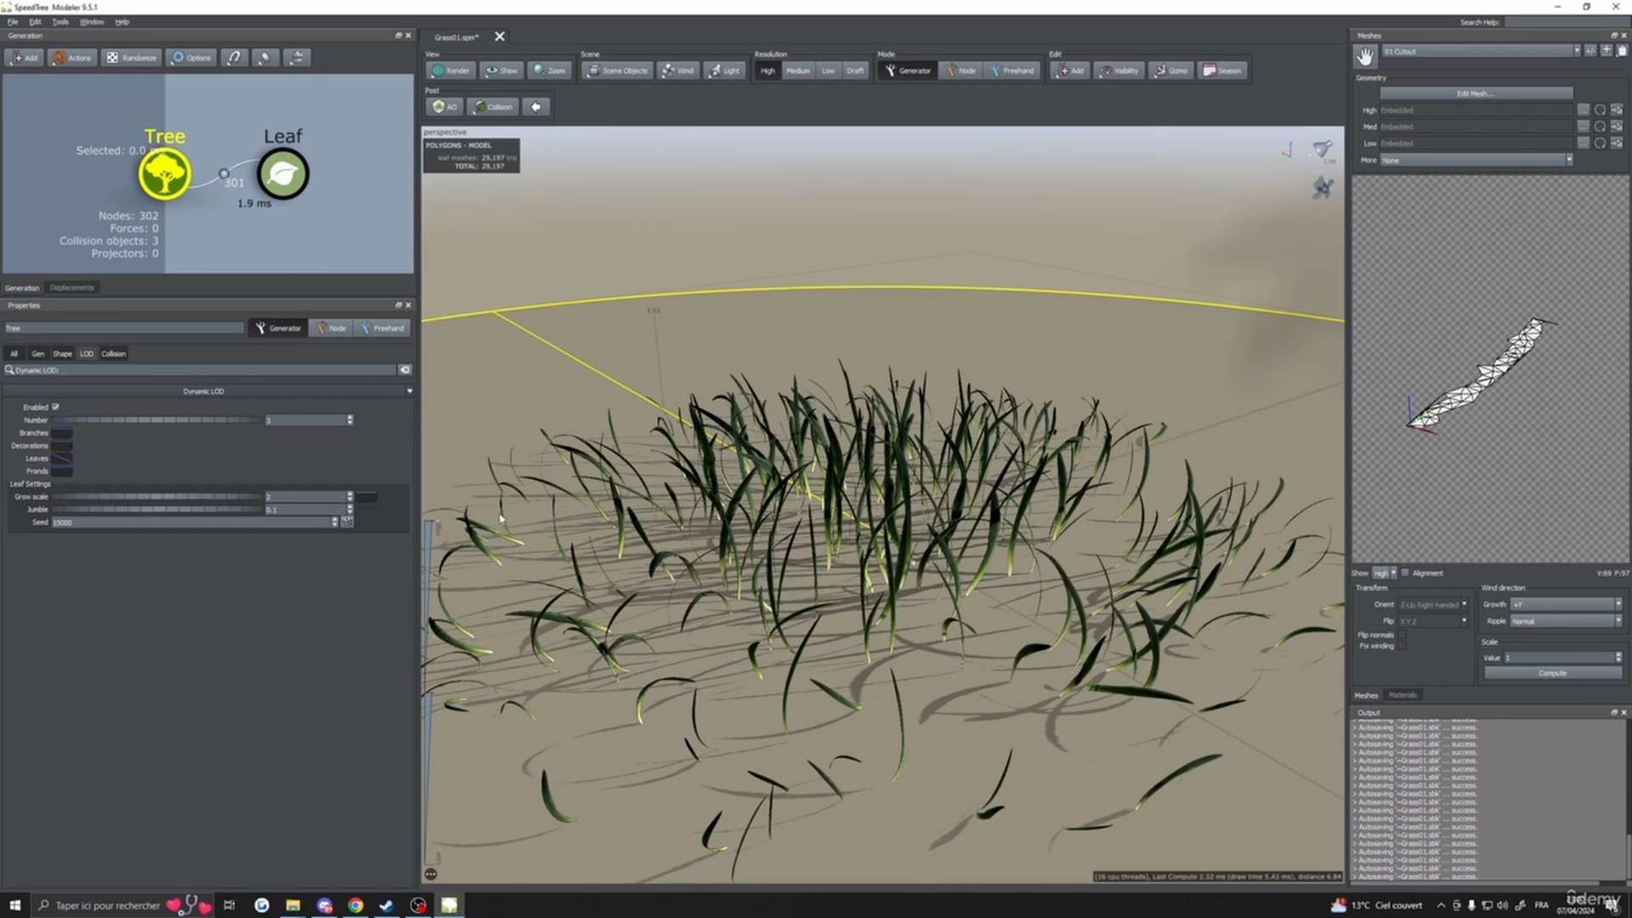
pyautogui.scroll(-10, 643, 514)
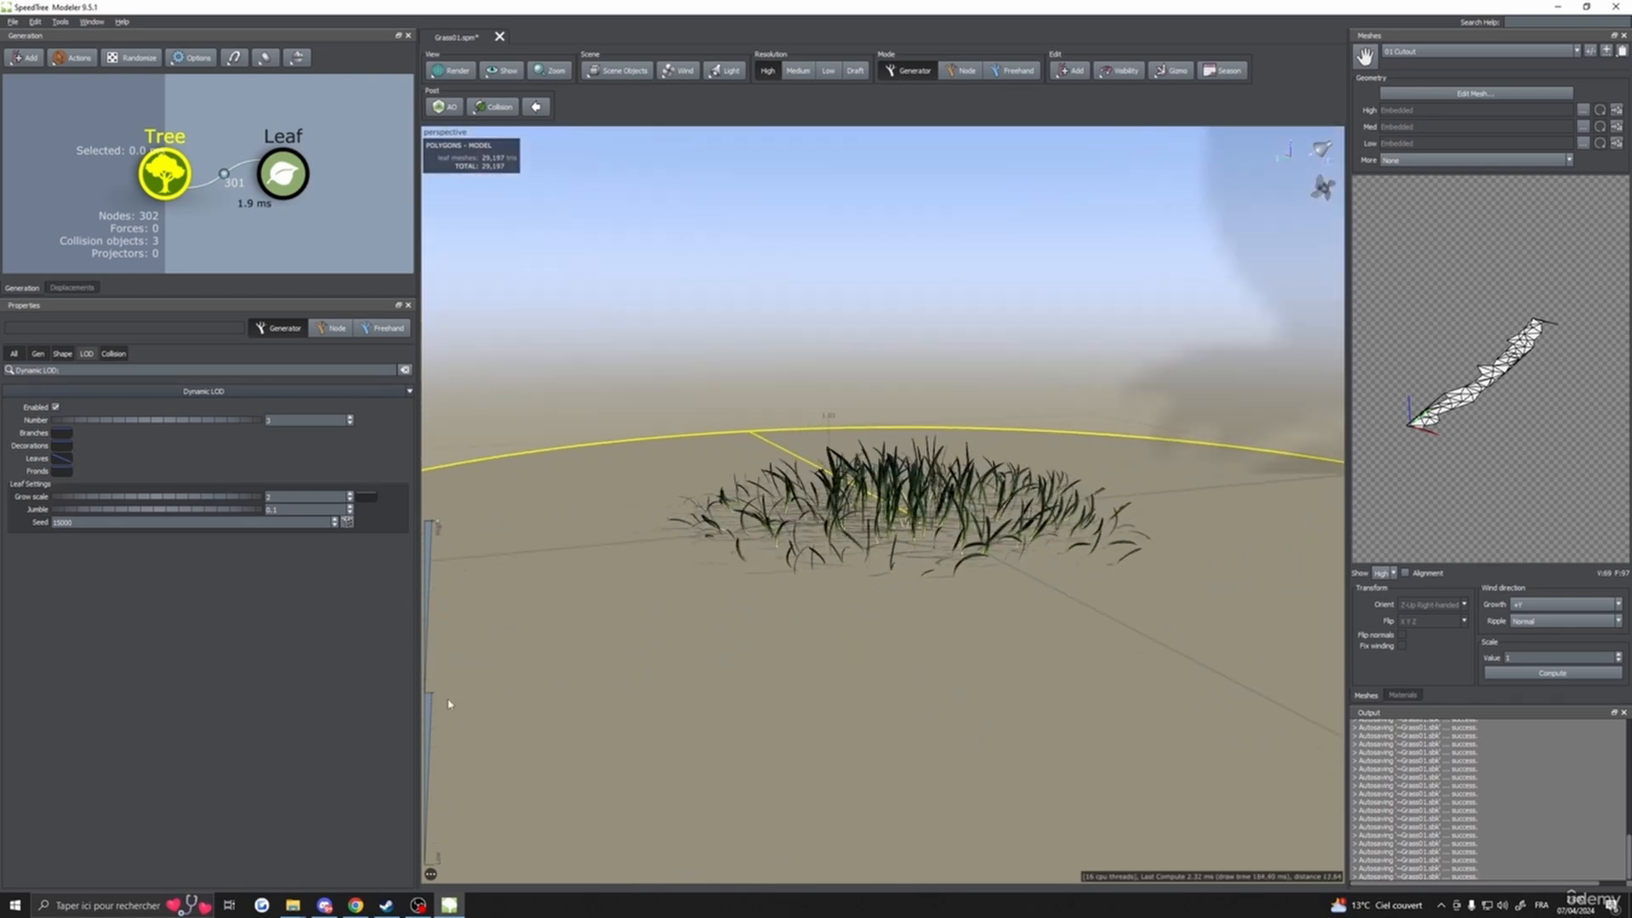
pyautogui.moveTo(441, 530)
pyautogui.mouseDown()
pyautogui.moveTo(442, 618)
pyautogui.moveTo(439, 539)
pyautogui.mouseUp()
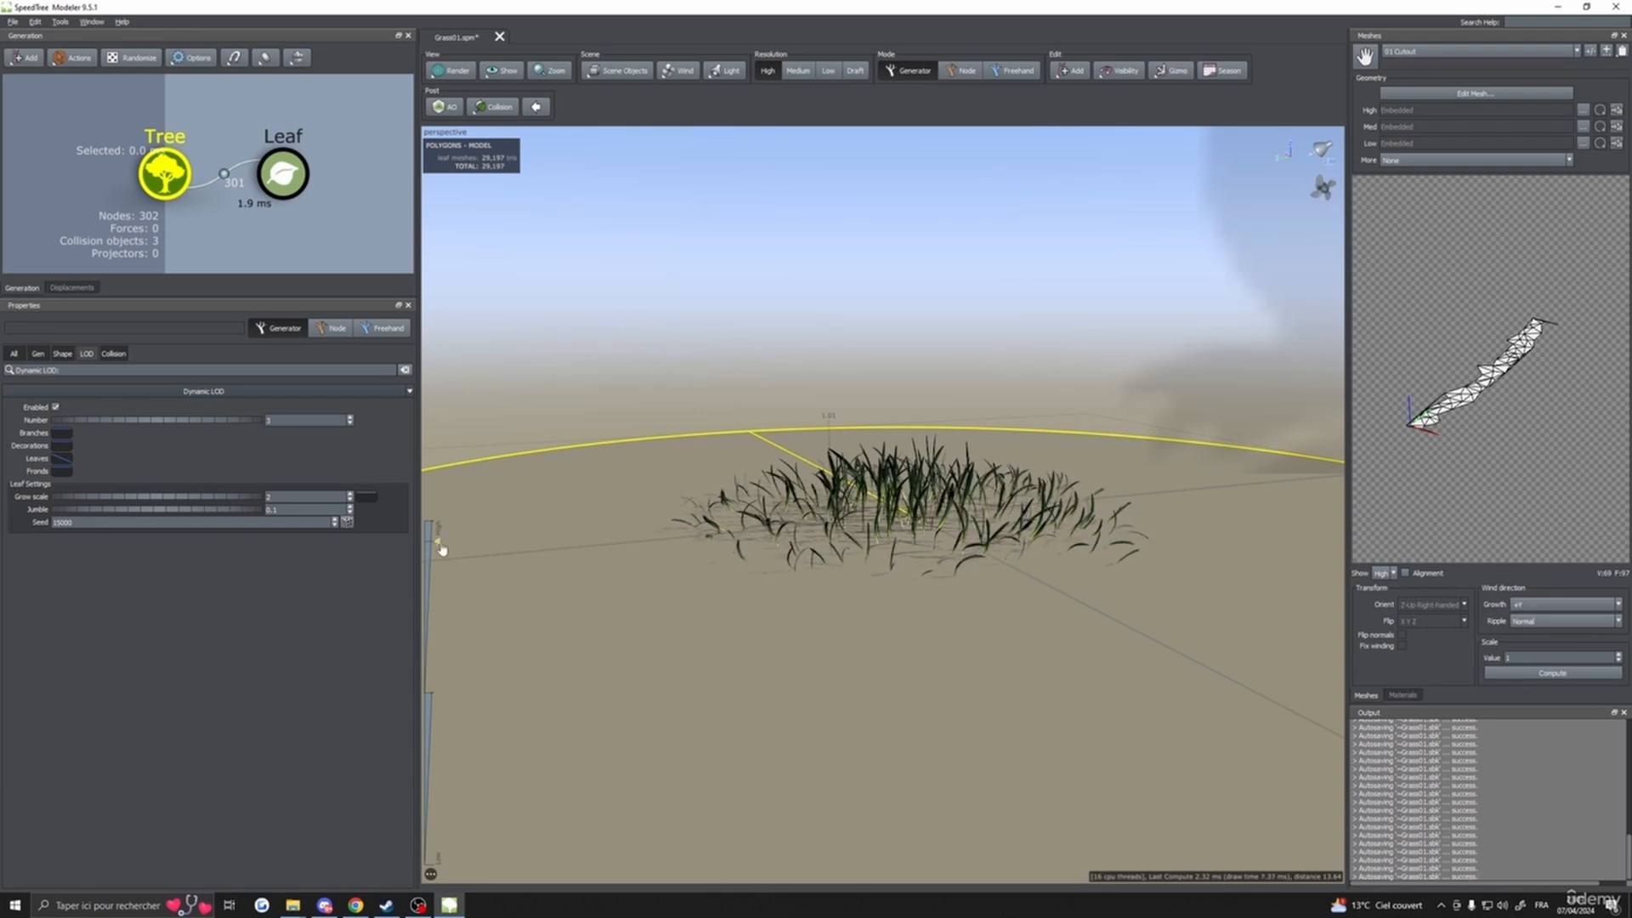
pyautogui.moveTo(590, 717); pyautogui.dragTo(645, 771)
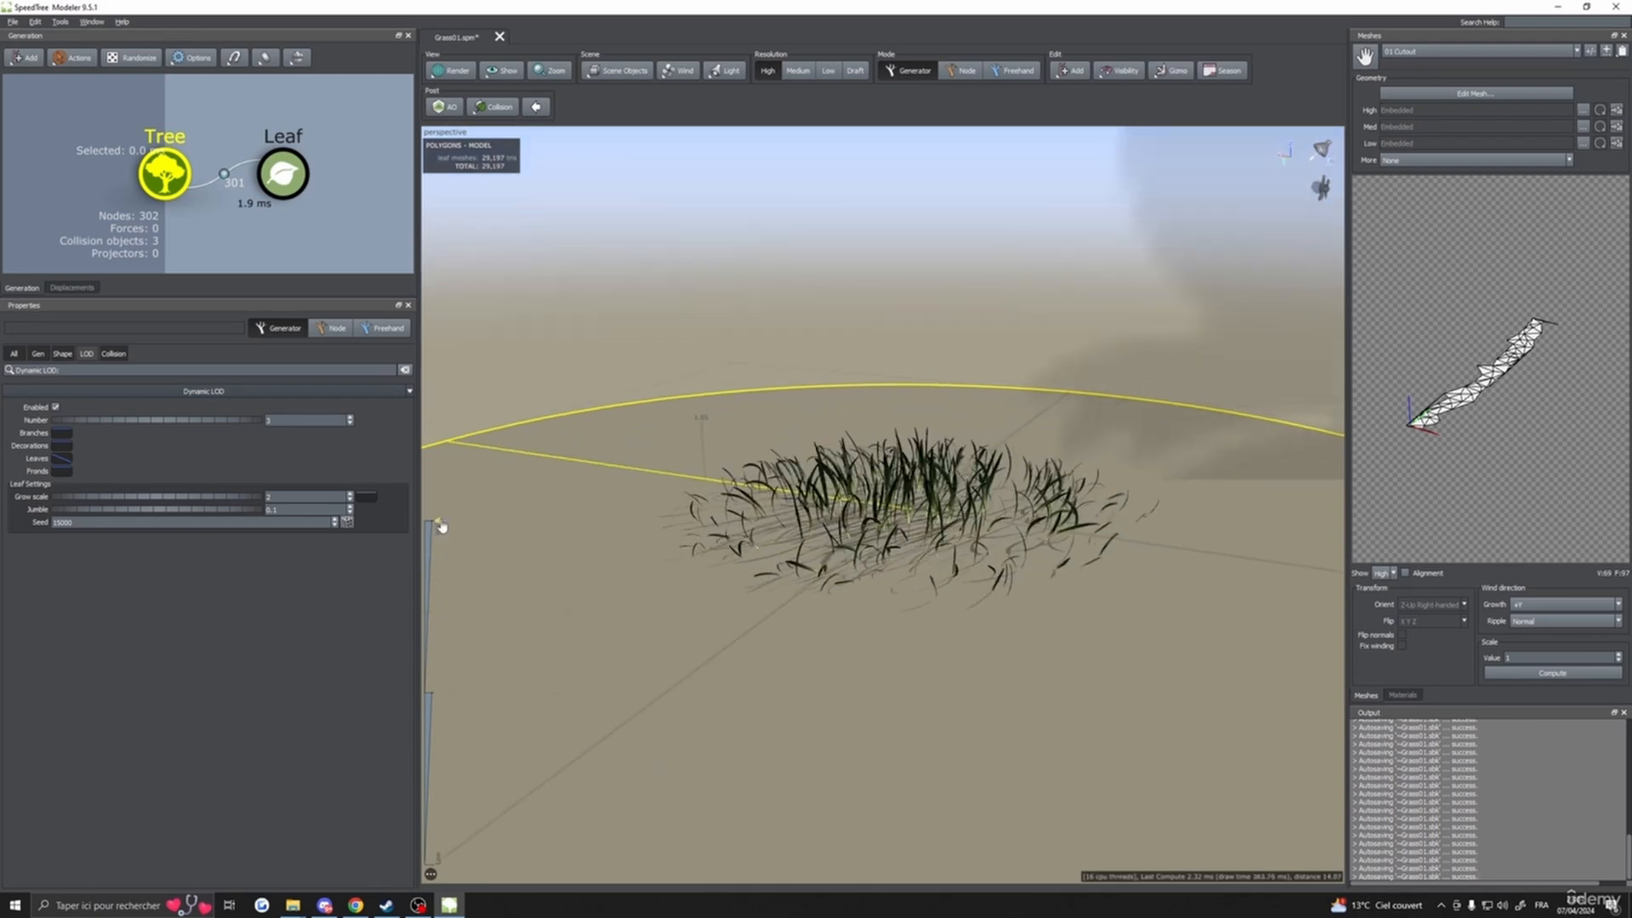
pyautogui.moveTo(438, 531)
pyautogui.mouseDown()
pyautogui.moveTo(447, 696)
pyautogui.moveTo(459, 515)
pyautogui.mouseUp()
pyautogui.moveTo(440, 528); pyautogui.dragTo(466, 499)
pyautogui.click(60, 456)
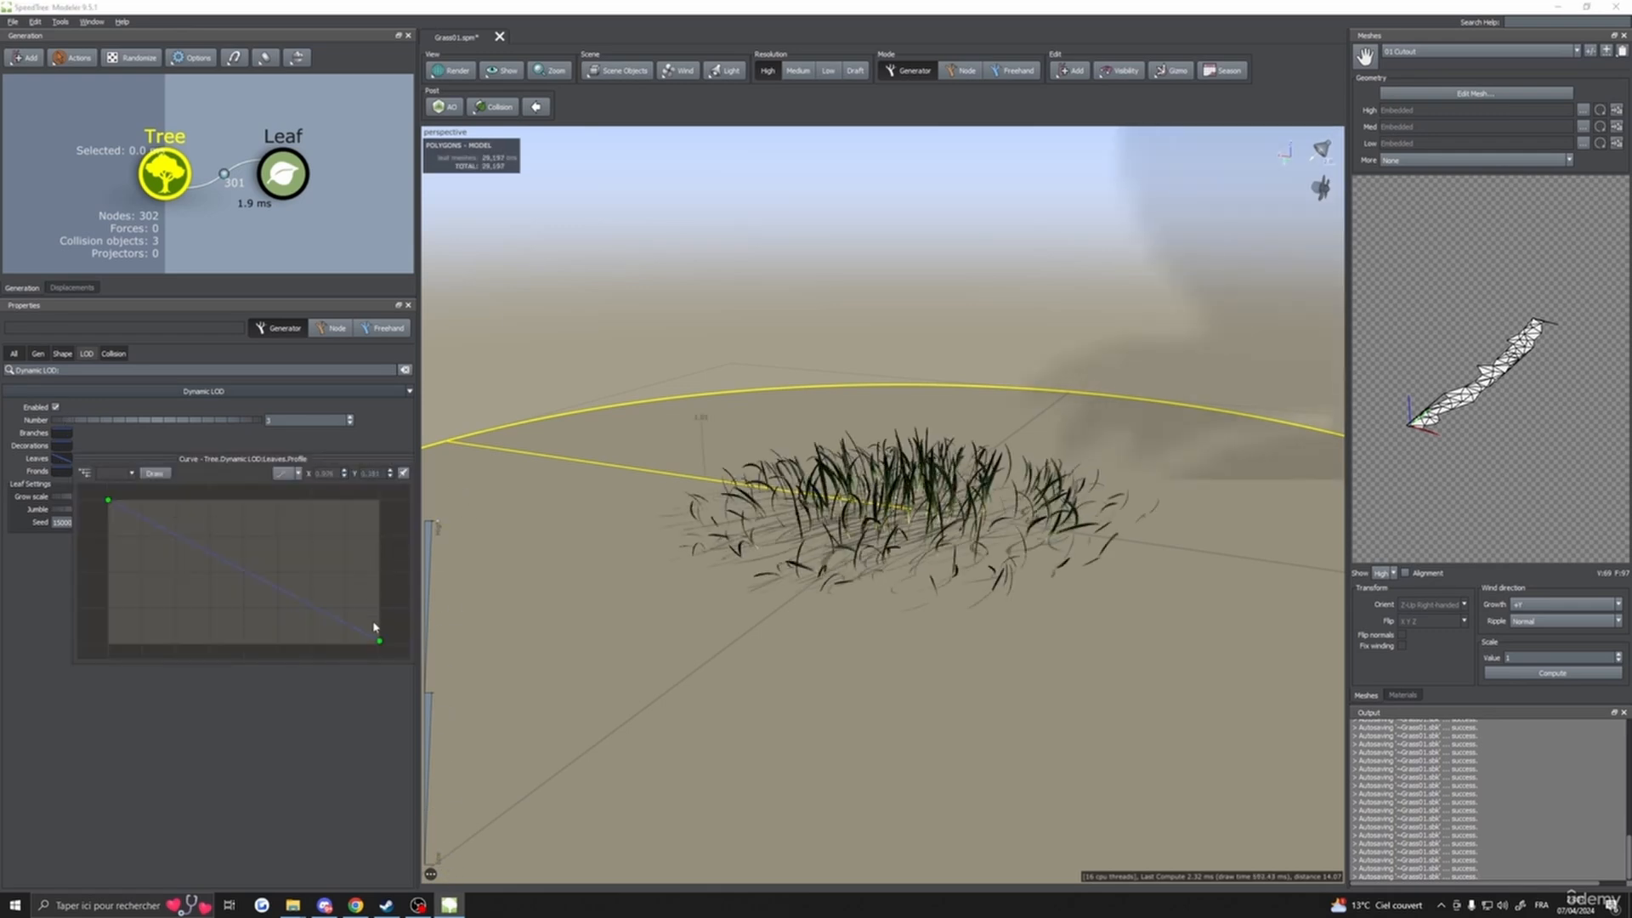
pyautogui.moveTo(437, 527); pyautogui.dragTo(513, 339)
# - Examine the grass clump from several angles, both up close and from far away
pyautogui.moveTo(595, 578); pyautogui.dragTo(707, 539)
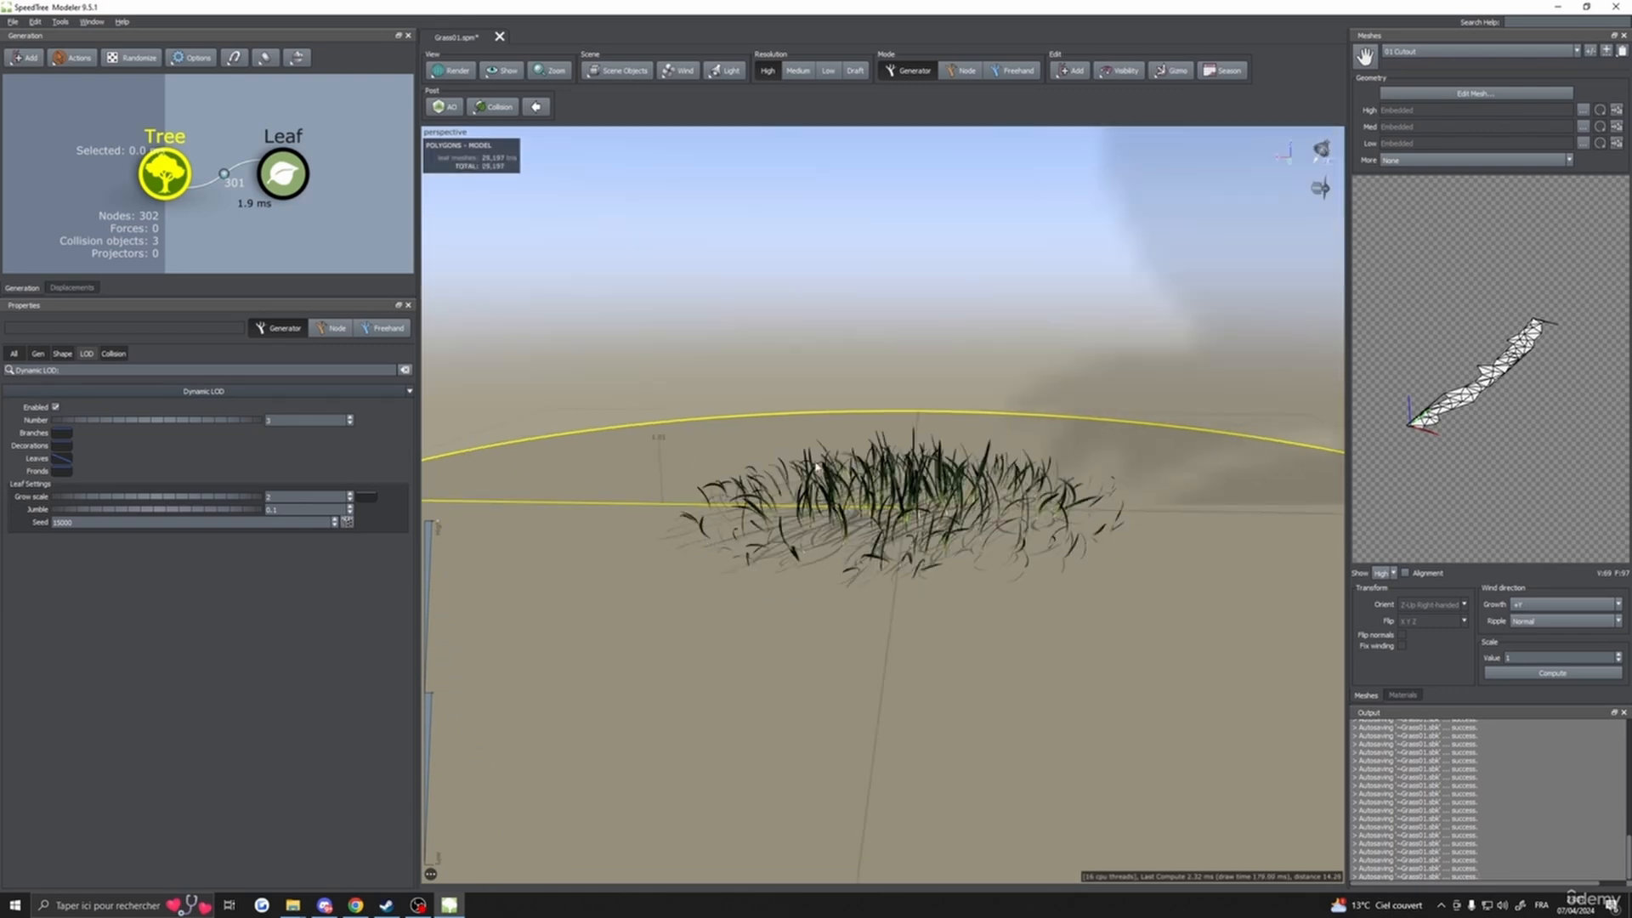
pyautogui.moveTo(816, 467); pyautogui.dragTo(714, 598)
pyautogui.scroll(-5, 716, 599)
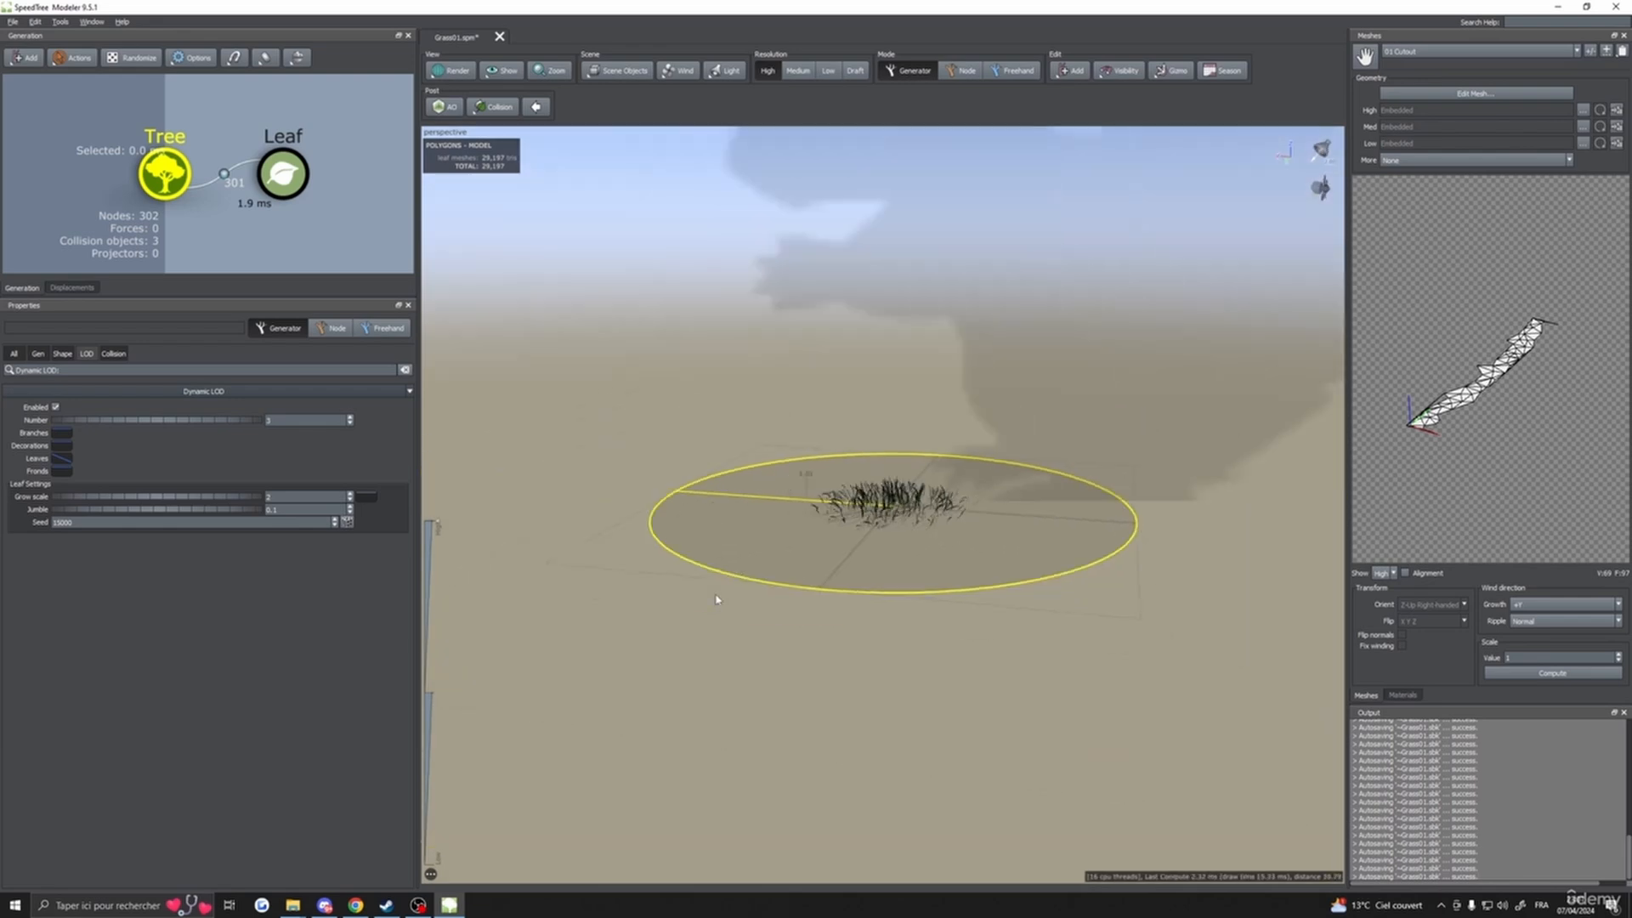
pyautogui.scroll(-10, 717, 601)
pyautogui.scroll(8, 717, 601)
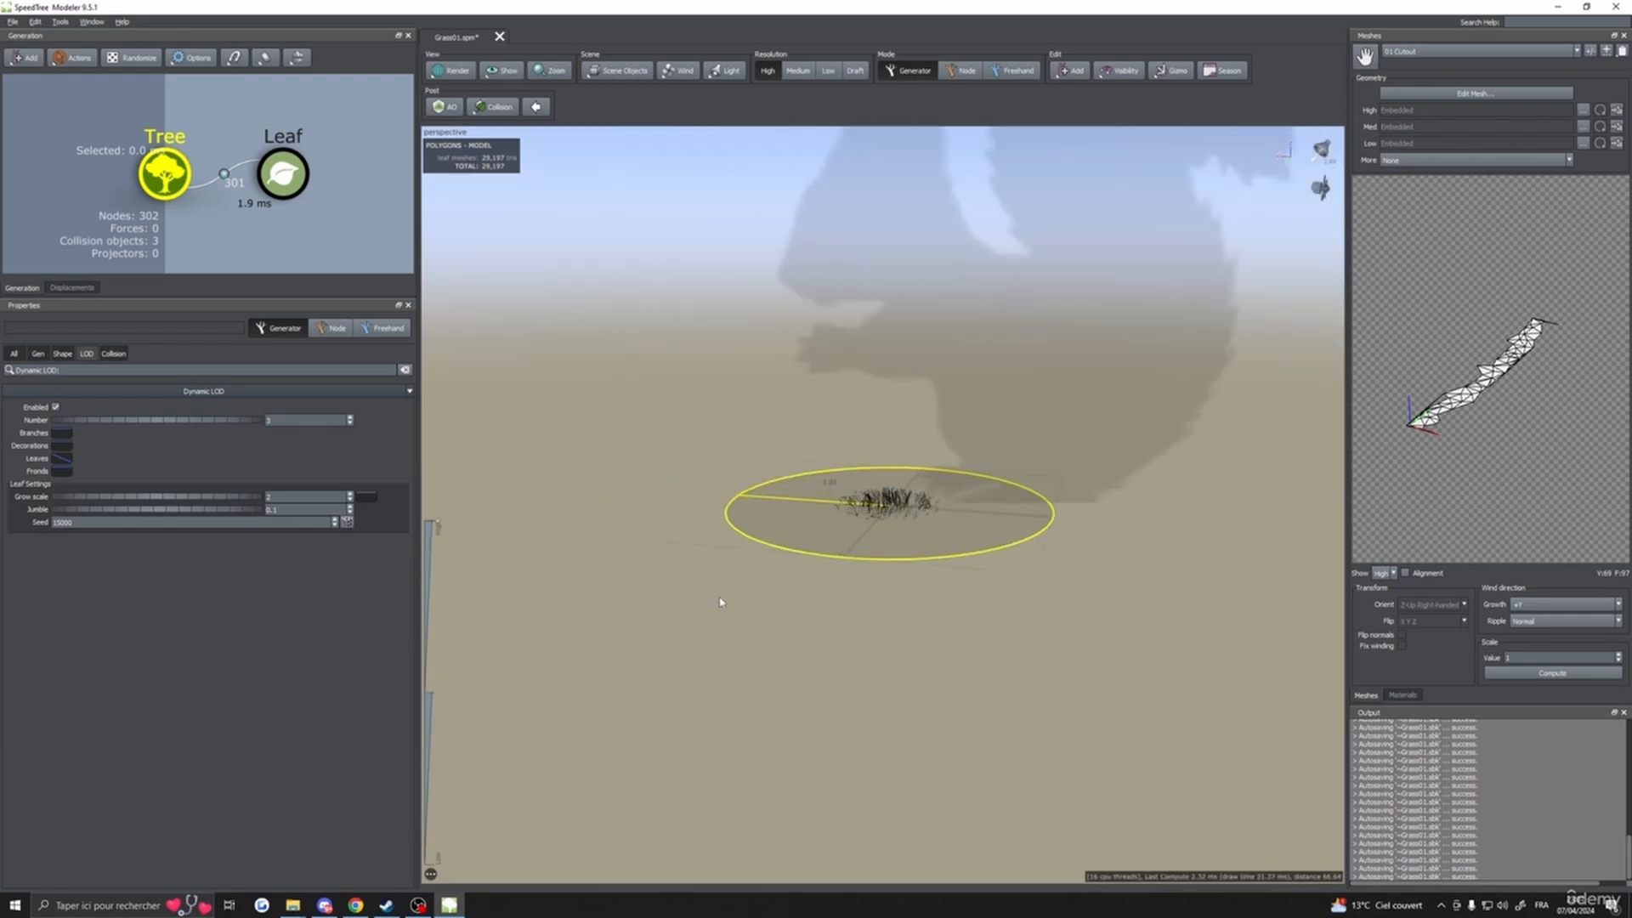
pyautogui.moveTo(721, 601); pyautogui.dragTo(680, 604)
pyautogui.scroll(5, 743, 596)
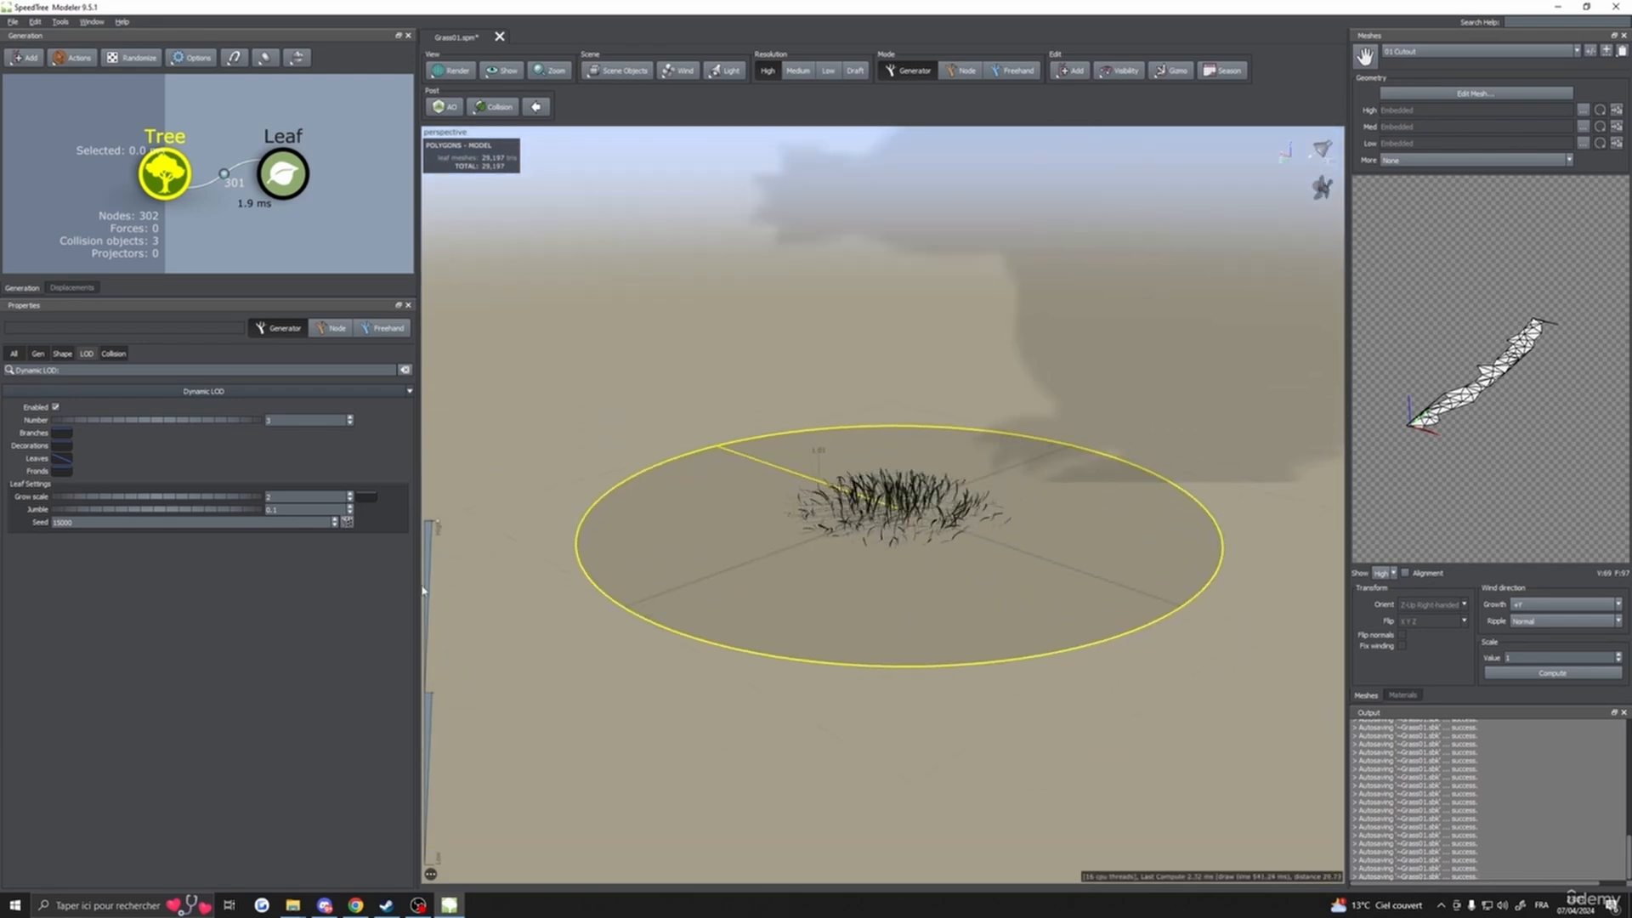
pyautogui.scroll(5, 901, 493)
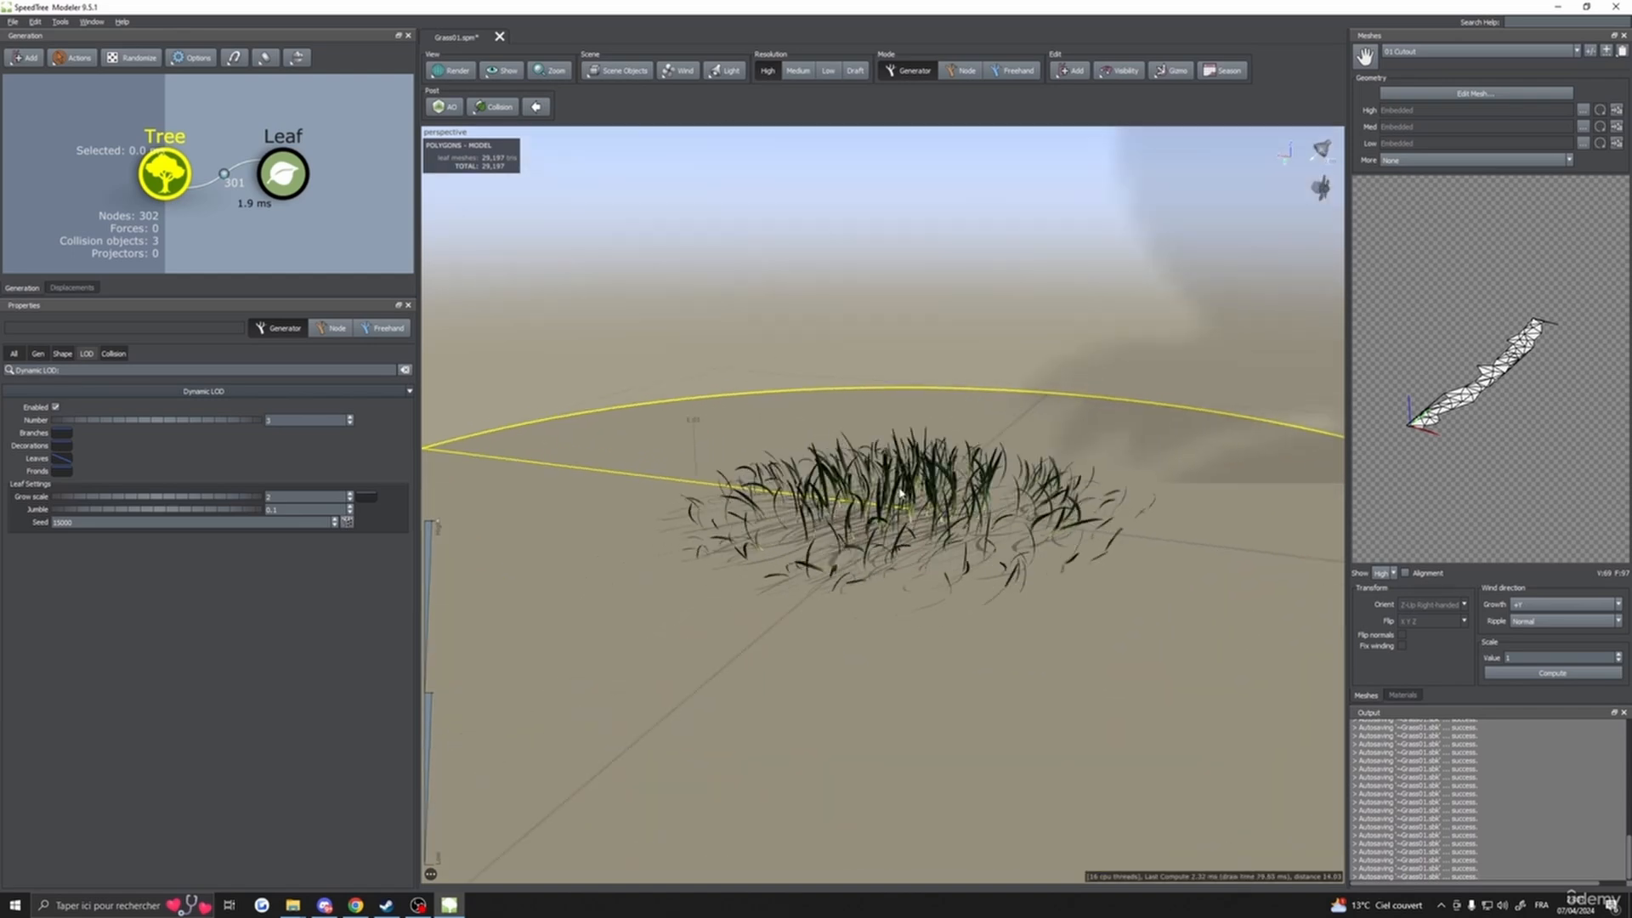
pyautogui.scroll(-1, 756, 480)
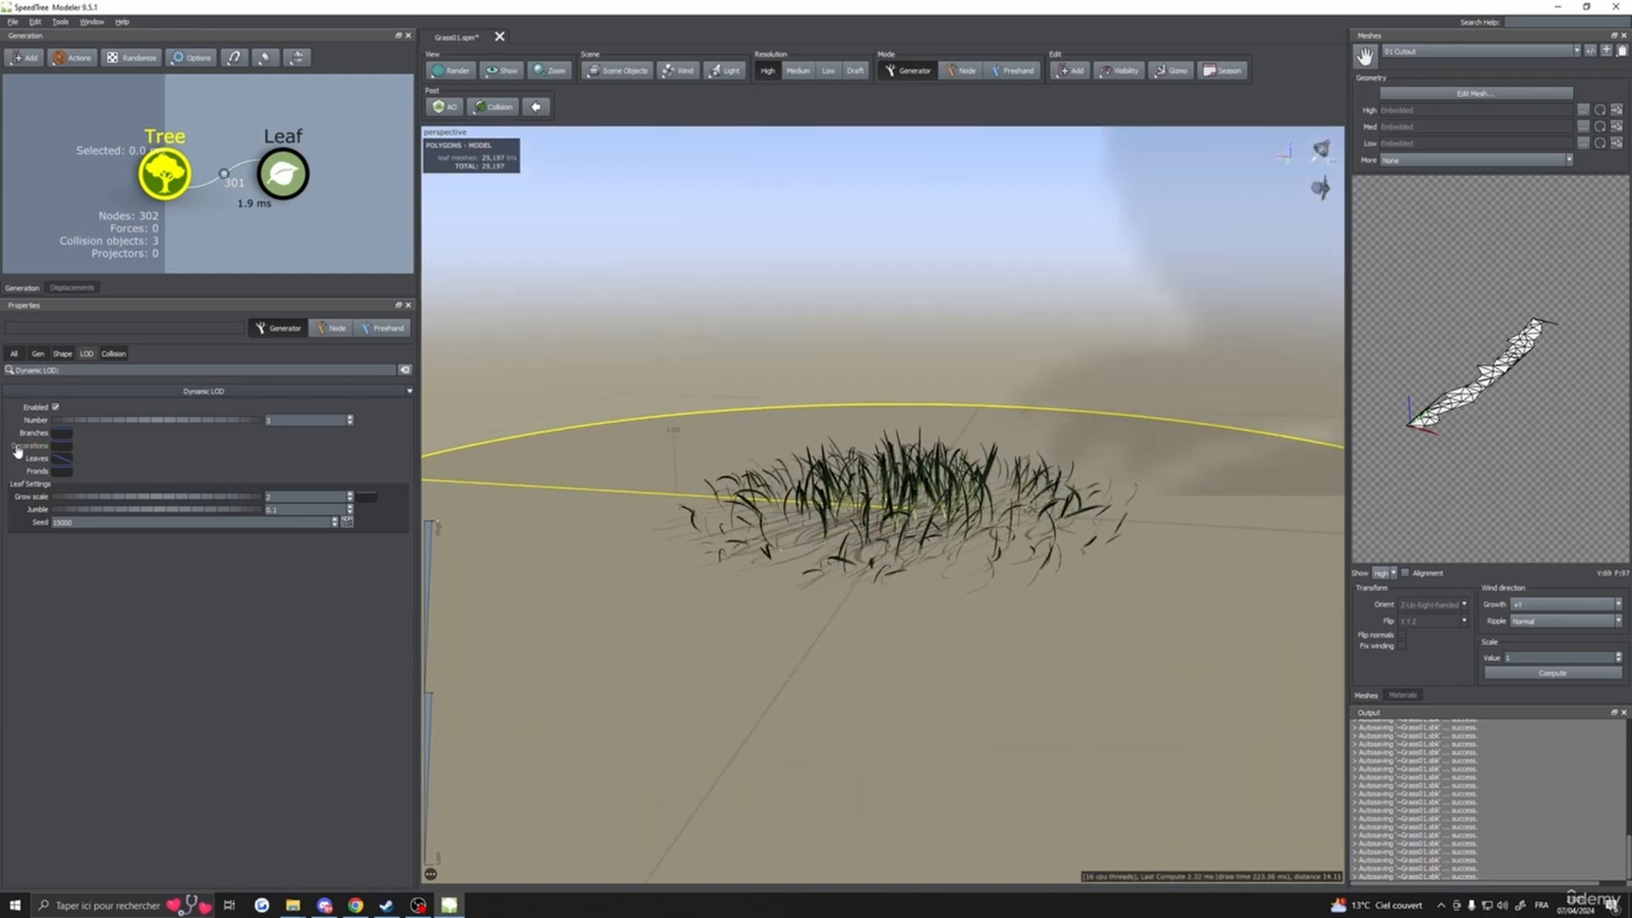
# - Reset the tree's Leaves dynamic LOD profile curve to the Max preset
pyautogui.click(61, 459)
pyautogui.click(295, 473)
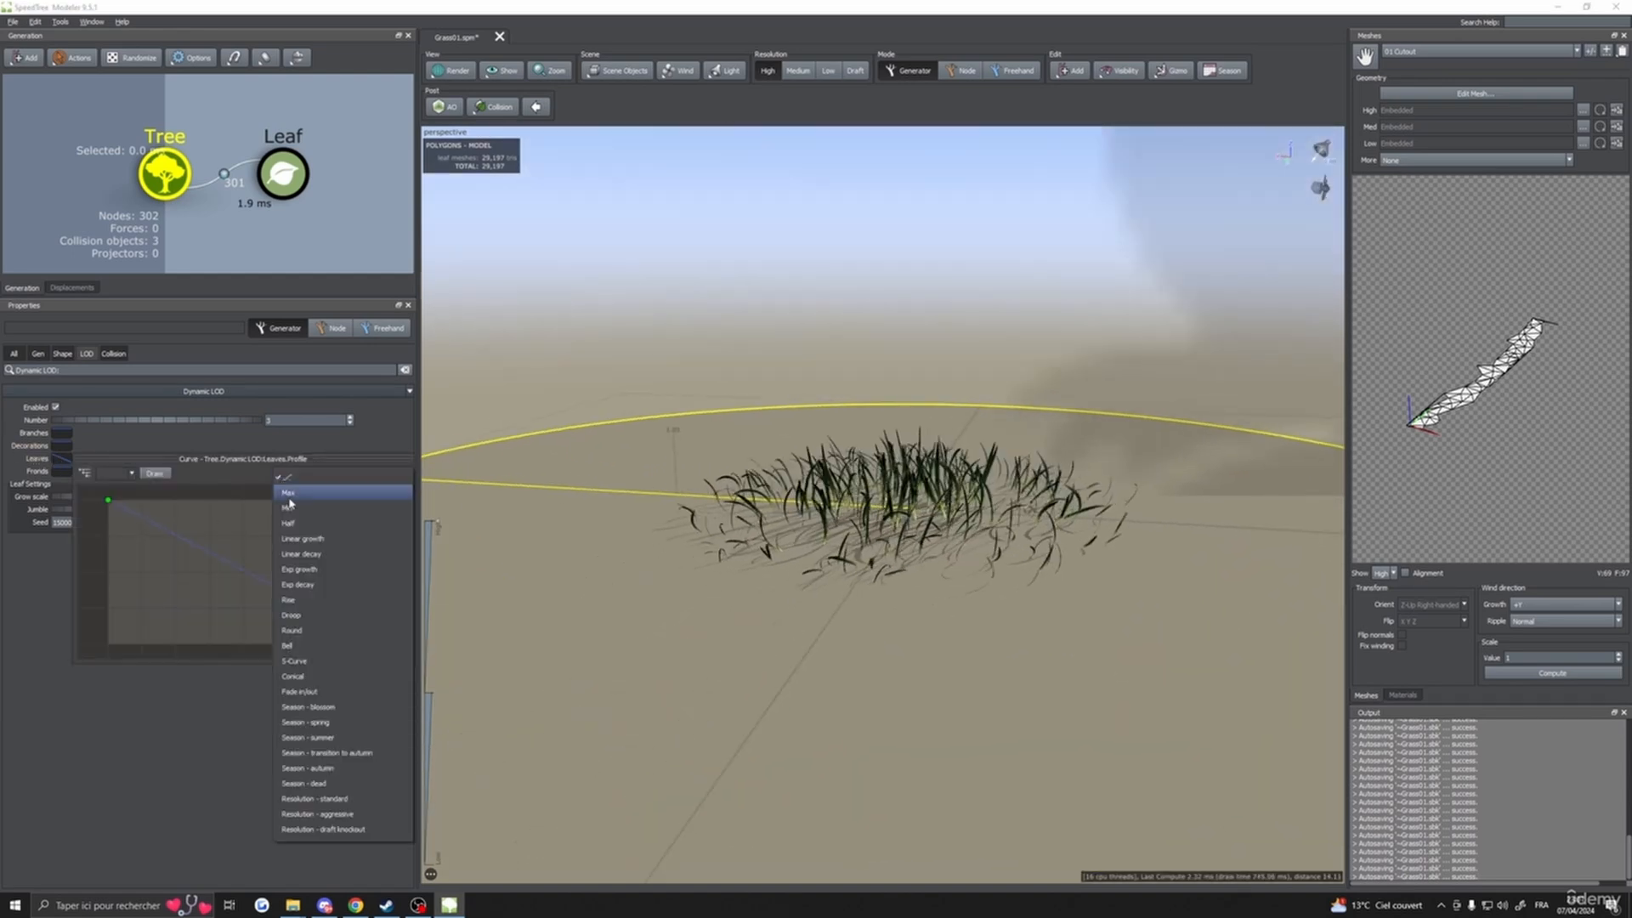
pyautogui.click(290, 504)
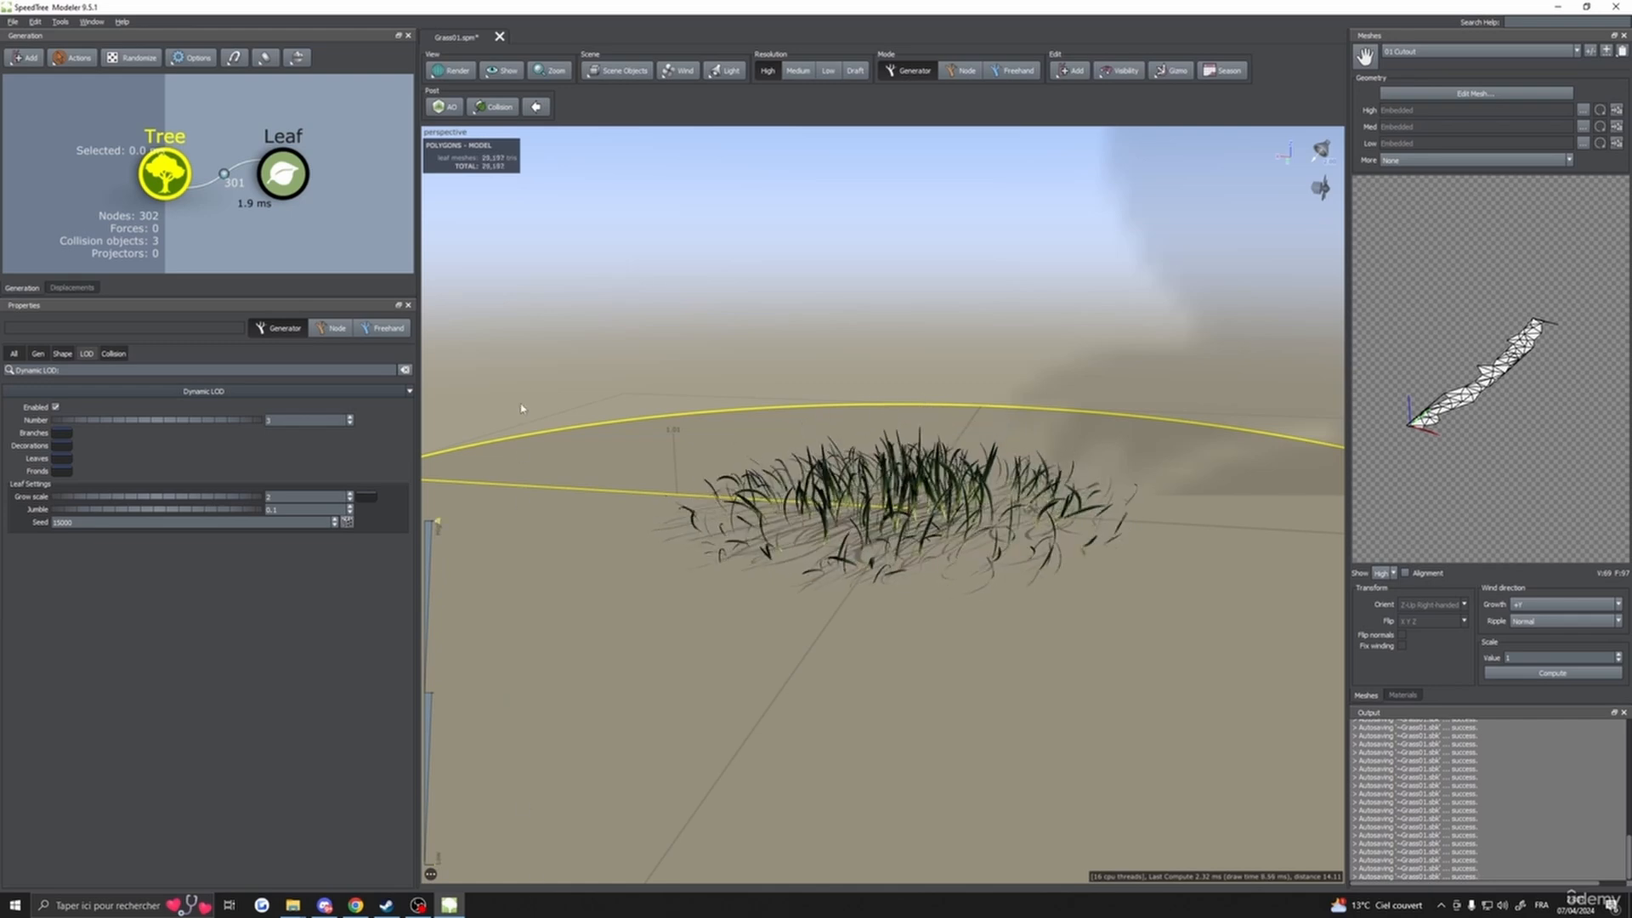
# - Try a much larger dynamic LOD scale factor on the Leaf generator and preview it between the high and low LOD ends
pyautogui.click(283, 173)
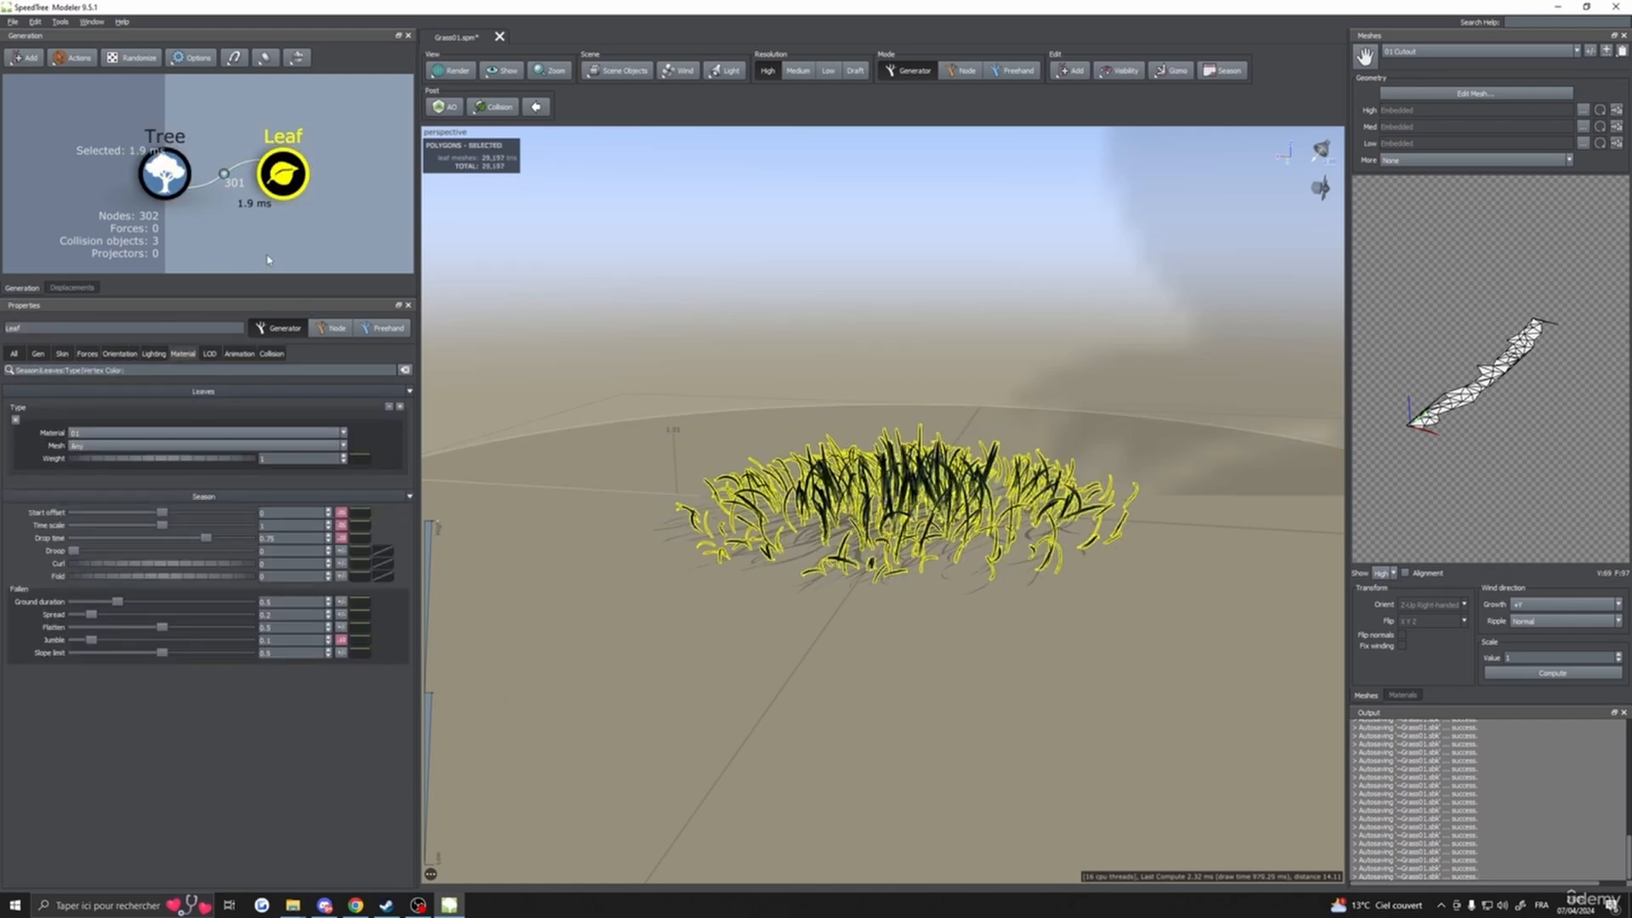
pyautogui.click(210, 354)
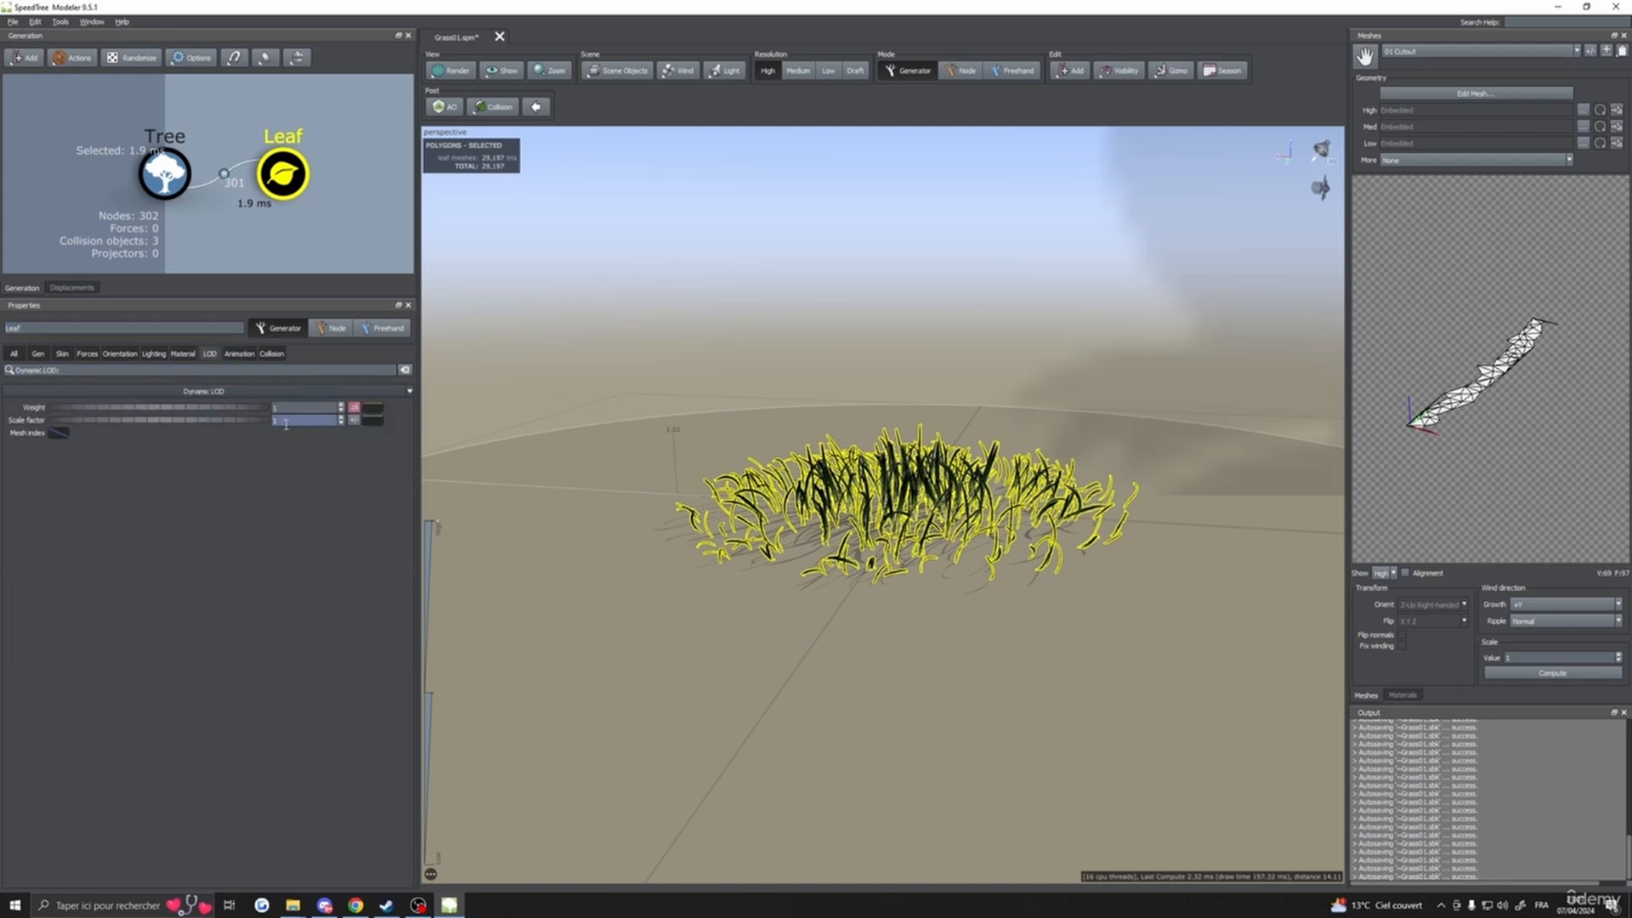
pyautogui.moveTo(438, 529); pyautogui.dragTo(464, 884)
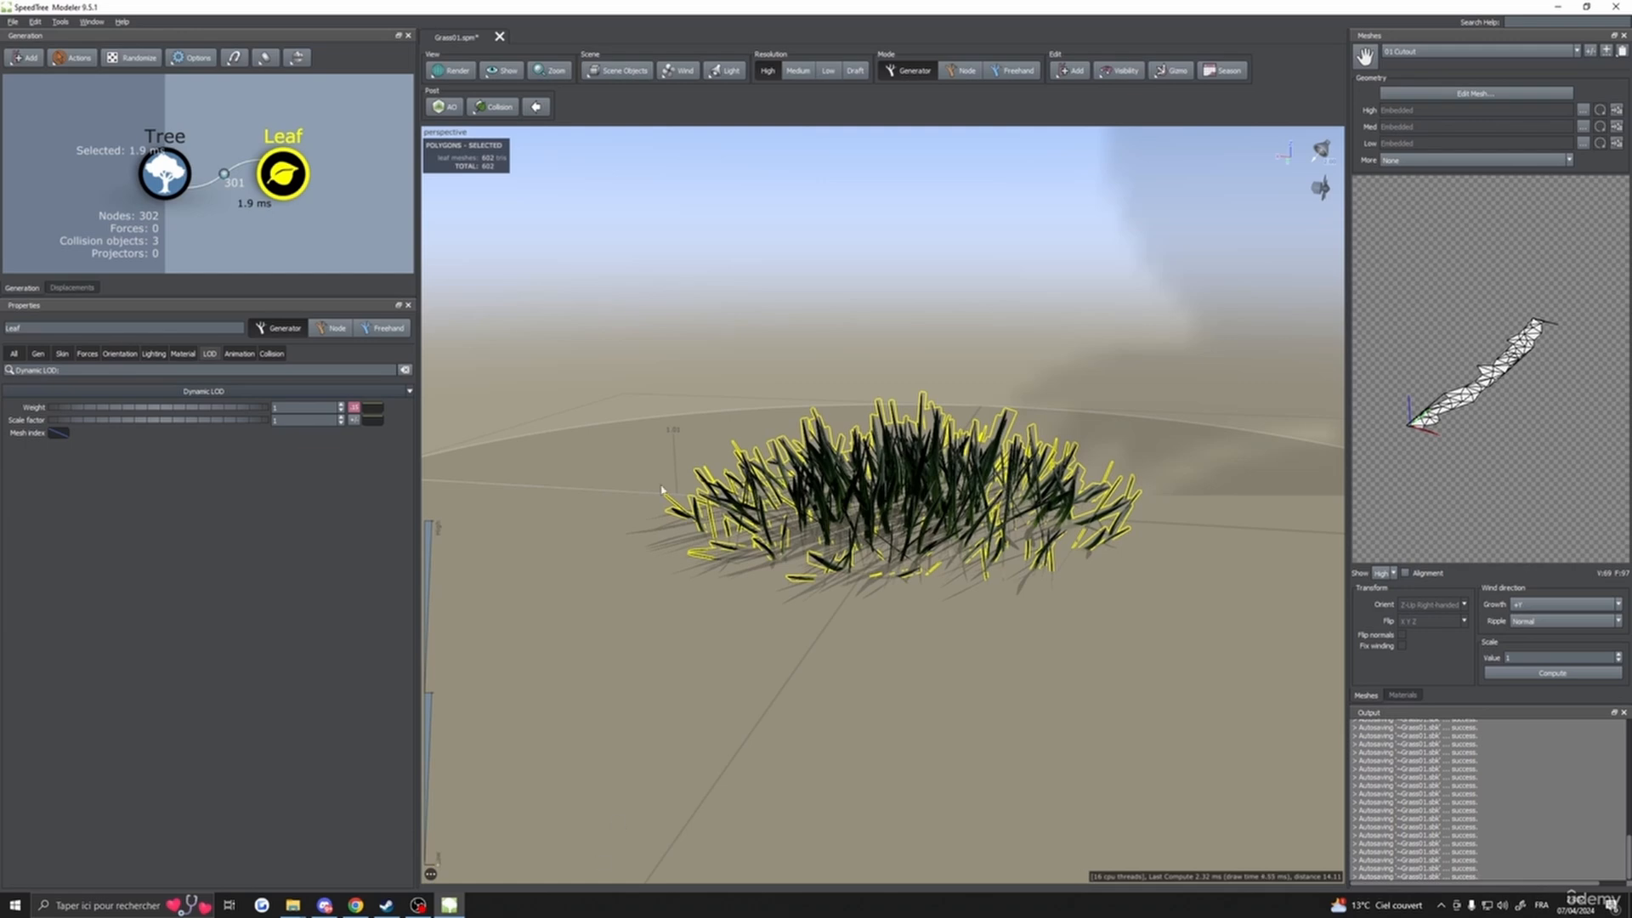
pyautogui.click(226, 421)
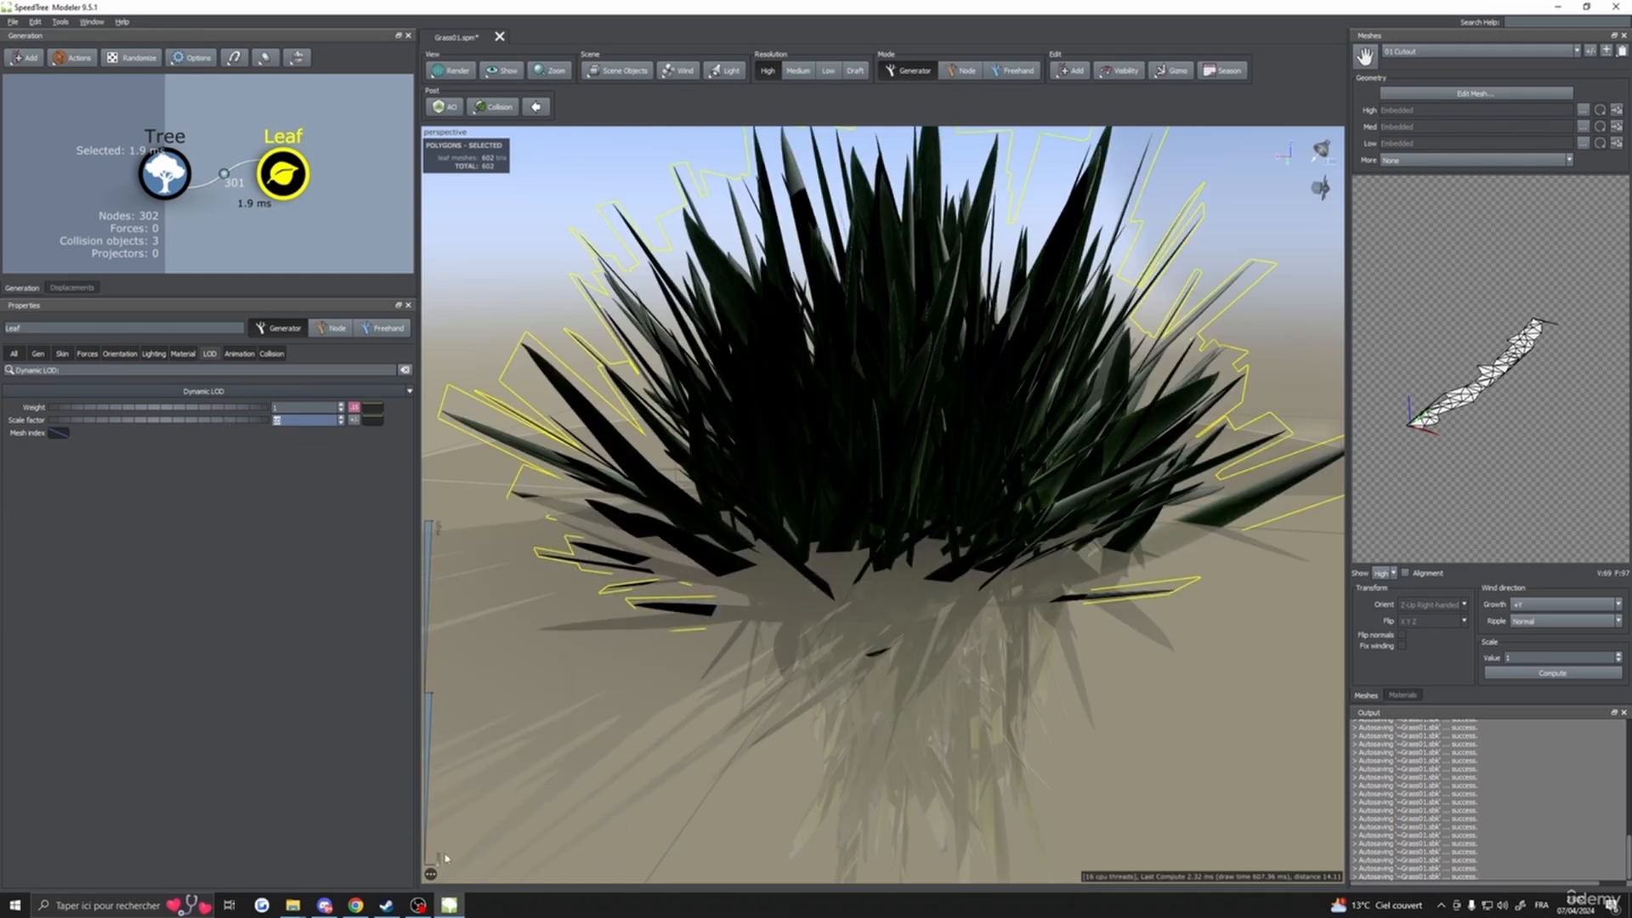
pyautogui.moveTo(444, 859); pyautogui.dragTo(519, 478)
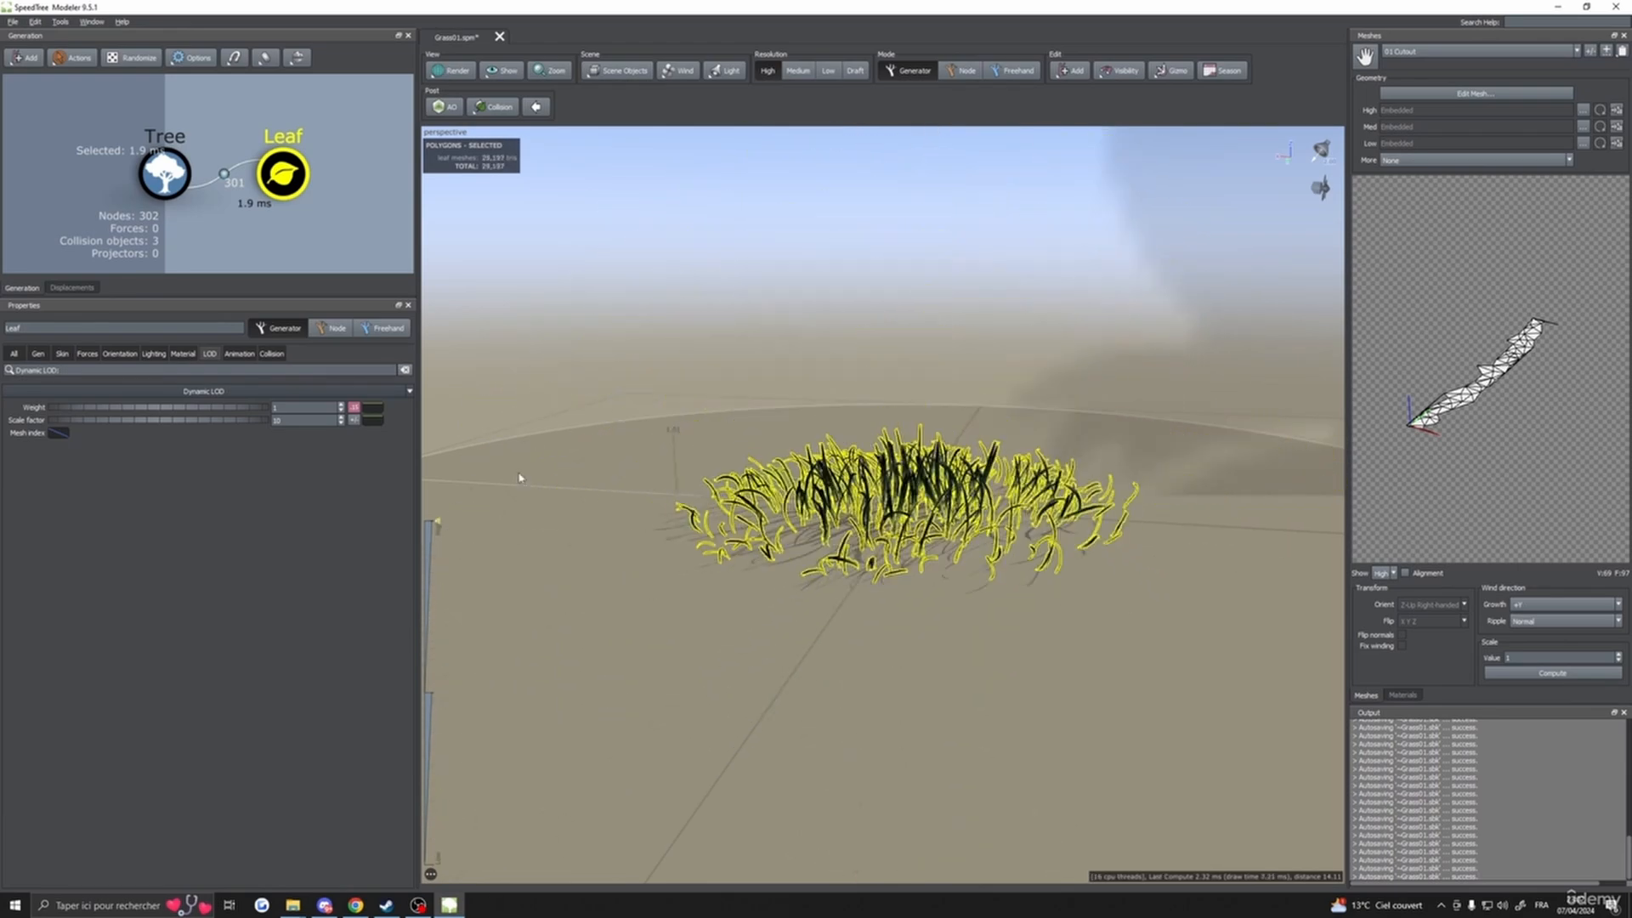
# - Reduce the leaf's dynamic LOD scale factor and preview the grass across the LOD range from a distance
pyautogui.click(289, 420)
pyautogui.click(488, 557)
pyautogui.scroll(-5, 611, 584)
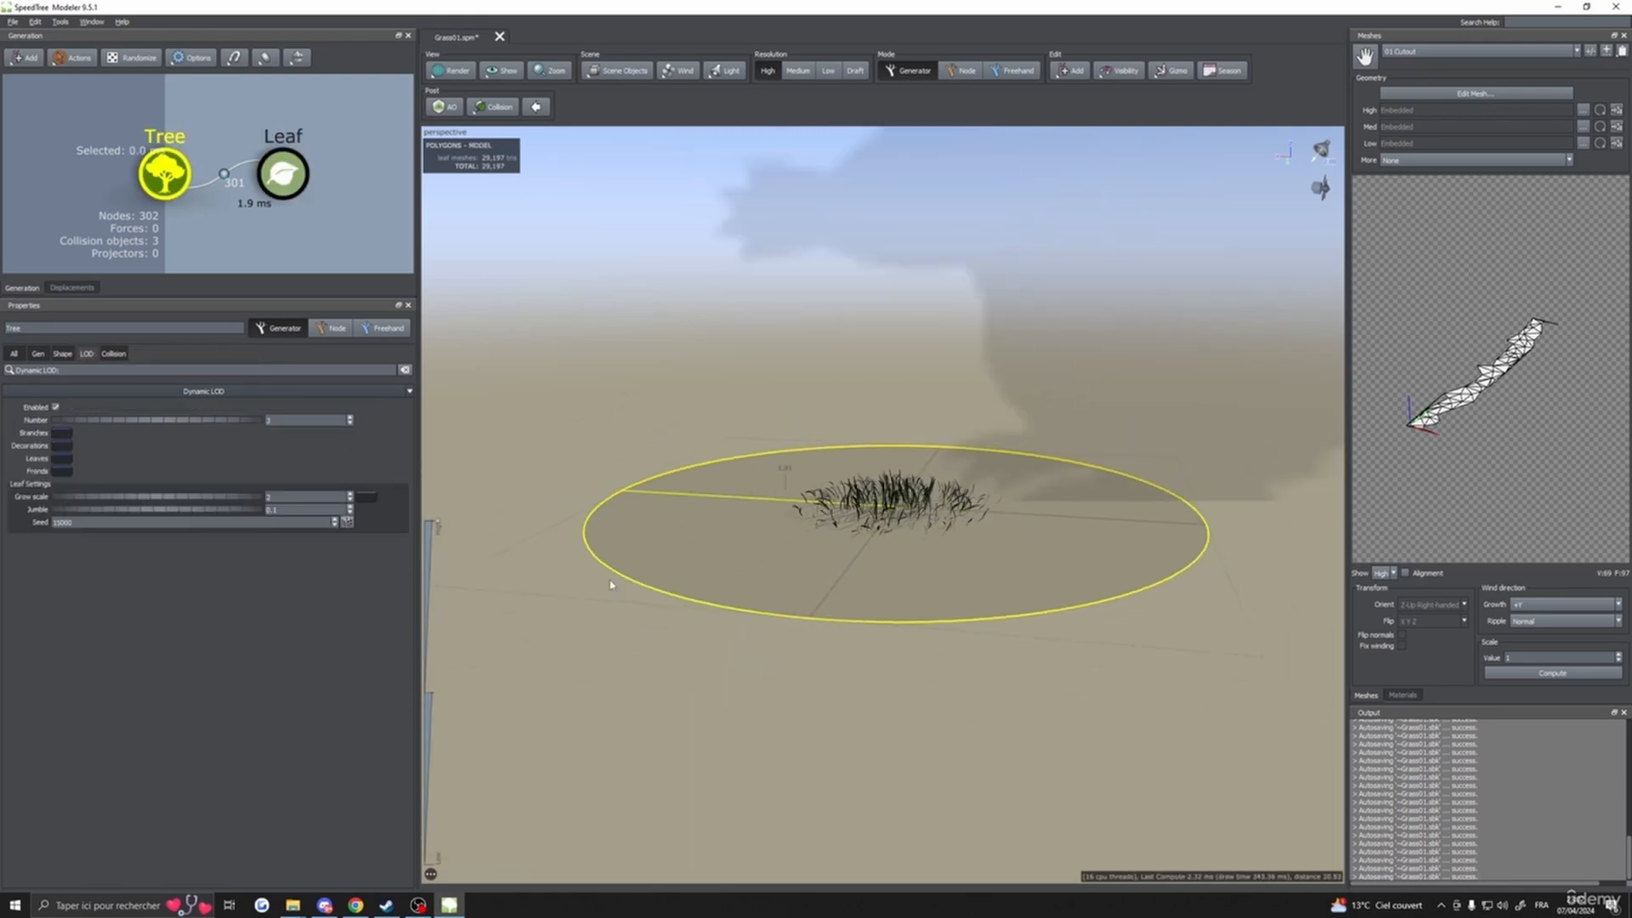
pyautogui.moveTo(433, 525); pyautogui.dragTo(459, 481)
pyautogui.scroll(5, 747, 590)
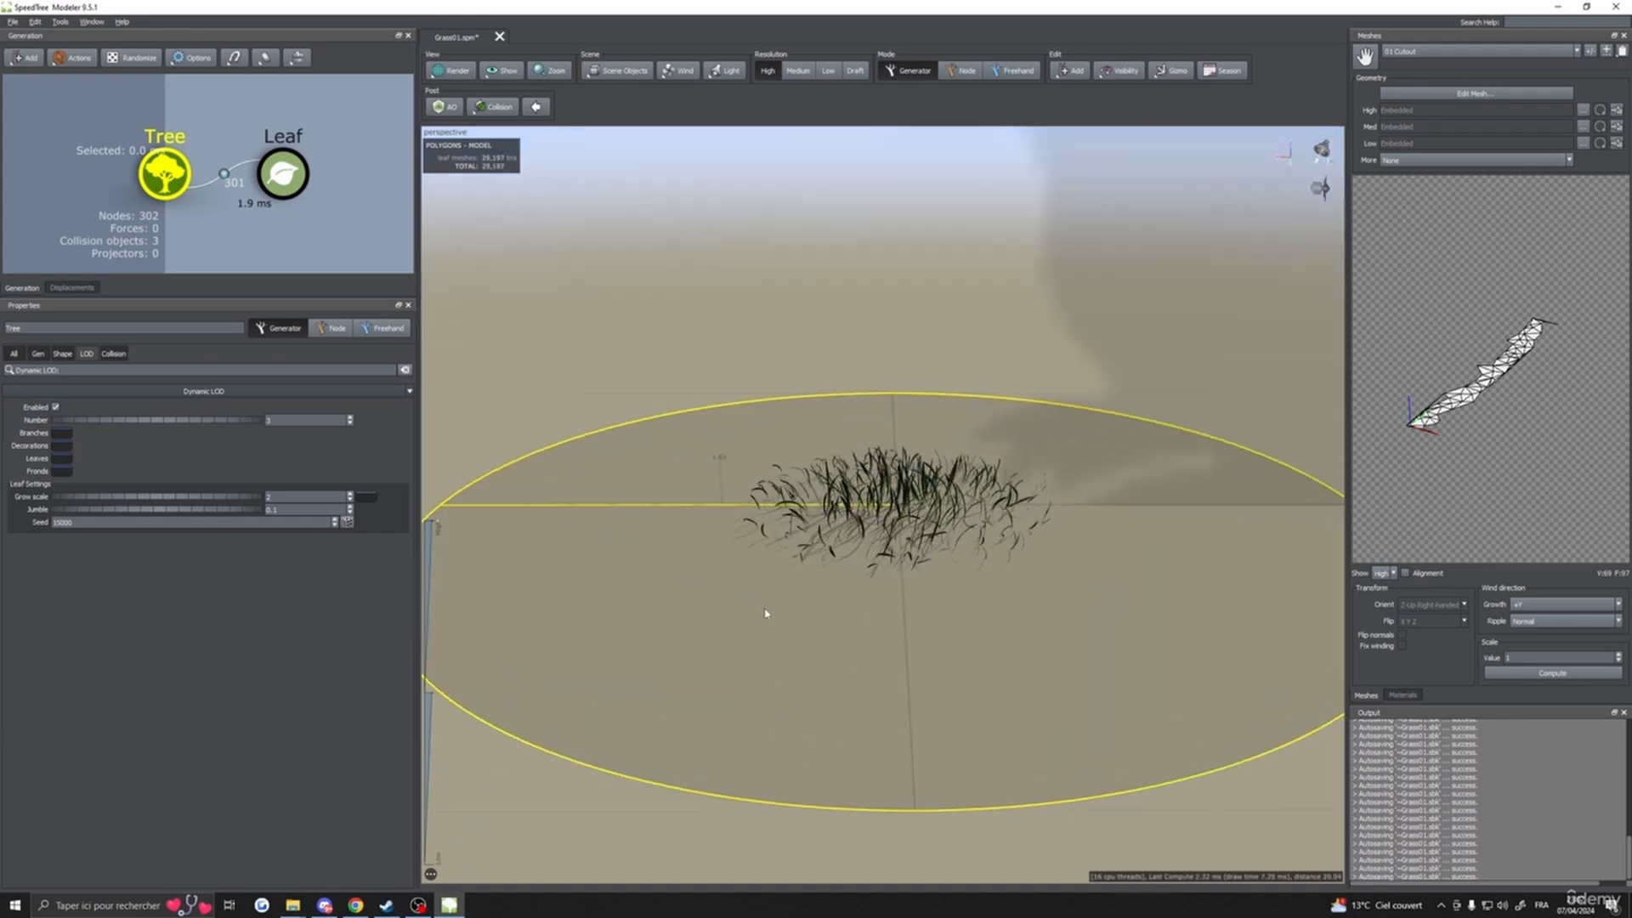
# - Review the leaf's Mesh index LOD curve against the high, medium and low meshes of 01 Cutout
pyautogui.click(263, 183)
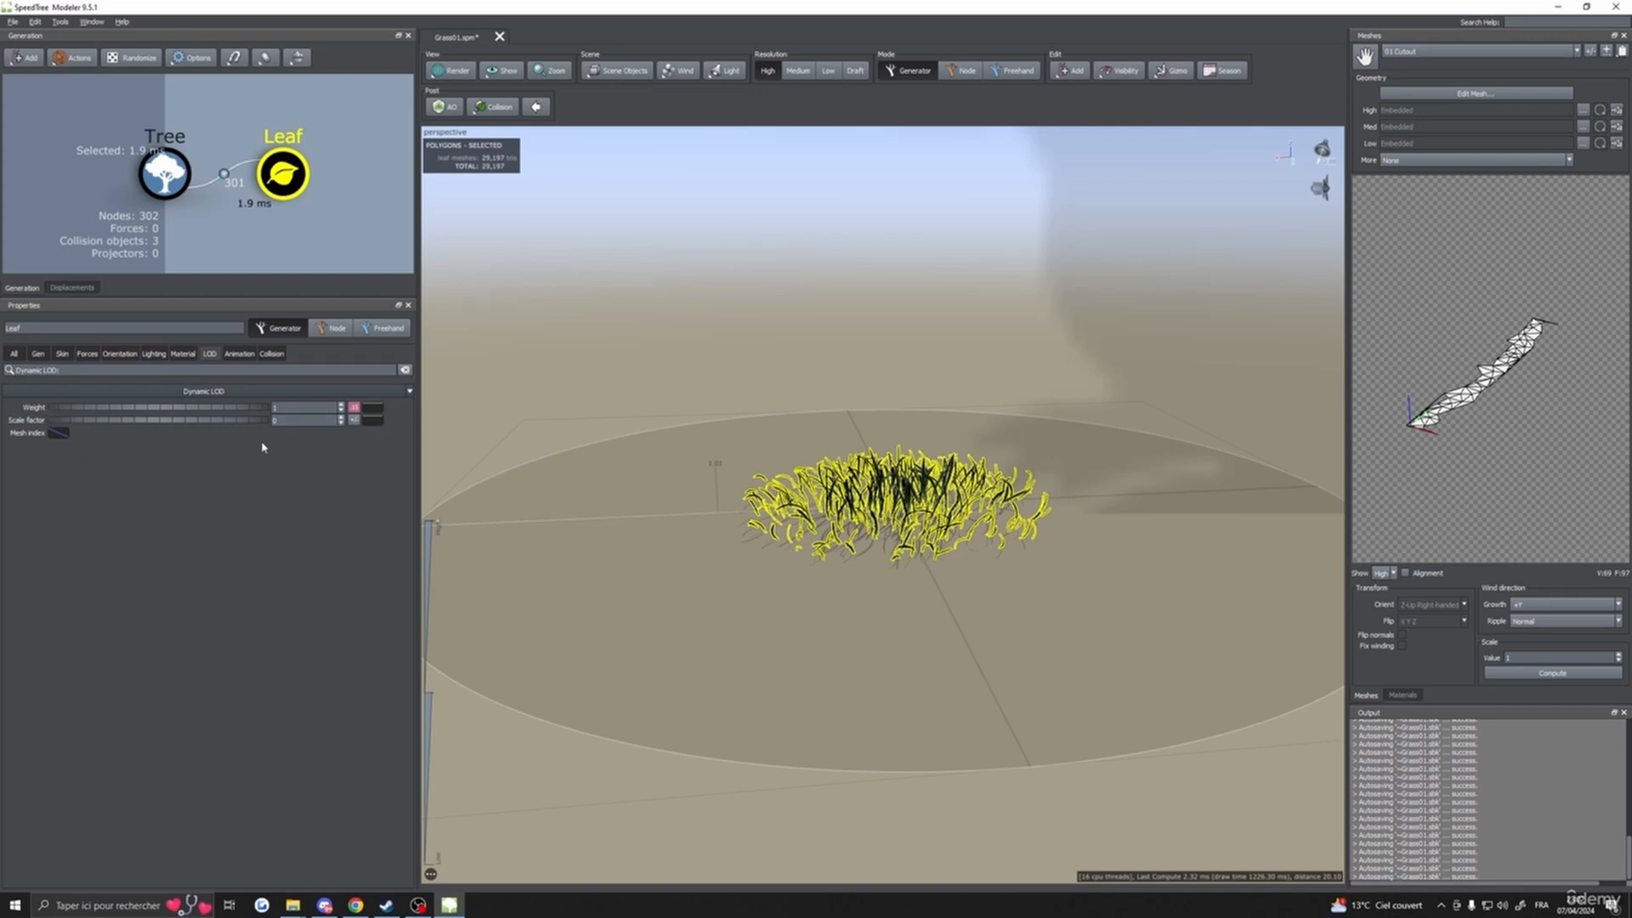
pyautogui.click(59, 434)
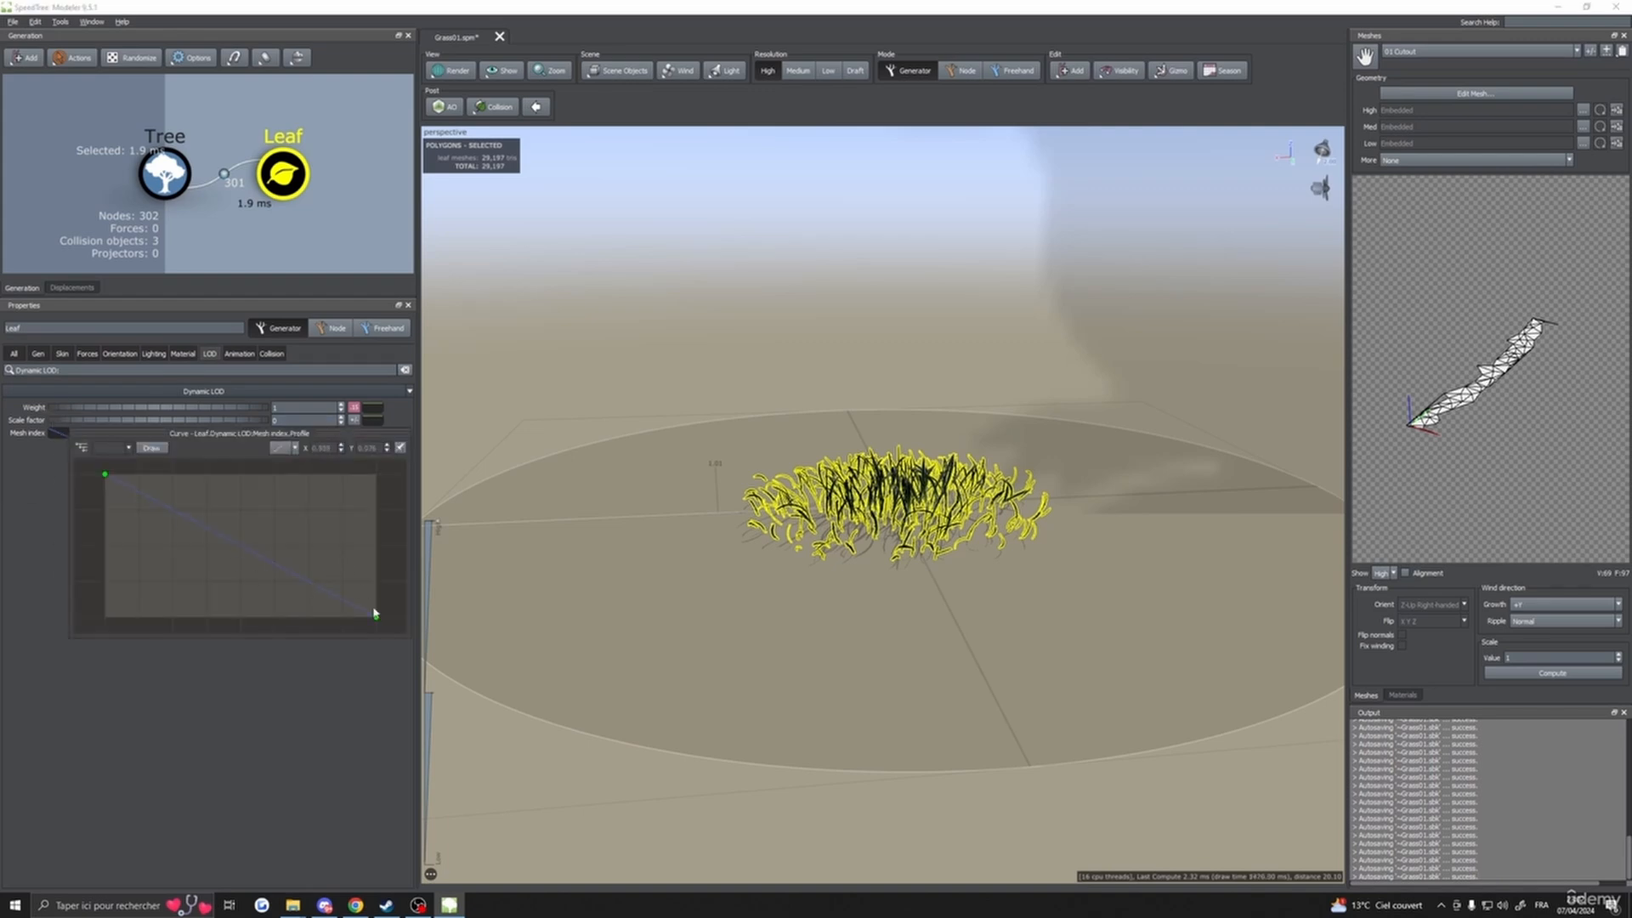
pyautogui.click(1403, 695)
pyautogui.click(1576, 248)
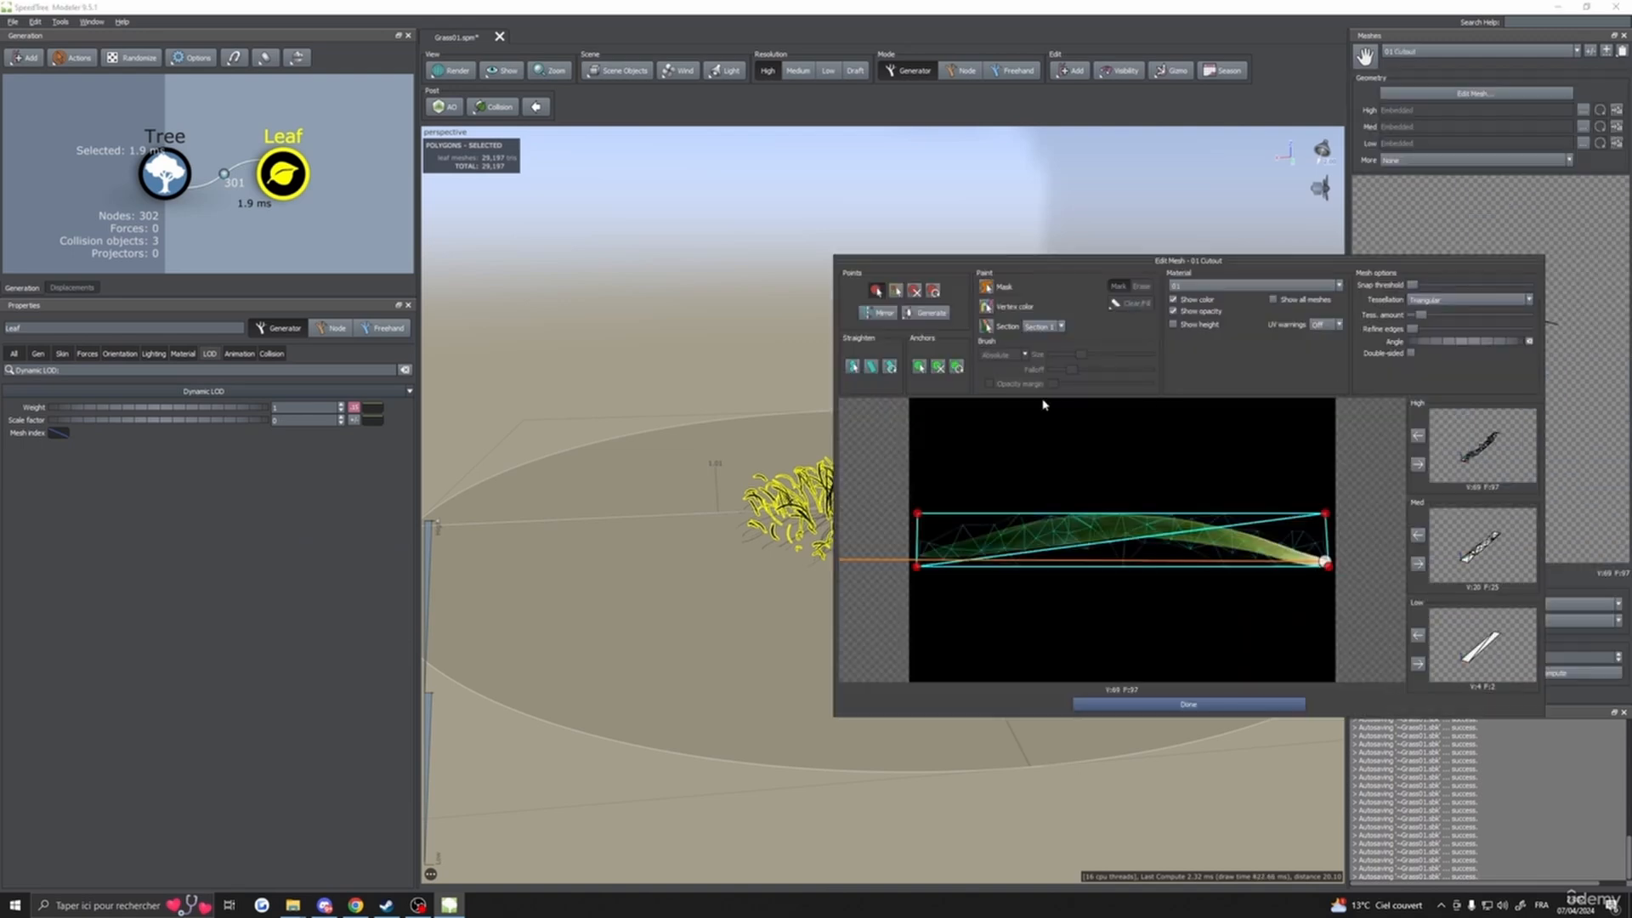
pyautogui.moveTo(1156, 264); pyautogui.dragTo(782, 267)
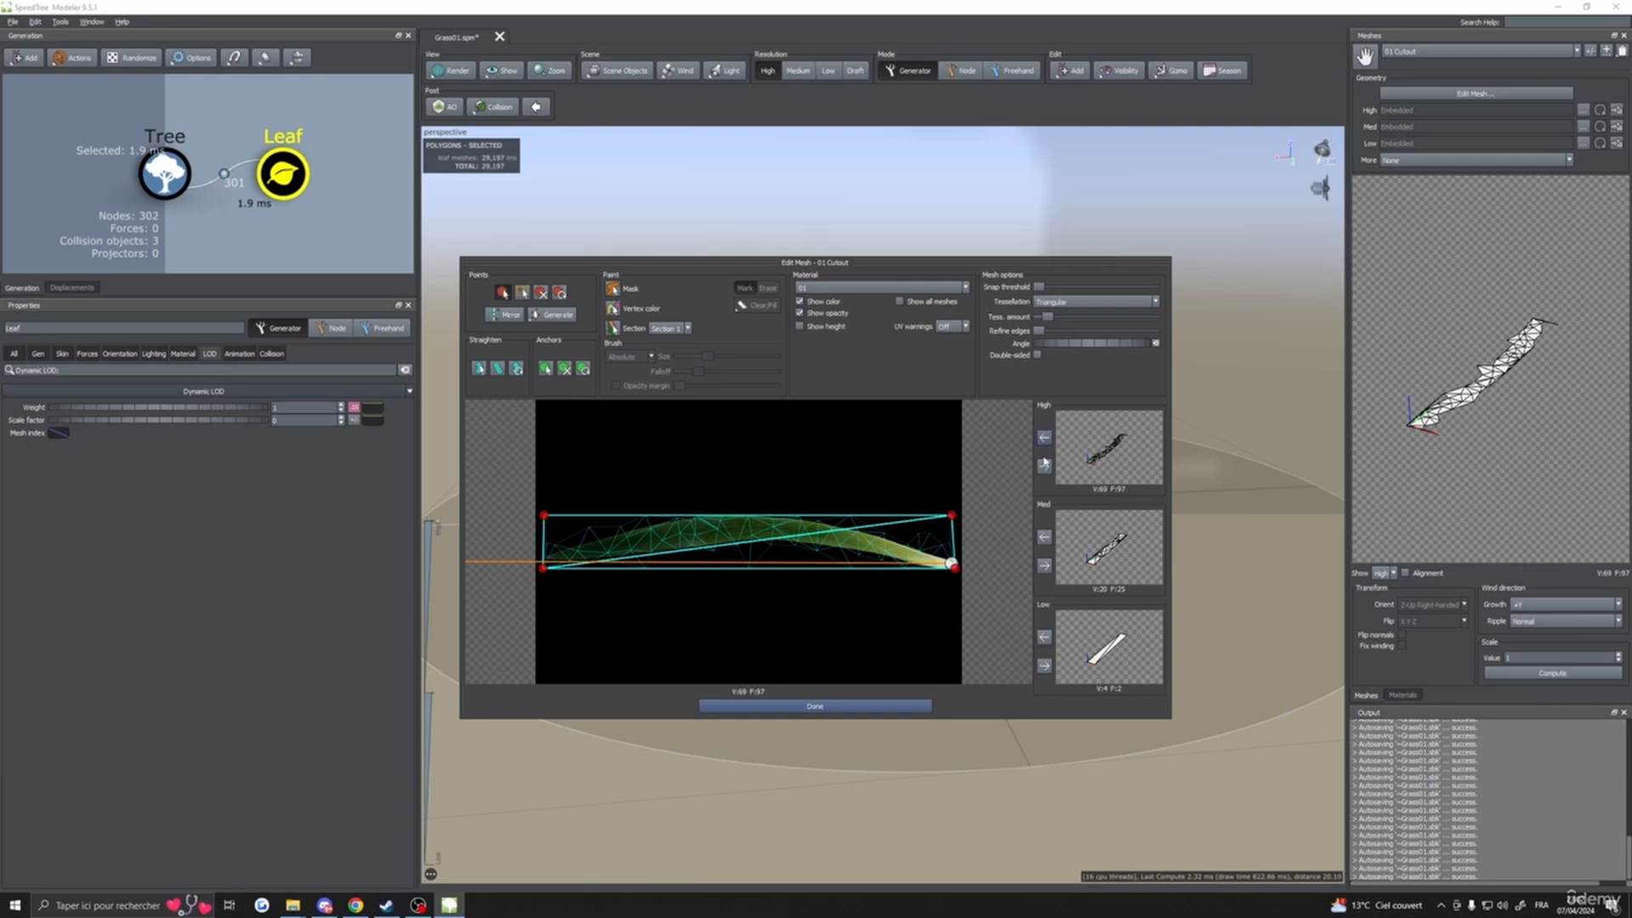
pyautogui.click(868, 711)
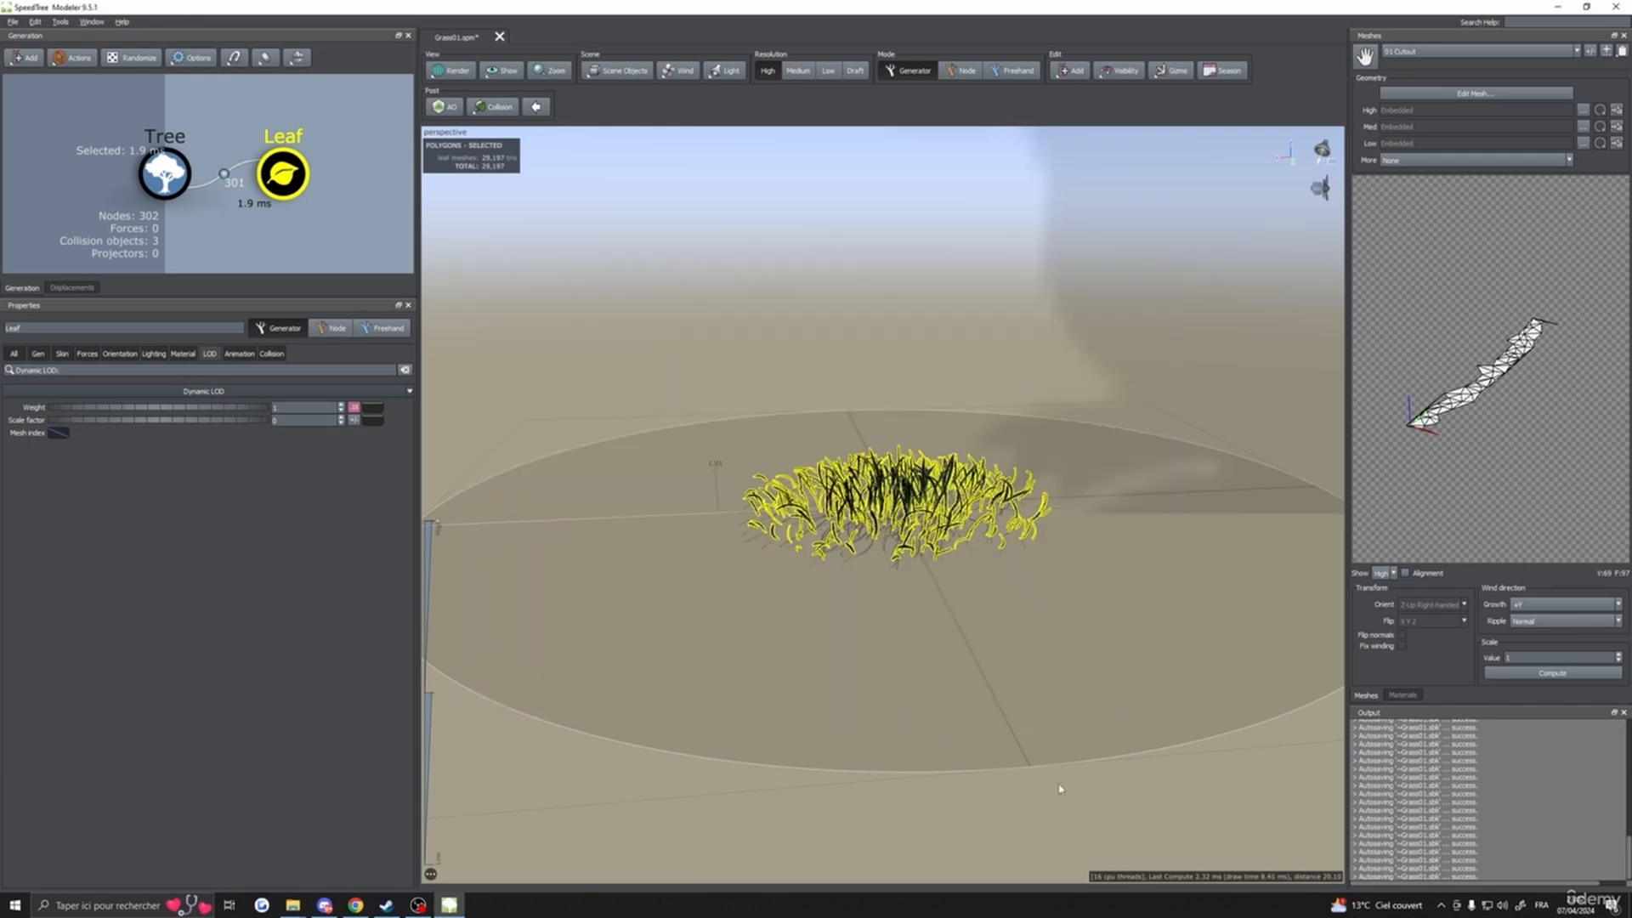
pyautogui.click(56, 433)
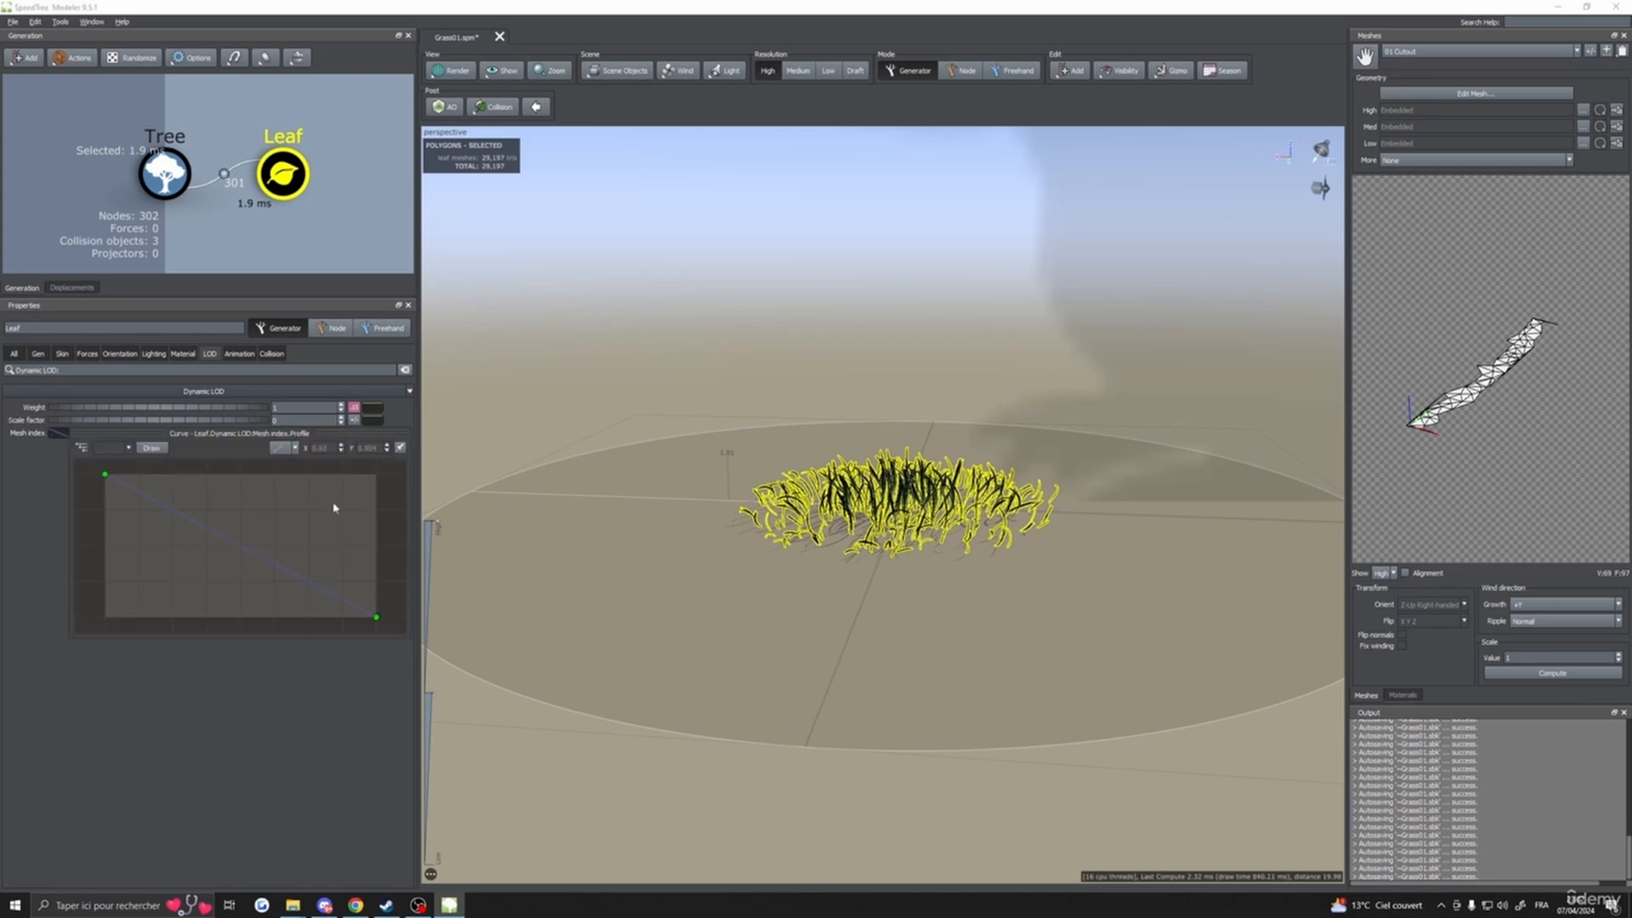
# - Try raising the end of the leaf's Mesh index LOD curve to the maximum, and restore its descending slope
pyautogui.moveTo(377, 623); pyautogui.dragTo(402, 478)
pyautogui.click(434, 524)
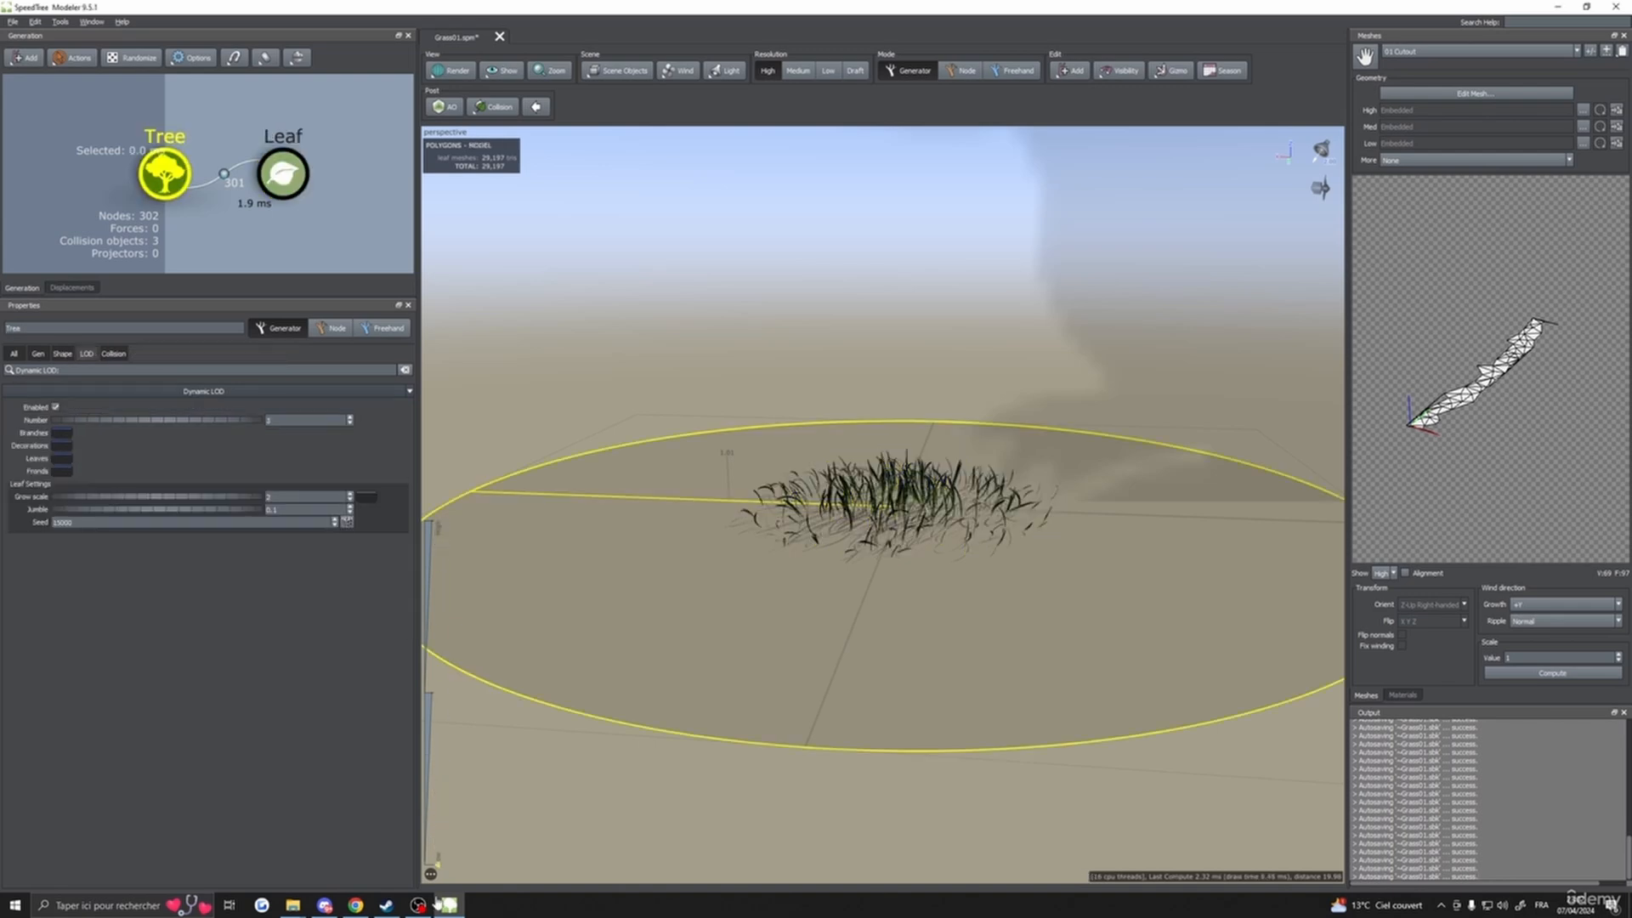
pyautogui.click(283, 174)
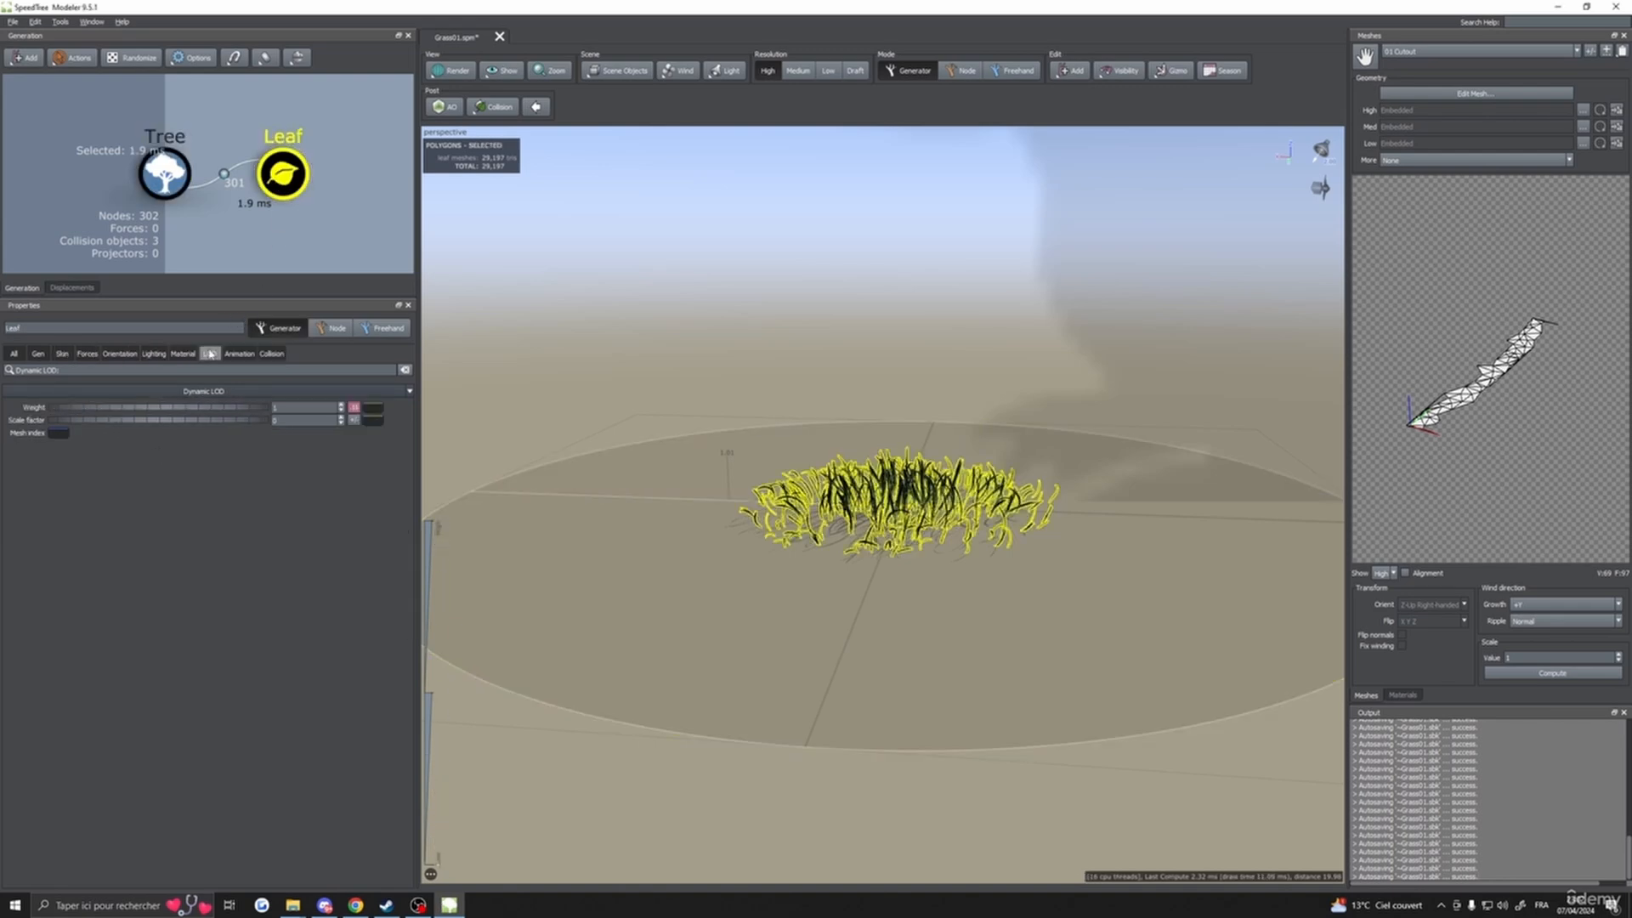
pyautogui.click(59, 432)
pyautogui.moveTo(372, 481); pyautogui.dragTo(376, 617)
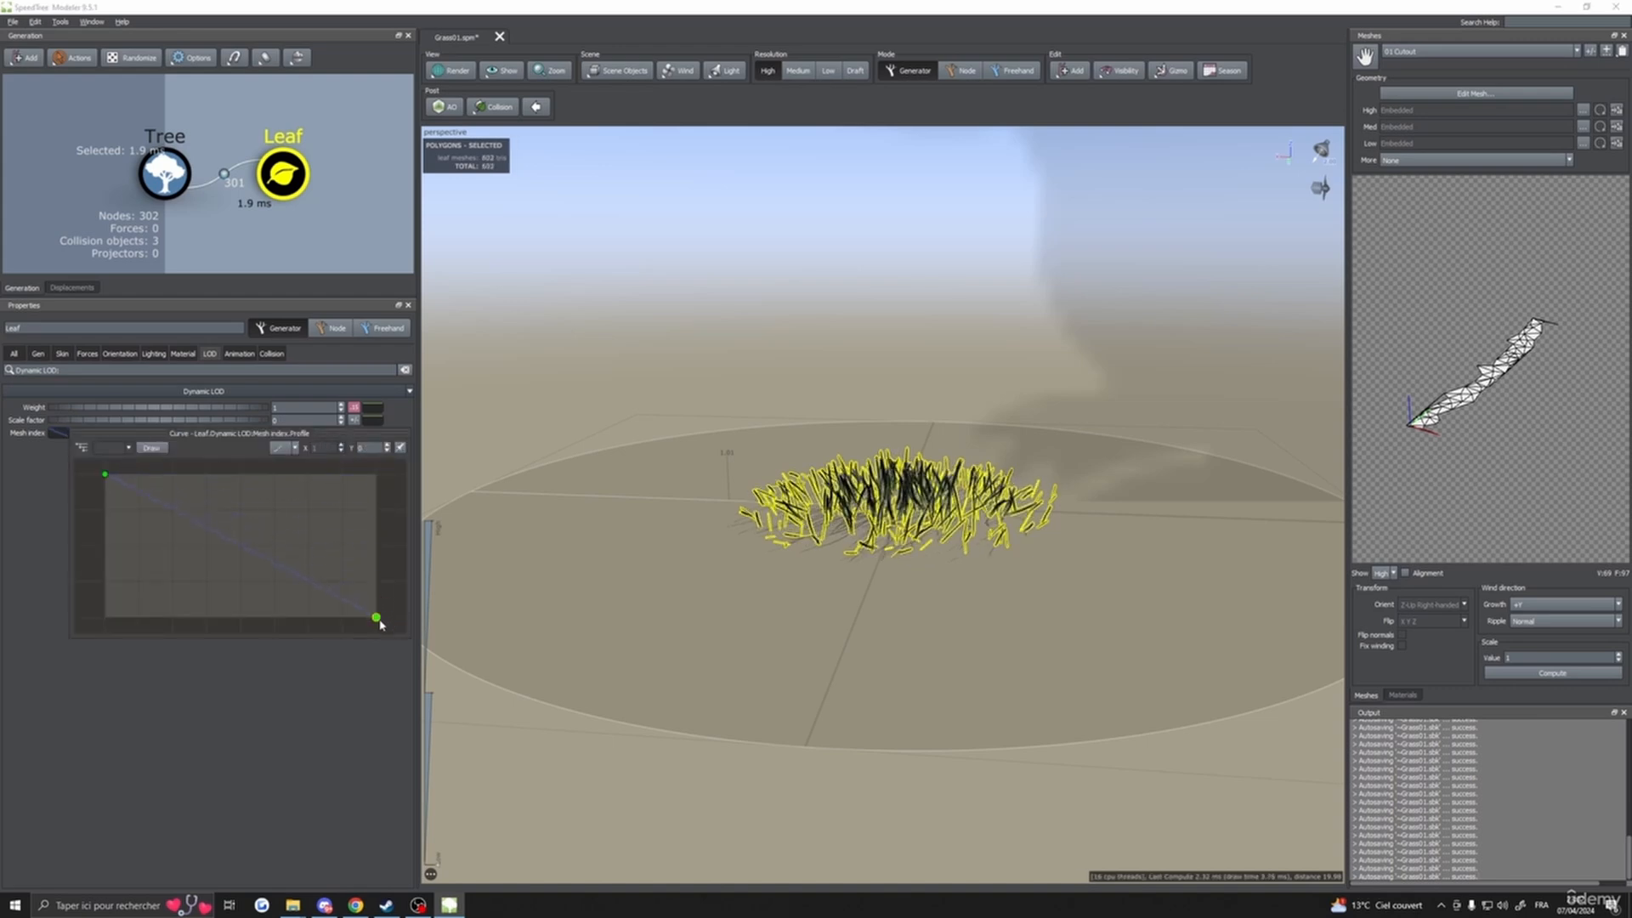
# - Preview the grass at the low and high ends of the LOD range with the descending Mesh index curve
pyautogui.click(495, 667)
pyautogui.click(431, 874)
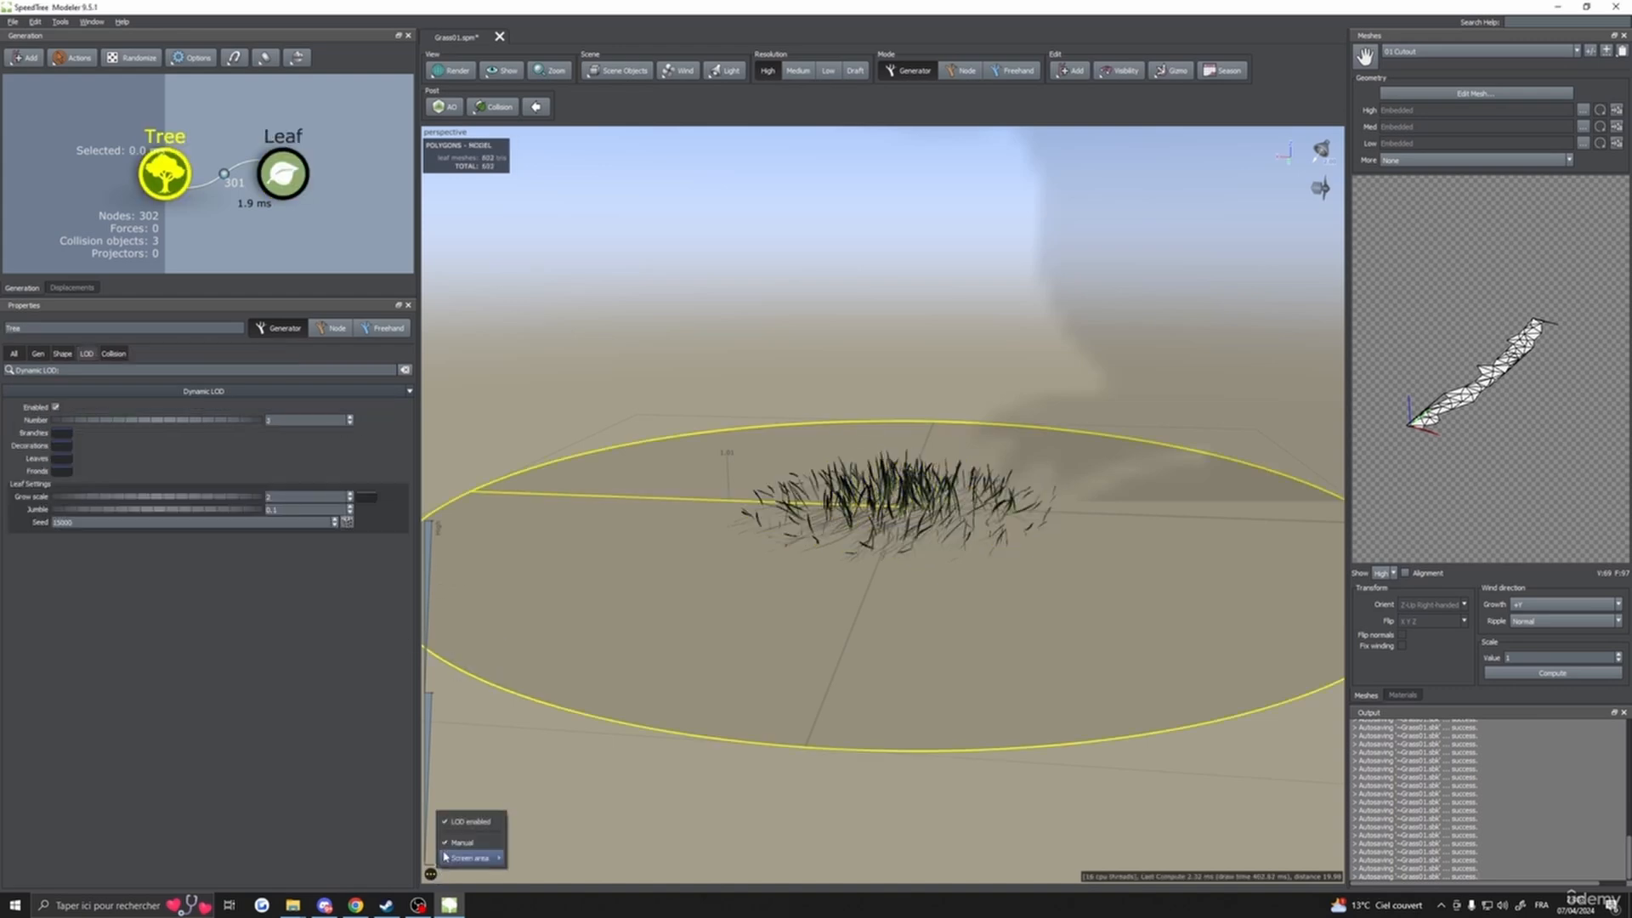
pyautogui.click(425, 721)
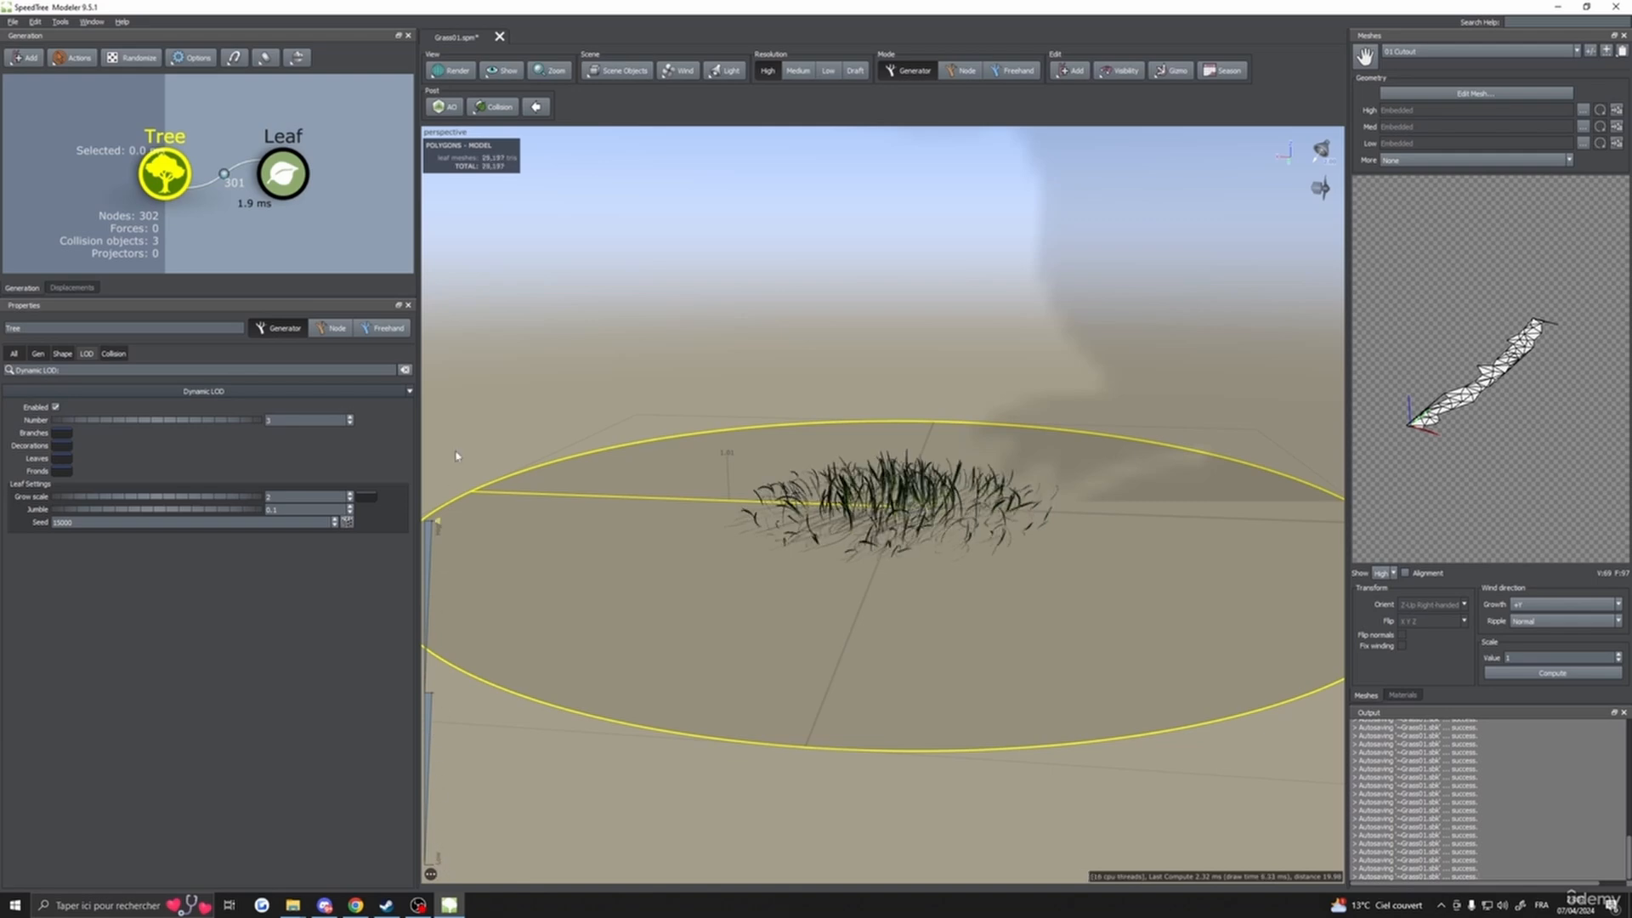
pyautogui.scroll(3, 812, 537)
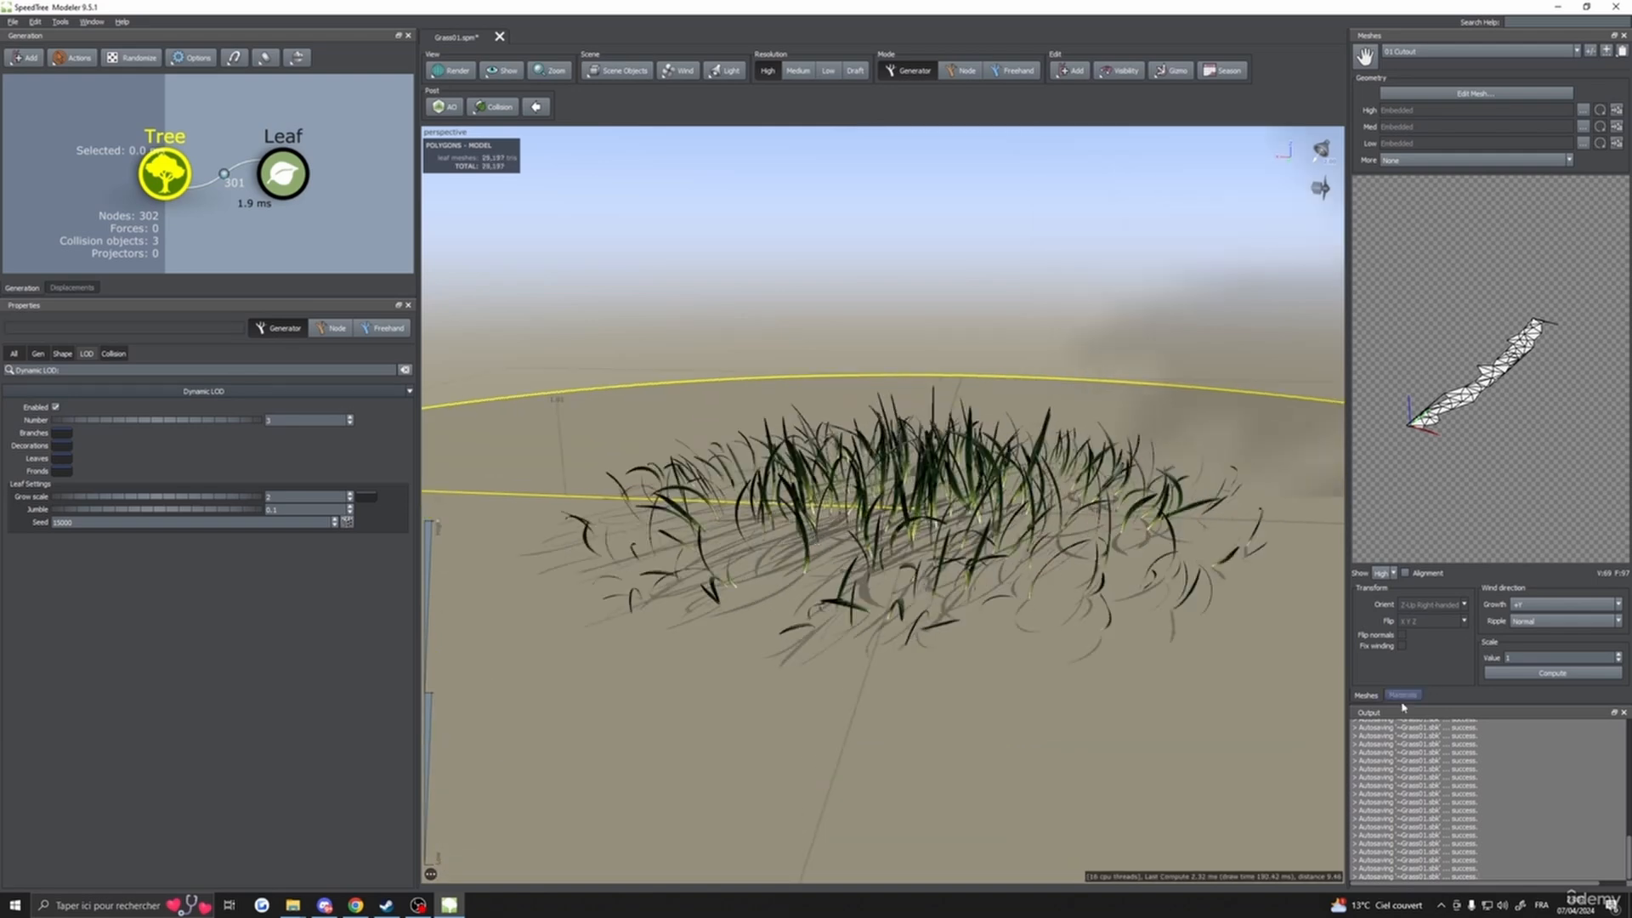
# - Review the high, medium and low meshes of 01 Cutout in the mesh editor
pyautogui.click(1403, 695)
pyautogui.click(1574, 249)
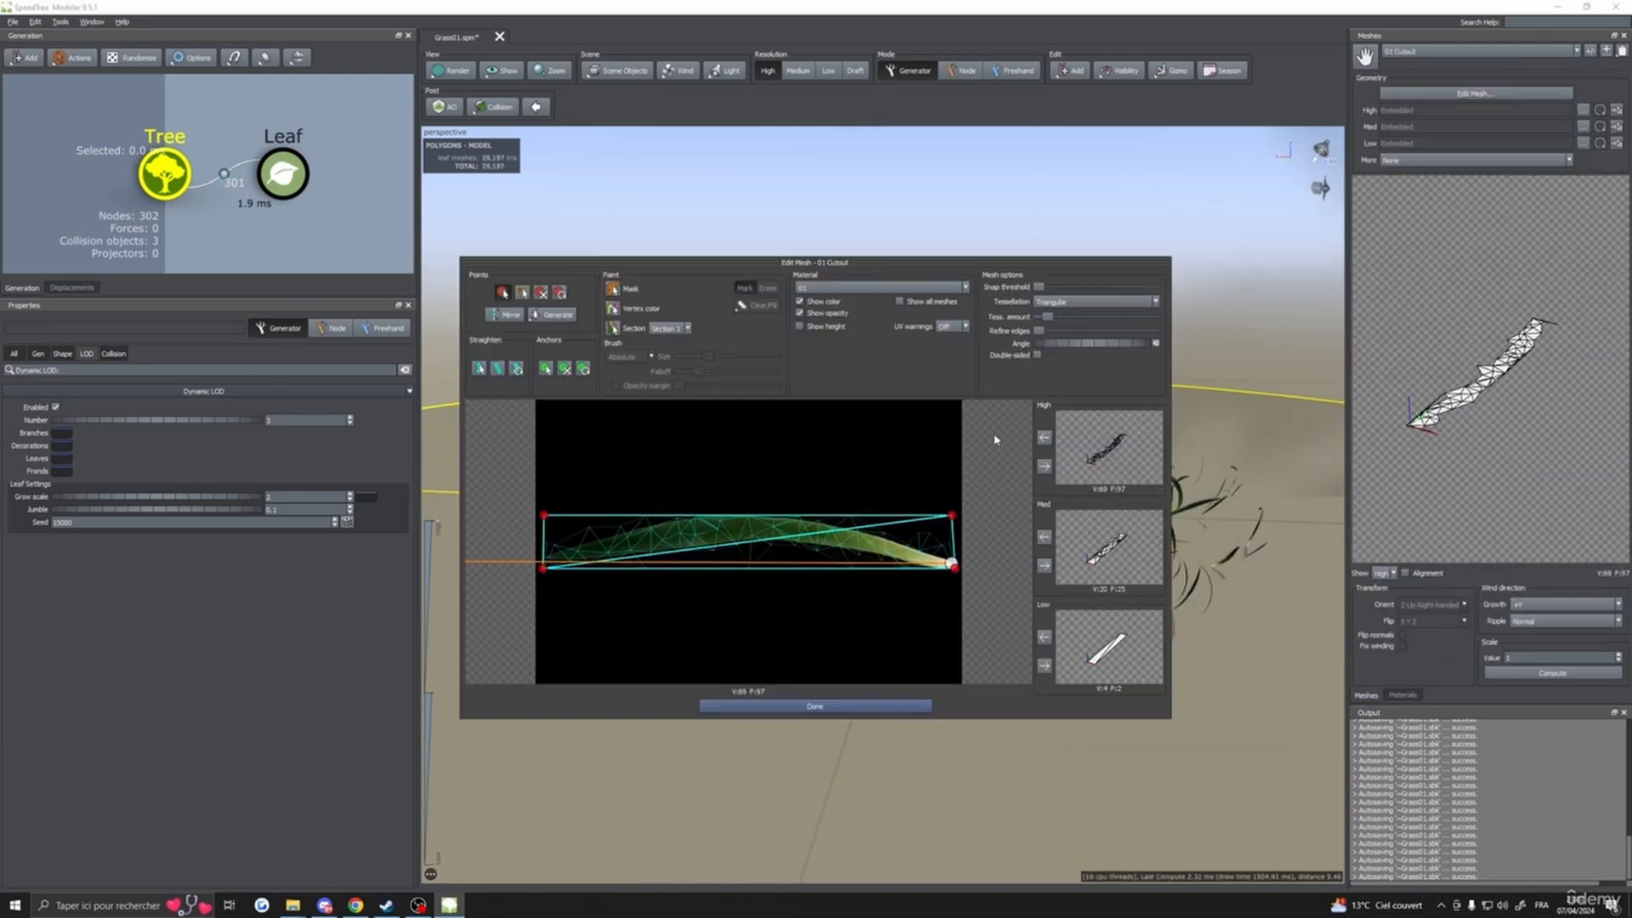
pyautogui.click(799, 711)
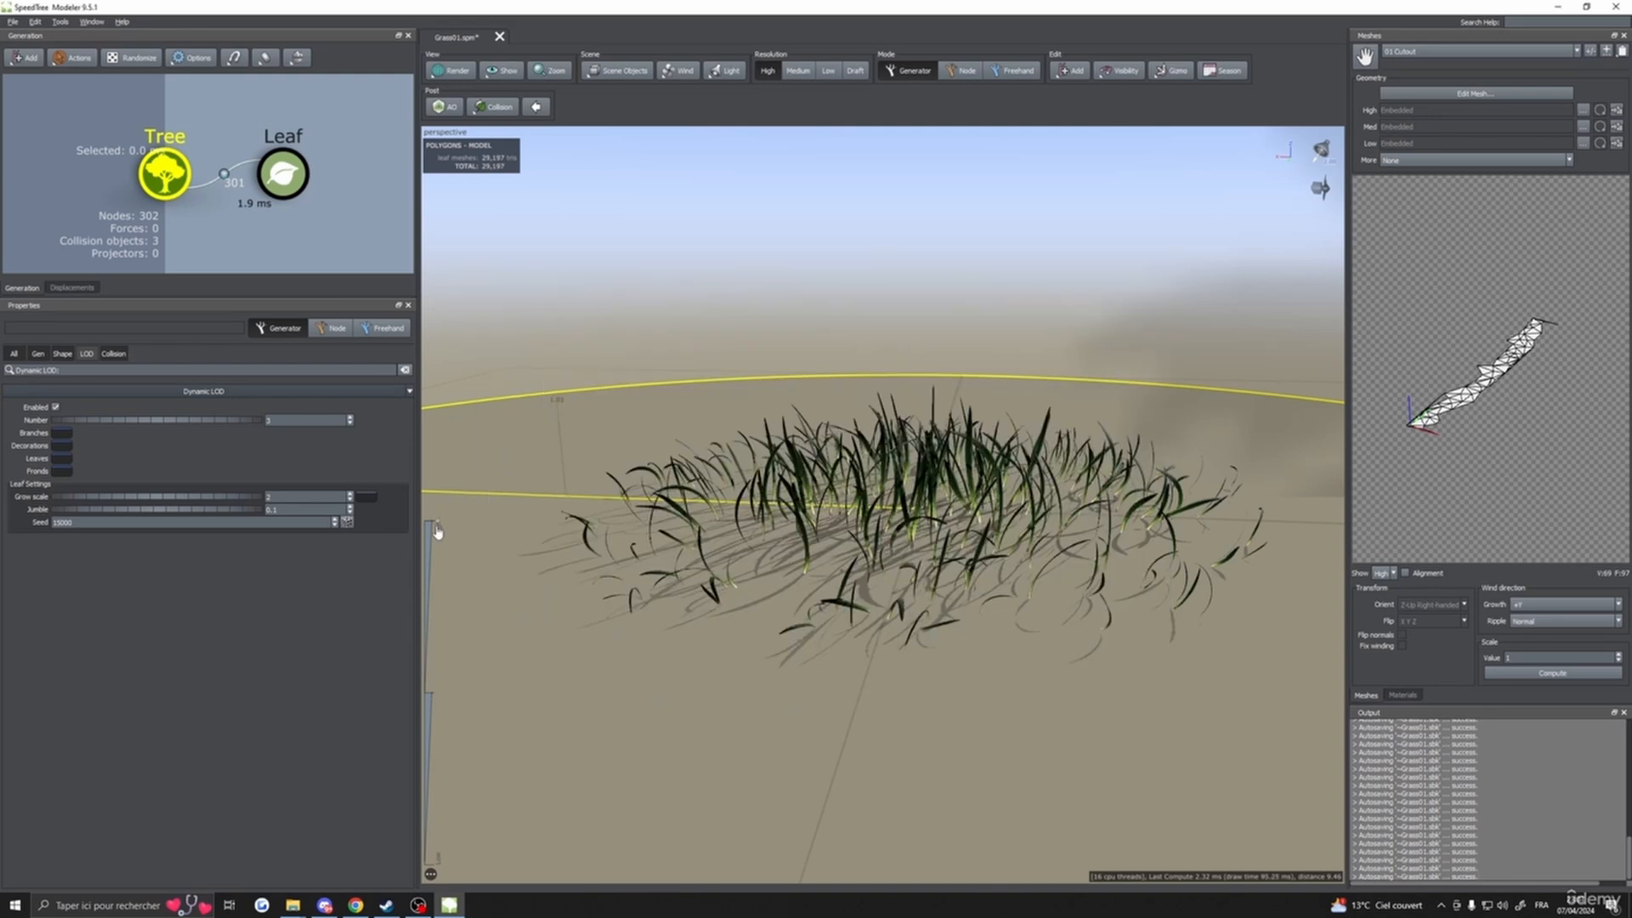
# - Compare the grass across the LOD range at close, medium and far viewing distances, ending on the high LOD
pyautogui.moveTo(438, 528); pyautogui.dragTo(463, 899)
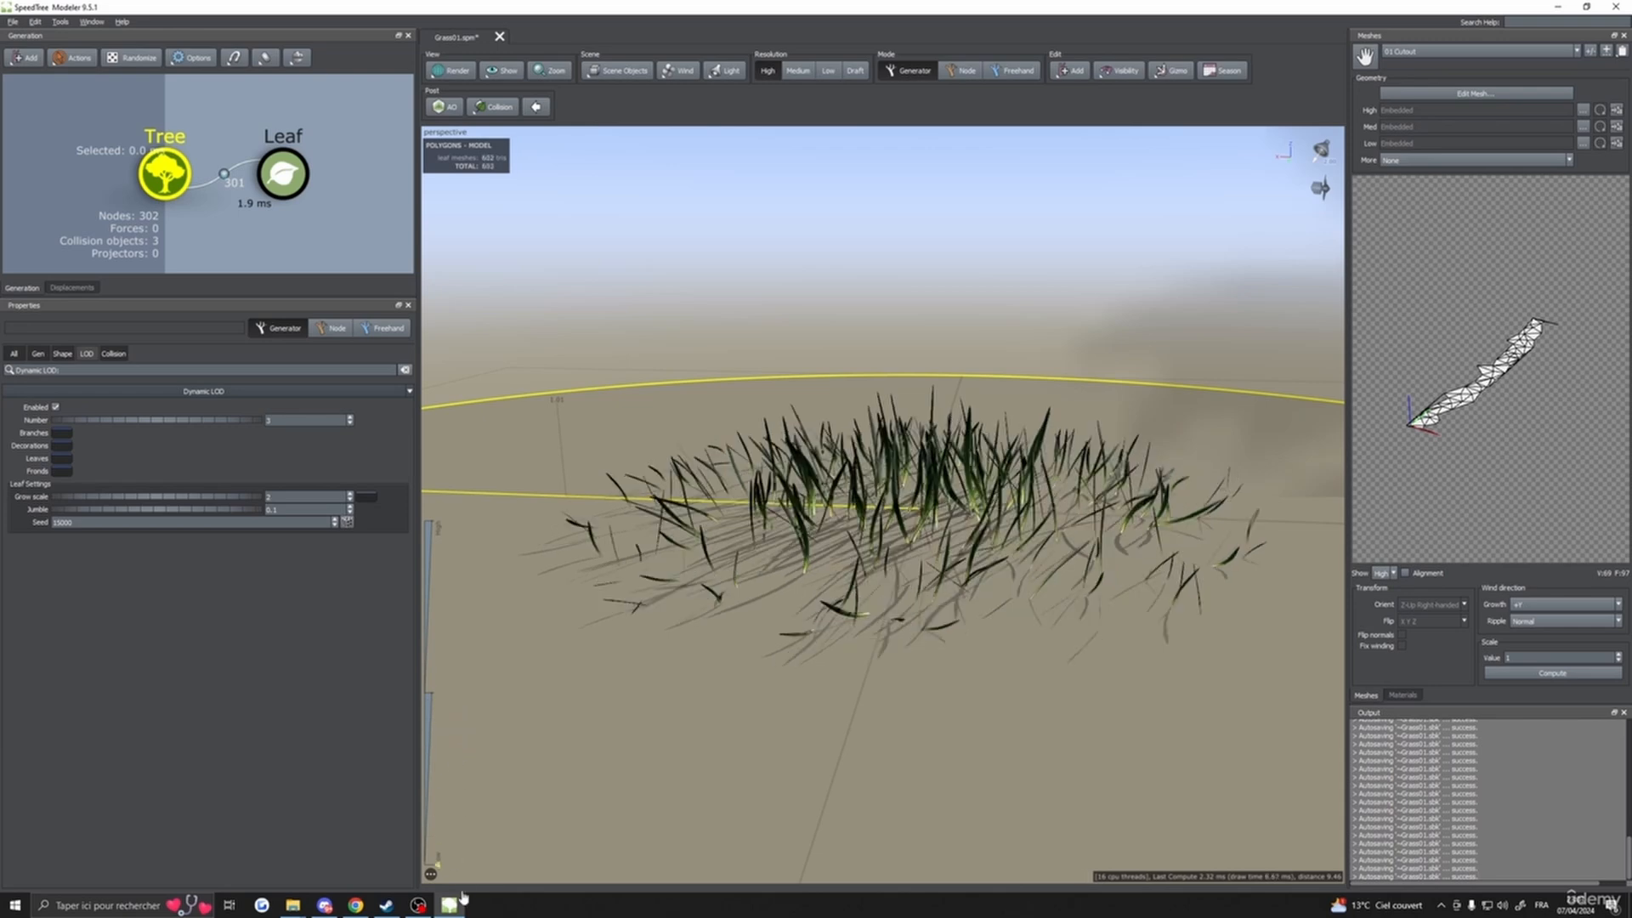
pyautogui.moveTo(648, 797)
pyautogui.mouseDown()
pyautogui.moveTo(681, 809)
pyautogui.moveTo(660, 798)
pyautogui.moveTo(680, 794)
pyautogui.mouseUp()
pyautogui.scroll(-10, 679, 794)
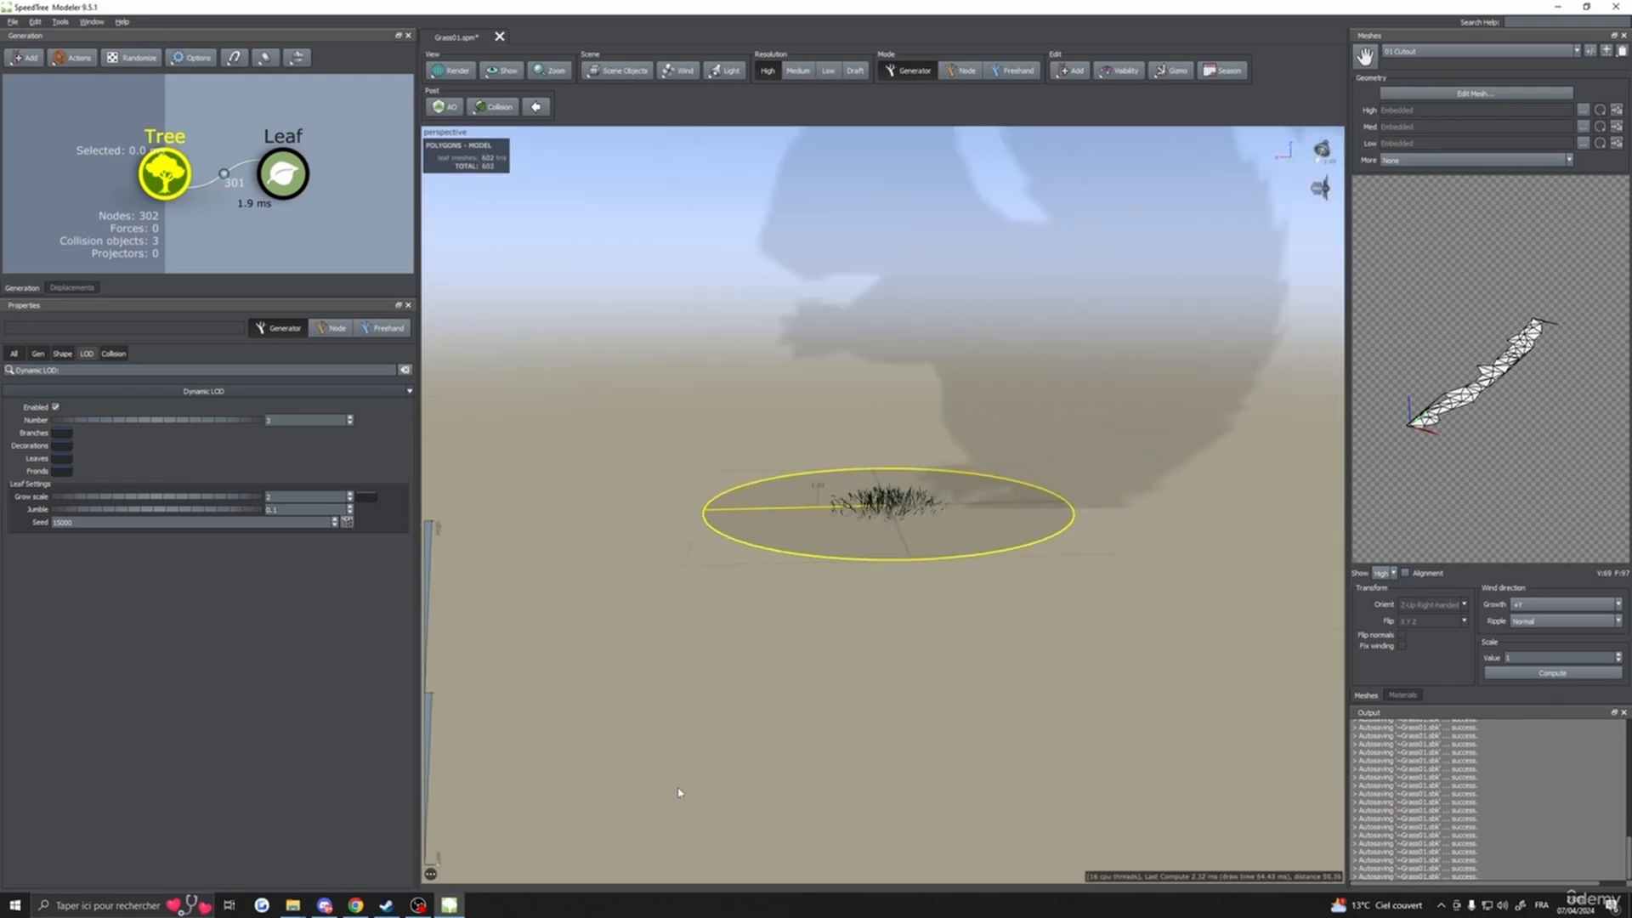
pyautogui.moveTo(437, 869); pyautogui.dragTo(417, 461)
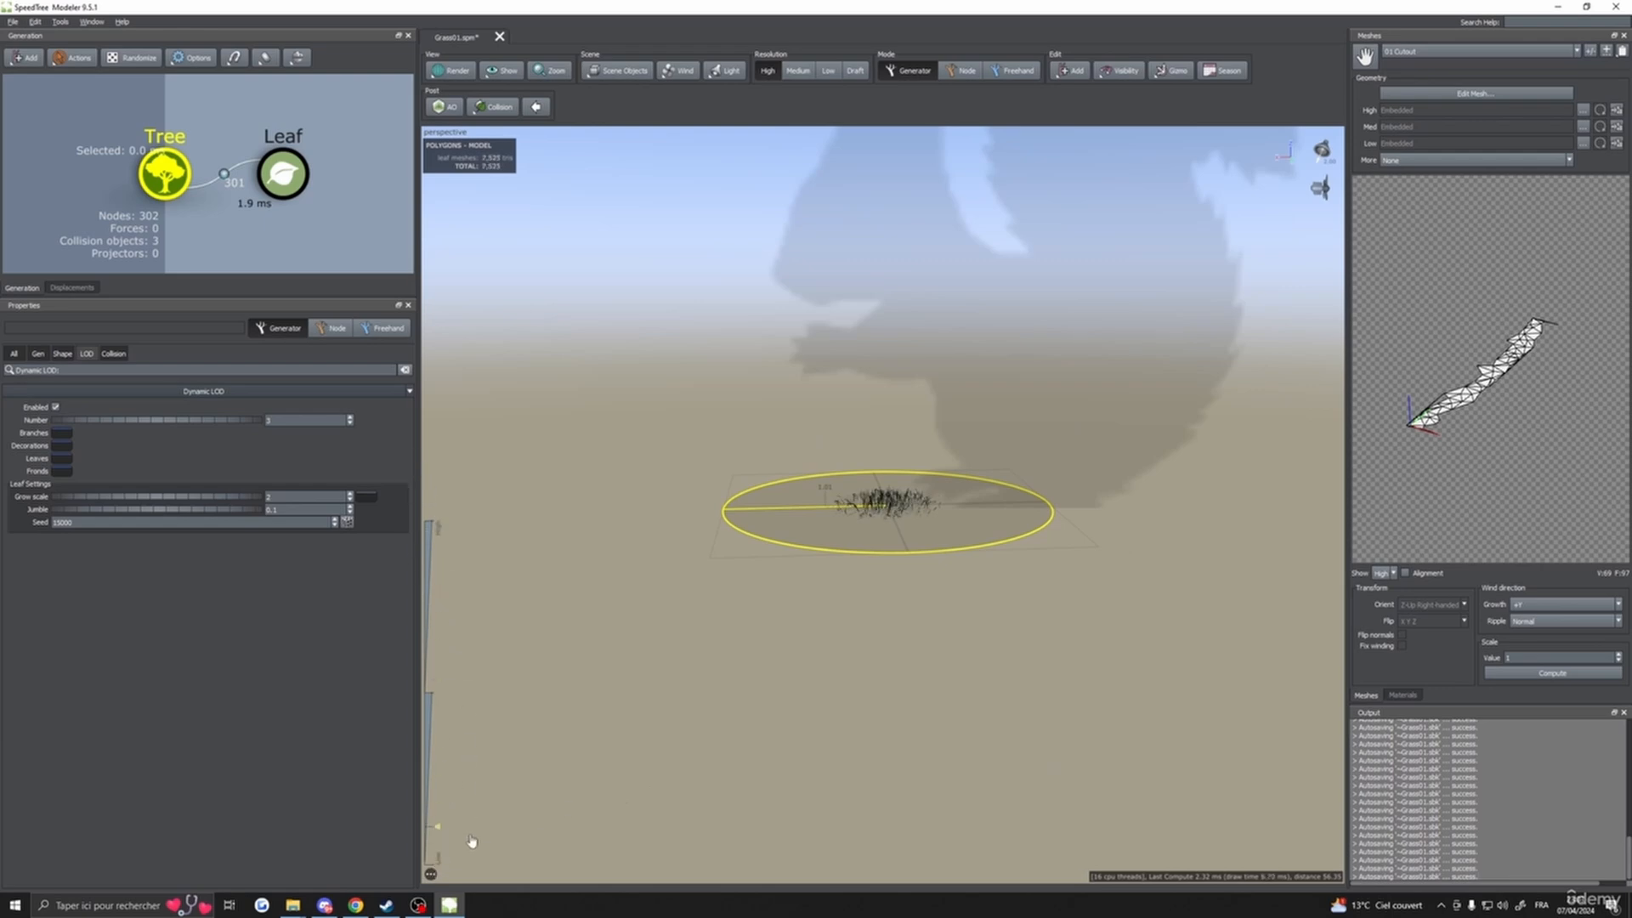
pyautogui.scroll(-1, 786, 676)
pyautogui.scroll(5, 786, 676)
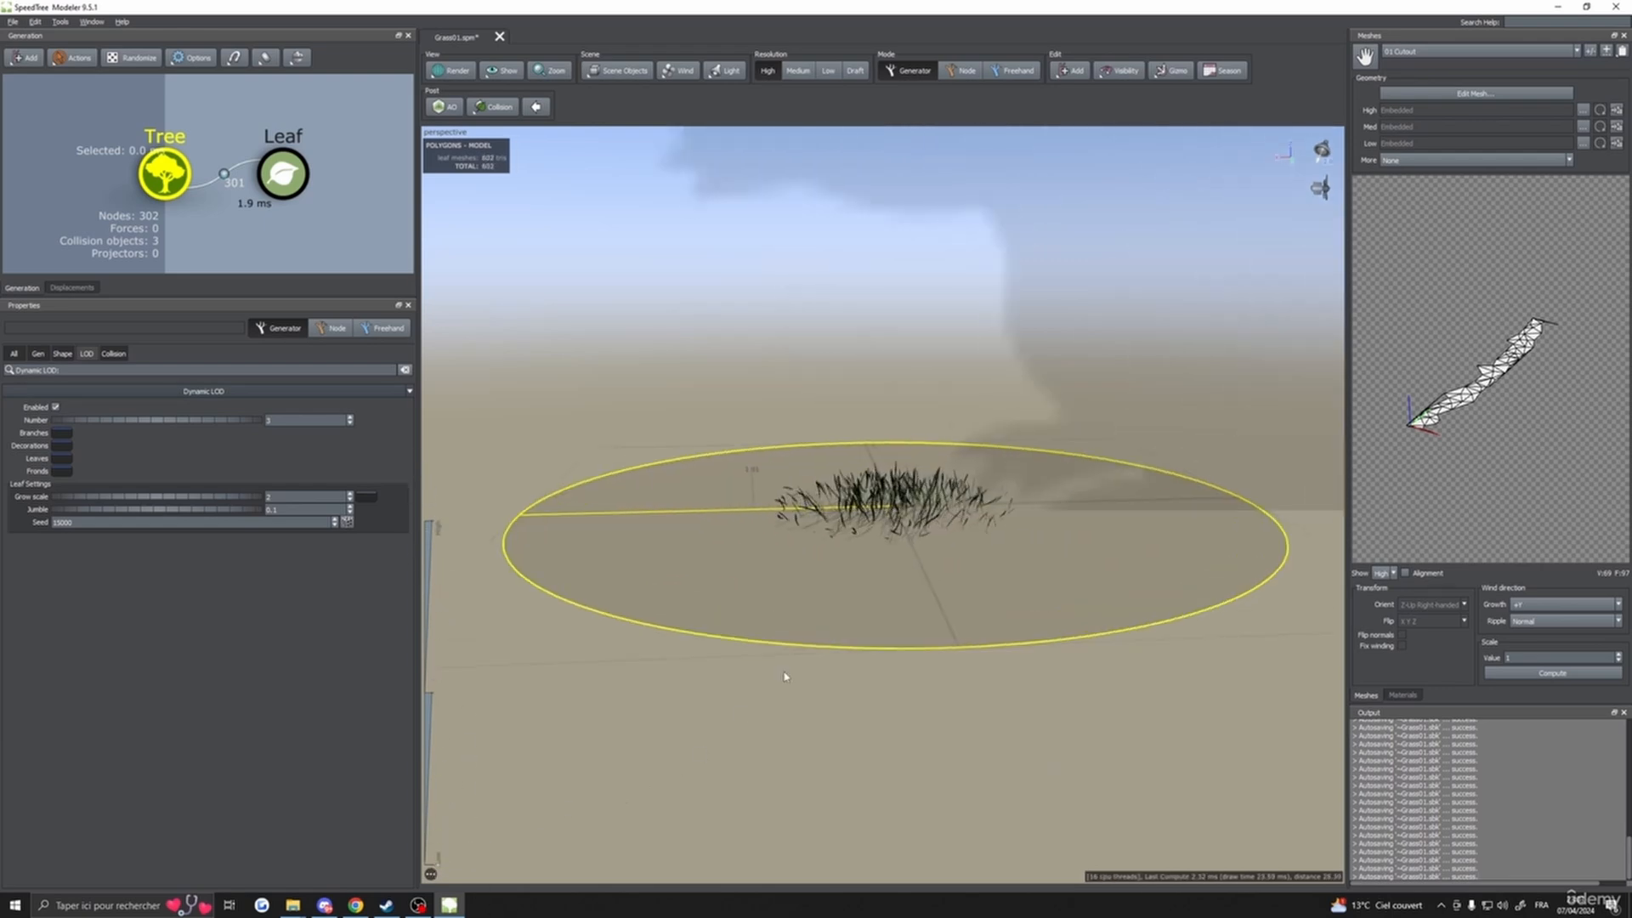
pyautogui.moveTo(437, 860); pyautogui.dragTo(467, 459)
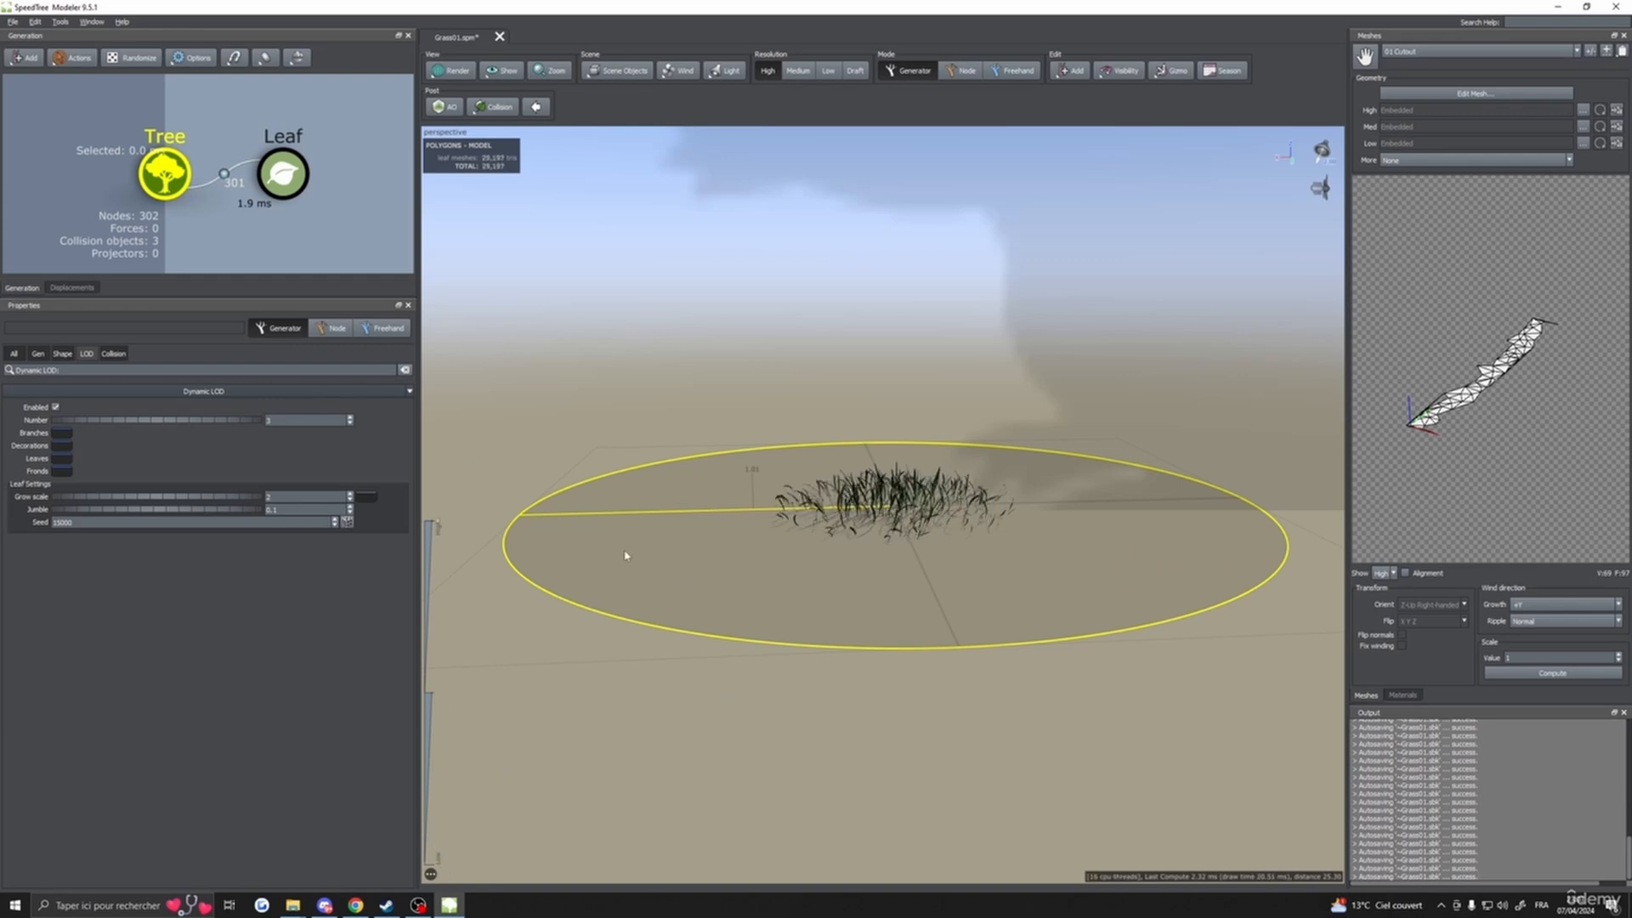
pyautogui.scroll(4, 649, 594)
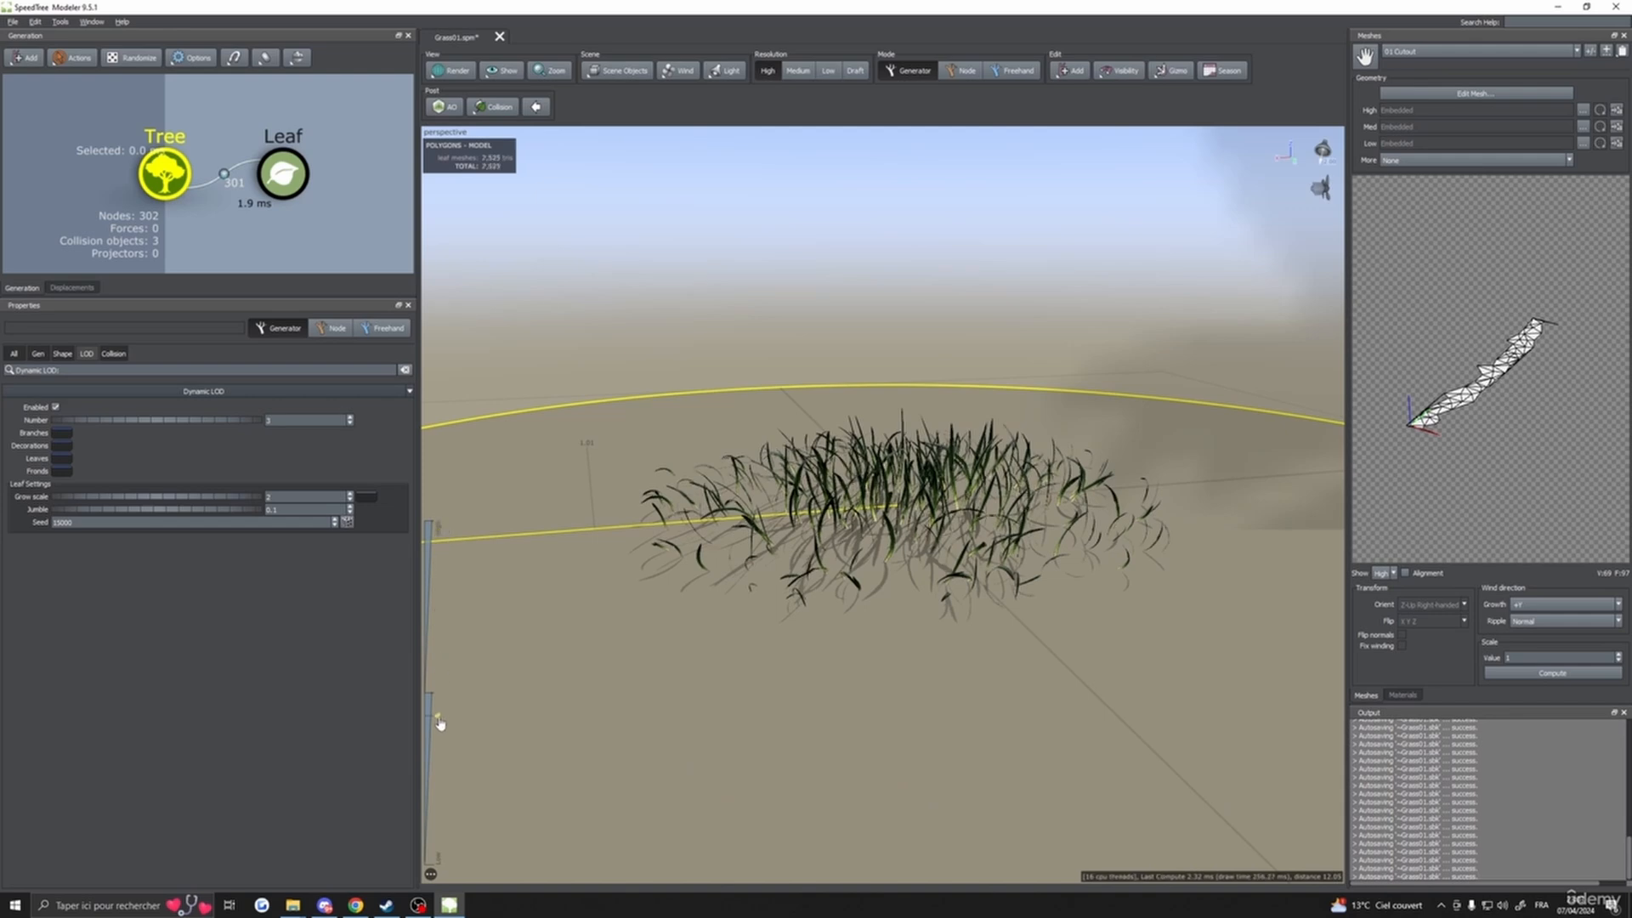
pyautogui.moveTo(437, 565); pyautogui.dragTo(456, 719)
pyautogui.moveTo(448, 400); pyautogui.dragTo(668, 636)
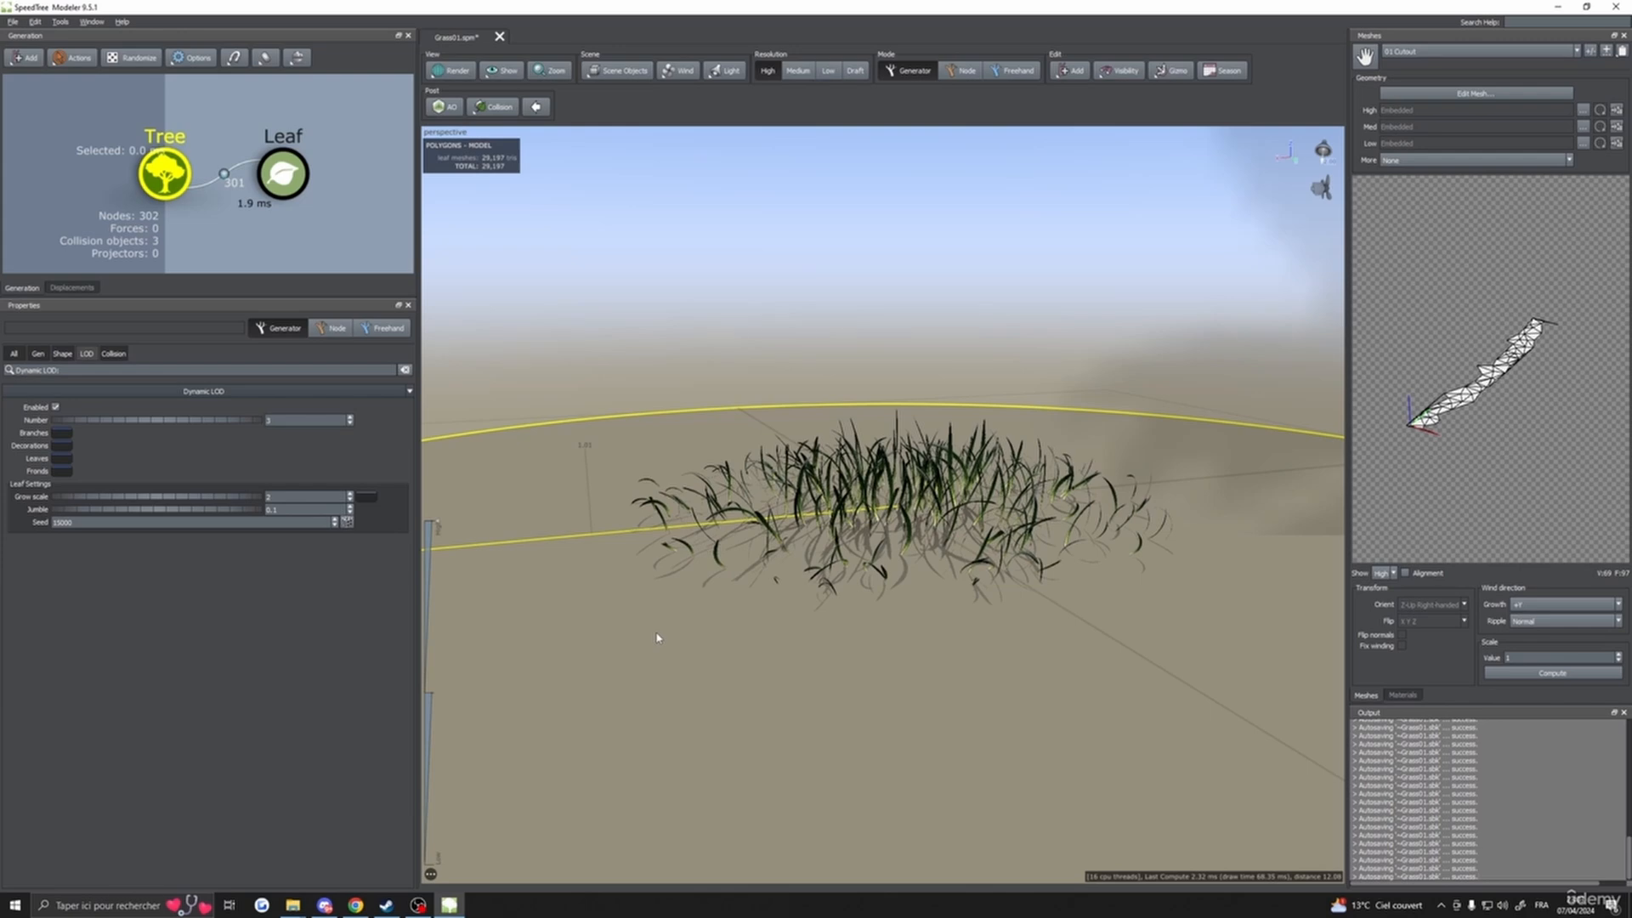
pyautogui.moveTo(670, 641)
pyautogui.mouseDown()
pyautogui.moveTo(601, 660)
pyautogui.moveTo(695, 651)
pyautogui.mouseUp()
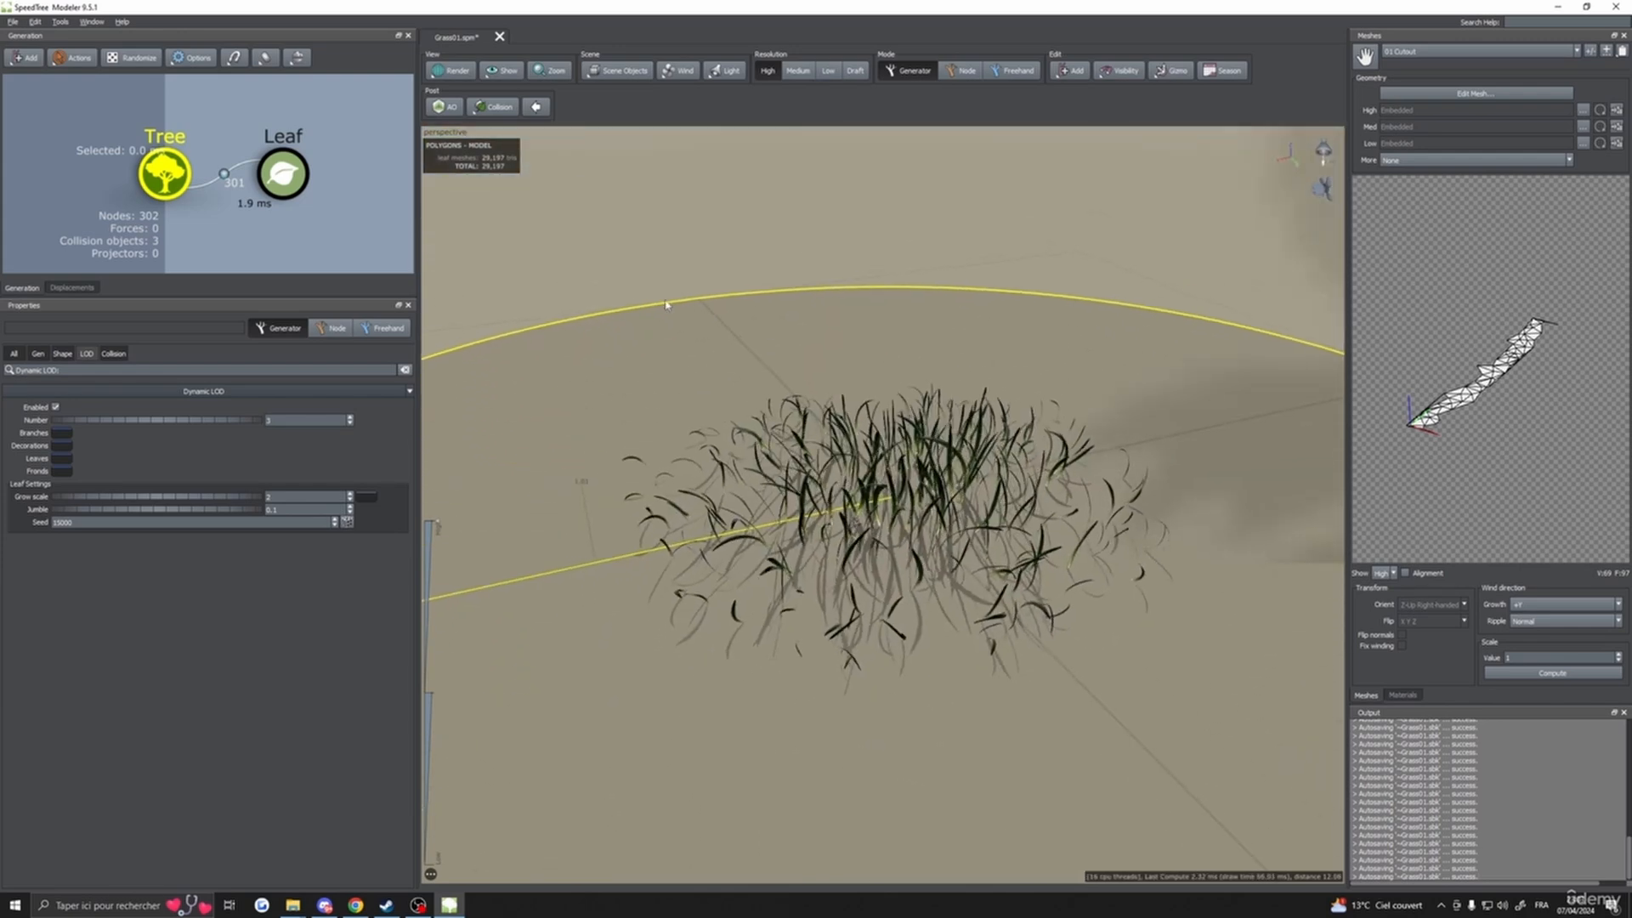
pyautogui.click(677, 71)
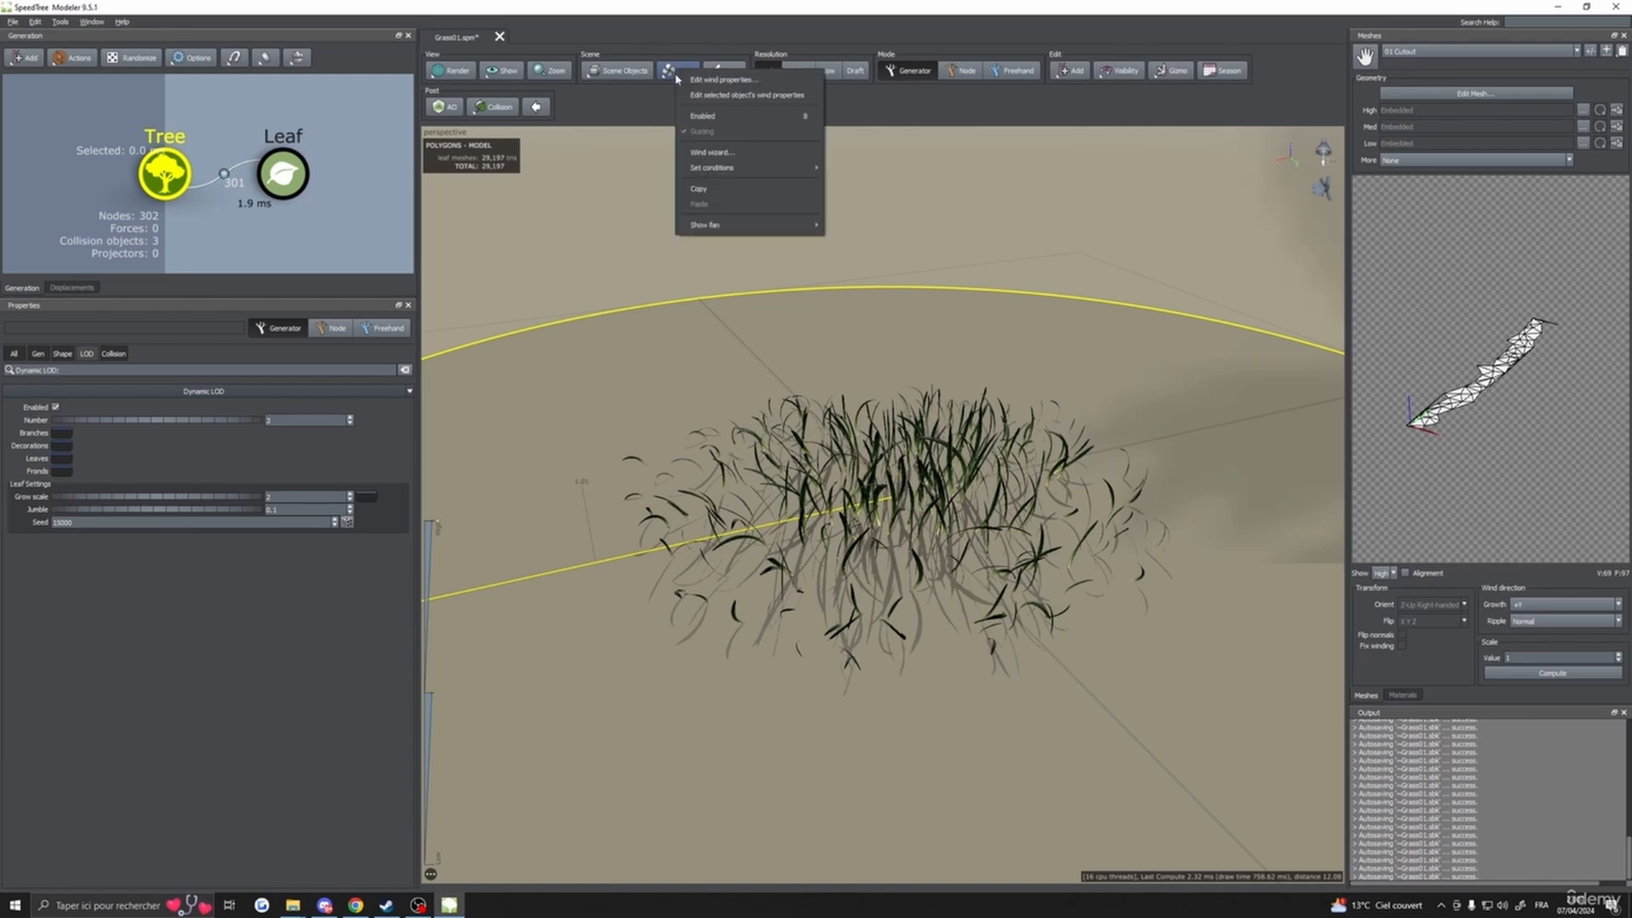
pyautogui.click(662, 69)
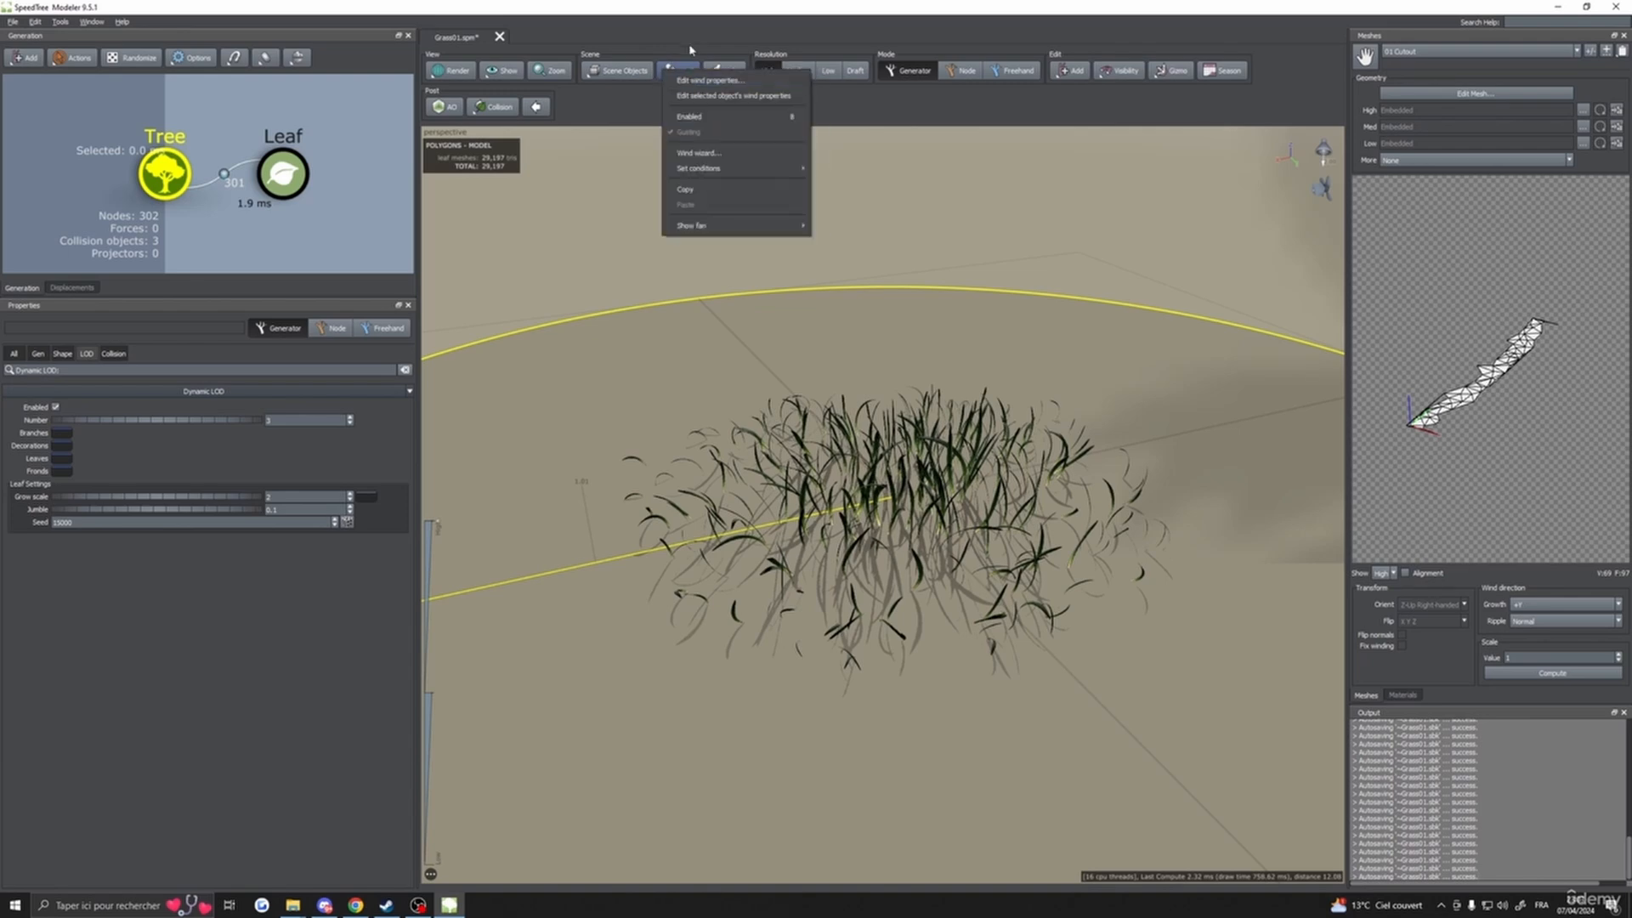
pyautogui.click(813, 323)
pyautogui.scroll(4, 812, 323)
pyautogui.moveTo(876, 527); pyautogui.dragTo(1159, 525)
pyautogui.scroll(-3, 915, 446)
pyautogui.scroll(-1, 915, 446)
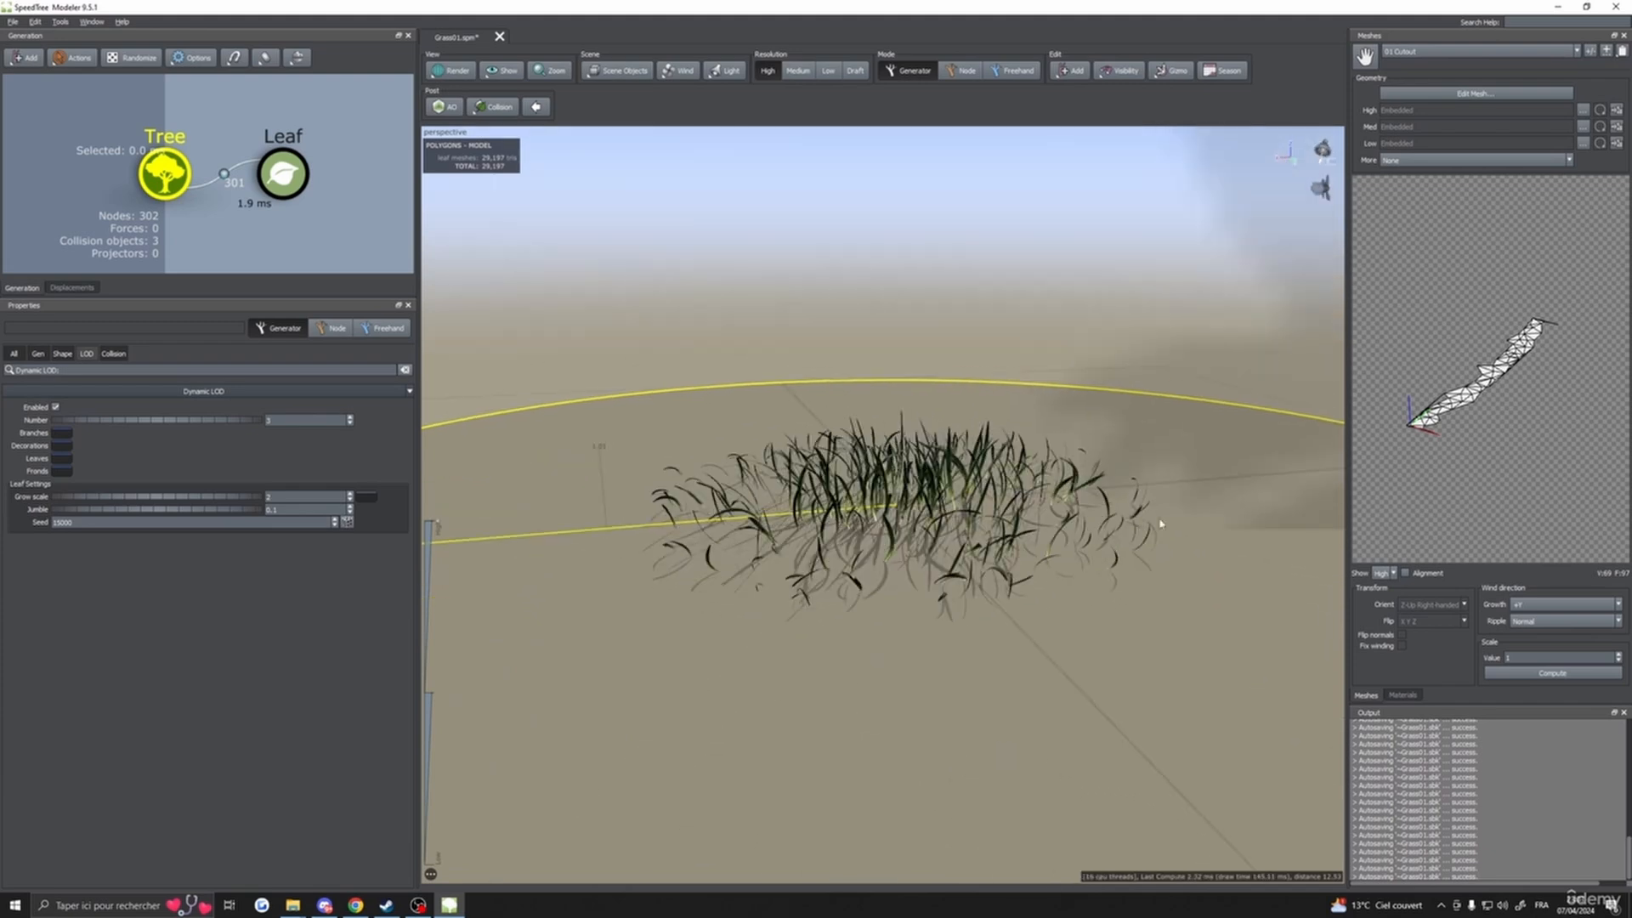
pyautogui.scroll(-1, 1056, 560)
pyautogui.moveTo(1055, 559)
pyautogui.mouseDown()
pyautogui.moveTo(882, 586)
pyautogui.moveTo(1029, 570)
pyautogui.mouseUp()
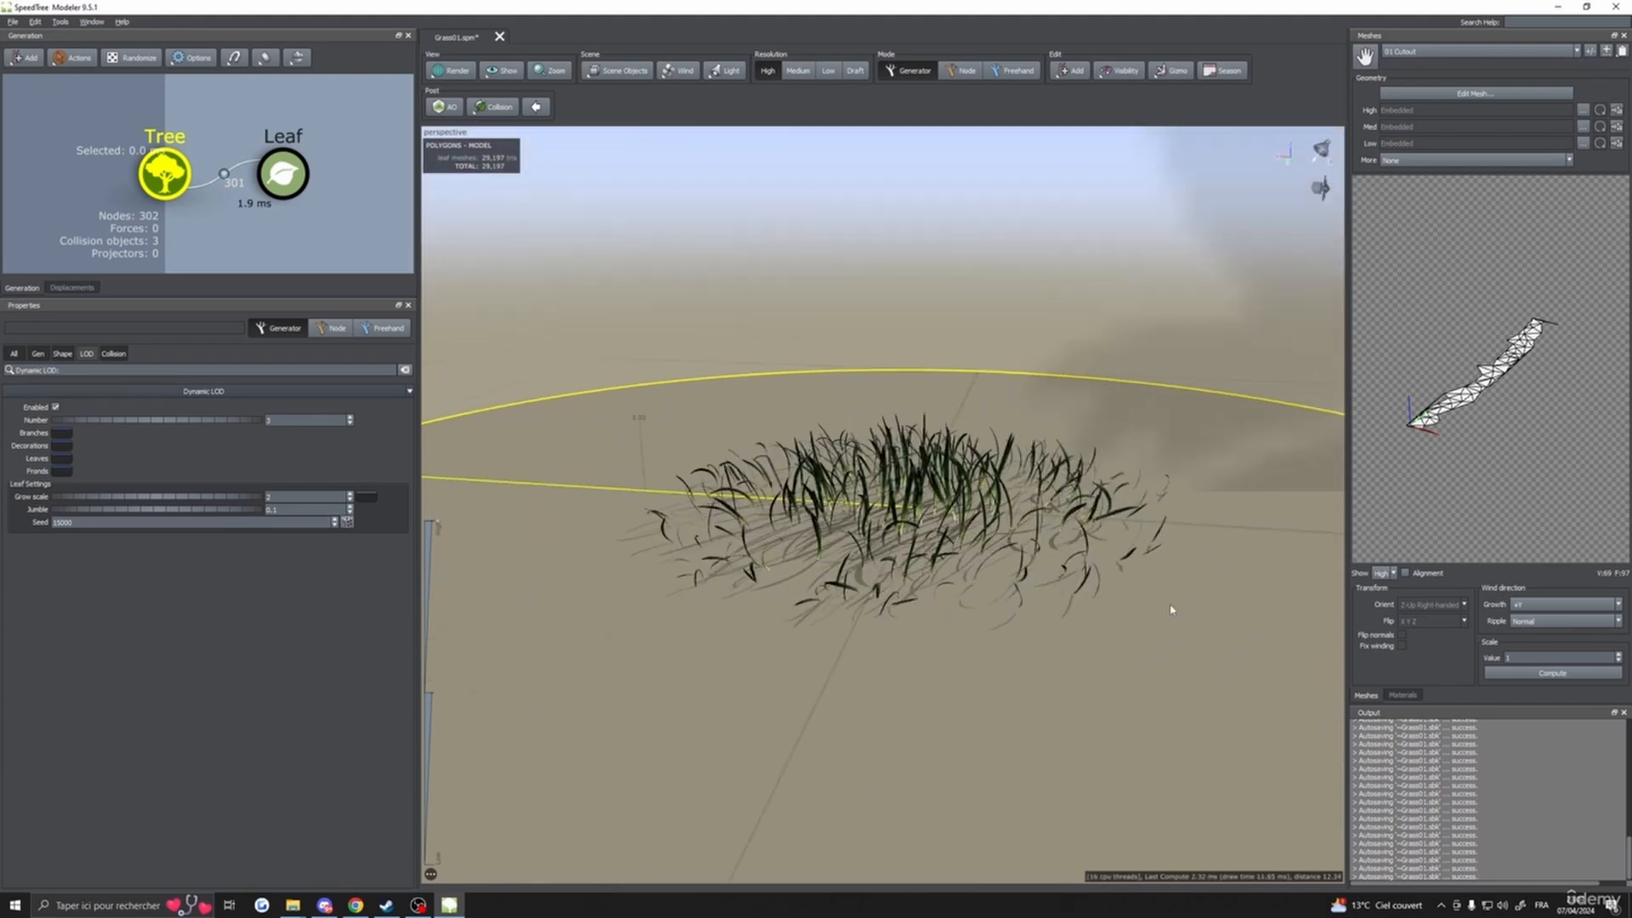
# - Switch the viewport render mode to Vertex Colors > Color and examine the grass blades up close
pyautogui.click(1403, 695)
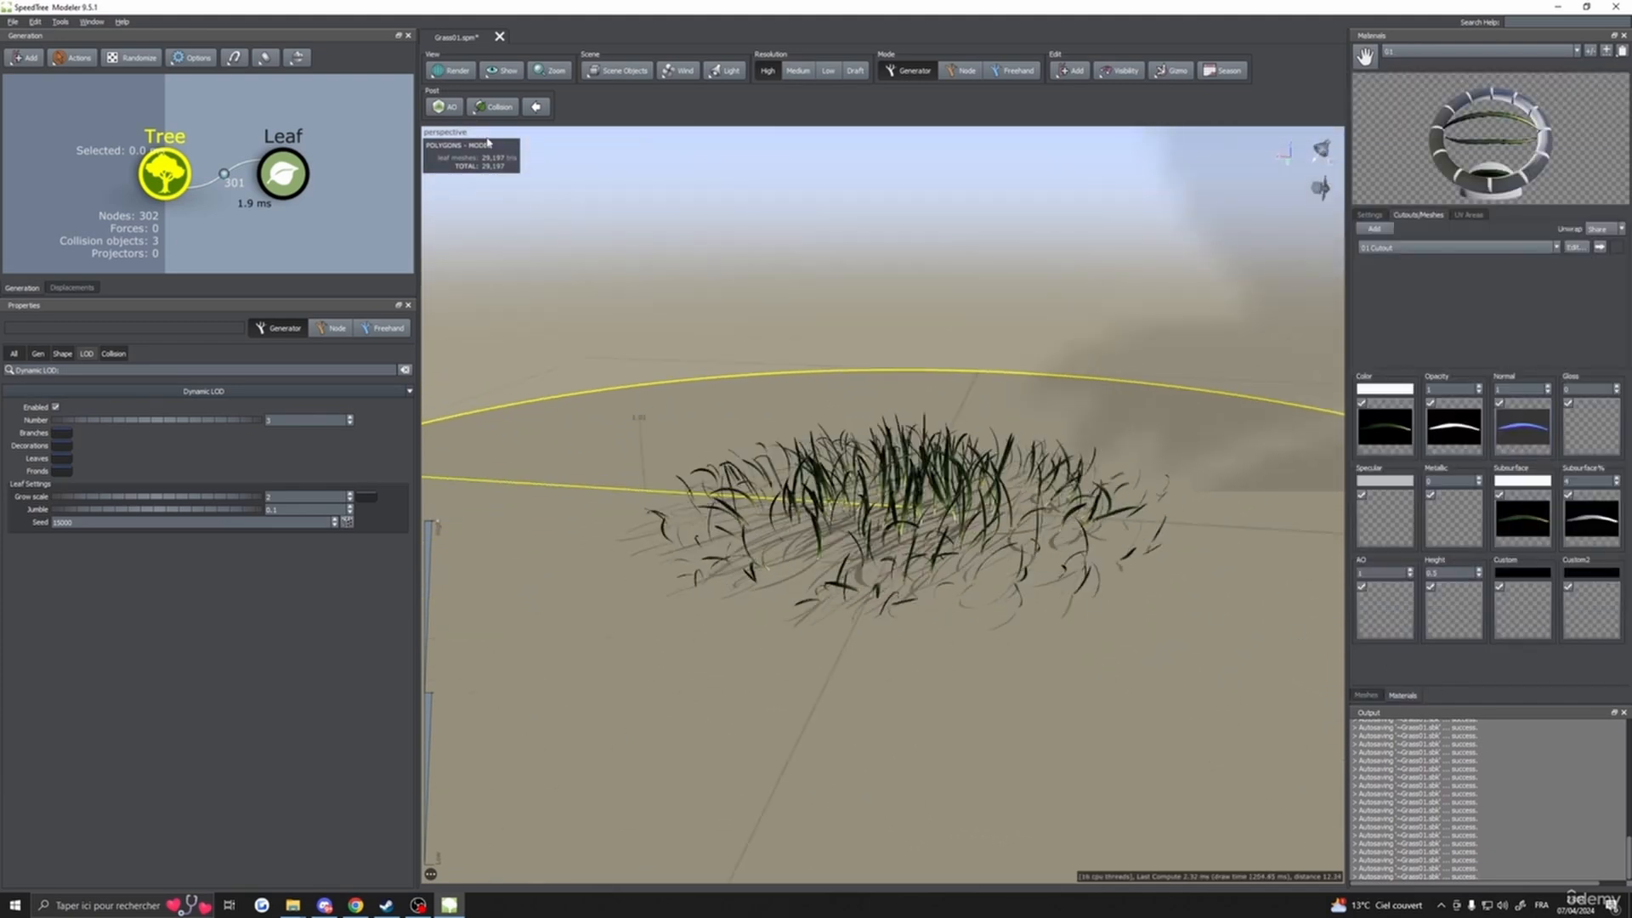
pyautogui.click(450, 70)
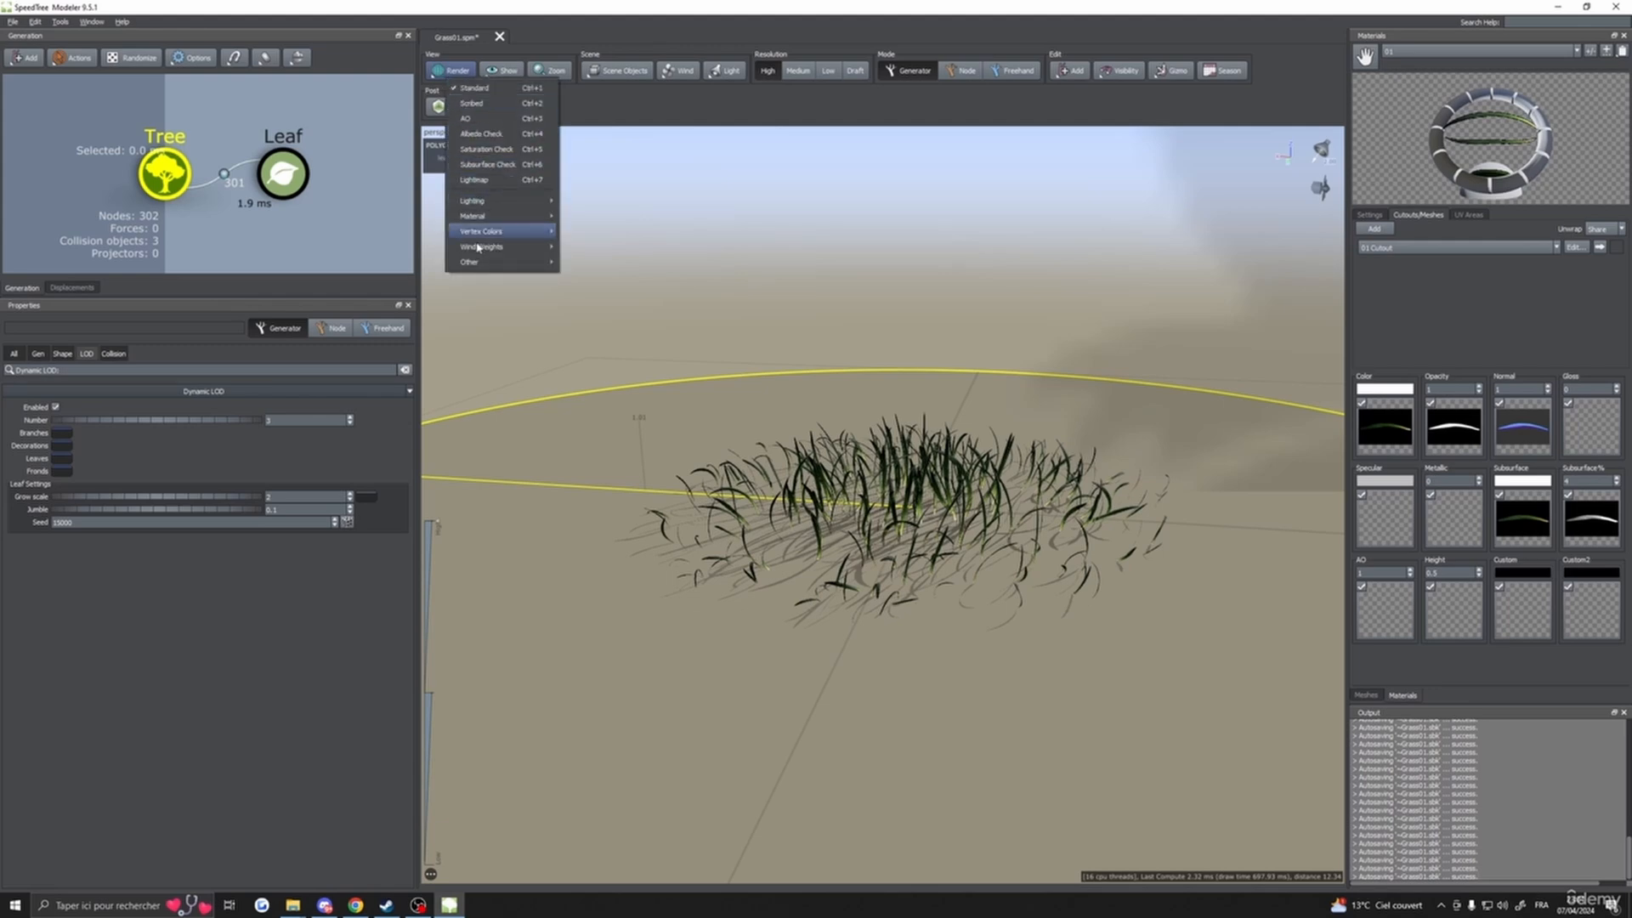
pyautogui.click(437, 73)
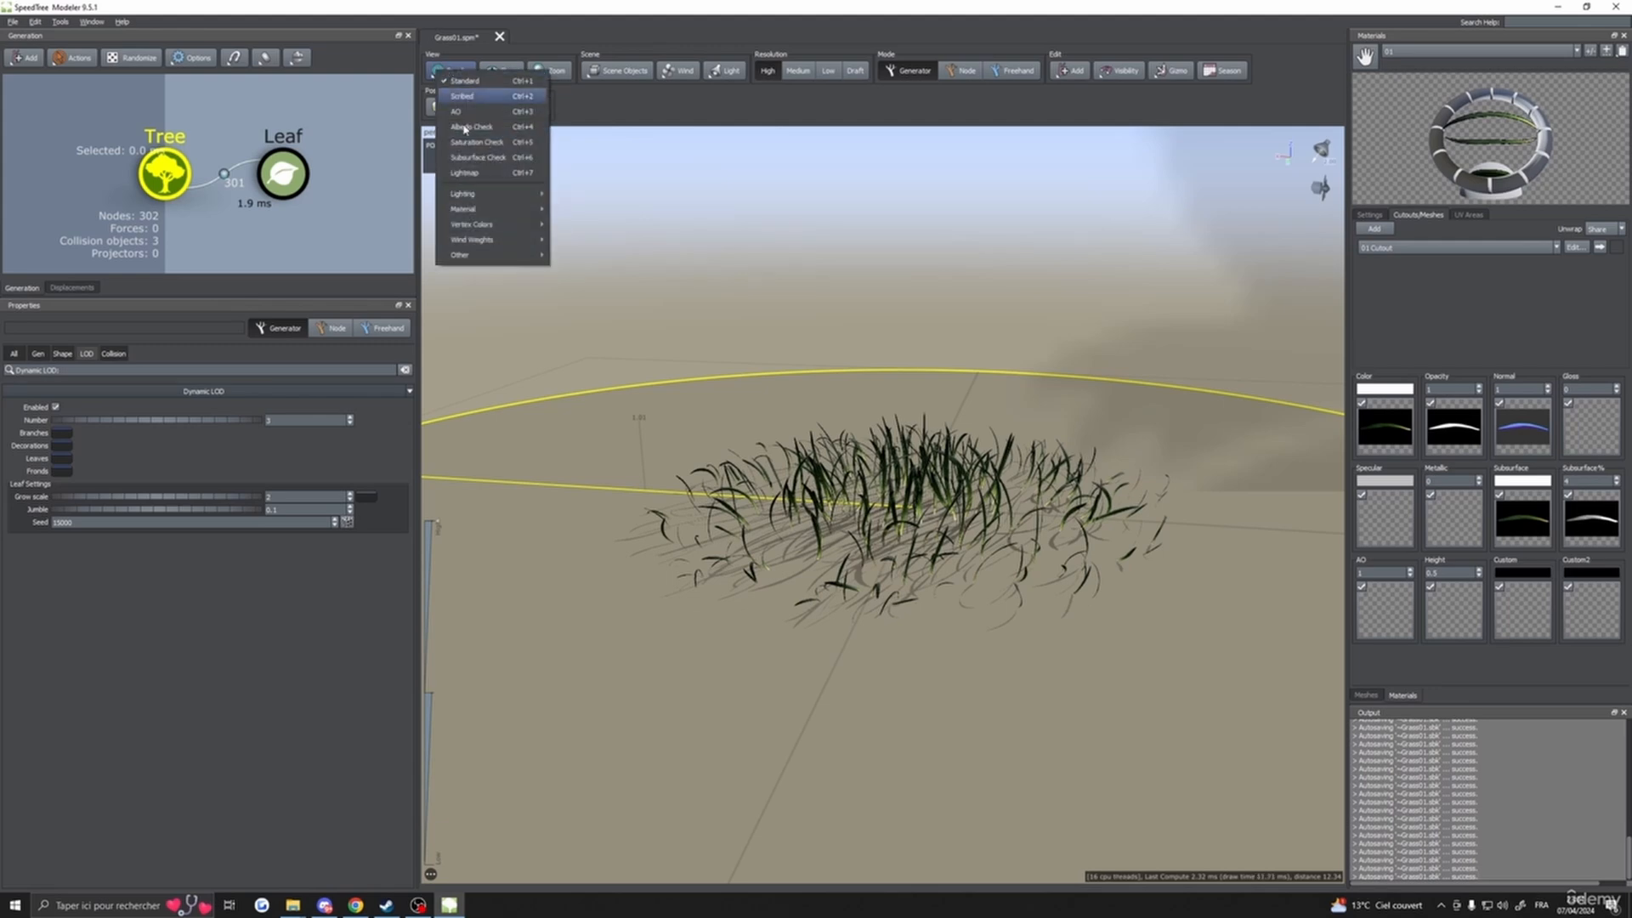
pyautogui.moveTo(483, 228)
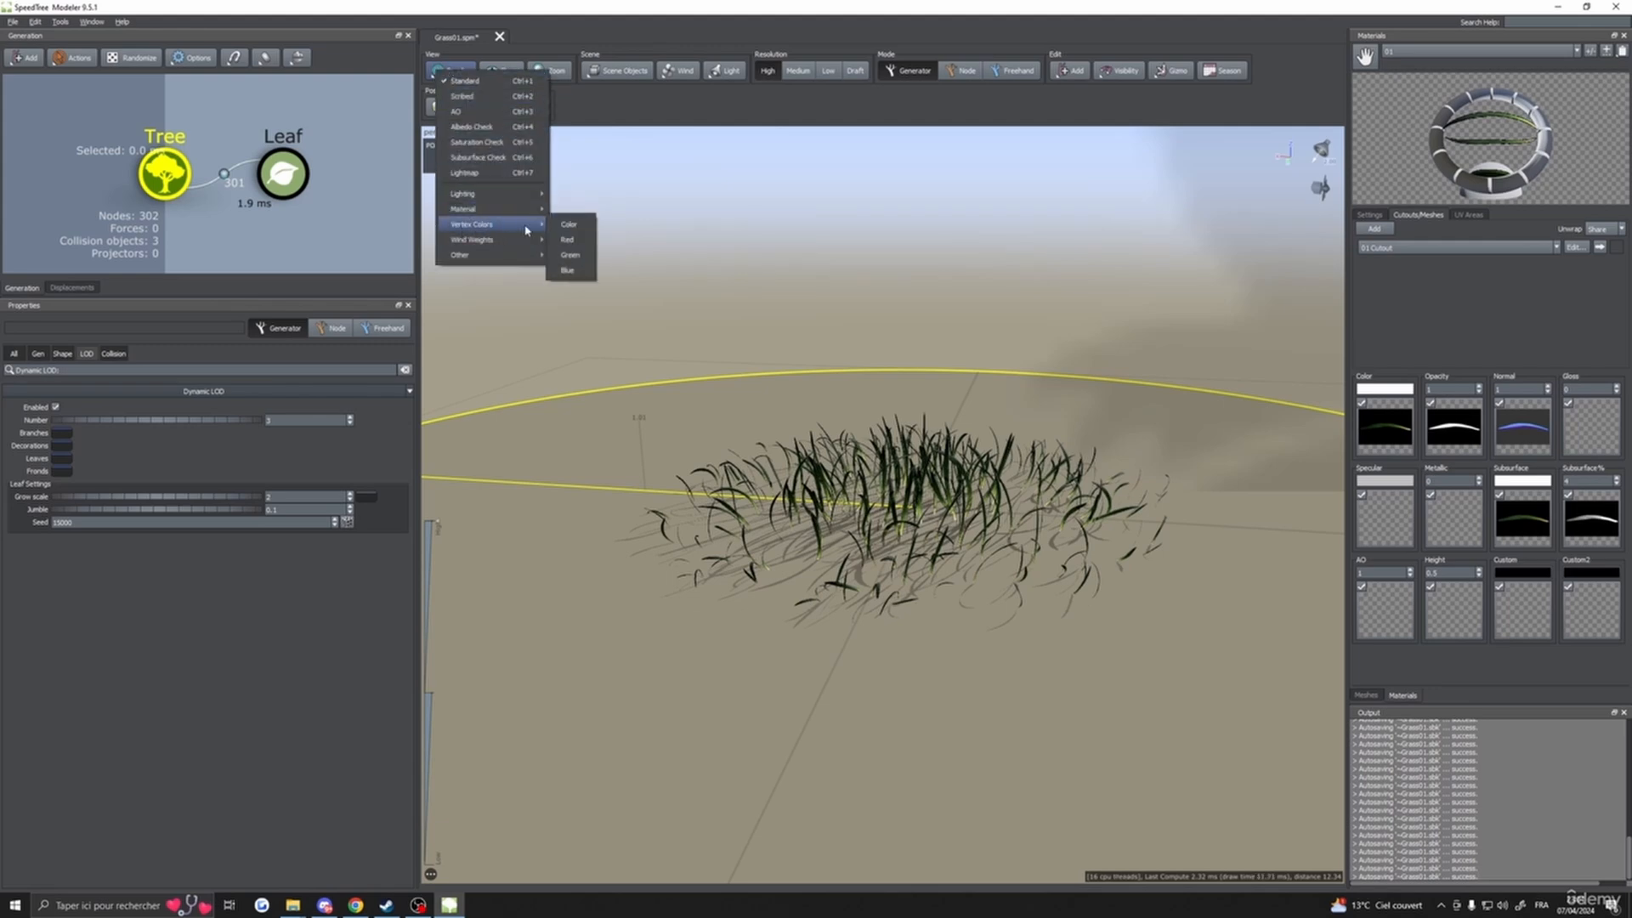
pyautogui.click(567, 224)
pyautogui.moveTo(884, 544); pyautogui.dragTo(1007, 592)
pyautogui.scroll(3, 978, 493)
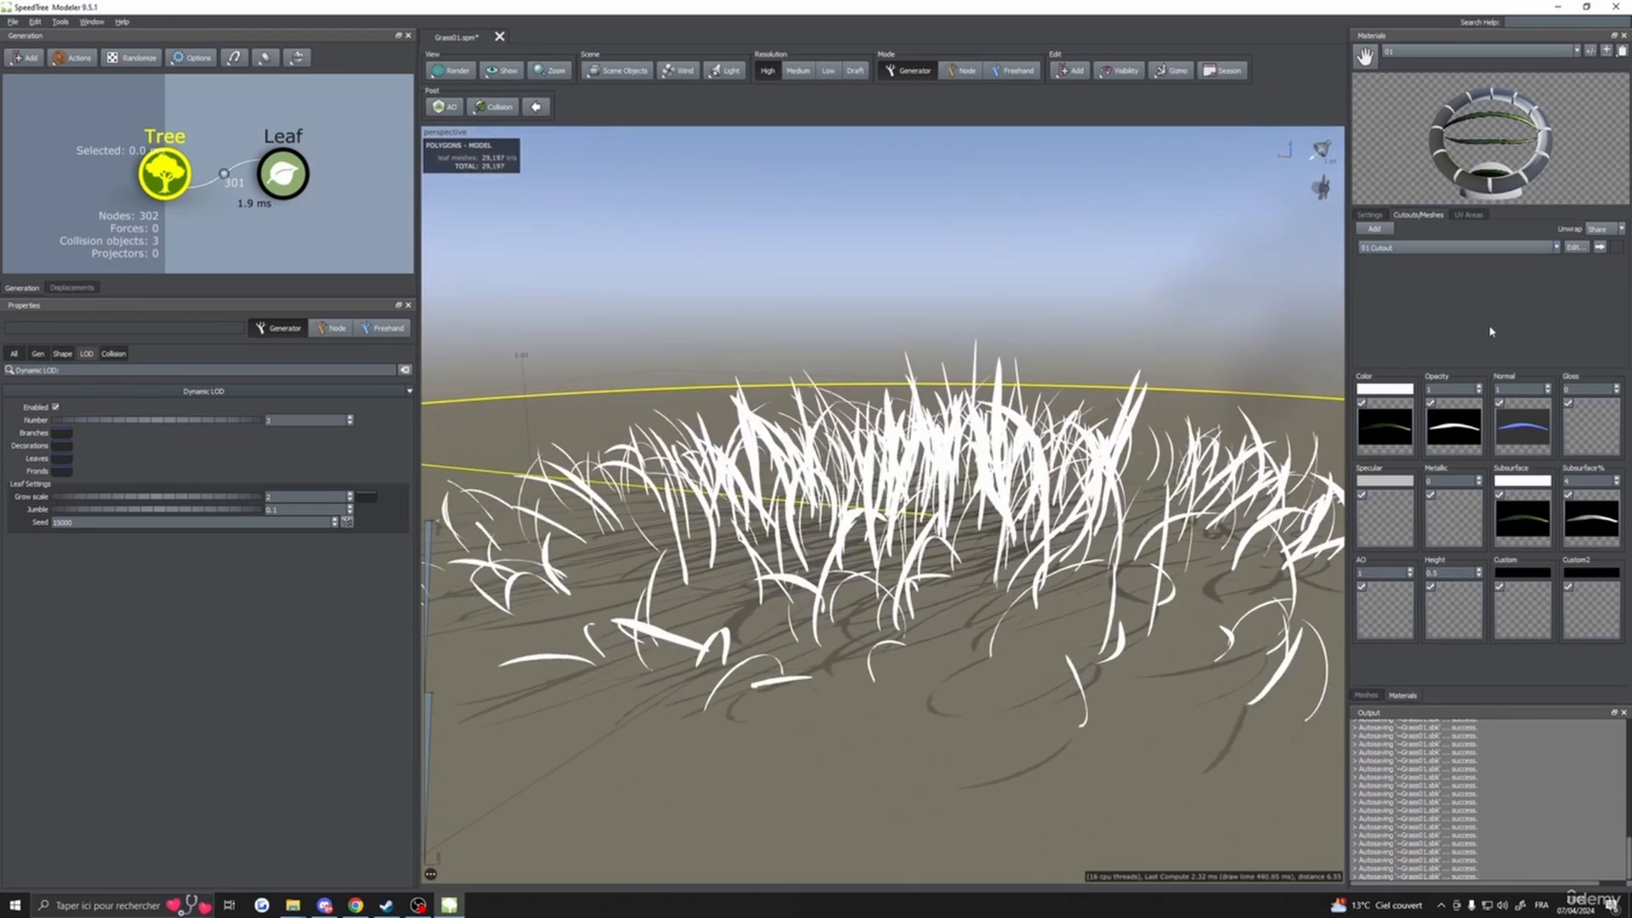
pyautogui.click(1575, 247)
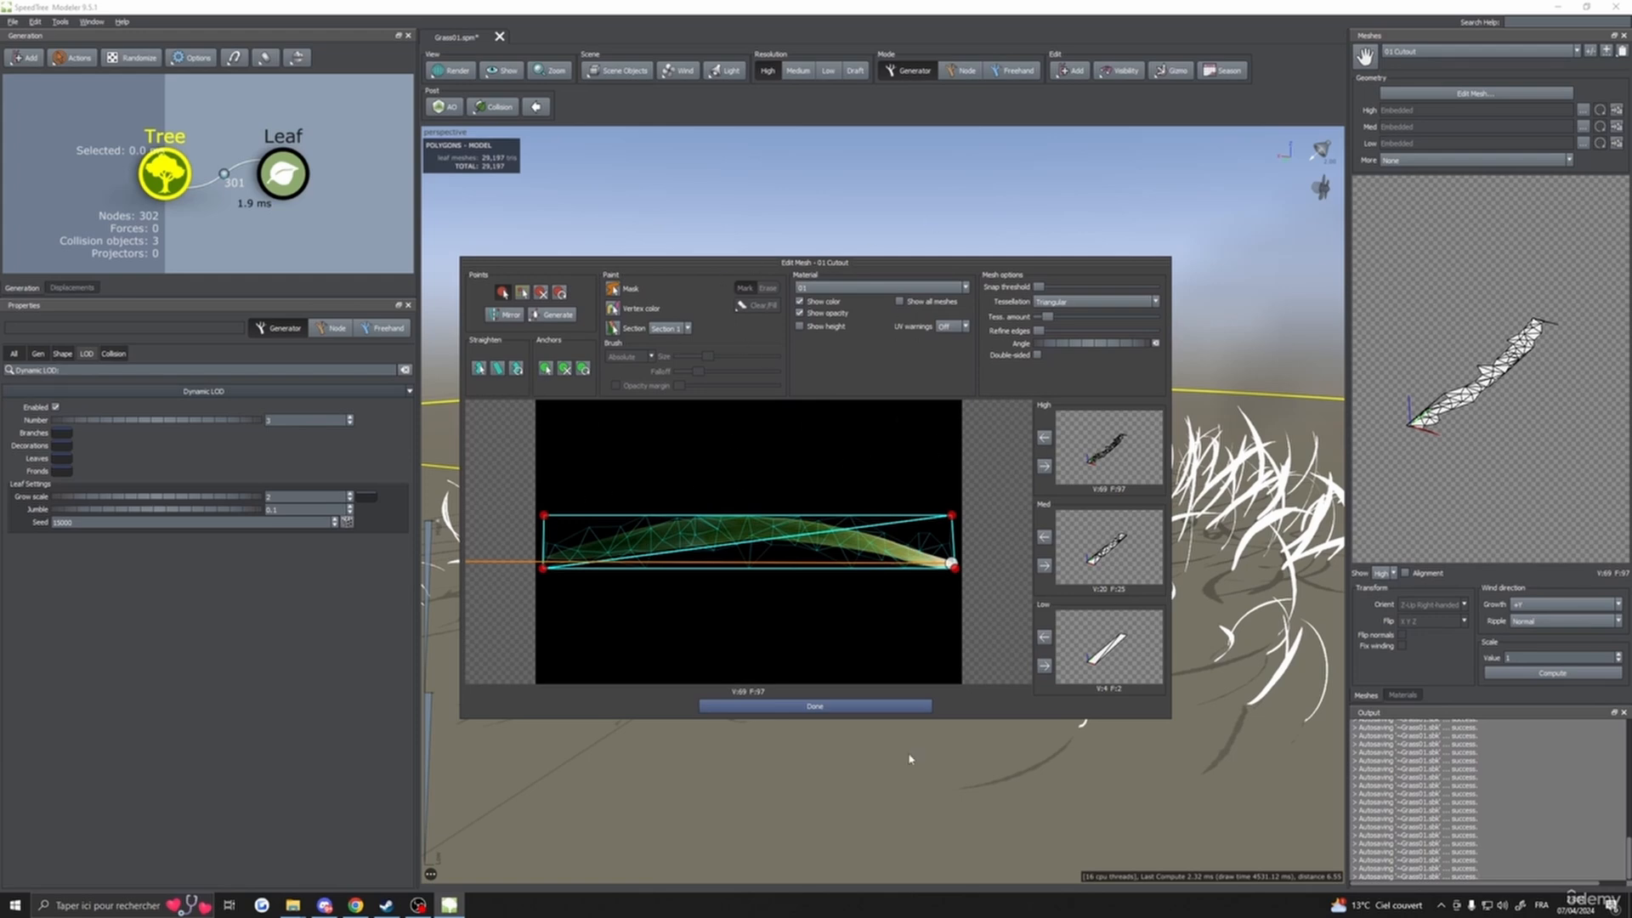
pyautogui.click(815, 706)
pyautogui.click(1403, 694)
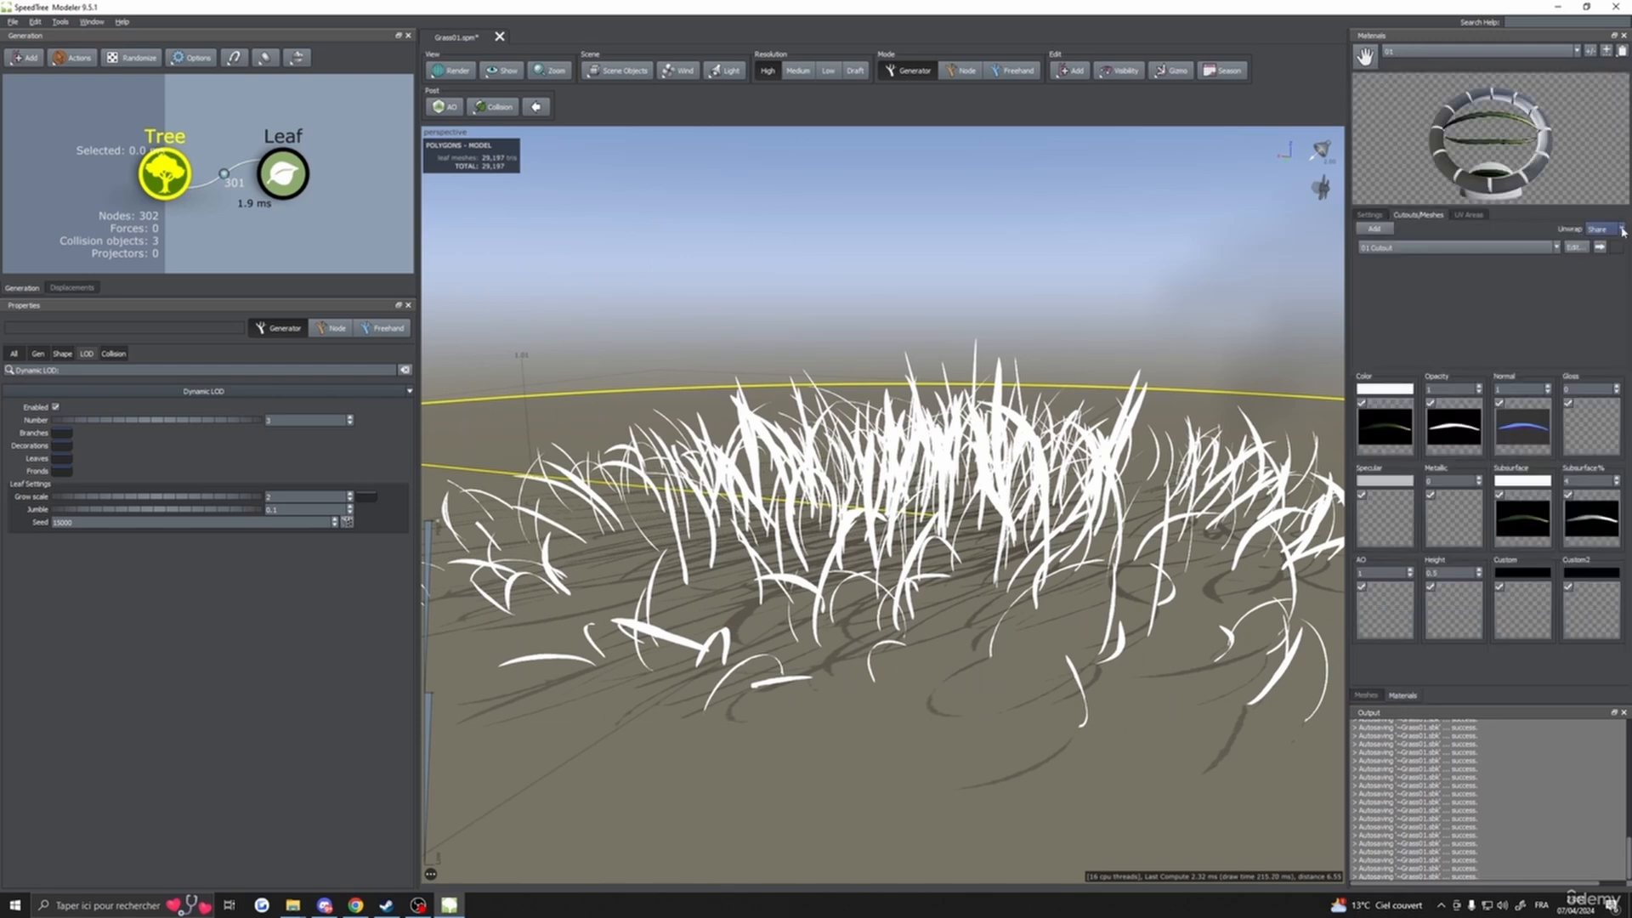
# - Fill the vertex color of 01 Cutout with black and paint the blade red with a larger brush, leaving the anchor end black
pyautogui.click(1575, 247)
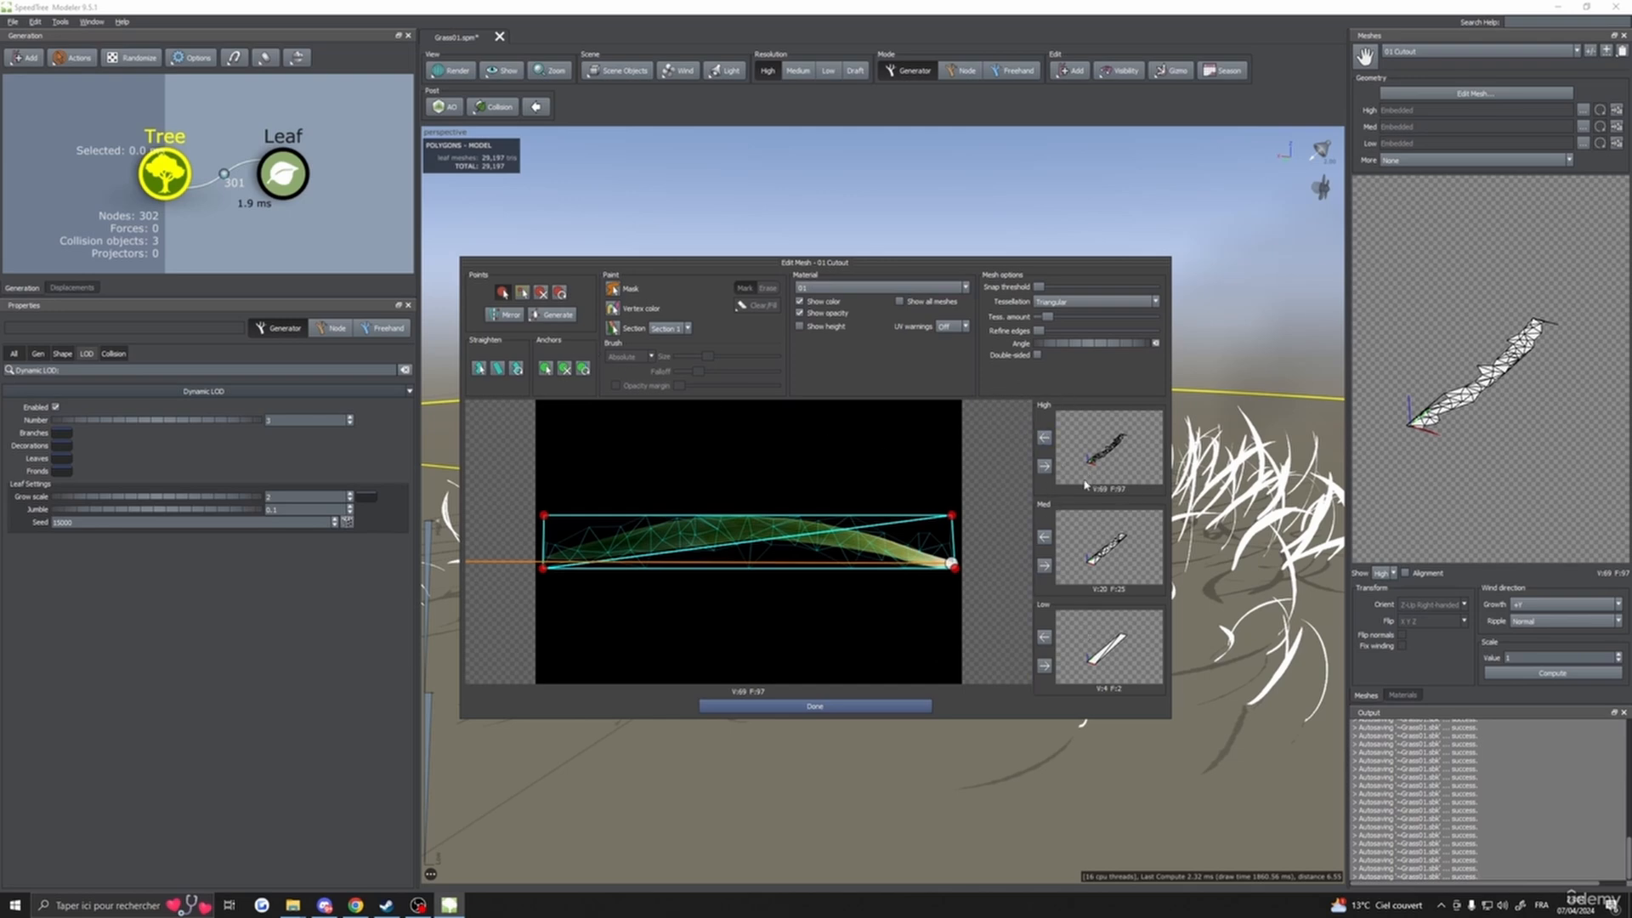
pyautogui.click(613, 310)
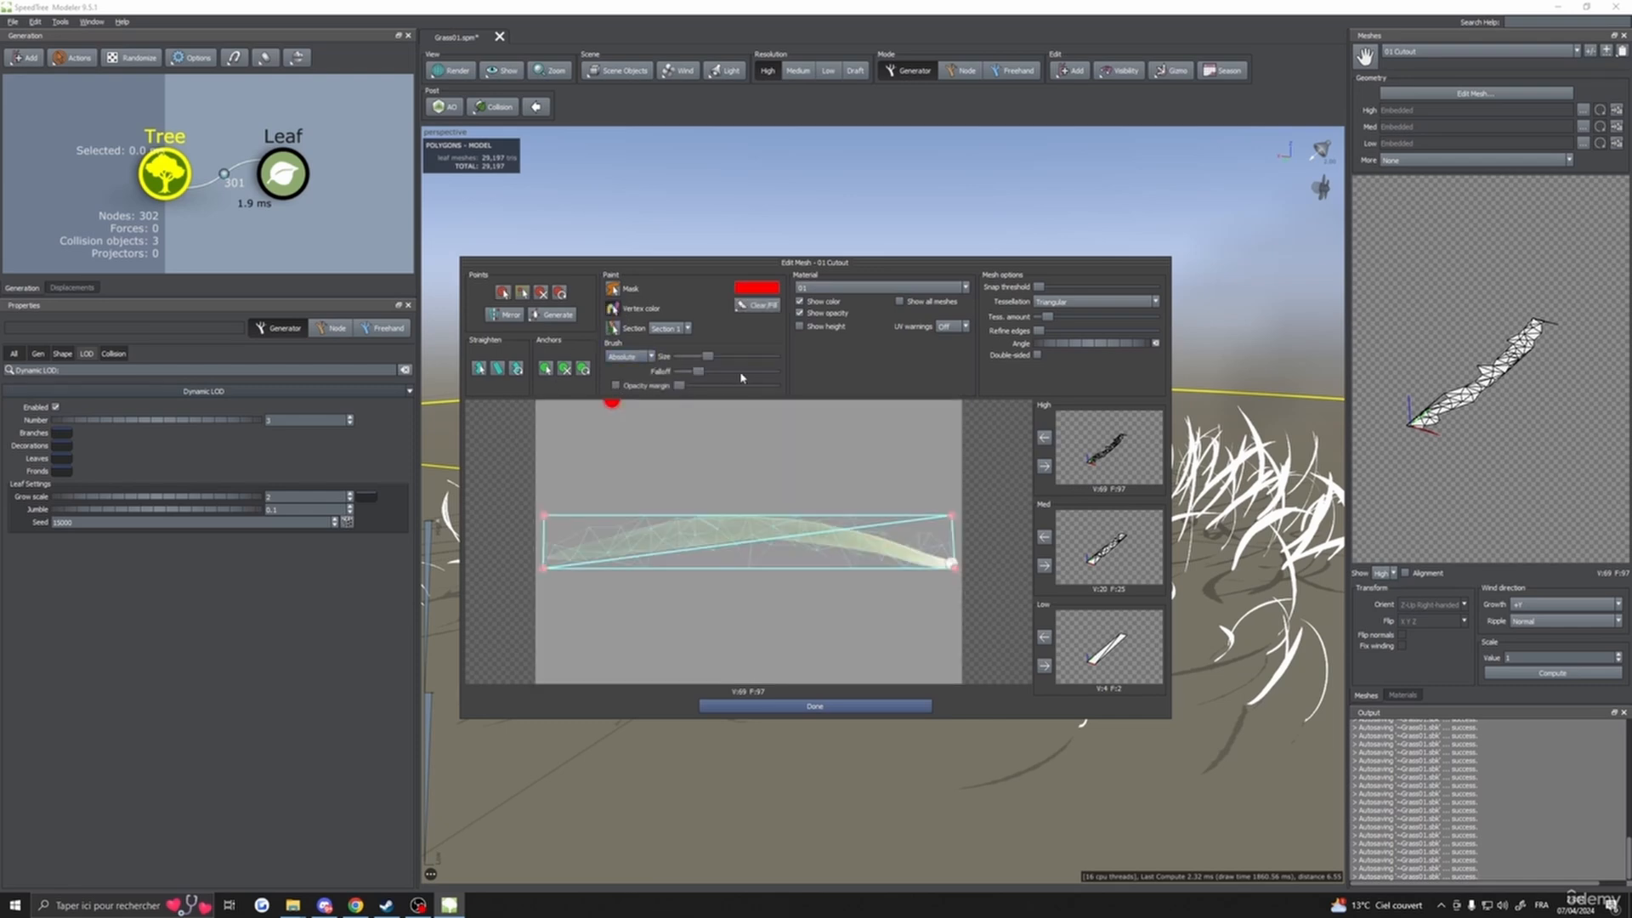
pyautogui.click(752, 306)
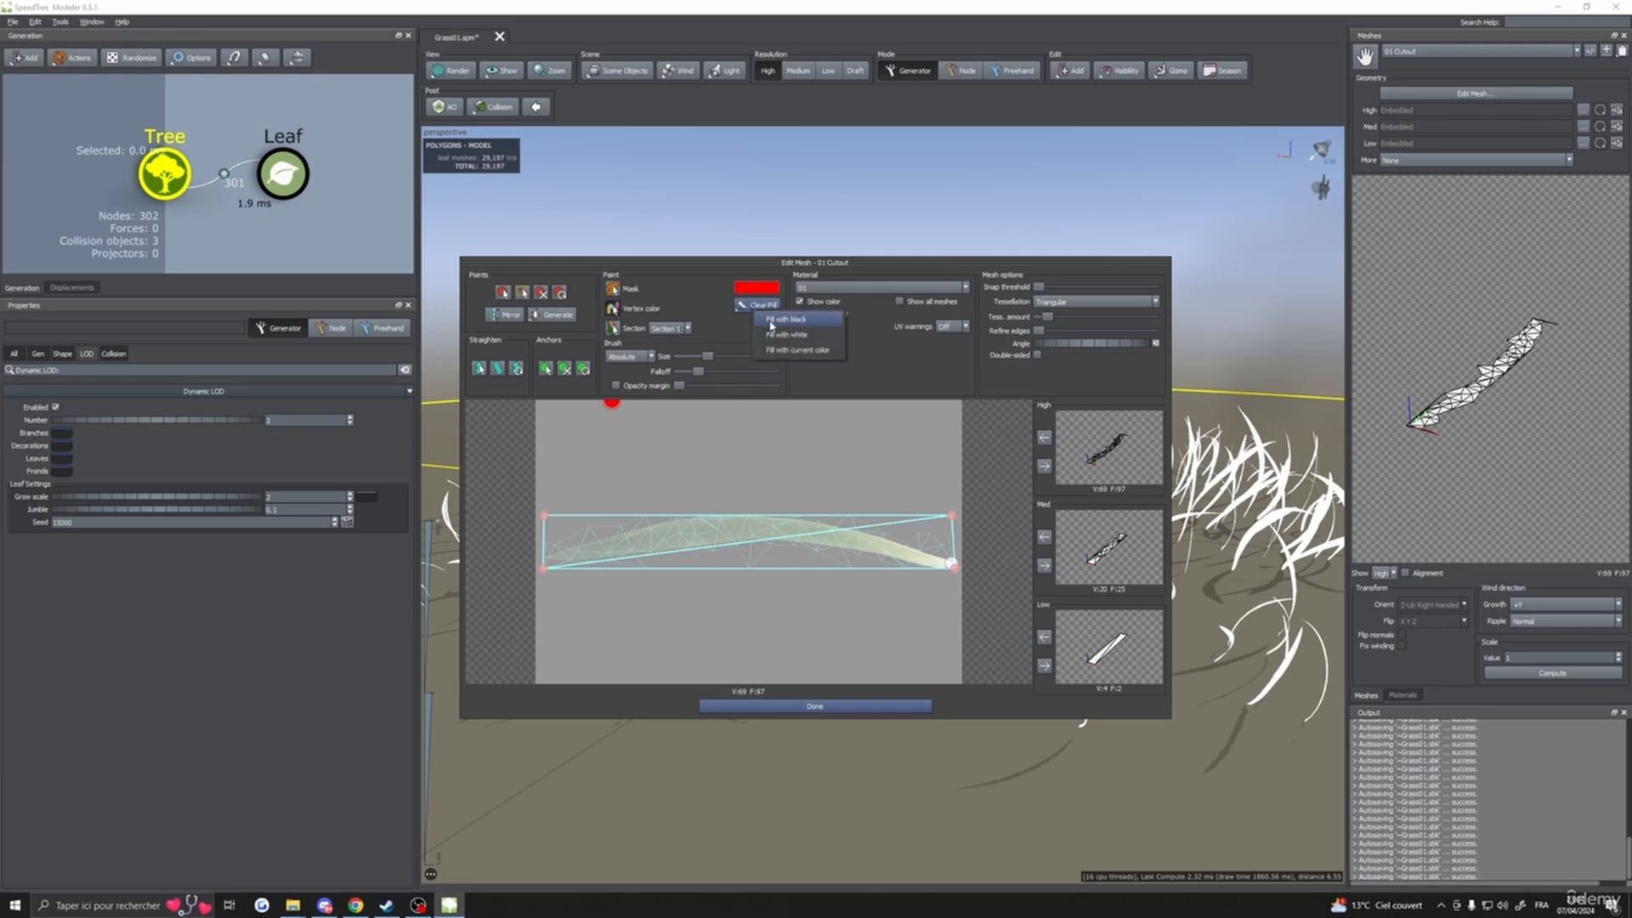
pyautogui.click(772, 323)
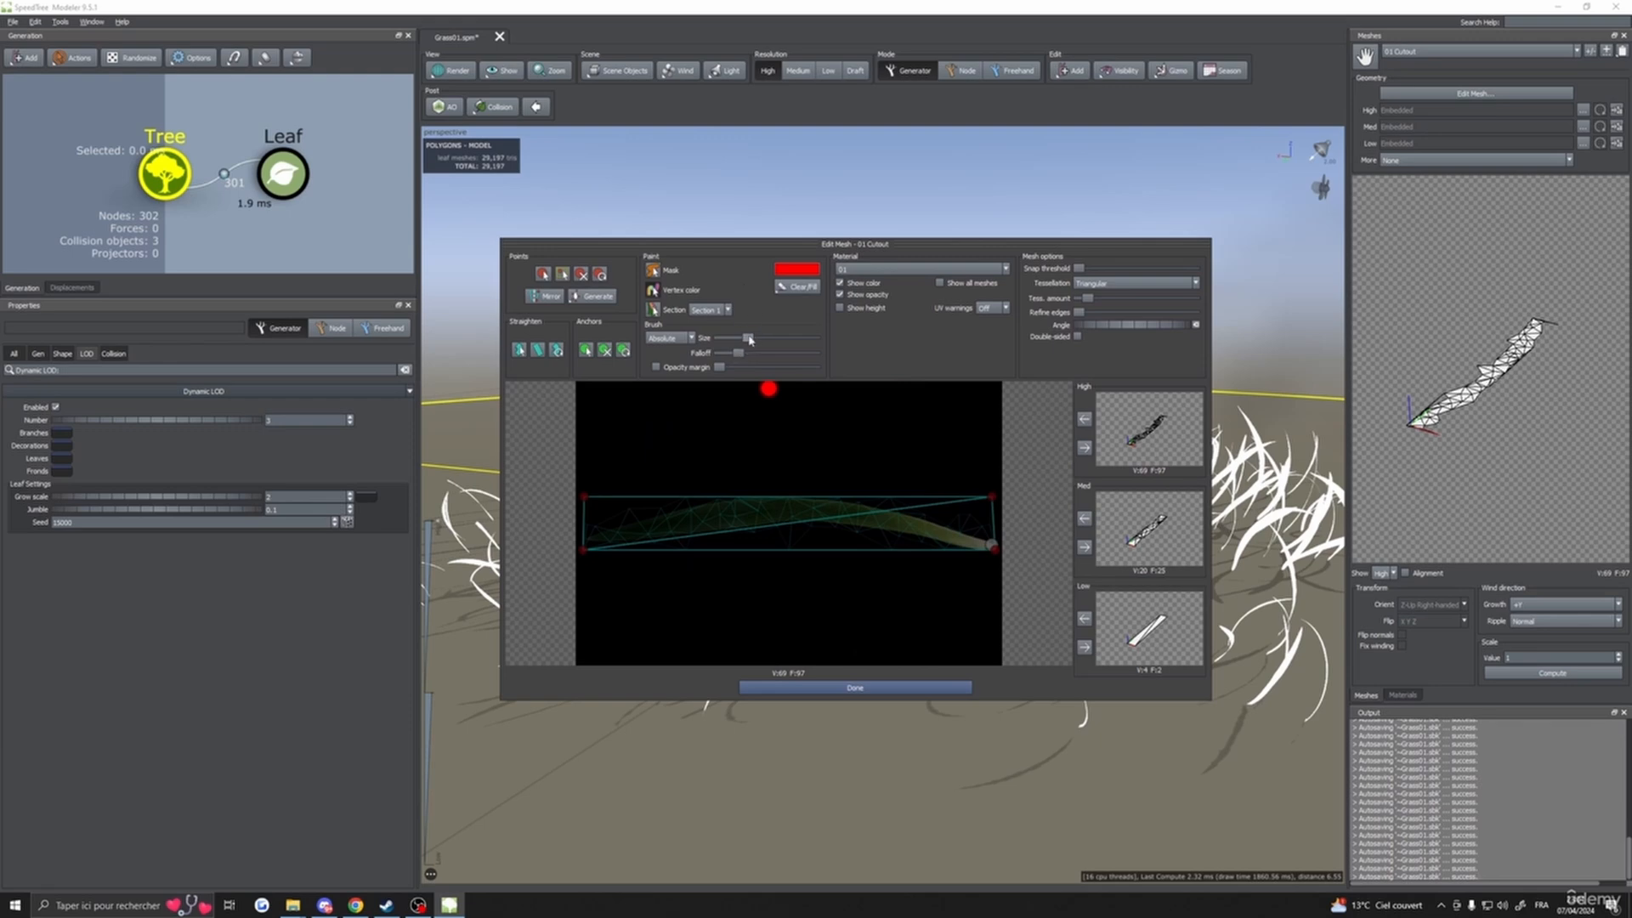
pyautogui.moveTo(749, 338); pyautogui.dragTo(797, 339)
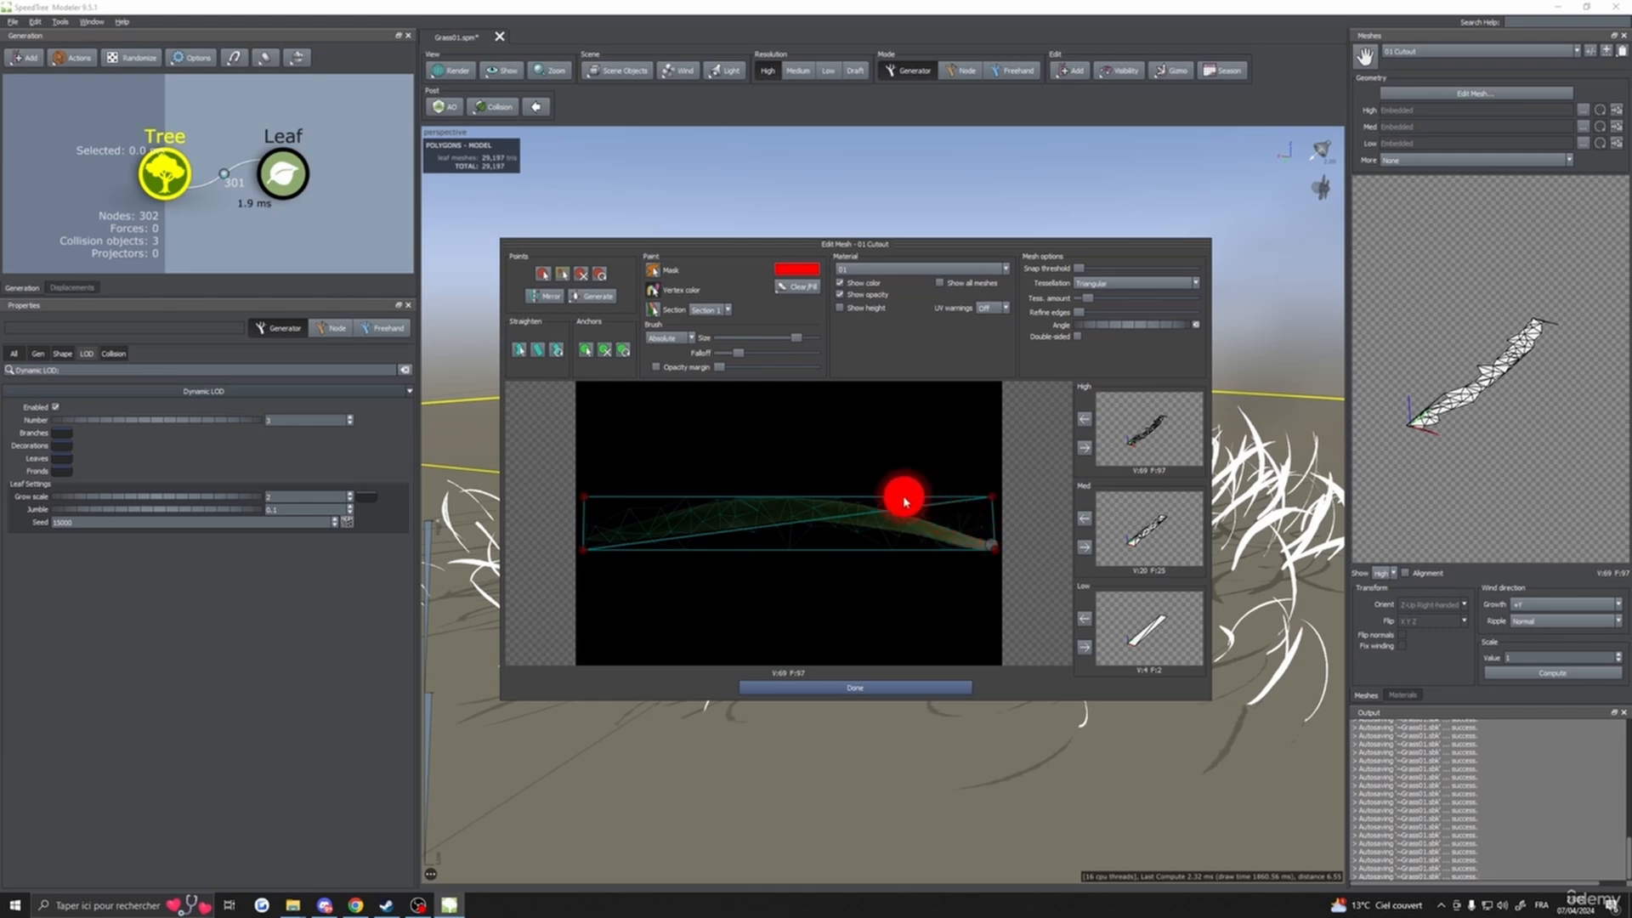
pyautogui.moveTo(901, 489)
pyautogui.mouseDown()
pyautogui.moveTo(882, 576)
pyautogui.moveTo(864, 481)
pyautogui.moveTo(819, 604)
pyautogui.moveTo(726, 468)
pyautogui.moveTo(645, 583)
pyautogui.moveTo(604, 553)
pyautogui.moveTo(578, 561)
pyautogui.moveTo(593, 537)
pyautogui.mouseUp()
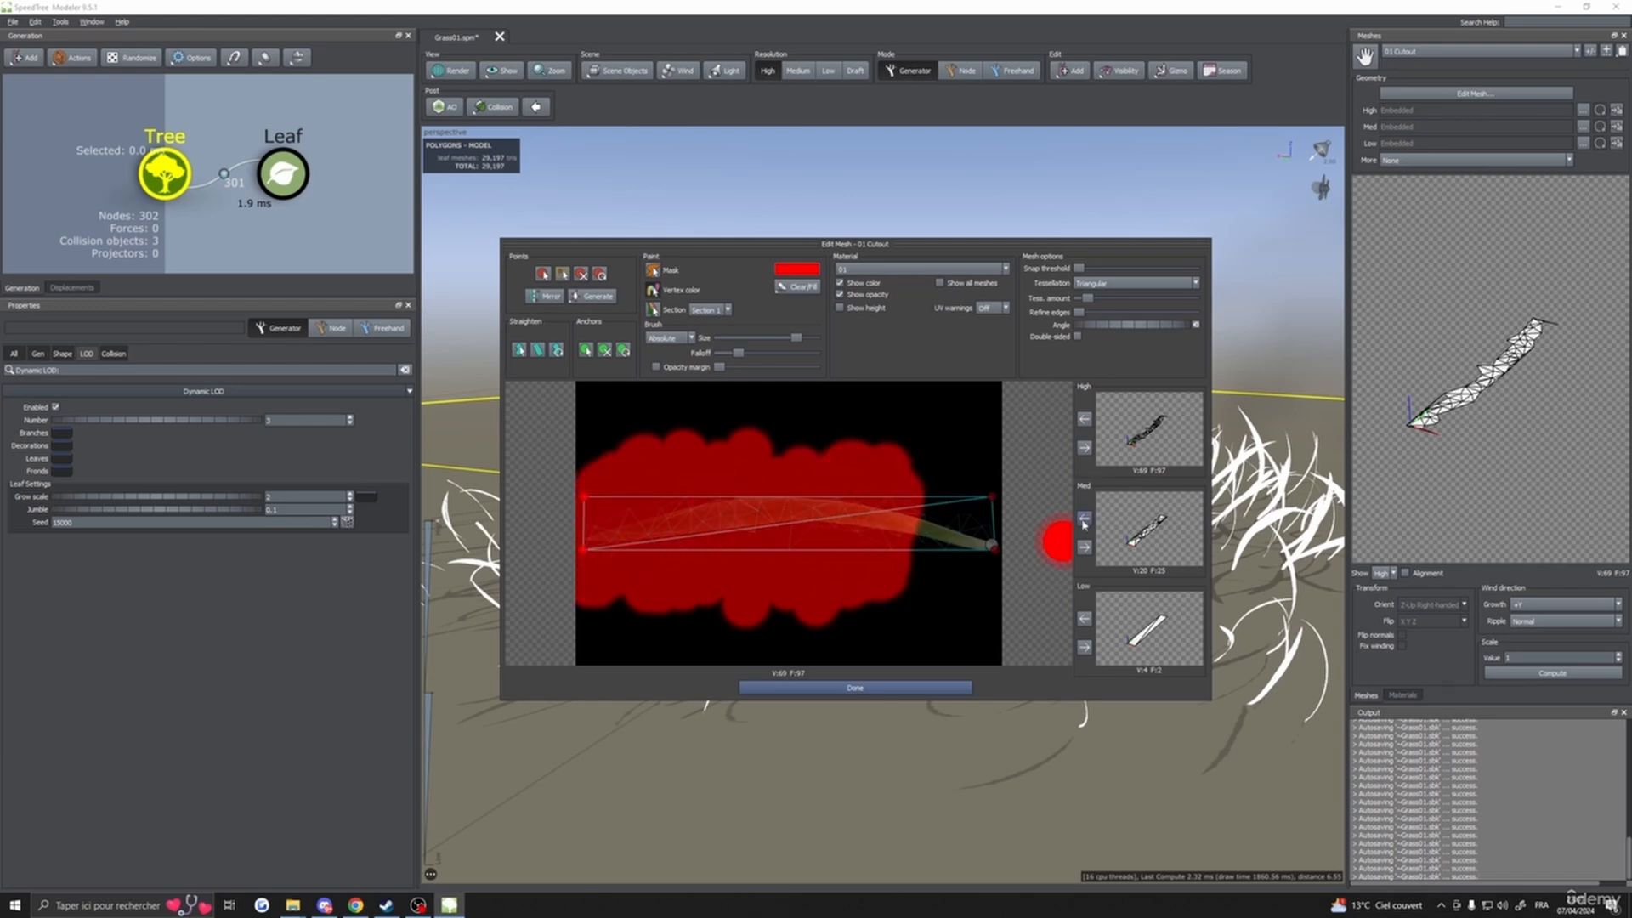
# - Store the painted vertex colors in the high, medium and low meshes of 01 Cutout, lowering the tessellation amount between levels, and finish the mesh edit
pyautogui.click(1086, 448)
pyautogui.moveTo(1086, 301); pyautogui.dragTo(1081, 304)
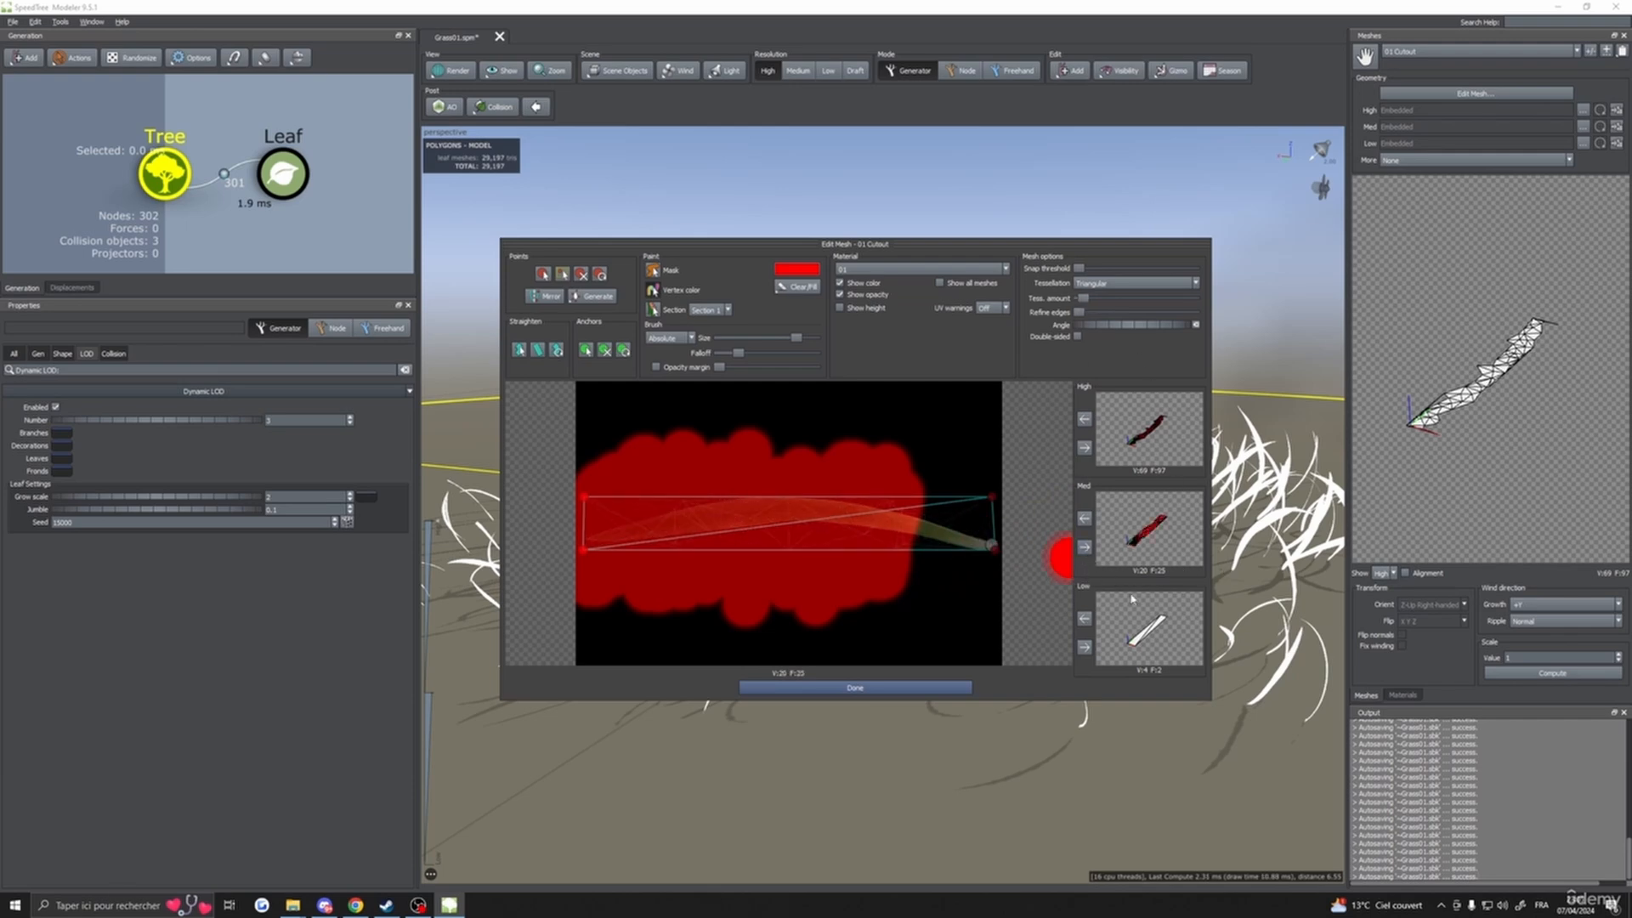
pyautogui.moveTo(1083, 308); pyautogui.dragTo(1078, 306)
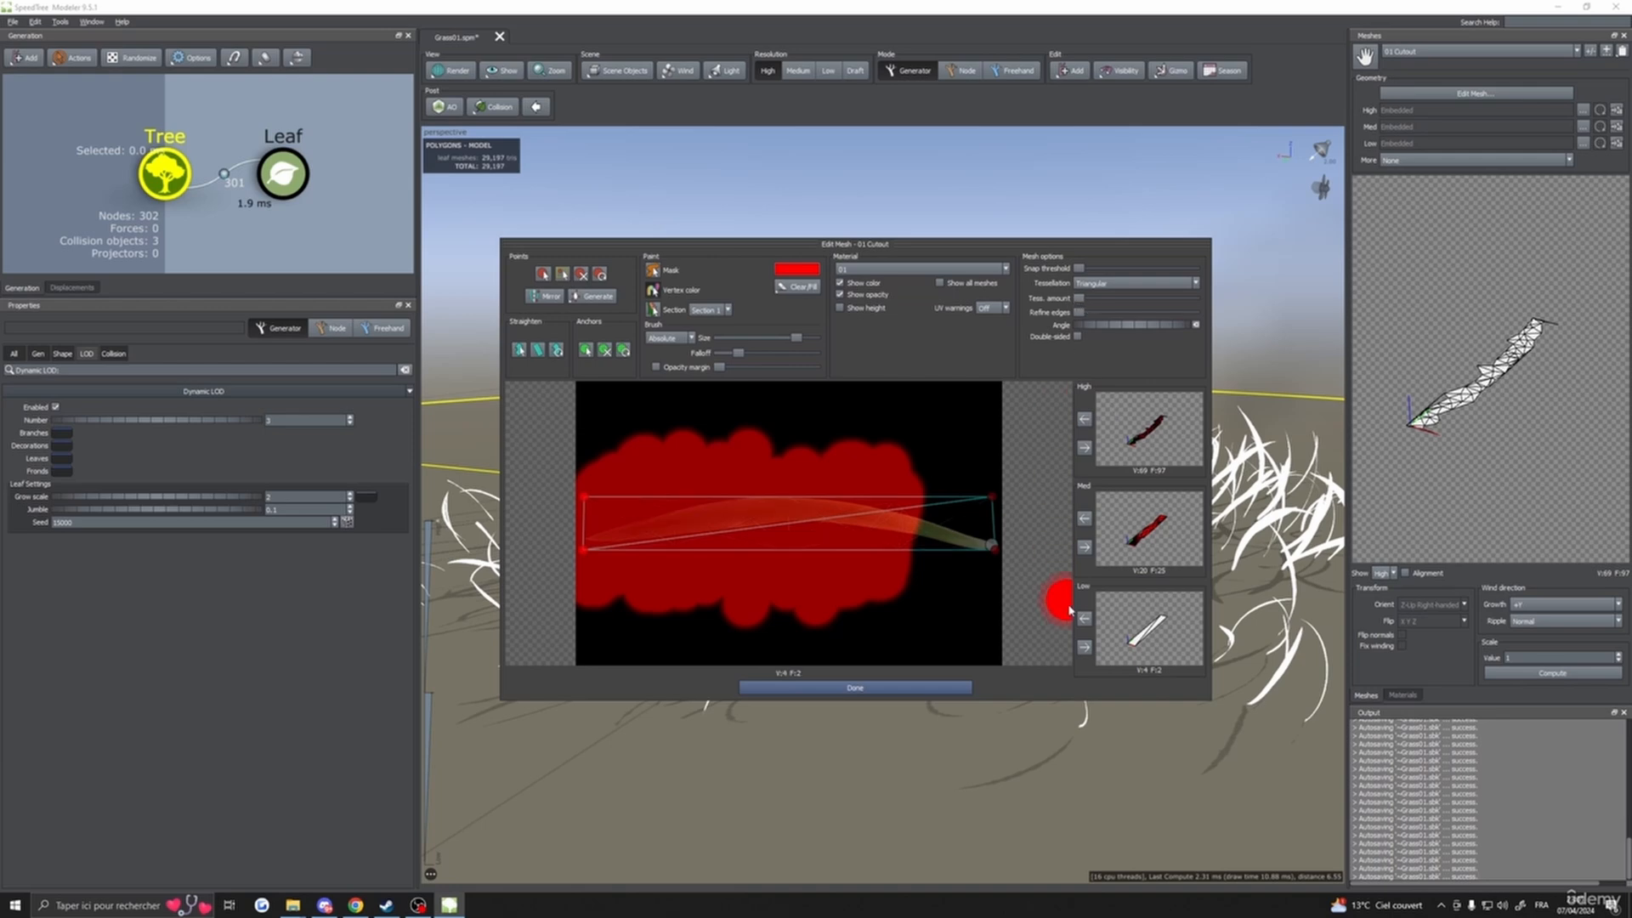
pyautogui.click(855, 688)
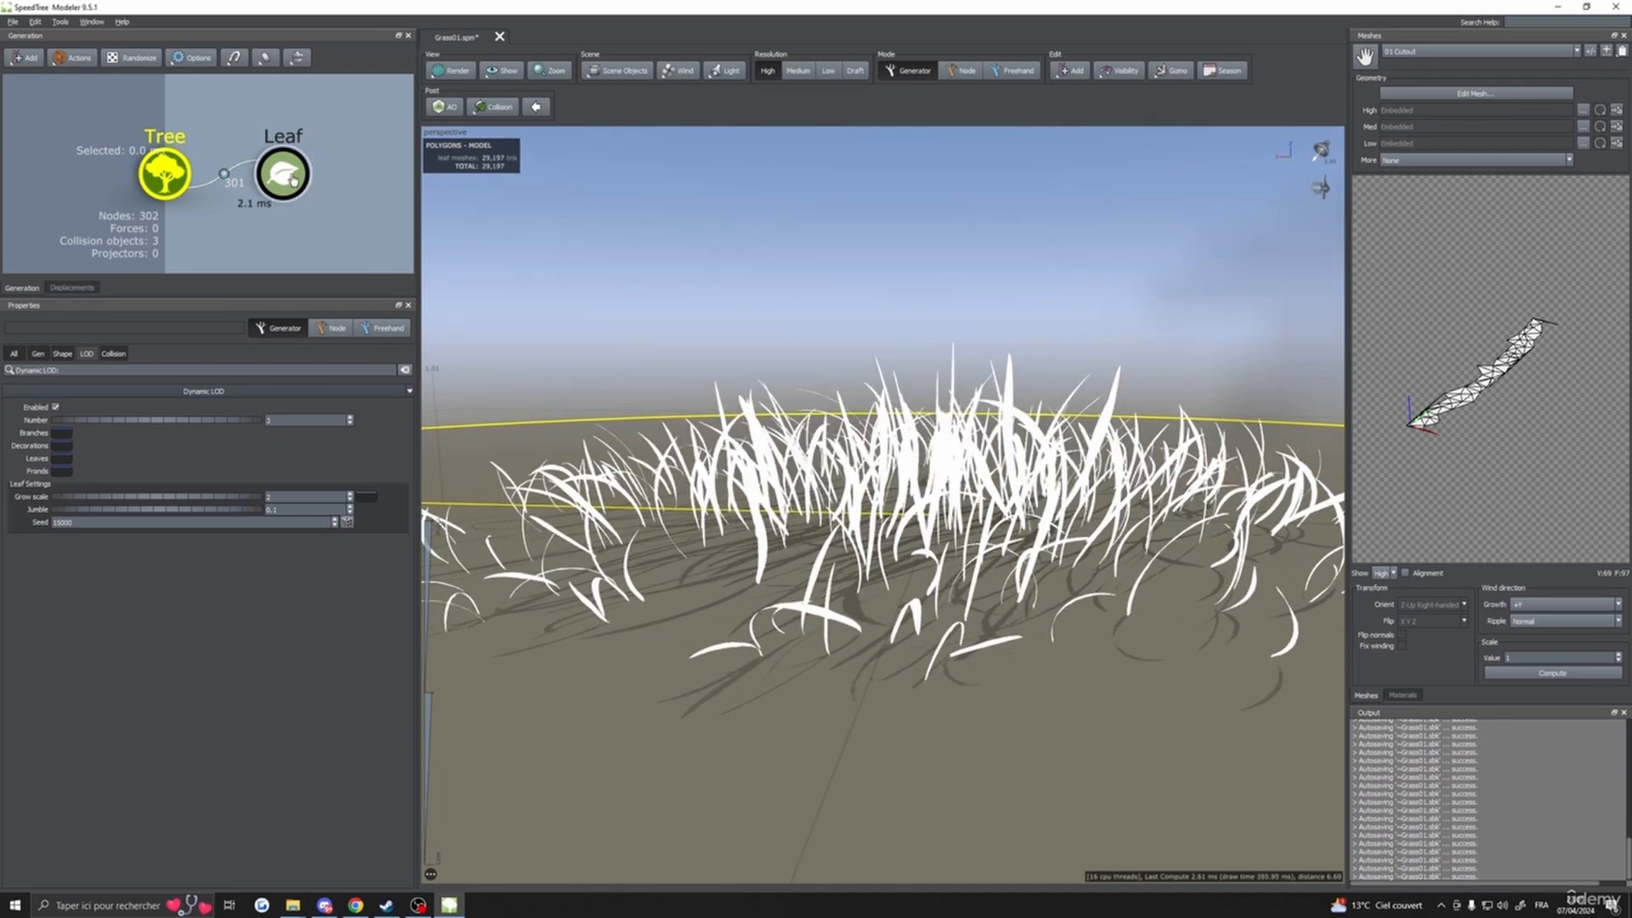
pyautogui.click(293, 178)
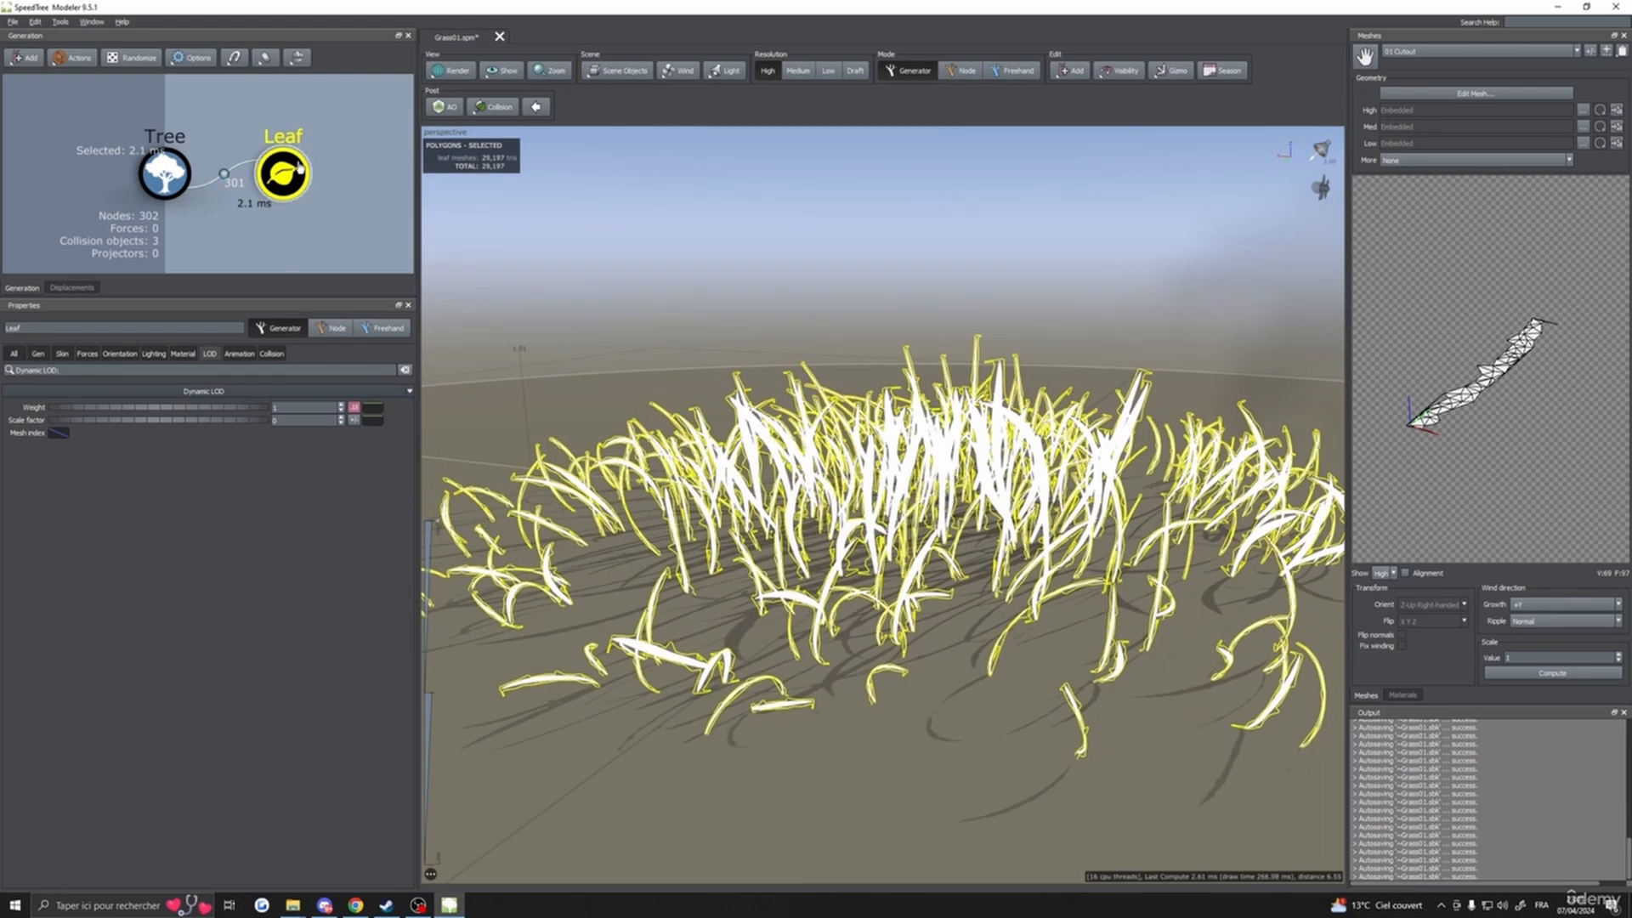
pyautogui.click(14, 354)
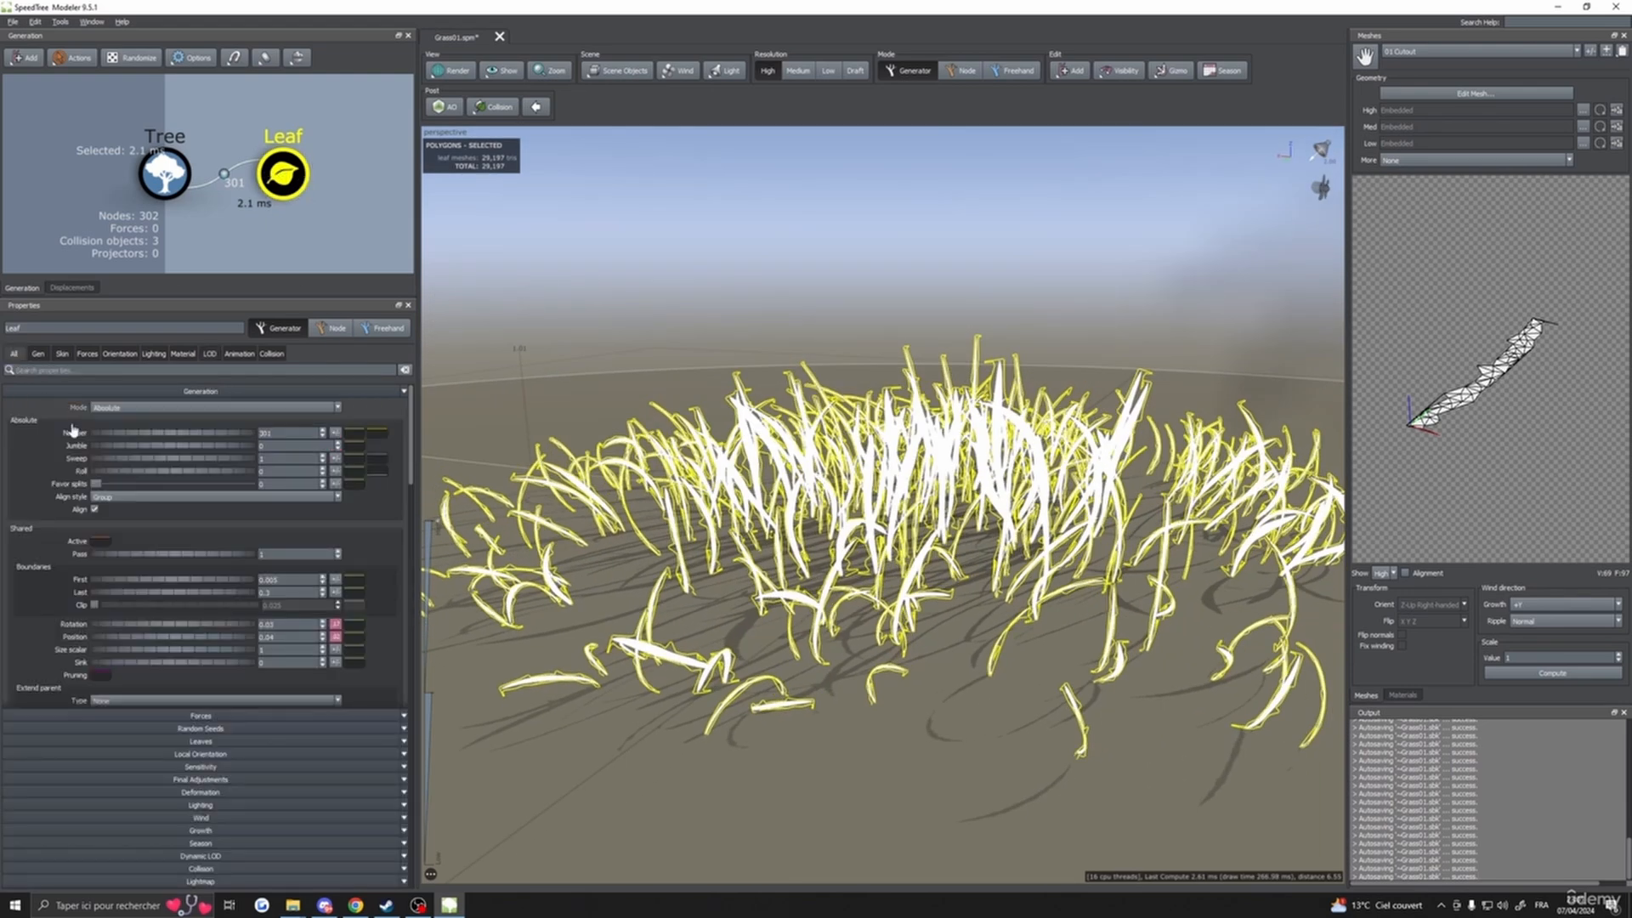
pyautogui.scroll(-2, 287, 776)
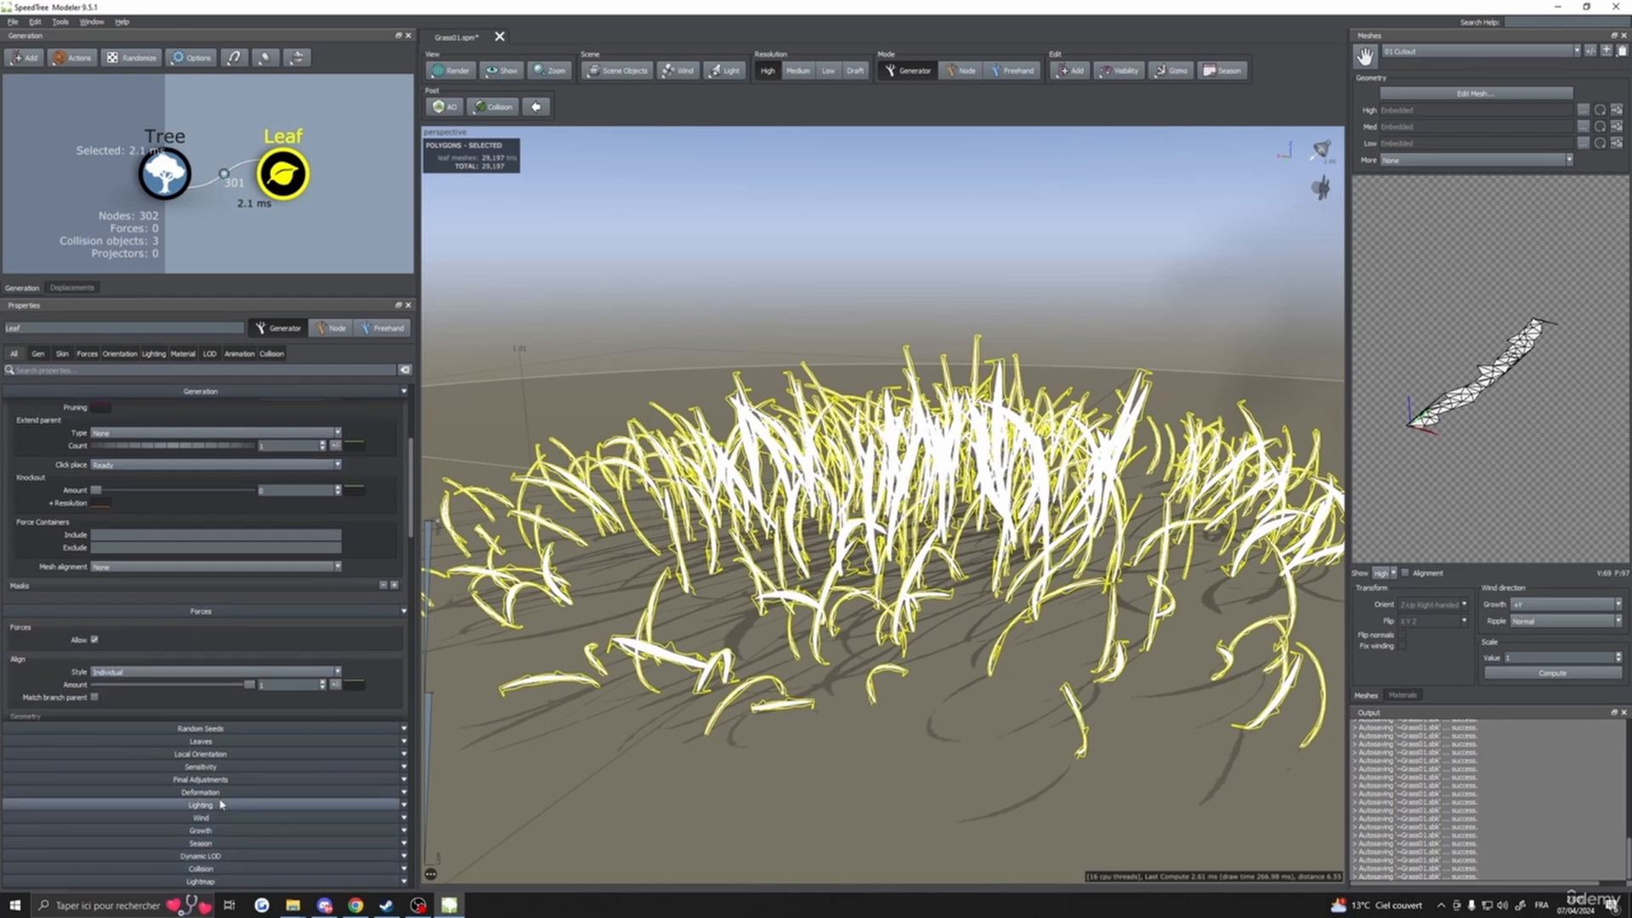
pyautogui.scroll(-1, 274, 823)
pyautogui.scroll(-2, 275, 823)
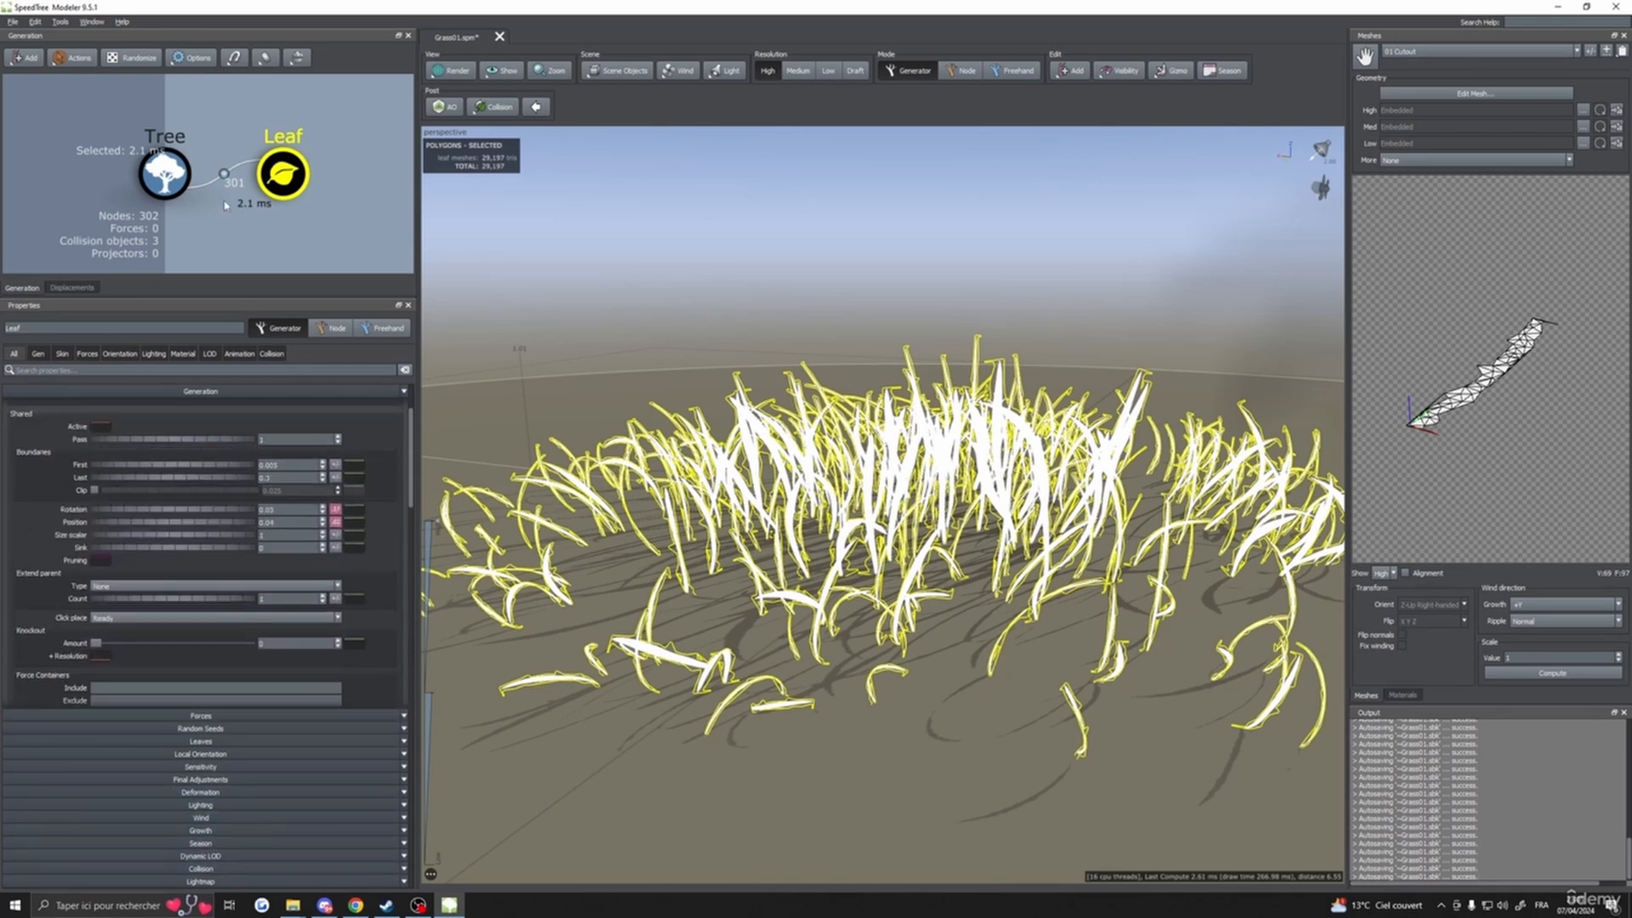
# - Enable vertex color computation on the Tree generator and set its blue vertex color to 0
pyautogui.click(164, 172)
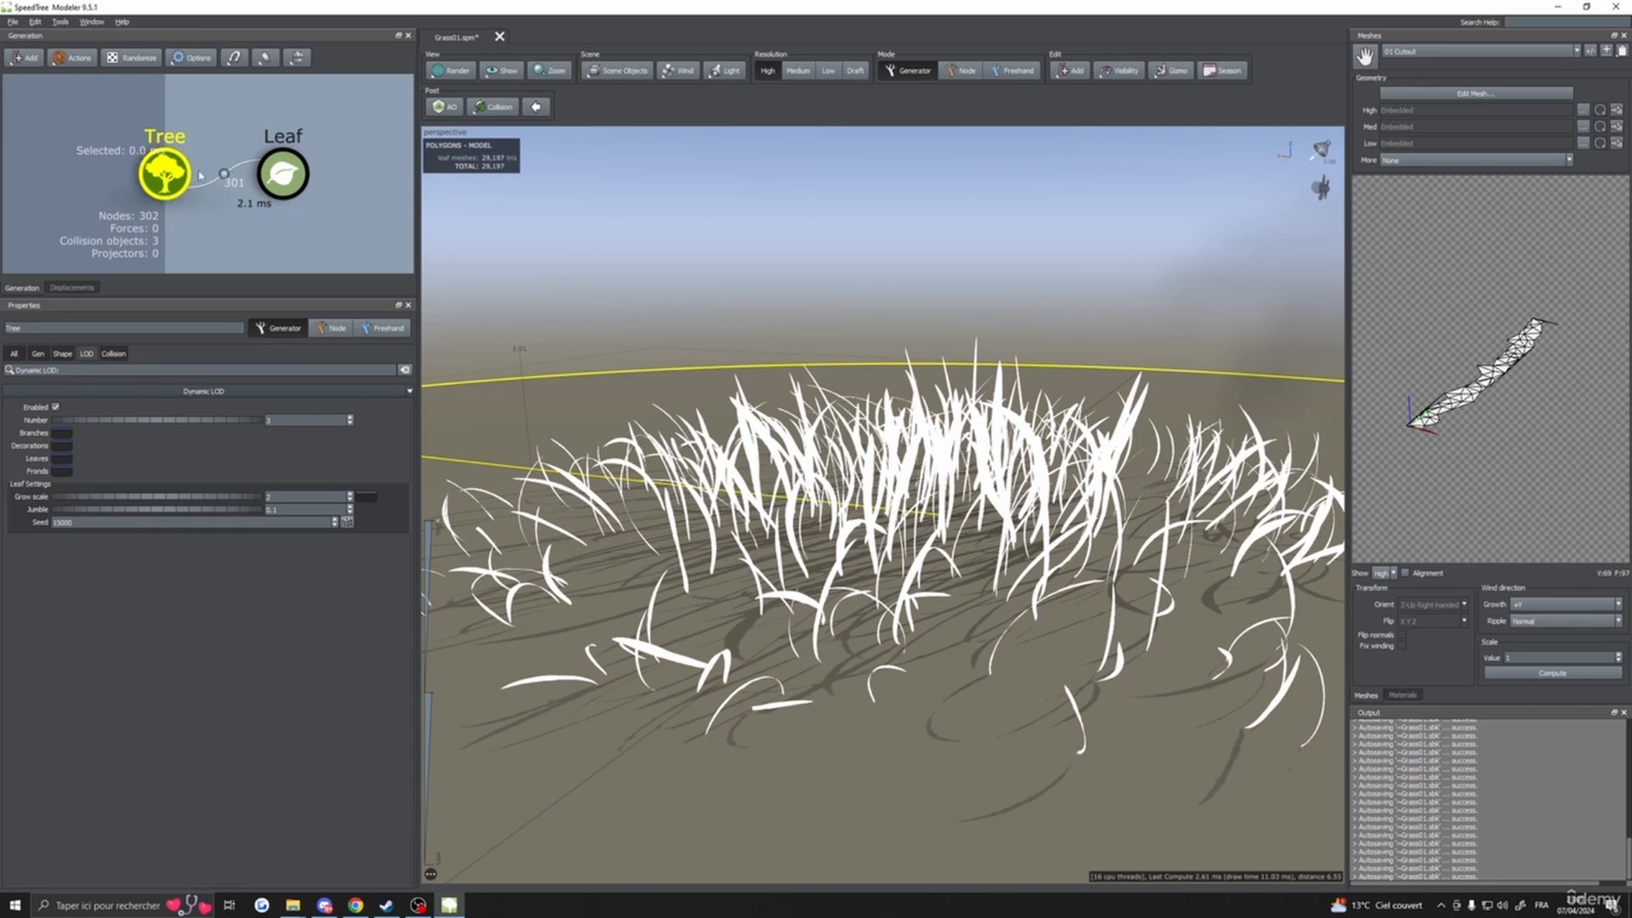
pyautogui.click(173, 179)
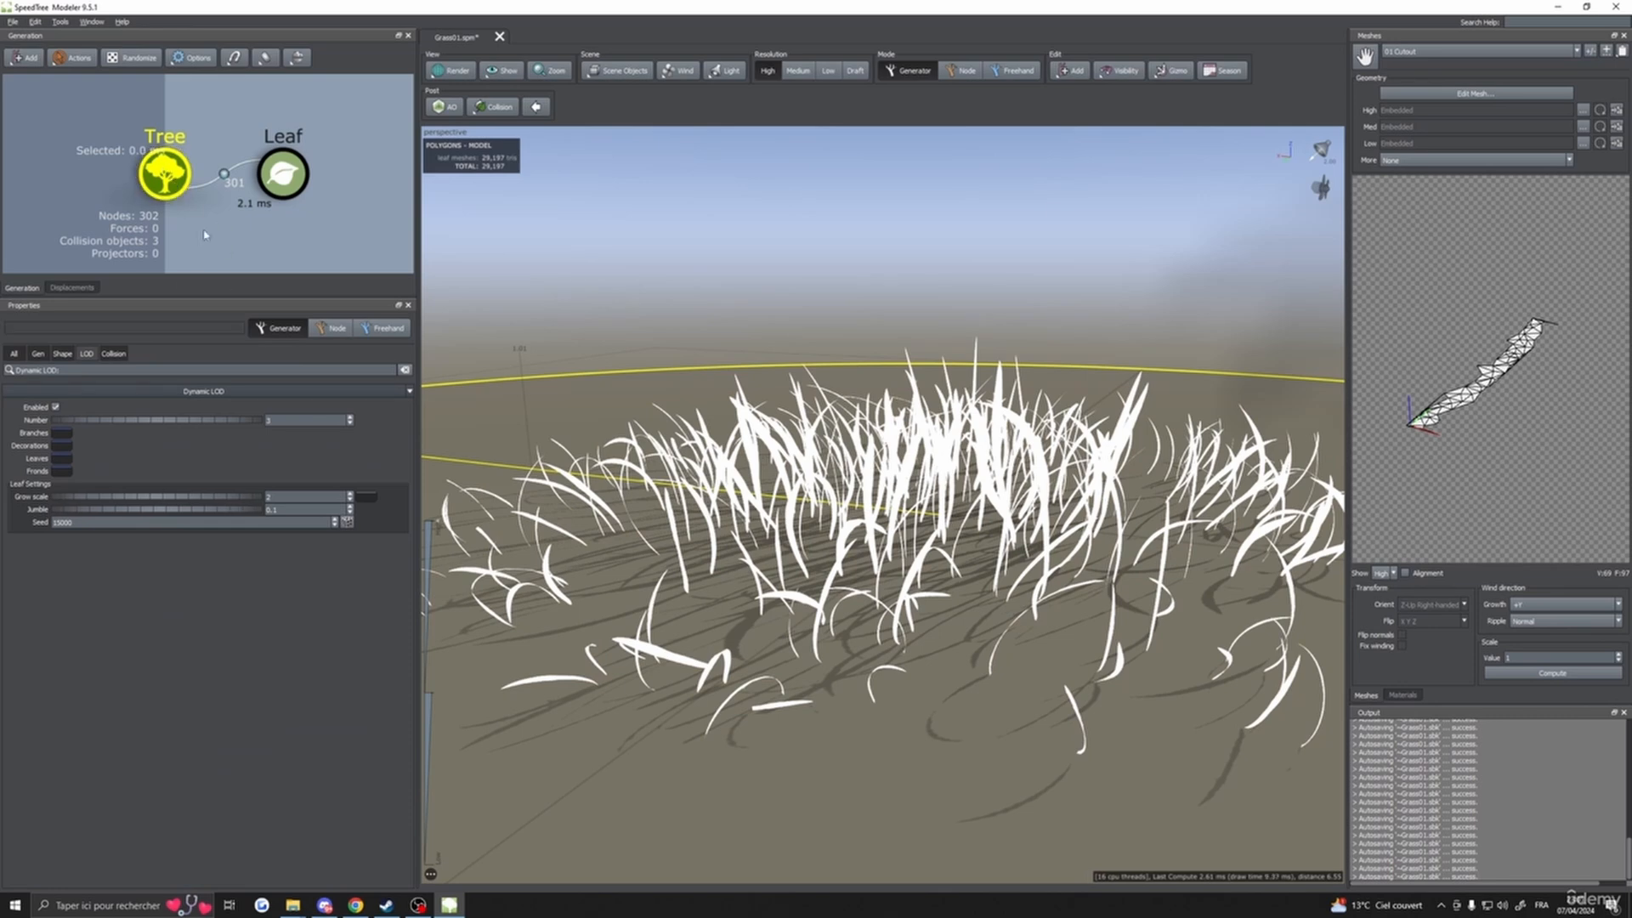
pyautogui.click(13, 353)
pyautogui.click(172, 595)
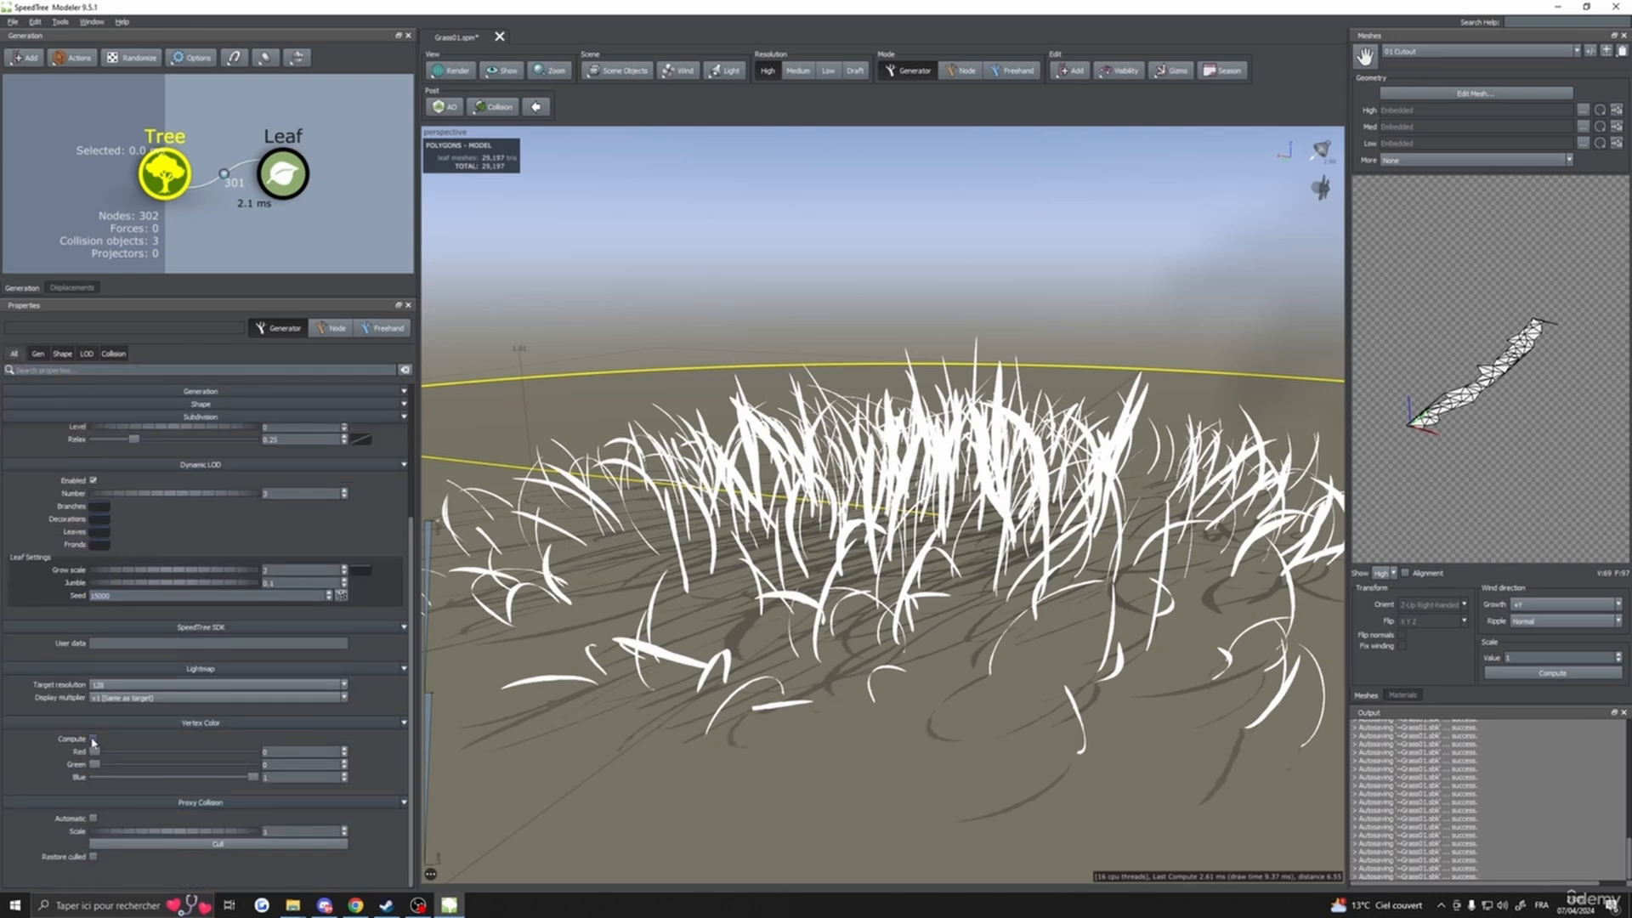
pyautogui.click(94, 740)
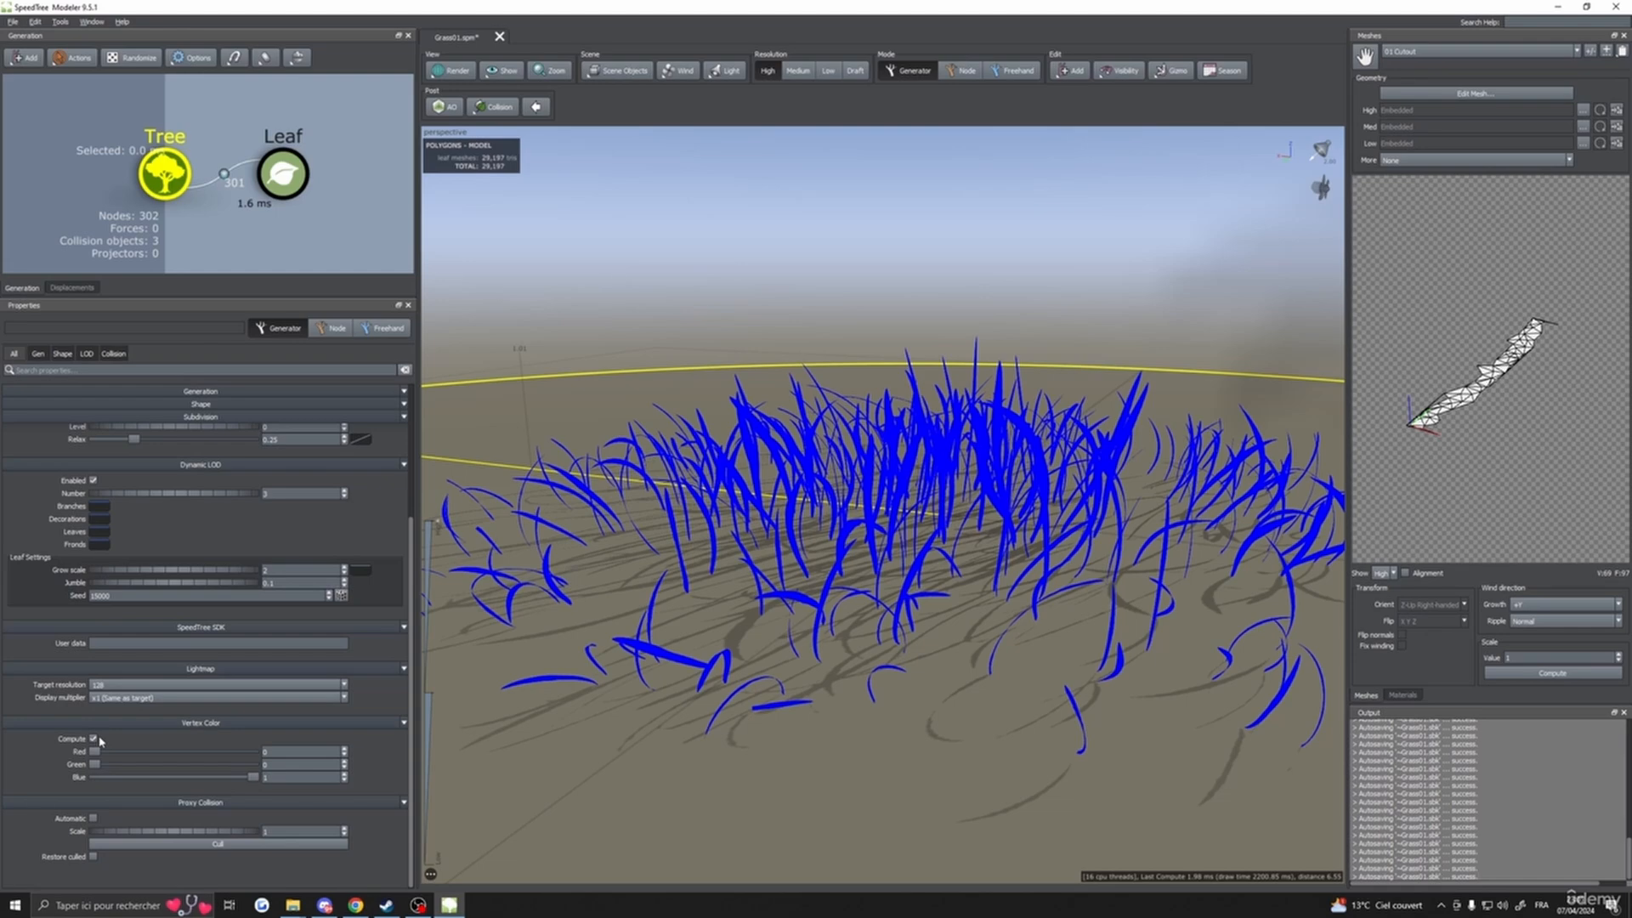
pyautogui.moveTo(252, 779); pyautogui.dragTo(21, 782)
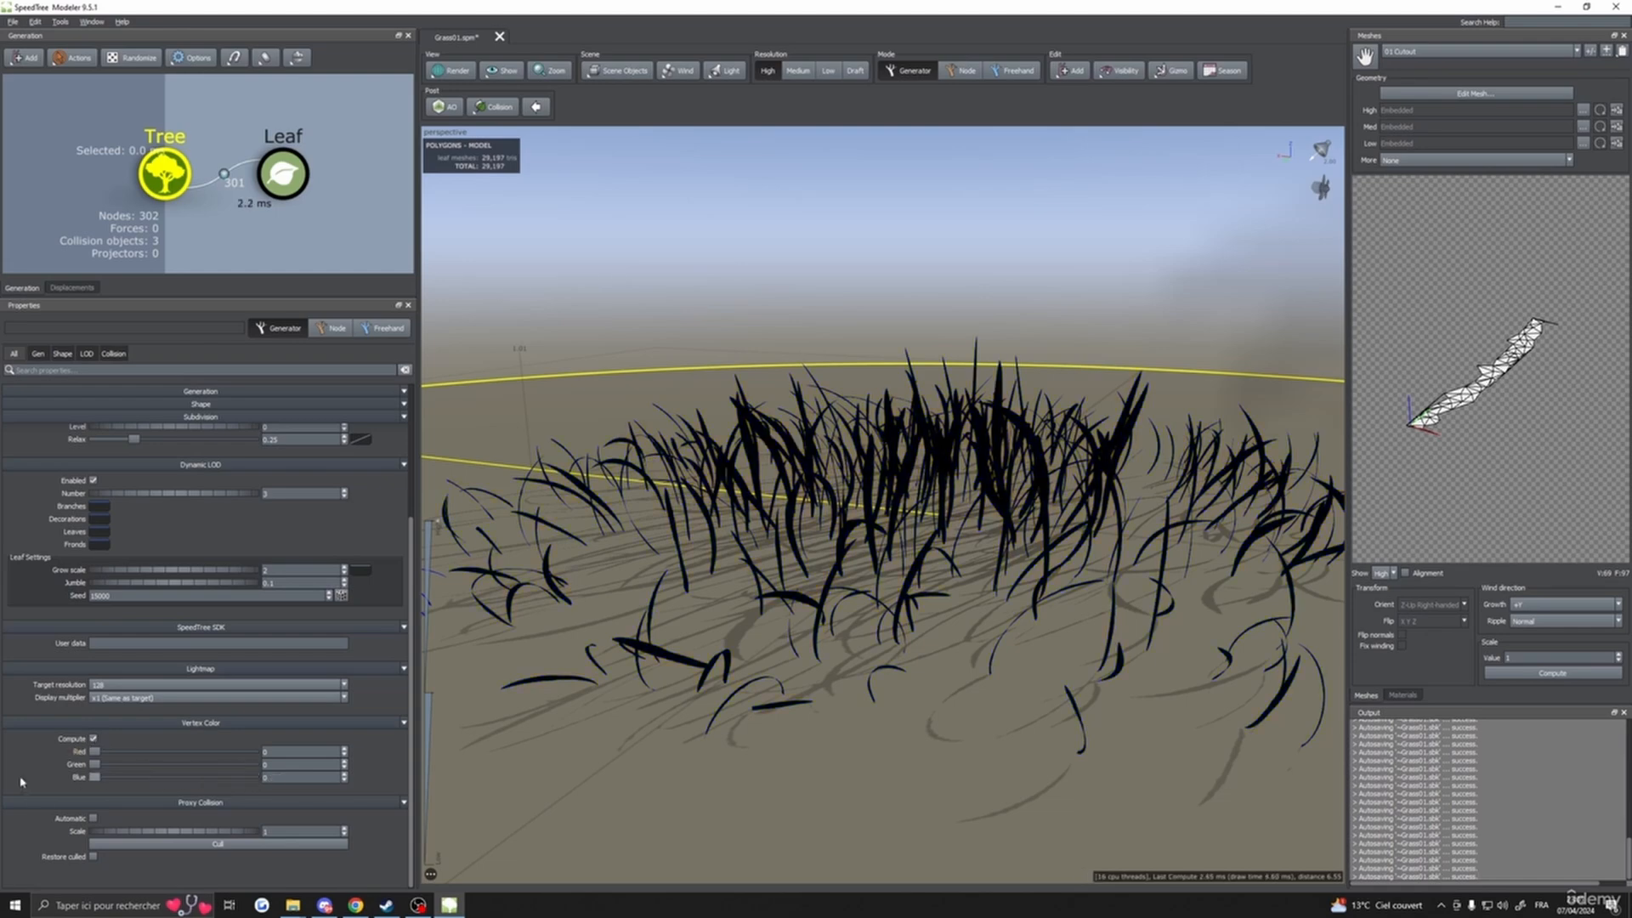
pyautogui.moveTo(595, 595); pyautogui.dragTo(798, 593)
pyautogui.scroll(-3, 742, 598)
pyautogui.scroll(3, 751, 594)
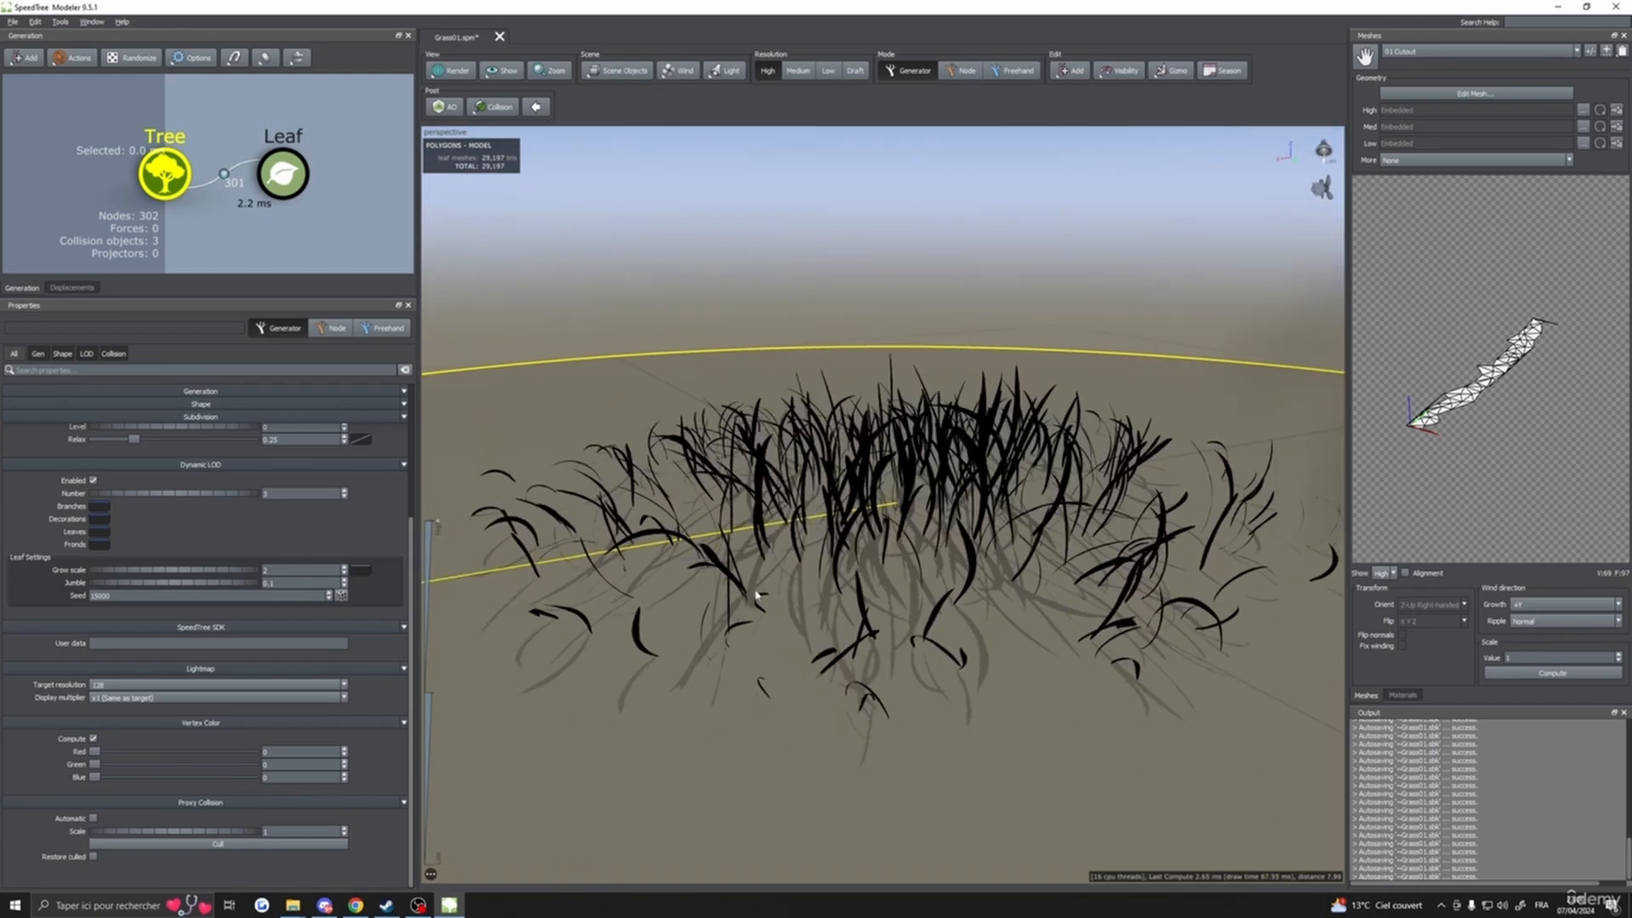
# - Check the painted 01 Cutout meshes and set the Leaf generator's mesh asset vertex color contribution to 1
pyautogui.click(283, 174)
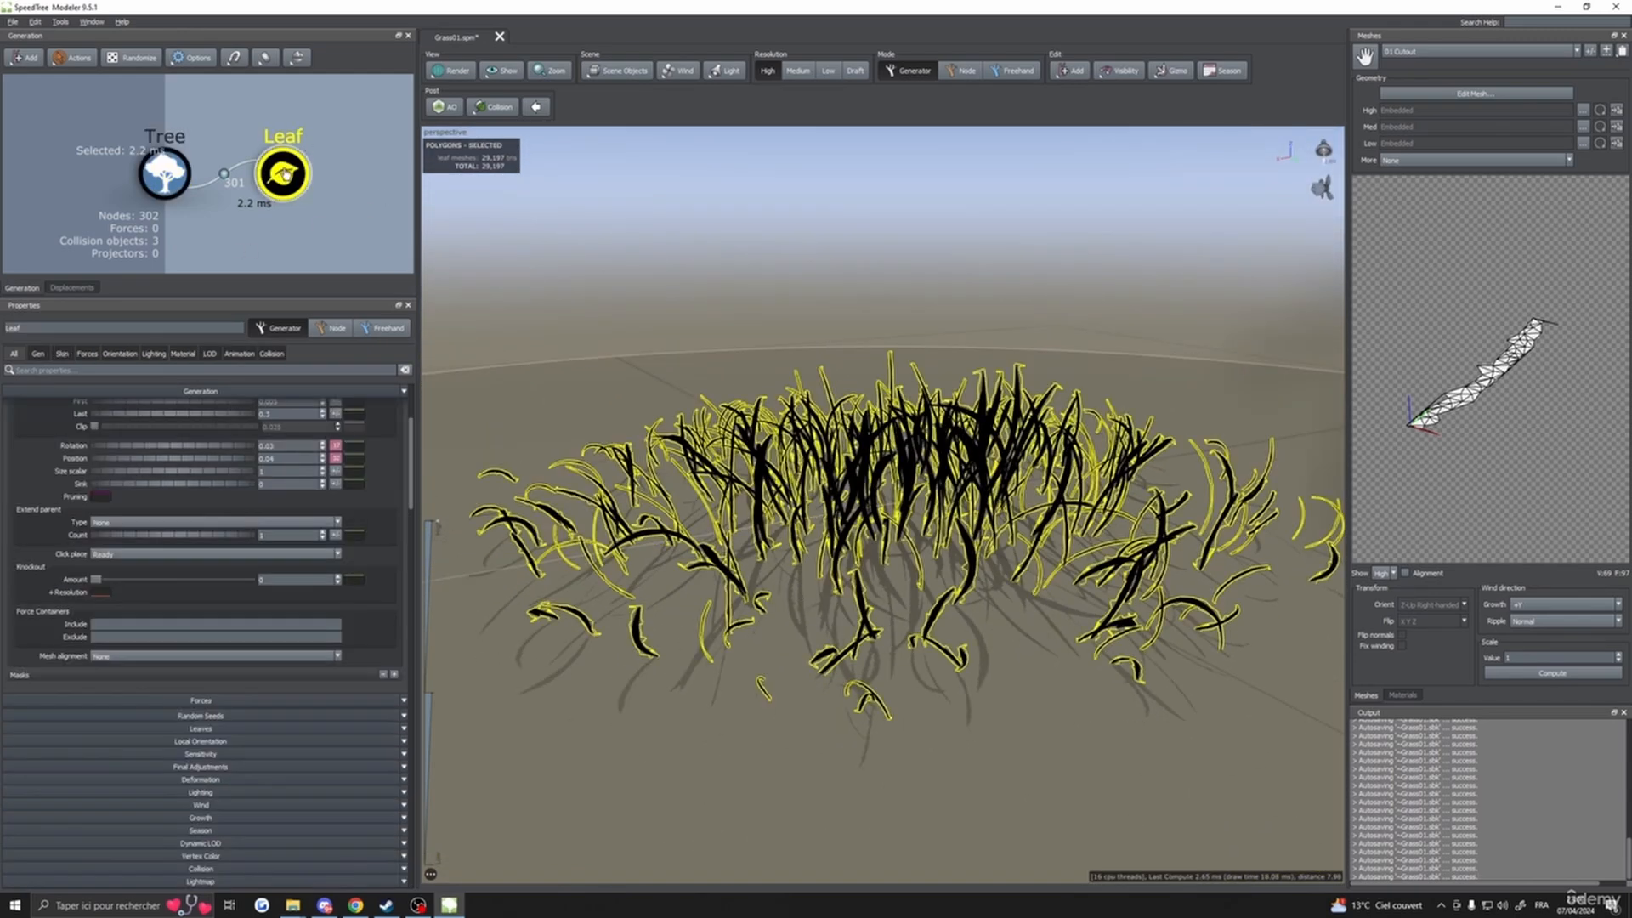
pyautogui.click(216, 844)
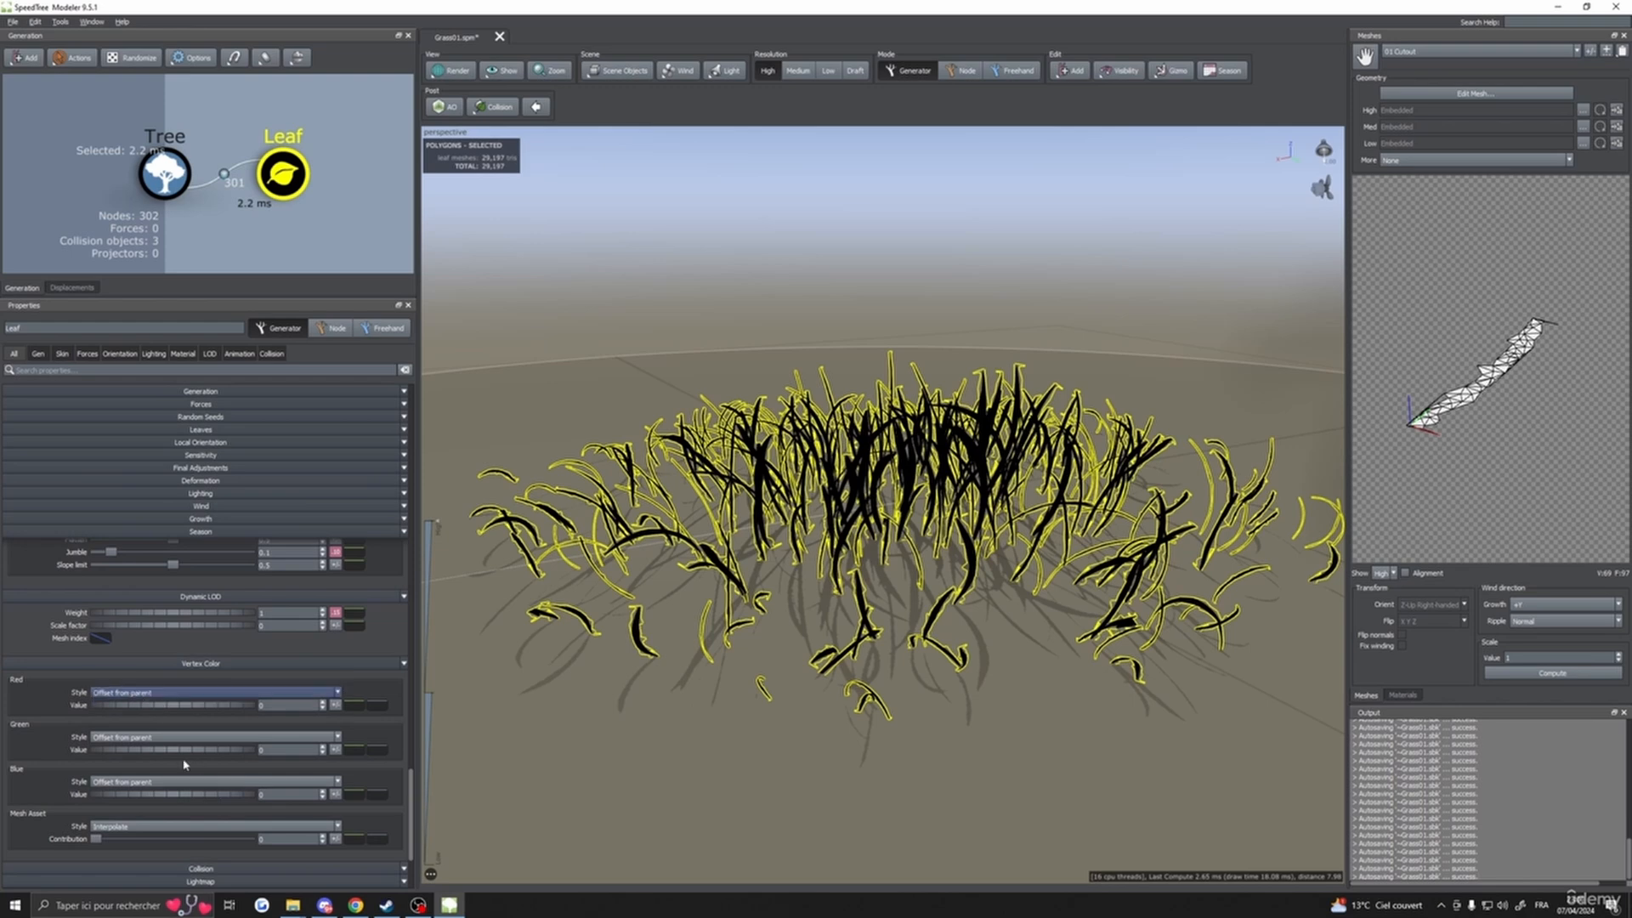
pyautogui.scroll(-2, 183, 764)
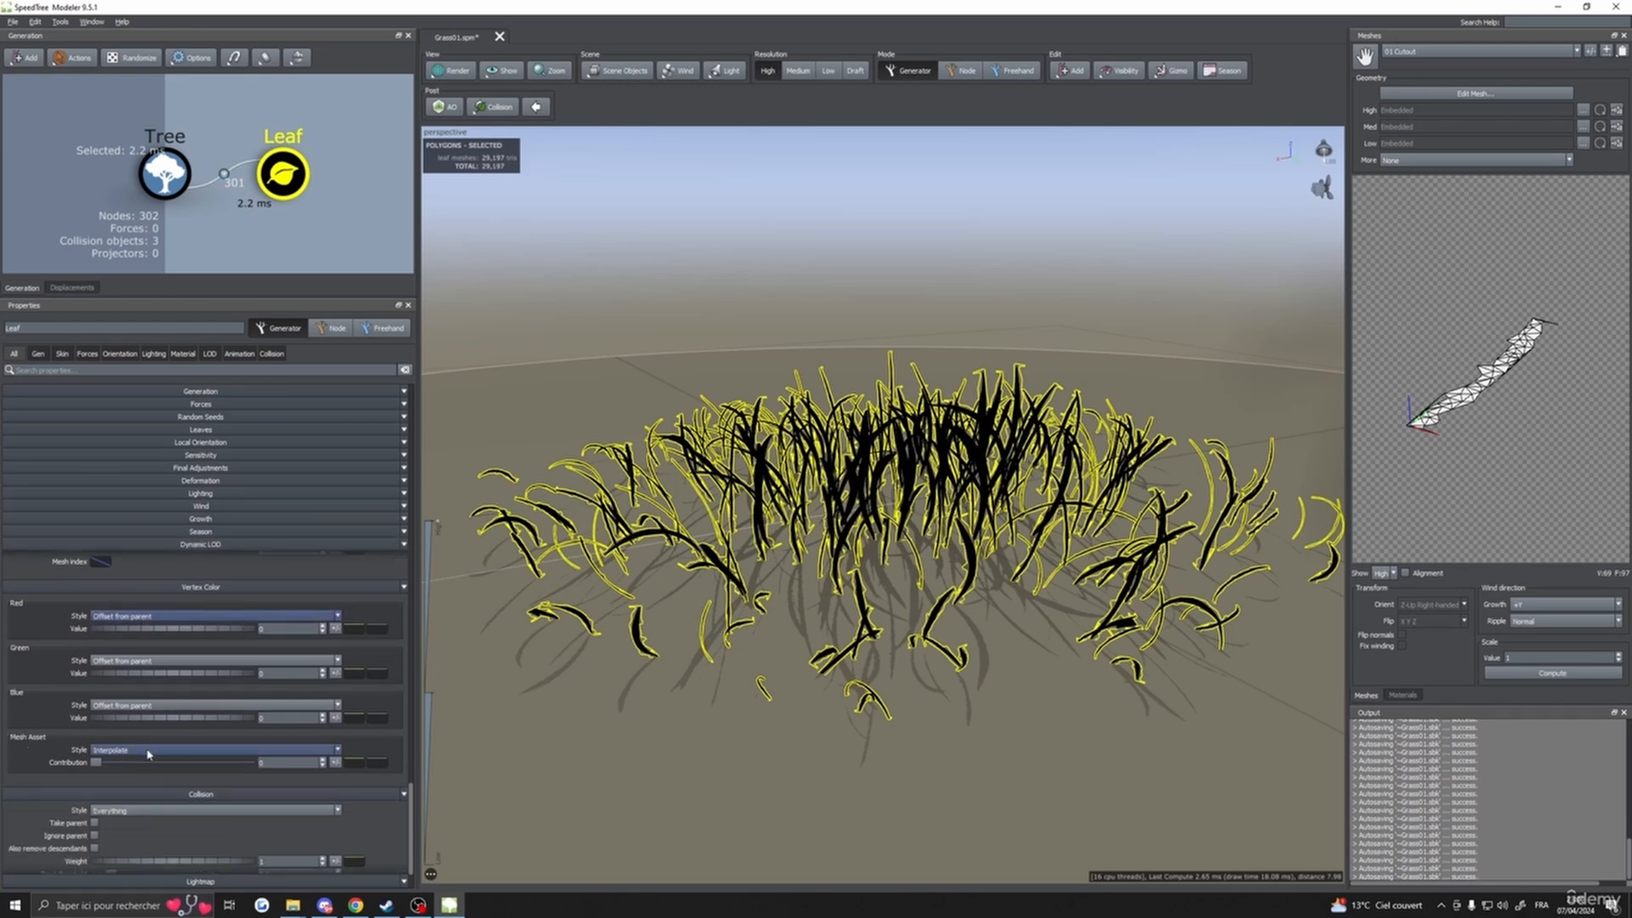
pyautogui.click(1402, 696)
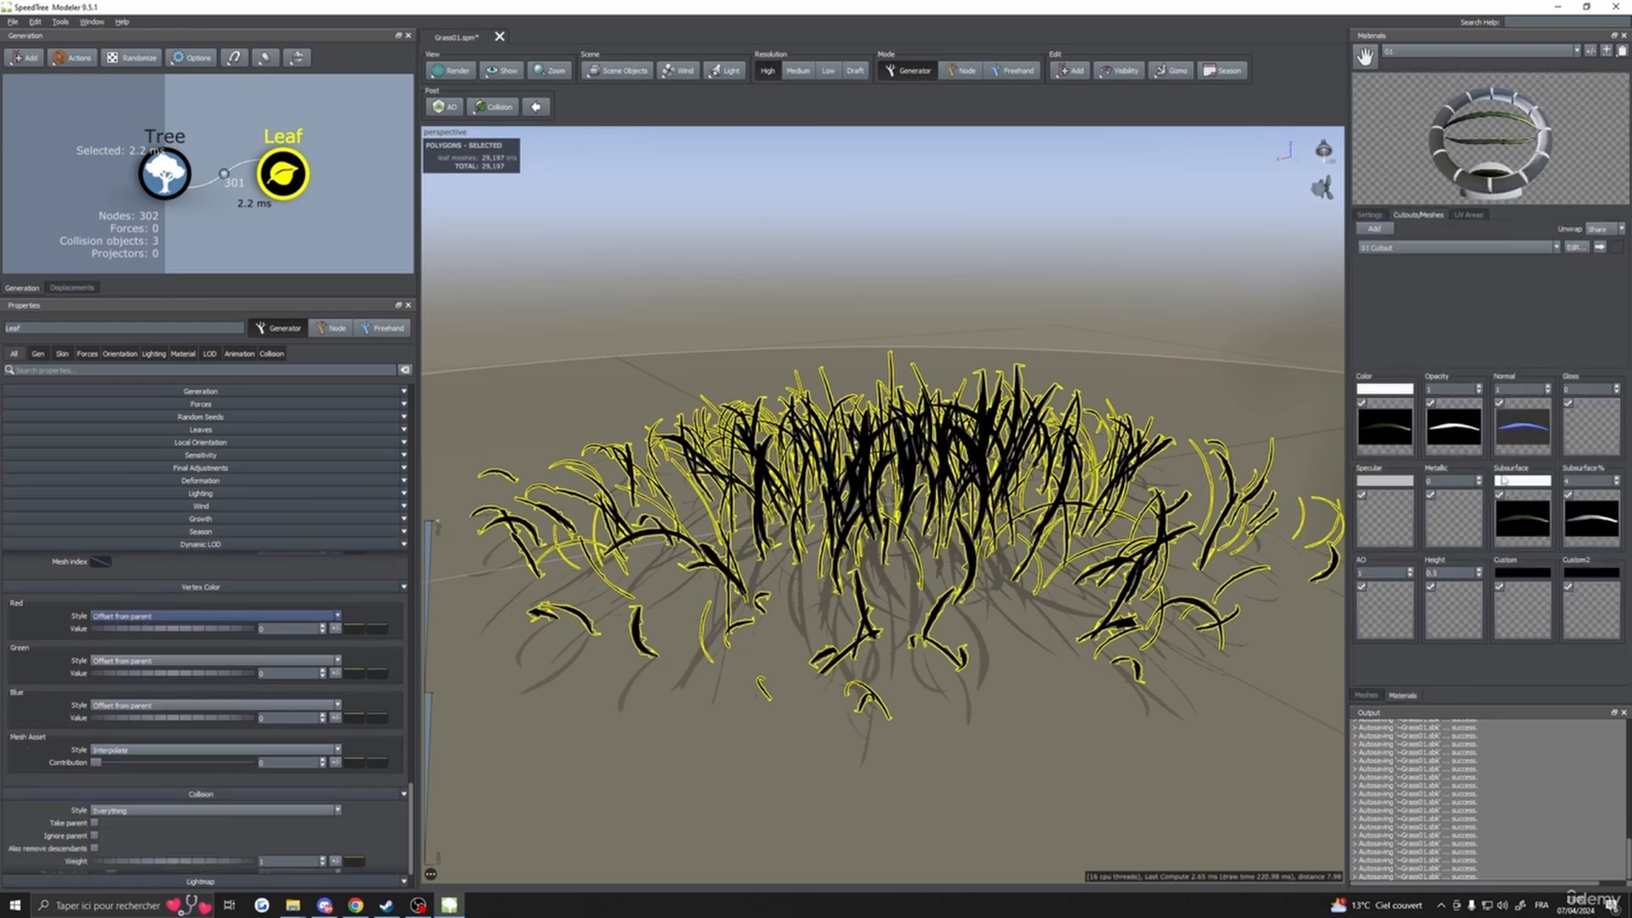
pyautogui.click(1602, 249)
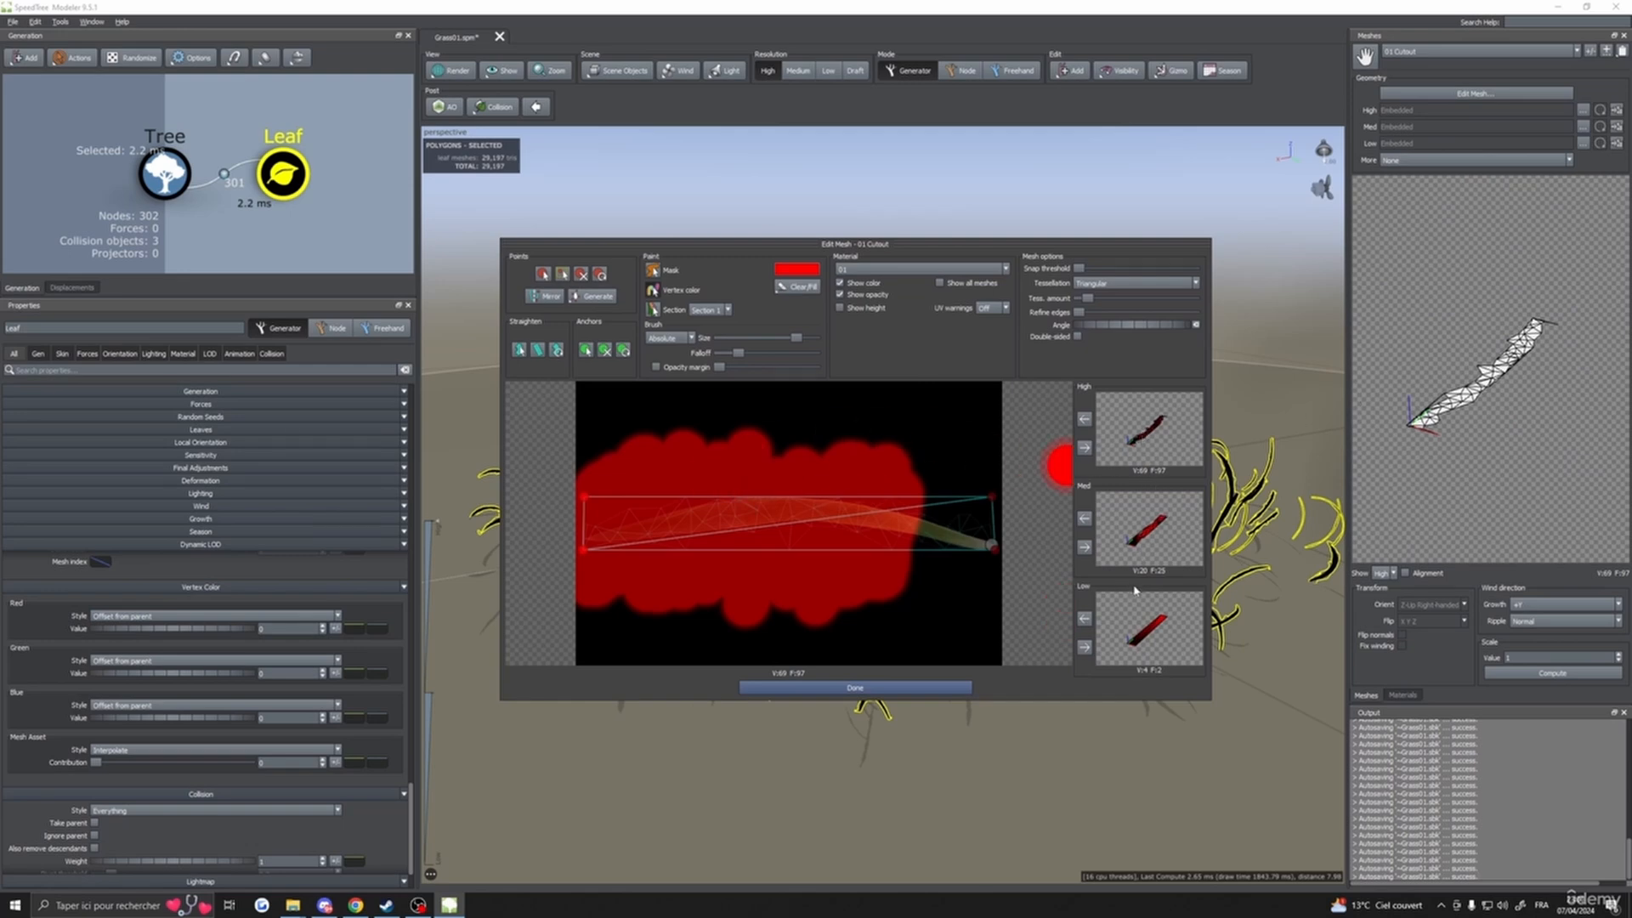
pyautogui.click(952, 688)
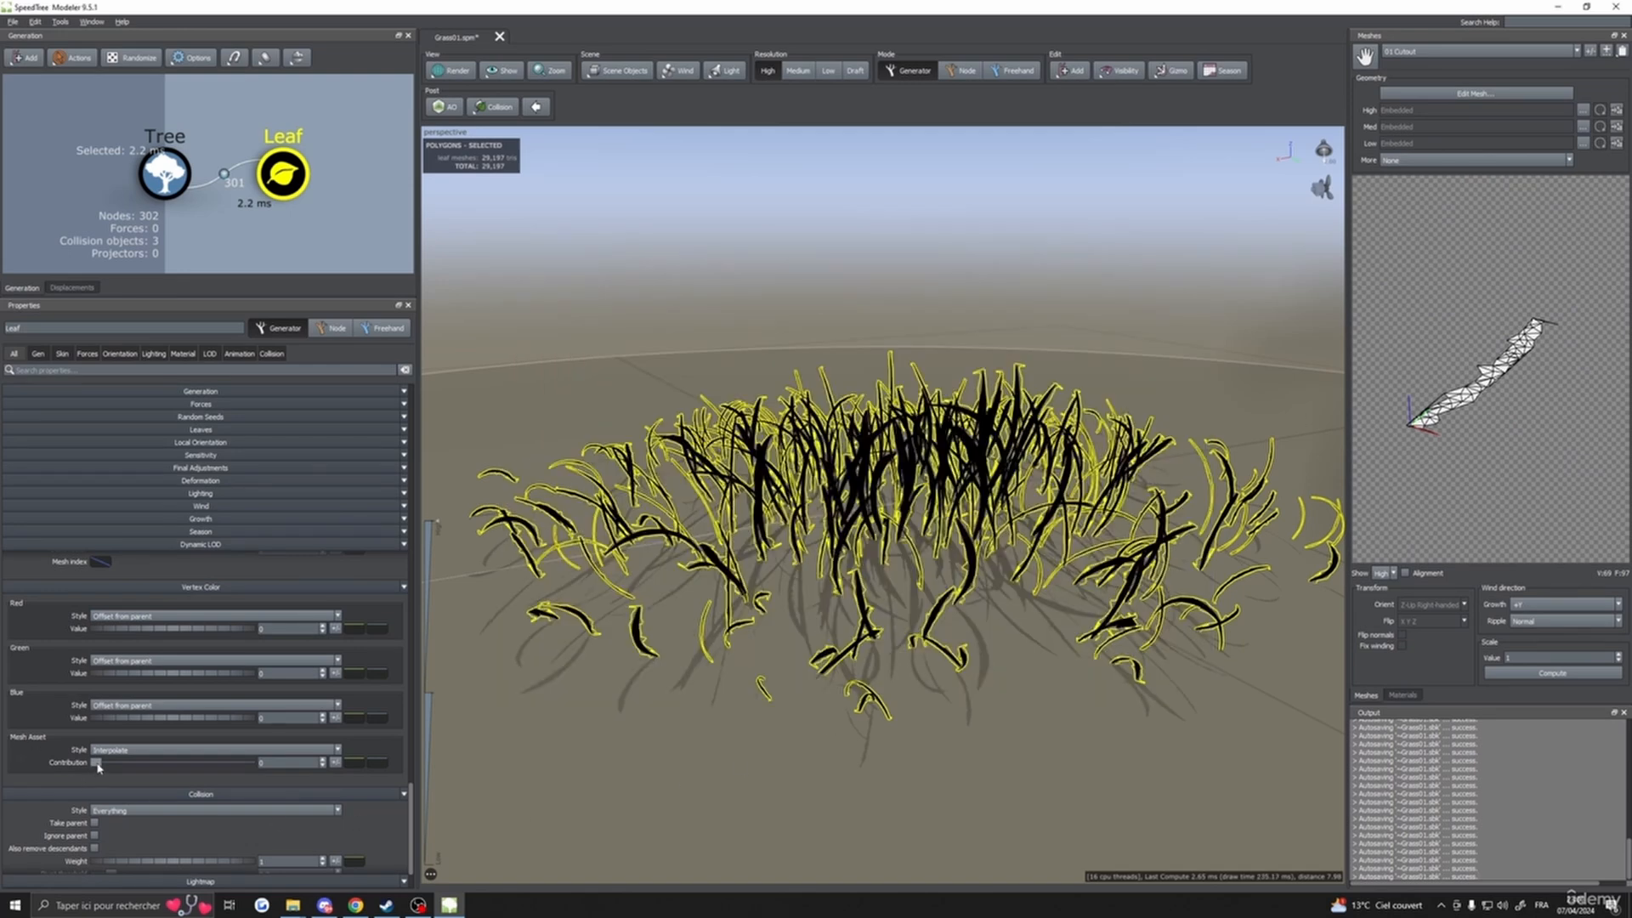
pyautogui.moveTo(99, 767); pyautogui.dragTo(403, 778)
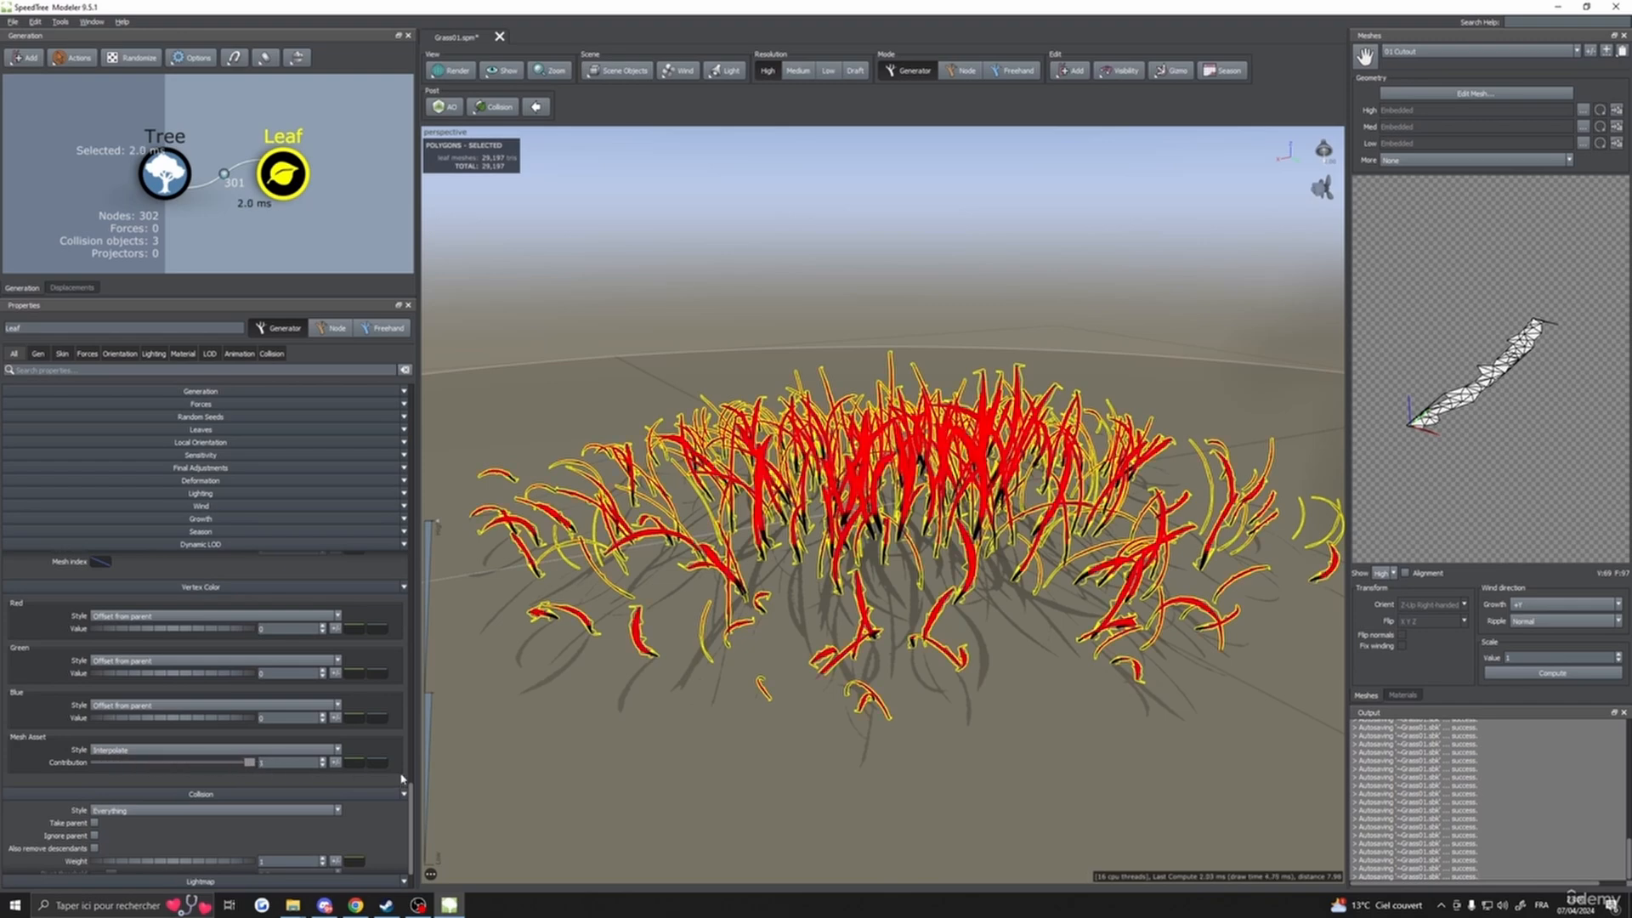
# - Examine the painted vertex colors on the grass blades up close and from farther away
pyautogui.click(714, 729)
pyautogui.moveTo(722, 734); pyautogui.dragTo(847, 754)
pyautogui.scroll(4, 802, 757)
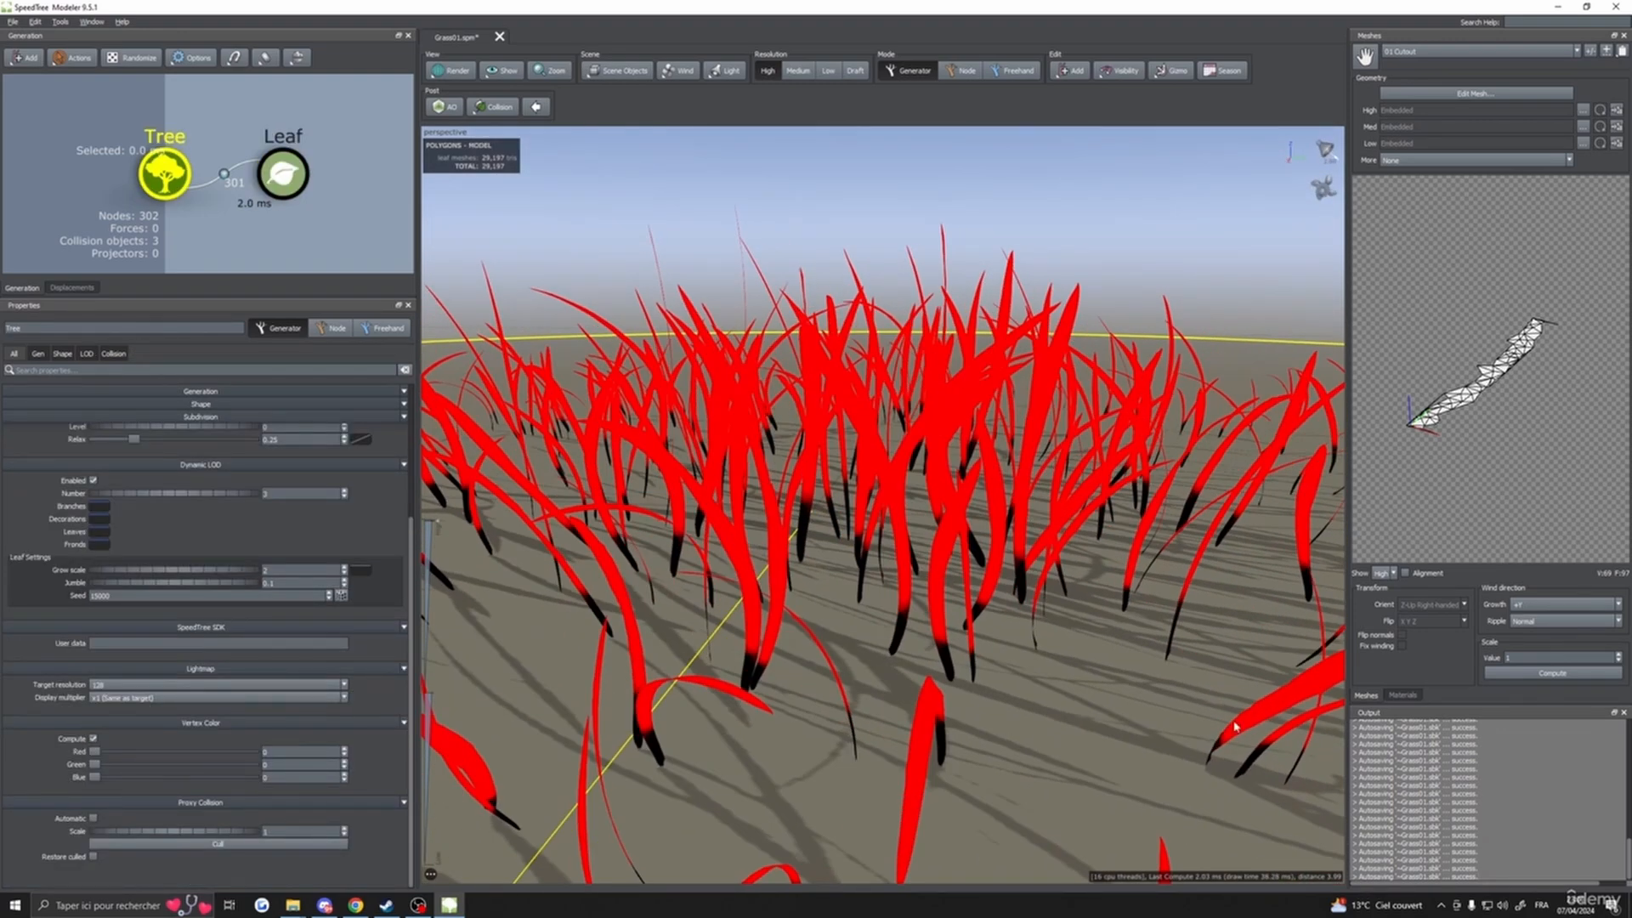
pyautogui.click(1403, 695)
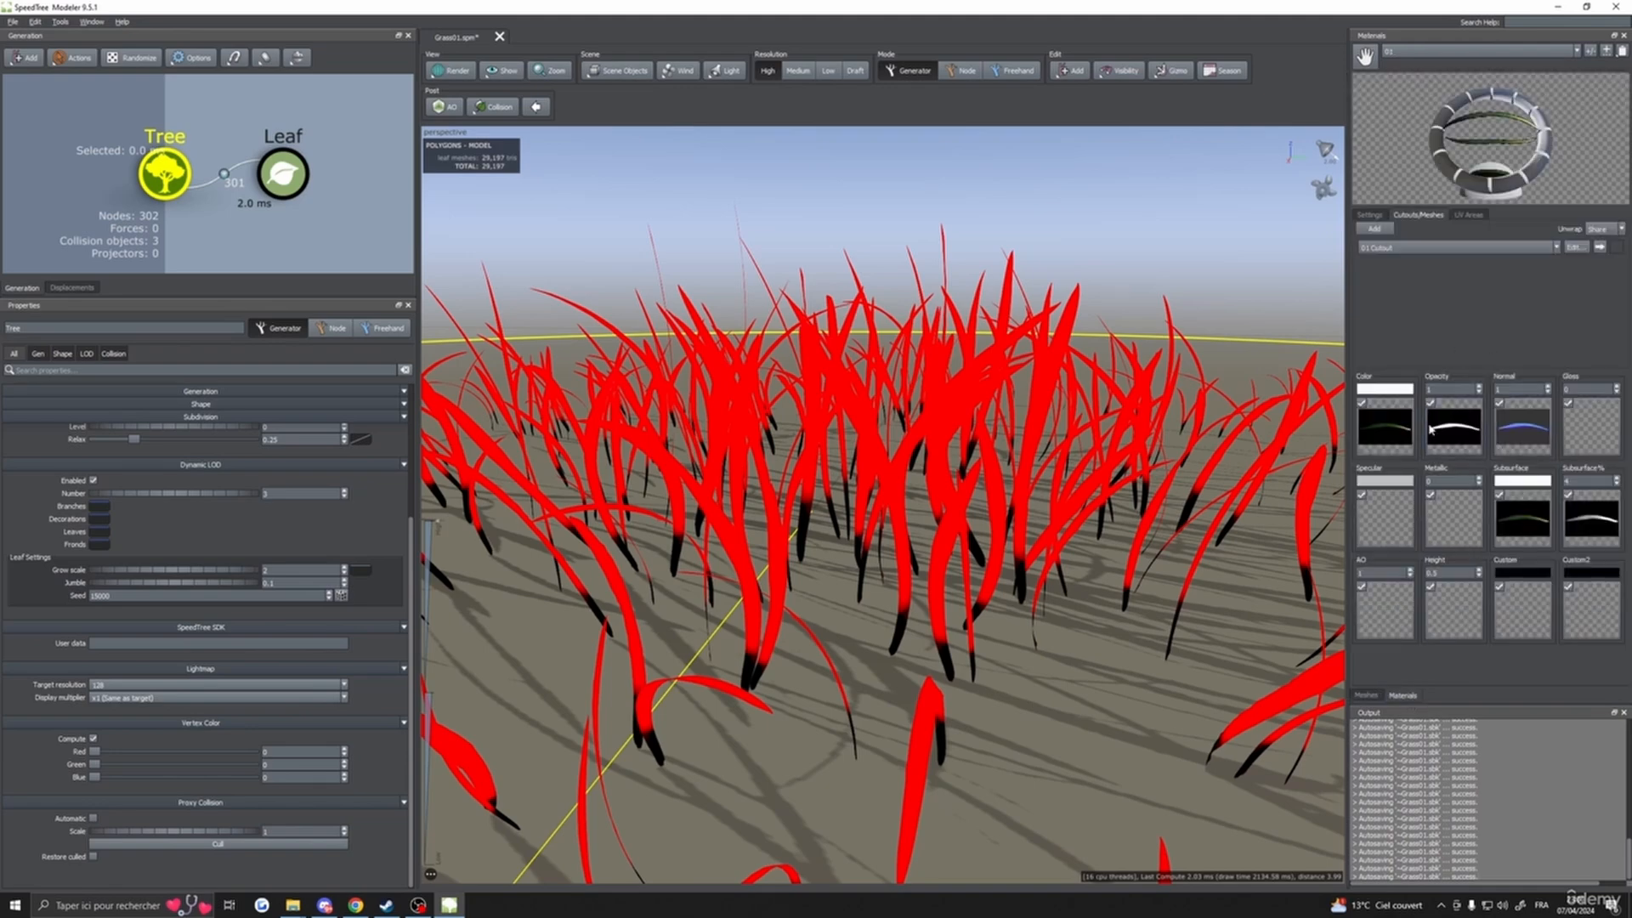
pyautogui.scroll(-4, 881, 660)
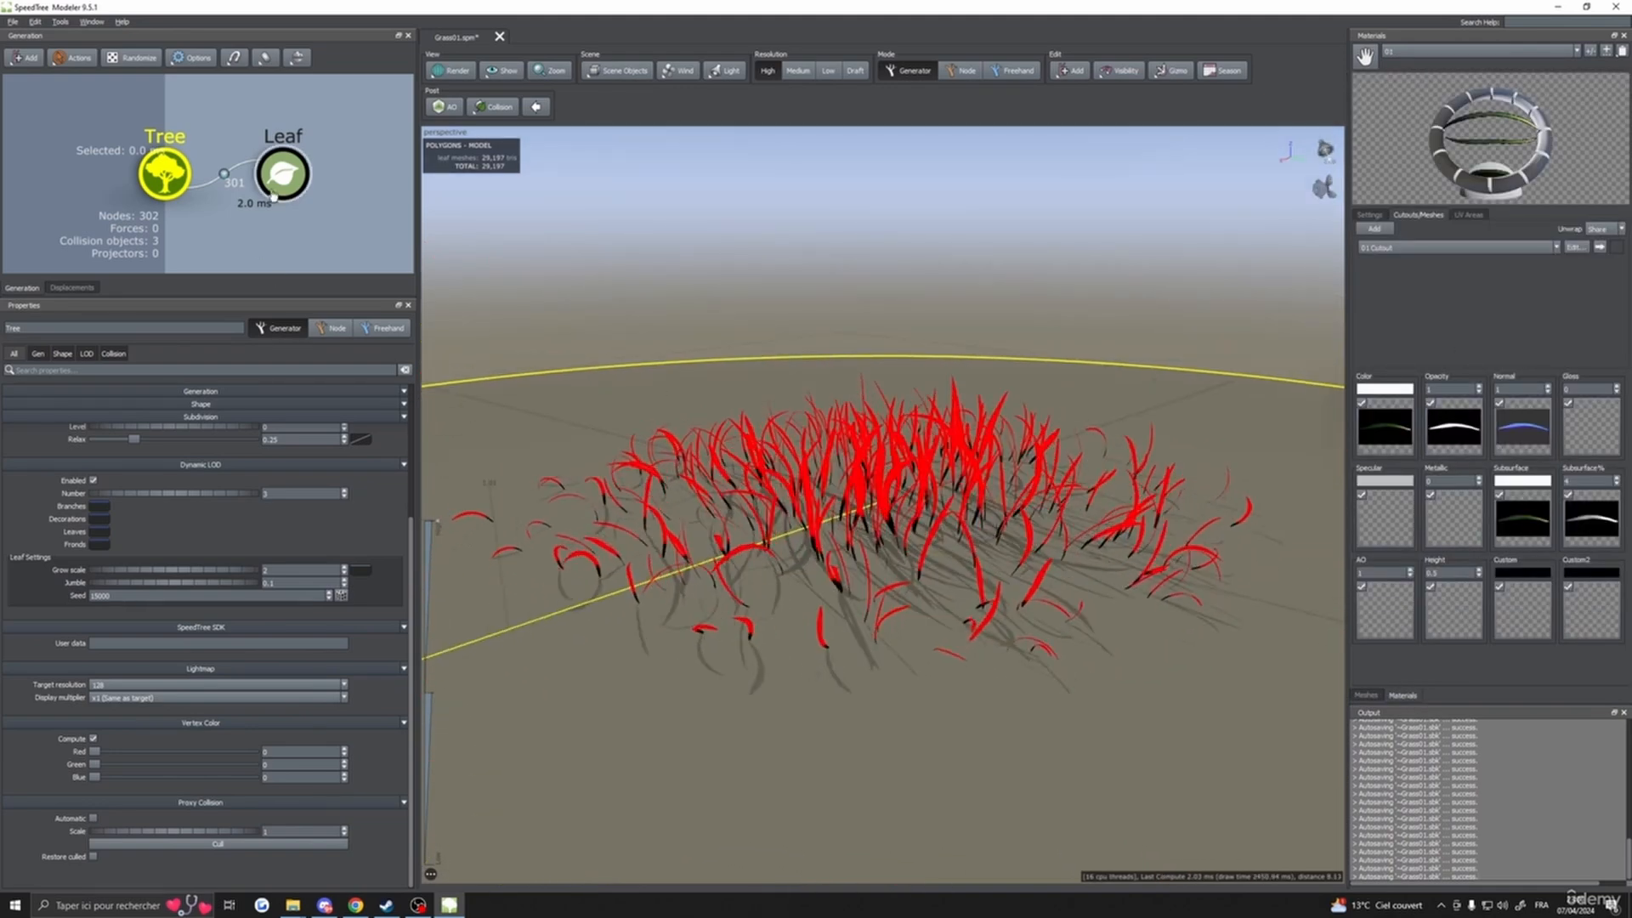
pyautogui.scroll(3, 783, 499)
pyautogui.scroll(-4, 783, 499)
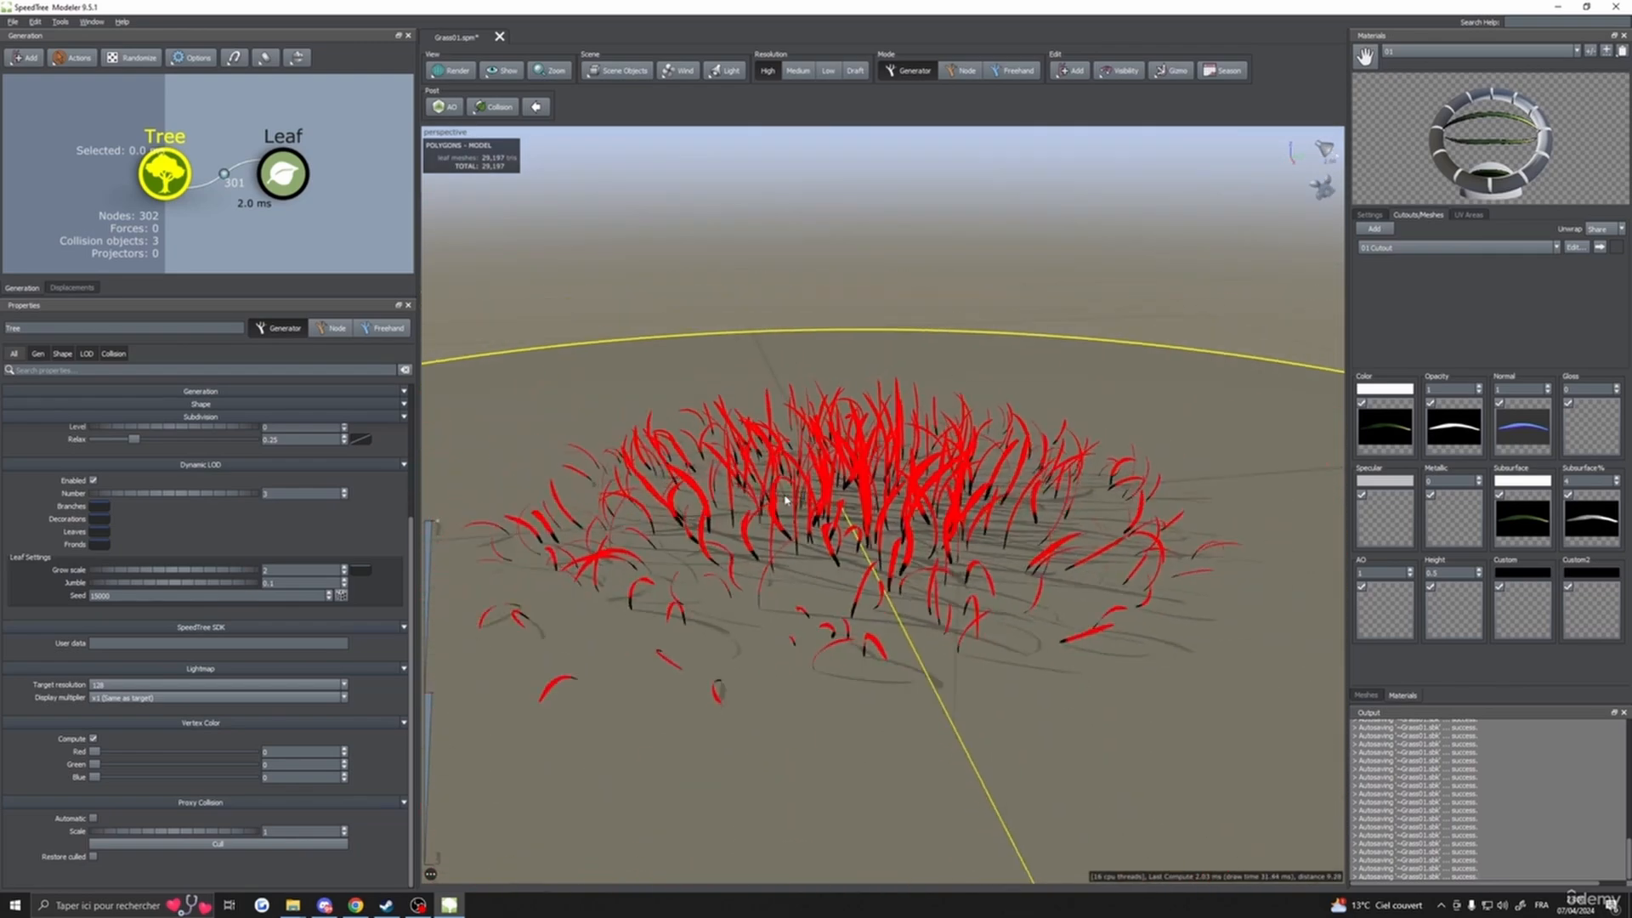
pyautogui.moveTo(788, 502); pyautogui.dragTo(685, 493)
pyautogui.scroll(2, 213, 611)
pyautogui.scroll(1, 212, 611)
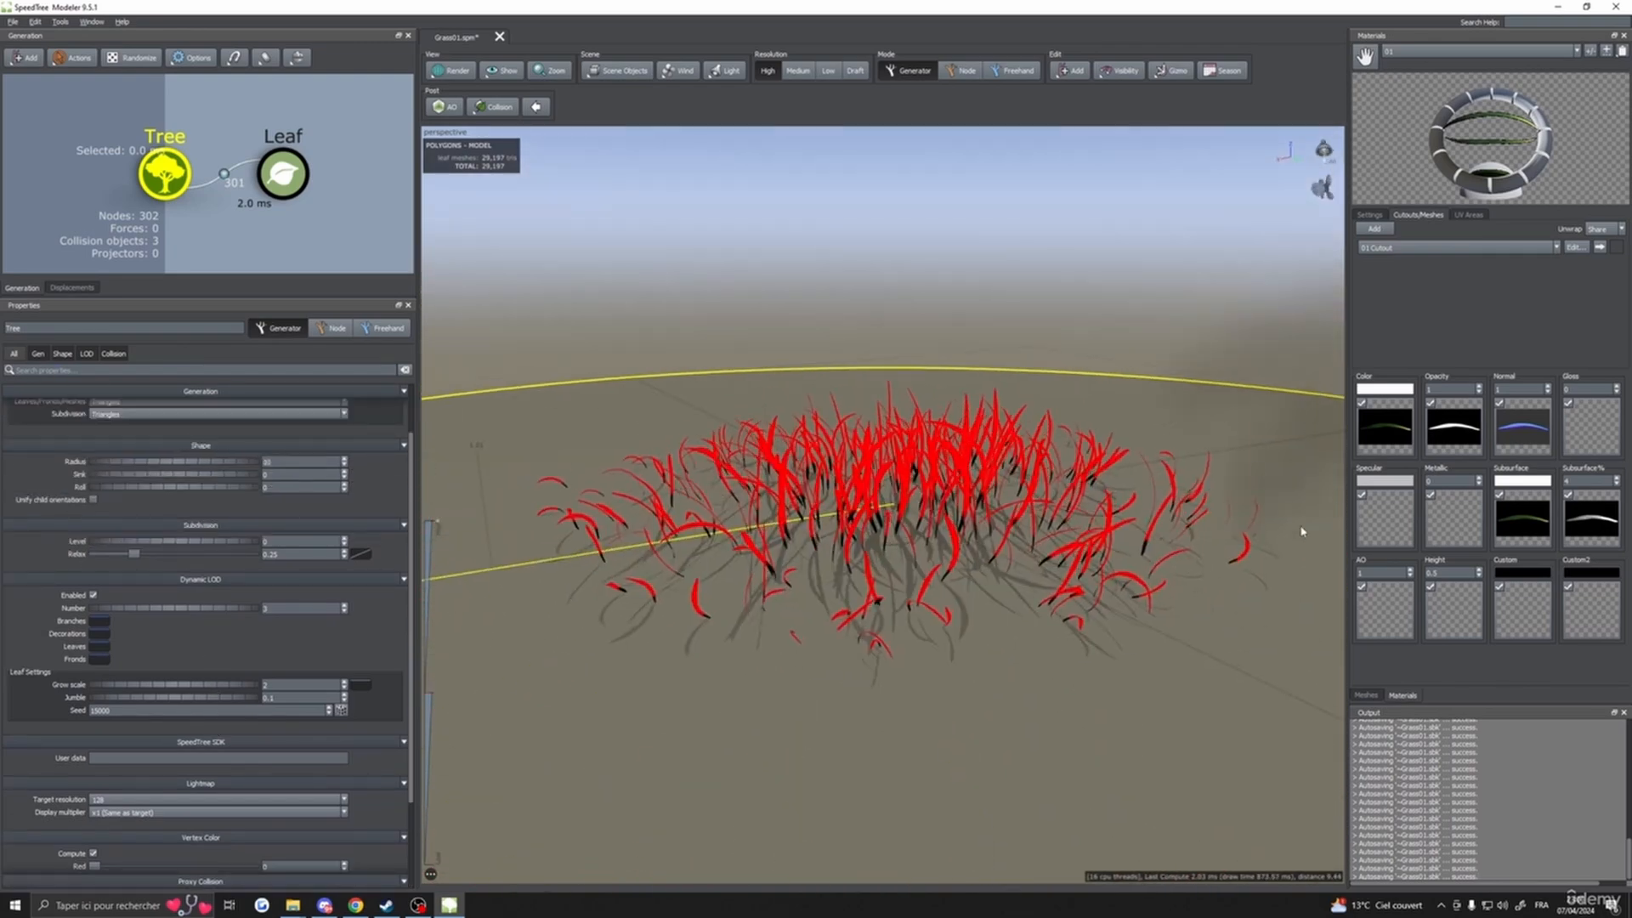
# - Reset the Leaf generator's mesh asset vertex color contribution to 0
pyautogui.click(283, 173)
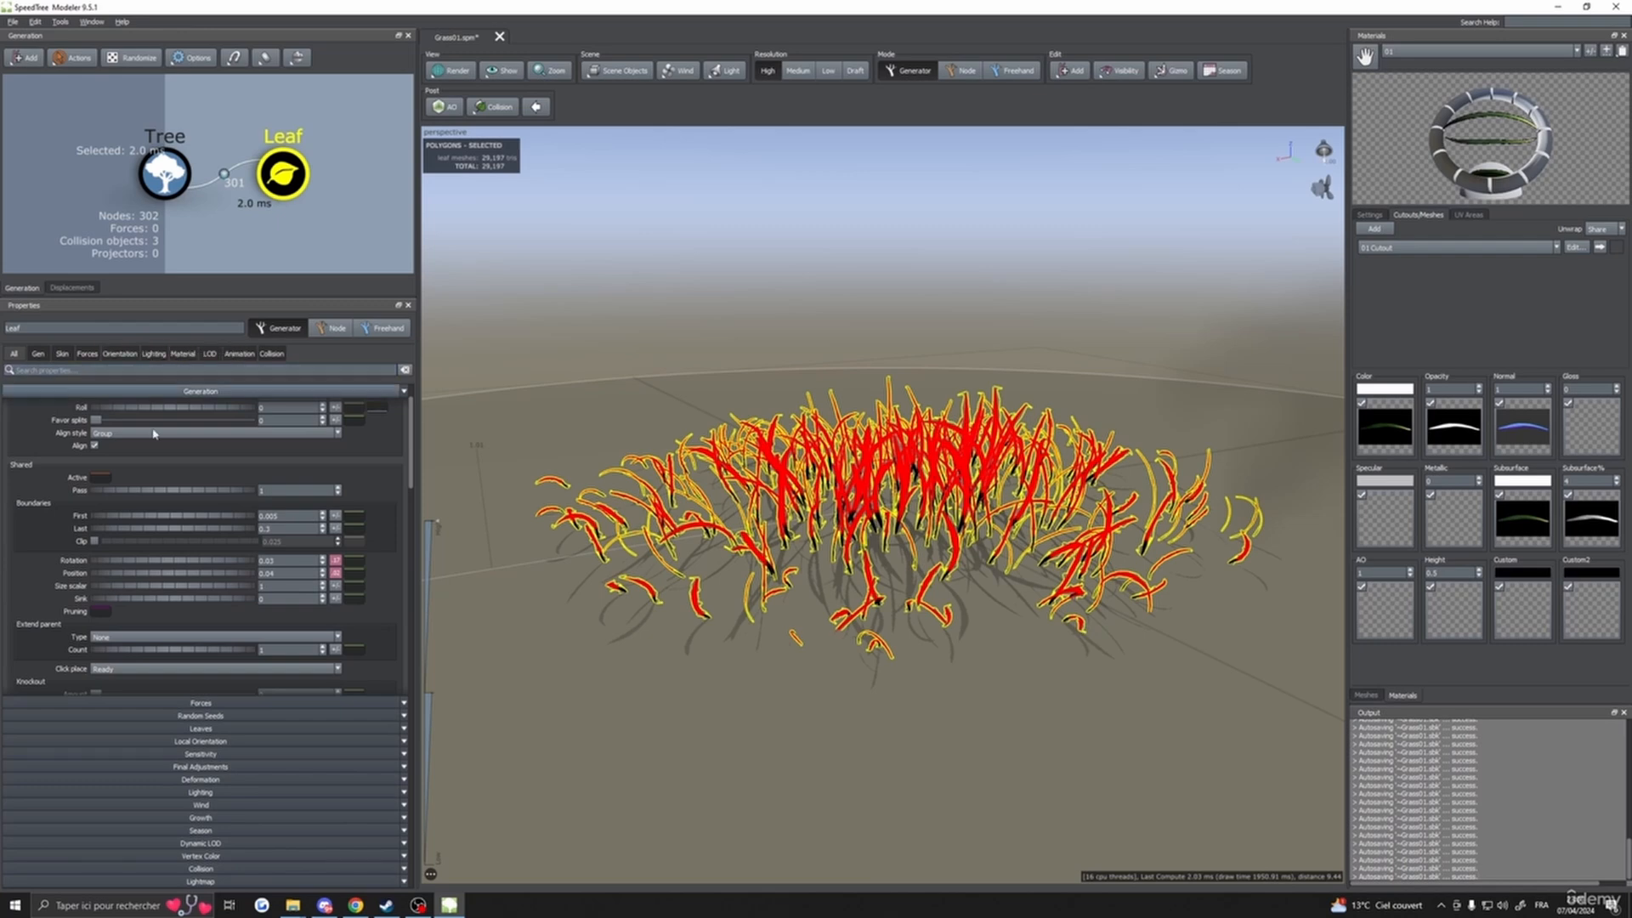
pyautogui.click(235, 705)
pyautogui.scroll(-10, 213, 842)
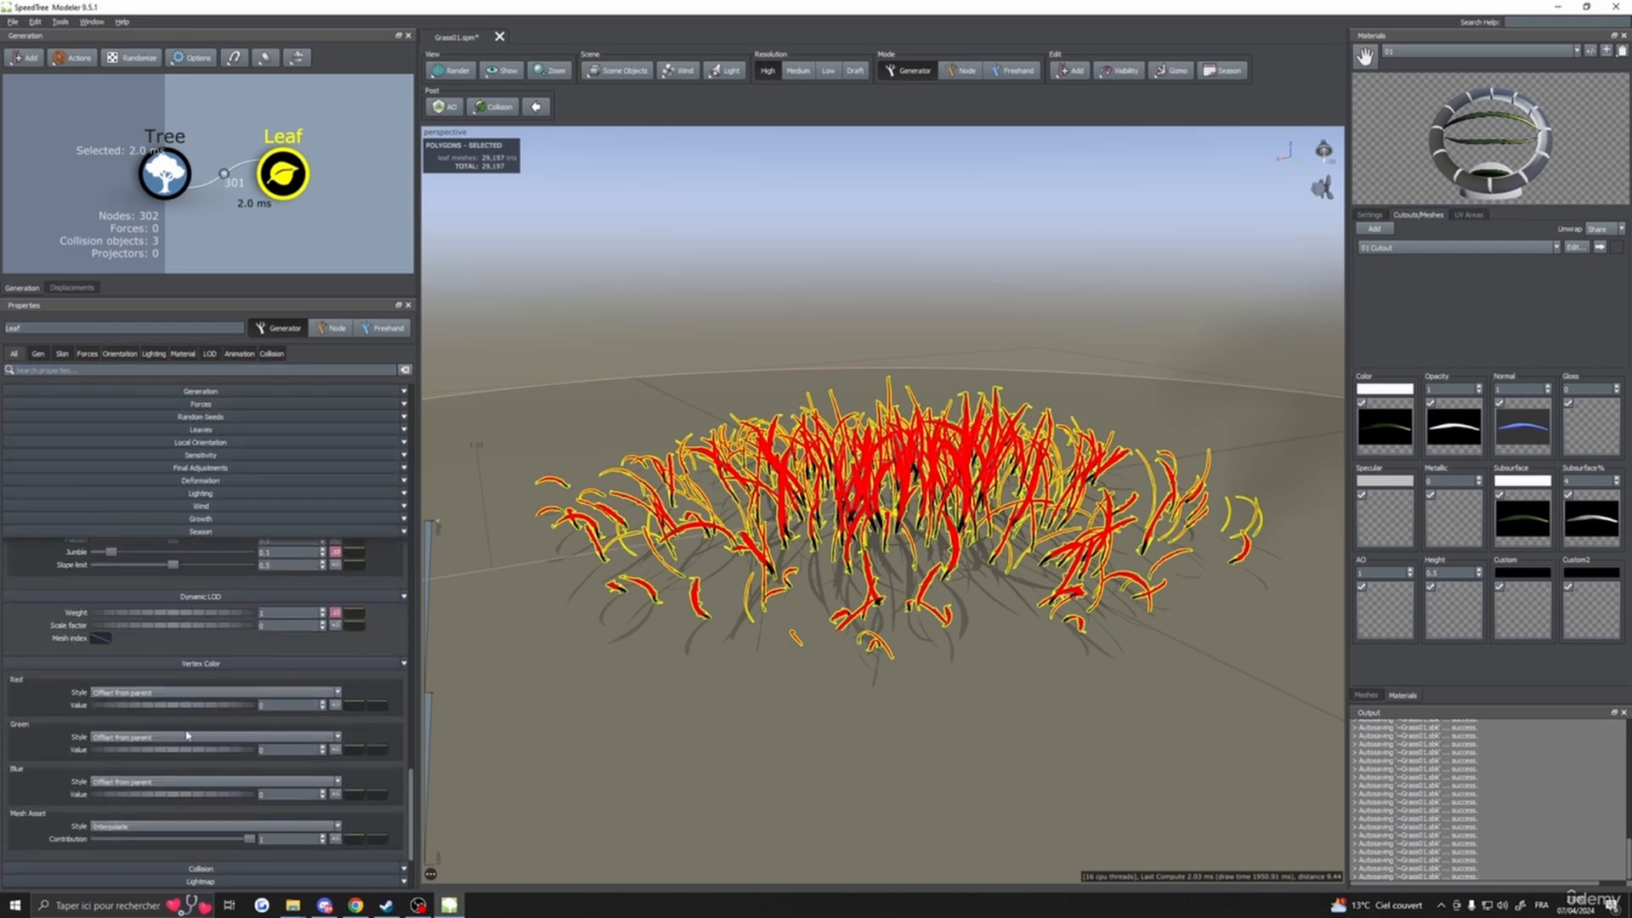
pyautogui.moveTo(249, 839); pyautogui.dragTo(10, 842)
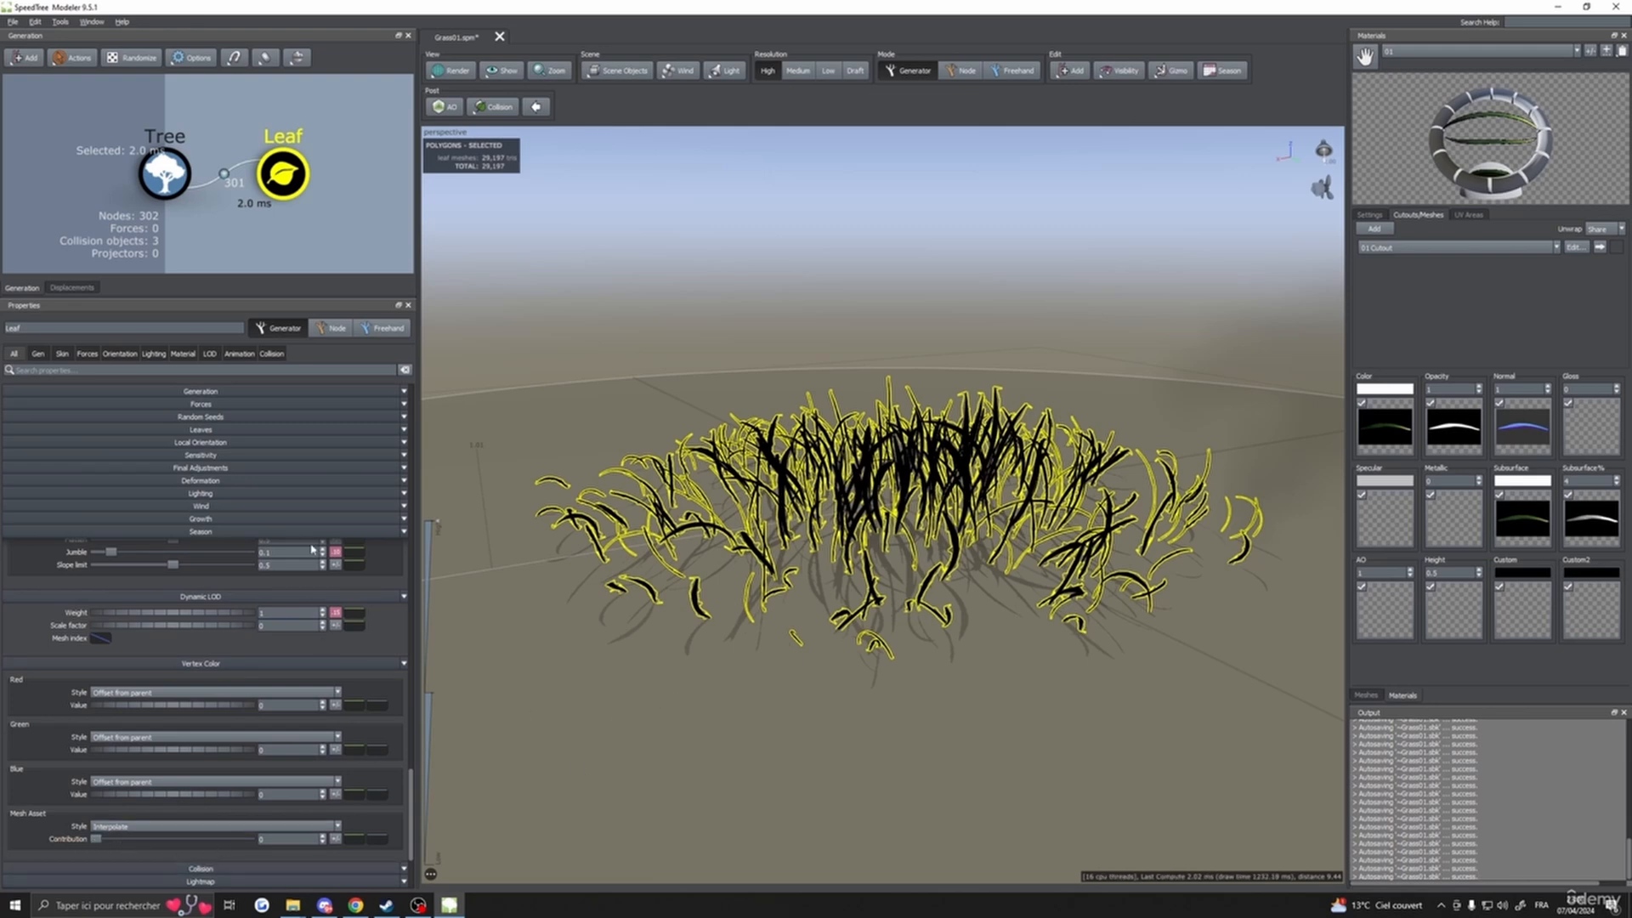
# - Change the Leaf generator's red vertex color style to Set, raise its value to full red, and deselect the leaves
pyautogui.click(164, 174)
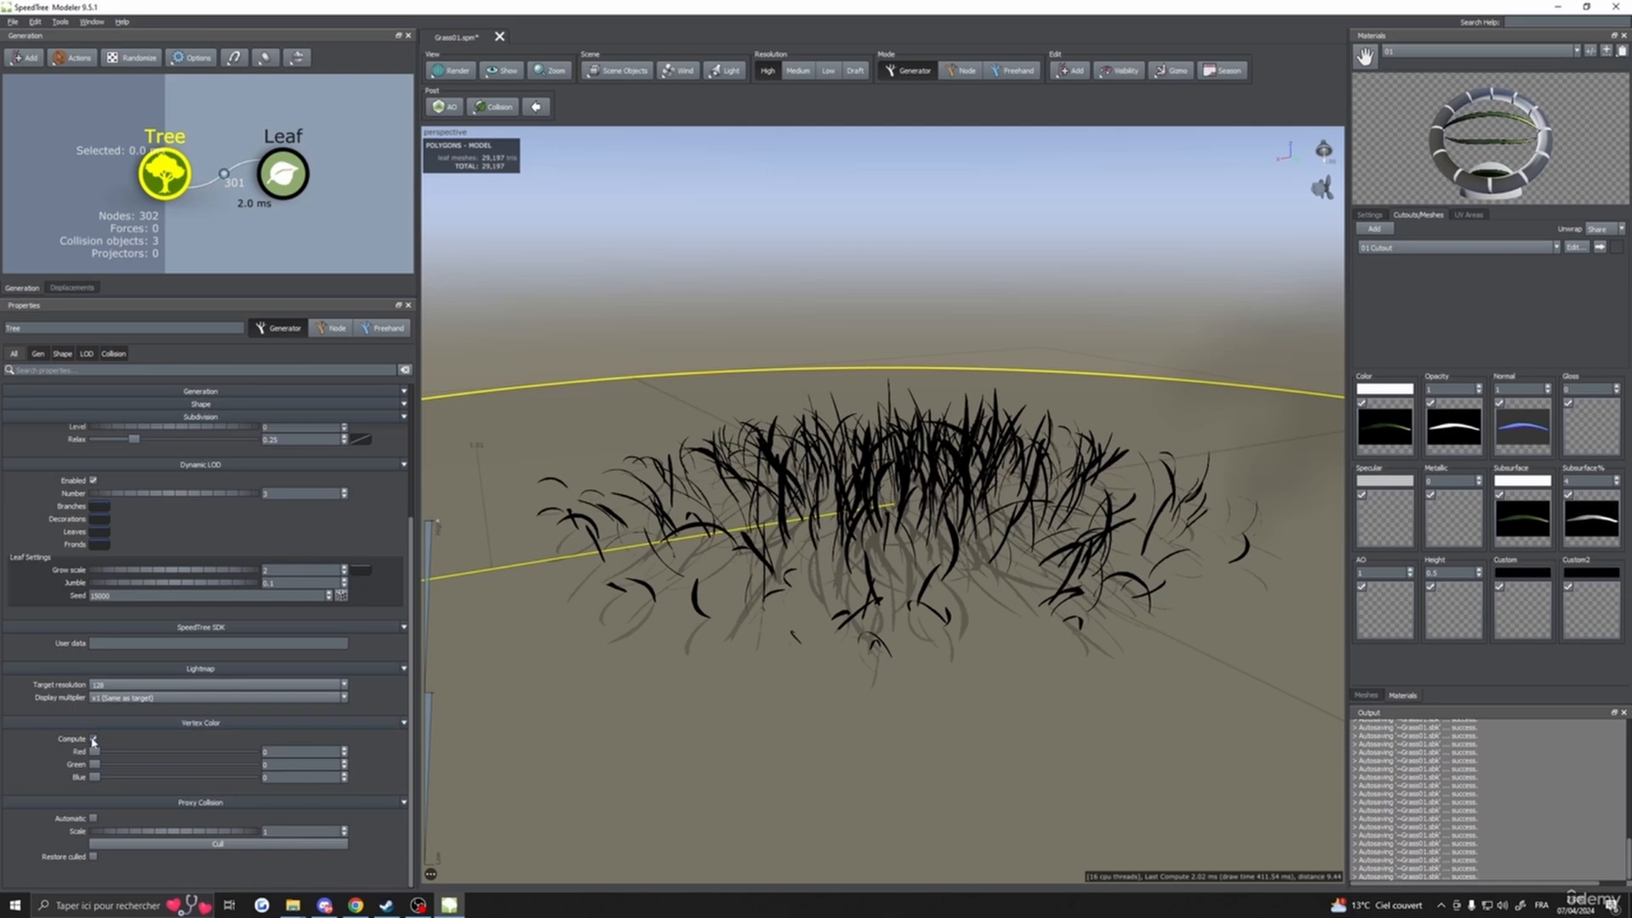
pyautogui.click(282, 175)
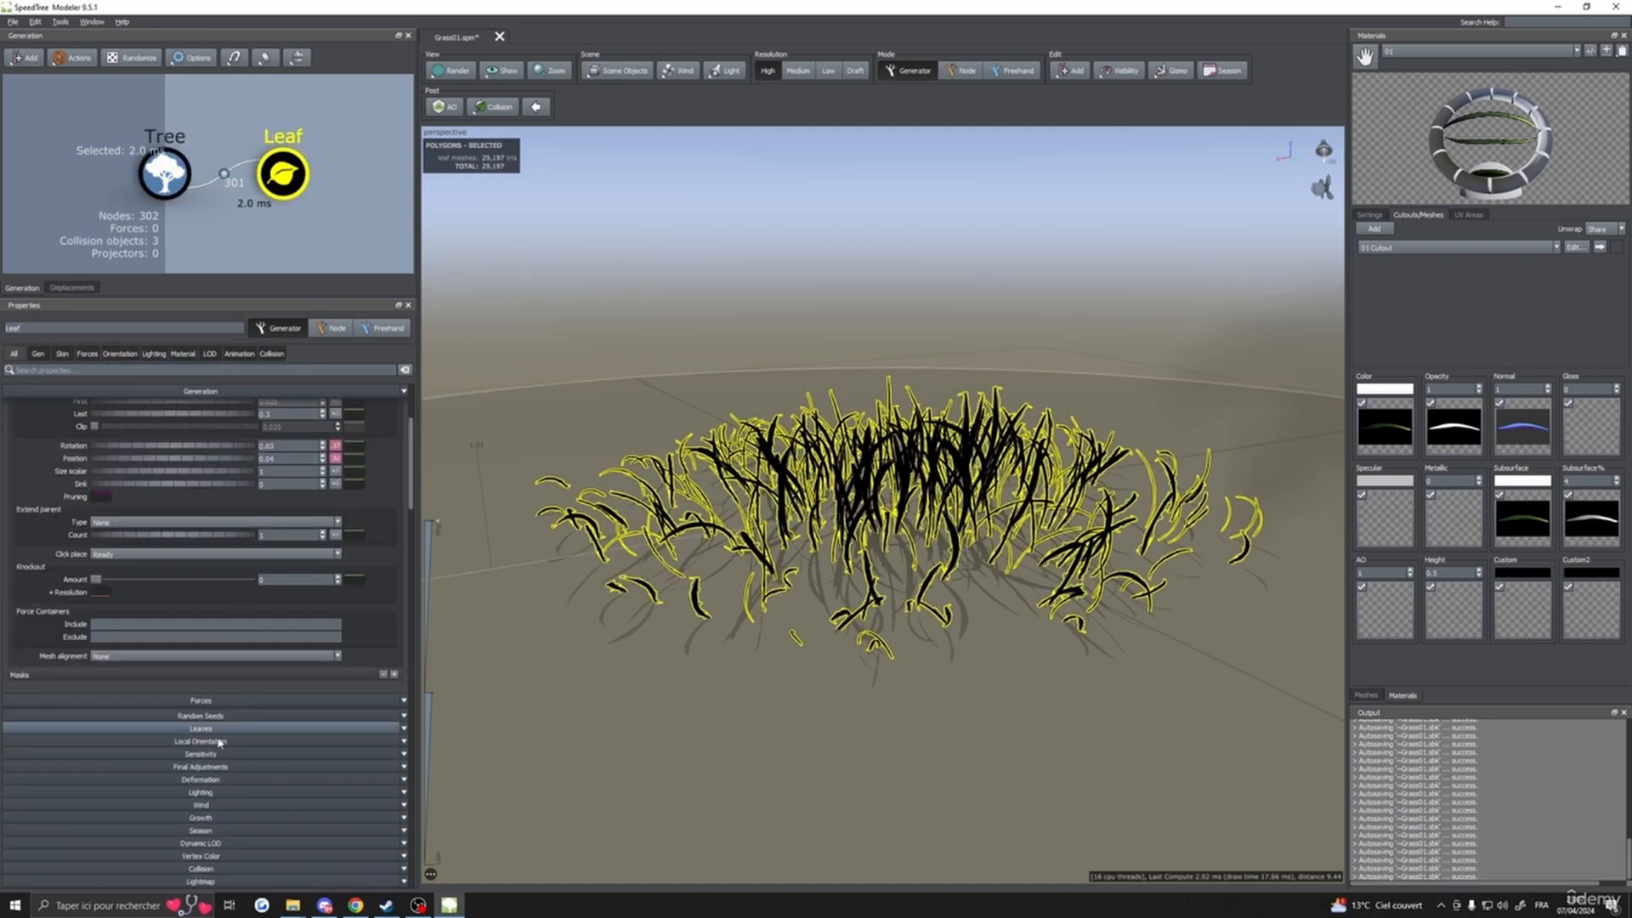
pyautogui.click(201, 856)
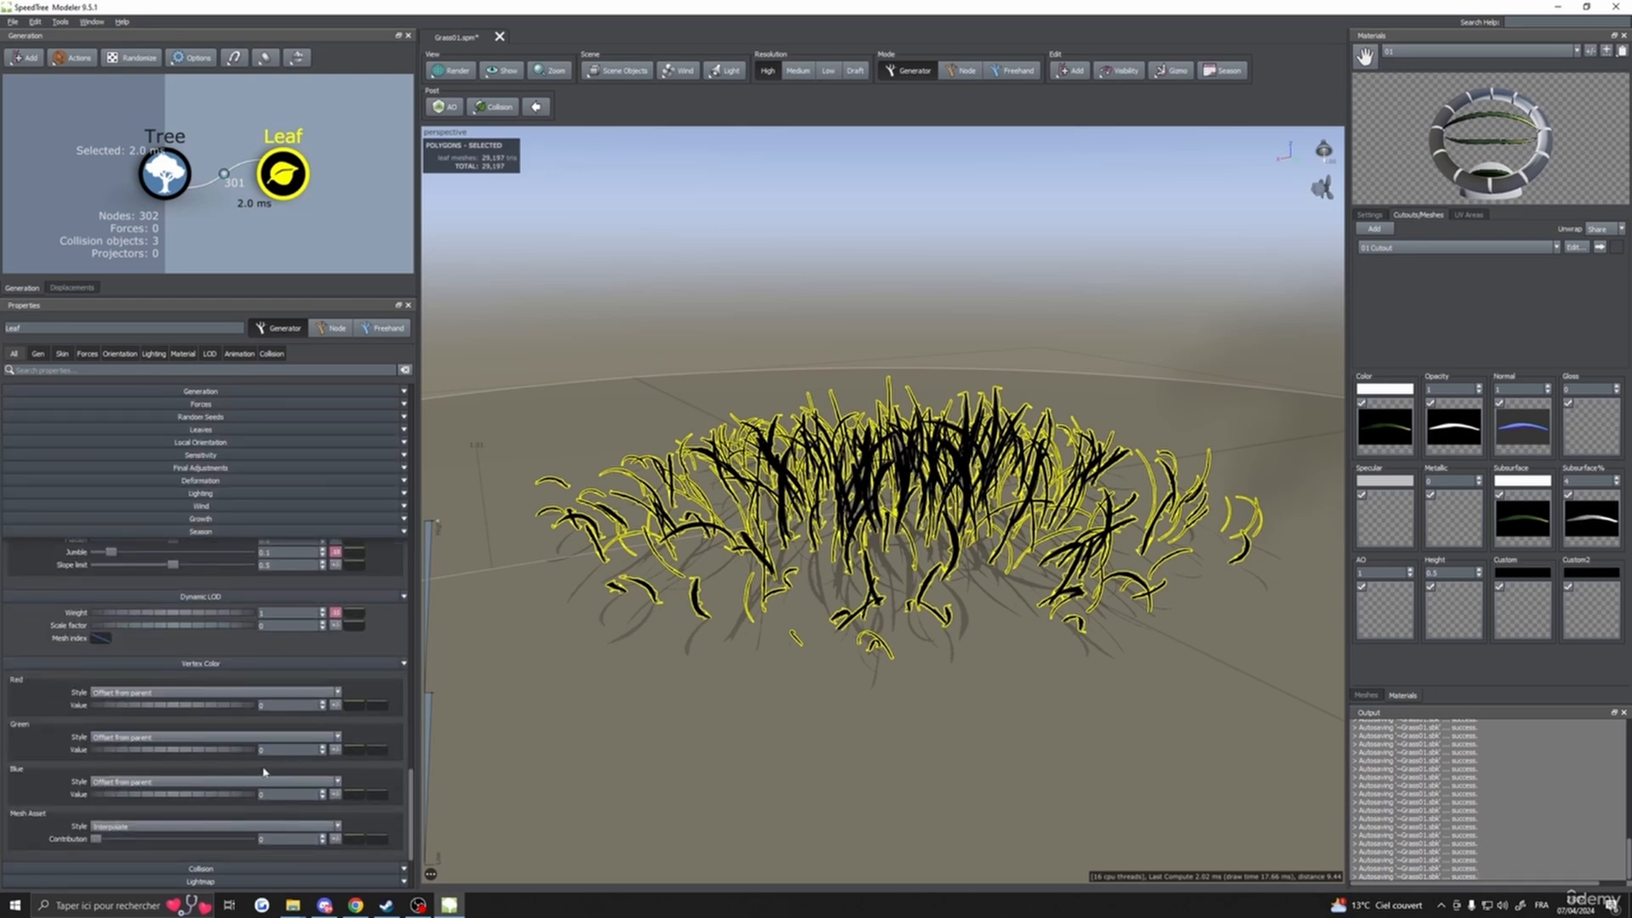
pyautogui.click(116, 695)
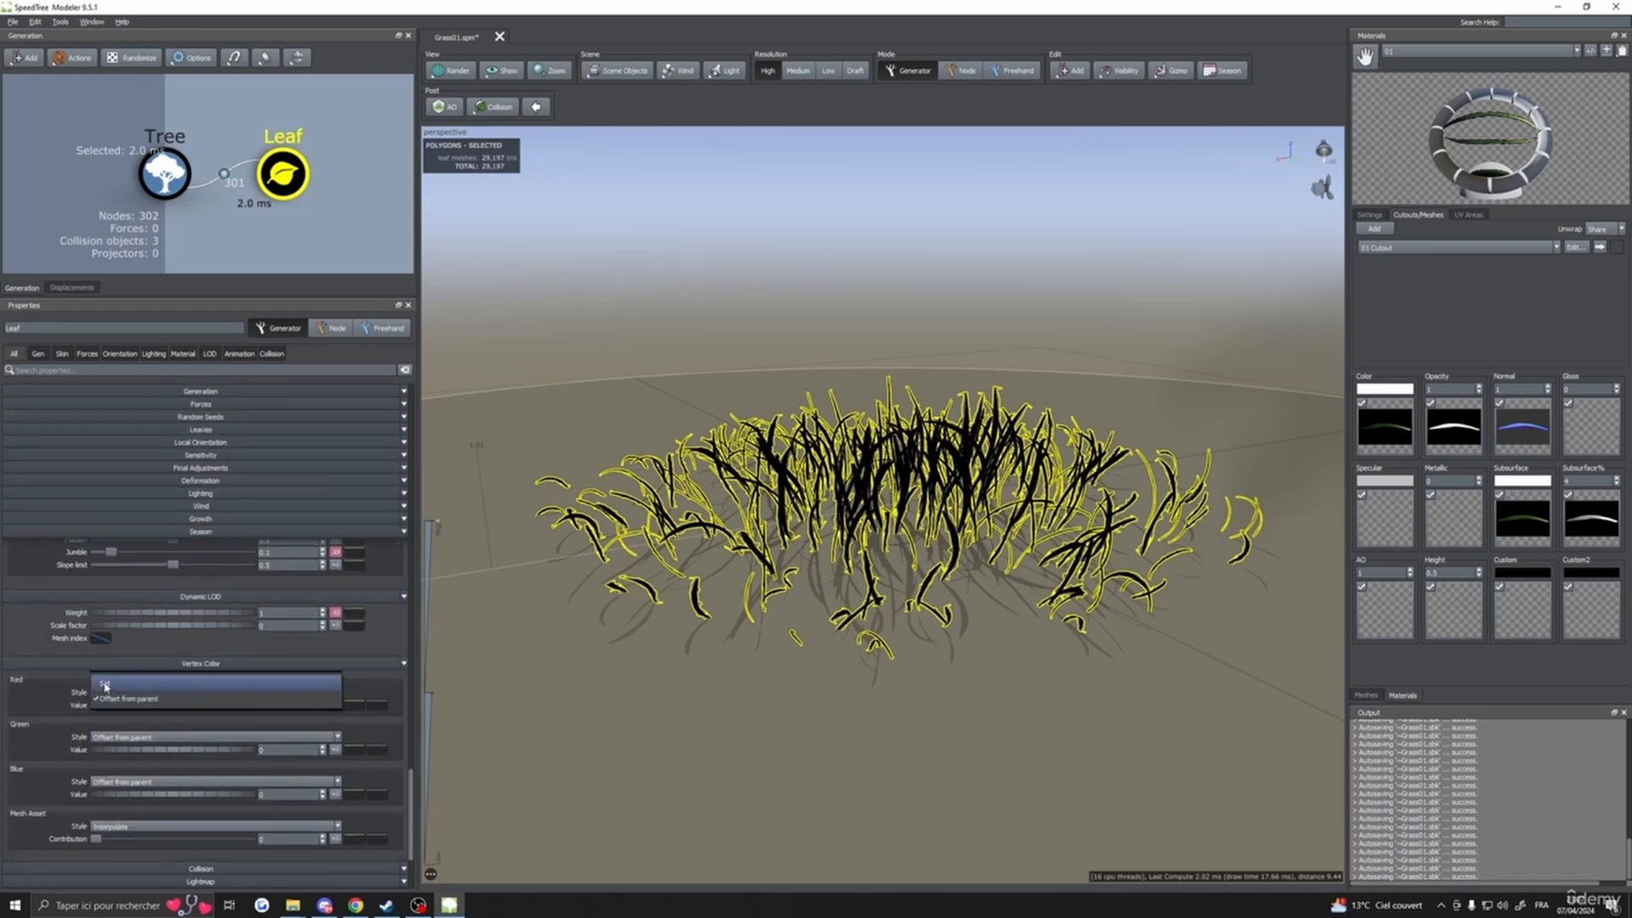
pyautogui.click(105, 680)
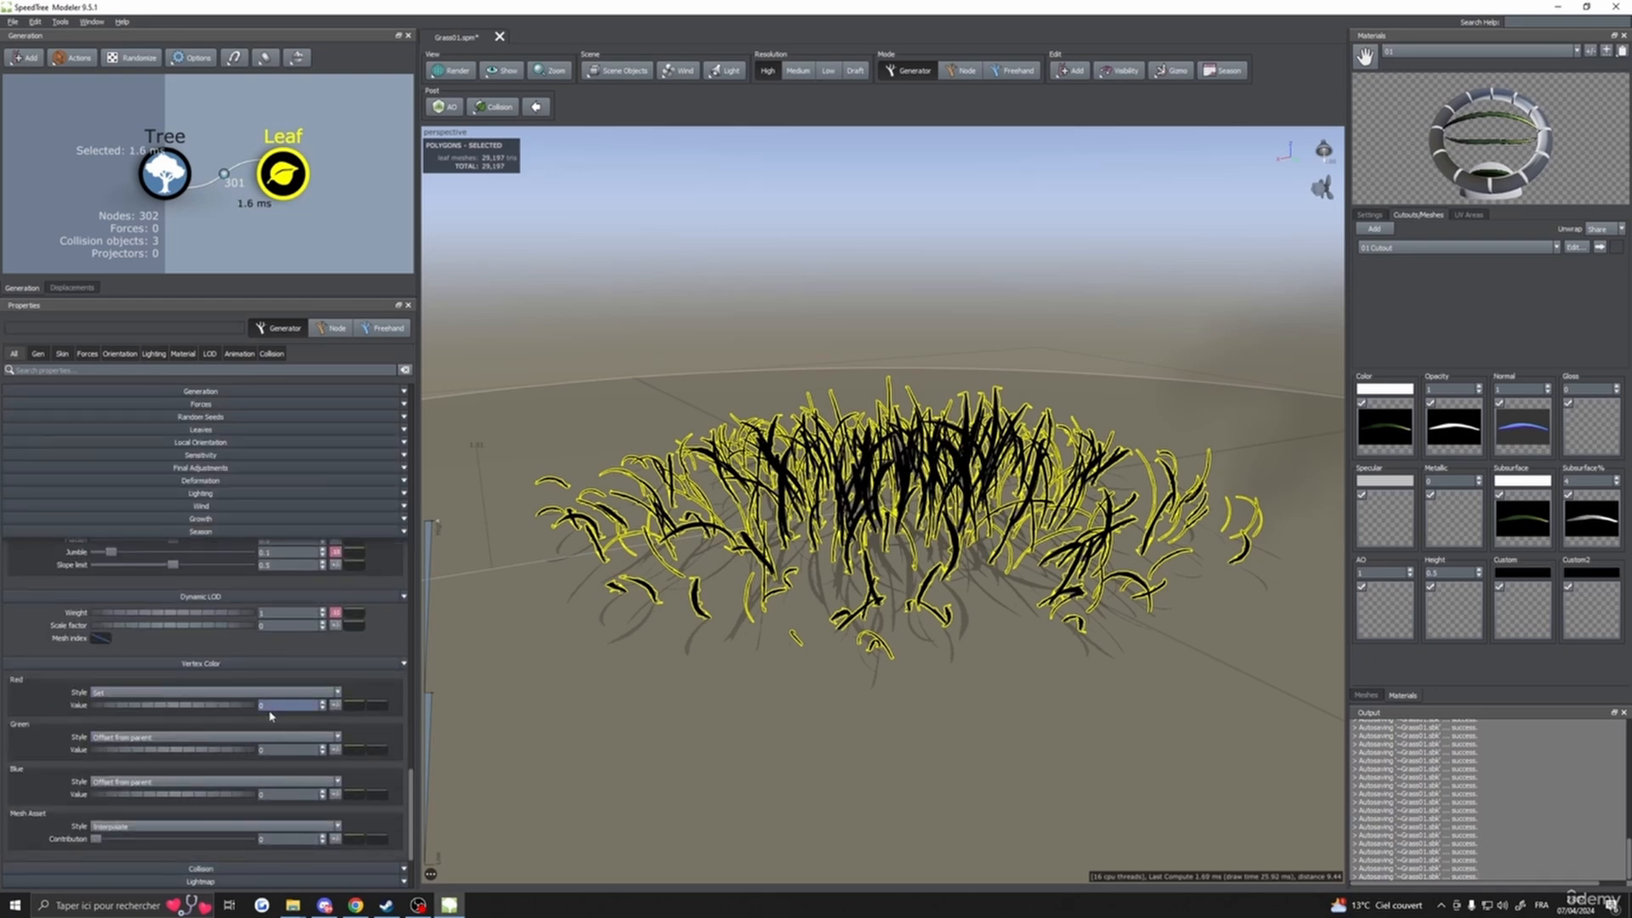
pyautogui.press('Return')
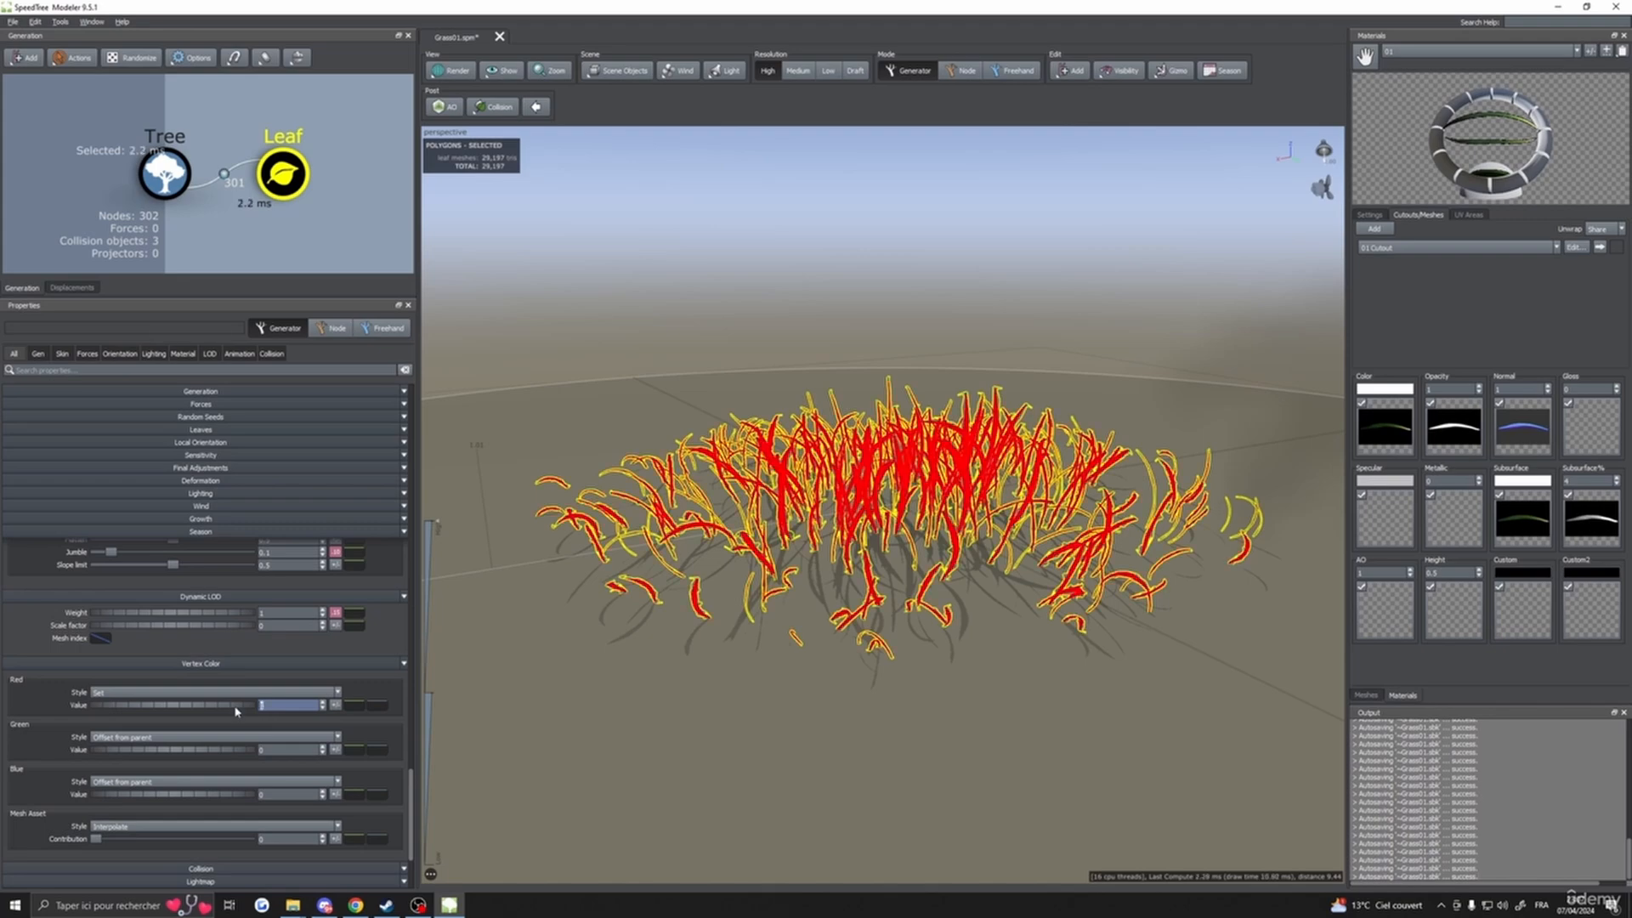
pyautogui.click(872, 510)
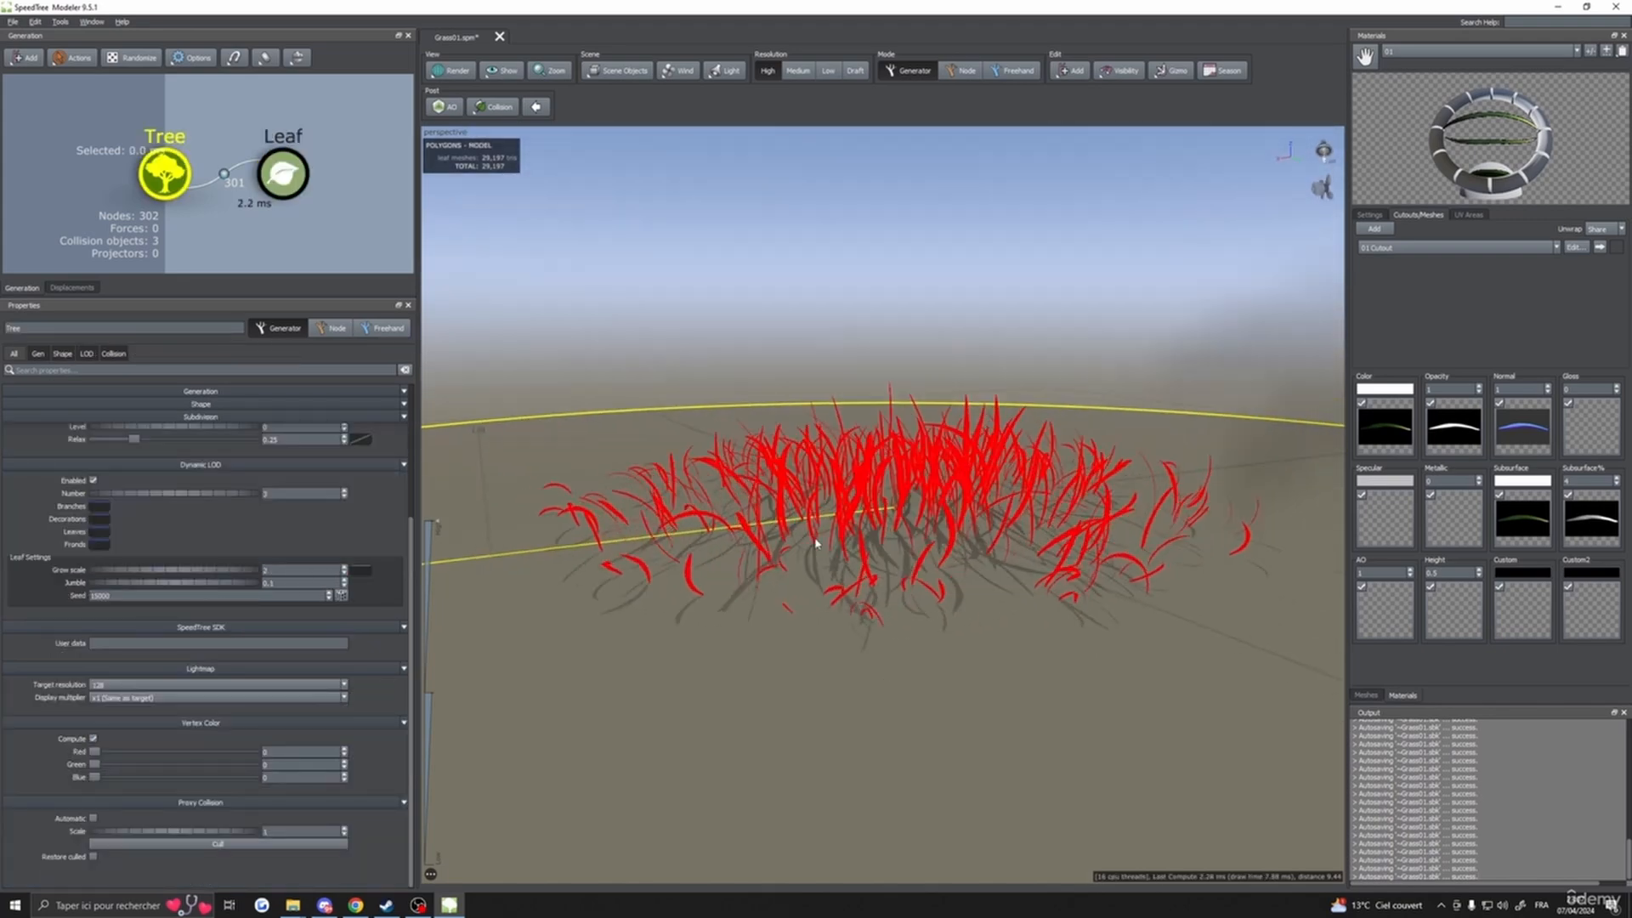
# - Examine the solid red vertex color on the grass blades up close, from farther away and from several angles
pyautogui.scroll(5, 808, 544)
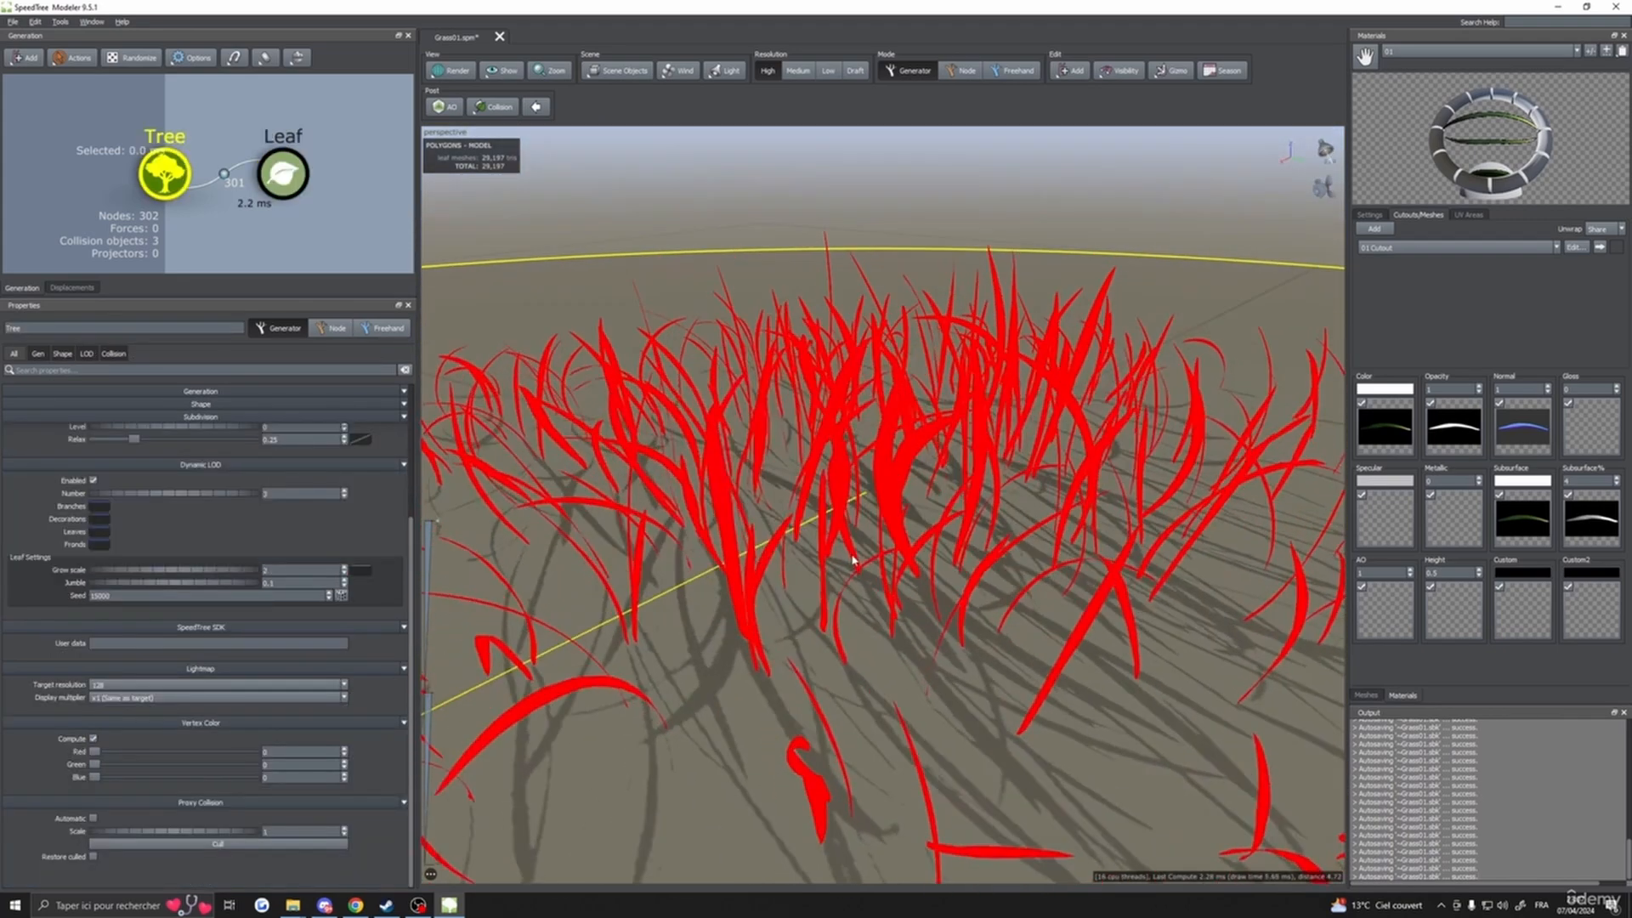
pyautogui.scroll(8, 825, 580)
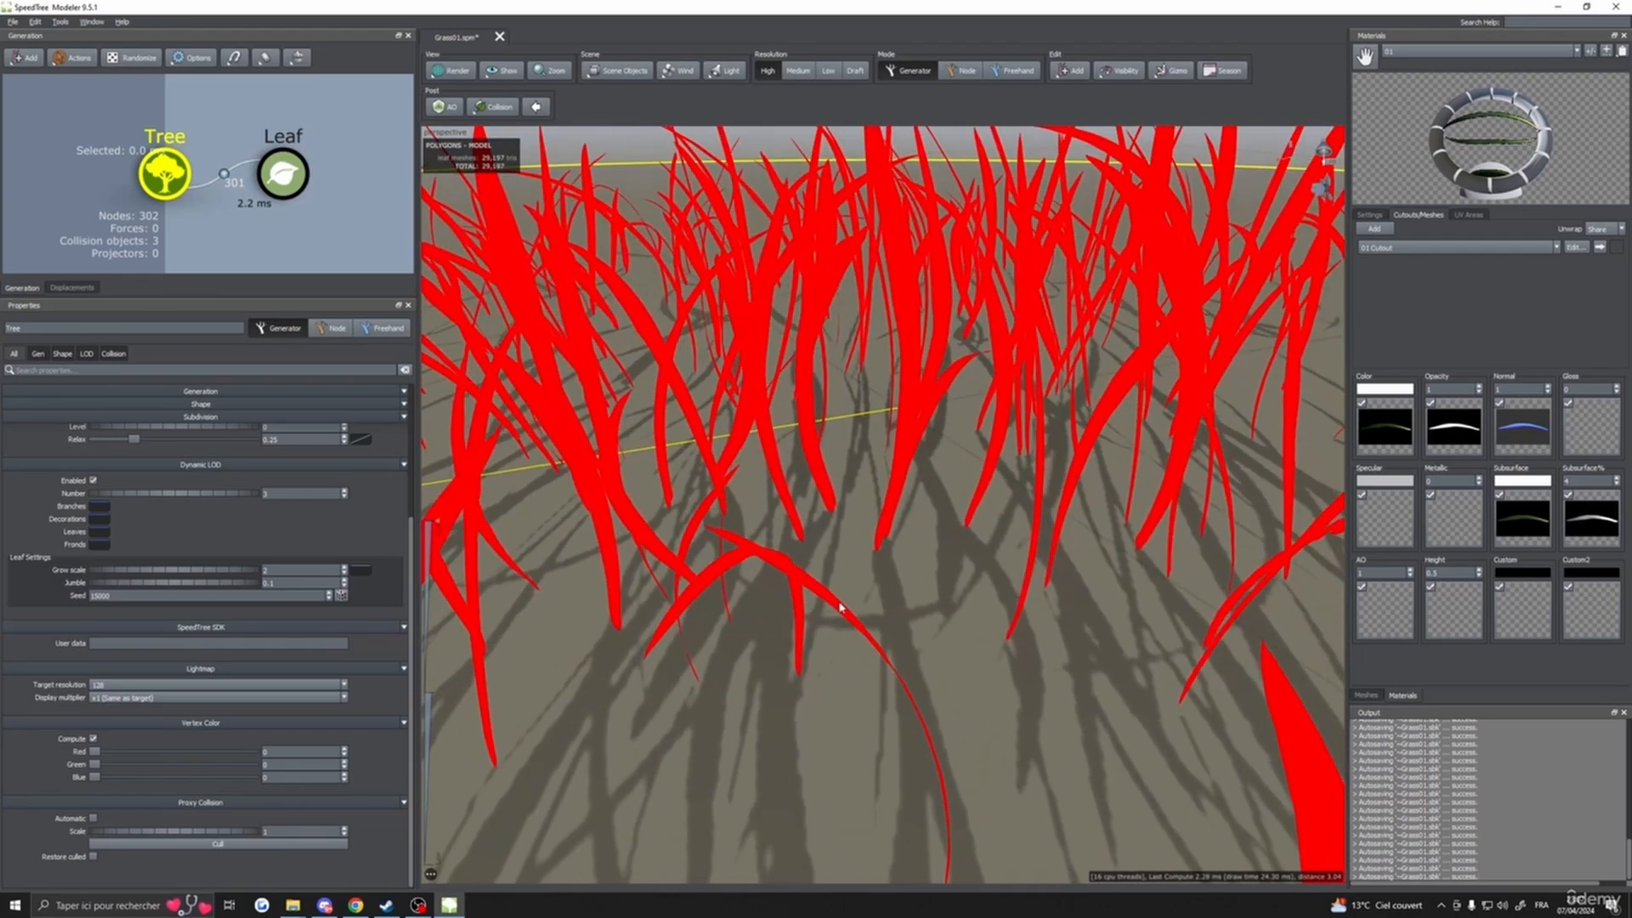
pyautogui.scroll(-10, 850, 607)
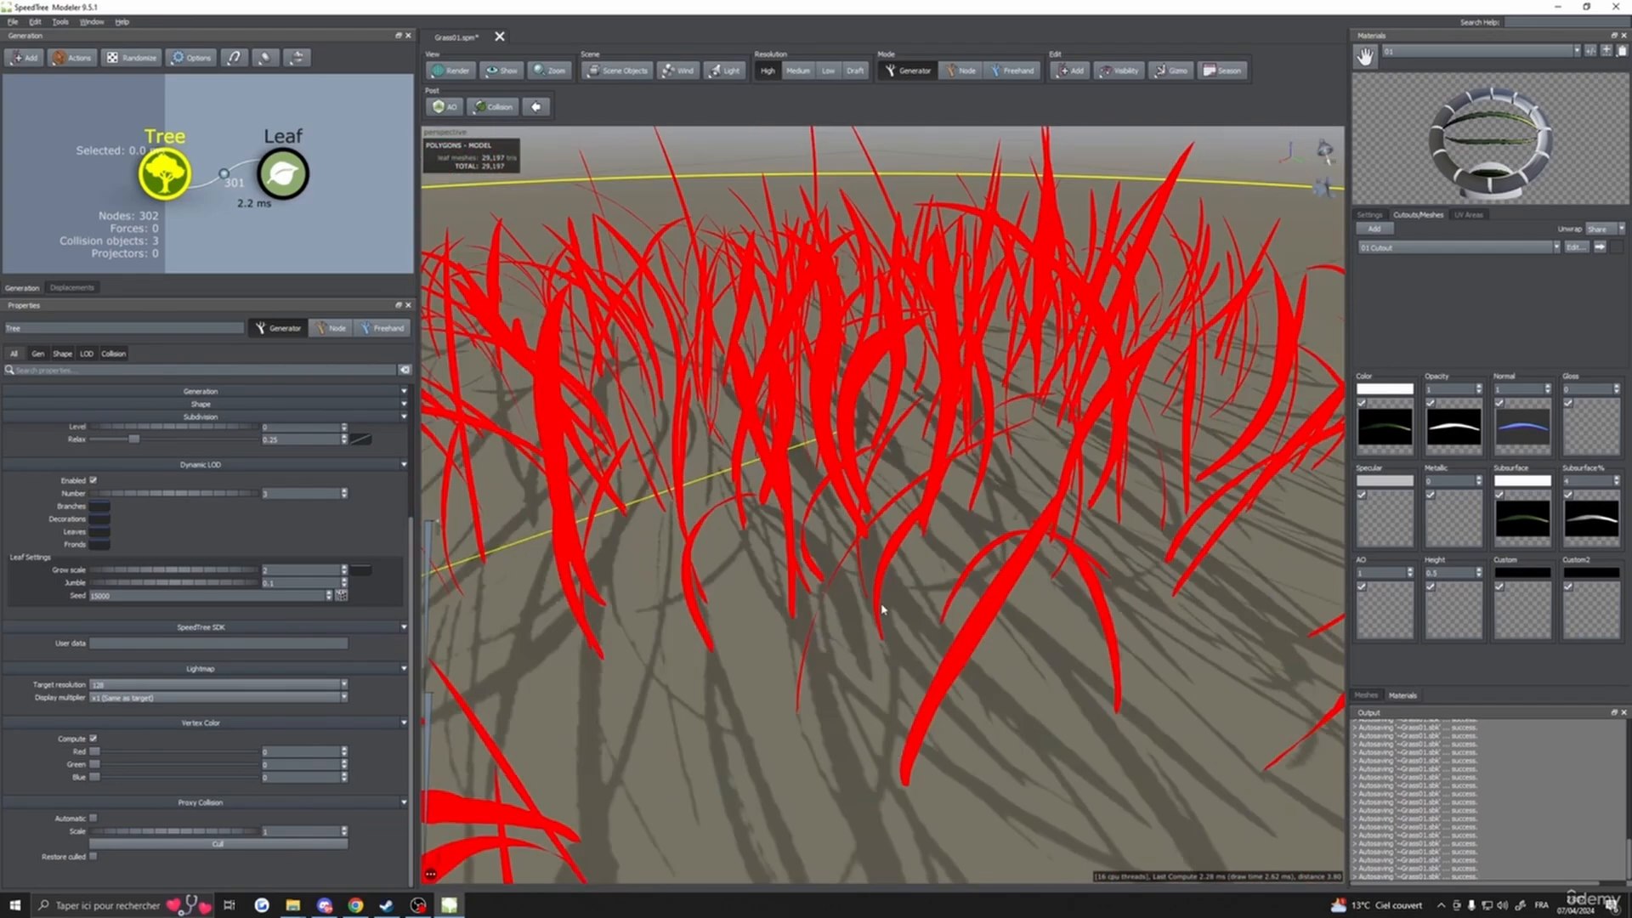
pyautogui.moveTo(927, 685); pyautogui.dragTo(900, 645, button='middle')
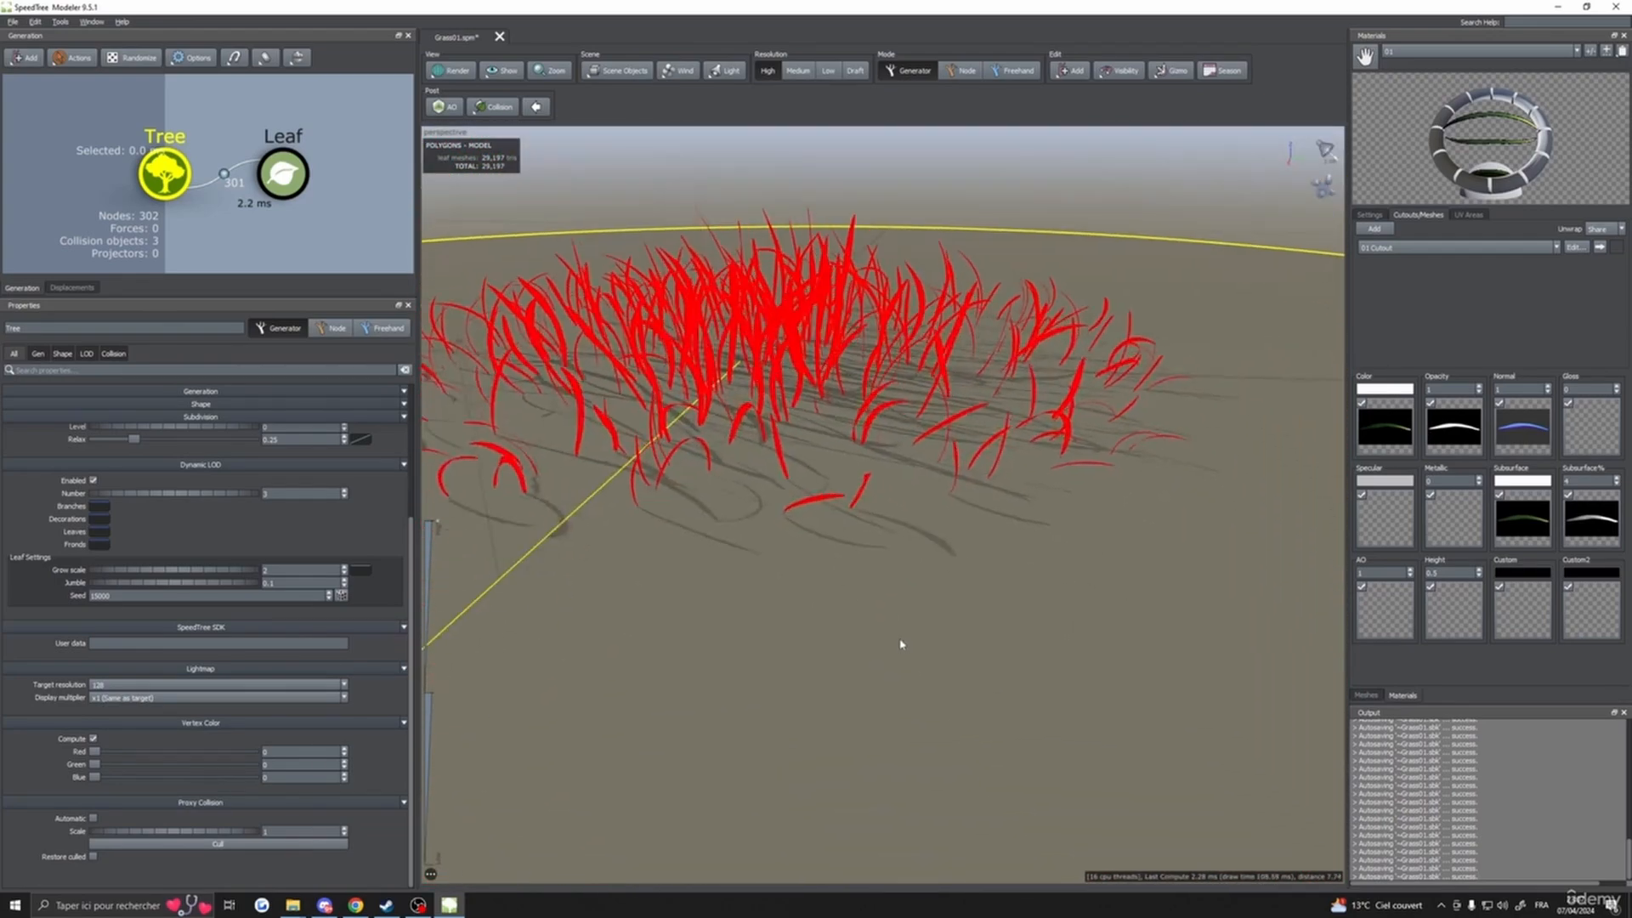
pyautogui.moveTo(900, 645); pyautogui.dragTo(864, 649)
pyautogui.moveTo(871, 553); pyautogui.dragTo(878, 613, button='middle')
pyautogui.scroll(-3, 885, 651)
pyautogui.scroll(10, 885, 655)
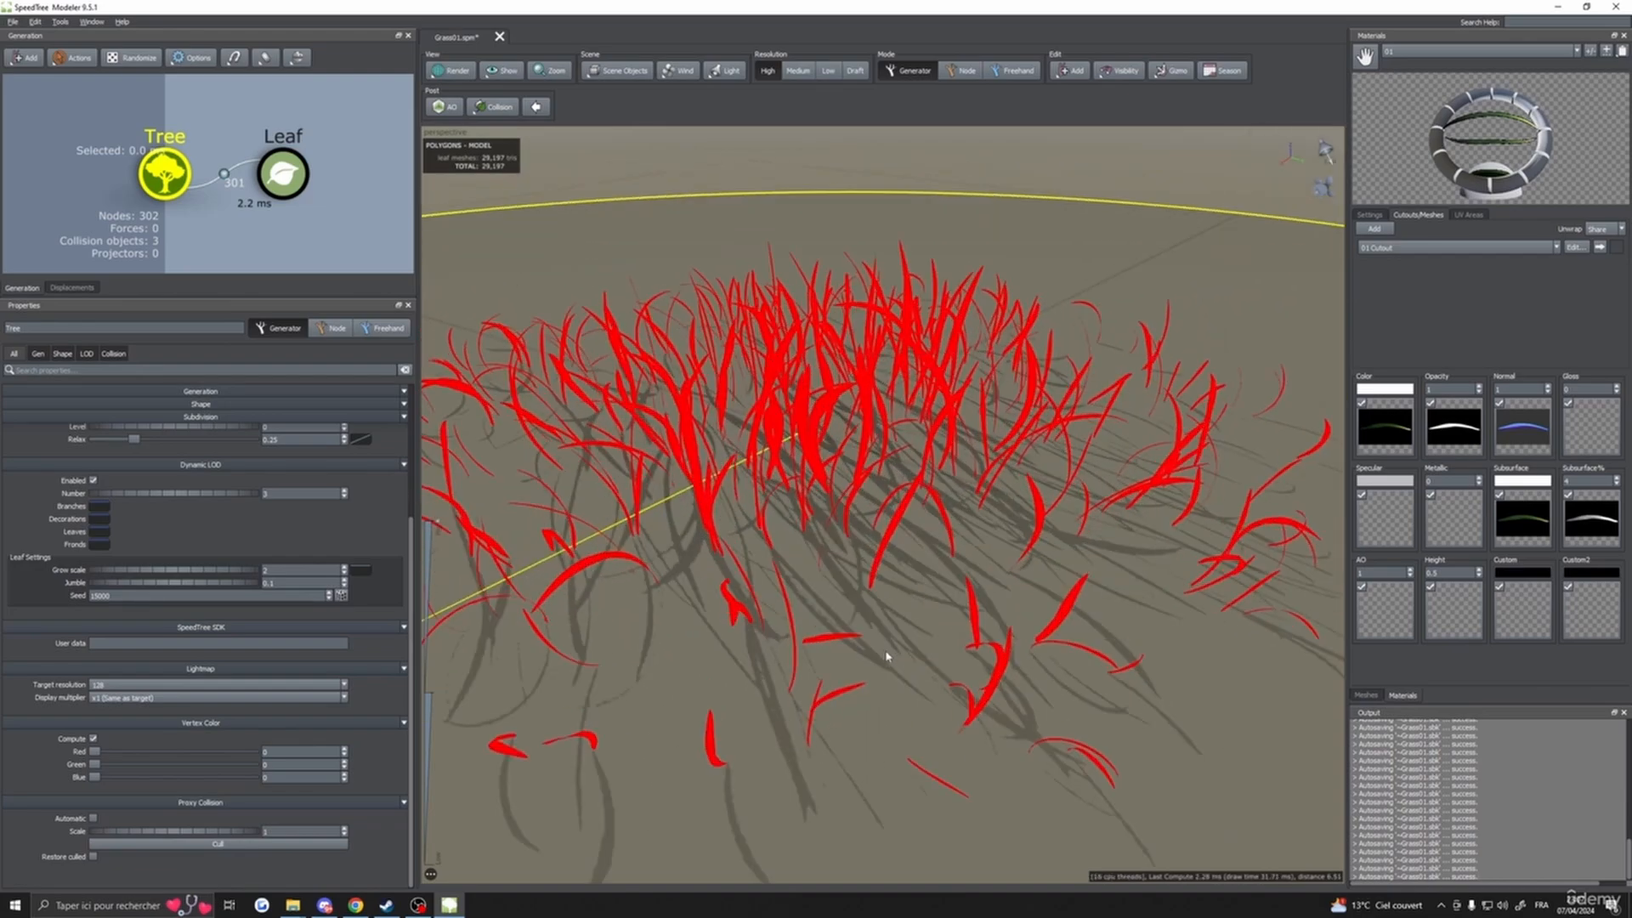
pyautogui.scroll(-5, 924, 655)
pyautogui.moveTo(924, 655); pyautogui.dragTo(762, 667)
pyautogui.scroll(5, 874, 610)
pyautogui.scroll(-5, 882, 663)
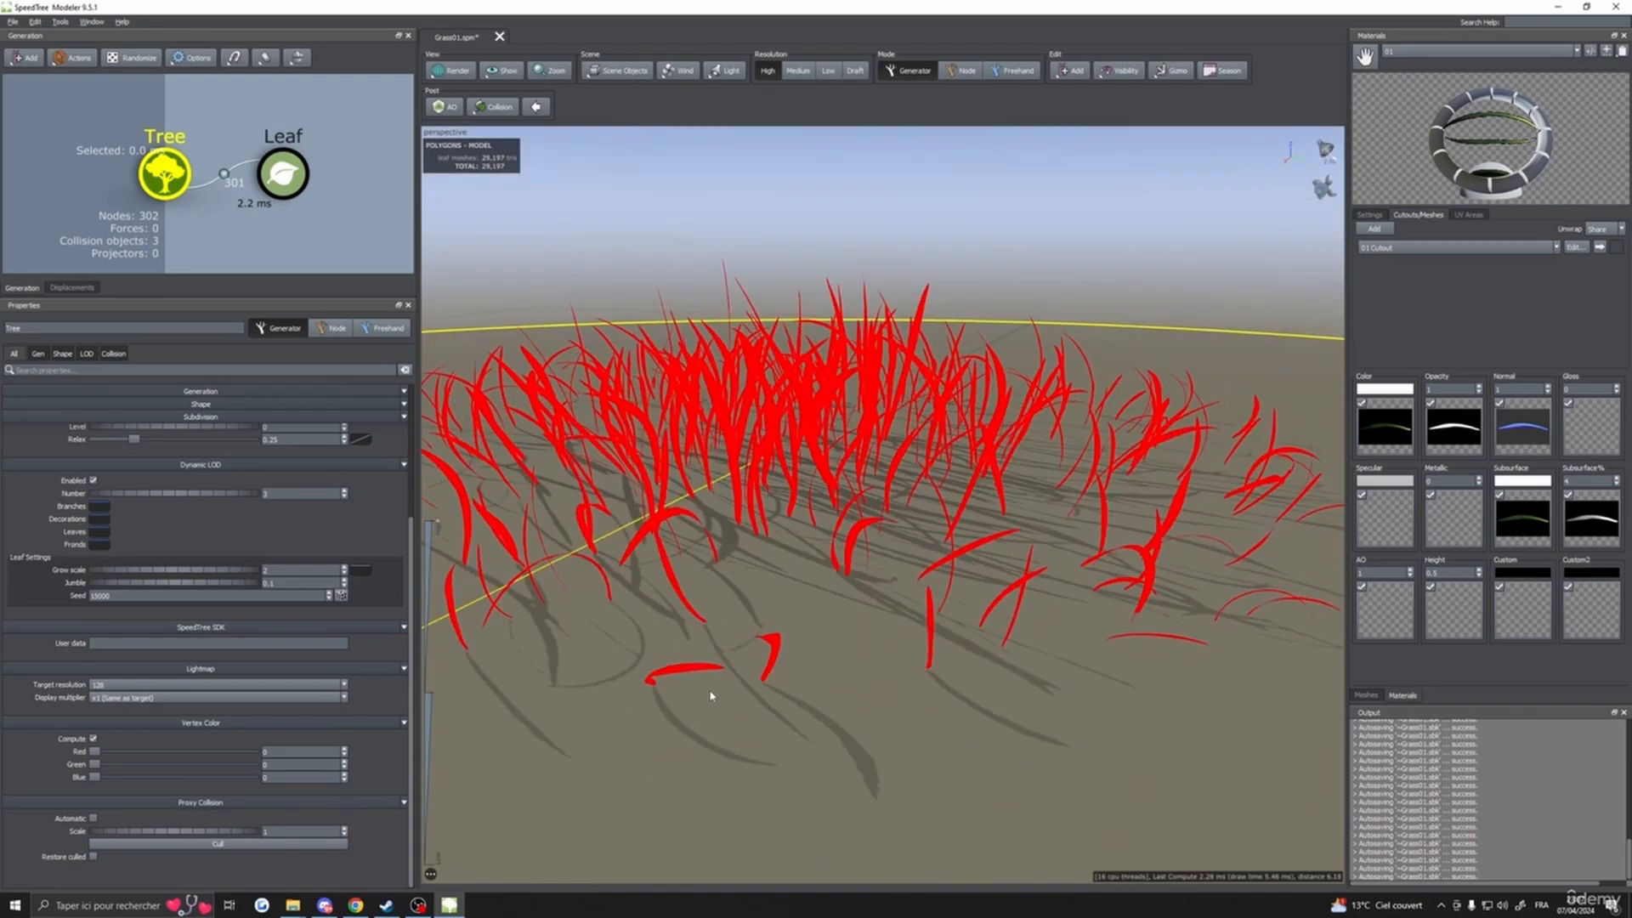
# - Shape the Leaf generator's red vertex color profile curve to rise linearly from 0 at the start to full at the end, and deselect the leaves
pyautogui.click(283, 173)
pyautogui.scroll(-1, 225, 399)
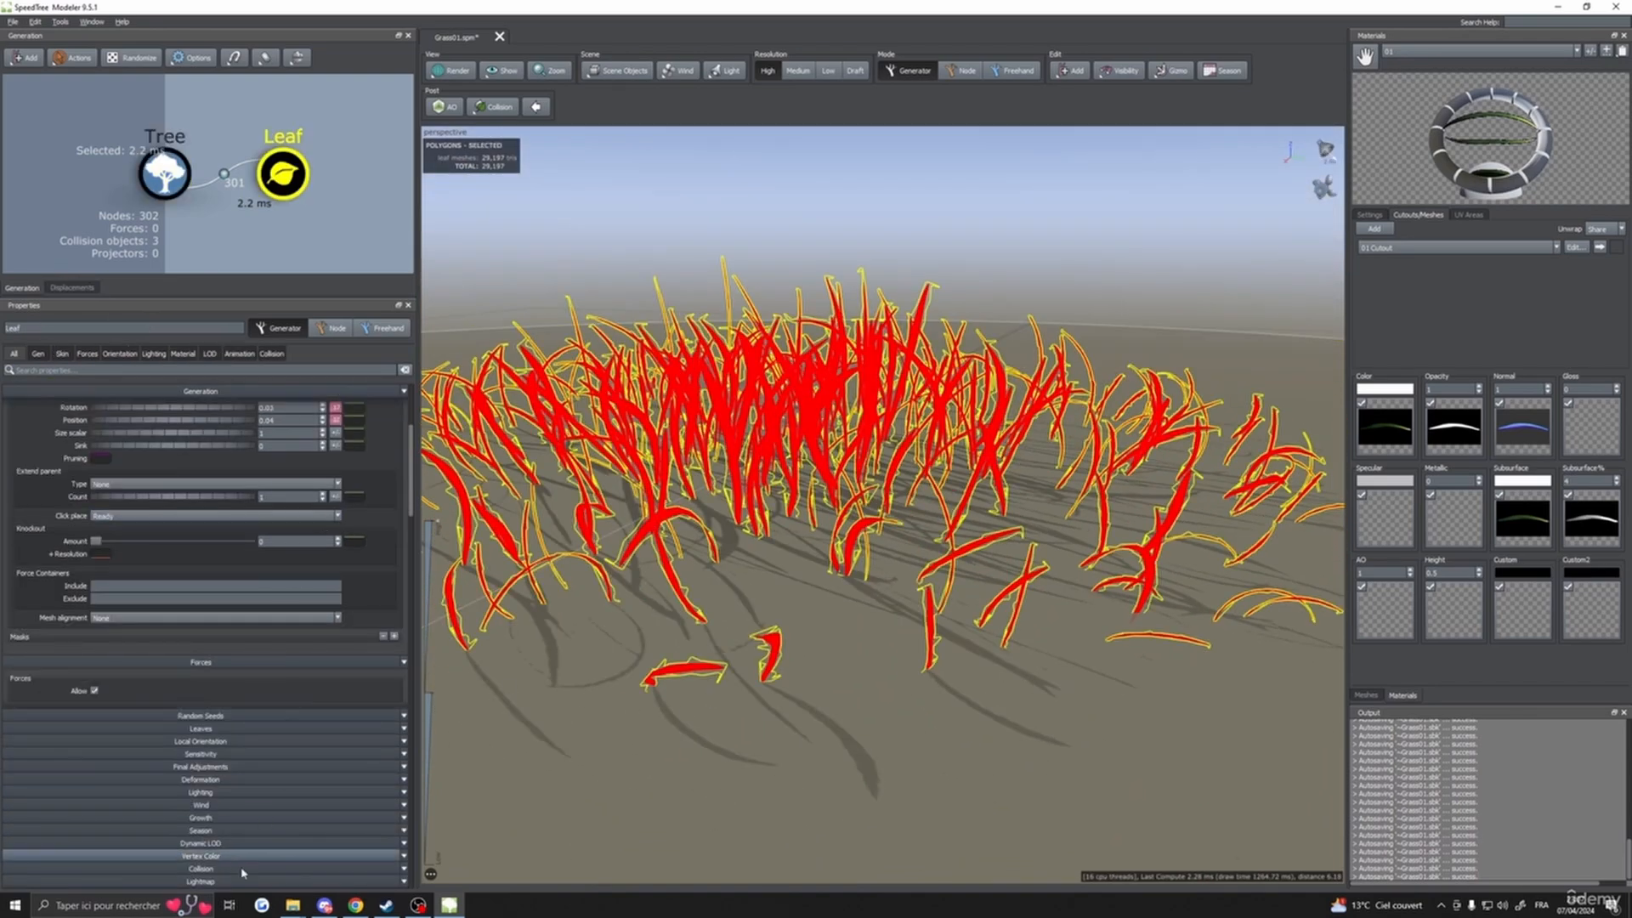
pyautogui.click(201, 856)
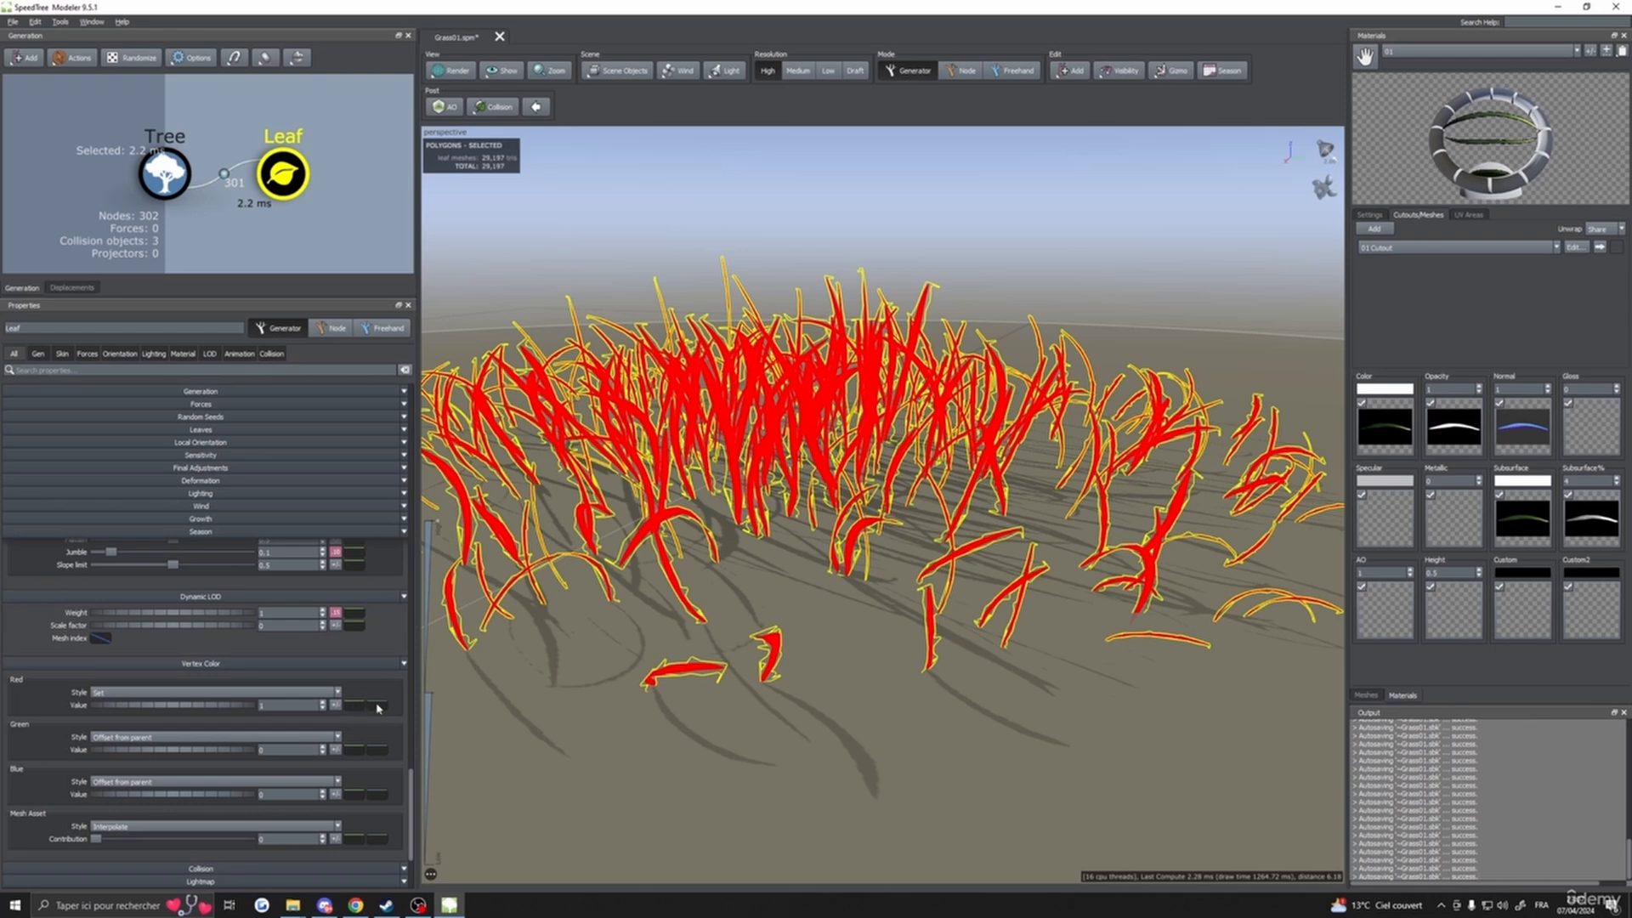
pyautogui.click(378, 706)
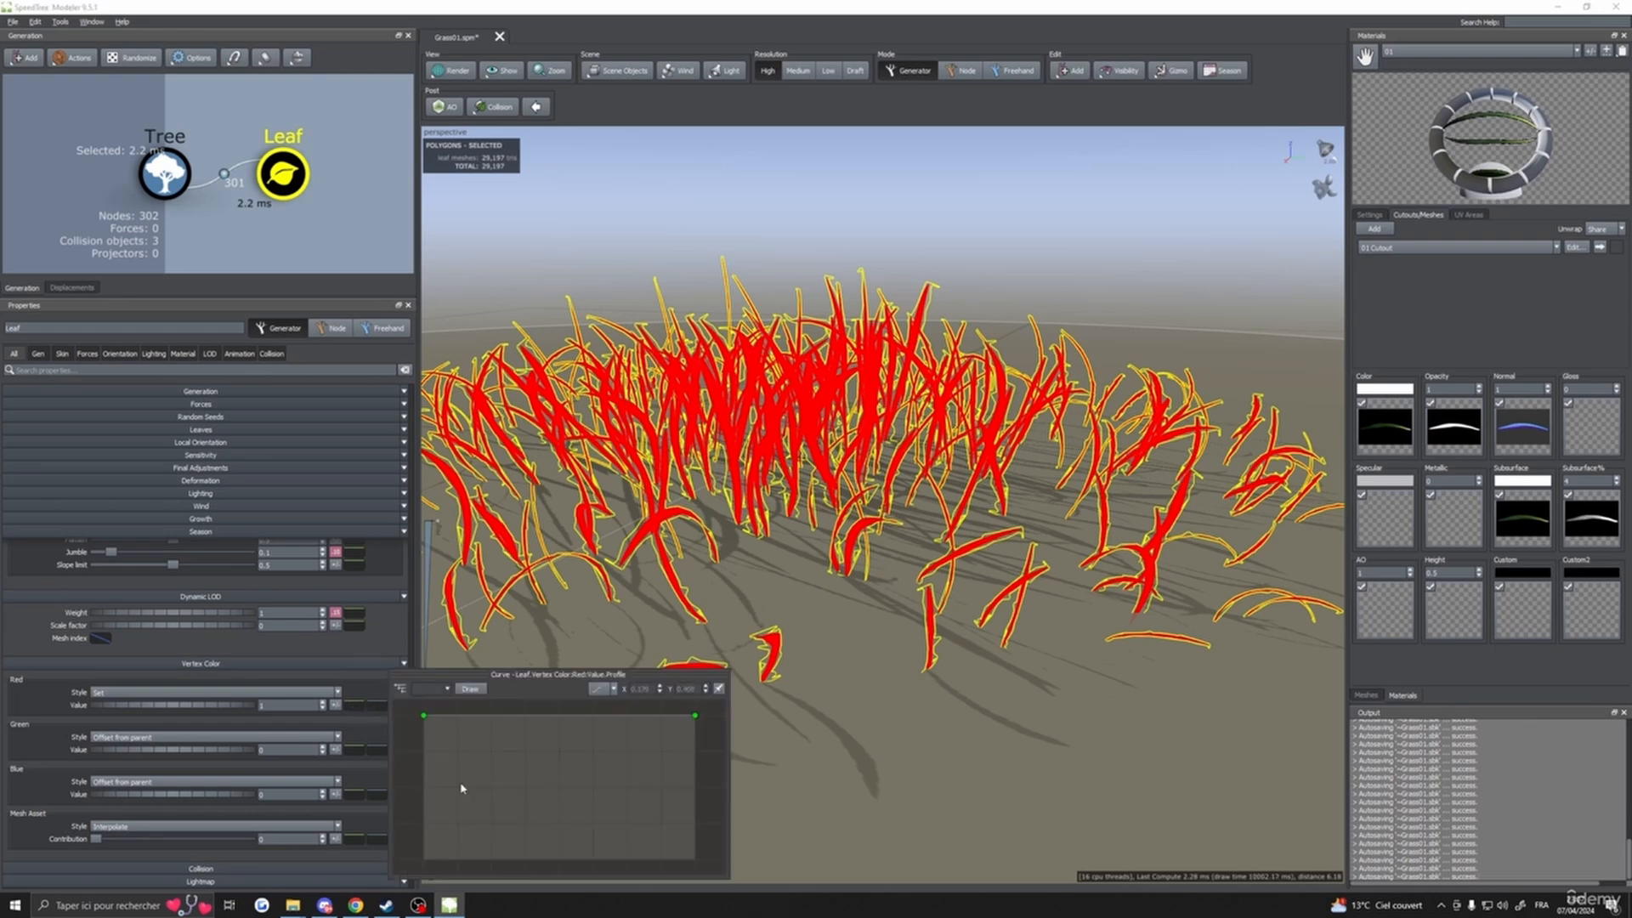
pyautogui.click(424, 718)
pyautogui.moveTo(424, 720); pyautogui.dragTo(437, 864)
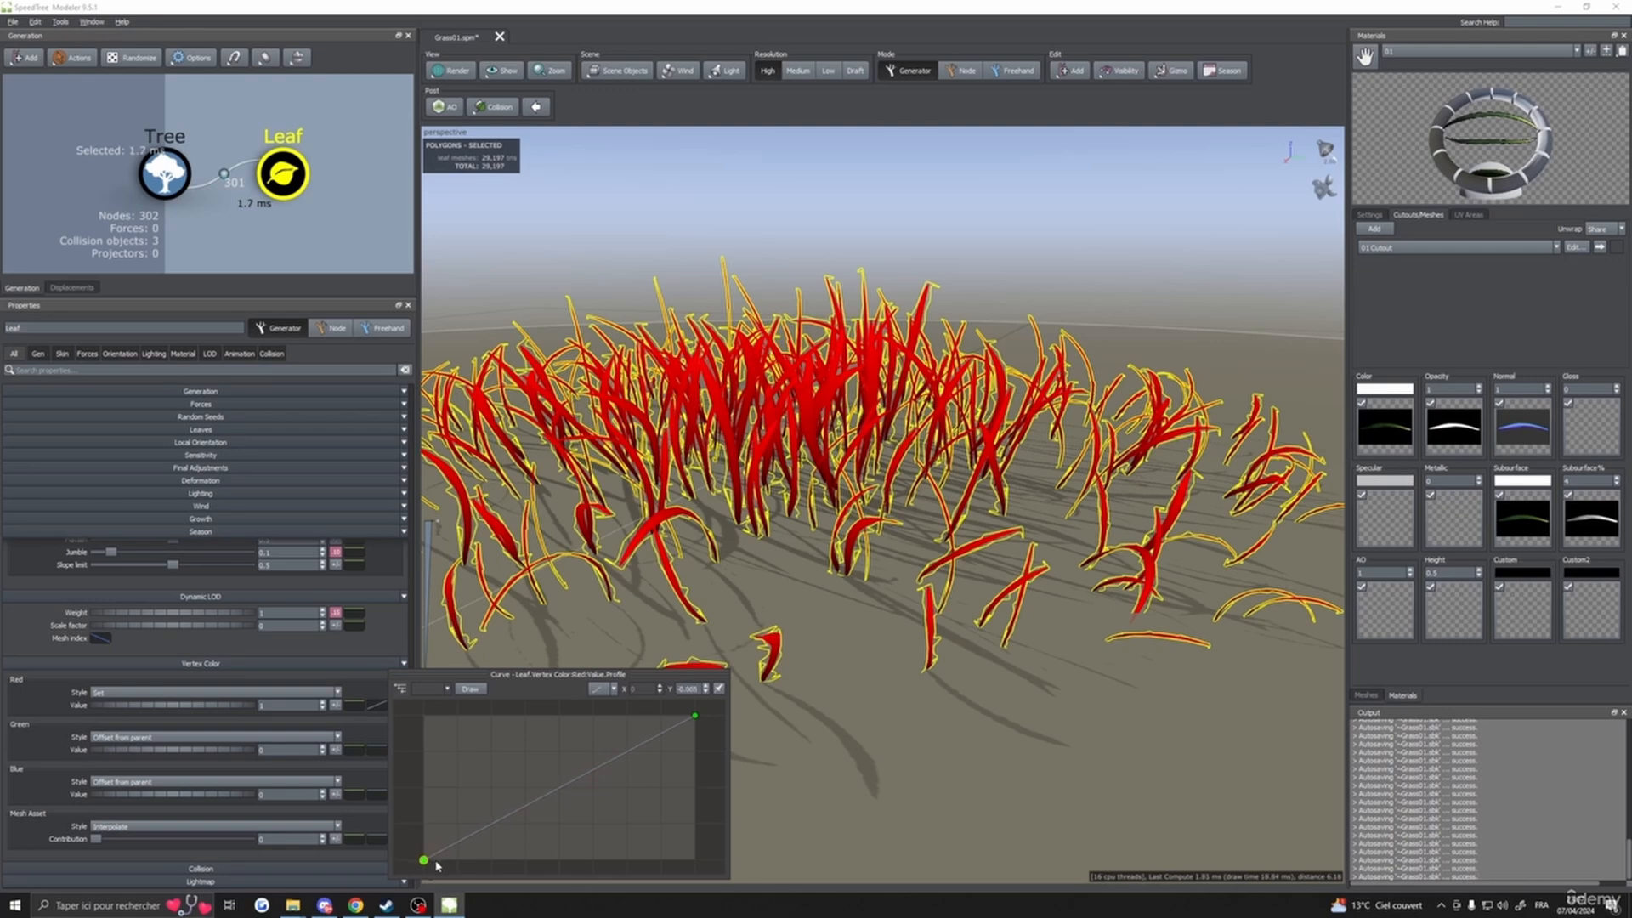
pyautogui.click(786, 653)
# - Inspect the black-to-red gradient along the grass blades, from the roots up close to the whole clump
pyautogui.scroll(10, 802, 655)
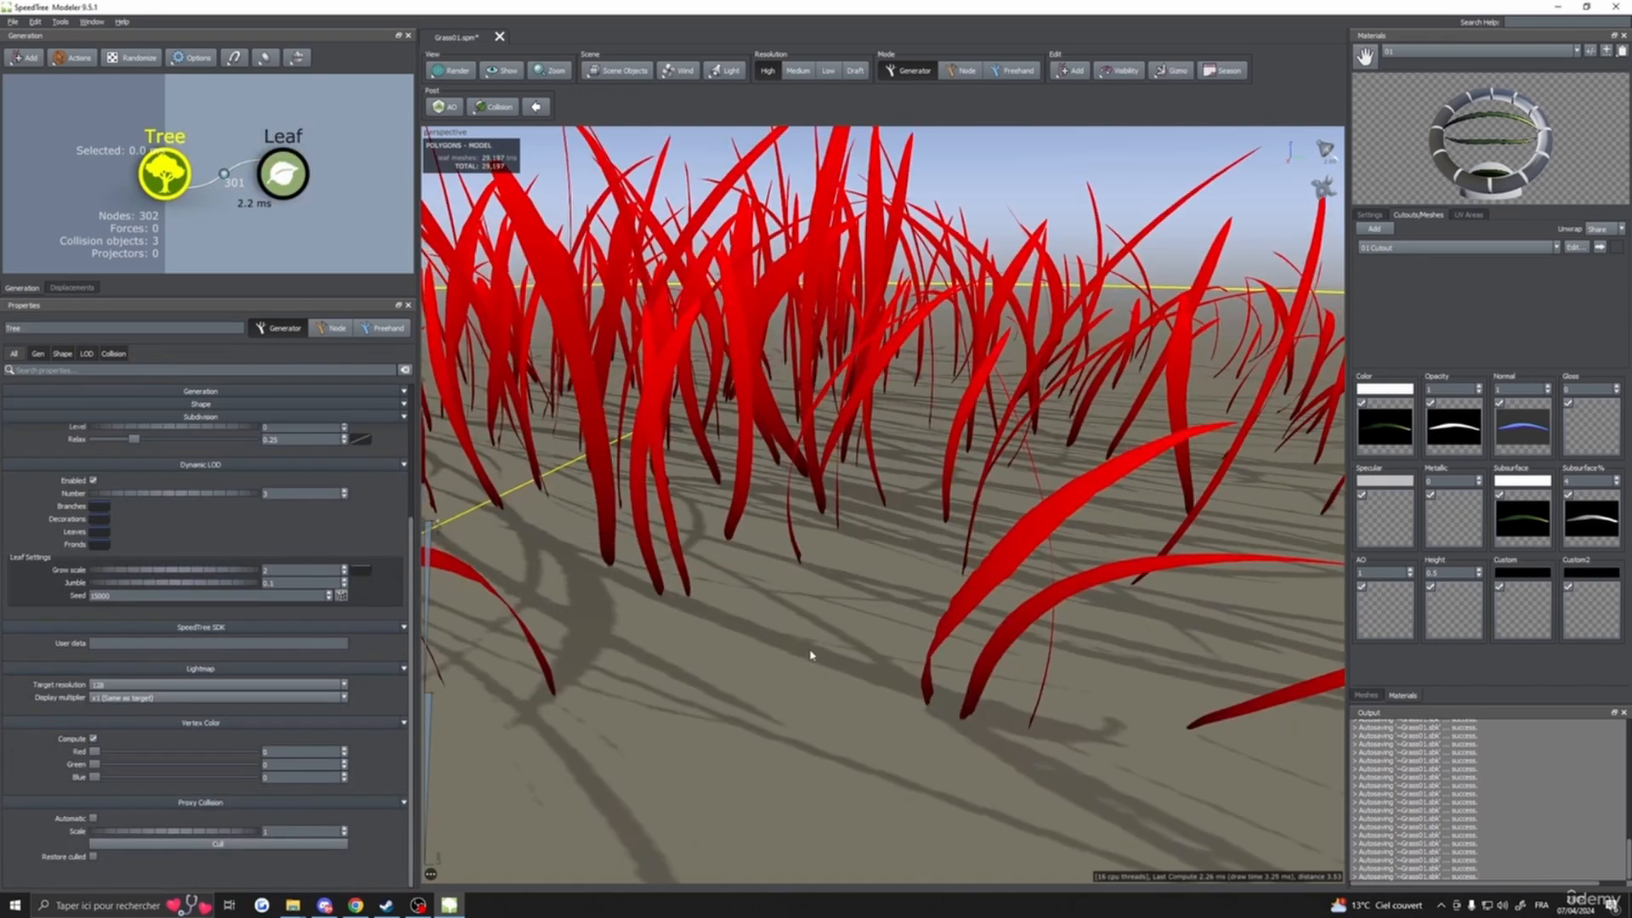
pyautogui.scroll(-8, 821, 657)
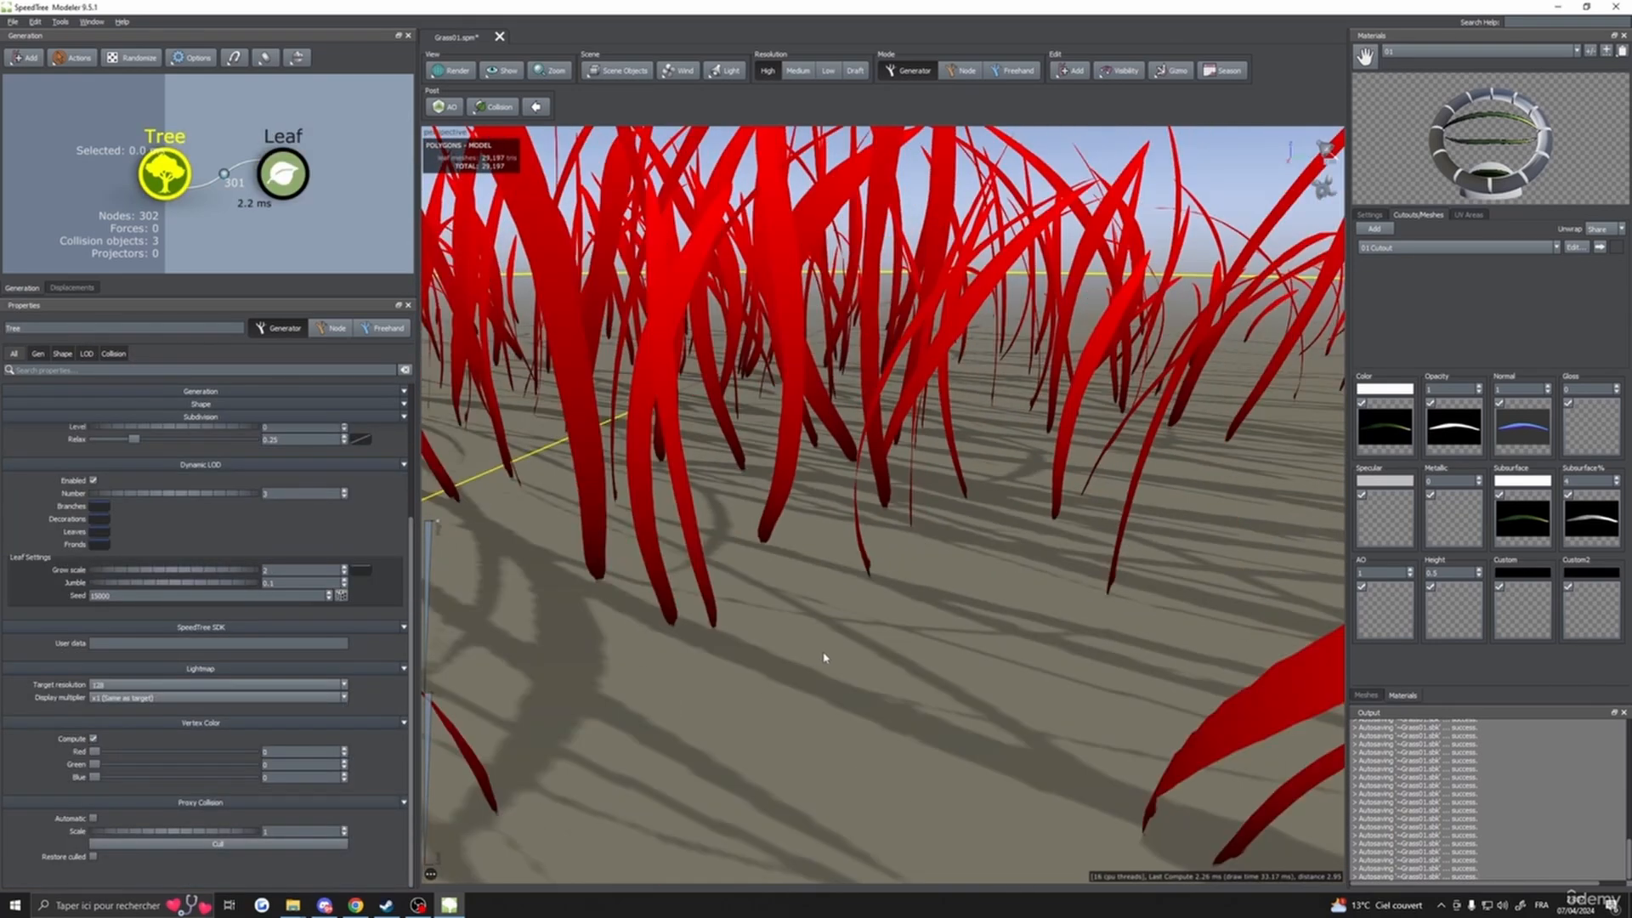
pyautogui.scroll(2, 830, 576)
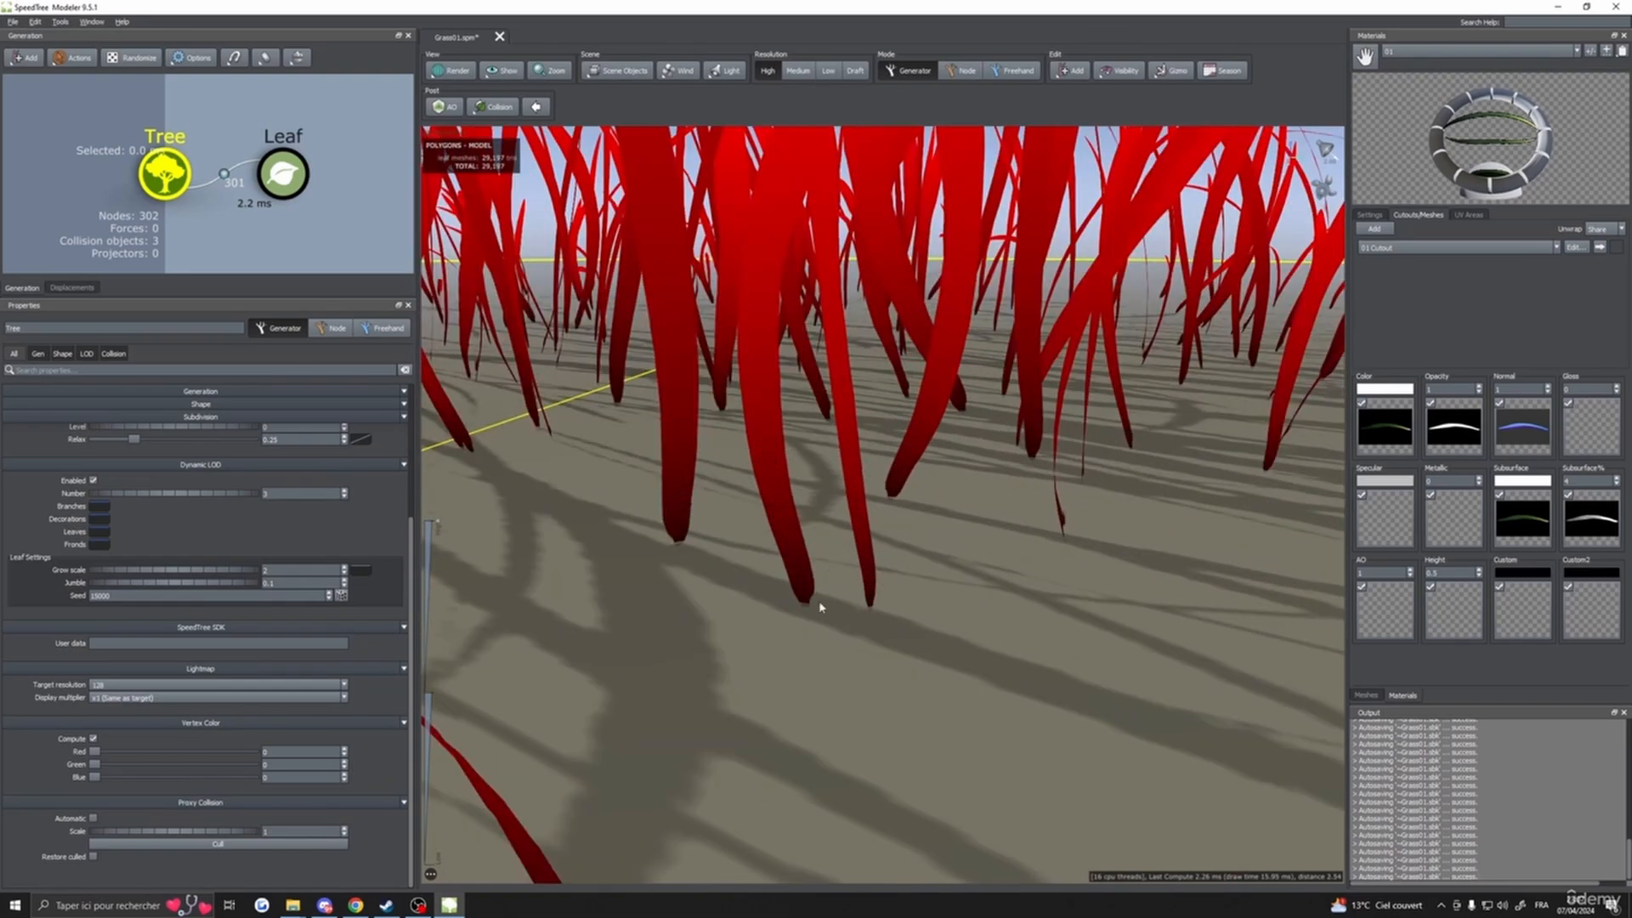
pyautogui.scroll(-8, 812, 608)
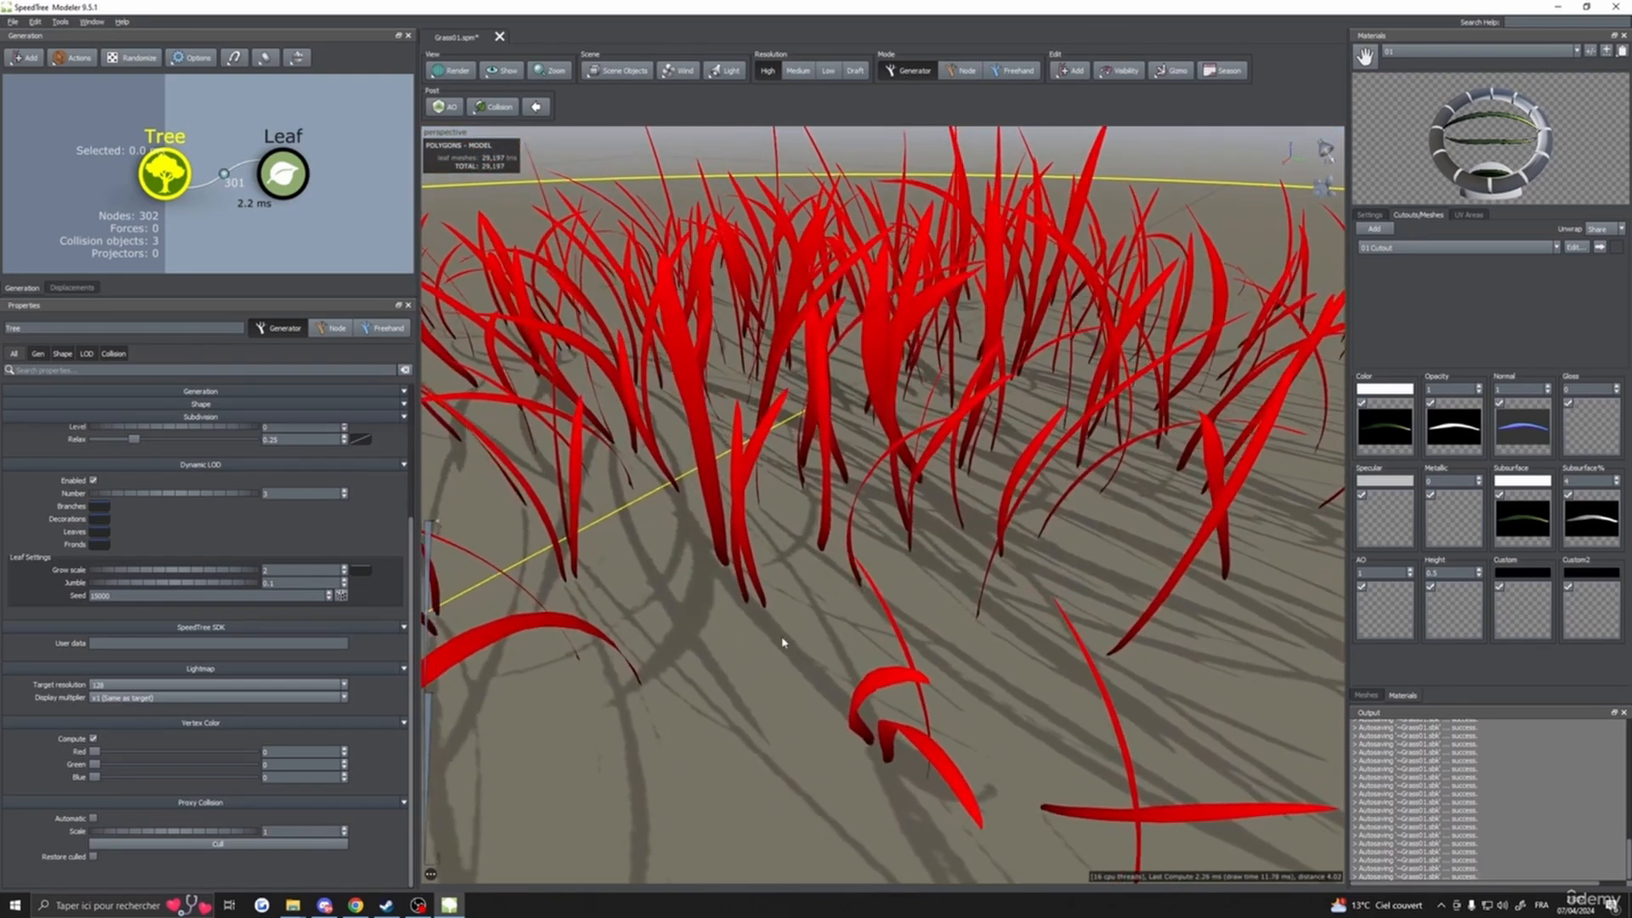
pyautogui.moveTo(784, 643); pyautogui.dragTo(756, 692)
pyautogui.scroll(-7, 892, 523)
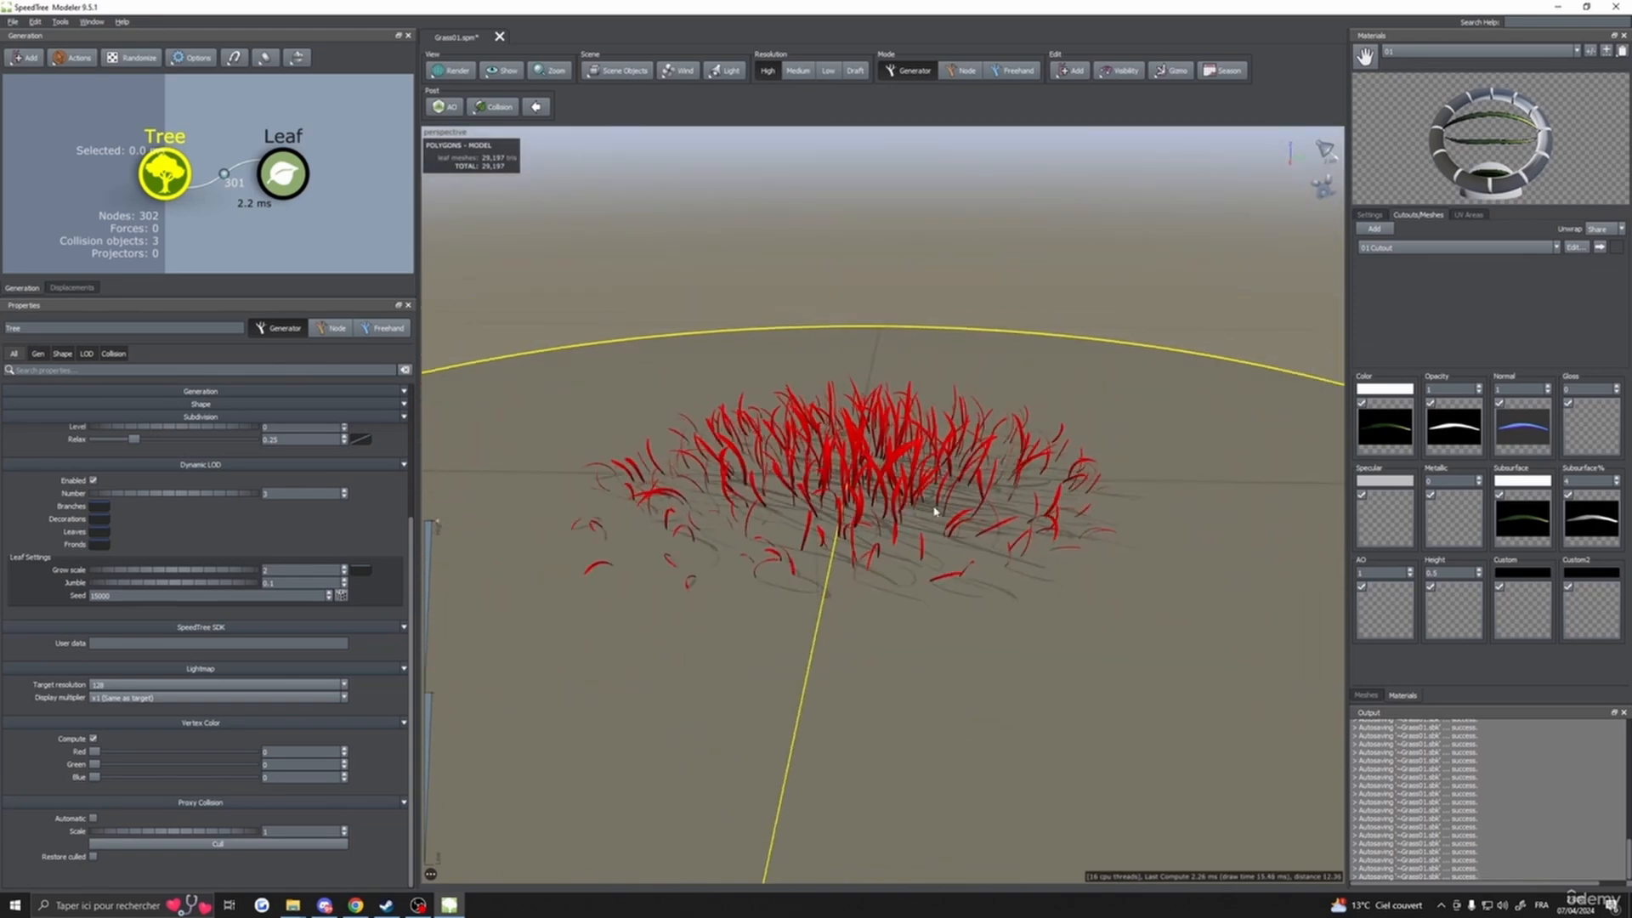
pyautogui.moveTo(892, 523); pyautogui.dragTo(876, 521)
pyautogui.scroll(6, 875, 520)
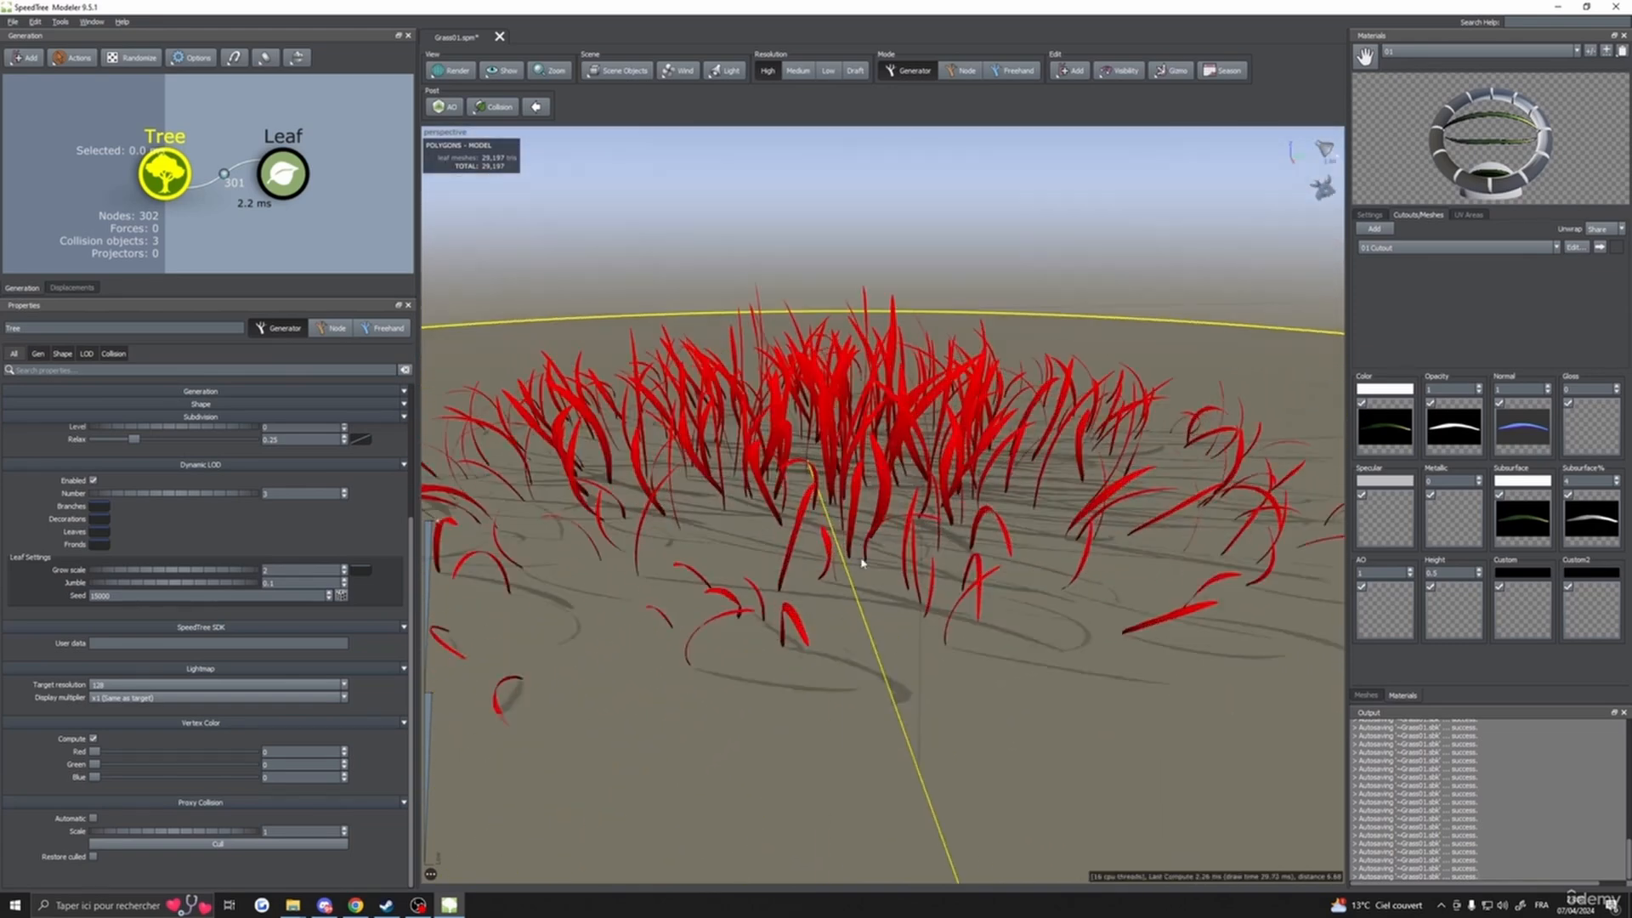
pyautogui.moveTo(834, 598); pyautogui.dragTo(775, 566)
pyautogui.scroll(3, 752, 667)
pyautogui.scroll(-4, 753, 668)
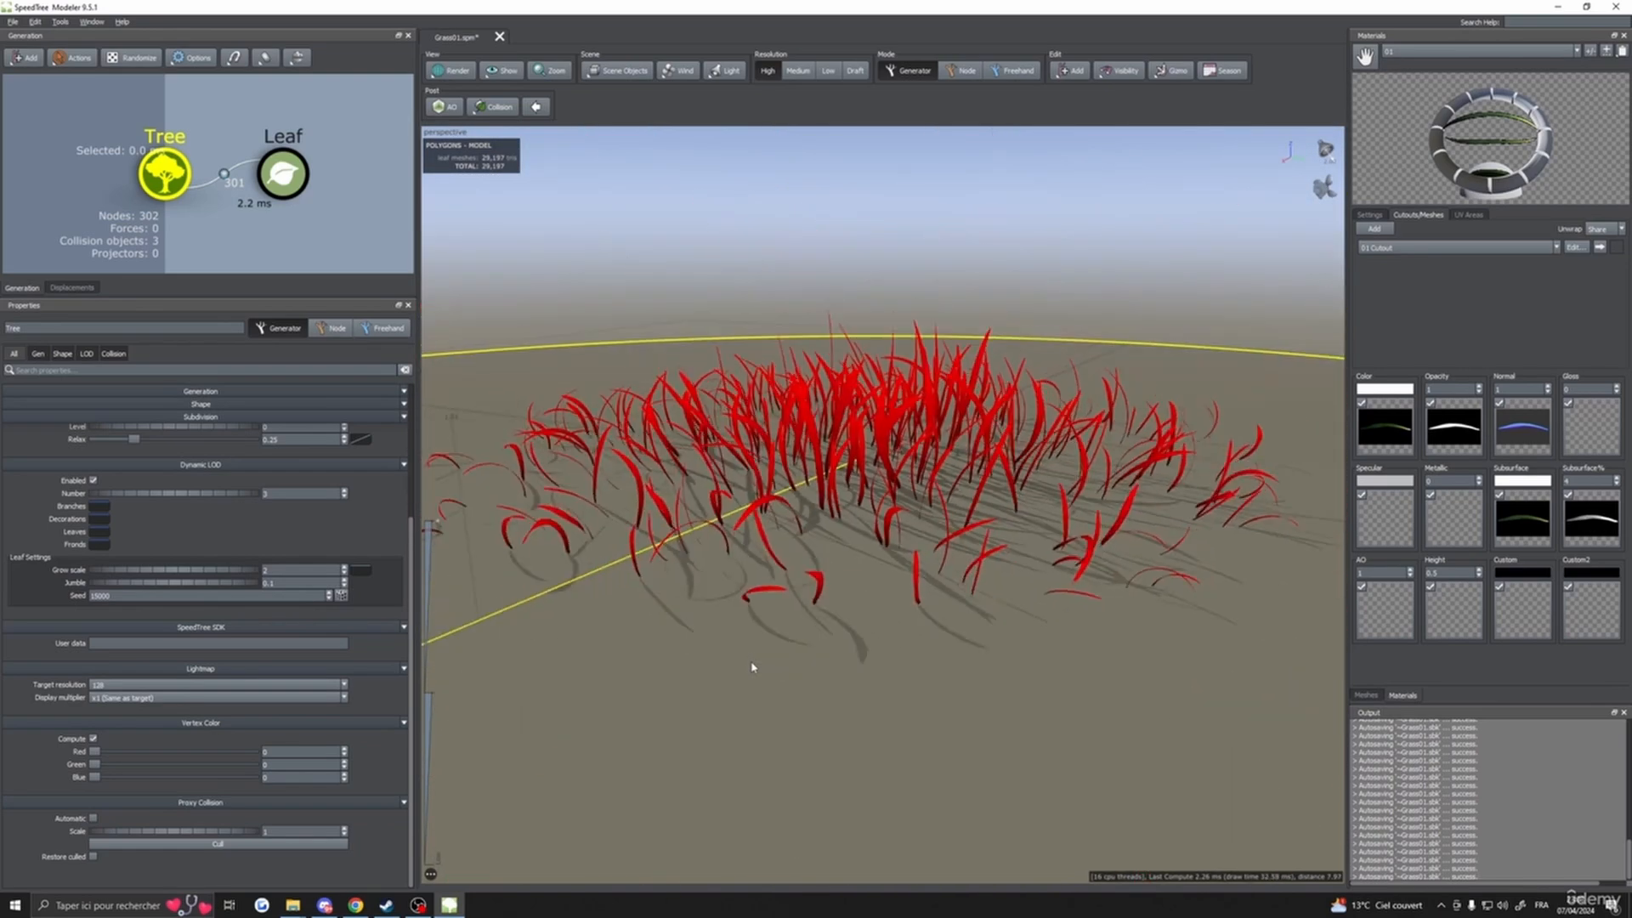
pyautogui.moveTo(756, 665); pyautogui.dragTo(834, 663)
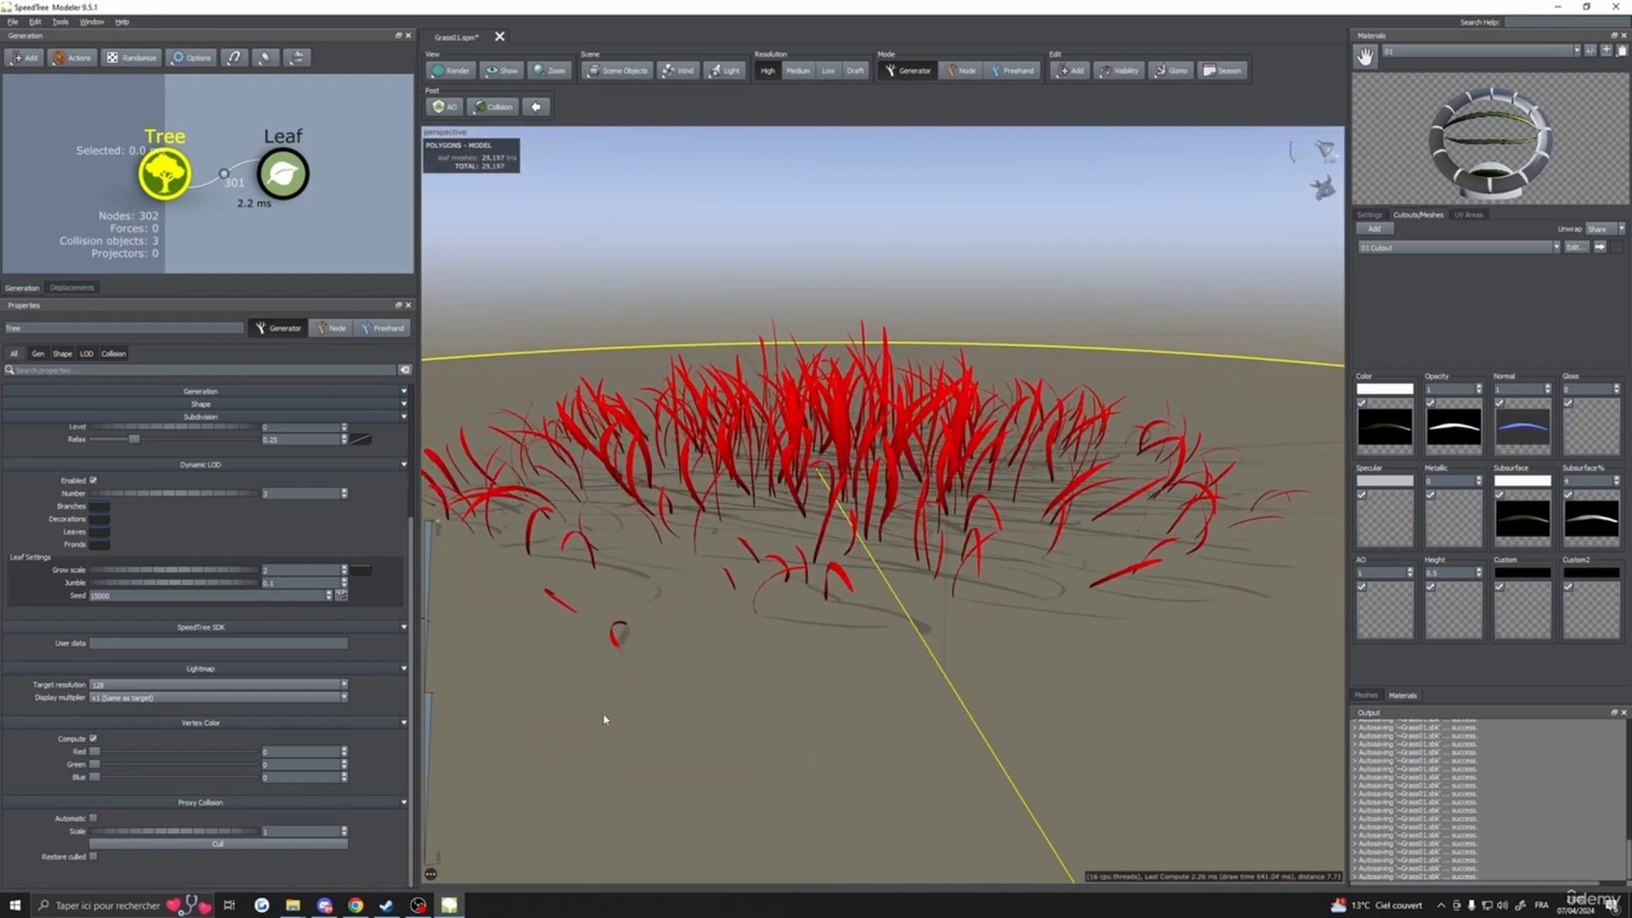
pyautogui.moveTo(556, 685); pyautogui.dragTo(868, 636)
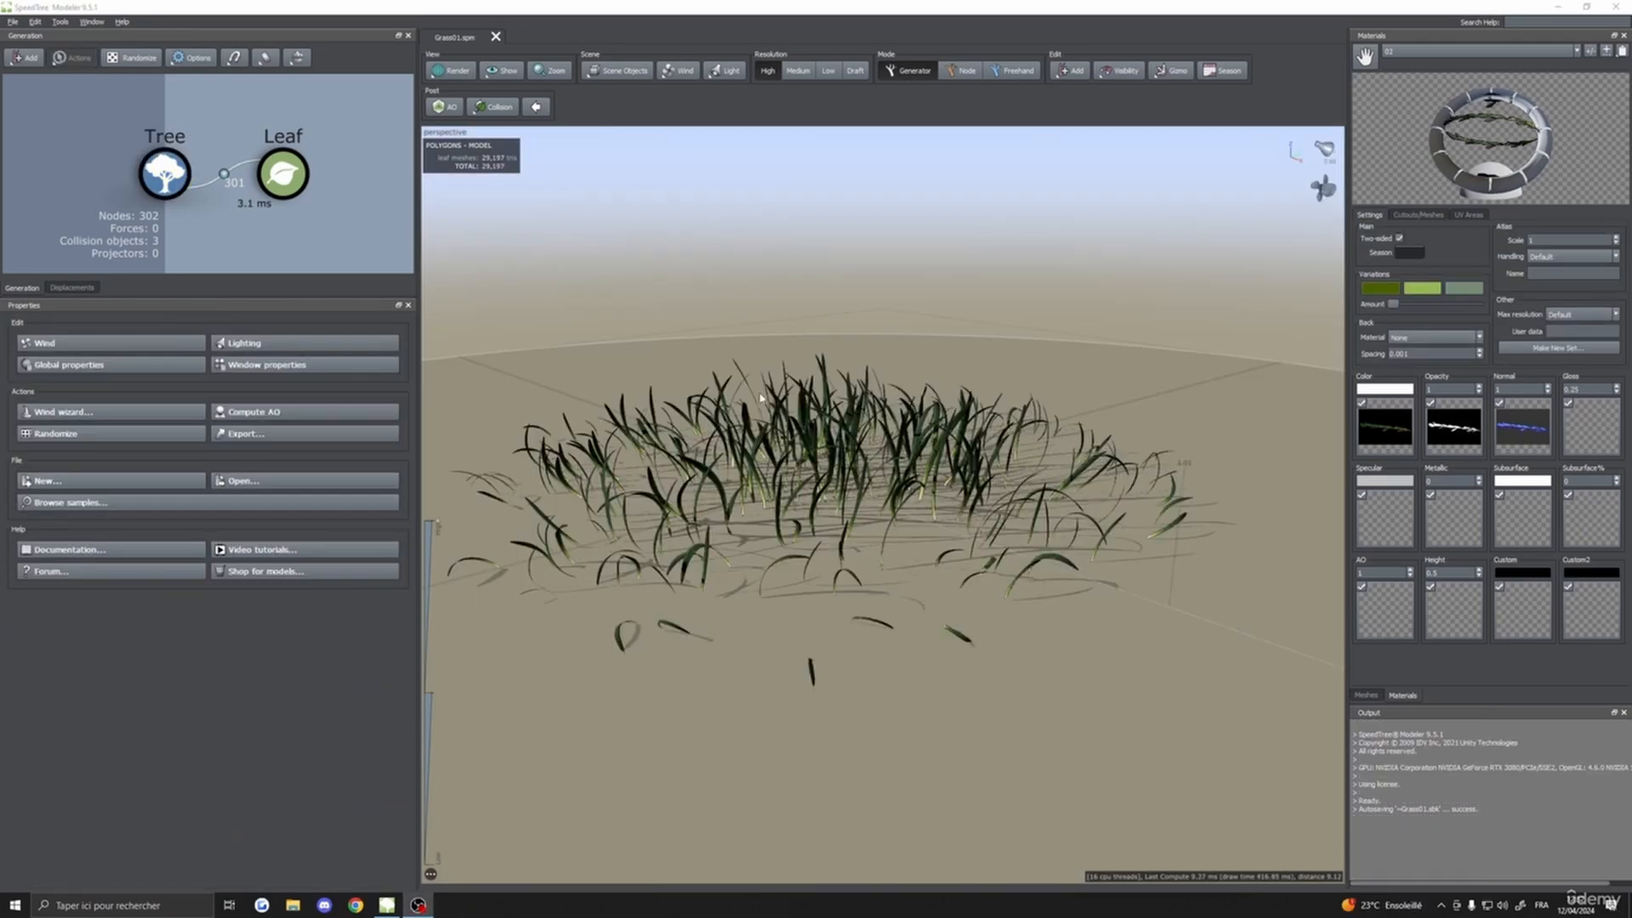
# - Examine the textured grass clump in the saved model from several angles and distances
pyautogui.moveTo(762, 393); pyautogui.dragTo(875, 408)
pyautogui.scroll(3, 850, 382)
pyautogui.scroll(-3, 887, 450)
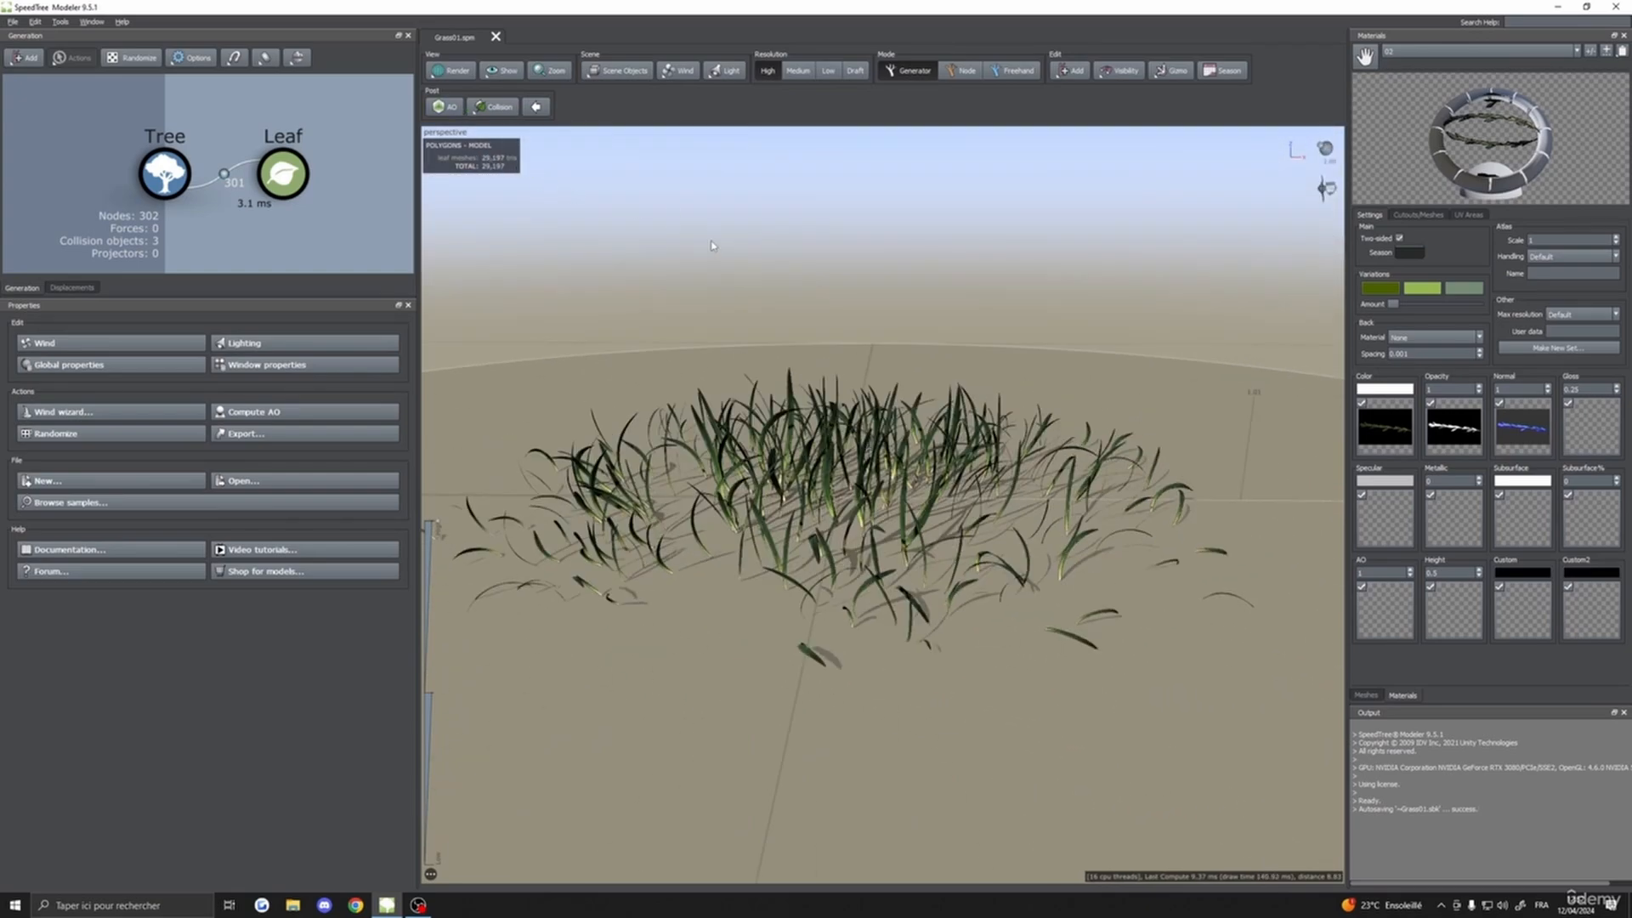
pyautogui.moveTo(712, 246); pyautogui.dragTo(885, 328)
pyautogui.scroll(4, 885, 328)
pyautogui.moveTo(808, 527); pyautogui.dragTo(786, 450)
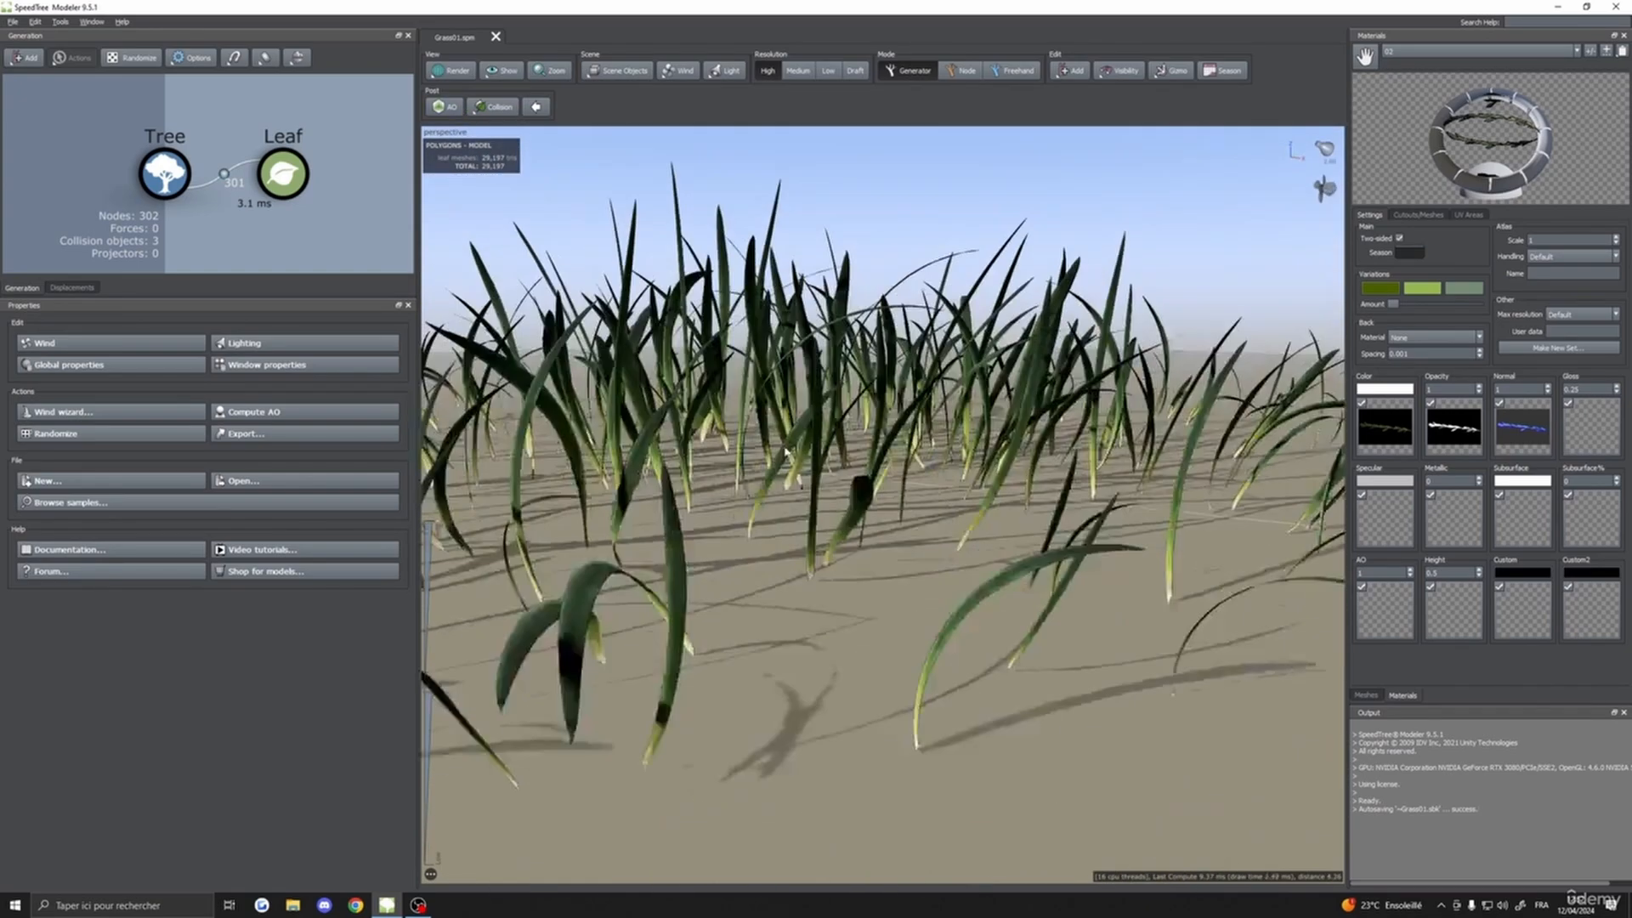
pyautogui.scroll(-6, 788, 454)
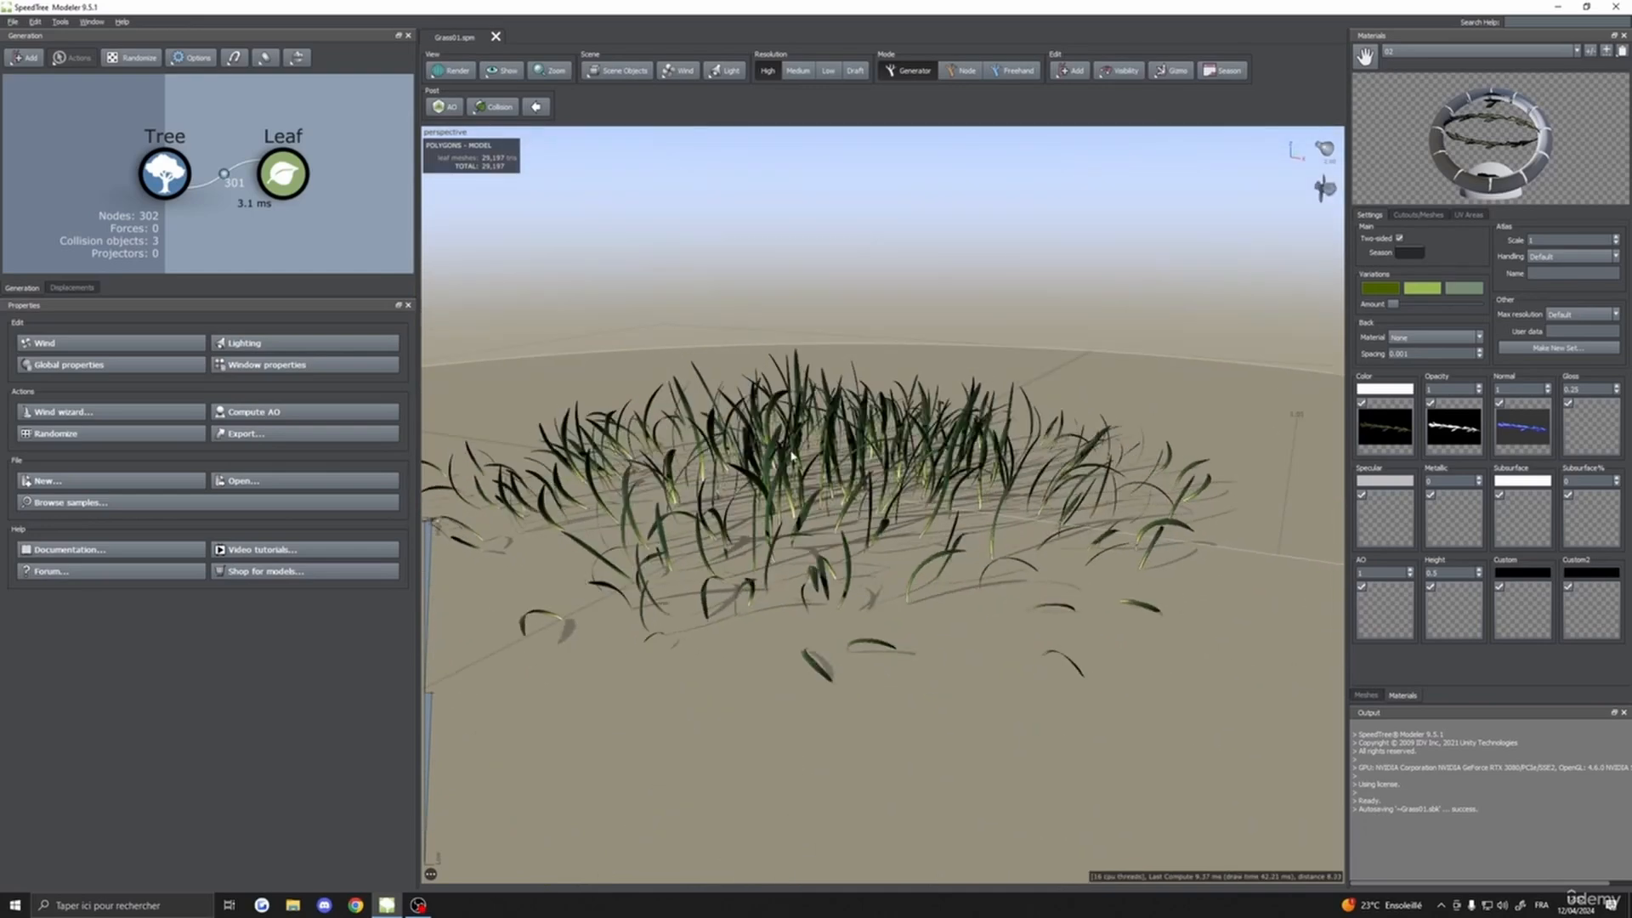
pyautogui.moveTo(885, 496)
pyautogui.mouseDown()
pyautogui.moveTo(914, 553)
pyautogui.moveTo(880, 498)
pyautogui.moveTo(797, 512)
pyautogui.moveTo(855, 557)
pyautogui.moveTo(828, 562)
pyautogui.moveTo(867, 561)
pyautogui.moveTo(926, 499)
pyautogui.moveTo(908, 489)
pyautogui.mouseUp()
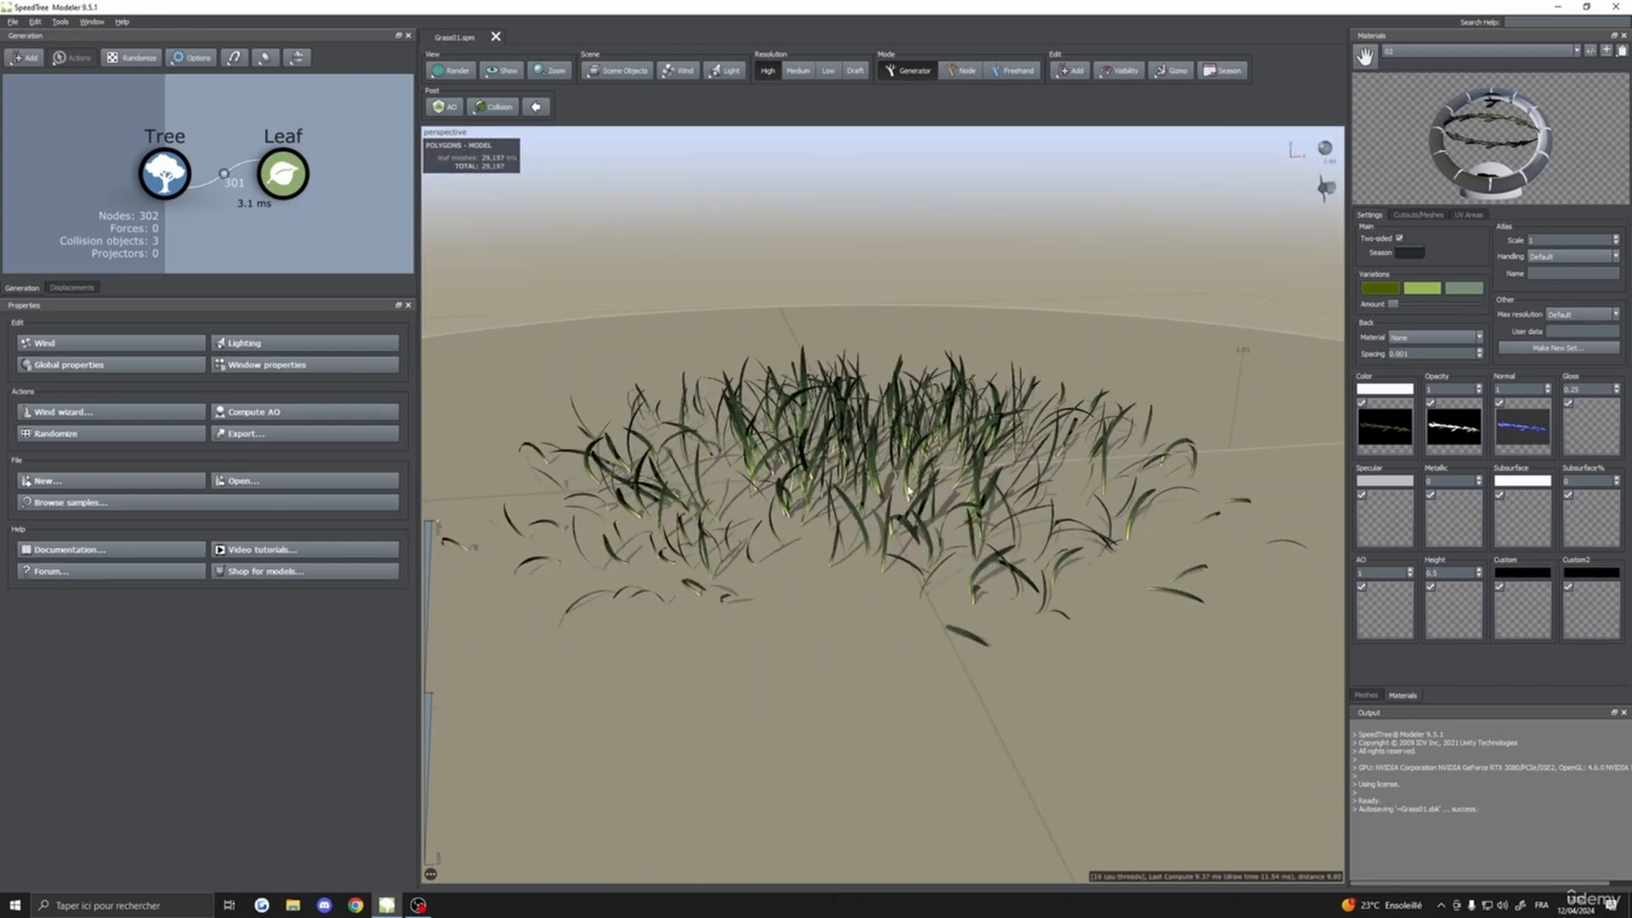
pyautogui.moveTo(812, 470); pyautogui.dragTo(881, 533)
pyautogui.scroll(4, 880, 533)
pyautogui.scroll(-5, 881, 532)
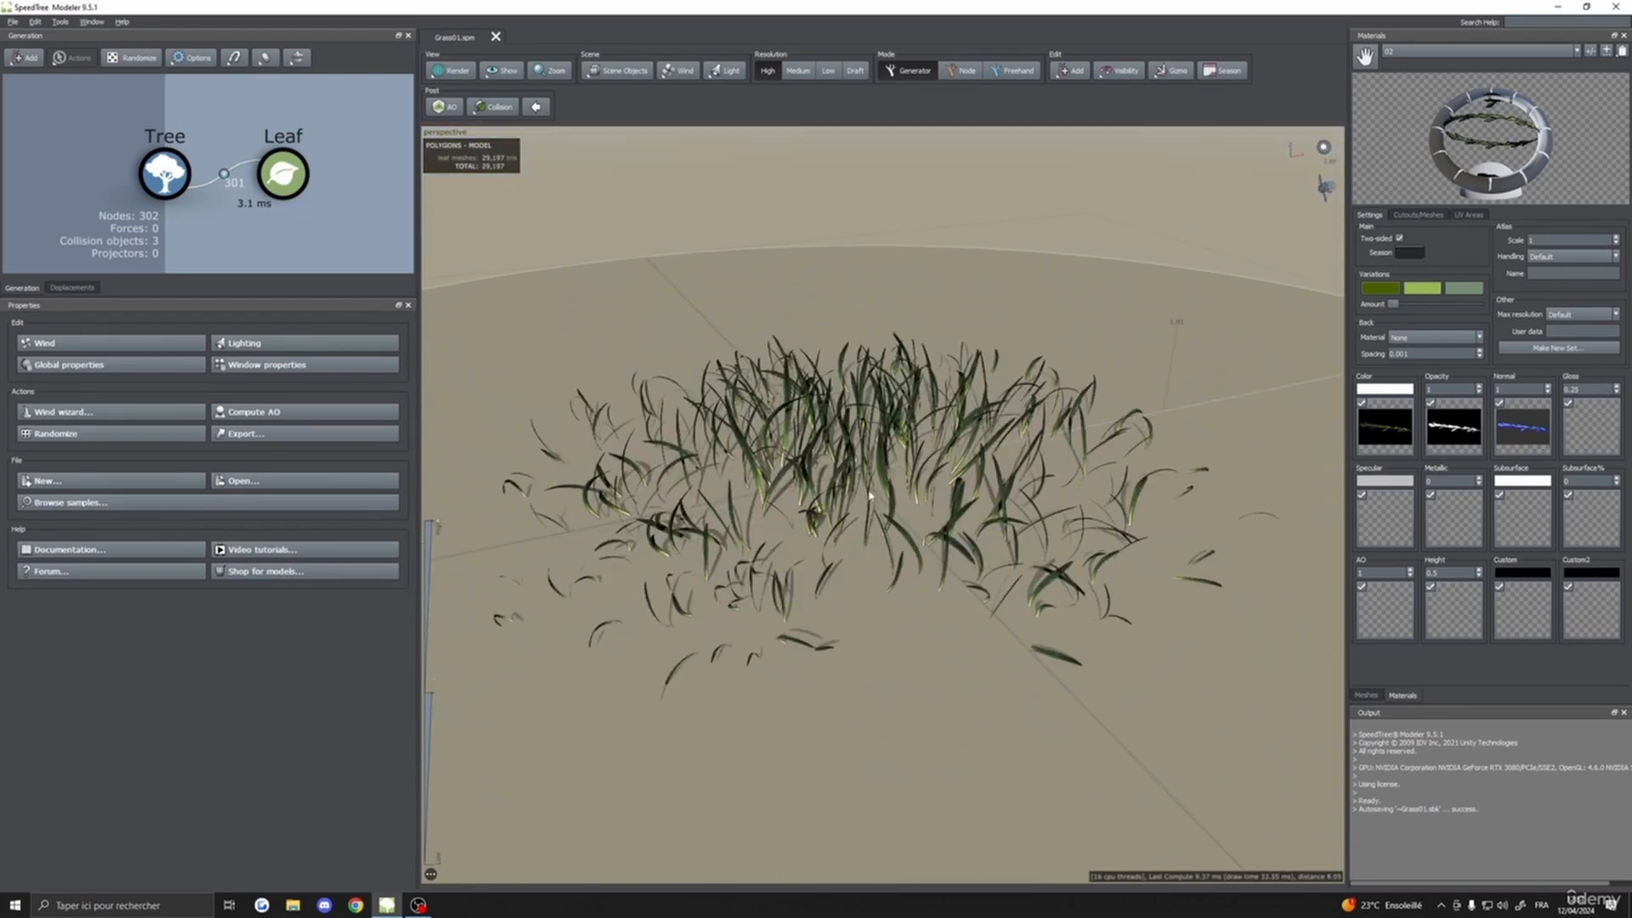
# - Select the grass leaves and show the Leaf generator's material properties to check the assigned material
pyautogui.click(1027, 502)
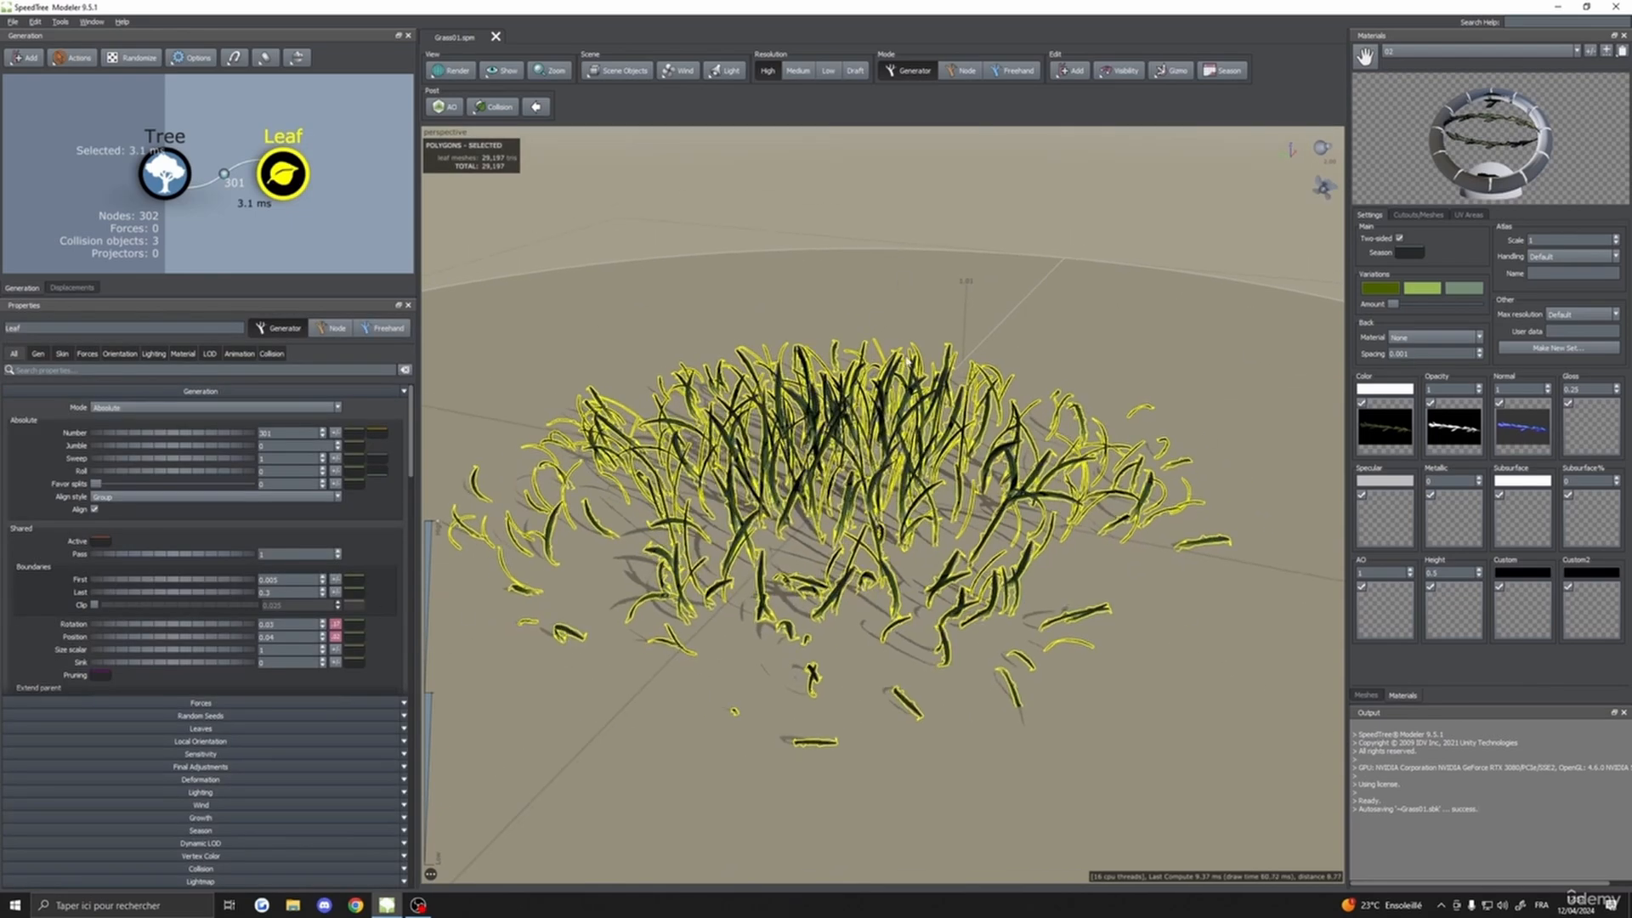
pyautogui.click(787, 447)
pyautogui.click(853, 441)
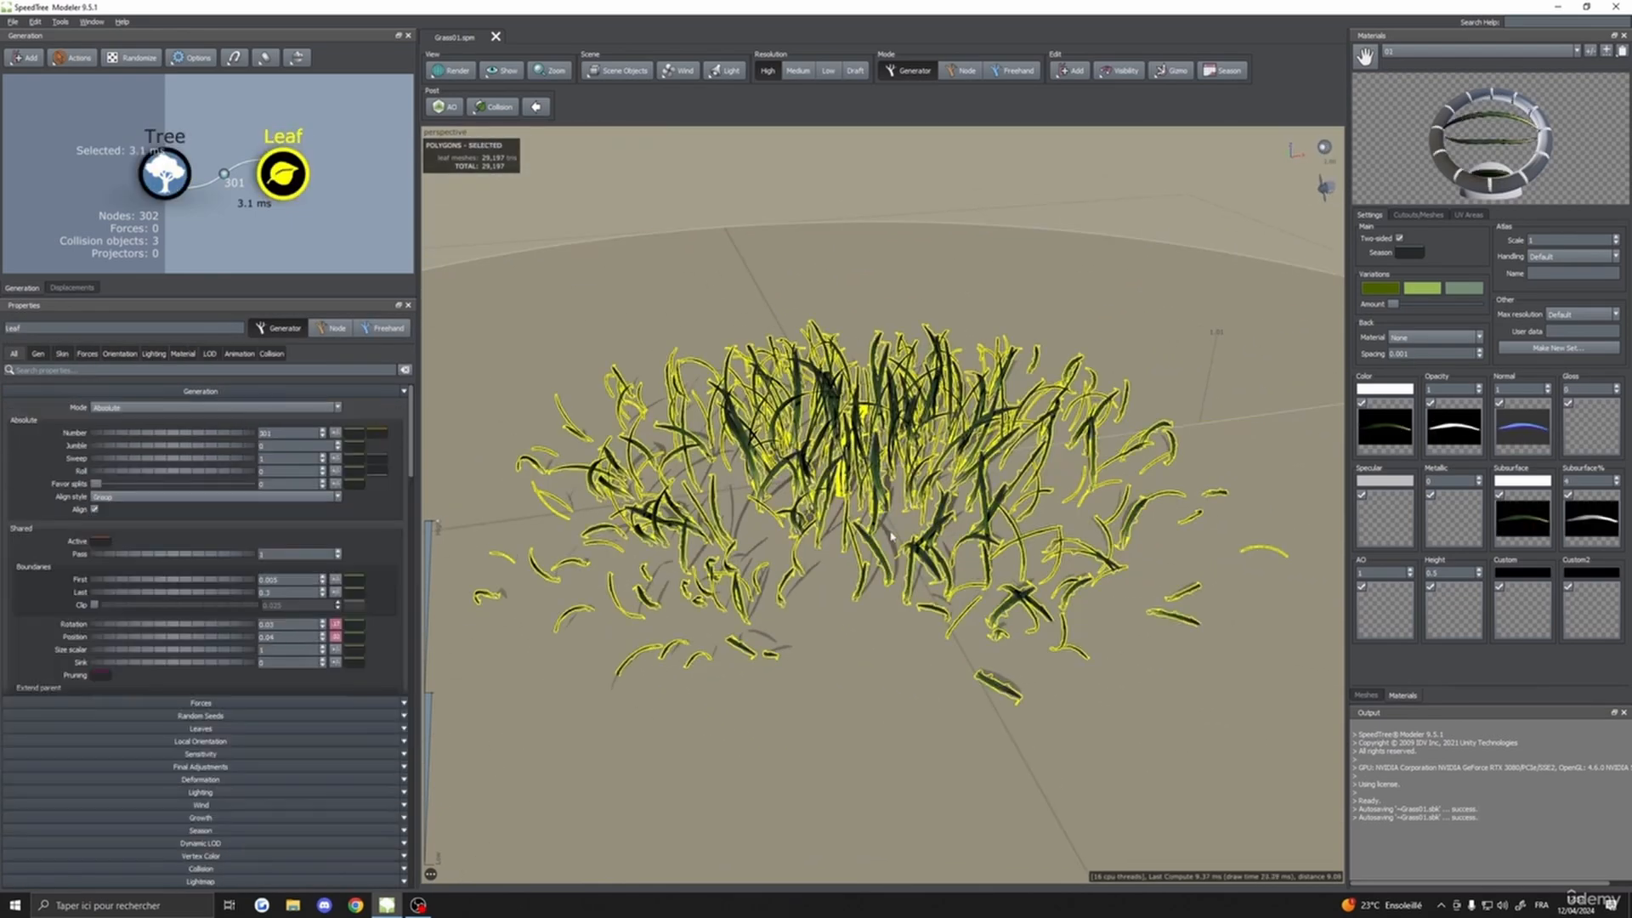
pyautogui.scroll(5, 912, 533)
pyautogui.moveTo(912, 533); pyautogui.dragTo(1003, 518)
pyautogui.scroll(-5, 1003, 519)
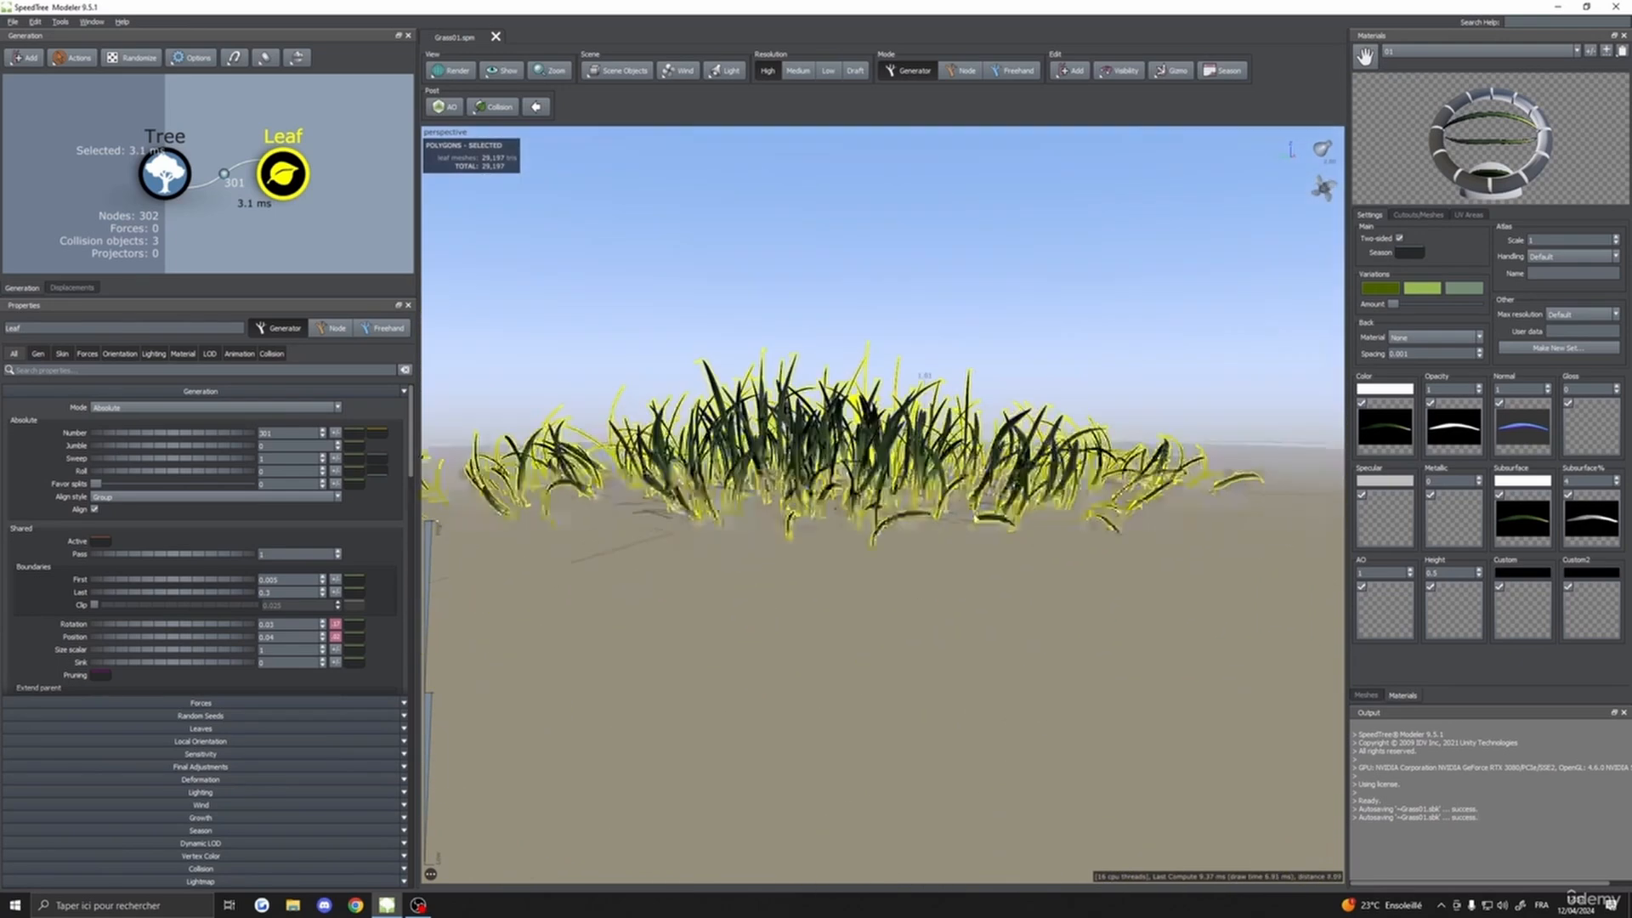
pyautogui.moveTo(1020, 340); pyautogui.dragTo(1025, 391)
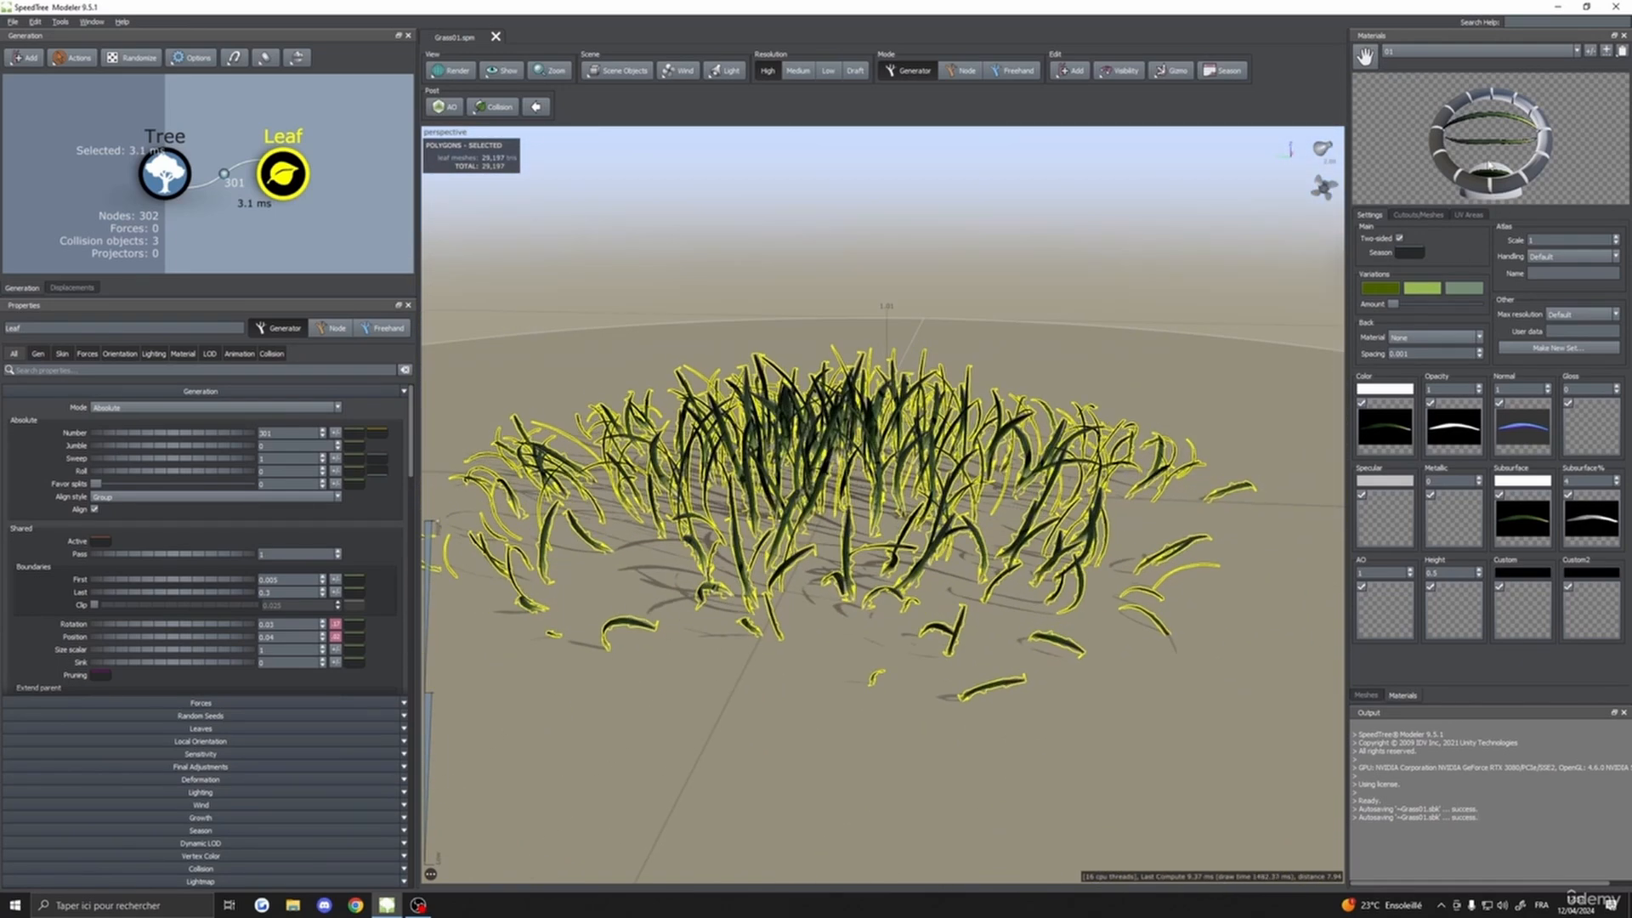
pyautogui.click(1443, 52)
pyautogui.click(1398, 56)
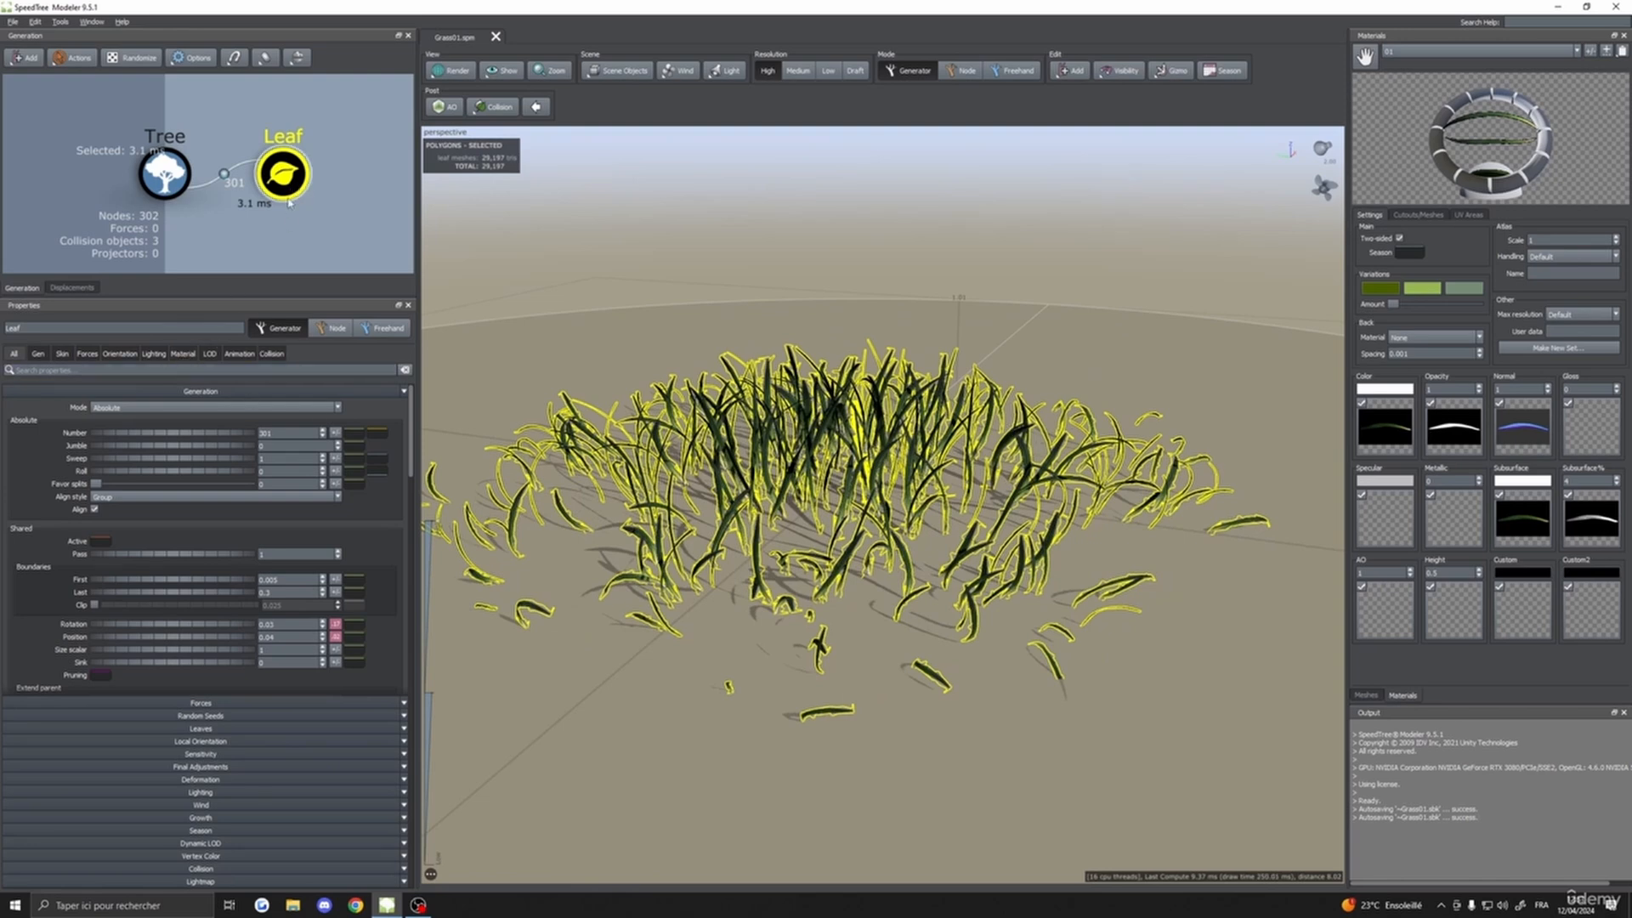
pyautogui.click(183, 353)
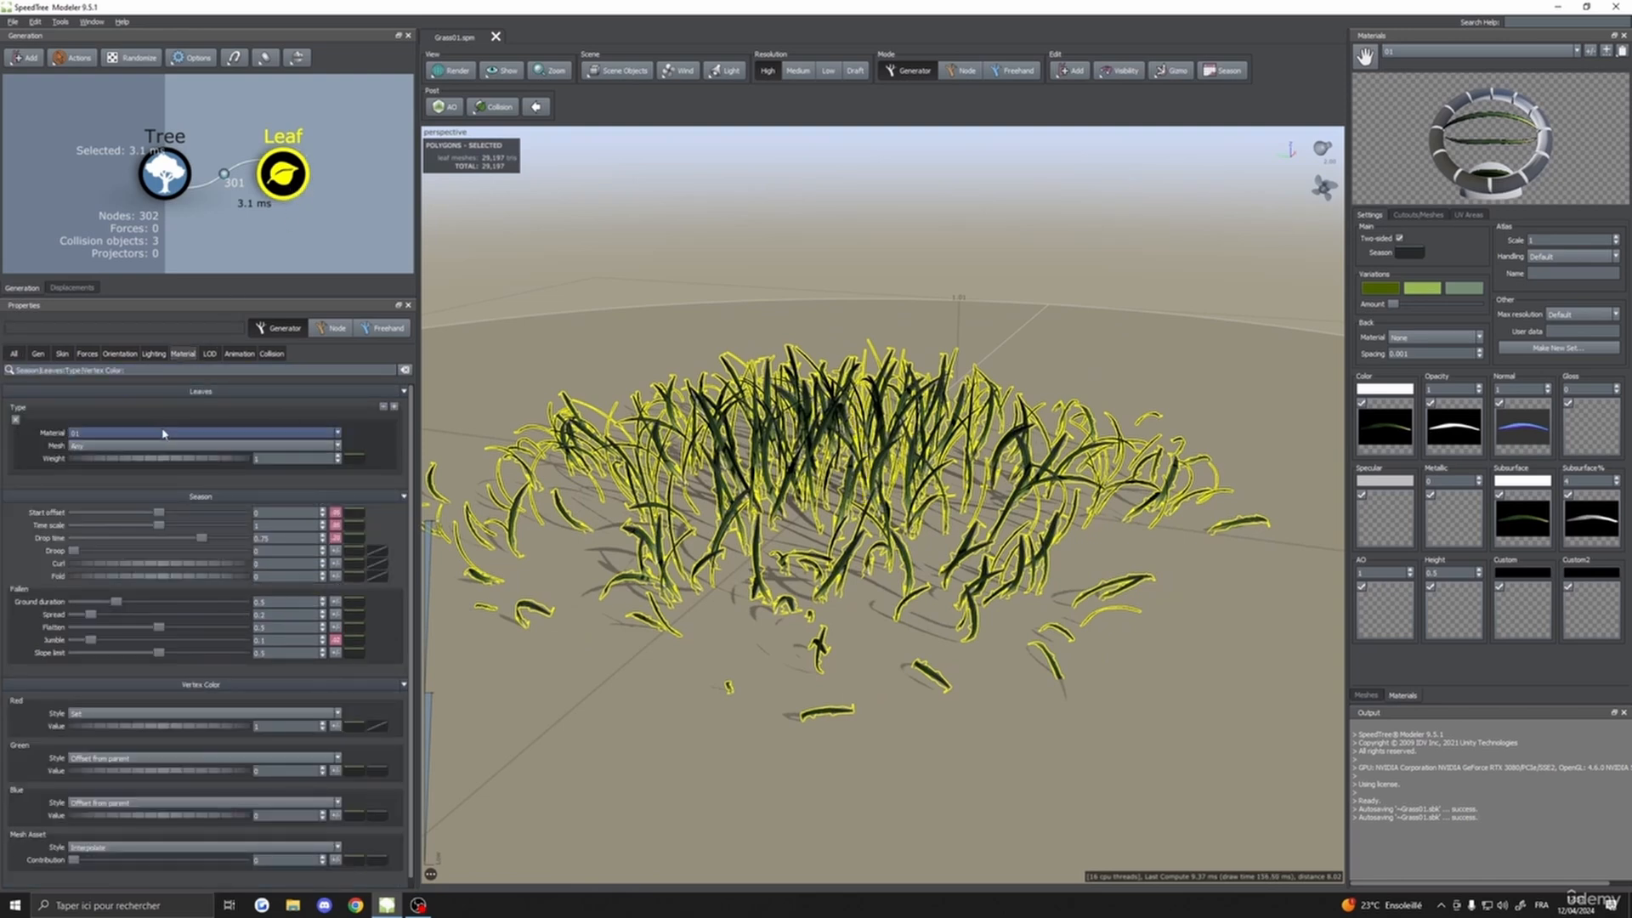
# - Lower the 01 Cutout mesh's triangular tessellation amount to about 20 vertices and 25 faces, and store the result as the high mesh
pyautogui.click(1418, 214)
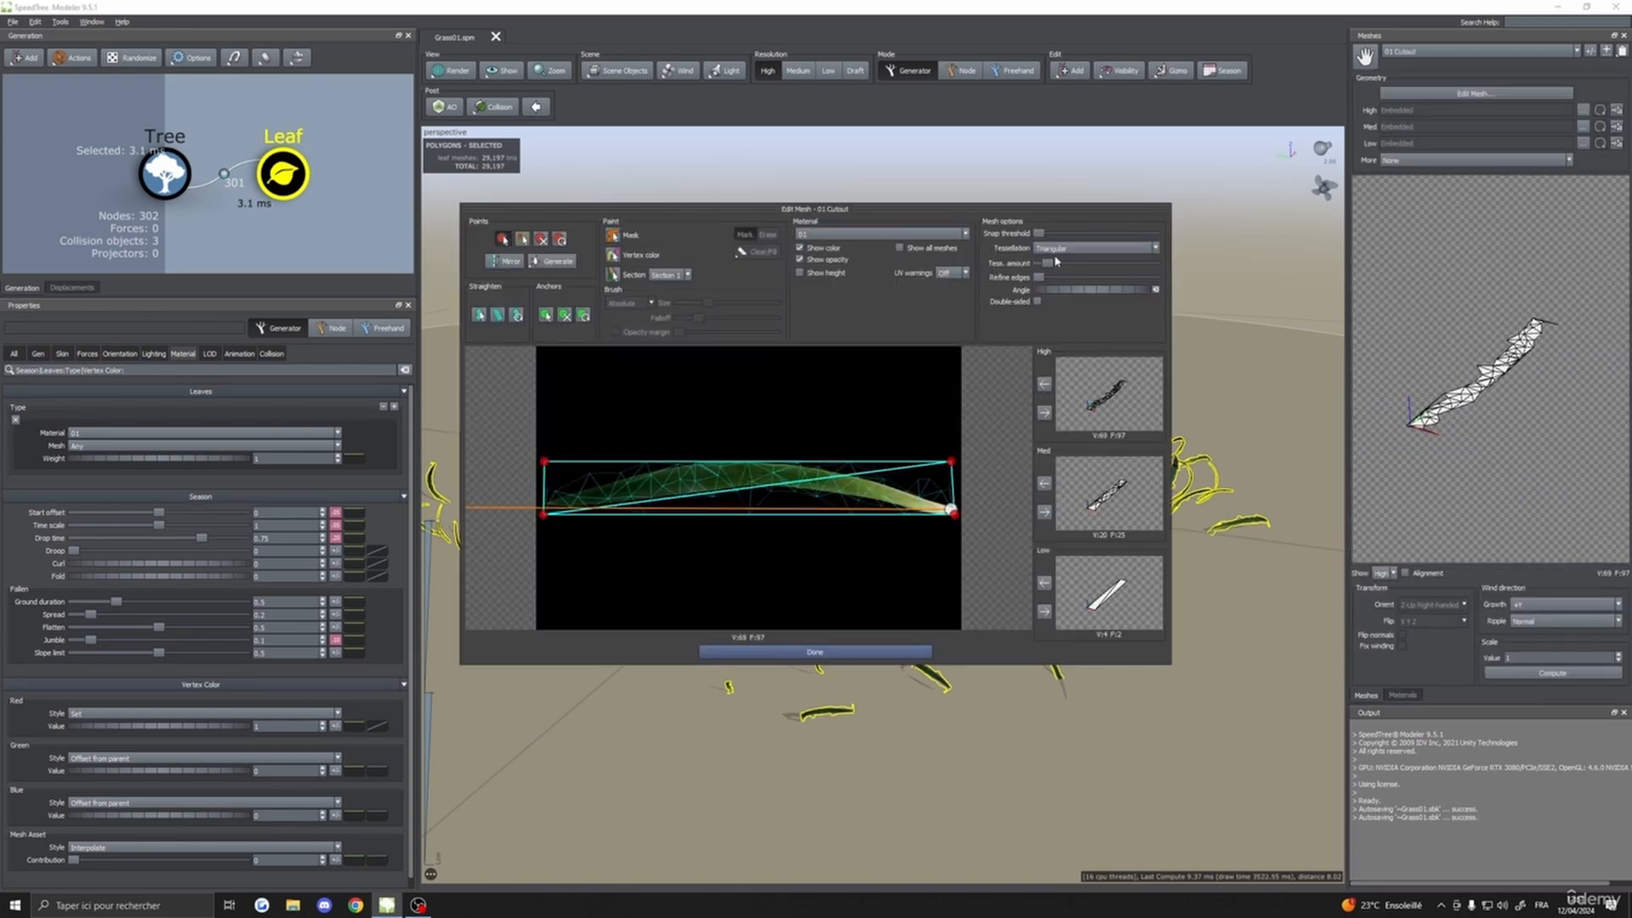
pyautogui.moveTo(1052, 263); pyautogui.dragTo(1048, 265)
pyautogui.moveTo(853, 210); pyautogui.dragTo(1581, 234)
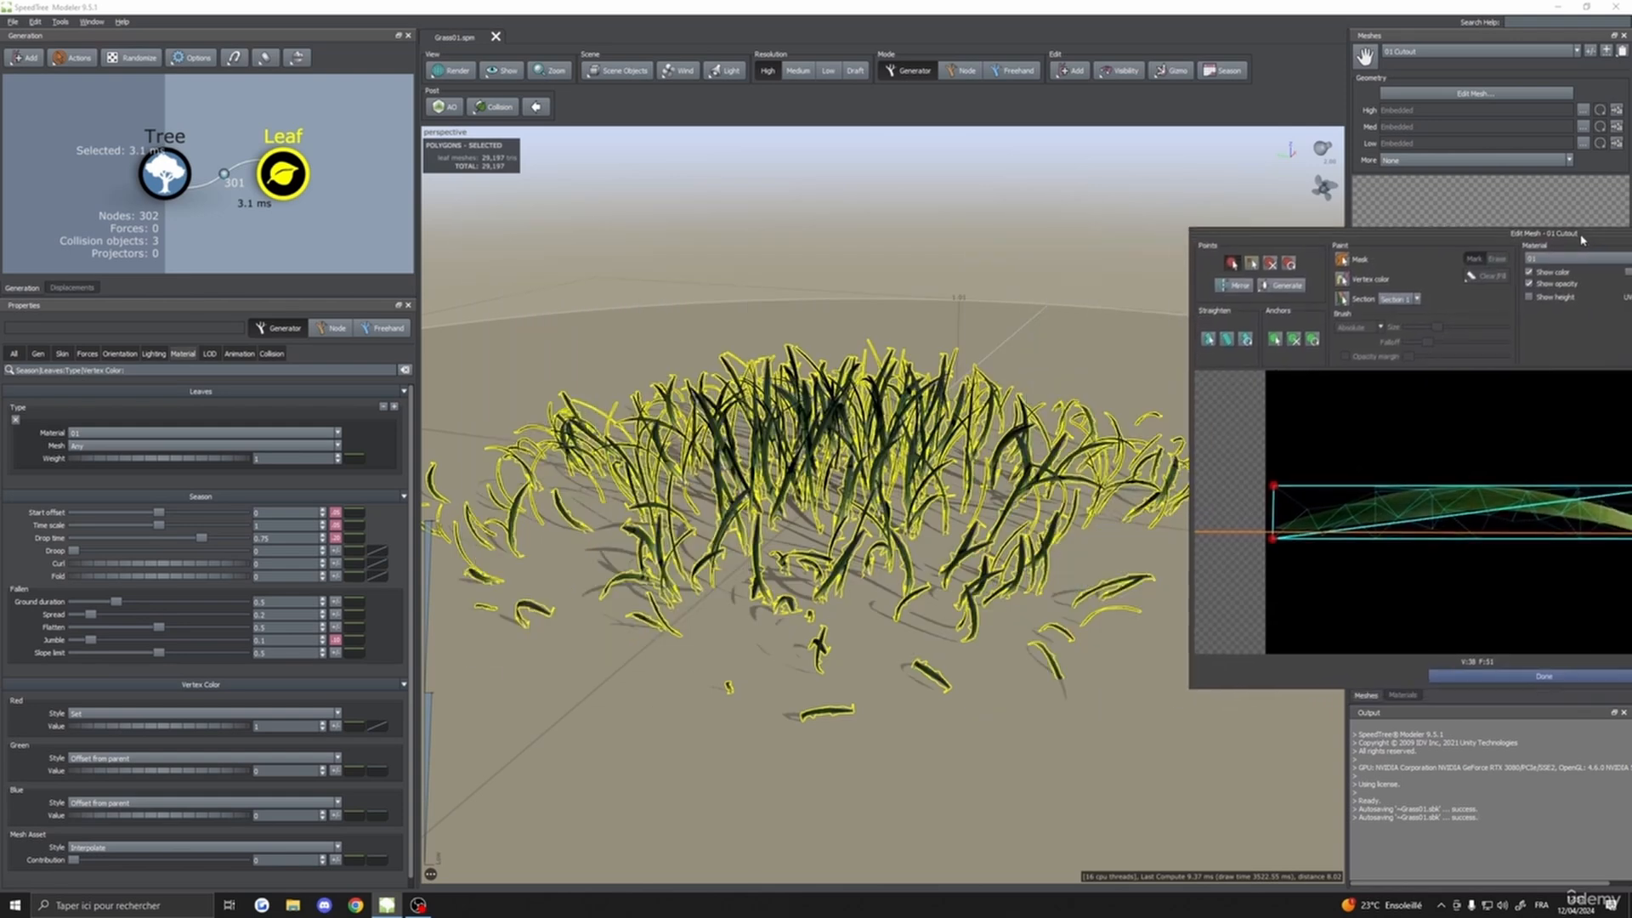
pyautogui.moveTo(1380, 240); pyautogui.dragTo(1126, 128)
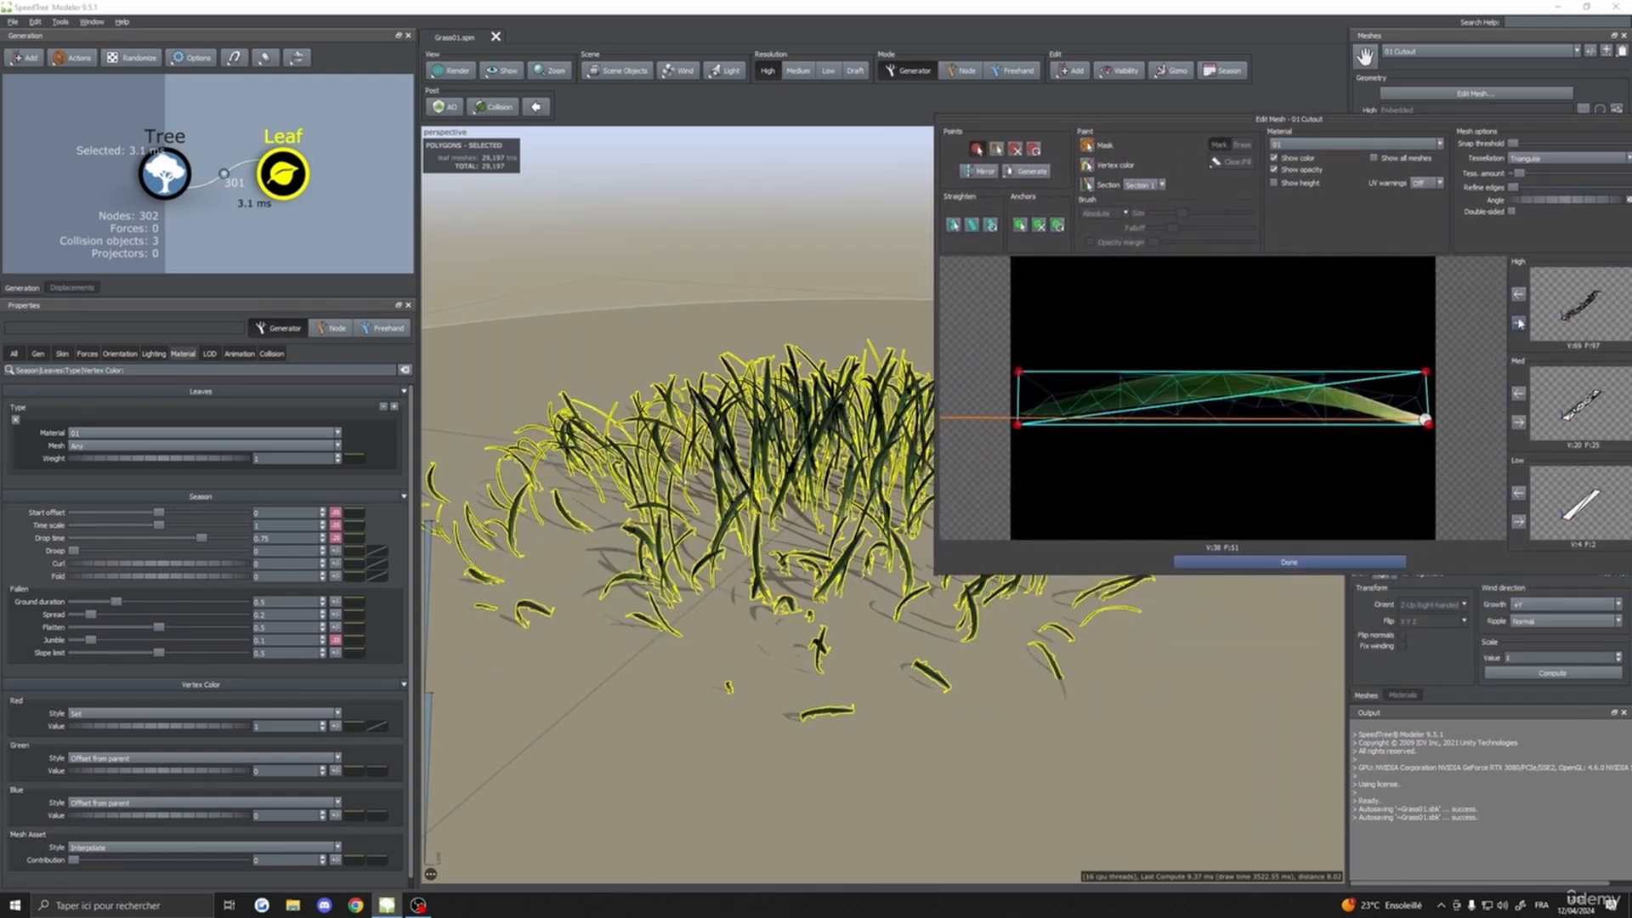
pyautogui.click(1519, 323)
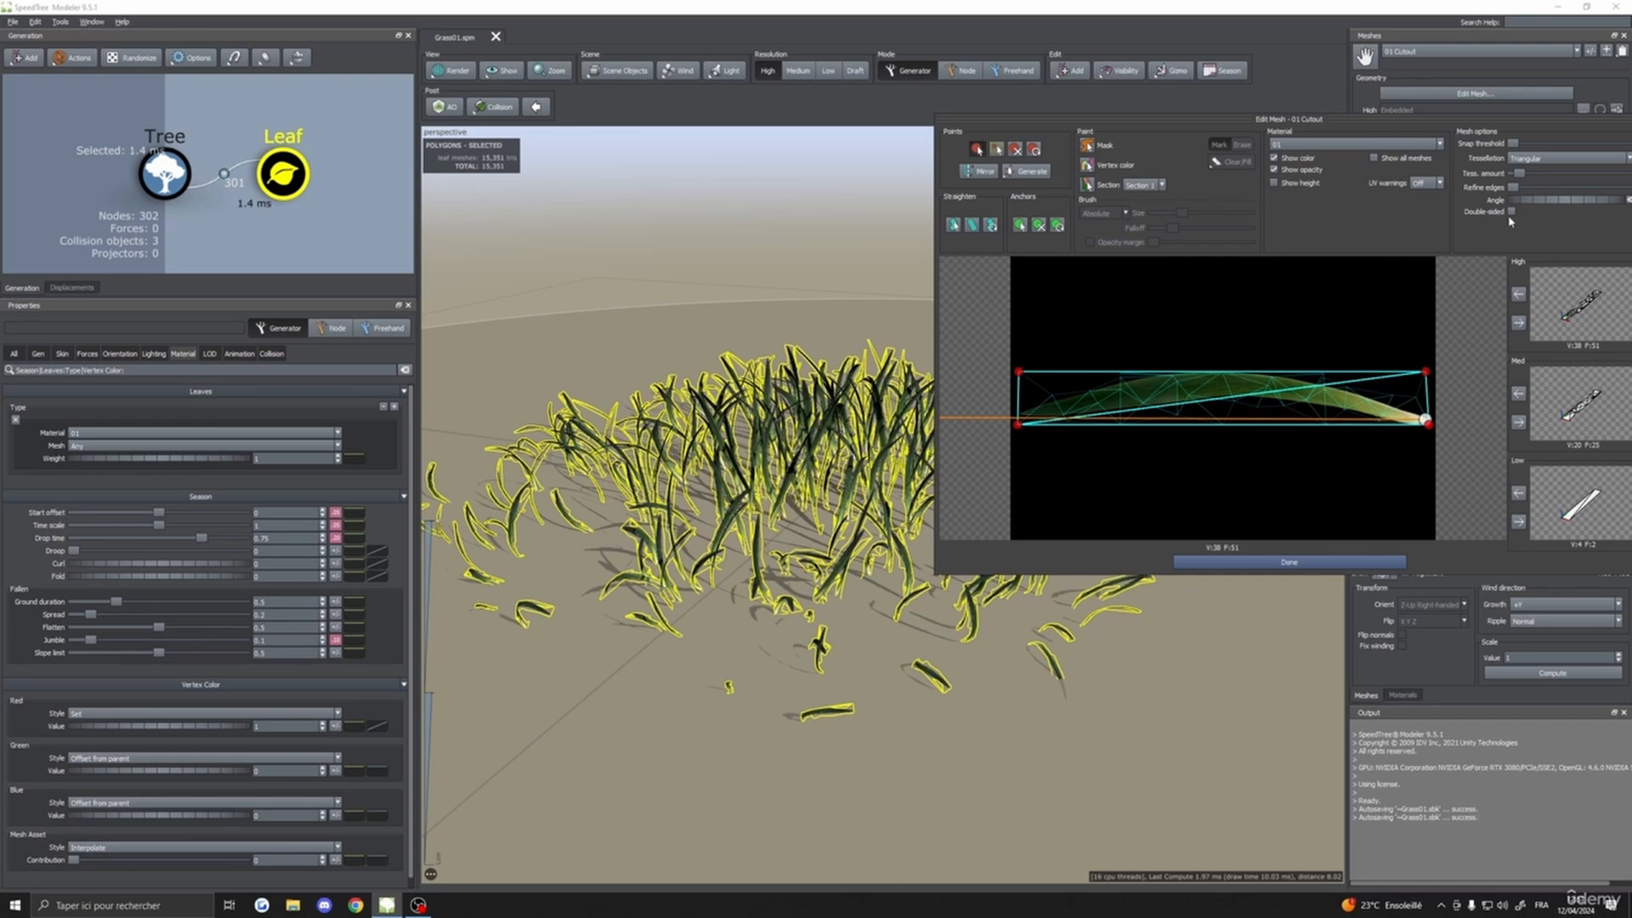
pyautogui.moveTo(1519, 174); pyautogui.dragTo(1519, 176)
pyautogui.click(1519, 324)
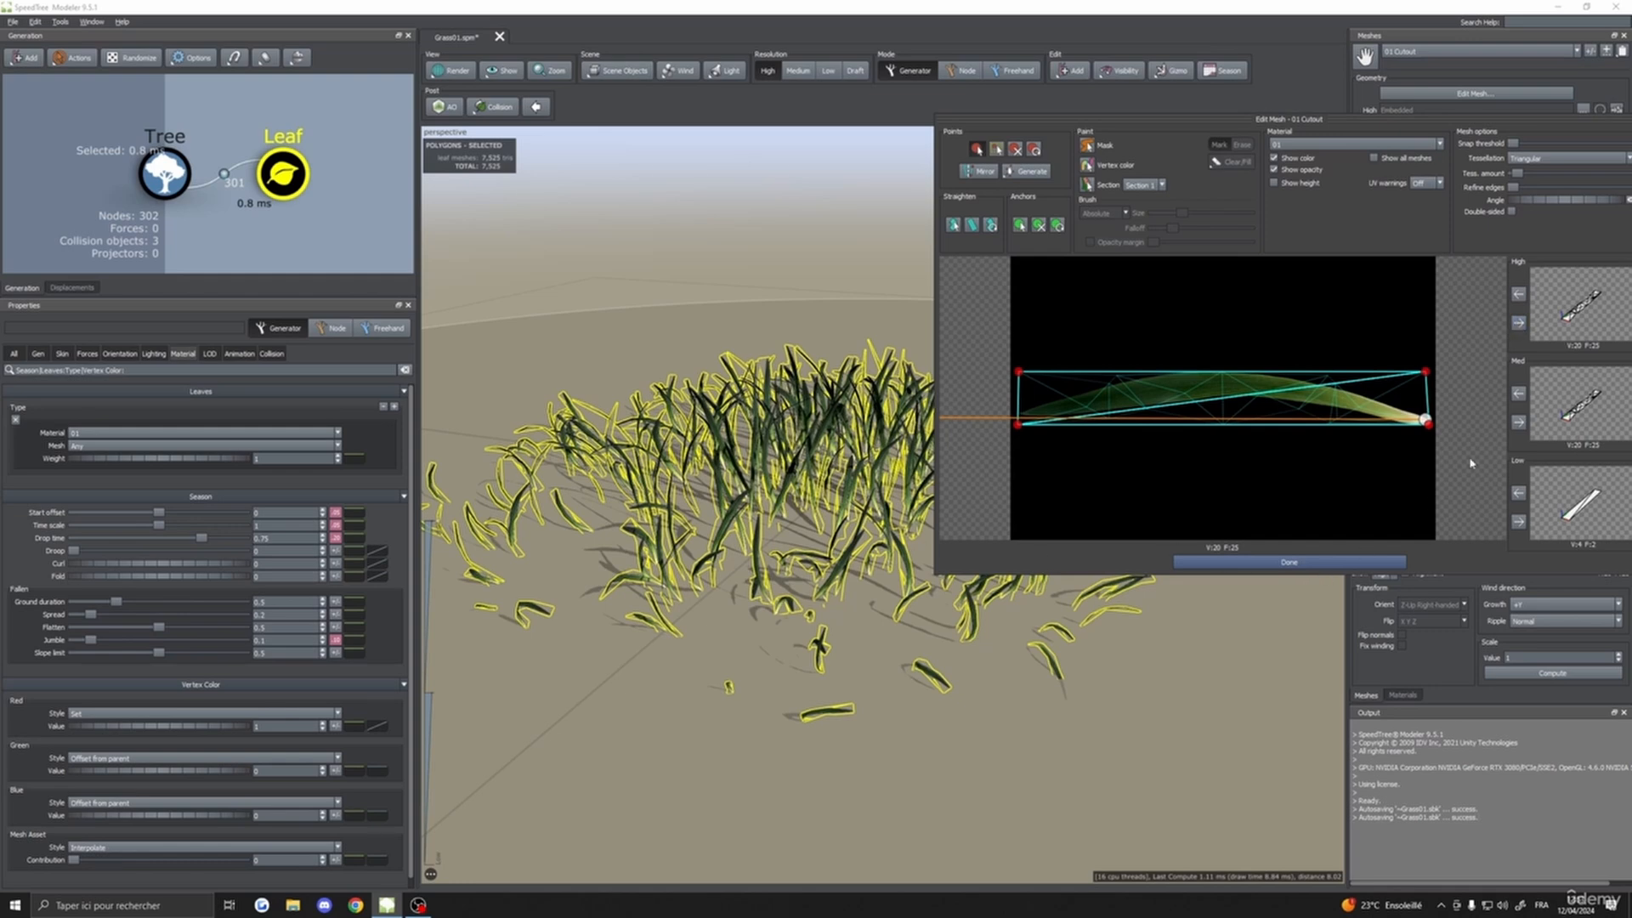
# - Lower the 01 Cutout mesh's tessellation to about 9 vertices and 11 faces, store it as the medium mesh, and finish editing
pyautogui.moveTo(1521, 176); pyautogui.dragTo(1513, 174)
pyautogui.click(1519, 423)
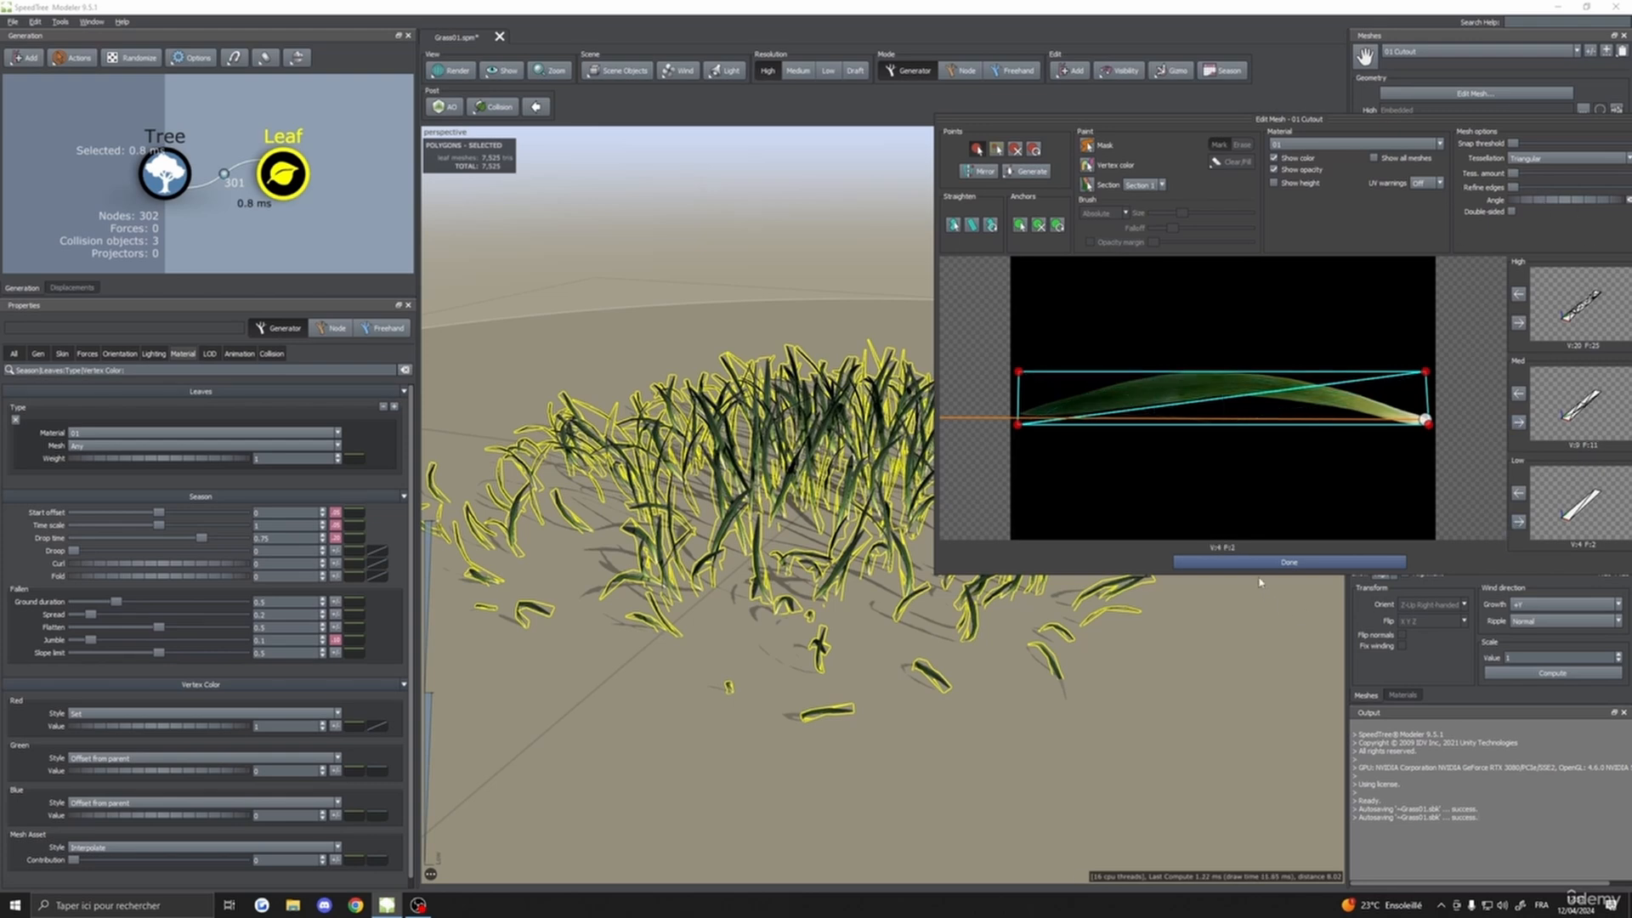
pyautogui.click(1309, 561)
# - Preview the deselected grass clump at a lower level of detail and examine the blades from several angles and distances
pyautogui.moveTo(1246, 583); pyautogui.dragTo(1005, 634)
pyautogui.click(1142, 312)
pyautogui.moveTo(1157, 433); pyautogui.dragTo(1075, 476)
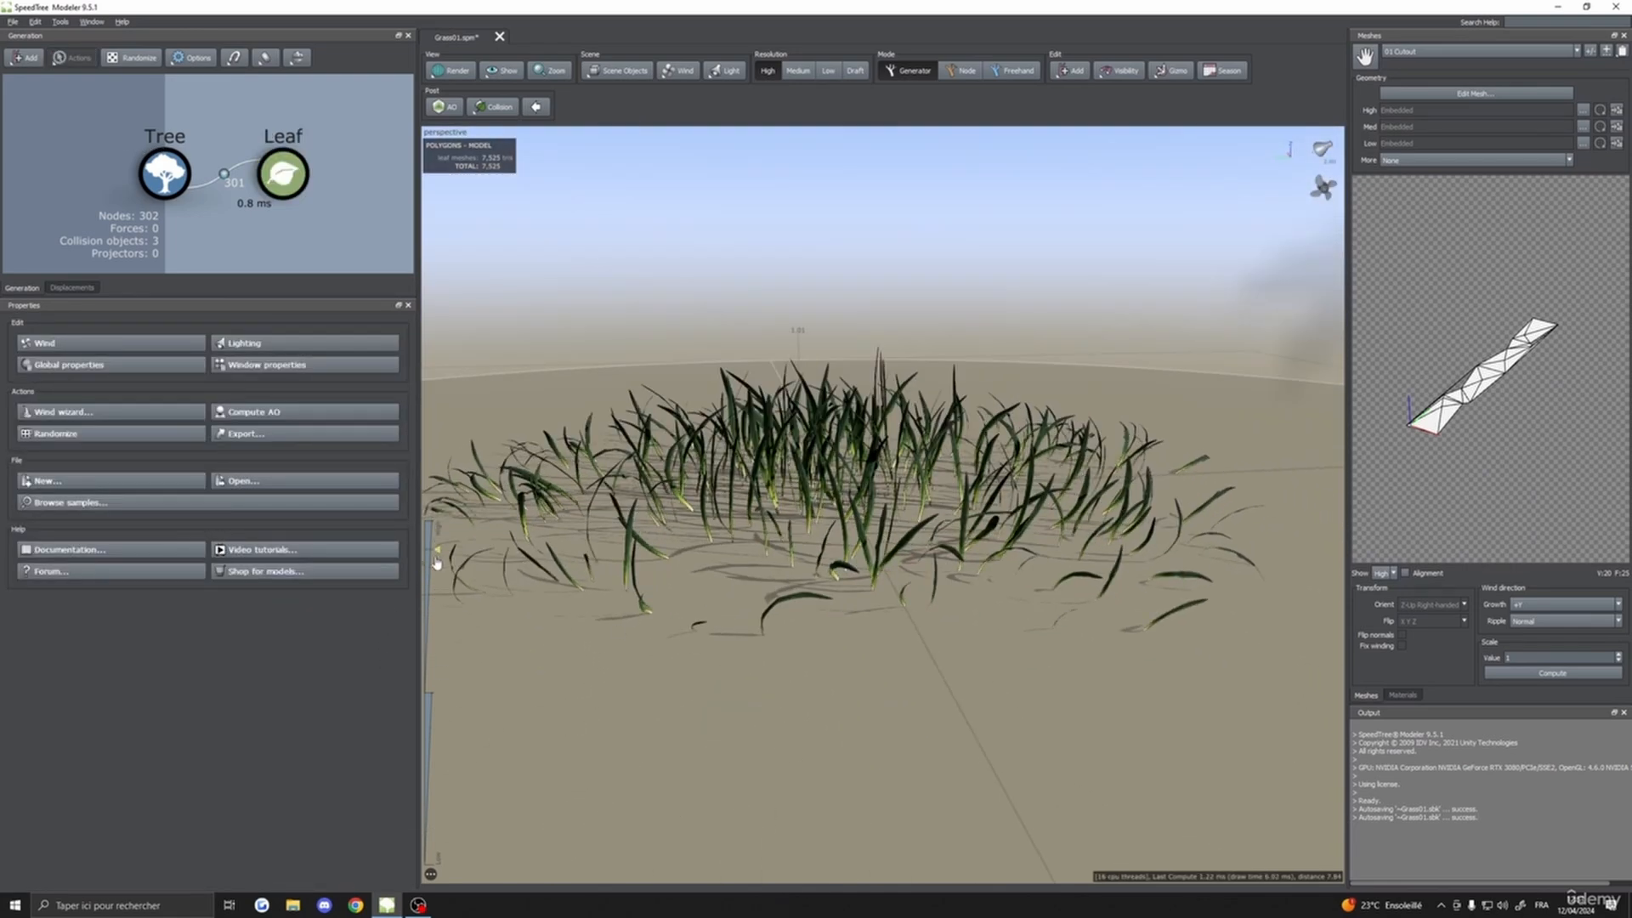
pyautogui.moveTo(434, 693); pyautogui.dragTo(437, 708)
pyautogui.moveTo(884, 518); pyautogui.dragTo(953, 591)
pyautogui.scroll(4, 953, 591)
pyautogui.scroll(-5, 953, 591)
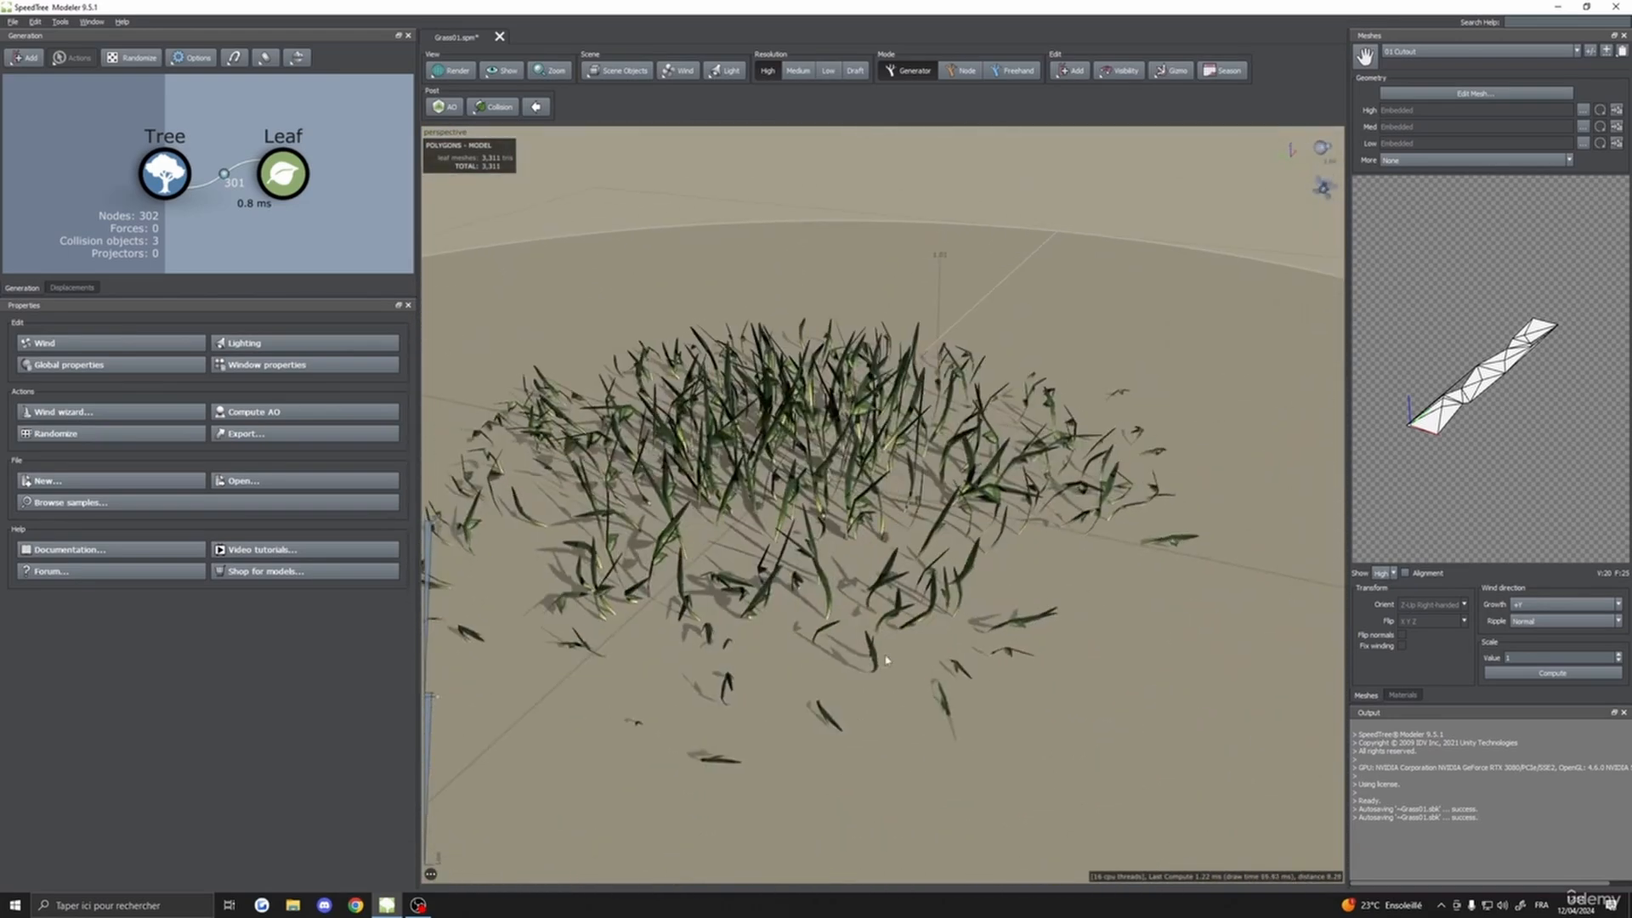
pyautogui.scroll(4, 884, 660)
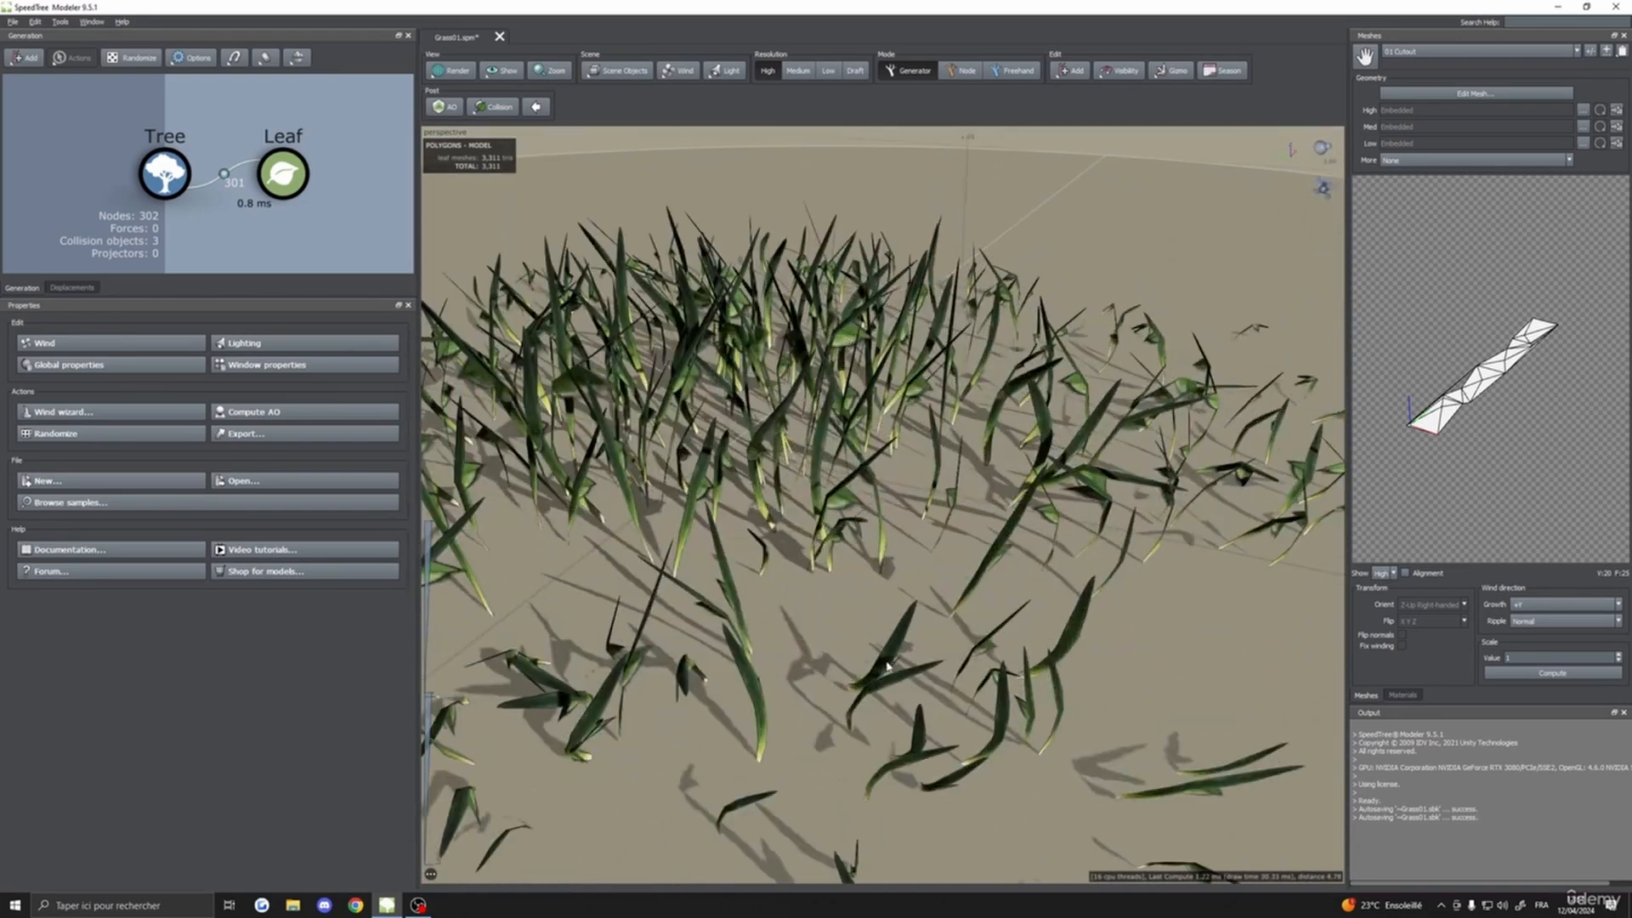
pyautogui.moveTo(885, 660); pyautogui.dragTo(1031, 629)
pyautogui.scroll(-6, 940, 663)
pyautogui.scroll(3, 1031, 629)
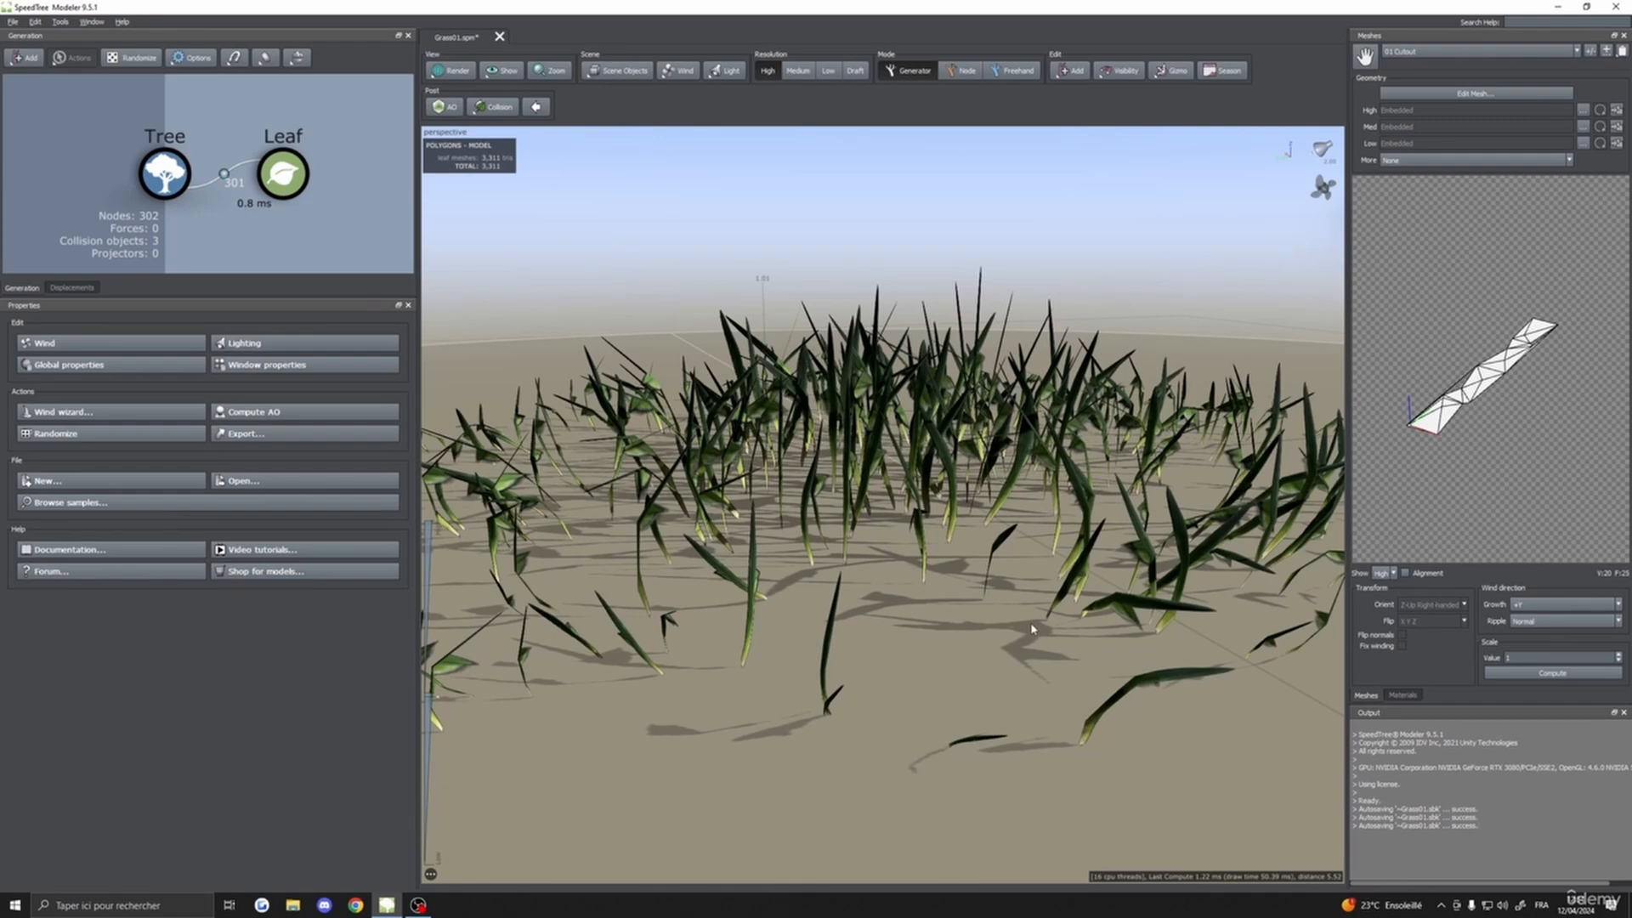
pyautogui.scroll(-3, 1015, 629)
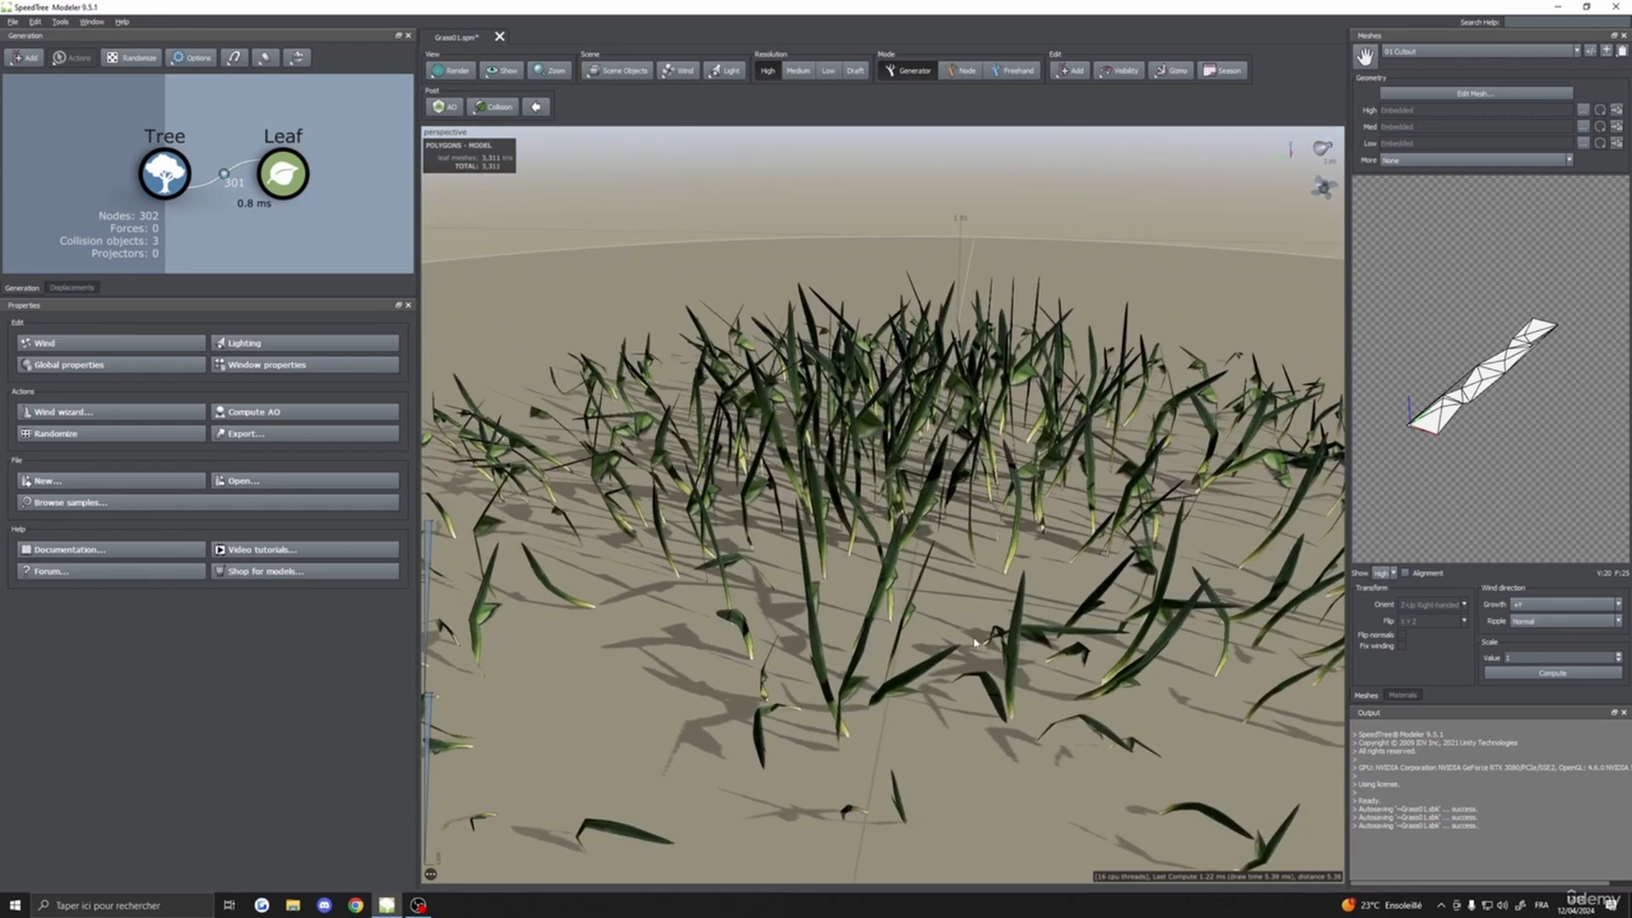
pyautogui.scroll(-2, 917, 648)
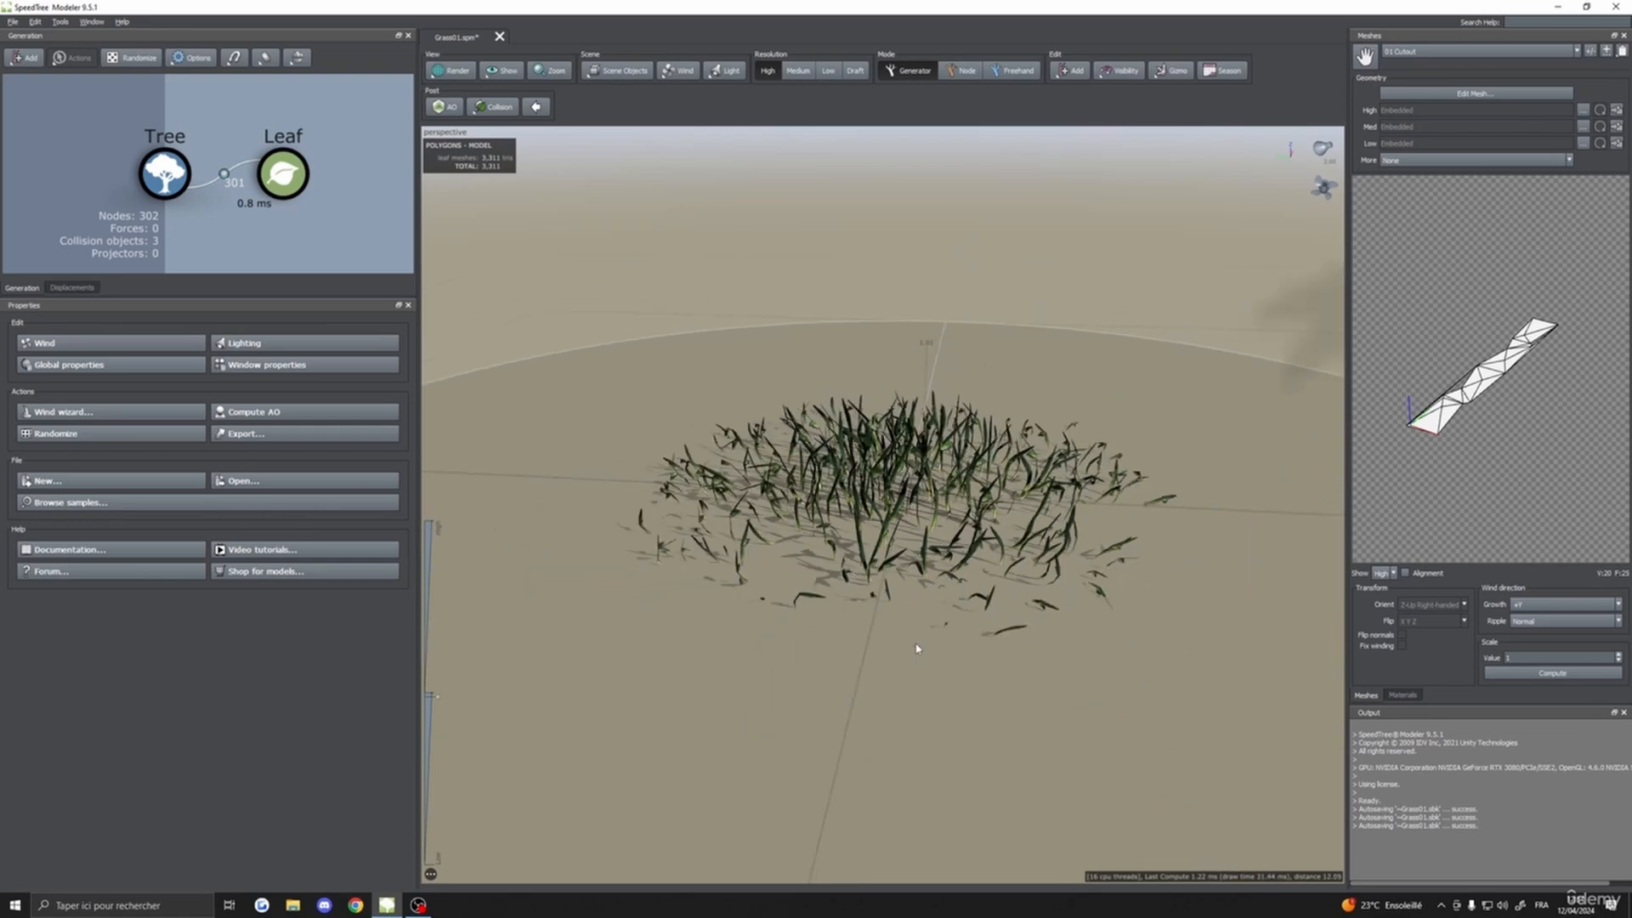
pyautogui.moveTo(917, 649); pyautogui.dragTo(1038, 649)
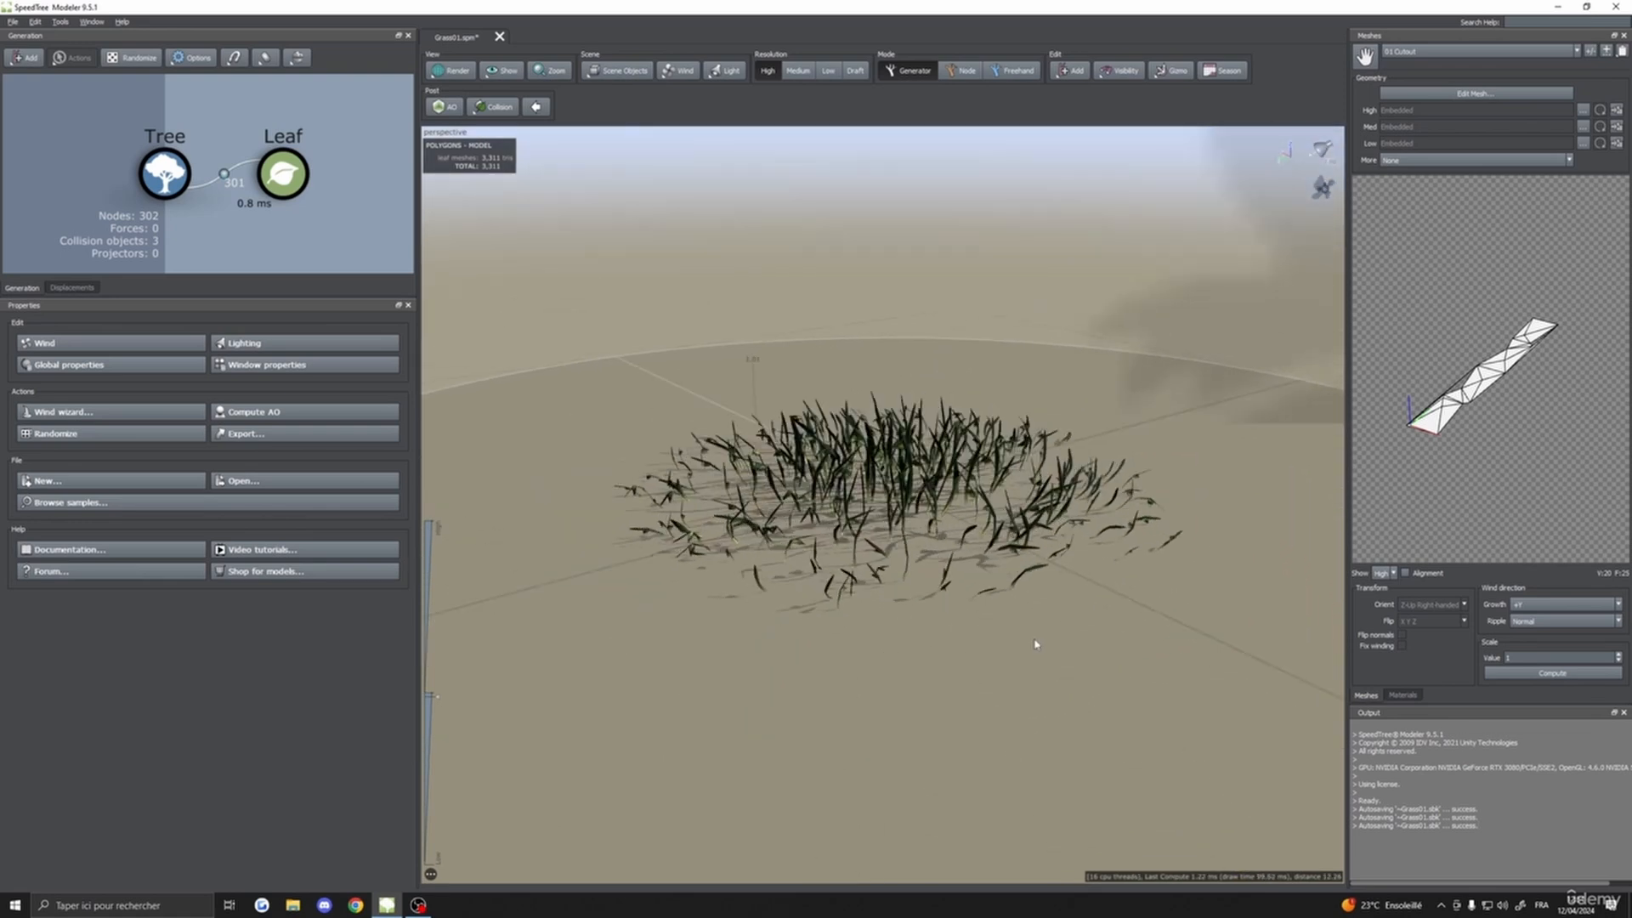
# - Delete the grass Leaf generator and add a new Leaf generator to the Tree node
pyautogui.click(283, 175)
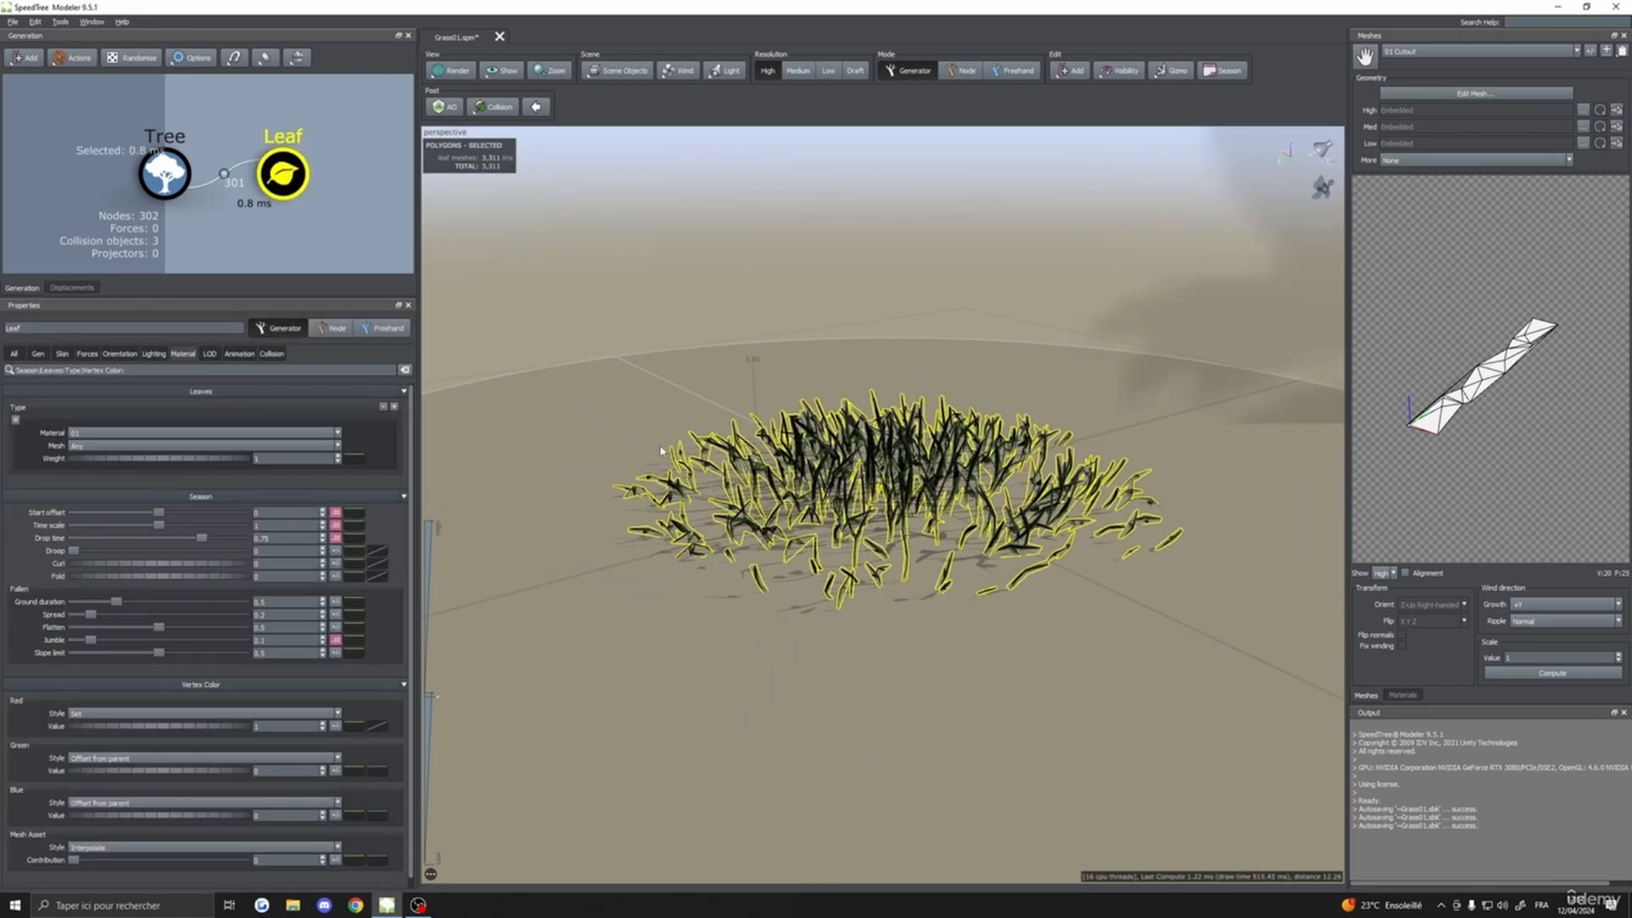
pyautogui.press('Delete')
pyautogui.moveTo(846, 486); pyautogui.dragTo(934, 476)
pyautogui.rightClick(209, 170)
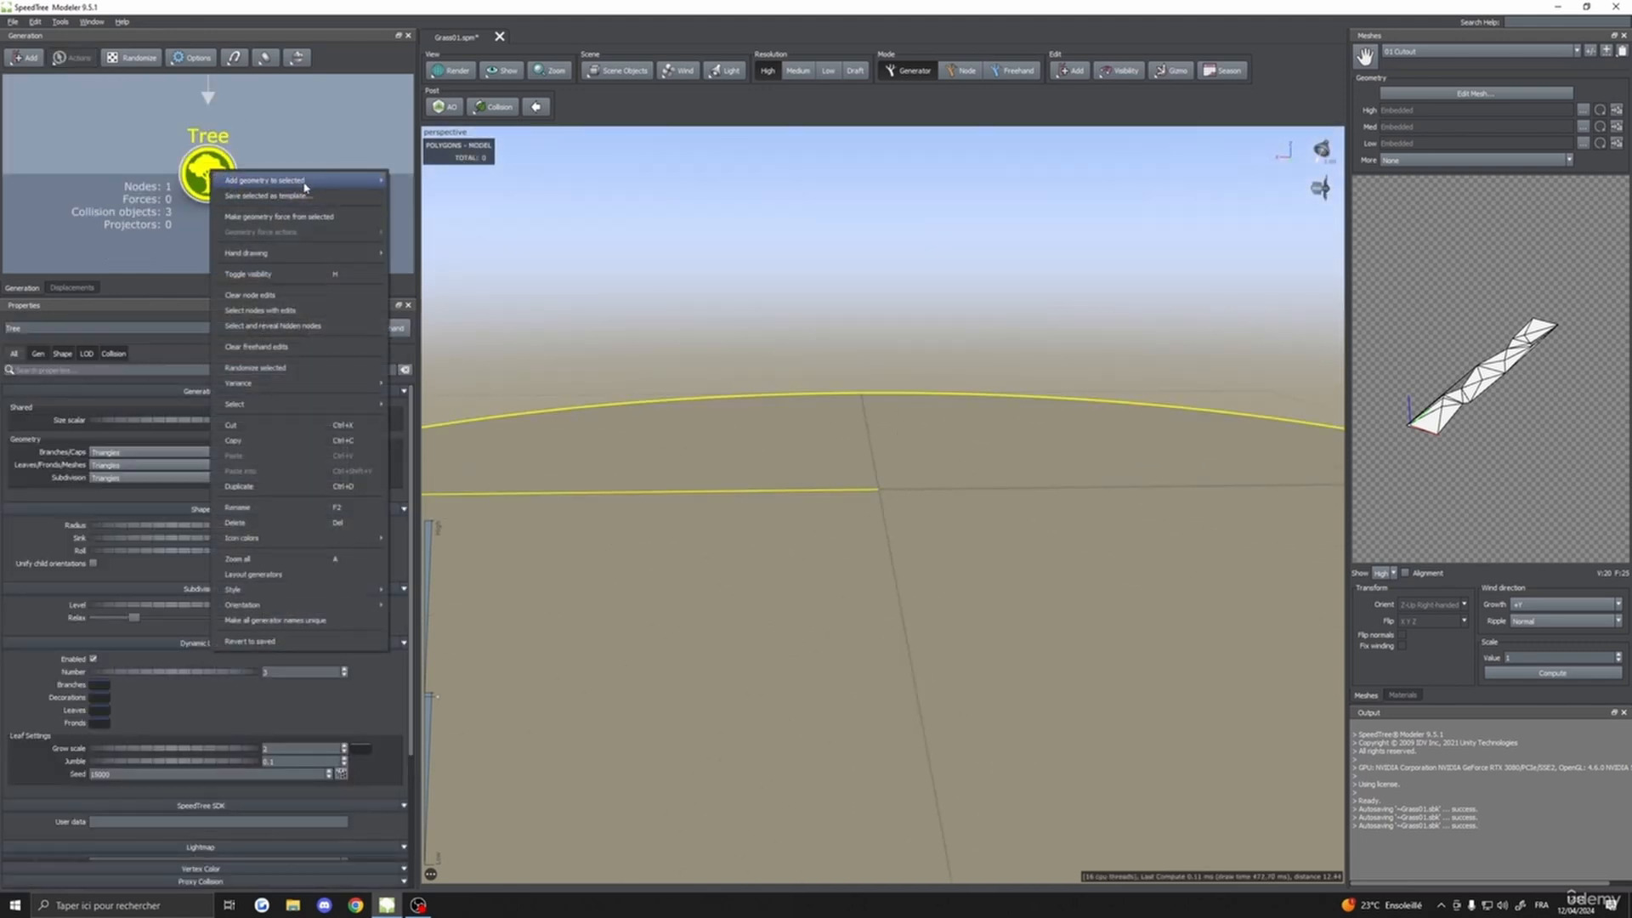
pyautogui.moveTo(297, 176)
pyautogui.click(429, 216)
pyautogui.moveTo(888, 543); pyautogui.dragTo(794, 572)
pyautogui.click(942, 488)
# - Set the new leaf's Out value in the final orientation adjustments to 0.5 so it stands on the ground
pyautogui.click(38, 355)
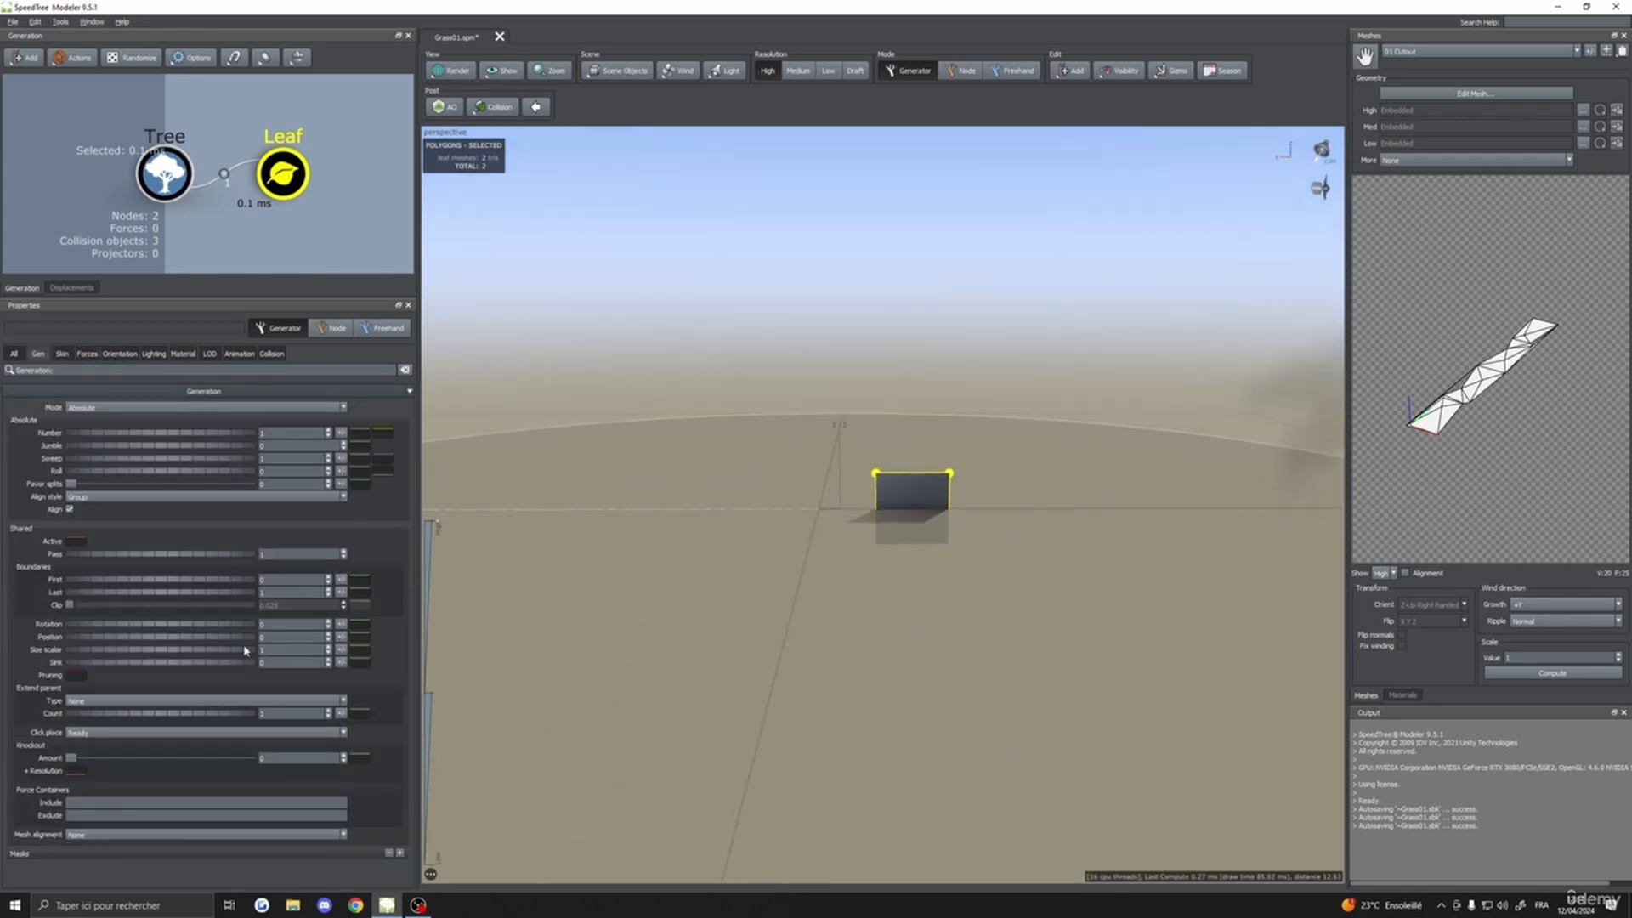
pyautogui.click(275, 592)
pyautogui.scroll(5, 733, 536)
pyautogui.moveTo(732, 536); pyautogui.dragTo(817, 538, button='middle')
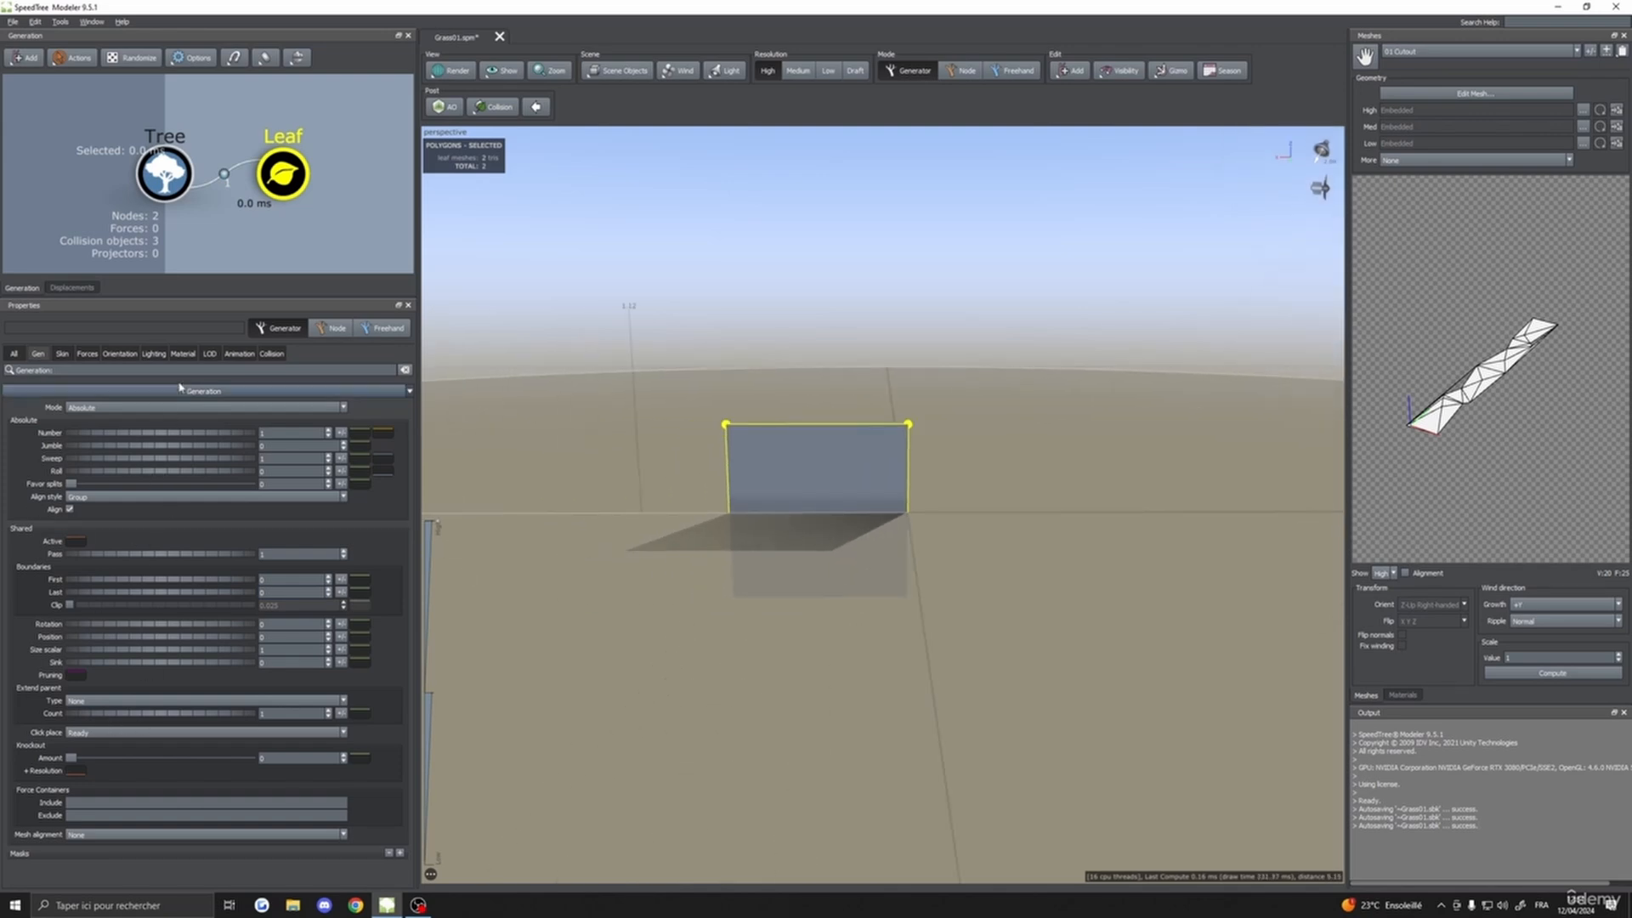
pyautogui.click(120, 353)
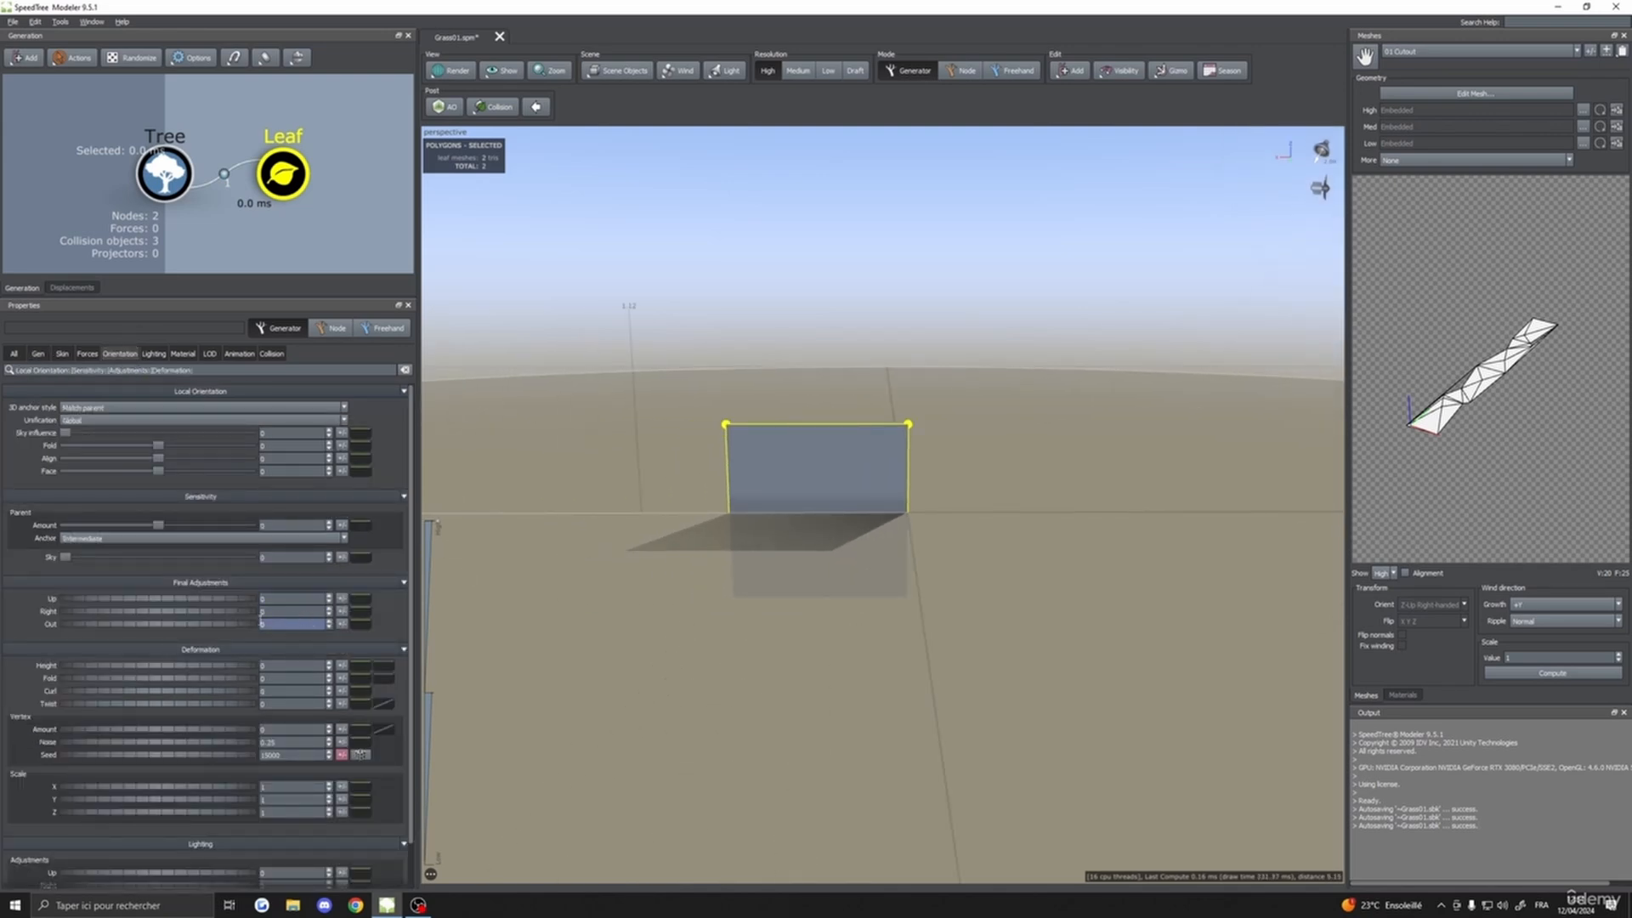
pyautogui.press('Return')
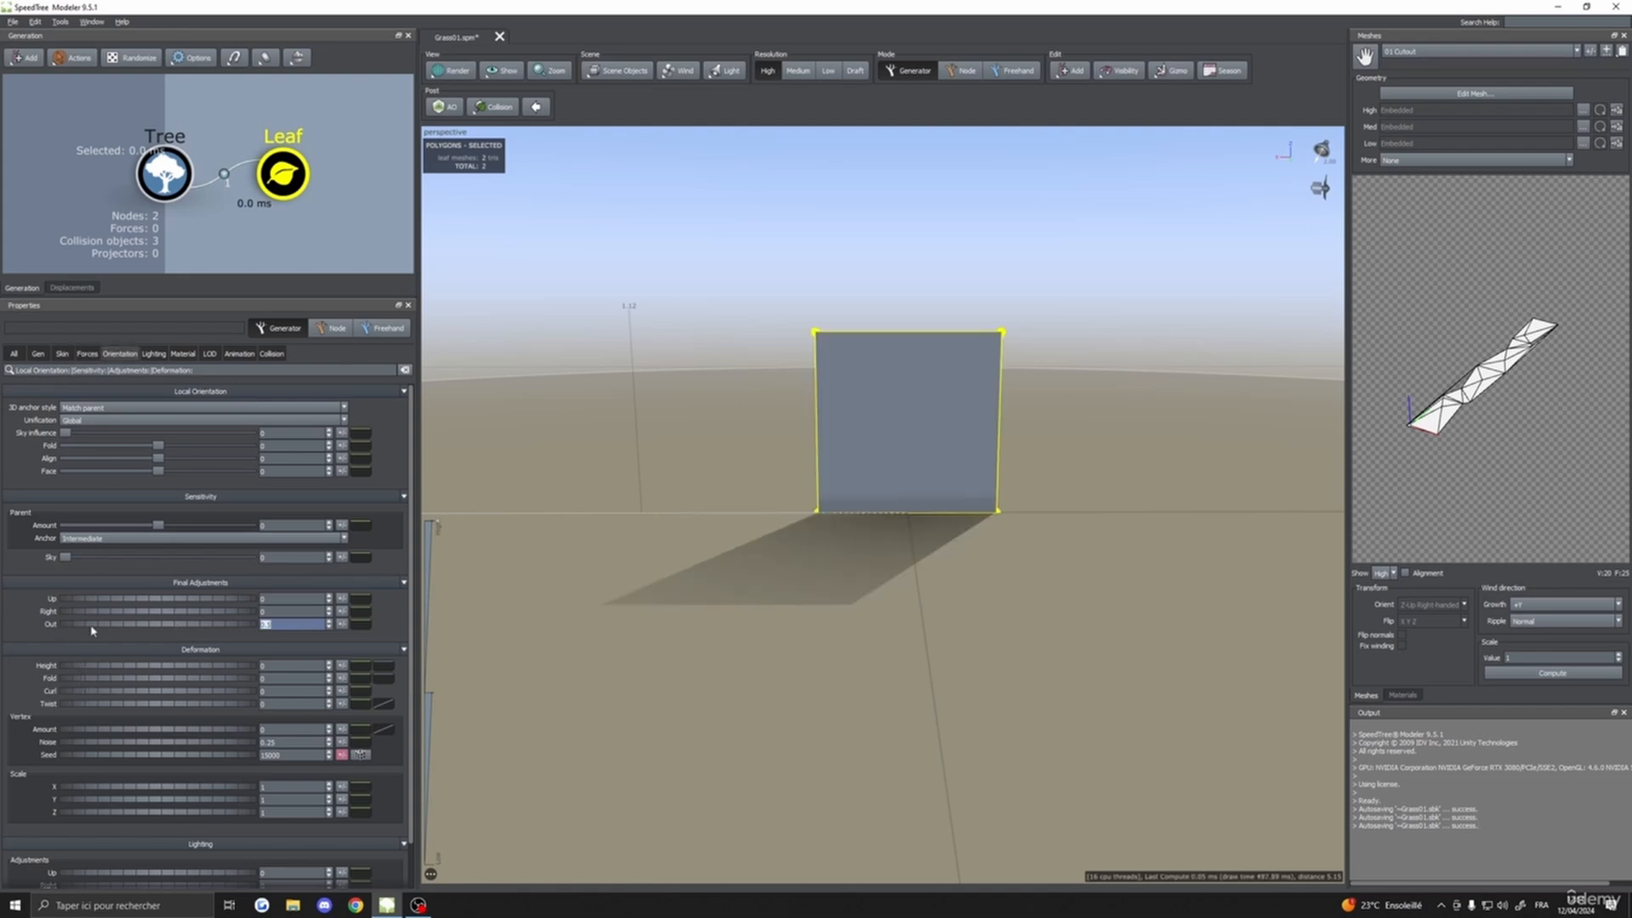
pyautogui.click(1078, 402)
pyautogui.moveTo(1130, 412); pyautogui.dragTo(1093, 445, button='middle')
pyautogui.click(893, 570)
pyautogui.moveTo(1003, 616); pyautogui.dragTo(1029, 590, button='middle')
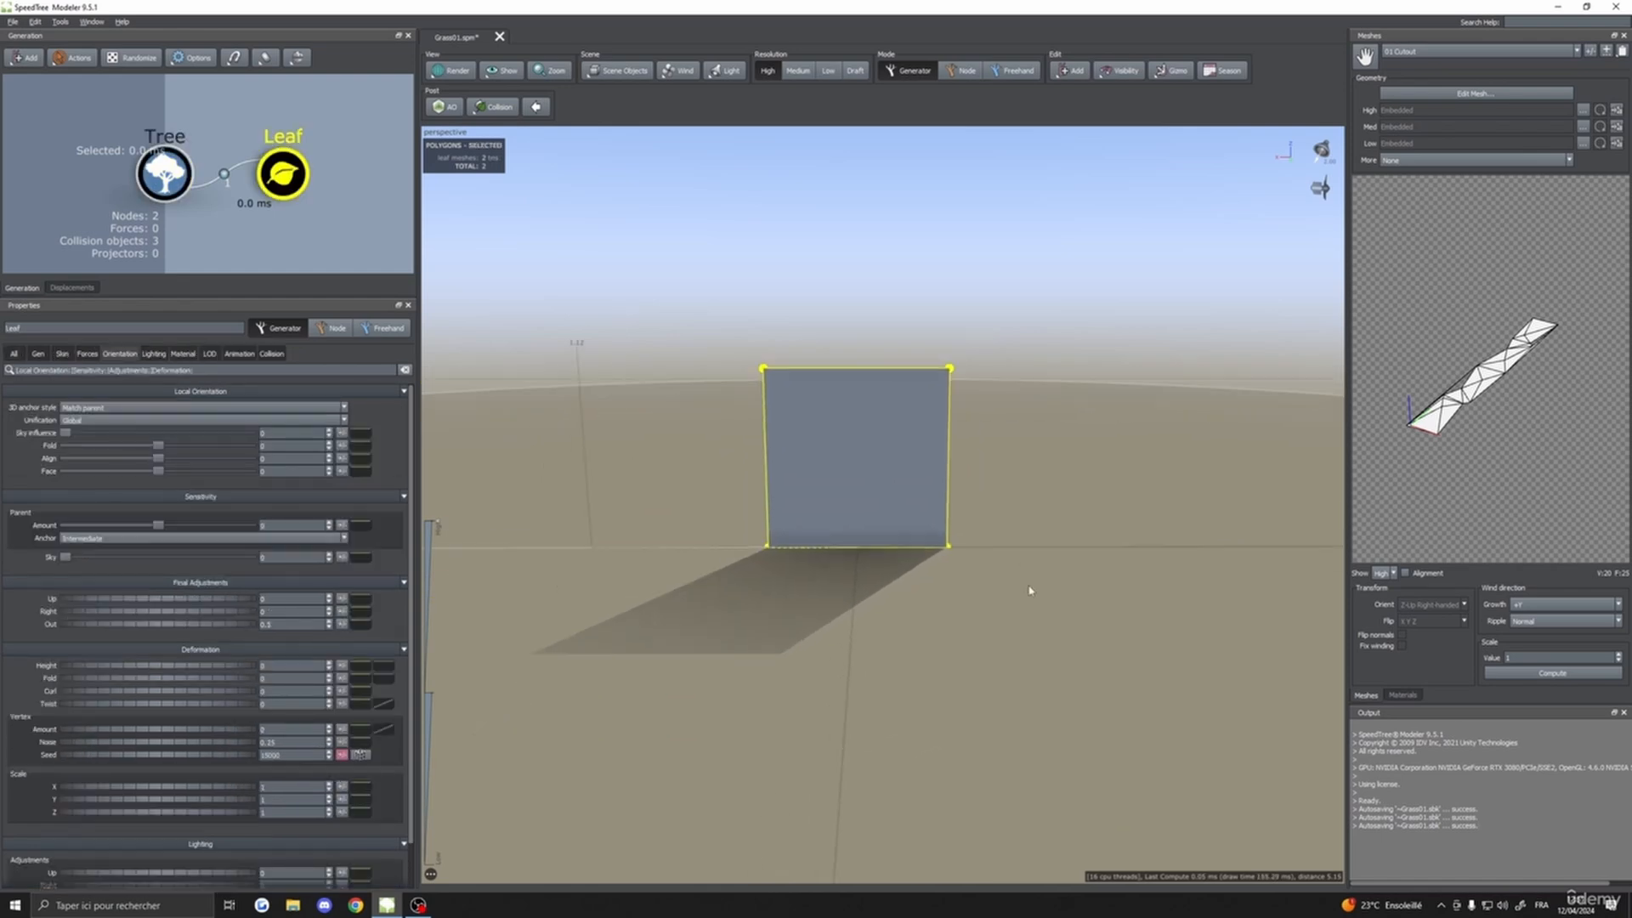
# - Browse the grass materials and assign material 03 to the single leaf, checking the blade from another side
pyautogui.click(1403, 695)
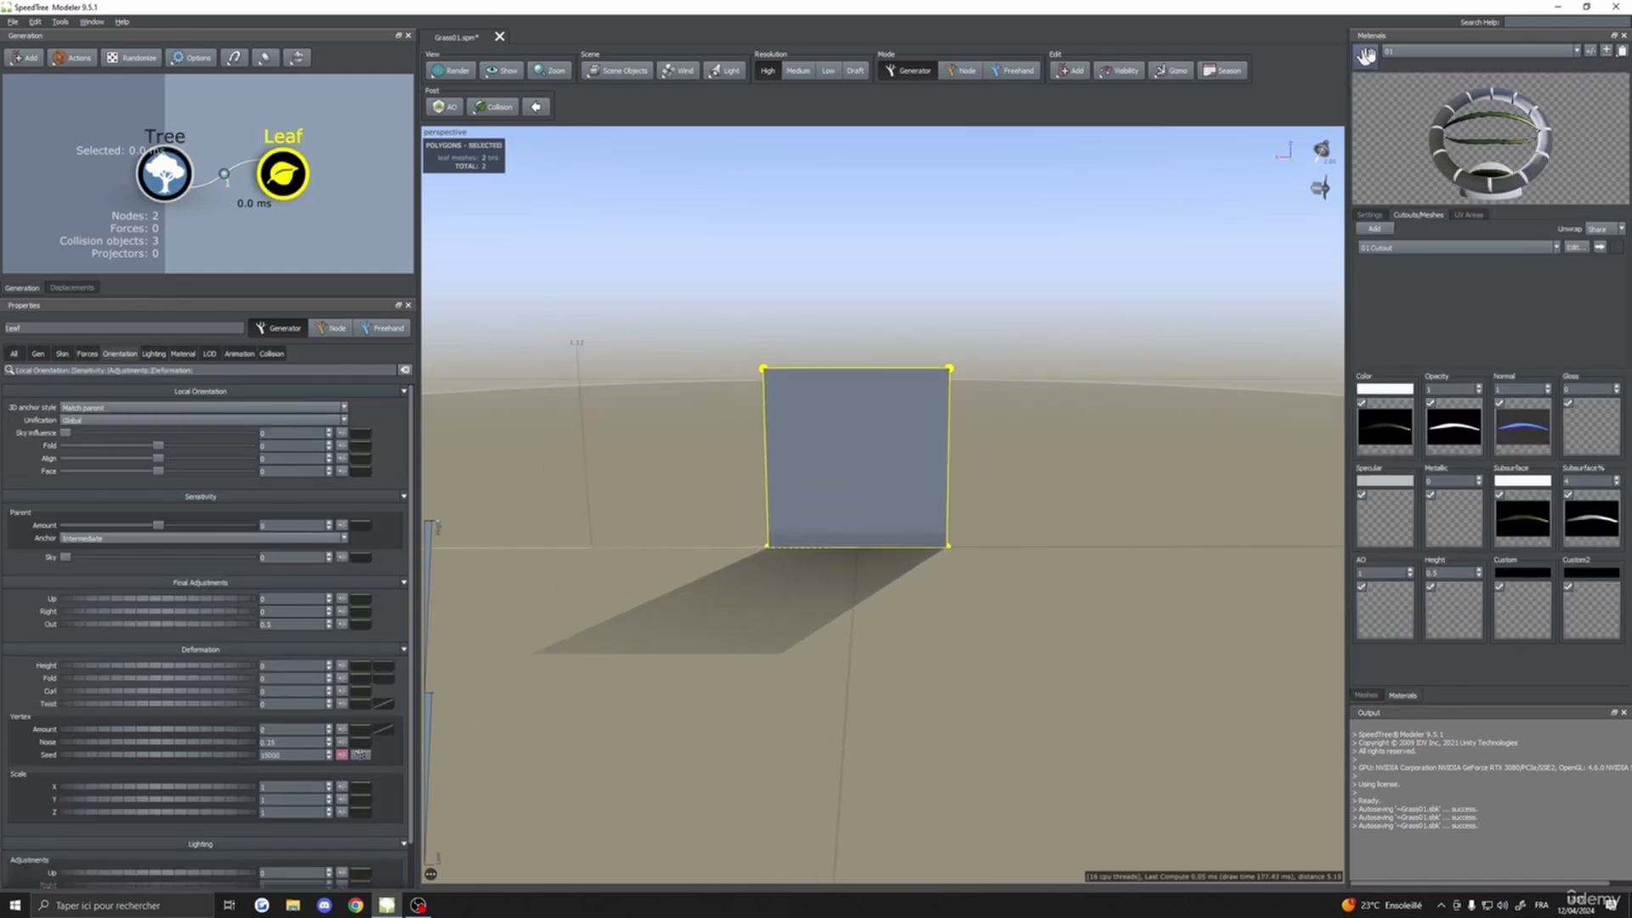
pyautogui.click(1479, 51)
pyautogui.click(1445, 85)
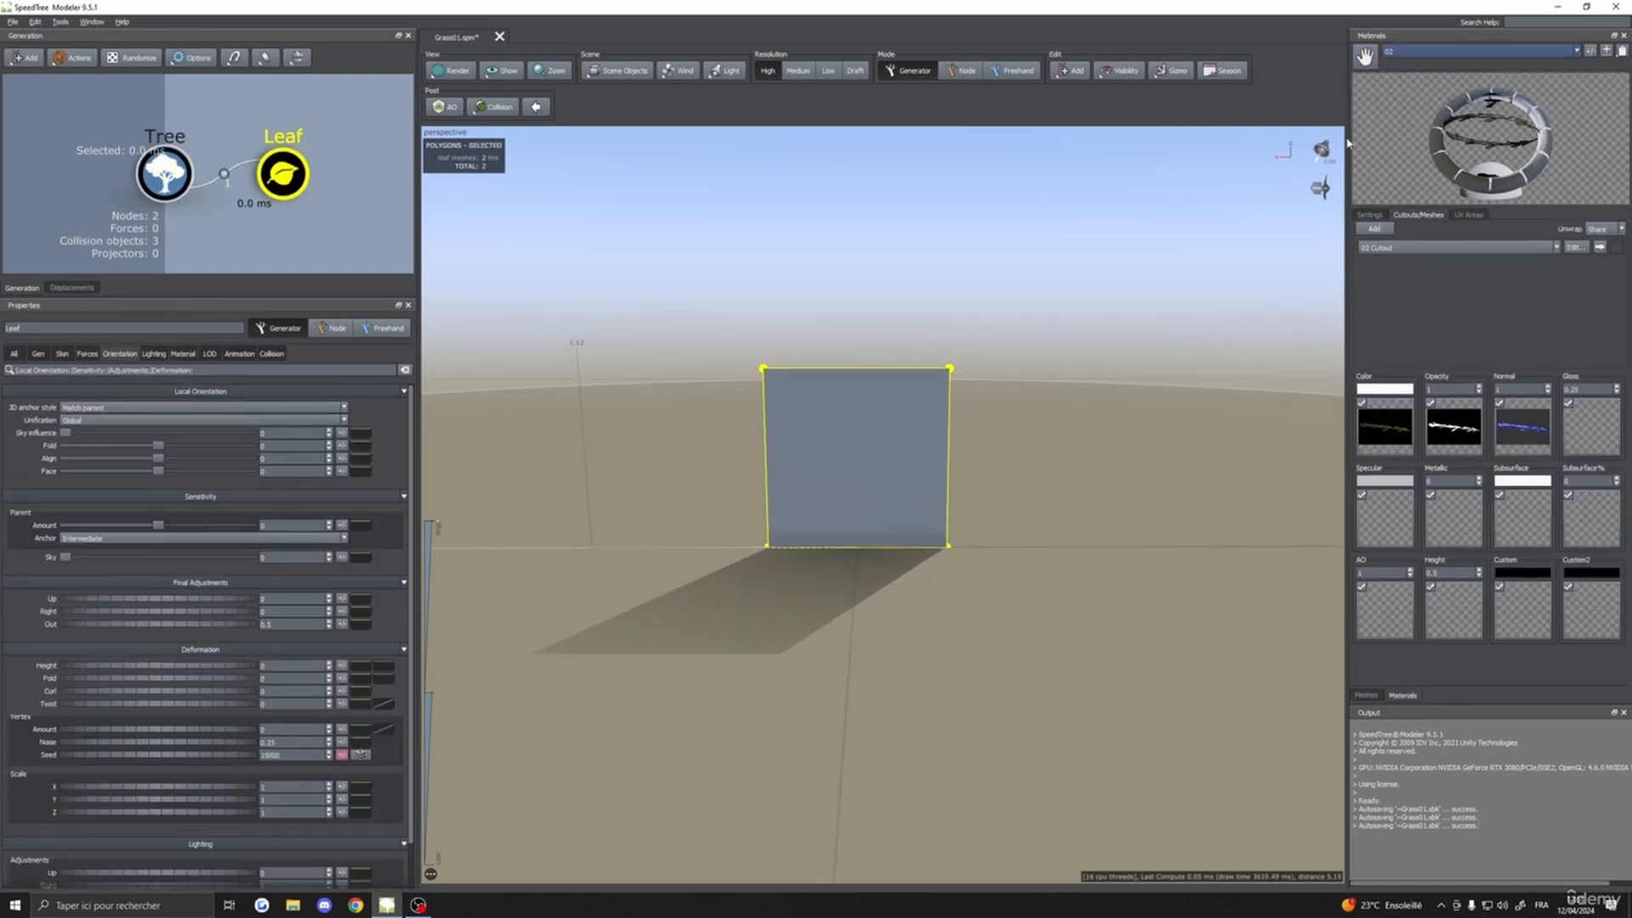
pyautogui.click(1432, 53)
pyautogui.click(1445, 88)
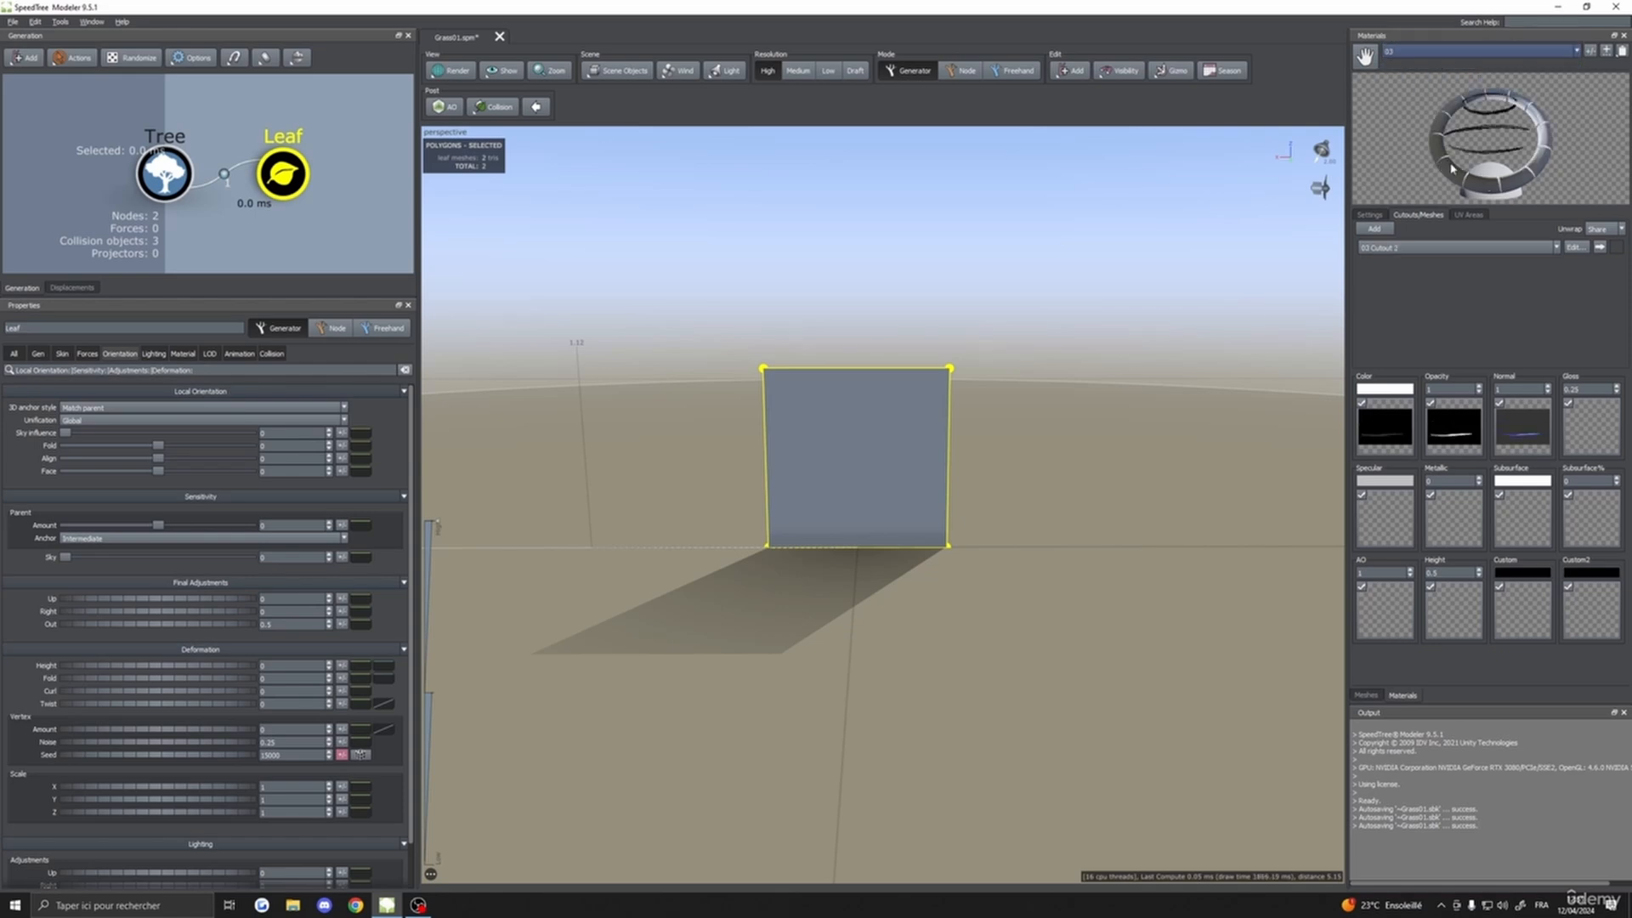
pyautogui.moveTo(1365, 56); pyautogui.dragTo(820, 484)
pyautogui.scroll(4, 941, 539)
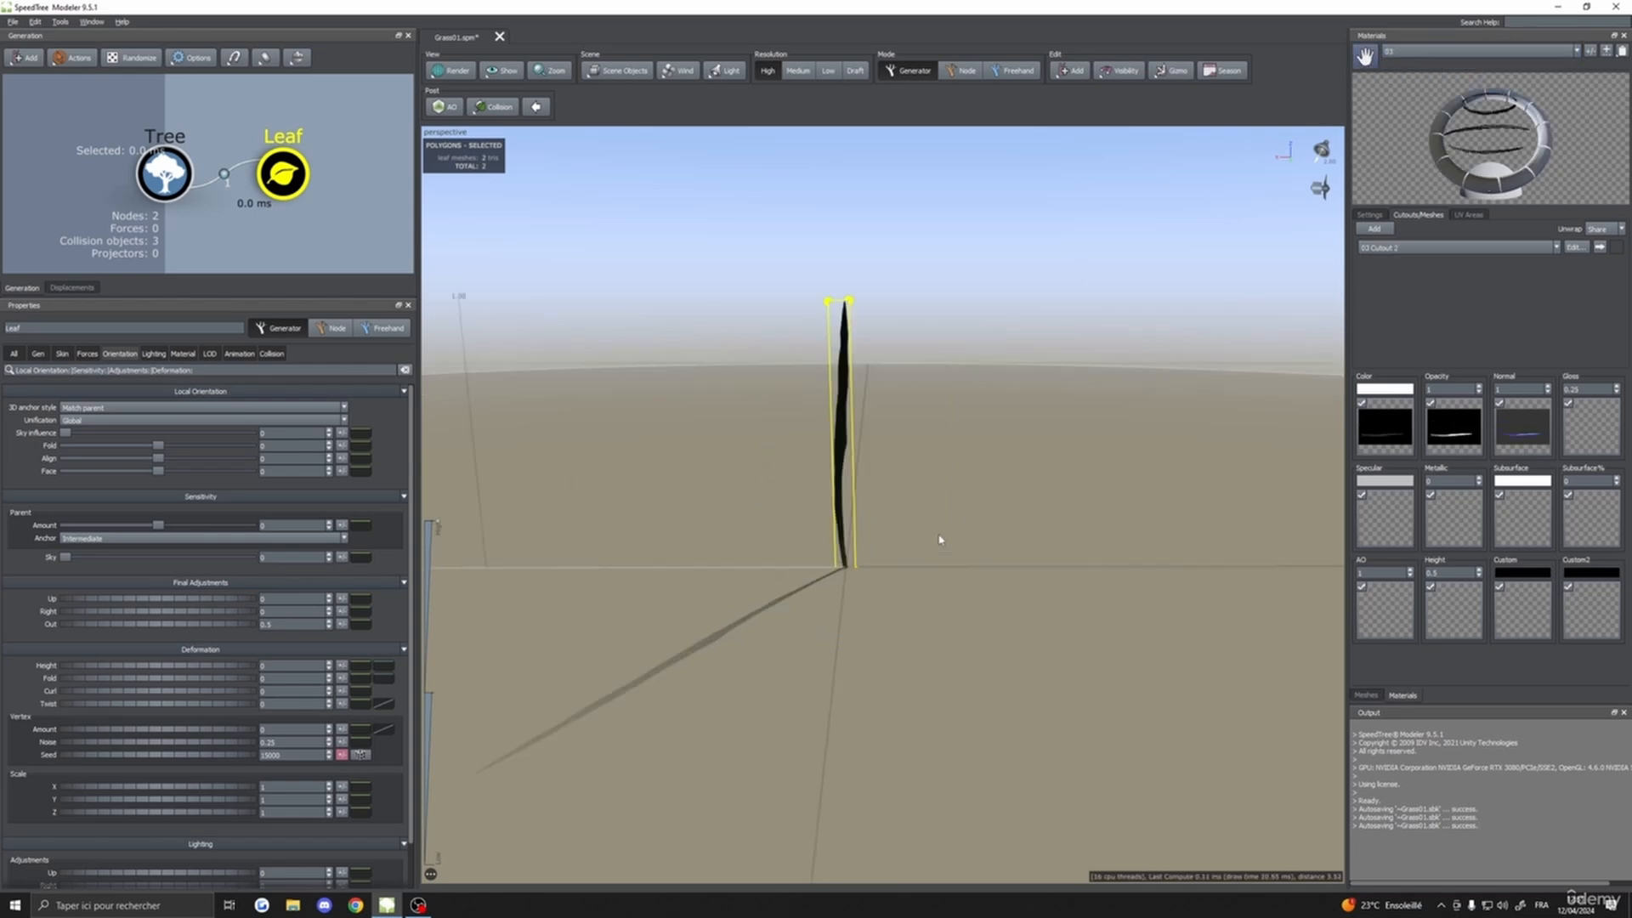
pyautogui.moveTo(940, 539); pyautogui.dragTo(1165, 547)
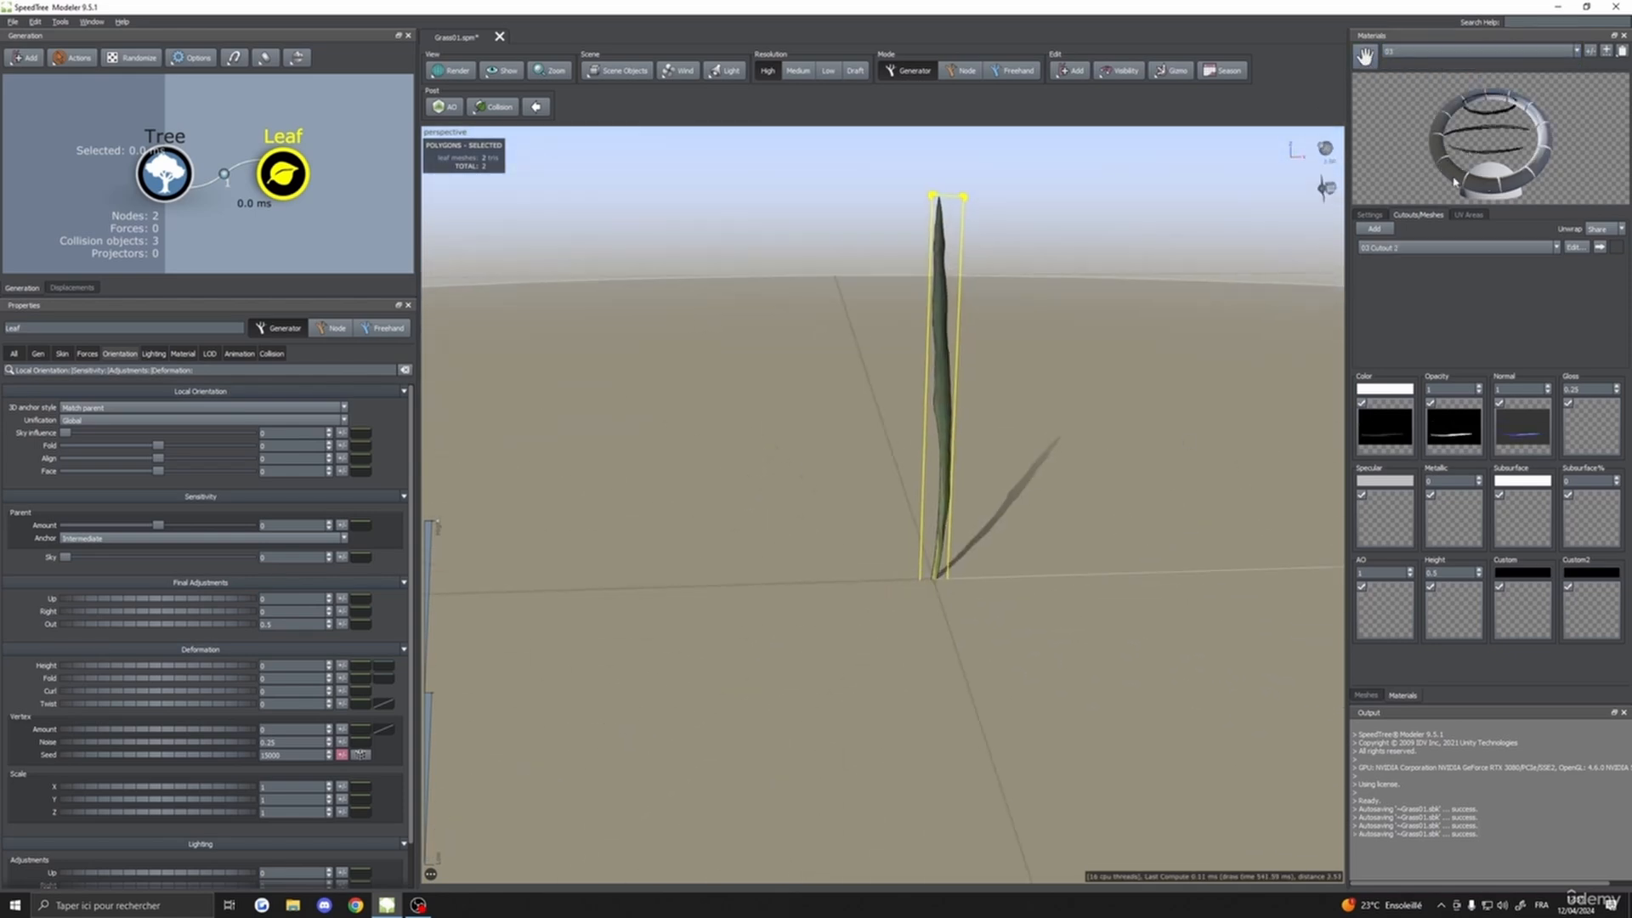
# - Try material 04 and then material 01 on the leaf to compare the blade shapes
pyautogui.click(1445, 51)
pyautogui.click(1445, 100)
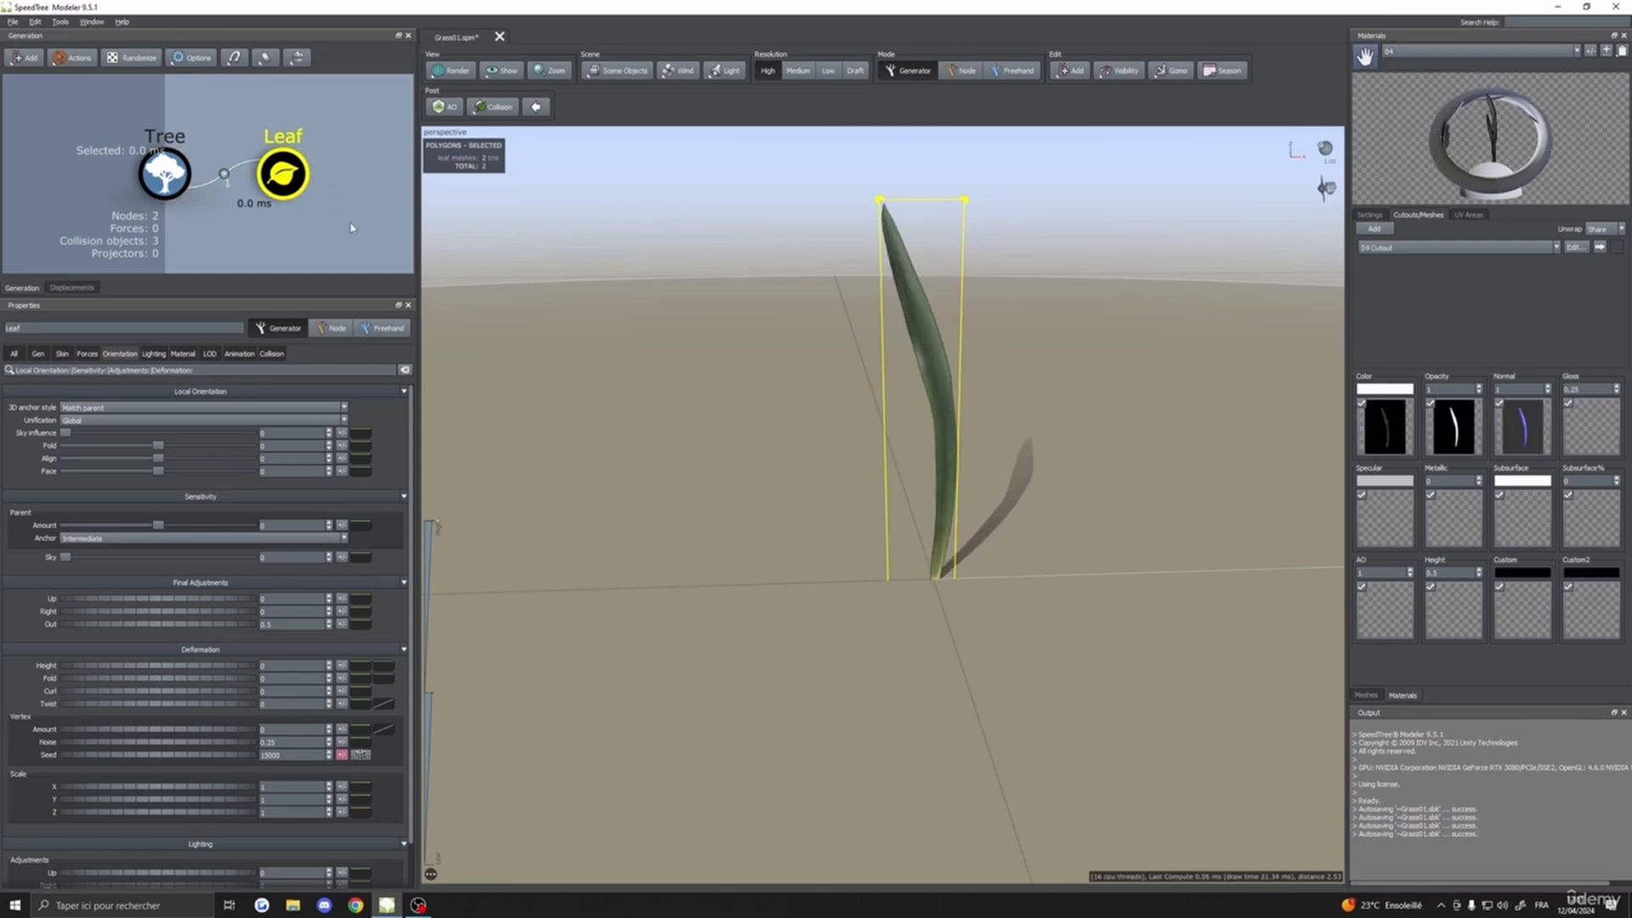
pyautogui.moveTo(1054, 411); pyautogui.dragTo(1015, 401)
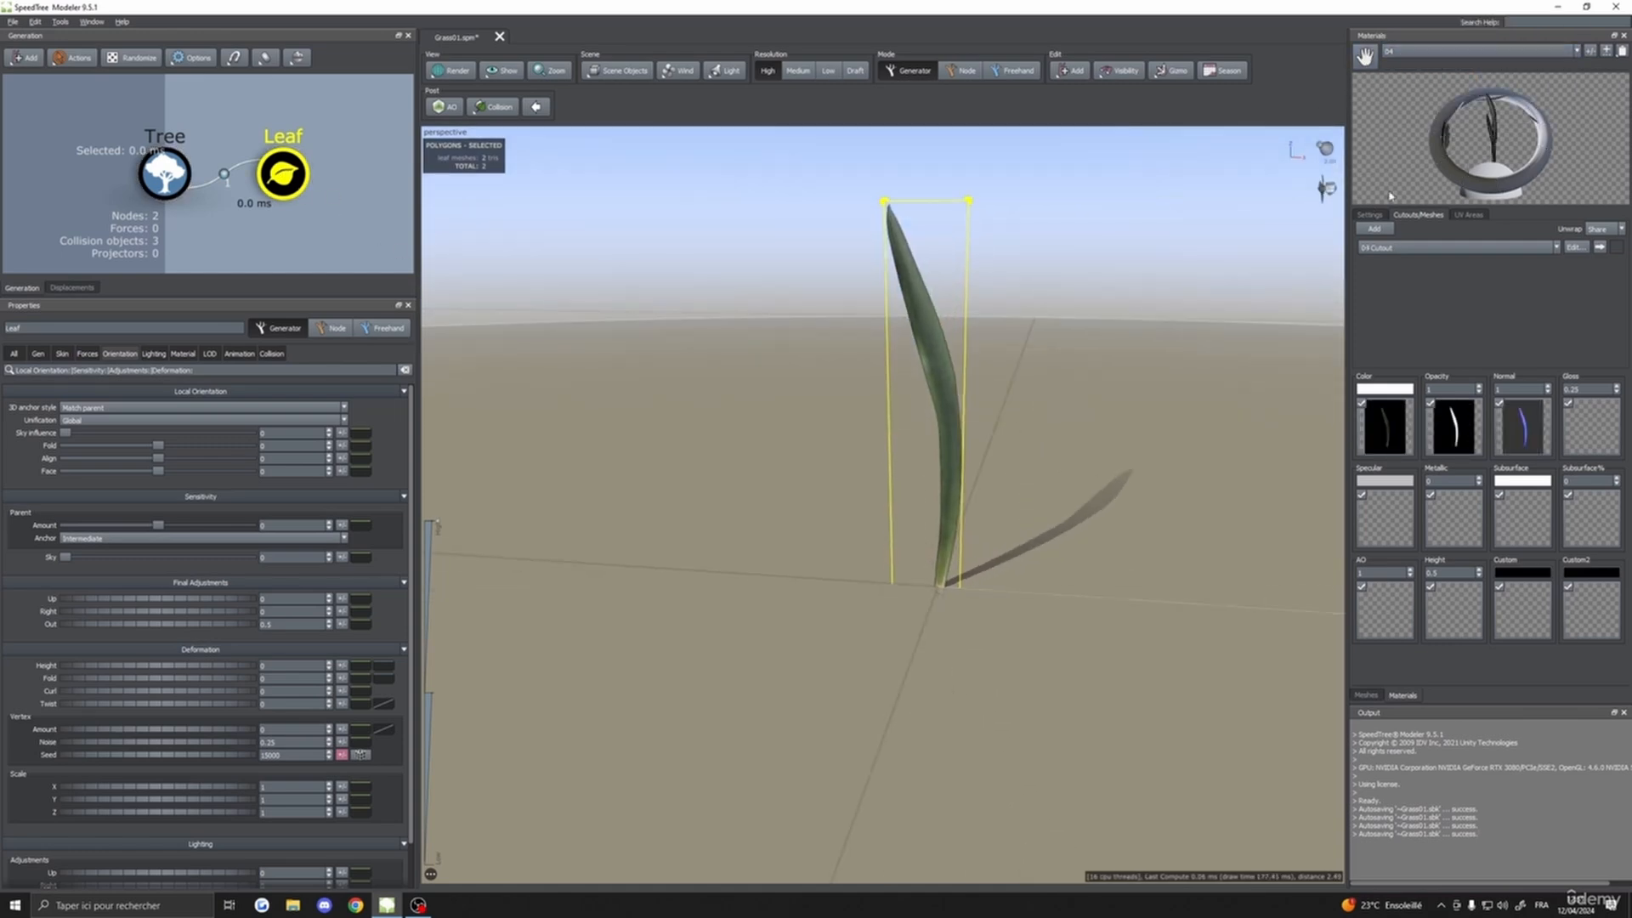
pyautogui.click(1445, 51)
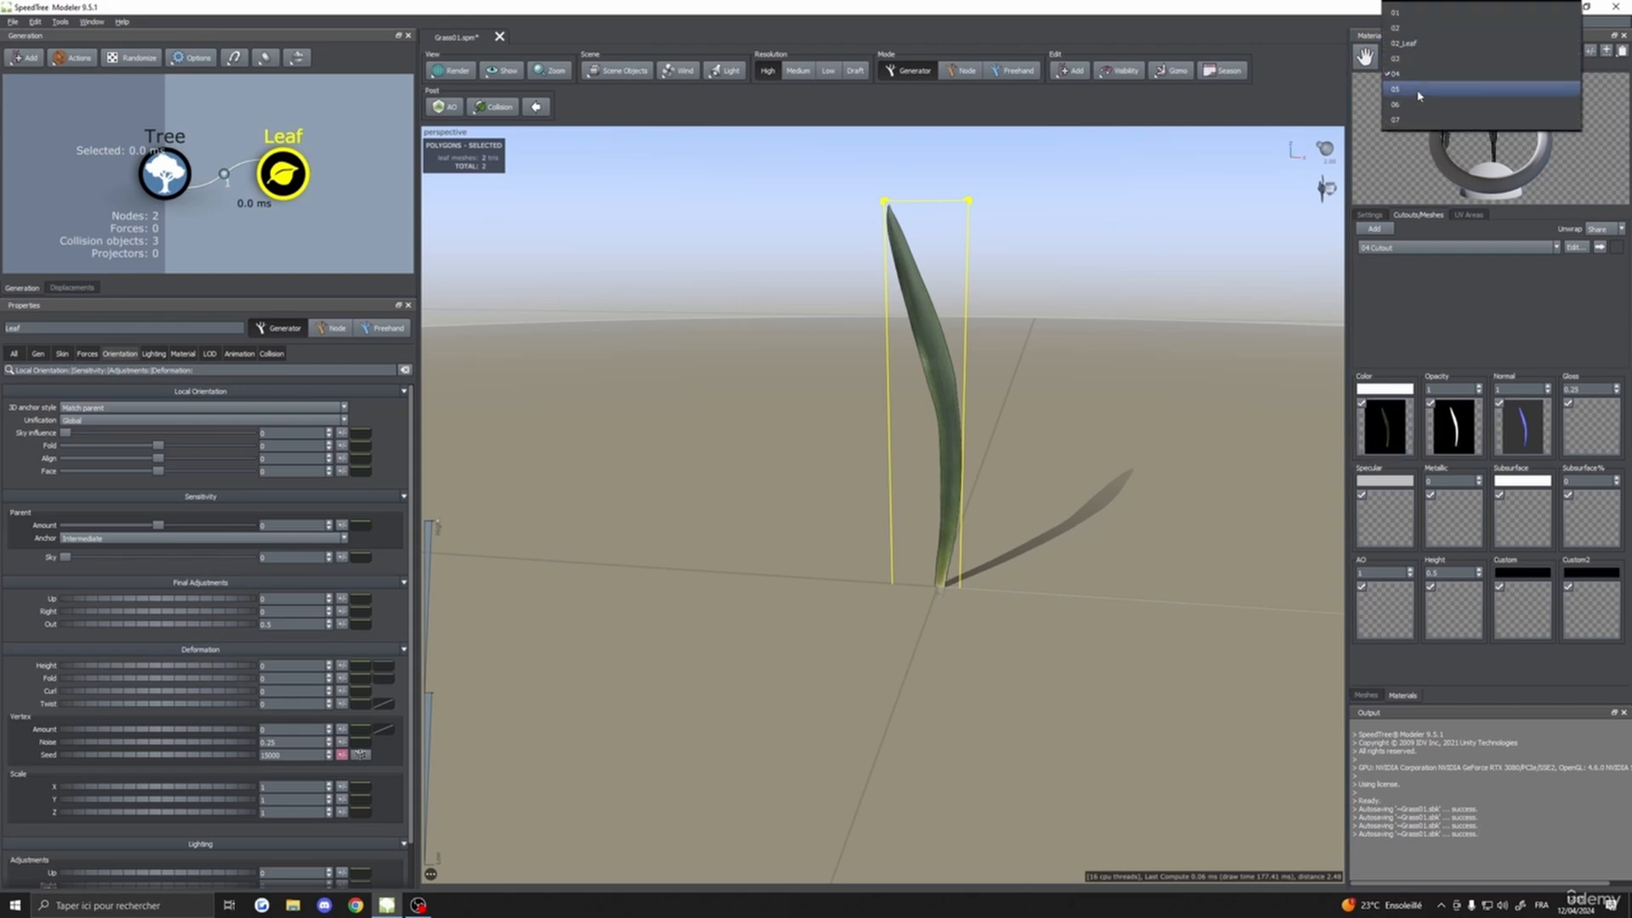
pyautogui.click(1403, 78)
pyautogui.click(1391, 53)
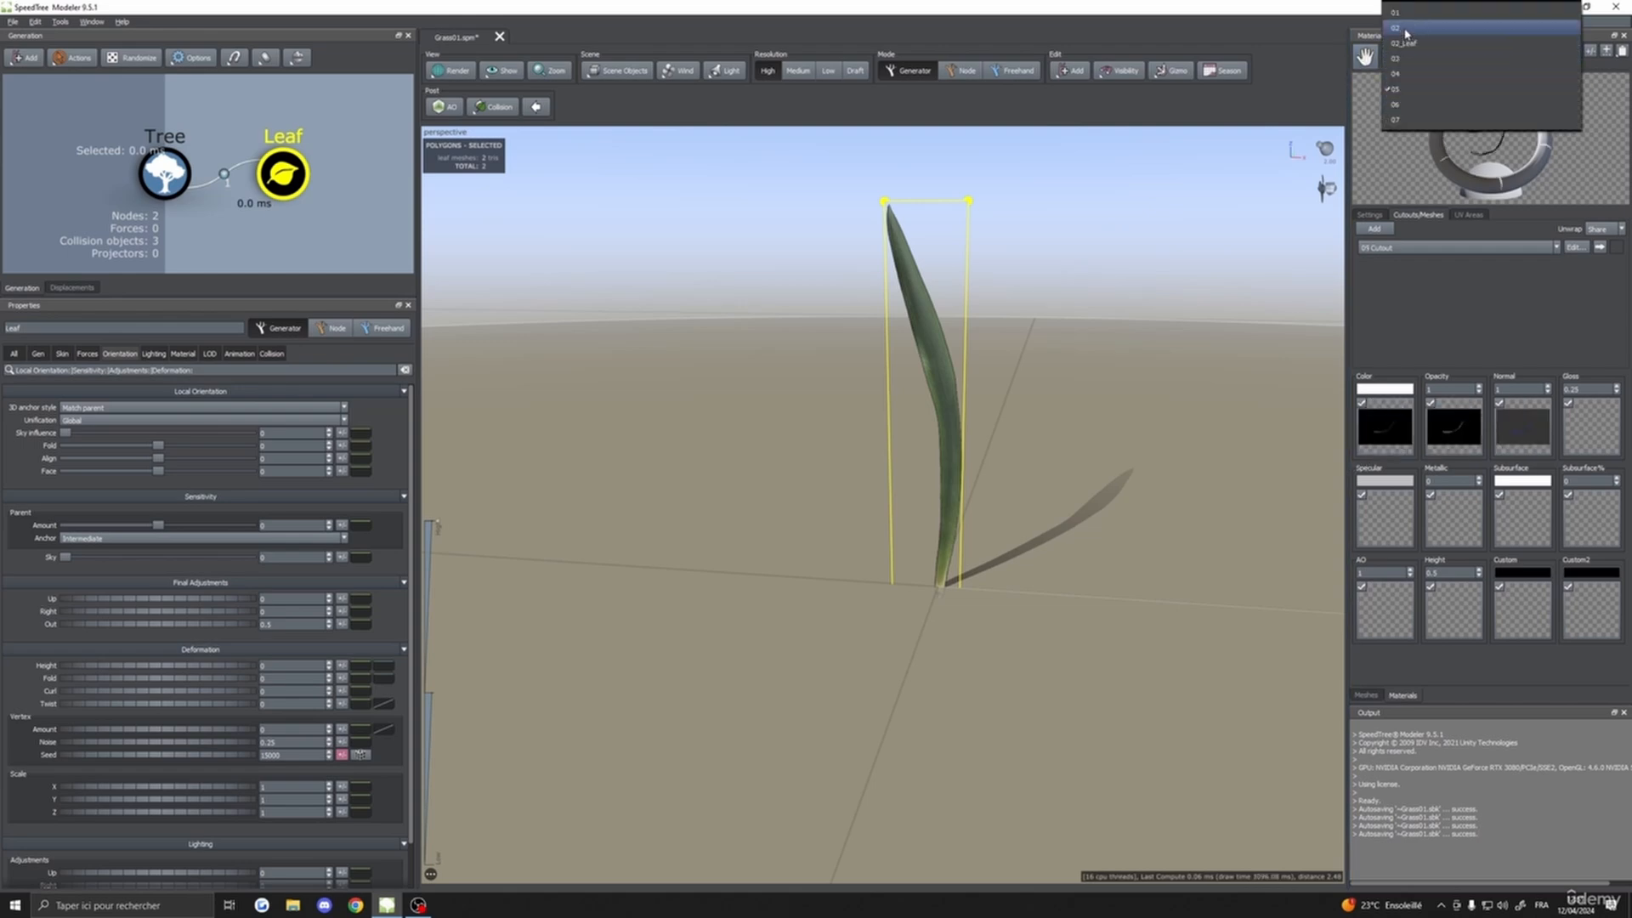
pyautogui.click(1406, 31)
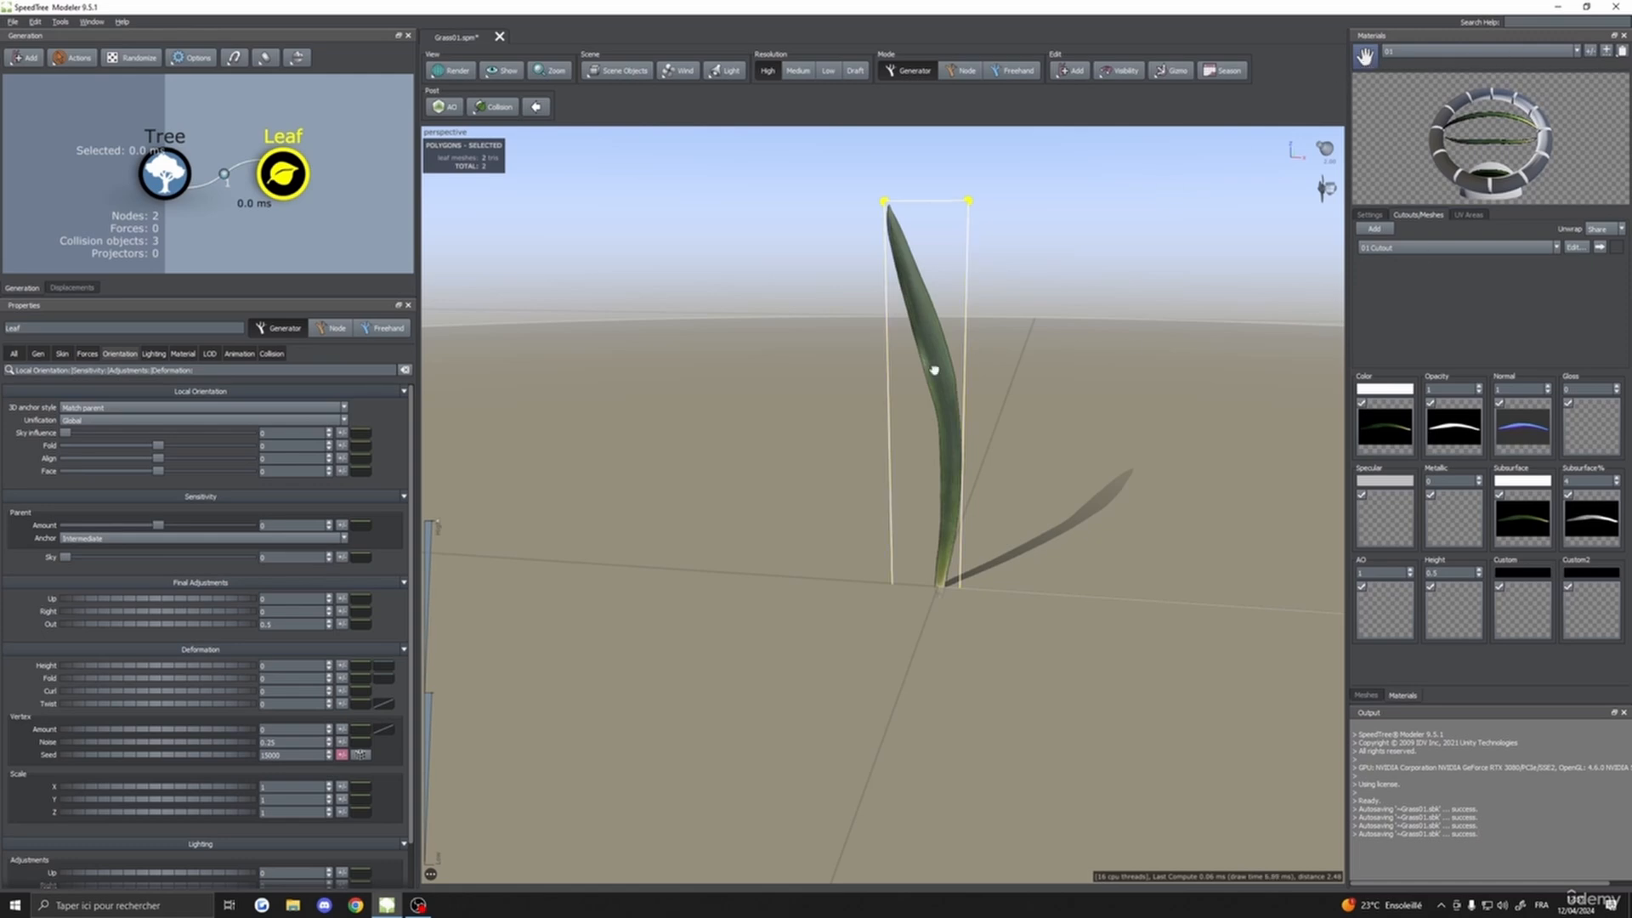
pyautogui.moveTo(930, 373); pyautogui.dragTo(933, 372)
pyautogui.moveTo(1125, 332); pyautogui.dragTo(1089, 362)
# - Go through the remaining grass materials and assign material 03 to the leaf again
pyautogui.click(1403, 52)
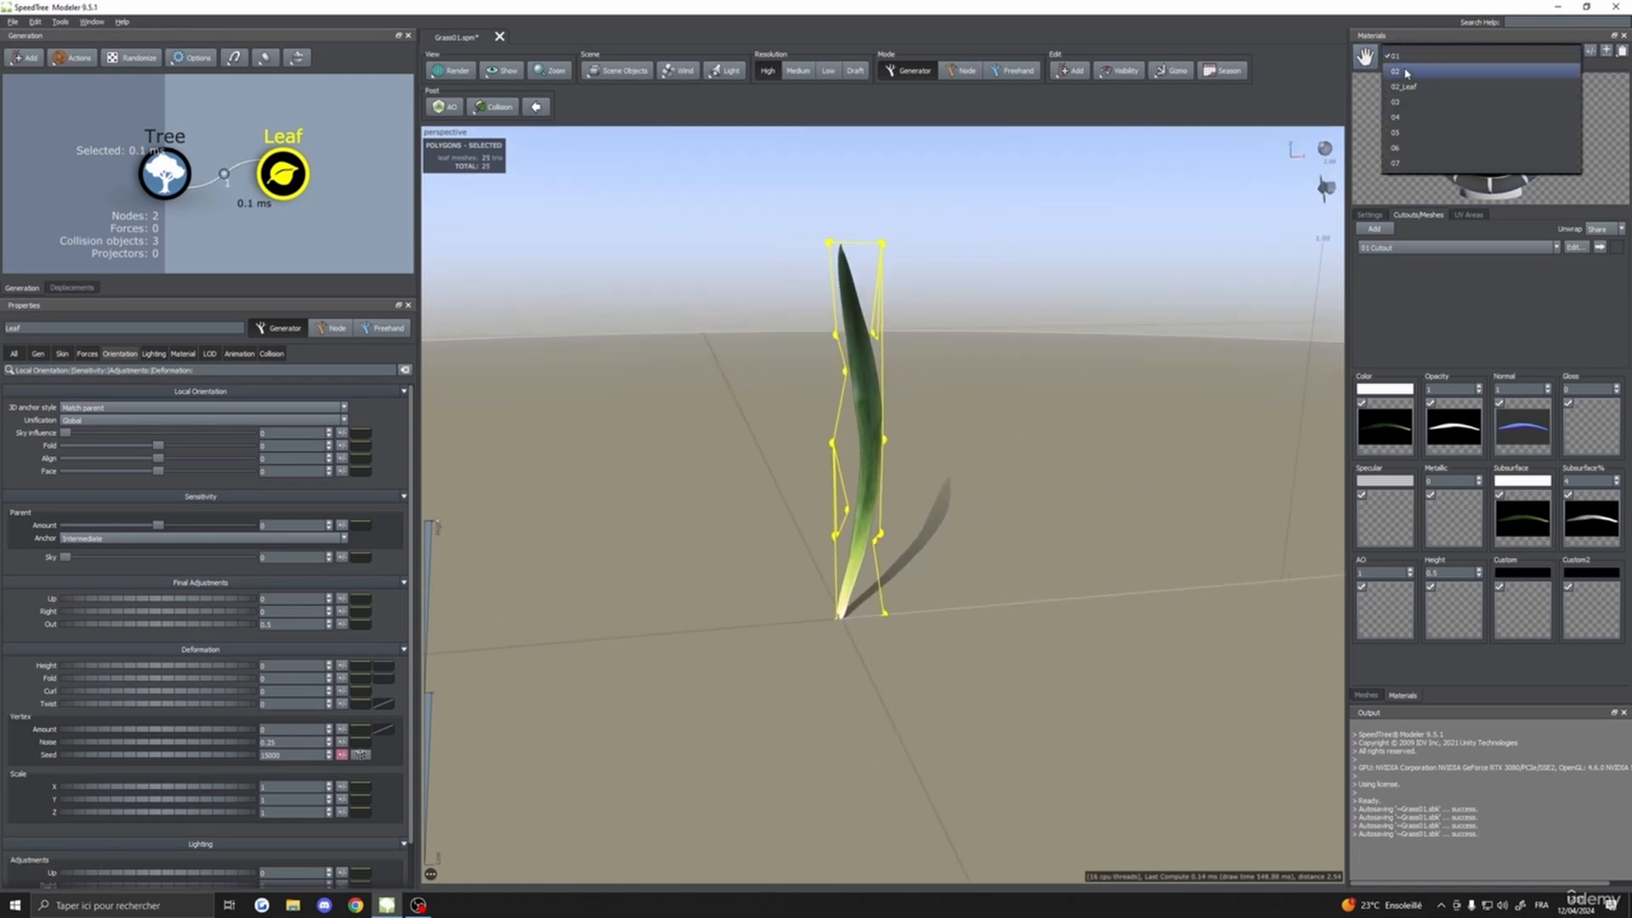
pyautogui.click(1406, 71)
pyautogui.click(1428, 52)
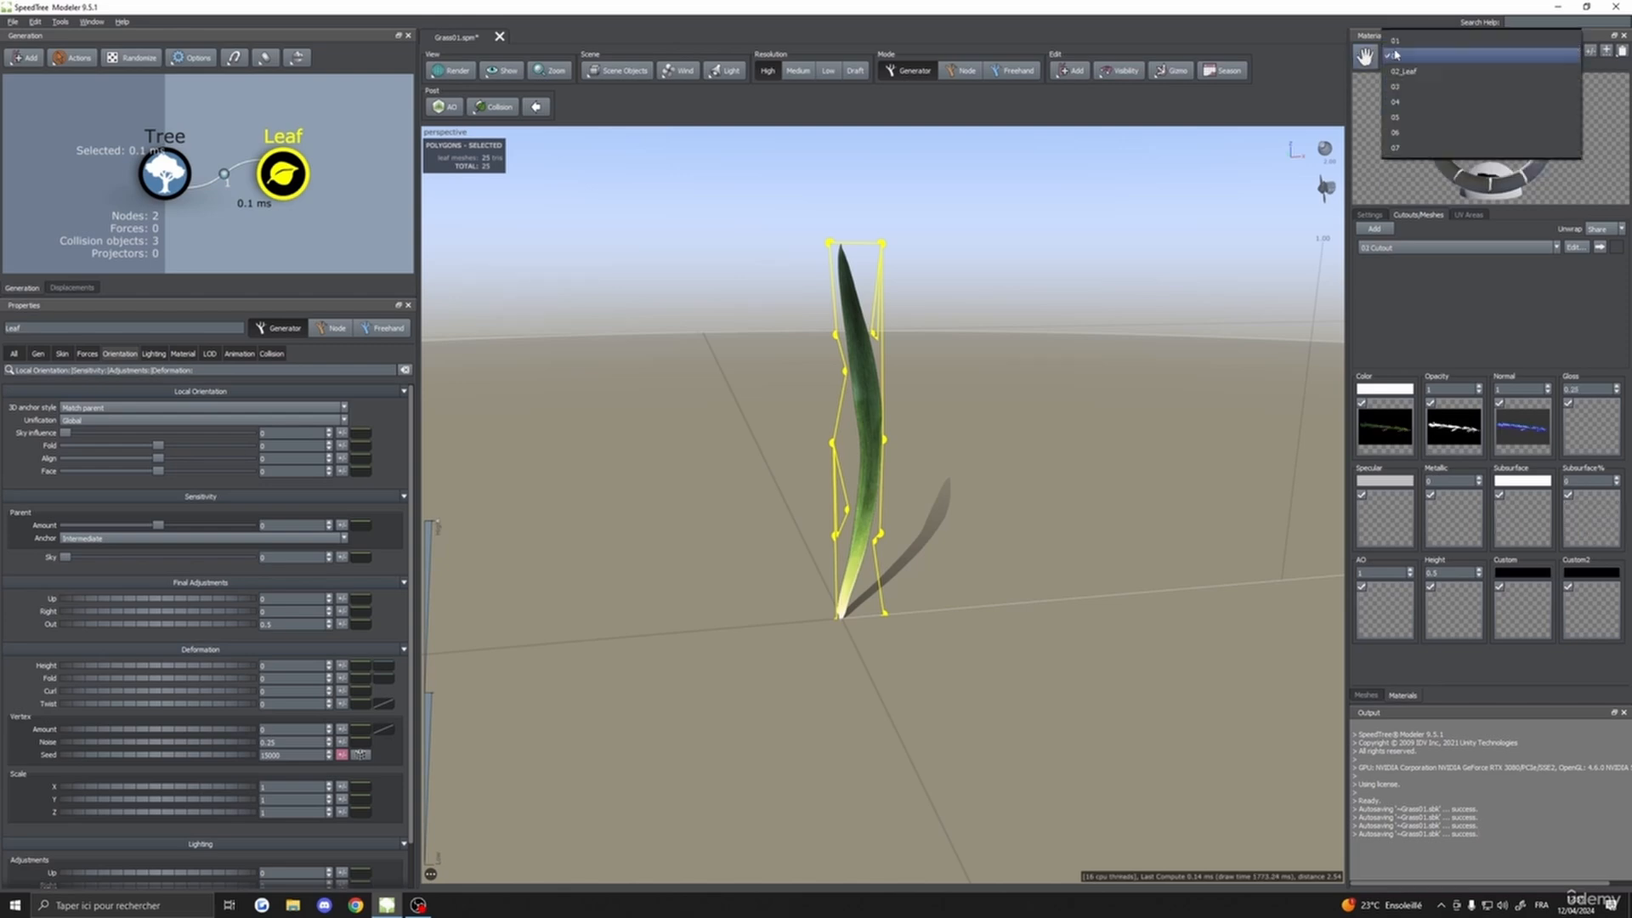
pyautogui.click(1411, 86)
pyautogui.click(1428, 51)
pyautogui.click(1403, 85)
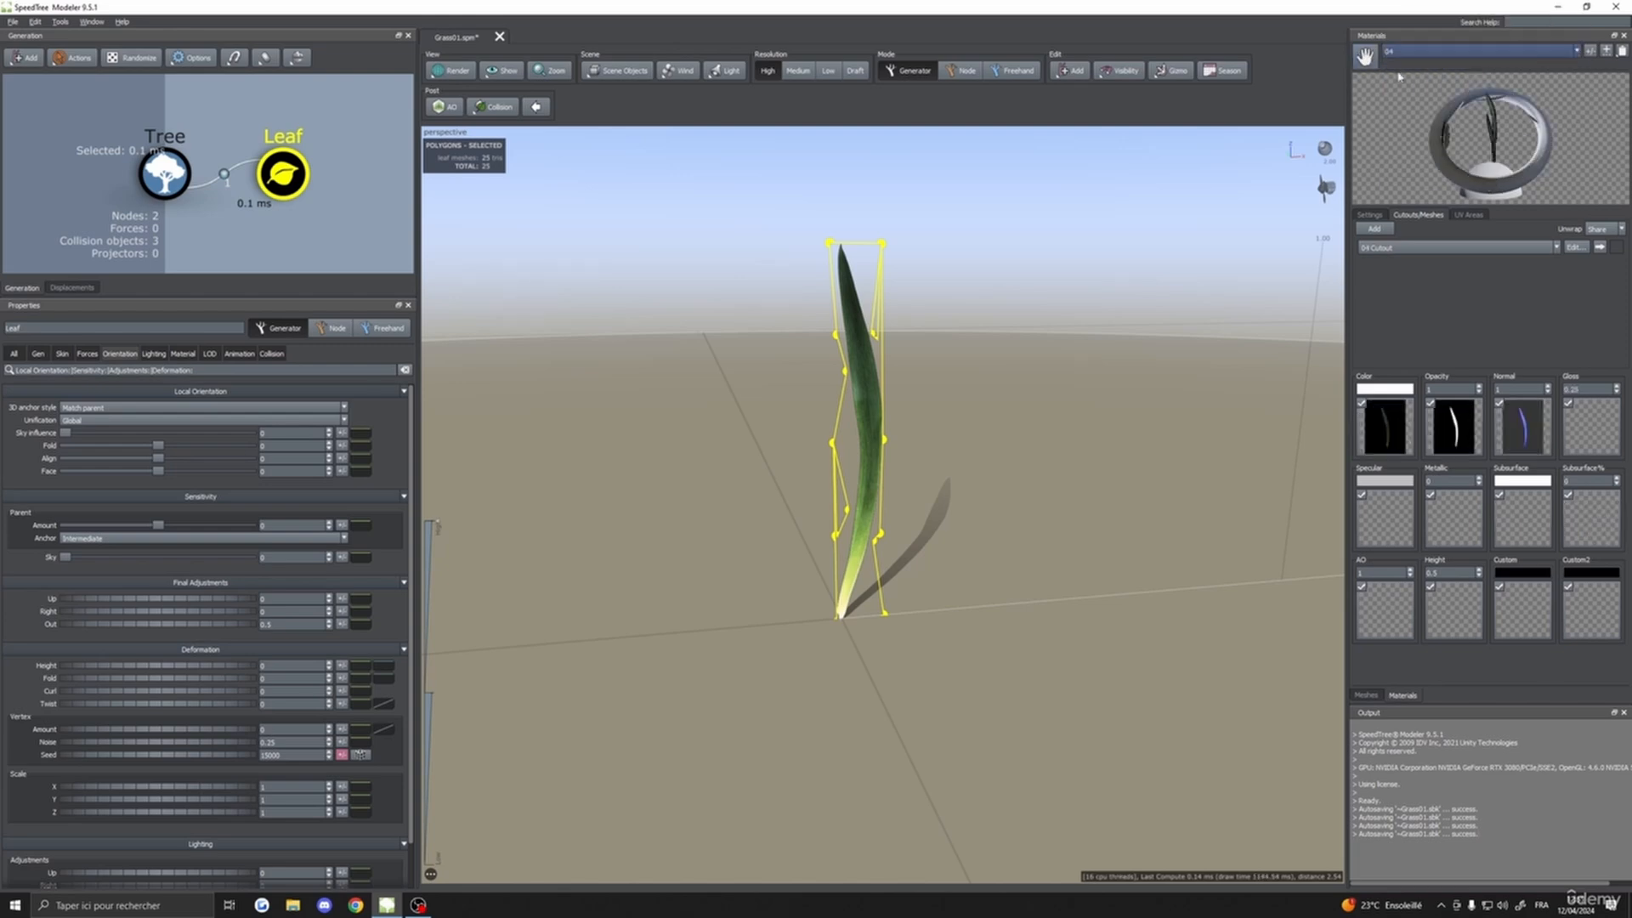
pyautogui.click(1404, 52)
pyautogui.click(1407, 59)
pyautogui.moveTo(1365, 56); pyautogui.dragTo(857, 376)
pyautogui.moveTo(1053, 484); pyautogui.dragTo(829, 648)
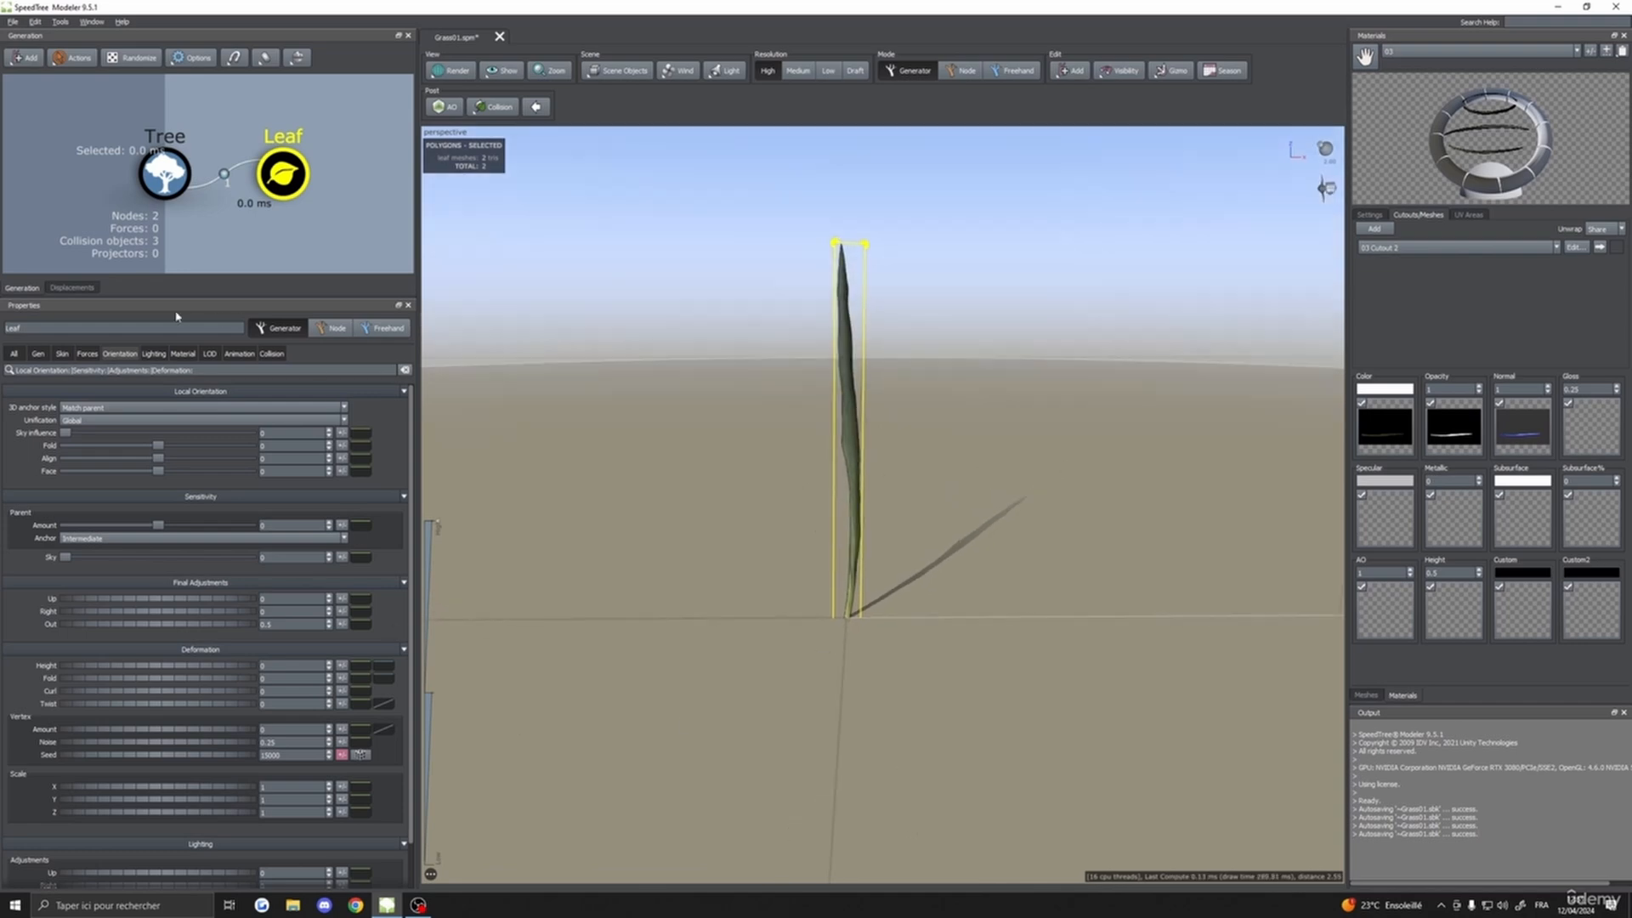
# - Raise the Leaf generator's absolute number of leaves to 24
pyautogui.moveTo(615, 298); pyautogui.dragTo(714, 368)
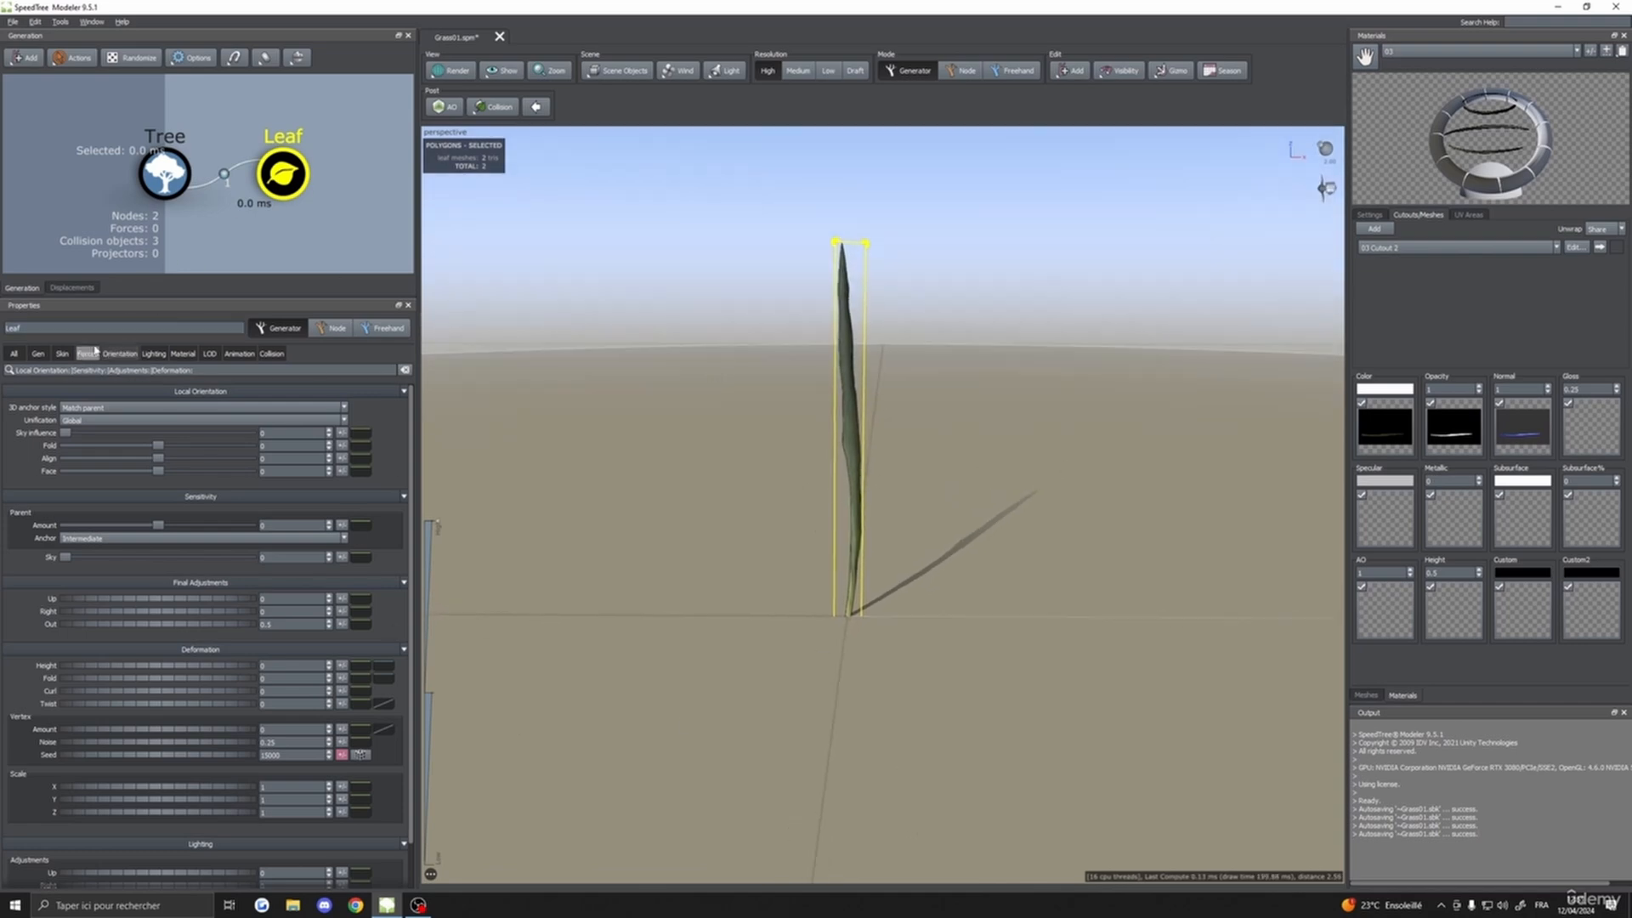
pyautogui.click(38, 354)
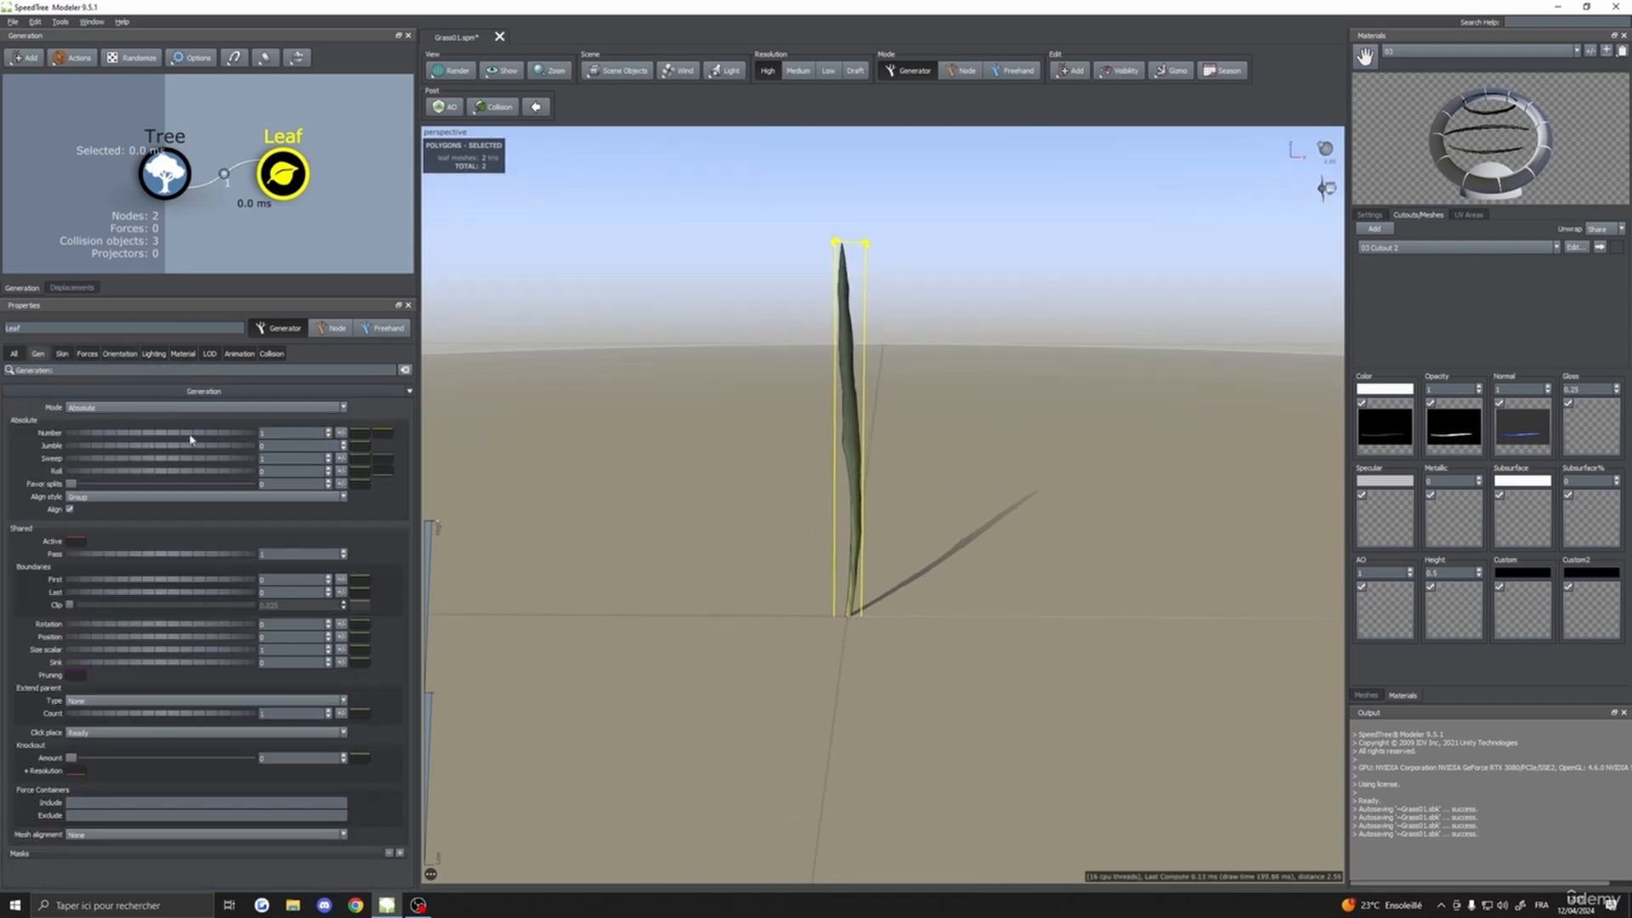
pyautogui.moveTo(191, 440); pyautogui.dragTo(699, 476)
pyautogui.scroll(3, 786, 527)
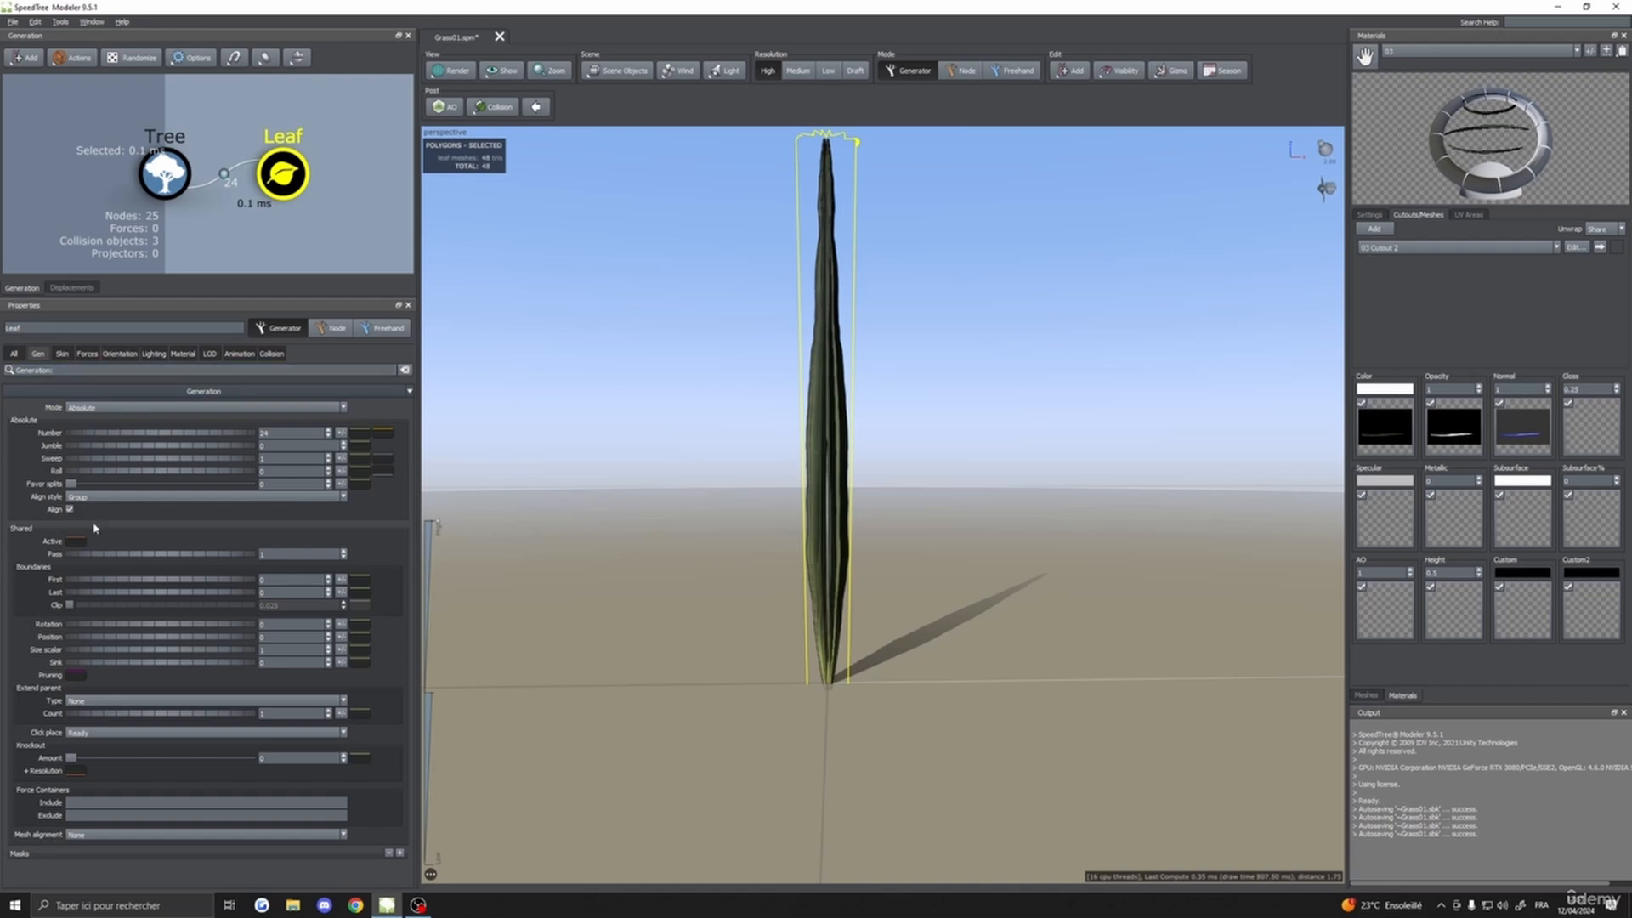
# - Set the Leaf generator's Last boundary to 0.03 to spread the blades apart around the base
pyautogui.moveTo(178, 595); pyautogui.dragTo(179, 596)
pyautogui.scroll(-5, 681, 527)
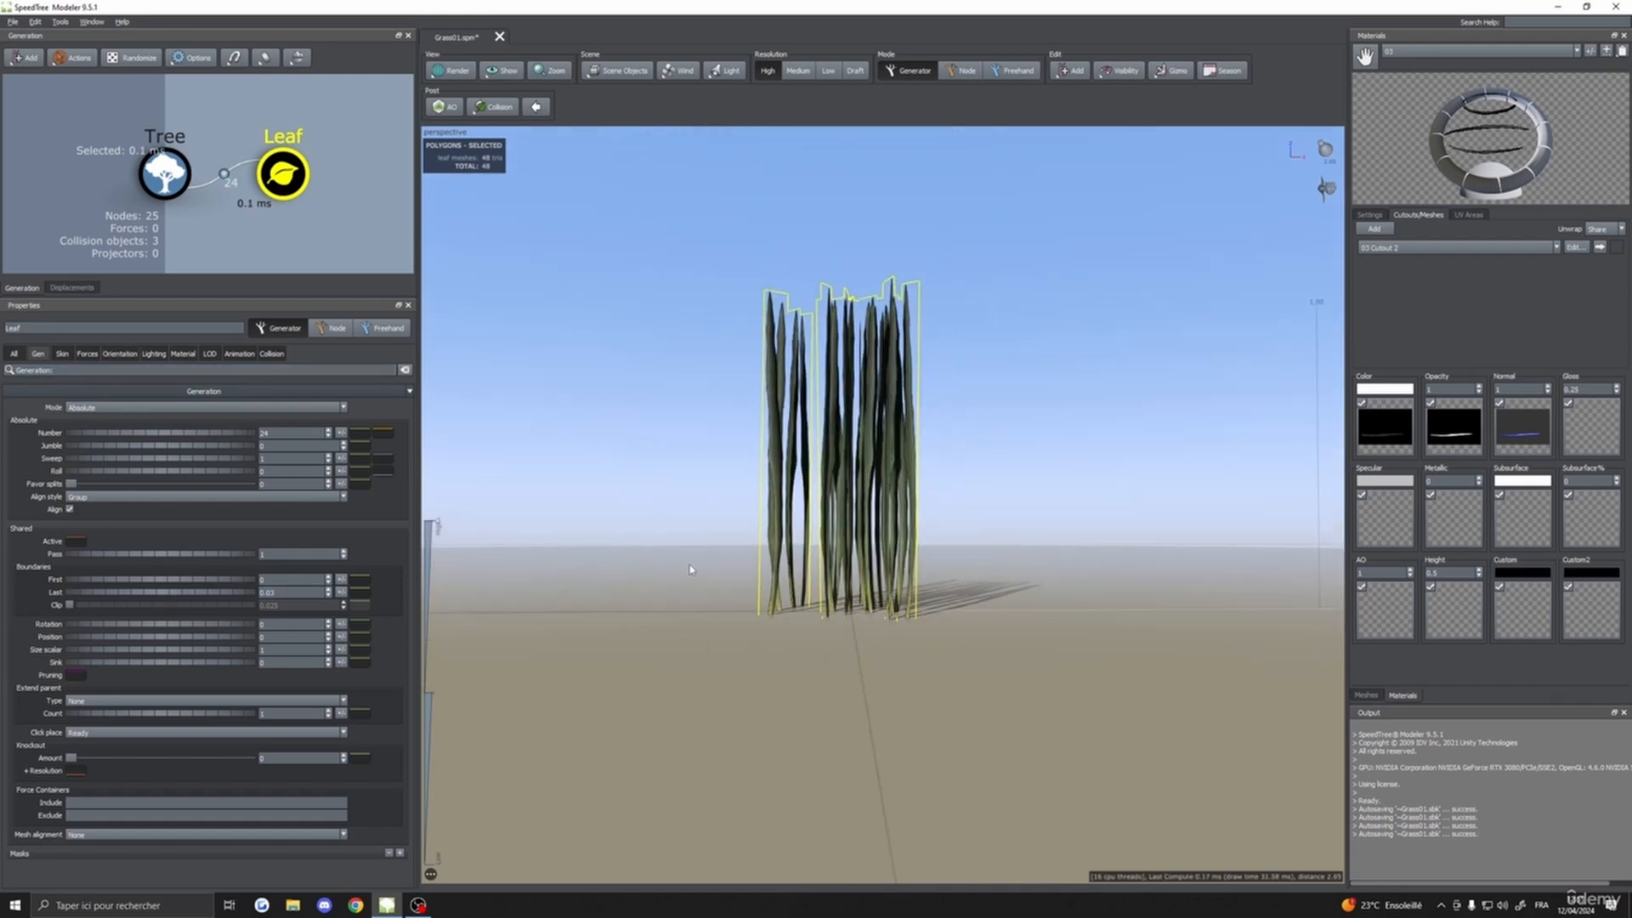
pyautogui.moveTo(681, 527); pyautogui.dragTo(743, 553)
pyautogui.scroll(2, 746, 575)
# - Add a second leaf type to the Leaf generator and assign material 04 to it
pyautogui.click(182, 354)
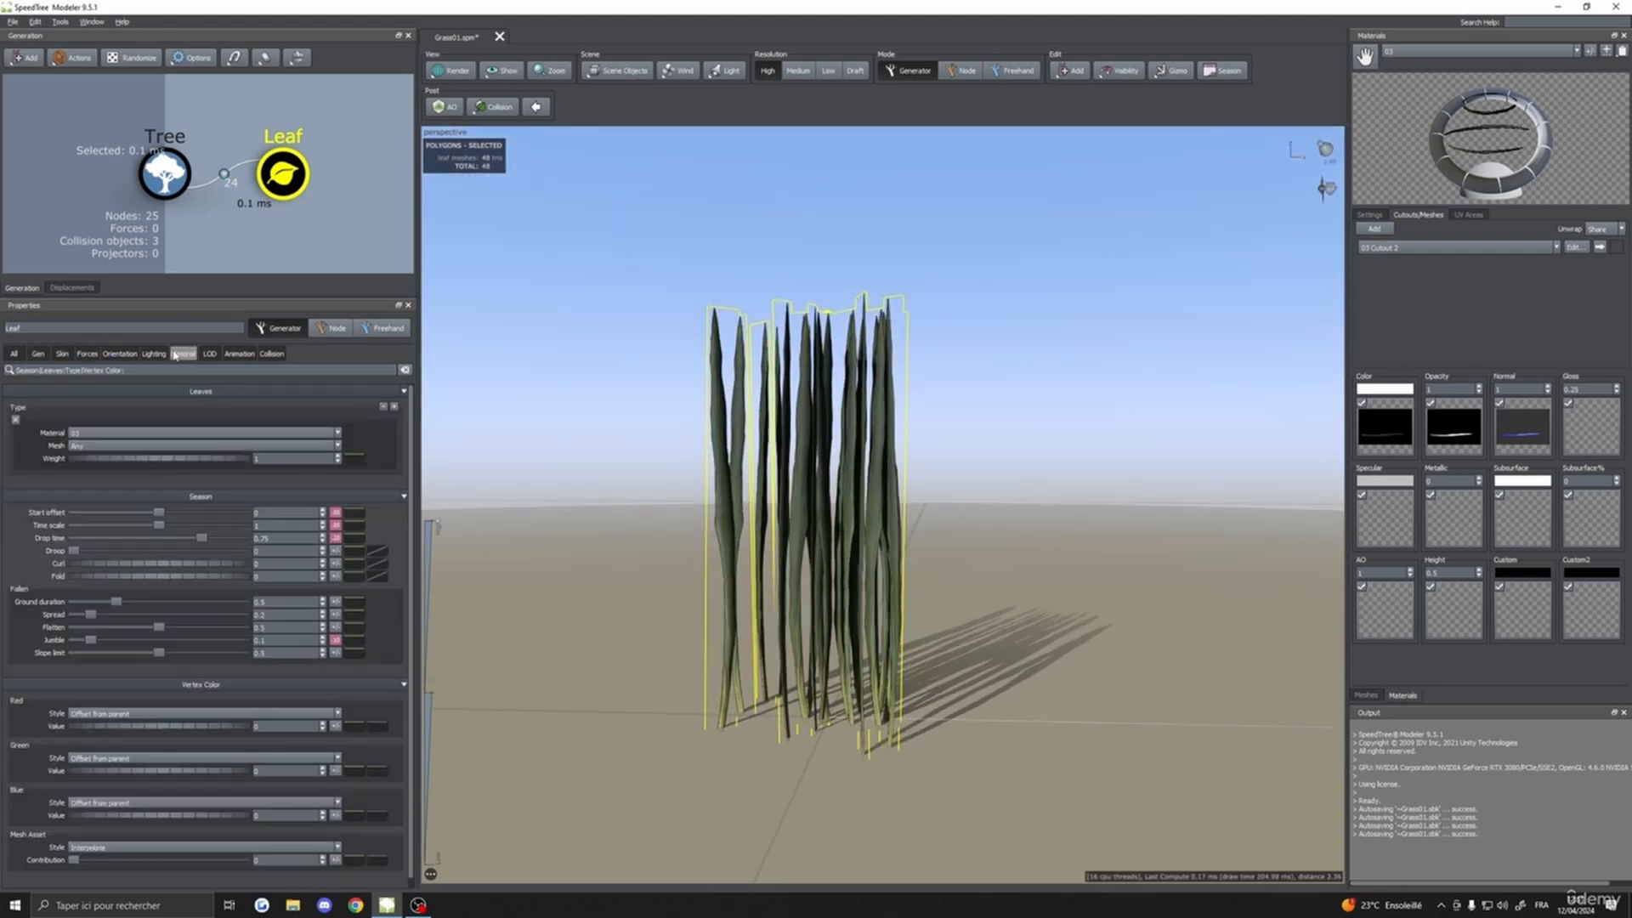
pyautogui.click(393, 406)
pyautogui.click(76, 493)
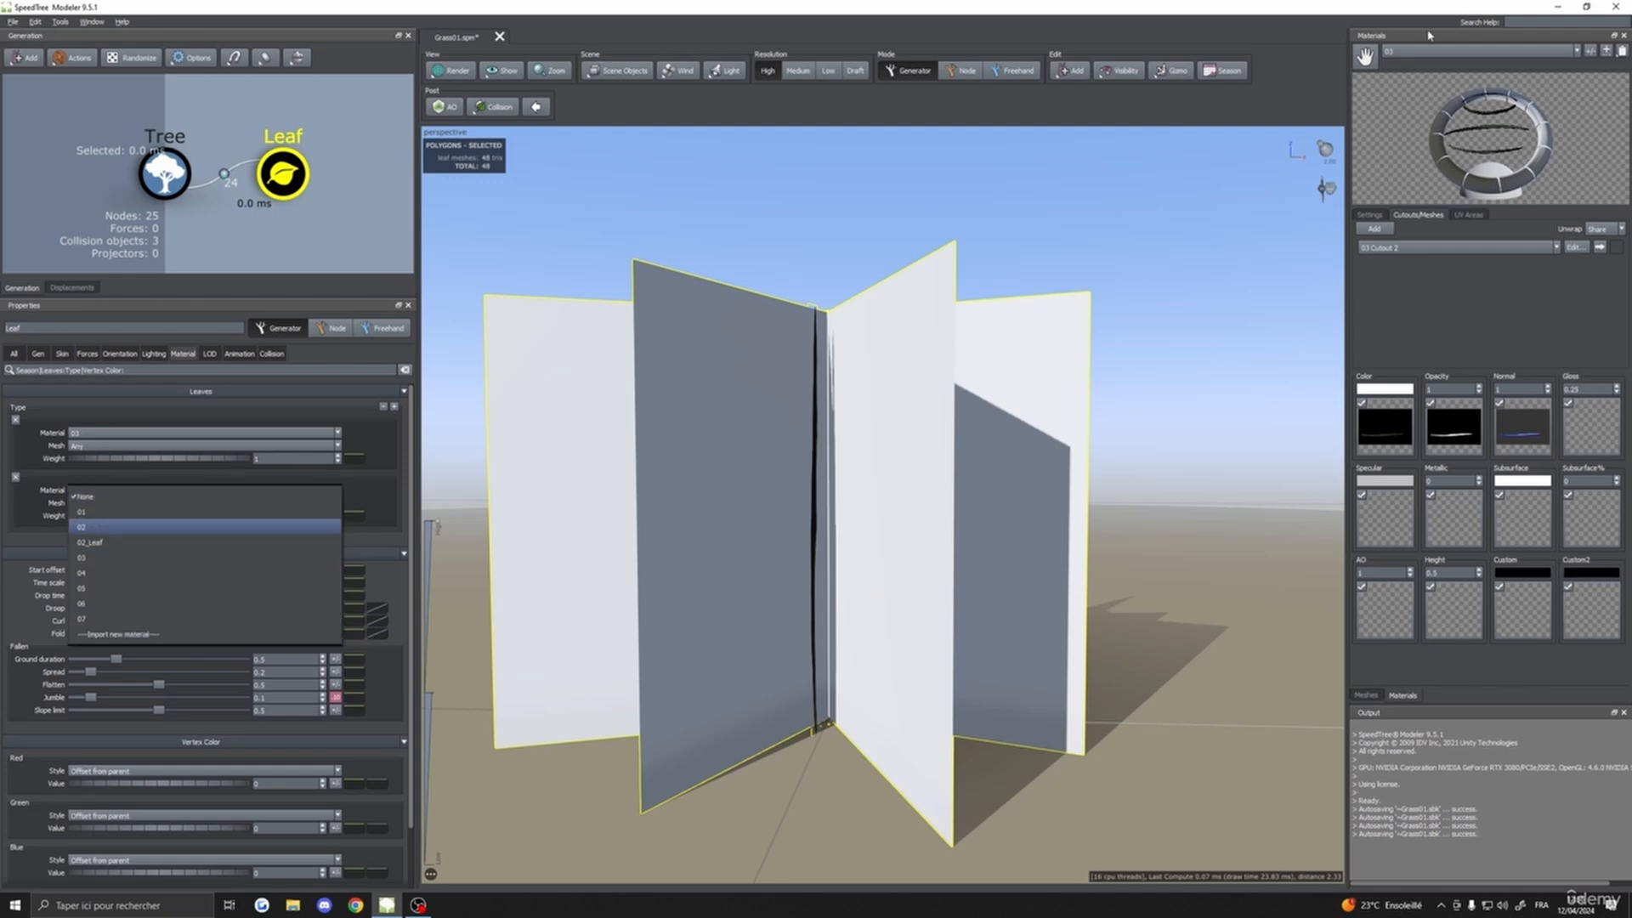
pyautogui.click(127, 573)
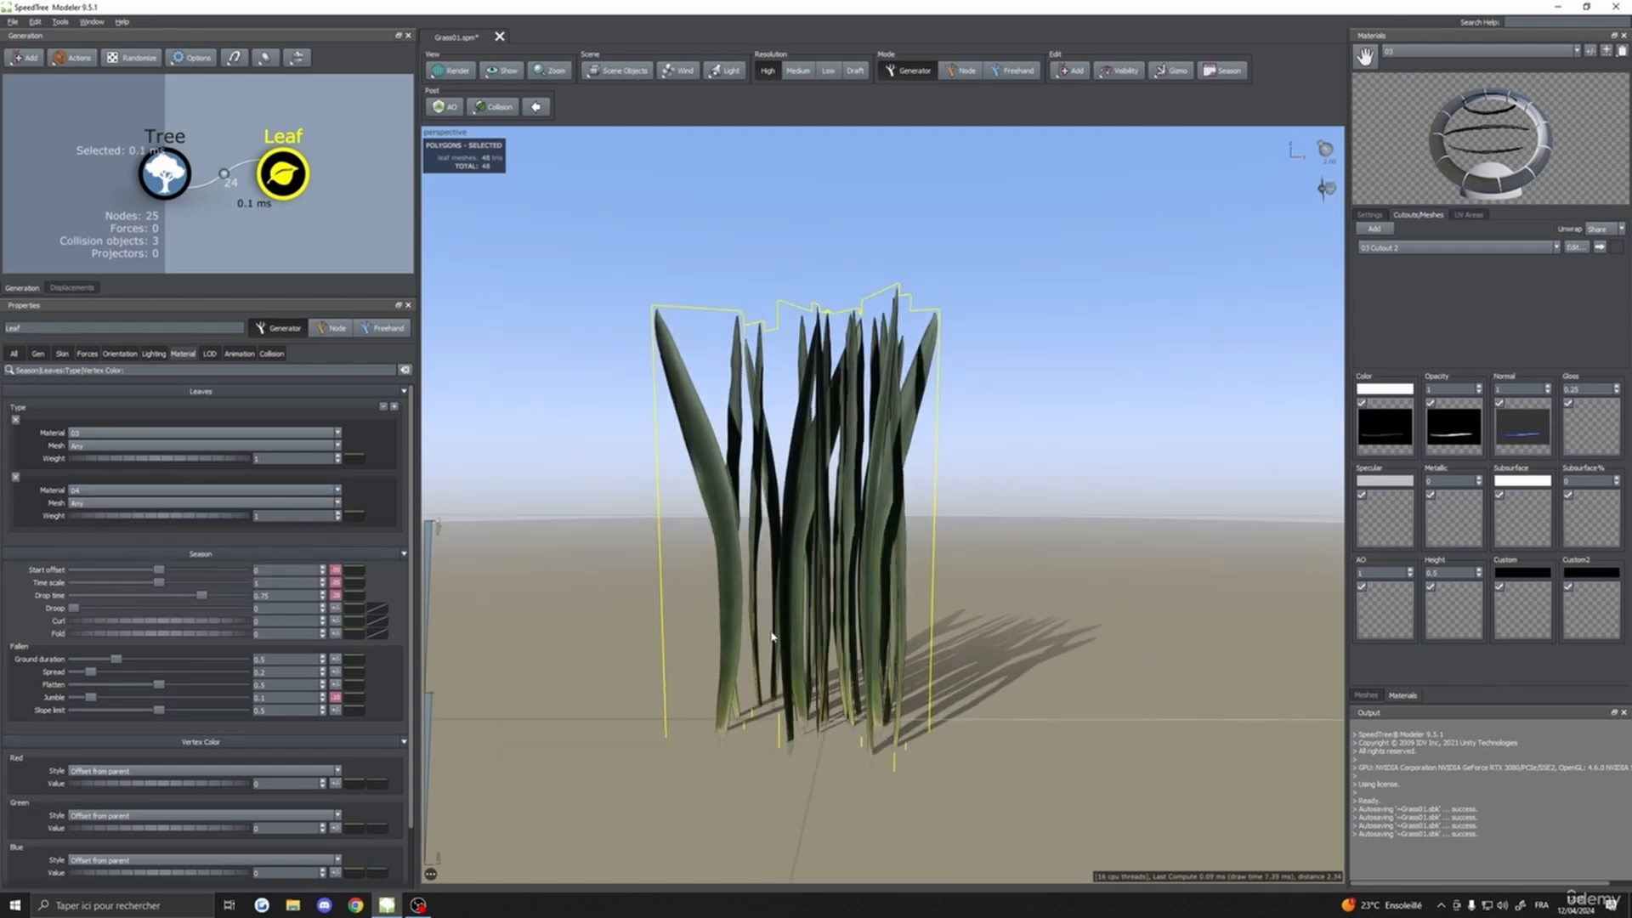
# - Switch the viewport to the XZ plane and frame the grass clump
pyautogui.scroll(5, 769, 634)
pyautogui.scroll(-5, 775, 664)
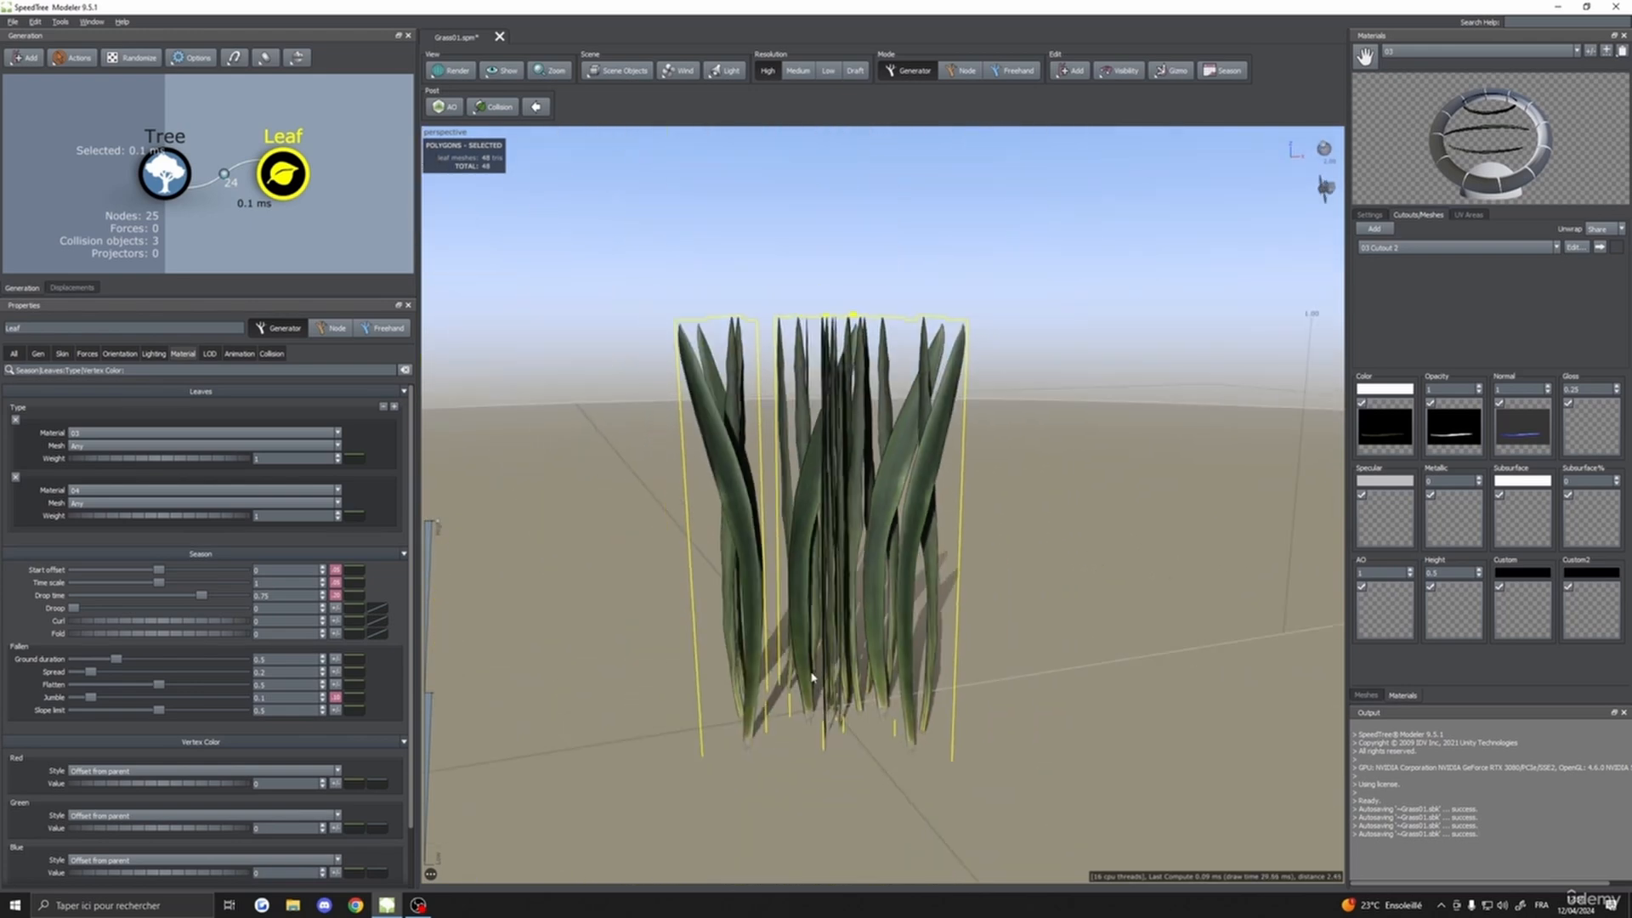
pyautogui.moveTo(775, 664); pyautogui.dragTo(853, 658)
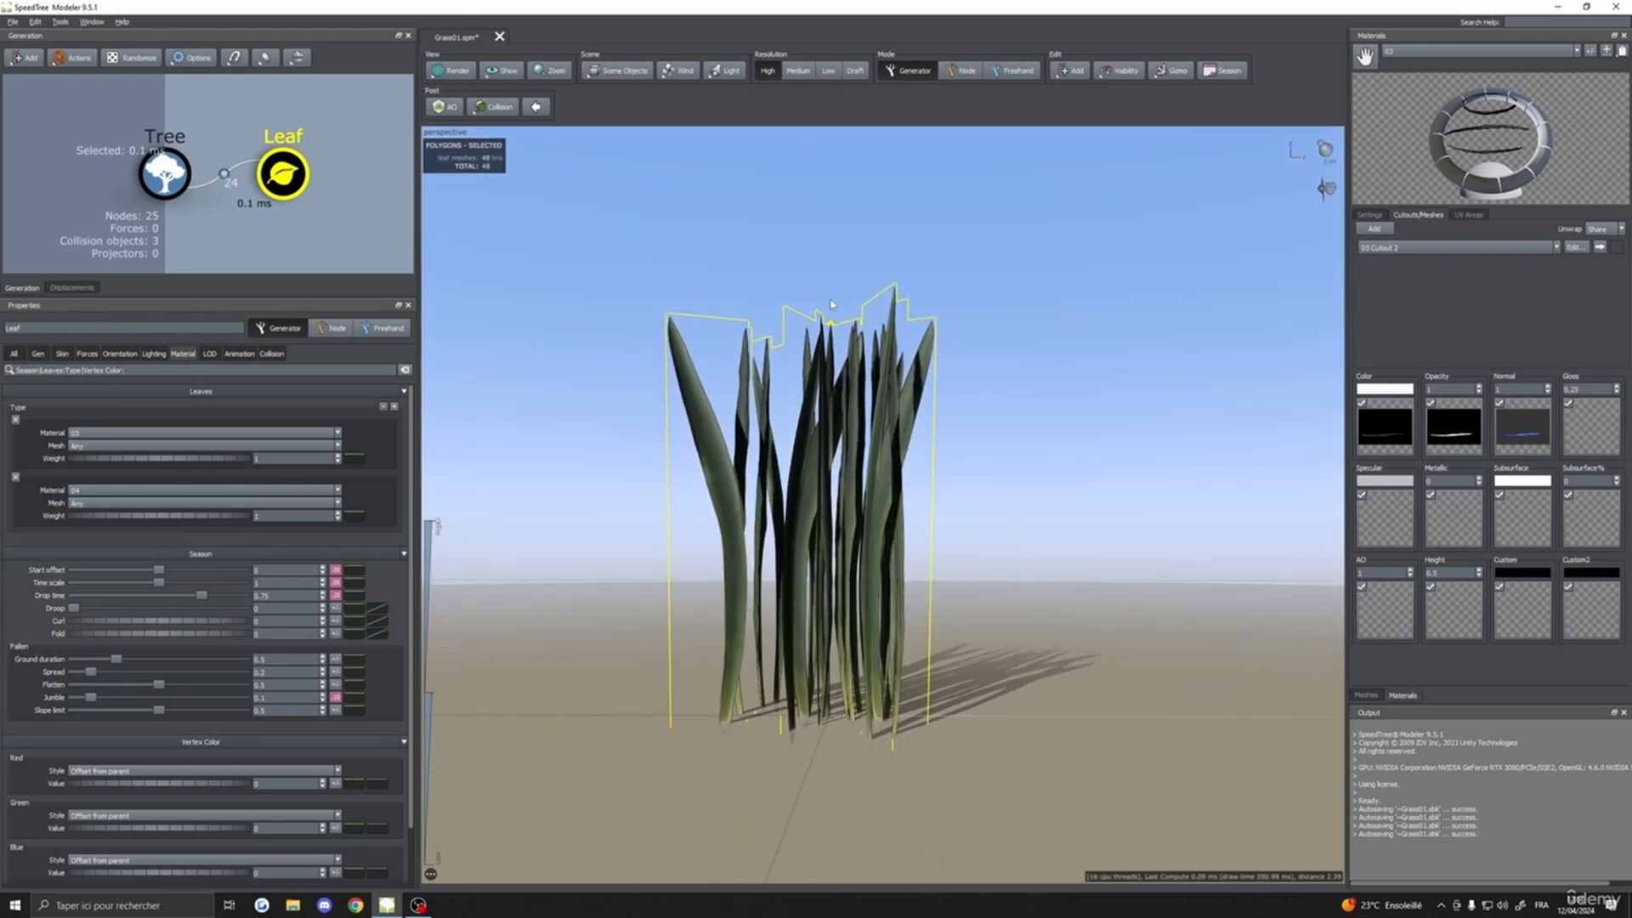
pyautogui.moveTo(830, 304); pyautogui.dragTo(918, 379)
pyautogui.scroll(-5, 921, 477)
pyautogui.moveTo(921, 477); pyautogui.dragTo(914, 486)
pyautogui.moveTo(746, 331); pyautogui.dragTo(553, 247)
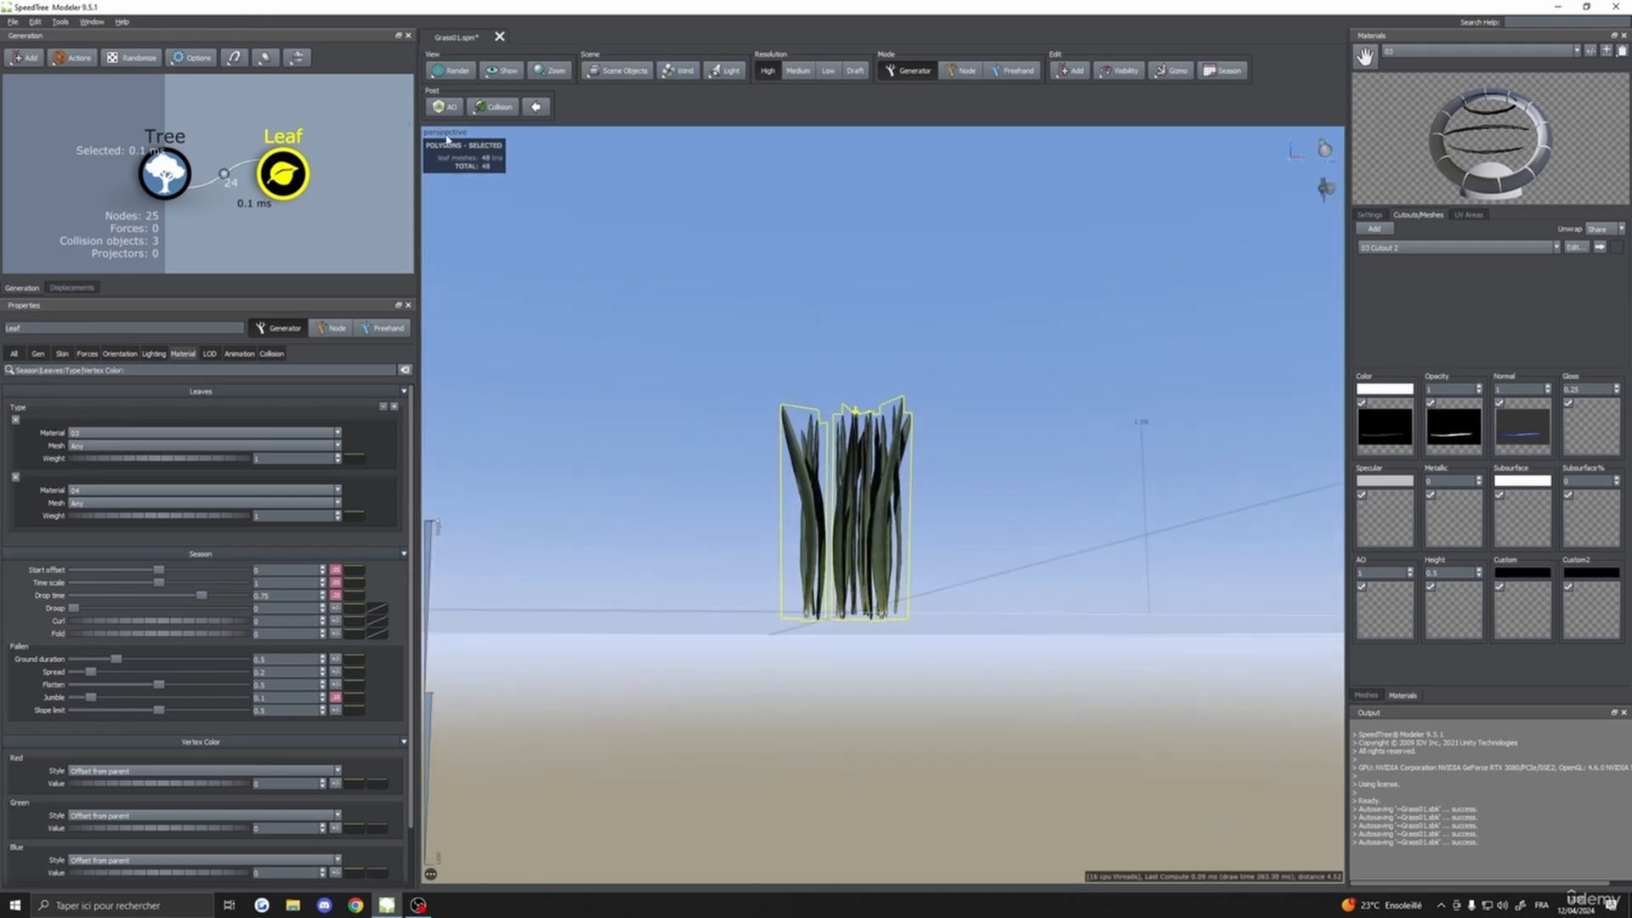
pyautogui.click(447, 138)
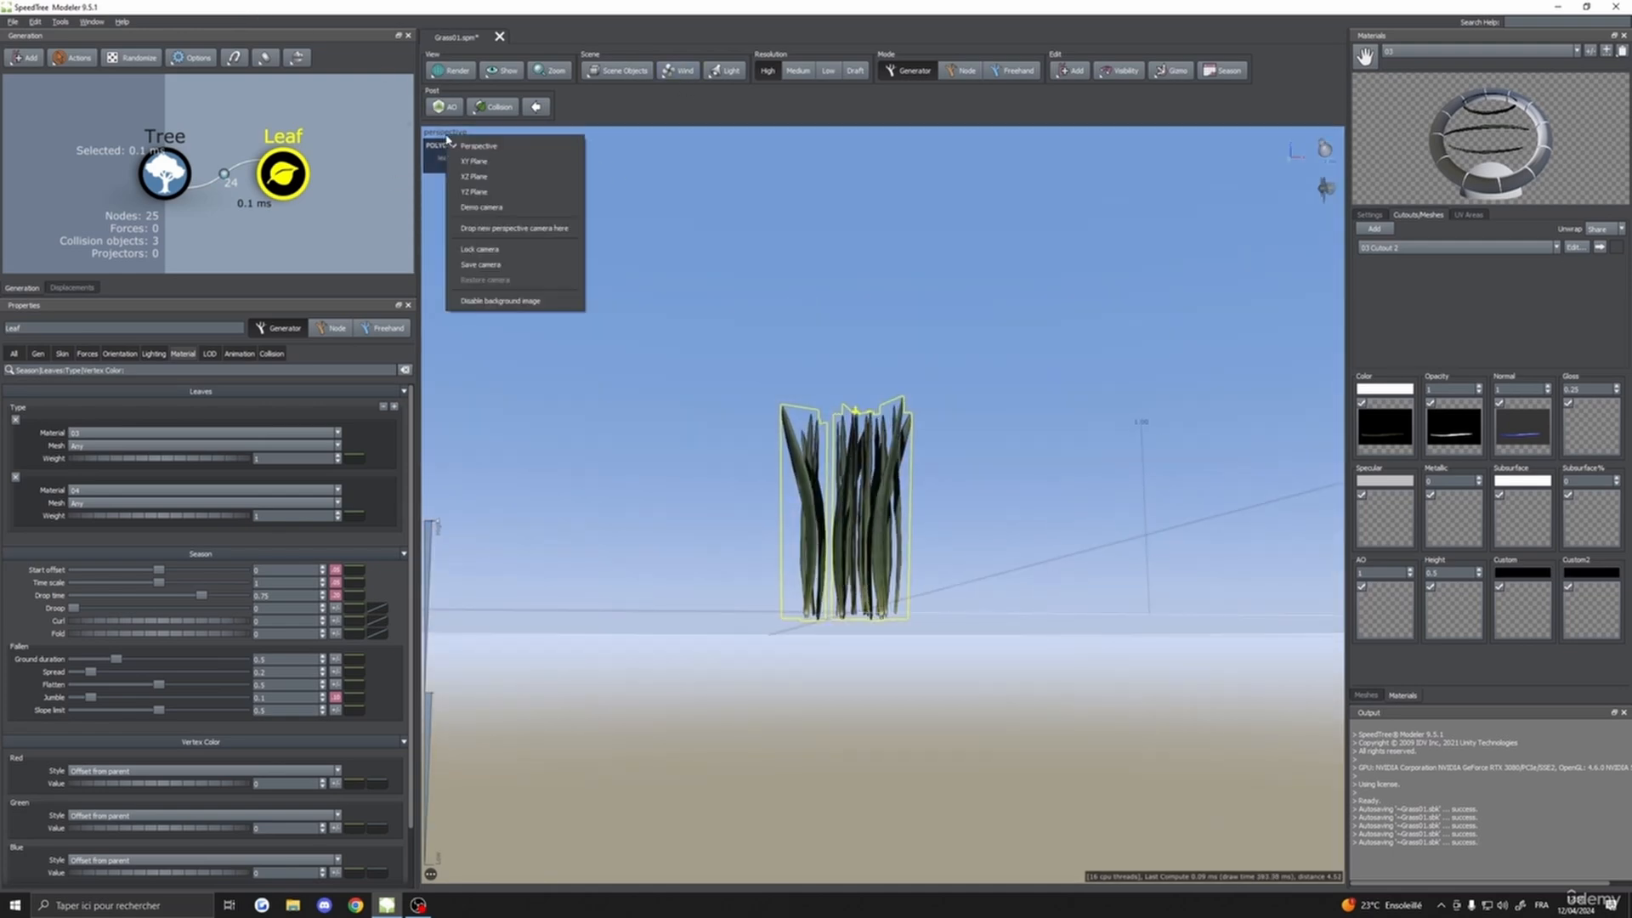
pyautogui.click(475, 176)
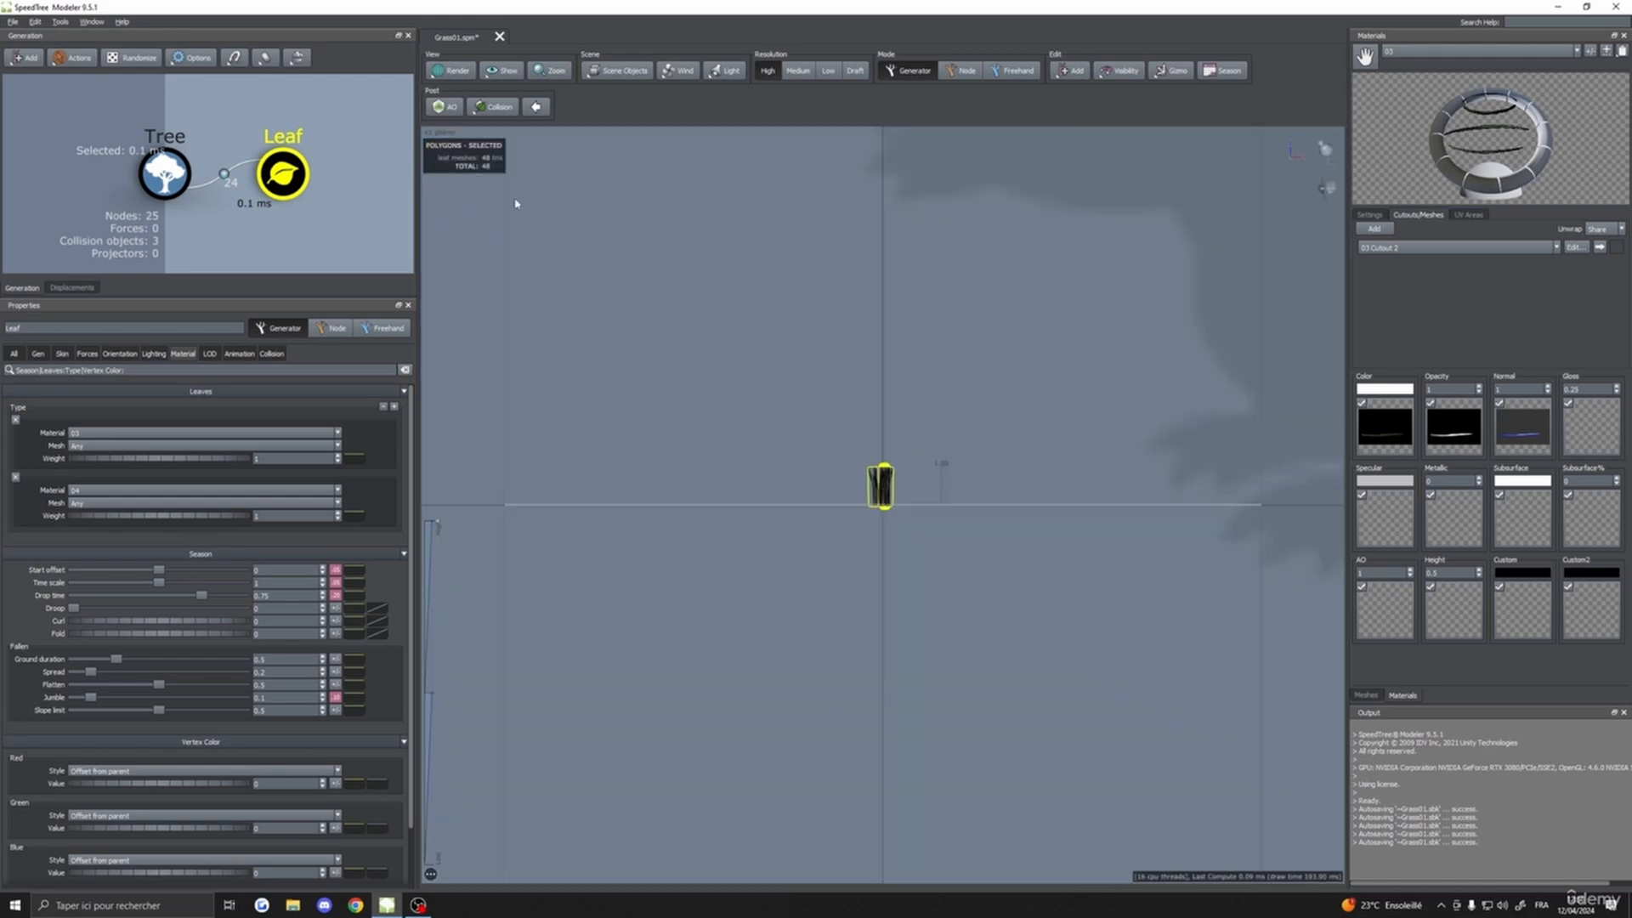
pyautogui.click(859, 389)
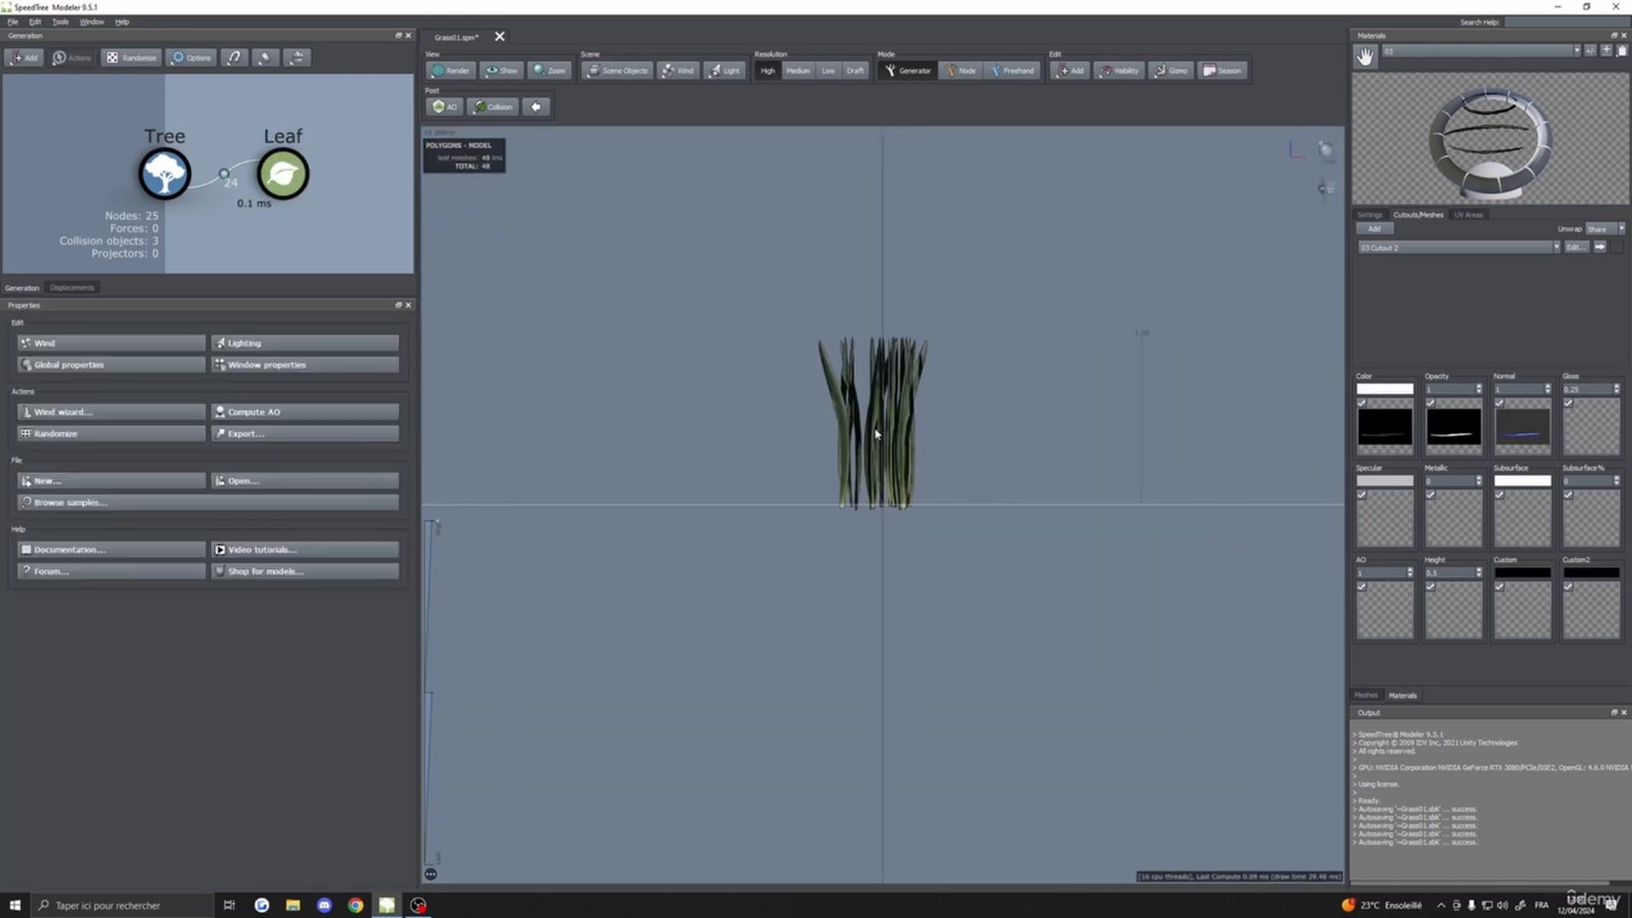
pyautogui.moveTo(870, 379); pyautogui.dragTo(872, 539, button='middle')
pyautogui.scroll(1, 871, 522)
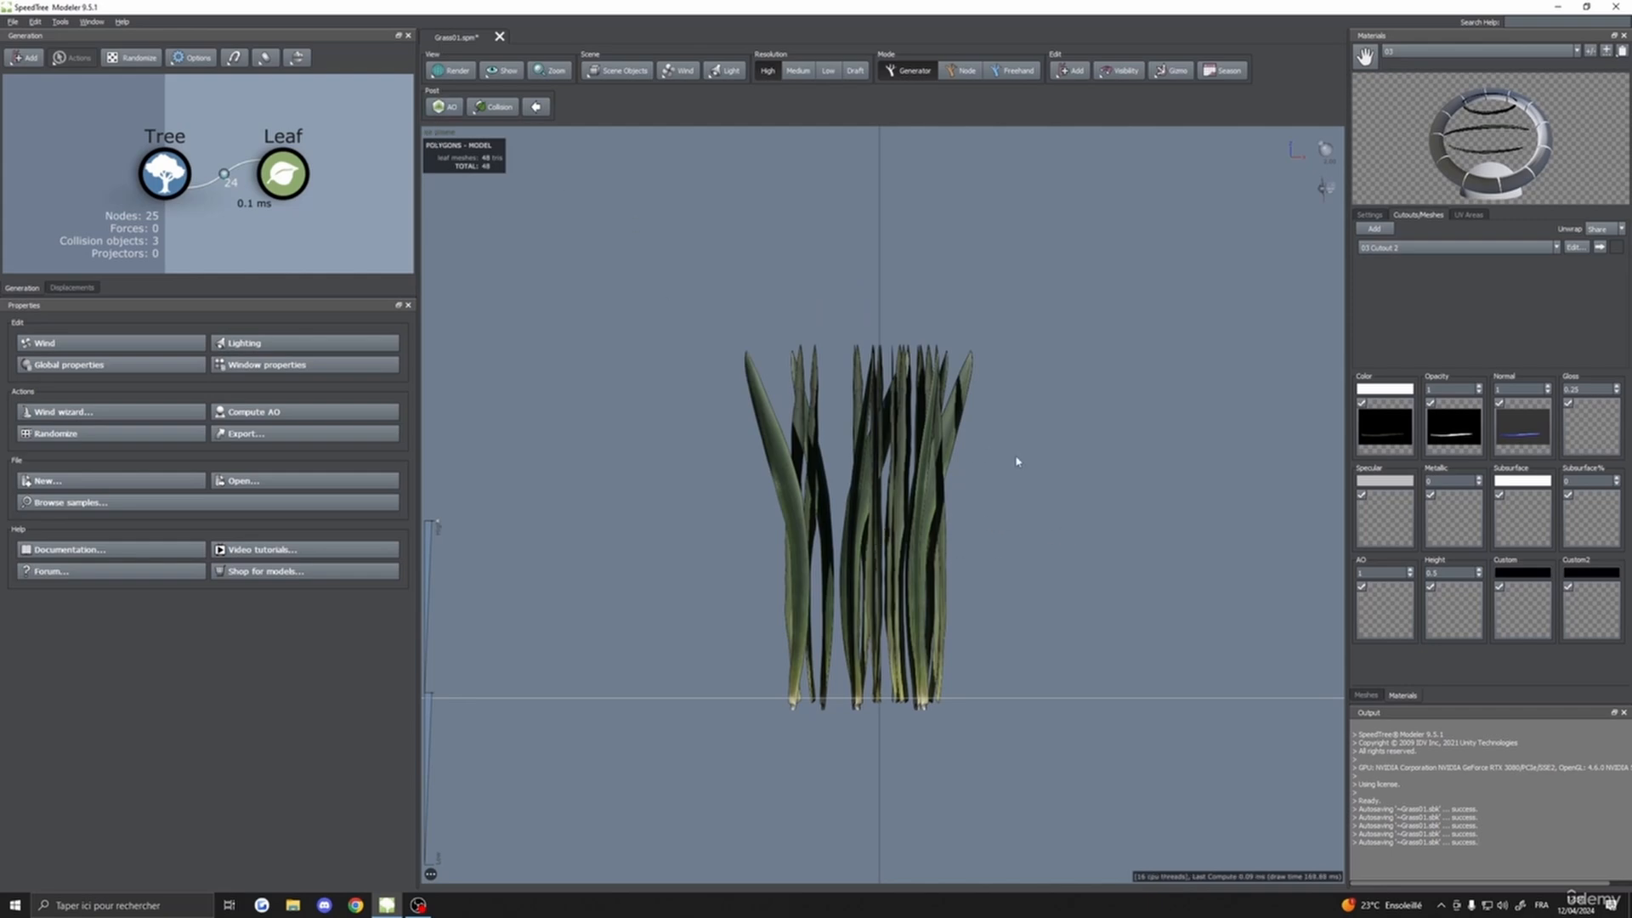
pyautogui.moveTo(1016, 461); pyautogui.dragTo(1031, 429, button='middle')
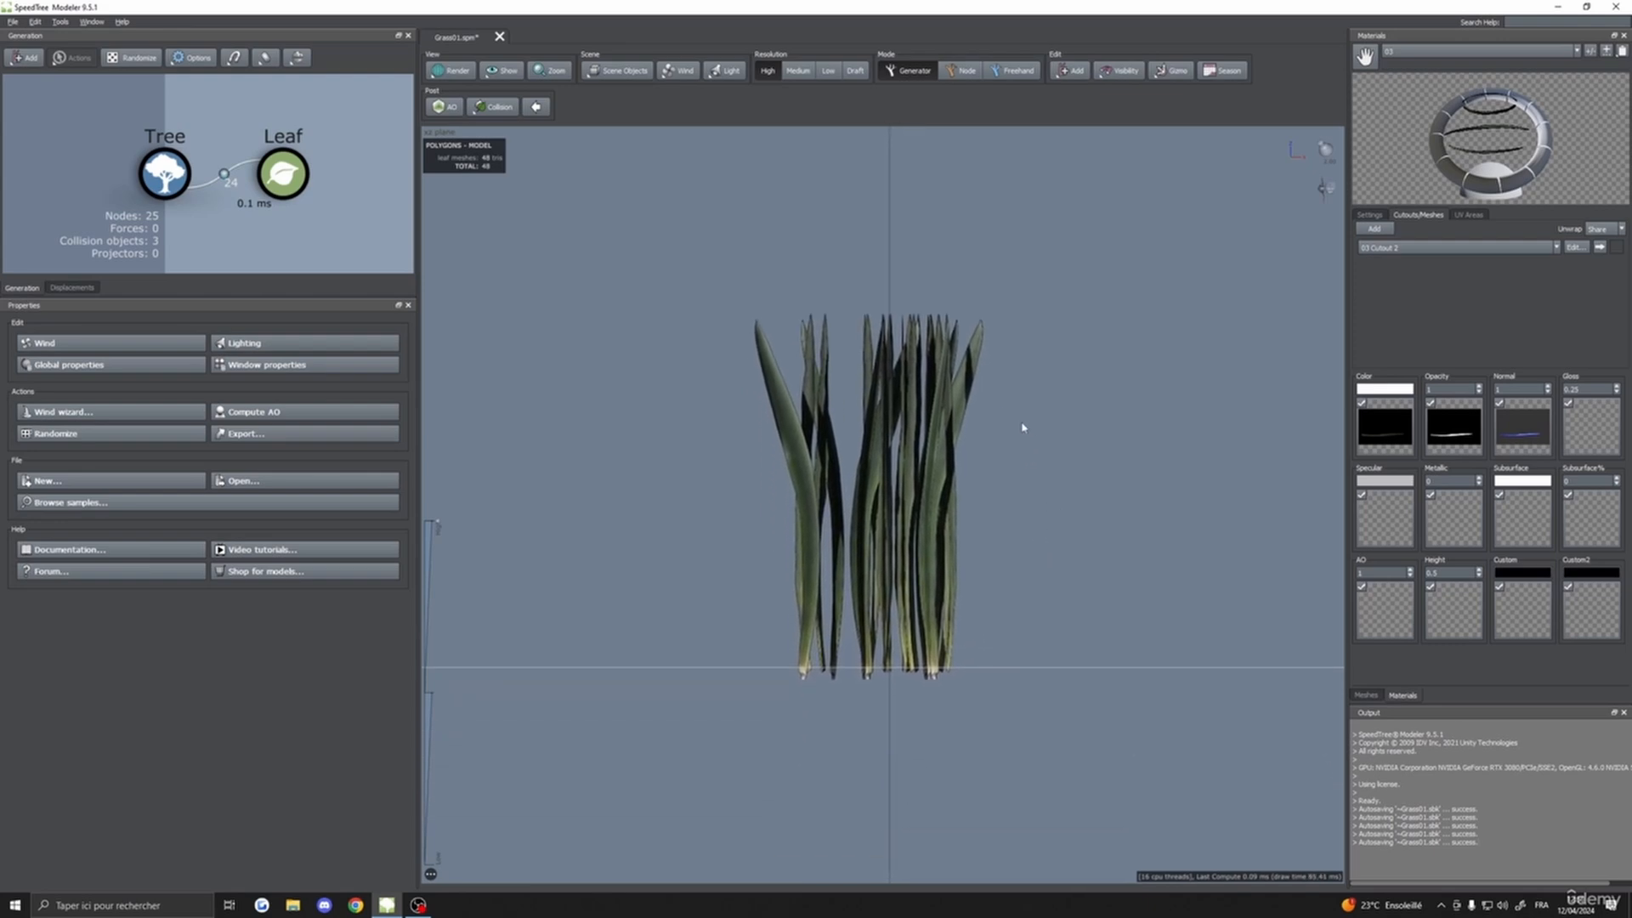
pyautogui.moveTo(733, 521); pyautogui.dragTo(728, 472, button='middle')
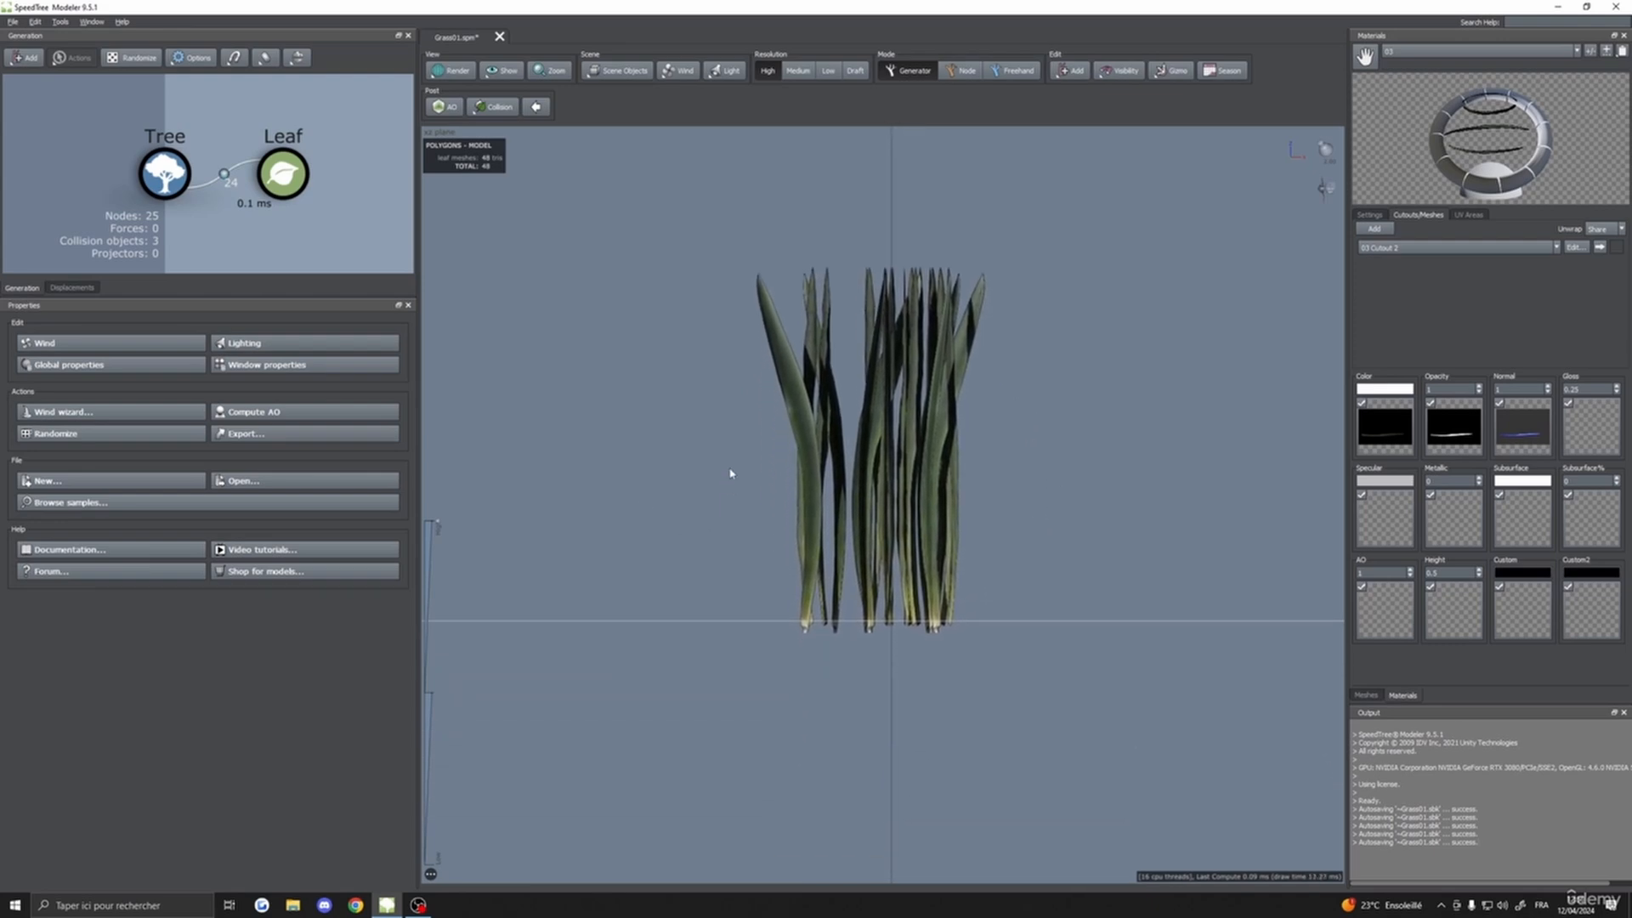
# - Show the screenshot safe frame in the window properties and centre the grass clump inside it
pyautogui.rightClick(586, 439)
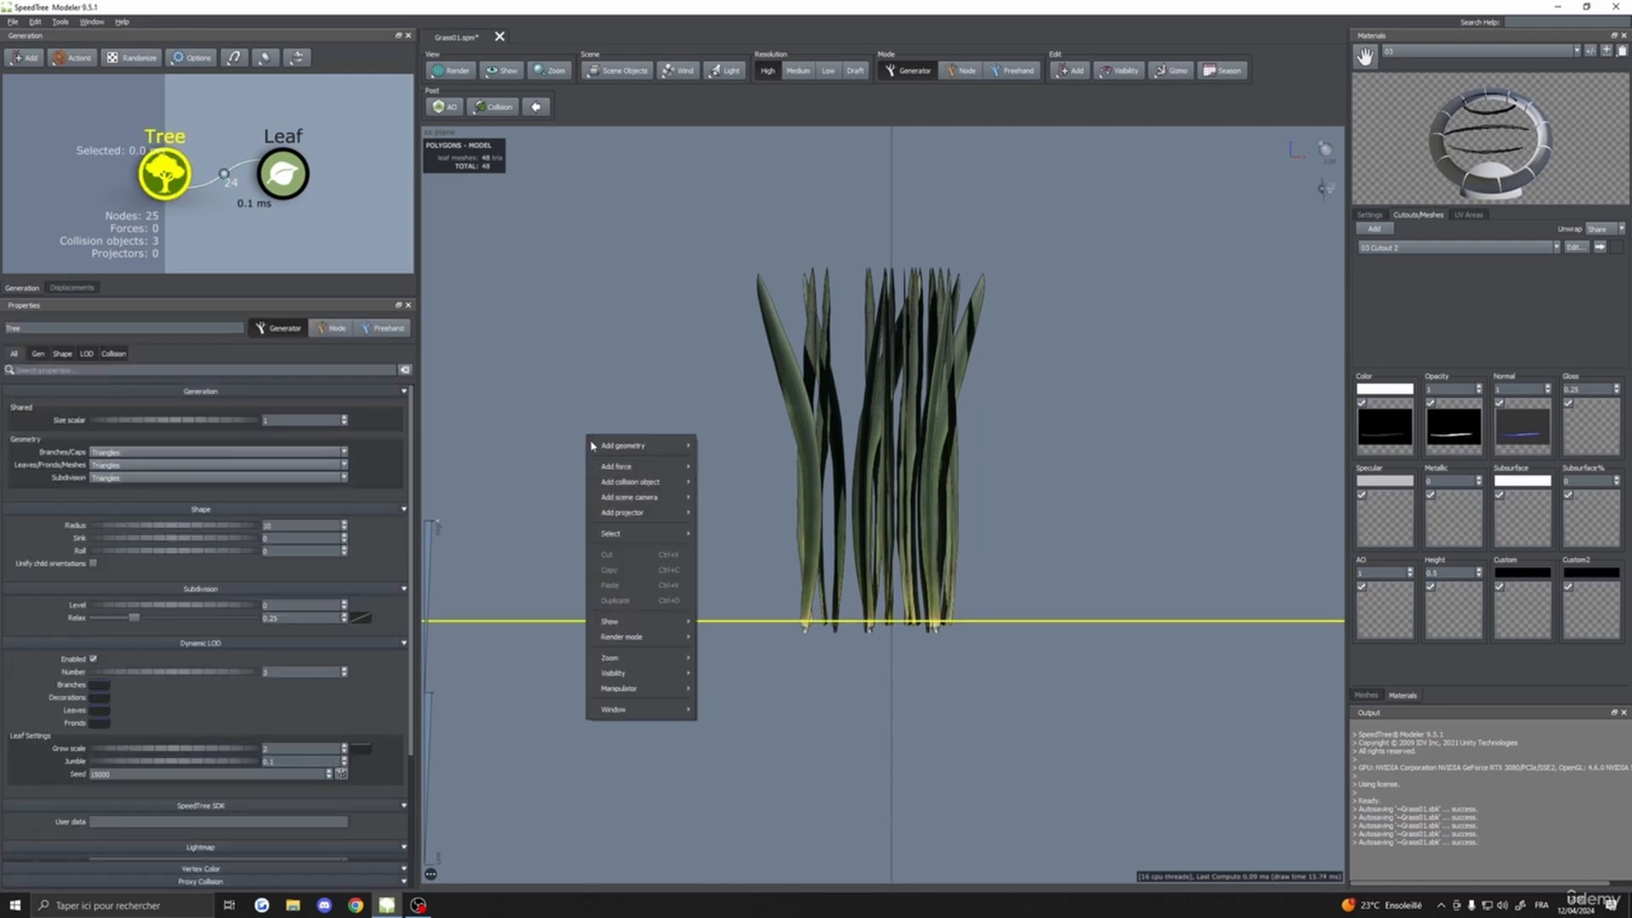
pyautogui.moveTo(639, 713)
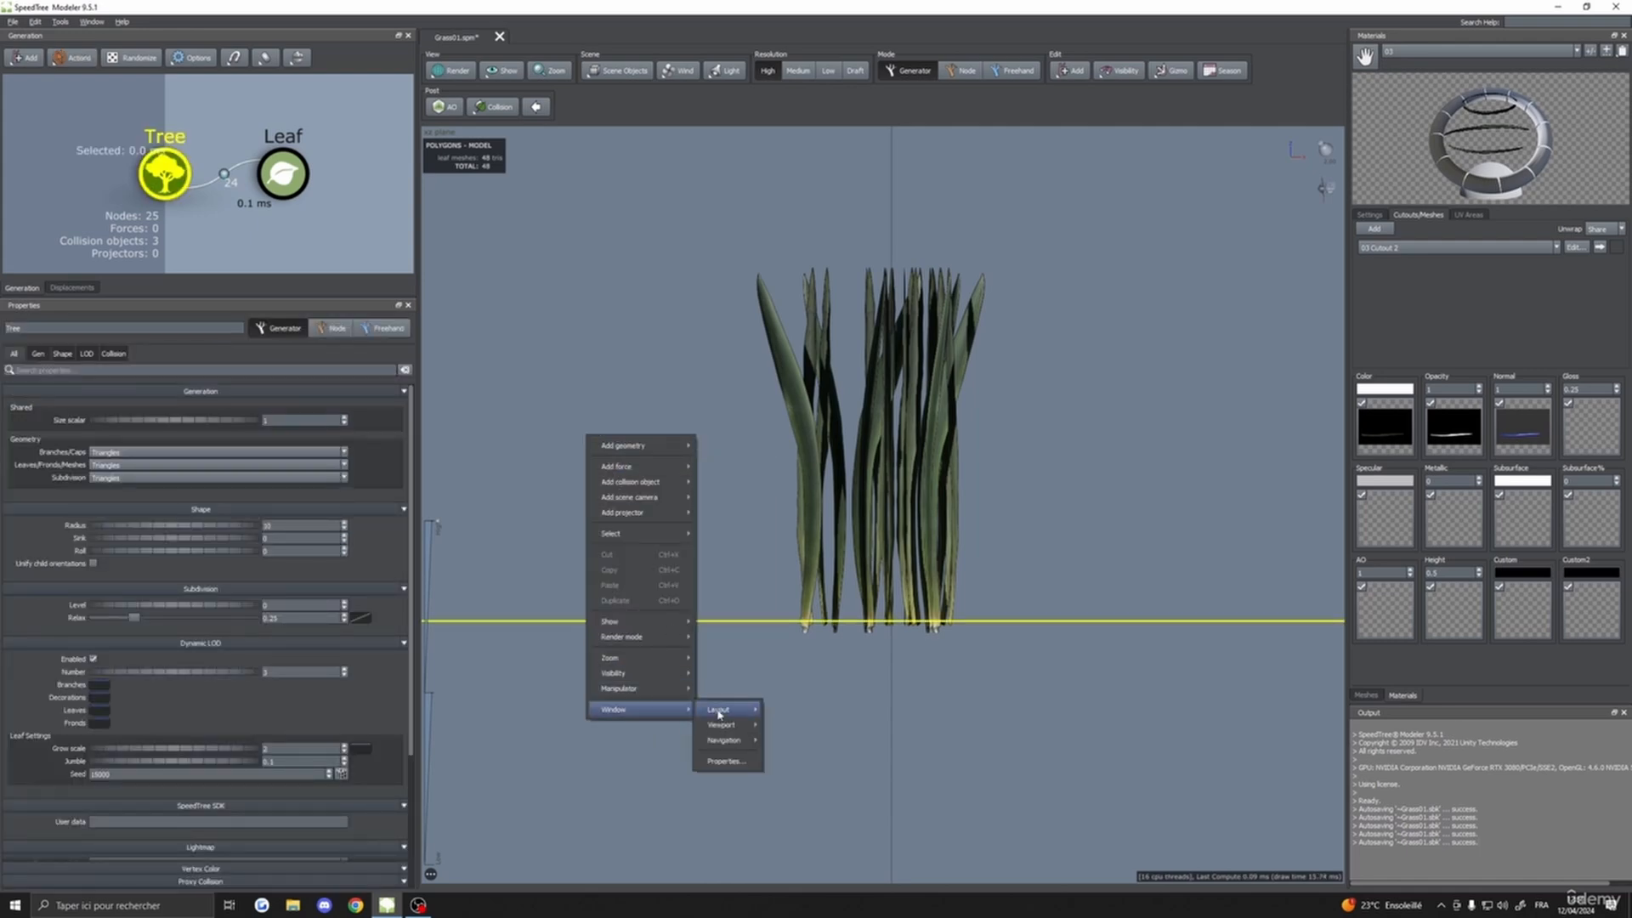
pyautogui.click(735, 763)
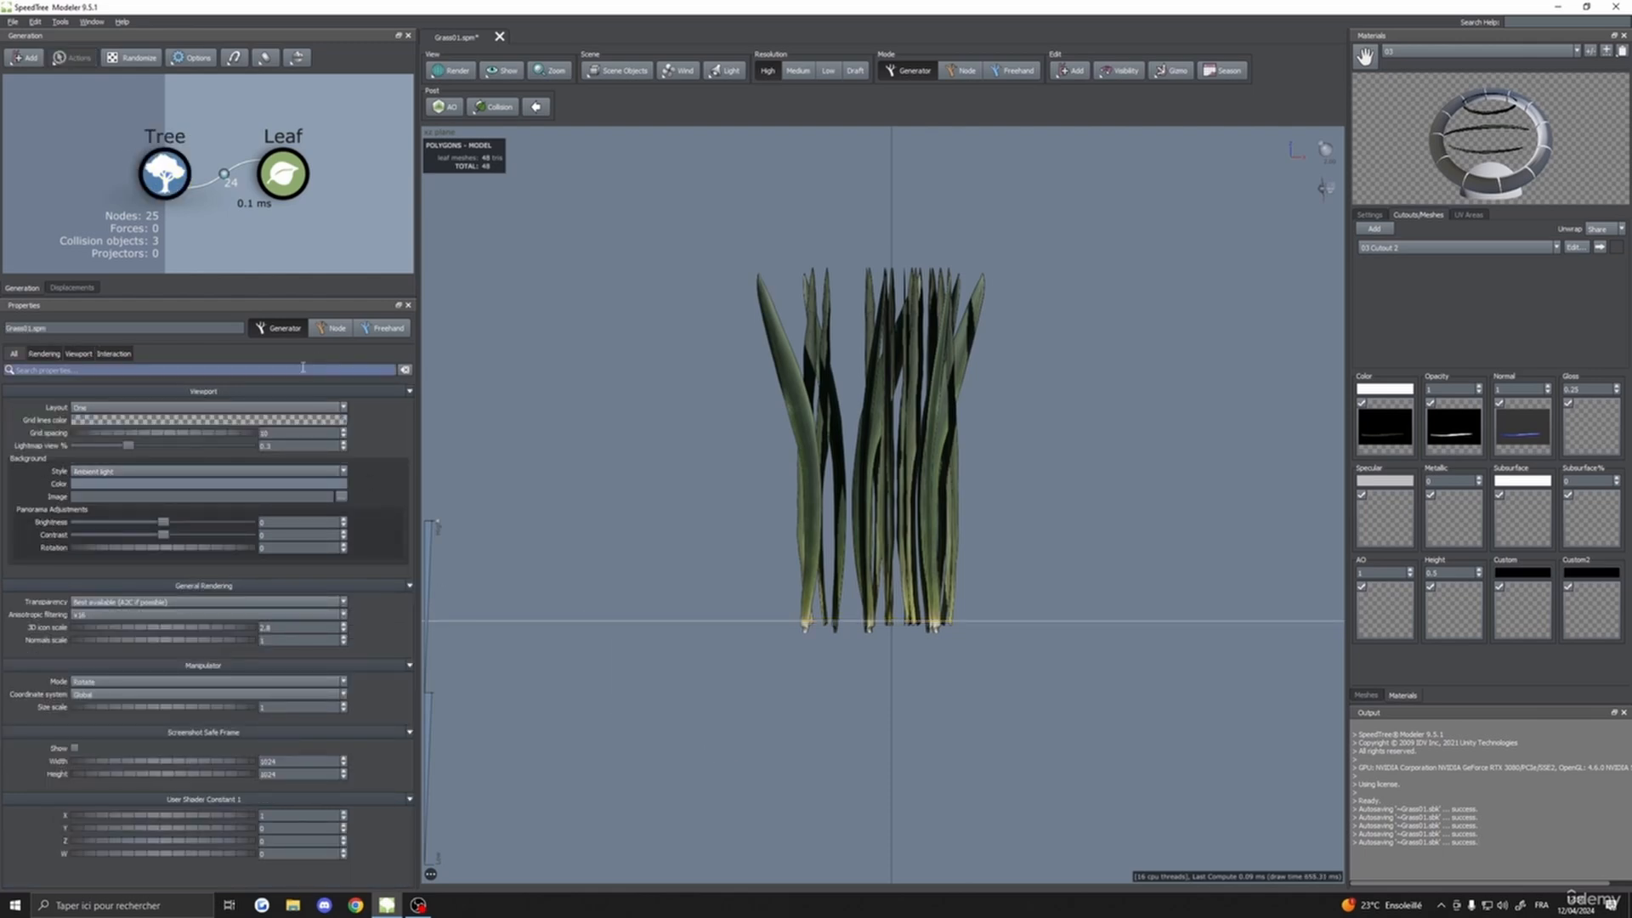
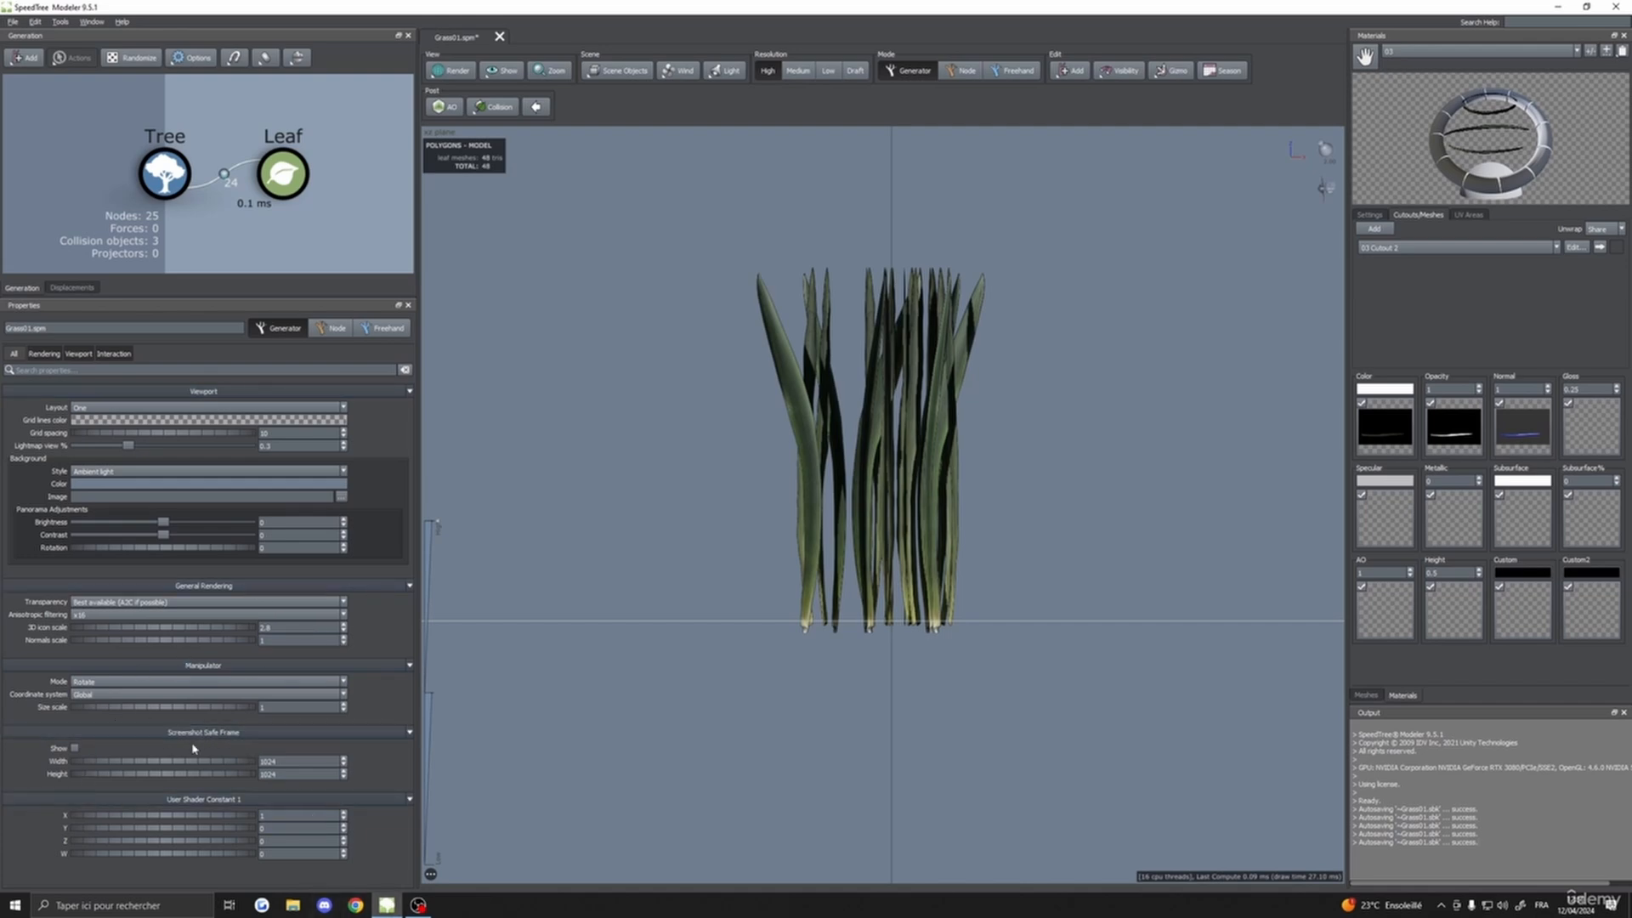
pyautogui.click(75, 748)
pyautogui.moveTo(983, 411); pyautogui.dragTo(964, 528, button='middle')
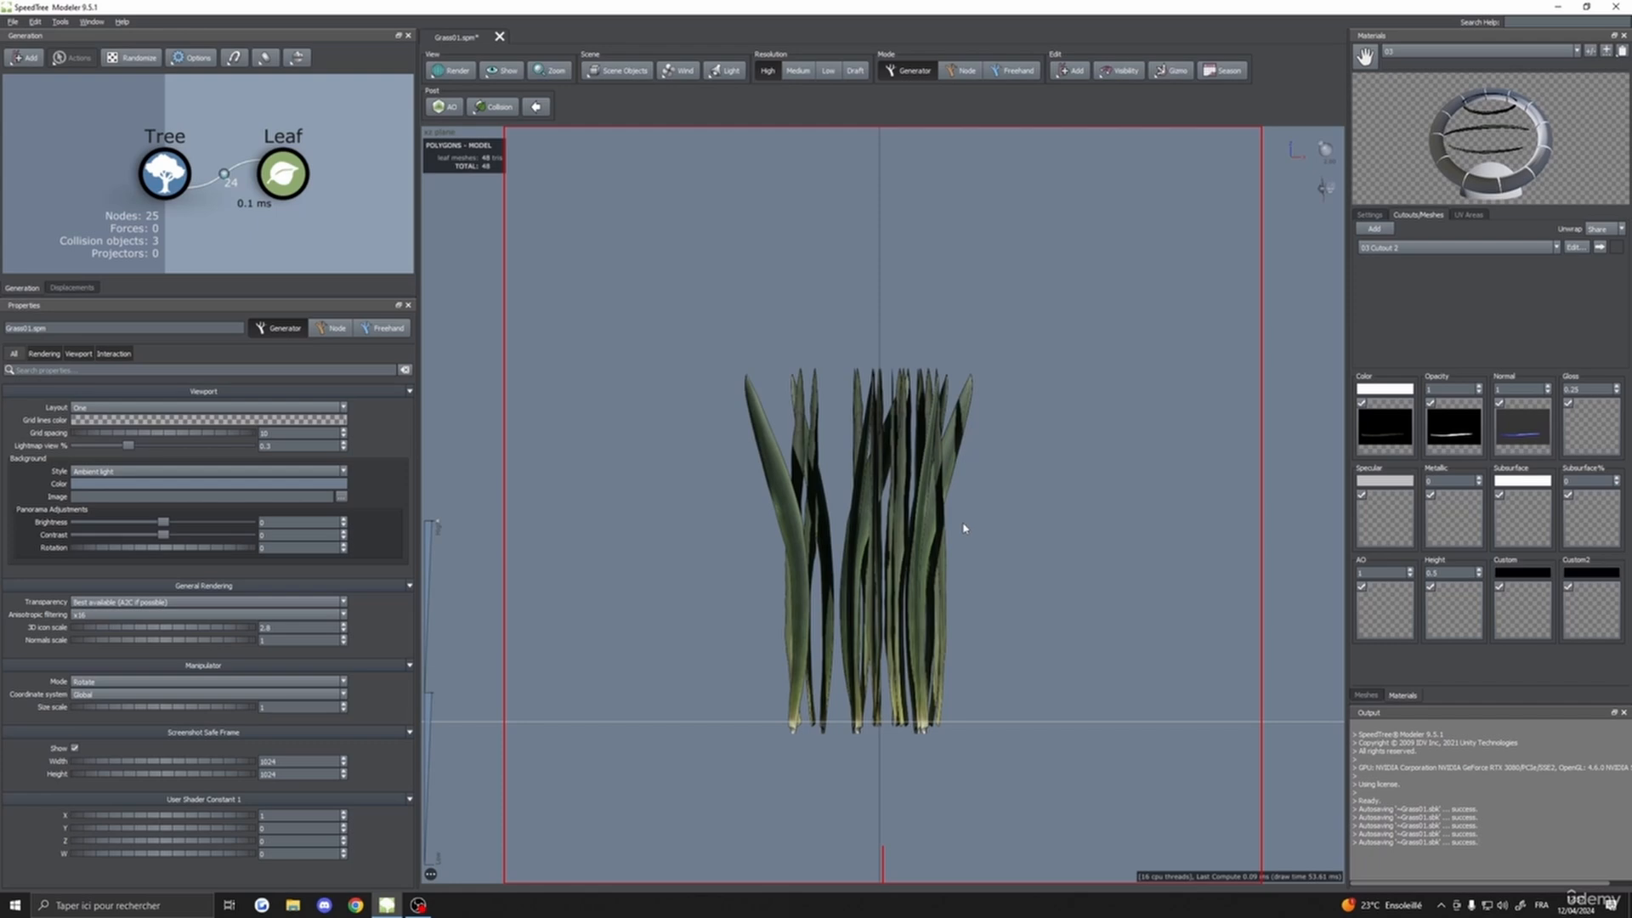
pyautogui.moveTo(941, 602); pyautogui.dragTo(900, 445, button='middle')
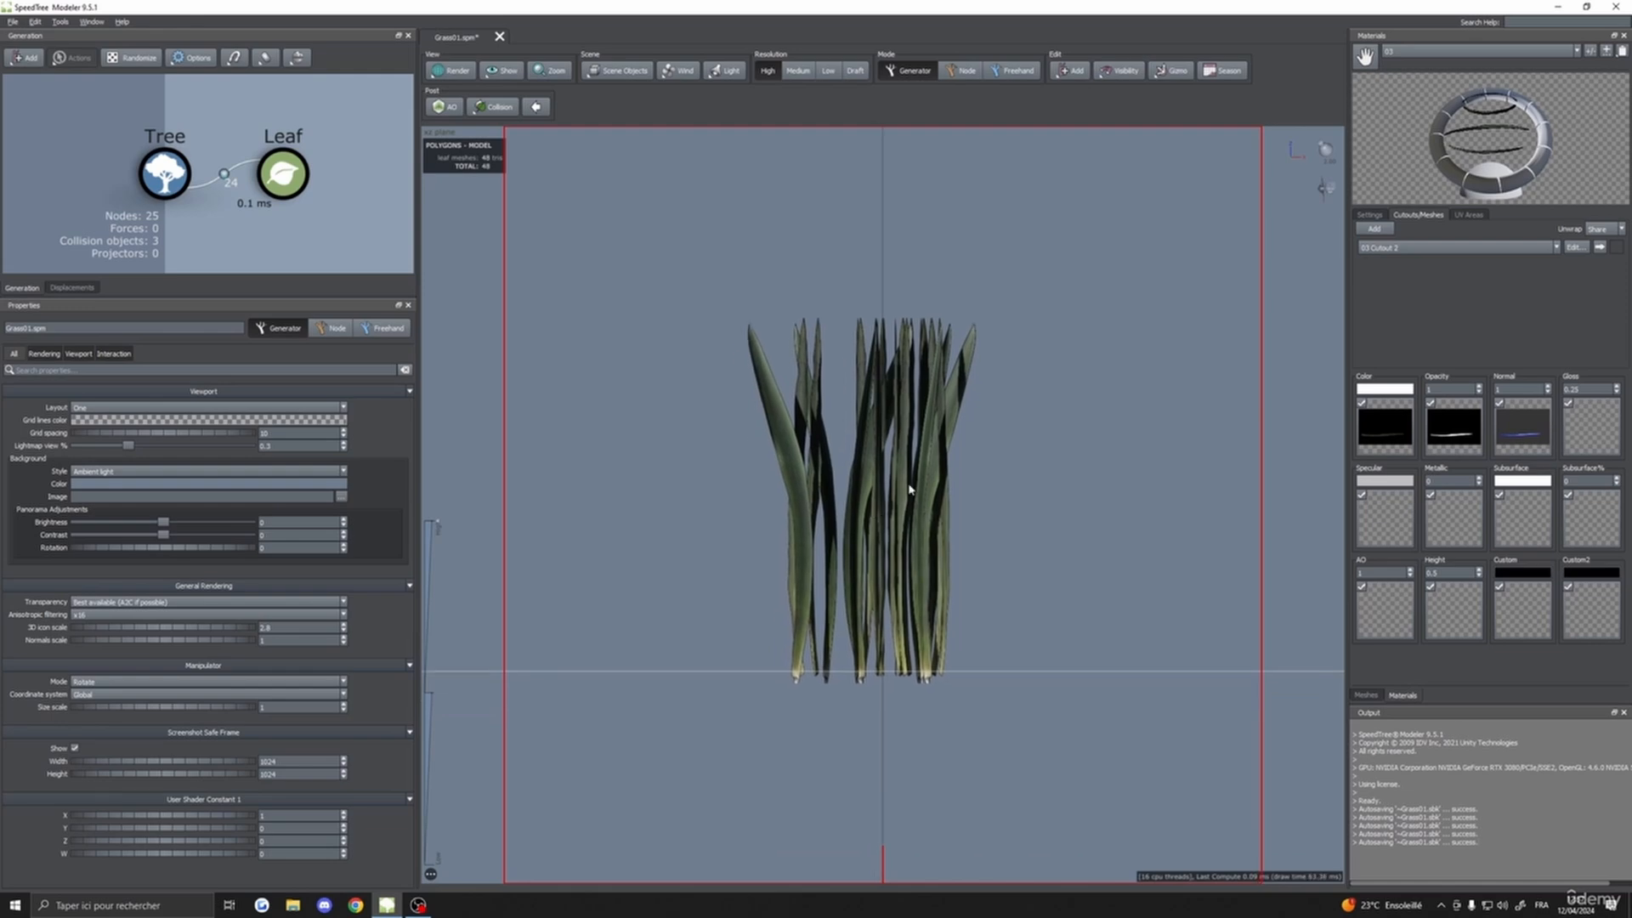
pyautogui.moveTo(992, 600)
pyautogui.mouseDown(button='middle')
pyautogui.moveTo(987, 648)
pyautogui.moveTo(1002, 630)
pyautogui.mouseUp(button='middle')
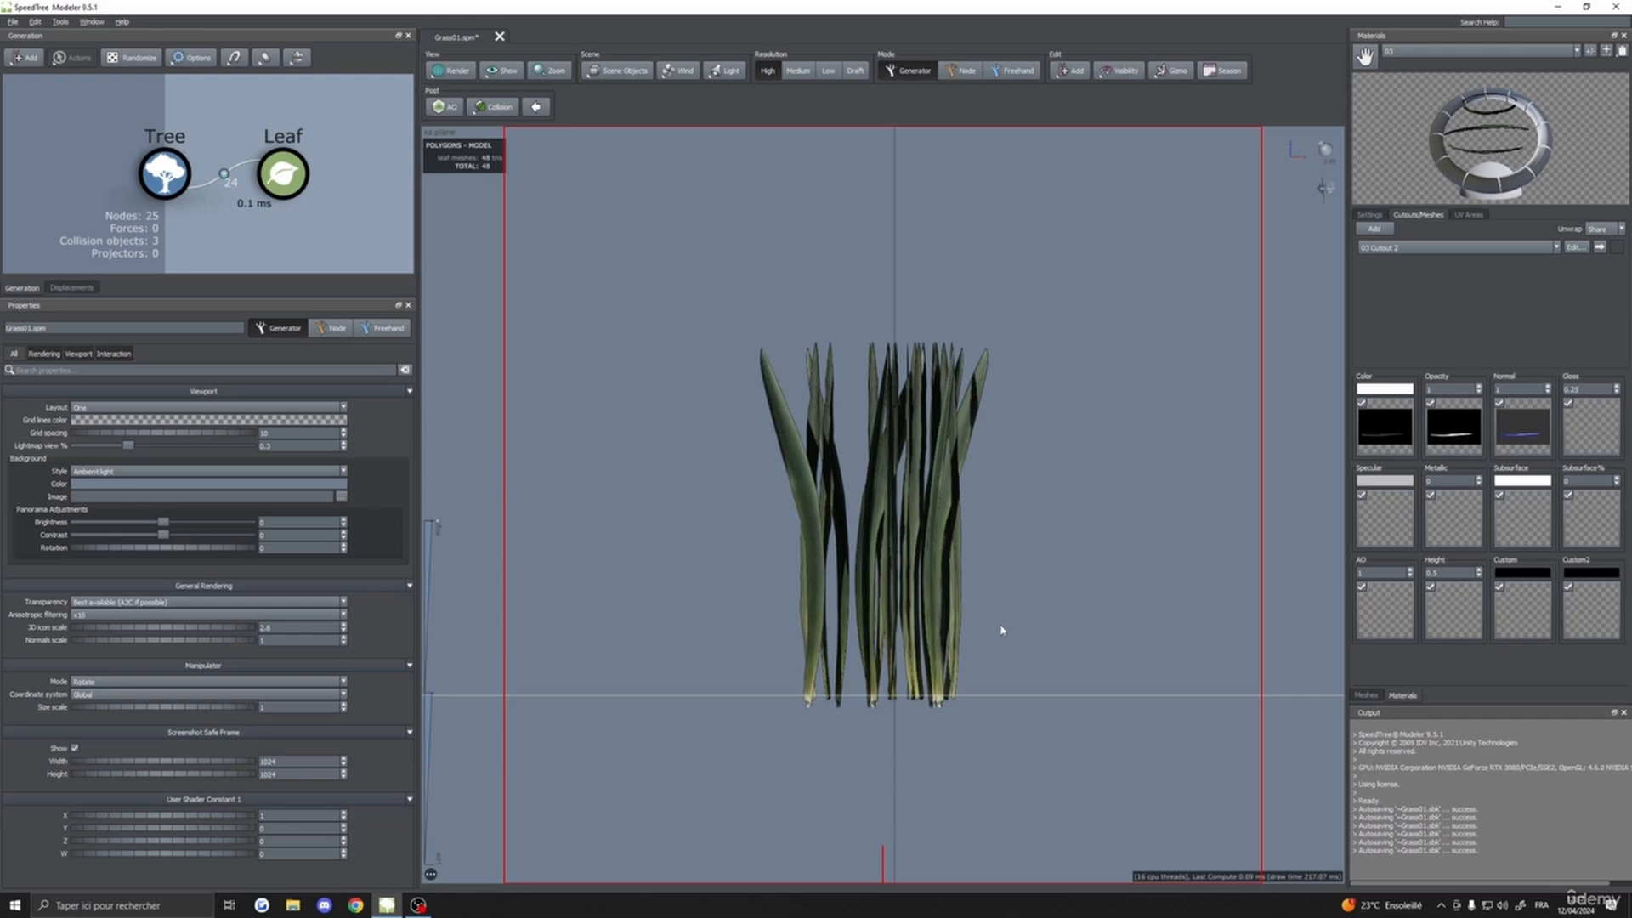
# - Raise the tessellation amount of material 03's cutout mesh and apply it to the High, Med and Low versions
pyautogui.click(810, 437)
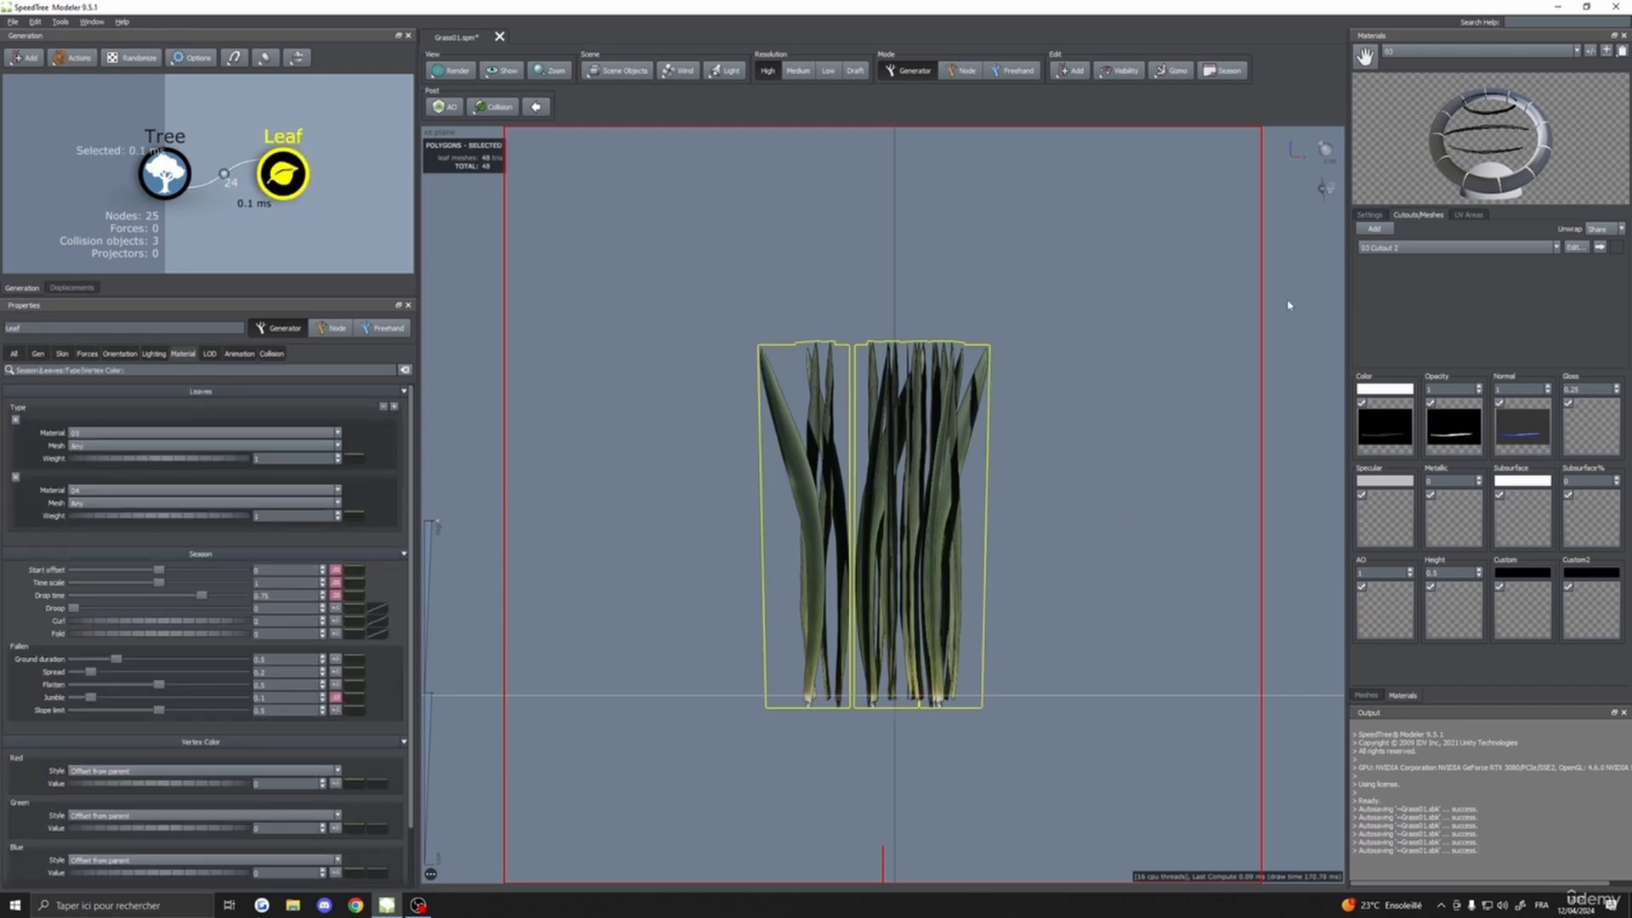
pyautogui.click(1479, 51)
pyautogui.click(1445, 27)
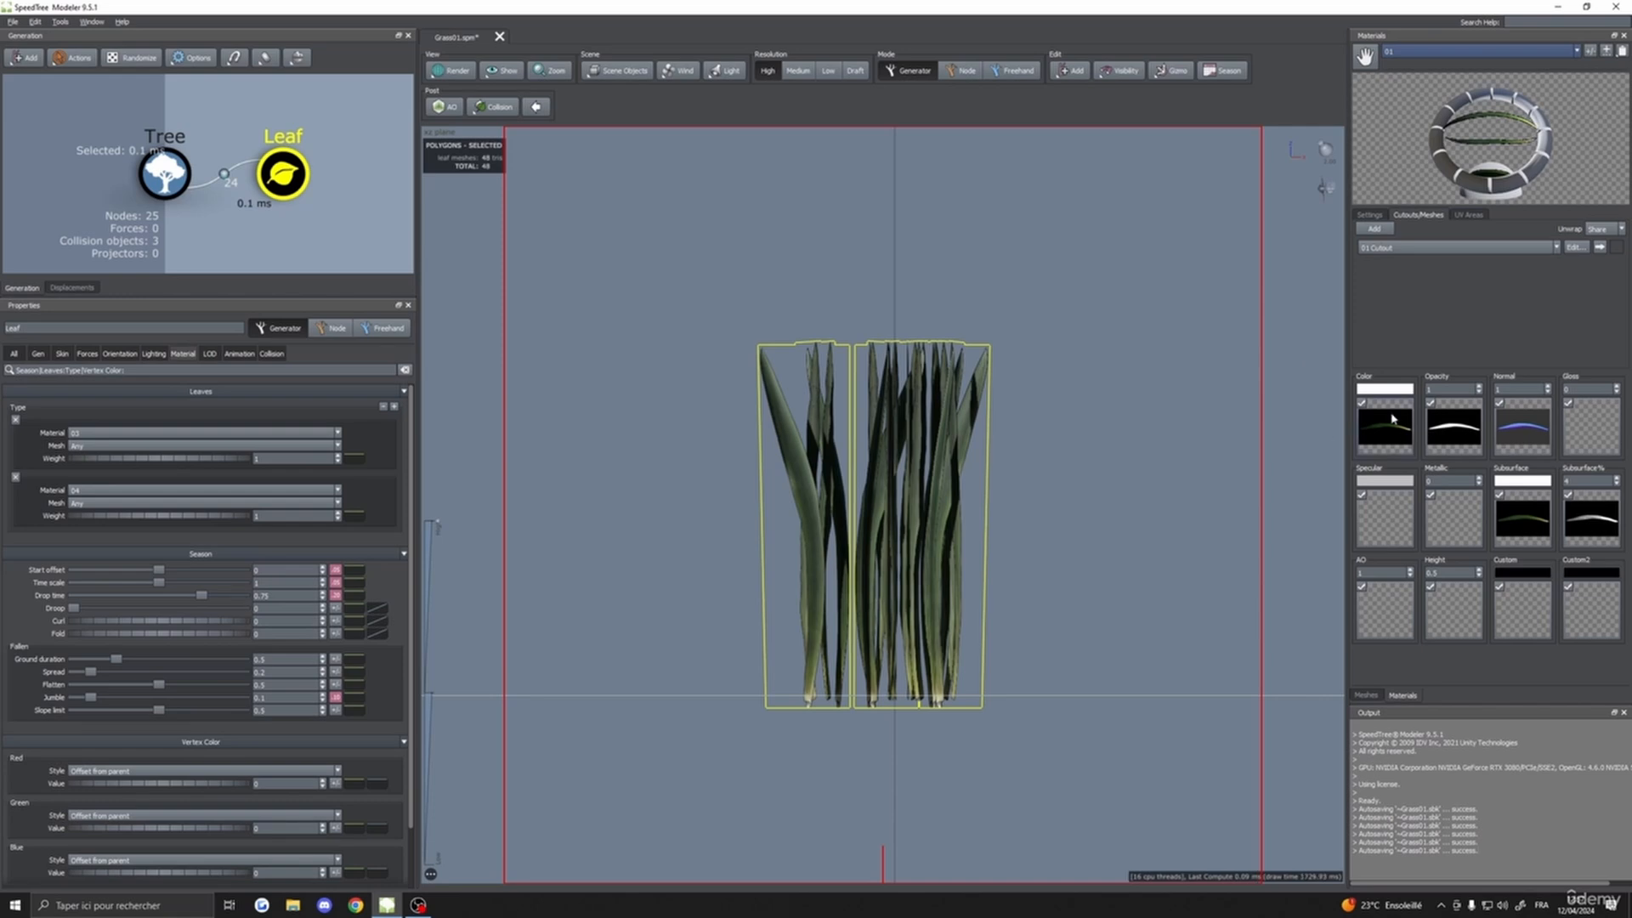
pyautogui.click(1400, 54)
pyautogui.click(1428, 100)
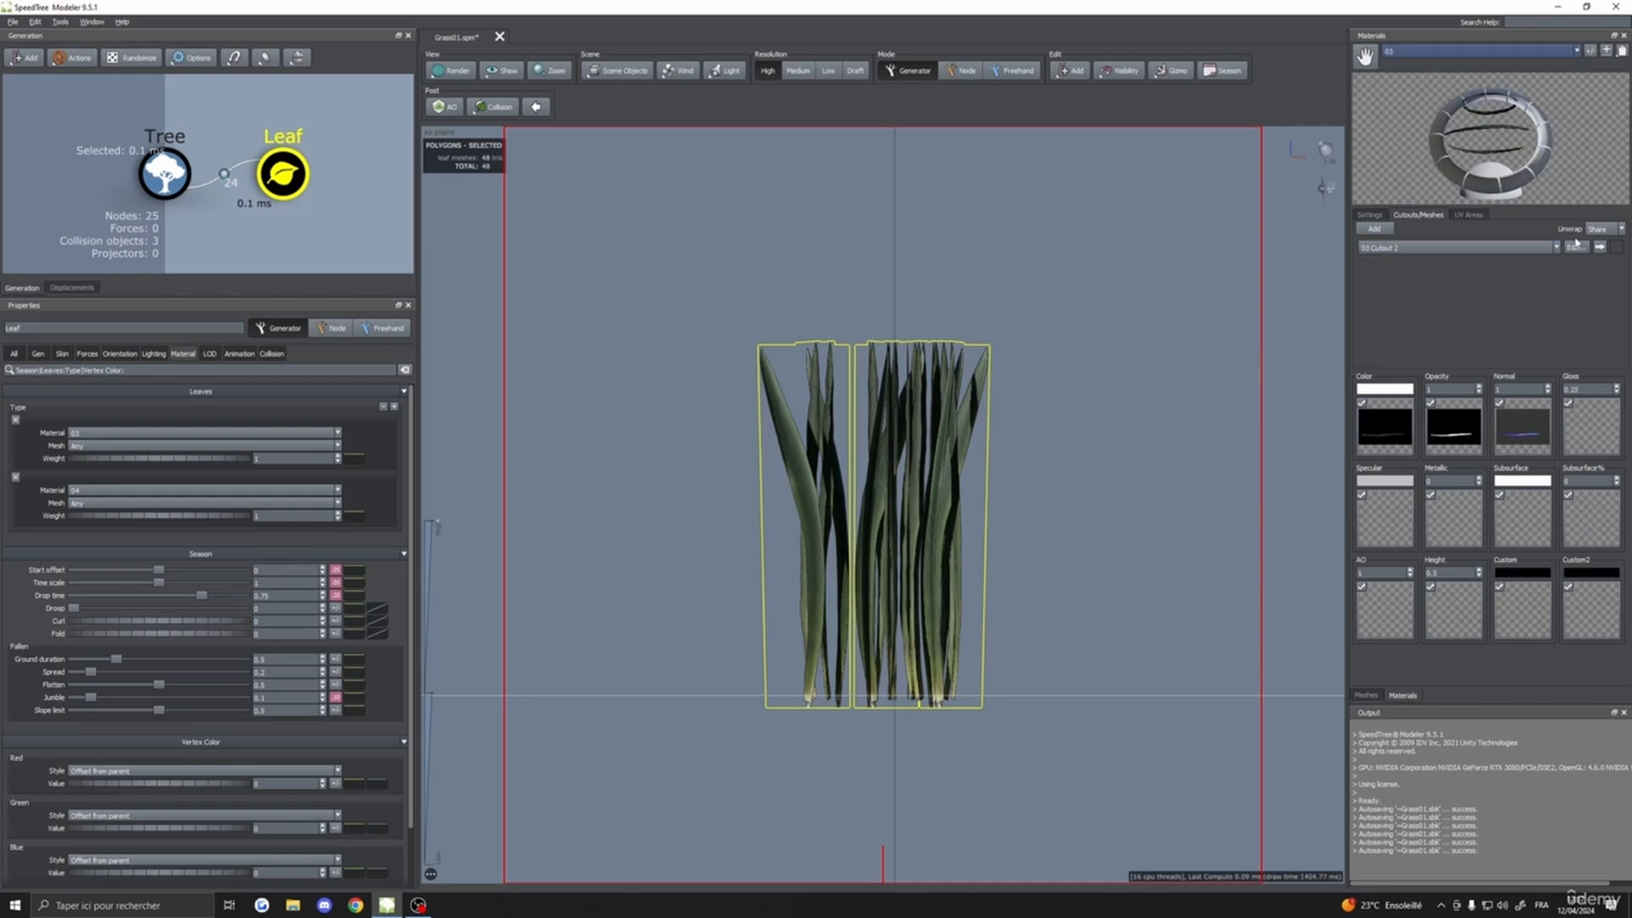
pyautogui.click(1575, 247)
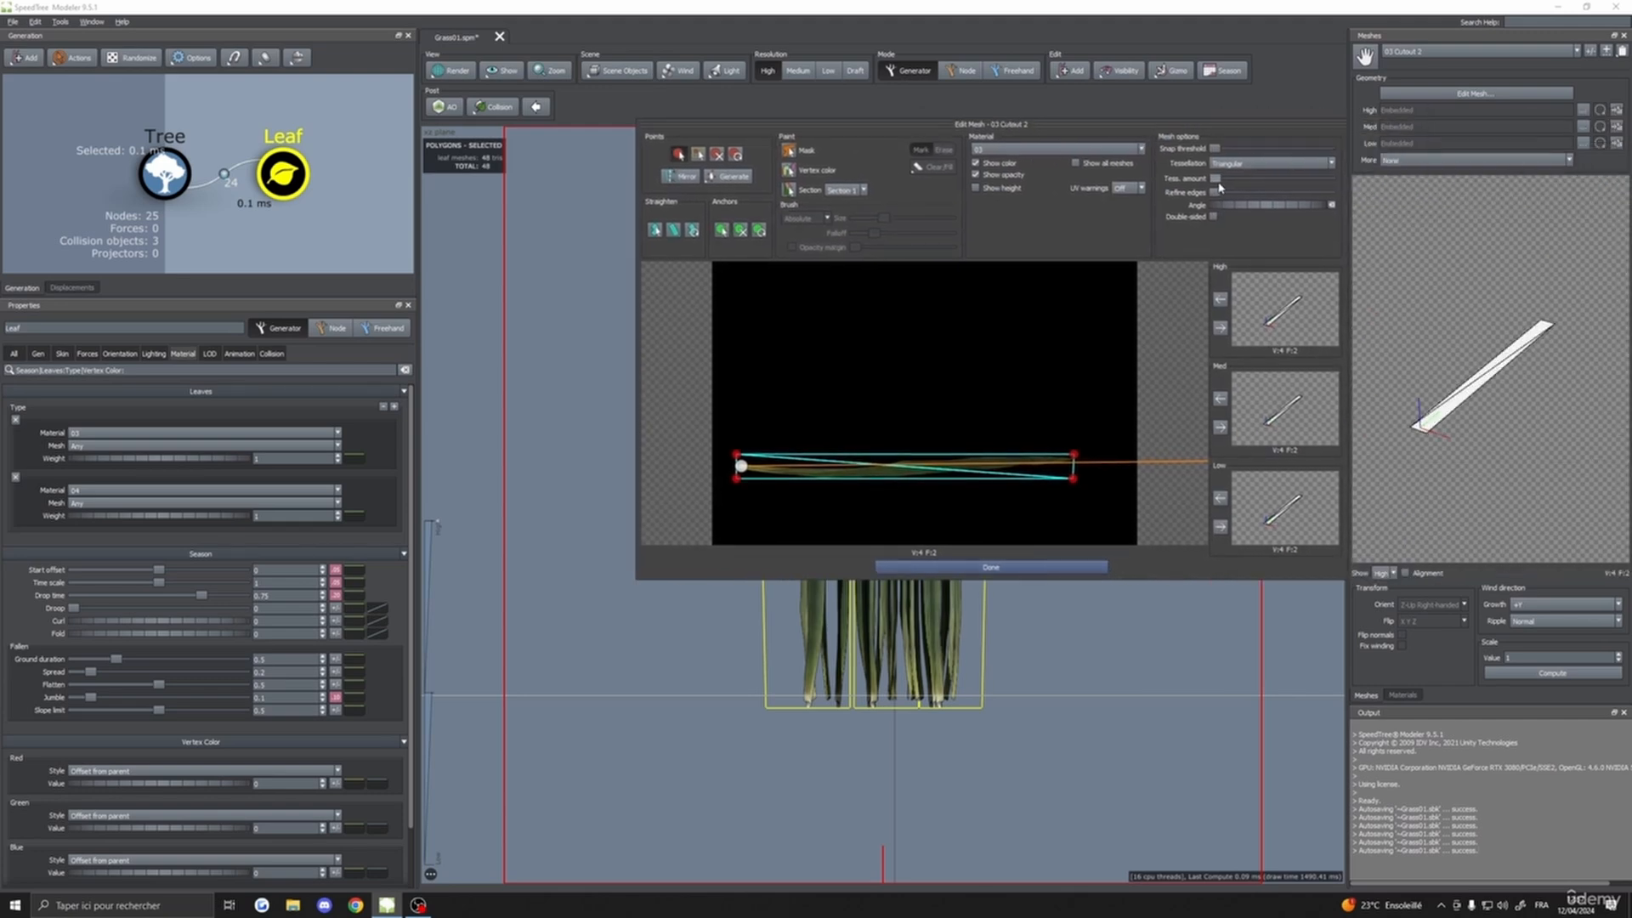
pyautogui.moveTo(1216, 180); pyautogui.dragTo(1233, 189)
pyautogui.click(1221, 328)
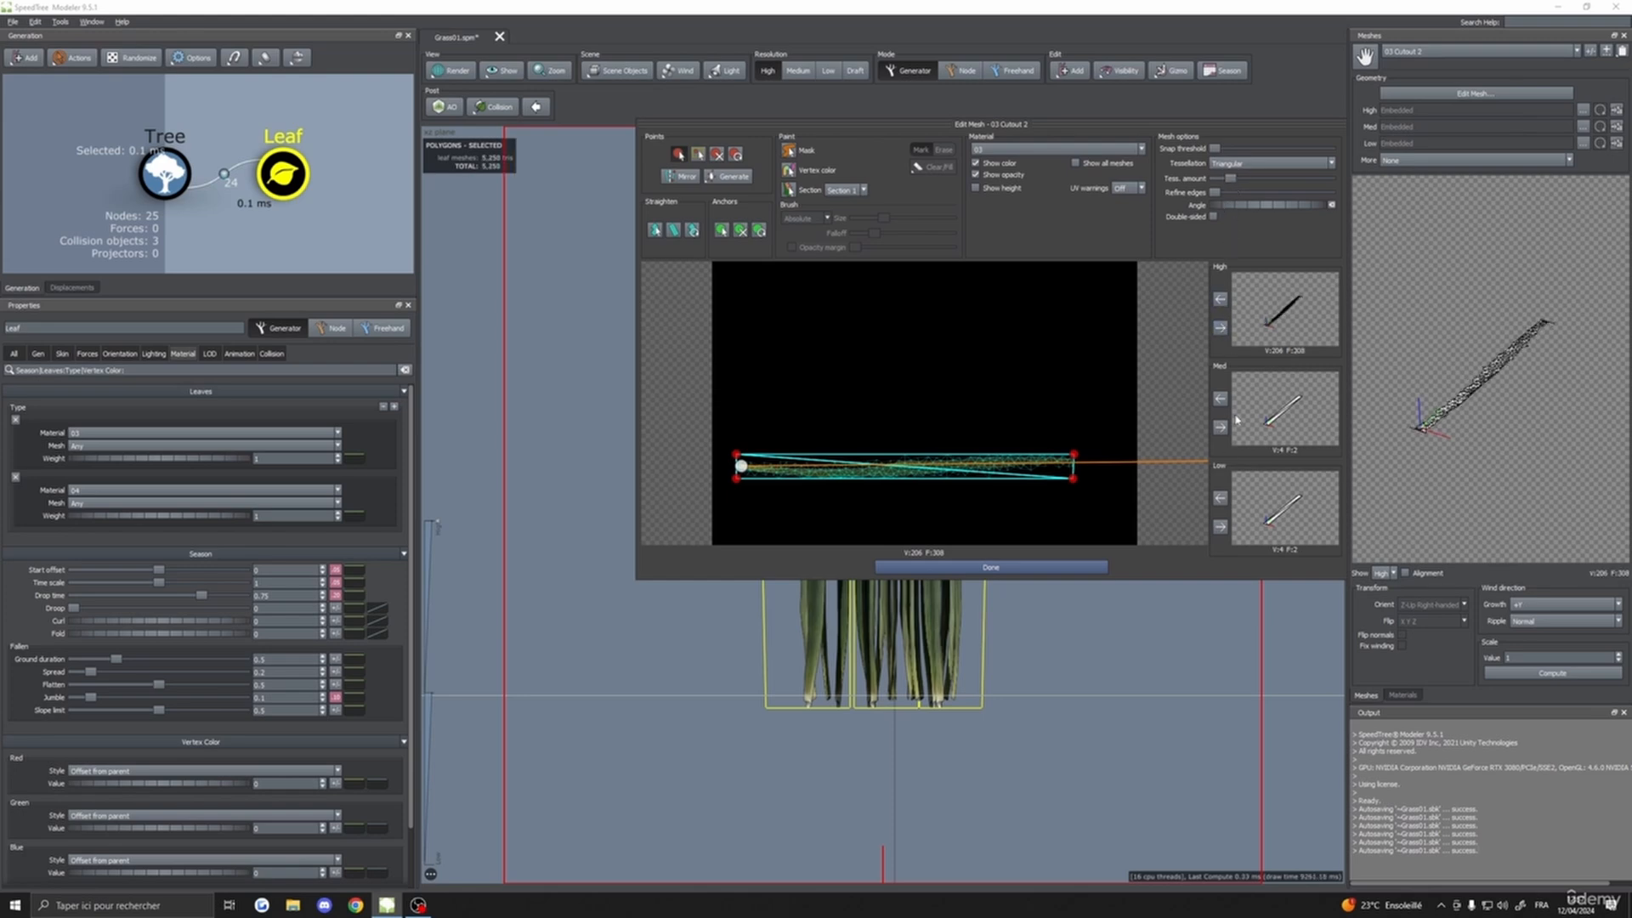
pyautogui.click(1220, 427)
pyautogui.click(1221, 526)
pyautogui.click(956, 568)
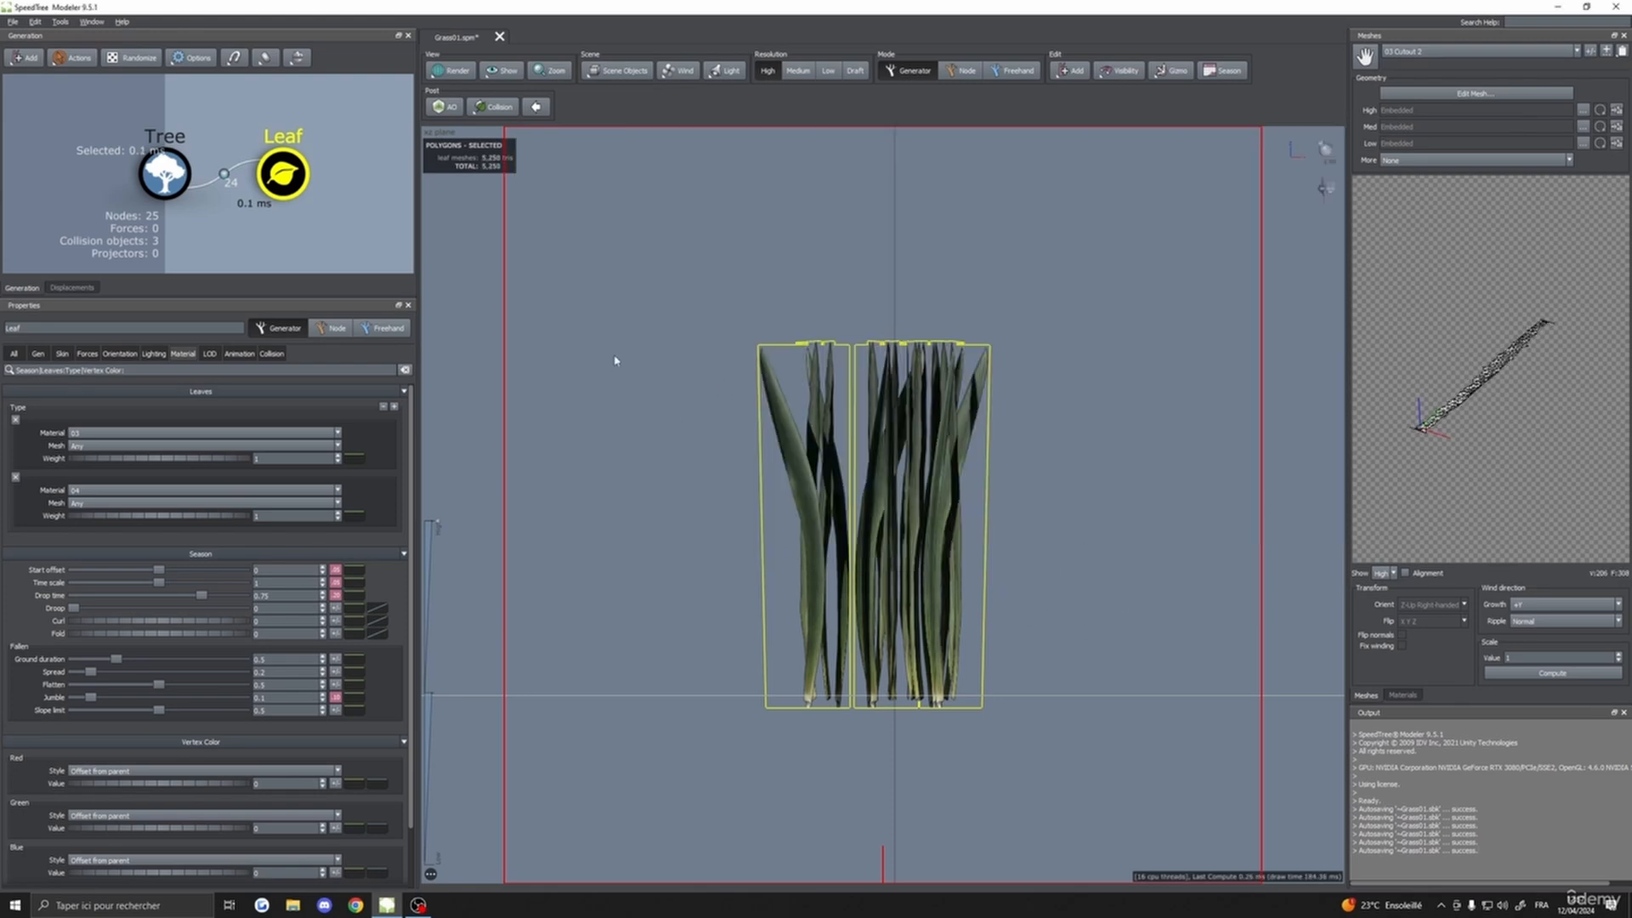
# - Raise the tessellation amount of material 04's cutout mesh and apply it to the High version
pyautogui.click(1403, 696)
pyautogui.click(1483, 51)
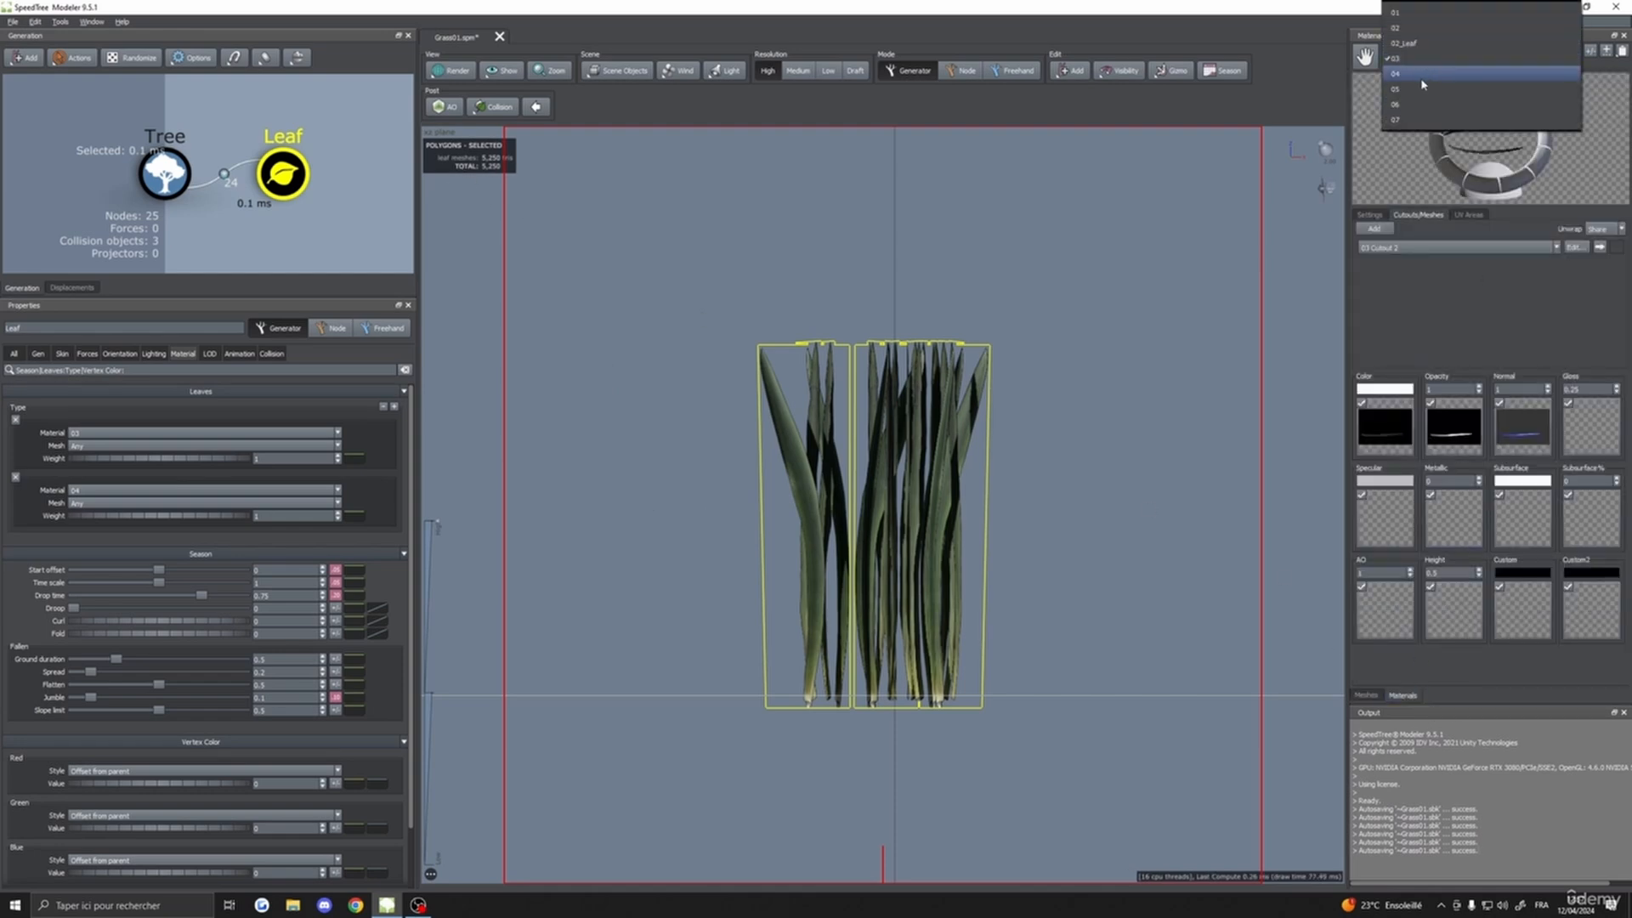
pyautogui.click(1421, 77)
pyautogui.click(1575, 248)
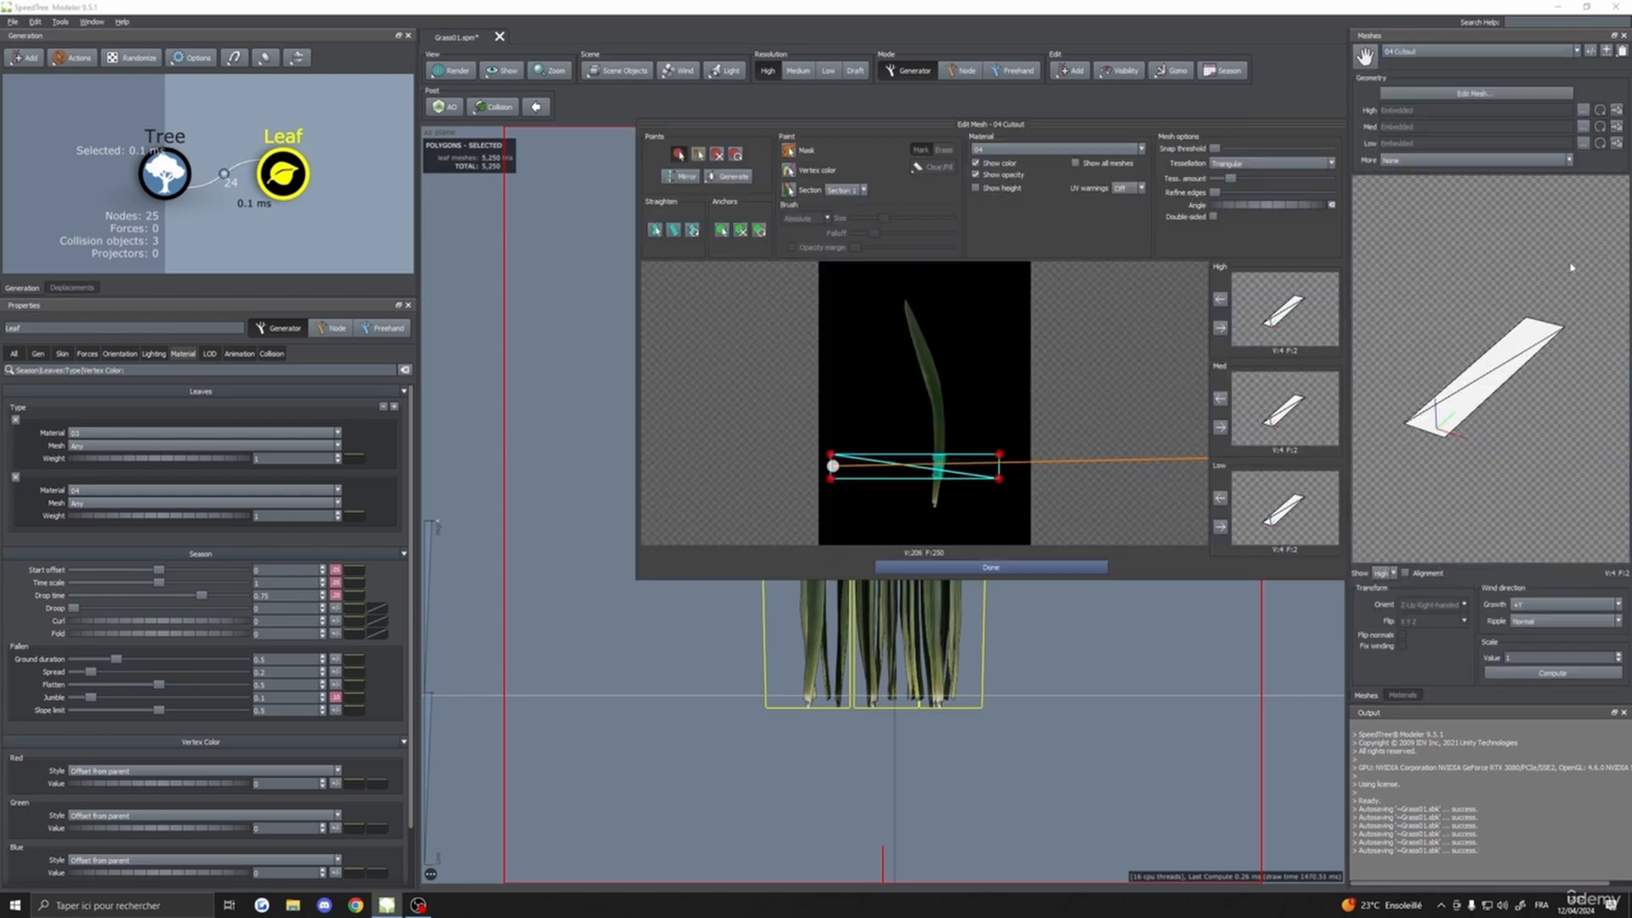
pyautogui.click(1220, 180)
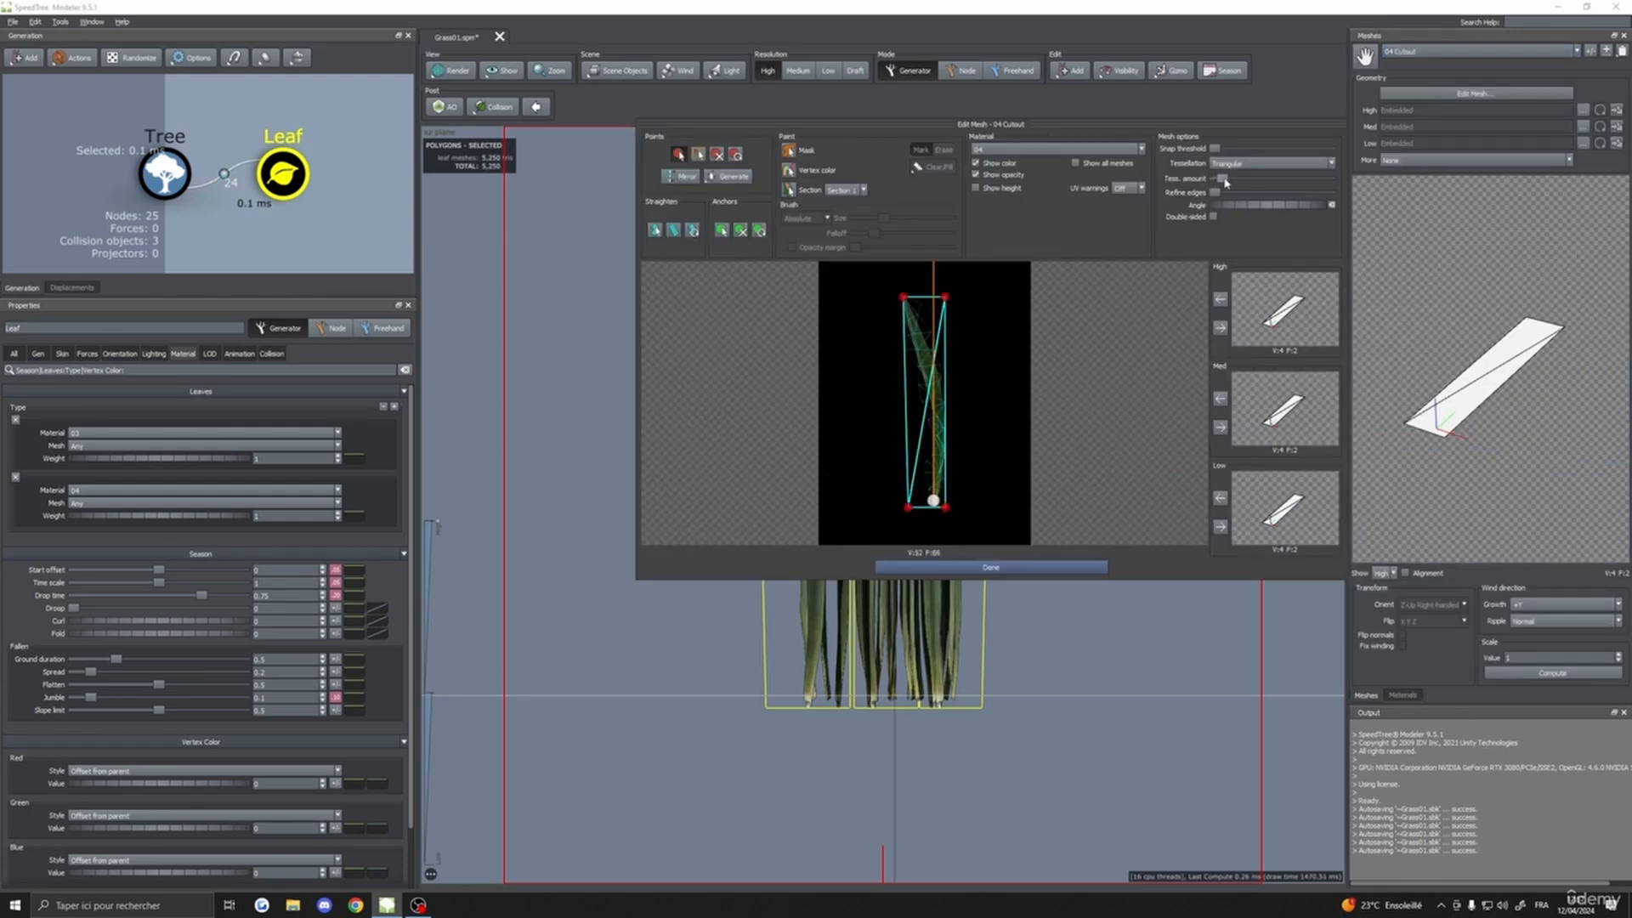
pyautogui.click(1226, 180)
pyautogui.click(1220, 328)
pyautogui.click(1020, 567)
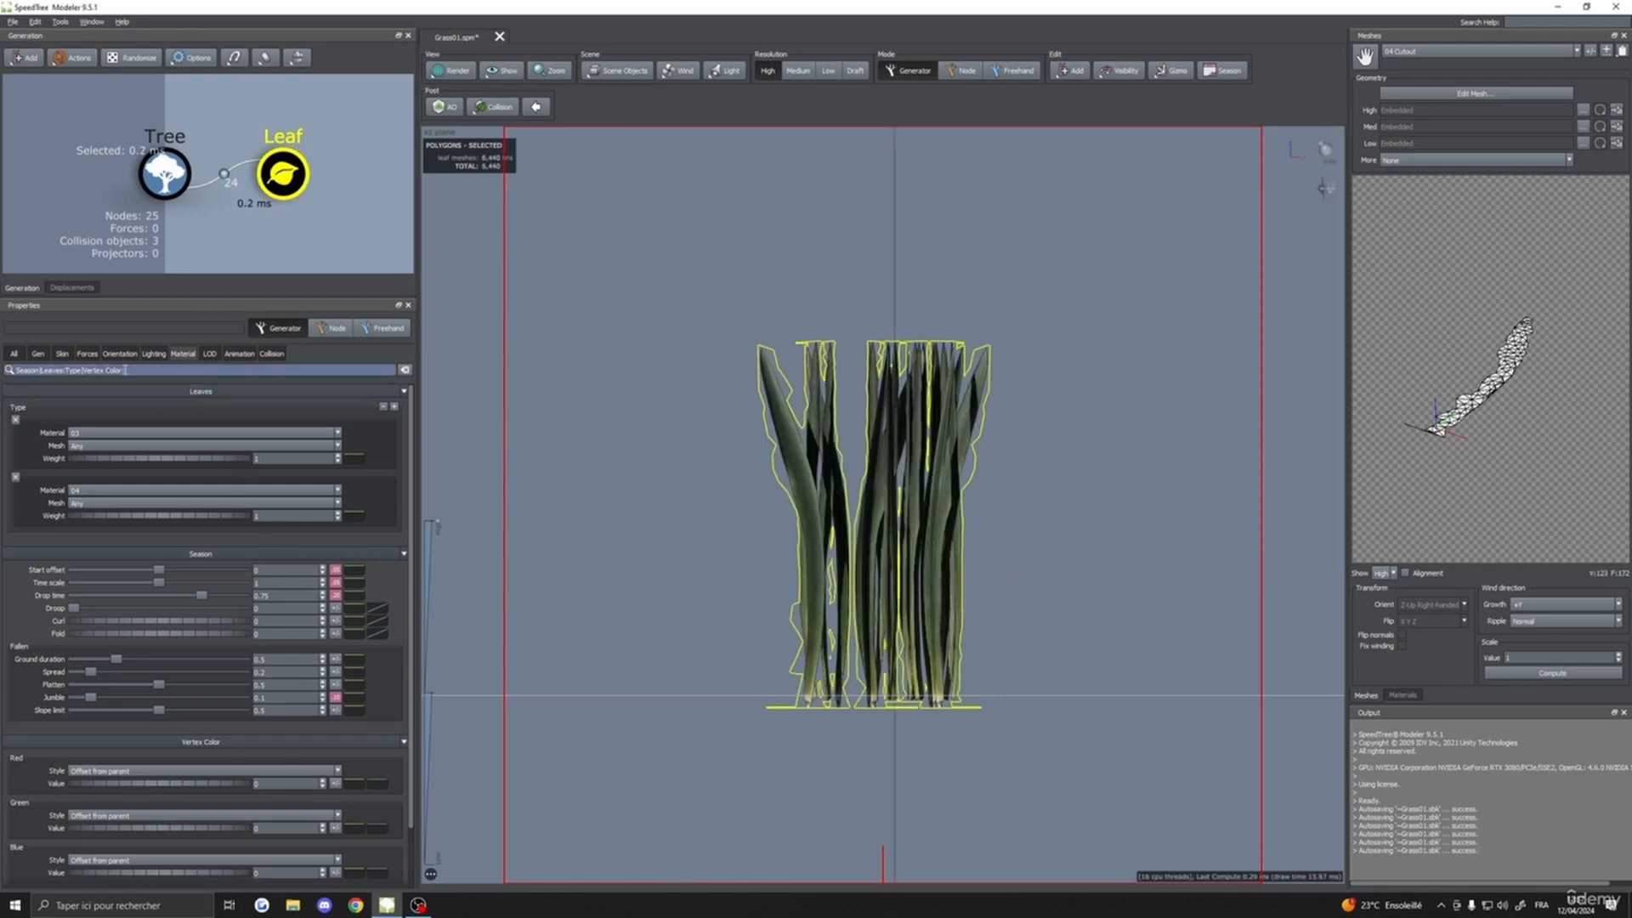
# - Add a slight random variance to the Leaf generator's Size so the blade heights differ
pyautogui.click(120, 353)
pyautogui.click(62, 353)
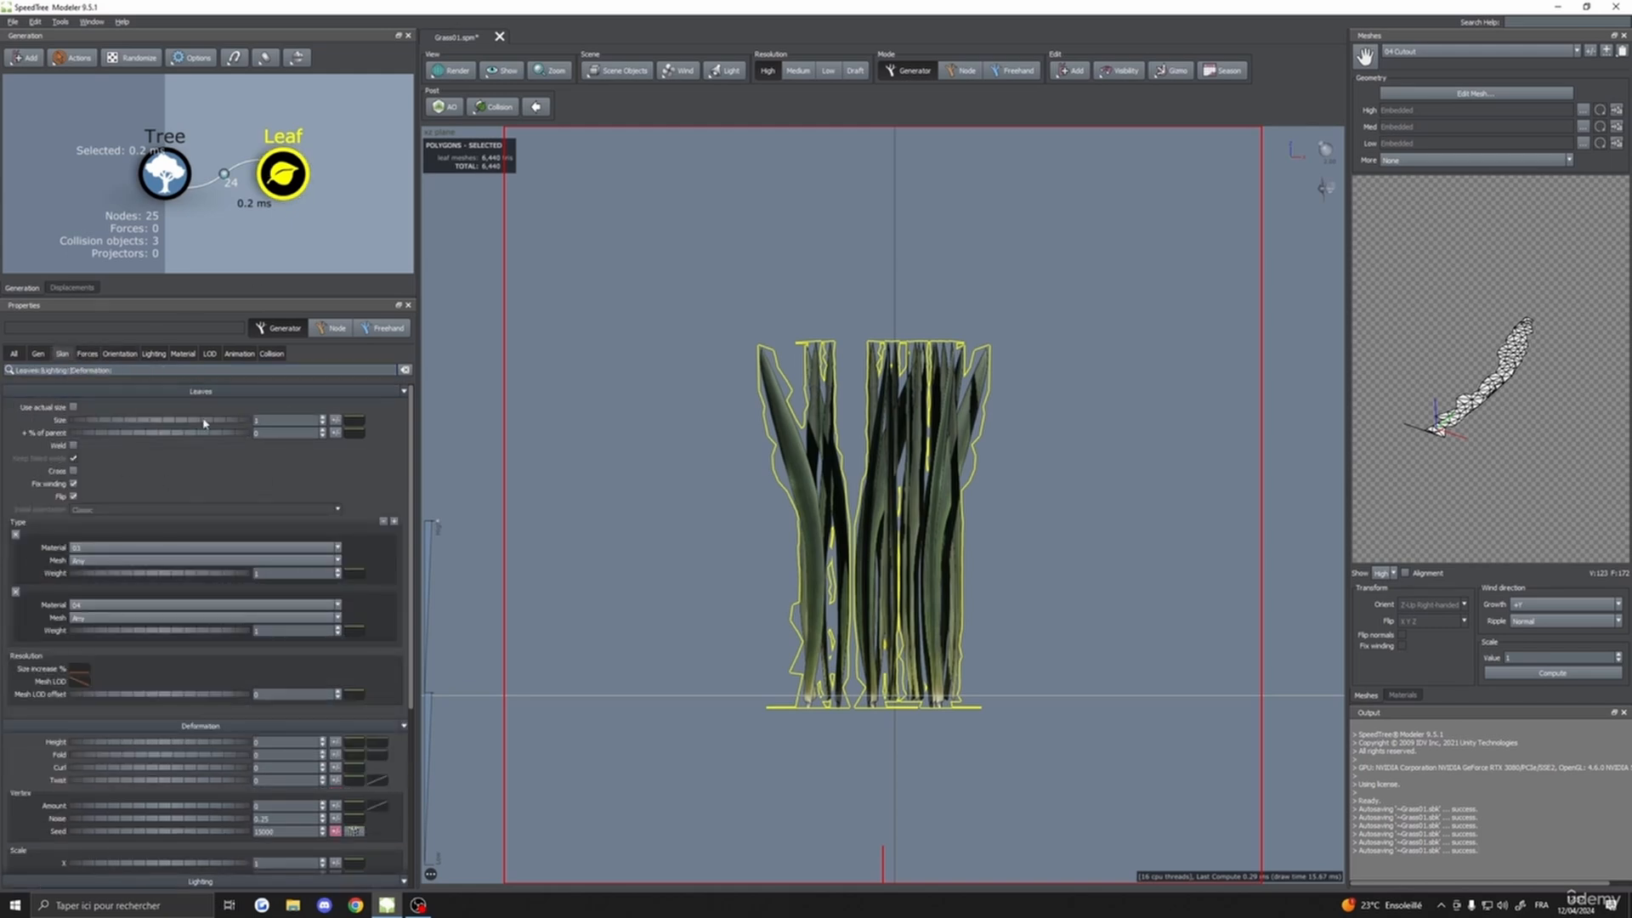
pyautogui.click(336, 420)
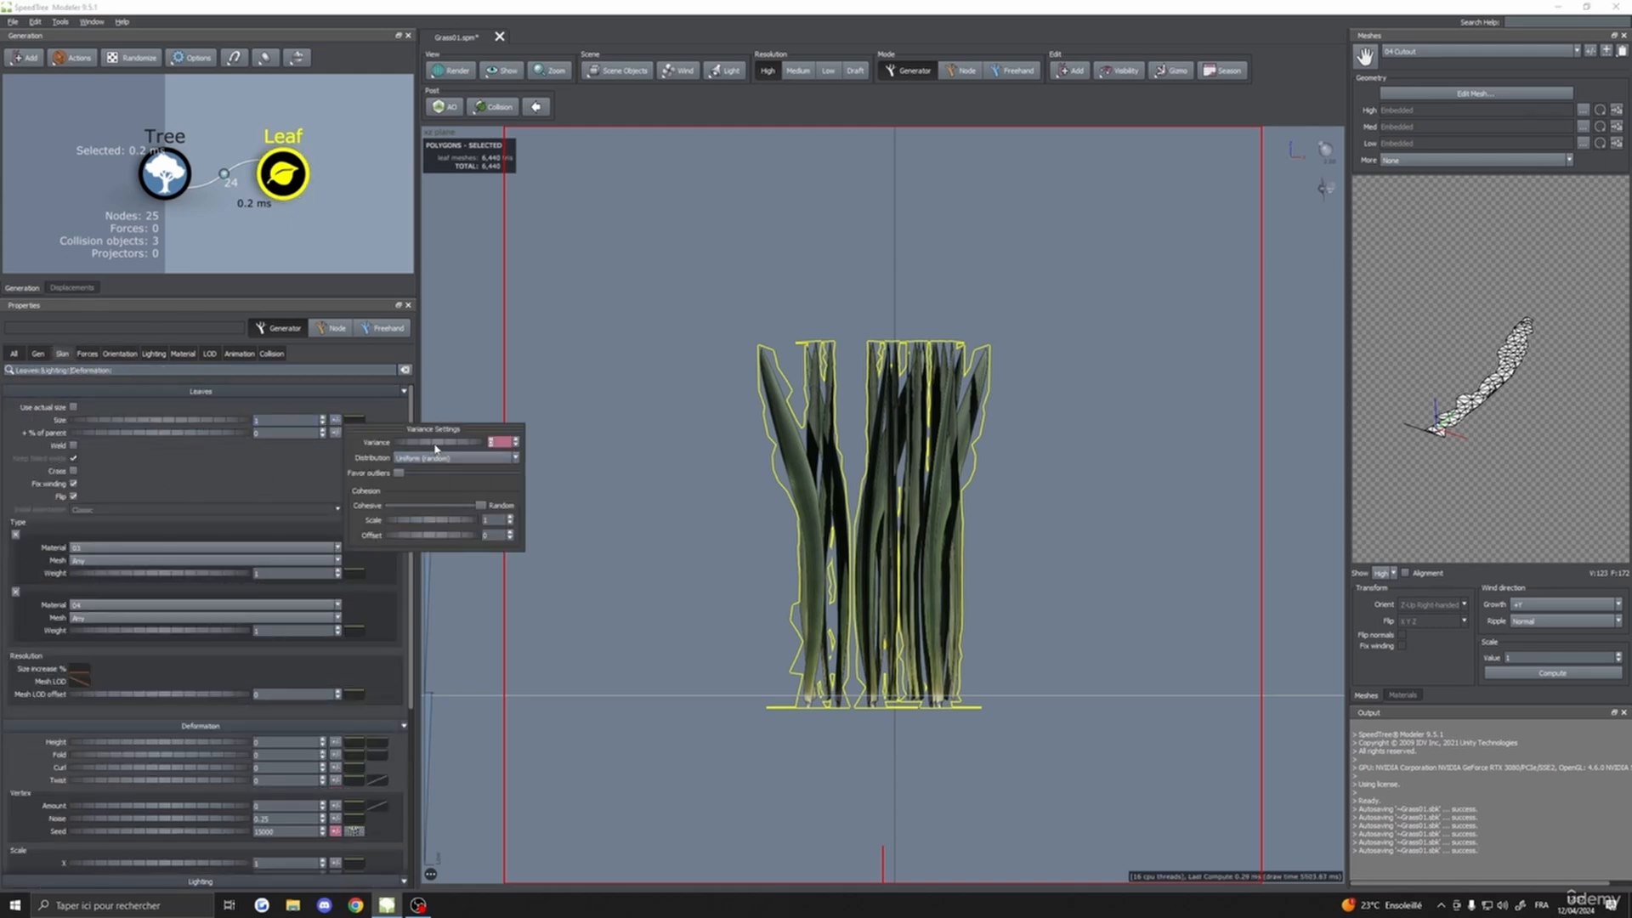
pyautogui.moveTo(435, 448)
pyautogui.mouseDown()
pyautogui.moveTo(496, 446)
pyautogui.moveTo(438, 450)
pyautogui.mouseUp()
pyautogui.click(331, 409)
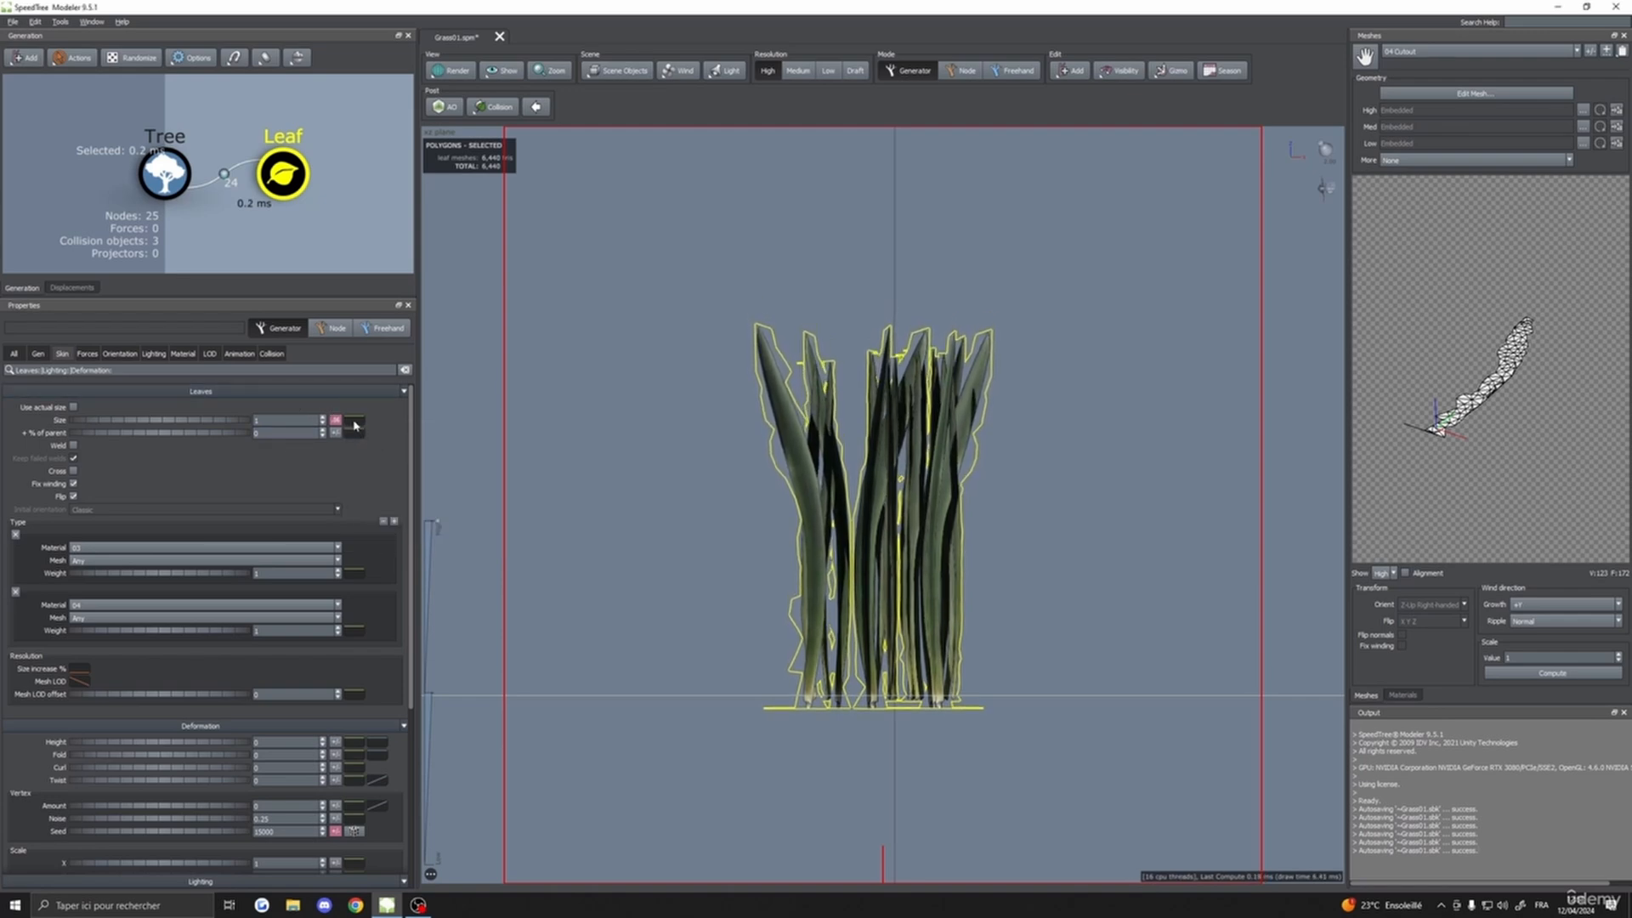
# - Reshape the Leaf generator's Size curve to shorten the outer blades and readjust the Size variance
pyautogui.click(356, 425)
pyautogui.moveTo(673, 464); pyautogui.dragTo(673, 504)
pyautogui.click(337, 420)
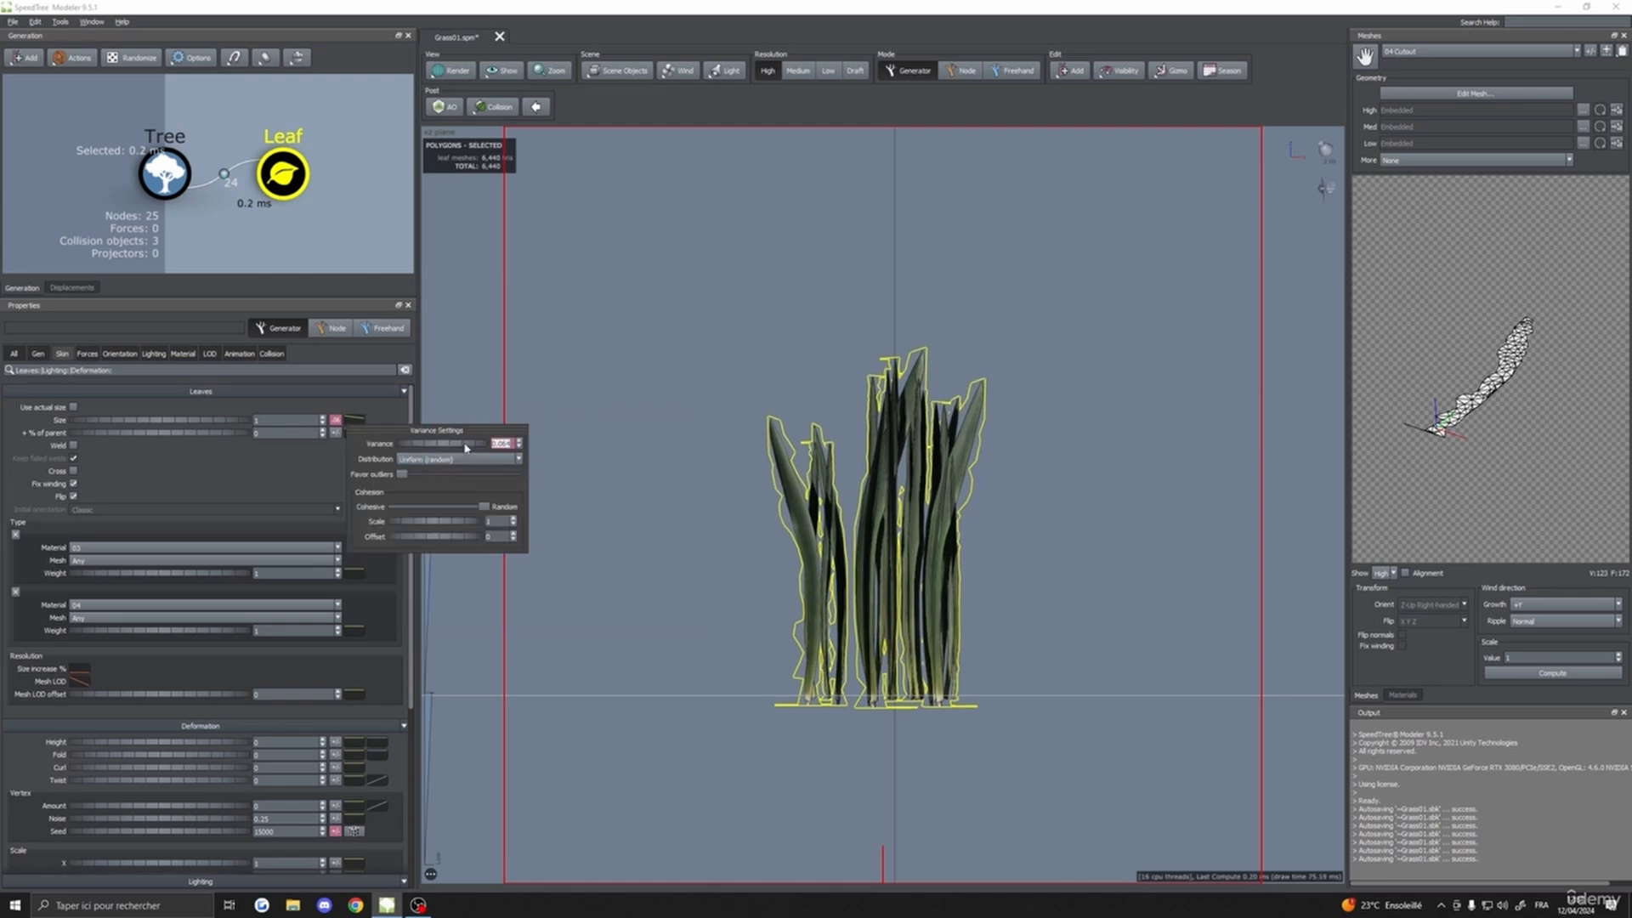
pyautogui.moveTo(466, 448); pyautogui.dragTo(415, 444)
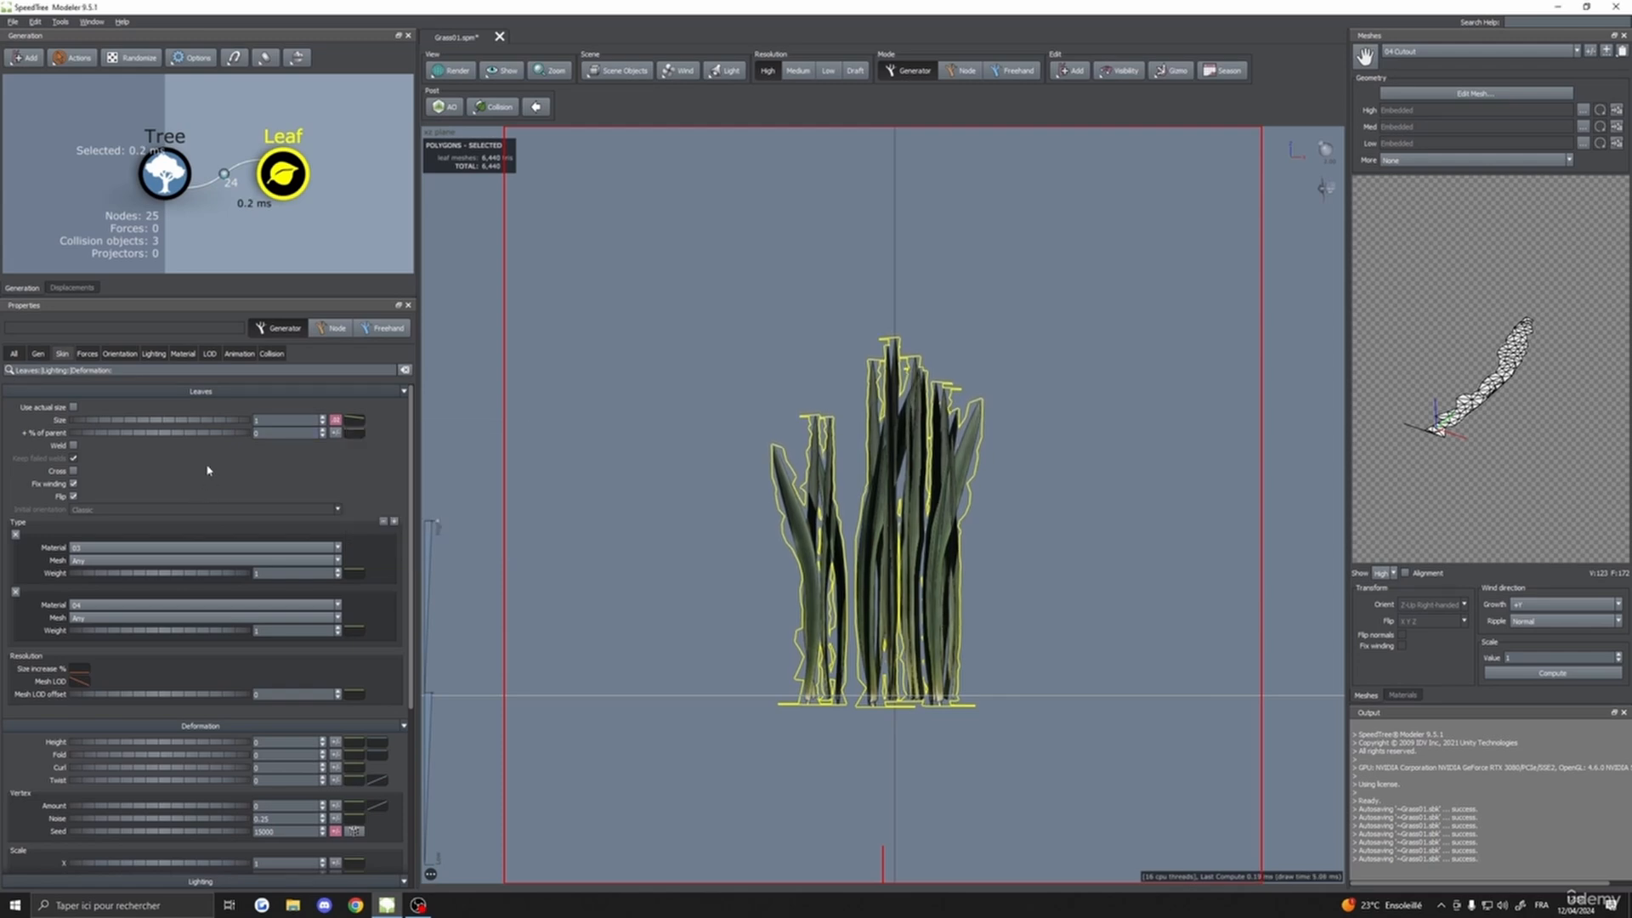
# - Raise the Leaf generator's Last boundary slightly to spread the blades over a wider base
pyautogui.click(37, 354)
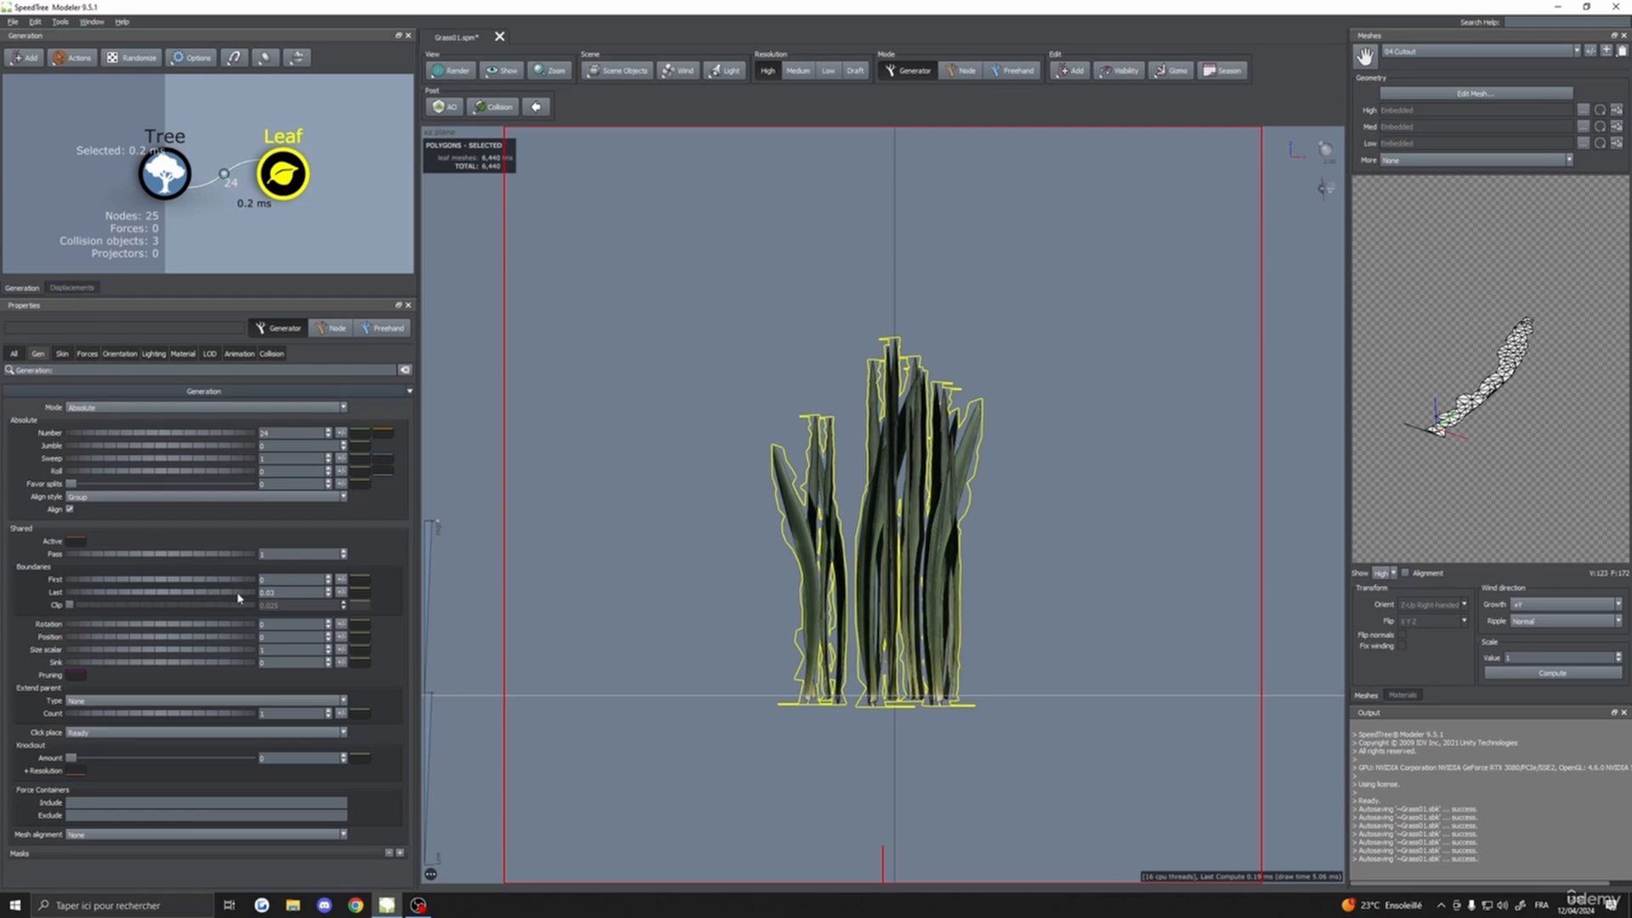
pyautogui.moveTo(236, 598); pyautogui.dragTo(243, 595)
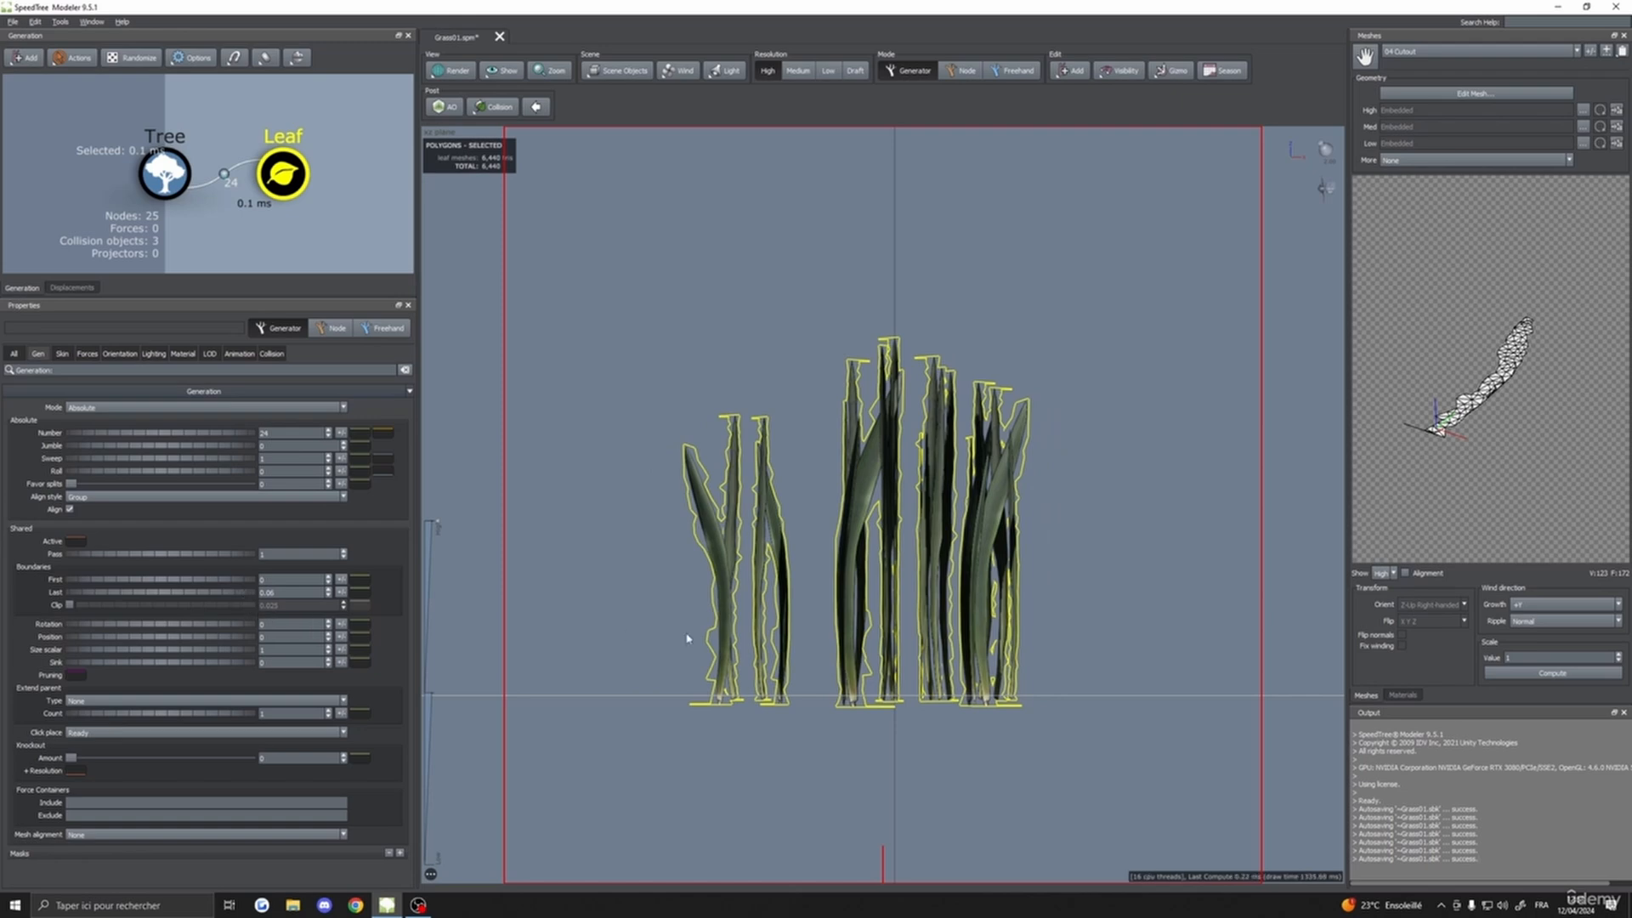
pyautogui.click(787, 533)
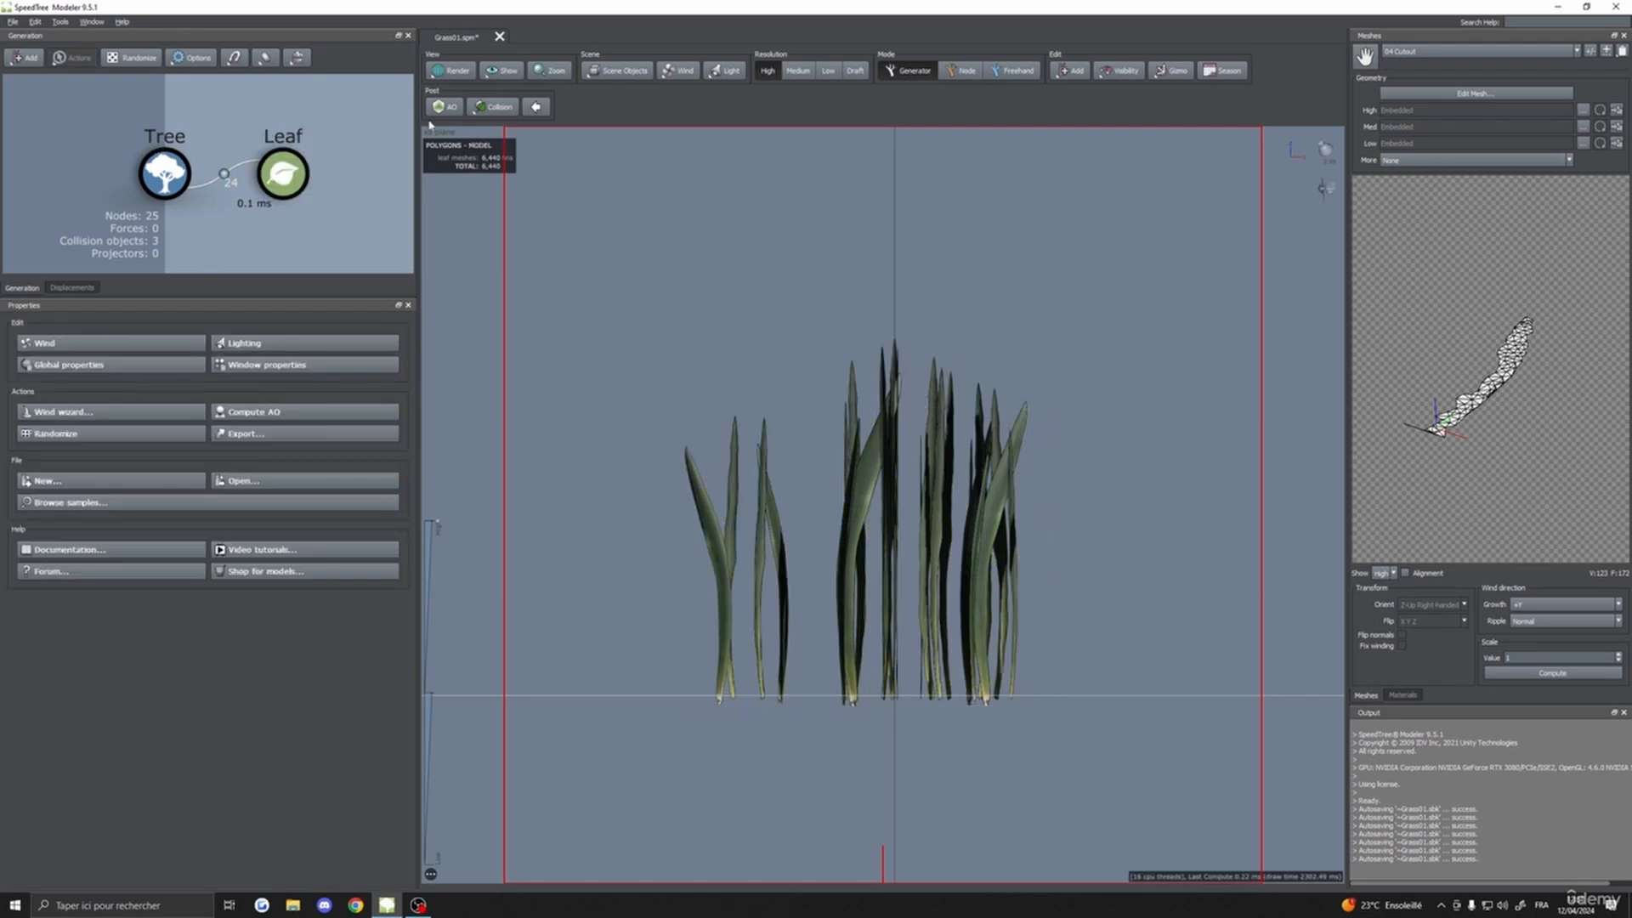
# - Remove the second leaf type, material 04, from the Leaf generator's material settings
pyautogui.click(284, 174)
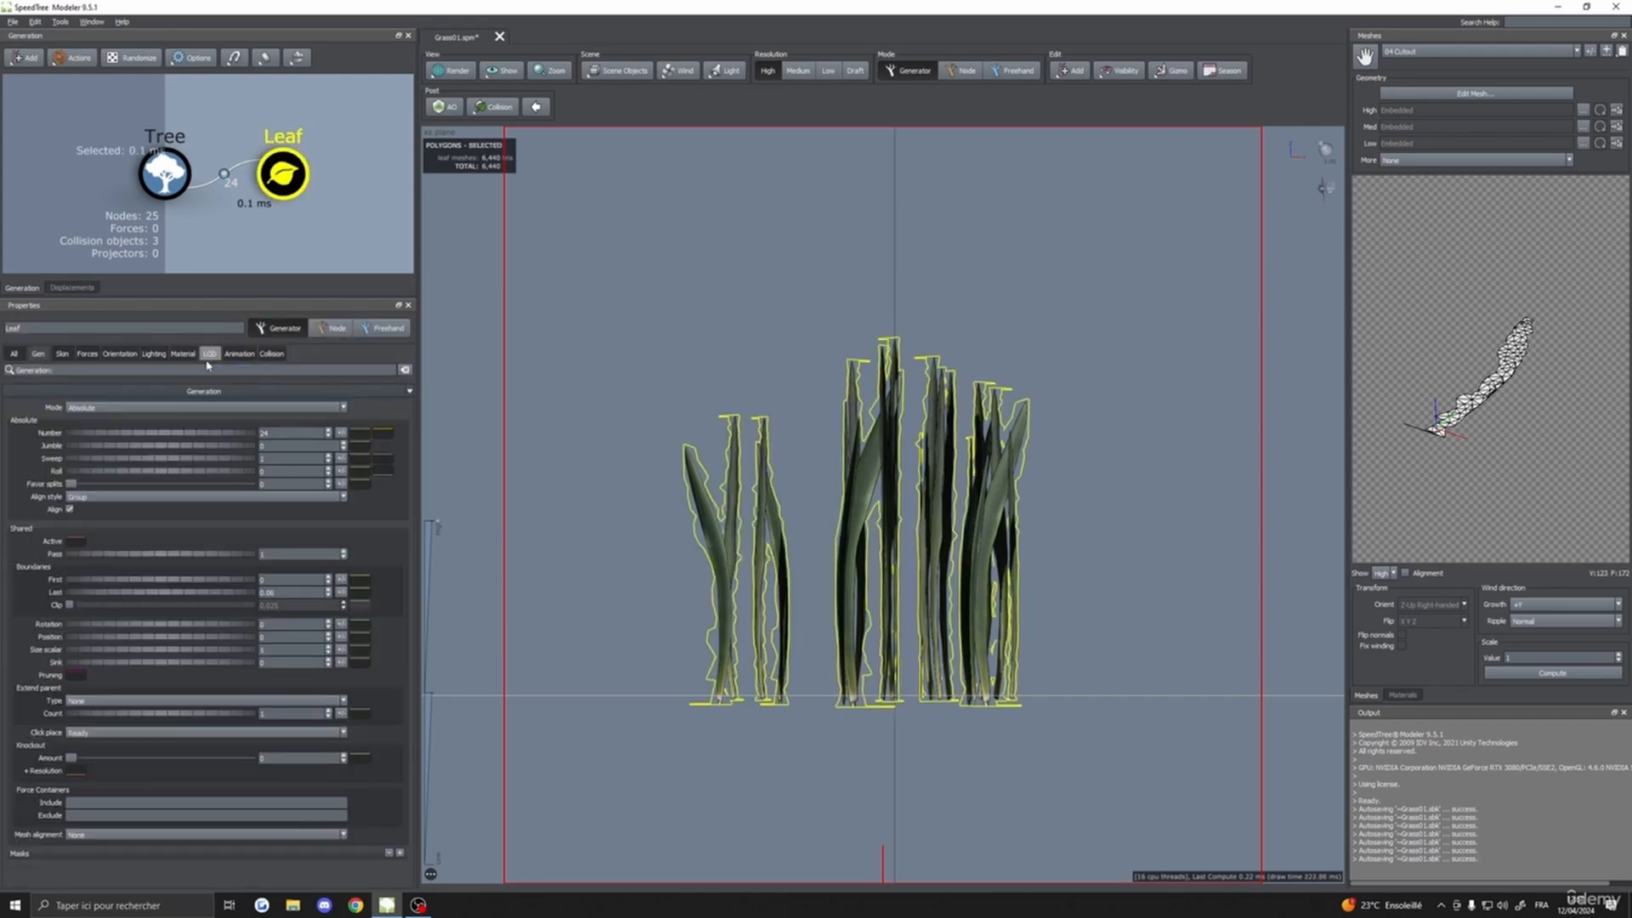
pyautogui.click(183, 353)
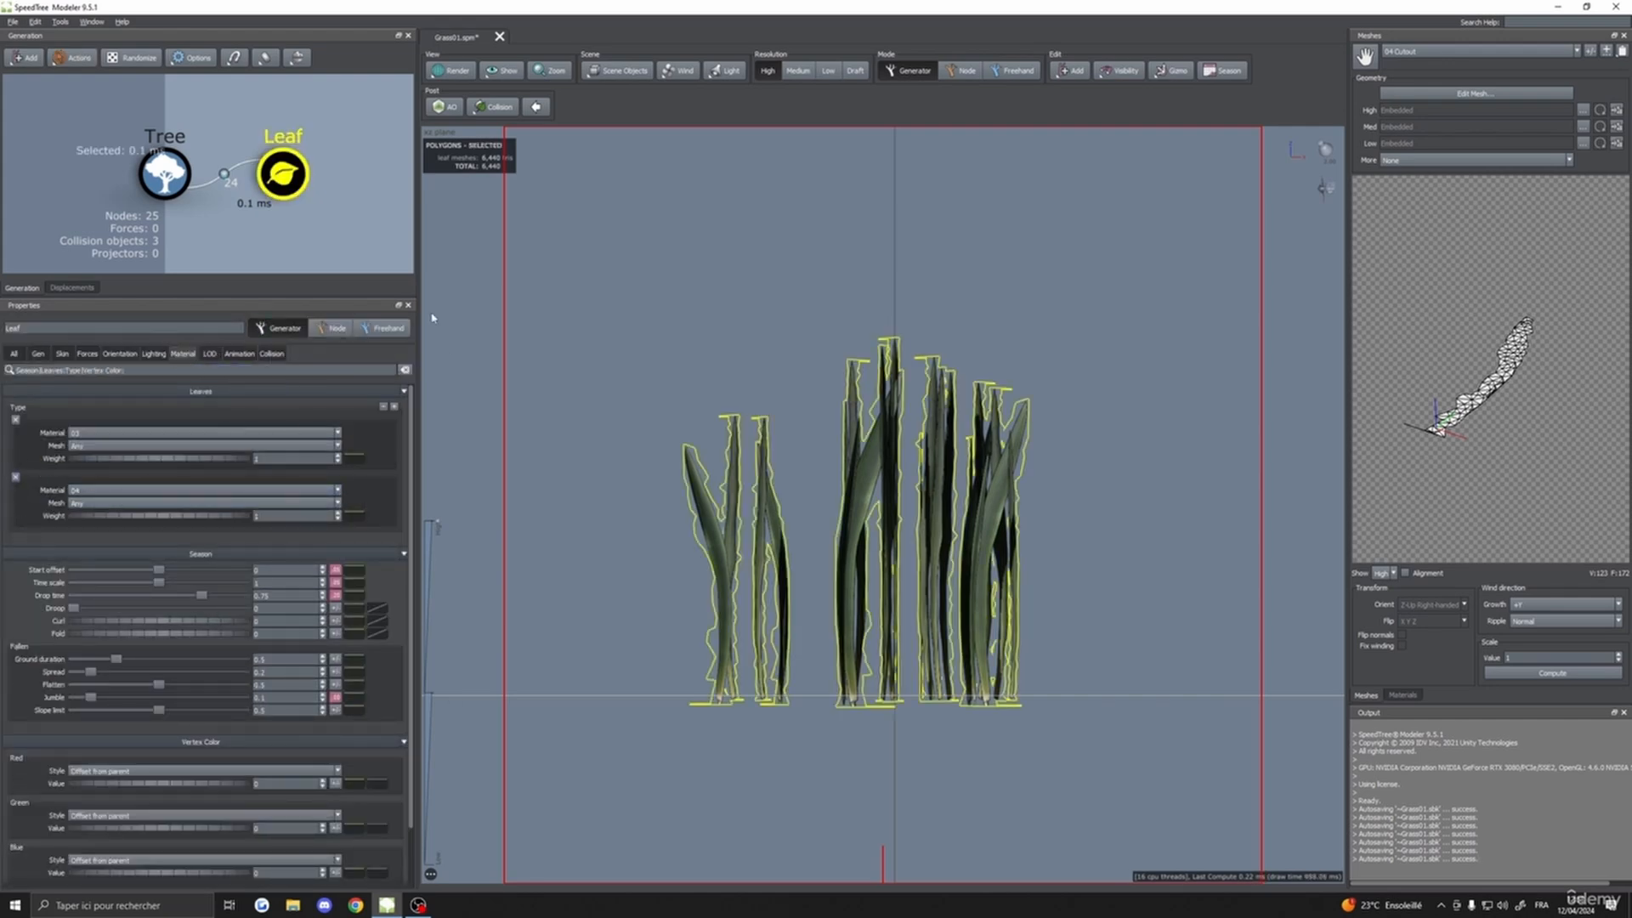
pyautogui.click(15, 477)
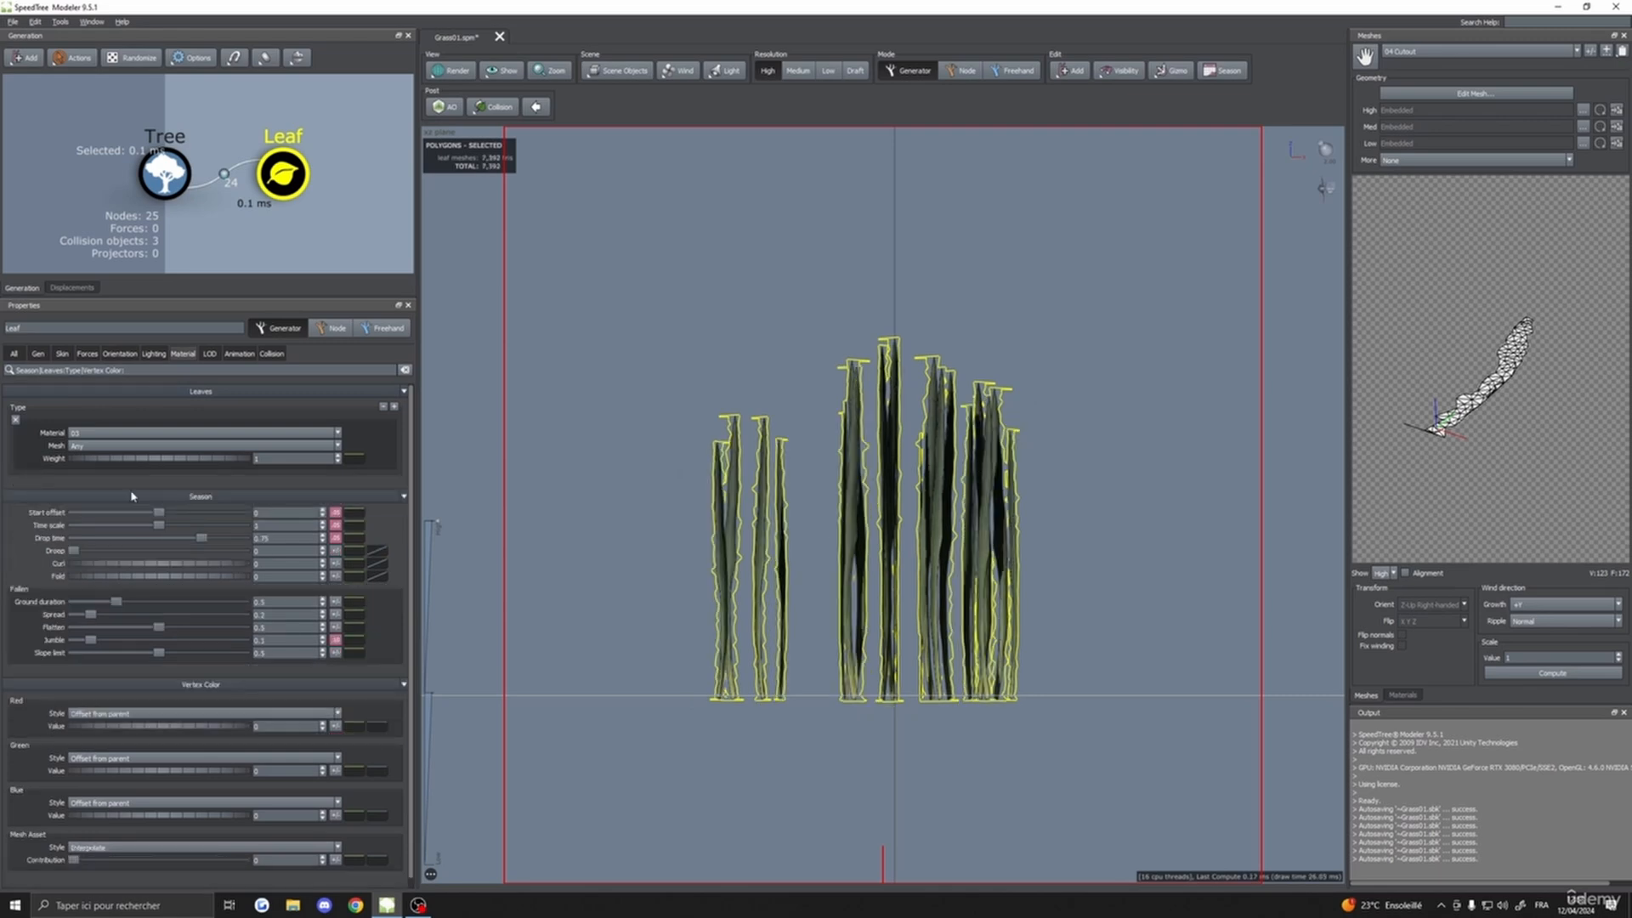
# - Increase the Leaf generator's Number to 46 to make the clump denser
pyautogui.click(774, 524)
pyautogui.click(283, 173)
pyautogui.click(37, 354)
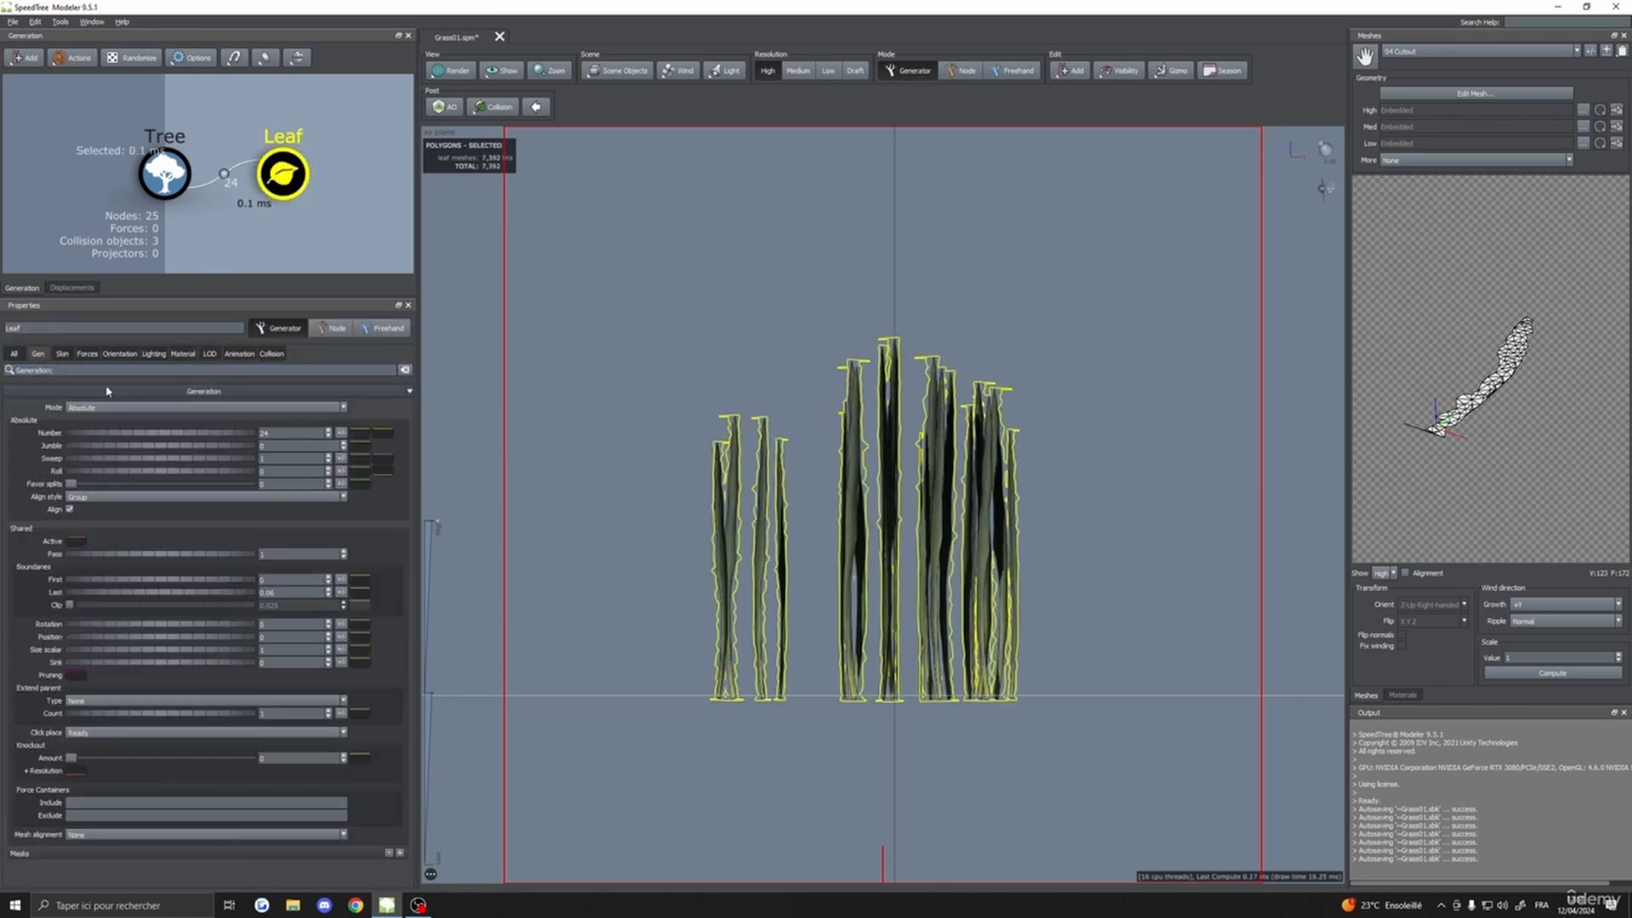
pyautogui.moveTo(189, 435); pyautogui.dragTo(223, 436)
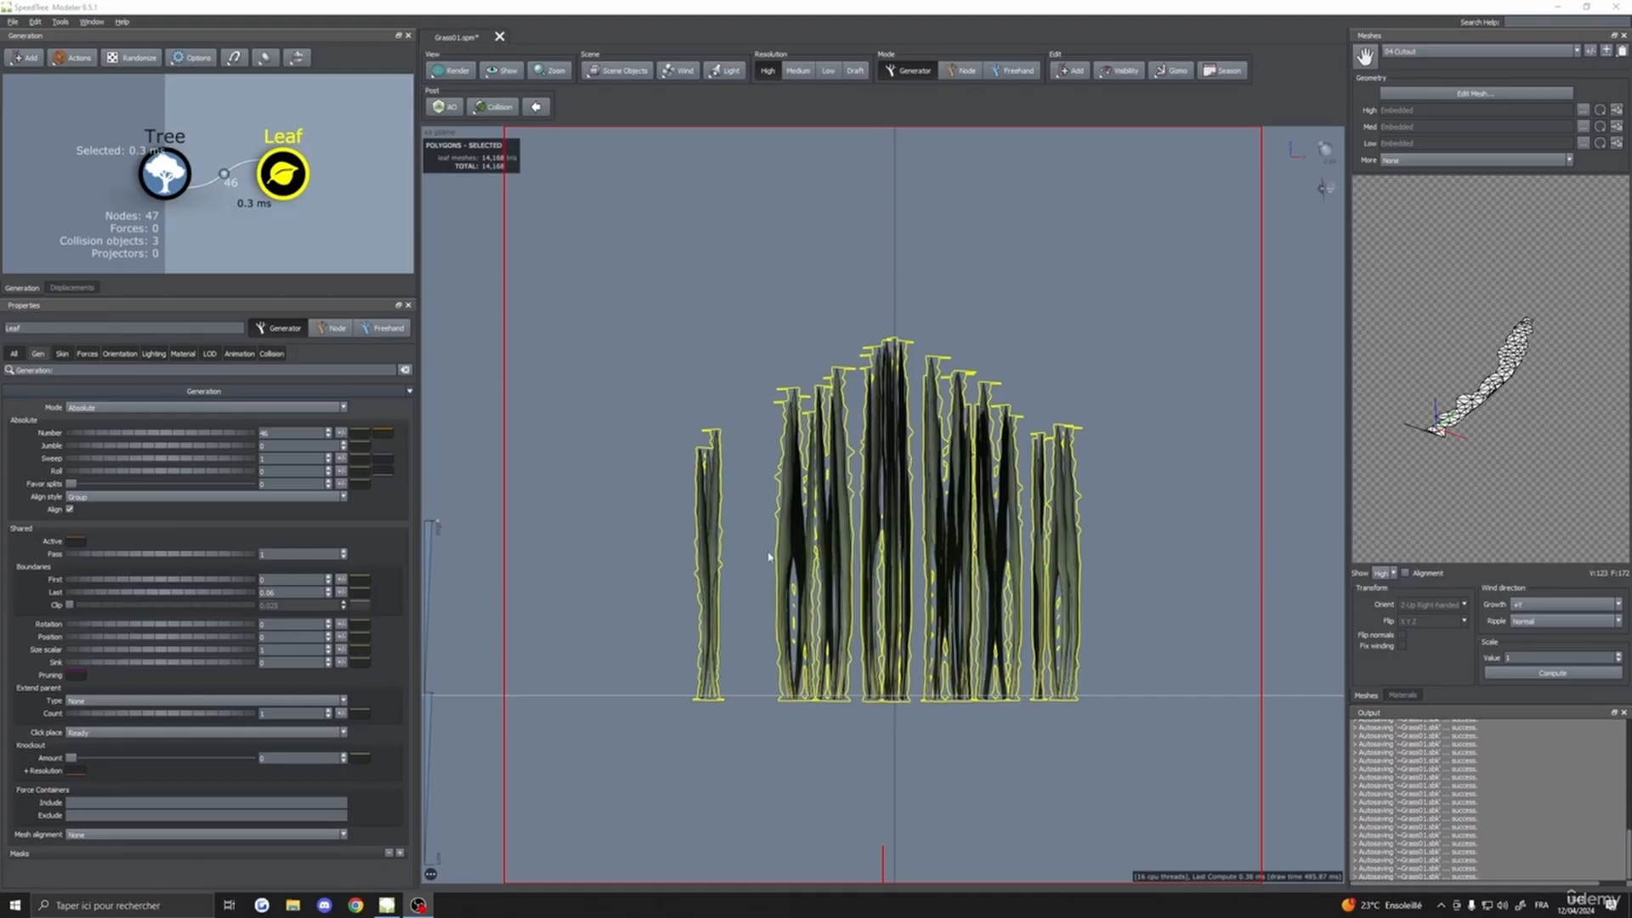
pyautogui.click(844, 546)
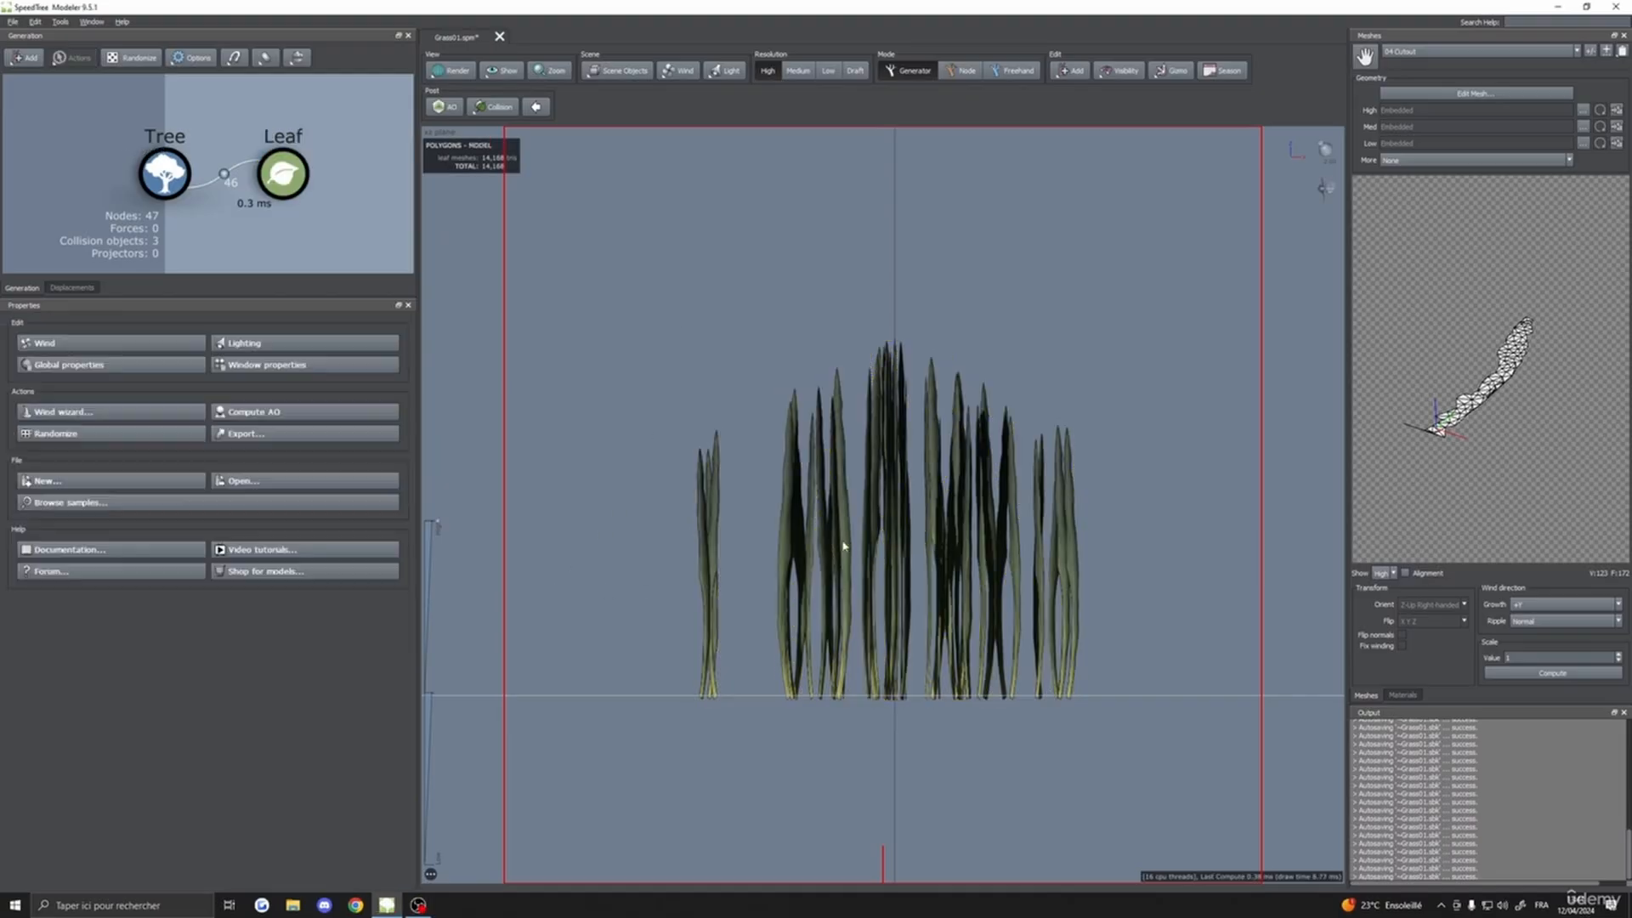
# - Set the Leaf generator's Fold deformation to 0.14 and add random variance to it
pyautogui.click(787, 461)
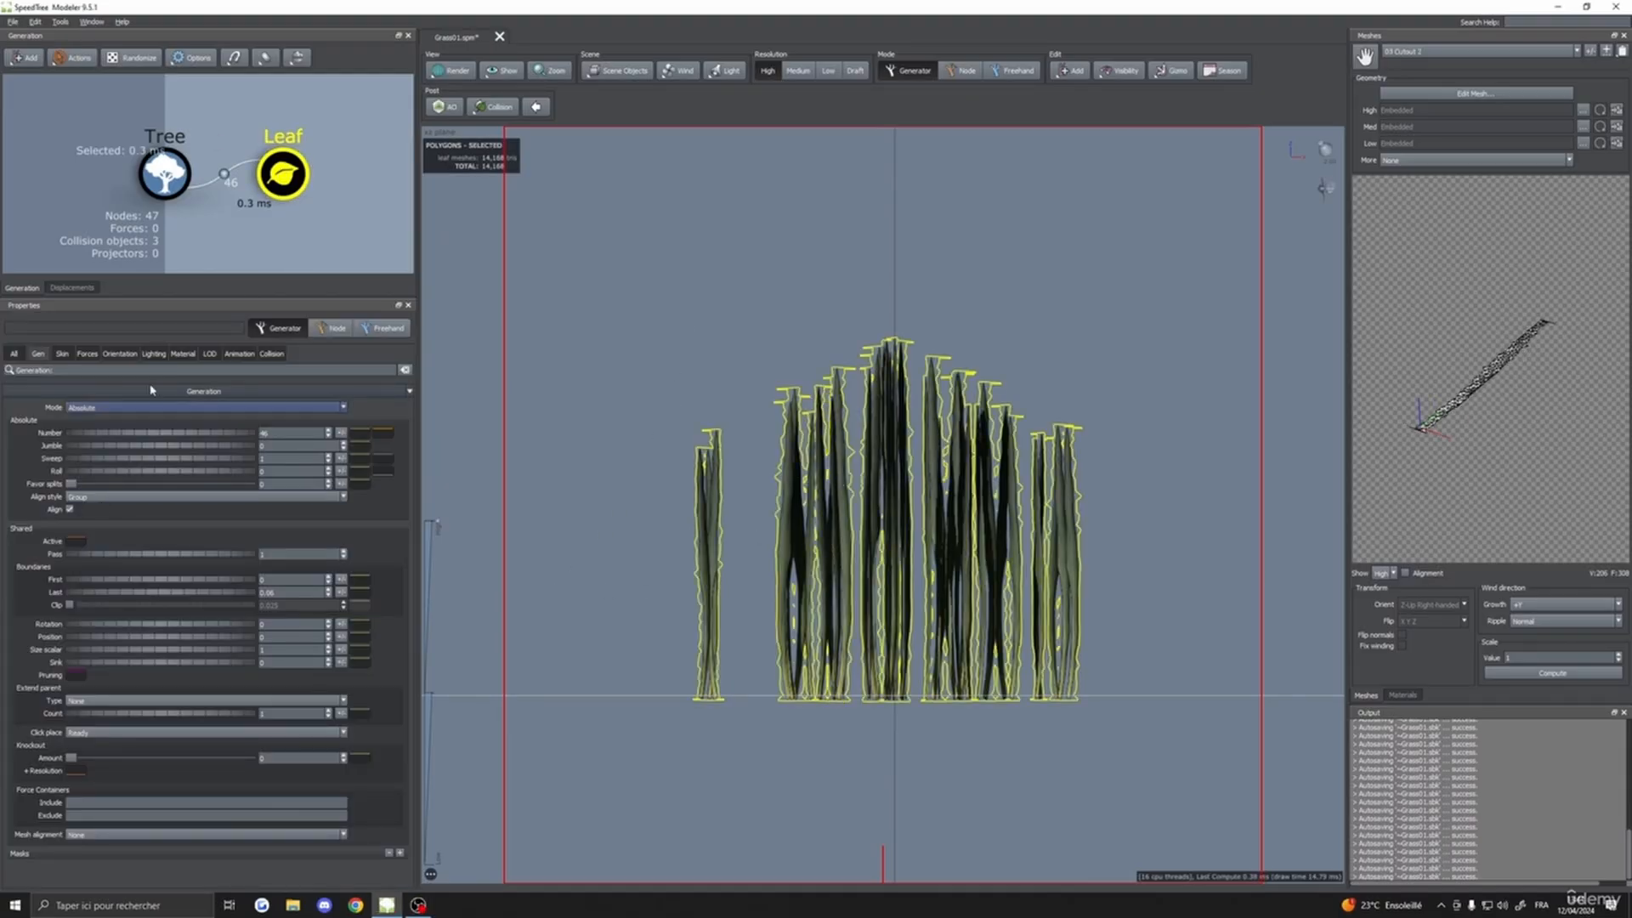
pyautogui.click(119, 354)
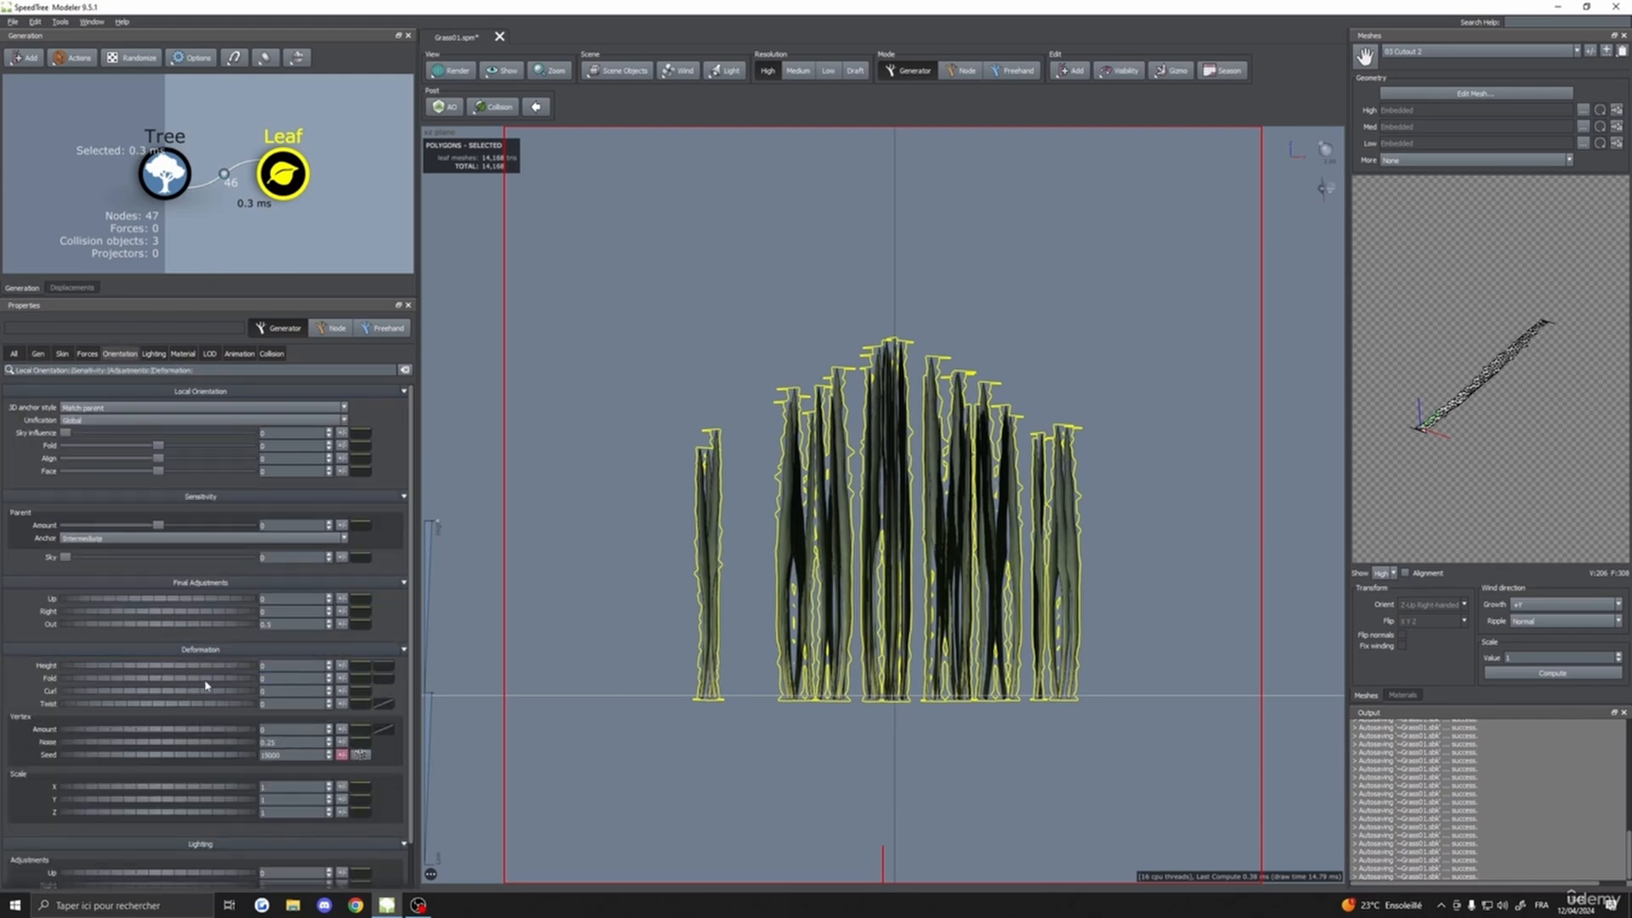
pyautogui.moveTo(204, 682)
pyautogui.mouseDown()
pyautogui.moveTo(224, 680)
pyautogui.moveTo(210, 681)
pyautogui.mouseUp()
pyautogui.click(341, 678)
pyautogui.moveTo(433, 699); pyautogui.dragTo(561, 689)
# - Add random variance to the Leaf generator's Right final adjustment and a slight variance to its Curl deformation
pyautogui.click(341, 614)
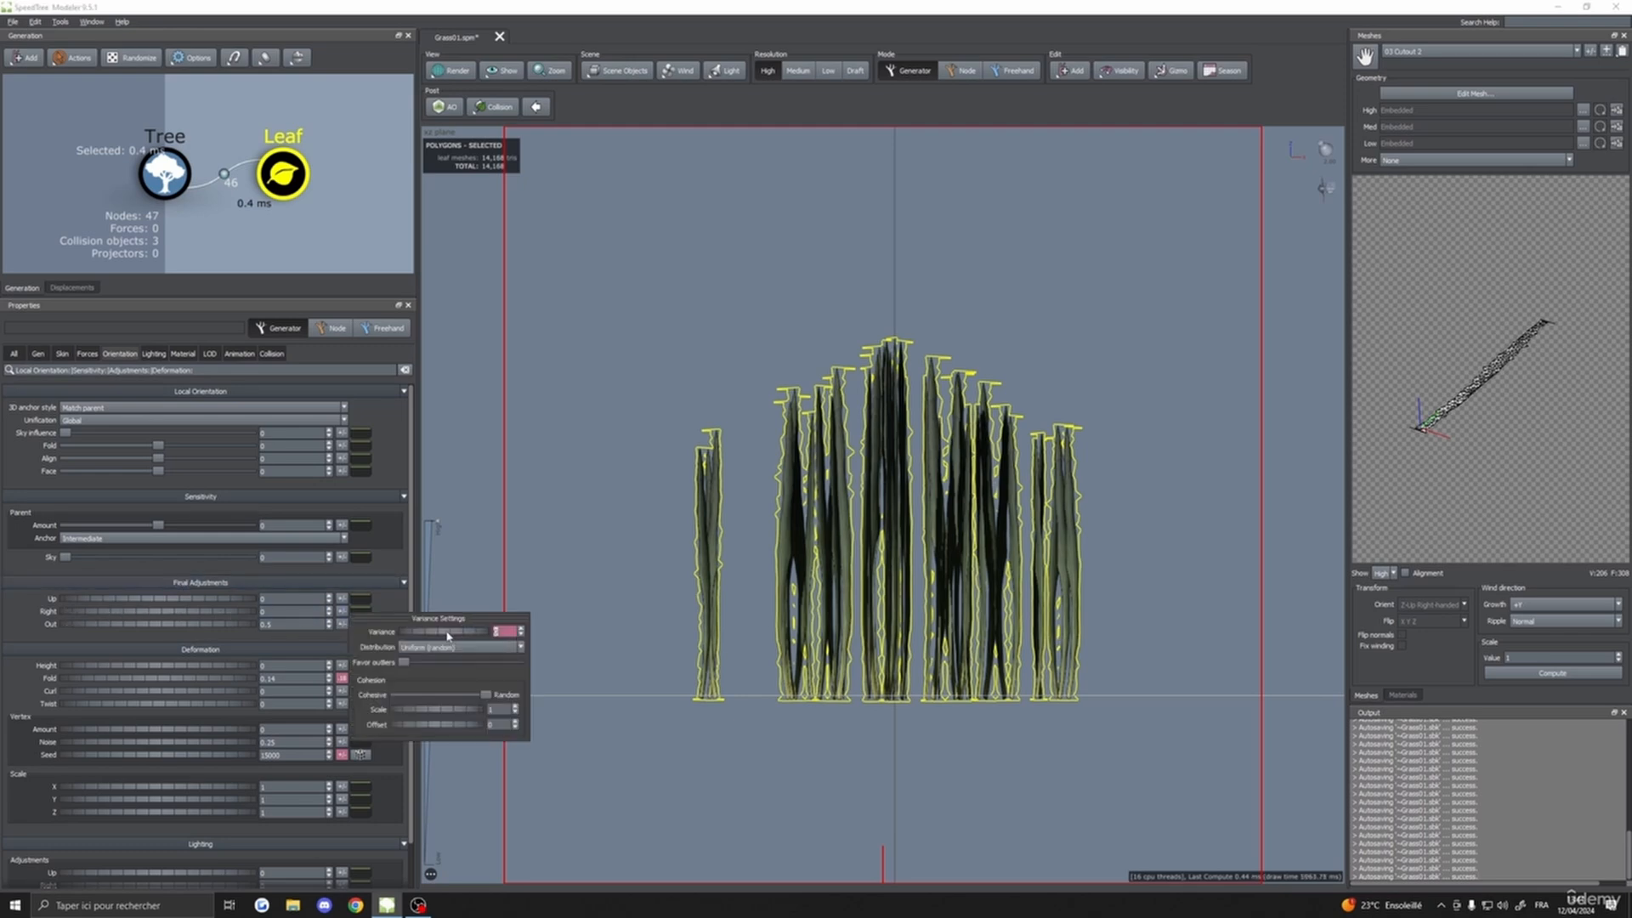
pyautogui.moveTo(446, 634); pyautogui.dragTo(1118, 714)
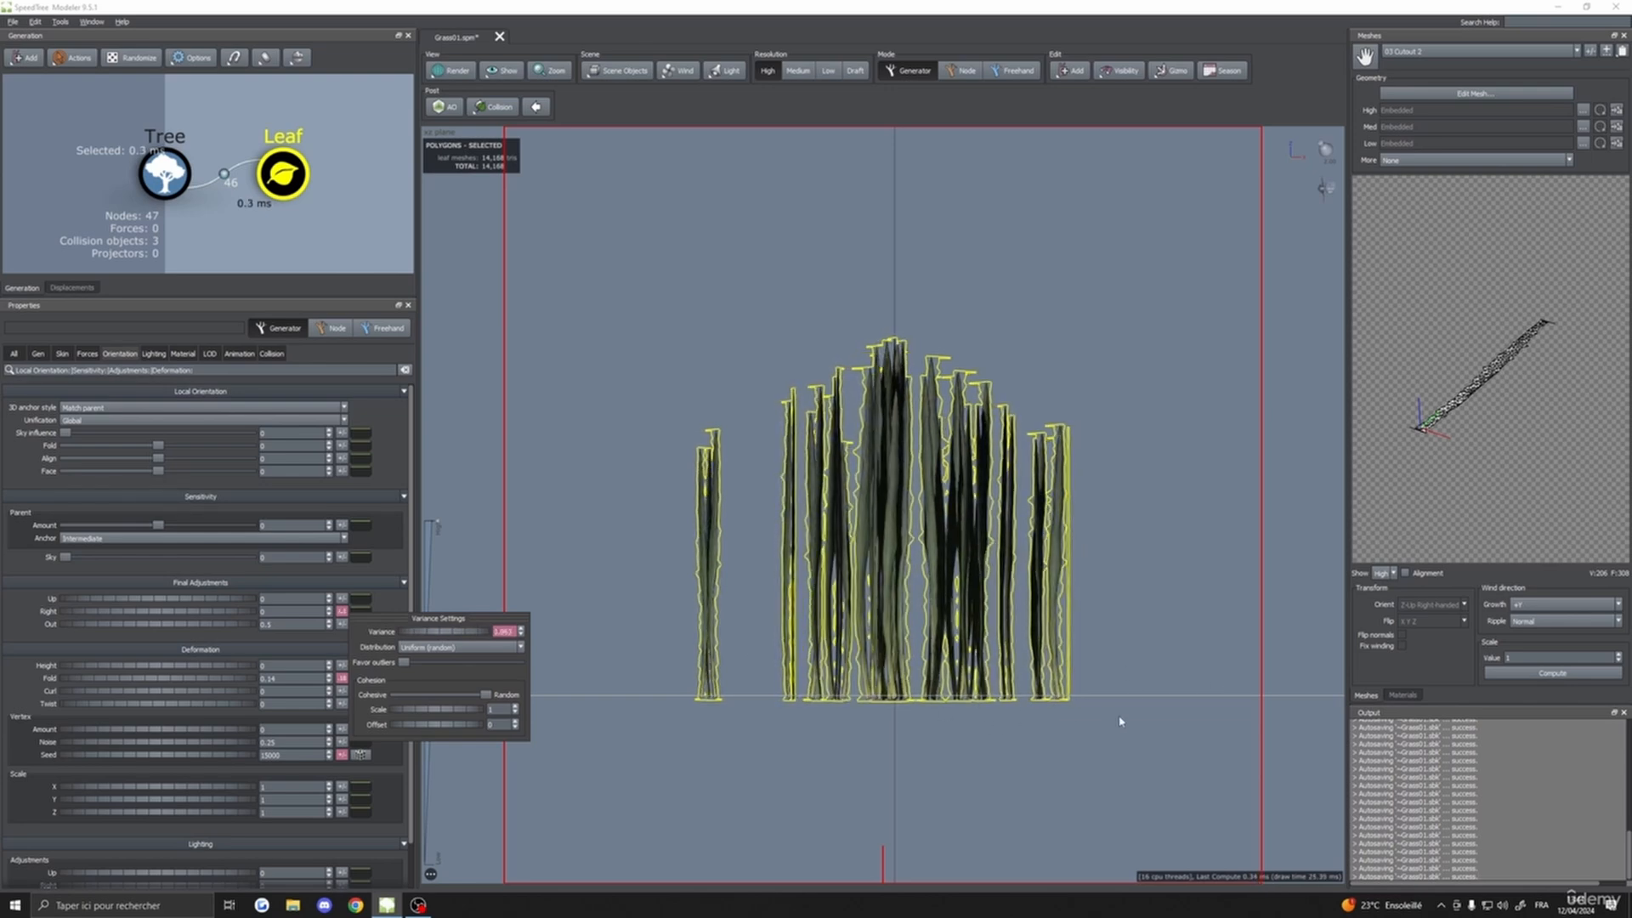
pyautogui.click(342, 704)
pyautogui.moveTo(442, 715)
pyautogui.mouseDown()
pyautogui.moveTo(415, 721)
pyautogui.moveTo(435, 717)
pyautogui.mouseUp()
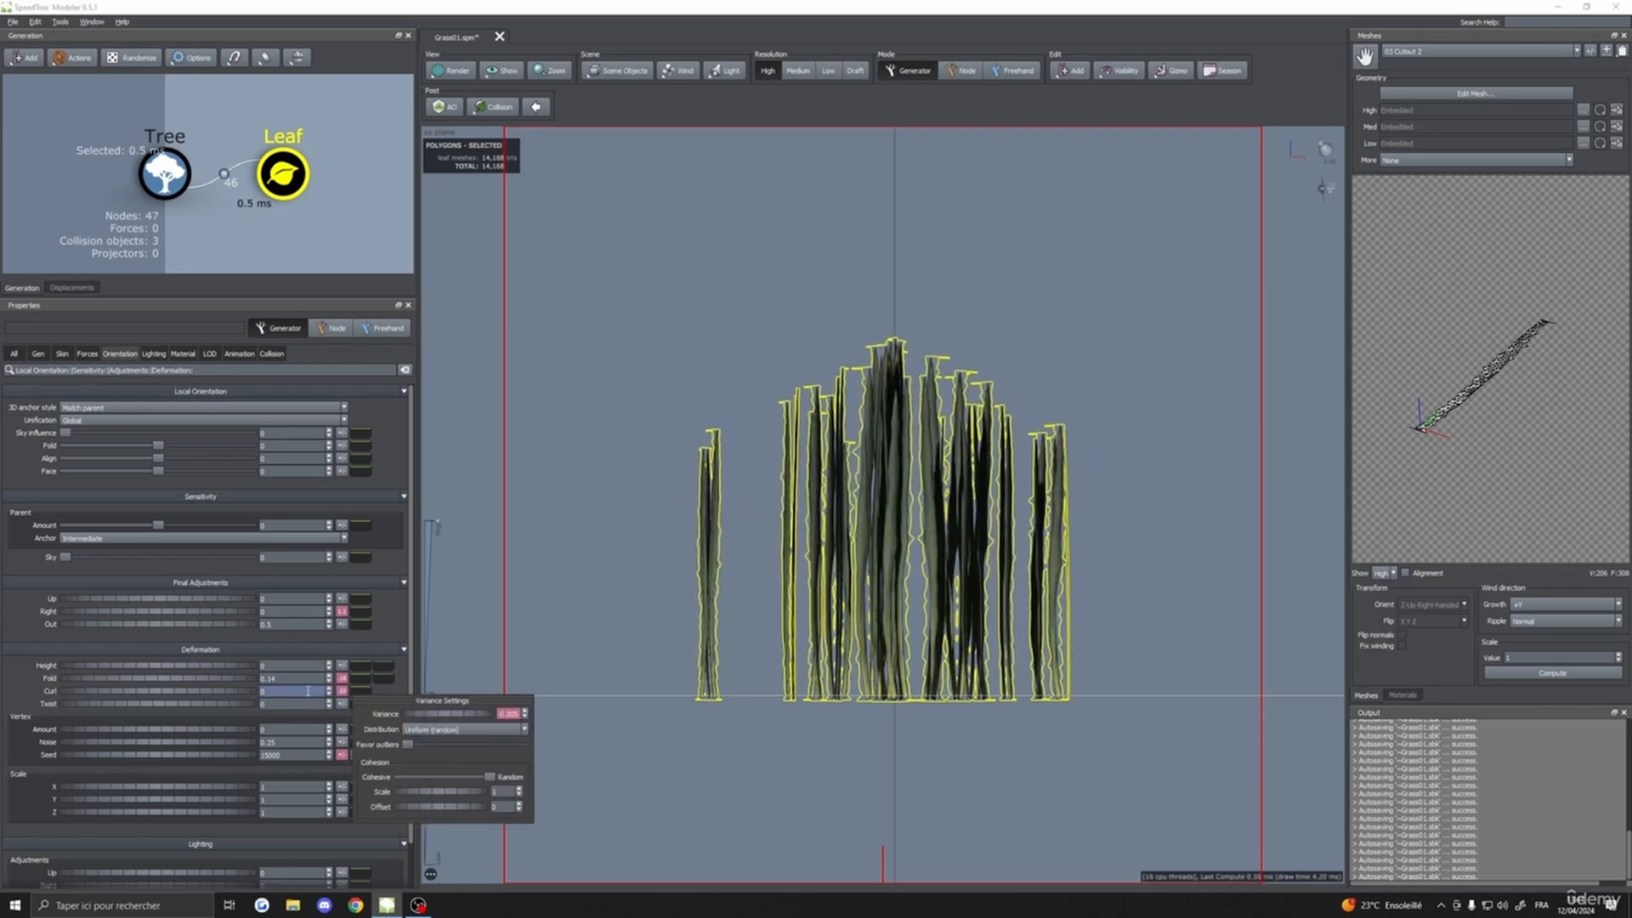
# - Lower the end of the Curl deformation's parent curve to about half height and set Curl to 0.01
pyautogui.click(358, 692)
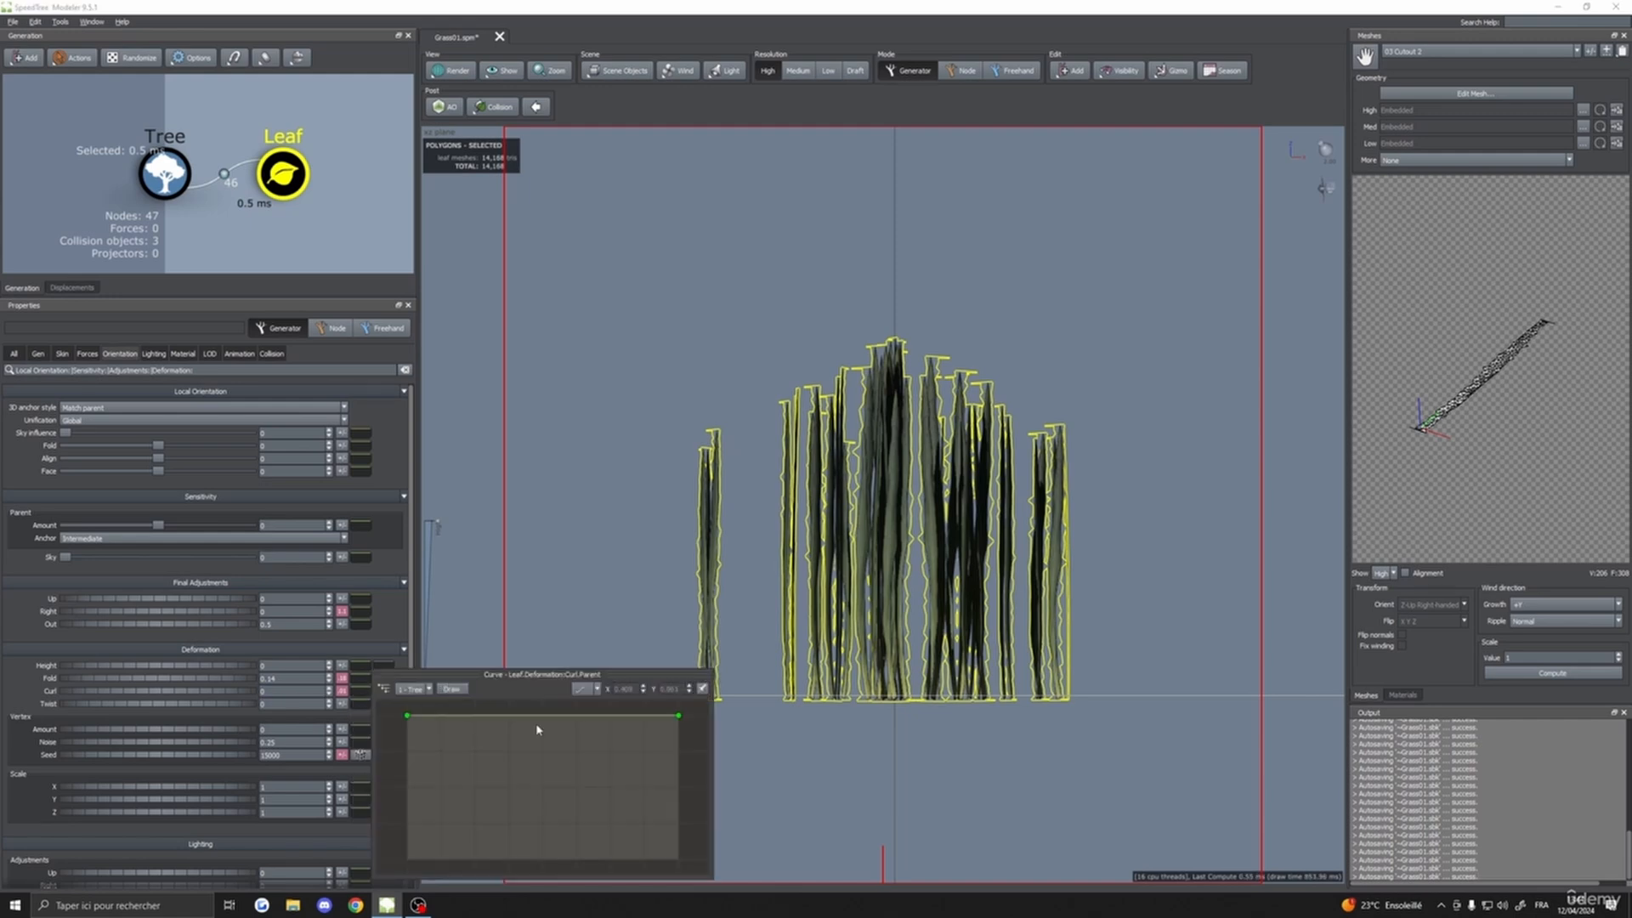
pyautogui.moveTo(680, 721); pyautogui.dragTo(679, 806)
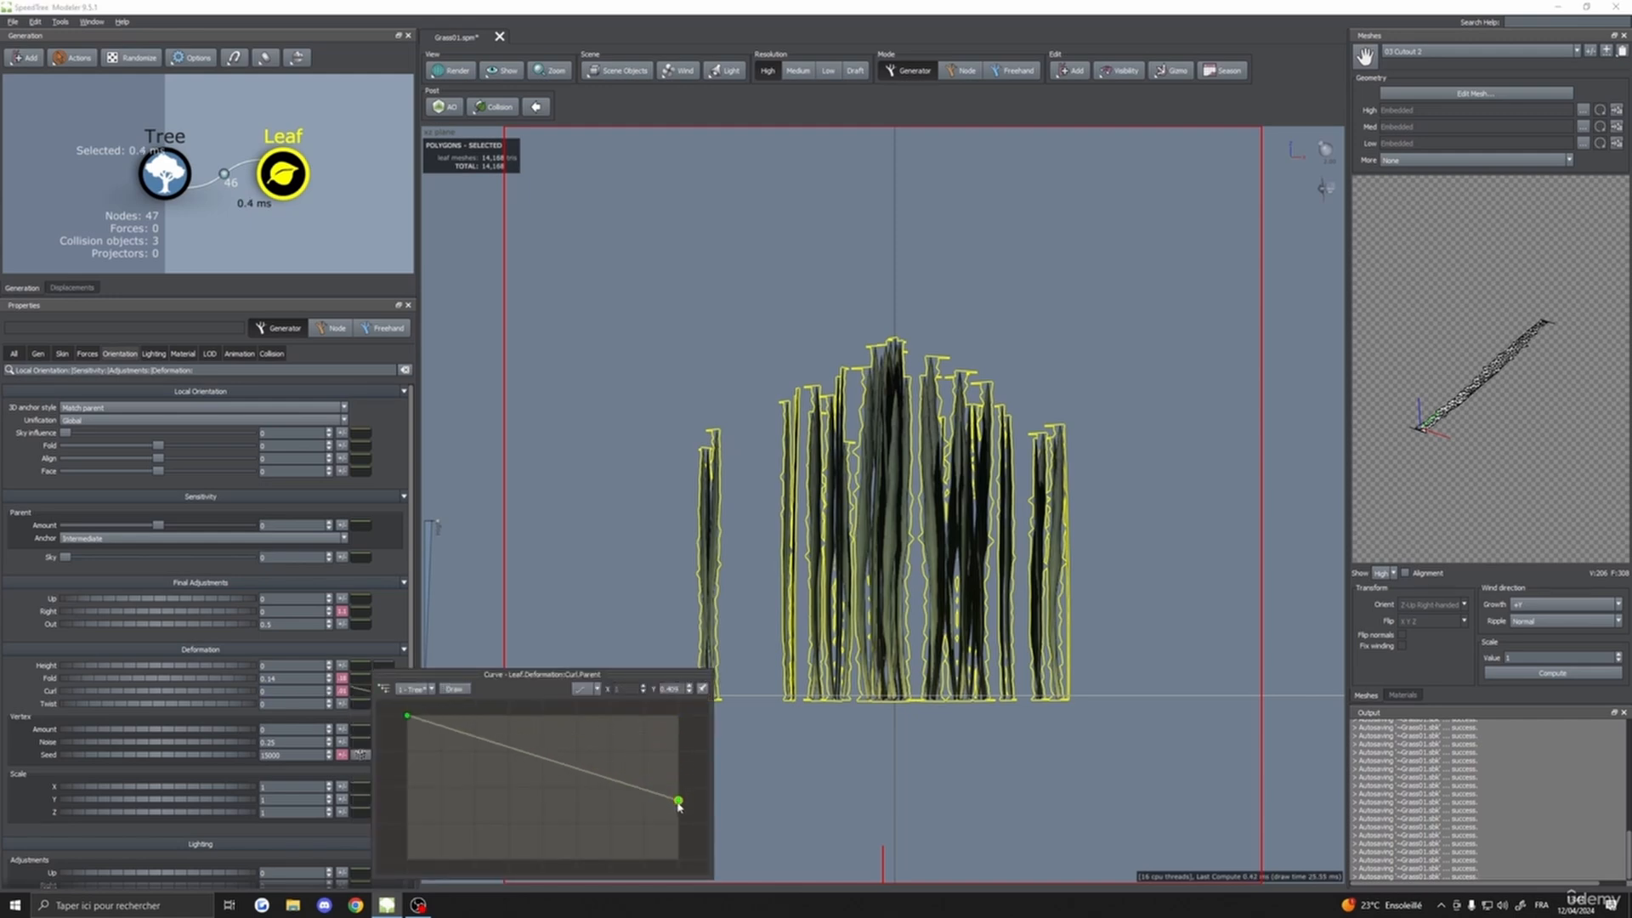
pyautogui.moveTo(185, 695); pyautogui.dragTo(190, 694)
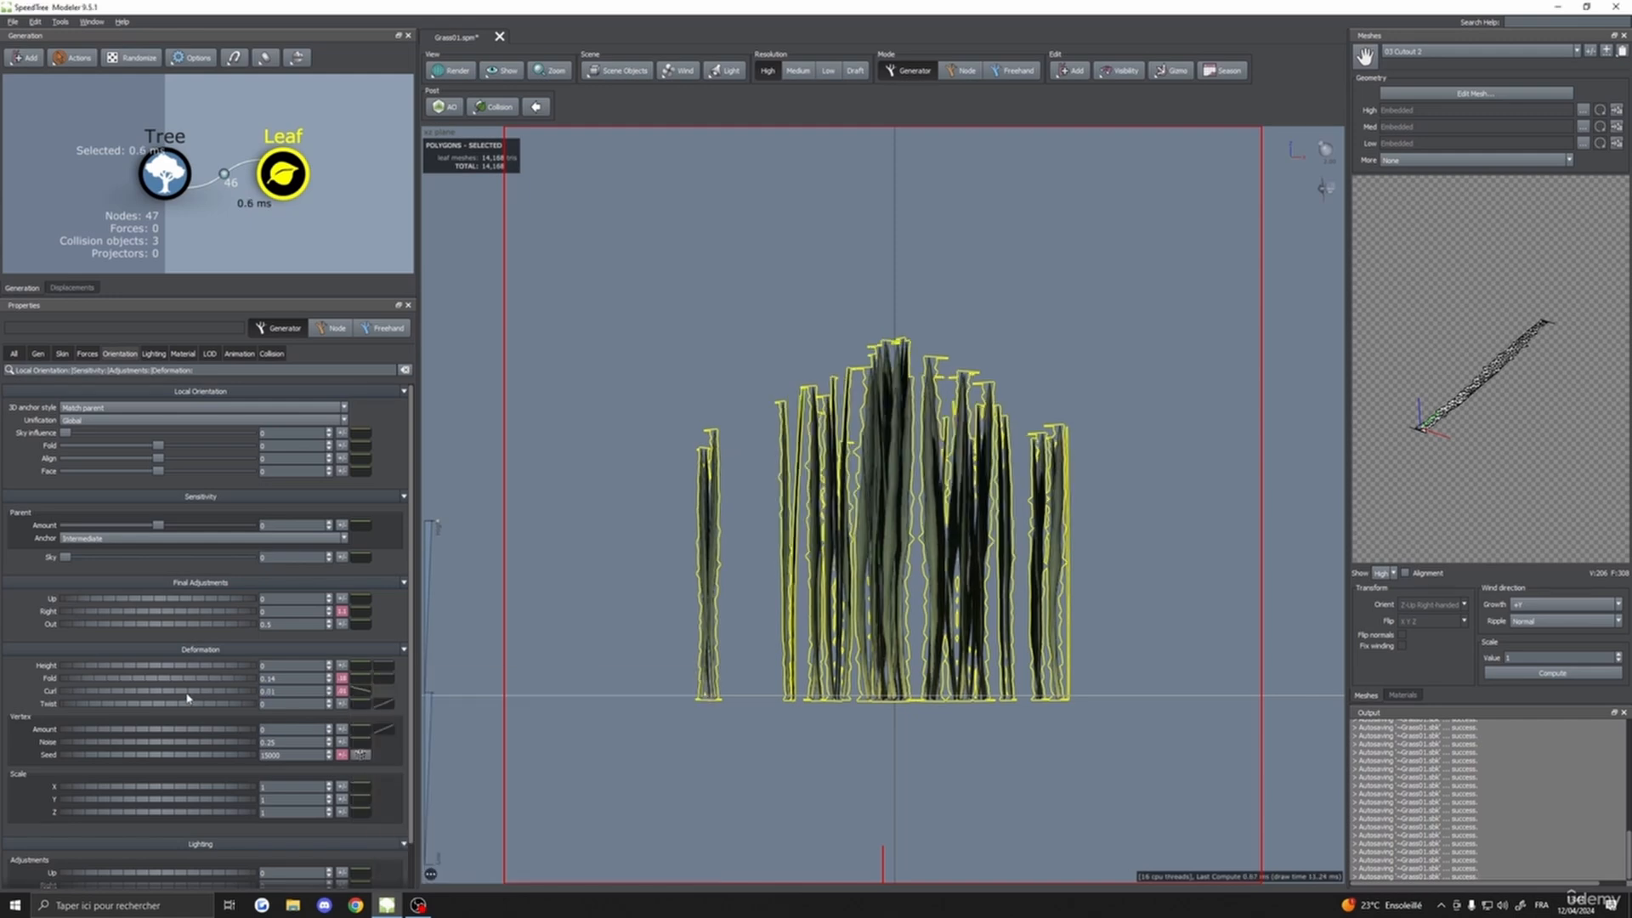
pyautogui.click(365, 693)
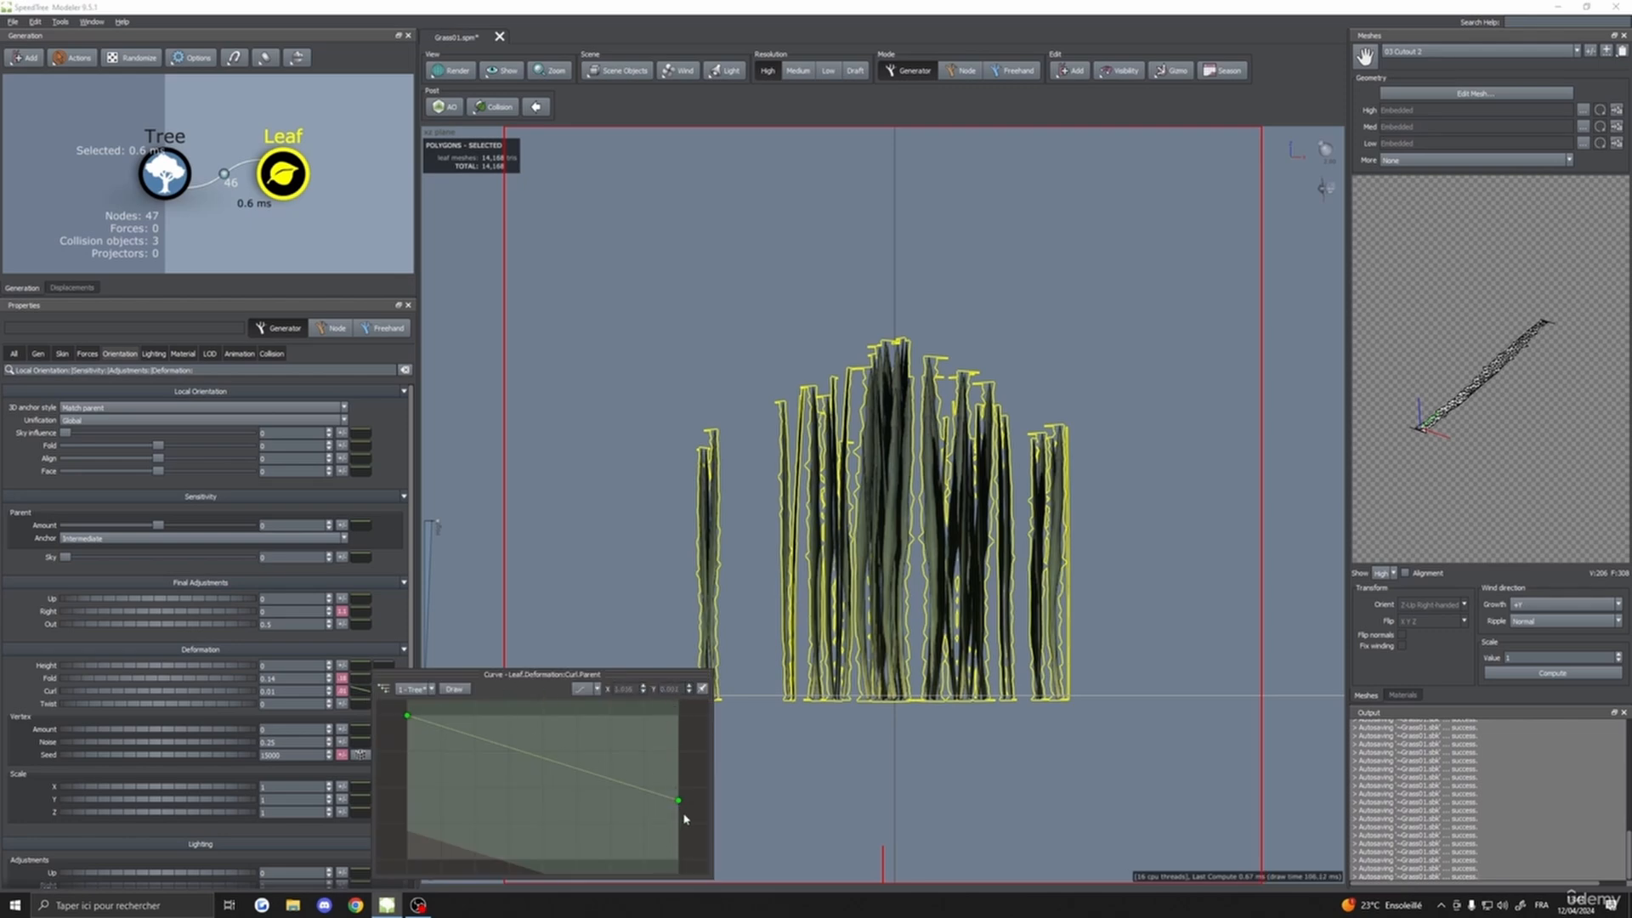
pyautogui.moveTo(679, 805); pyautogui.dragTo(681, 793)
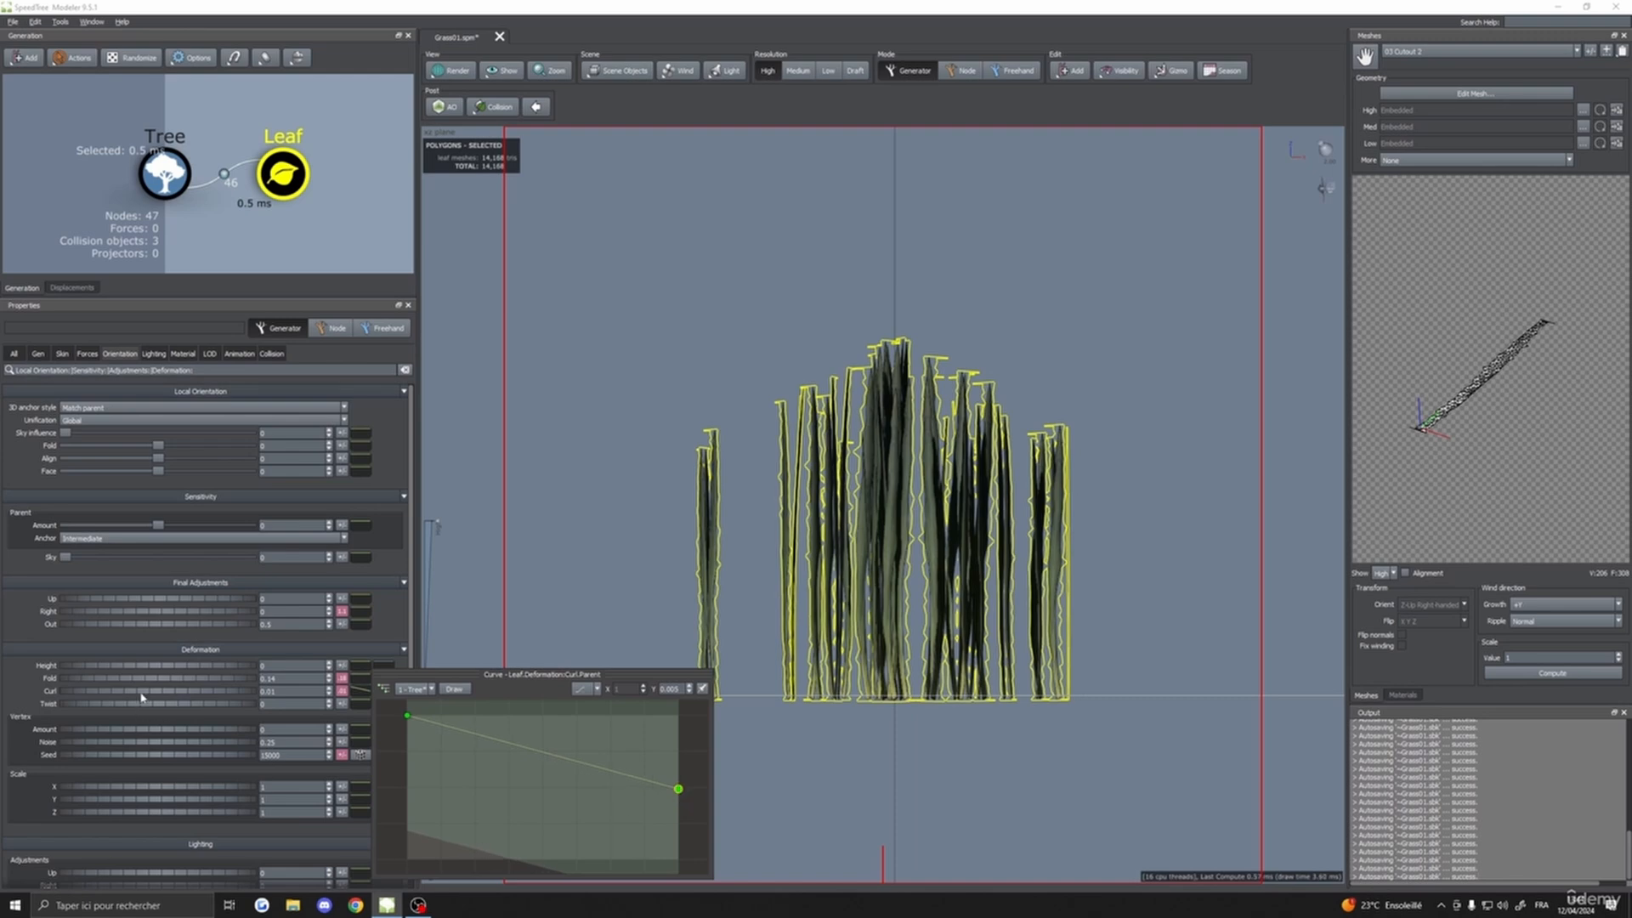
# - Set Curl to 0.12 and reshape its parent curve to rise from a low start to a high end
pyautogui.moveTo(141, 697); pyautogui.dragTo(148, 697)
pyautogui.moveTo(342, 693)
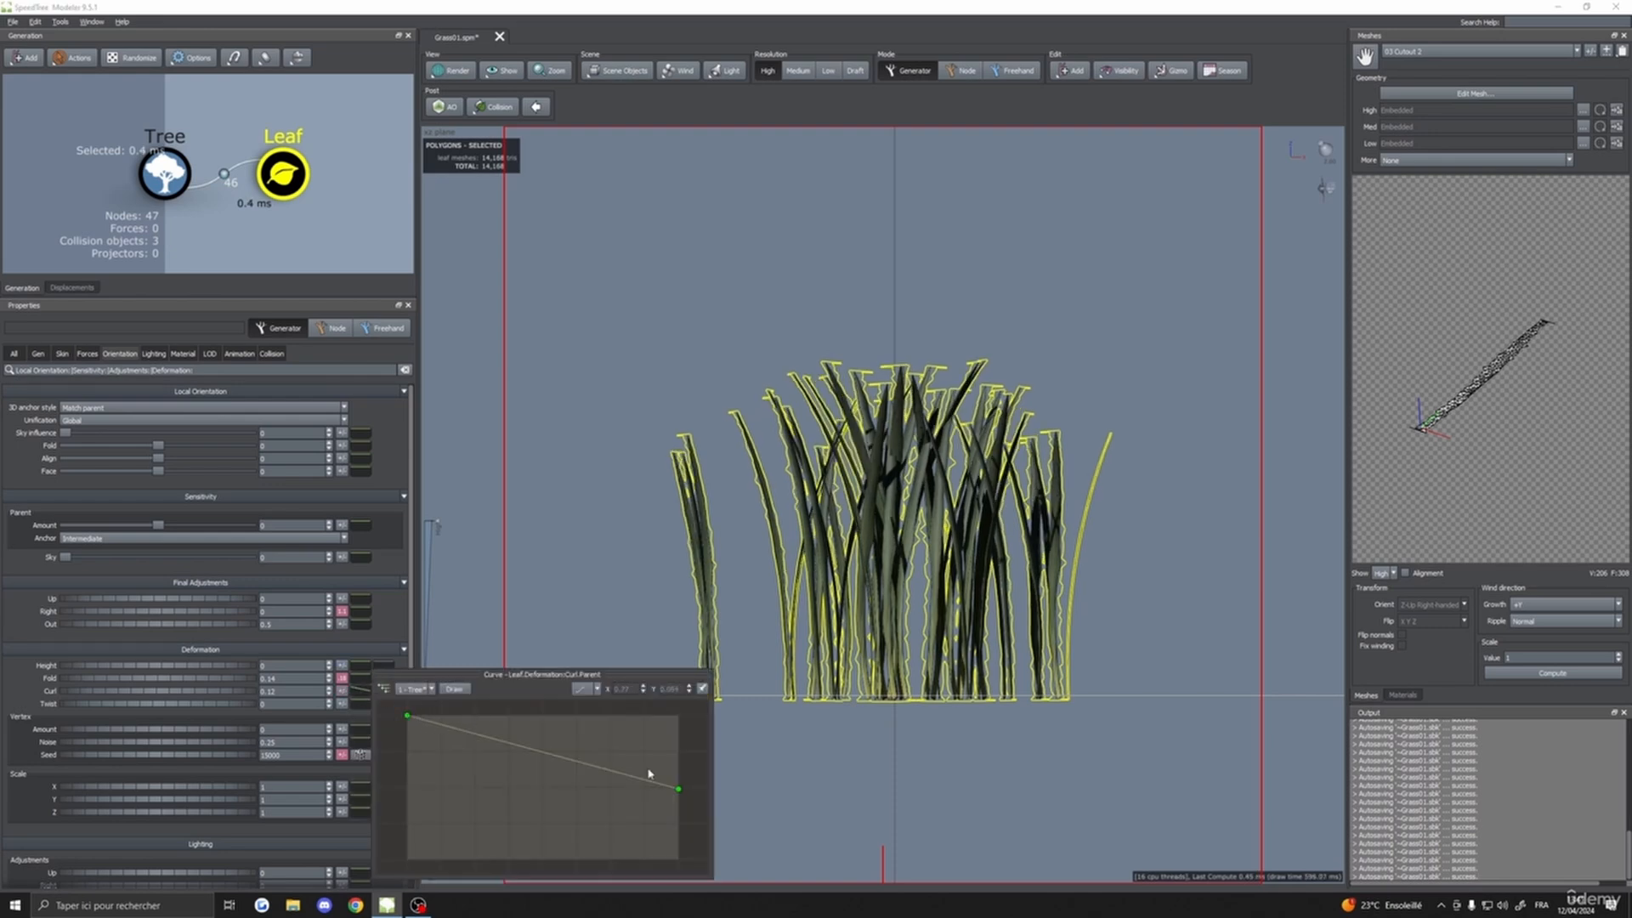
pyautogui.moveTo(679, 790); pyautogui.dragTo(679, 715)
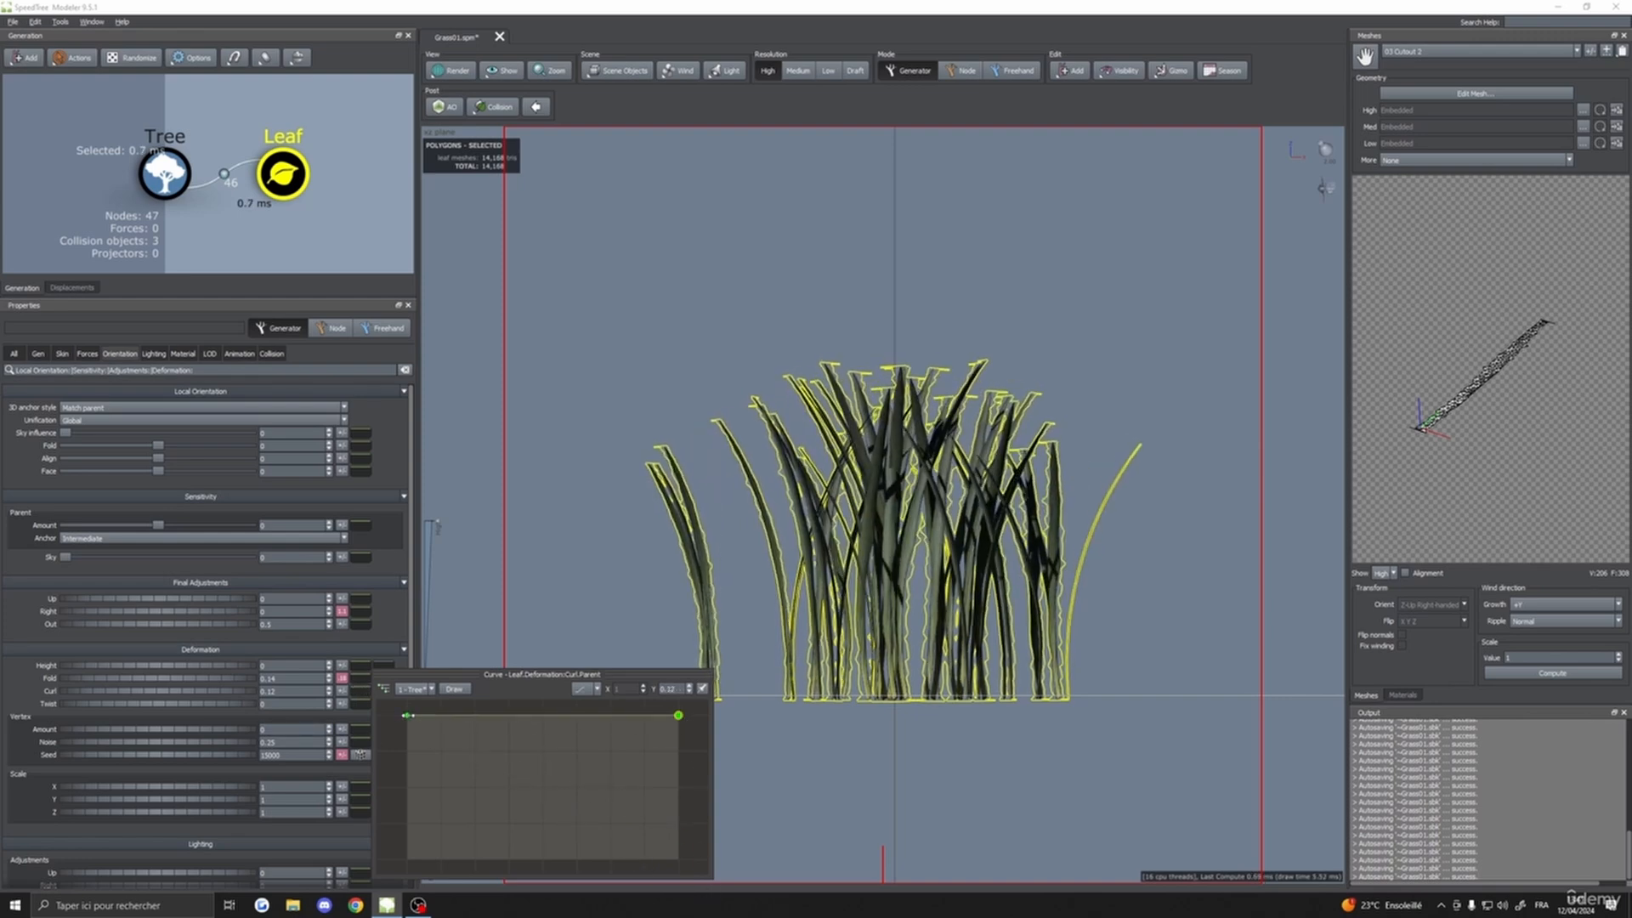
pyautogui.click(407, 716)
pyautogui.moveTo(407, 716); pyautogui.dragTo(465, 803)
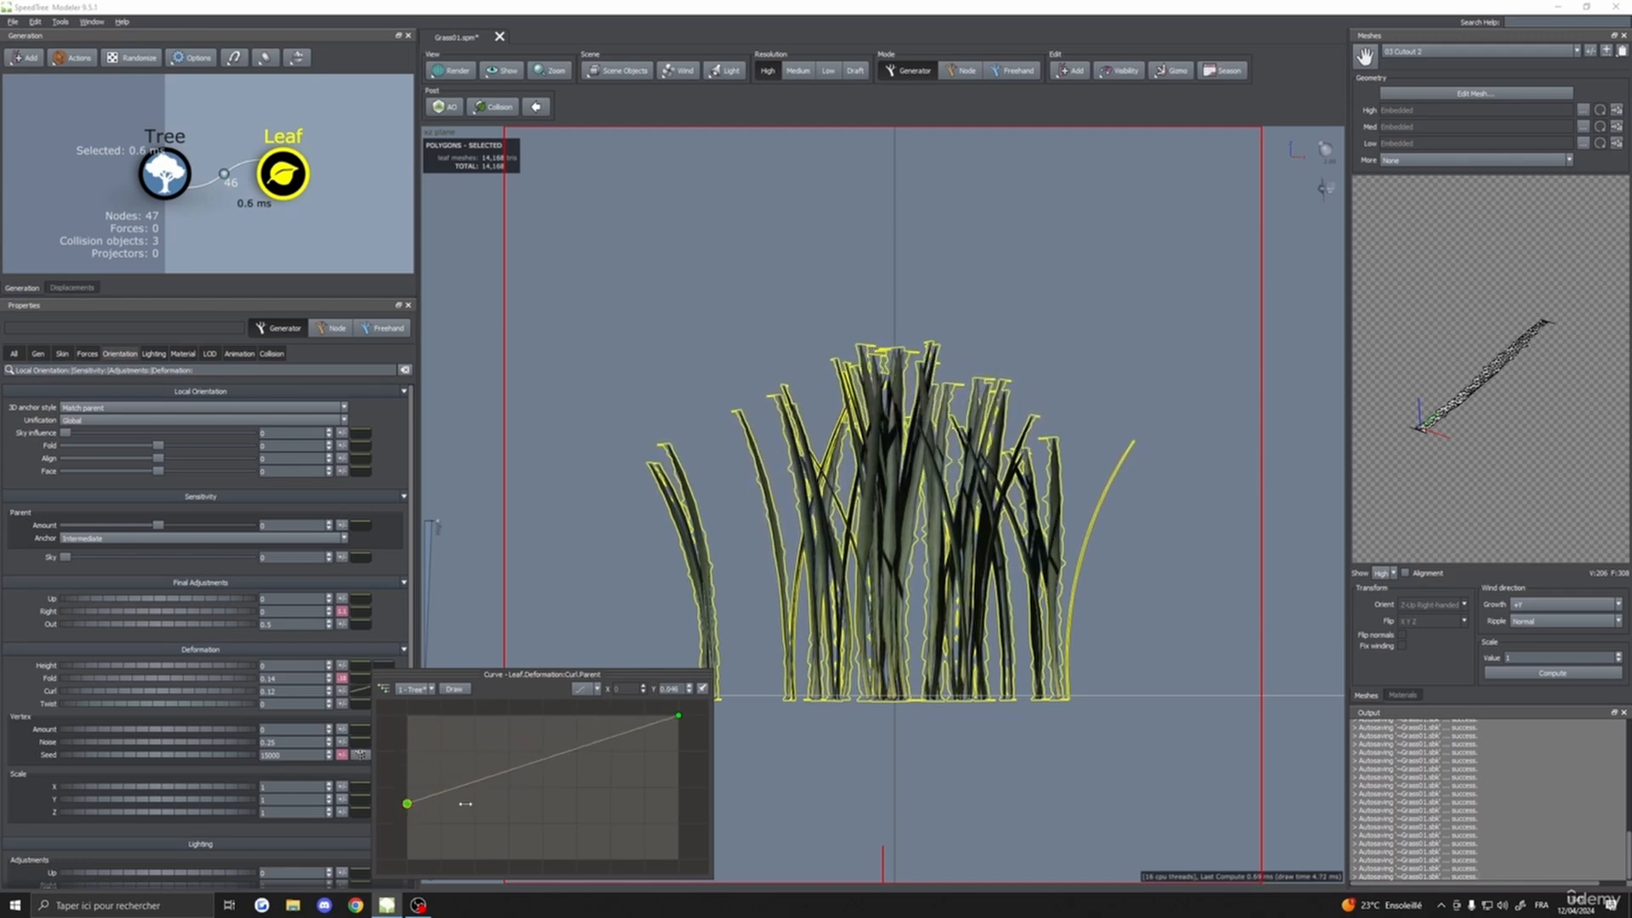
pyautogui.moveTo(677, 716); pyautogui.dragTo(619, 727)
pyautogui.scroll(-3, 679, 709)
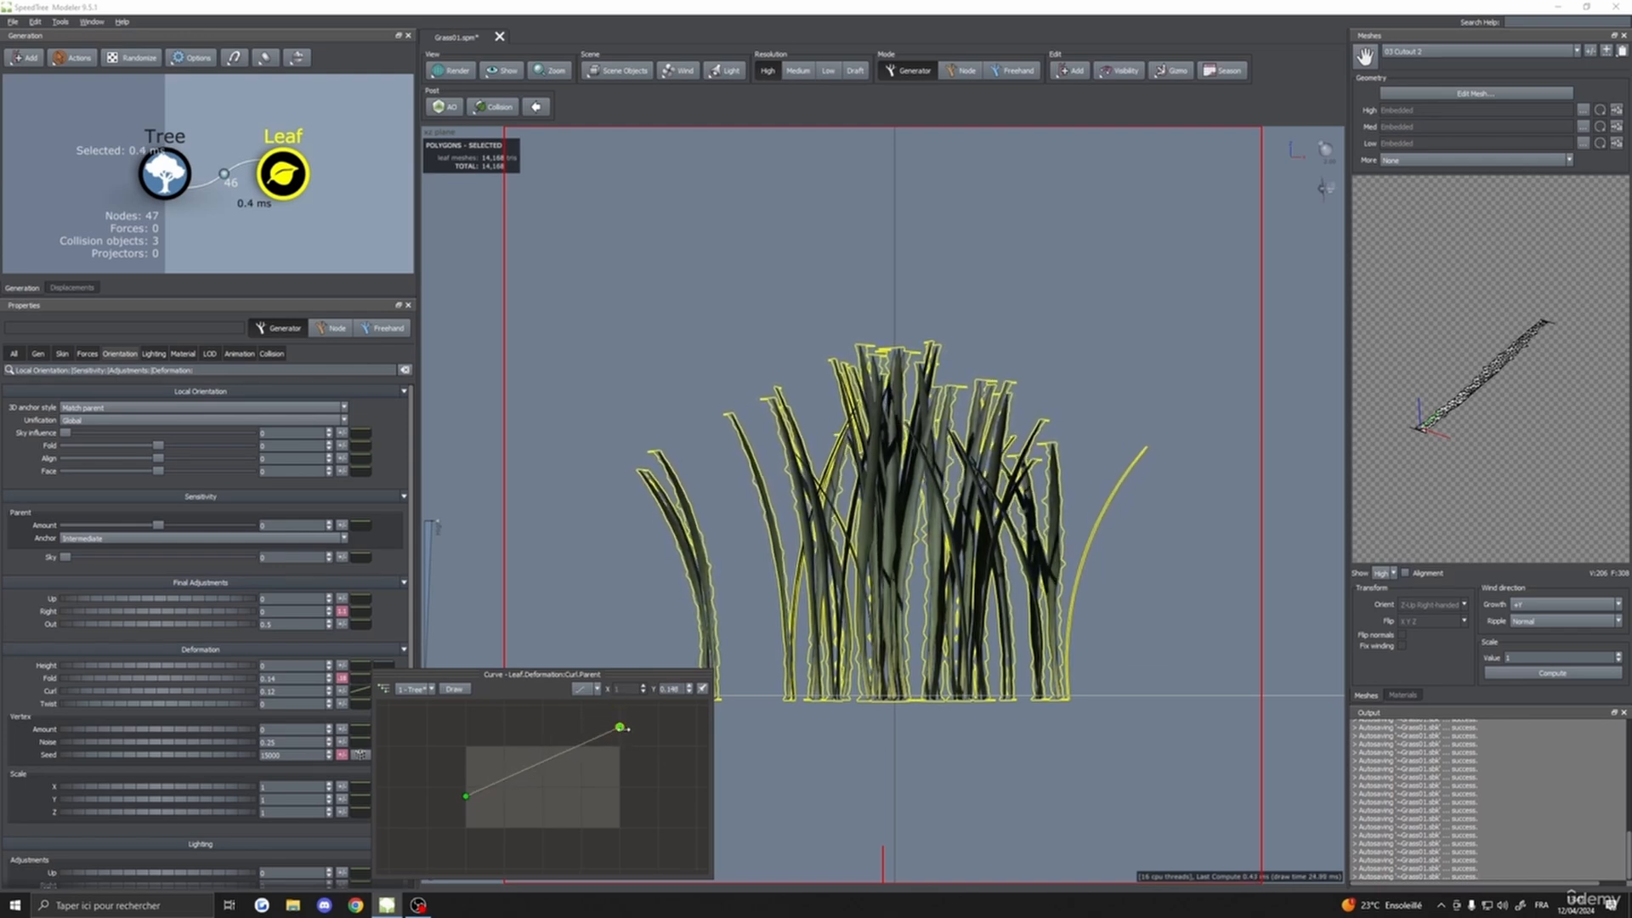
# - Add random variance to the Leaf generator's Curl and Twist deformations so the blades bend differently
pyautogui.moveTo(342, 703)
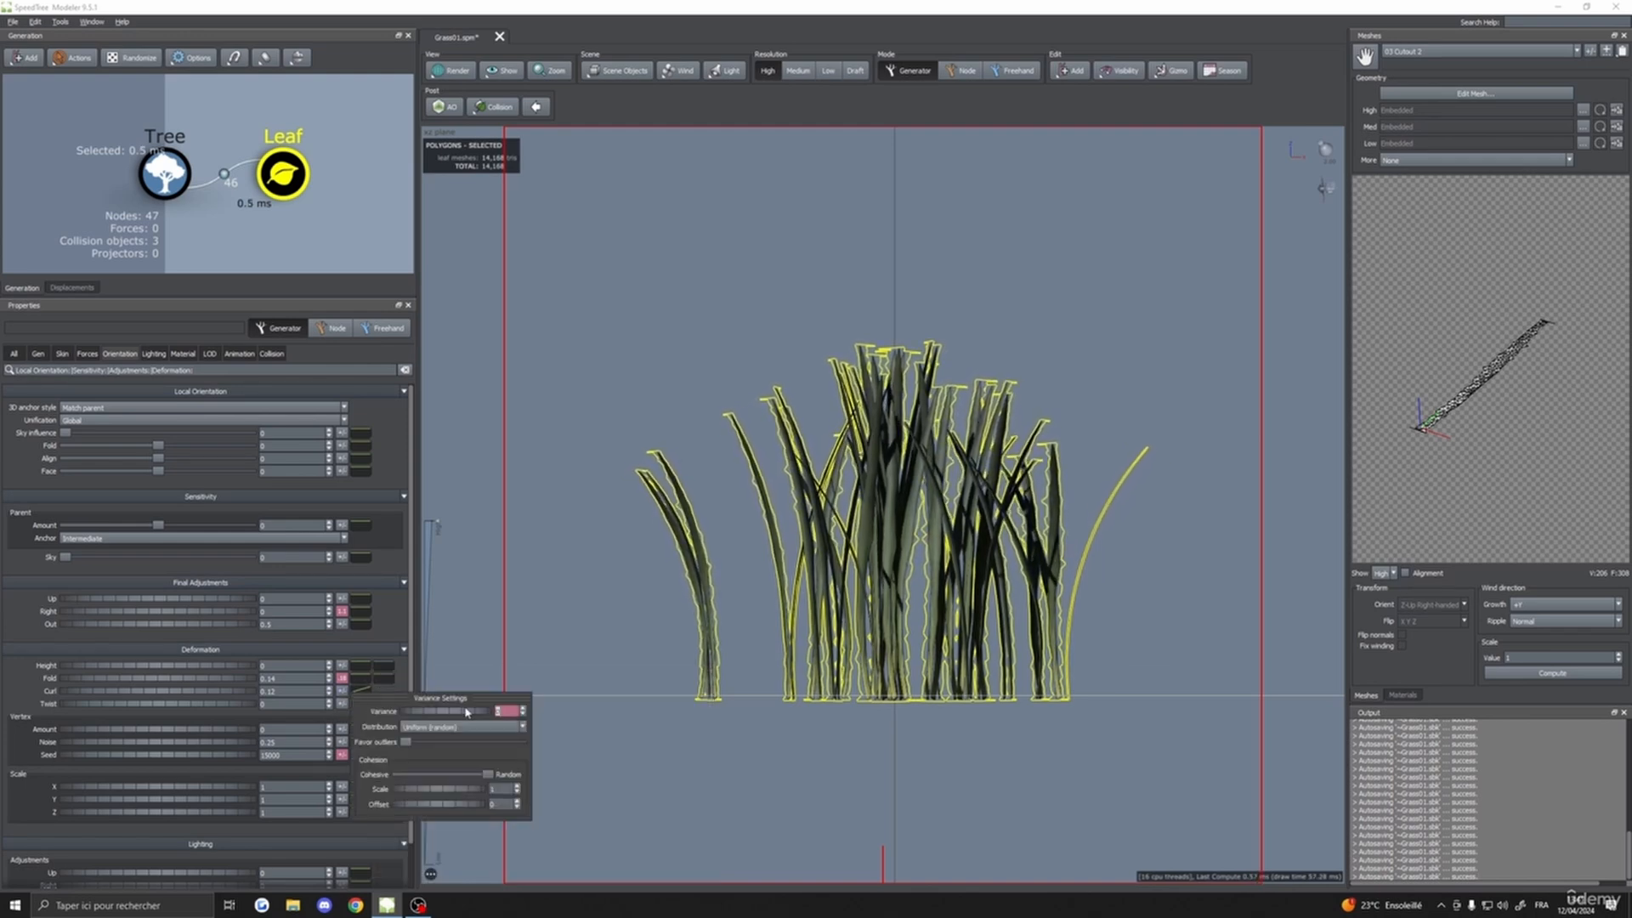
pyautogui.moveTo(447, 715); pyautogui.dragTo(496, 713)
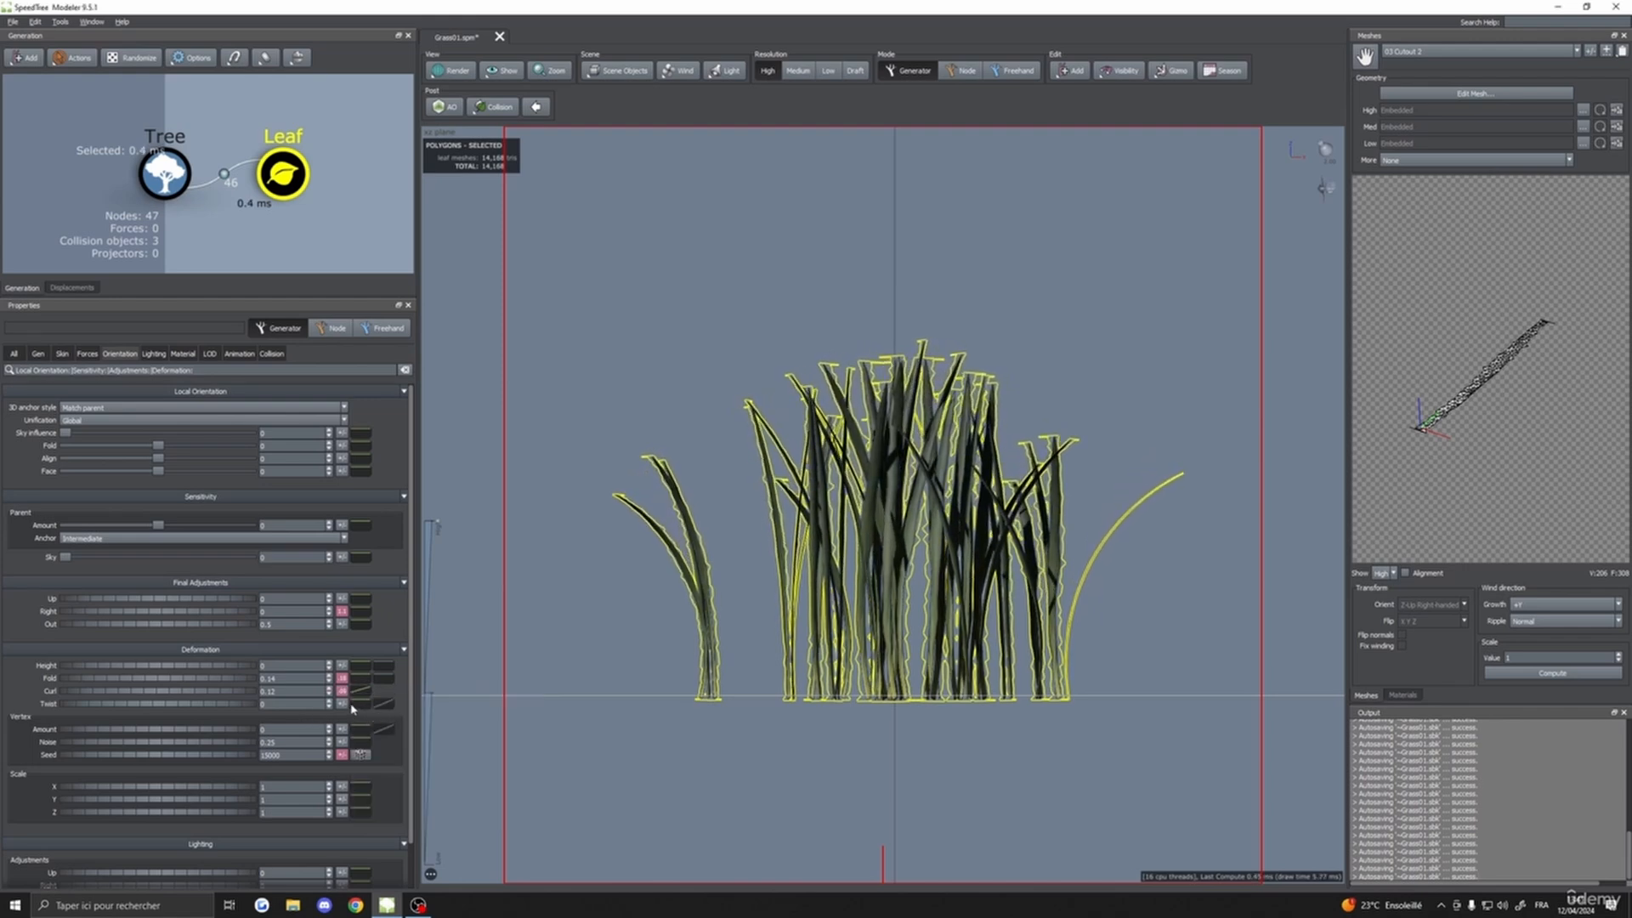
pyautogui.moveTo(342, 704)
pyautogui.moveTo(438, 724); pyautogui.dragTo(569, 733)
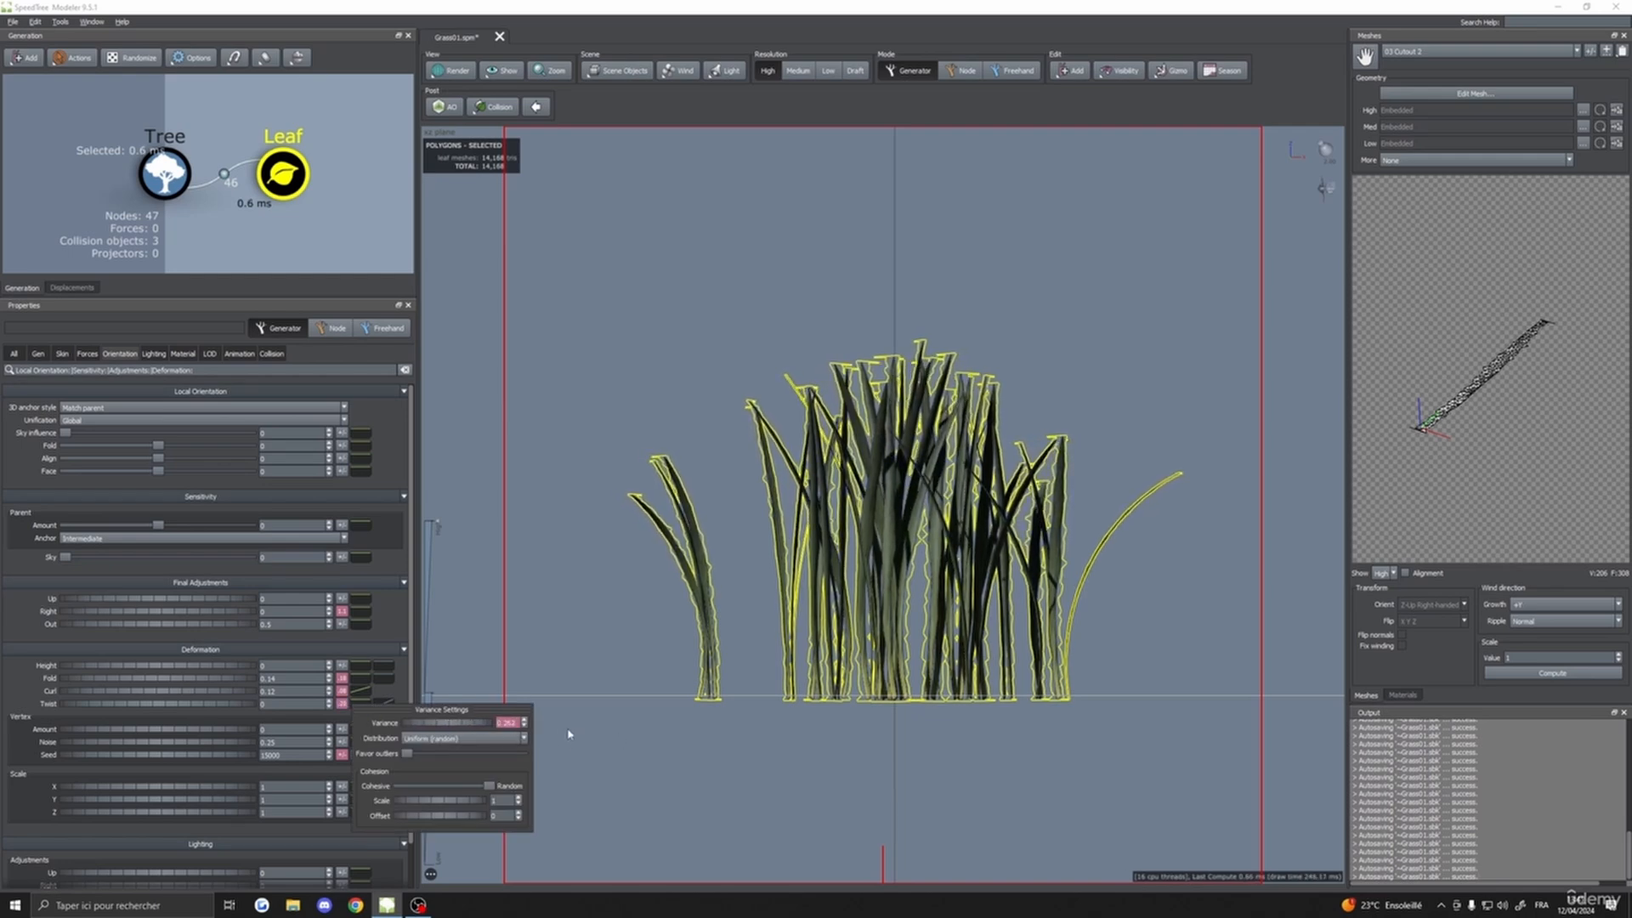
pyautogui.click(483, 644)
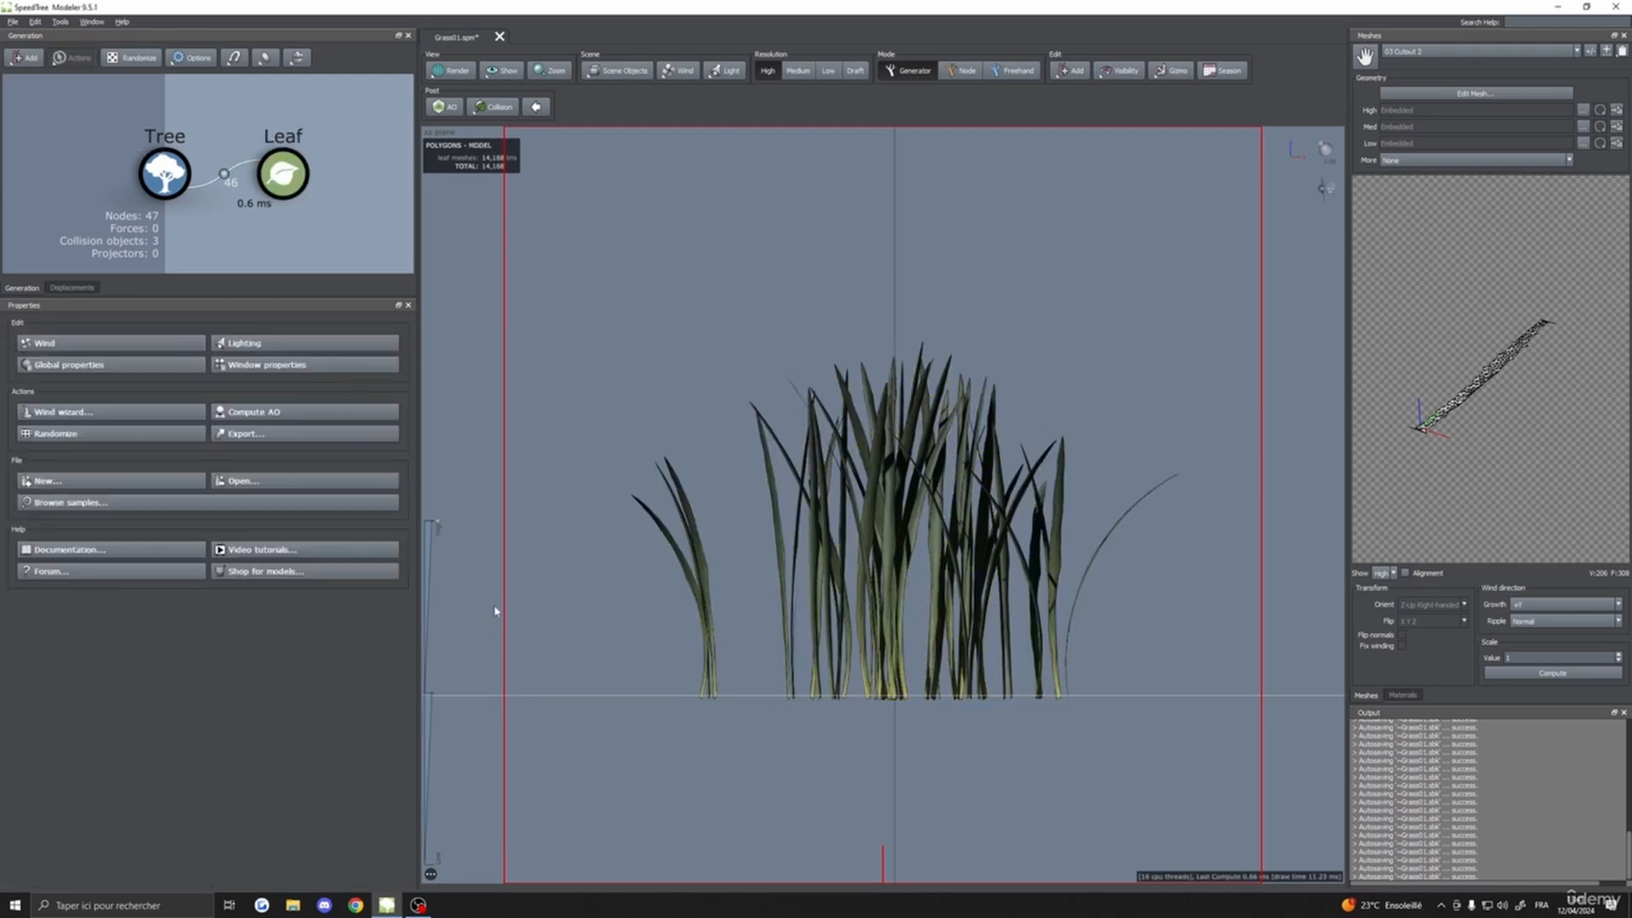
# - Set the Leaf generator's deformation Scale to 0.99 in X and Y and add random variance to both axes
pyautogui.click(293, 188)
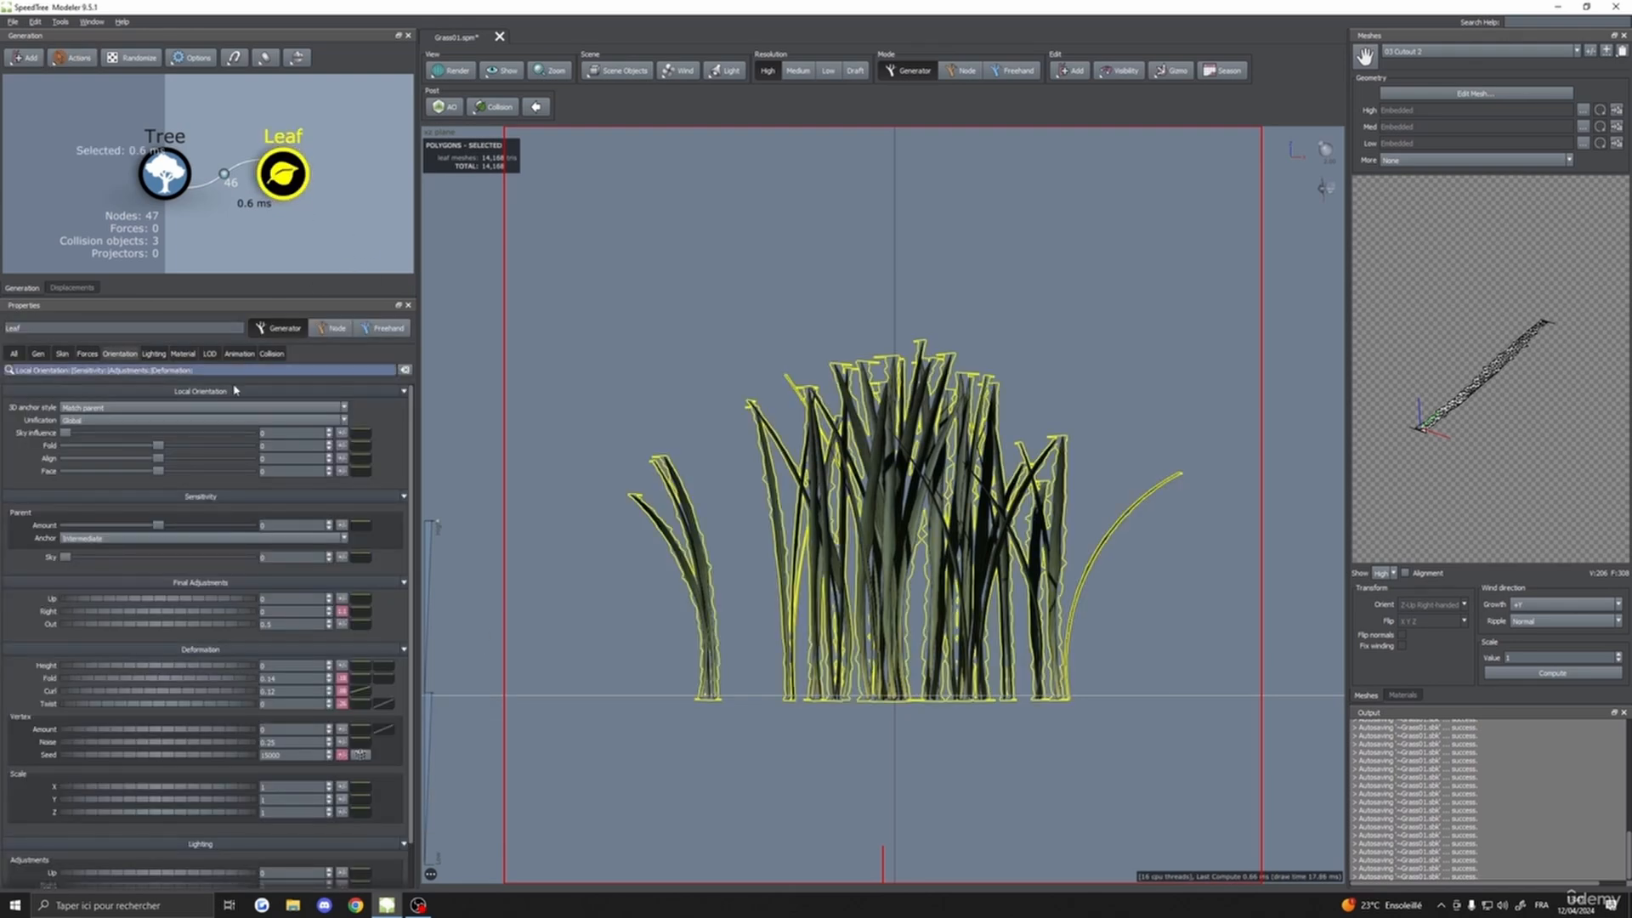
pyautogui.scroll(-1, 204, 699)
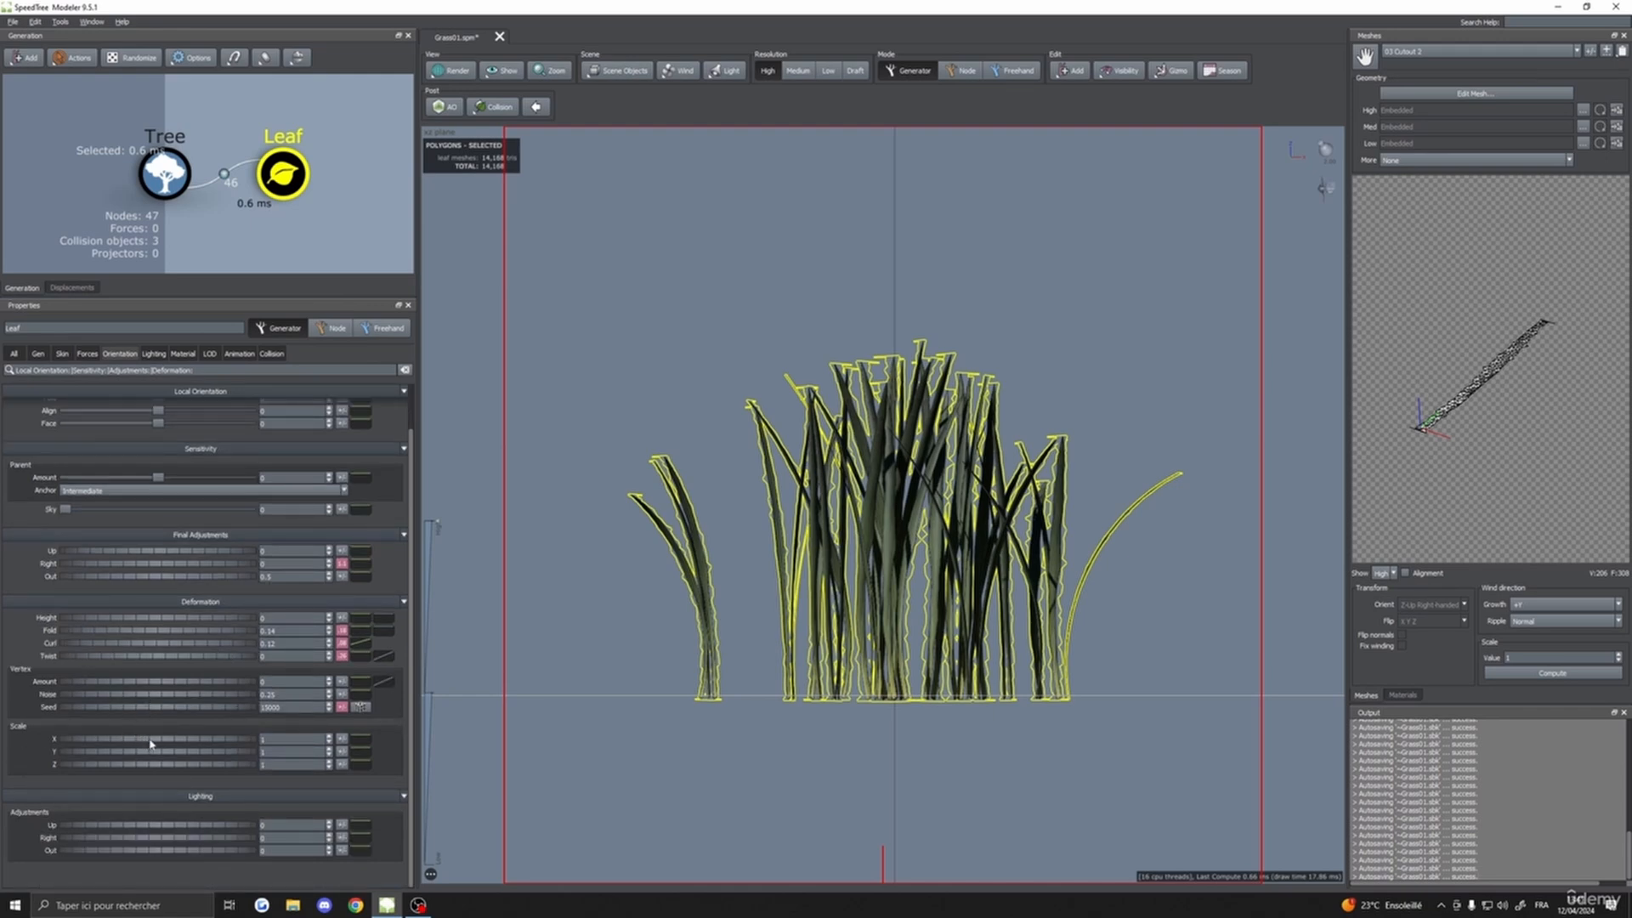
pyautogui.moveTo(151, 744)
pyautogui.mouseDown()
pyautogui.moveTo(120, 743)
pyautogui.moveTo(153, 742)
pyautogui.moveTo(133, 755)
pyautogui.mouseUp()
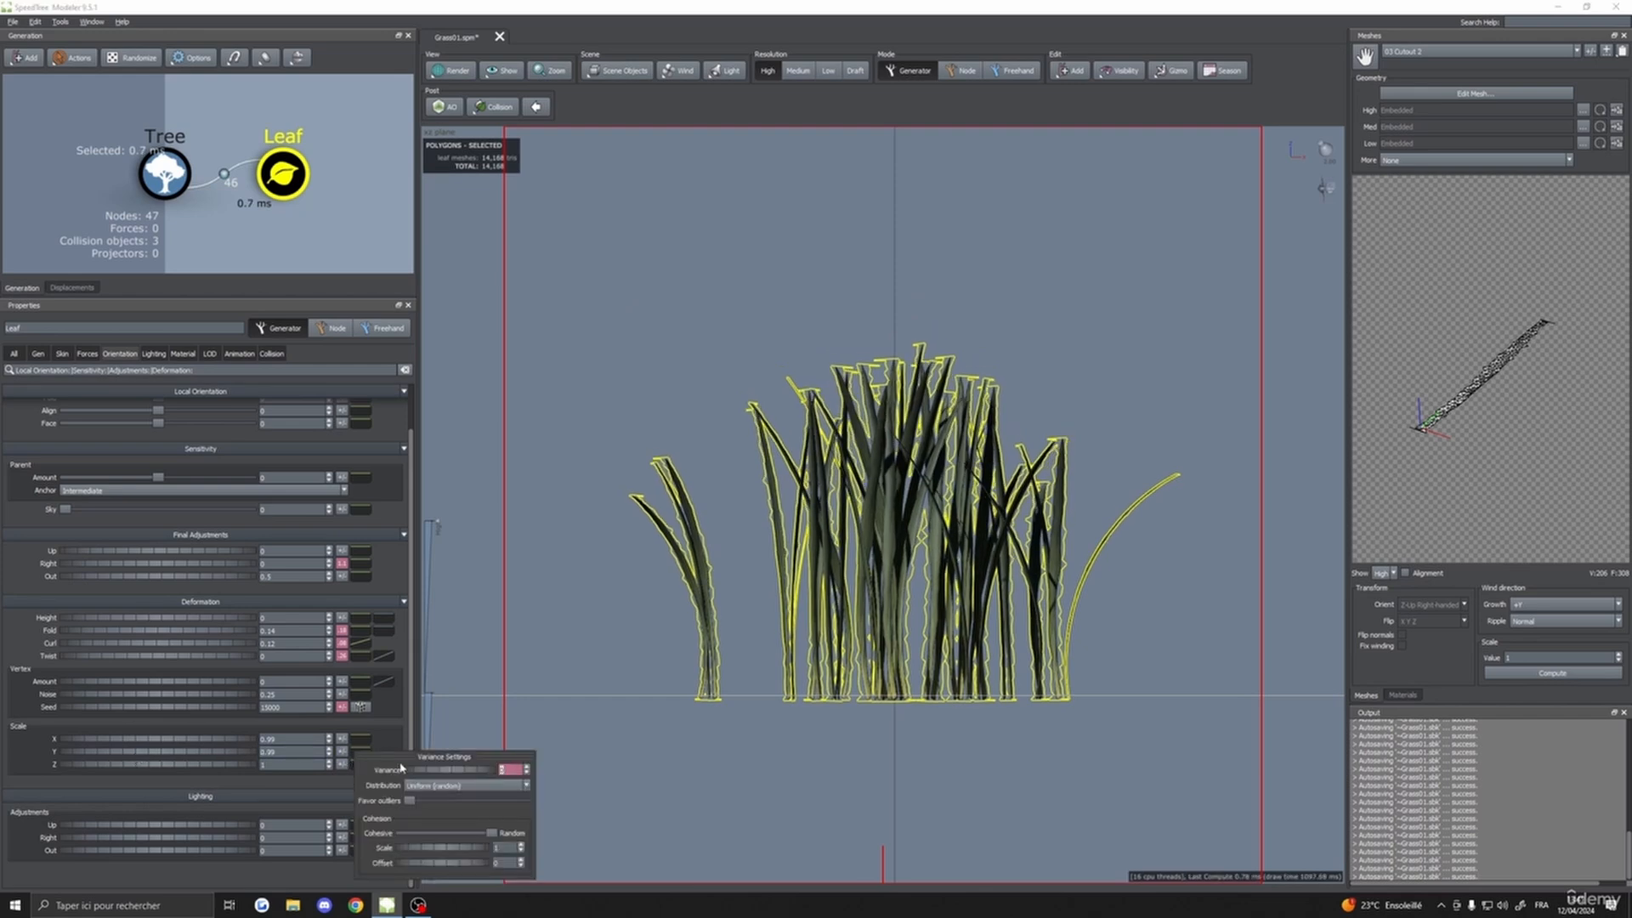
pyautogui.click(341, 751)
pyautogui.moveTo(435, 775); pyautogui.dragTo(346, 773)
pyautogui.click(338, 739)
pyautogui.click(734, 564)
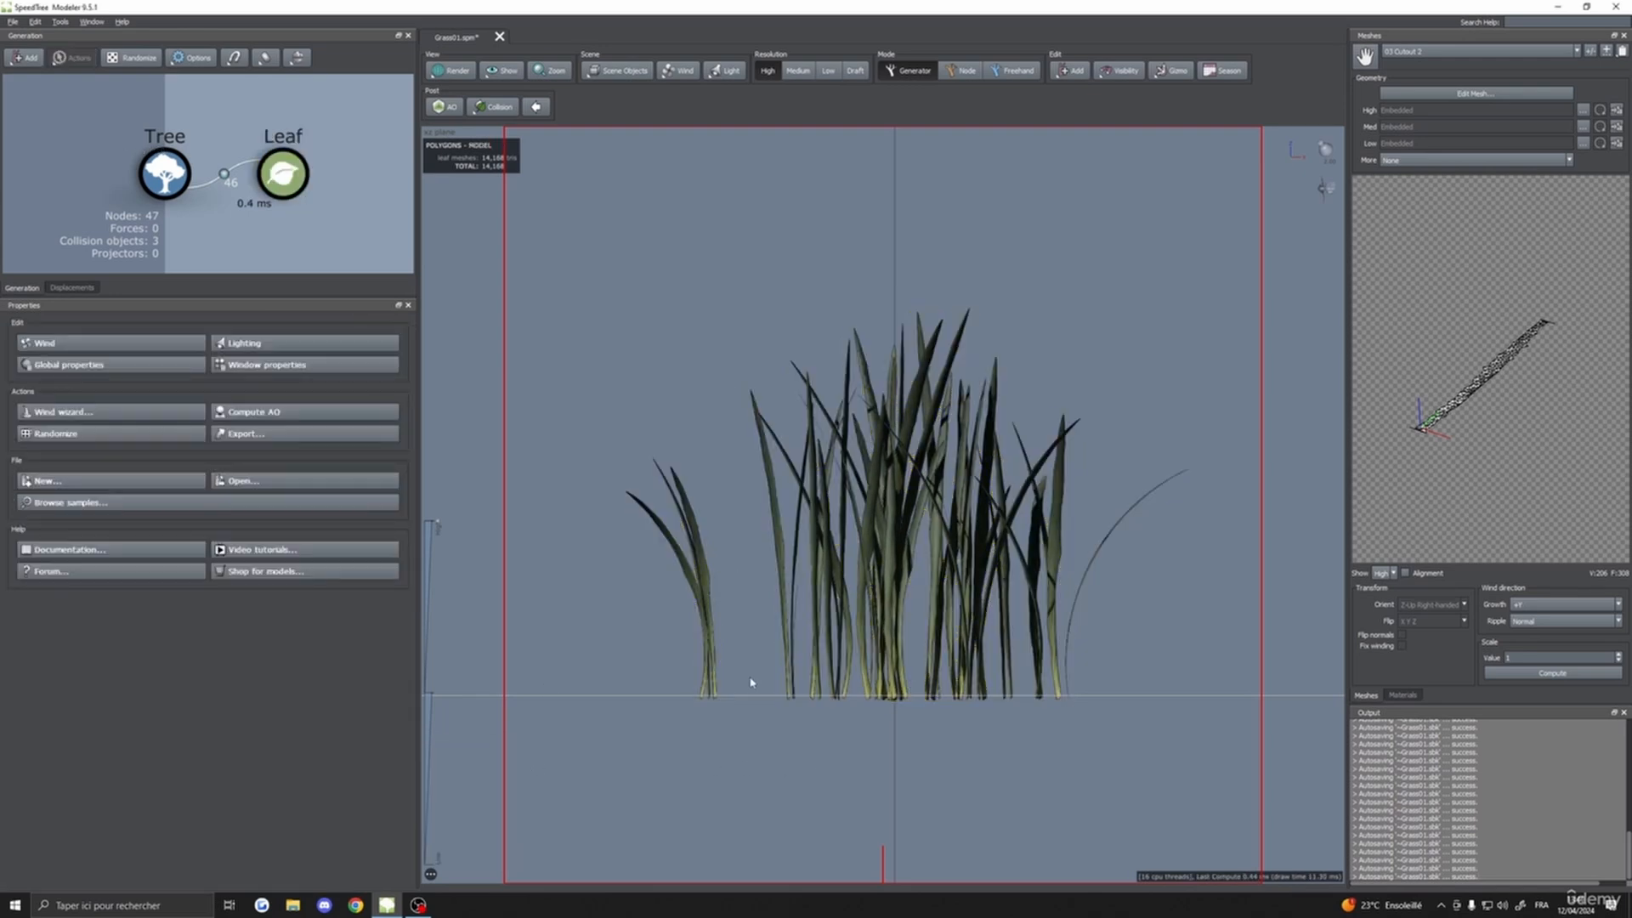
# - Check the Leaf generator's assigned leaf material and look through the list of available materials
pyautogui.click(1404, 696)
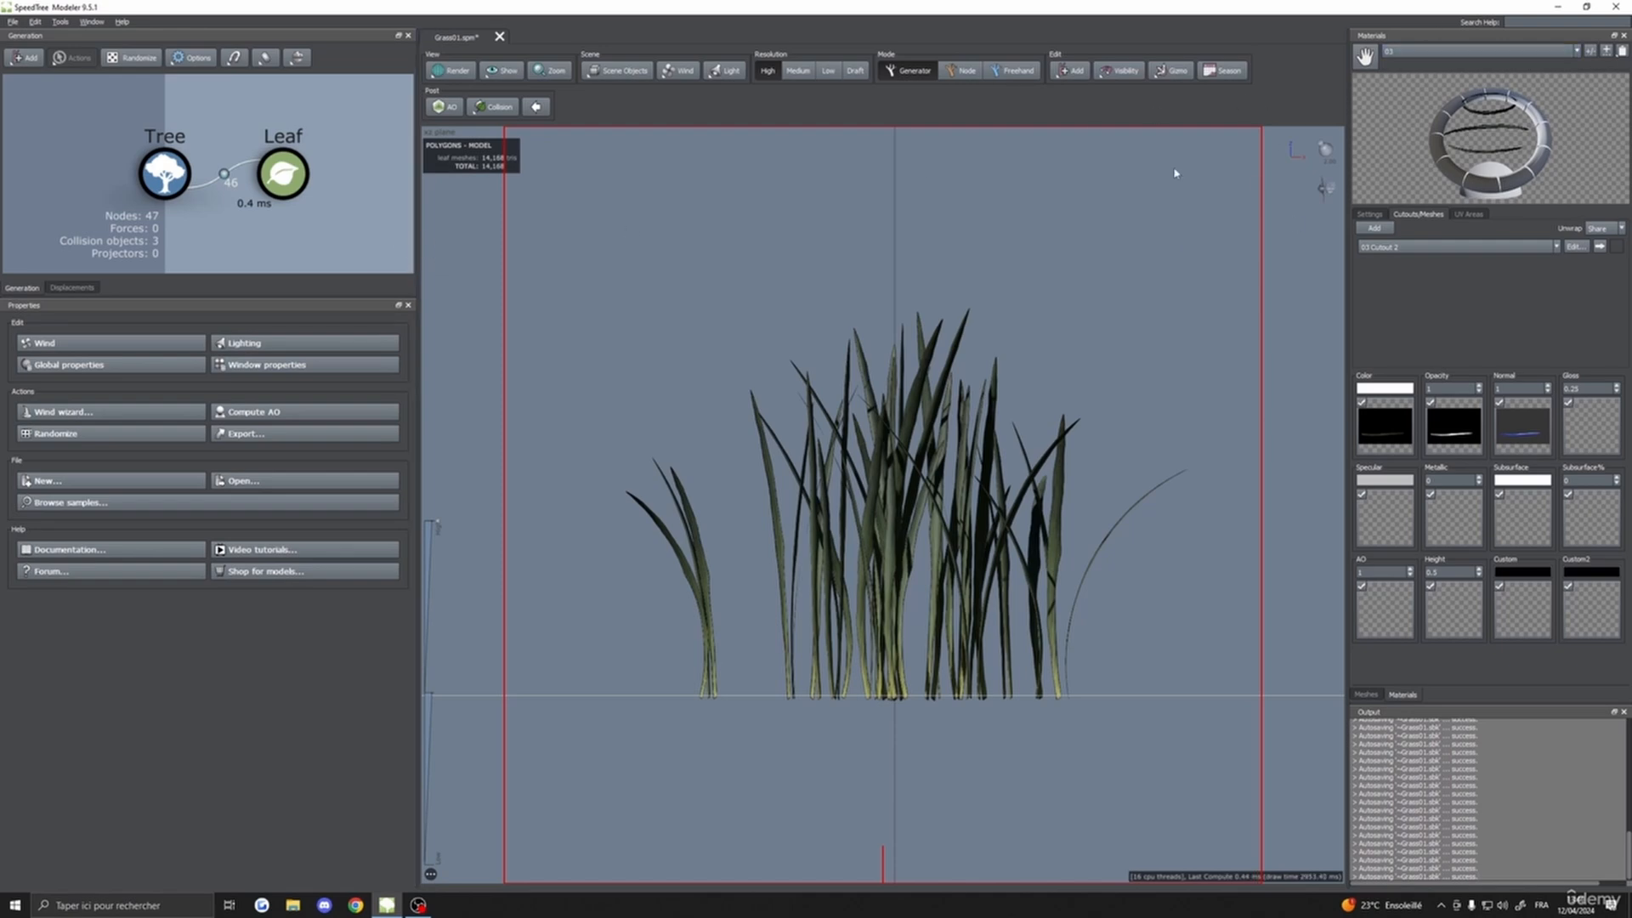
pyautogui.click(291, 180)
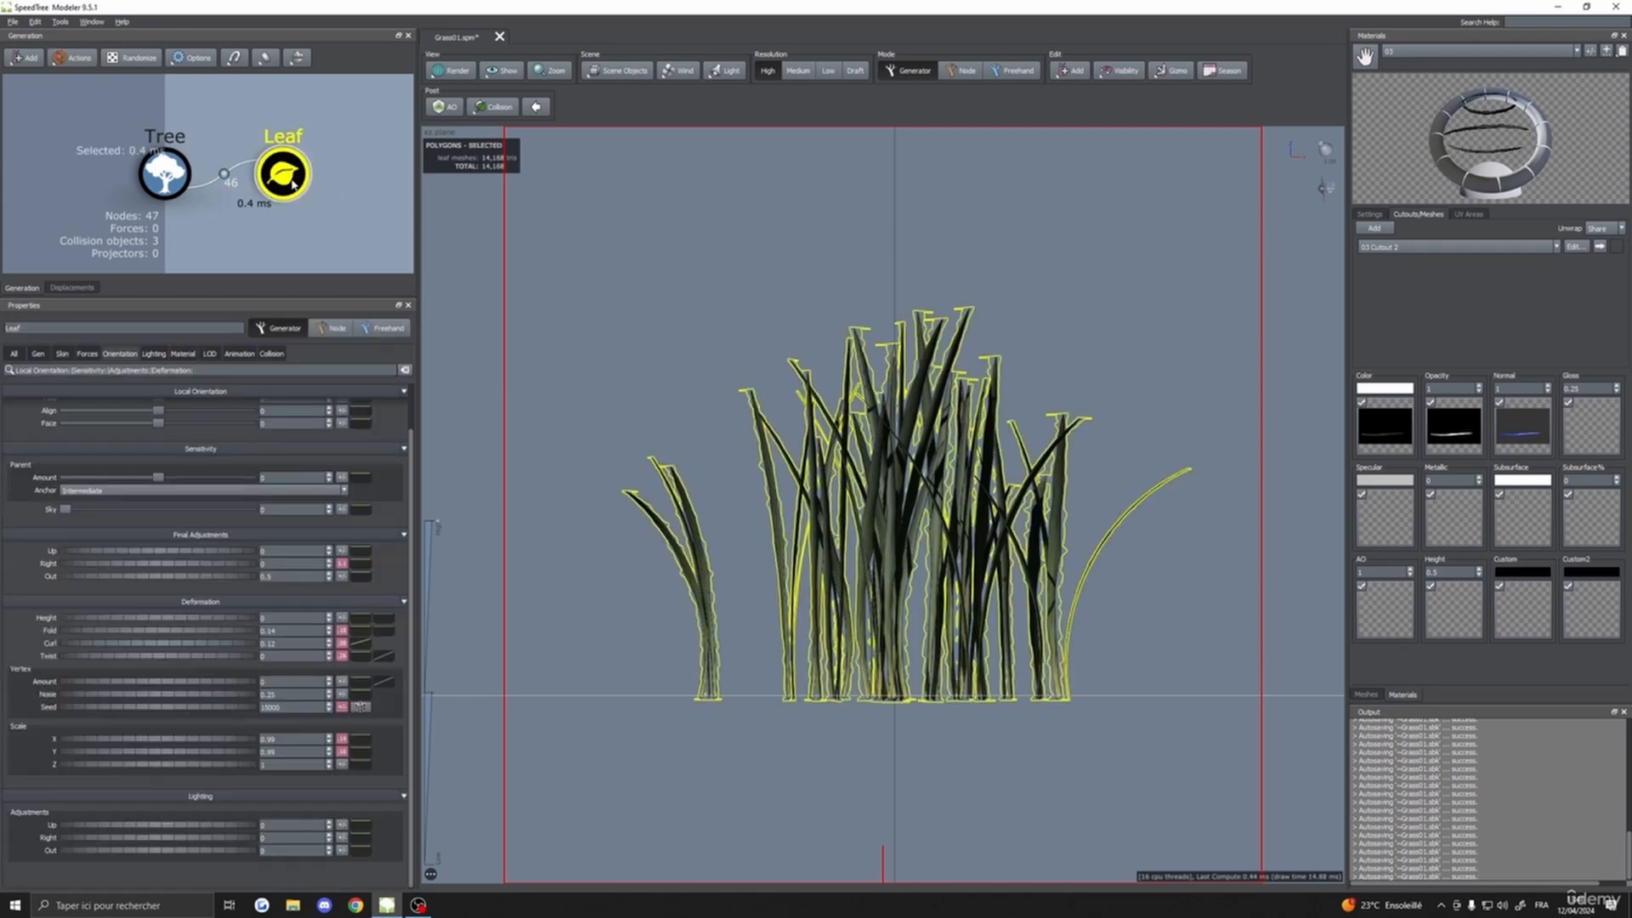
pyautogui.click(183, 353)
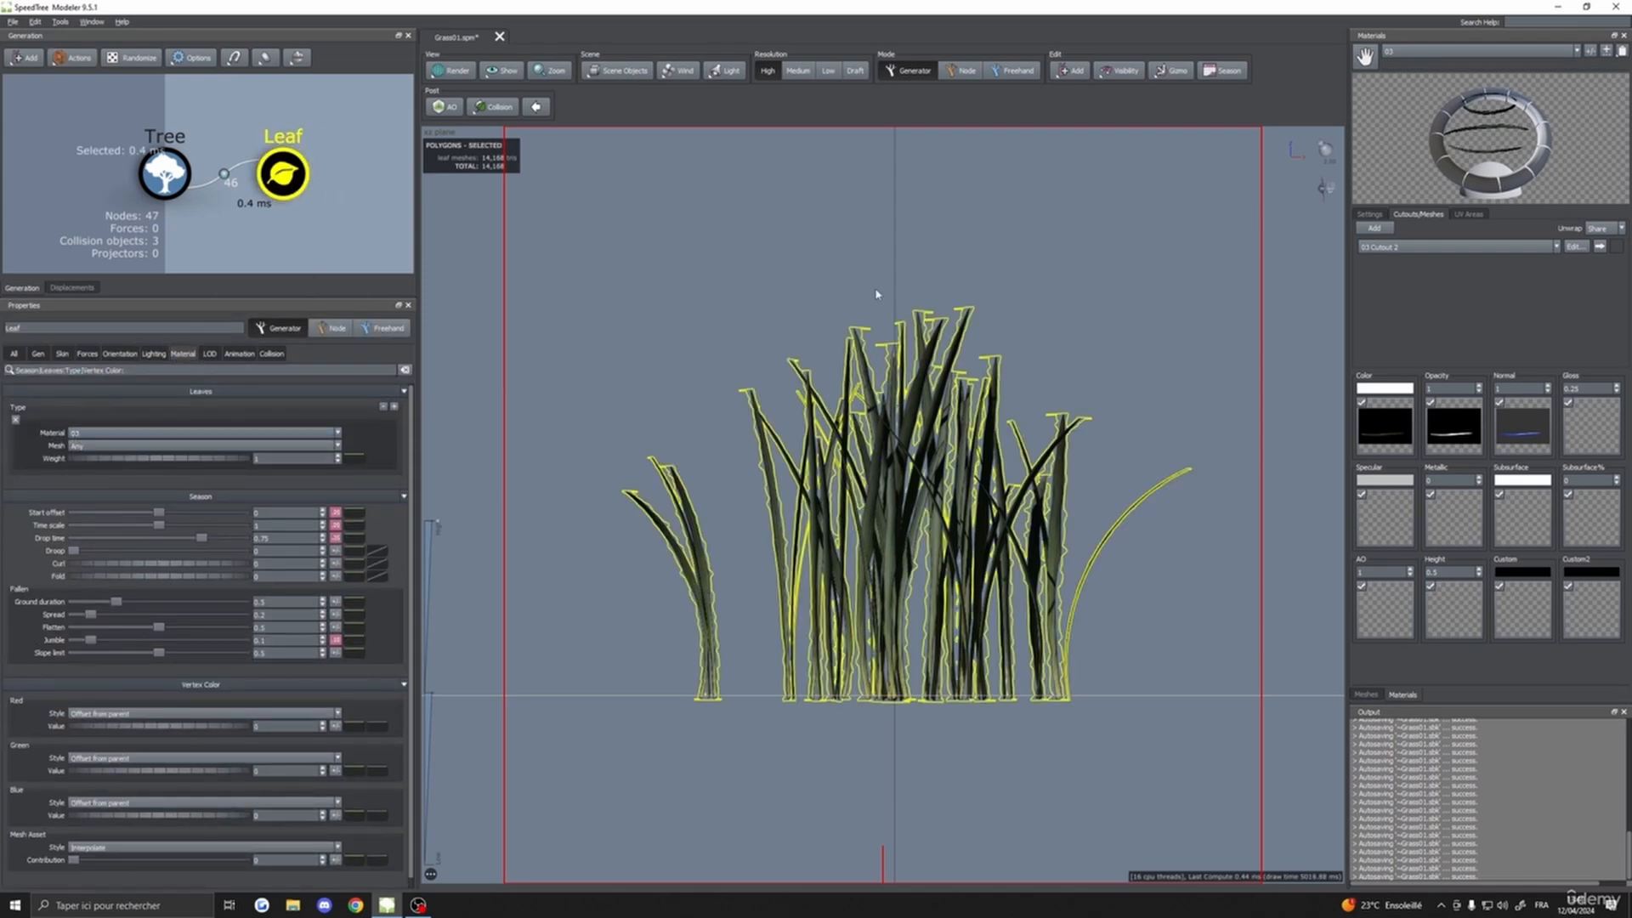
pyautogui.click(1424, 54)
pyautogui.click(1283, 463)
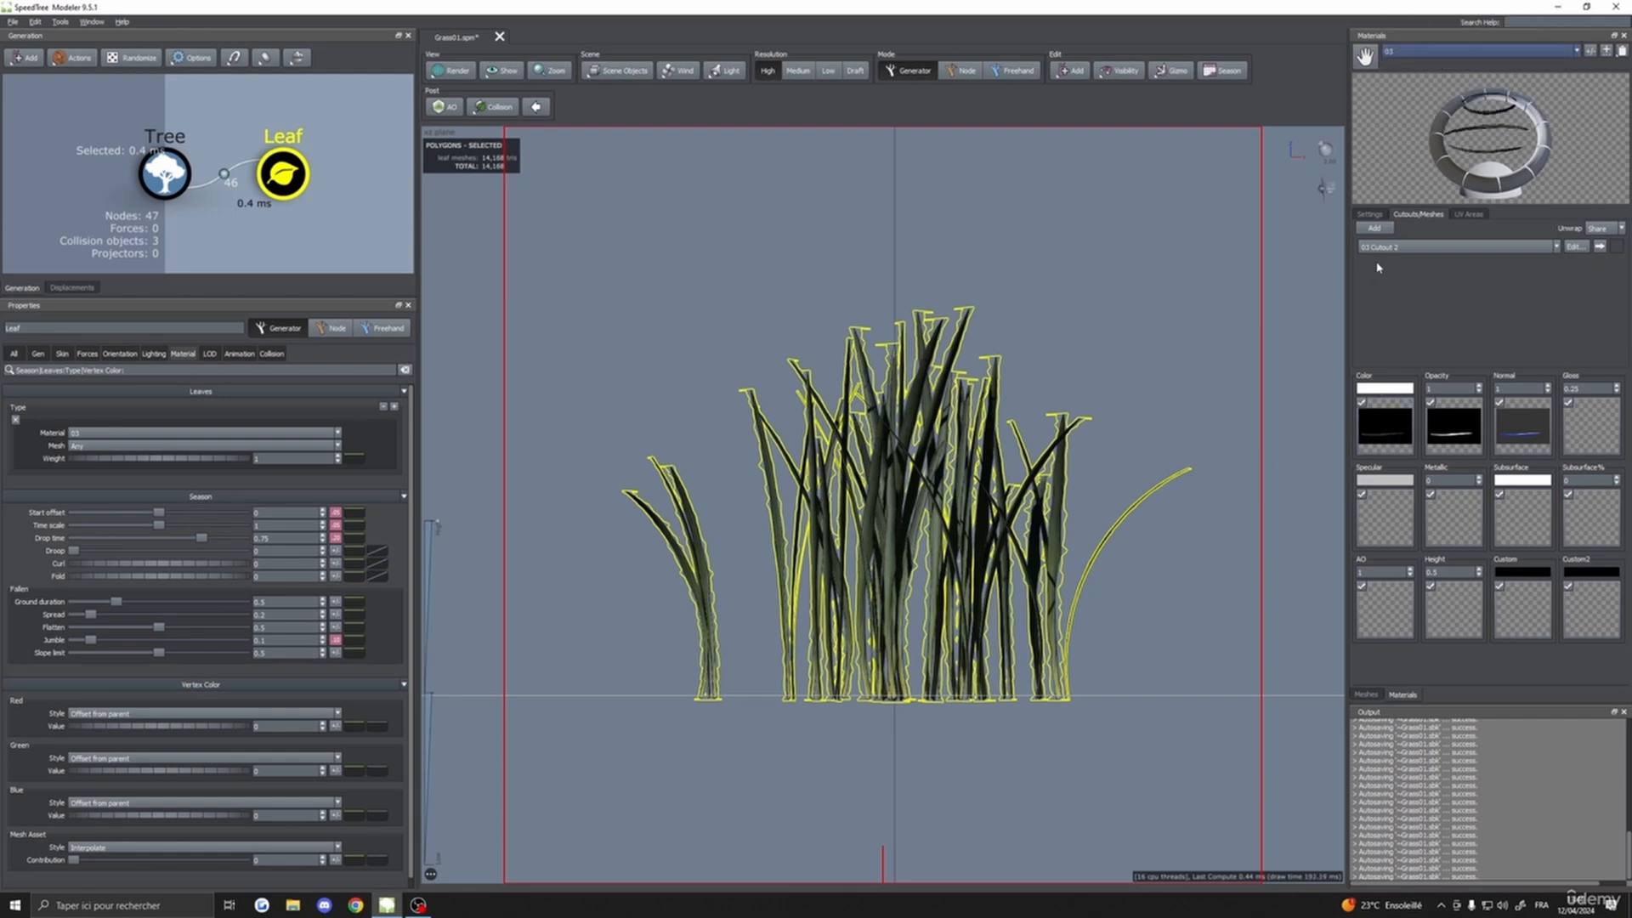
# - Raise the leaf material's color variation Amount slightly so the blades differ in green tone
pyautogui.click(1369, 214)
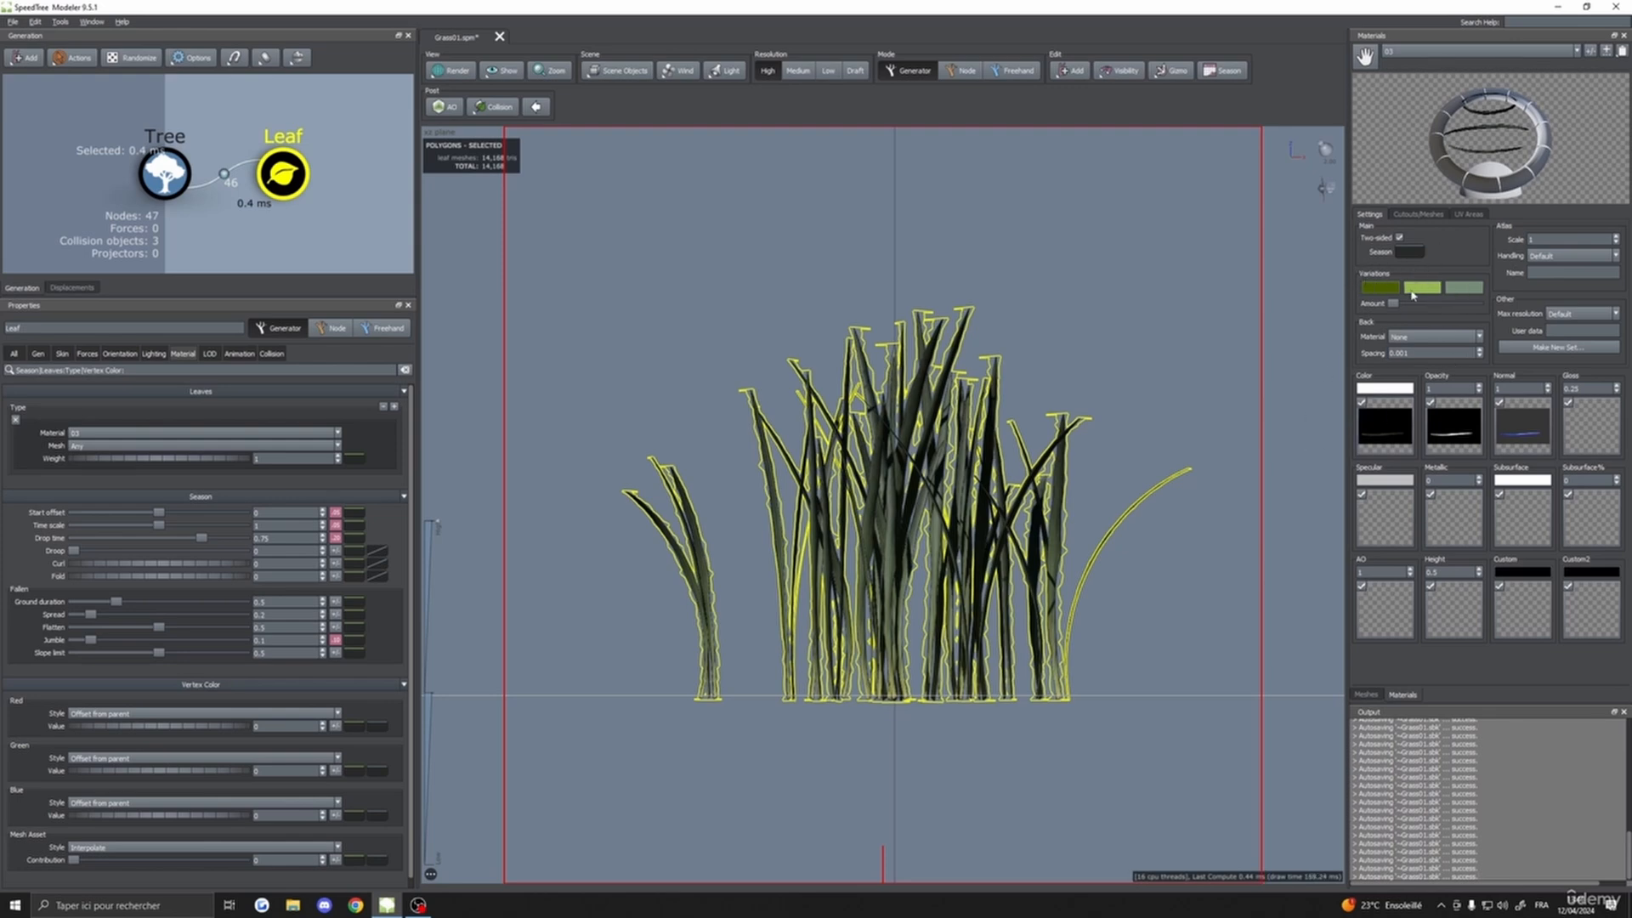
pyautogui.click(1122, 387)
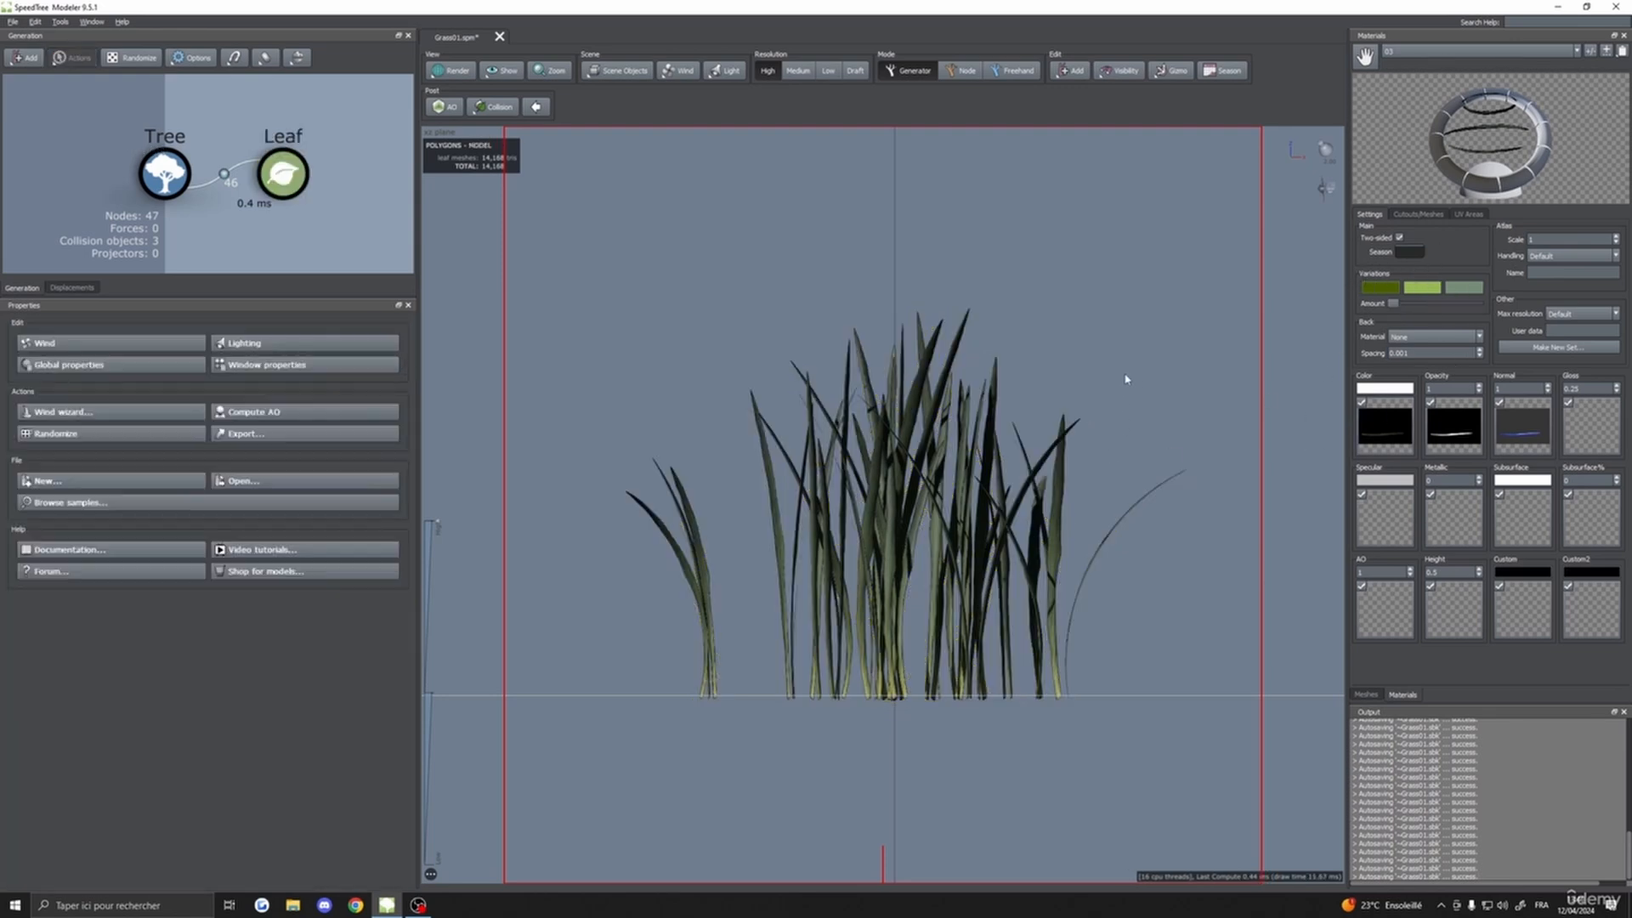
pyautogui.scroll(3, 1020, 472)
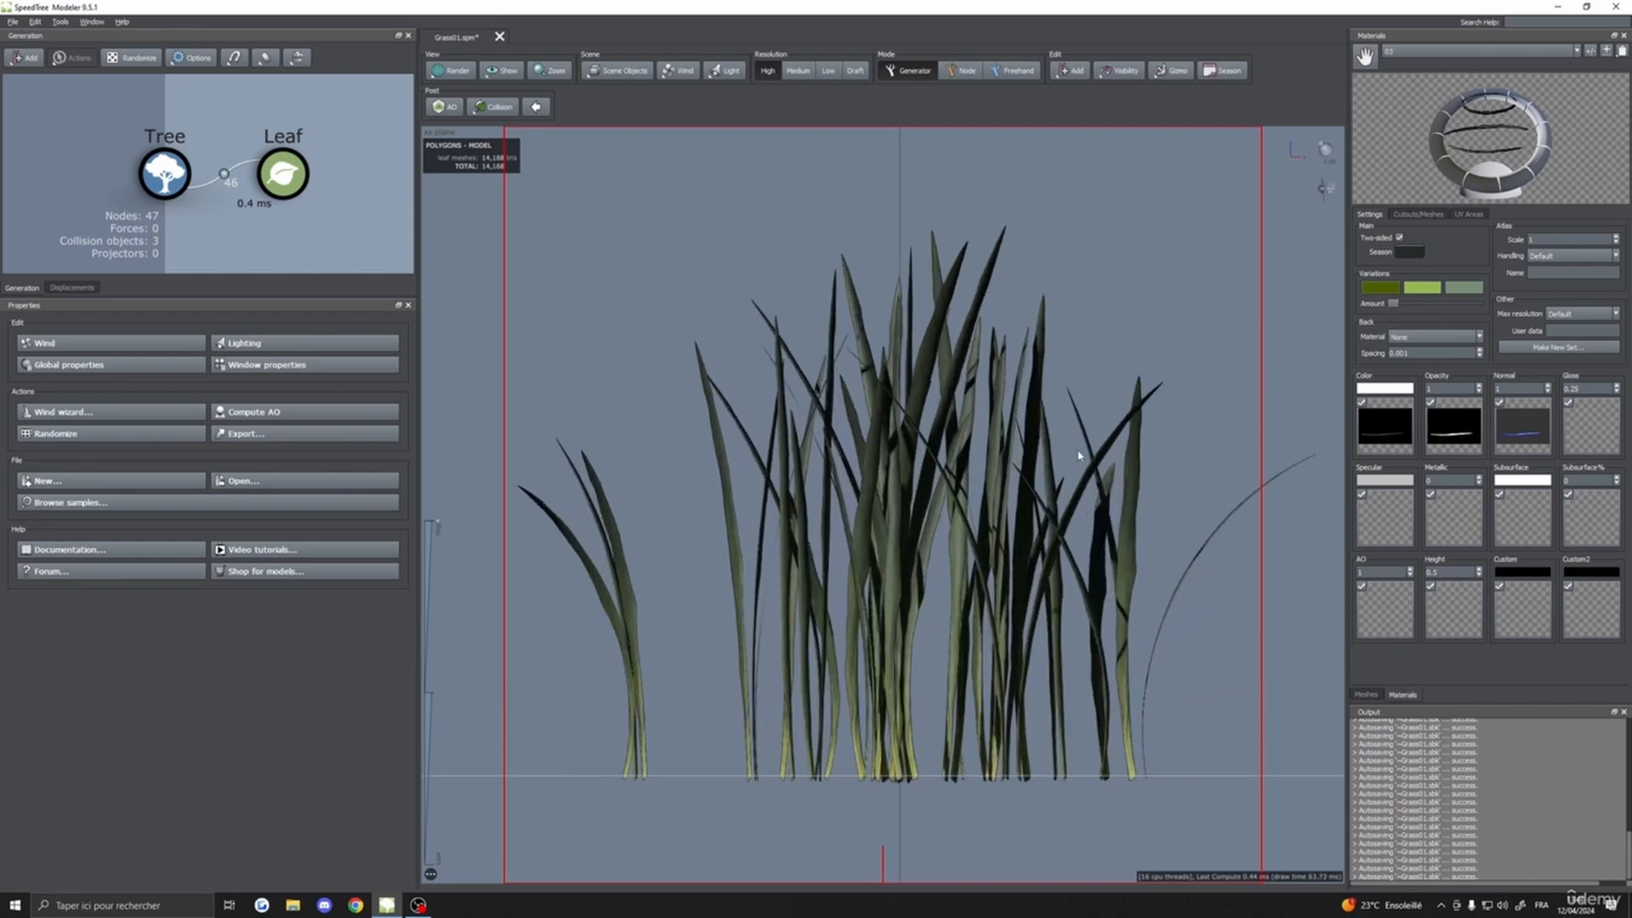
pyautogui.moveTo(1403, 306); pyautogui.dragTo(1397, 307)
pyautogui.moveTo(1396, 307)
pyautogui.mouseDown()
pyautogui.moveTo(1450, 310)
pyautogui.moveTo(1390, 311)
pyautogui.moveTo(1405, 309)
pyautogui.mouseUp()
pyautogui.scroll(-2, 1073, 385)
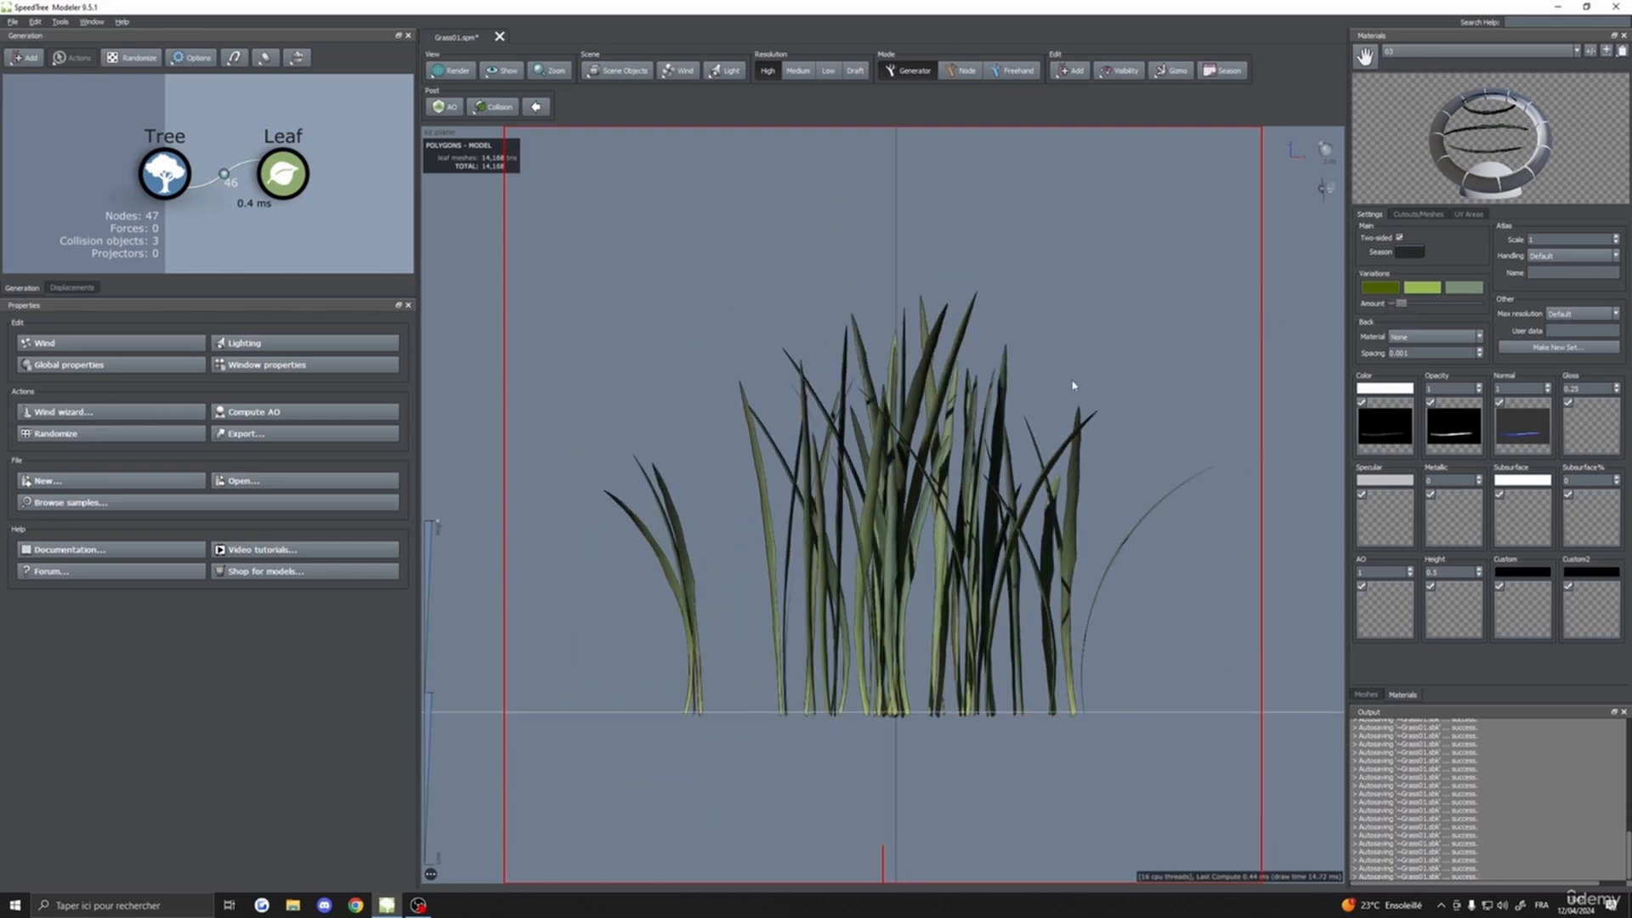
pyautogui.scroll(2, 1092, 372)
# - Duplicate the Leaf generator under the Tree node to make a second set of blades
pyautogui.click(285, 187)
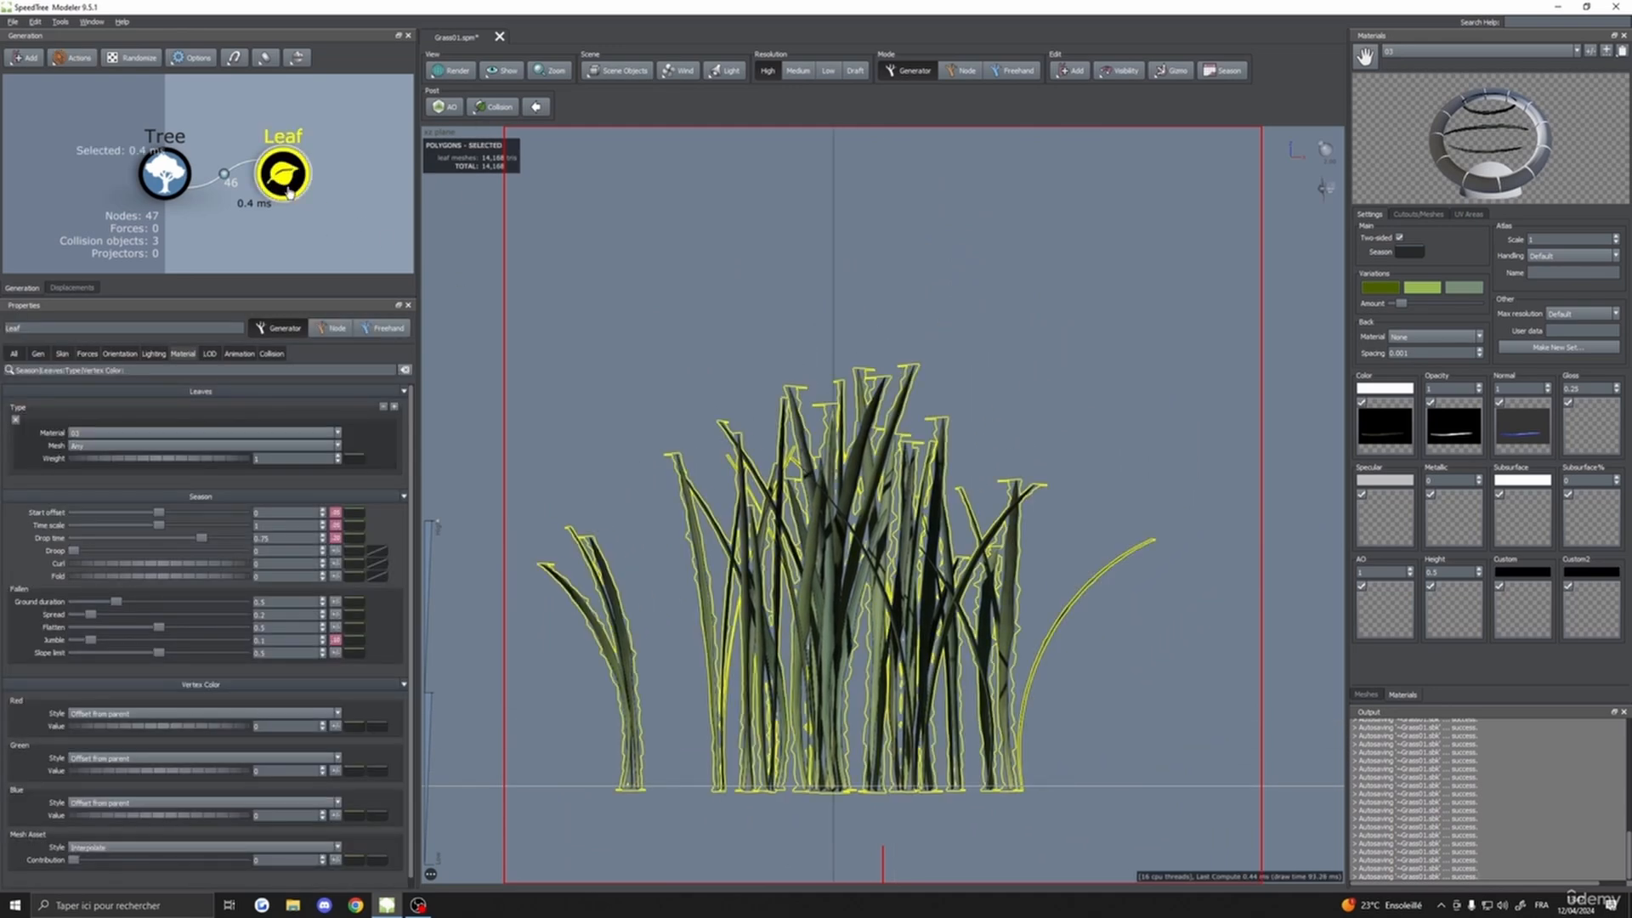
pyautogui.hotkey('ctrl', 'd')
pyautogui.scroll(2, 303, 201)
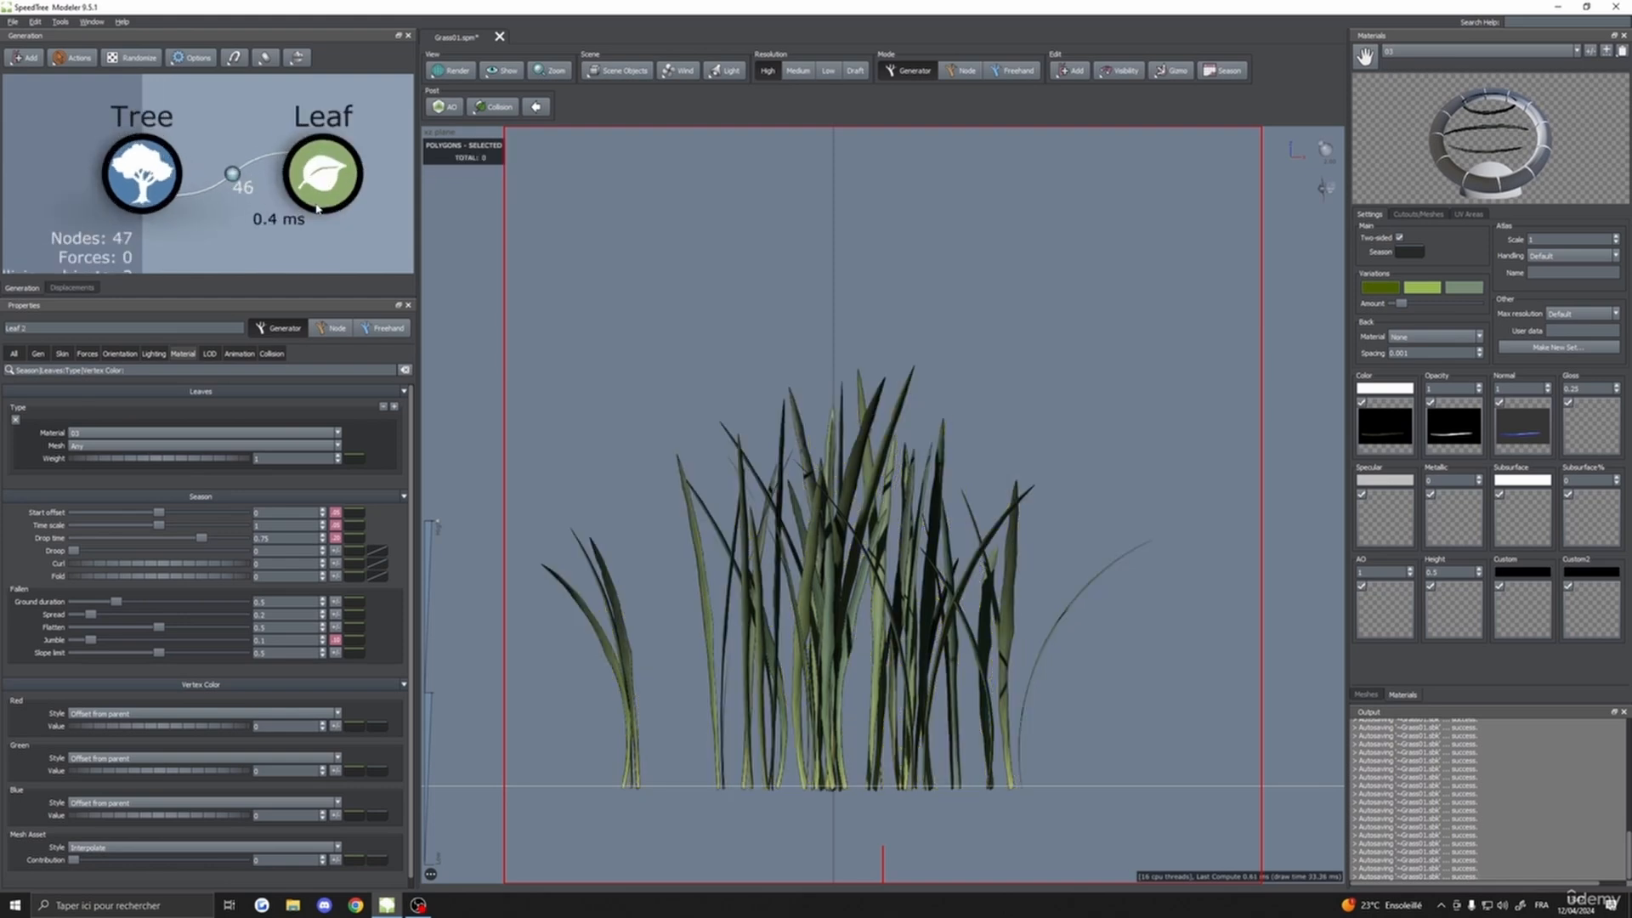
pyautogui.scroll(-4, 310, 204)
pyautogui.moveTo(248, 238); pyautogui.dragTo(184, 173)
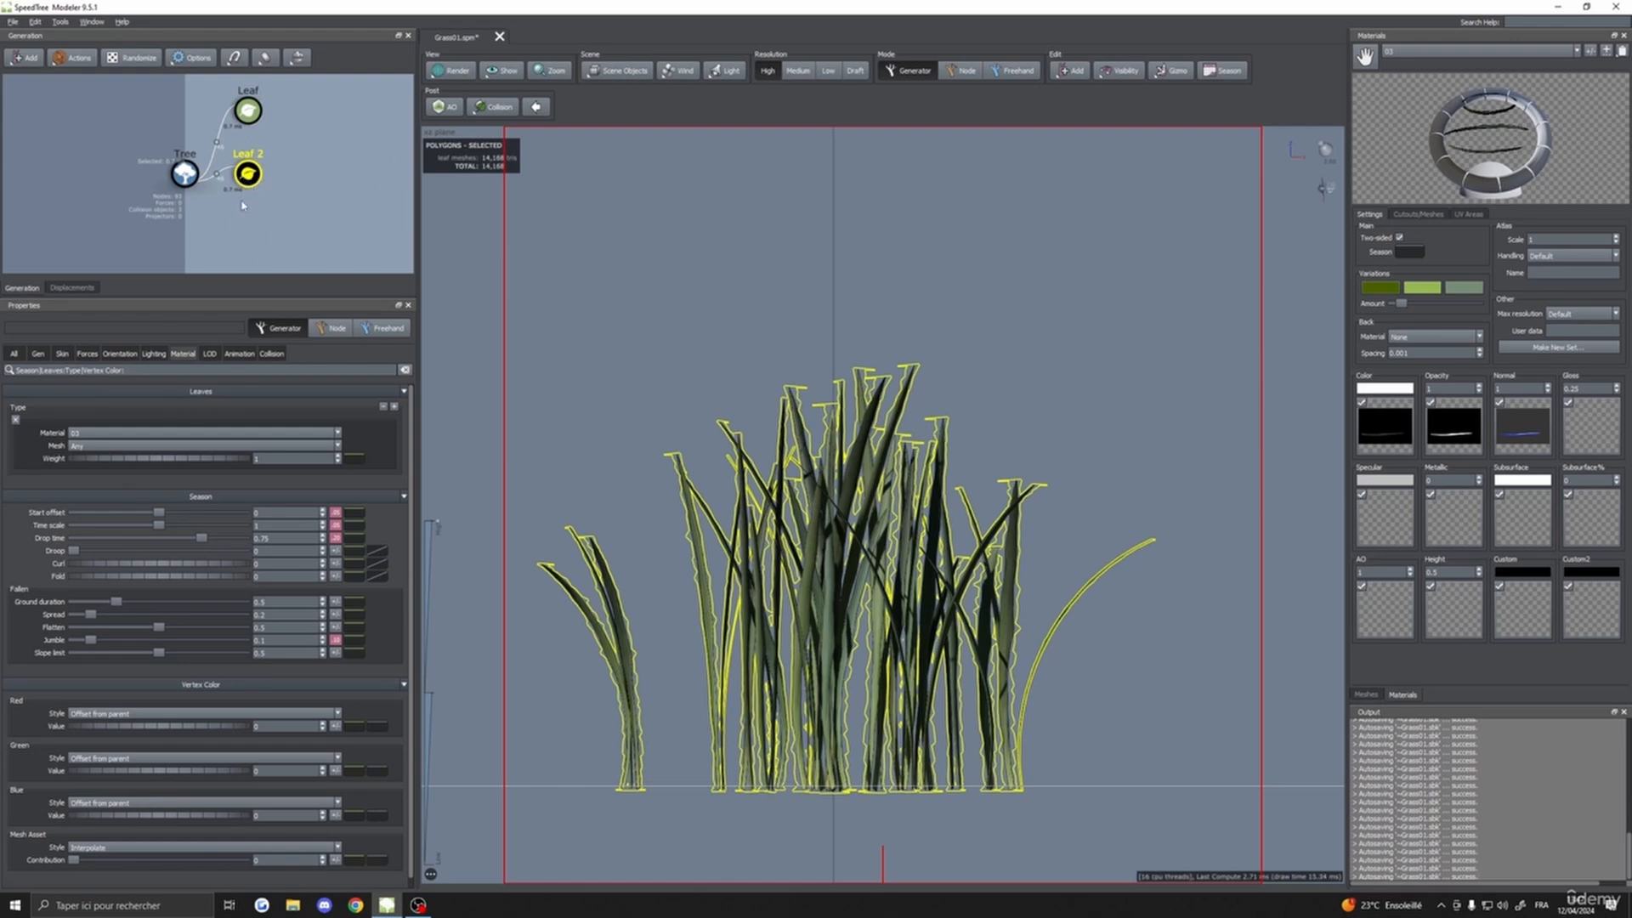
# - Set the Leaf 2 generator's Size to 0.27 and increase its random size variance
pyautogui.click(63, 355)
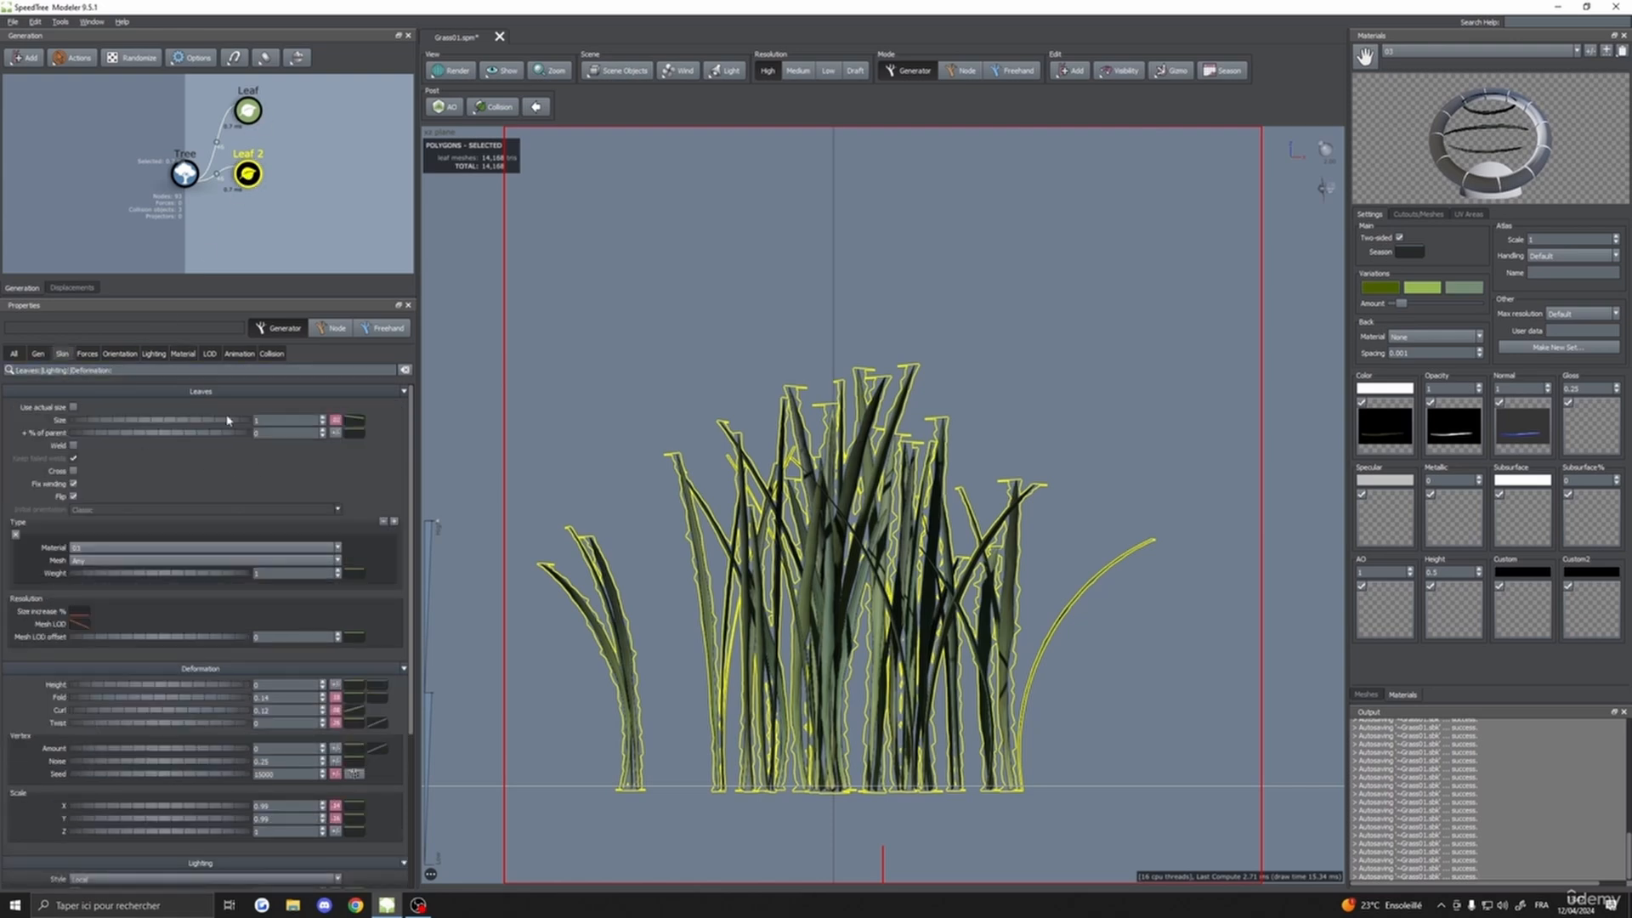
pyautogui.moveTo(237, 422); pyautogui.dragTo(189, 427)
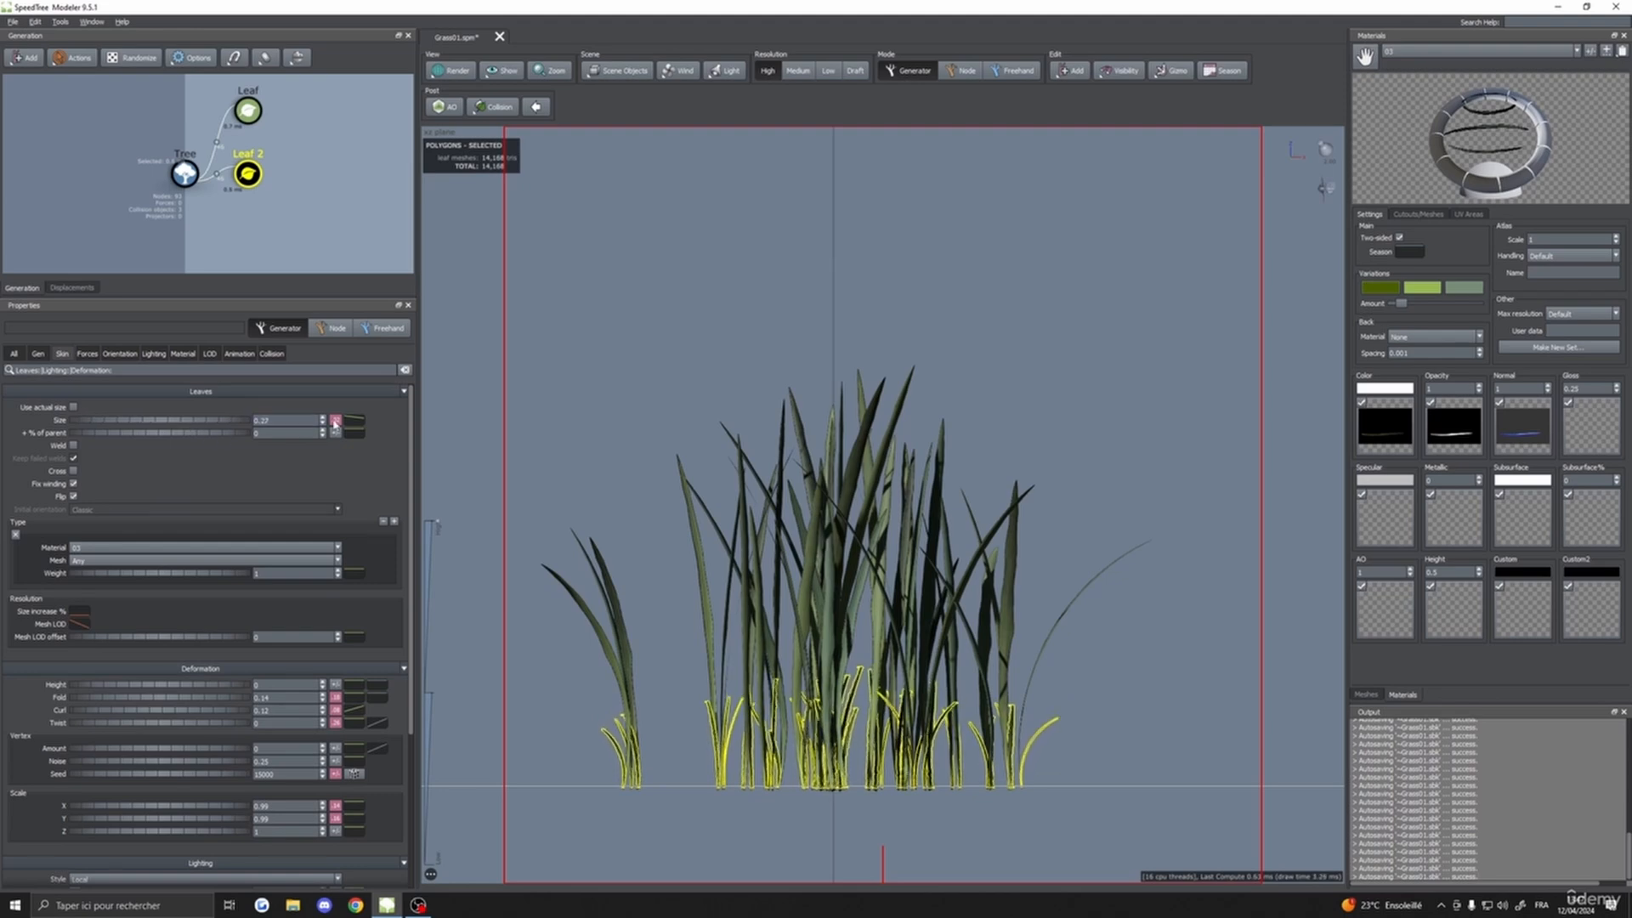
pyautogui.click(336, 420)
pyautogui.moveTo(430, 439); pyautogui.dragTo(506, 460)
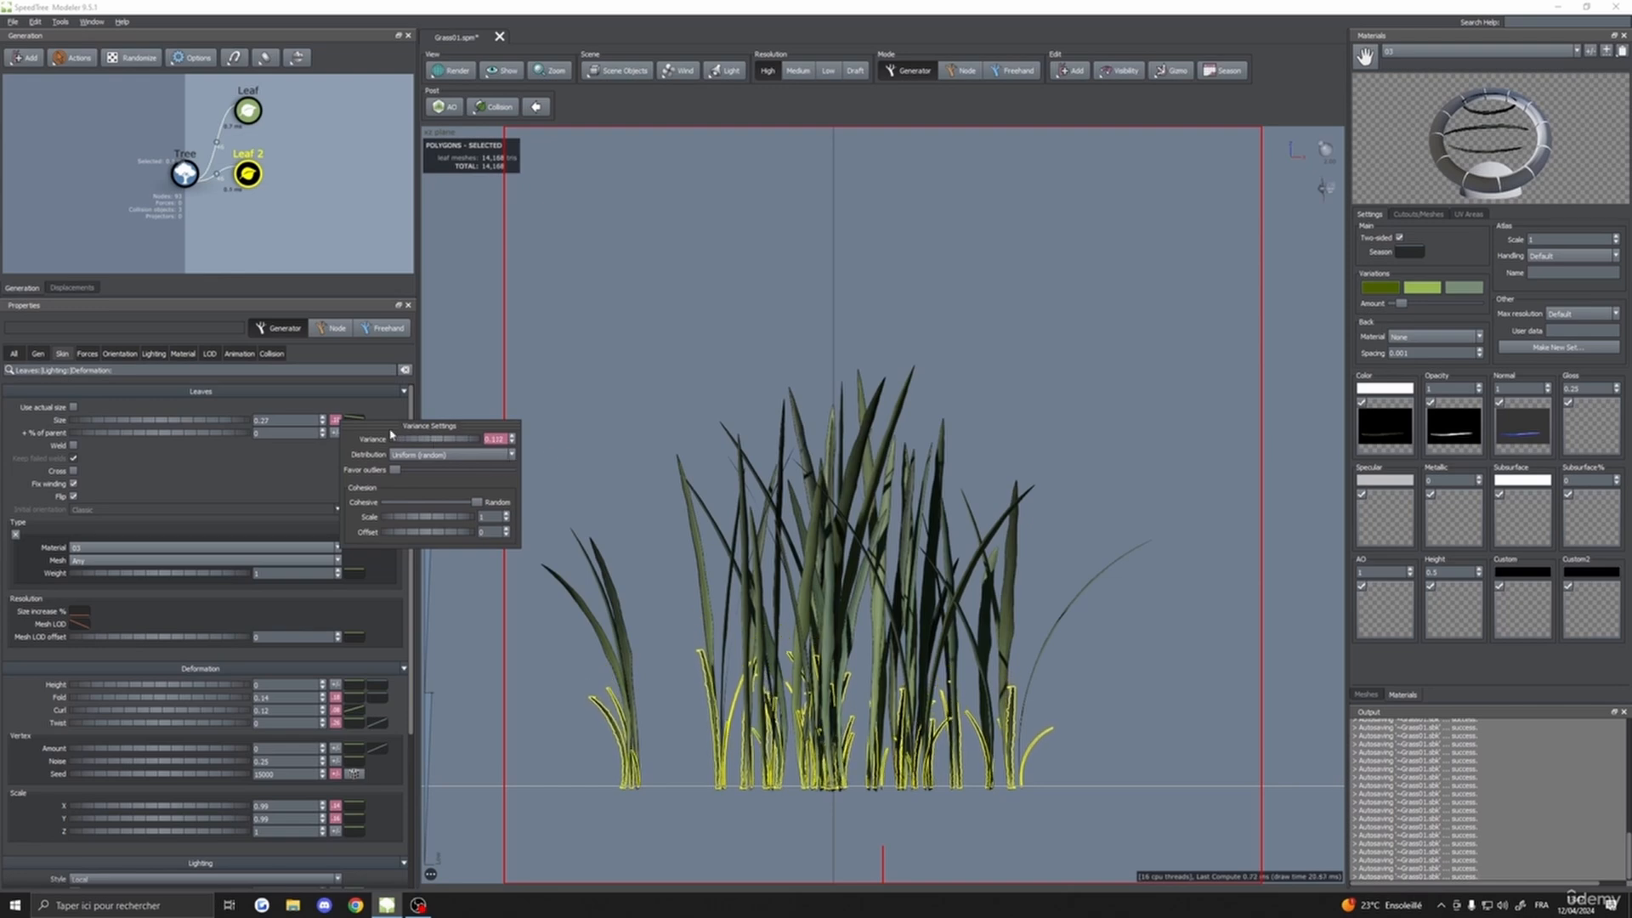
# - Raise Leaf 2's First boundary slightly, set its Last boundary to 0.07, and increase its Number to 105
pyautogui.click(40, 353)
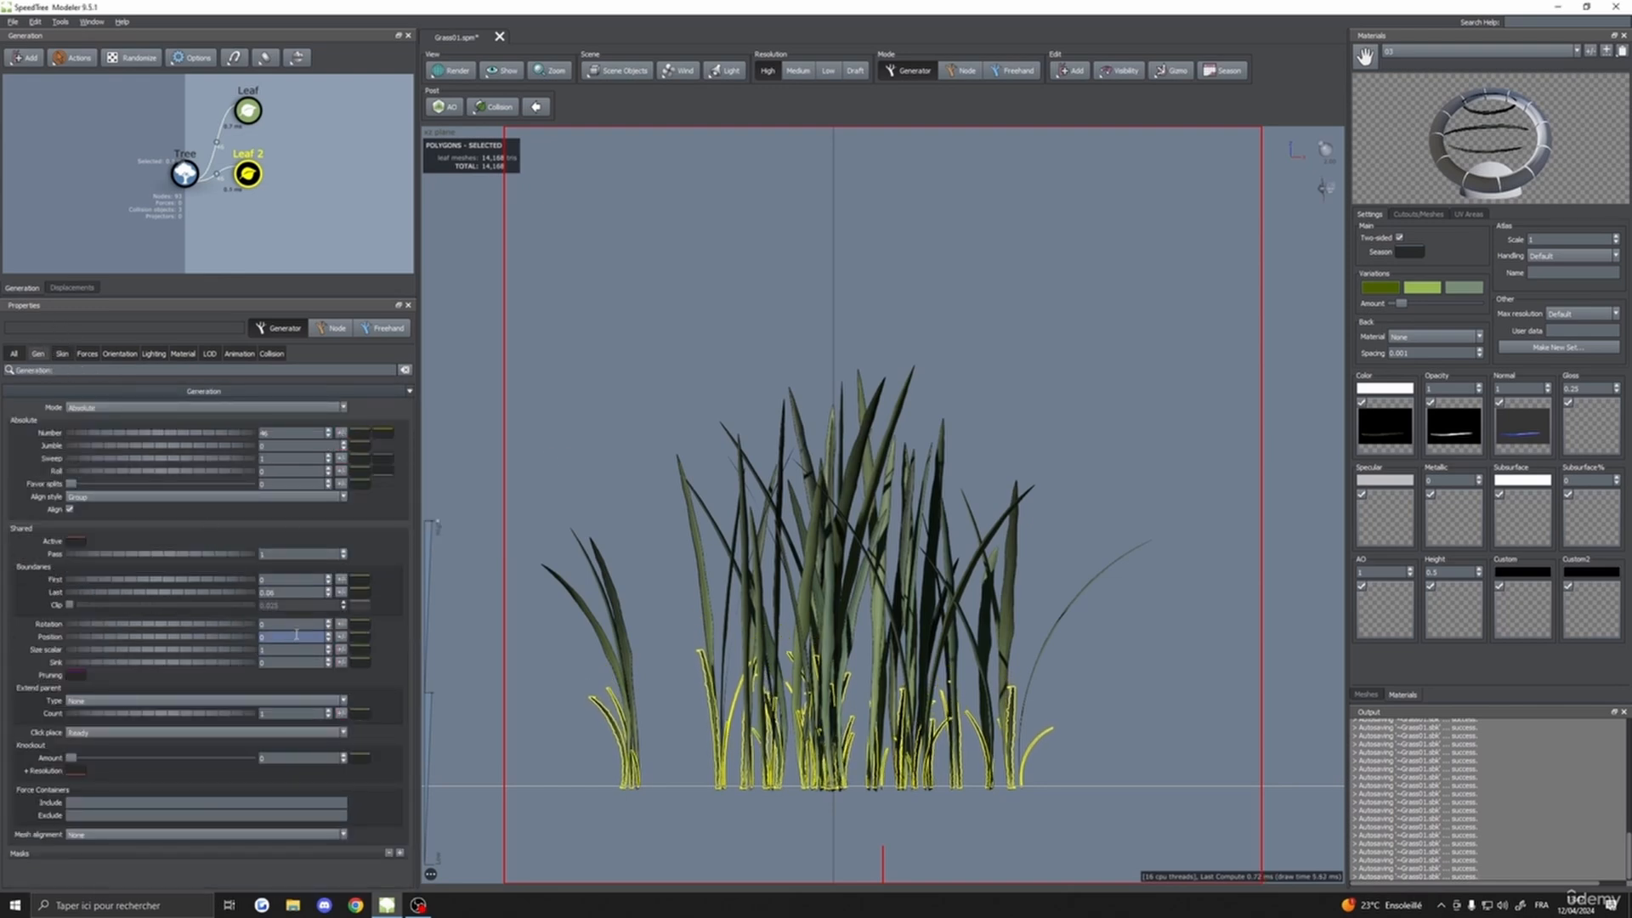
pyautogui.moveTo(230, 638); pyautogui.dragTo(220, 595)
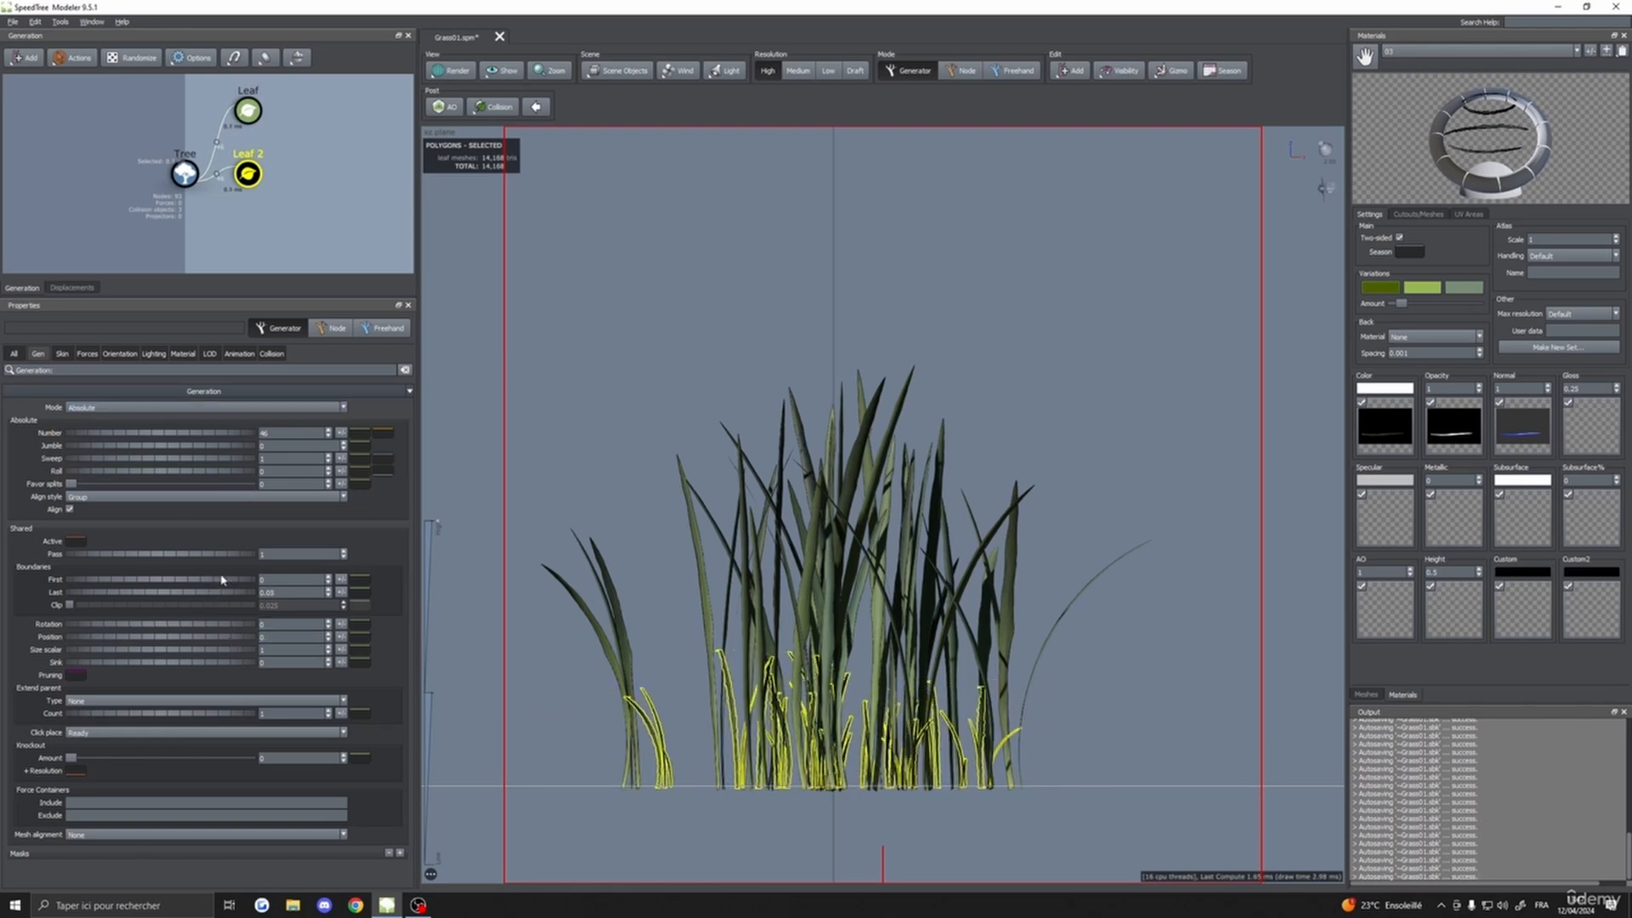
pyautogui.moveTo(223, 580); pyautogui.dragTo(225, 584)
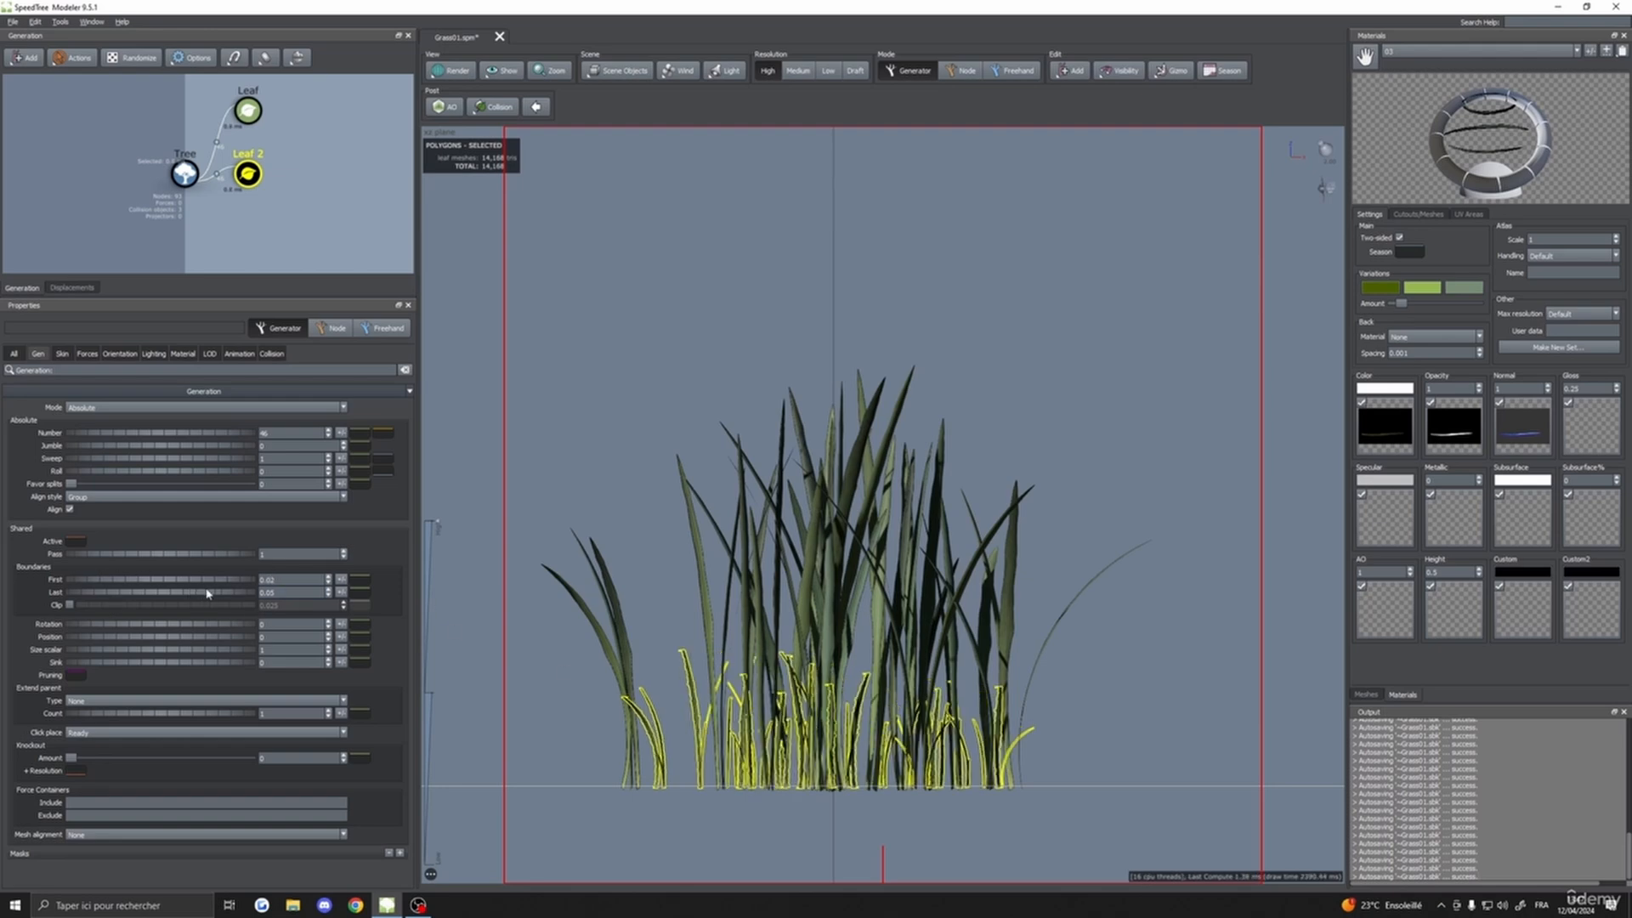
pyautogui.moveTo(217, 594); pyautogui.dragTo(220, 594)
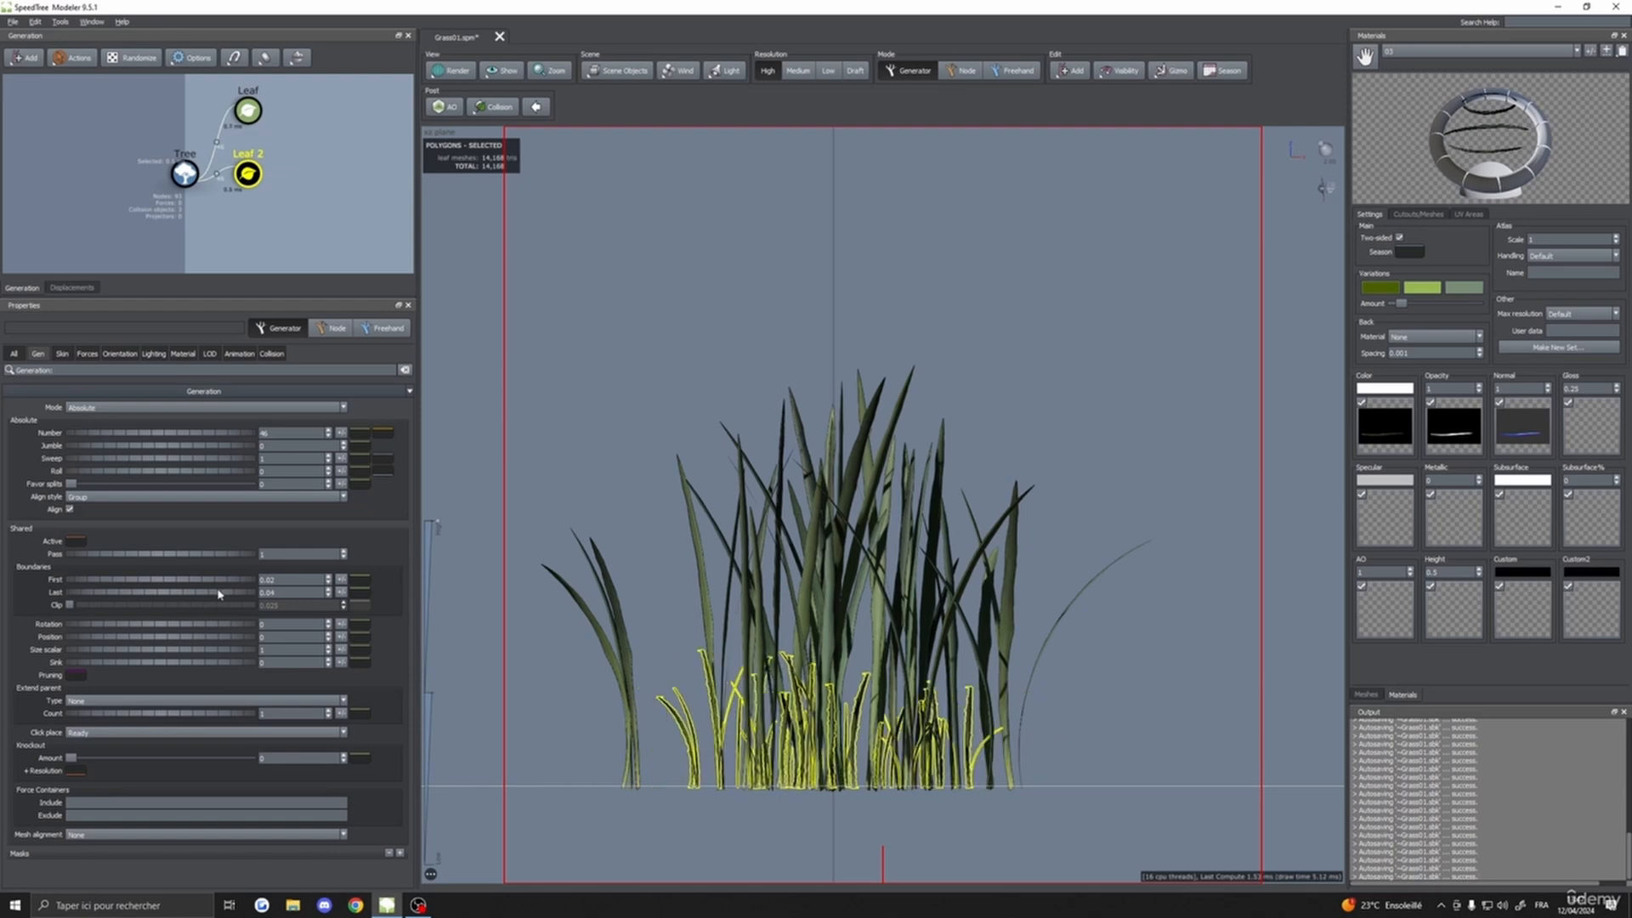
pyautogui.moveTo(220, 594); pyautogui.dragTo(221, 594)
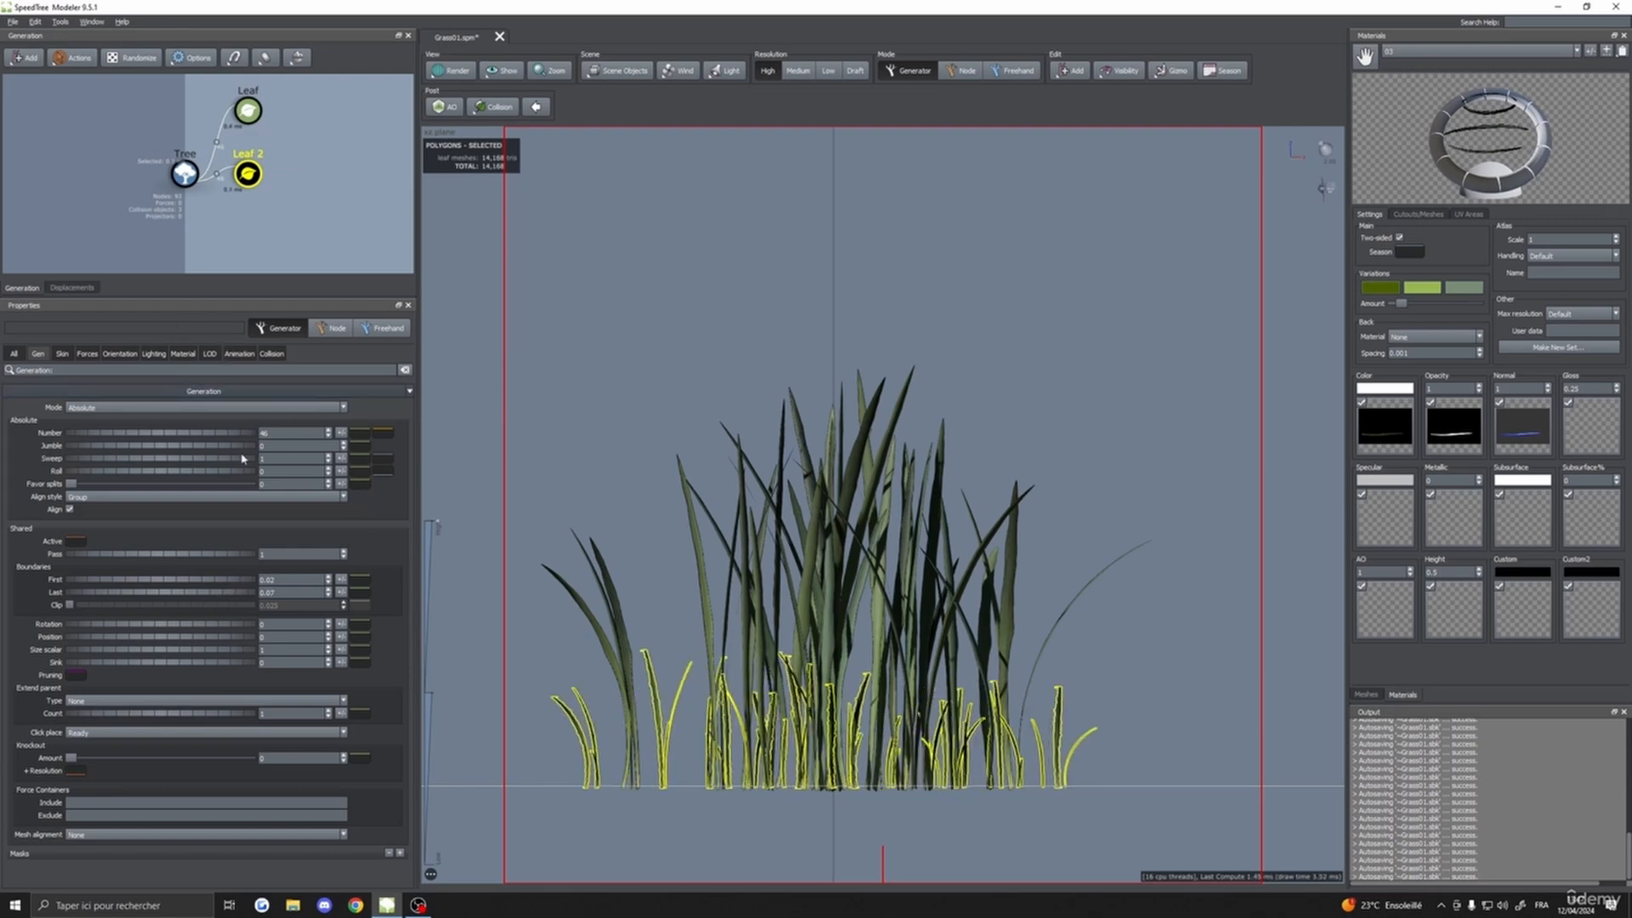
pyautogui.moveTo(220, 437); pyautogui.dragTo(978, 465)
pyautogui.click(1046, 478)
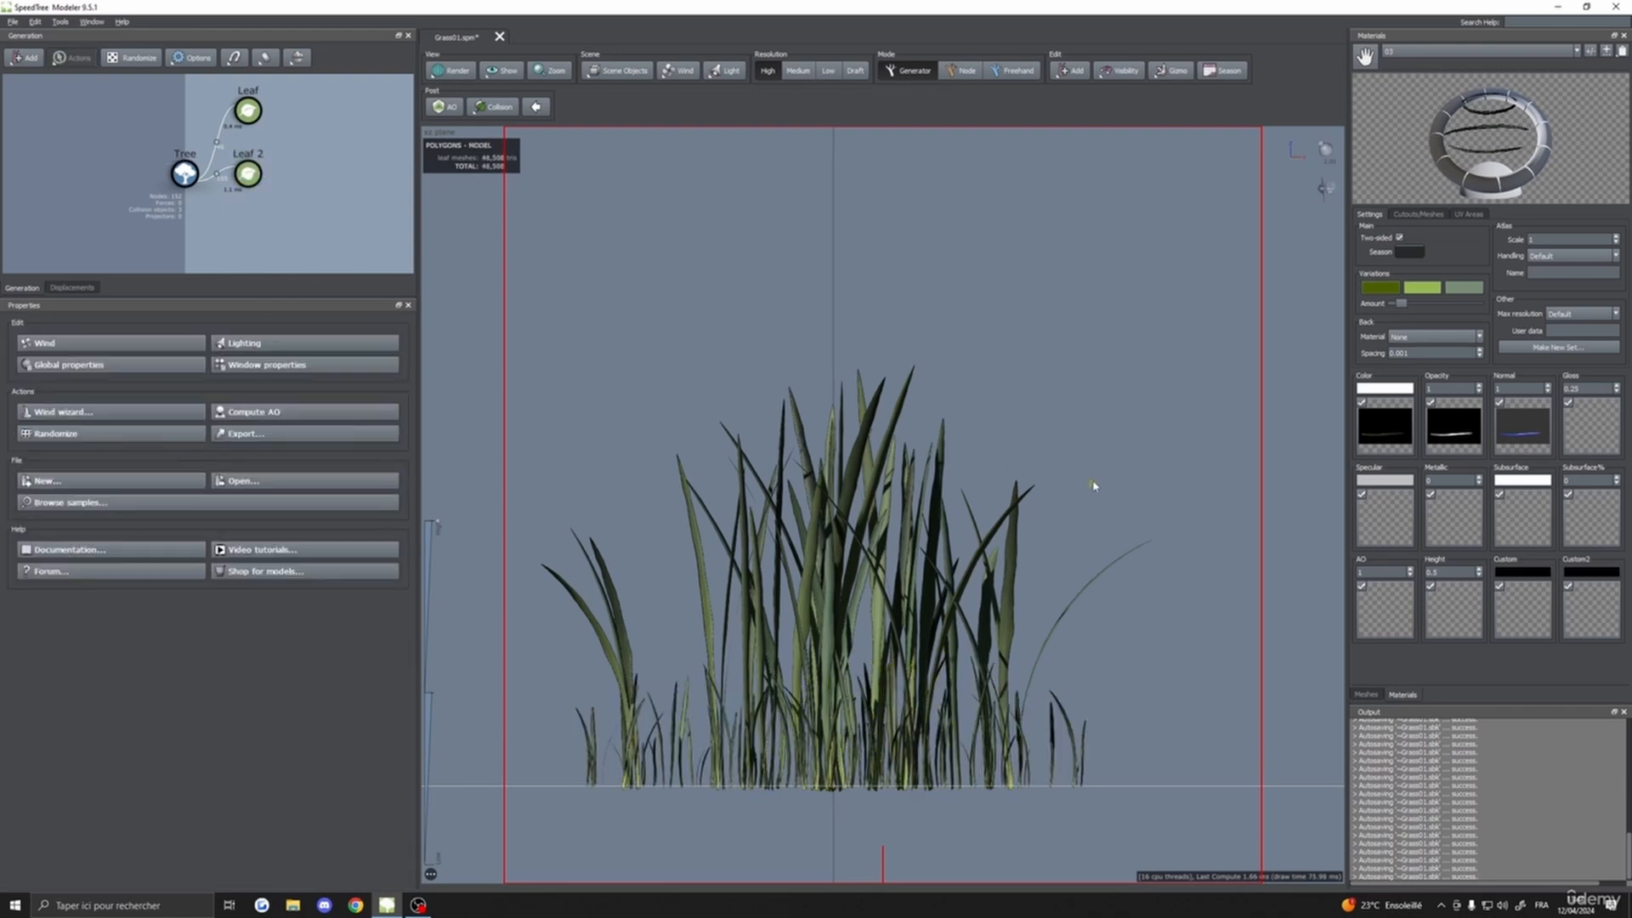
# - Reshape Leaf 2's Size parent curve to fall steeply from a very high start to a low end
pyautogui.click(247, 174)
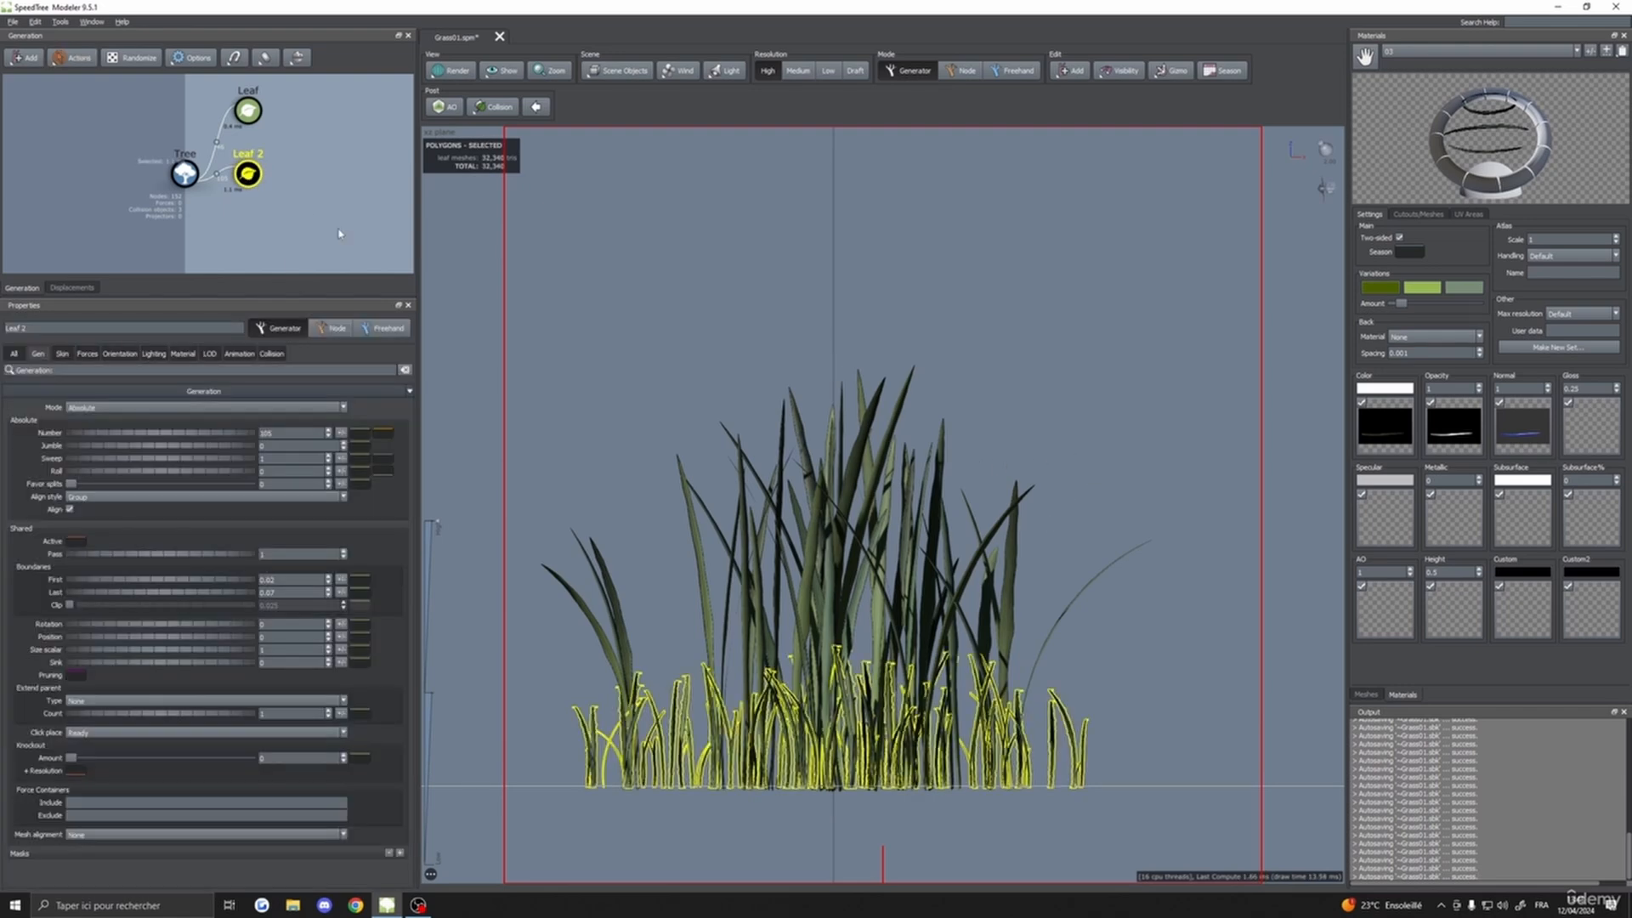
pyautogui.click(62, 354)
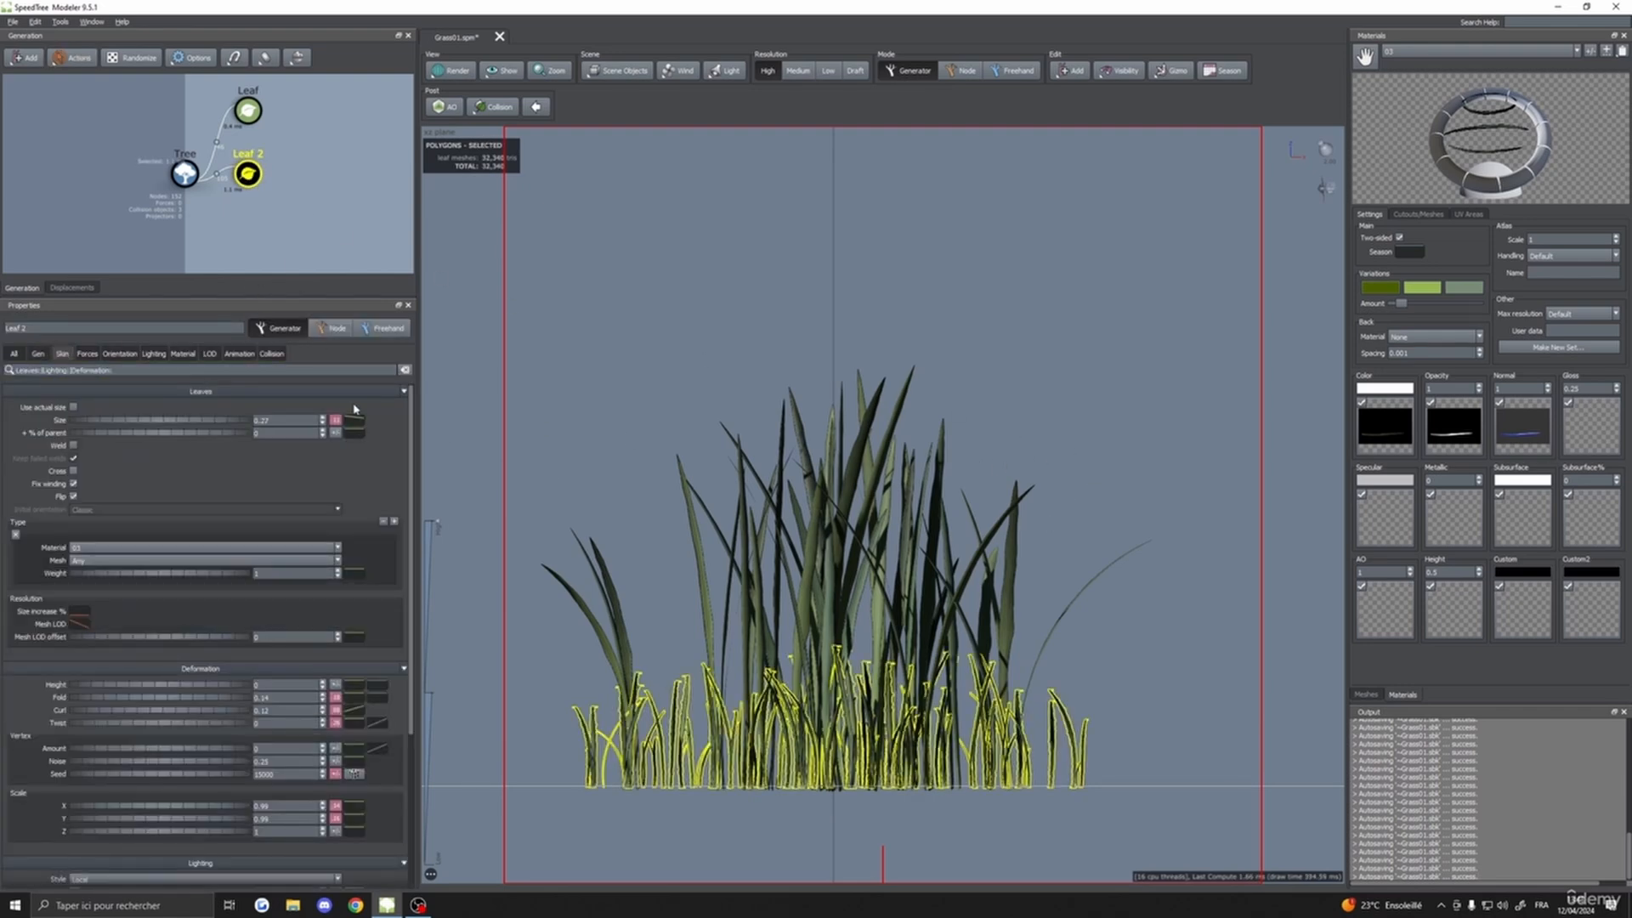
pyautogui.click(356, 425)
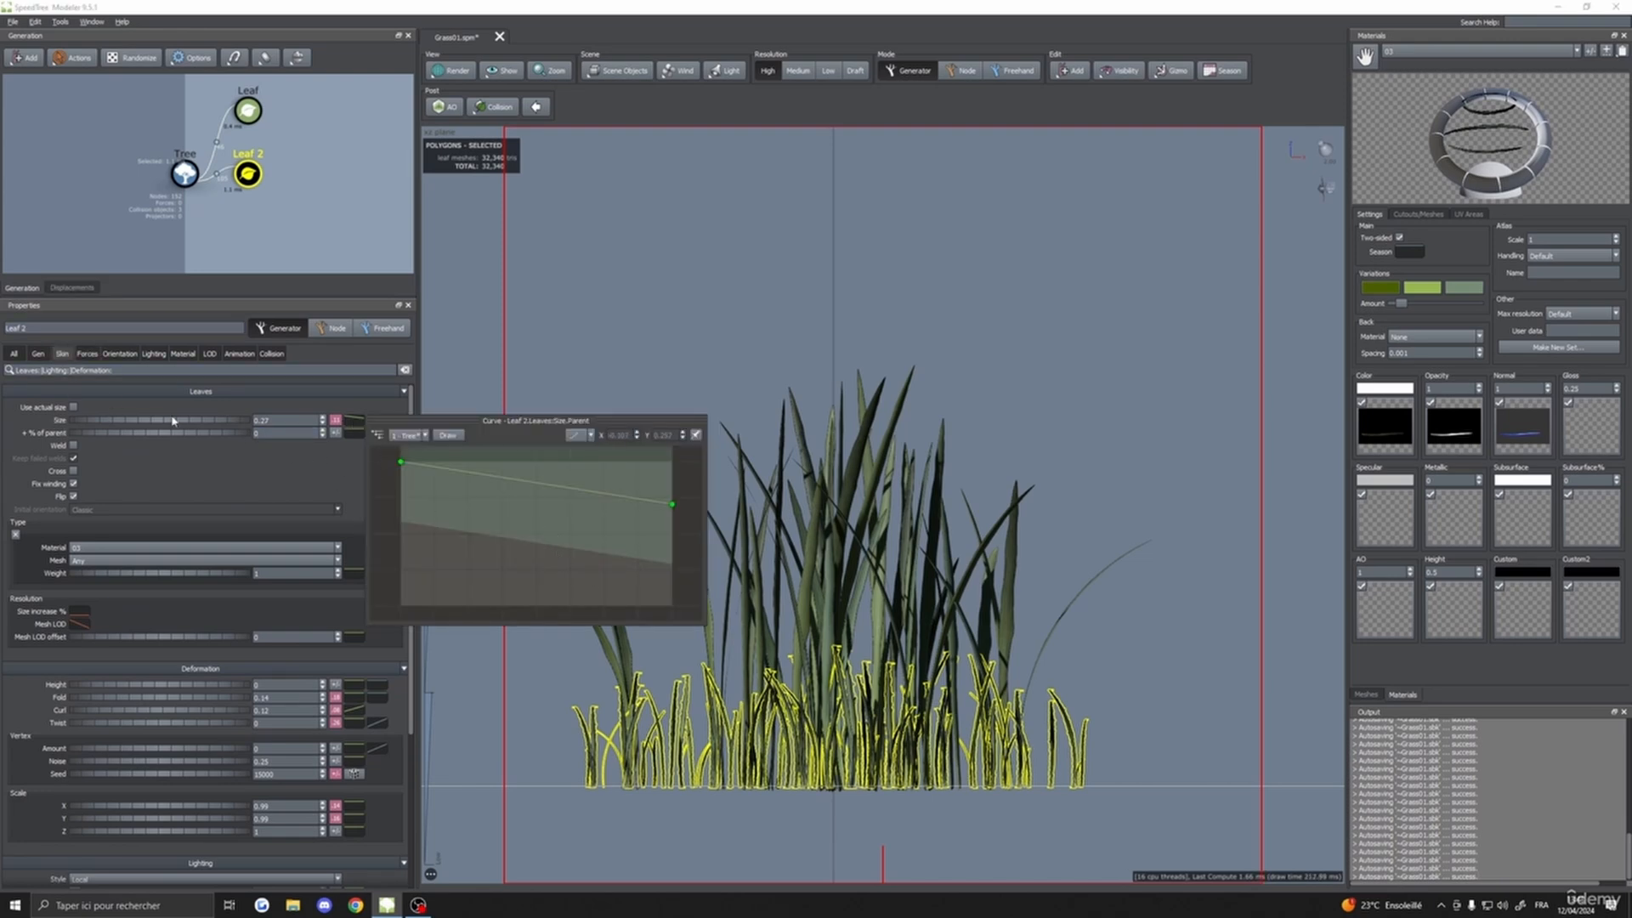
pyautogui.scroll(-3, 437, 473)
pyautogui.click(459, 492)
pyautogui.moveTo(459, 496); pyautogui.dragTo(467, 399)
pyautogui.scroll(-3, 487, 484)
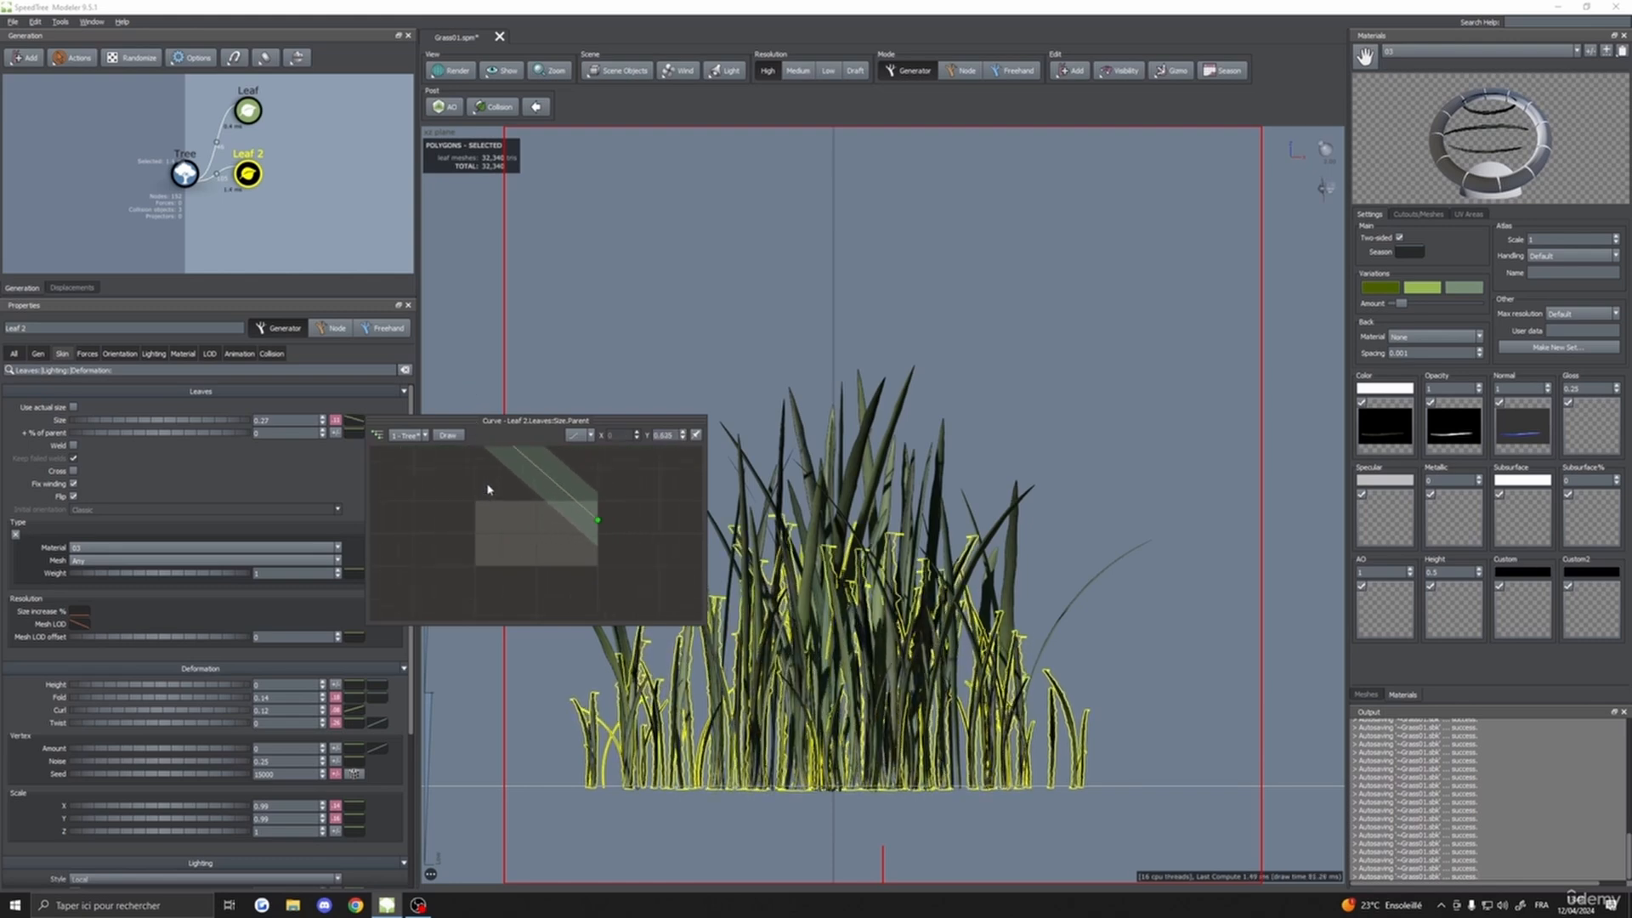
pyautogui.scroll(-2, 520, 493)
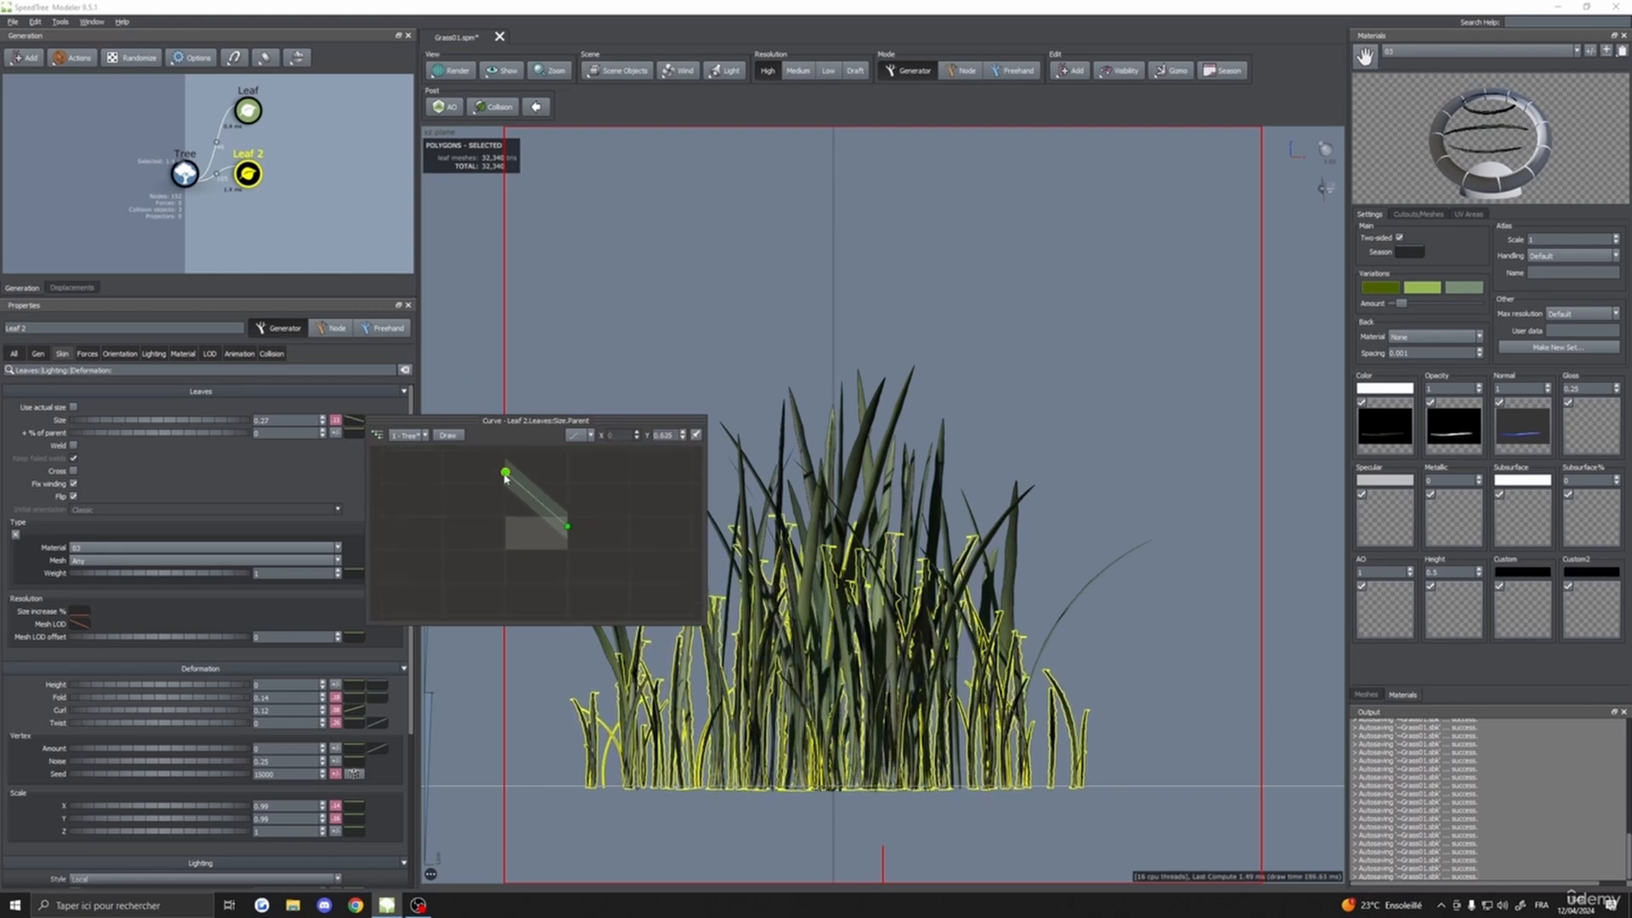
pyautogui.moveTo(505, 472); pyautogui.dragTo(505, 463)
pyautogui.moveTo(567, 528); pyautogui.dragTo(567, 537)
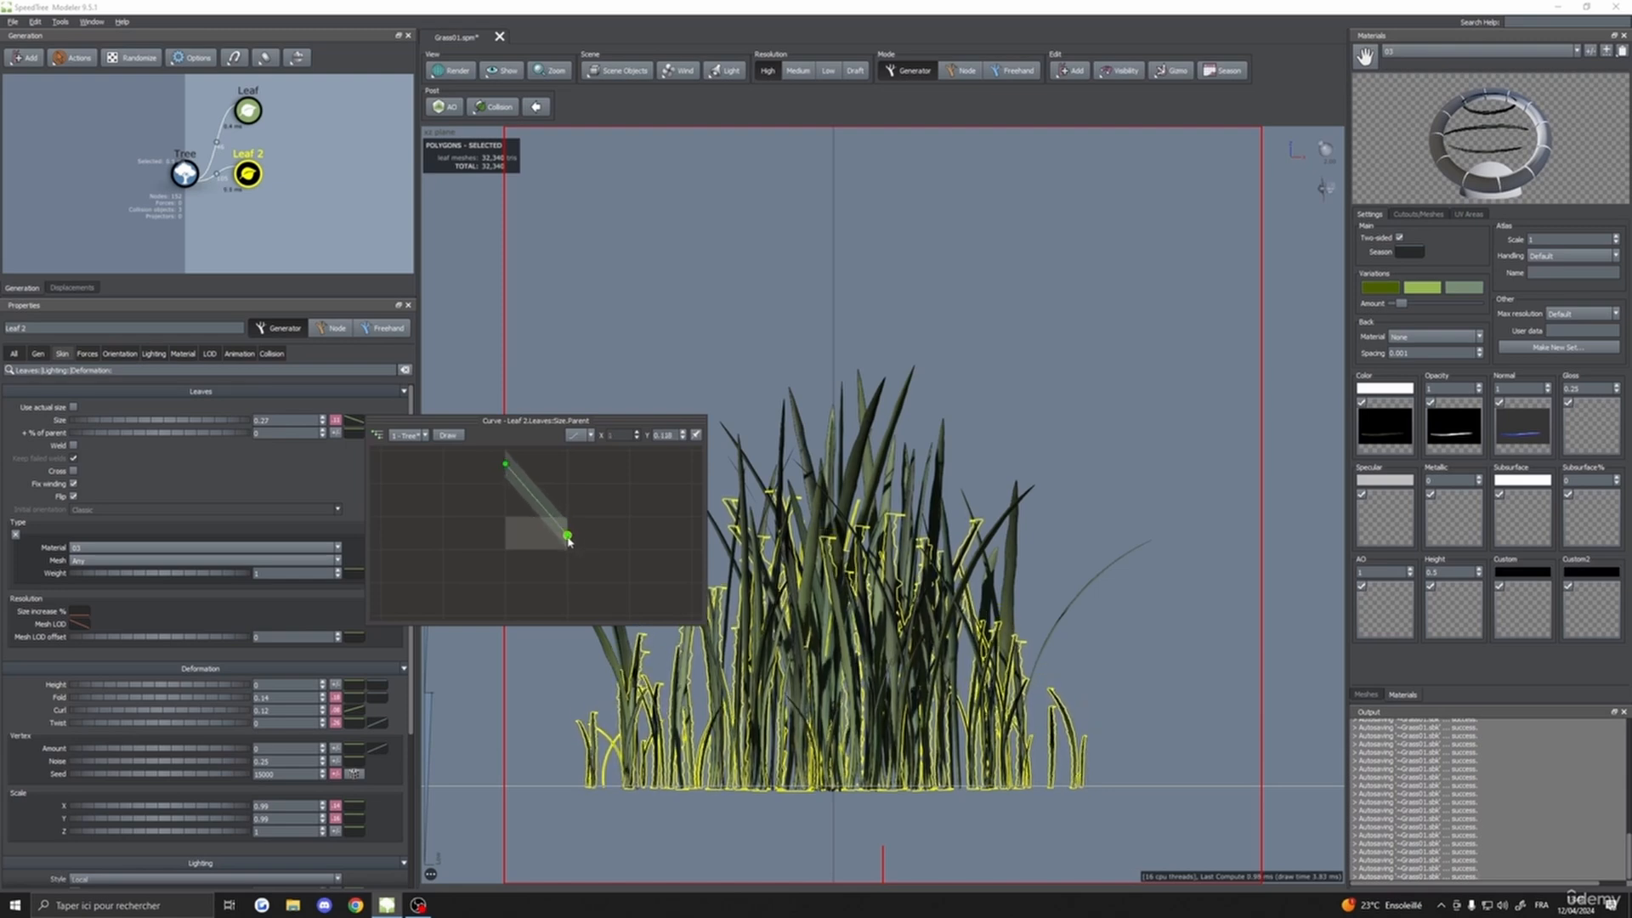
pyautogui.click(367, 421)
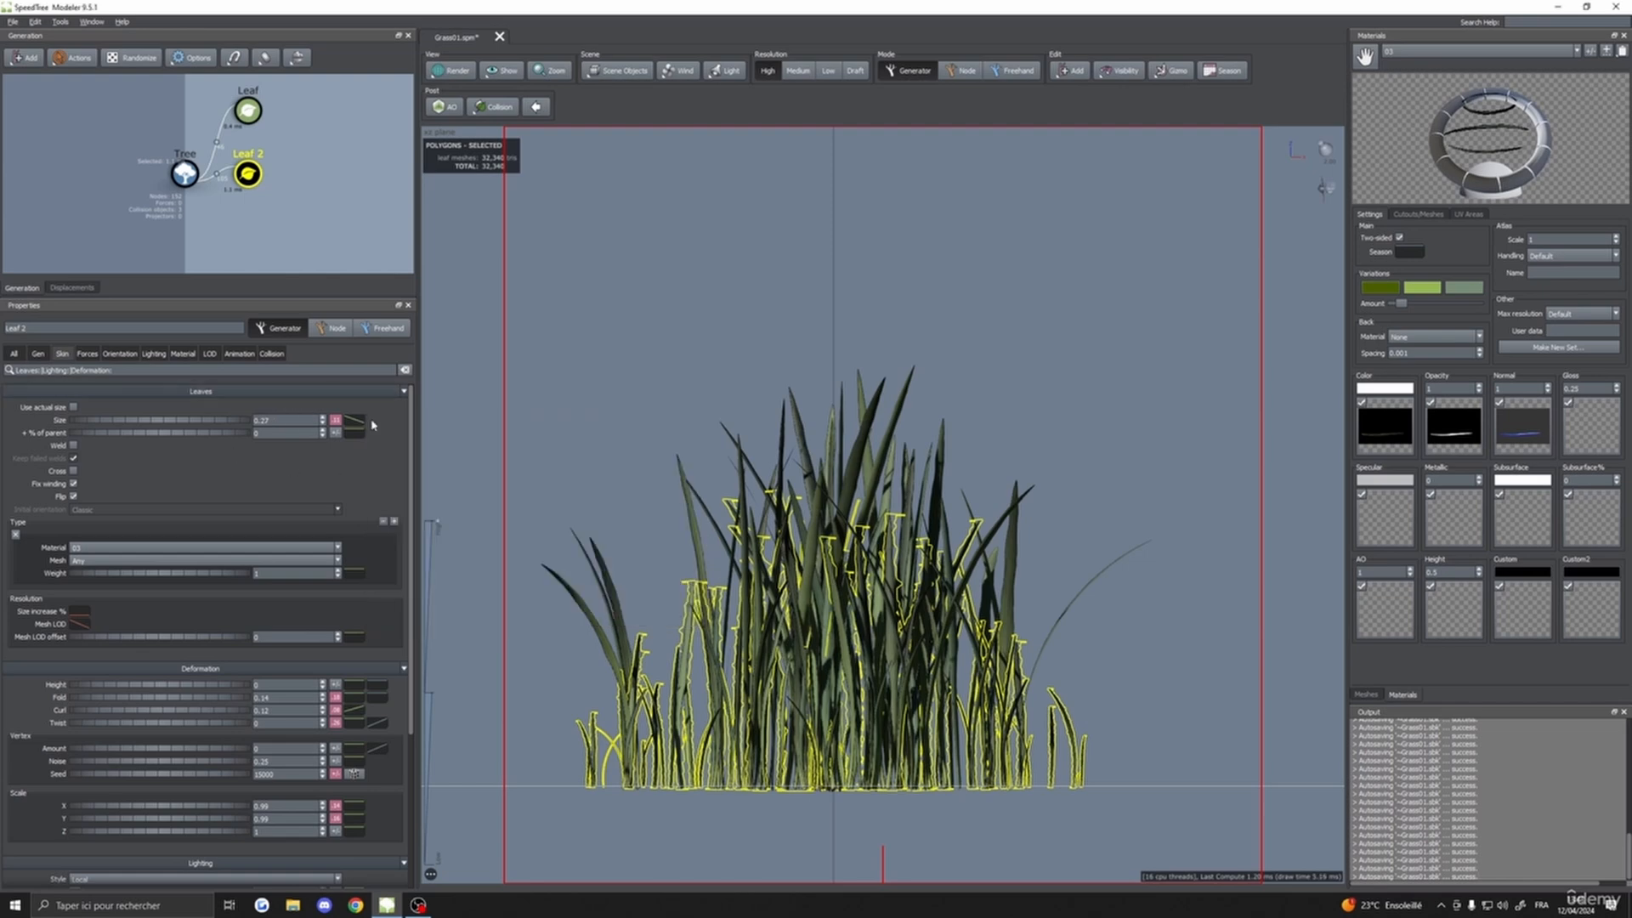
# - Deselect the blades and position the grass clump in the red capture frame with its base along the frame's lower edge
pyautogui.scroll(2, 999, 404)
pyautogui.scroll(-3, 1000, 404)
pyautogui.click(999, 403)
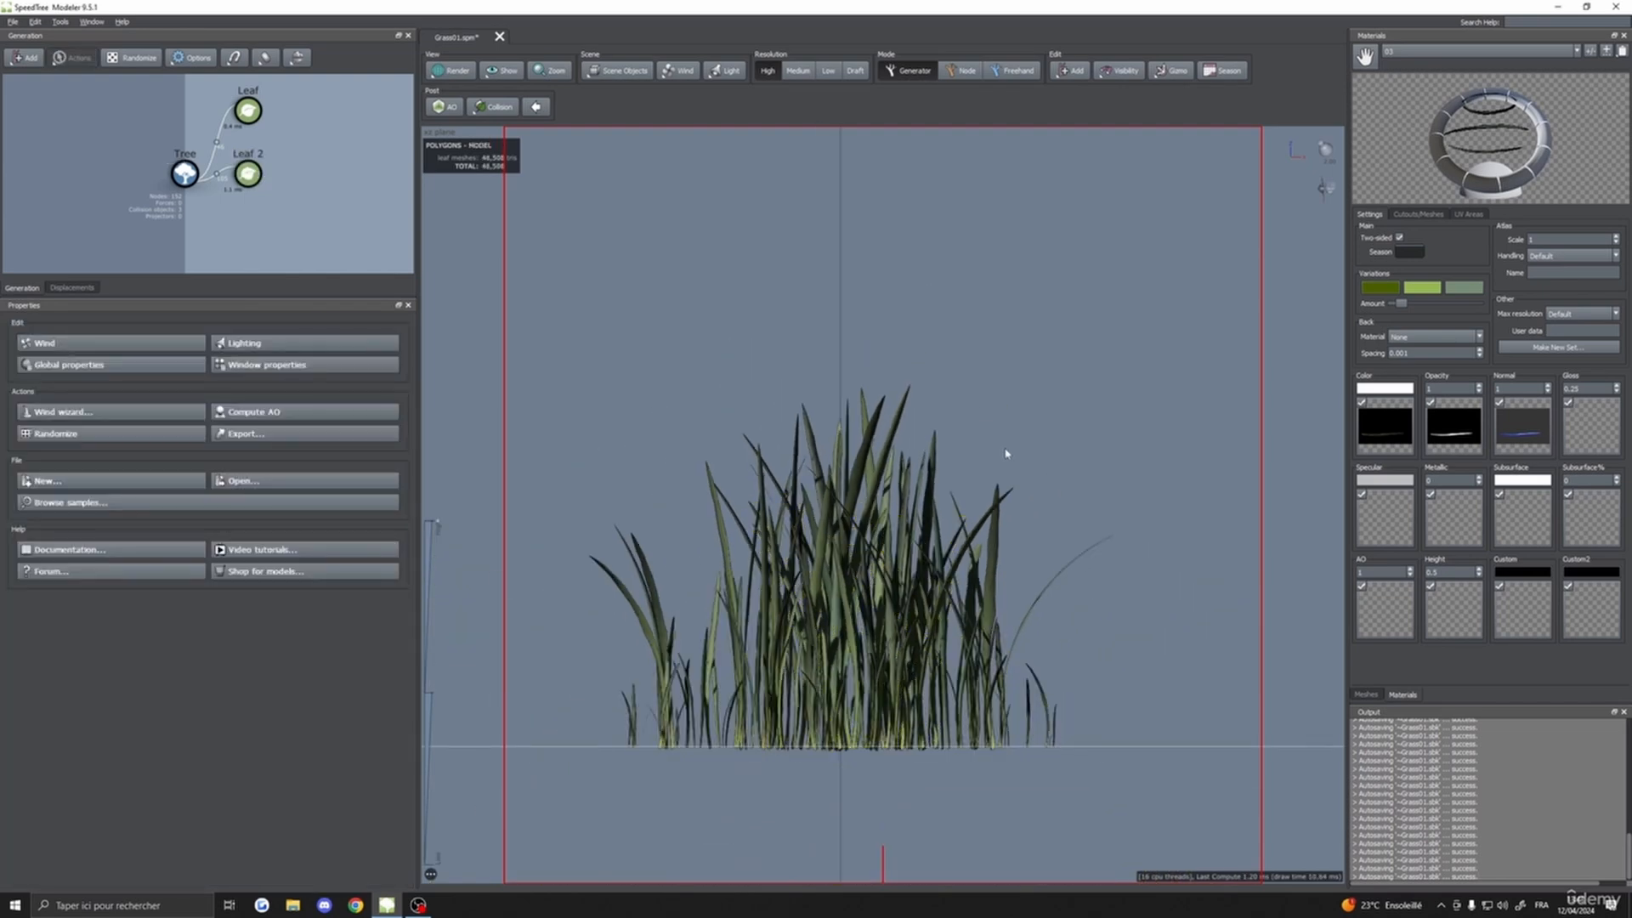
pyautogui.moveTo(1026, 434); pyautogui.dragTo(1021, 499, button='middle')
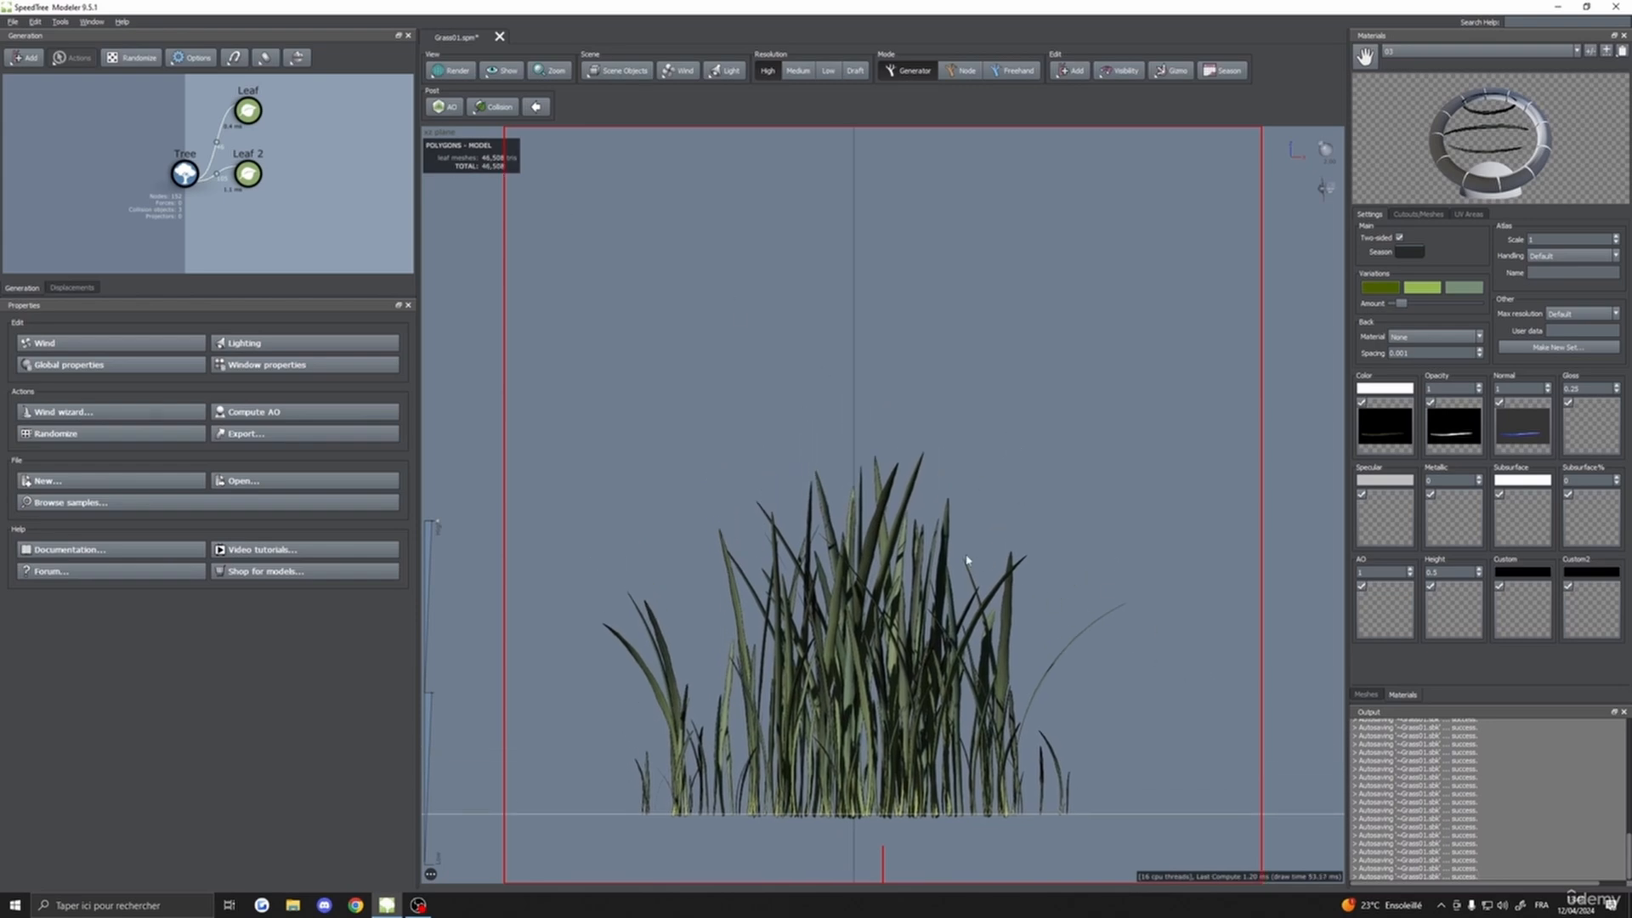
pyautogui.moveTo(950, 572); pyautogui.dragTo(993, 669, button='middle')
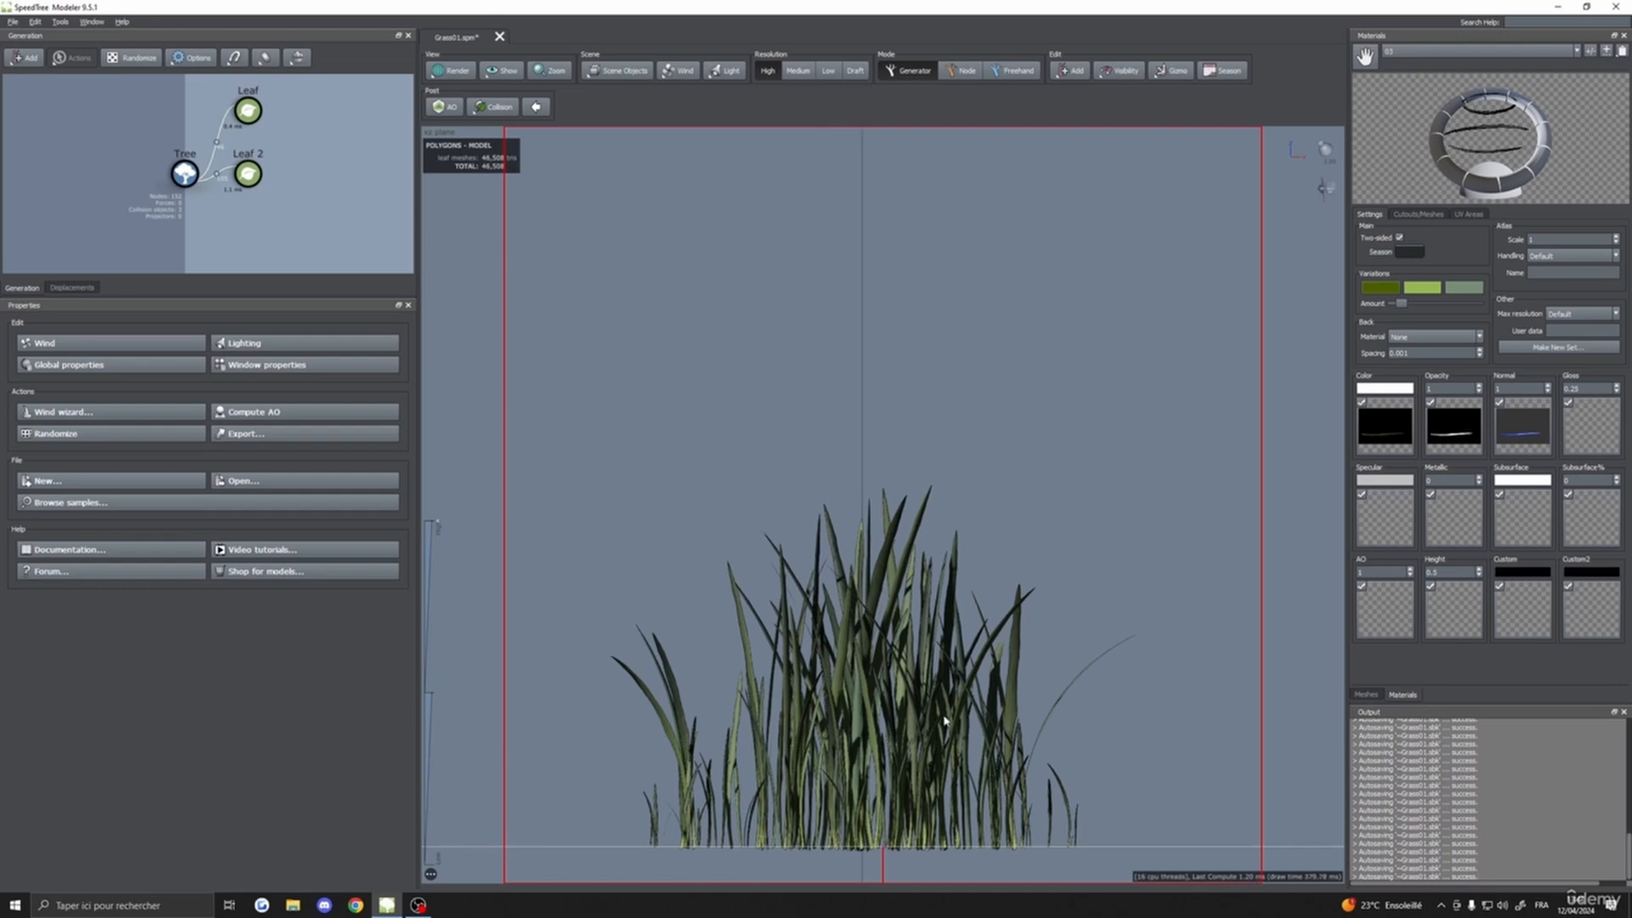
pyautogui.moveTo(943, 721)
pyautogui.mouseDown(button='middle')
pyautogui.moveTo(953, 736)
pyautogui.moveTo(955, 718)
pyautogui.mouseUp(button='middle')
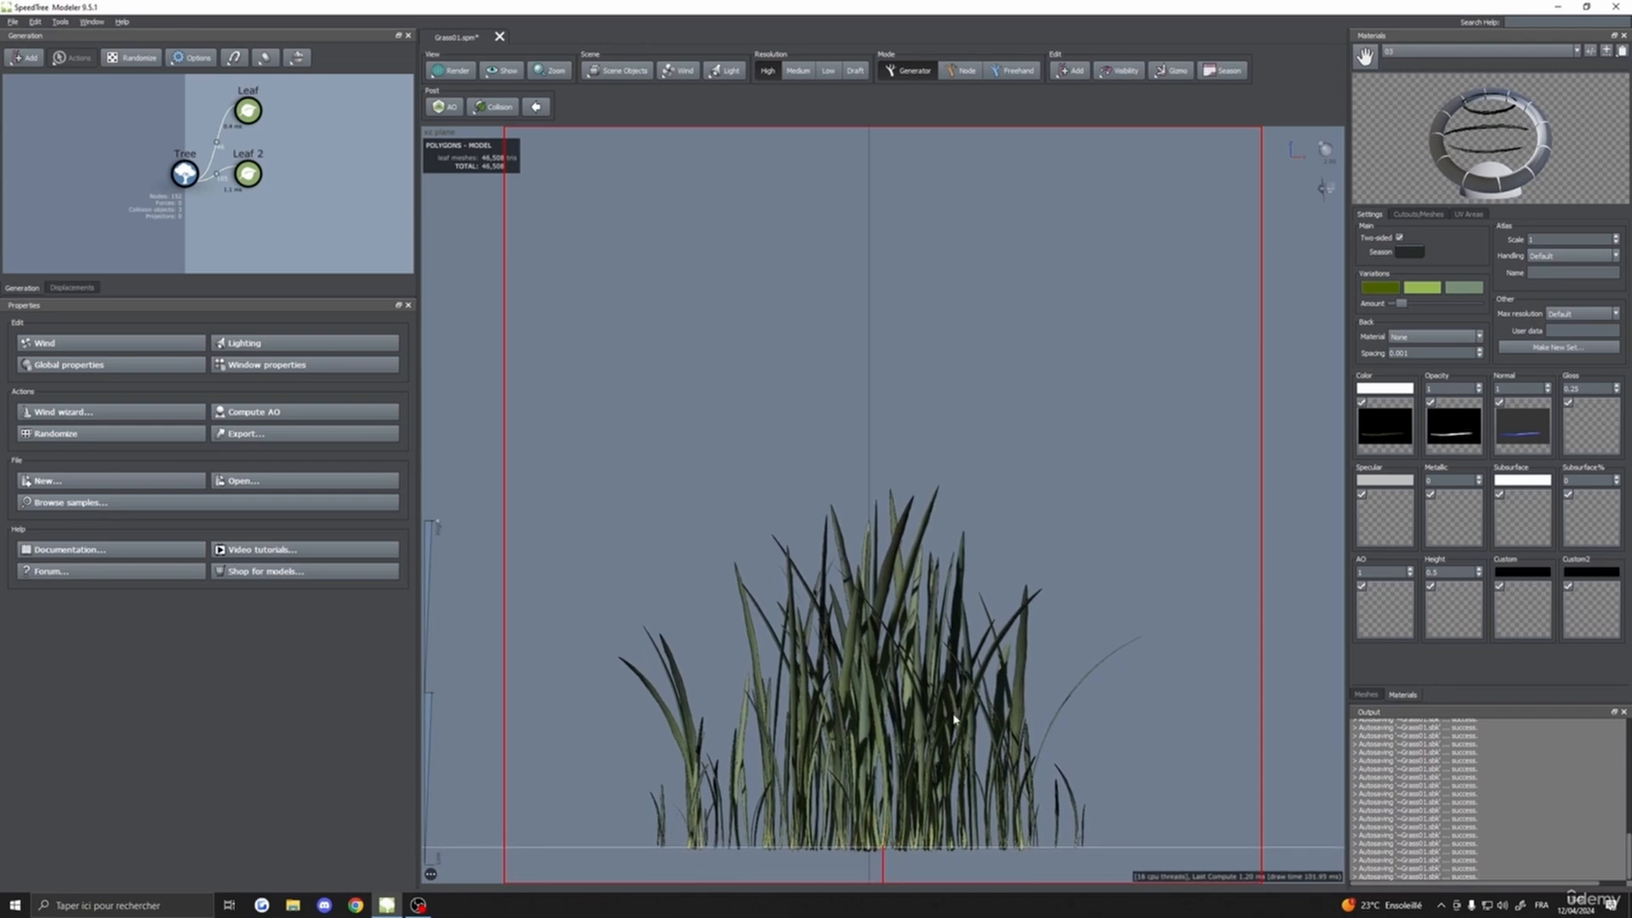
pyautogui.moveTo(954, 722); pyautogui.dragTo(963, 691, button='middle')
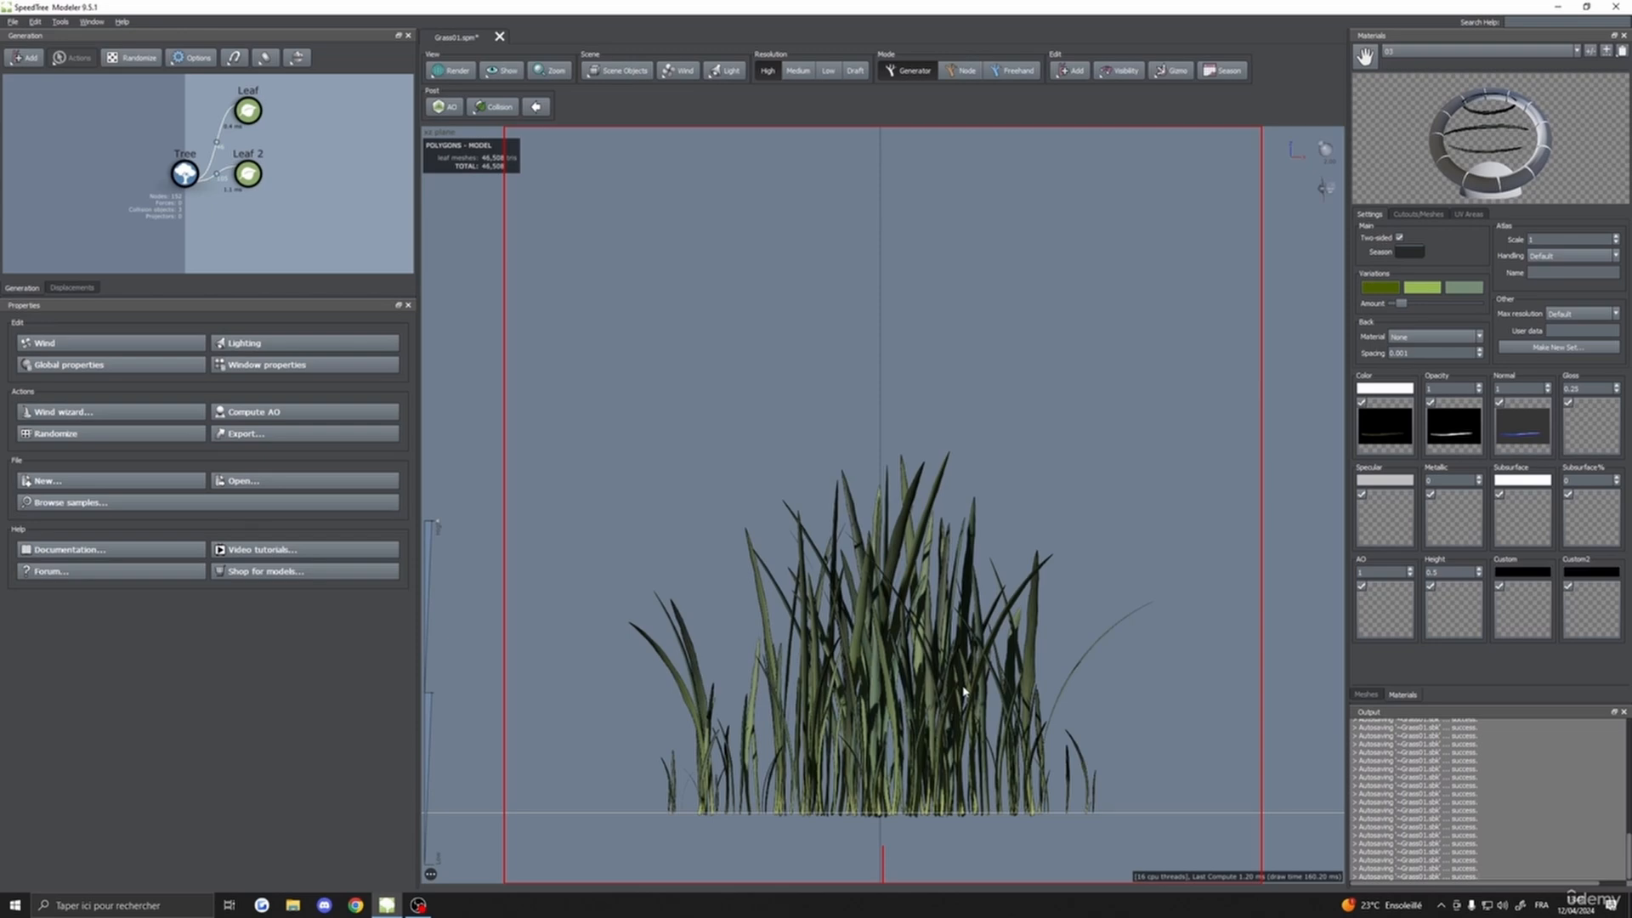
pyautogui.moveTo(993, 678); pyautogui.dragTo(977, 719, button='middle')
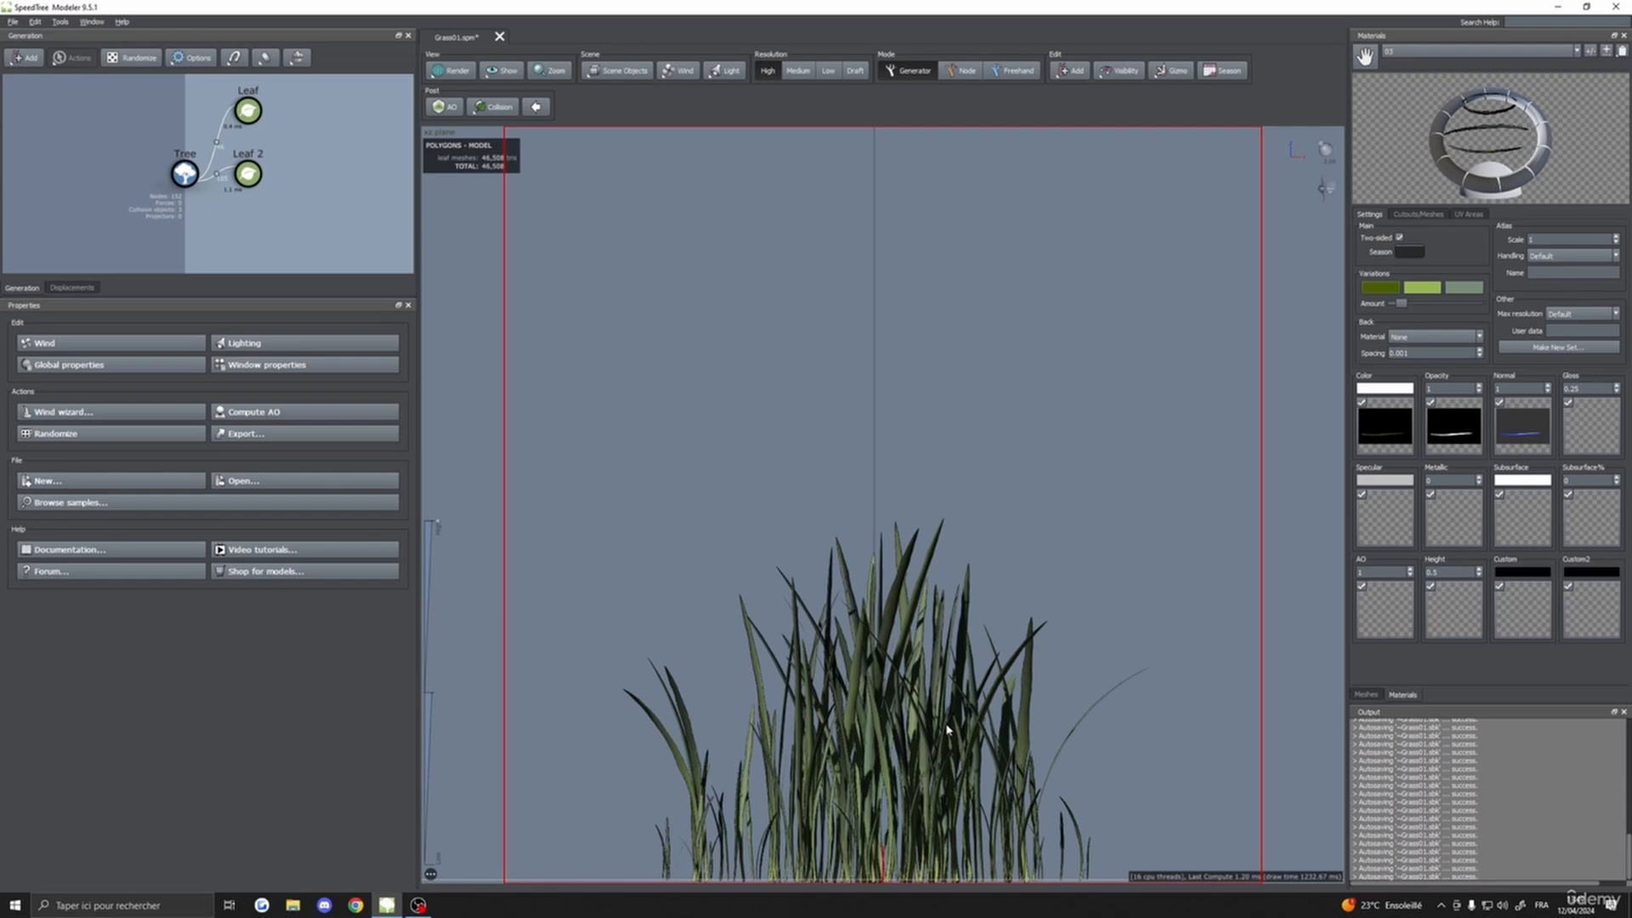
# - Open the material export settings and set the output width and height to 4096
pyautogui.hotkey('ctrl', 'm')
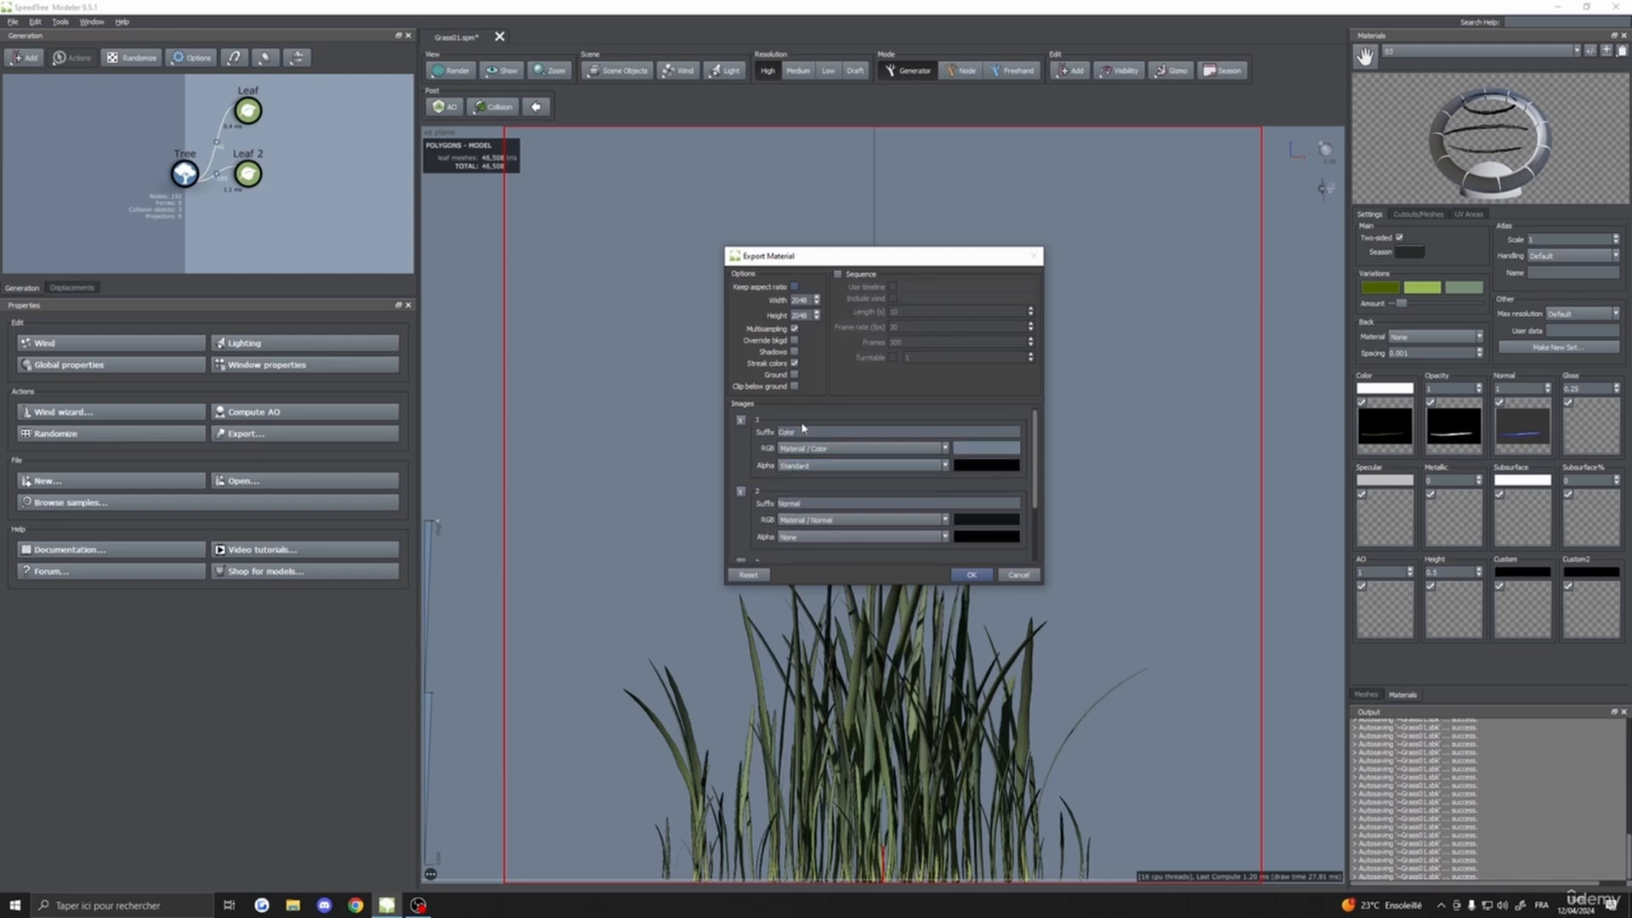
pyautogui.scroll(-2, 791, 502)
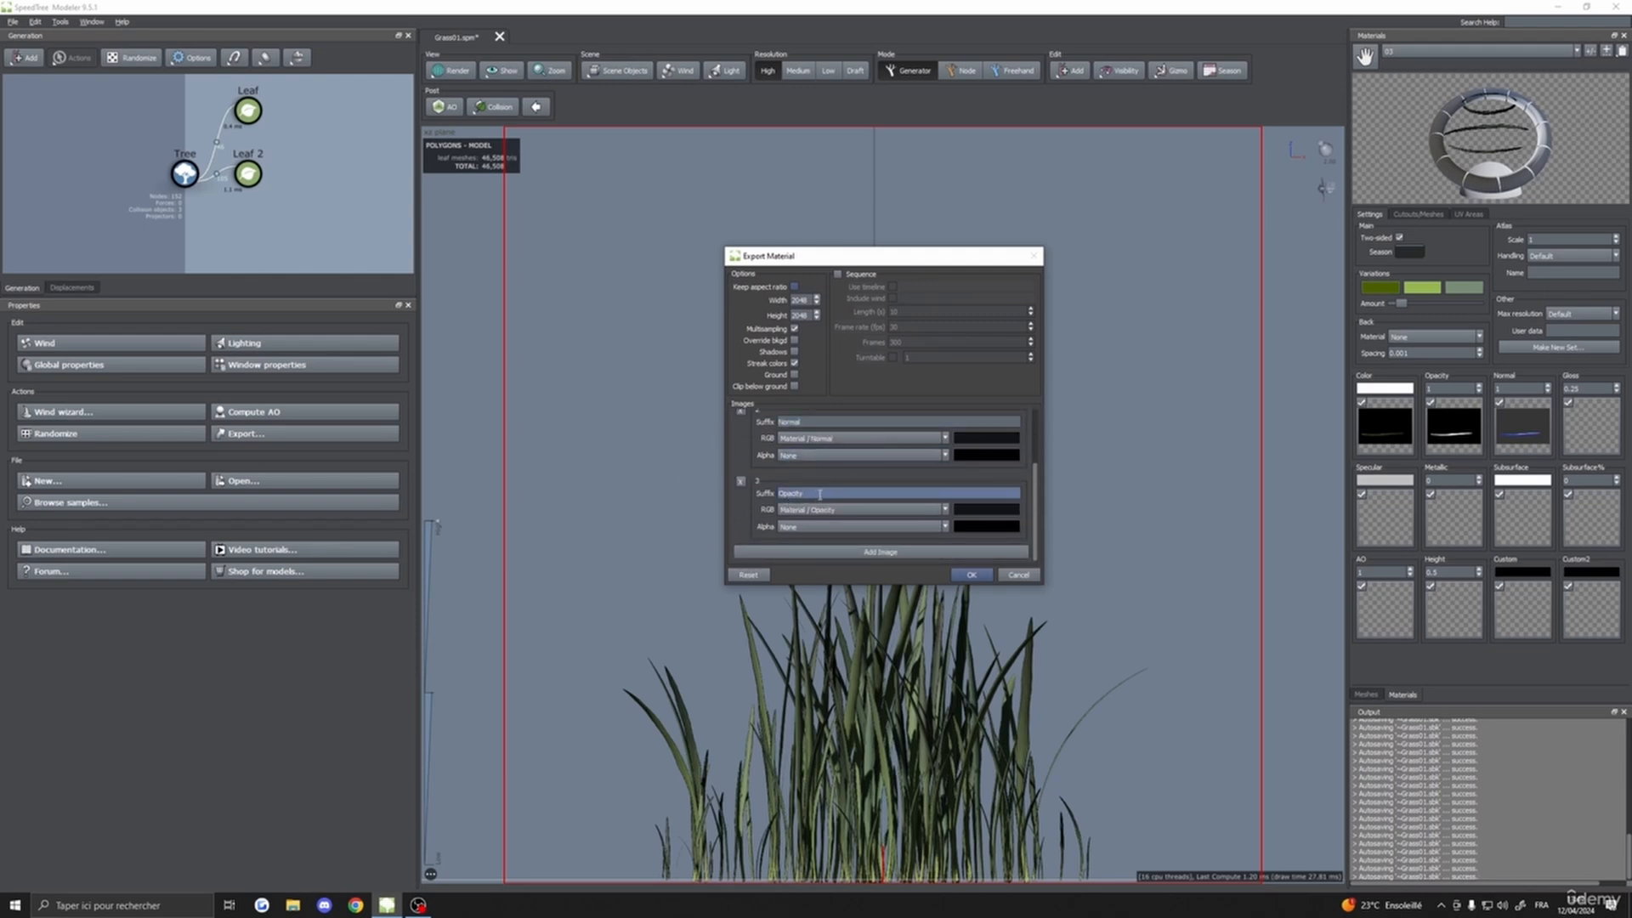
pyautogui.scroll(2, 820, 494)
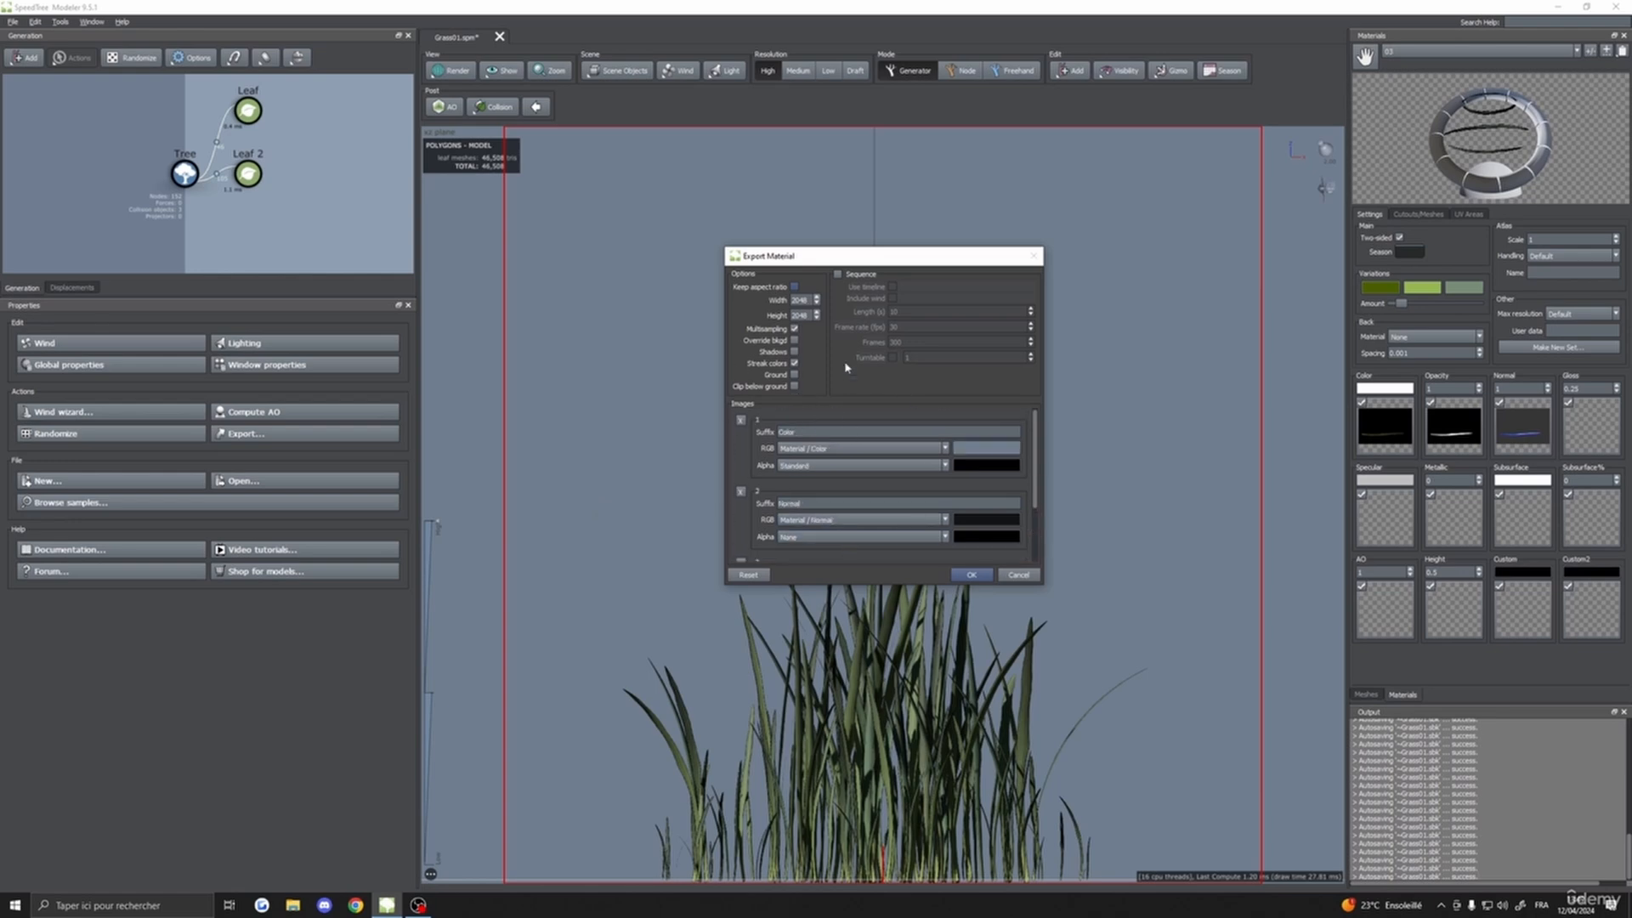
pyautogui.doubleClick(795, 301)
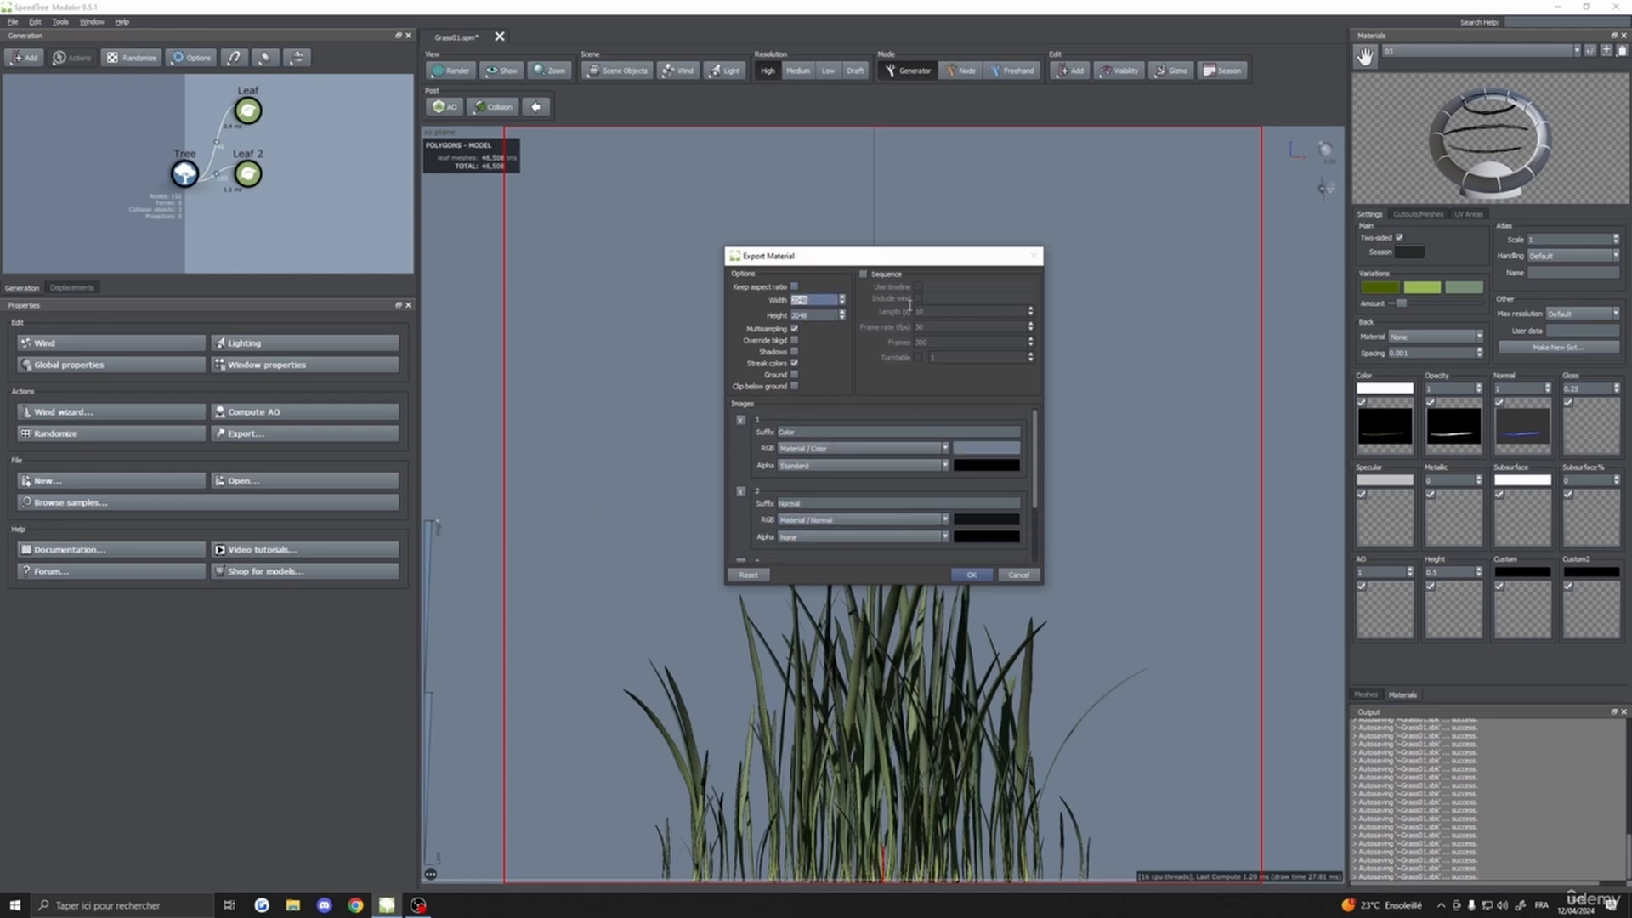
pyautogui.write('40')
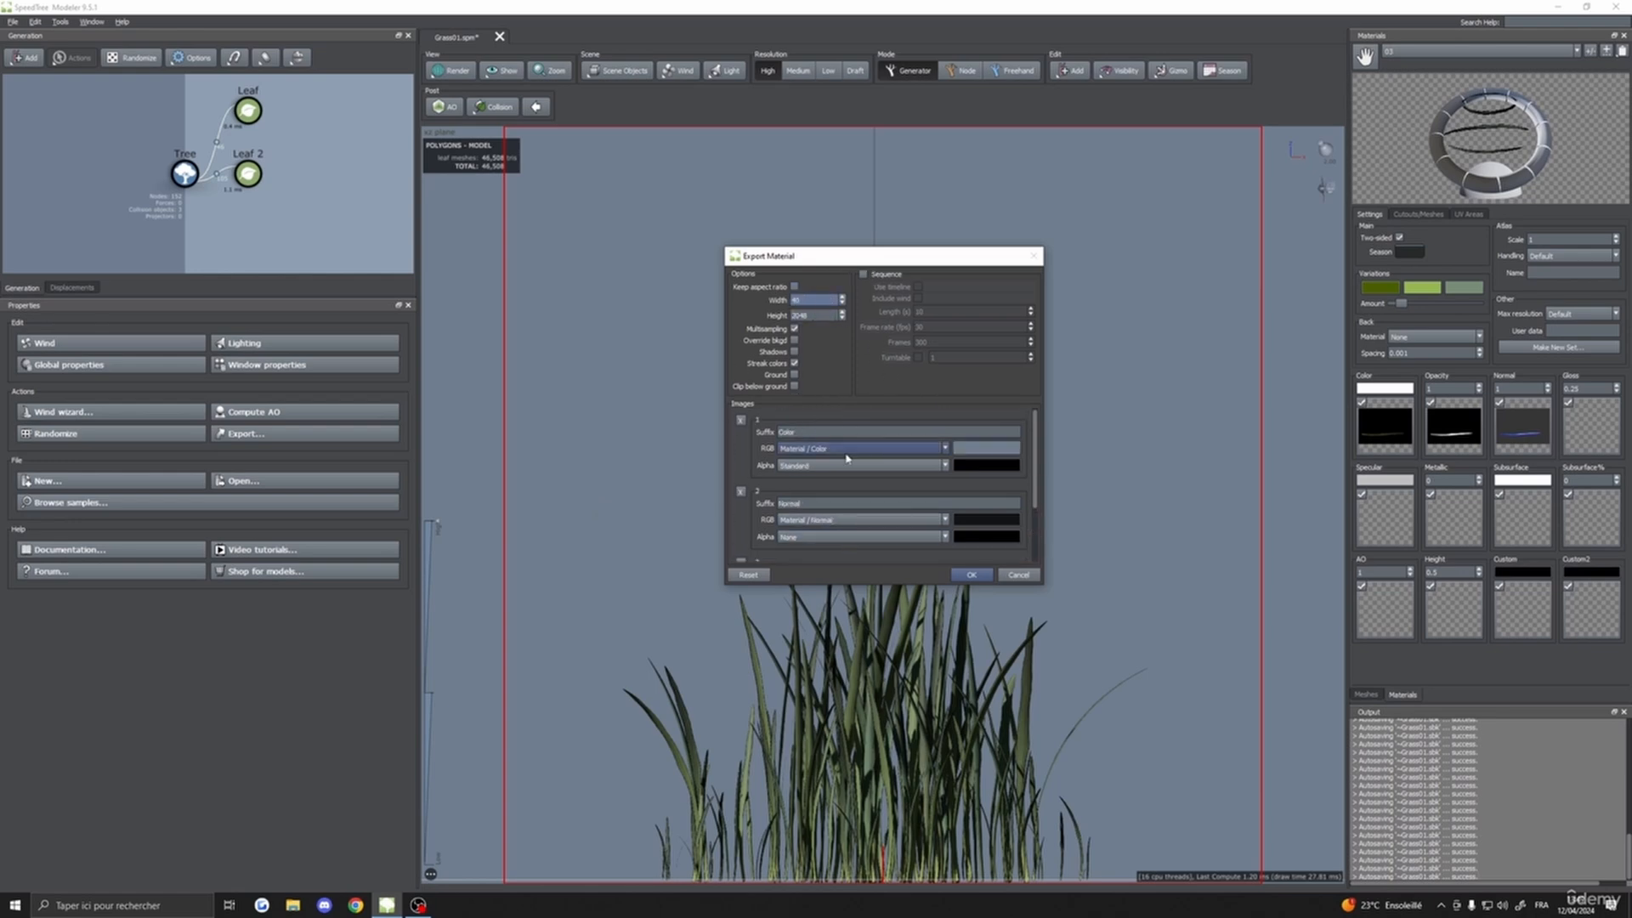
pyautogui.write('9633')
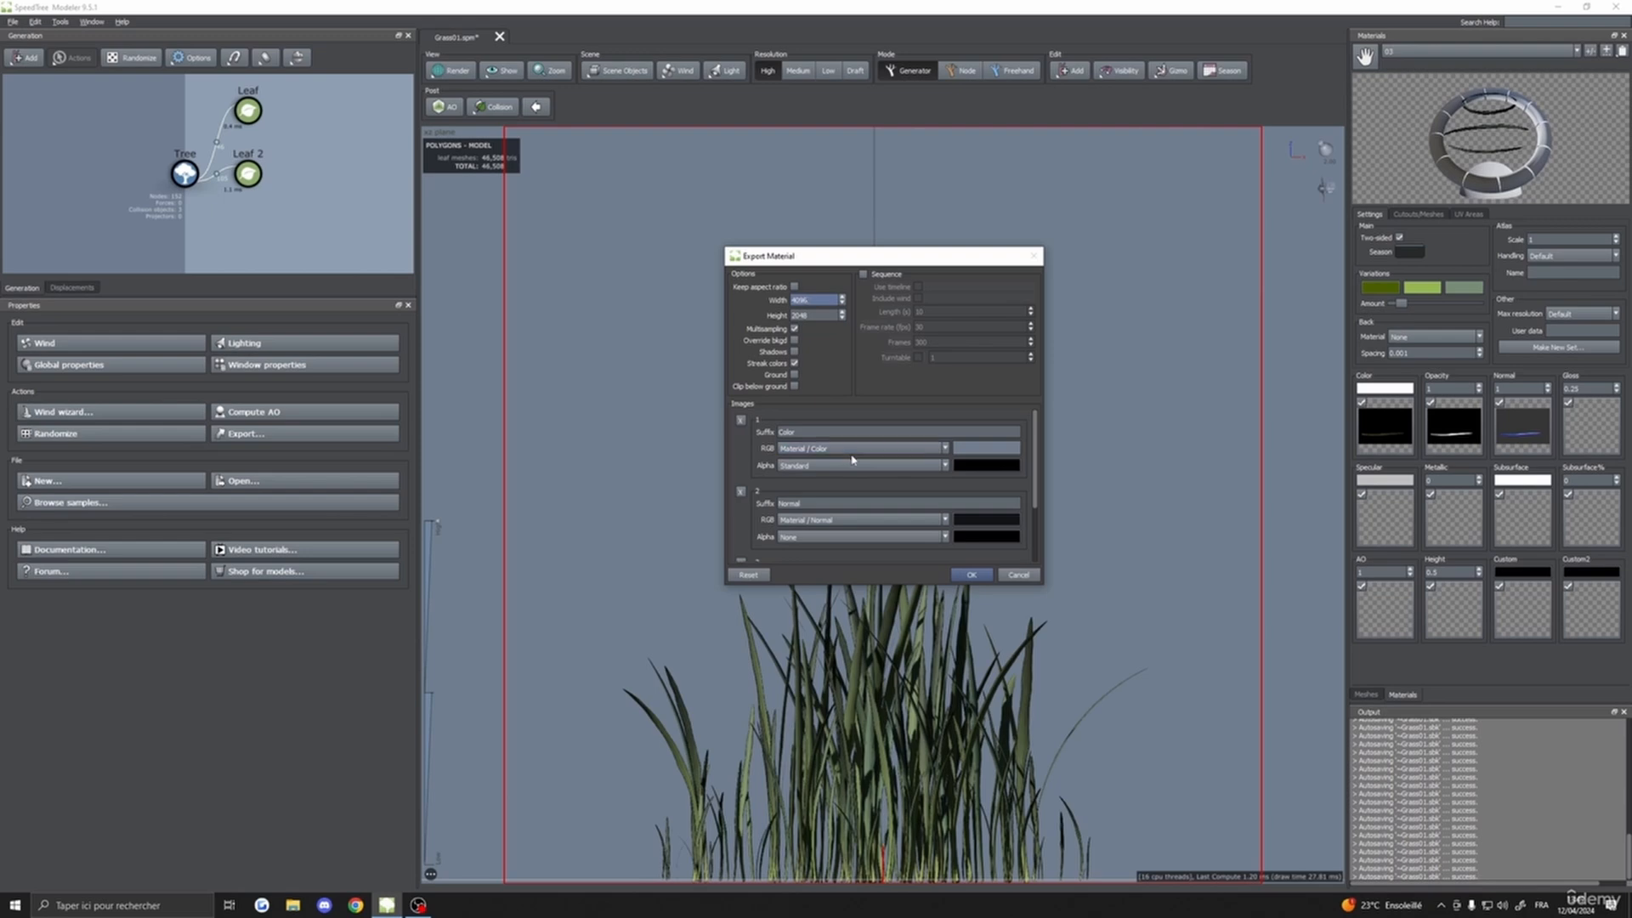
pyautogui.press('Tab')
pyautogui.write('409')
pyautogui.scroll(-3, 812, 479)
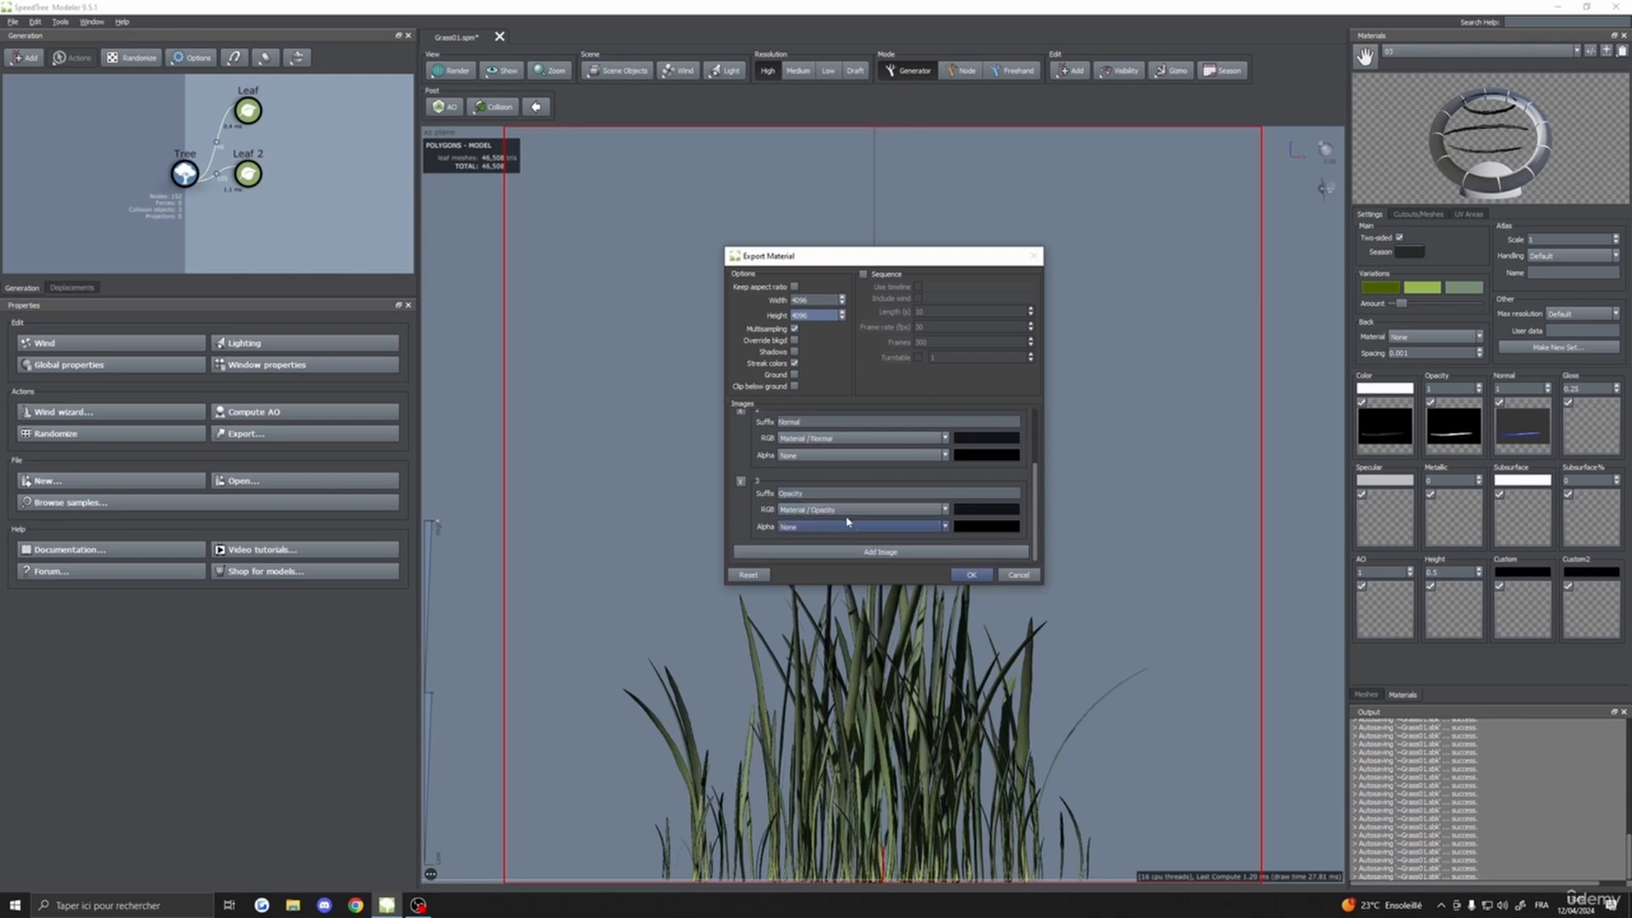
pyautogui.scroll(3, 814, 498)
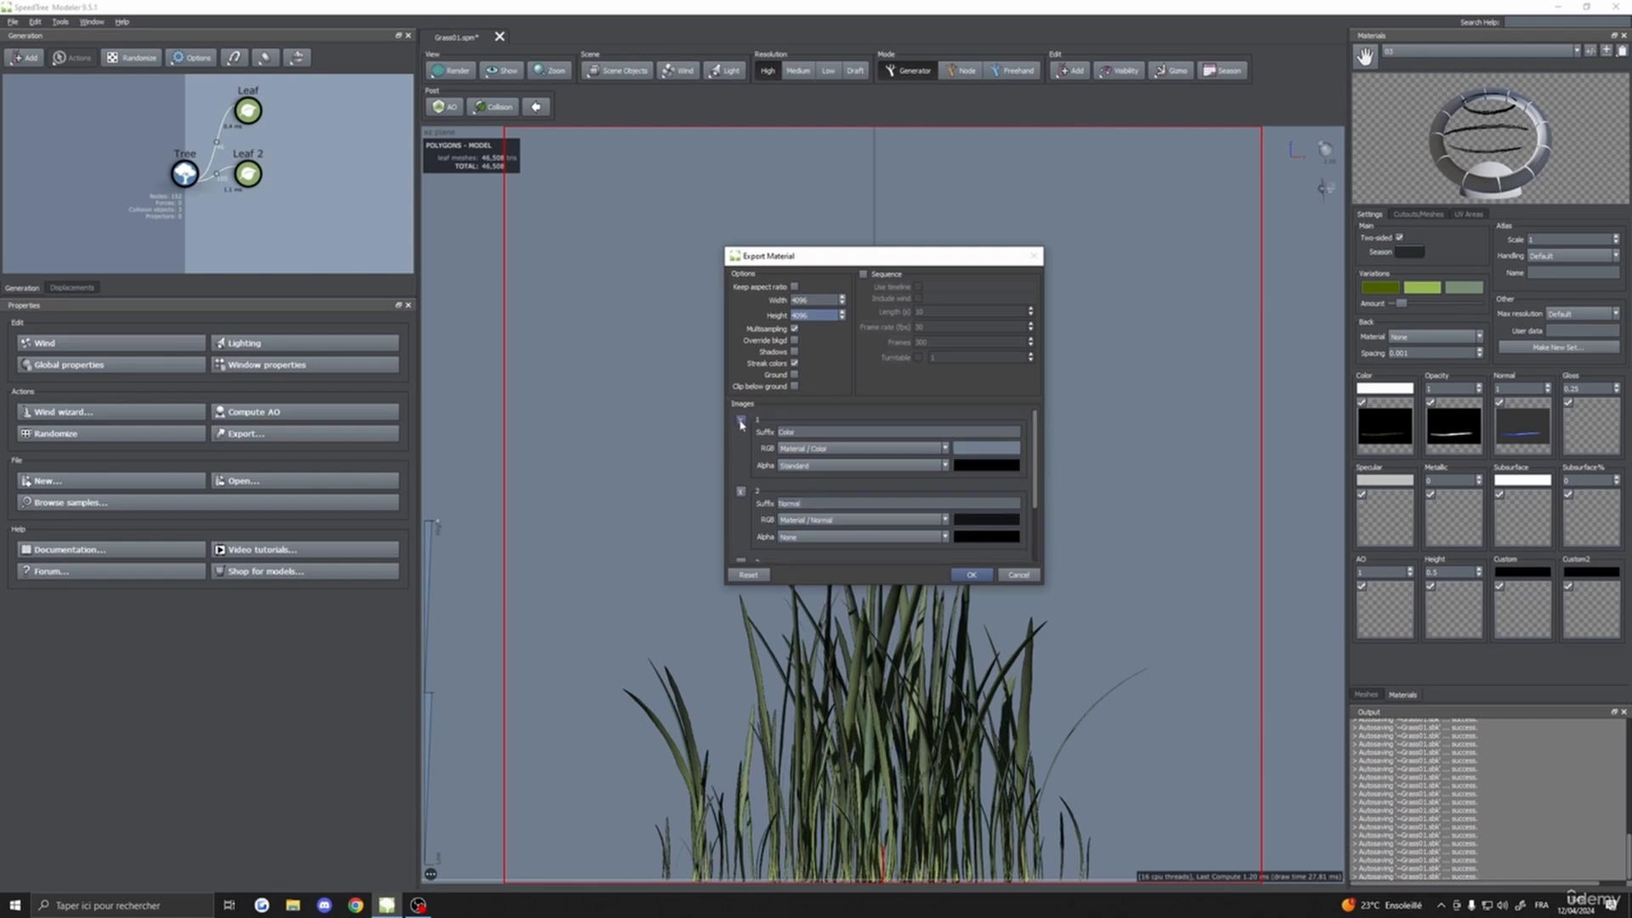
# - Add a fourth export image with the suffix Color 2 and set its alpha to Material / Color
pyautogui.scroll(-3, 787, 451)
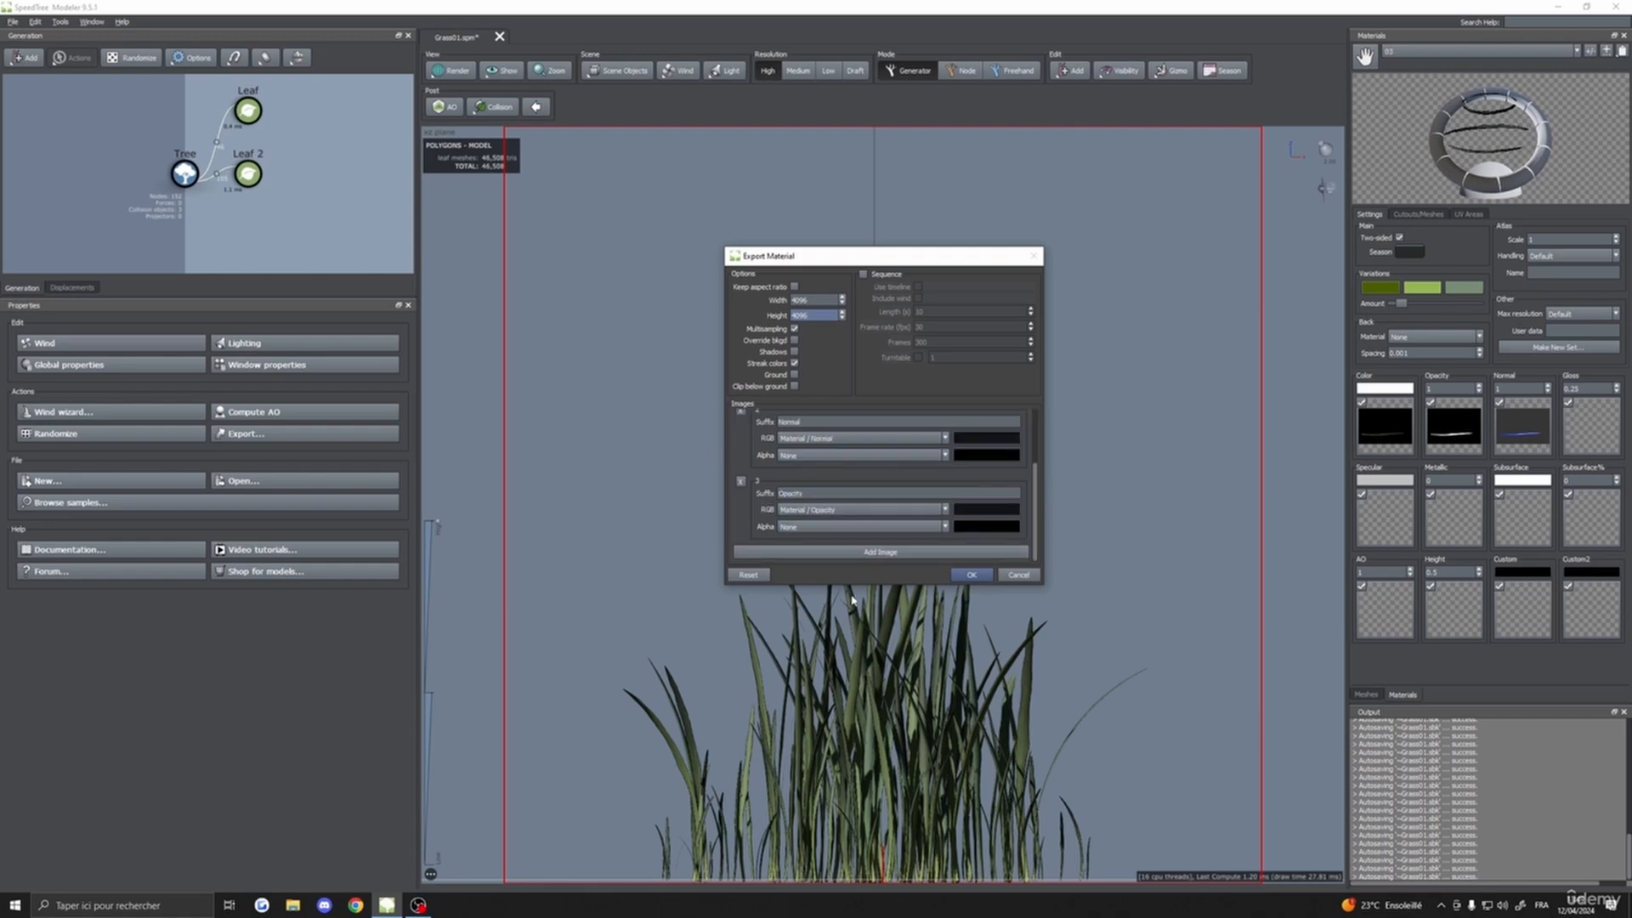
pyautogui.click(863, 553)
pyautogui.click(825, 490)
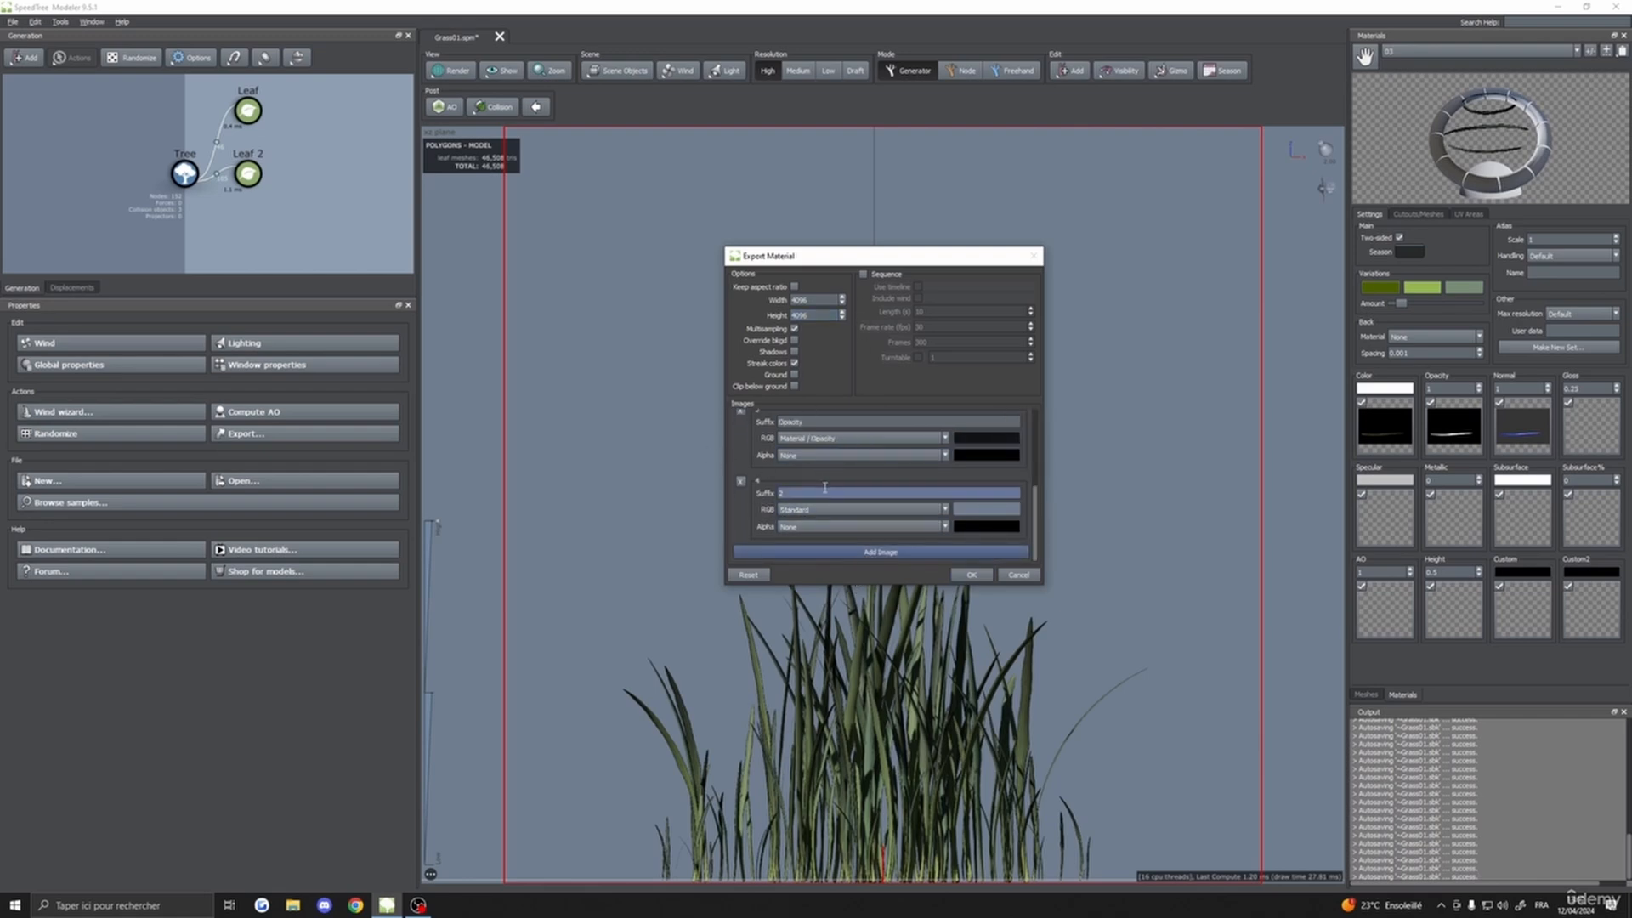
pyautogui.doubleClick(802, 494)
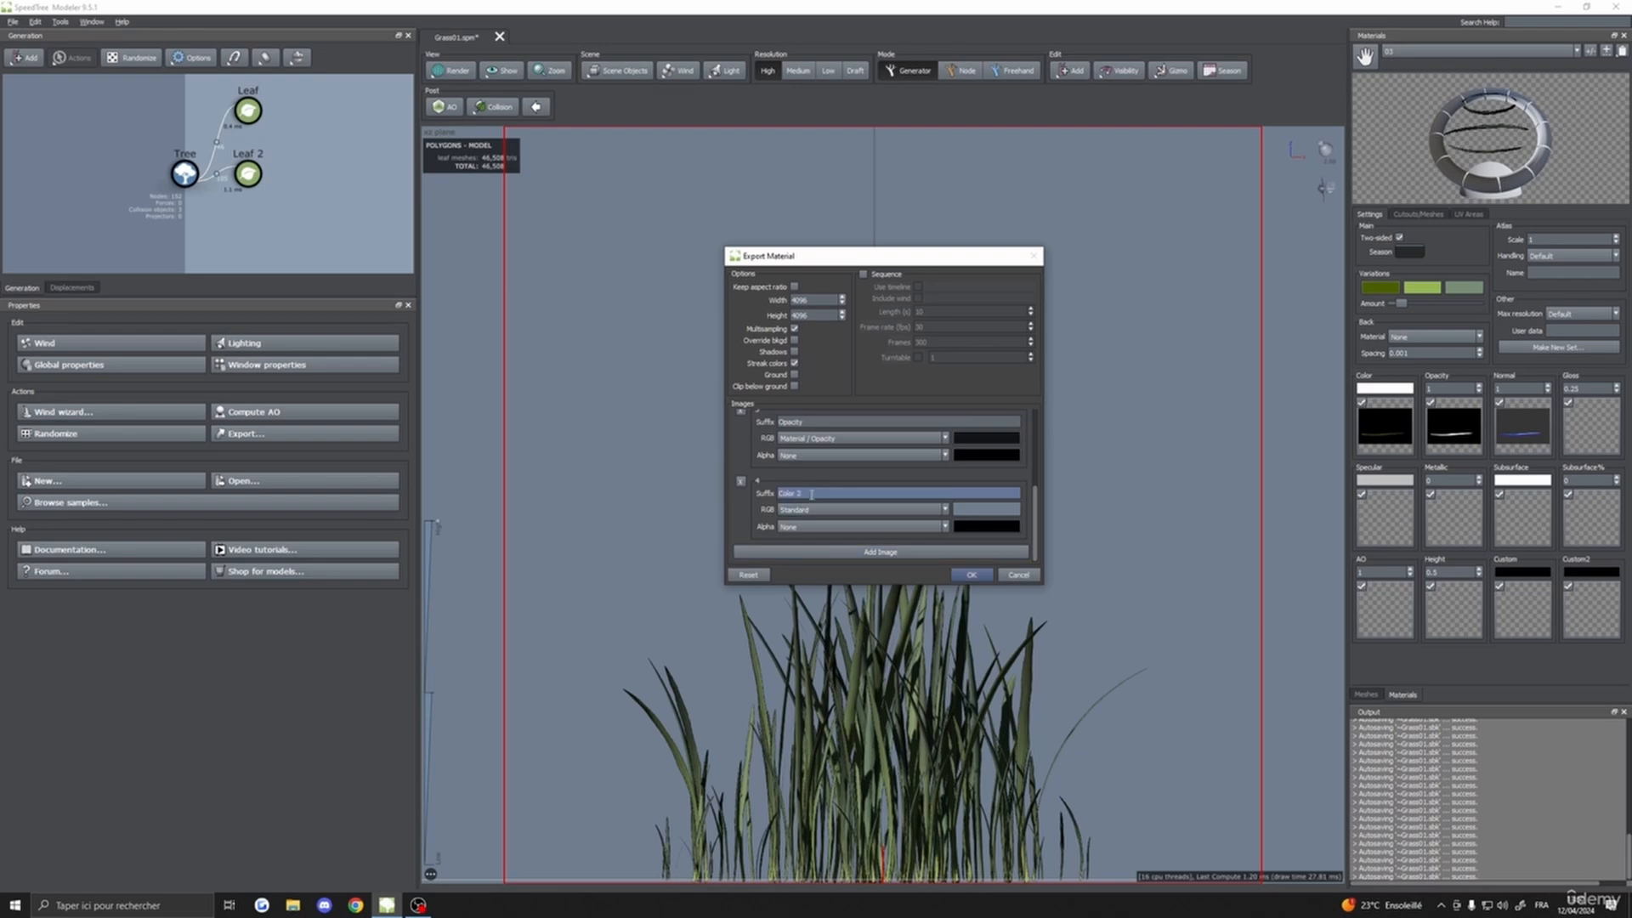
pyautogui.scroll(5, 801, 459)
pyautogui.scroll(-5, 802, 436)
pyautogui.click(805, 528)
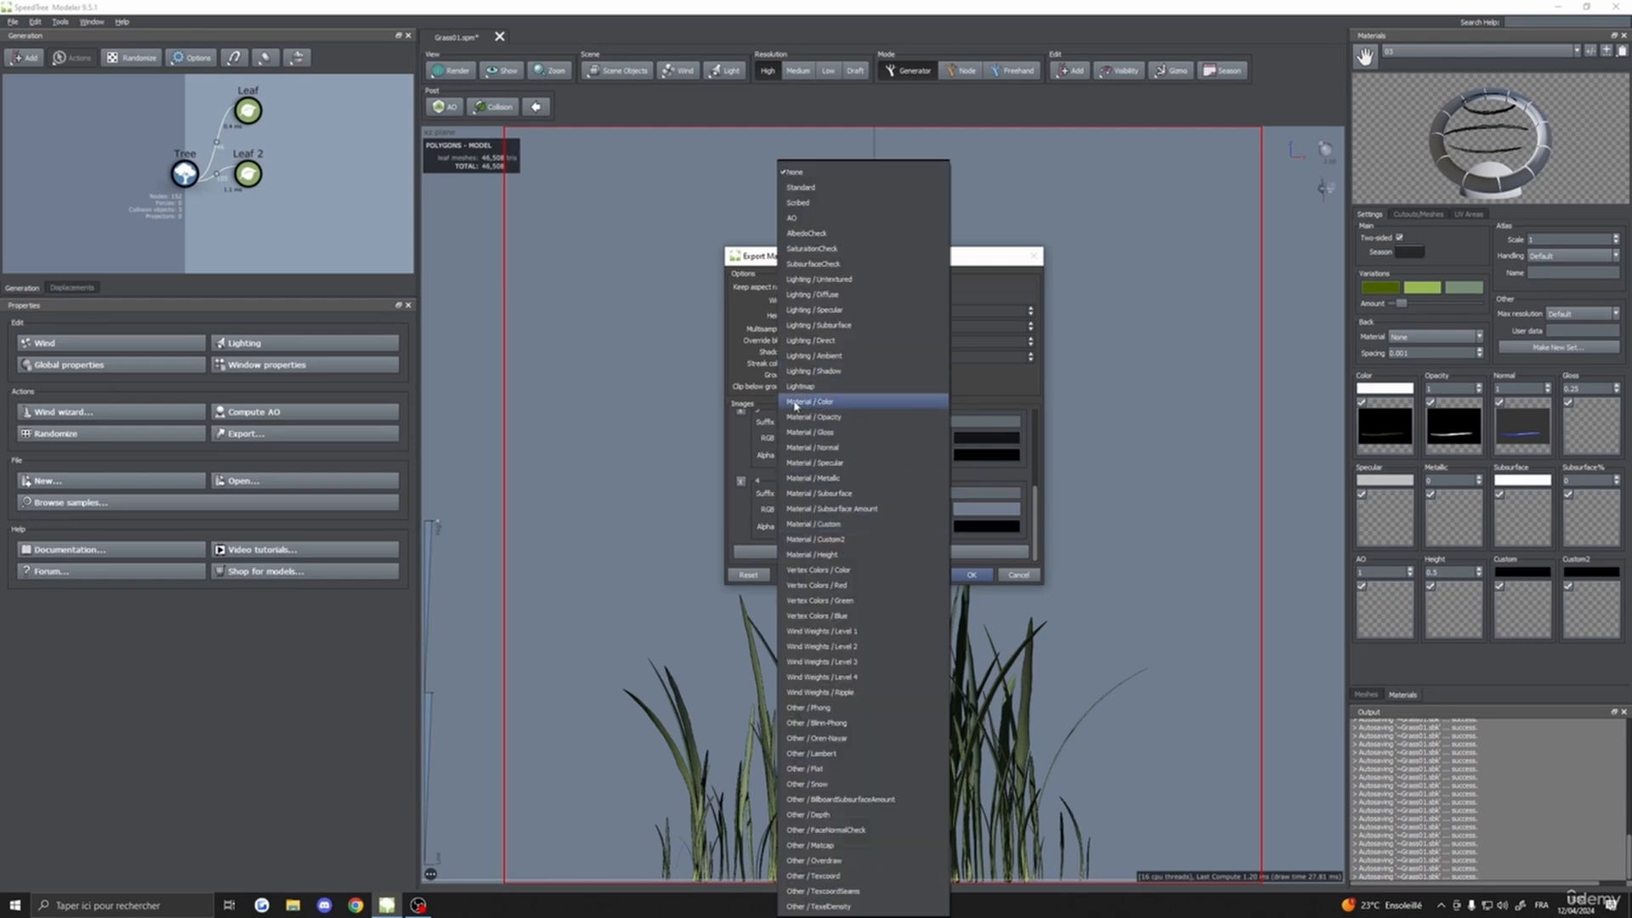
pyautogui.click(860, 402)
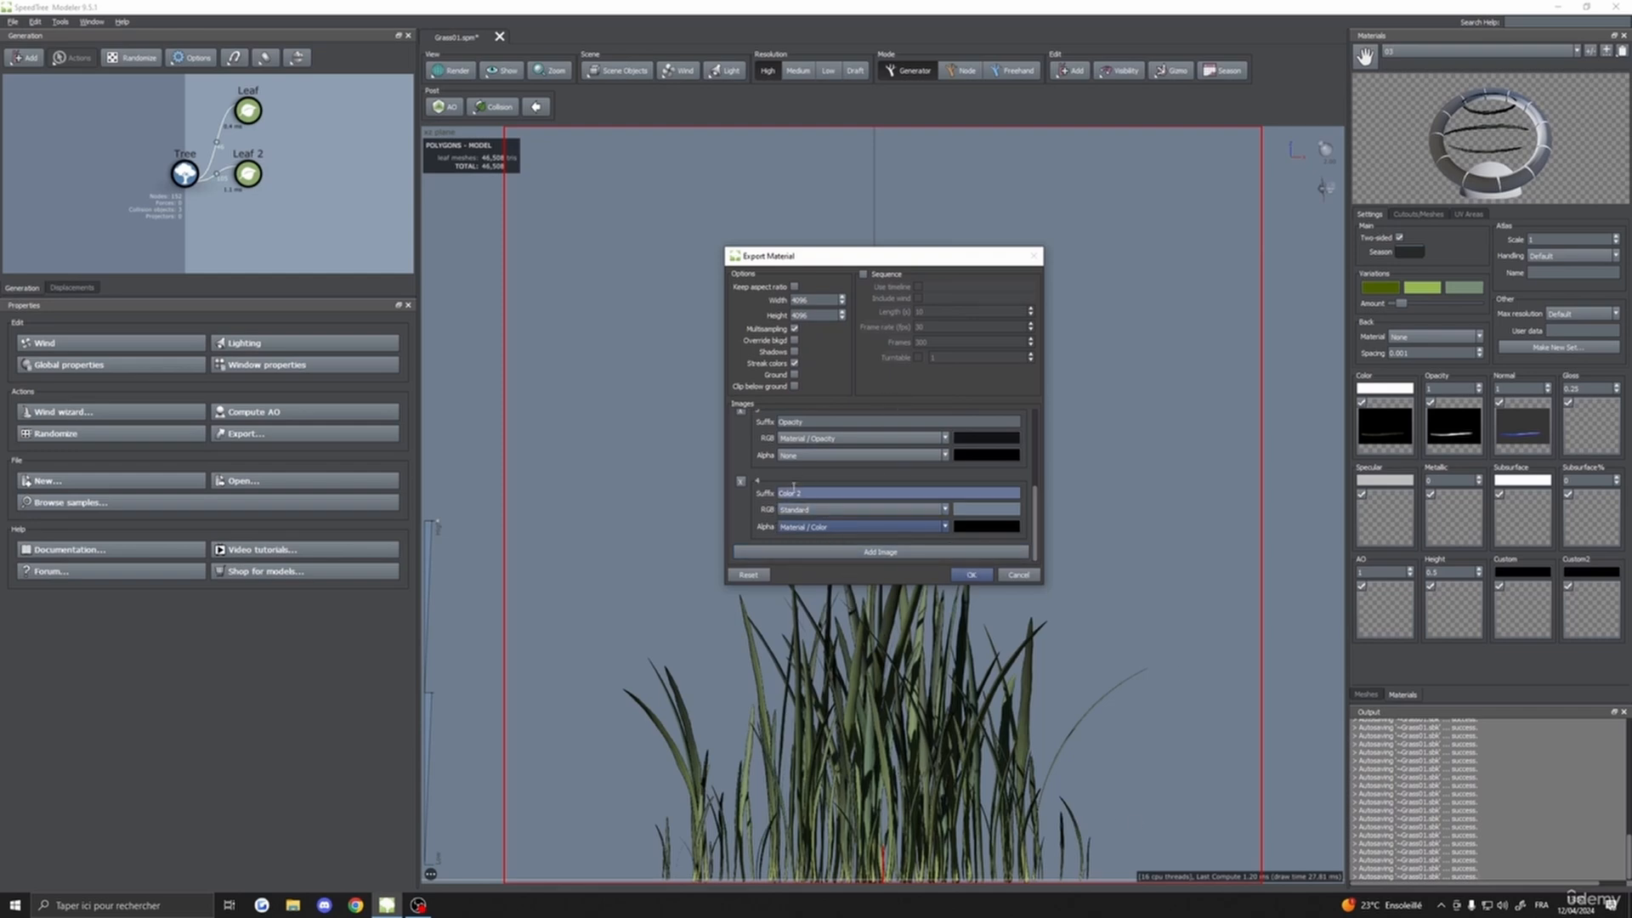
# - Add two more export images, with alpha set to Material / Normal for the fifth and Material / Opacity for the sixth
pyautogui.click(912, 553)
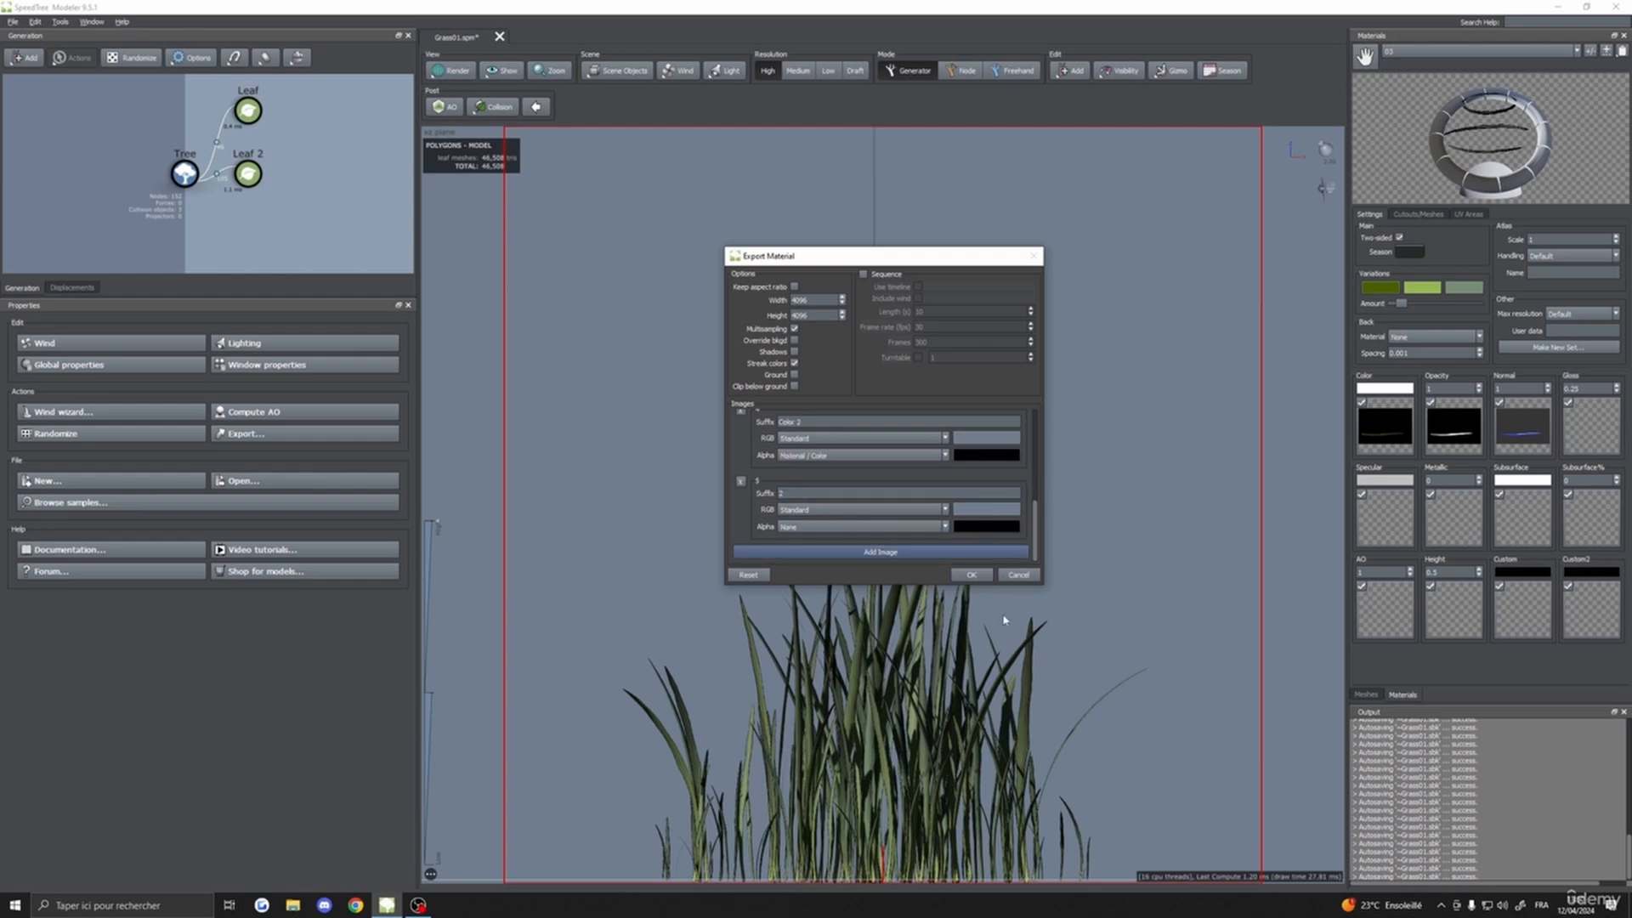
pyautogui.click(823, 527)
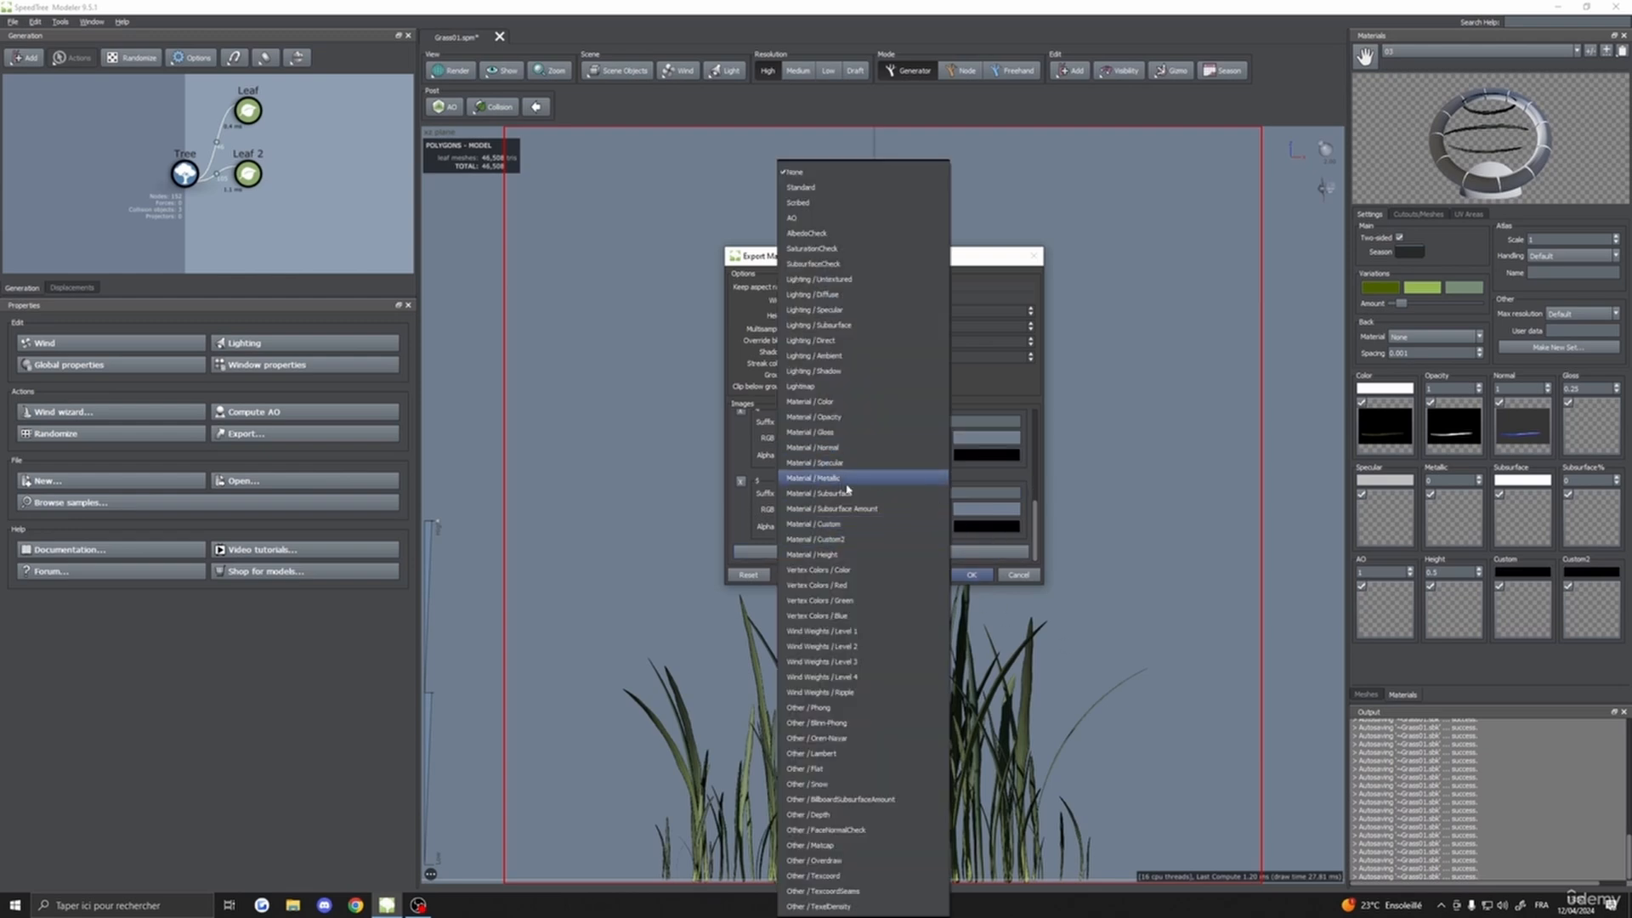
pyautogui.click(905, 448)
pyautogui.click(850, 553)
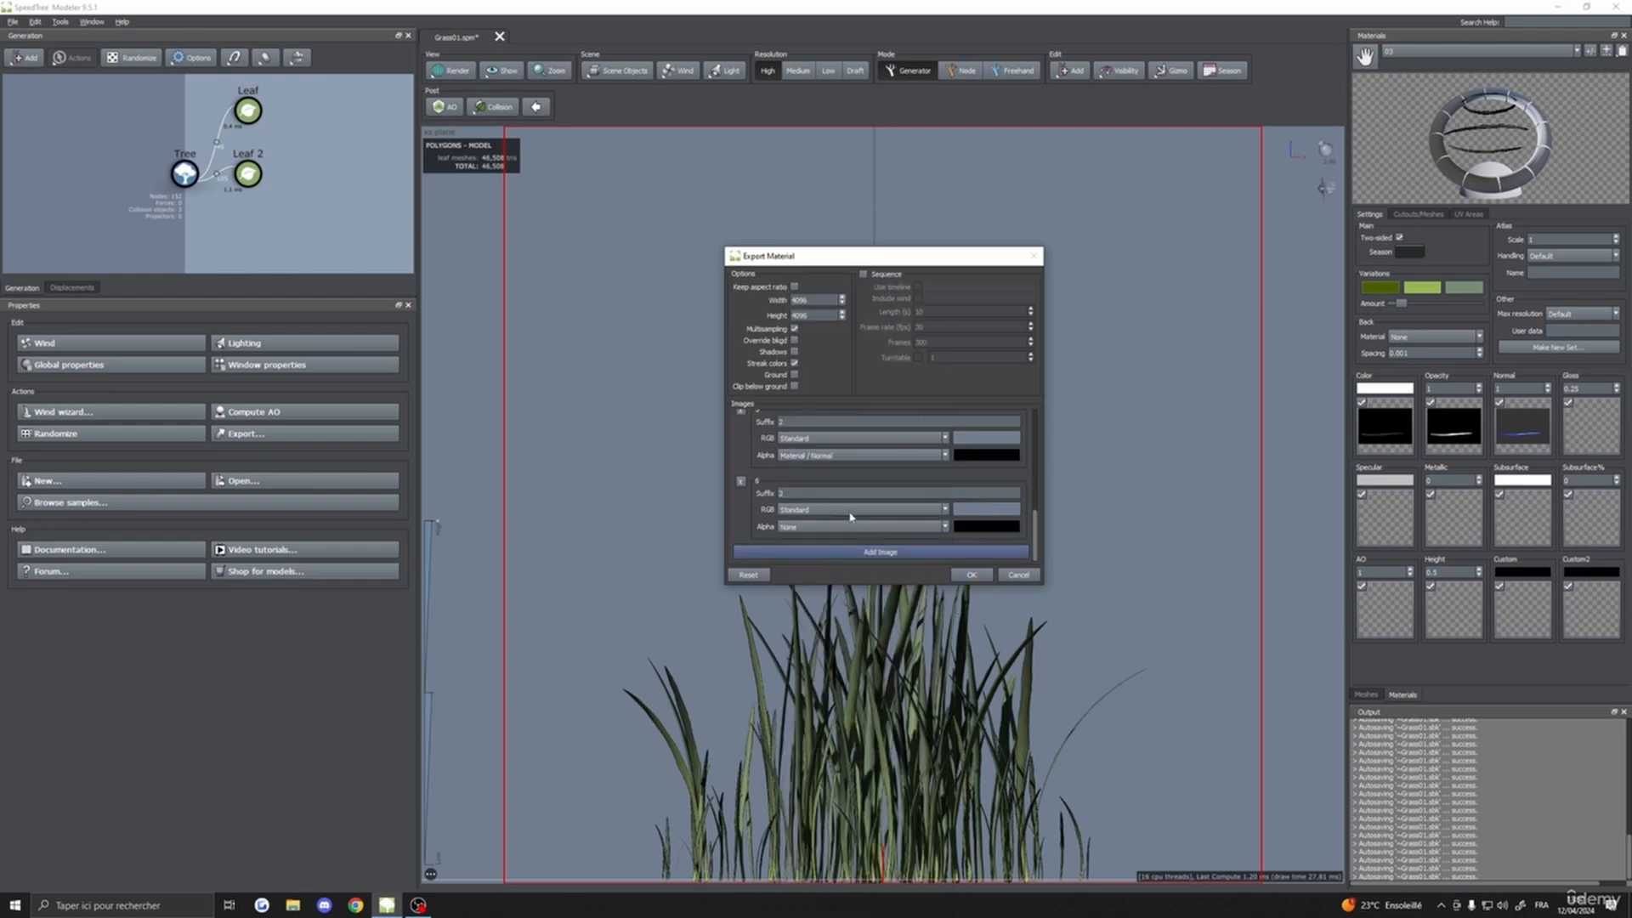
pyautogui.click(809, 528)
pyautogui.click(811, 431)
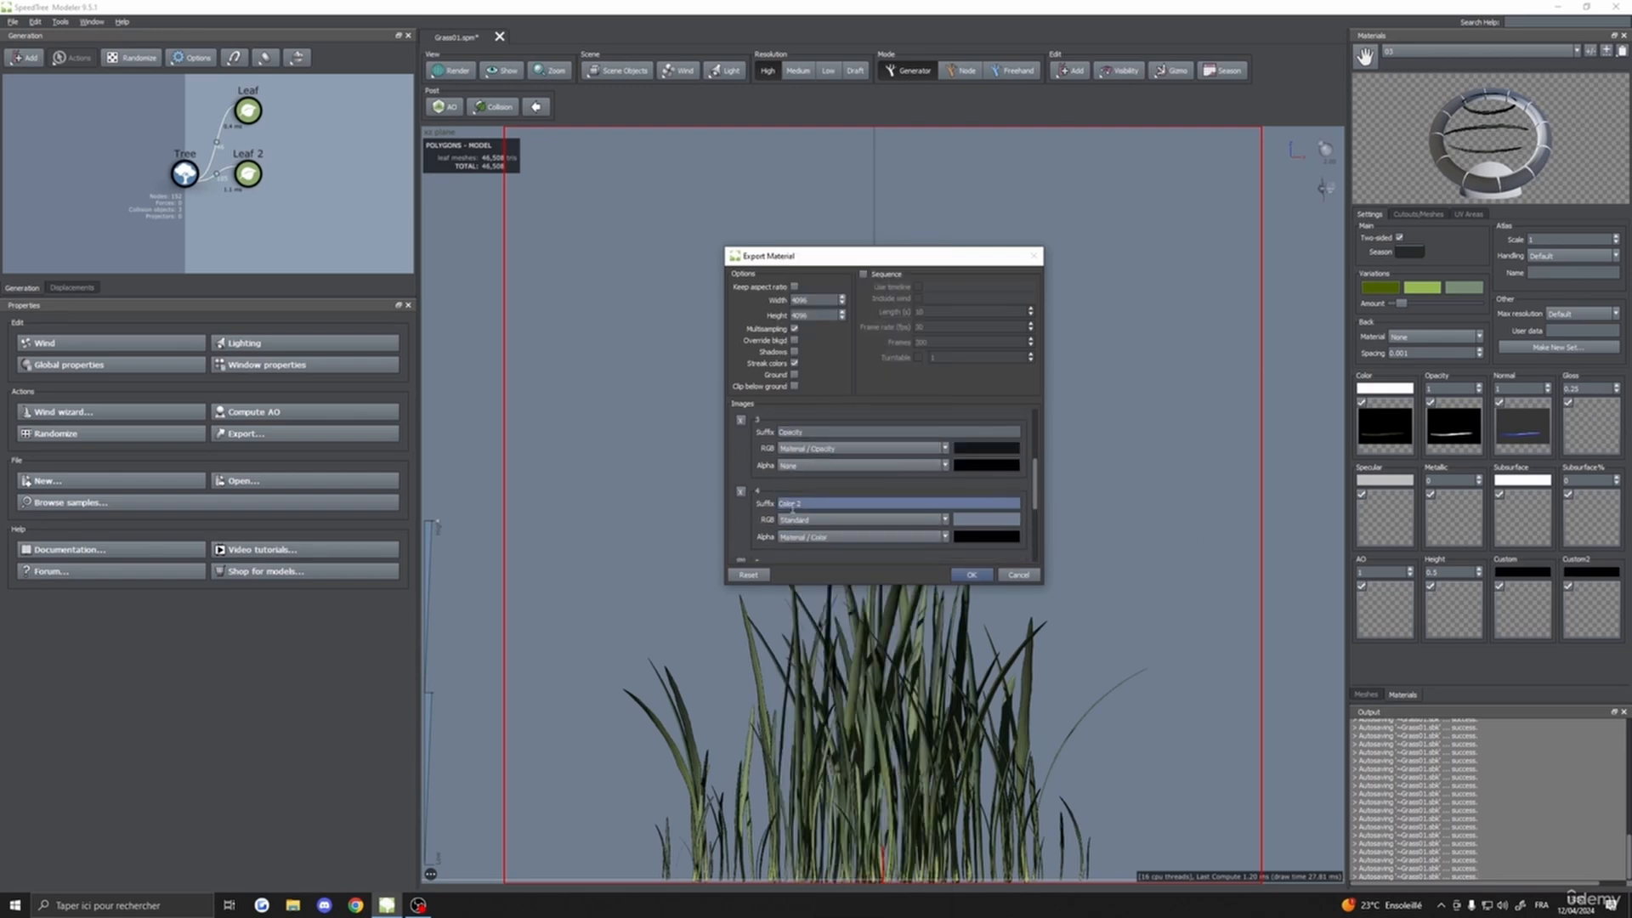
# - Give the fifth export image the suffix normal and the sixth the suffix opacity
pyautogui.scroll(2, 787, 510)
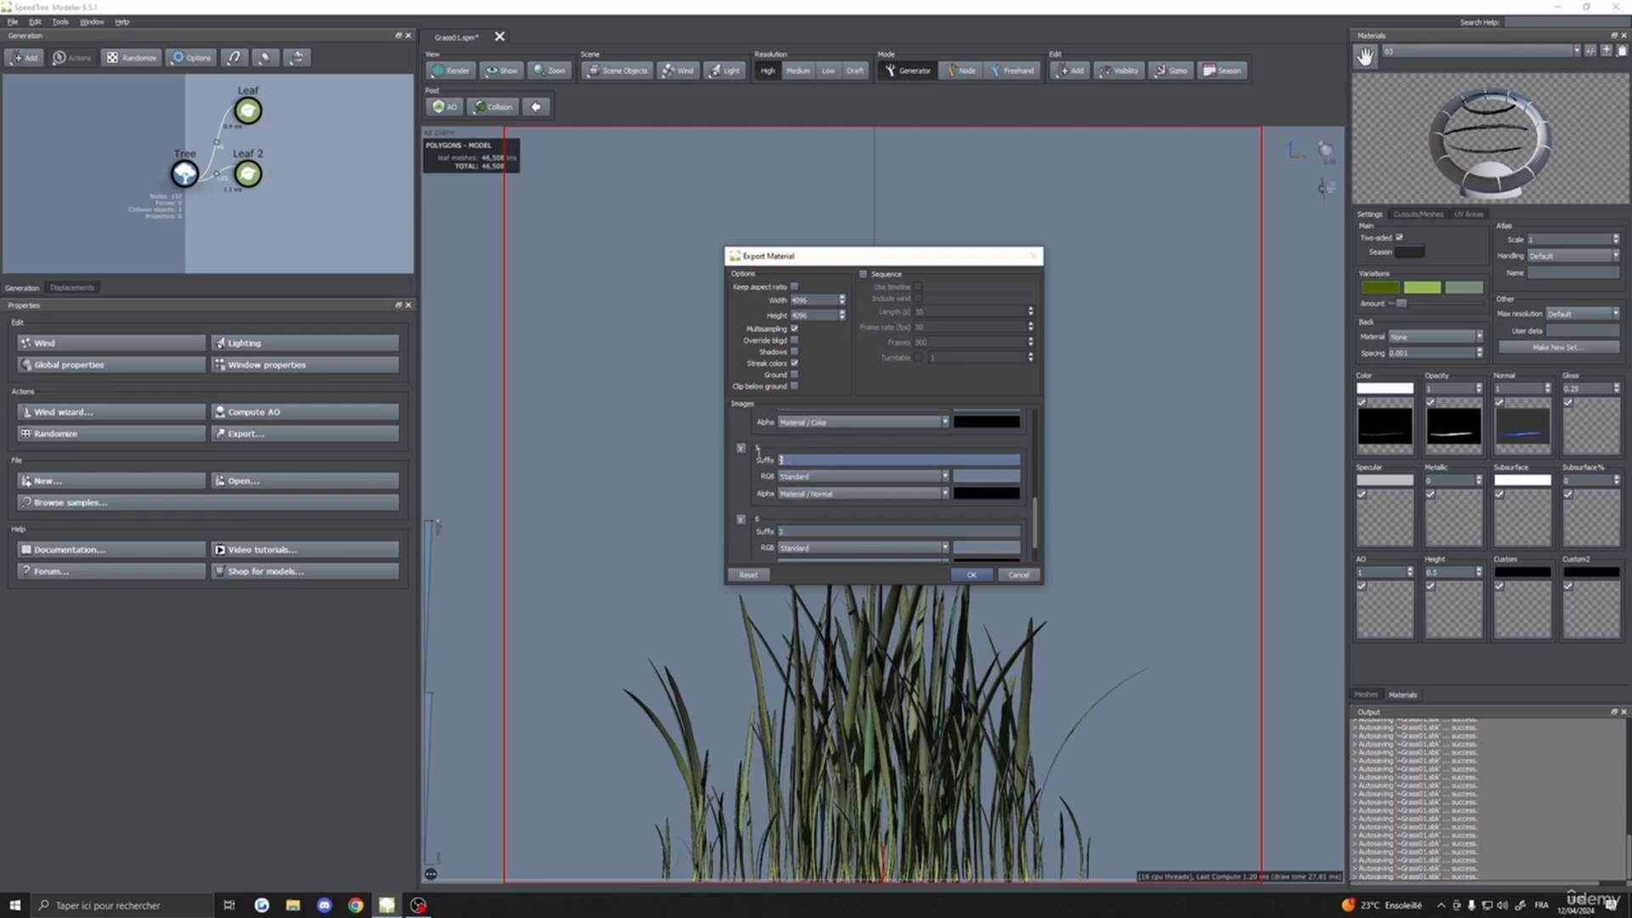
pyautogui.scroll(1, 753, 459)
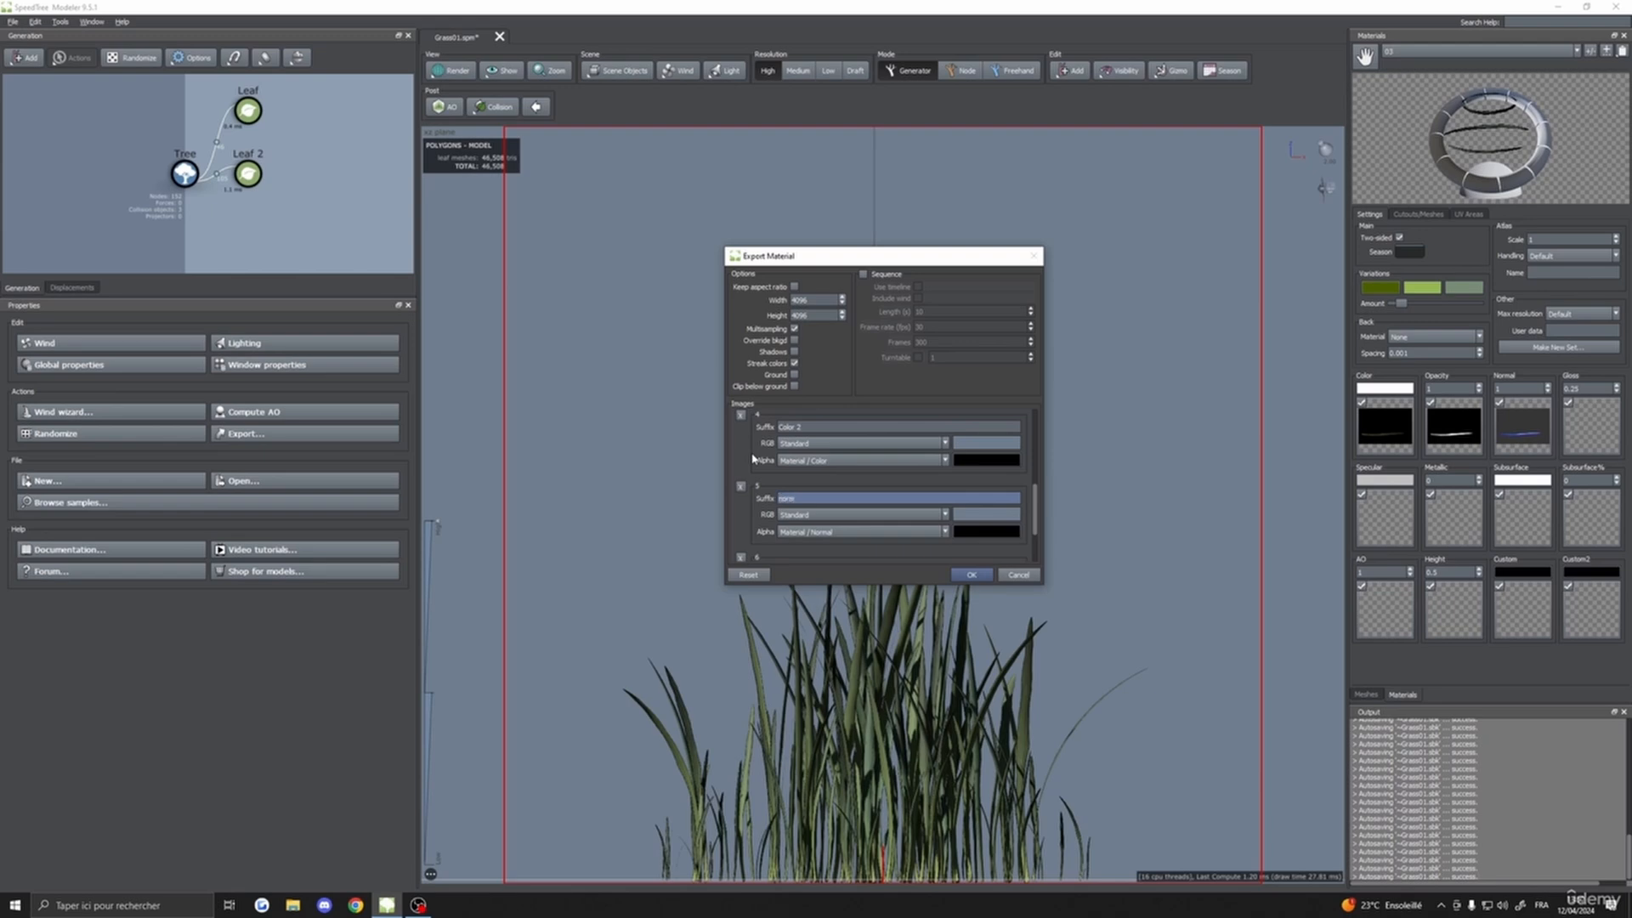
pyautogui.scroll(-2, 828, 478)
pyautogui.click(791, 493)
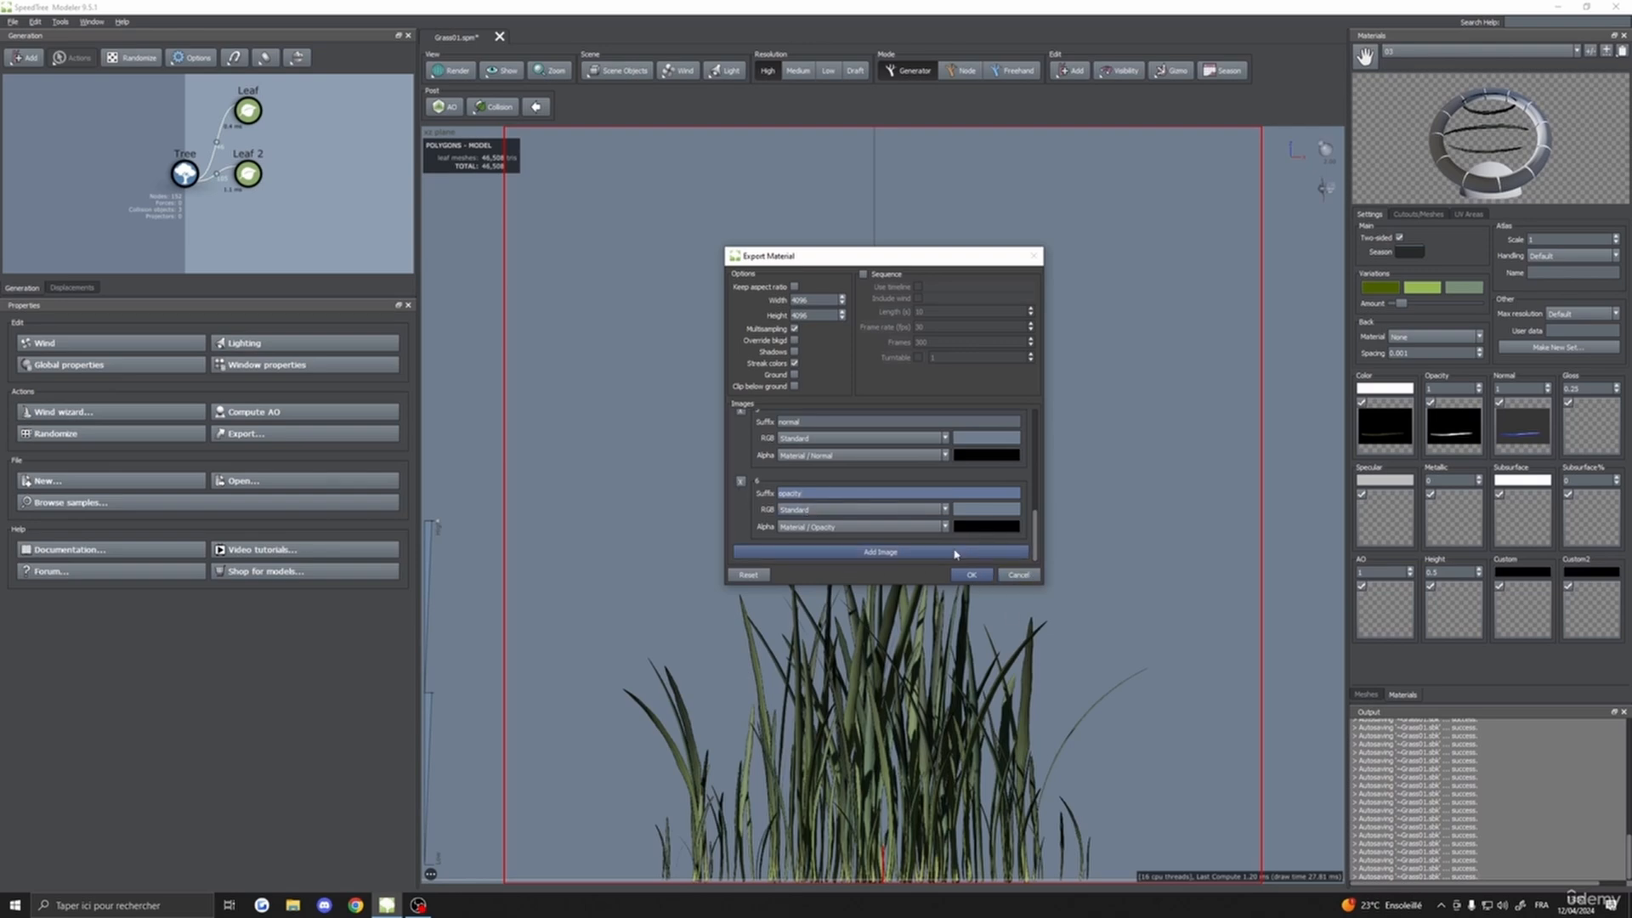
# - Remove the three added export images, keeping only the original Color, Normal and Opacity entries
pyautogui.scroll(3, 754, 491)
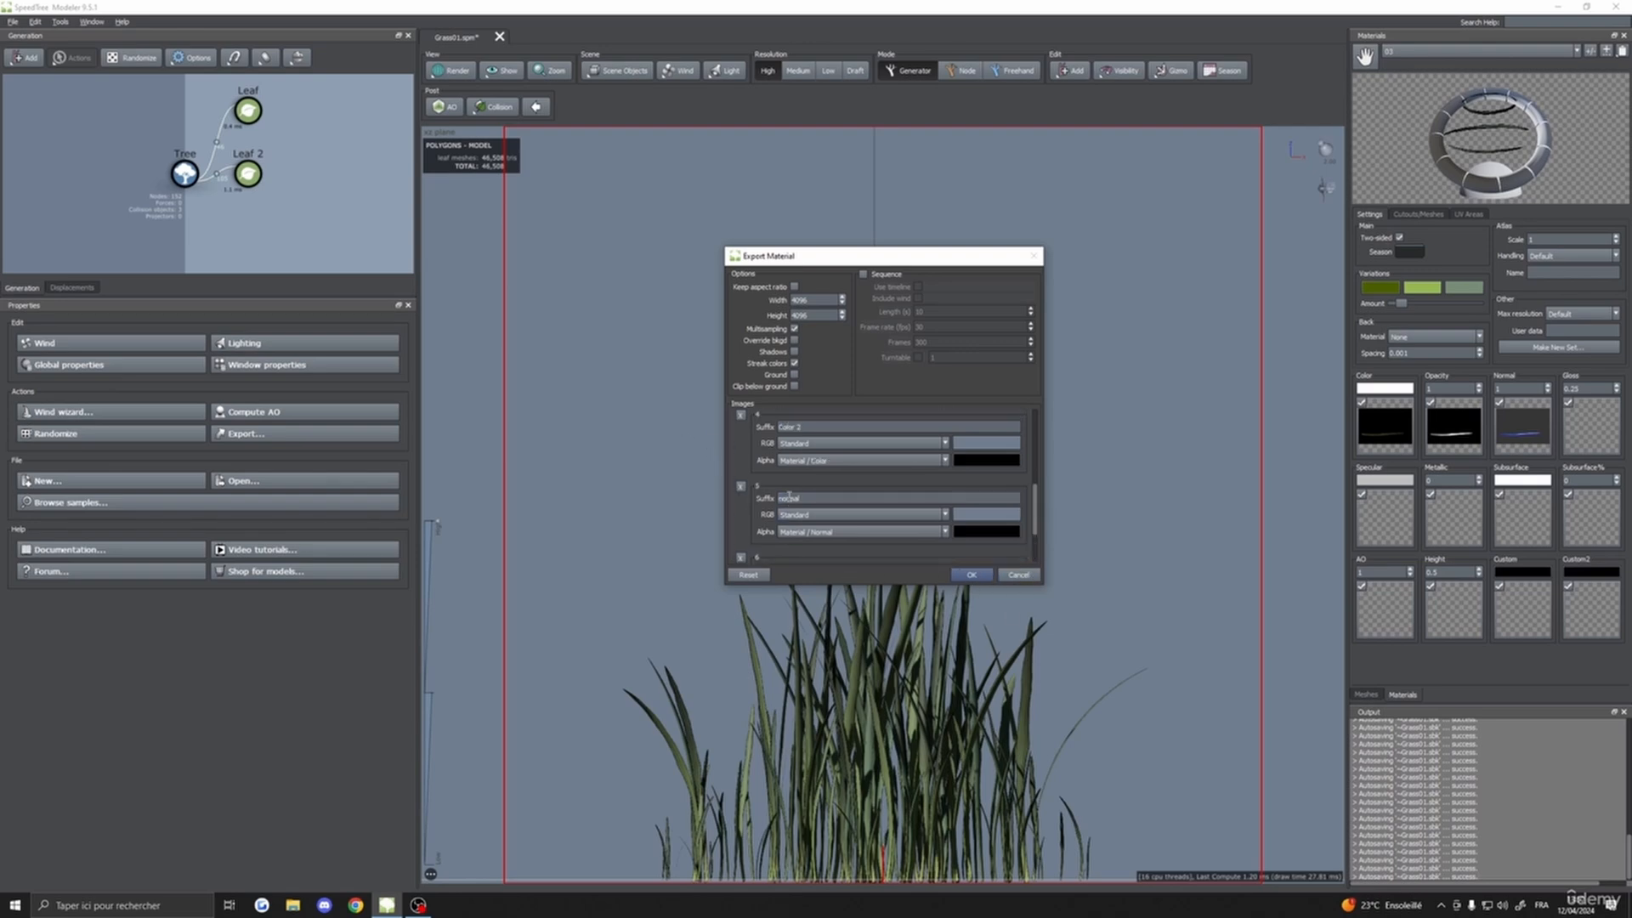
pyautogui.scroll(-1, 754, 488)
pyautogui.click(741, 483)
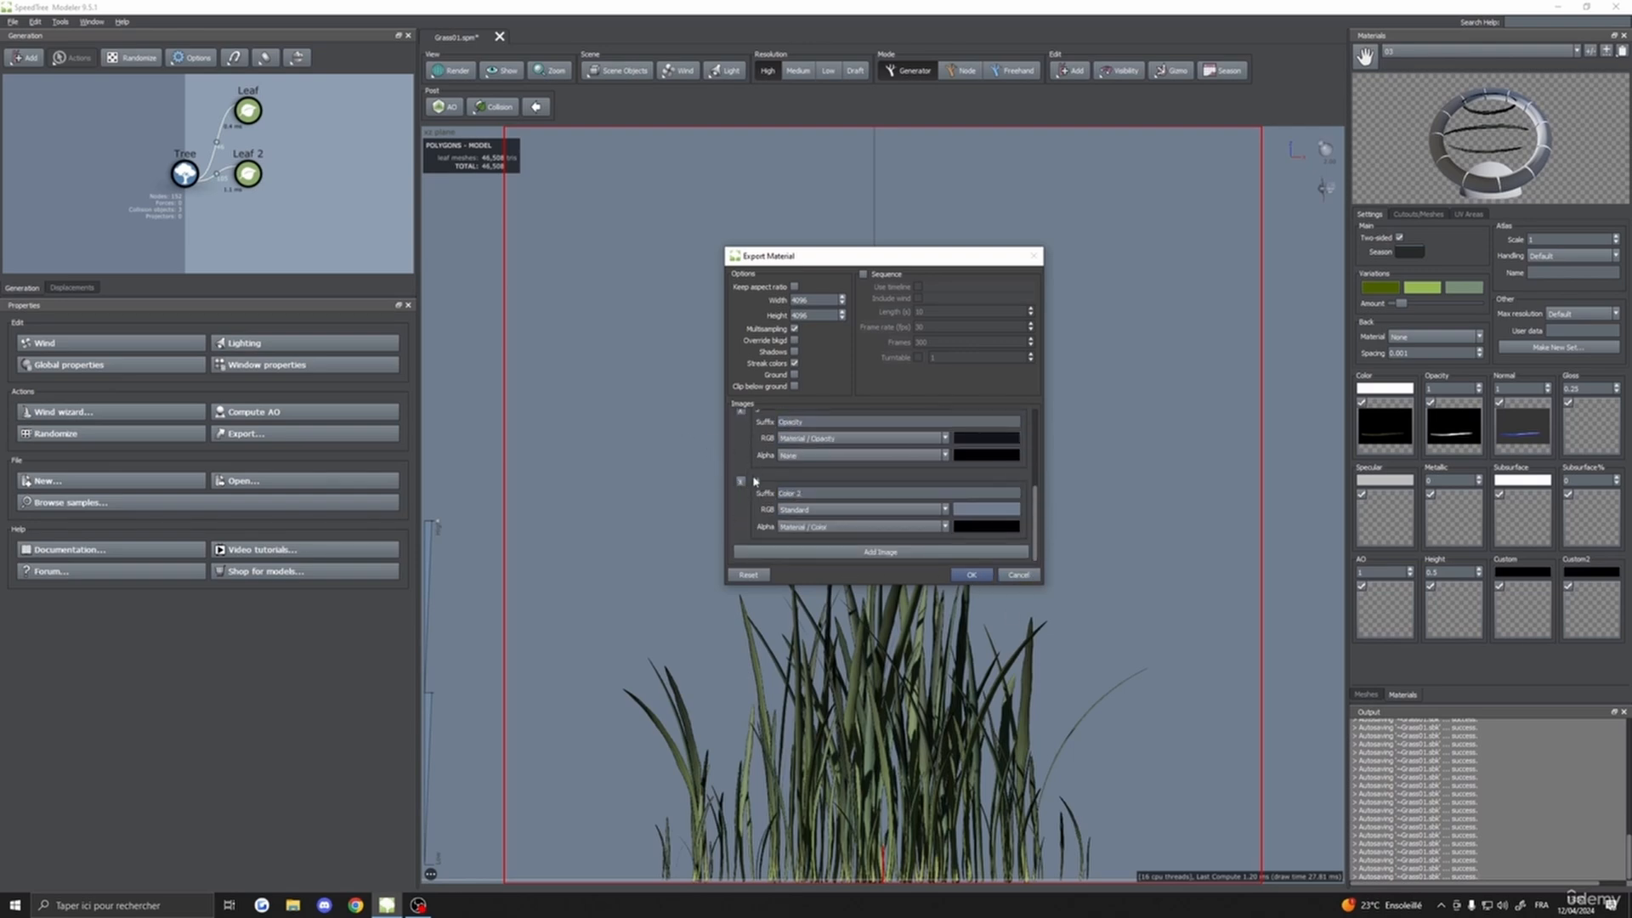
pyautogui.click(741, 481)
pyautogui.scroll(2, 780, 491)
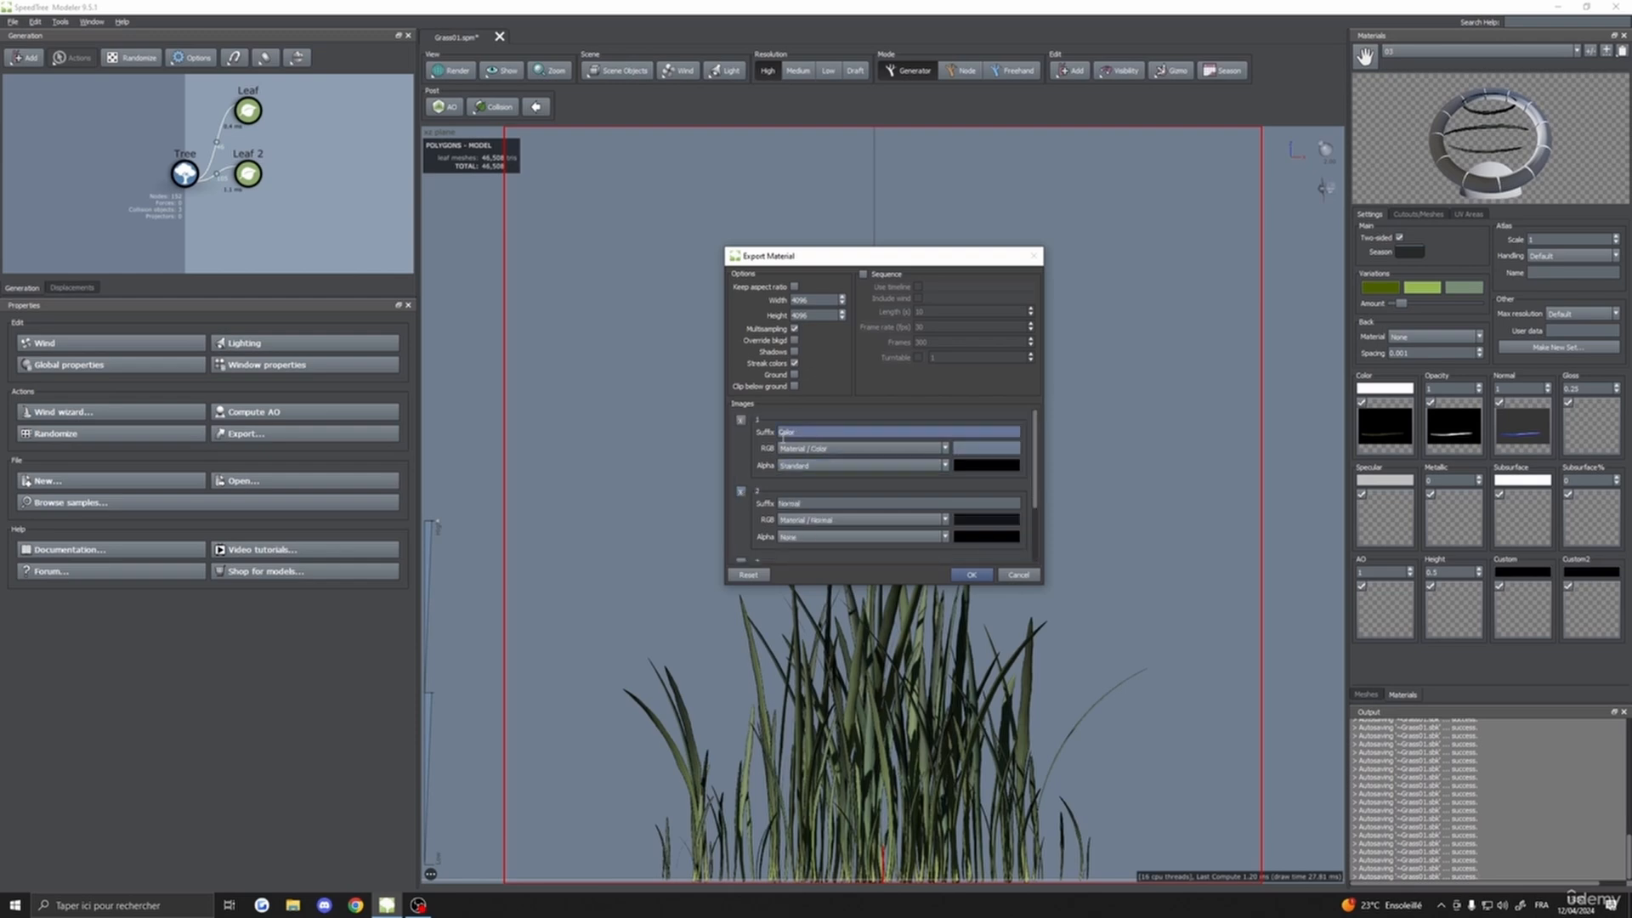
pyautogui.scroll(-2, 801, 510)
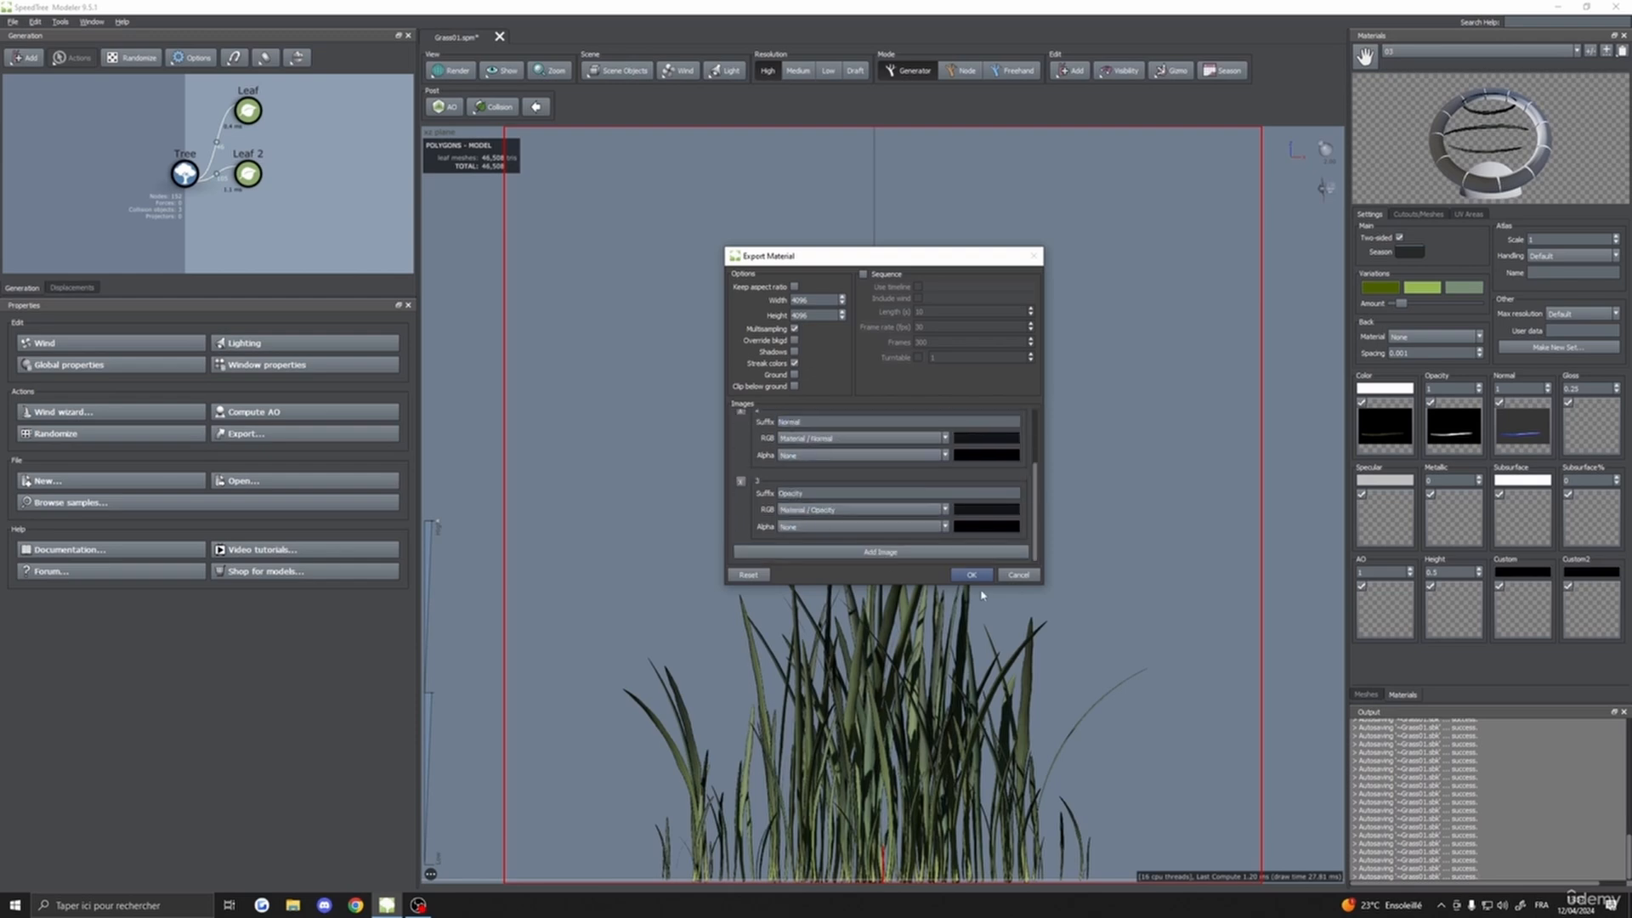
# - Confirm the export settings and choose the GrassCourse folder on the desktop as the save location
pyautogui.click(971, 575)
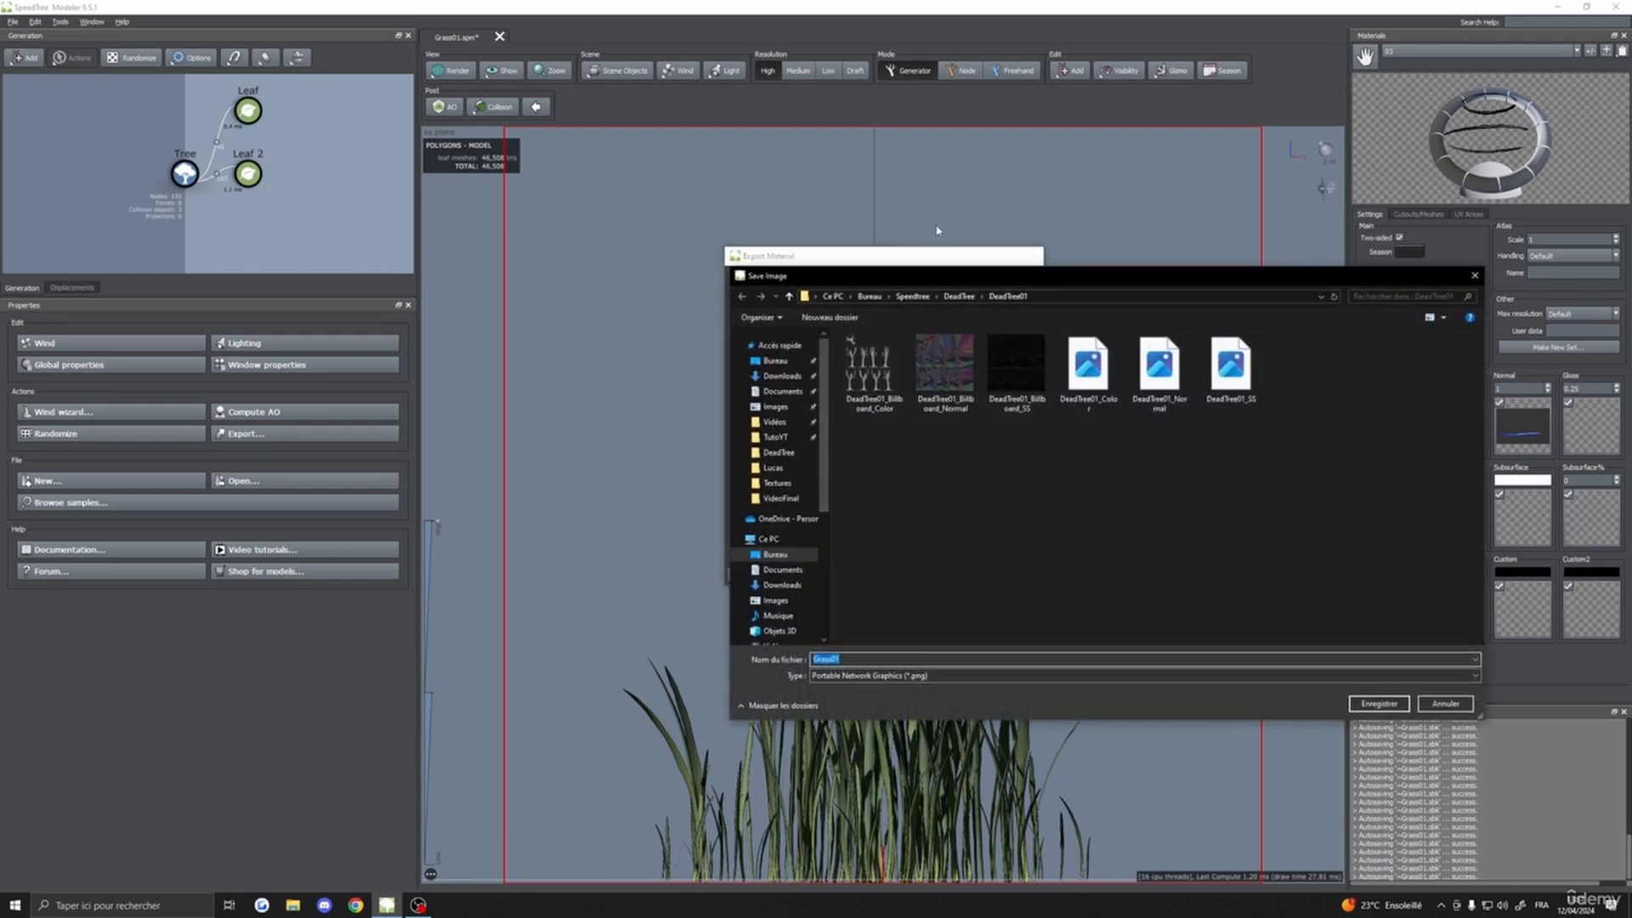
pyautogui.click(913, 296)
pyautogui.click(860, 298)
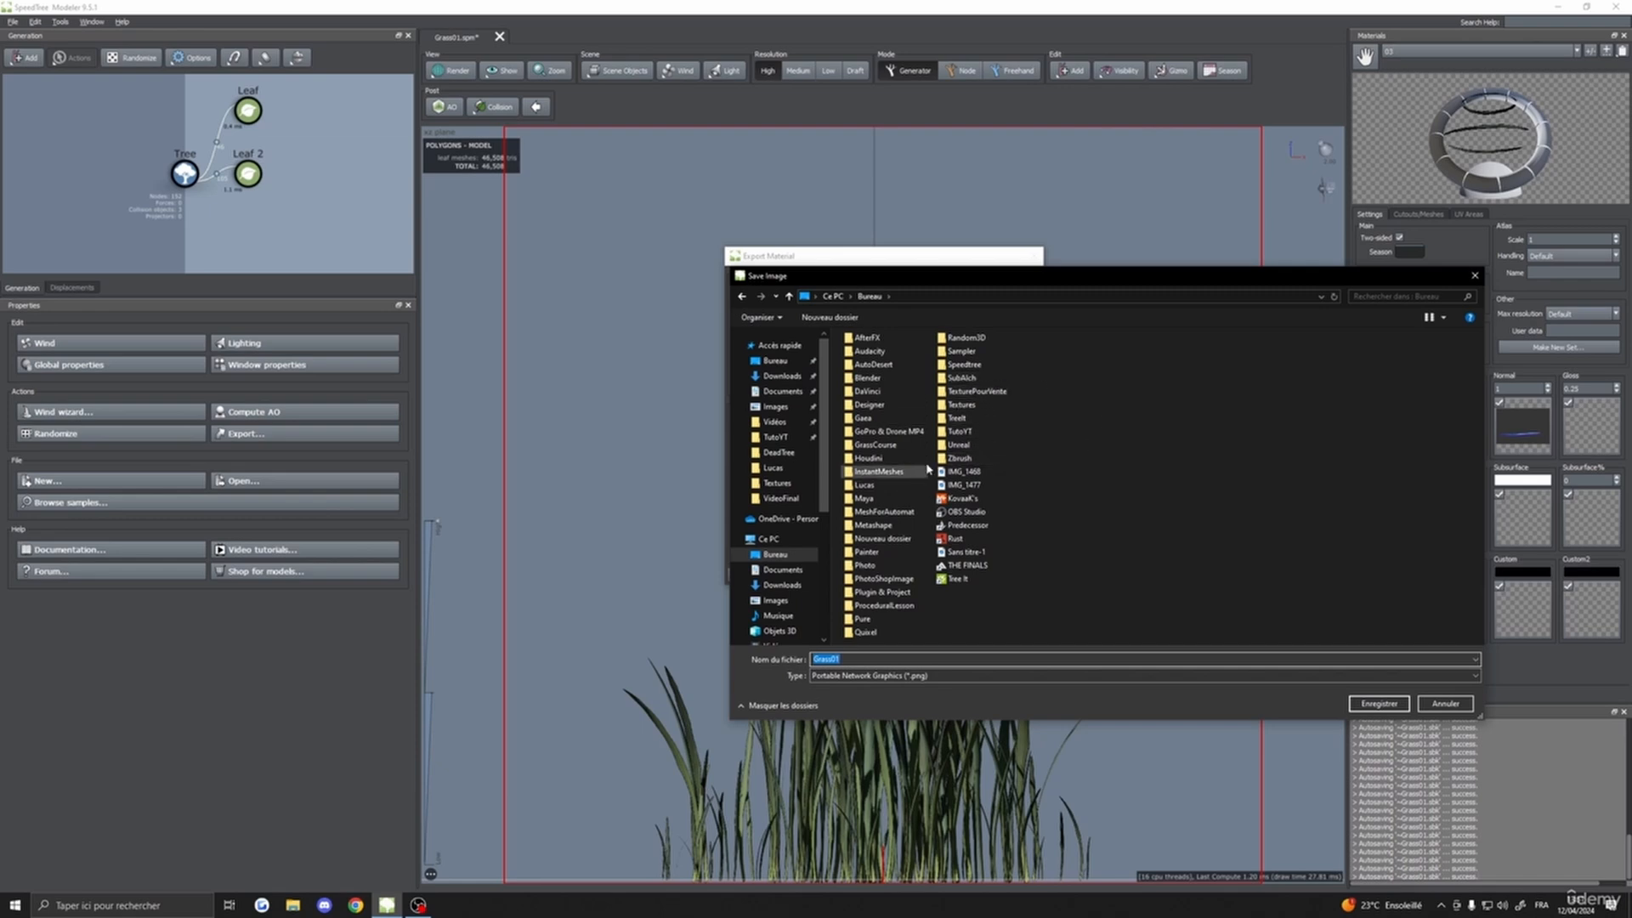
pyautogui.click(880, 445)
pyautogui.click(891, 451)
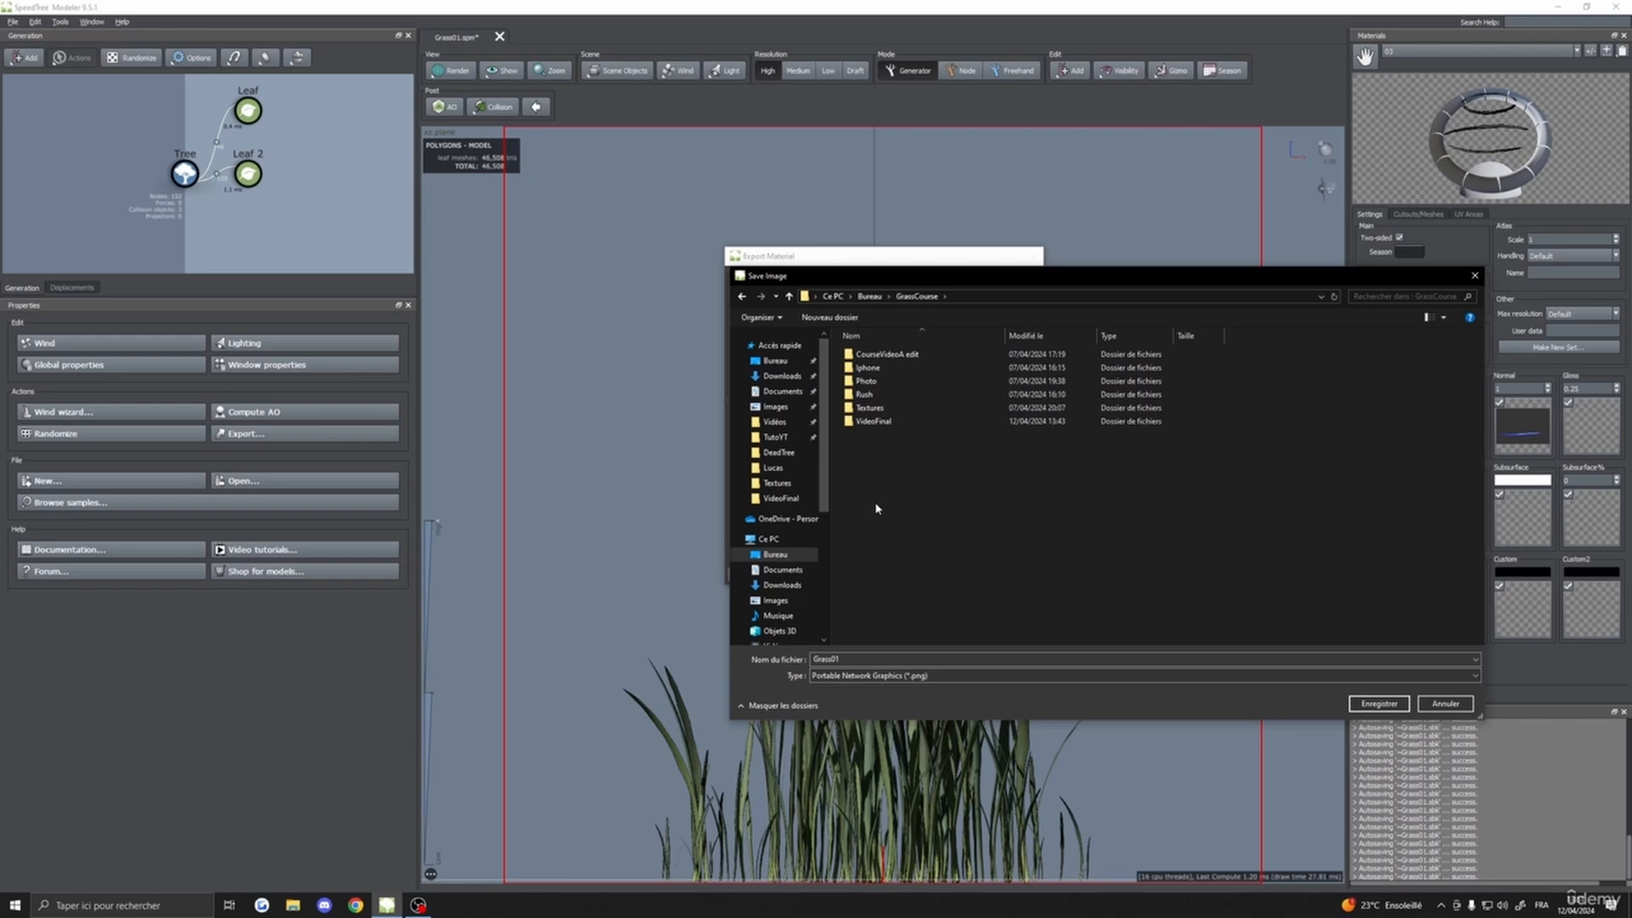
# - Create a new folder named Screenshot inside GrassCourse and open it
pyautogui.rightClick(853, 470)
pyautogui.moveTo(935, 645)
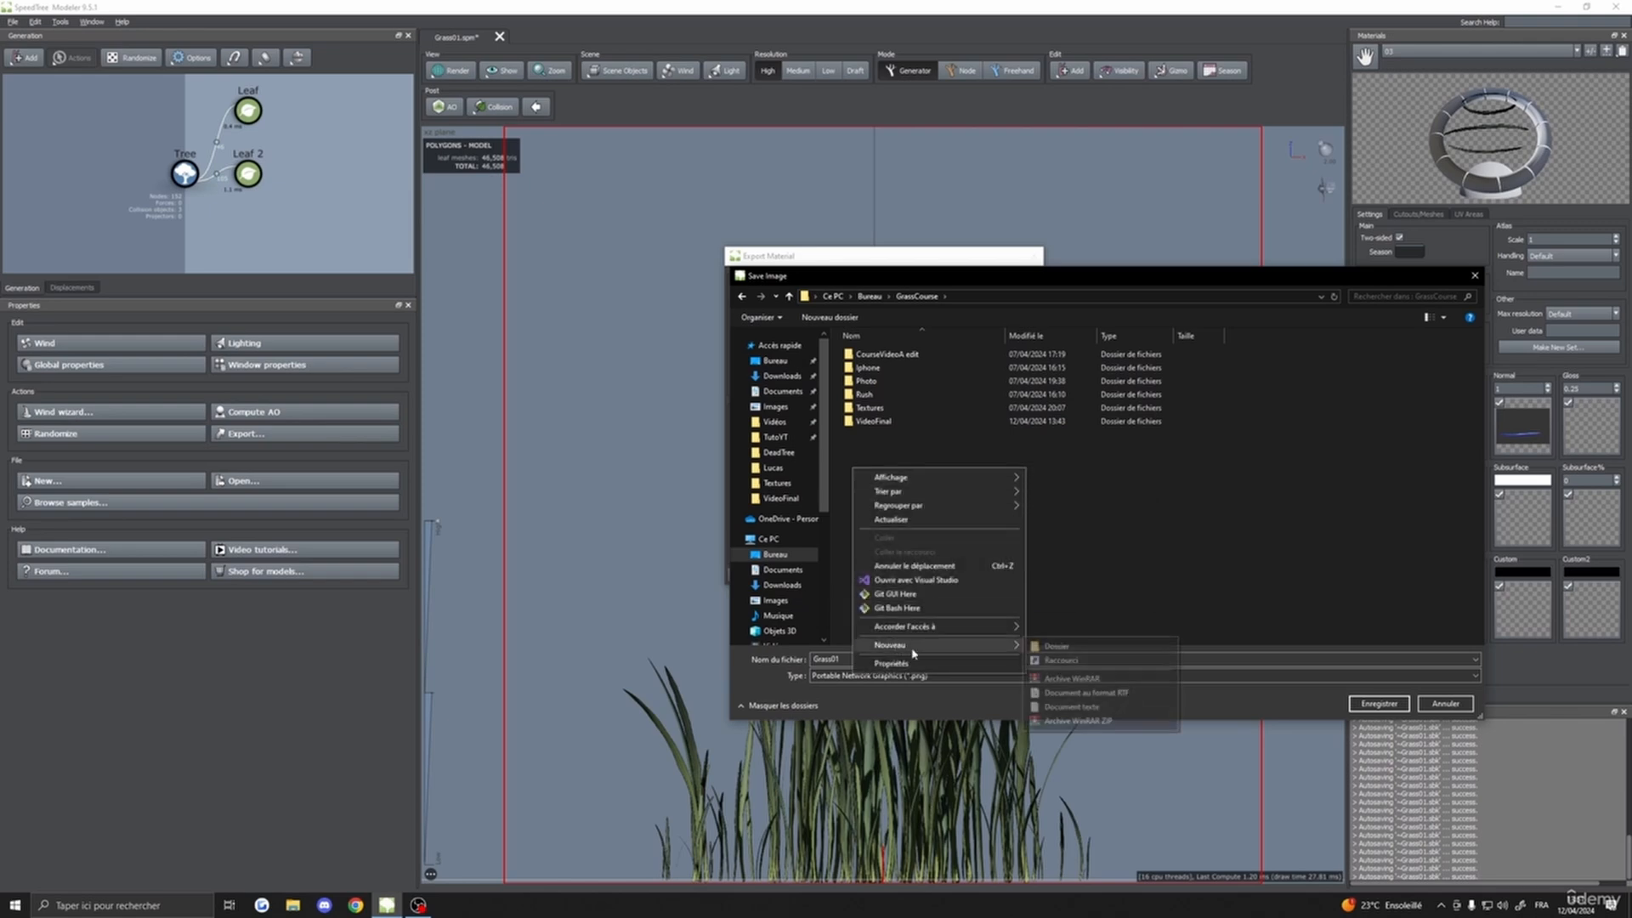
pyautogui.click(1048, 648)
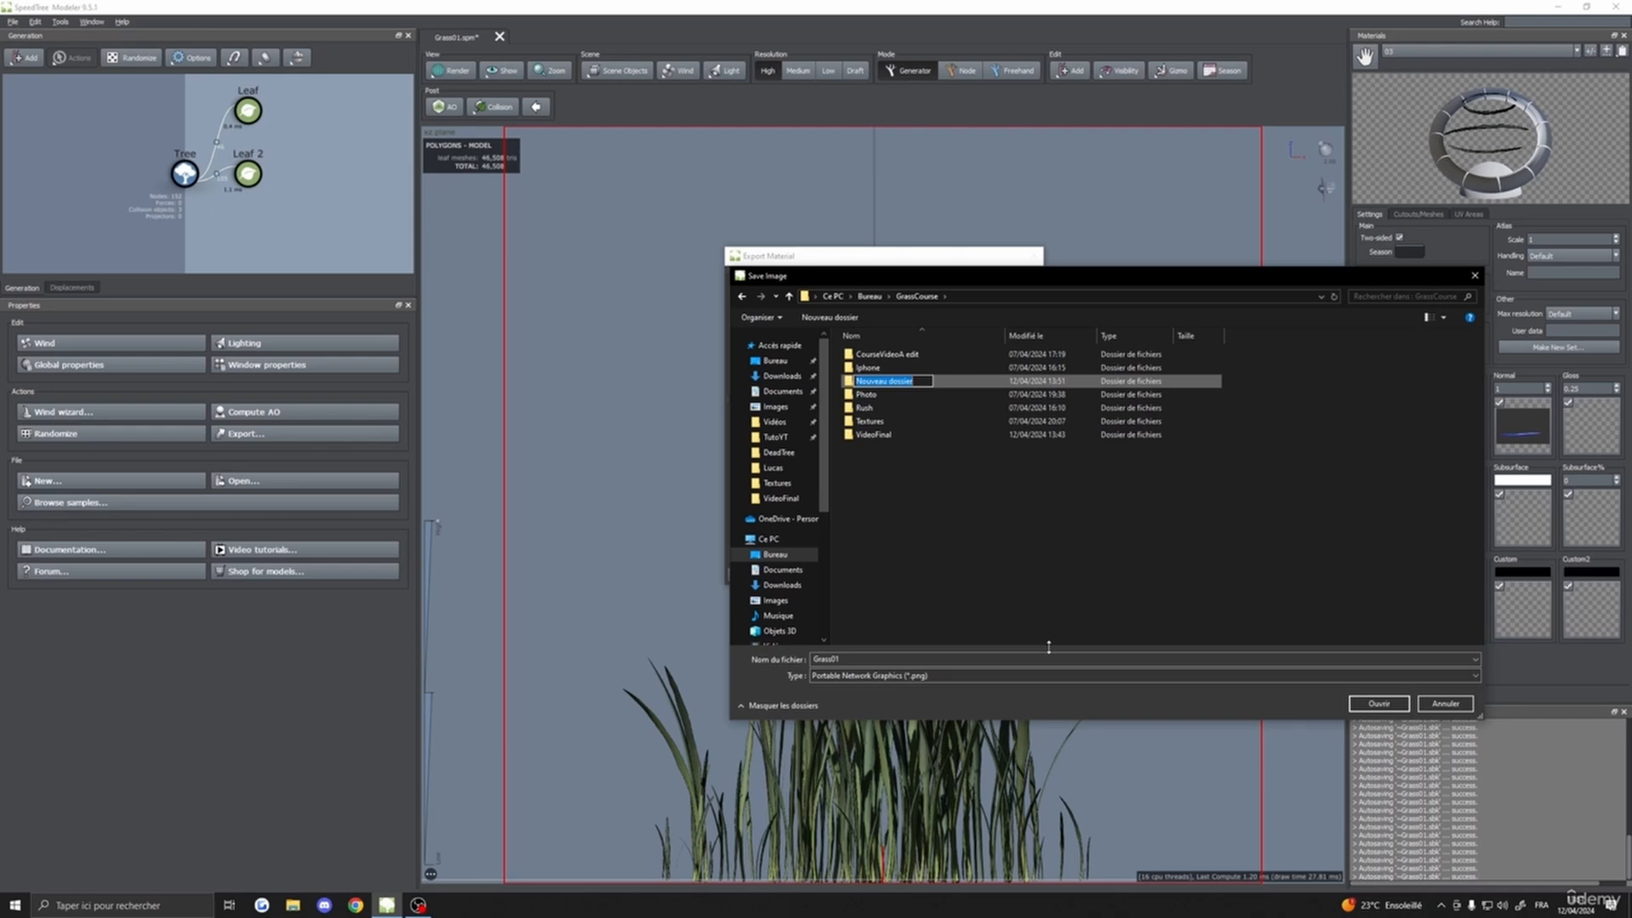
pyautogui.write('Screenshot')
pyautogui.doubleClick(939, 384)
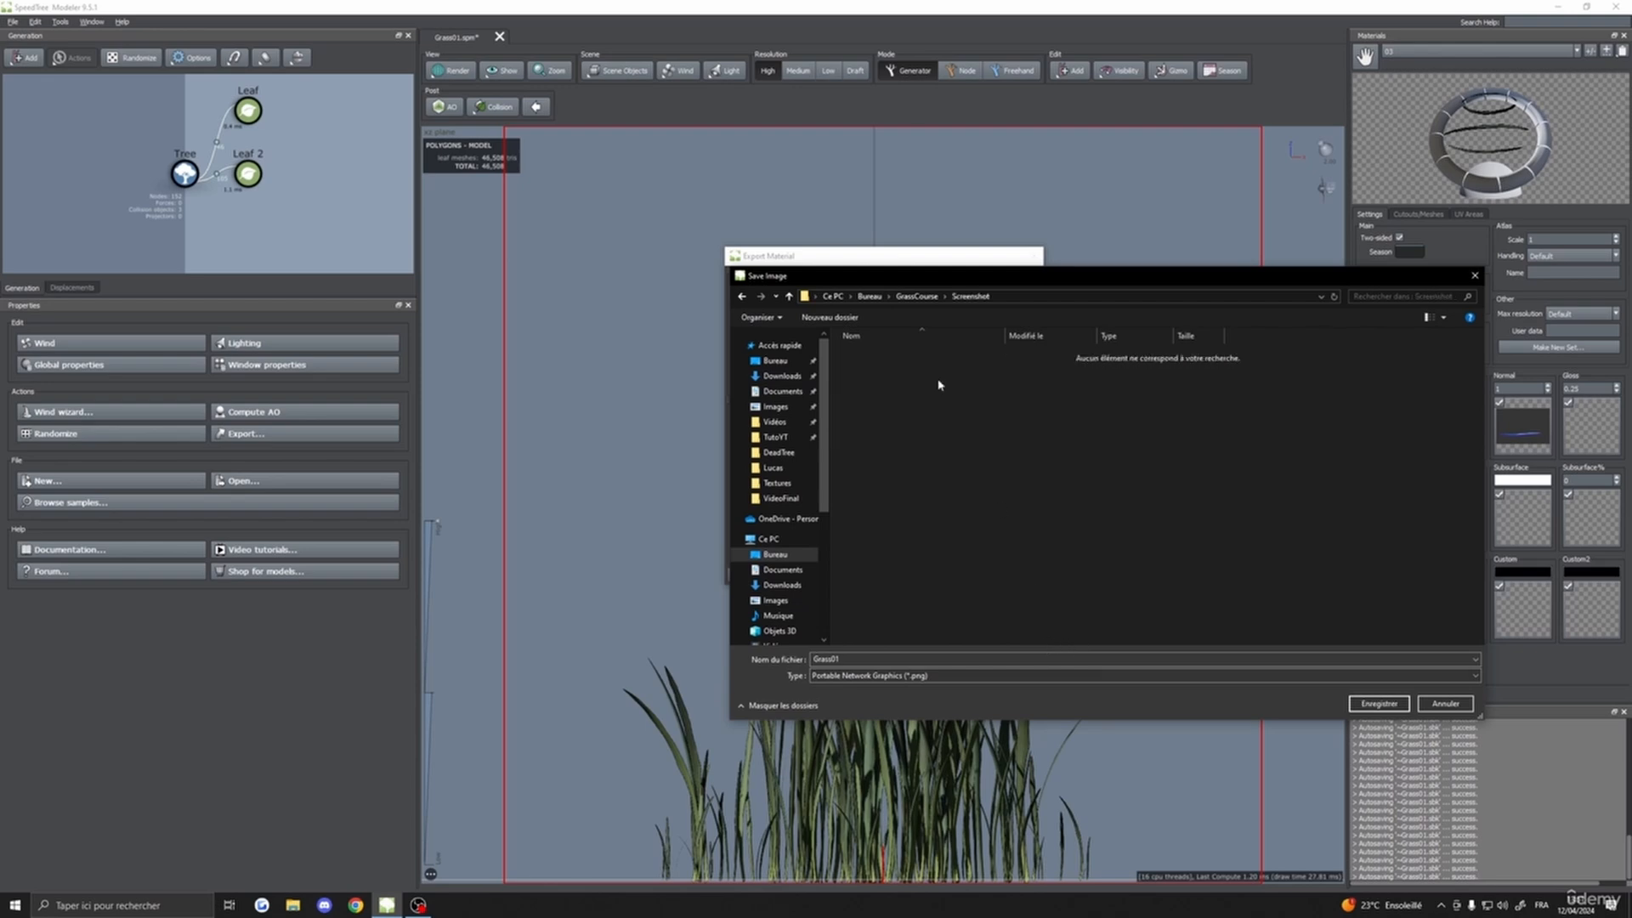
# - Name the export 01 and save the material images as PNG in the Screenshot folder
pyautogui.doubleClick(861, 659)
pyautogui.write('01')
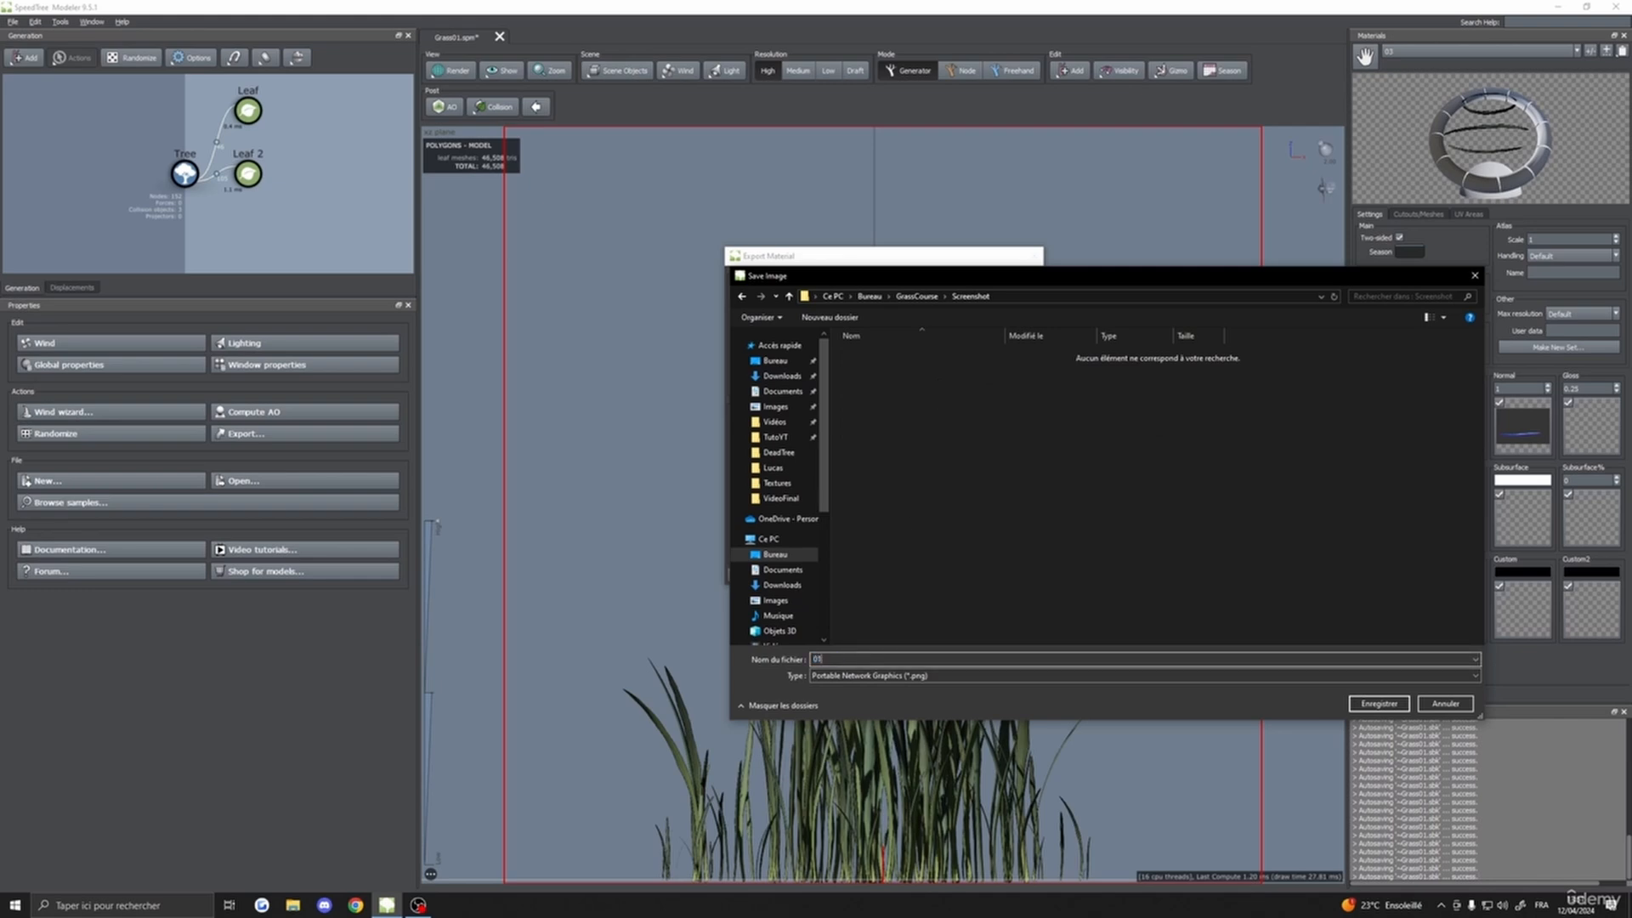
pyautogui.click(1377, 704)
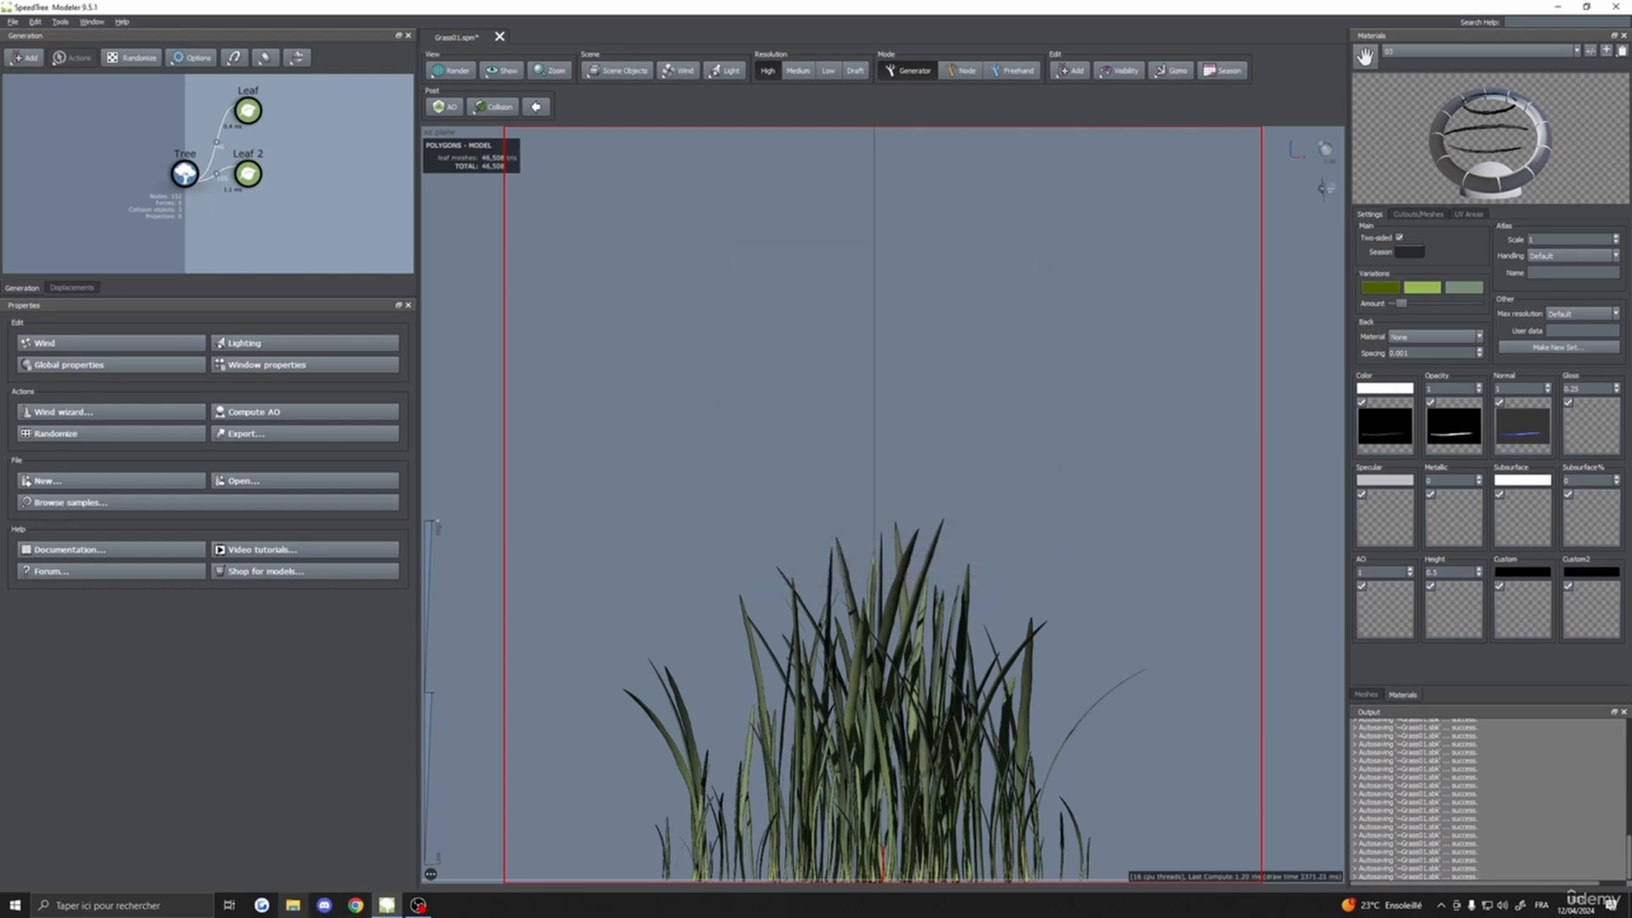
# - Switch to File Explorer and open GrassCourse's Screenshot folder over the SpeedTree window to examine the exported textures
pyautogui.click(1560, 7)
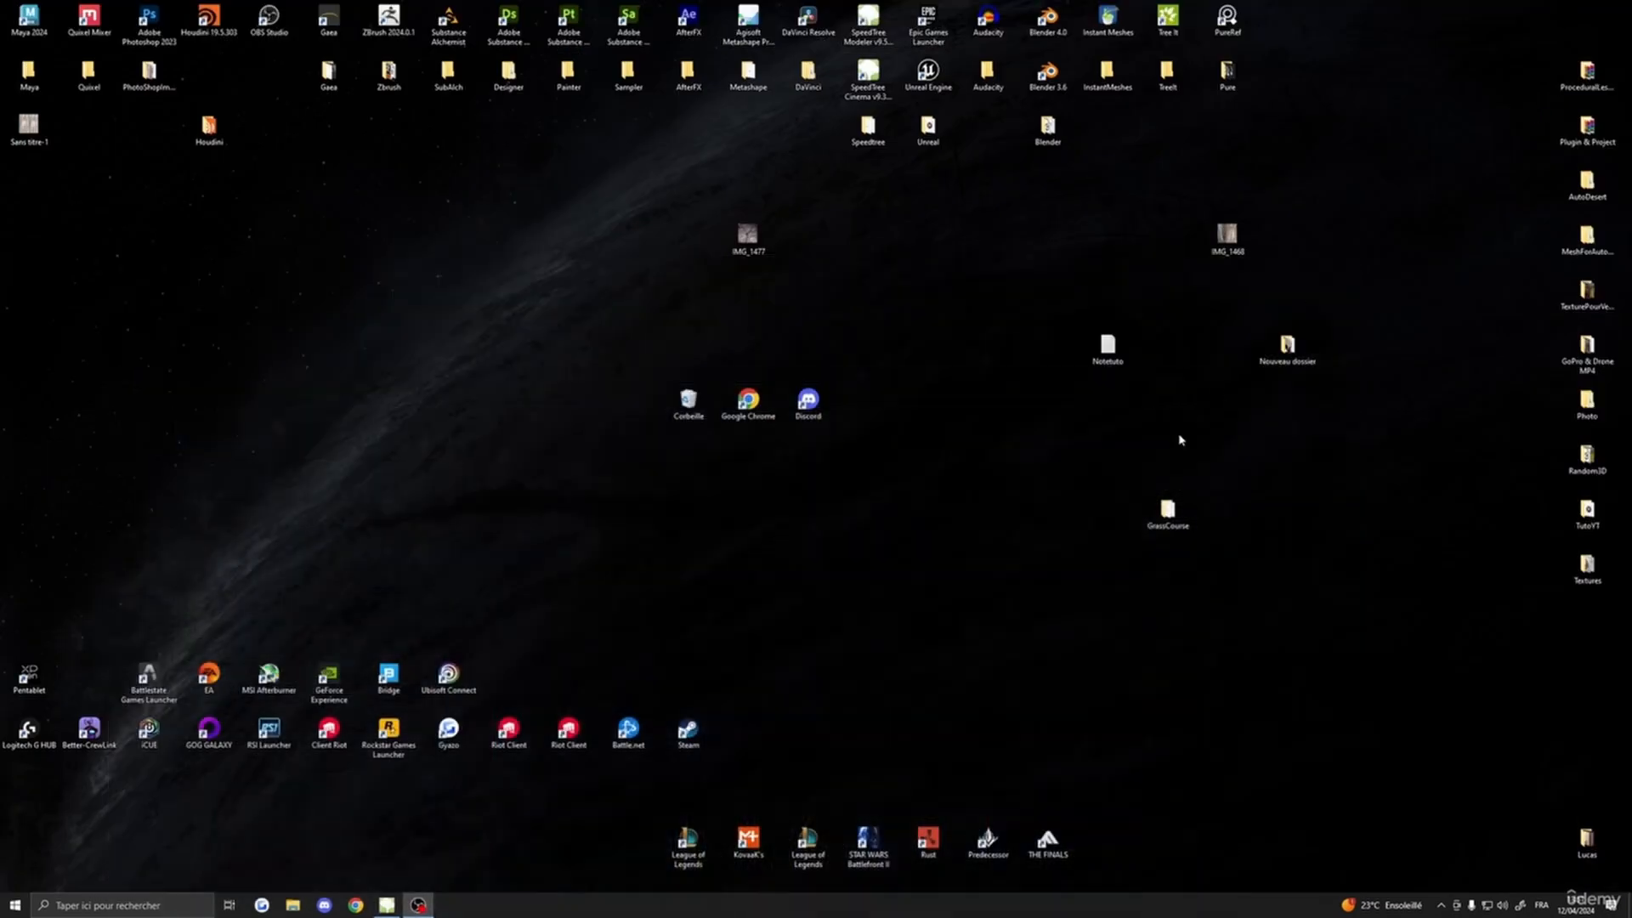
pyautogui.doubleClick(1167, 510)
pyautogui.click(389, 906)
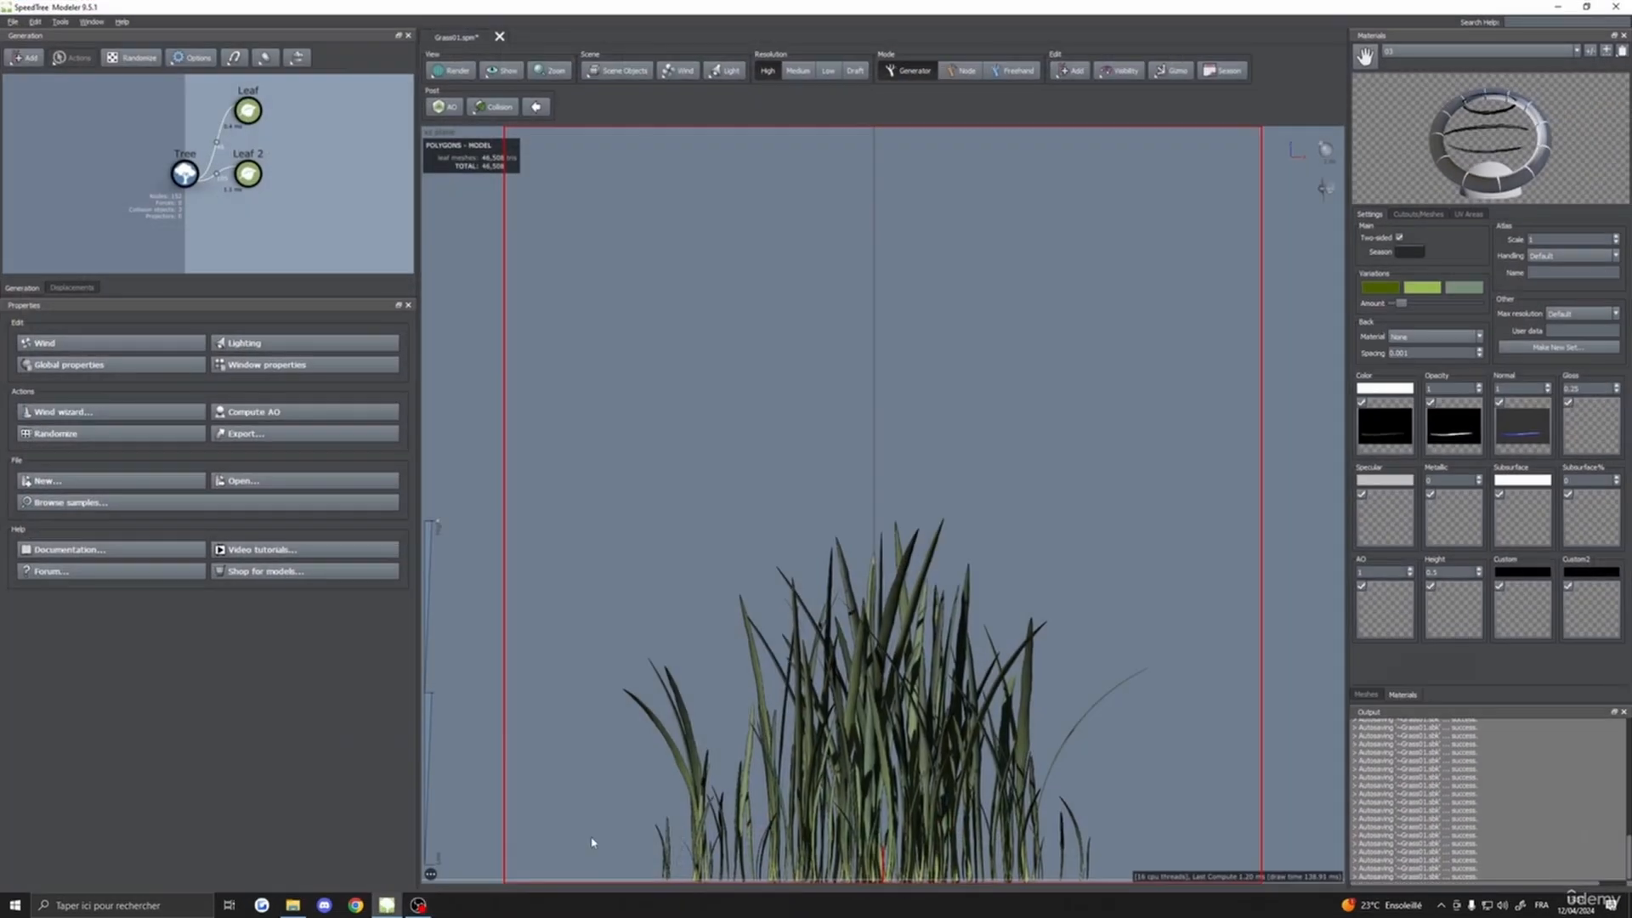
pyautogui.click(294, 904)
pyautogui.moveTo(255, 103); pyautogui.dragTo(591, 100)
pyautogui.doubleClick(487, 289)
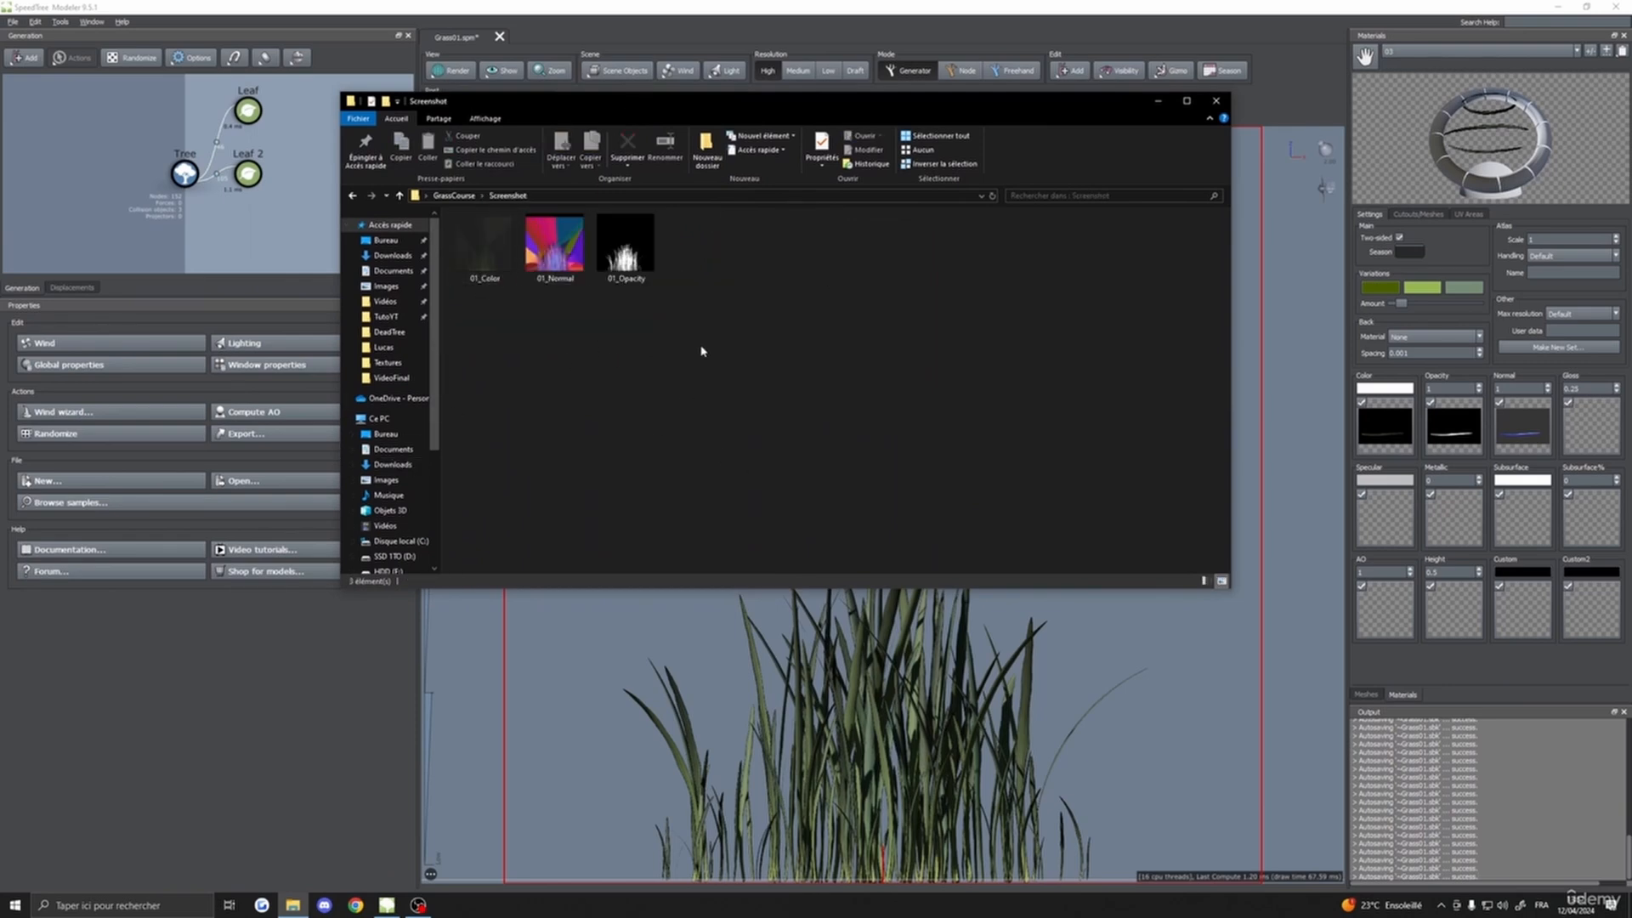
# - Open the exported 01_Color, 01_Normal and 01_Opacity images one by one to examine them, and return to the grass model
pyautogui.click(483, 246)
pyautogui.press('Return')
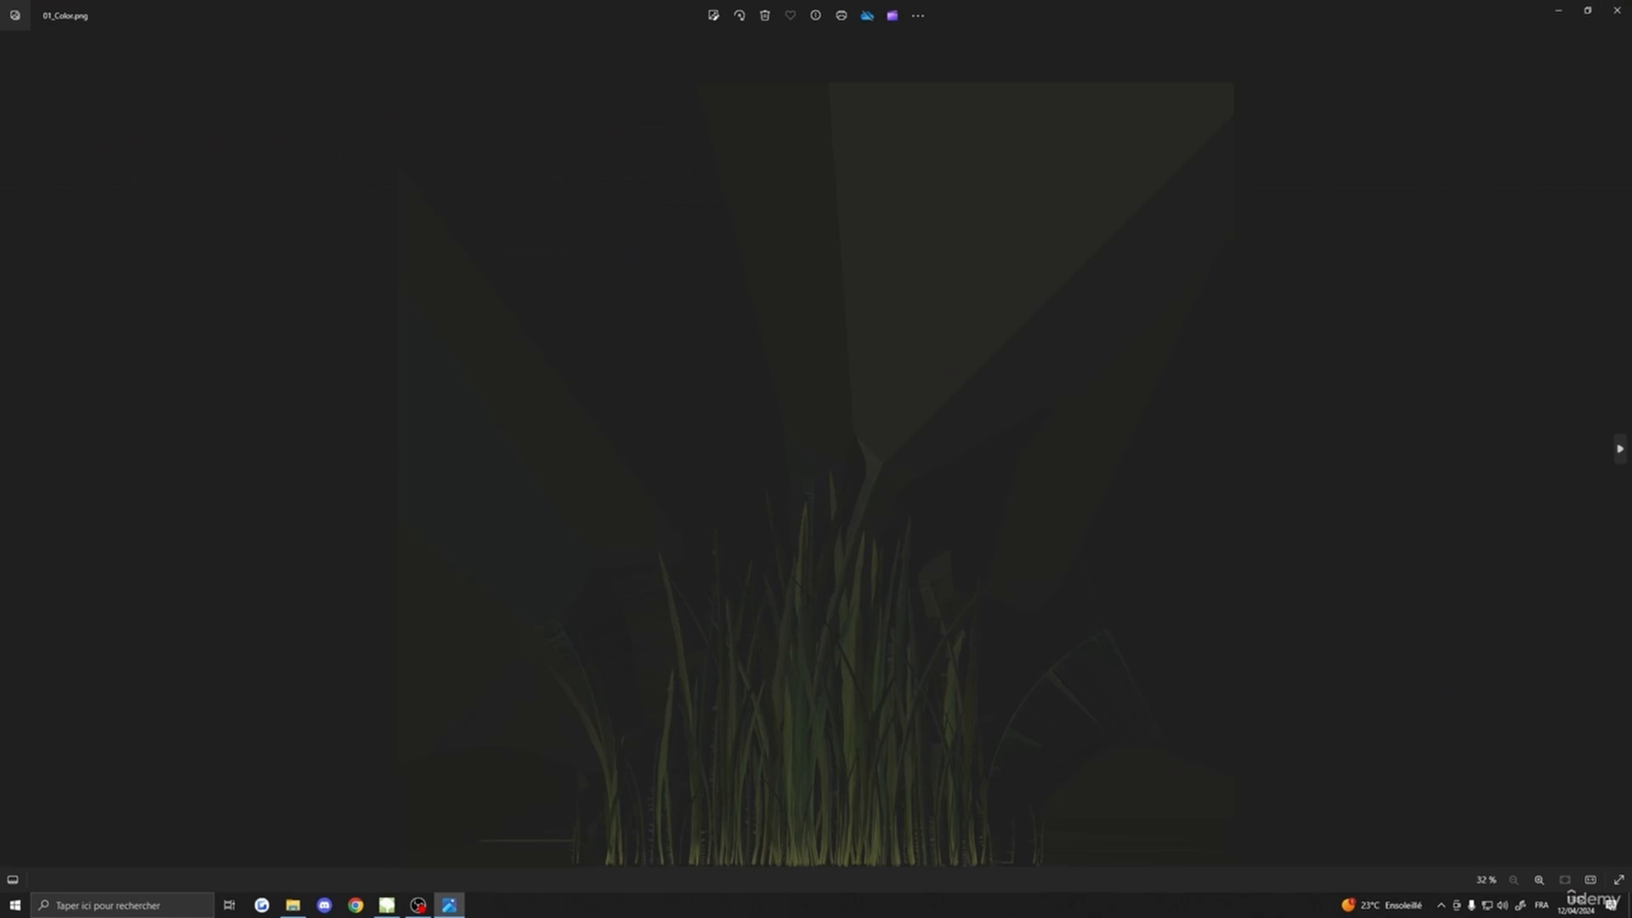
pyautogui.click(1617, 10)
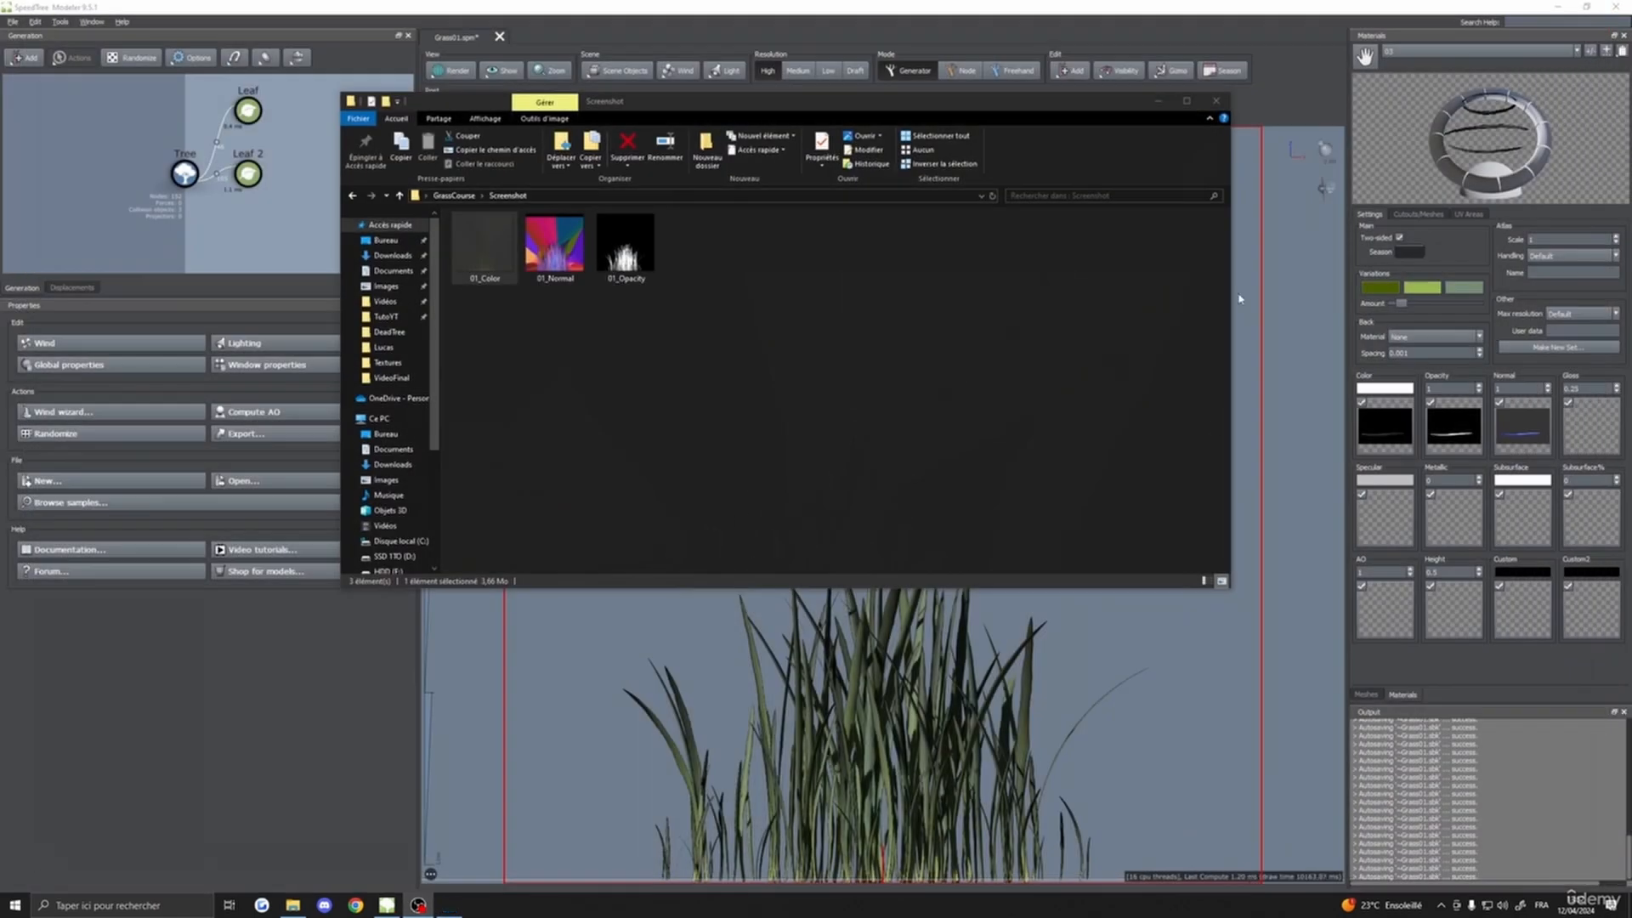
pyautogui.doubleClick(571, 252)
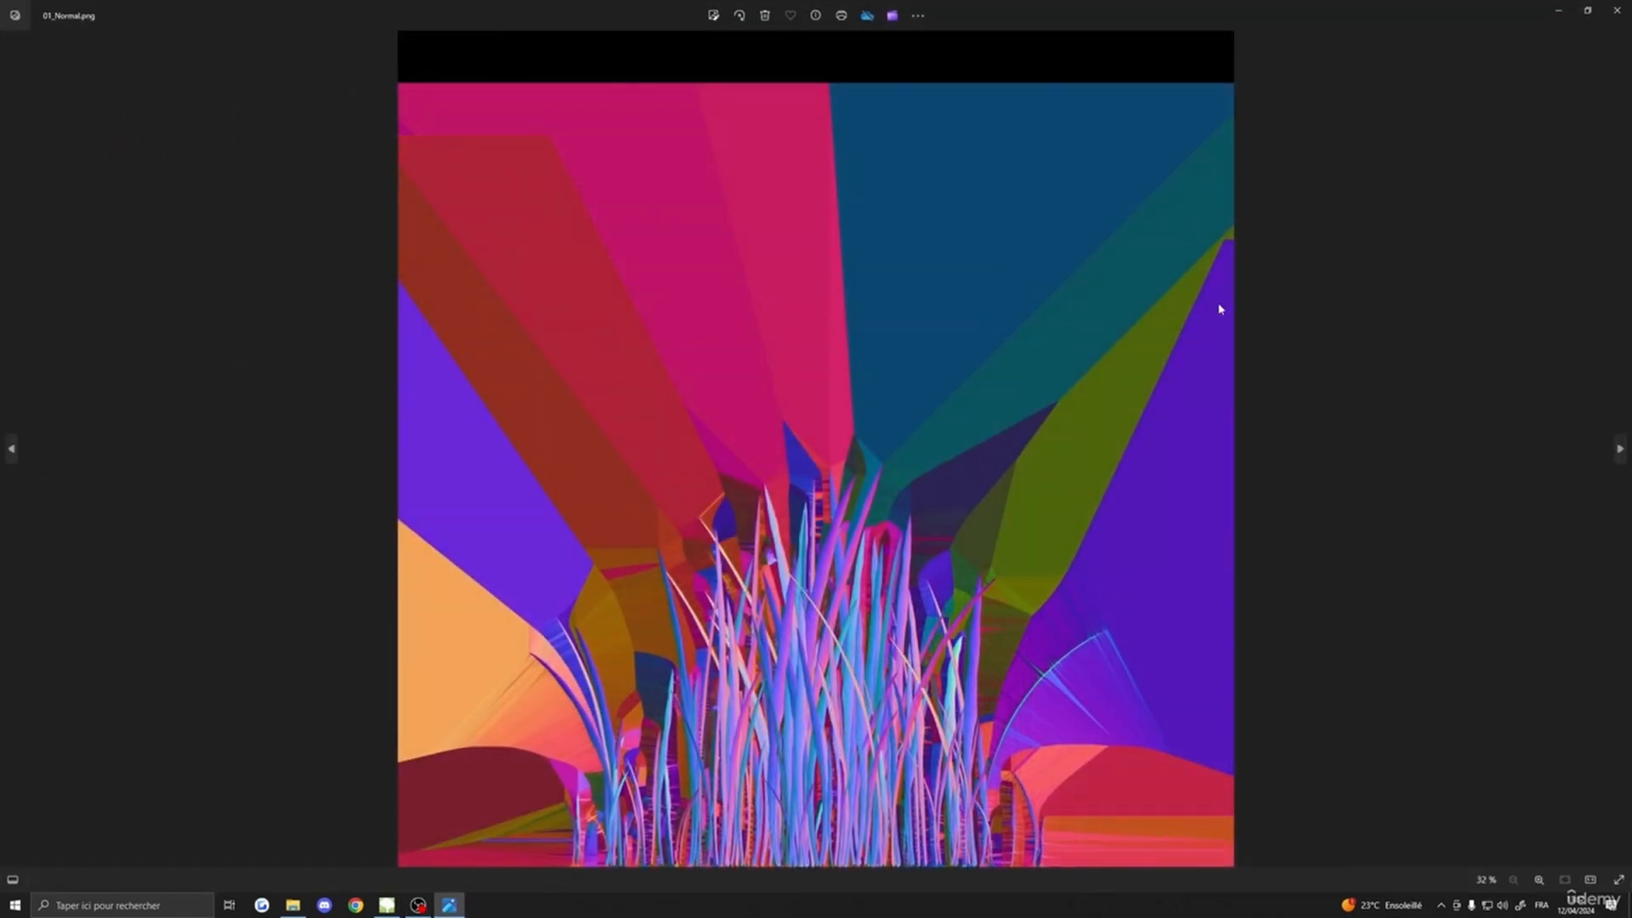
pyautogui.click(1617, 10)
pyautogui.doubleClick(623, 244)
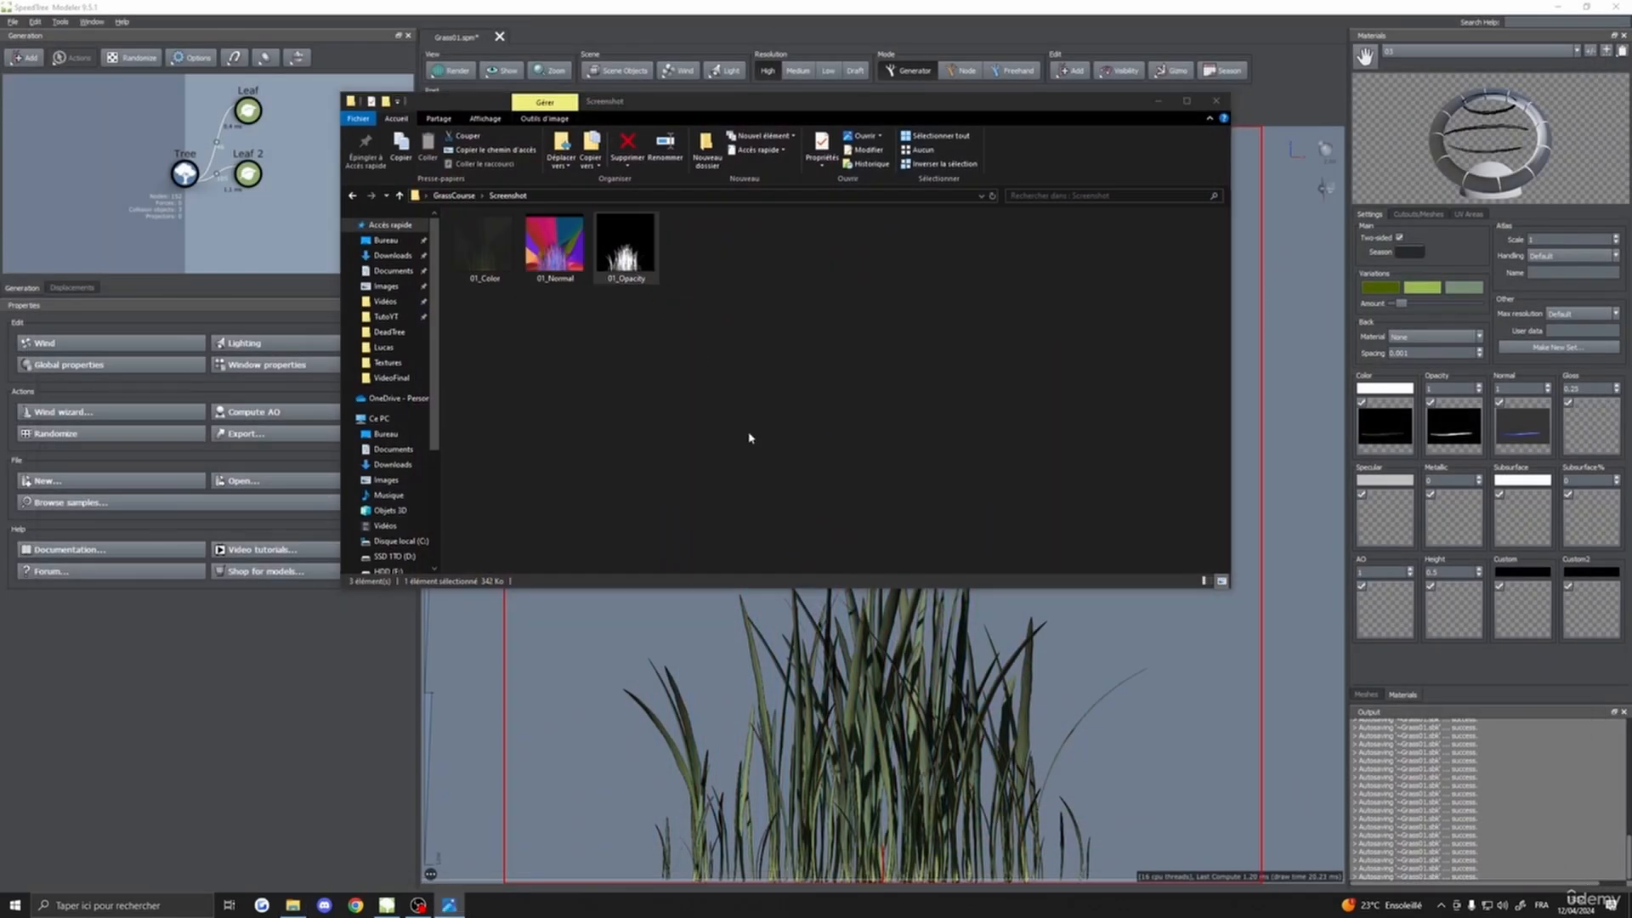
pyautogui.click(1617, 10)
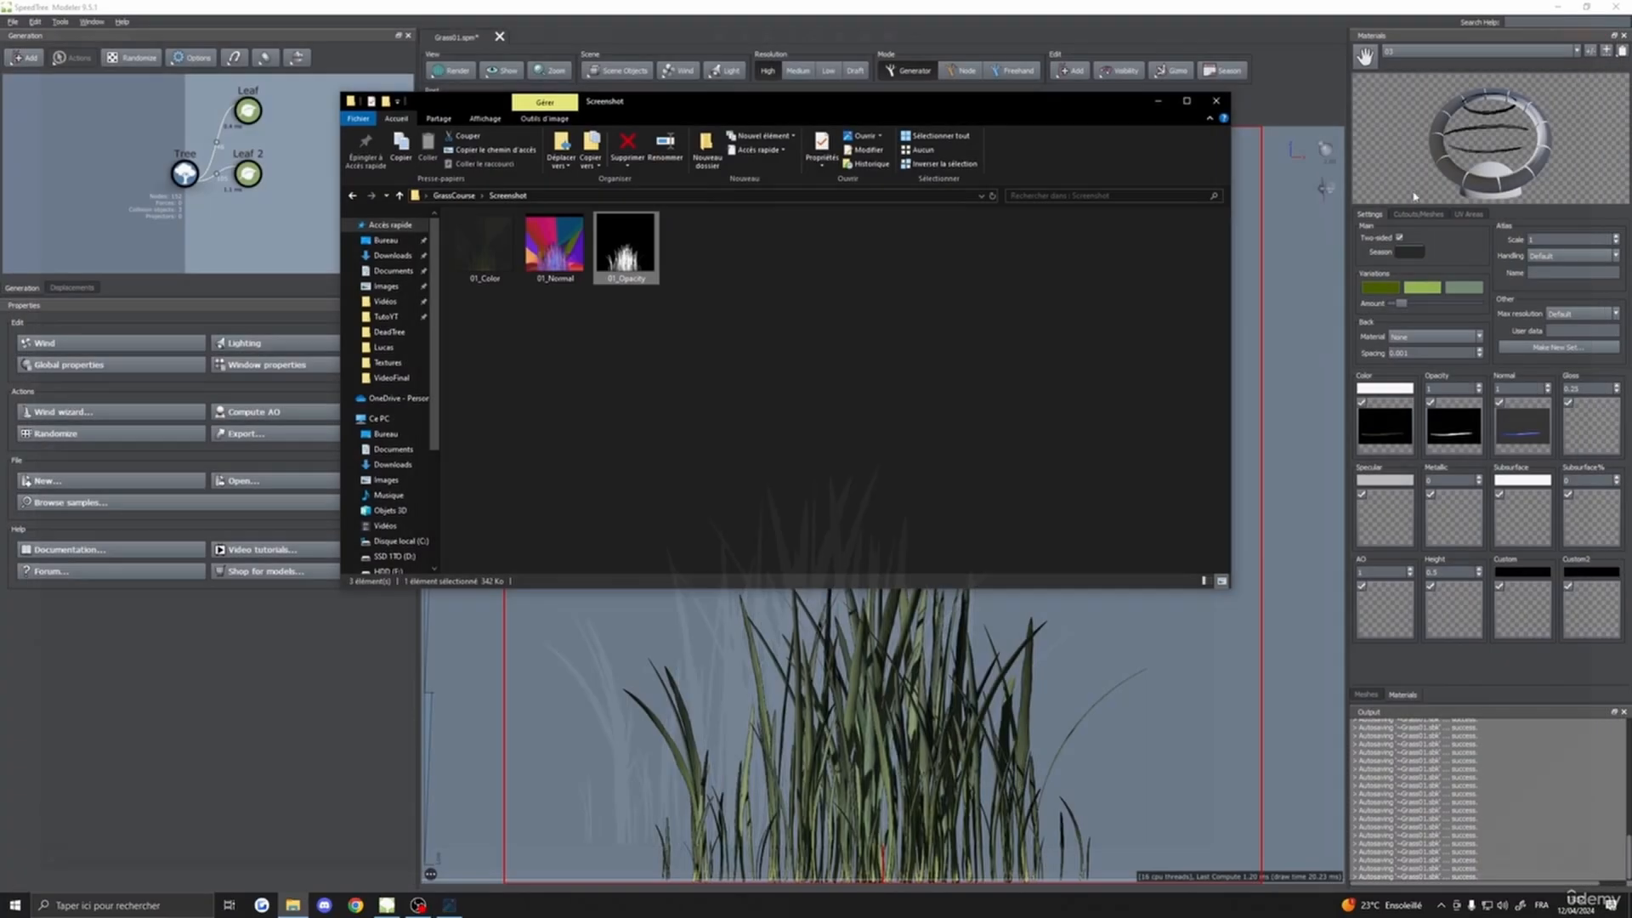
pyautogui.click(1158, 98)
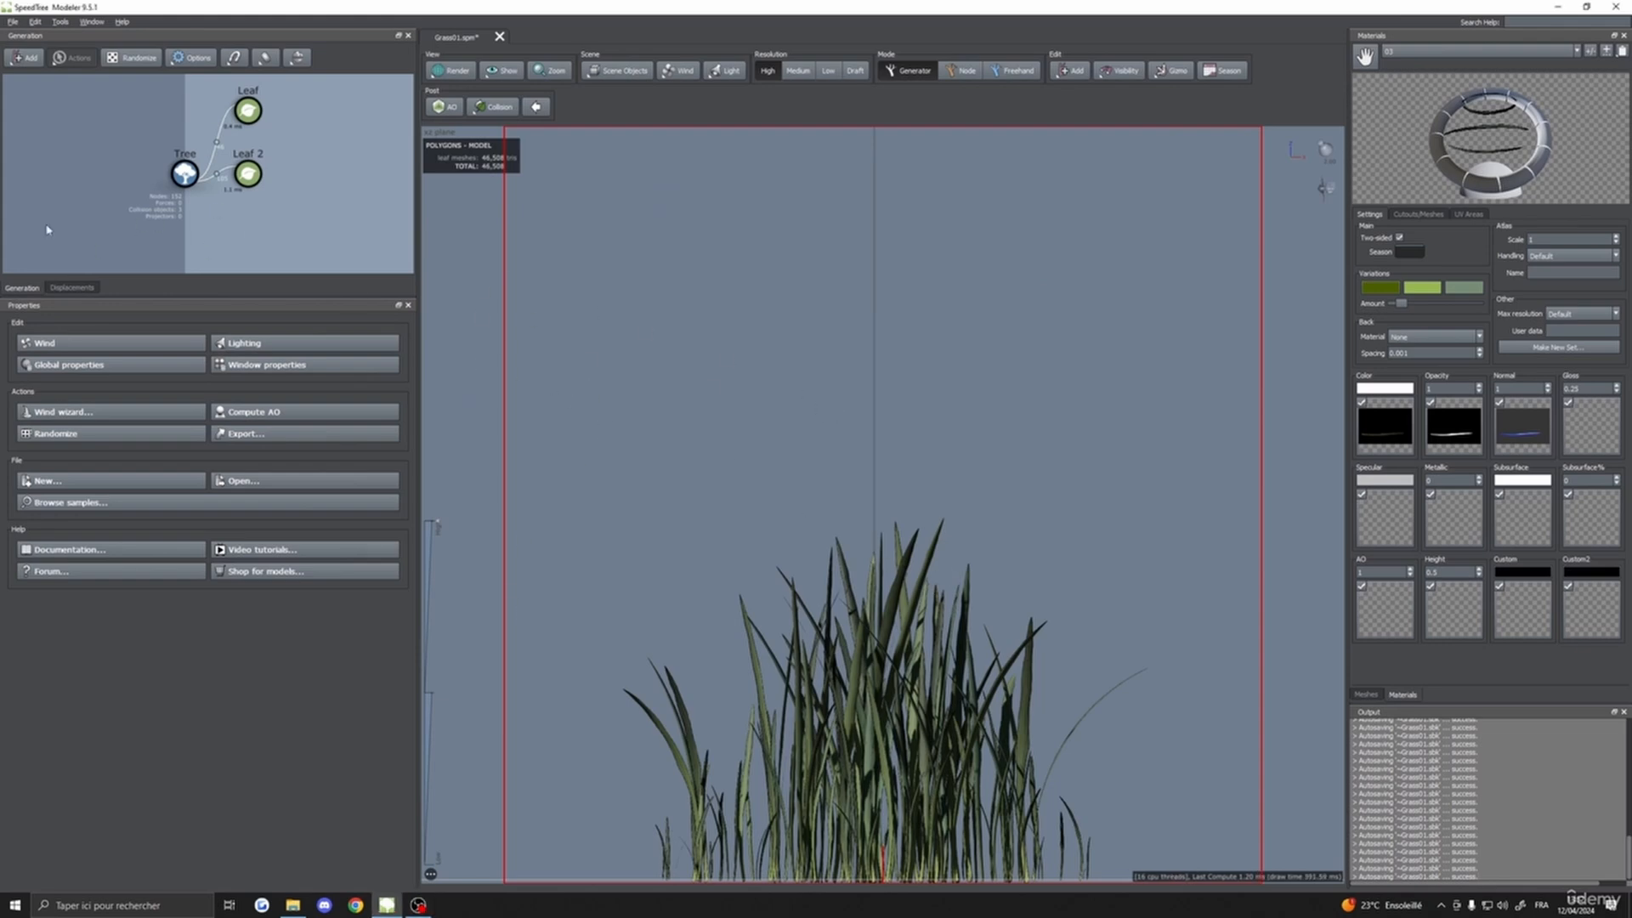
# - Randomize the grass clump, export its material images as 02 in PNG format to the Screenshot folder, and check the exported files
pyautogui.click(133, 60)
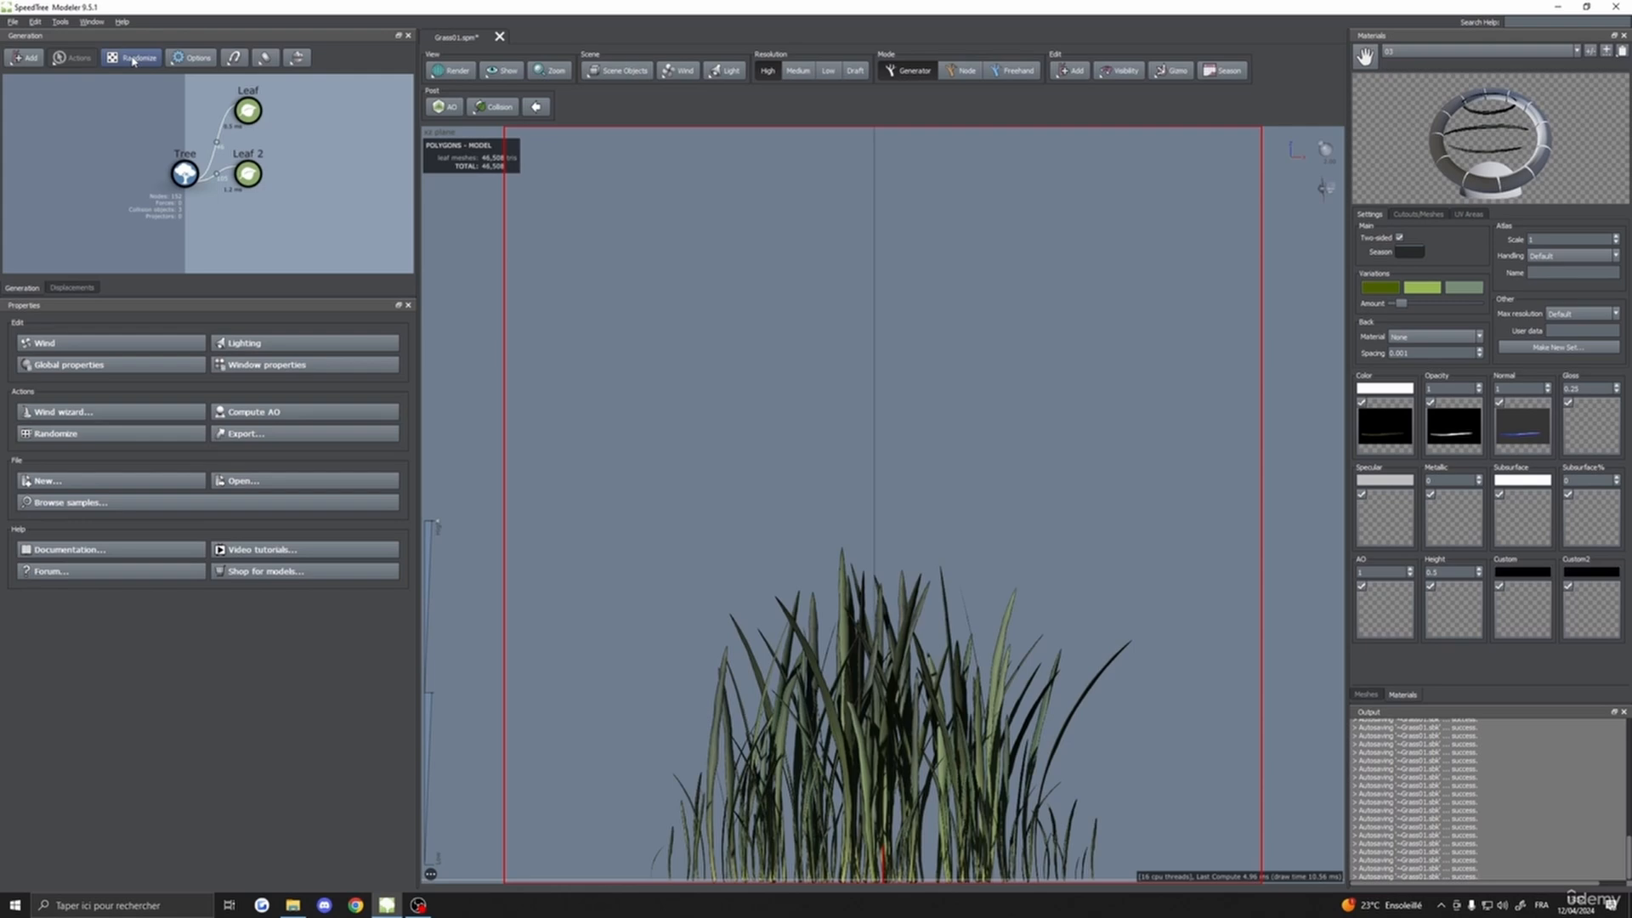
pyautogui.hotkey('ctrl', 'm')
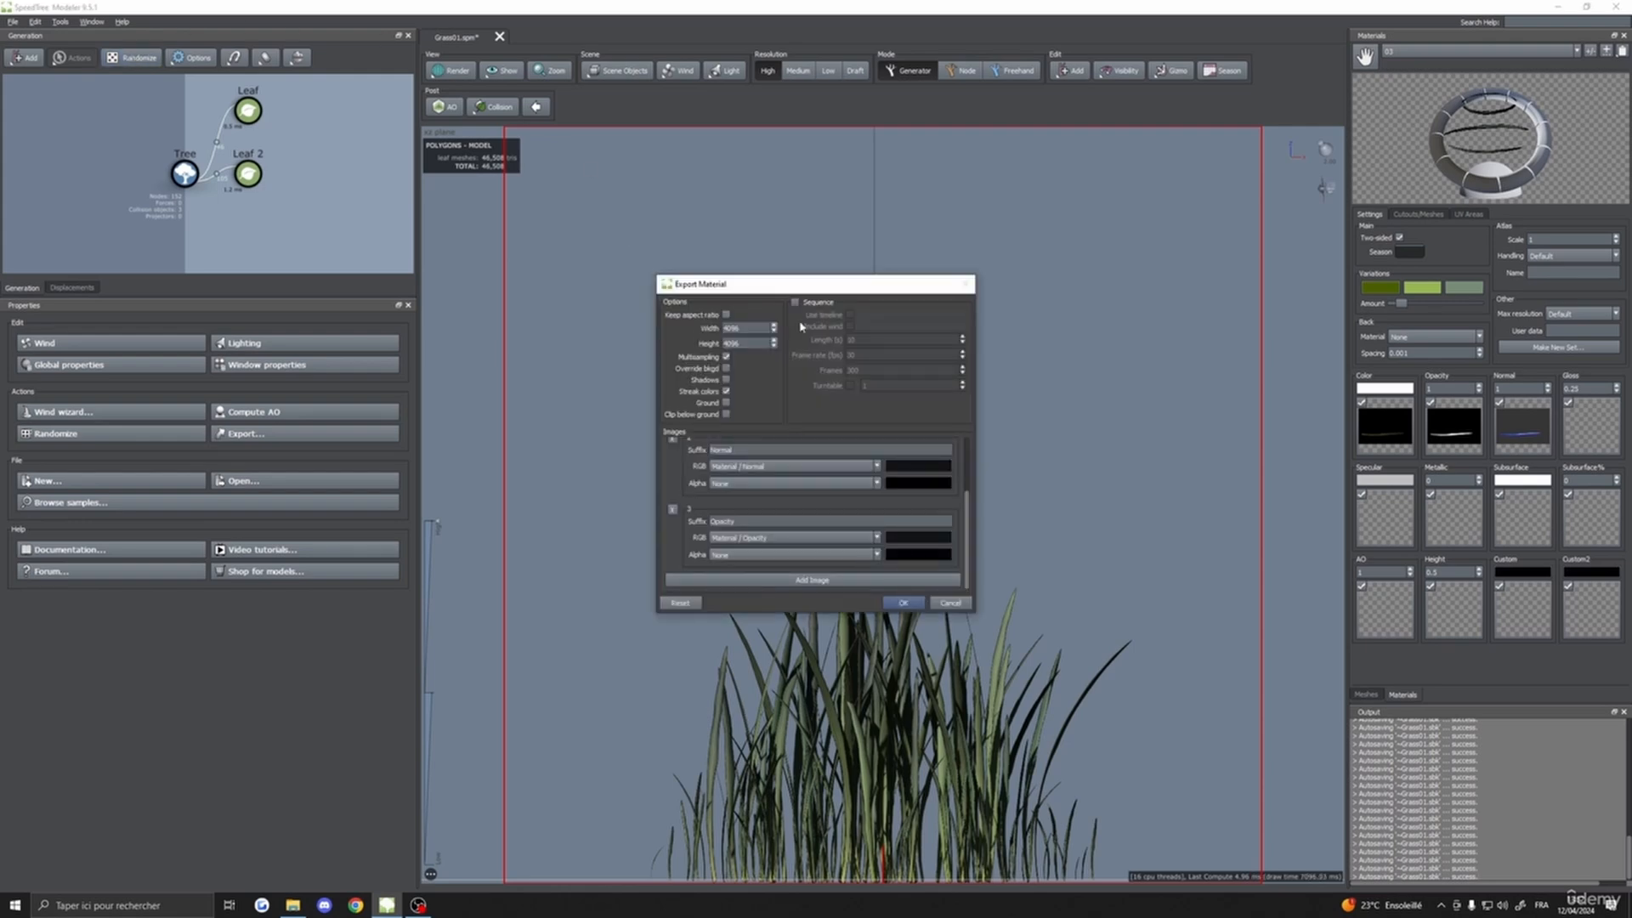
pyautogui.moveTo(735, 287); pyautogui.dragTo(730, 201)
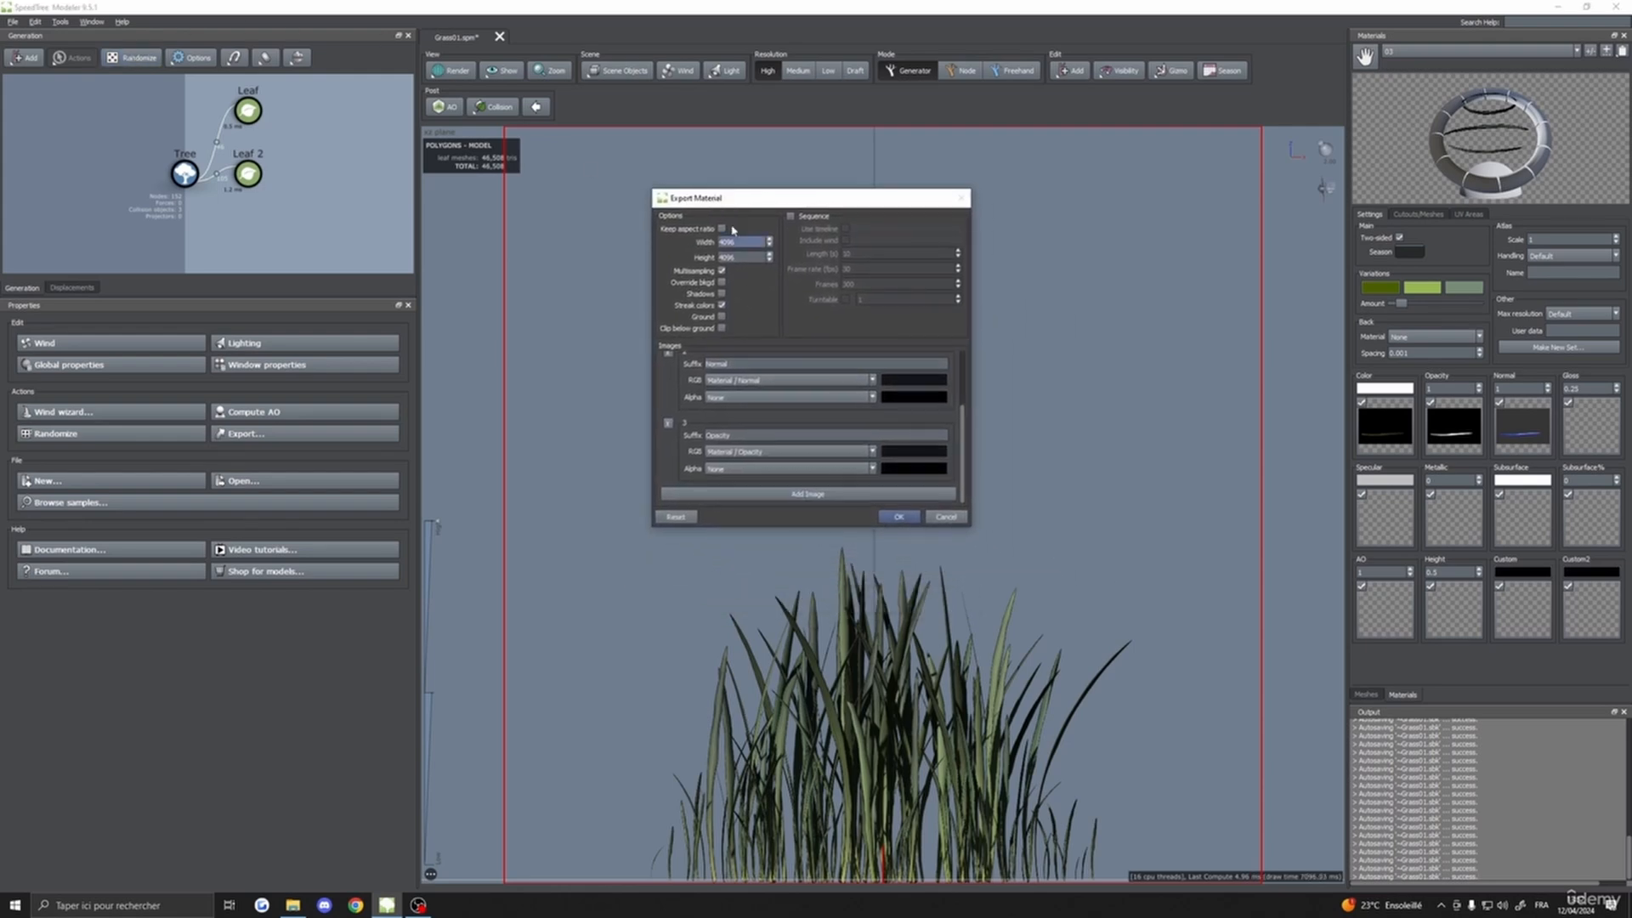
pyautogui.click(898, 517)
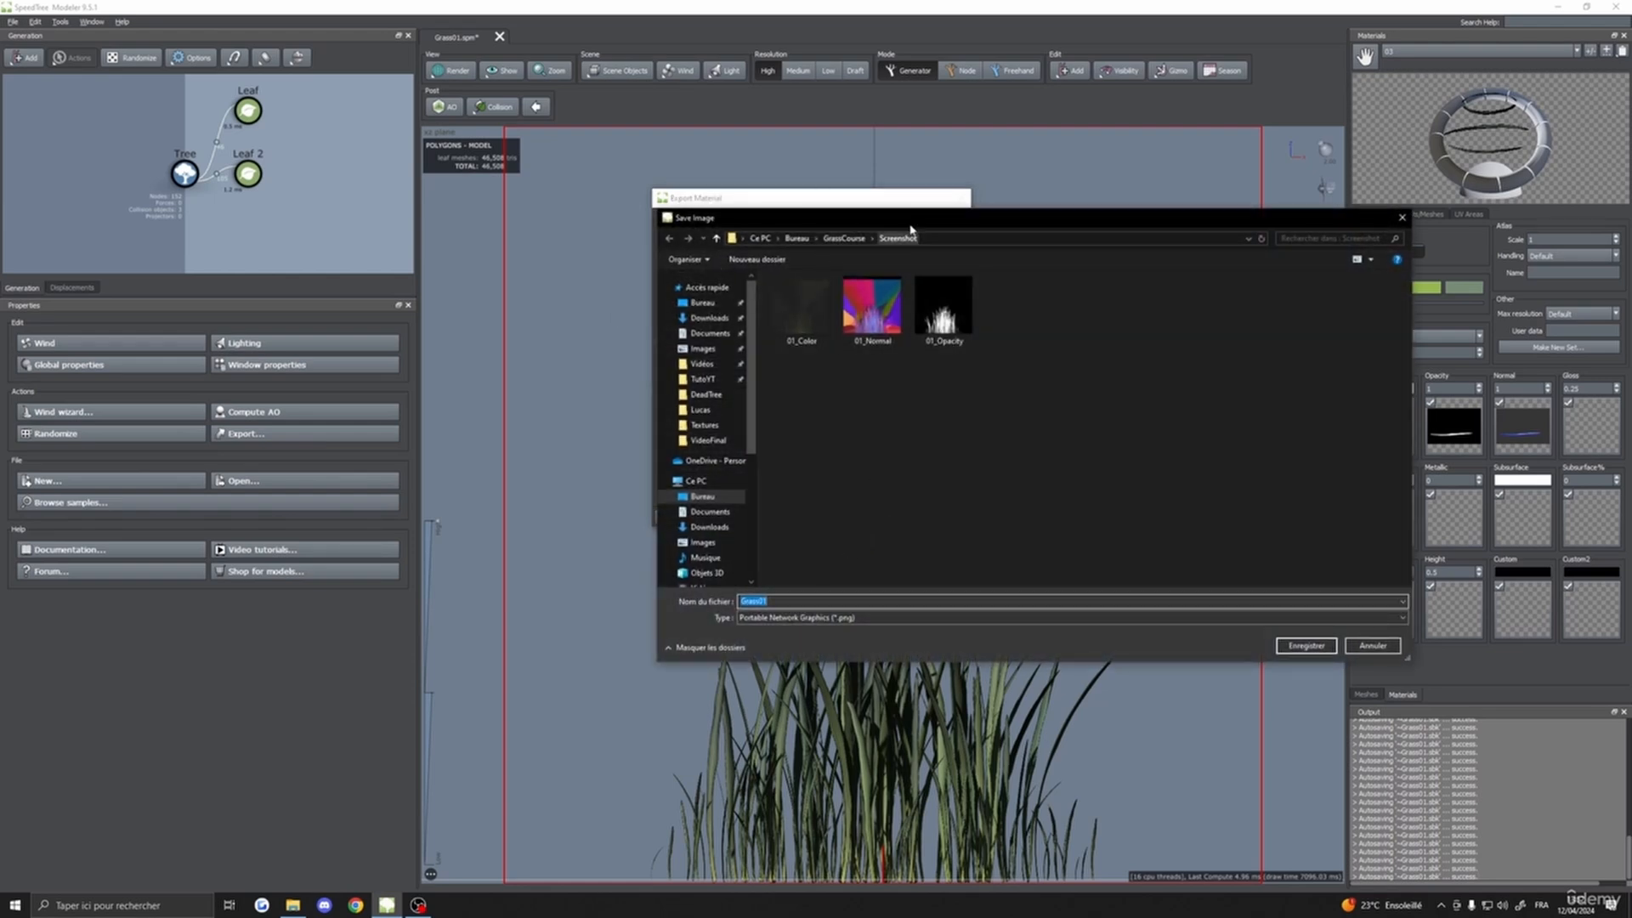
pyautogui.write('02')
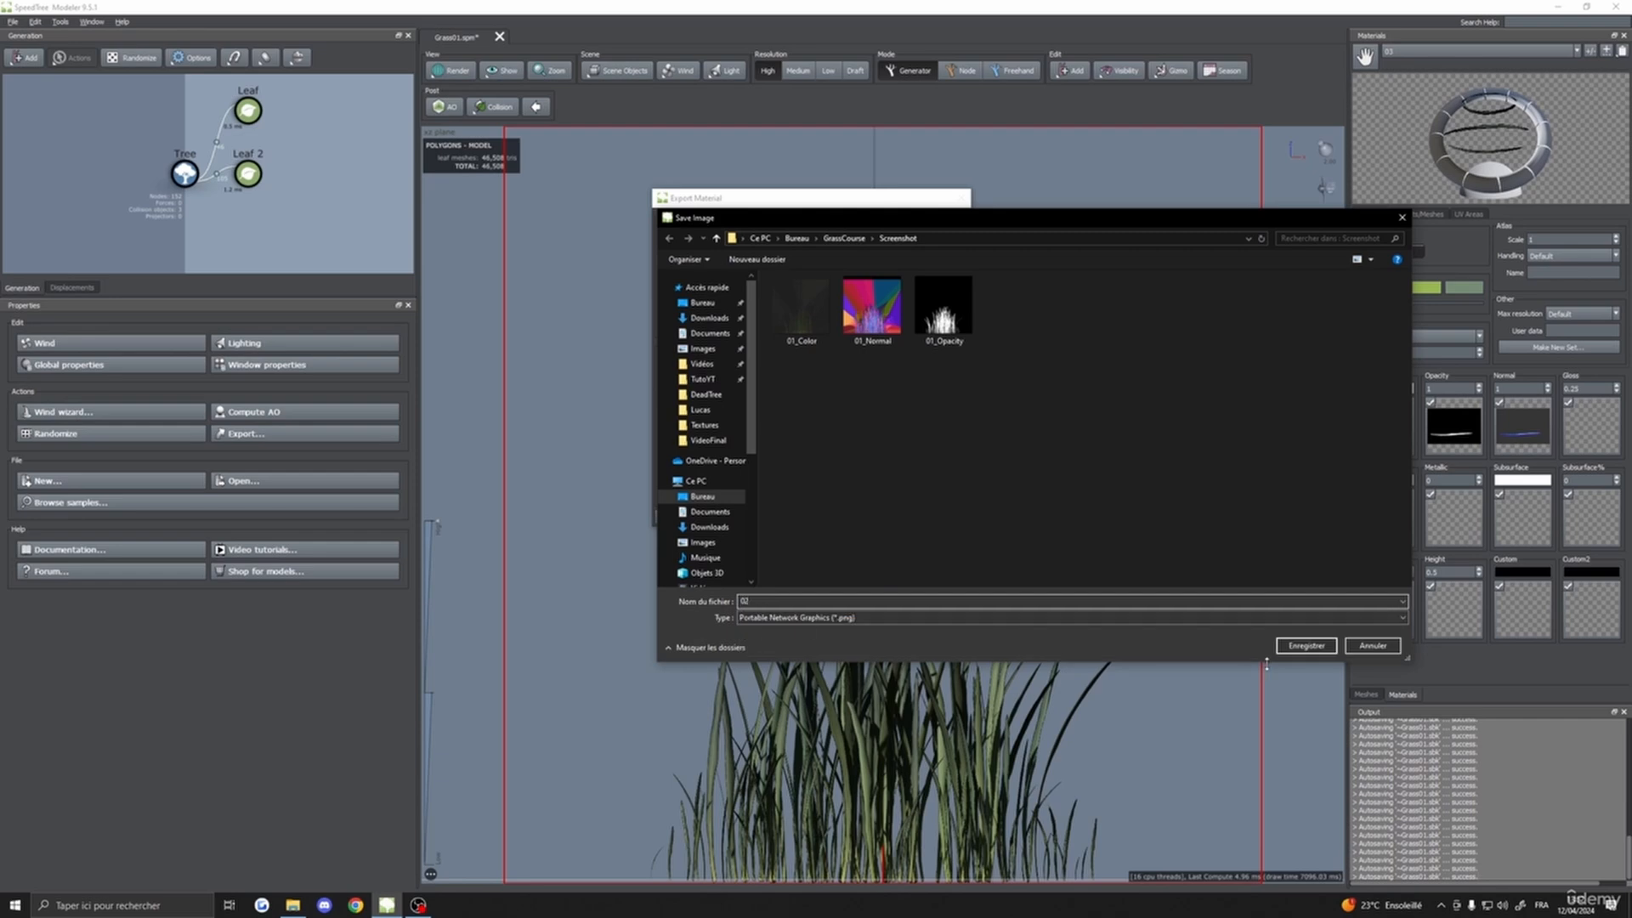
pyautogui.click(1307, 646)
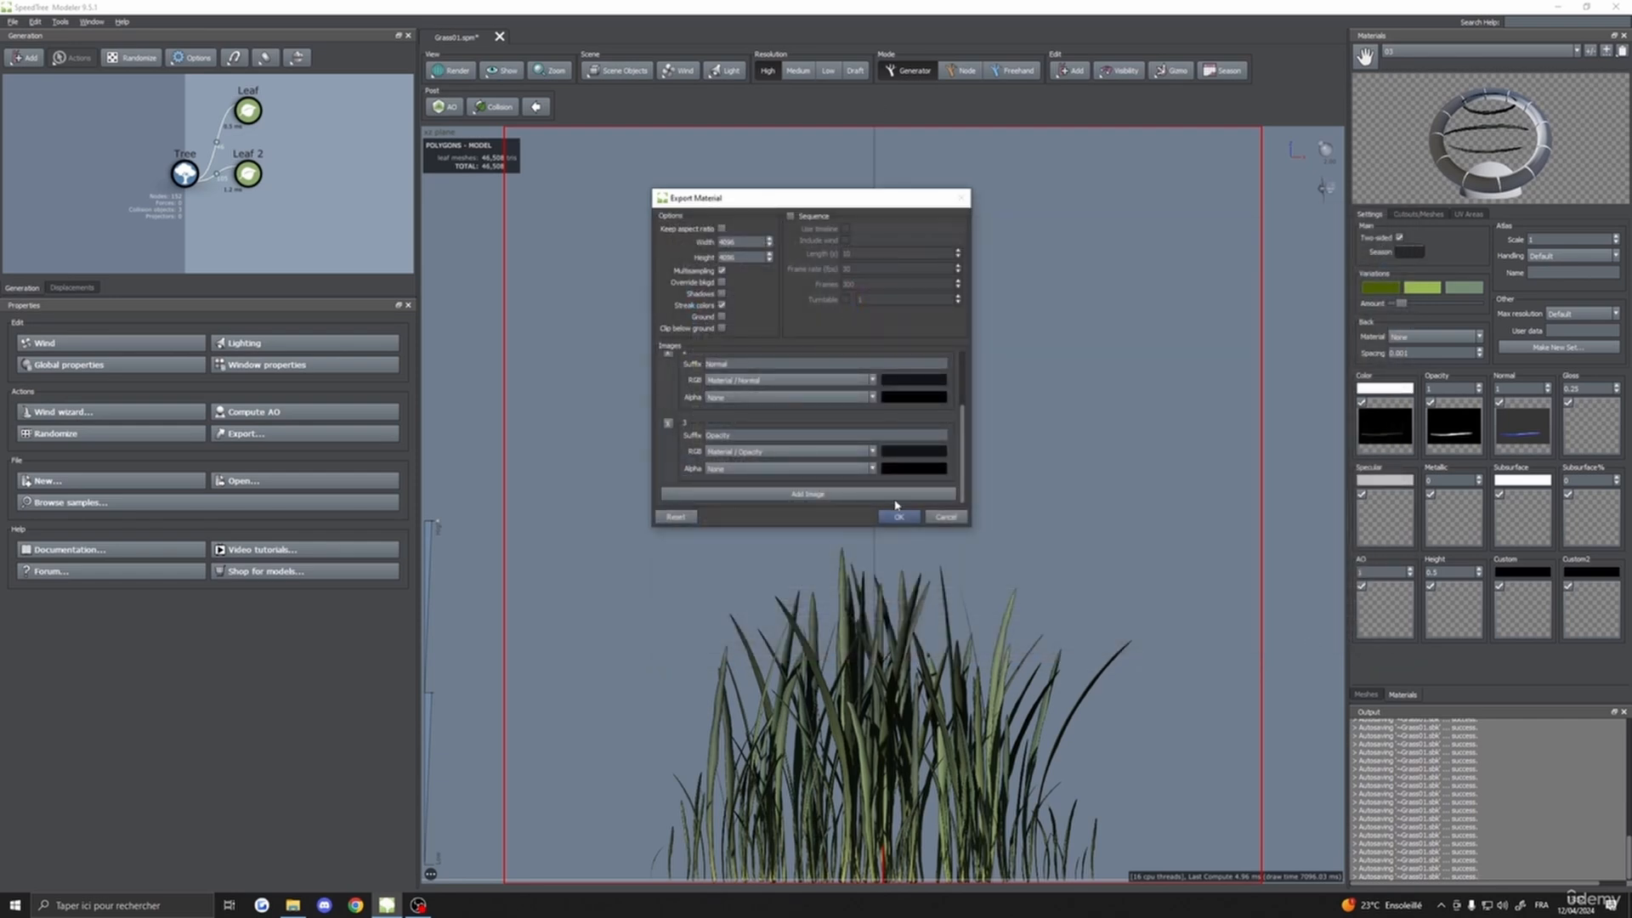
pyautogui.click(292, 905)
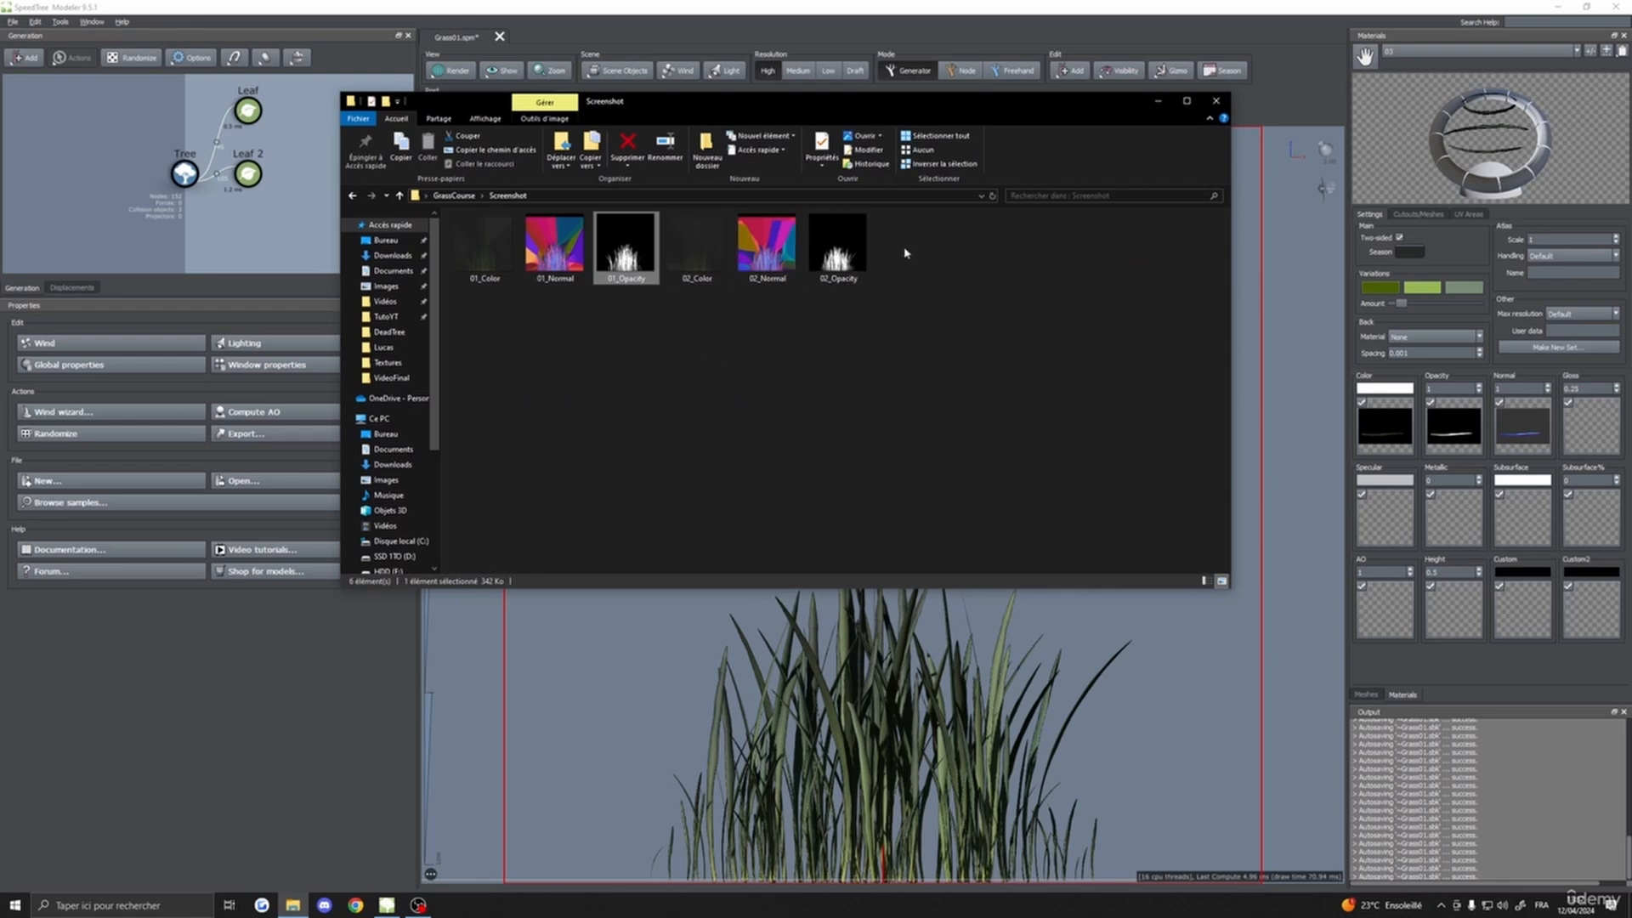
pyautogui.click(1158, 101)
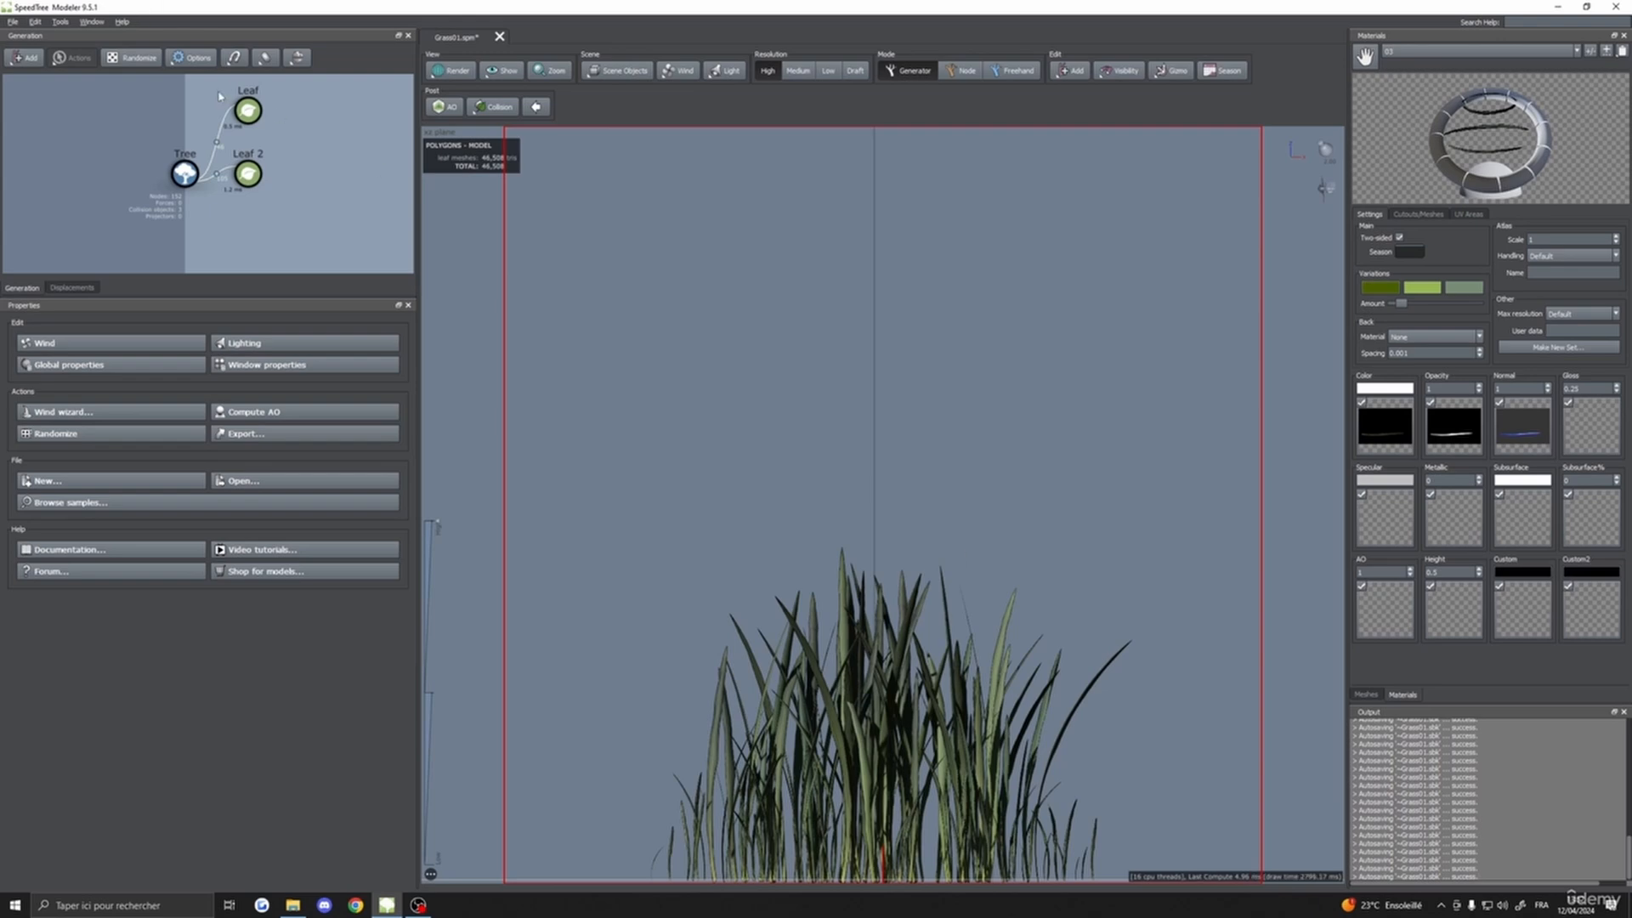
# - Save a copy of the model as ScreenshotProject in the GrassCourse folder
pyautogui.click(13, 22)
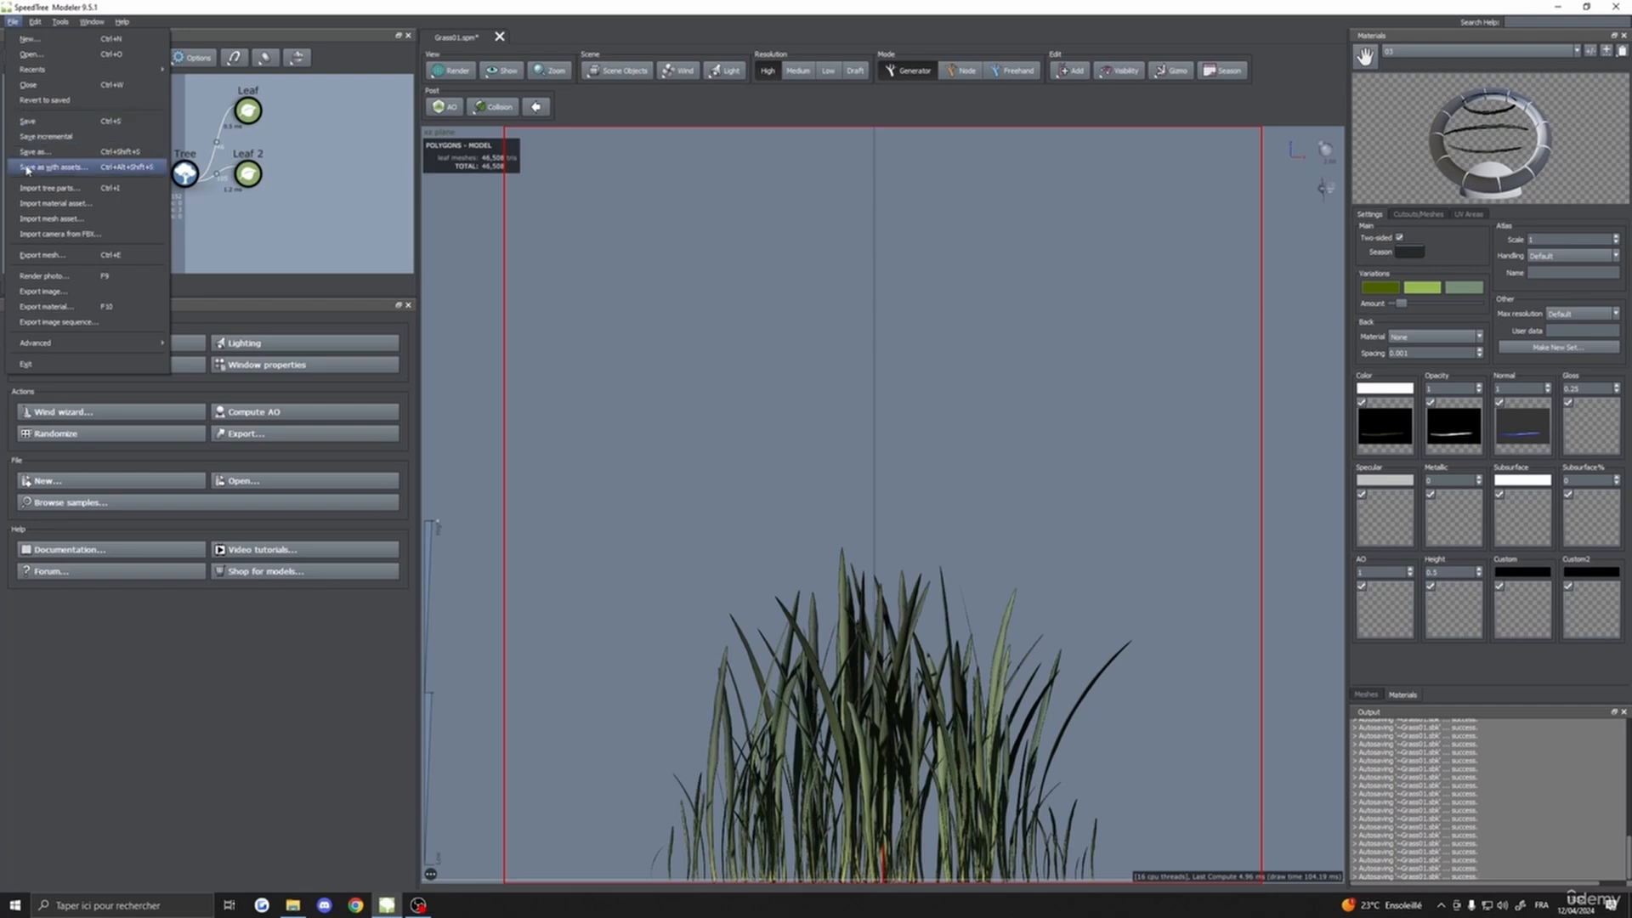
pyautogui.click(39, 151)
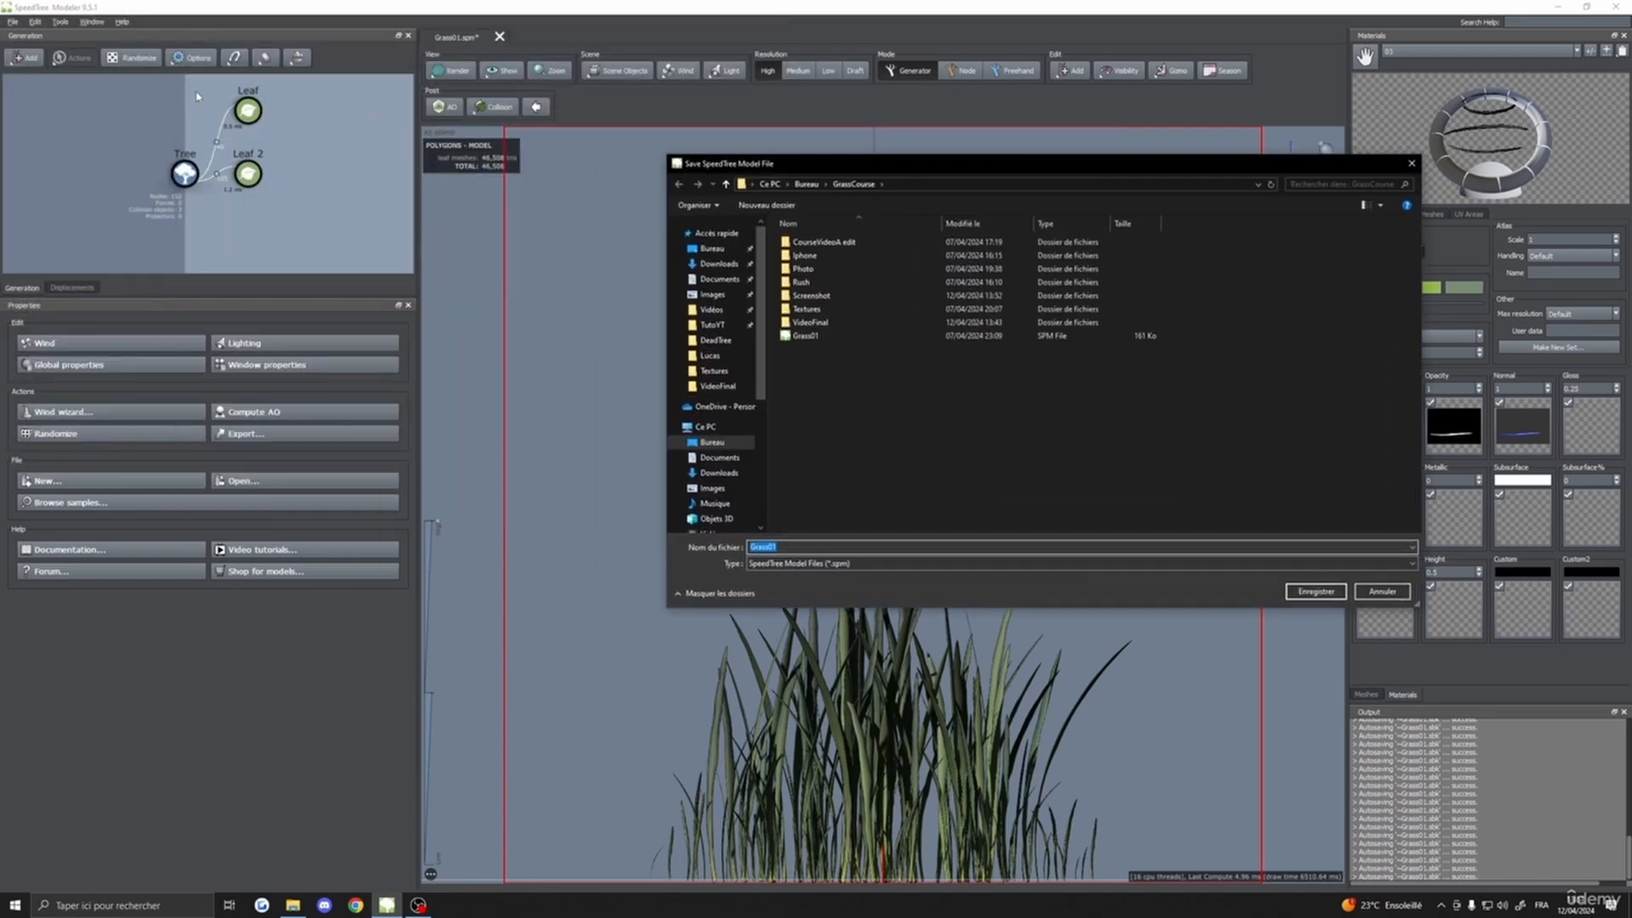
pyautogui.moveTo(914, 165); pyautogui.dragTo(603, 546)
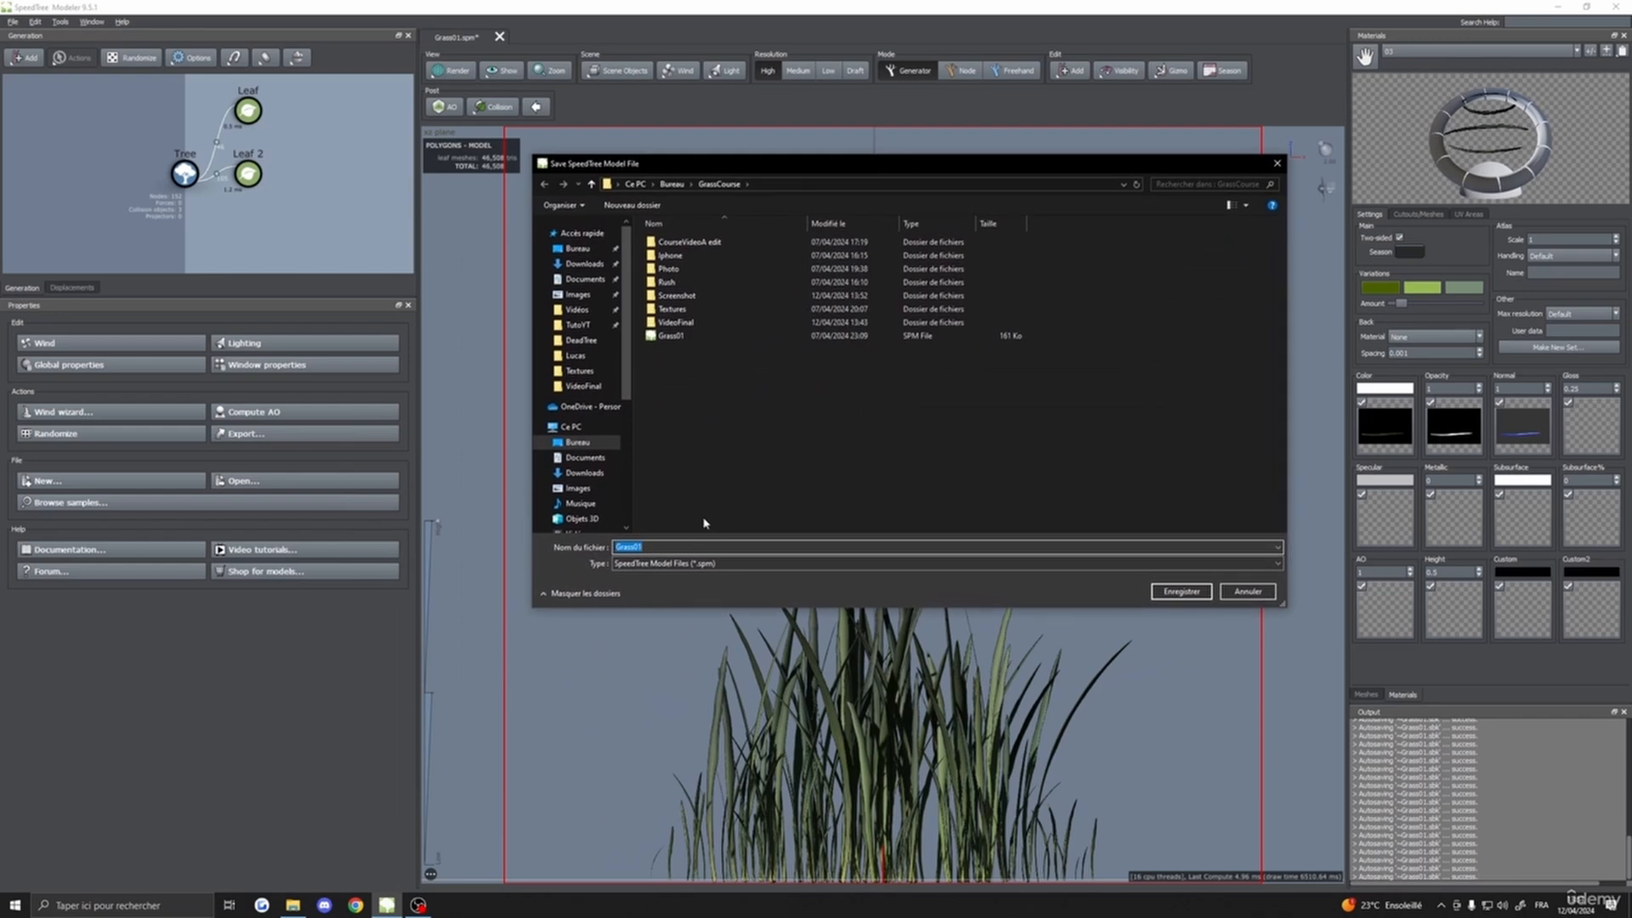
pyautogui.write('A')
pyautogui.write('ScreenshotProject')
pyautogui.click(1163, 592)
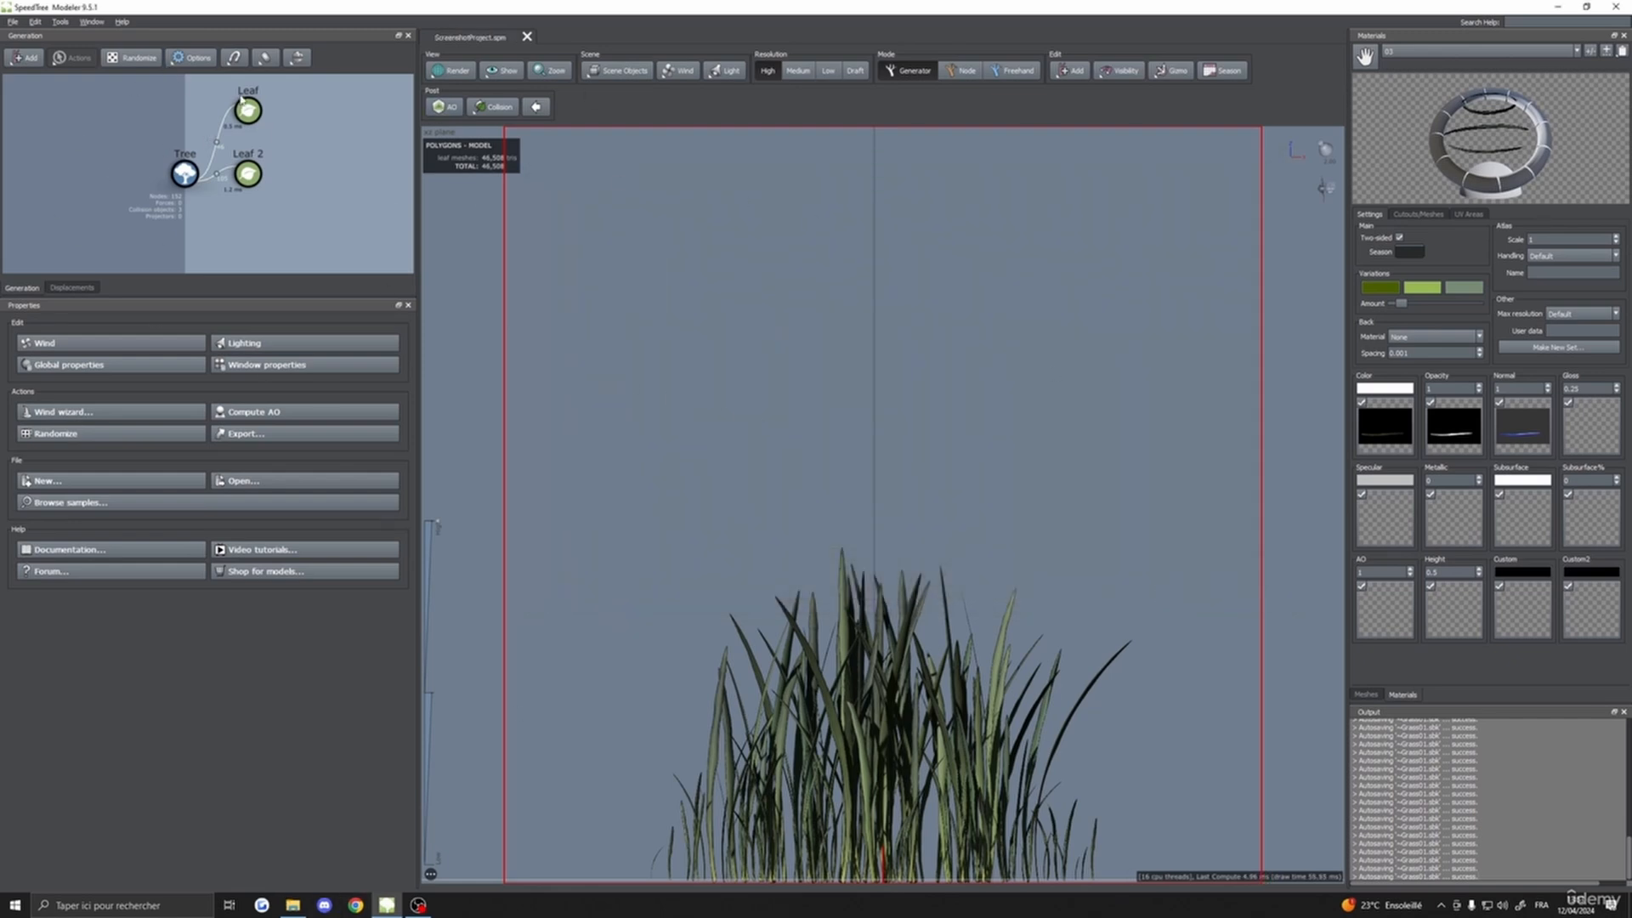
# - Delete both Leaf generators and select the remaining Tree generator
pyautogui.moveTo(240, 95); pyautogui.dragTo(294, 204)
pyautogui.press('Delete')
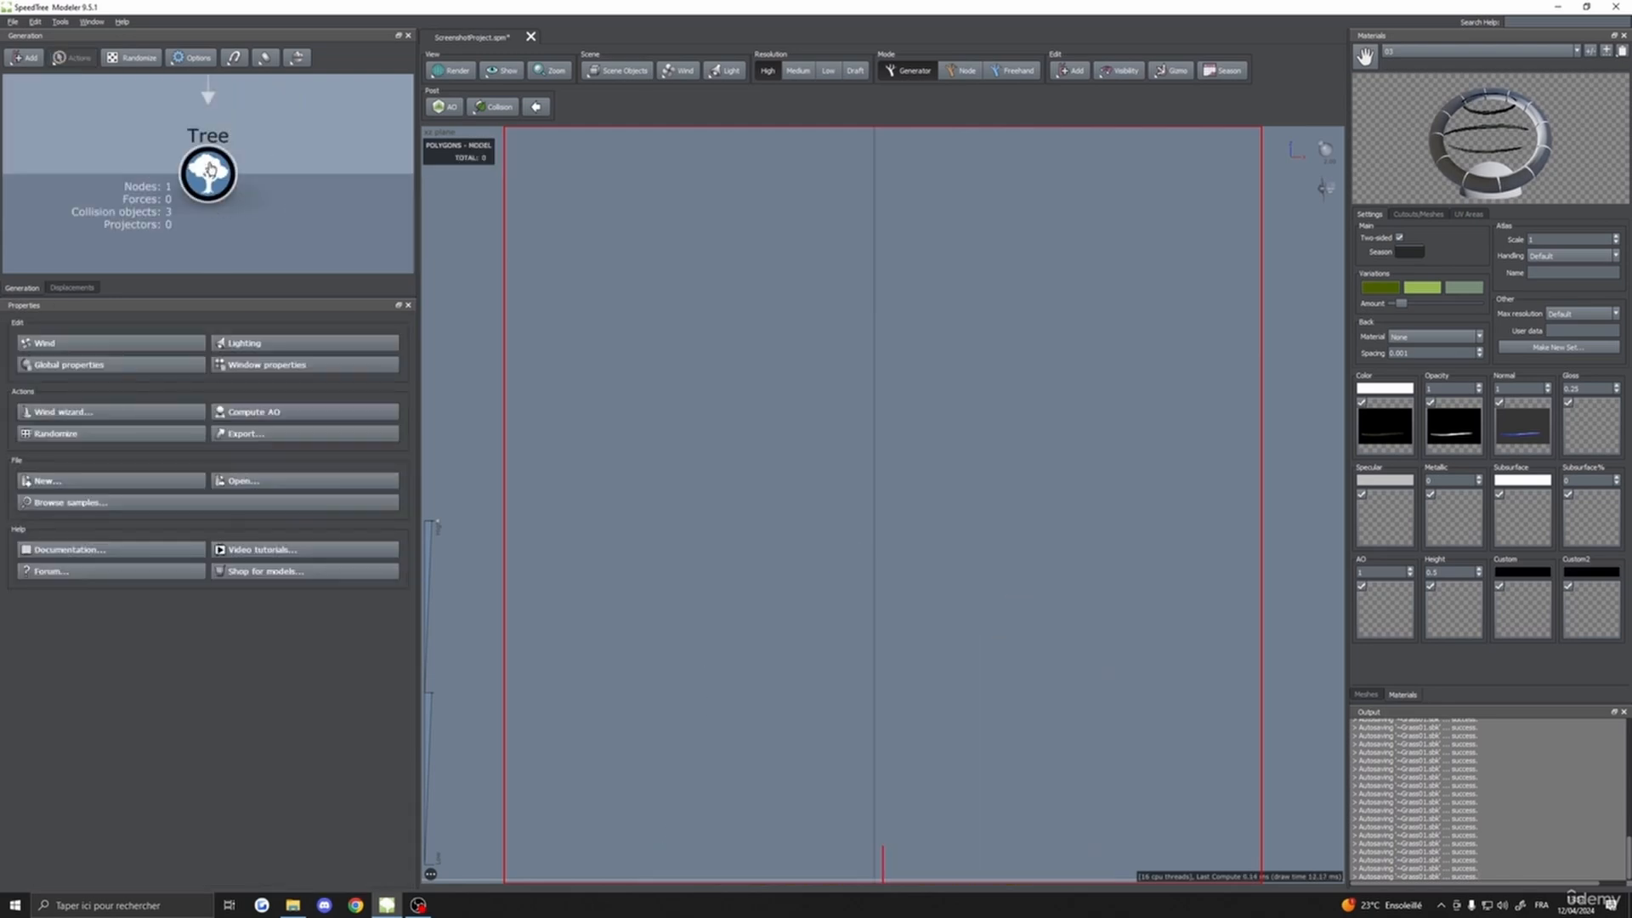
pyautogui.click(209, 175)
pyautogui.scroll(-3, 561, 334)
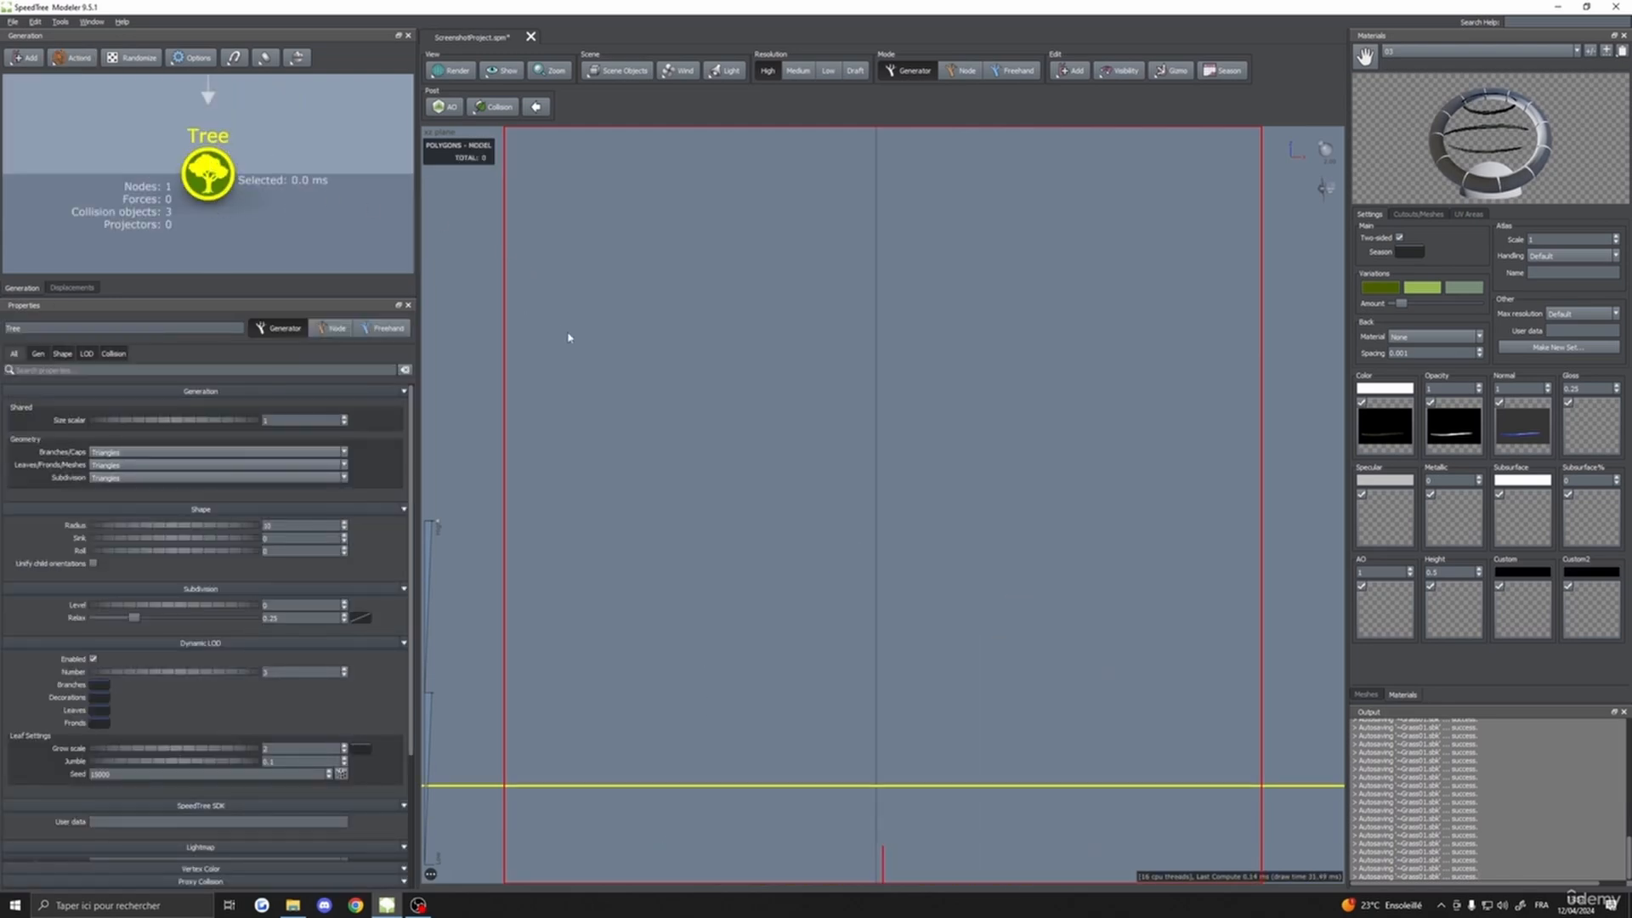
# - Close SpeedTree without saving the changes and open the Grass01 model from the desktop's GrassCourse folder
pyautogui.click(1616, 7)
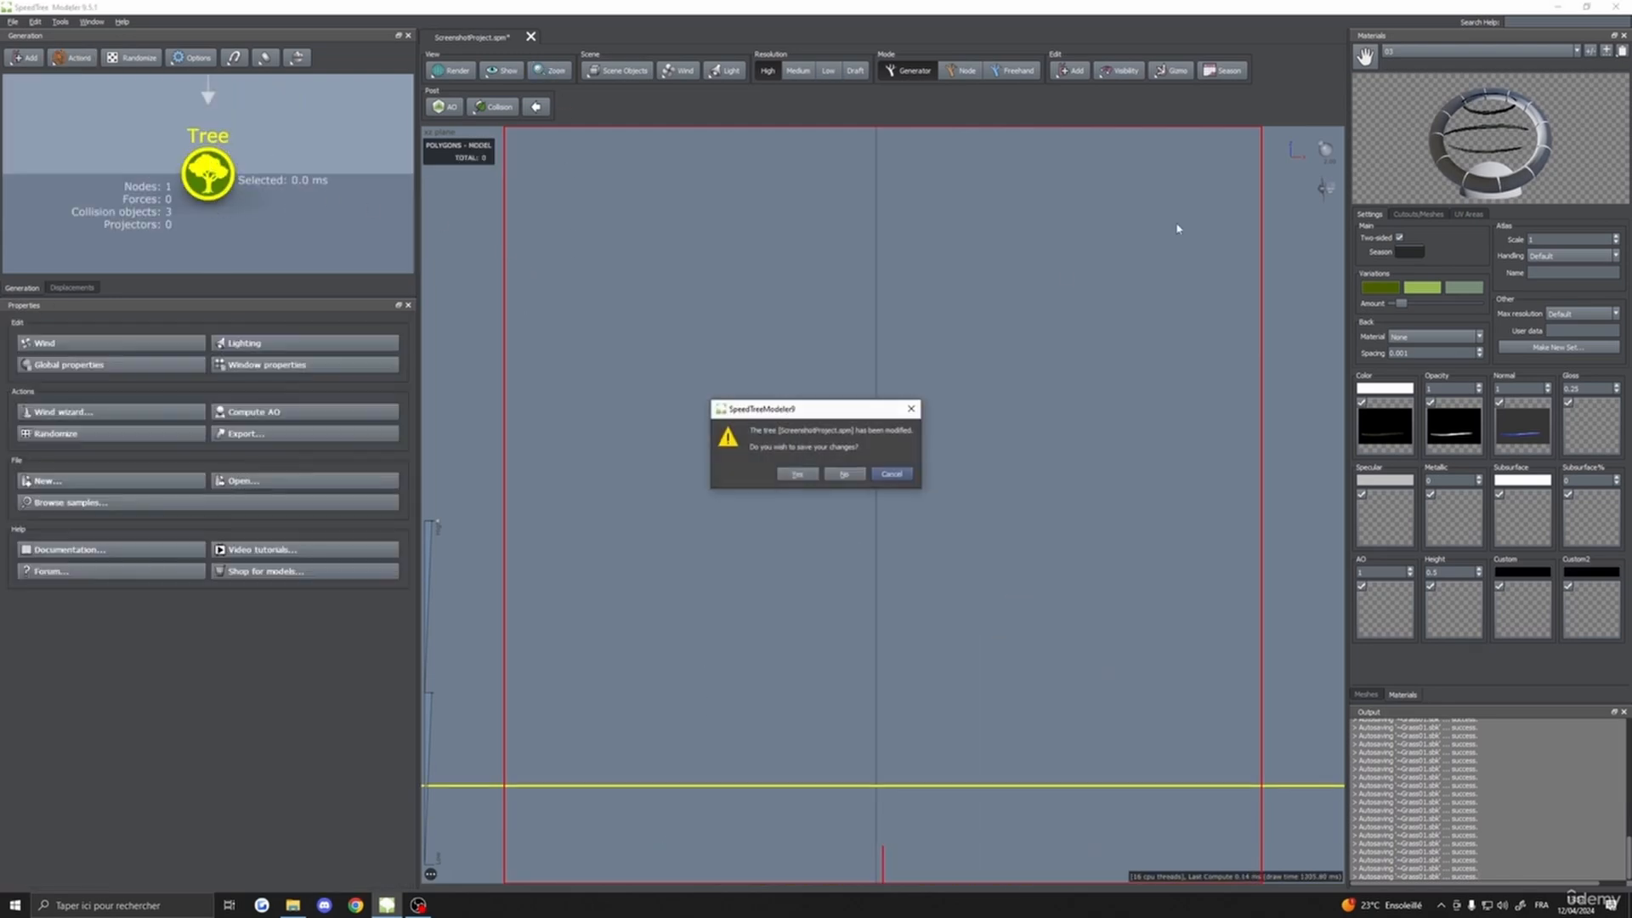
pyautogui.click(851, 478)
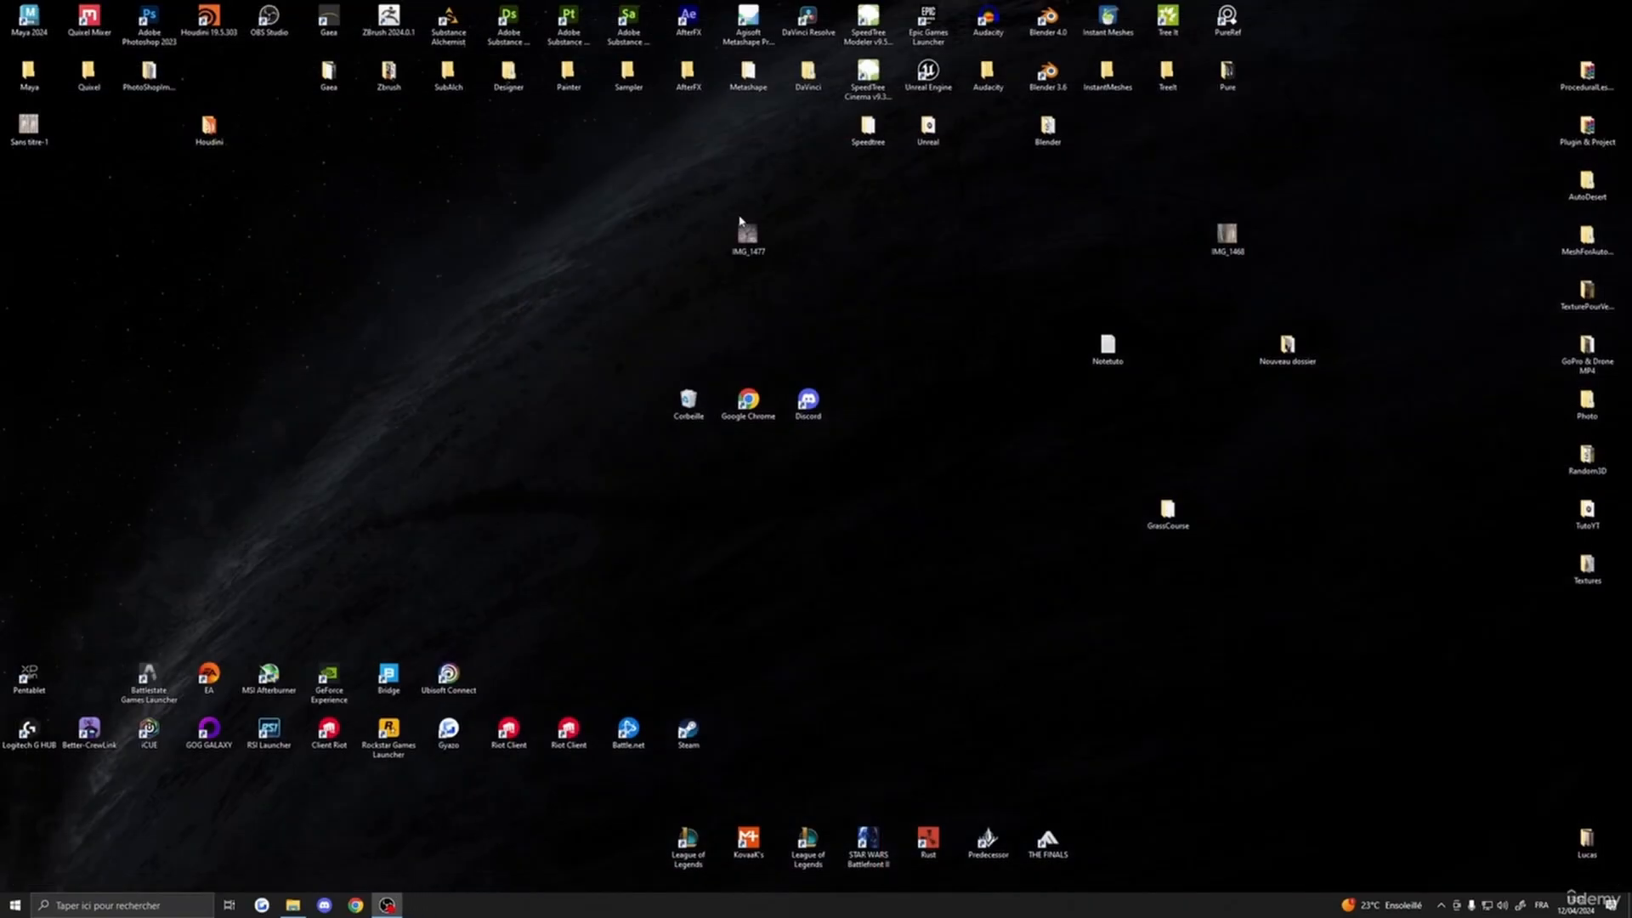
pyautogui.doubleClick(1167, 512)
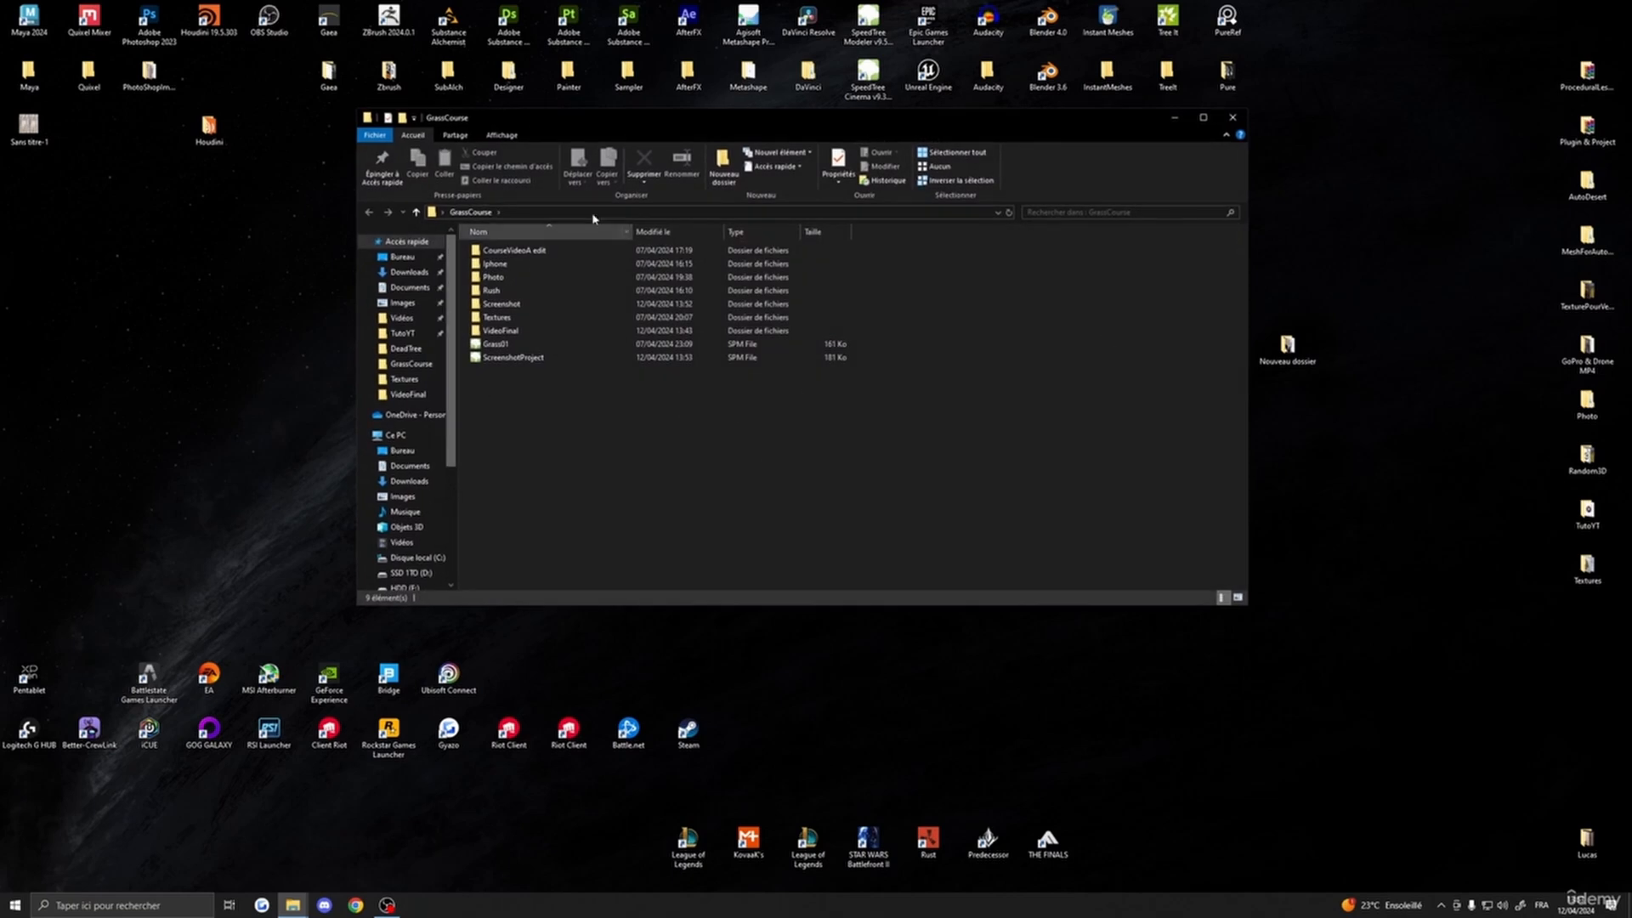
pyautogui.moveTo(590, 123); pyautogui.dragTo(517, 156)
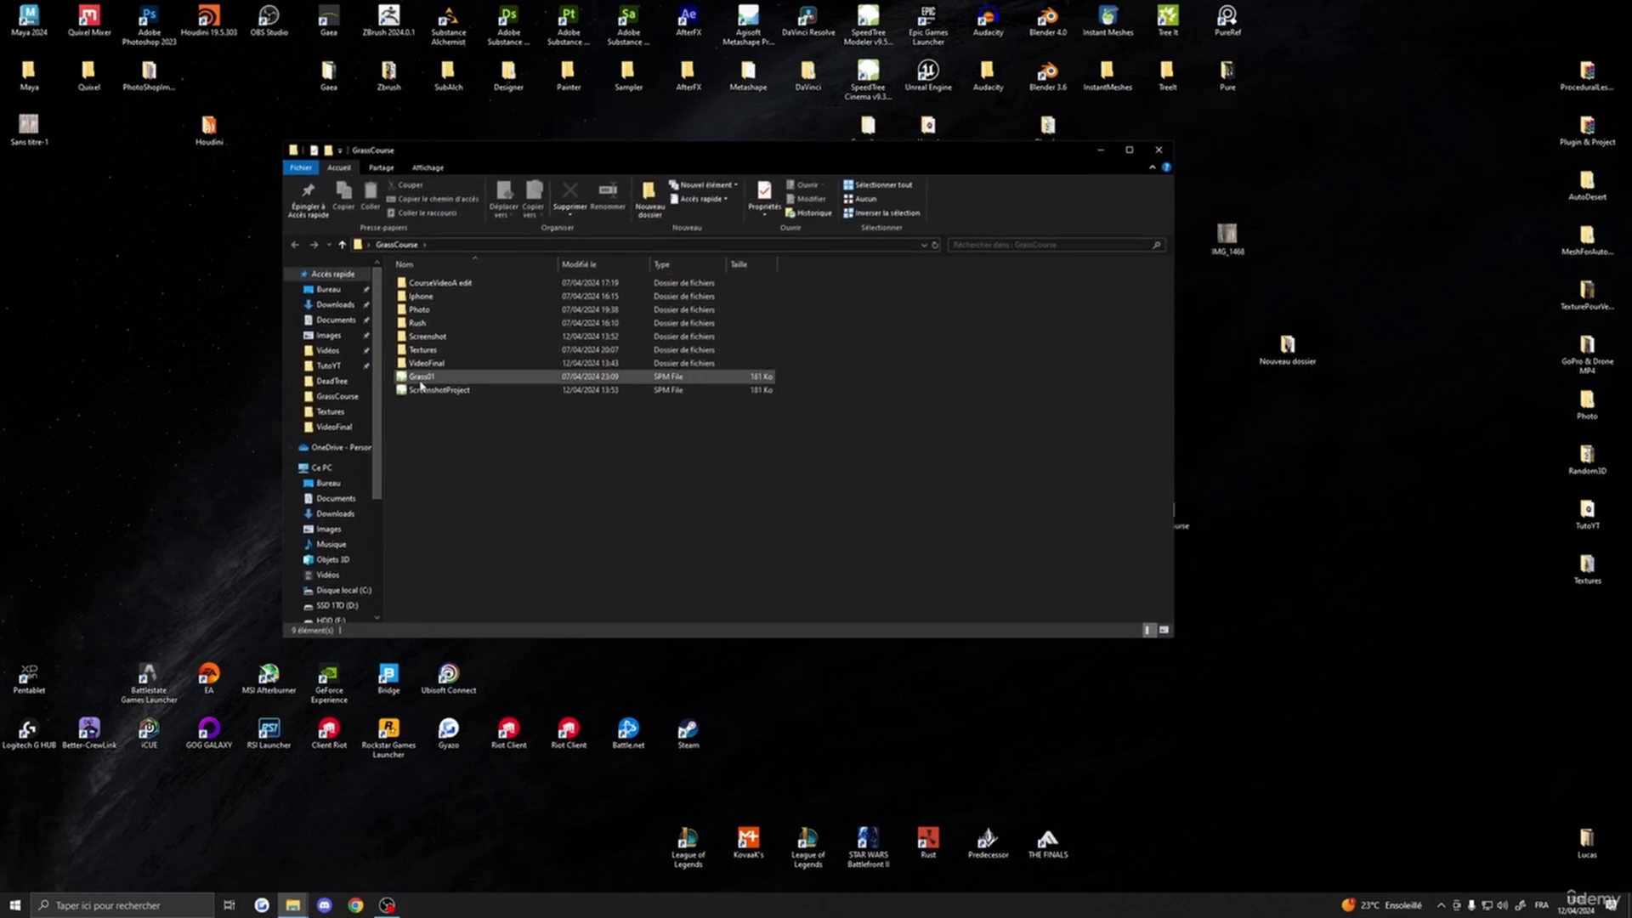
pyautogui.click(421, 376)
pyautogui.doubleClick(421, 378)
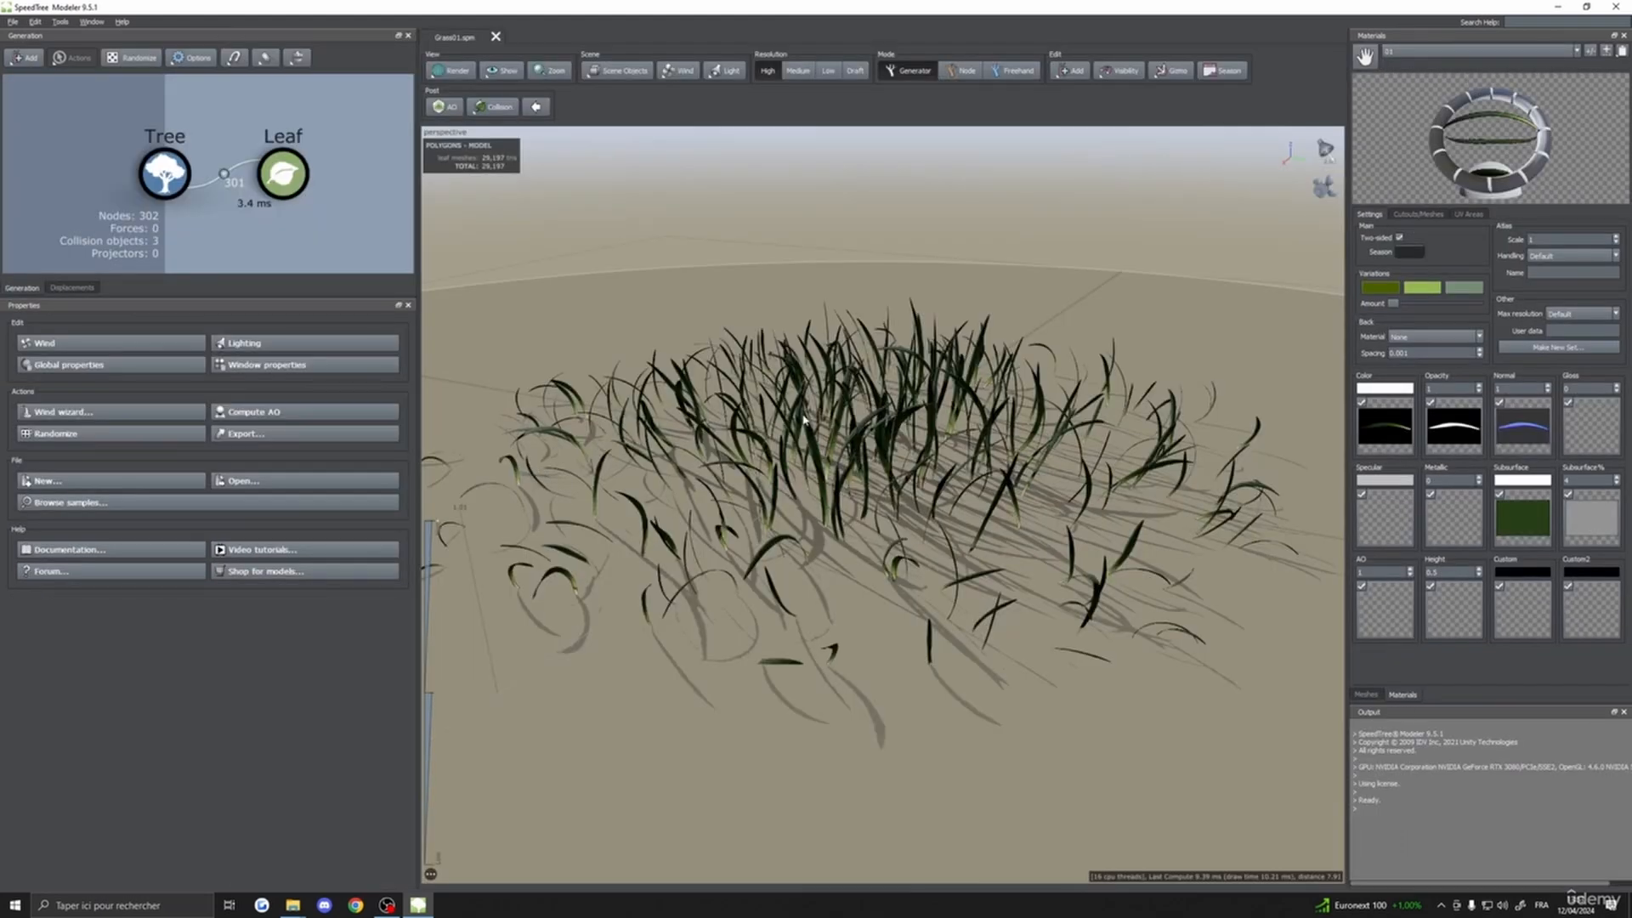
# - Locate the ScreenshotProject file in the GrassCourse folder and return to the Grass01 model
pyautogui.click(1558, 6)
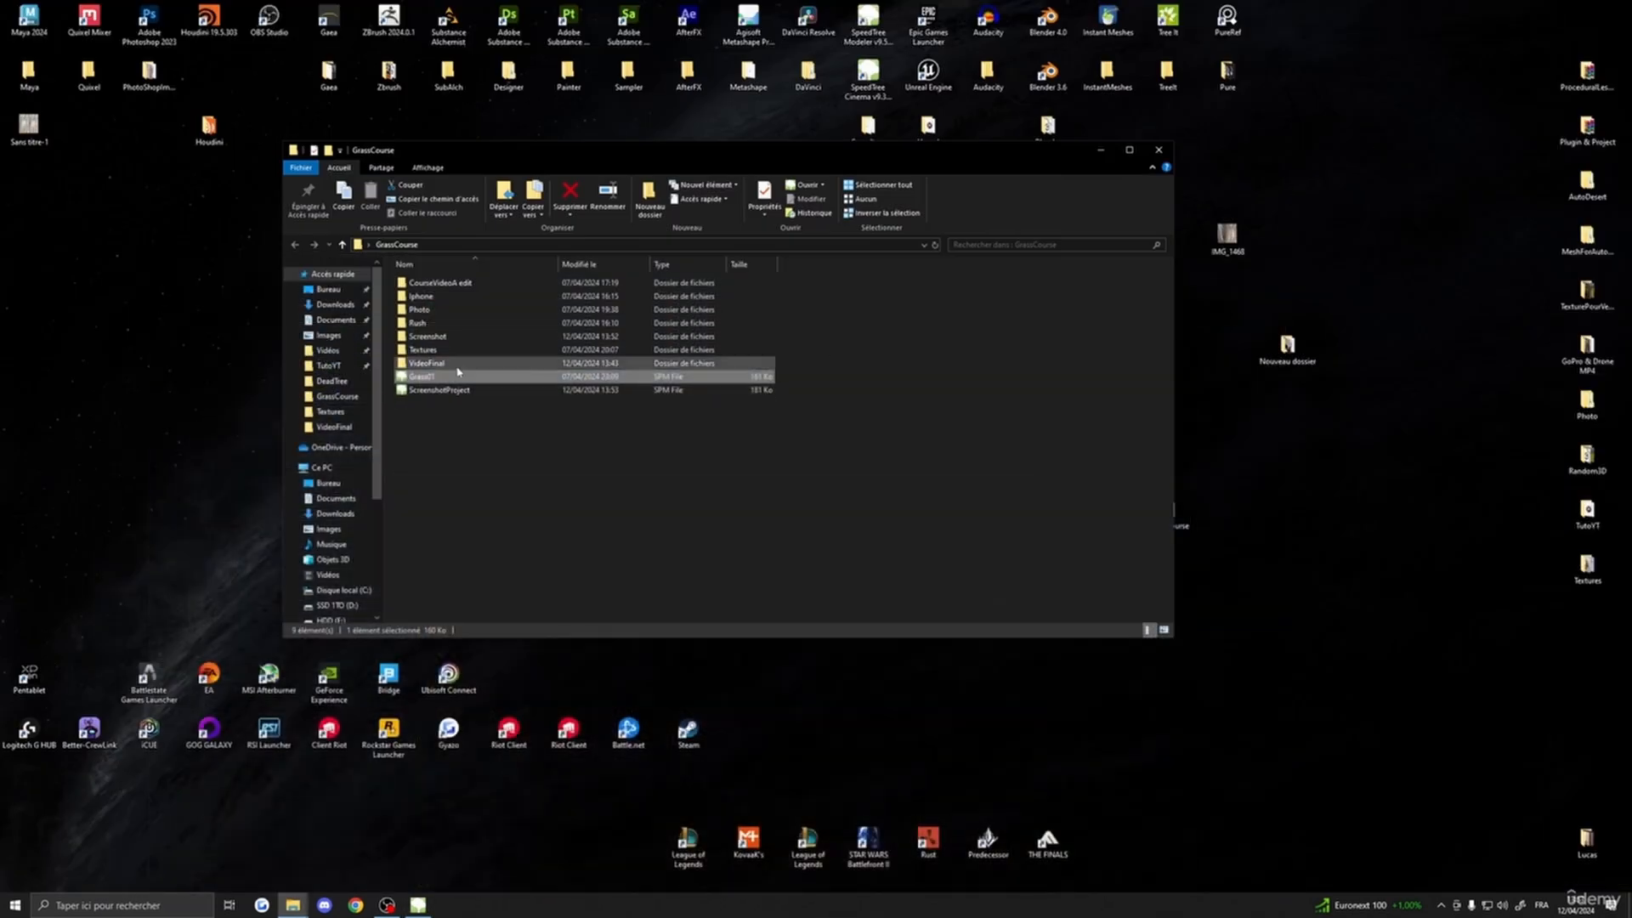
pyautogui.click(423, 391)
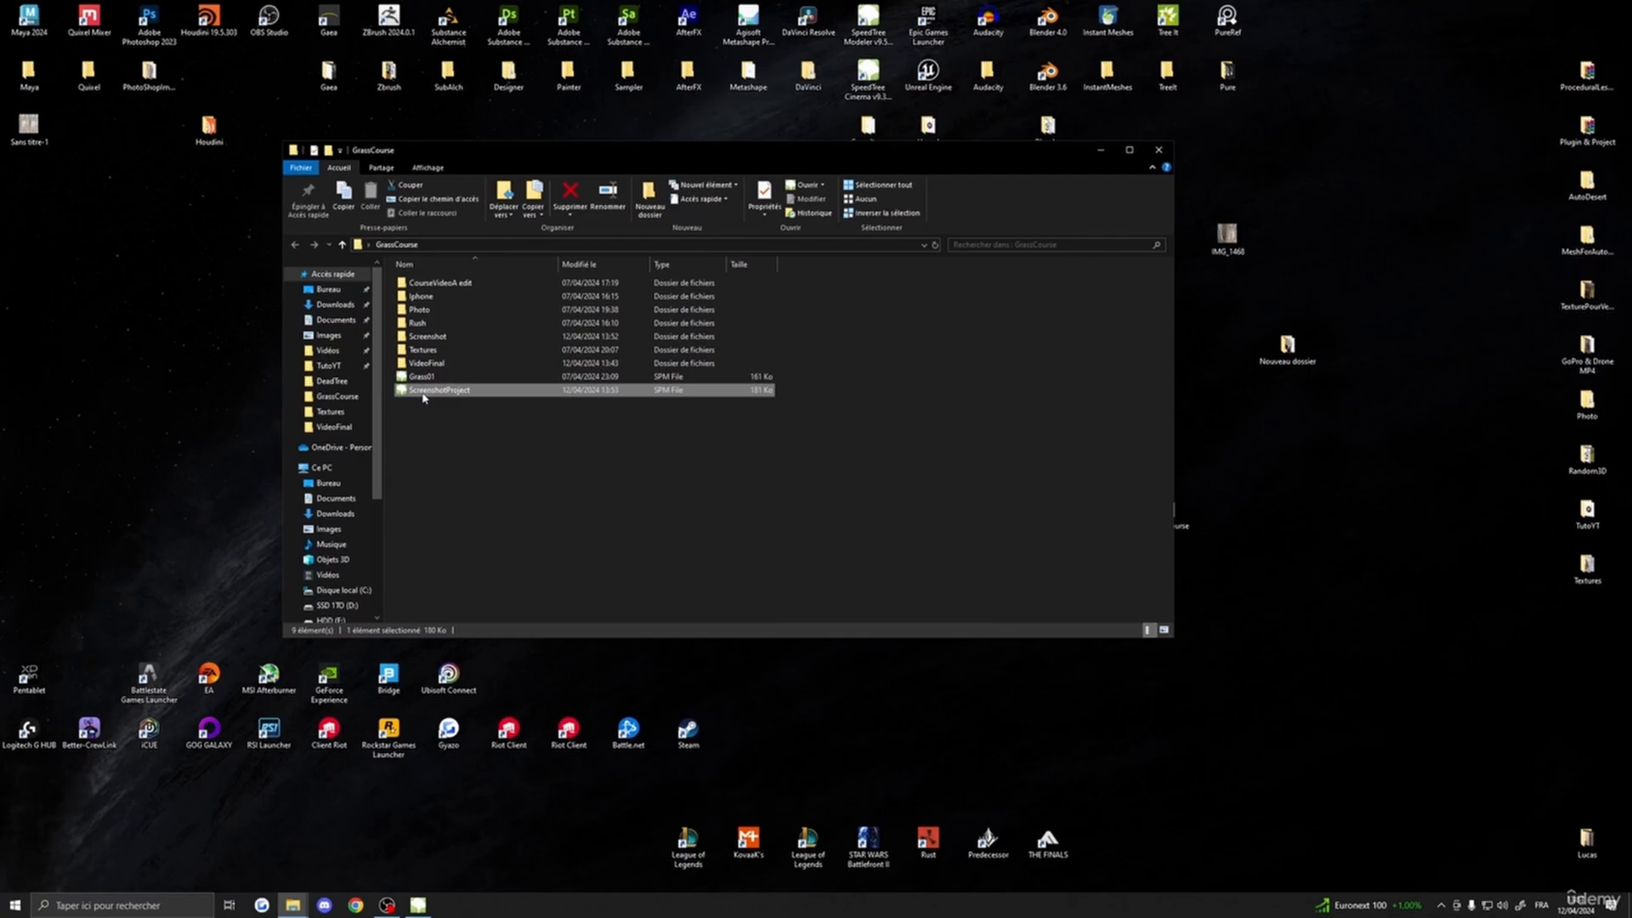
pyautogui.doubleClick(423, 391)
pyautogui.click(424, 906)
# - Delete the Leaf generator from the Grass01 model, leaving only the Tree generator
pyautogui.moveTo(955, 403); pyautogui.dragTo(621, 510)
pyautogui.scroll(-4, 1009, 400)
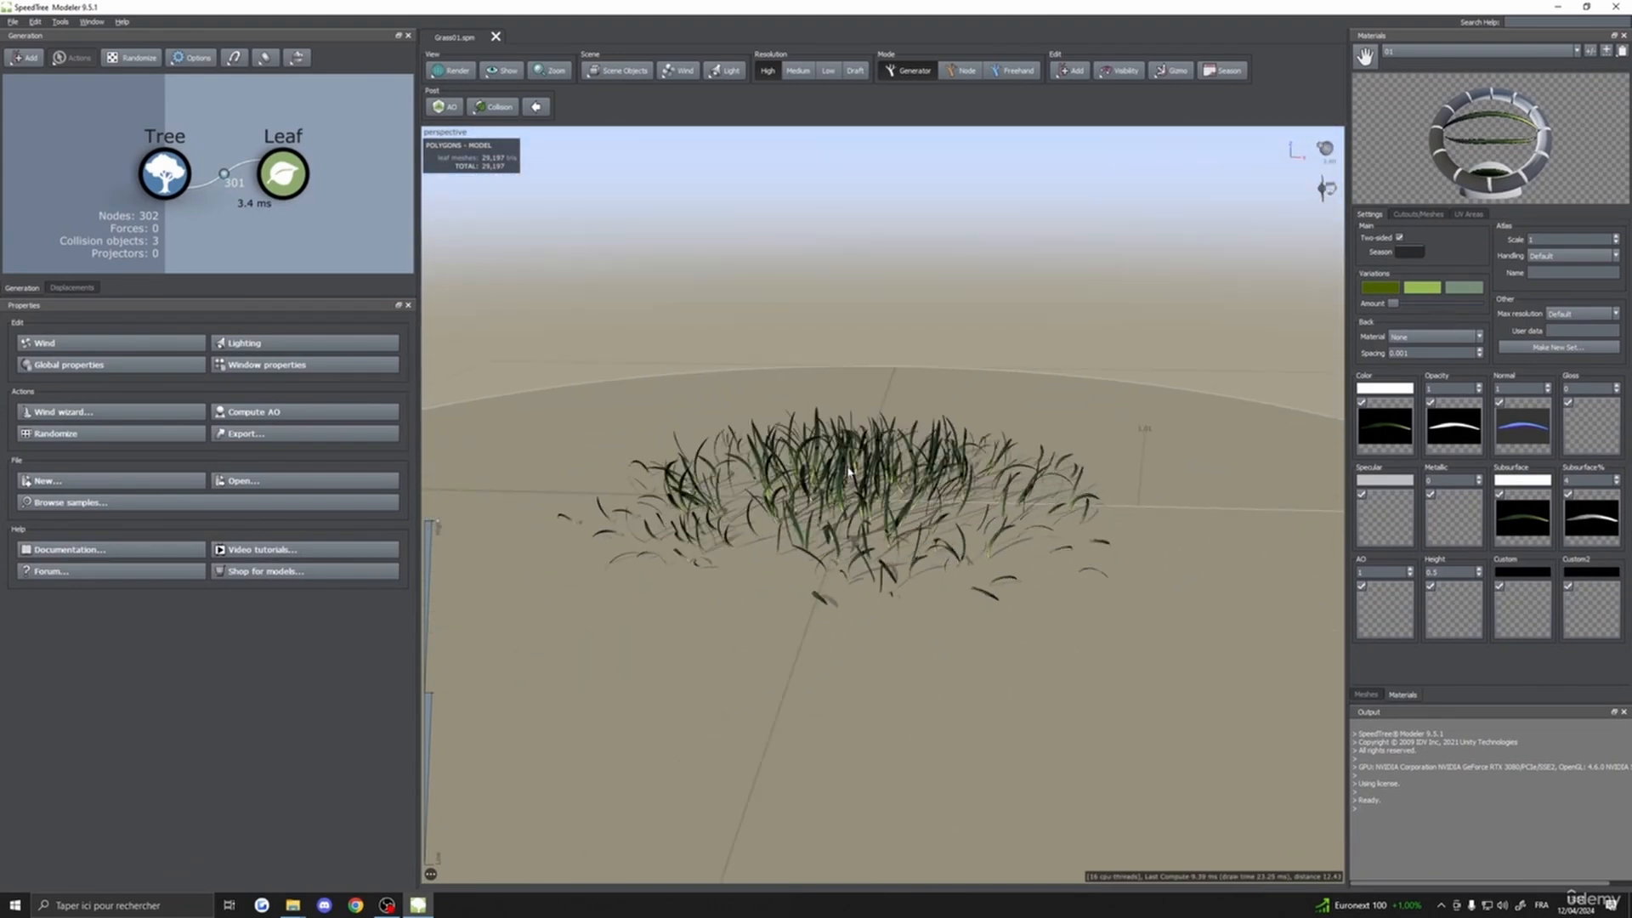
pyautogui.click(275, 169)
pyautogui.press('Delete')
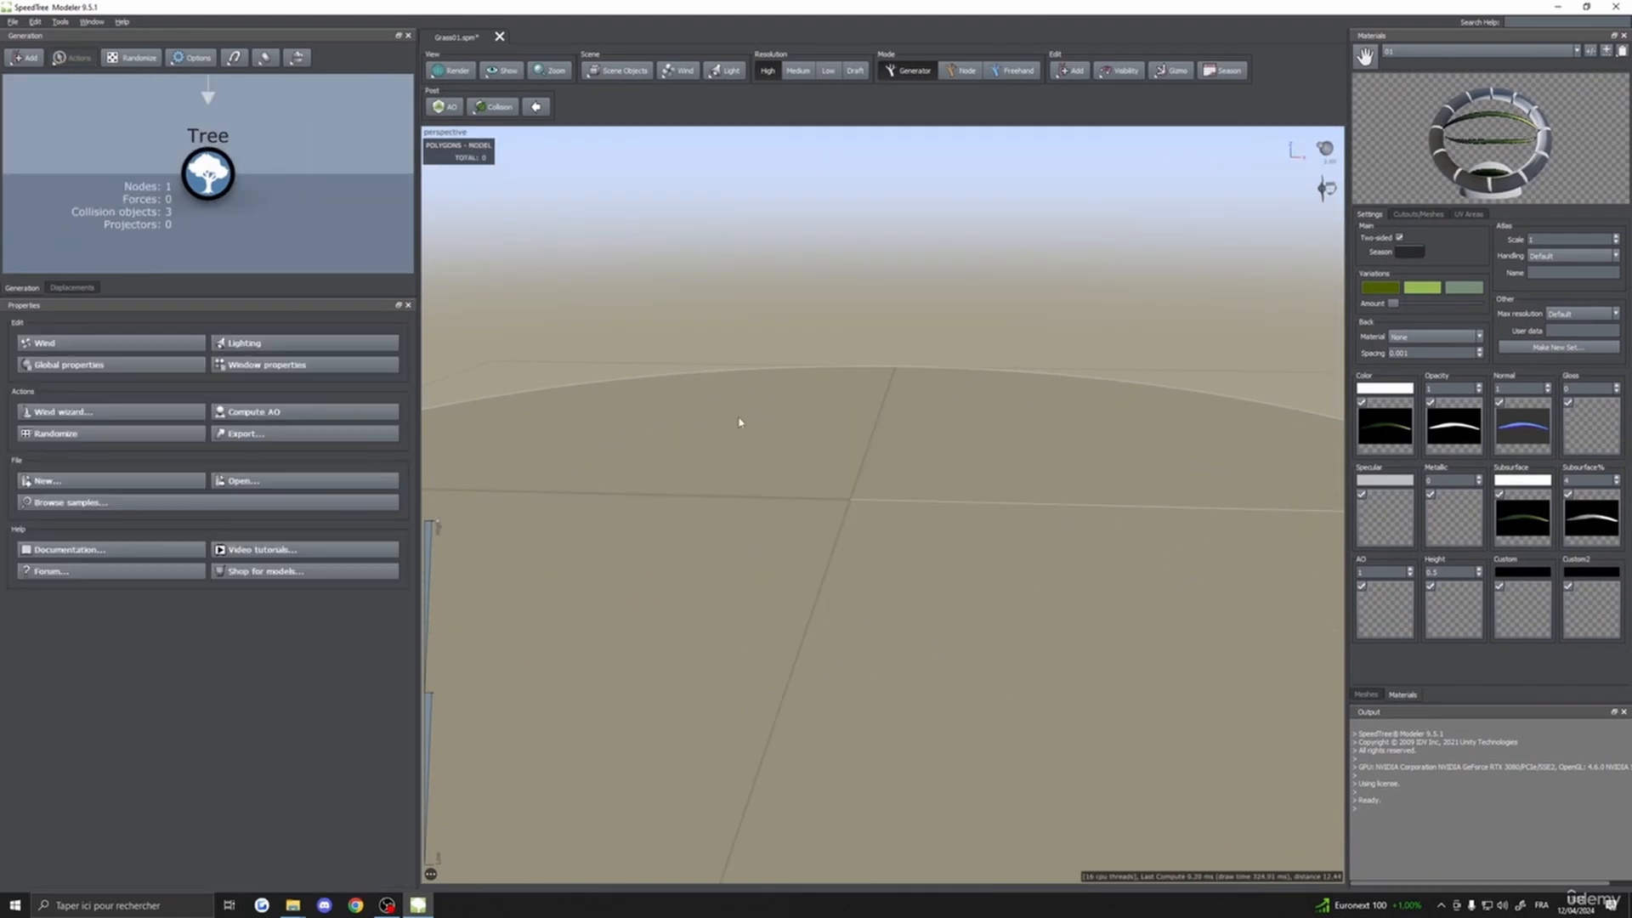
pyautogui.moveTo(740, 419); pyautogui.dragTo(824, 451)
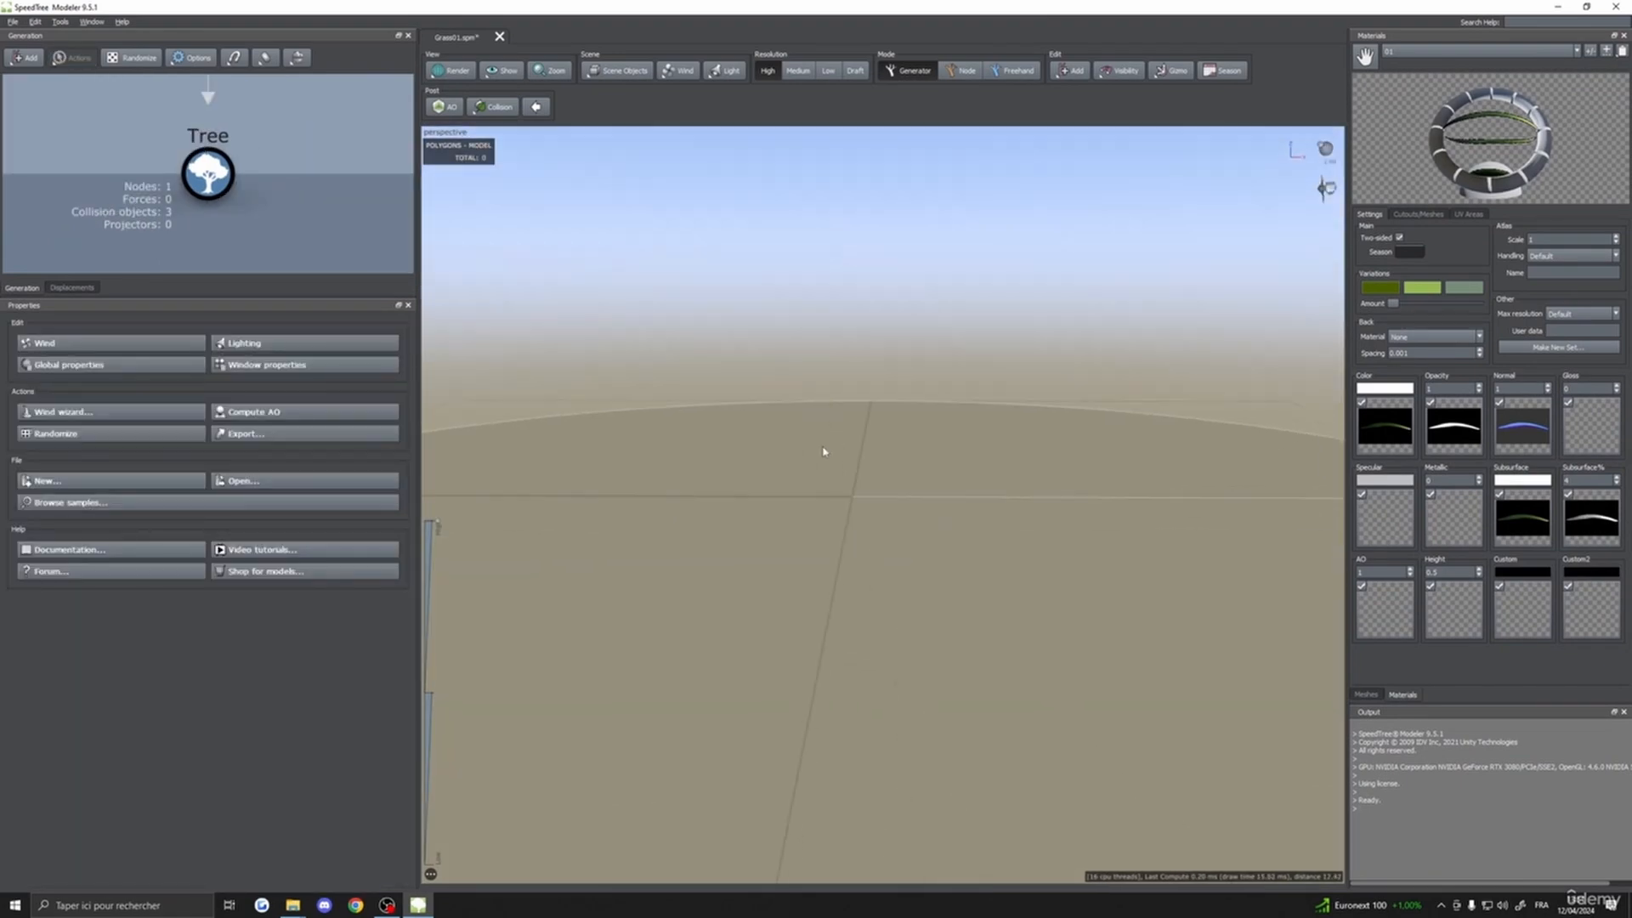
# - Add a new material named Screenshot01 to the materials list
pyautogui.click(1589, 52)
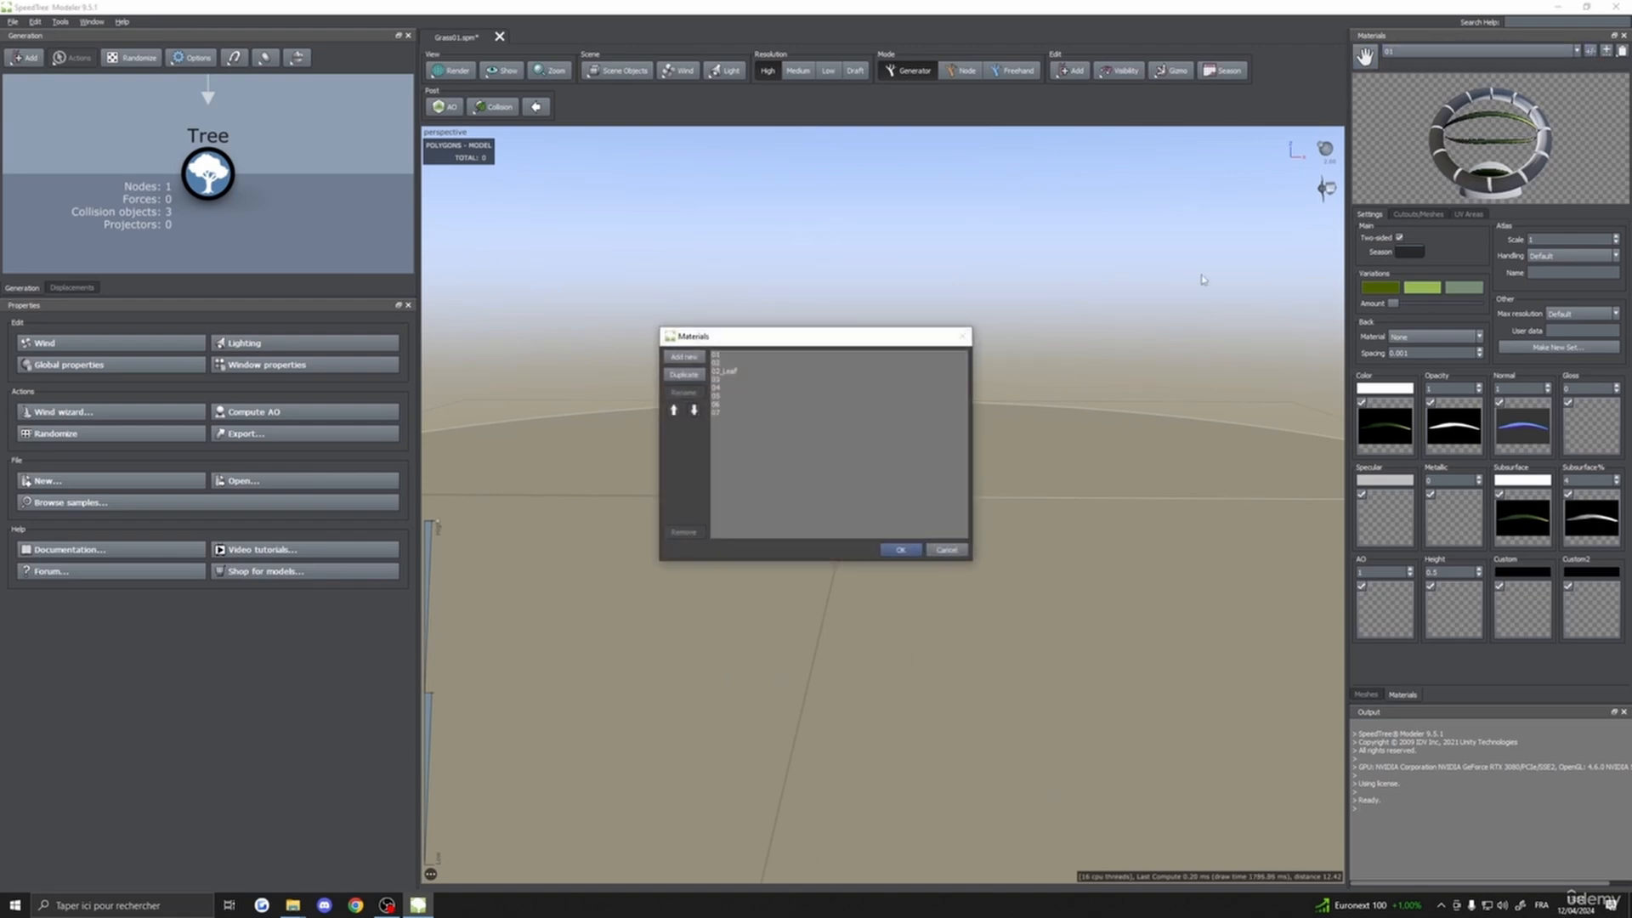
pyautogui.click(685, 357)
pyautogui.click(728, 421)
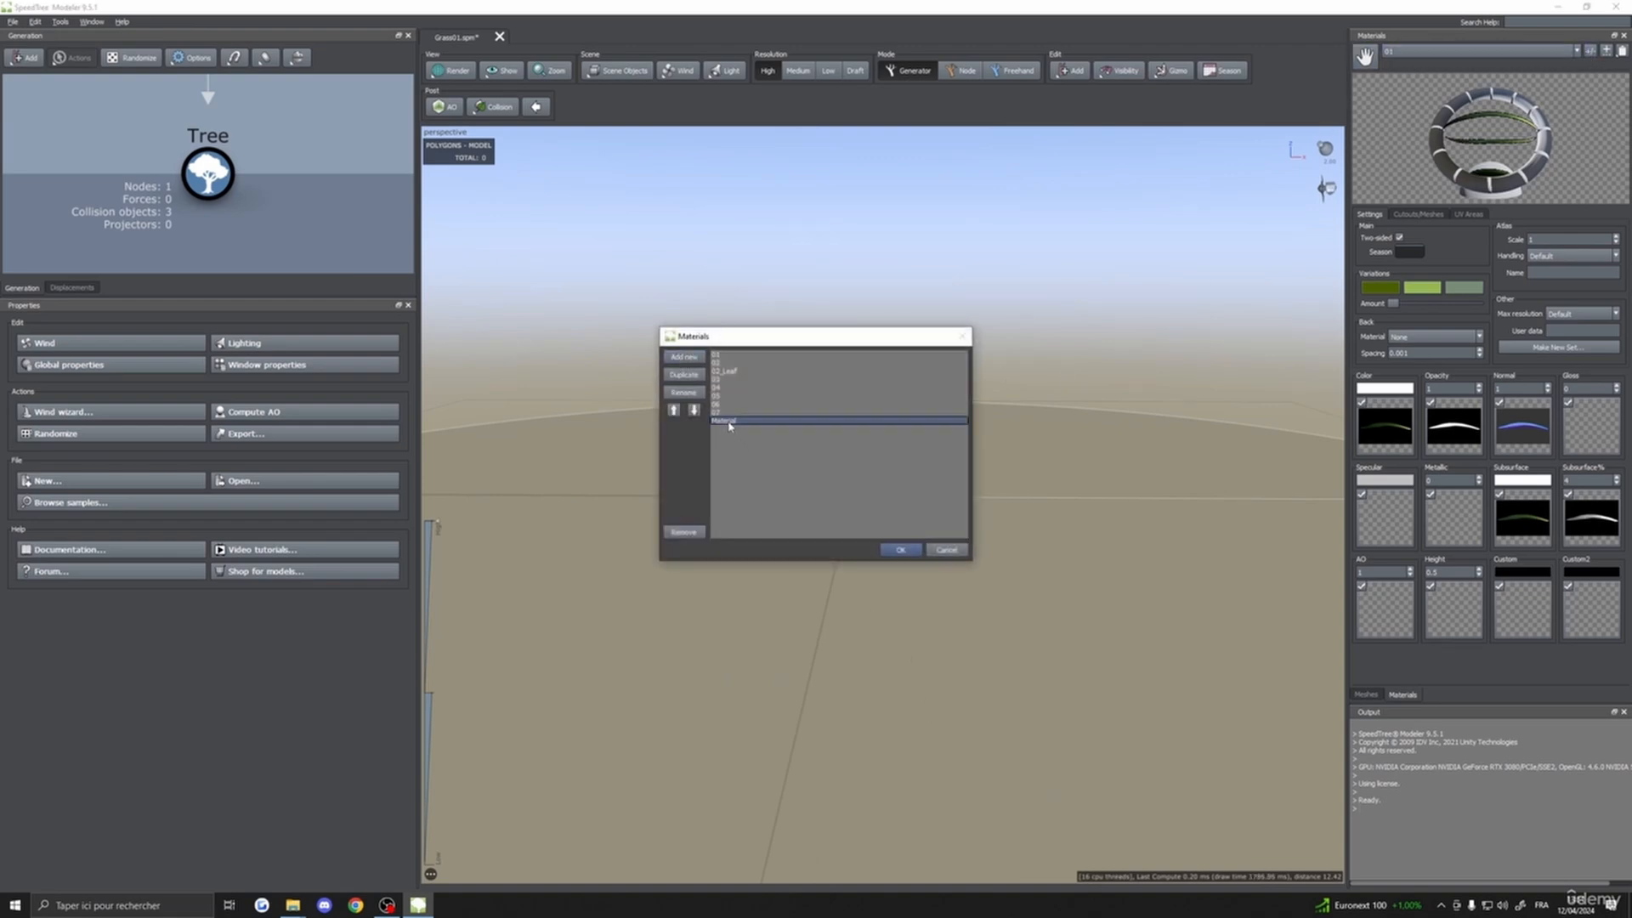
pyautogui.doubleClick(729, 422)
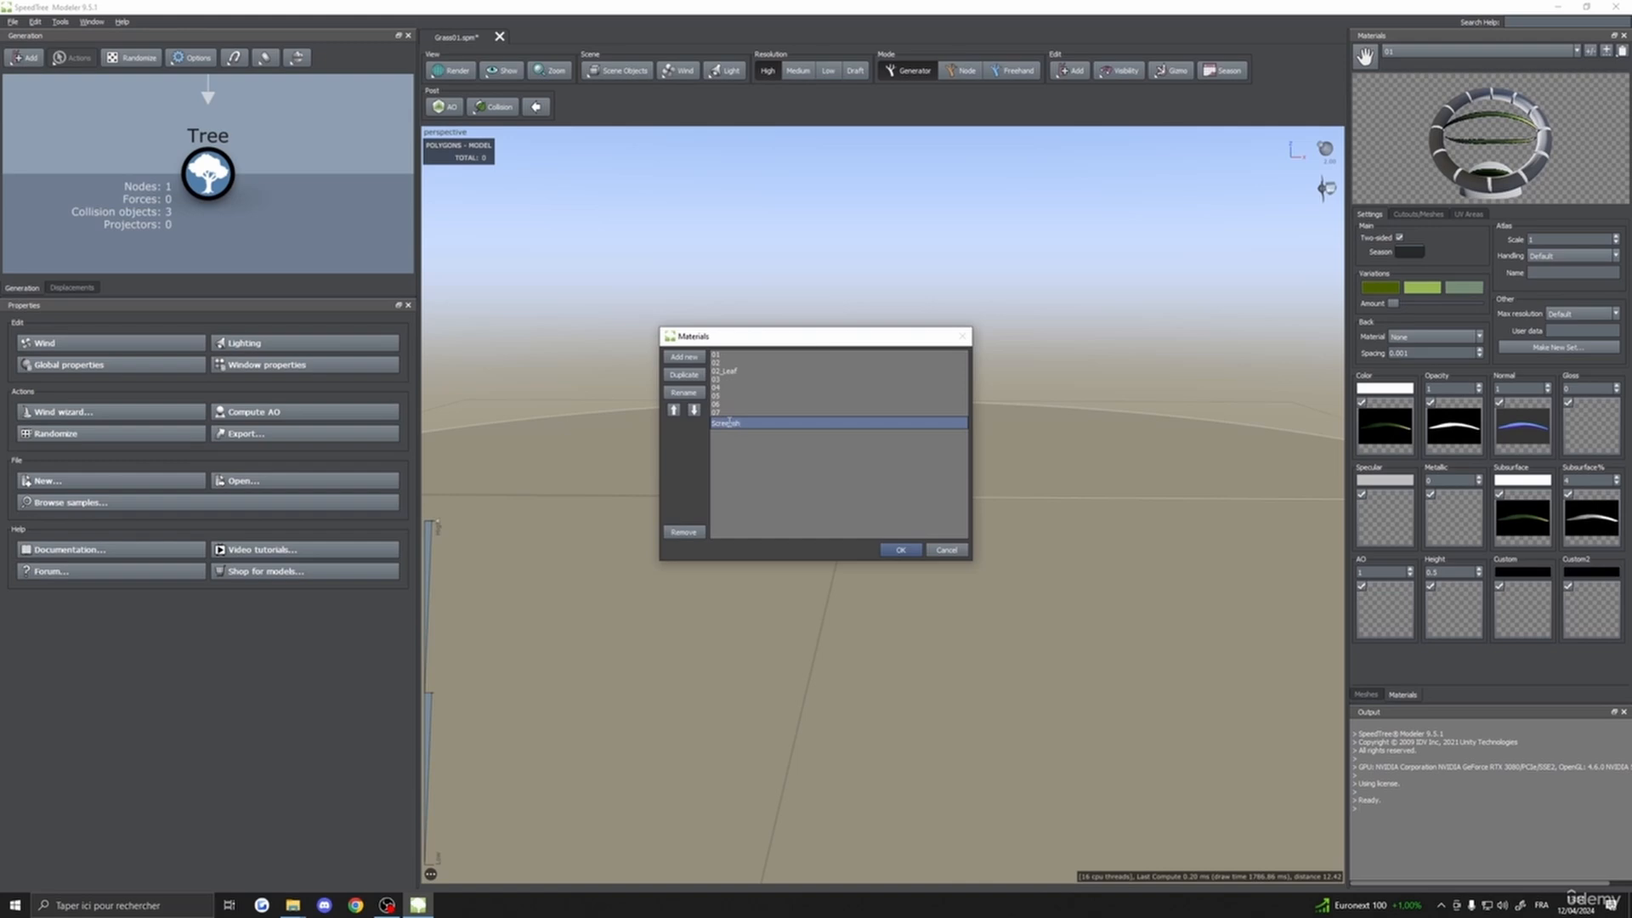
pyautogui.click(901, 551)
# - Load 01_Color, 01_Normal and 01_Opacity from the Screenshot folder into the Color, Normal and Opacity maps of the Screenshot01 material
pyautogui.moveTo(292, 906)
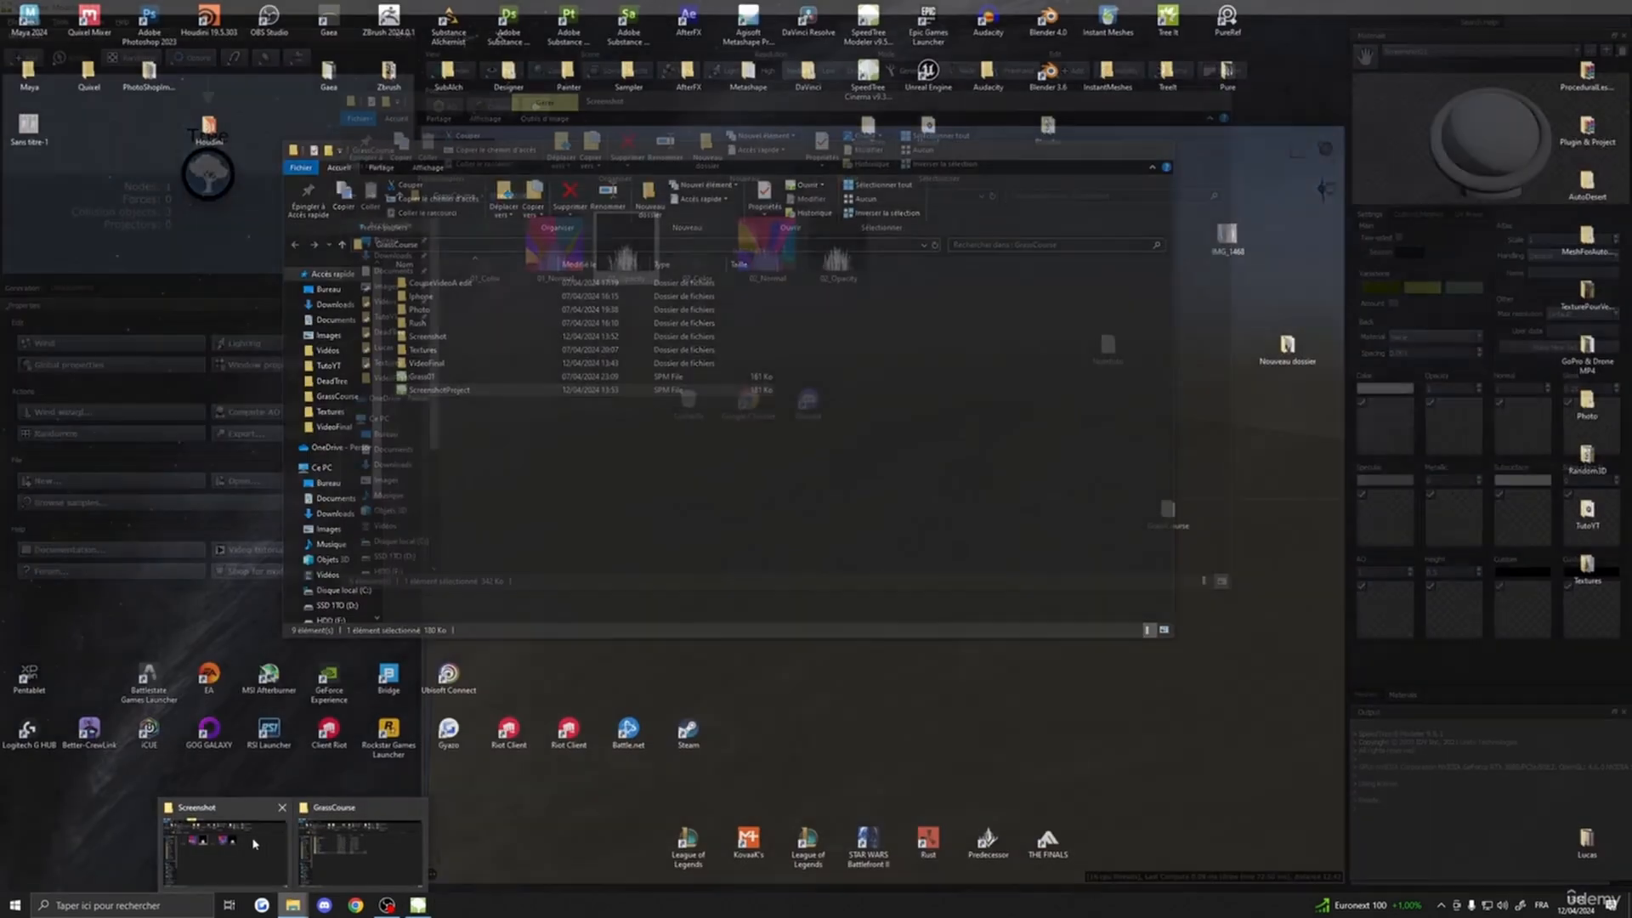
pyautogui.click(224, 850)
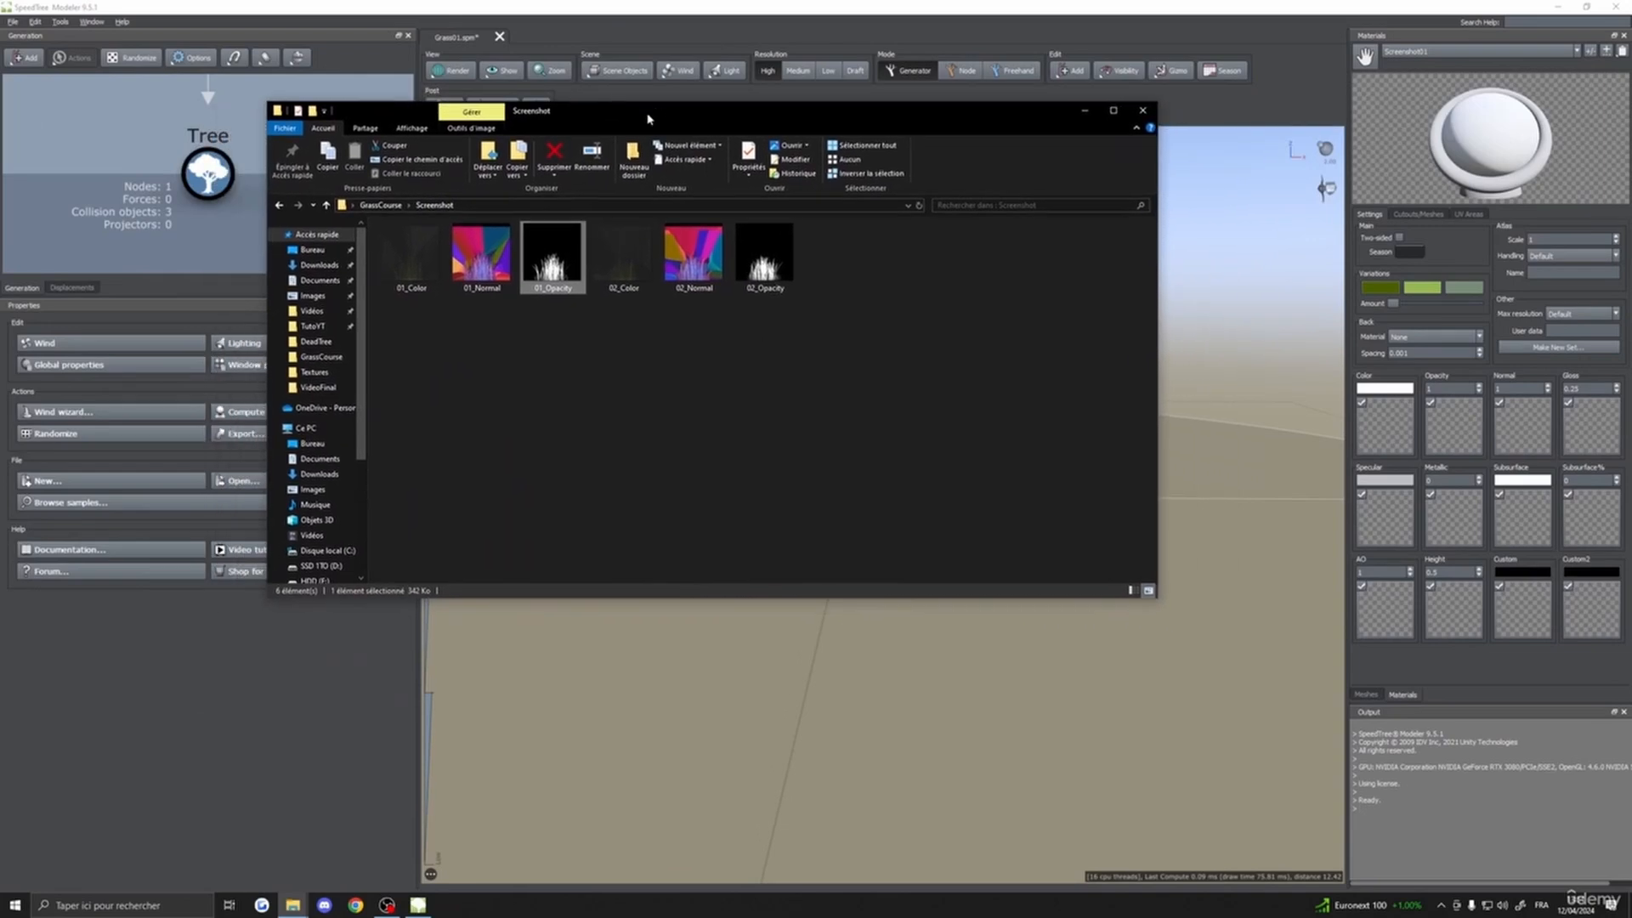
pyautogui.moveTo(412, 255); pyautogui.dragTo(1364, 424)
pyautogui.moveTo(481, 256); pyautogui.dragTo(1528, 445)
pyautogui.moveTo(553, 248); pyautogui.dragTo(1448, 457)
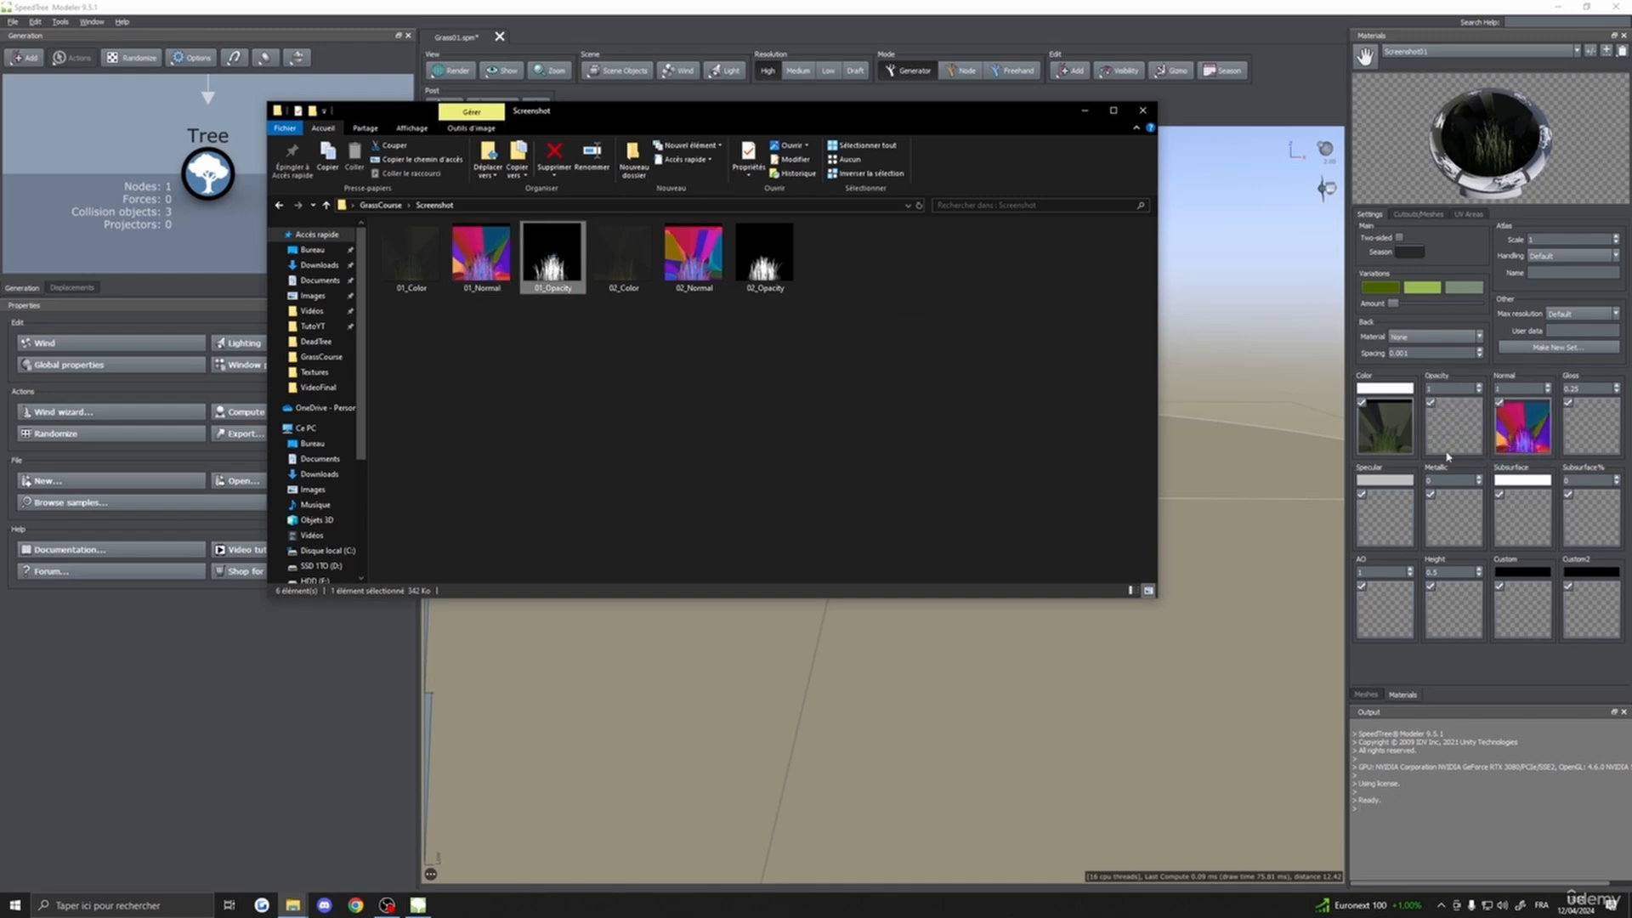
# - Add a new material named Screenshot02 to the materials list
pyautogui.click(1087, 110)
pyautogui.click(1590, 51)
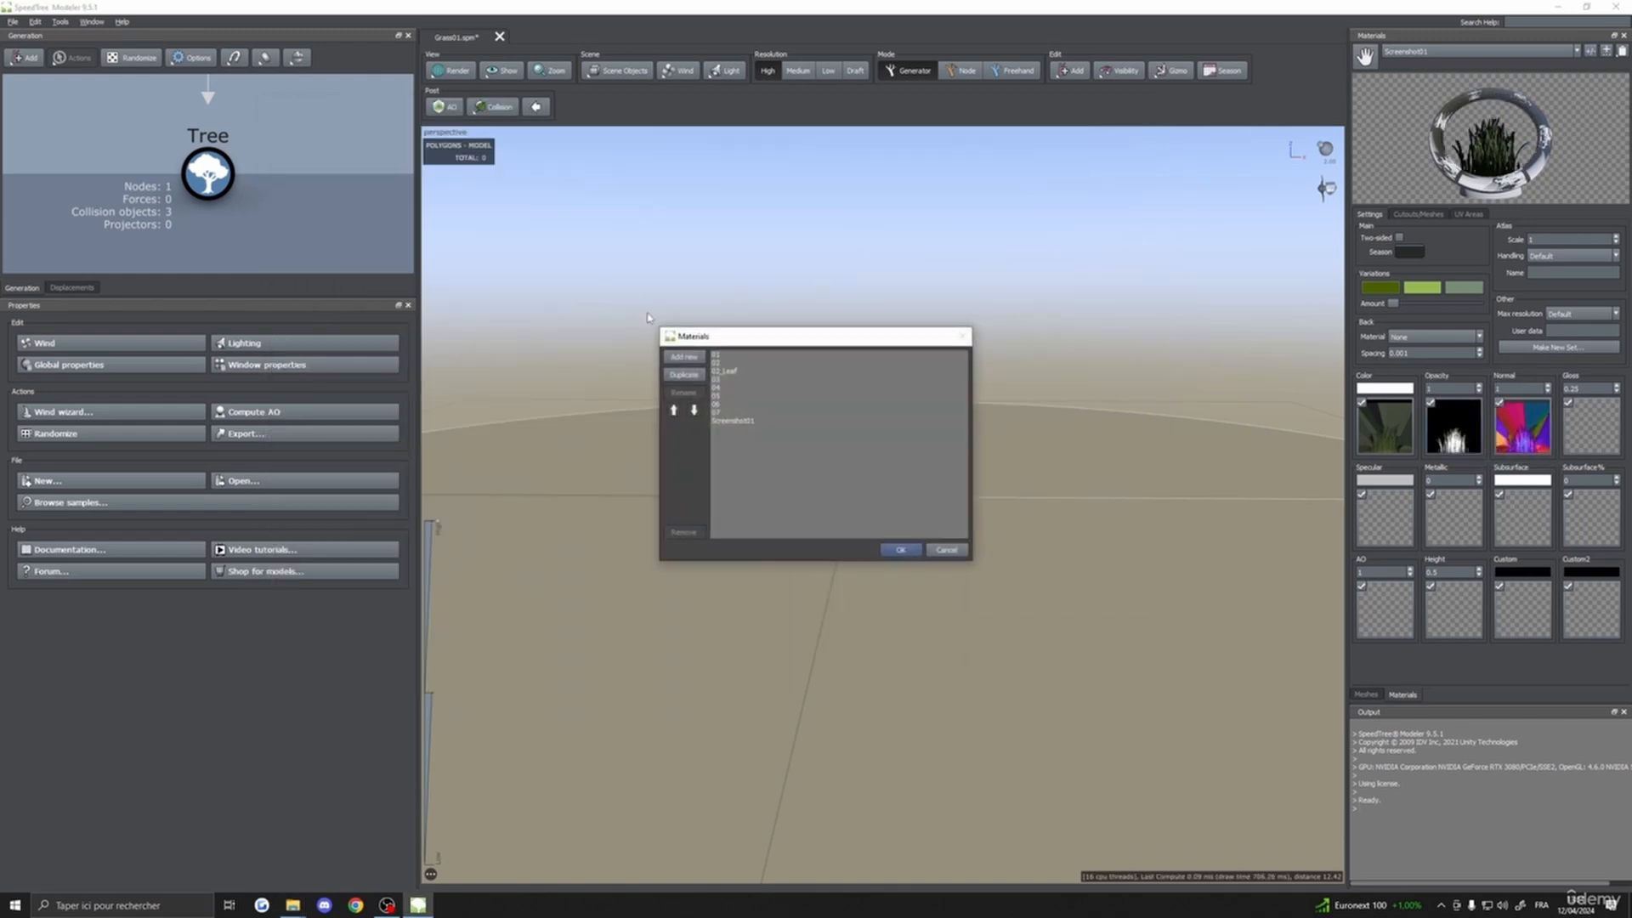
pyautogui.click(694, 357)
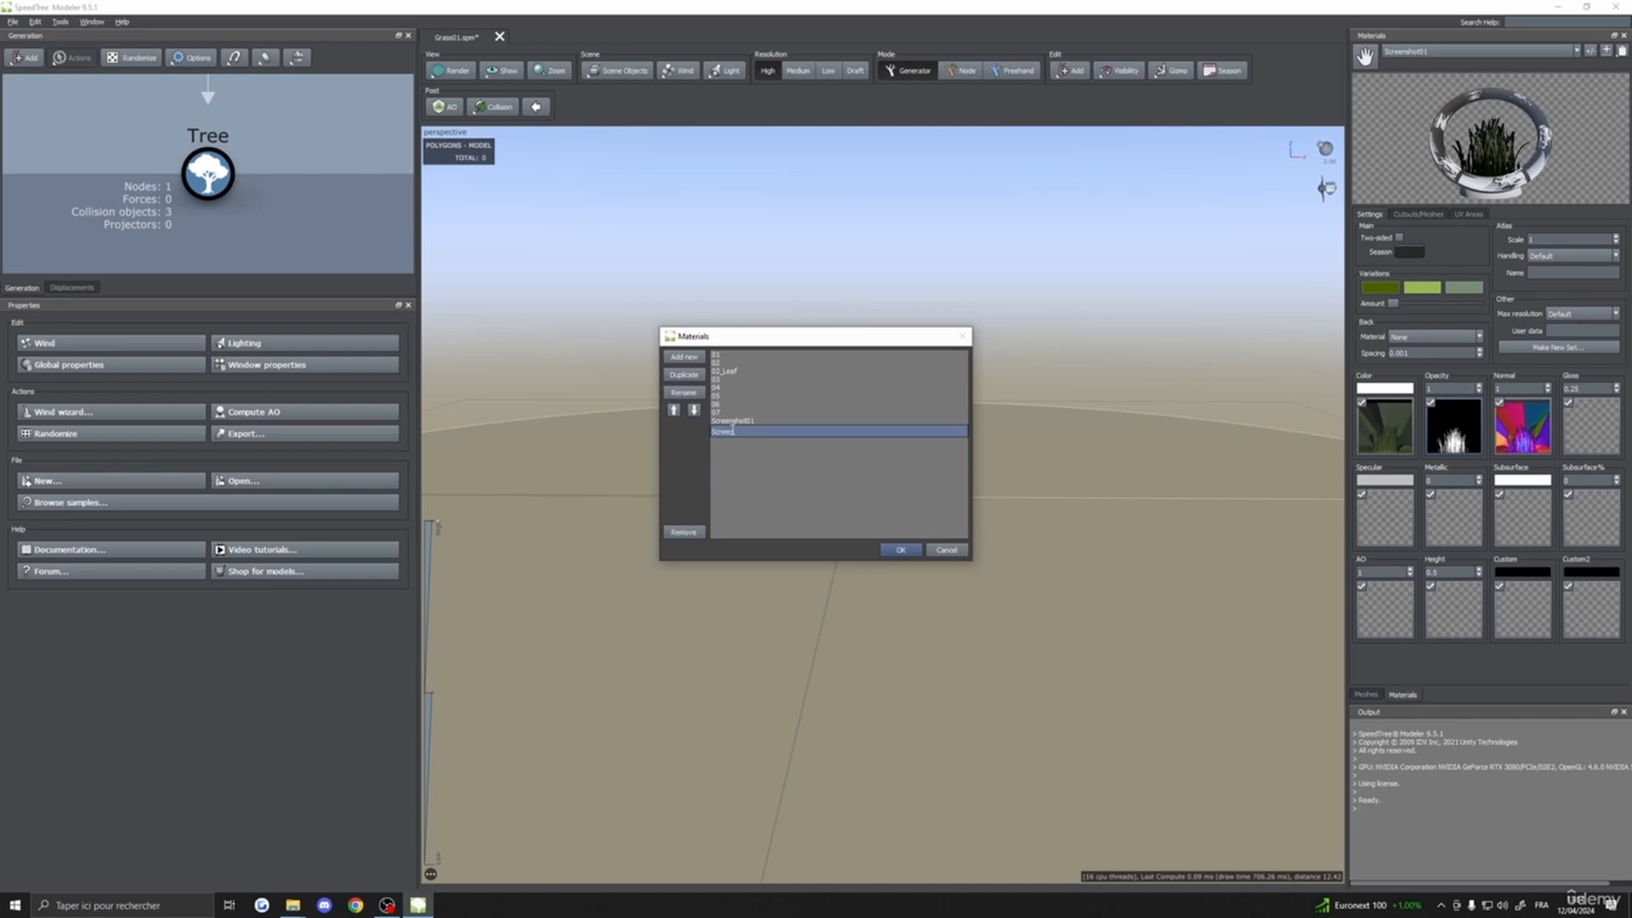
pyautogui.click(899, 548)
# - Assign 02_Color, 02_Normal and 02_Opacity from the Screenshot folder to the Screenshot02 material's color, normal and opacity maps
pyautogui.moveTo(292, 904)
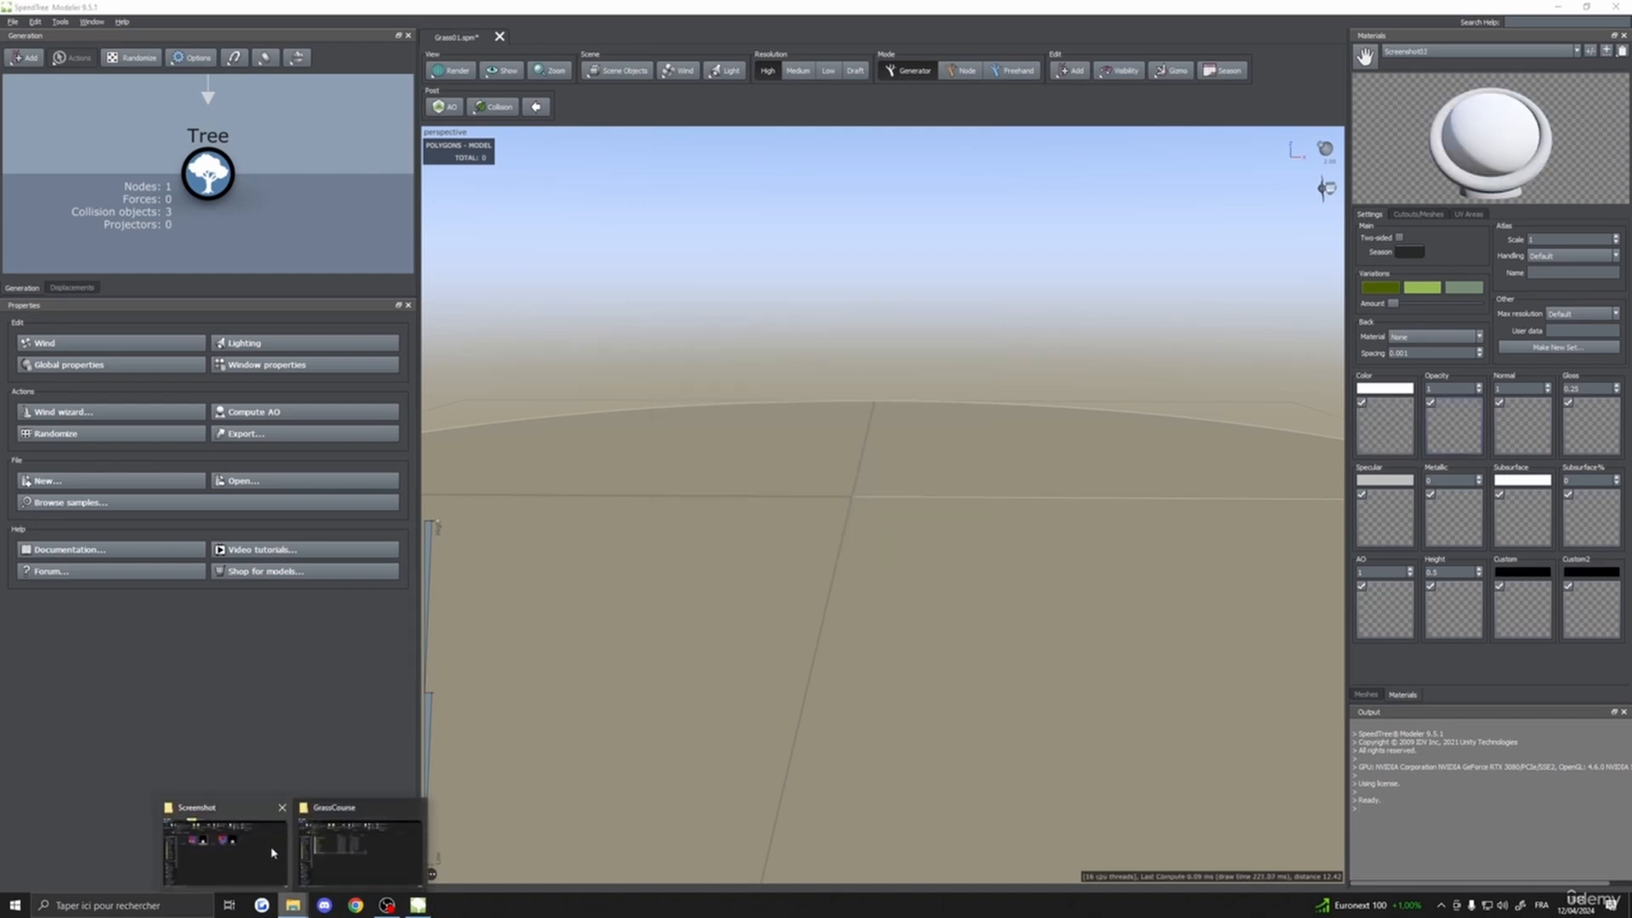
pyautogui.click(273, 852)
pyautogui.moveTo(619, 291); pyautogui.dragTo(1386, 429)
pyautogui.moveTo(694, 255); pyautogui.dragTo(1514, 432)
pyautogui.moveTo(779, 257); pyautogui.dragTo(1449, 440)
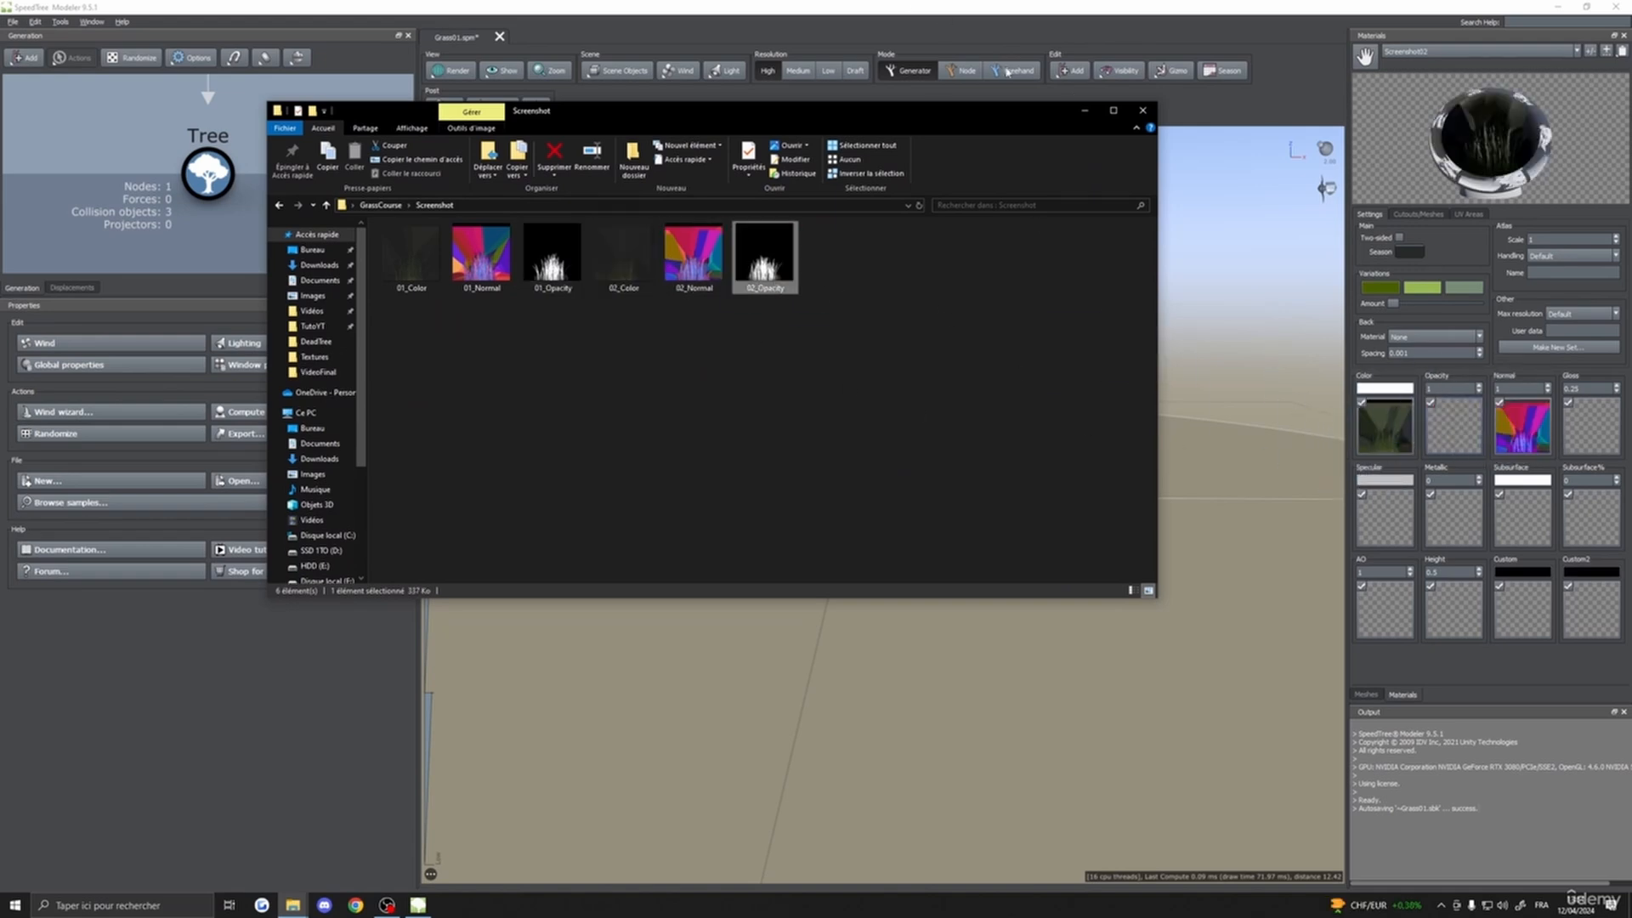
pyautogui.click(1085, 110)
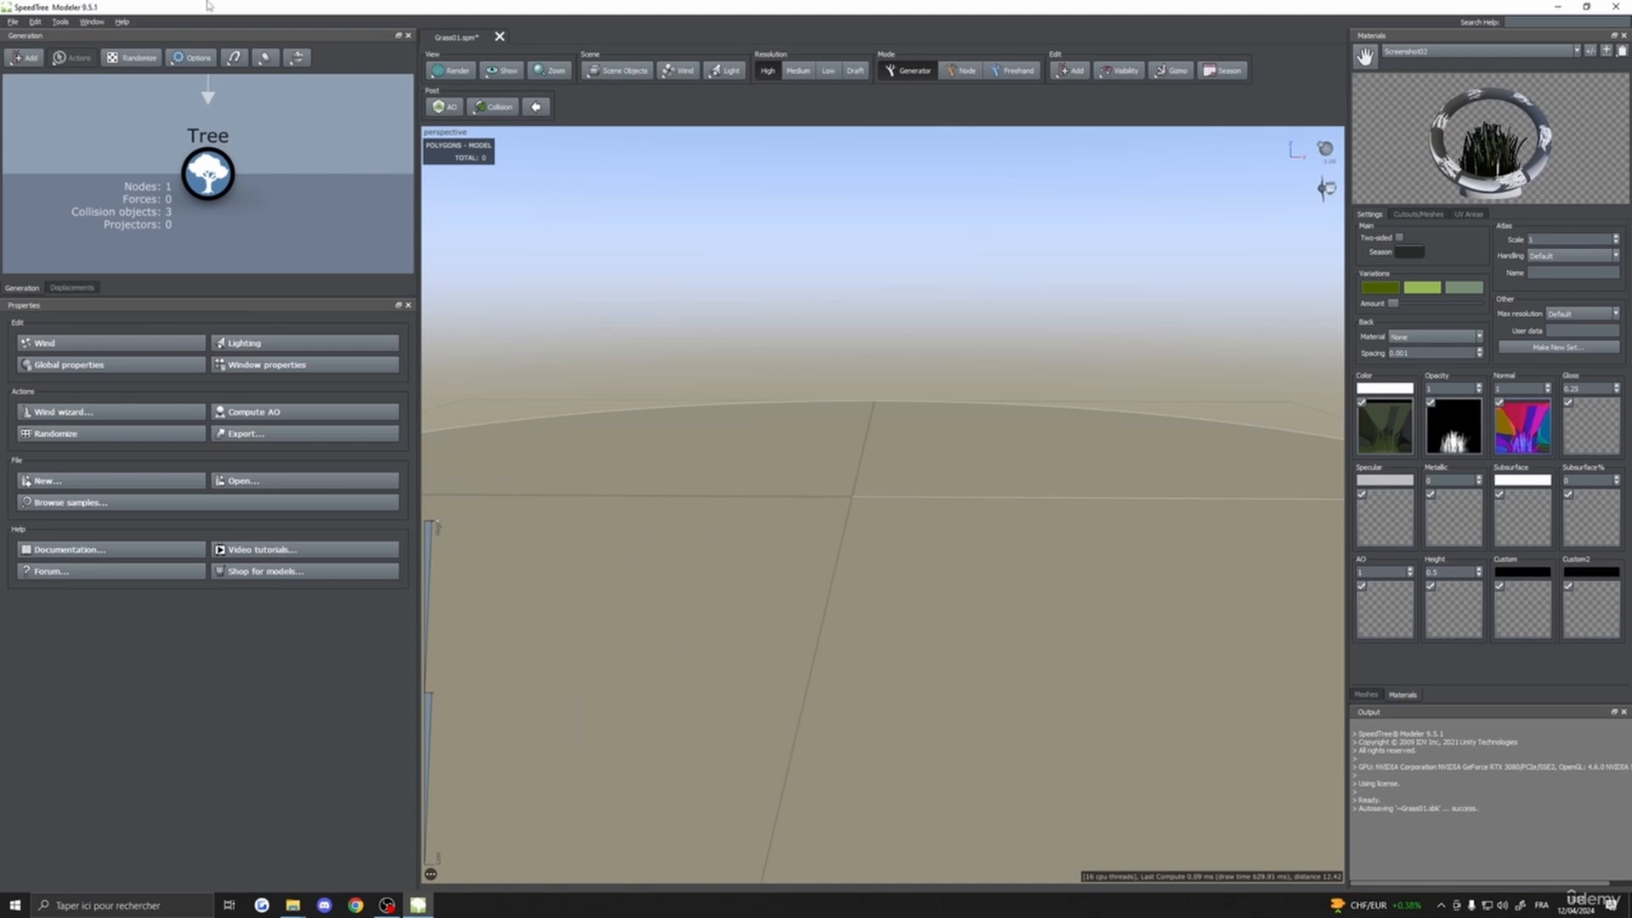
# - Add a Leaf generator as a child of the Tree generator
pyautogui.rightClick(217, 180)
pyautogui.moveTo(357, 195)
pyautogui.click(429, 229)
# - Set the leaf's Out value in the final orientation adjustments to 0.5
pyautogui.scroll(3, 969, 543)
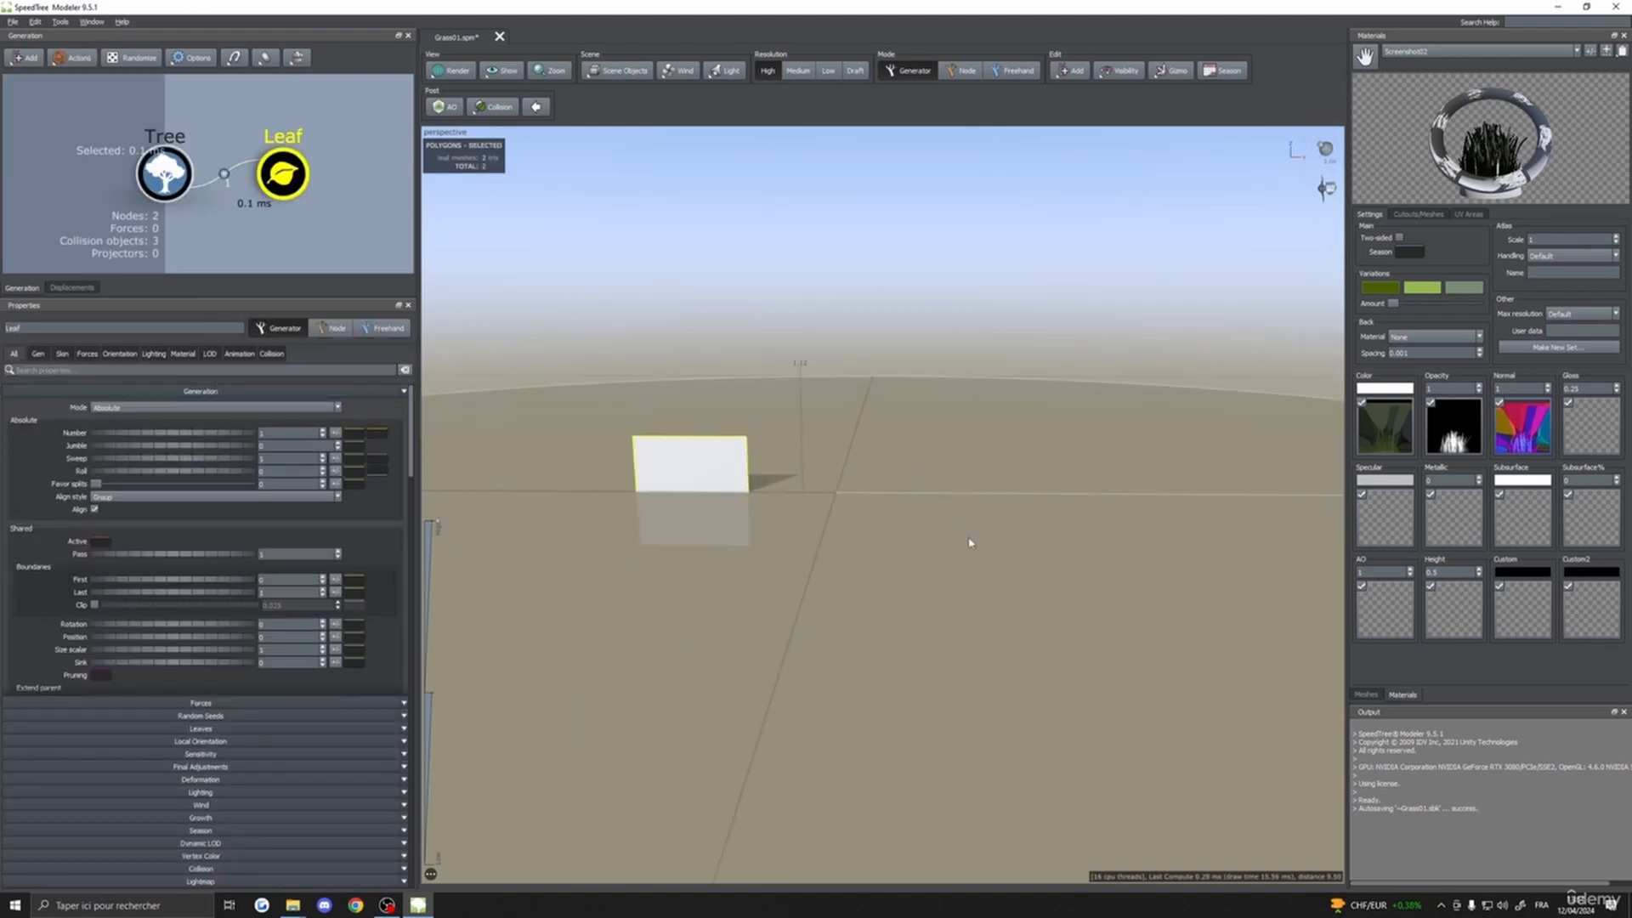
pyautogui.moveTo(857, 531); pyautogui.dragTo(1020, 517, button='middle')
pyautogui.click(879, 471)
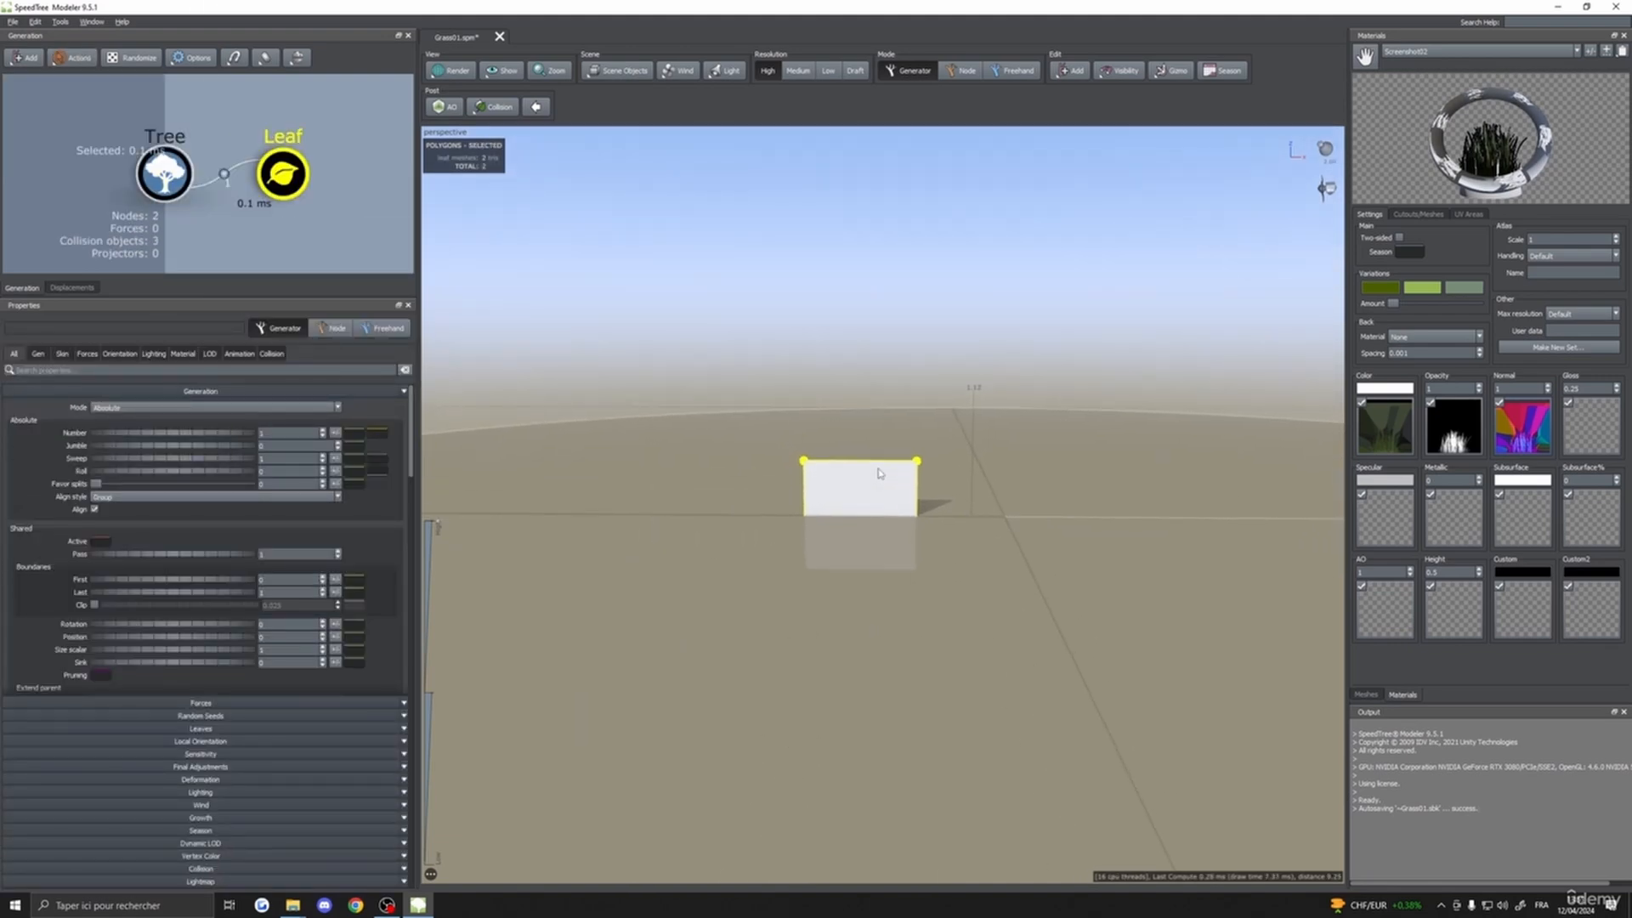
pyautogui.click(120, 354)
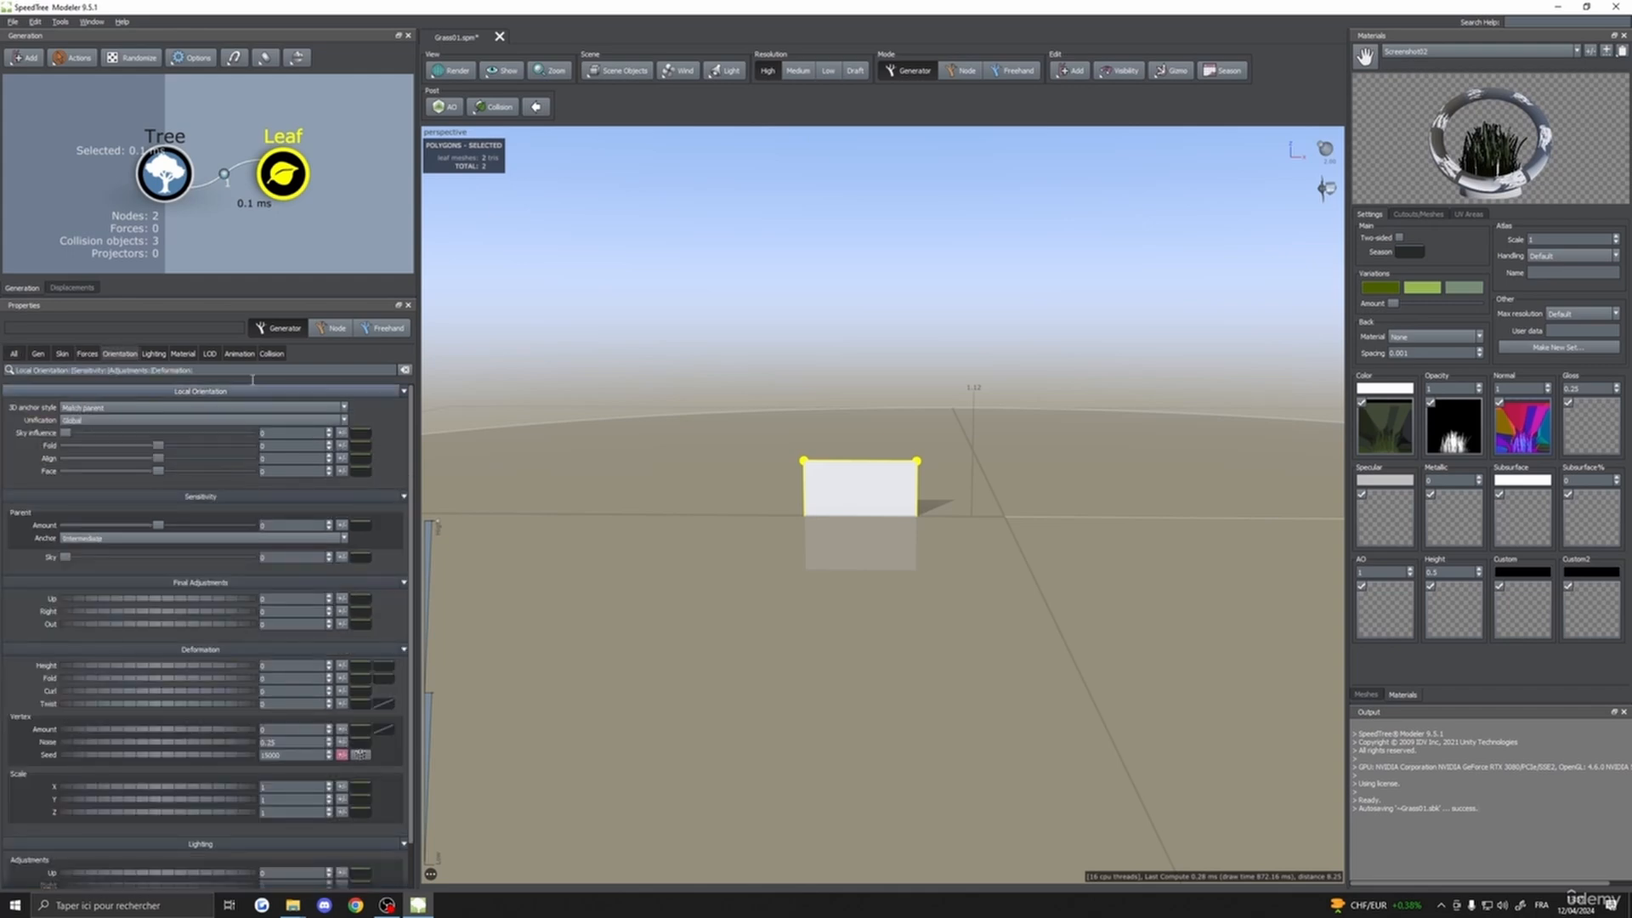
pyautogui.click(37, 353)
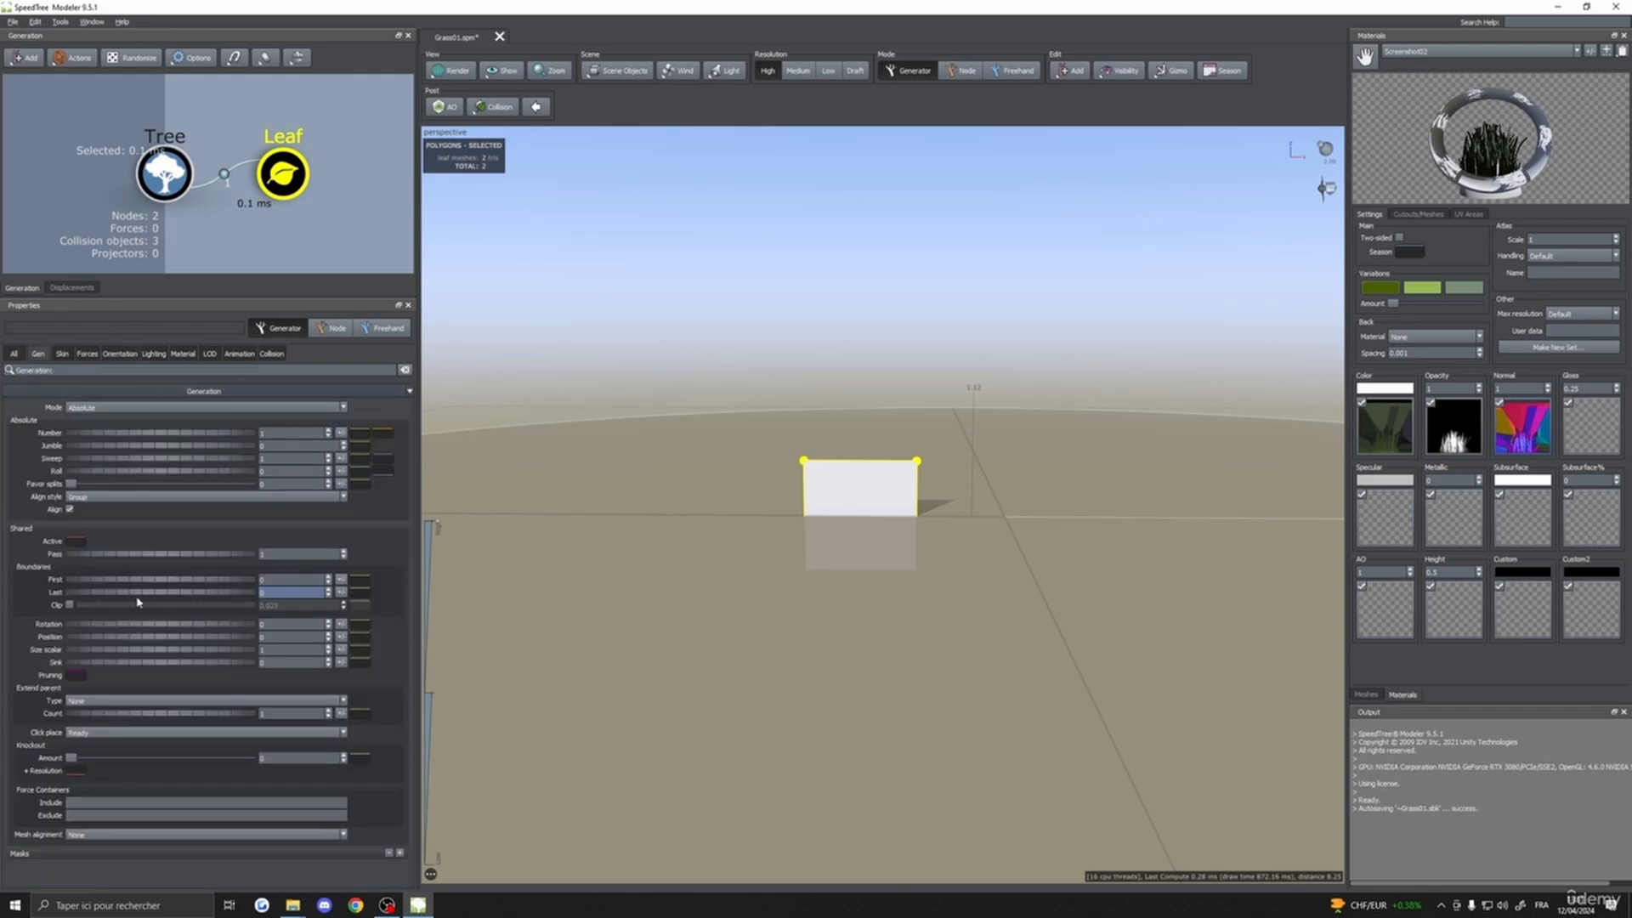
pyautogui.moveTo(1034, 430); pyautogui.dragTo(1031, 521, button='middle')
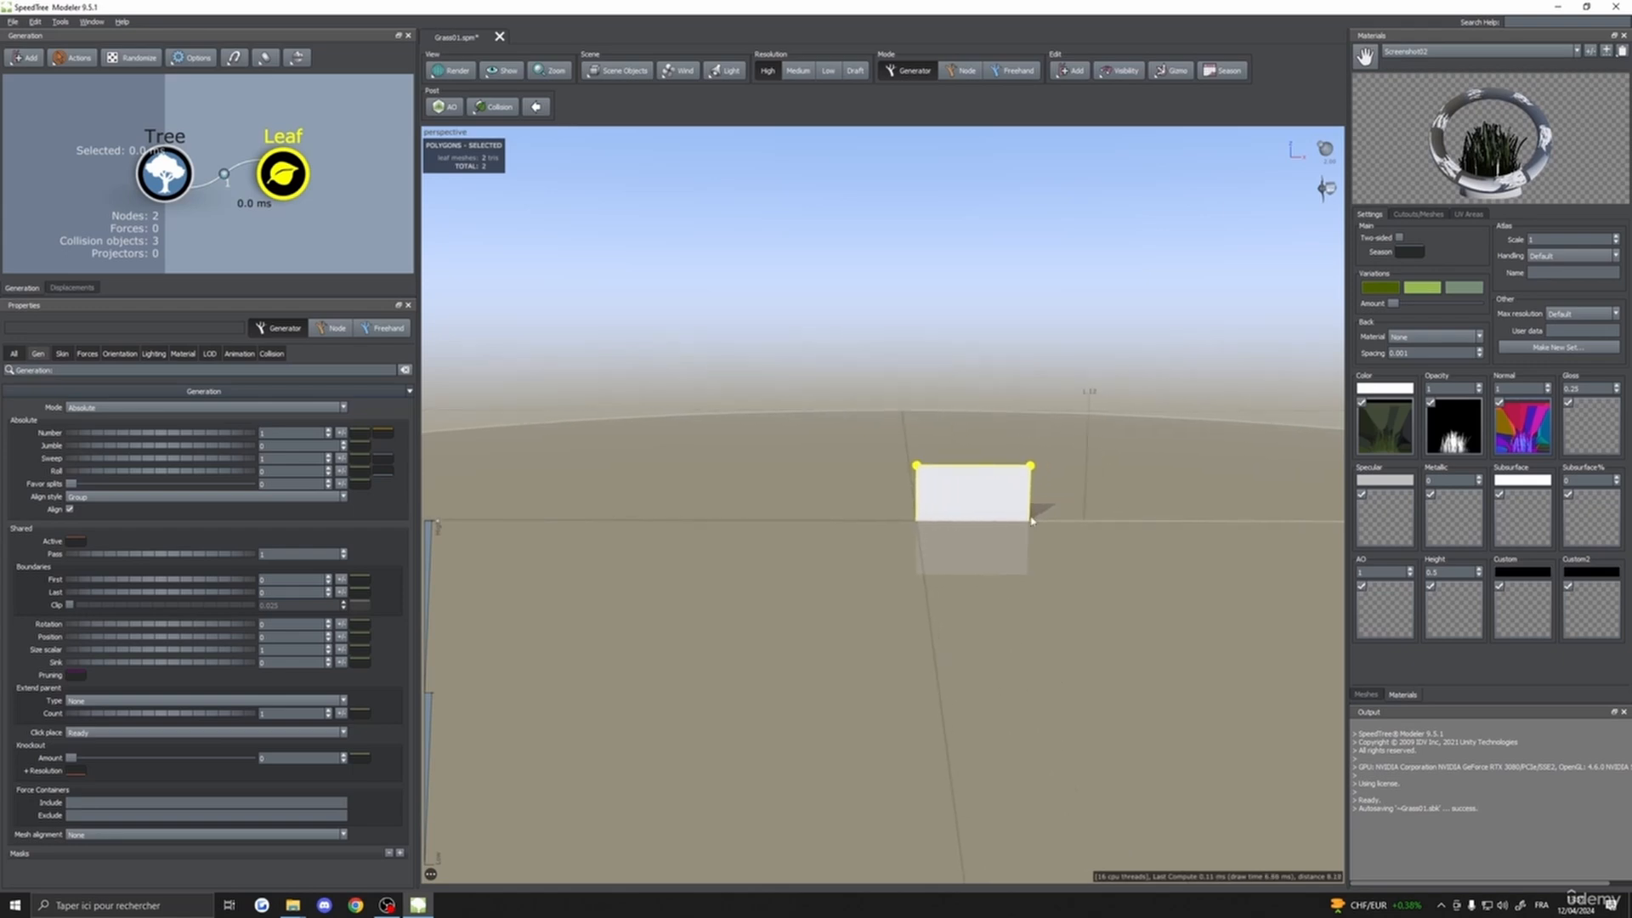
pyautogui.press('z')
pyautogui.moveTo(1023, 535); pyautogui.dragTo(1017, 561)
pyautogui.moveTo(681, 787); pyautogui.dragTo(480, 640)
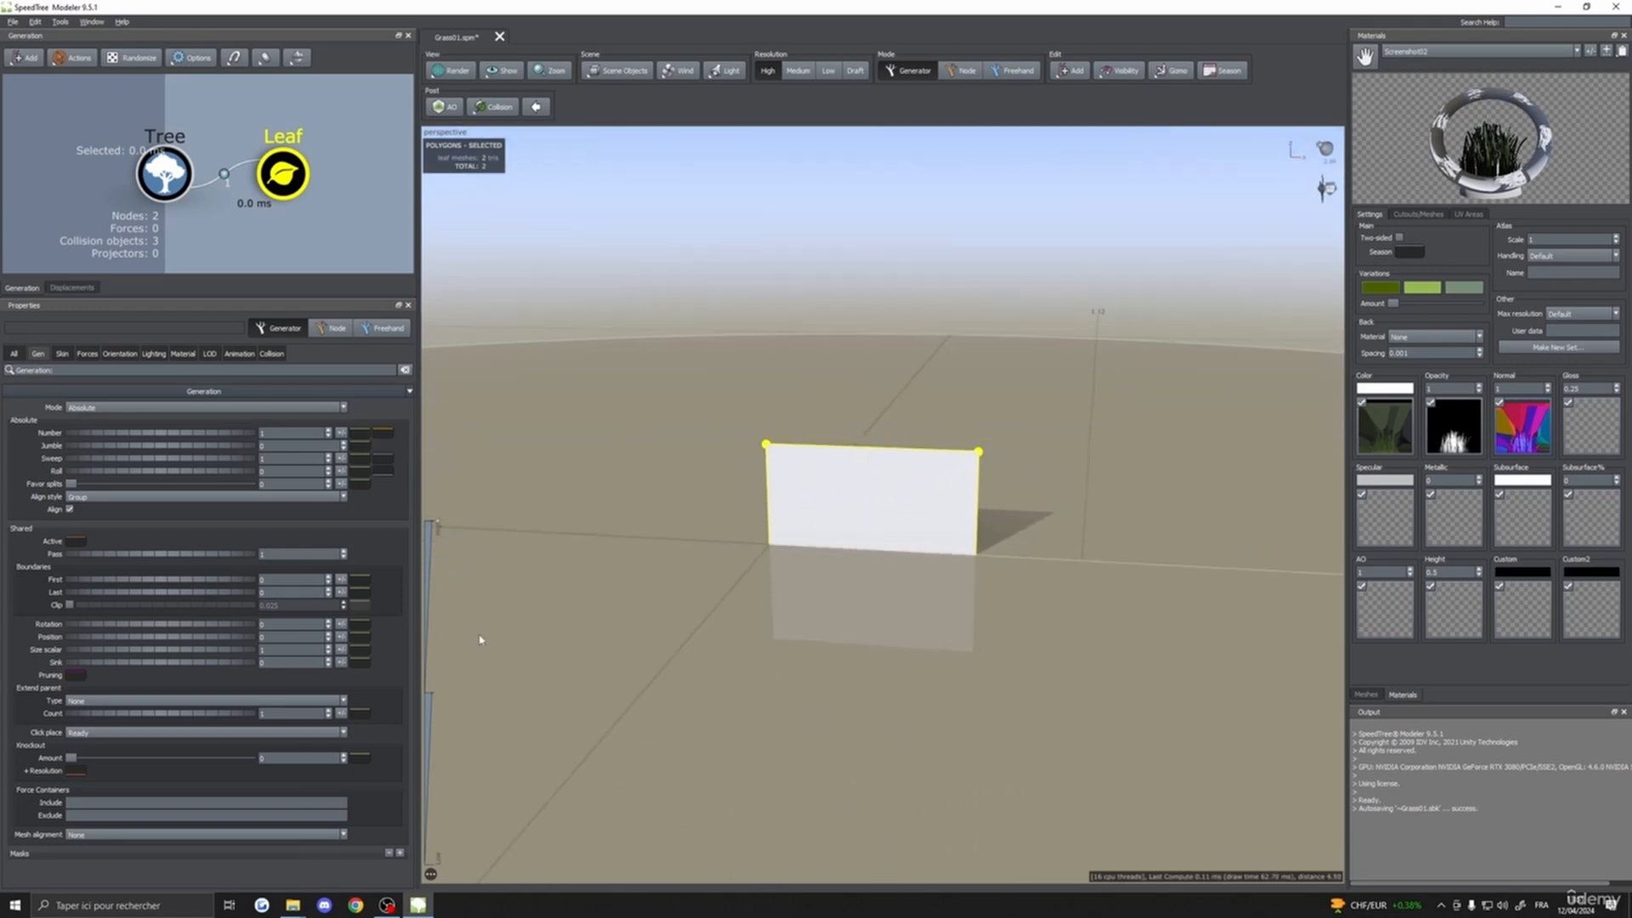
pyautogui.click(119, 354)
pyautogui.click(274, 624)
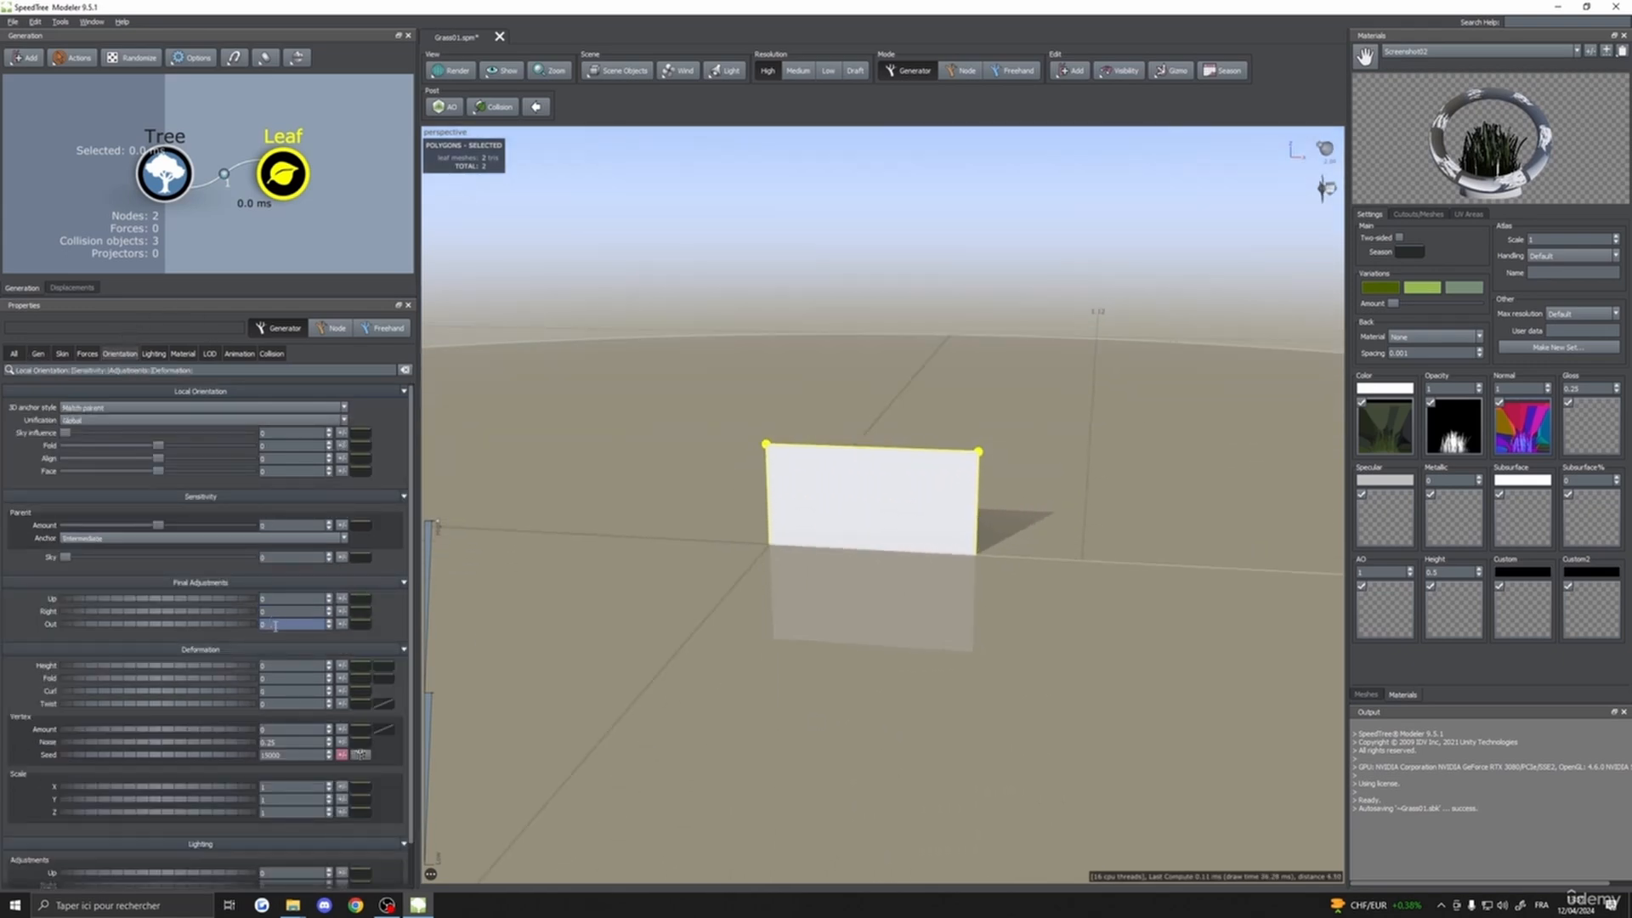
pyautogui.press('Return')
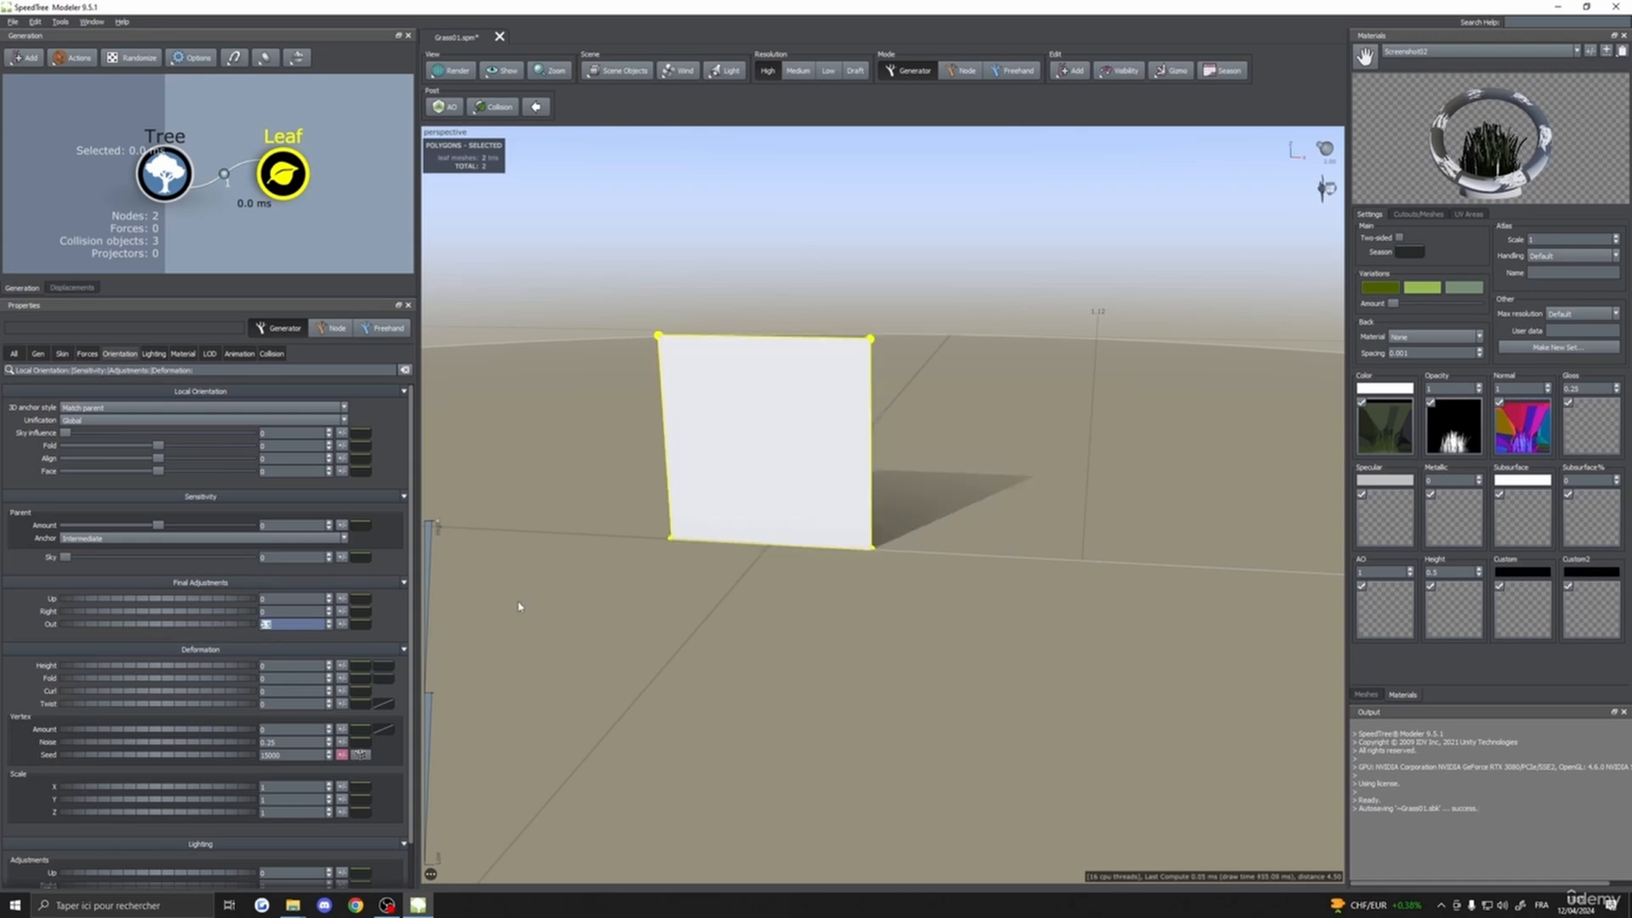
# - Apply the Screenshot01 material to the leaf plane in the viewport
pyautogui.click(1411, 51)
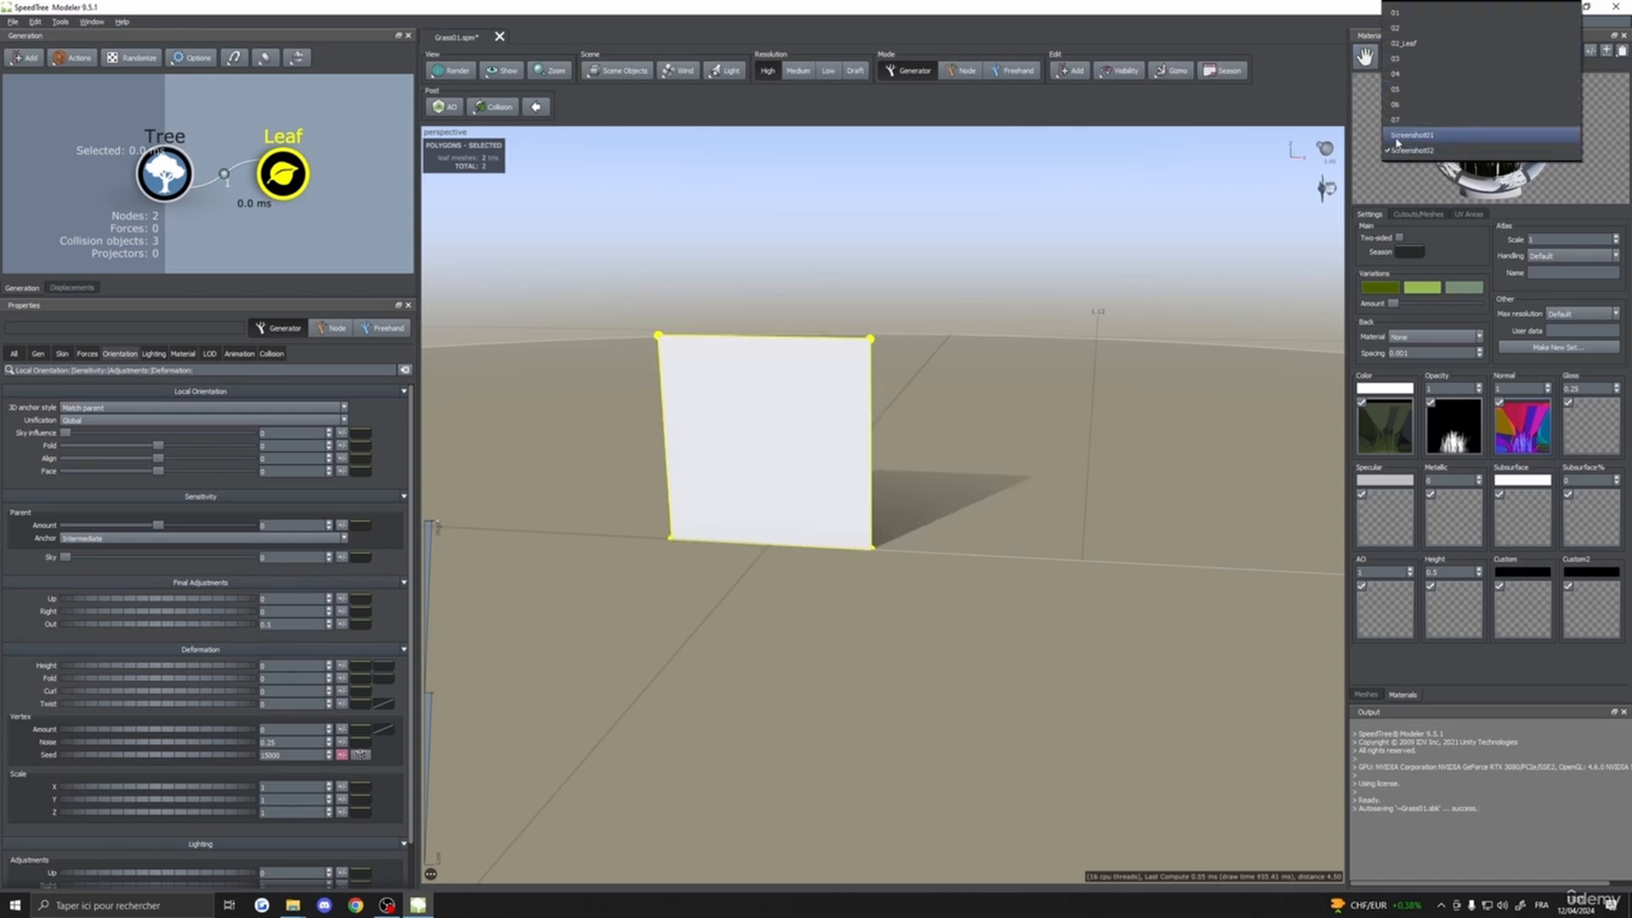
pyautogui.click(1416, 146)
pyautogui.moveTo(1370, 58); pyautogui.dragTo(757, 452)
pyautogui.moveTo(951, 545); pyautogui.dragTo(1066, 479, button='middle')
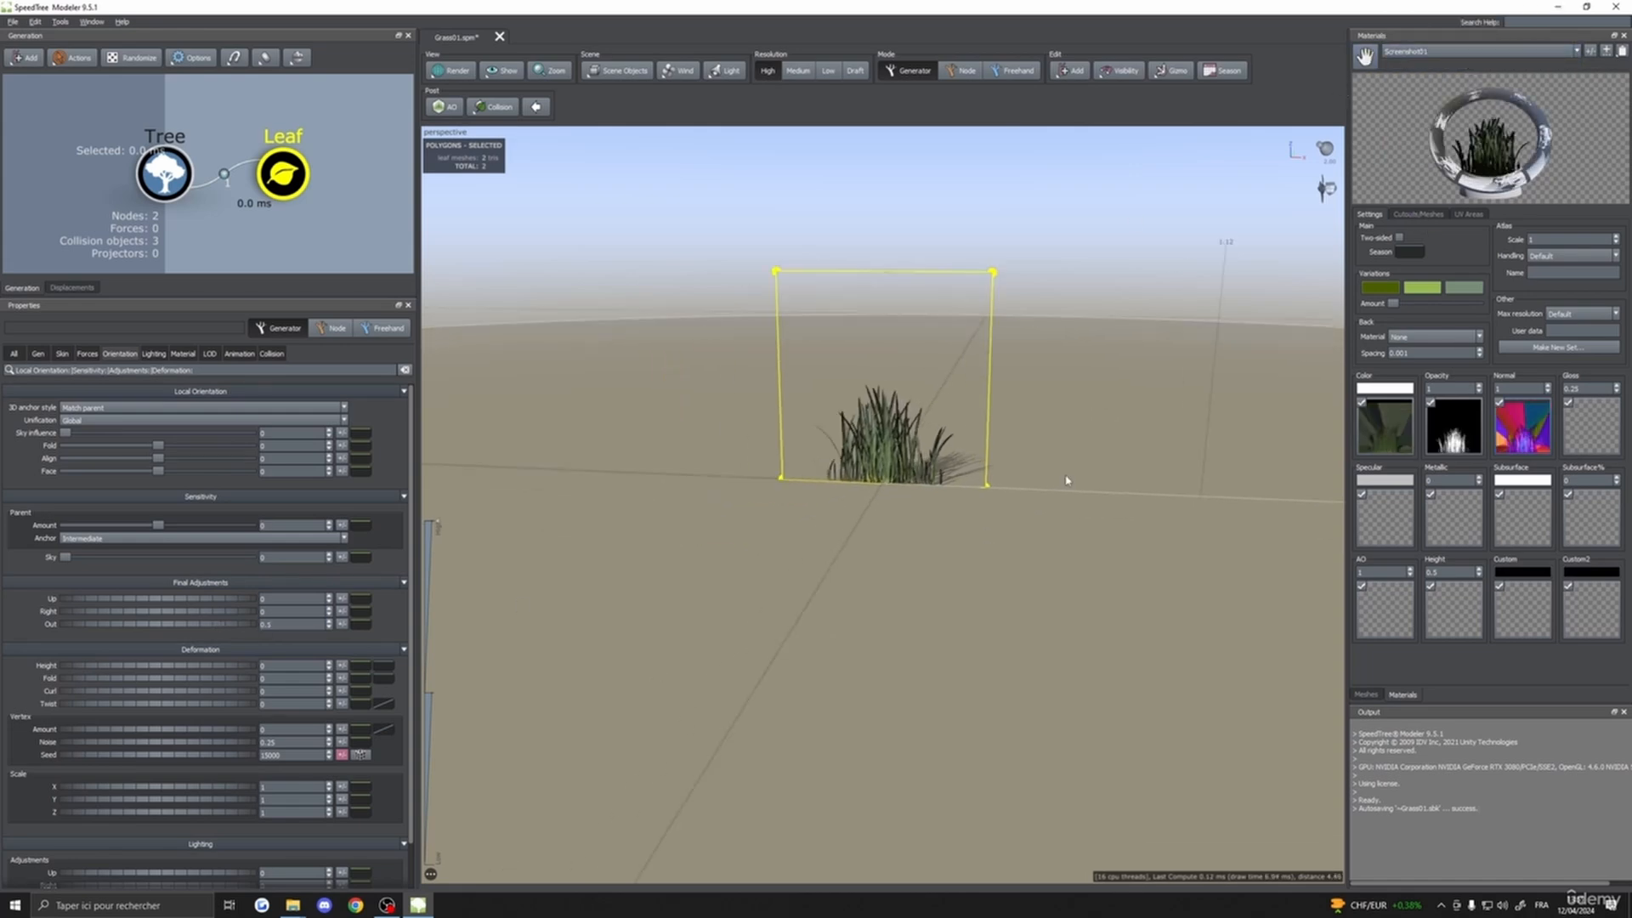
# - Inspect the grass card from several angles and make the Screenshot01 material two-sided
pyautogui.scroll(3, 1066, 479)
pyautogui.scroll(10, 1066, 480)
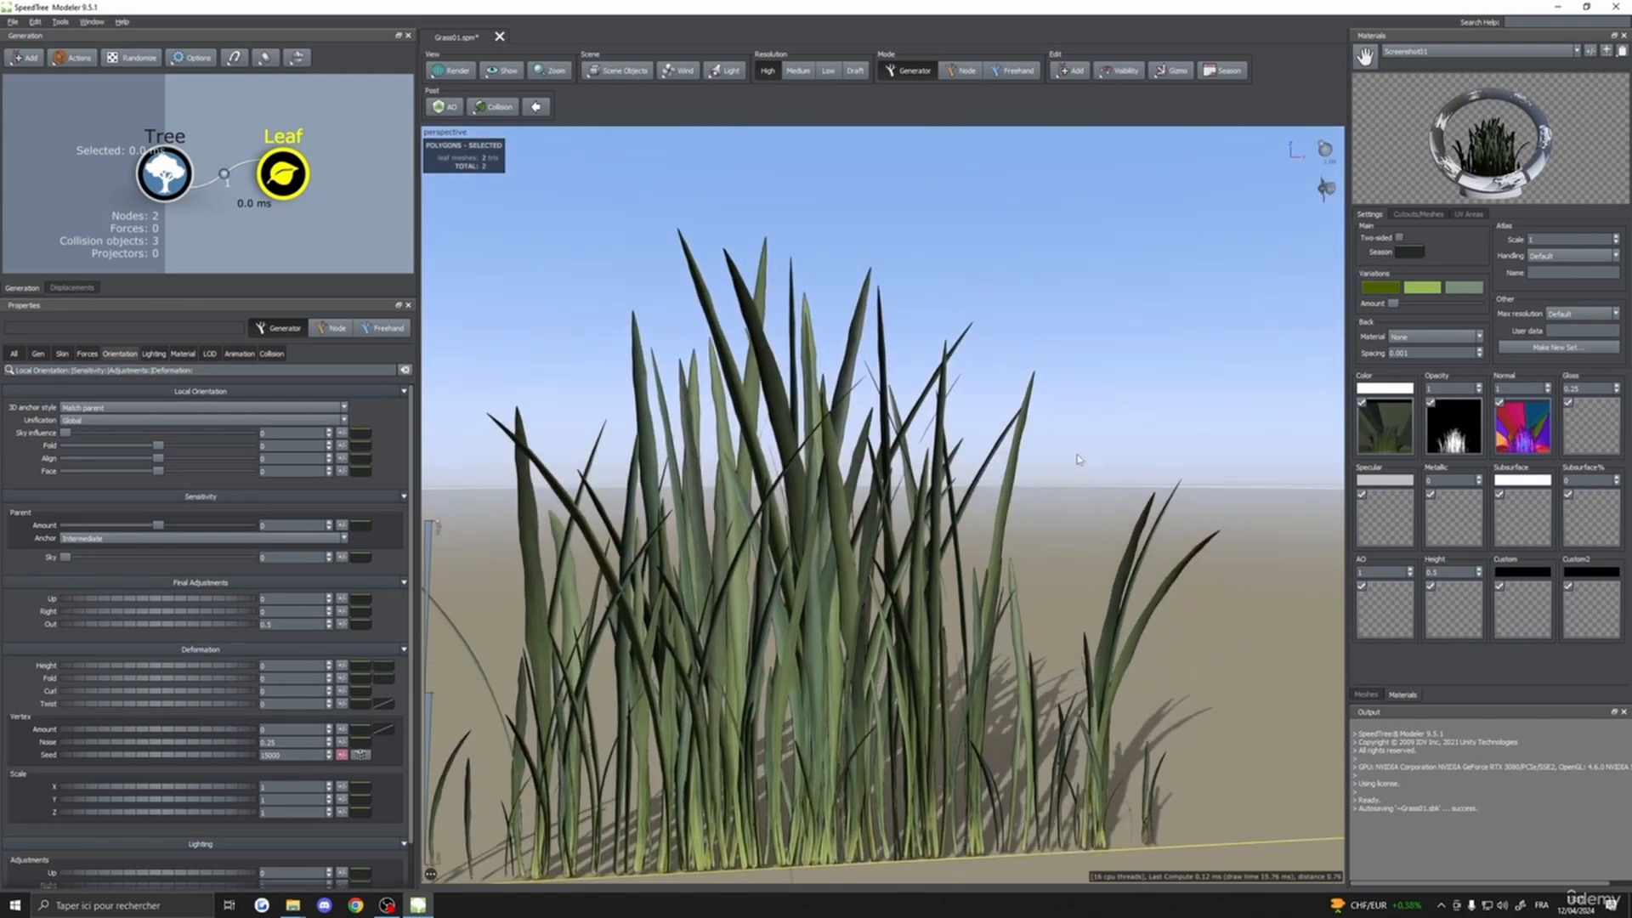
pyautogui.scroll(-10, 1050, 496)
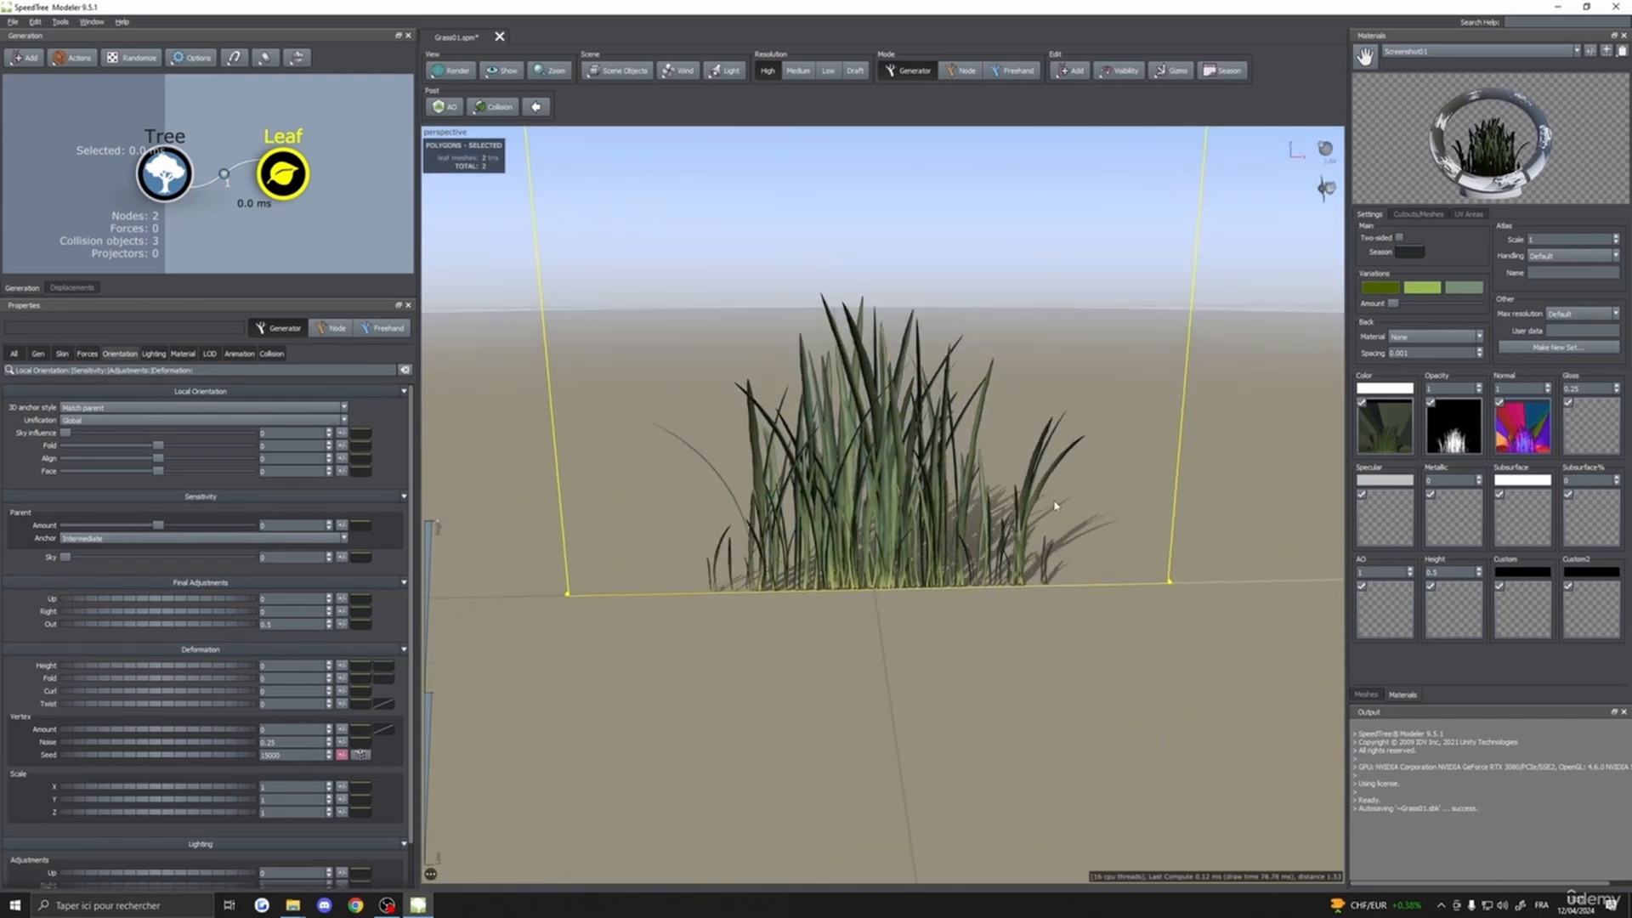
pyautogui.moveTo(982, 499); pyautogui.dragTo(1003, 515)
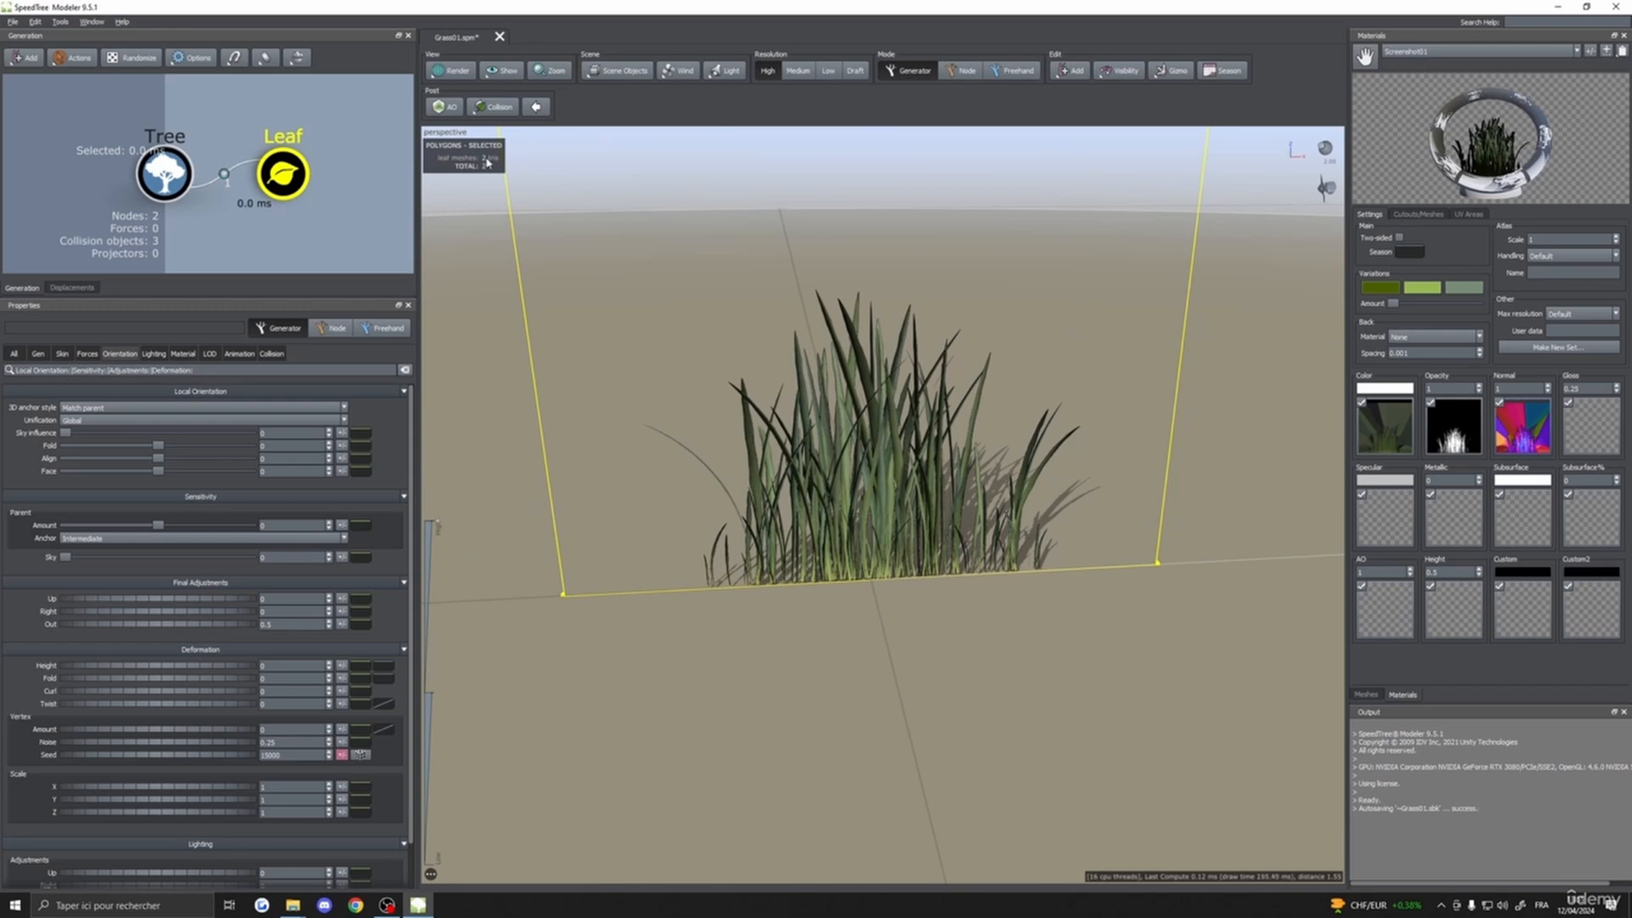
pyautogui.scroll(-5, 827, 415)
pyautogui.moveTo(827, 414)
pyautogui.mouseDown()
pyautogui.moveTo(794, 437)
pyautogui.moveTo(822, 430)
pyautogui.mouseUp()
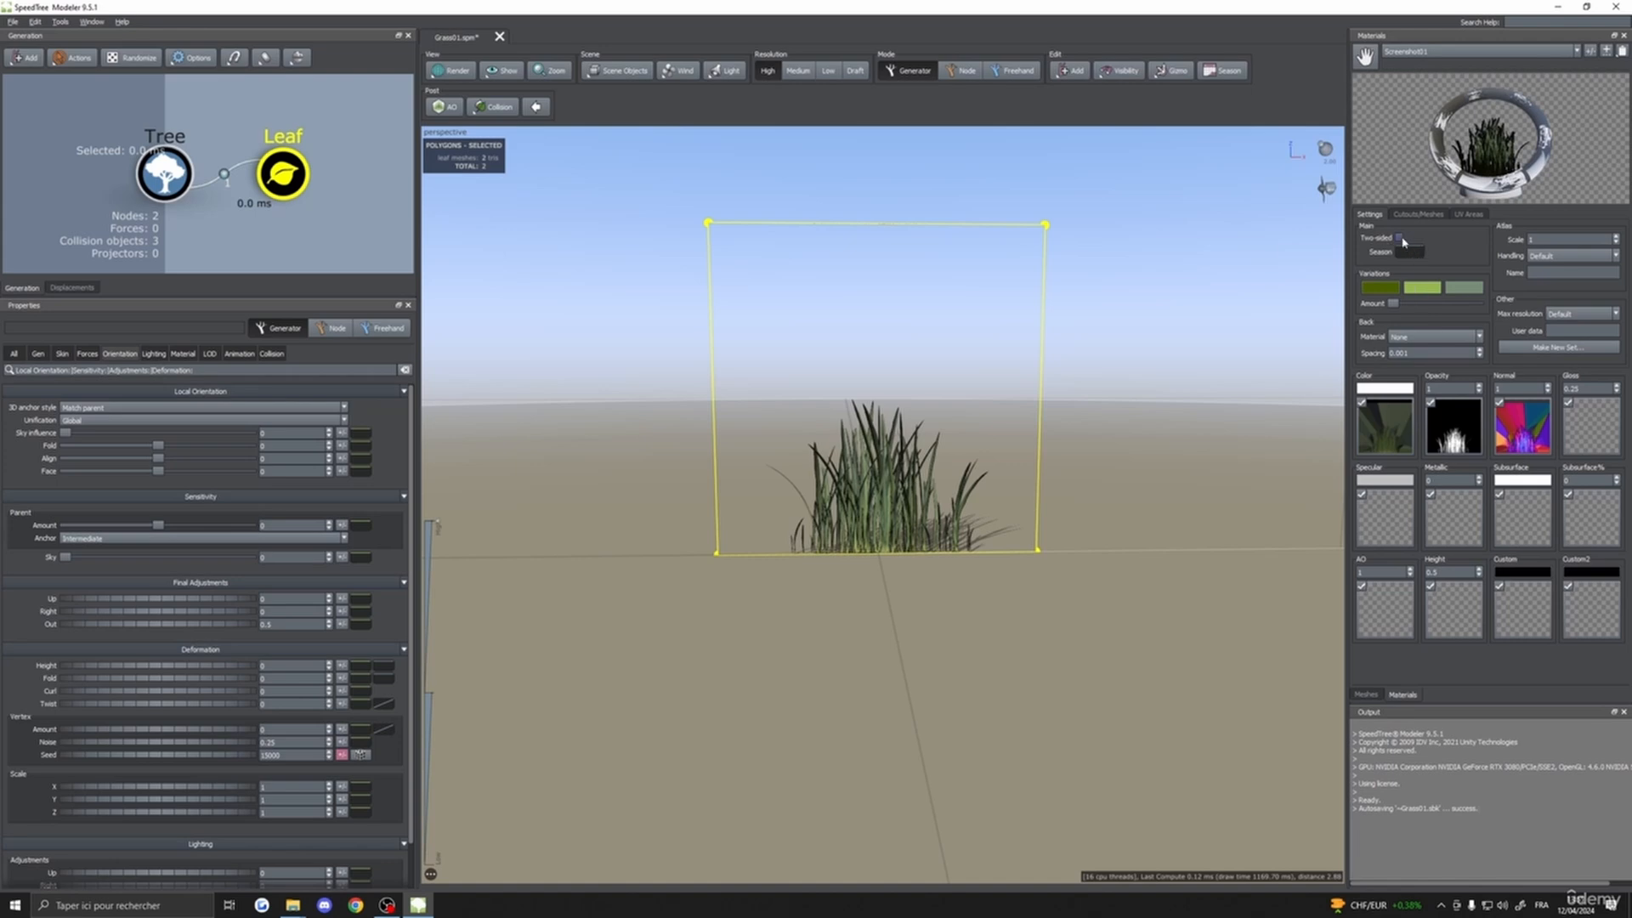
pyautogui.moveTo(1038, 503); pyautogui.dragTo(1488, 320)
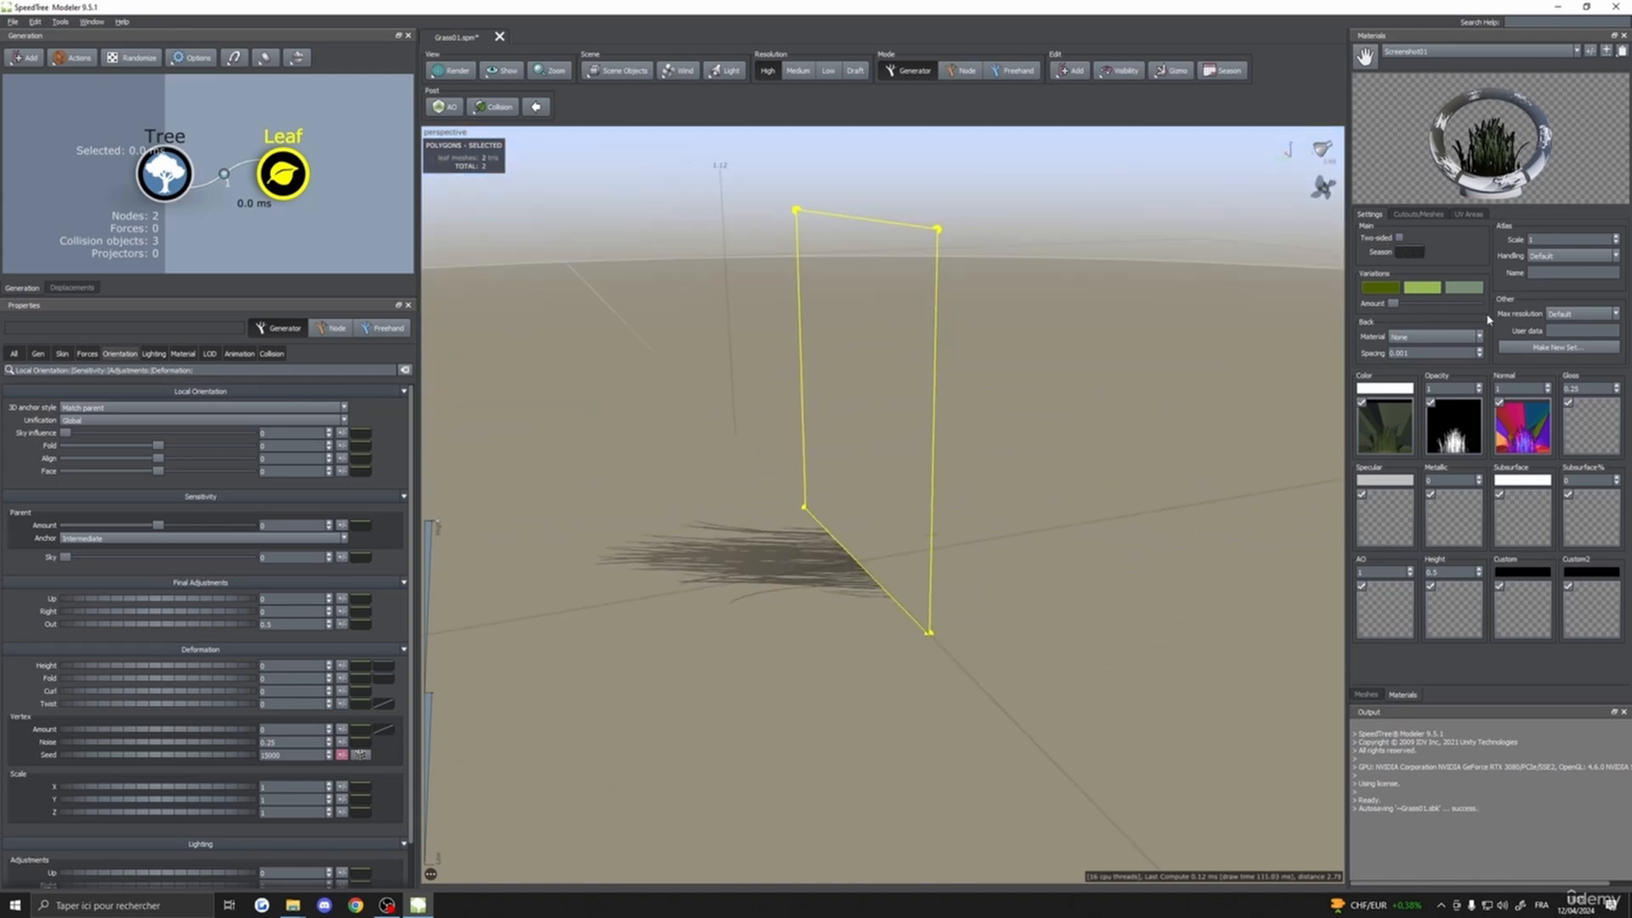
pyautogui.click(1400, 238)
pyautogui.moveTo(1210, 473); pyautogui.dragTo(1013, 479)
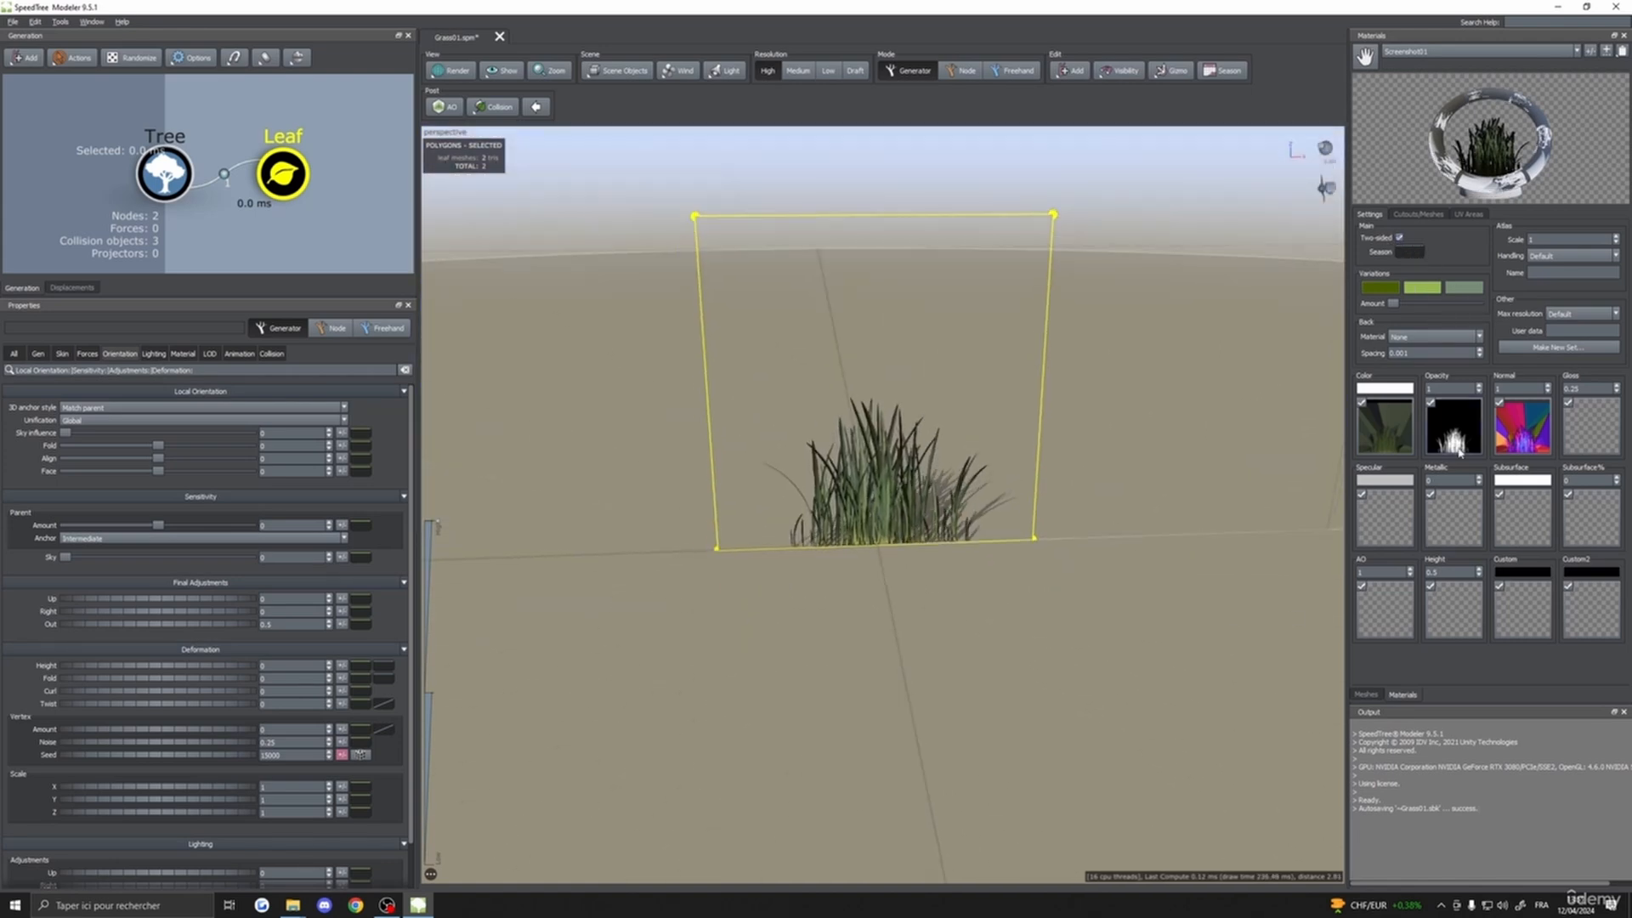
# - Assign the 01_Color texture to the Screenshot01 material's Subsurface and Subsurface% maps and check the grass card from both sides
pyautogui.moveTo(292, 904)
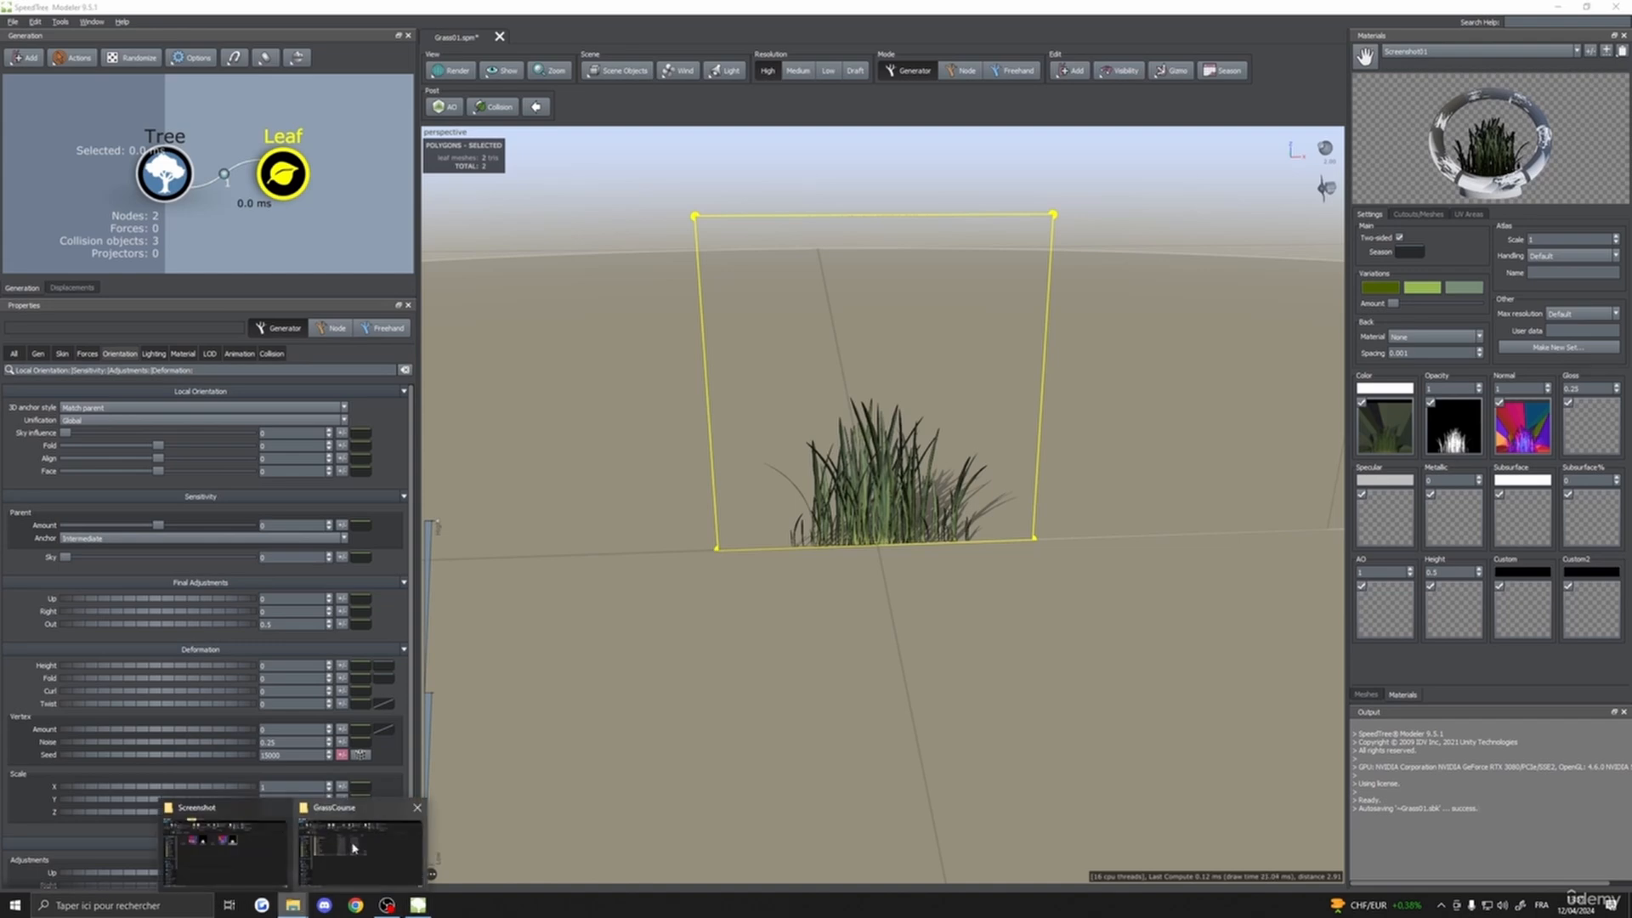
pyautogui.moveTo(352, 847)
pyautogui.click(222, 846)
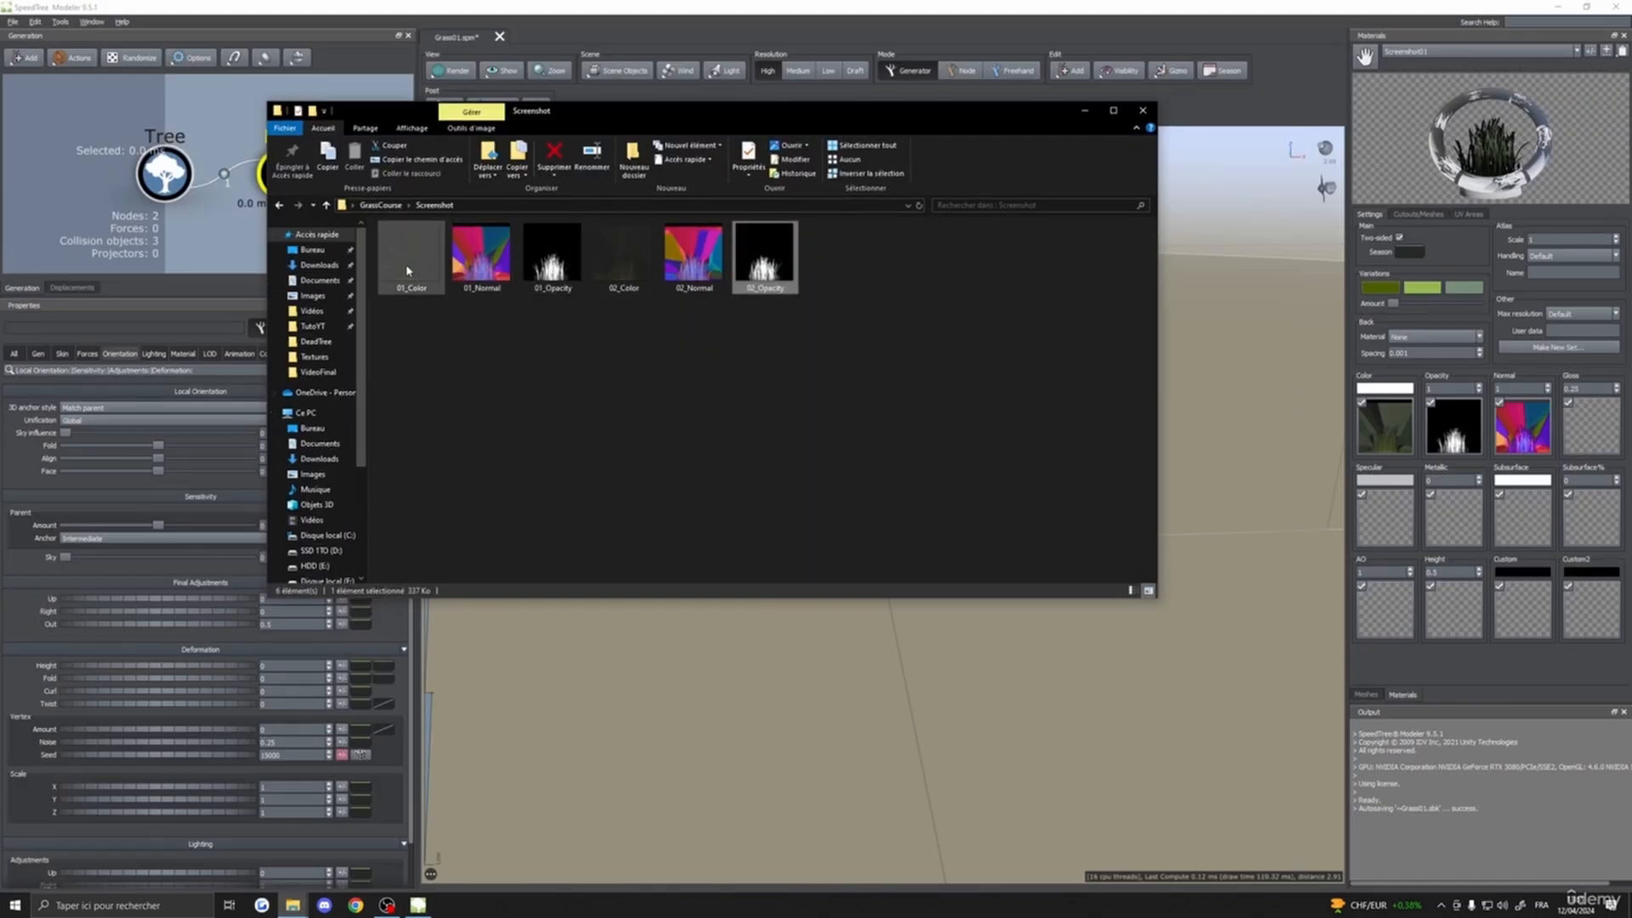
pyautogui.moveTo(411, 255); pyautogui.dragTo(408, 374)
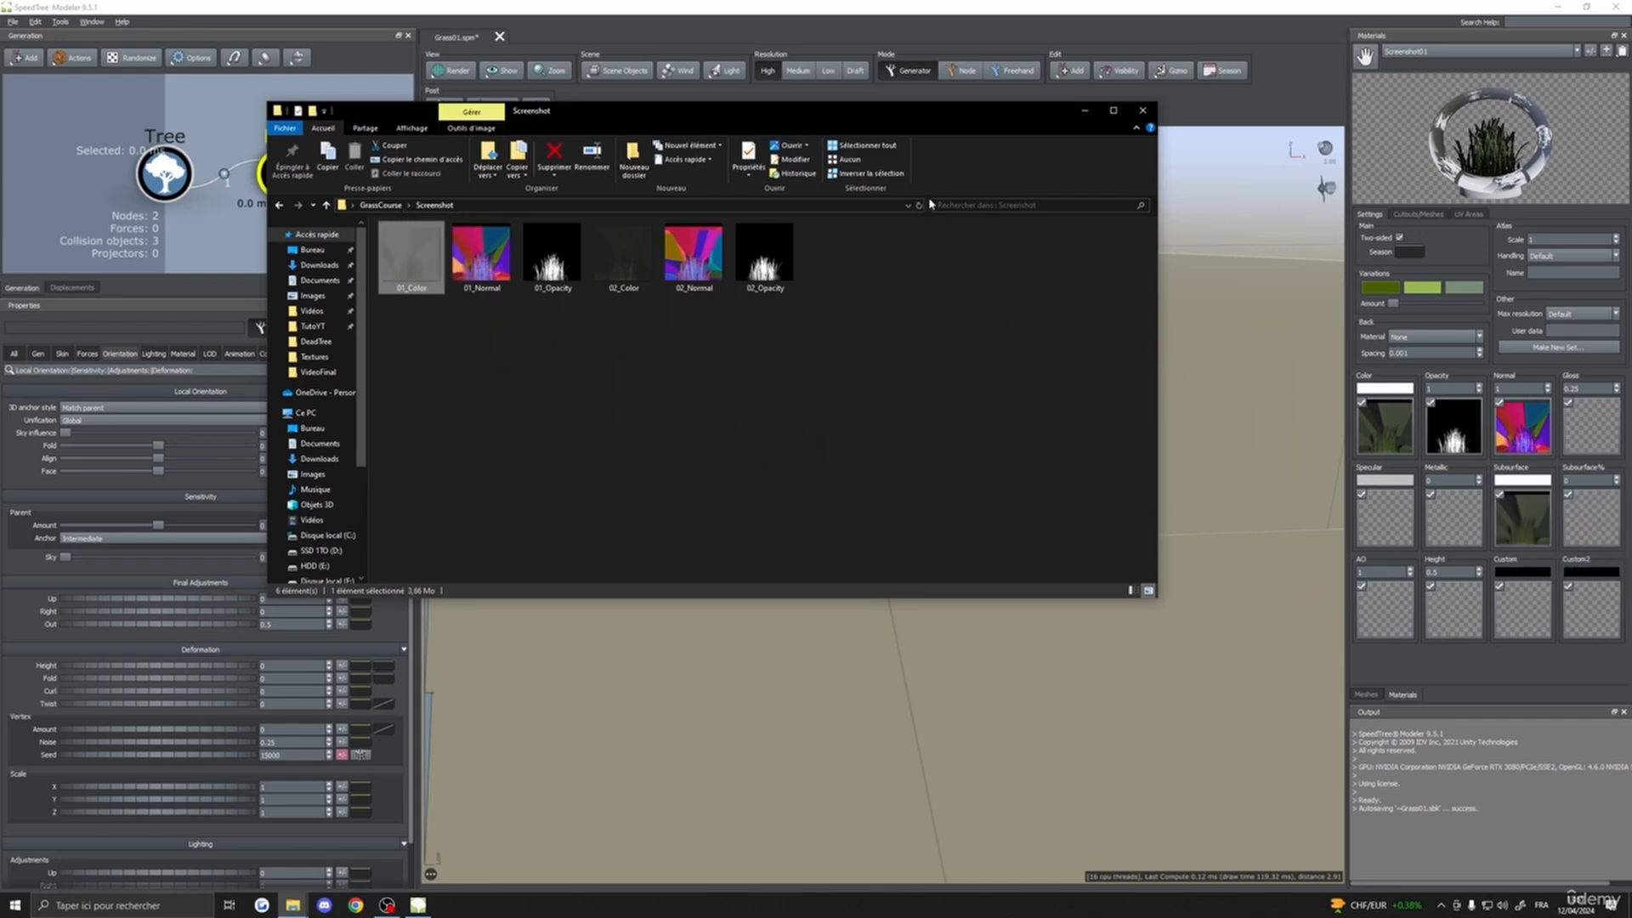
pyautogui.click(1084, 111)
pyautogui.moveTo(1063, 331); pyautogui.dragTo(1139, 375)
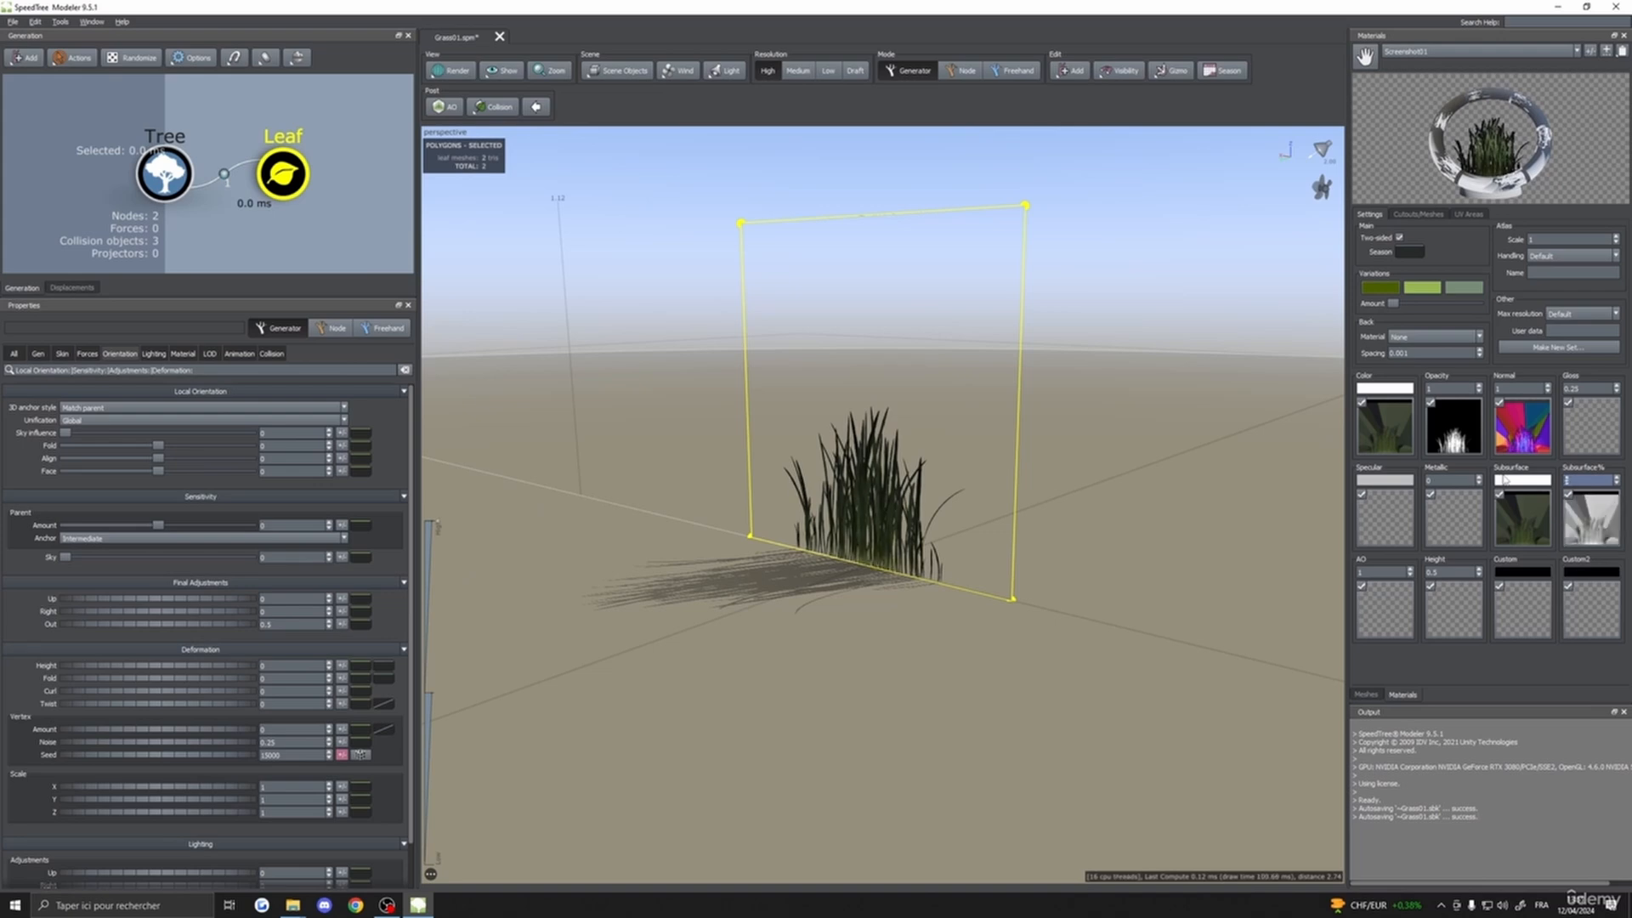
pyautogui.moveTo(1077, 523)
pyautogui.mouseDown()
pyautogui.moveTo(821, 520)
pyautogui.moveTo(1073, 528)
pyautogui.mouseUp()
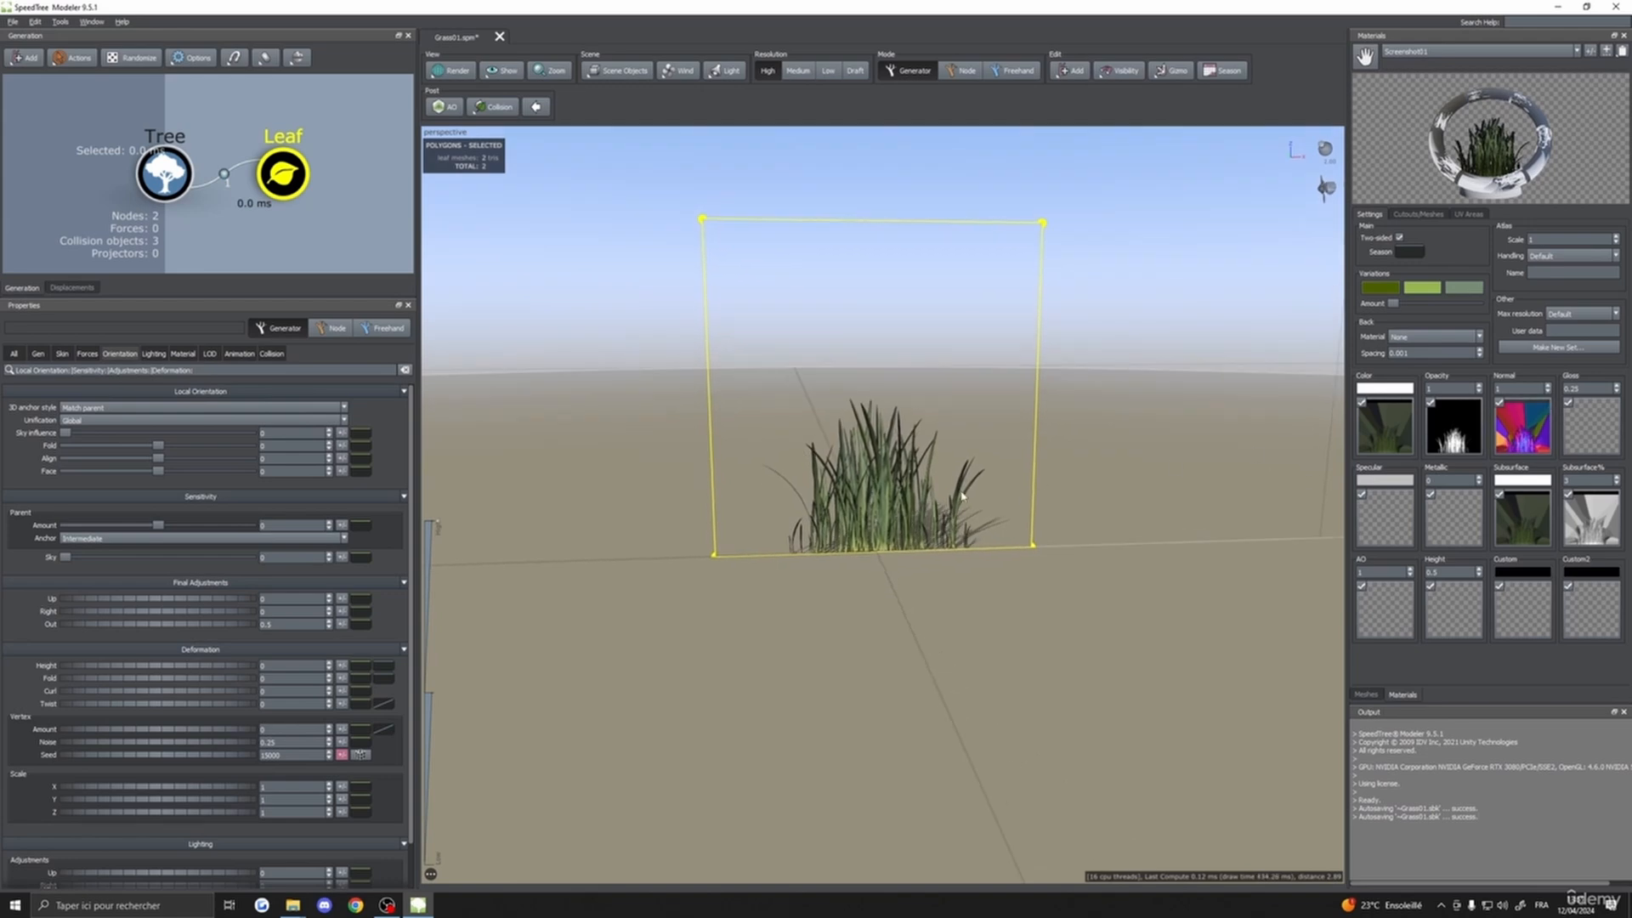
# - Try different gloss values on the Screenshot01 material and set its gloss to 0.1
pyautogui.scroll(5, 963, 497)
pyautogui.scroll(3, 961, 501)
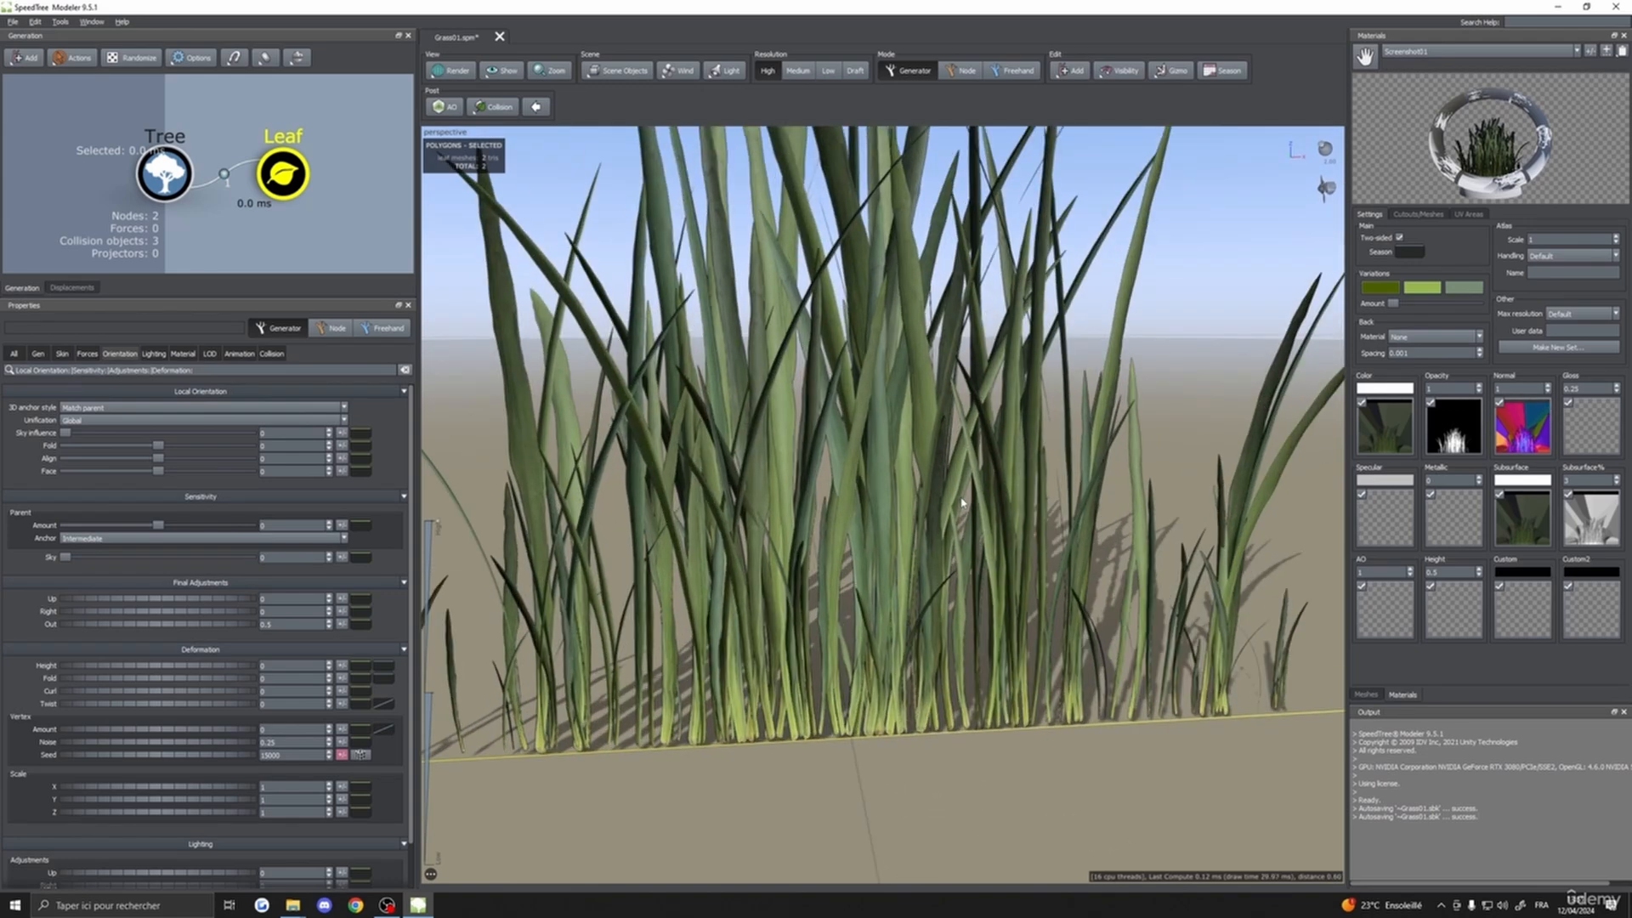
pyautogui.scroll(-3, 961, 501)
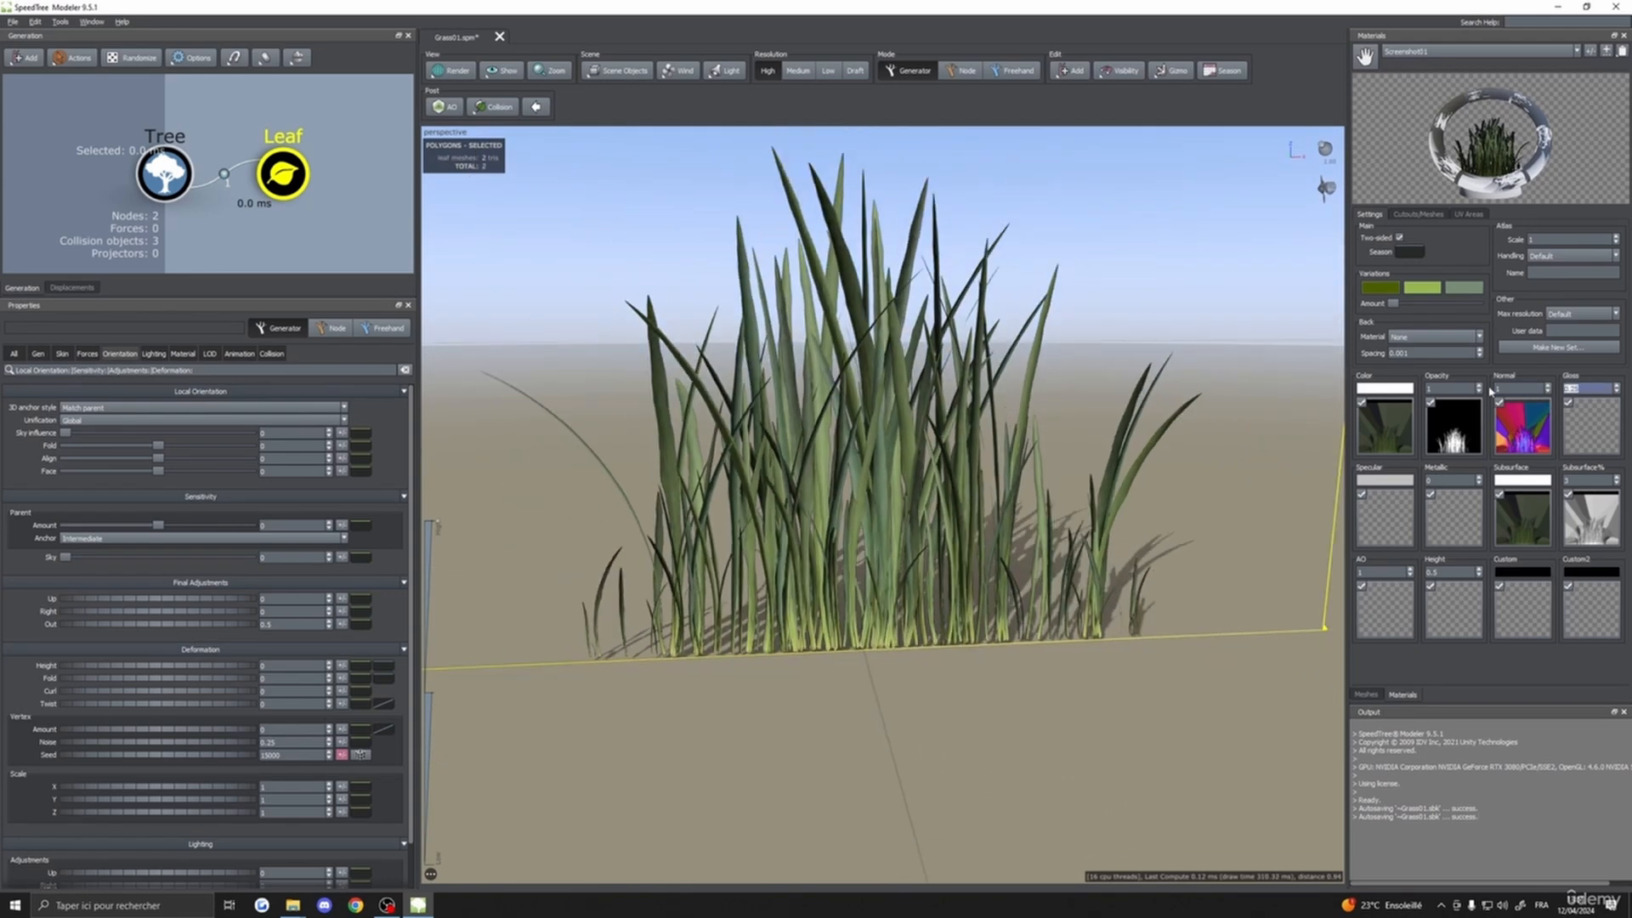
pyautogui.write('2')
pyautogui.scroll(-6, 1057, 467)
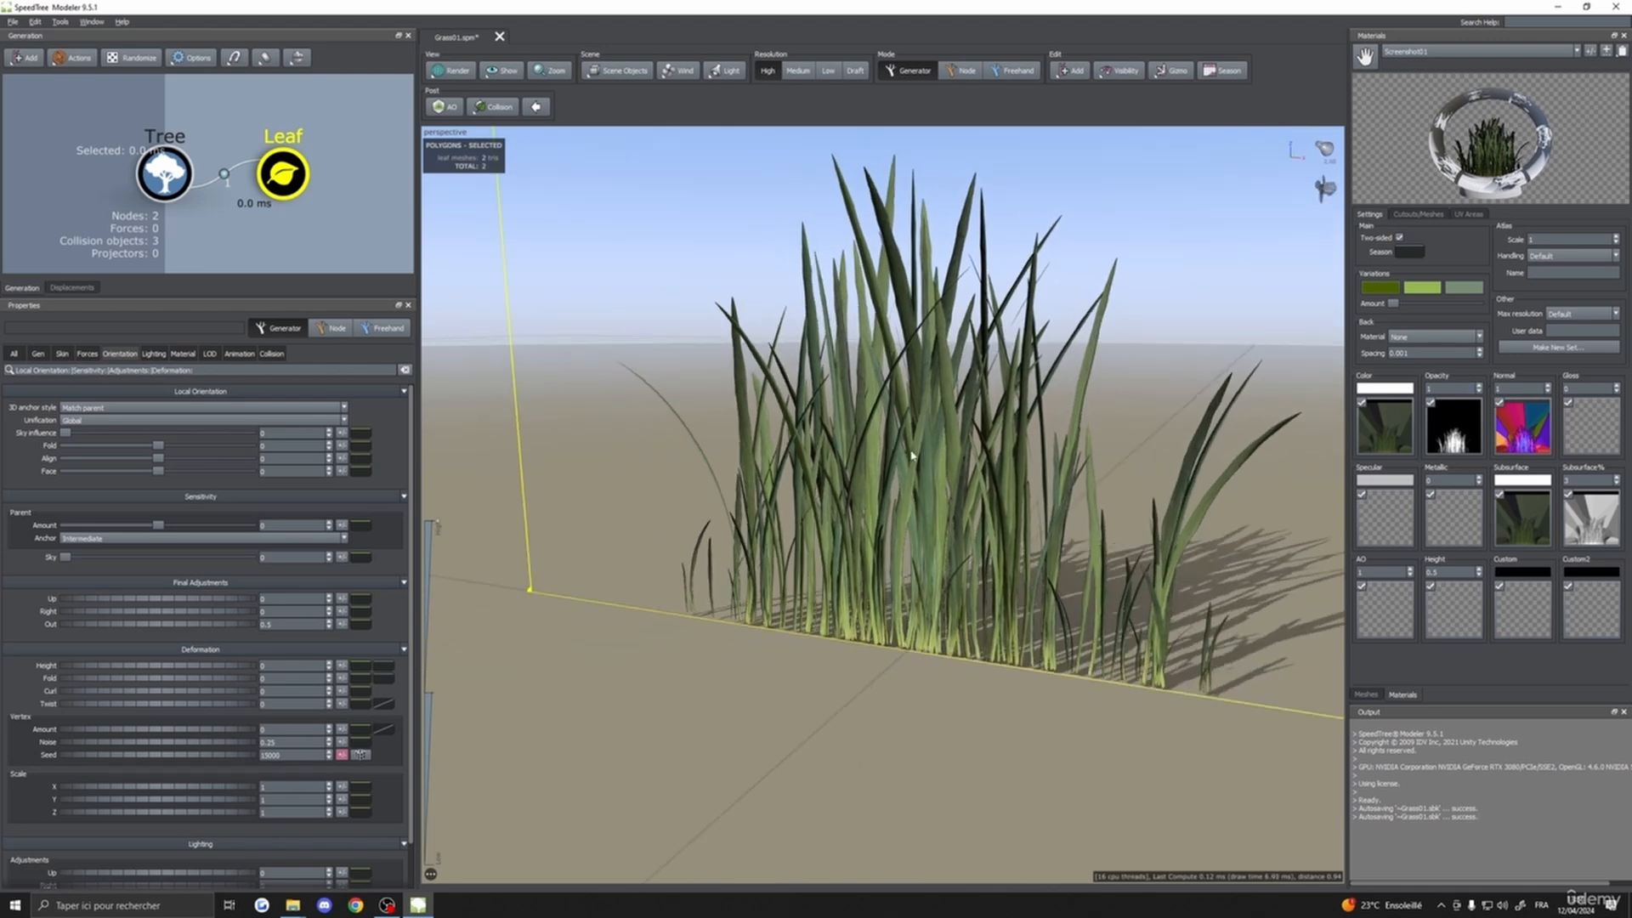
pyautogui.moveTo(1586, 388); pyautogui.dragTo(1482, 388)
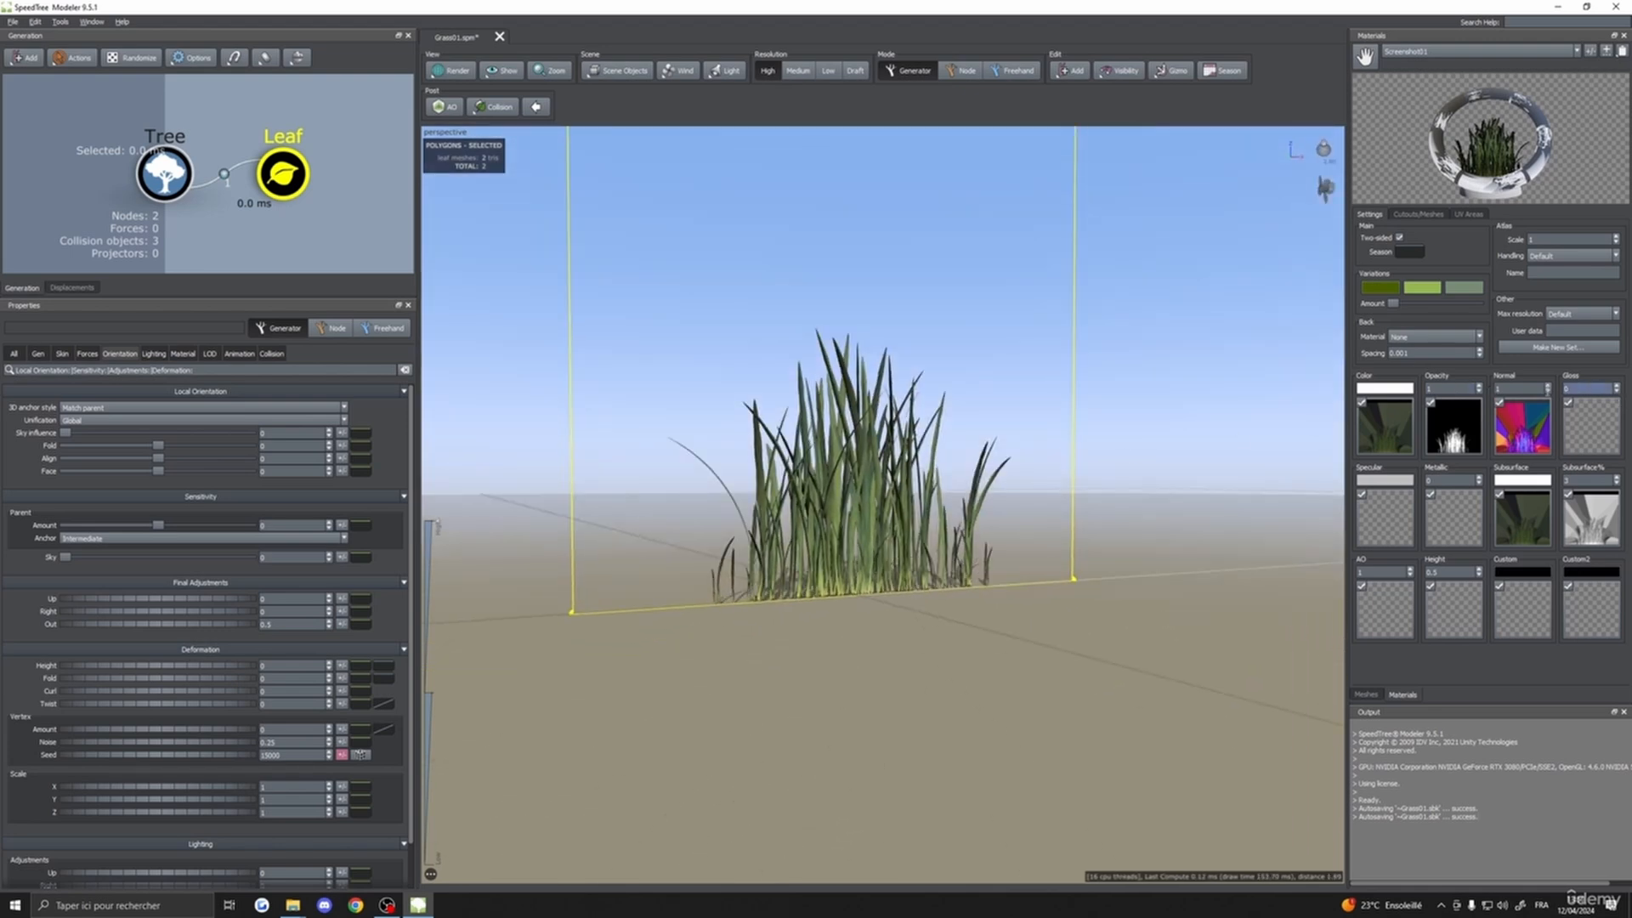
pyautogui.write('0.1')
pyautogui.press('Return')
# - Select the Leaf generator again and set its generation number to 20
pyautogui.moveTo(1096, 400); pyautogui.dragTo(1023, 455)
pyautogui.scroll(6, 985, 486)
pyautogui.scroll(-3, 985, 486)
pyautogui.scroll(-5, 1071, 448)
pyautogui.click(1082, 428)
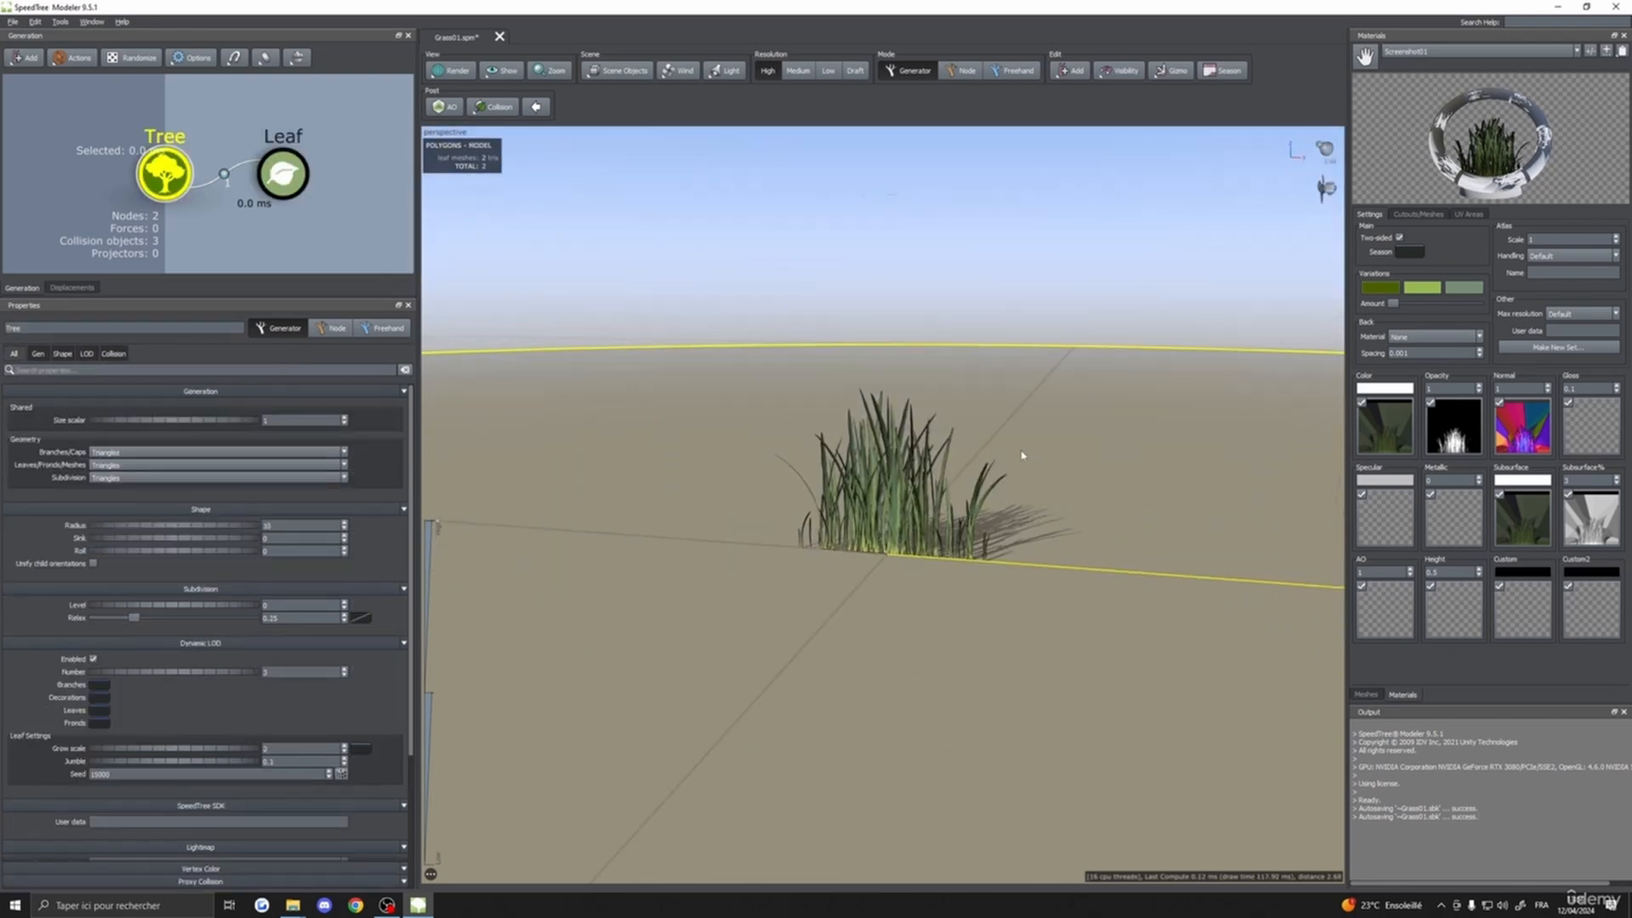
pyautogui.click(878, 539)
pyautogui.moveTo(1054, 548); pyautogui.dragTo(983, 539)
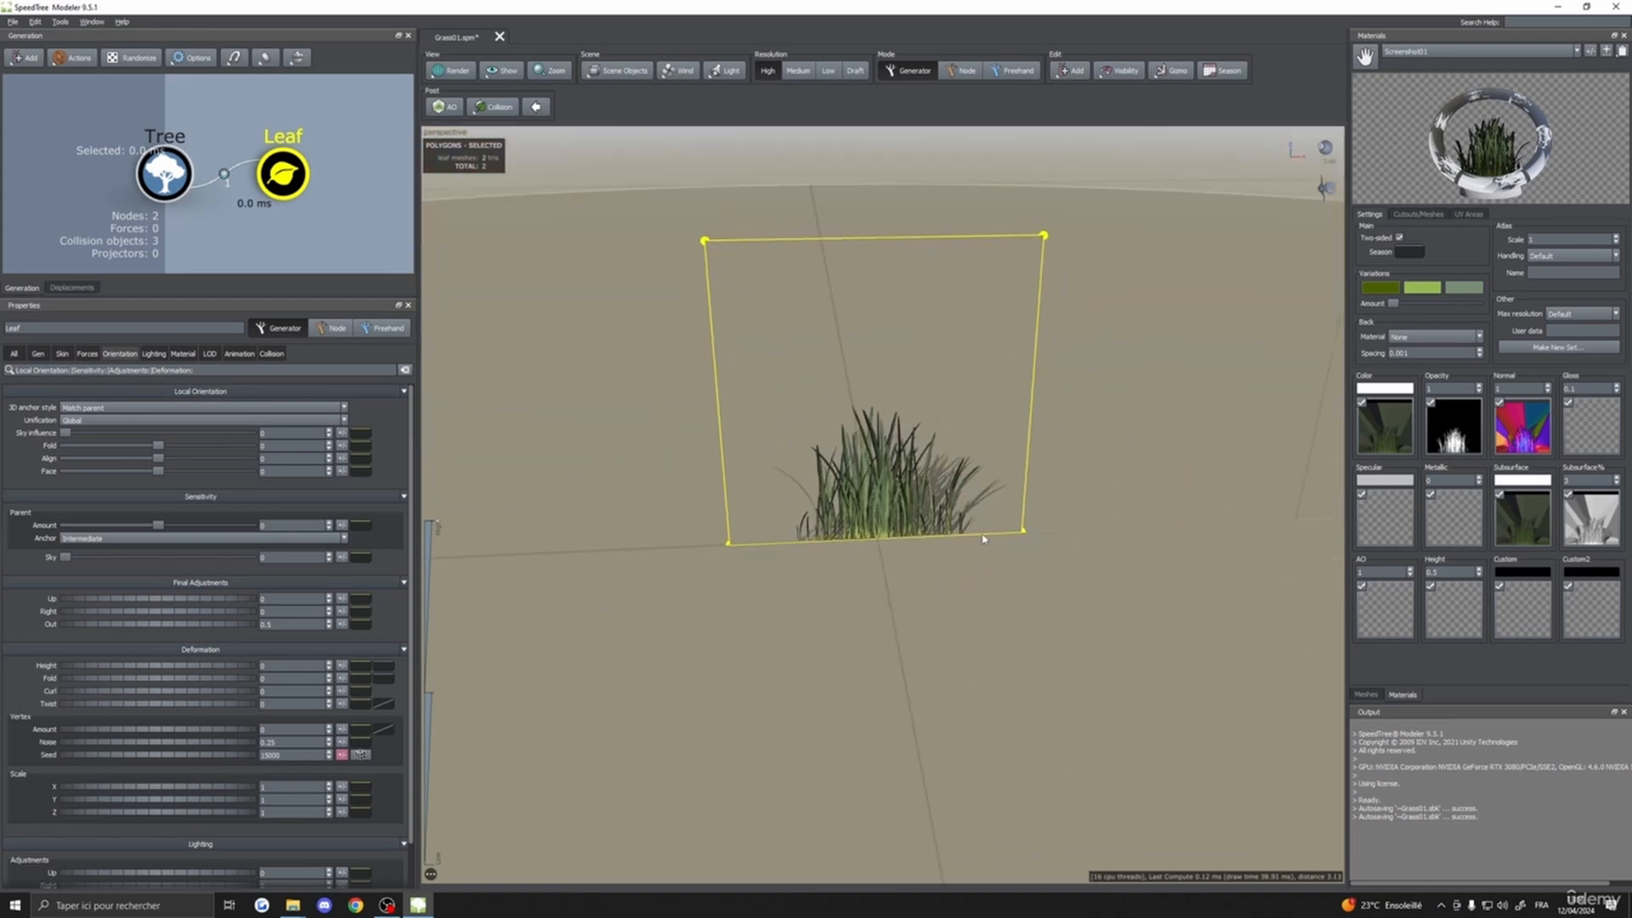
pyautogui.scroll(-4, 983, 539)
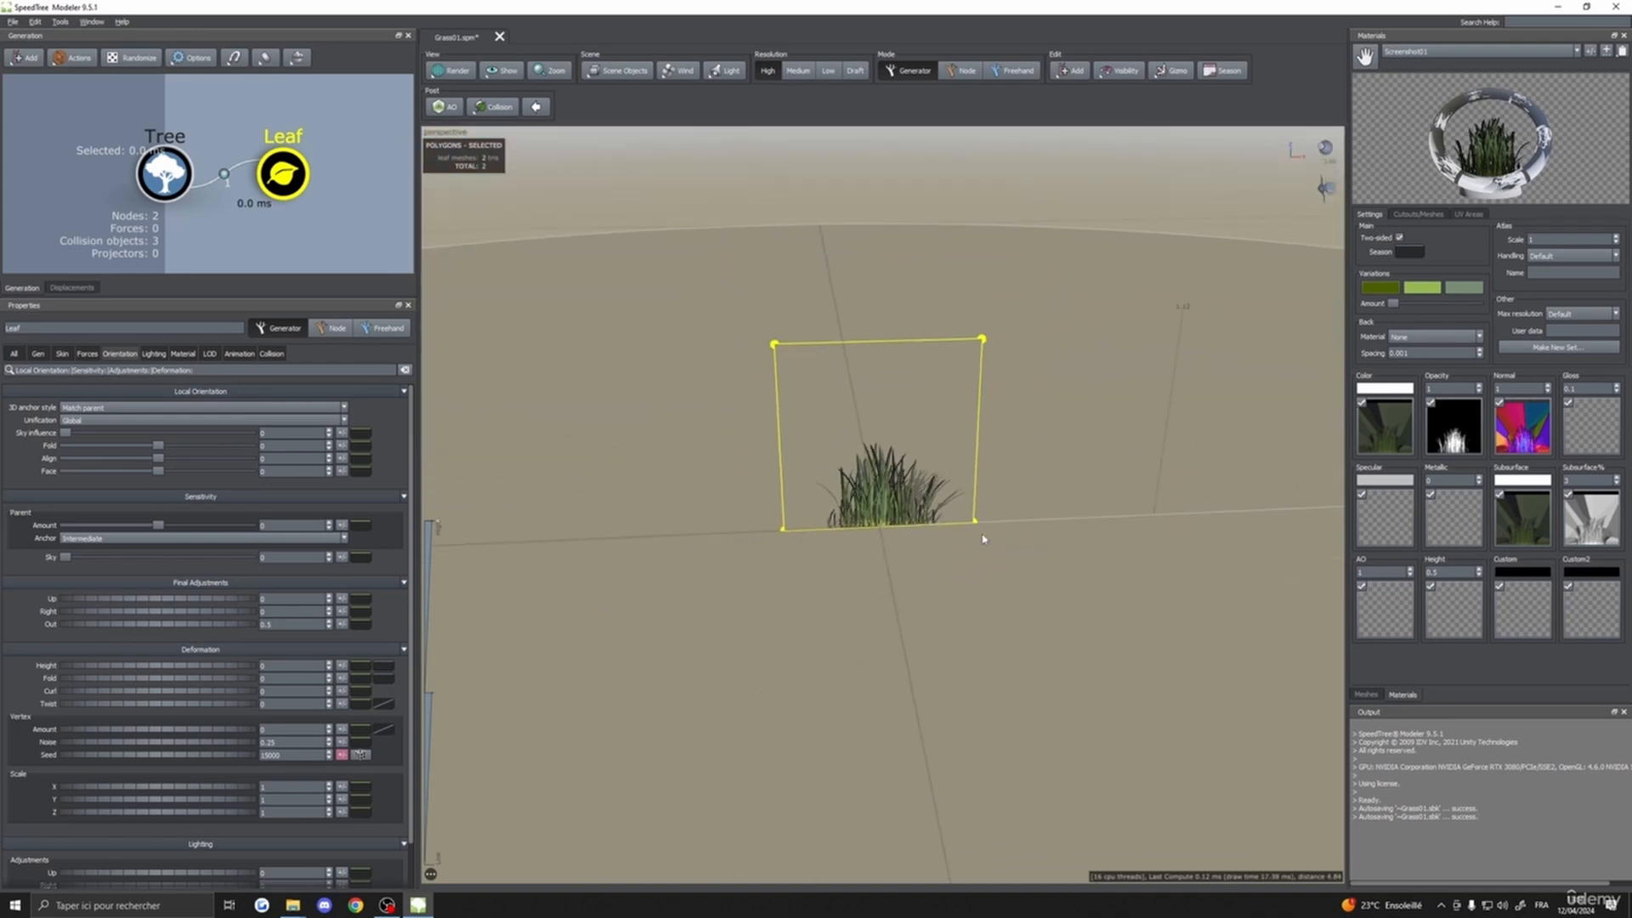
pyautogui.click(37, 354)
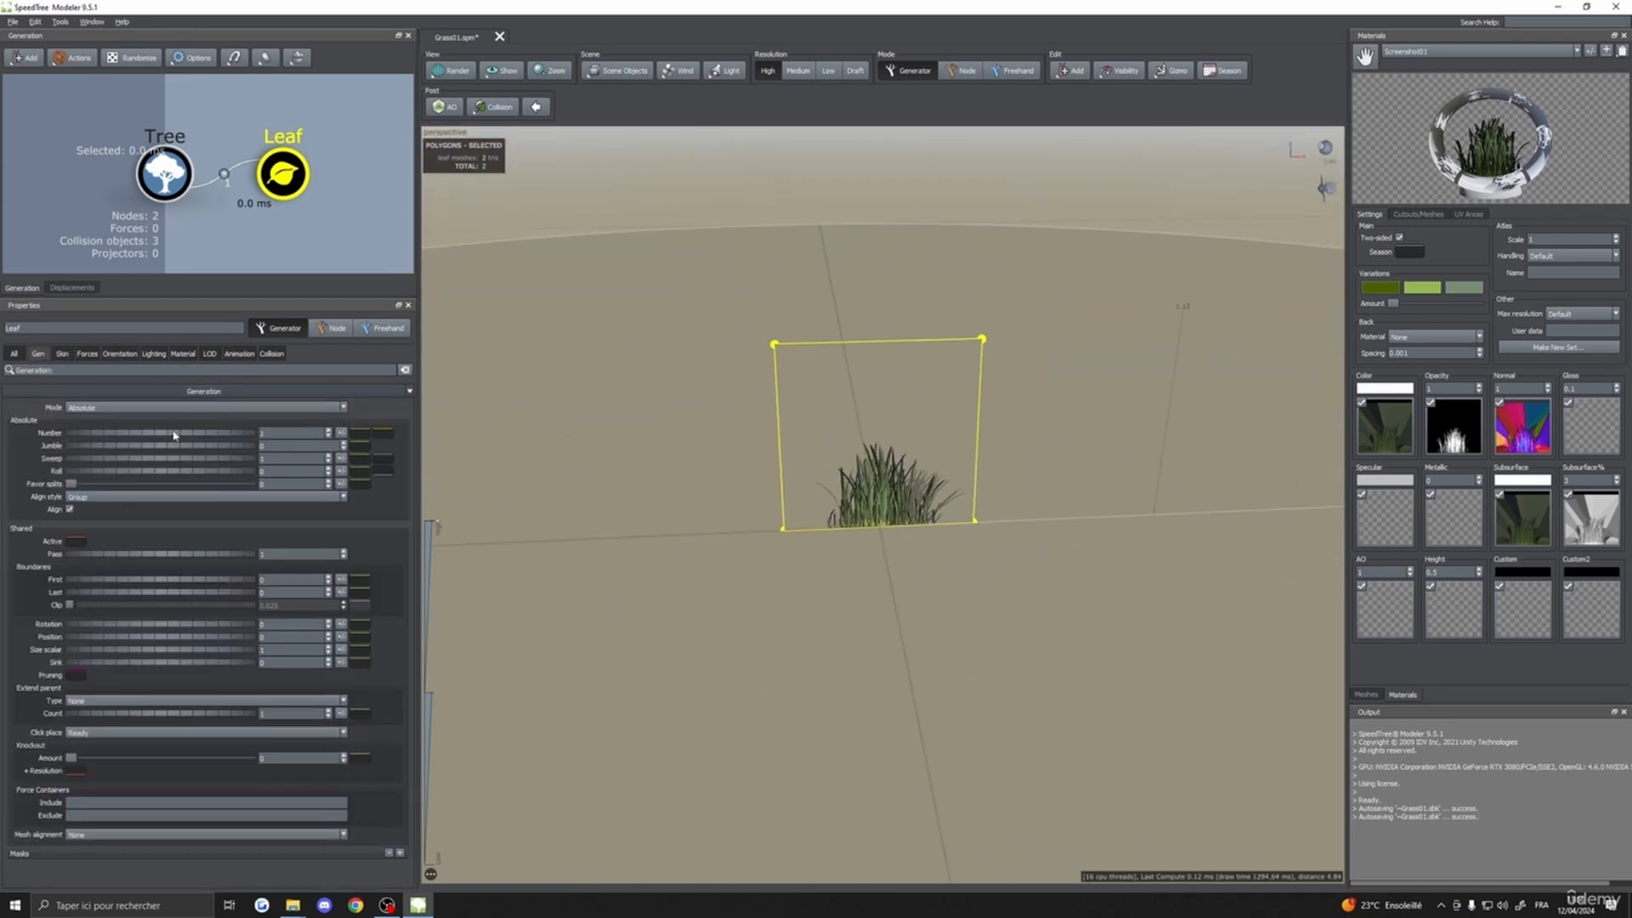
pyautogui.moveTo(174, 435); pyautogui.dragTo(418, 465)
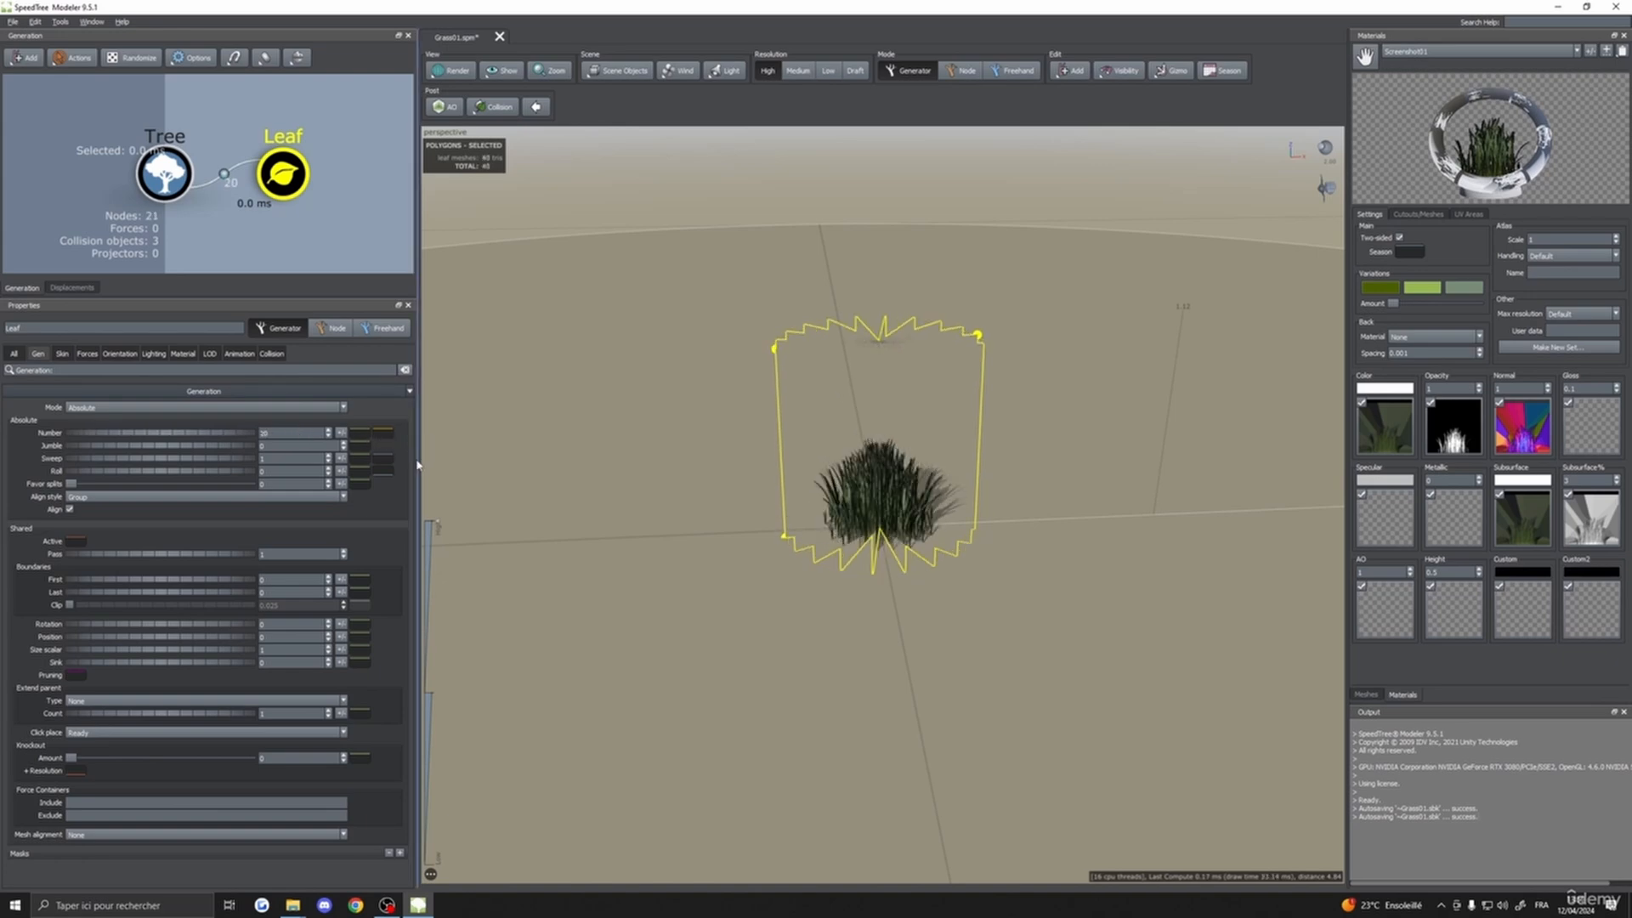
# - Spread the grass cards outward by setting the Leaf generator's Last boundary to 0.14 and raising its First boundary slightly above zero
pyautogui.moveTo(510, 551); pyautogui.dragTo(587, 531)
pyautogui.scroll(3, 598, 536)
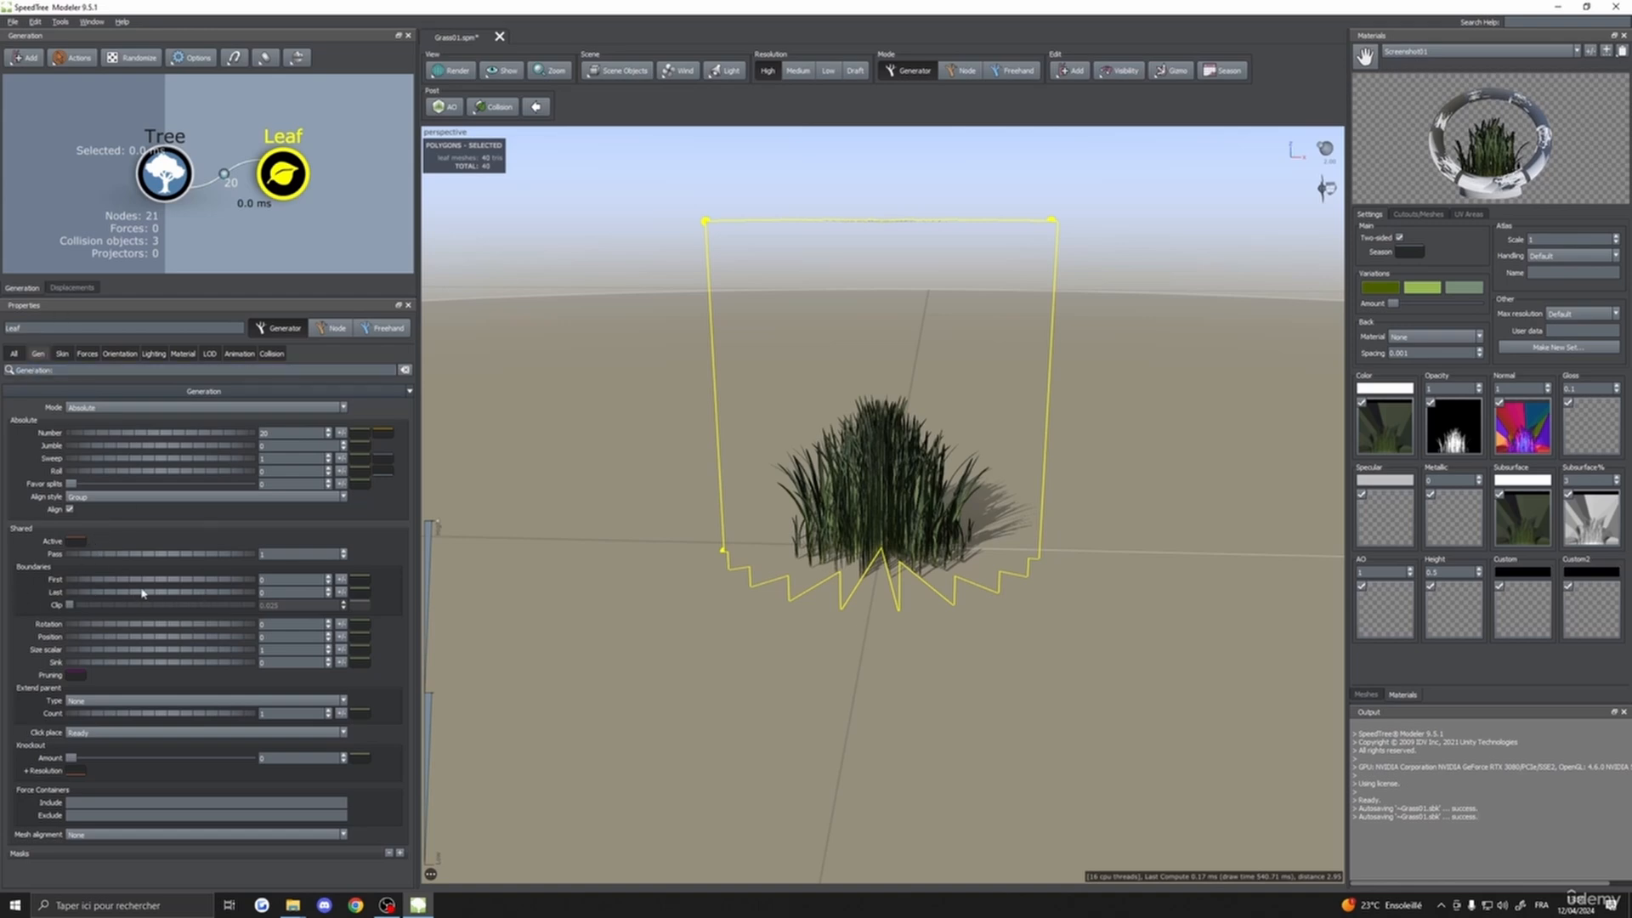
pyautogui.moveTo(153, 597); pyautogui.dragTo(165, 595)
pyautogui.moveTo(680, 595); pyautogui.dragTo(723, 731)
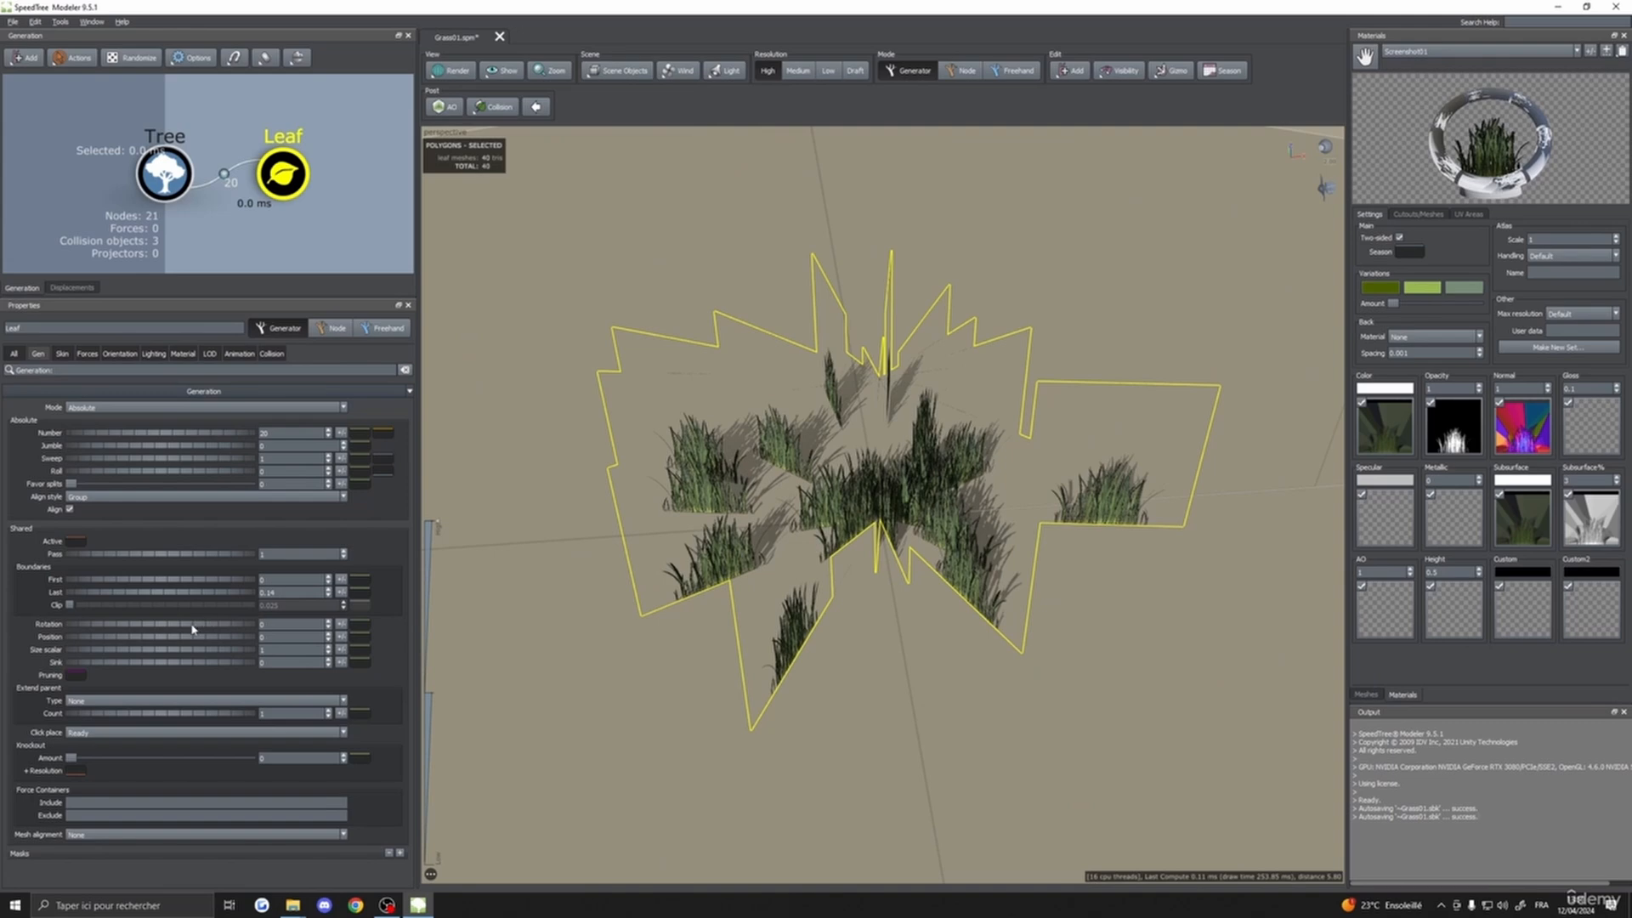
pyautogui.moveTo(188, 581); pyautogui.dragTo(191, 583)
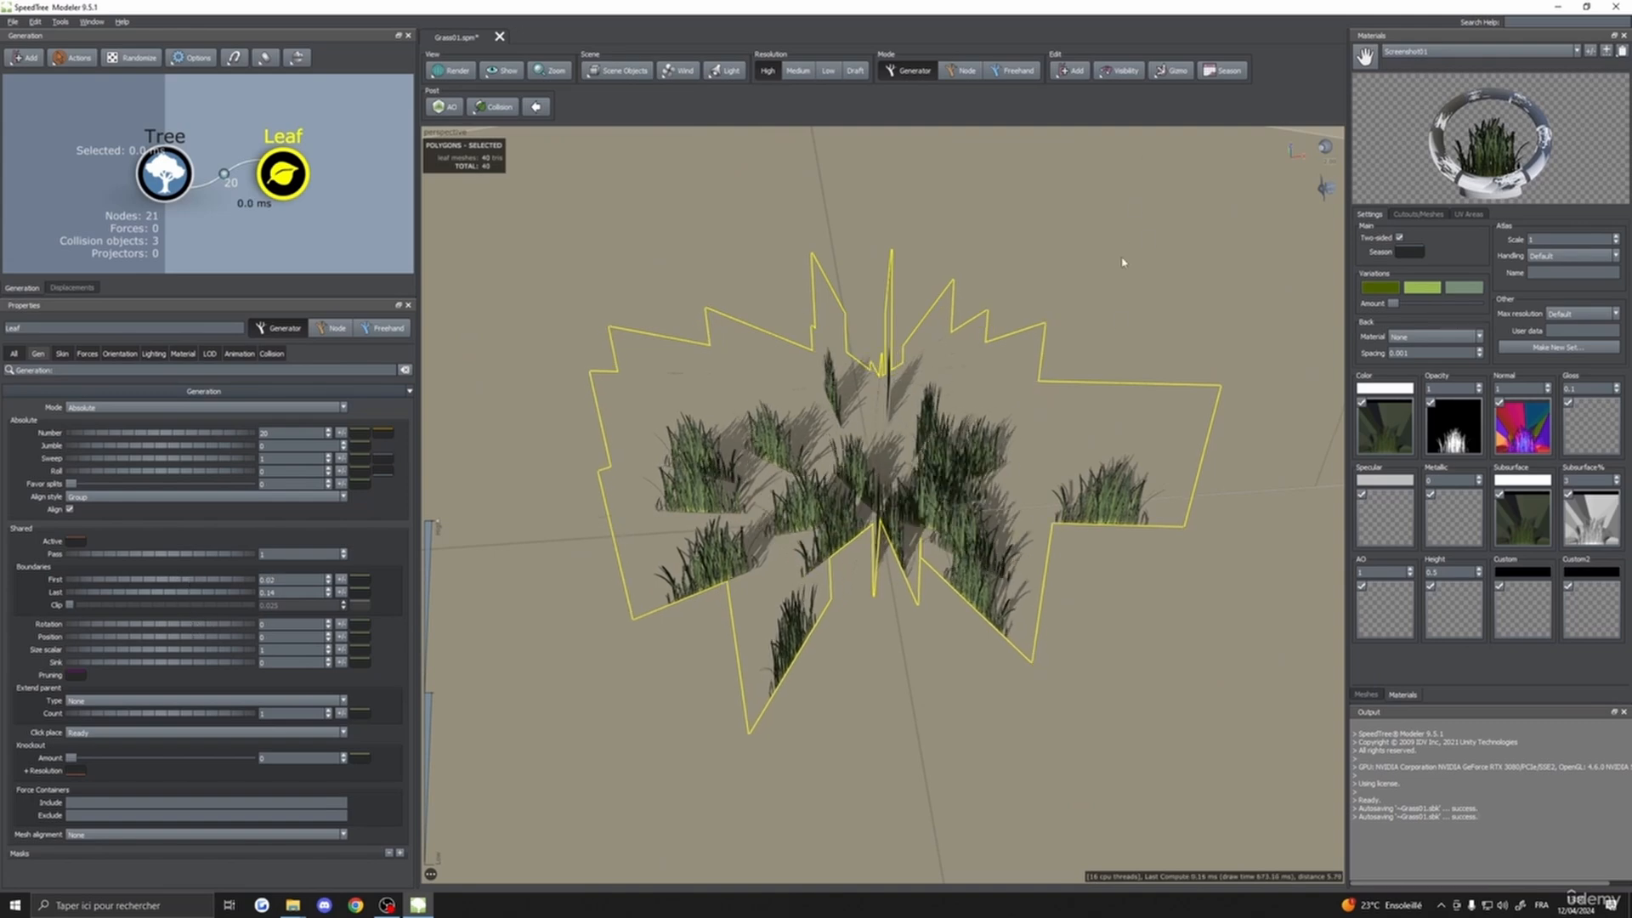
# - Create a new cutout mesh for the Screenshot01 material and open it for editing
pyautogui.click(1417, 214)
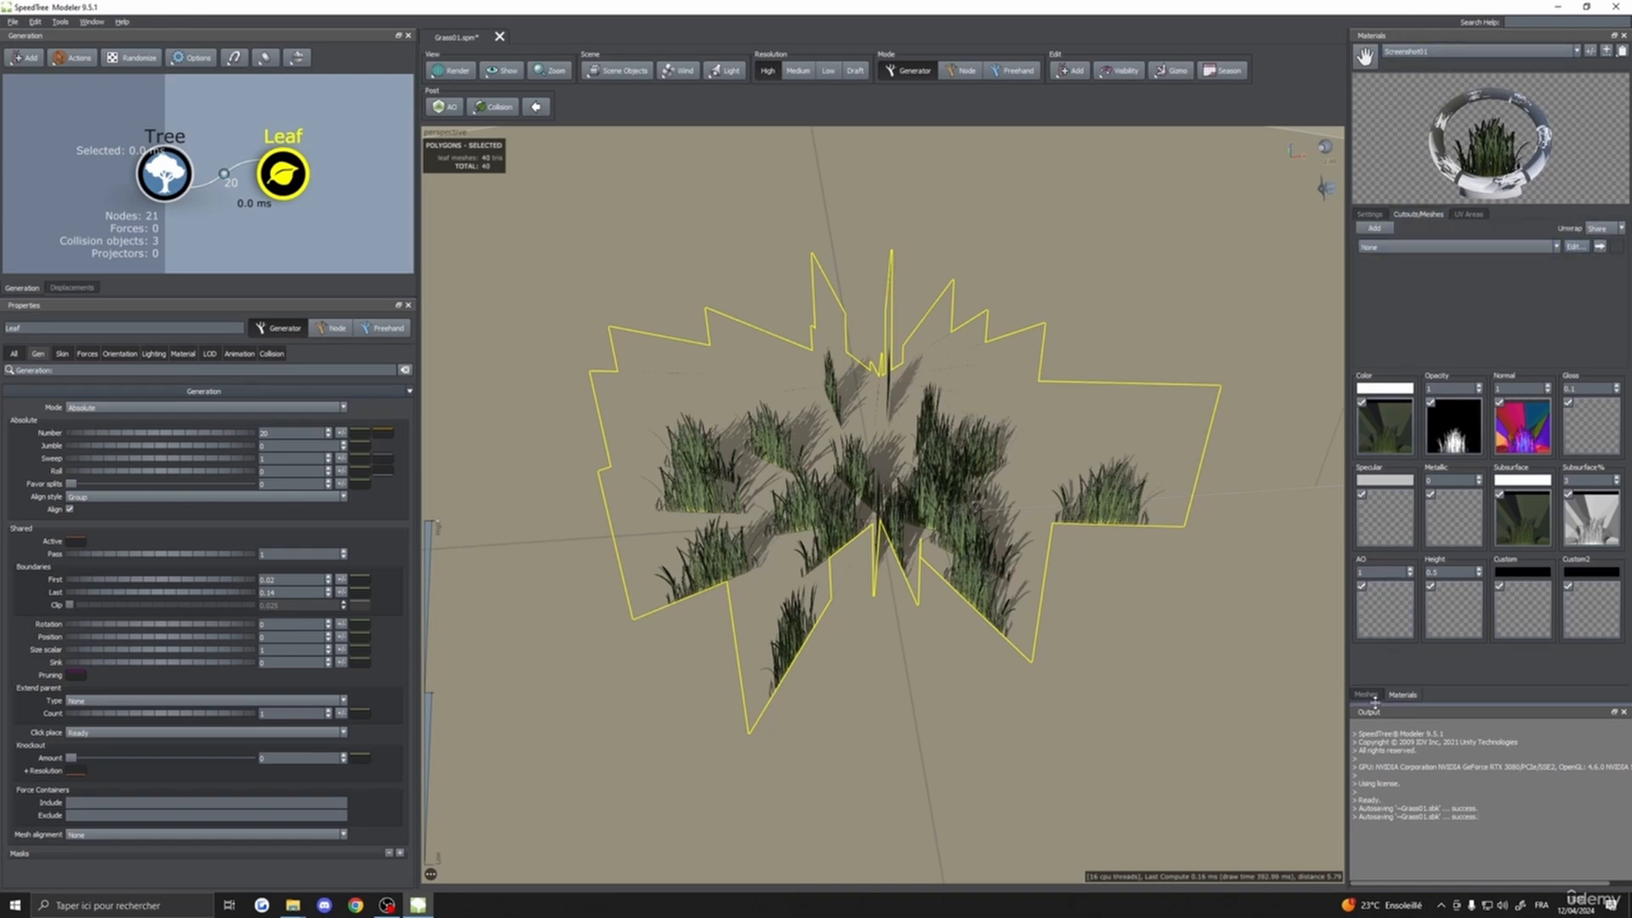
pyautogui.click(1403, 49)
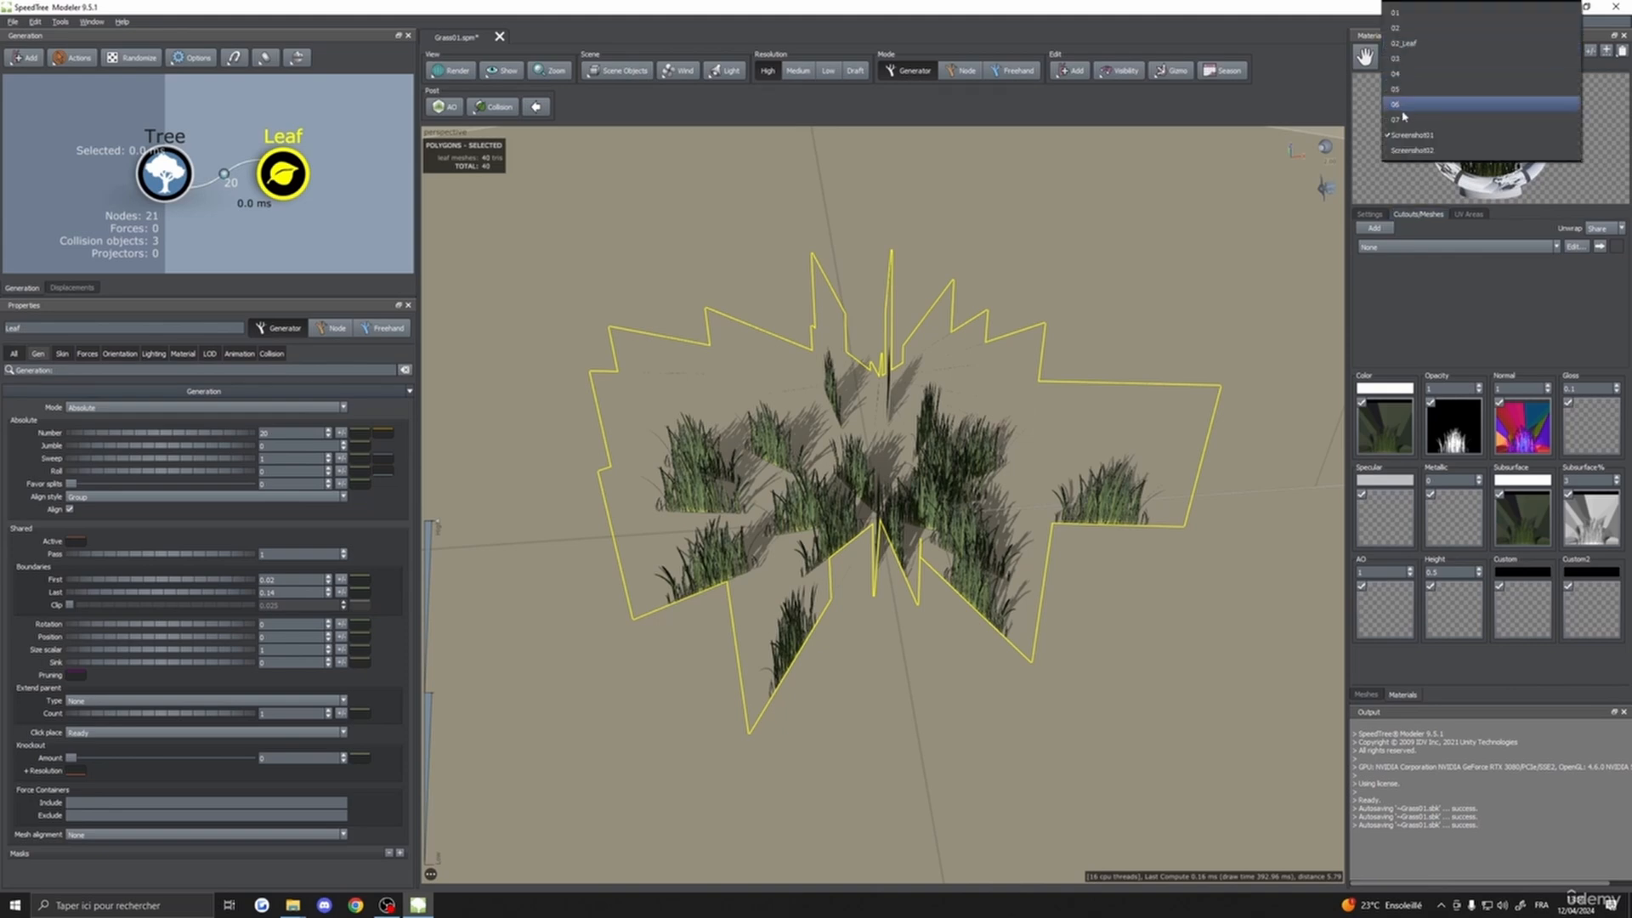
pyautogui.click(1409, 136)
pyautogui.moveTo(978, 450); pyautogui.dragTo(940, 371)
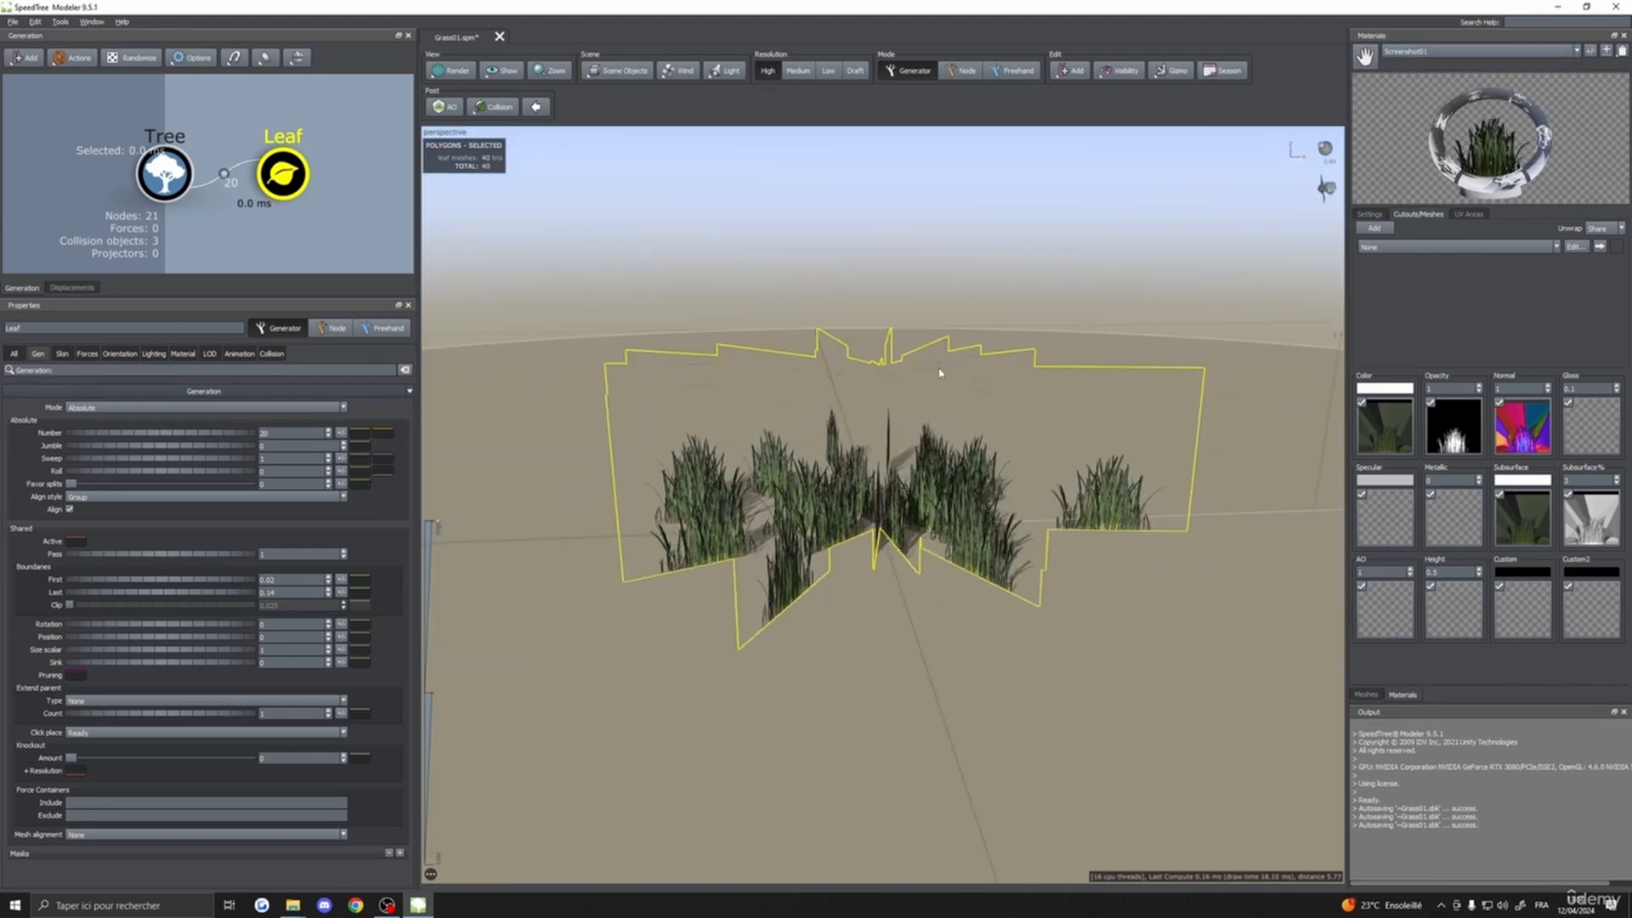
pyautogui.scroll(4, 942, 376)
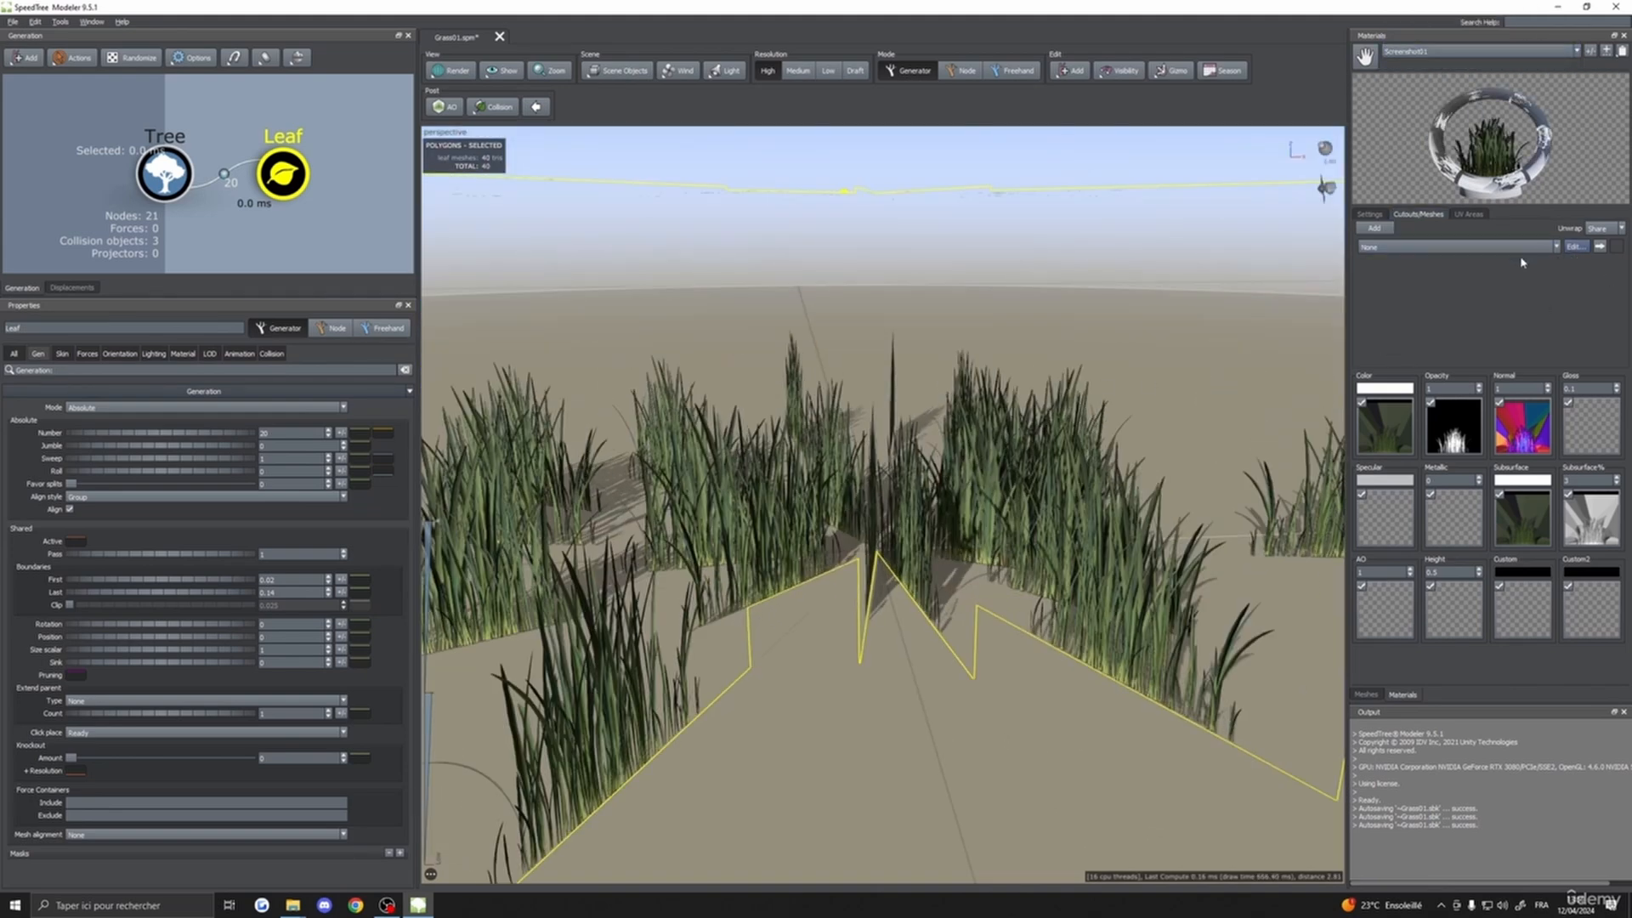
pyautogui.click(1575, 246)
# - Generate slices at minimum point density around the grass and centre the cutout's anchor at the base of the clump
pyautogui.click(552, 261)
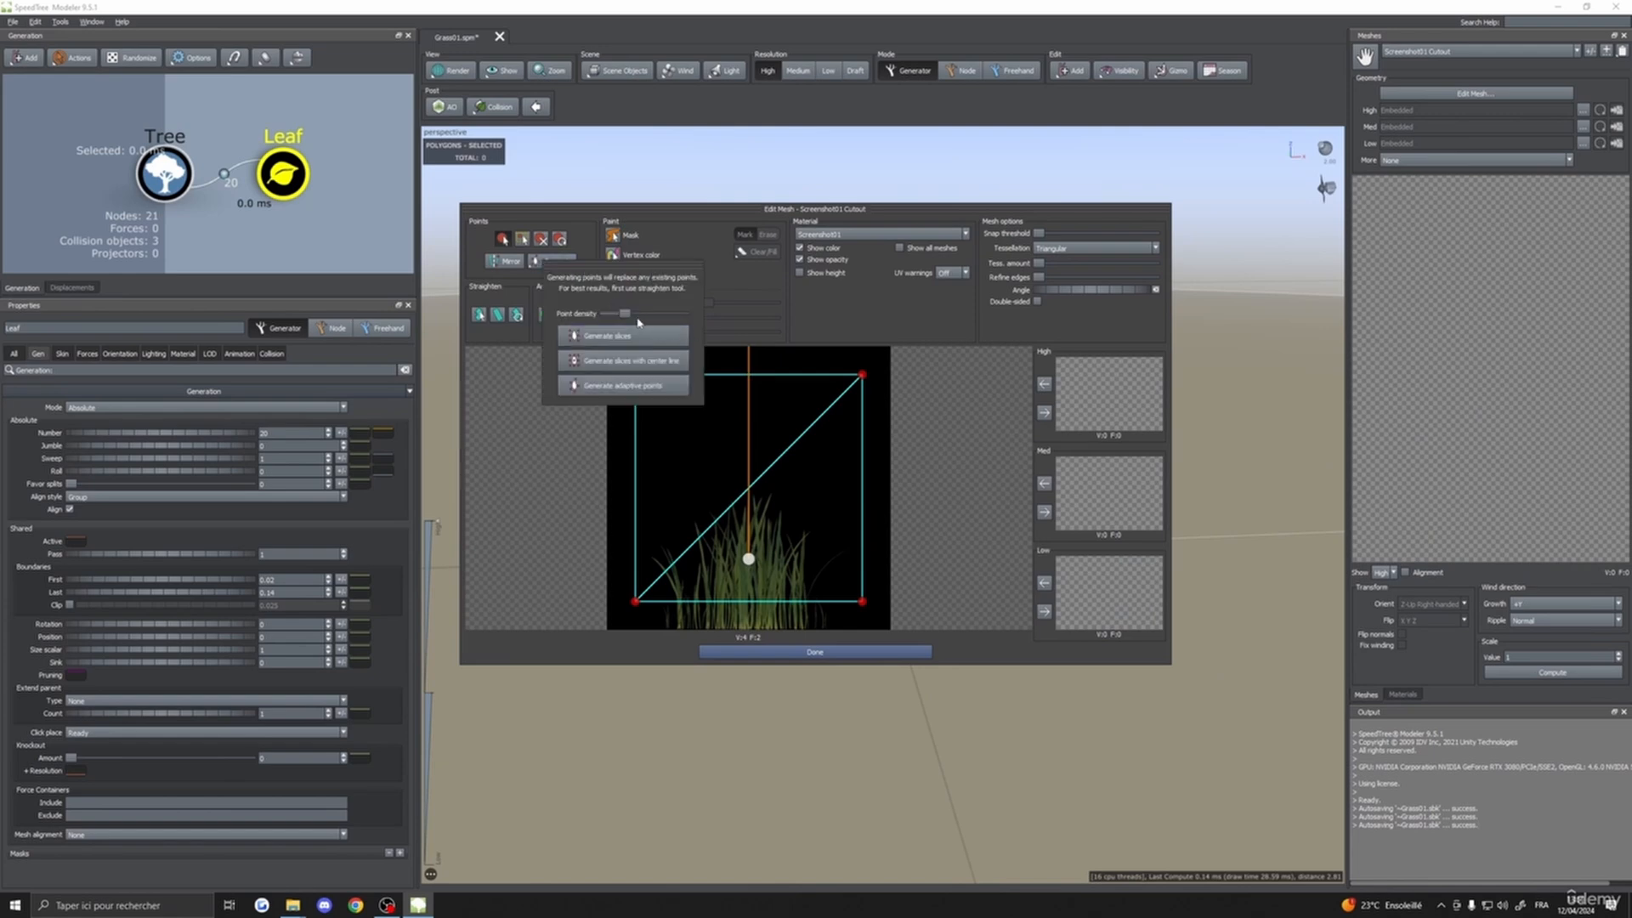
pyautogui.moveTo(631, 266); pyautogui.dragTo(1075, 387)
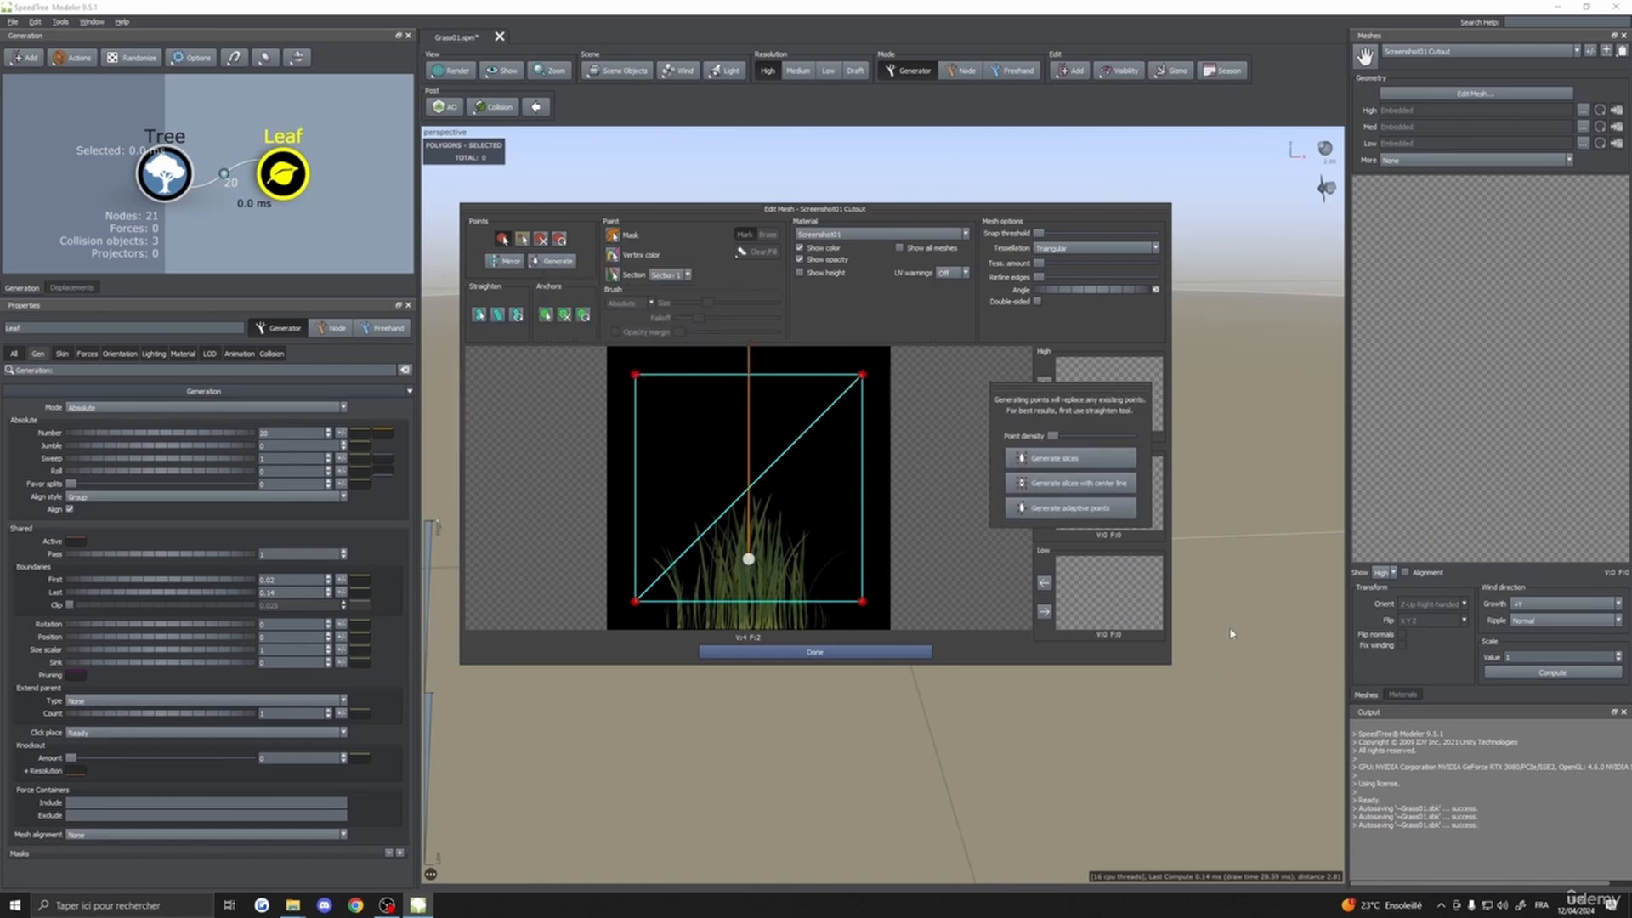
pyautogui.click(1059, 459)
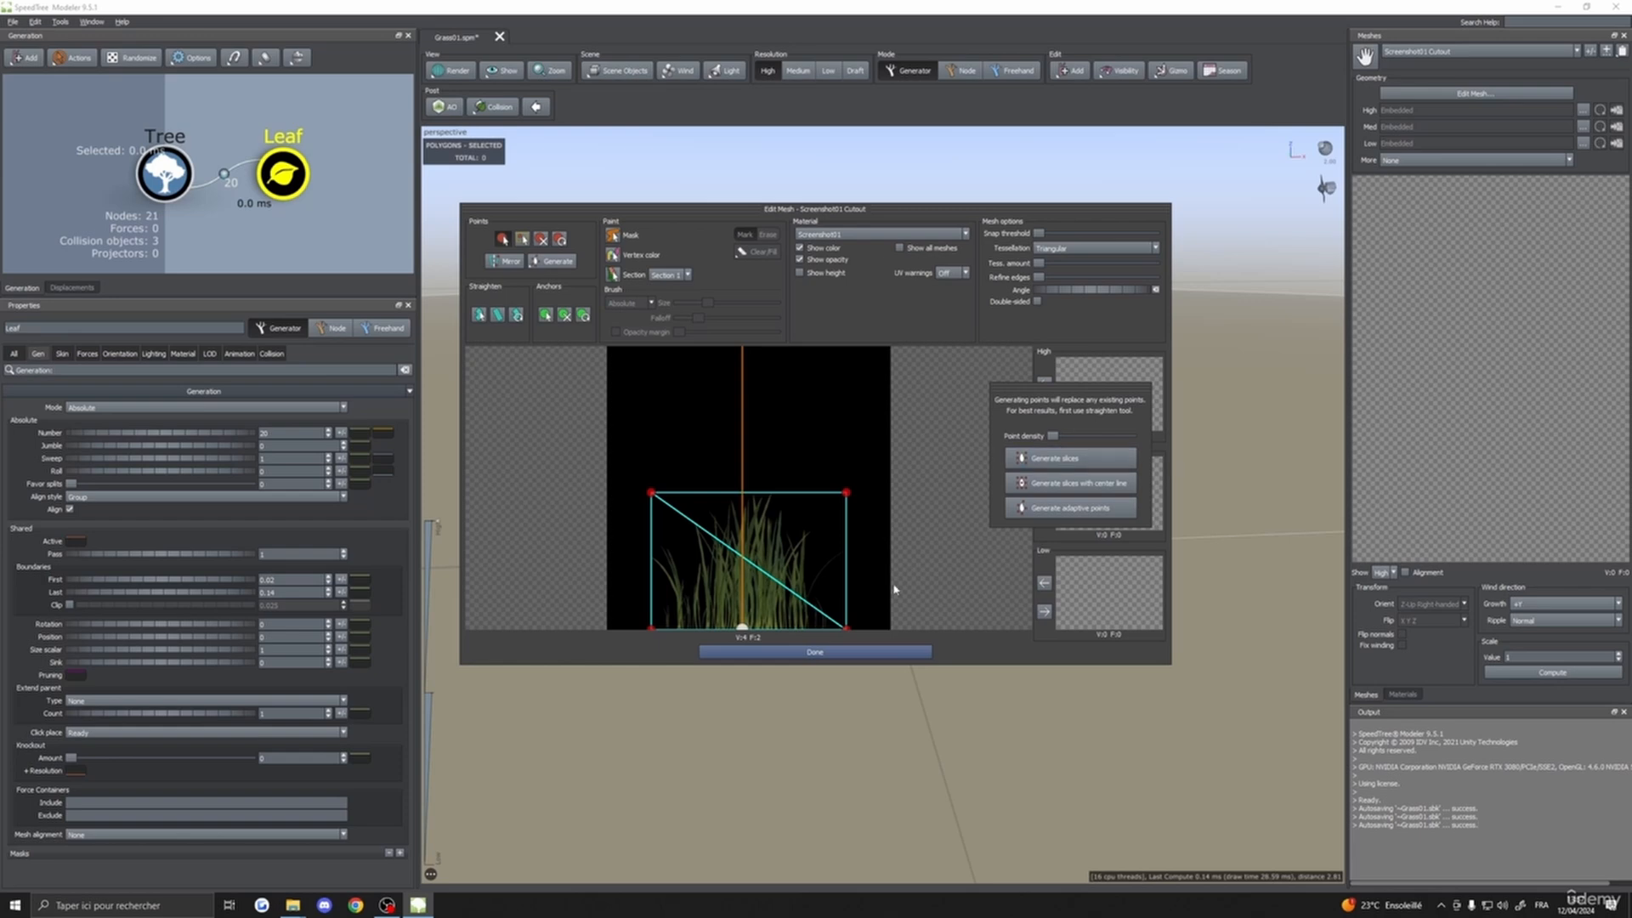
pyautogui.moveTo(744, 631); pyautogui.dragTo(749, 630)
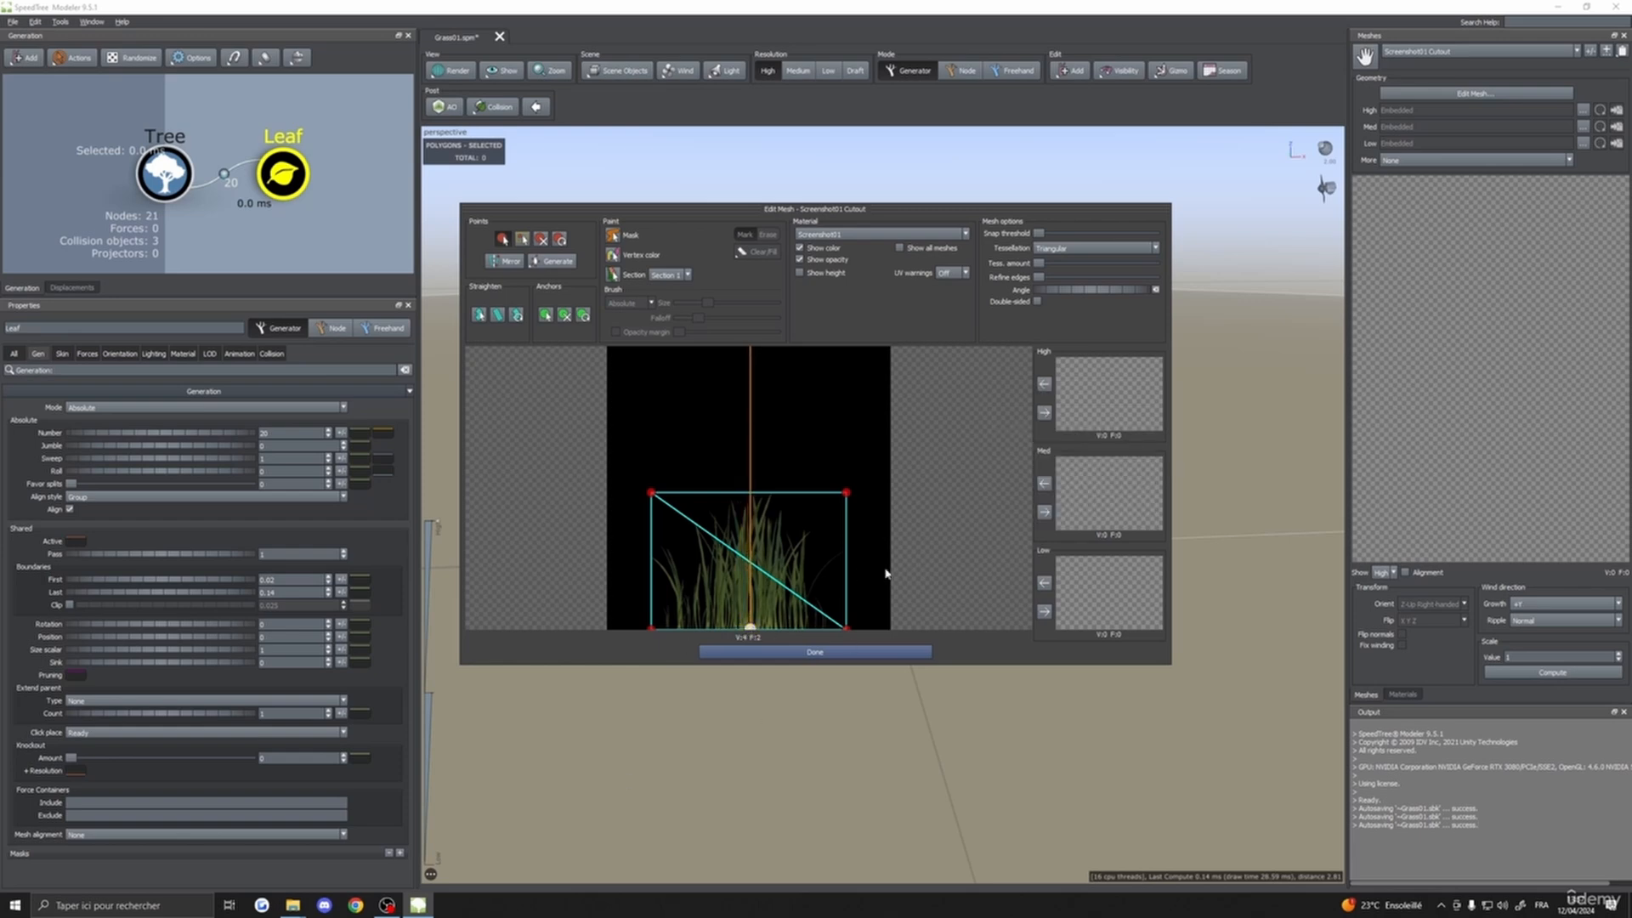
# - Assign the four-point cutout to the High, Med and Low mesh levels and finish editing the mesh
pyautogui.click(1046, 414)
pyautogui.click(1045, 512)
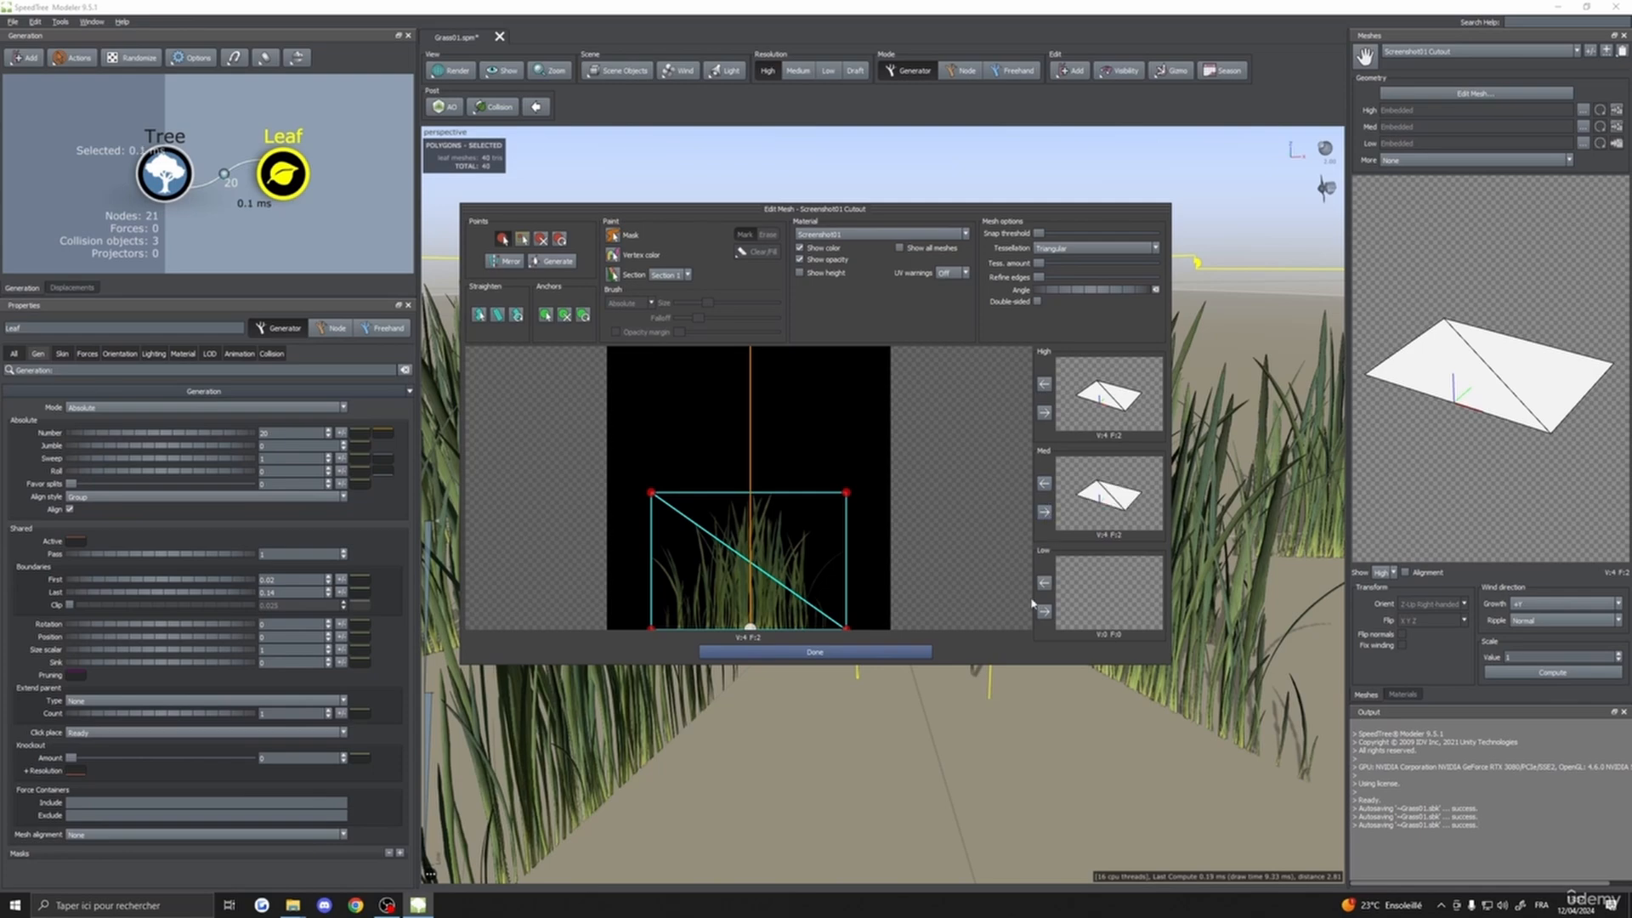
pyautogui.click(1045, 612)
pyautogui.click(814, 652)
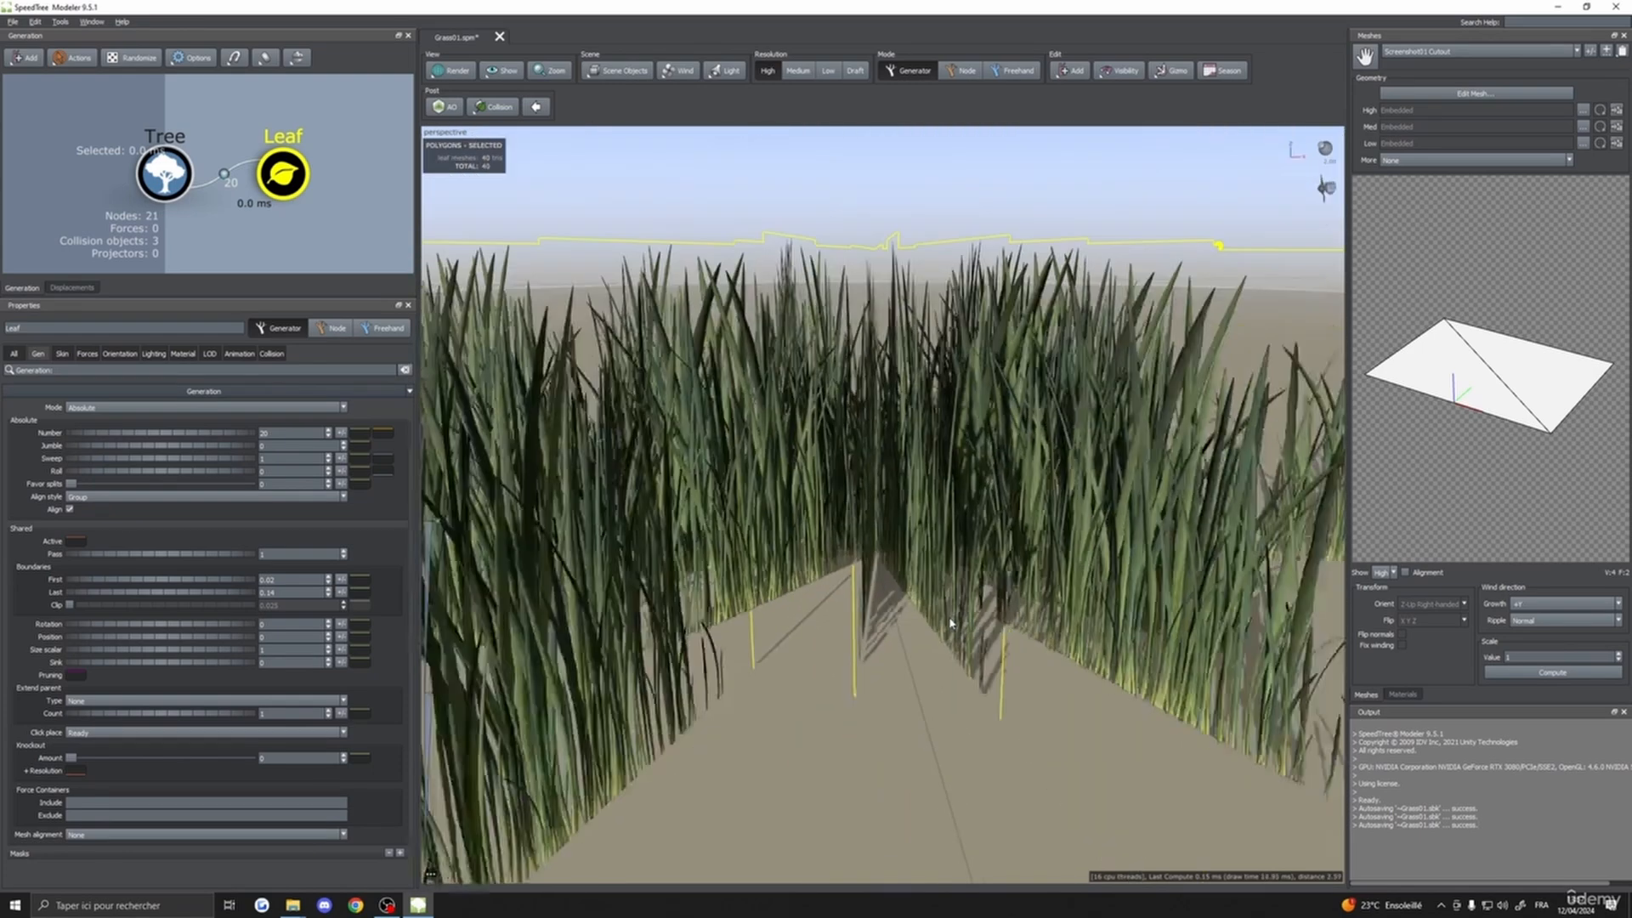
# - Inspect the grass cards with the new cutout from near and far, without the Leaf generator's selection outline
pyautogui.scroll(-5, 952, 620)
pyautogui.moveTo(952, 620); pyautogui.dragTo(1040, 500)
pyautogui.click(1033, 654)
pyautogui.scroll(5, 1111, 447)
pyautogui.scroll(-5, 1042, 473)
pyautogui.scroll(-3, 1061, 490)
pyautogui.scroll(5, 1035, 510)
pyautogui.scroll(-1, 1041, 500)
# - Lower the far end of the Leaf generator's size parent curve so the outer grass cards become smaller
pyautogui.click(279, 168)
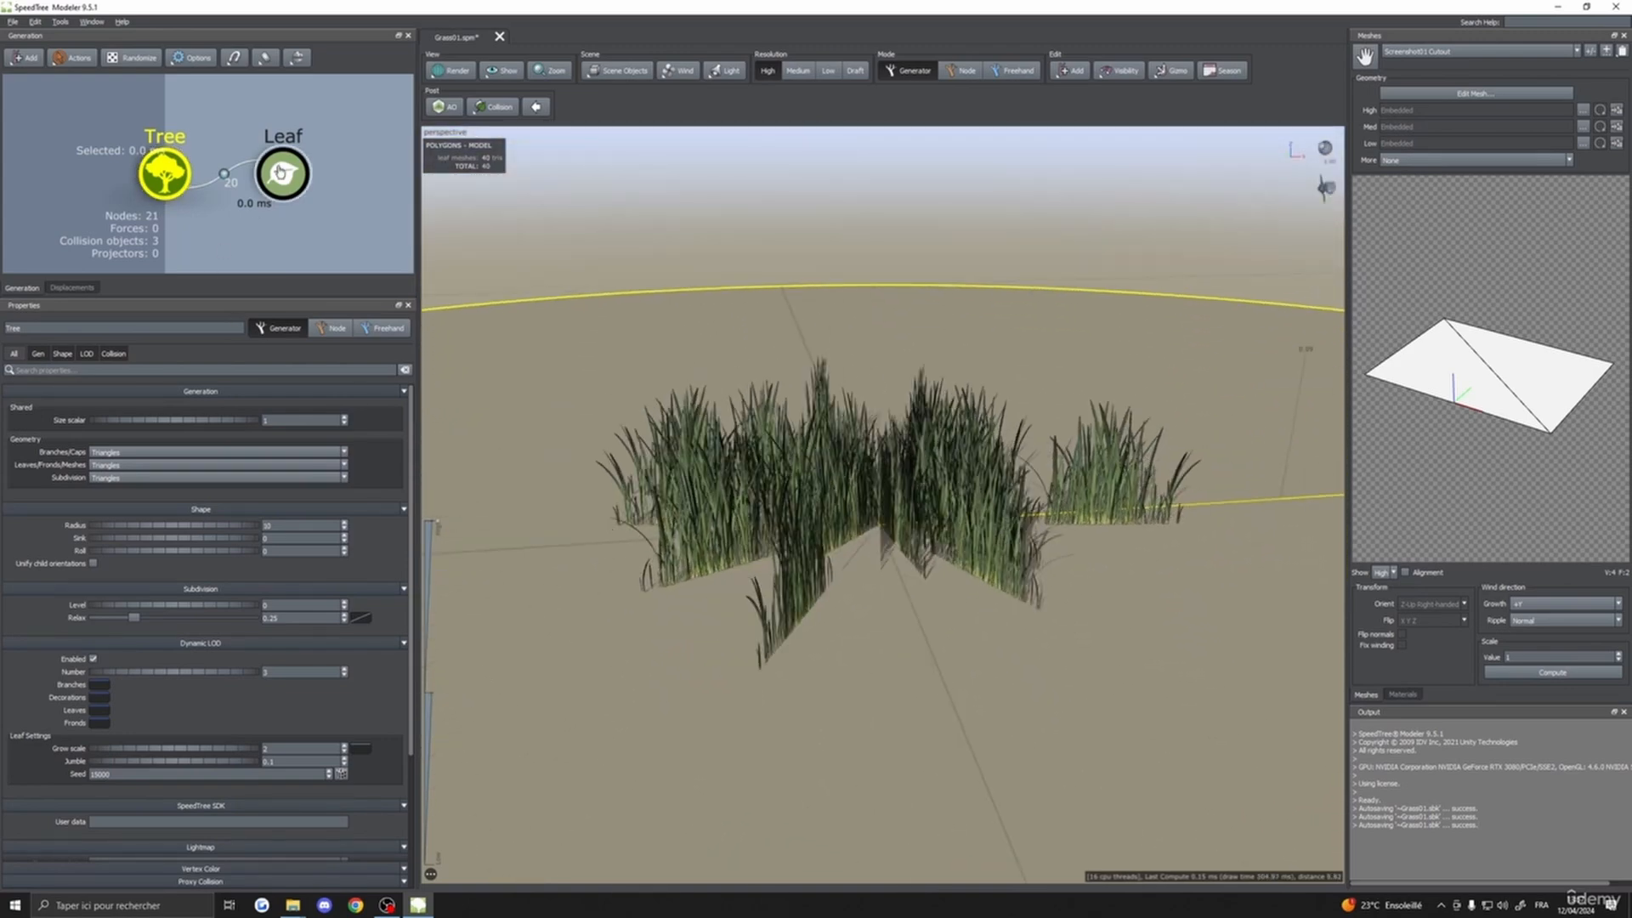
pyautogui.click(62, 354)
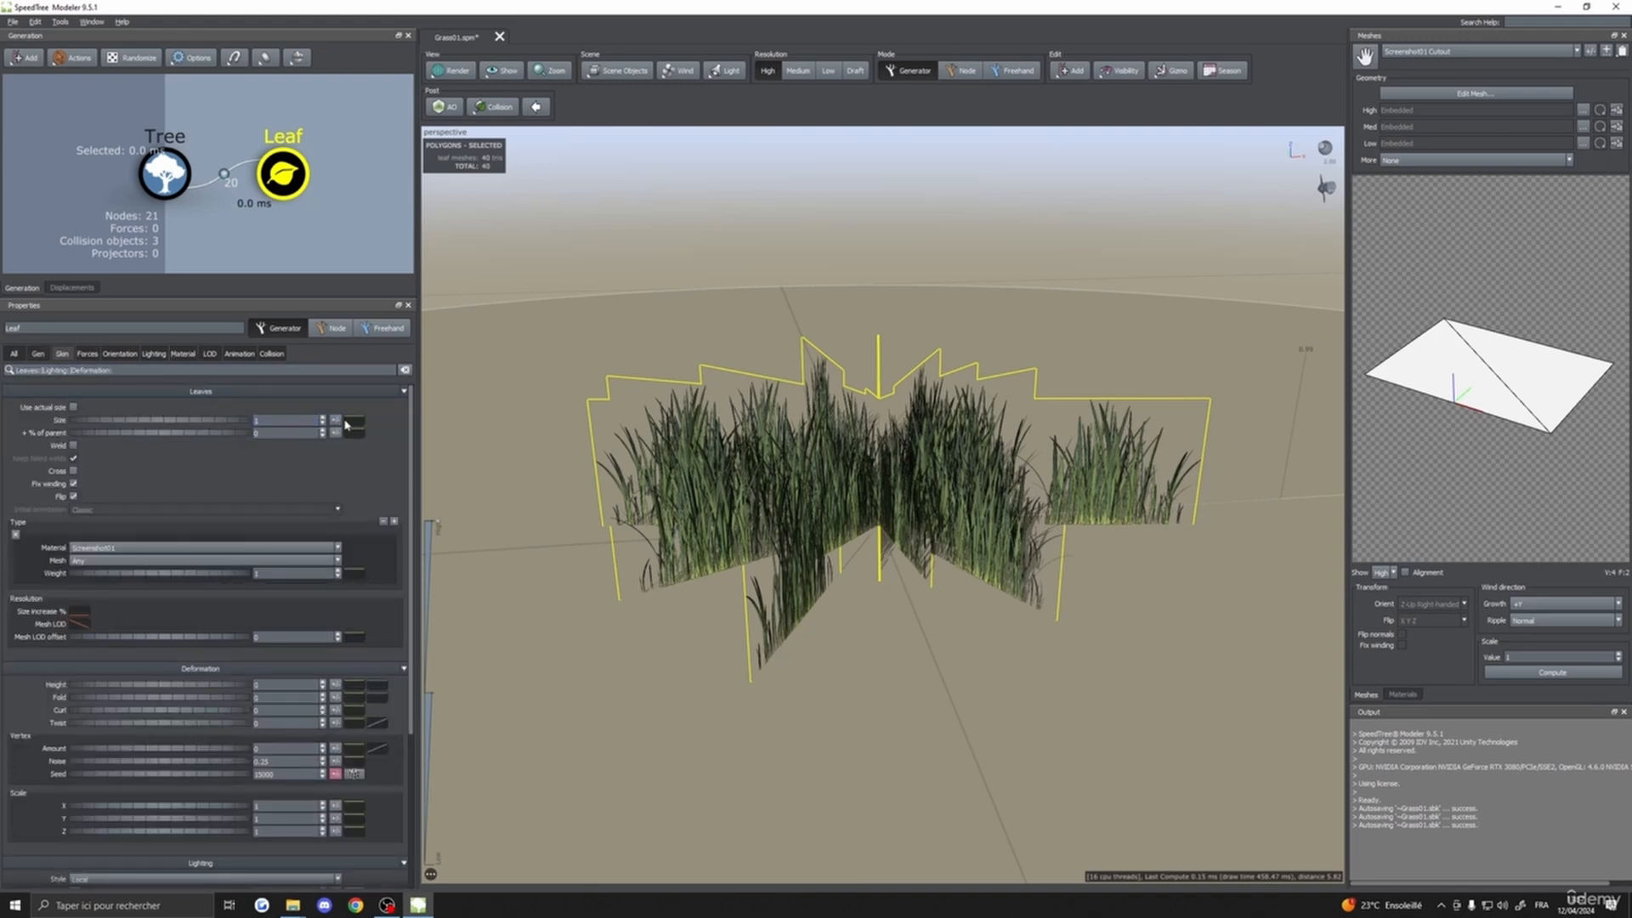
pyautogui.click(352, 433)
pyautogui.moveTo(400, 462)
pyautogui.mouseDown()
pyautogui.moveTo(397, 488)
pyautogui.moveTo(400, 462)
pyautogui.mouseUp()
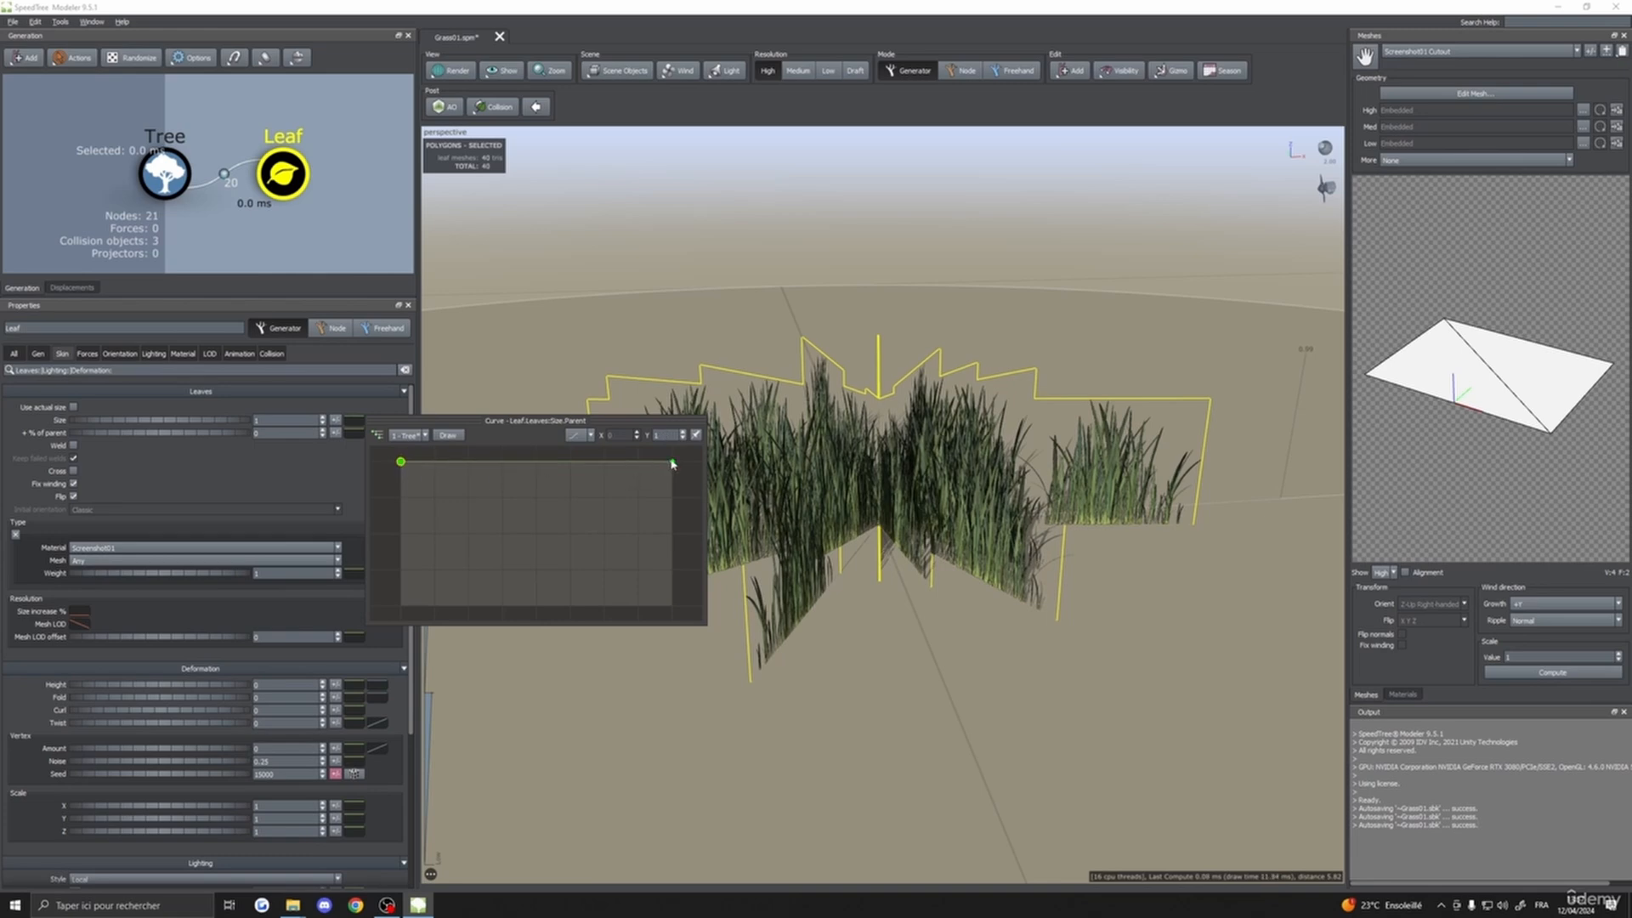
pyautogui.moveTo(671, 464); pyautogui.dragTo(672, 520)
# - Check the resized grass cards from other angles and reopen the Screenshot01 cutout mesh for editing
pyautogui.click(1393, 697)
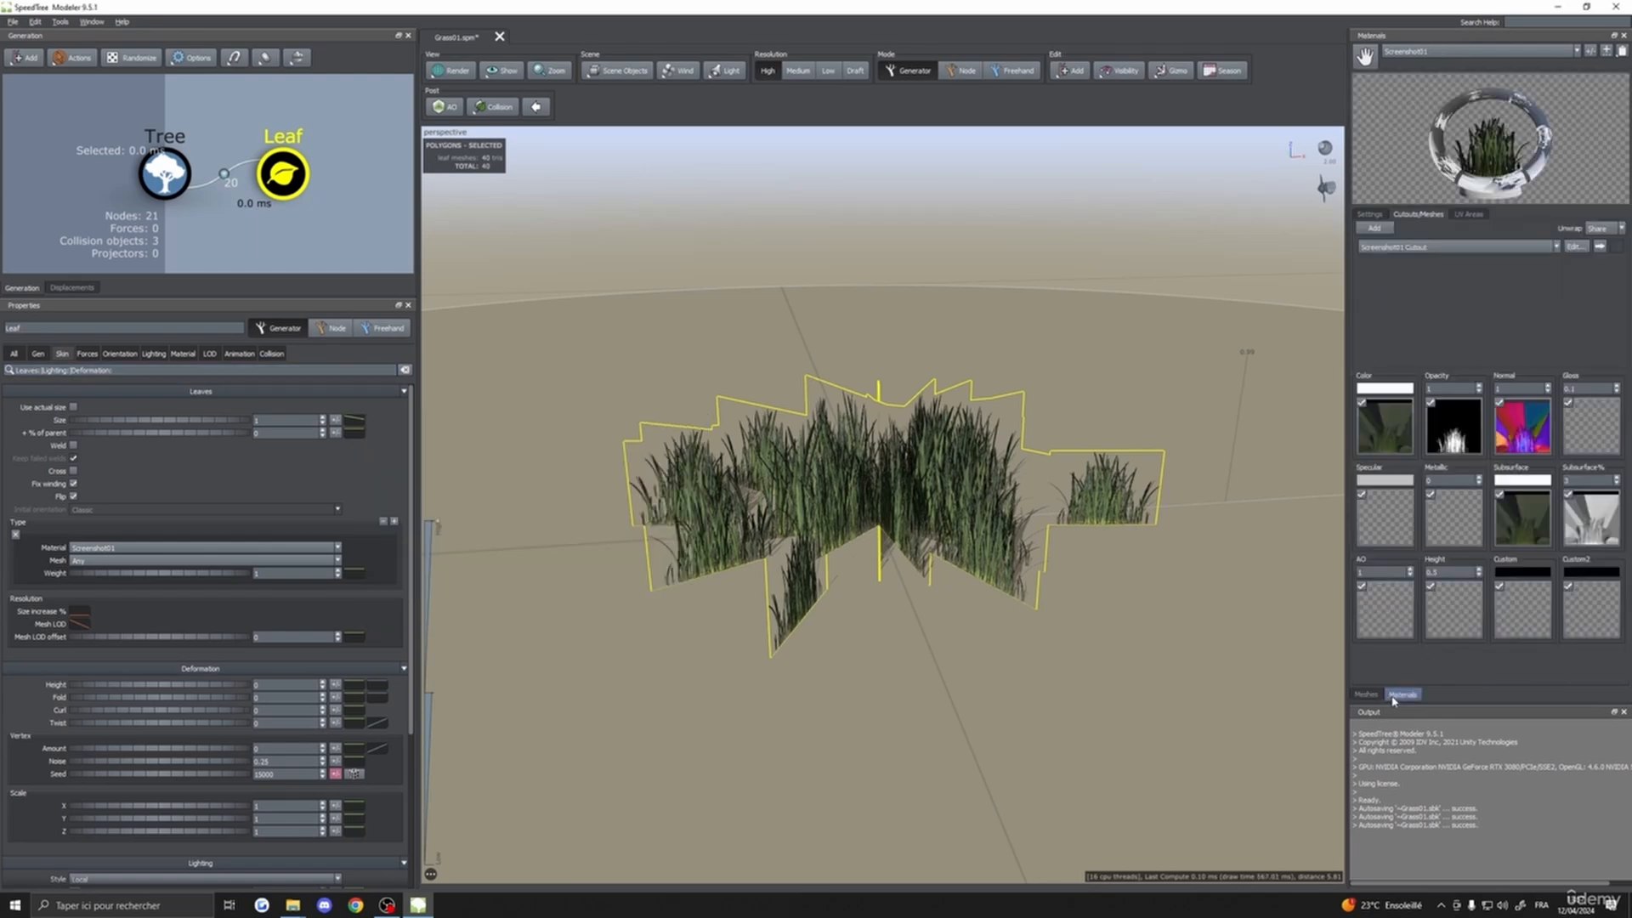
pyautogui.moveTo(726, 189); pyautogui.dragTo(696, 263)
pyautogui.scroll(2, 808, 303)
pyautogui.moveTo(809, 303); pyautogui.dragTo(714, 317)
pyautogui.scroll(-4, 681, 331)
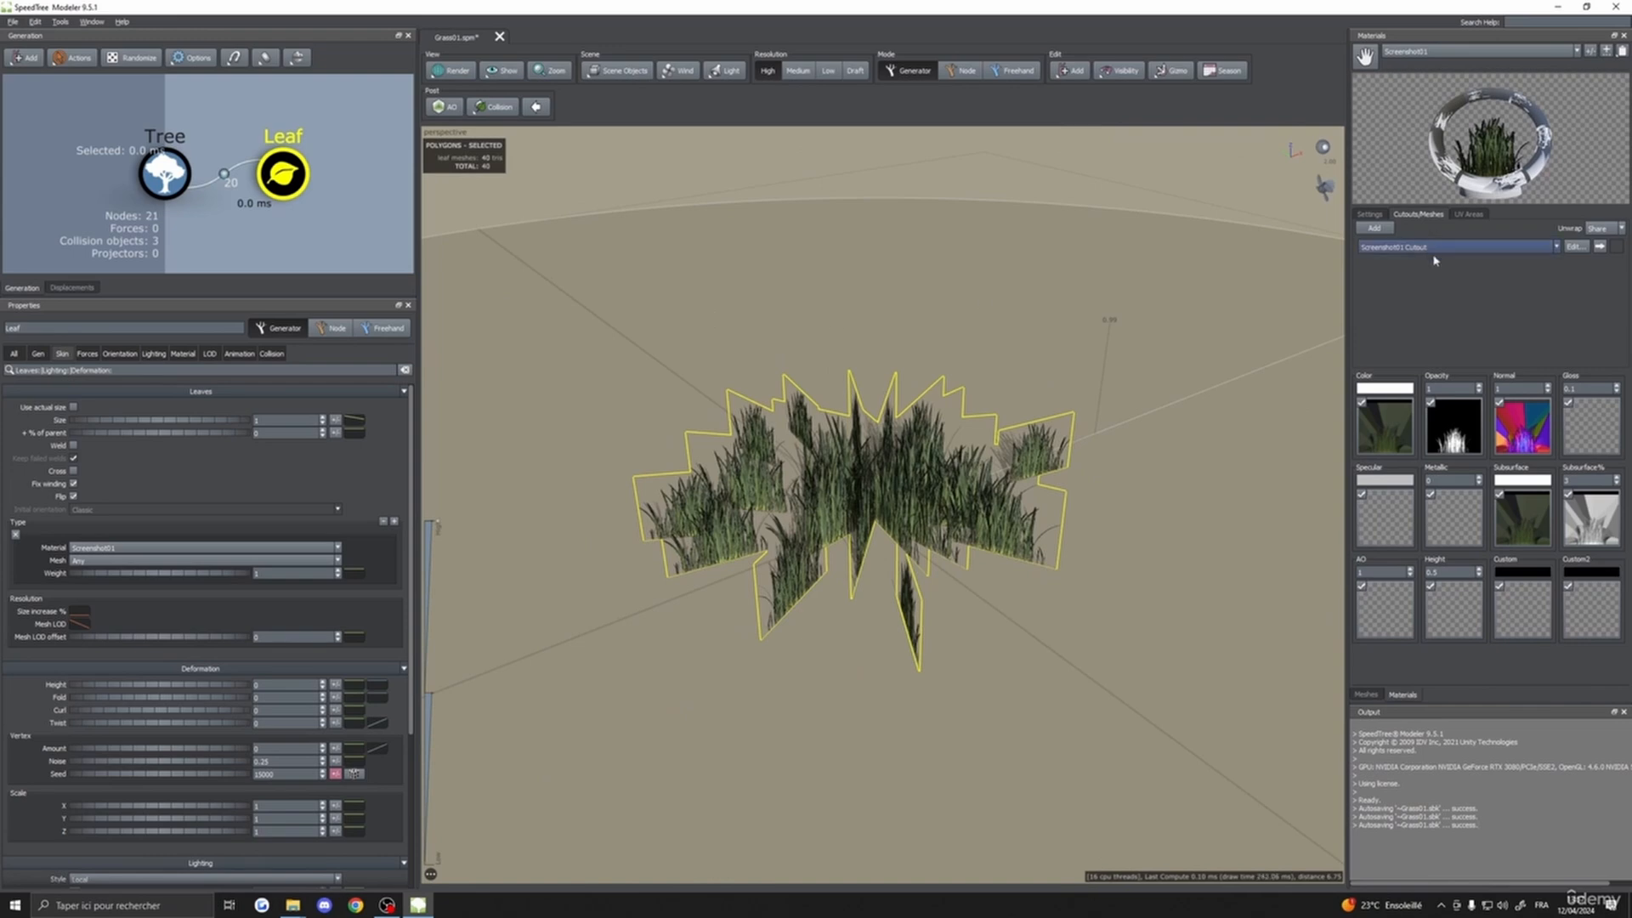
pyautogui.click(1575, 247)
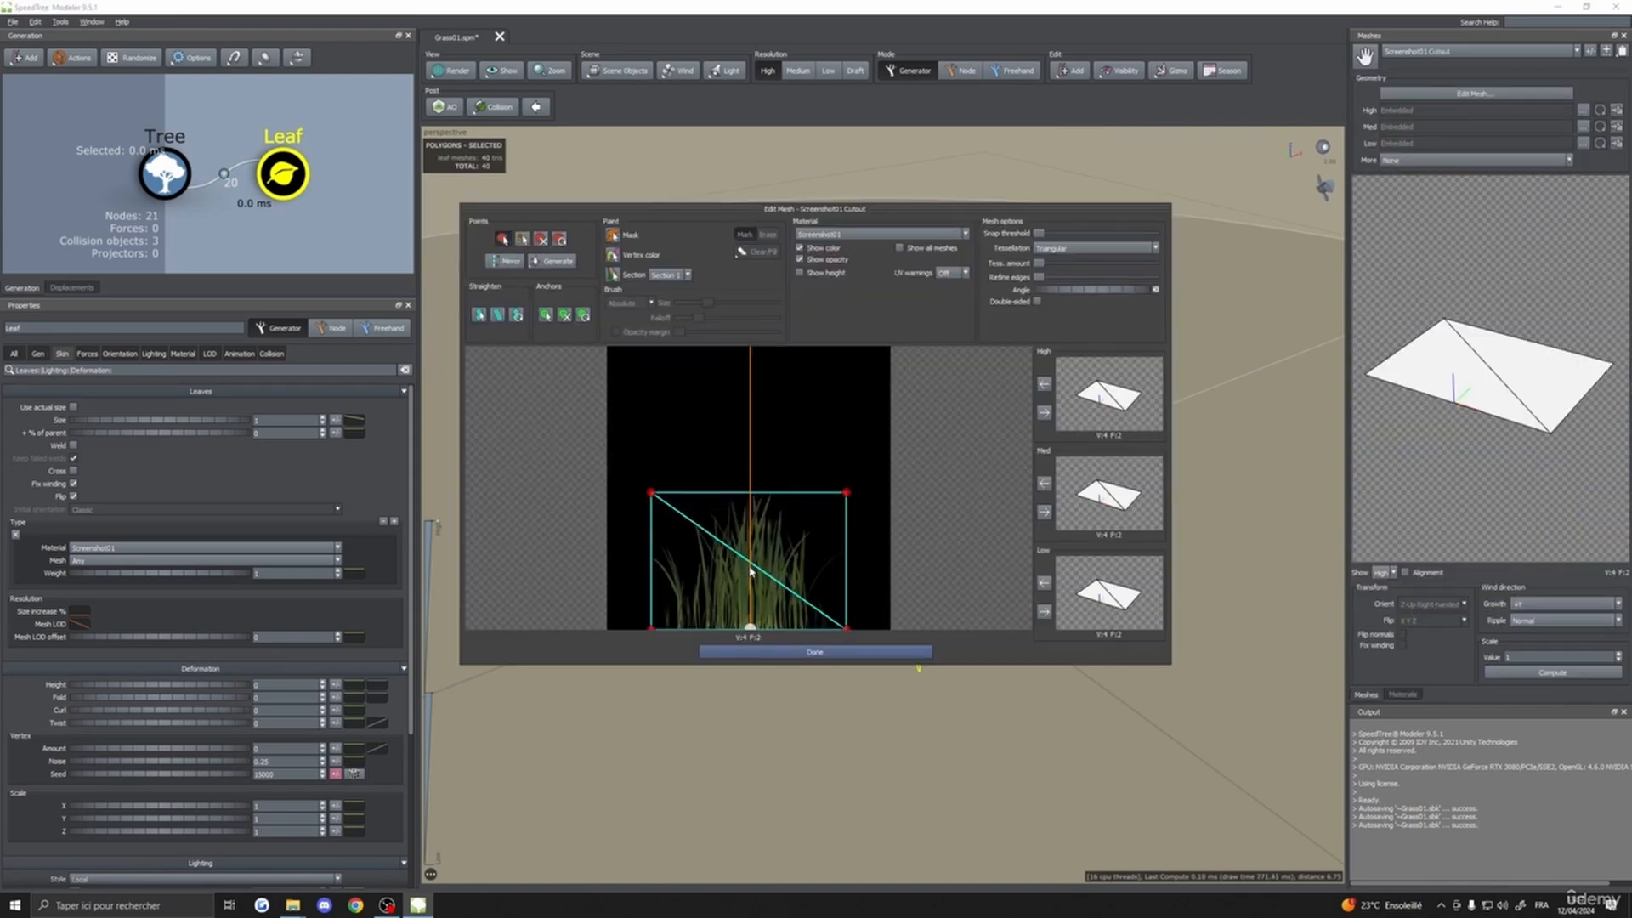
# - Add five points inside the grass cutout, one central and four around it, and assign the mesh to the High level
pyautogui.click(687, 590)
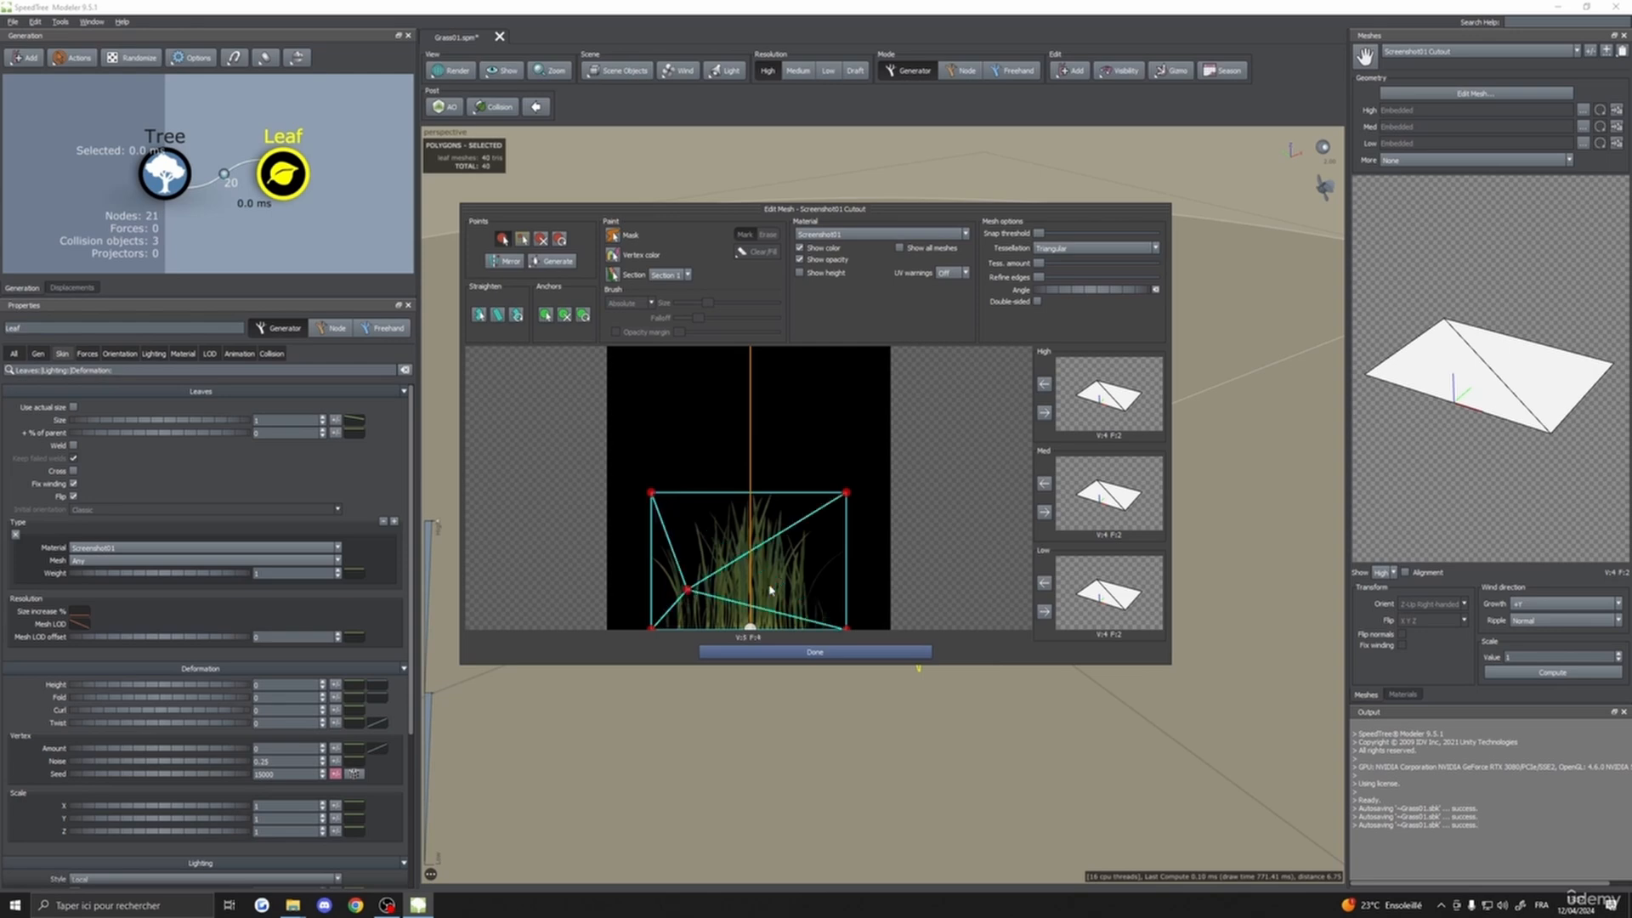
pyautogui.click(748, 577)
pyautogui.click(792, 578)
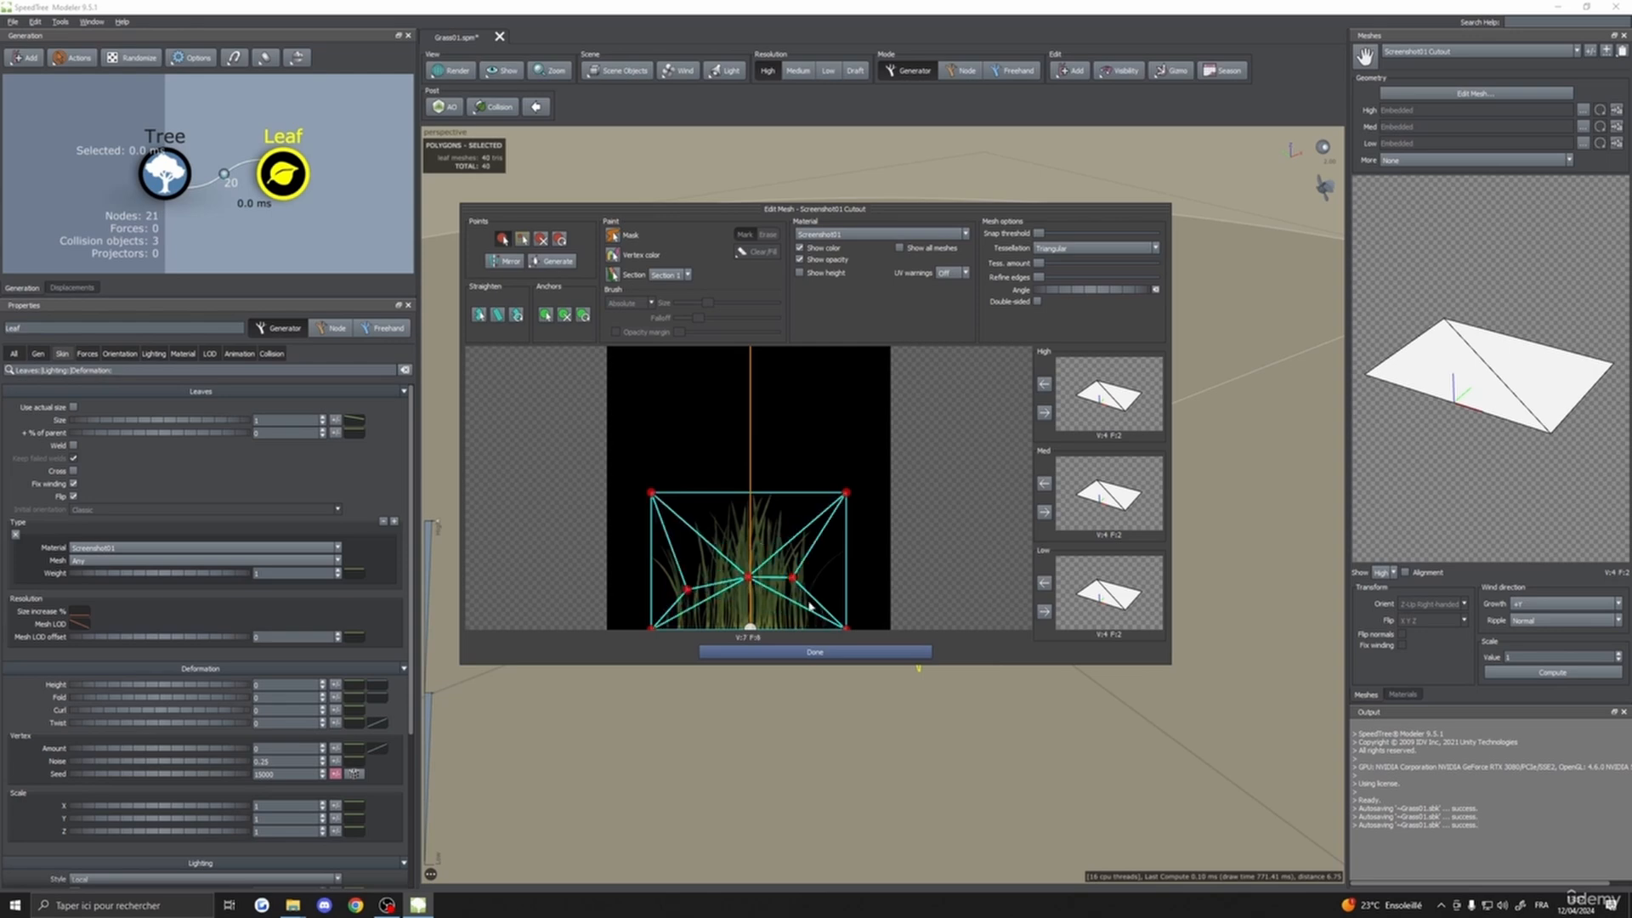
pyautogui.click(748, 541)
pyautogui.click(747, 607)
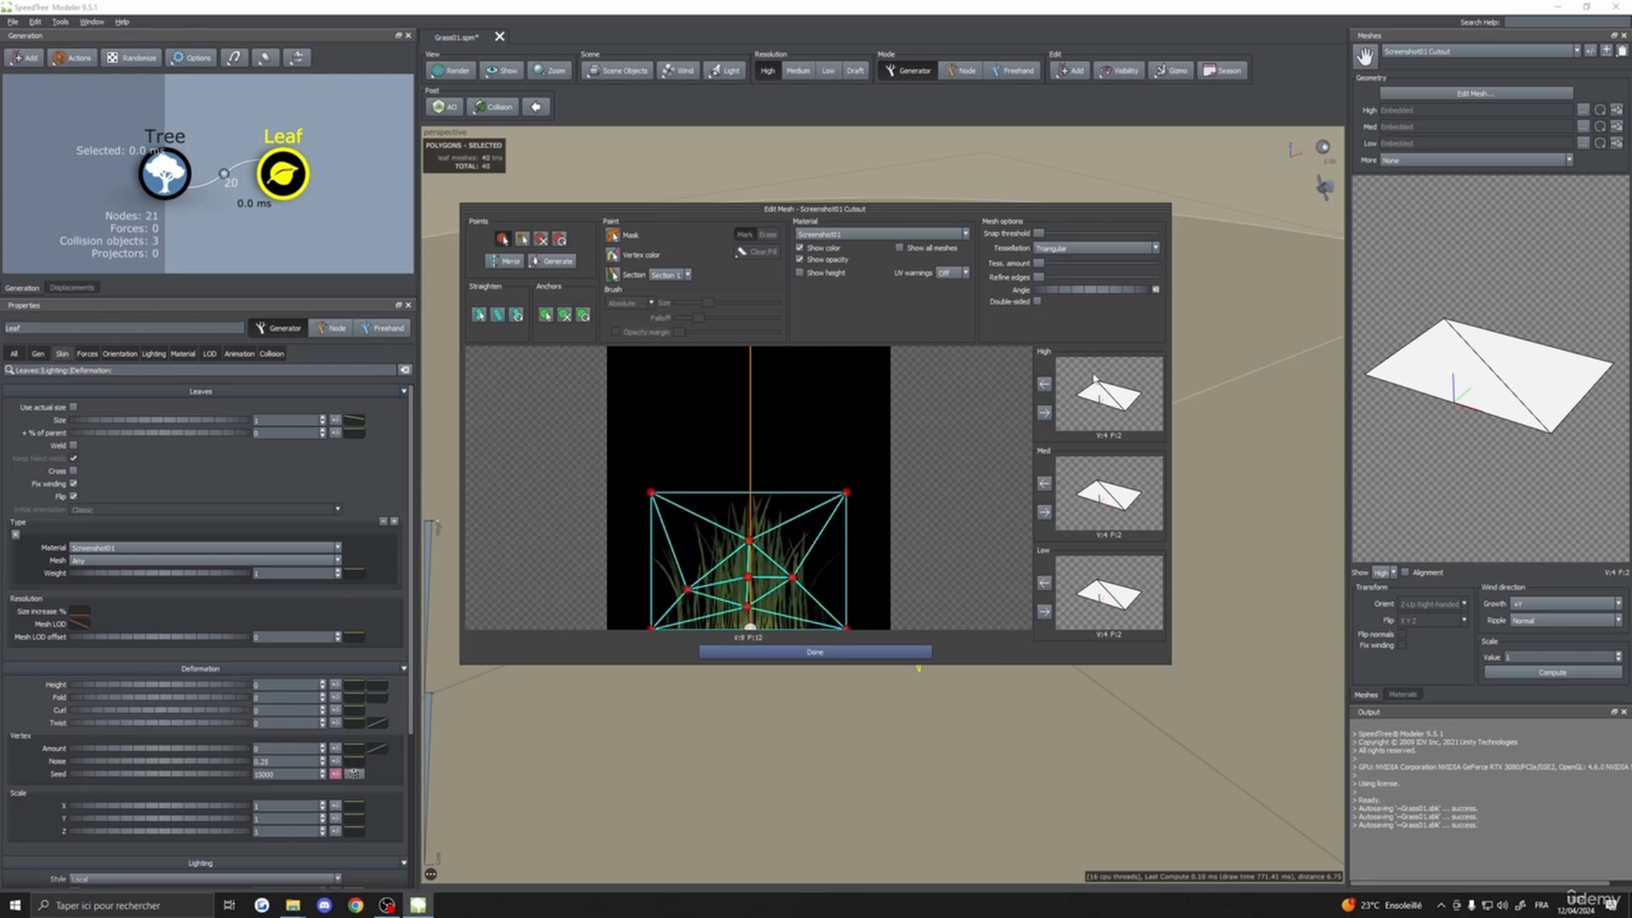
pyautogui.click(1044, 412)
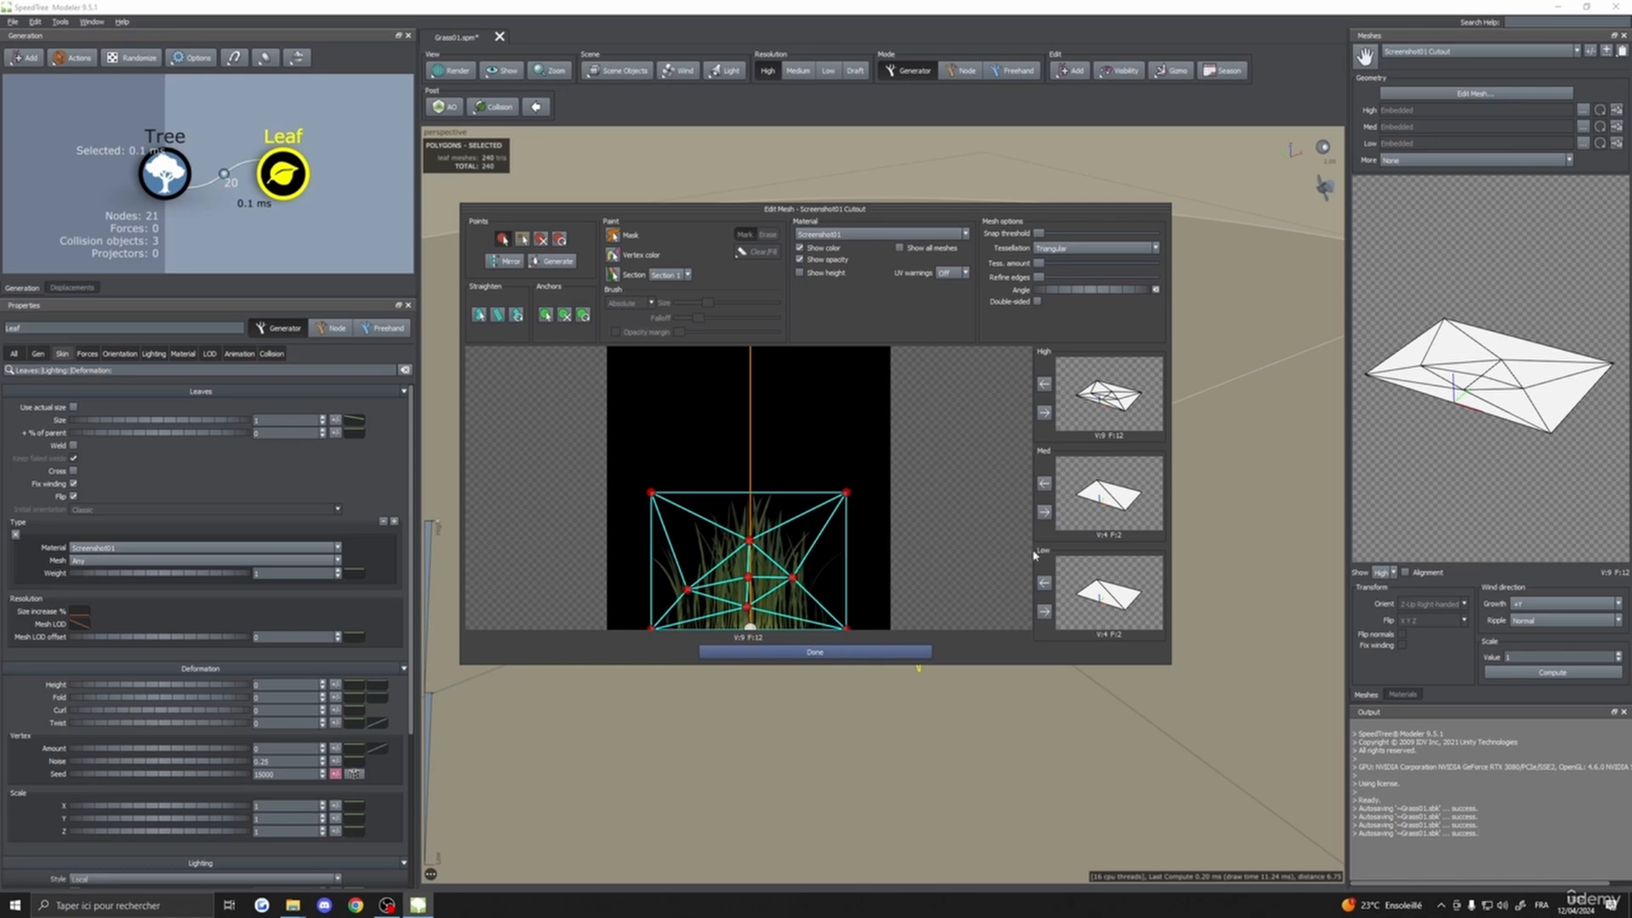
# - Remove the four points around the cutout's centre point, assign the simpler mesh to the Med level and finish editing
pyautogui.click(526, 243)
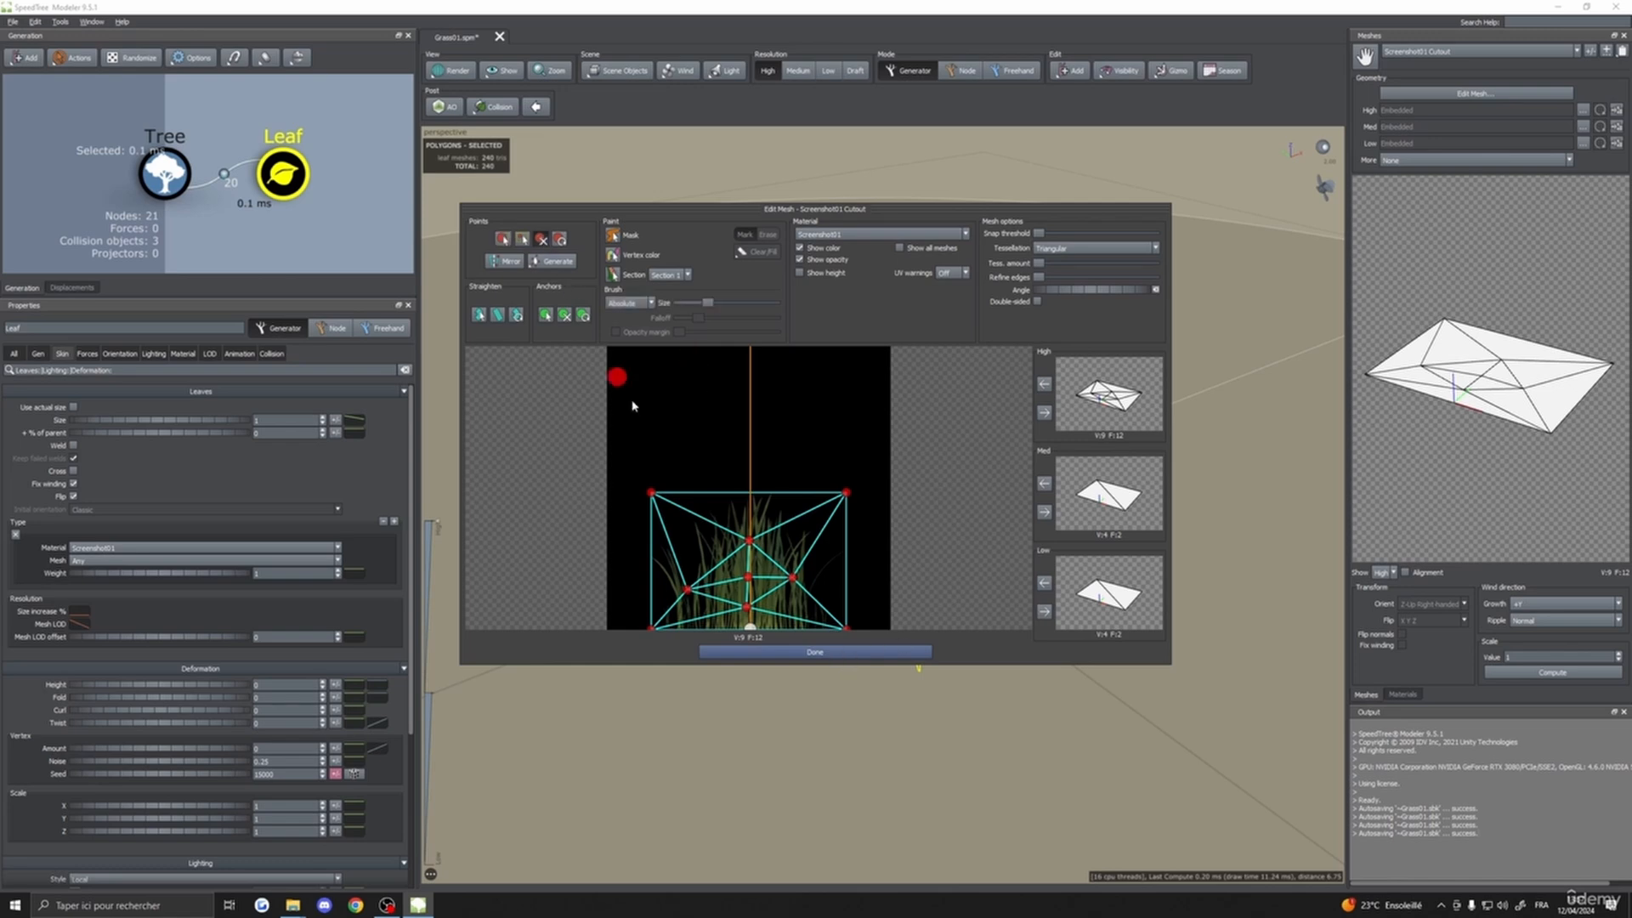
pyautogui.click(687, 589)
pyautogui.click(751, 541)
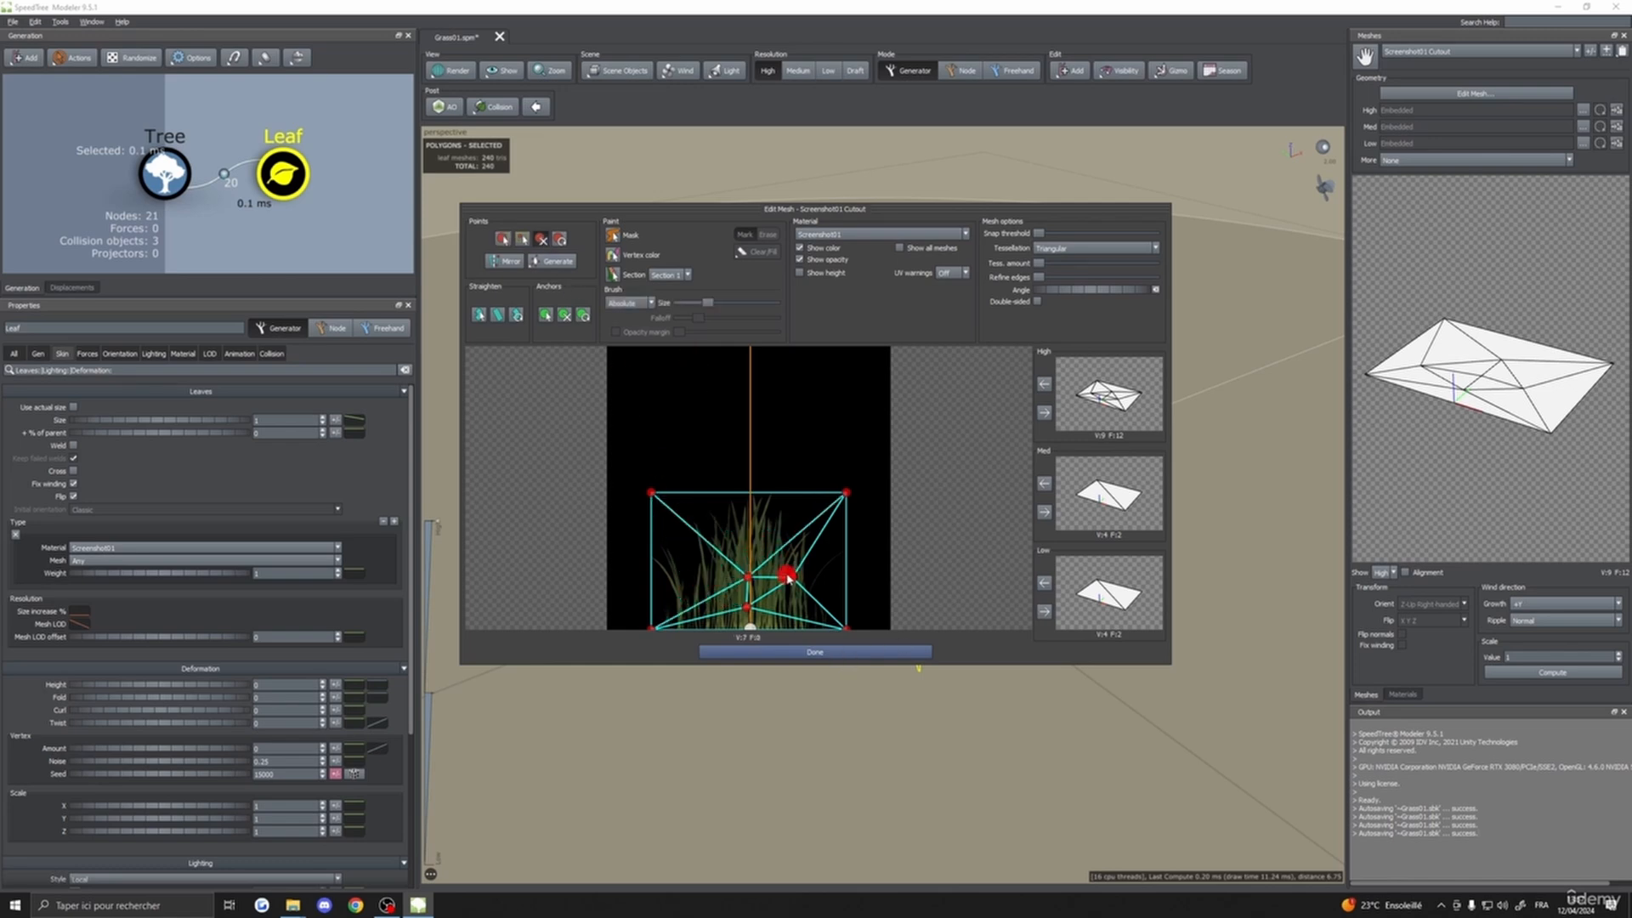
pyautogui.click(792, 578)
pyautogui.click(748, 607)
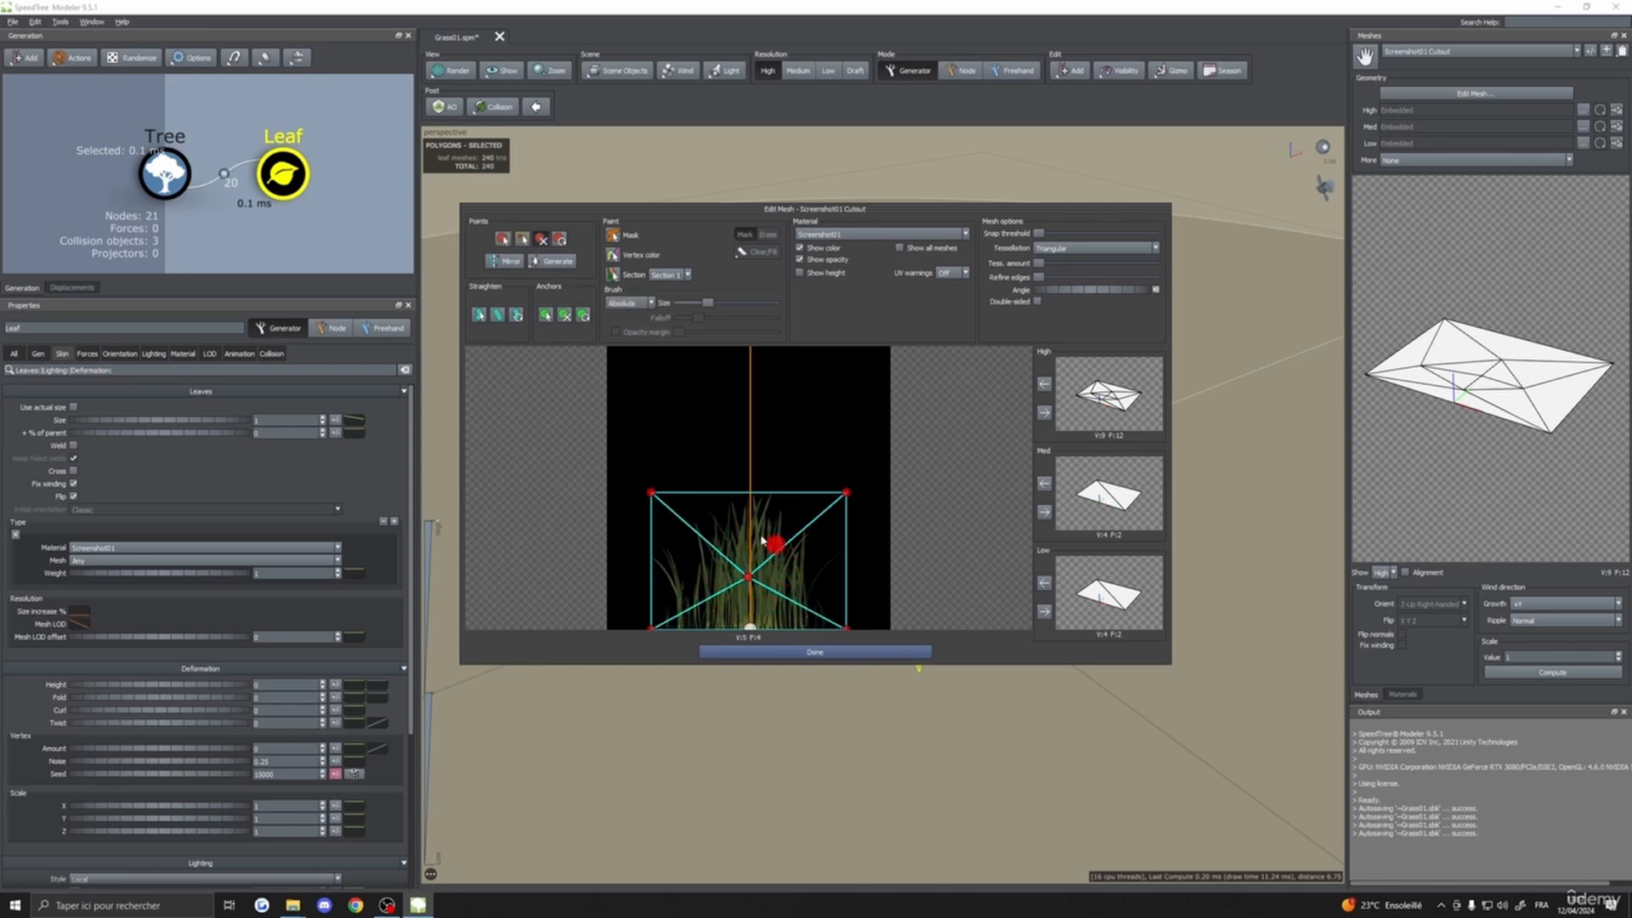
pyautogui.click(1044, 512)
pyautogui.click(812, 652)
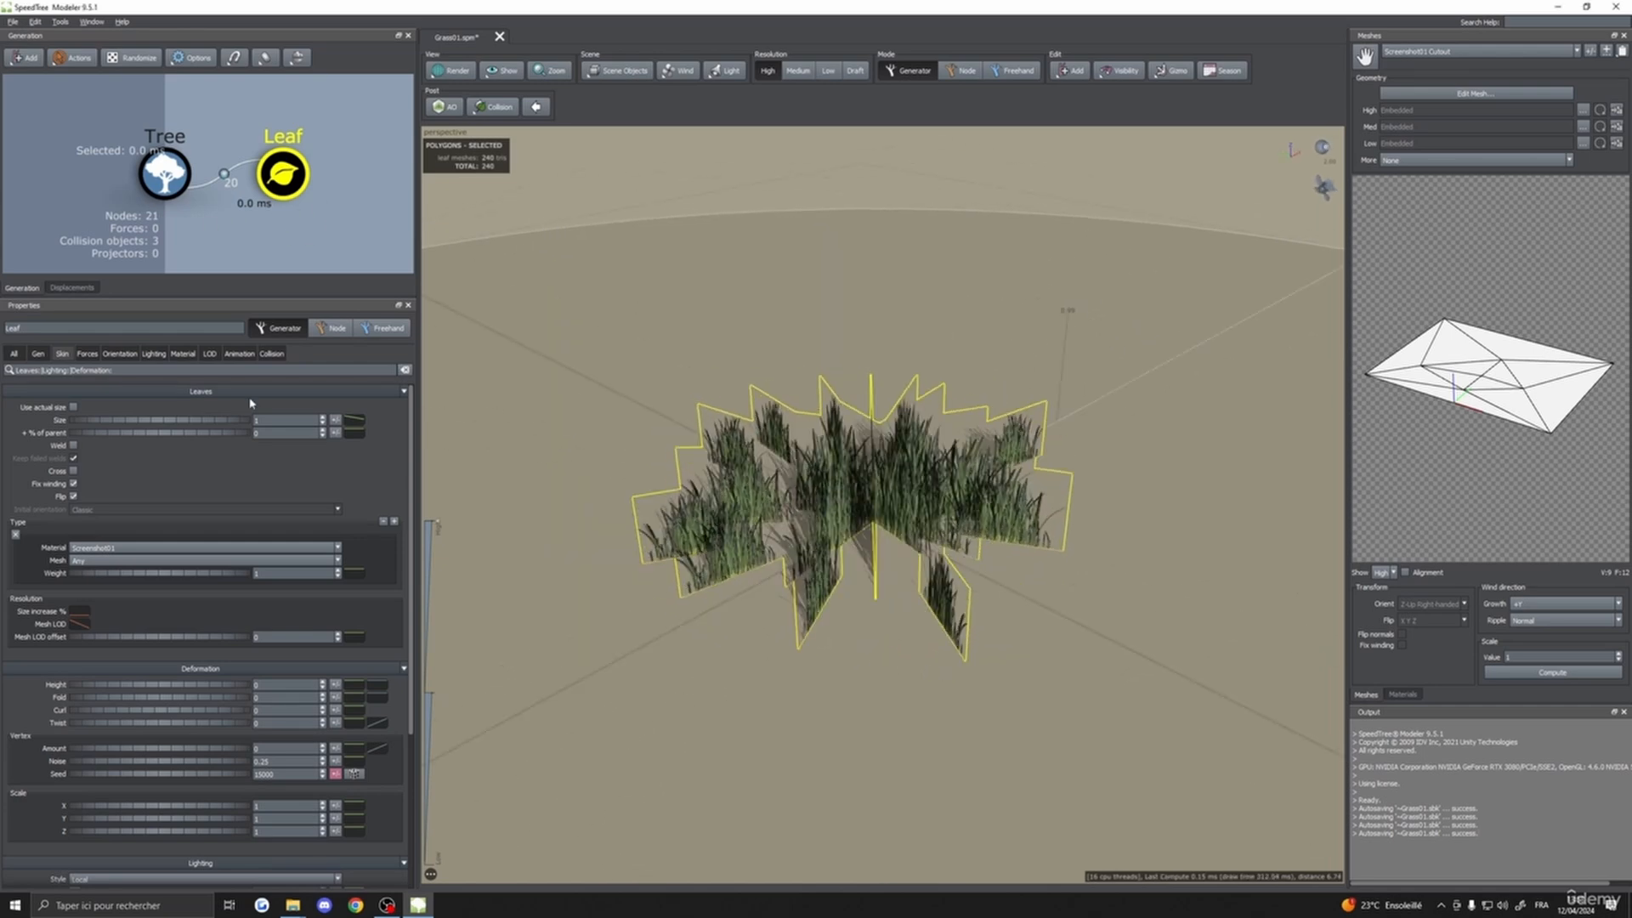
# - Try stronger folding on the grass cards and set the Leaf generator's Fold deformation to 0.05
pyautogui.click(119, 354)
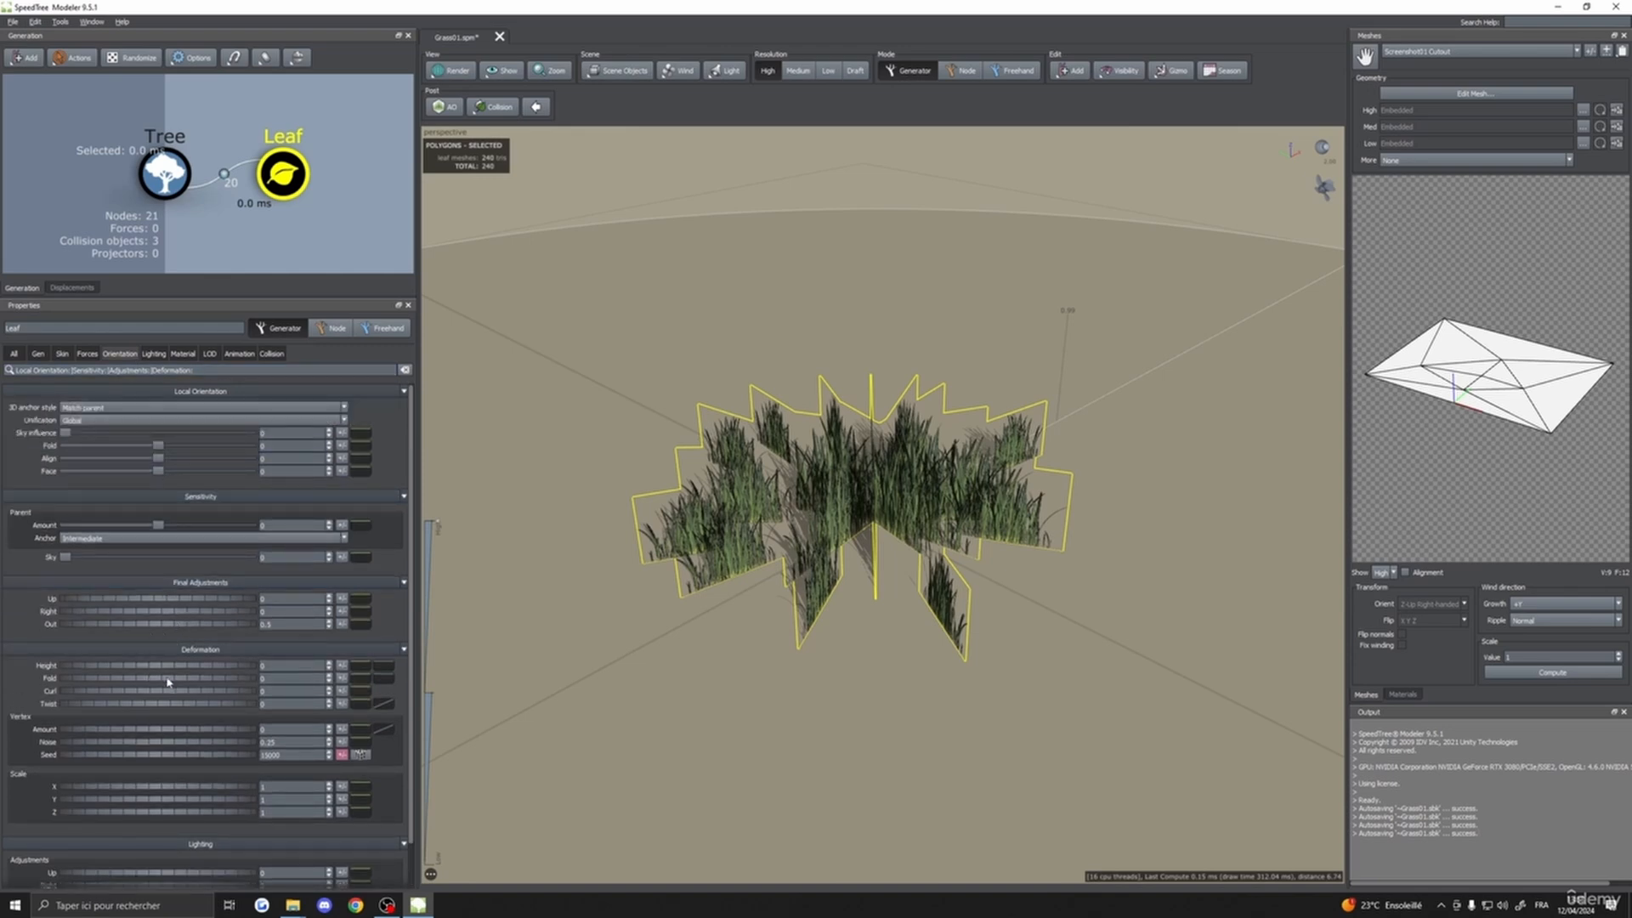
pyautogui.moveTo(167, 681); pyautogui.dragTo(177, 680)
pyautogui.scroll(6, 595, 595)
pyautogui.moveTo(595, 595); pyautogui.dragTo(535, 723)
pyautogui.scroll(-4, 668, 631)
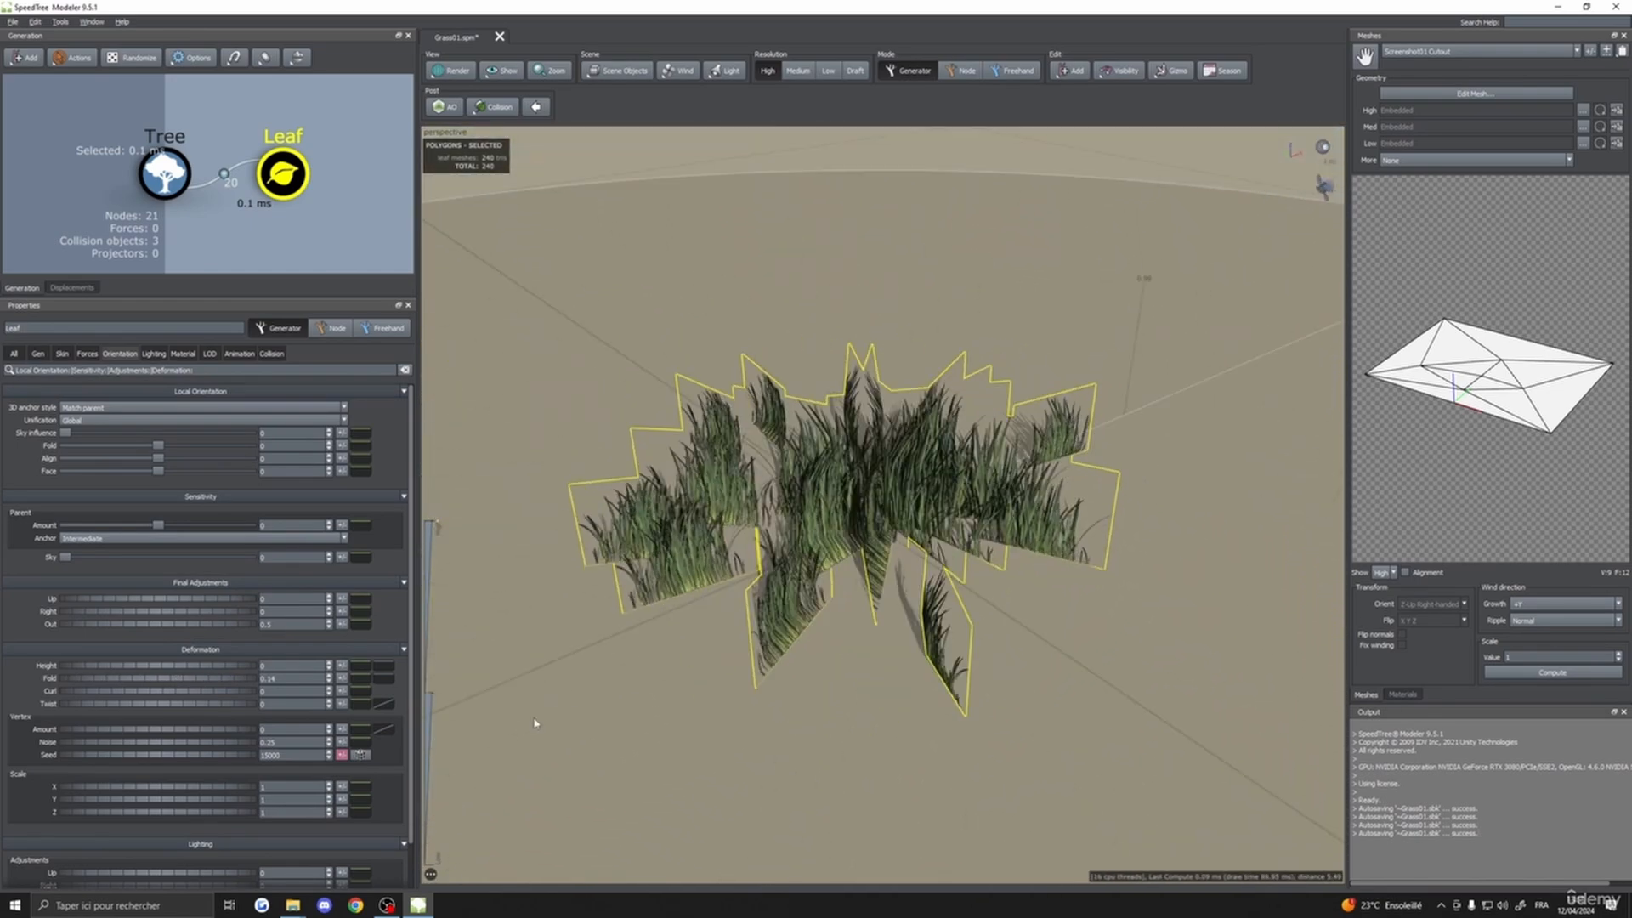
pyautogui.moveTo(246, 685); pyautogui.dragTo(240, 682)
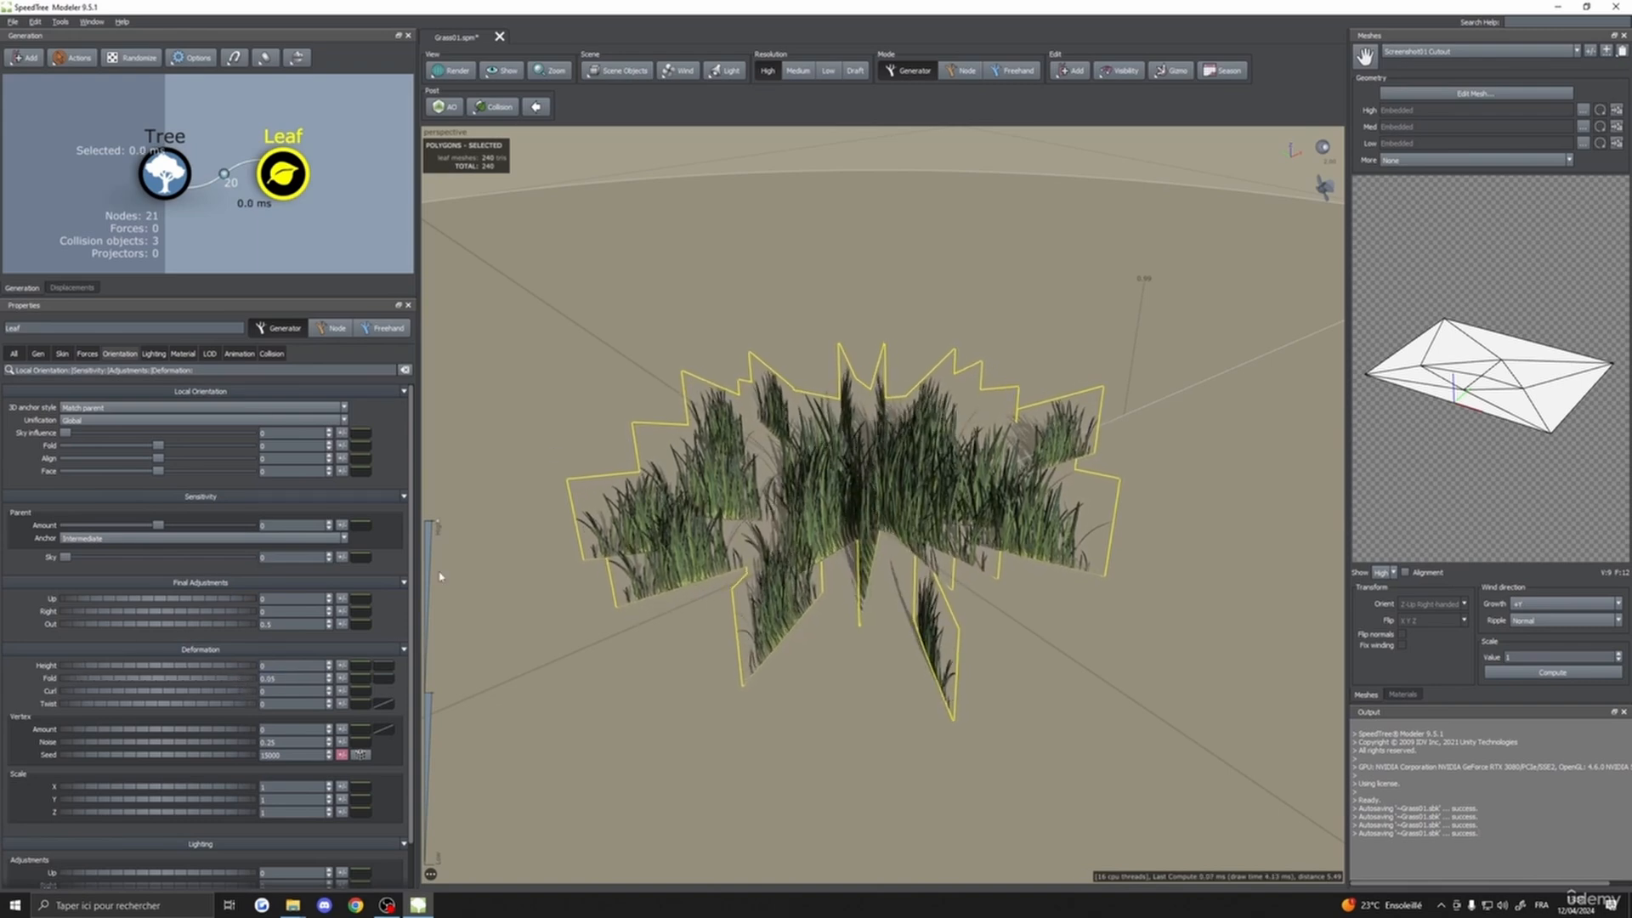
pyautogui.moveTo(693, 285); pyautogui.dragTo(646, 277)
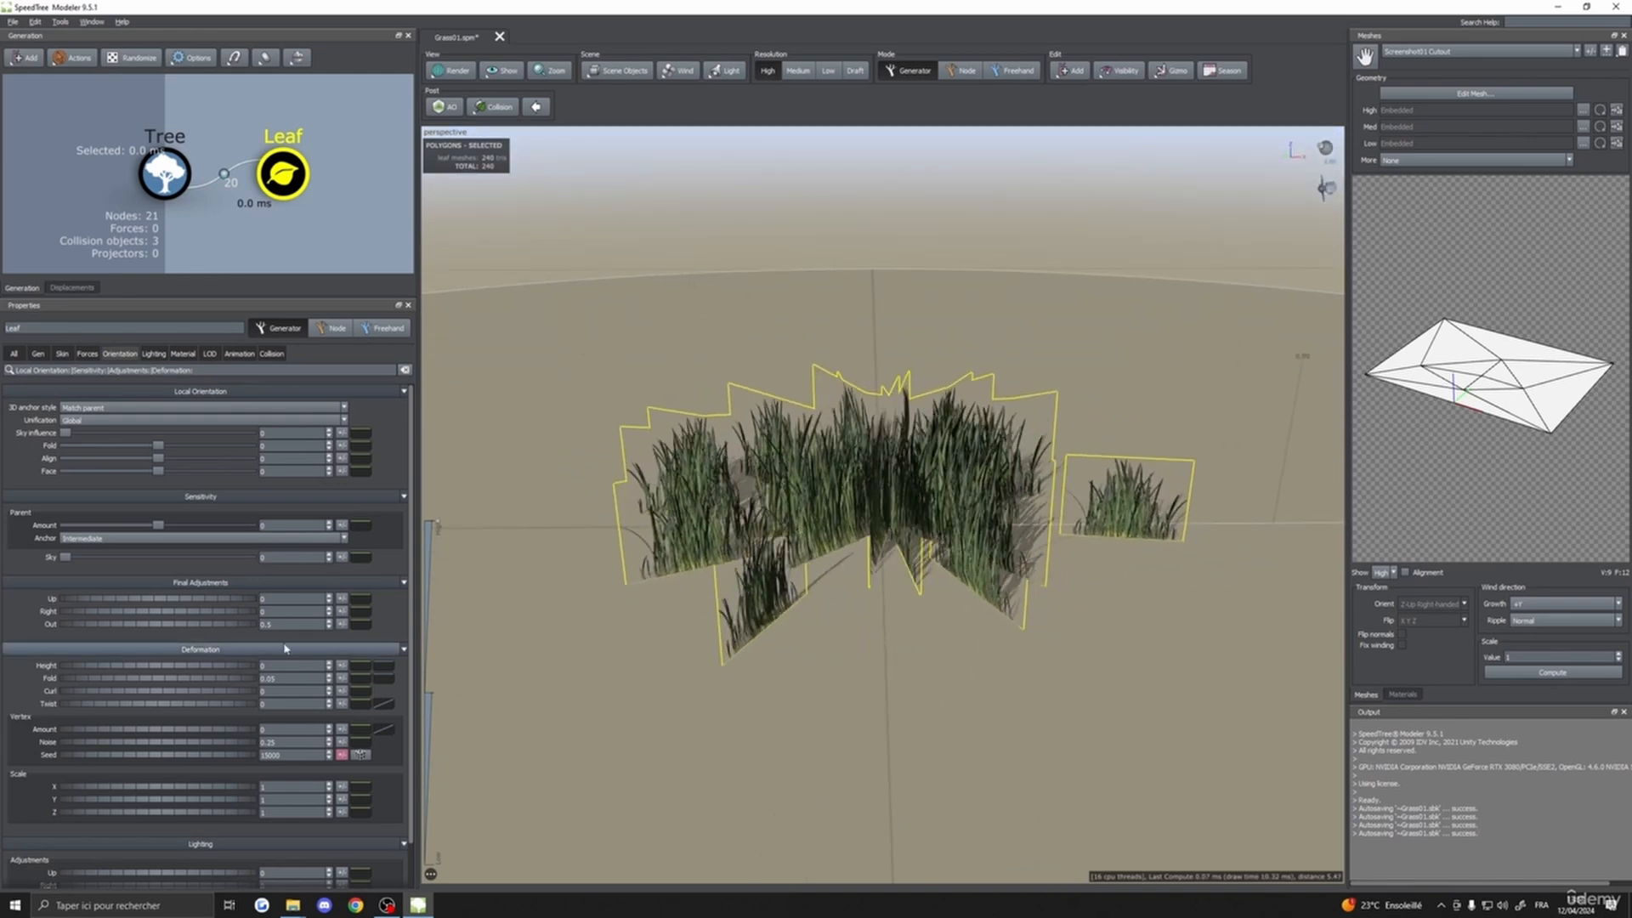
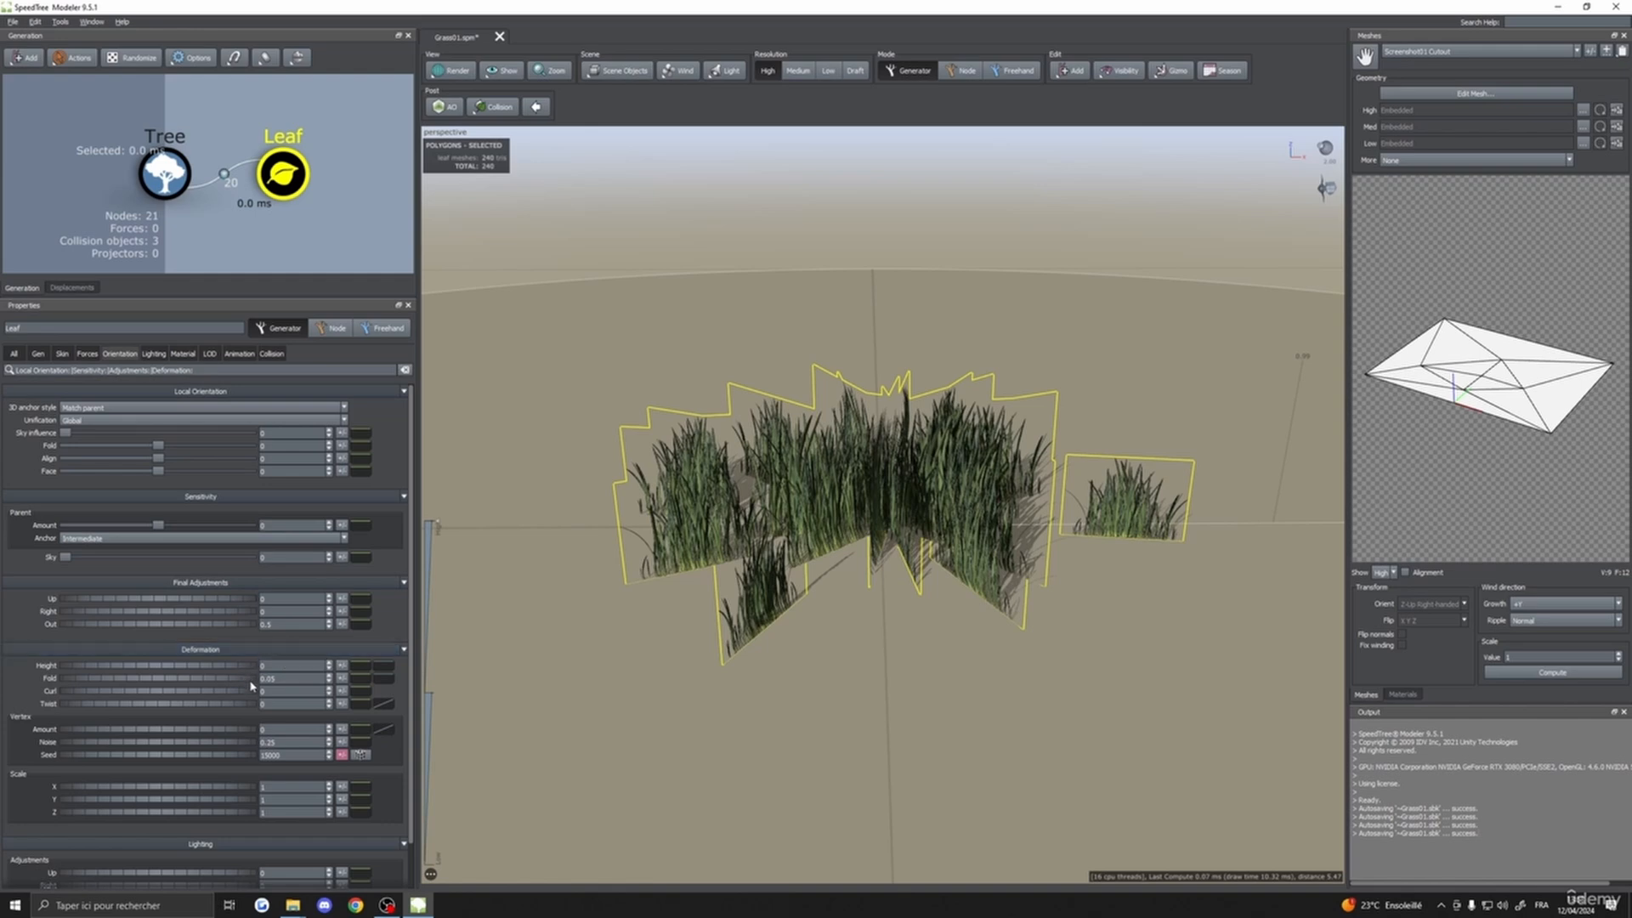
# - Try a negative Curl on the grass cards, set Curl to 0 and give it a small uniform random variance
pyautogui.moveTo(249, 696); pyautogui.dragTo(223, 684)
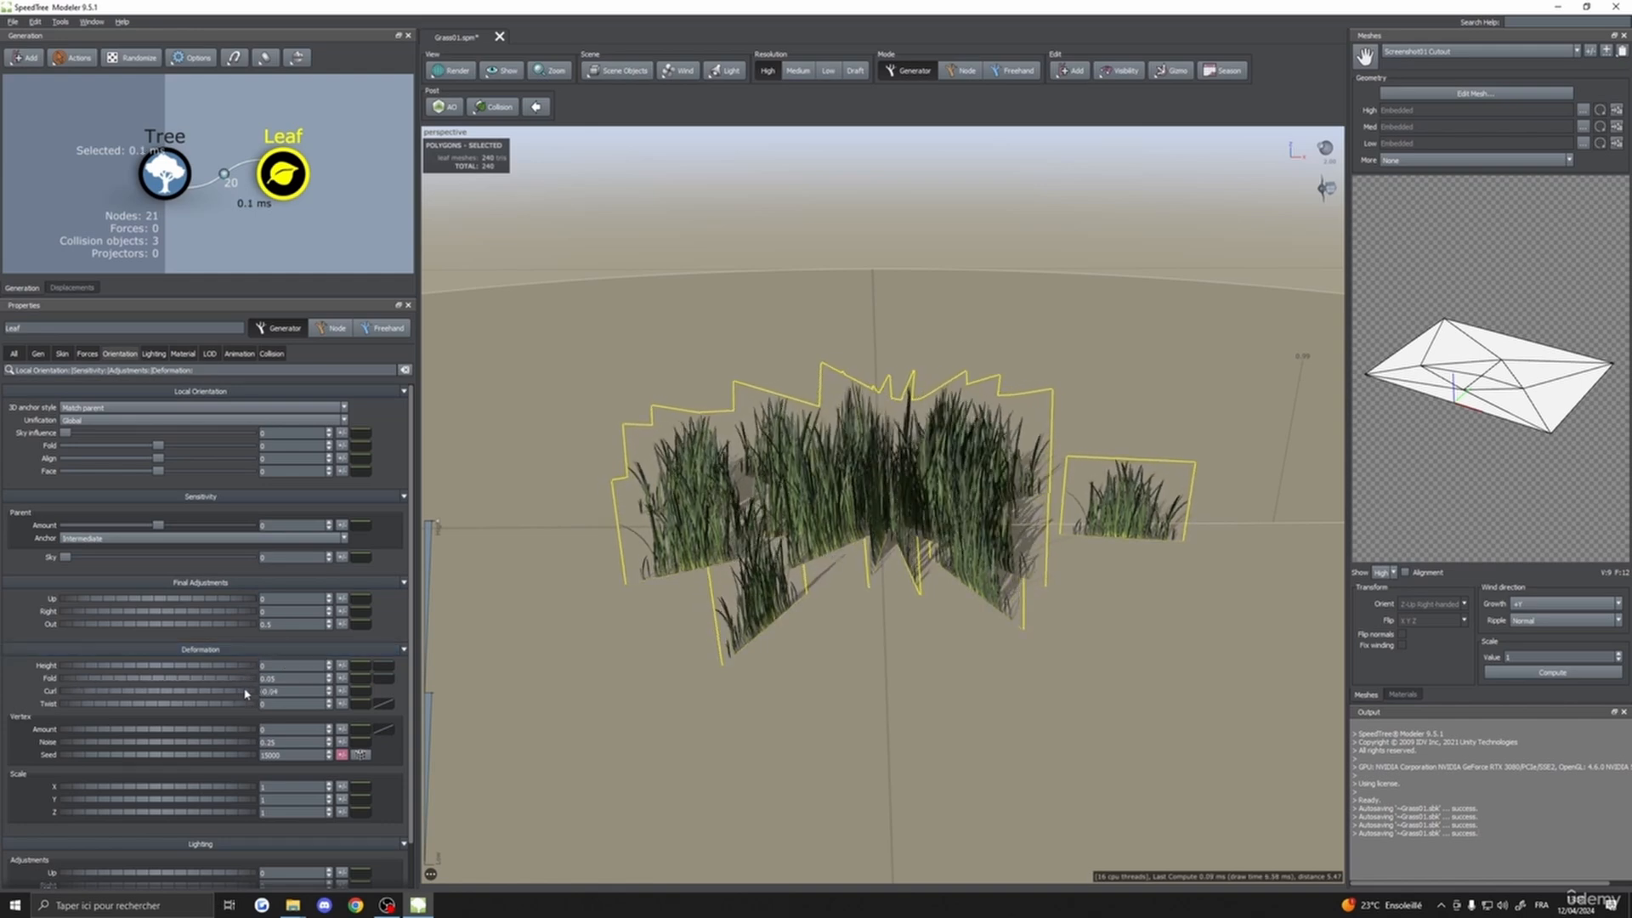
pyautogui.write('0')
pyautogui.press('Return')
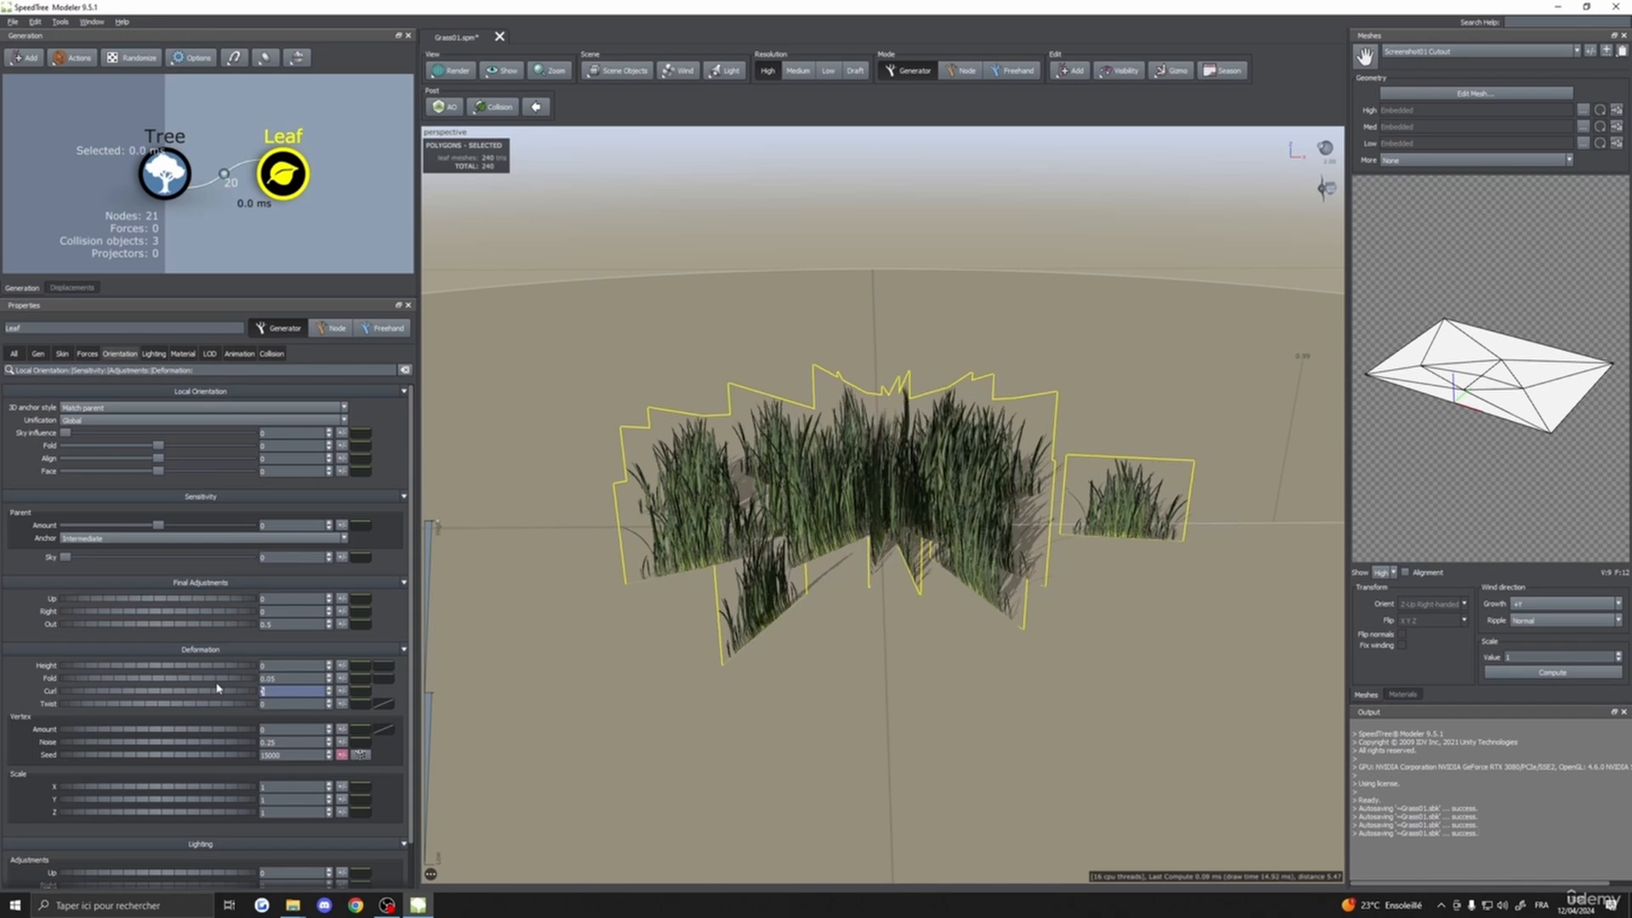
pyautogui.click(341, 691)
pyautogui.moveTo(449, 713); pyautogui.dragTo(493, 717)
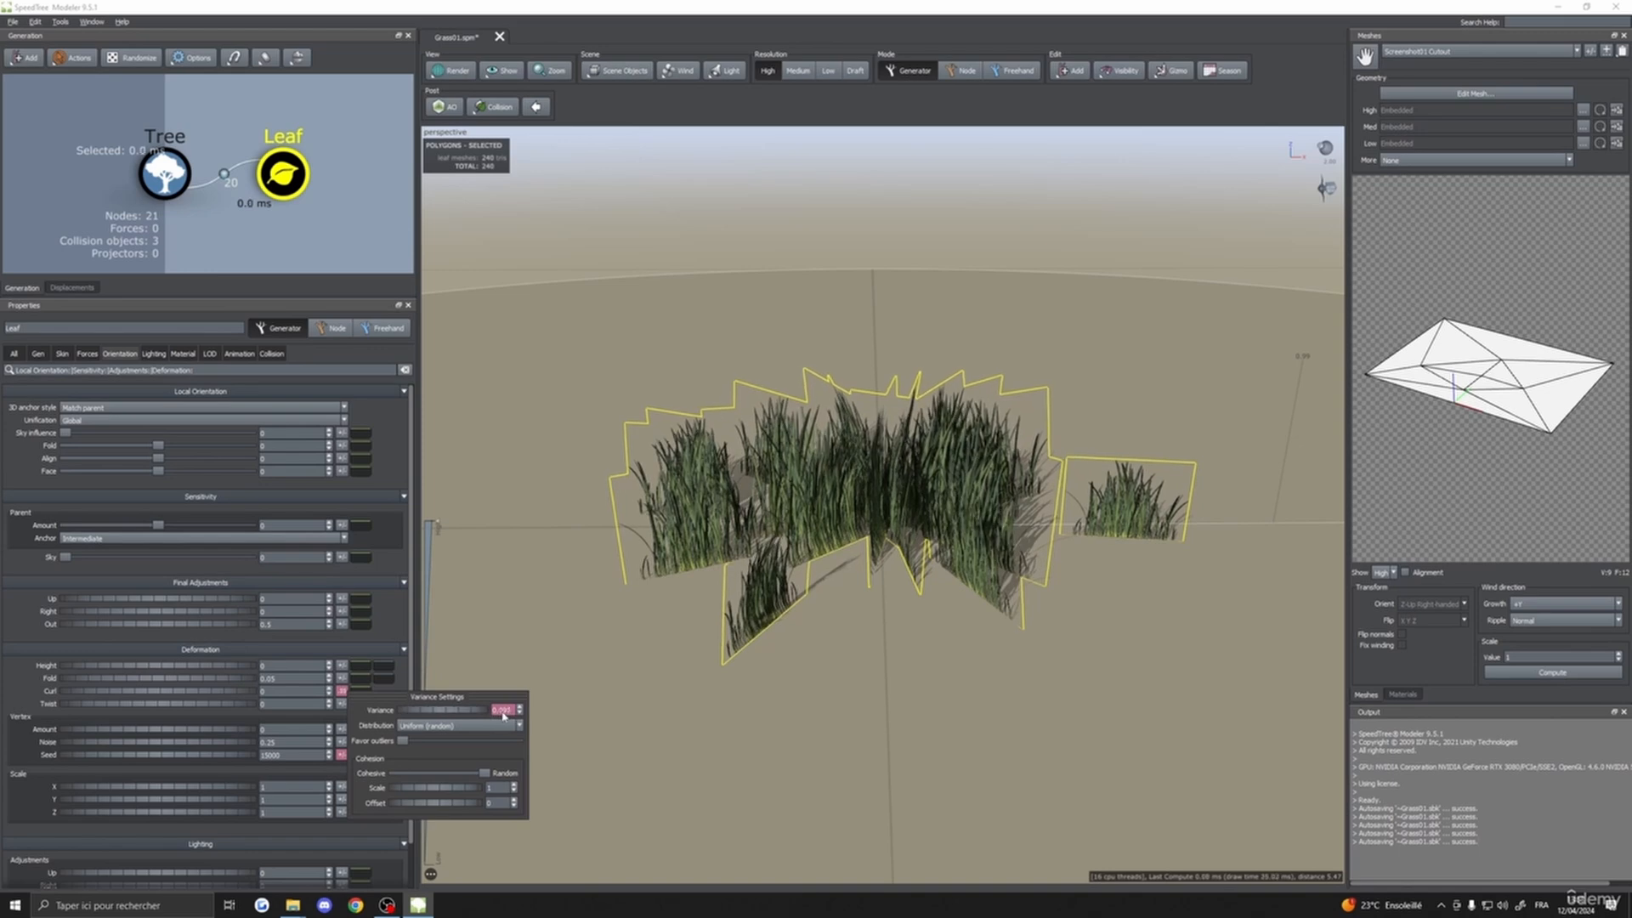
# - Give the Leaf generator's Right final adjustment a uniform random variance and check the grass cards around the clump
pyautogui.click(874, 703)
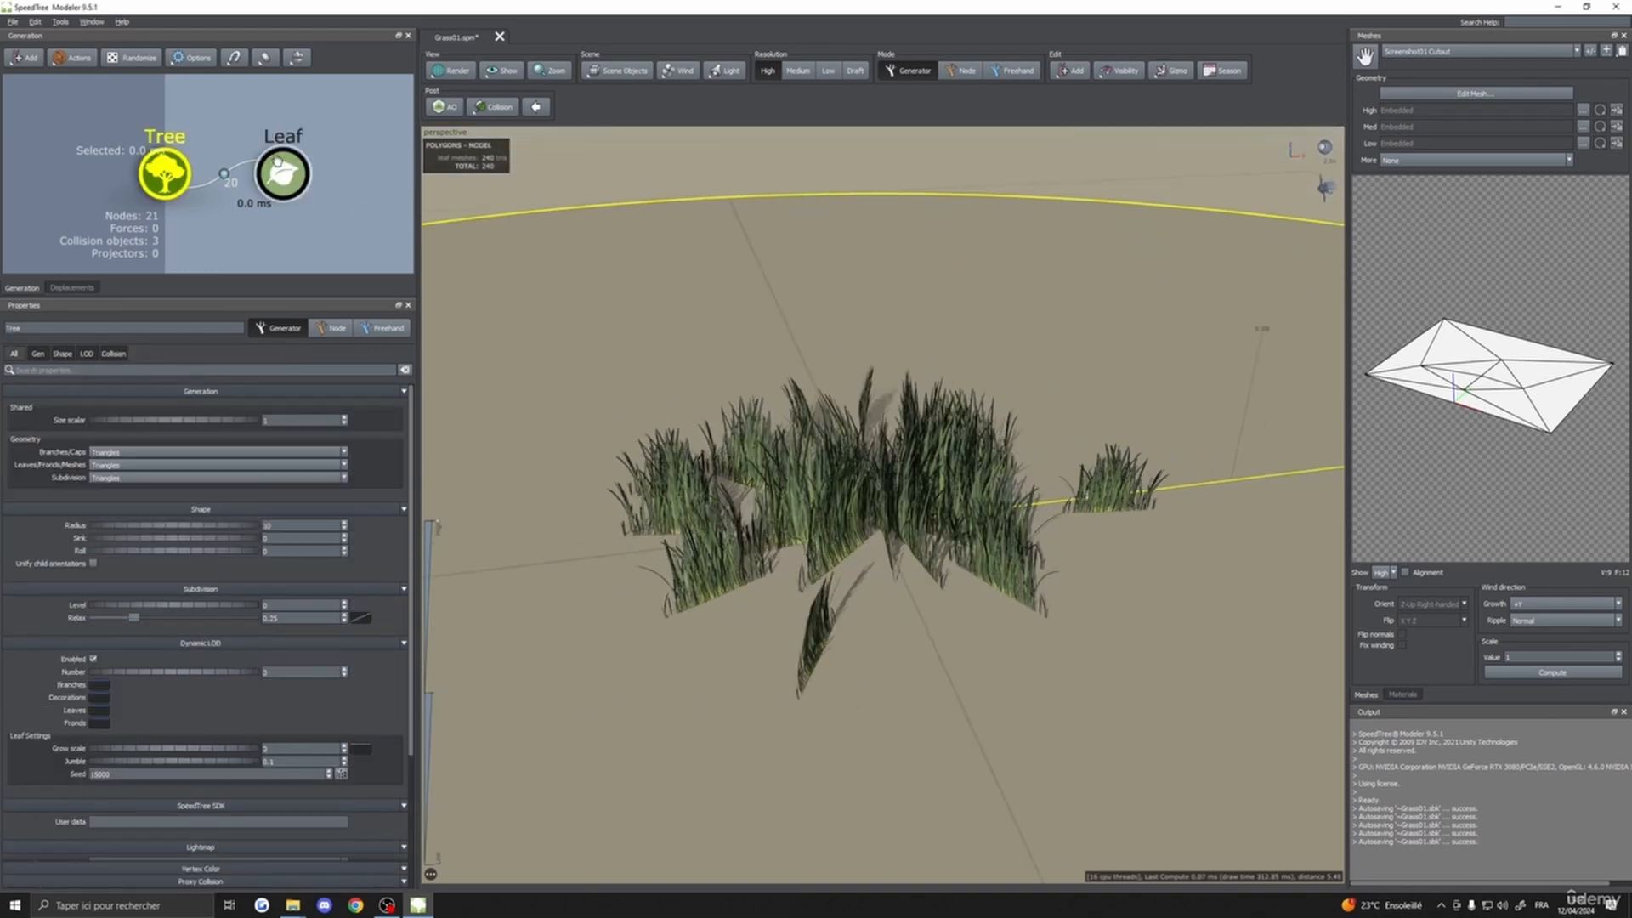
pyautogui.click(282, 174)
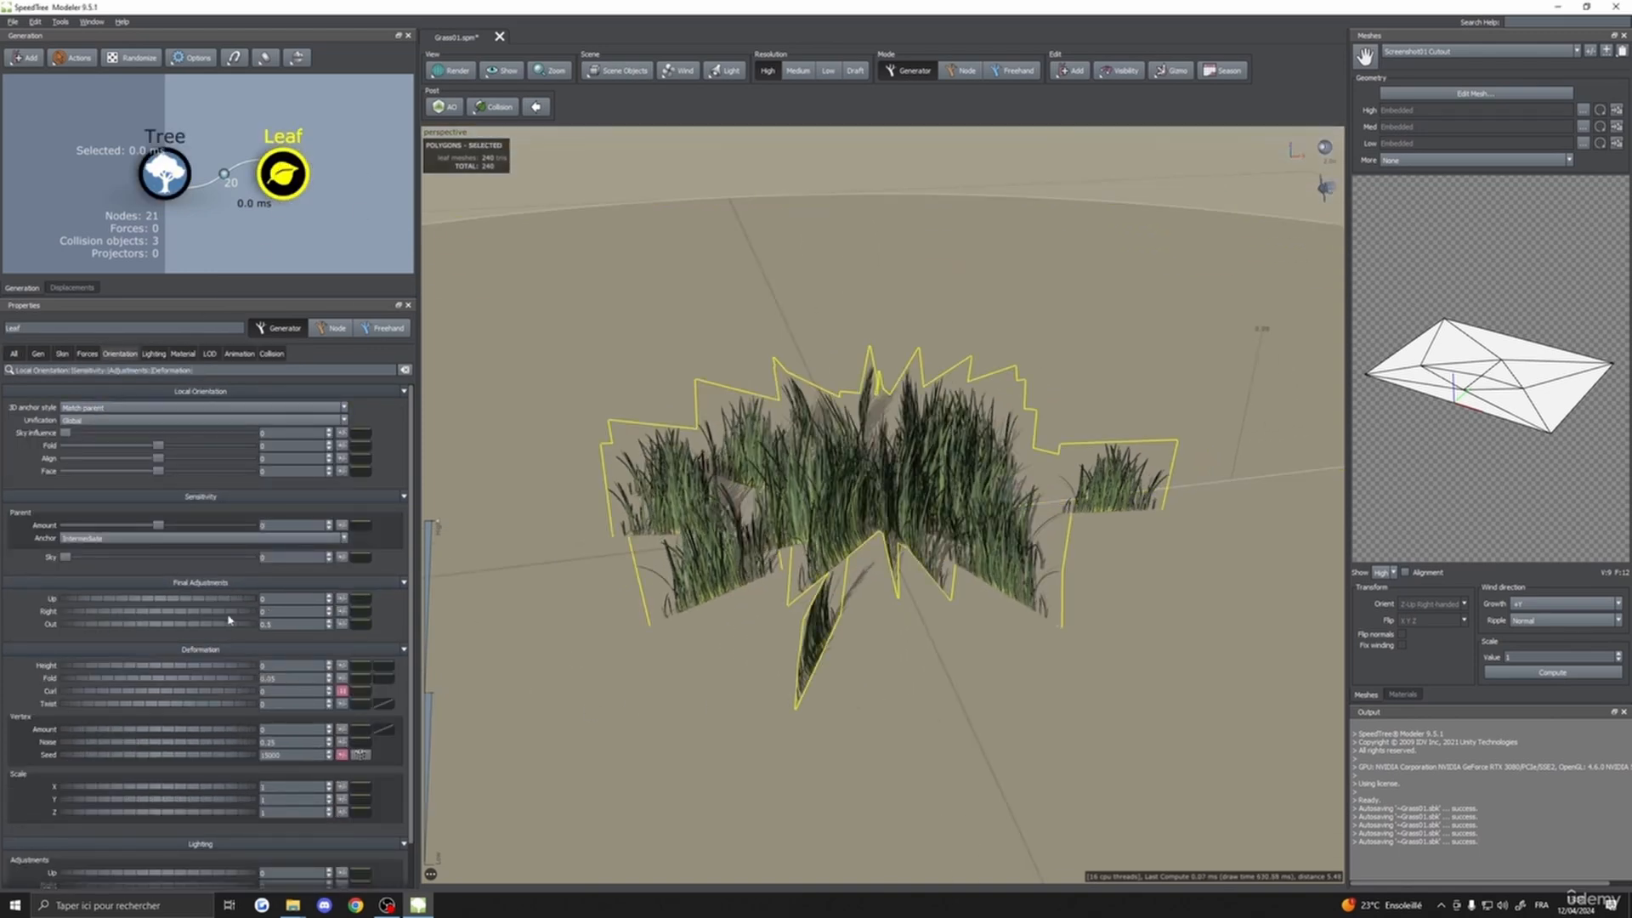
pyautogui.click(341, 623)
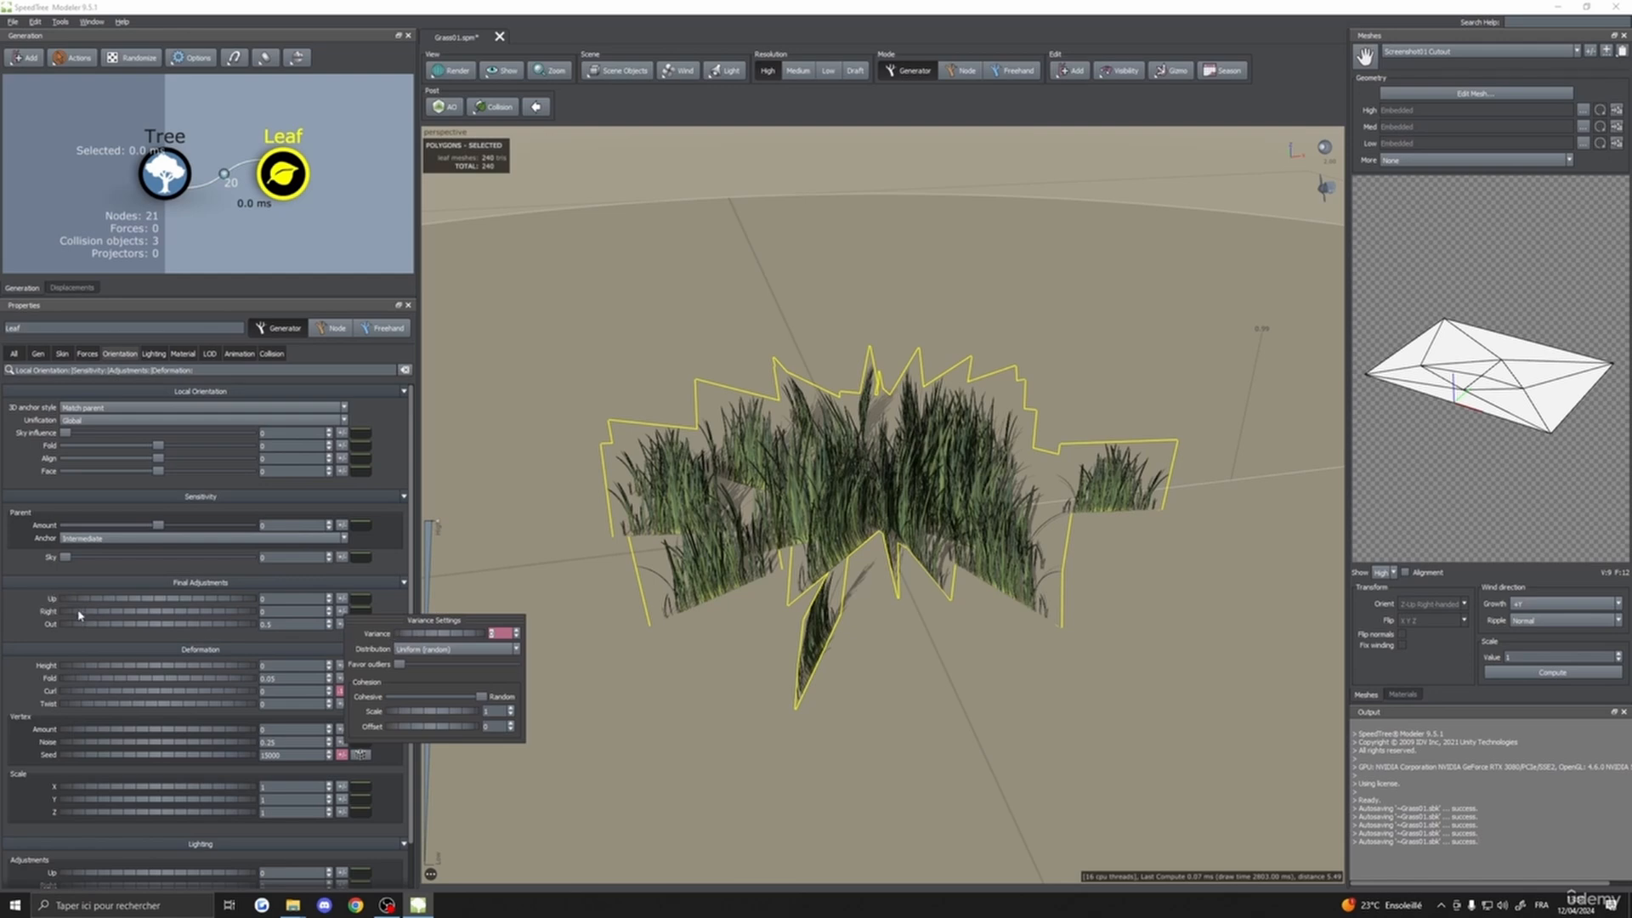
pyautogui.moveTo(441, 641); pyautogui.dragTo(893, 721)
pyautogui.scroll(-3, 836, 688)
pyautogui.click(893, 722)
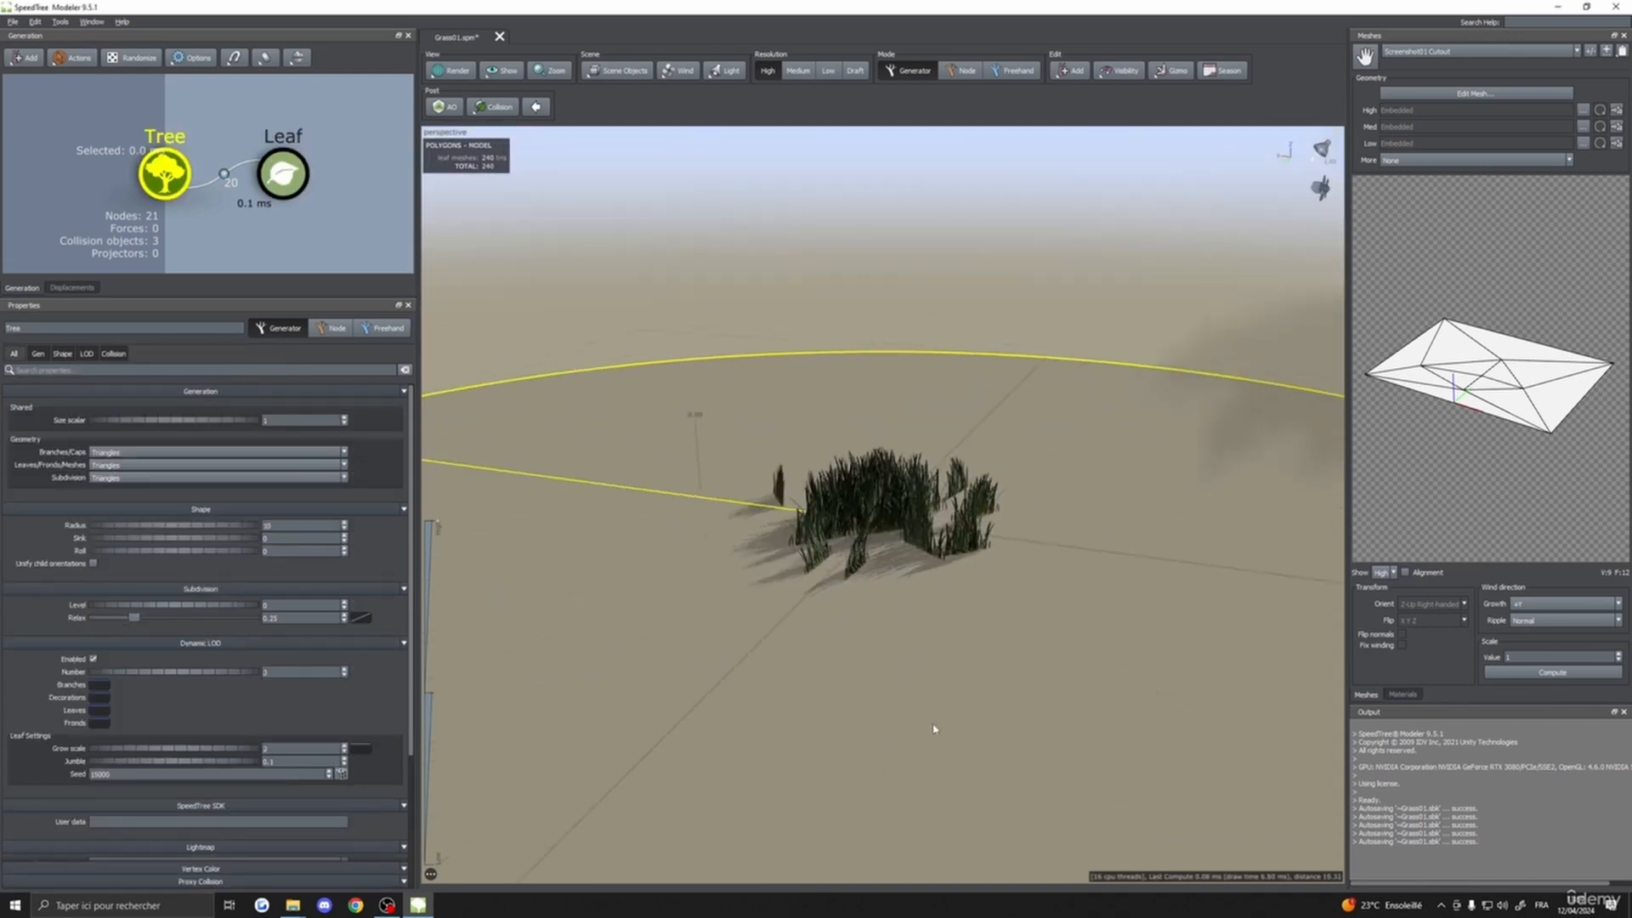
pyautogui.scroll(5, 973, 746)
pyautogui.moveTo(1026, 730); pyautogui.dragTo(871, 703)
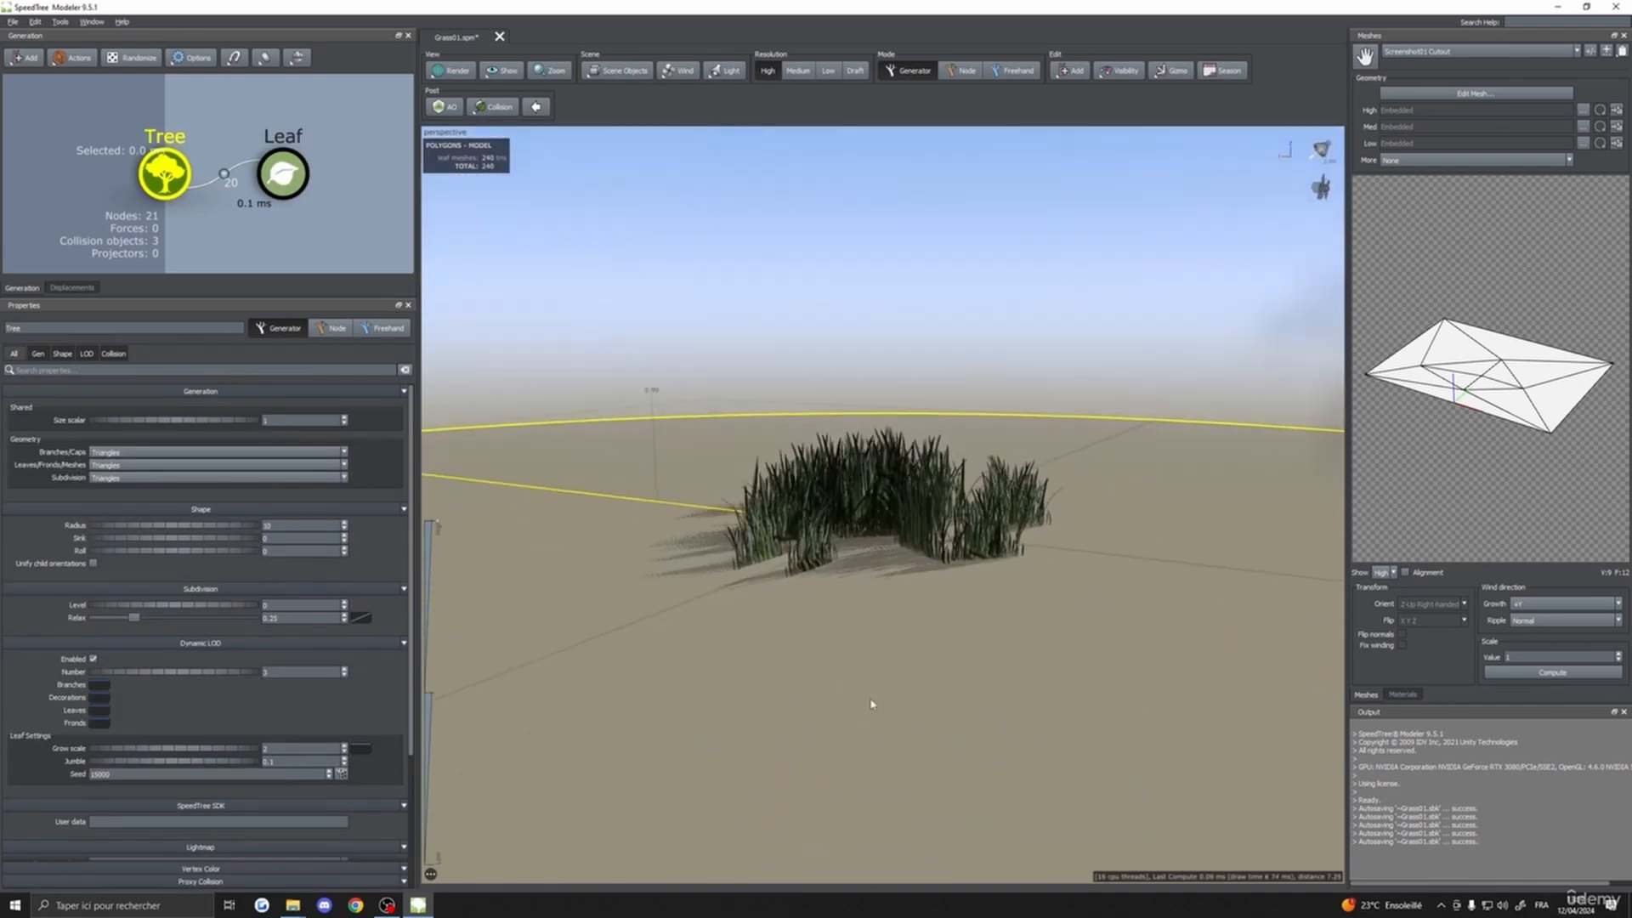
pyautogui.click(885, 512)
pyautogui.moveTo(885, 512); pyautogui.dragTo(841, 561)
pyautogui.scroll(5, 841, 593)
# - Reduce the Screenshot01 Cutout to its corners and one central point, assign it to the High level and finish editing
pyautogui.click(1402, 695)
pyautogui.click(1574, 247)
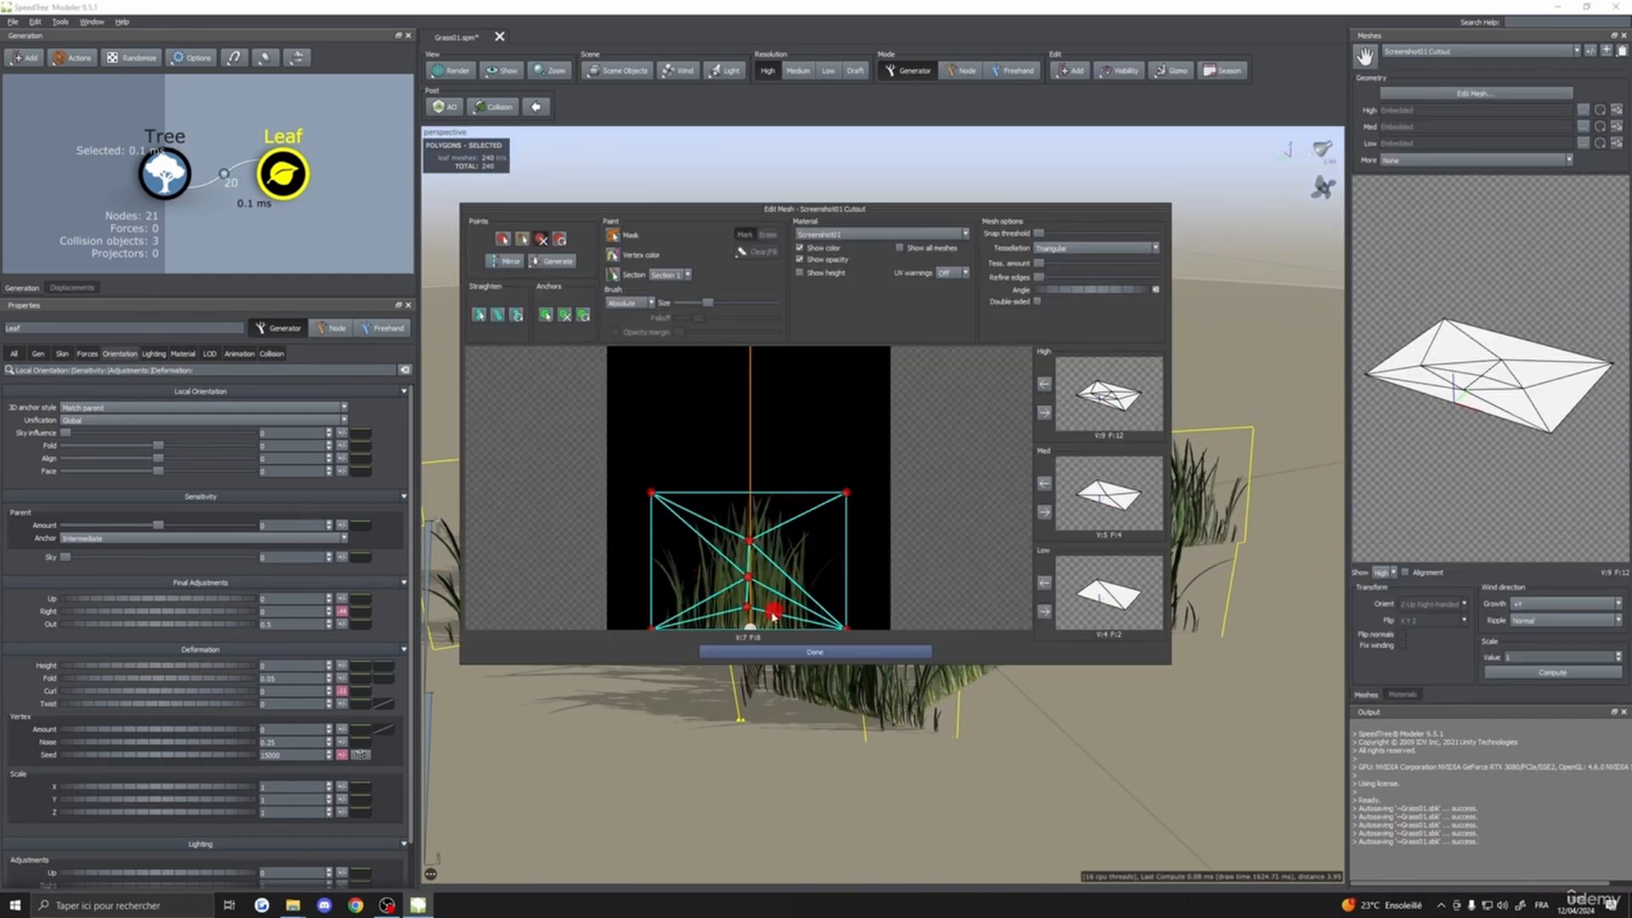
pyautogui.click(1045, 413)
pyautogui.click(830, 654)
pyautogui.moveTo(838, 655); pyautogui.dragTo(888, 612)
pyautogui.scroll(-4, 977, 655)
pyautogui.scroll(2, 977, 655)
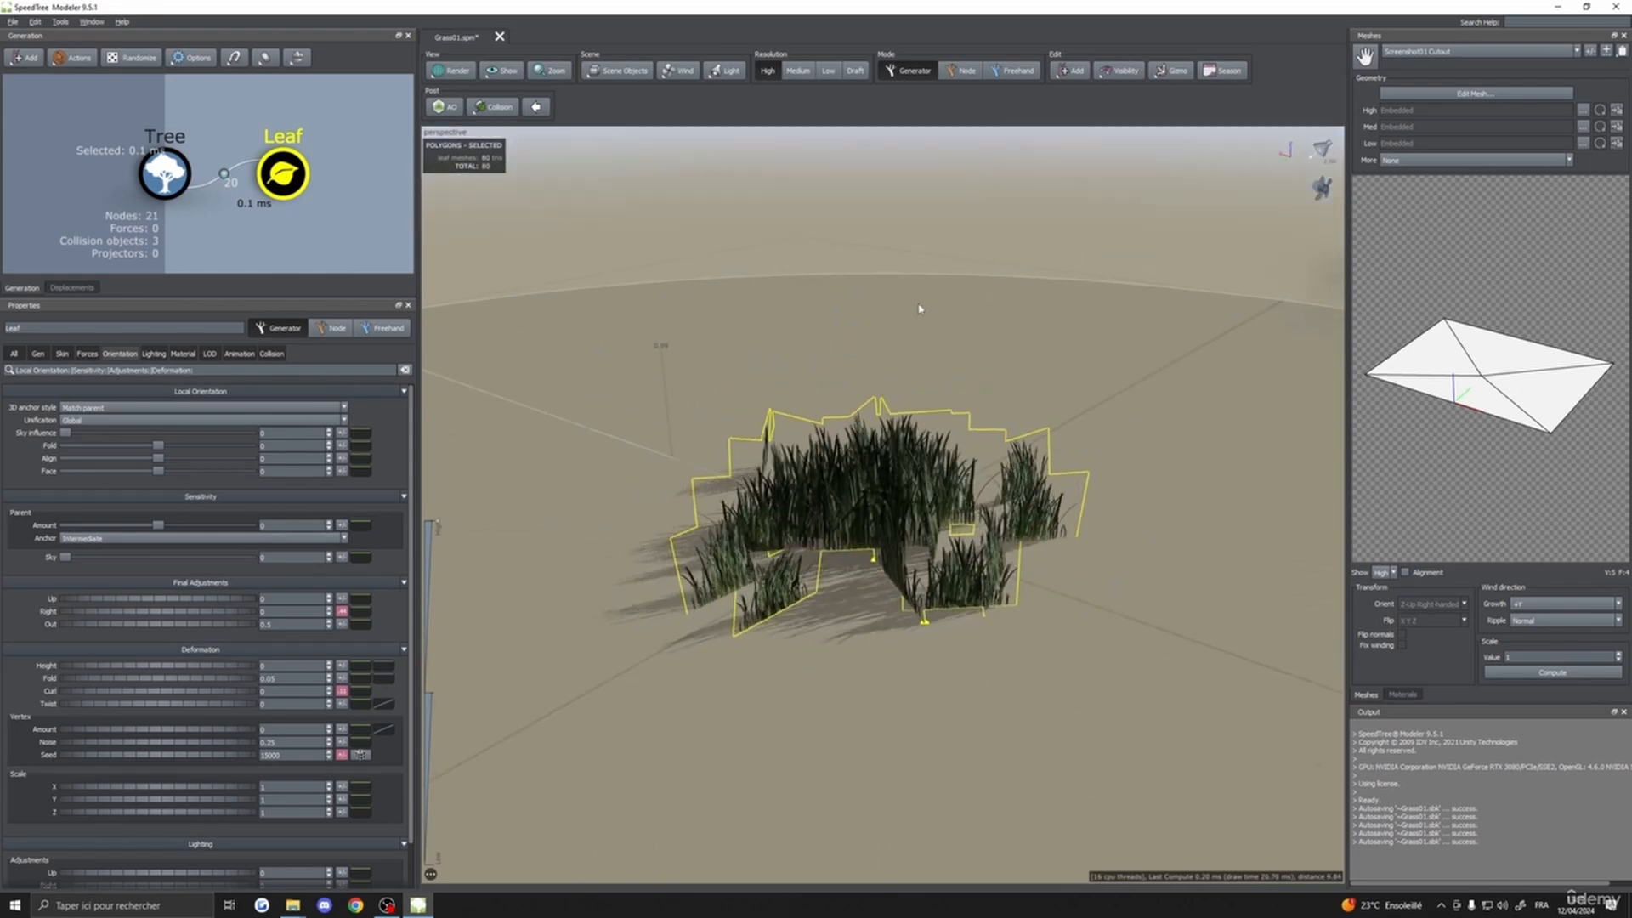
pyautogui.moveTo(918, 308); pyautogui.dragTo(534, 465)
pyautogui.scroll(5, 1024, 560)
pyautogui.scroll(-5, 1023, 560)
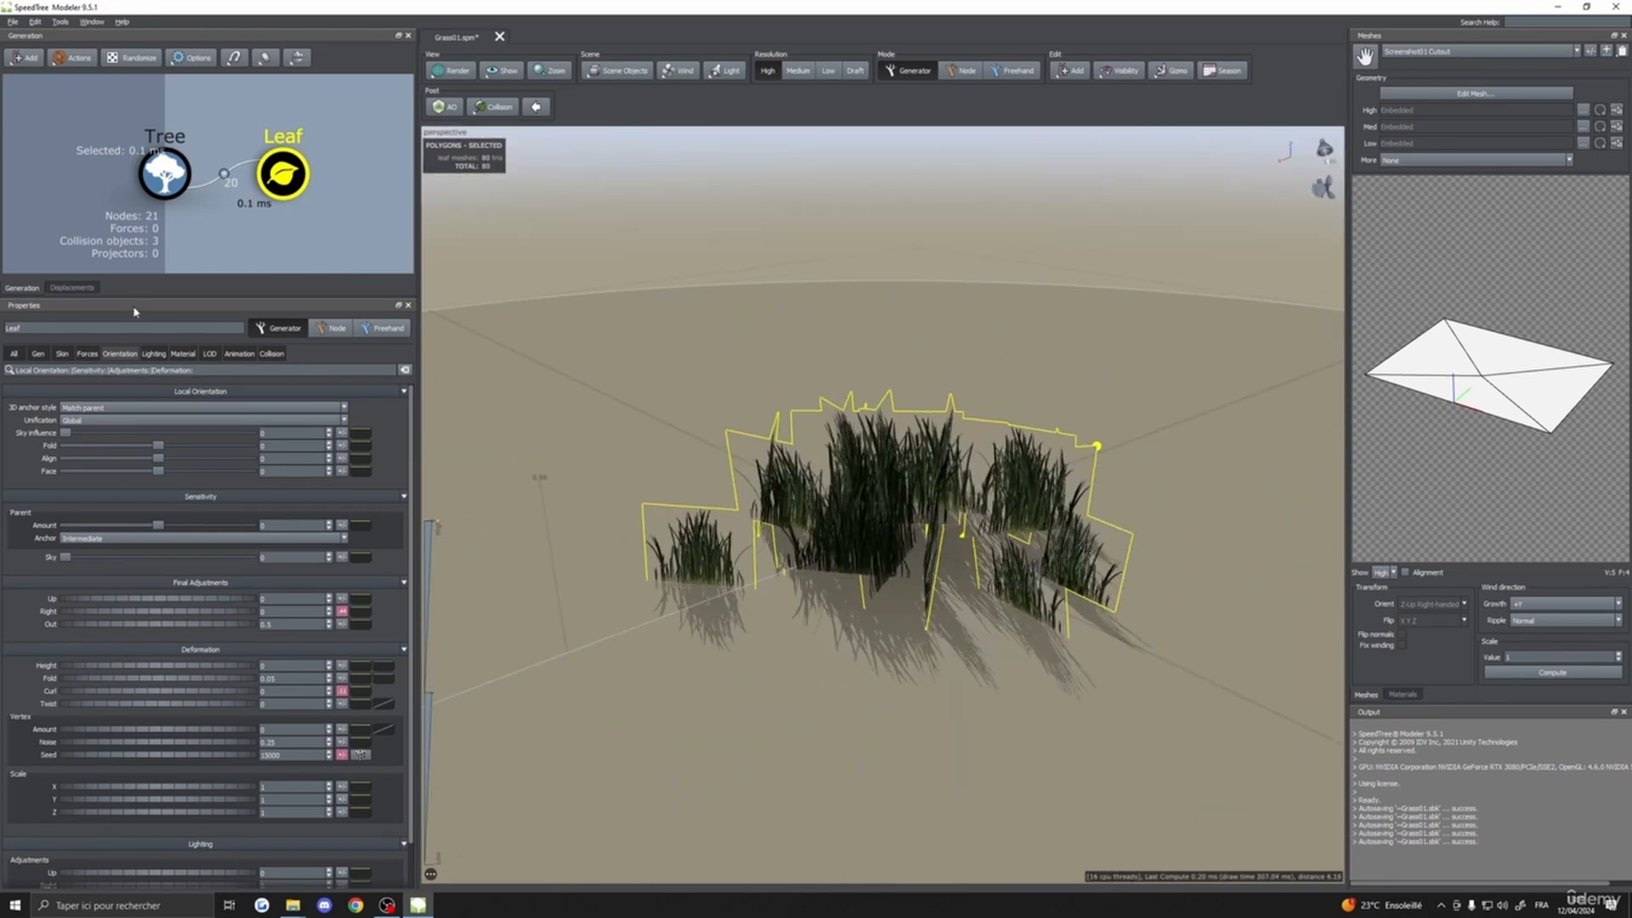
pyautogui.moveTo(935, 595); pyautogui.dragTo(808, 586)
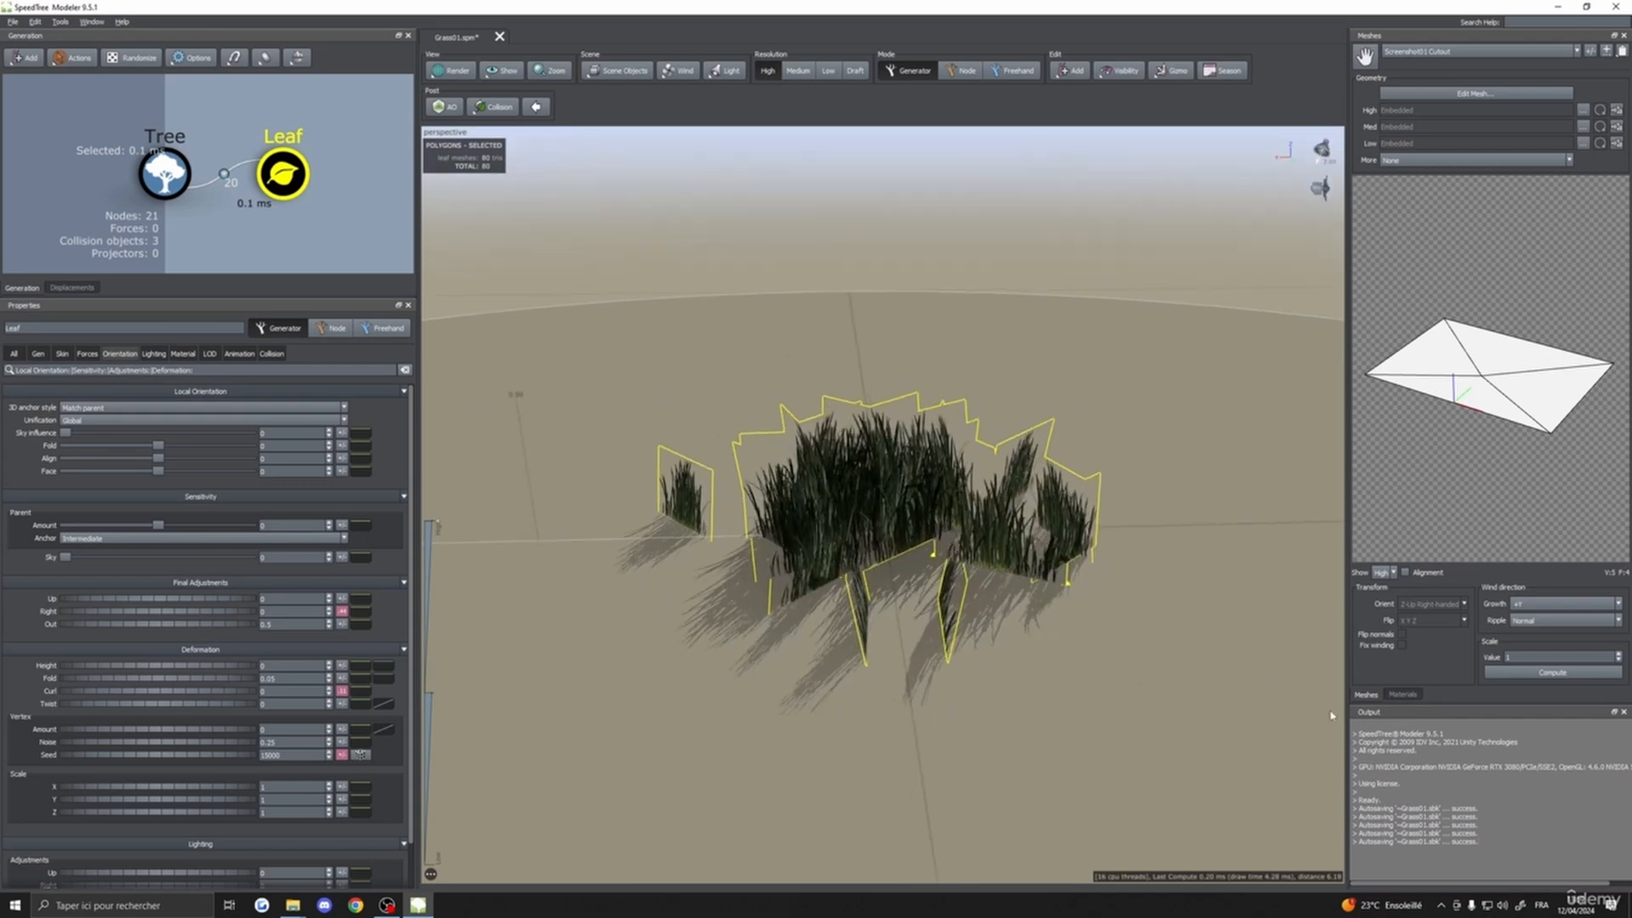
# - Open the Screenshot02 material's cutout mesh, fit its corner points around the grass and align the anchor with the grass base
pyautogui.click(1403, 694)
pyautogui.click(1445, 51)
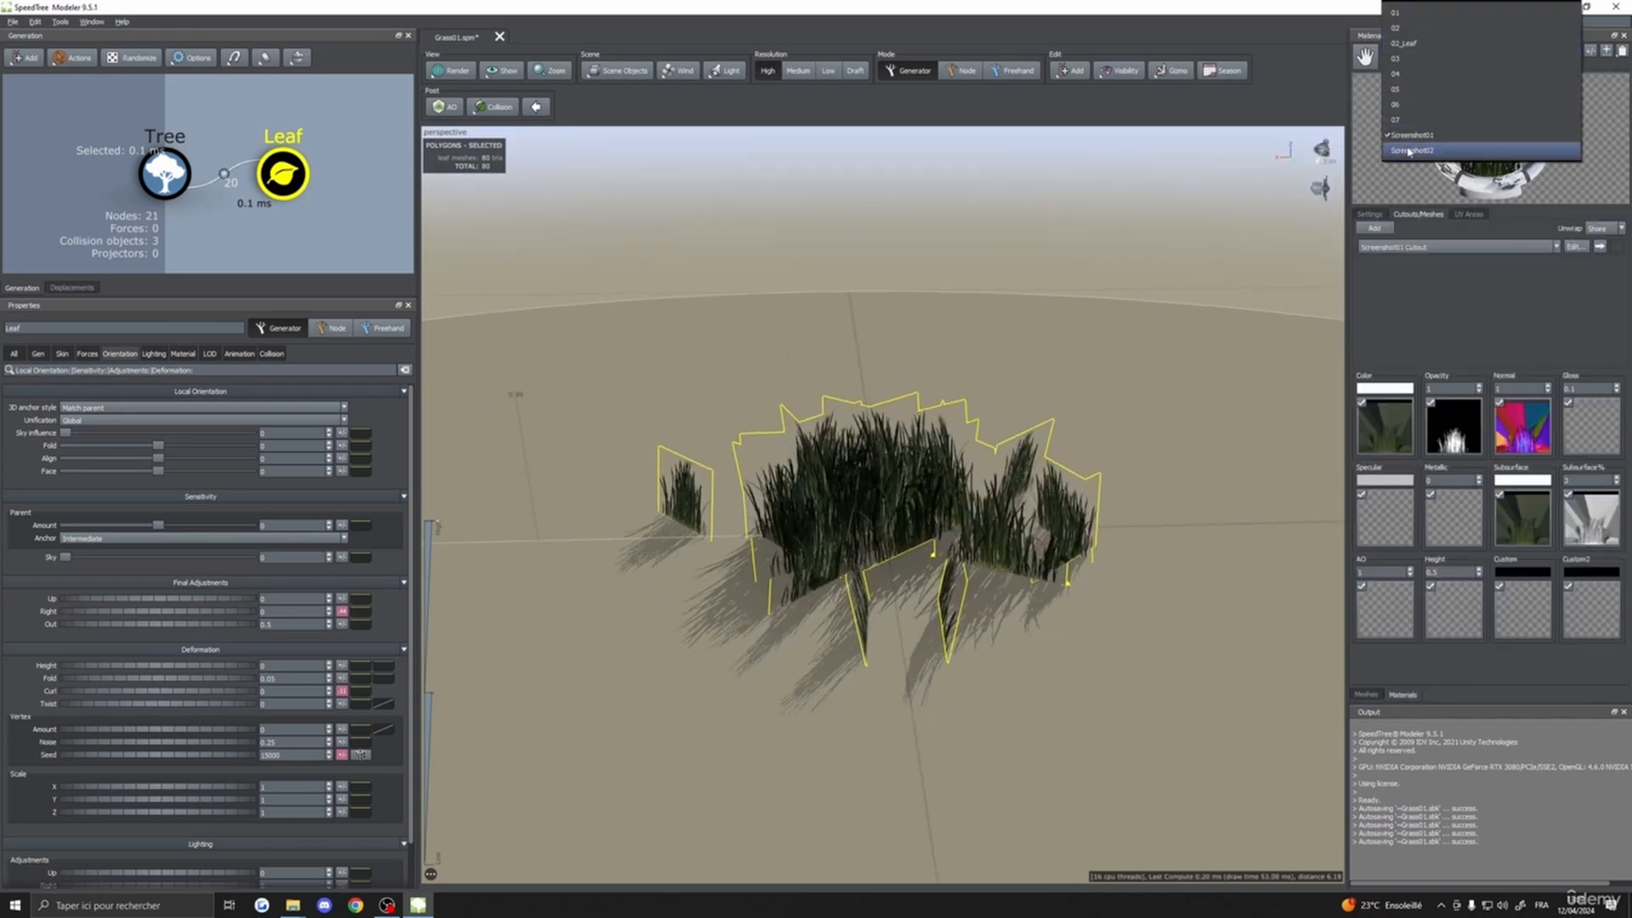
pyautogui.click(1445, 133)
pyautogui.click(1575, 246)
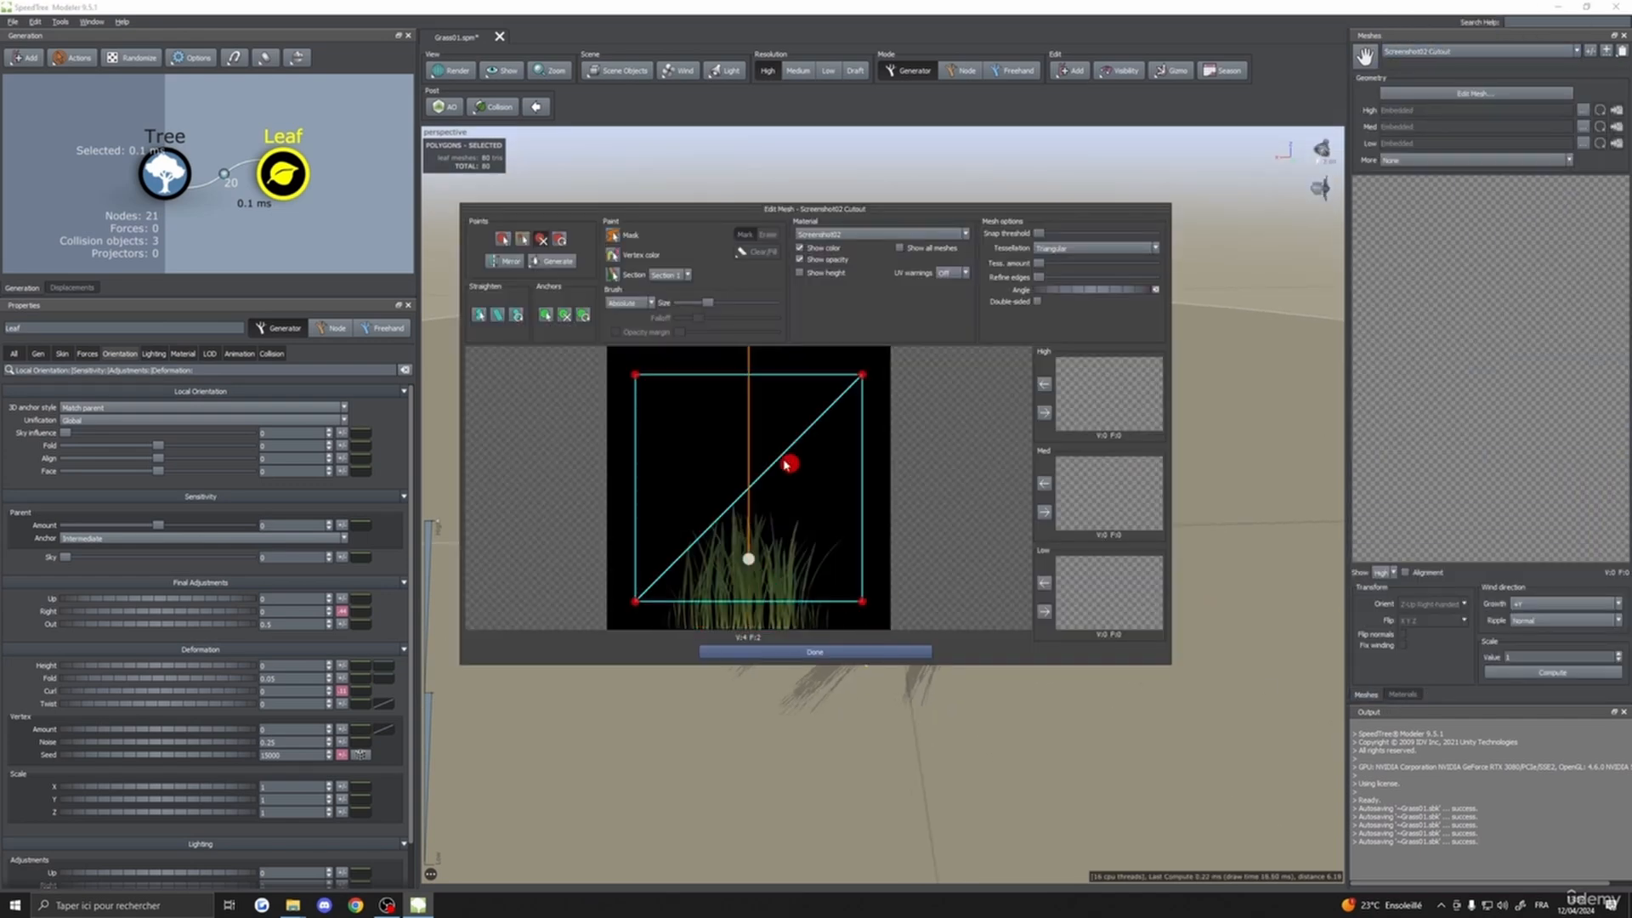
pyautogui.click(548, 264)
pyautogui.click(627, 336)
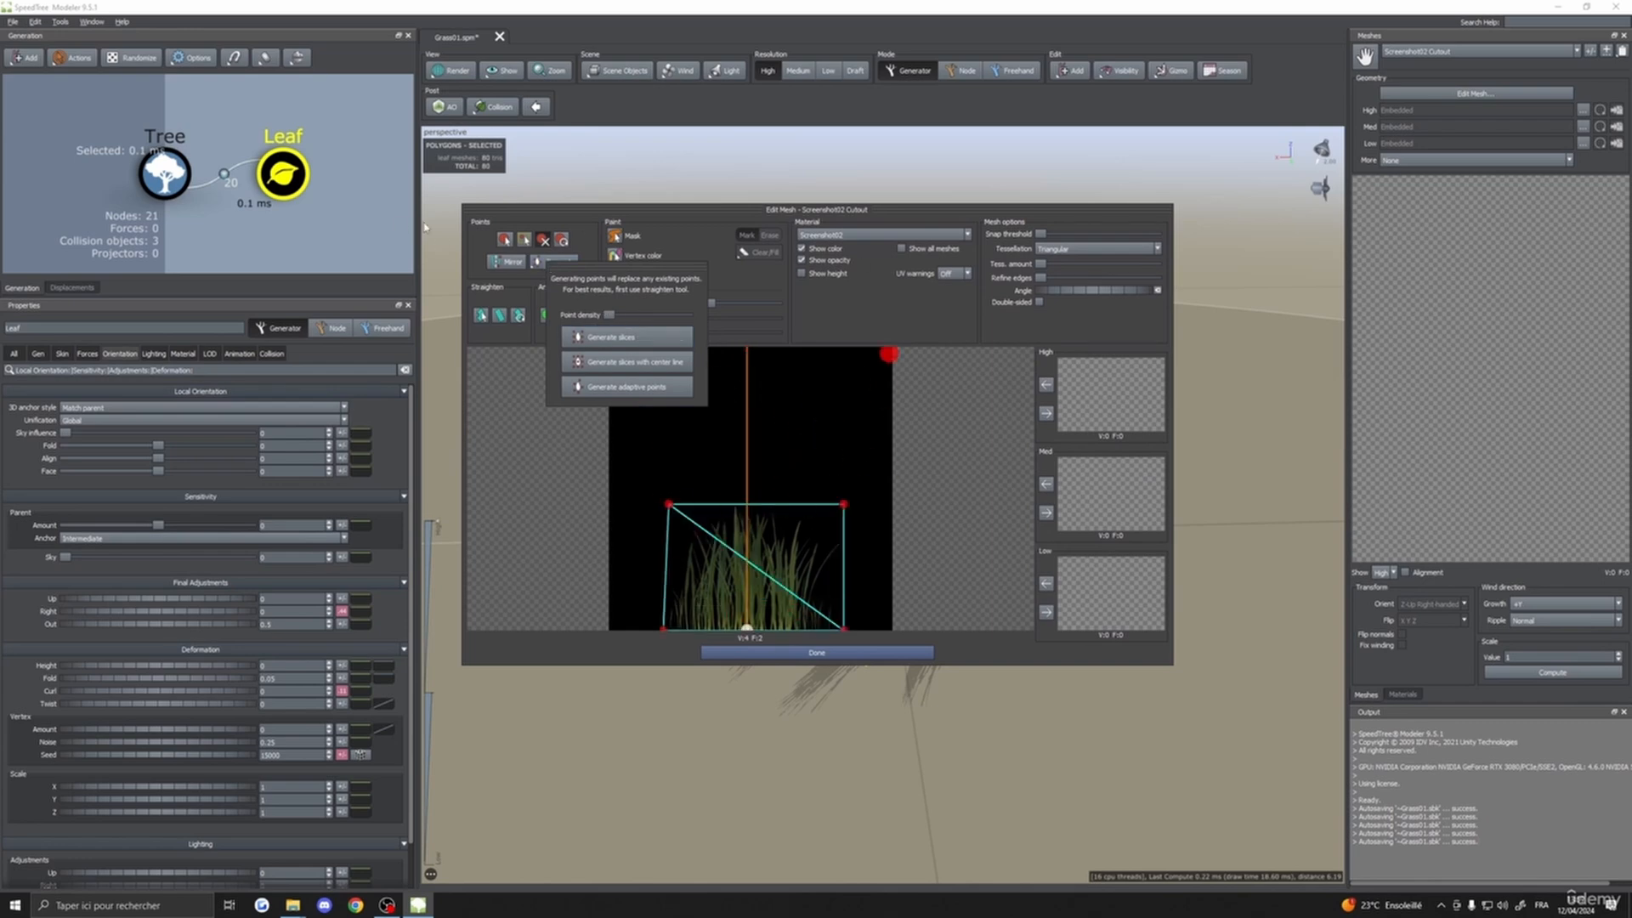
pyautogui.click(884, 354)
pyautogui.moveTo(748, 630); pyautogui.dragTo(759, 634)
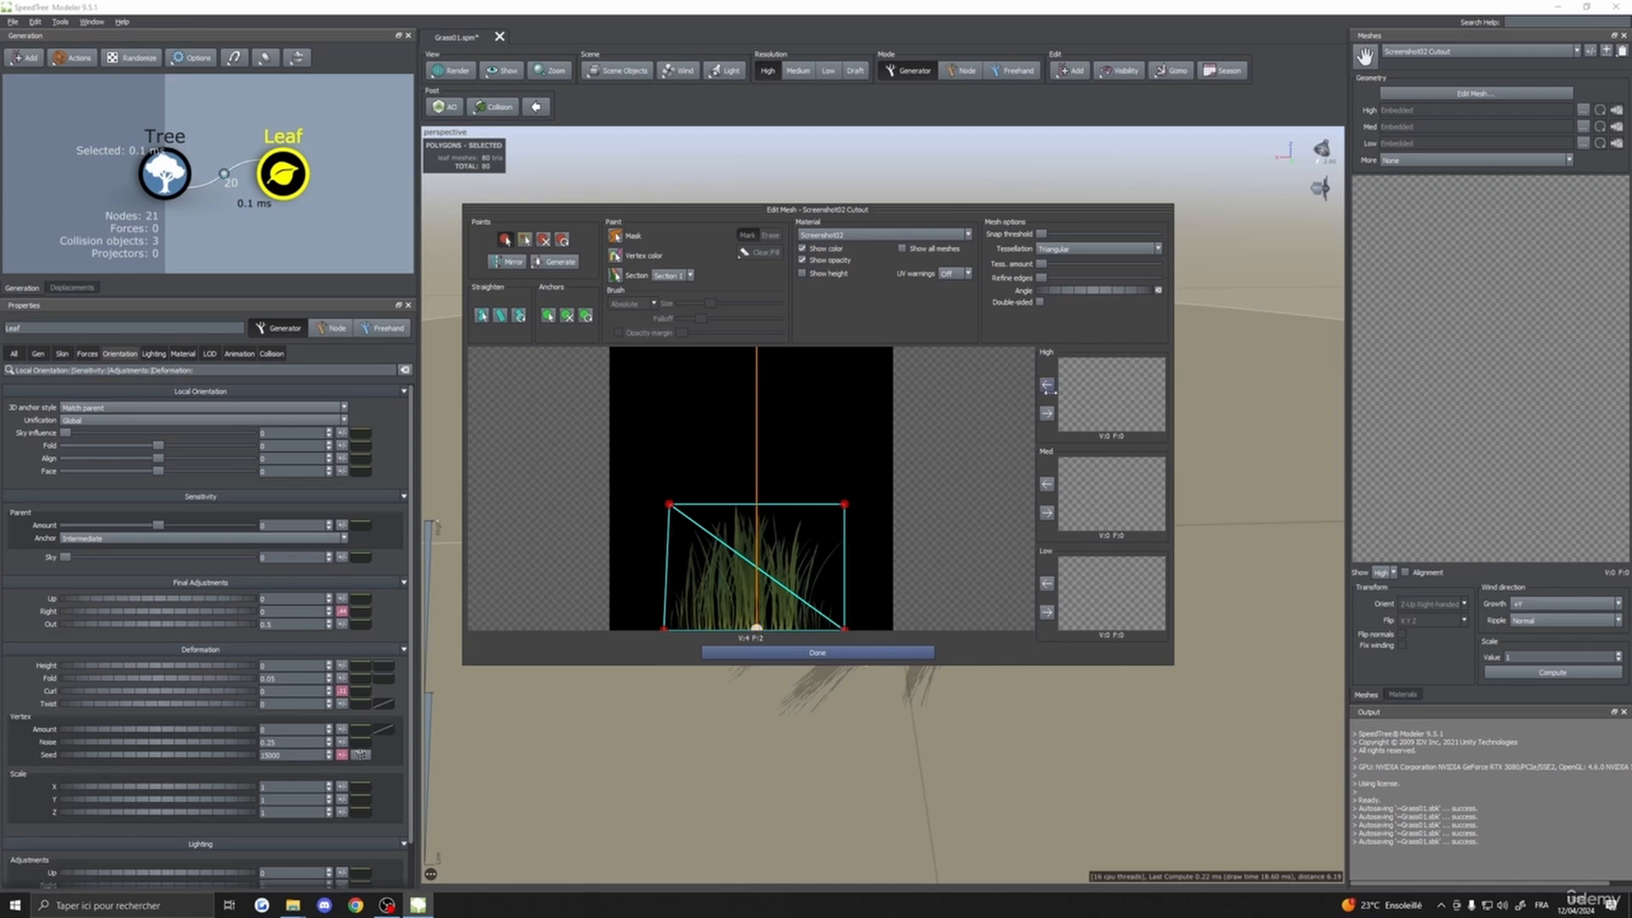
# - Assign the Screenshot02 cutout with a centre point to High and Med, and without that point to Low, and finish editing
pyautogui.click(755, 572)
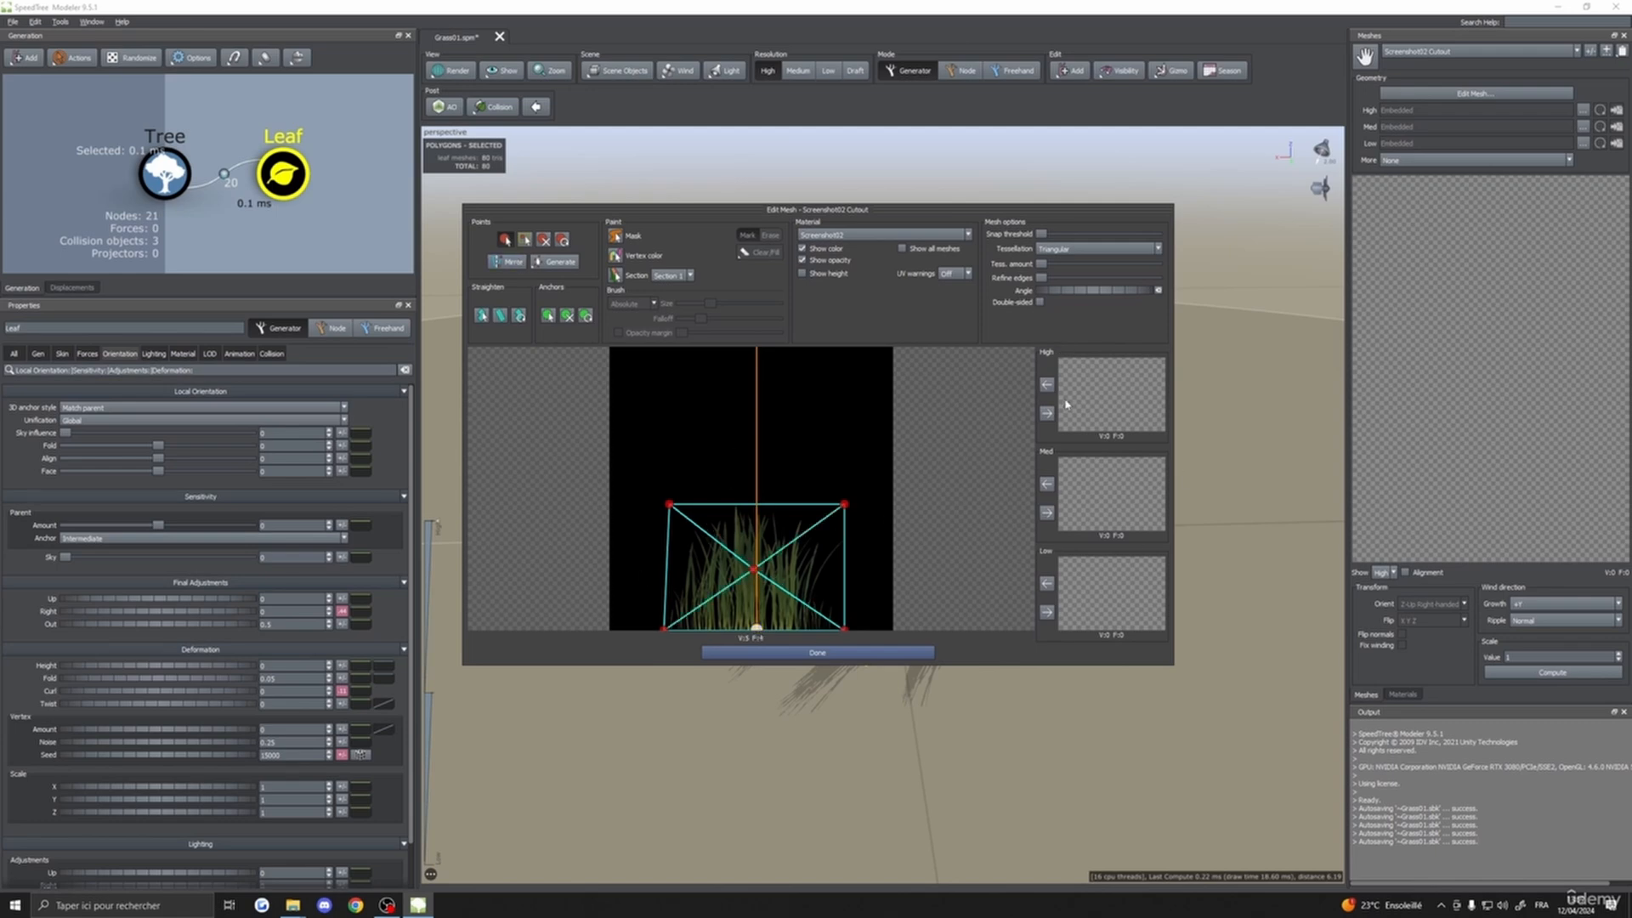
pyautogui.click(1047, 512)
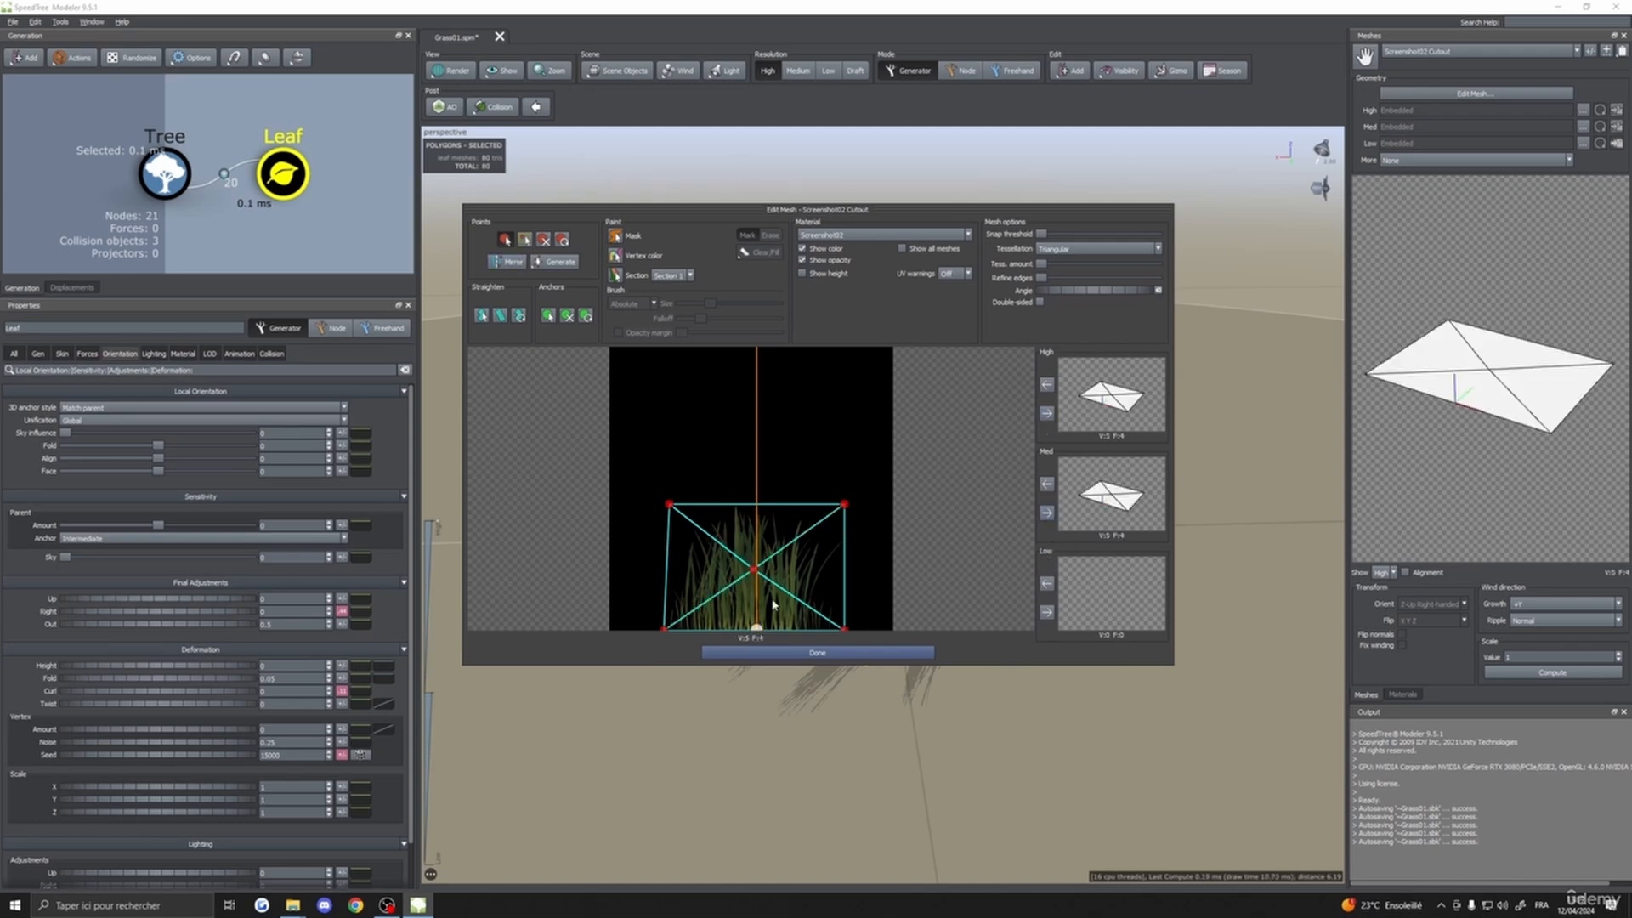
pyautogui.click(542, 241)
pyautogui.click(755, 570)
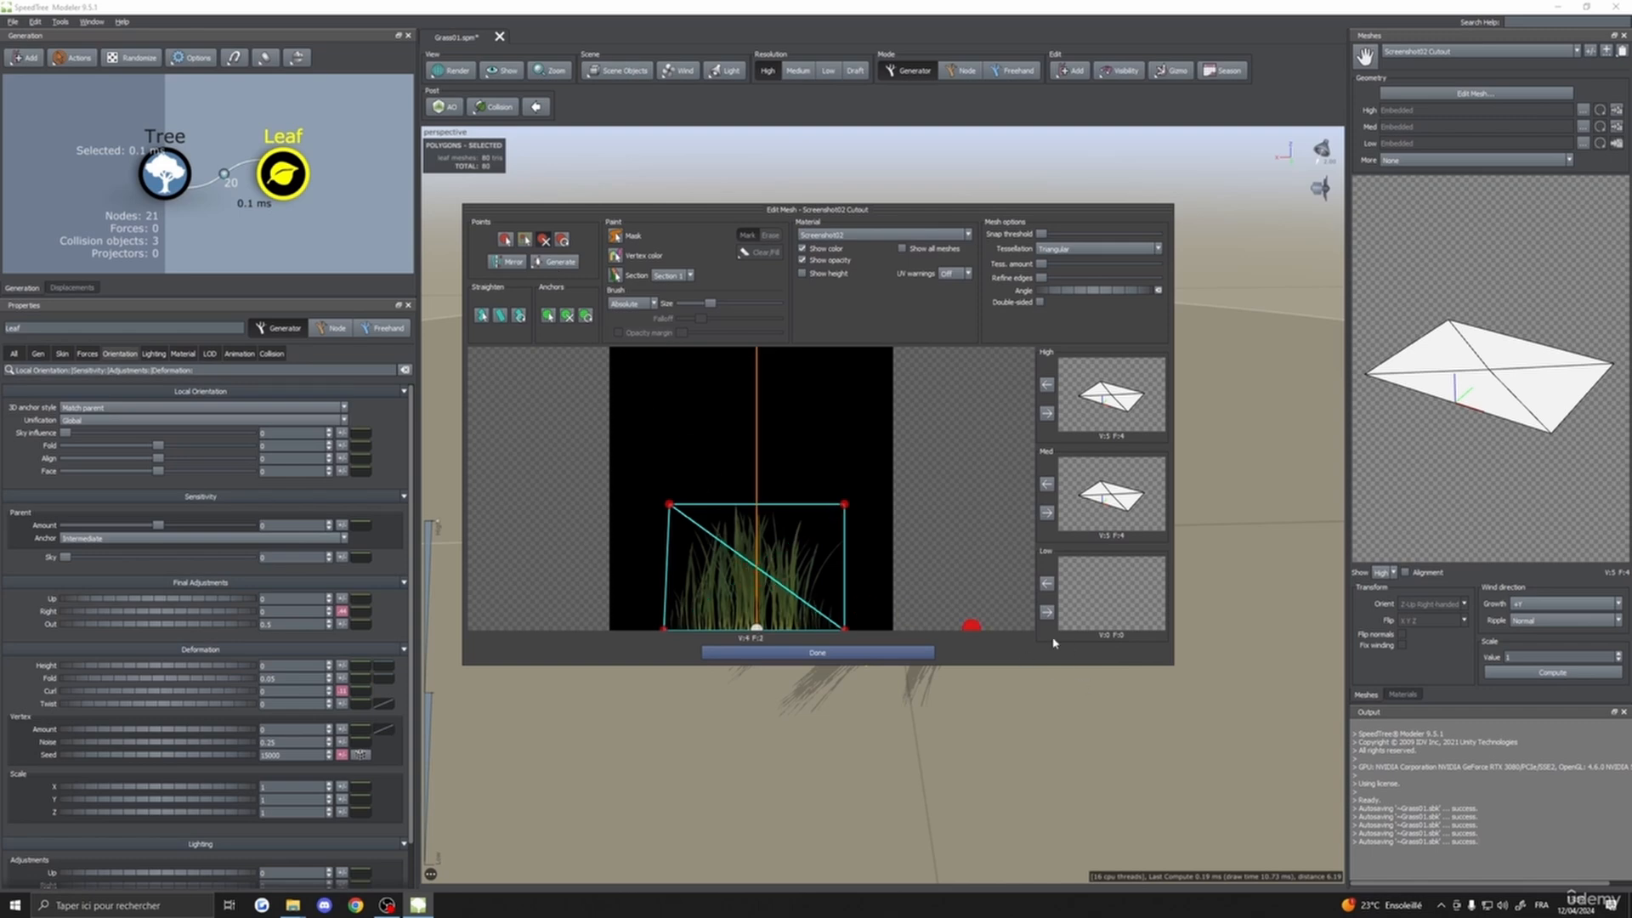
pyautogui.click(1047, 612)
pyautogui.click(815, 652)
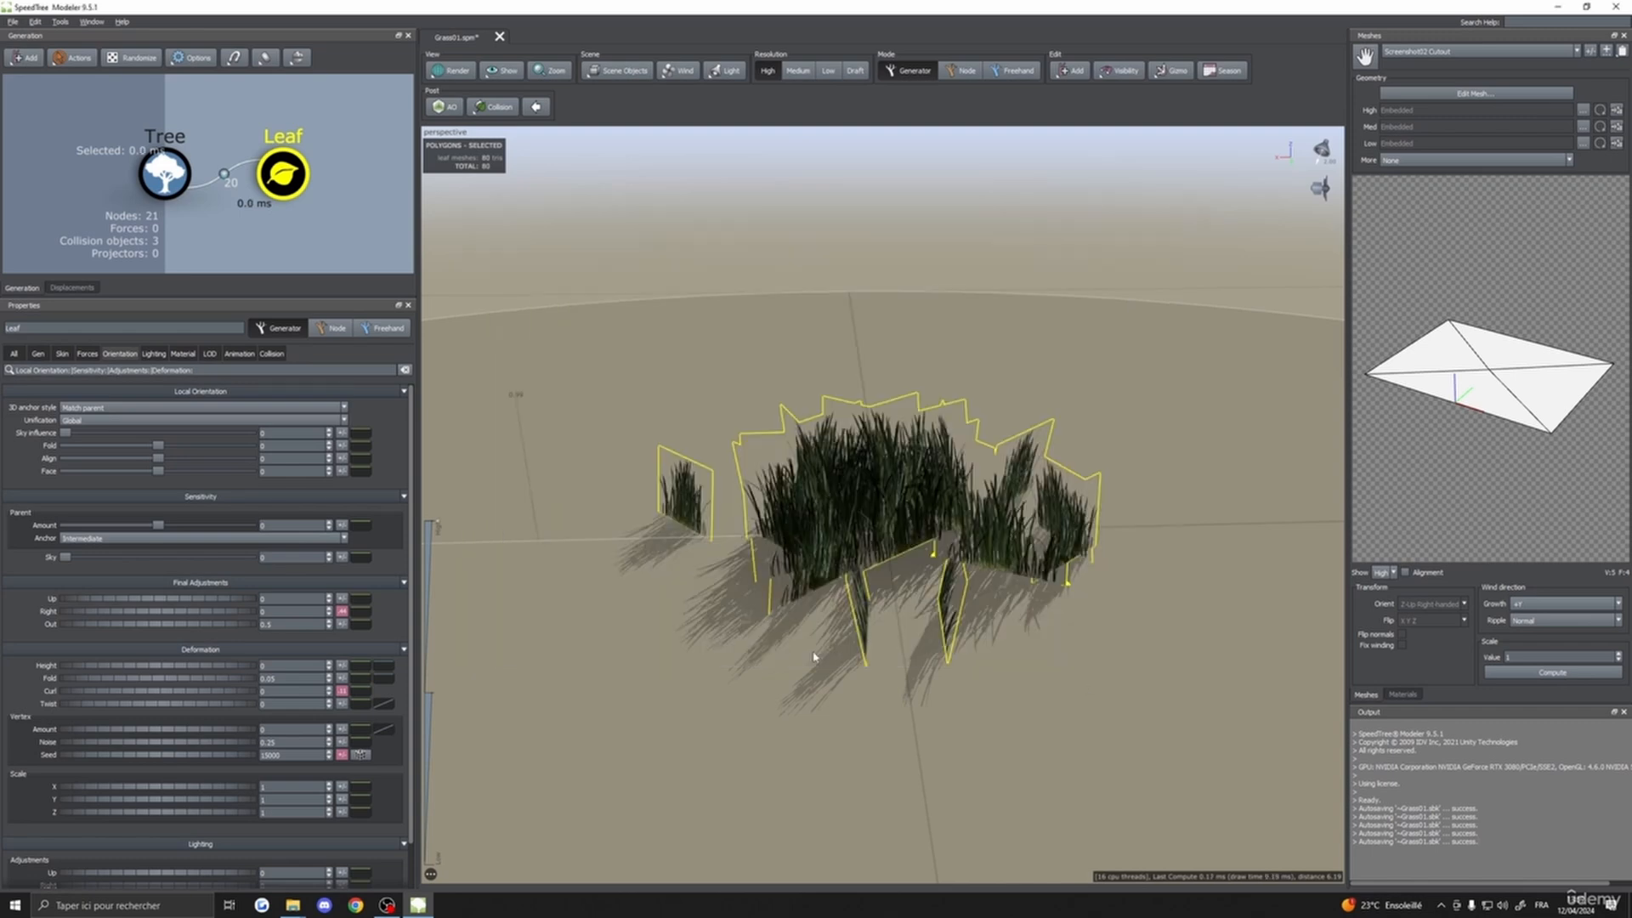
# - Make the Screenshot02 material two-sided and check its assigned cutout mesh
pyautogui.click(1401, 695)
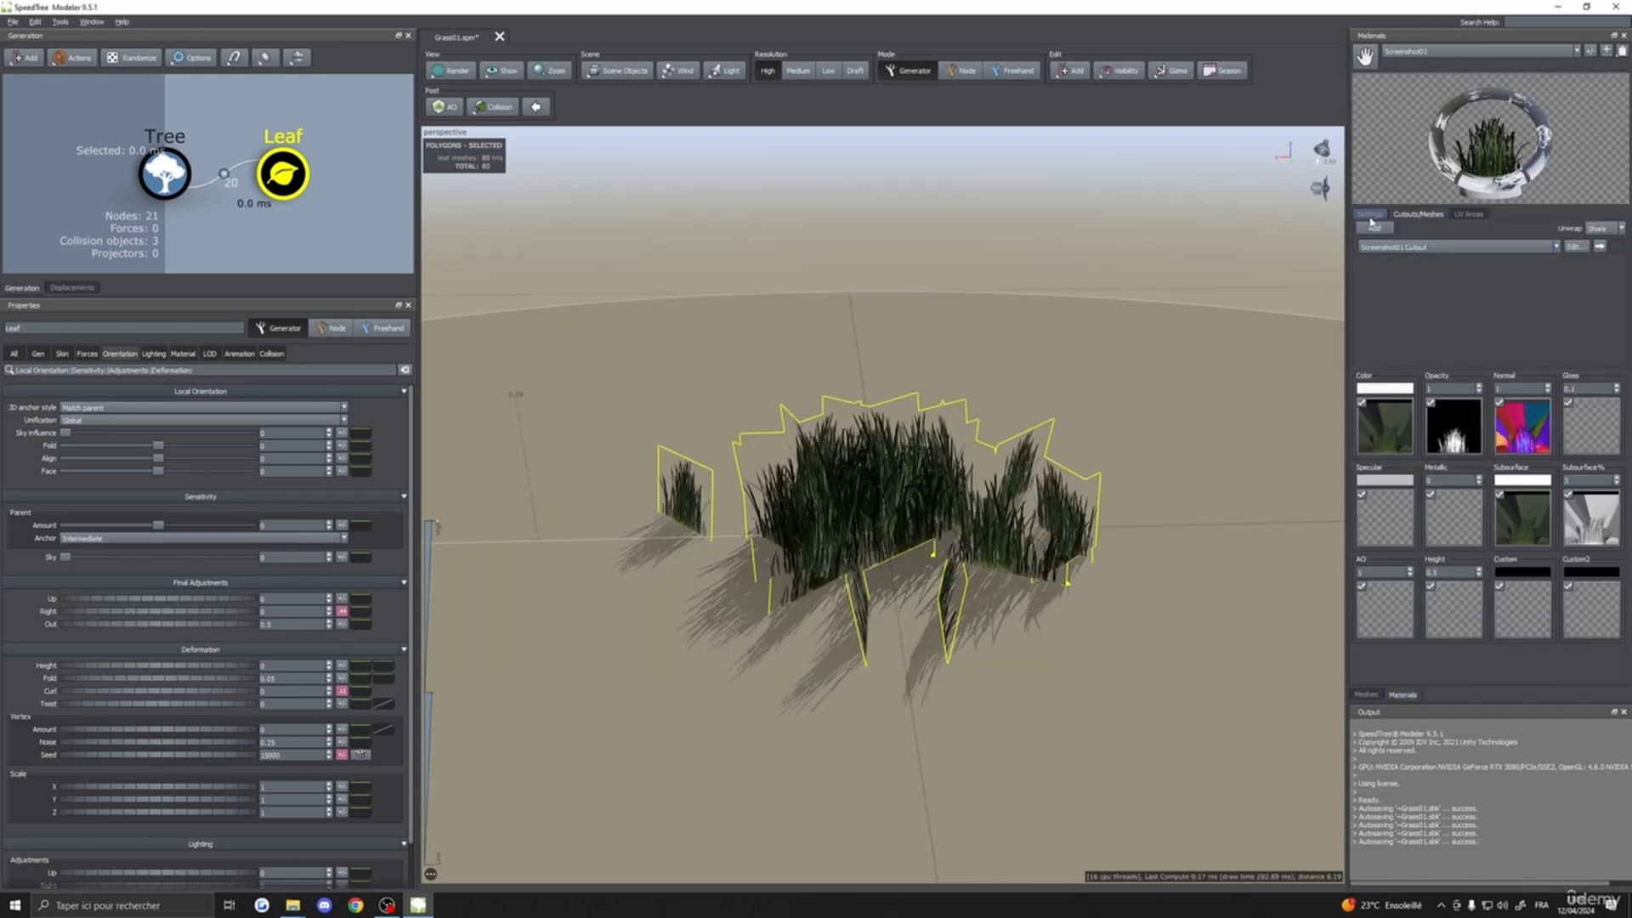
pyautogui.click(1429, 51)
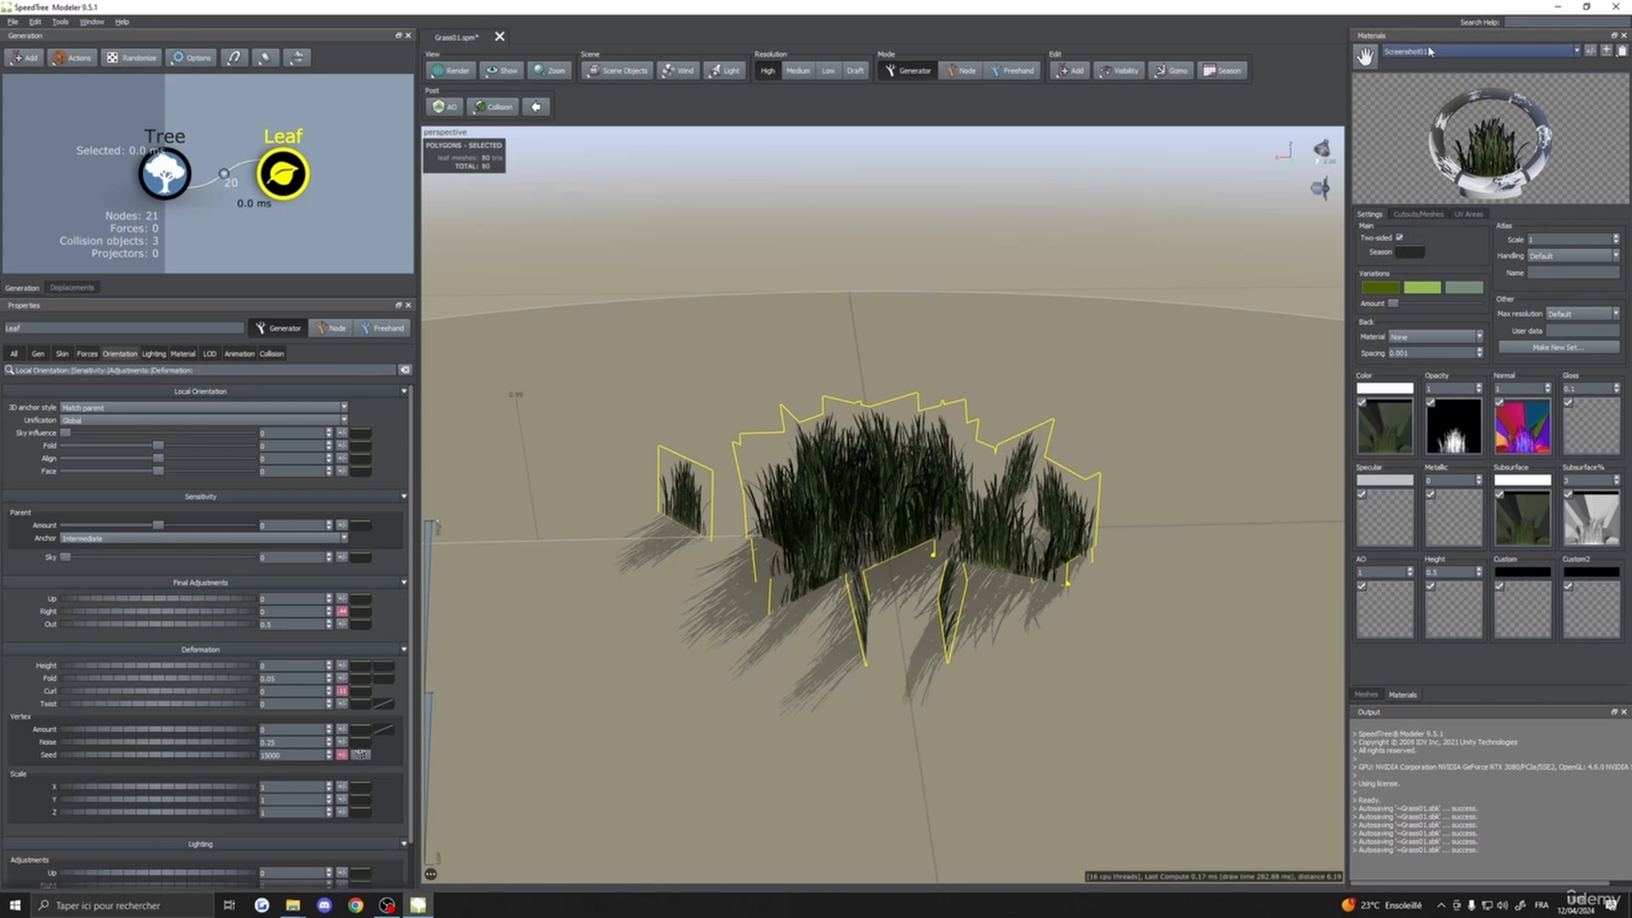
pyautogui.click(1412, 154)
pyautogui.click(1400, 238)
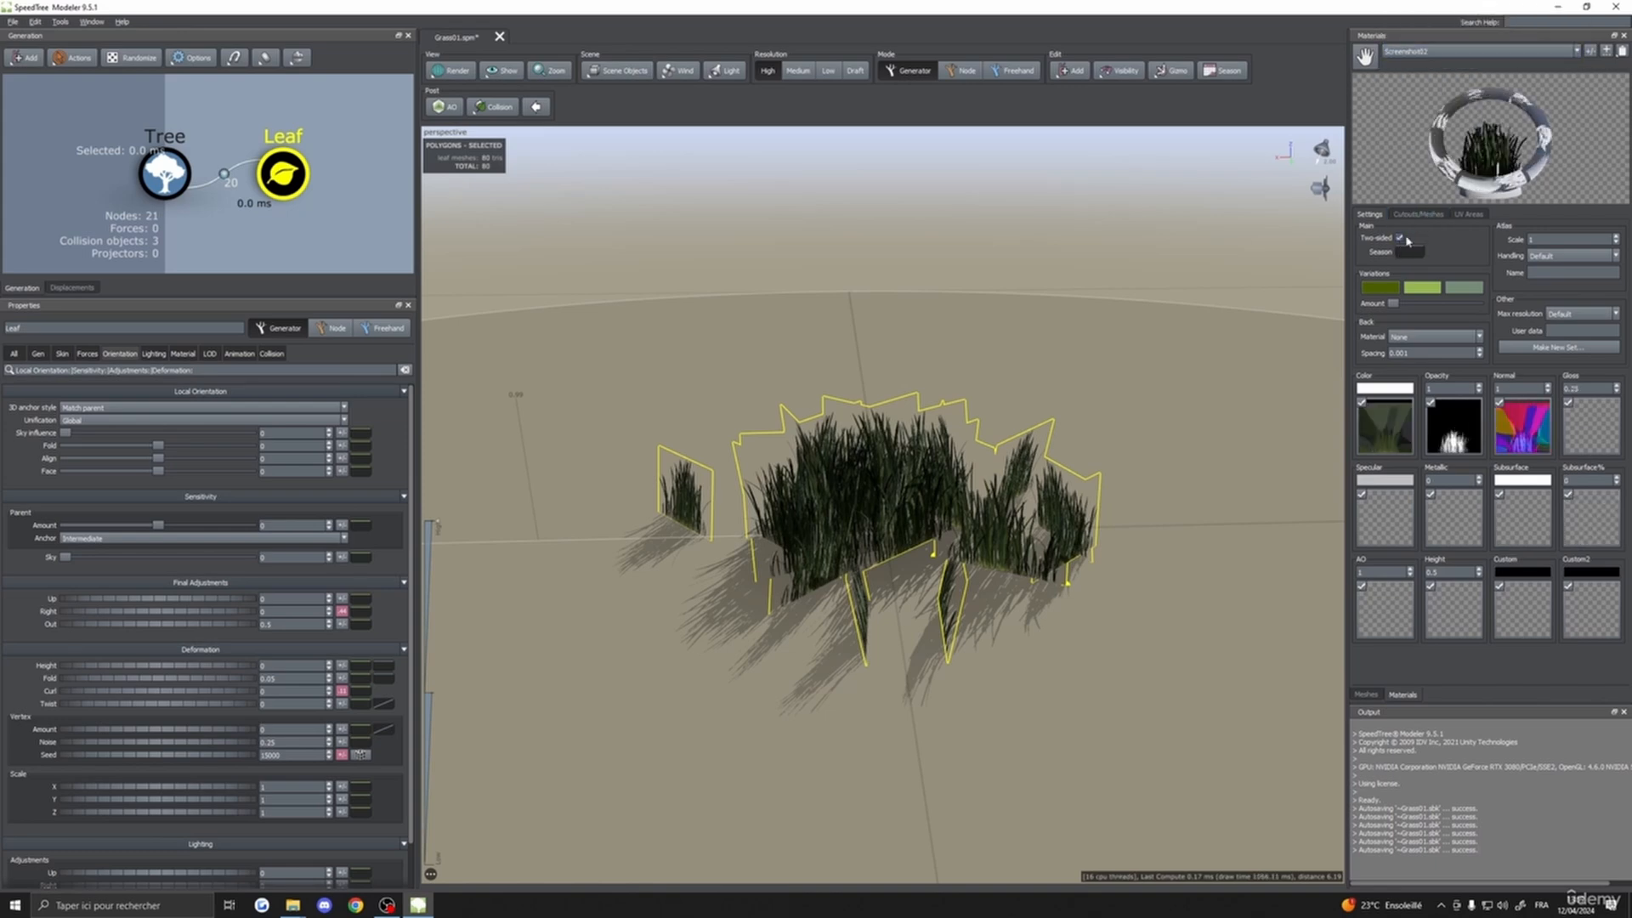
pyautogui.click(1417, 213)
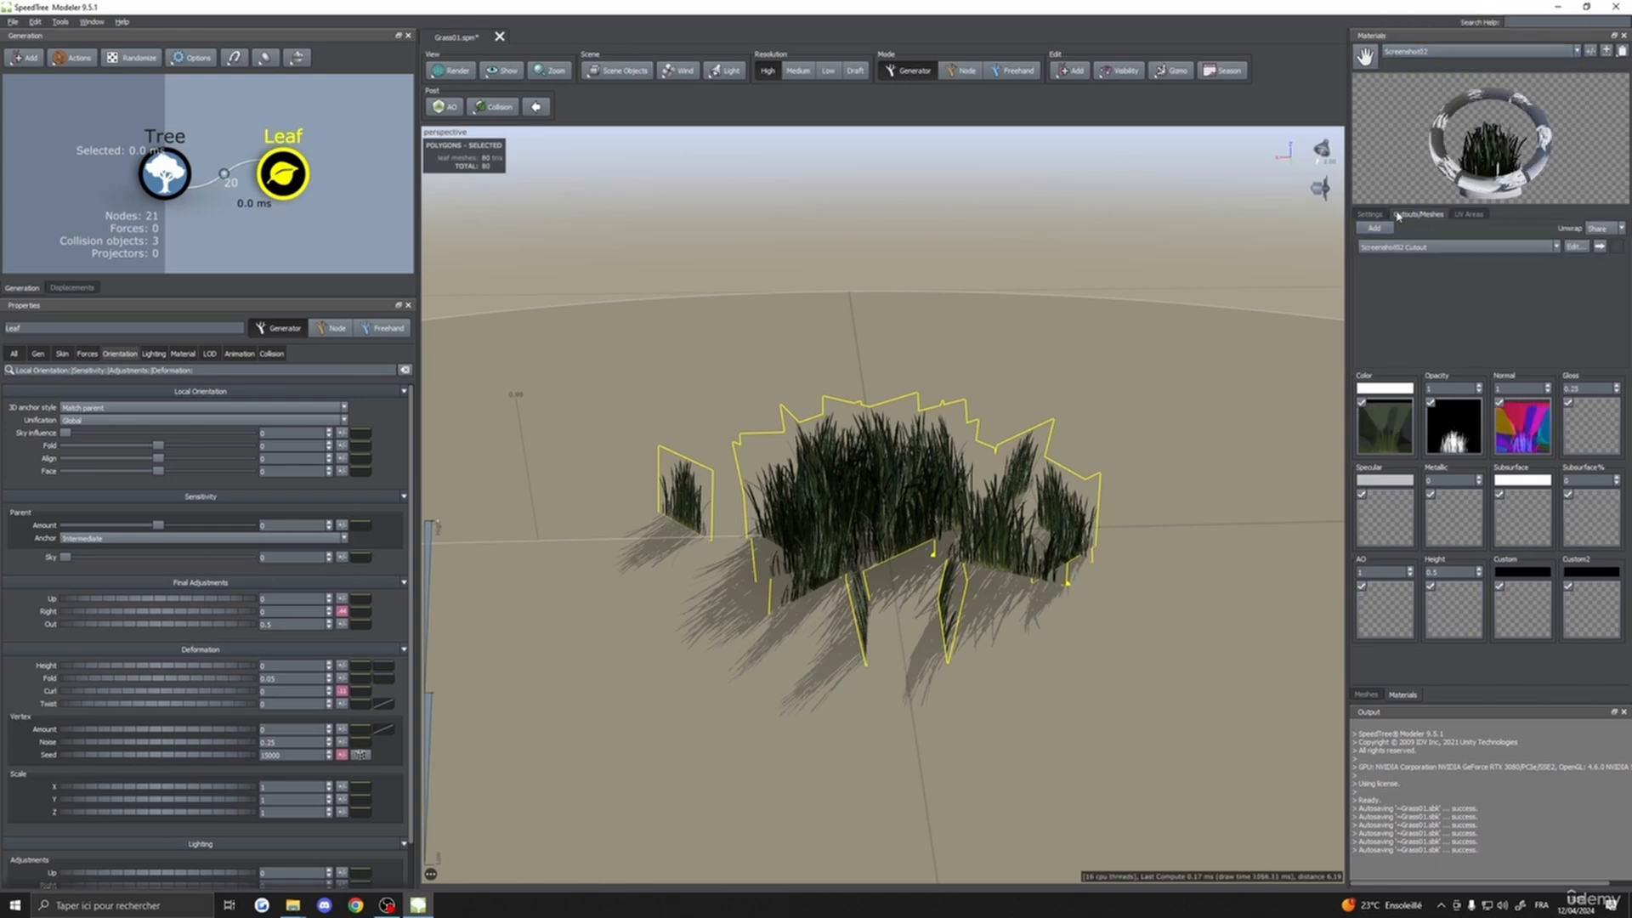
pyautogui.moveTo(859, 567); pyautogui.dragTo(1049, 606)
pyautogui.scroll(3, 1003, 600)
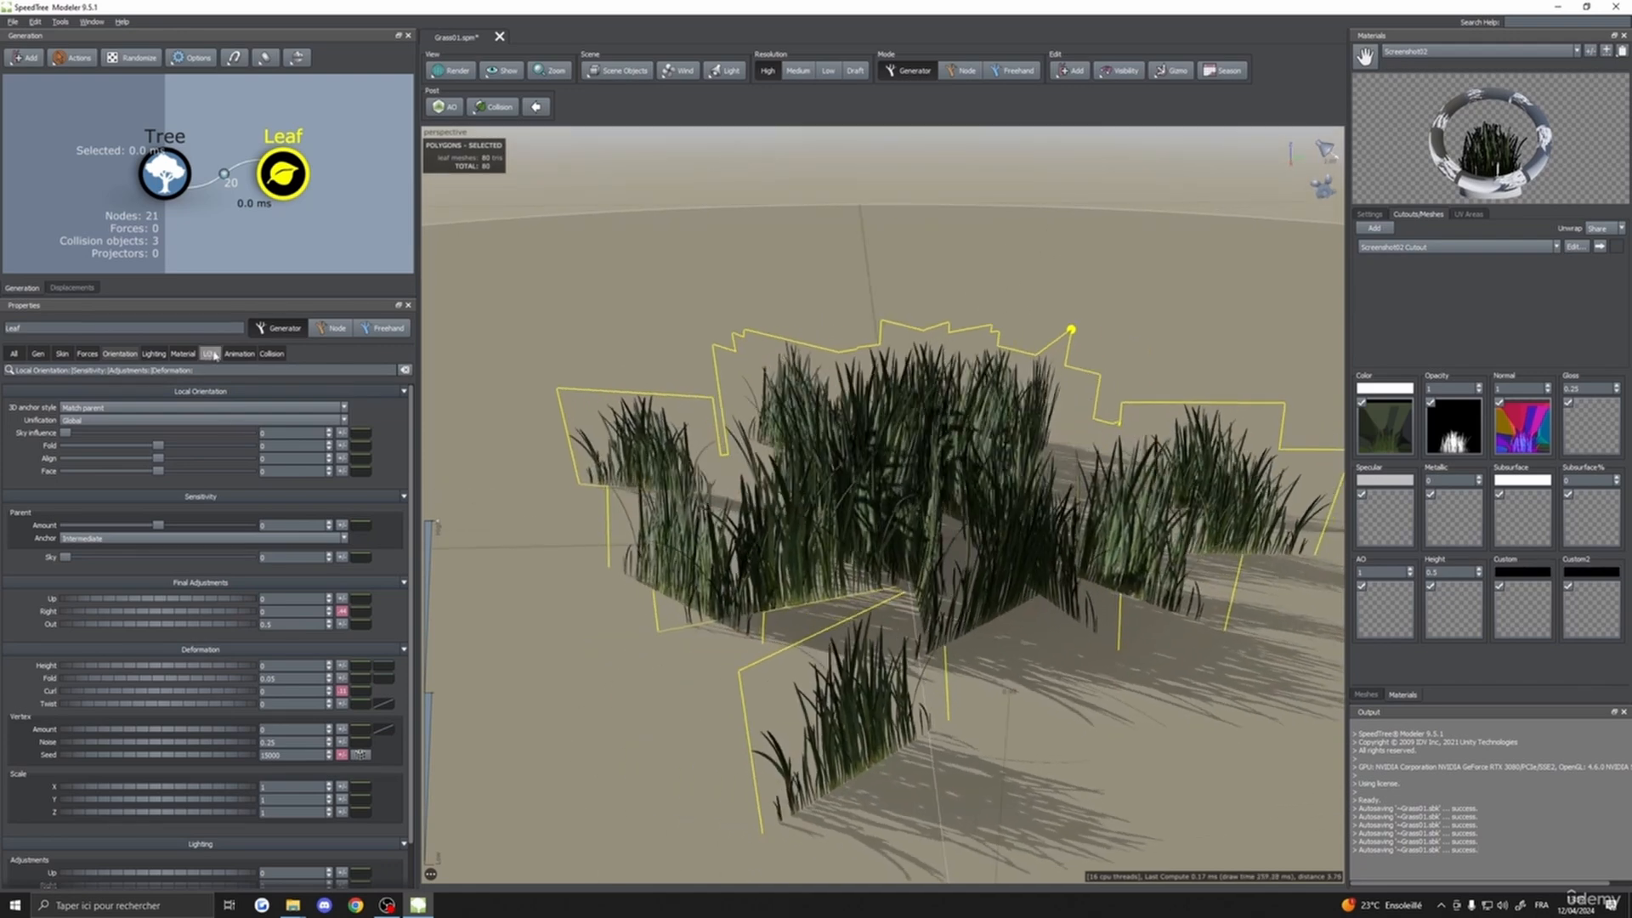
# - Add a second leaf type to the Leaf generator and assign it the Screenshot02 material
pyautogui.click(285, 171)
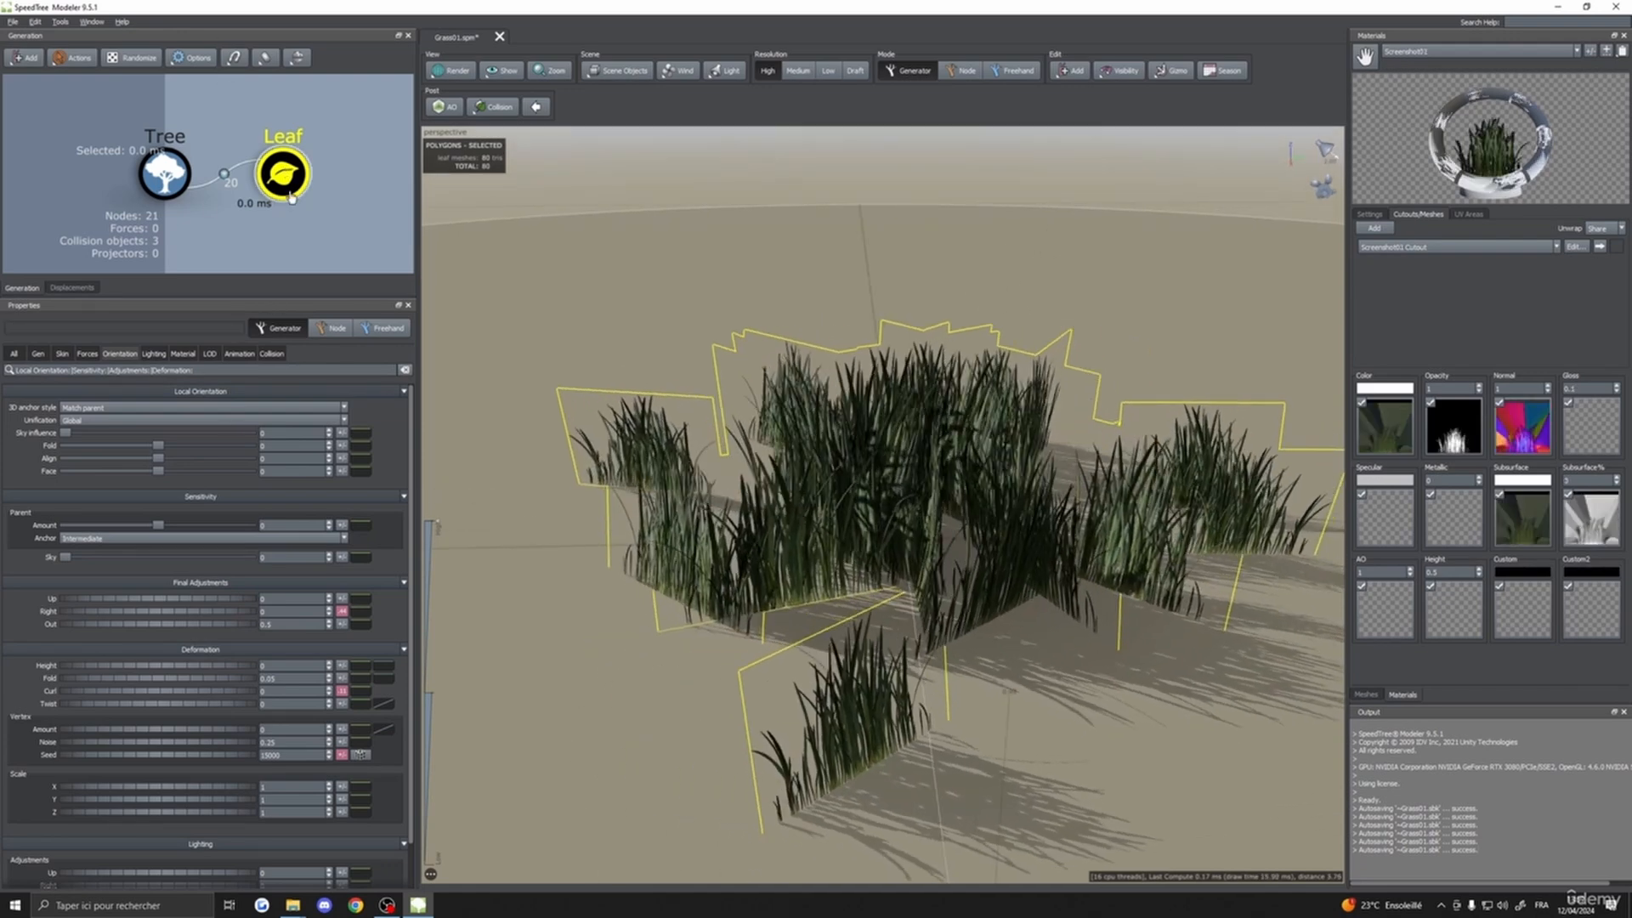
pyautogui.click(184, 354)
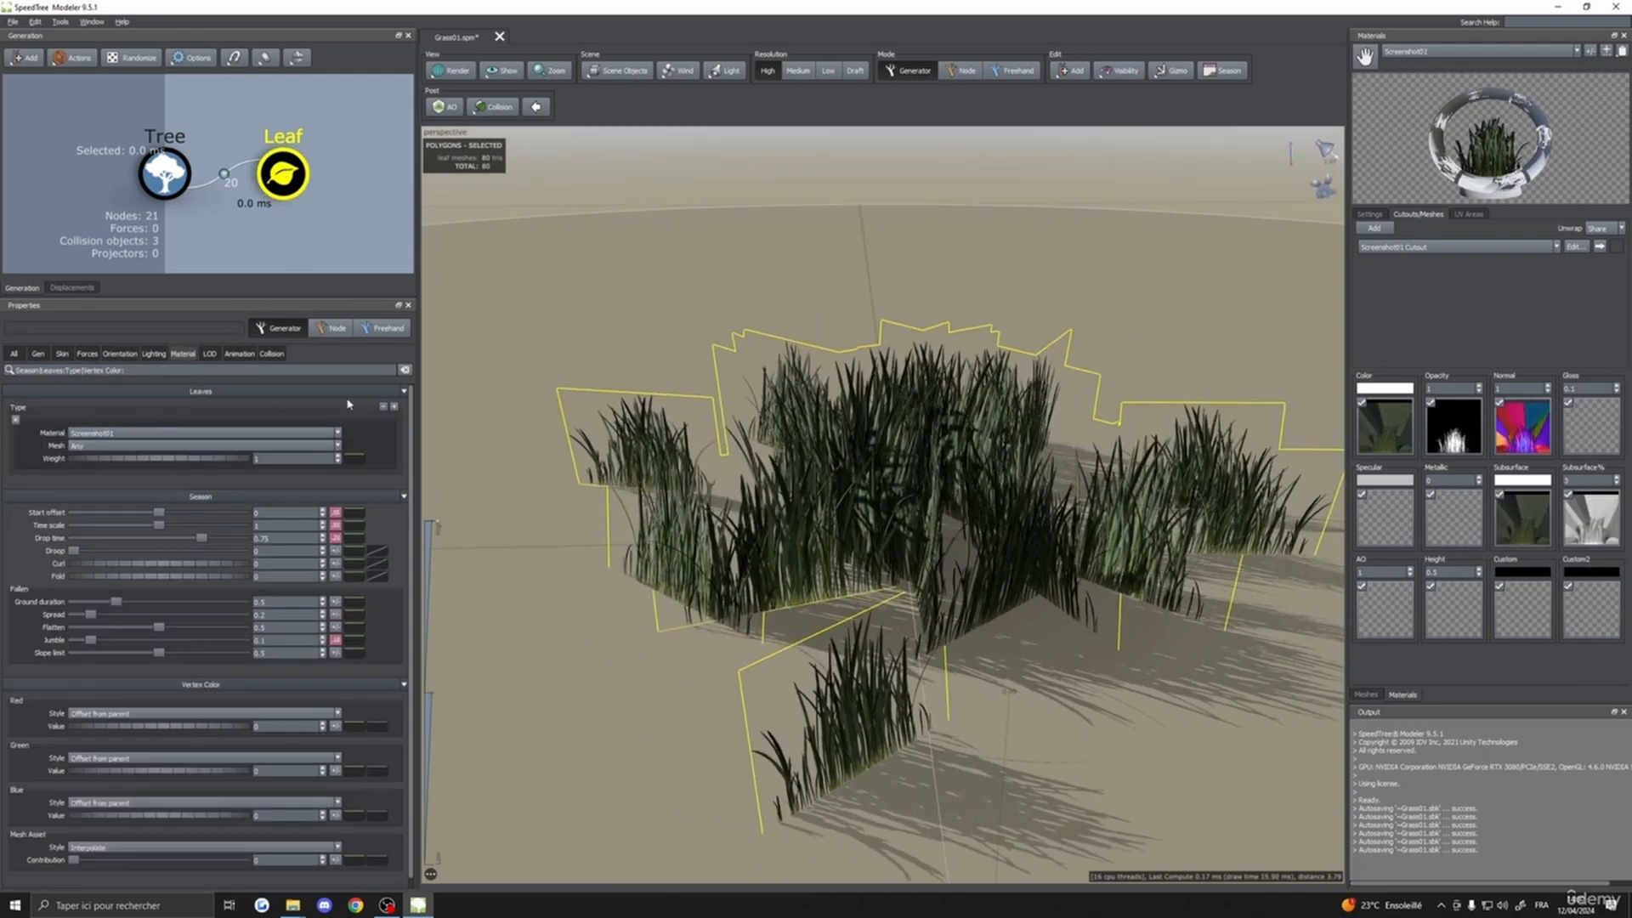
pyautogui.click(395, 409)
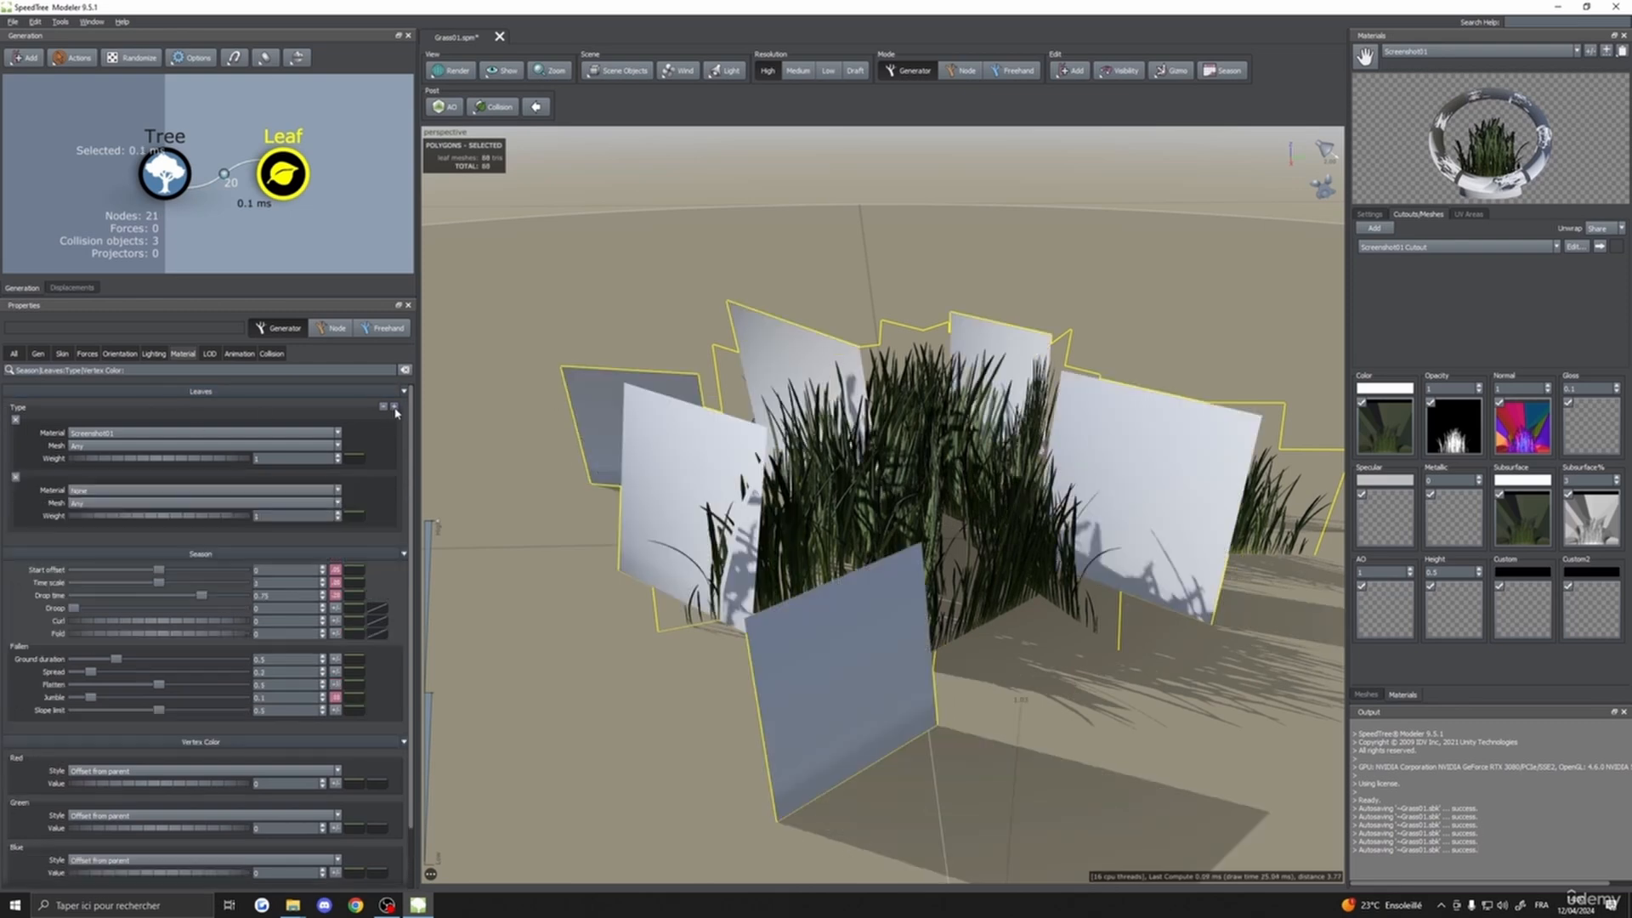
pyautogui.click(116, 493)
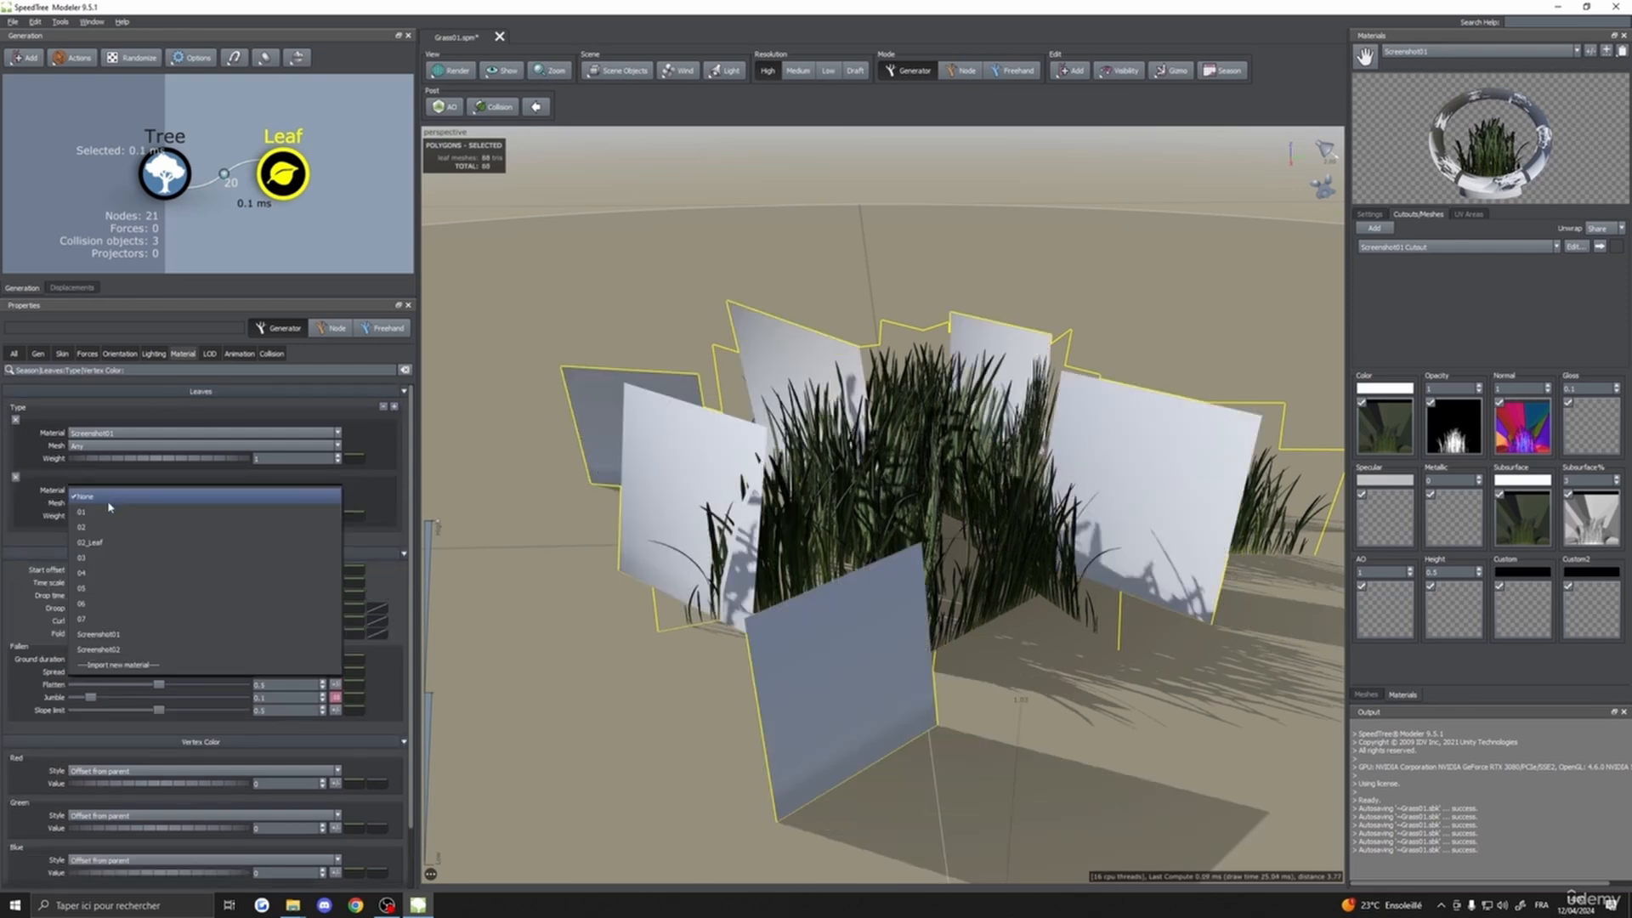
pyautogui.click(113, 651)
pyautogui.moveTo(807, 667); pyautogui.dragTo(867, 680)
pyautogui.scroll(3, 861, 715)
pyautogui.scroll(-4, 861, 715)
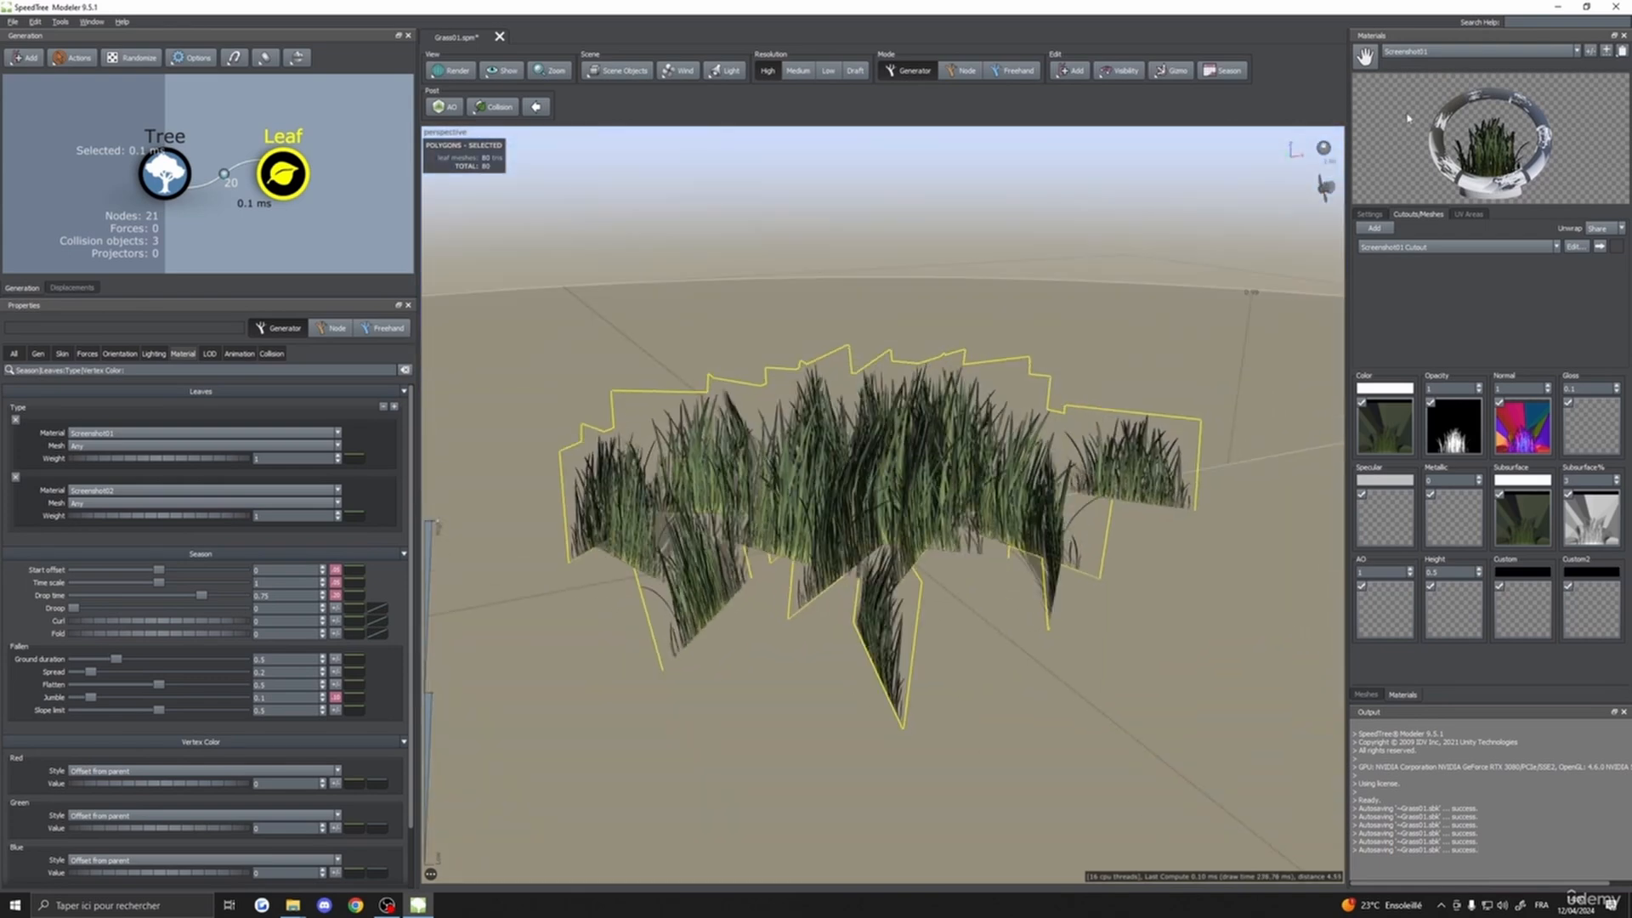
# - Assign the 02_Color image as the Screenshot02 material's Subsurface map and fill its Subsurface% map slot
pyautogui.click(1479, 51)
pyautogui.click(1429, 155)
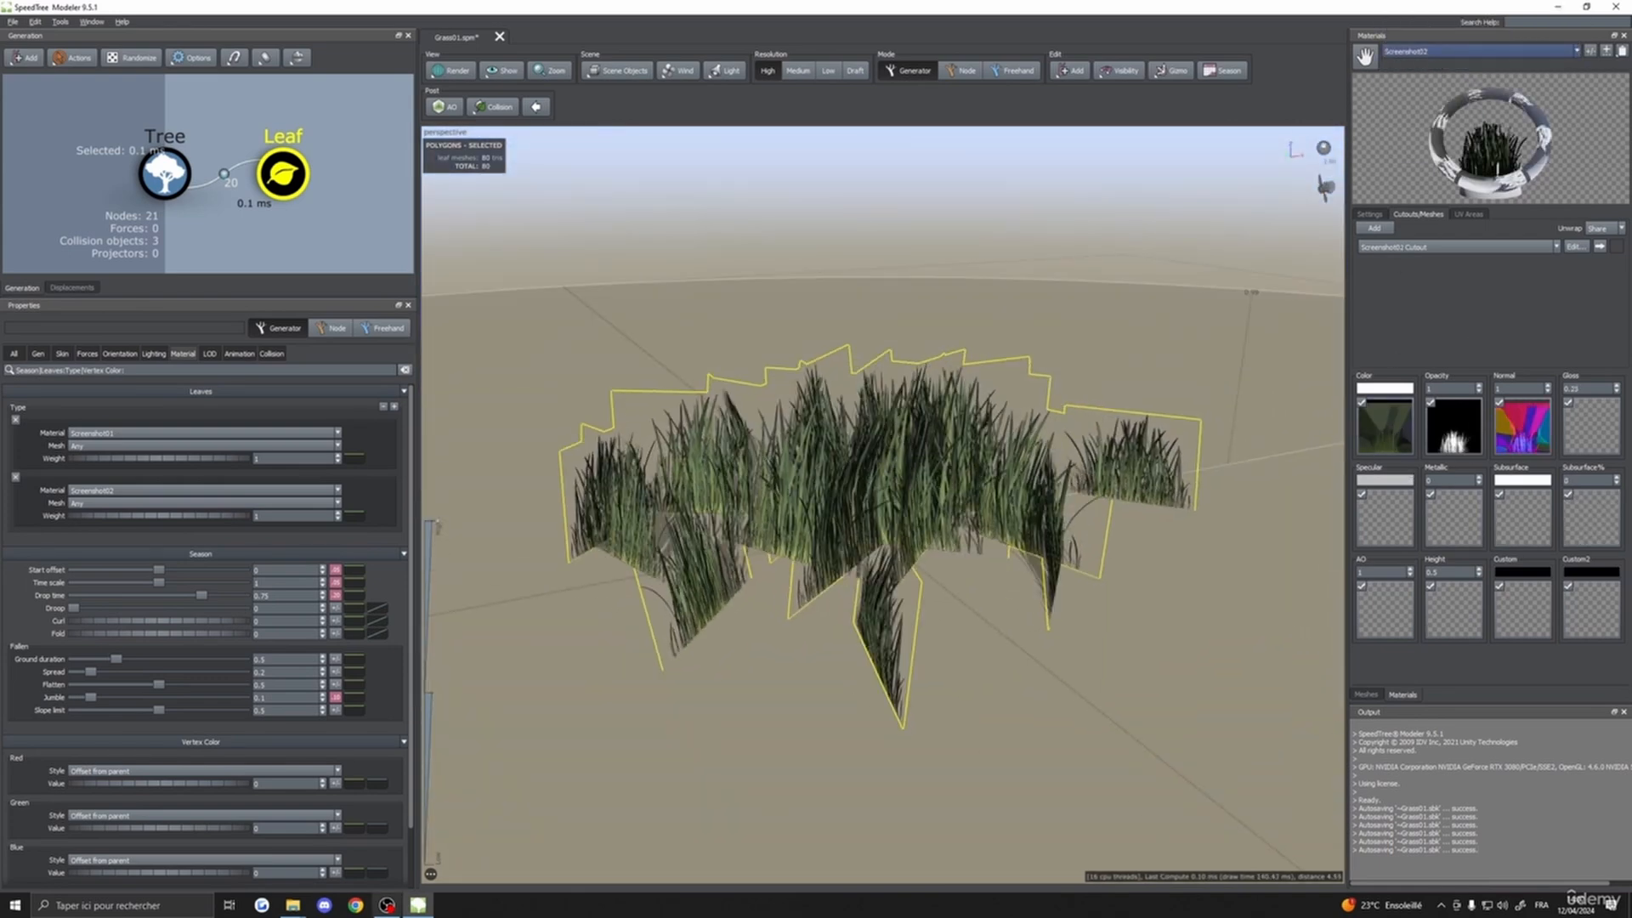
pyautogui.click(288, 906)
pyautogui.click(304, 851)
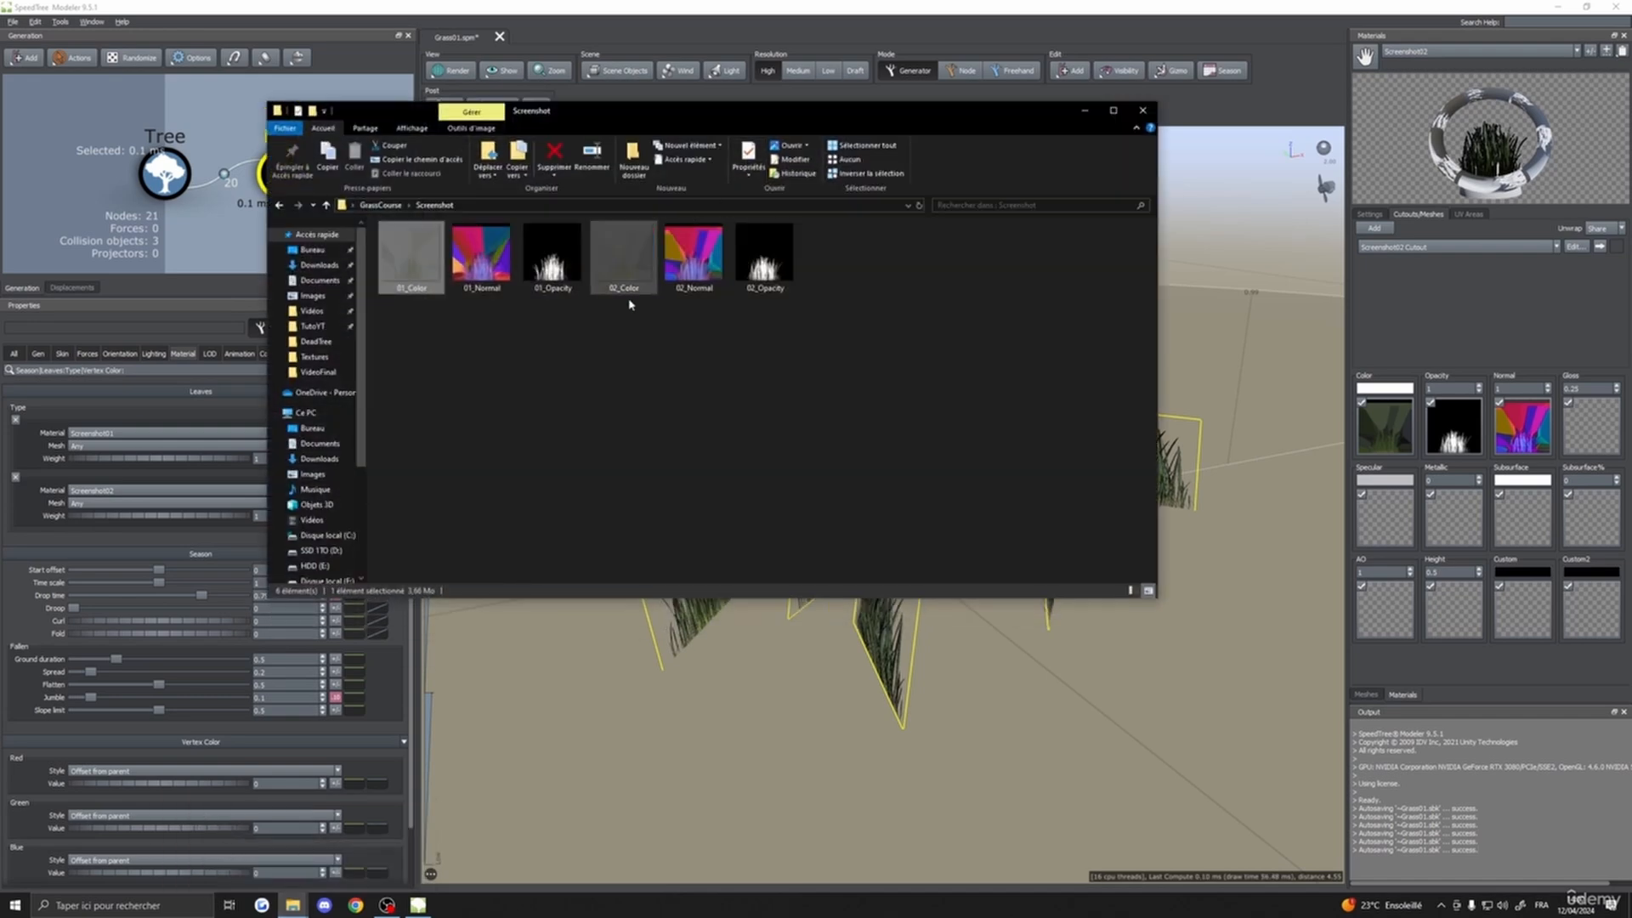
pyautogui.click(629, 286)
pyautogui.moveTo(624, 264); pyautogui.dragTo(1531, 522)
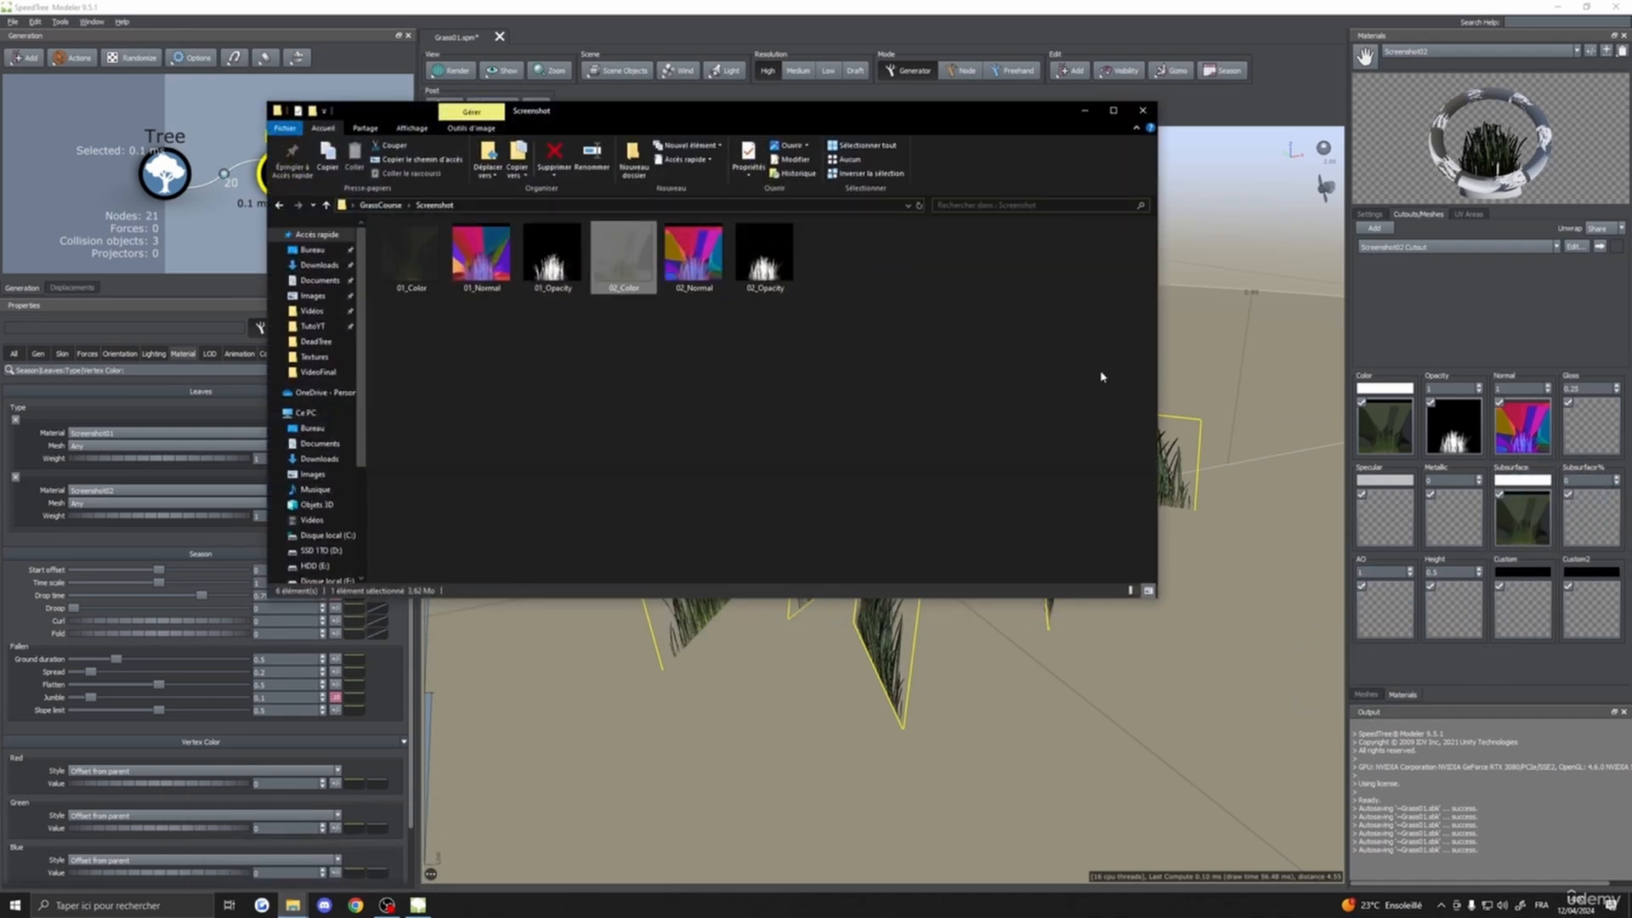
pyautogui.click(1588, 494)
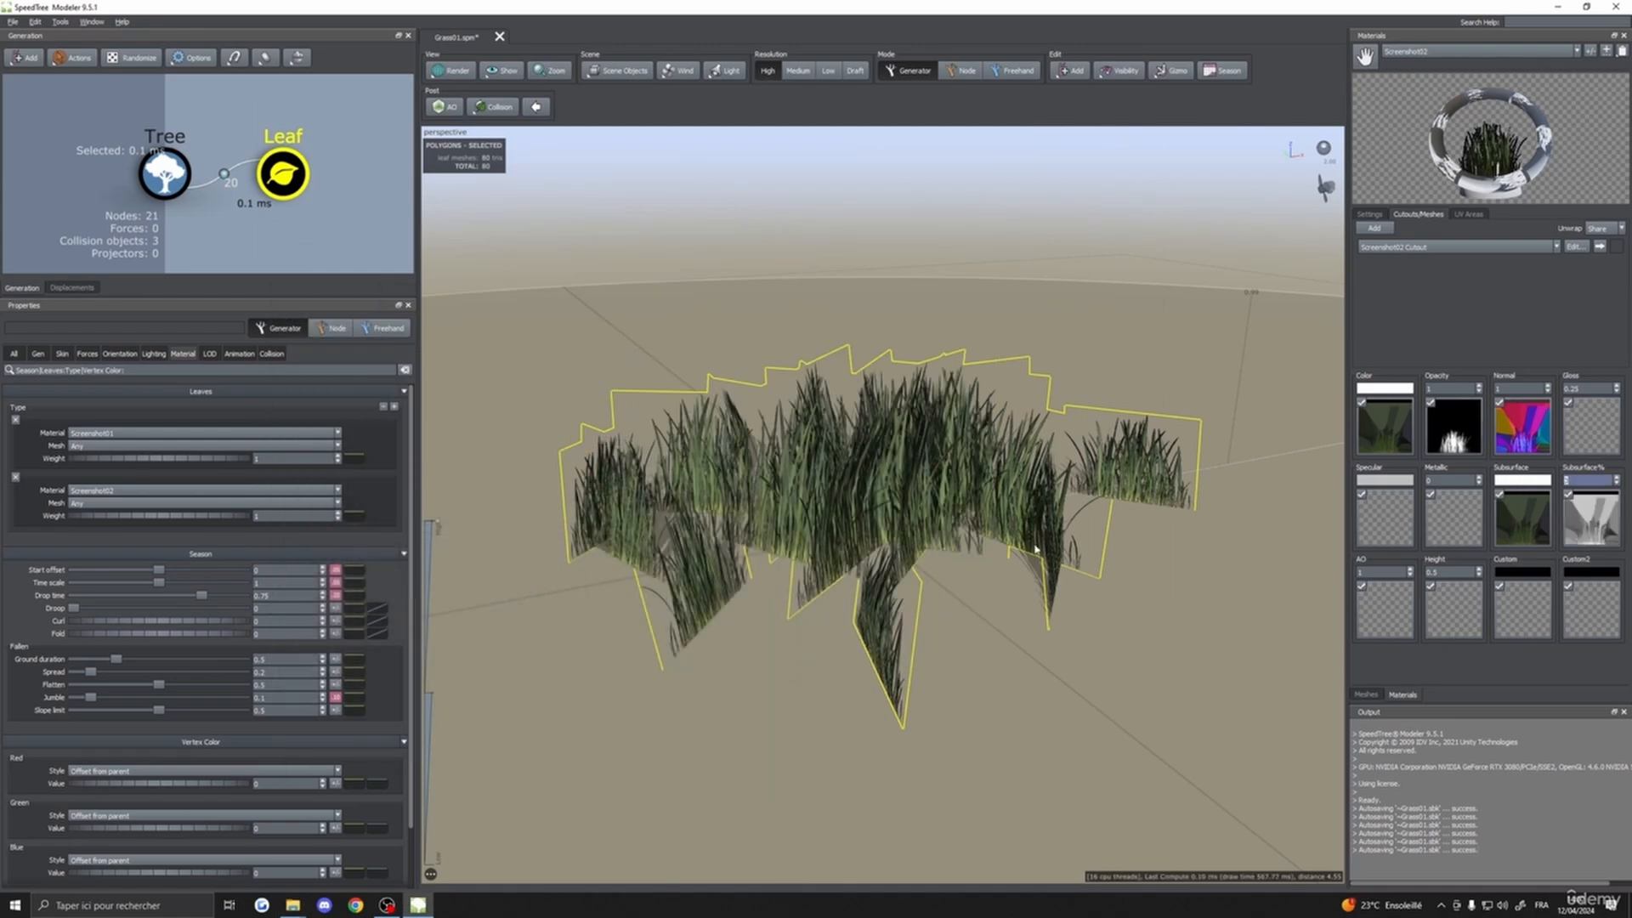
# - Examine the mixed grass clump from several angles and distances with the Leaf generator's generation settings open
pyautogui.moveTo(1035, 549); pyautogui.dragTo(1190, 544)
pyautogui.click(1056, 310)
pyautogui.moveTo(1056, 310); pyautogui.dragTo(1266, 430)
pyautogui.scroll(4, 1188, 510)
pyautogui.scroll(-5, 1188, 510)
pyautogui.moveTo(1188, 510); pyautogui.dragTo(1231, 504)
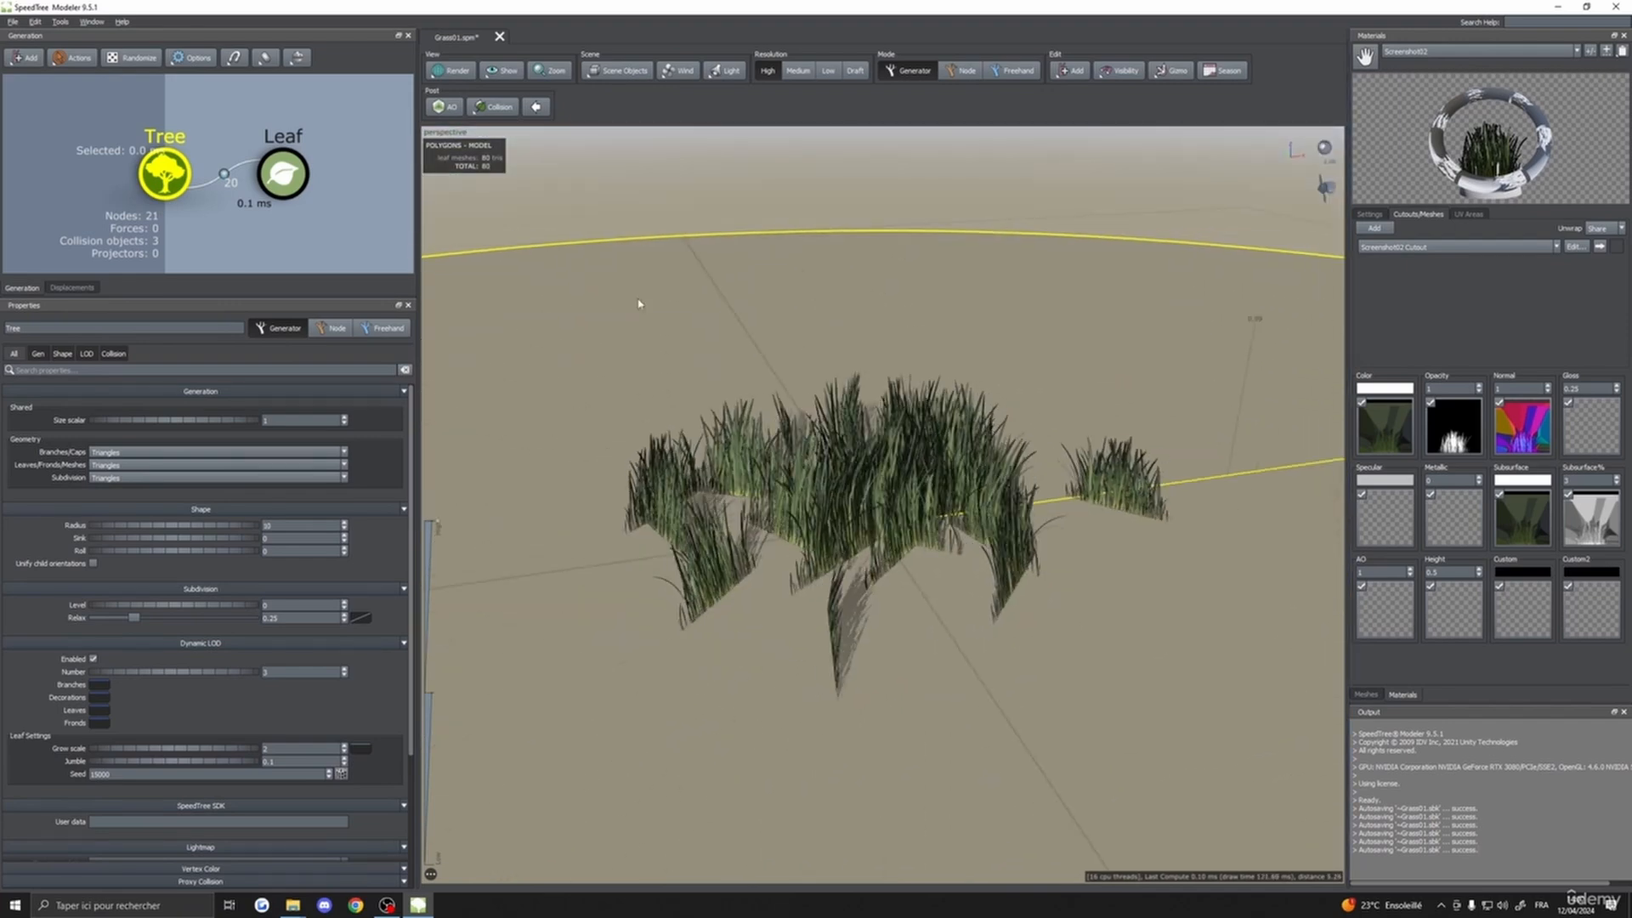
pyautogui.click(285, 175)
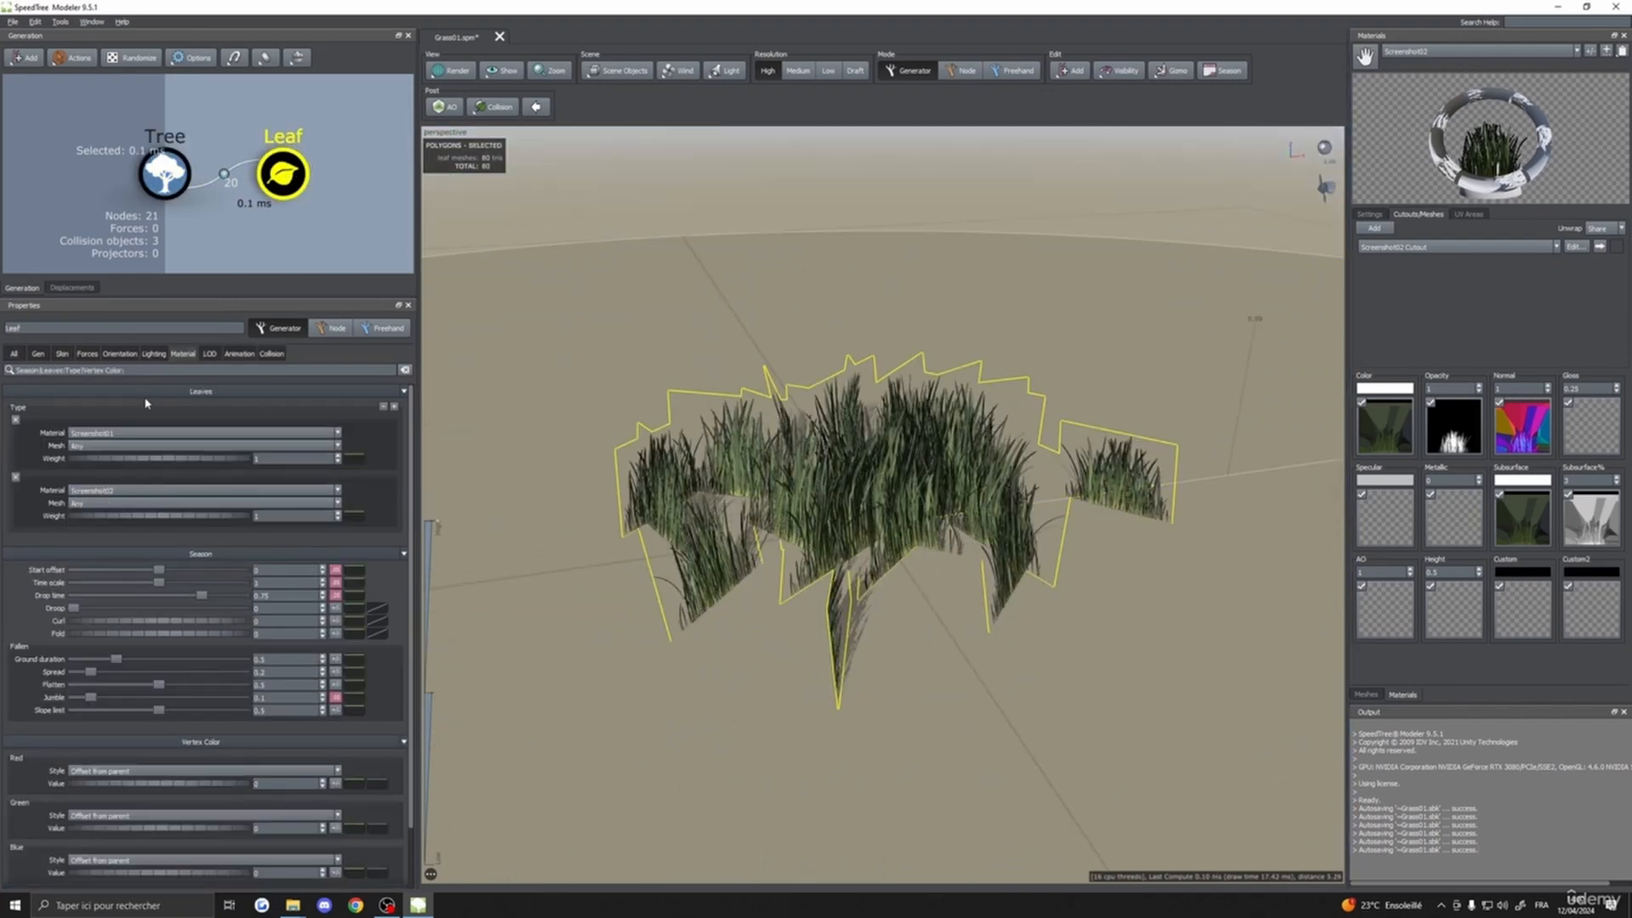
pyautogui.click(38, 354)
pyautogui.moveTo(834, 761); pyautogui.dragTo(902, 761)
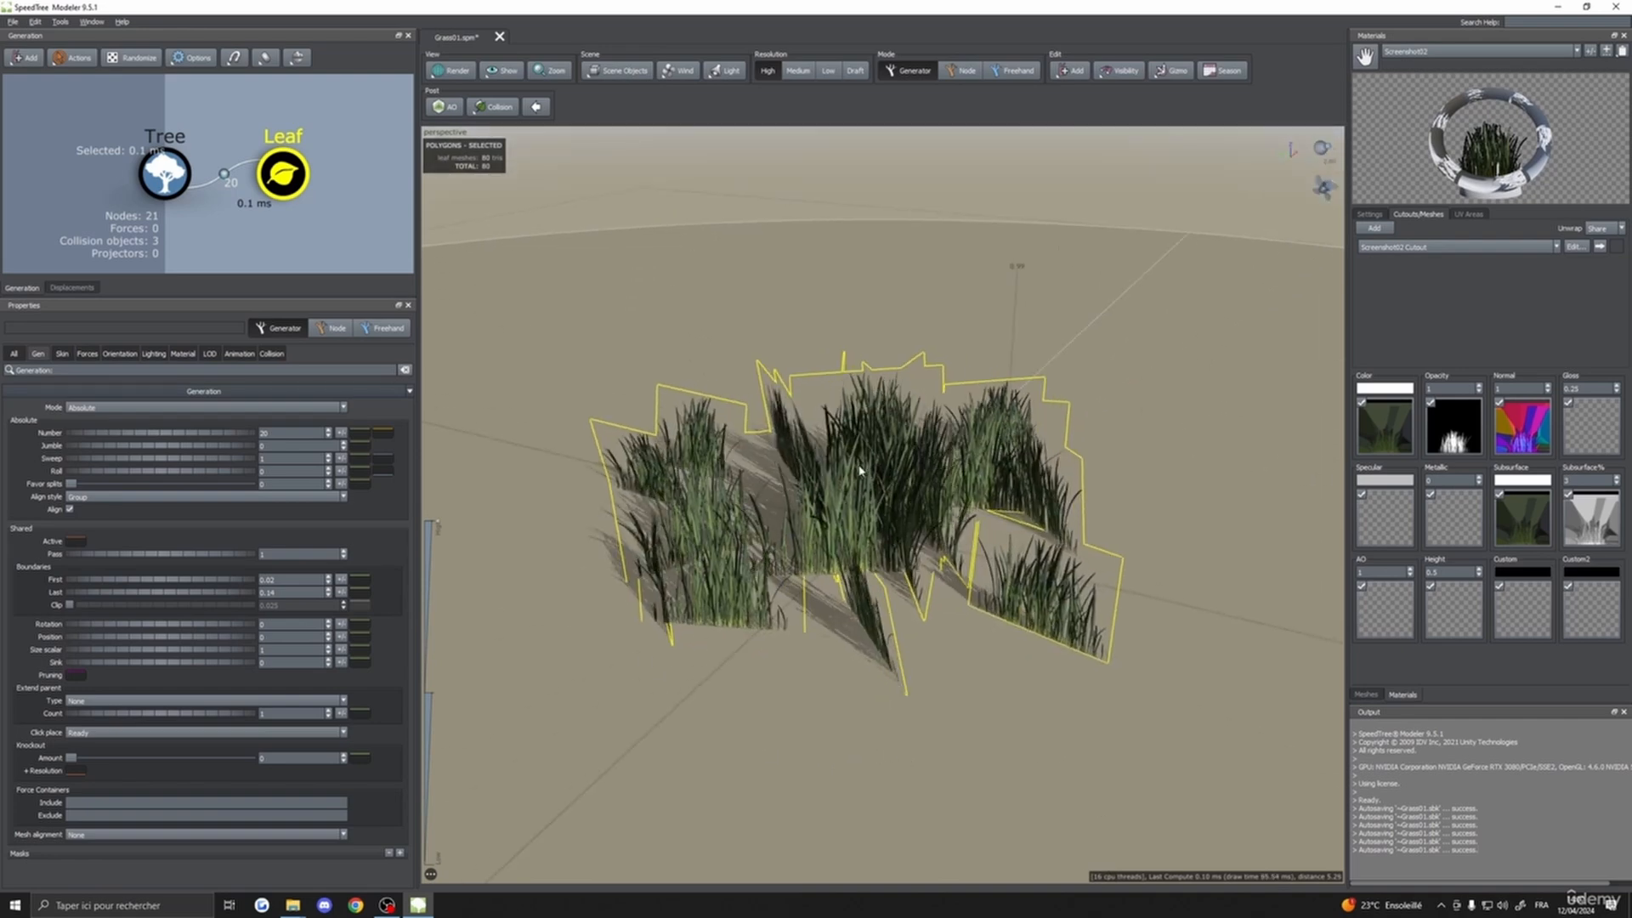
pyautogui.click(816, 328)
pyautogui.moveTo(816, 328); pyautogui.dragTo(921, 501)
pyautogui.scroll(-4, 874, 411)
pyautogui.scroll(4, 893, 383)
pyautogui.click(822, 510)
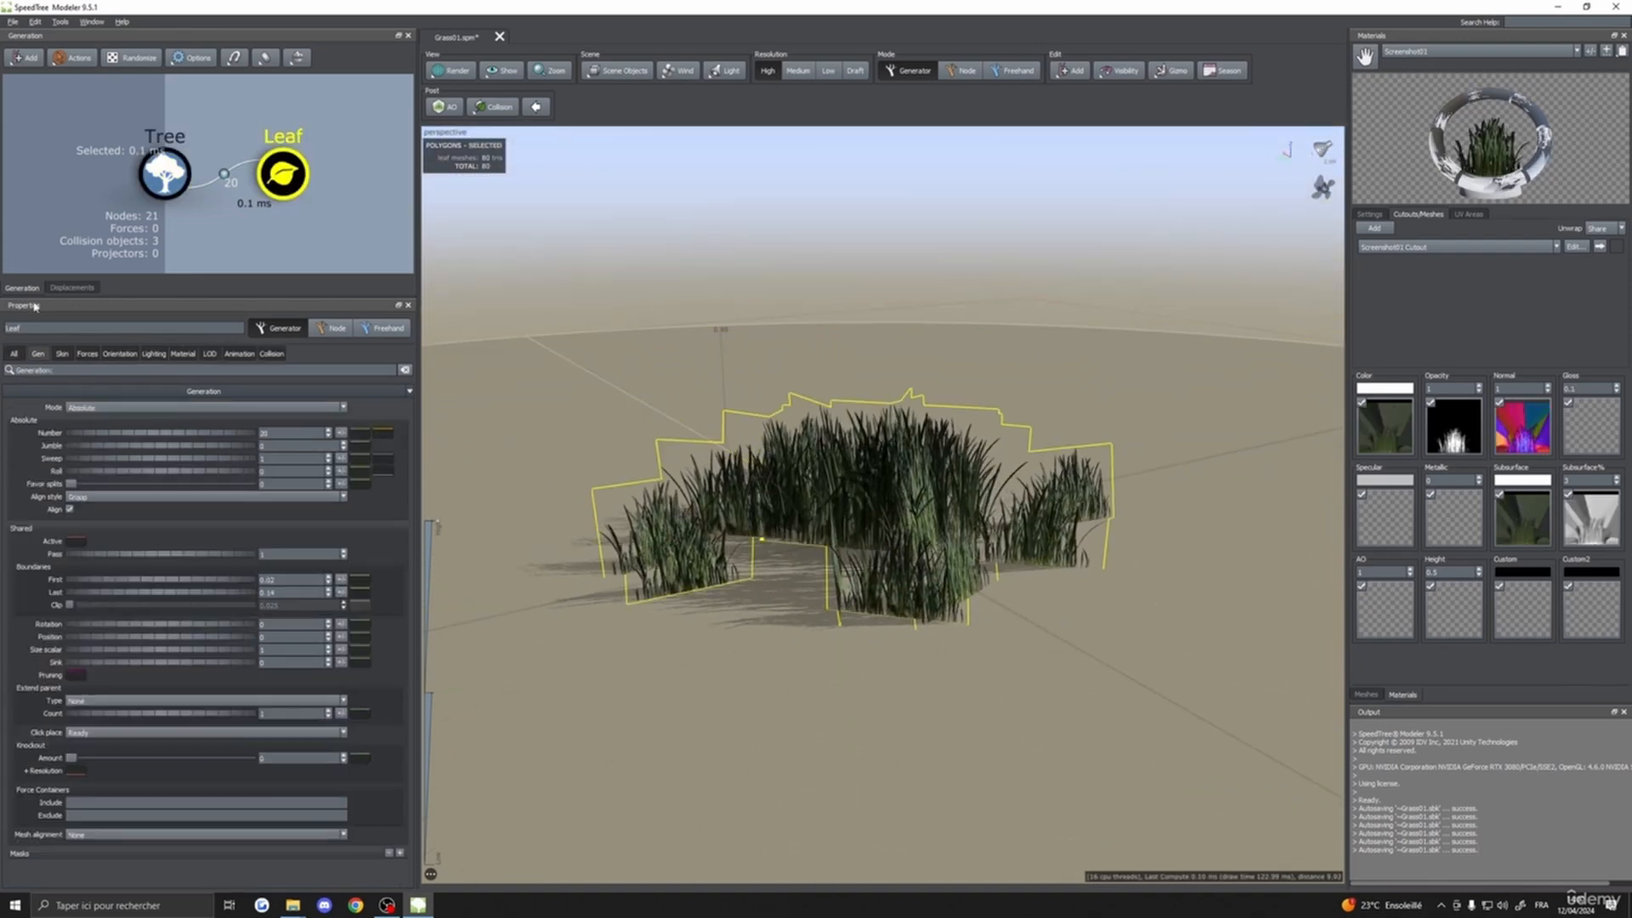
# - Set the leaf deformation's X scale to about 1.18 and give it a small random variance
pyautogui.click(119, 354)
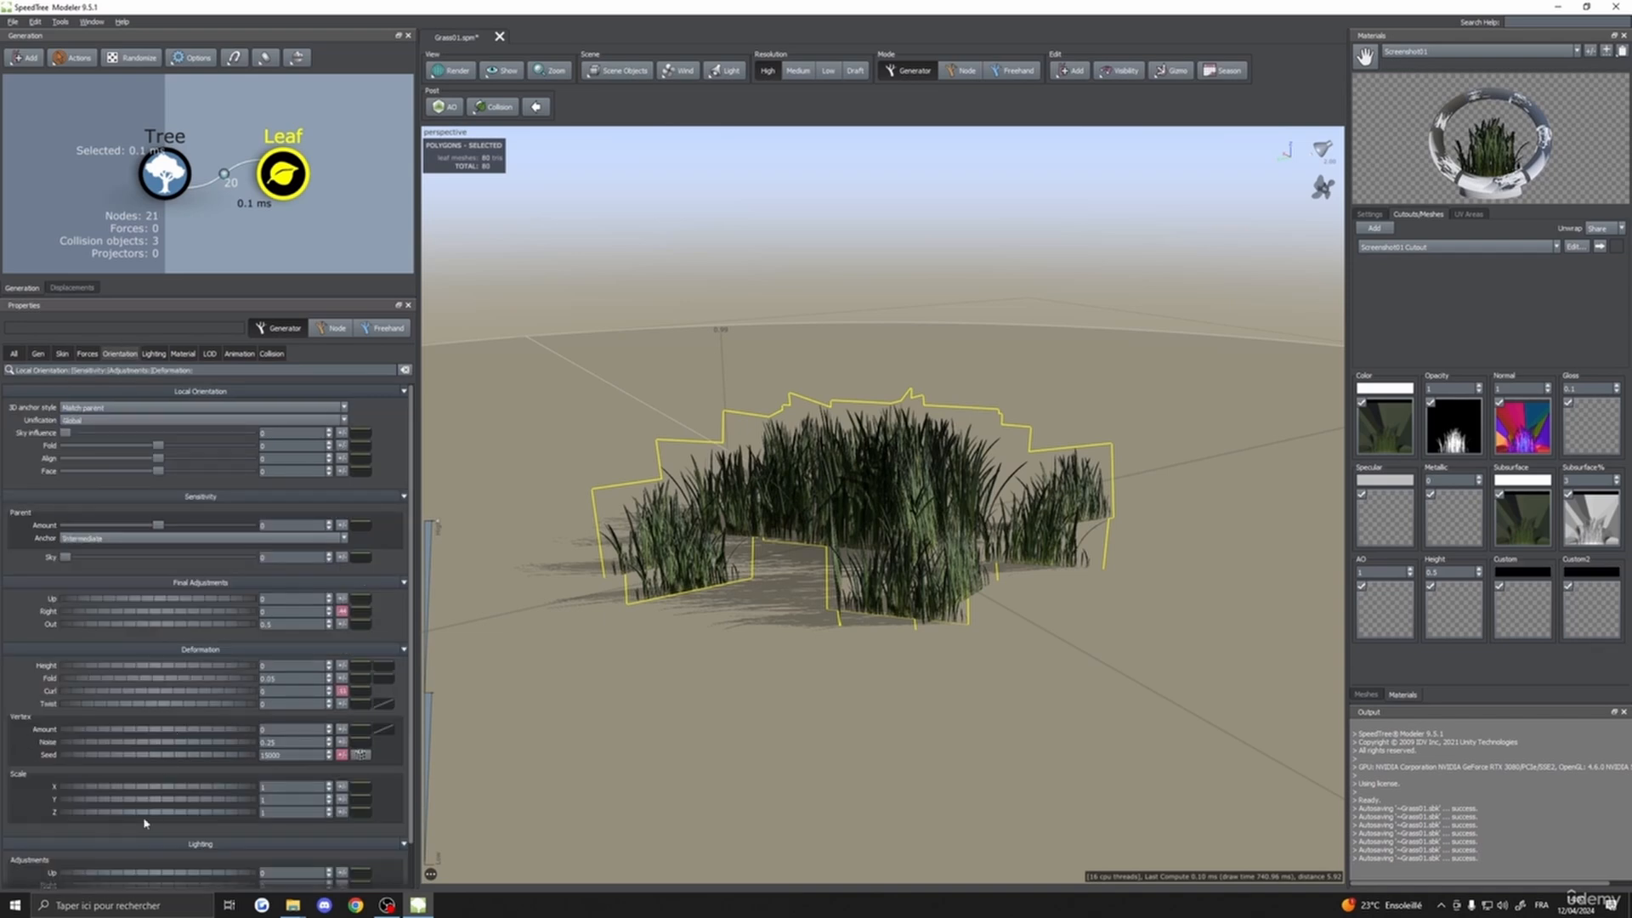
pyautogui.moveTo(179, 787)
pyautogui.mouseDown()
pyautogui.moveTo(211, 797)
pyautogui.moveTo(194, 803)
pyautogui.mouseUp()
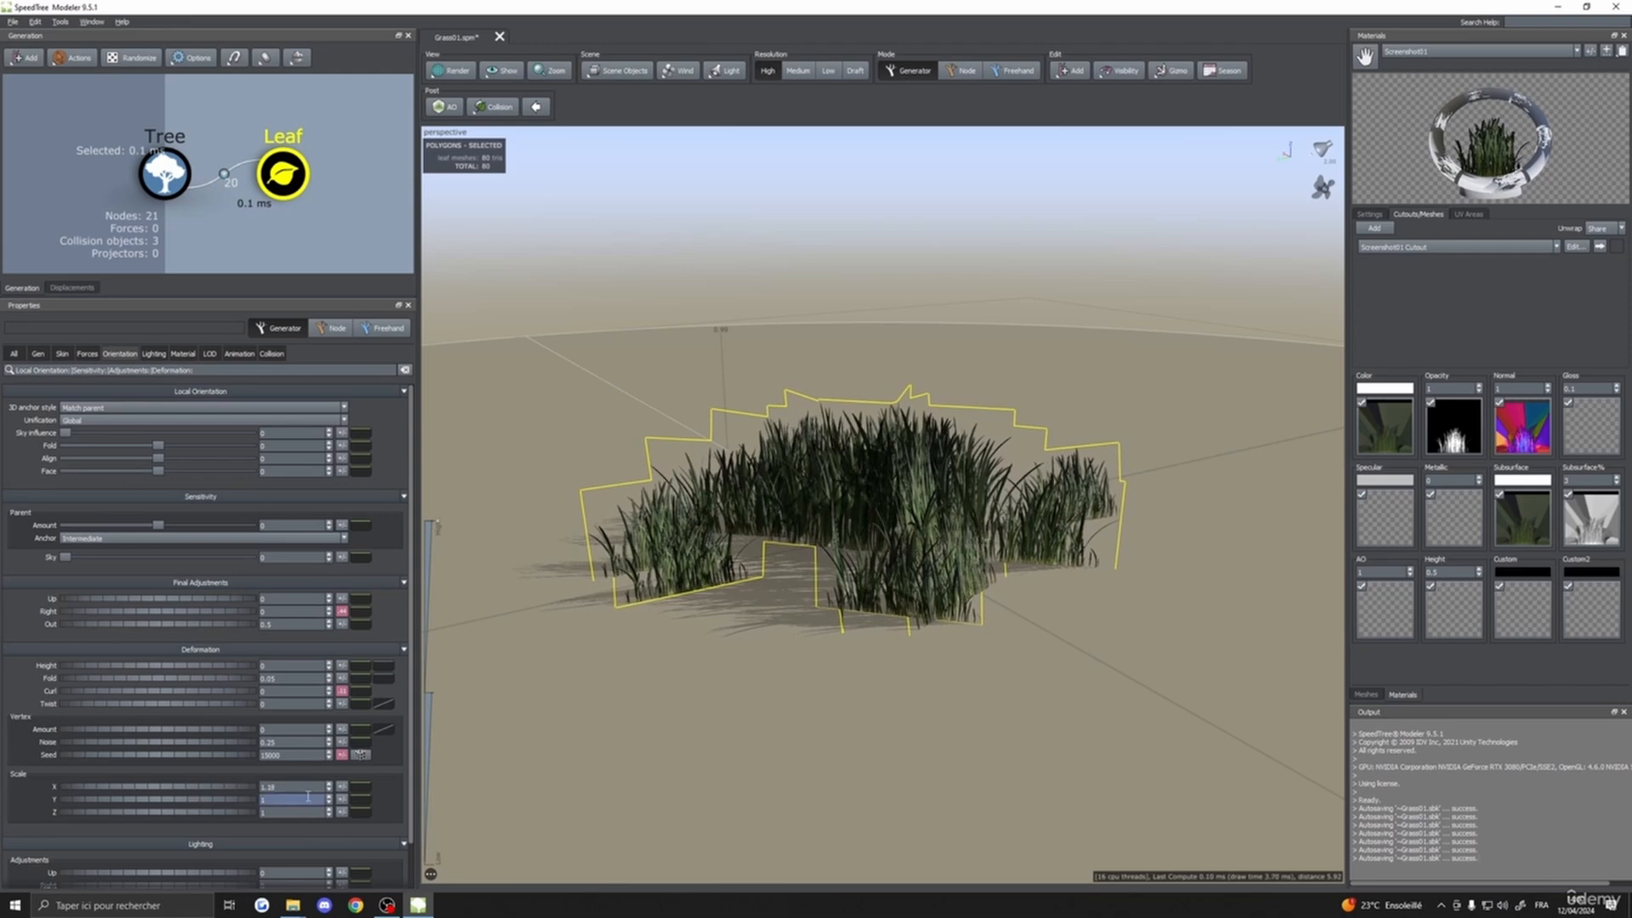
pyautogui.click(341, 788)
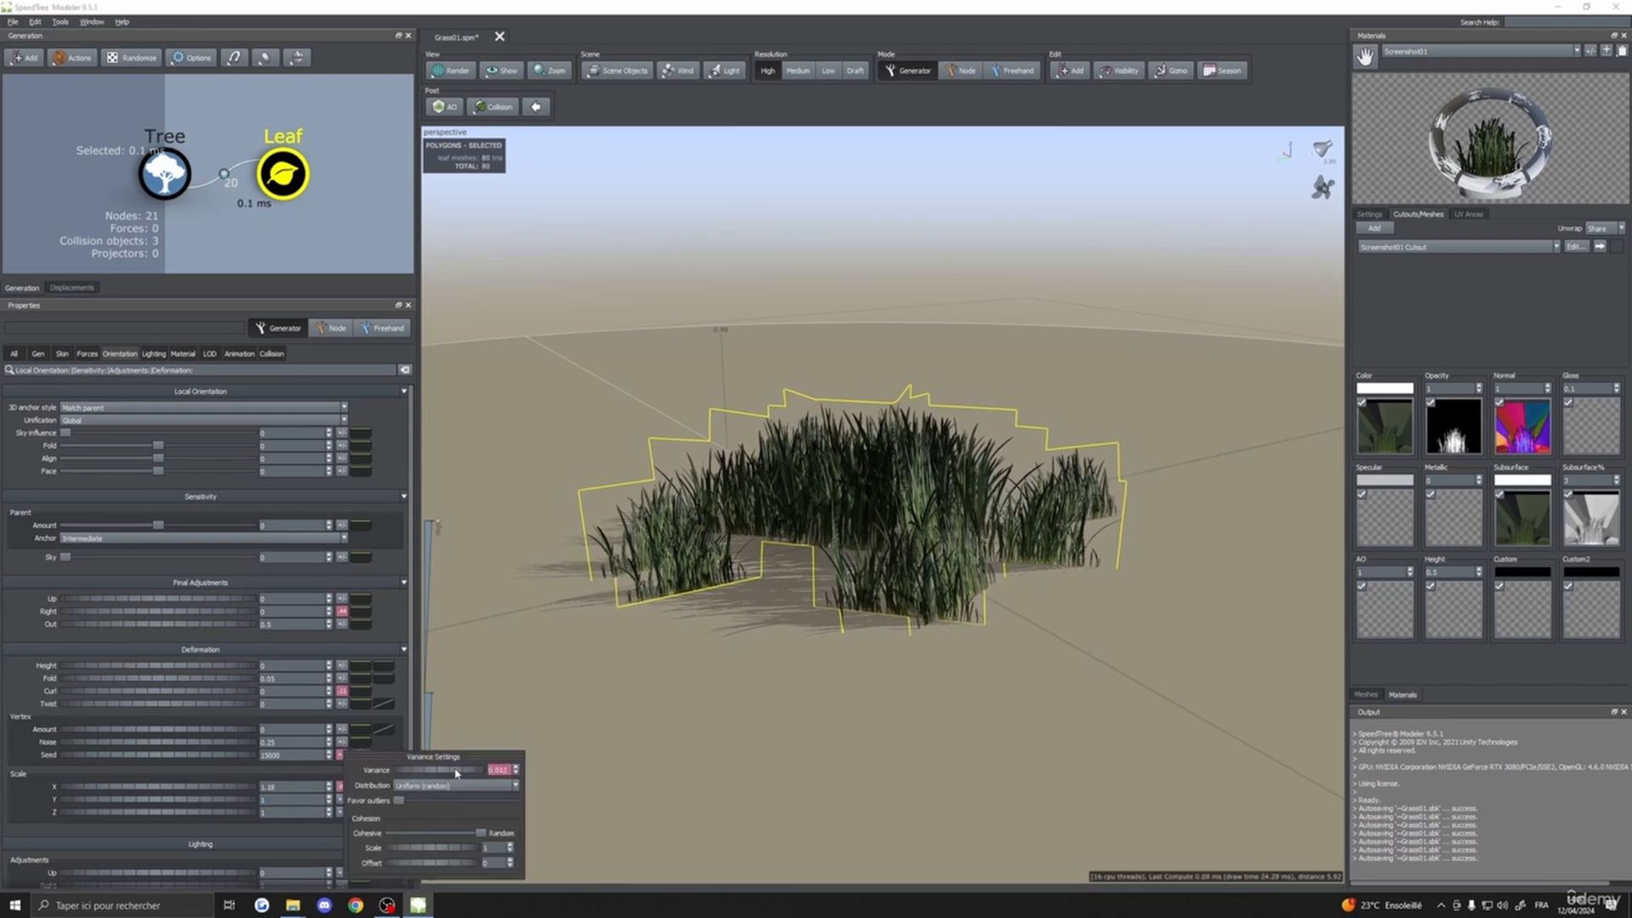
pyautogui.moveTo(377, 774); pyautogui.dragTo(412, 776)
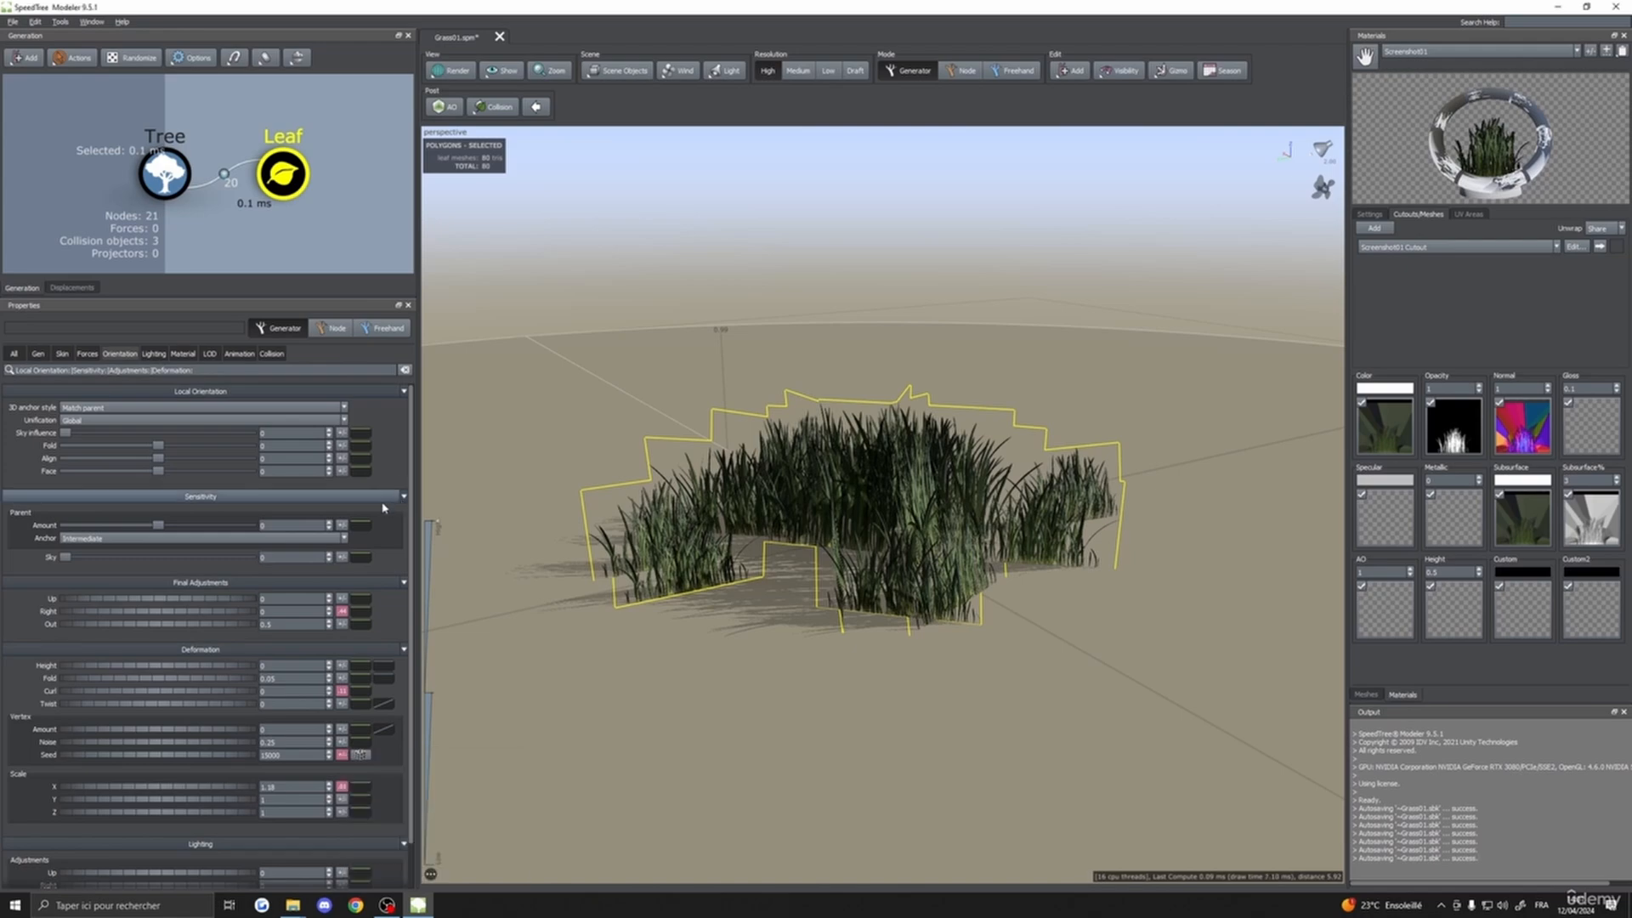
pyautogui.moveTo(557, 692); pyautogui.dragTo(601, 652)
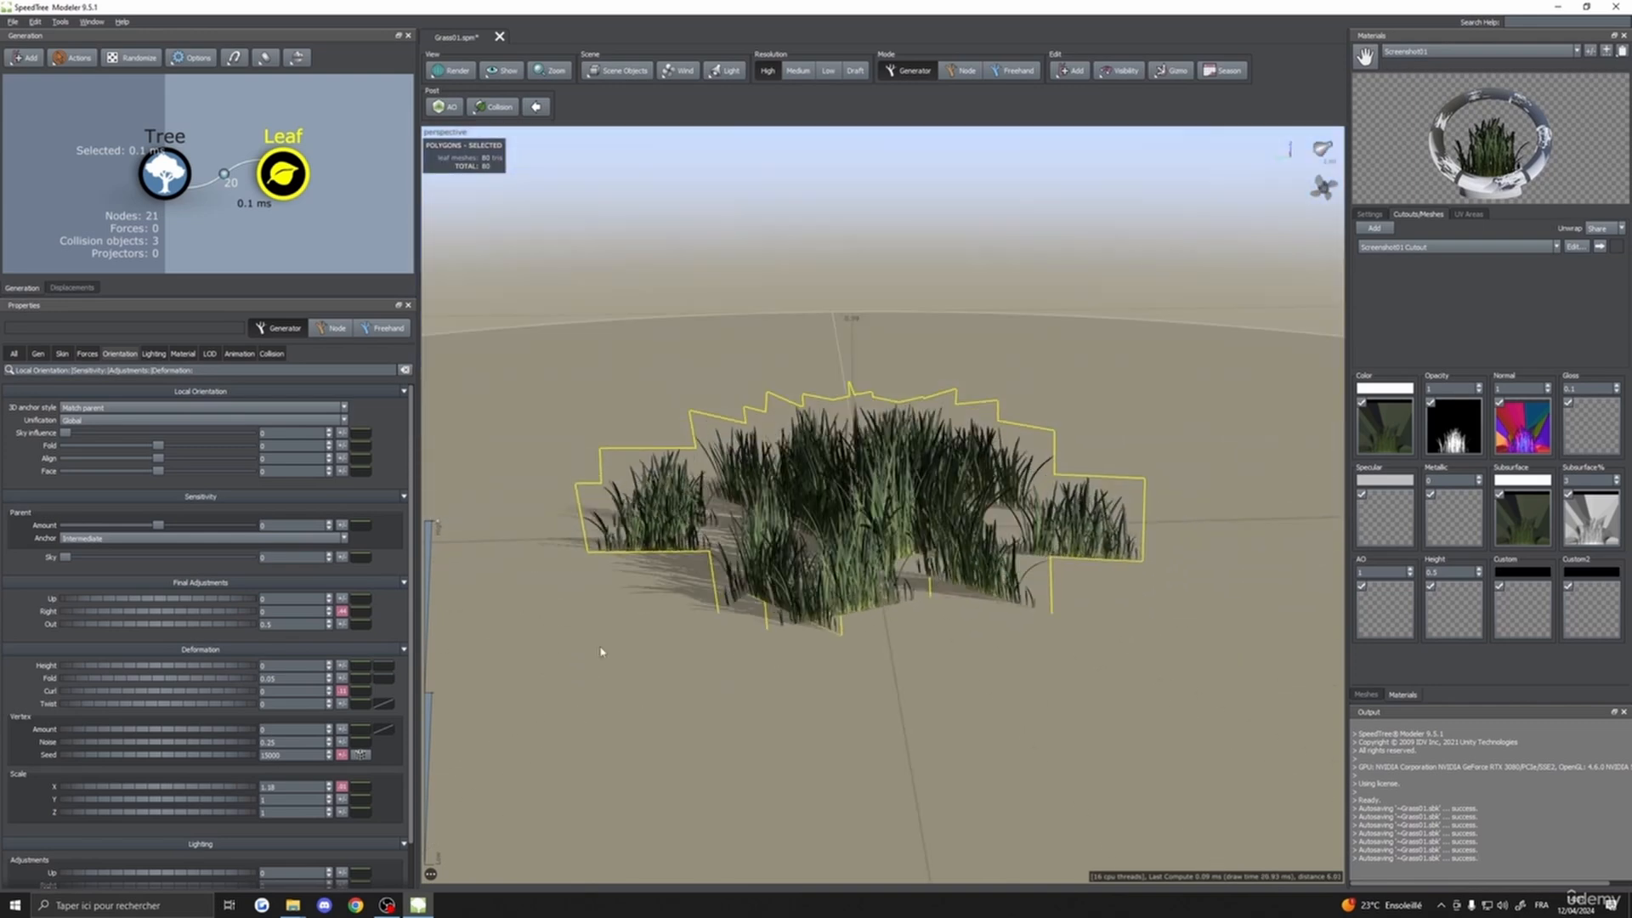
pyautogui.click(681, 455)
pyautogui.moveTo(681, 456)
pyautogui.mouseDown()
pyautogui.moveTo(603, 523)
pyautogui.moveTo(659, 480)
pyautogui.mouseUp()
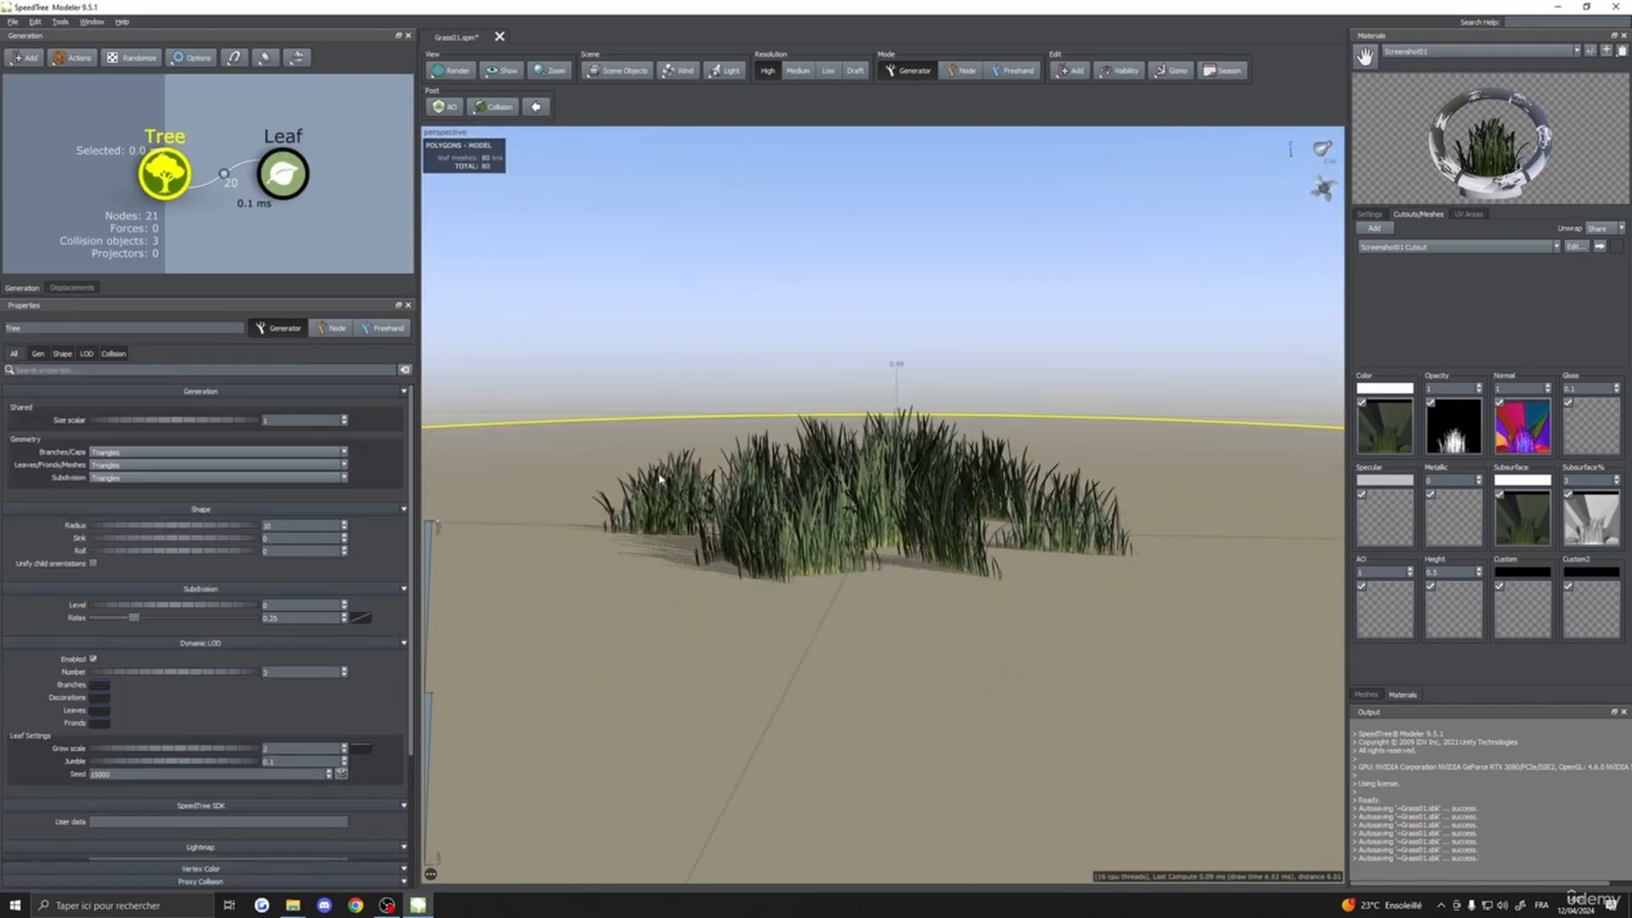
# - Duplicate the Leaf generator and attach the copy to the Tree node
pyautogui.click(282, 177)
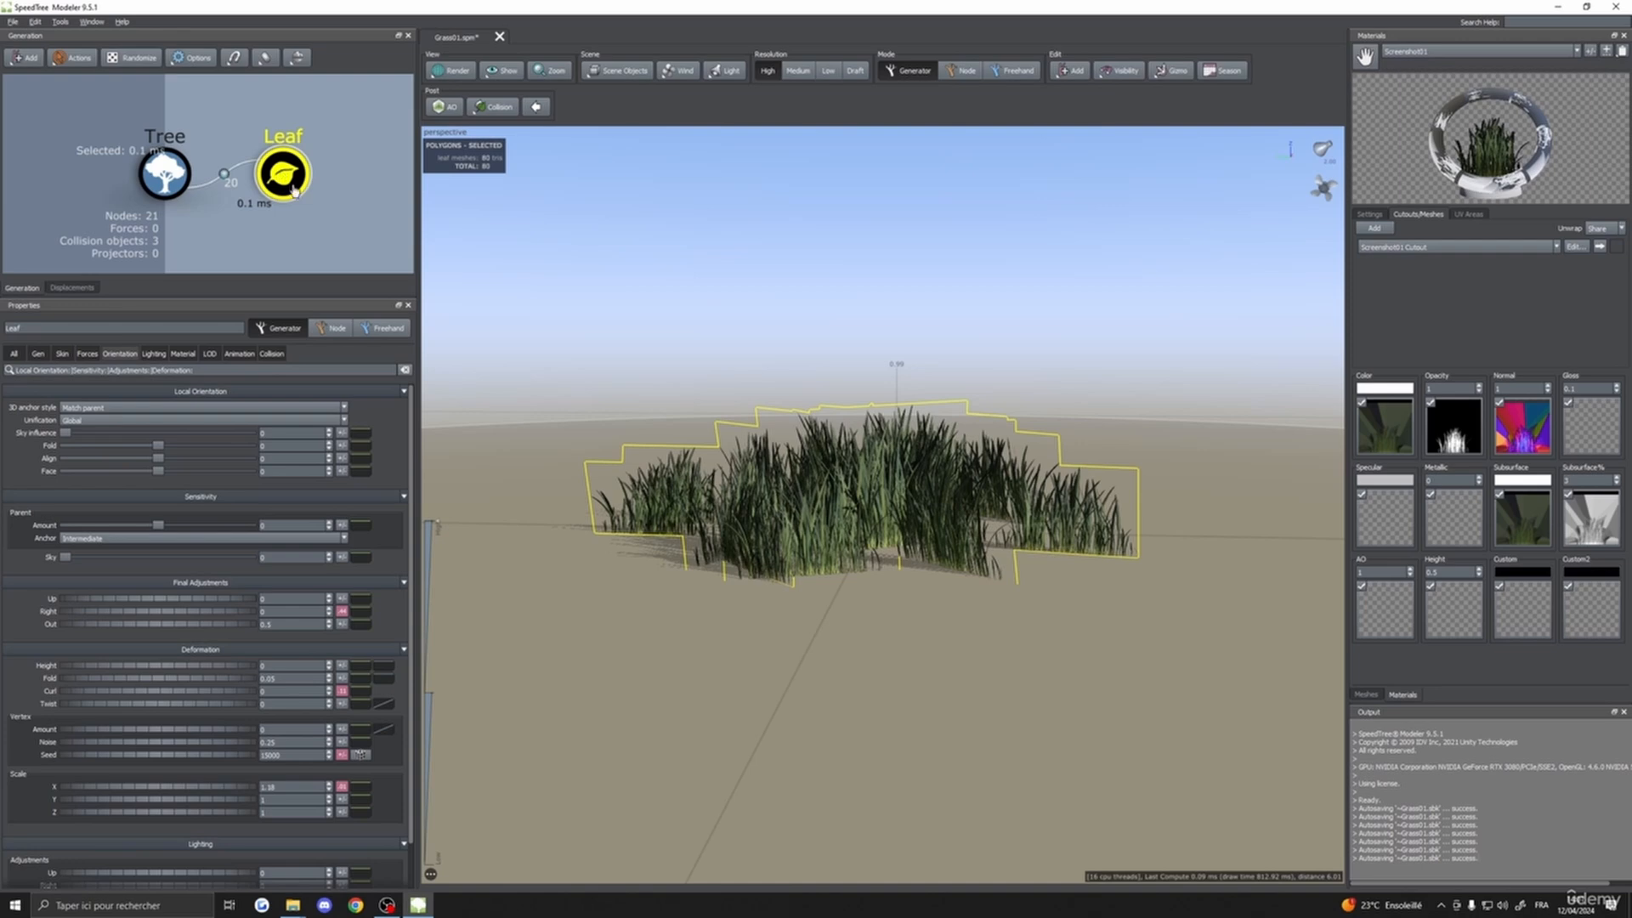
pyautogui.hotkey('ctrl', 'v')
pyautogui.scroll(-2, 298, 228)
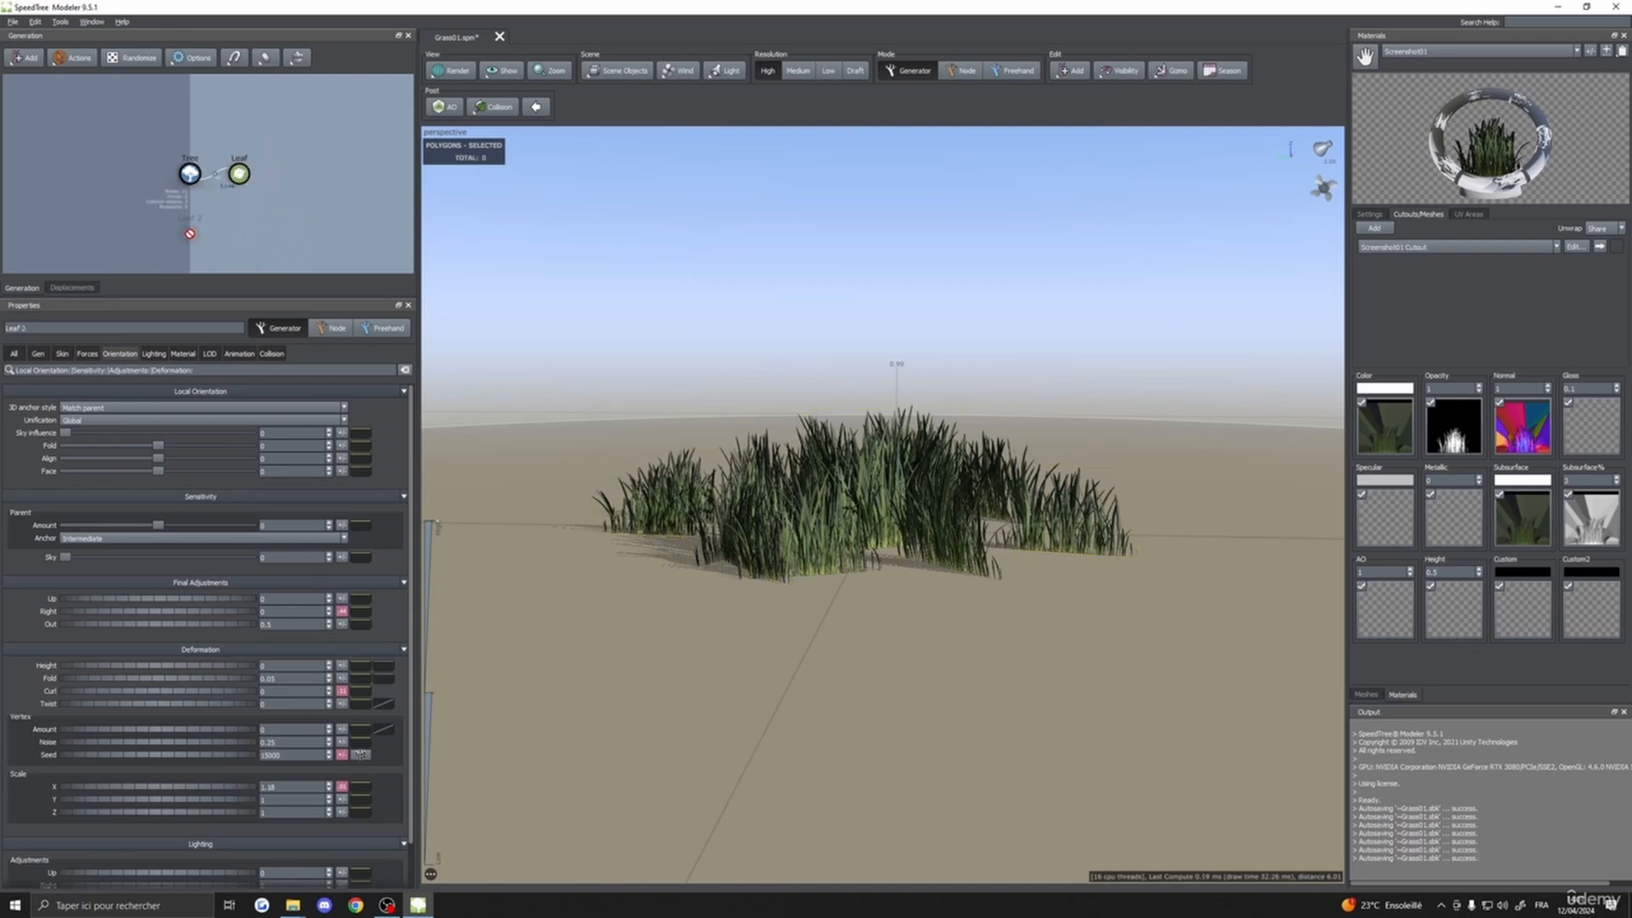
pyautogui.moveTo(189, 177); pyautogui.dragTo(190, 175)
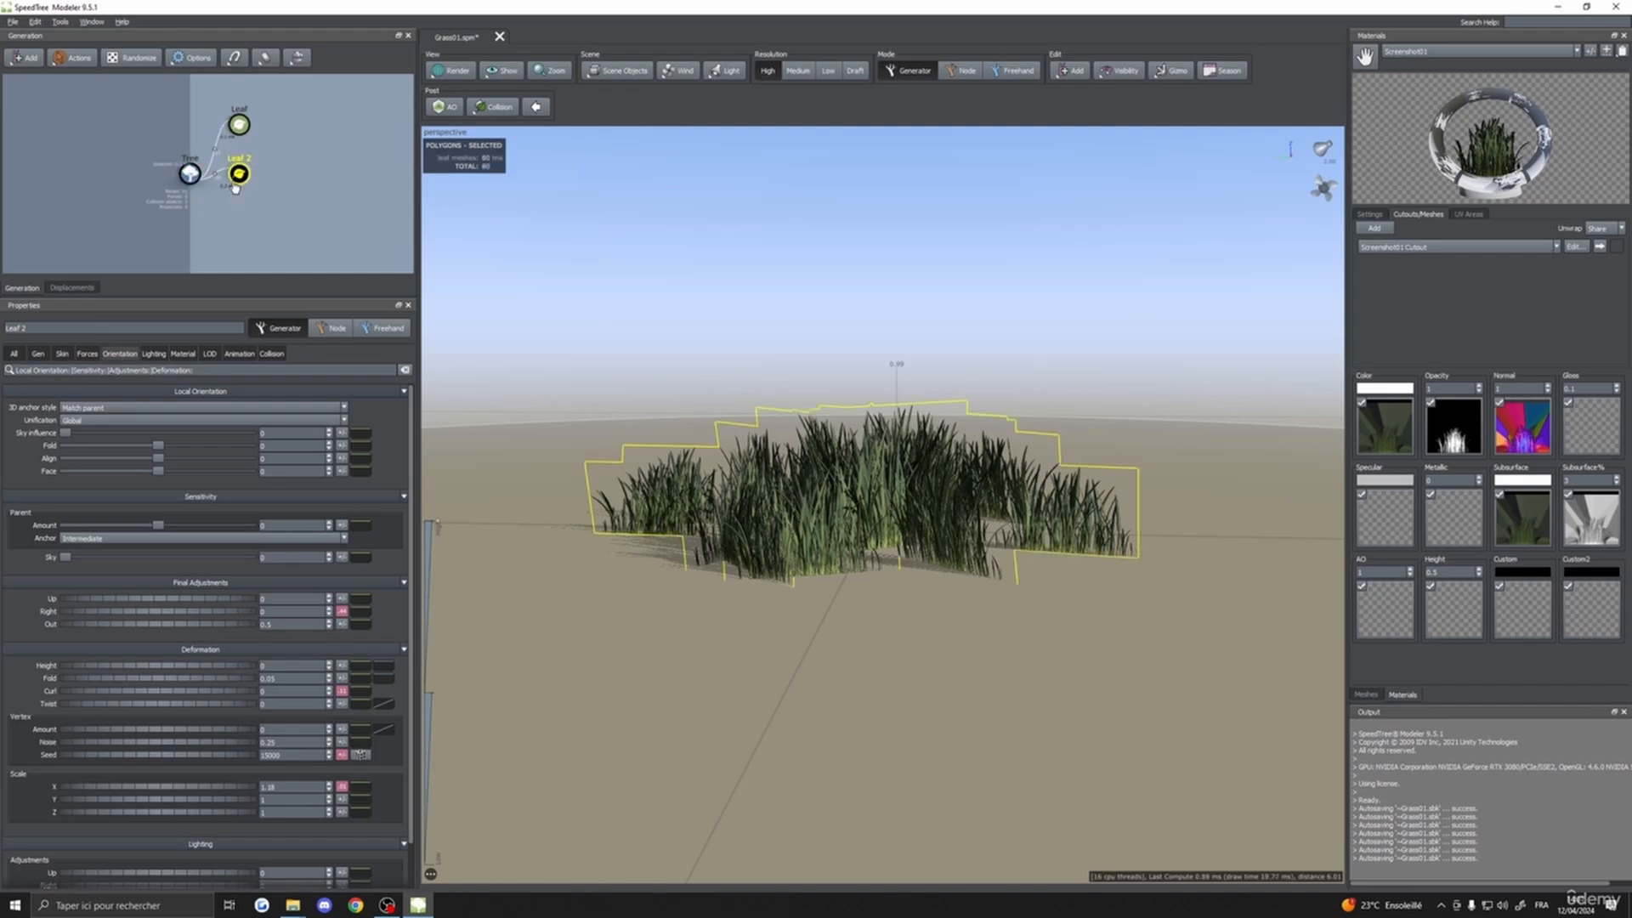
pyautogui.moveTo(816, 281); pyautogui.dragTo(944, 466)
pyautogui.click(906, 387)
pyautogui.scroll(3, 947, 478)
pyautogui.moveTo(978, 502); pyautogui.dragTo(981, 481, button='middle')
pyautogui.scroll(-4, 981, 481)
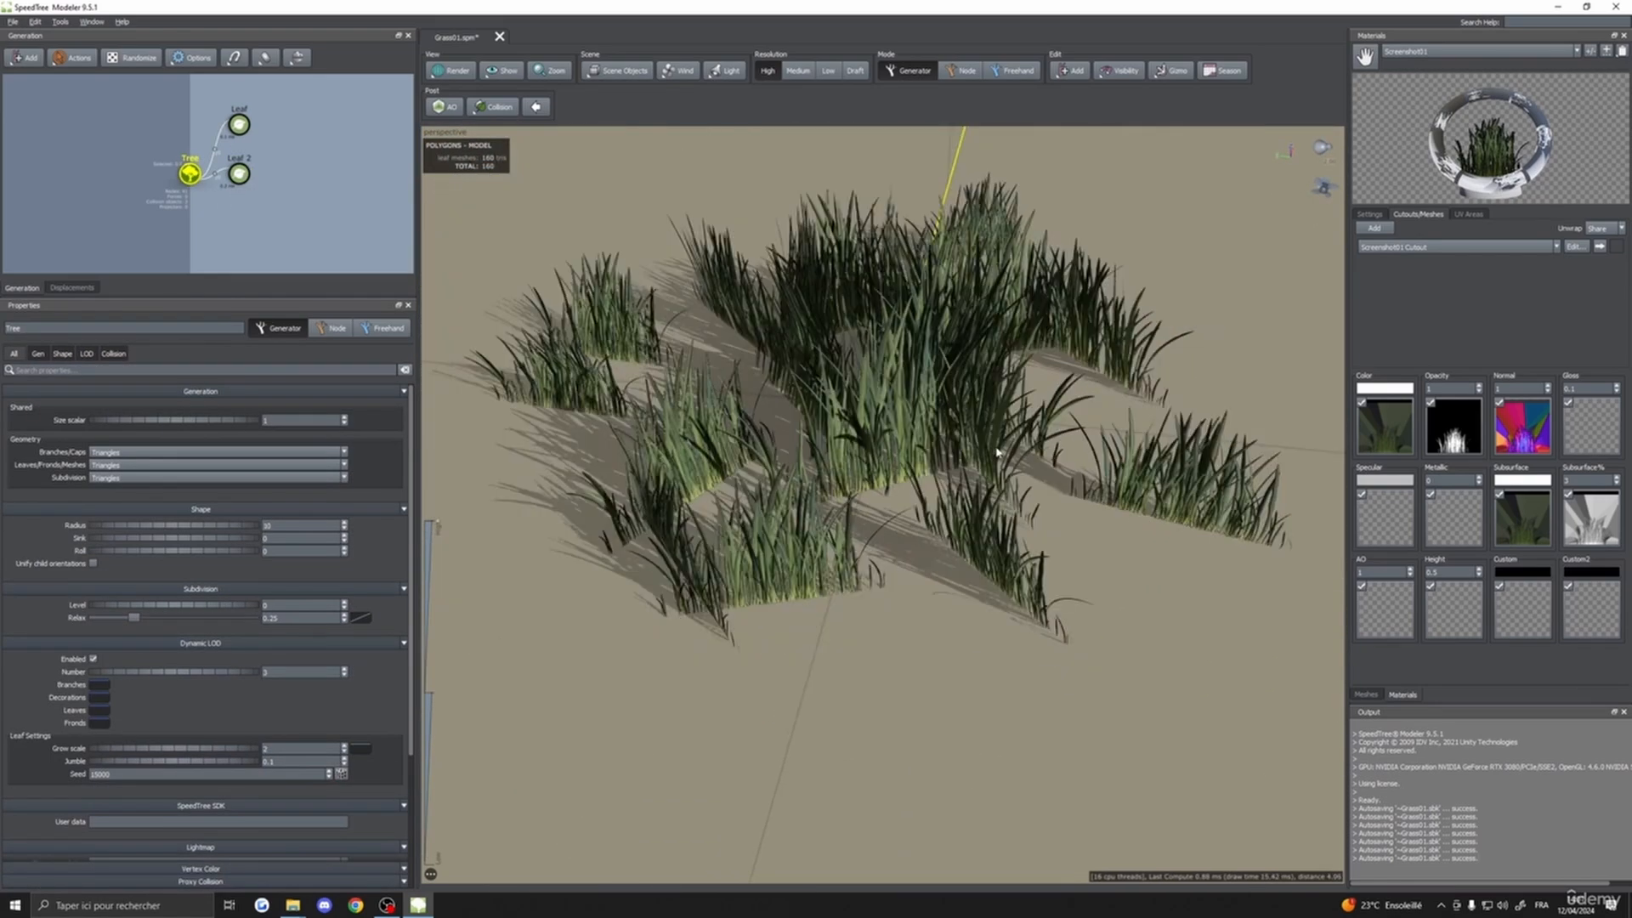
# - Set the Right value in Leaf 2's final orientation adjustments to about 0.46 so its cards cross the originals
pyautogui.click(242, 173)
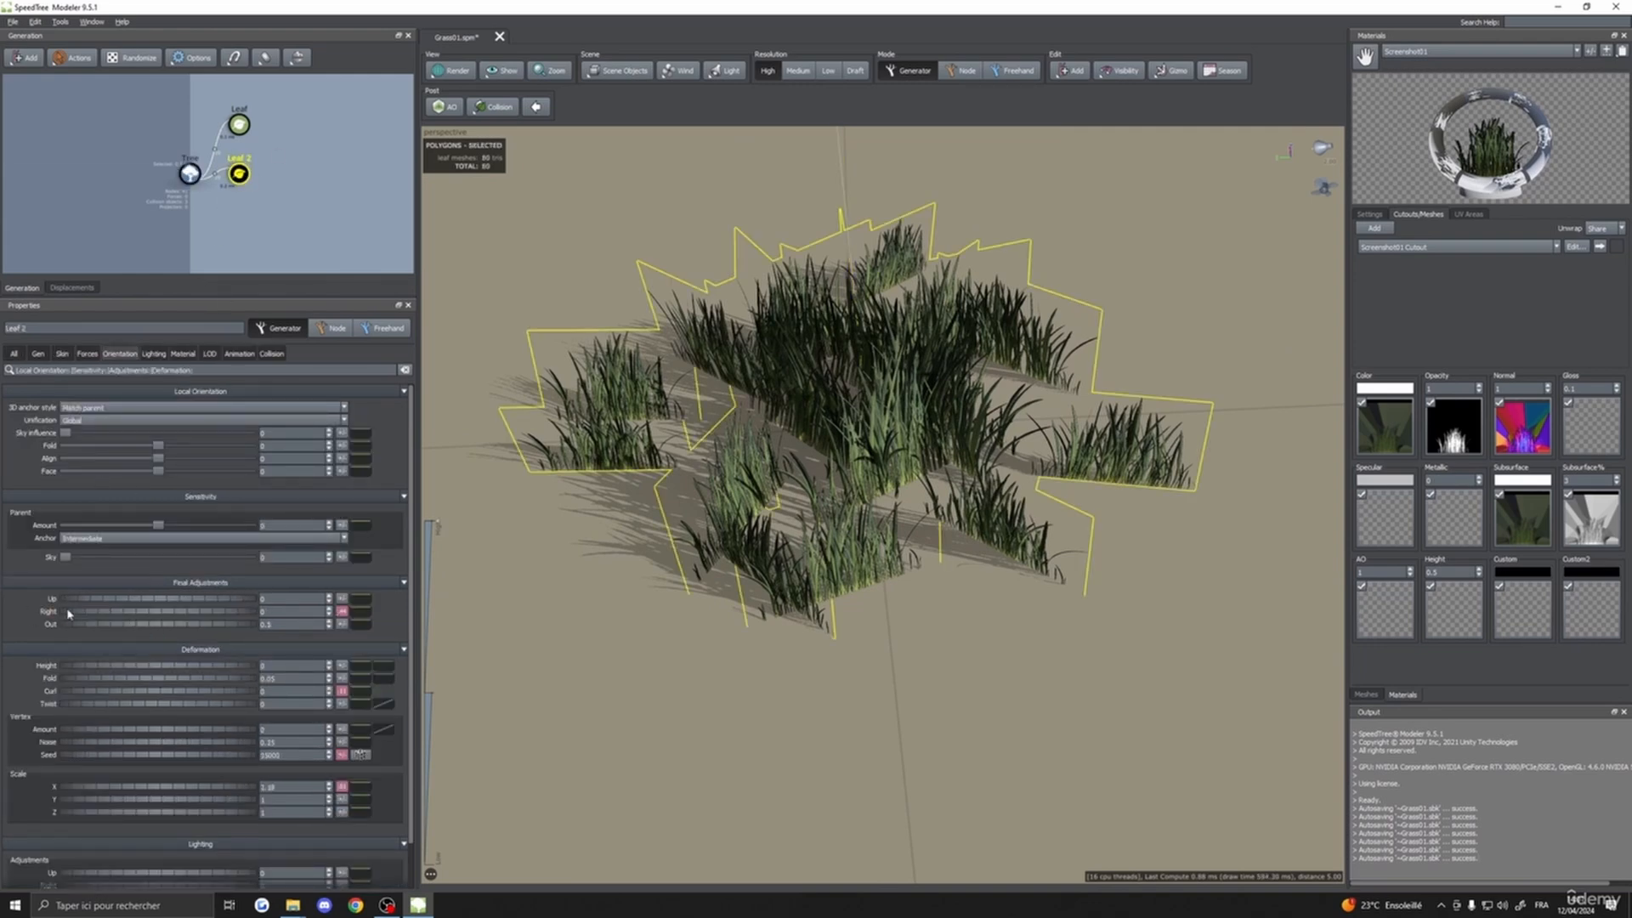
pyautogui.moveTo(183, 616); pyautogui.dragTo(209, 616)
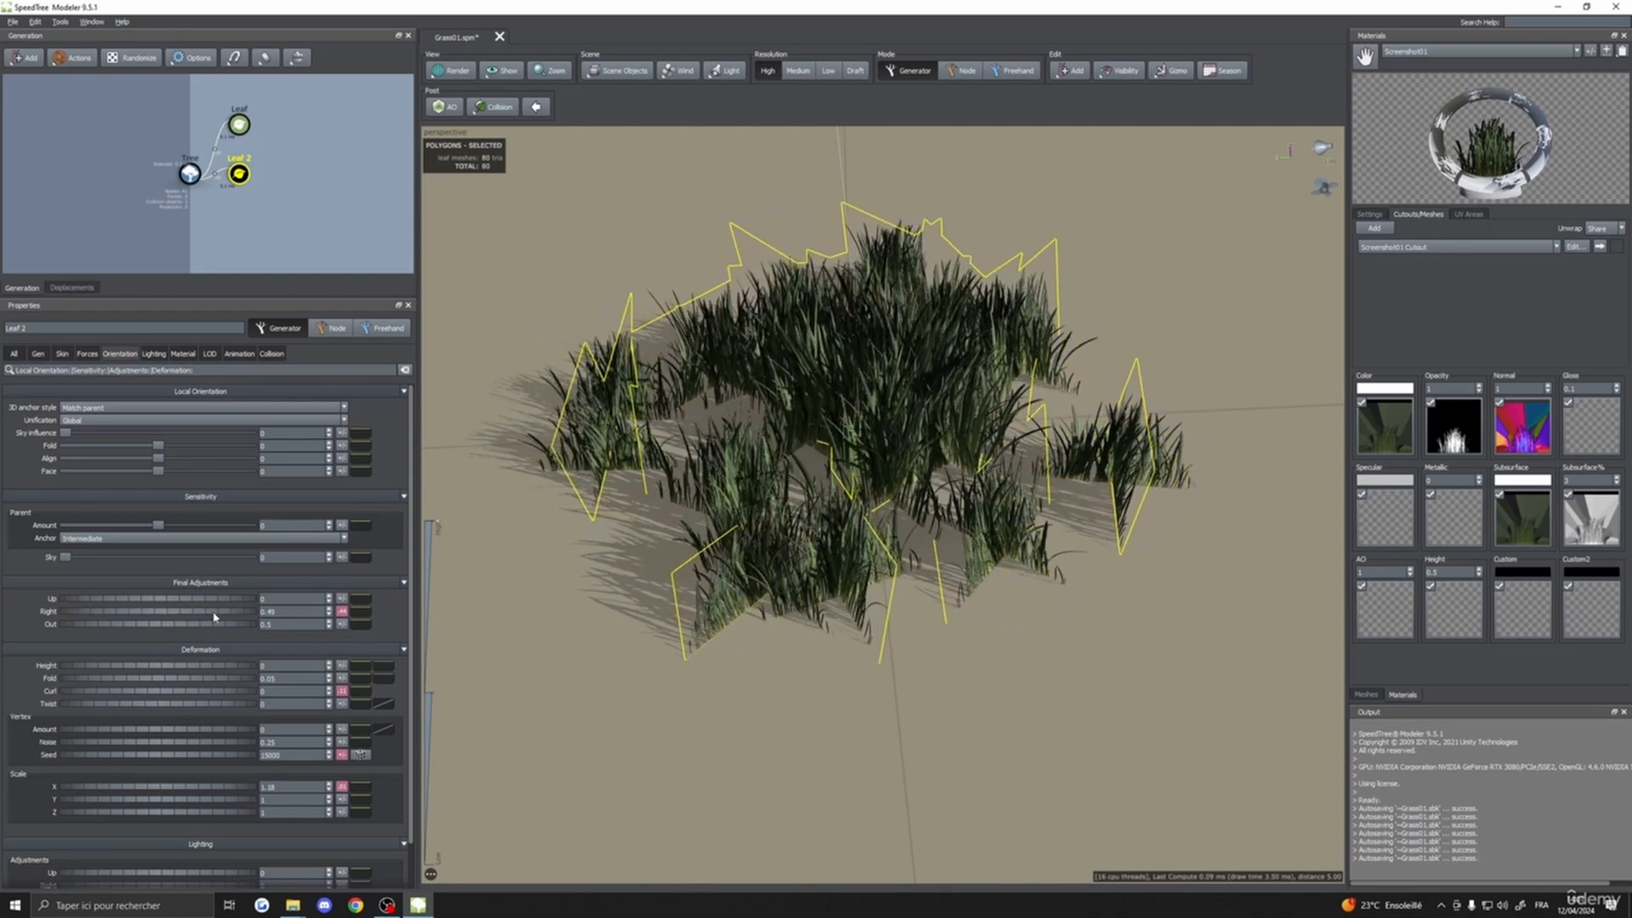
pyautogui.moveTo(624, 686); pyautogui.dragTo(808, 740)
pyautogui.click(1102, 413)
pyautogui.moveTo(1102, 413); pyautogui.dragTo(926, 565)
pyautogui.scroll(-5, 1000, 545)
pyautogui.moveTo(1105, 375); pyautogui.dragTo(1026, 469)
pyautogui.scroll(5, 1025, 468)
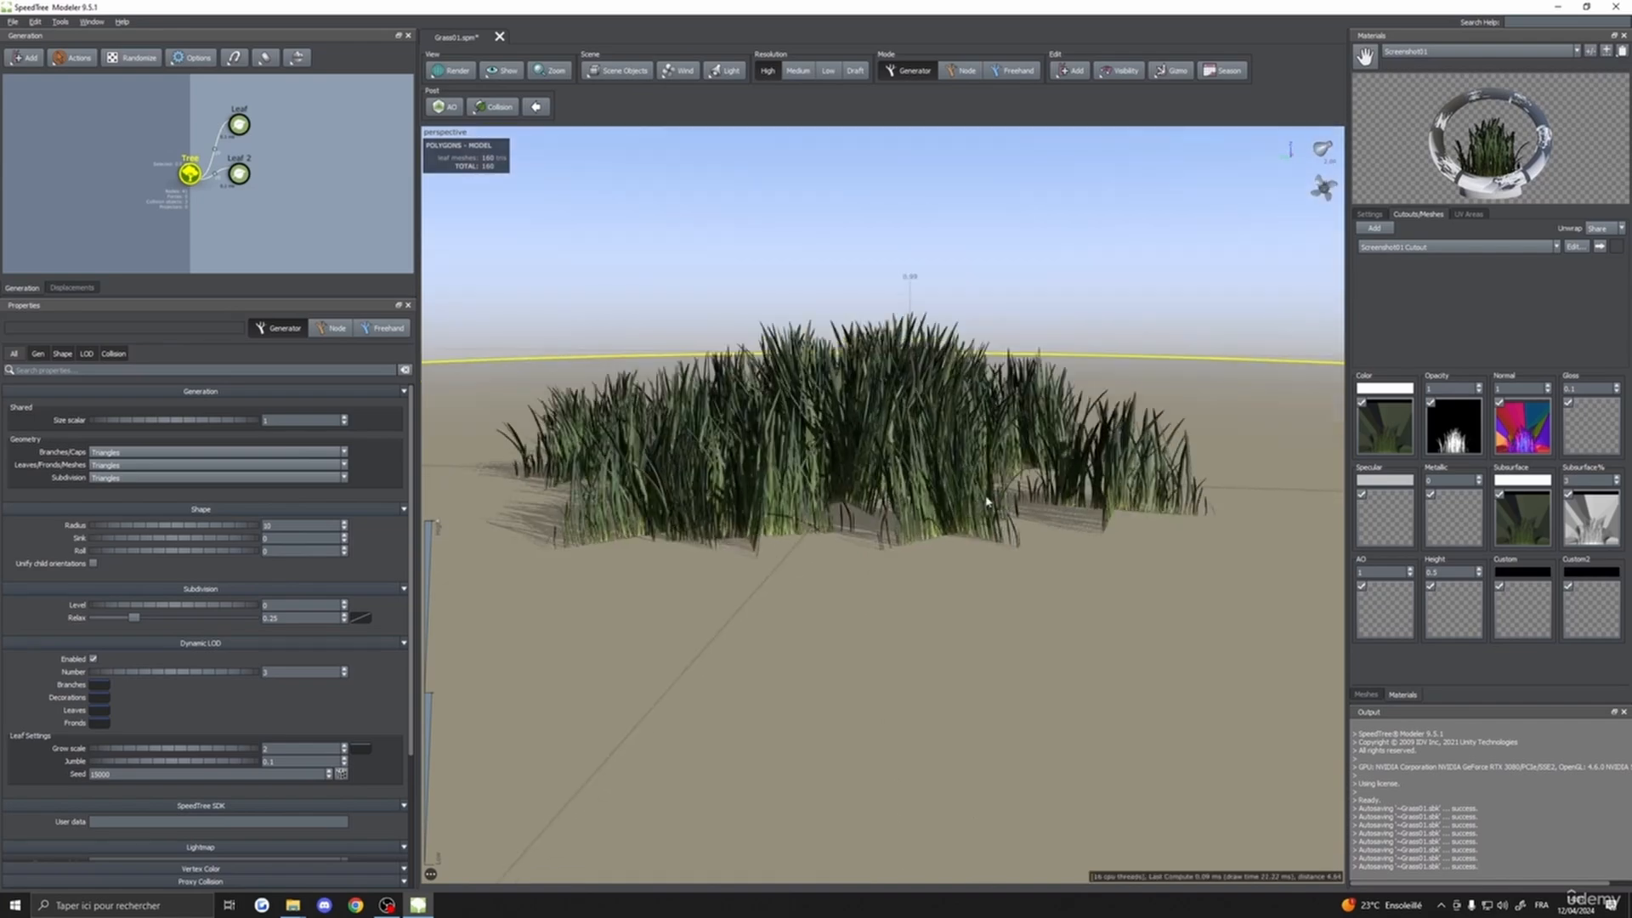
pyautogui.moveTo(797, 515); pyautogui.dragTo(961, 532)
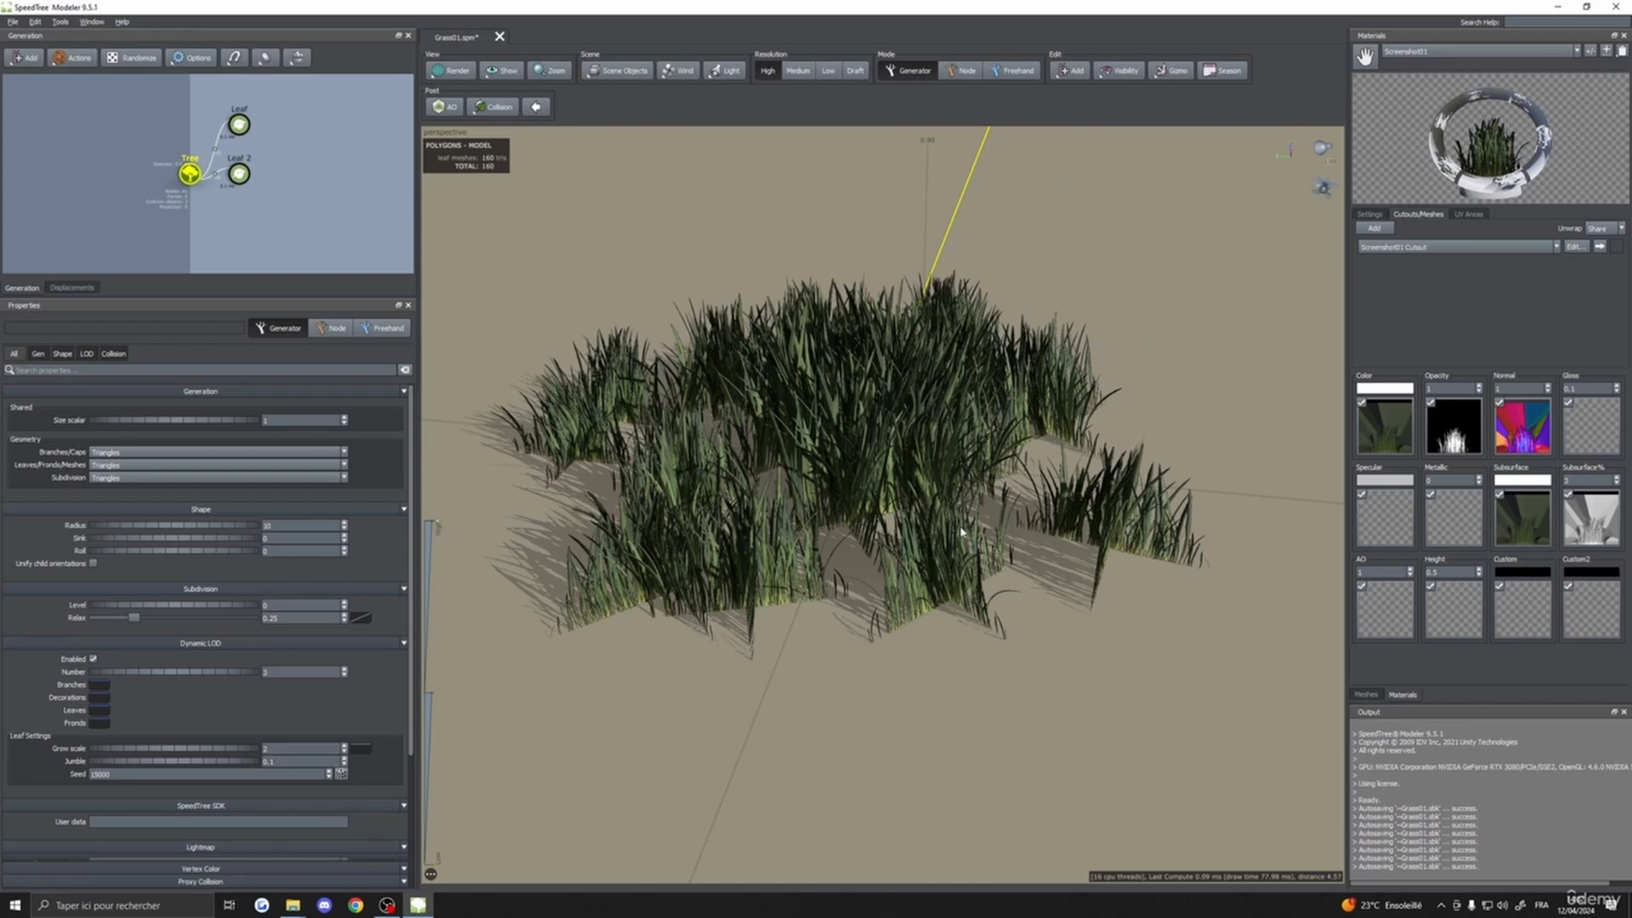
pyautogui.moveTo(961, 532); pyautogui.dragTo(861, 578)
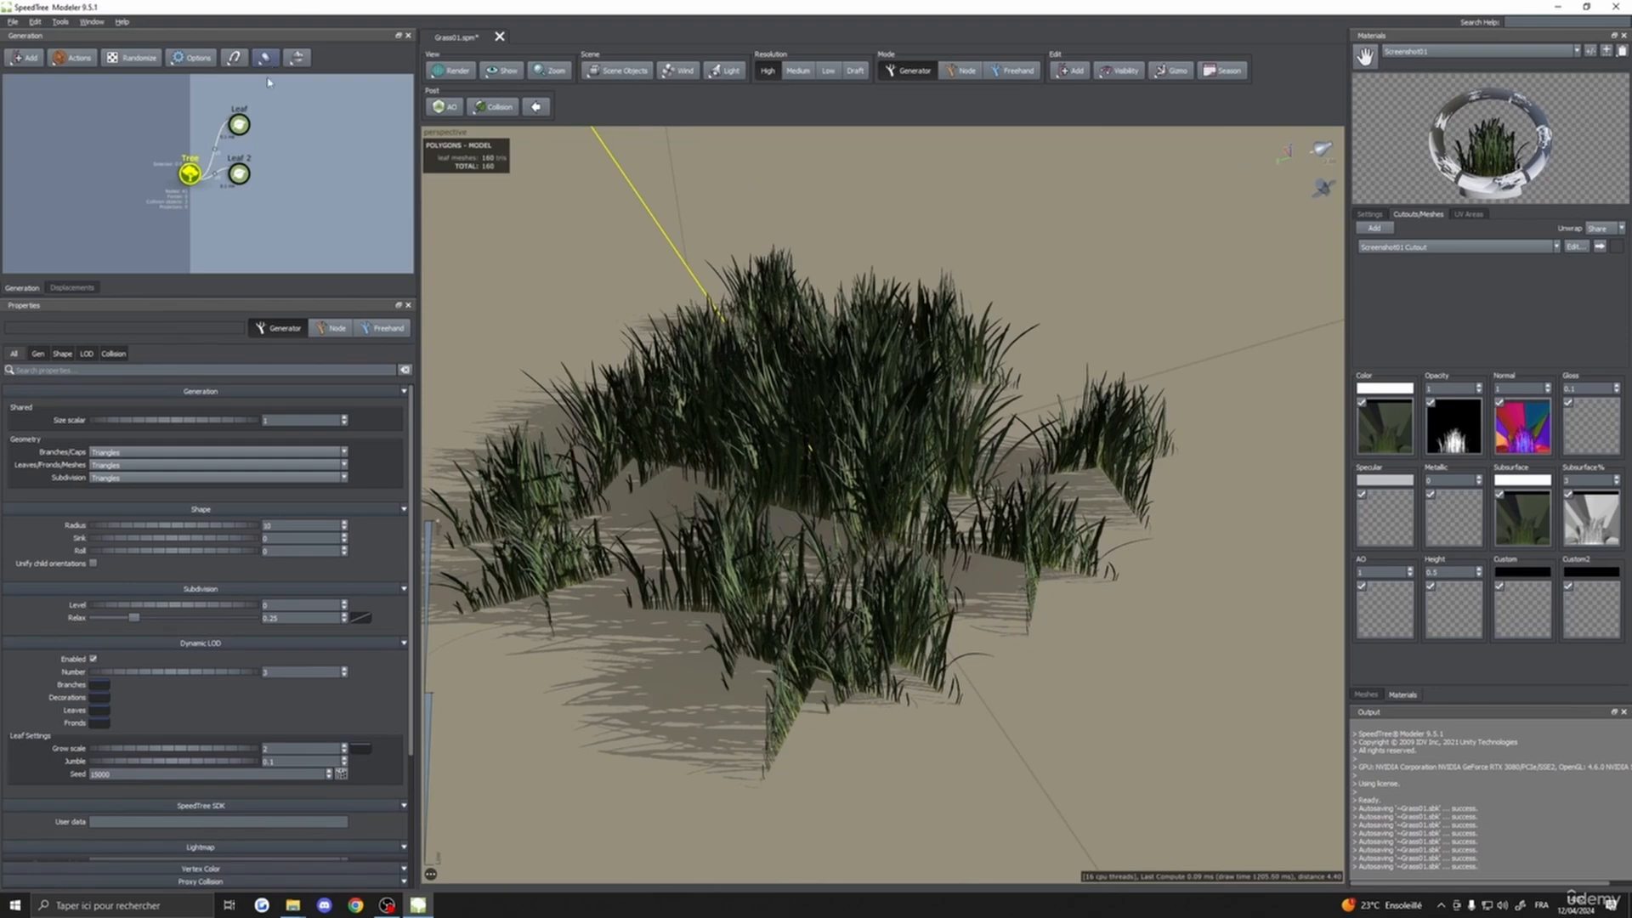
# - Examine how the cards of both leaf generators cross, from low and overhead angles, with Leaf 2's Right adjustment in view
pyautogui.moveTo(230, 107); pyautogui.dragTo(285, 203)
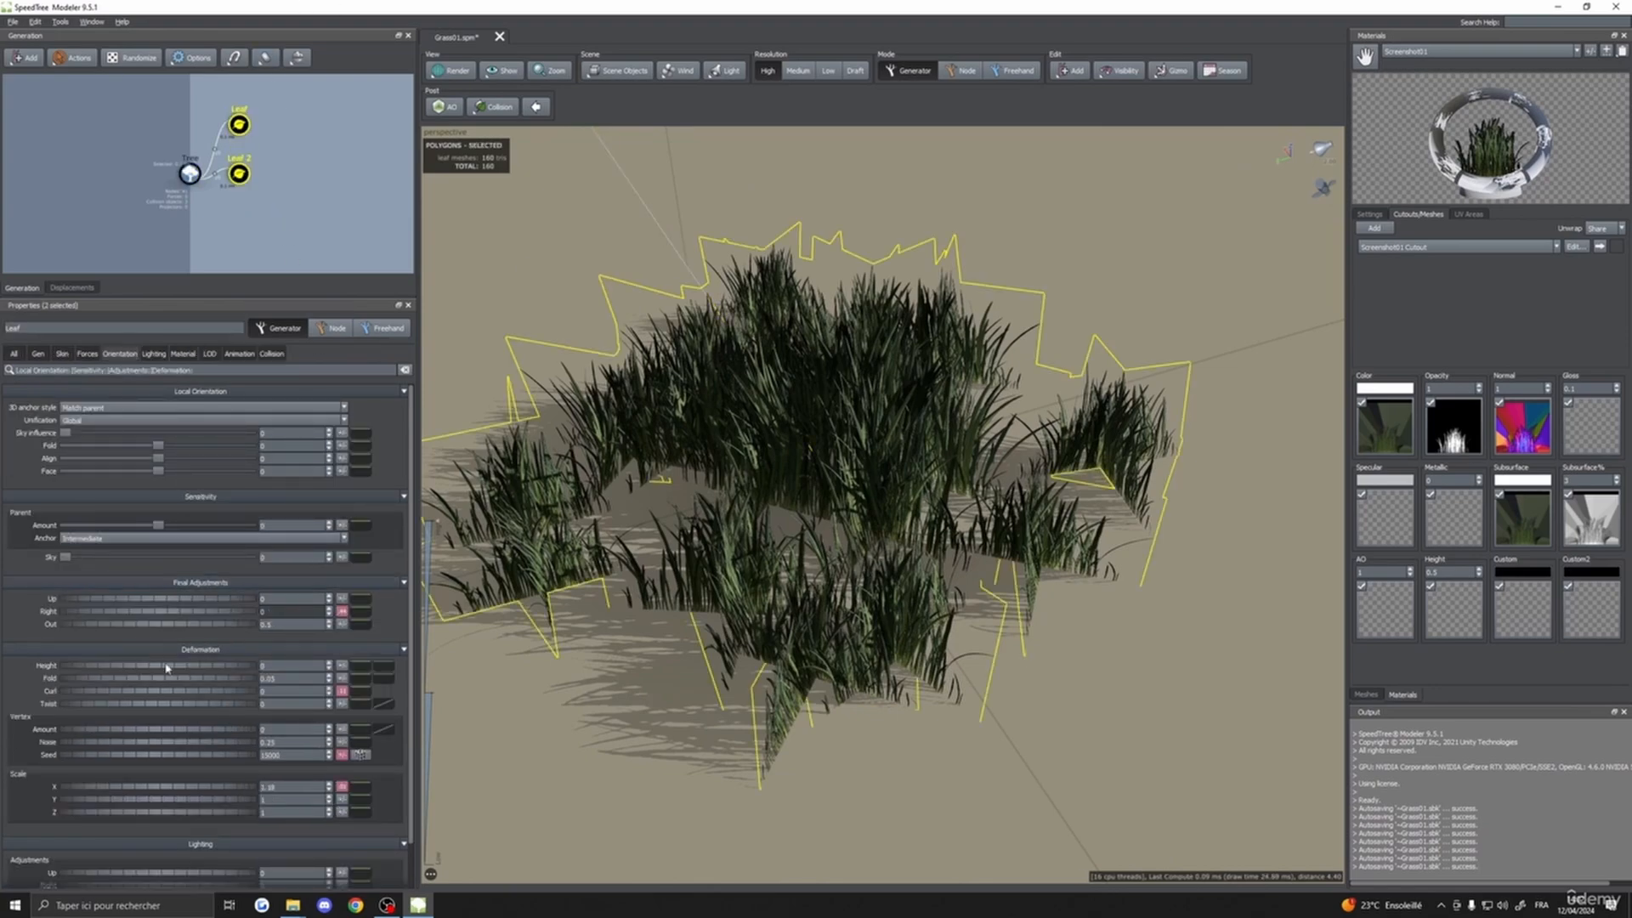
pyautogui.scroll(-1, 212, 736)
pyautogui.moveTo(841, 620); pyautogui.dragTo(636, 643)
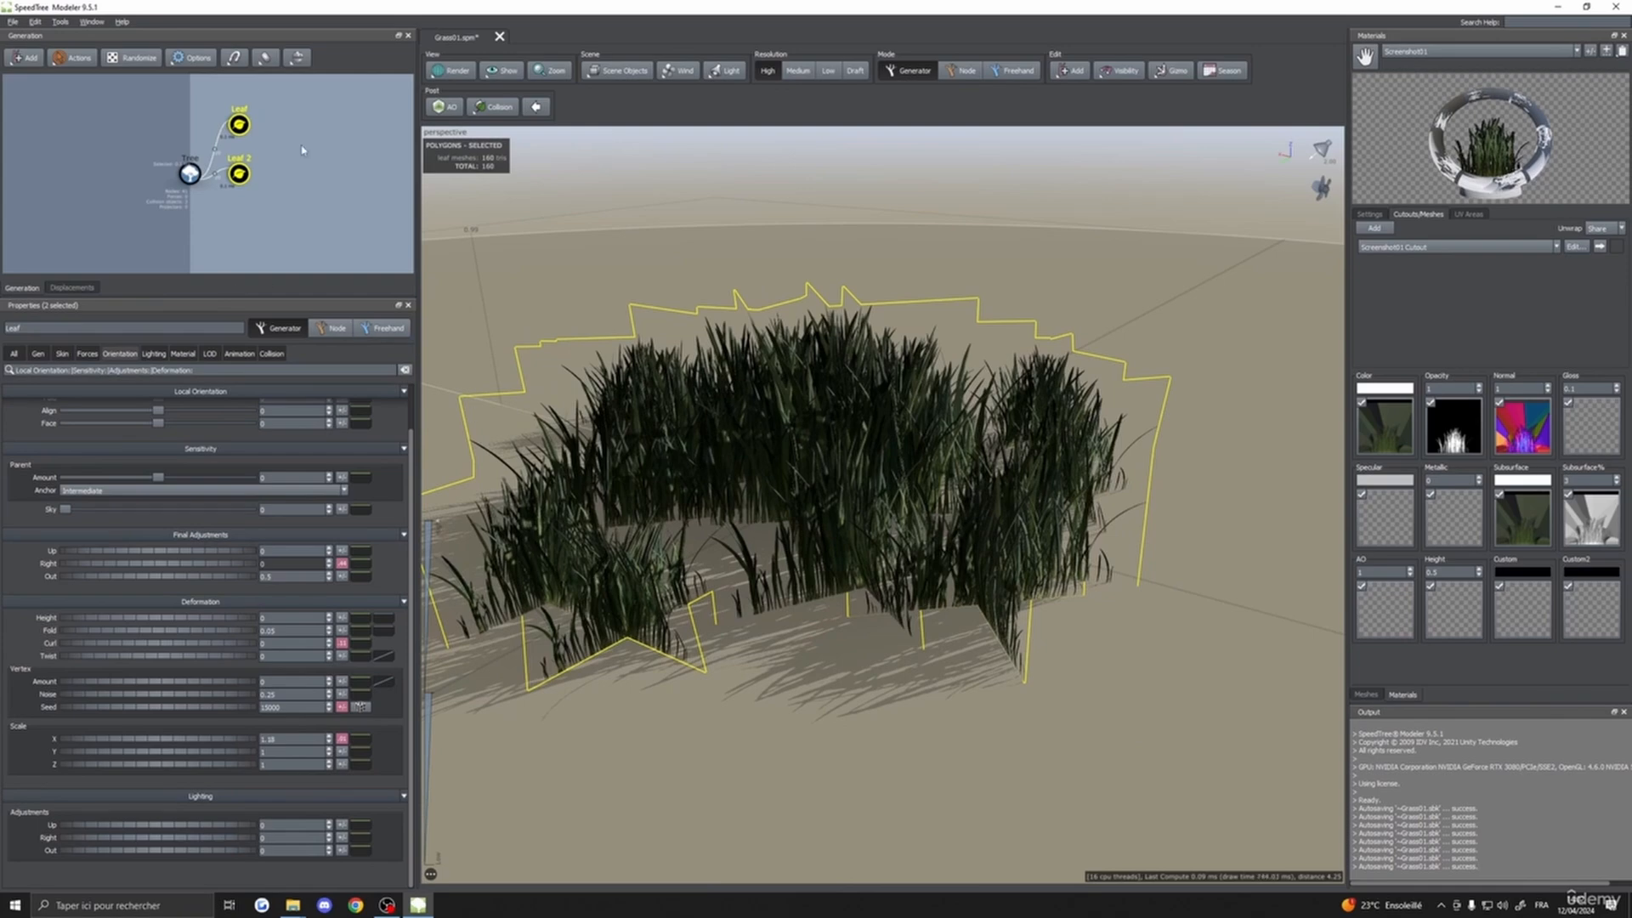
pyautogui.moveTo(842, 416); pyautogui.dragTo(764, 612)
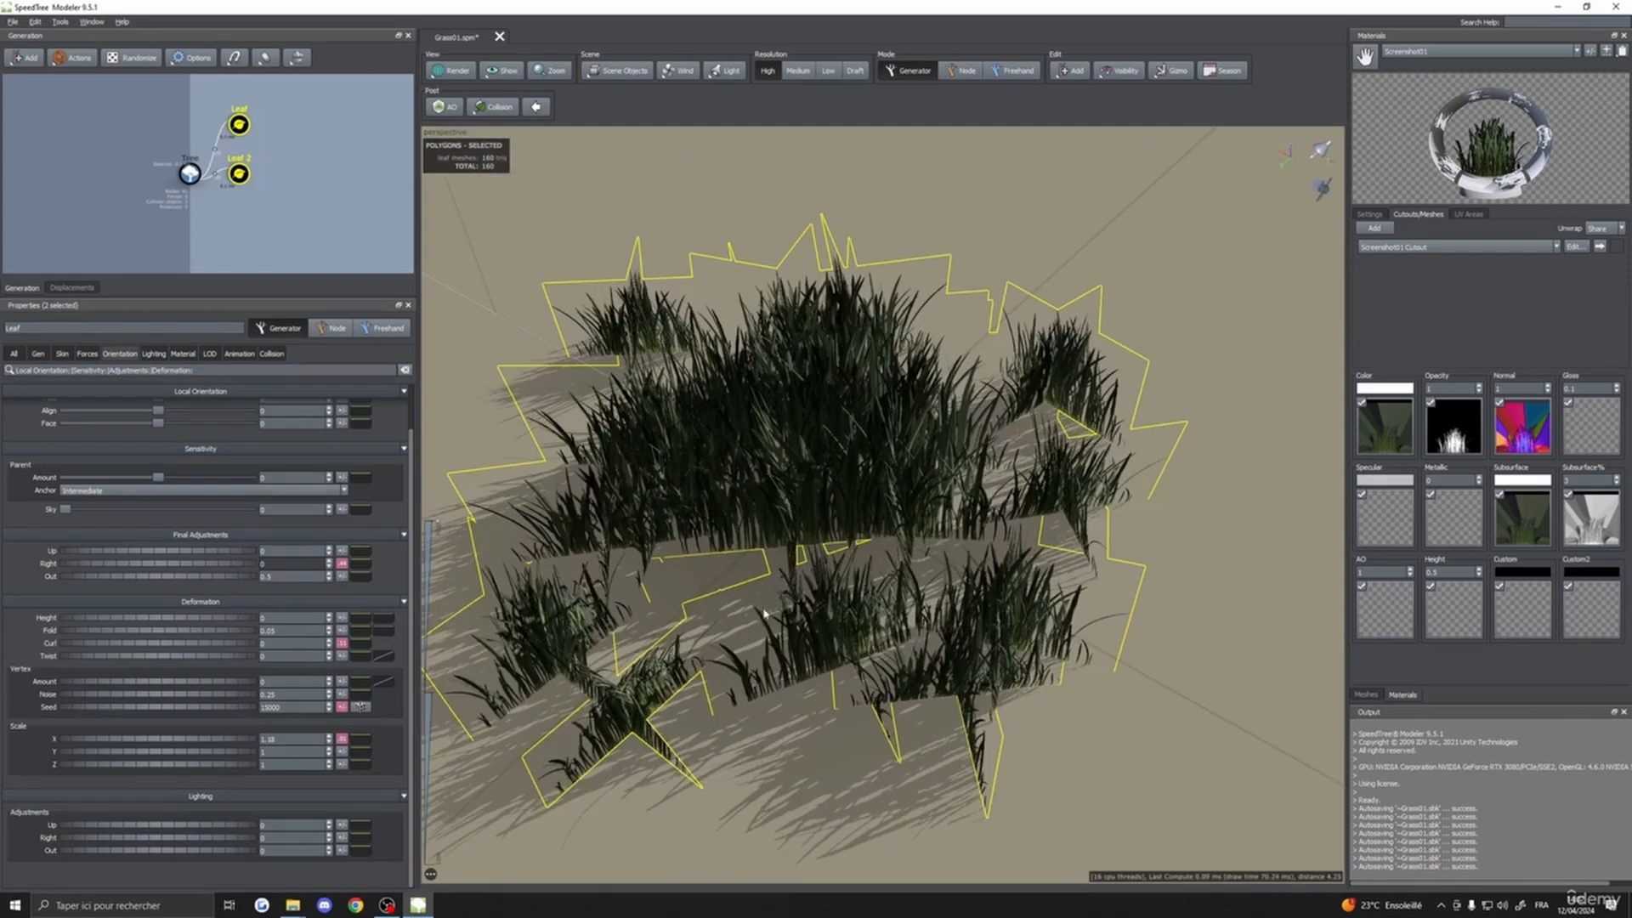
pyautogui.click(242, 175)
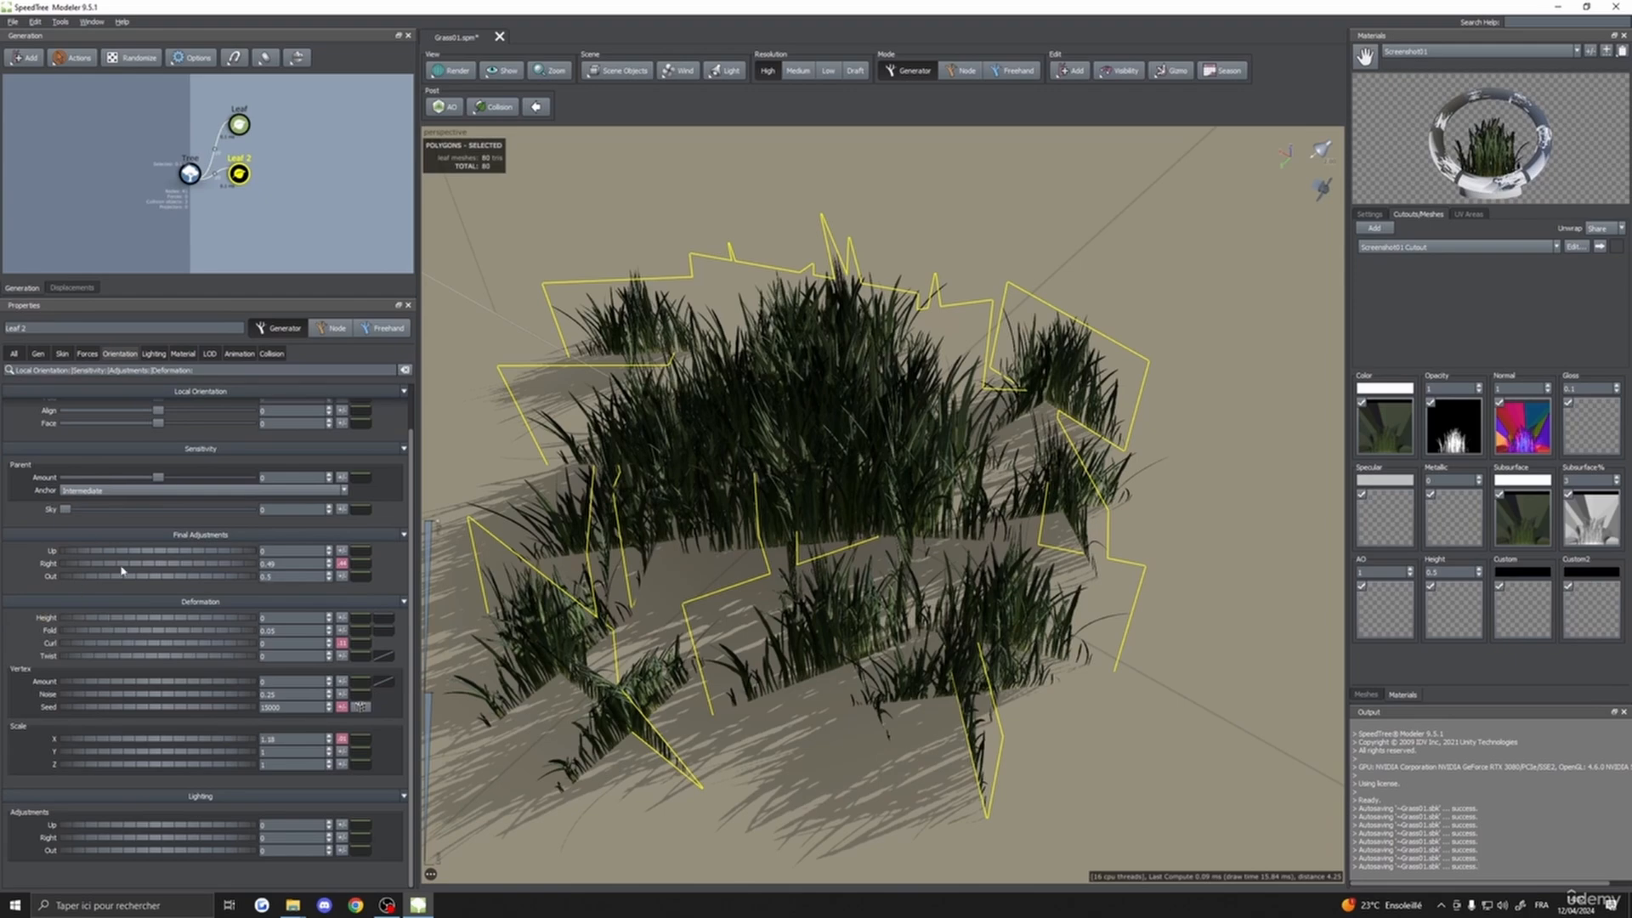
pyautogui.moveTo(220, 569); pyautogui.dragTo(218, 567)
pyautogui.scroll(-10, 969, 499)
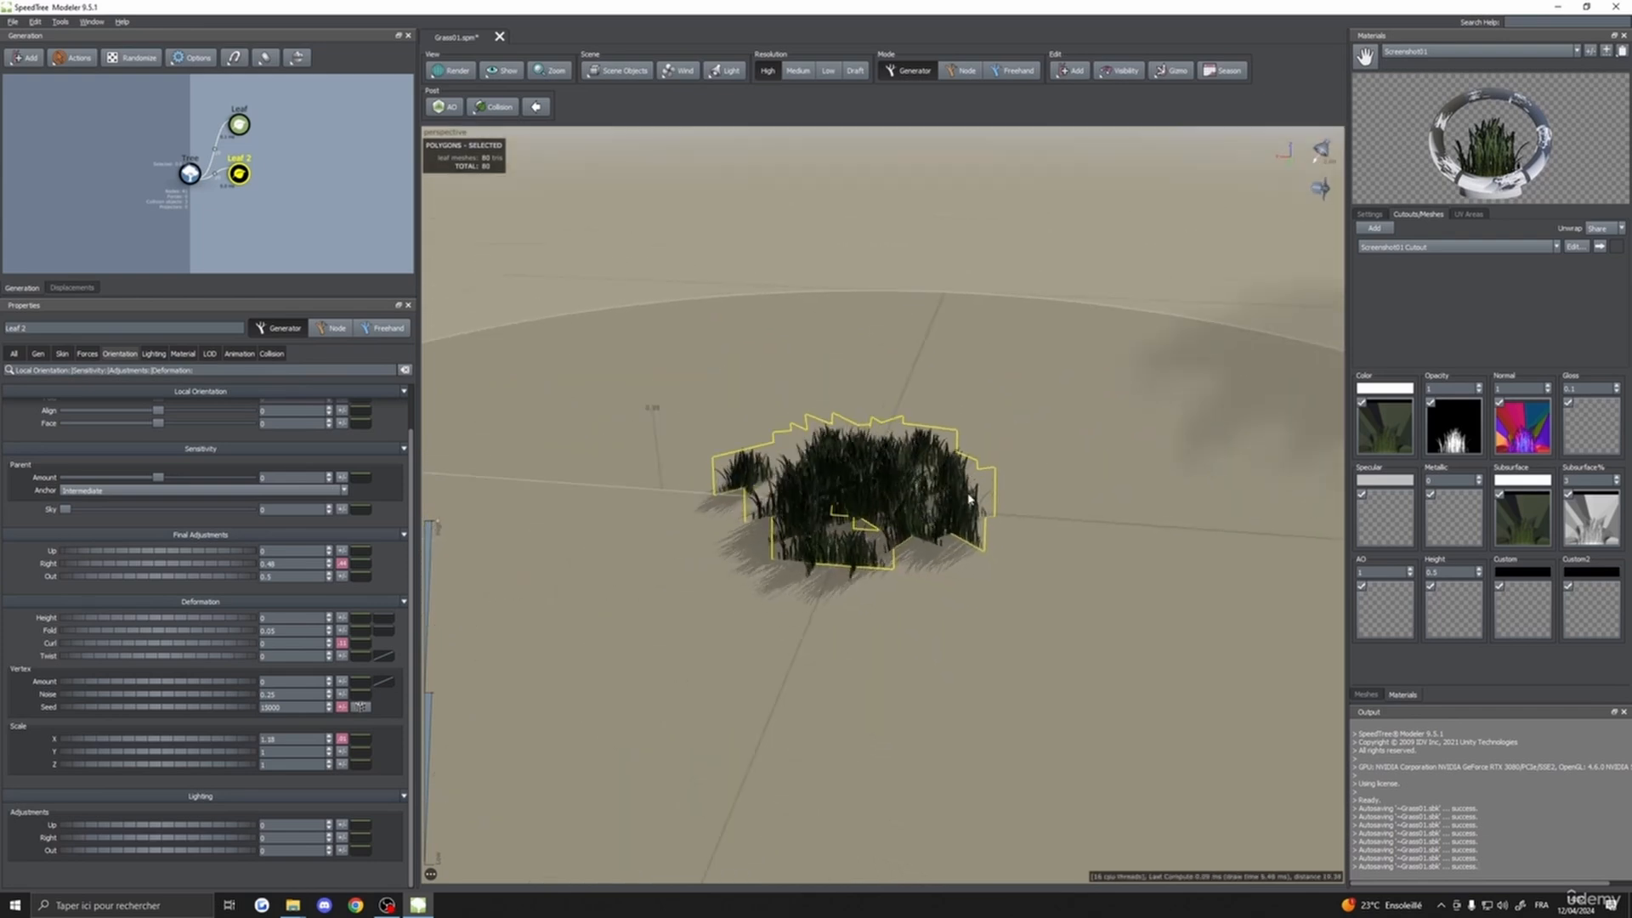
pyautogui.moveTo(858, 464); pyautogui.dragTo(880, 520)
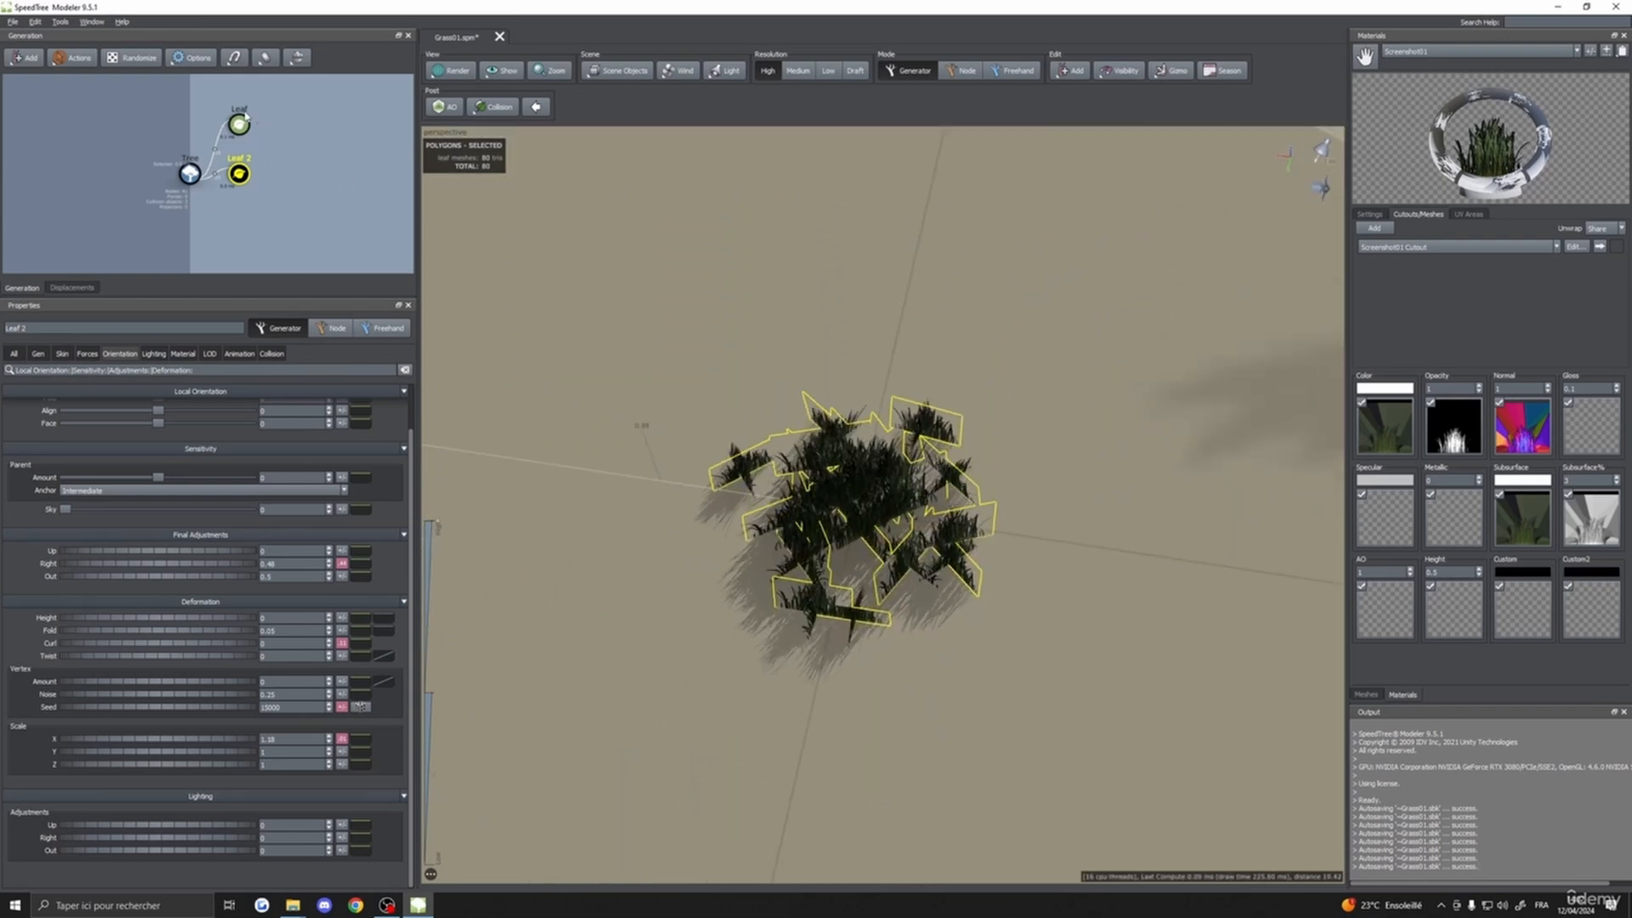
# - Increase the Last boundary of both leaf generators together to spread the grass over a wider area
pyautogui.moveTo(234, 126); pyautogui.dragTo(274, 210)
pyautogui.moveTo(837, 467); pyautogui.dragTo(830, 371)
pyautogui.scroll(8, 831, 371)
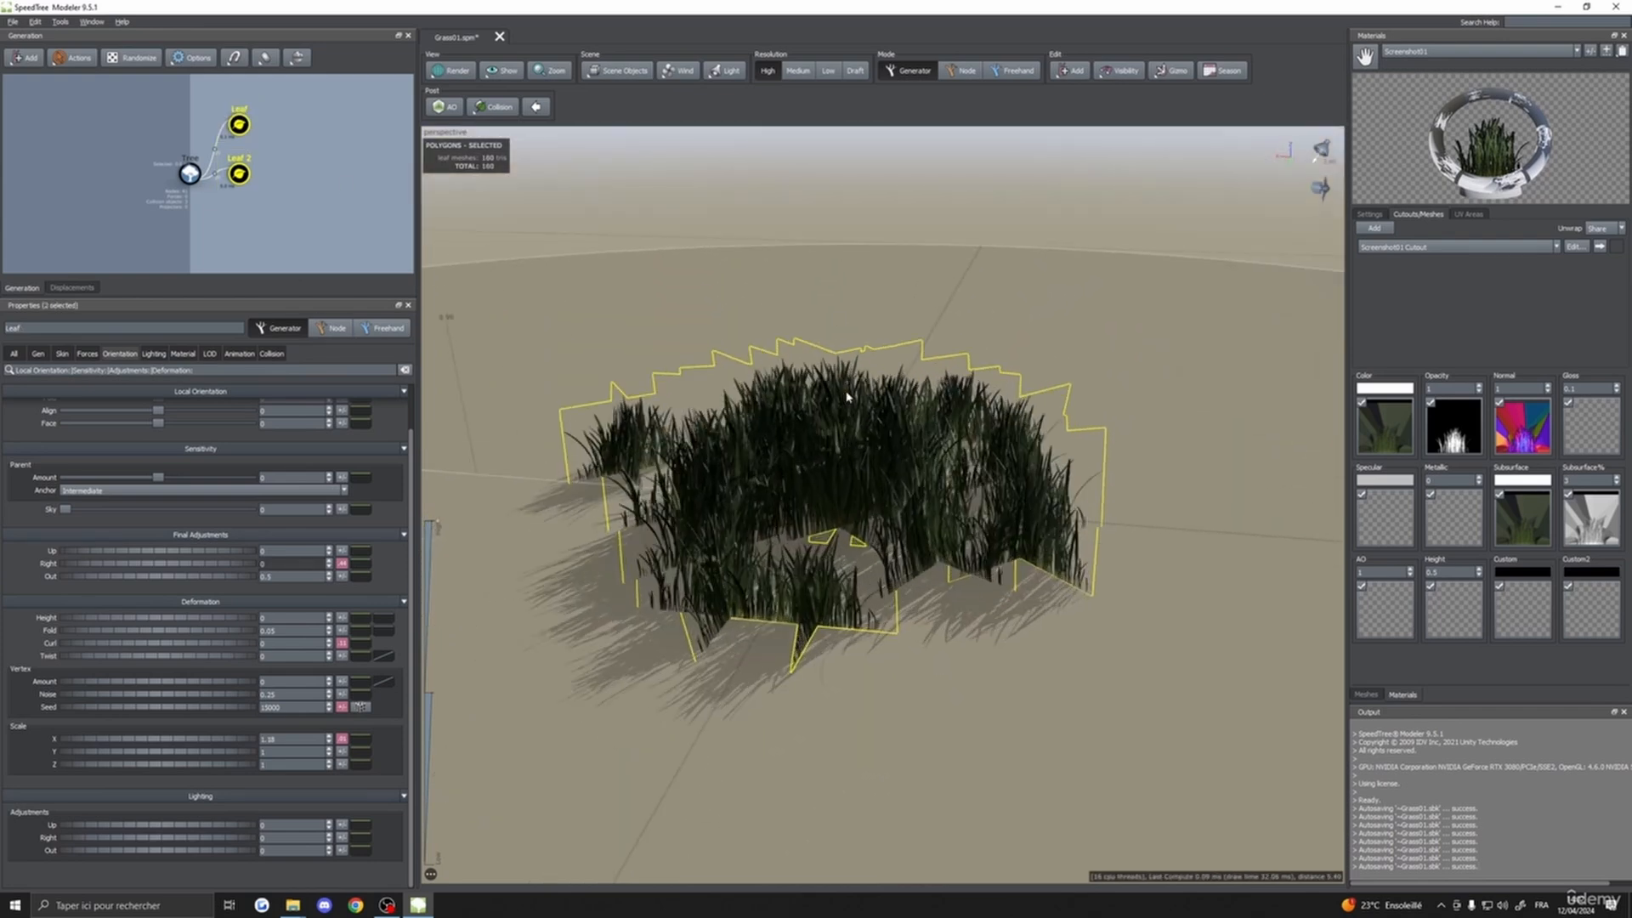
pyautogui.click(39, 353)
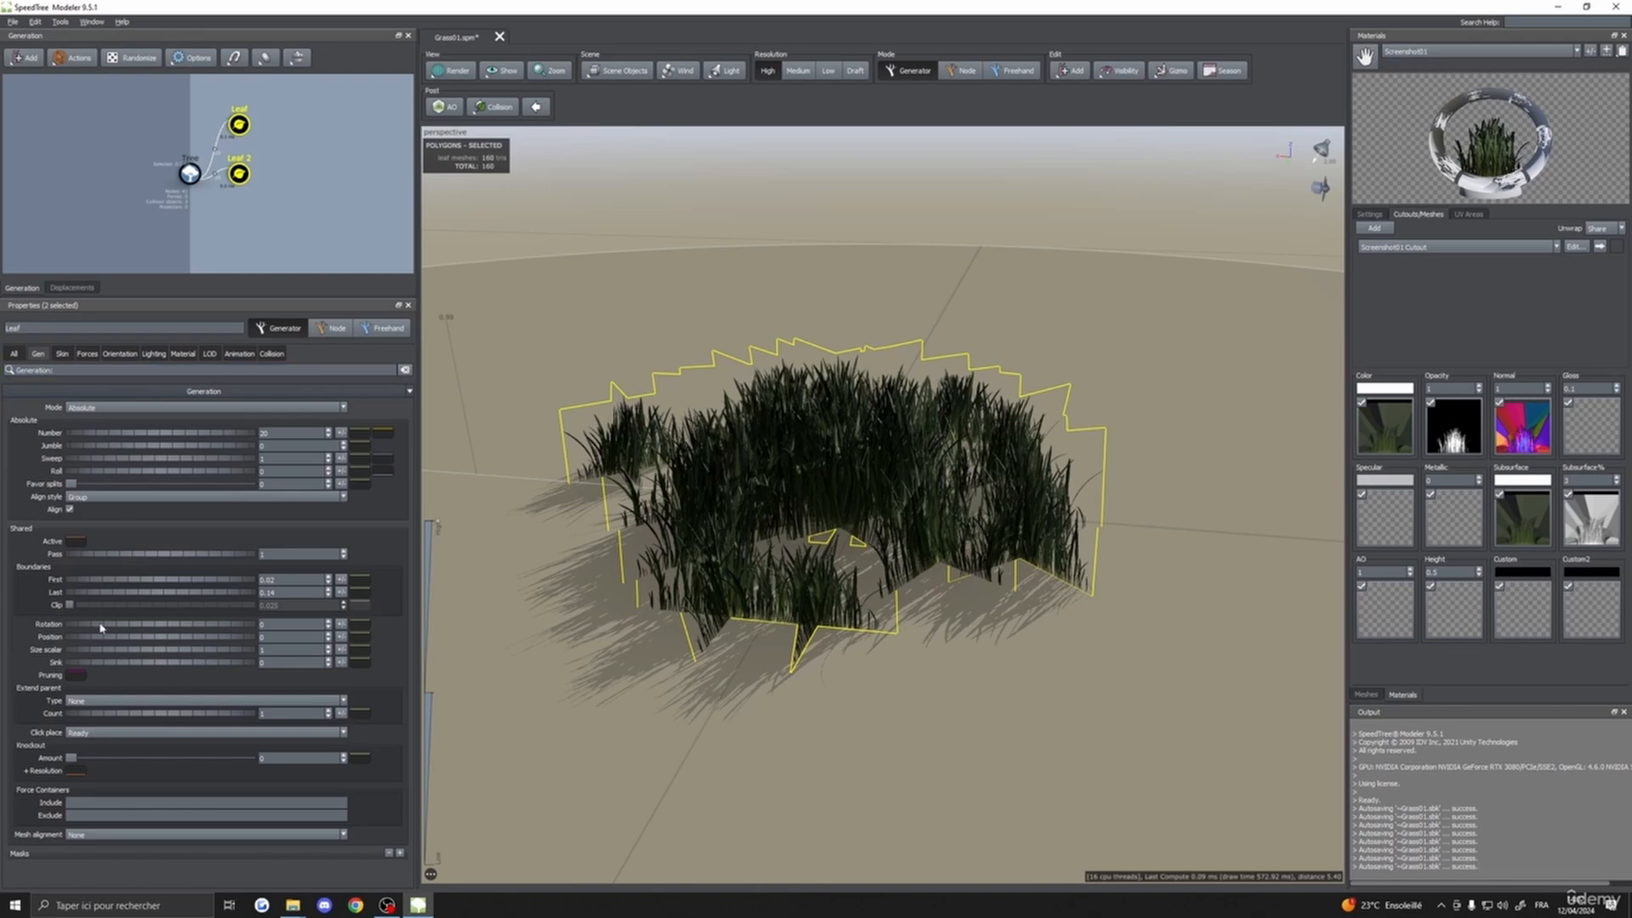
pyautogui.moveTo(196, 598); pyautogui.dragTo(206, 595)
pyautogui.moveTo(612, 667); pyautogui.dragTo(802, 638)
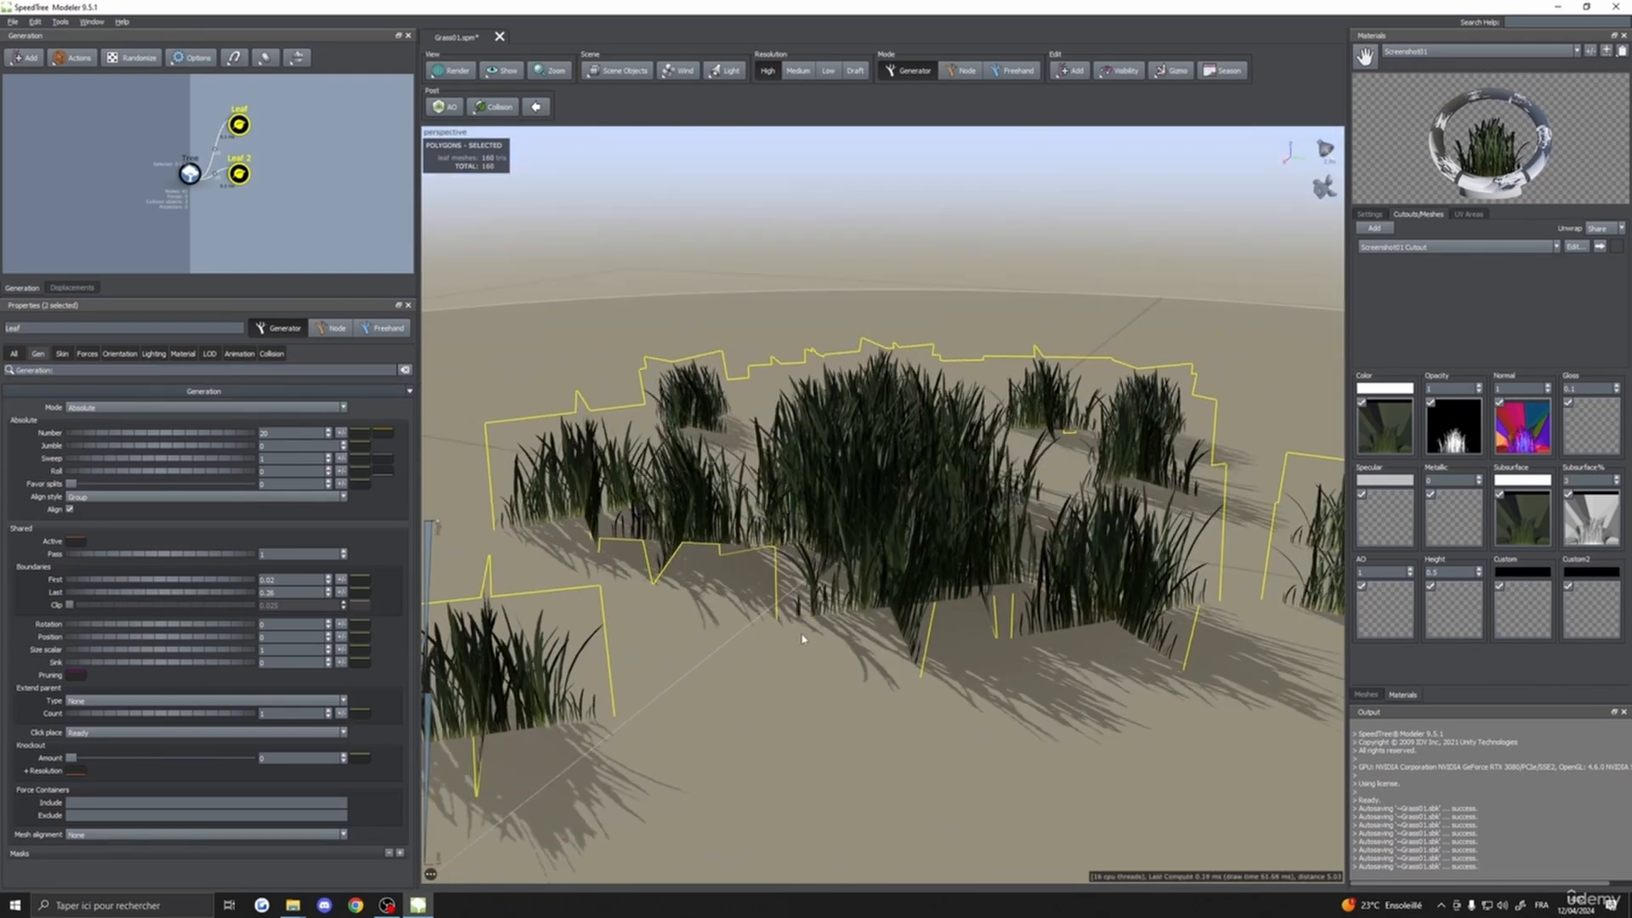
# - Add random variance to the leaf size of both generators and open the size's parent curve
pyautogui.click(62, 353)
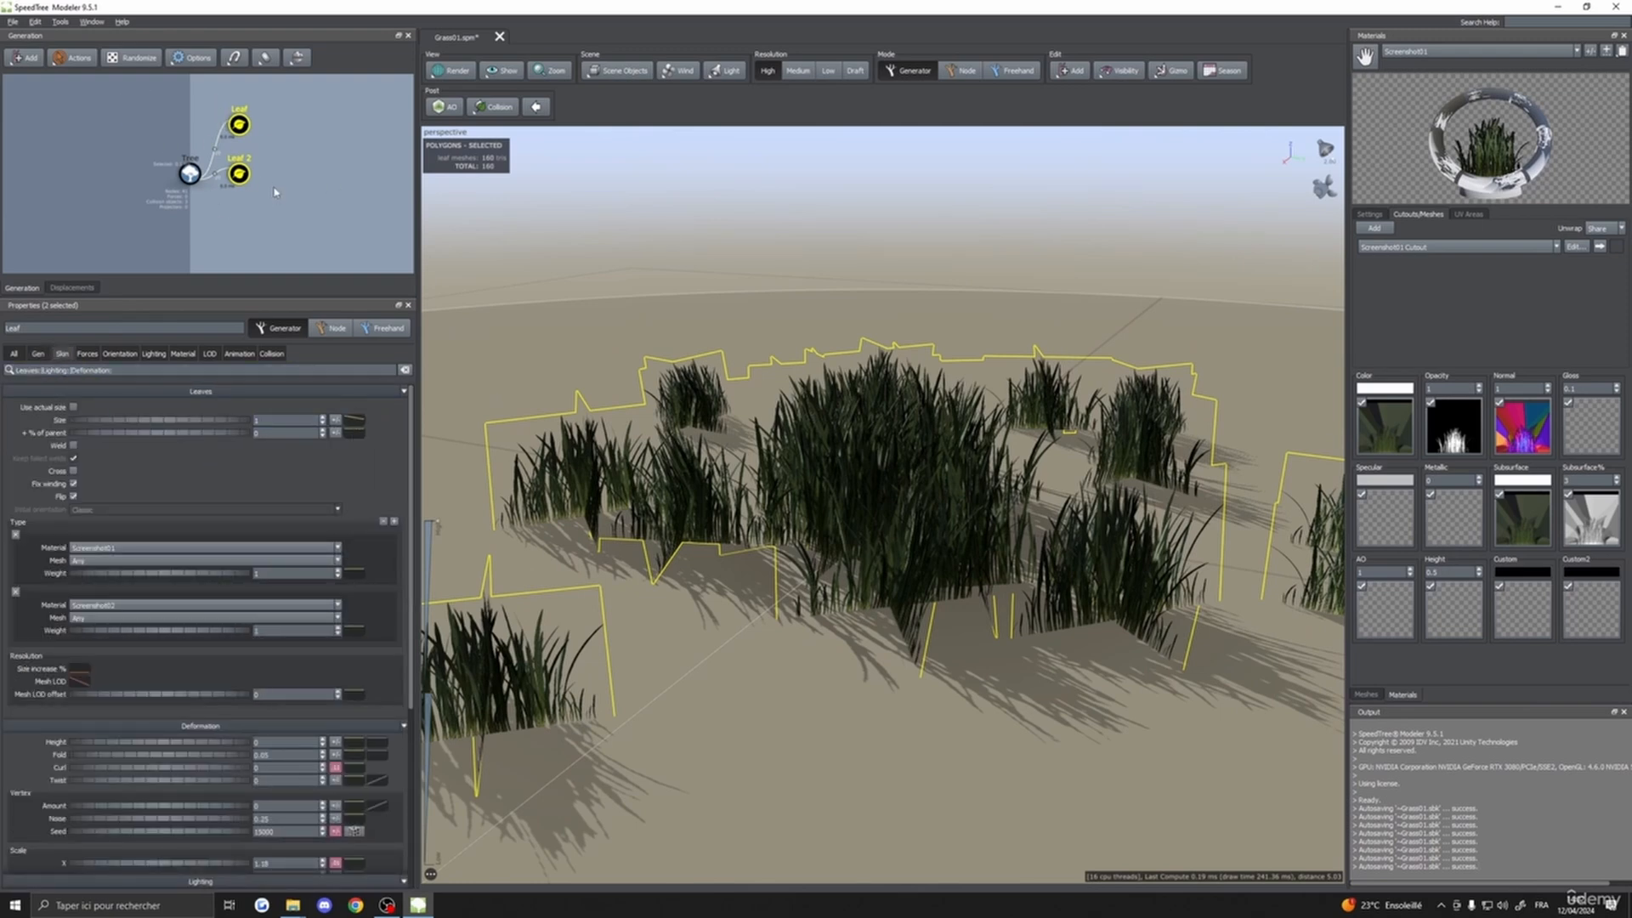
pyautogui.click(336, 420)
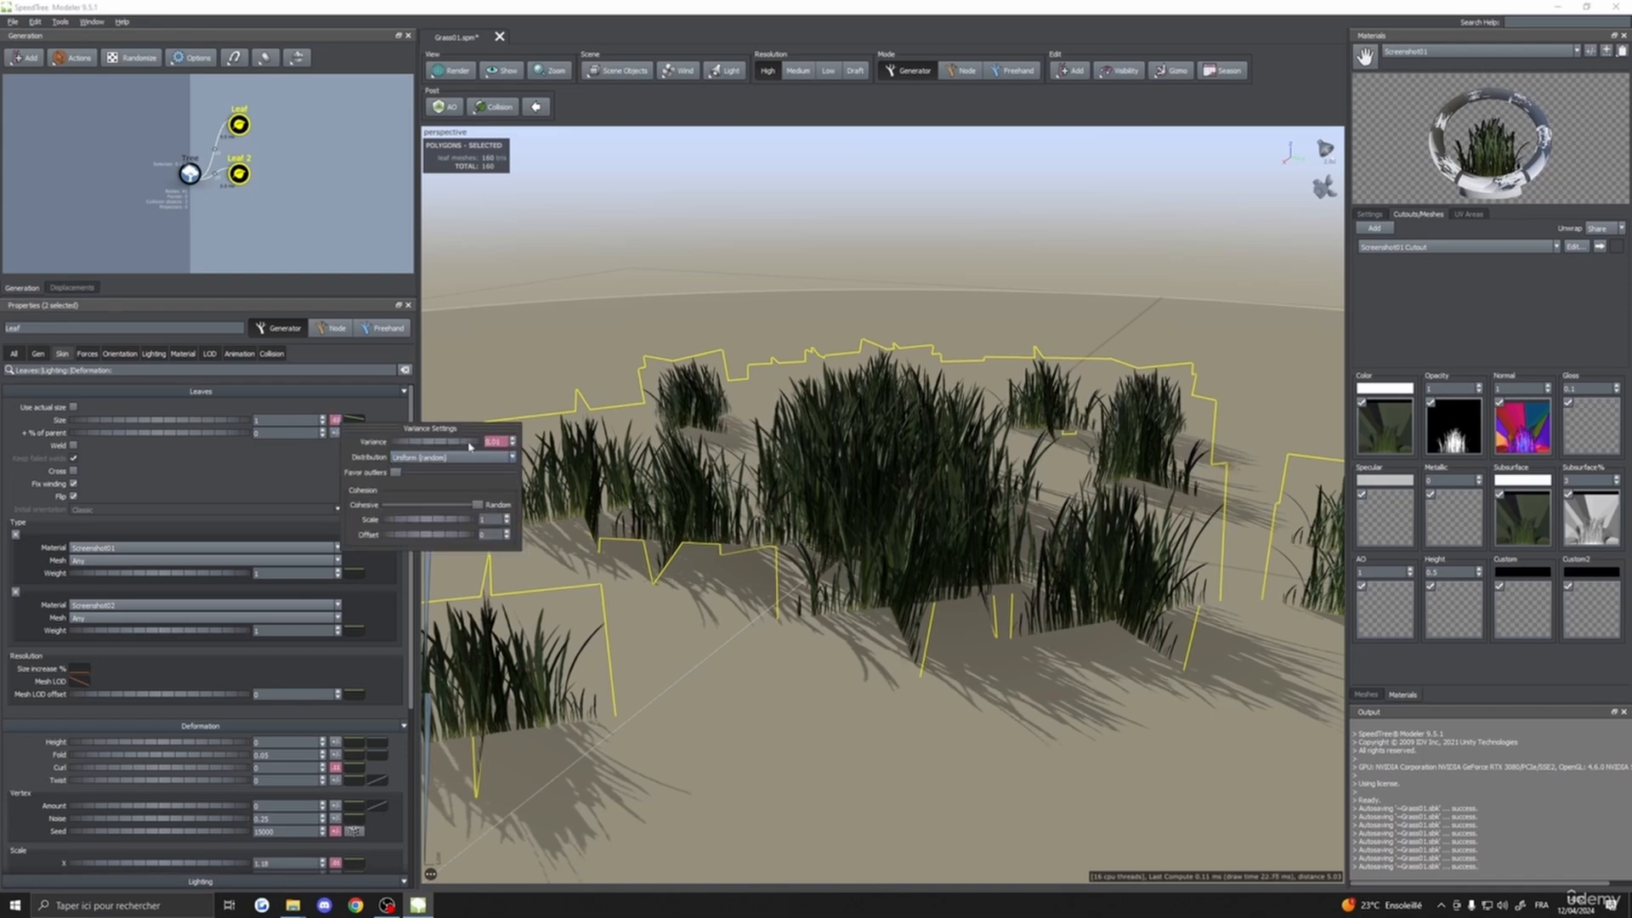
pyautogui.moveTo(468, 446); pyautogui.dragTo(398, 444)
pyautogui.click(352, 420)
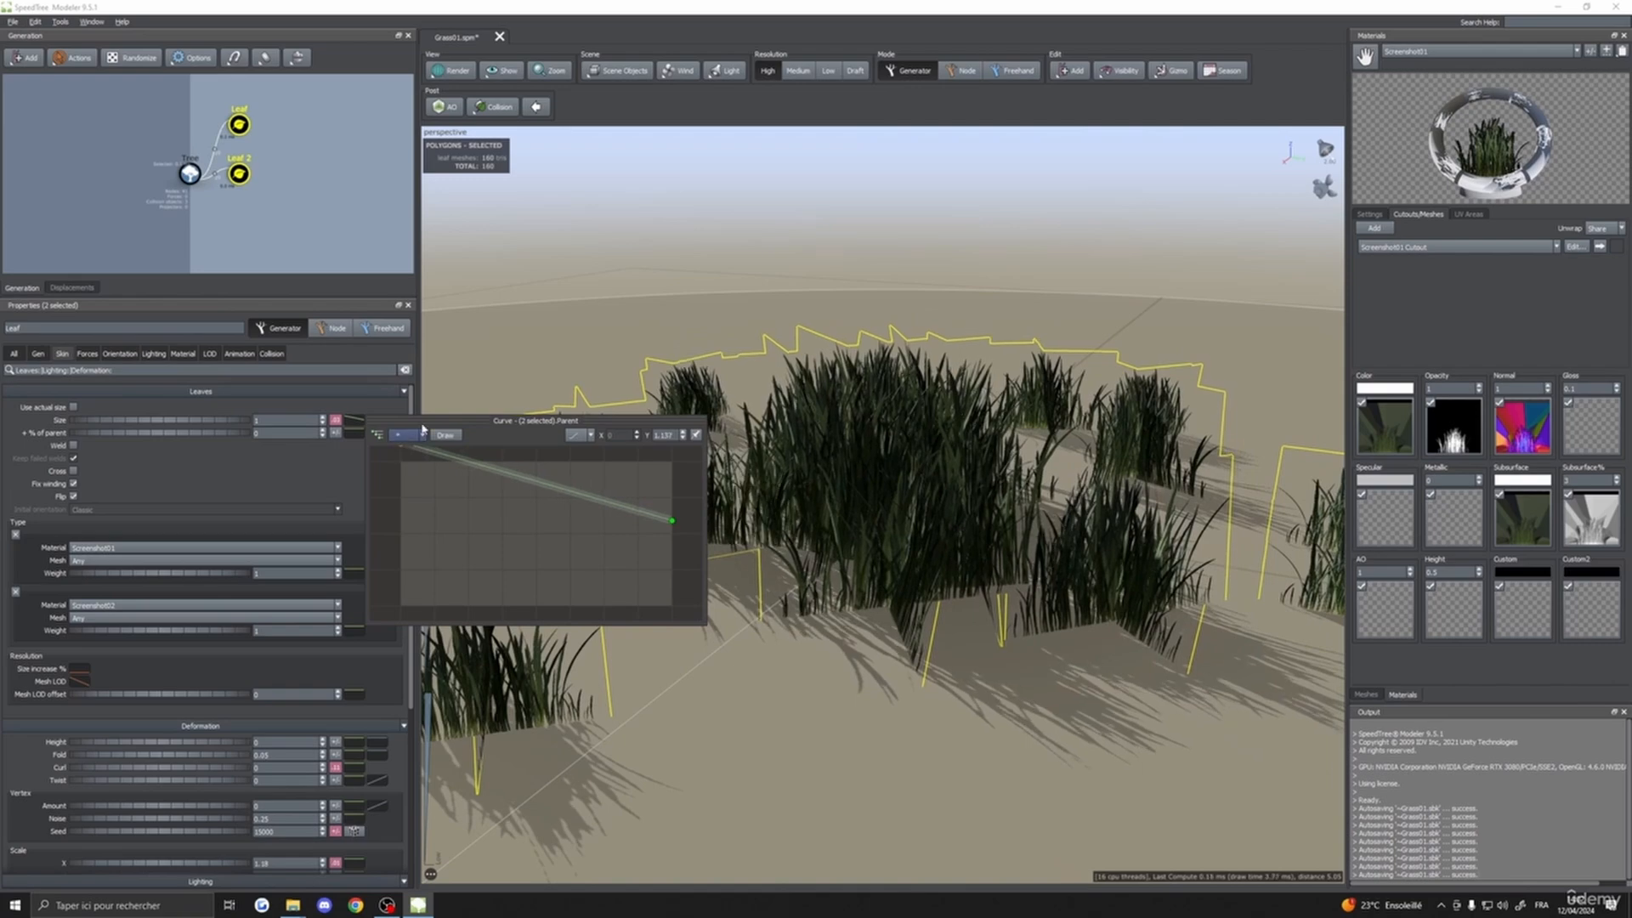
pyautogui.click(189, 174)
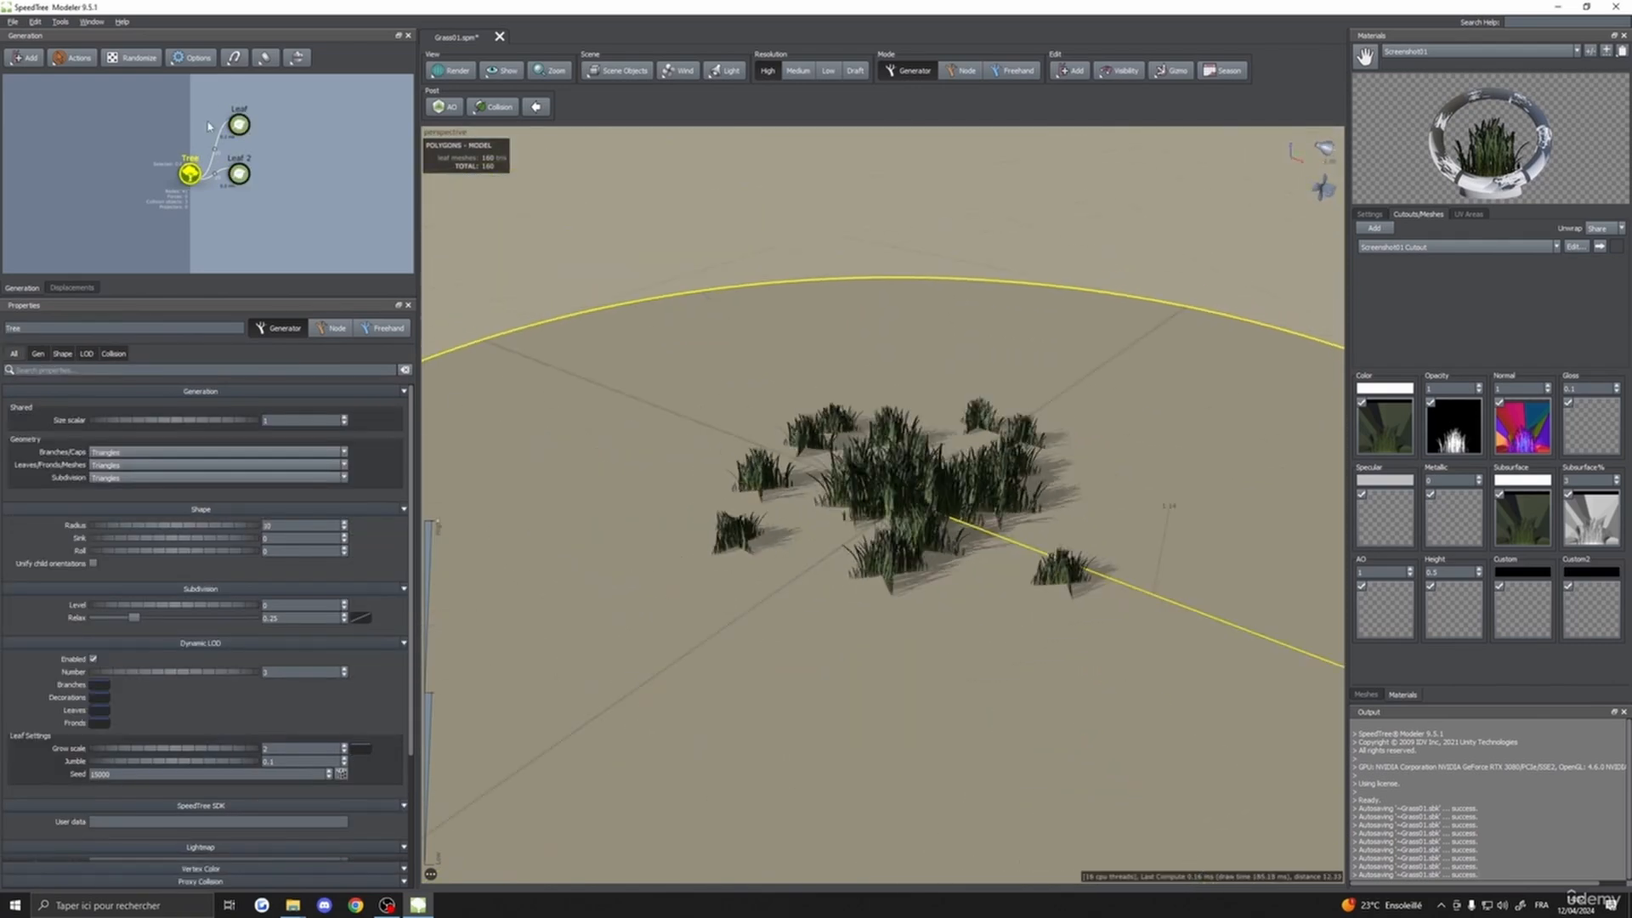
# - Raise the Number of leaves on both leaf generators to about 44 each
pyautogui.moveTo(209, 106); pyautogui.dragTo(254, 189)
pyautogui.click(38, 354)
pyautogui.moveTo(198, 432); pyautogui.dragTo(604, 472)
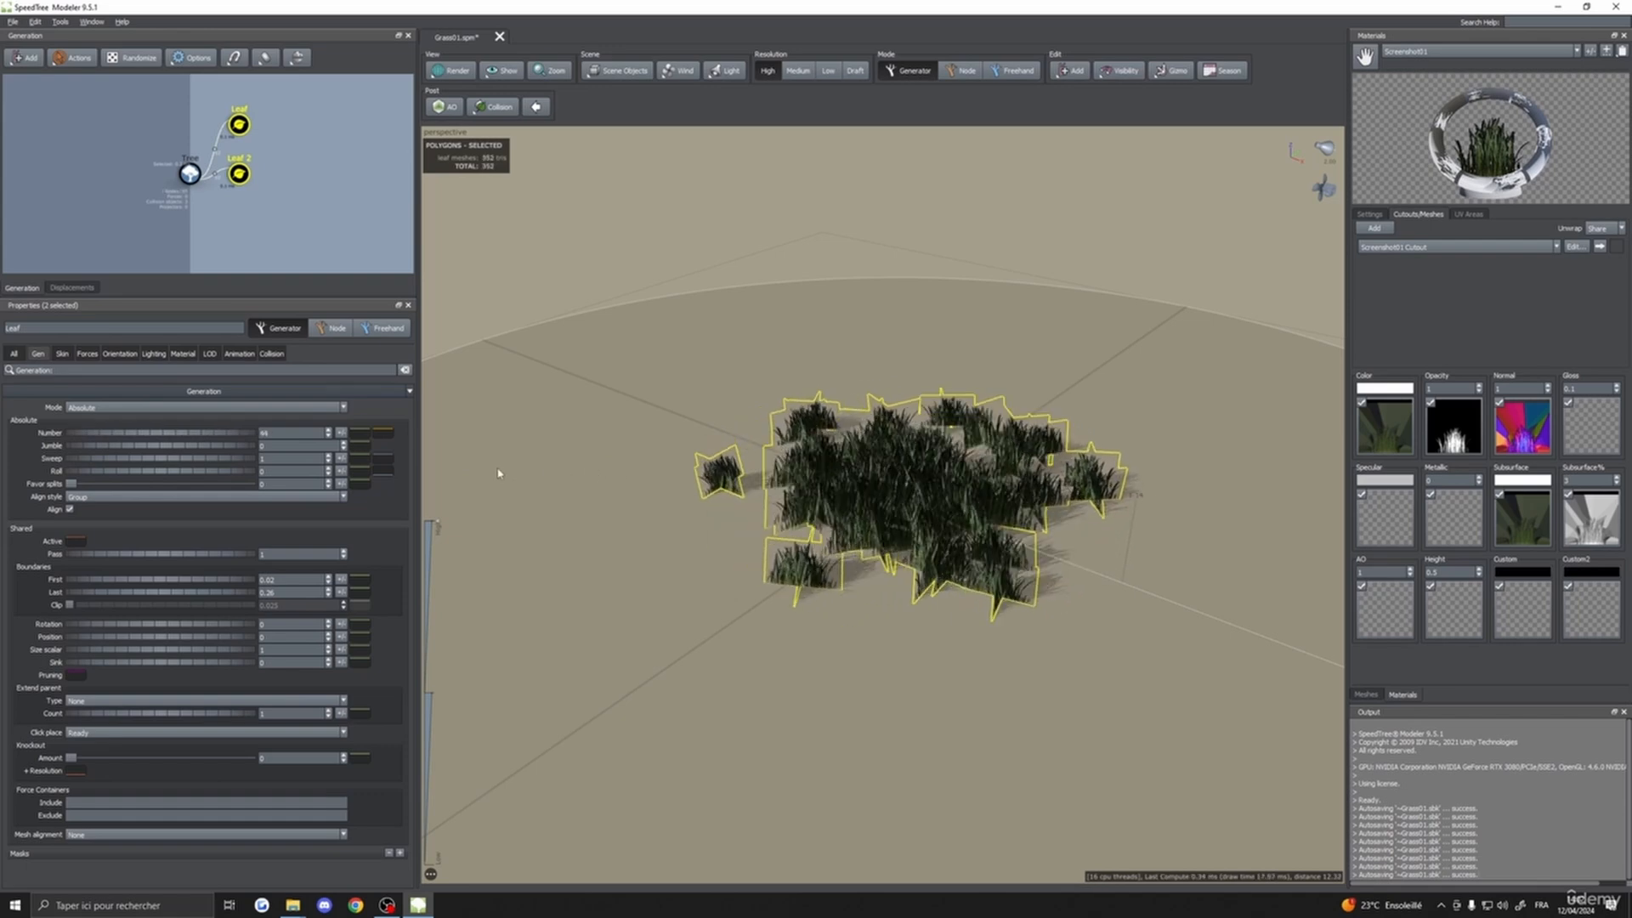
pyautogui.click(552, 423)
pyautogui.moveTo(552, 423); pyautogui.dragTo(994, 405)
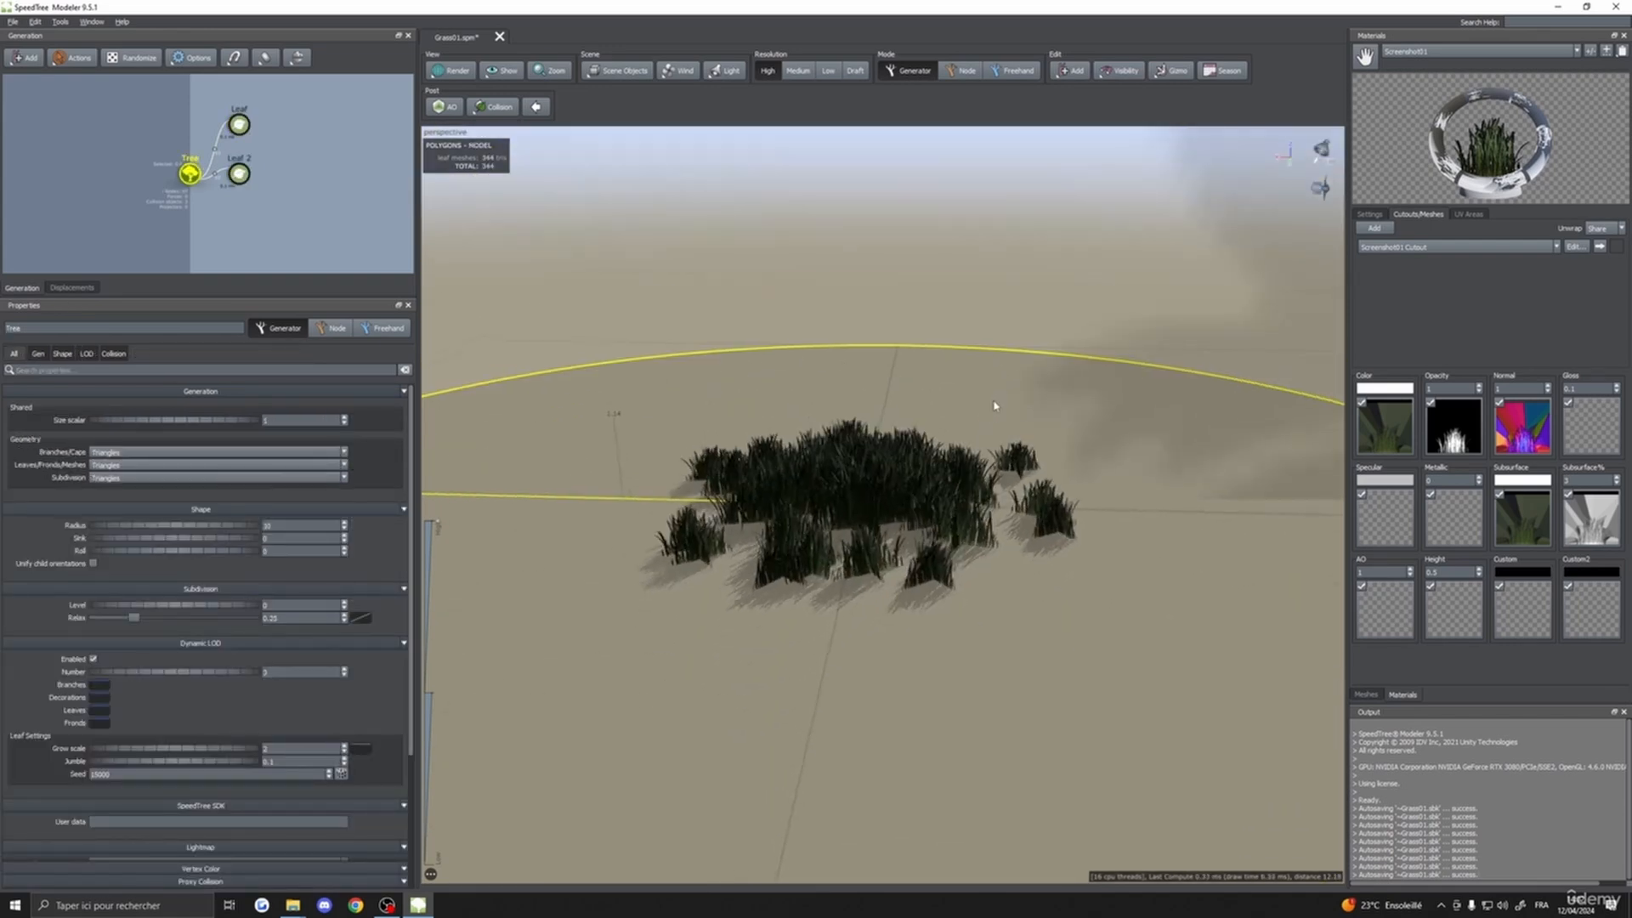
# - Examine the density and card crossings of the enlarged grass patch from low, overhead, close and distant views
pyautogui.moveTo(947, 475); pyautogui.dragTo(1126, 561)
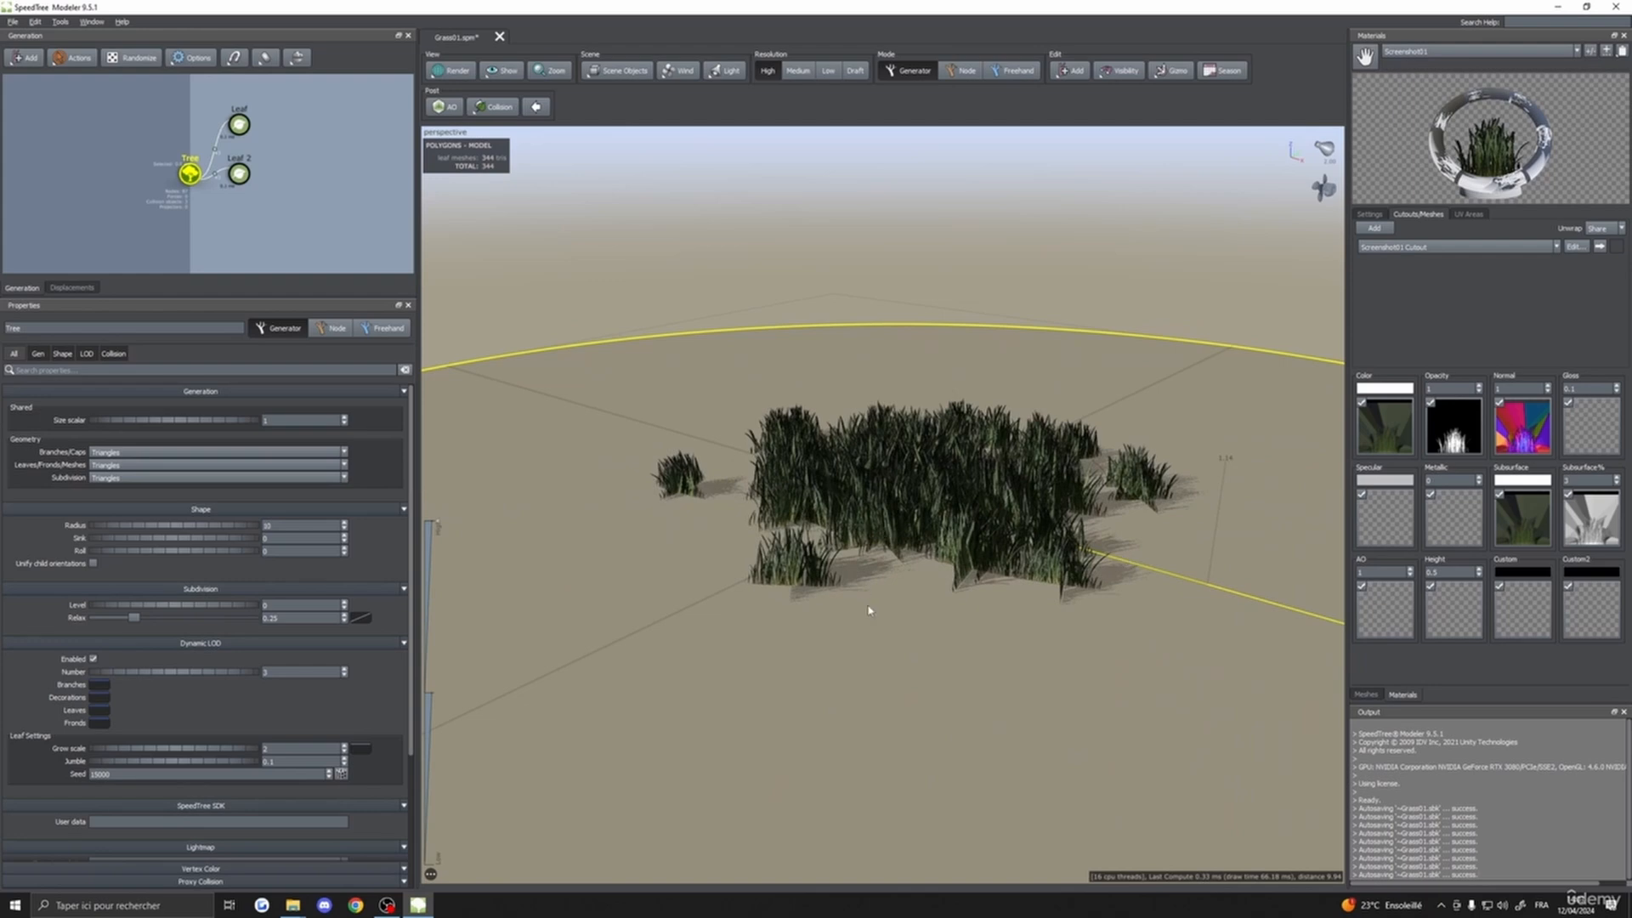
pyautogui.moveTo(869, 610); pyautogui.dragTo(982, 630)
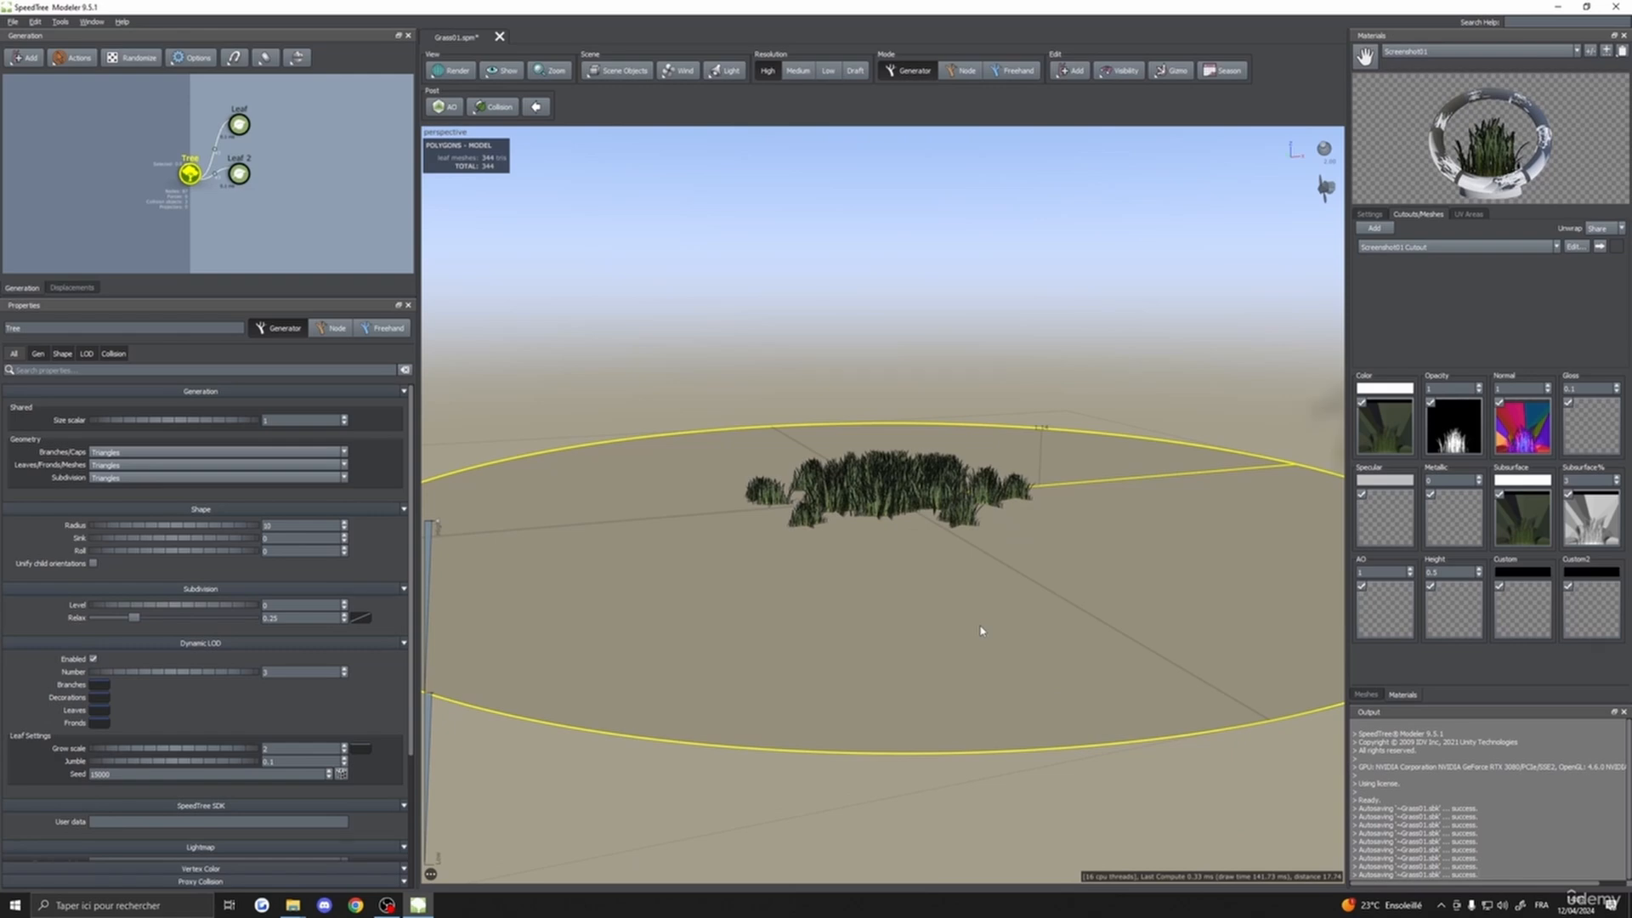
pyautogui.moveTo(964, 633); pyautogui.dragTo(969, 682)
pyautogui.scroll(3, 965, 655)
pyautogui.scroll(4, 983, 750)
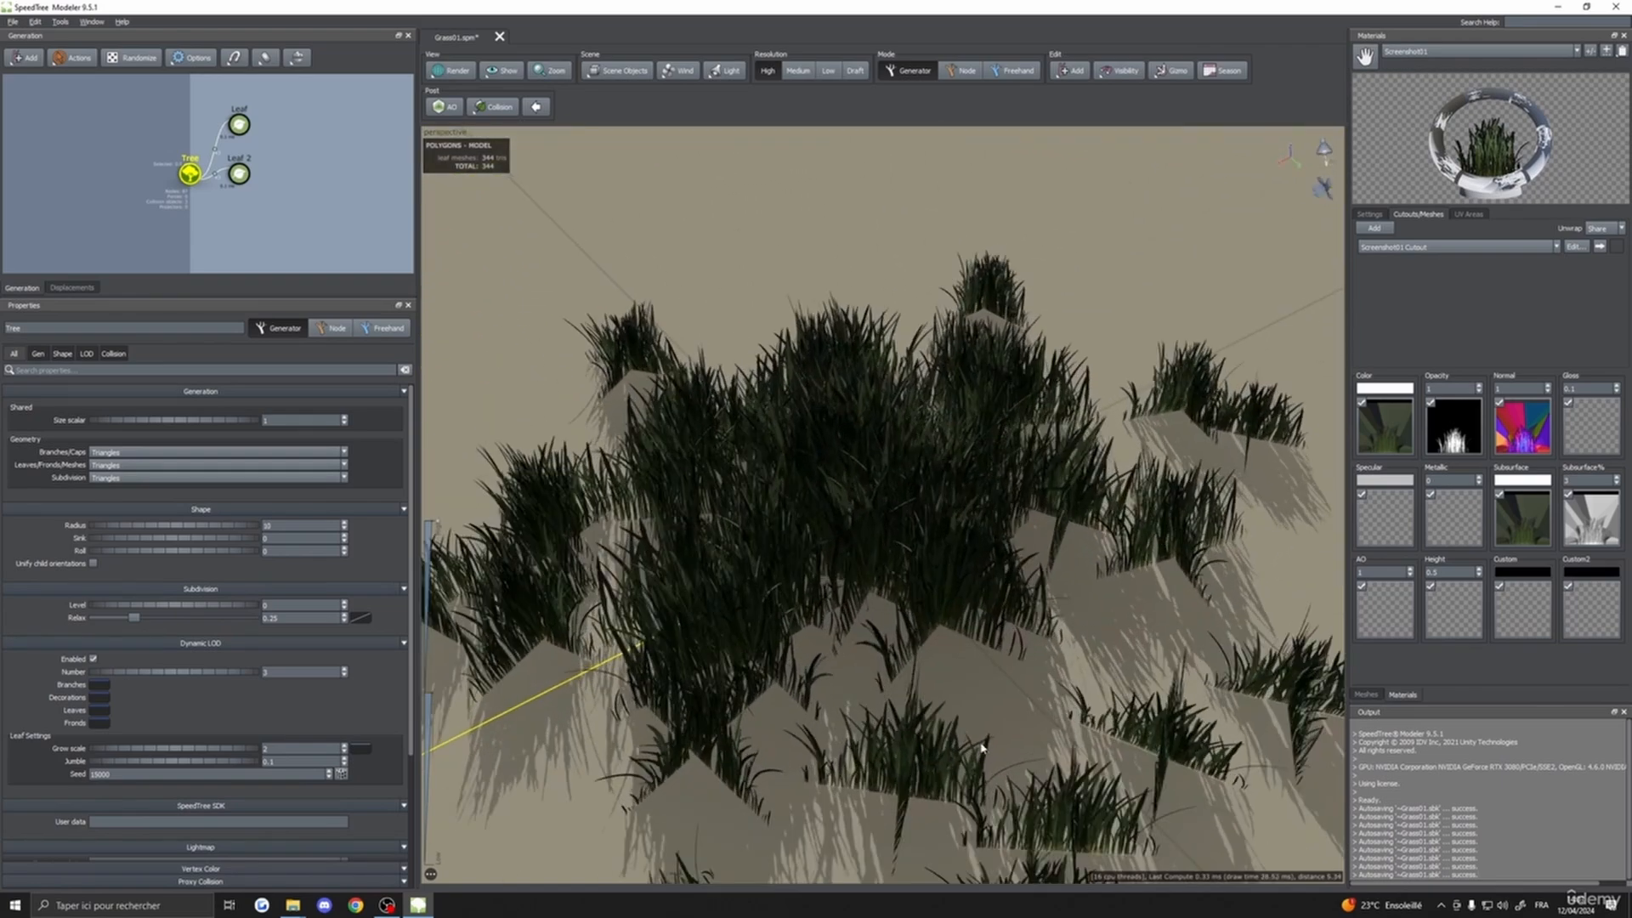
pyautogui.moveTo(982, 748); pyautogui.dragTo(1148, 735)
pyautogui.scroll(1, 1019, 719)
pyautogui.scroll(-3, 1020, 720)
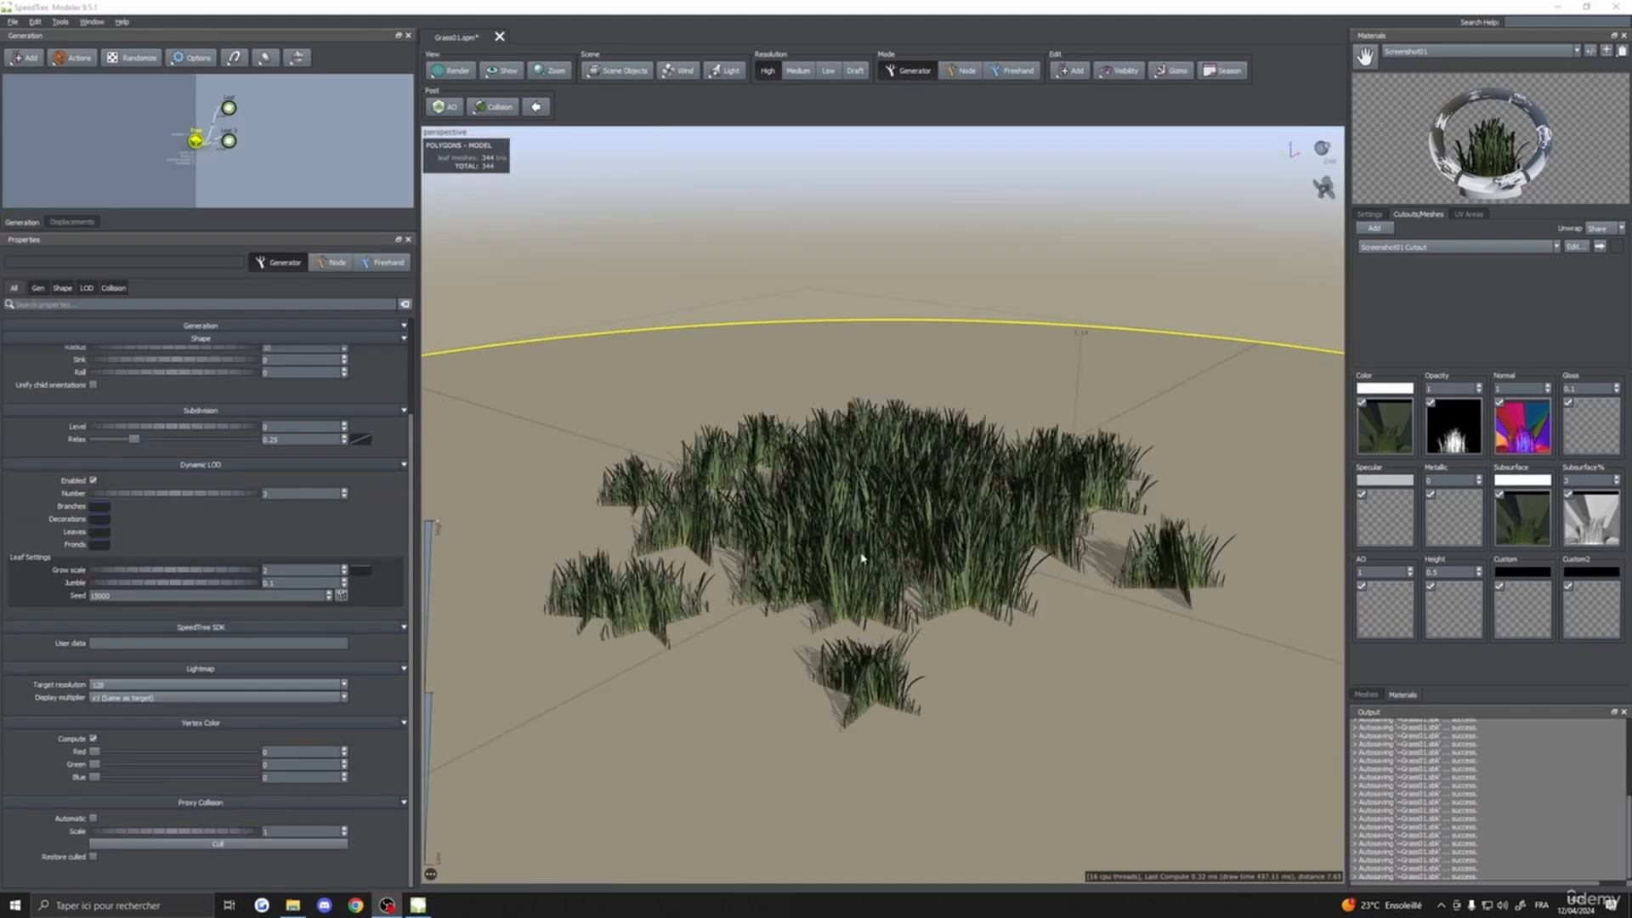
pyautogui.moveTo(908, 529)
pyautogui.mouseDown()
pyautogui.moveTo(939, 467)
pyautogui.moveTo(918, 519)
pyautogui.mouseUp()
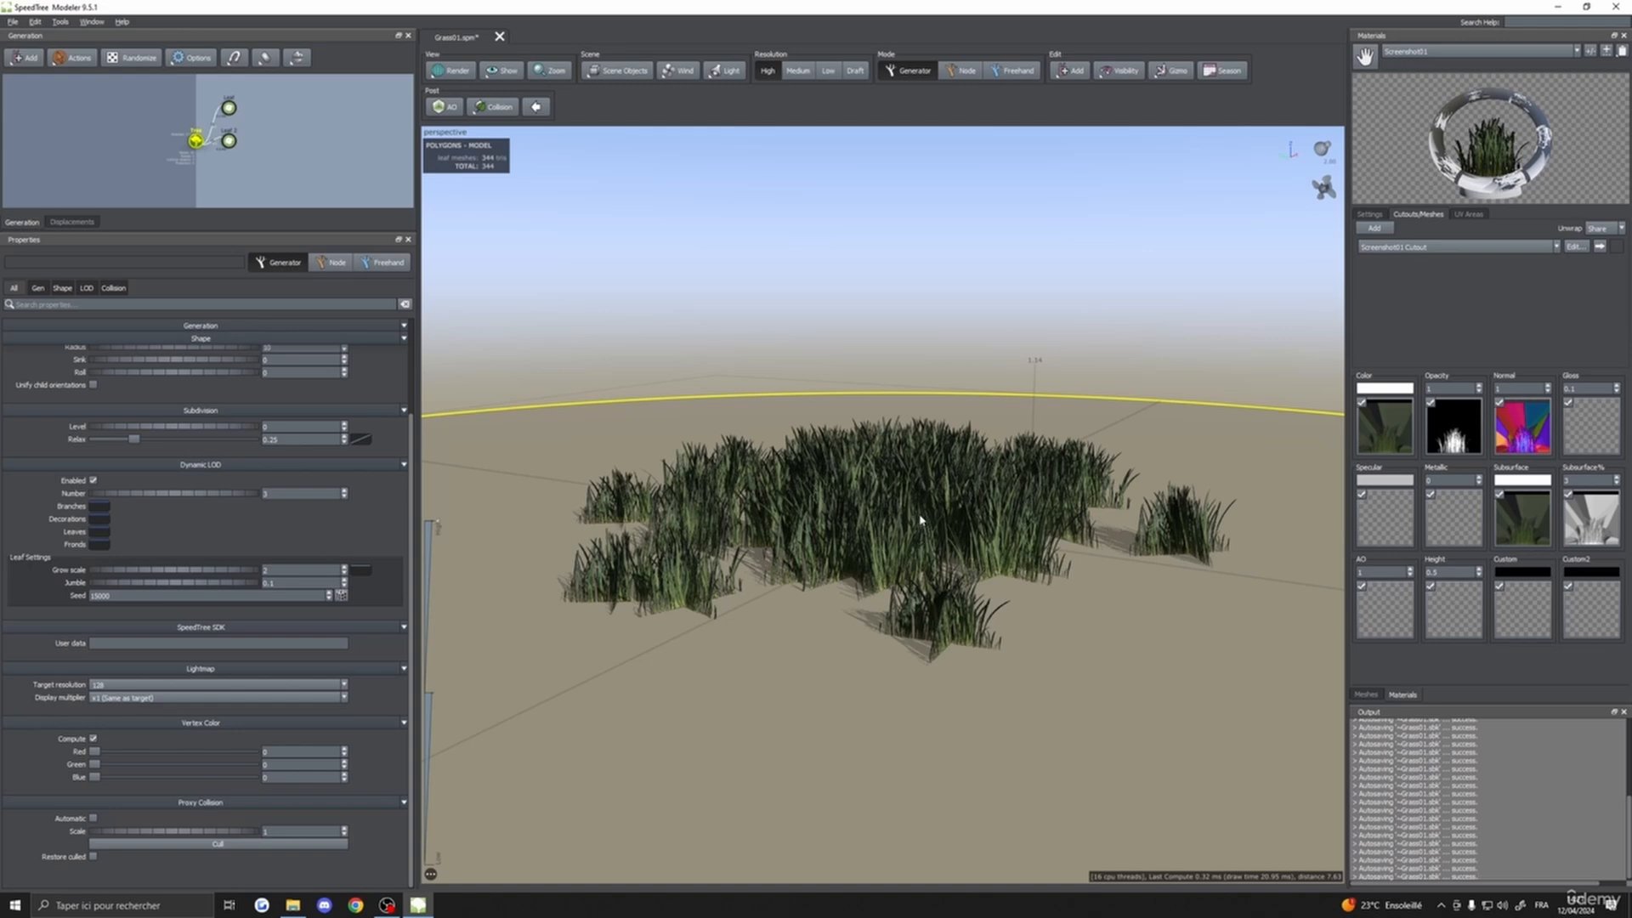
# - Examine the grass patch from several angles around its outer and central clumps
pyautogui.moveTo(967, 547); pyautogui.dragTo(1118, 505)
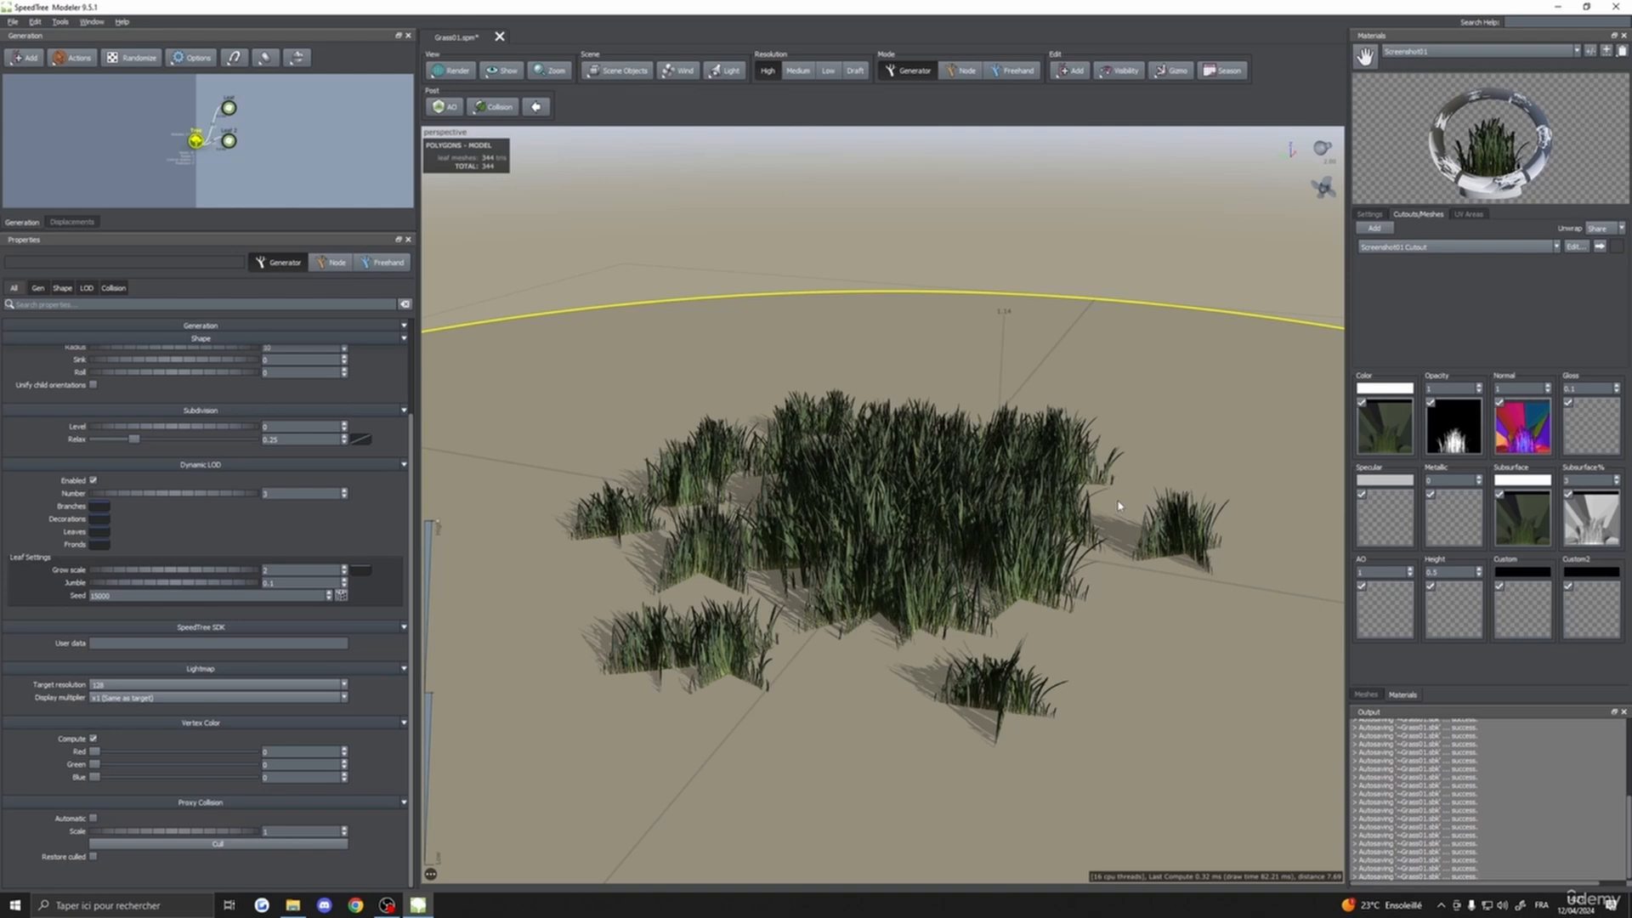
pyautogui.moveTo(1119, 506); pyautogui.dragTo(1025, 543)
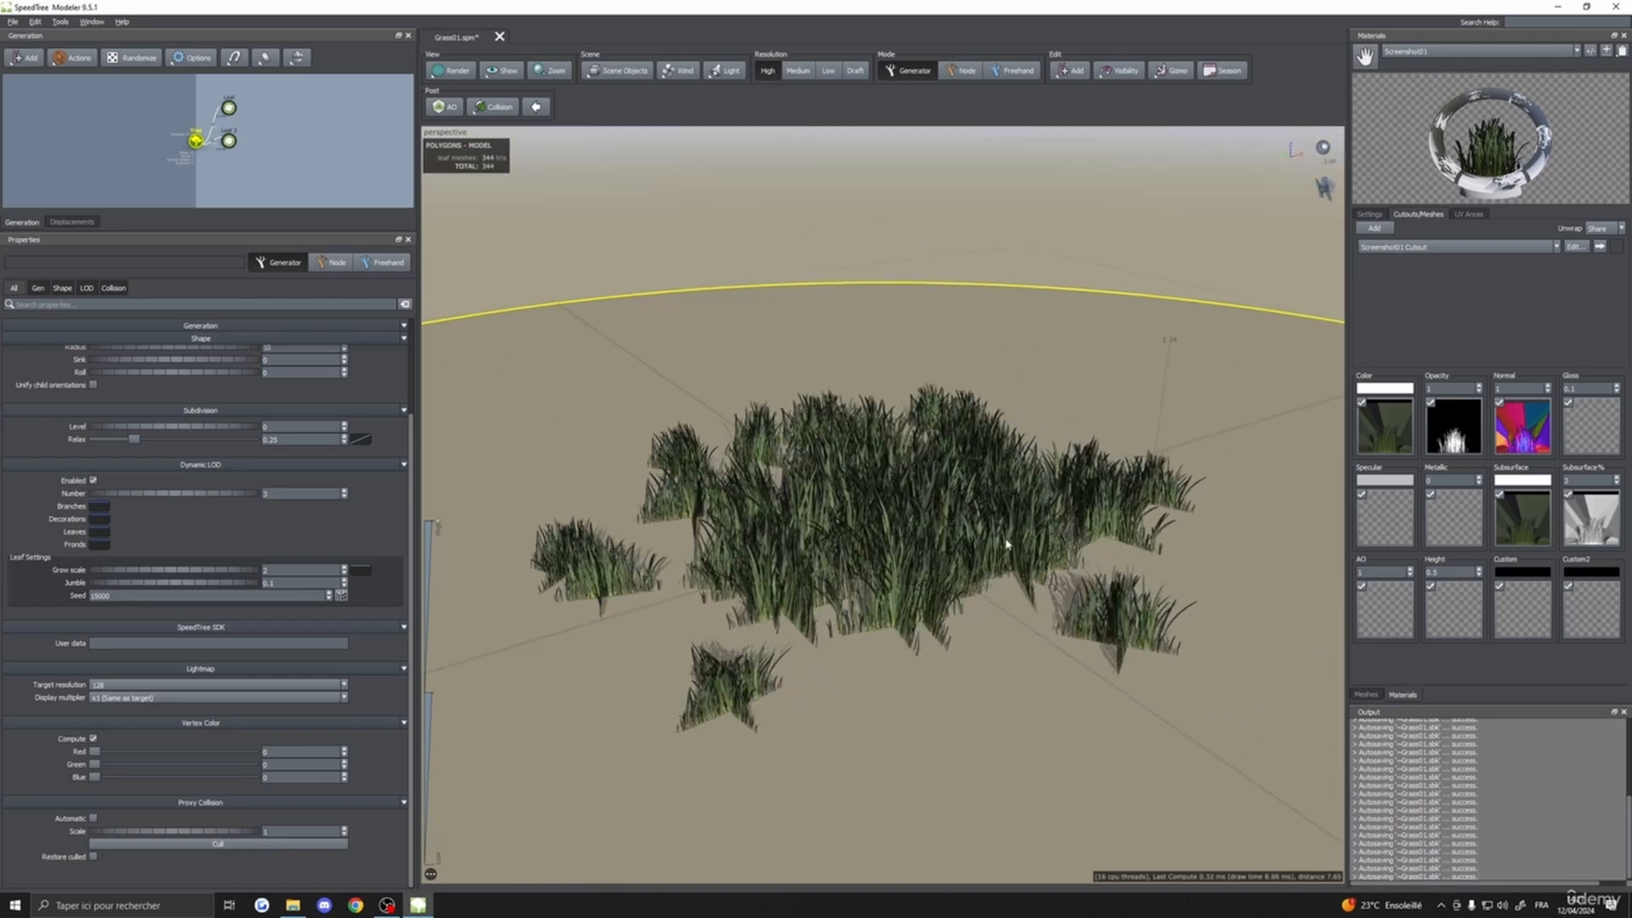
pyautogui.click(445, 71)
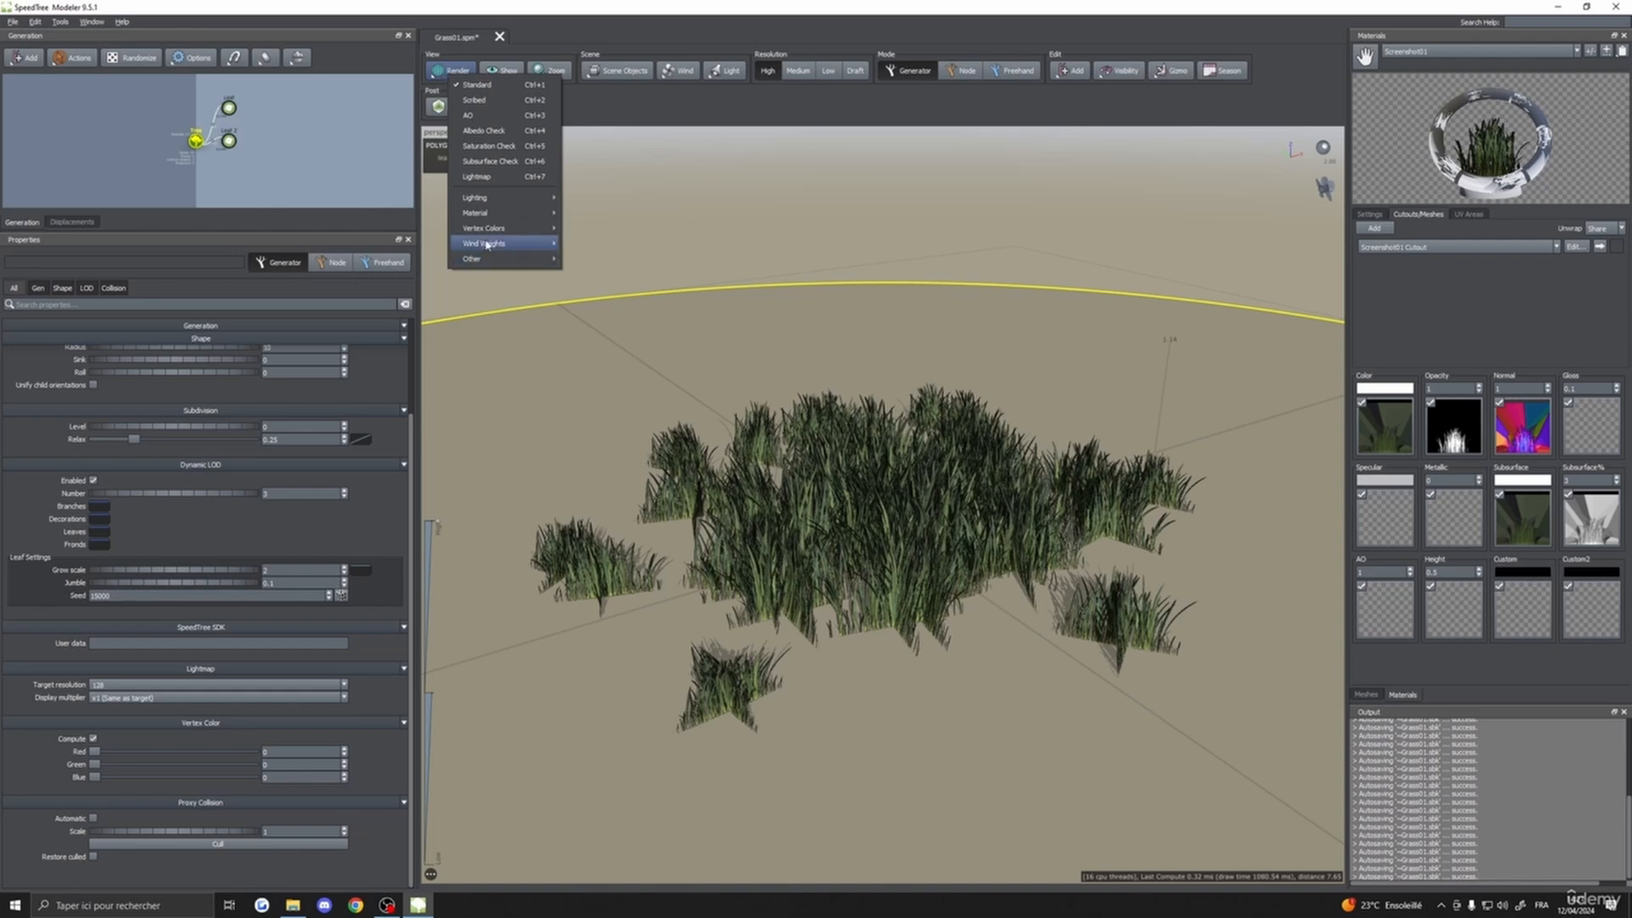
pyautogui.click(770, 284)
pyautogui.moveTo(769, 284)
pyautogui.mouseDown()
pyautogui.moveTo(841, 280)
pyautogui.moveTo(765, 371)
pyautogui.mouseUp()
pyautogui.moveTo(582, 343); pyautogui.dragTo(830, 360)
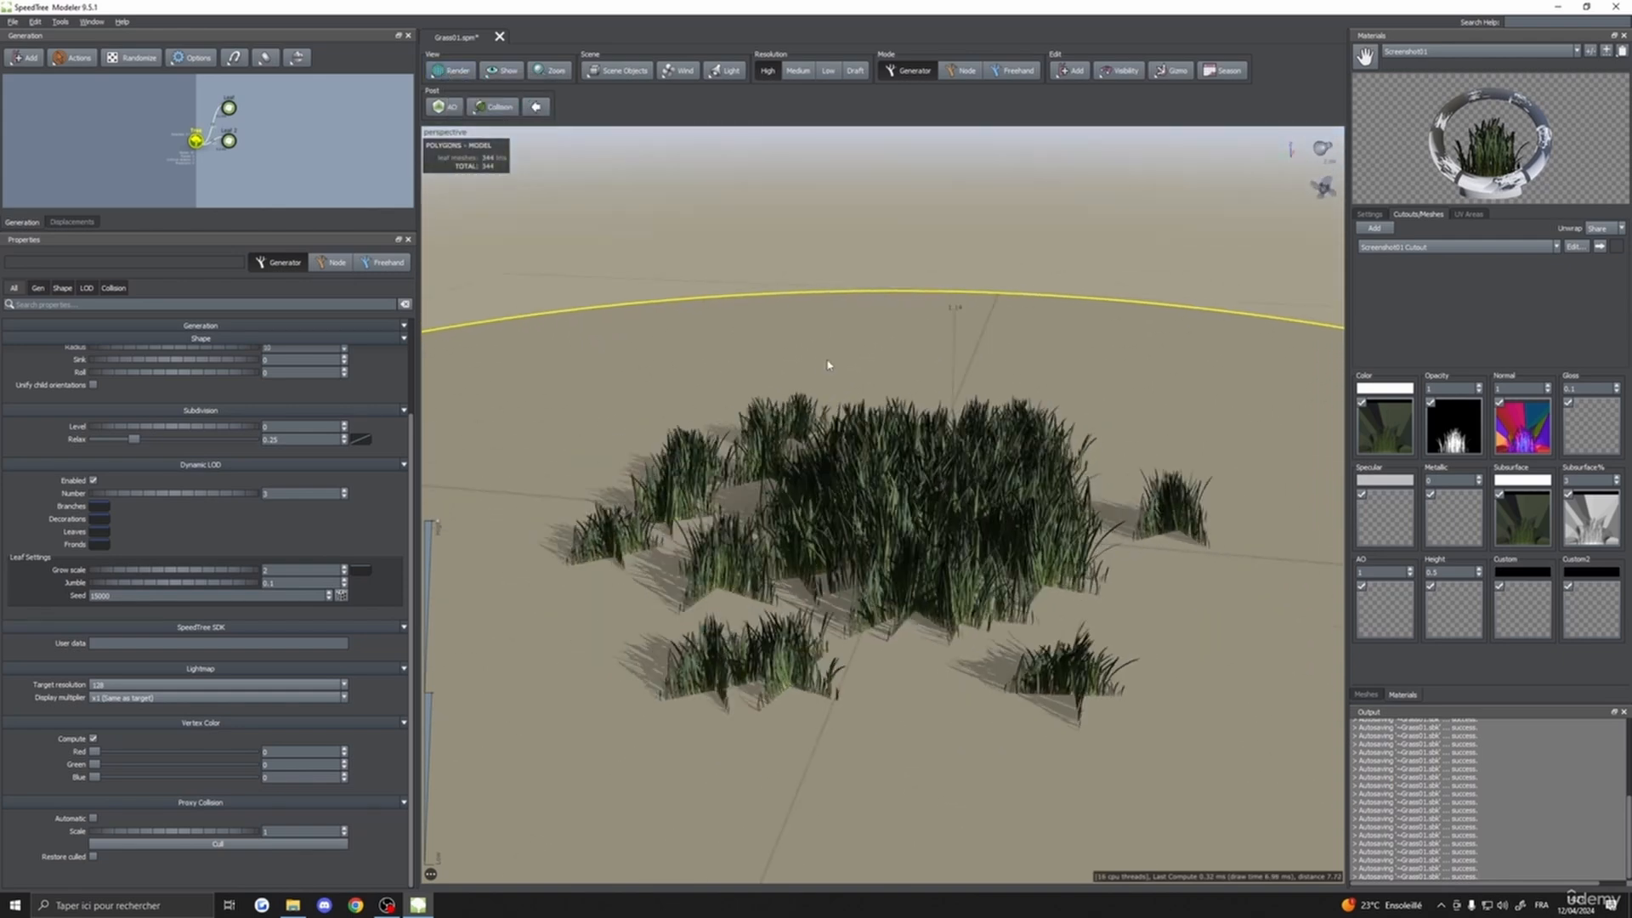
pyautogui.moveTo(702, 406); pyautogui.dragTo(790, 360)
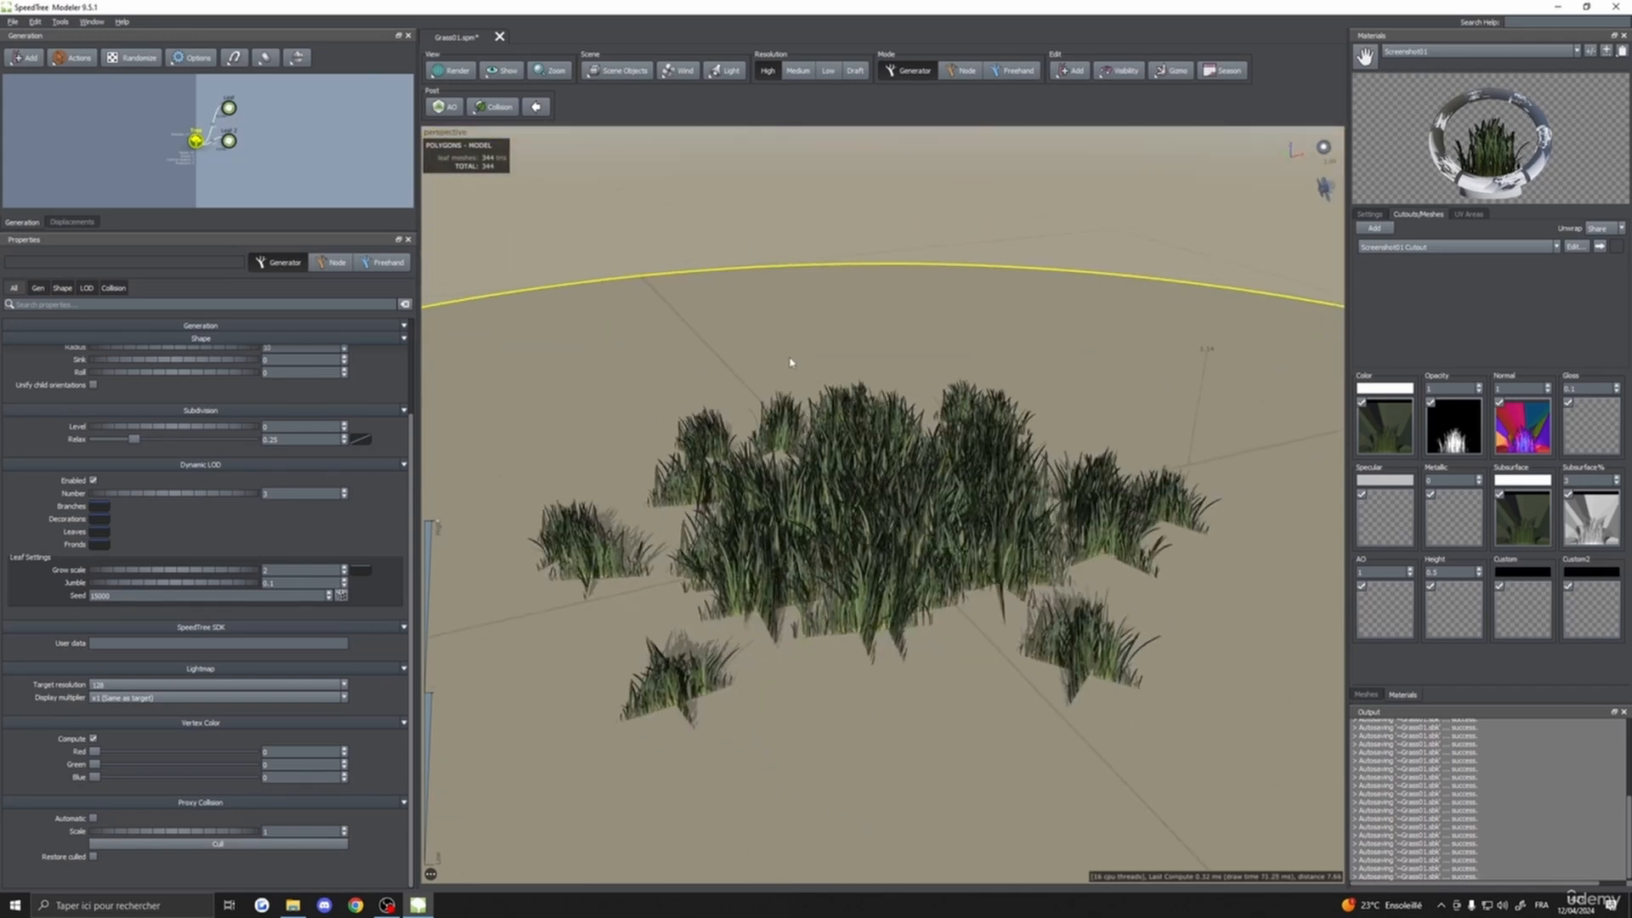
pyautogui.click(678, 73)
pyautogui.moveTo(655, 160); pyautogui.dragTo(871, 432)
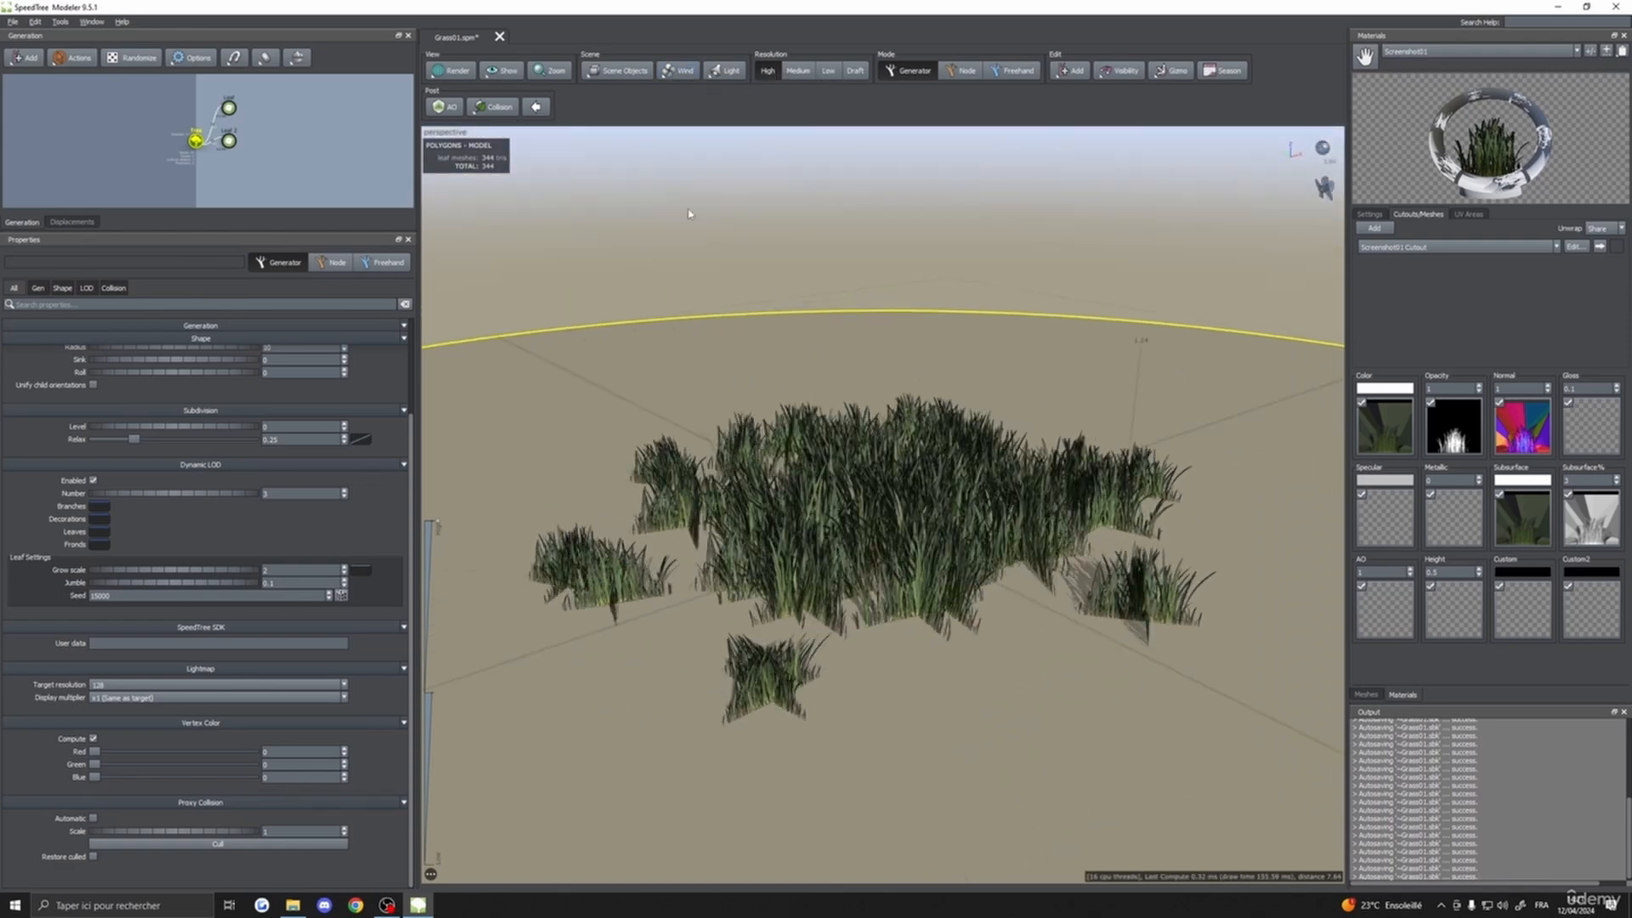
# - Open the scene's wind properties and enable wind
pyautogui.click(680, 75)
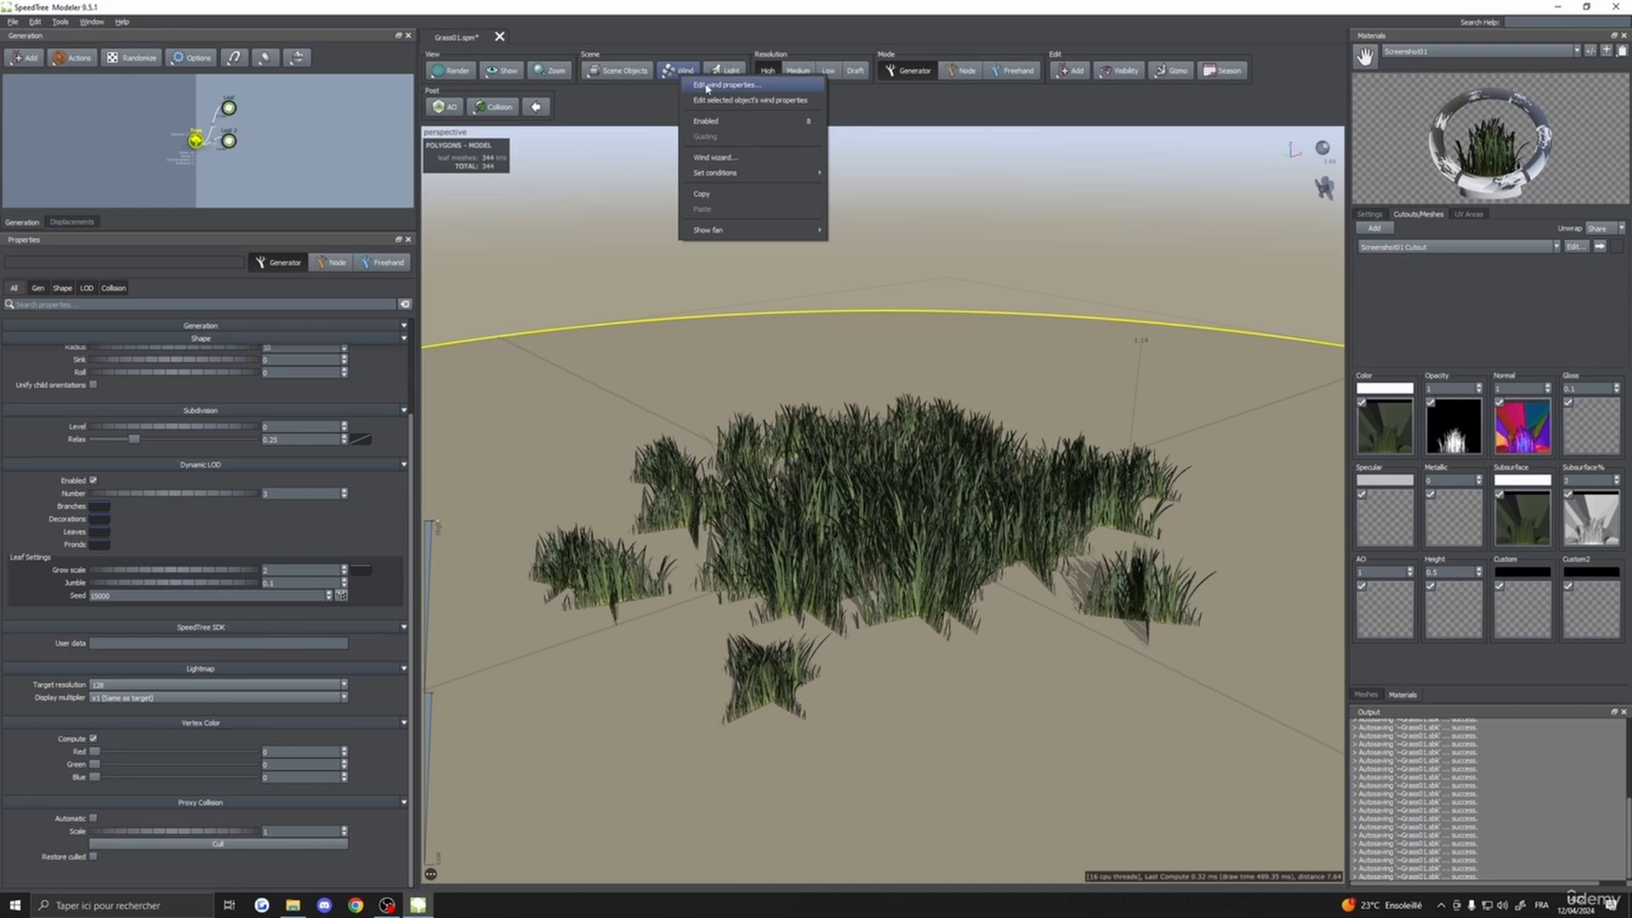
pyautogui.click(706, 86)
pyautogui.scroll(2, 204, 408)
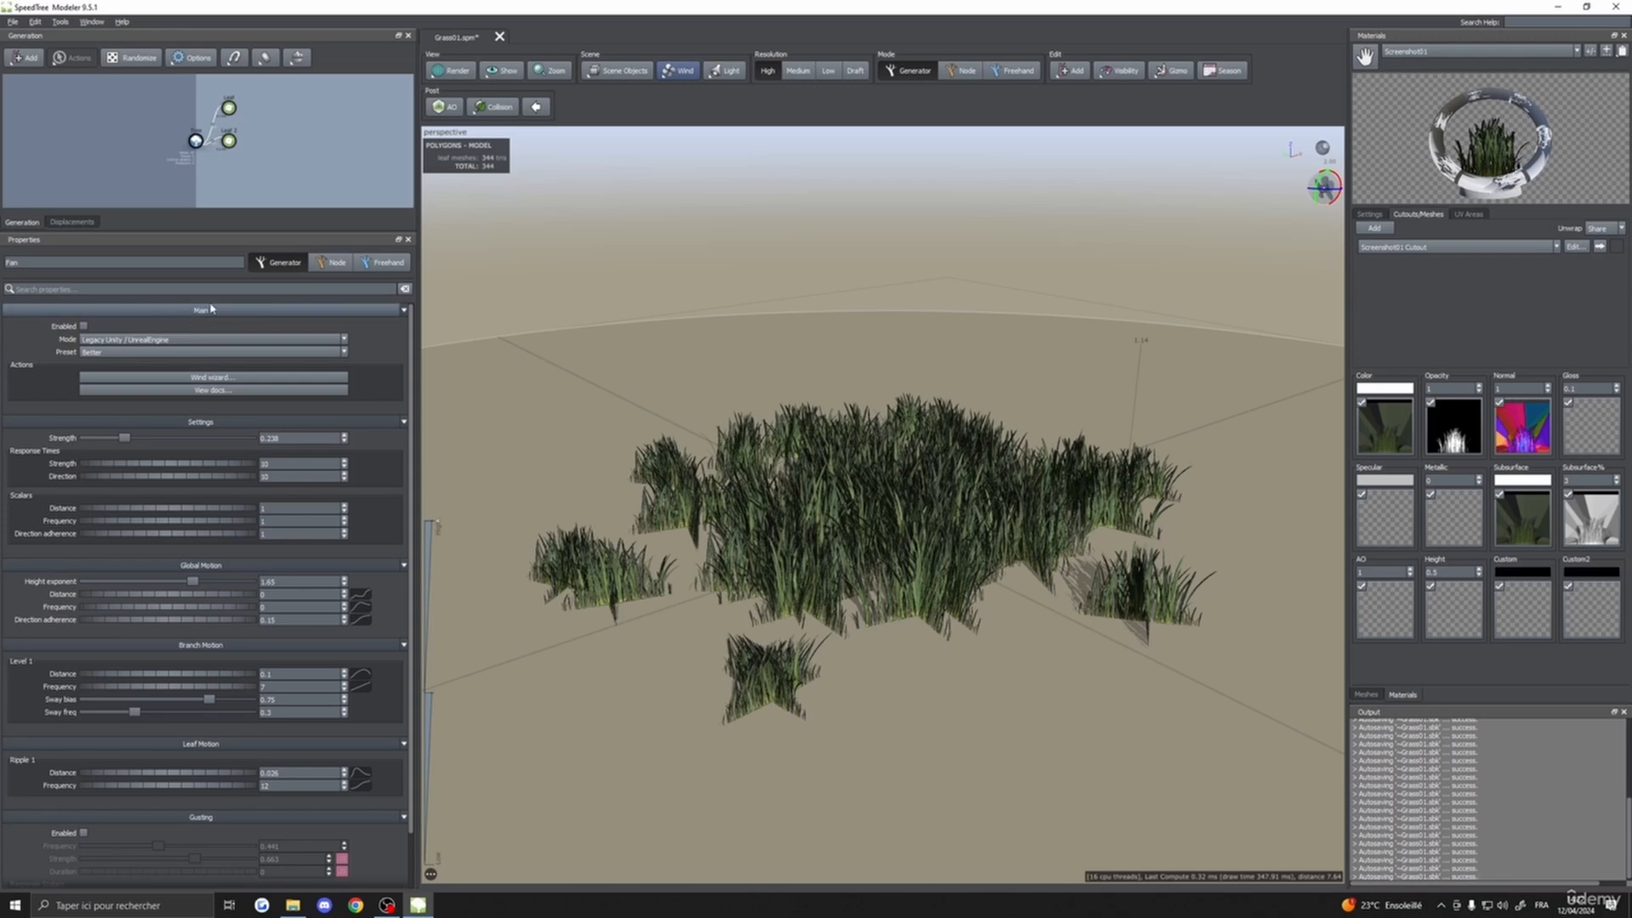
pyautogui.click(82, 325)
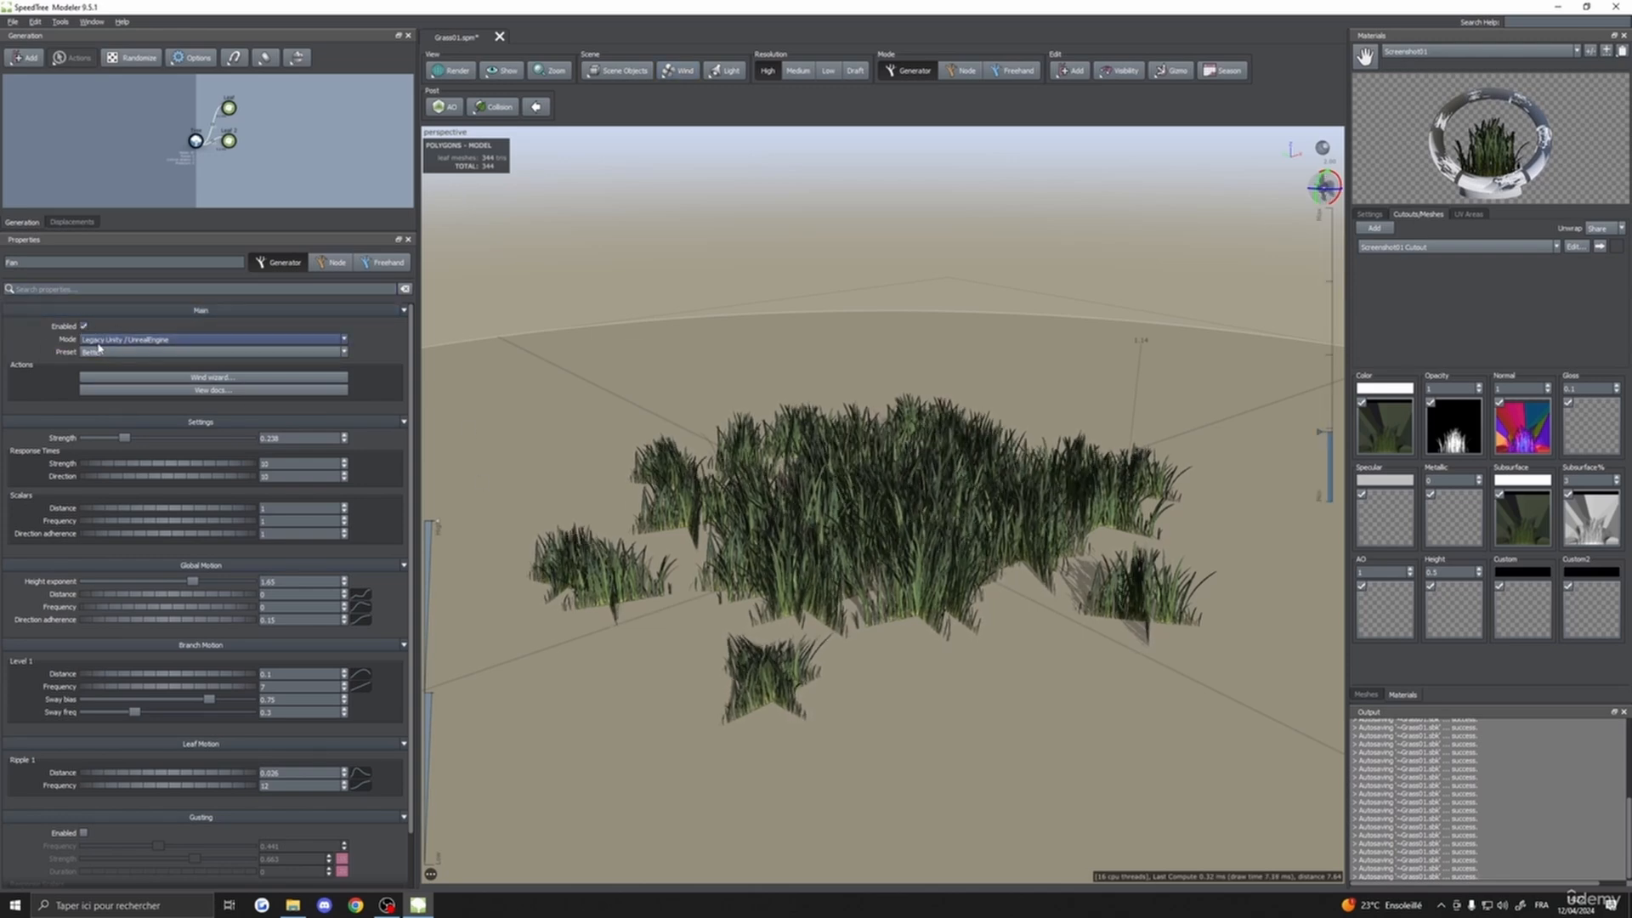
# - Try the Visual Effects wind mode on the grass, and switch the mode to Games
pyautogui.click(103, 340)
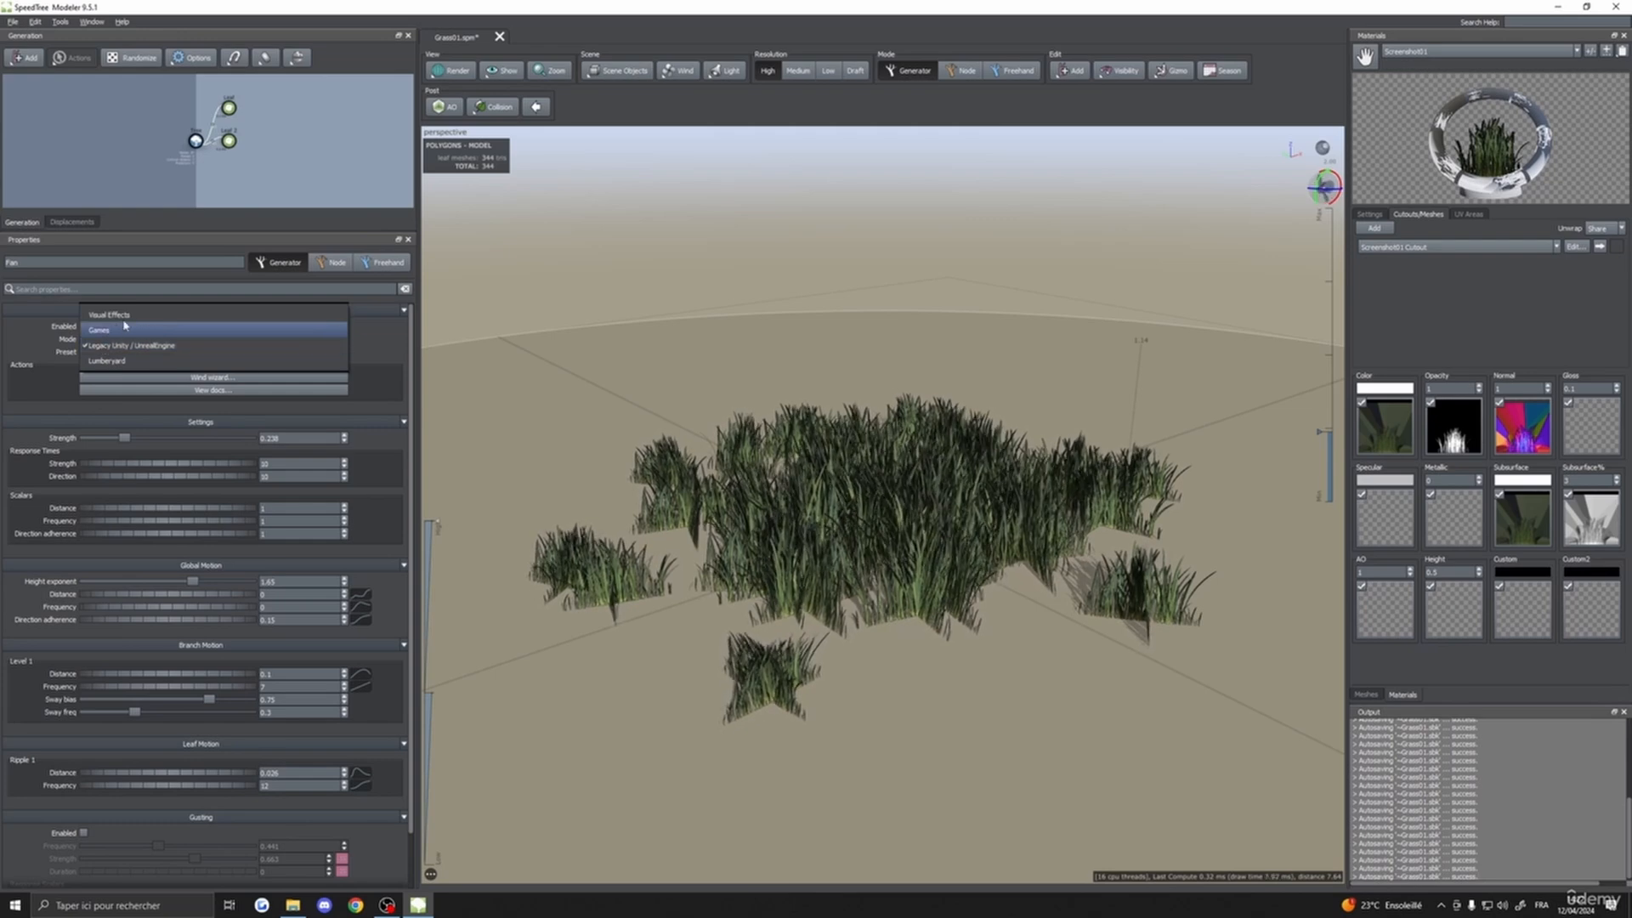
pyautogui.click(109, 314)
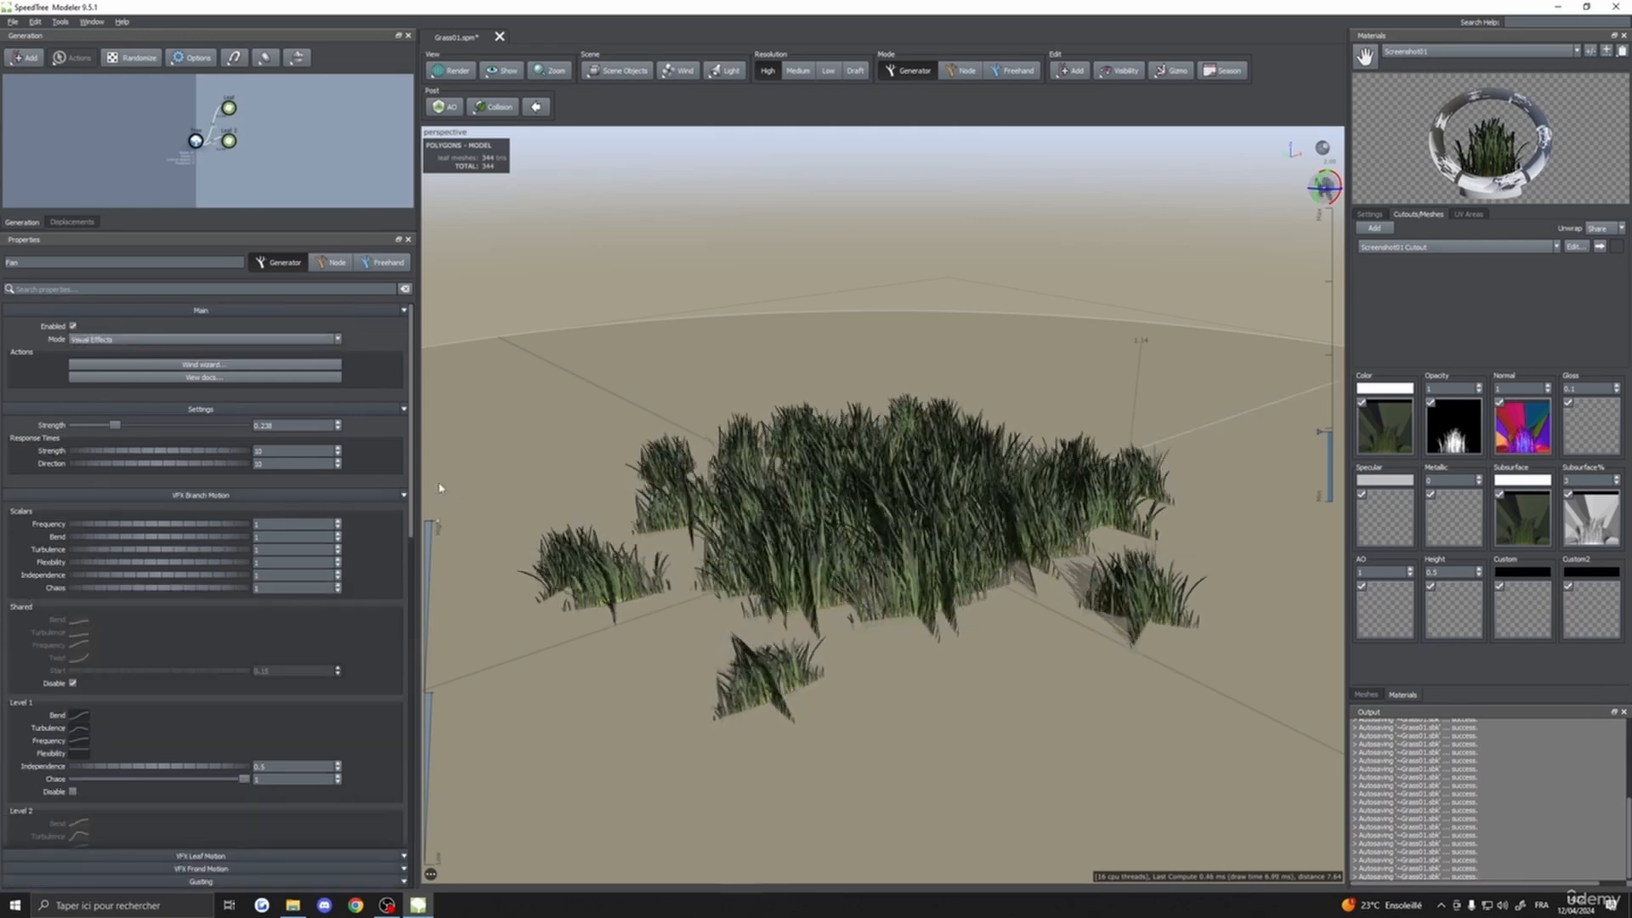
pyautogui.click(101, 339)
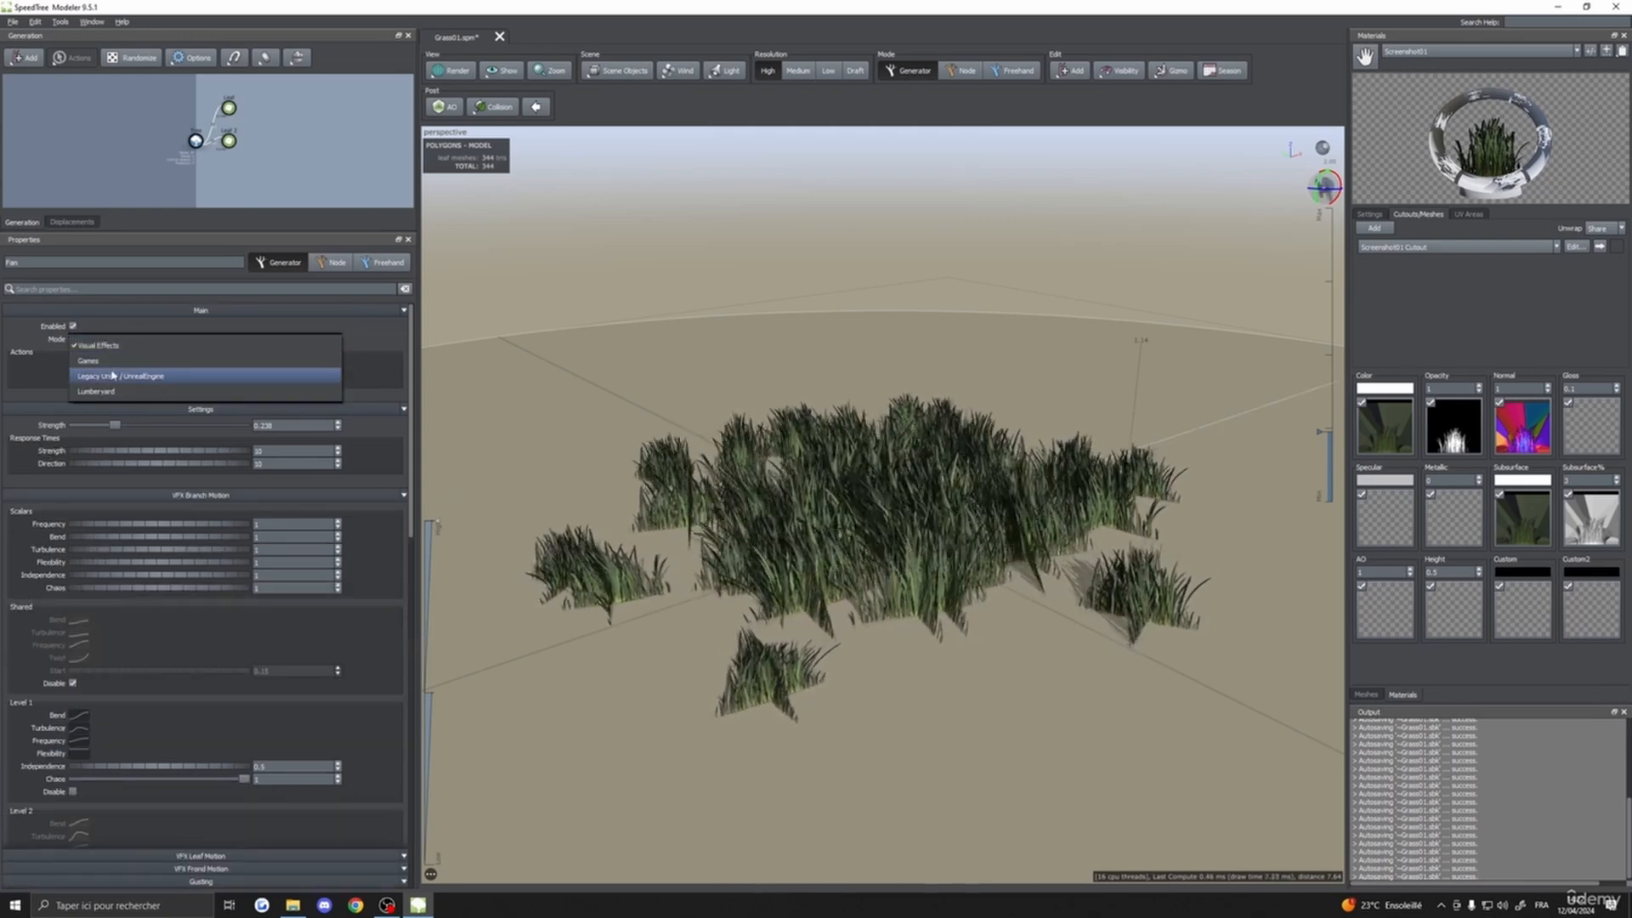
pyautogui.click(89, 360)
# - Examine how the grass blades sway in the Games wind mode from close, distant and rotated views
pyautogui.moveTo(646, 484); pyautogui.dragTo(600, 532)
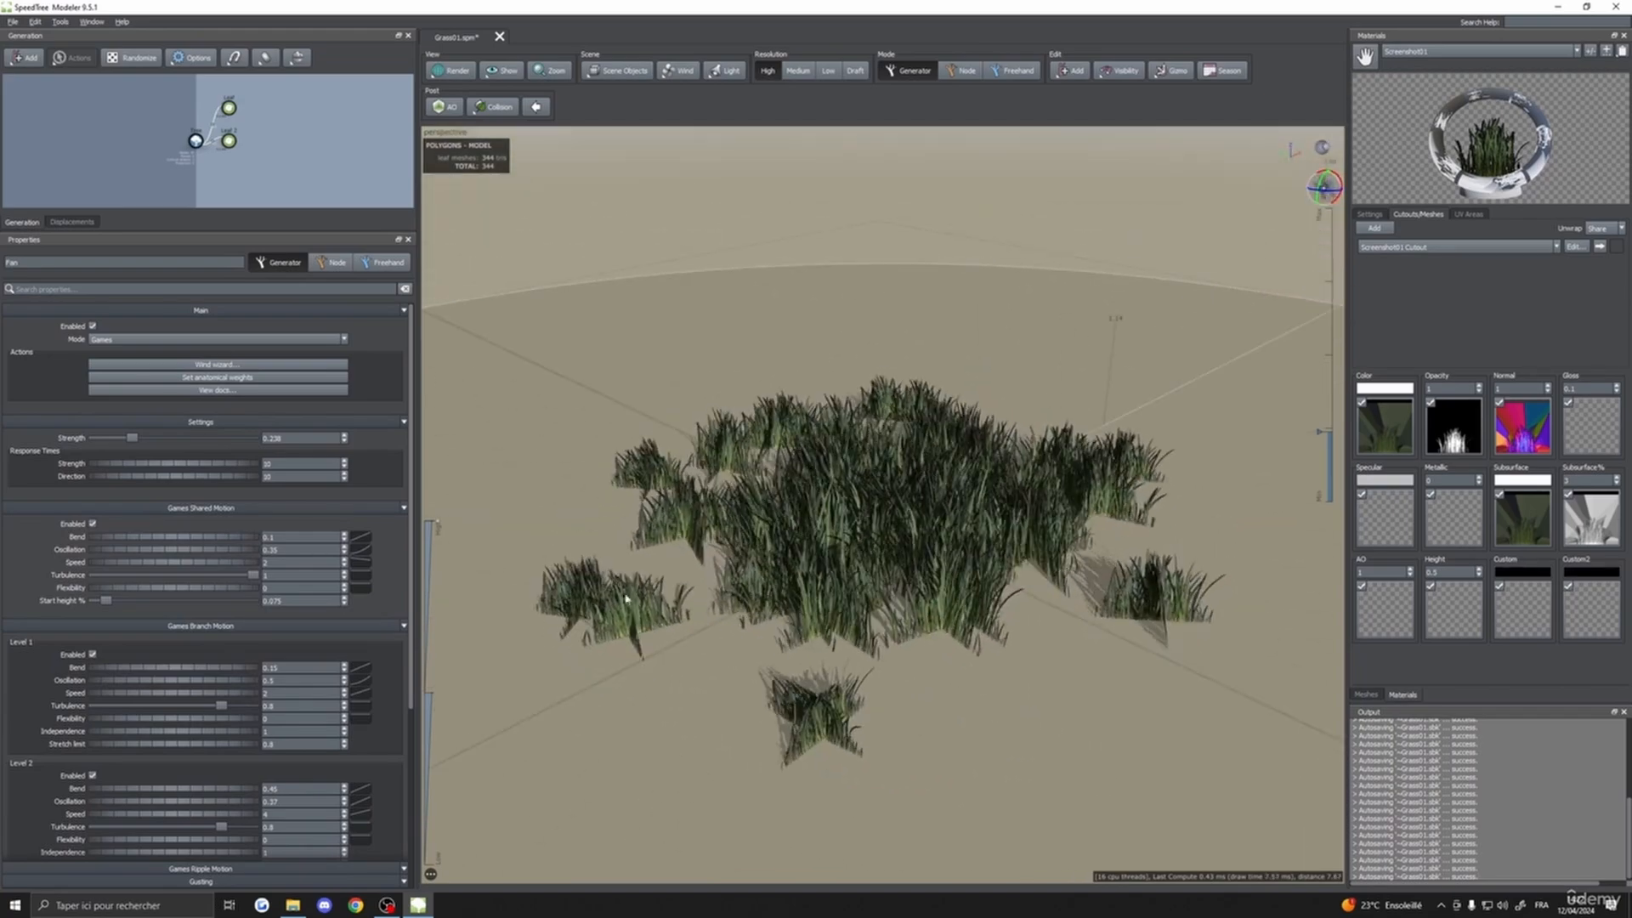
pyautogui.scroll(3, 629, 595)
pyautogui.moveTo(641, 626); pyautogui.dragTo(861, 504)
pyautogui.scroll(-5, 748, 669)
pyautogui.scroll(5, 695, 620)
pyautogui.scroll(5, 757, 721)
pyautogui.scroll(-6, 757, 721)
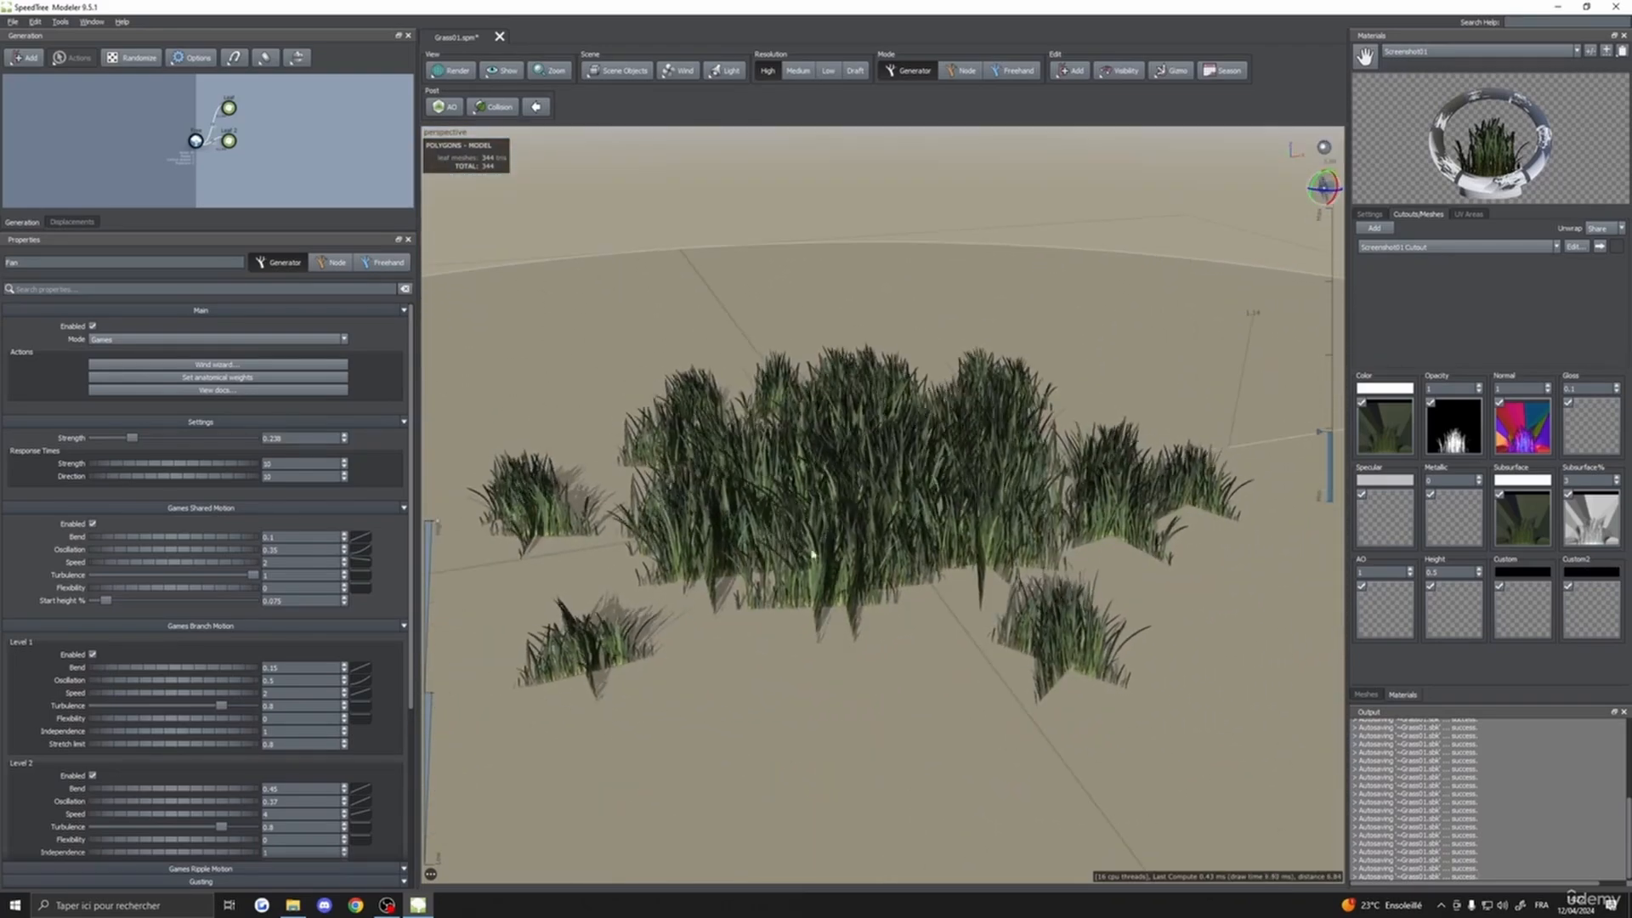
pyautogui.moveTo(892, 572); pyautogui.dragTo(816, 724)
# - Return the wind mode to Legacy Unity / UnrealEngine with the Better preset
pyautogui.click(121, 340)
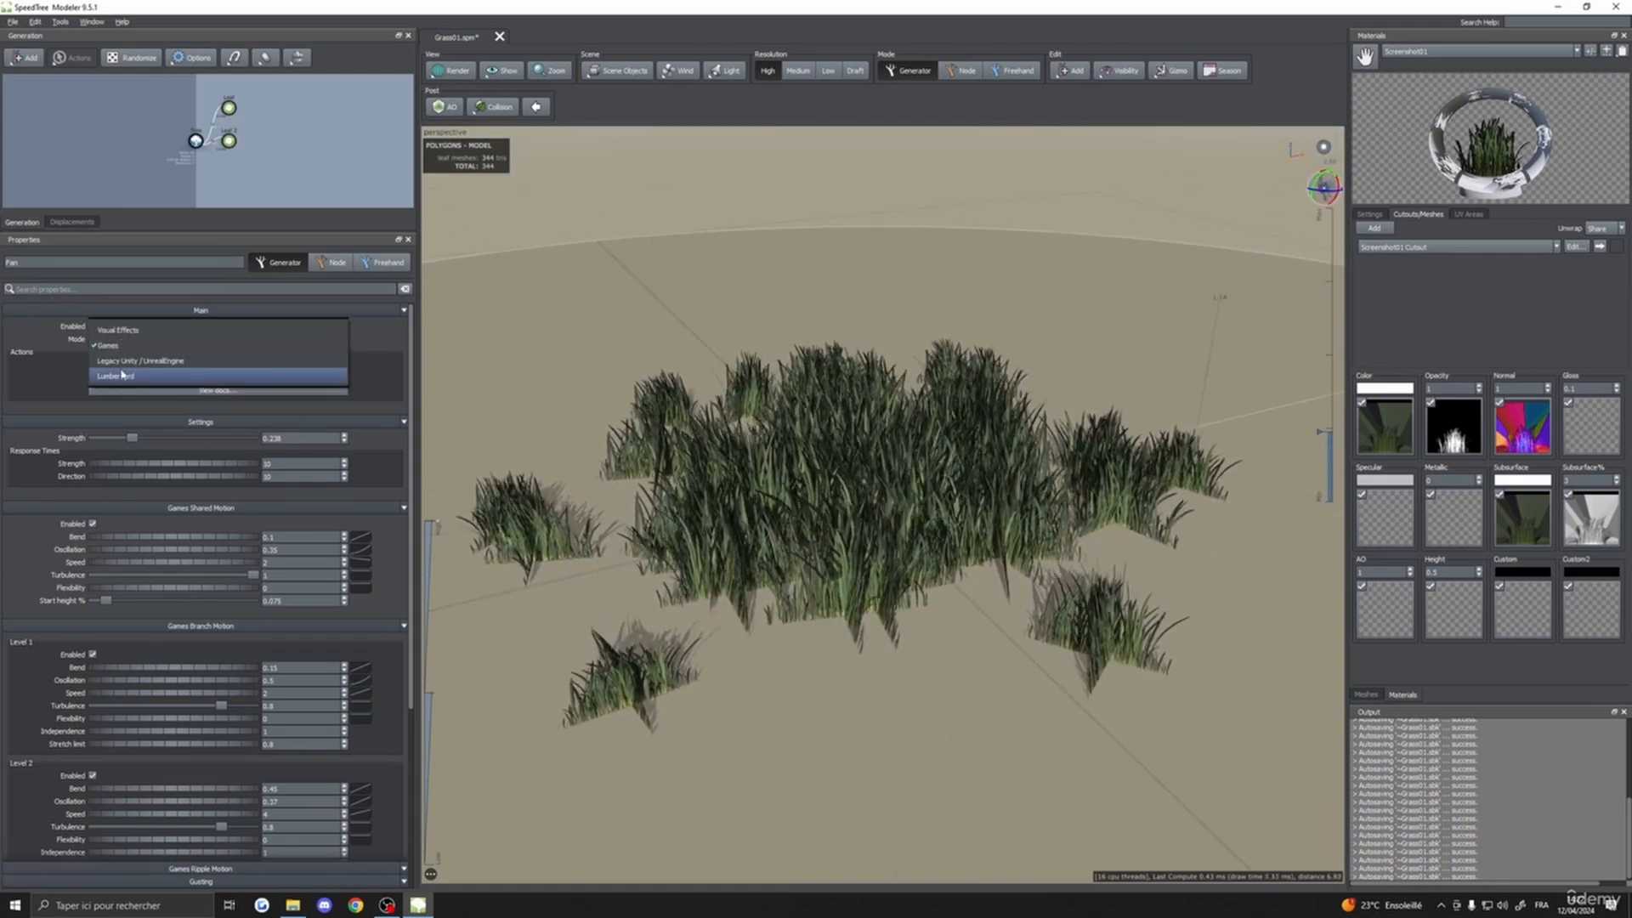
pyautogui.click(121, 376)
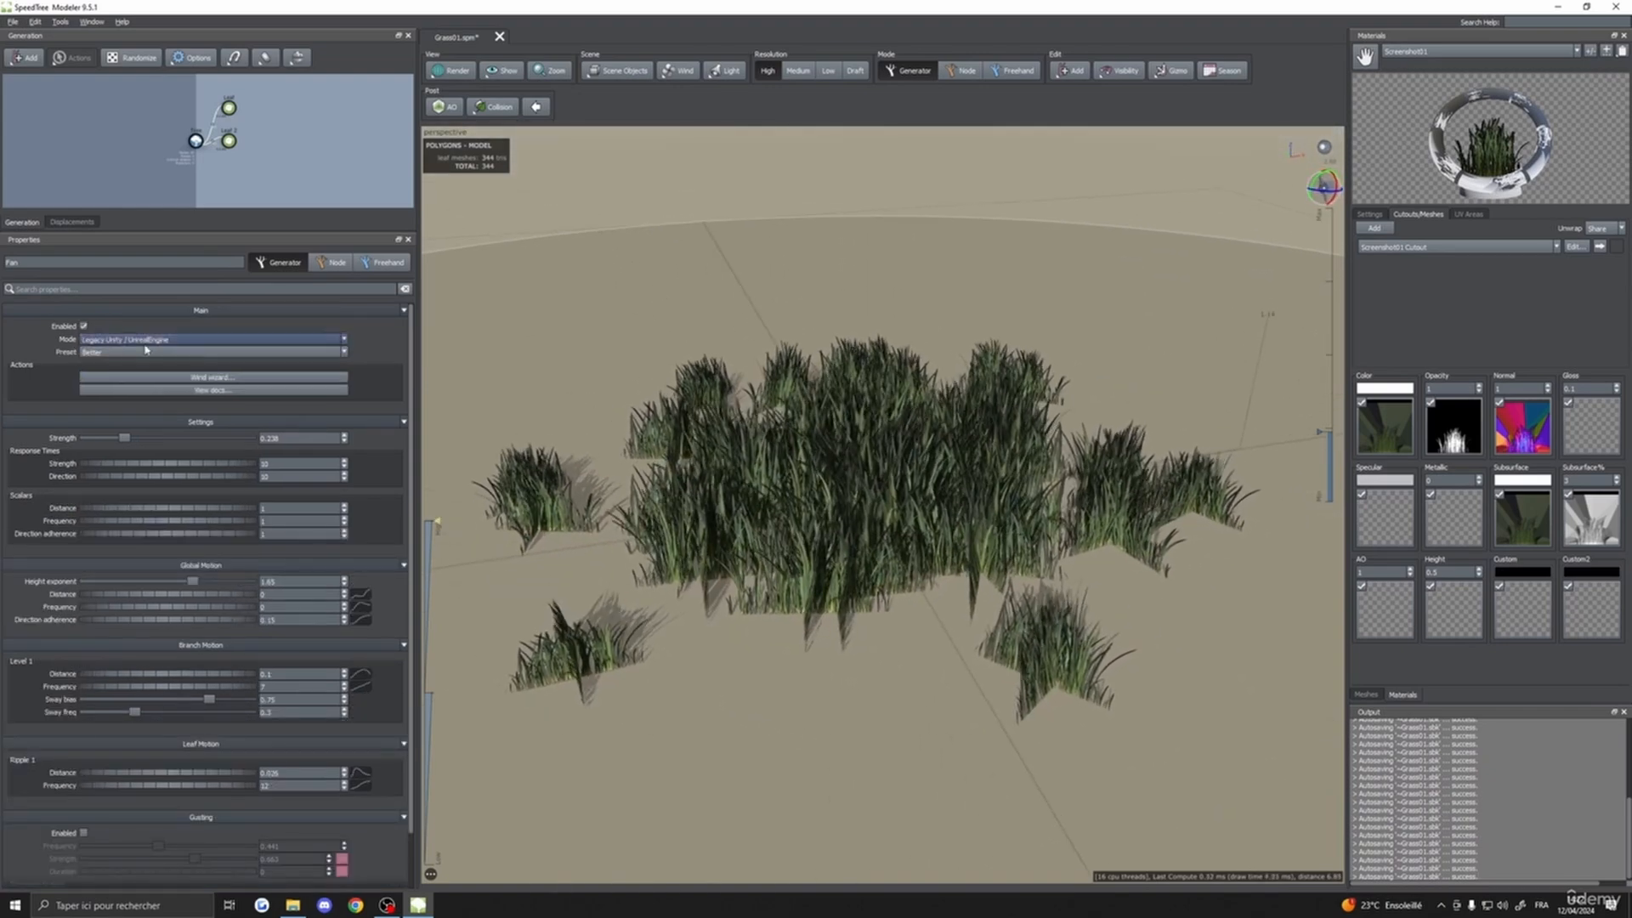
pyautogui.click(106, 352)
pyautogui.click(105, 358)
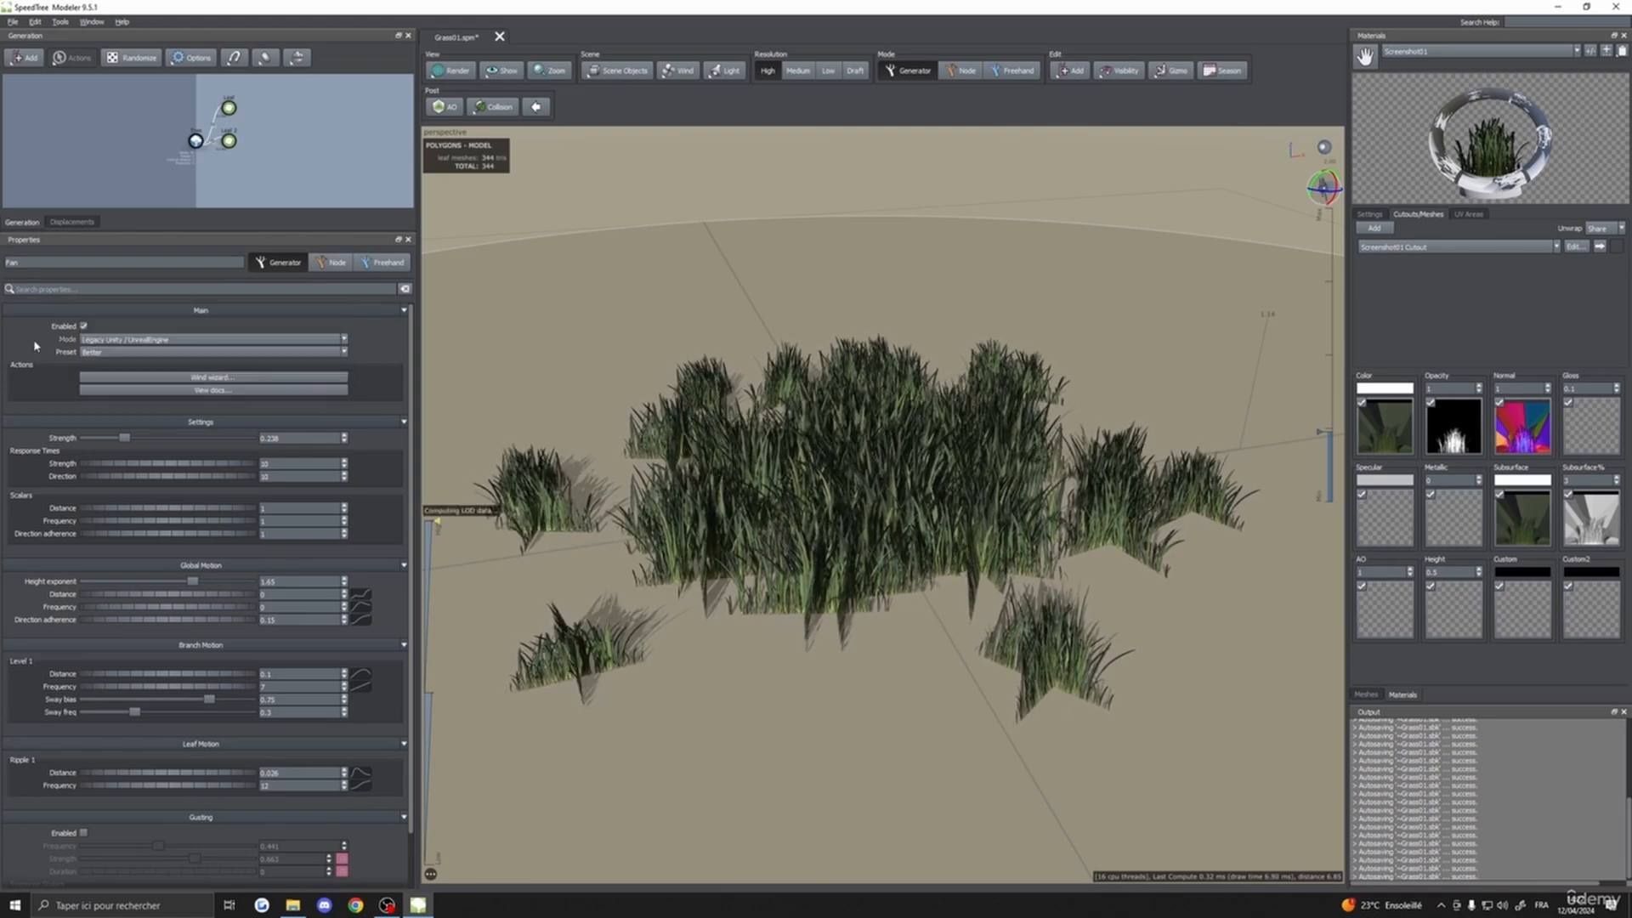
# - Try the Fastest and Fast wind presets on the grass, and return to Better
pyautogui.click(106, 352)
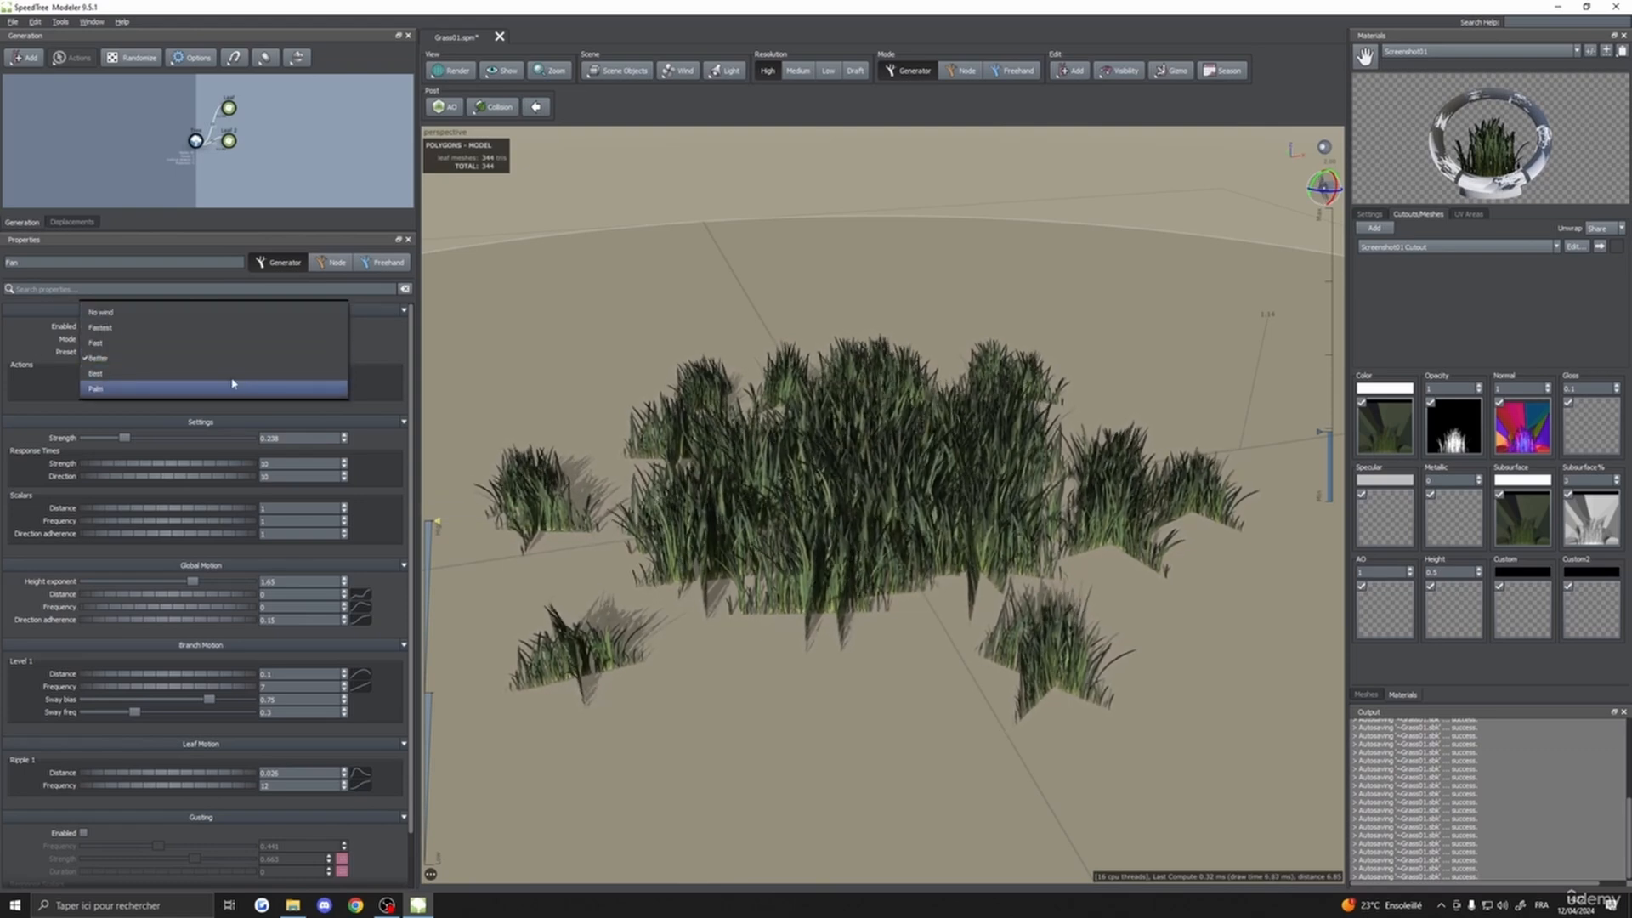
pyautogui.click(115, 328)
pyautogui.click(105, 353)
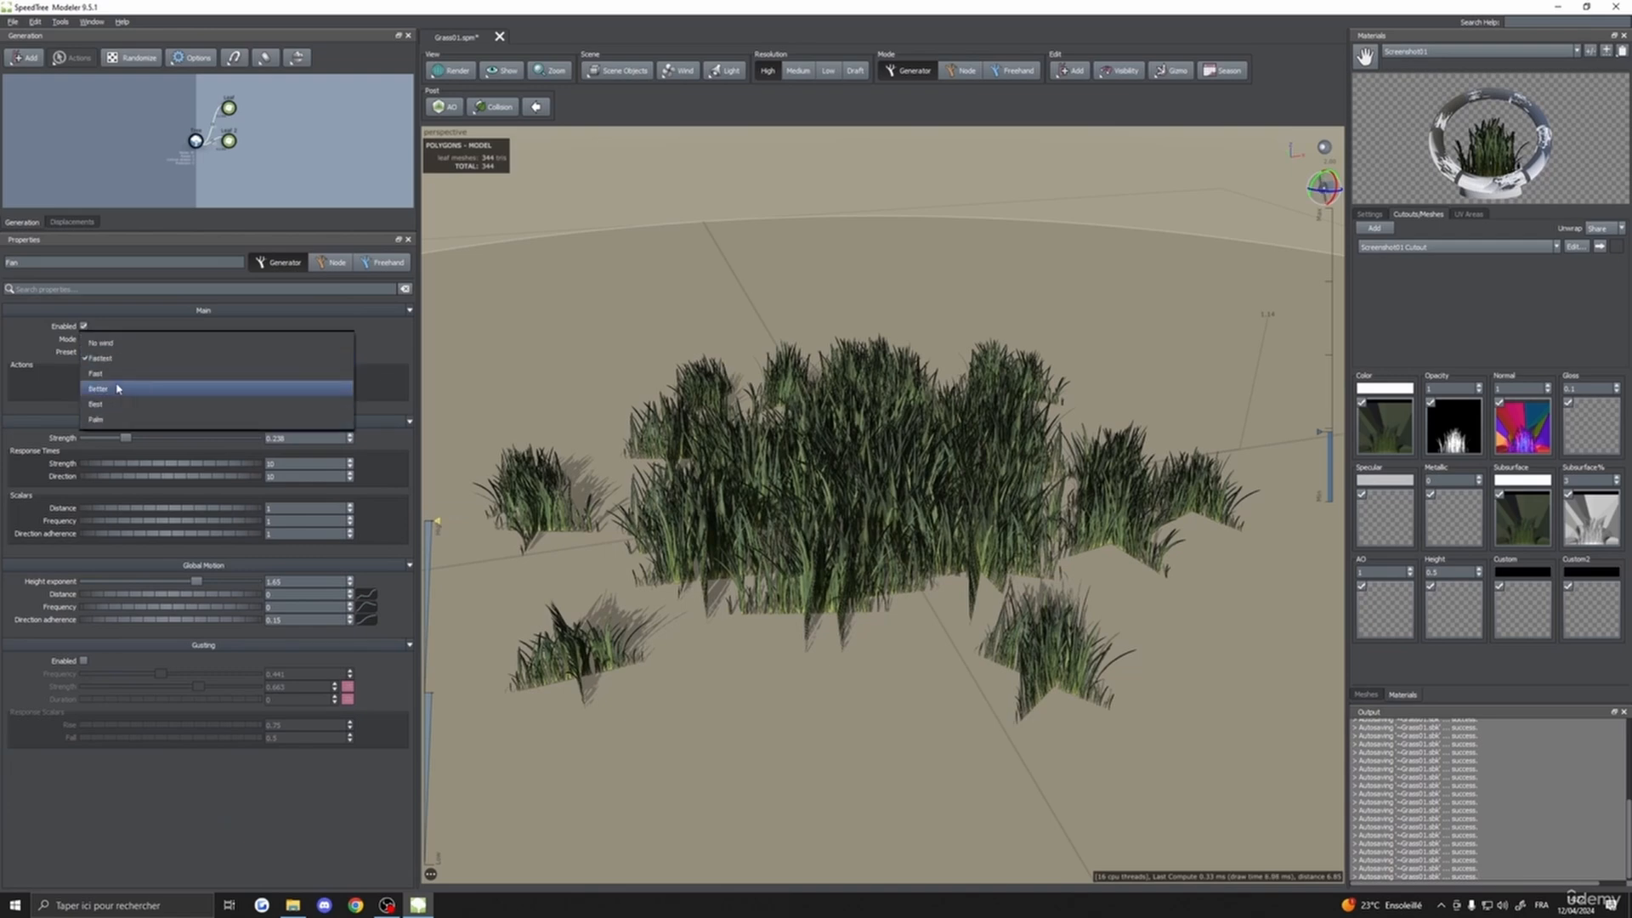
pyautogui.click(117, 431)
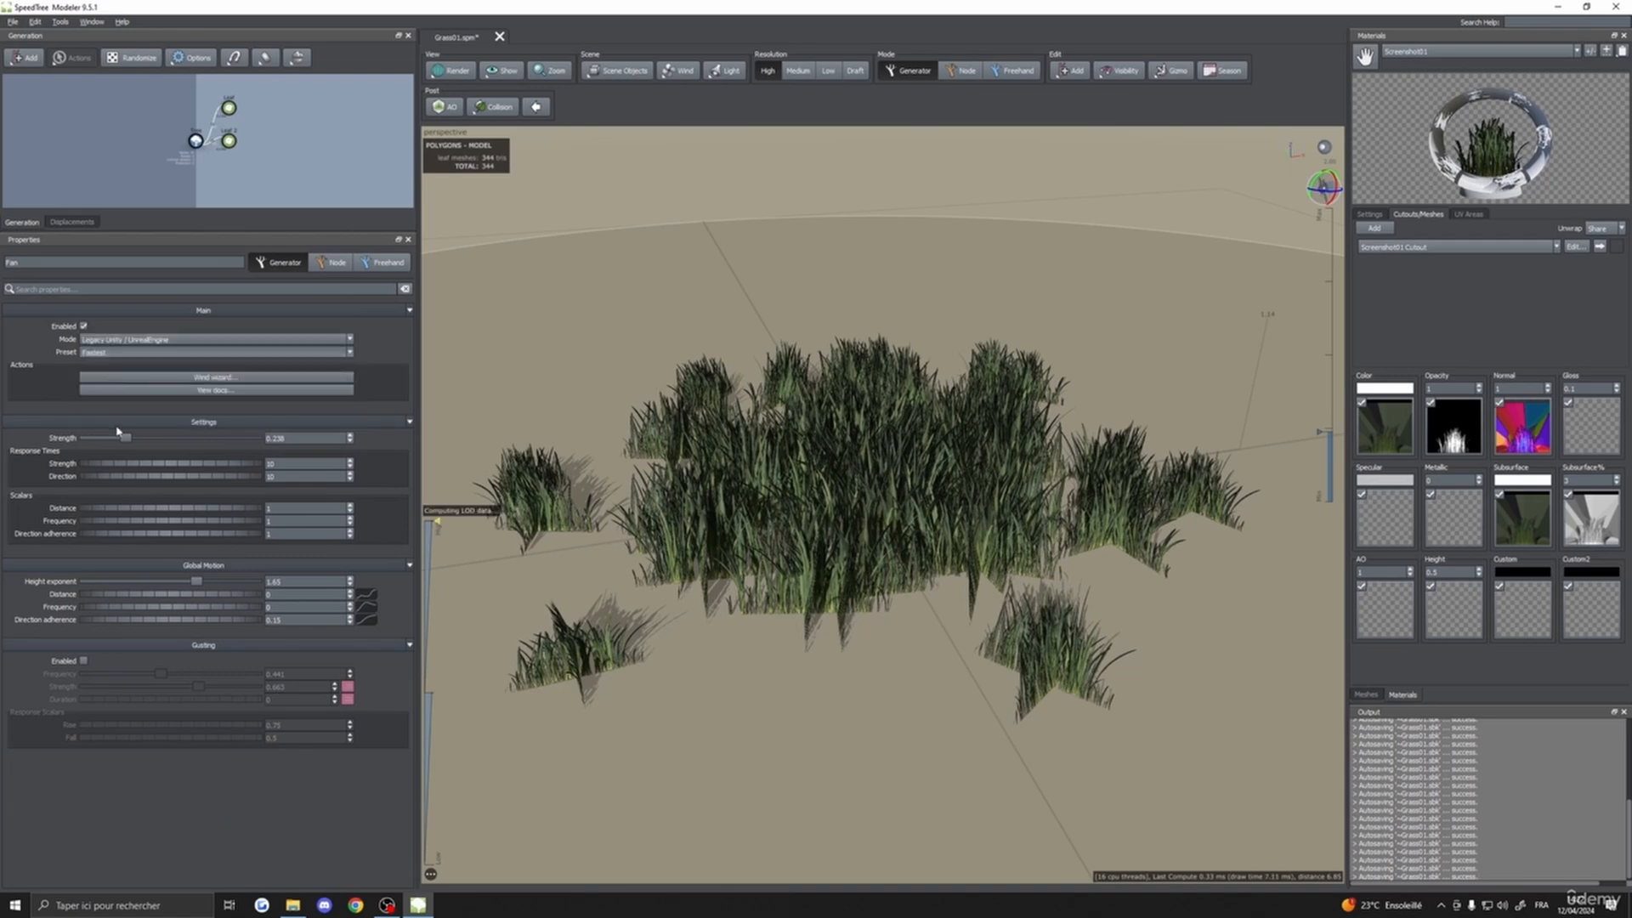
pyautogui.click(98, 352)
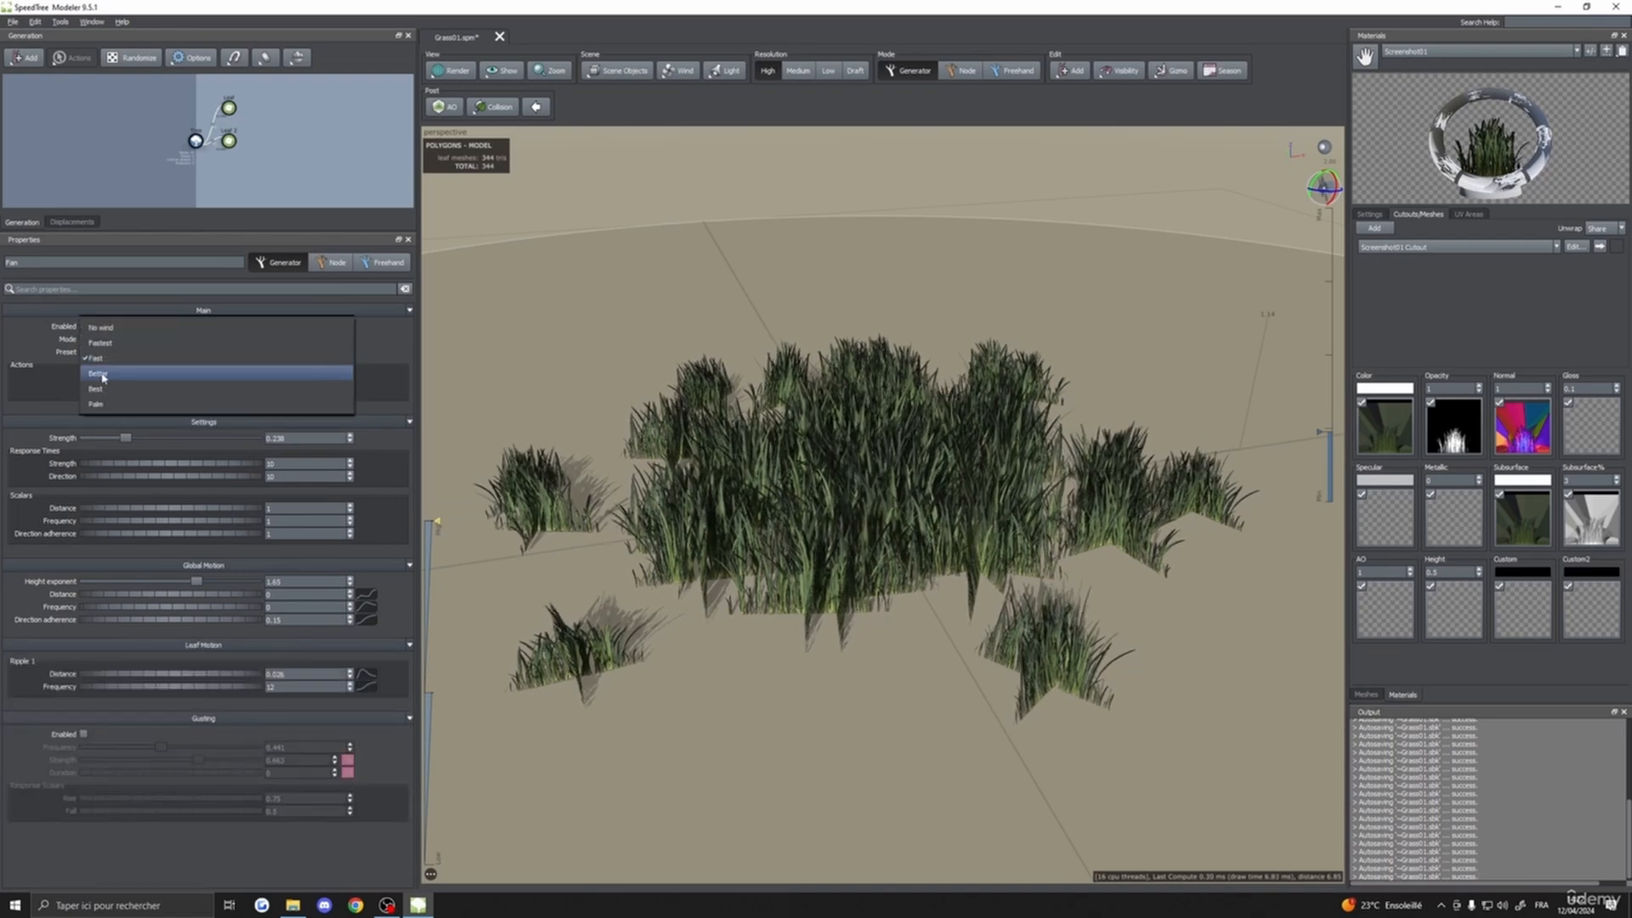
pyautogui.click(100, 367)
# - Test a higher wind Strength on the grass, and lower it to 0.131
pyautogui.moveTo(821, 563); pyautogui.dragTo(799, 560)
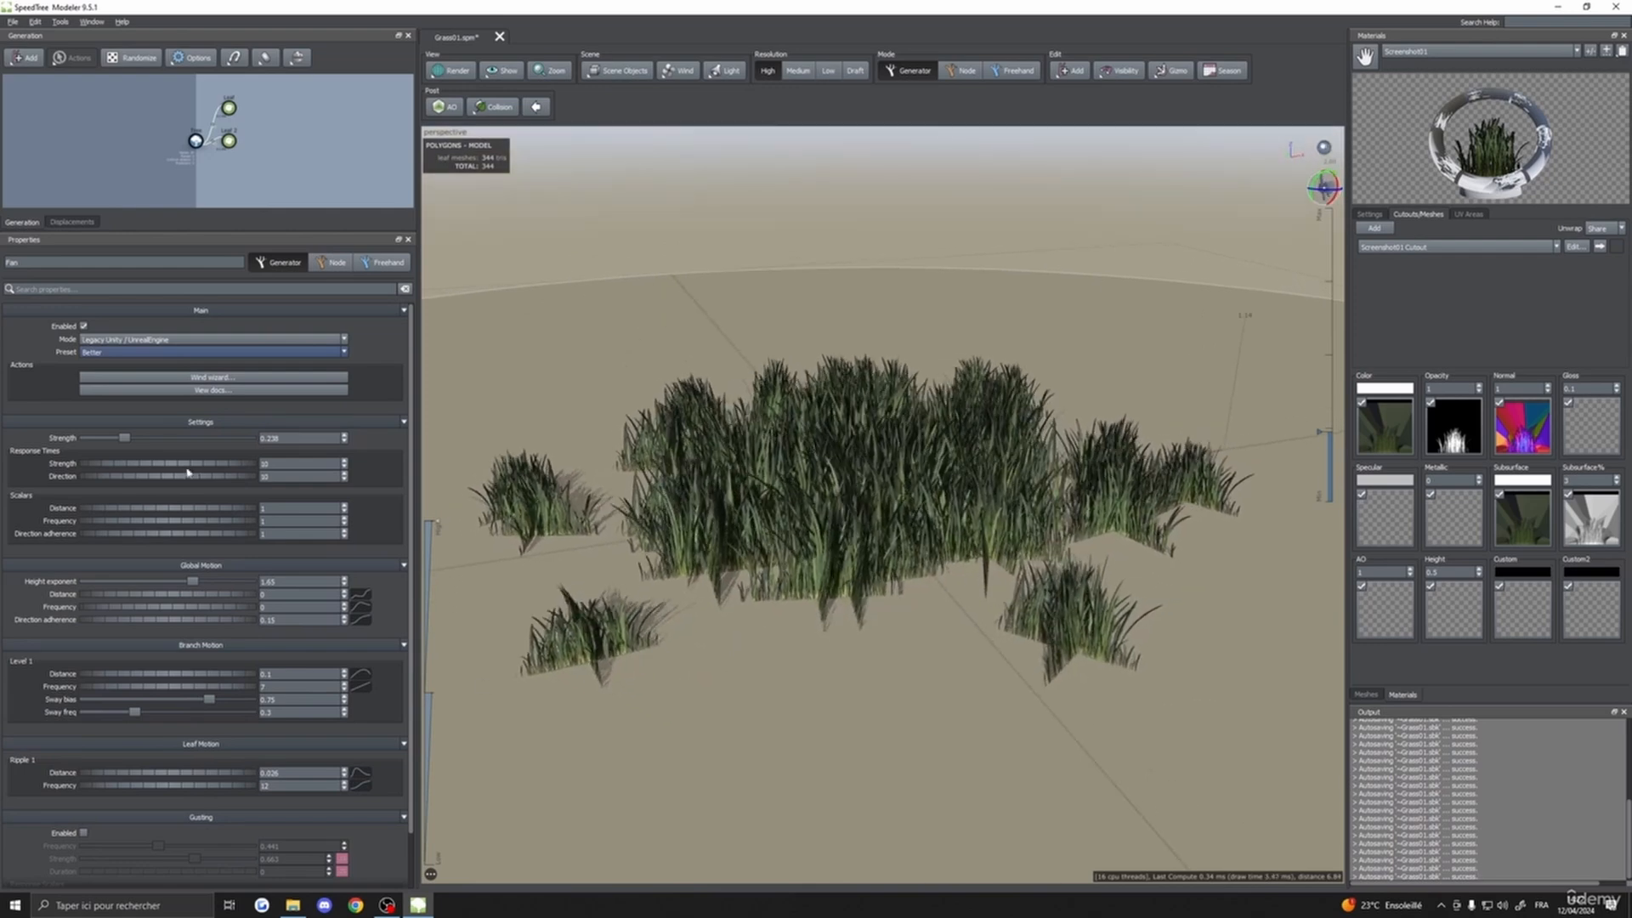
pyautogui.moveTo(124, 438); pyautogui.dragTo(199, 439)
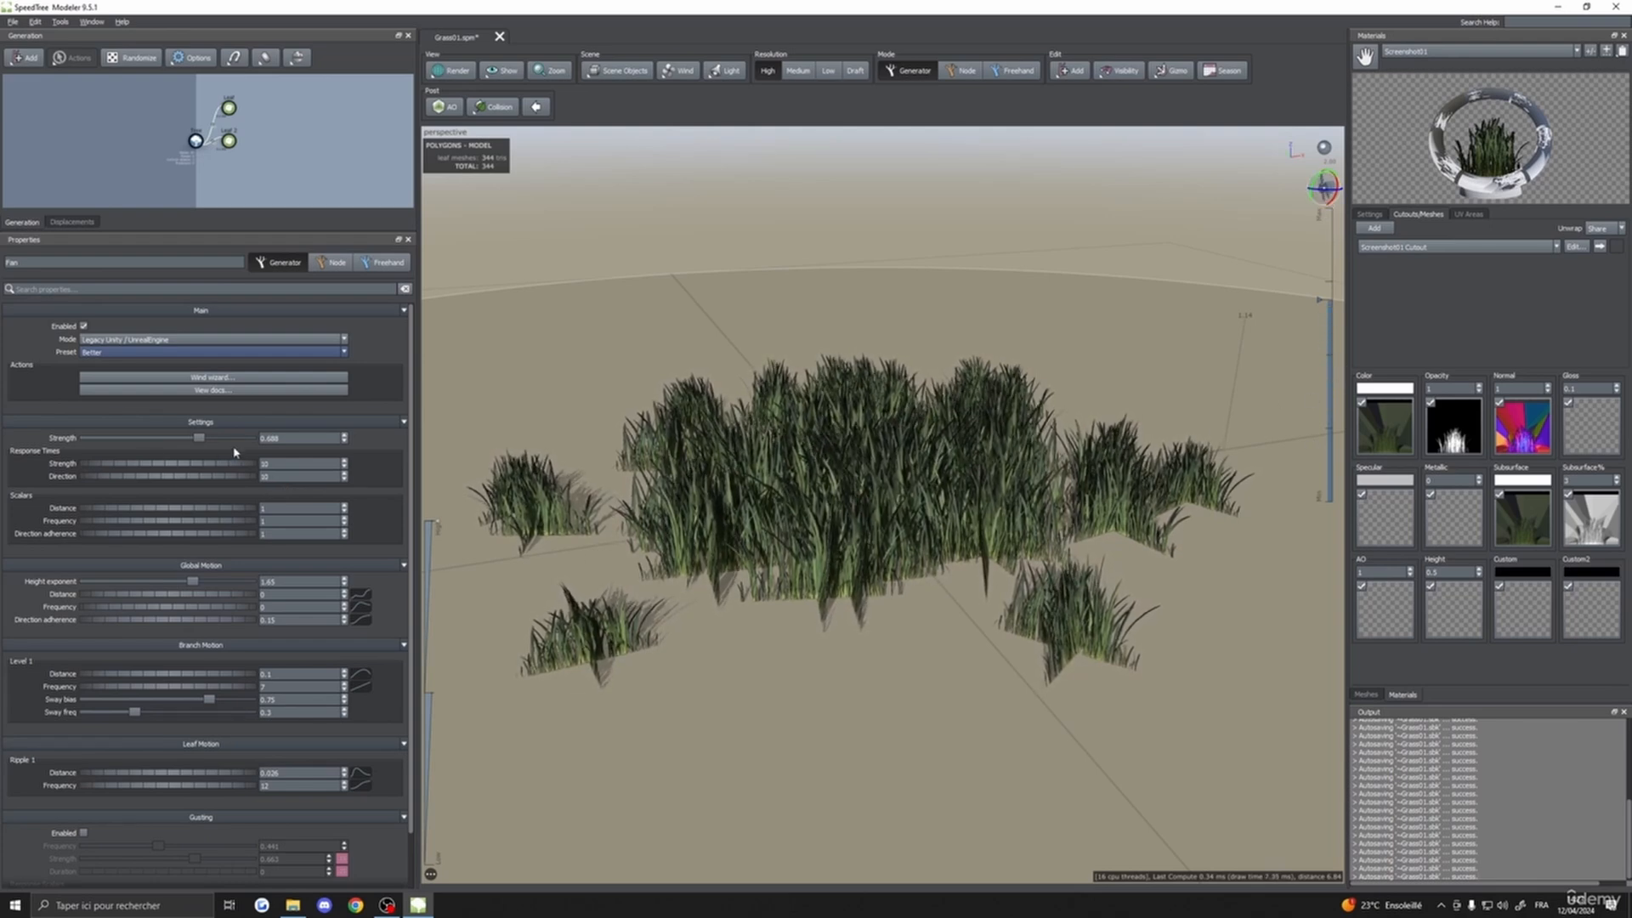
pyautogui.moveTo(202, 446); pyautogui.dragTo(109, 446)
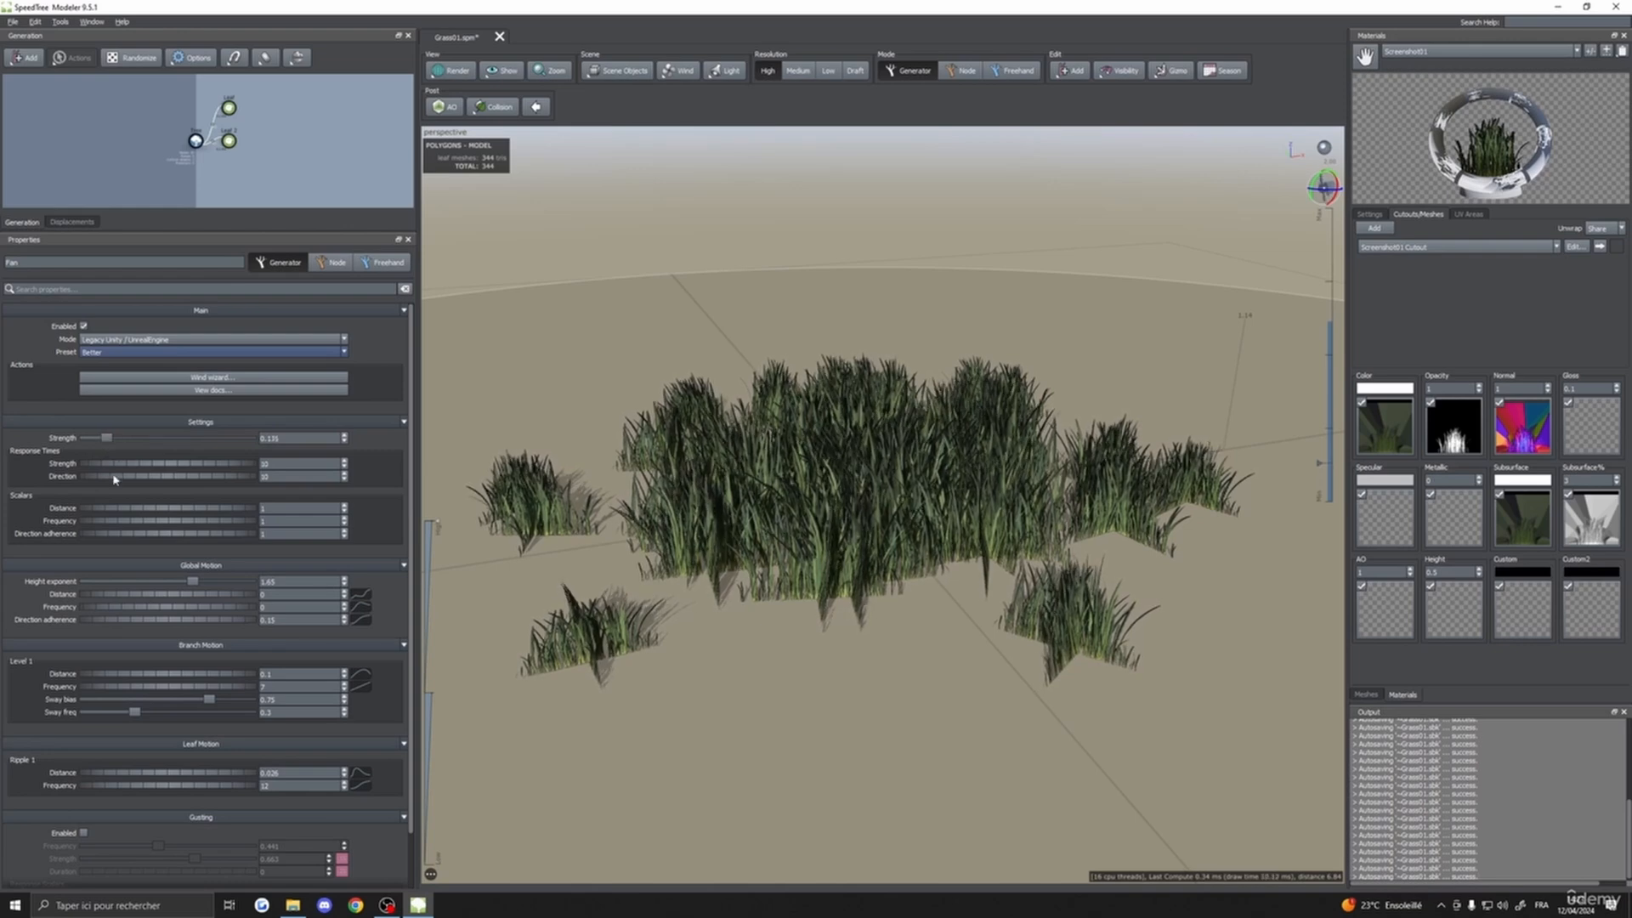
# - Open the Wind Wizard and choose Grass as the type the model most closely resembles
pyautogui.click(220, 379)
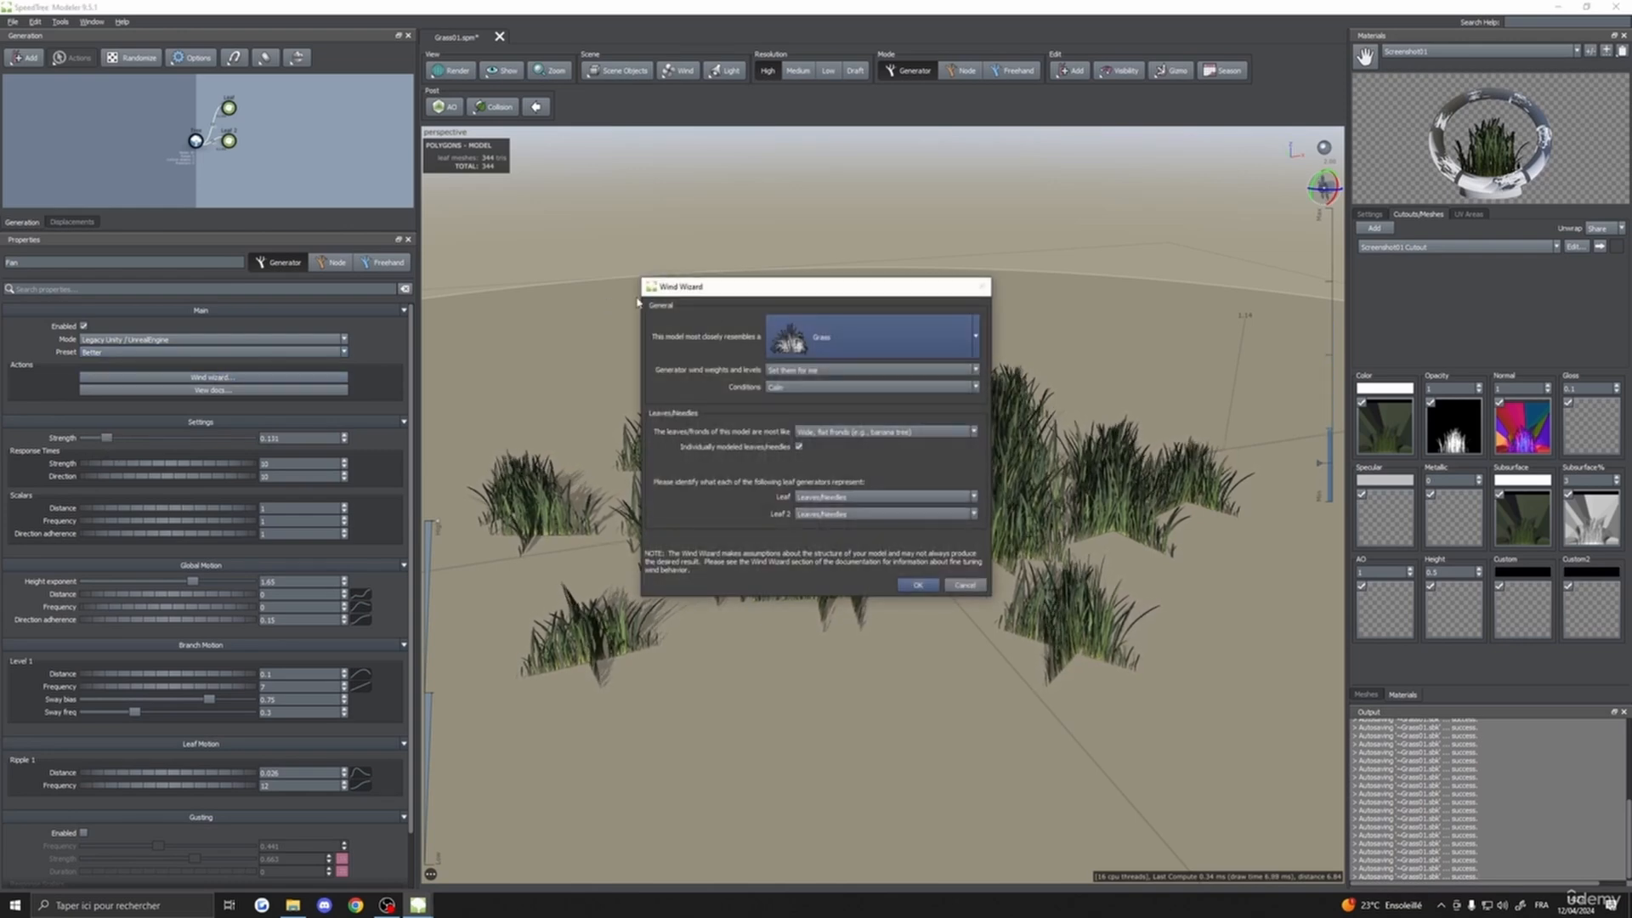
pyautogui.moveTo(772, 294); pyautogui.dragTo(999, 239)
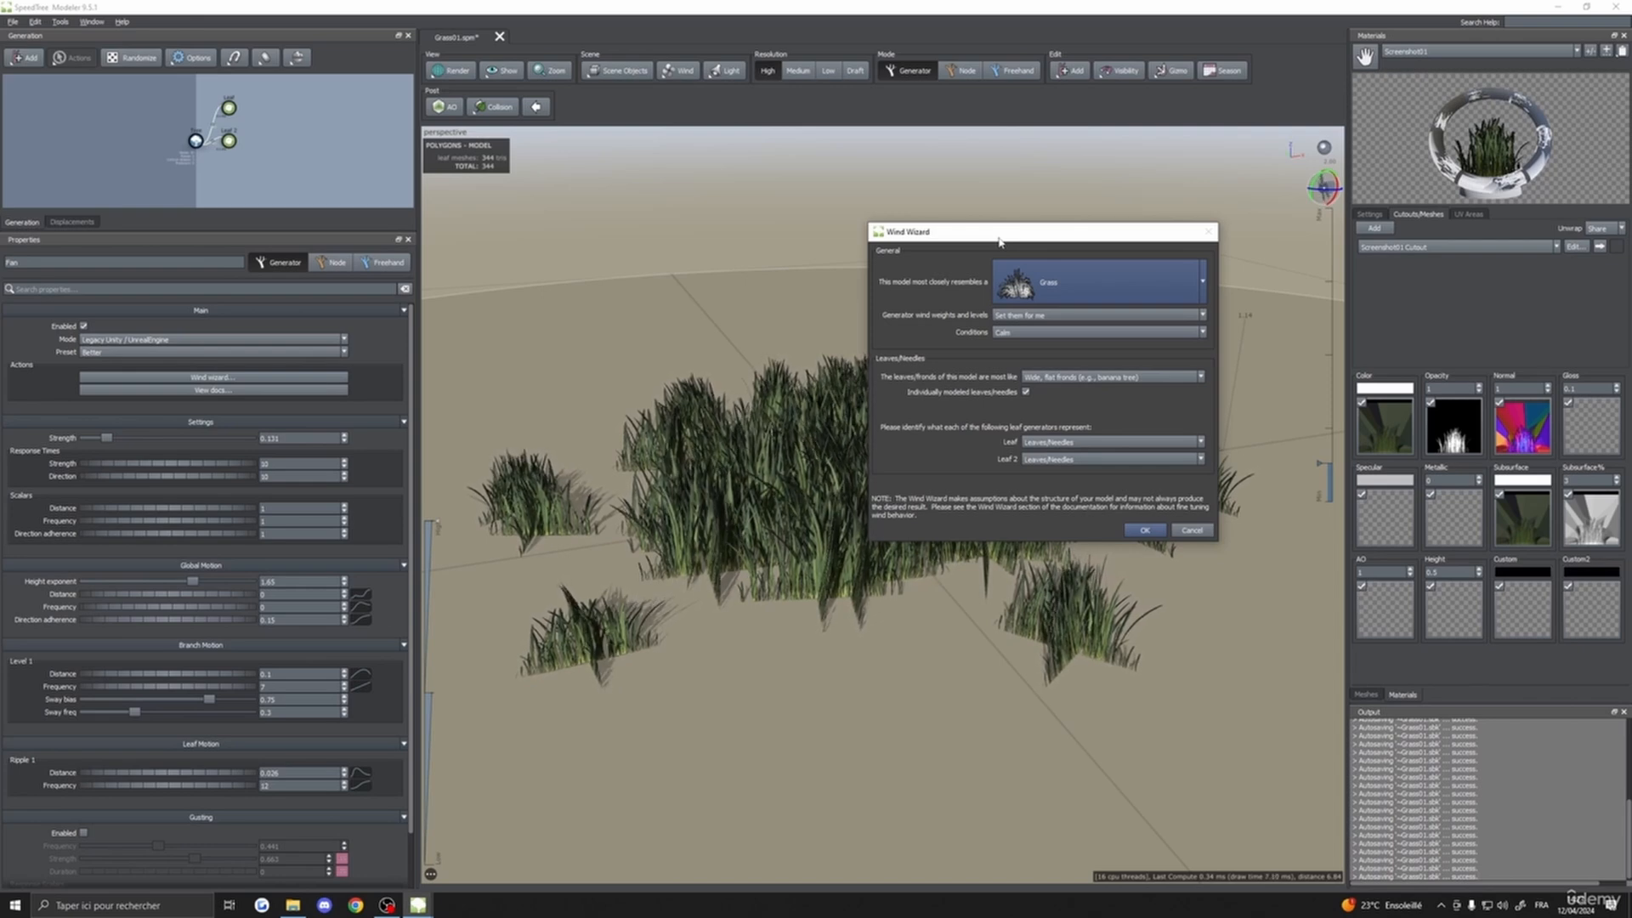
pyautogui.click(1034, 269)
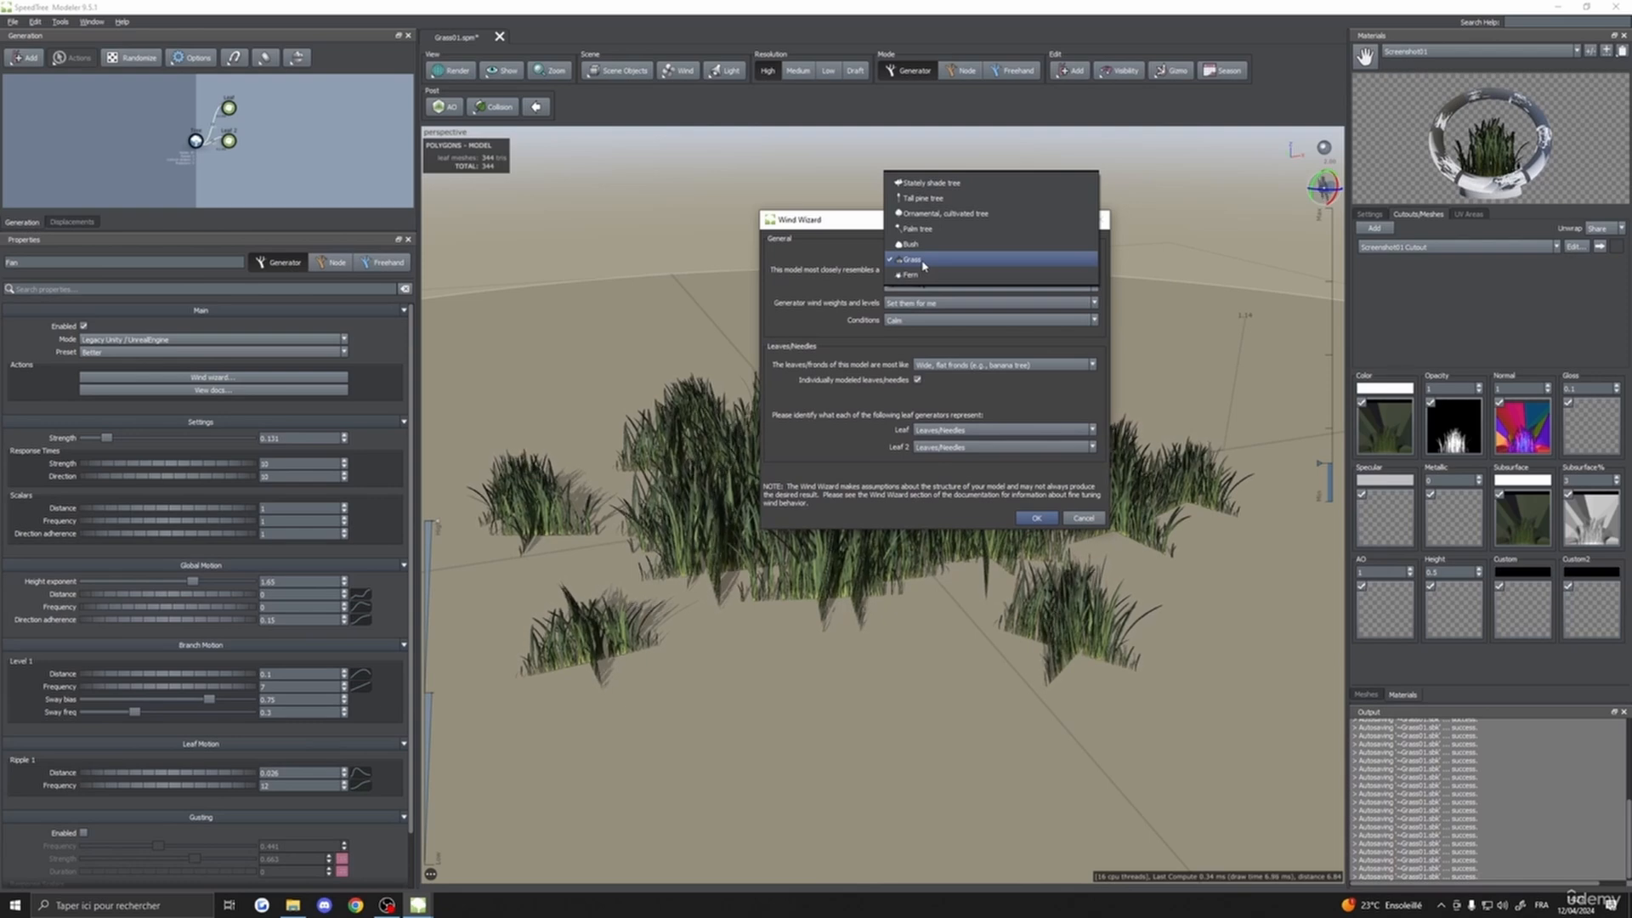
pyautogui.click(923, 263)
pyautogui.moveTo(920, 237); pyautogui.dragTo(950, 271)
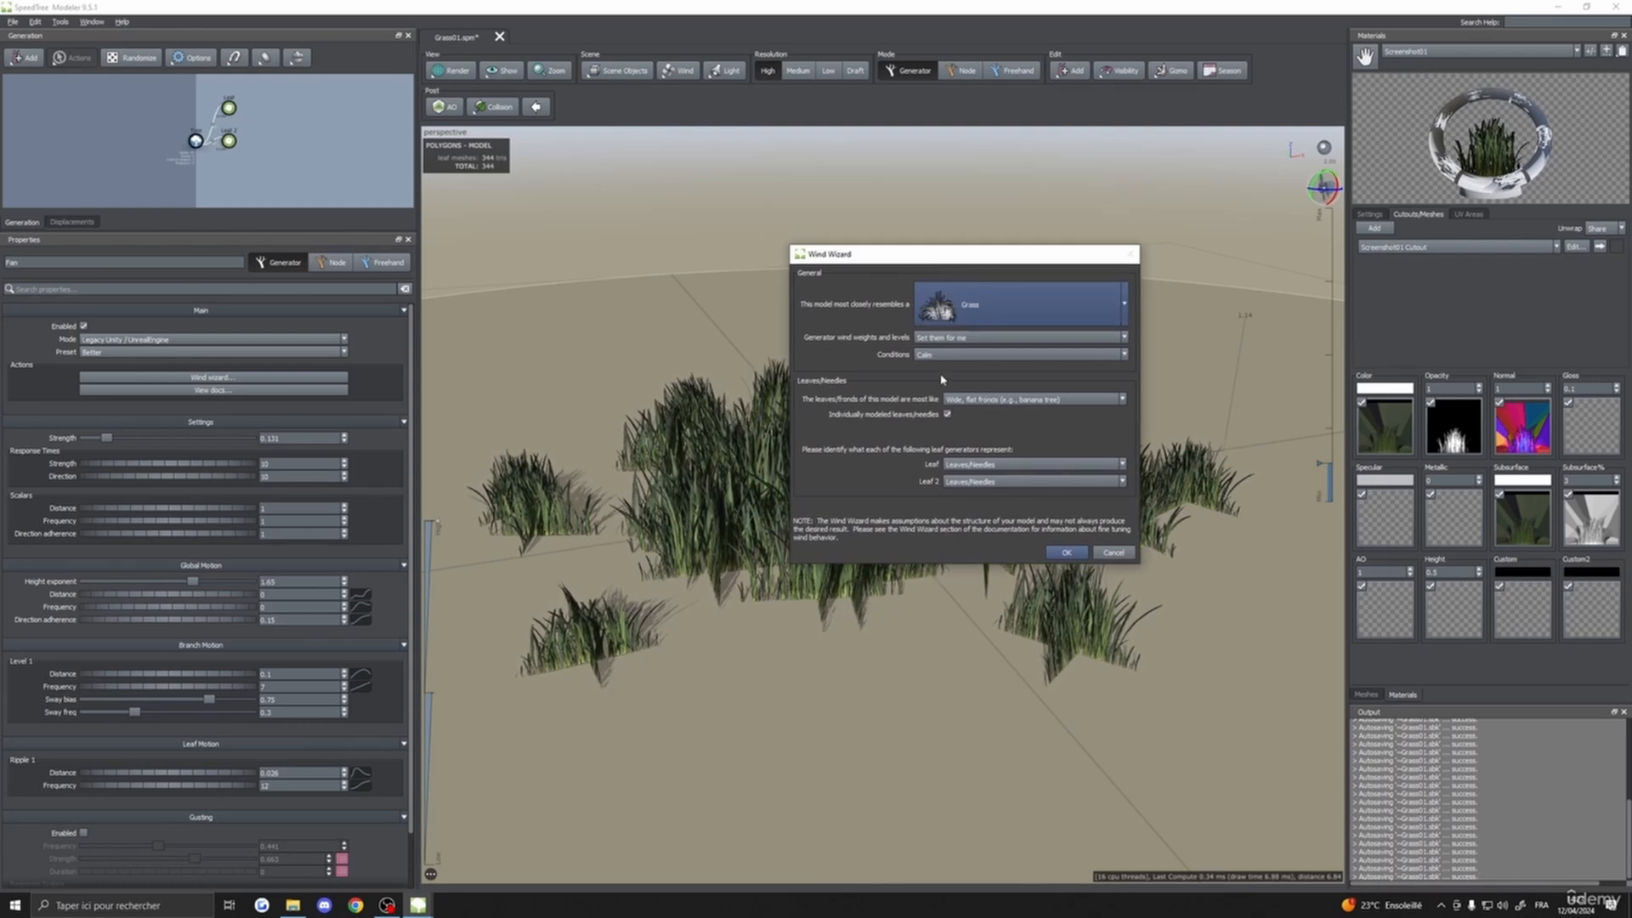
# - Keep the wizard's conditions at Calm and its leaf type at wide, flat fronds, and apply the wind setup
pyautogui.click(934, 357)
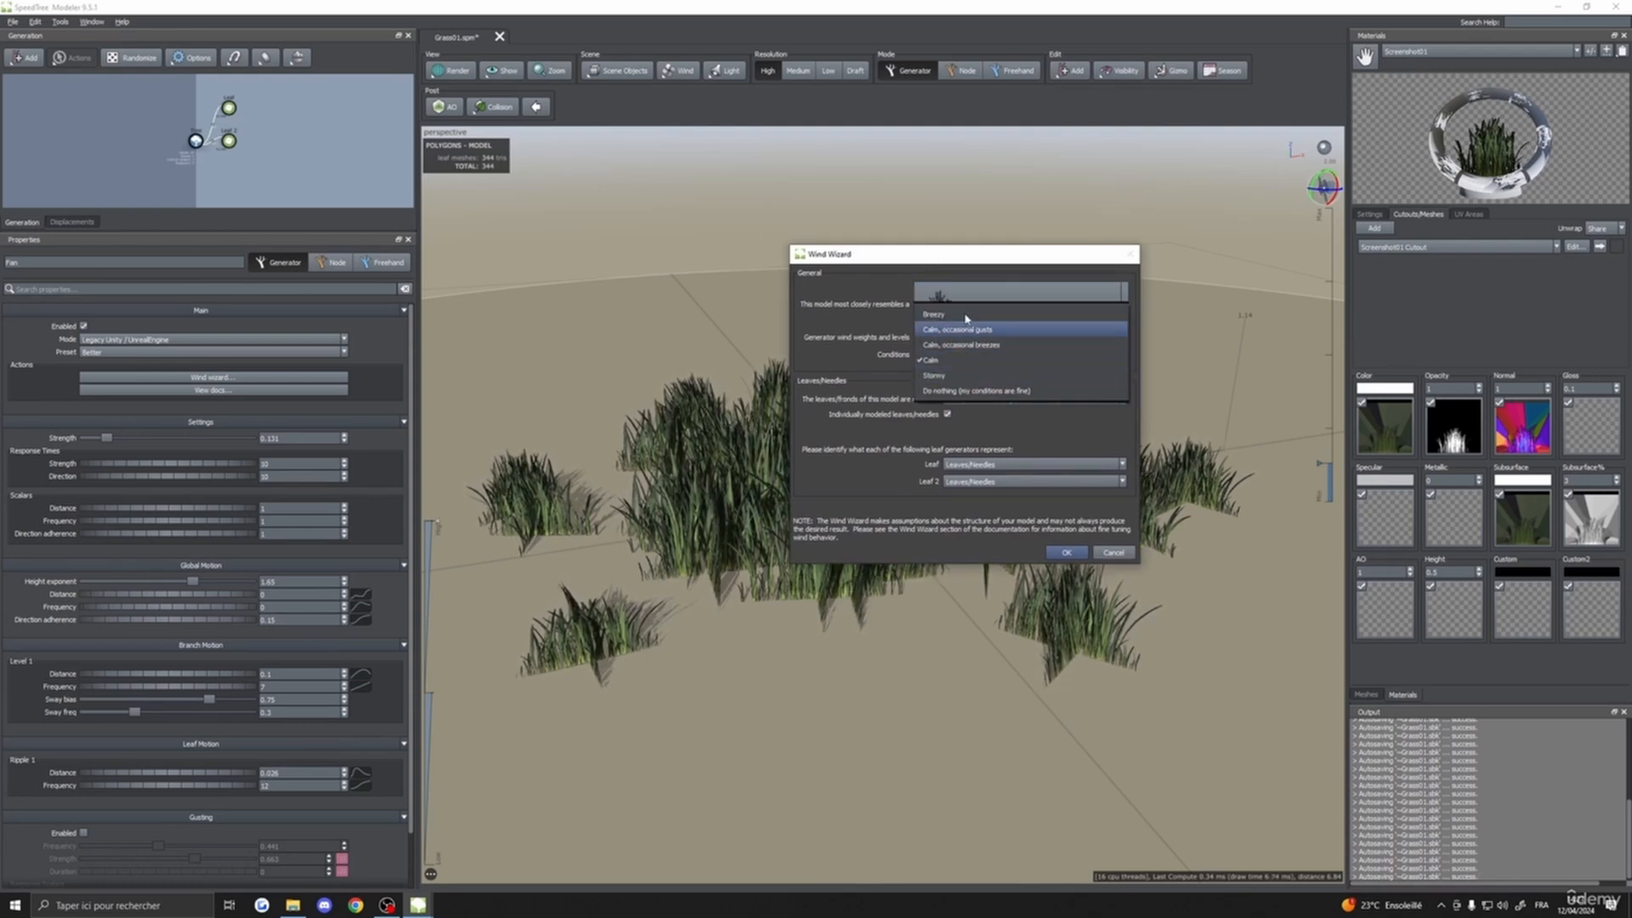
pyautogui.click(935, 361)
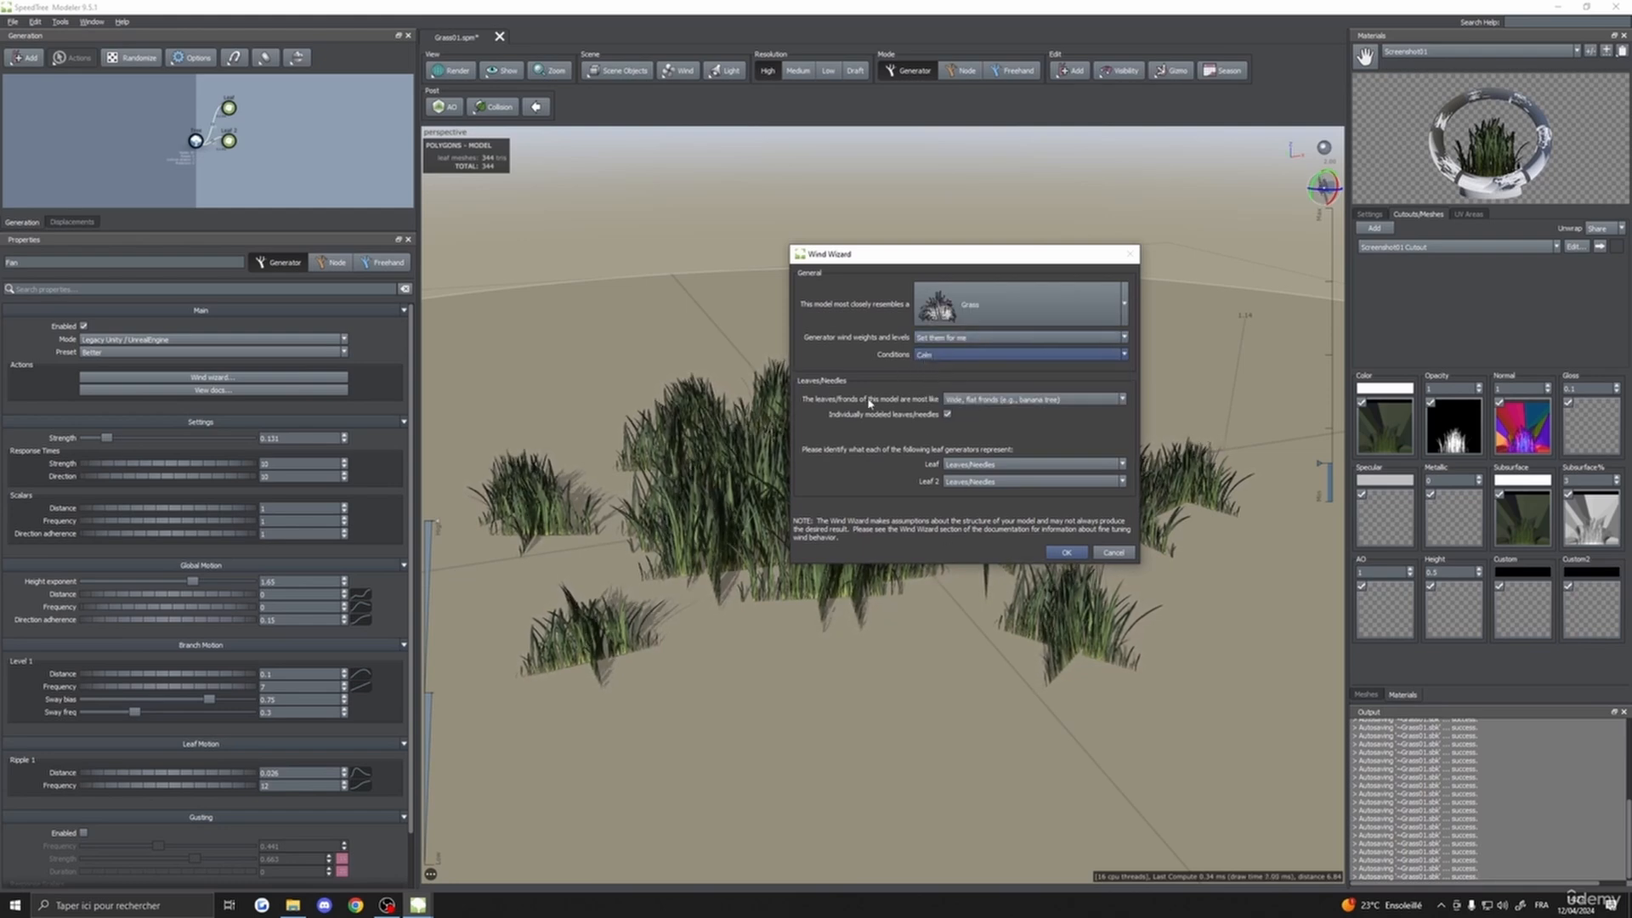
pyautogui.click(967, 400)
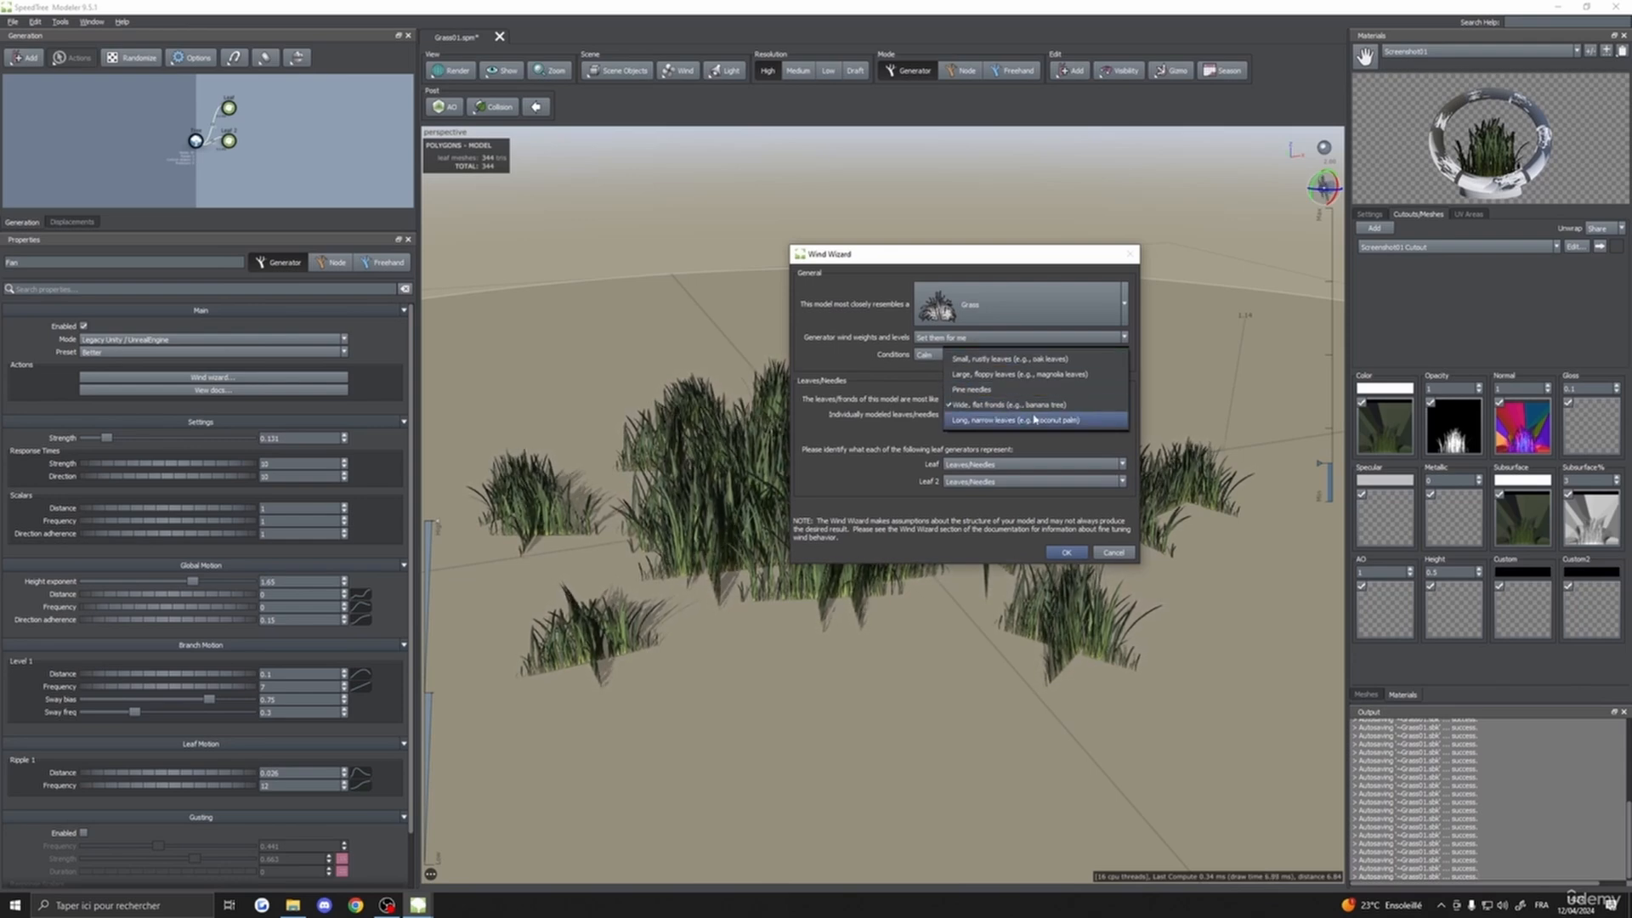
pyautogui.click(1000, 407)
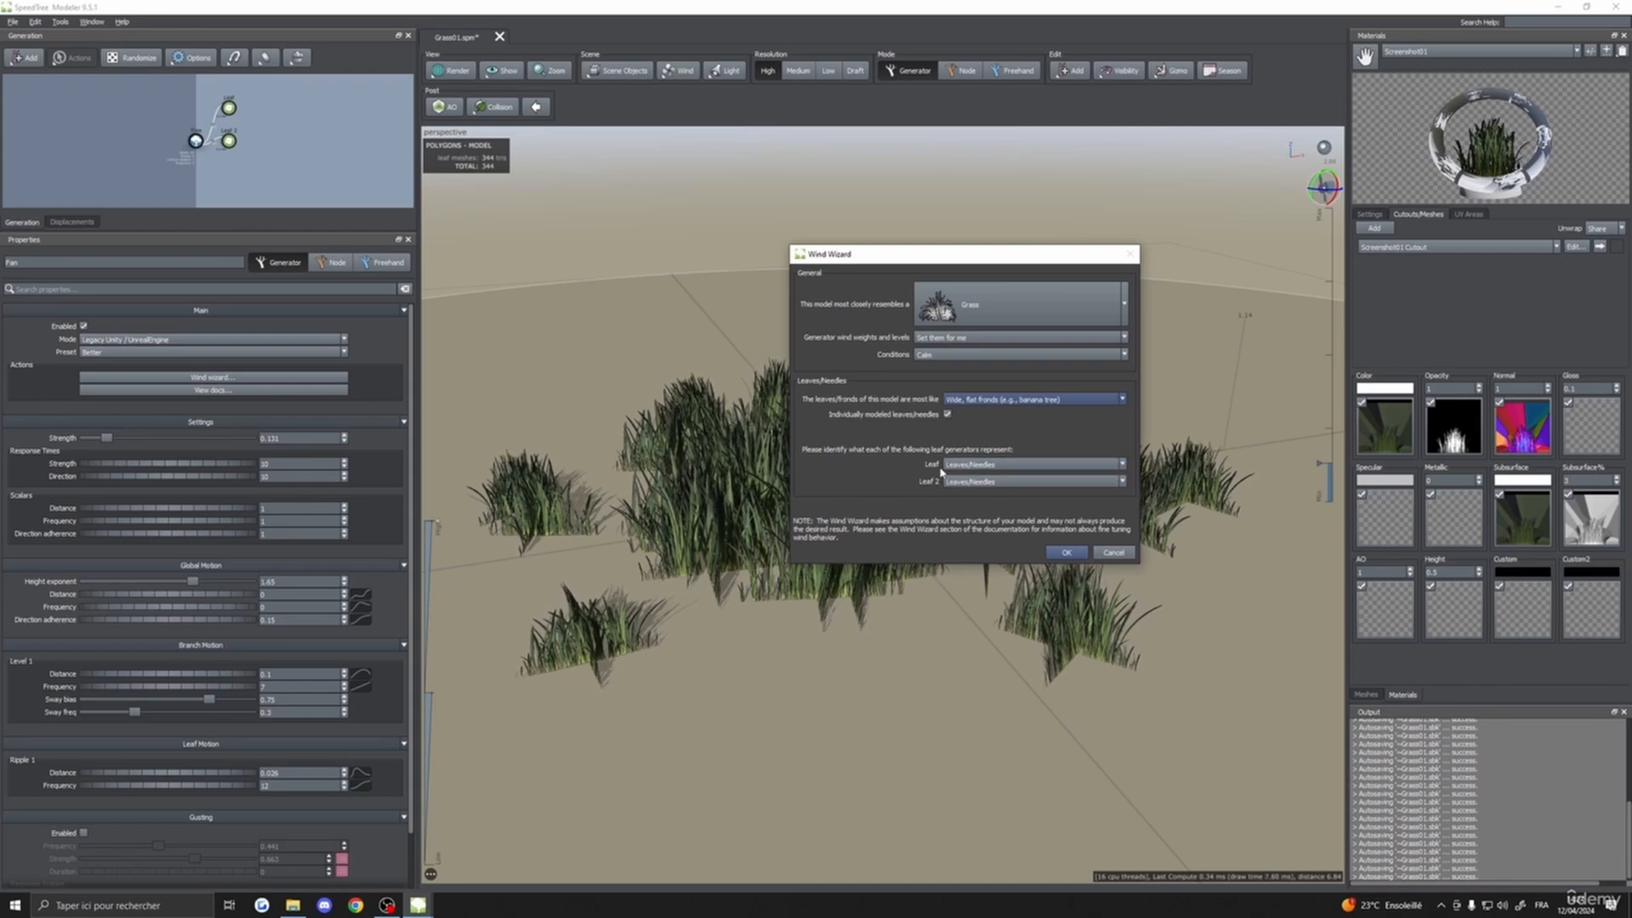
pyautogui.click(1066, 553)
# - Reopen the Wind Wizard and reapply the Grass setup with Calm conditions
pyautogui.scroll(2, 1022, 632)
pyautogui.moveTo(980, 655)
pyautogui.mouseDown()
pyautogui.moveTo(923, 645)
pyautogui.moveTo(987, 665)
pyautogui.mouseUp()
pyautogui.scroll(3, 923, 646)
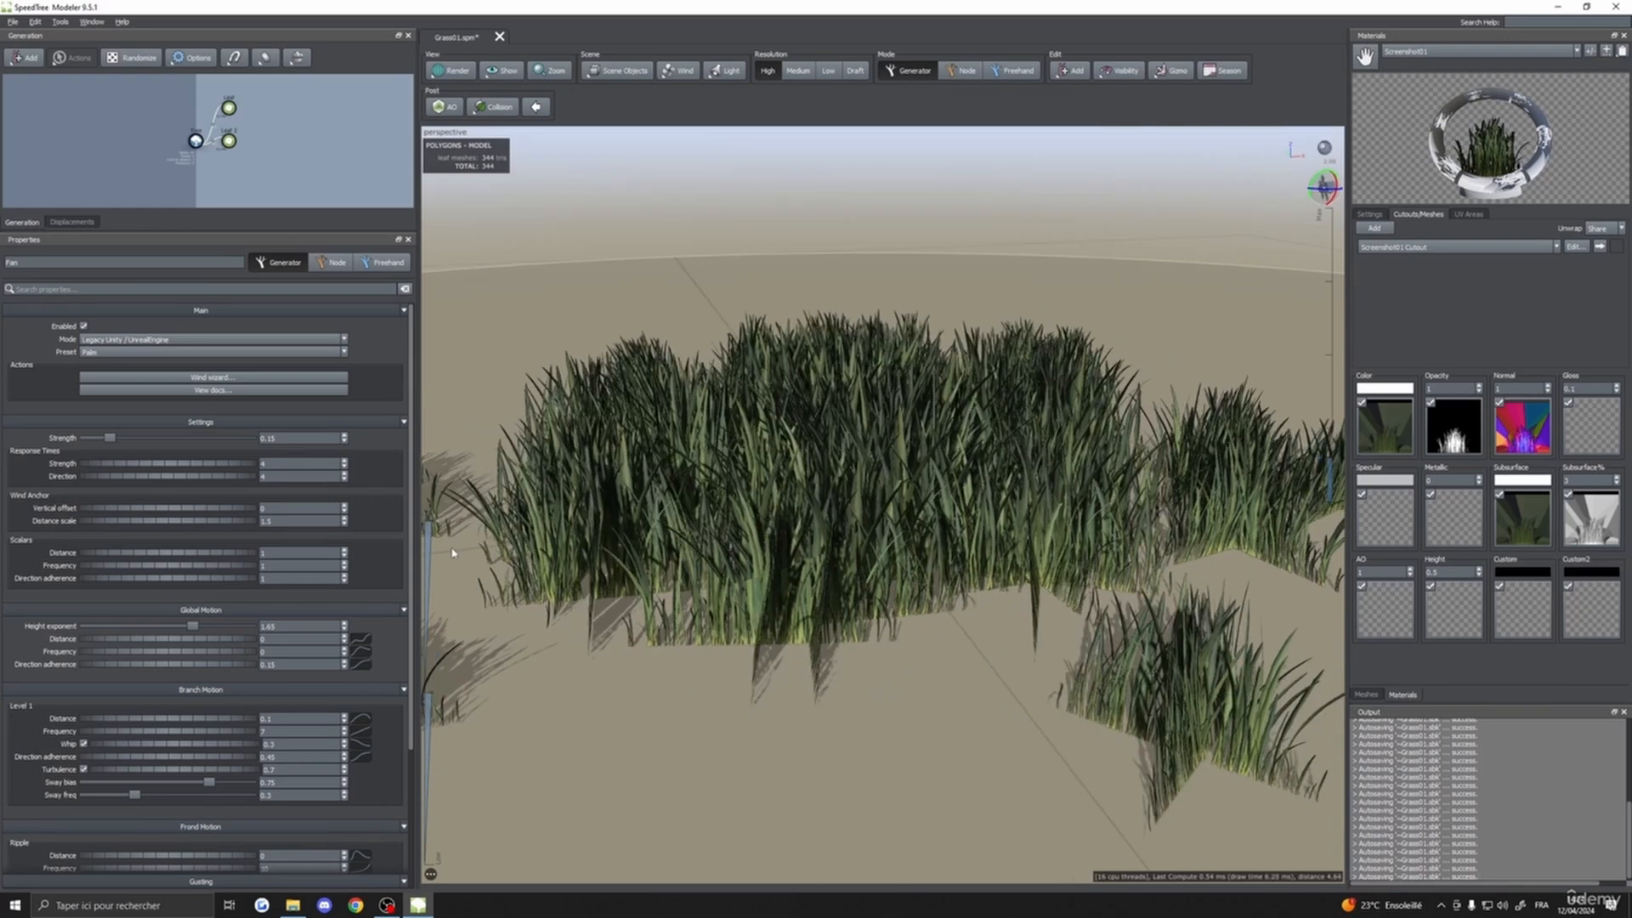
pyautogui.click(212, 376)
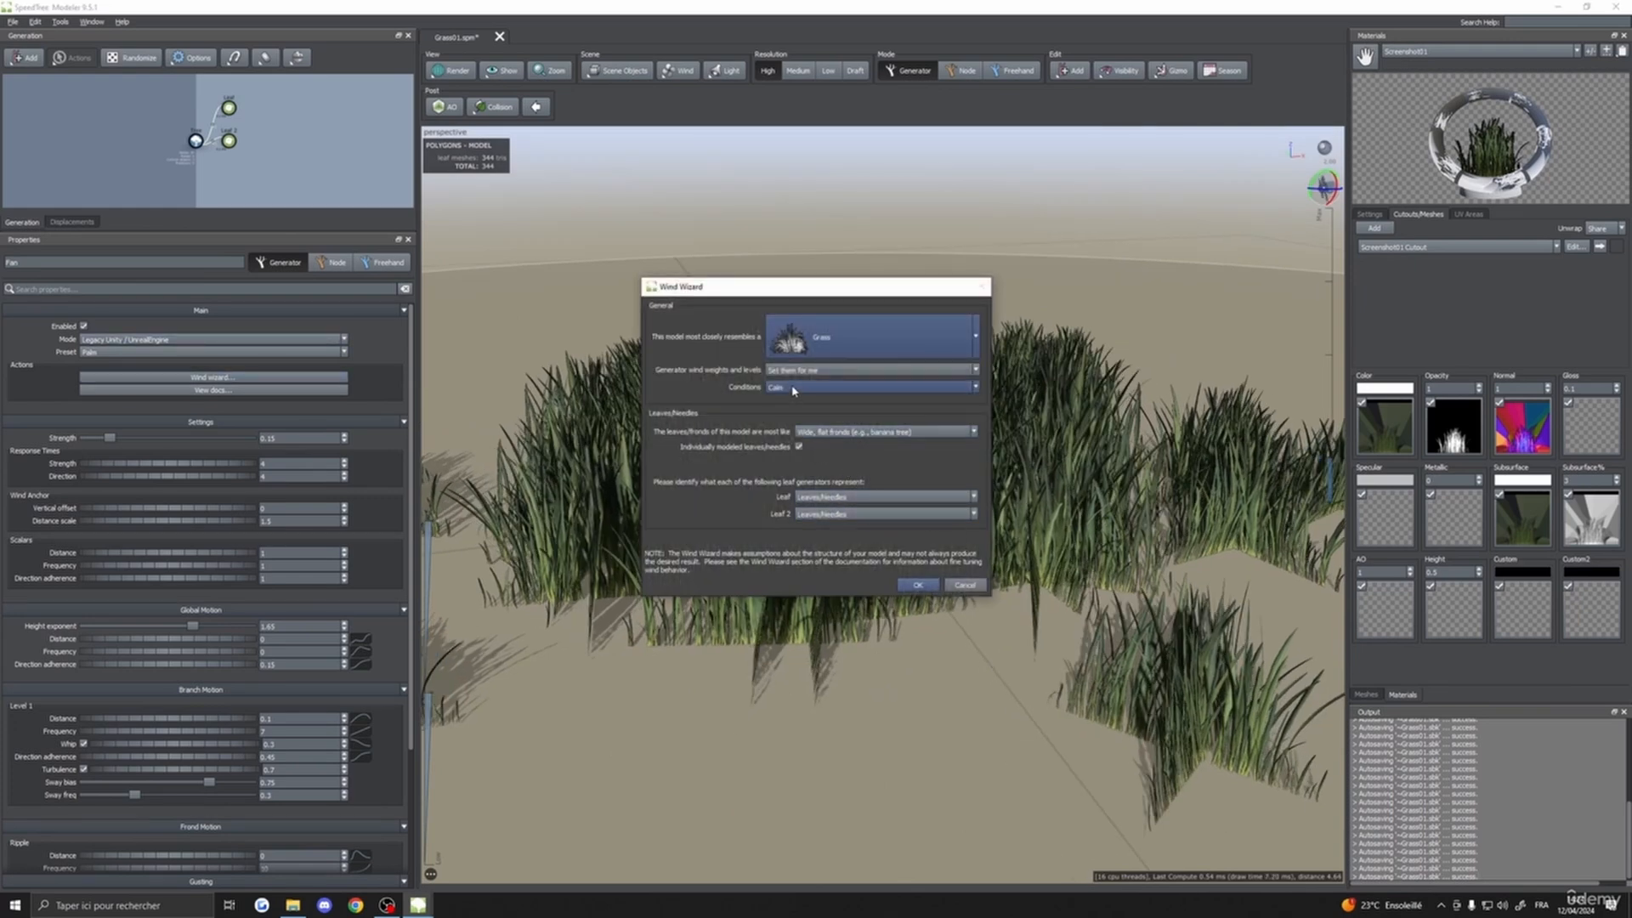
pyautogui.click(910, 587)
# - Set the wind preset to Better
pyautogui.moveTo(958, 652); pyautogui.dragTo(598, 594)
pyautogui.click(164, 352)
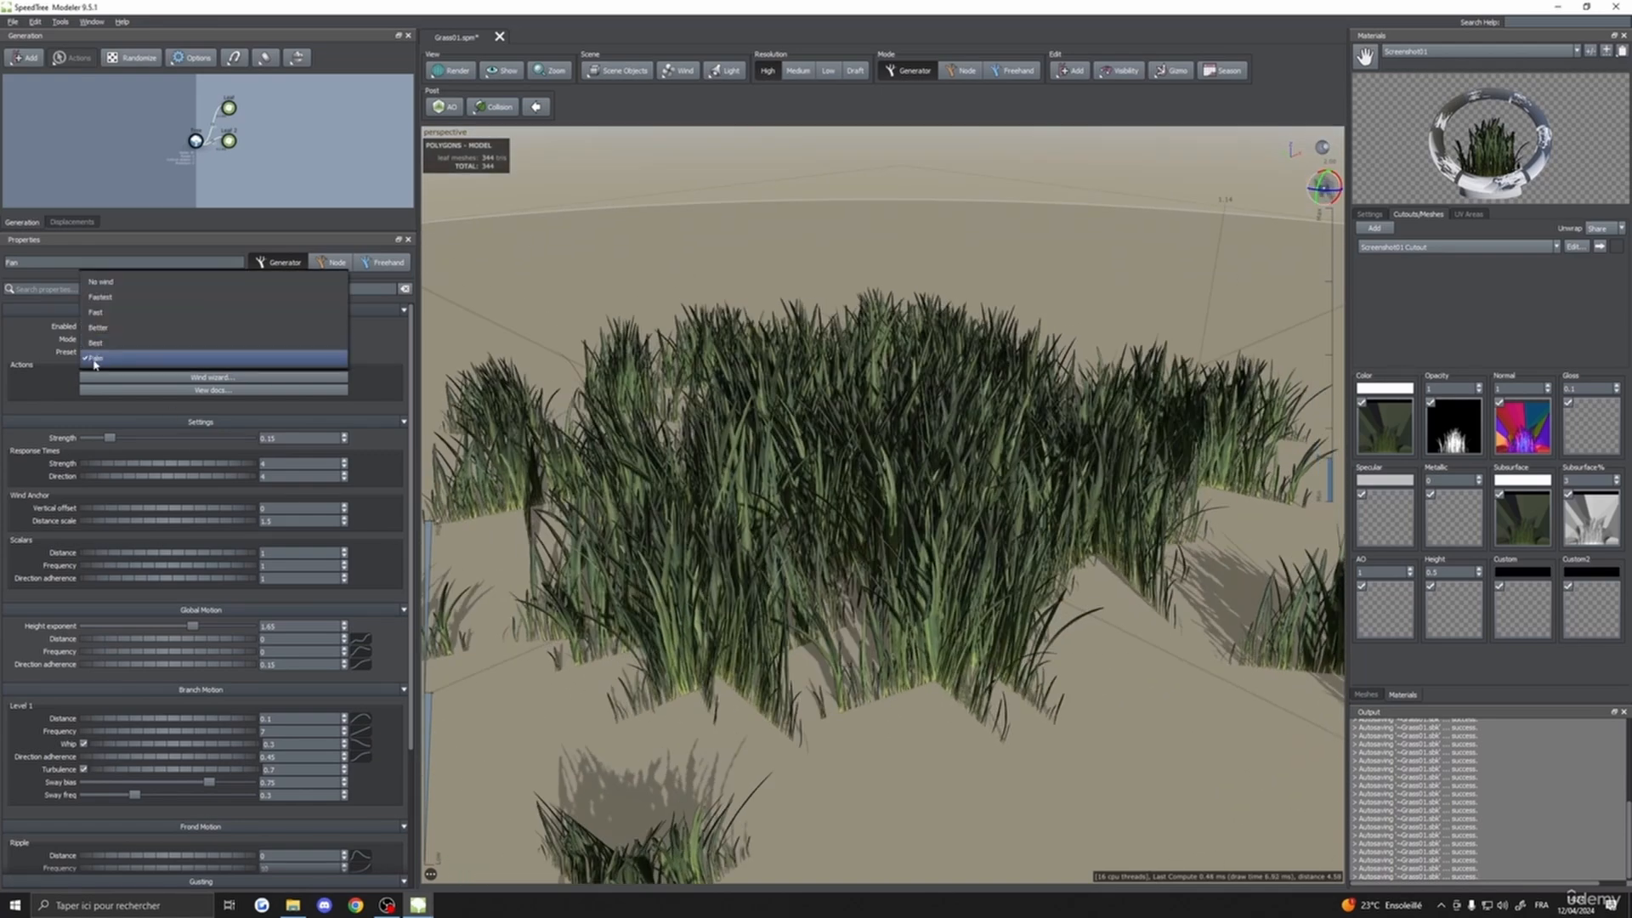
pyautogui.click(100, 328)
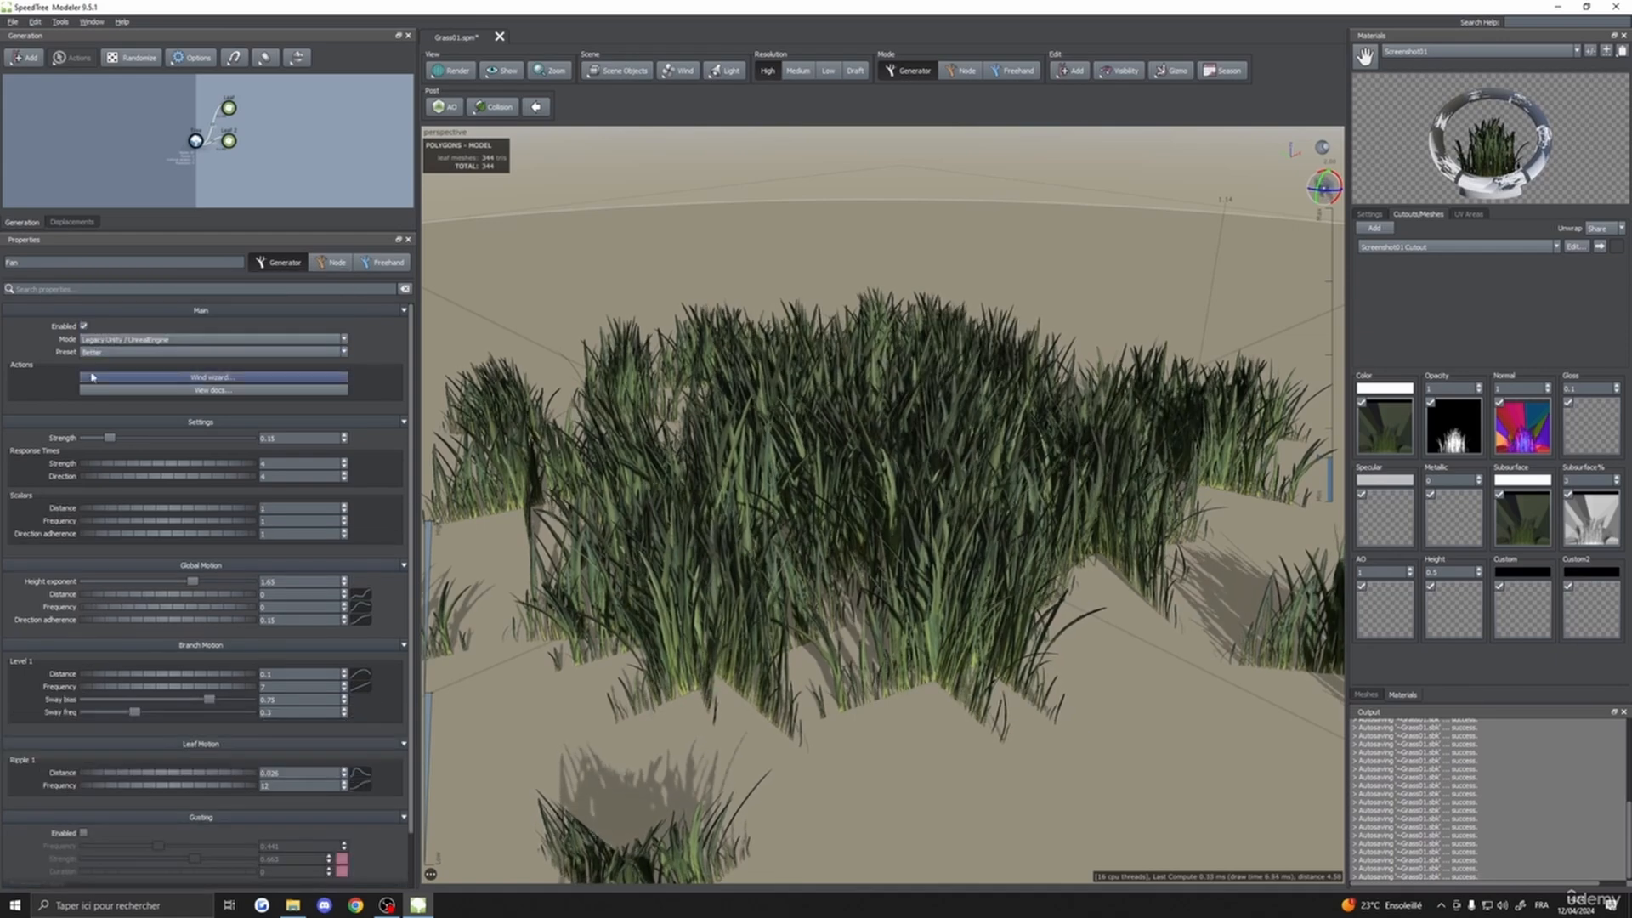
pyautogui.moveTo(708, 486); pyautogui.dragTo(622, 526)
pyautogui.scroll(-3, 757, 489)
pyautogui.moveTo(794, 521); pyautogui.dragTo(845, 517)
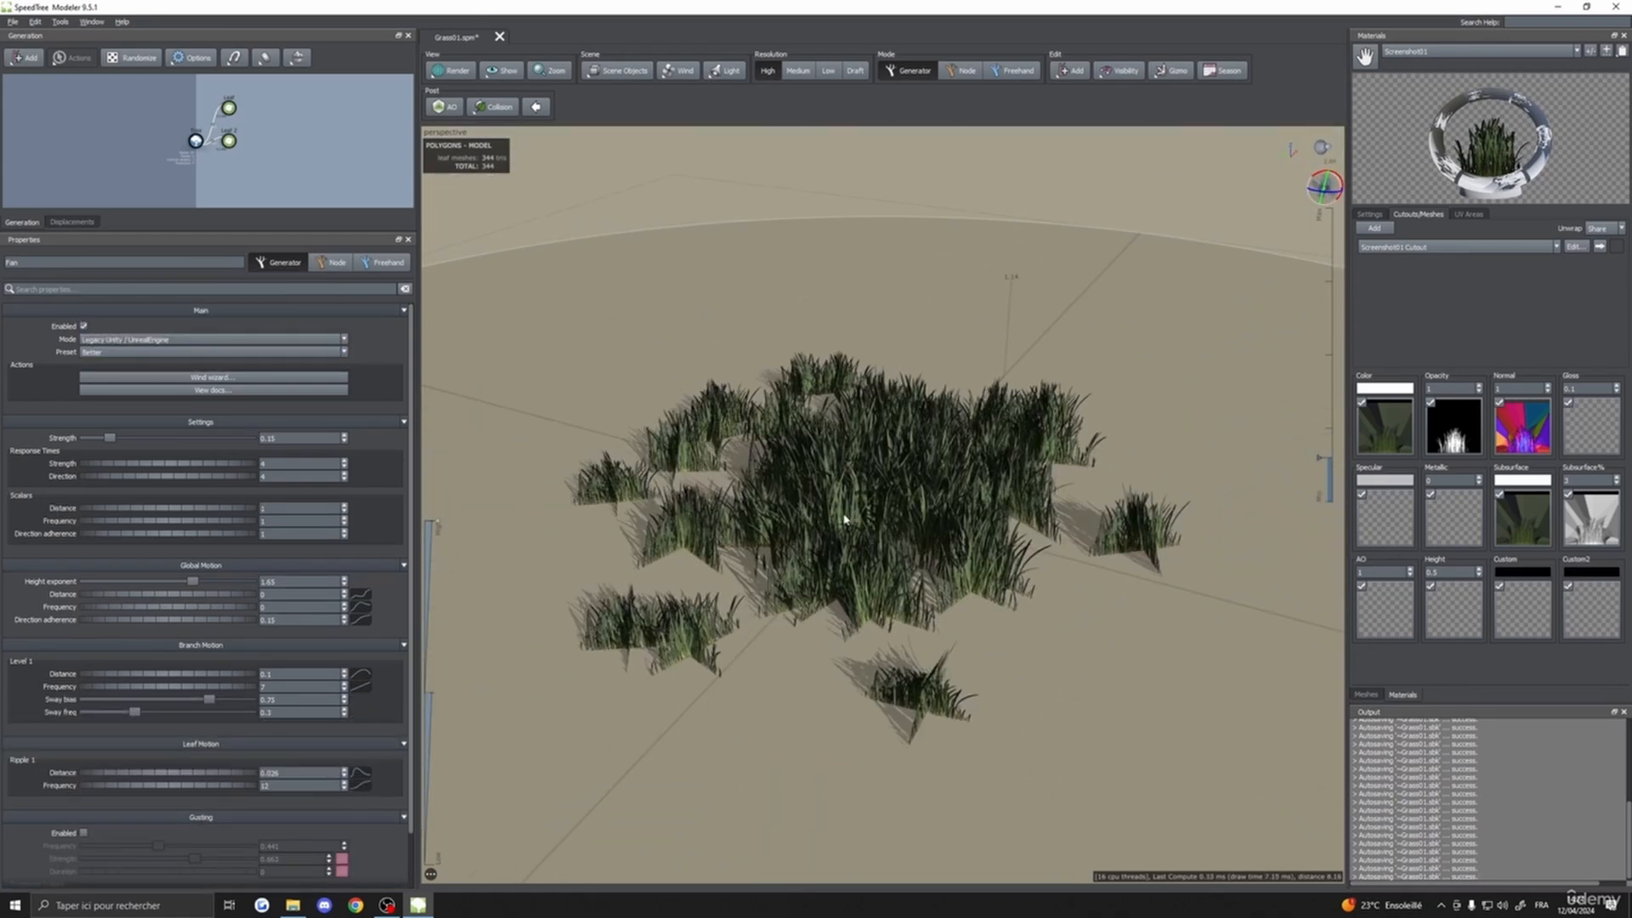
# - Review the game mesh export options for the Unity / UnrealEngine (*.st) file type, and close the dialog without exporting
pyautogui.click(13, 21)
pyautogui.click(42, 255)
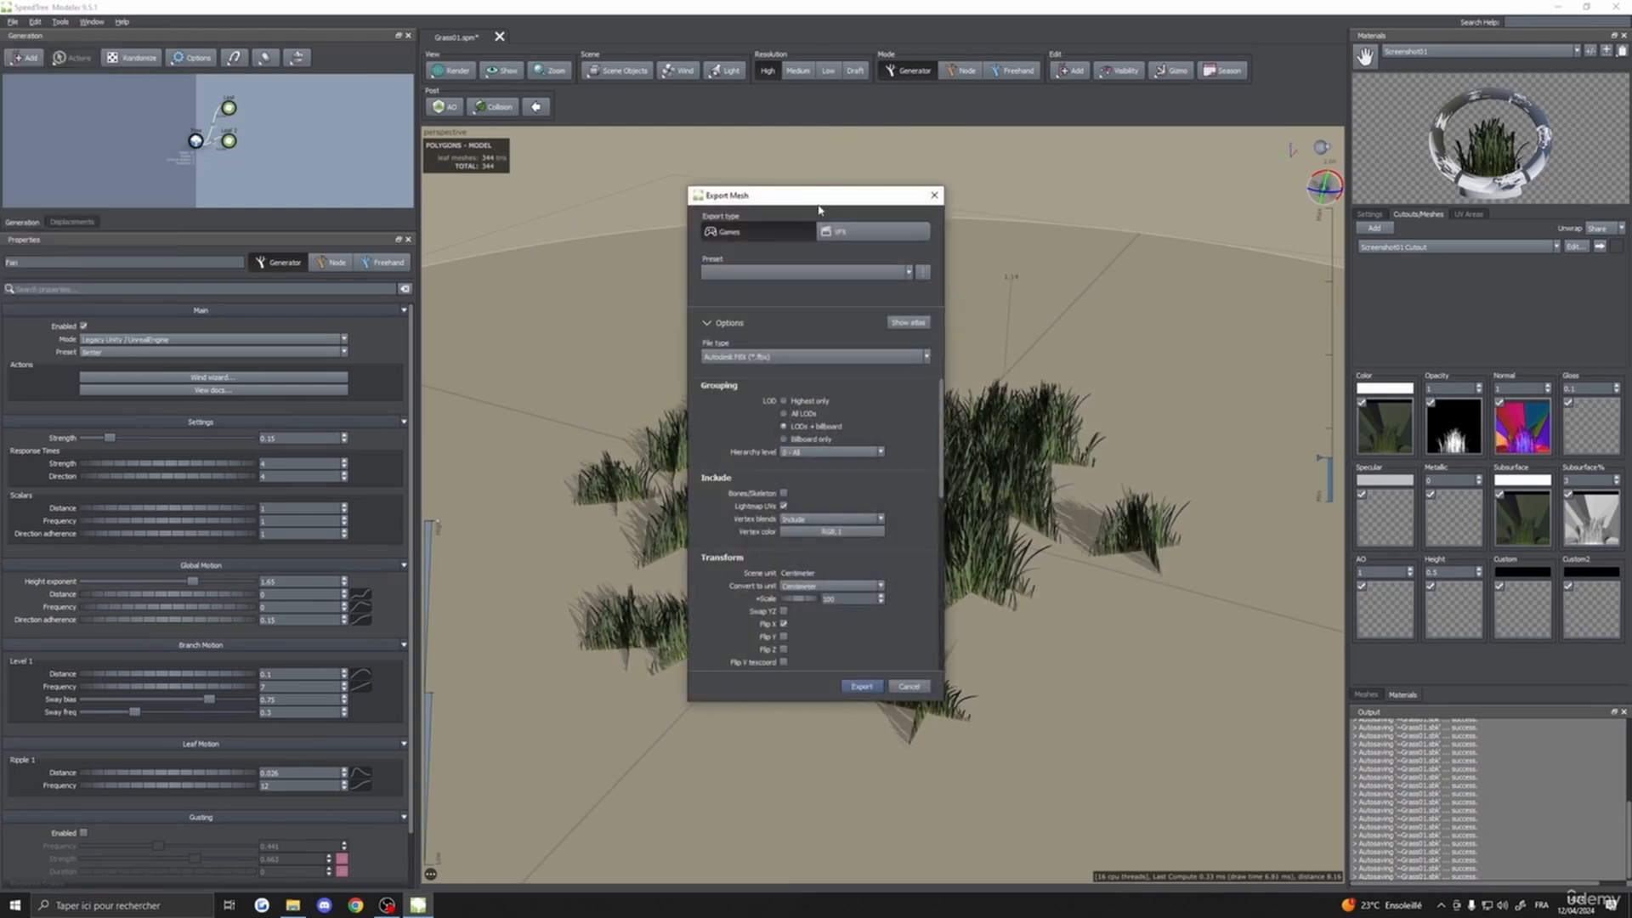
pyautogui.moveTo(802, 209); pyautogui.dragTo(782, 177)
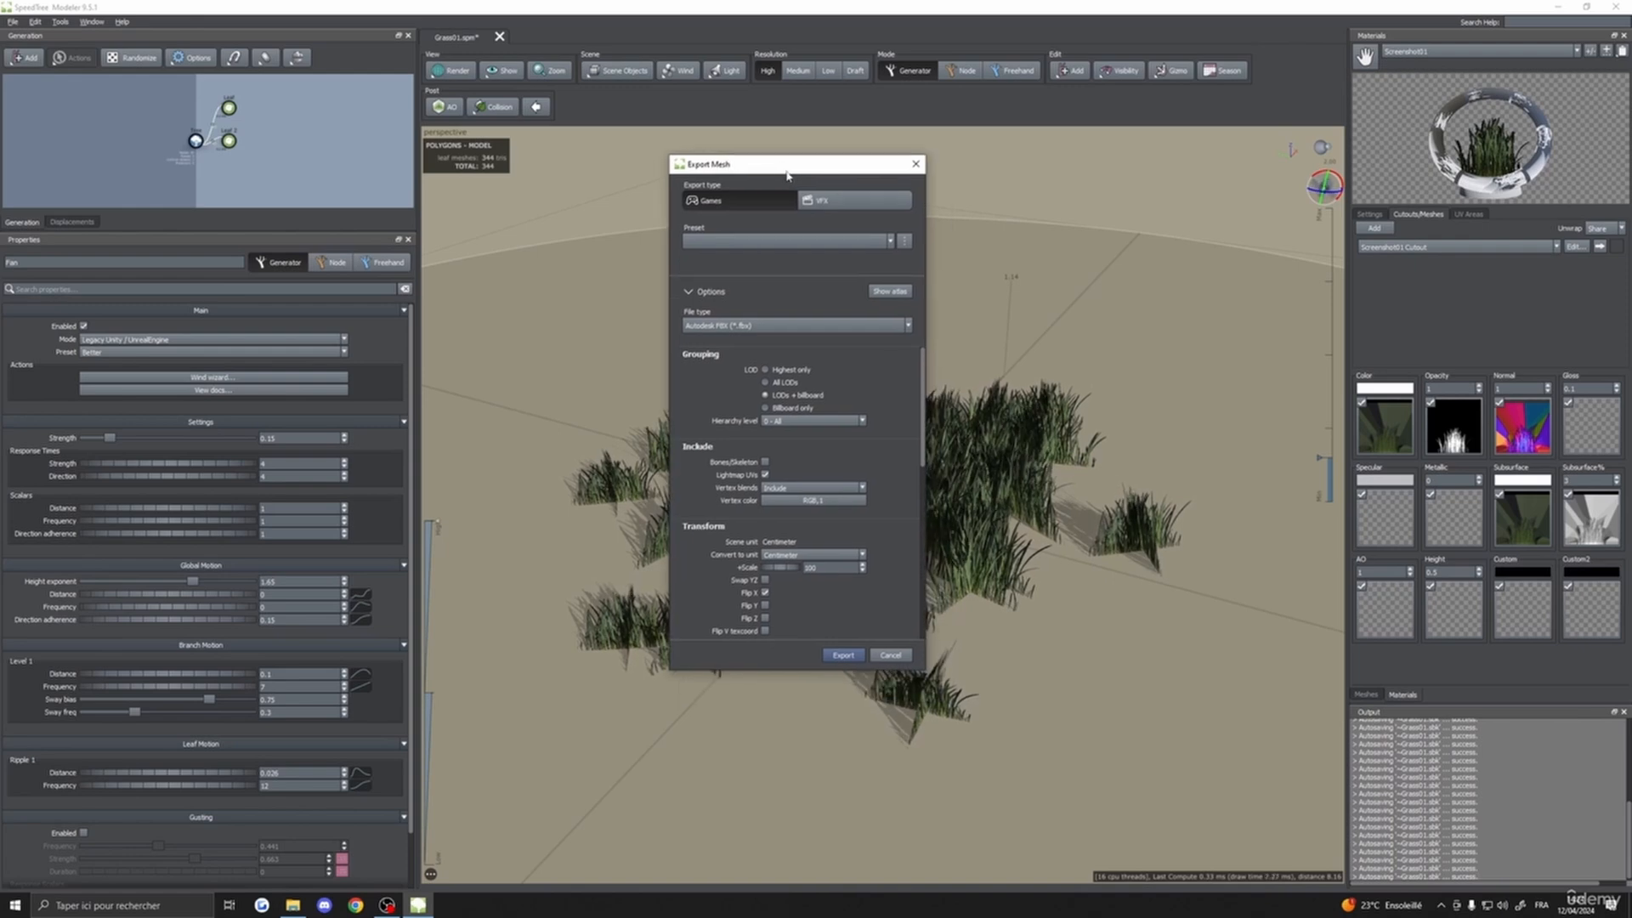
pyautogui.click(728, 325)
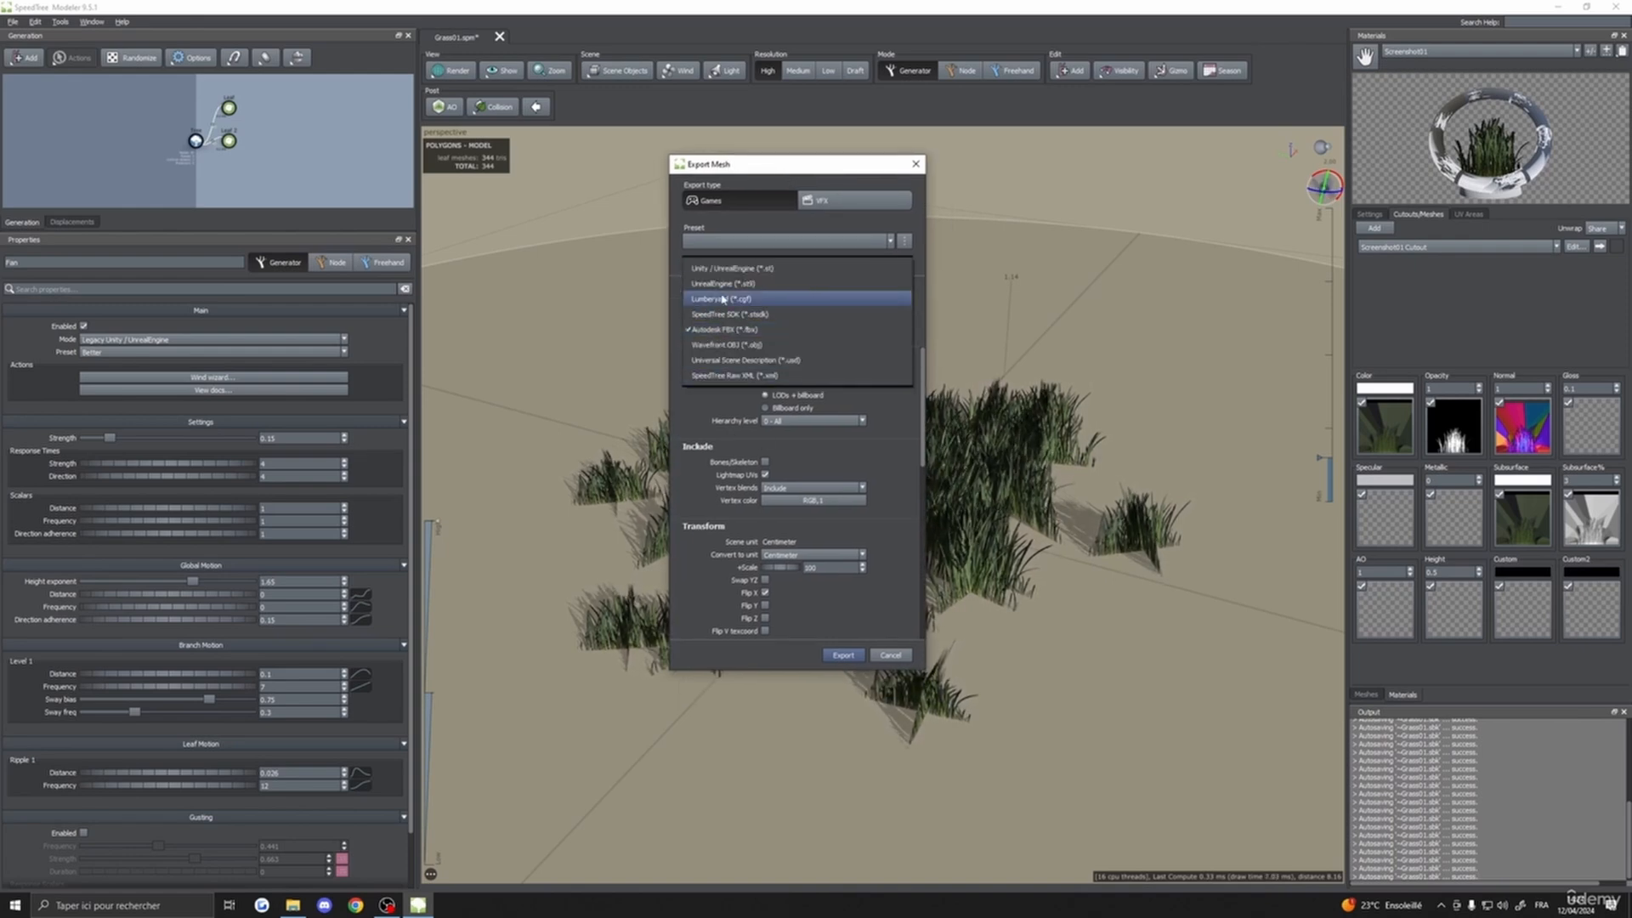
pyautogui.click(730, 269)
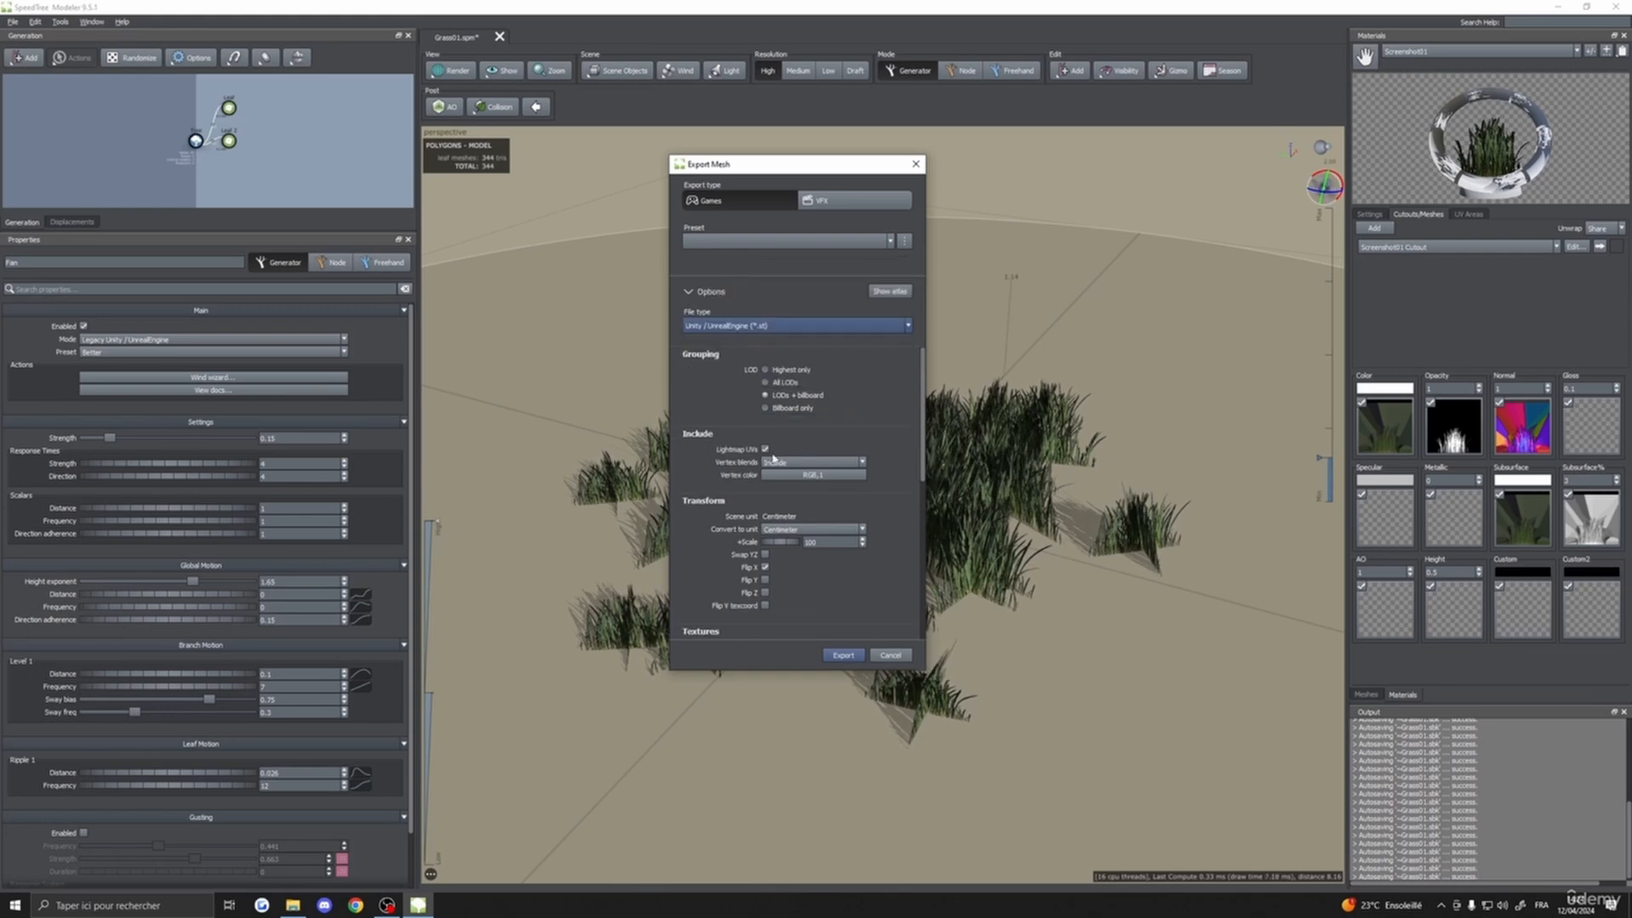
pyautogui.scroll(-5, 769, 425)
pyautogui.scroll(3, 775, 431)
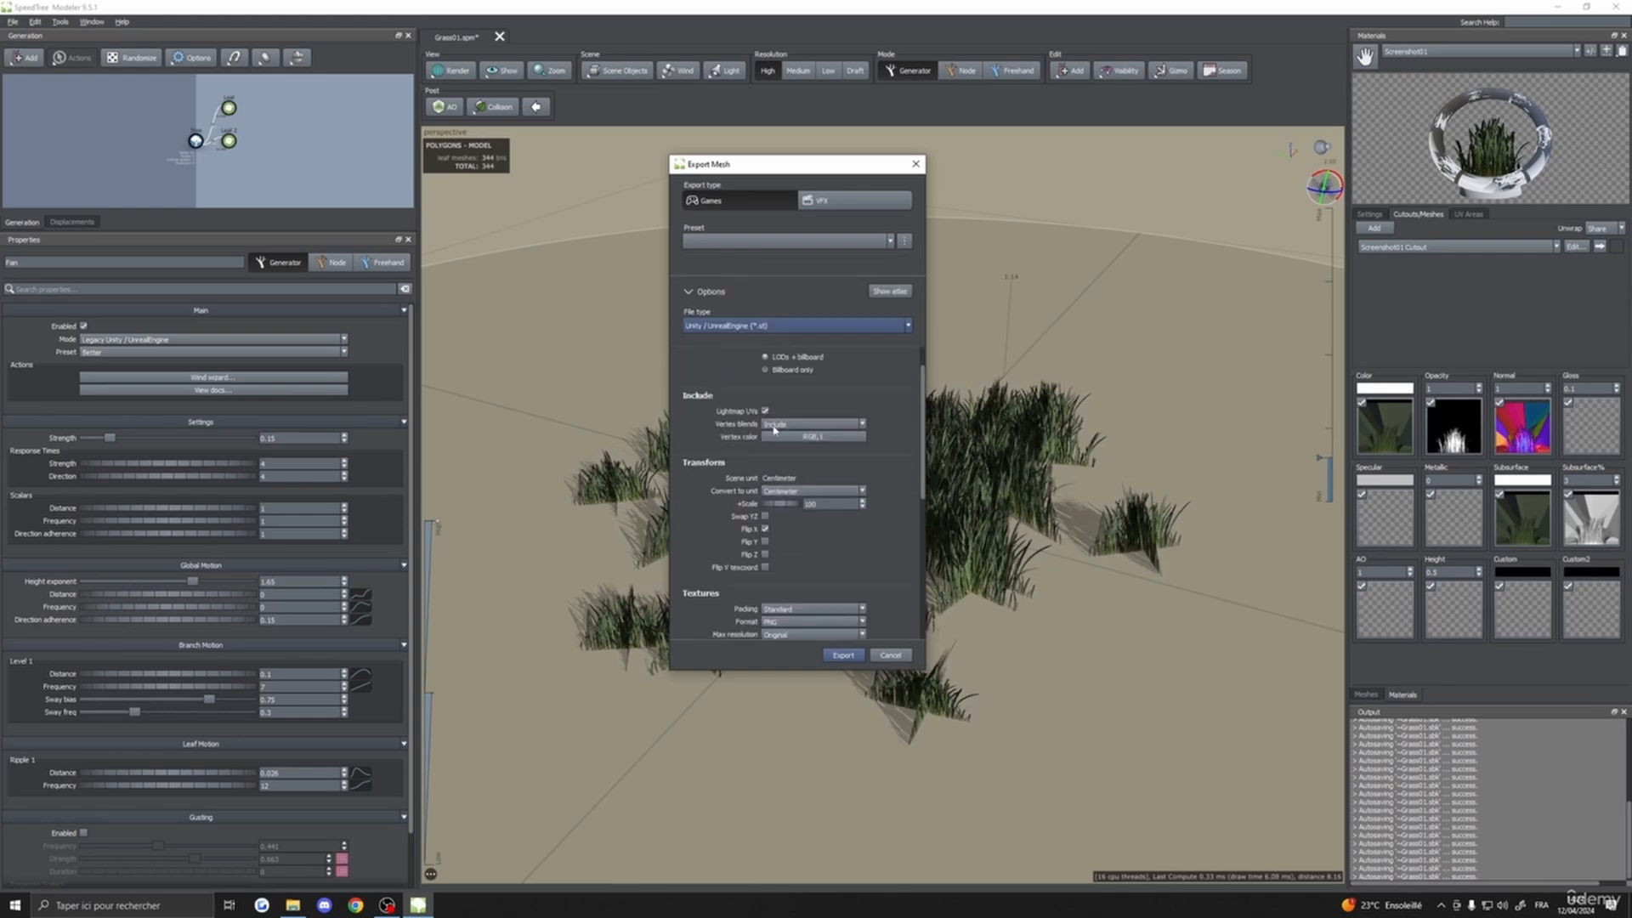
pyautogui.scroll(-5, 777, 451)
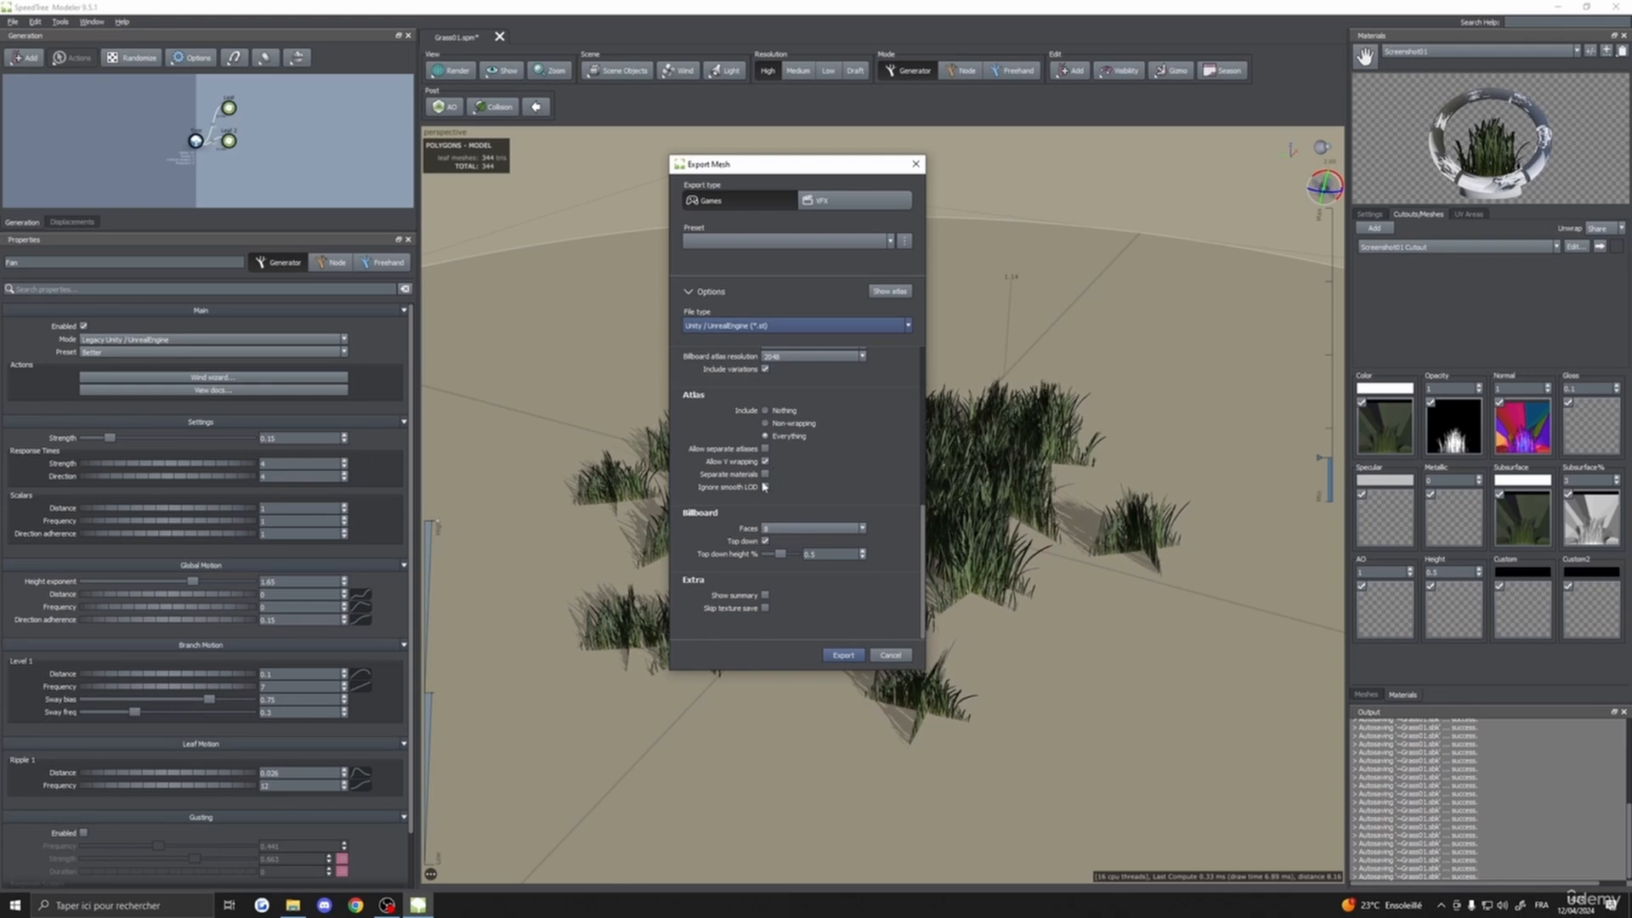
pyautogui.scroll(4, 763, 487)
pyautogui.scroll(-5, 795, 510)
pyautogui.click(890, 656)
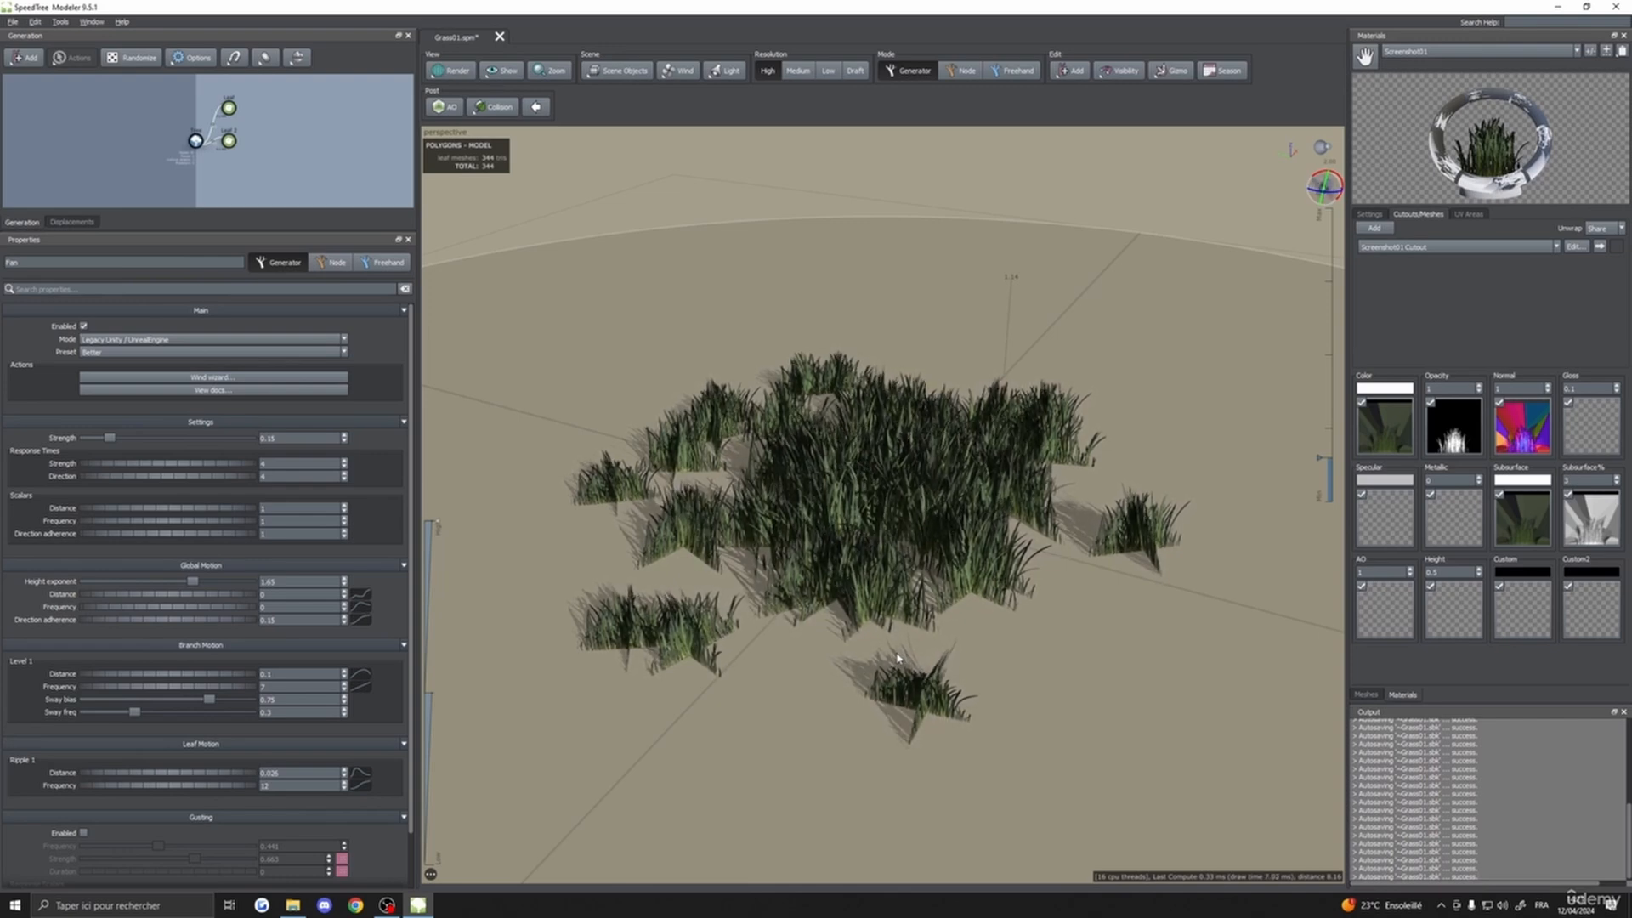
pyautogui.moveTo(880, 658); pyautogui.dragTo(905, 687)
pyautogui.scroll(4, 913, 681)
pyautogui.scroll(-4, 925, 681)
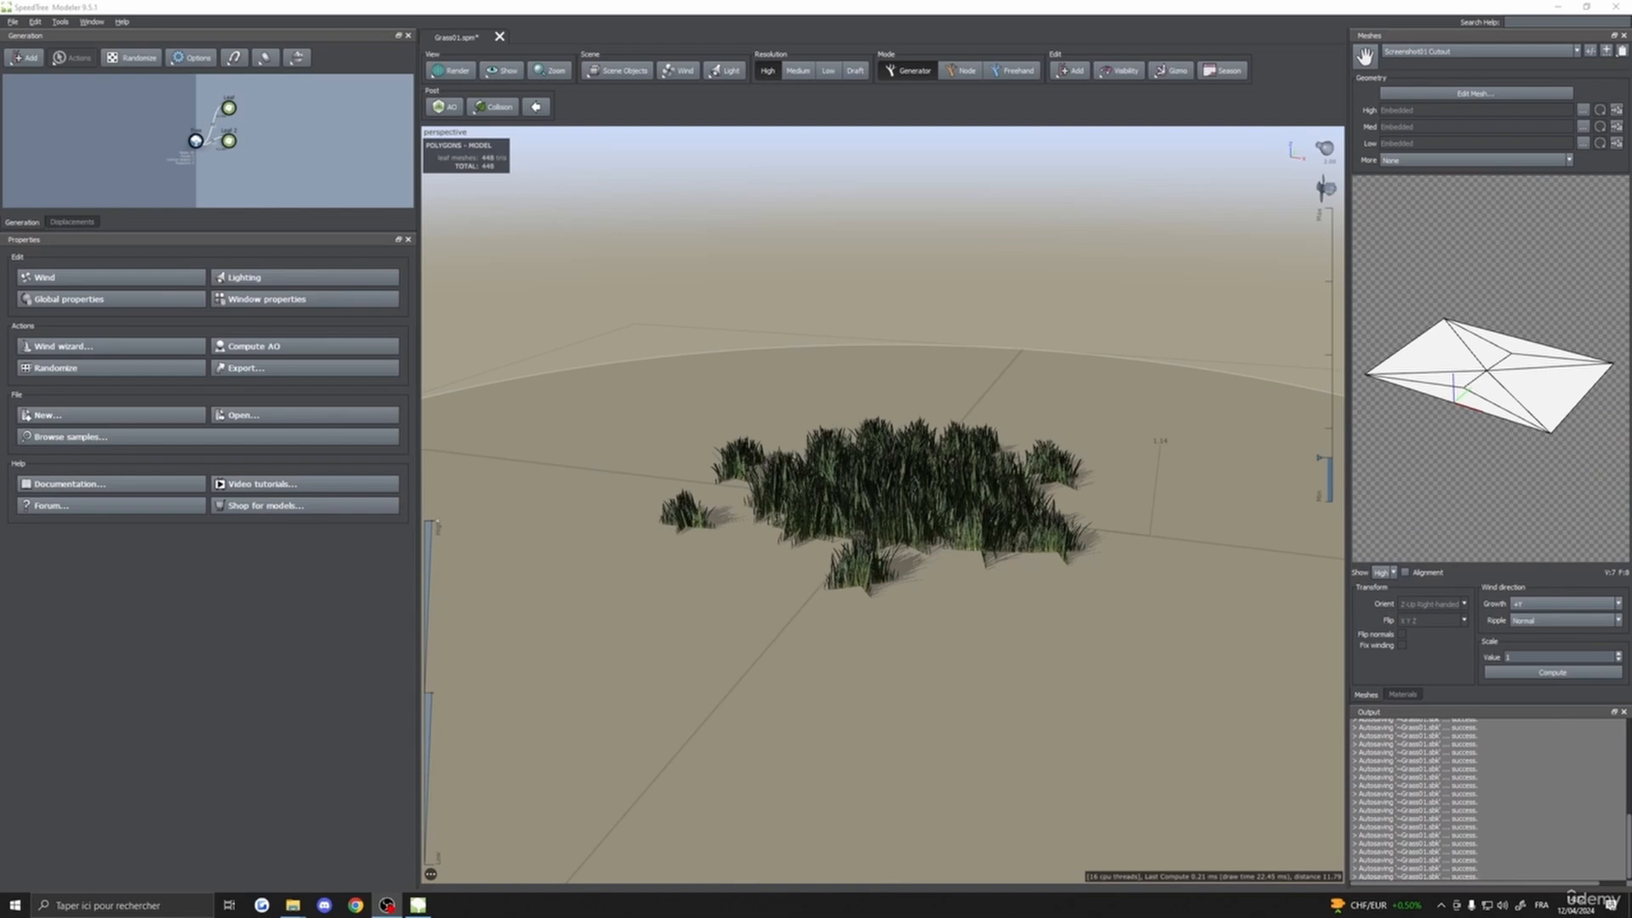
pyautogui.moveTo(941, 514); pyautogui.dragTo(1052, 528)
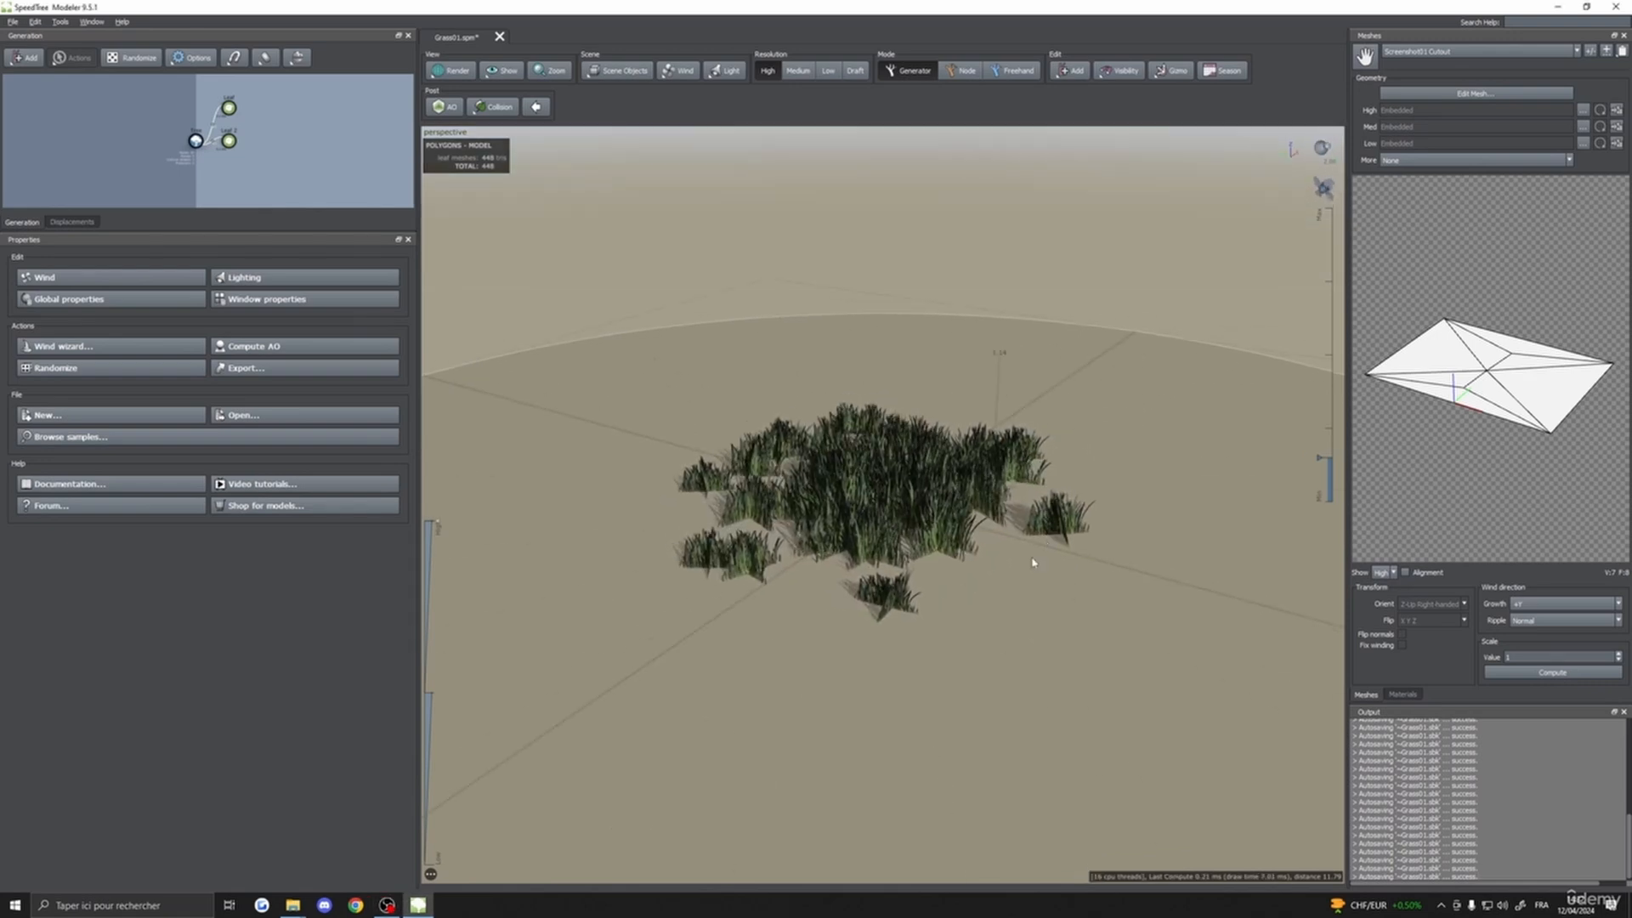
pyautogui.moveTo(1034, 562); pyautogui.dragTo(976, 564)
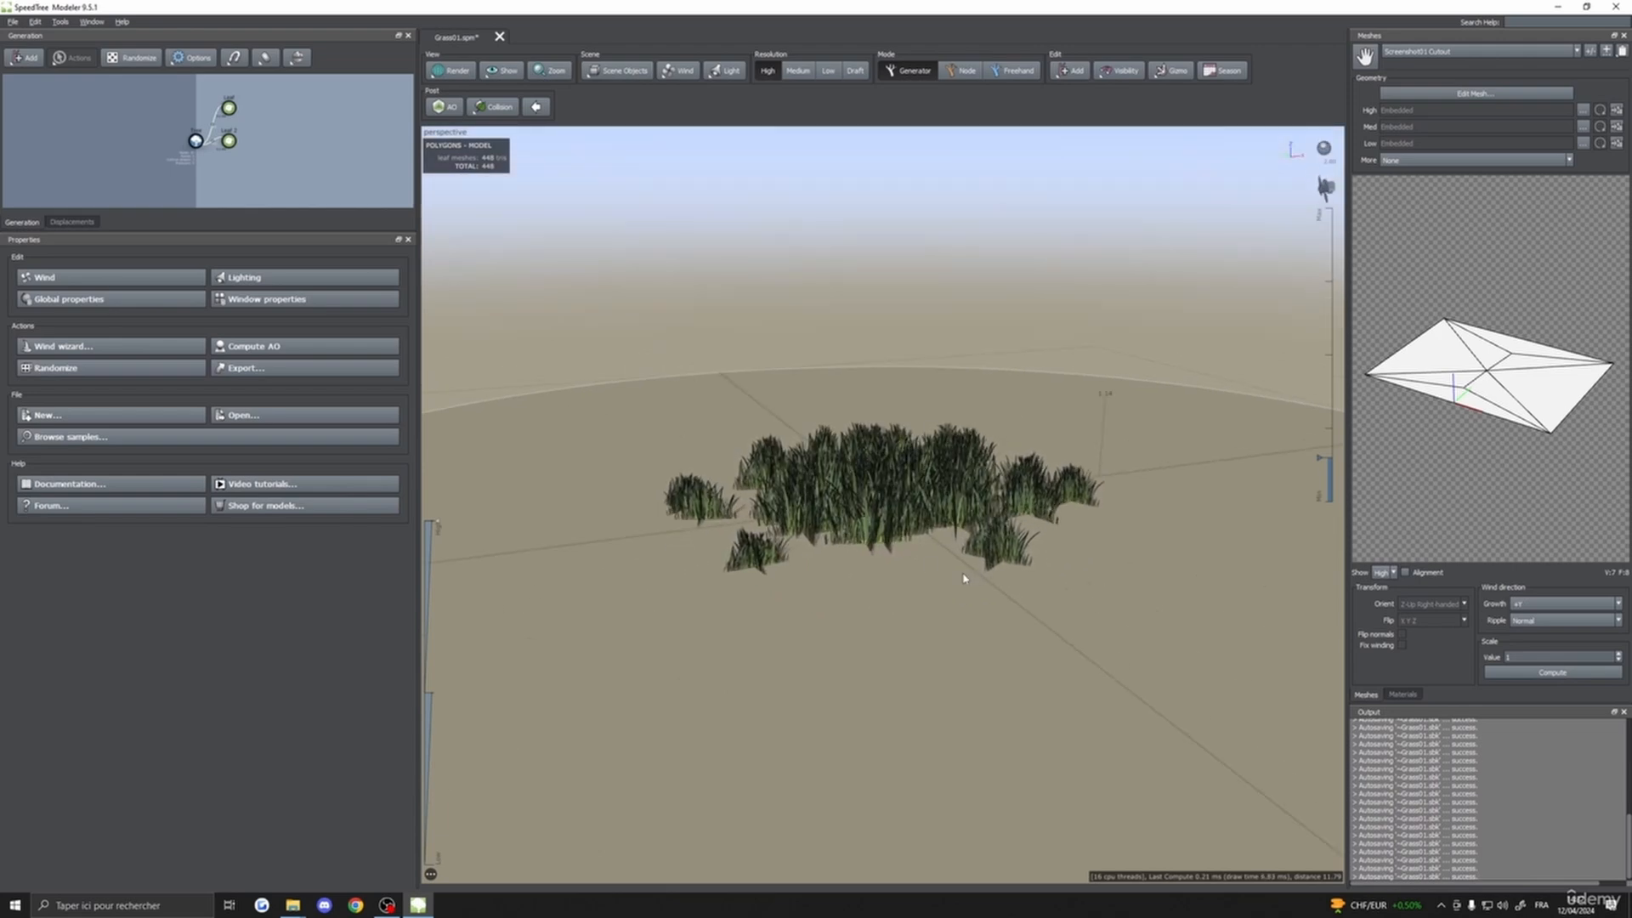
pyautogui.moveTo(969, 575); pyautogui.dragTo(988, 603)
# - Examine the points of the Screenshot01 material's cutout mesh and close the mesh editor
pyautogui.click(1403, 695)
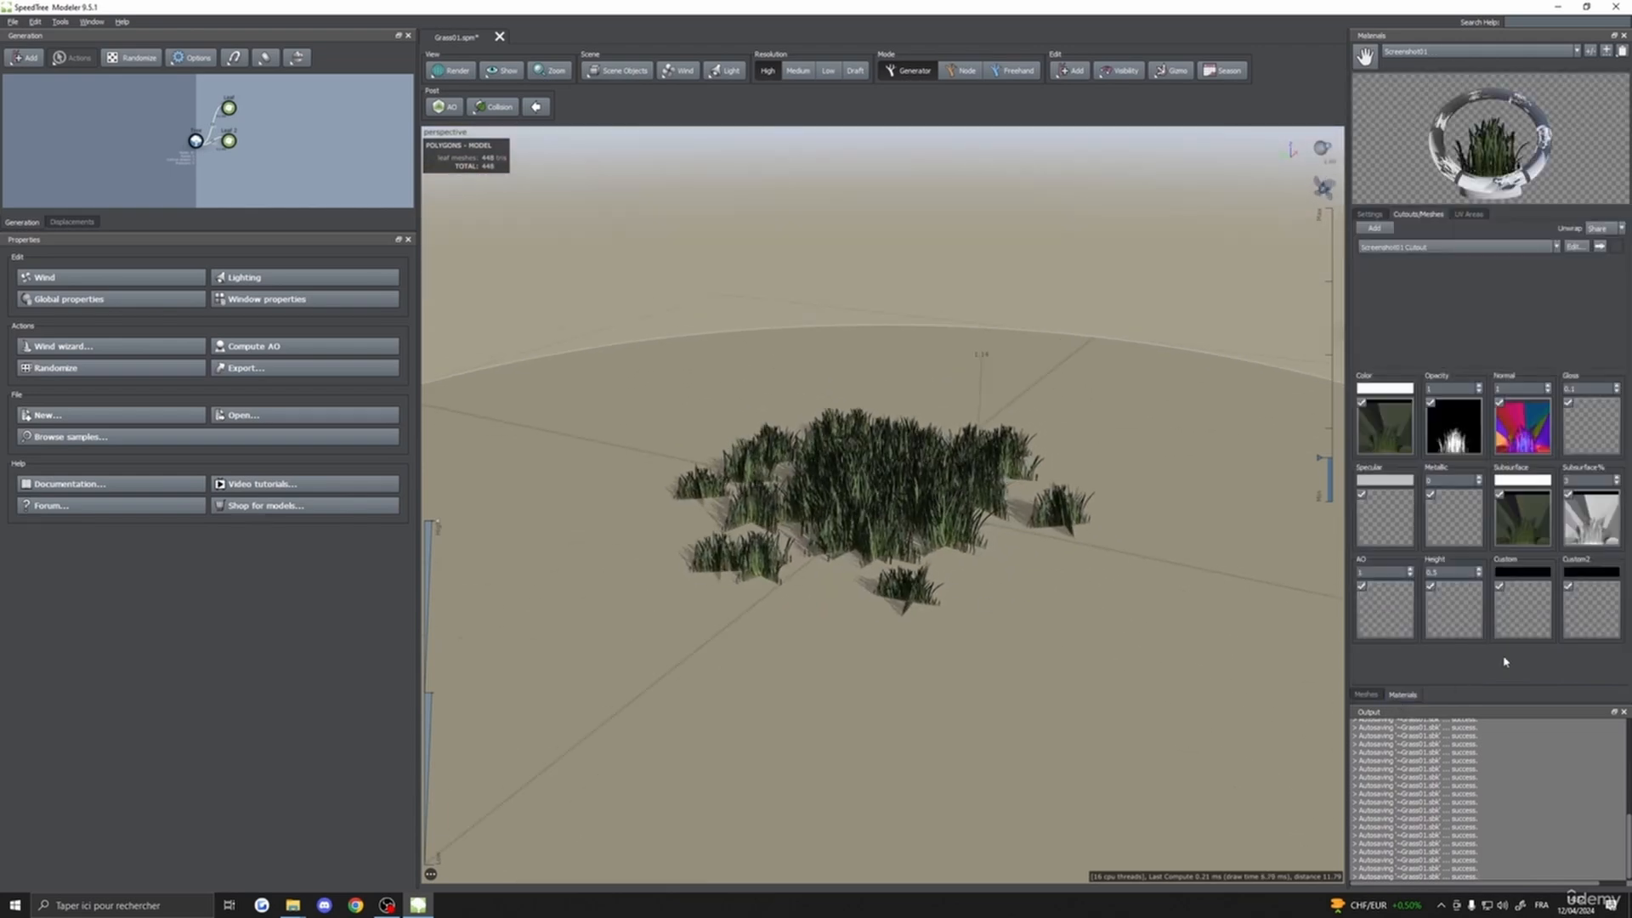
pyautogui.click(1479, 51)
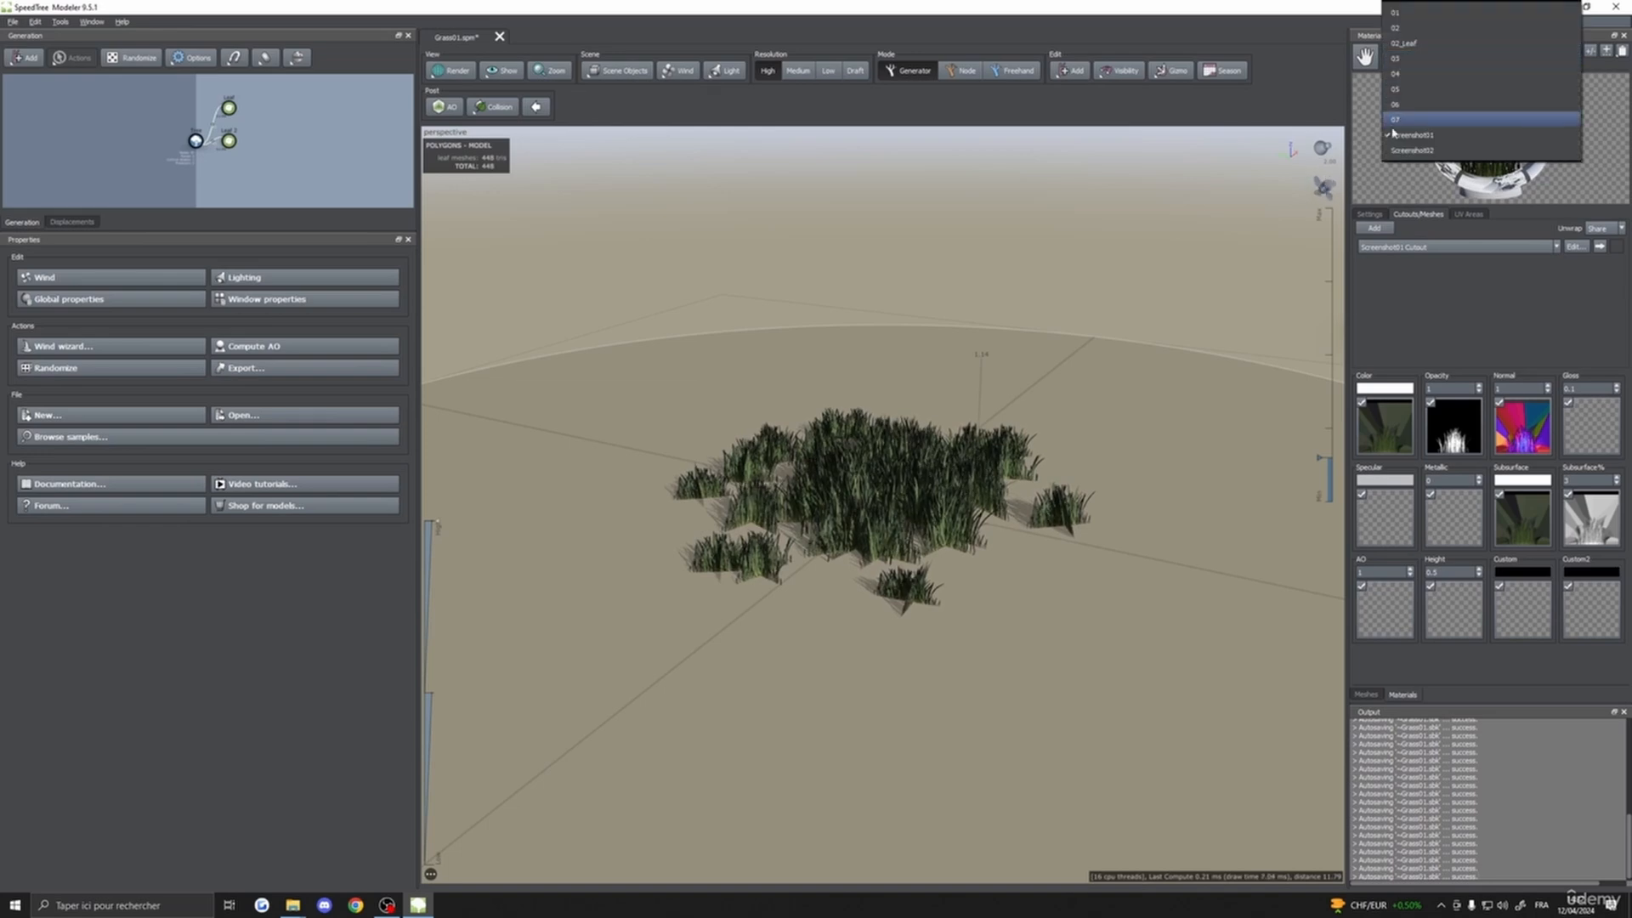
pyautogui.click(1421, 159)
pyautogui.click(1573, 247)
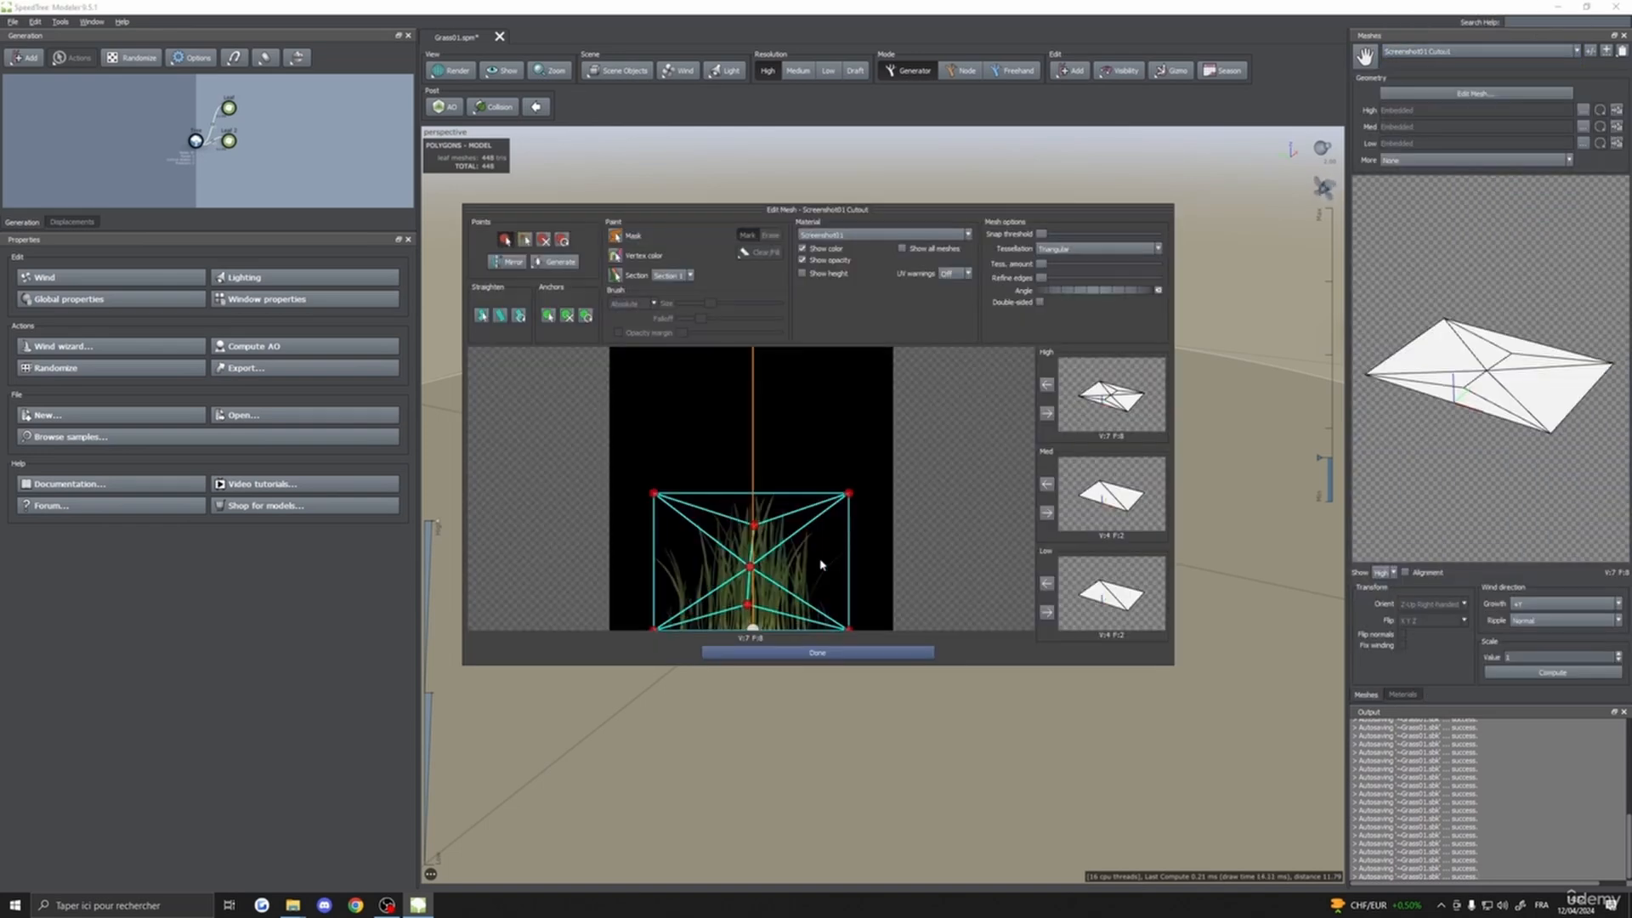
pyautogui.moveTo(737, 213); pyautogui.dragTo(792, 208)
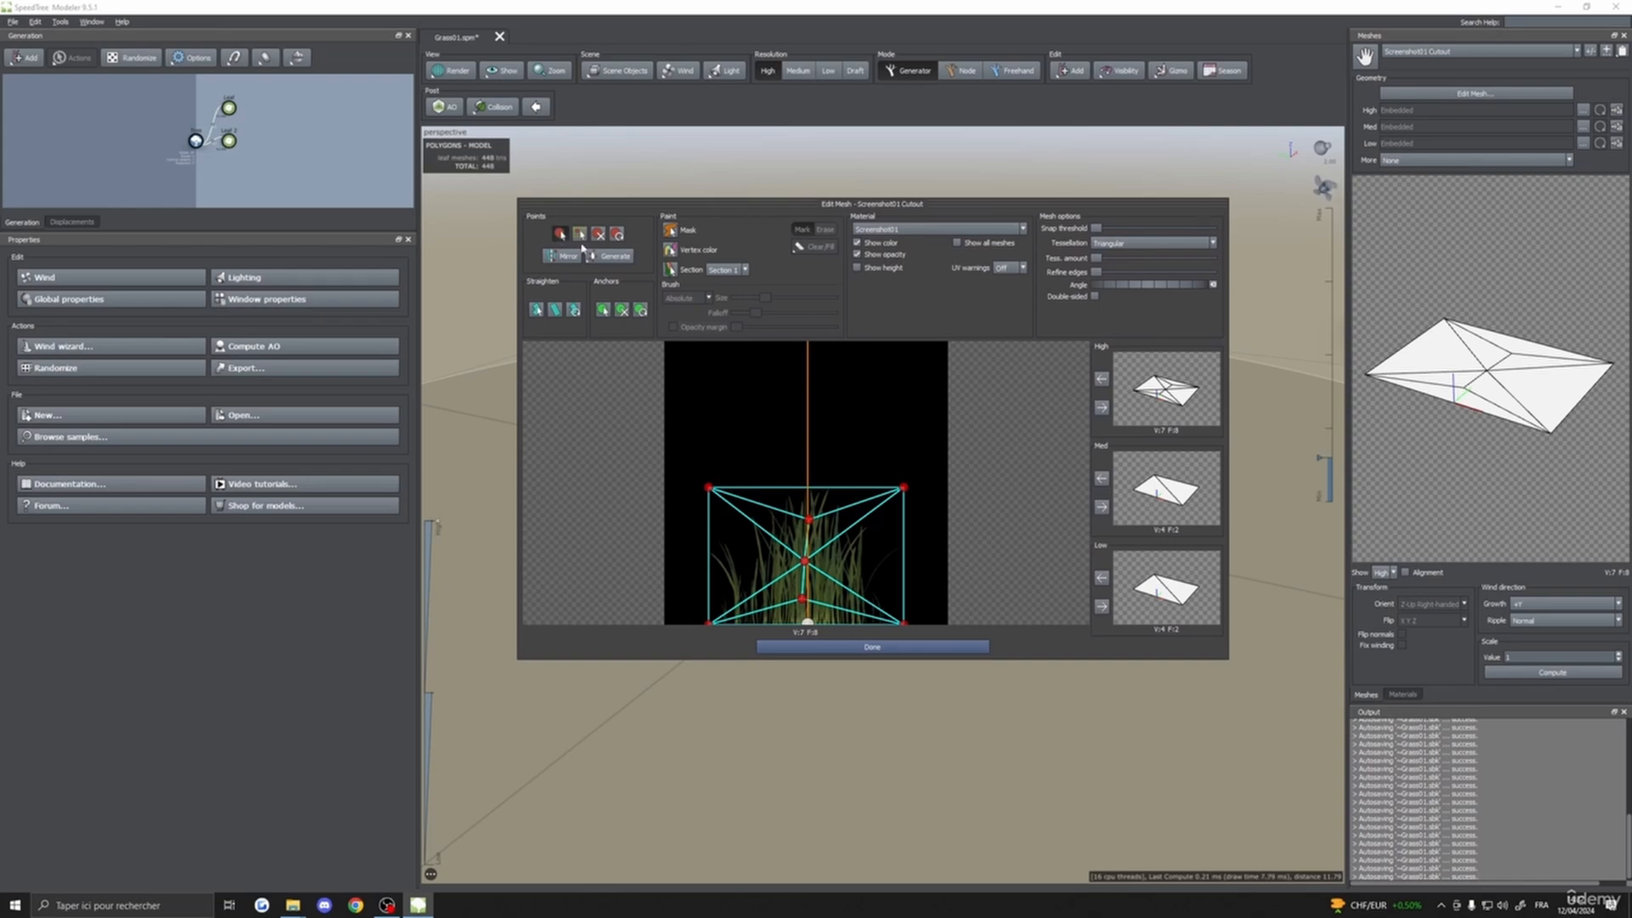
pyautogui.click(879, 650)
# - Inspect the grass patch up close and from several angles
pyautogui.scroll(5, 880, 637)
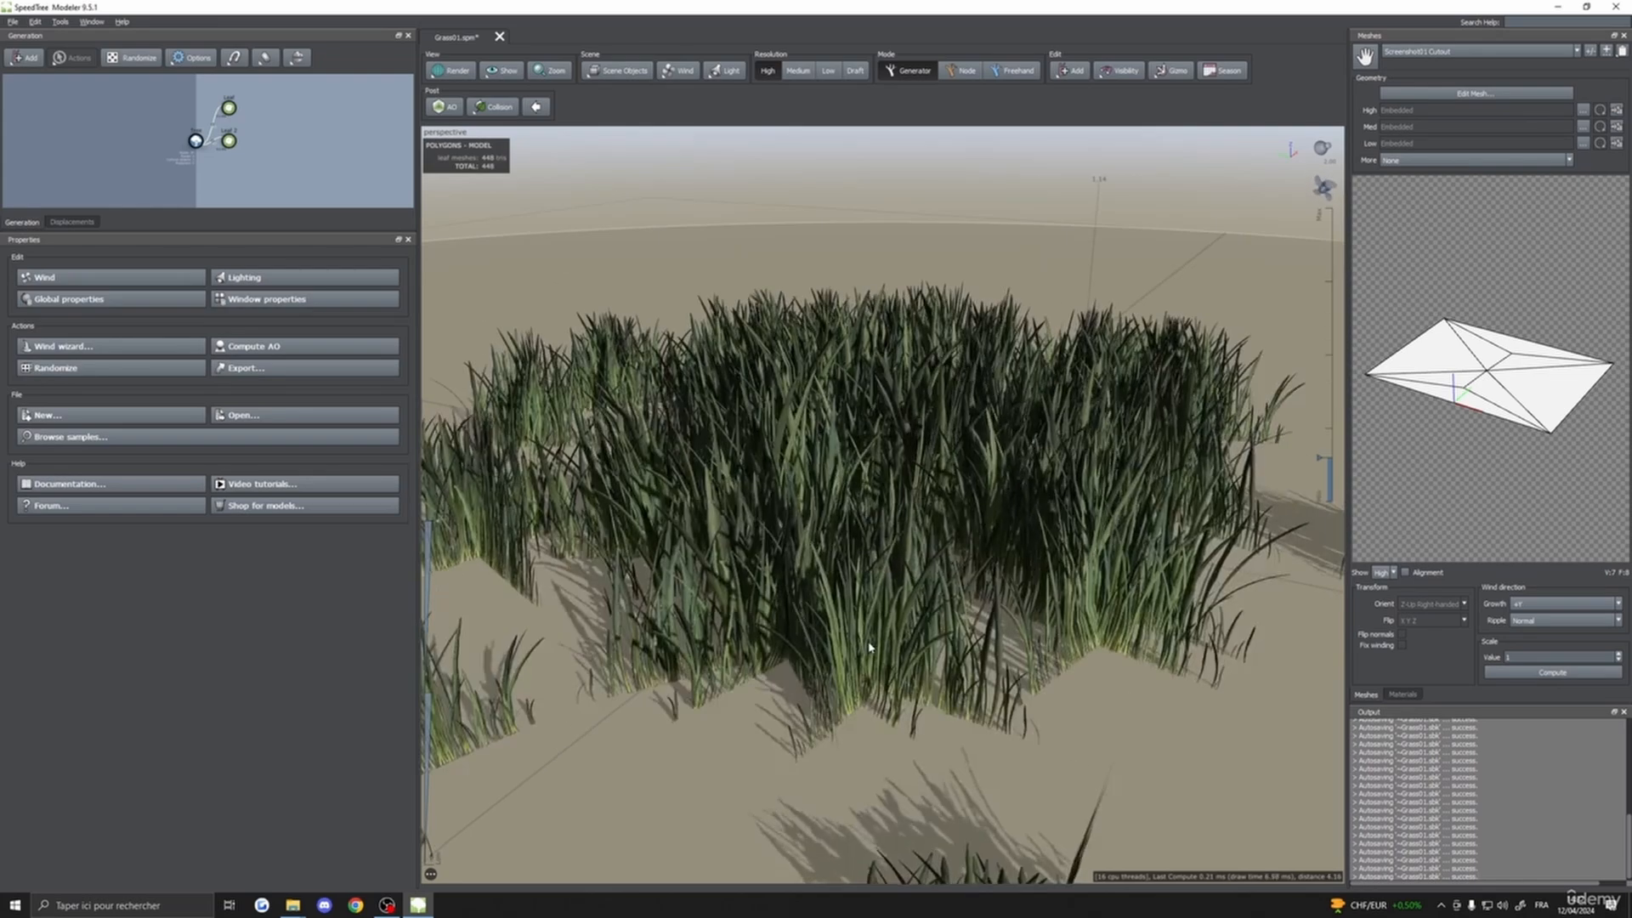
pyautogui.moveTo(880, 637); pyautogui.dragTo(994, 678)
pyautogui.scroll(-3, 903, 653)
pyautogui.scroll(5, 942, 670)
pyautogui.scroll(-5, 1054, 675)
pyautogui.moveTo(994, 677); pyautogui.dragTo(959, 650, button='middle')
pyautogui.scroll(-5, 960, 650)
pyautogui.moveTo(958, 649); pyautogui.dragTo(870, 602)
pyautogui.scroll(8, 808, 585)
pyautogui.scroll(4, 818, 572)
pyautogui.scroll(-7, 793, 618)
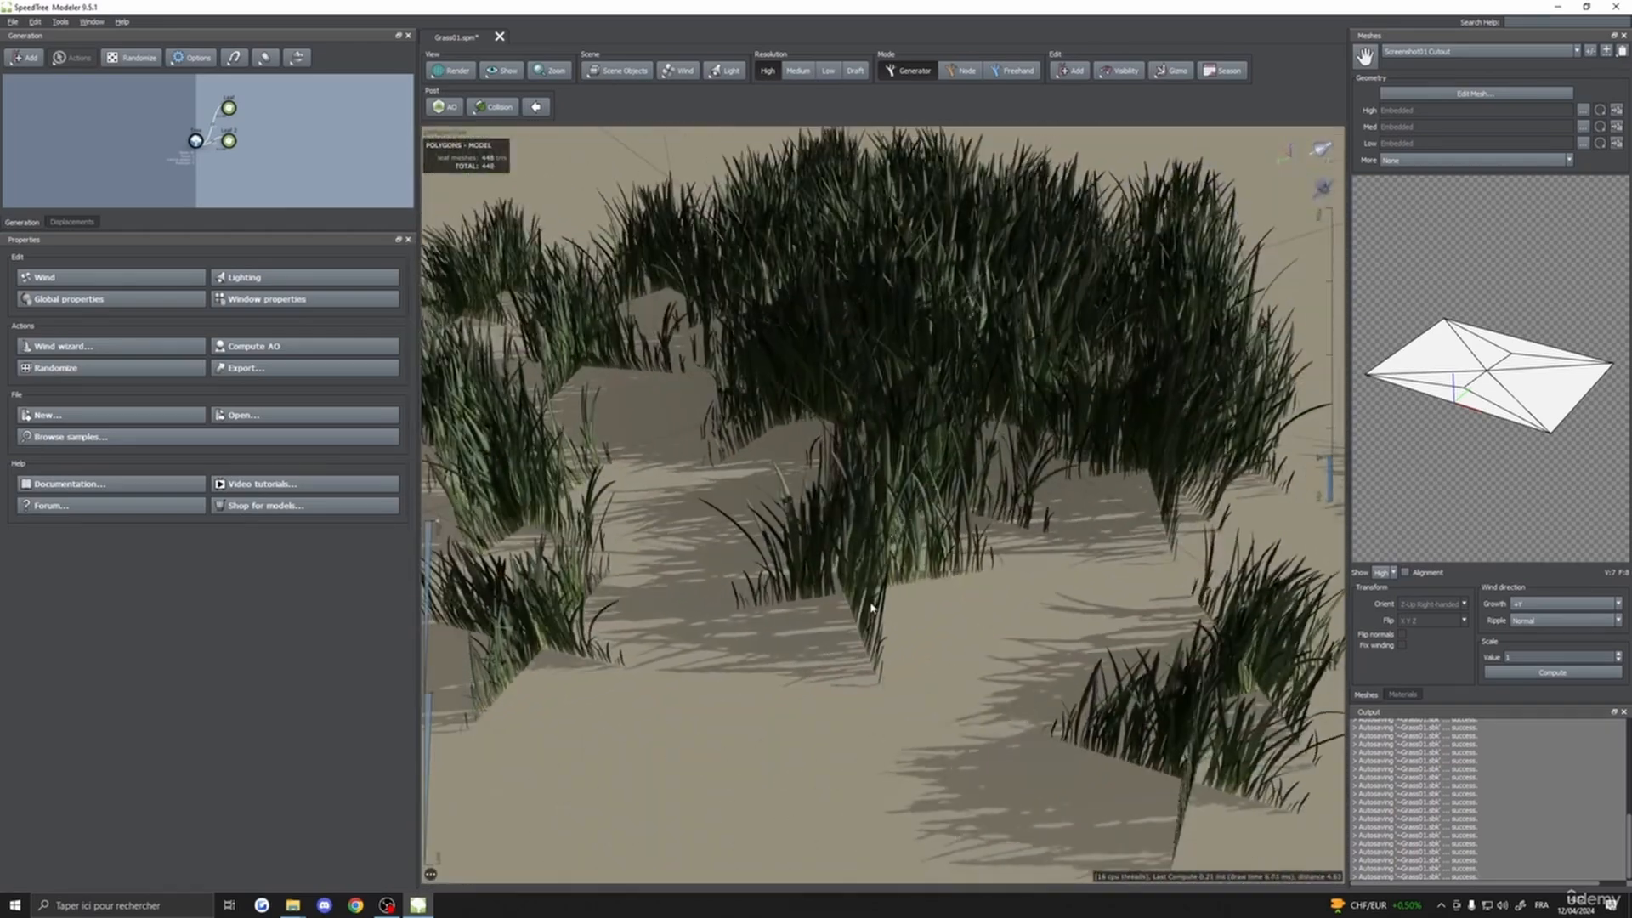
# - Open the Screenshot01 cutout mesh for editing and store its current shape as the High version
pyautogui.click(1407, 694)
pyautogui.click(1575, 247)
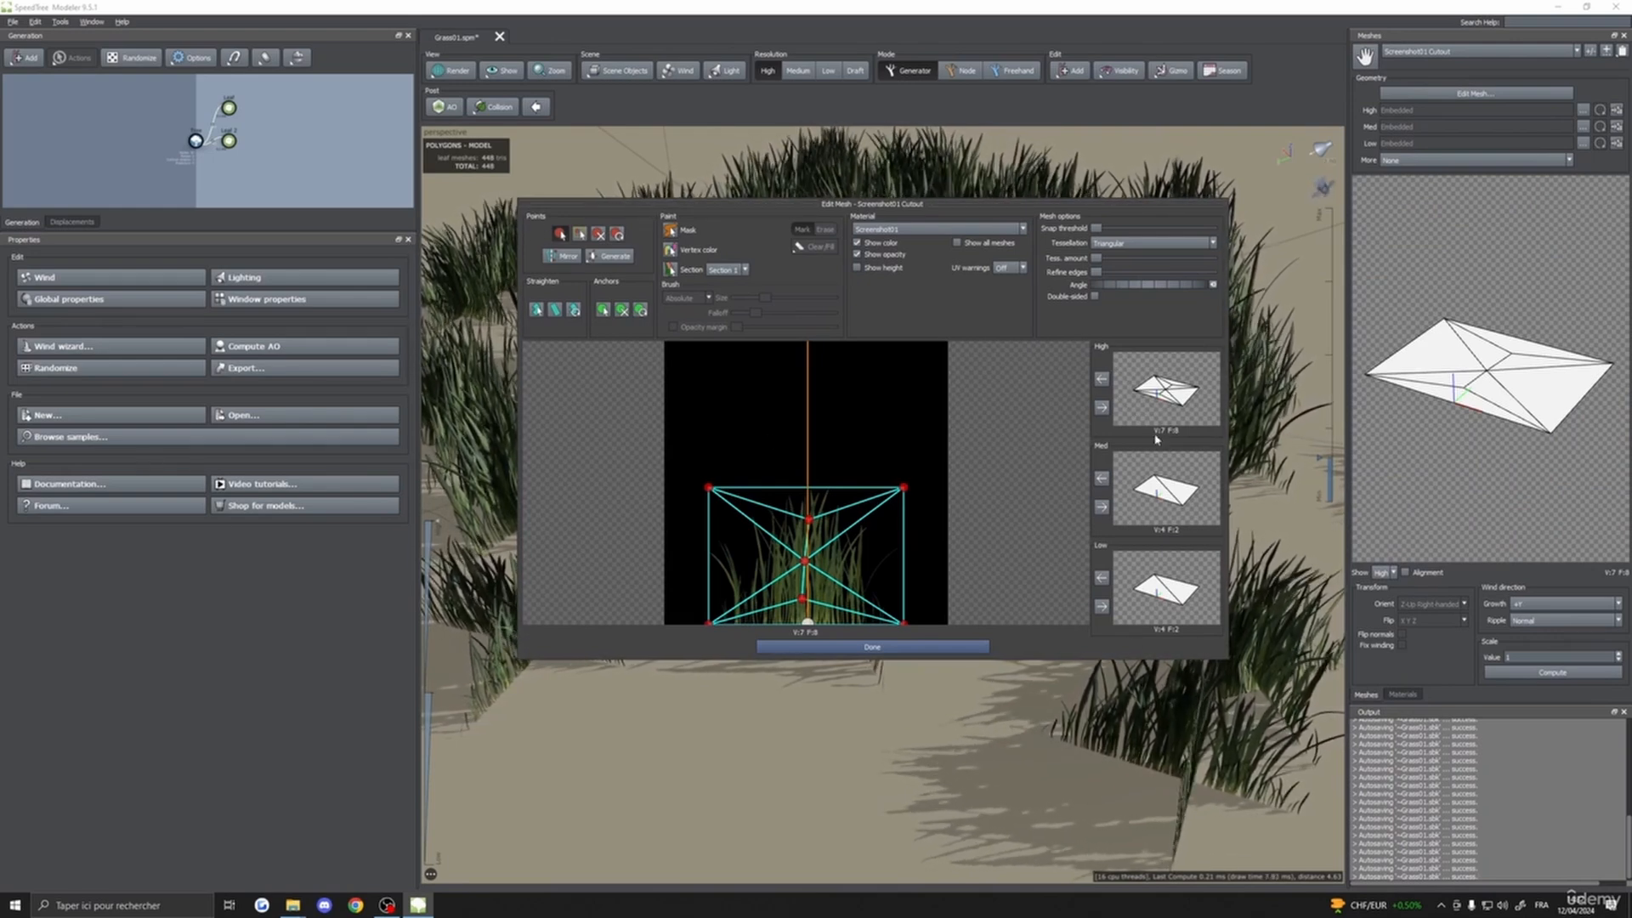
pyautogui.click(1101, 408)
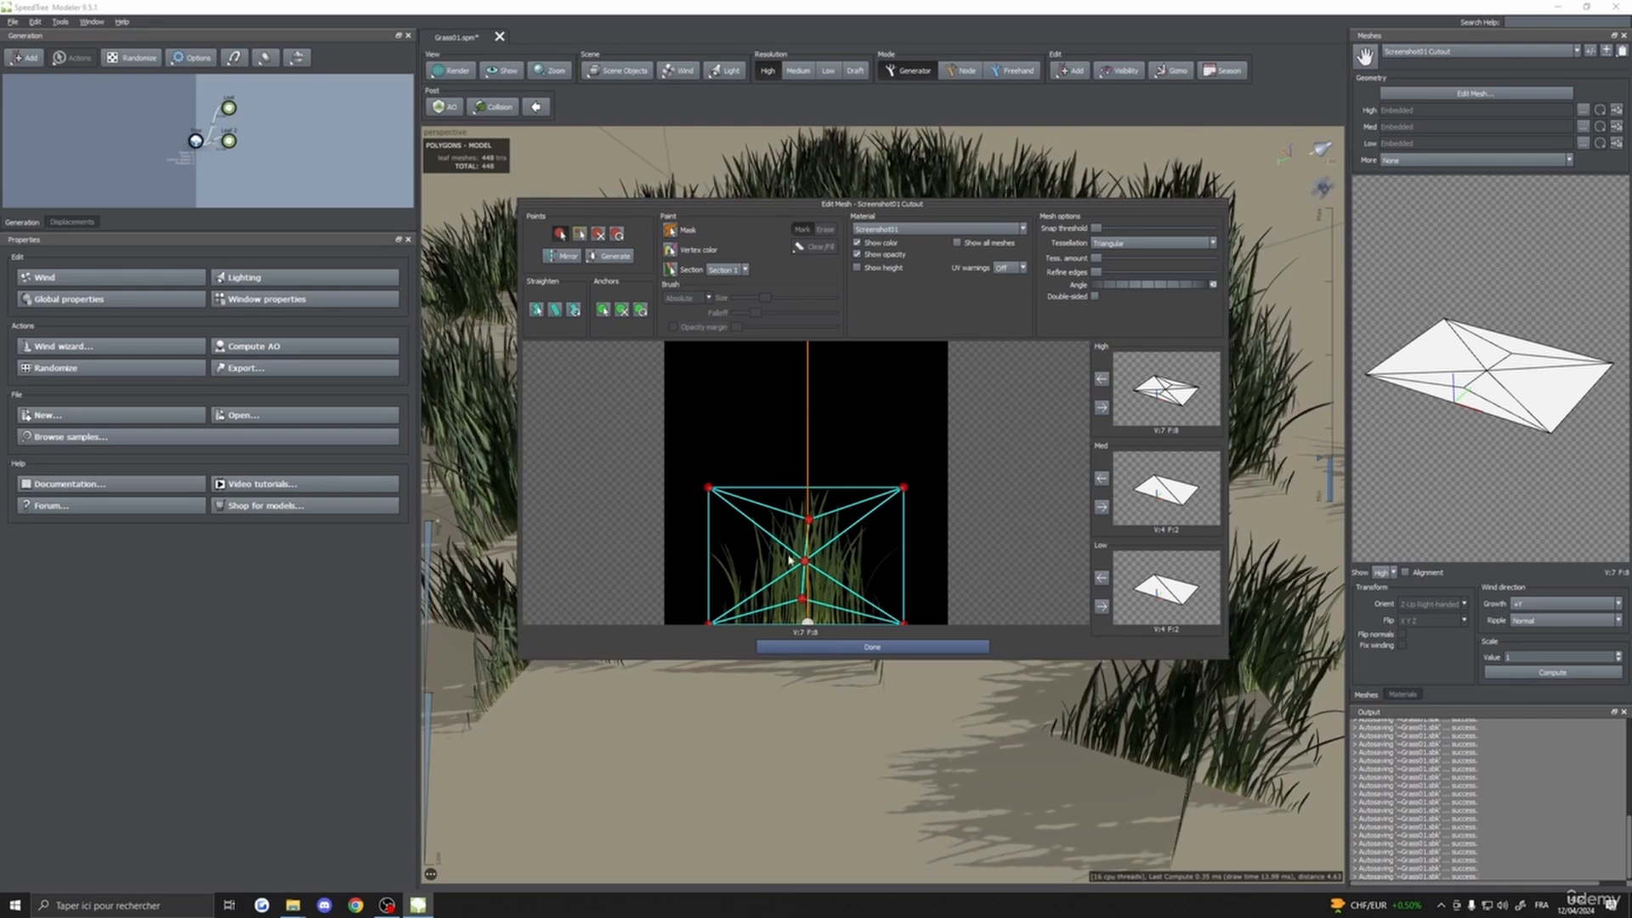
# - Delete the two lower inner points, centre the remaining one on the card, and store the simplified Screenshot01 mesh as the Med version
pyautogui.click(598, 233)
pyautogui.click(804, 561)
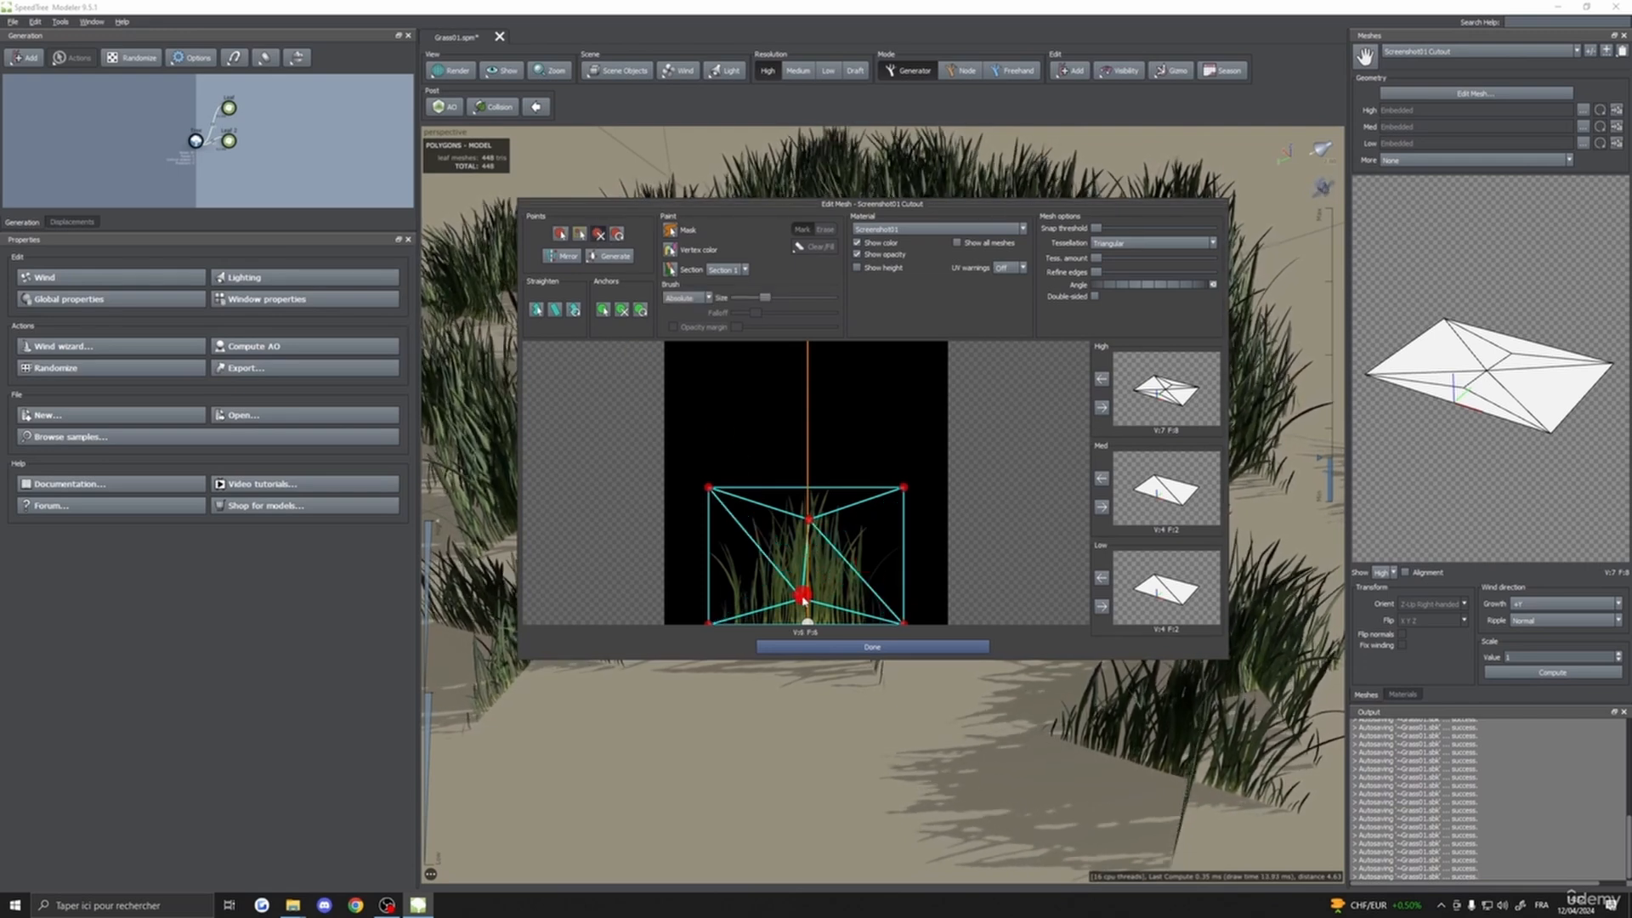
pyautogui.click(802, 599)
pyautogui.click(559, 233)
pyautogui.moveTo(808, 518); pyautogui.dragTo(806, 561)
pyautogui.click(1101, 507)
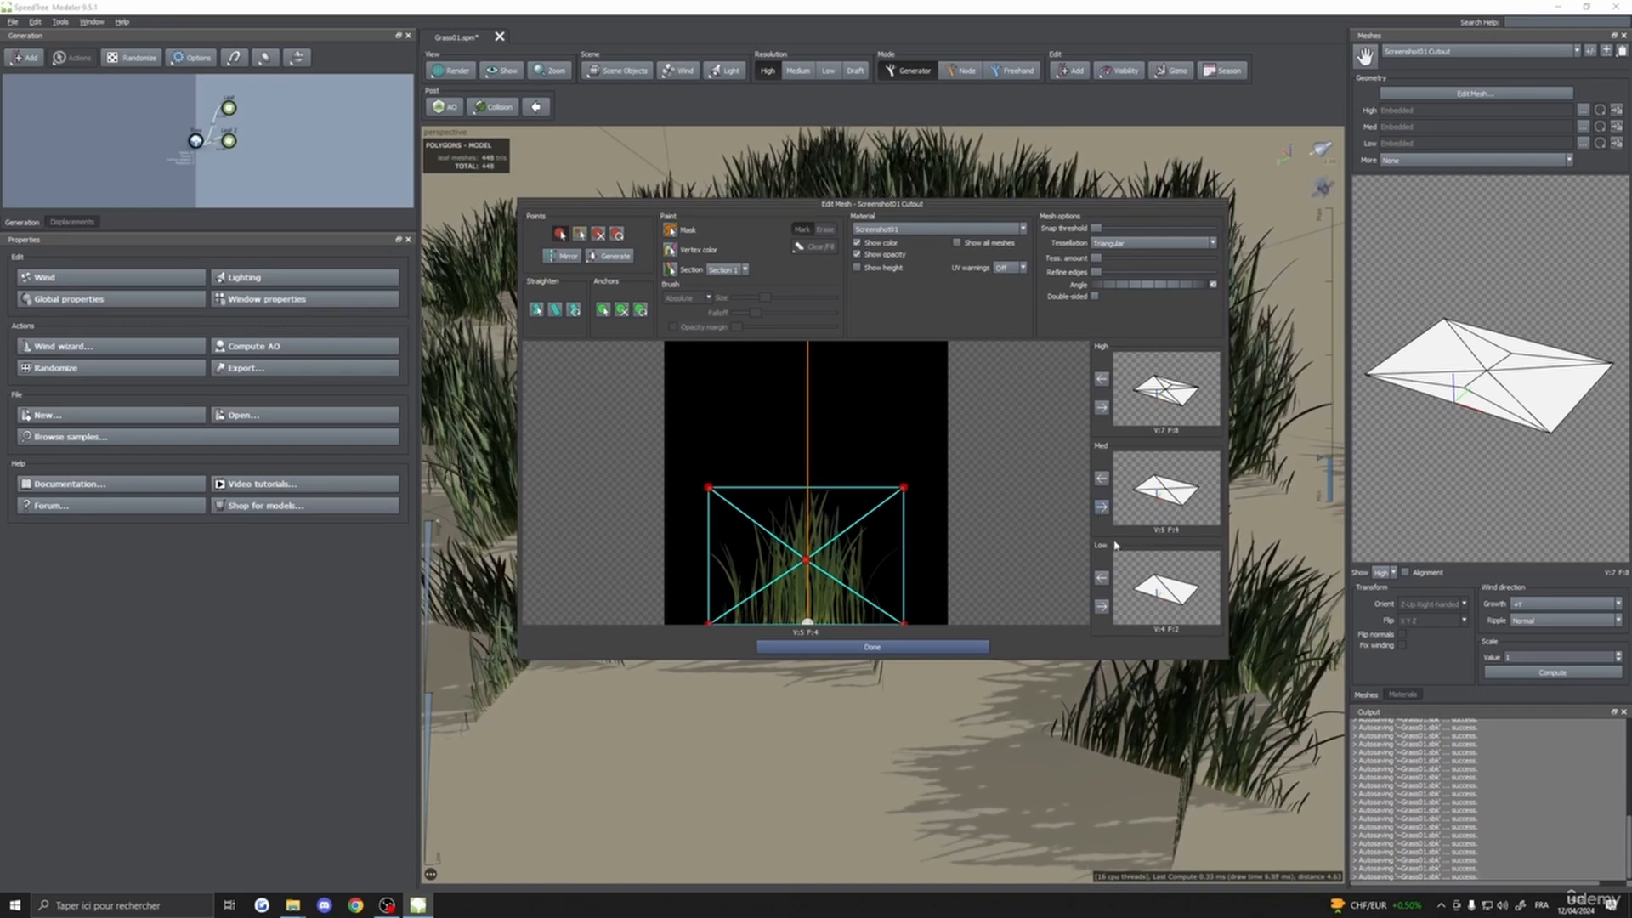
pyautogui.click(854, 649)
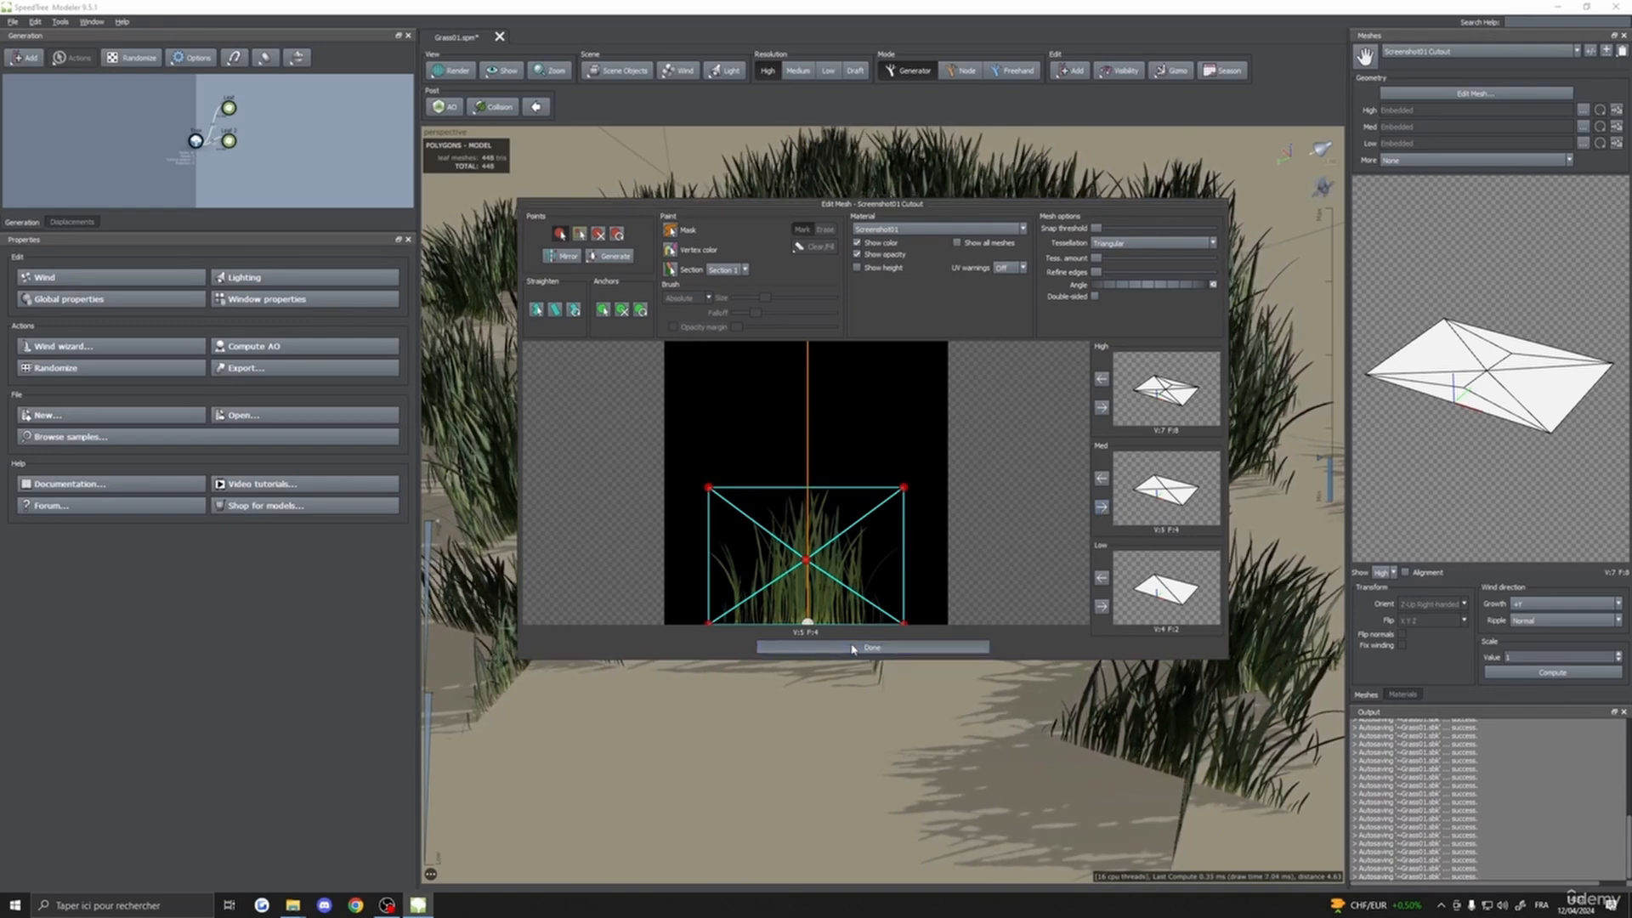
# - Open the Screenshot02 material's cutout mesh and add three inner points down the middle of the grass
pyautogui.click(1401, 695)
pyautogui.click(1429, 51)
pyautogui.click(1435, 151)
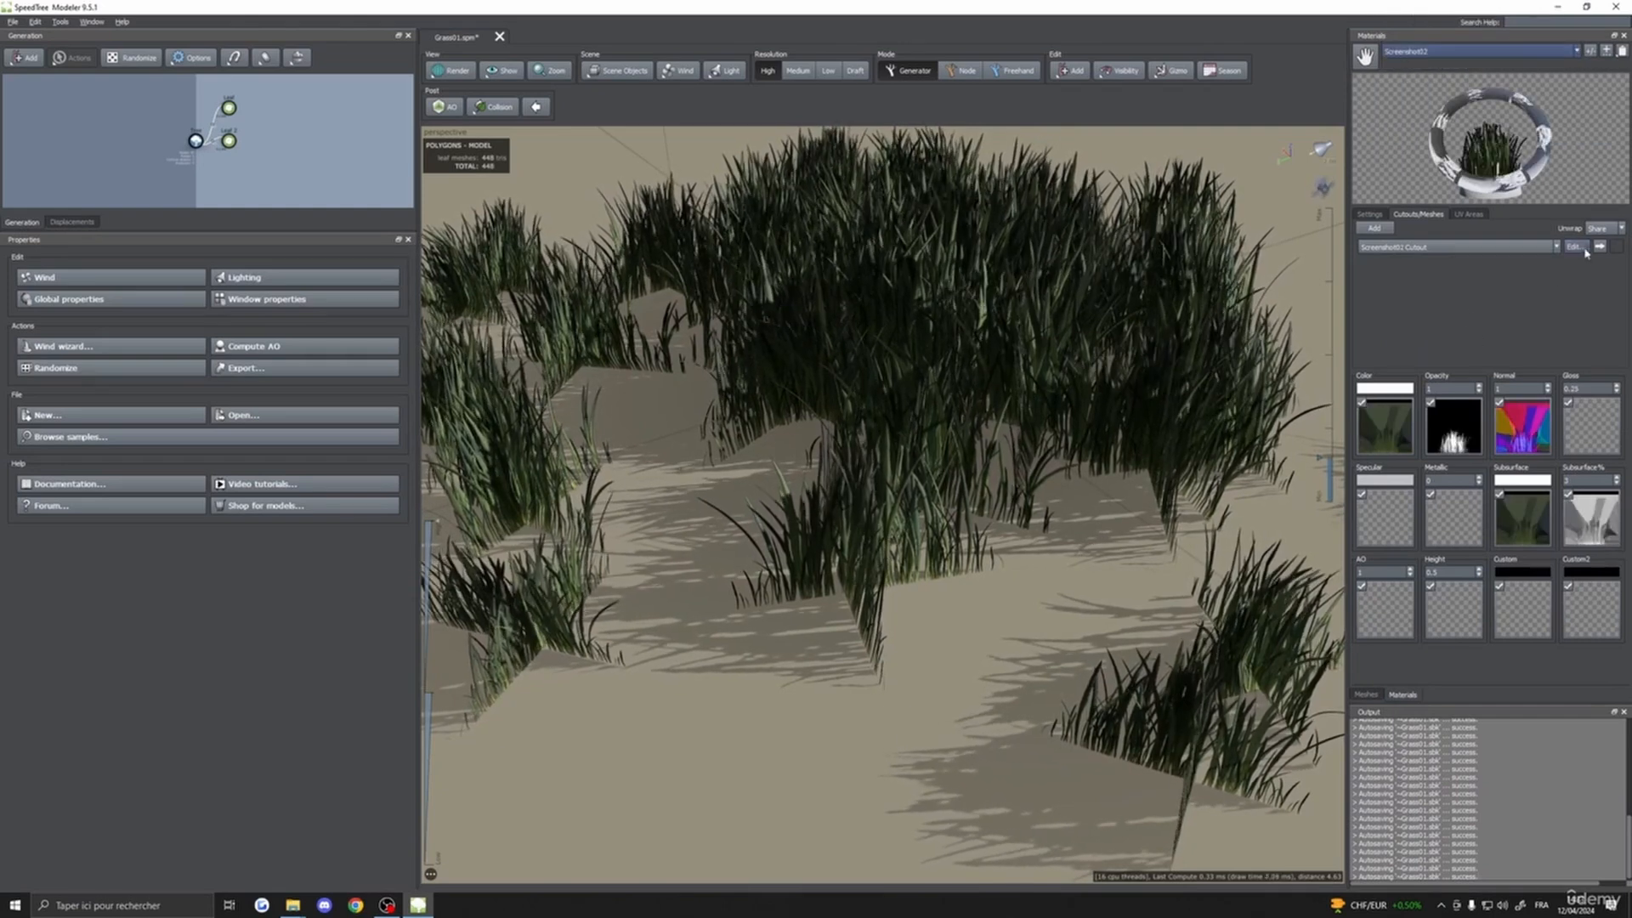
pyautogui.click(1575, 246)
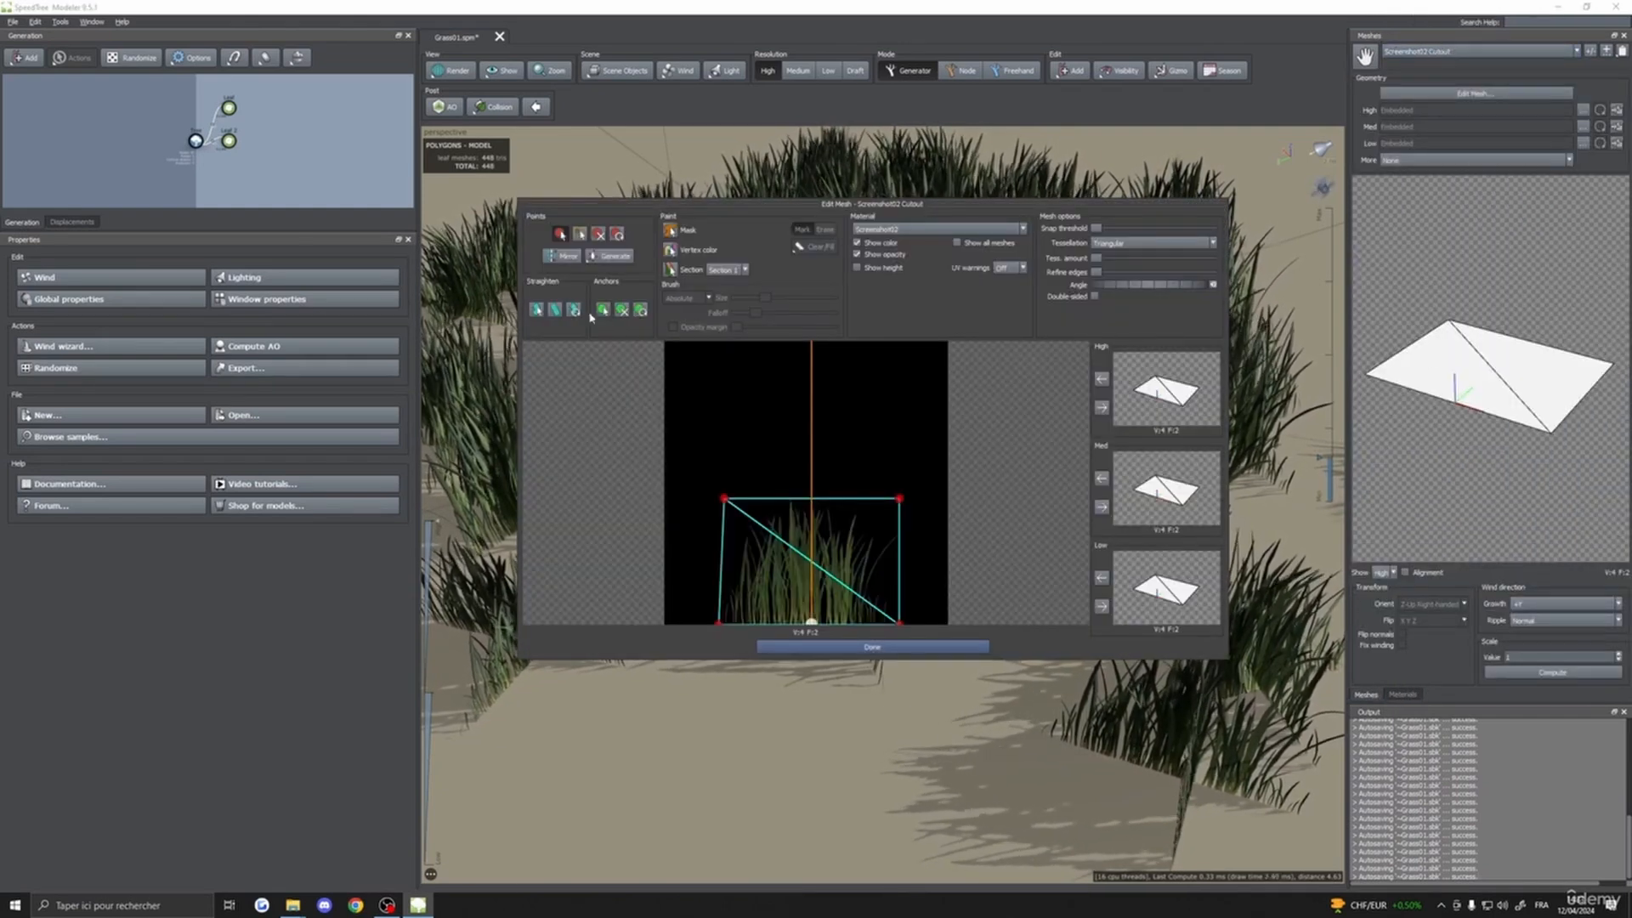
pyautogui.click(810, 535)
pyautogui.click(810, 584)
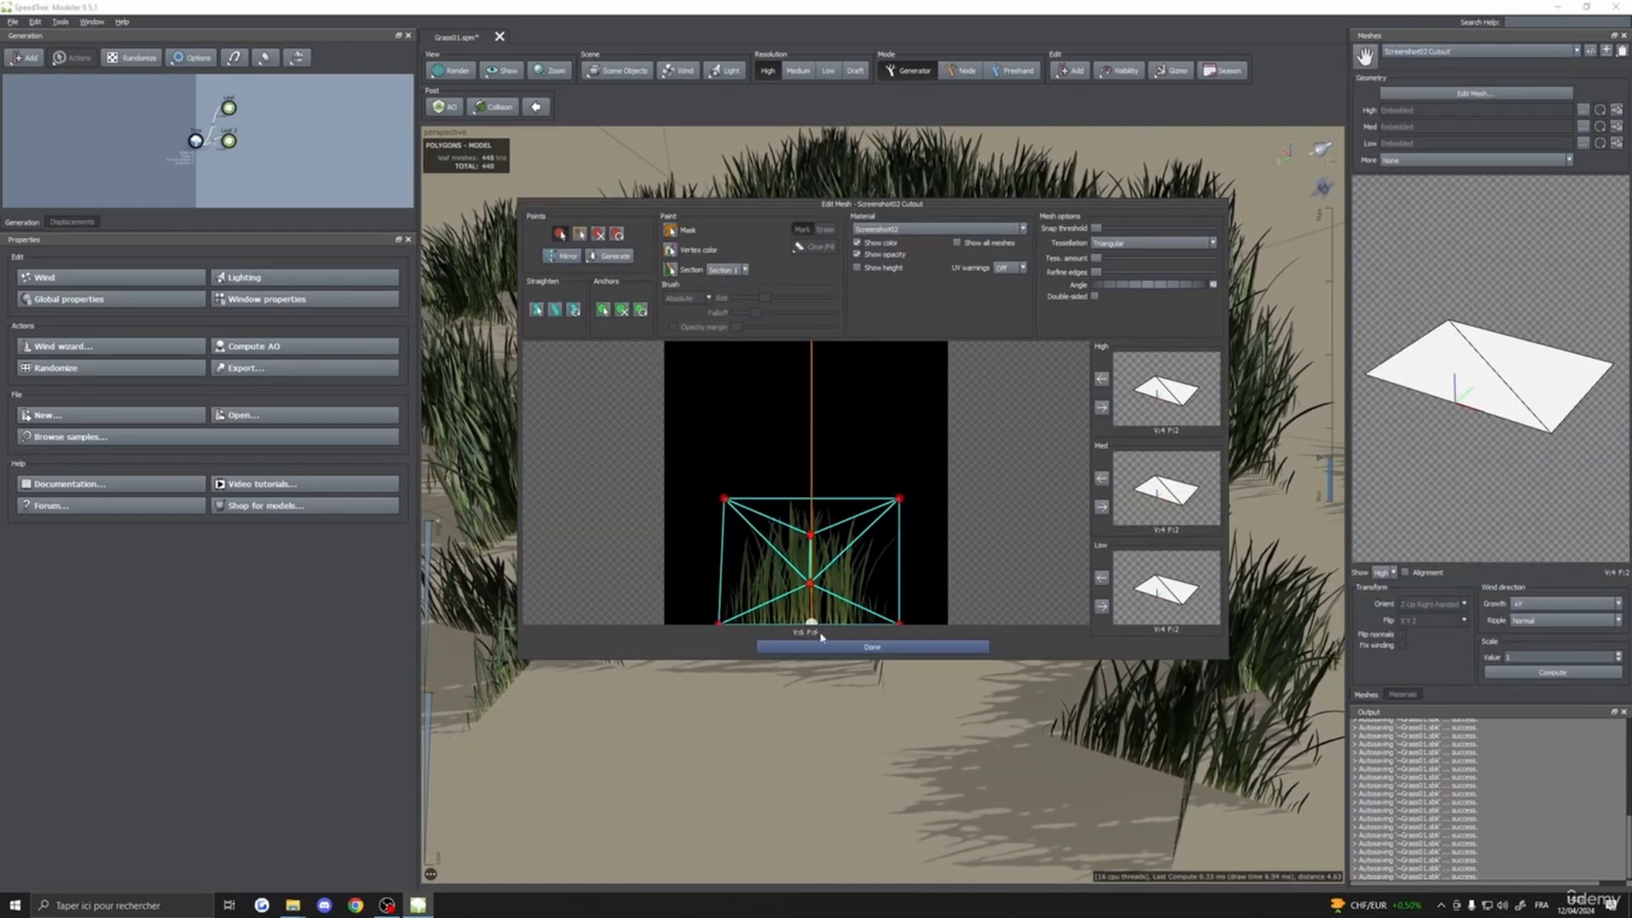
pyautogui.click(809, 607)
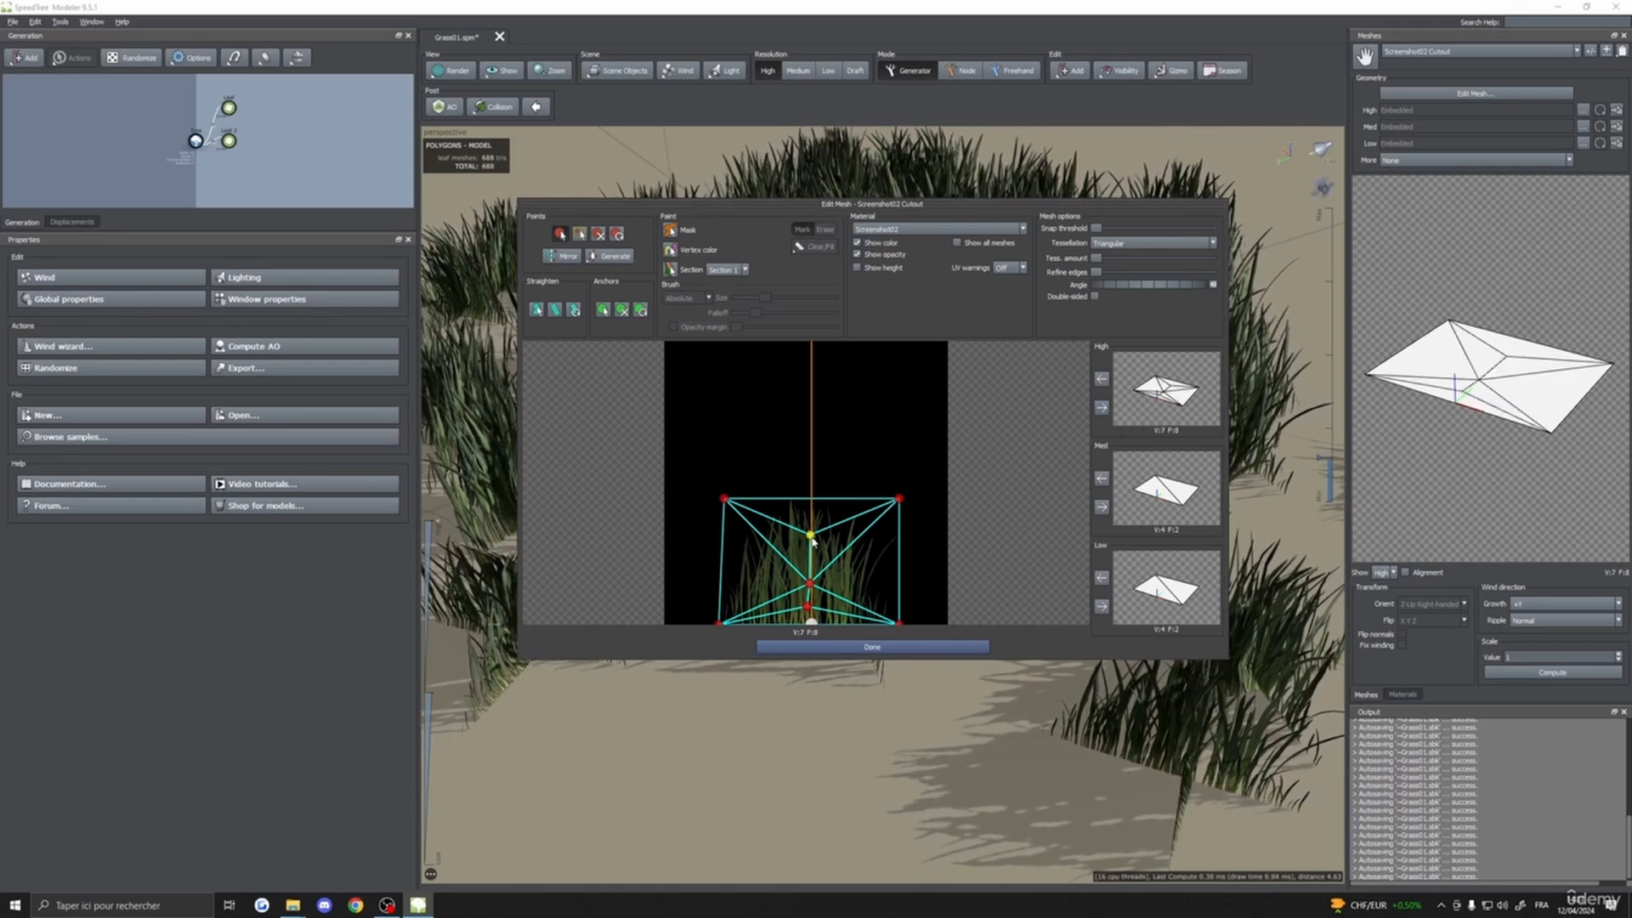
# - Space the inner points more evenly along the centre line and store the Screenshot02 mesh as the High version
pyautogui.moveTo(812, 530); pyautogui.dragTo(812, 526)
pyautogui.moveTo(809, 583)
pyautogui.mouseDown()
pyautogui.moveTo(809, 559)
pyautogui.moveTo(808, 613)
pyautogui.moveTo(808, 597)
pyautogui.mouseUp()
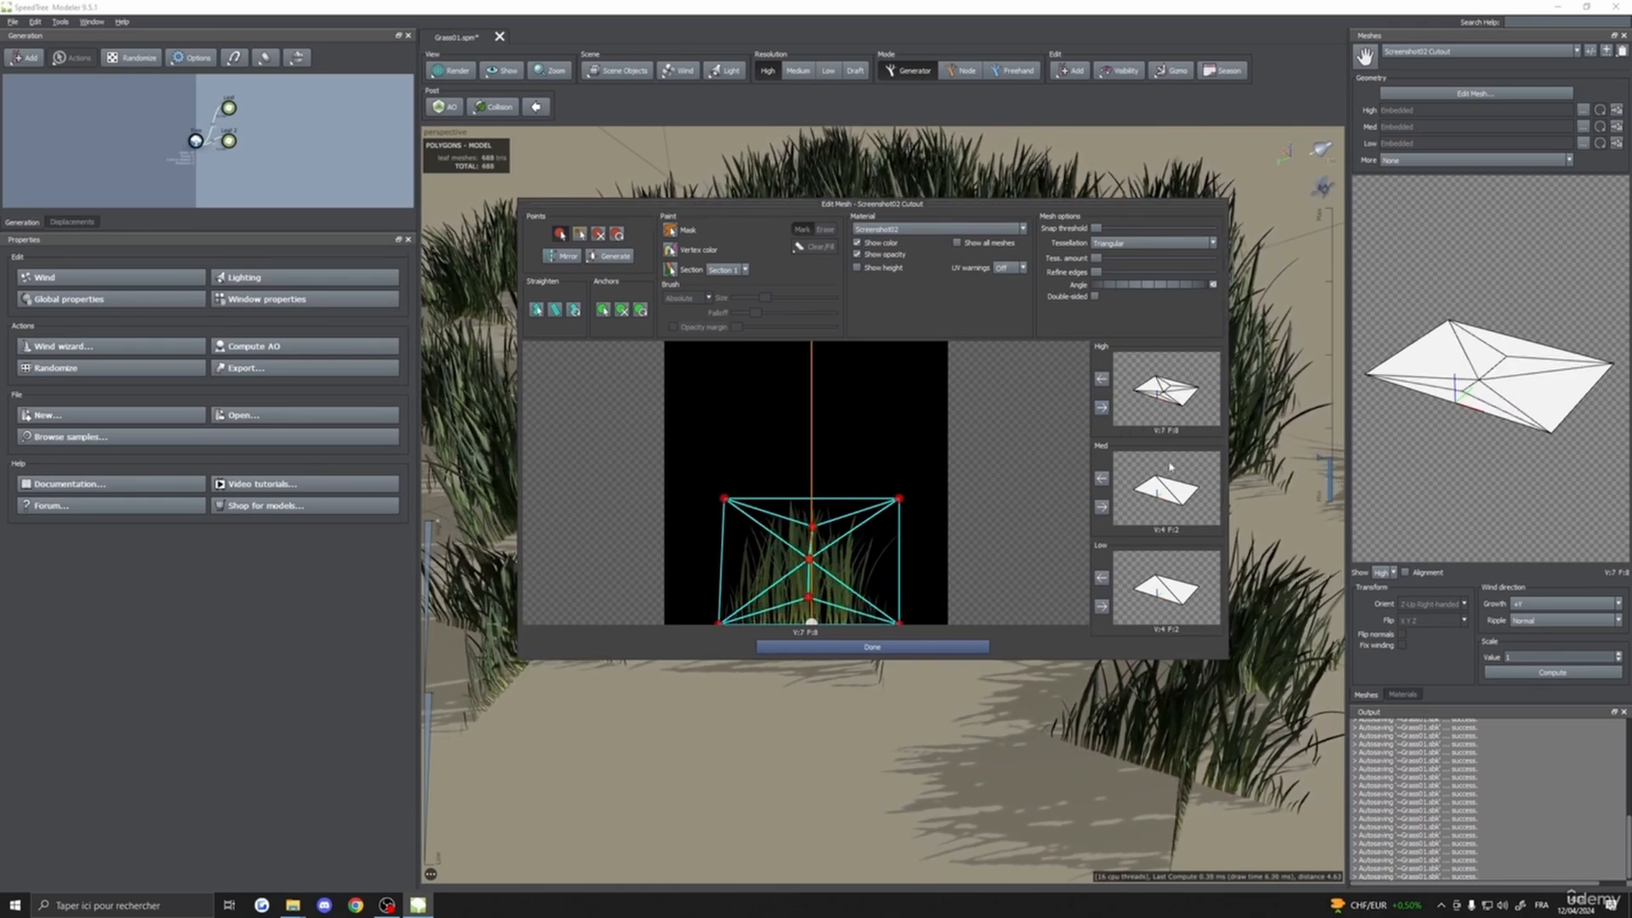
pyautogui.click(1102, 407)
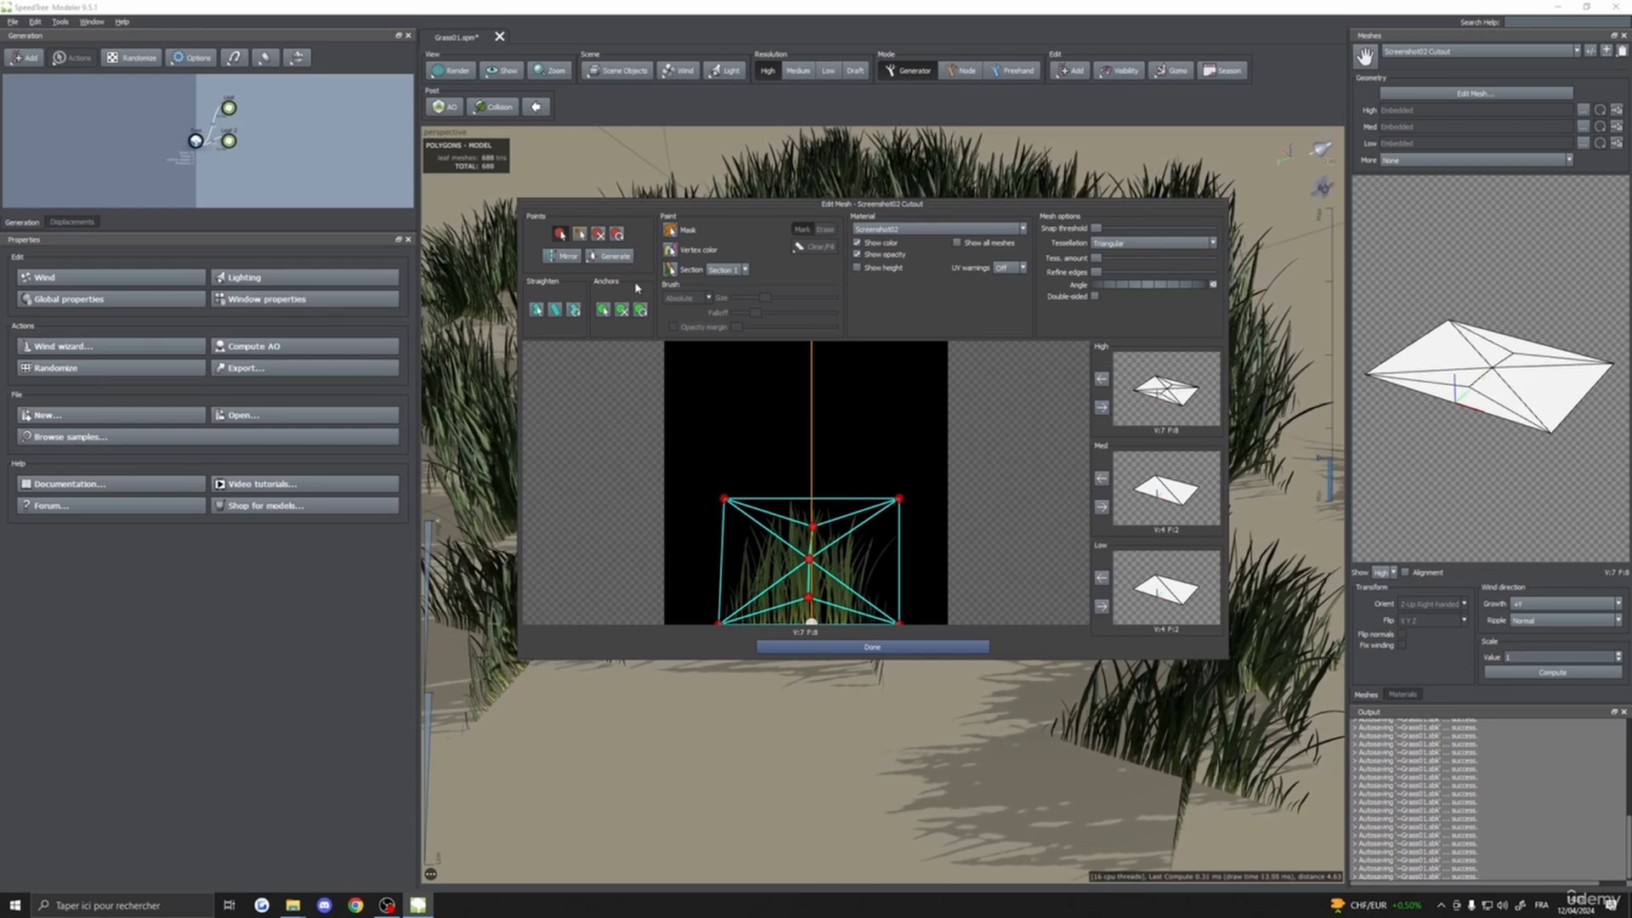
# - Delete the upper and lower inner points, keeping the central one, and store the simplified Screenshot02 mesh as the Med version
pyautogui.click(580, 234)
pyautogui.click(812, 526)
pyautogui.click(809, 597)
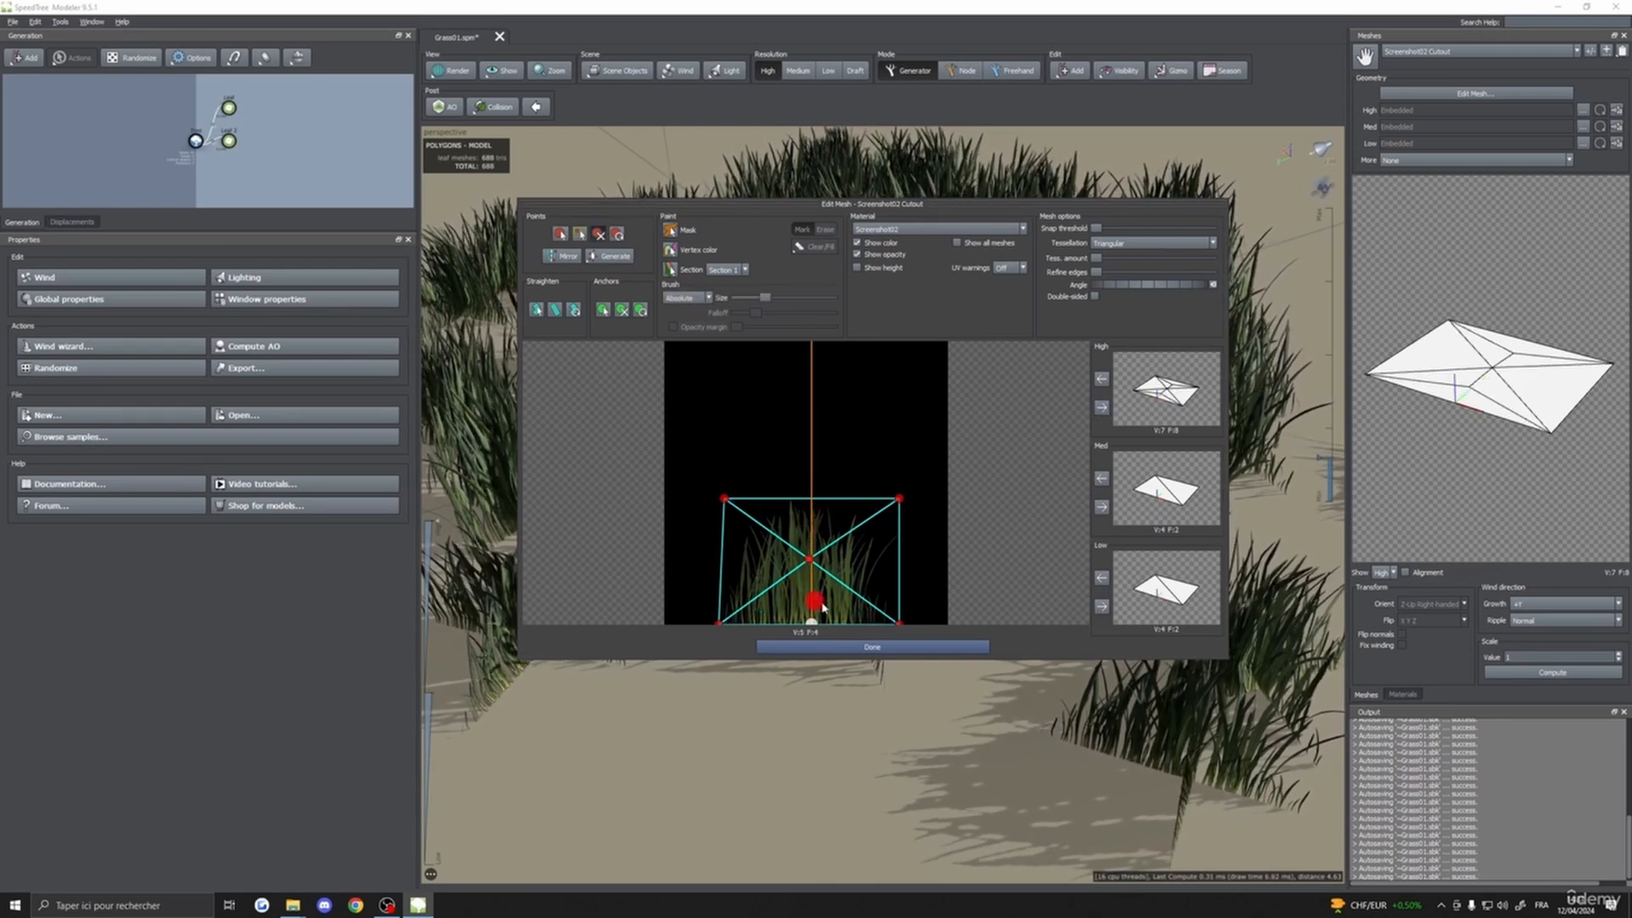
pyautogui.click(1102, 506)
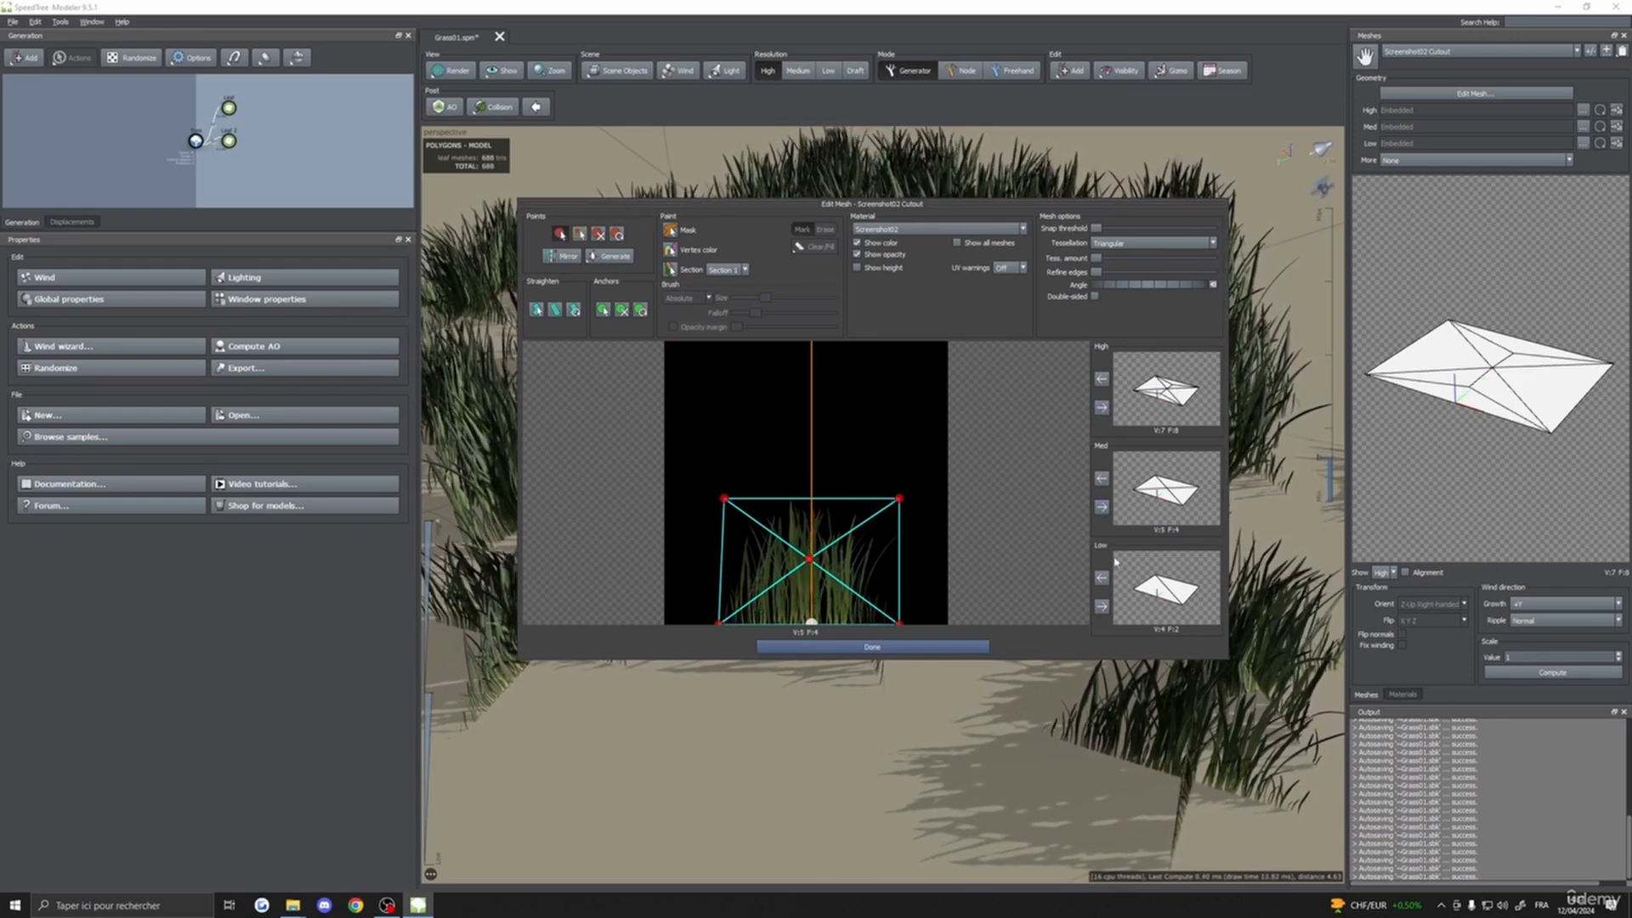
pyautogui.click(873, 648)
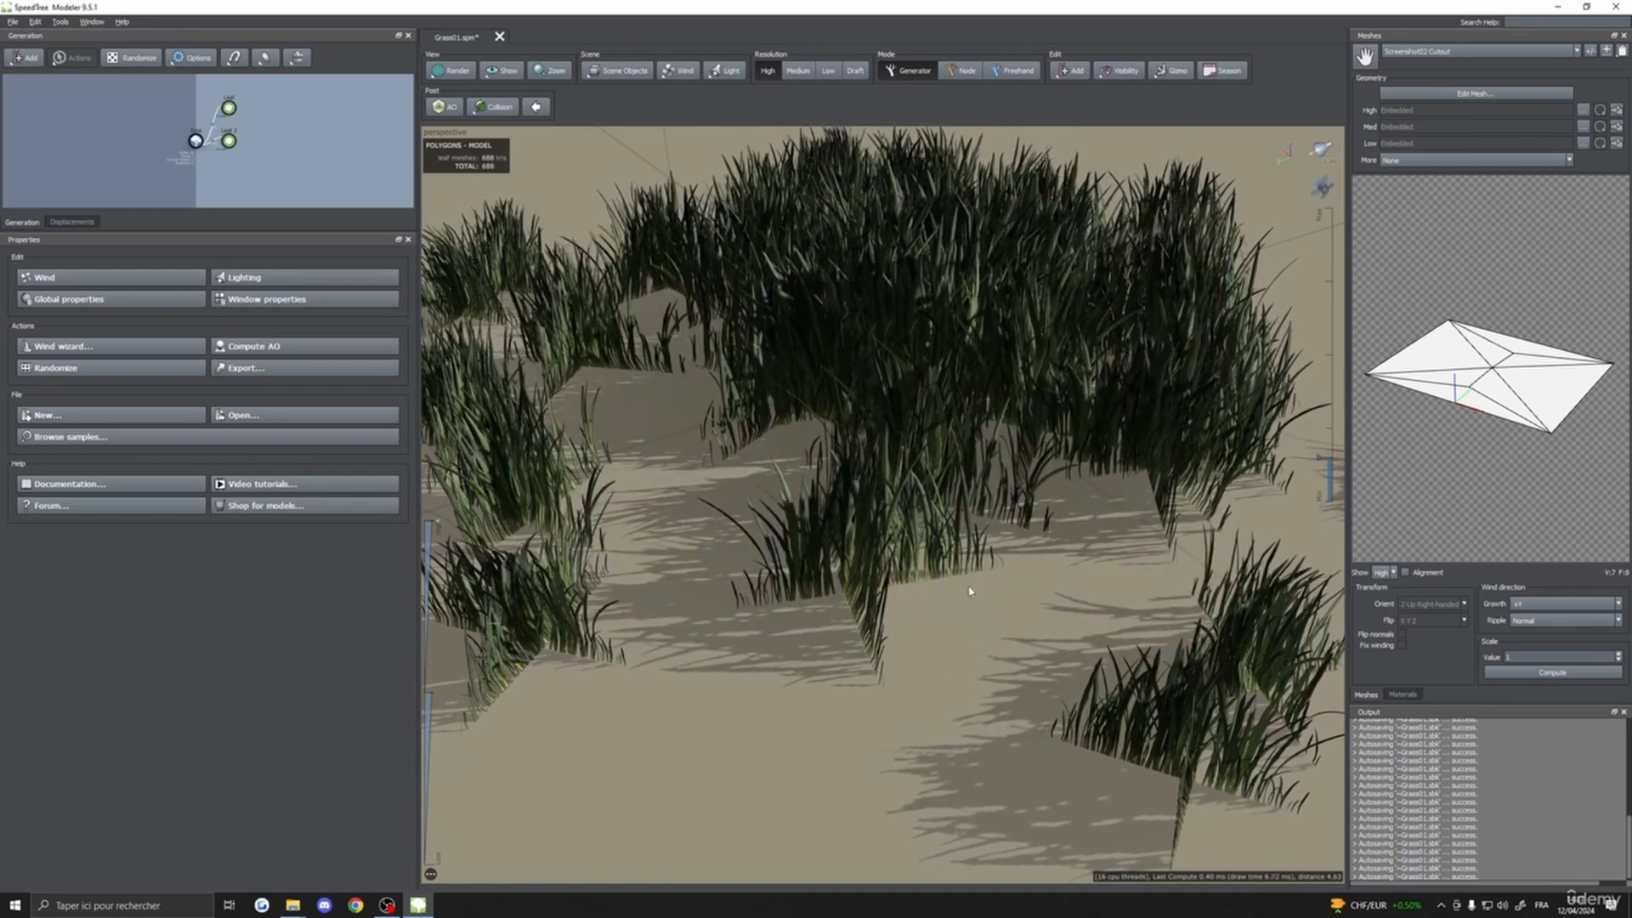
# - Select the Tree generator and examine its Dynamic LOD settings alongside the whole grass patch
pyautogui.scroll(-5, 941, 585)
pyautogui.moveTo(941, 585); pyautogui.dragTo(1033, 563)
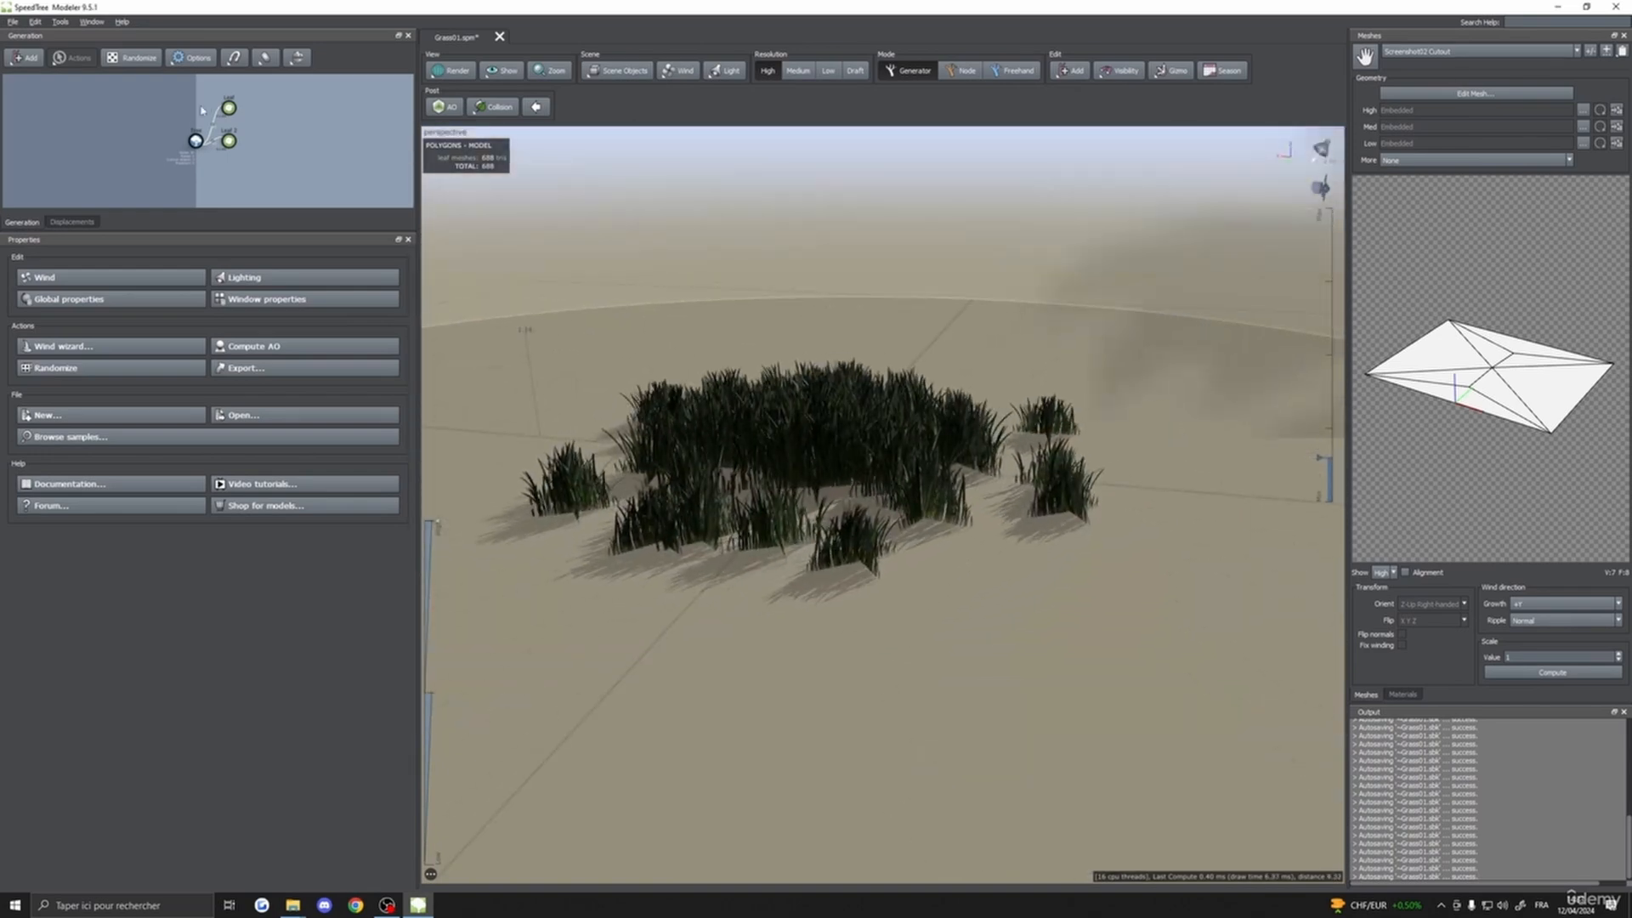
pyautogui.click(196, 141)
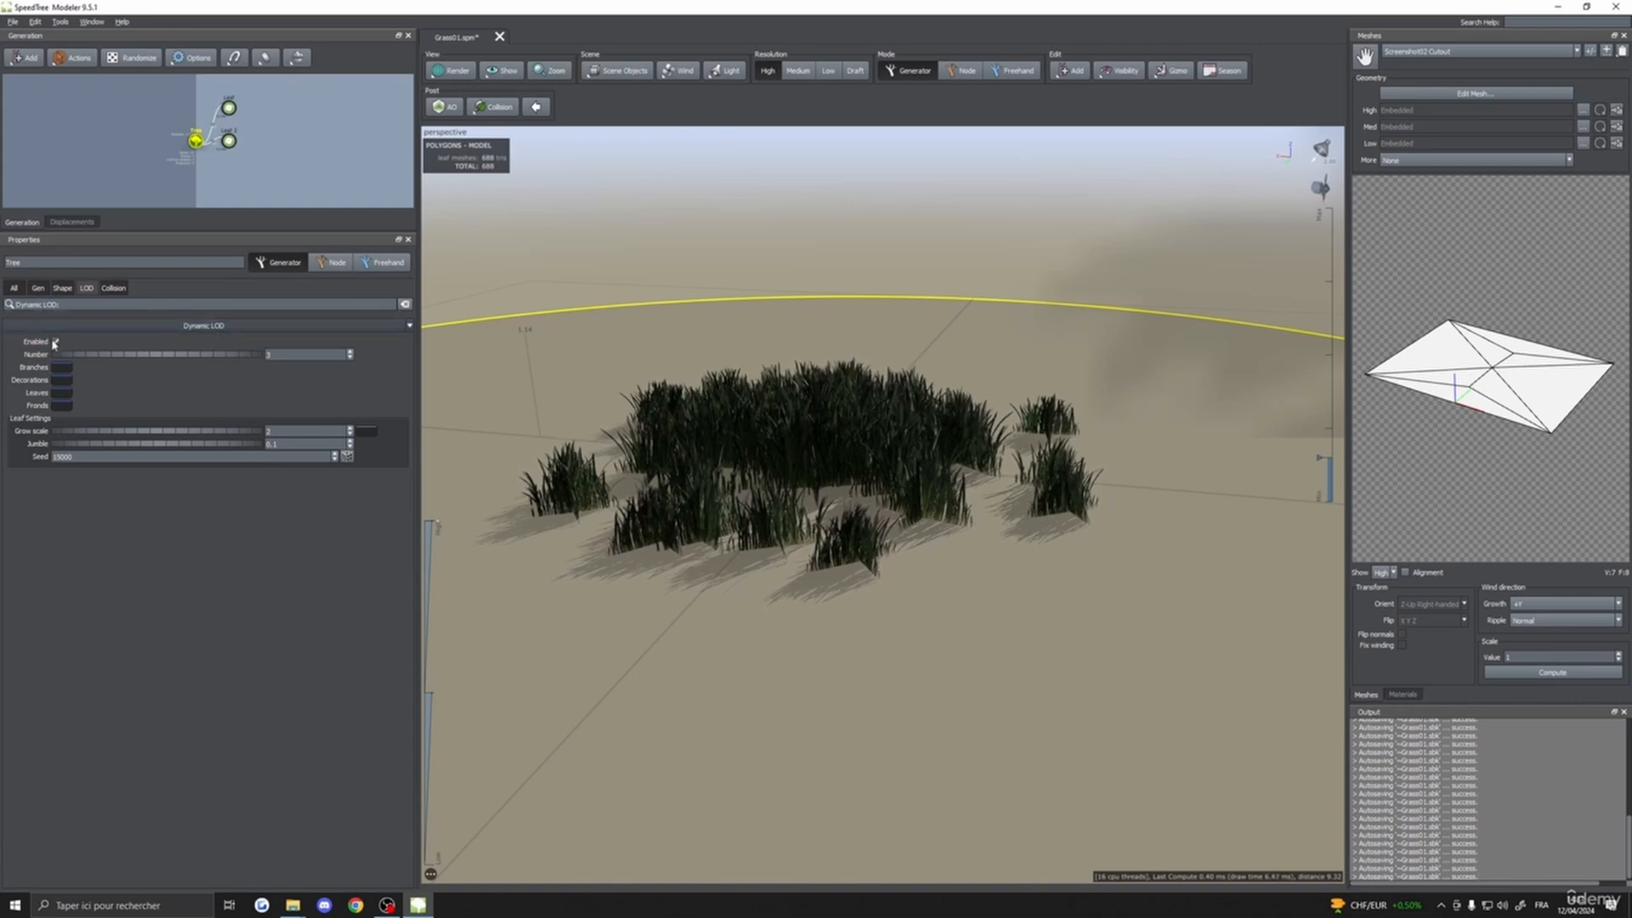
pyautogui.click(281, 358)
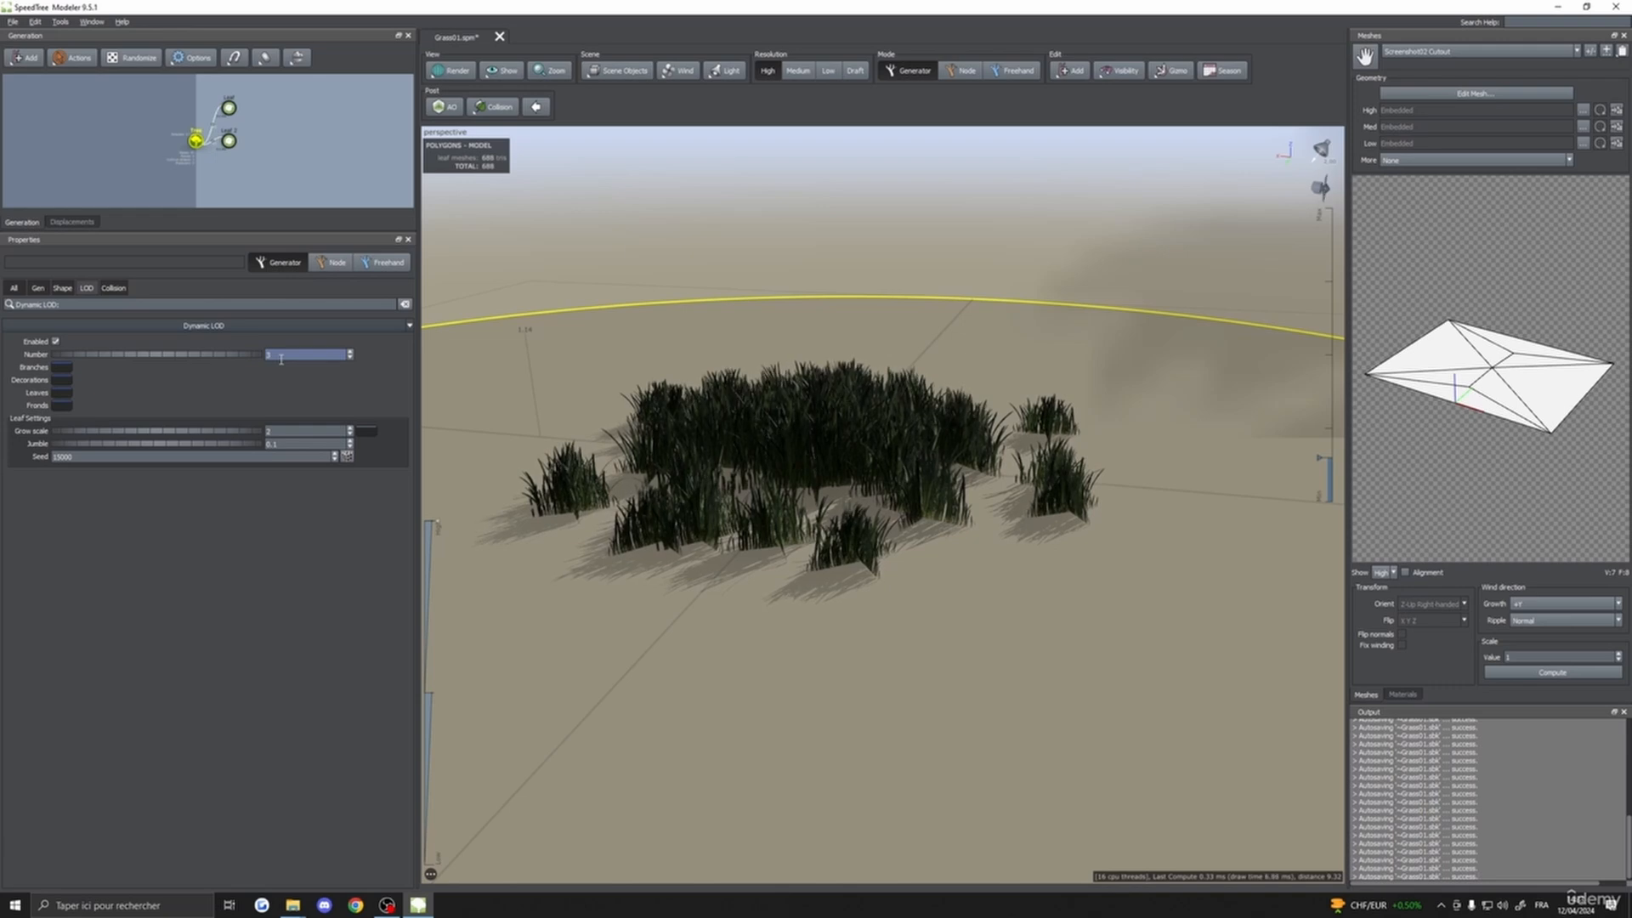
pyautogui.moveTo(565, 309); pyautogui.dragTo(509, 408)
pyautogui.moveTo(663, 440); pyautogui.dragTo(984, 485)
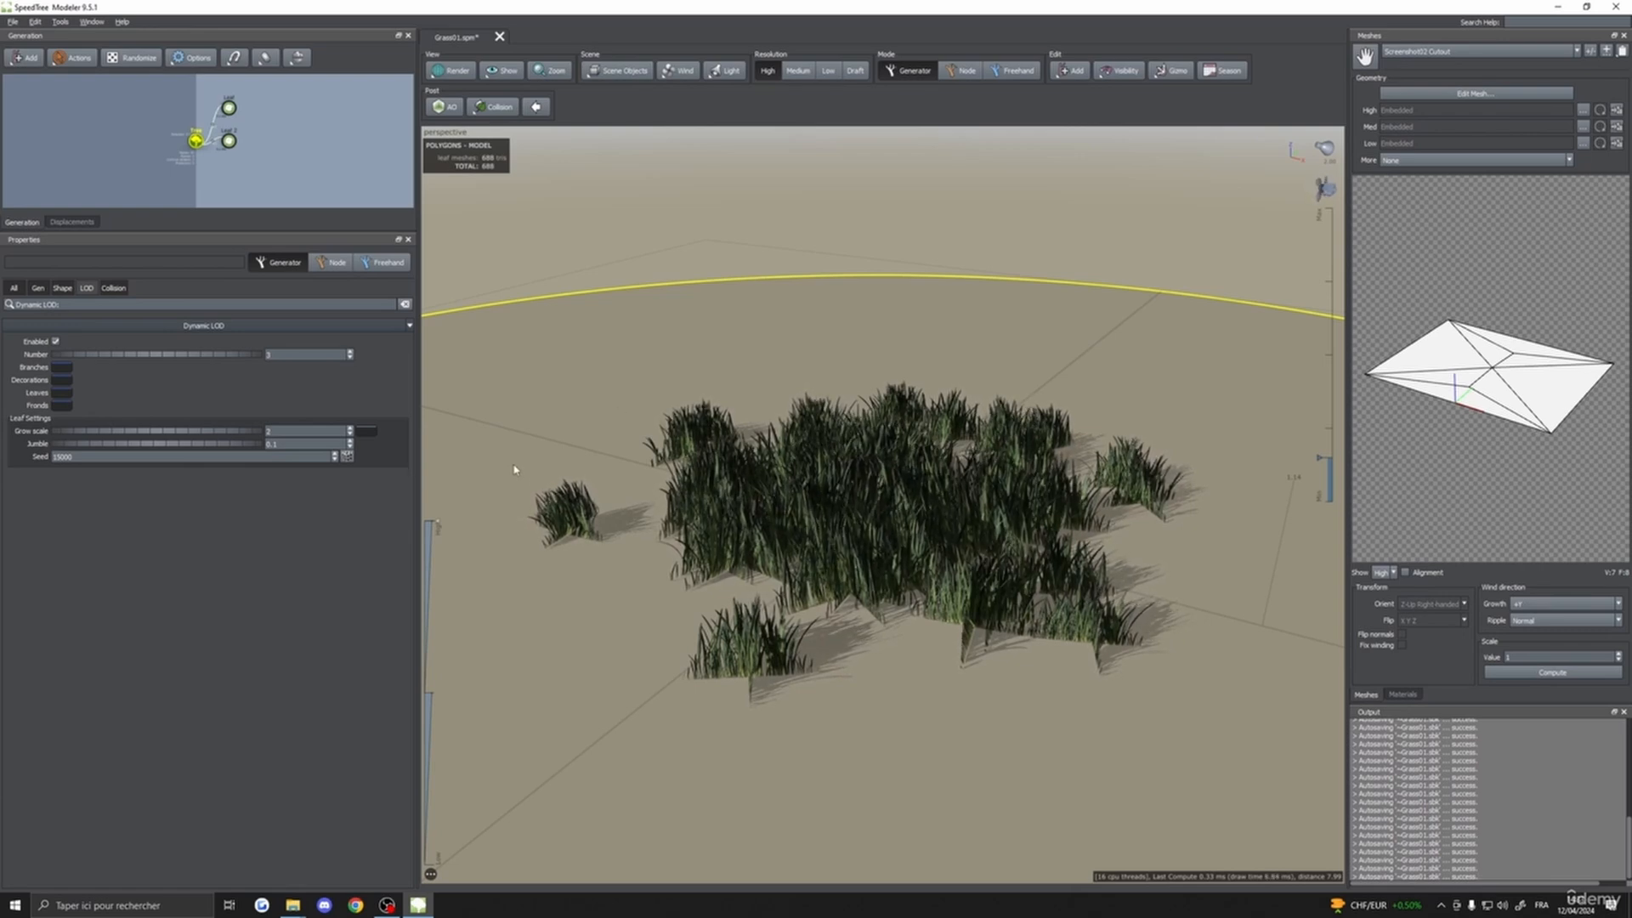
pyautogui.moveTo(514, 470); pyautogui.dragTo(569, 473)
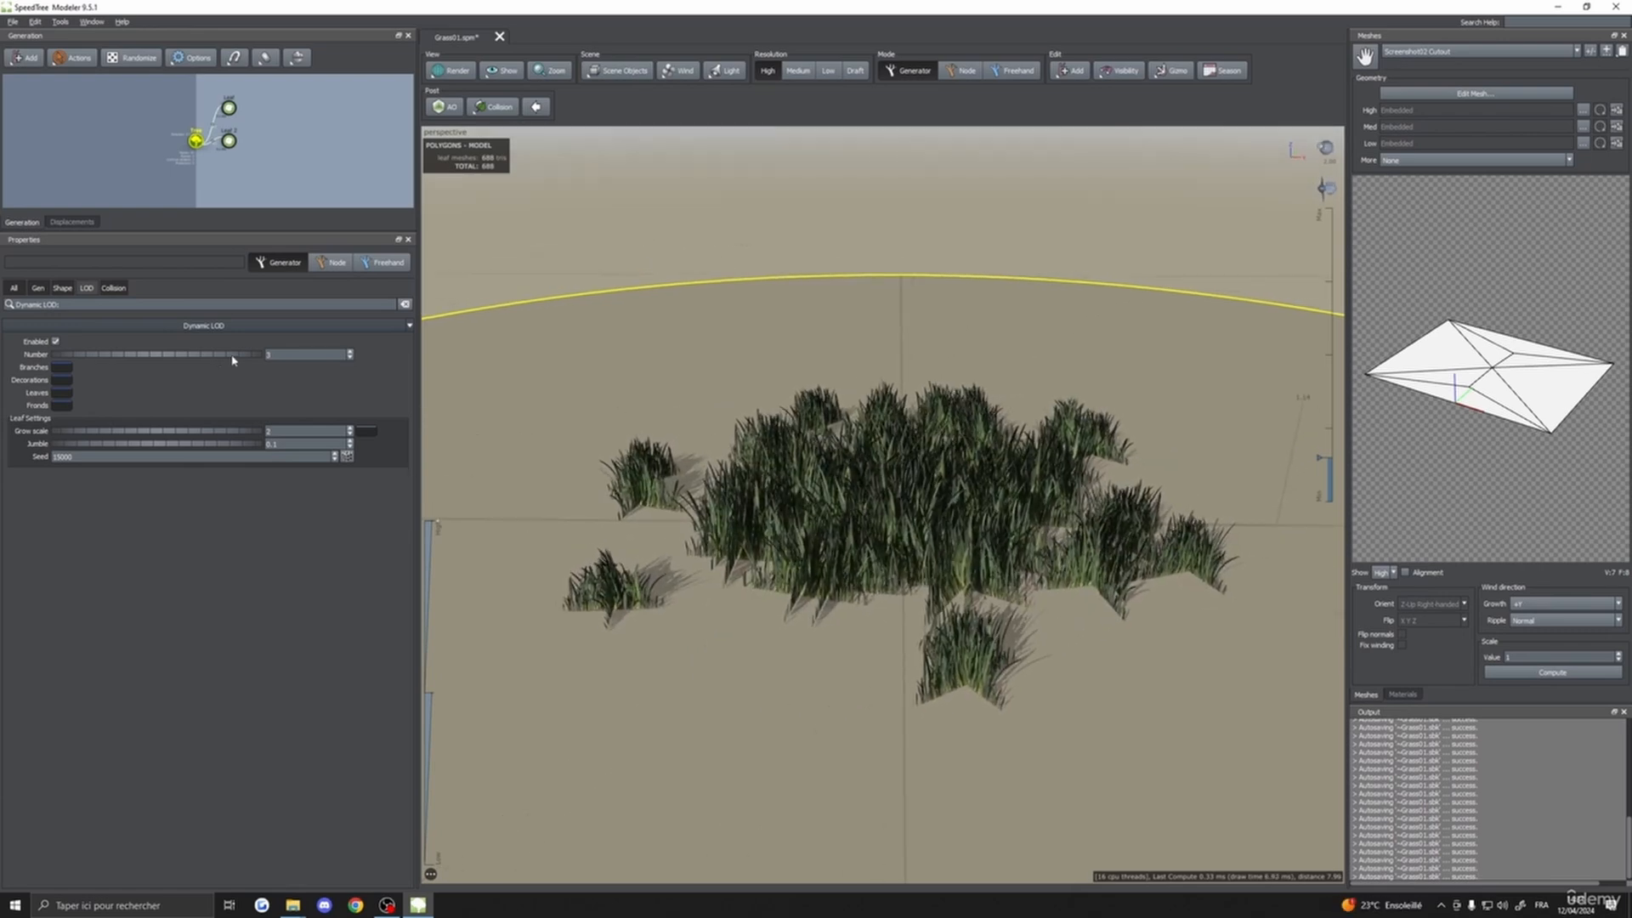
pyautogui.moveTo(587, 466); pyautogui.dragTo(513, 495)
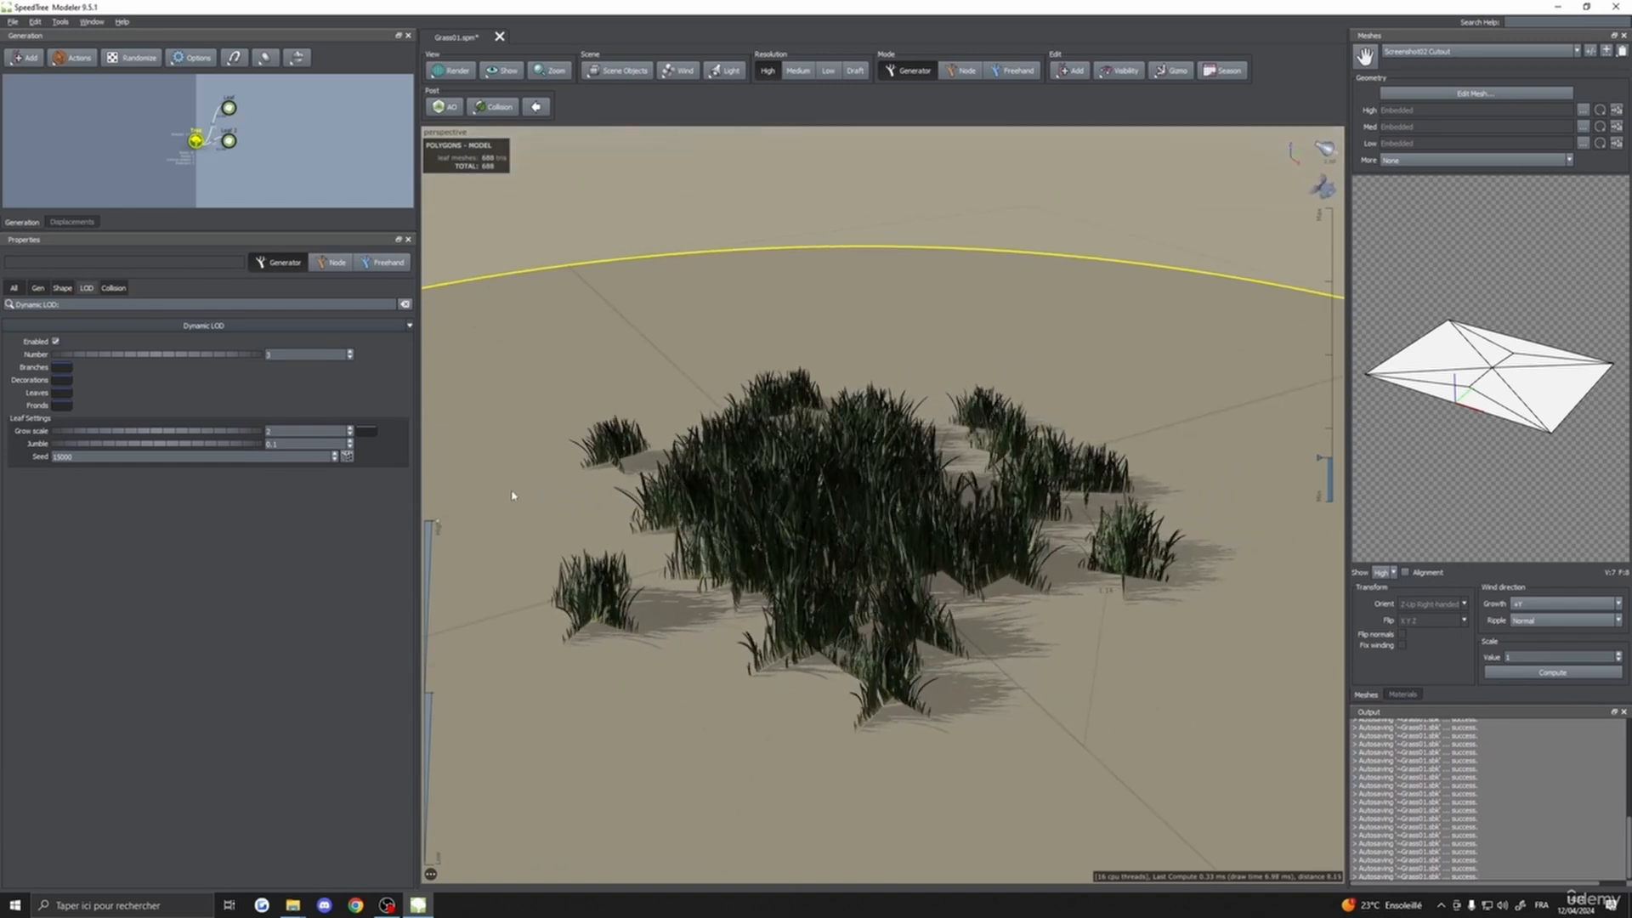
# - Try lowering the end of the tree's Branches LOD curve, and reset the curve with the Max preset
pyautogui.click(62, 369)
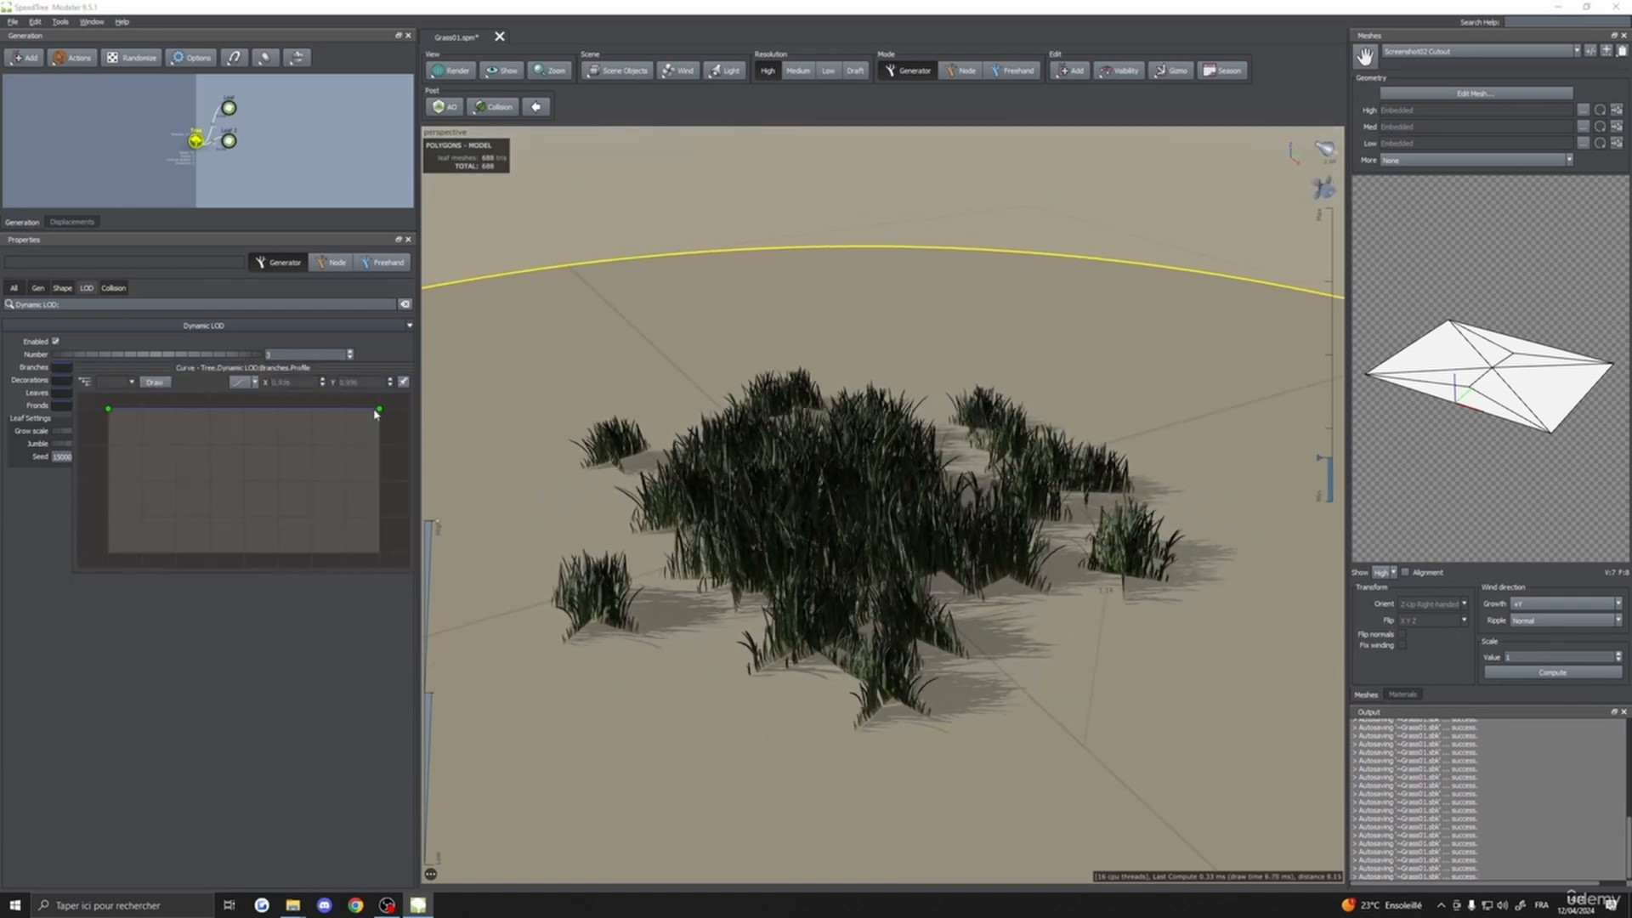
pyautogui.moveTo(378, 411); pyautogui.dragTo(378, 467)
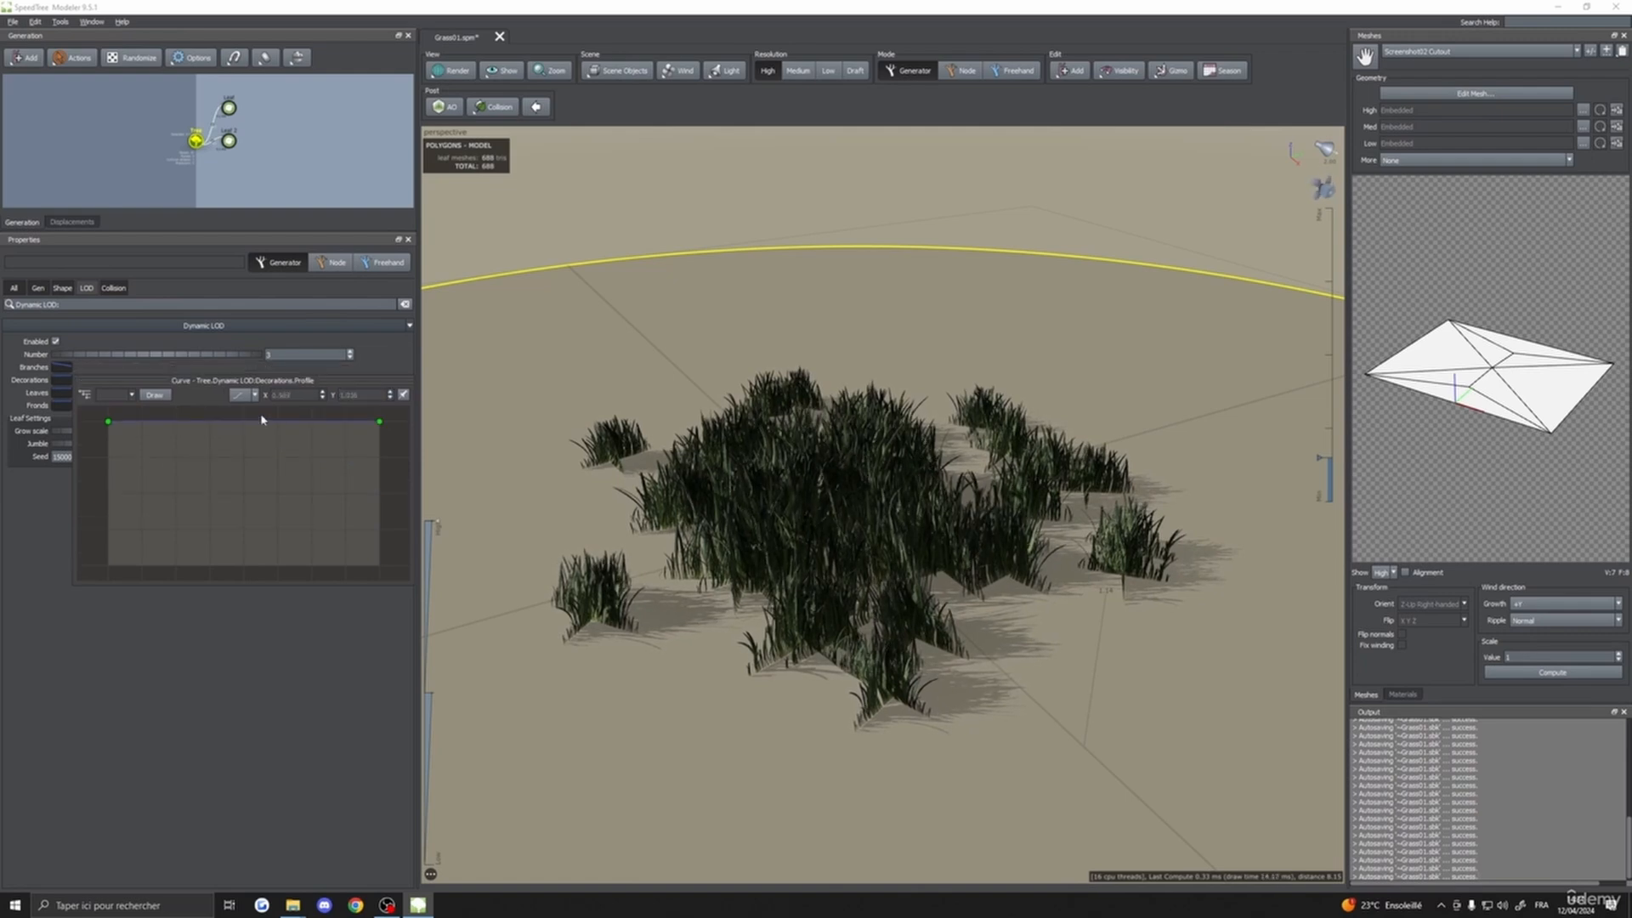
pyautogui.click(242, 382)
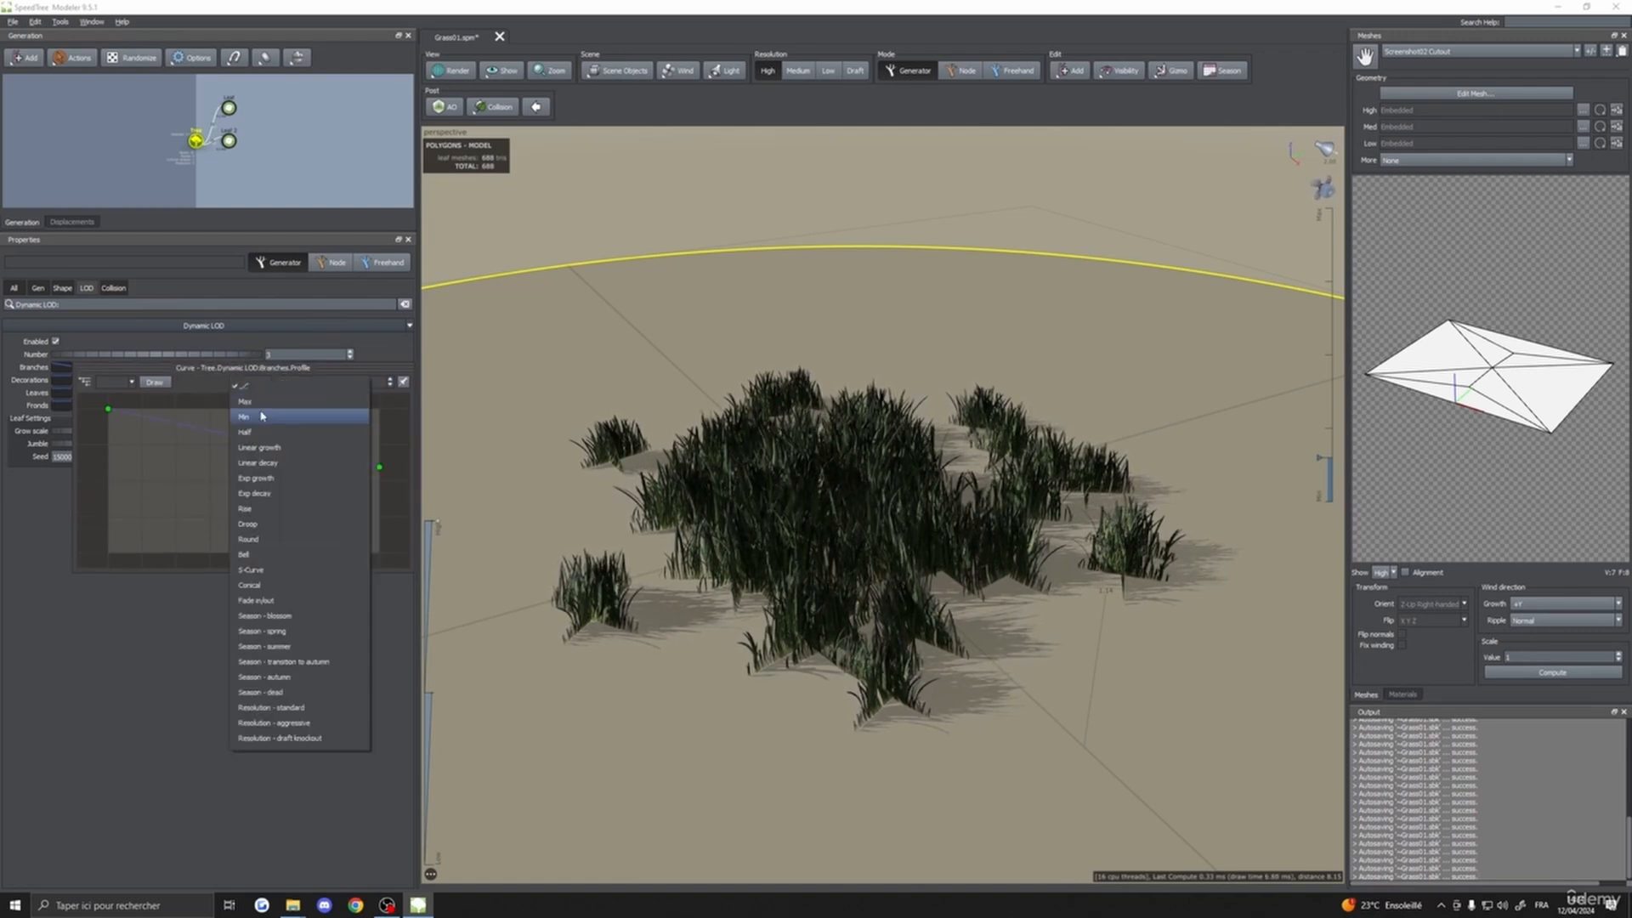
pyautogui.click(260, 411)
pyautogui.click(249, 383)
pyautogui.click(253, 402)
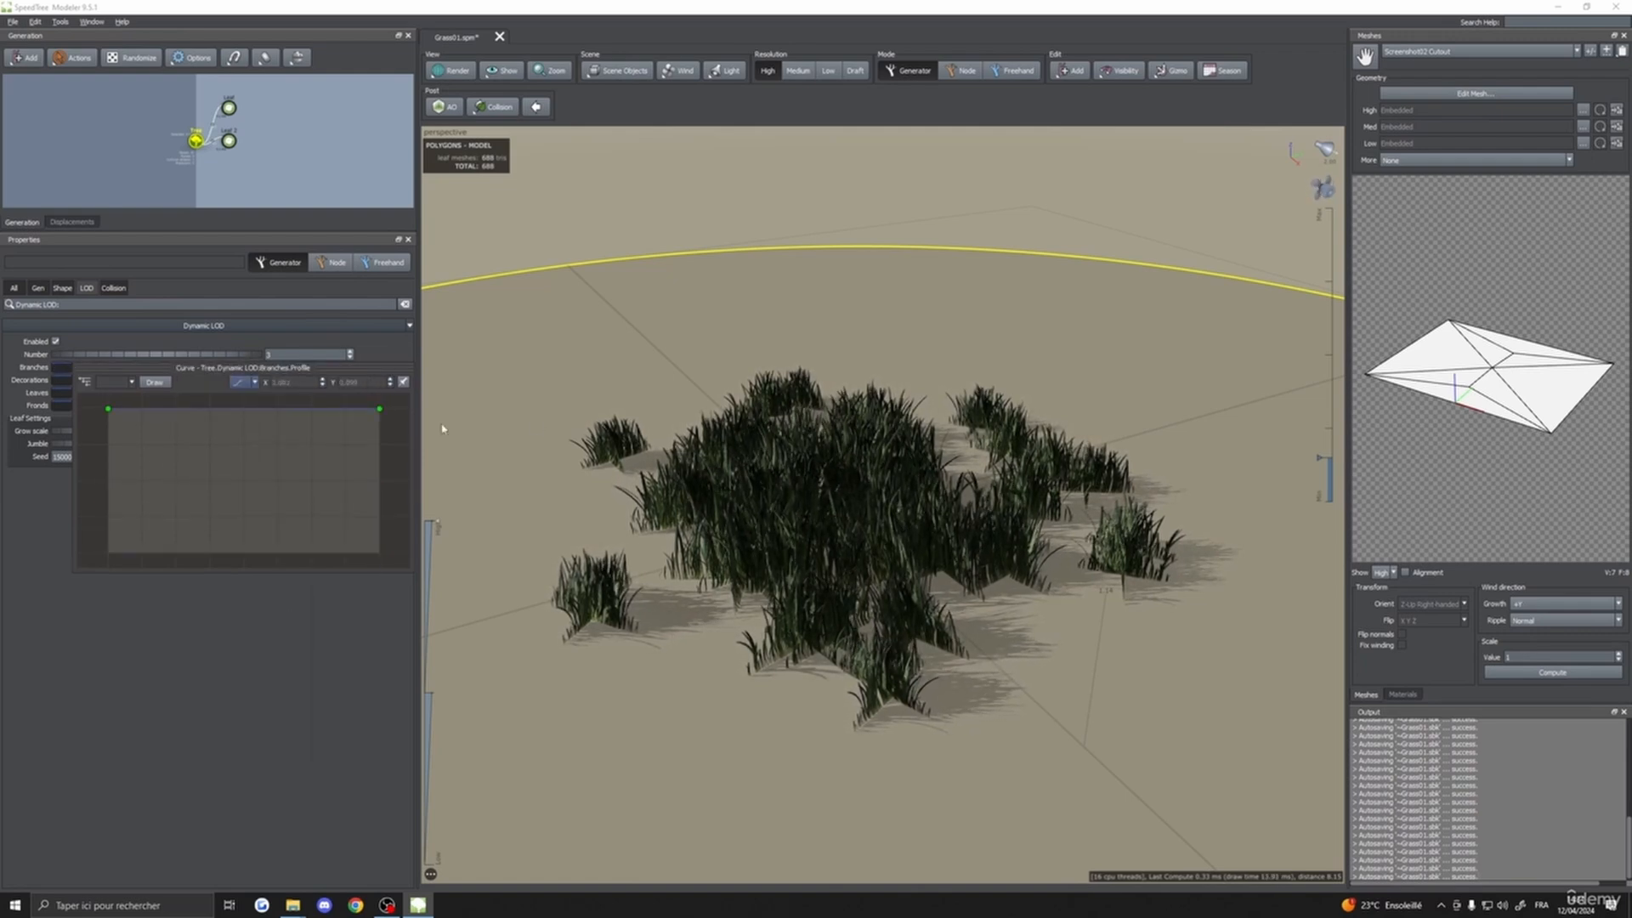
# - Lower the end of the tree's Leaves LOD curve to zero and preview the LOD transition on the grass
pyautogui.moveTo(443, 428); pyautogui.dragTo(571, 419)
pyautogui.moveTo(452, 454); pyautogui.dragTo(331, 505)
pyautogui.click(60, 394)
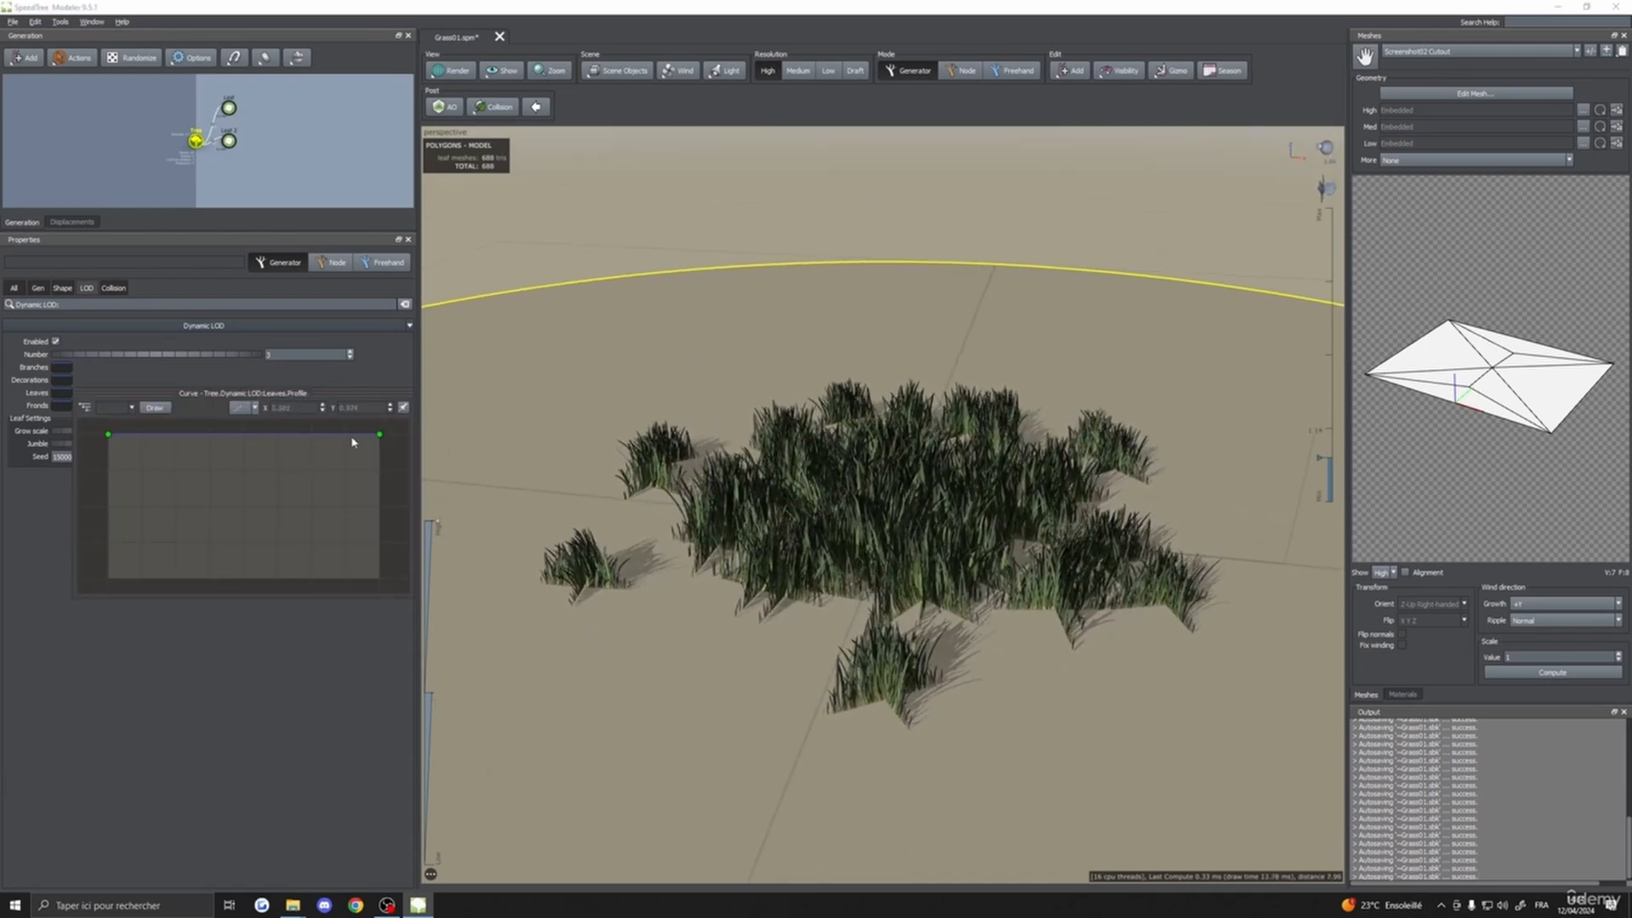
pyautogui.moveTo(380, 442); pyautogui.dragTo(379, 578)
pyautogui.moveTo(548, 604); pyautogui.dragTo(531, 593)
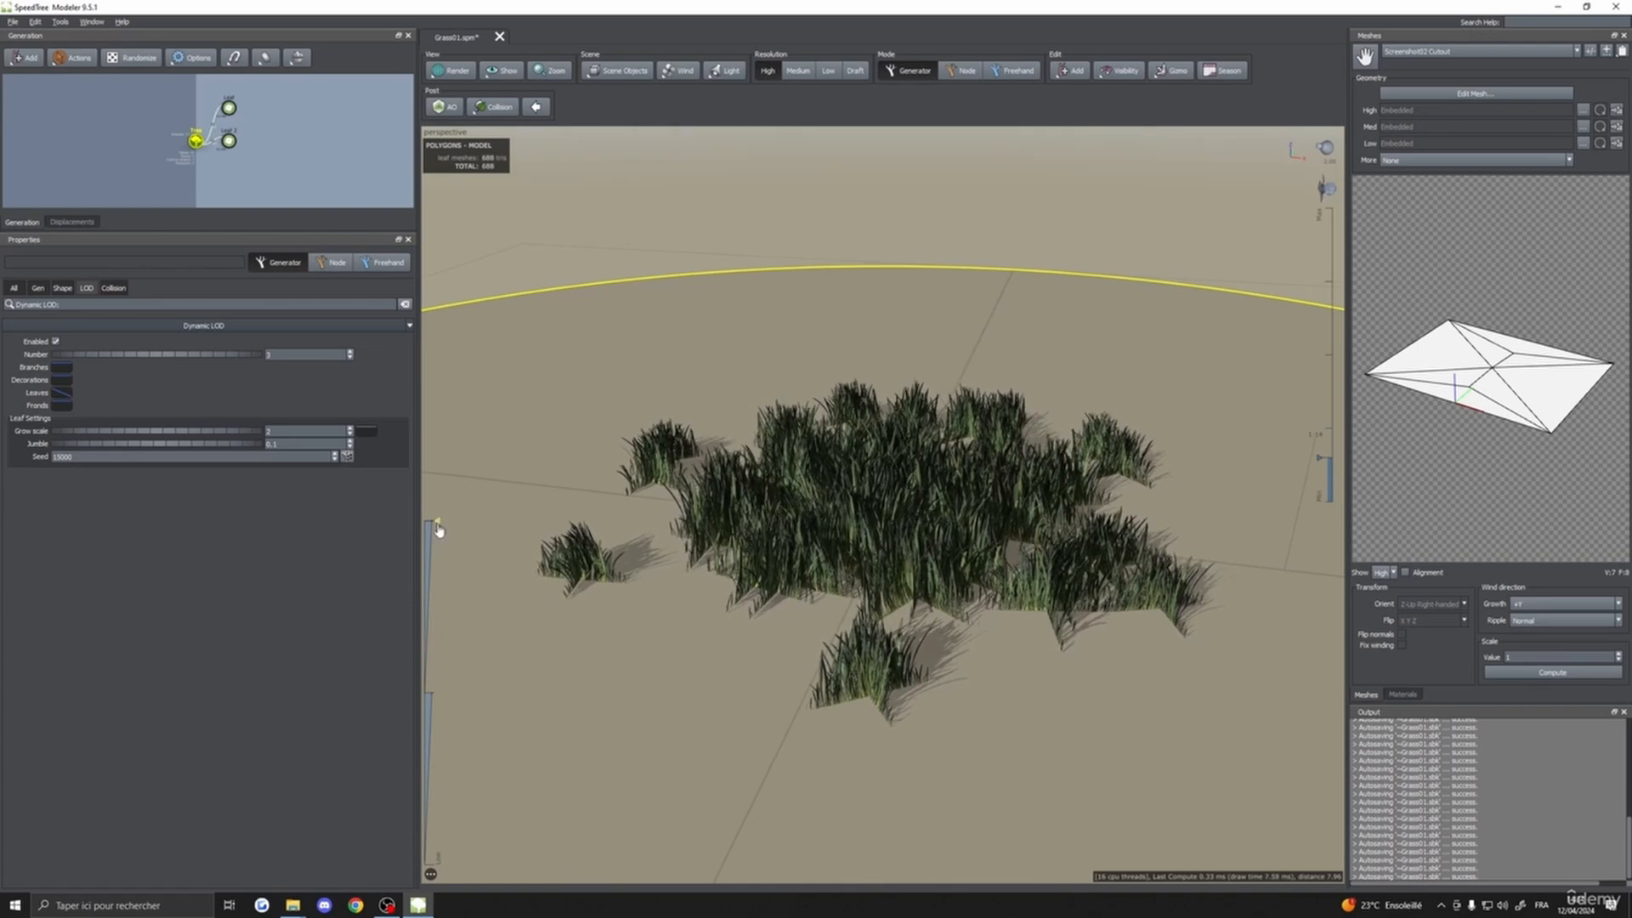
pyautogui.moveTo(438, 529); pyautogui.dragTo(446, 361)
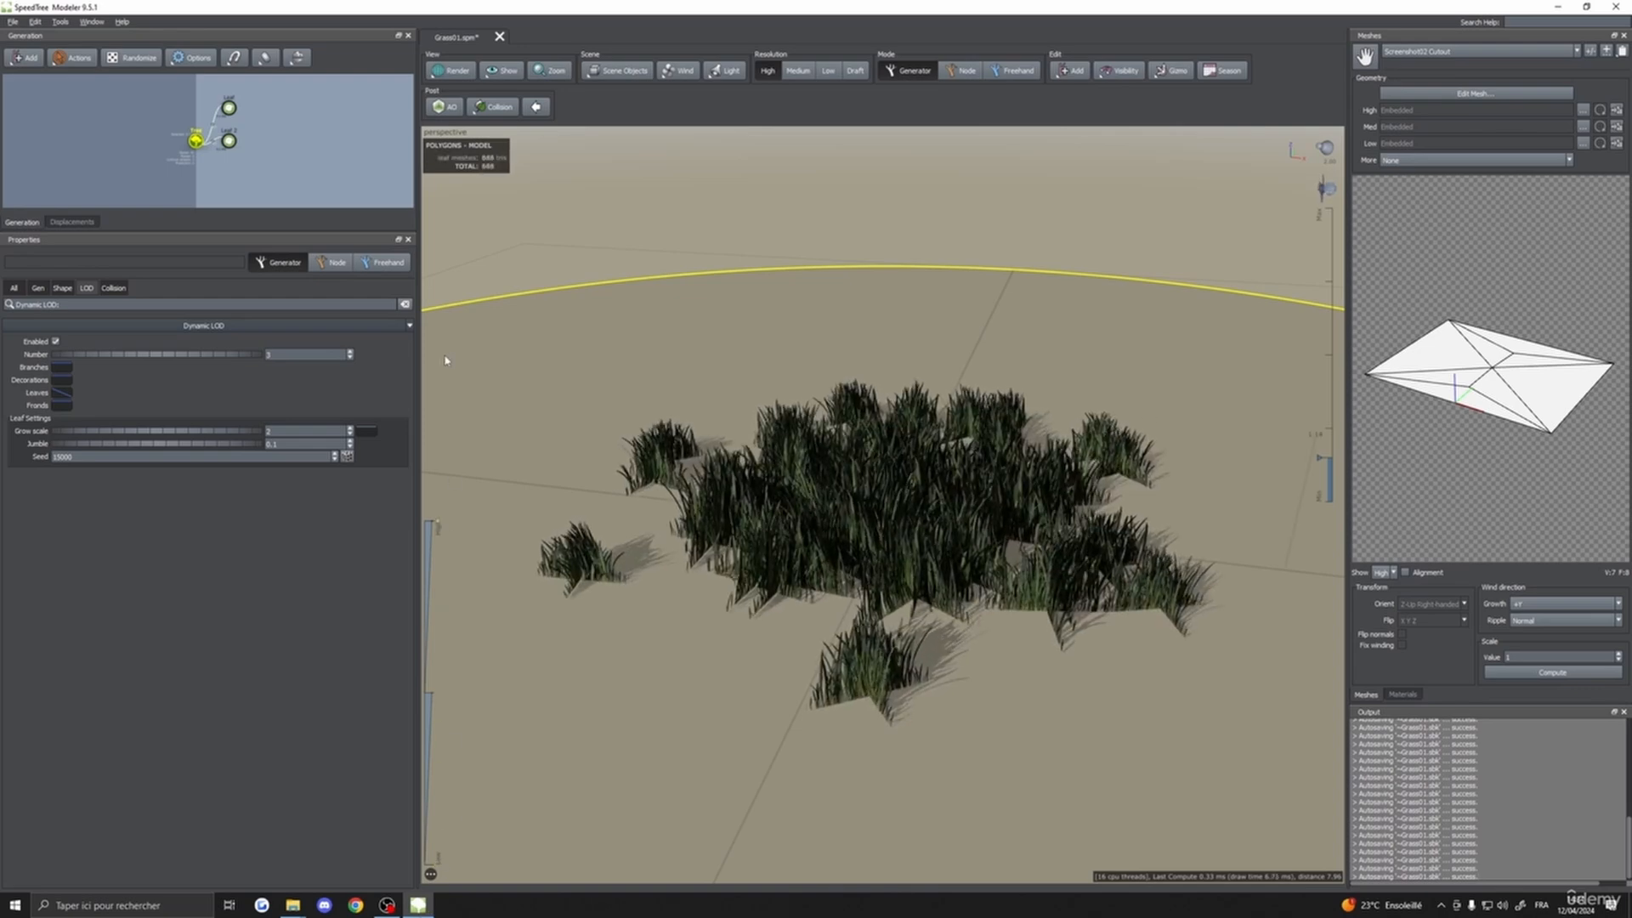
# - Raise the end of the tree's Leaves LOD curve back to about its maximum
pyautogui.click(57, 394)
pyautogui.moveTo(379, 580); pyautogui.dragTo(379, 436)
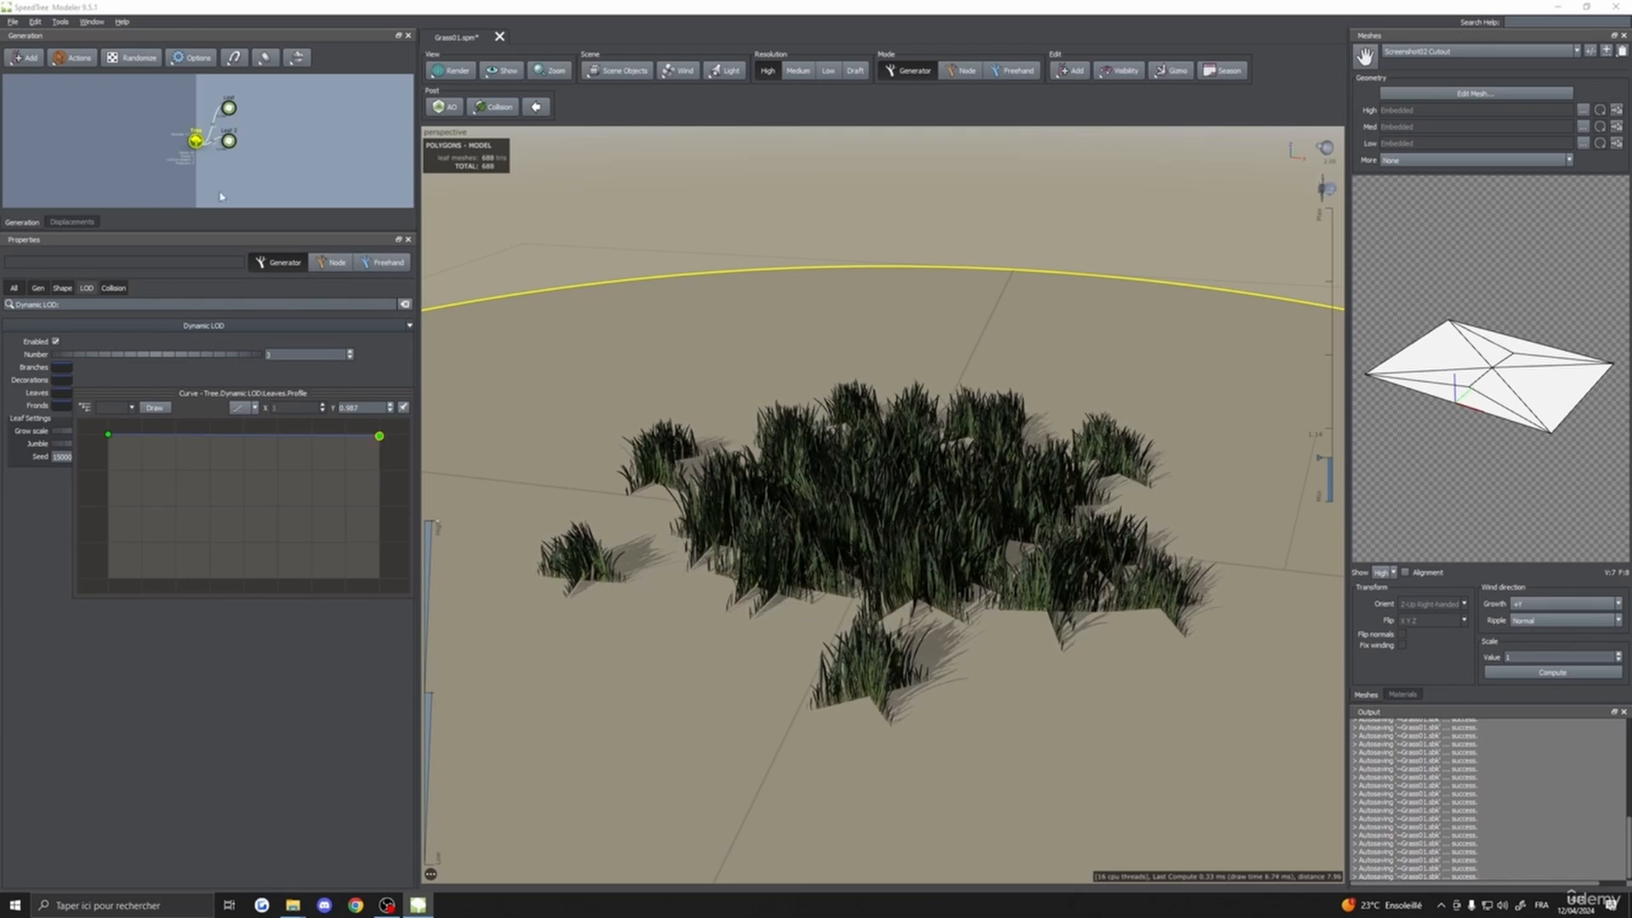
pyautogui.moveTo(379, 439); pyautogui.dragTo(379, 434)
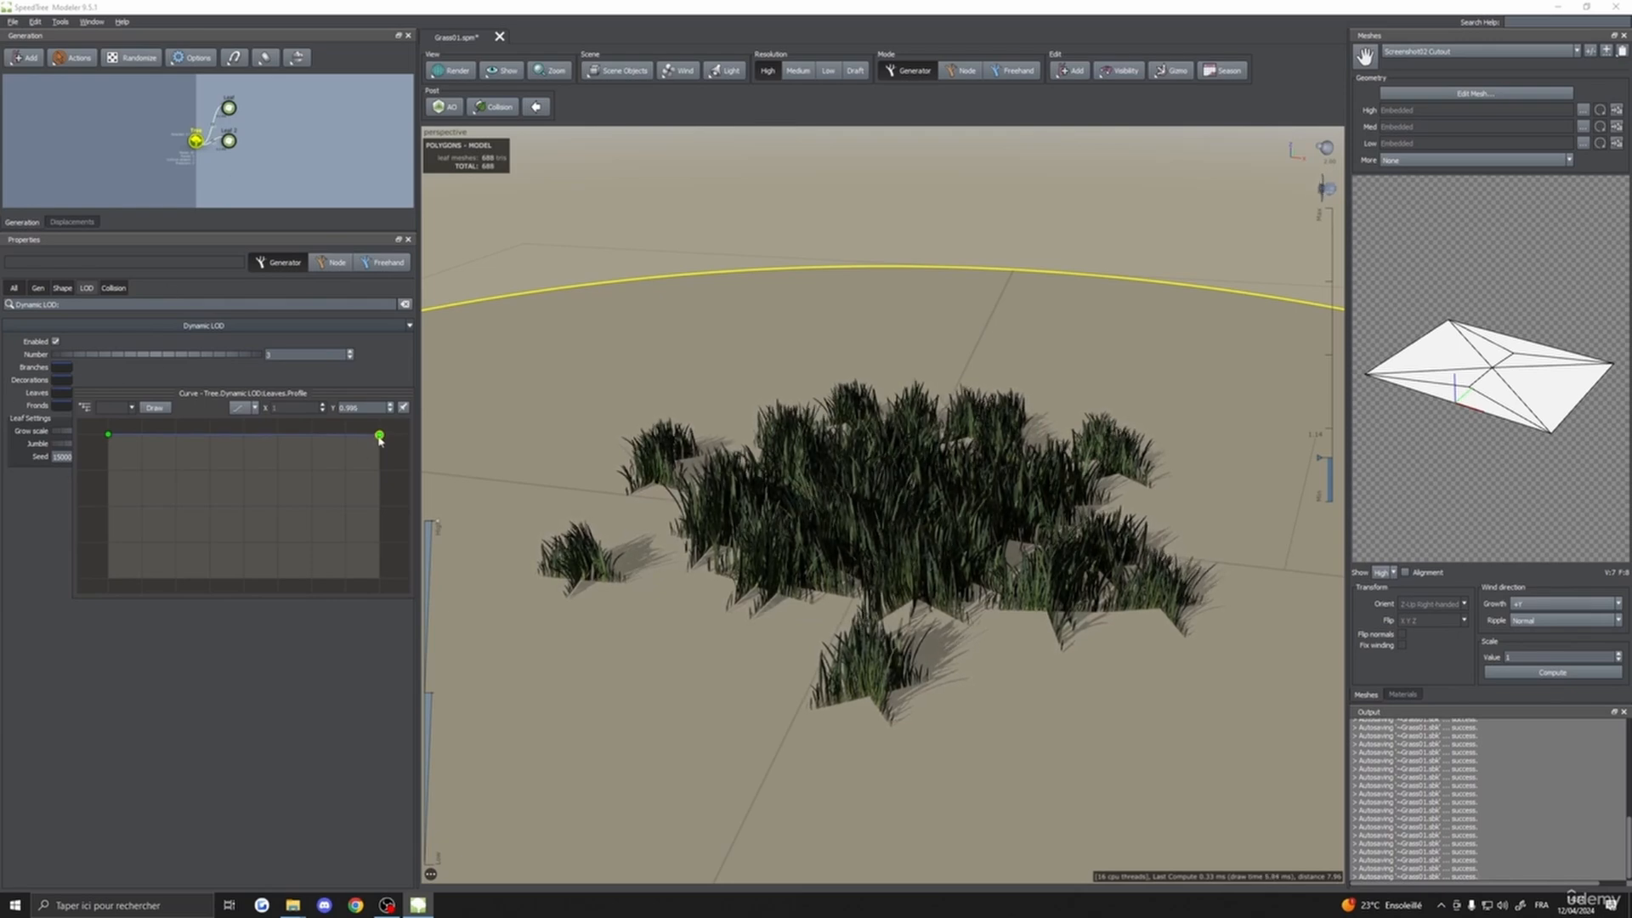
# - Select both Leaf generators, flatten their Mesh index LOD curve at about its maximum, and preview the LOD transition
pyautogui.moveTo(366, 166); pyautogui.dragTo(211, 95)
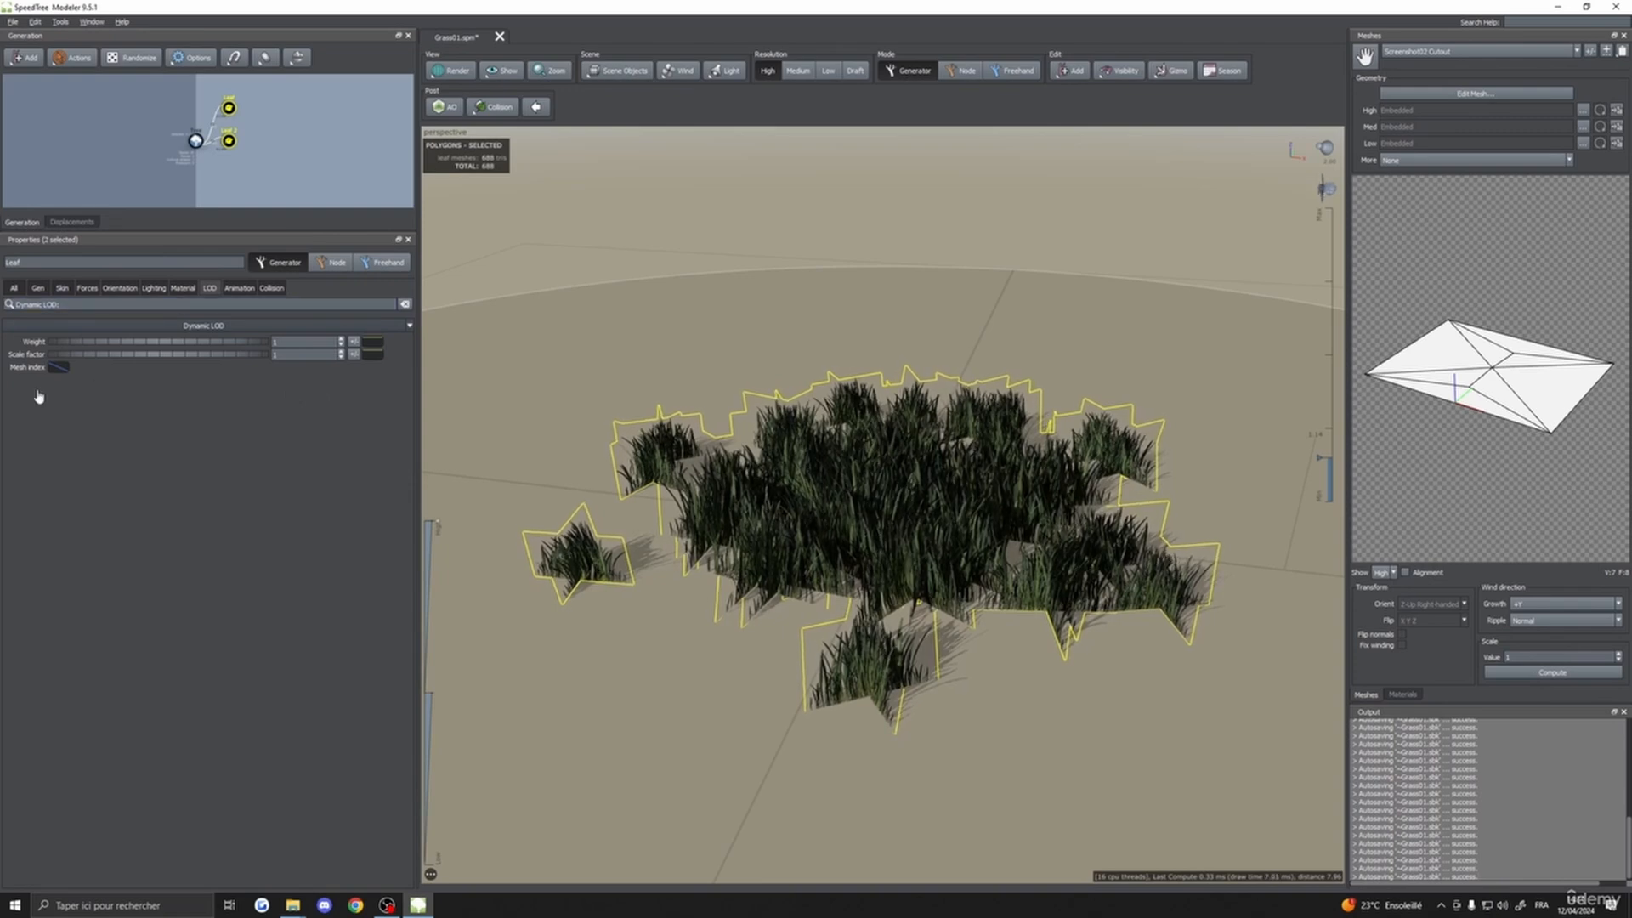
pyautogui.click(58, 368)
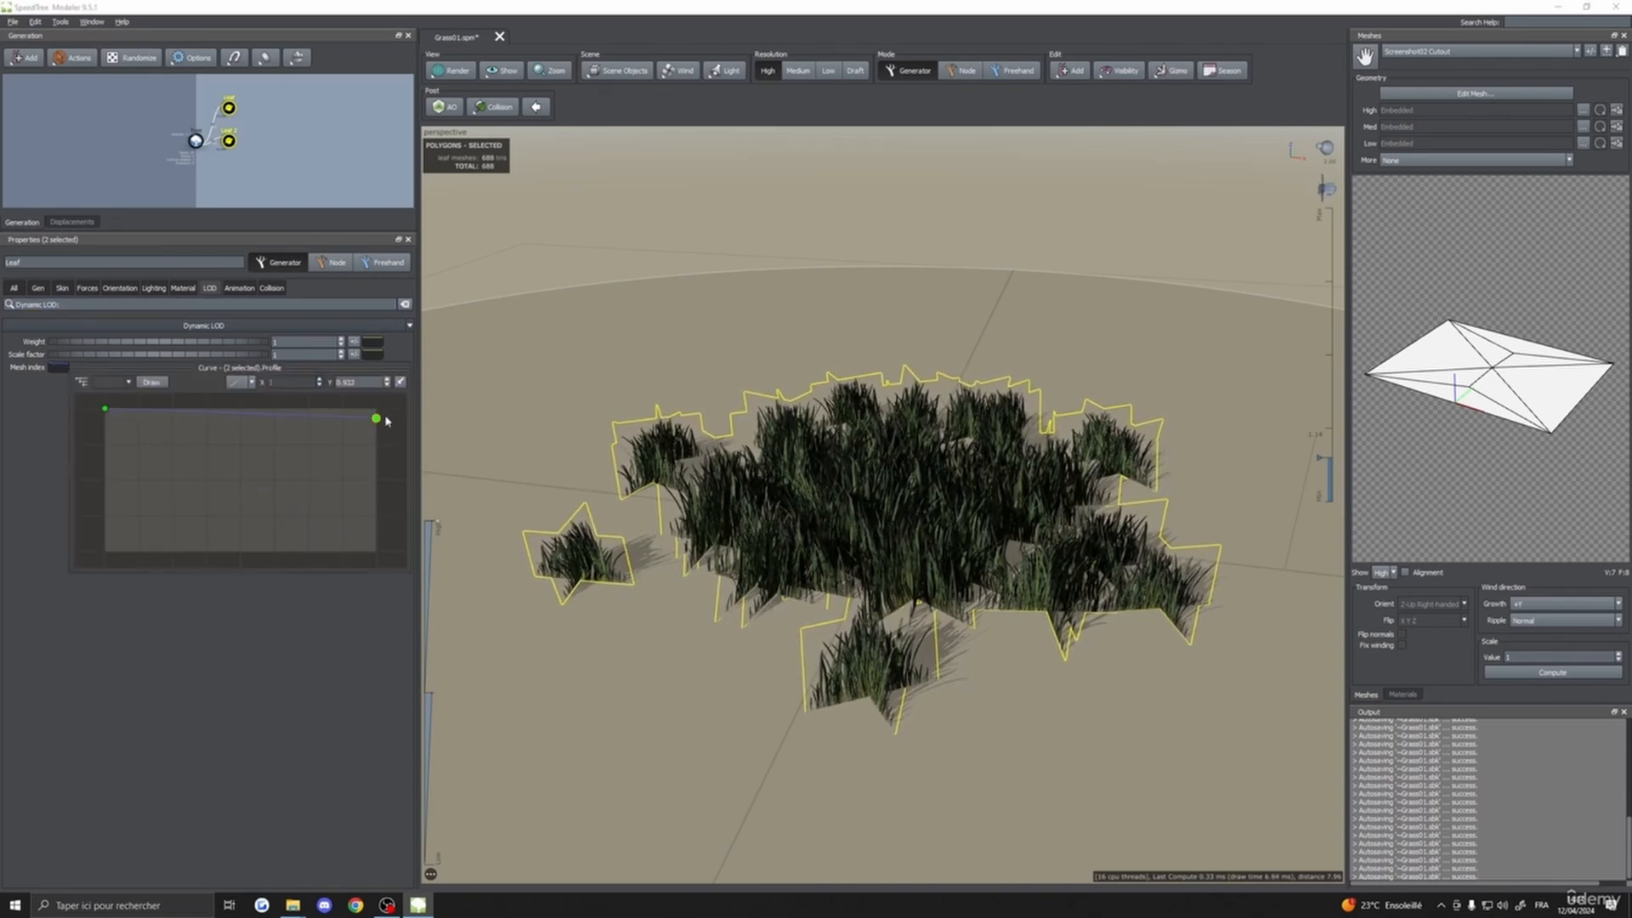
pyautogui.moveTo(388, 411); pyautogui.dragTo(387, 413)
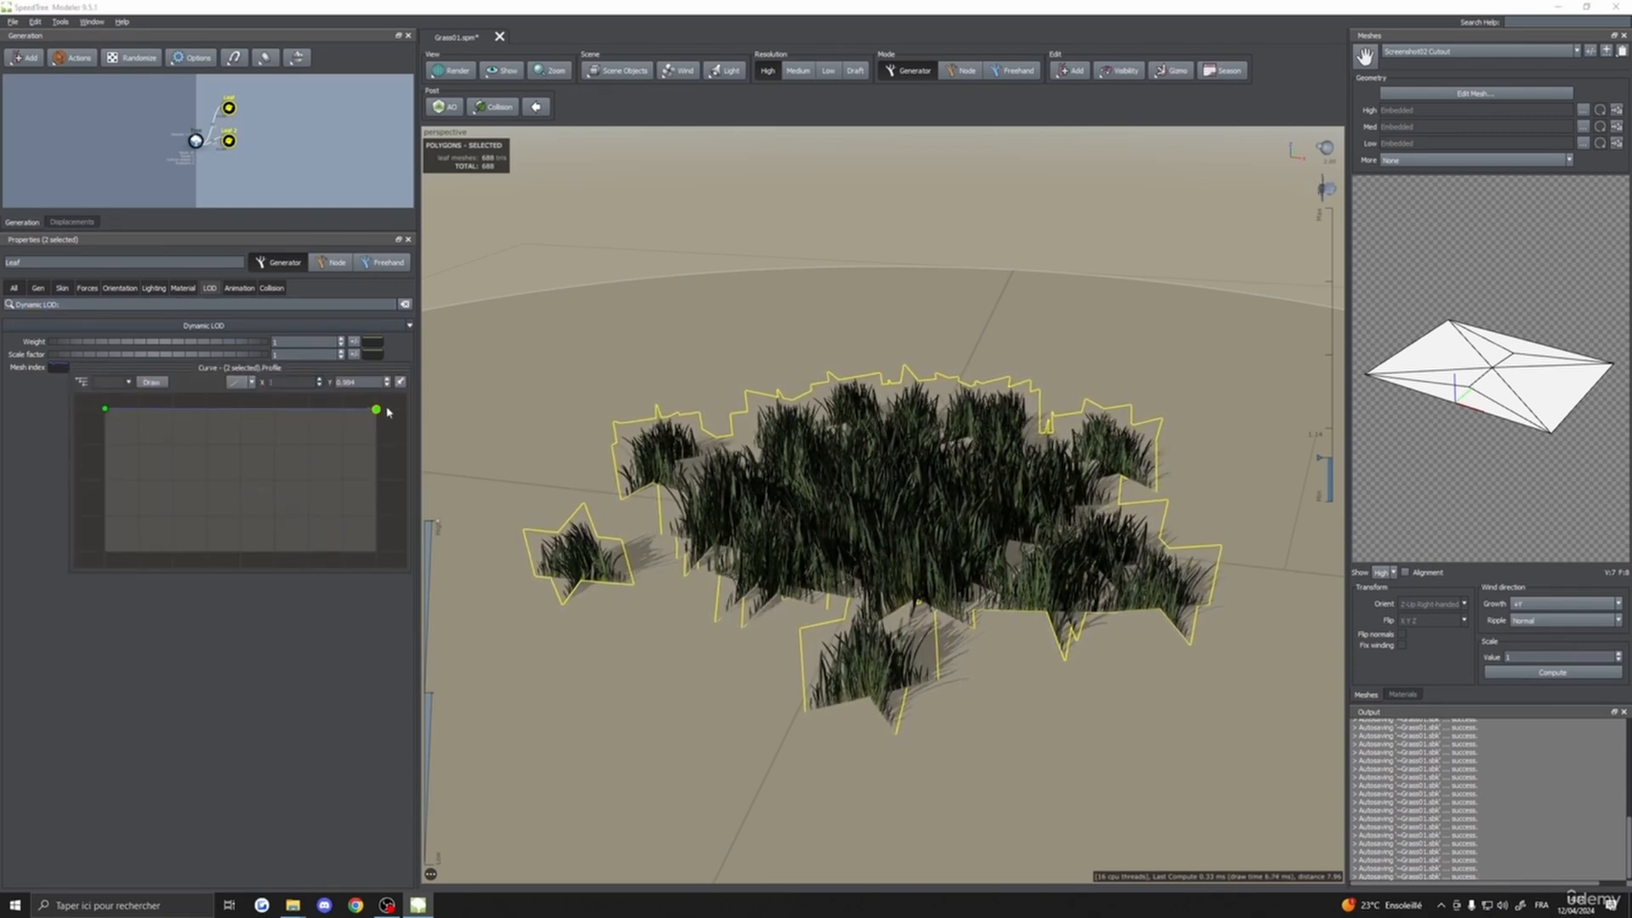
pyautogui.click(9, 481)
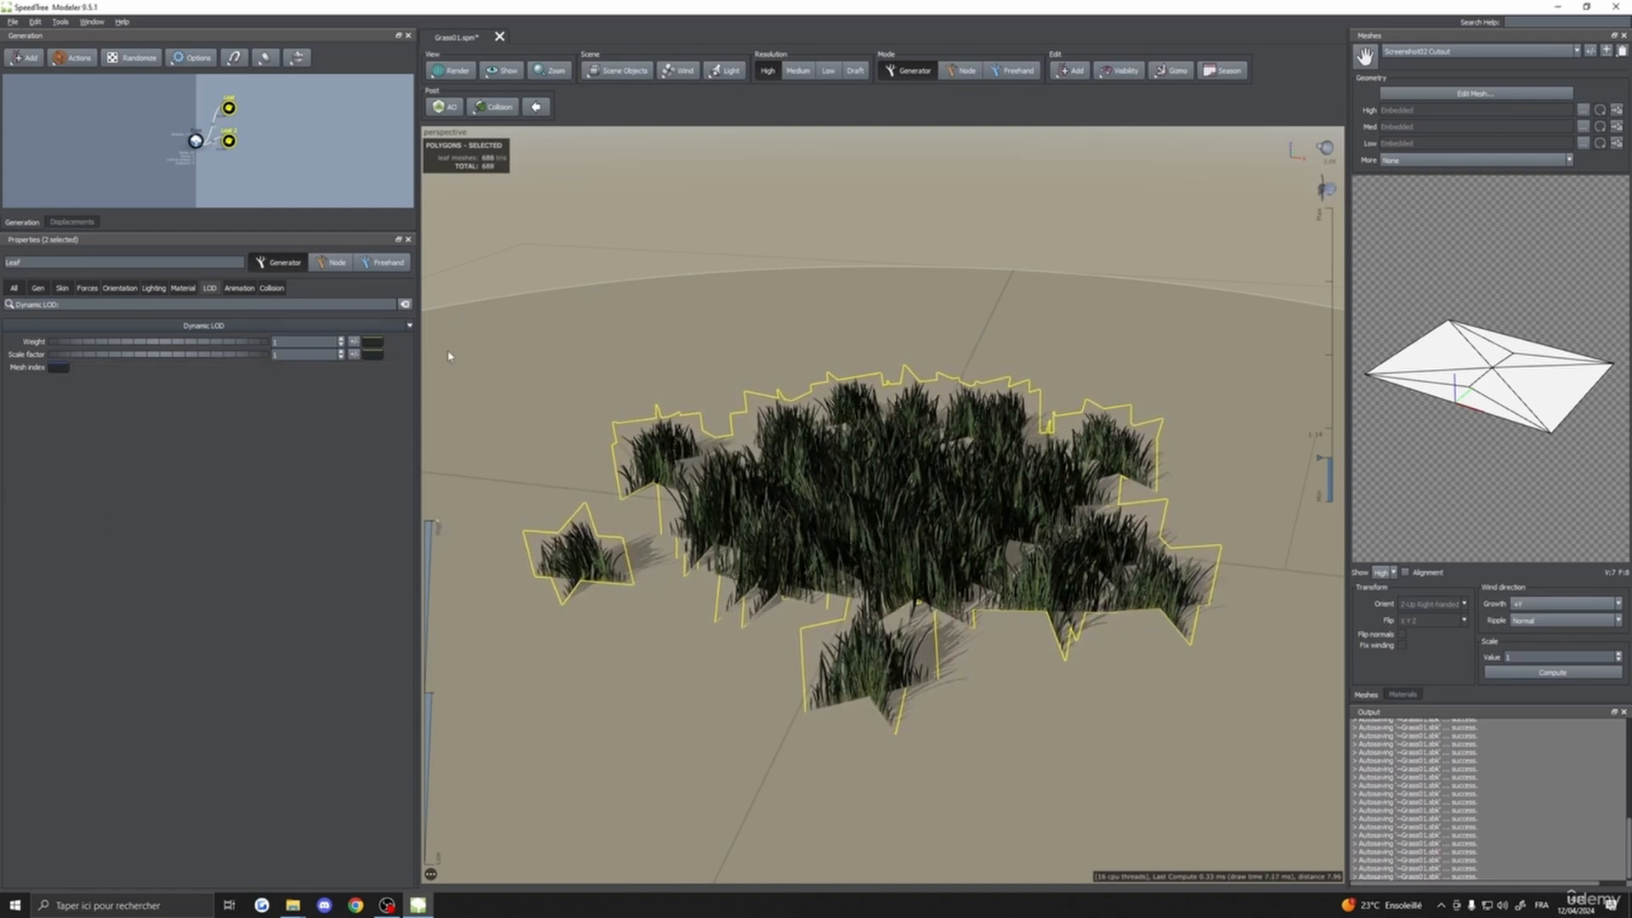
pyautogui.moveTo(438, 530); pyautogui.dragTo(439, 649)
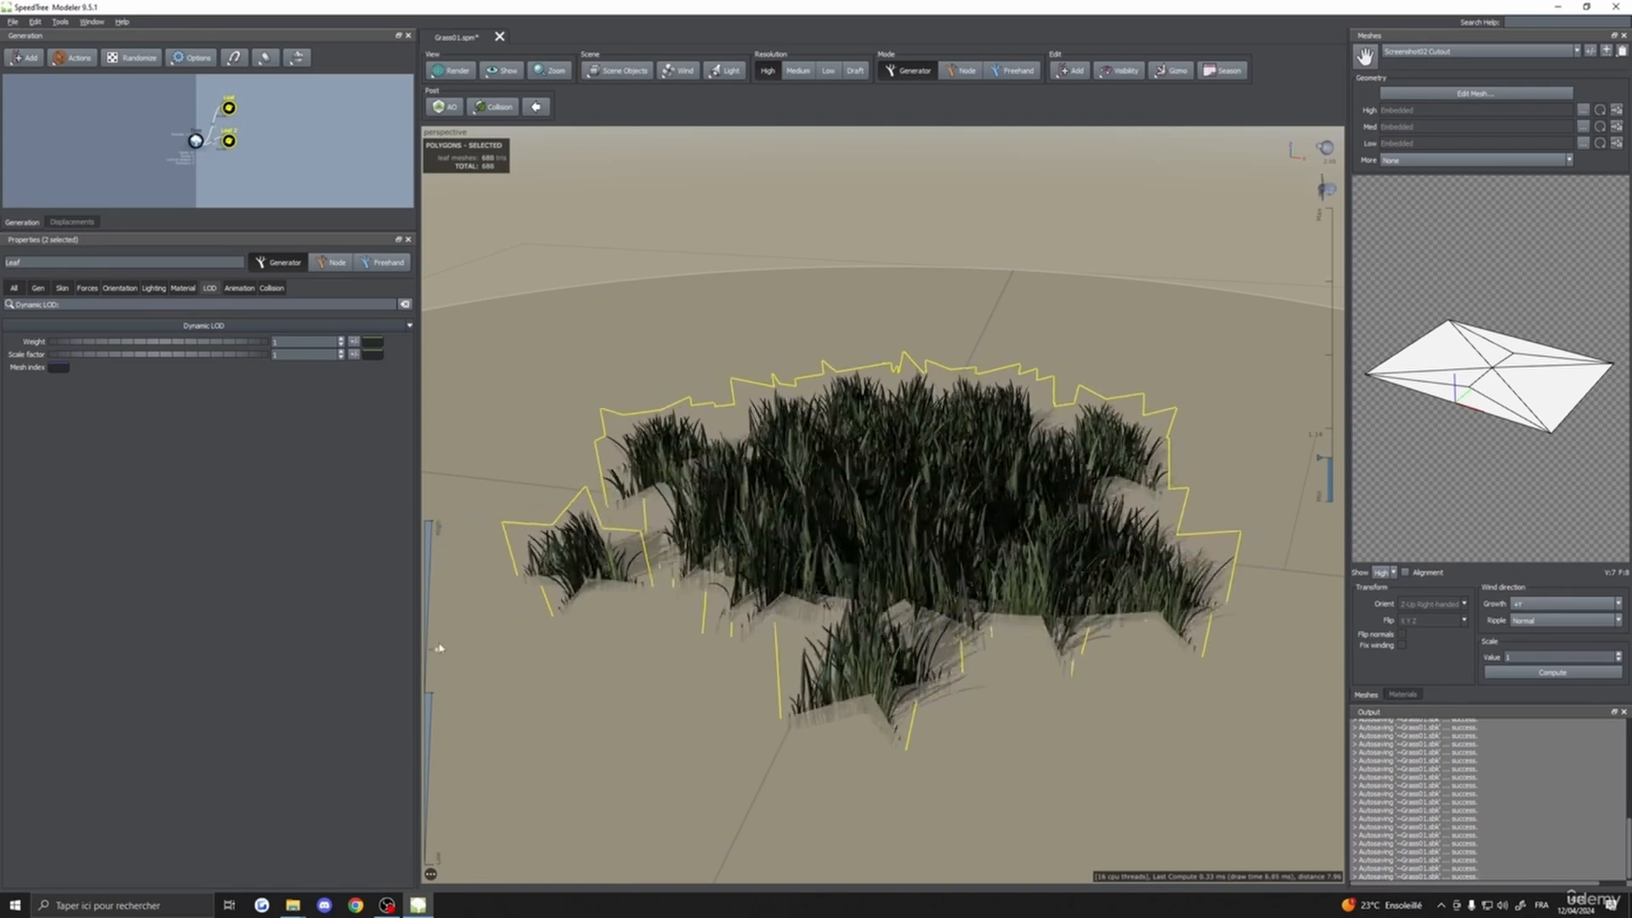
pyautogui.moveTo(474, 566); pyautogui.dragTo(485, 472)
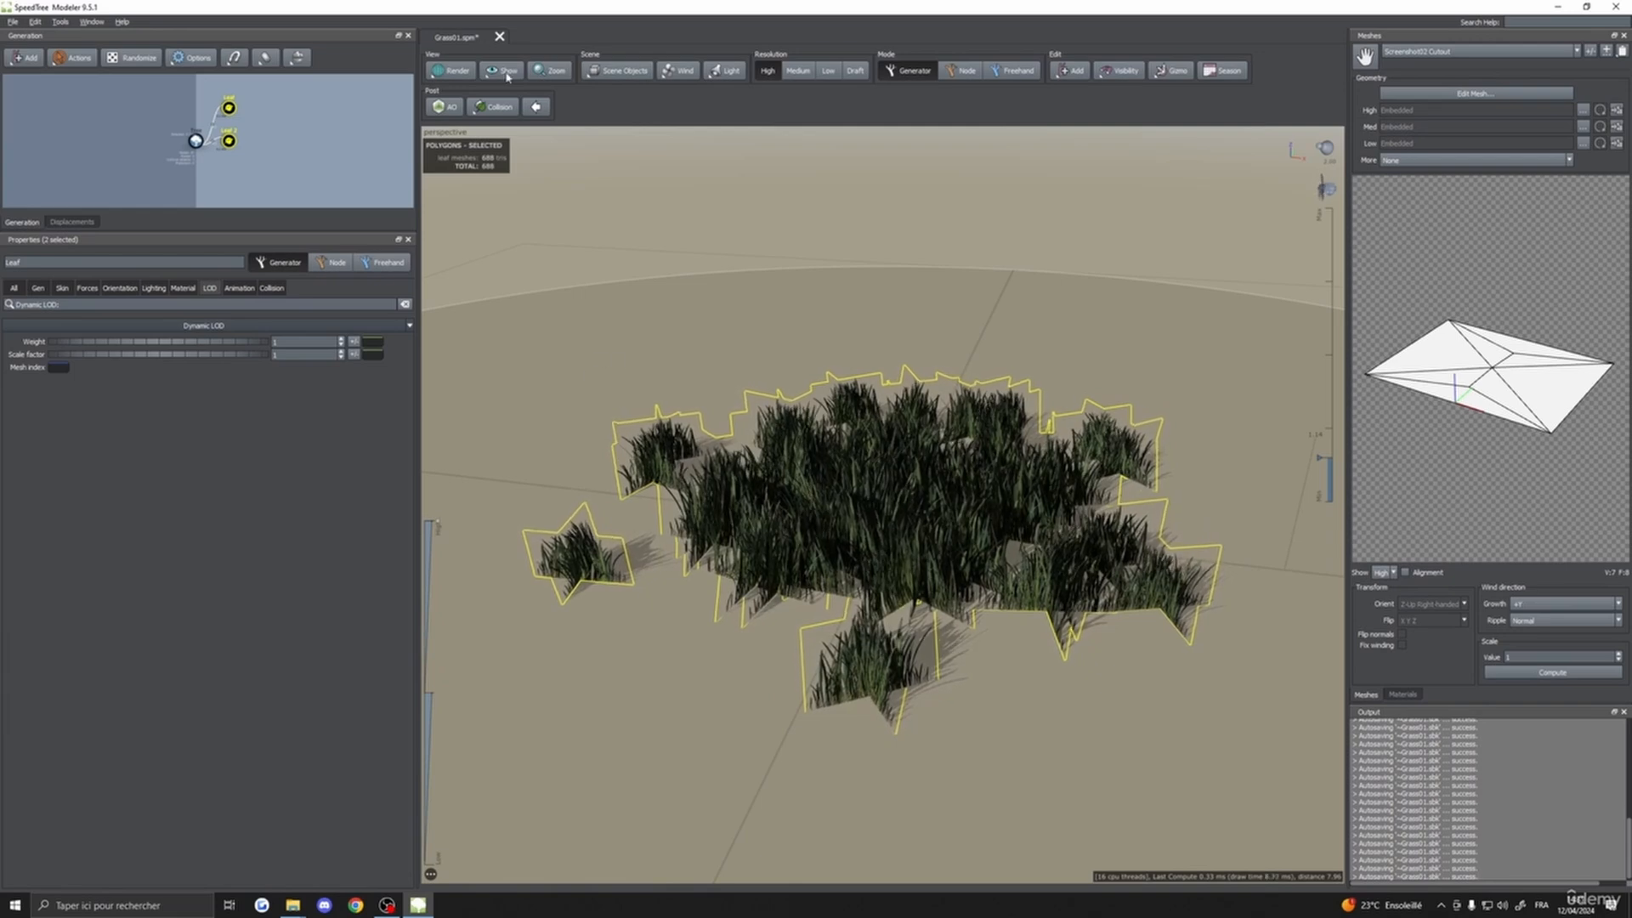
# - Examine the High, Med and Low mesh versions of the Screenshot02 cutout without editing them
pyautogui.click(1402, 695)
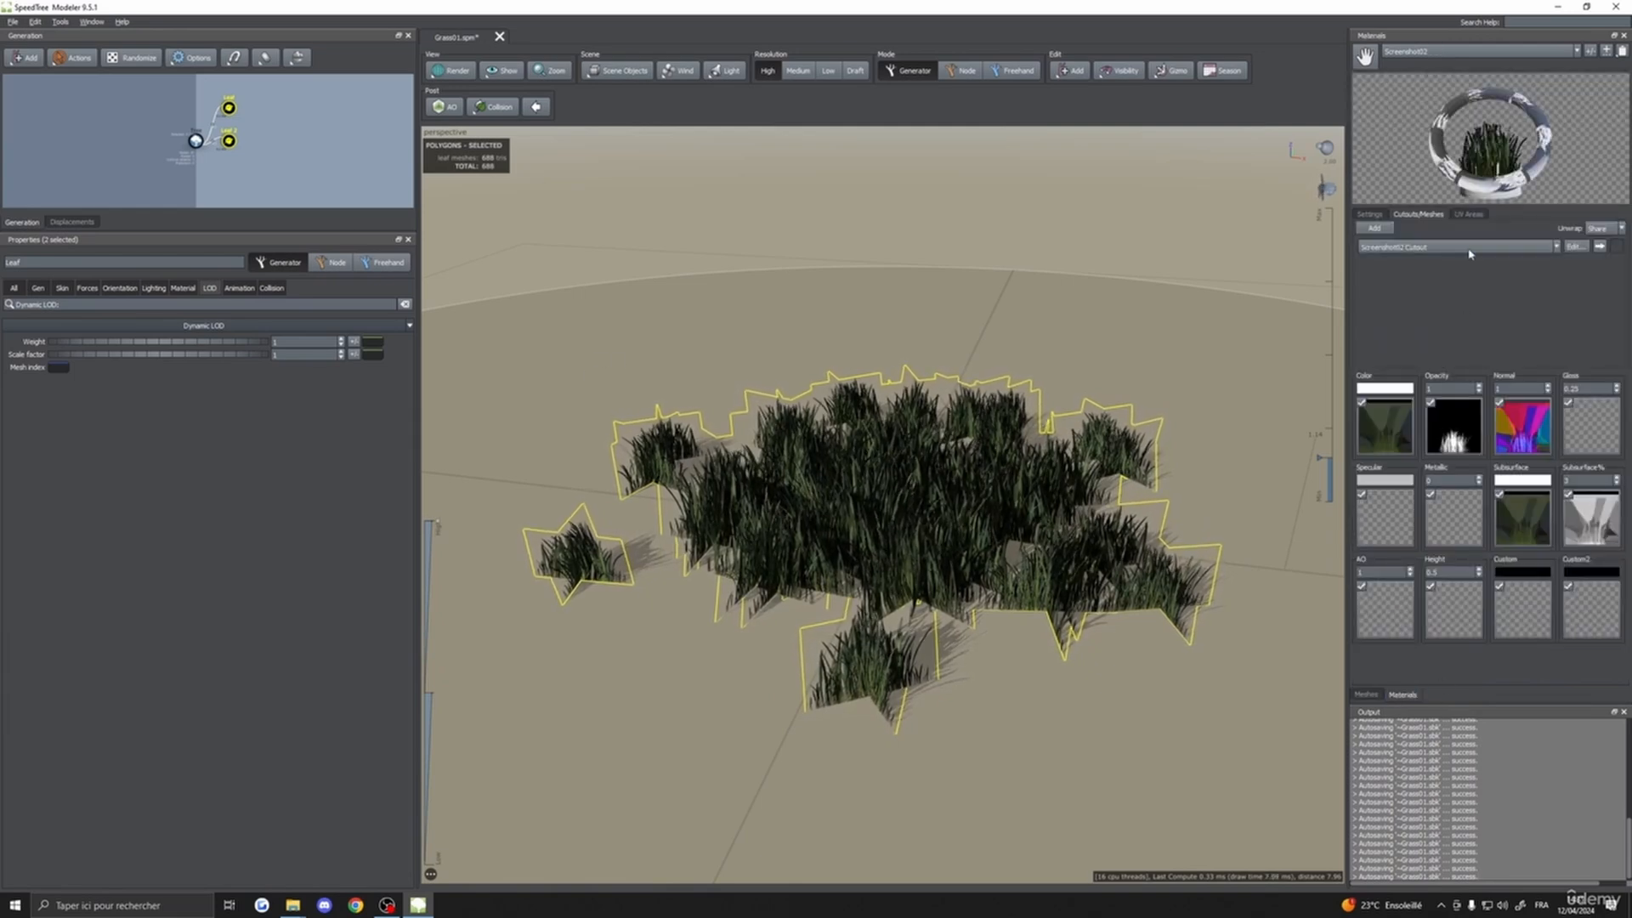
pyautogui.click(1575, 246)
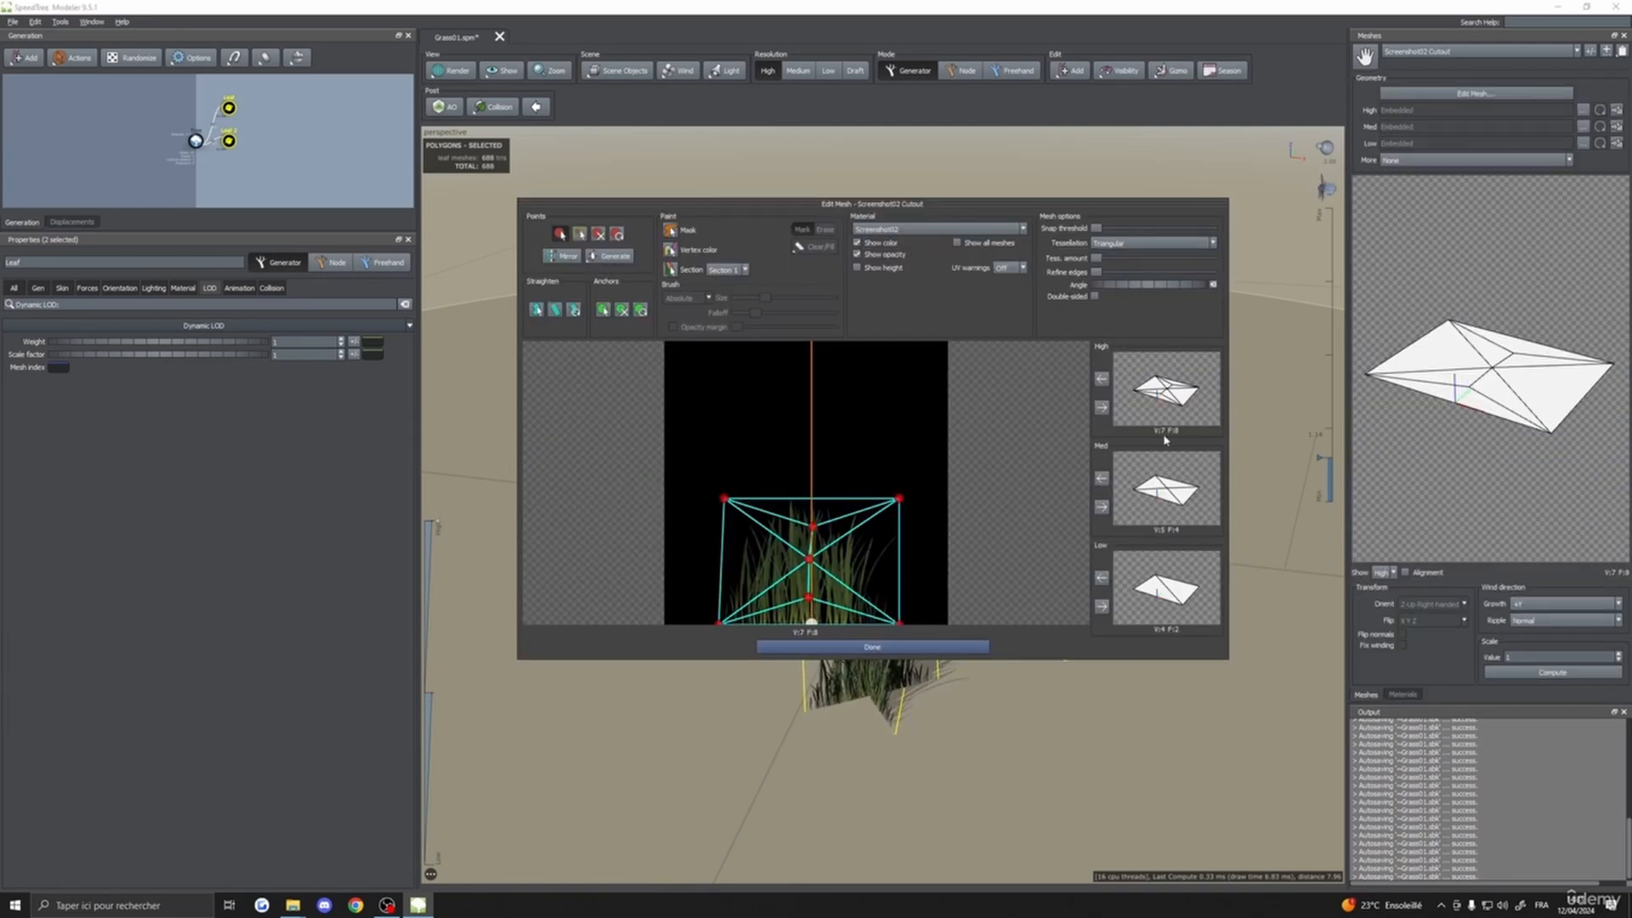
pyautogui.click(883, 648)
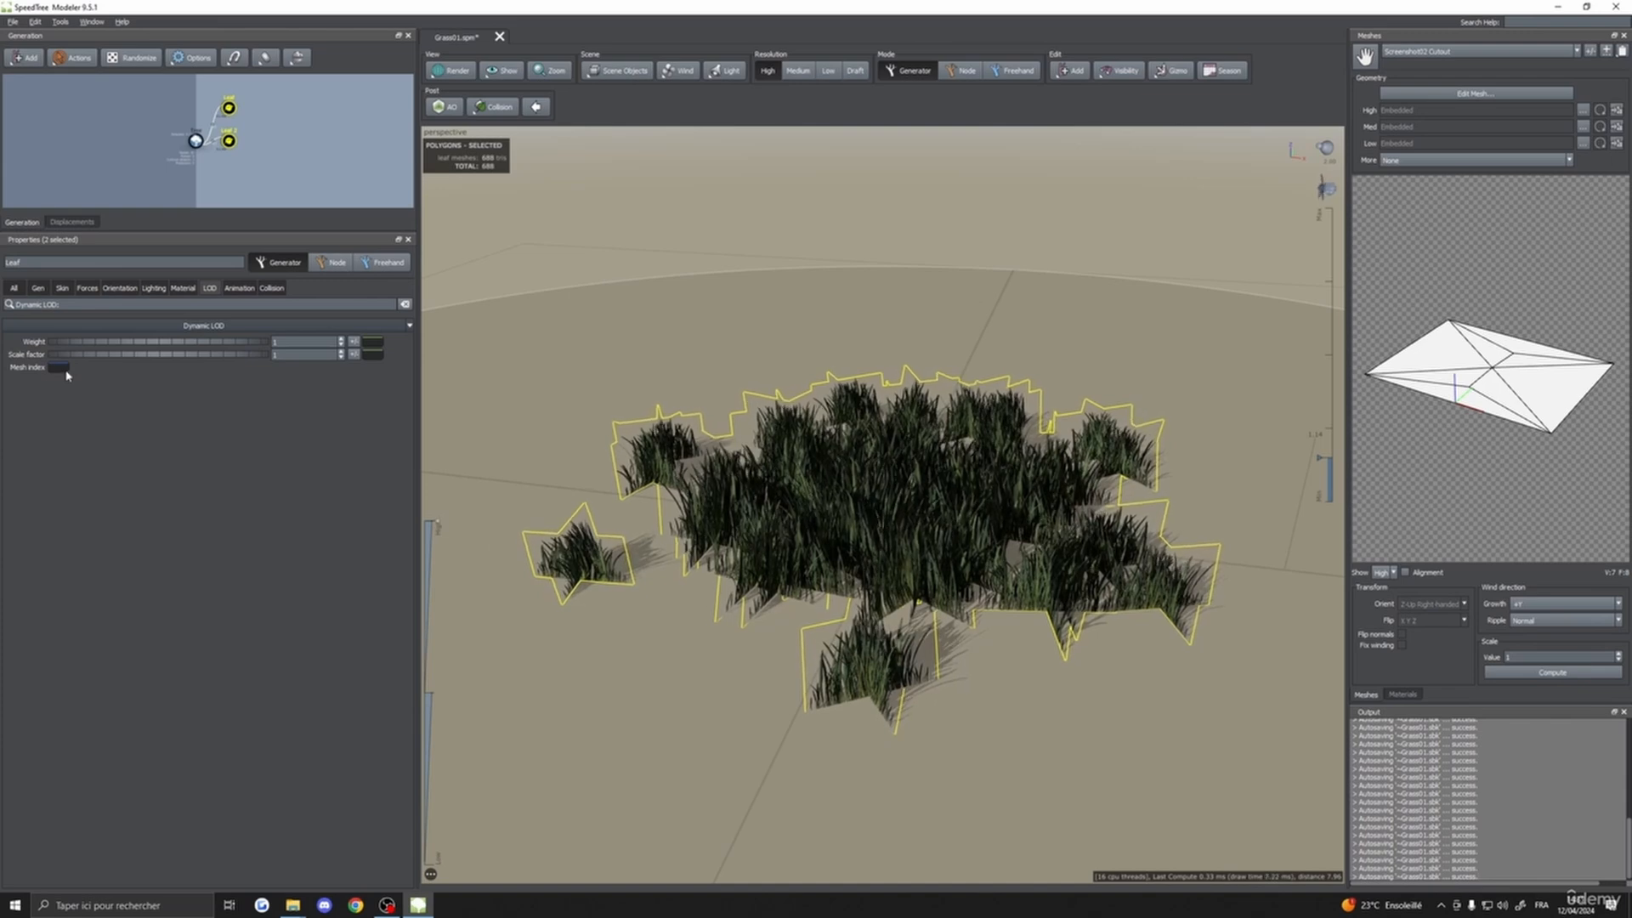
# - Lower the end of both Leaf generators' Mesh index LOD curve to about zero and recheck the Screenshot02 mesh versions
pyautogui.click(61, 369)
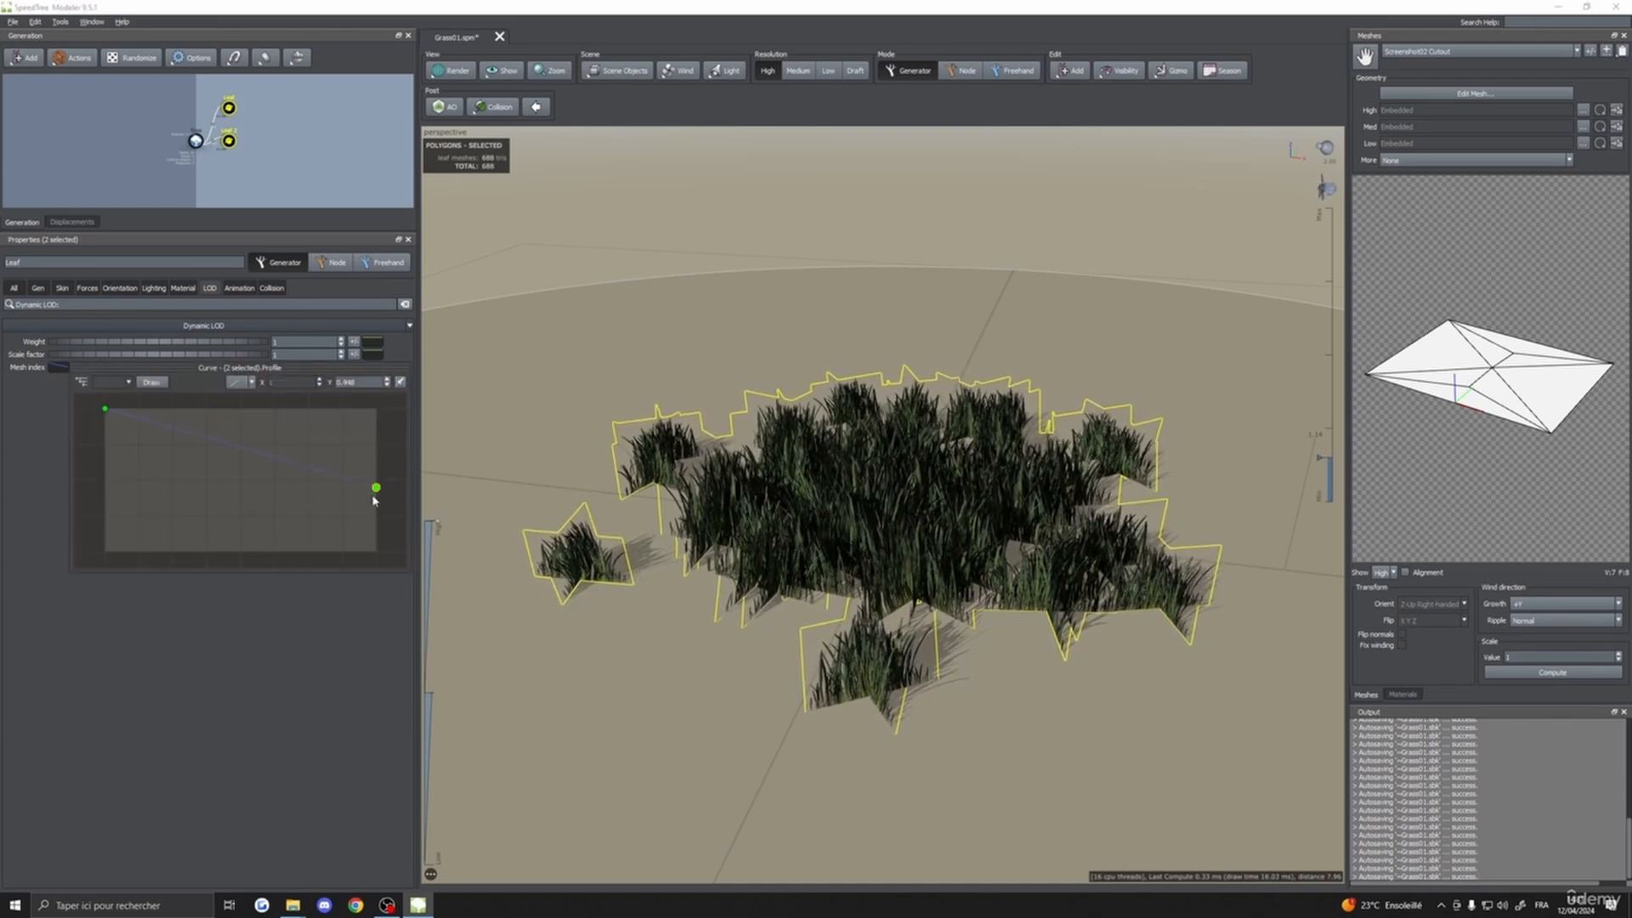
pyautogui.moveTo(374, 497); pyautogui.dragTo(376, 551)
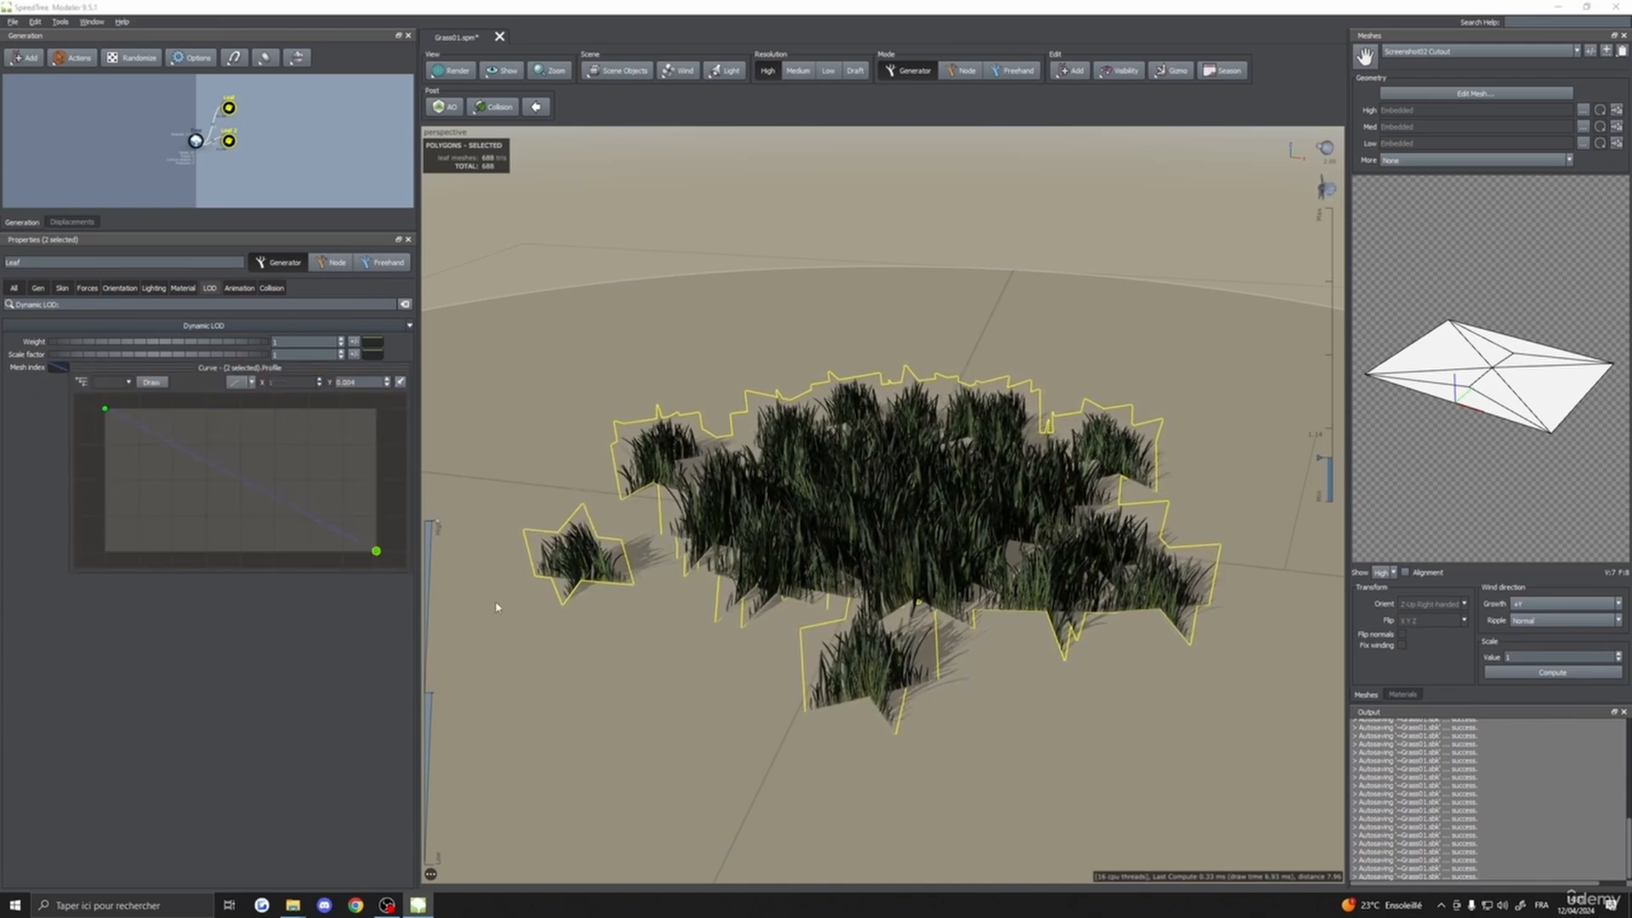
pyautogui.click(1402, 695)
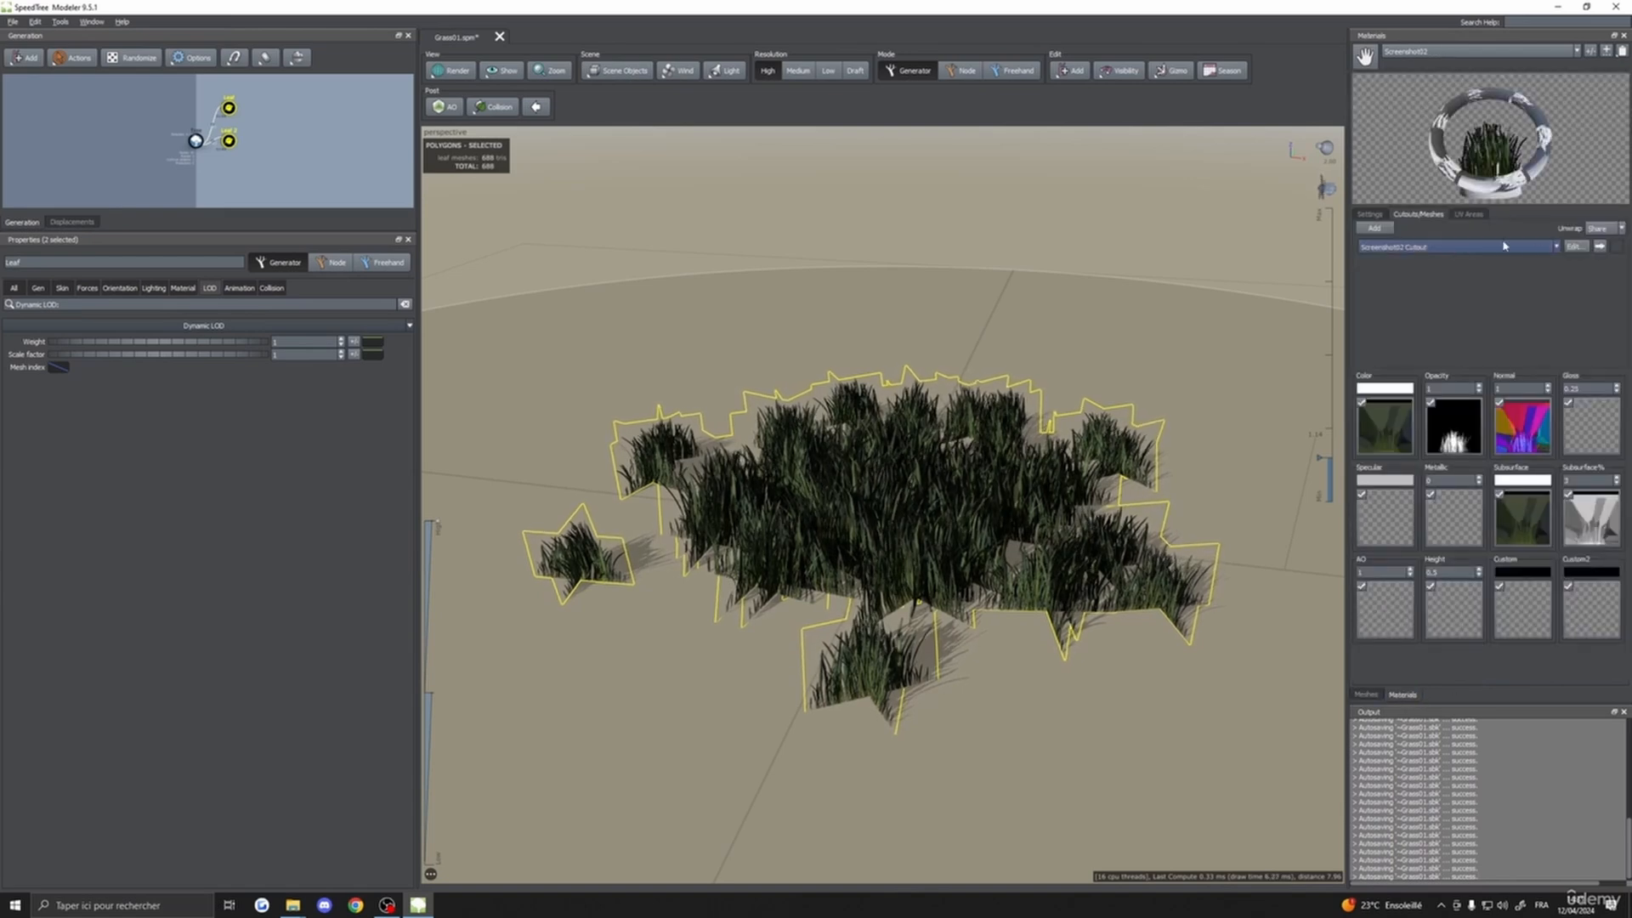
pyautogui.click(1575, 247)
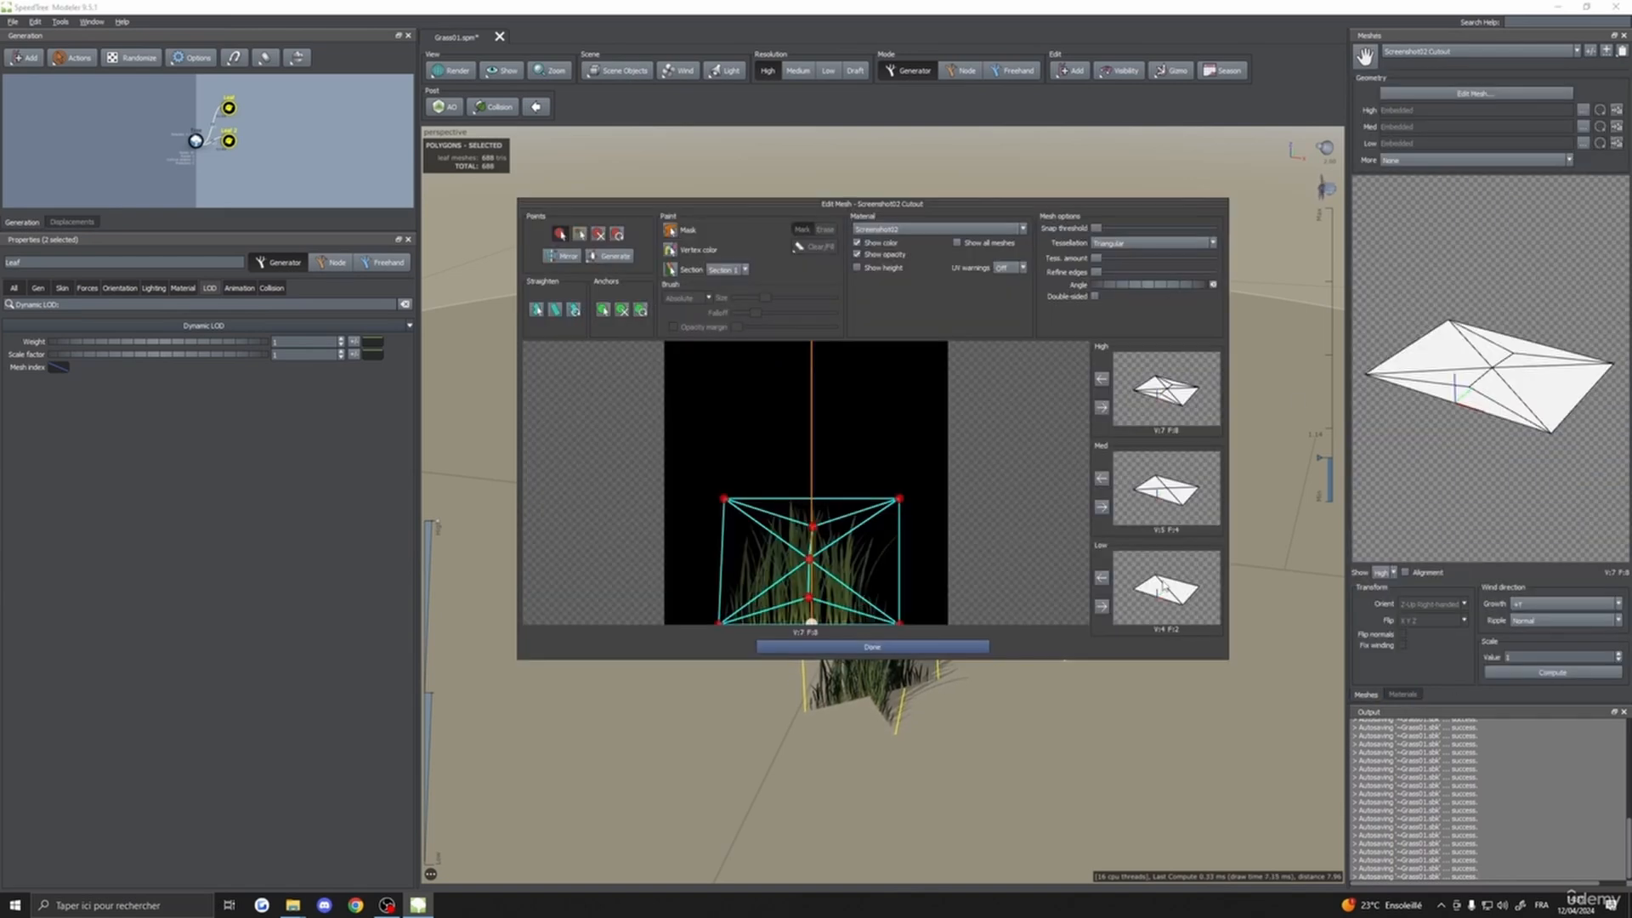
pyautogui.click(899, 649)
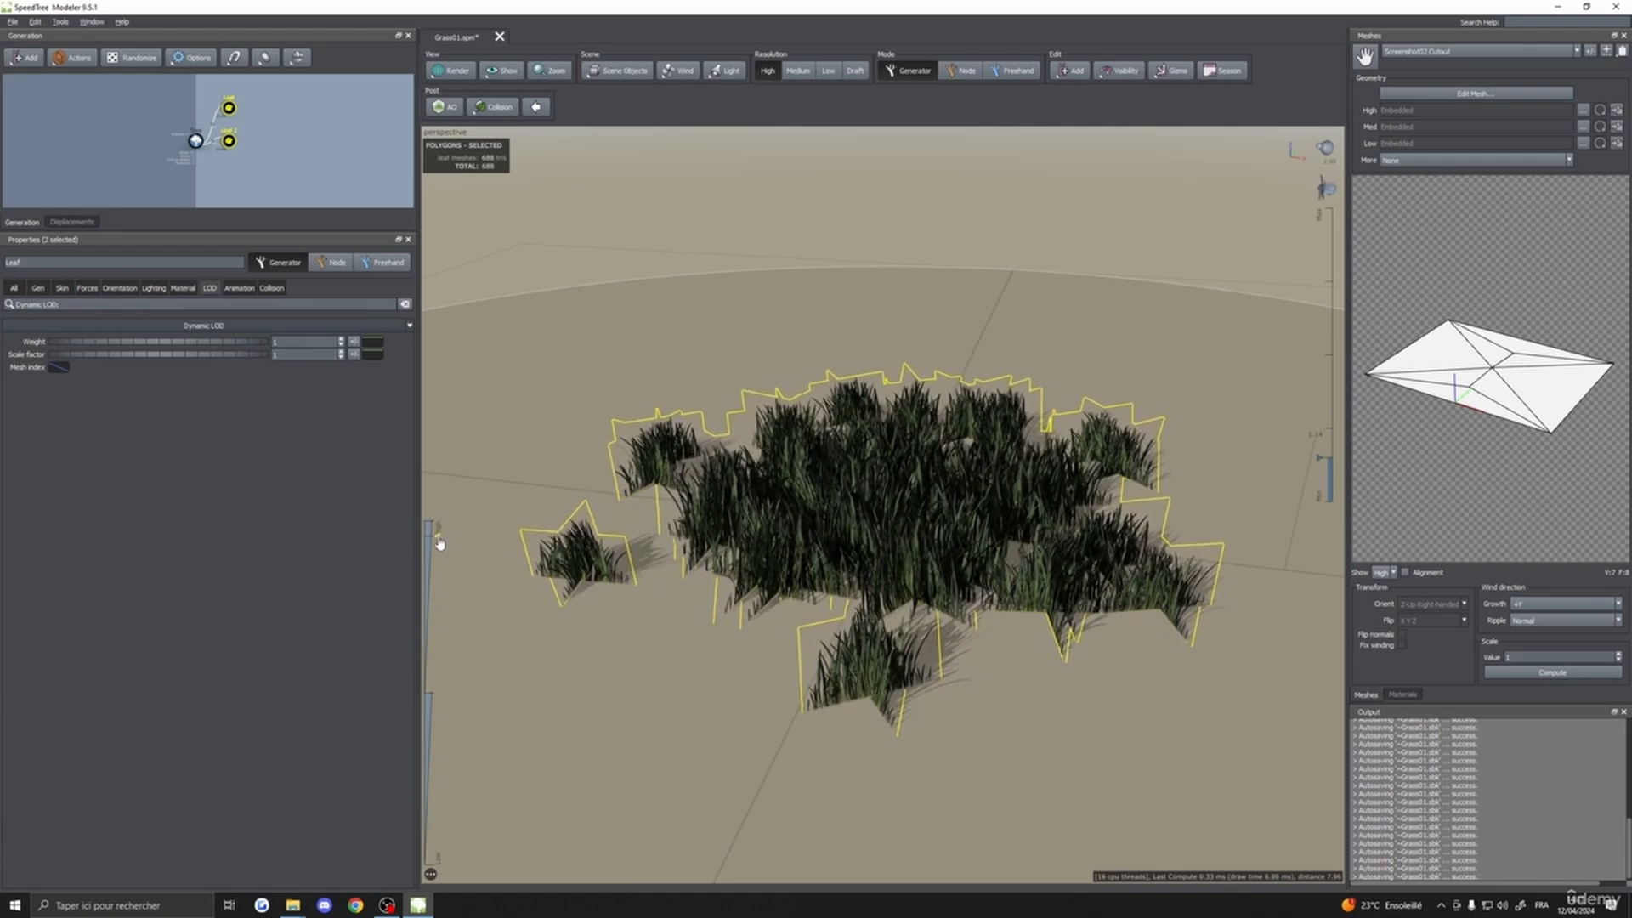
# - Preview the grass patch across its full LOD range, comparing the highest and lowest levels from several angles and distances
pyautogui.moveTo(439, 542); pyautogui.dragTo(455, 900)
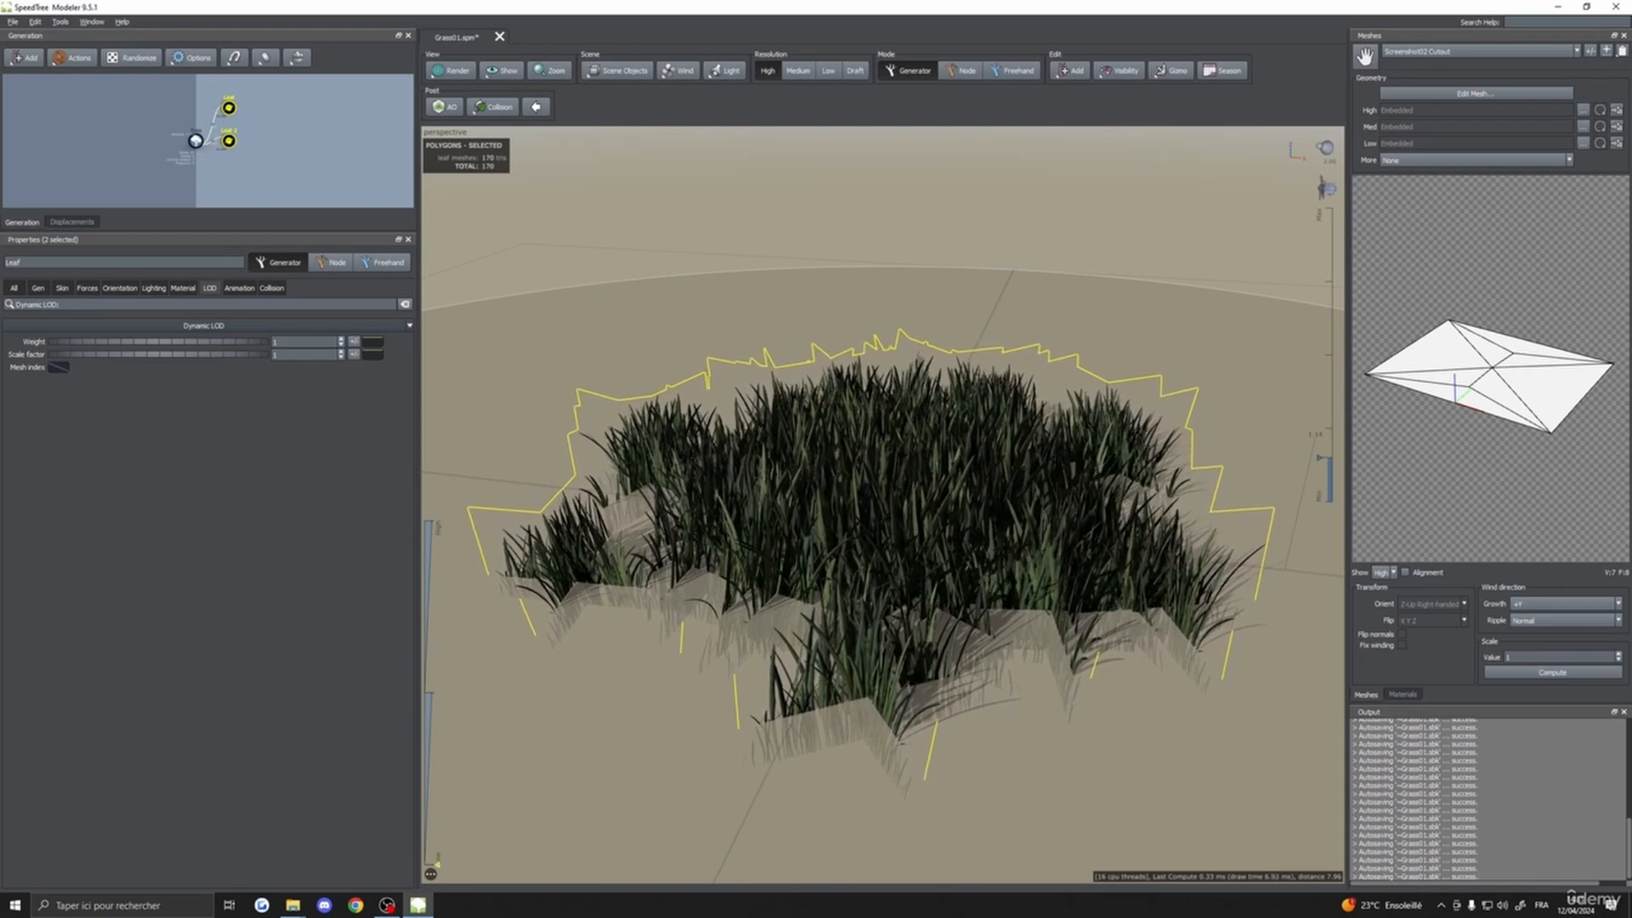
pyautogui.moveTo(703, 765); pyautogui.dragTo(587, 775)
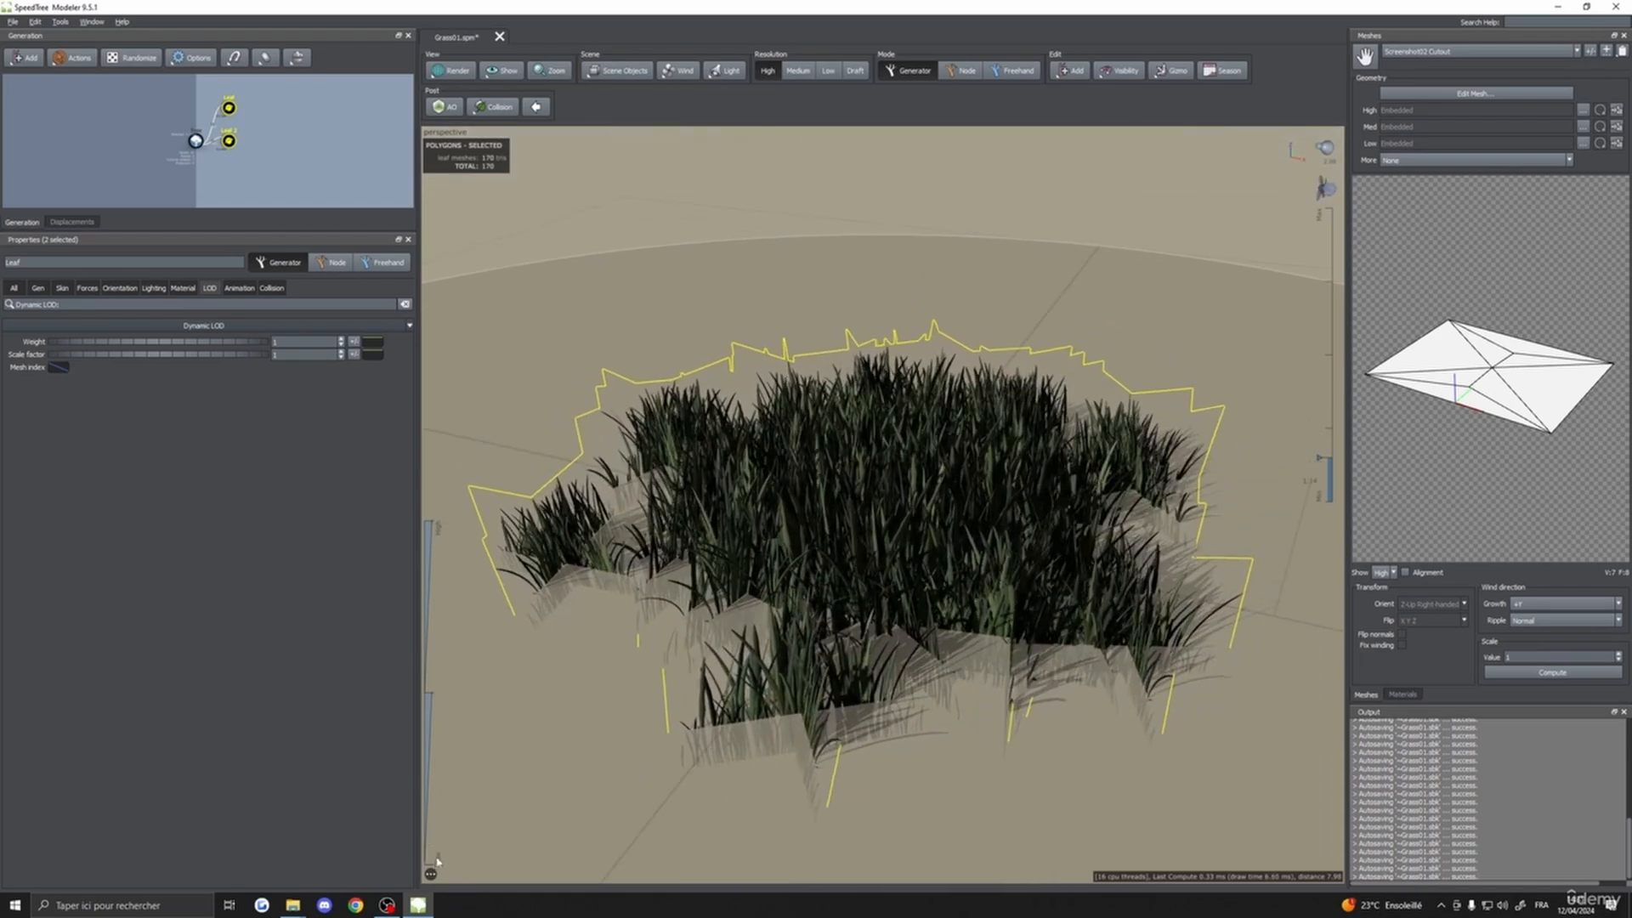
pyautogui.moveTo(438, 861); pyautogui.dragTo(438, 521)
pyautogui.moveTo(544, 697); pyautogui.dragTo(660, 692)
pyautogui.scroll(-3, 682, 707)
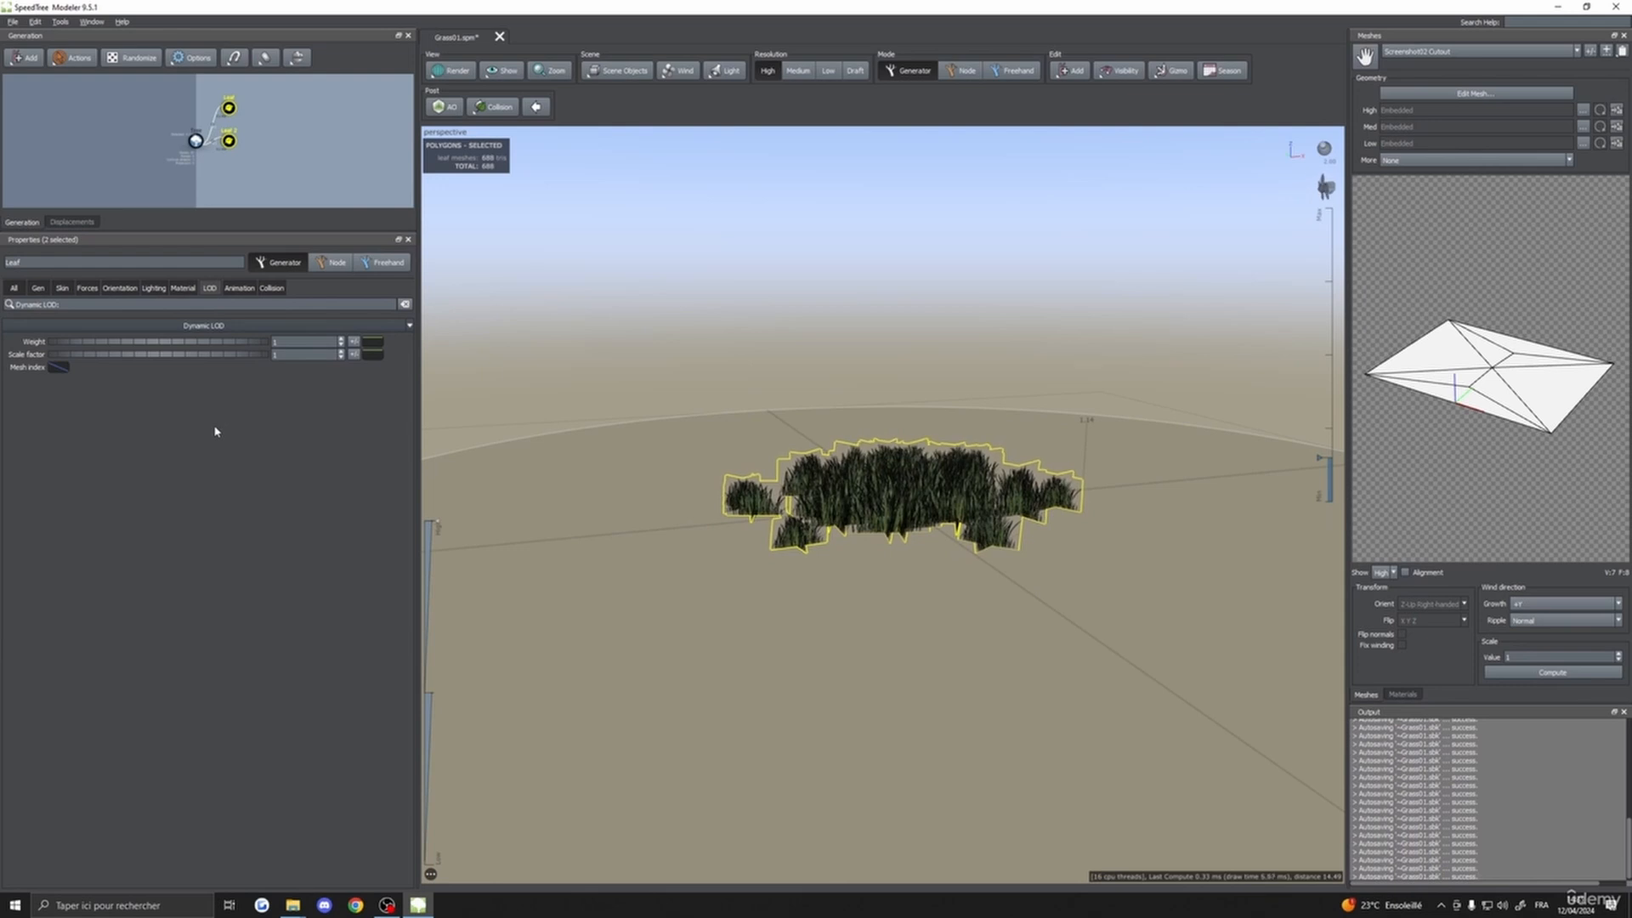
pyautogui.click(51, 368)
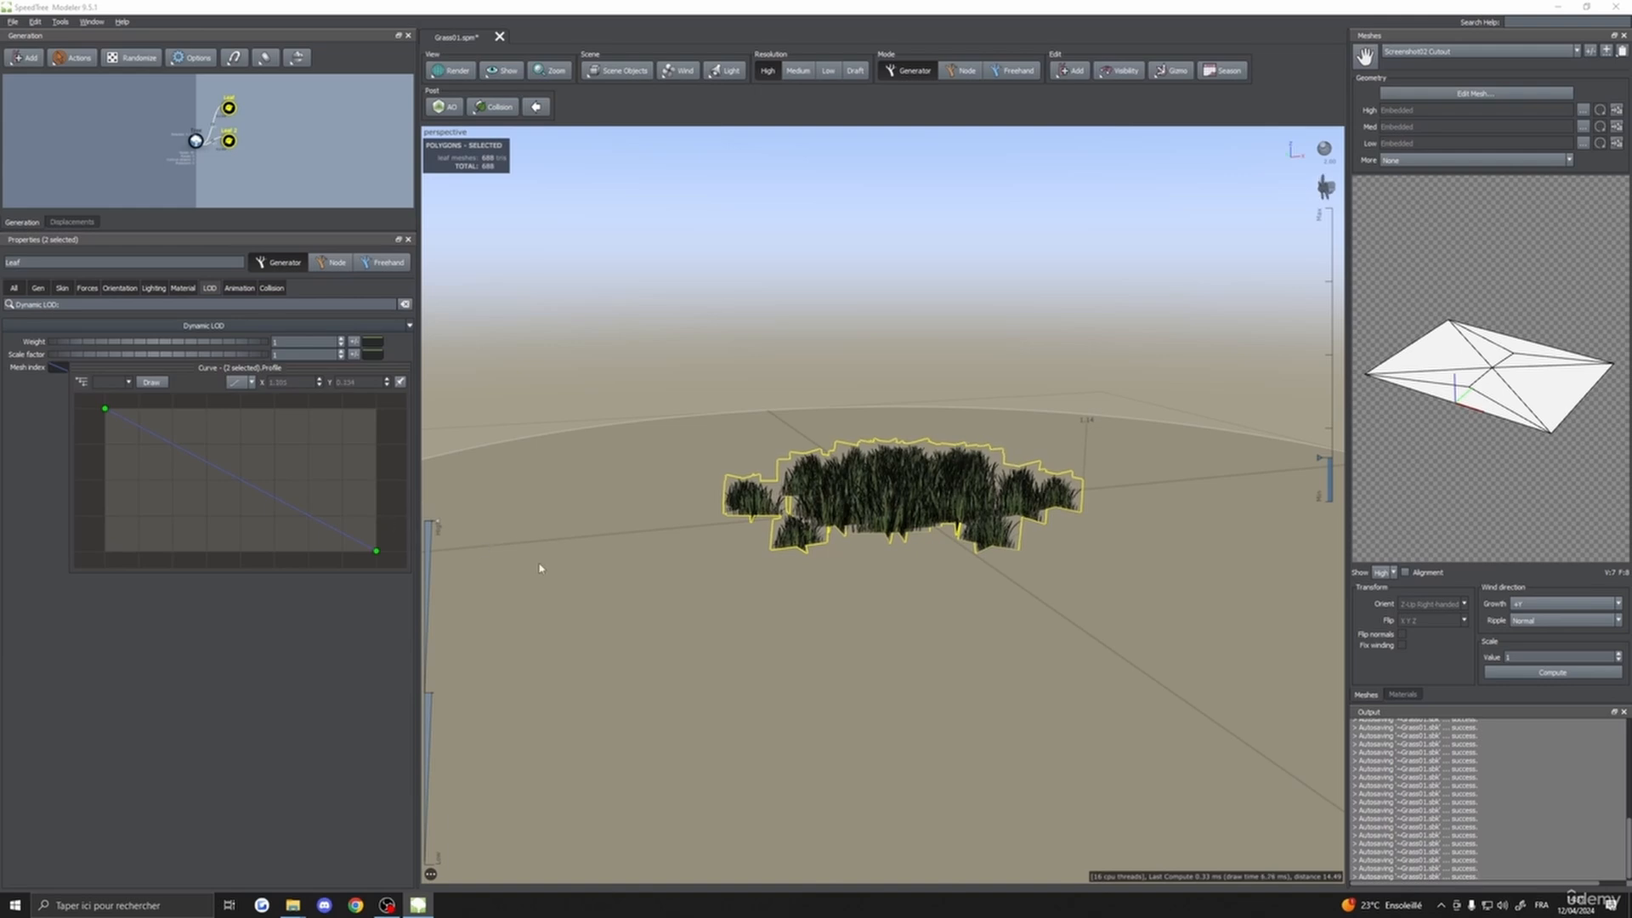
pyautogui.moveTo(540, 568); pyautogui.dragTo(538, 578)
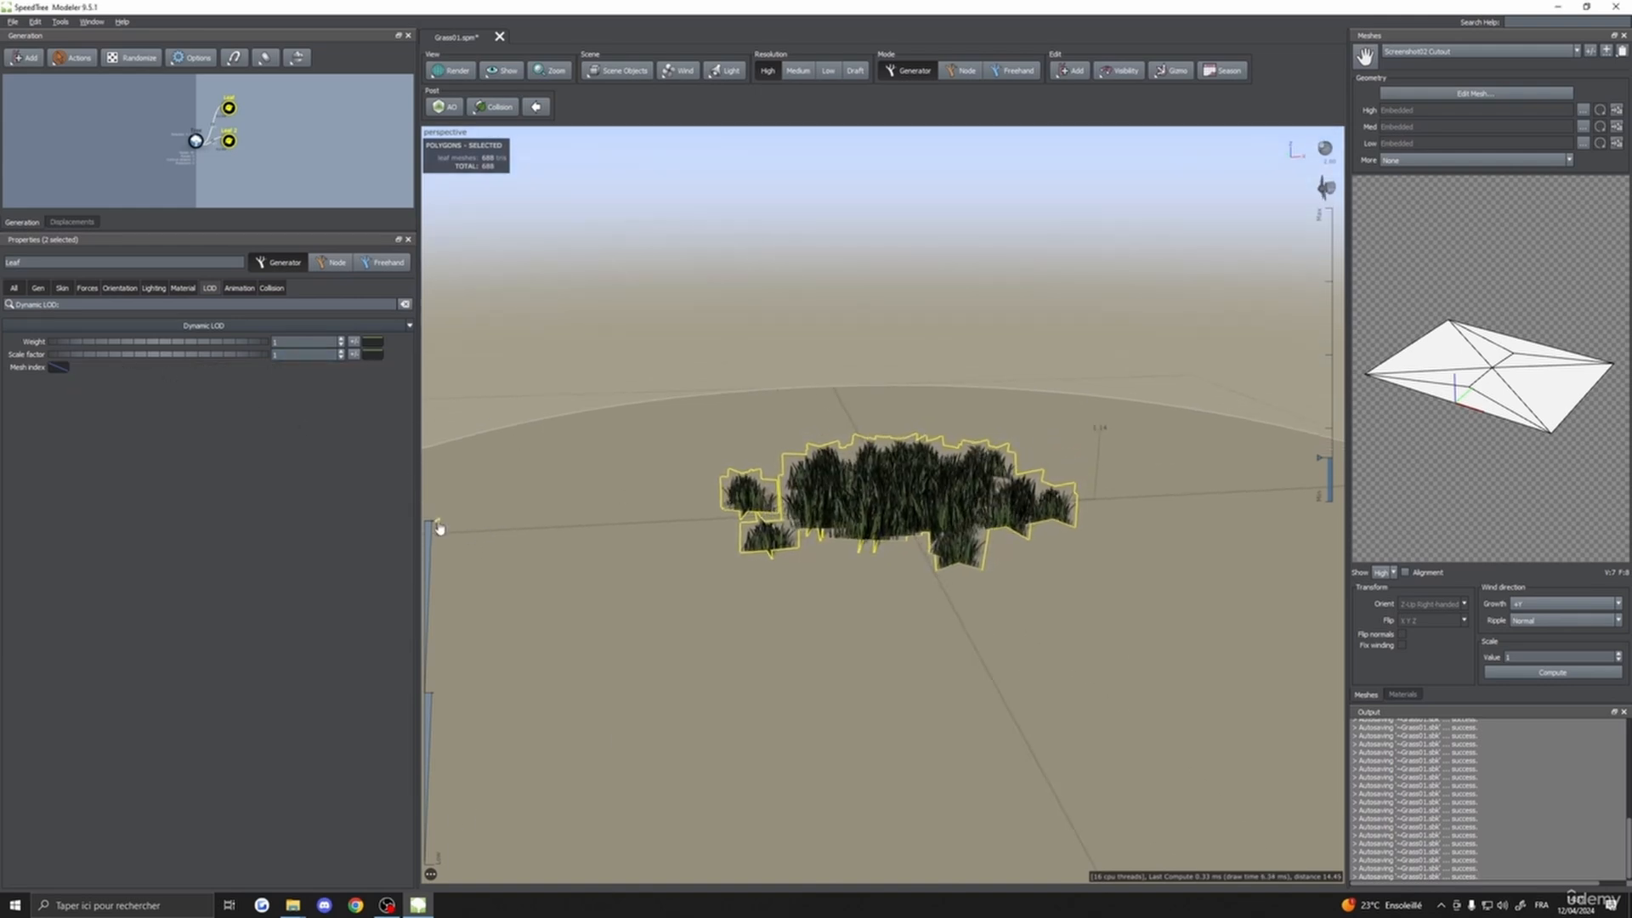
pyautogui.moveTo(439, 527)
pyautogui.mouseDown()
pyautogui.moveTo(440, 753)
pyautogui.moveTo(463, 858)
pyautogui.moveTo(497, 450)
pyautogui.moveTo(537, 894)
pyautogui.mouseUp()
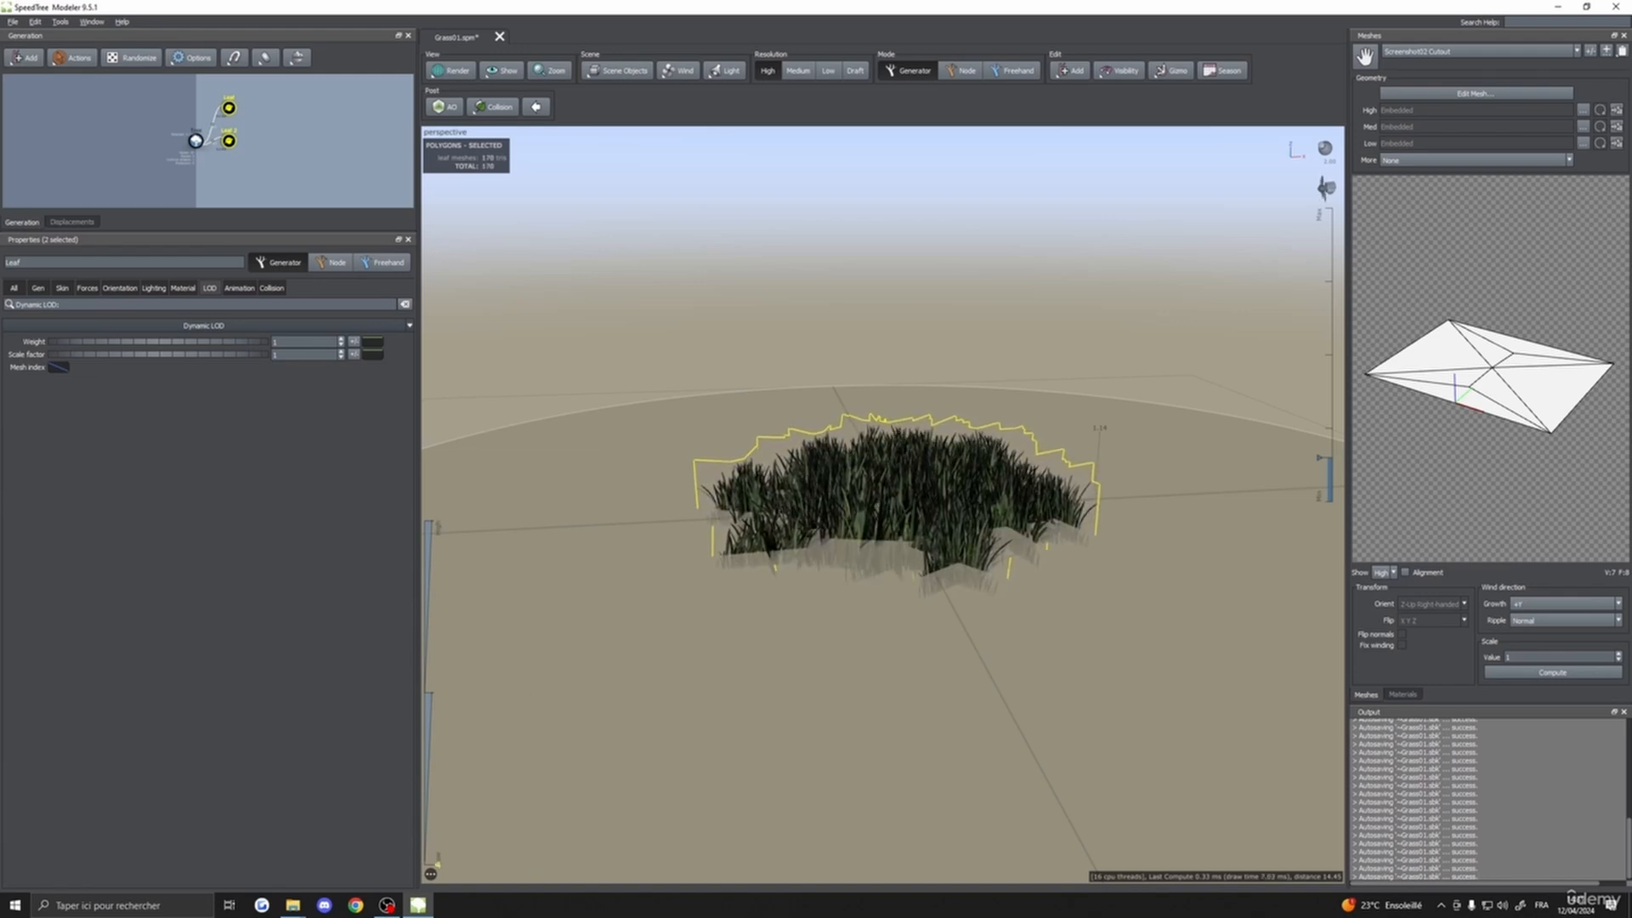
# - Lower the end of the Tree generator's Leaves curve under Dynamic LOD to about 0.82
pyautogui.moveTo(801, 772); pyautogui.dragTo(833, 767)
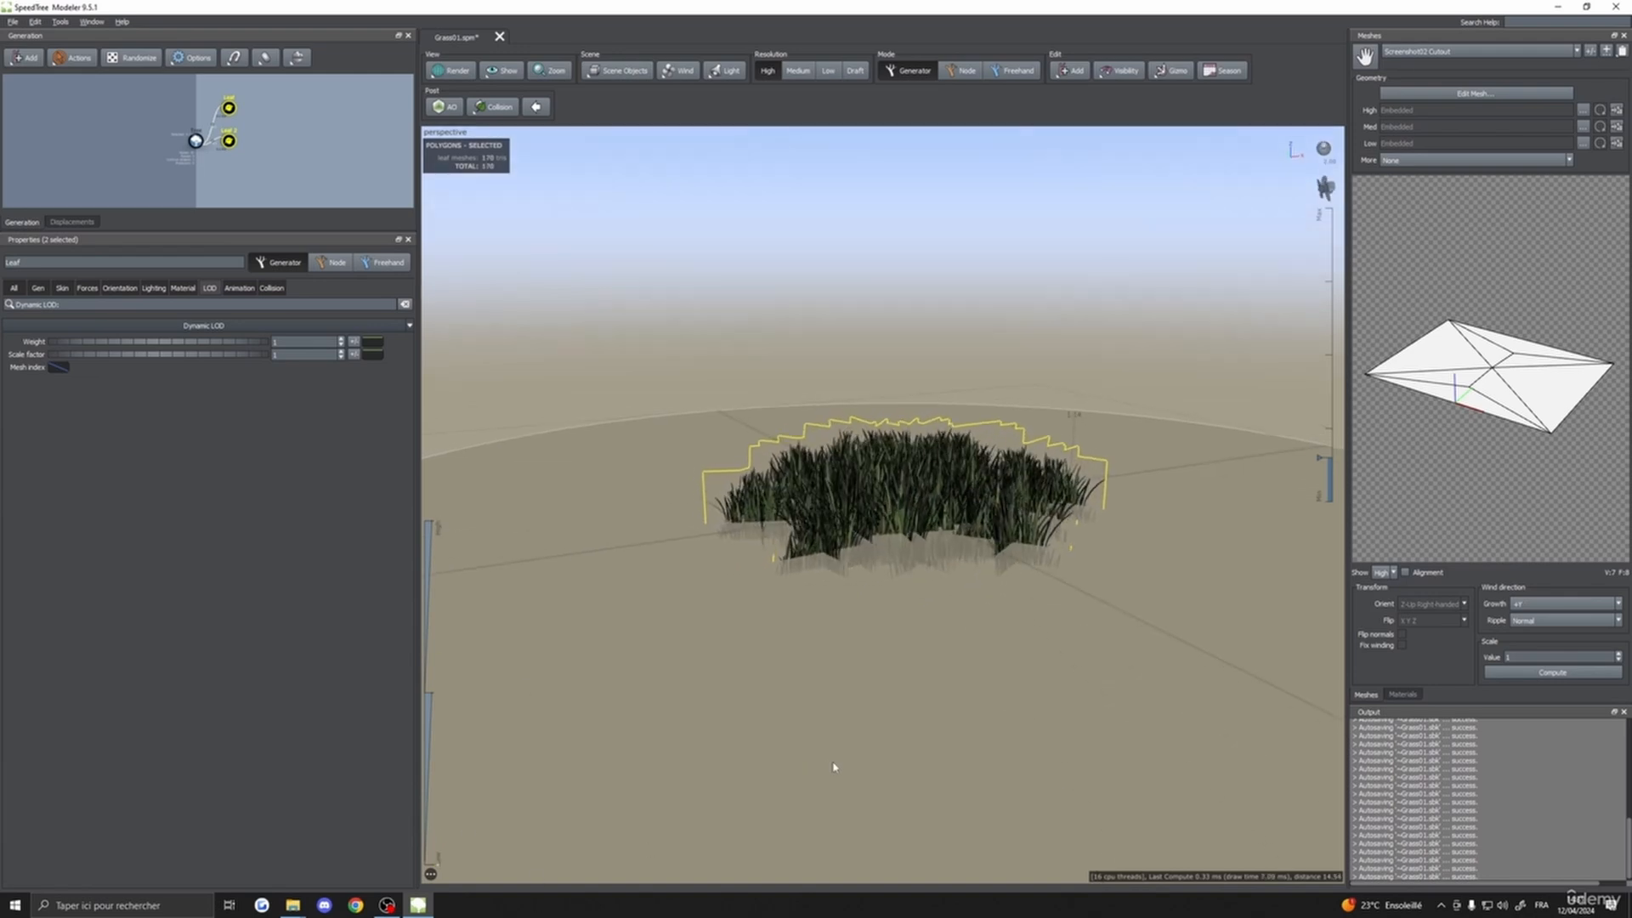
pyautogui.click(195, 139)
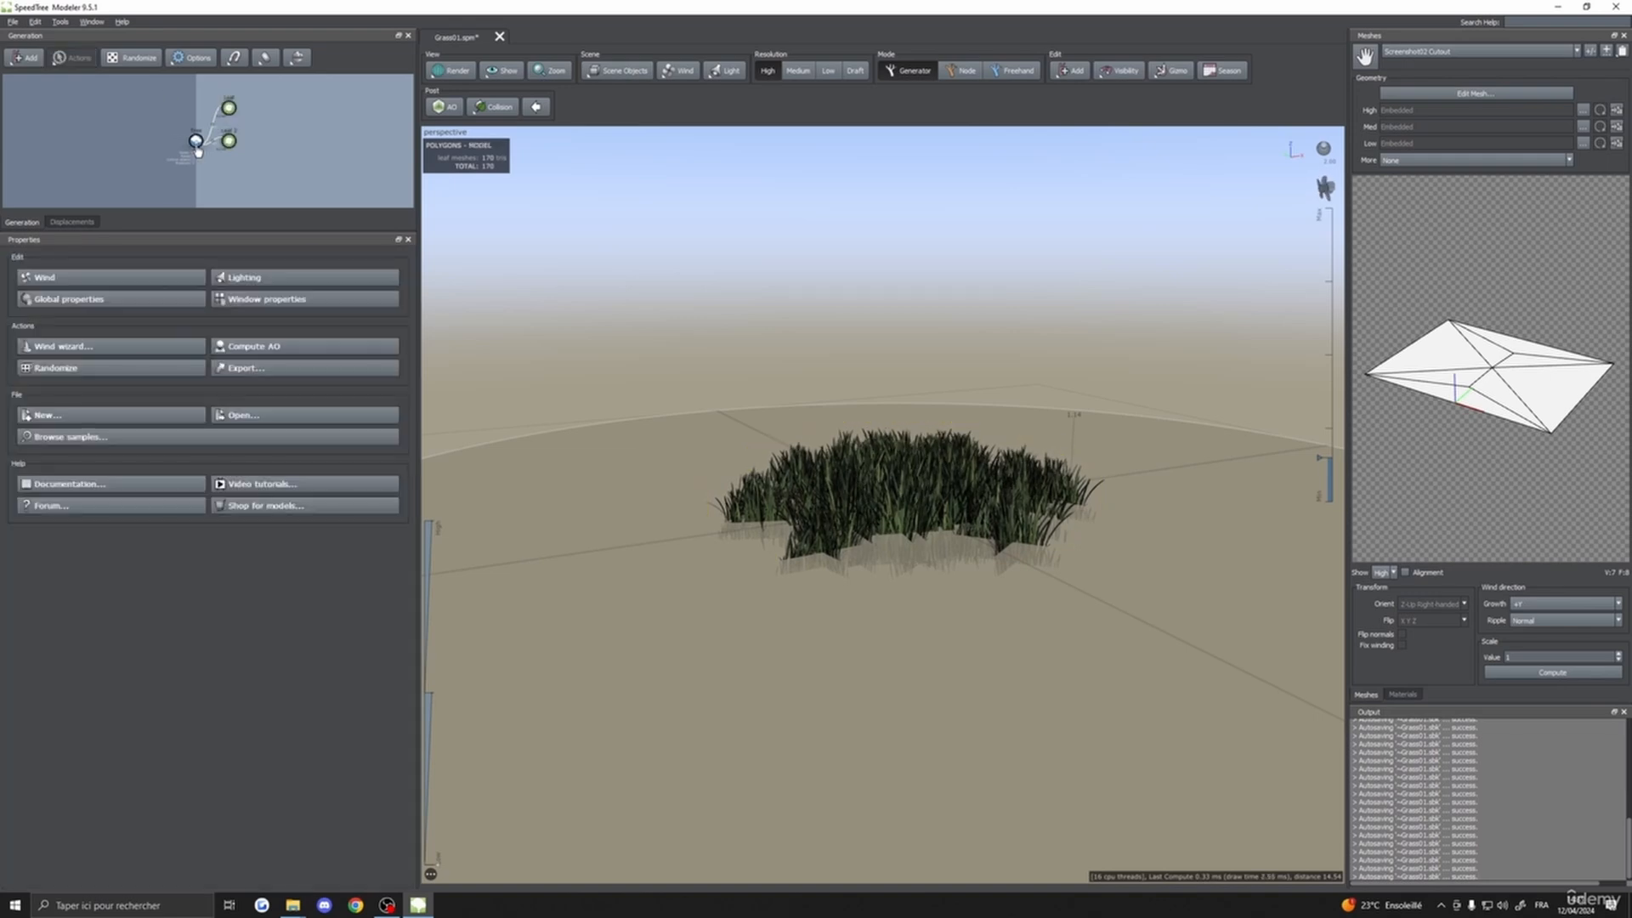
pyautogui.click(61, 392)
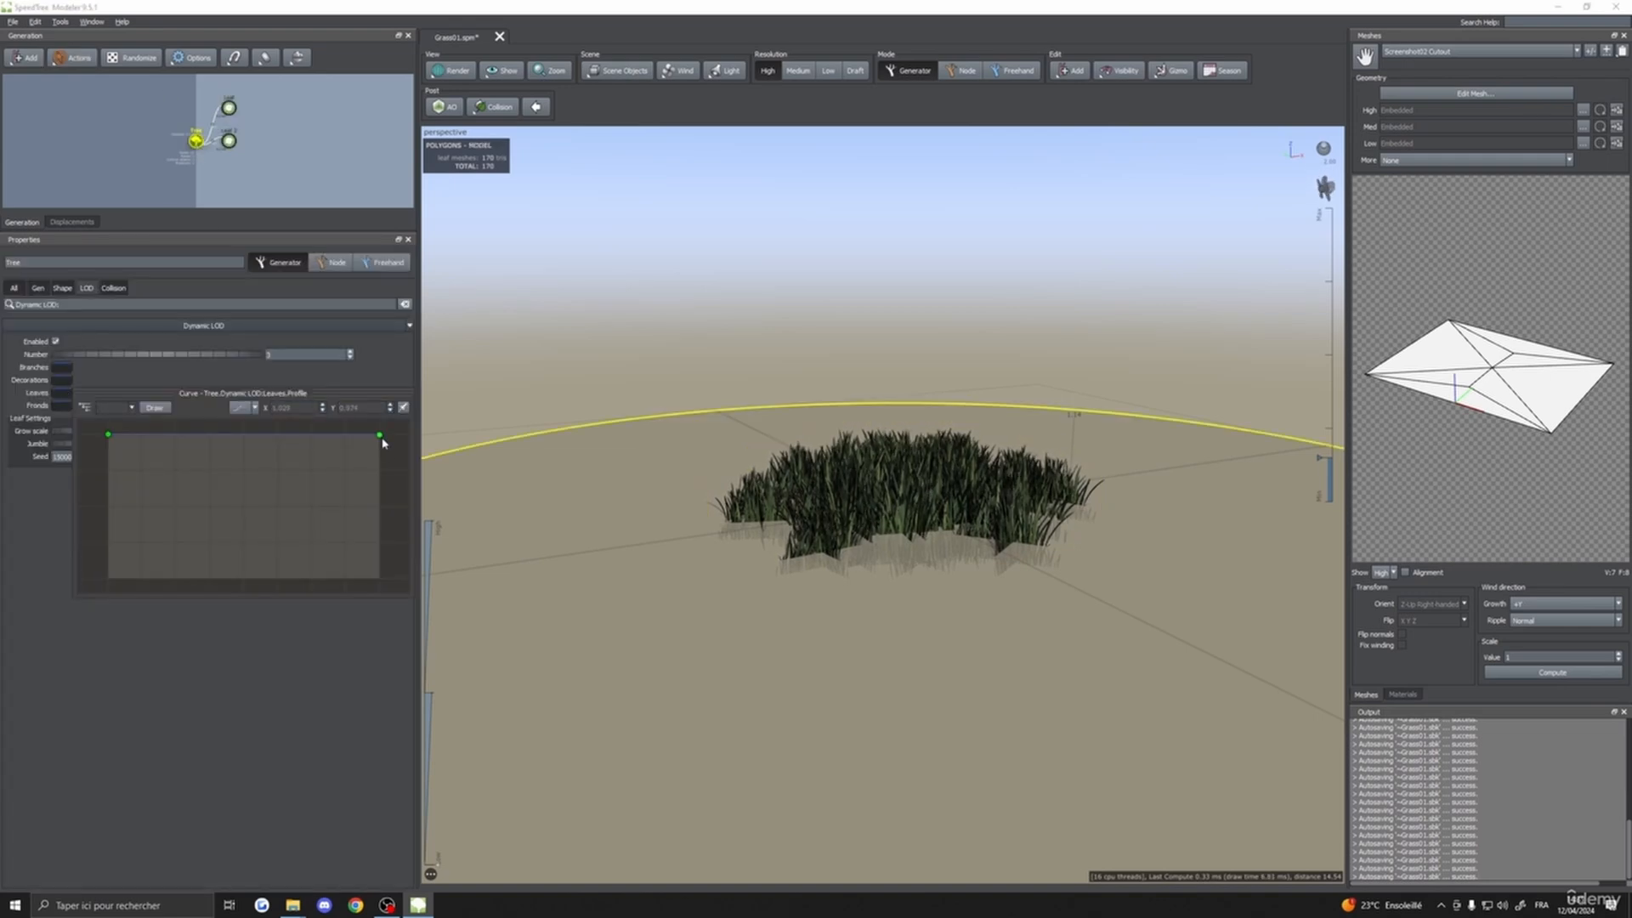
pyautogui.moveTo(379, 436); pyautogui.dragTo(380, 459)
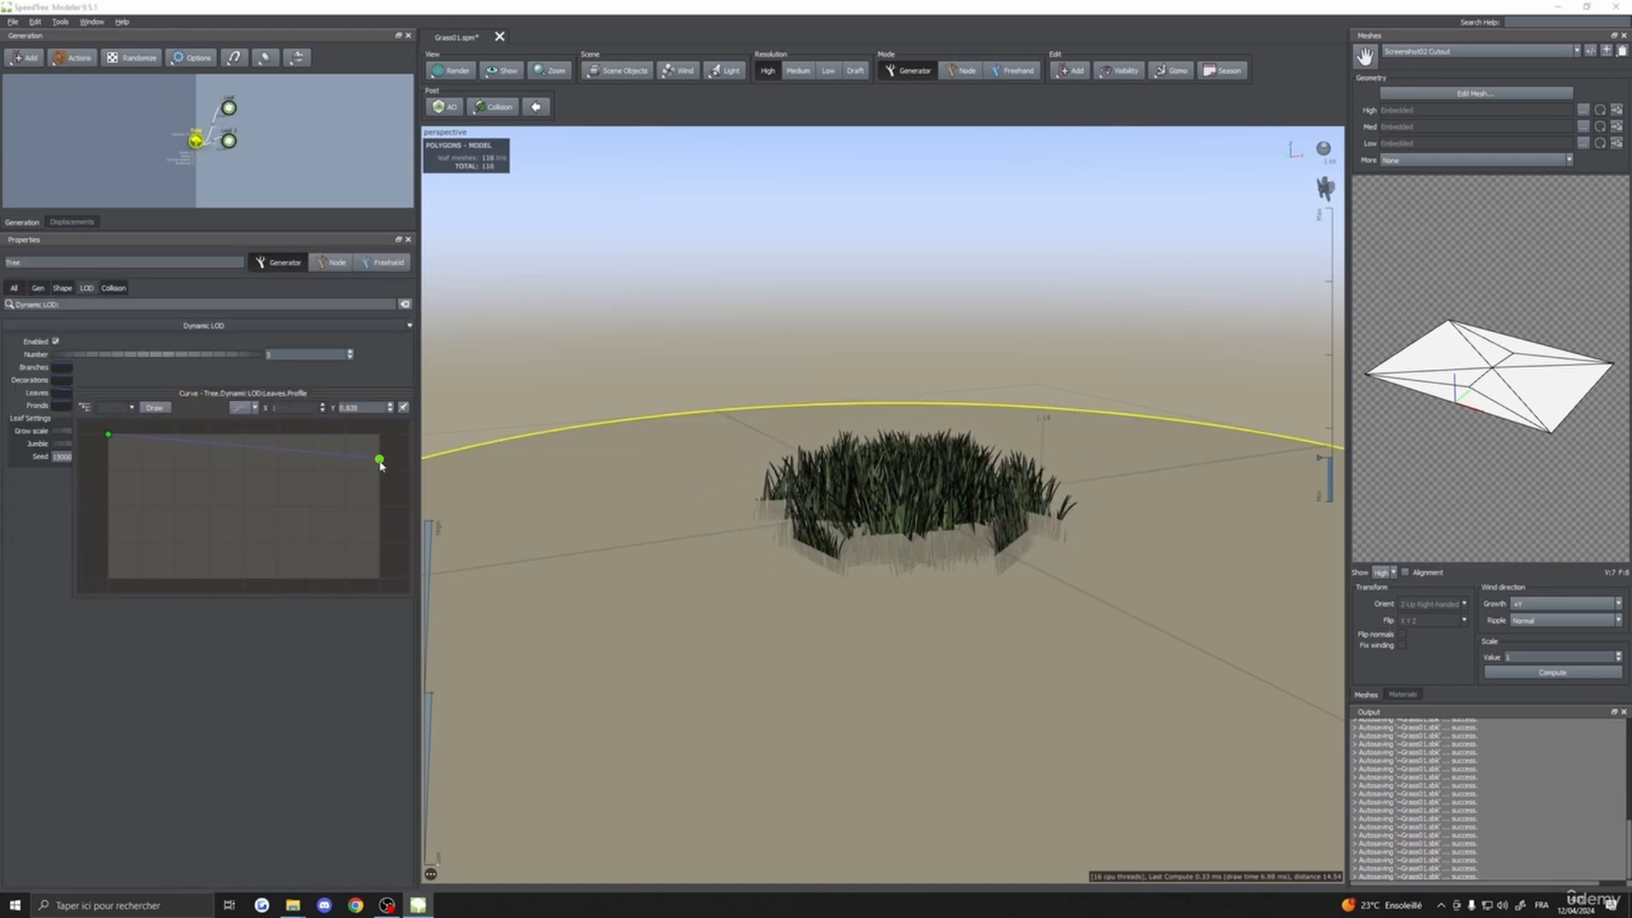
# - Preview the grass patch from its lowest to its highest LOD at several distances with the Leaf 2 generator selected
pyautogui.click(228, 141)
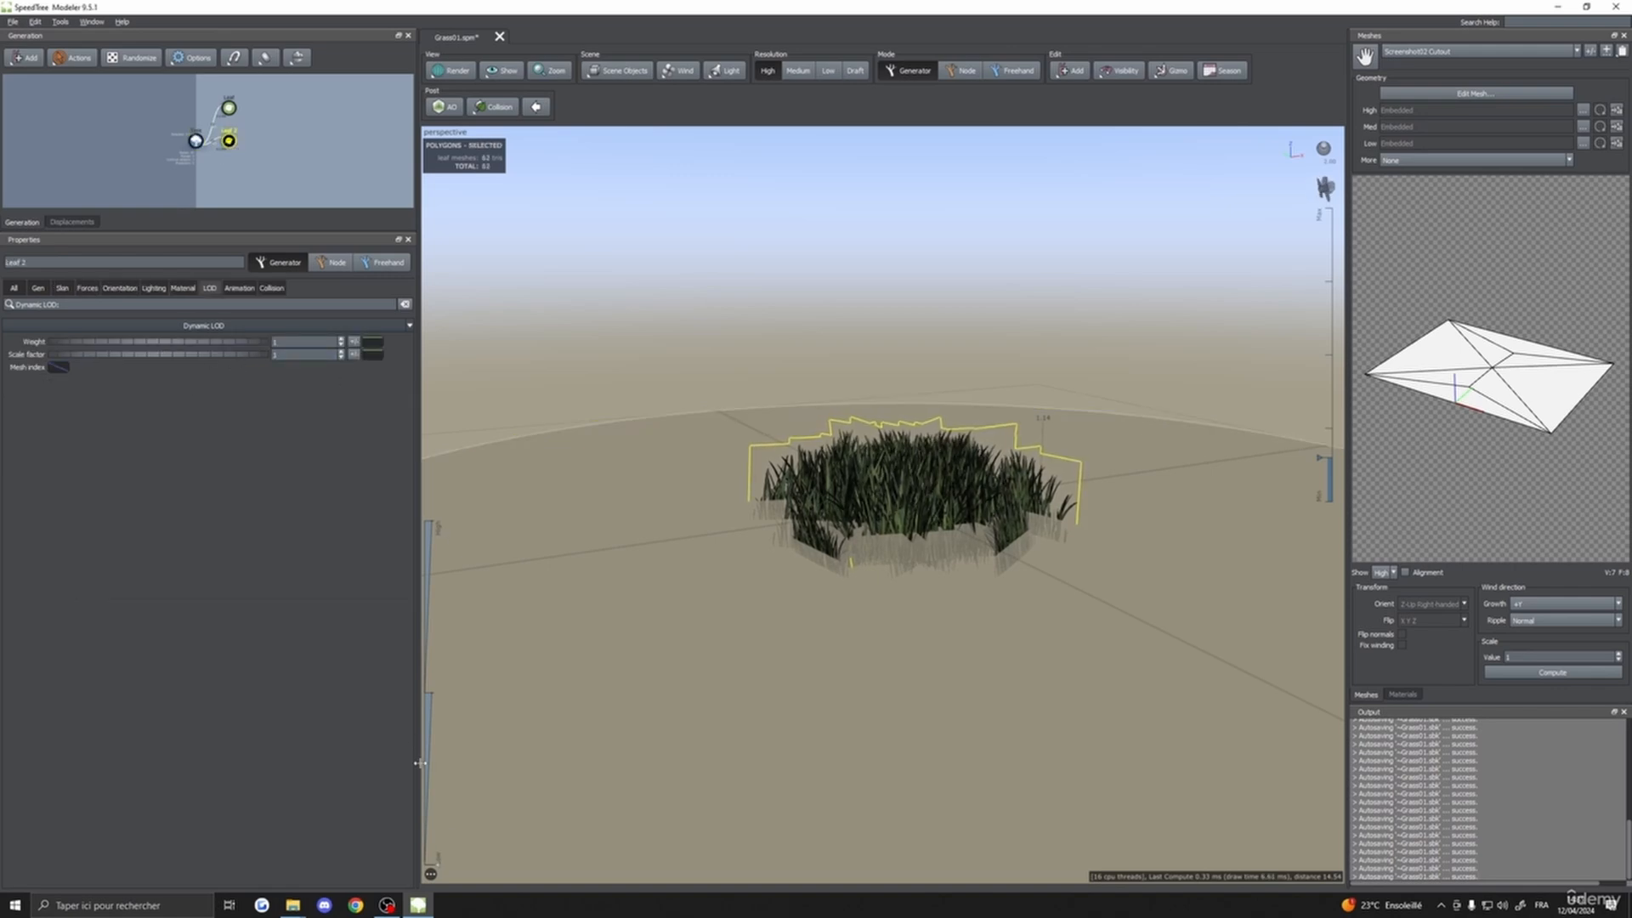
pyautogui.moveTo(438, 871); pyautogui.dragTo(479, 892)
pyautogui.scroll(-5, 710, 699)
pyautogui.scroll(-5, 710, 698)
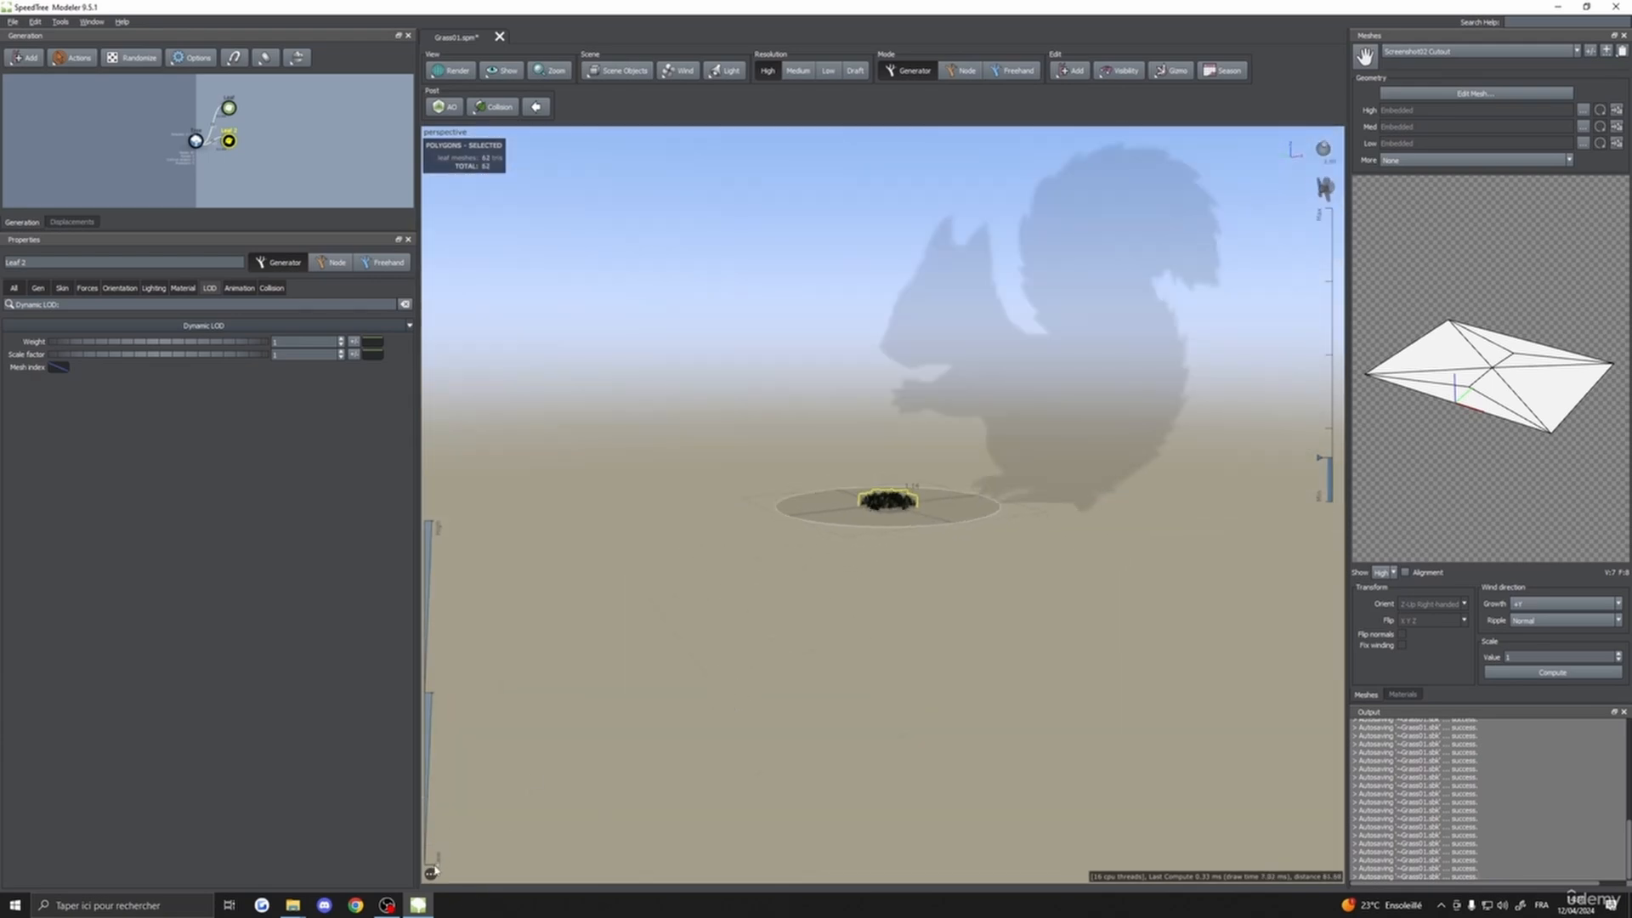
pyautogui.scroll(5, 798, 548)
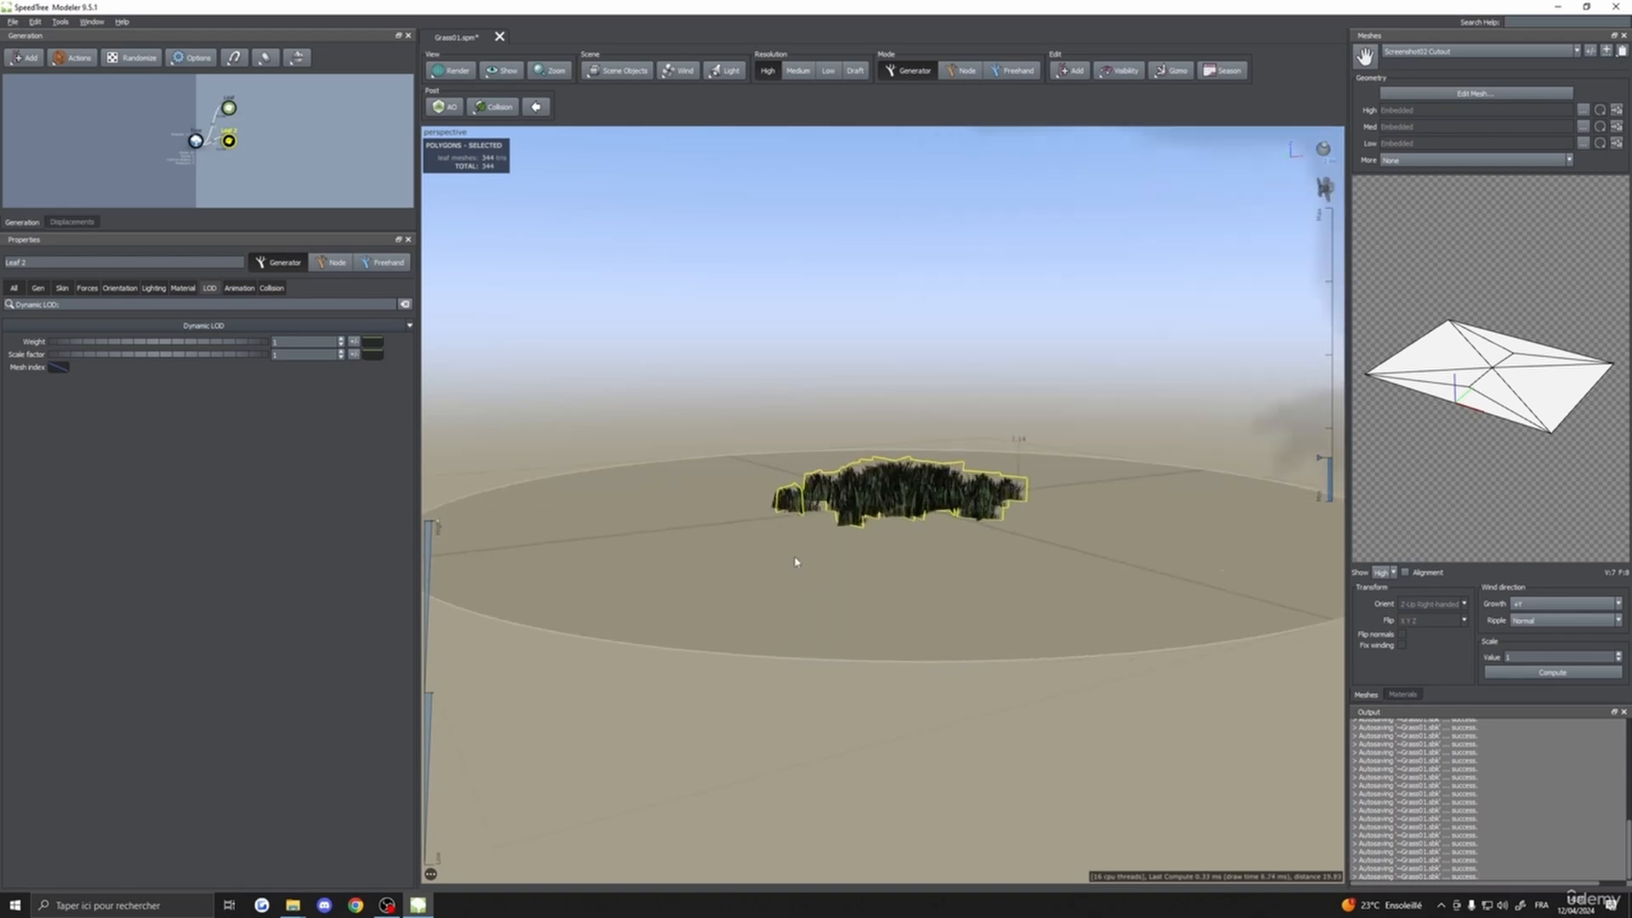
pyautogui.scroll(3, 796, 561)
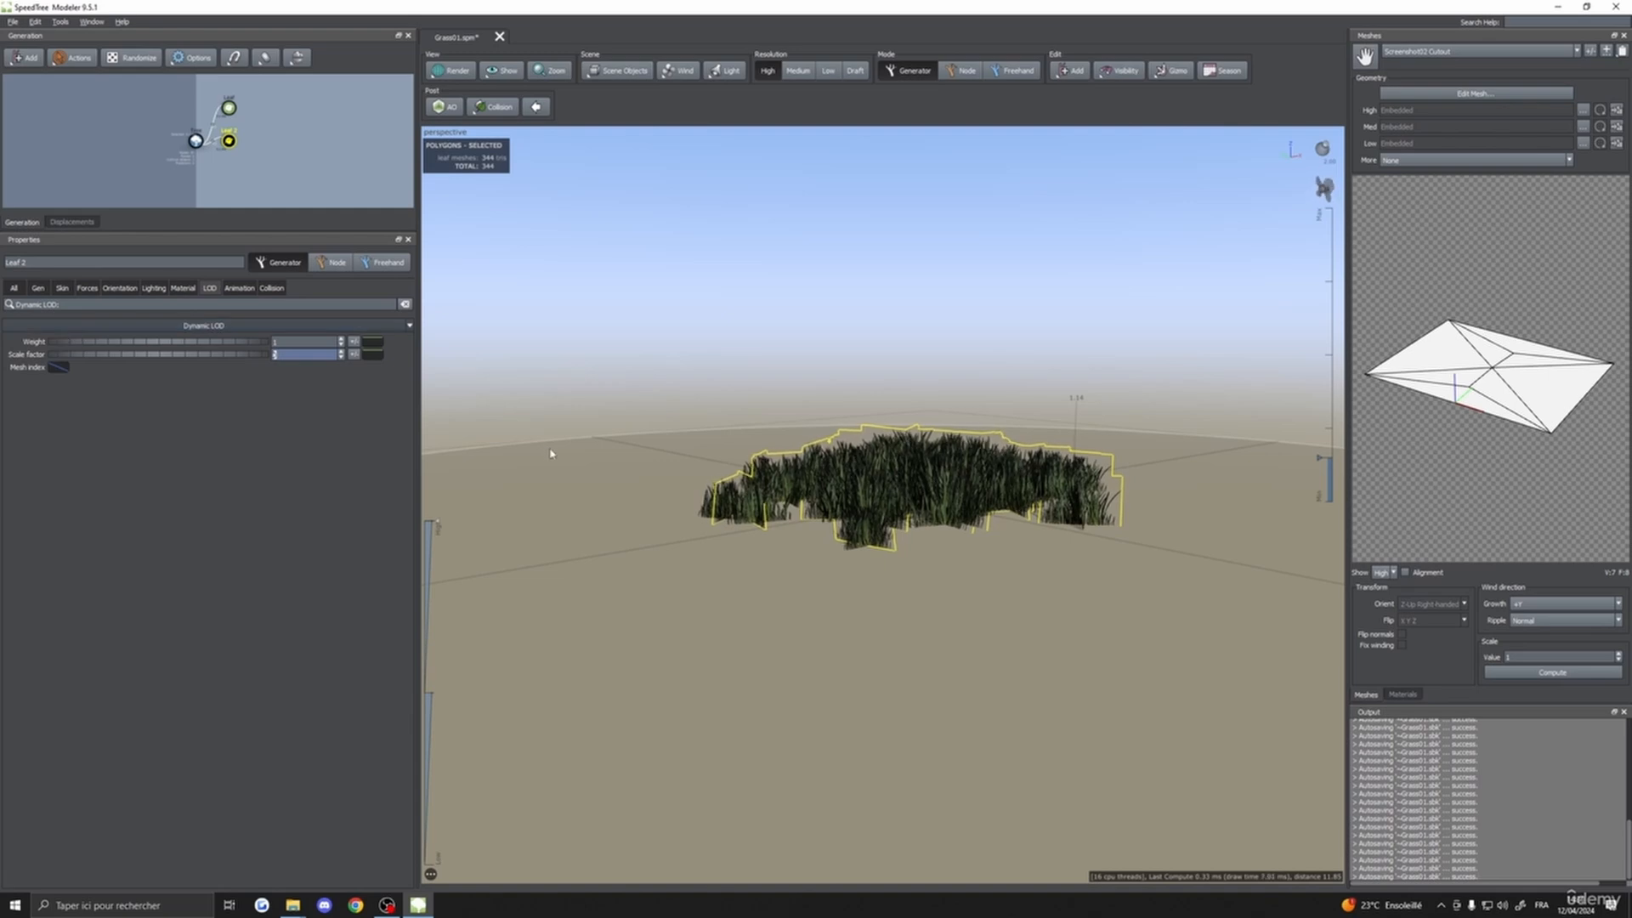
pyautogui.moveTo(550, 453); pyautogui.dragTo(559, 481)
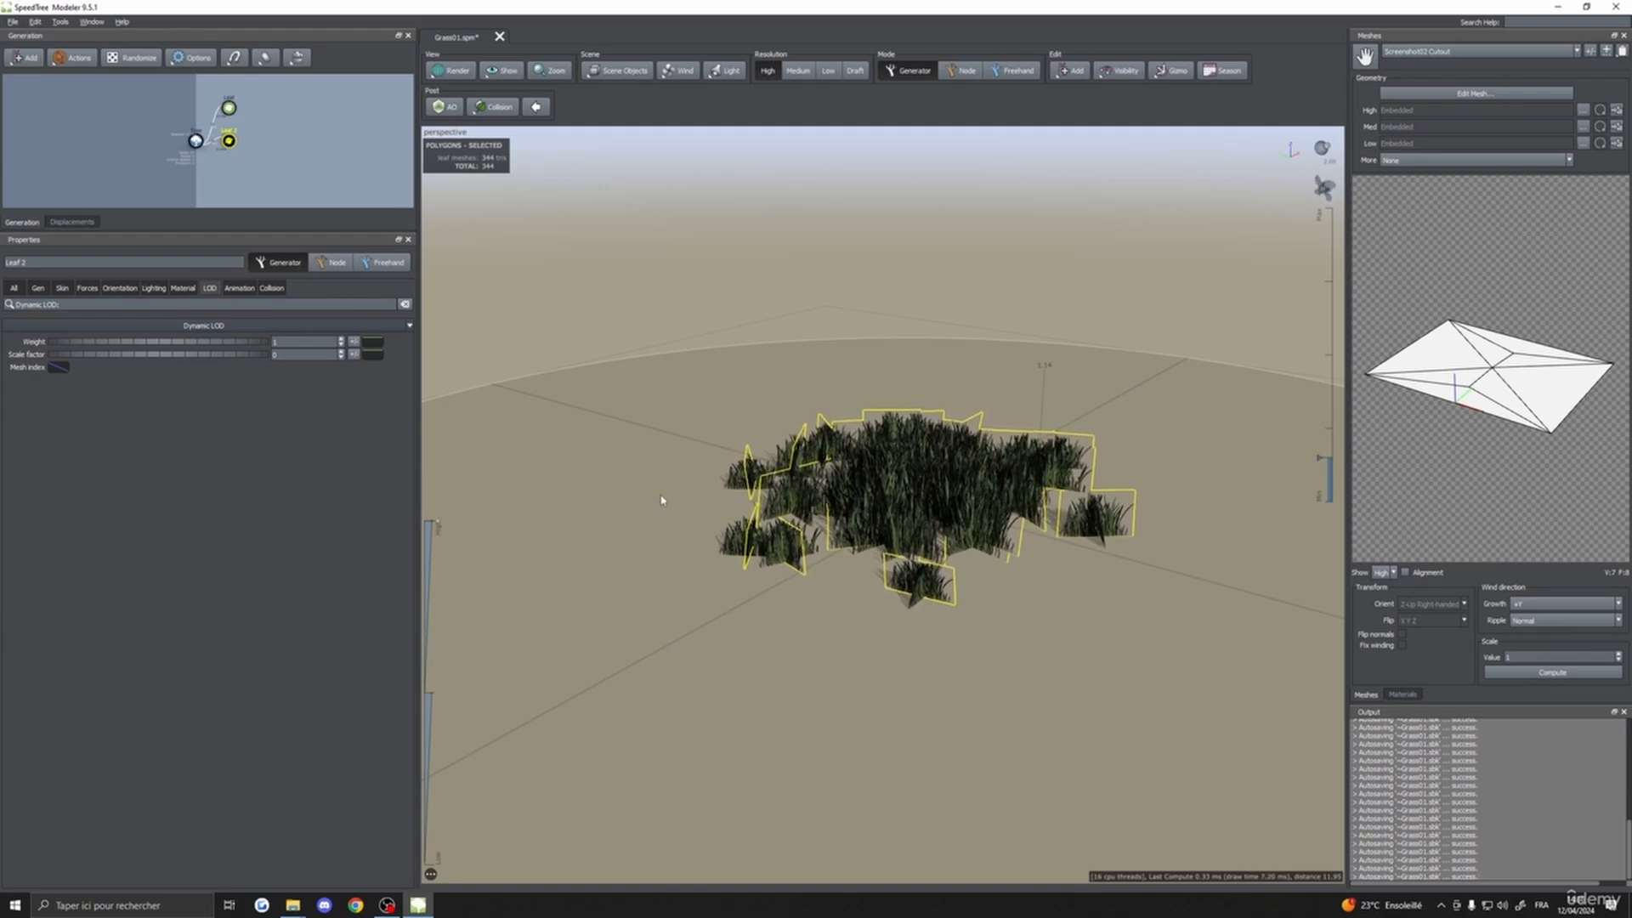
# - Lower the end of the Tree generator's Leaves curve under Dynamic LOD to about 0.5
pyautogui.click(602, 480)
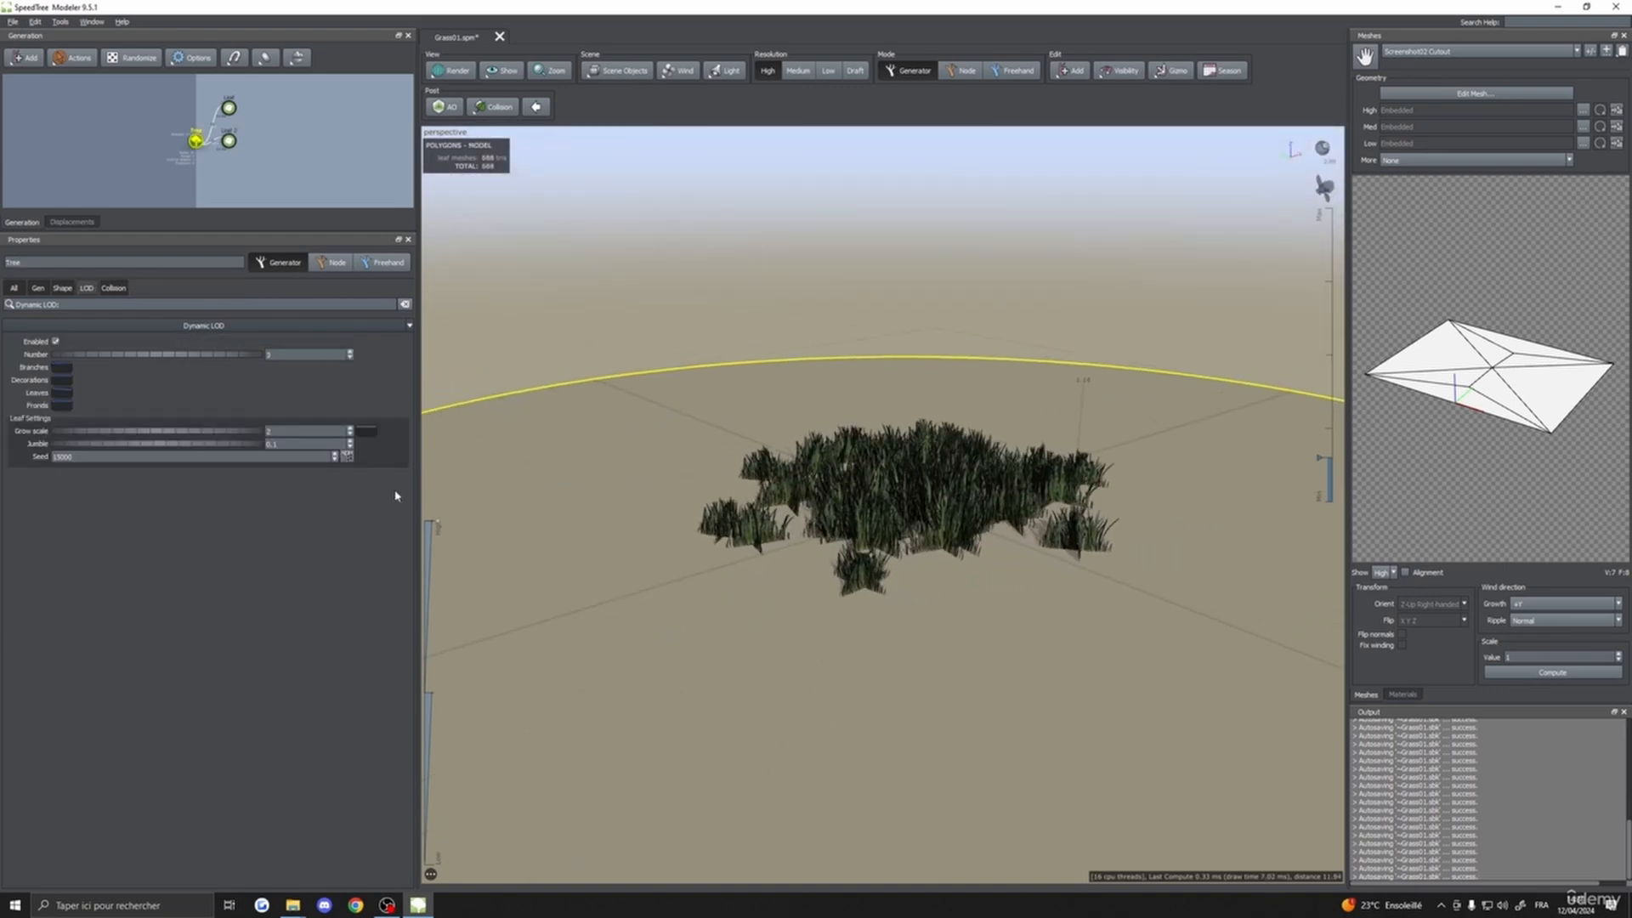
pyautogui.click(61, 393)
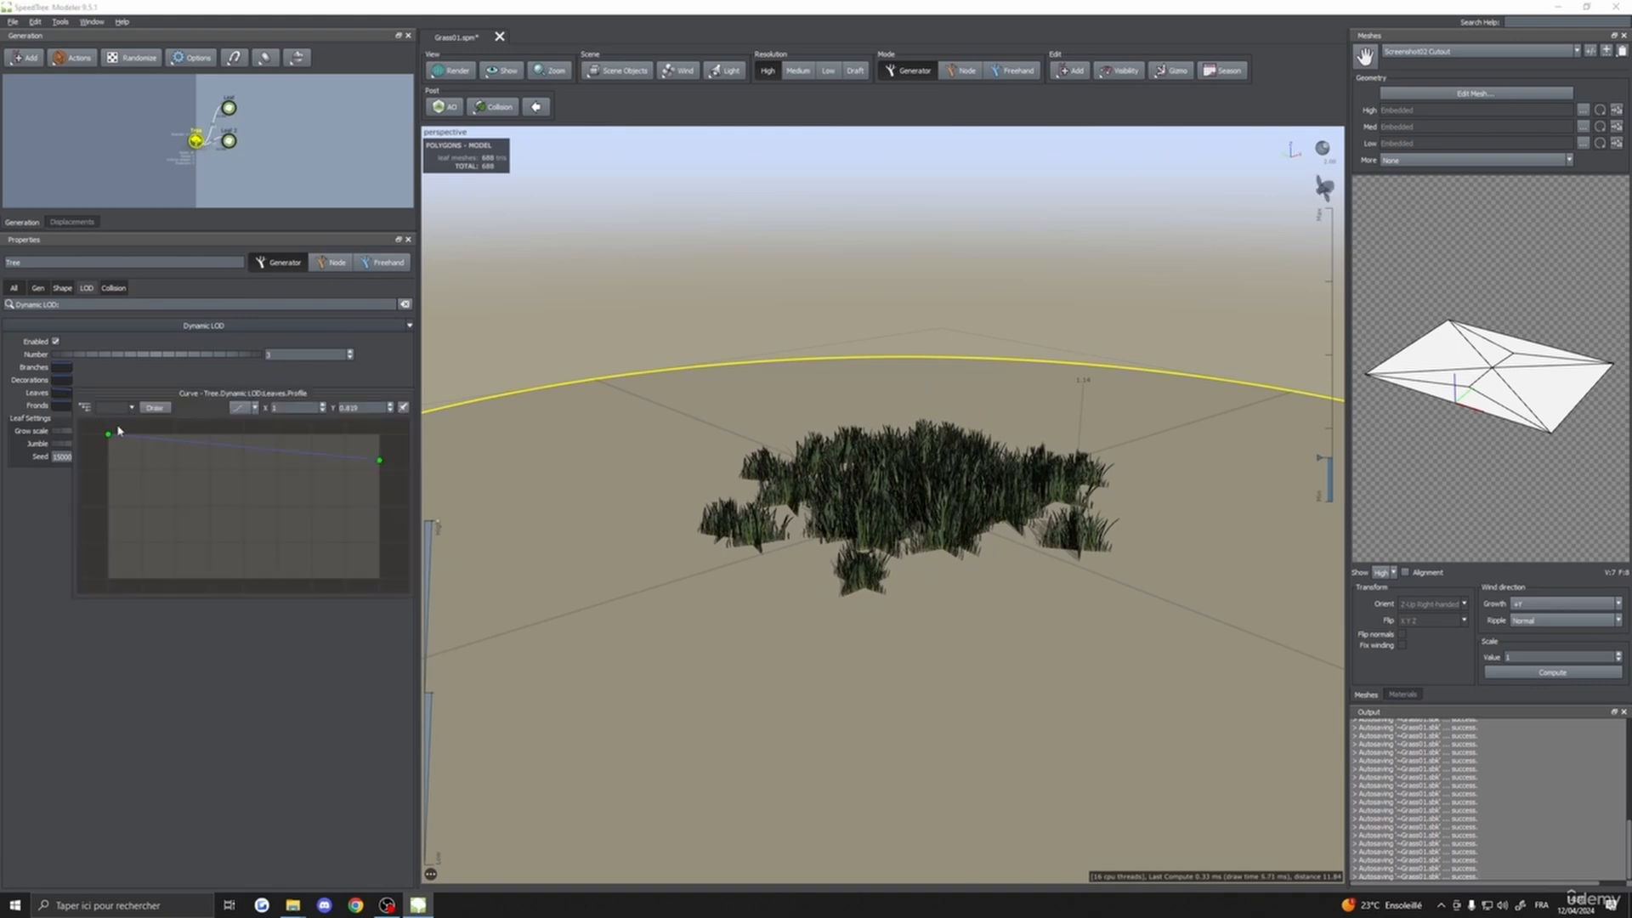
pyautogui.click(380, 461)
pyautogui.moveTo(381, 464); pyautogui.dragTo(388, 511)
pyautogui.click(68, 397)
pyautogui.click(380, 508)
# - Select both Leaf generators and set their Dynamic LOD Scale factor to 0
pyautogui.moveTo(206, 92); pyautogui.dragTo(260, 160)
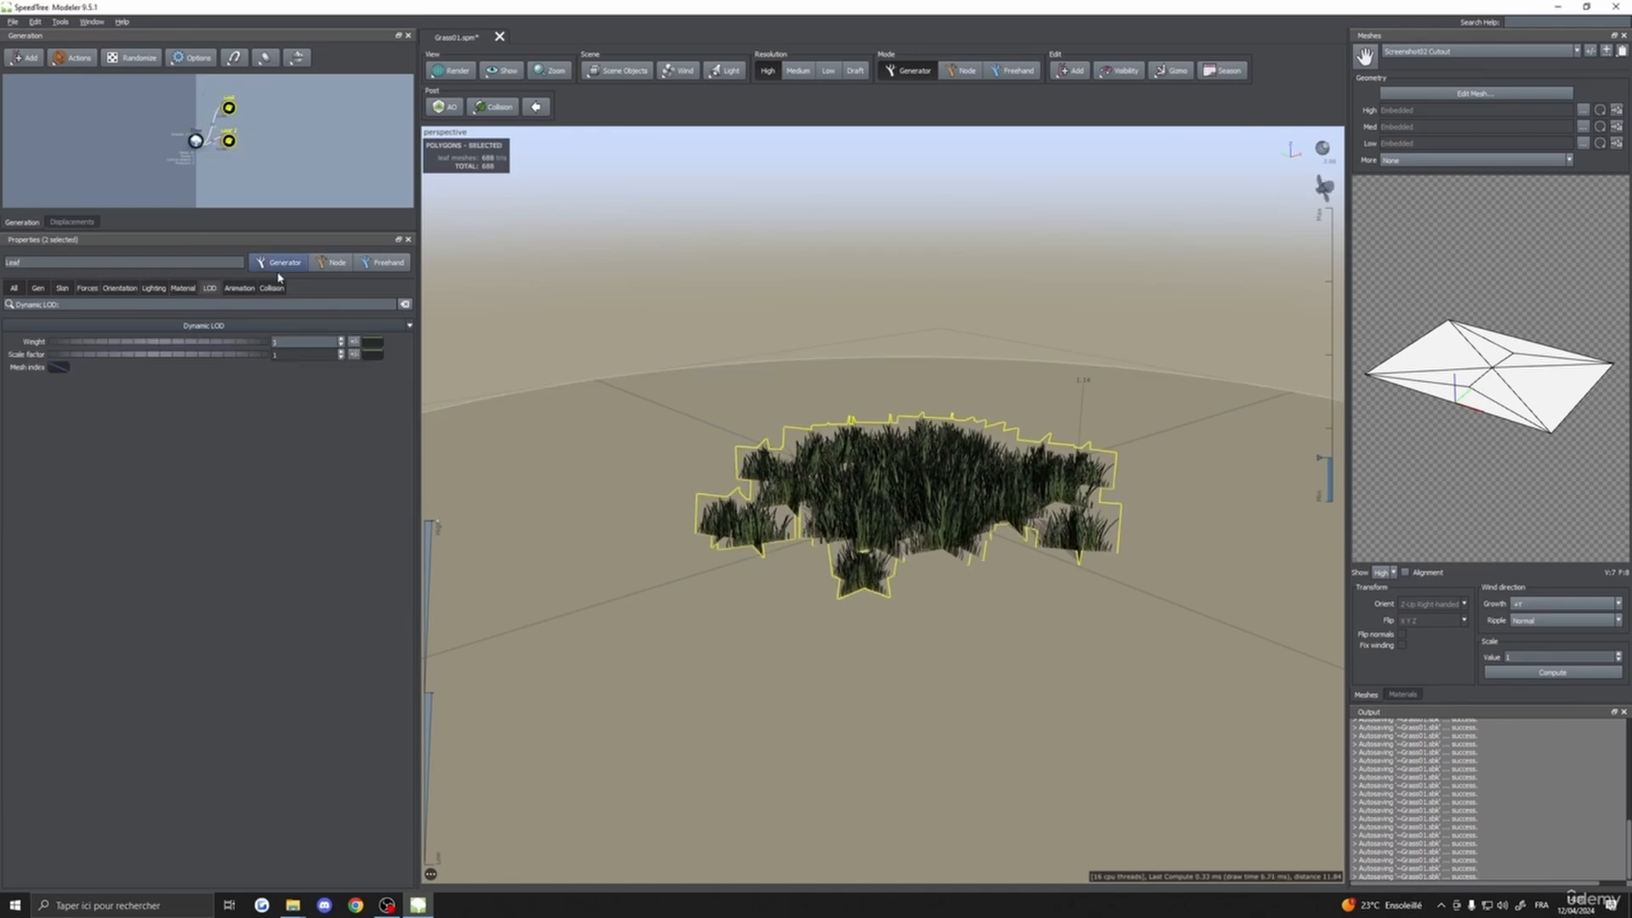
pyautogui.click(355, 342)
pyautogui.moveTo(548, 344); pyautogui.dragTo(584, 483)
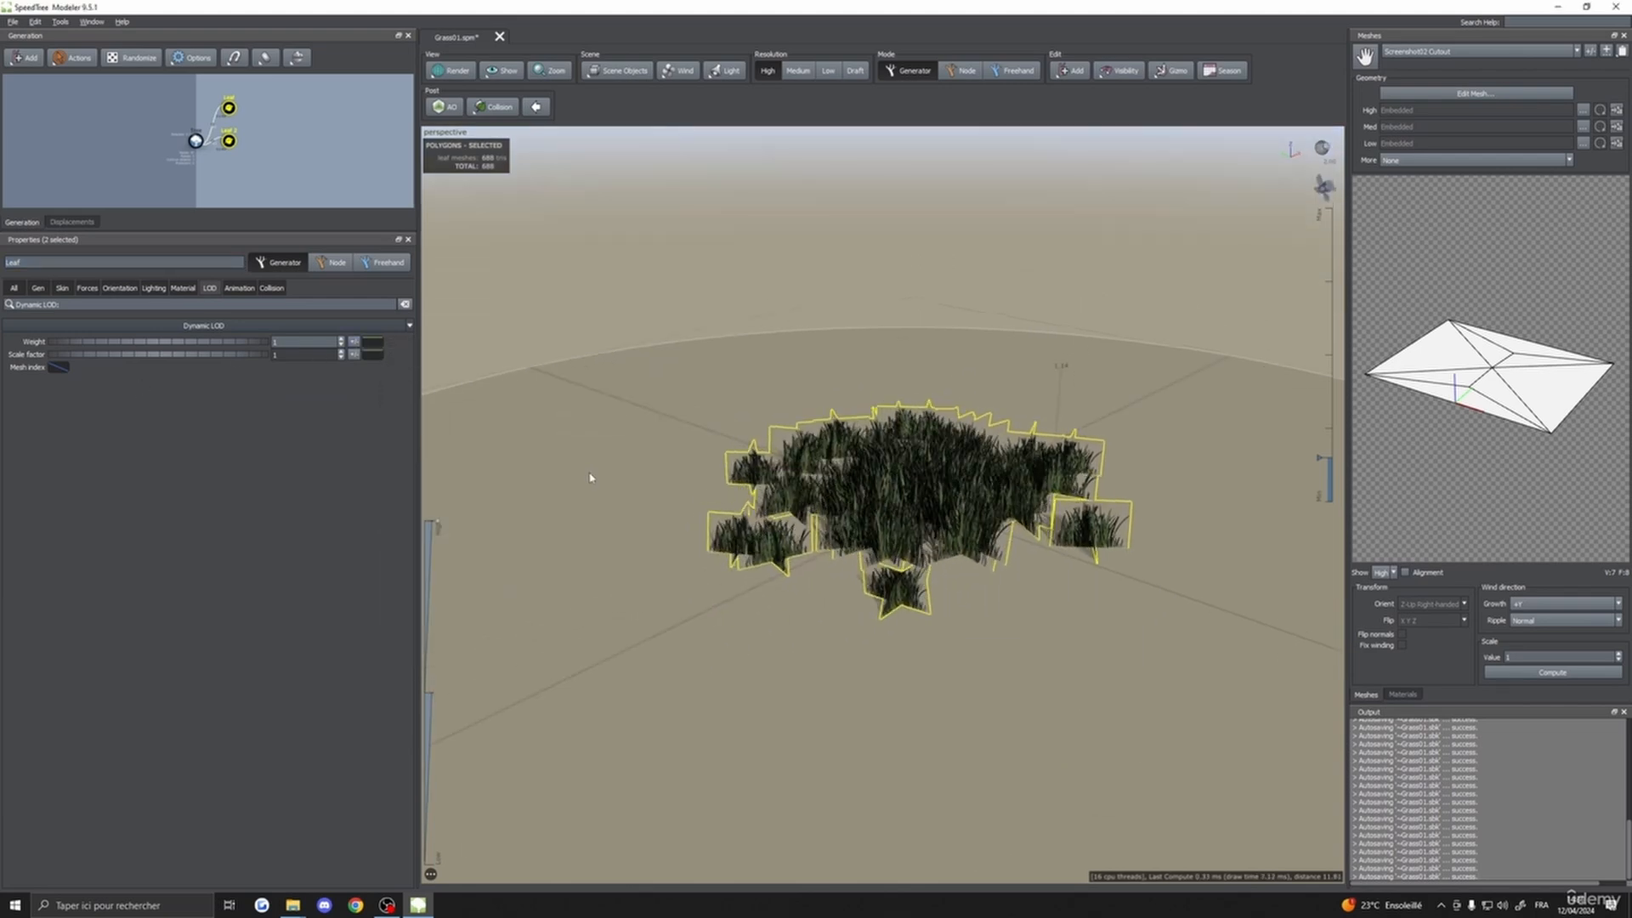
pyautogui.click(371, 341)
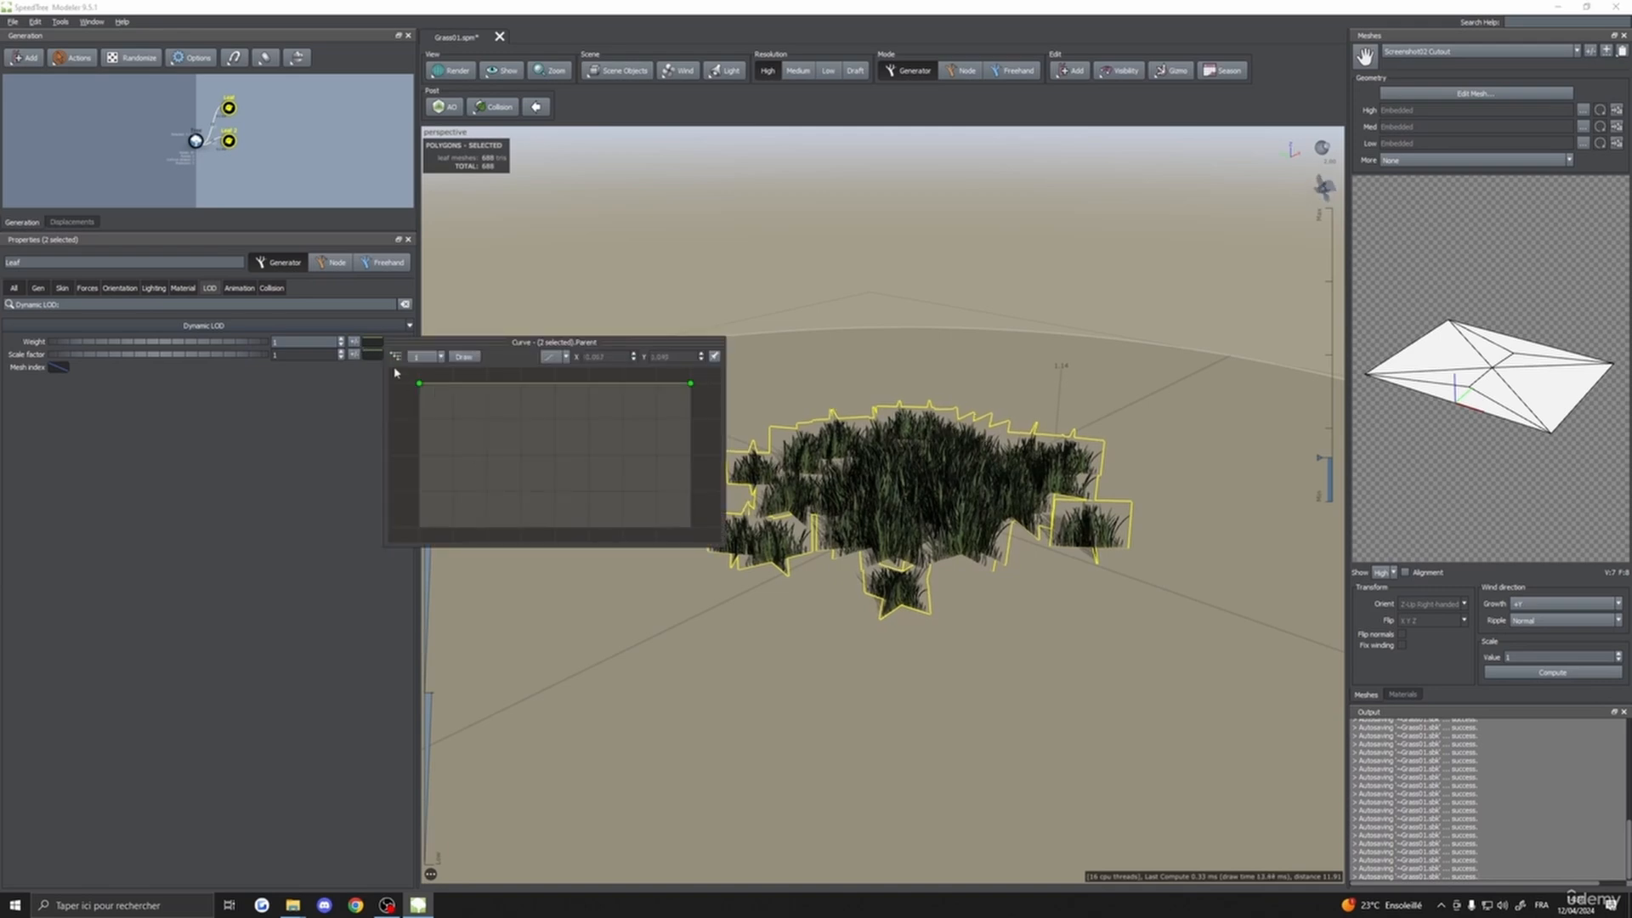
pyautogui.click(285, 357)
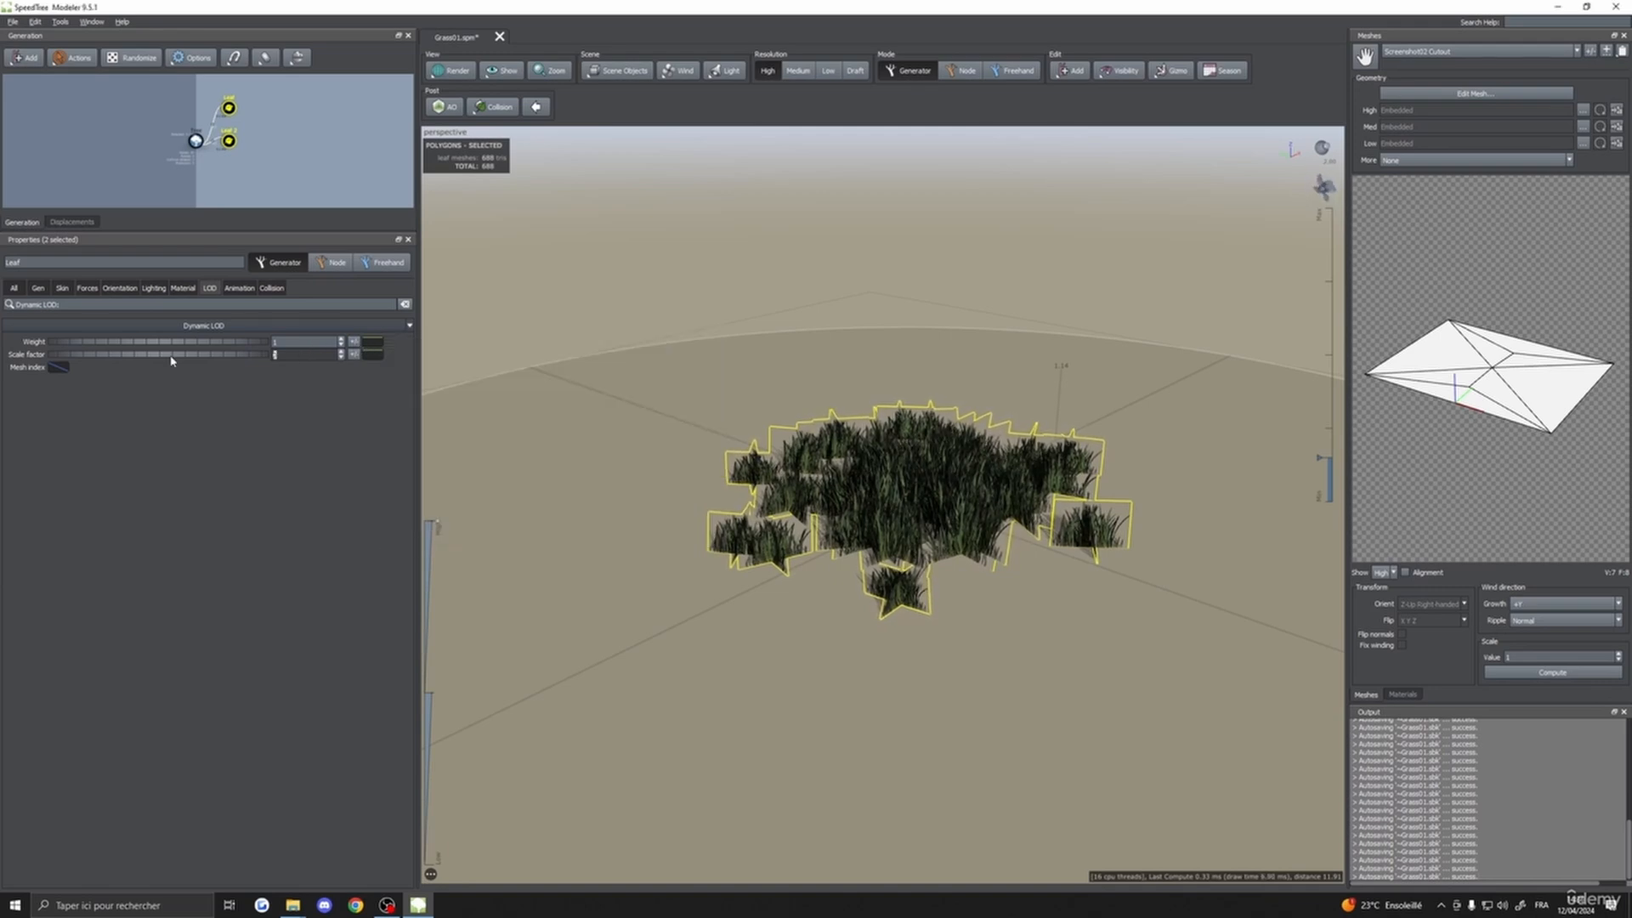
pyautogui.write('0')
pyautogui.click(195, 140)
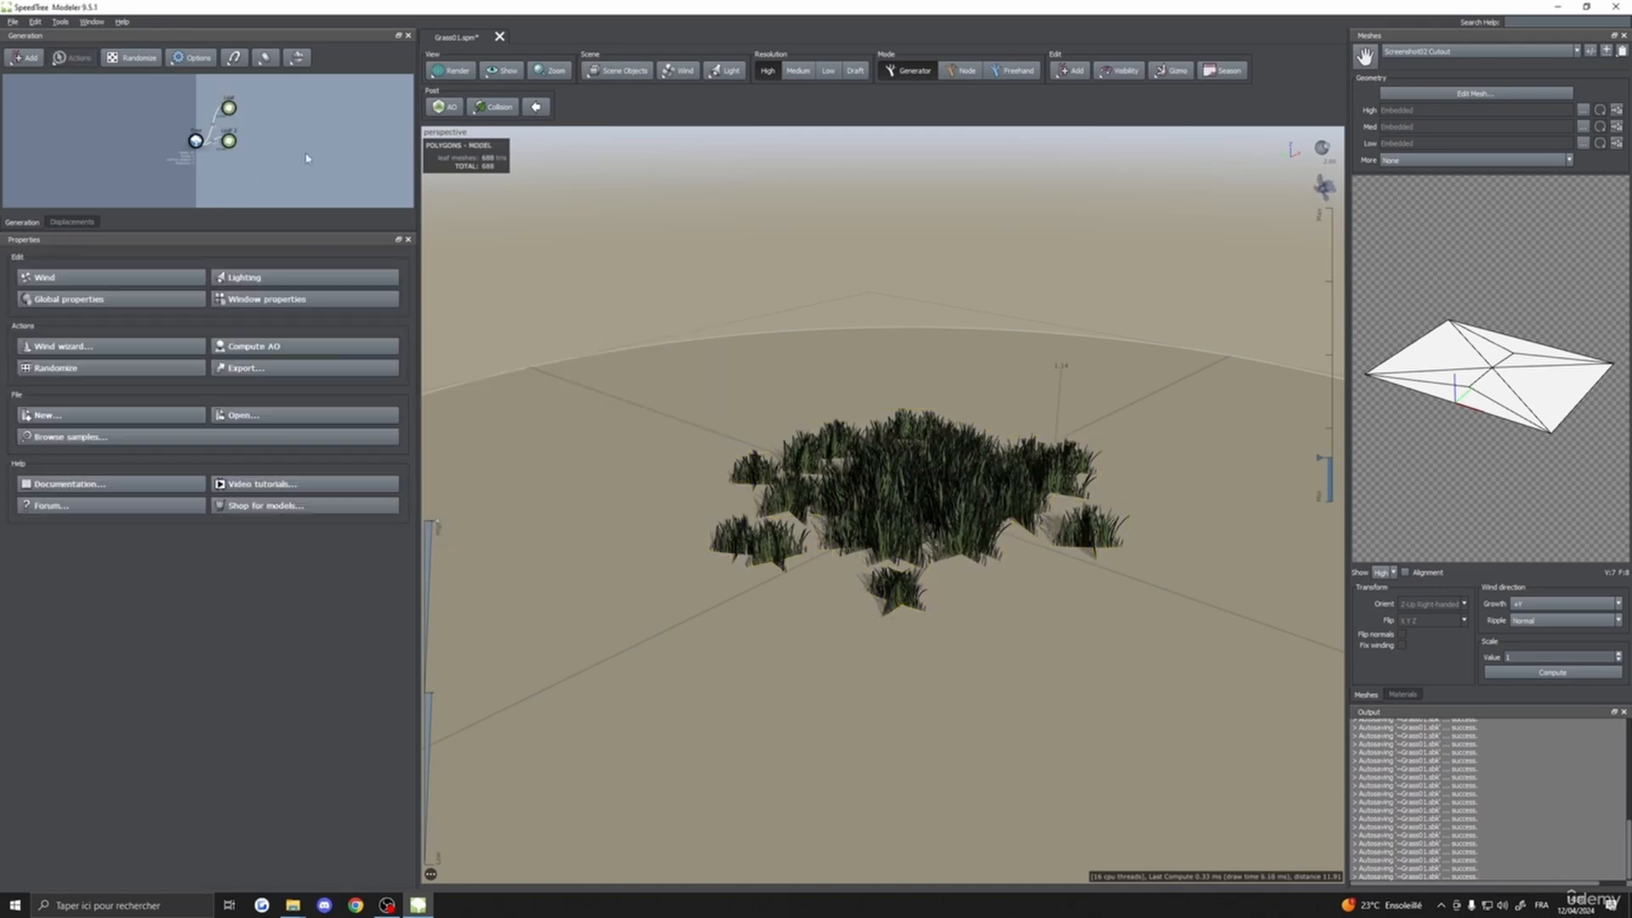
pyautogui.click(228, 141)
pyautogui.moveTo(215, 98); pyautogui.dragTo(250, 173)
pyautogui.moveTo(690, 533); pyautogui.dragTo(671, 502)
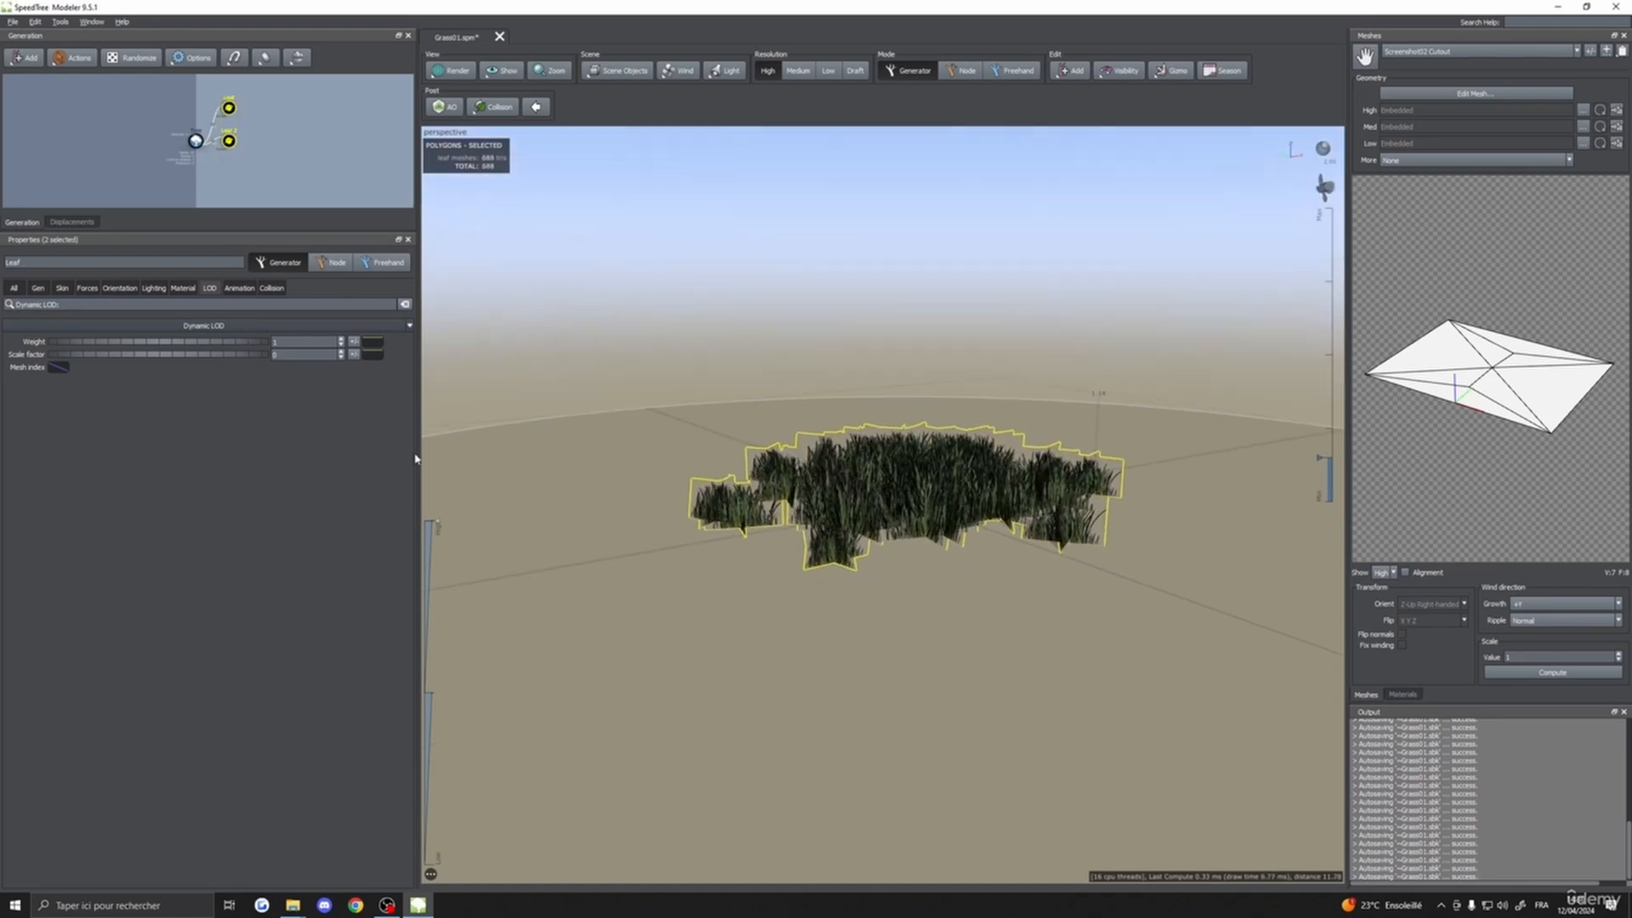
# - Drop the end of both Leaf generators' LOD Weight curve to about zero and preview the full LOD range
pyautogui.click(286, 341)
pyautogui.moveTo(552, 521); pyautogui.dragTo(619, 517)
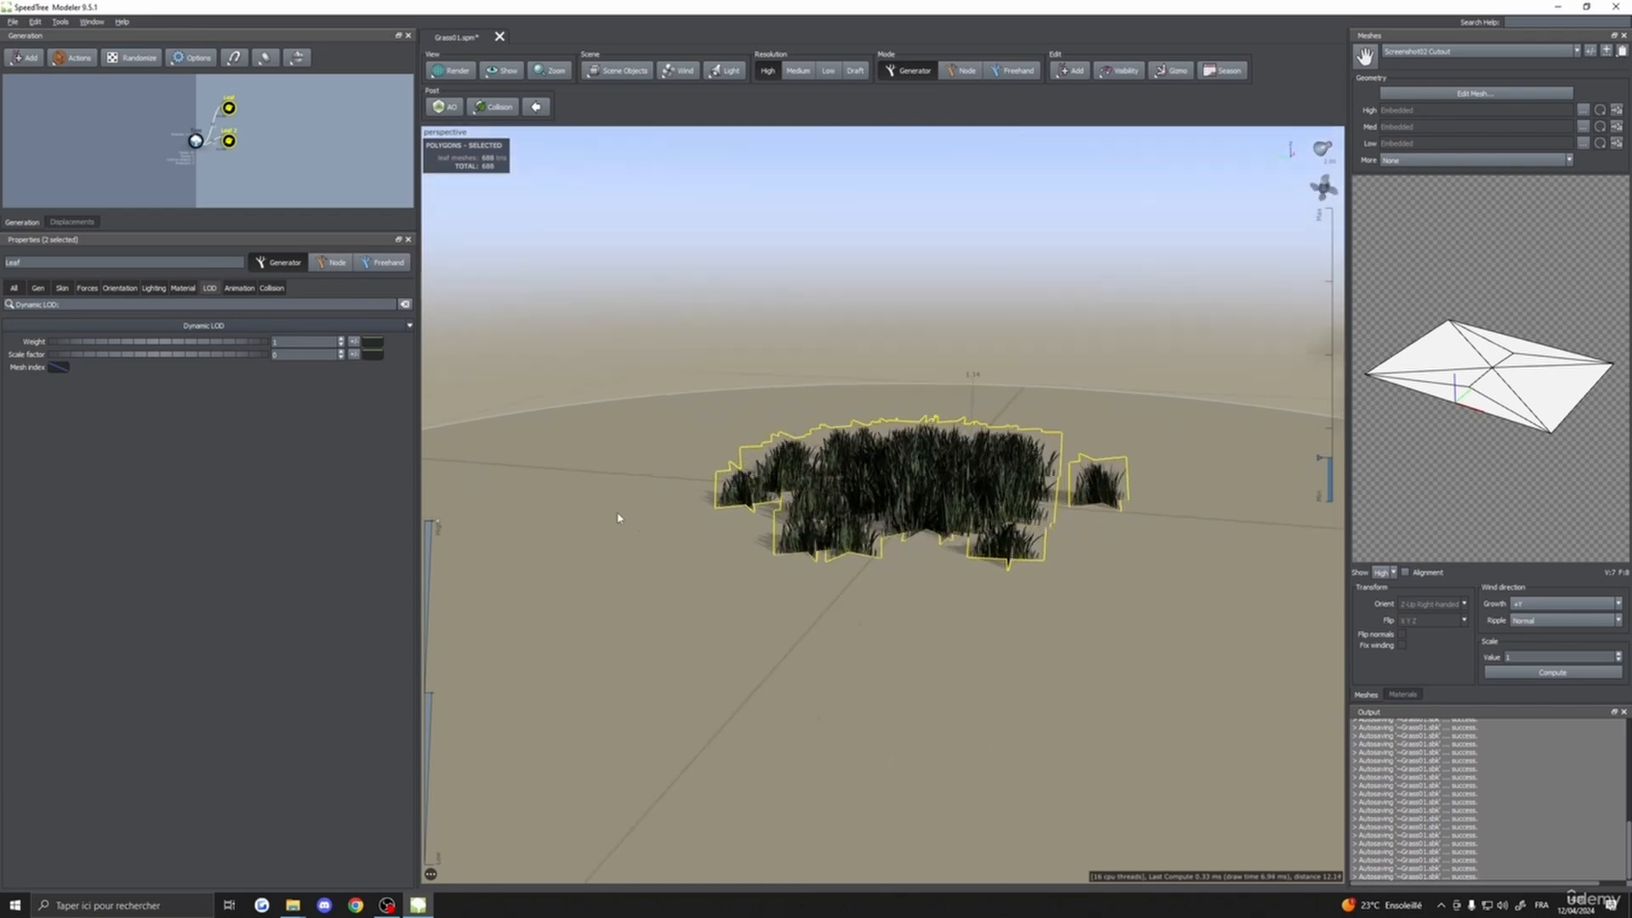
pyautogui.click(372, 342)
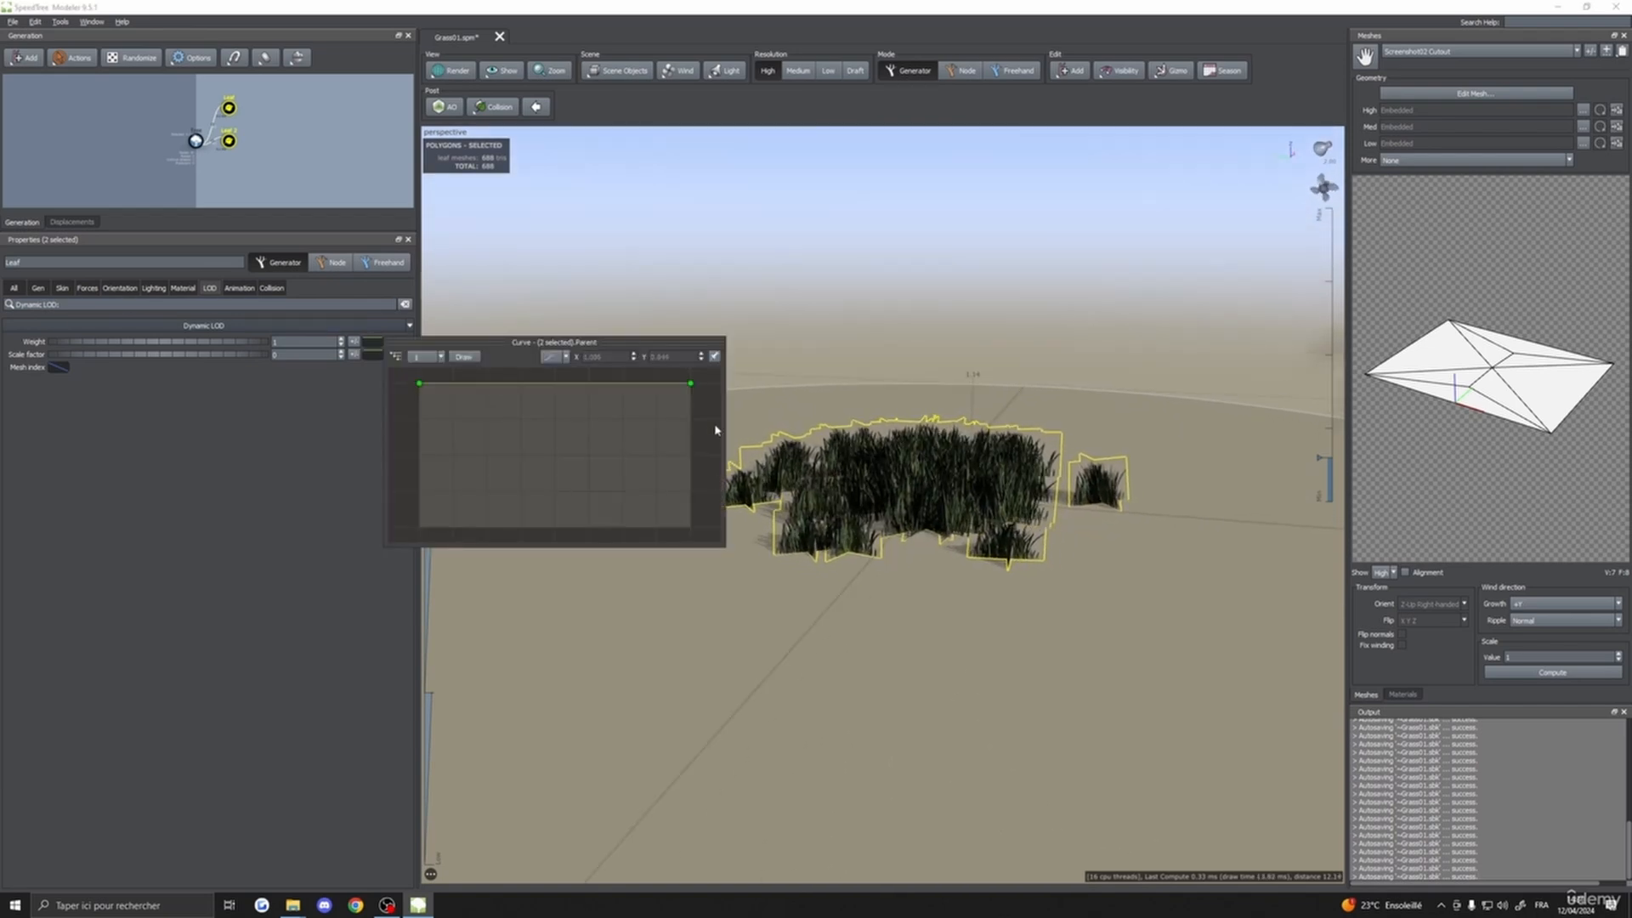
pyautogui.moveTo(690, 387); pyautogui.dragTo(690, 526)
pyautogui.click(326, 490)
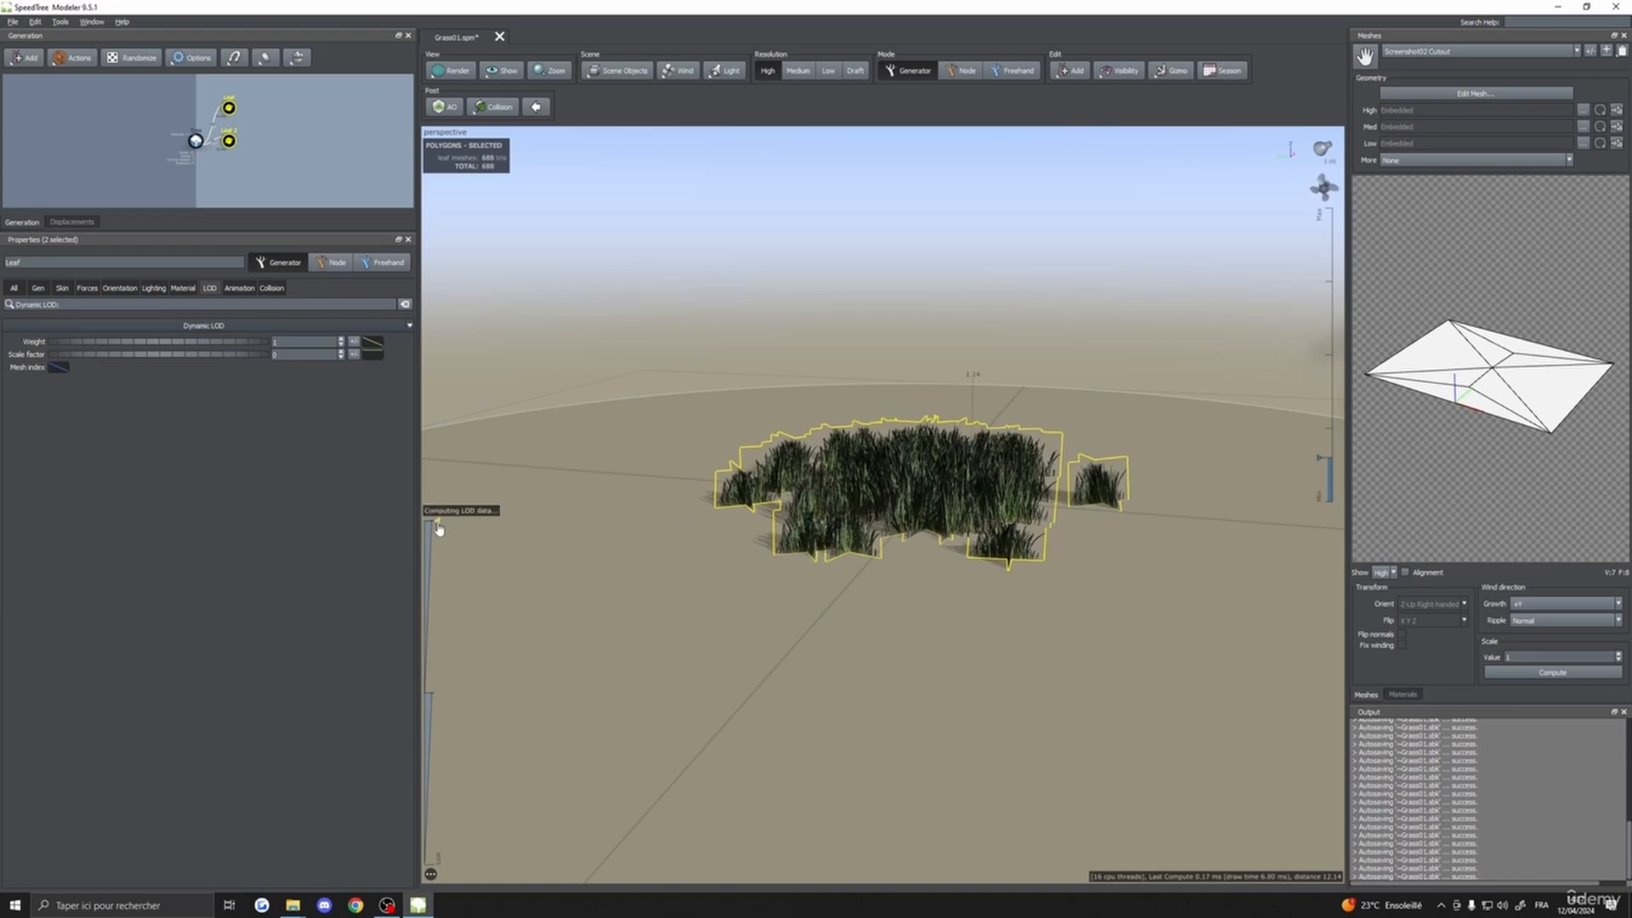
pyautogui.moveTo(438, 526); pyautogui.dragTo(425, 887)
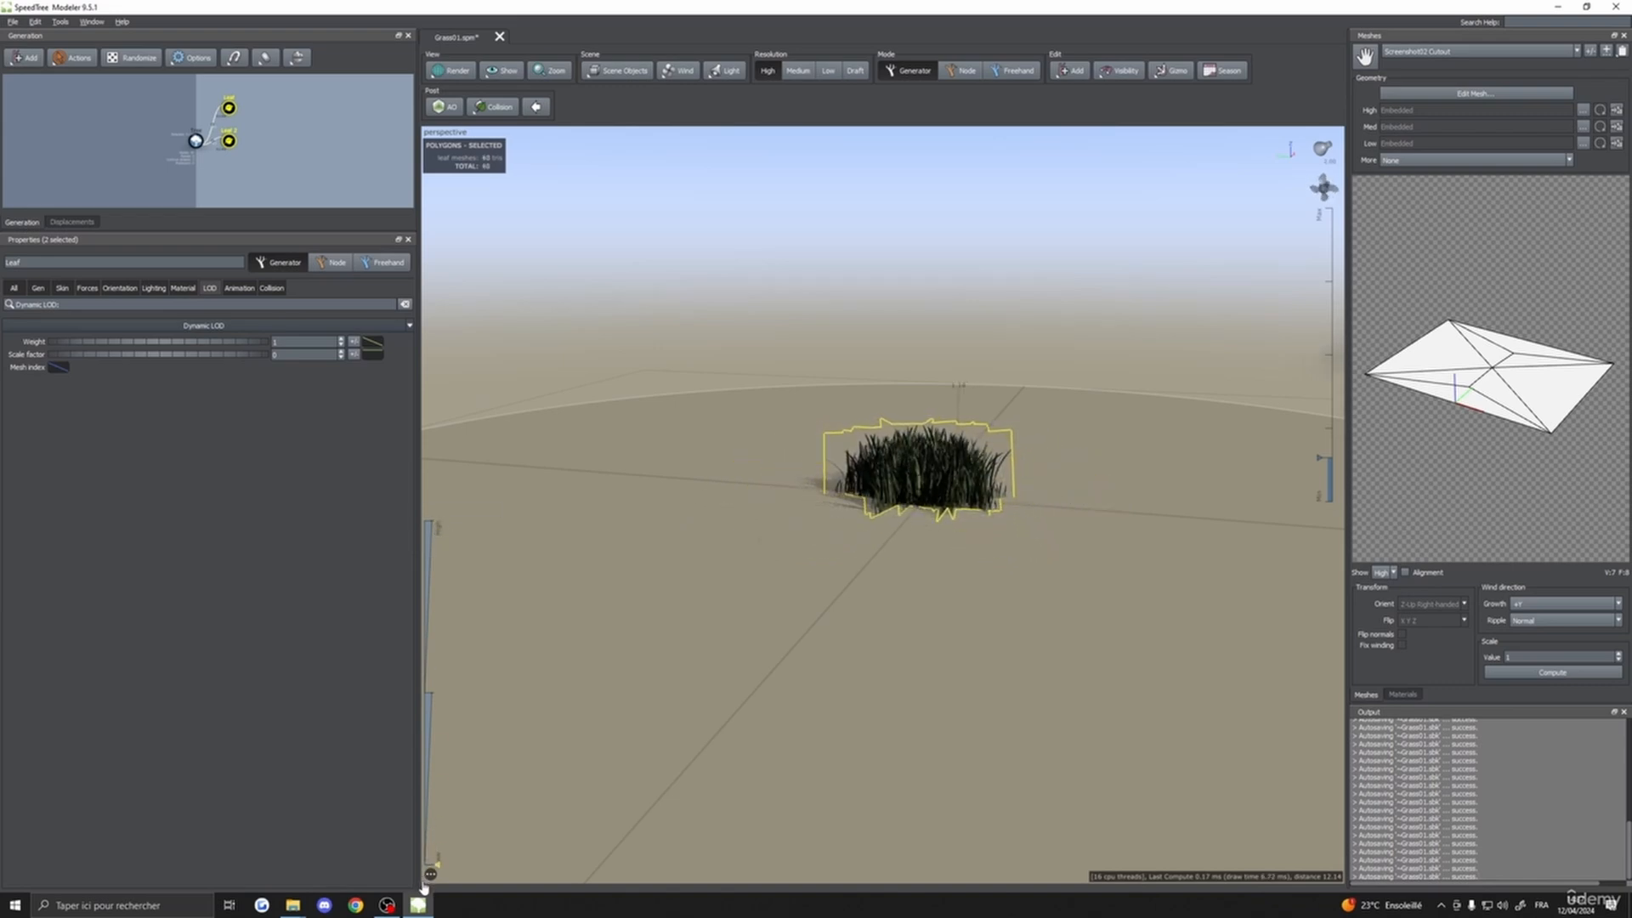
pyautogui.moveTo(423, 888); pyautogui.dragTo(474, 514)
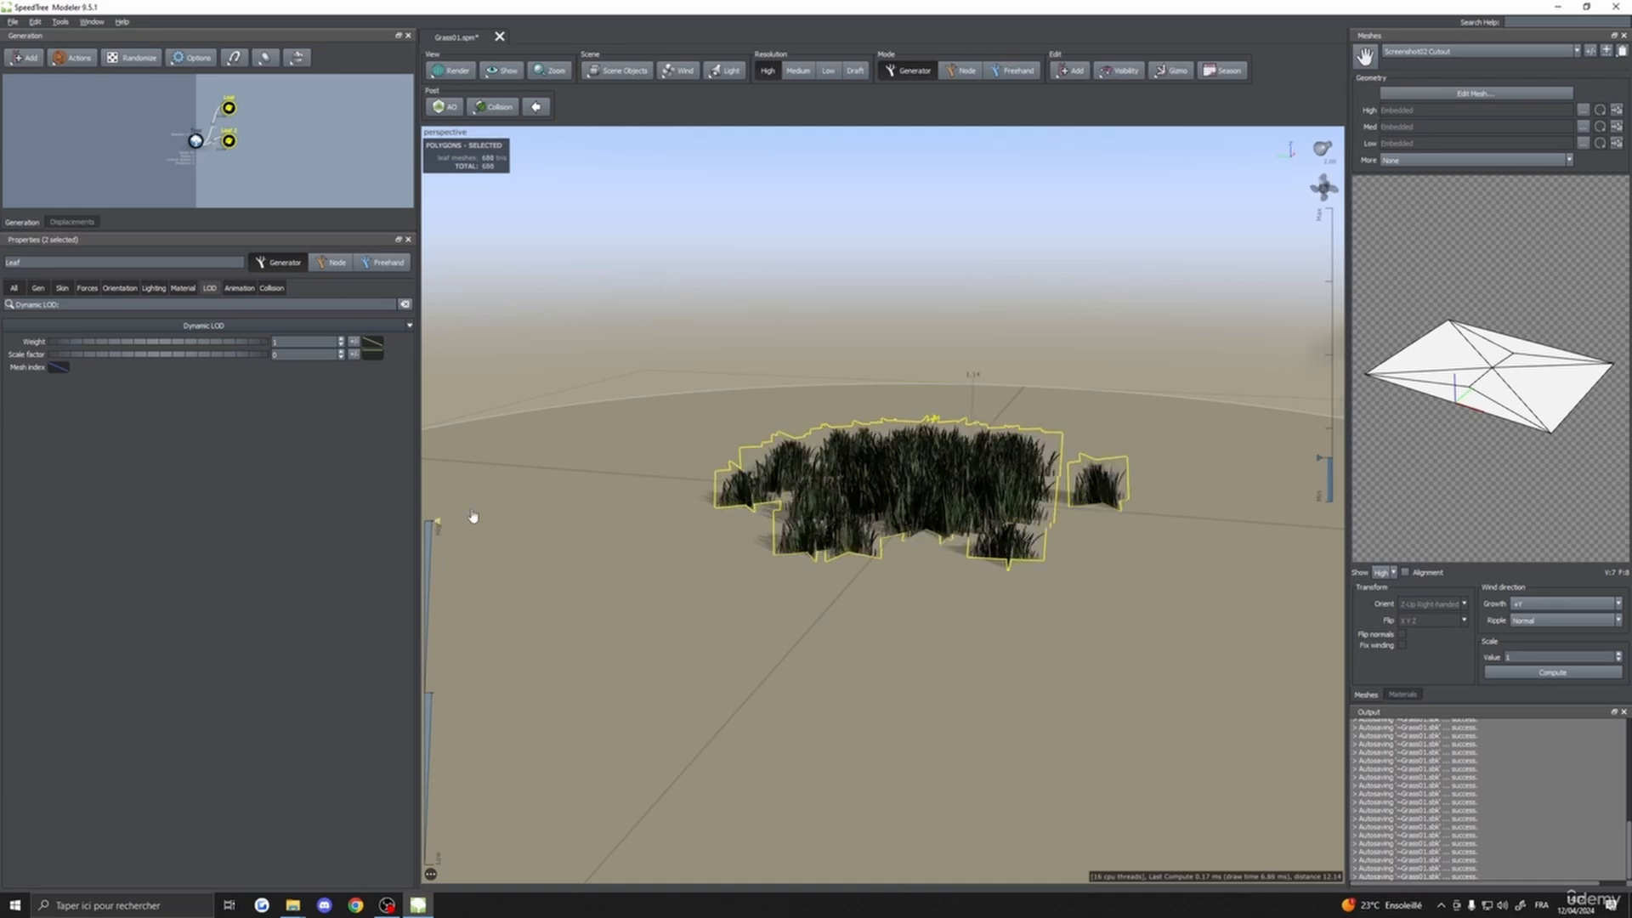
# - Reverse both Leaf generators' LOD Weight curve so it rises from about zero to about 0.99, and preview the LOD transition
pyautogui.click(374, 346)
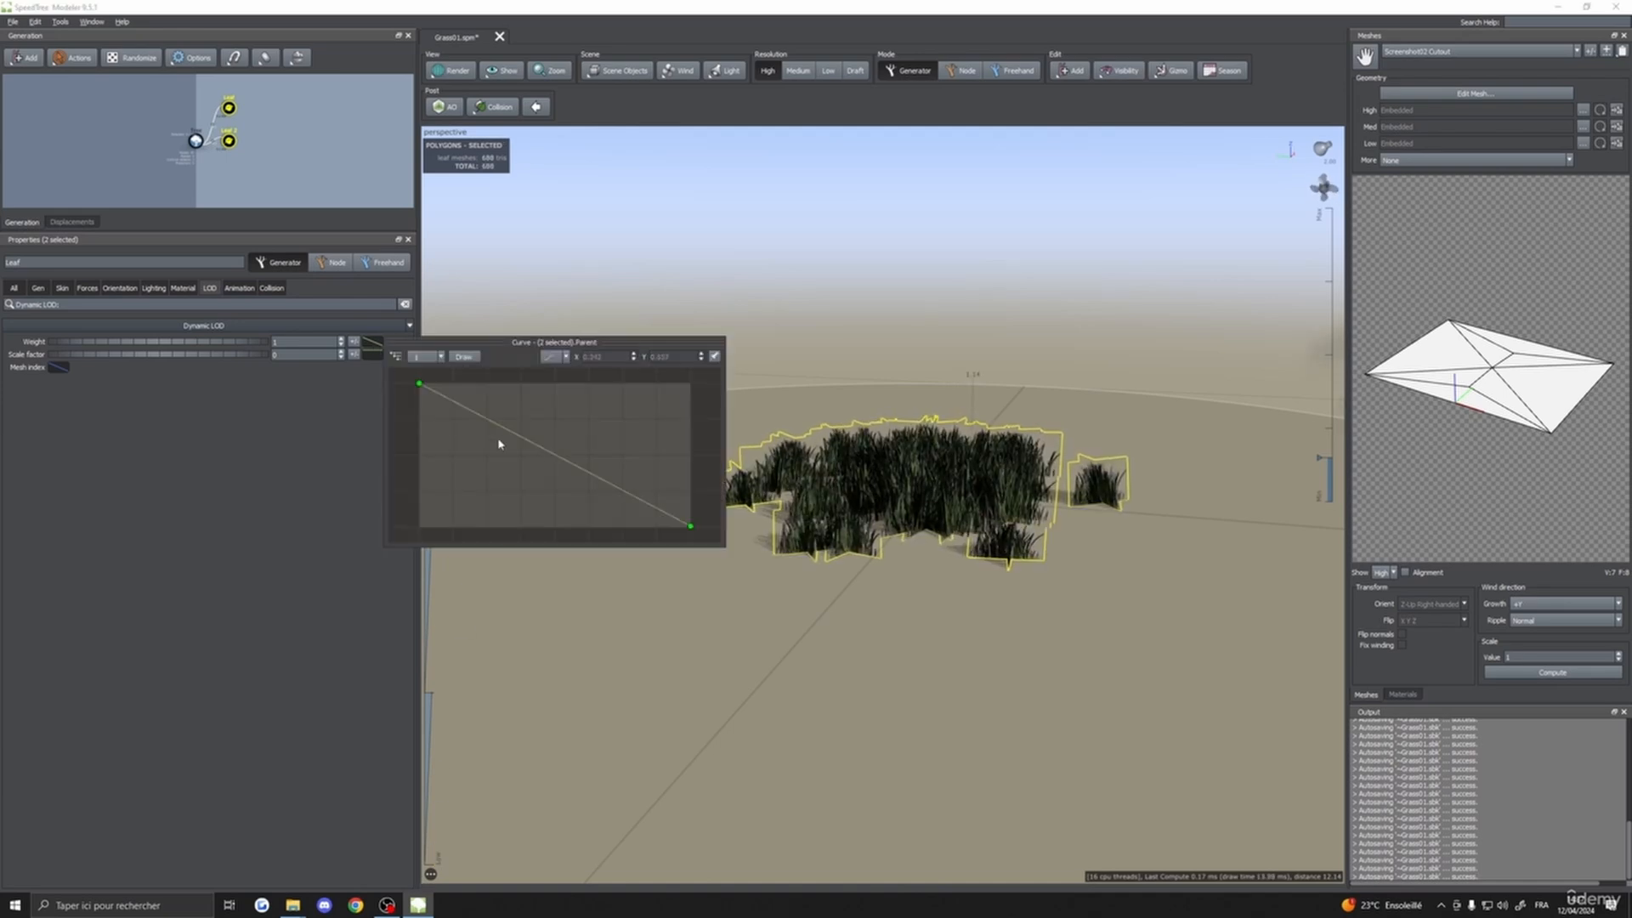
pyautogui.moveTo(692, 527); pyautogui.dragTo(696, 386)
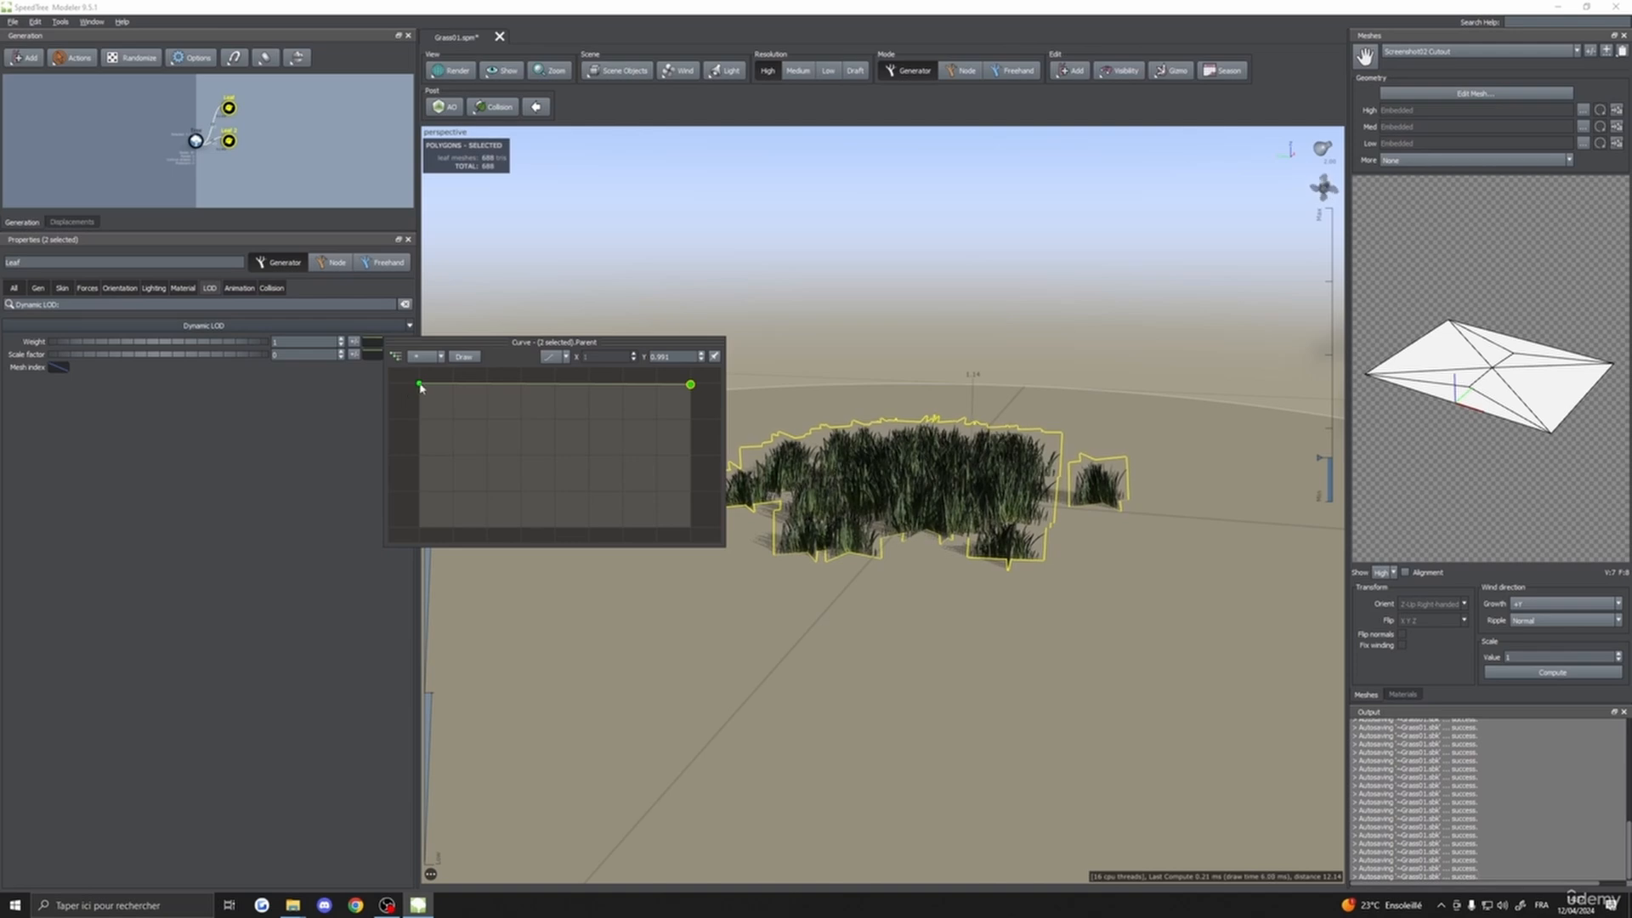
pyautogui.moveTo(421, 387); pyautogui.dragTo(420, 527)
pyautogui.click(339, 553)
pyautogui.moveTo(680, 561); pyautogui.dragTo(578, 531)
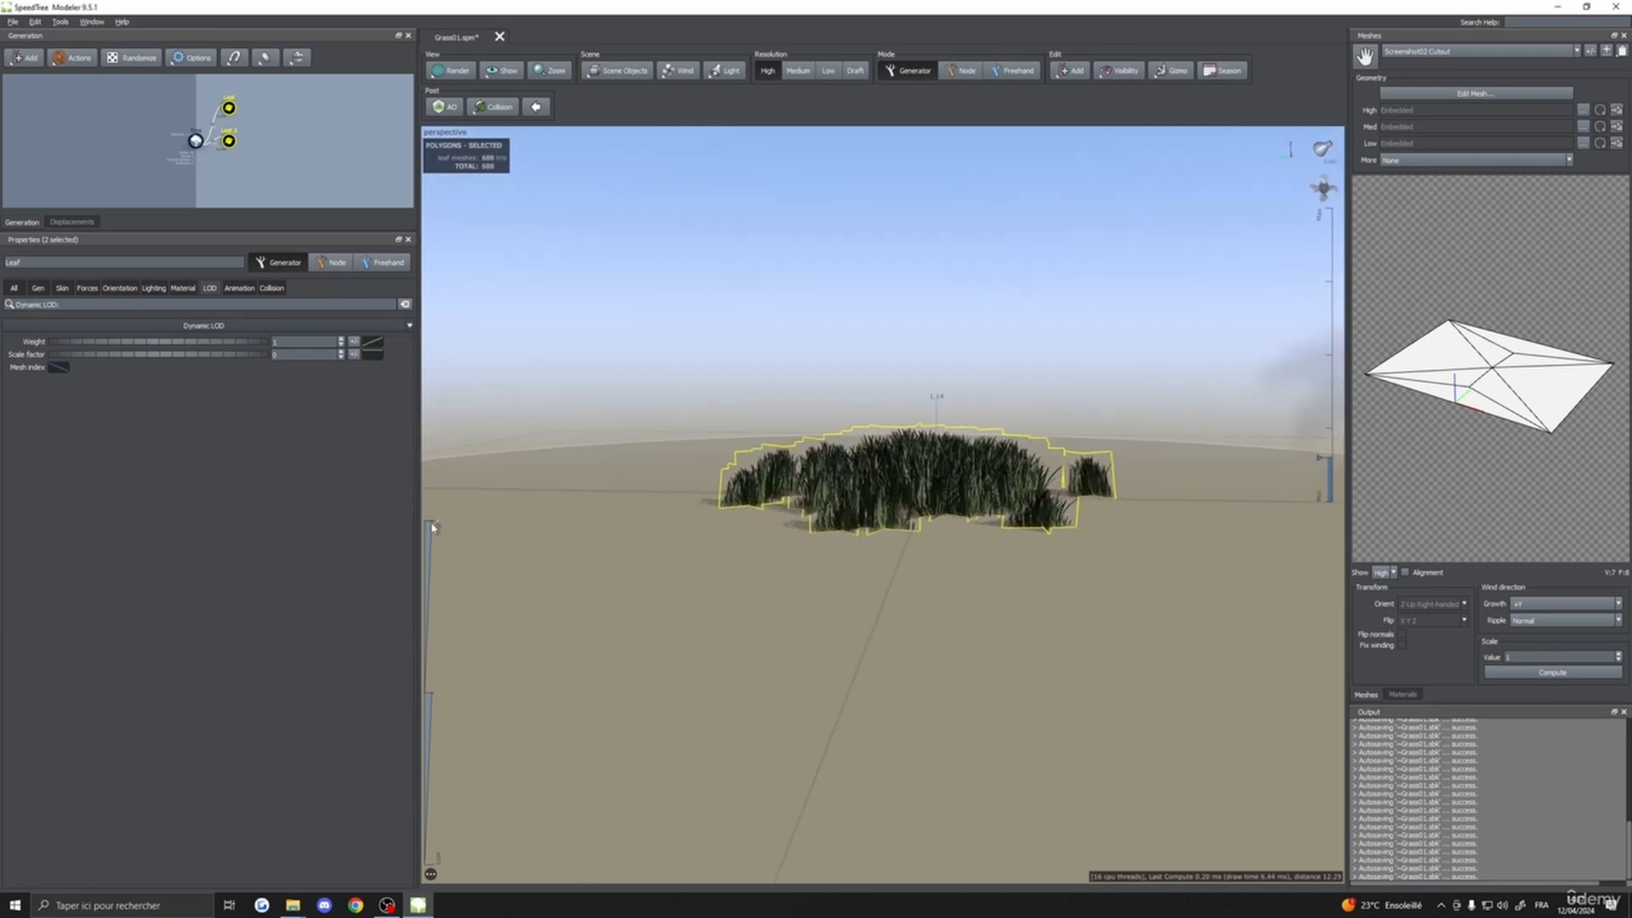
pyautogui.moveTo(432, 527); pyautogui.dragTo(792, 626)
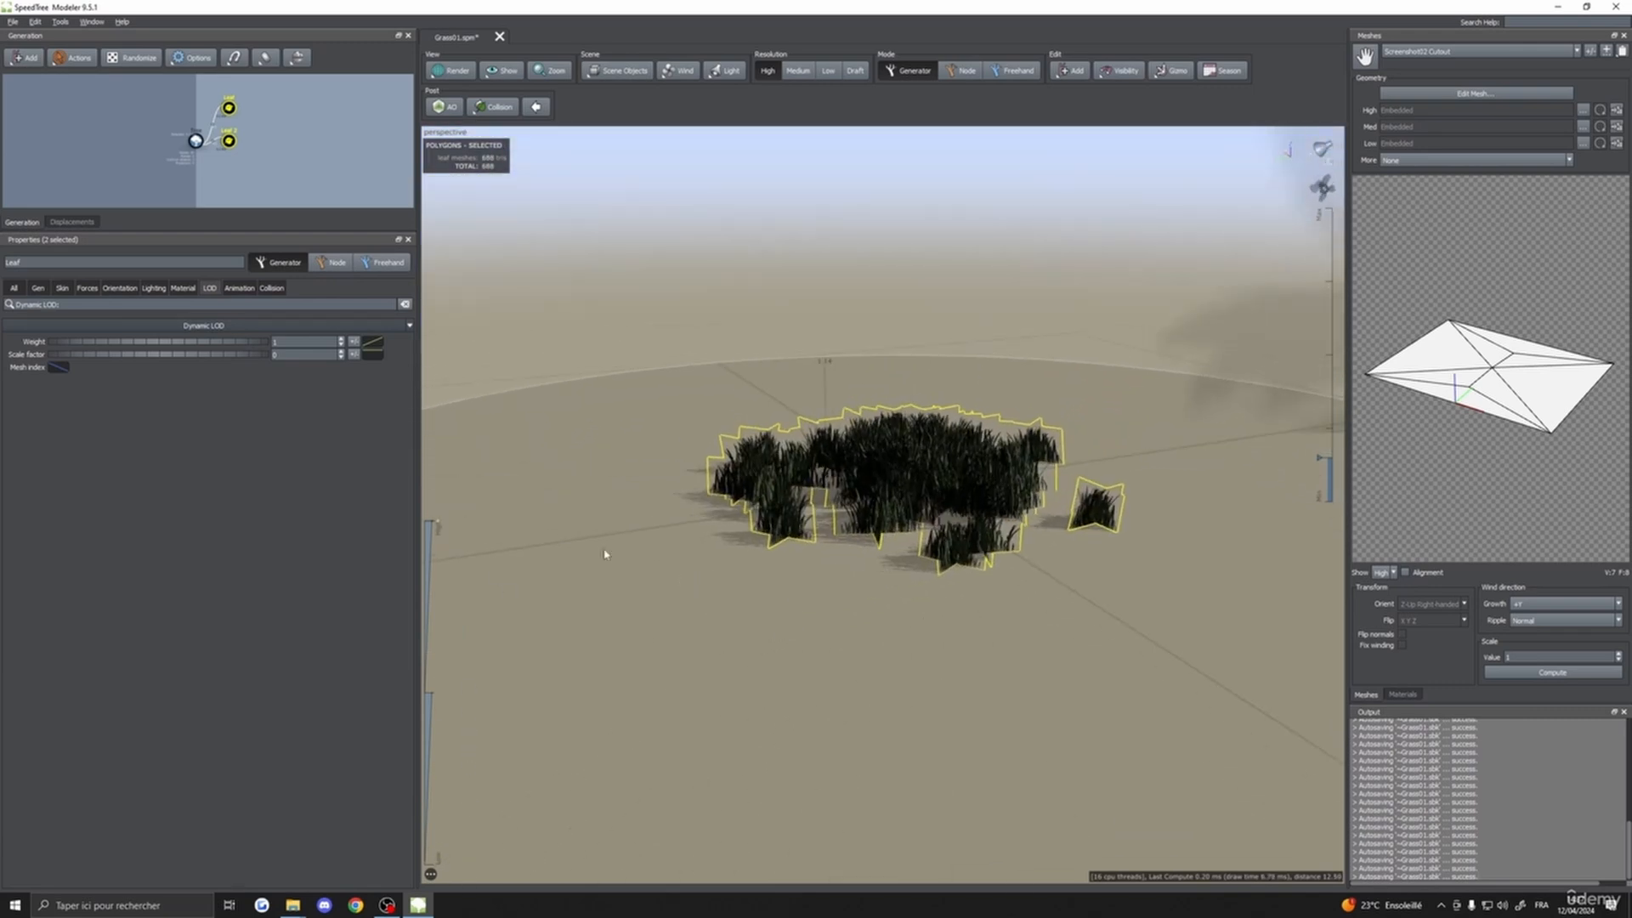
# - Raise the start of both Leaf generators' LOD Weight curve to about 0.25
pyautogui.moveTo(605, 554); pyautogui.dragTo(818, 615)
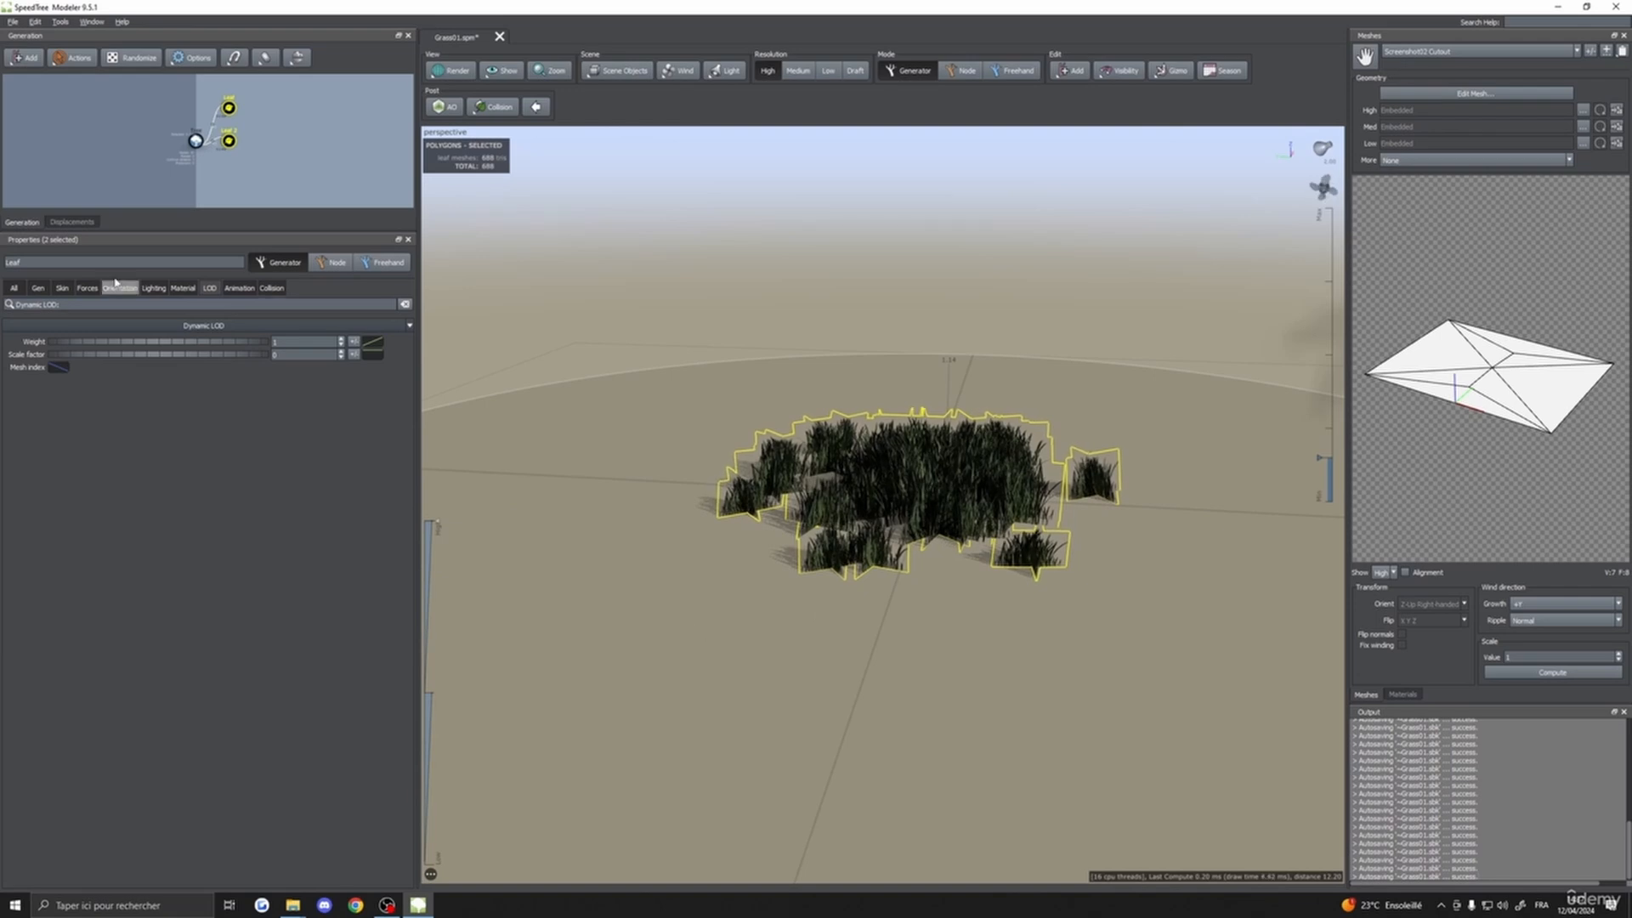
pyautogui.moveTo(719, 553); pyautogui.dragTo(715, 560)
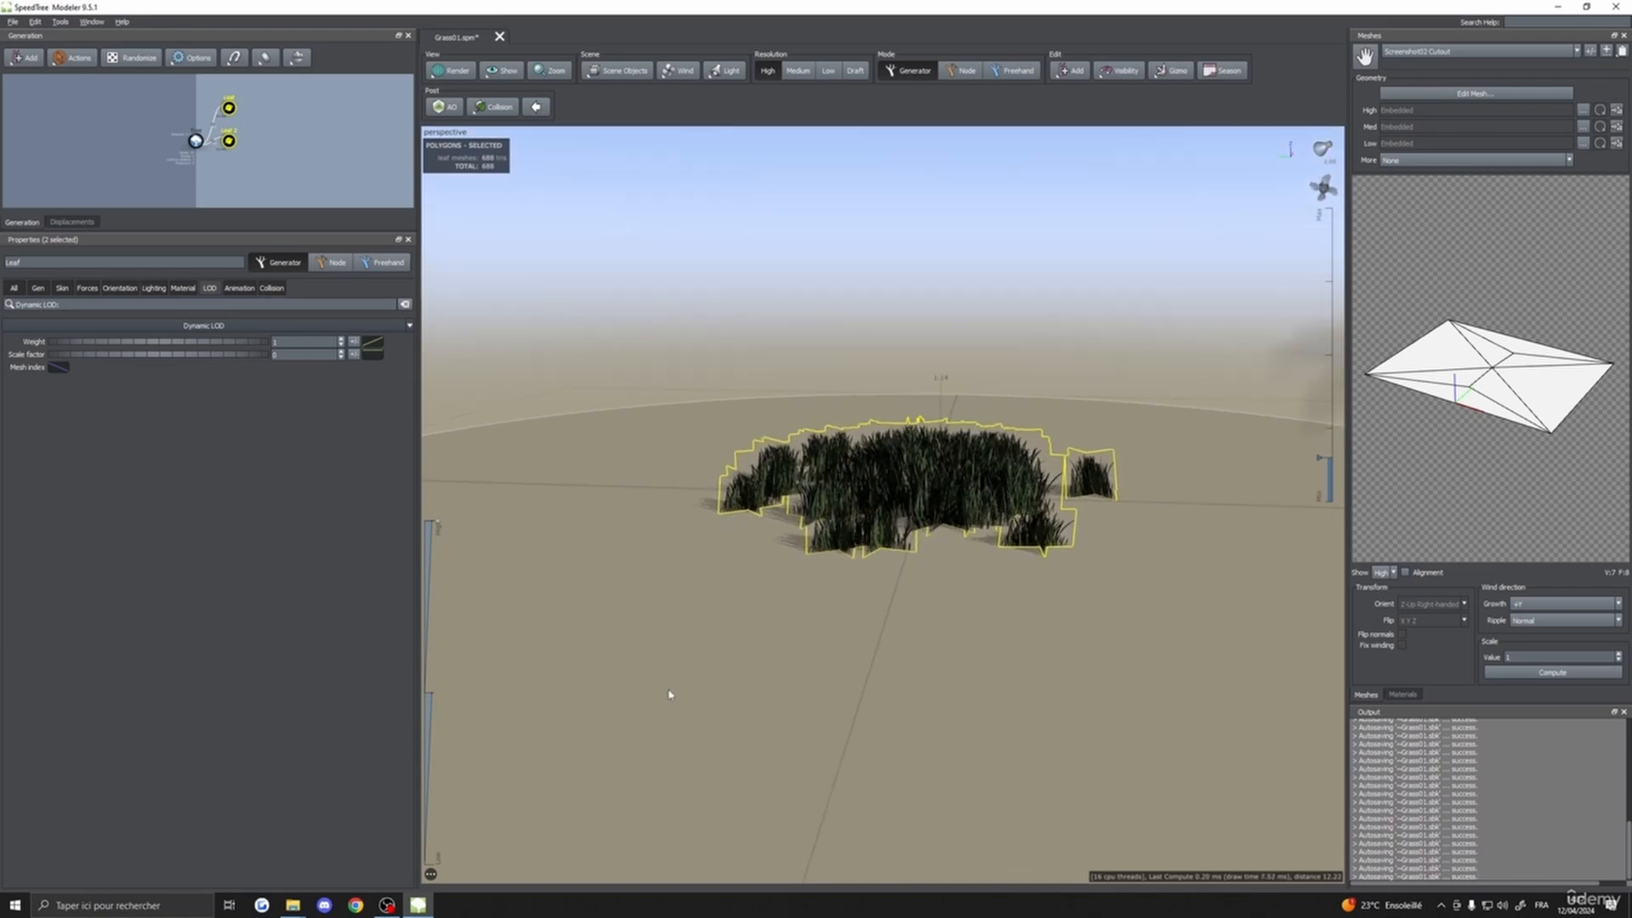
pyautogui.moveTo(669, 694); pyautogui.dragTo(705, 704)
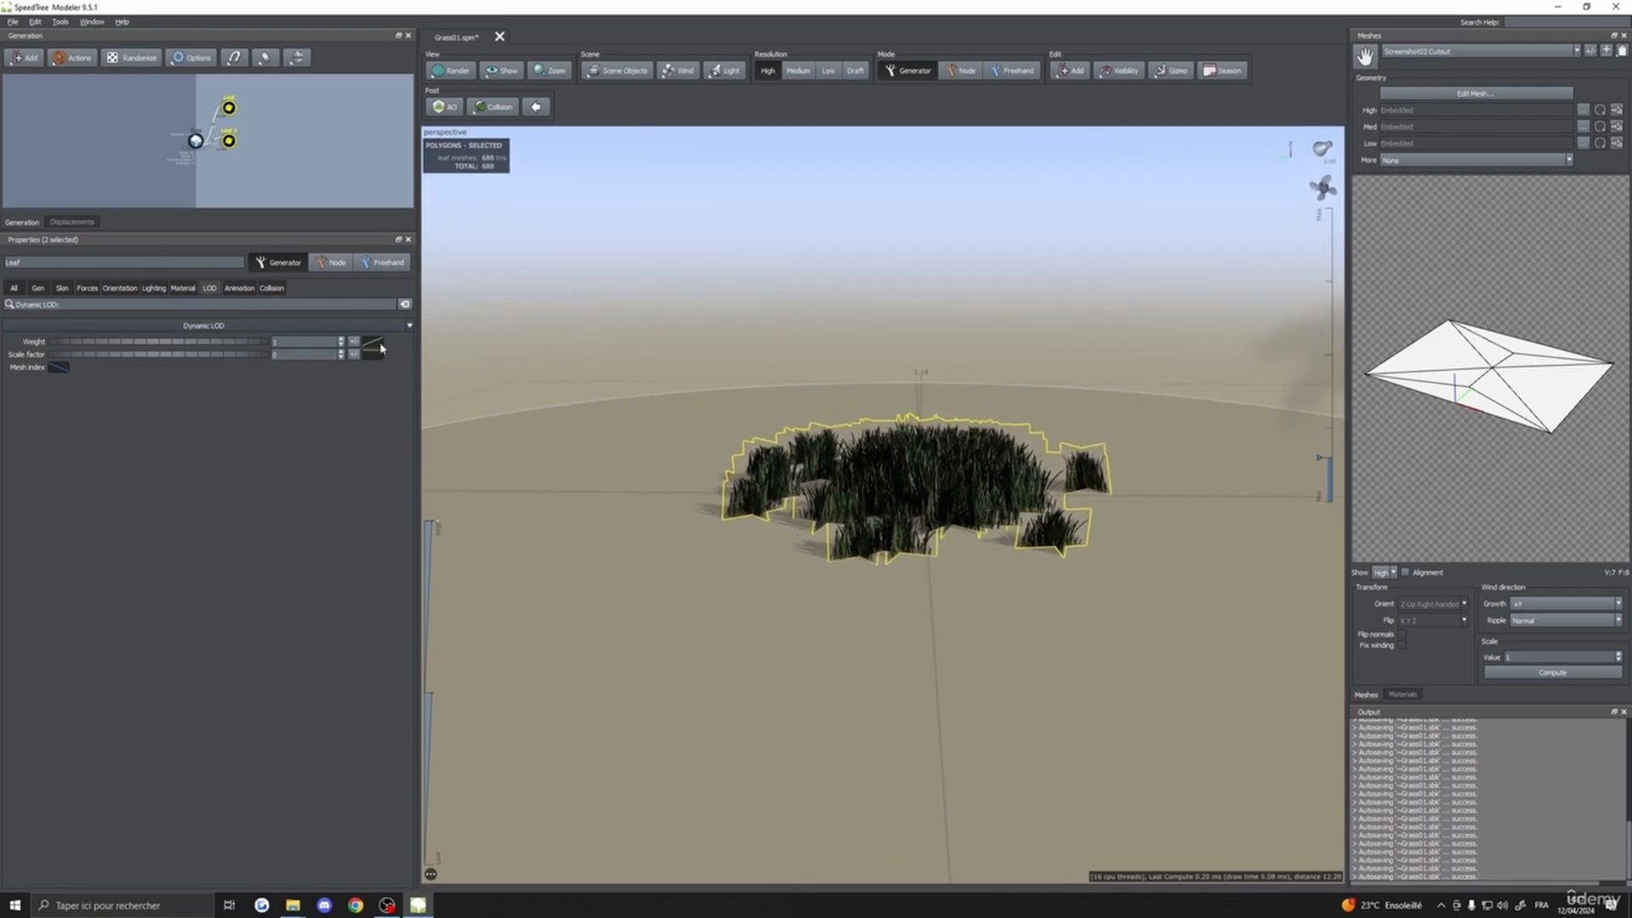
pyautogui.click(381, 347)
pyautogui.moveTo(419, 528); pyautogui.dragTo(420, 492)
pyautogui.click(287, 481)
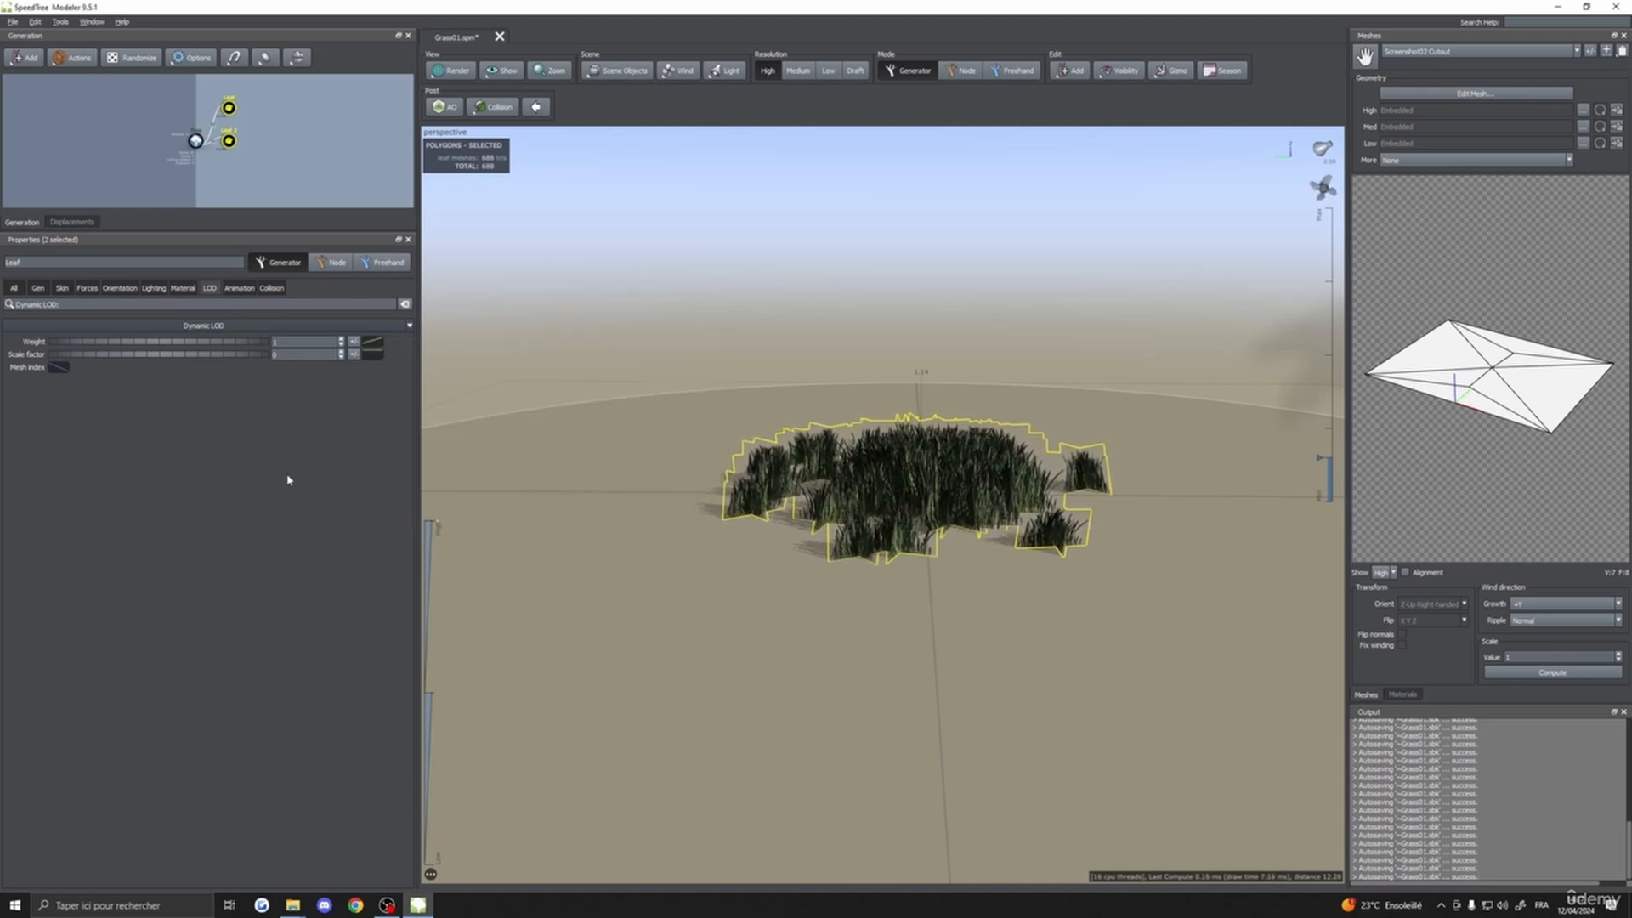
# - Raise the end of the Tree generator's Leaves LOD curve to about 0.7 and preview the patch down to its lowest LOD
pyautogui.click(196, 140)
pyautogui.click(62, 393)
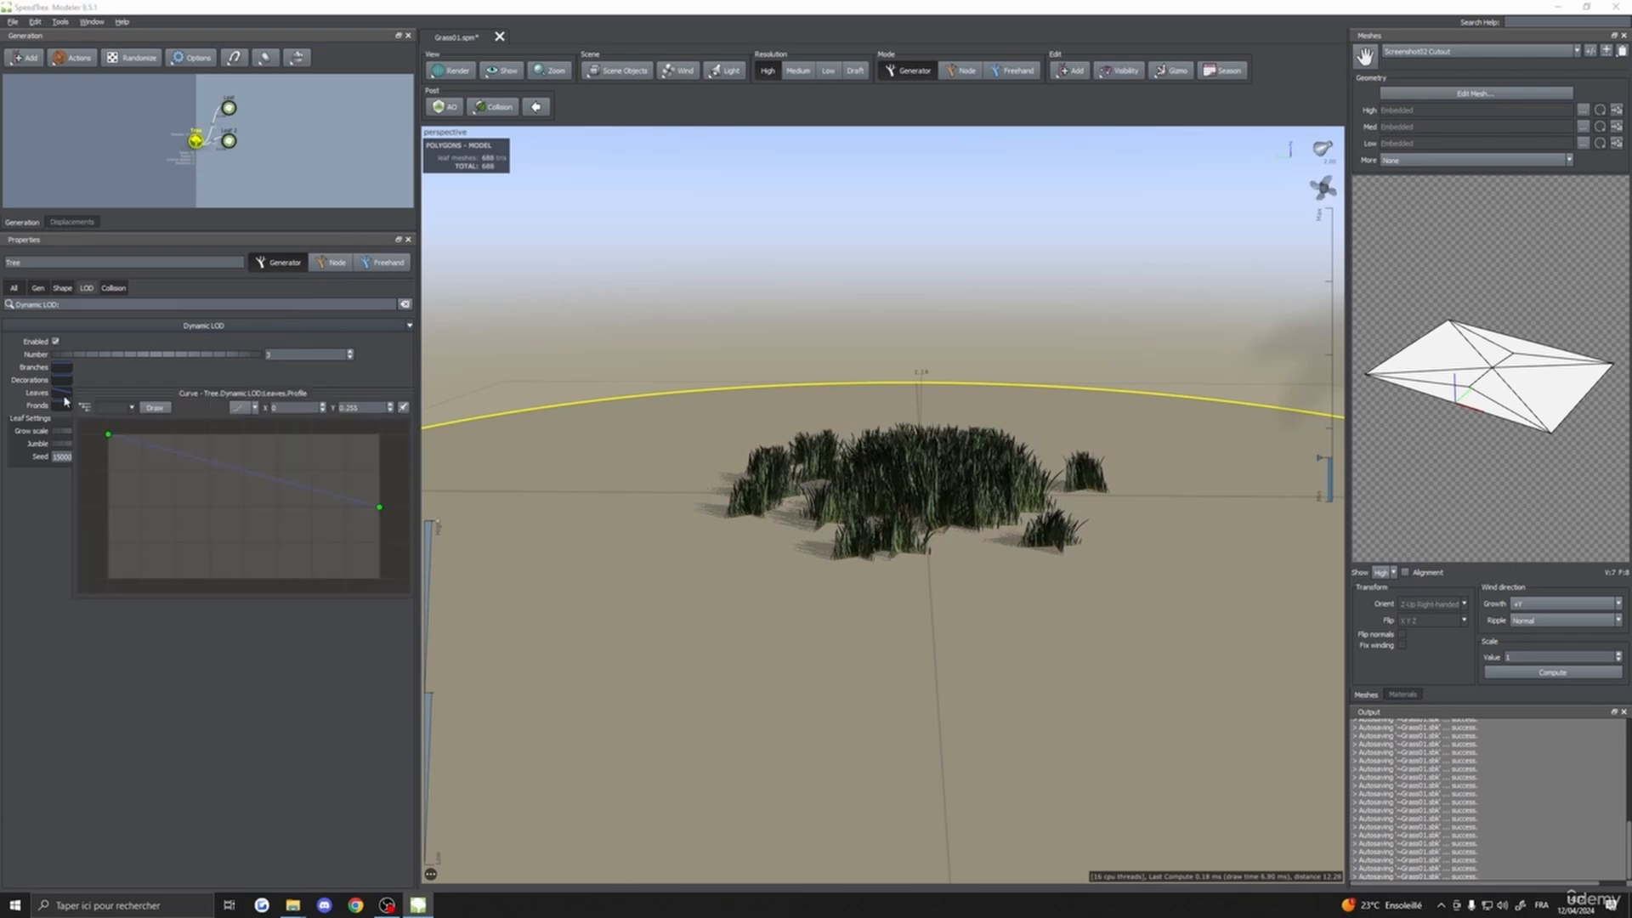
pyautogui.moveTo(380, 507); pyautogui.dragTo(388, 474)
pyautogui.moveTo(389, 474); pyautogui.dragTo(380, 476)
pyautogui.moveTo(437, 528); pyautogui.dragTo(464, 894)
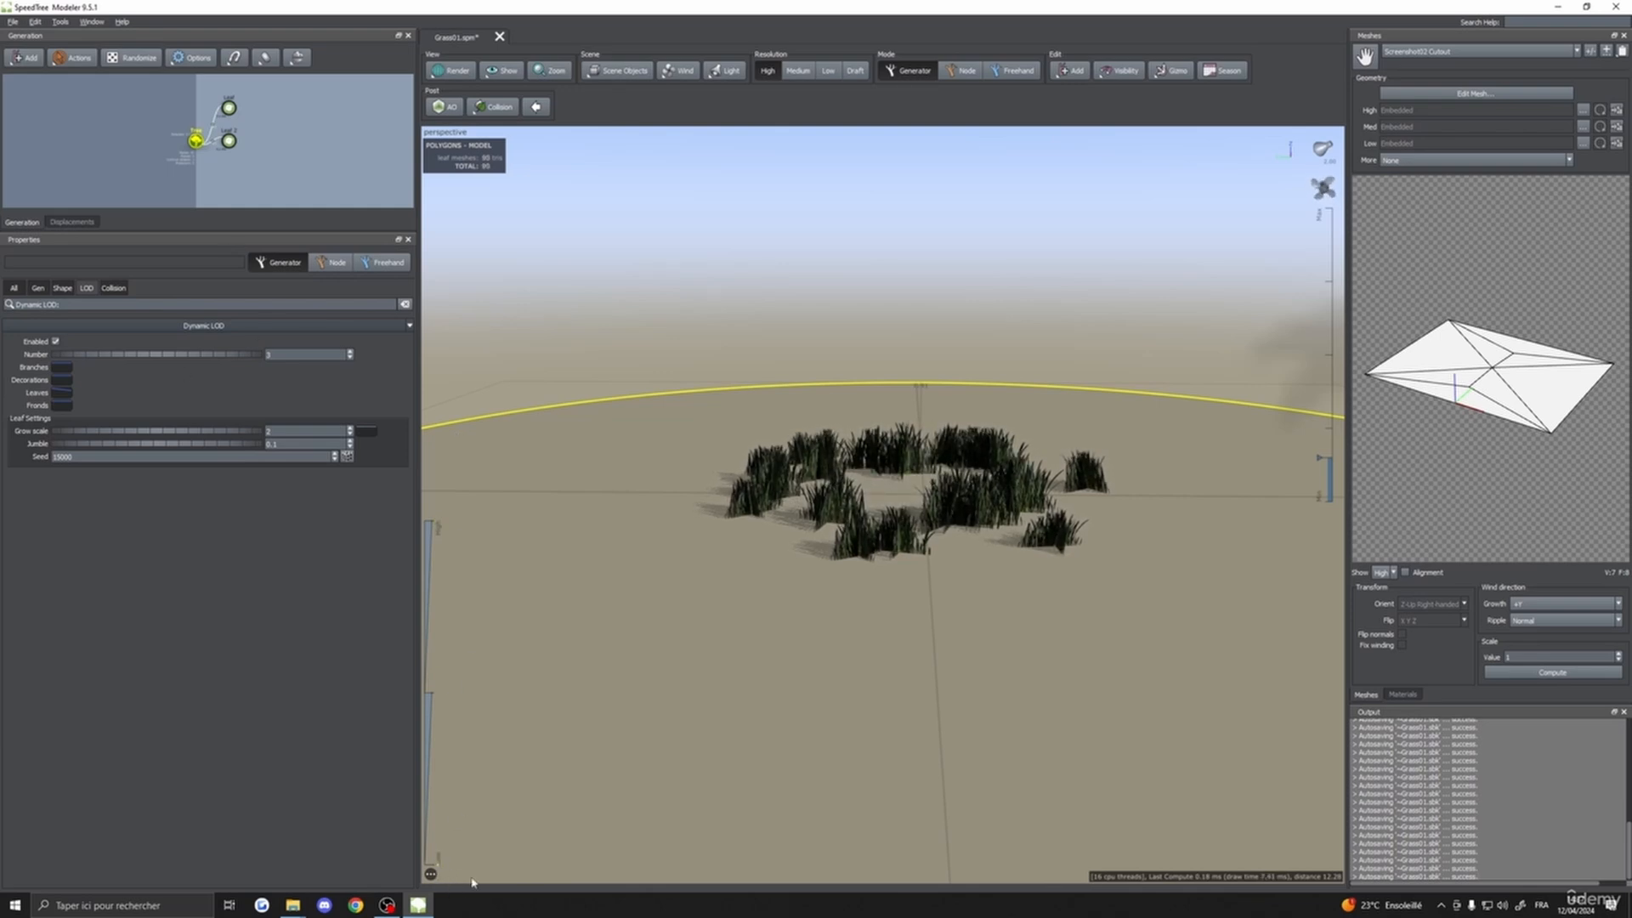
# - Add a small variance to the LOD Weight of both Leaf generators and preview the full LOD range
pyautogui.moveTo(228, 87); pyautogui.dragTo(248, 153)
pyautogui.click(372, 341)
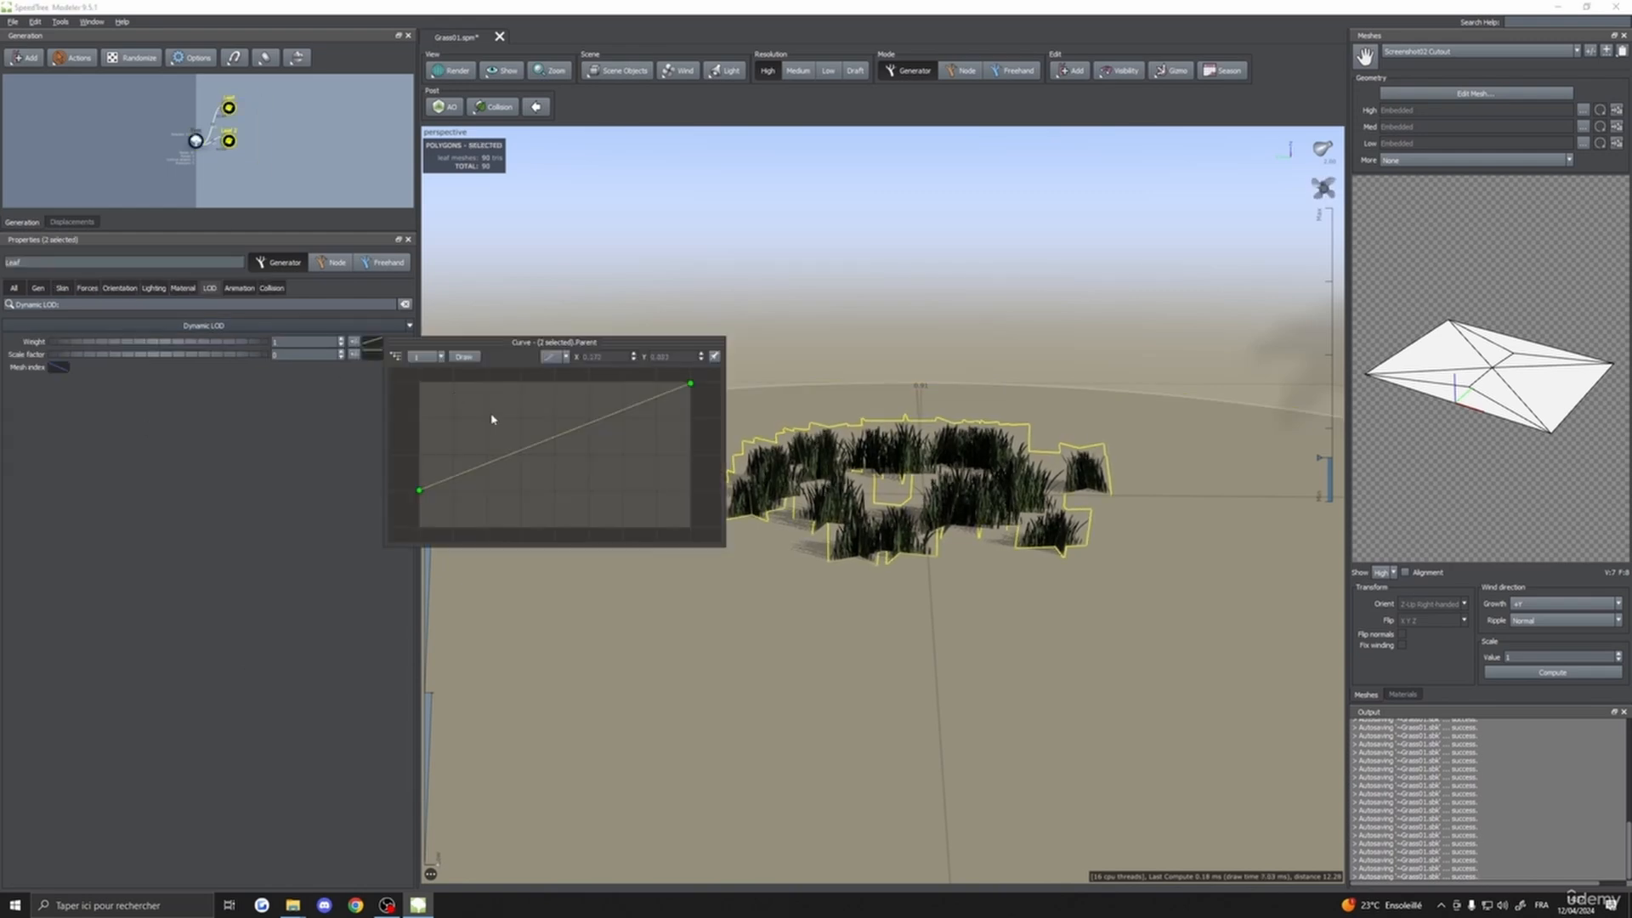
pyautogui.click(353, 341)
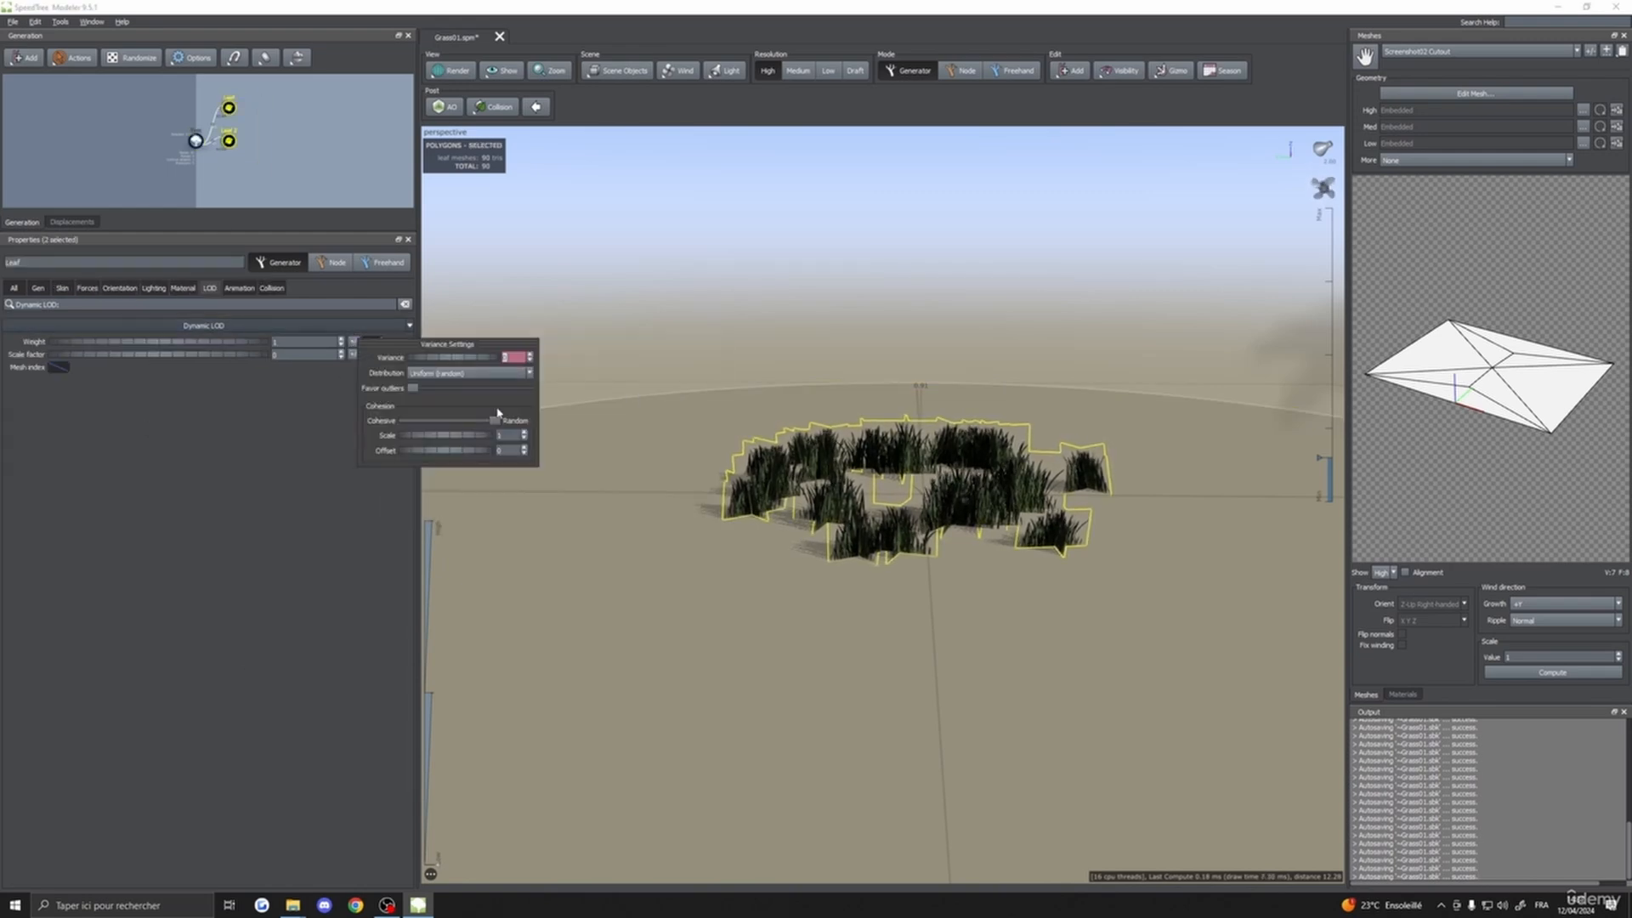
pyautogui.click(457, 358)
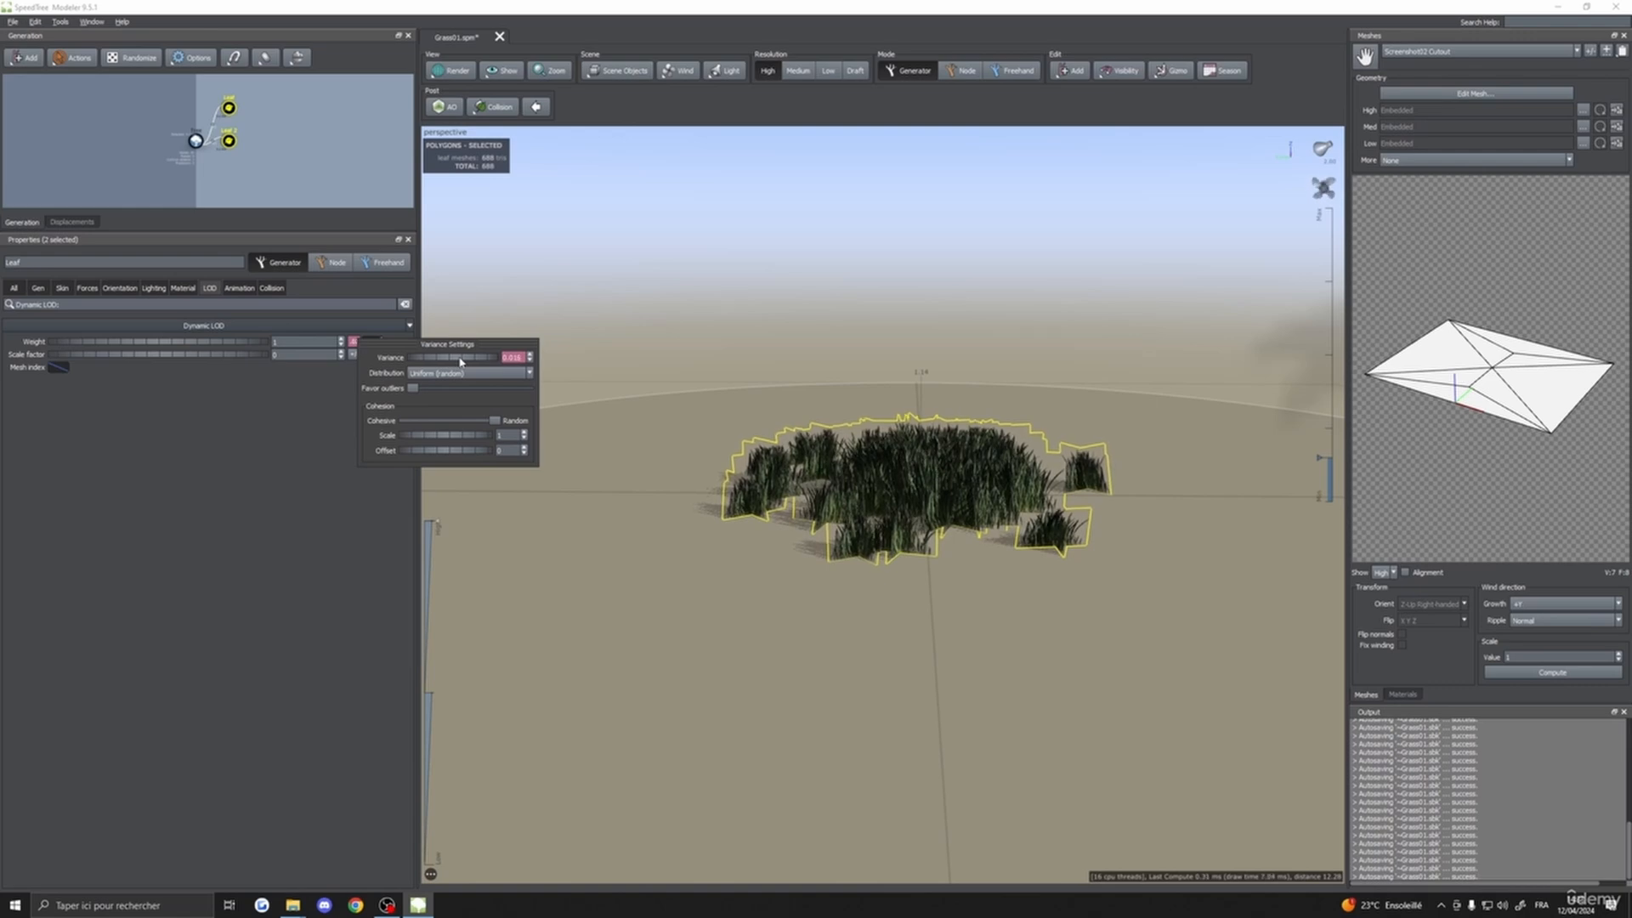
pyautogui.click(620, 387)
pyautogui.click(465, 550)
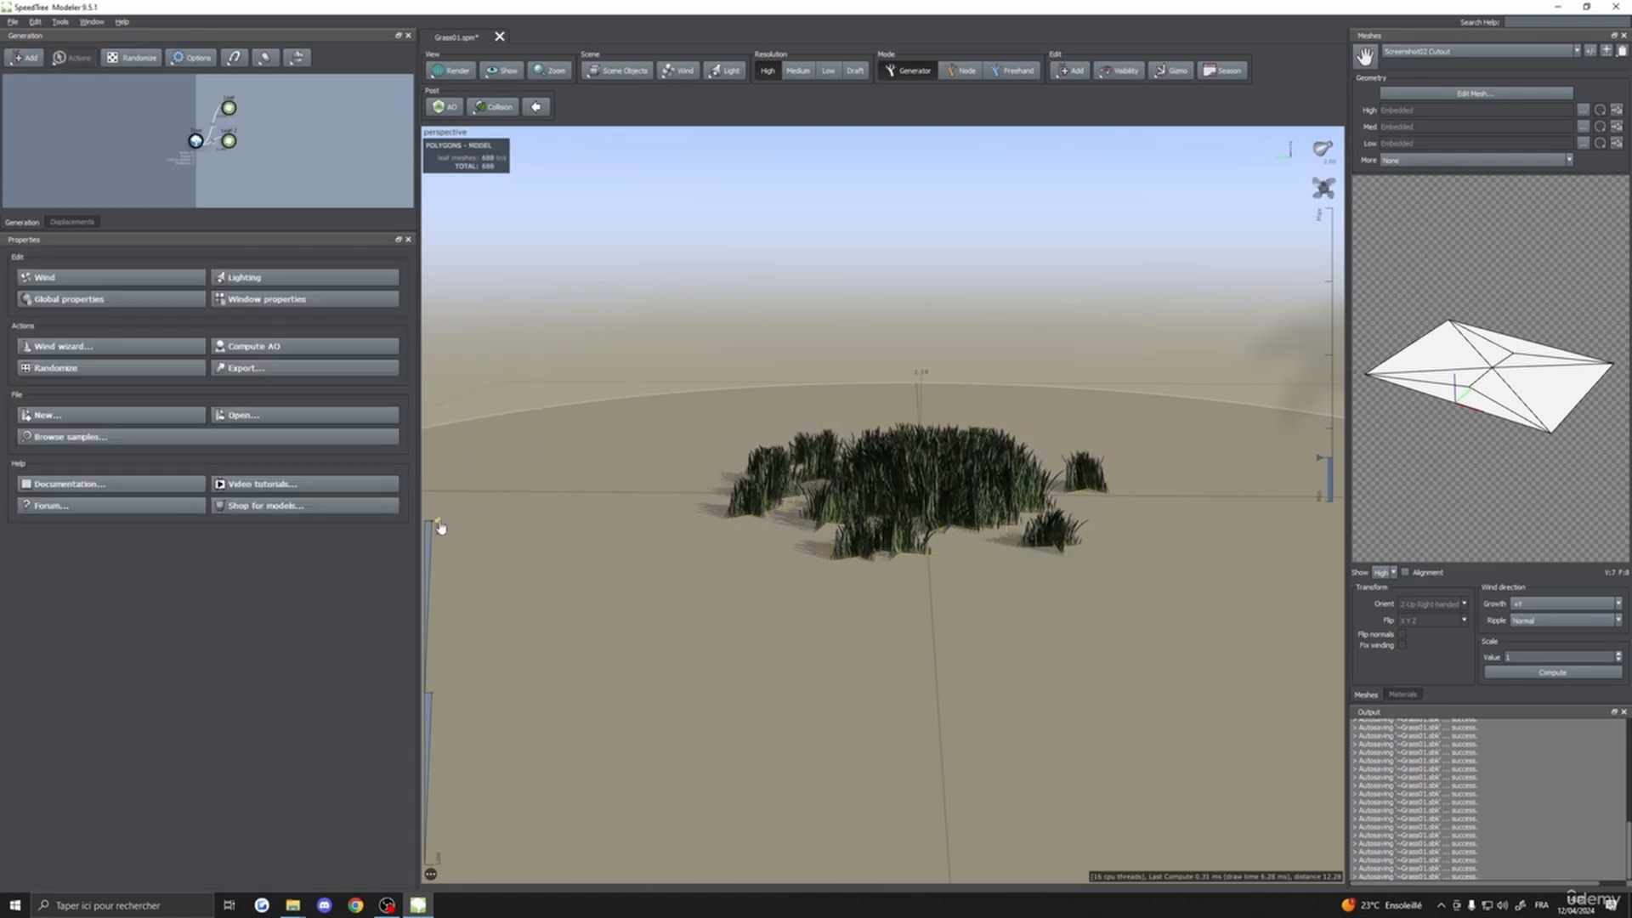
pyautogui.moveTo(440, 528); pyautogui.dragTo(452, 697)
pyautogui.moveTo(454, 852); pyautogui.dragTo(457, 911)
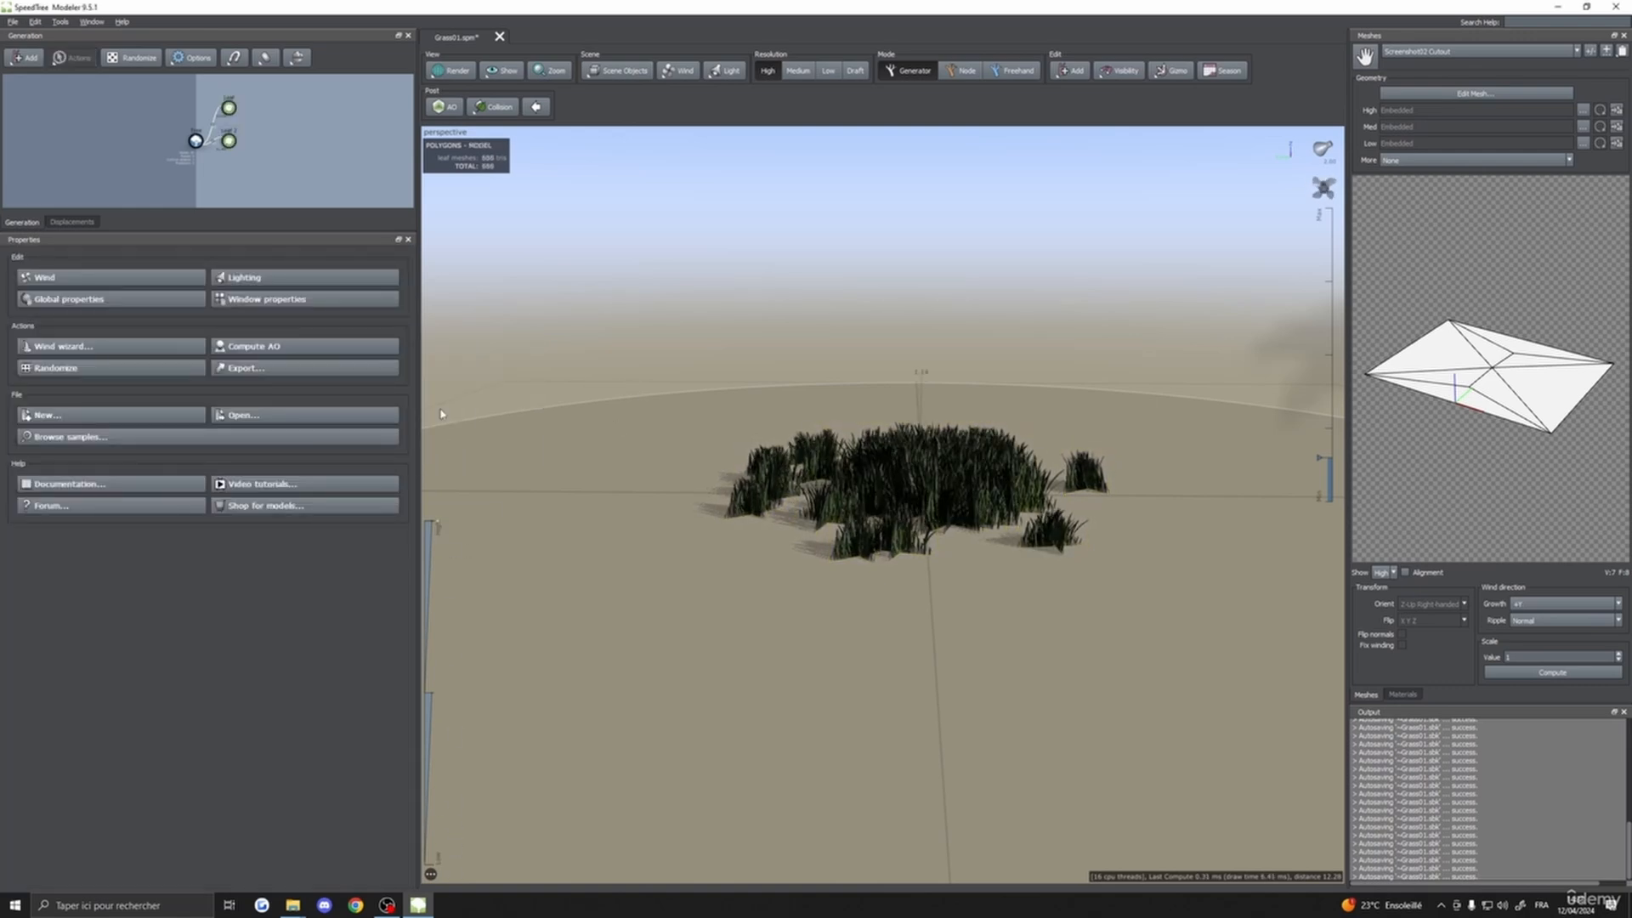
# - Raise the start of both Leaf generators' LOD Weight curve further and preview the patch down to its lowest LOD
pyautogui.click(226, 110)
pyautogui.keyDown('ctrl'); pyautogui.click(227, 140); pyautogui.keyUp('ctrl')
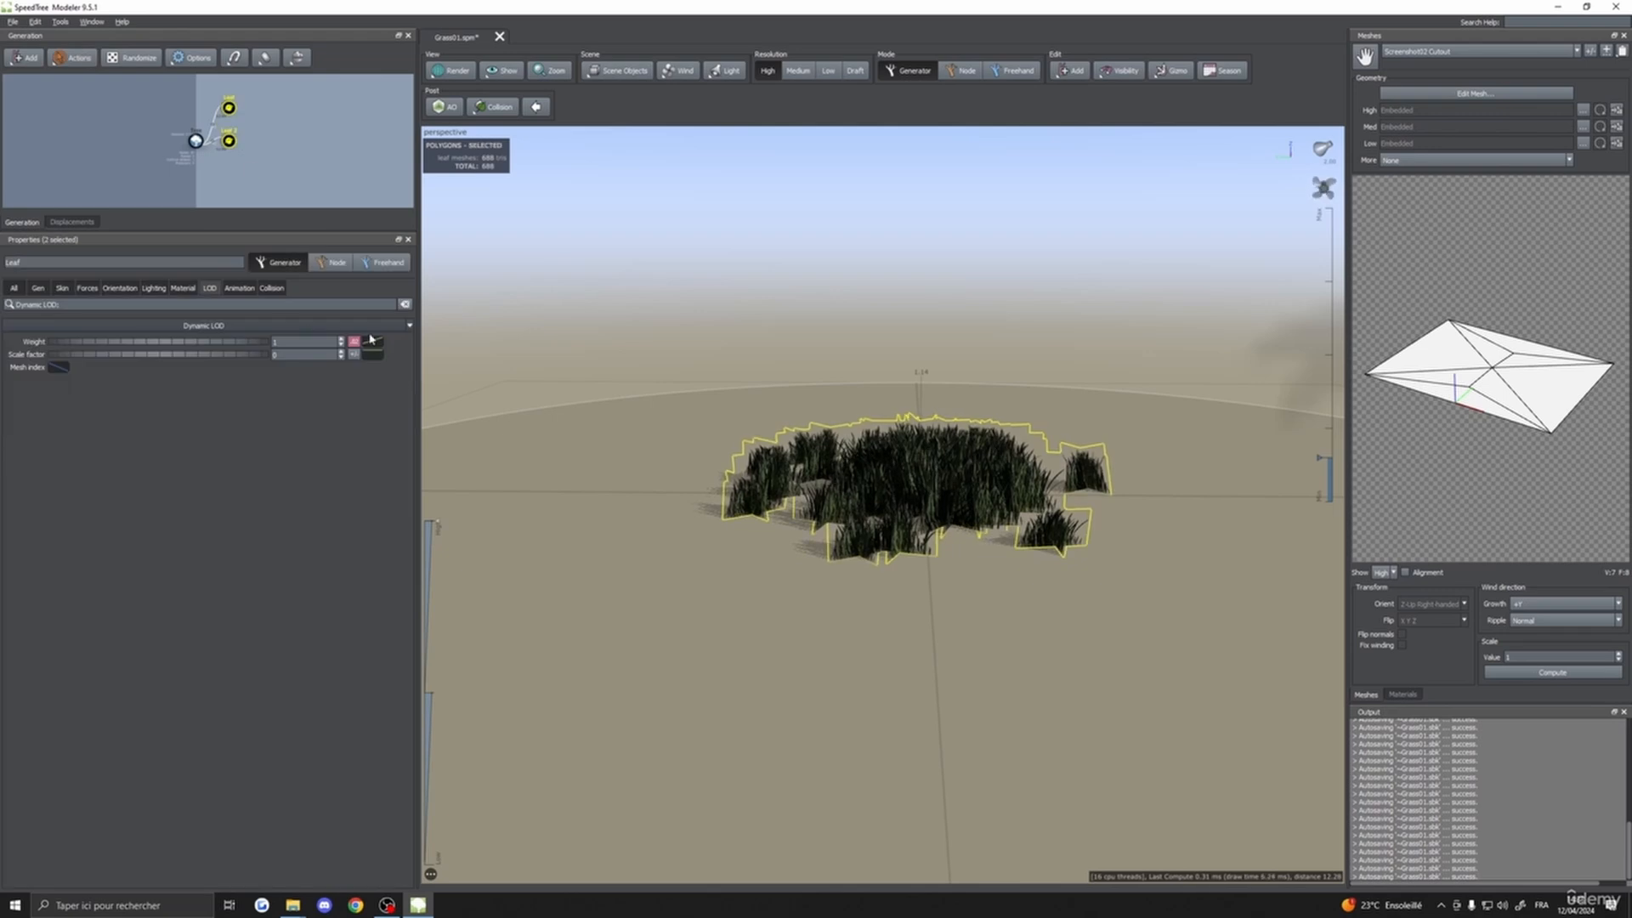
pyautogui.click(371, 341)
pyautogui.moveTo(422, 499); pyautogui.dragTo(435, 437)
pyautogui.click(408, 622)
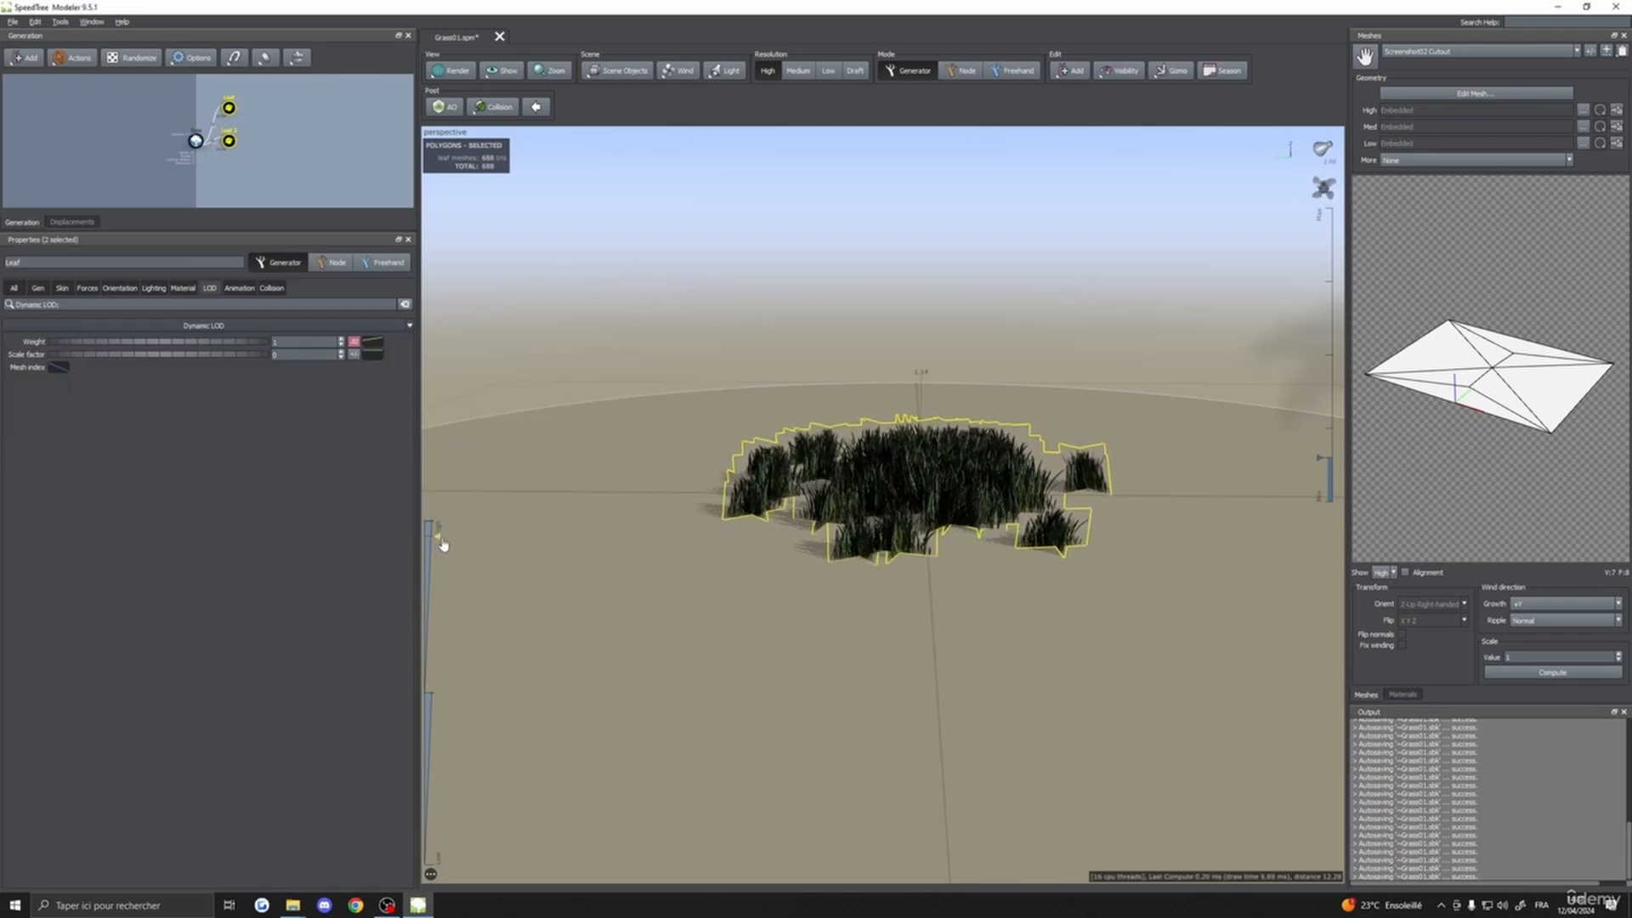
pyautogui.moveTo(458, 819); pyautogui.dragTo(470, 908)
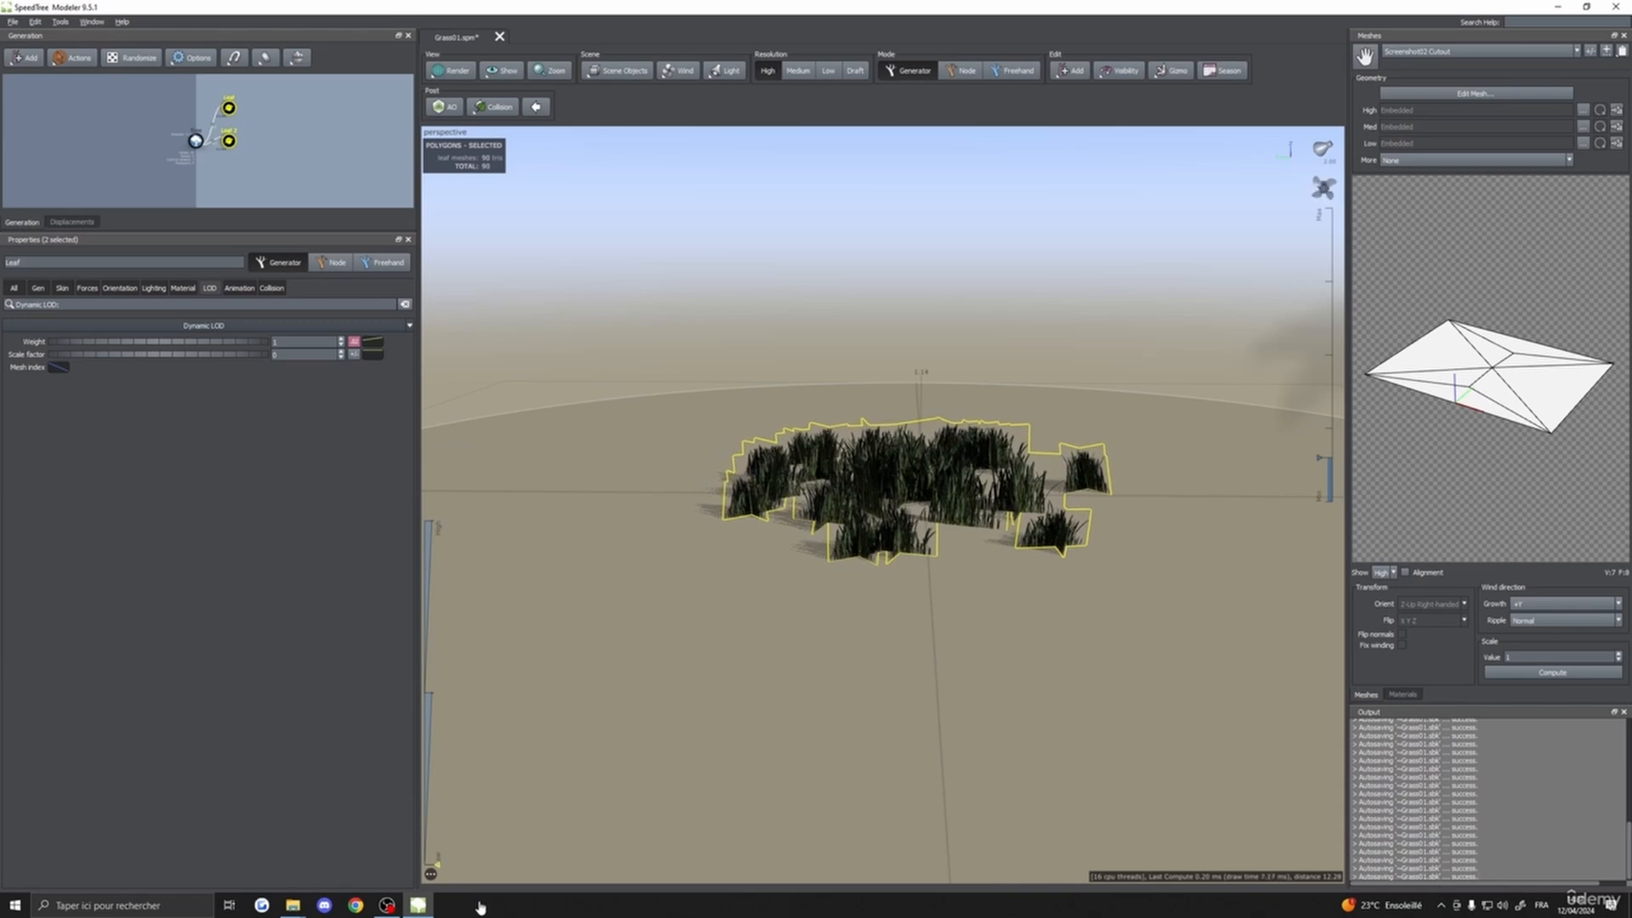
# - Examine the grass patch from a distance while sweeping the preview from its lowest to its highest LOD
pyautogui.moveTo(670, 811); pyautogui.dragTo(1098, 809)
pyautogui.scroll(-5, 824, 772)
pyautogui.click(907, 754)
pyautogui.scroll(-3, 968, 807)
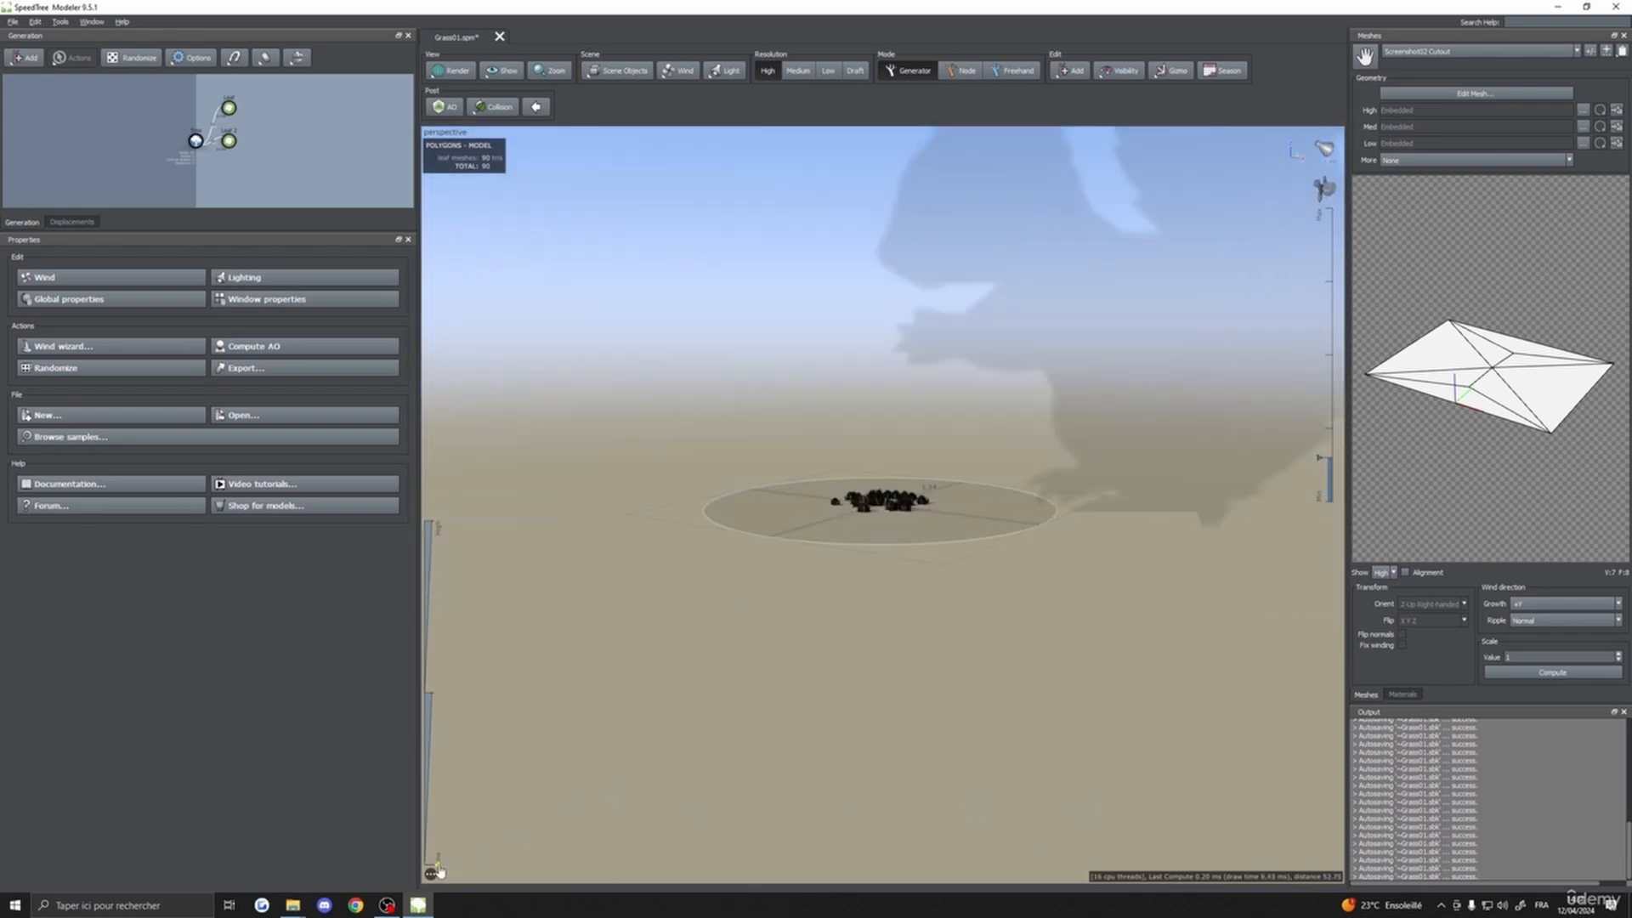
pyautogui.moveTo(439, 871); pyautogui.dragTo(398, 476)
pyautogui.scroll(2, 748, 505)
pyautogui.scroll(3, 753, 517)
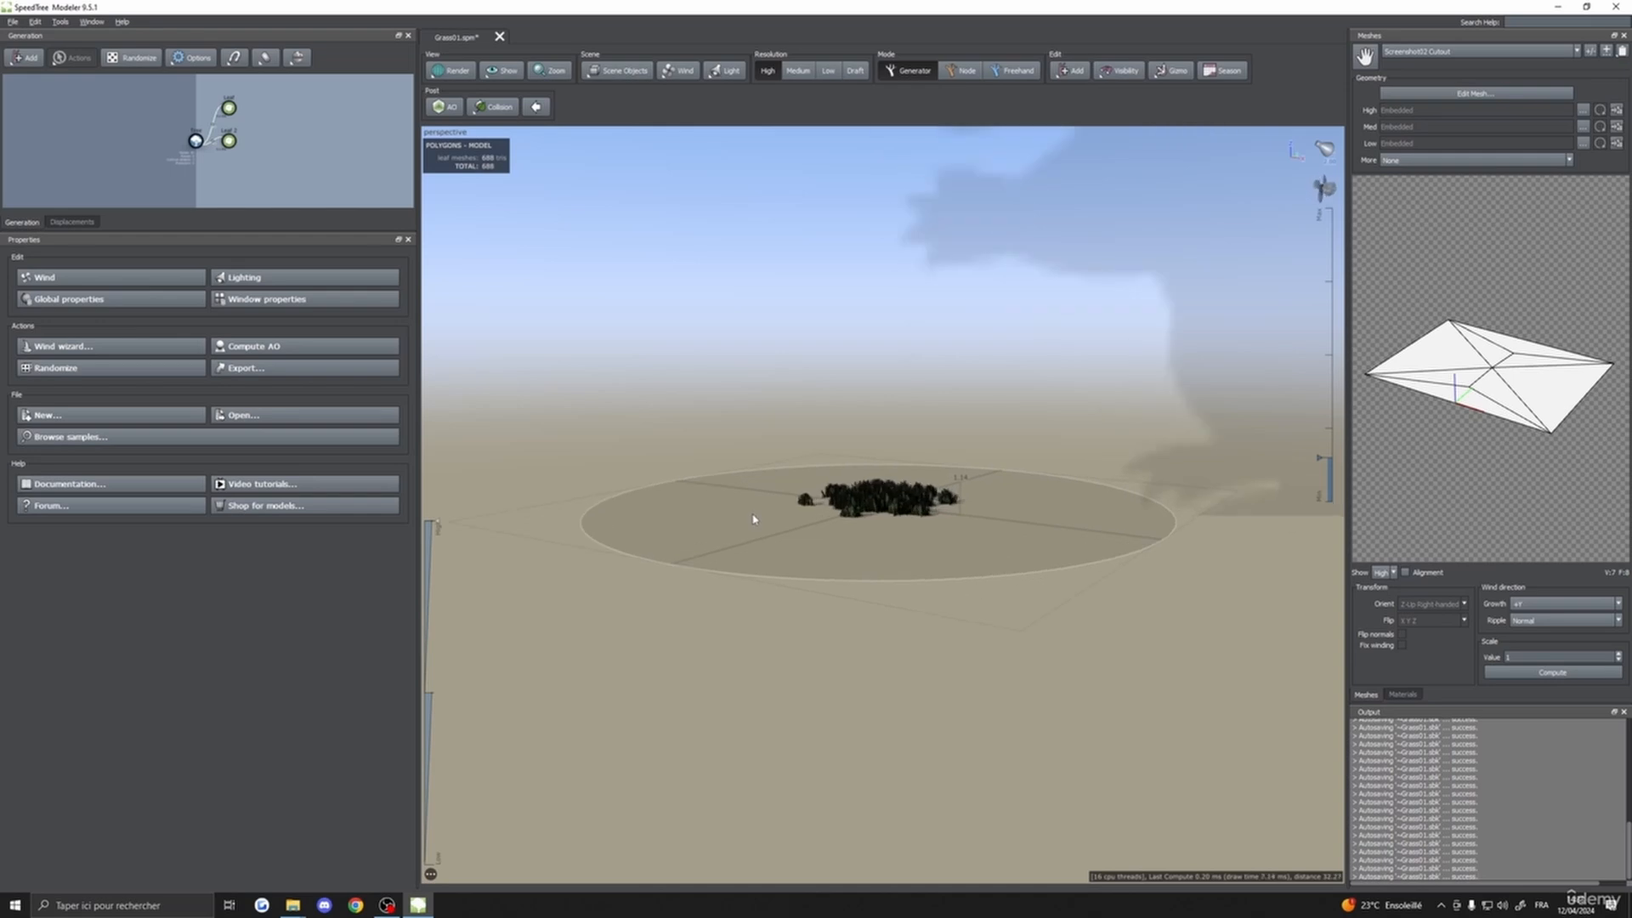
# - Raise the end of the Tree generator's Leaves LOD curve slightly and preview the LOD transition
pyautogui.moveTo(216, 92); pyautogui.dragTo(244, 148)
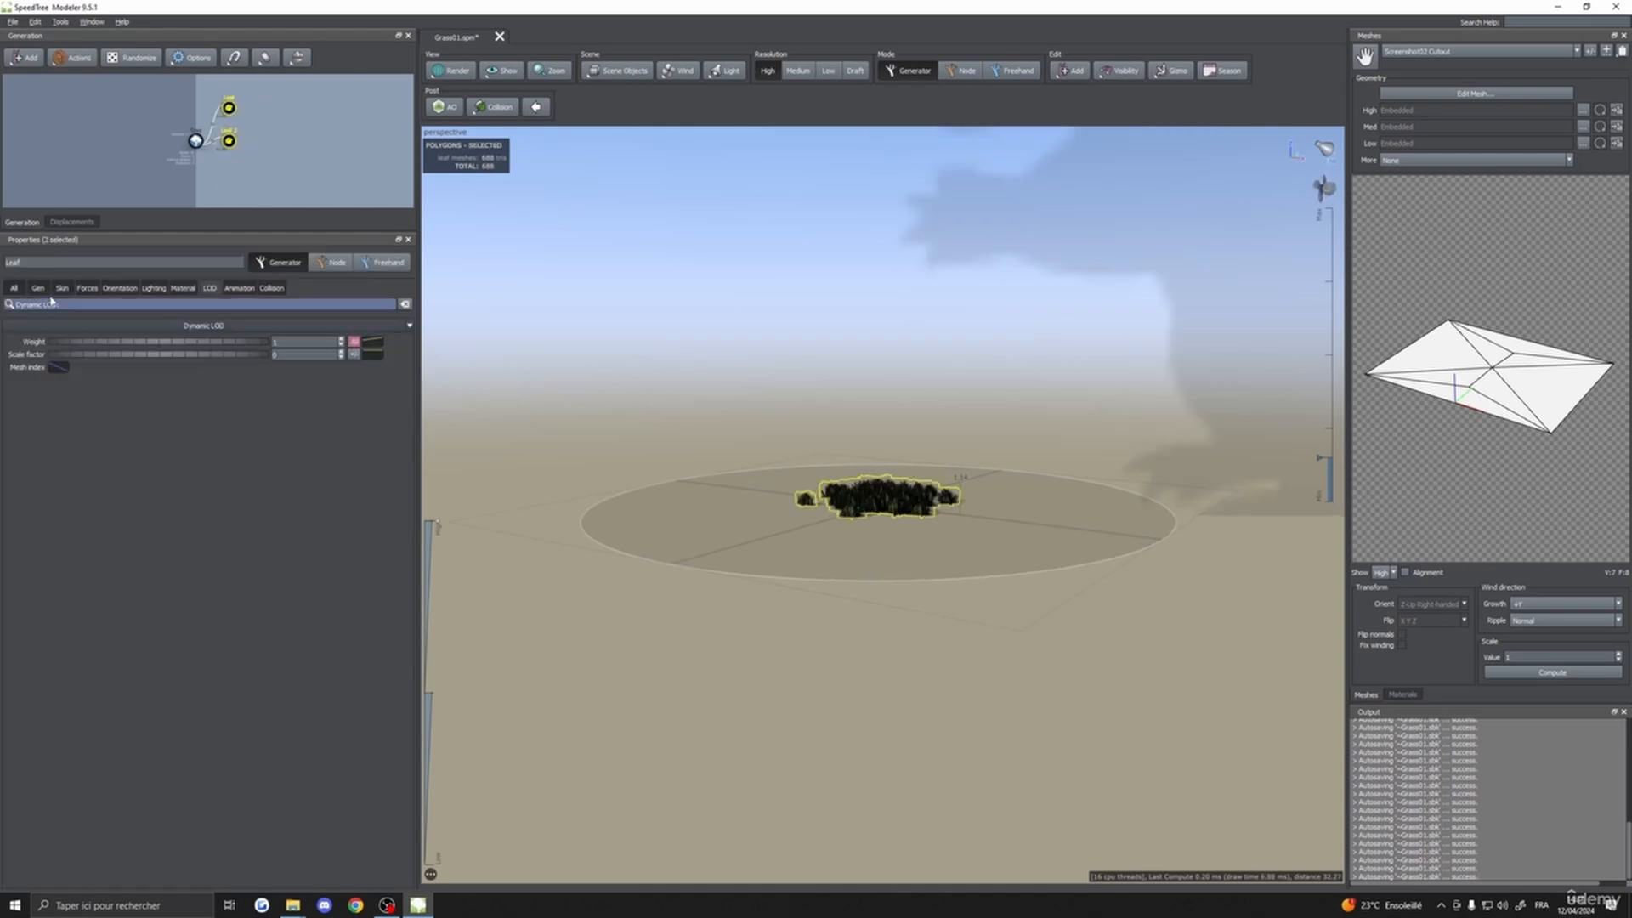
pyautogui.click(195, 140)
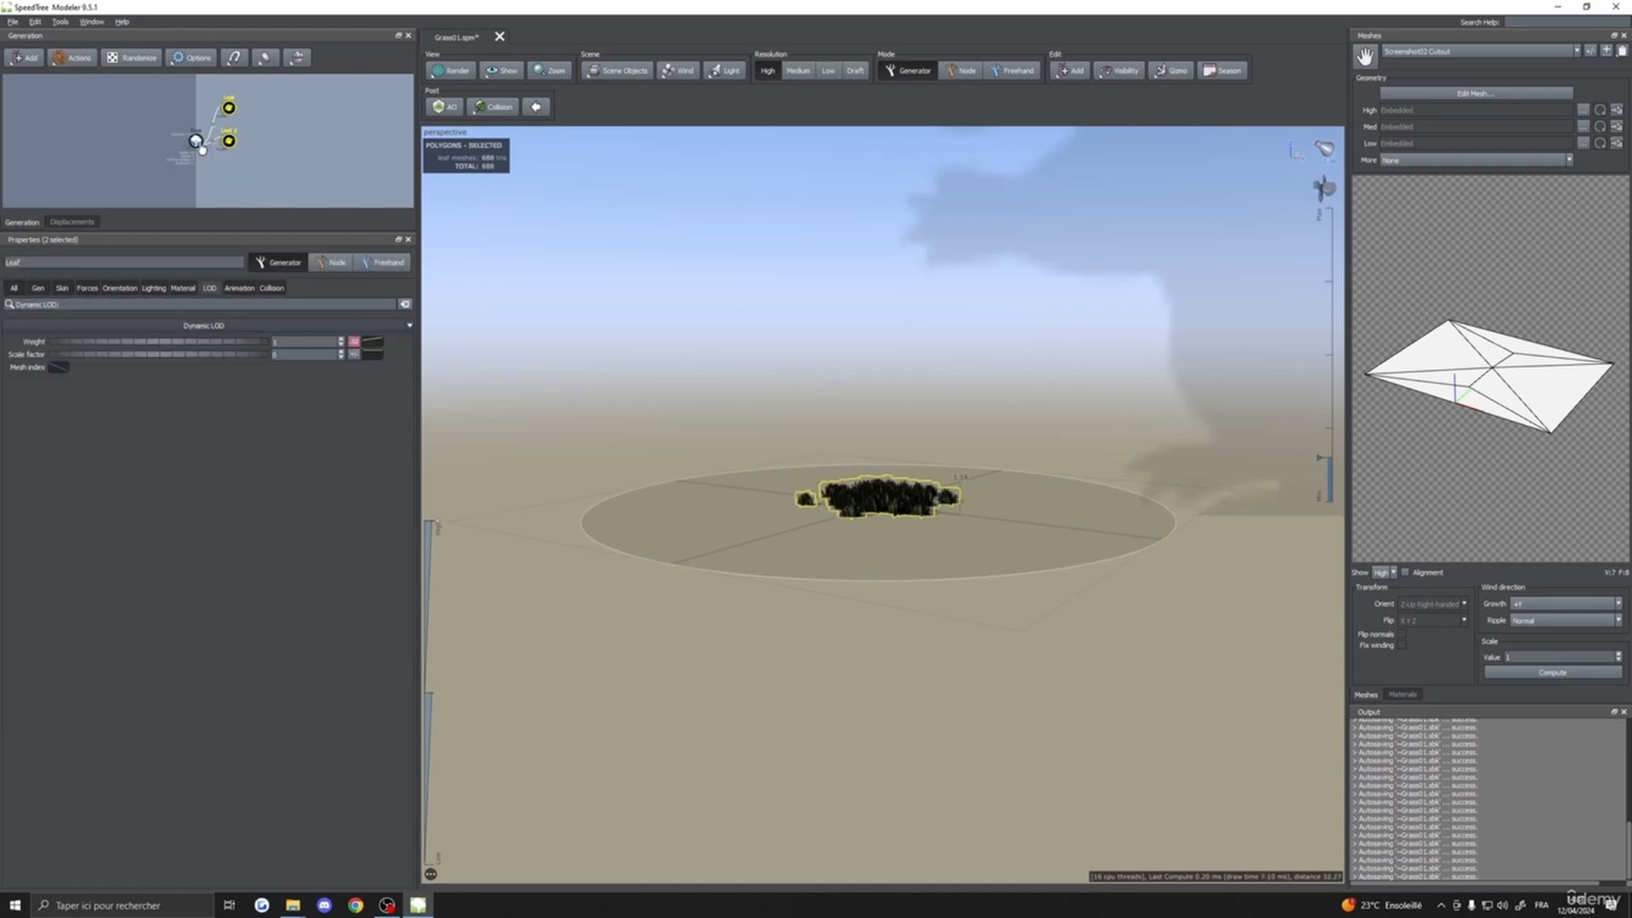
pyautogui.click(67, 389)
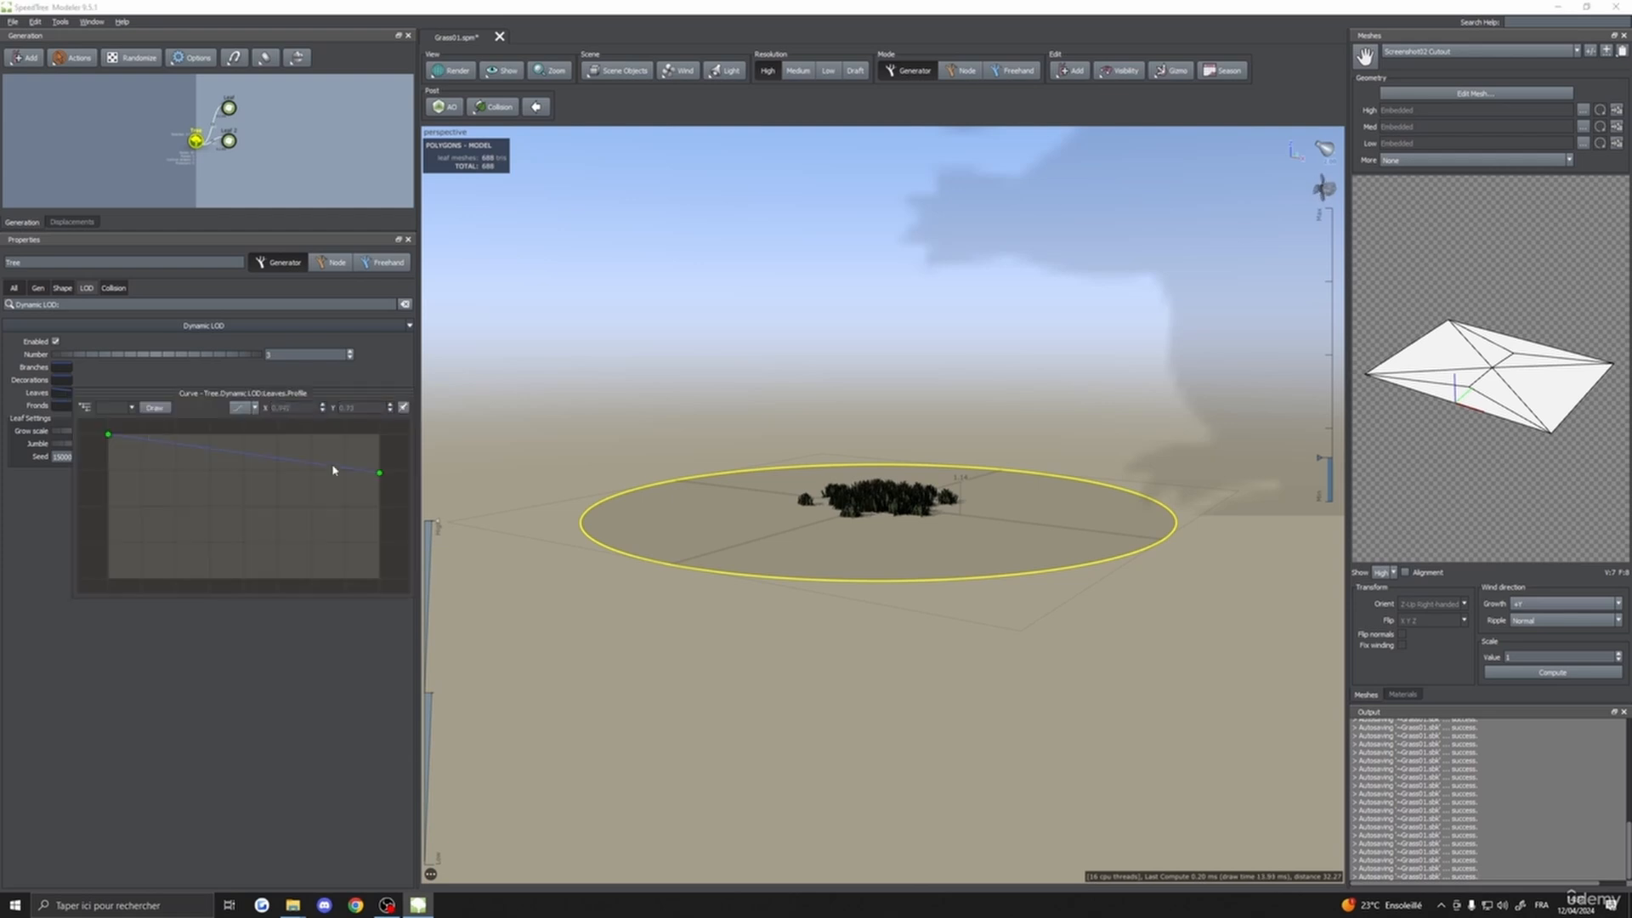
pyautogui.click(380, 468)
pyautogui.click(433, 527)
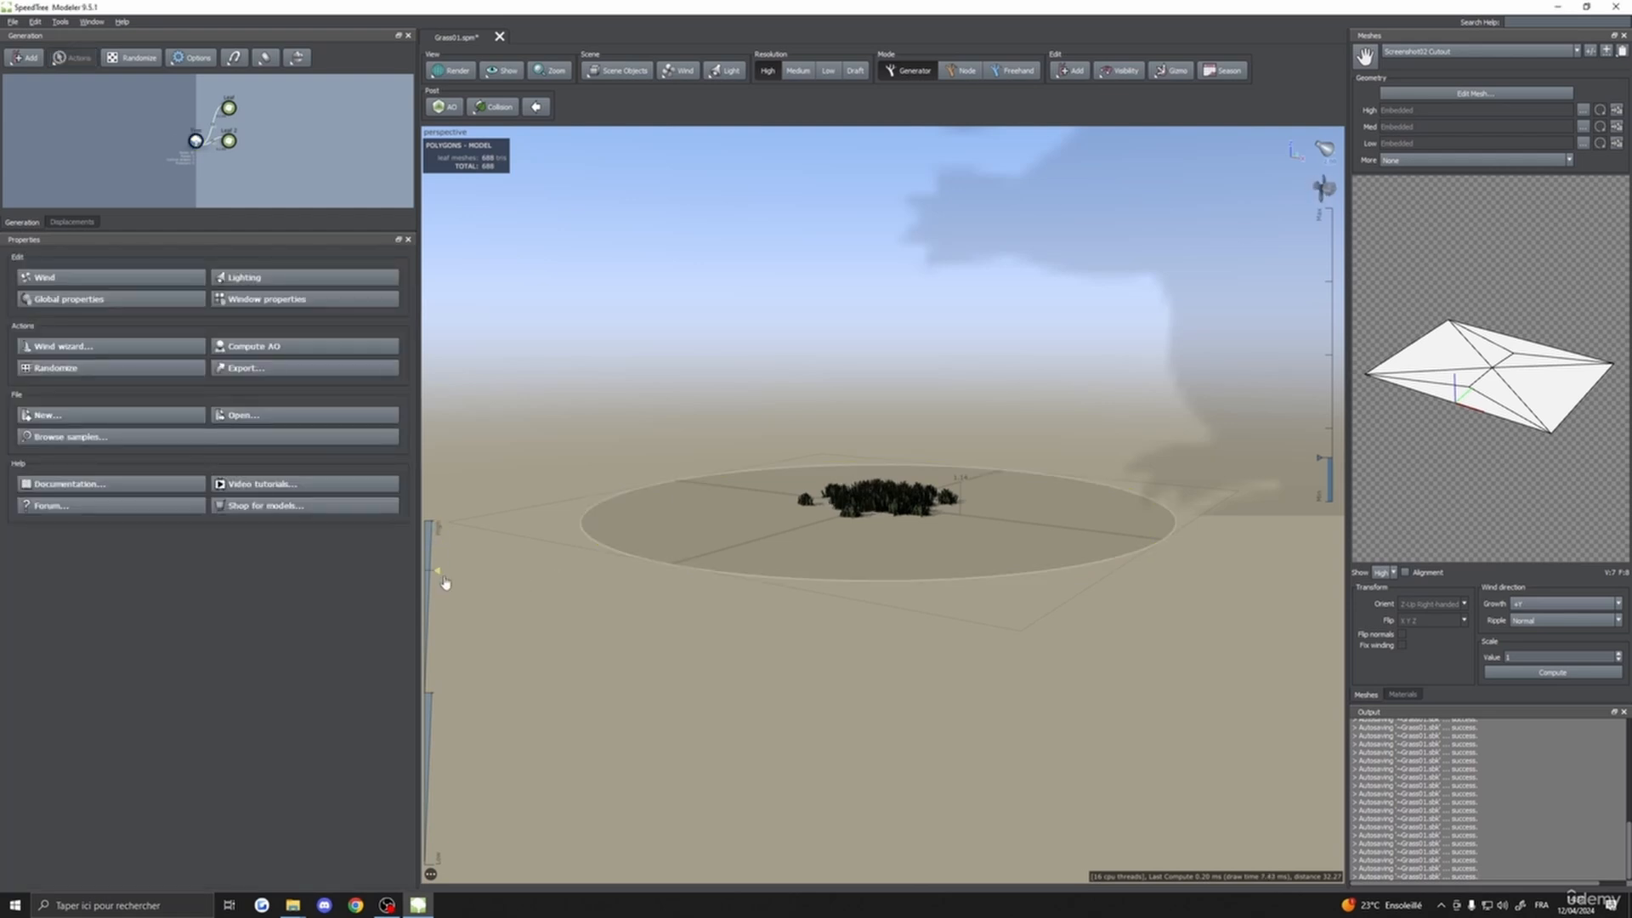
pyautogui.moveTo(445, 584)
pyautogui.mouseDown()
pyautogui.moveTo(454, 841)
pyautogui.moveTo(535, 307)
pyautogui.mouseUp()
pyautogui.moveTo(547, 394); pyautogui.dragTo(635, 432)
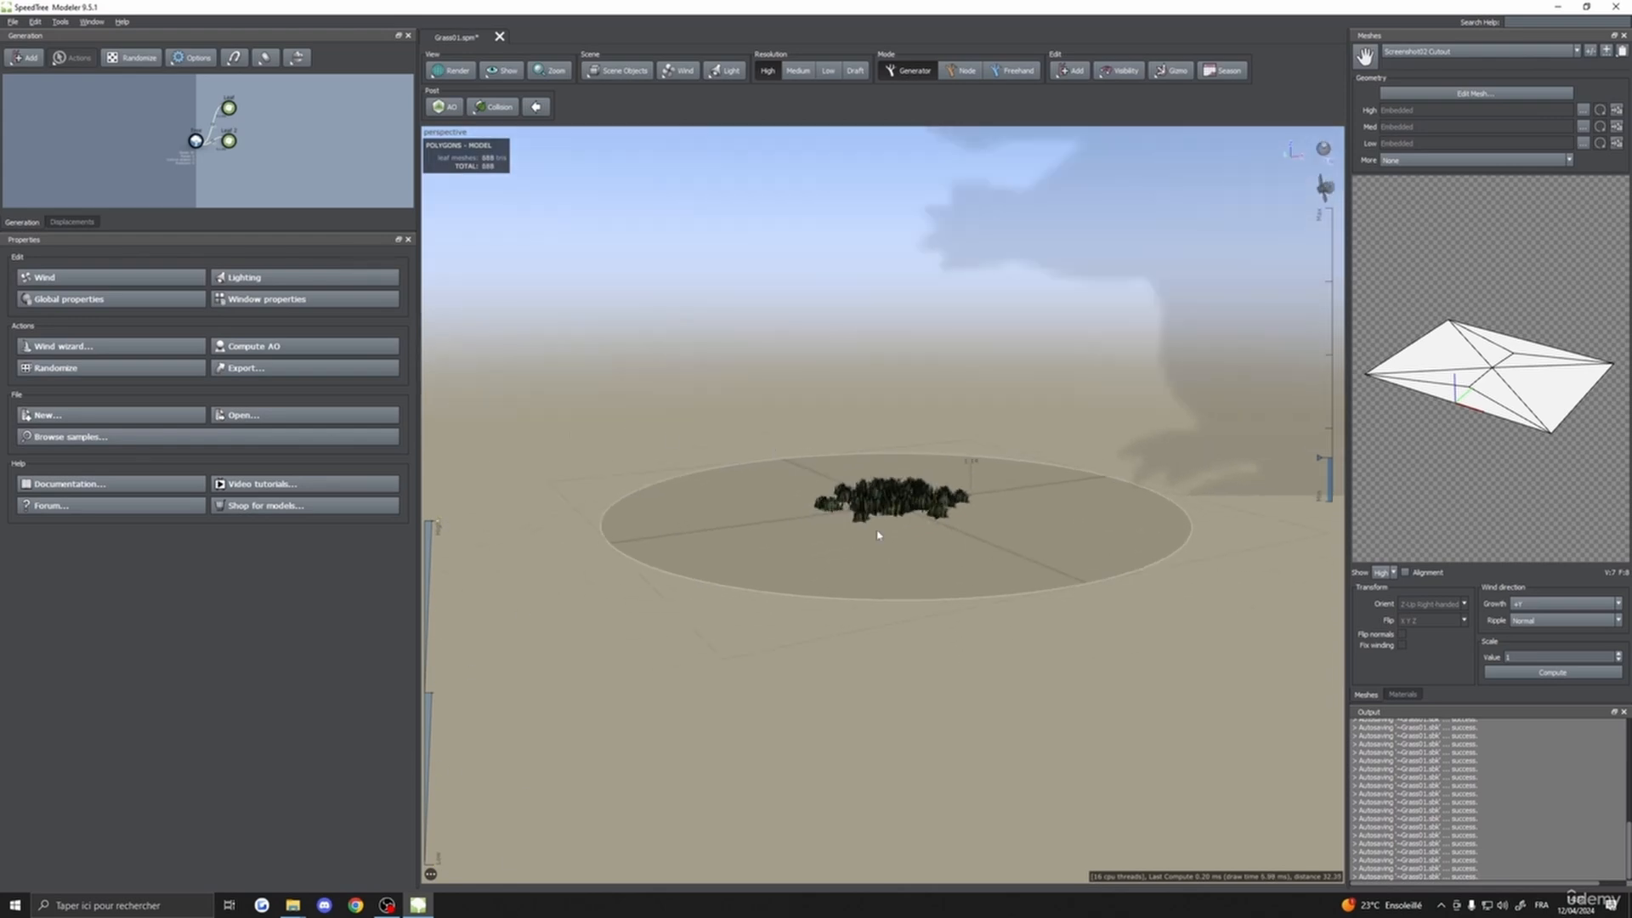
# - Inspect the patch up close from several angles and preview it down to its lowest LOD
pyautogui.scroll(3, 878, 527)
pyautogui.click(875, 480)
pyautogui.scroll(3, 833, 578)
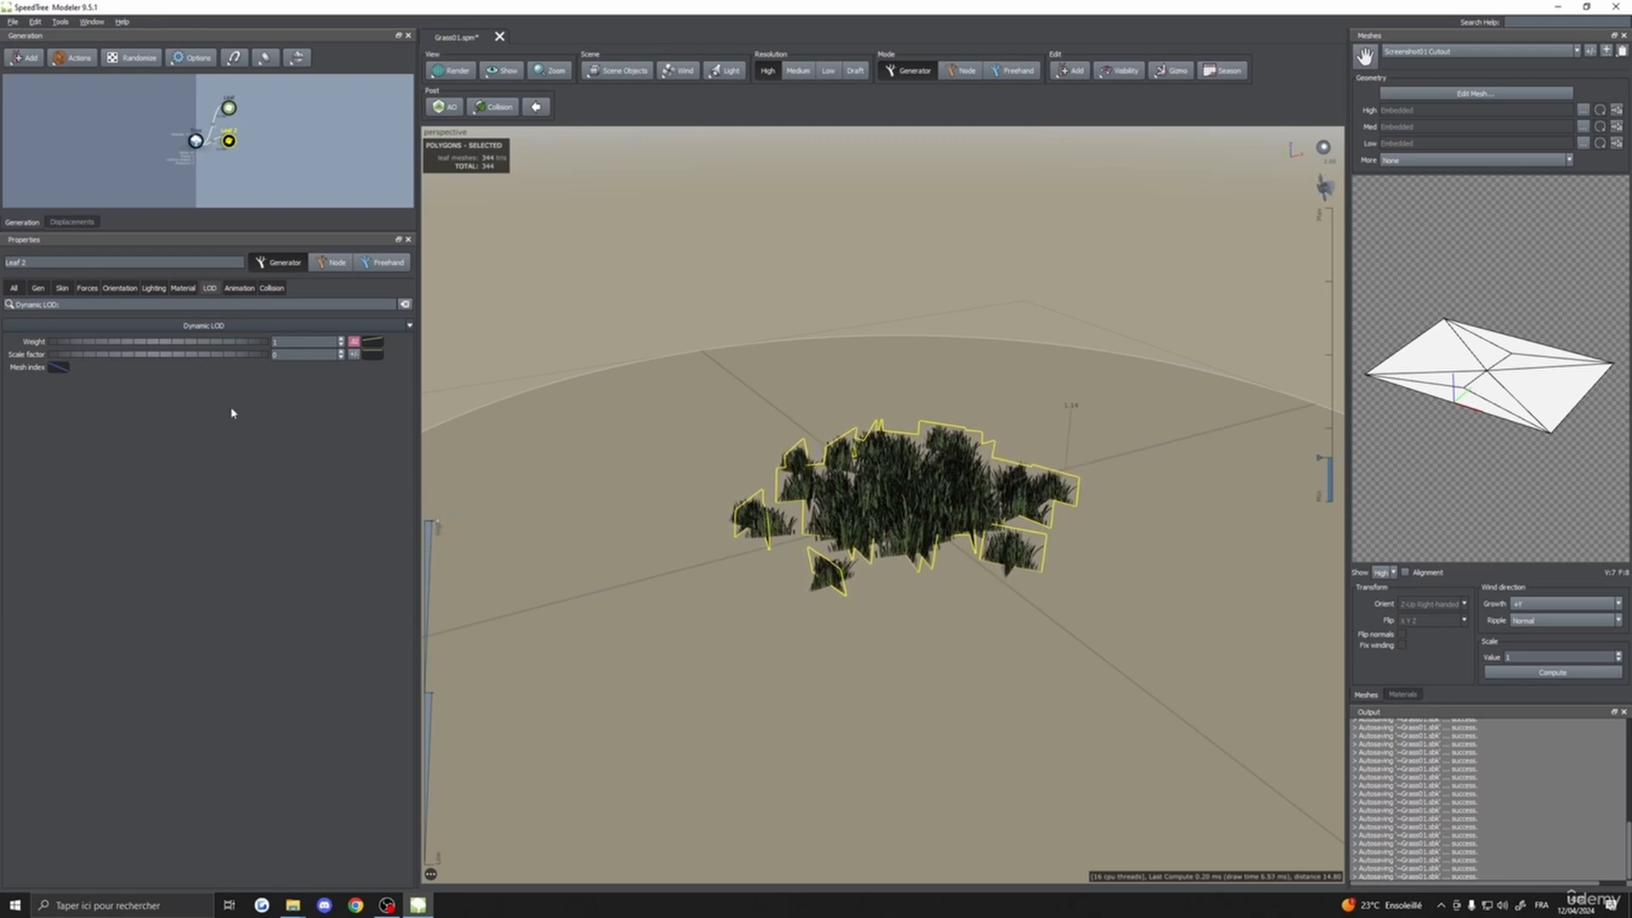
pyautogui.click(430, 516)
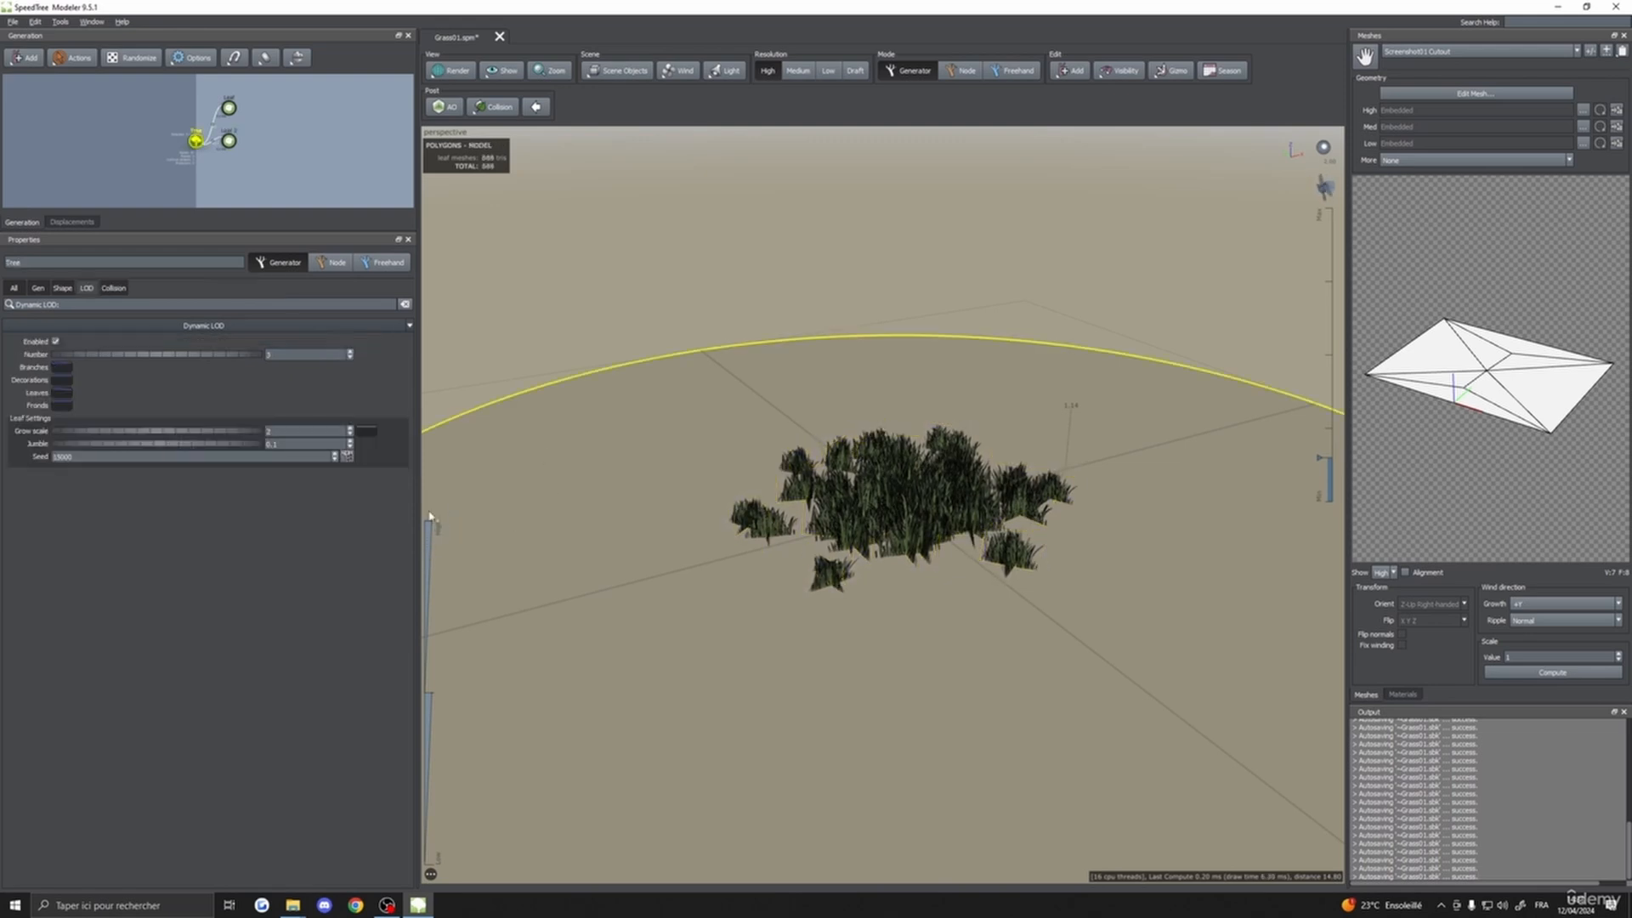
pyautogui.moveTo(600, 421); pyautogui.dragTo(645, 430)
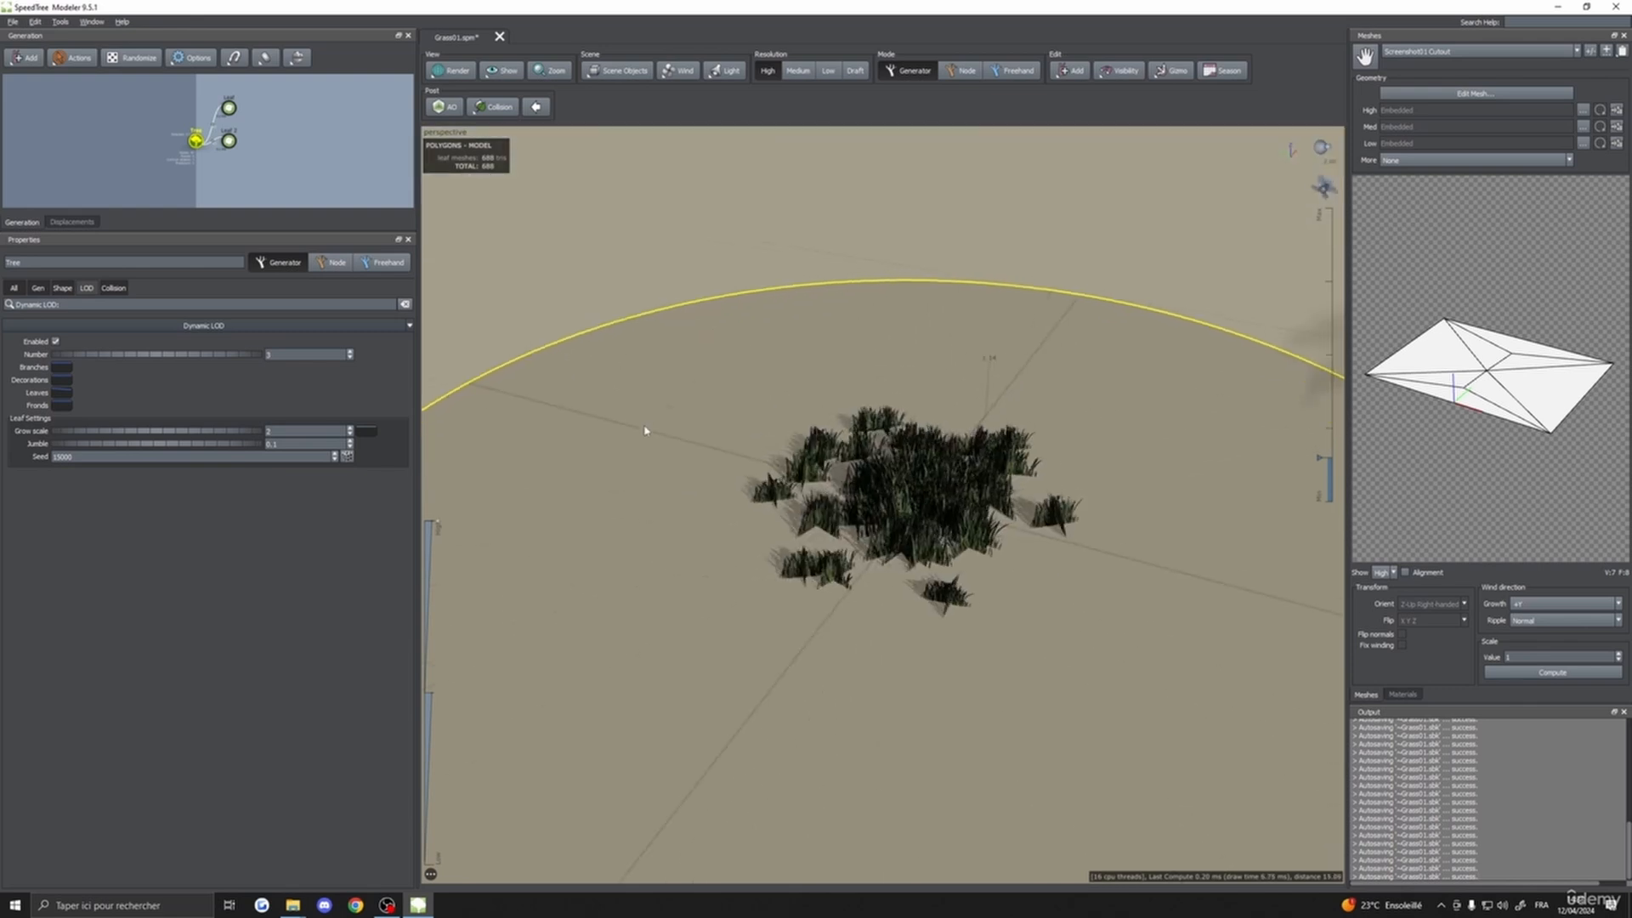
pyautogui.moveTo(439, 527); pyautogui.dragTo(414, 899)
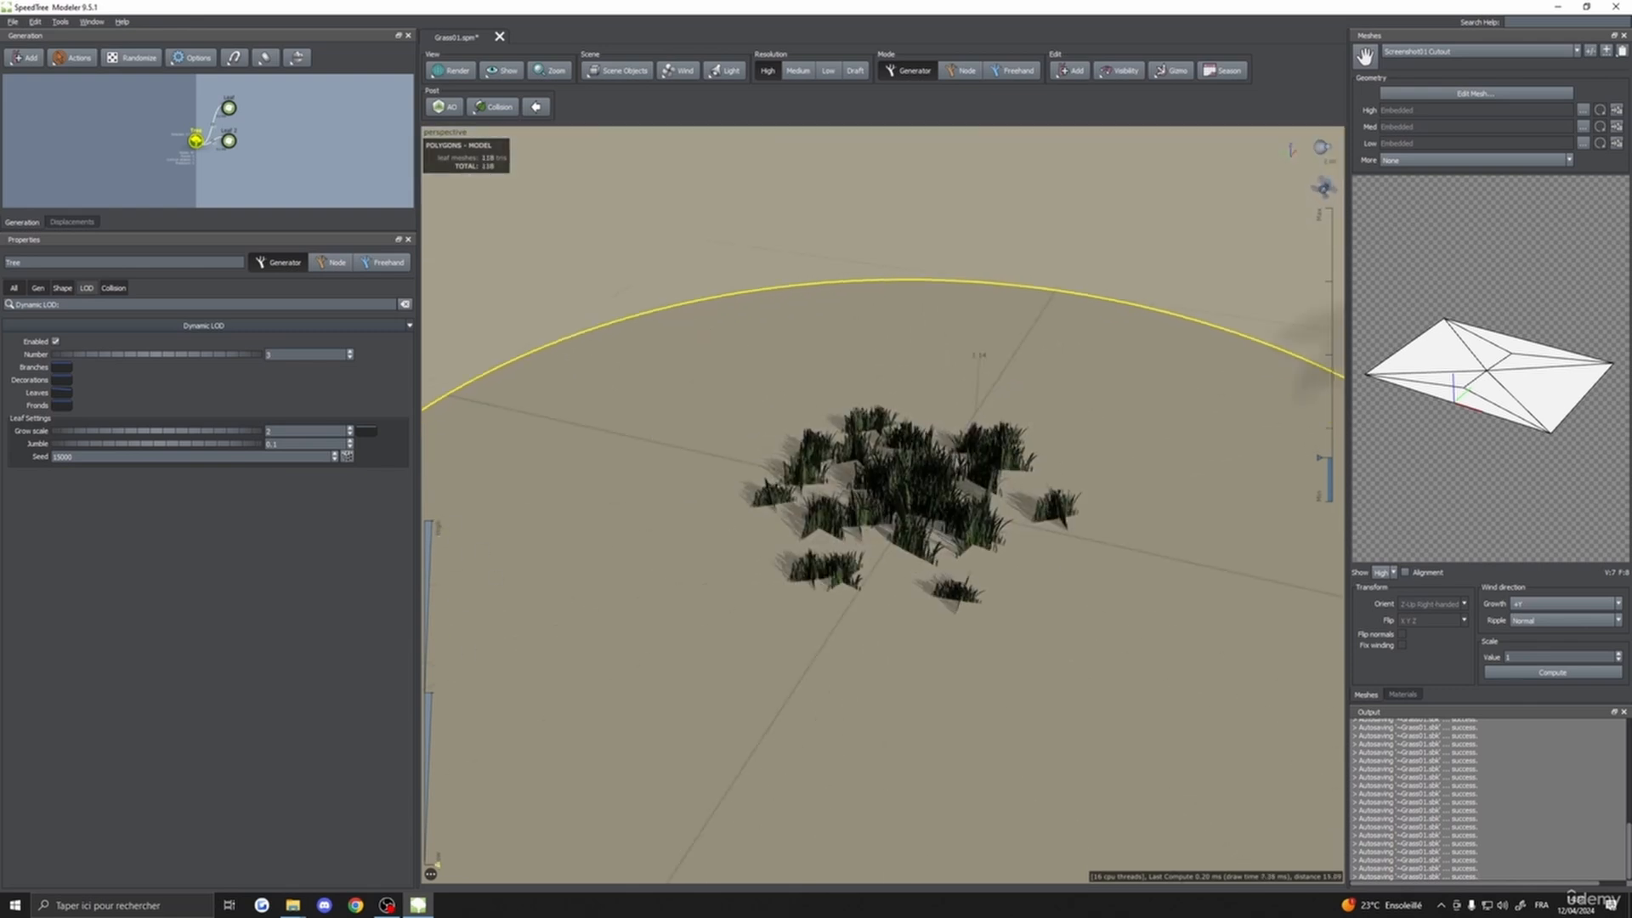
pyautogui.moveTo(590, 718)
pyautogui.mouseDown()
pyautogui.moveTo(655, 707)
pyautogui.moveTo(617, 719)
pyautogui.mouseUp()
# - Reduce the Screenshot01 Cutout mesh to its four corner points and store it as the High and Med meshes
pyautogui.click(1402, 693)
pyautogui.moveTo(863, 626); pyautogui.dragTo(808, 648)
pyautogui.scroll(3, 869, 655)
pyautogui.scroll(5, 808, 648)
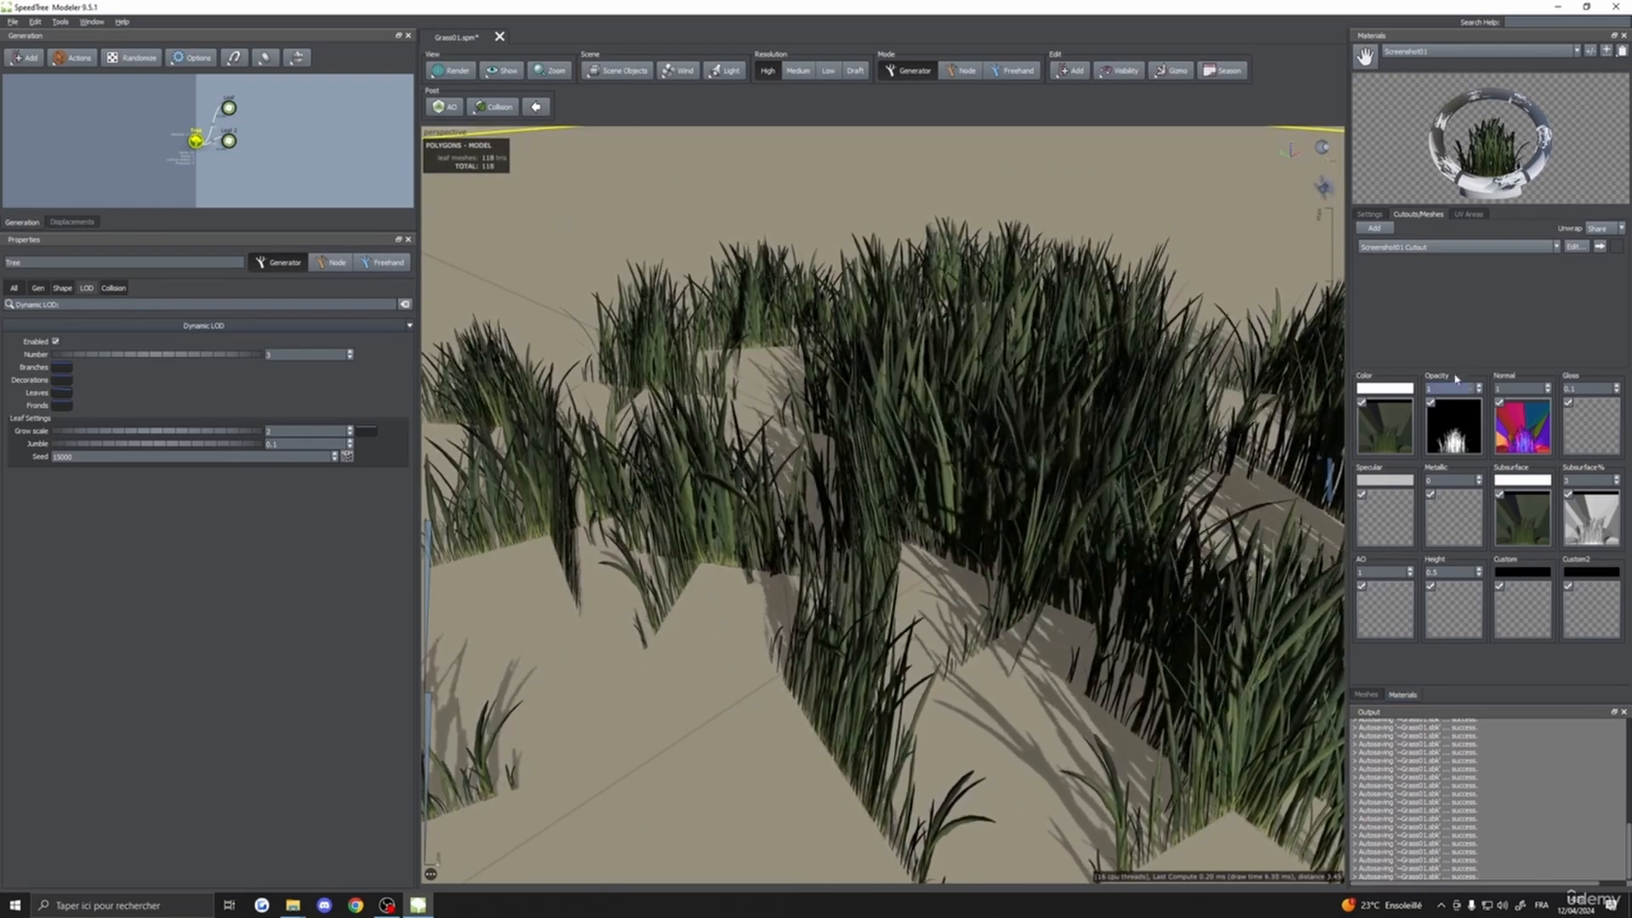
pyautogui.click(1574, 246)
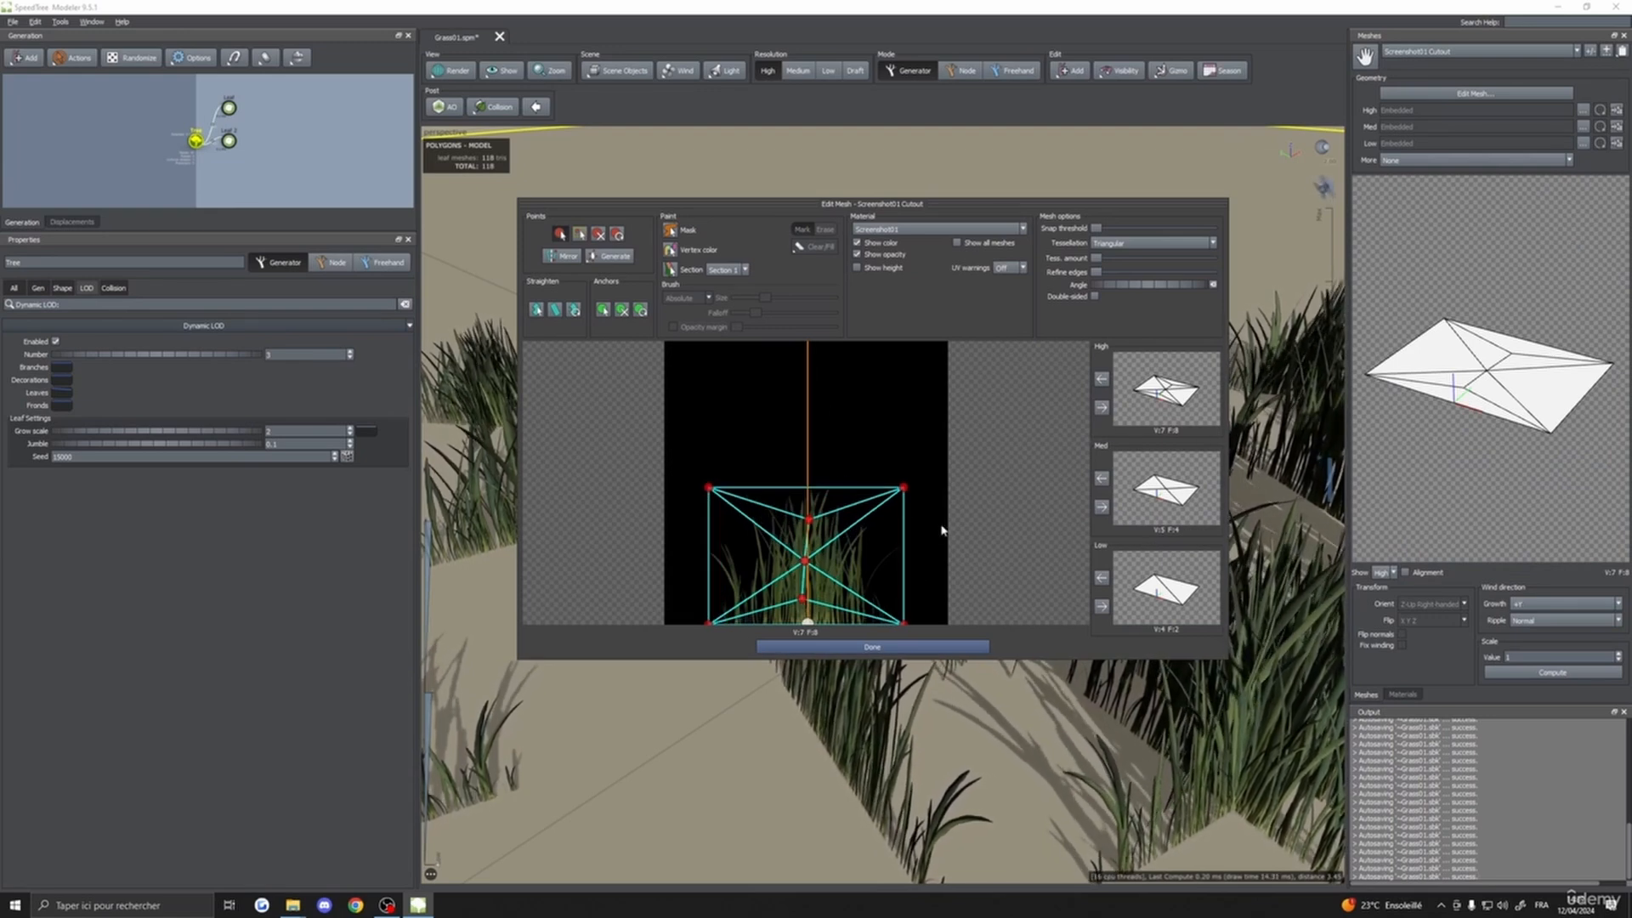
pyautogui.click(610, 255)
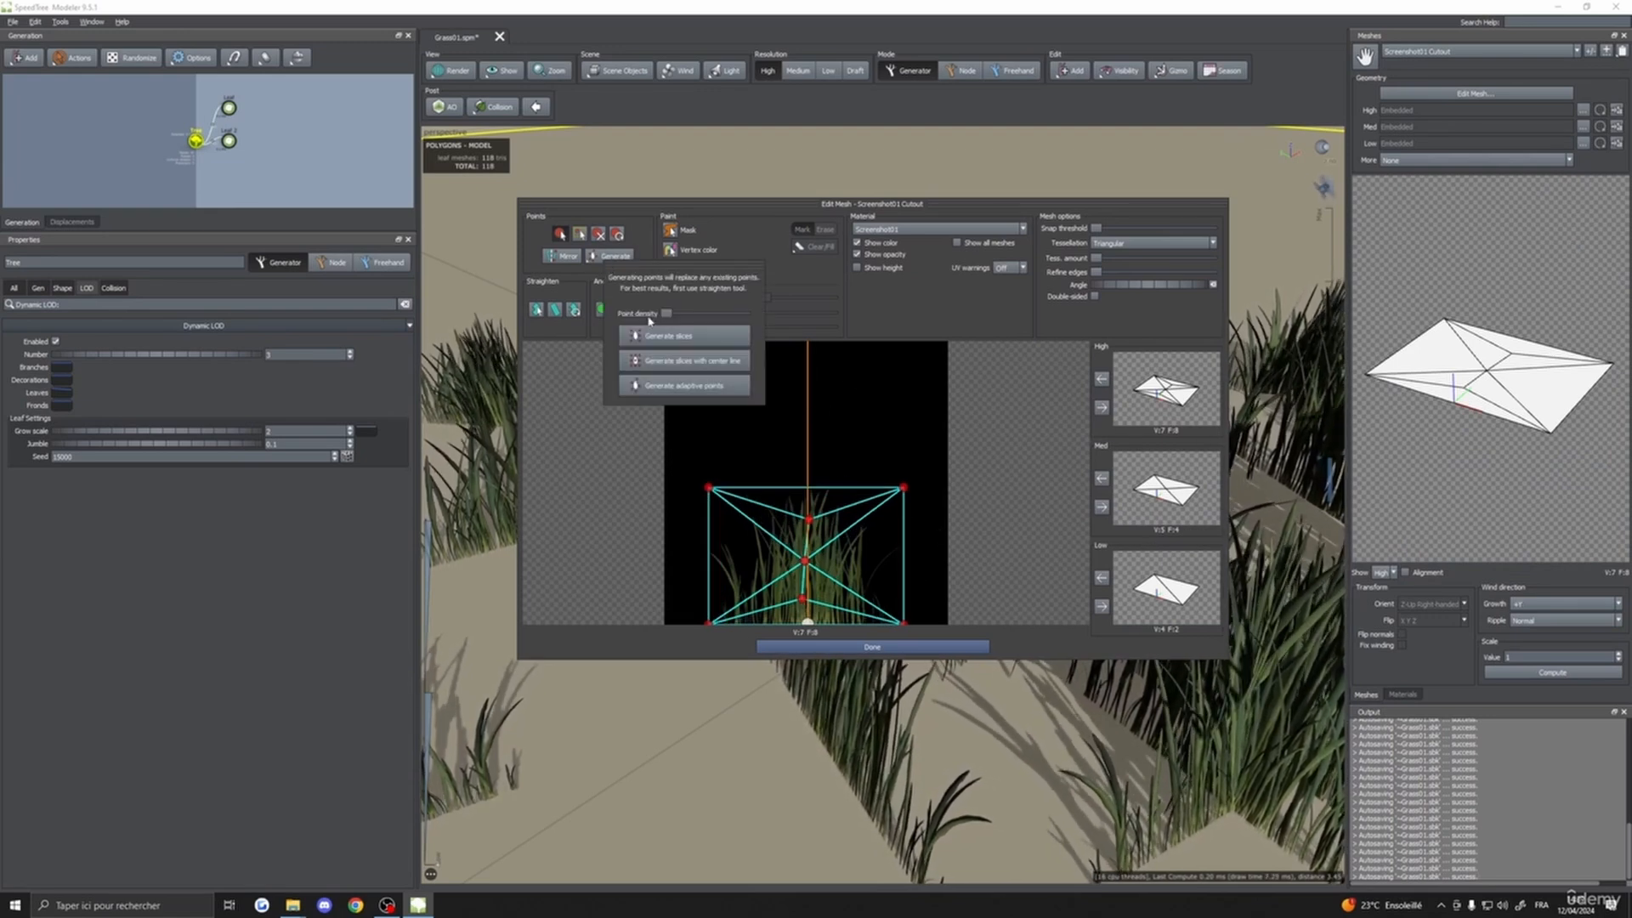
pyautogui.click(684, 336)
pyautogui.moveTo(799, 624); pyautogui.dragTo(807, 626)
pyautogui.click(1102, 407)
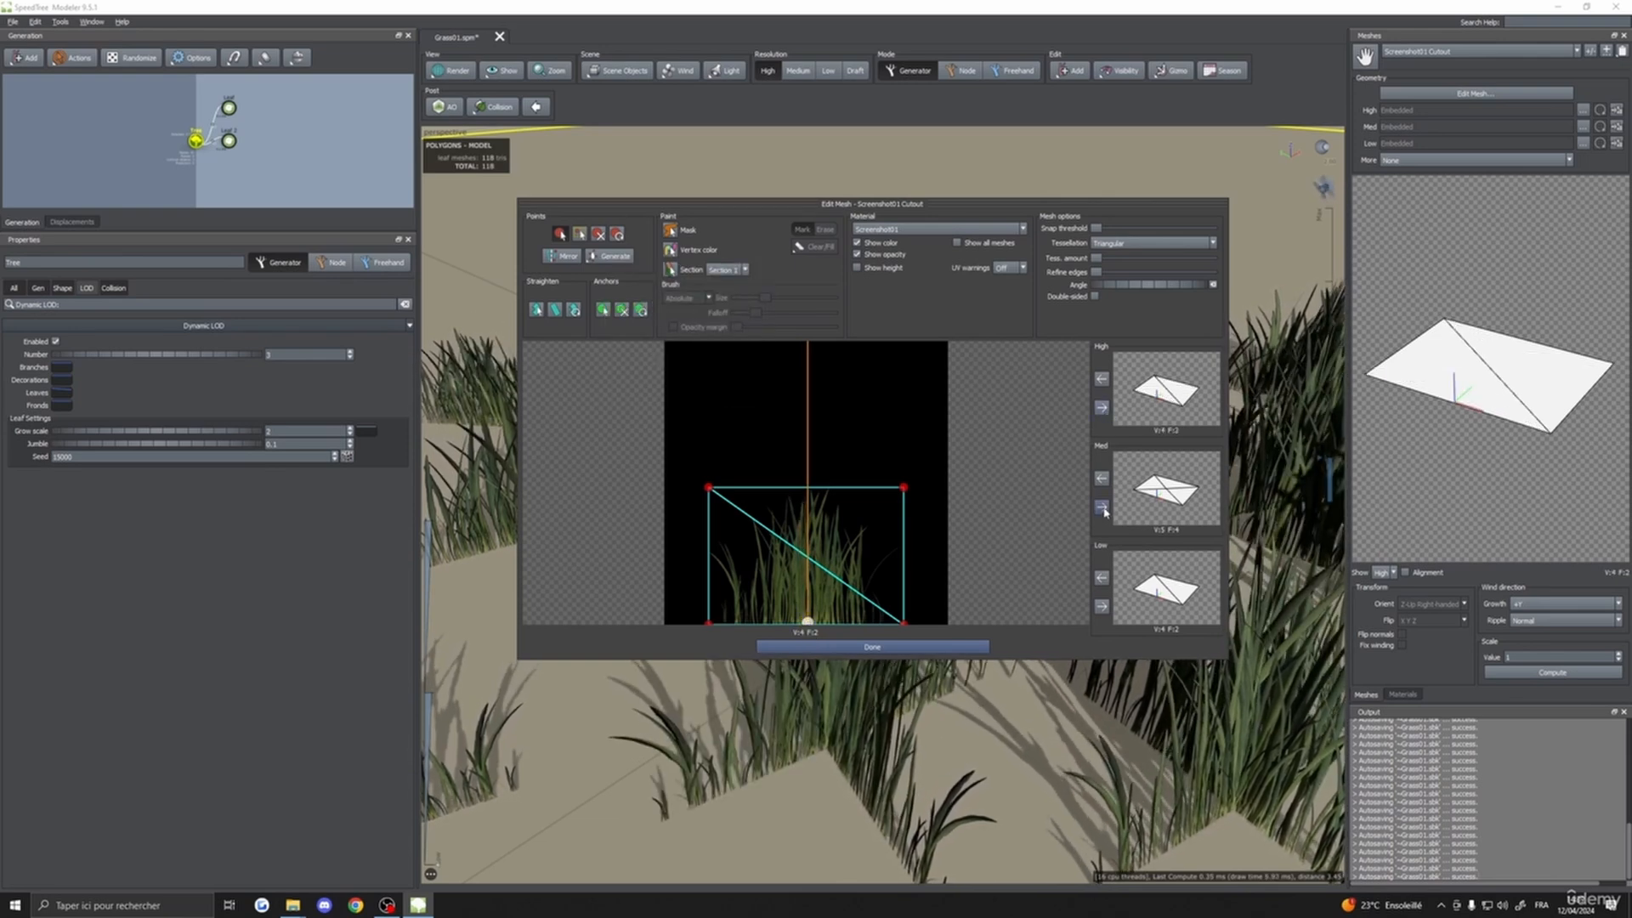
pyautogui.click(1102, 506)
pyautogui.click(872, 647)
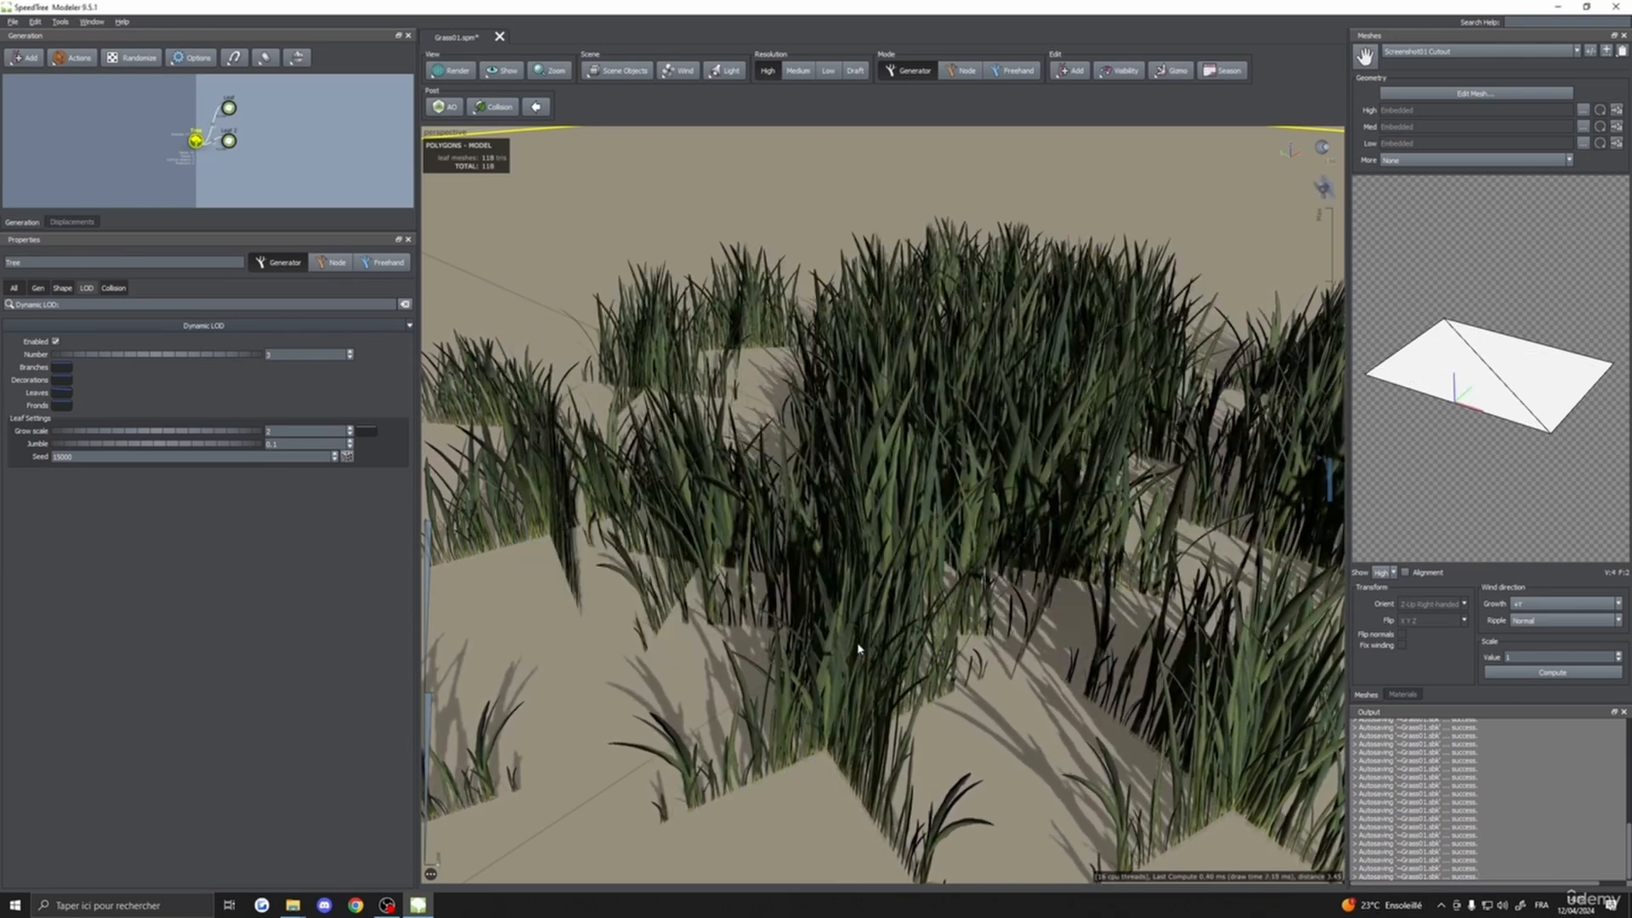
# - Delete the three centre points of the Screenshot02 Cutout mesh and store the result as the High and Med meshes
pyautogui.click(1403, 694)
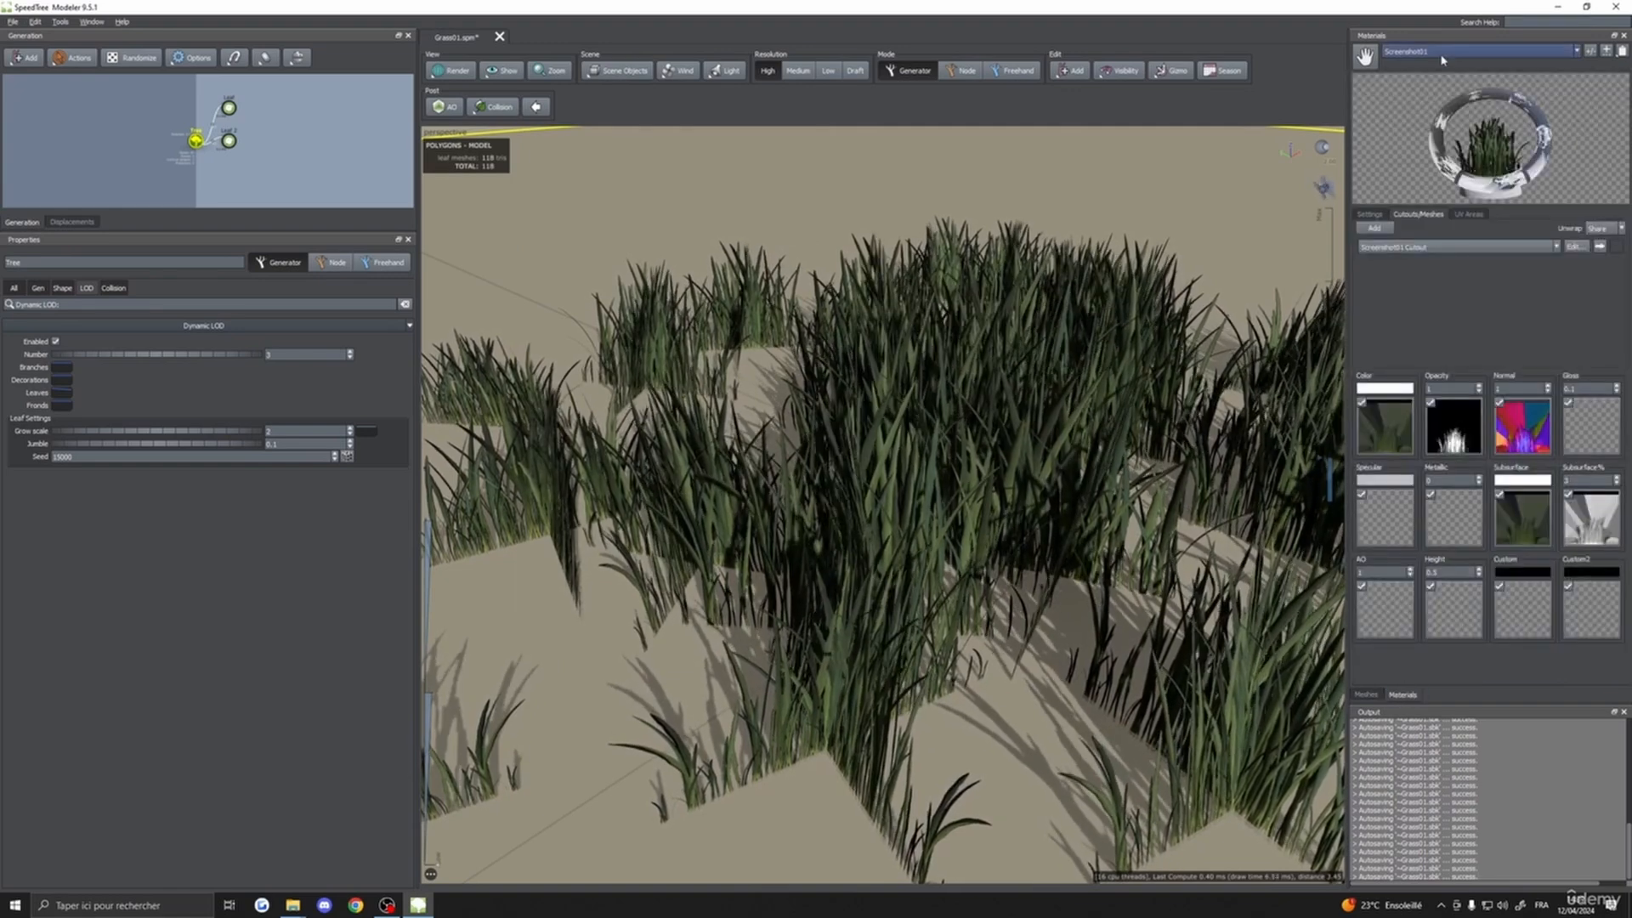
pyautogui.click(1436, 51)
pyautogui.click(1412, 149)
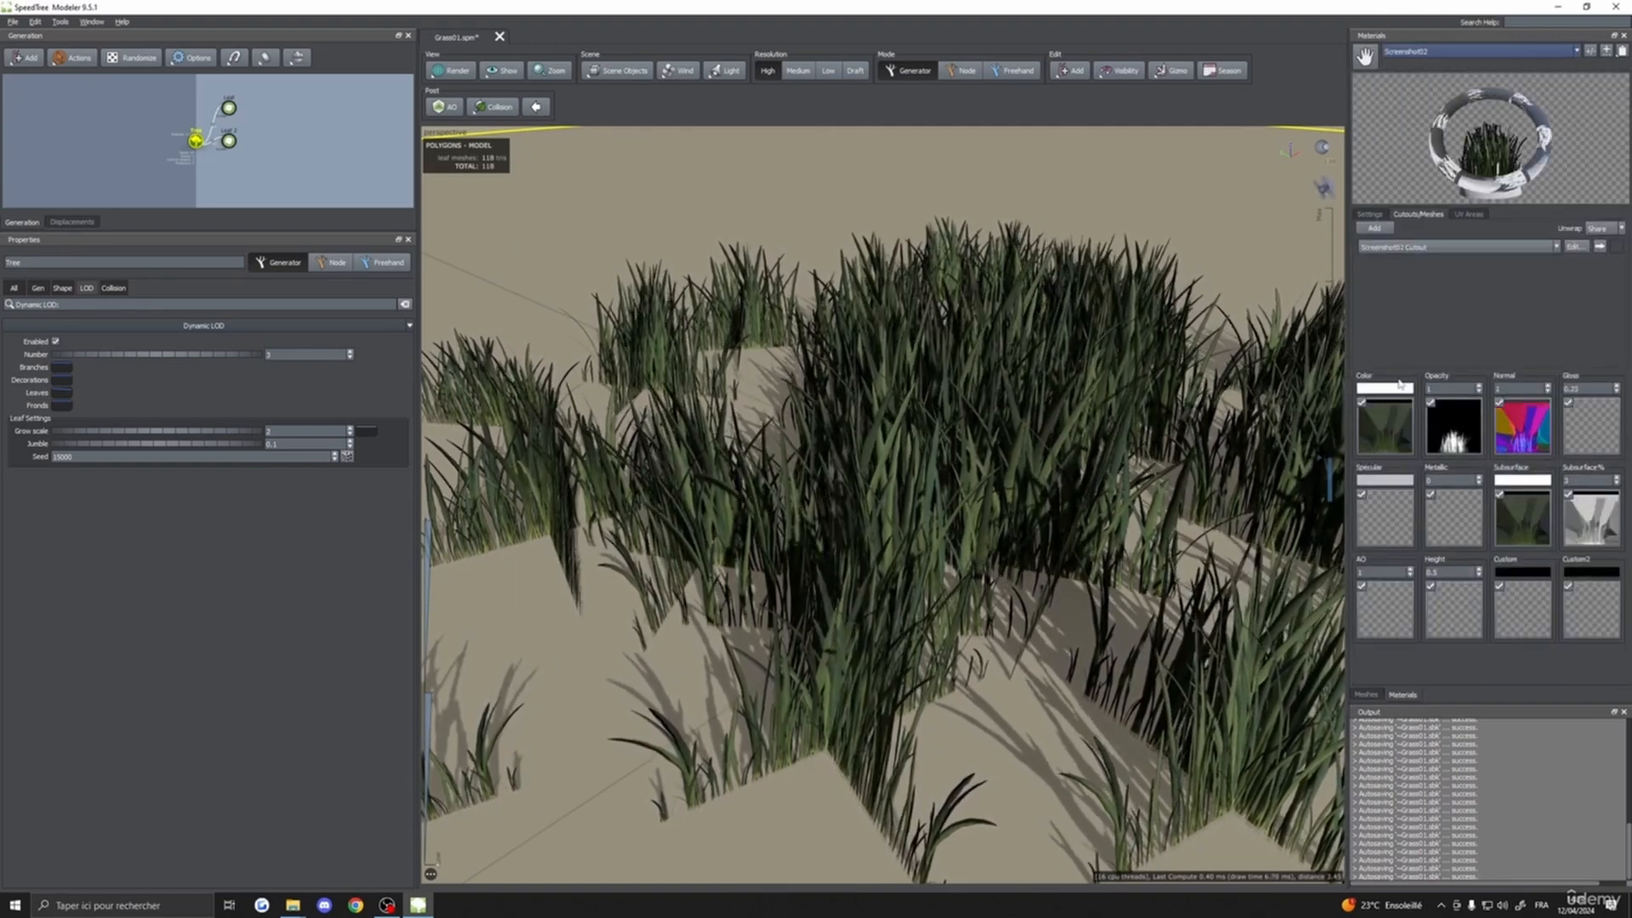
pyautogui.click(1575, 247)
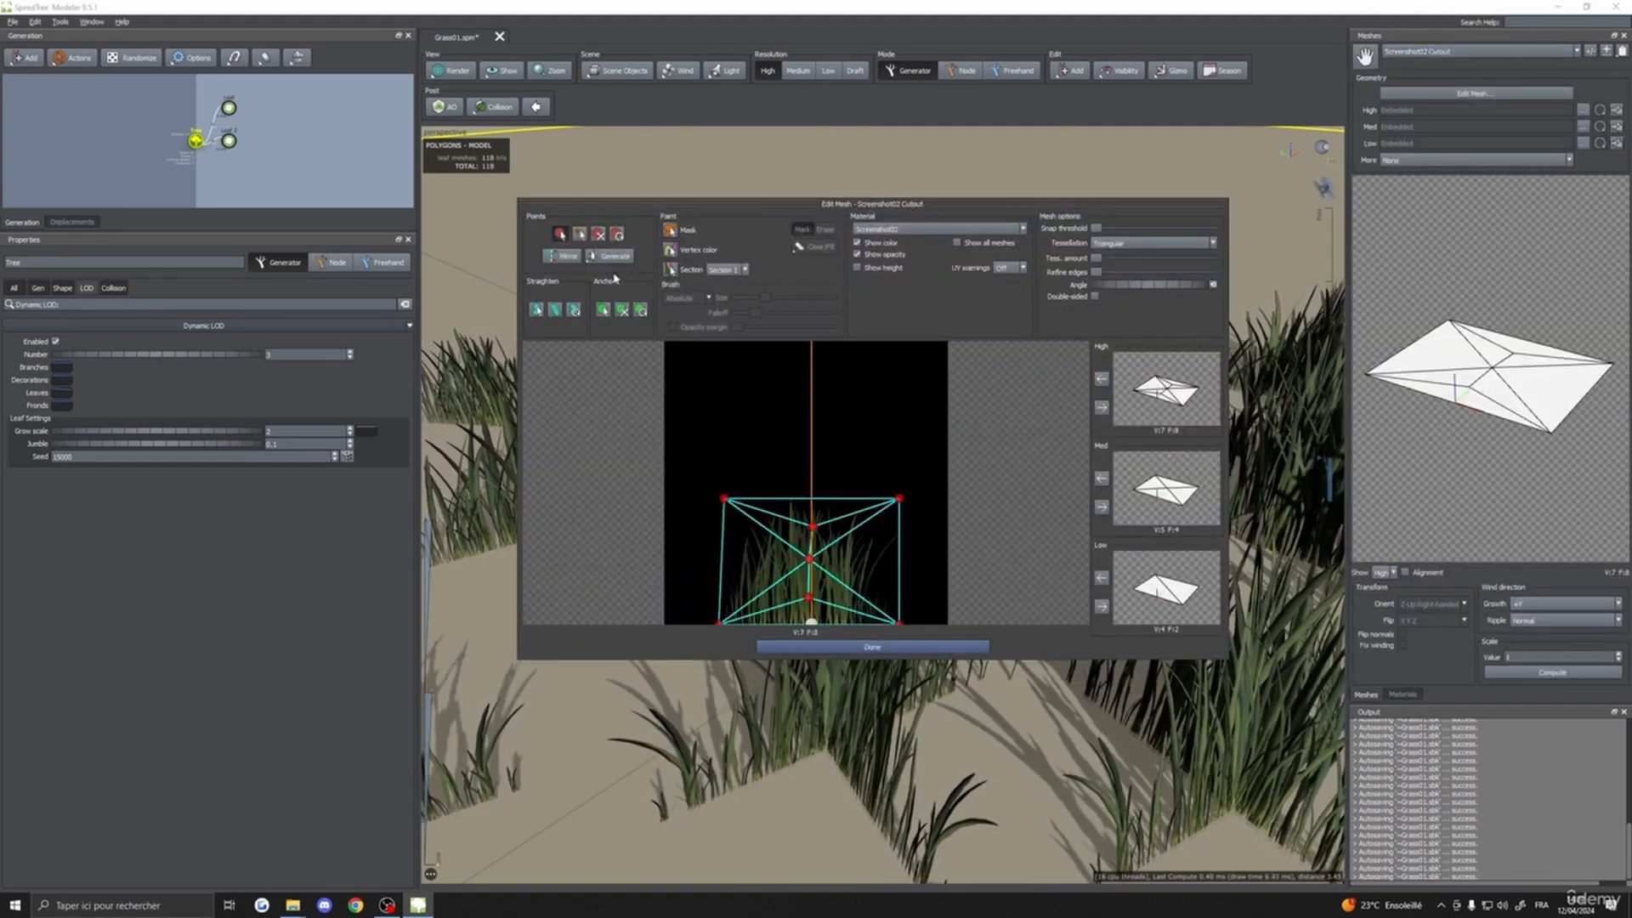
pyautogui.click(598, 234)
pyautogui.click(814, 528)
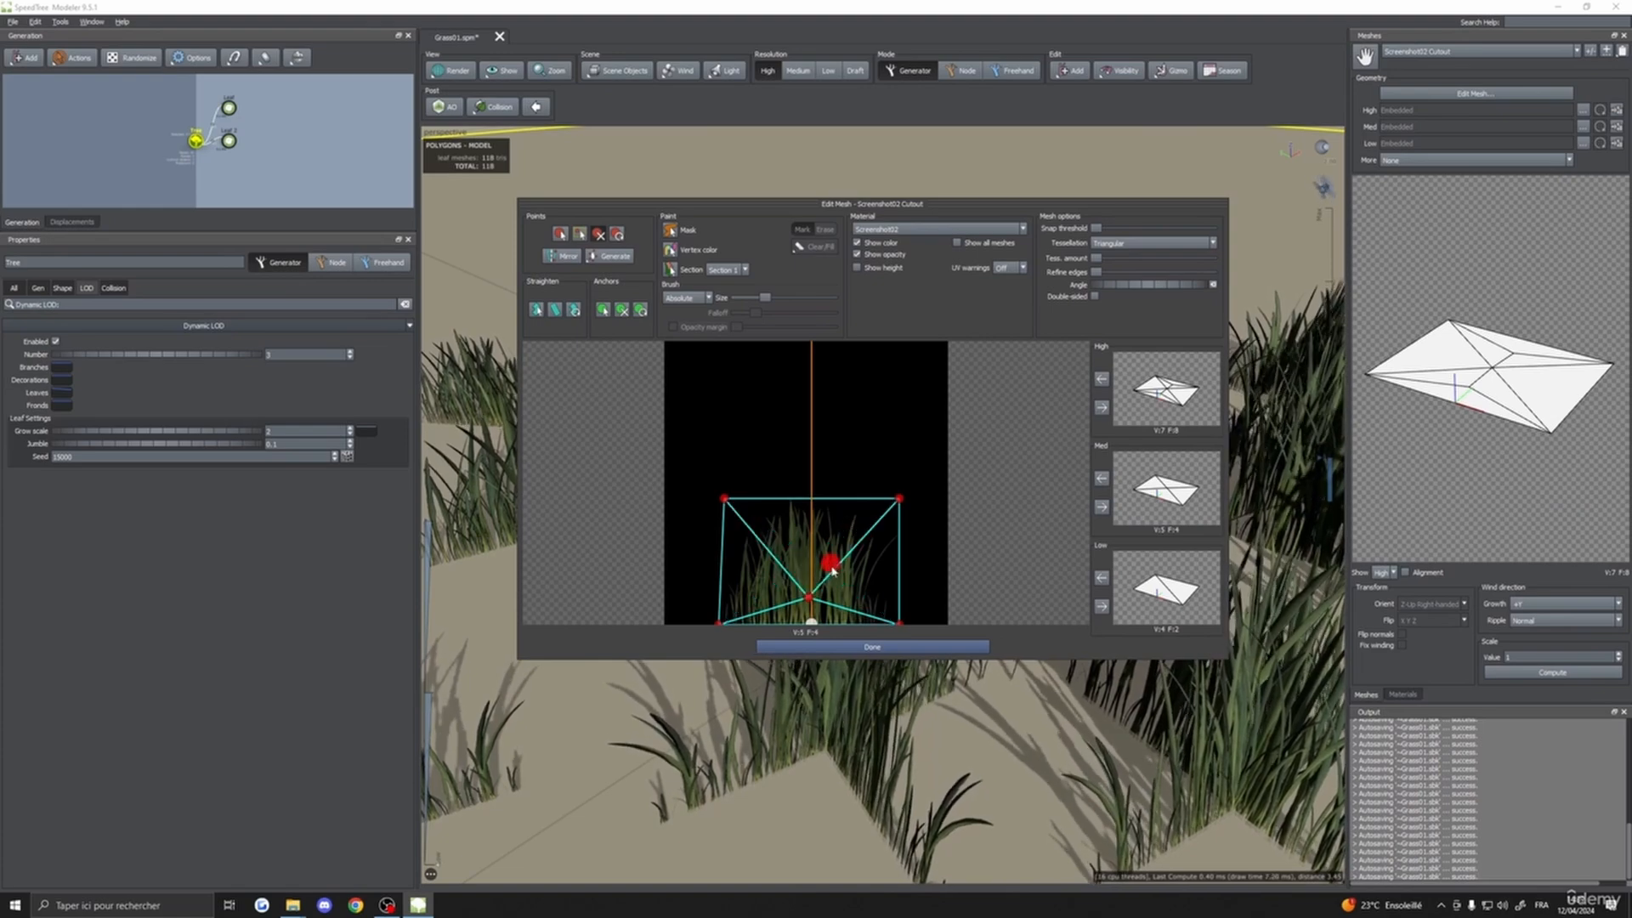
pyautogui.click(1102, 410)
pyautogui.click(1102, 507)
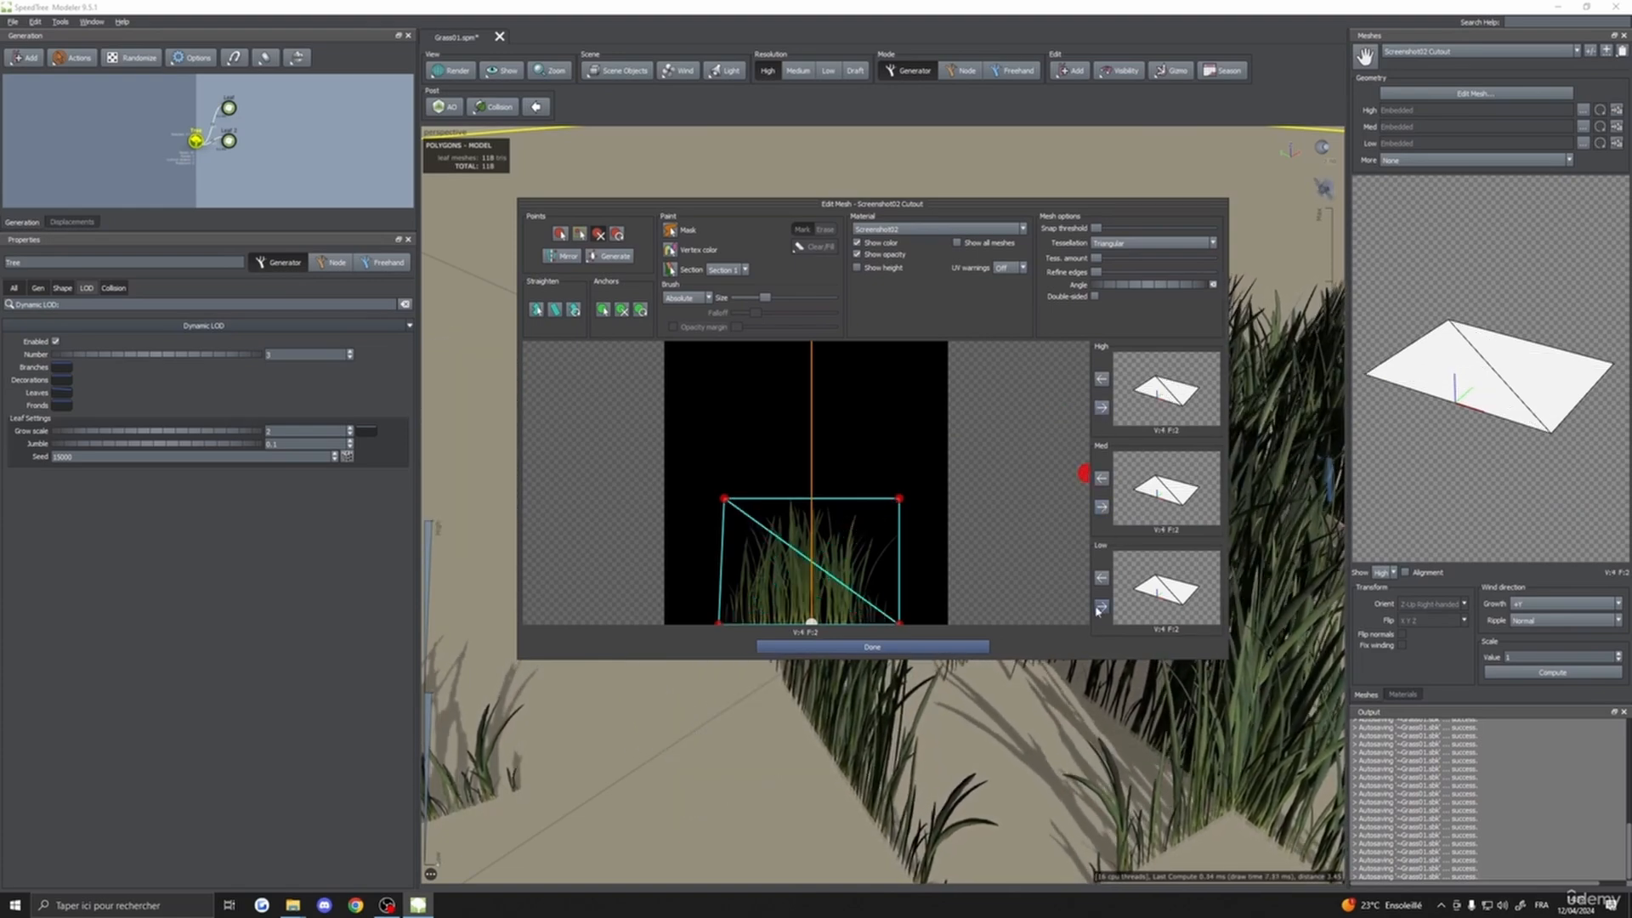
pyautogui.click(915, 648)
# - Preview the simplified patch from its lowest to its highest LOD and check it from another angle
pyautogui.scroll(-5, 1012, 681)
pyautogui.moveTo(987, 685); pyautogui.dragTo(928, 683)
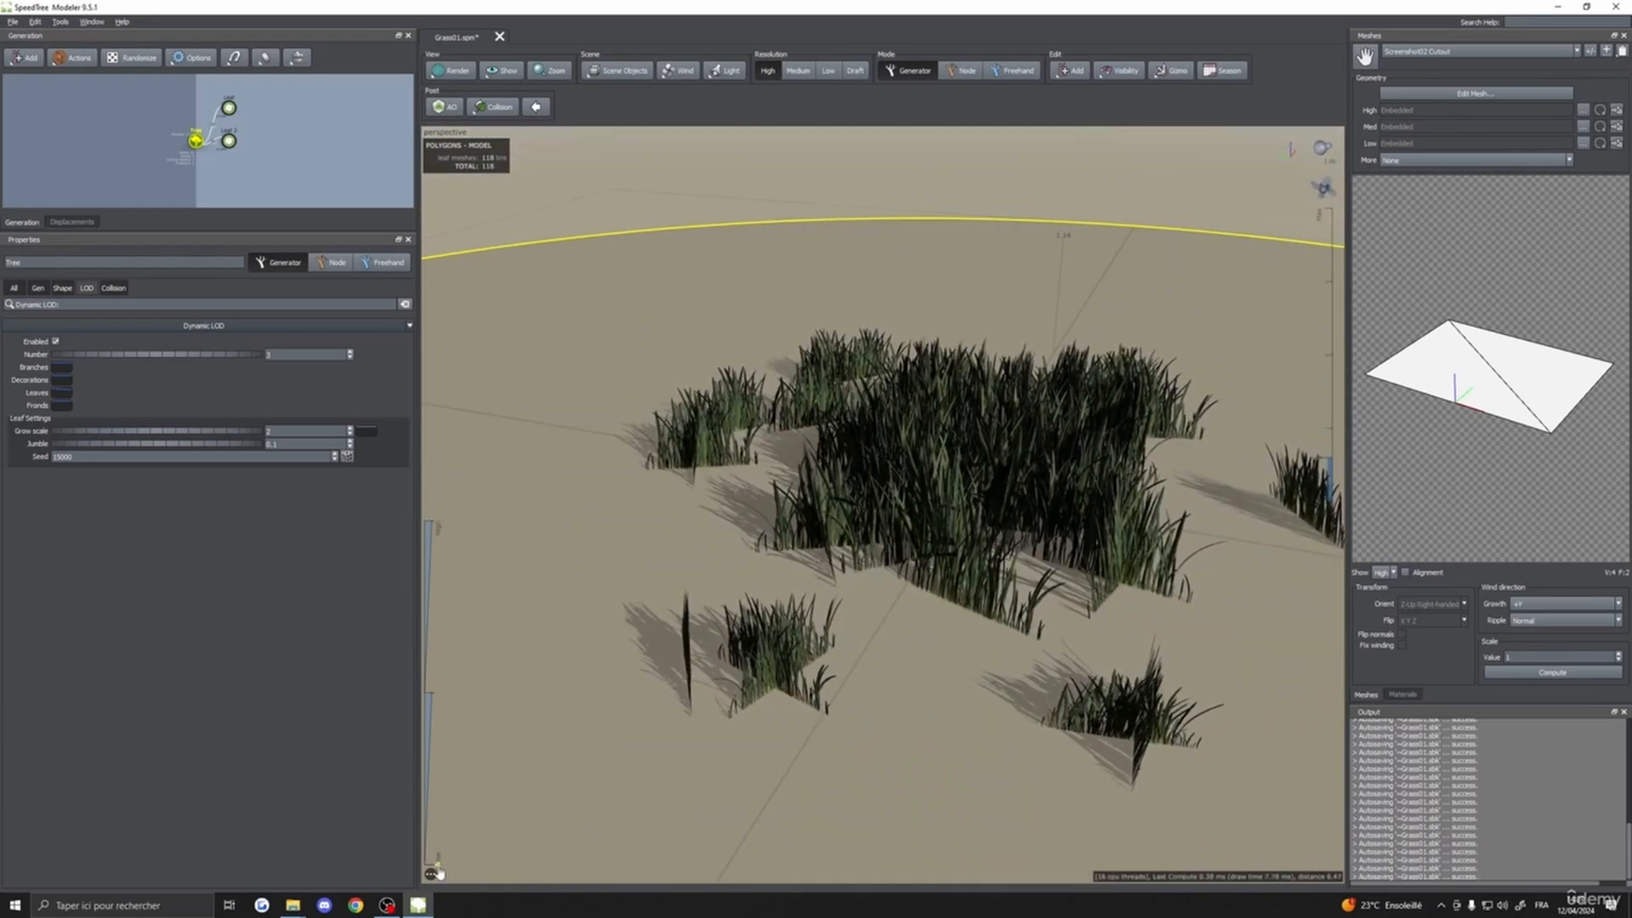
pyautogui.moveTo(437, 867); pyautogui.dragTo(470, 277)
pyautogui.moveTo(722, 544); pyautogui.dragTo(907, 560)
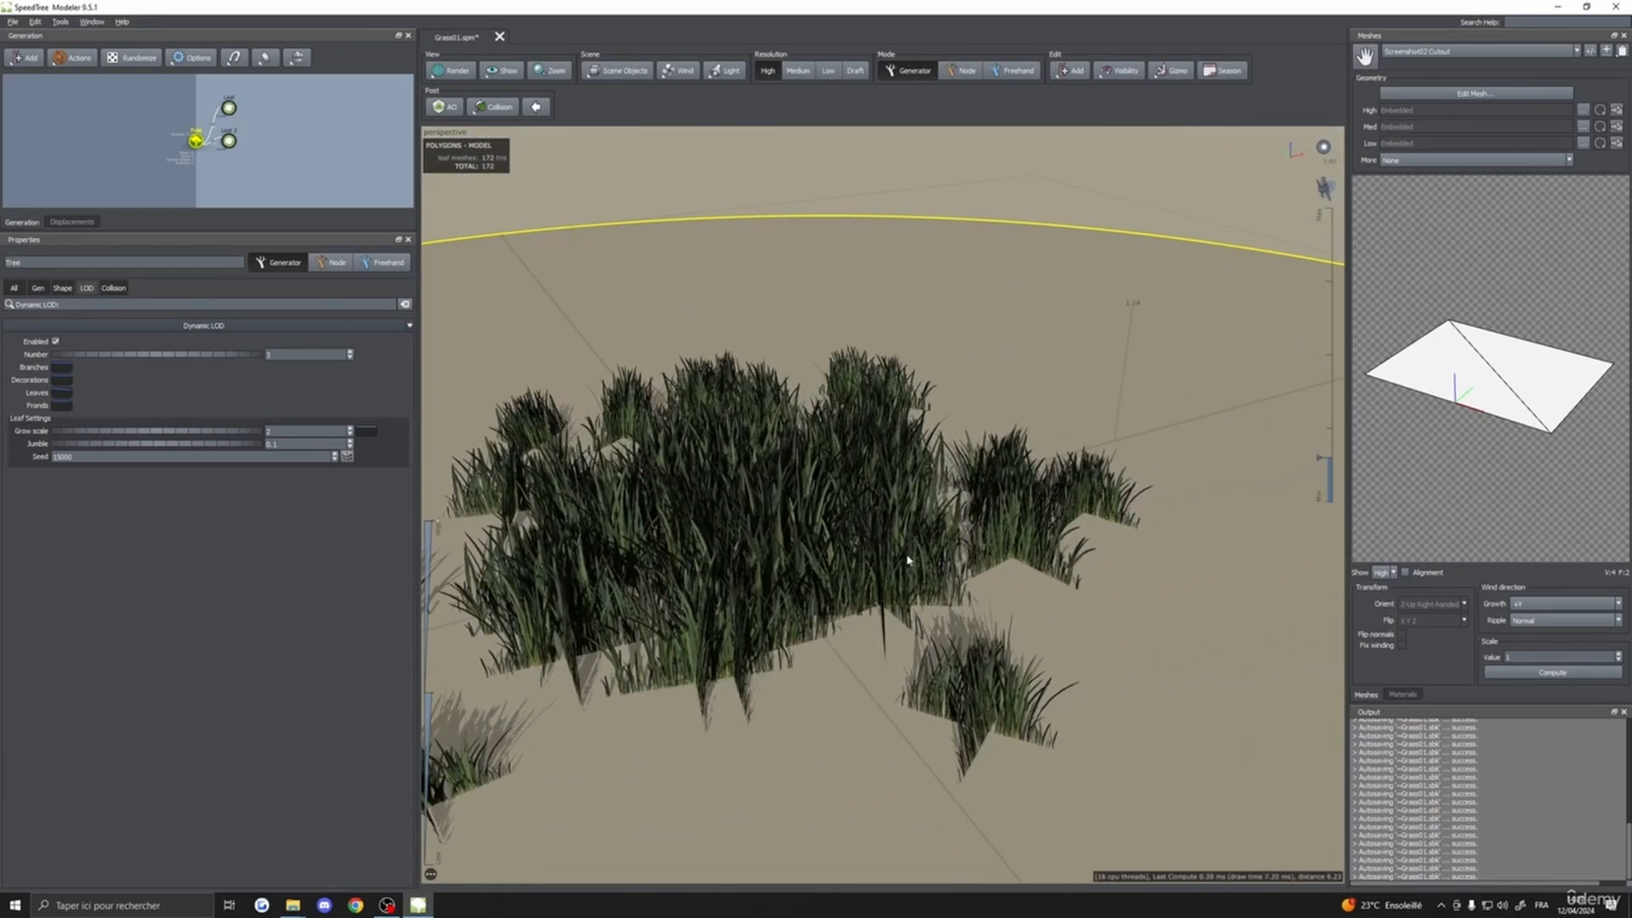
pyautogui.scroll(-4, 907, 560)
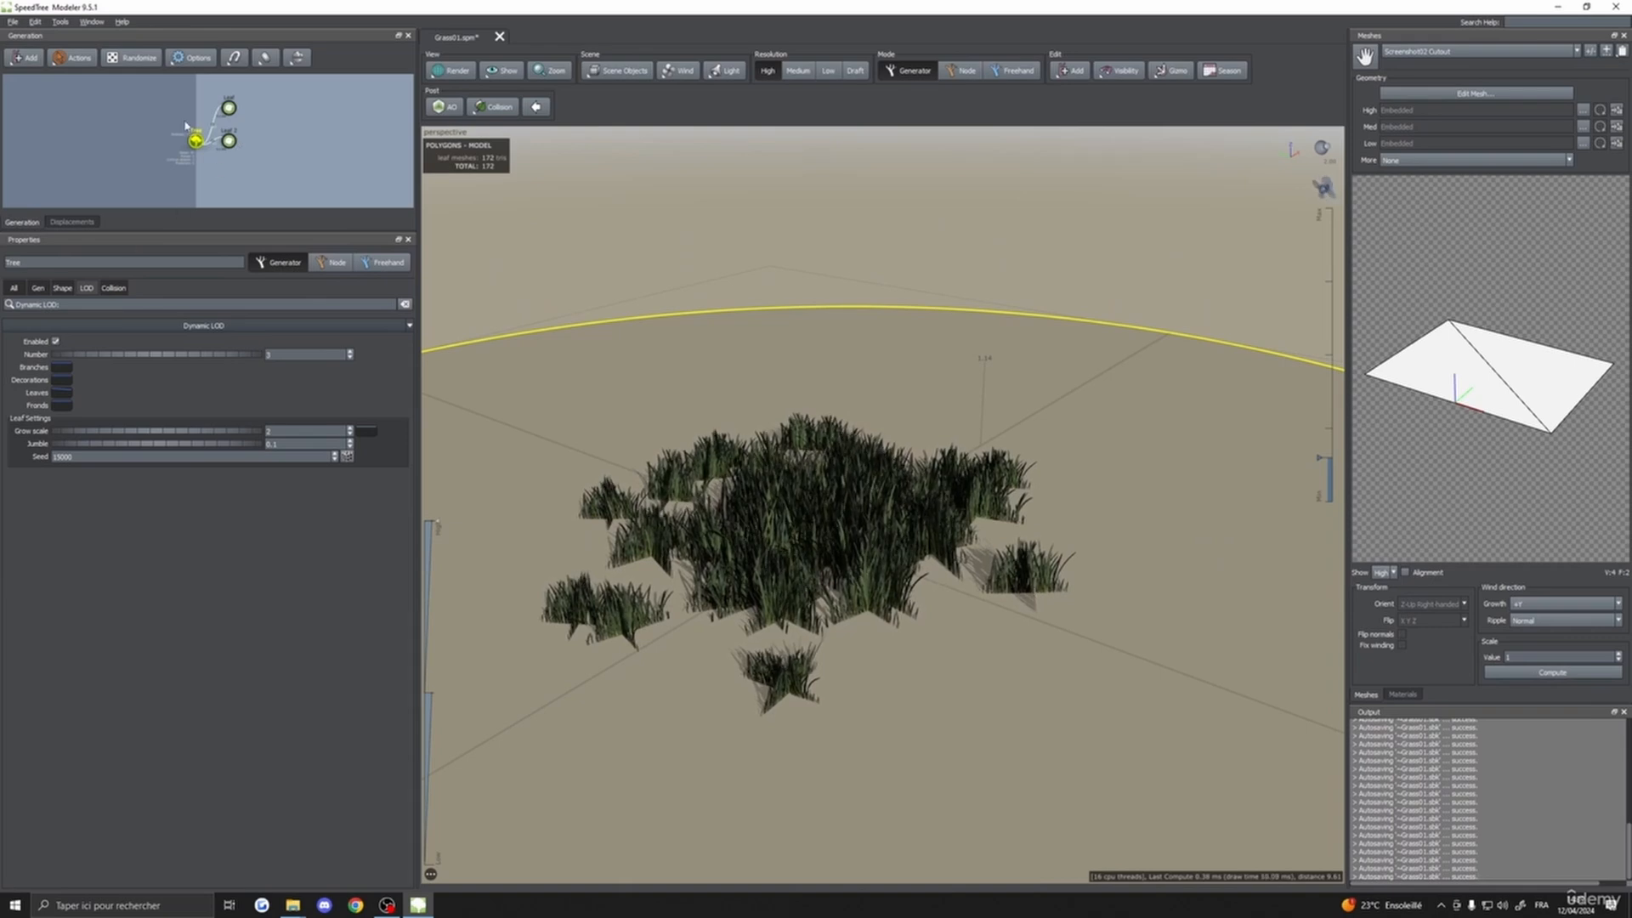
# - Inspect the simplified grass patch from several angles and up close at the base of the blades
pyautogui.moveTo(834, 365); pyautogui.dragTo(908, 556)
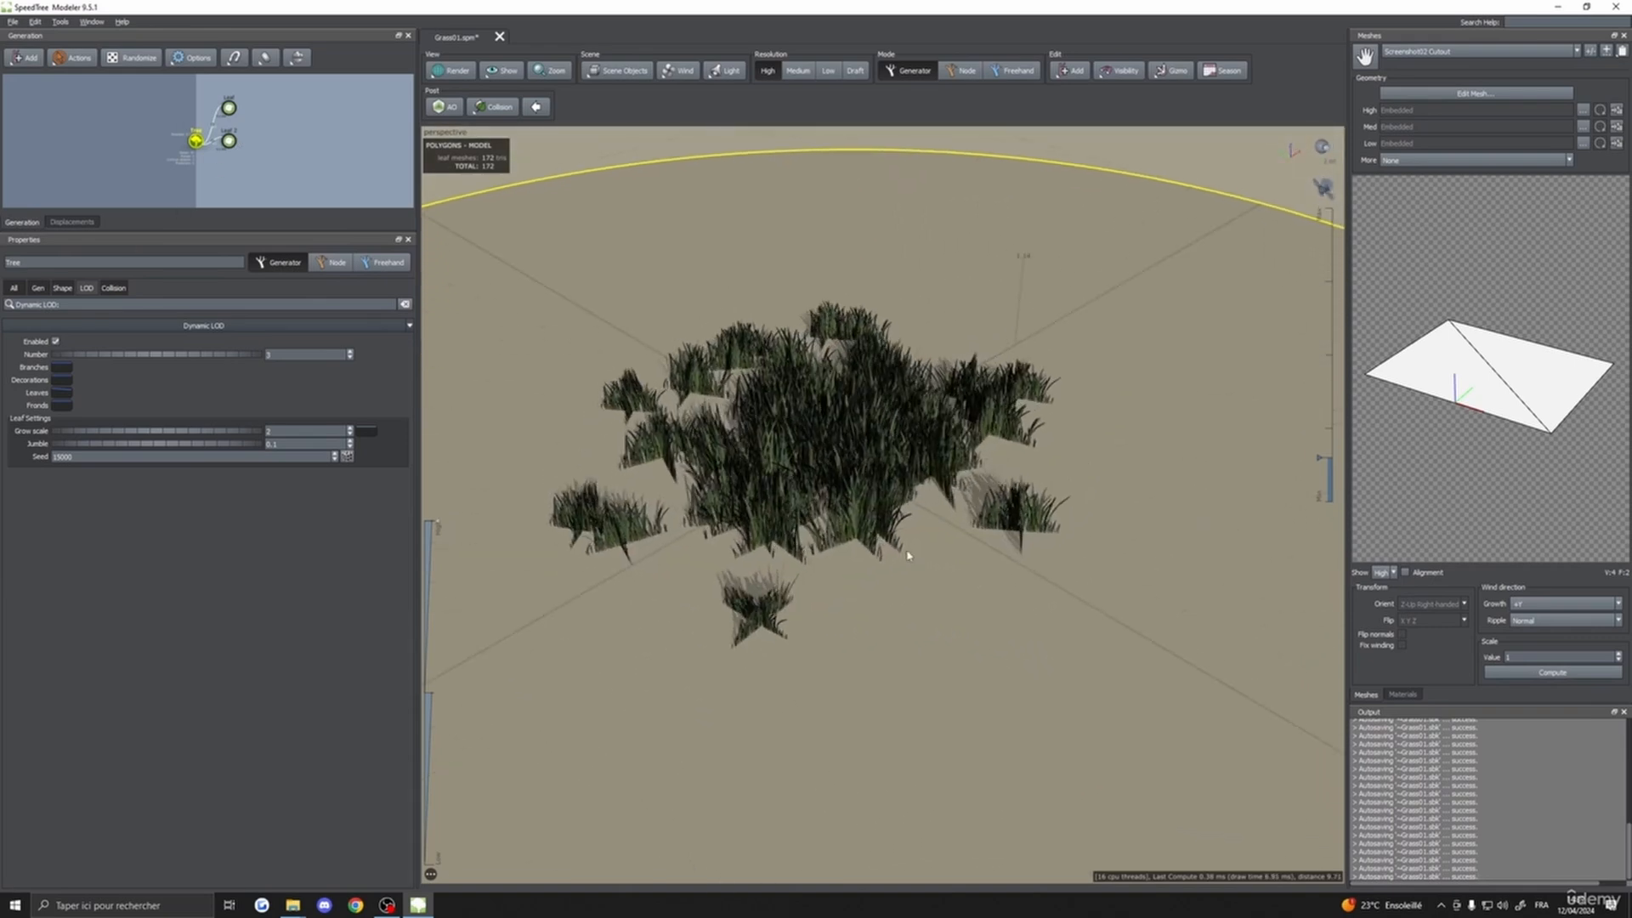
pyautogui.moveTo(854, 452); pyautogui.dragTo(816, 476)
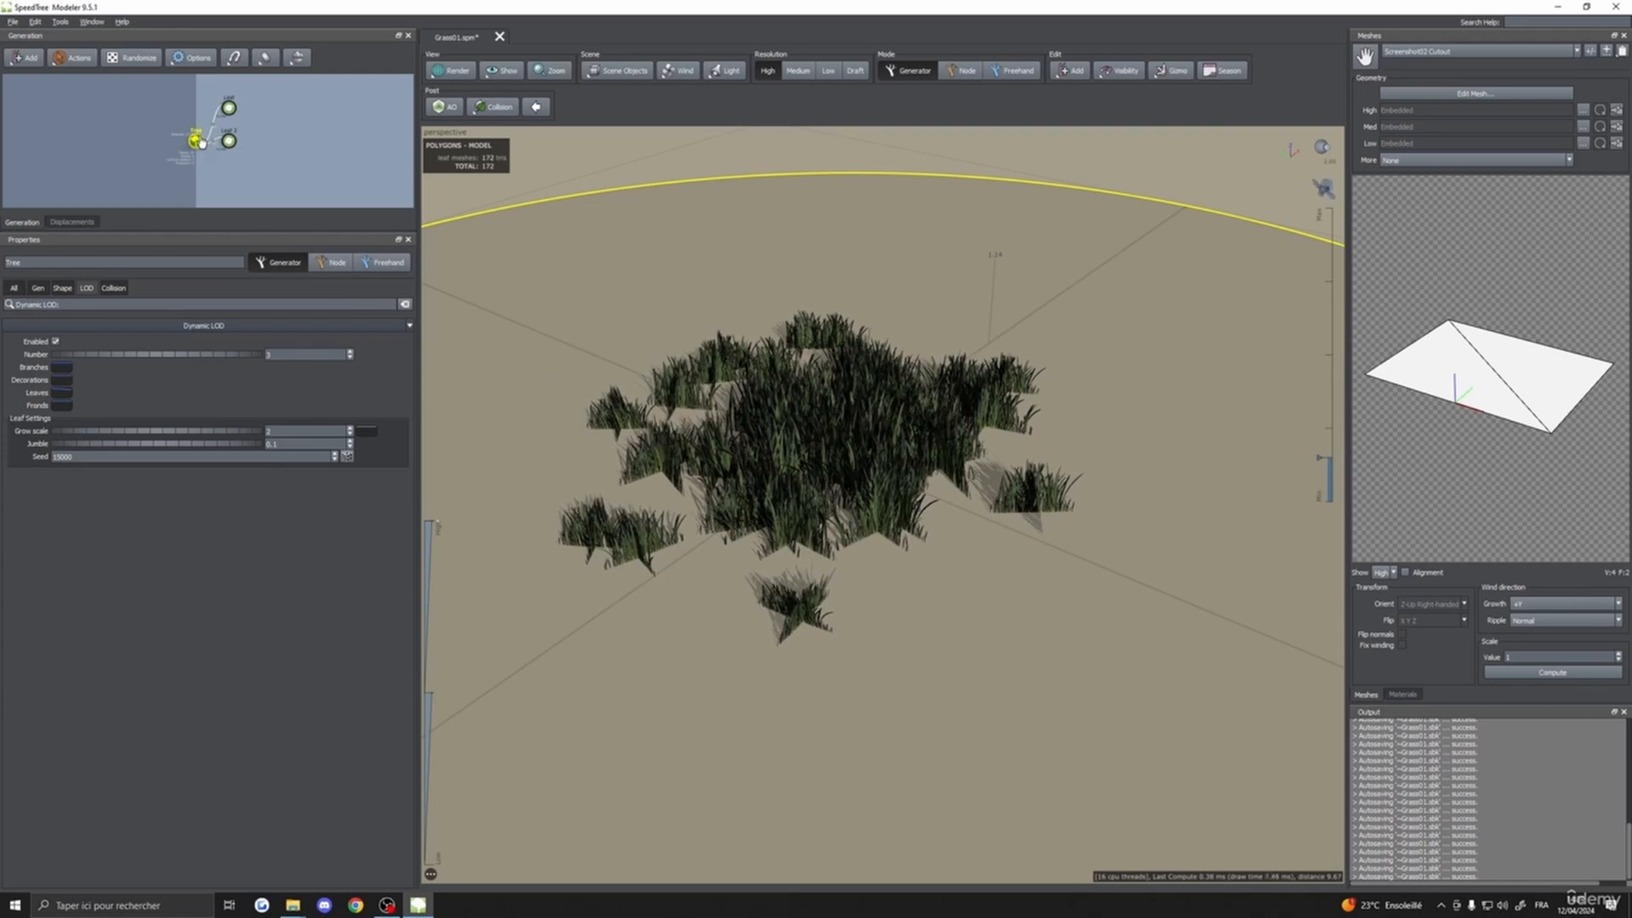
pyautogui.click(303, 353)
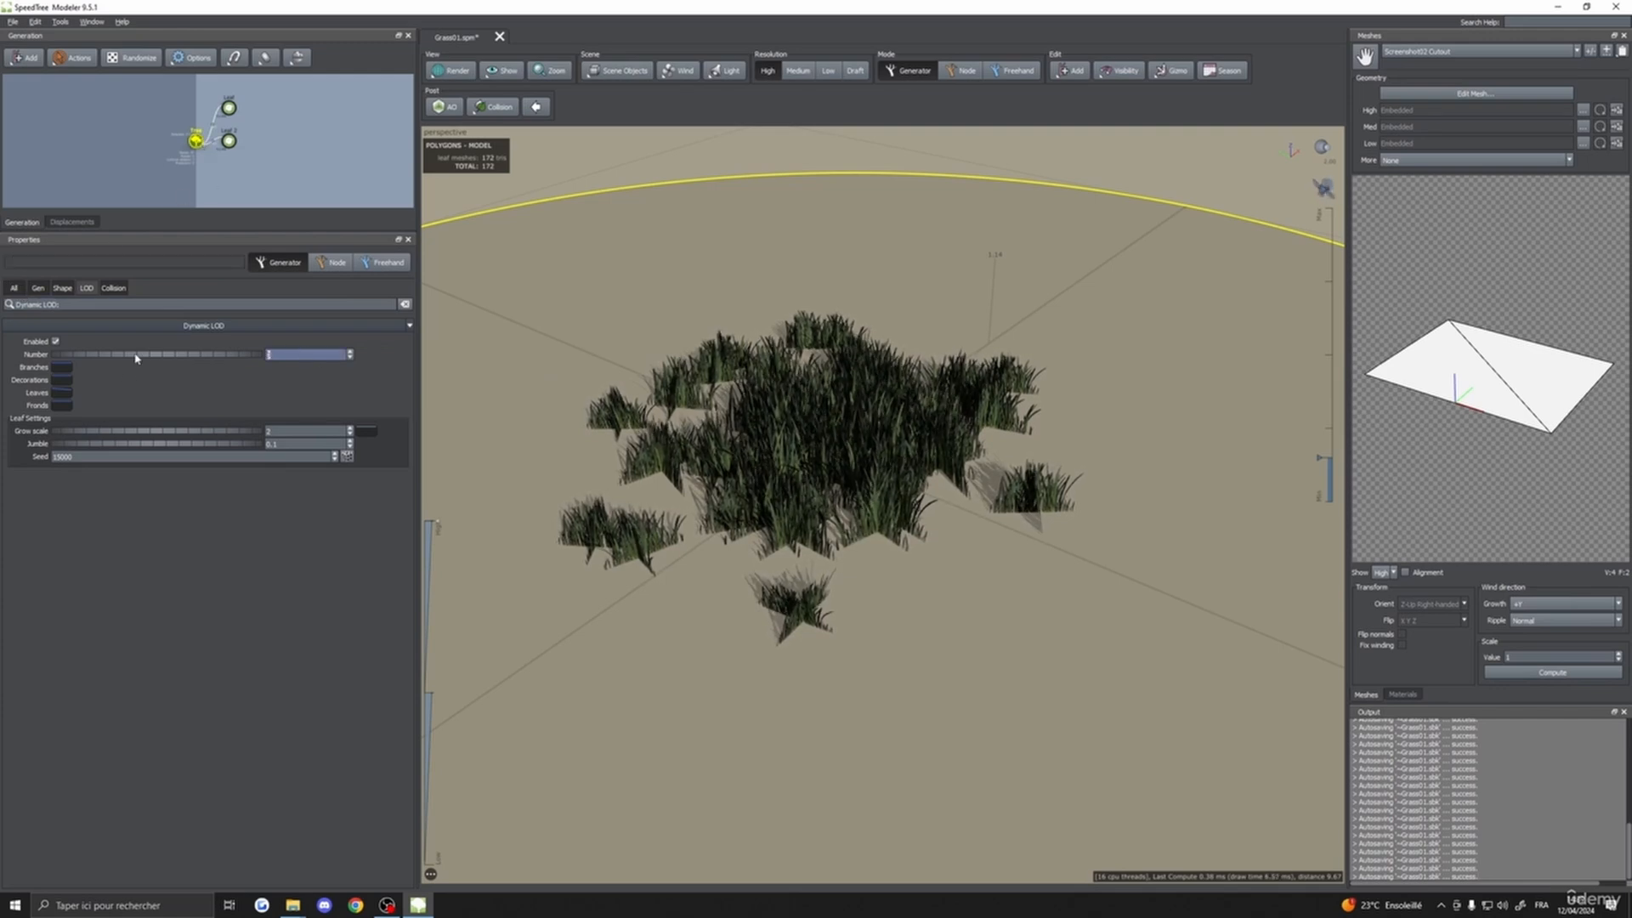
pyautogui.moveTo(719, 346); pyautogui.dragTo(773, 343)
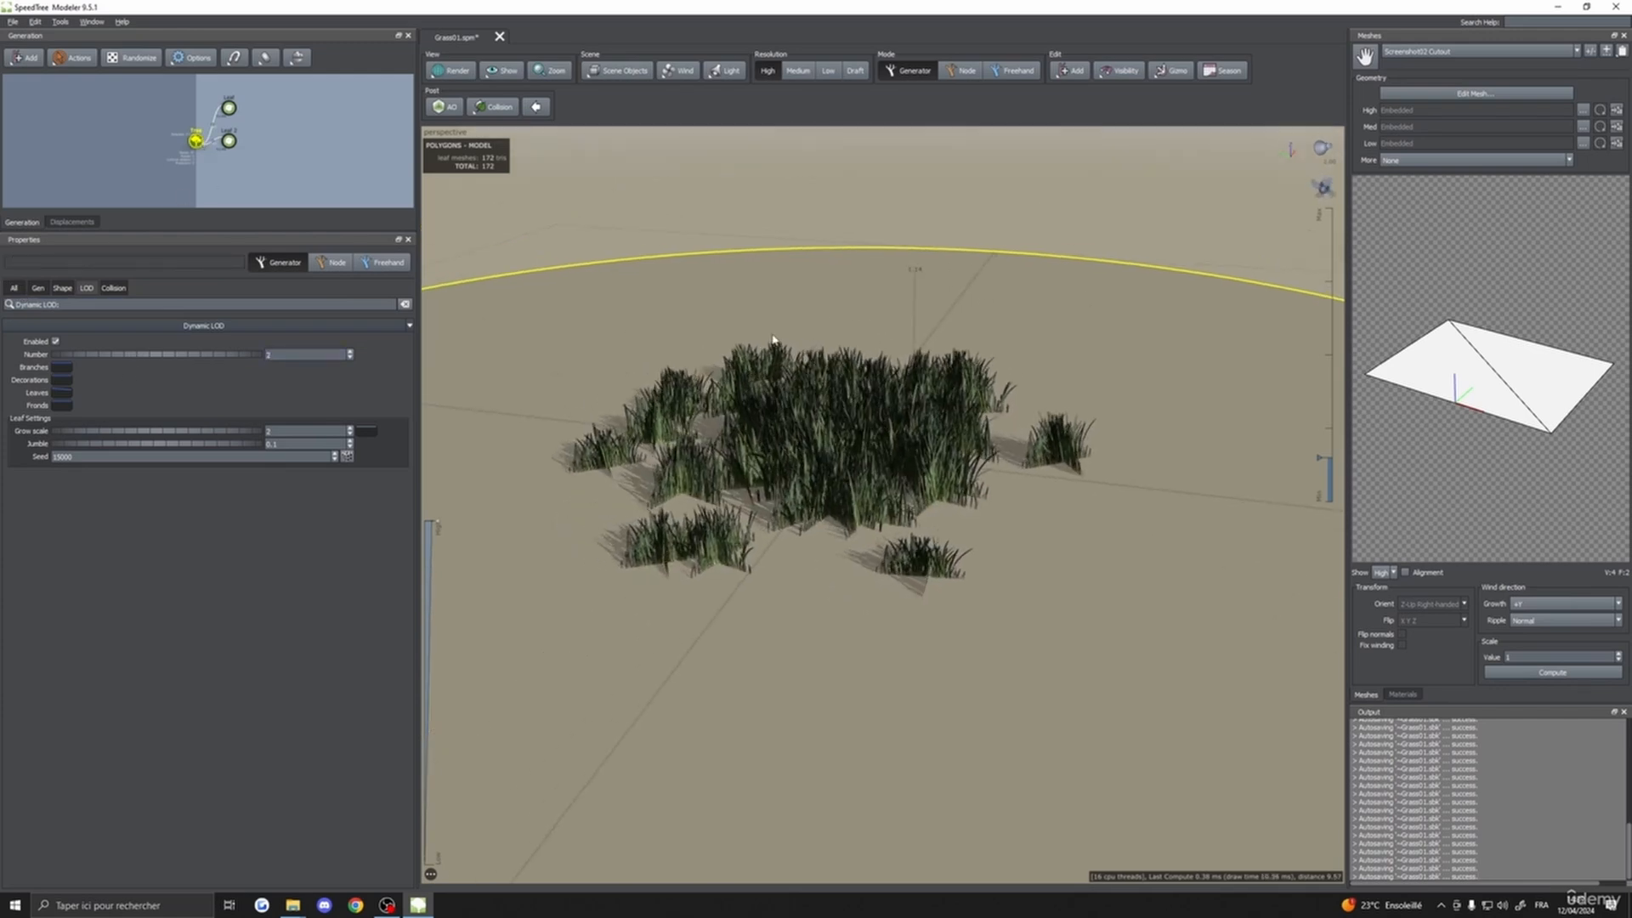
pyautogui.scroll(6, 838, 416)
pyautogui.scroll(-2, 832, 414)
pyautogui.click(831, 415)
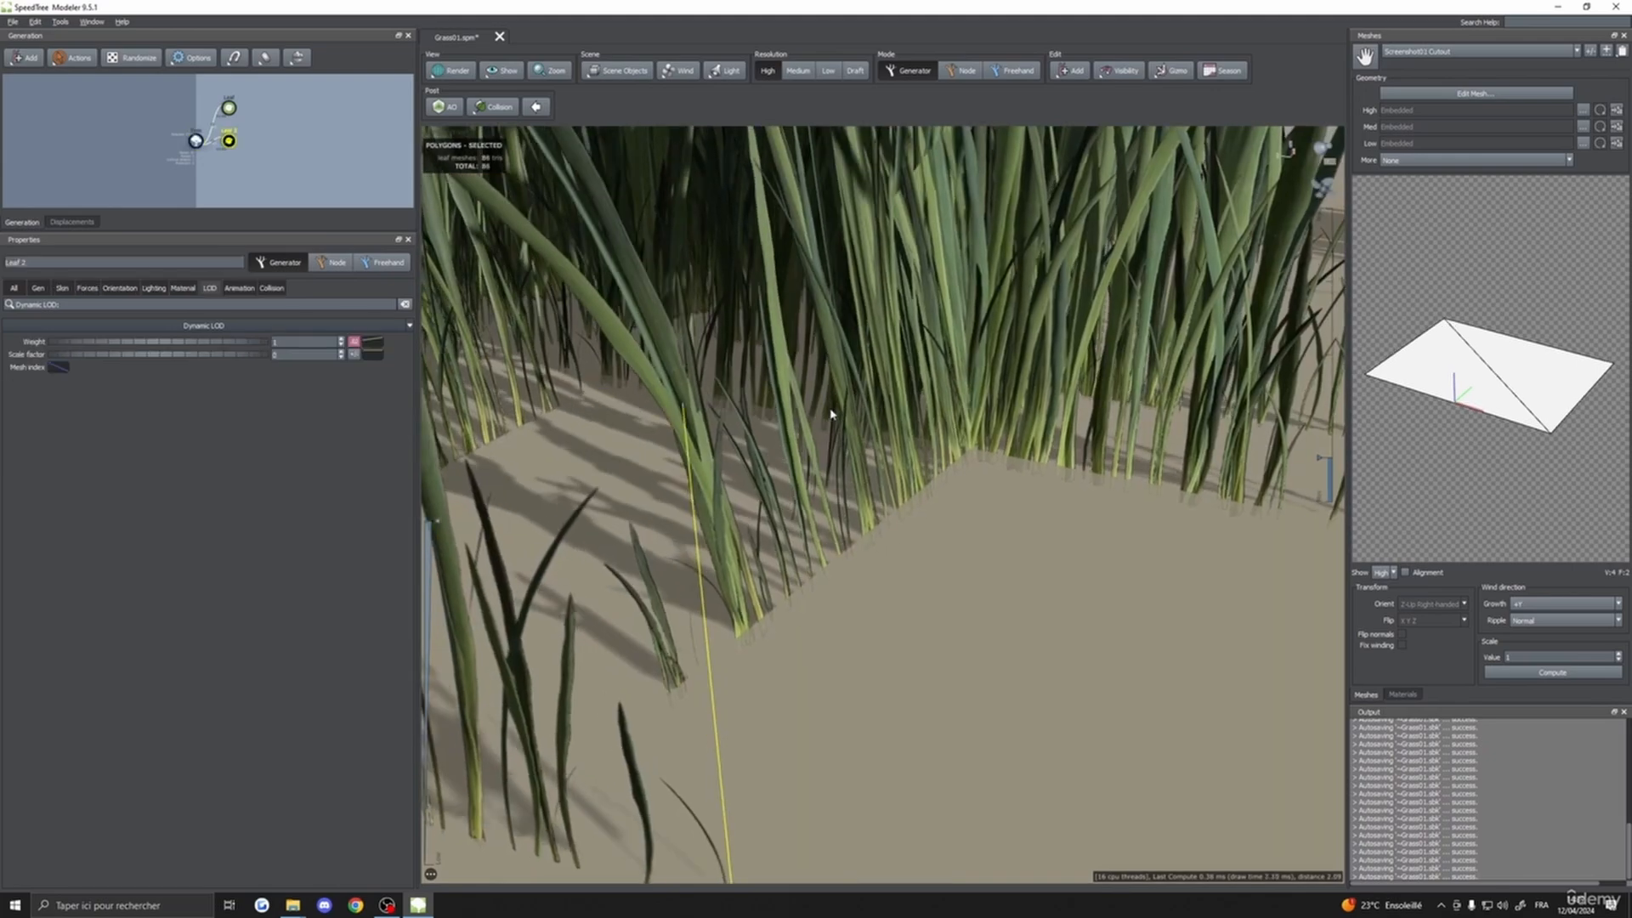
pyautogui.scroll(-10, 816, 417)
pyautogui.moveTo(784, 417); pyautogui.dragTo(692, 474)
# - Select both leaf generators and preview the patch across its LOD range
pyautogui.keyDown('ctrl'); pyautogui.click(227, 109); pyautogui.keyUp('ctrl')
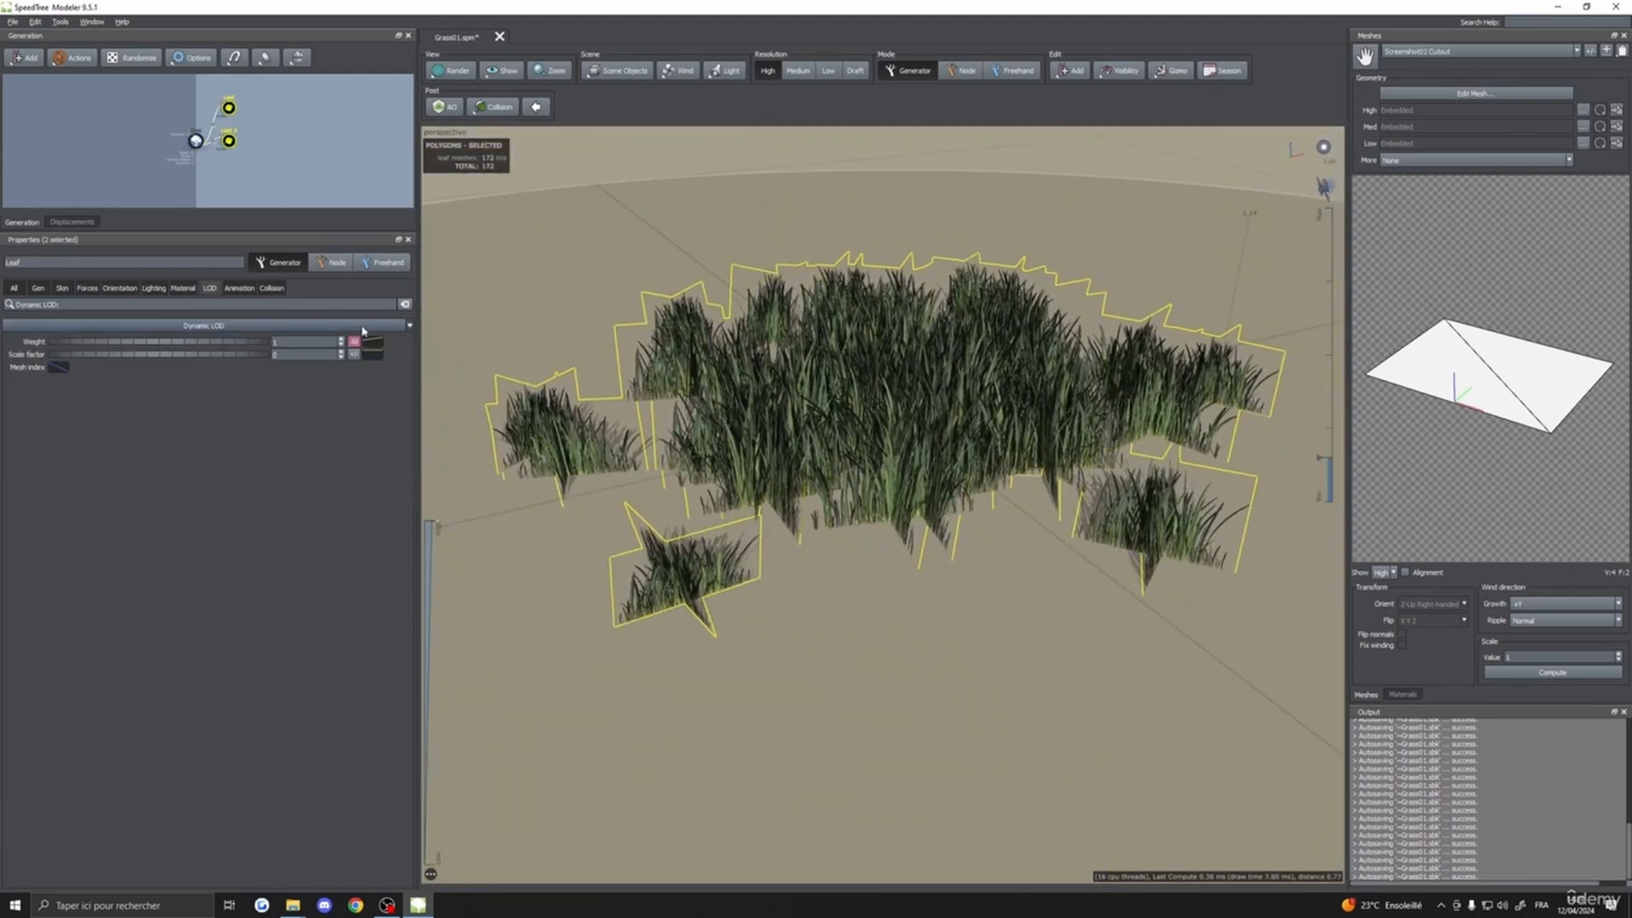
pyautogui.moveTo(842, 383); pyautogui.dragTo(765, 393)
pyautogui.scroll(-5, 765, 393)
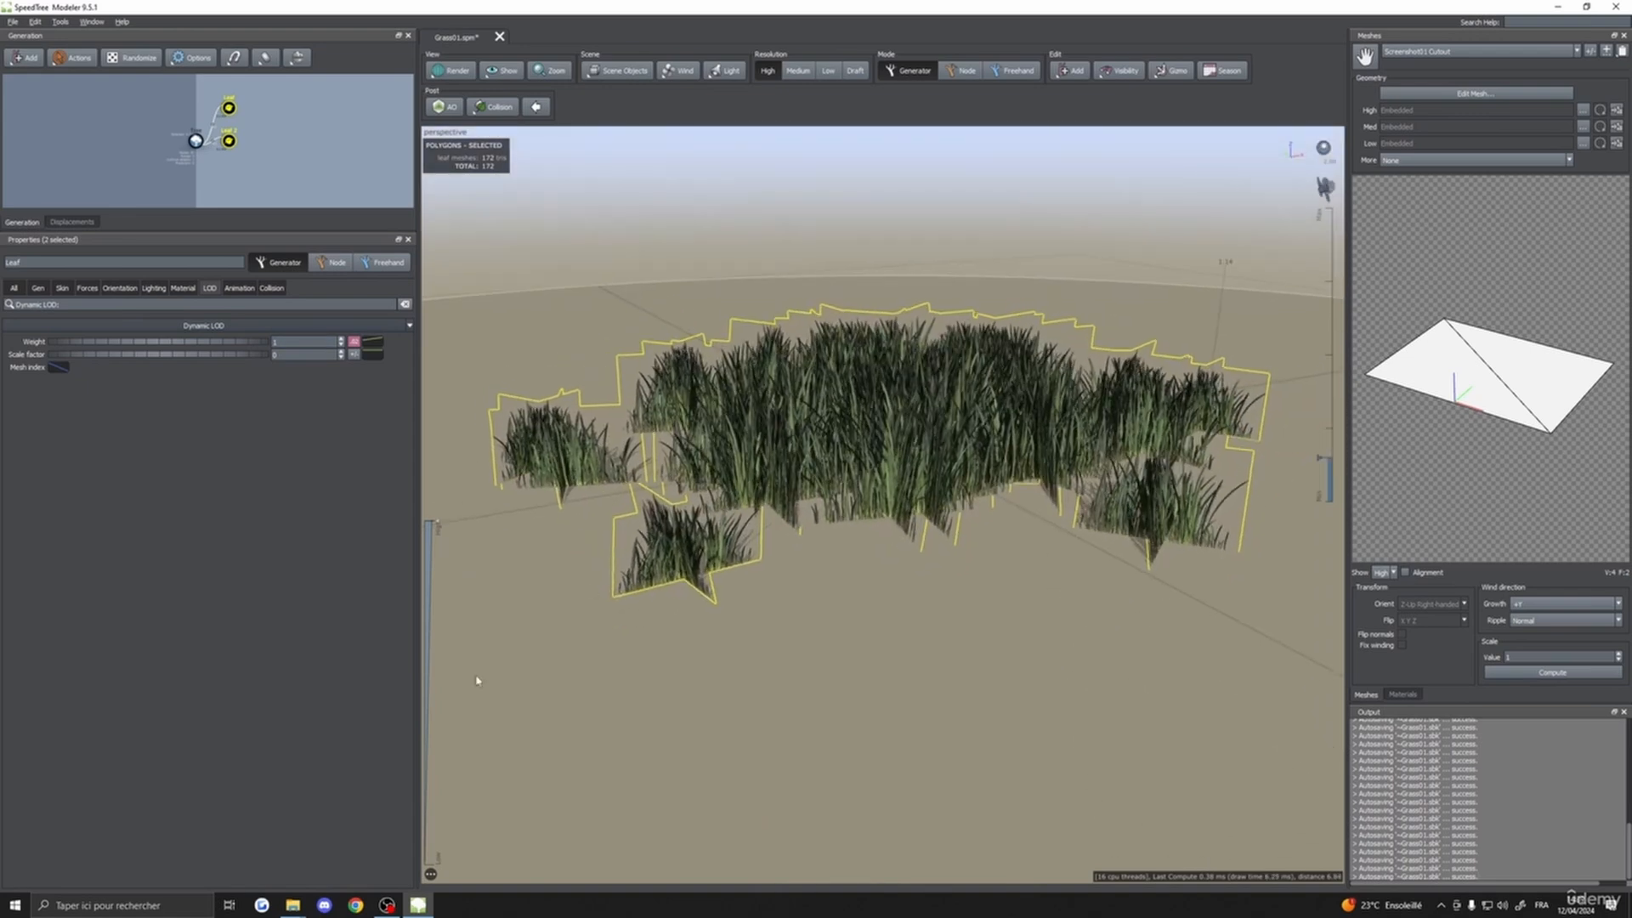
pyautogui.moveTo(881, 625); pyautogui.dragTo(472, 529)
pyautogui.moveTo(846, 448); pyautogui.dragTo(896, 601)
pyautogui.click(757, 372)
# - Examine the density and overlap of the grass cards close up and from above
pyautogui.scroll(3, 853, 587)
pyautogui.scroll(2, 916, 616)
pyautogui.scroll(-3, 916, 616)
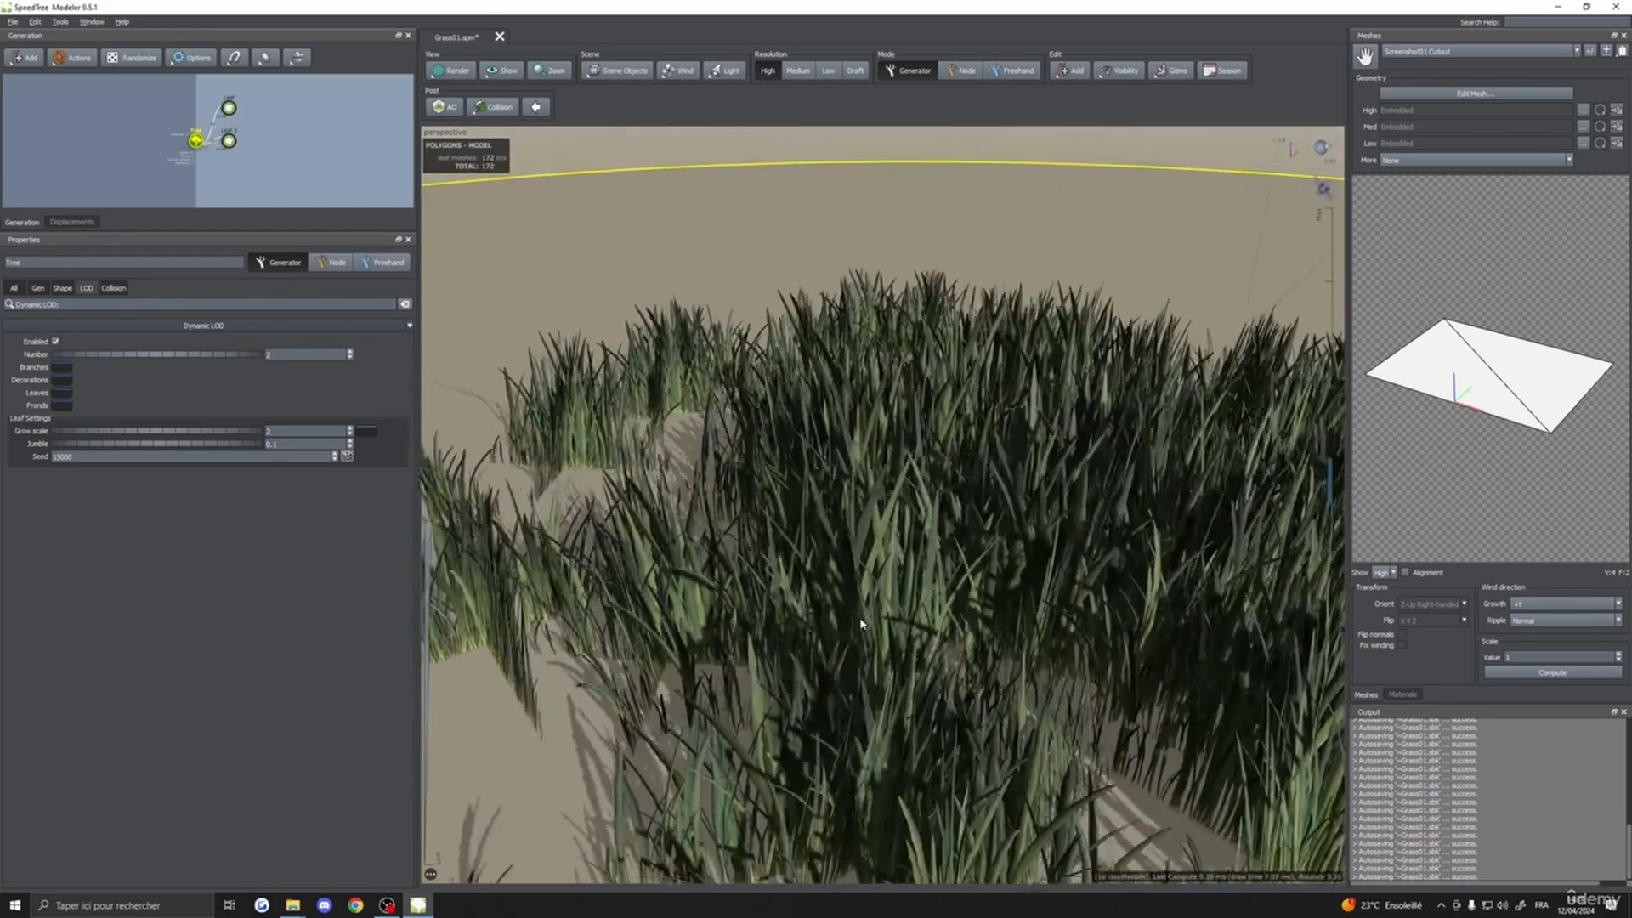
pyautogui.click(968, 655)
pyautogui.moveTo(967, 654); pyautogui.dragTo(1020, 680)
pyautogui.click(1039, 235)
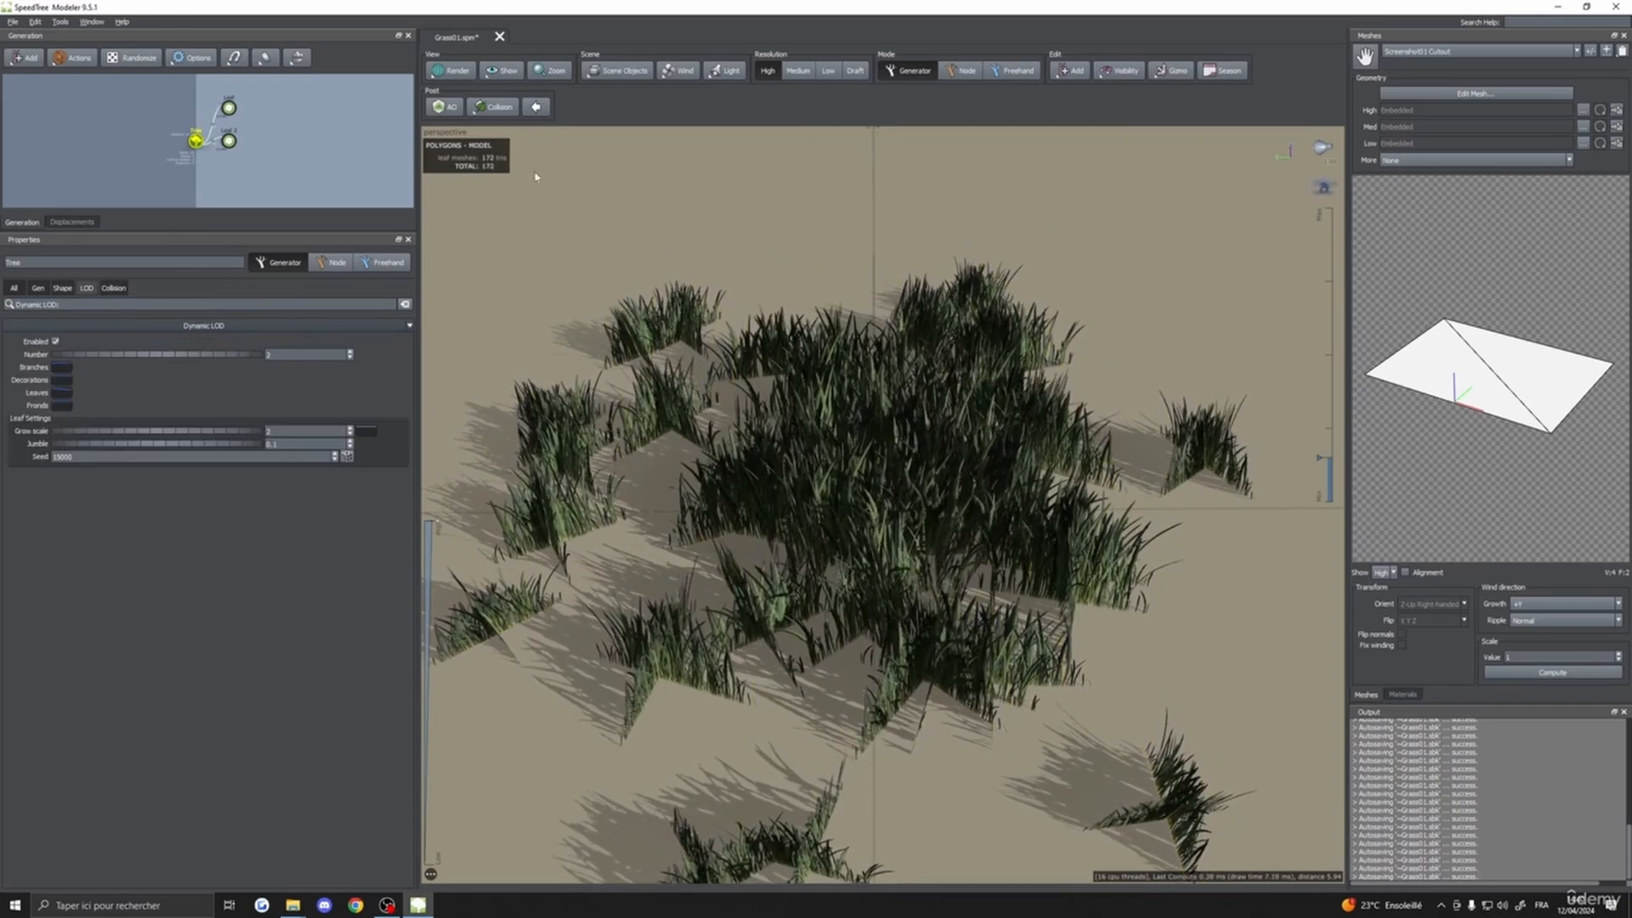
pyautogui.scroll(-5, 977, 583)
# - Preview the patch's LOD reduction from near and far, ending at its highest LOD
pyautogui.moveTo(976, 583); pyautogui.dragTo(928, 598)
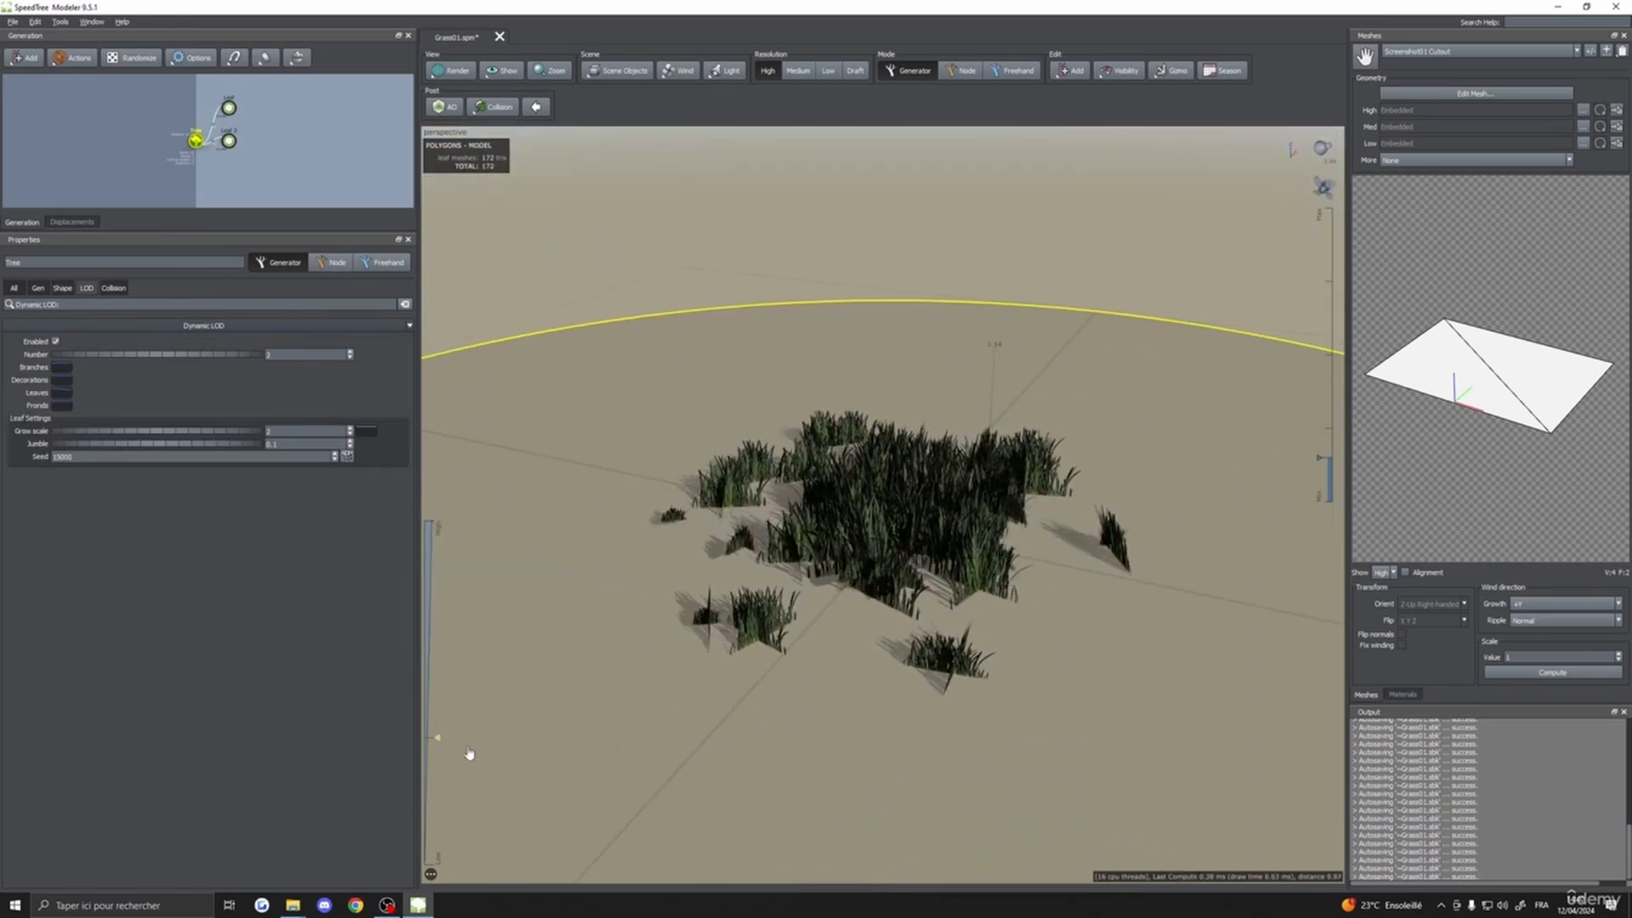
pyautogui.scroll(-5, 892, 752)
pyautogui.moveTo(892, 752); pyautogui.dragTo(986, 717)
pyautogui.scroll(-5, 940, 716)
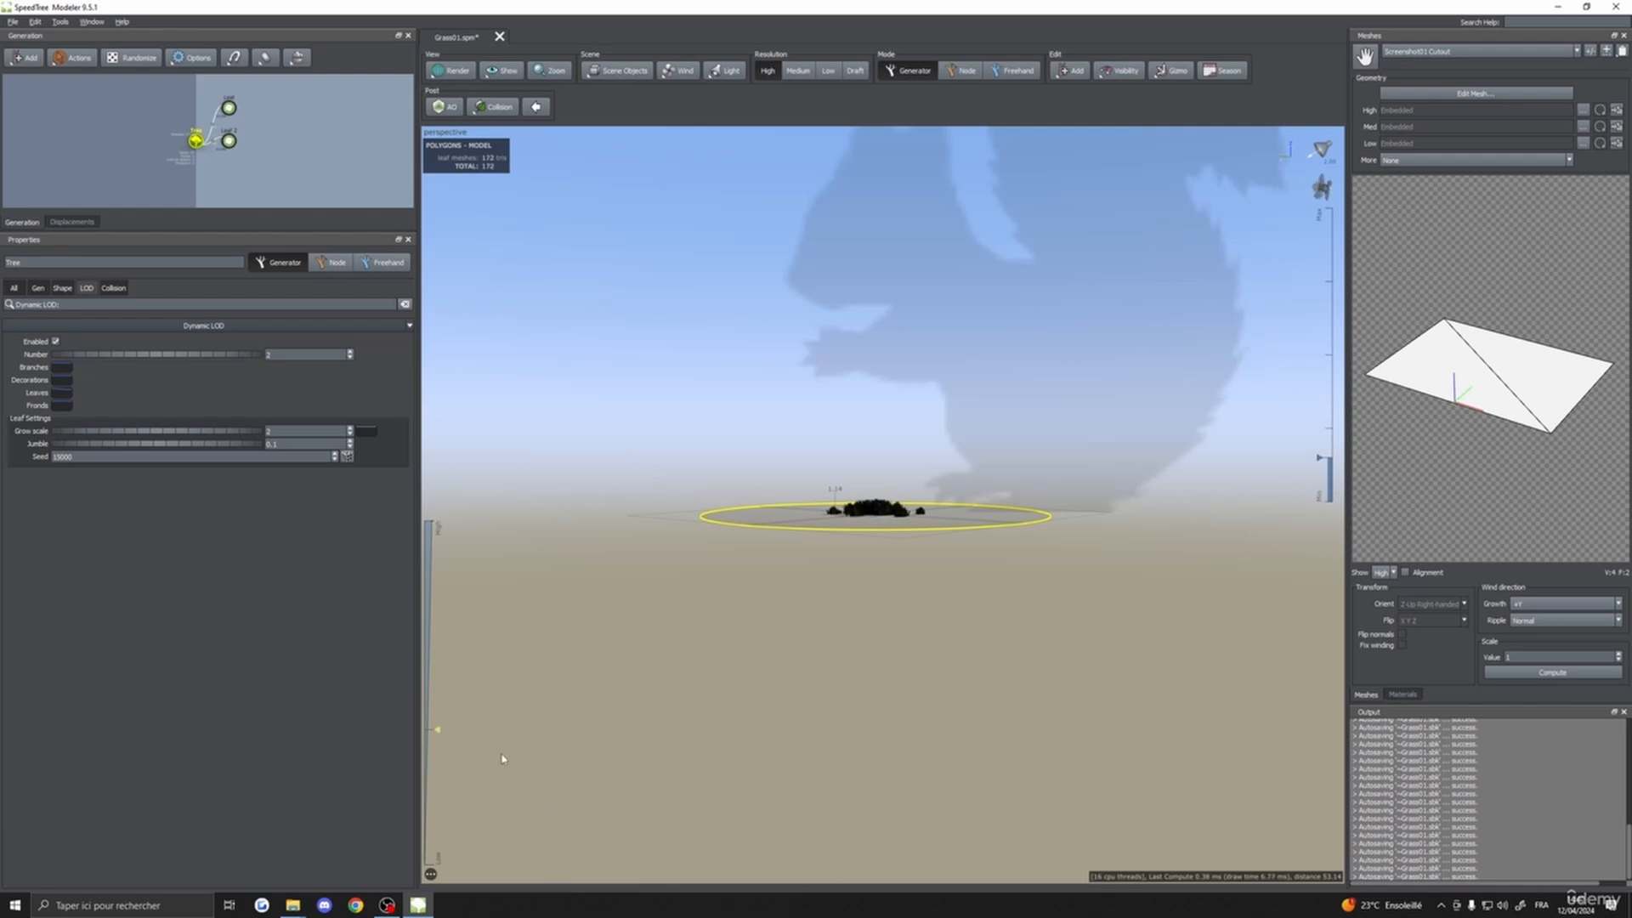
pyautogui.scroll(4, 832, 547)
pyautogui.moveTo(831, 546); pyautogui.dragTo(776, 572)
pyautogui.scroll(4, 786, 584)
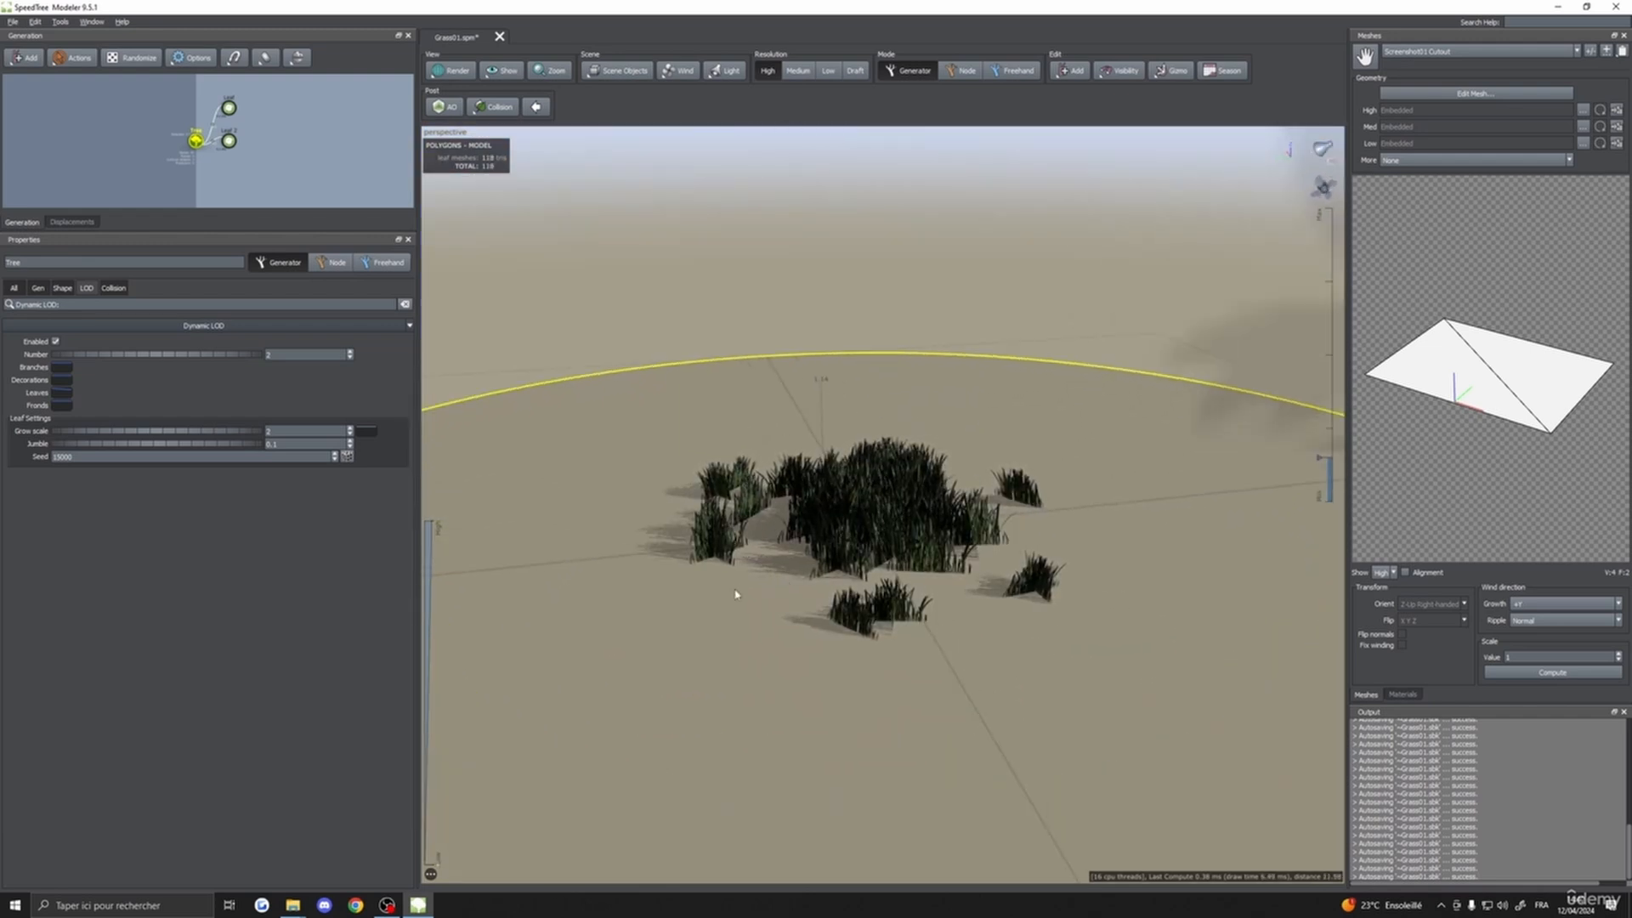
pyautogui.moveTo(439, 867); pyautogui.dragTo(496, 357)
# - Check the full-detail patch from low and high angles, near and at a distance
pyautogui.moveTo(1003, 459); pyautogui.dragTo(944, 506)
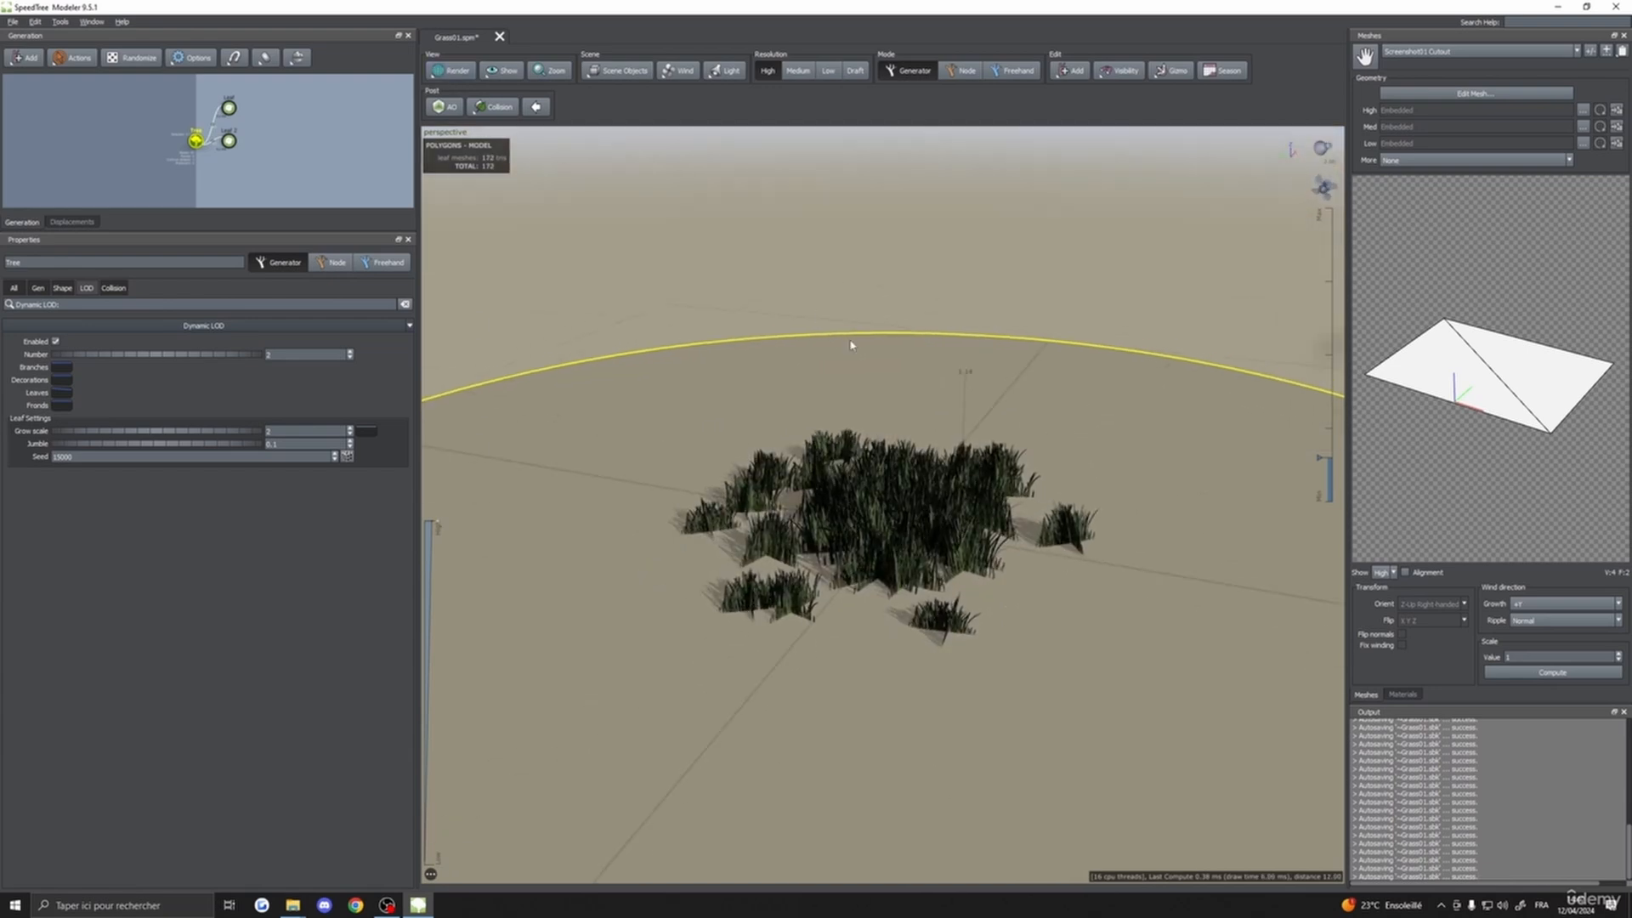
pyautogui.moveTo(853, 343); pyautogui.dragTo(919, 580)
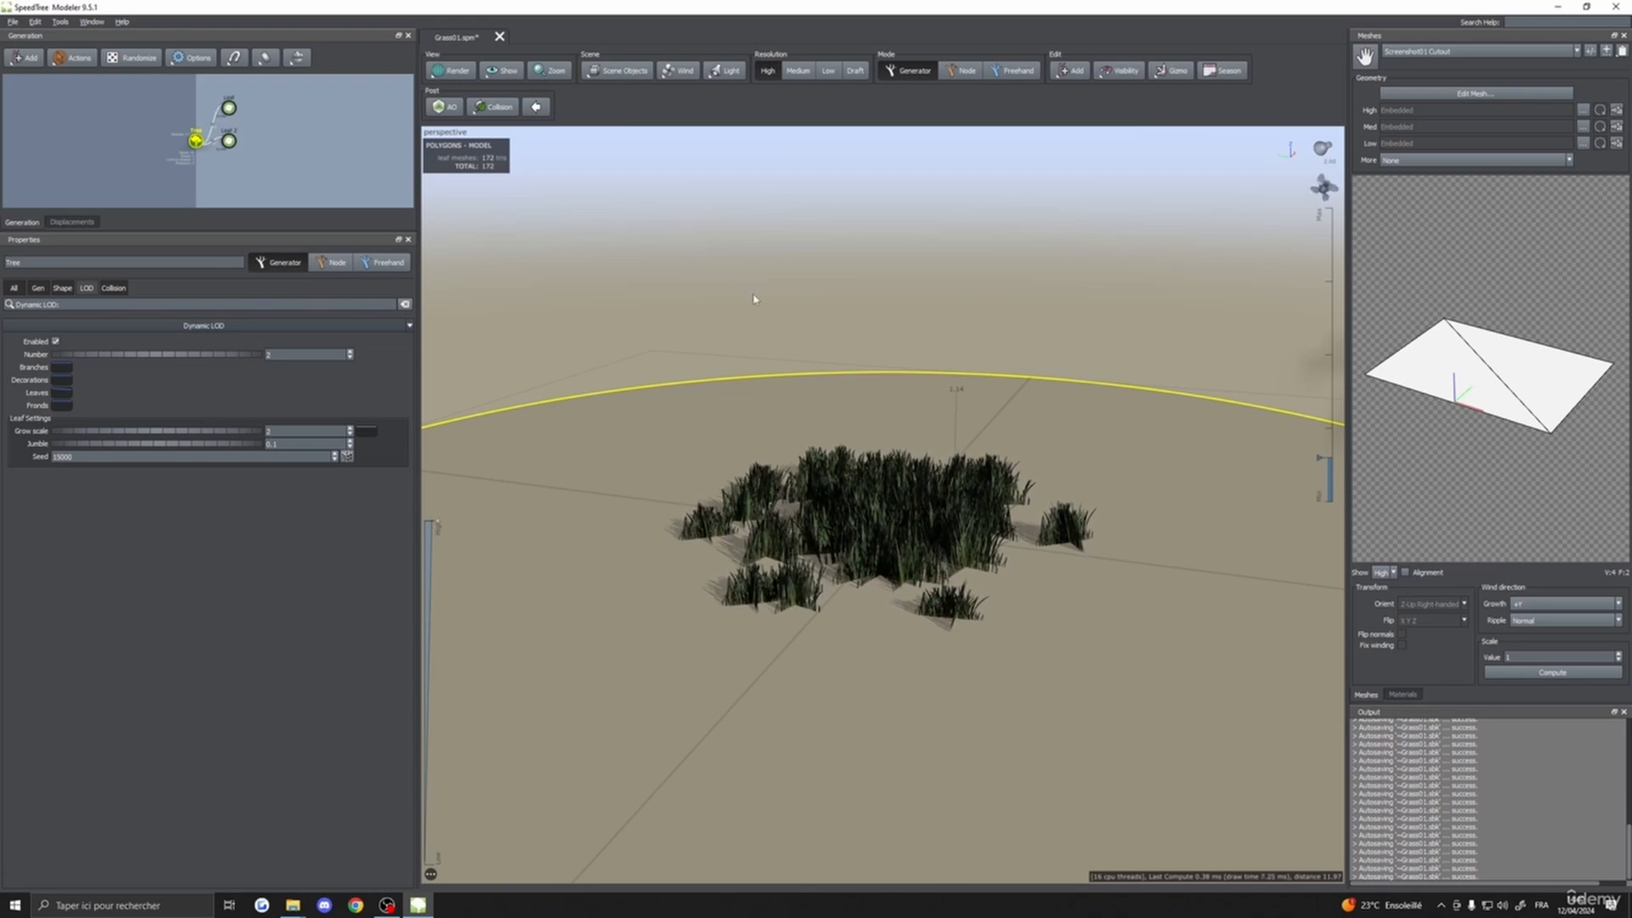
pyautogui.moveTo(753, 298); pyautogui.dragTo(890, 503)
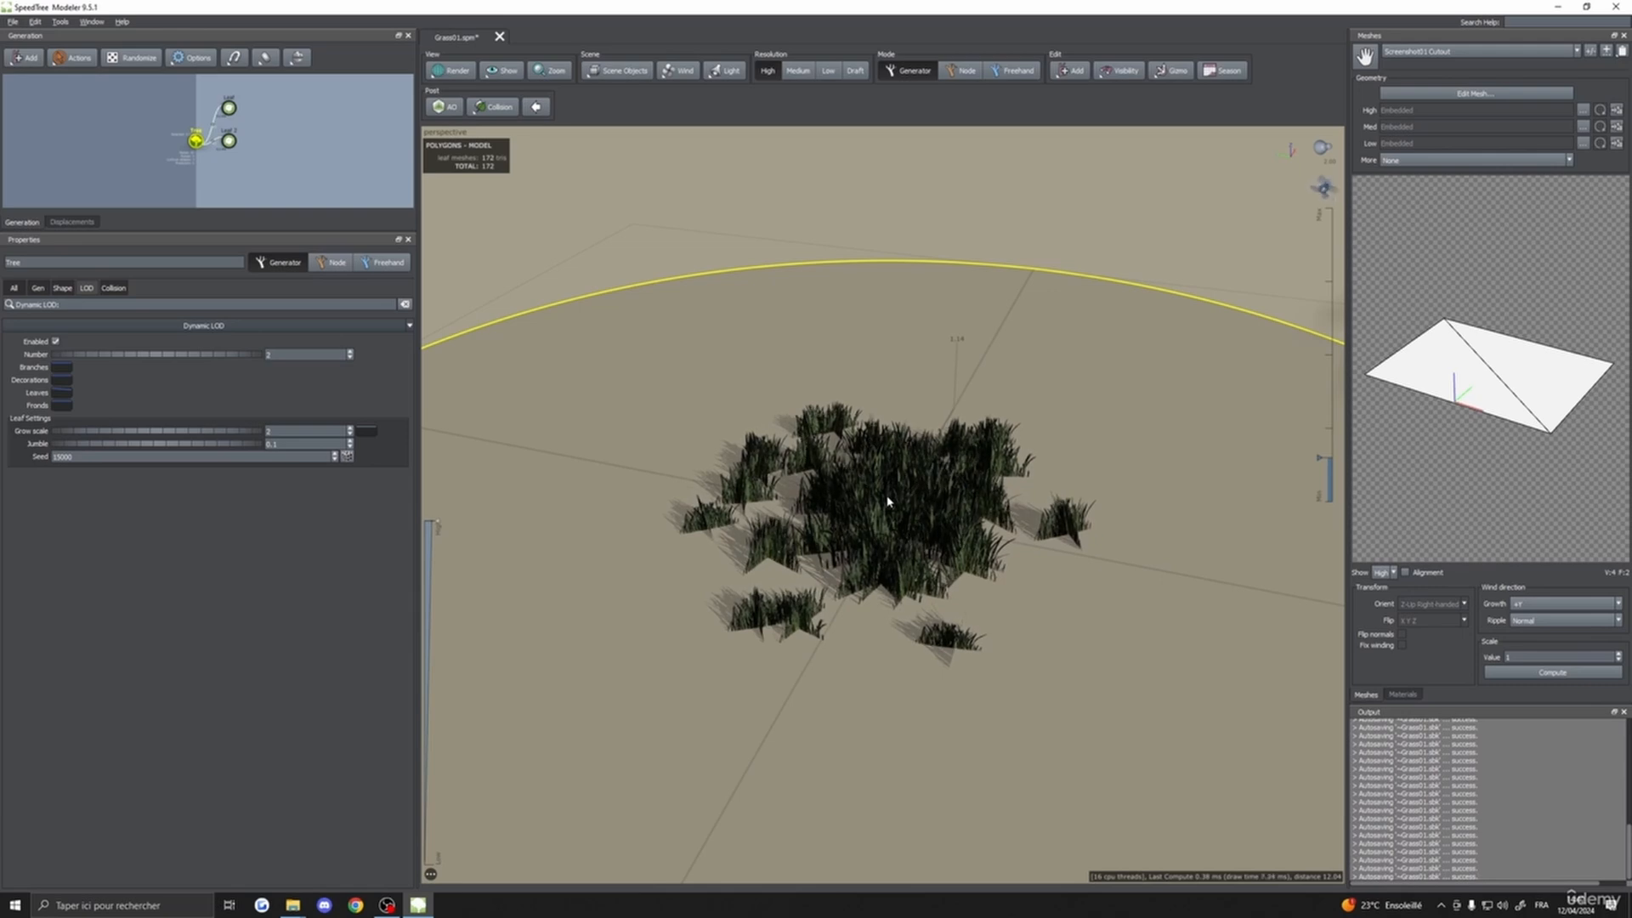
pyautogui.moveTo(888, 501); pyautogui.dragTo(843, 647)
pyautogui.click(7, 22)
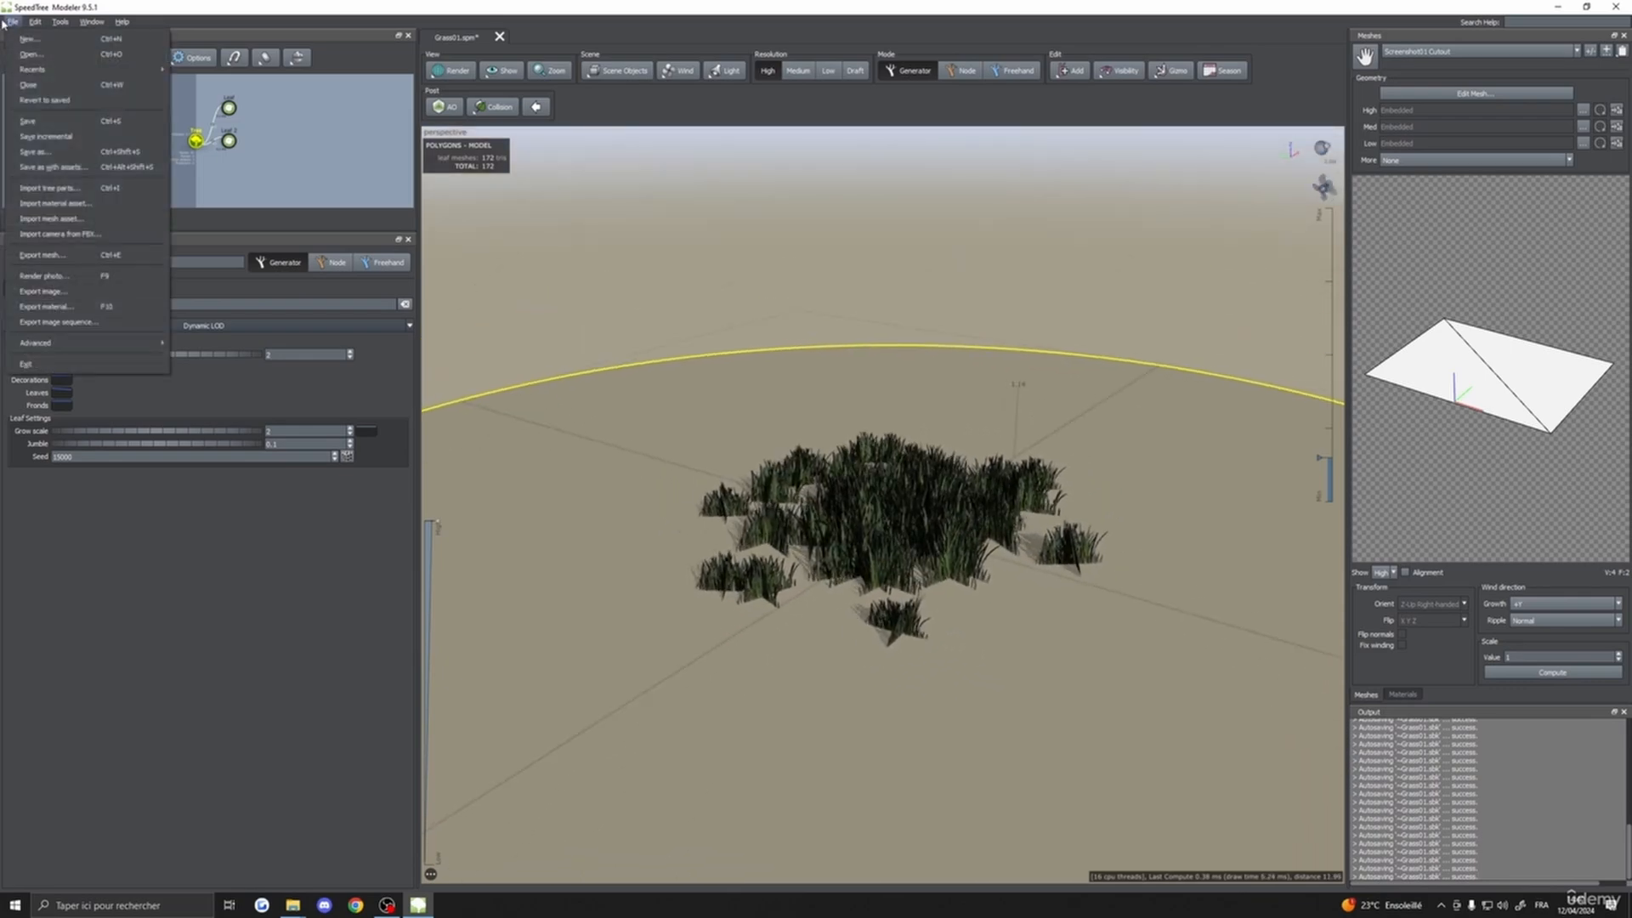
pyautogui.click(7, 22)
pyautogui.scroll(6, 626, 393)
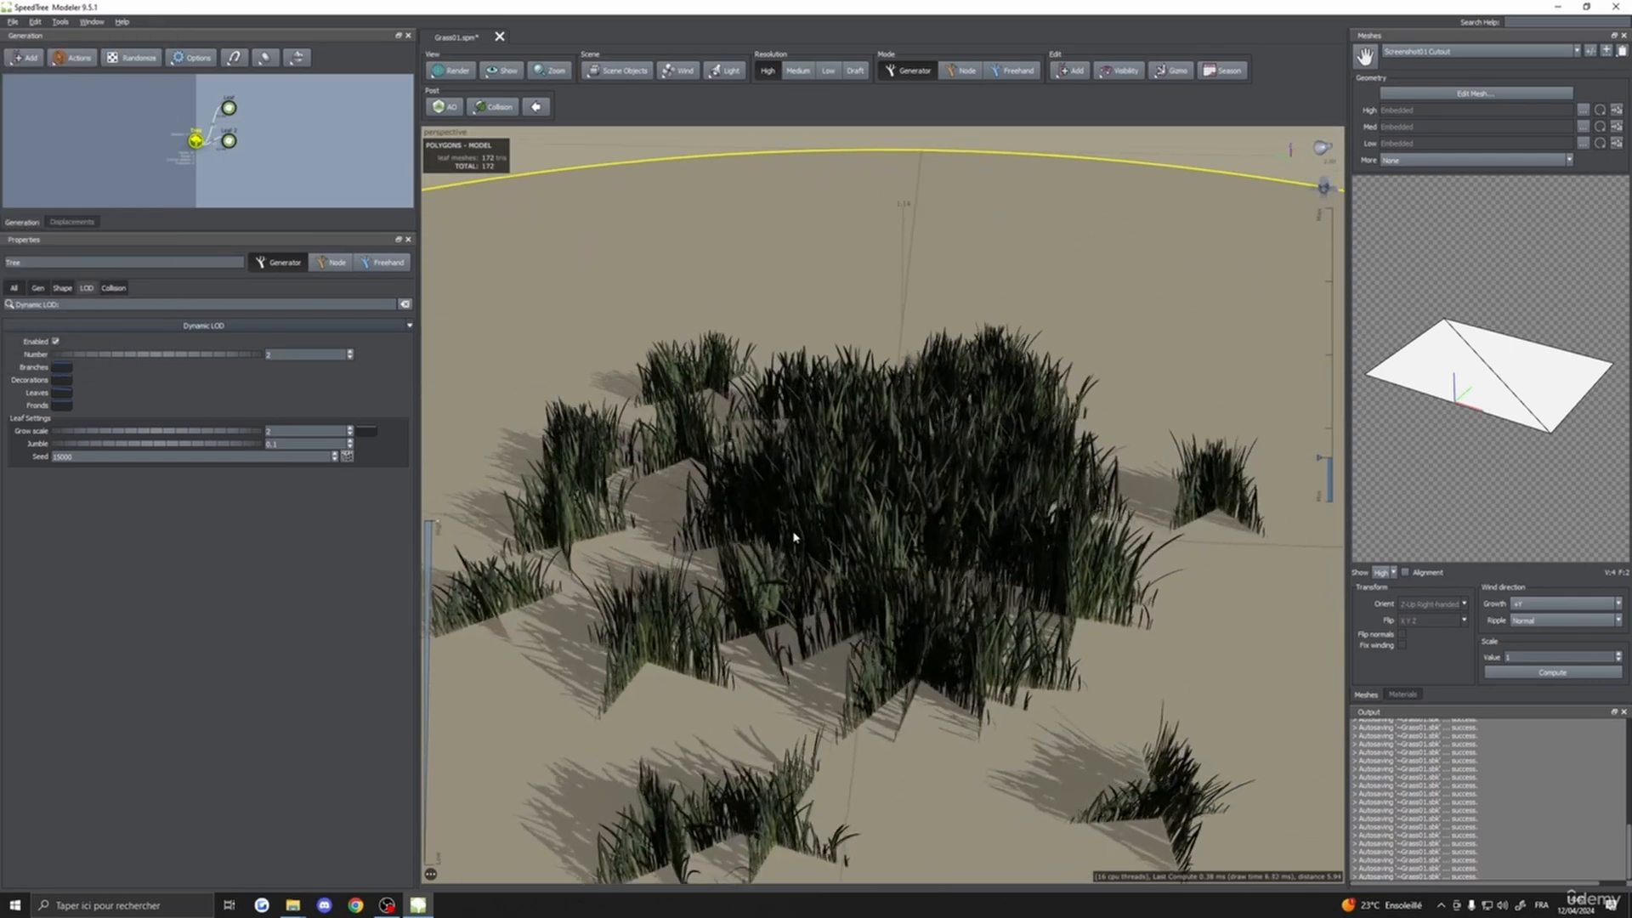
pyautogui.scroll(-8, 794, 537)
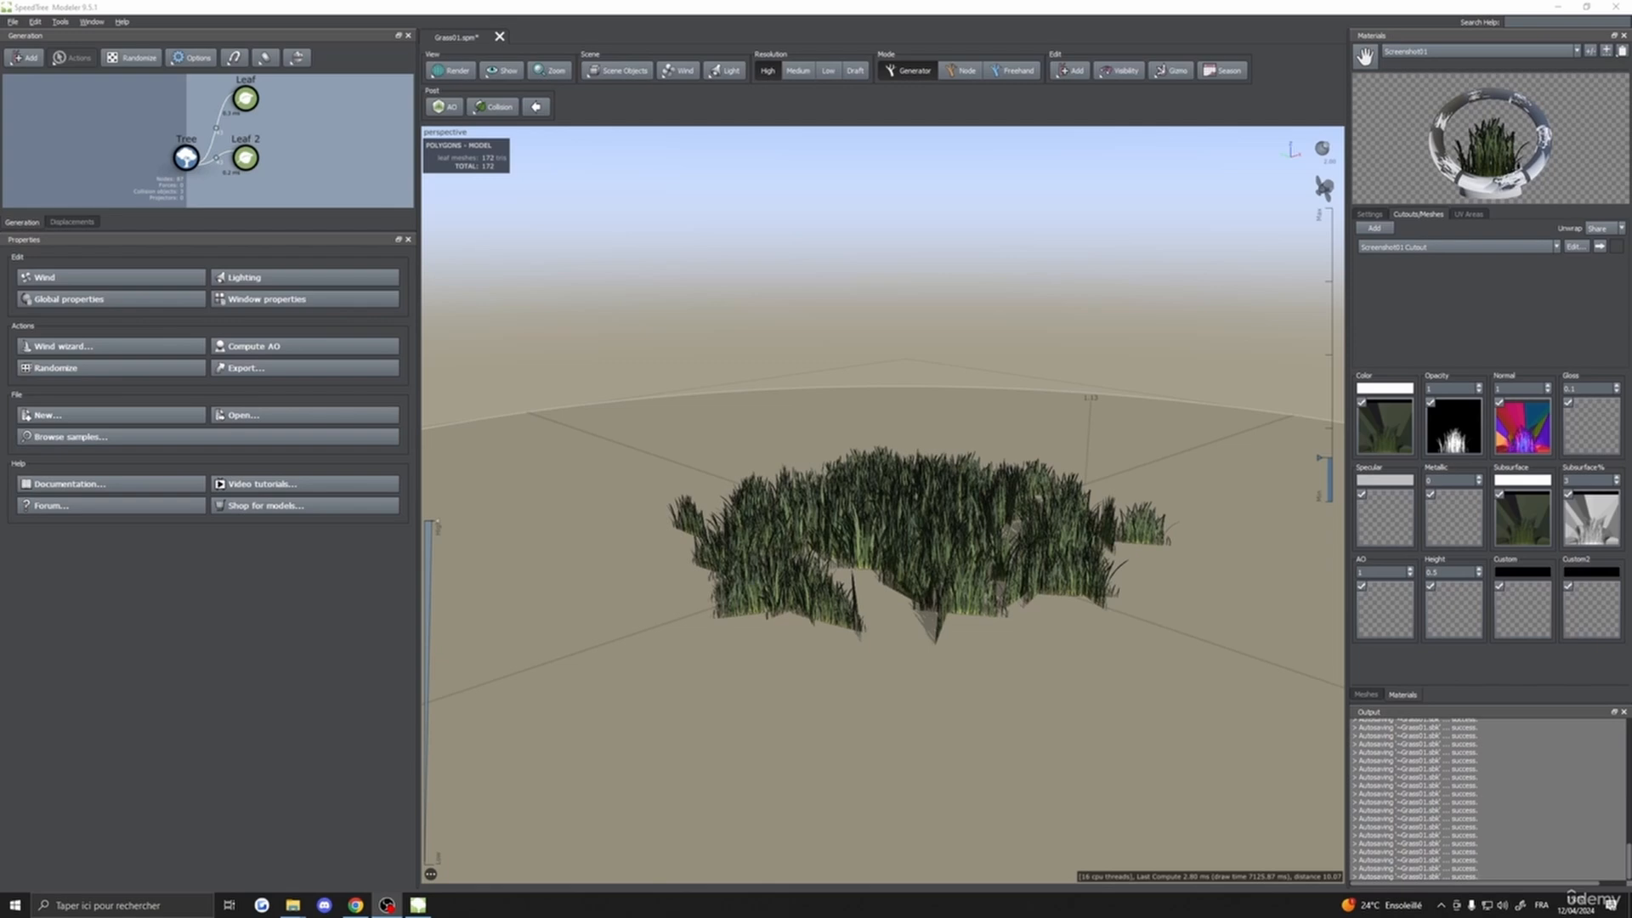
# - Open the ScreenshotProject file from the GrassCourse folder without loading the Grass01 recovery file
pyautogui.moveTo(1181, 365); pyautogui.dragTo(908, 323)
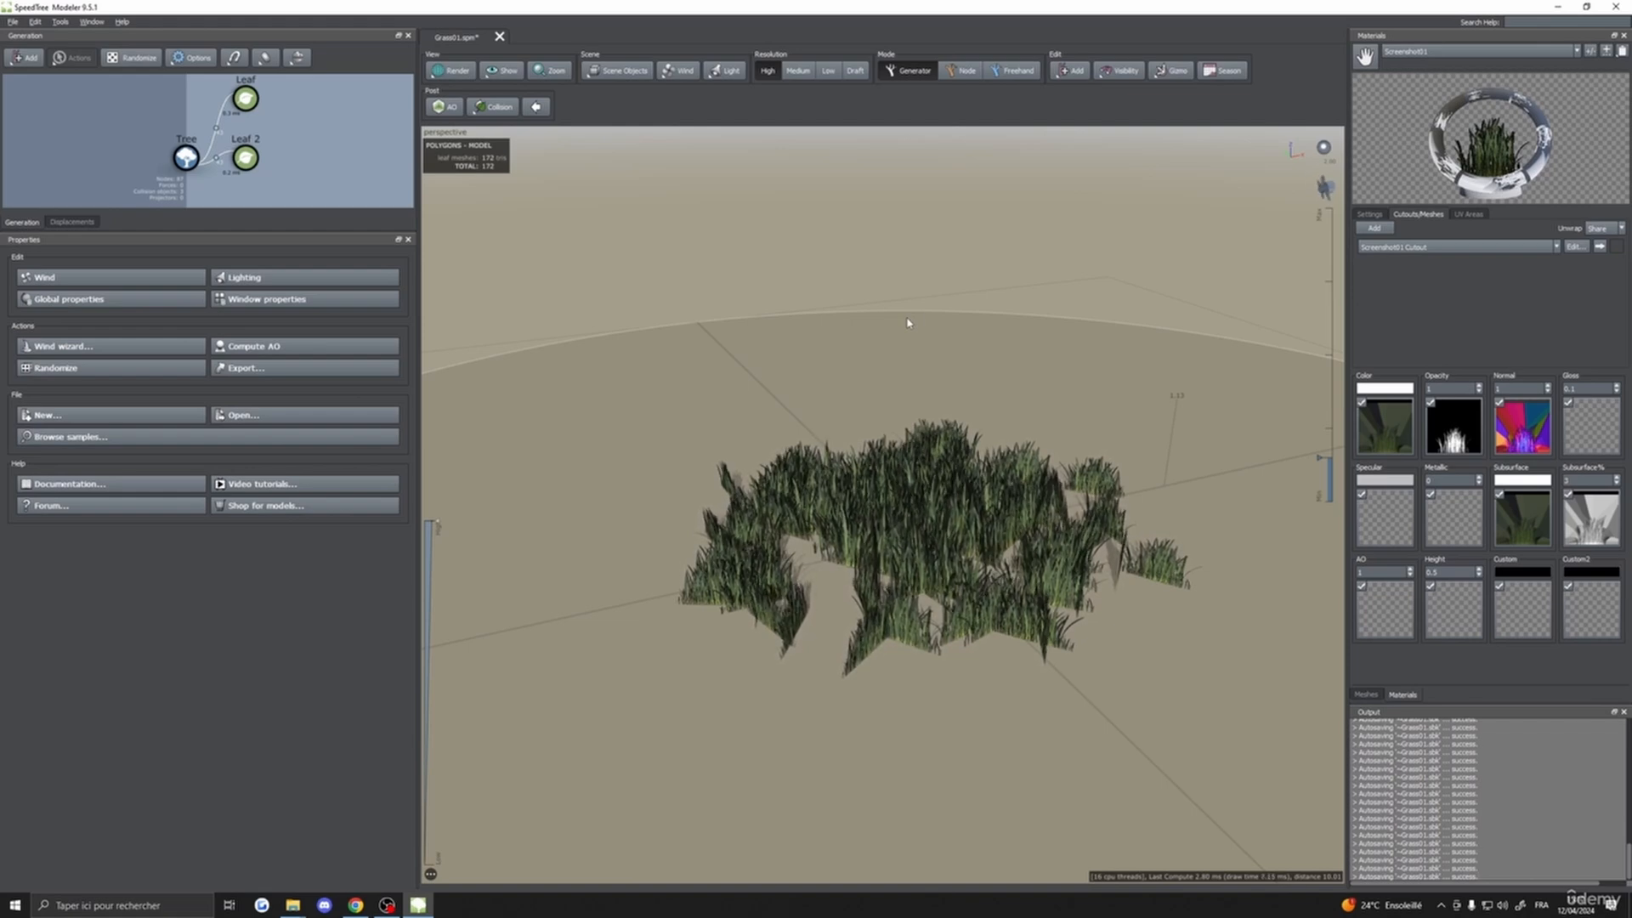
pyautogui.moveTo(908, 323); pyautogui.dragTo(1371, 481)
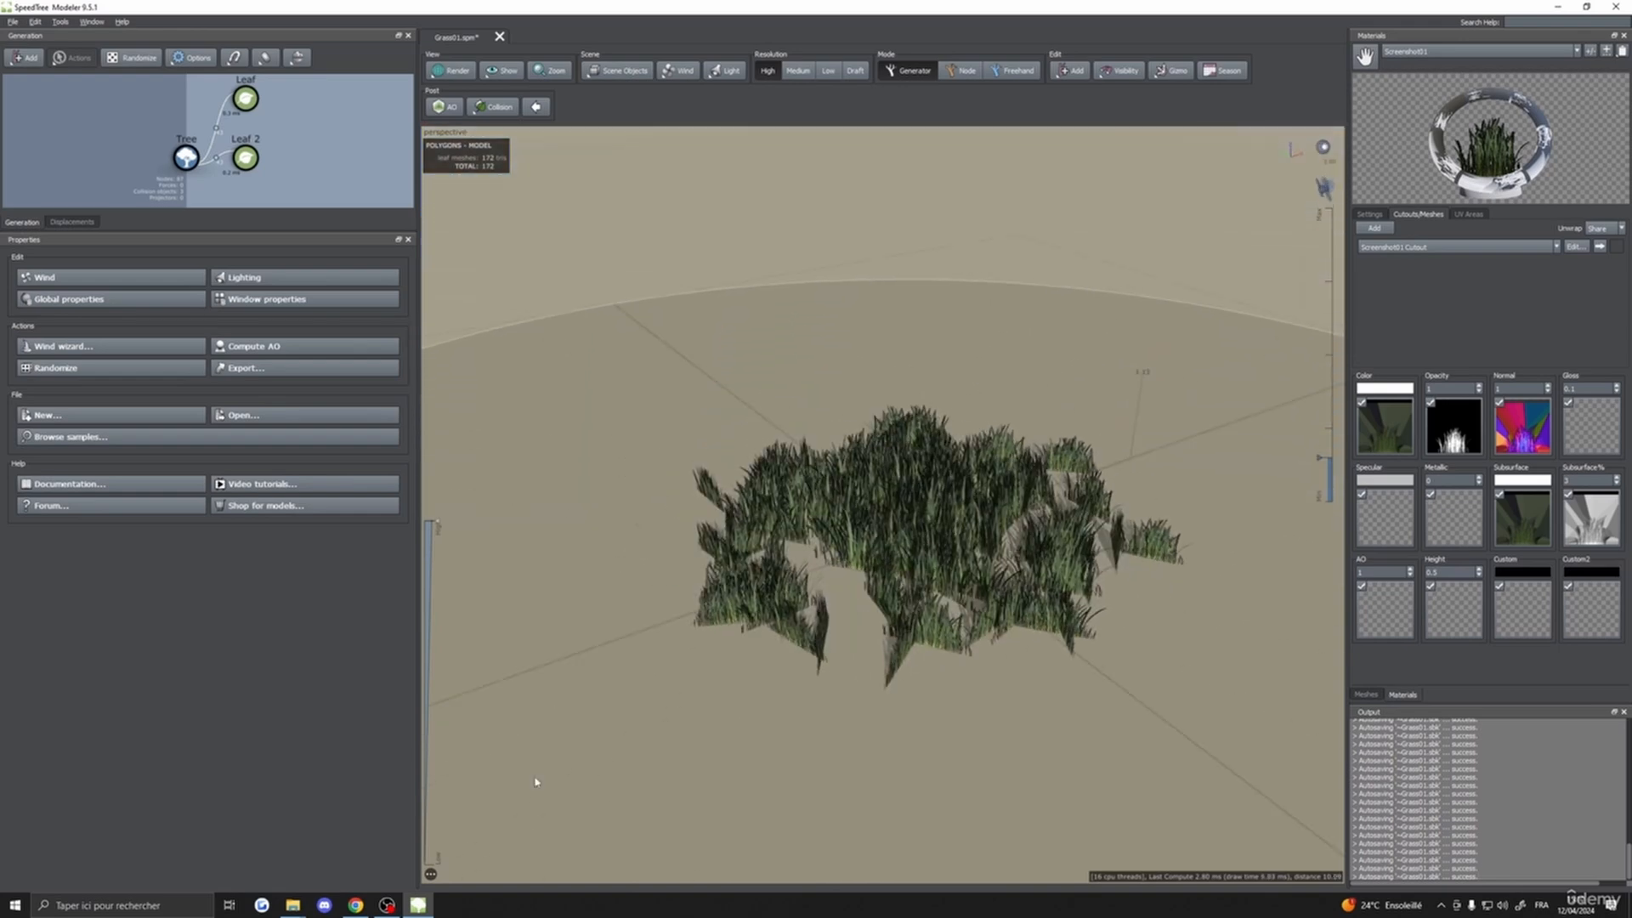
pyautogui.click(293, 906)
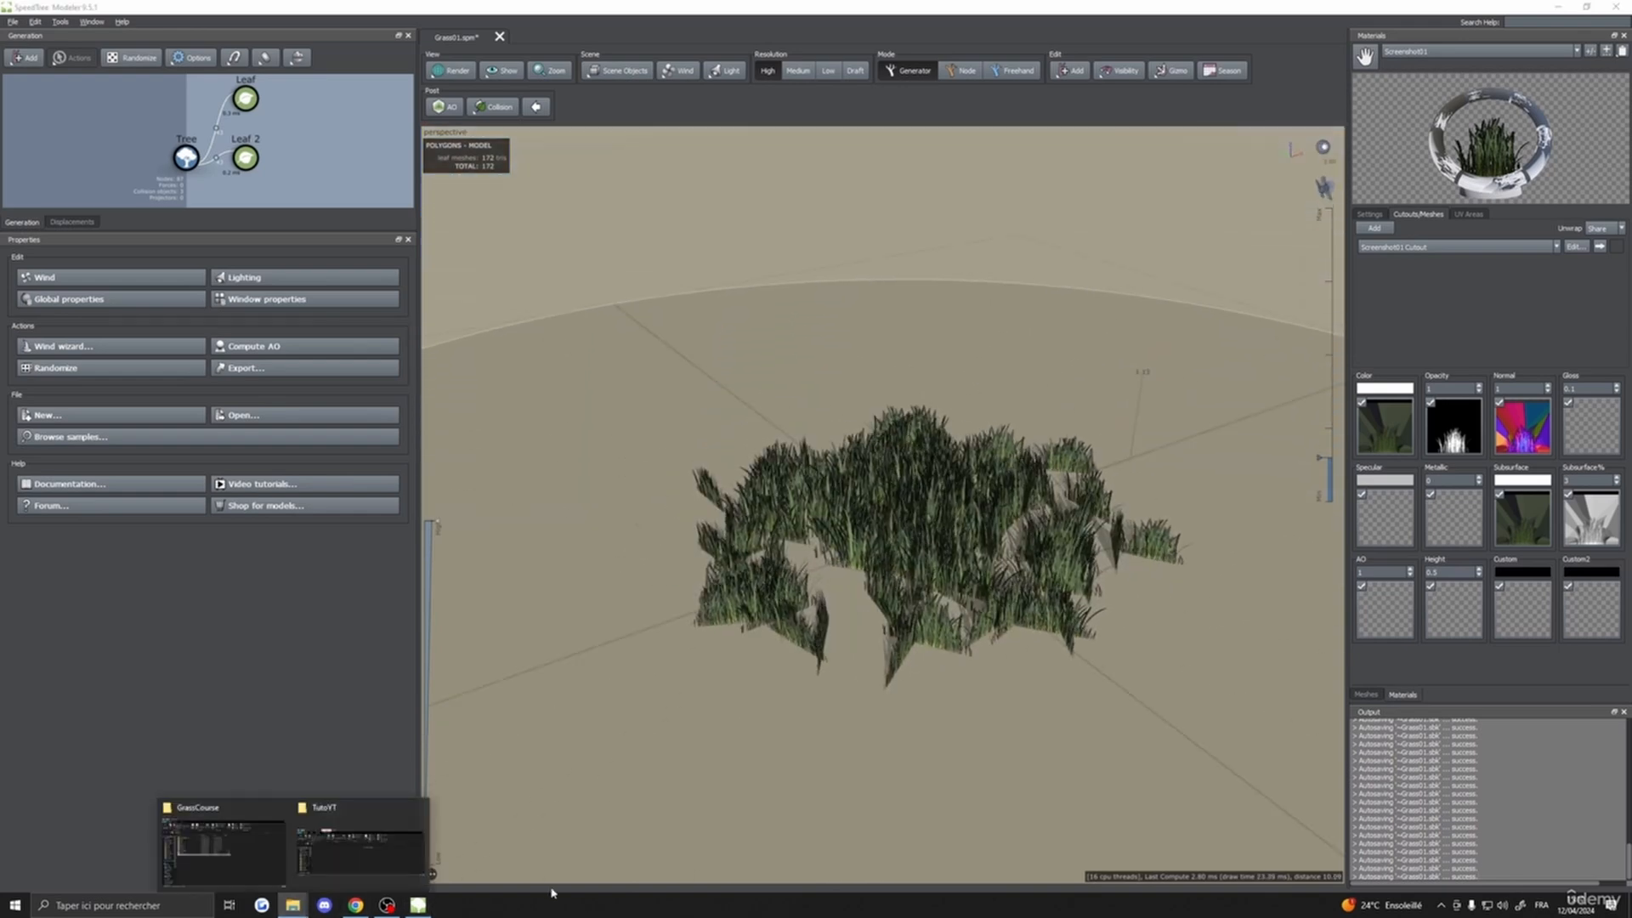
pyautogui.click(223, 846)
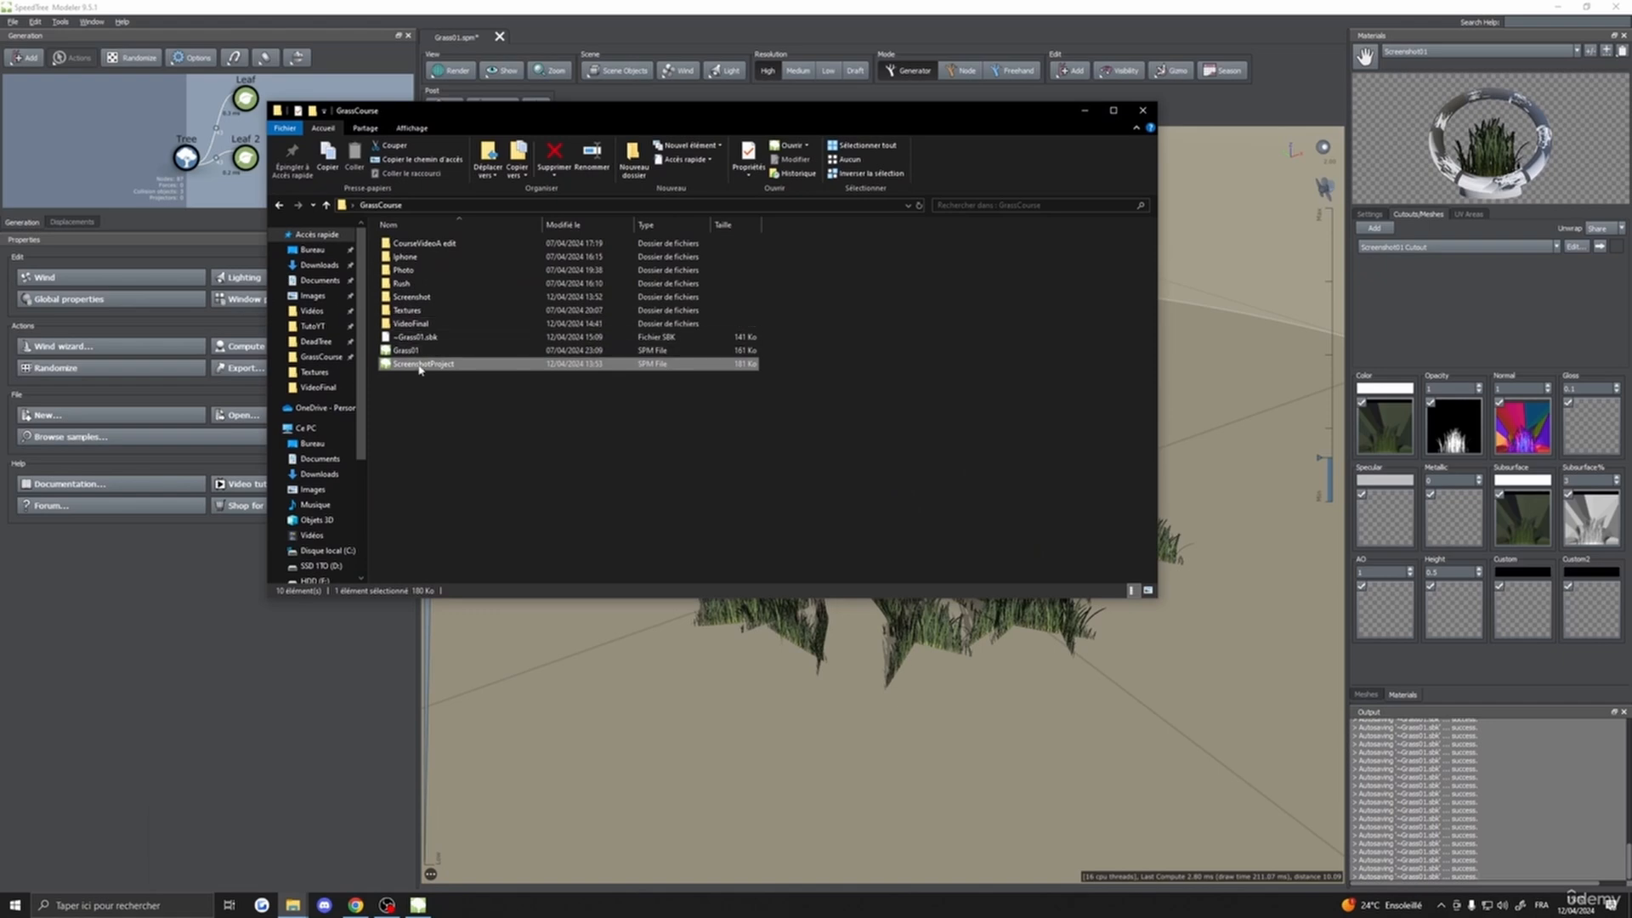
pyautogui.doubleClick(419, 365)
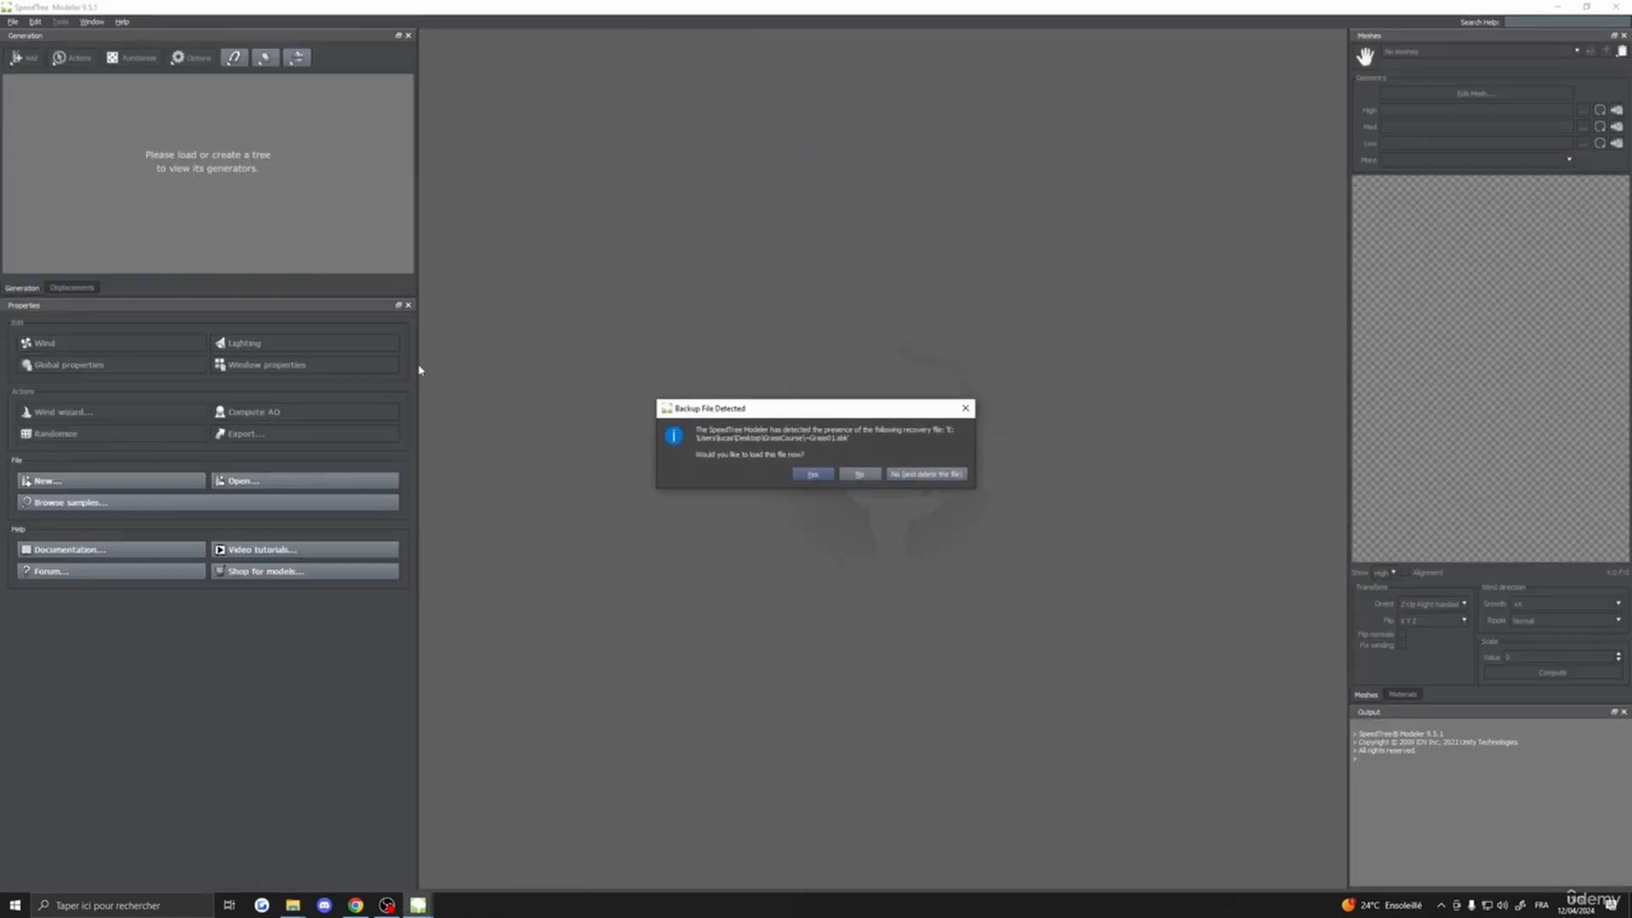
pyautogui.click(860, 473)
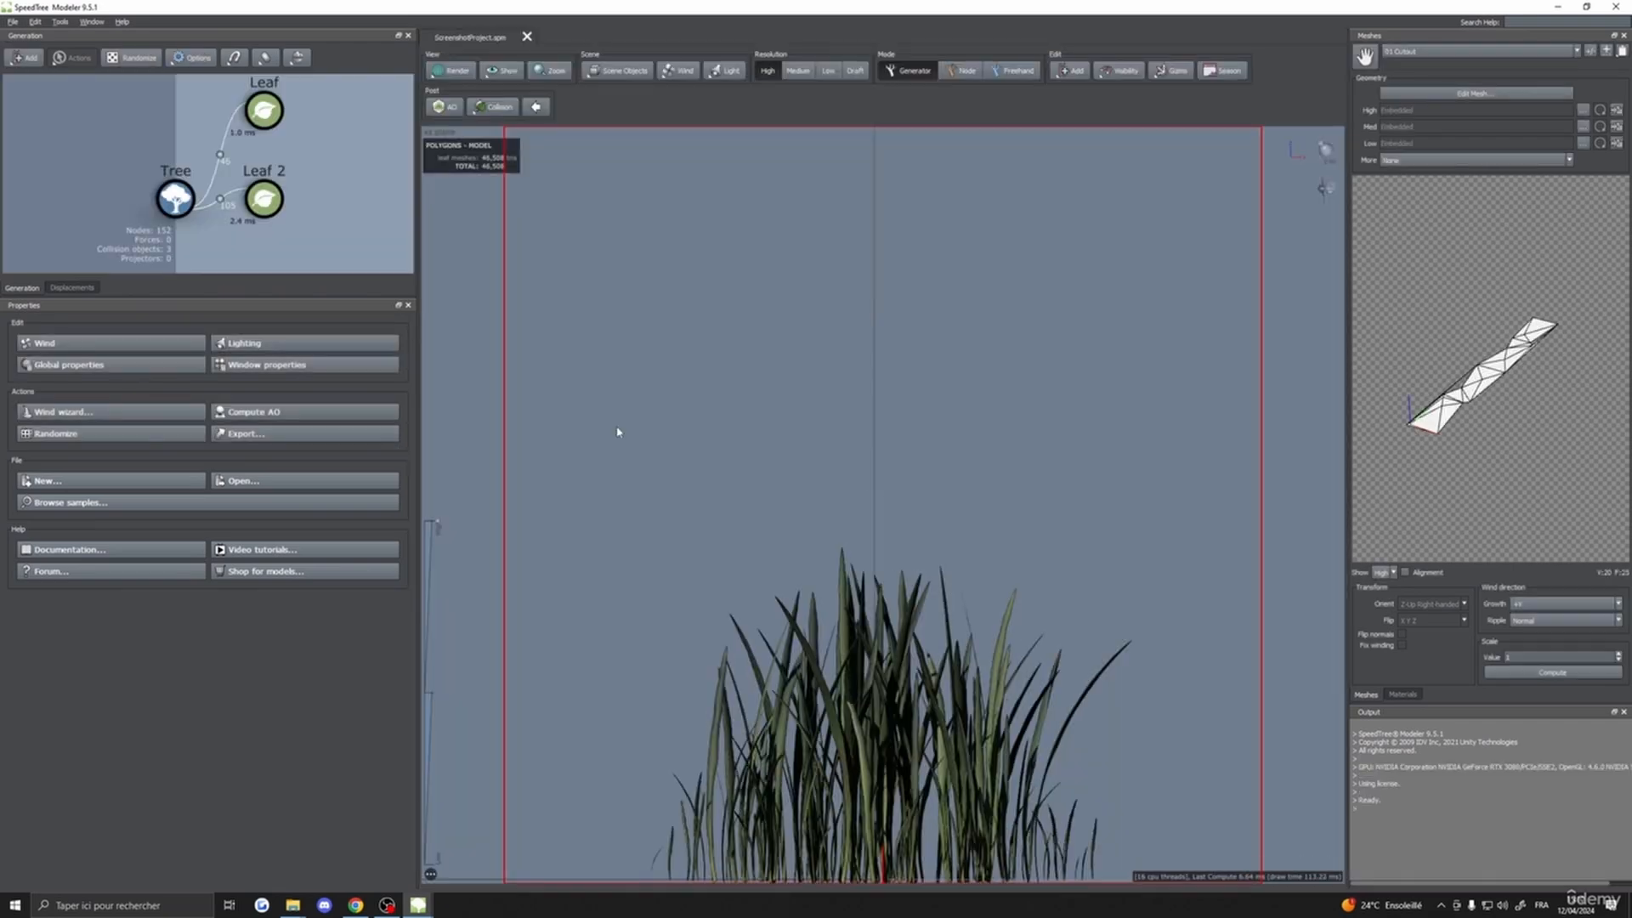
# - Delete the Leaf 2 generator and assign material 05 to the remaining Leaf generator
pyautogui.click(264, 199)
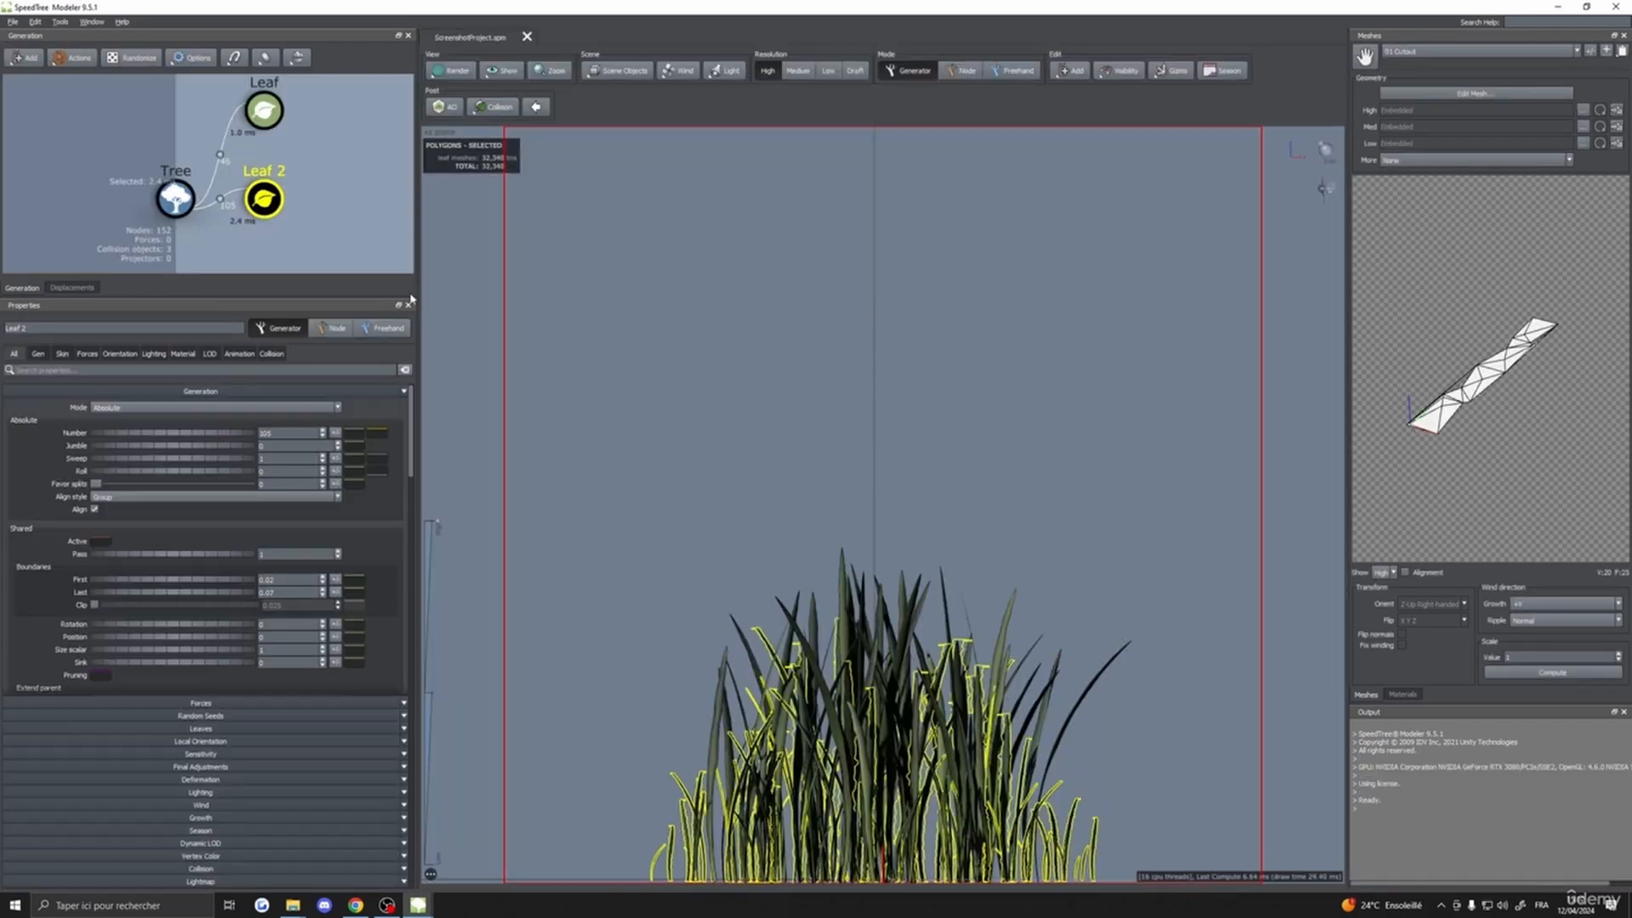
pyautogui.press('Delete')
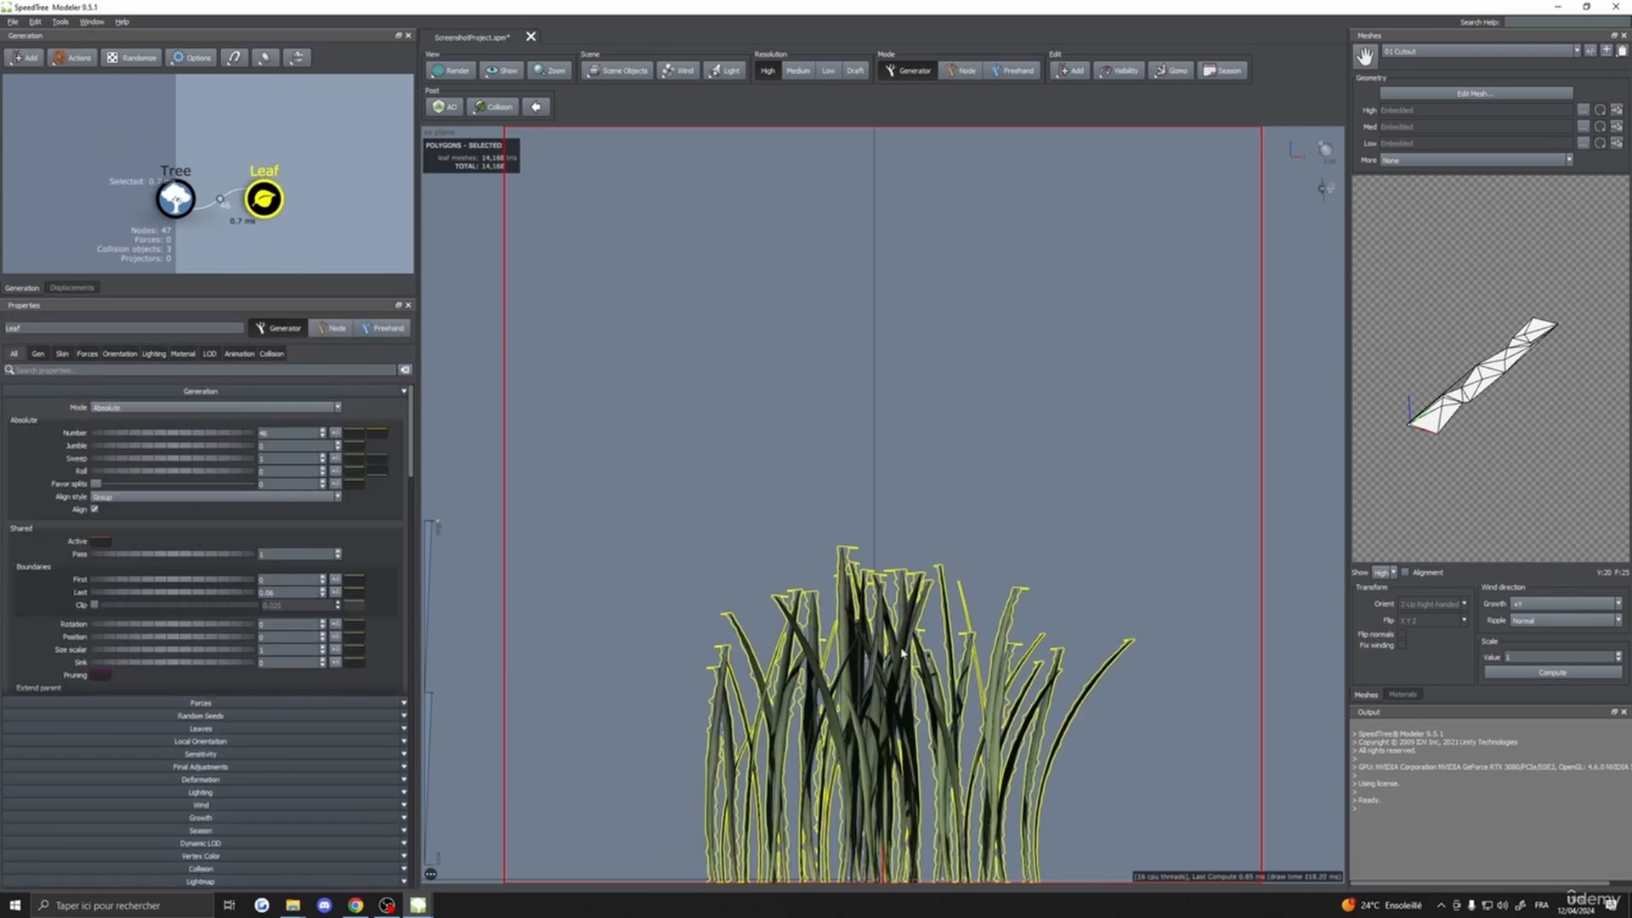
pyautogui.click(182, 354)
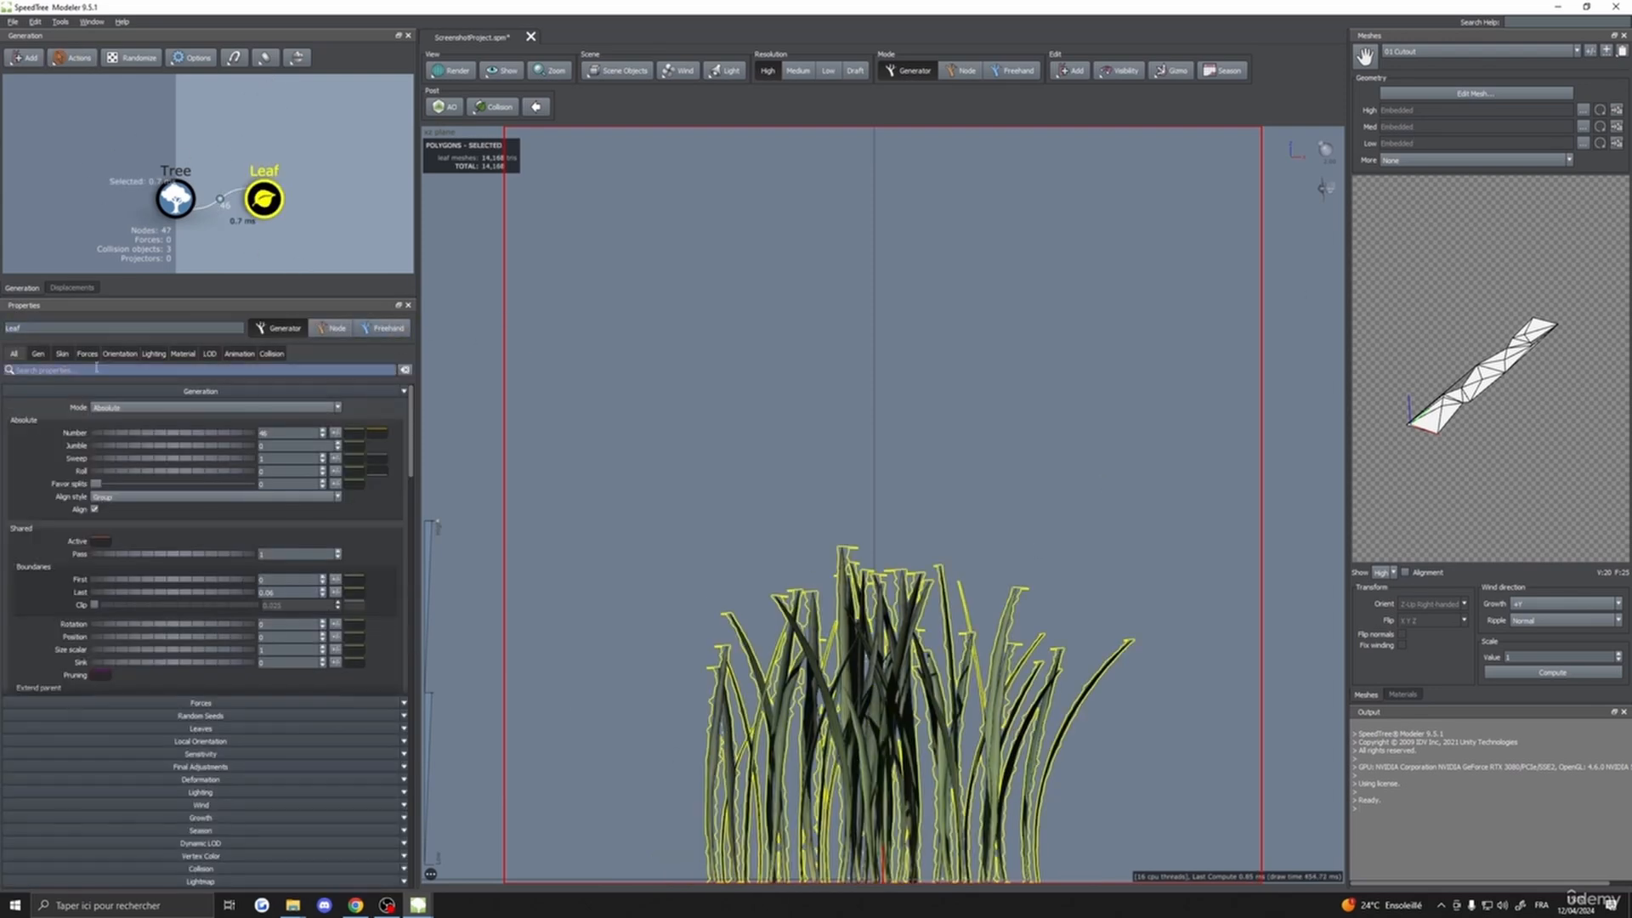
pyautogui.click(98, 433)
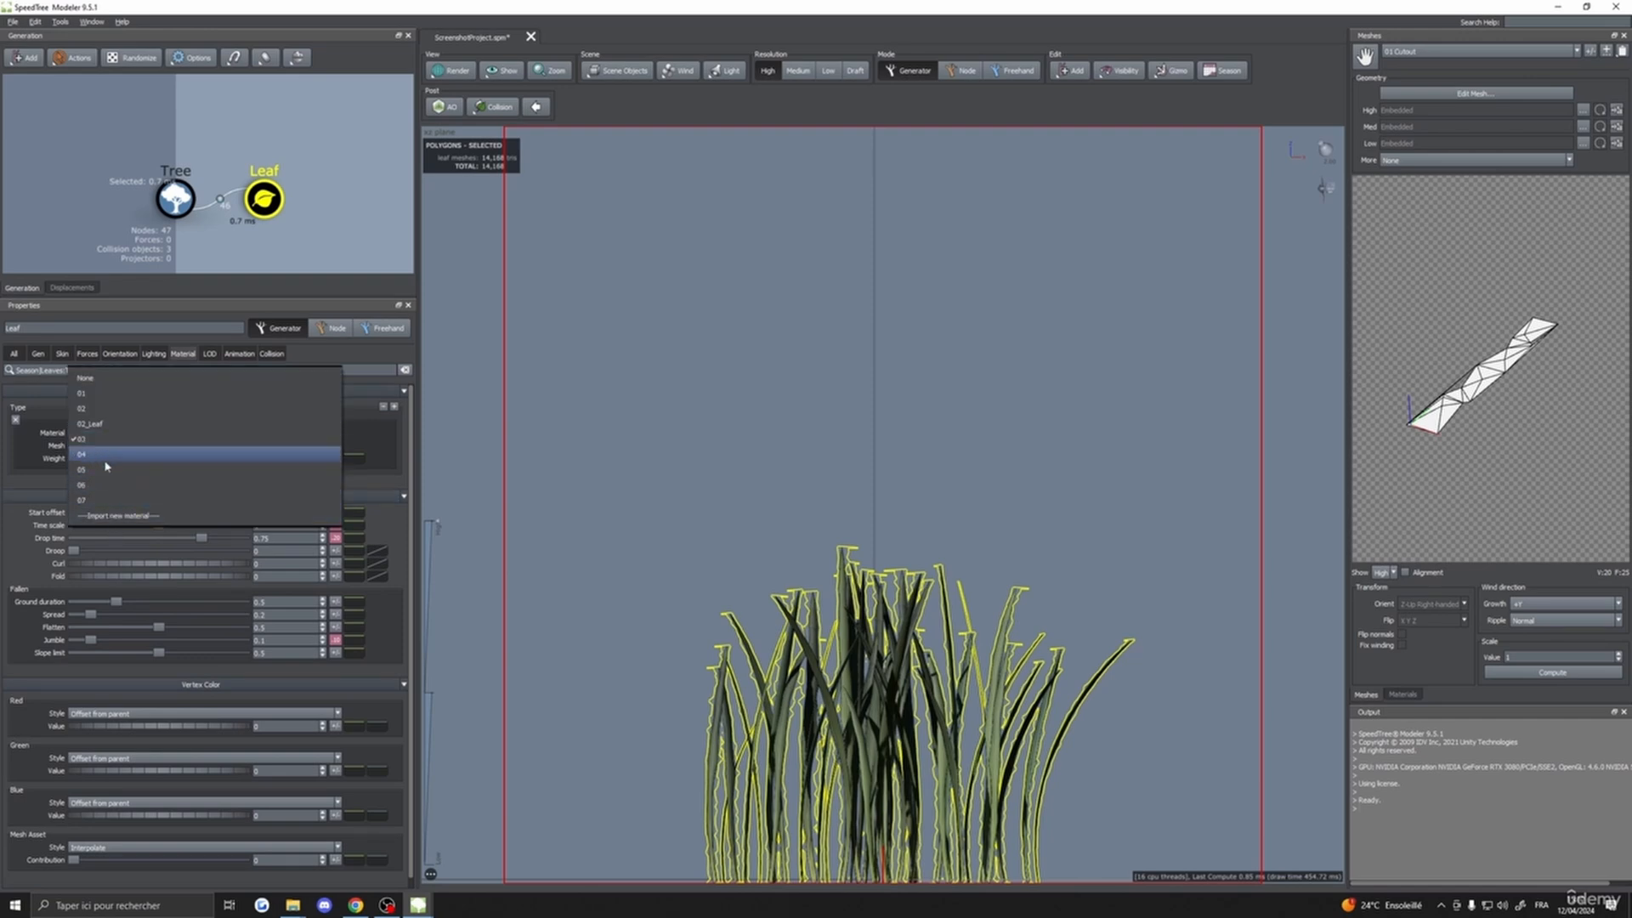
pyautogui.click(106, 469)
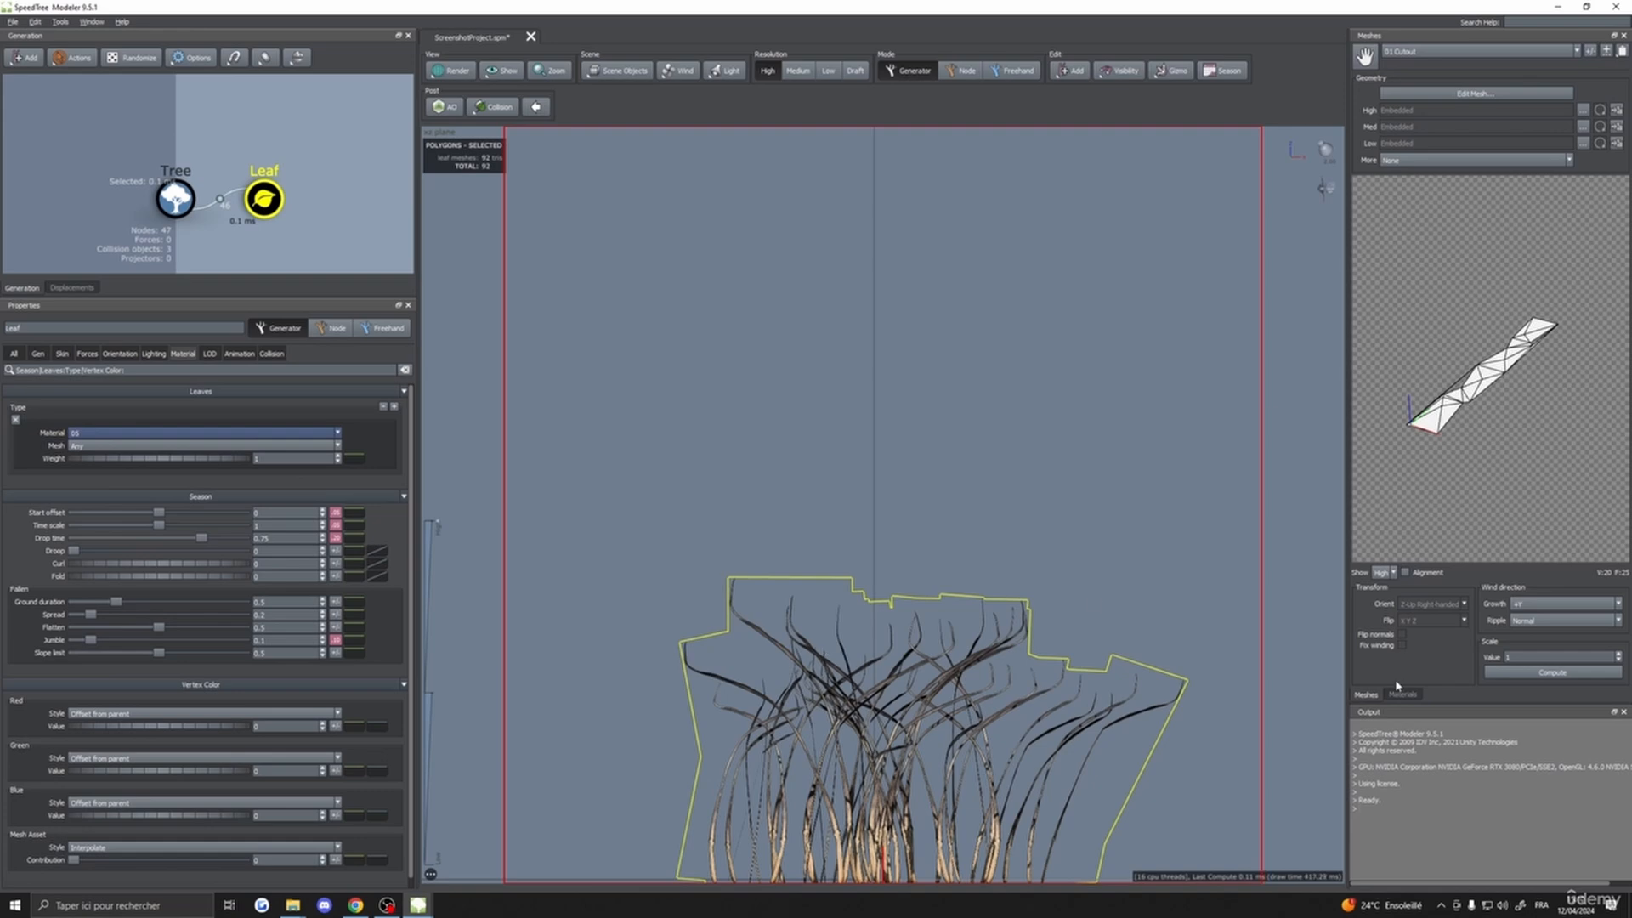
# - Set the Leaf generator's number of leaves to 10
pyautogui.click(38, 353)
pyautogui.moveTo(291, 433); pyautogui.dragTo(21, 414)
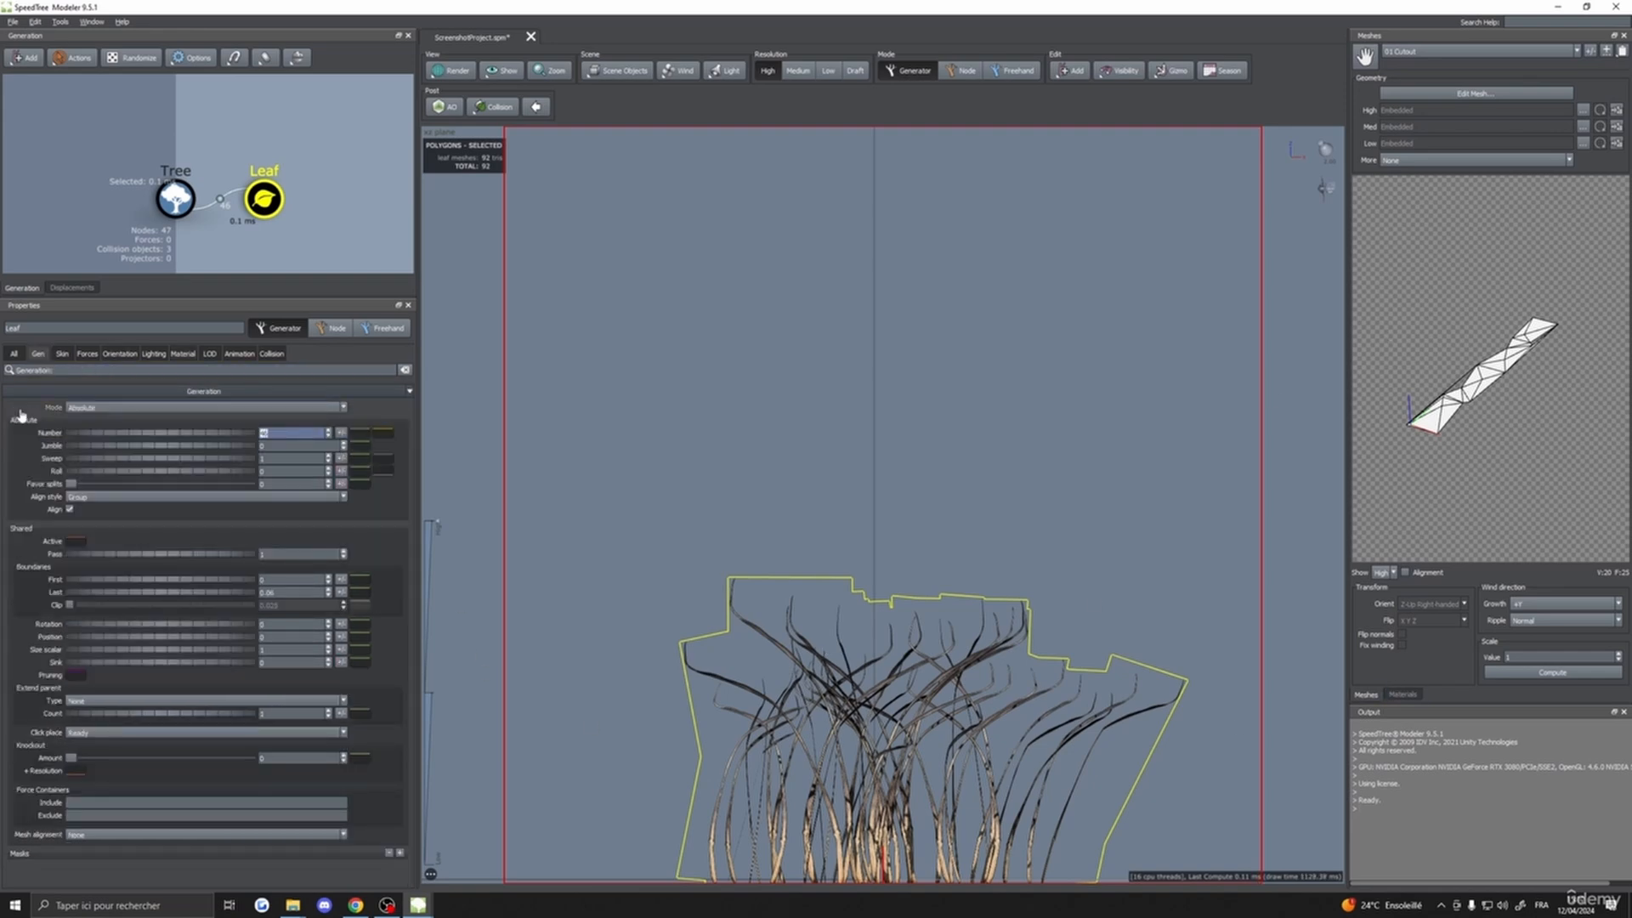
pyautogui.write('10')
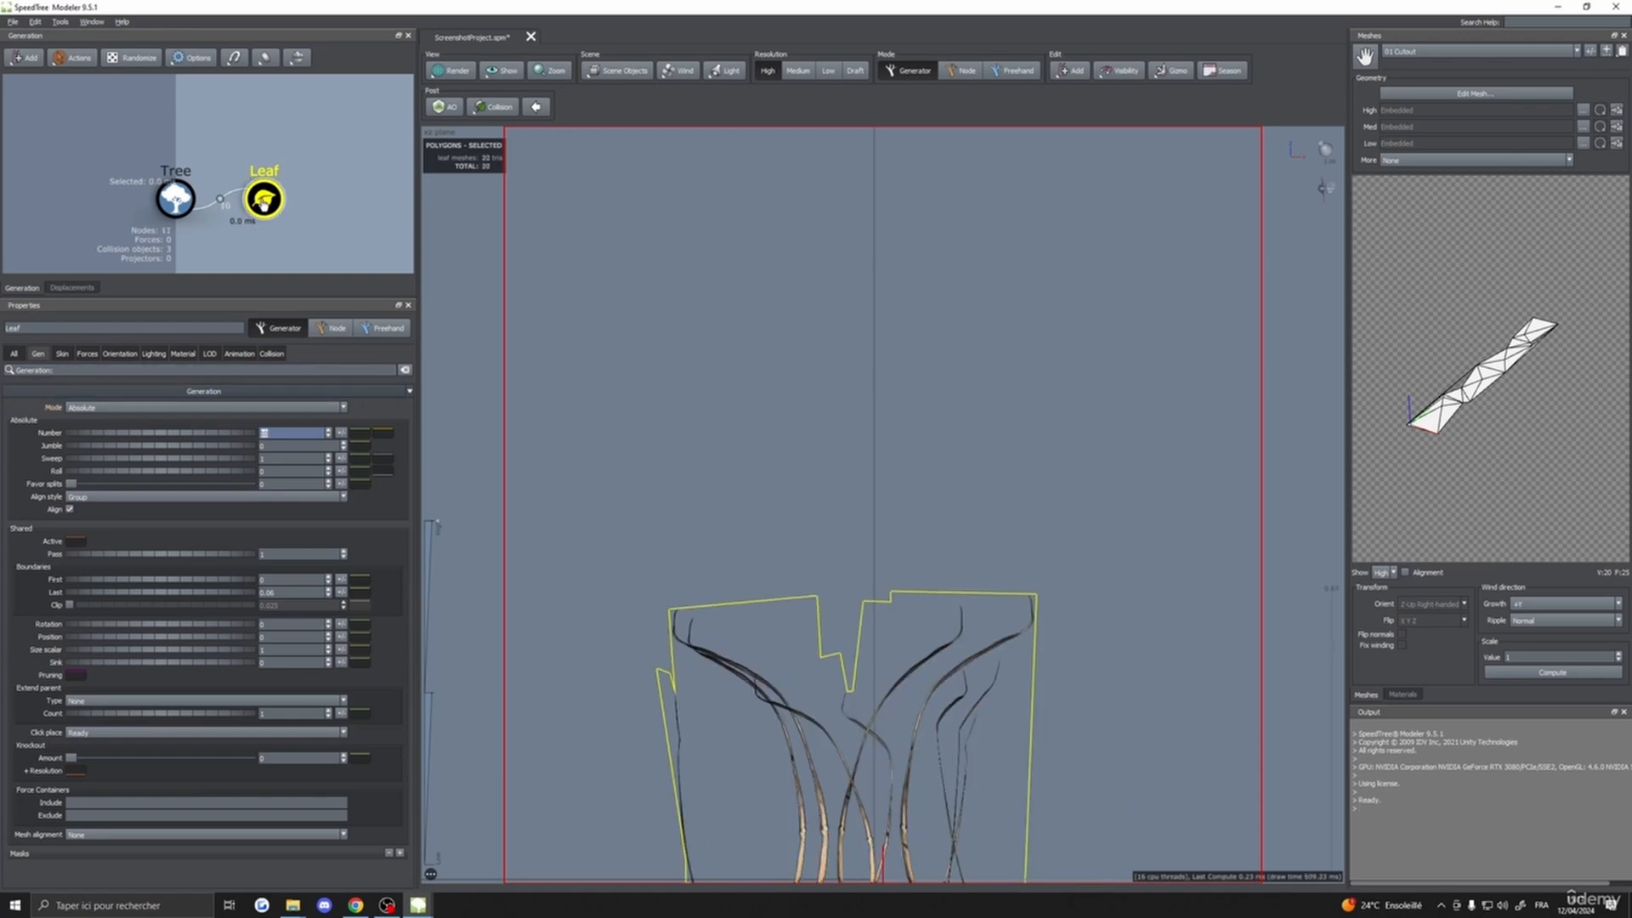
# - Duplicate the Leaf generator twice and connect both copies to the Tree generator
pyautogui.click(263, 202)
pyautogui.hotkey('ctrl', 'v')
pyautogui.scroll(-2, 260, 248)
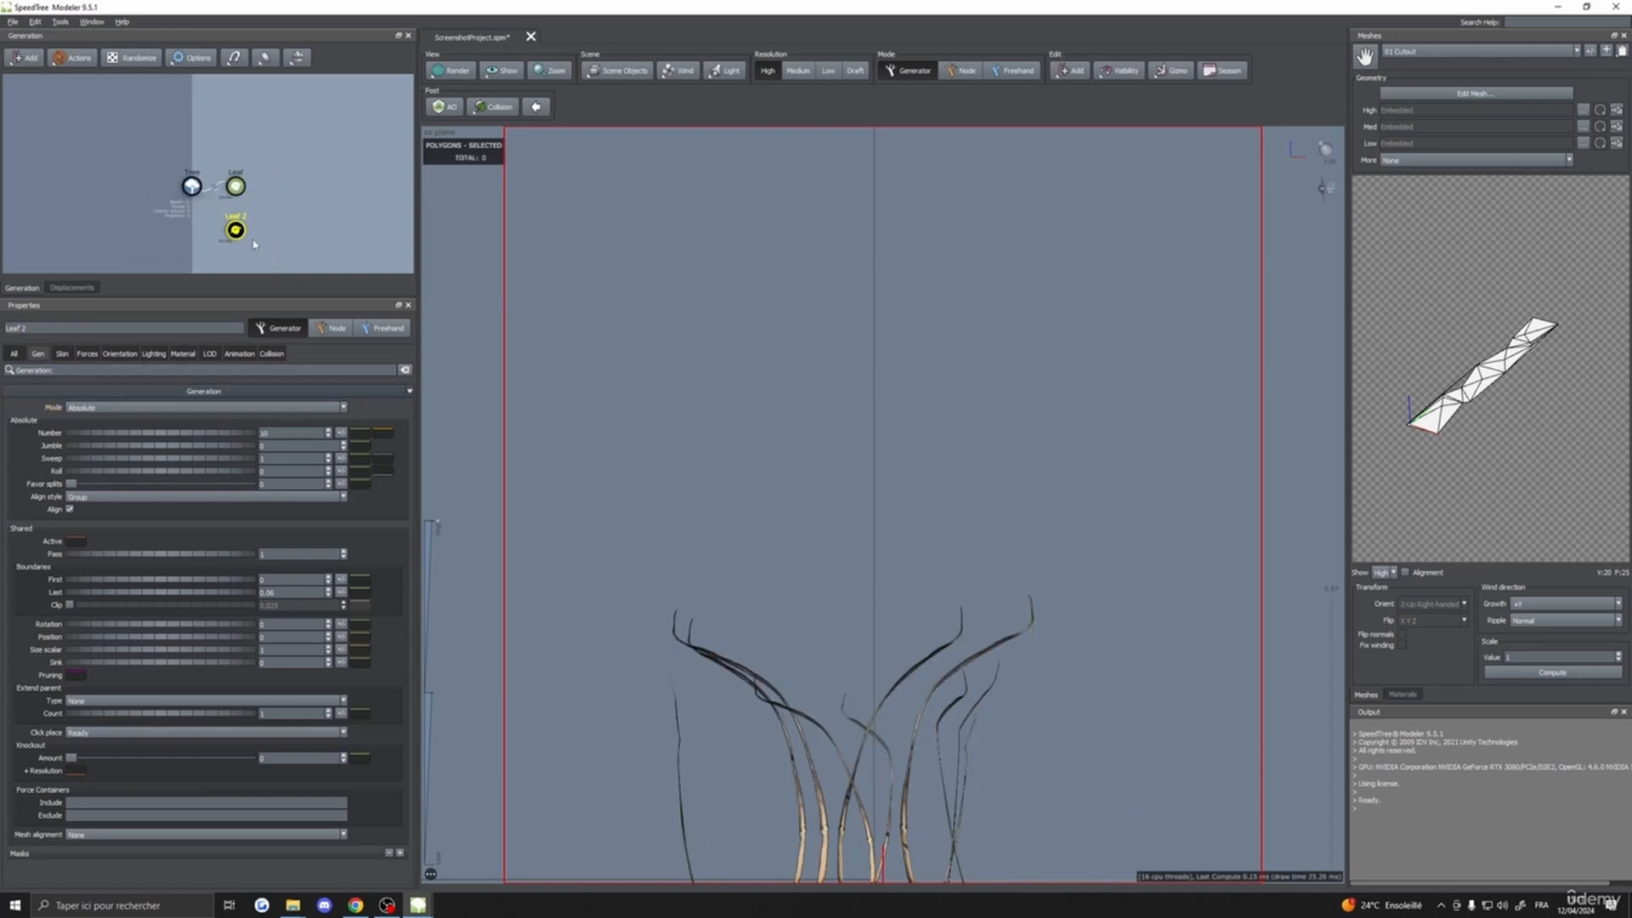
pyautogui.hotkey('ctrl', 'v')
pyautogui.moveTo(306, 125); pyautogui.dragTo(158, 197)
pyautogui.moveTo(225, 122); pyautogui.dragTo(171, 200)
pyautogui.moveTo(225, 124); pyautogui.dragTo(151, 201)
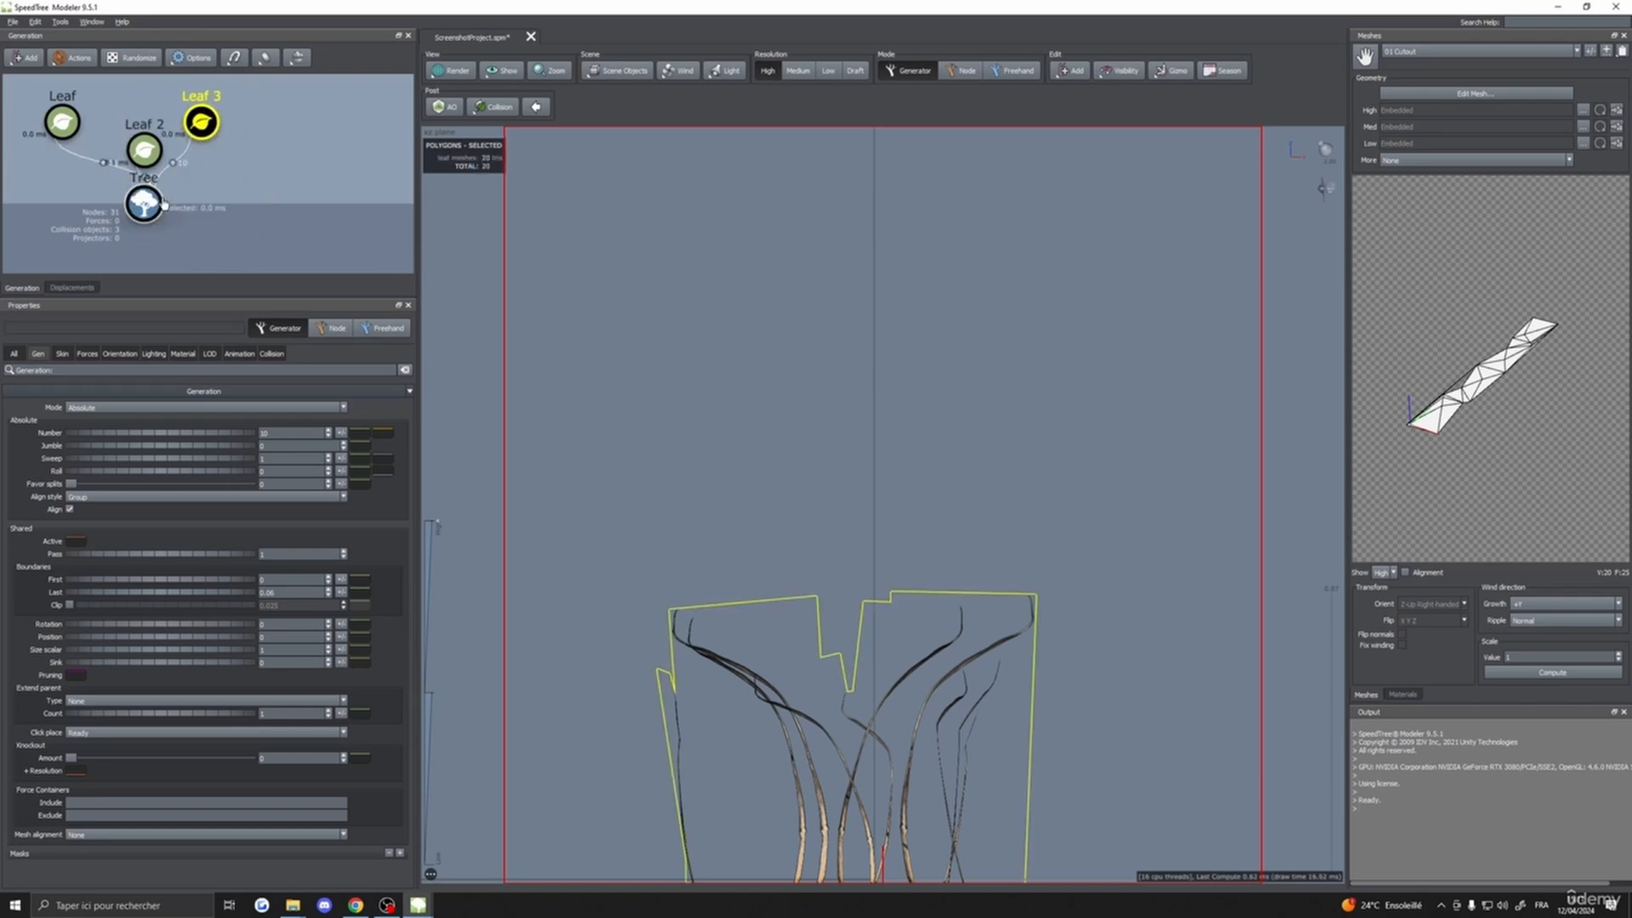
# - Assign material 06 to the Leaf 2 generator
pyautogui.click(148, 121)
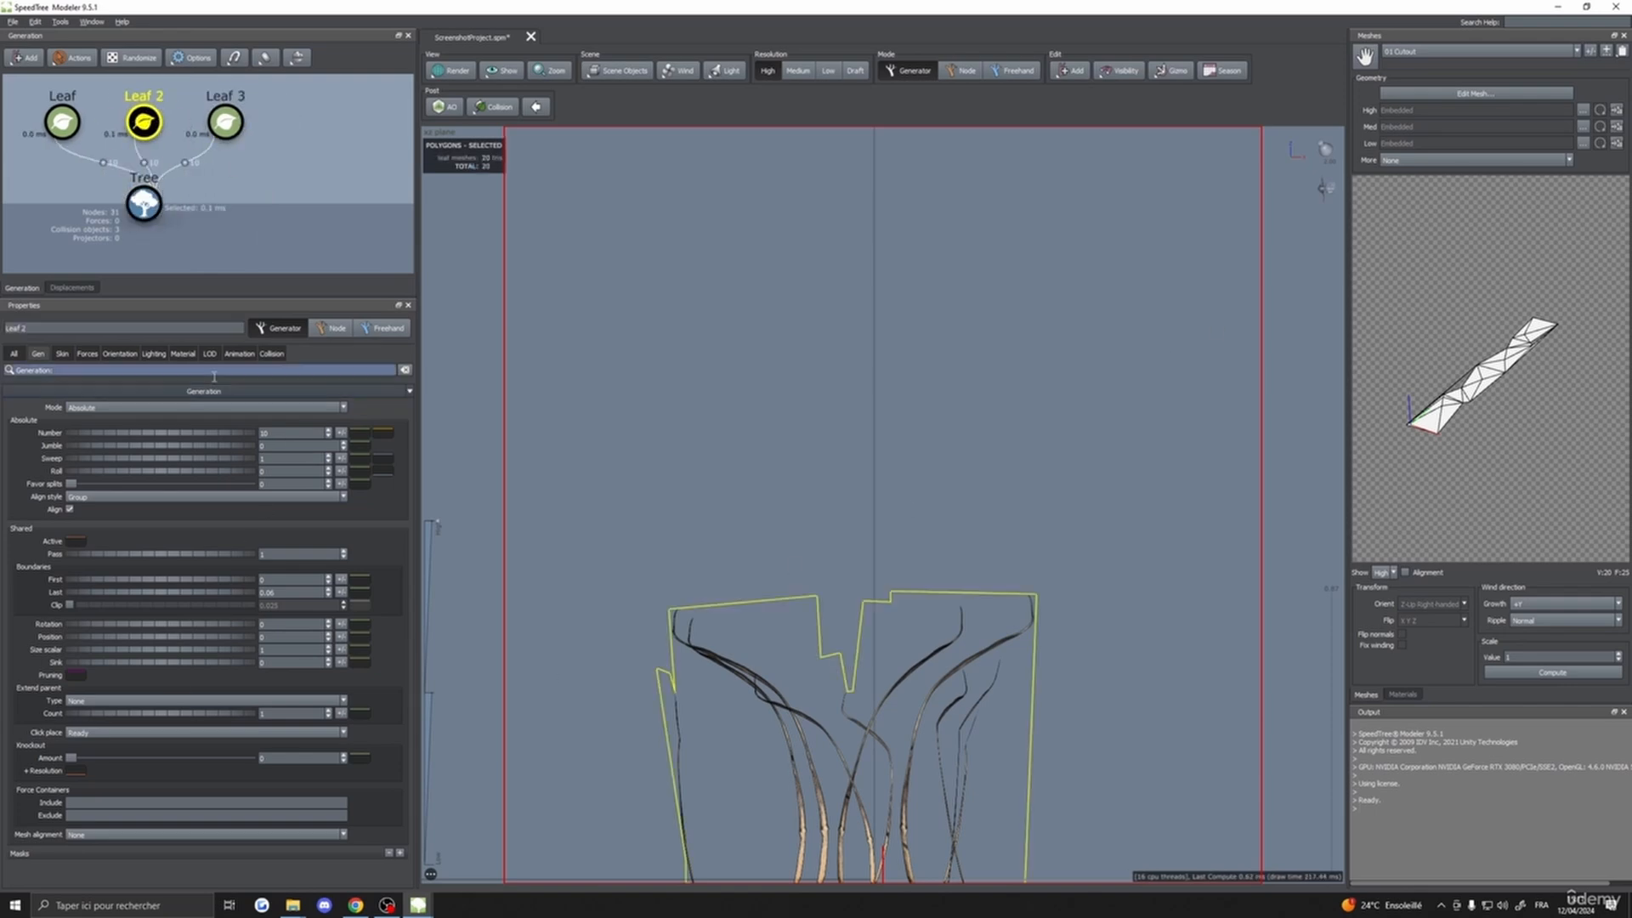
pyautogui.click(182, 354)
pyautogui.click(188, 433)
pyautogui.click(94, 456)
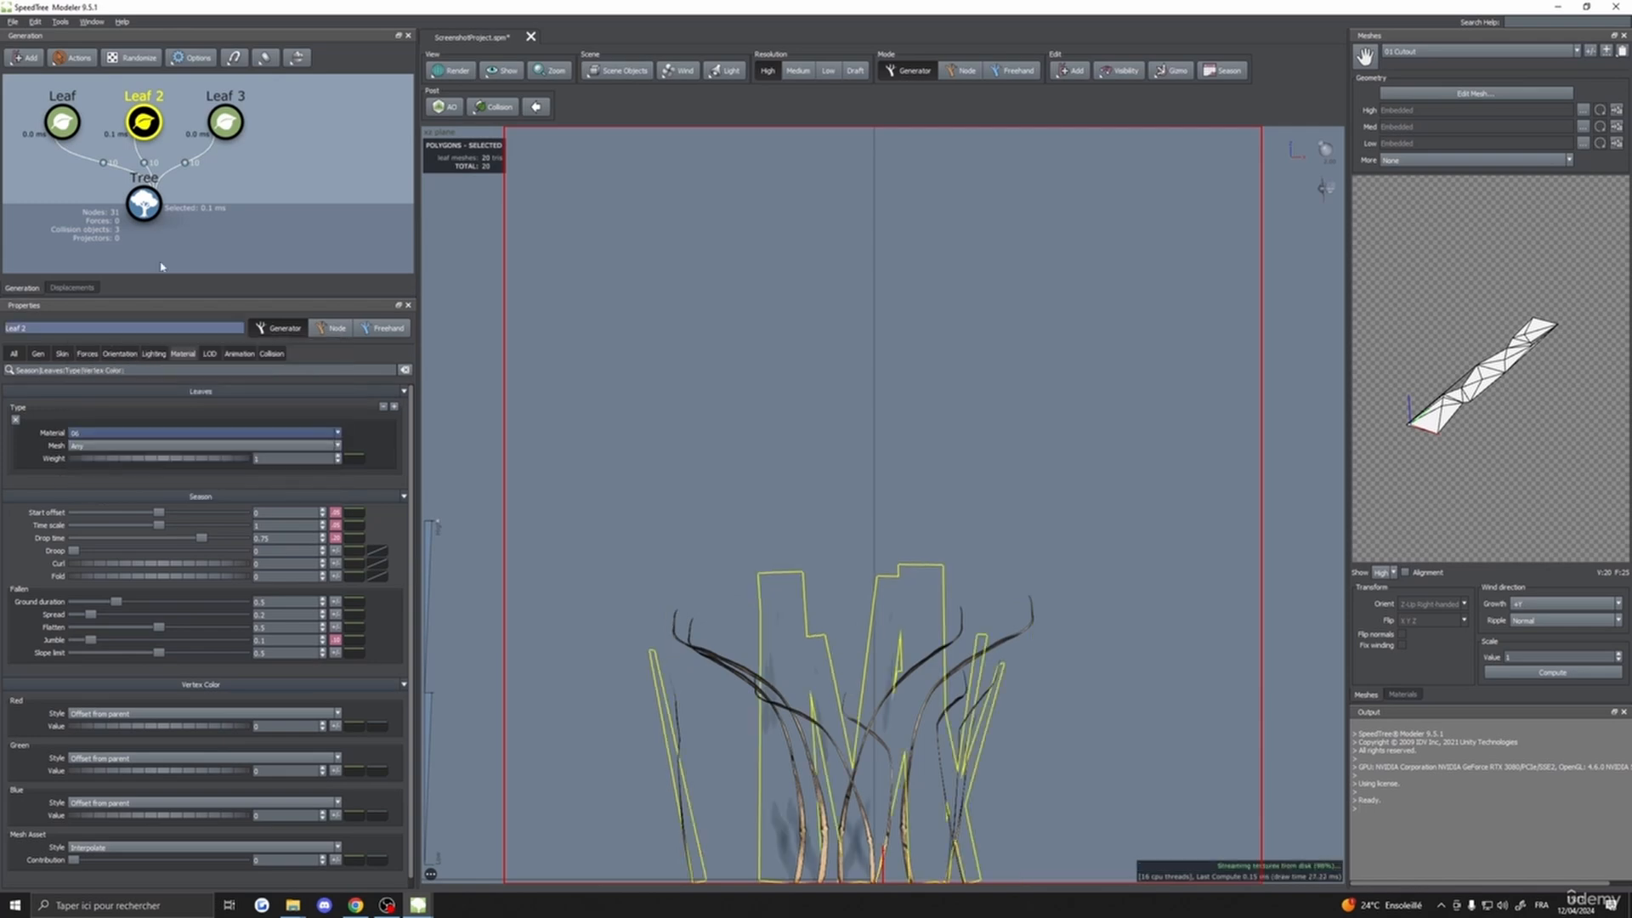
# - Assign material 07 to the Leaf 3 generator
pyautogui.click(225, 123)
pyautogui.click(188, 433)
pyautogui.click(98, 470)
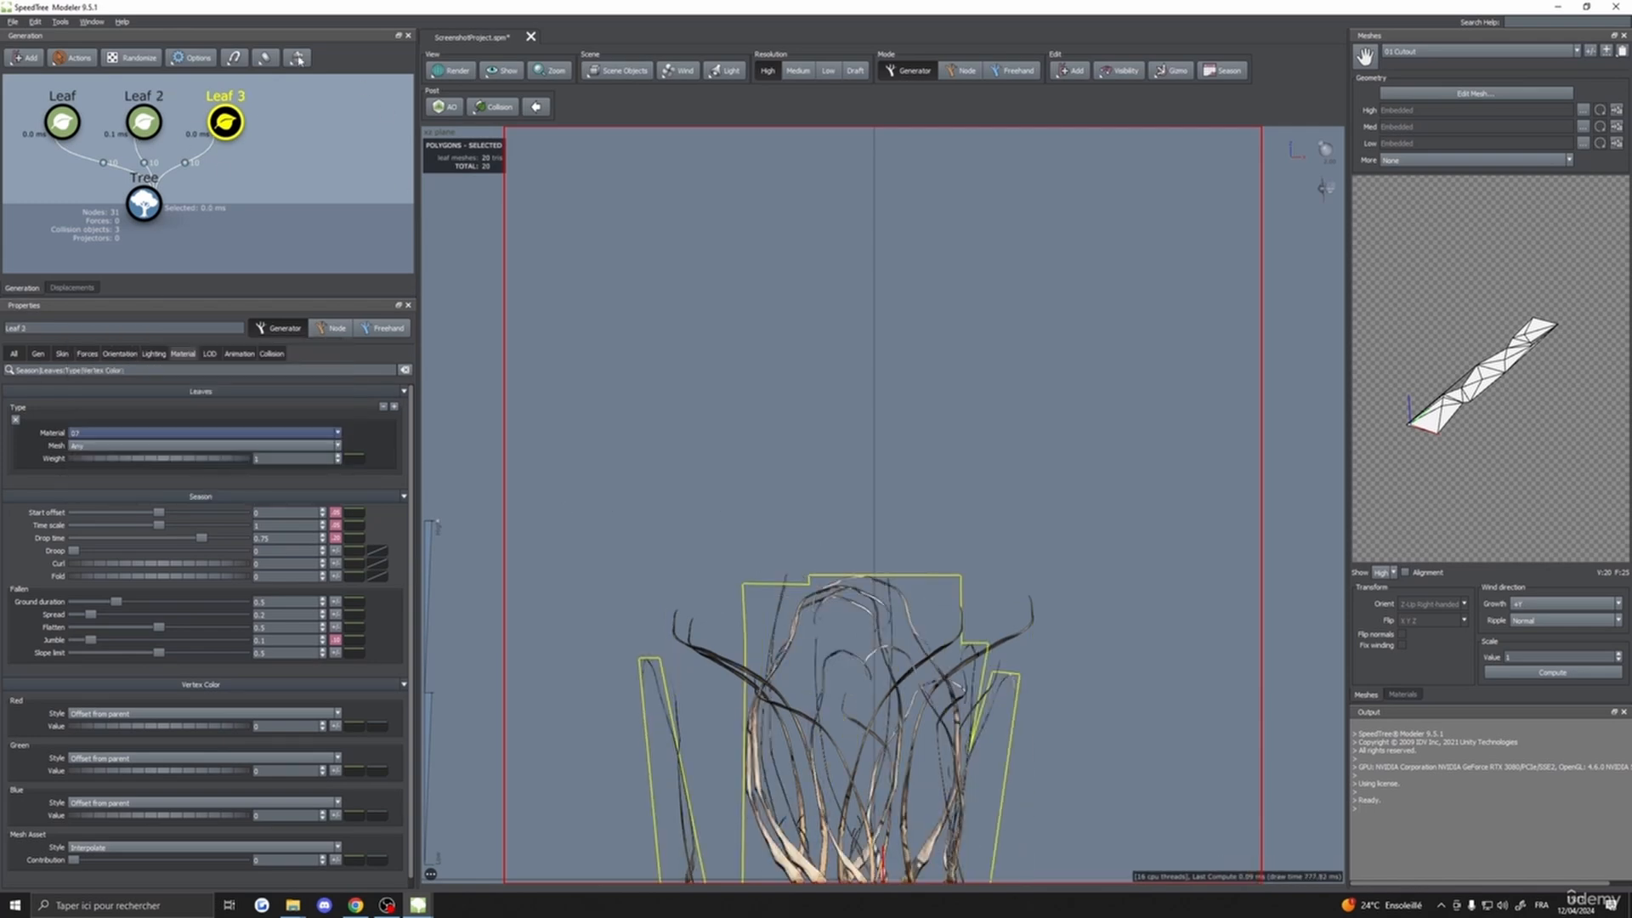
# - Increase the Leaf 2 generator's leaf size to 1.5 and lower the end point of its size parent curve to about 0.67
pyautogui.click(62, 123)
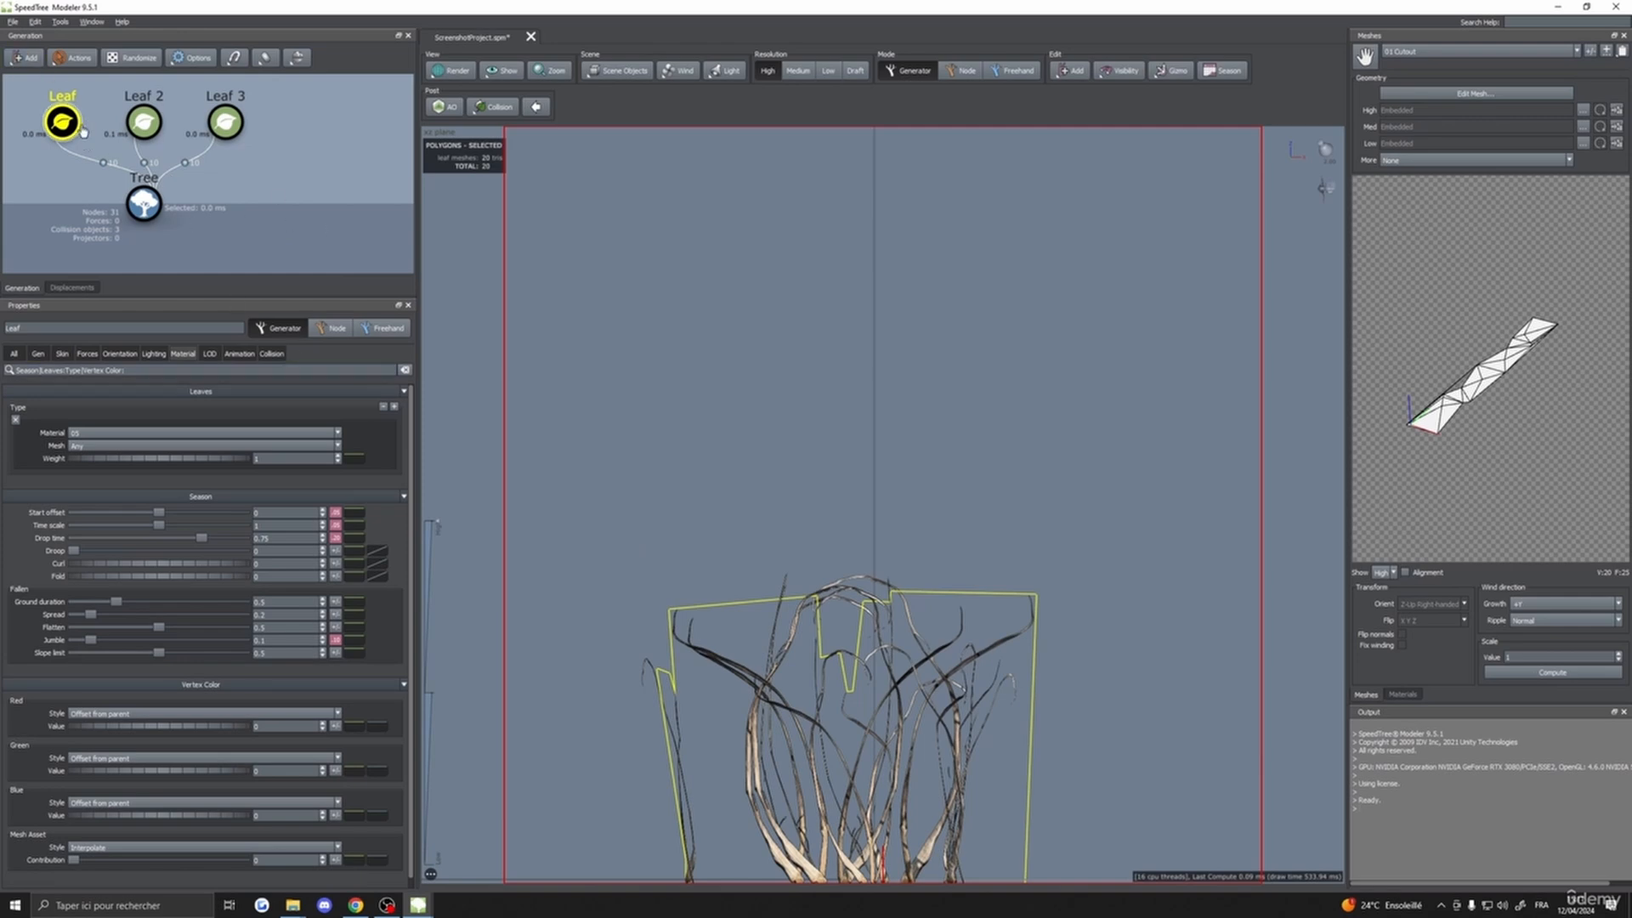
pyautogui.click(144, 124)
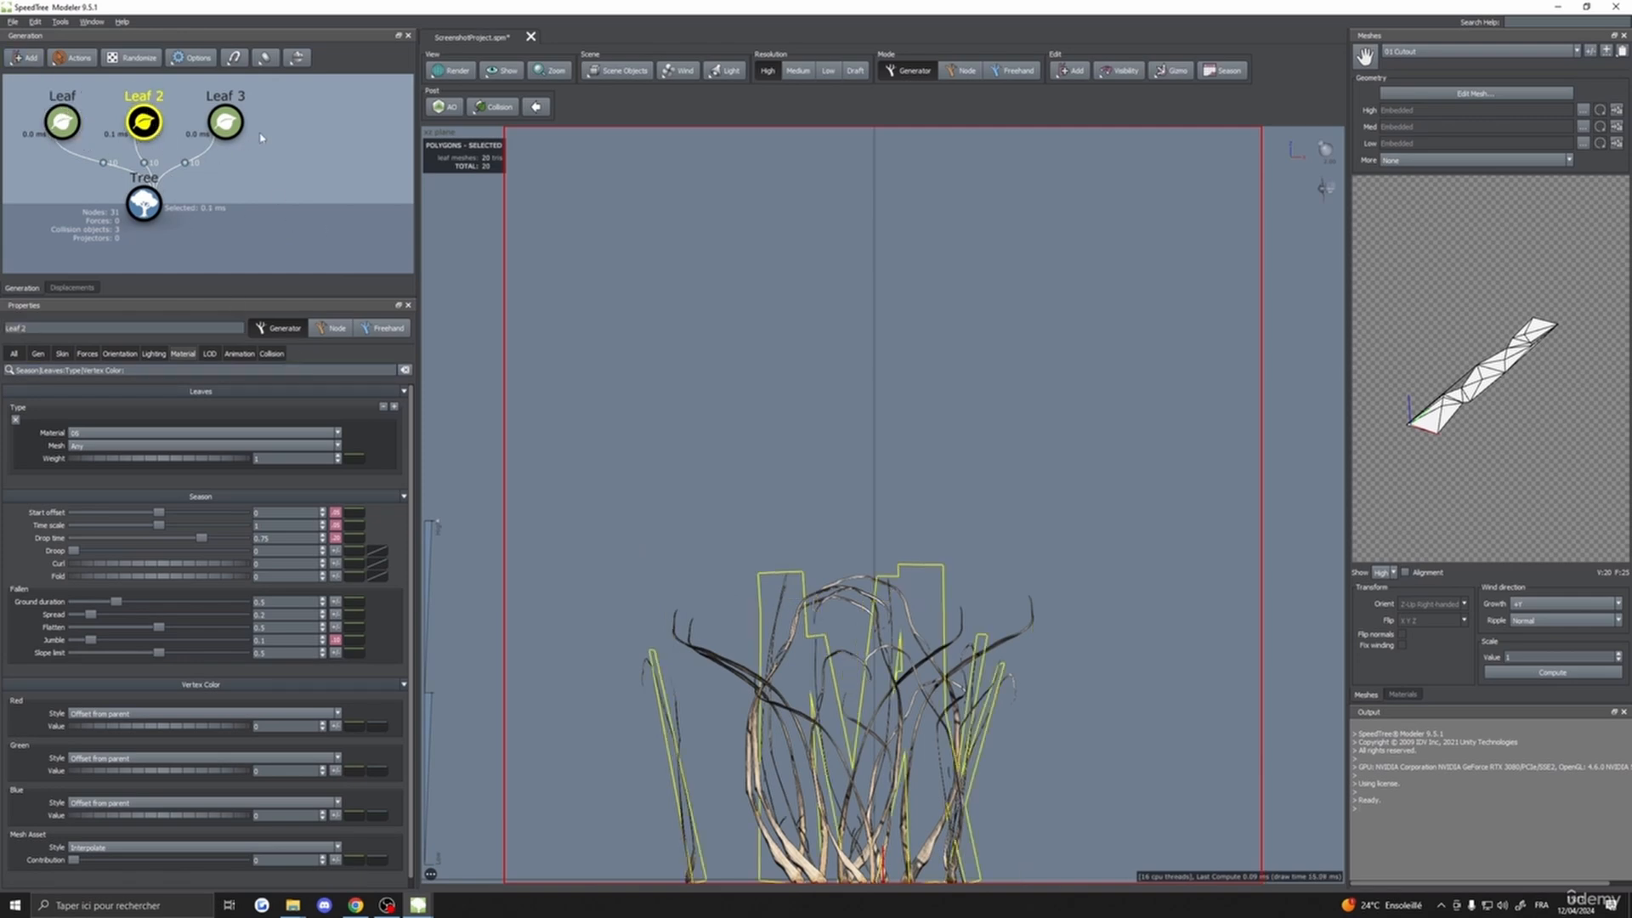
pyautogui.click(169, 133)
pyautogui.click(145, 123)
pyautogui.click(62, 353)
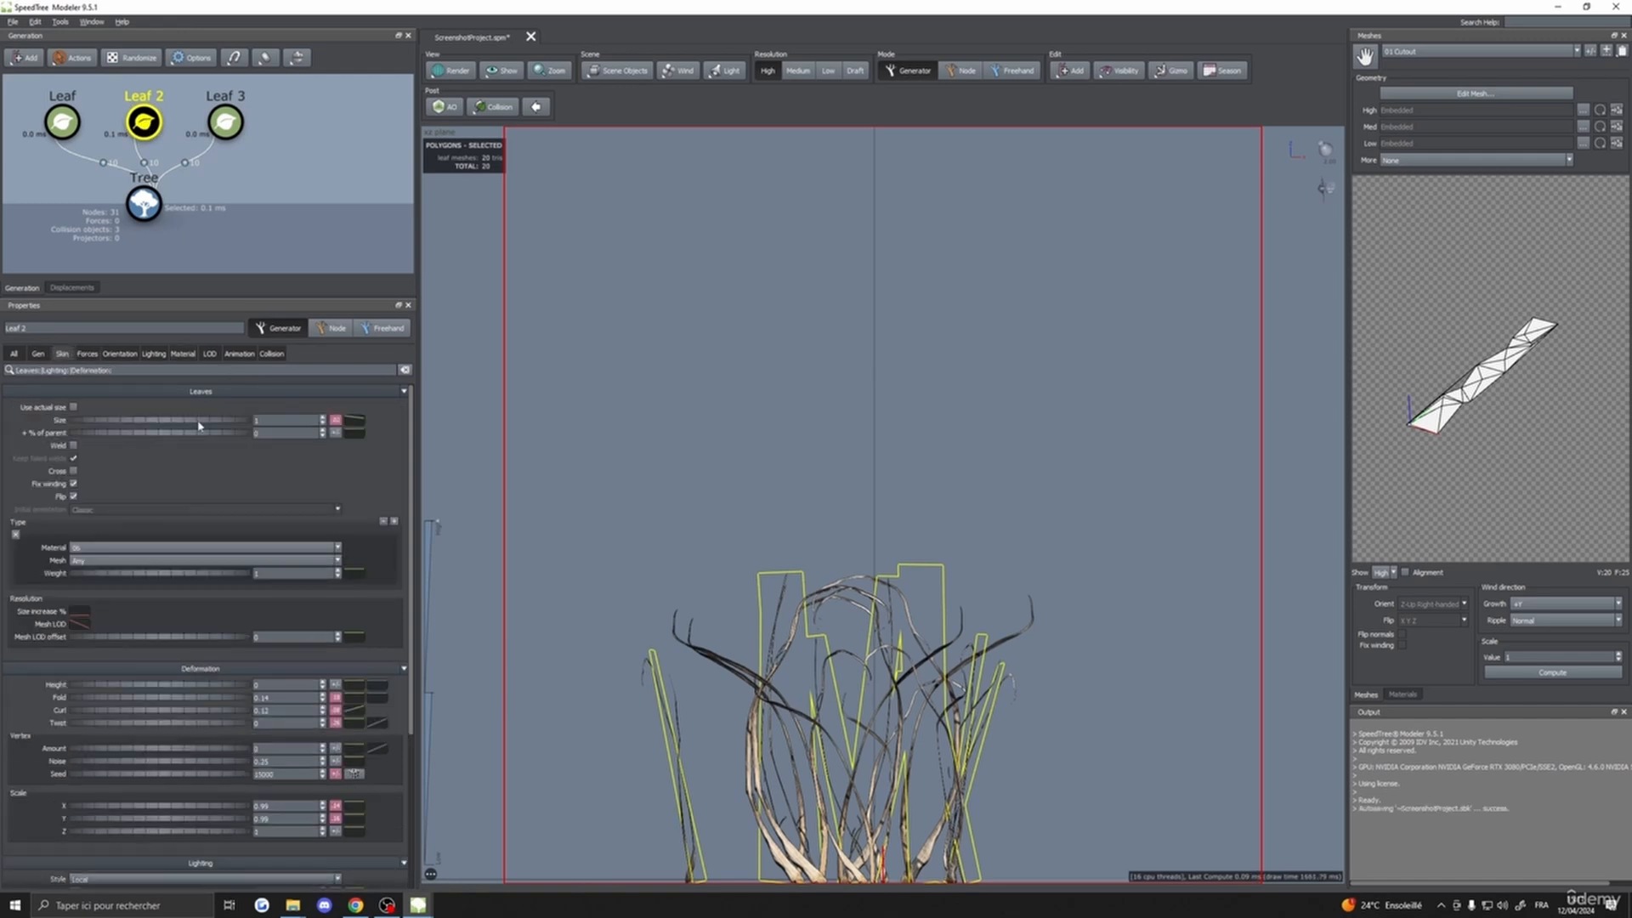
pyautogui.moveTo(197, 423); pyautogui.dragTo(216, 423)
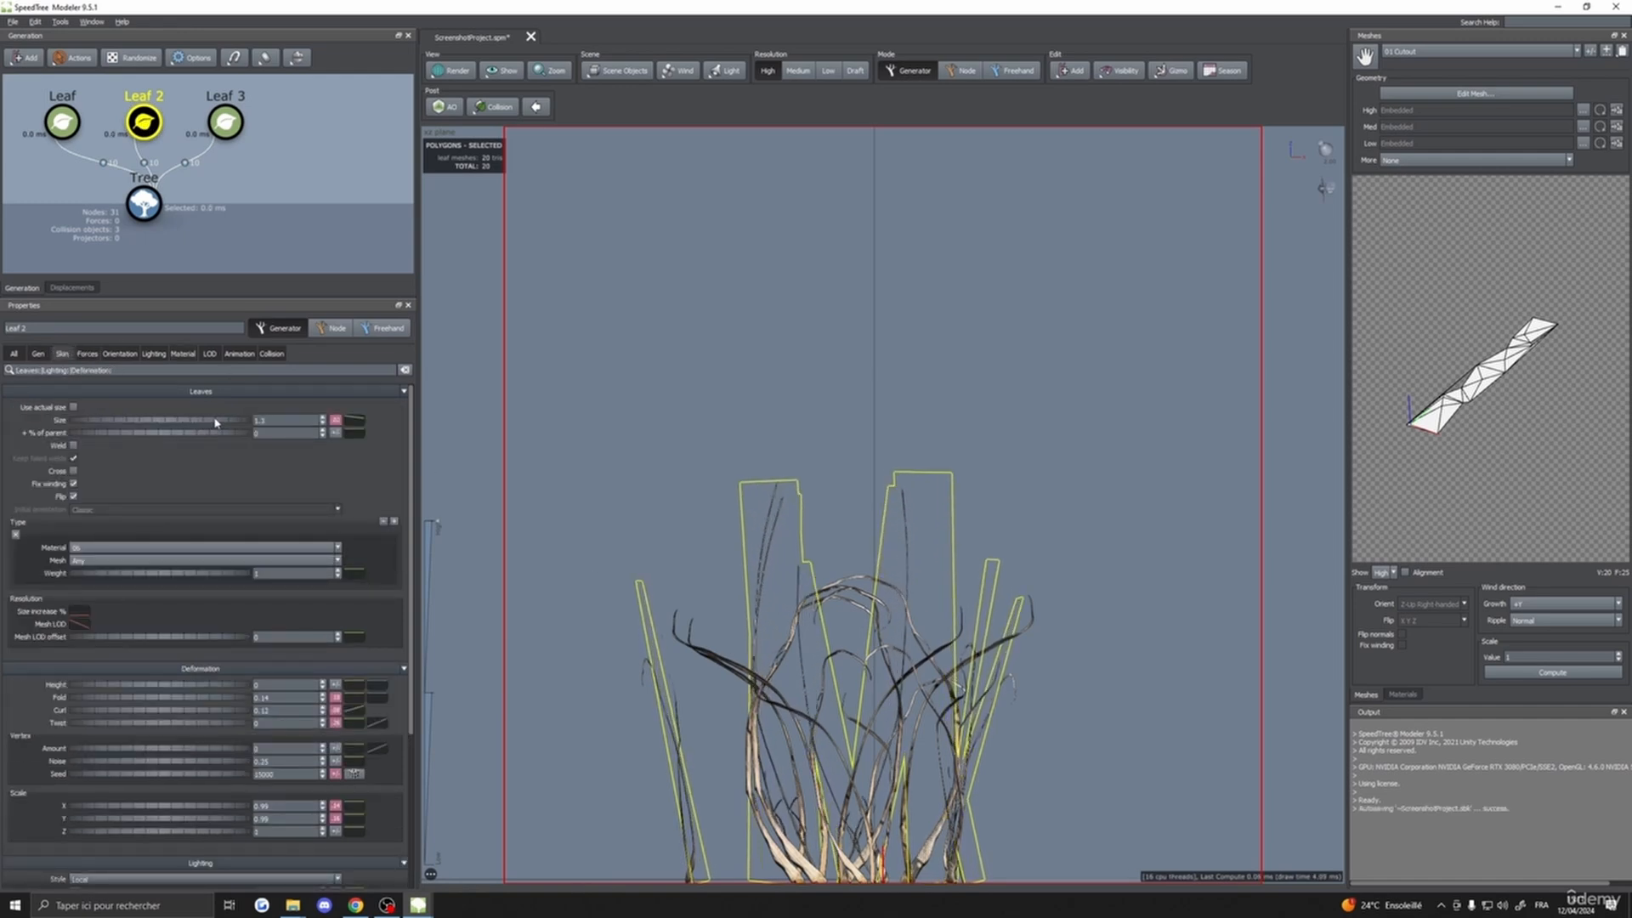
pyautogui.click(361, 433)
pyautogui.moveTo(663, 503)
pyautogui.mouseDown()
pyautogui.moveTo(674, 541)
pyautogui.moveTo(675, 509)
pyautogui.mouseUp()
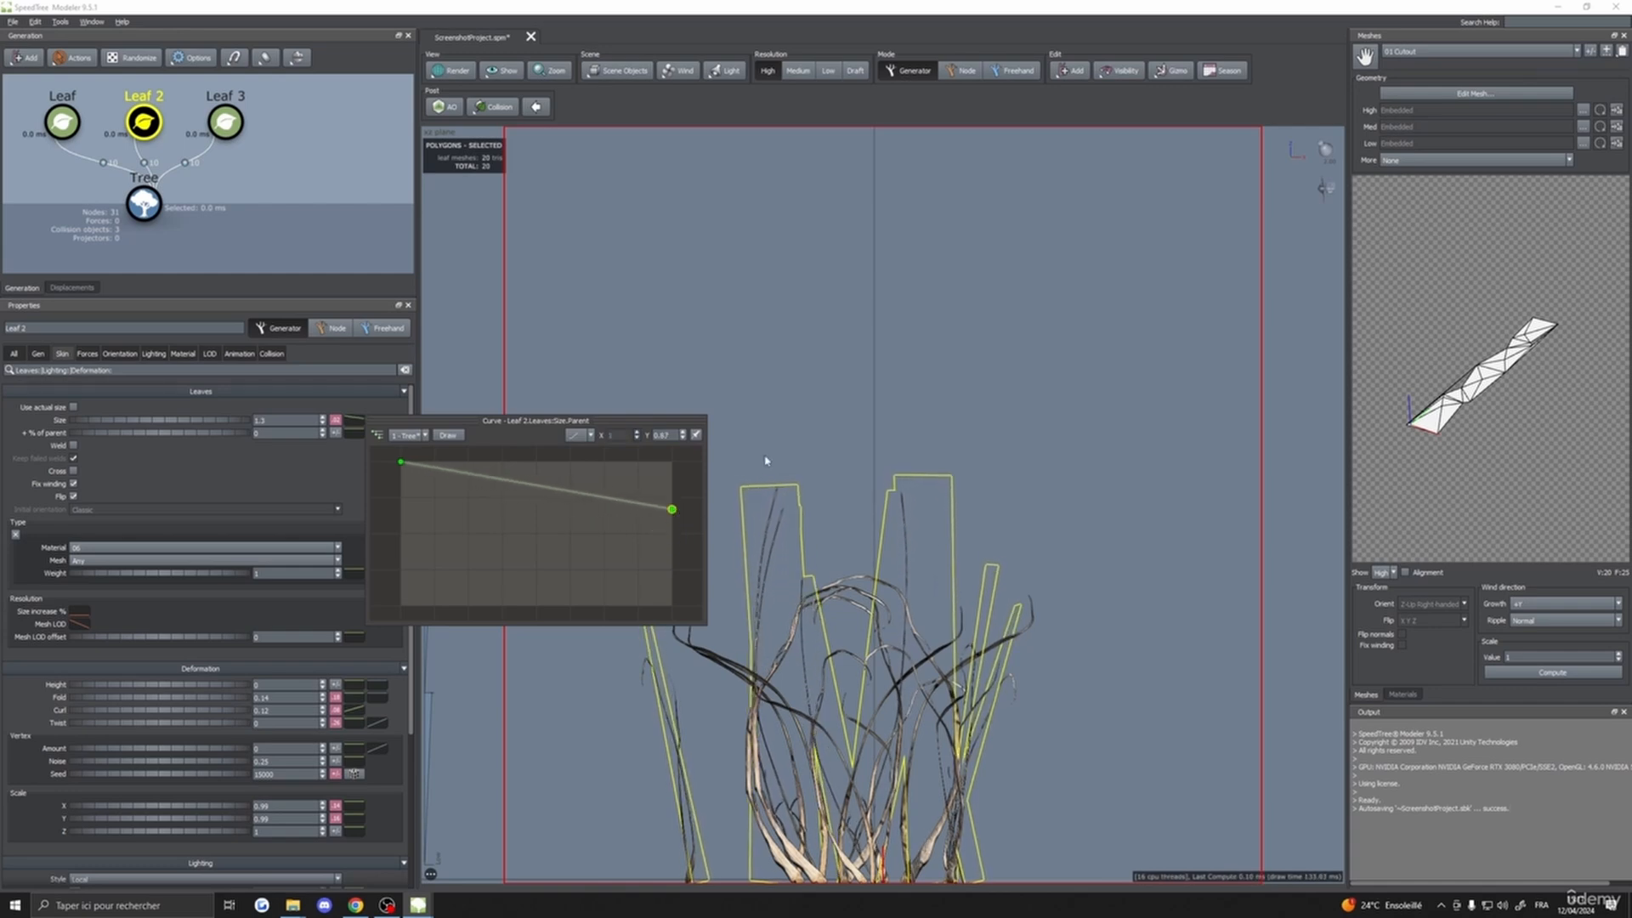
pyautogui.click(765, 460)
# - Enlarge the Leaf 2 leaves further and raise their number to 18
pyautogui.moveTo(222, 421); pyautogui.dragTo(325, 457)
pyautogui.click(37, 353)
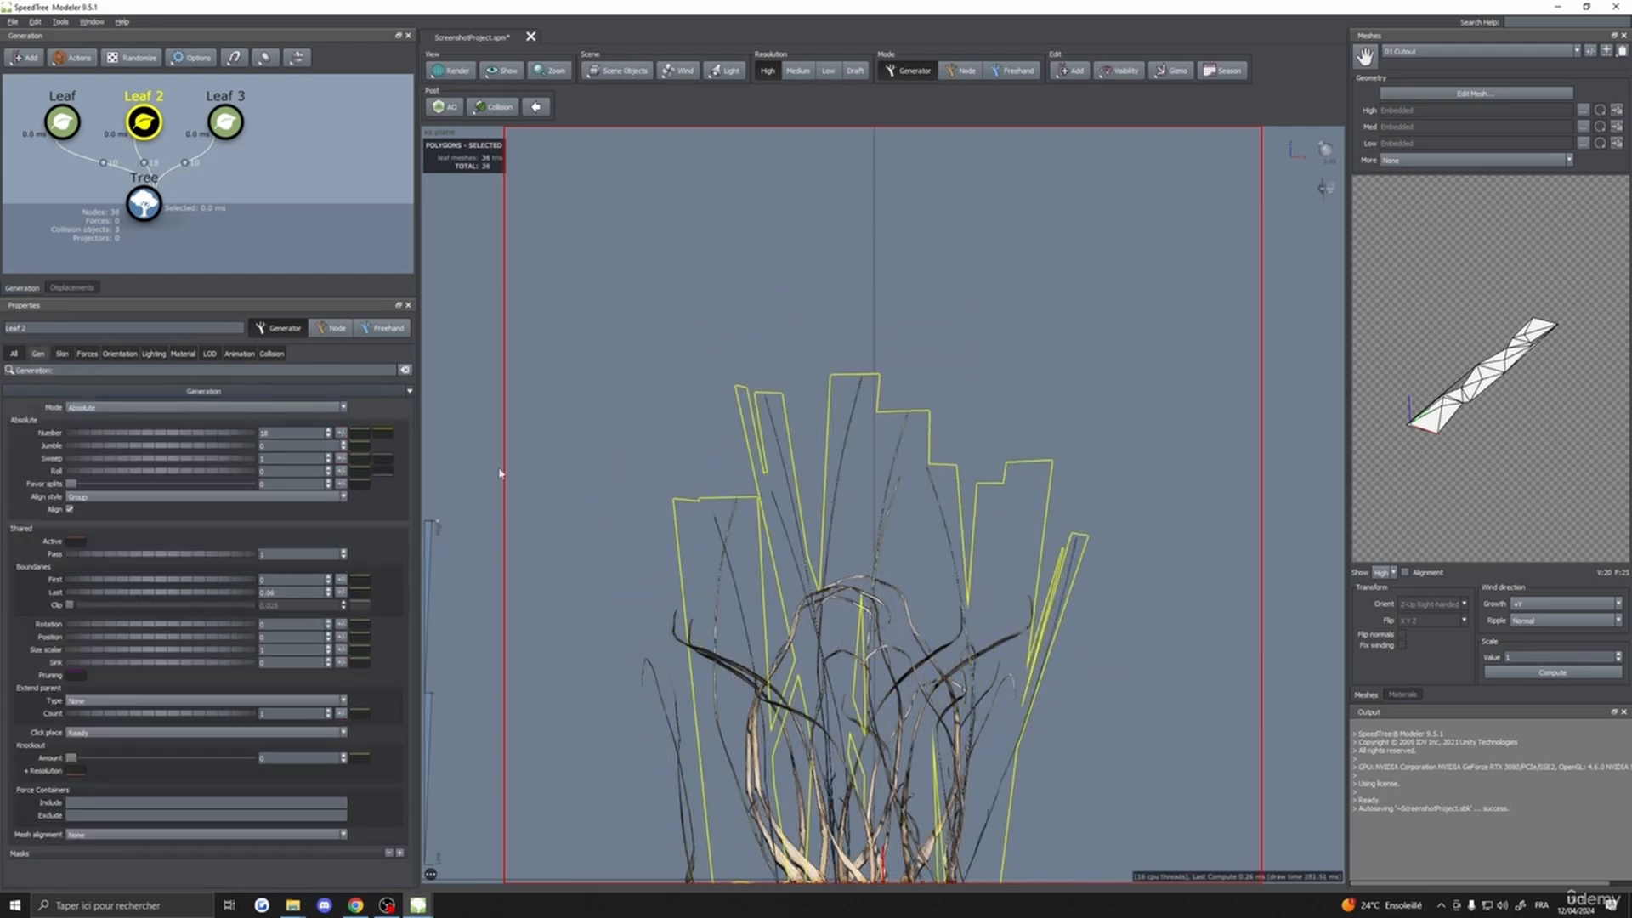
pyautogui.scroll(-3, 821, 502)
pyautogui.moveTo(821, 508); pyautogui.dragTo(817, 591, button='middle')
pyautogui.click(969, 492)
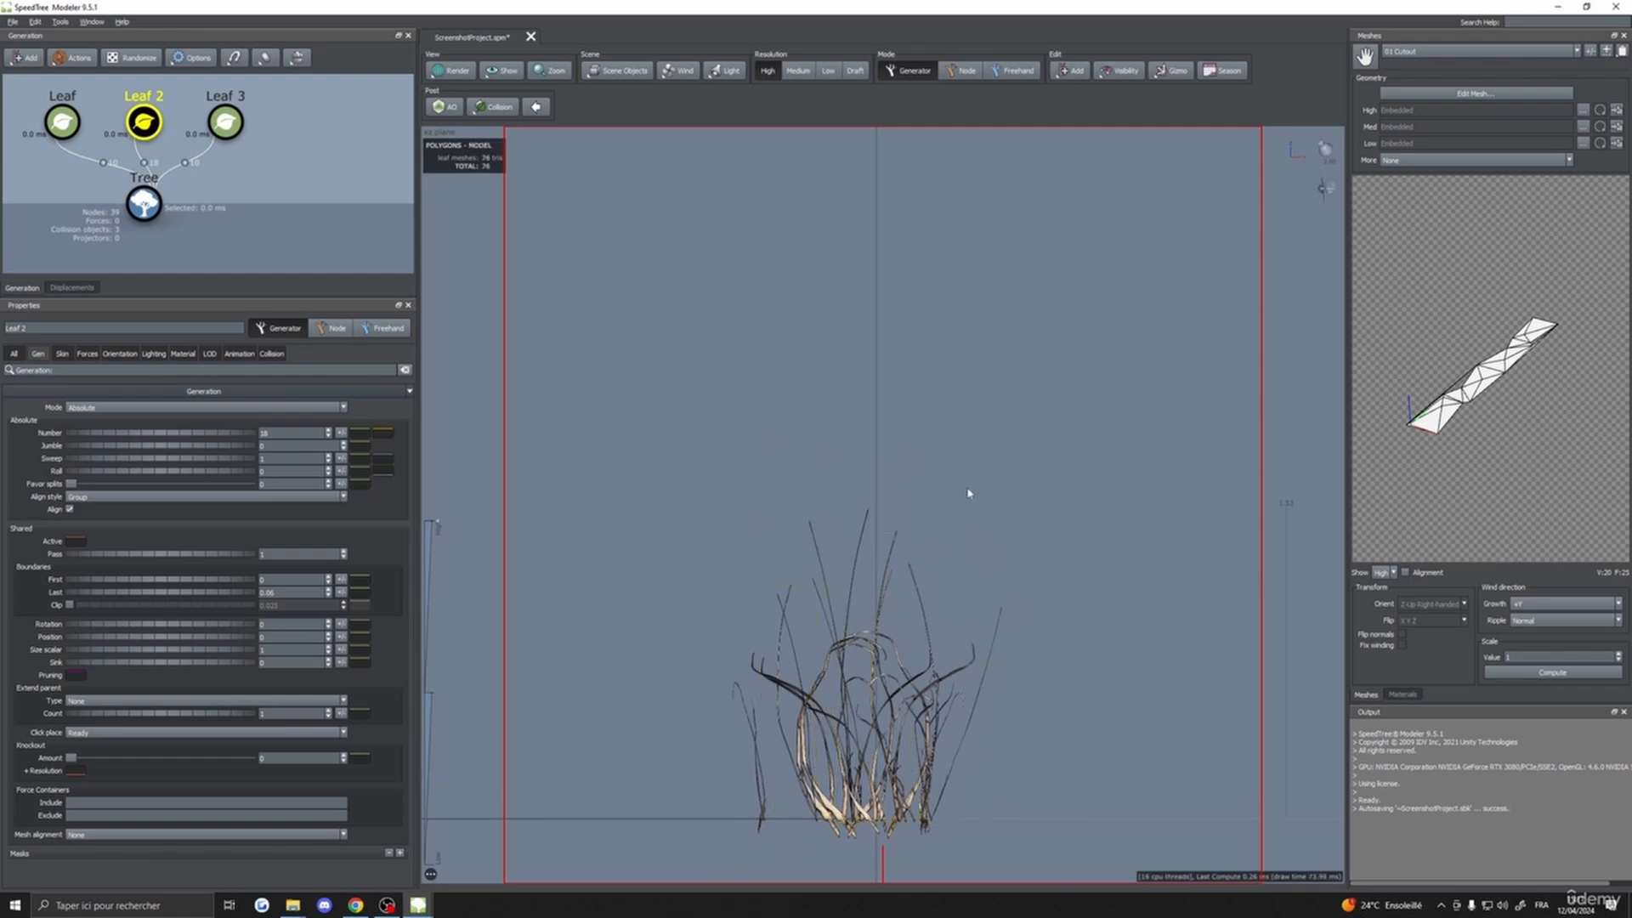
# - Examine the overall shape of the leaf cluster from near and far
pyautogui.moveTo(965, 576); pyautogui.dragTo(982, 438, button='middle')
pyautogui.scroll(-4, 968, 601)
pyautogui.scroll(3, 969, 603)
pyautogui.scroll(-3, 969, 641)
pyautogui.scroll(3, 969, 642)
pyautogui.scroll(-2, 958, 663)
pyautogui.scroll(3, 956, 586)
pyautogui.scroll(-1, 980, 446)
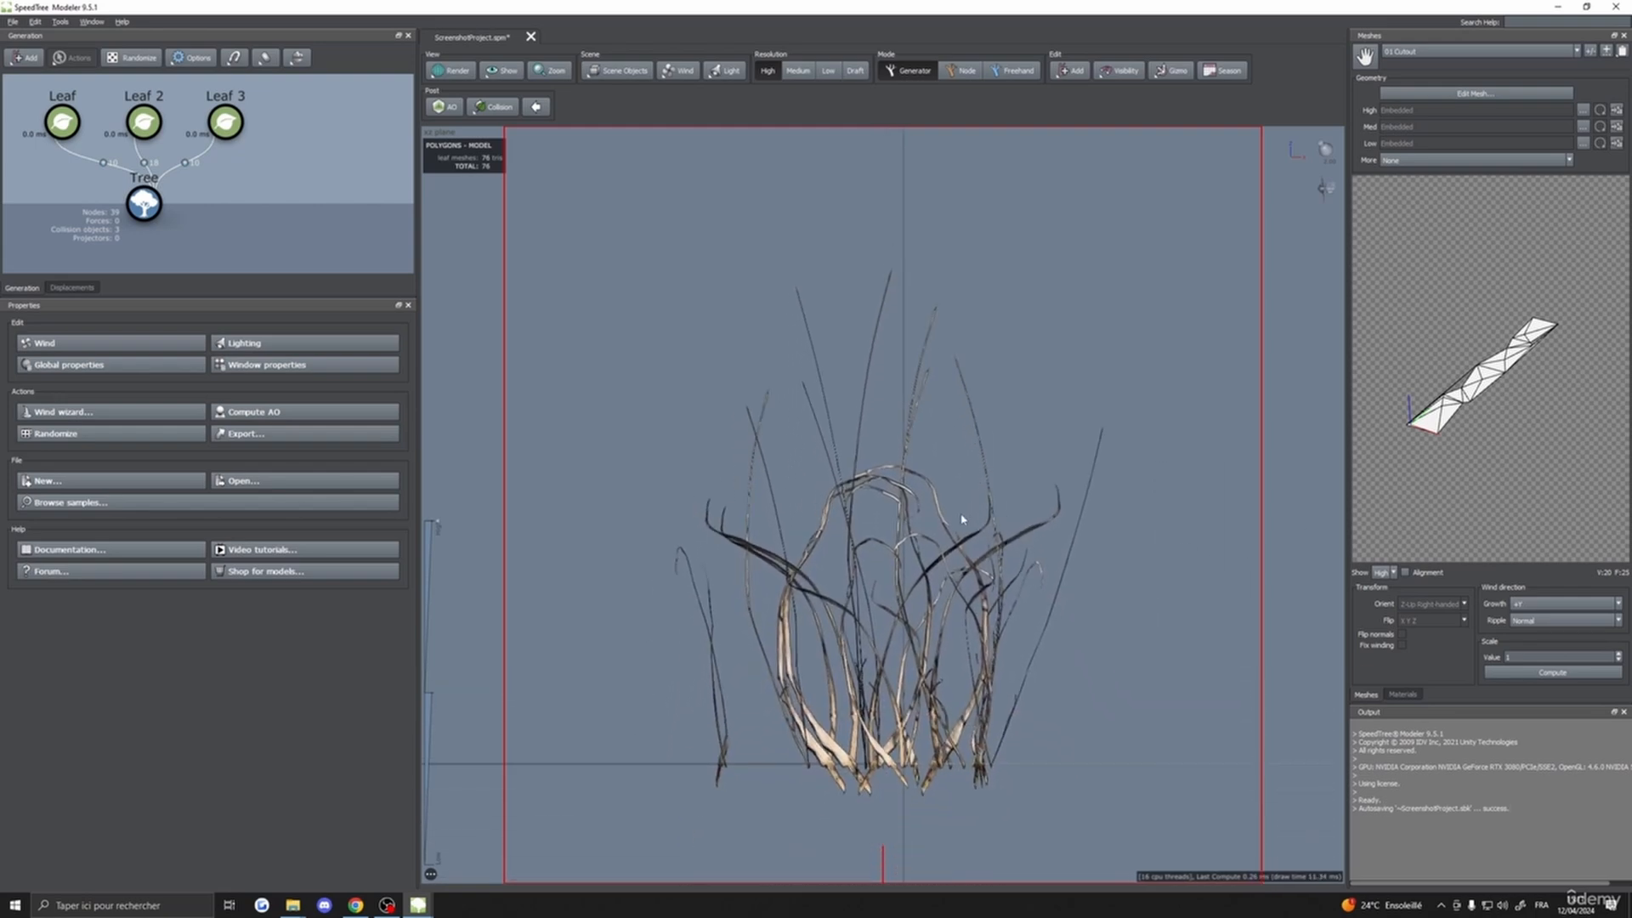
pyautogui.moveTo(962, 516); pyautogui.dragTo(958, 552, button='middle')
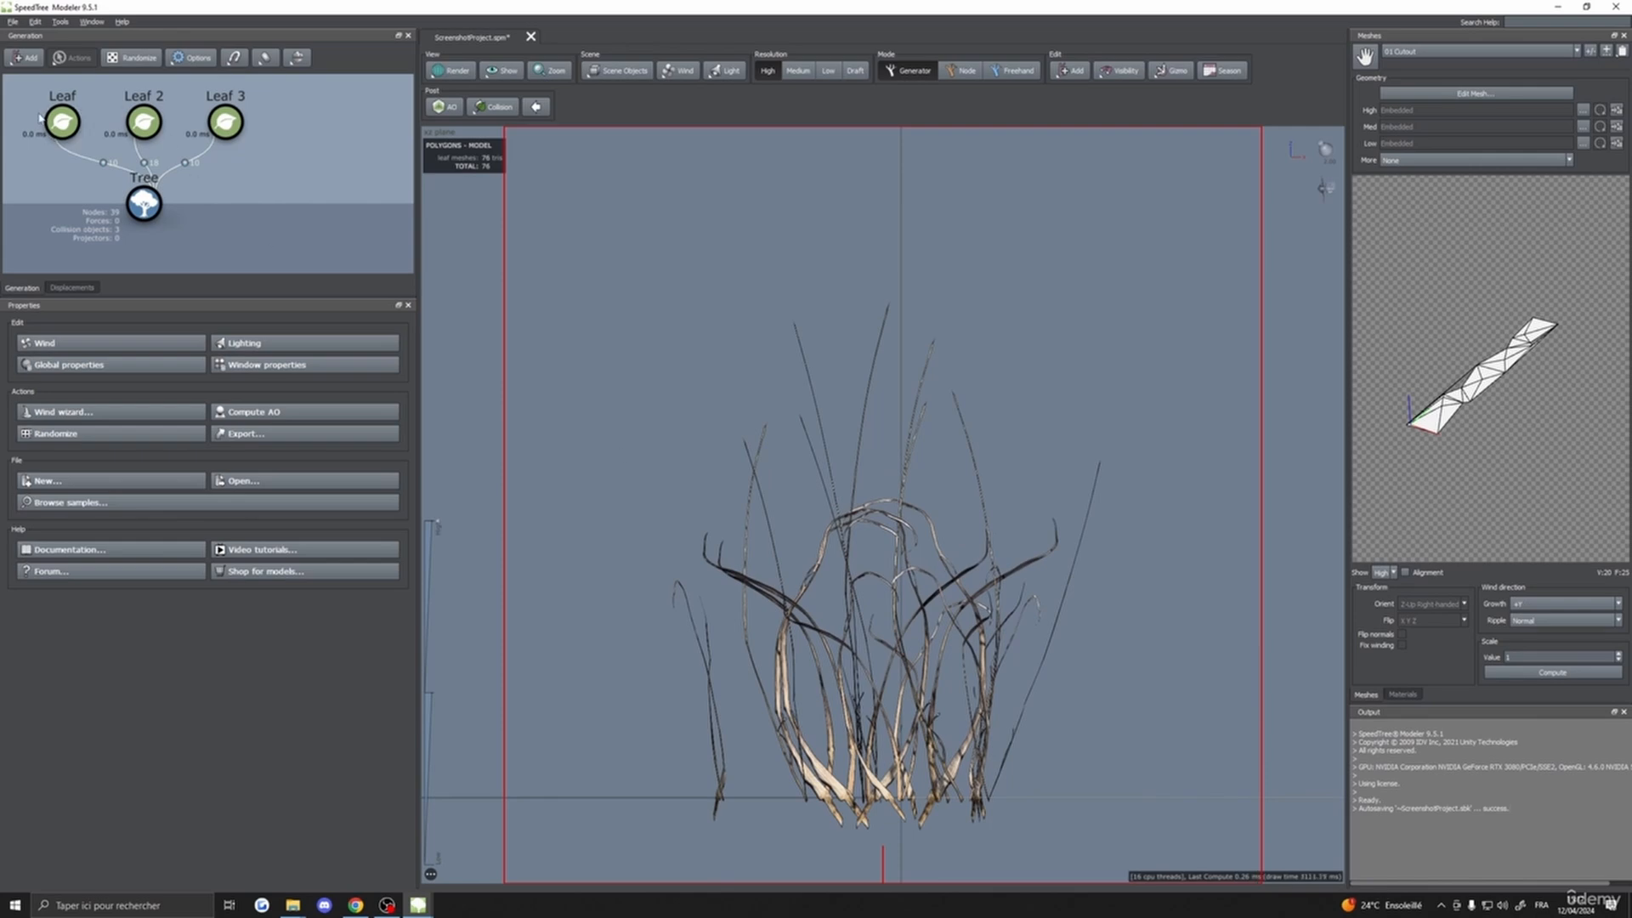
# - Set the Last boundary of all three Leaf generators together to 0.04 to tighten the cluster
pyautogui.moveTo(354, 109); pyautogui.dragTo(37, 158)
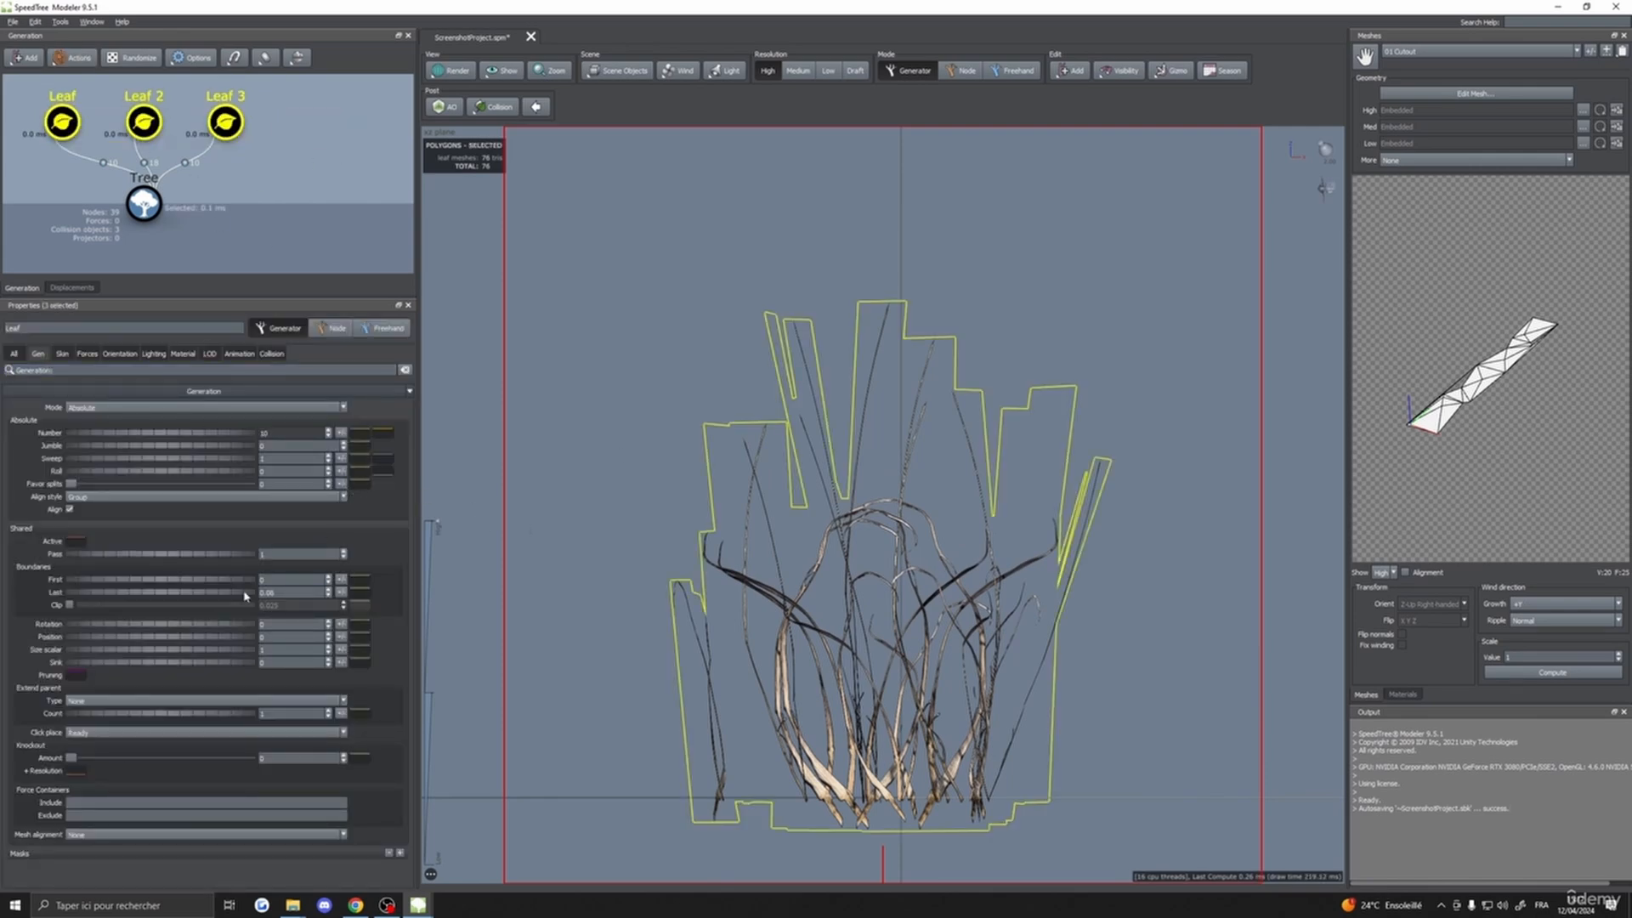
pyautogui.moveTo(245, 596); pyautogui.dragTo(243, 598)
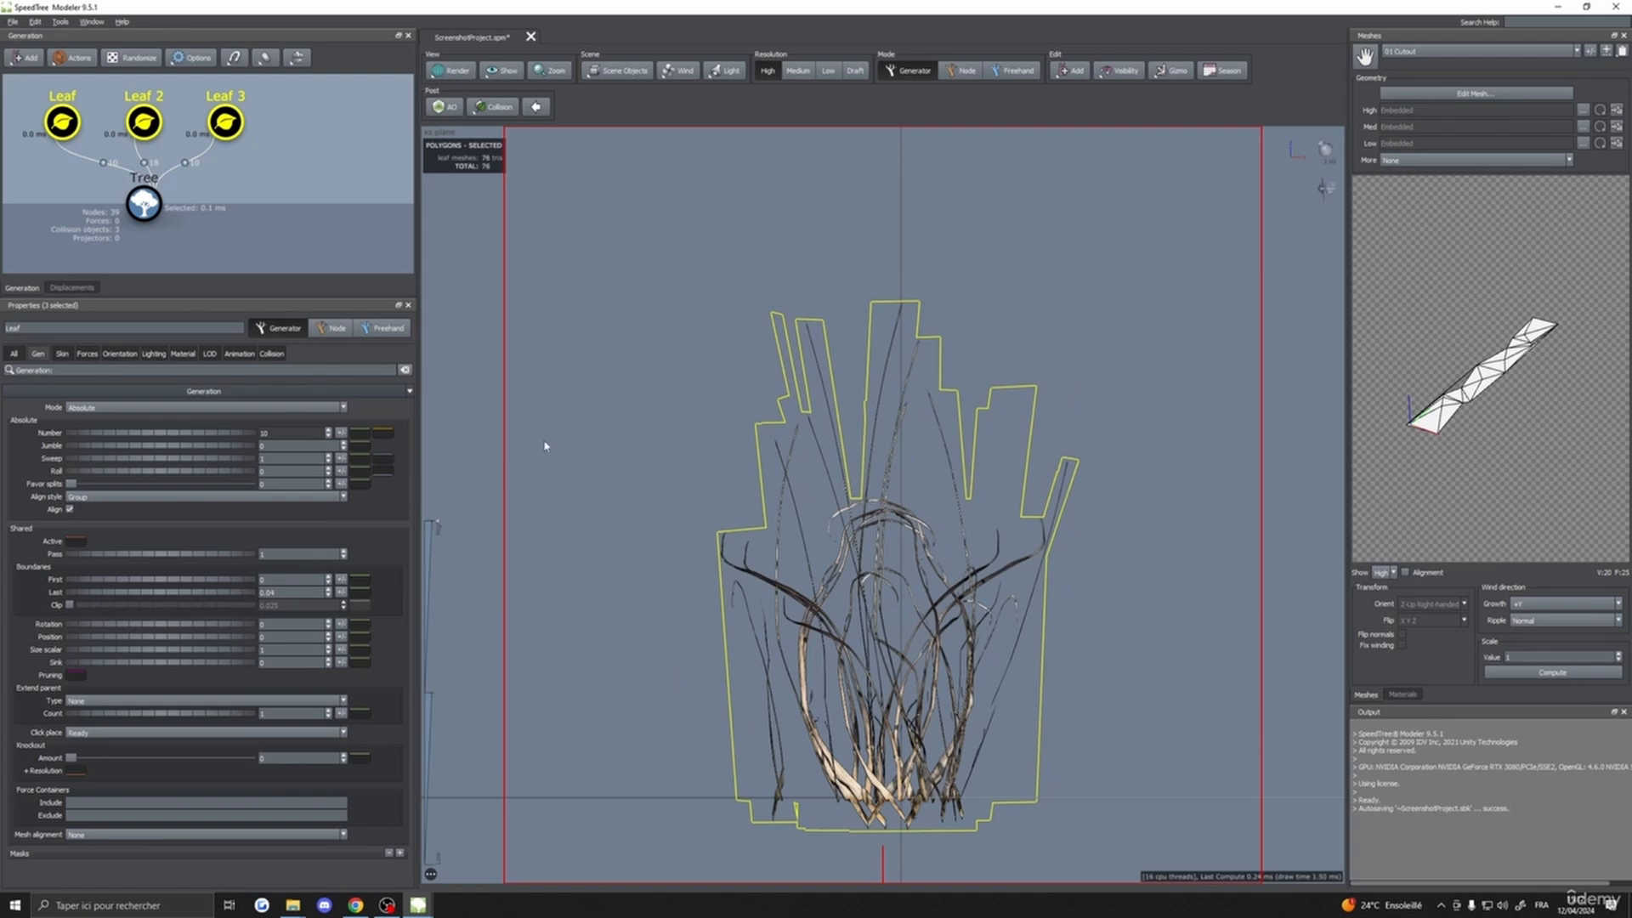
pyautogui.click(545, 446)
# - Open the 07 Cutout mesh of the material used by the Leaf 3 generator for editing
pyautogui.click(143, 123)
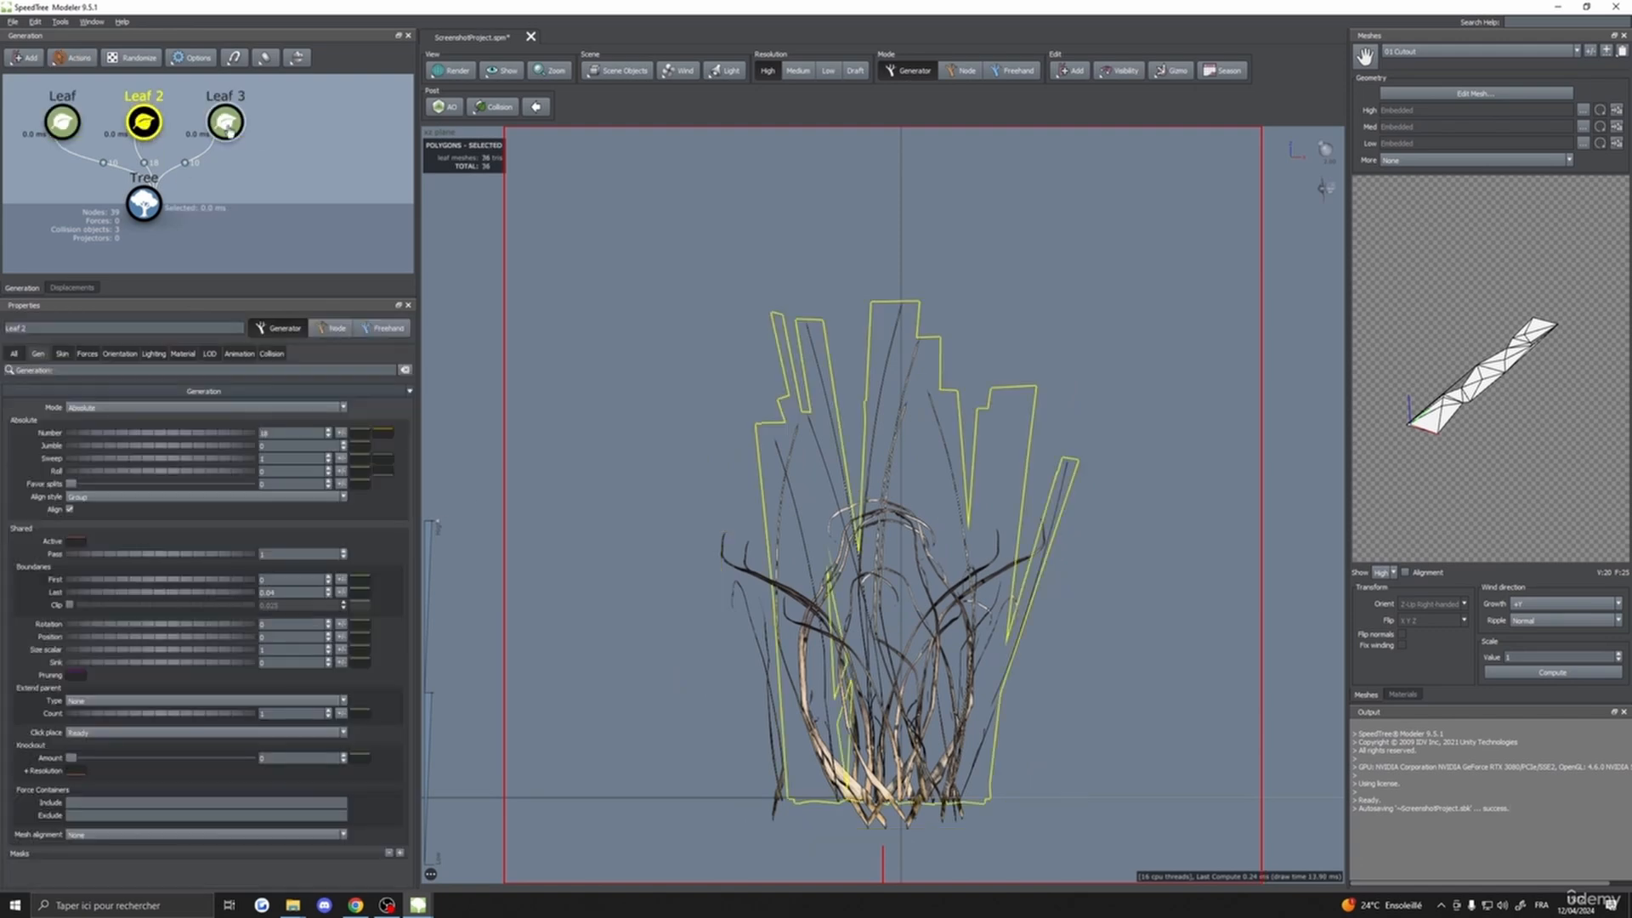
pyautogui.click(228, 130)
pyautogui.click(255, 142)
pyautogui.click(229, 128)
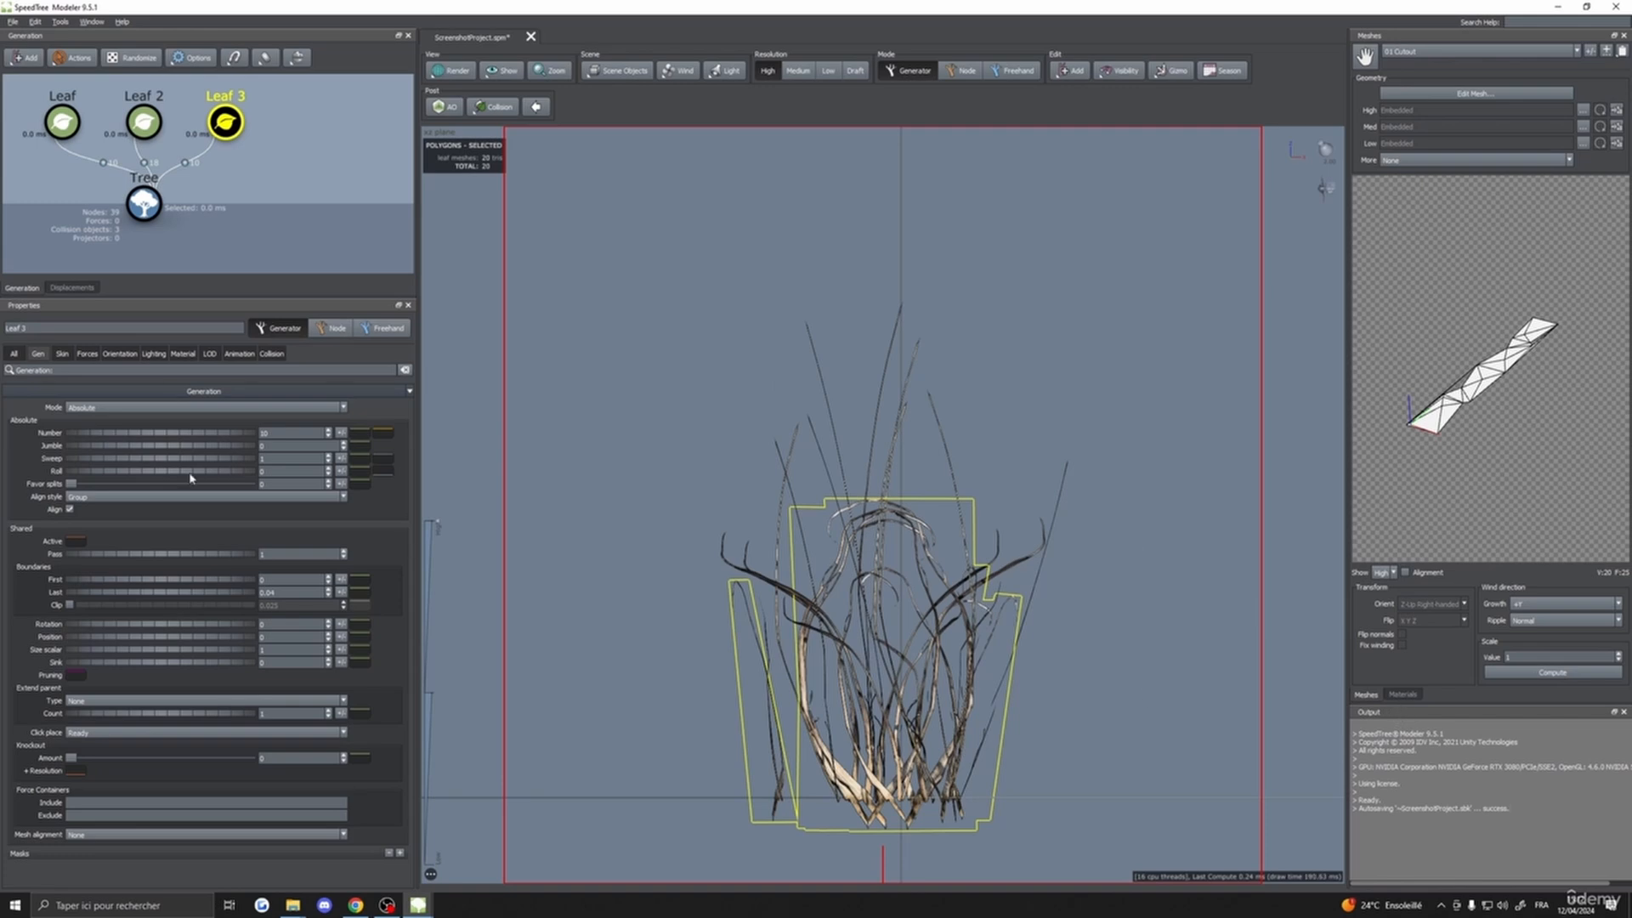
pyautogui.click(182, 354)
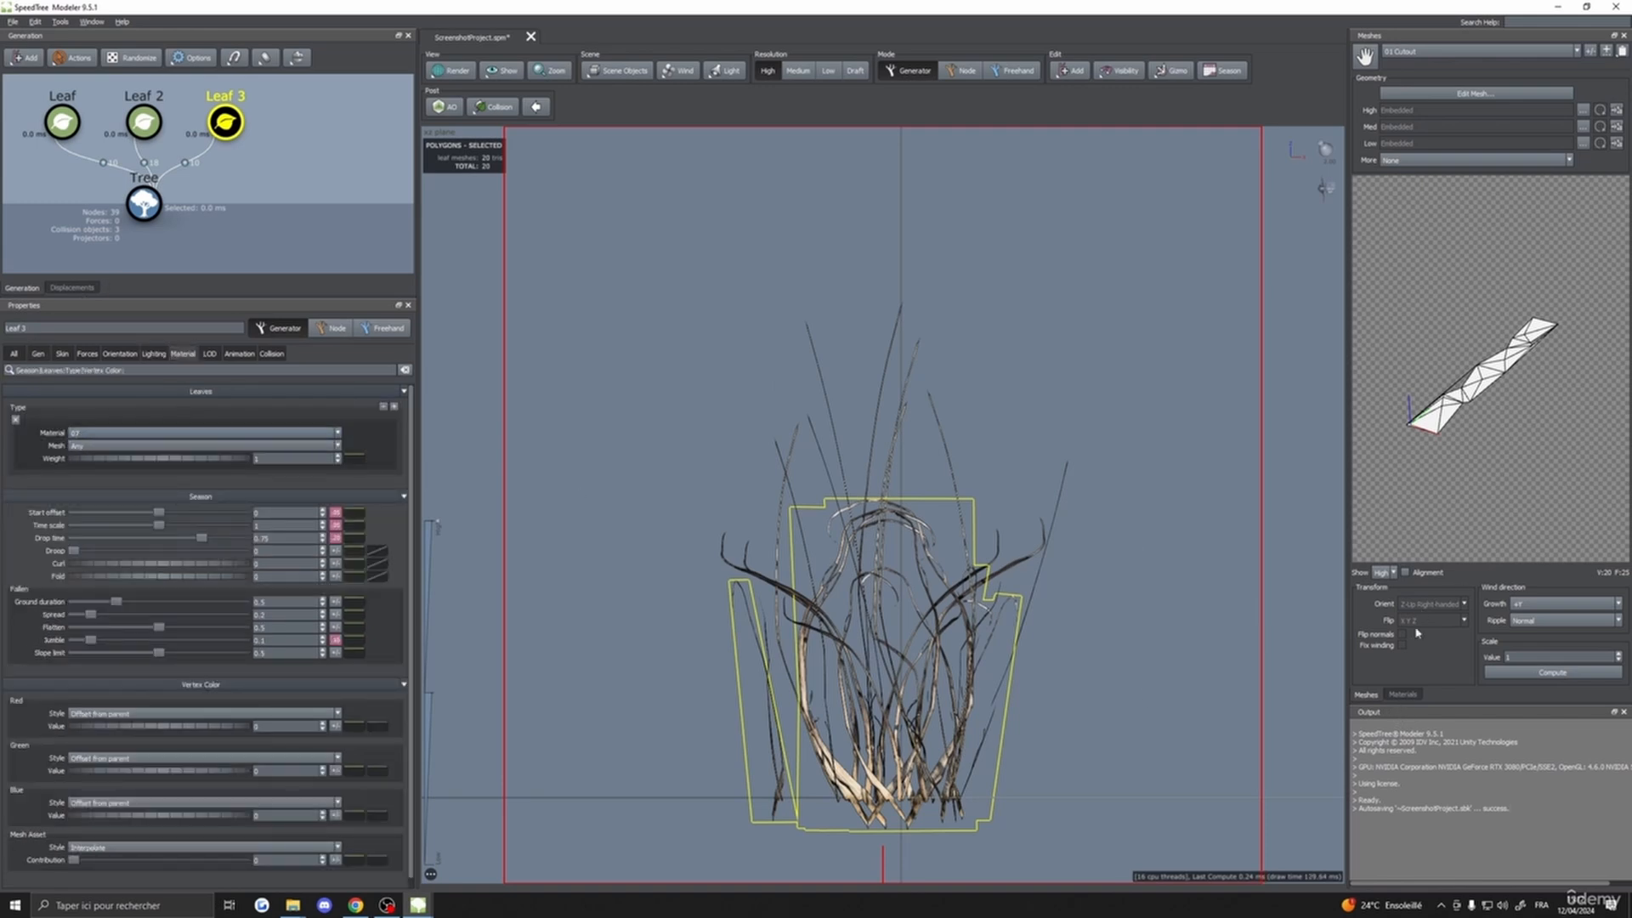
pyautogui.click(1402, 694)
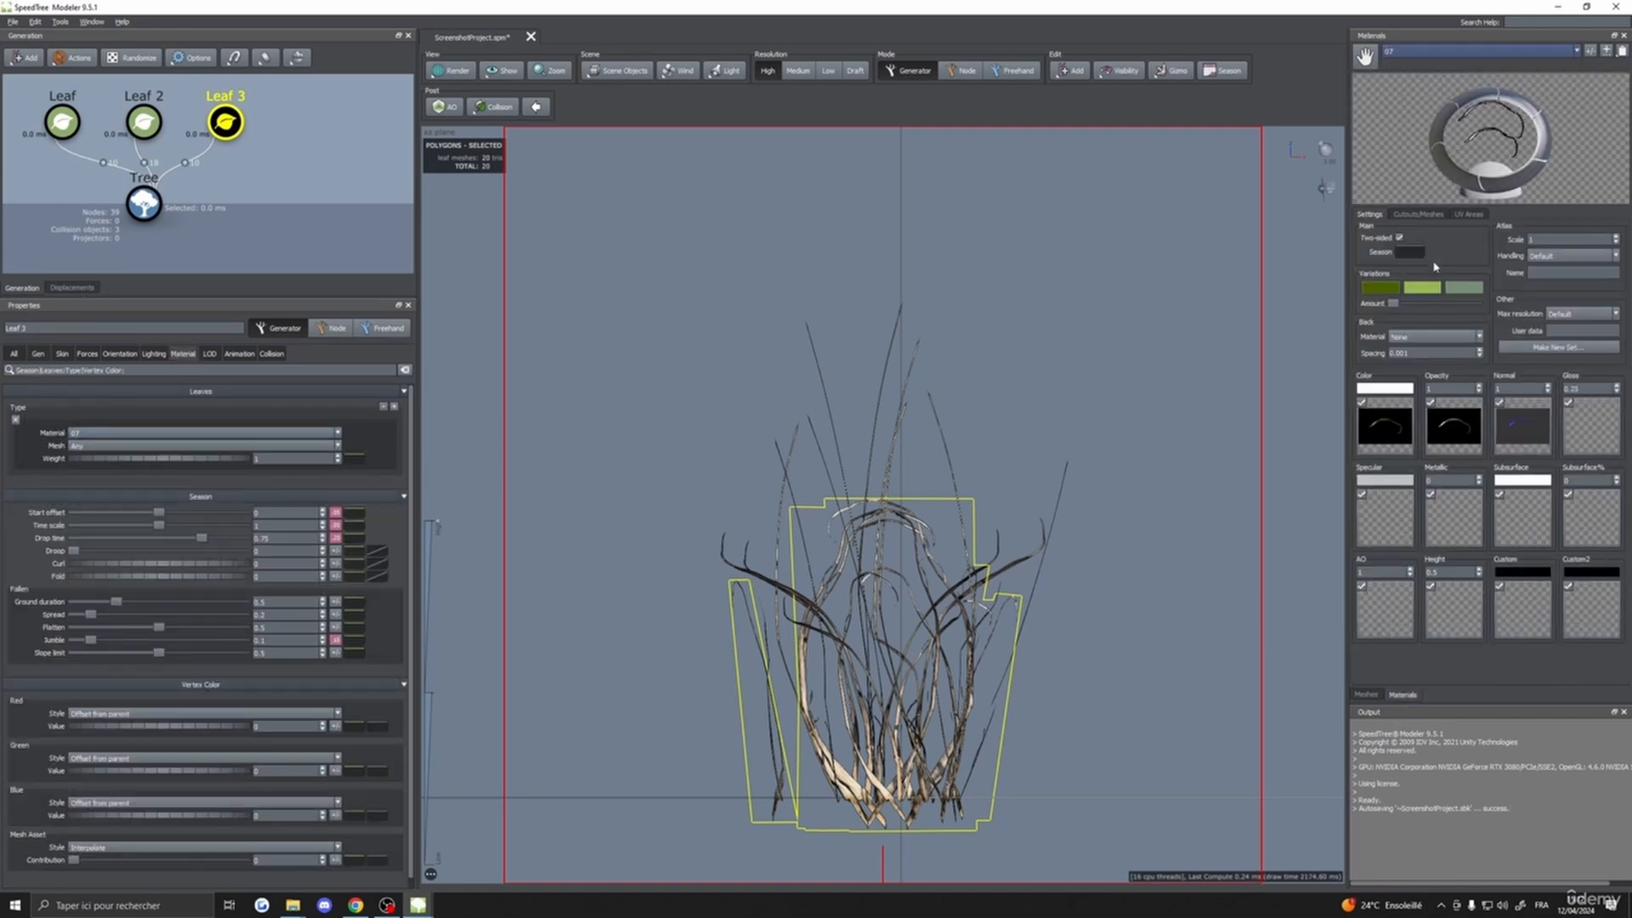
pyautogui.click(1418, 214)
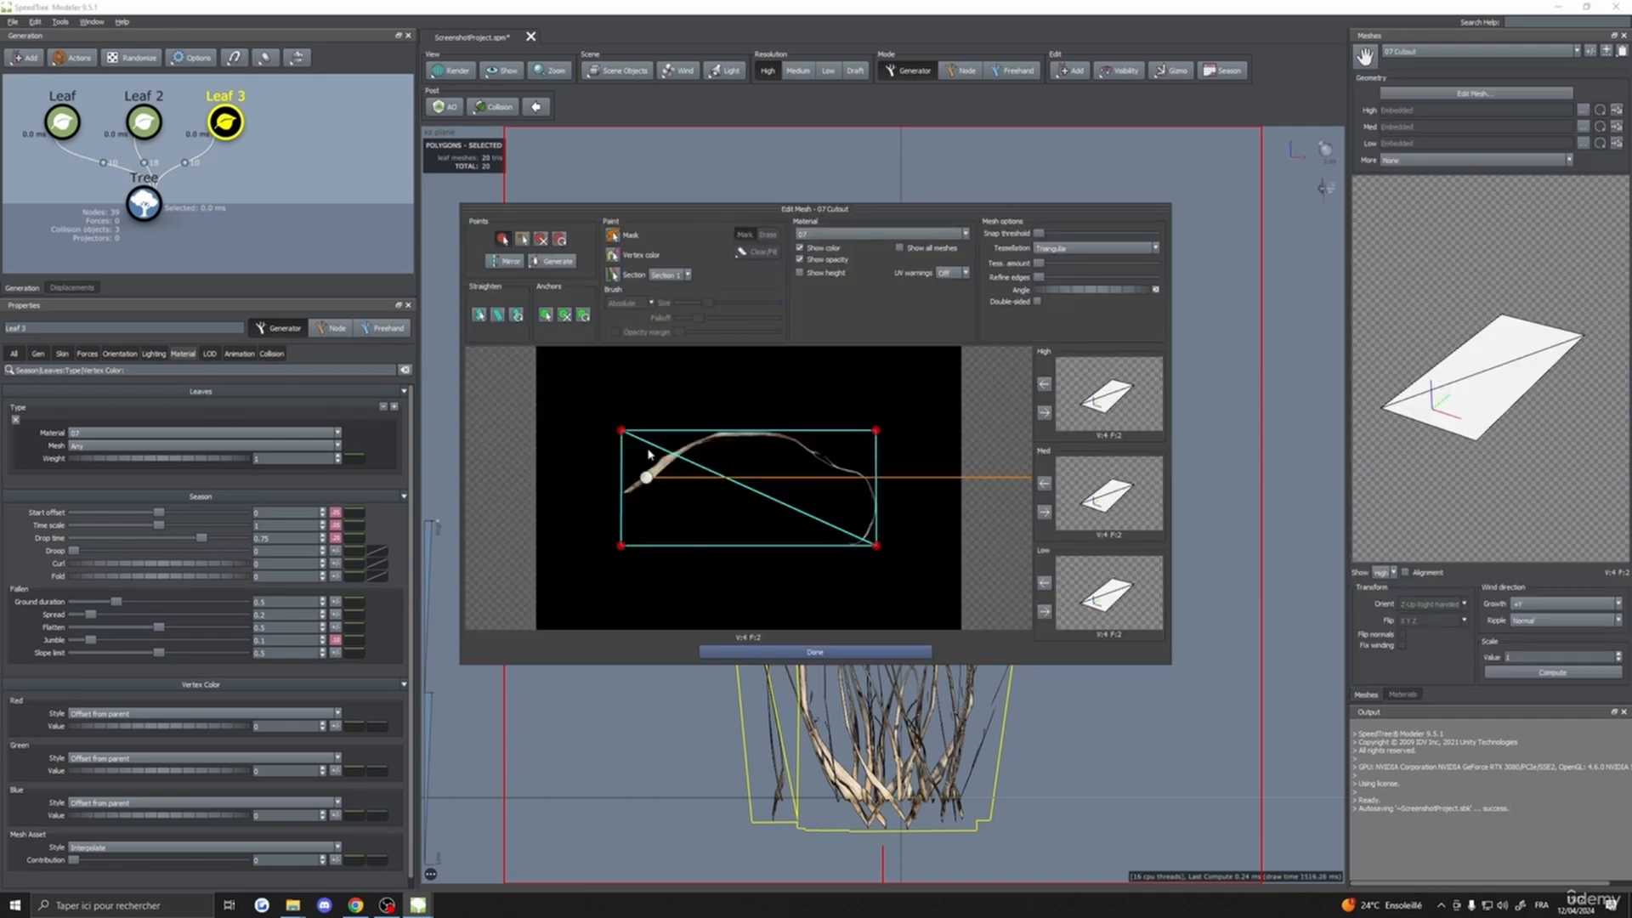
# - Move the two stem-side corners of the 07 cutout inward to trim the stem base, and align the anchor with the new edge
pyautogui.scroll(3, 649, 454)
pyautogui.moveTo(531, 389); pyautogui.dragTo(579, 385)
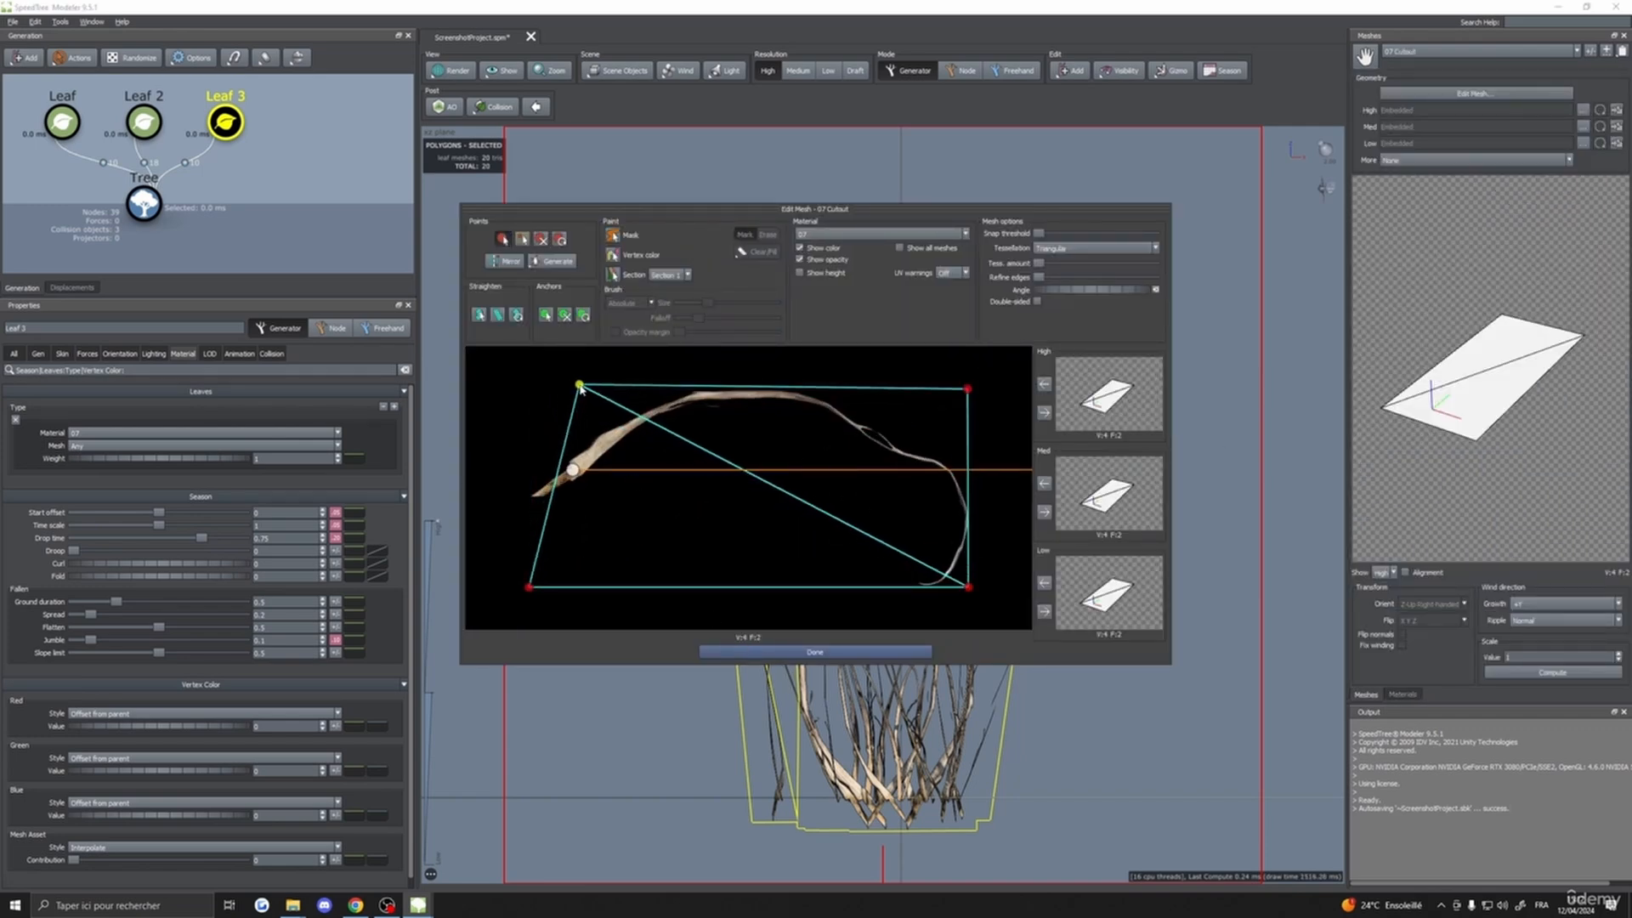
pyautogui.moveTo(531, 586); pyautogui.dragTo(575, 587)
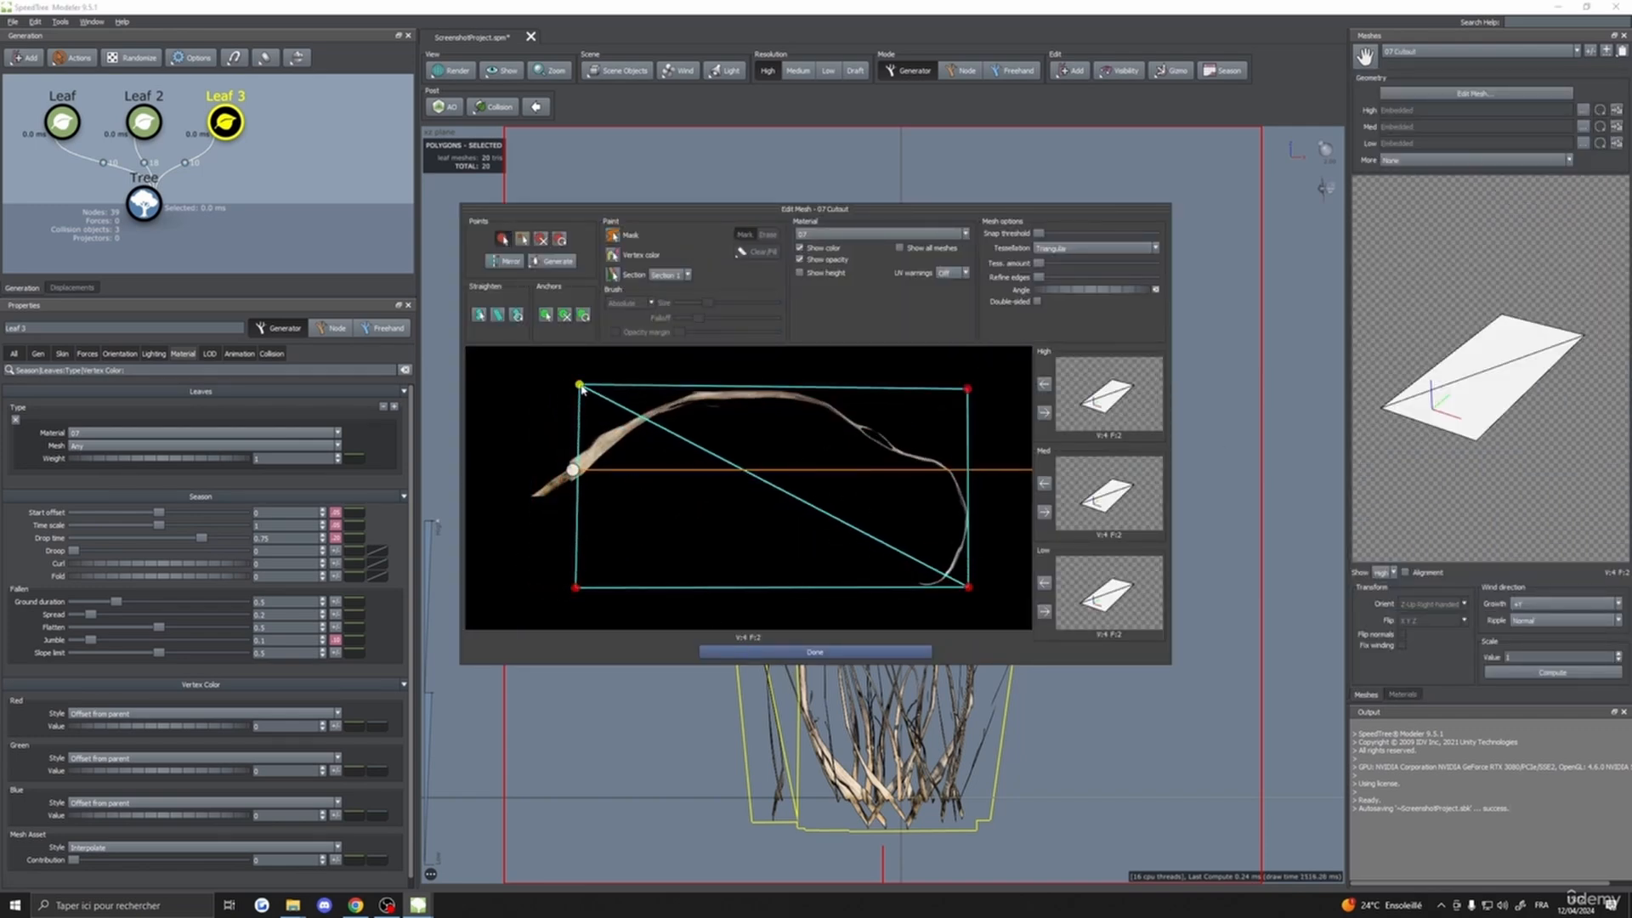
pyautogui.moveTo(581, 389); pyautogui.dragTo(580, 387)
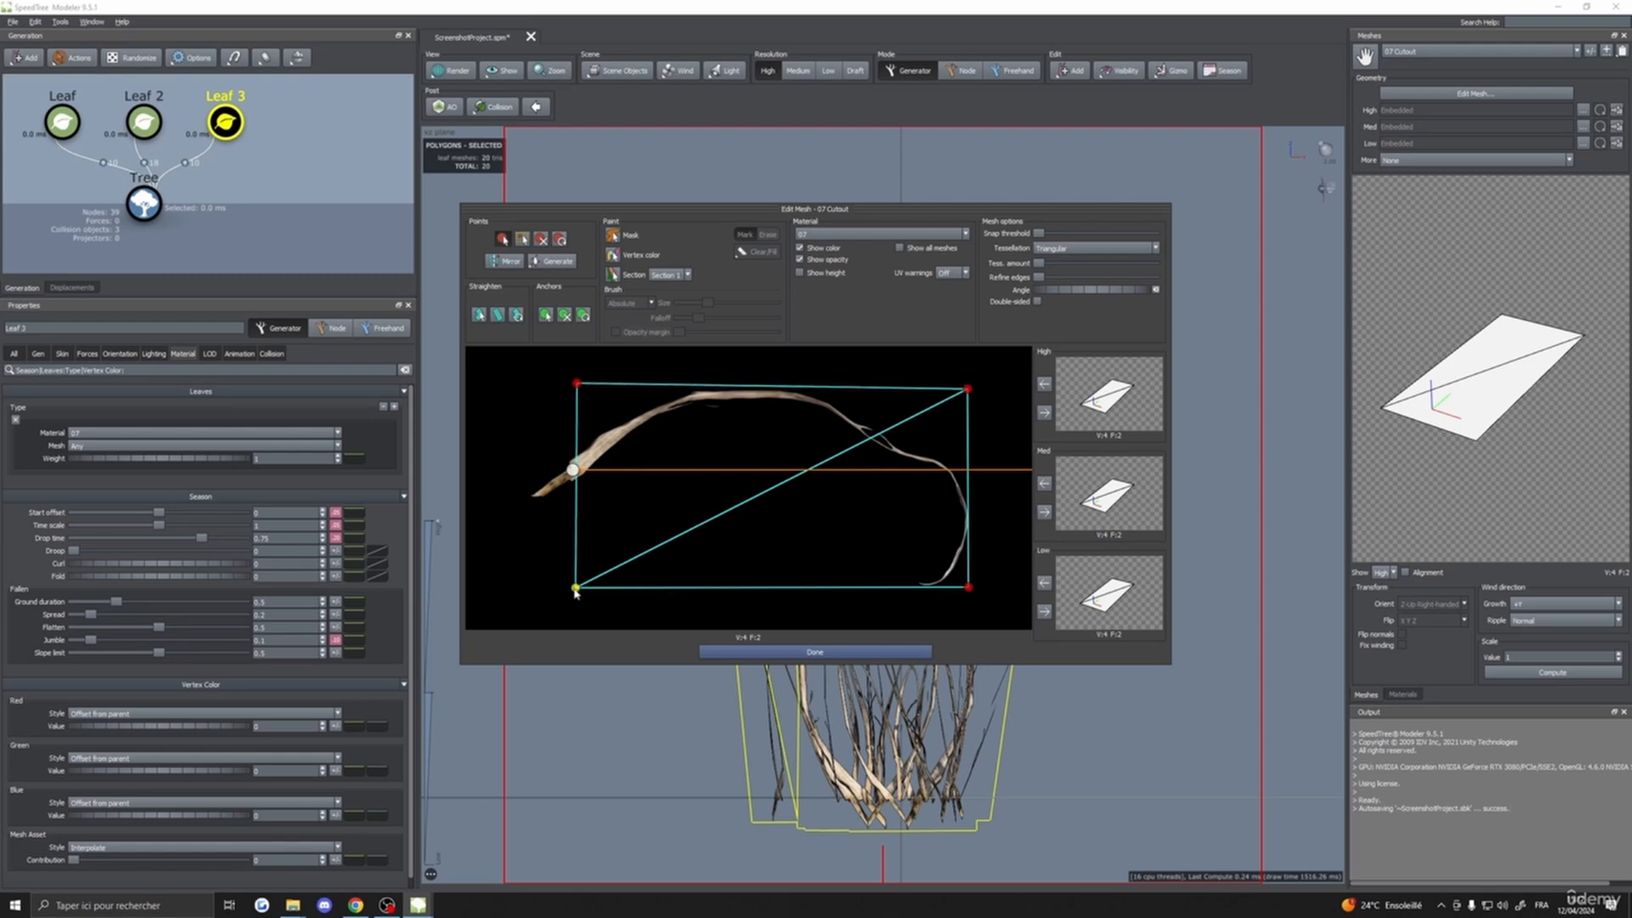
pyautogui.moveTo(577, 385); pyautogui.dragTo(577, 388)
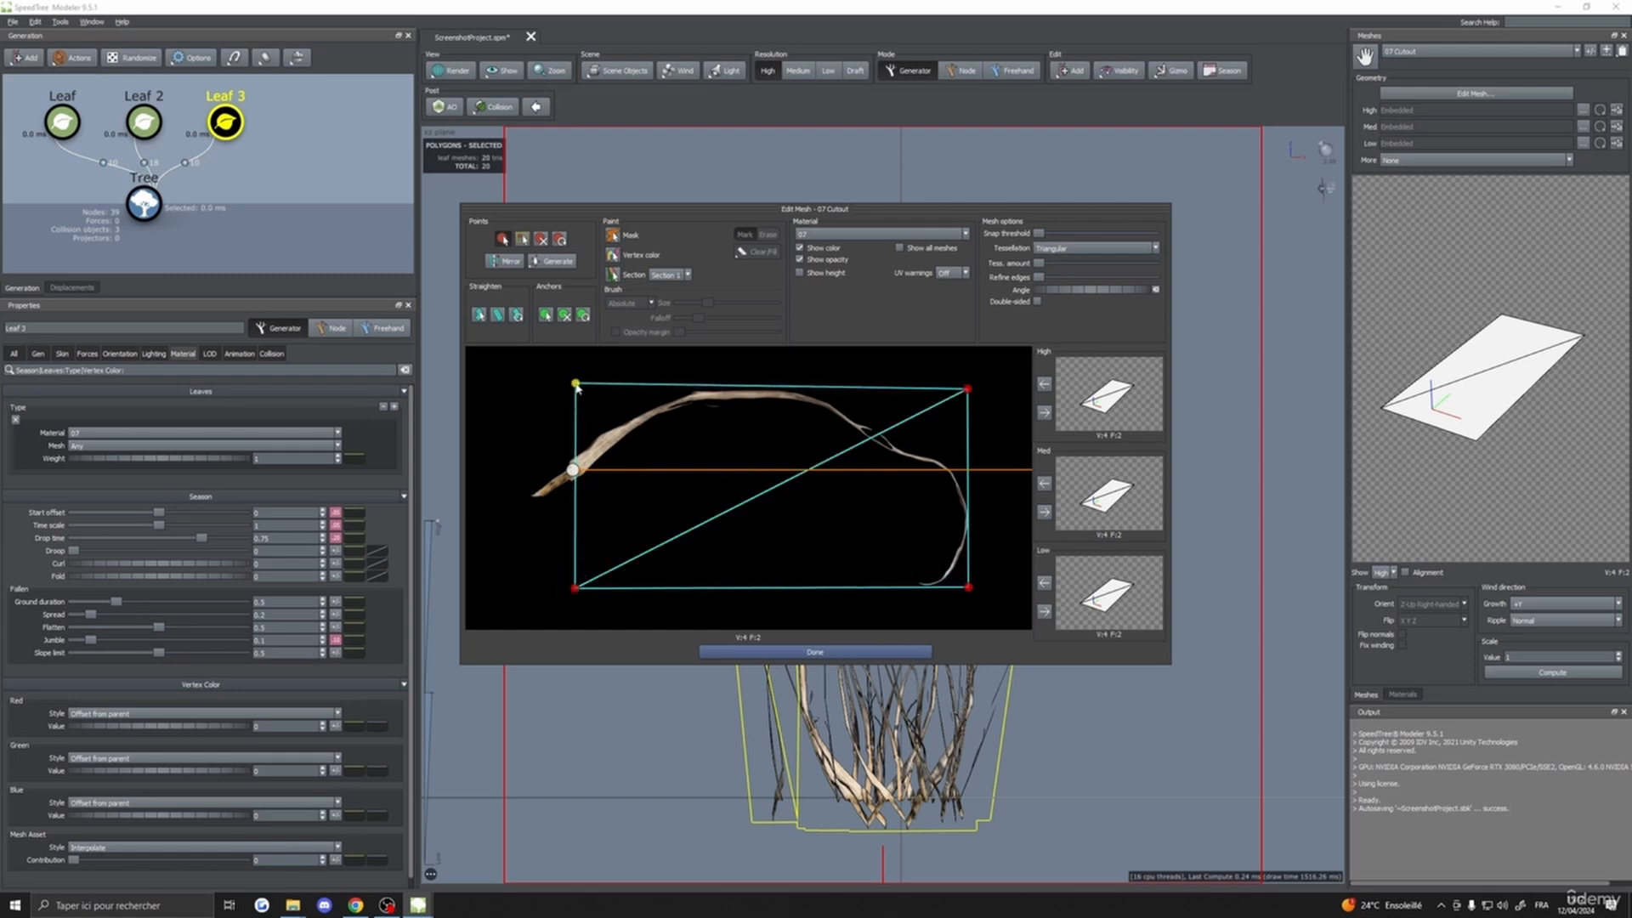
pyautogui.moveTo(568, 475); pyautogui.dragTo(581, 468)
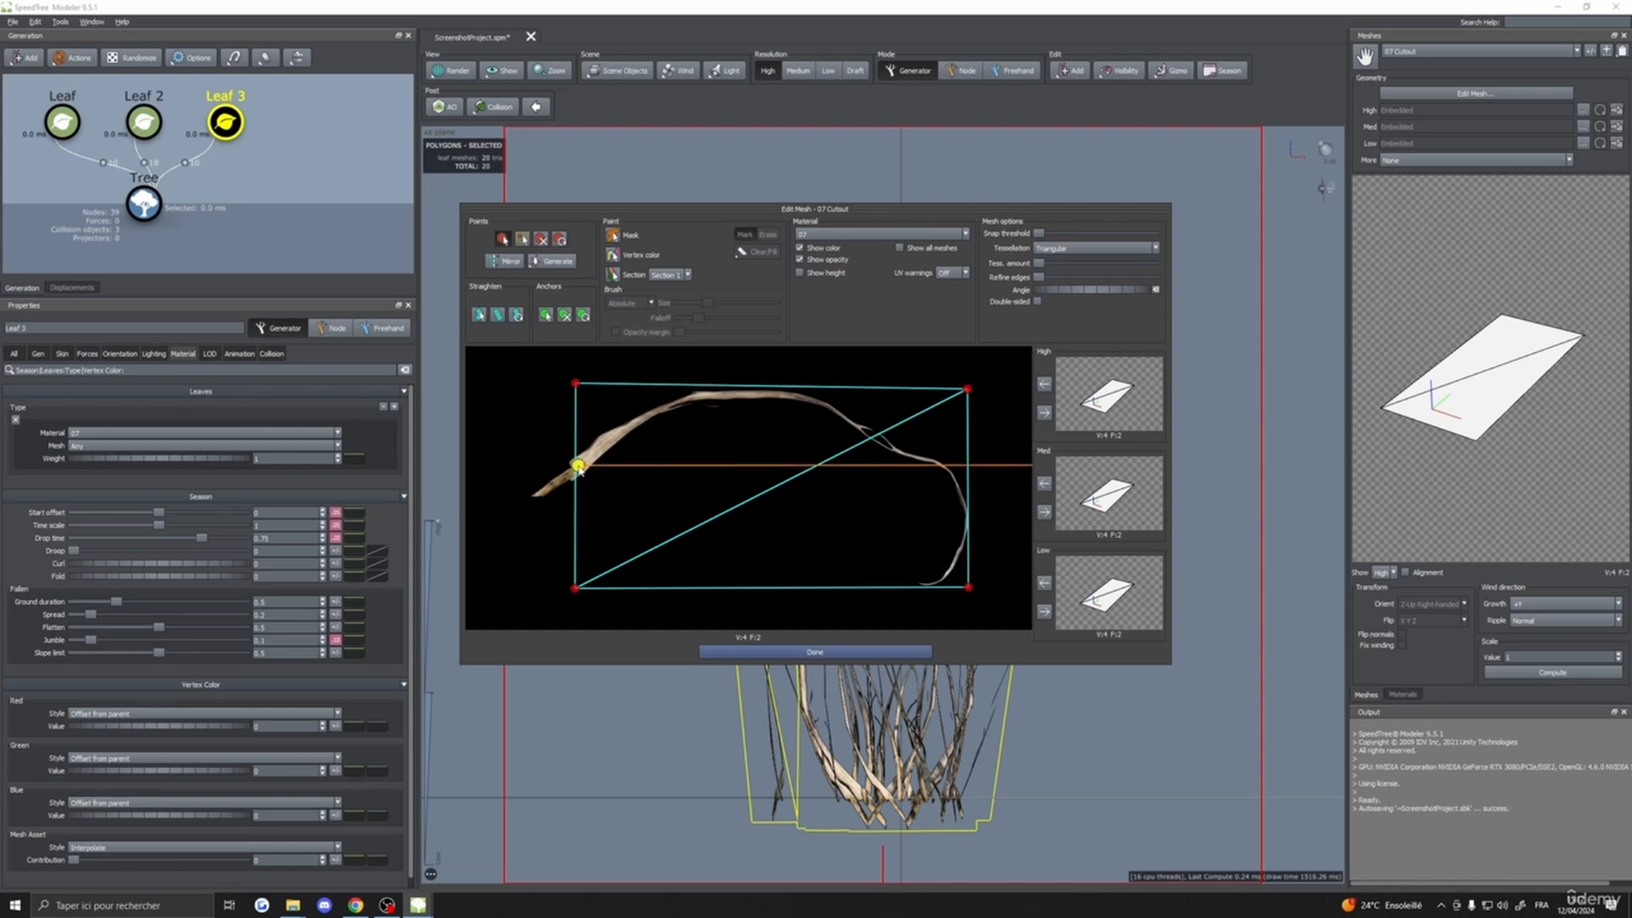
# - Apply the trimmed cutout to the High, Med and Low meshes and finish the mesh edit
pyautogui.click(1044, 415)
pyautogui.click(1044, 512)
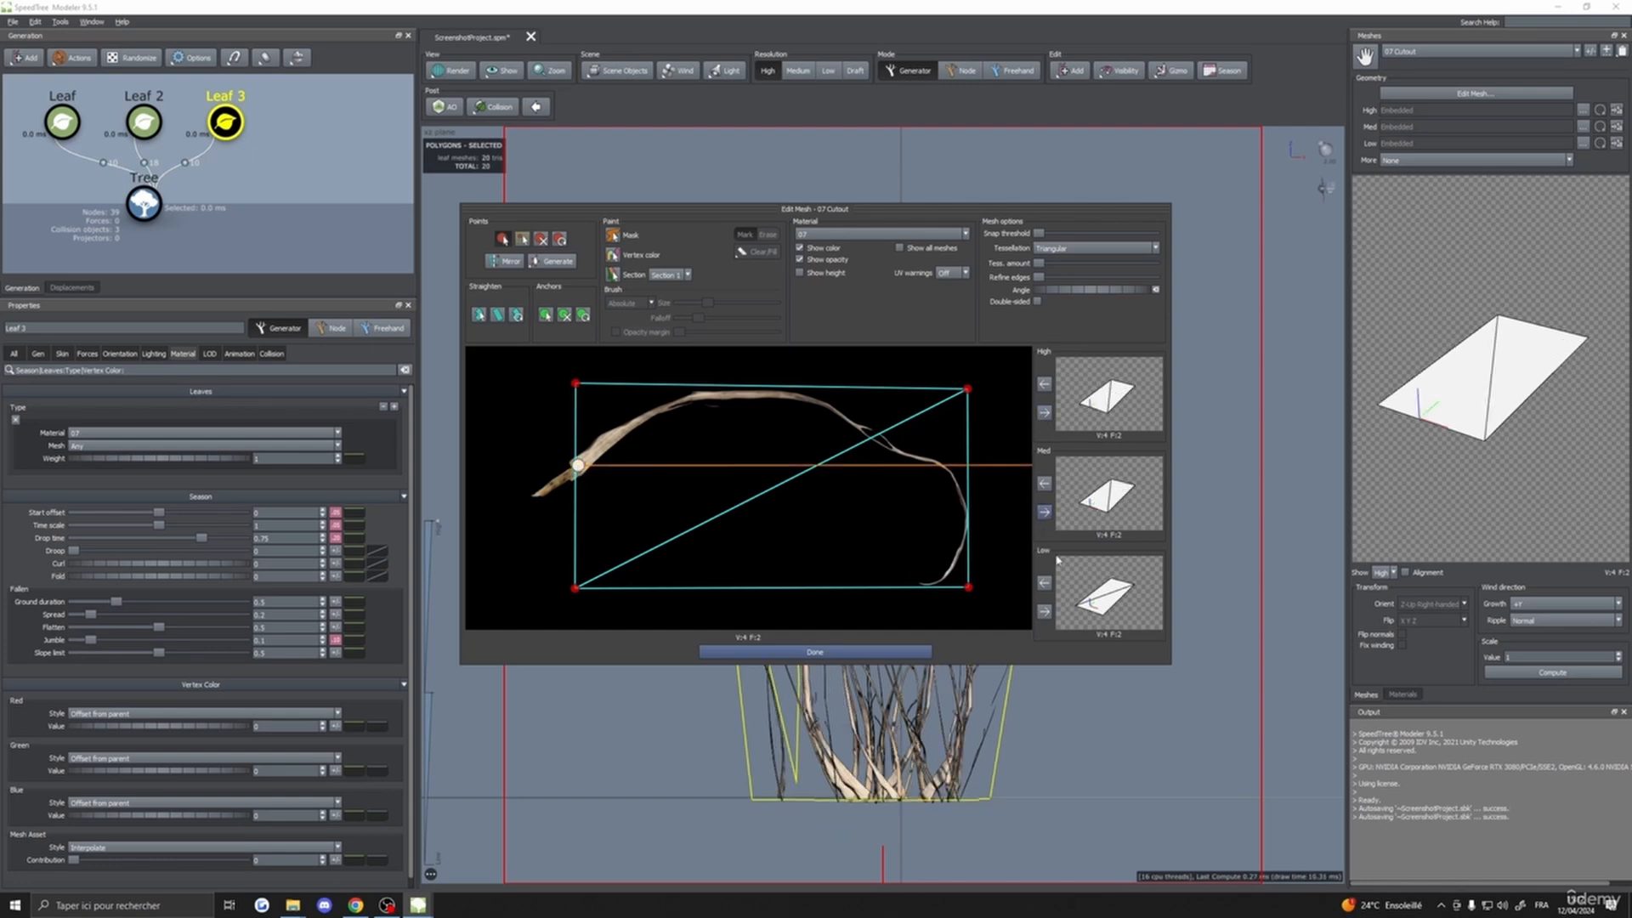
pyautogui.click(1044, 611)
pyautogui.click(814, 652)
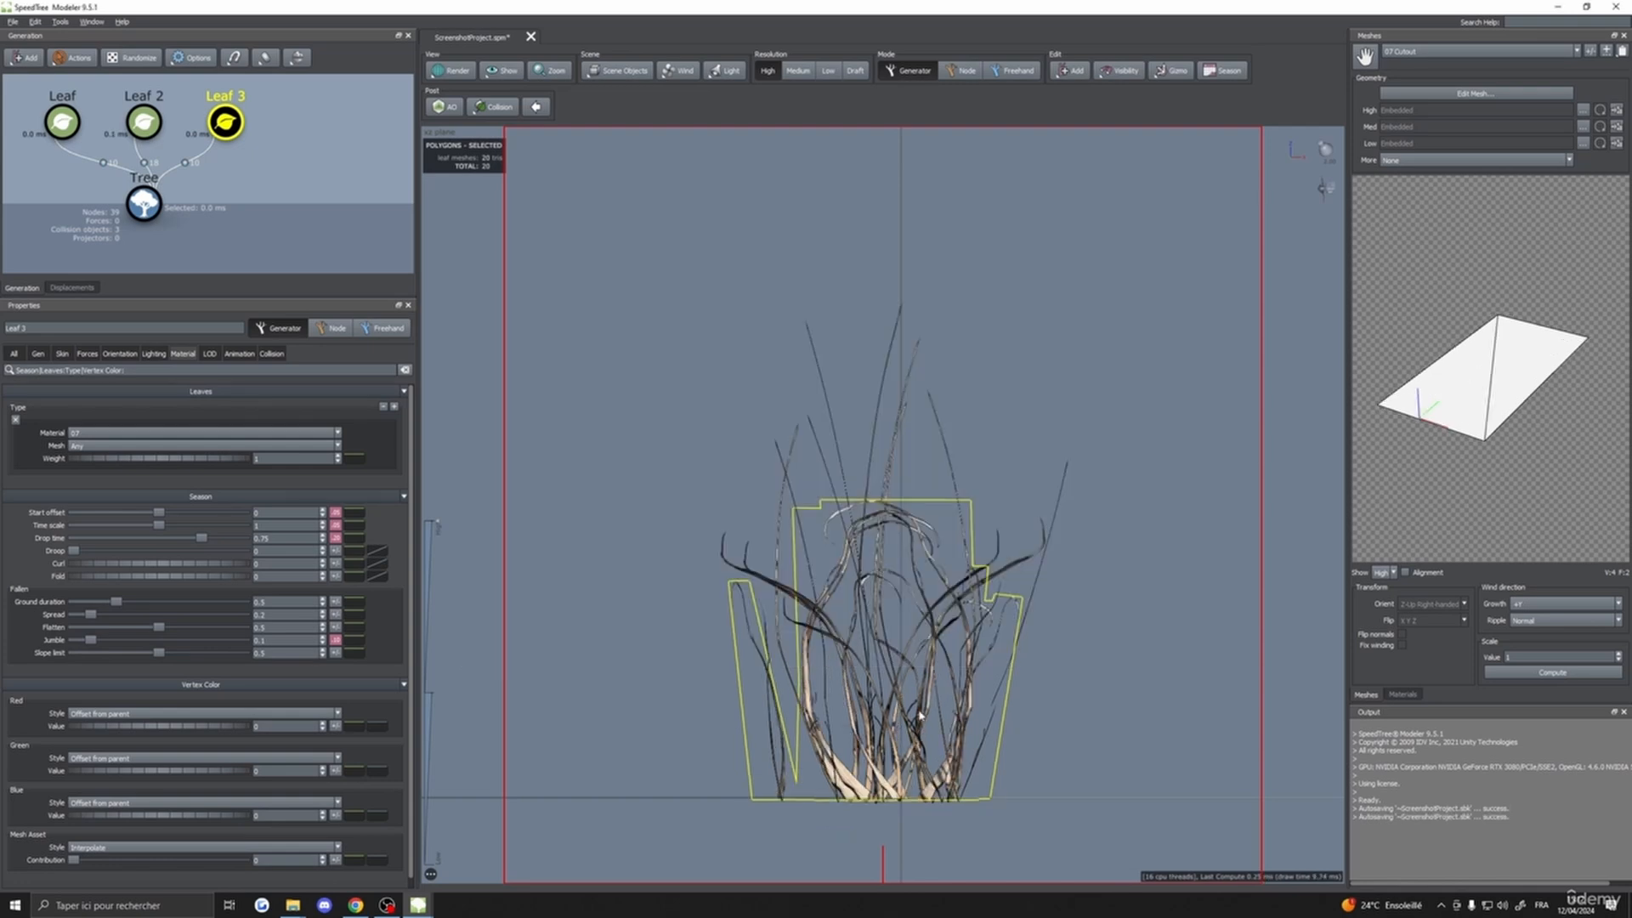
# - Reduce the Leaf 3 generator's leaf size to 0.38
pyautogui.click(1139, 715)
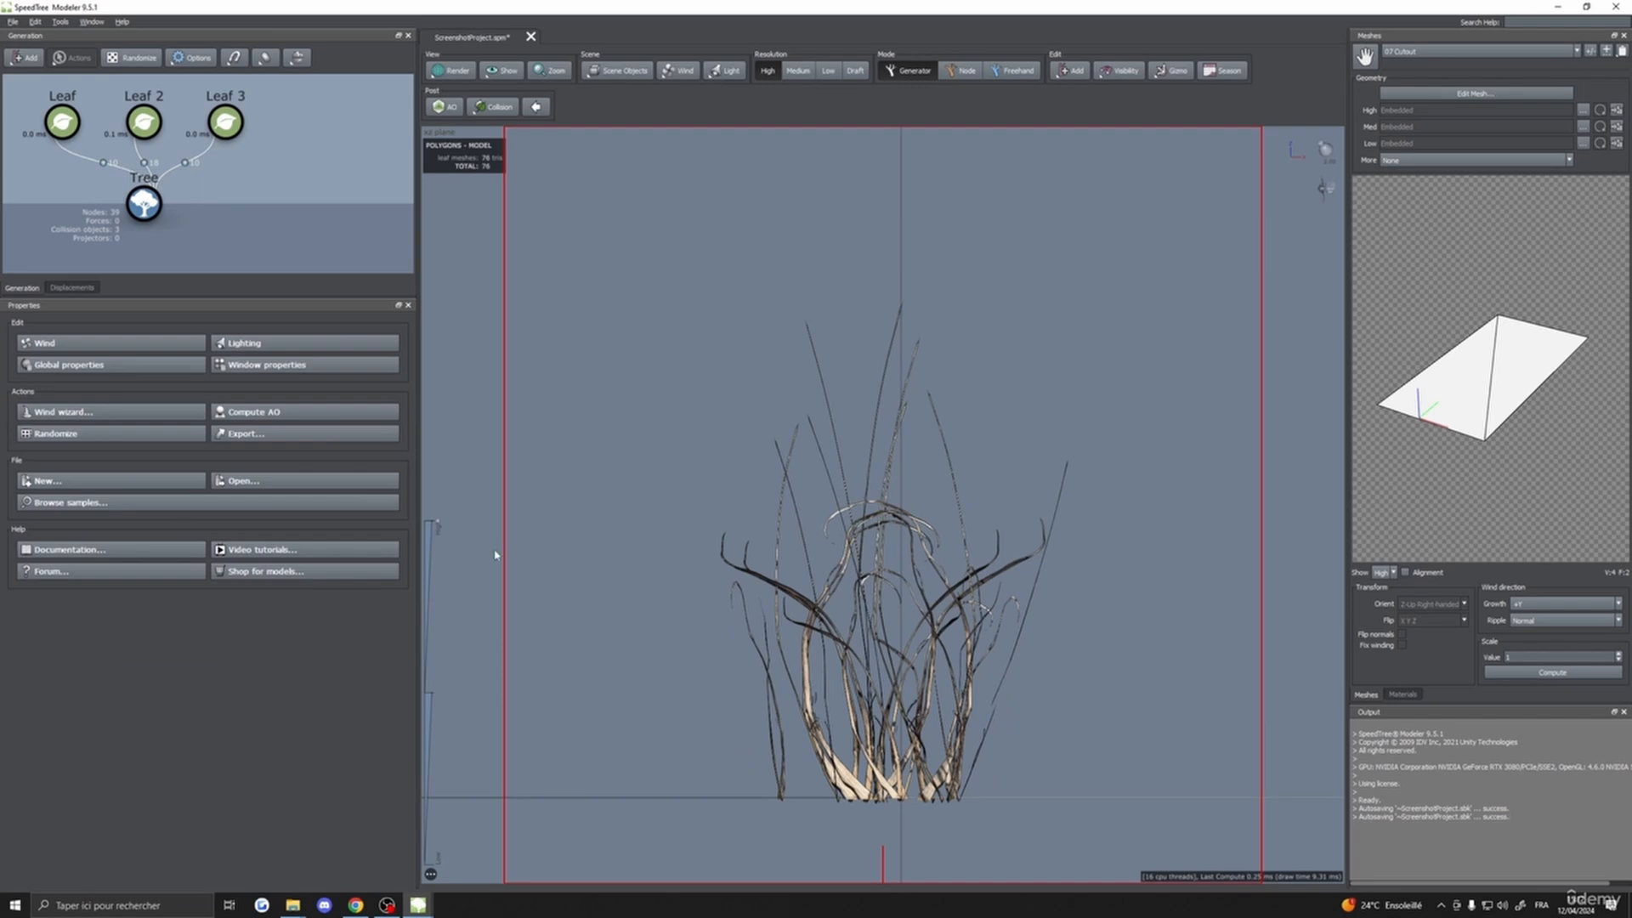
pyautogui.click(143, 123)
pyautogui.click(183, 143)
pyautogui.click(62, 122)
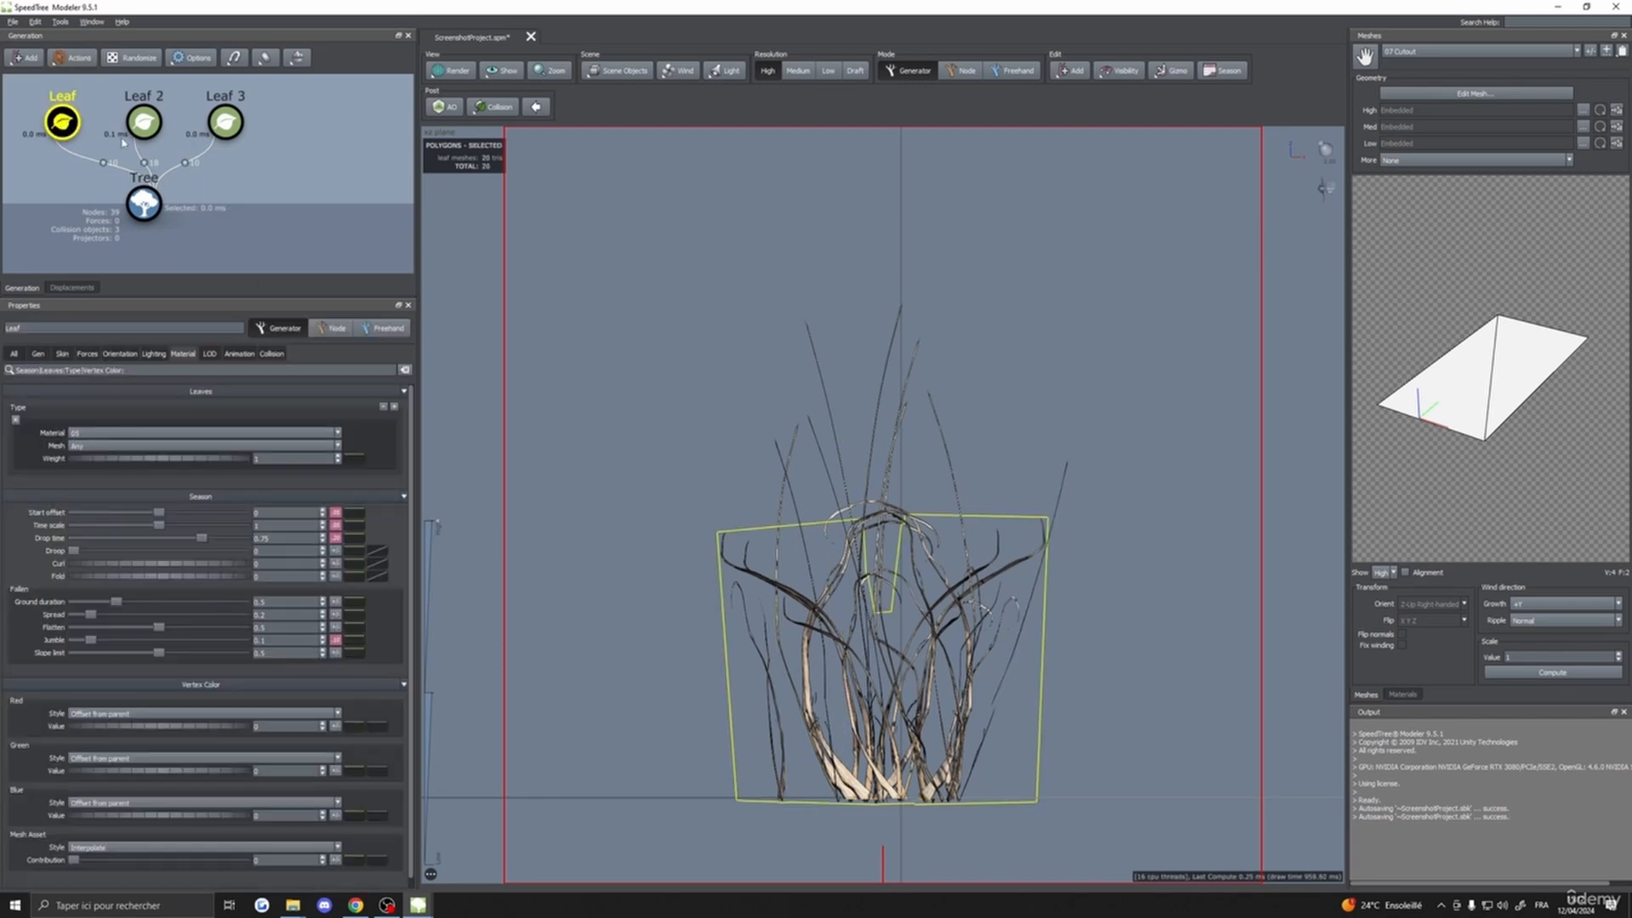
pyautogui.click(239, 132)
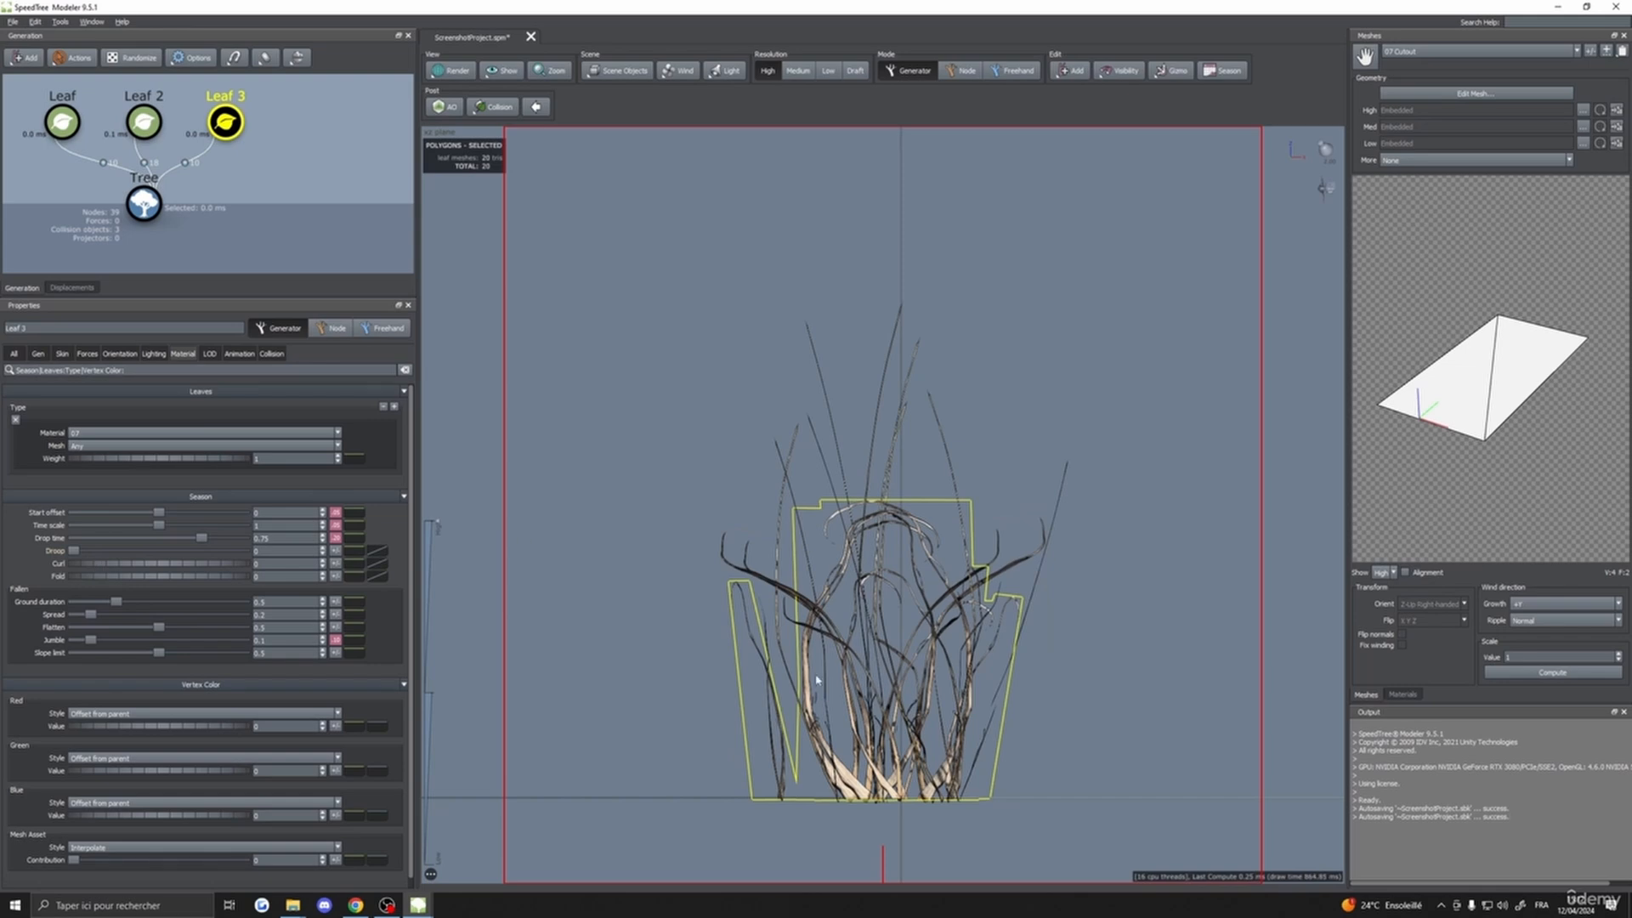
pyautogui.click(62, 353)
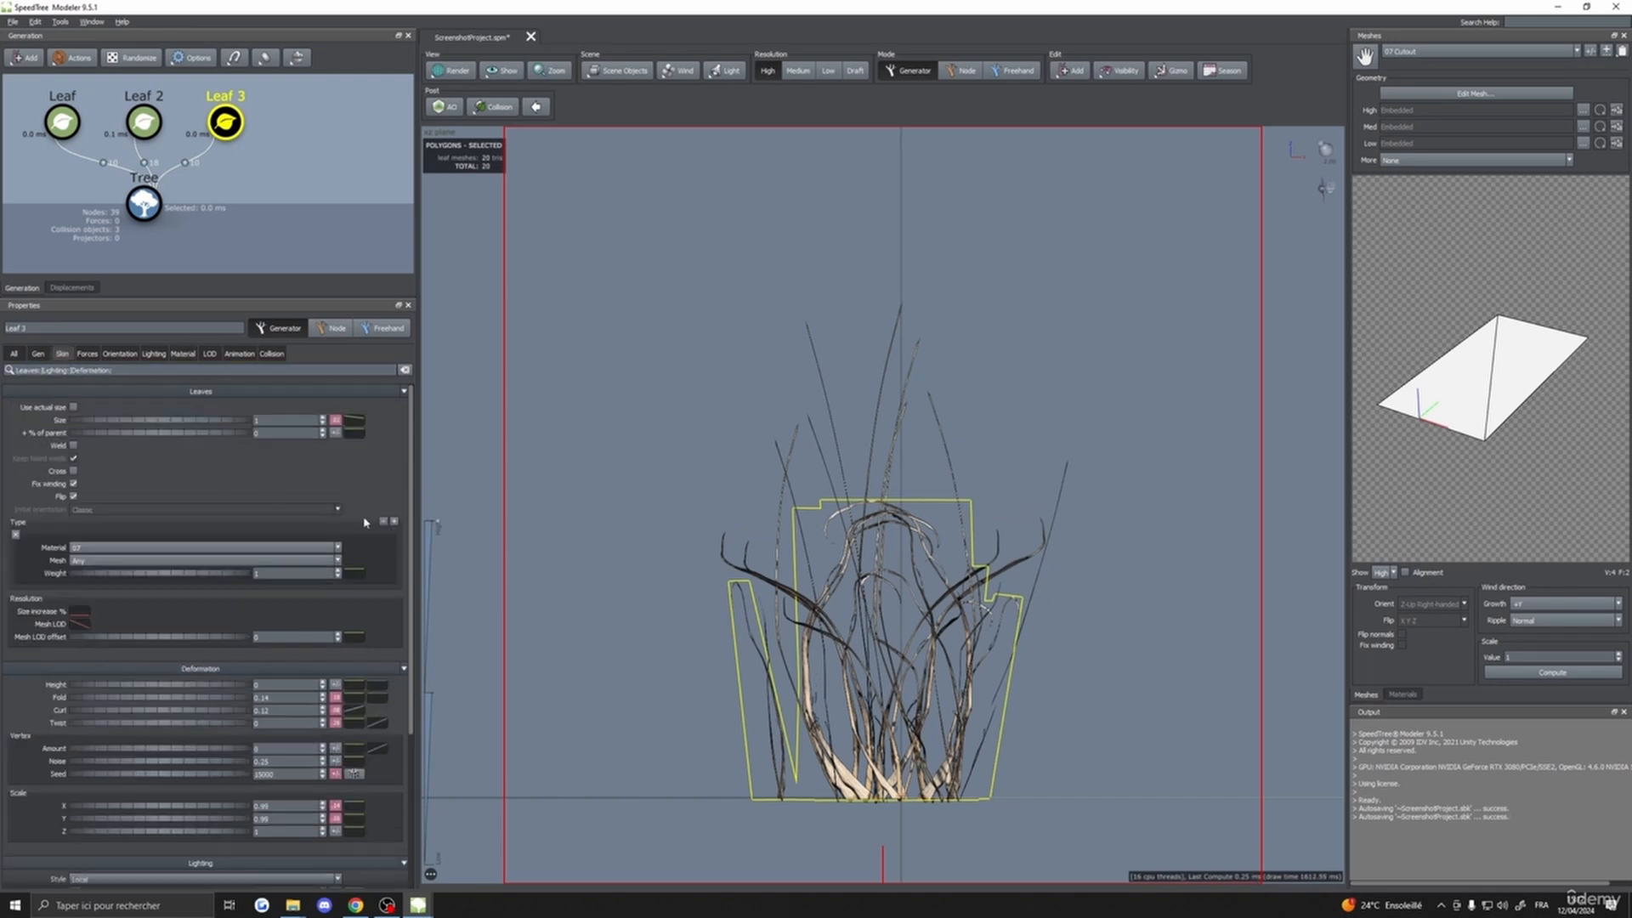
pyautogui.moveTo(237, 423); pyautogui.dragTo(196, 426)
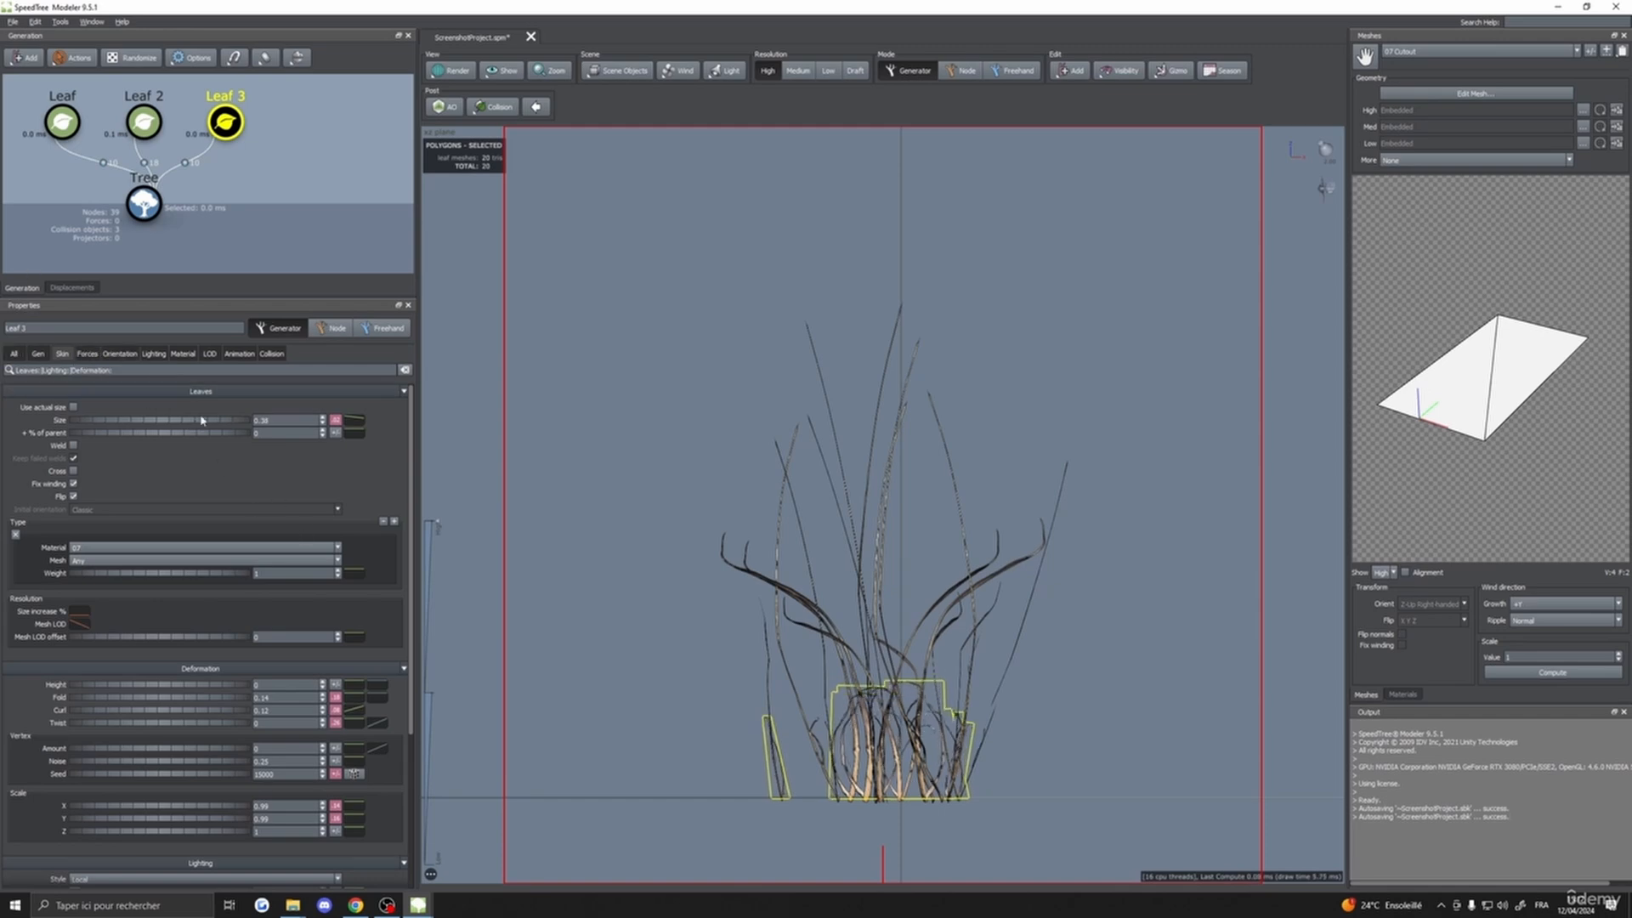
# - Steepen the Leaf 3 size parent curve by raising its start point above the default range and lowering its end point
pyautogui.click(336, 421)
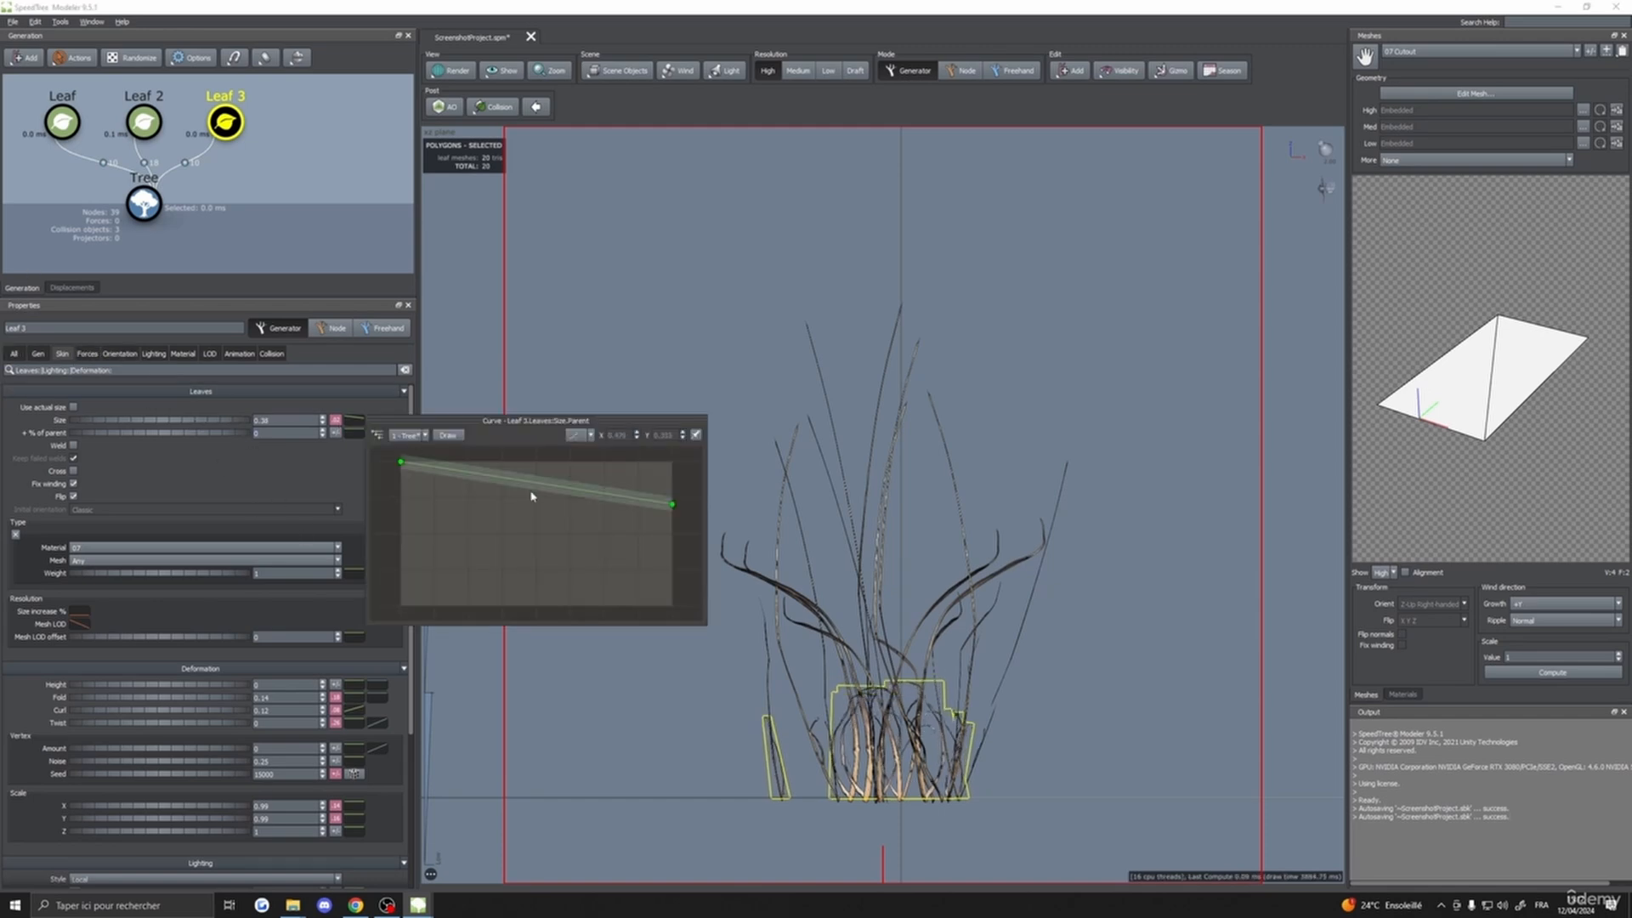
pyautogui.scroll(-2, 474, 526)
pyautogui.moveTo(456, 497); pyautogui.dragTo(475, 464)
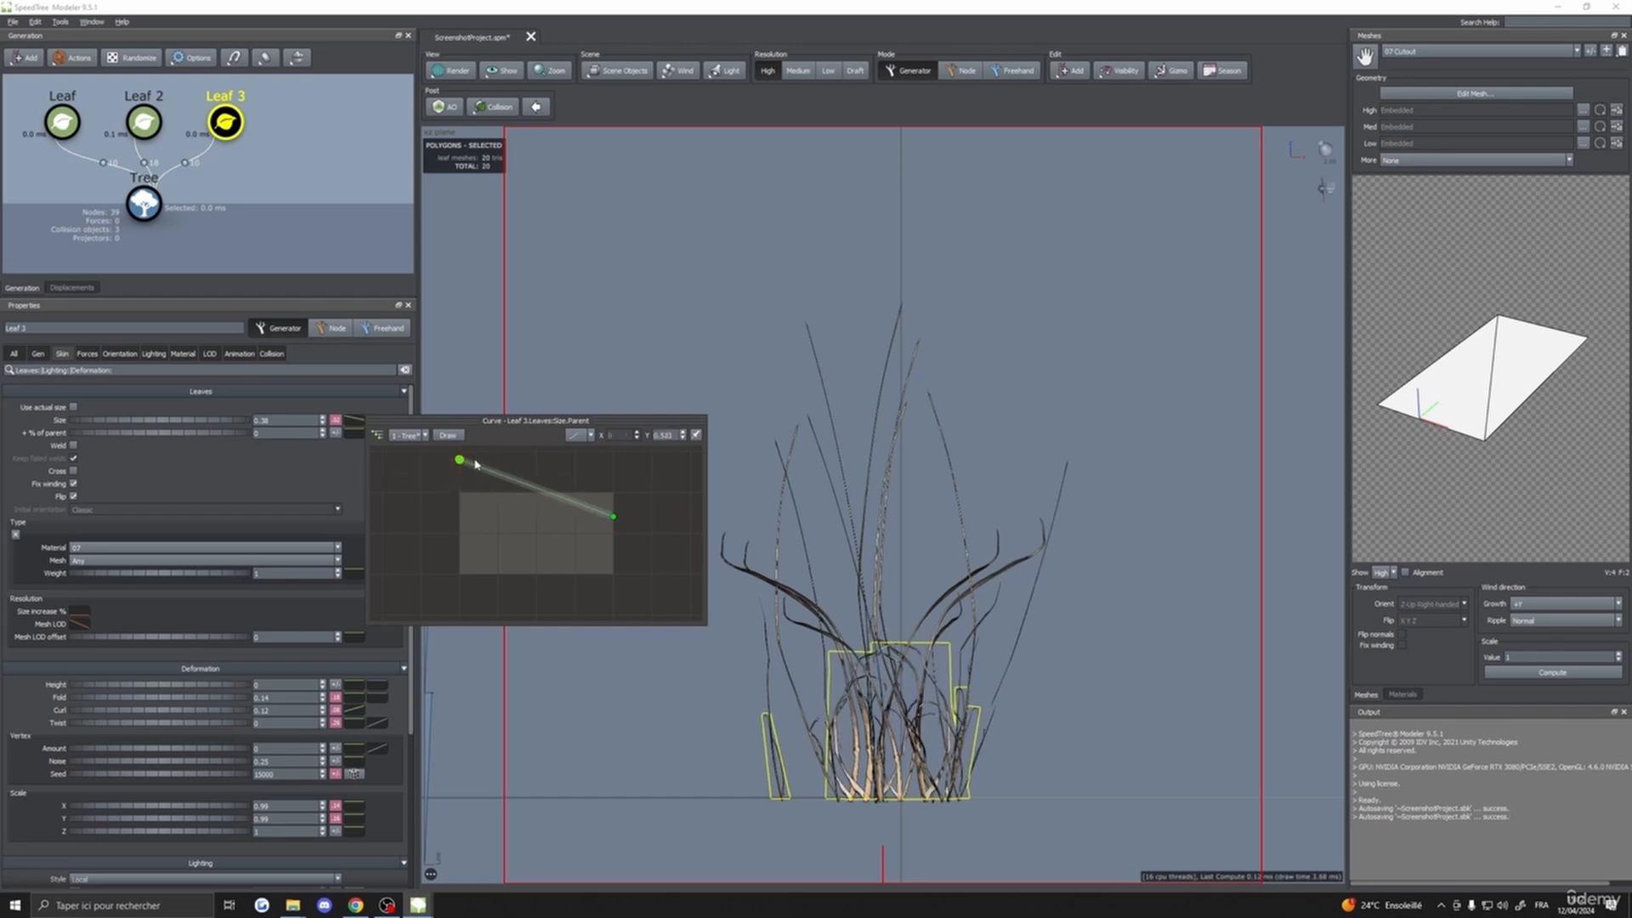
pyautogui.moveTo(616, 523); pyautogui.dragTo(614, 530)
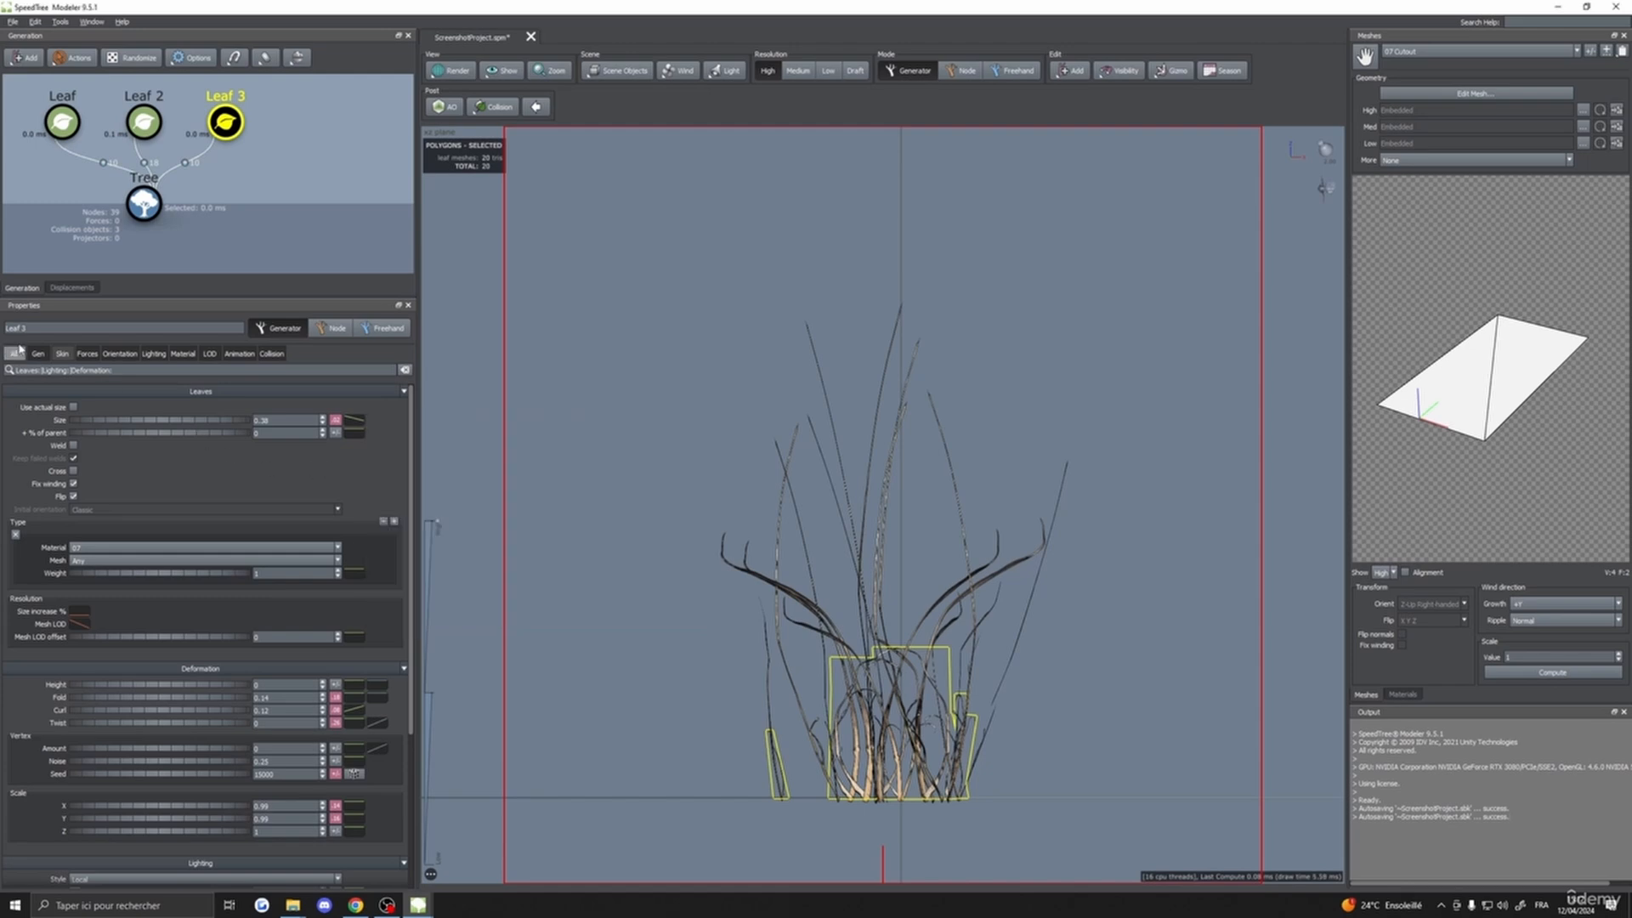
# - Raise the Leaf 3 generator's number of leaves to 36
pyautogui.click(37, 354)
pyautogui.moveTo(228, 433); pyautogui.dragTo(554, 499)
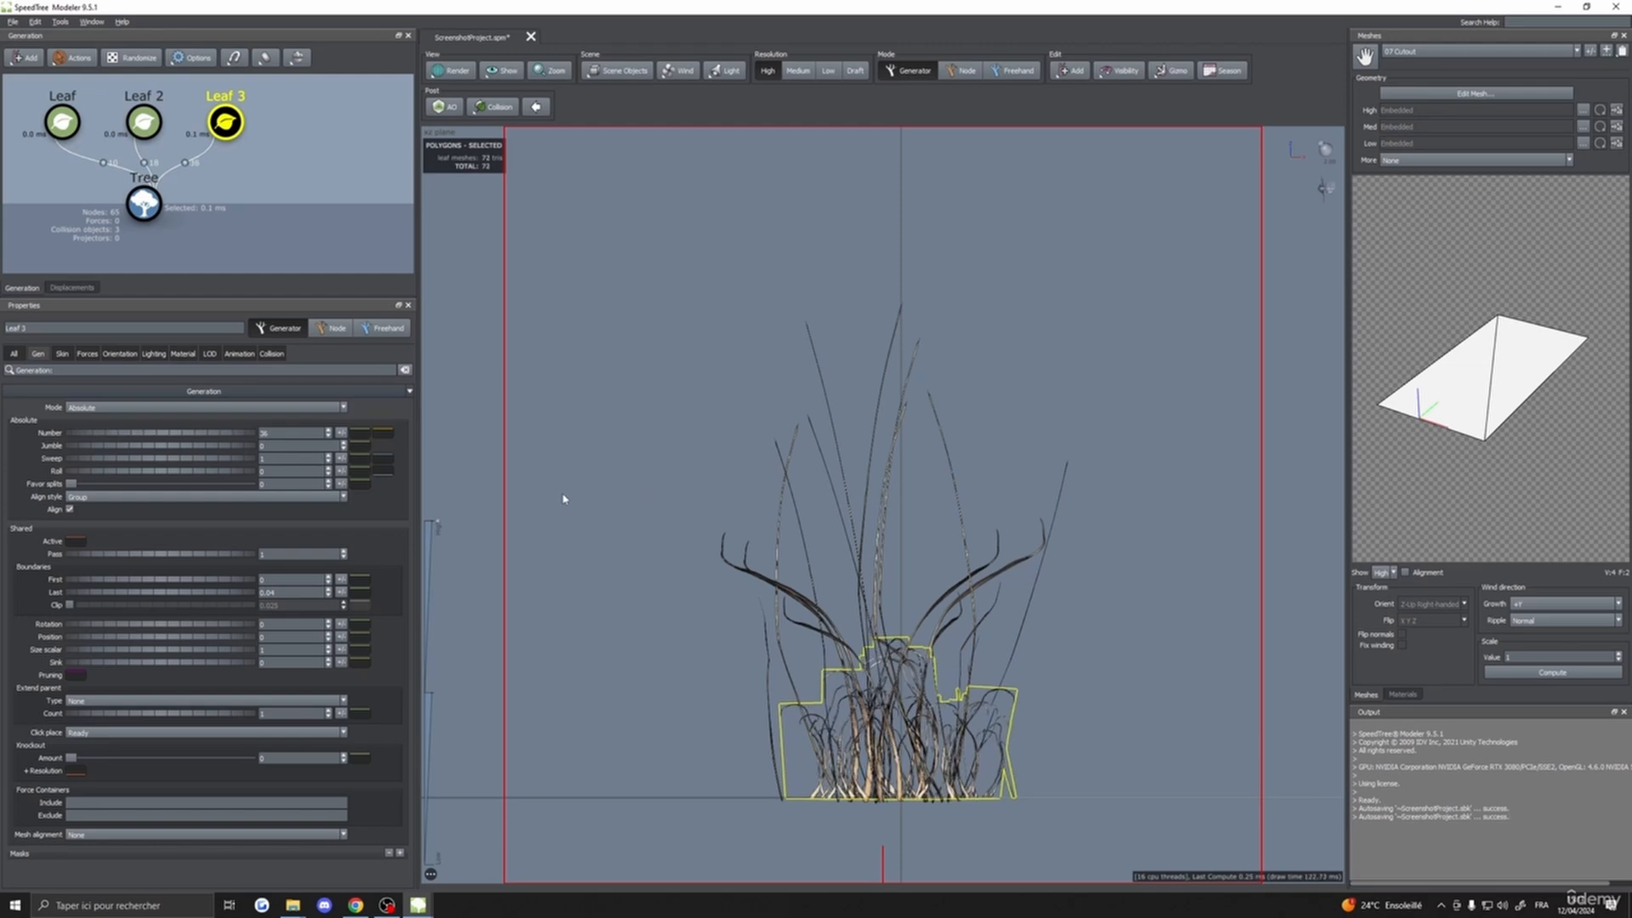
pyautogui.click(740, 618)
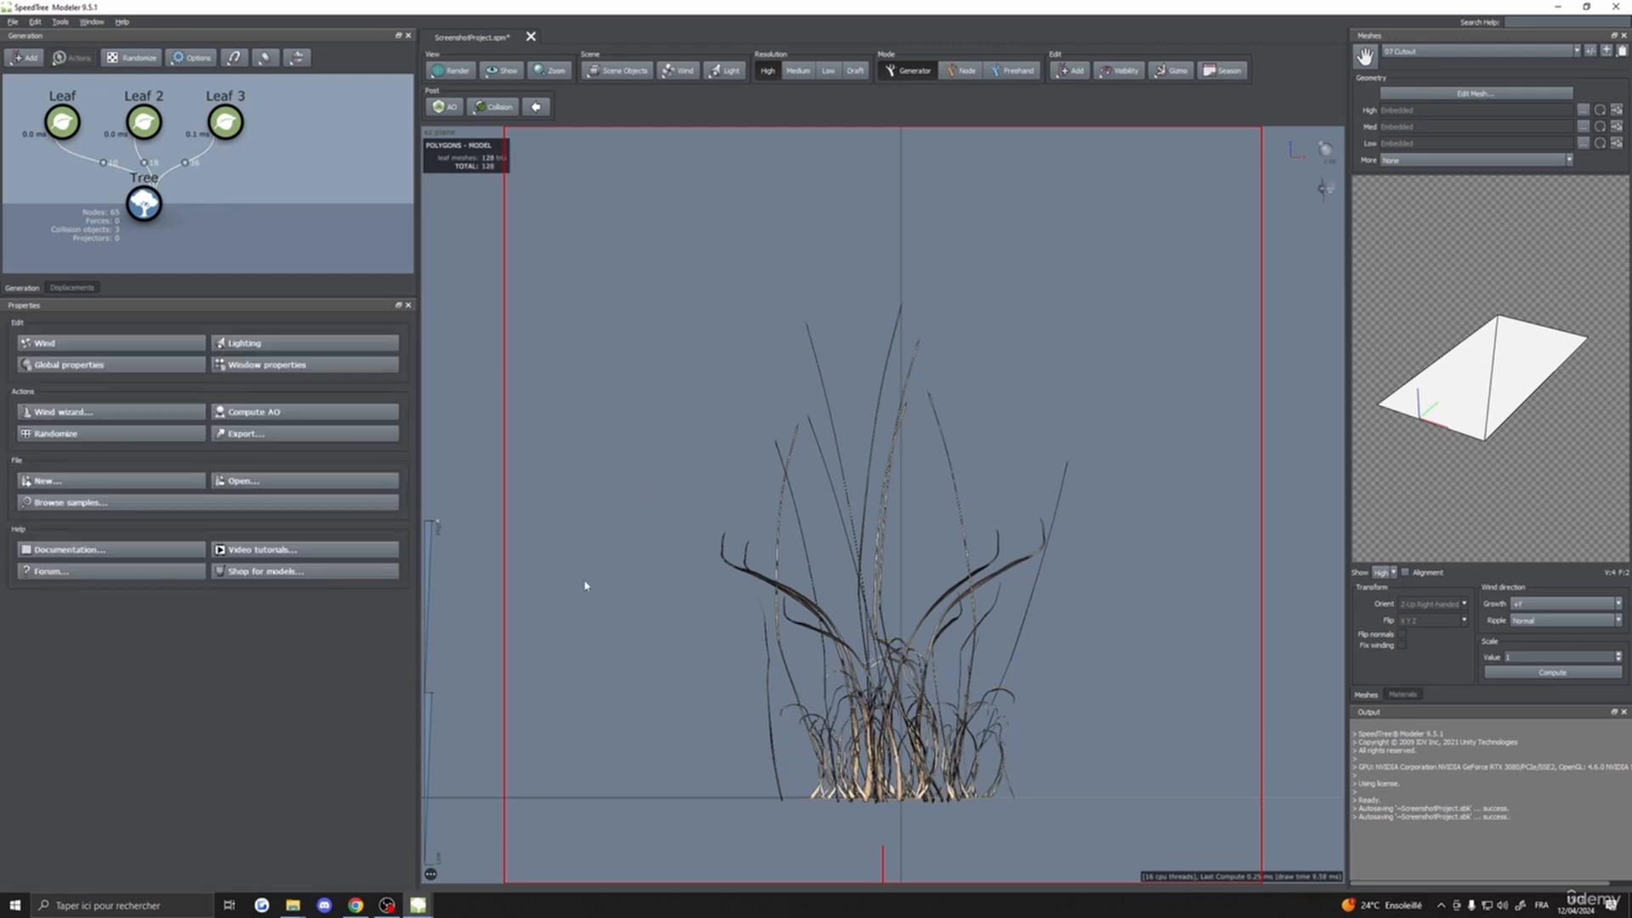
# - Set the Leaf 3 generator's local orientation Align to about 0.40 so its blades lean outward
pyautogui.click(62, 121)
pyautogui.click(225, 121)
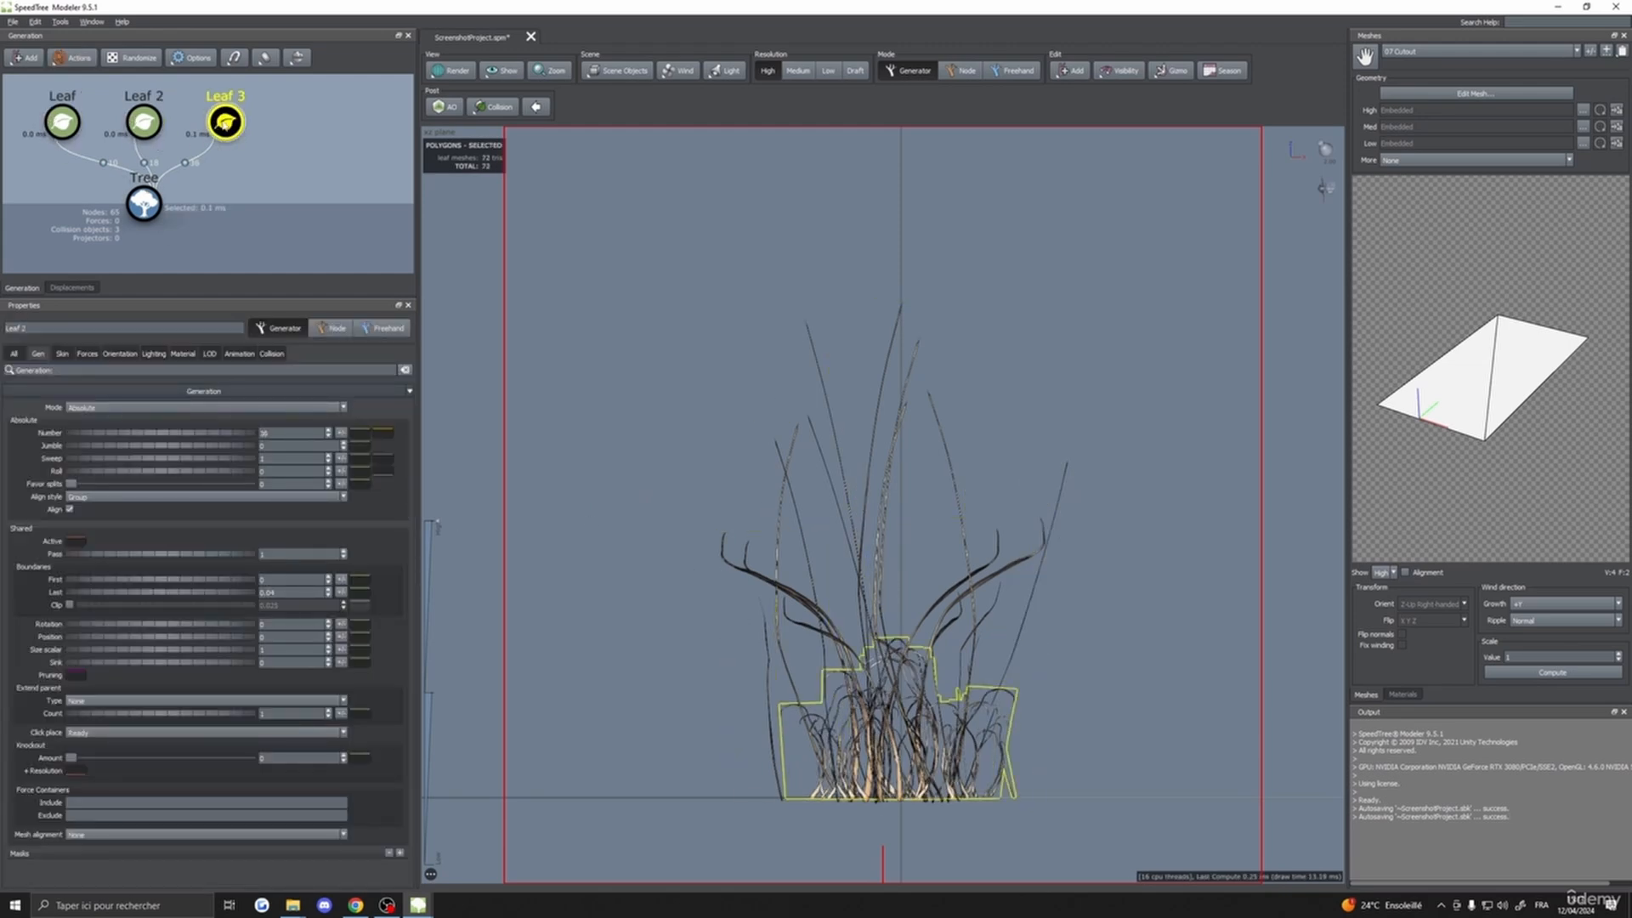
pyautogui.click(62, 122)
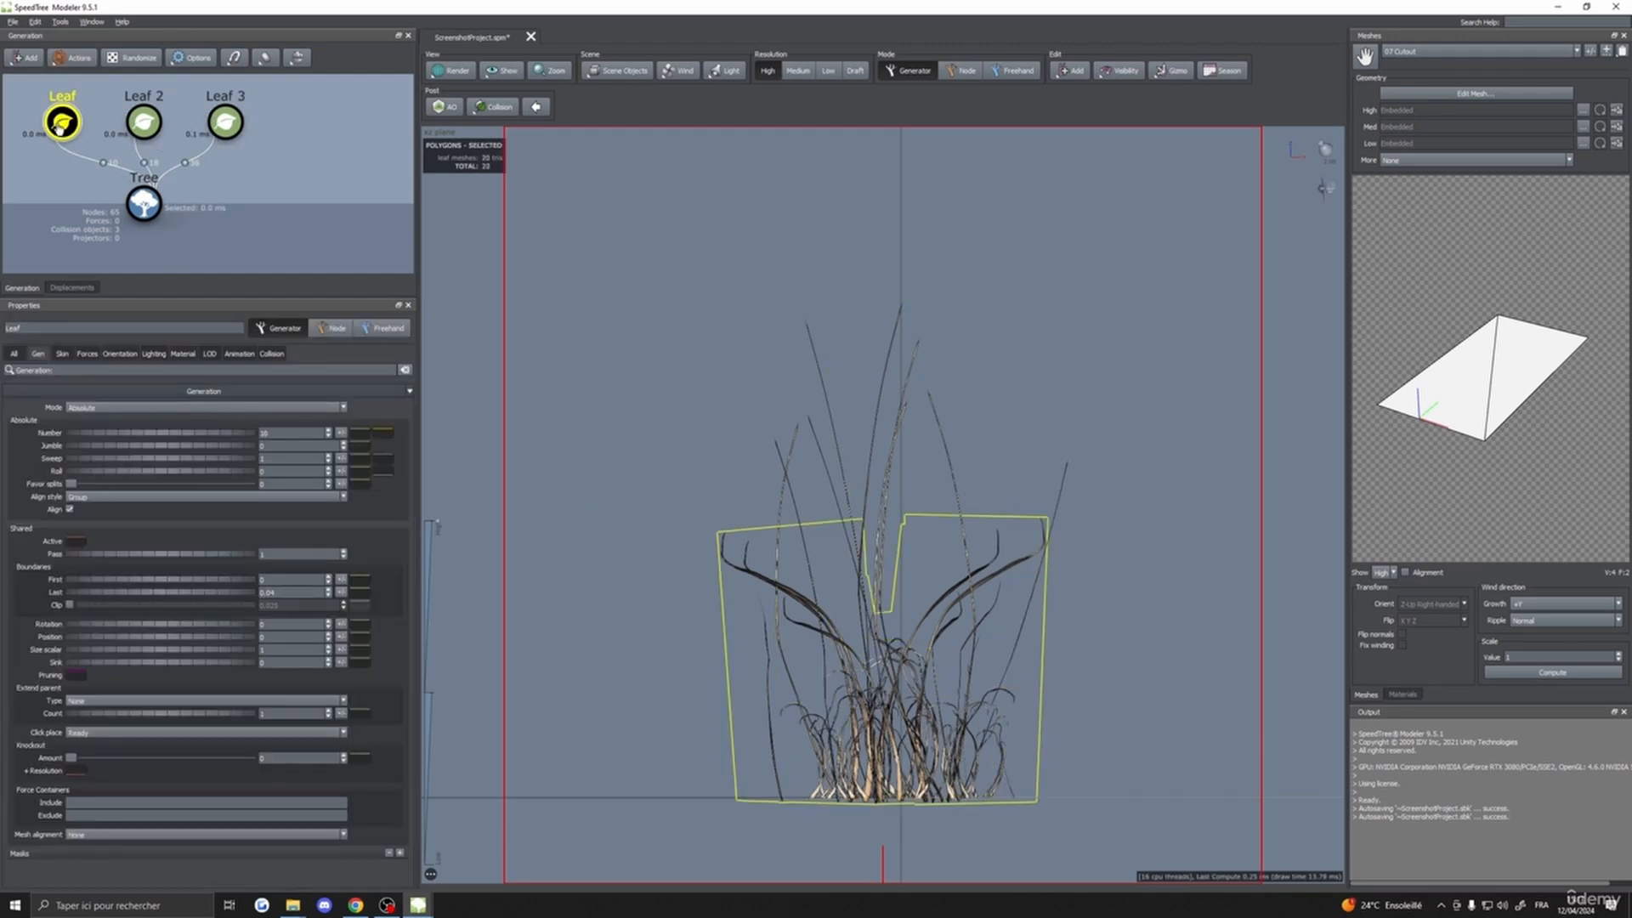
pyautogui.click(144, 122)
pyautogui.click(238, 125)
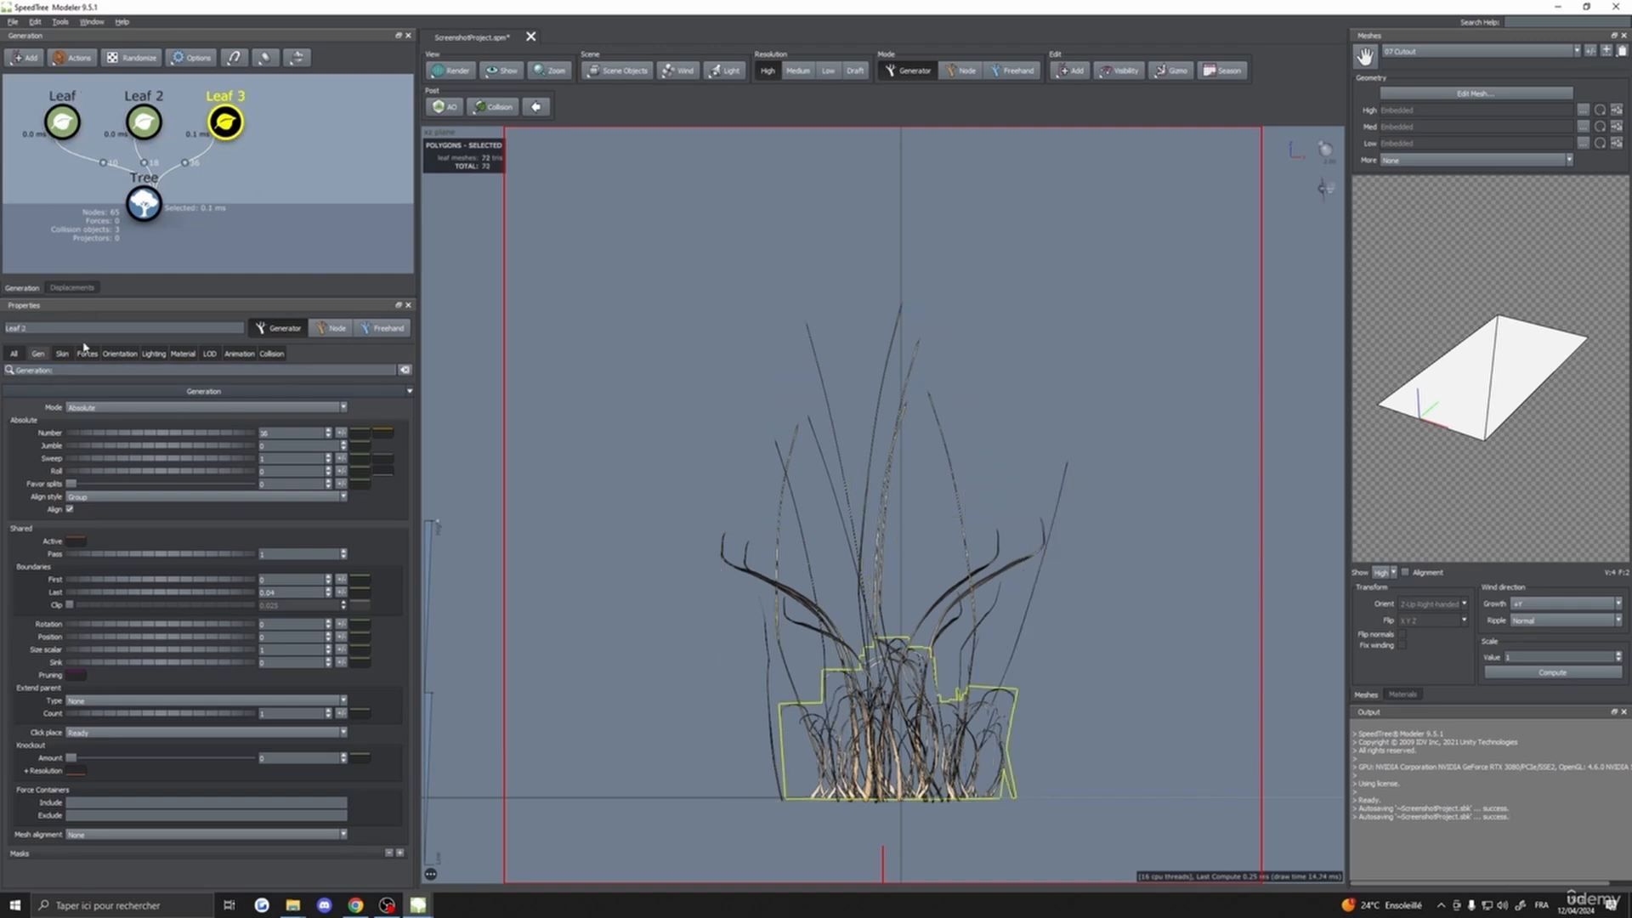
pyautogui.click(120, 354)
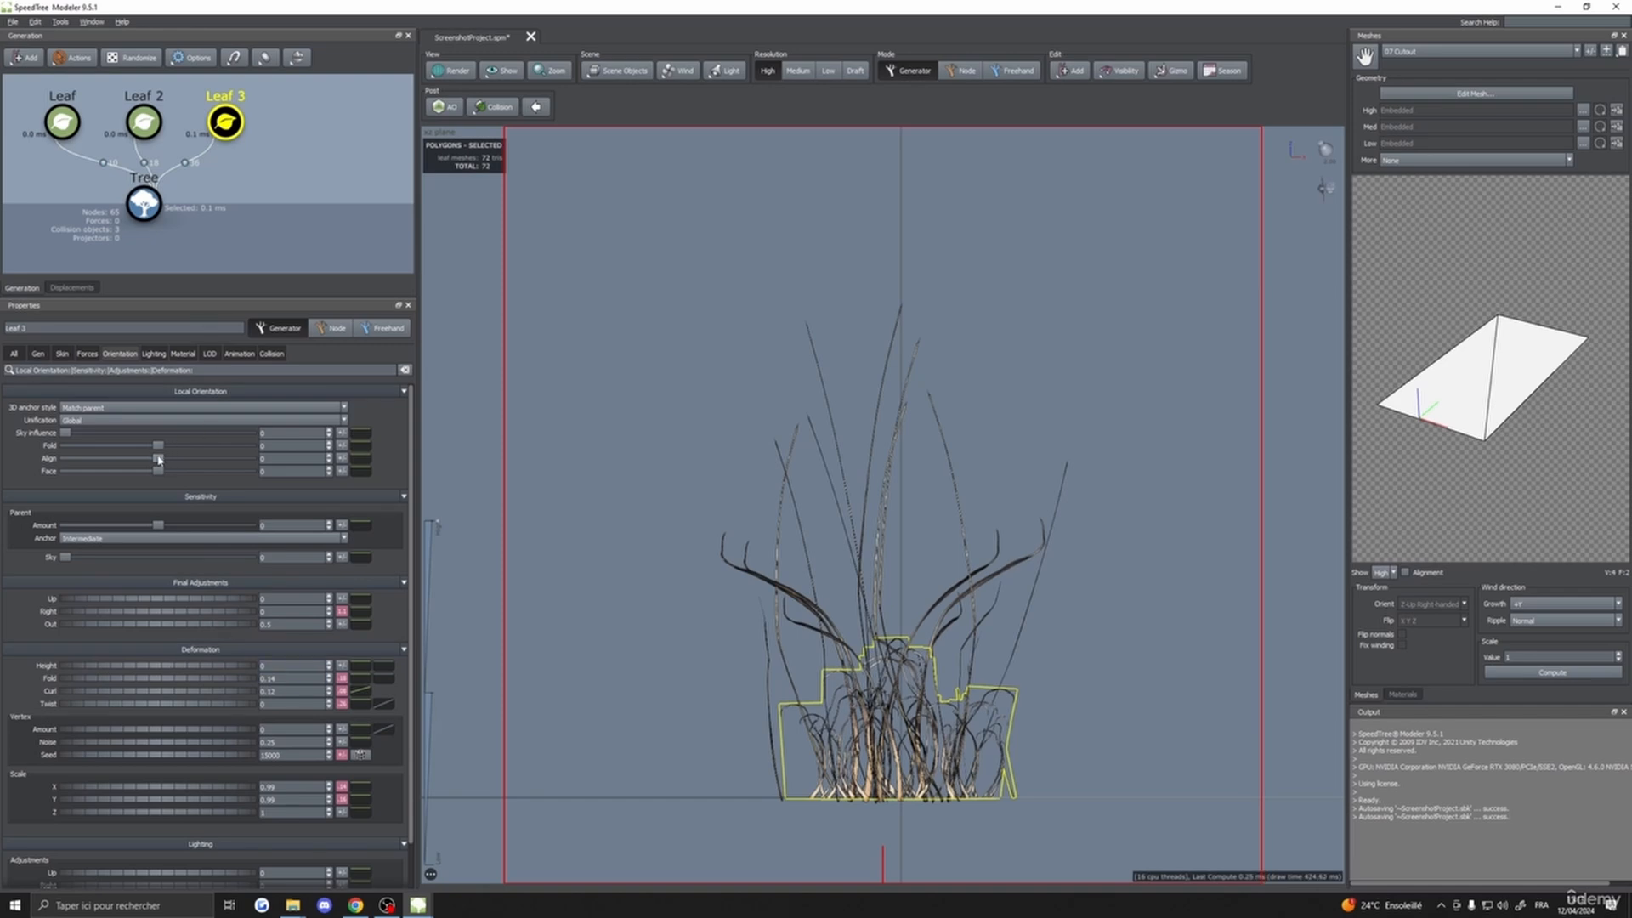
pyautogui.moveTo(159, 460); pyautogui.dragTo(197, 472)
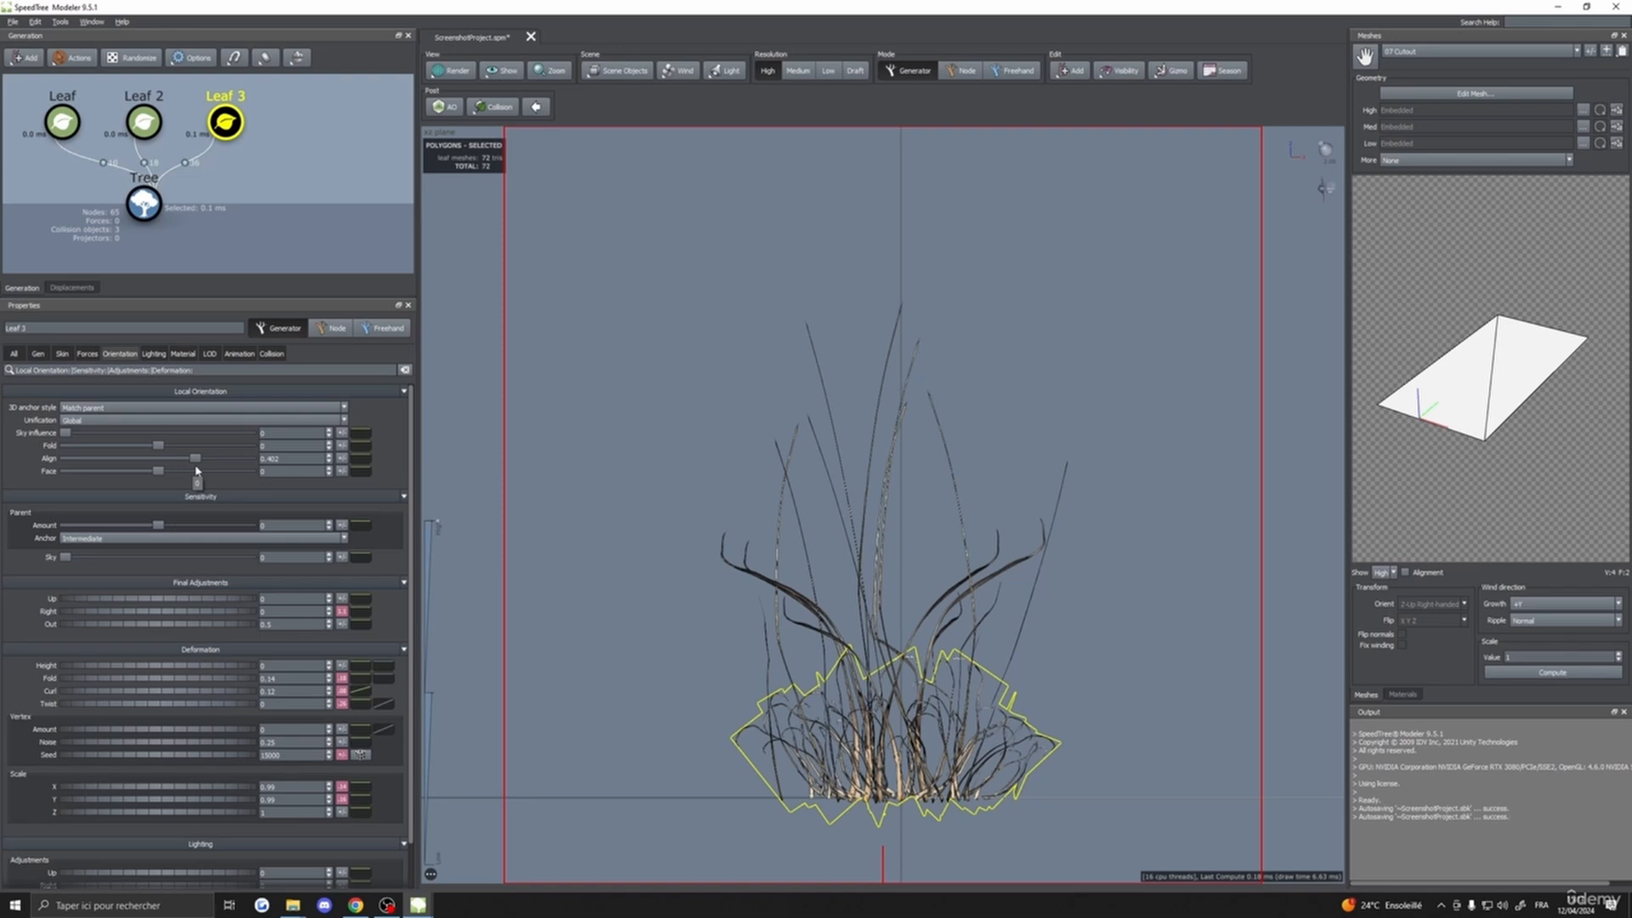
# - Widen the spread of the Leaf 3 blades by setting their Last boundary to 0.08
pyautogui.click(37, 355)
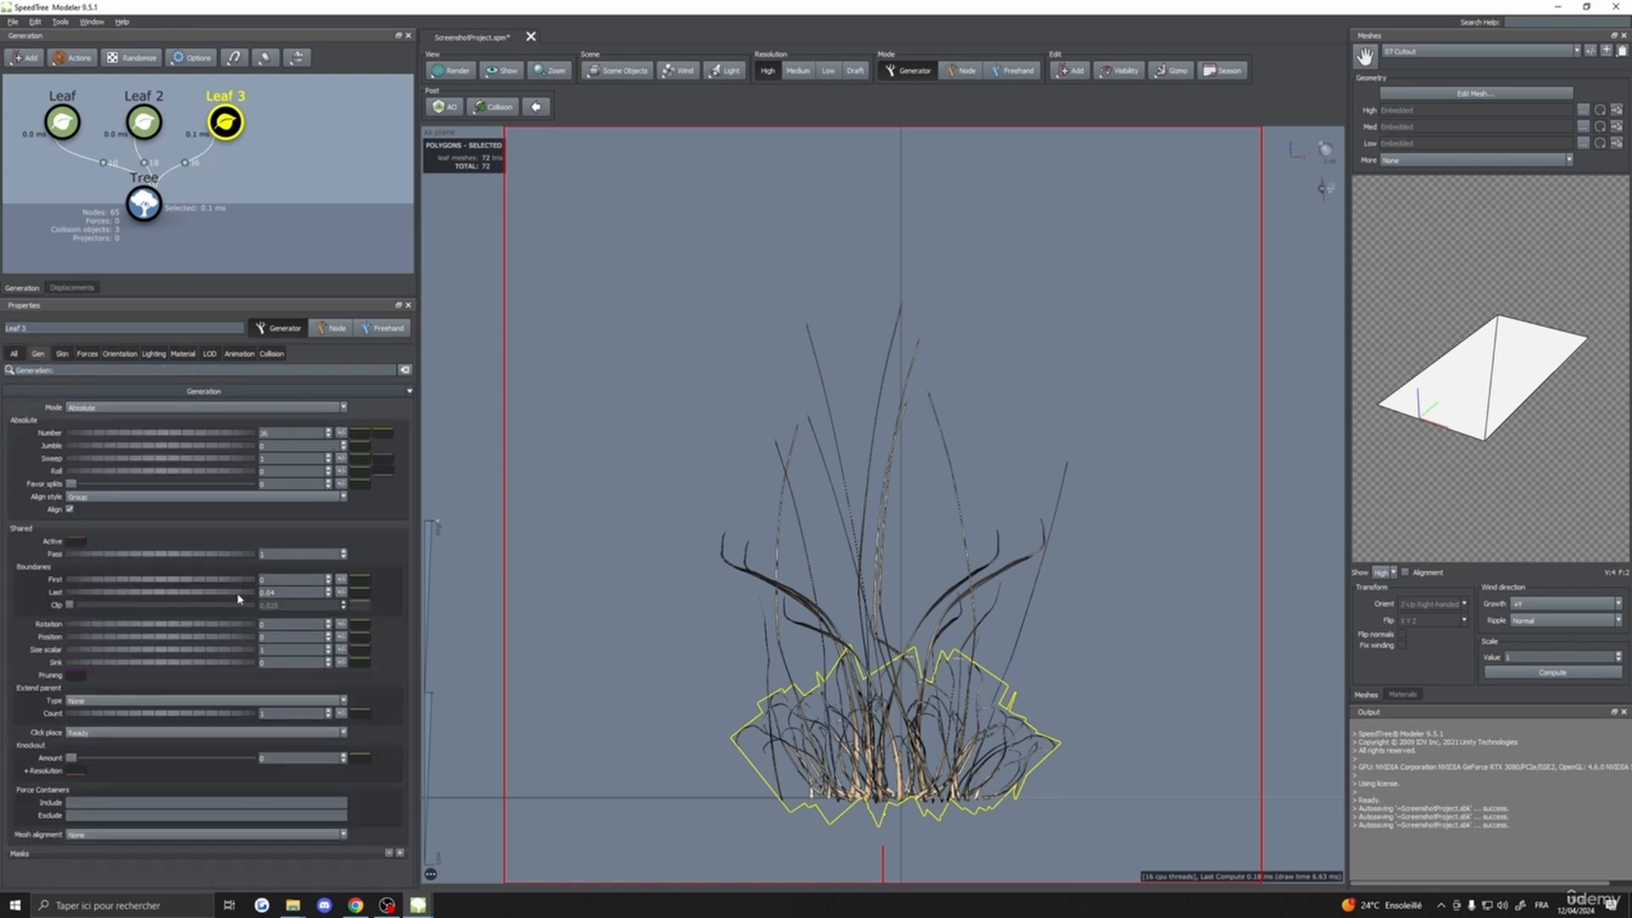
pyautogui.moveTo(238, 598); pyautogui.dragTo(240, 599)
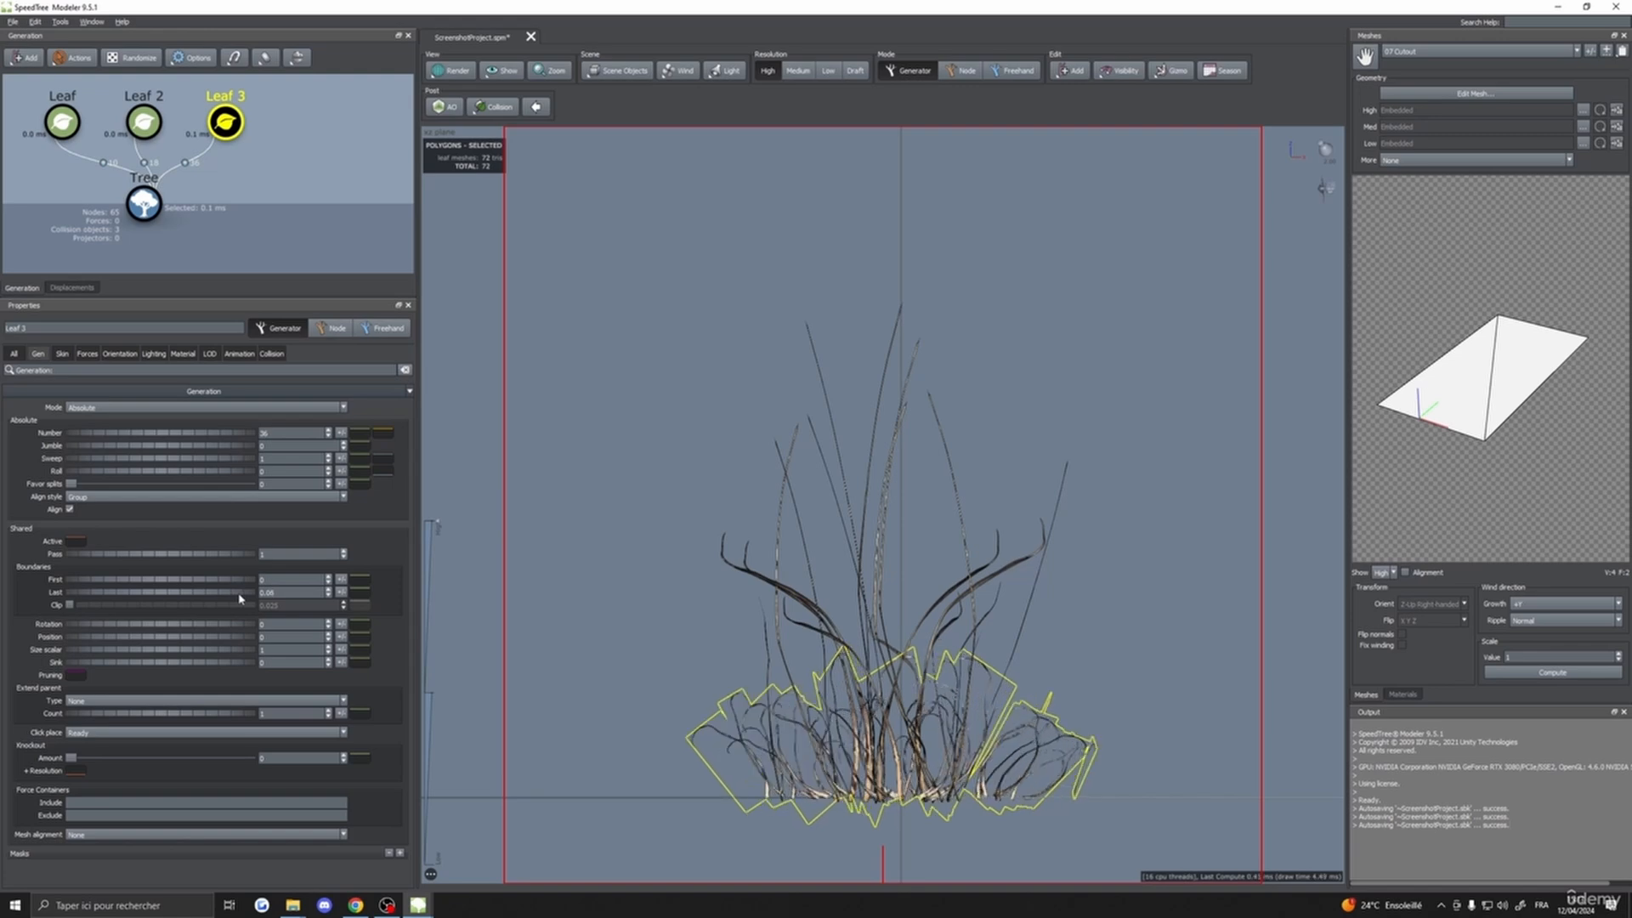
pyautogui.click(572, 584)
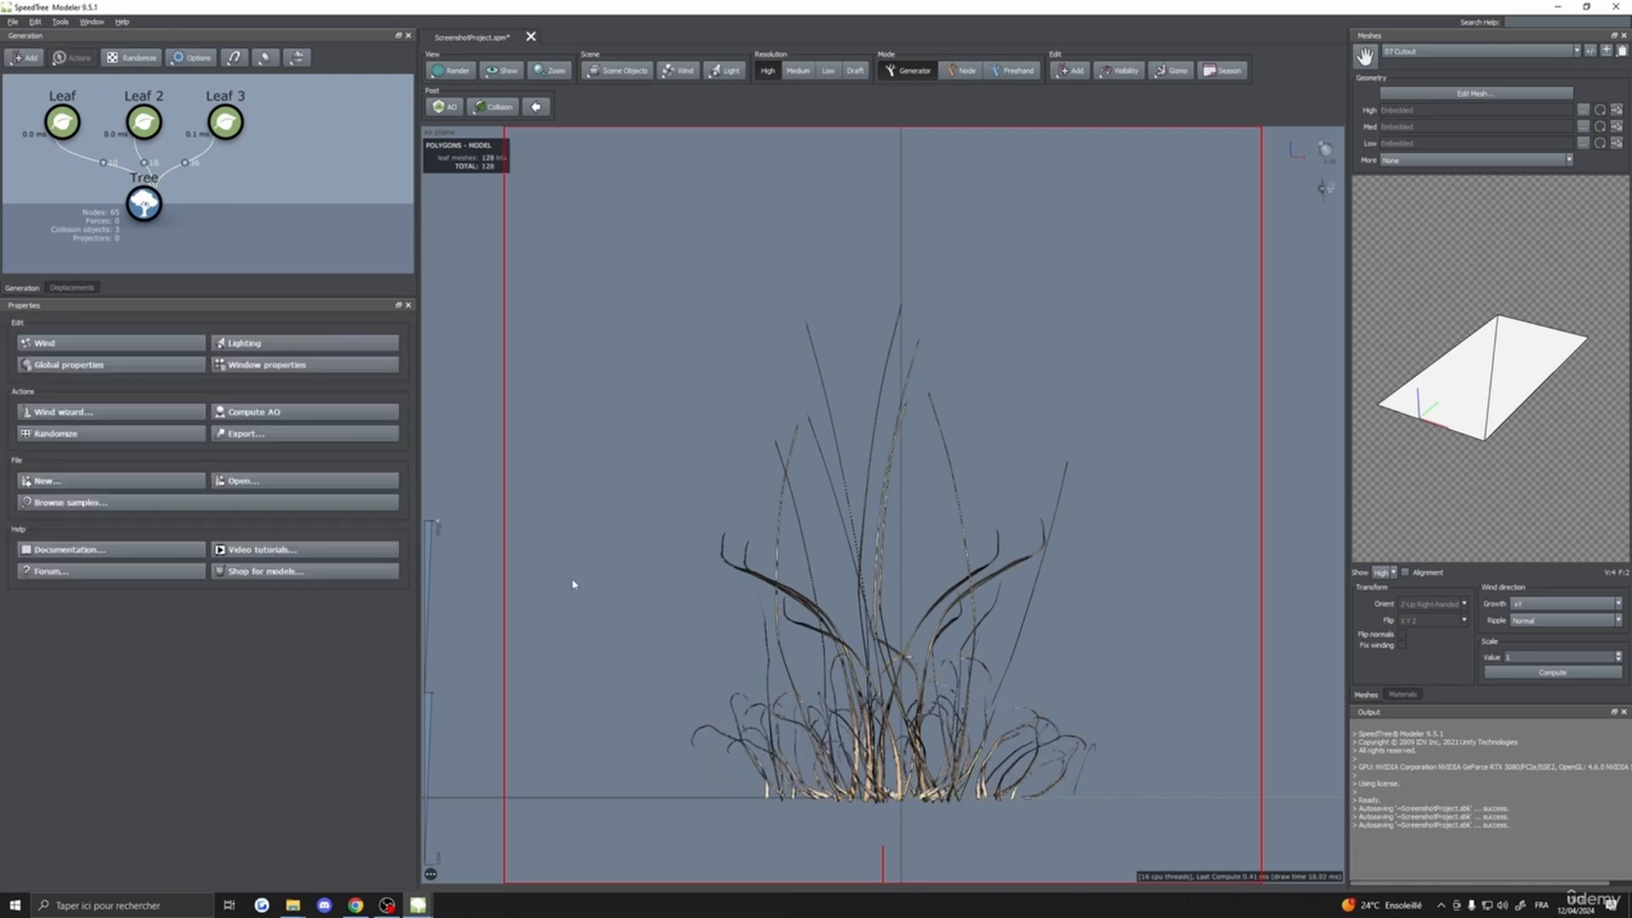
# - Raise the start point of Leaf 3's size parent curve to enlarge the blades near the clump's centre
pyautogui.click(225, 121)
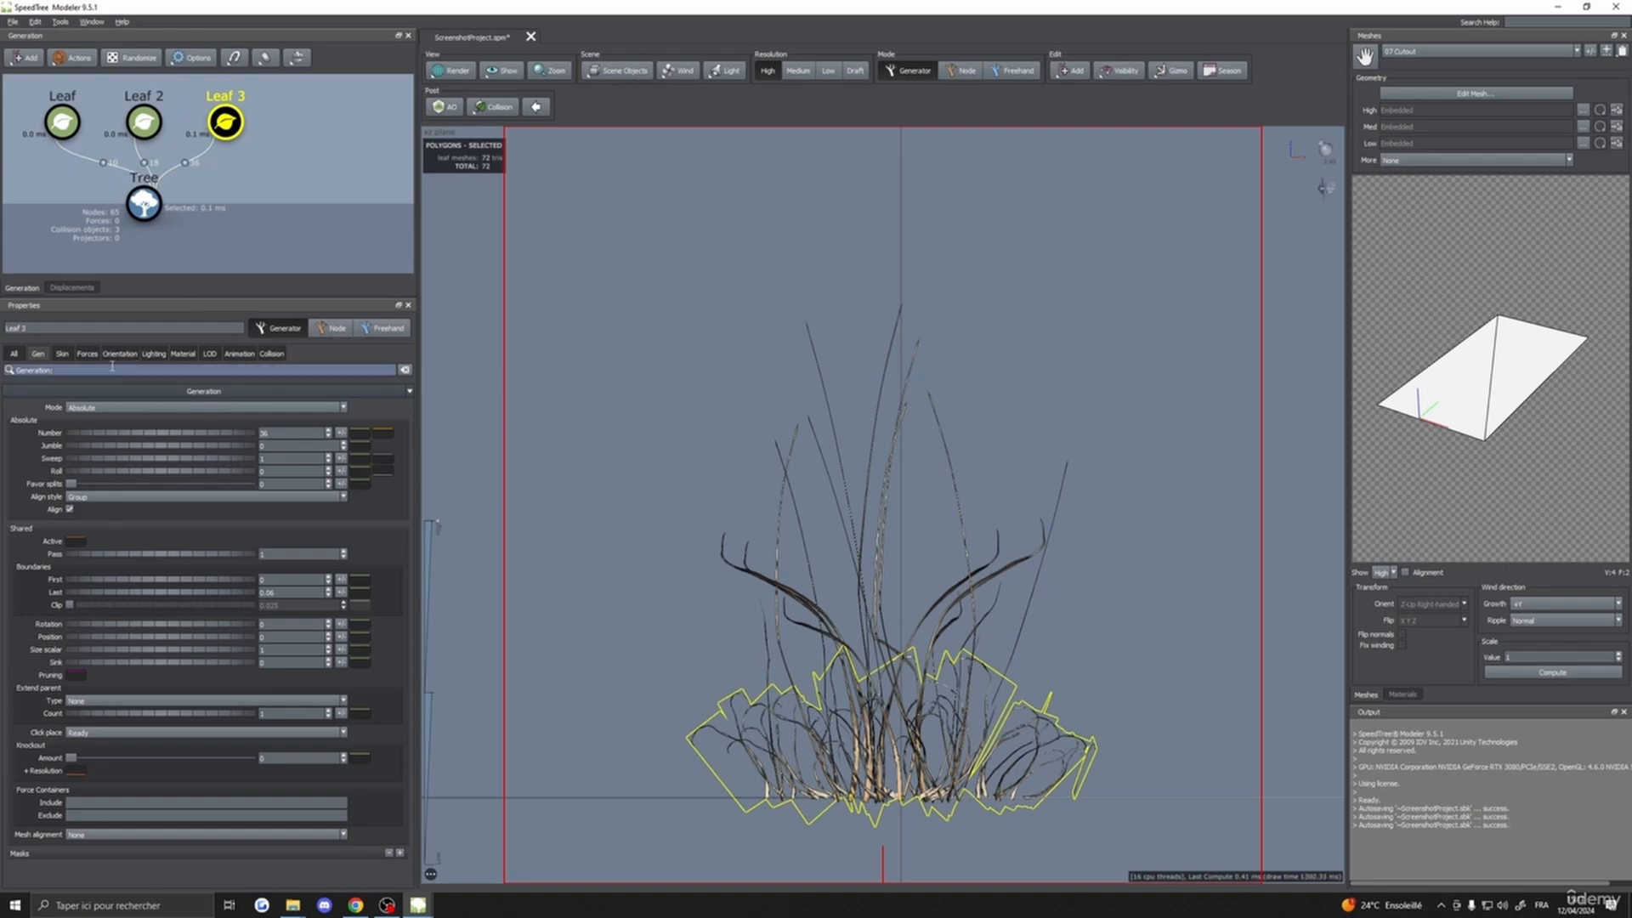
pyautogui.click(62, 354)
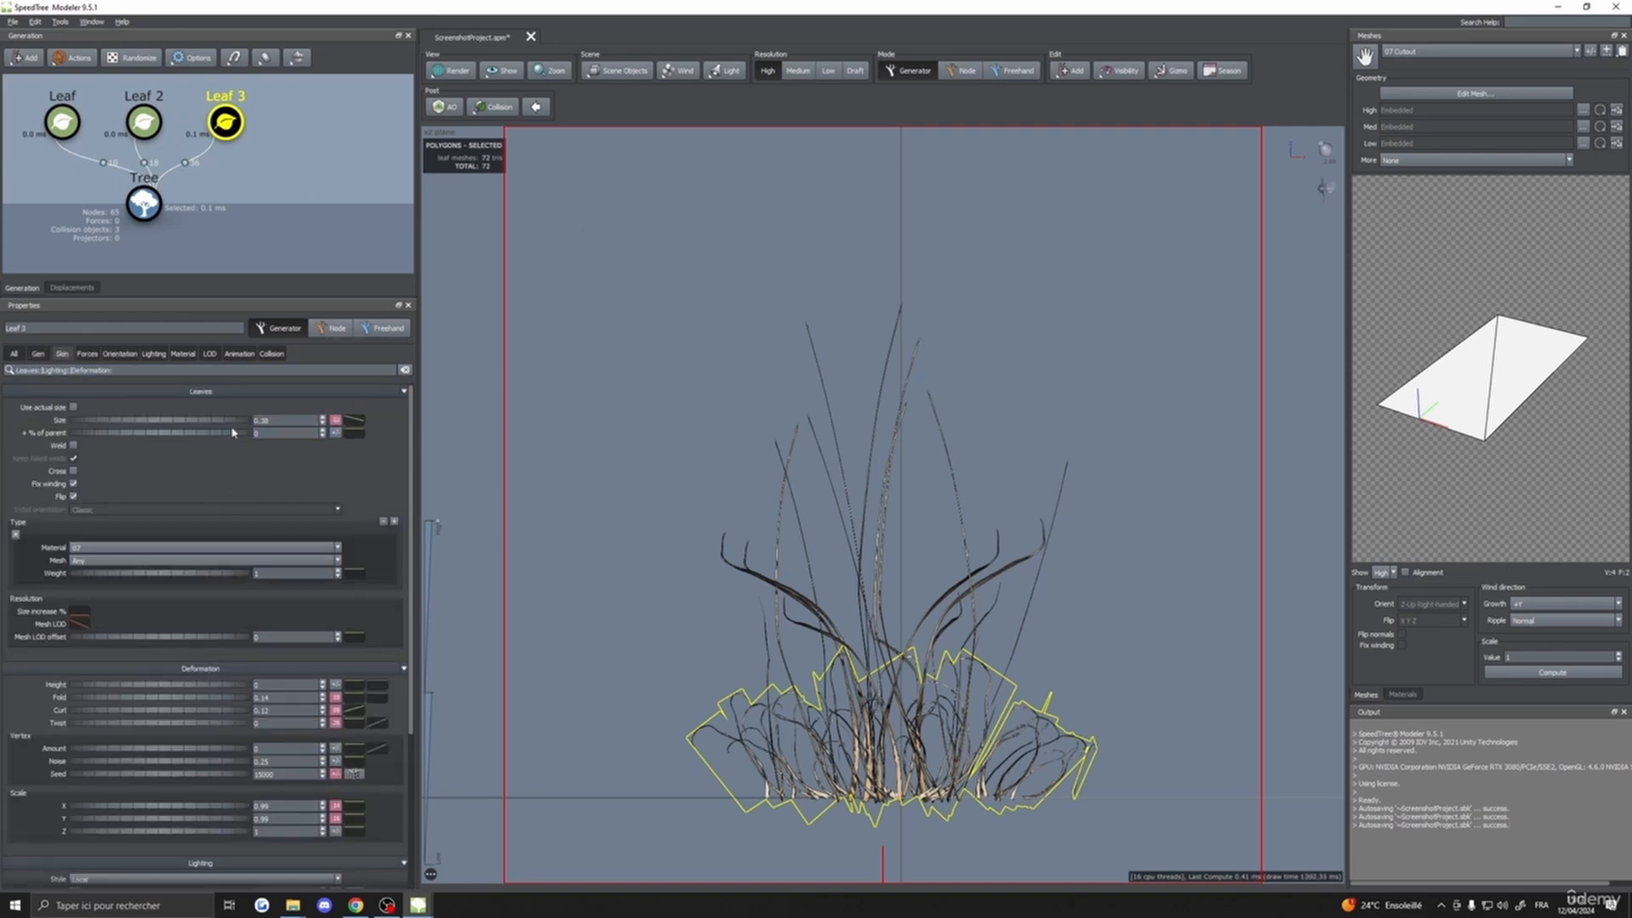
pyautogui.click(353, 433)
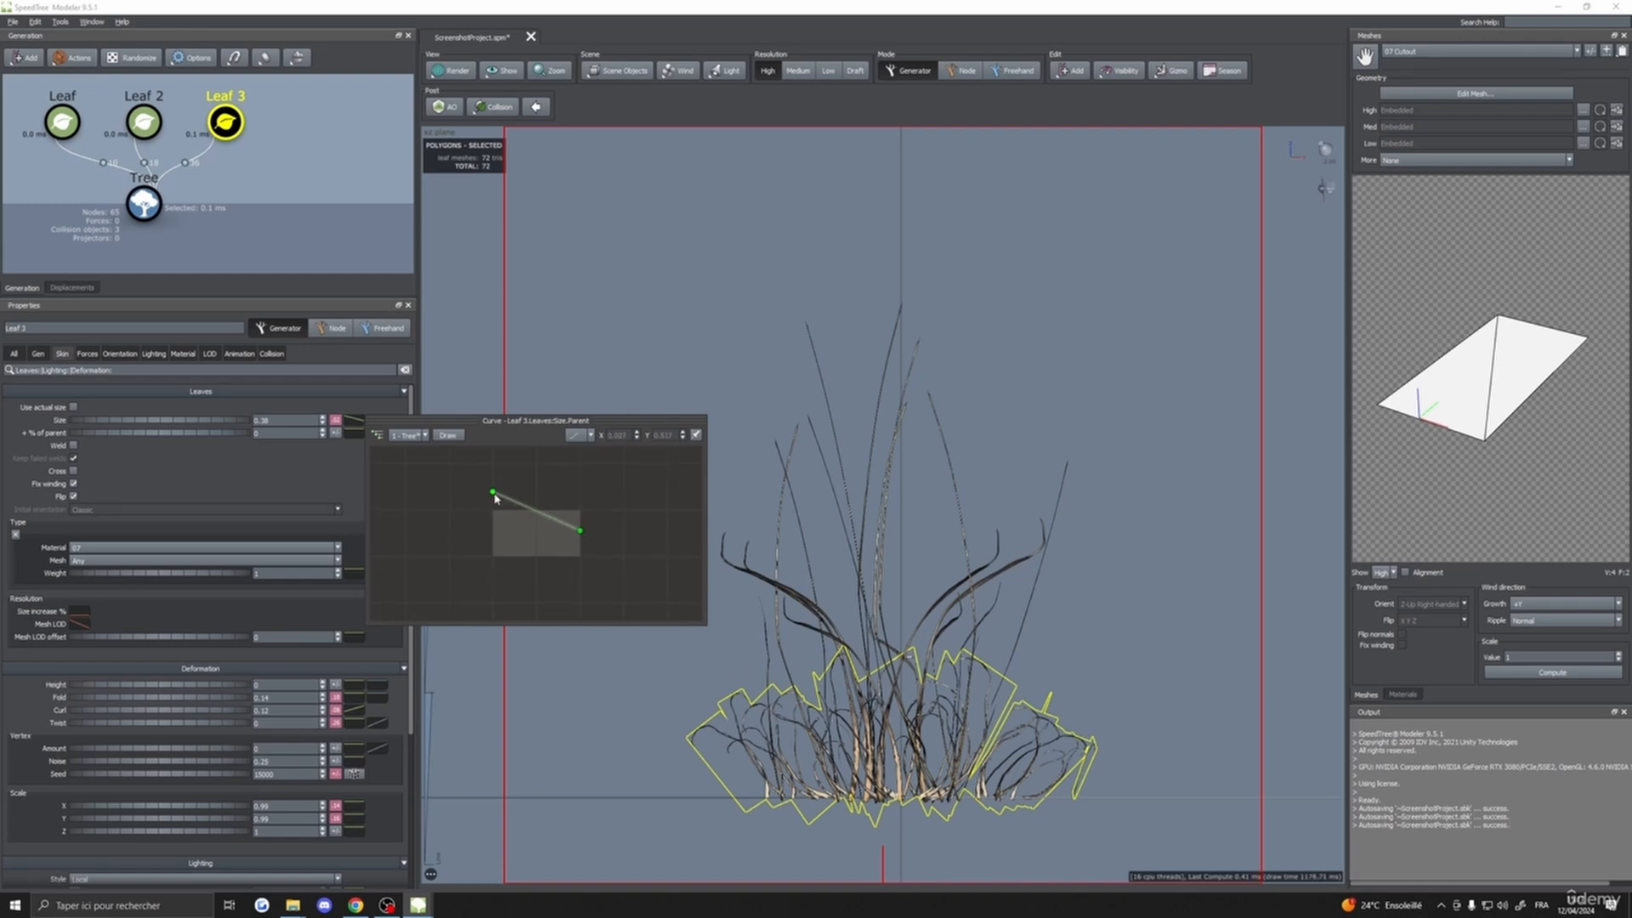
pyautogui.moveTo(493, 492)
pyautogui.mouseDown()
pyautogui.moveTo(504, 448)
pyautogui.moveTo(502, 468)
pyautogui.mouseUp()
pyautogui.click(1066, 510)
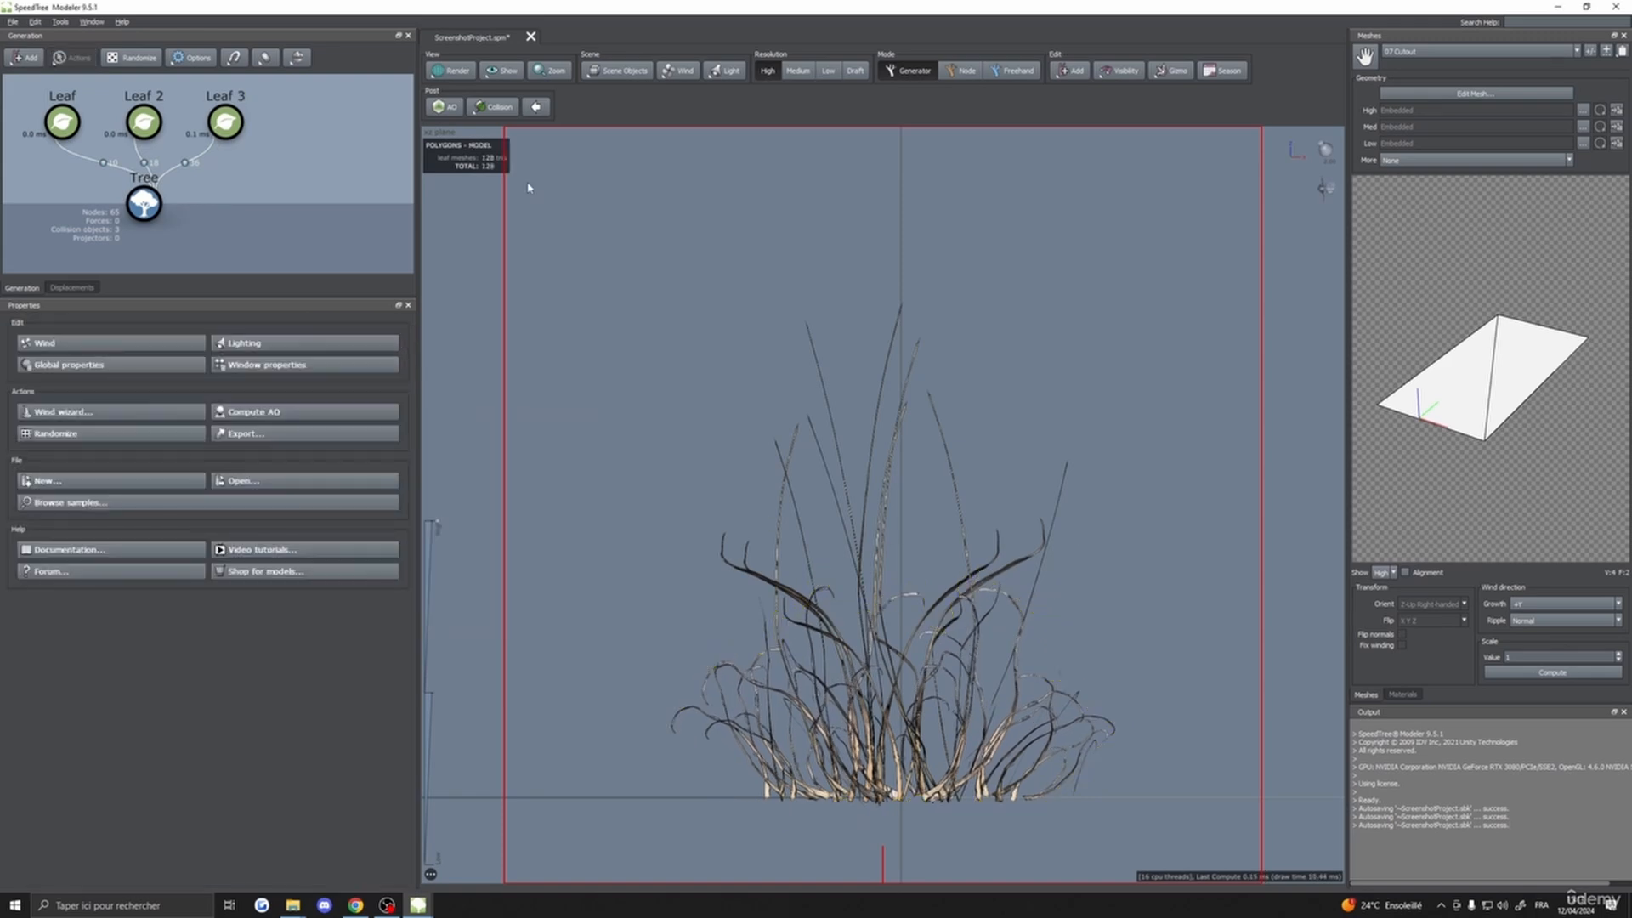
# - Reduce the first Leaf generator's size to 0.88 and increase its number of blades
pyautogui.click(143, 123)
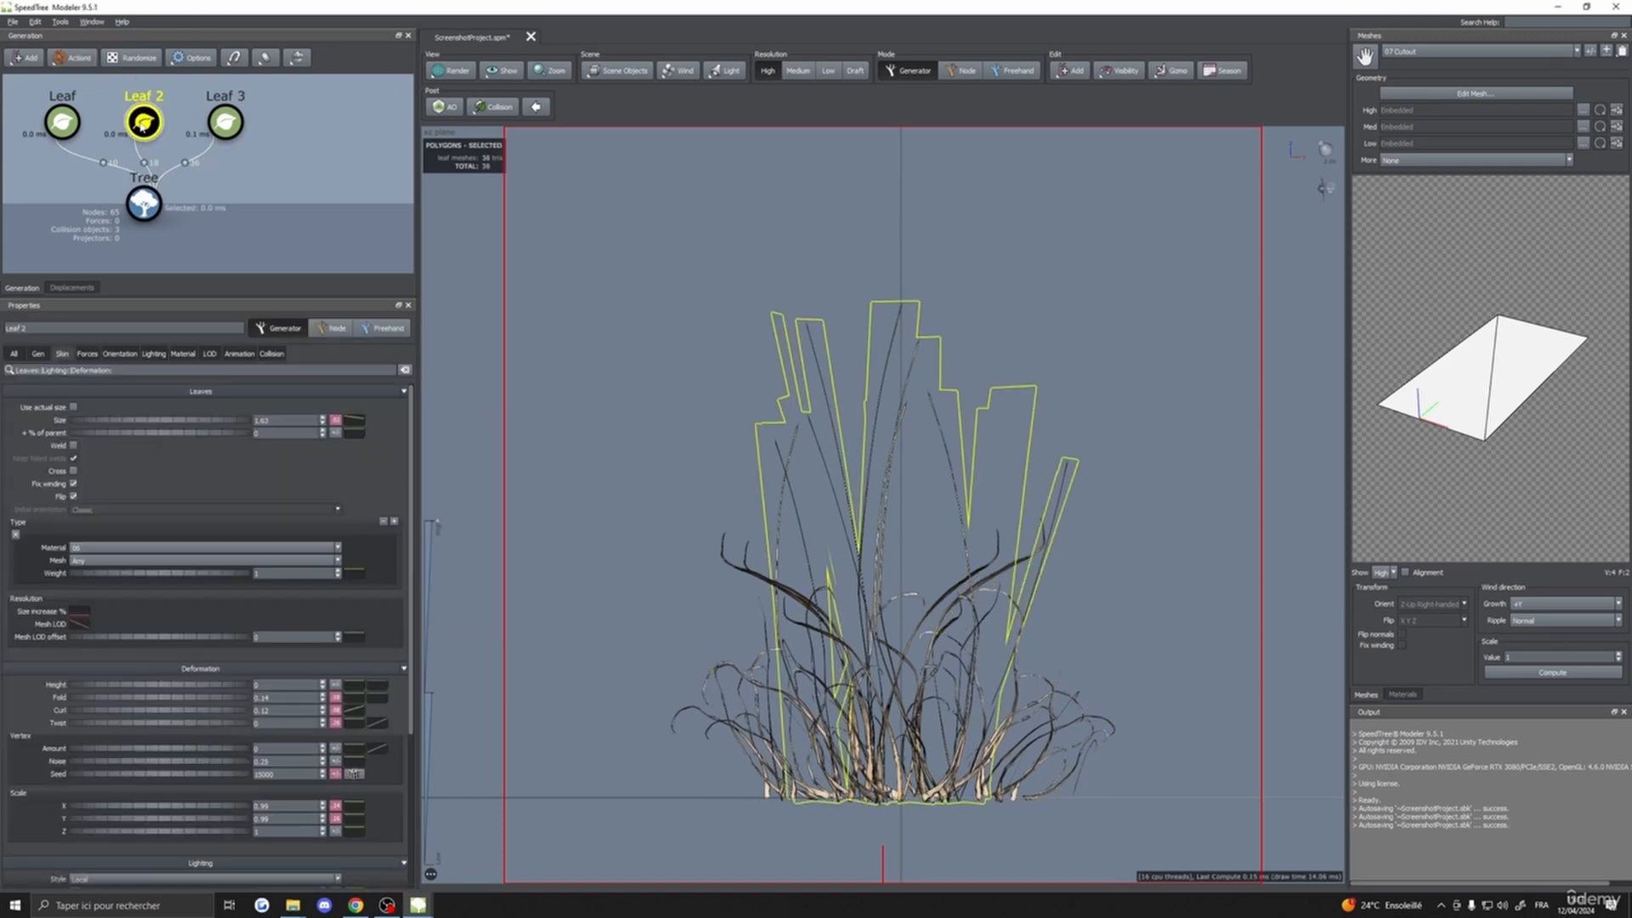
pyautogui.click(72, 125)
pyautogui.click(40, 355)
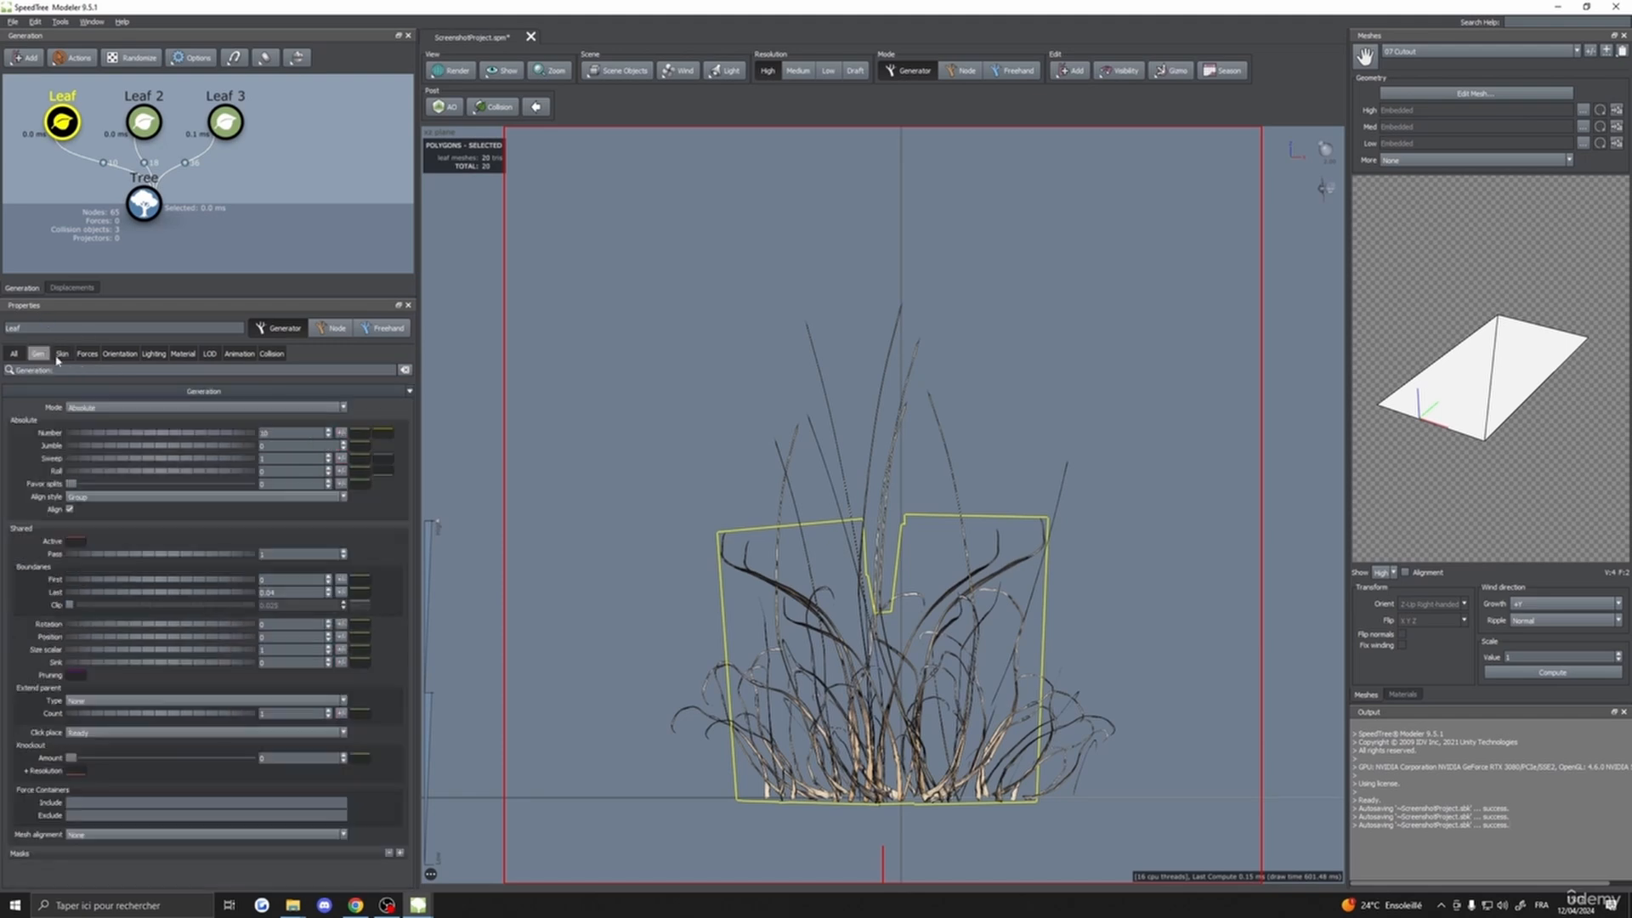
pyautogui.click(119, 354)
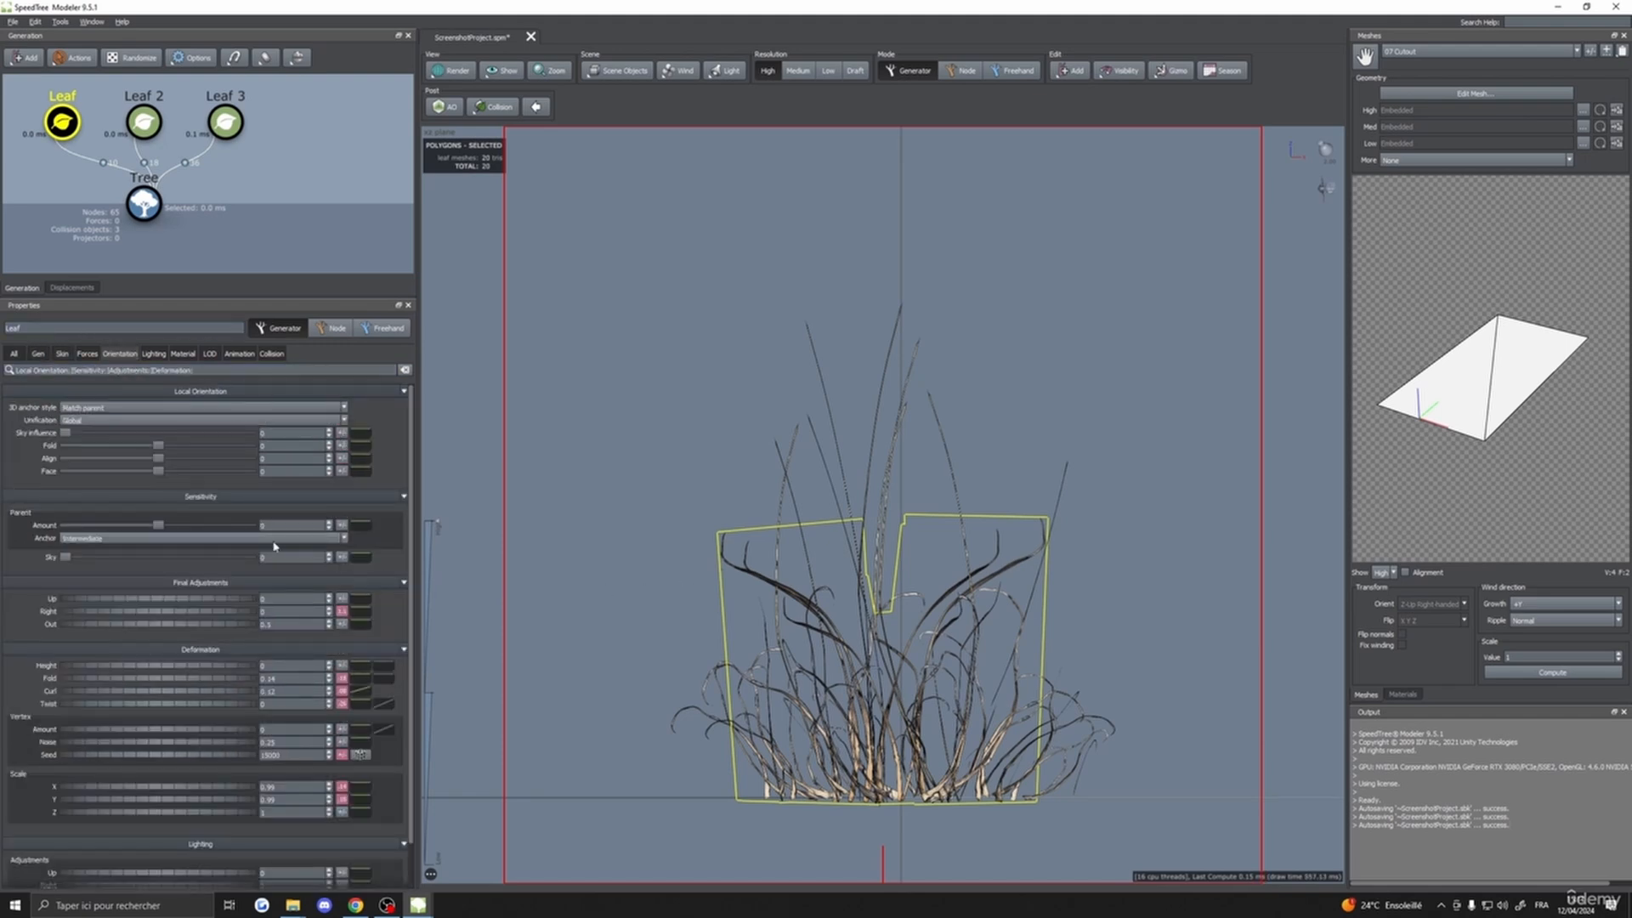
pyautogui.click(62, 354)
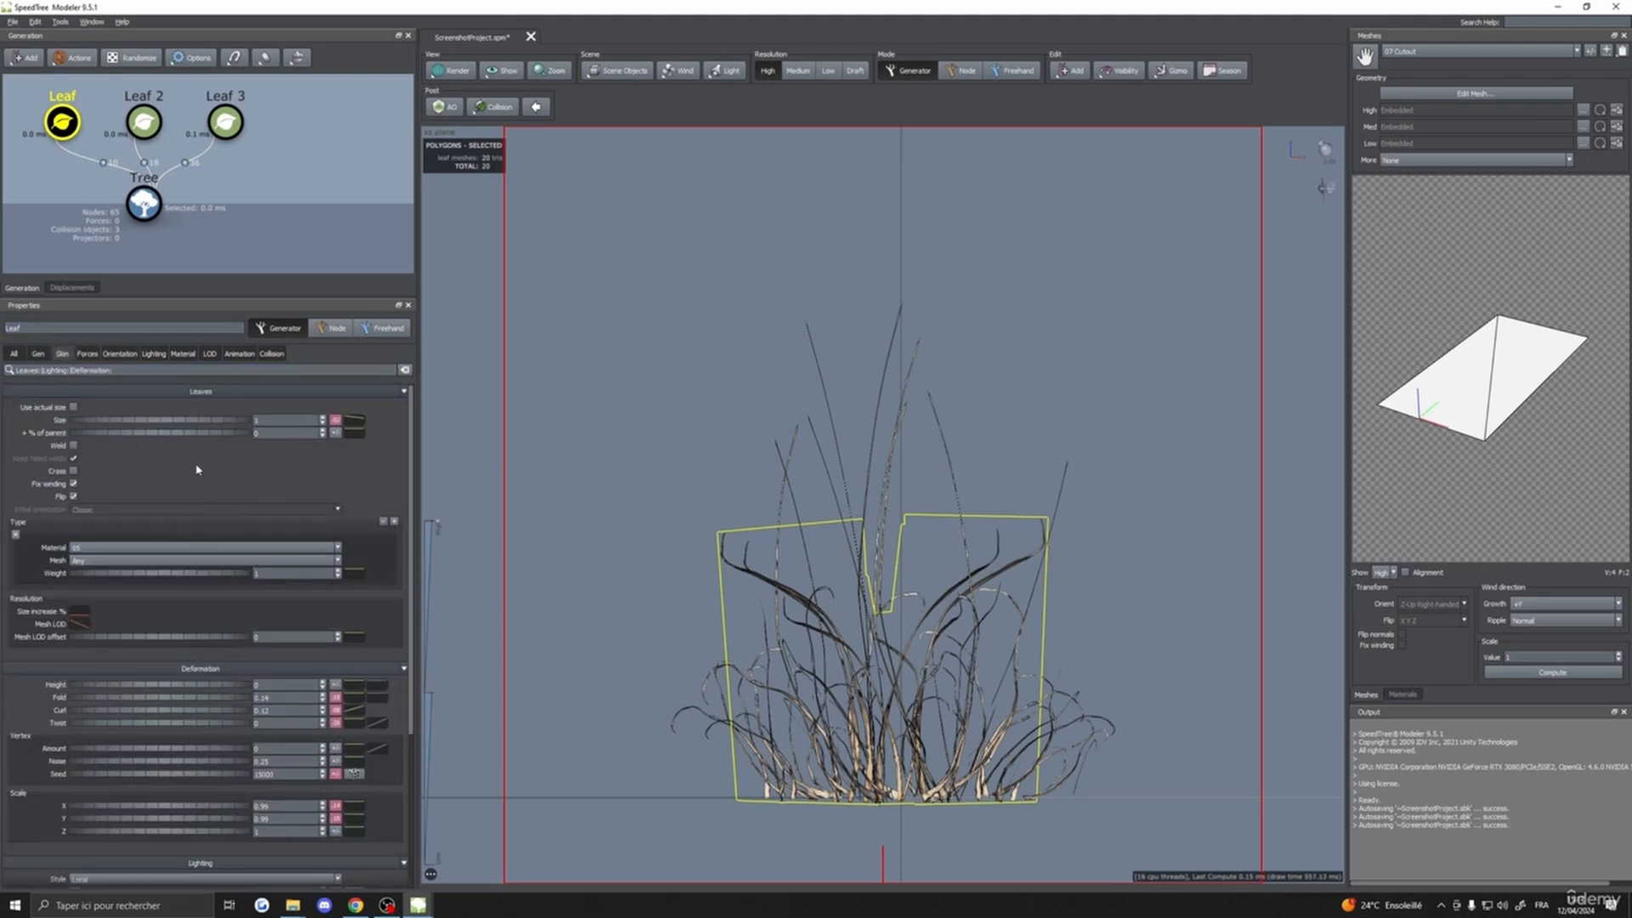
pyautogui.moveTo(192, 420); pyautogui.dragTo(486, 462)
pyautogui.click(37, 353)
# - Increase the first Leaf generator's local orientation Align to tilt its blades outward
pyautogui.click(120, 354)
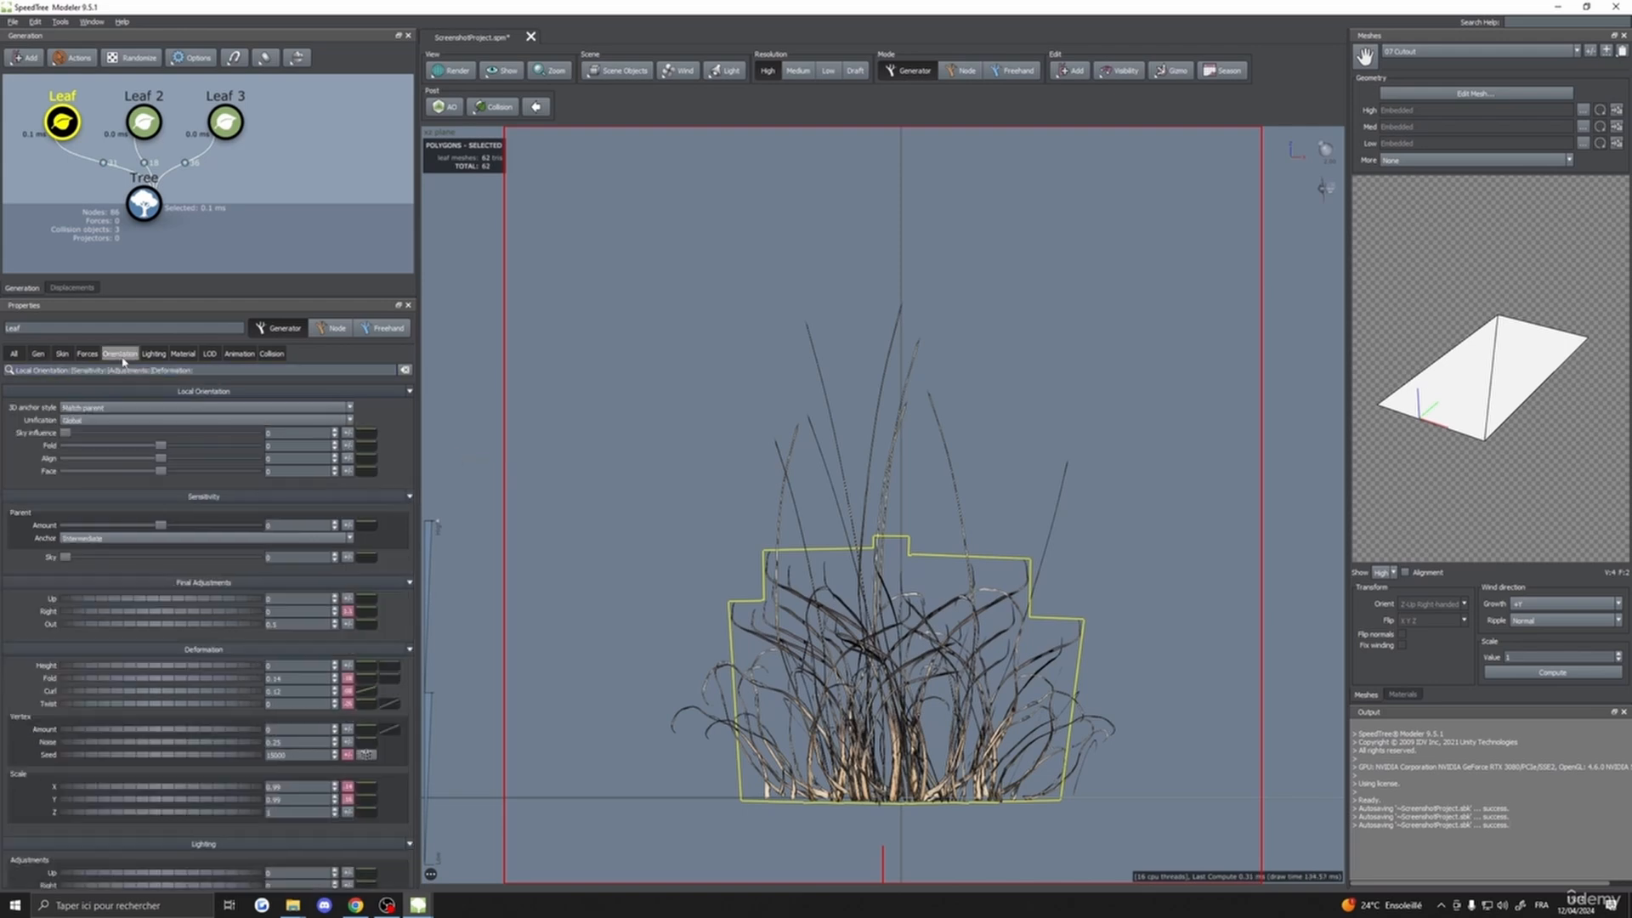
pyautogui.moveTo(162, 462); pyautogui.dragTo(191, 465)
pyautogui.click(678, 390)
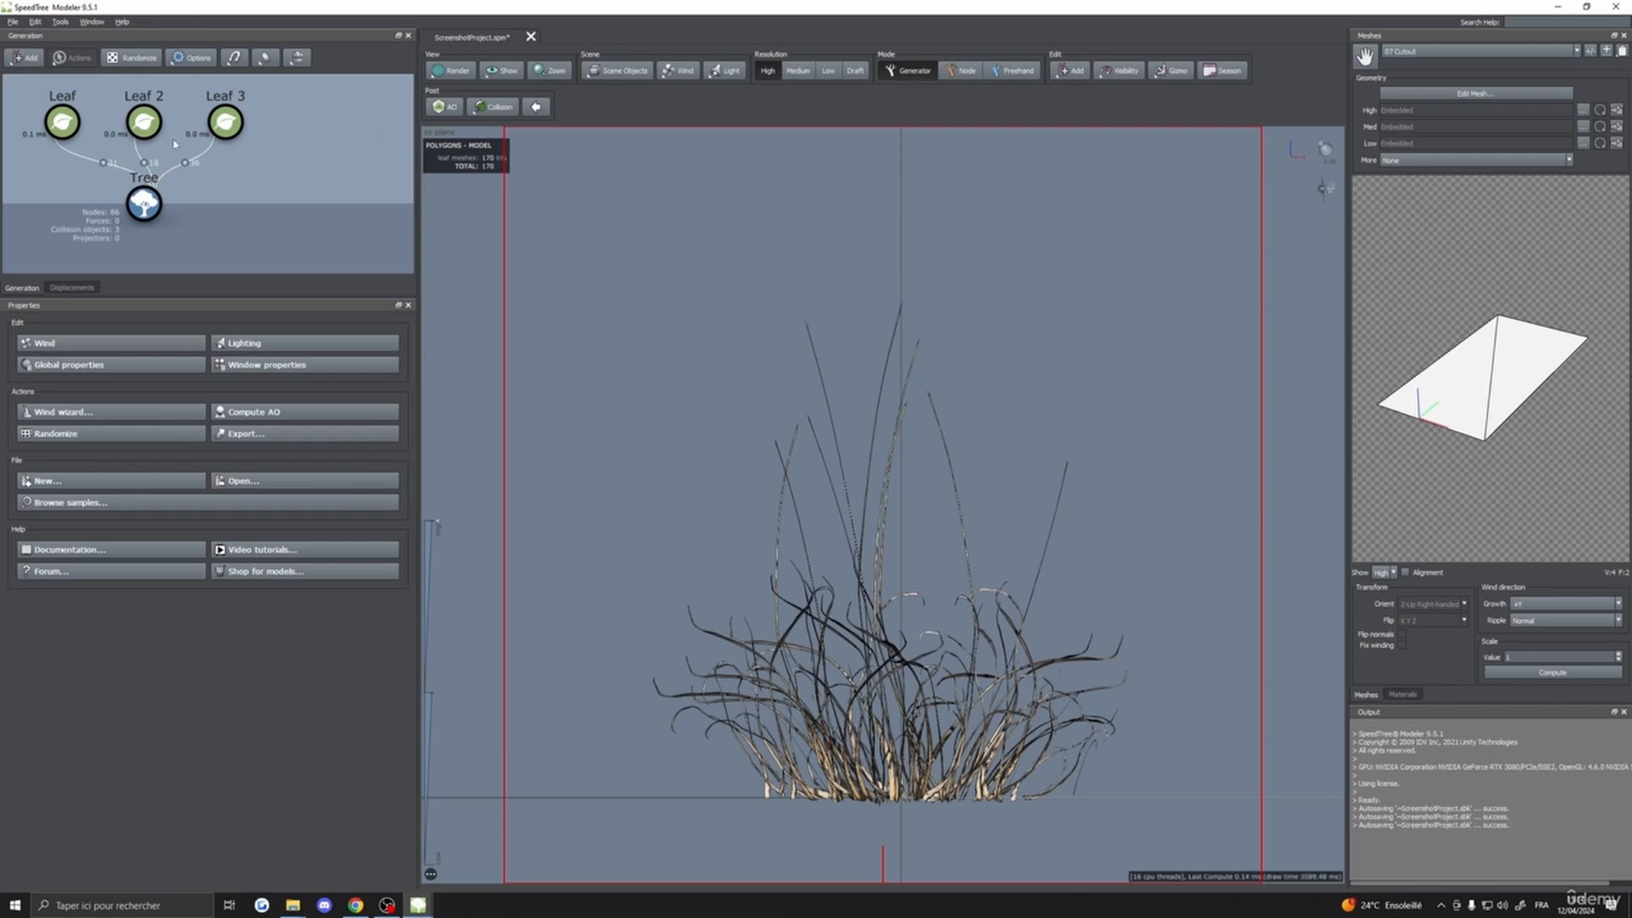
# - Reduce the Leaf 2 generator's size to 1.01 to shorten the tallest blades
pyautogui.click(62, 123)
pyautogui.click(226, 122)
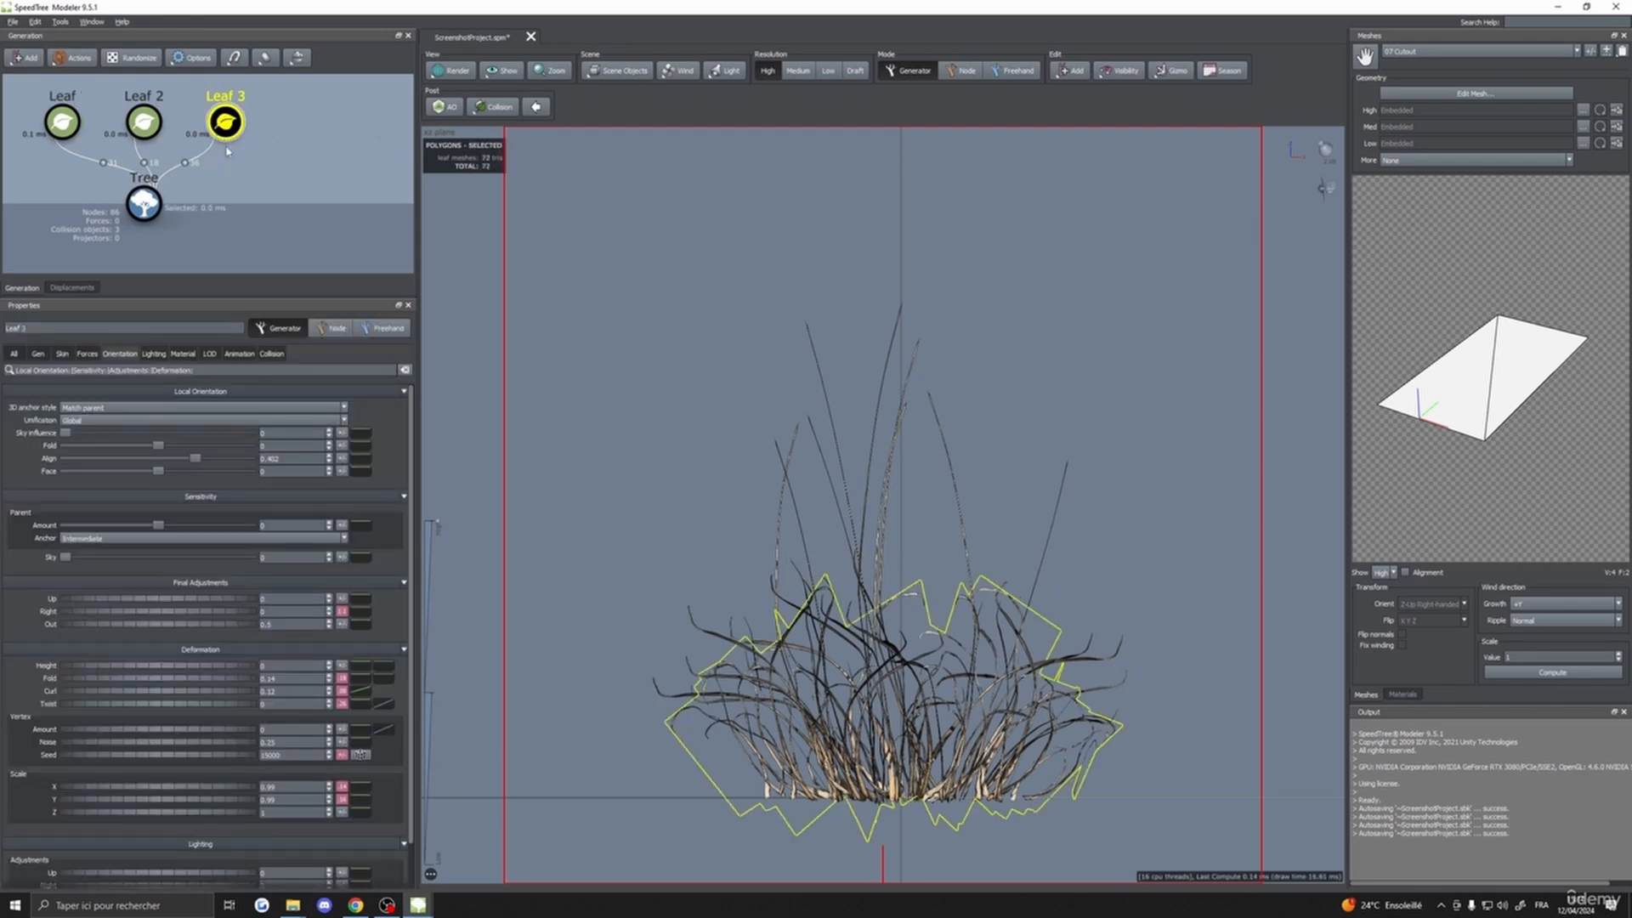
pyautogui.click(144, 123)
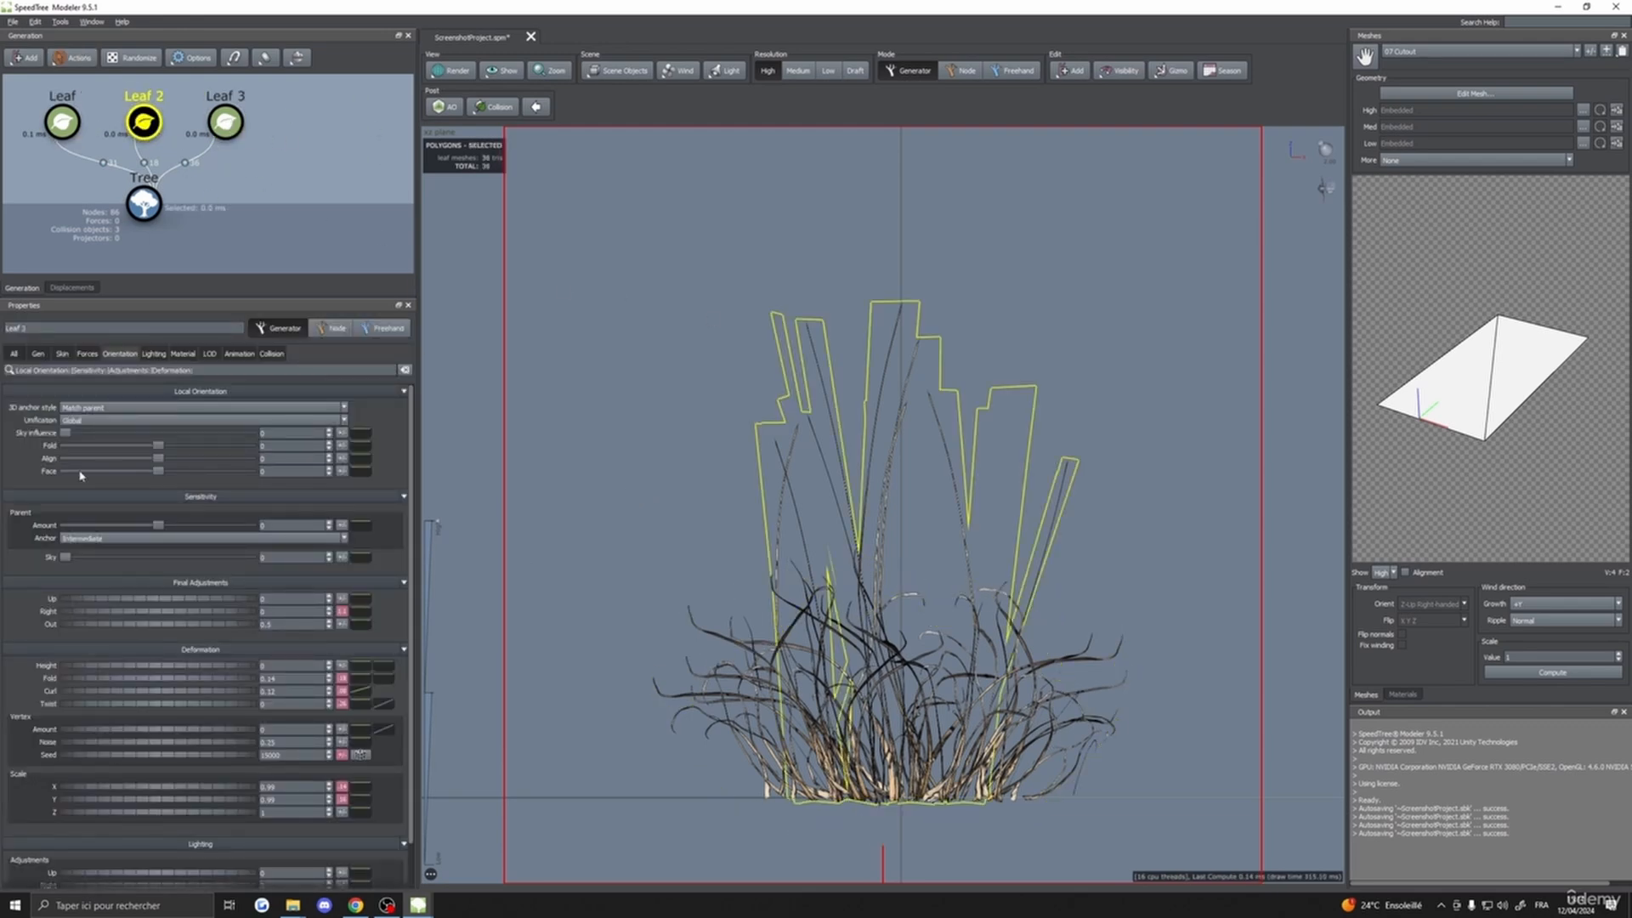
pyautogui.click(62, 354)
pyautogui.moveTo(234, 422); pyautogui.dragTo(193, 425)
pyautogui.click(49, 351)
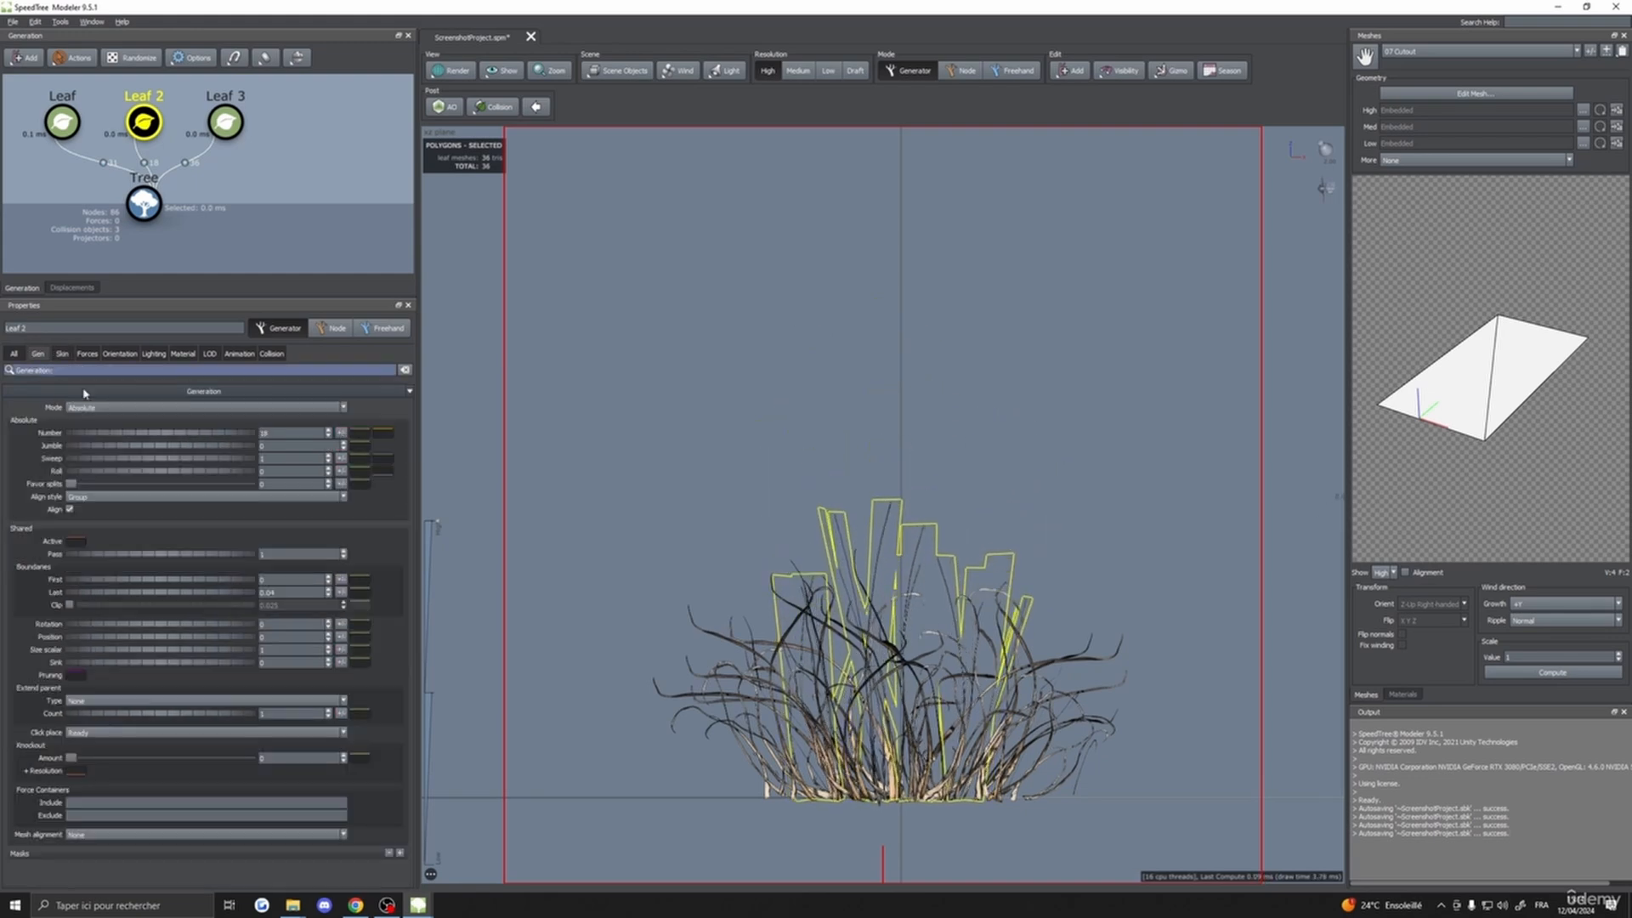
pyautogui.moveTo(247, 598); pyautogui.dragTo(251, 599)
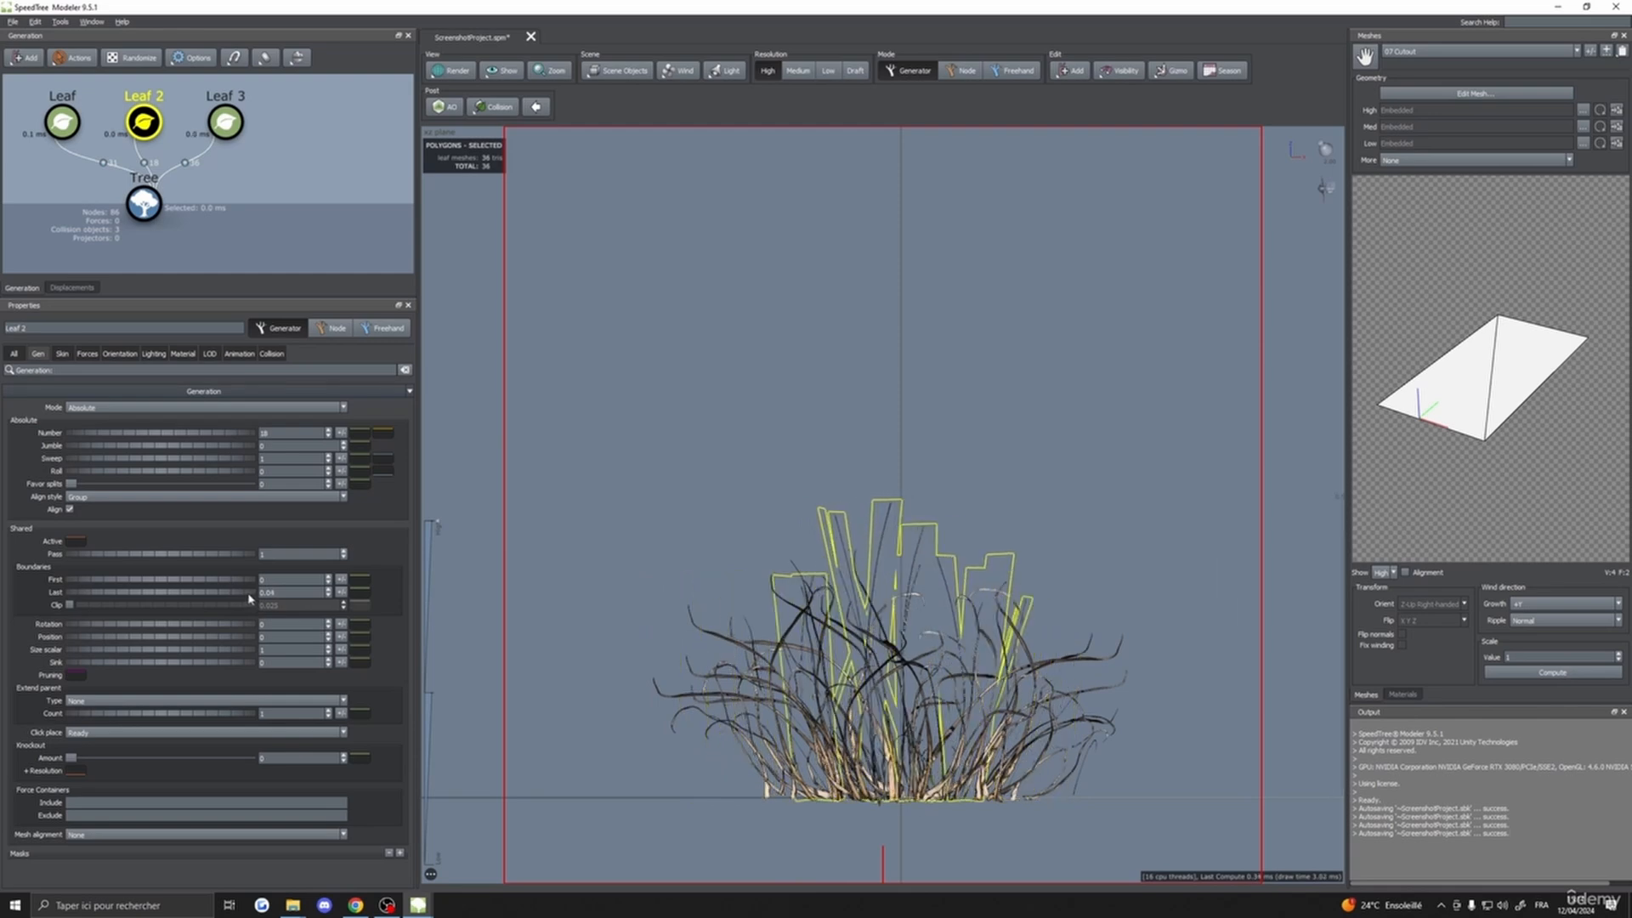
# - Set the Leaf 2 generator's local orientation Align to about 0.29
pyautogui.click(119, 353)
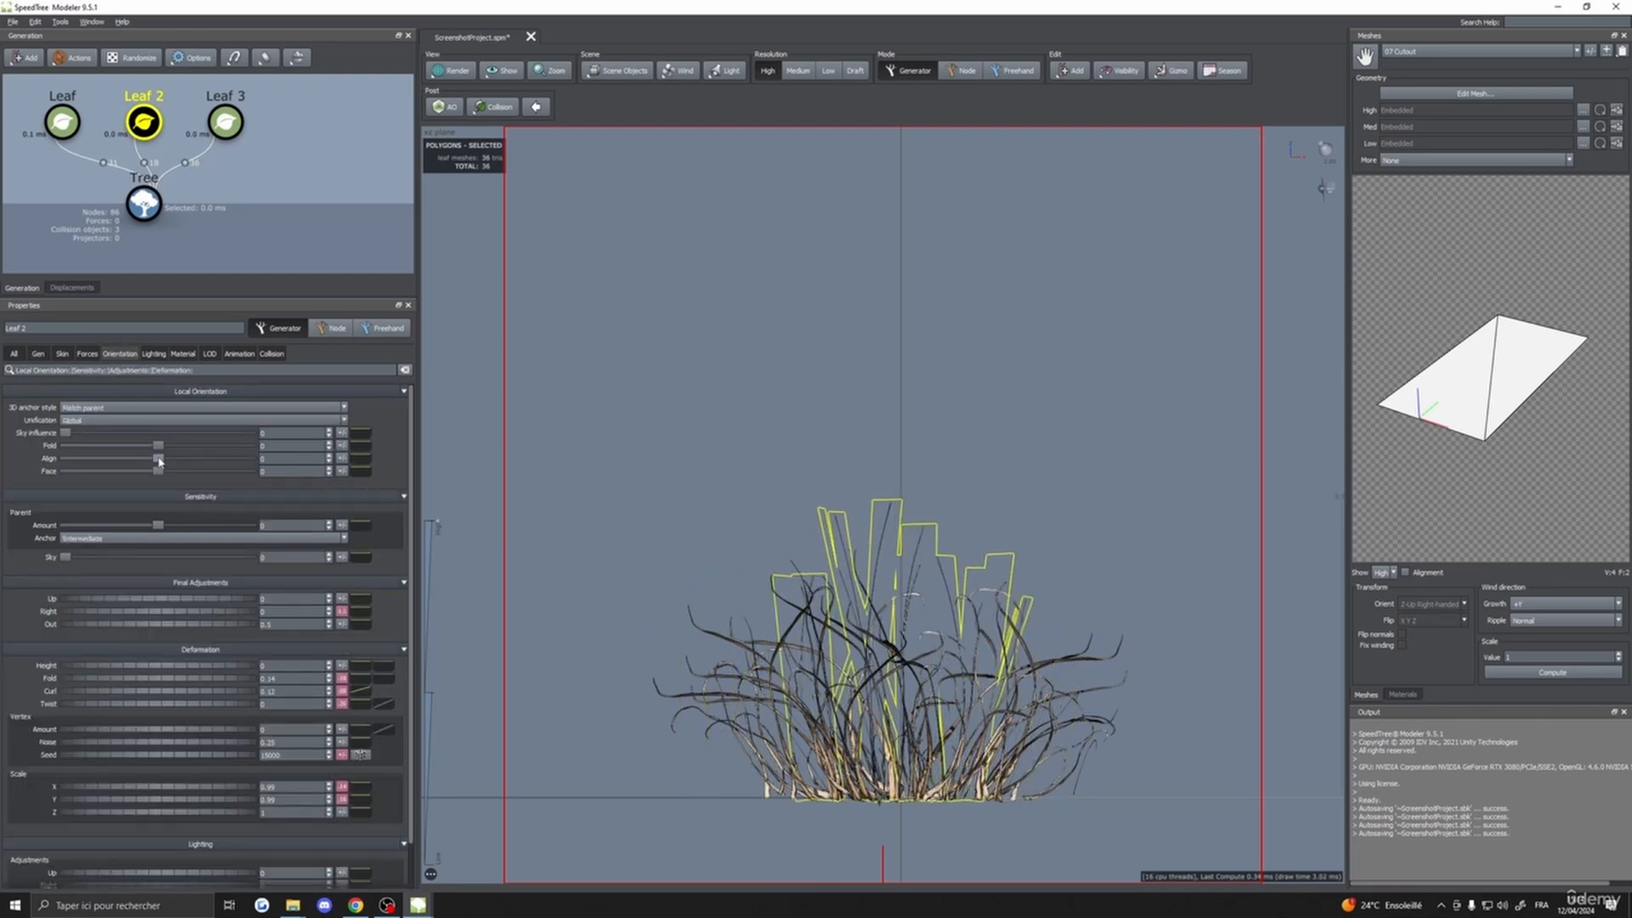
pyautogui.moveTo(158, 458); pyautogui.dragTo(186, 464)
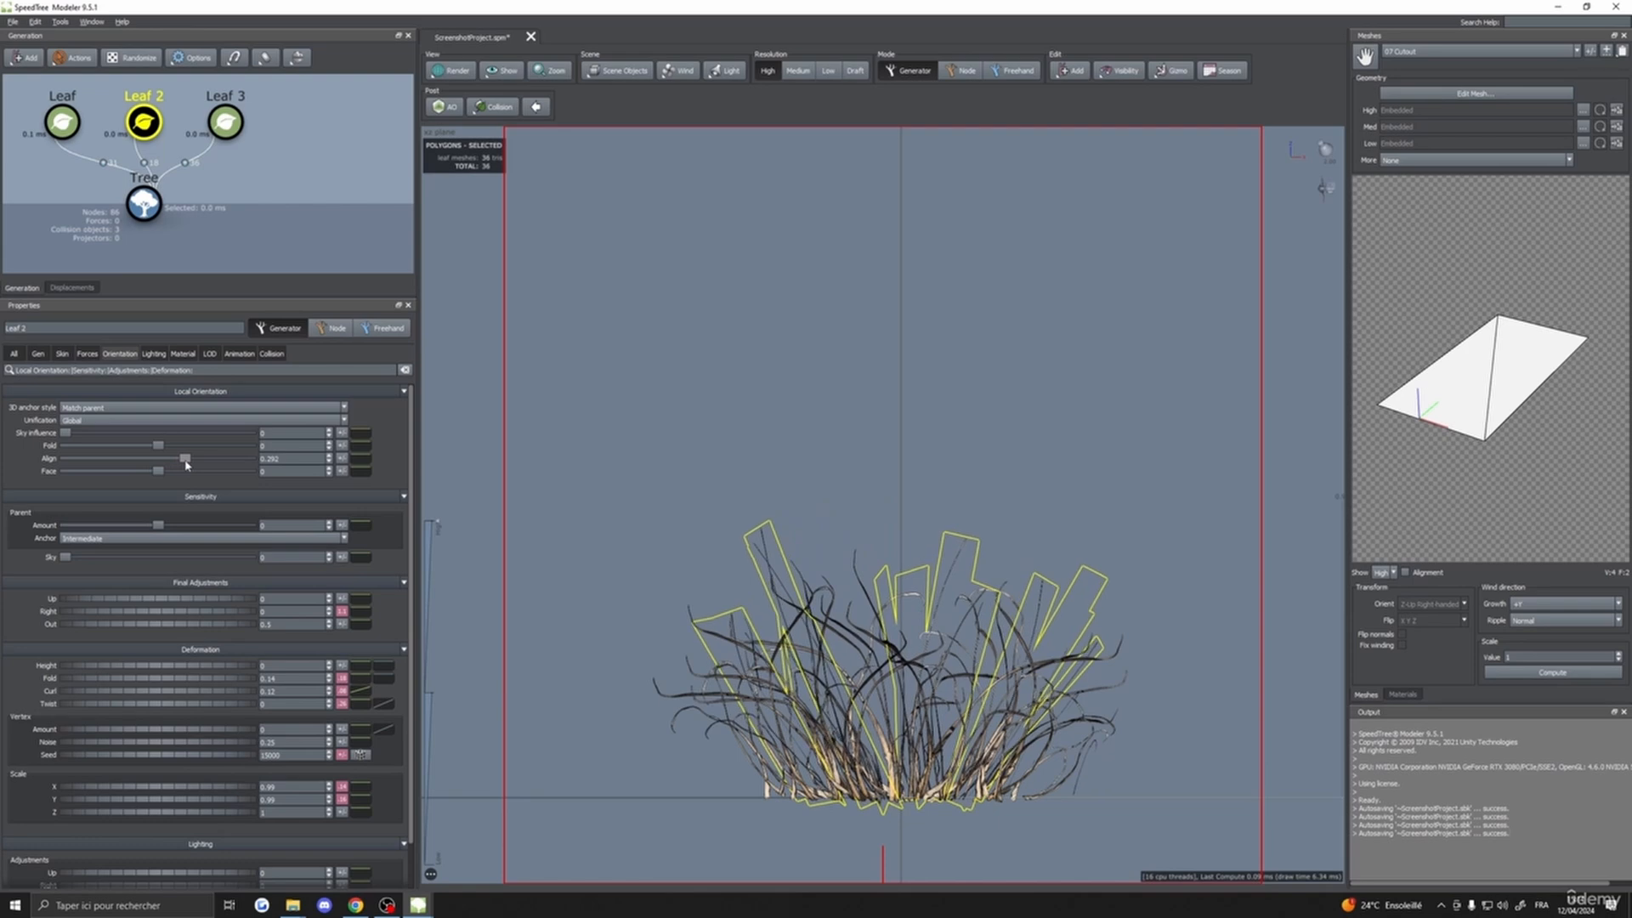
pyautogui.click(726, 329)
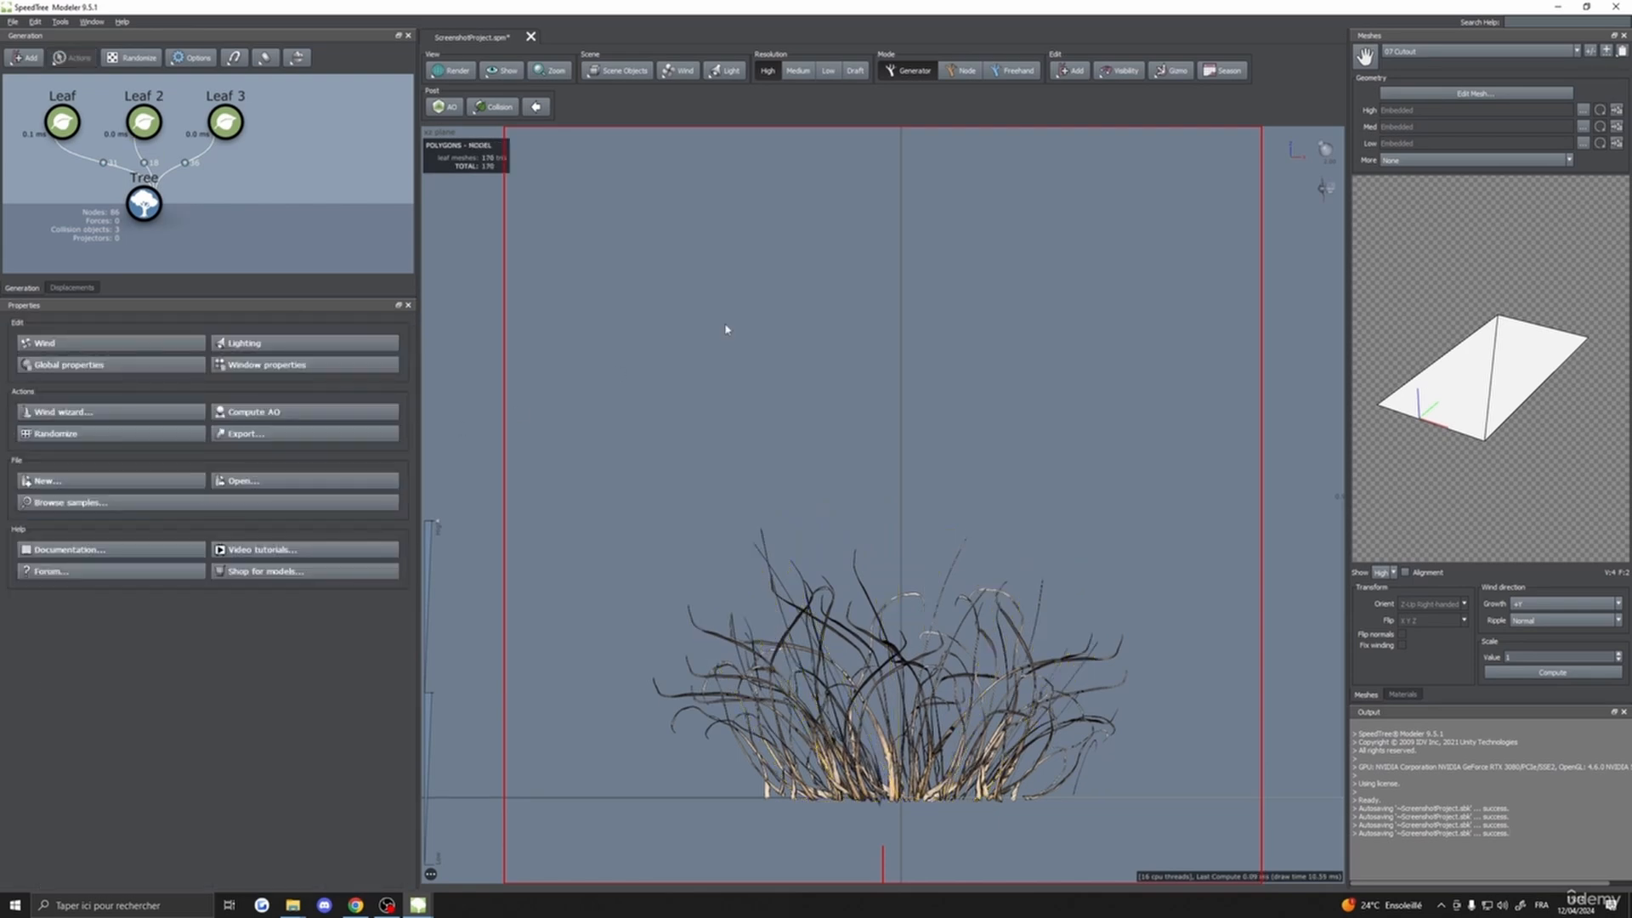
# - Increase the number of blades produced by the Leaf 2 generator
pyautogui.click(225, 121)
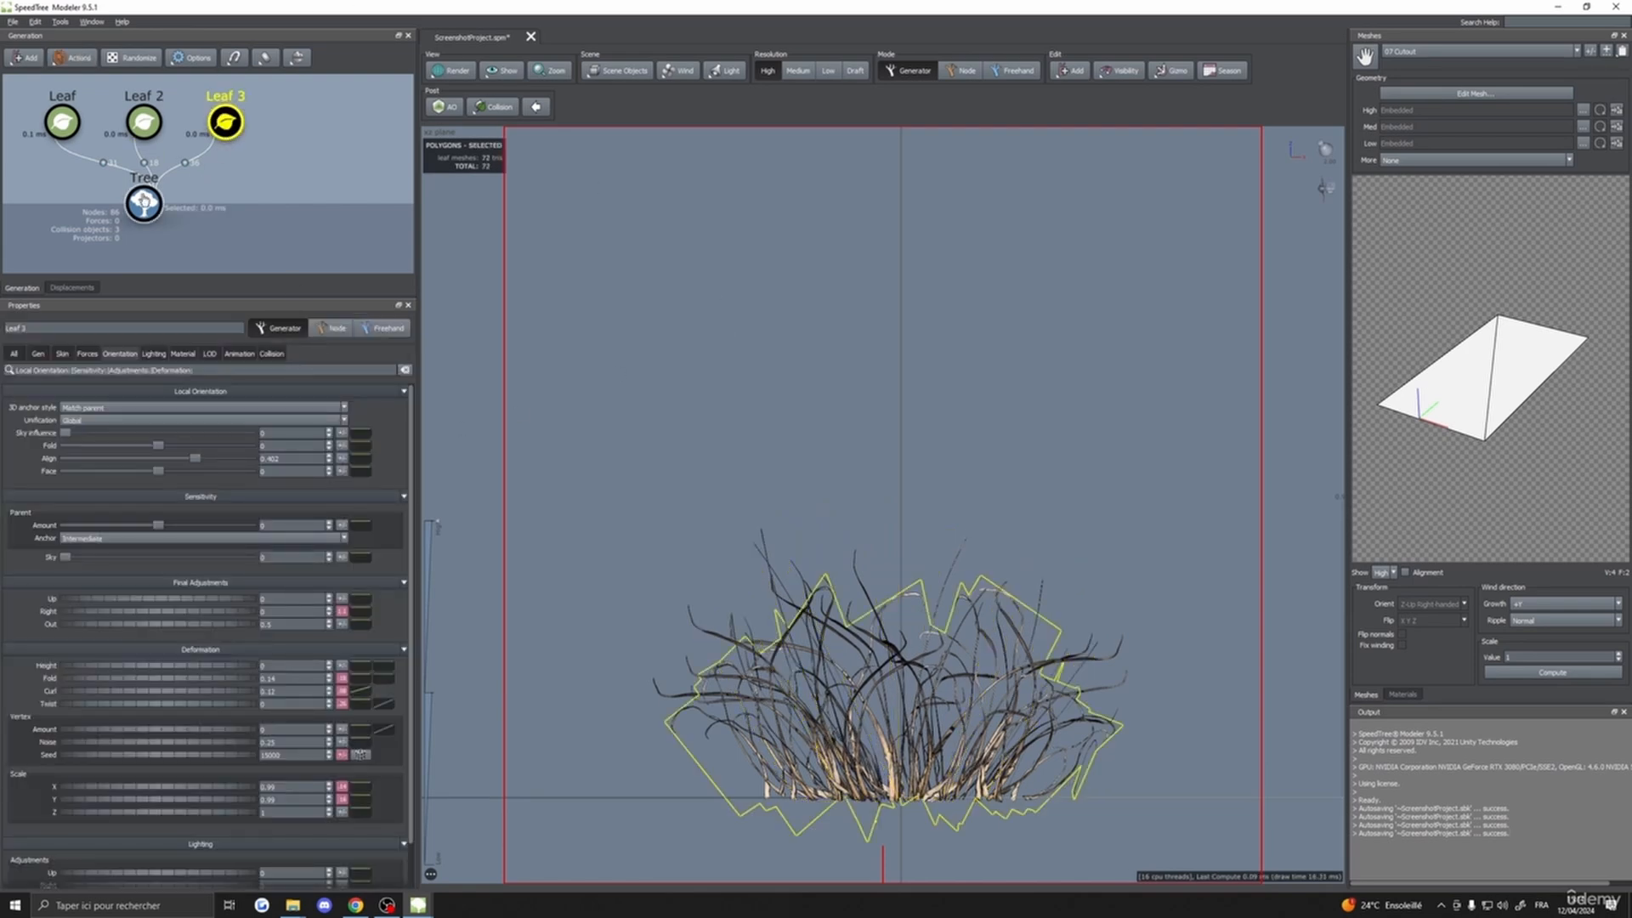
pyautogui.click(146, 125)
pyautogui.click(37, 353)
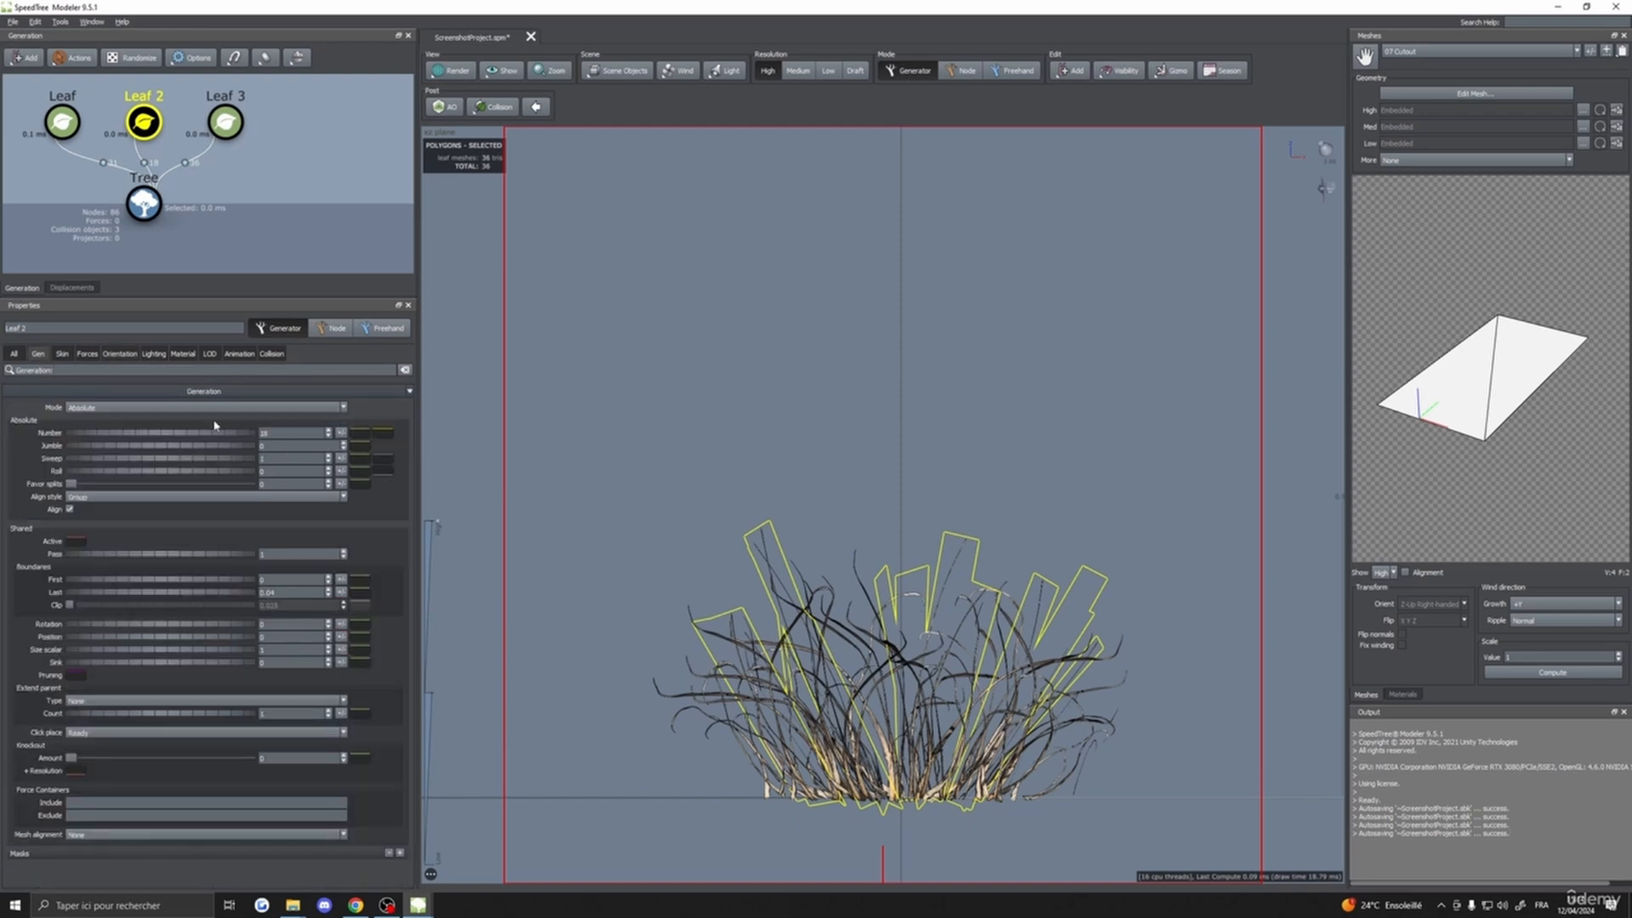
pyautogui.moveTo(213, 437); pyautogui.dragTo(246, 426)
pyautogui.click(62, 353)
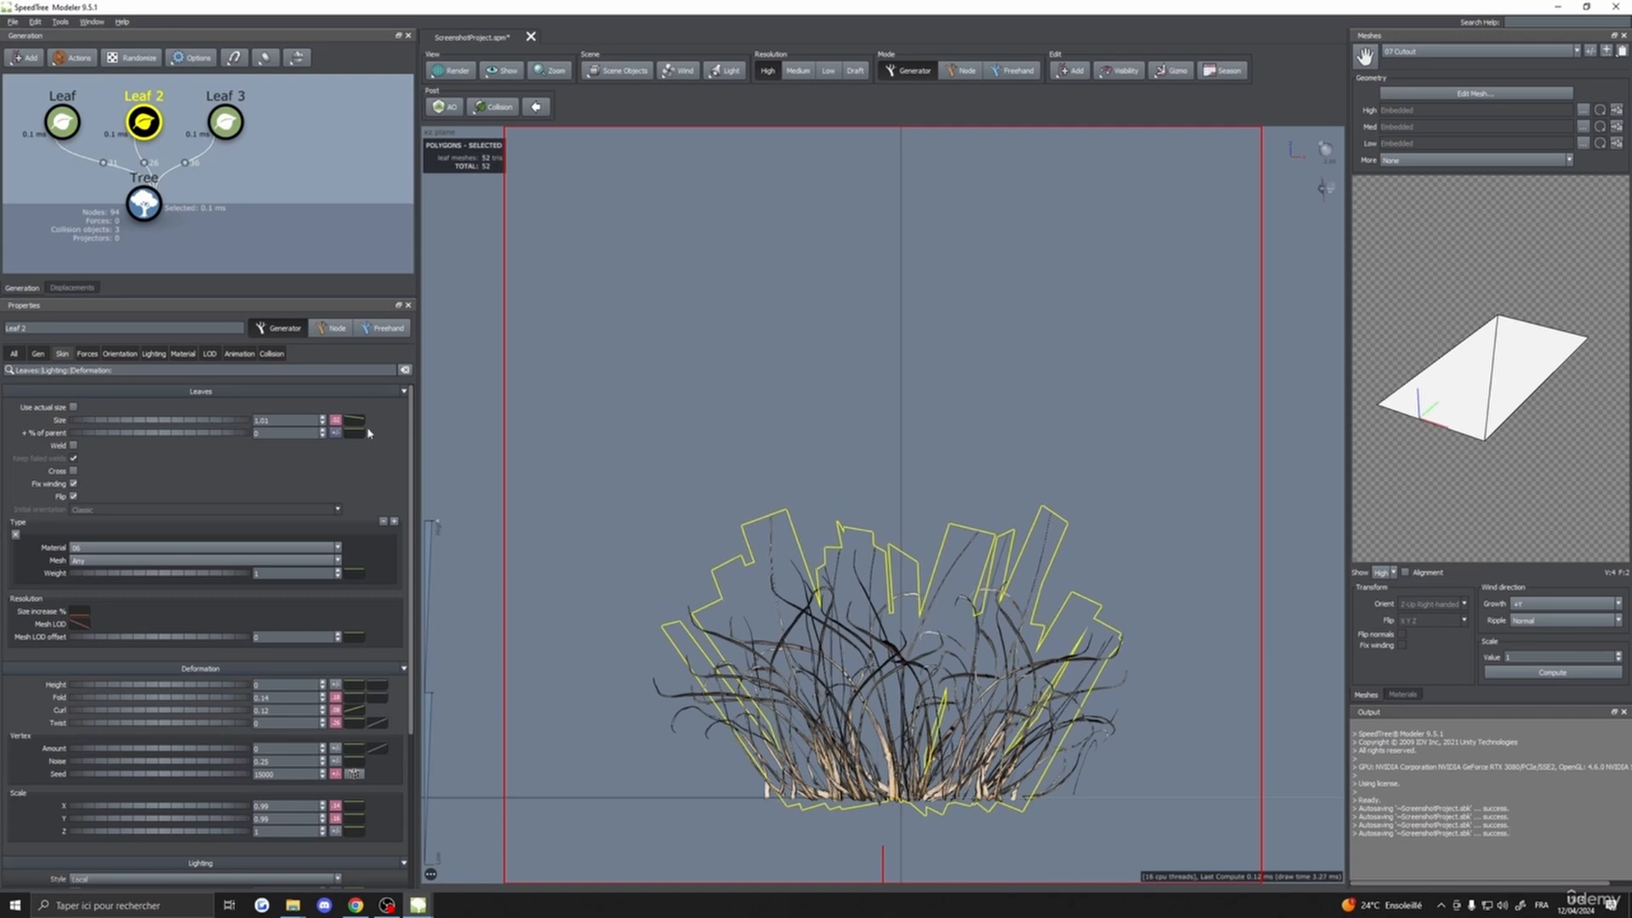
pyautogui.click(797, 367)
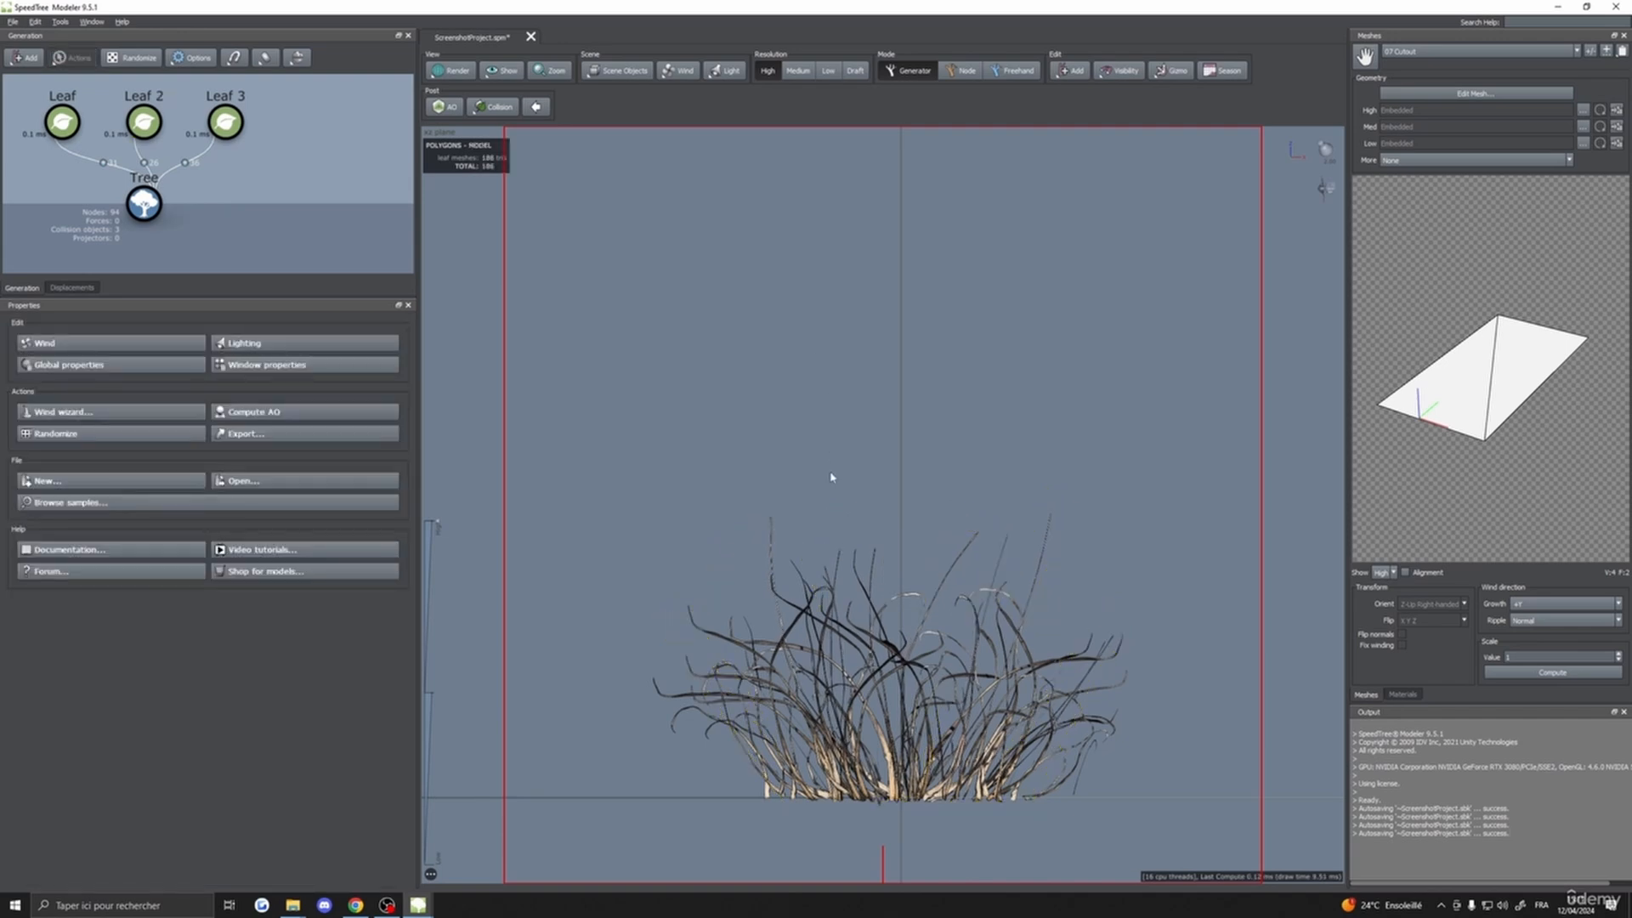
# - Examine the grass clump and check which blades belong to each of the three leaf generators
pyautogui.moveTo(893, 463)
pyautogui.mouseDown(button='middle')
pyautogui.moveTo(870, 492)
pyautogui.moveTo(874, 472)
pyautogui.mouseUp(button='middle')
pyautogui.moveTo(1088, 755); pyautogui.dragTo(1040, 604, button='middle')
pyautogui.click(1040, 605)
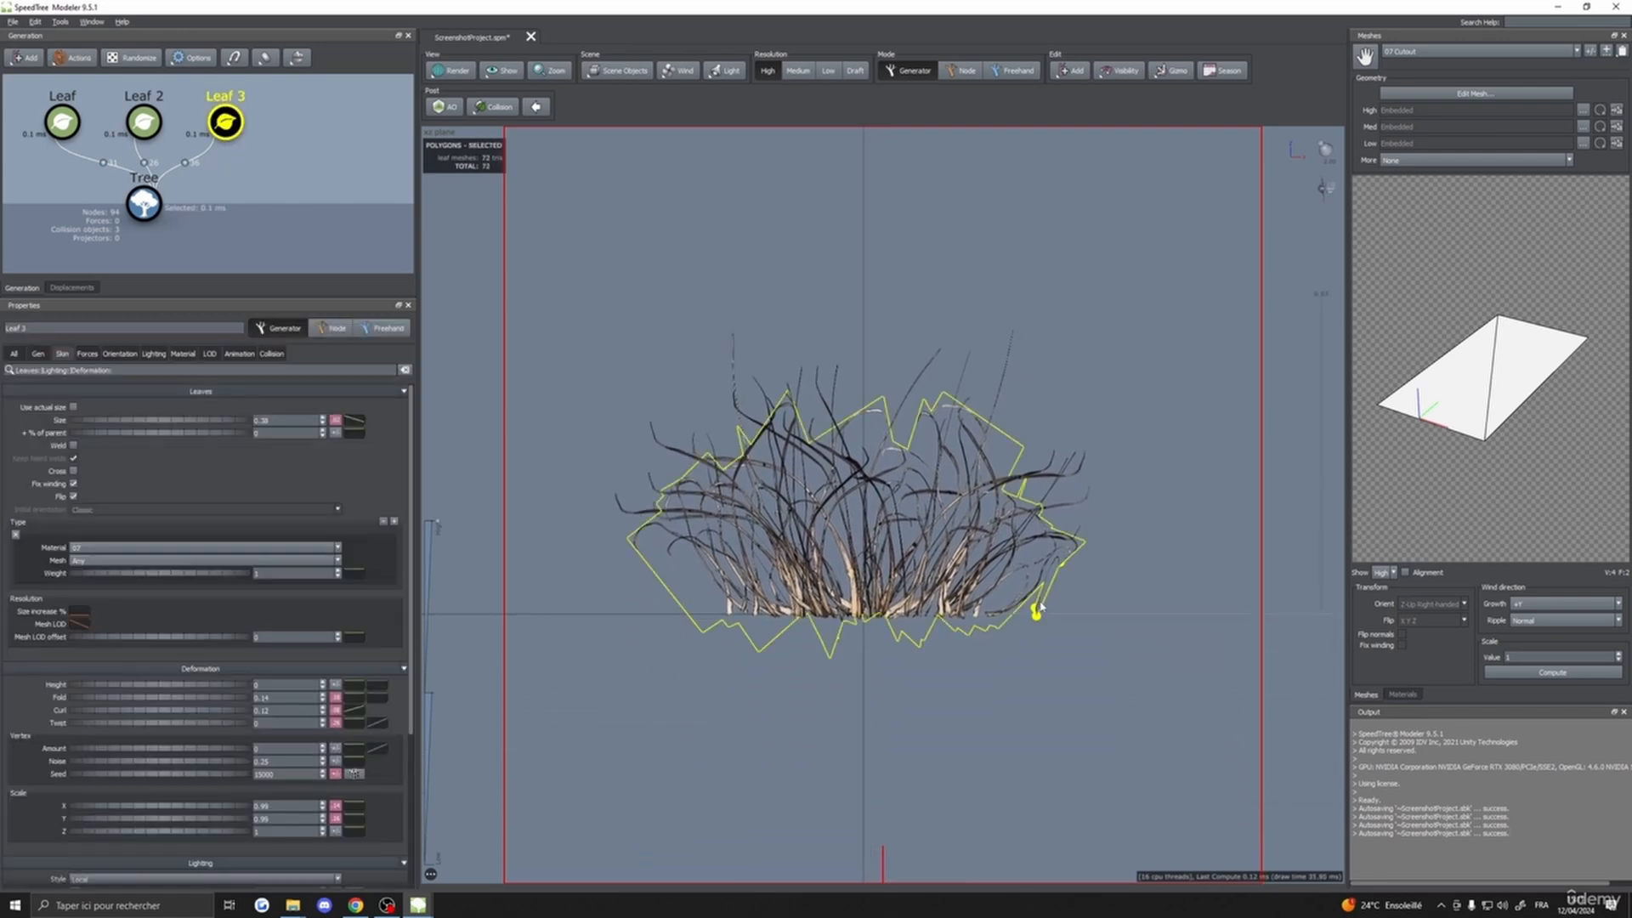
pyautogui.click(1060, 609)
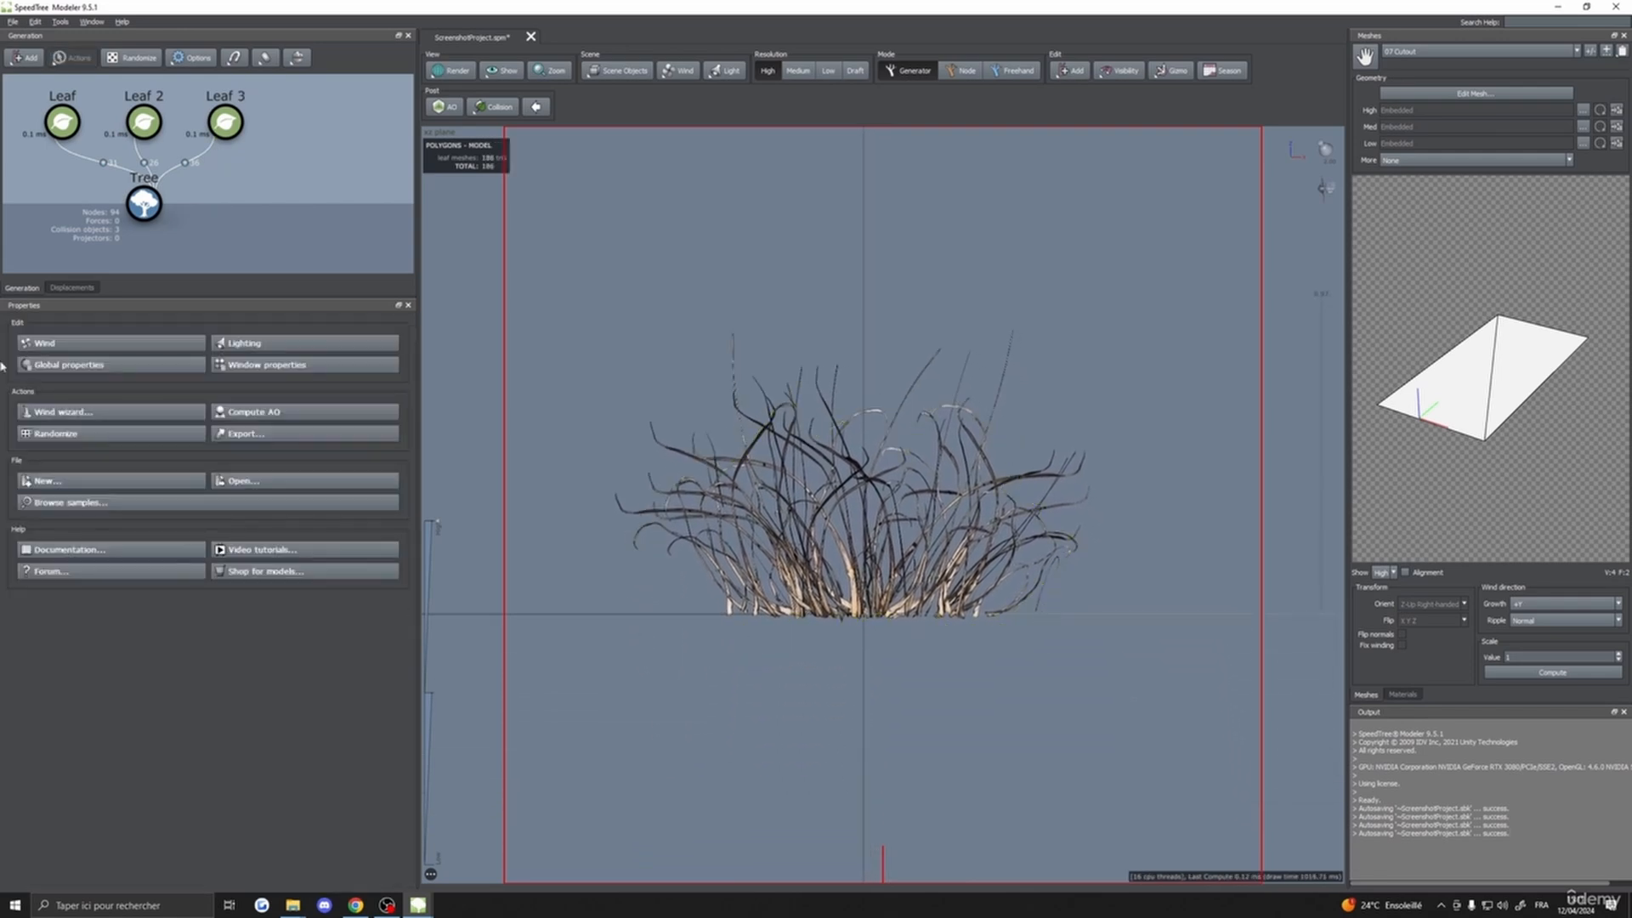
pyautogui.click(225, 122)
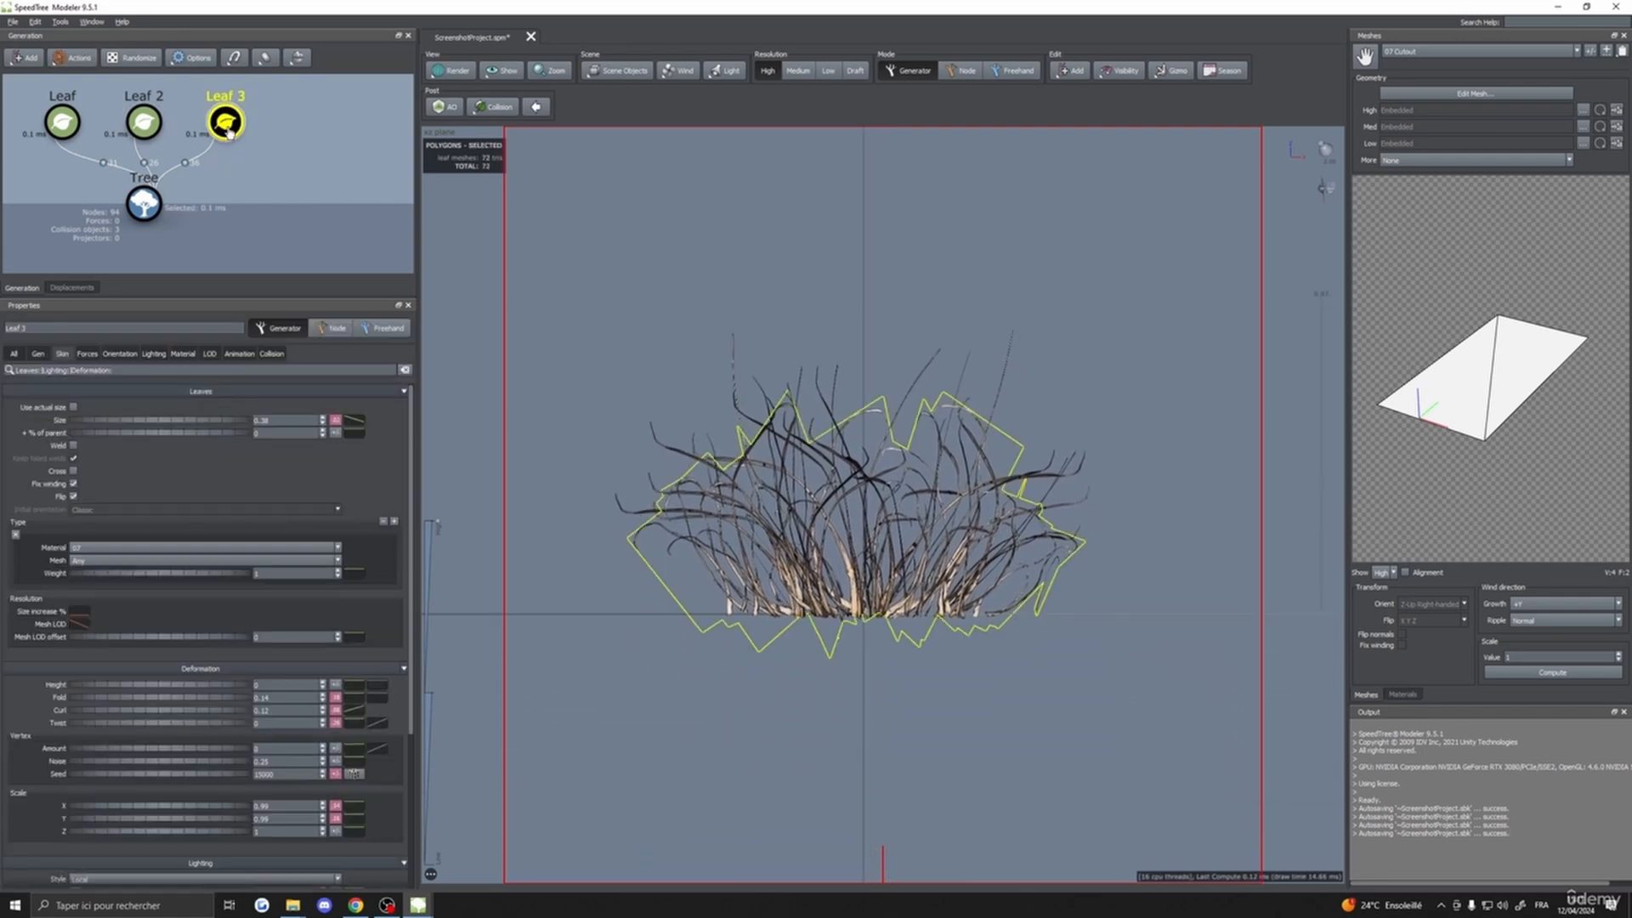
pyautogui.click(144, 124)
pyautogui.click(62, 124)
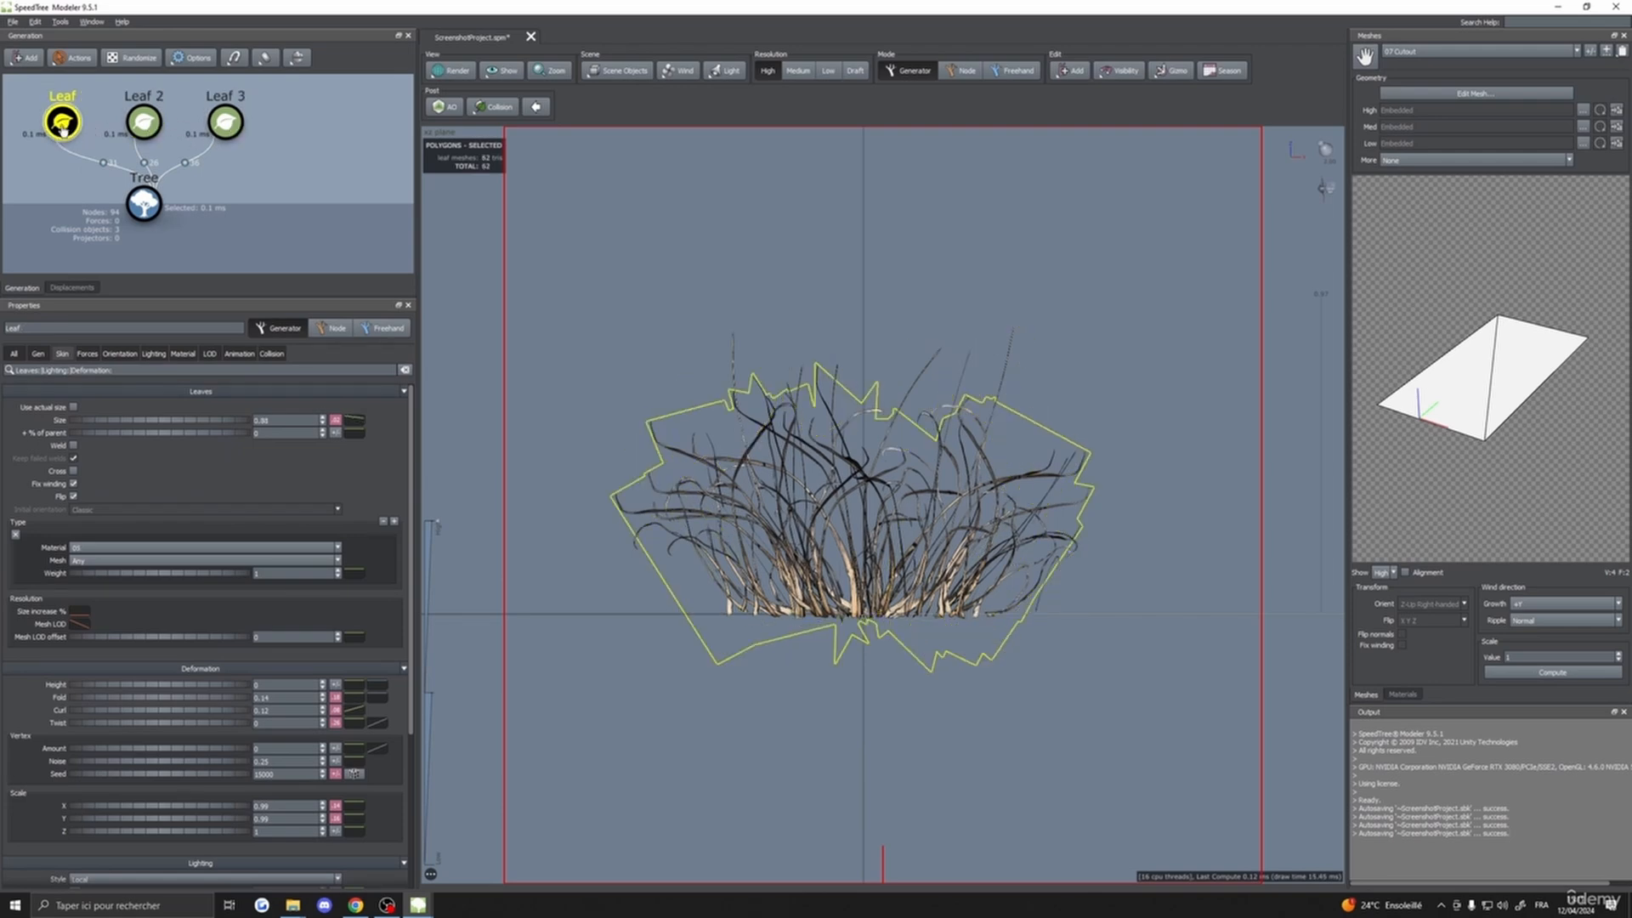
# - Reduce the Leaf 3 generator's Last boundary to about 0.05 to narrow the spread of its blades at the base
pyautogui.click(225, 121)
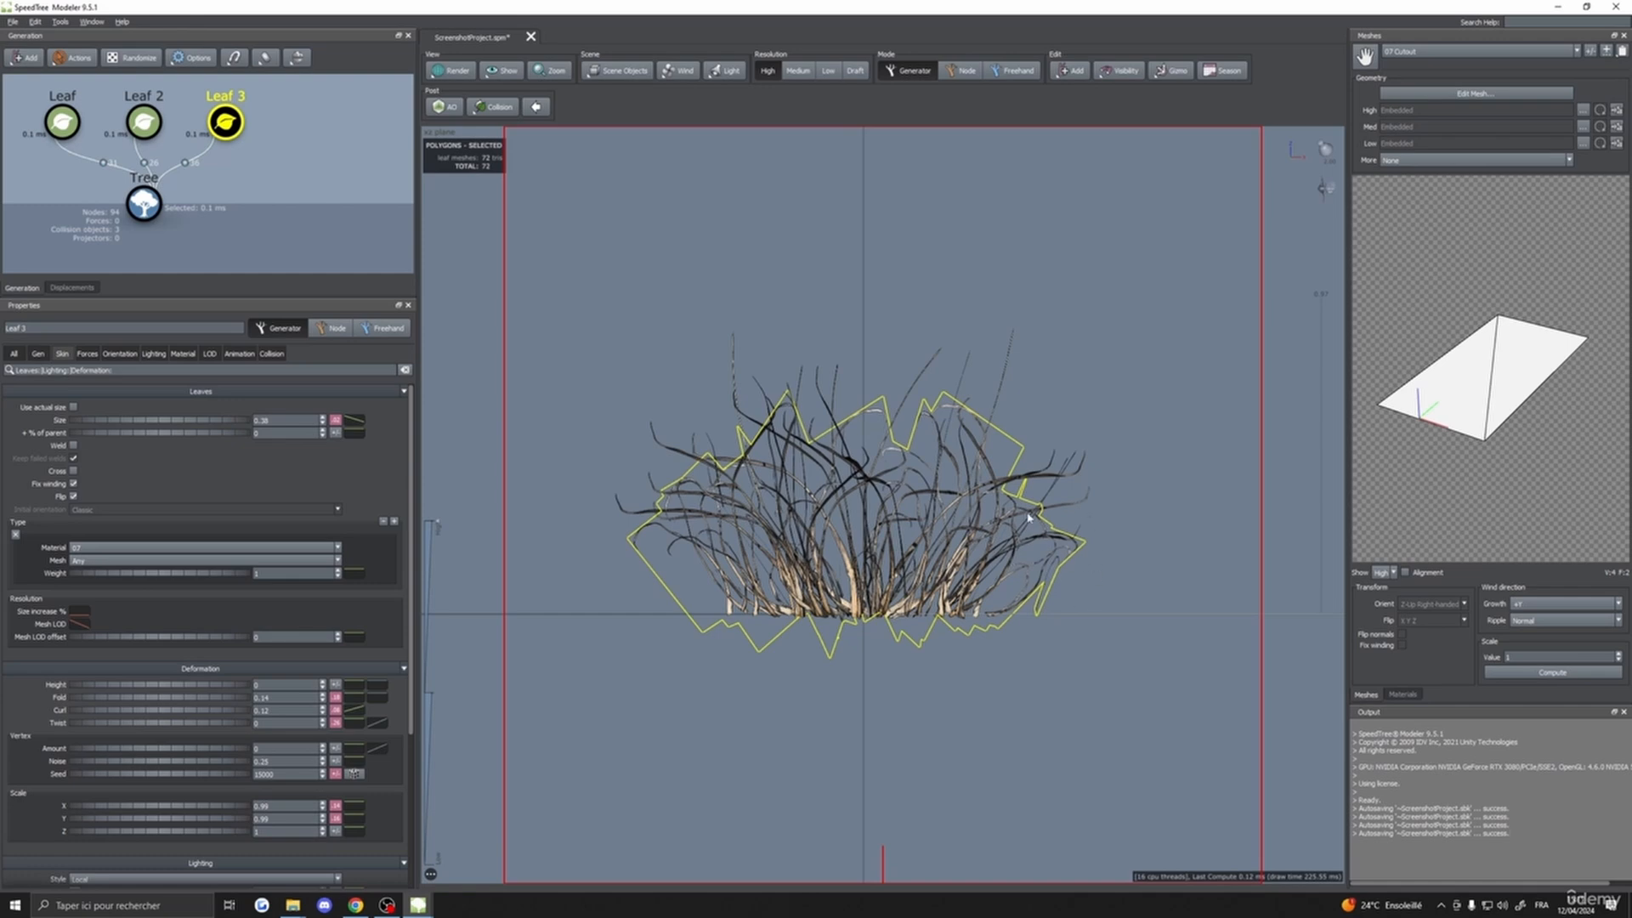
pyautogui.click(37, 354)
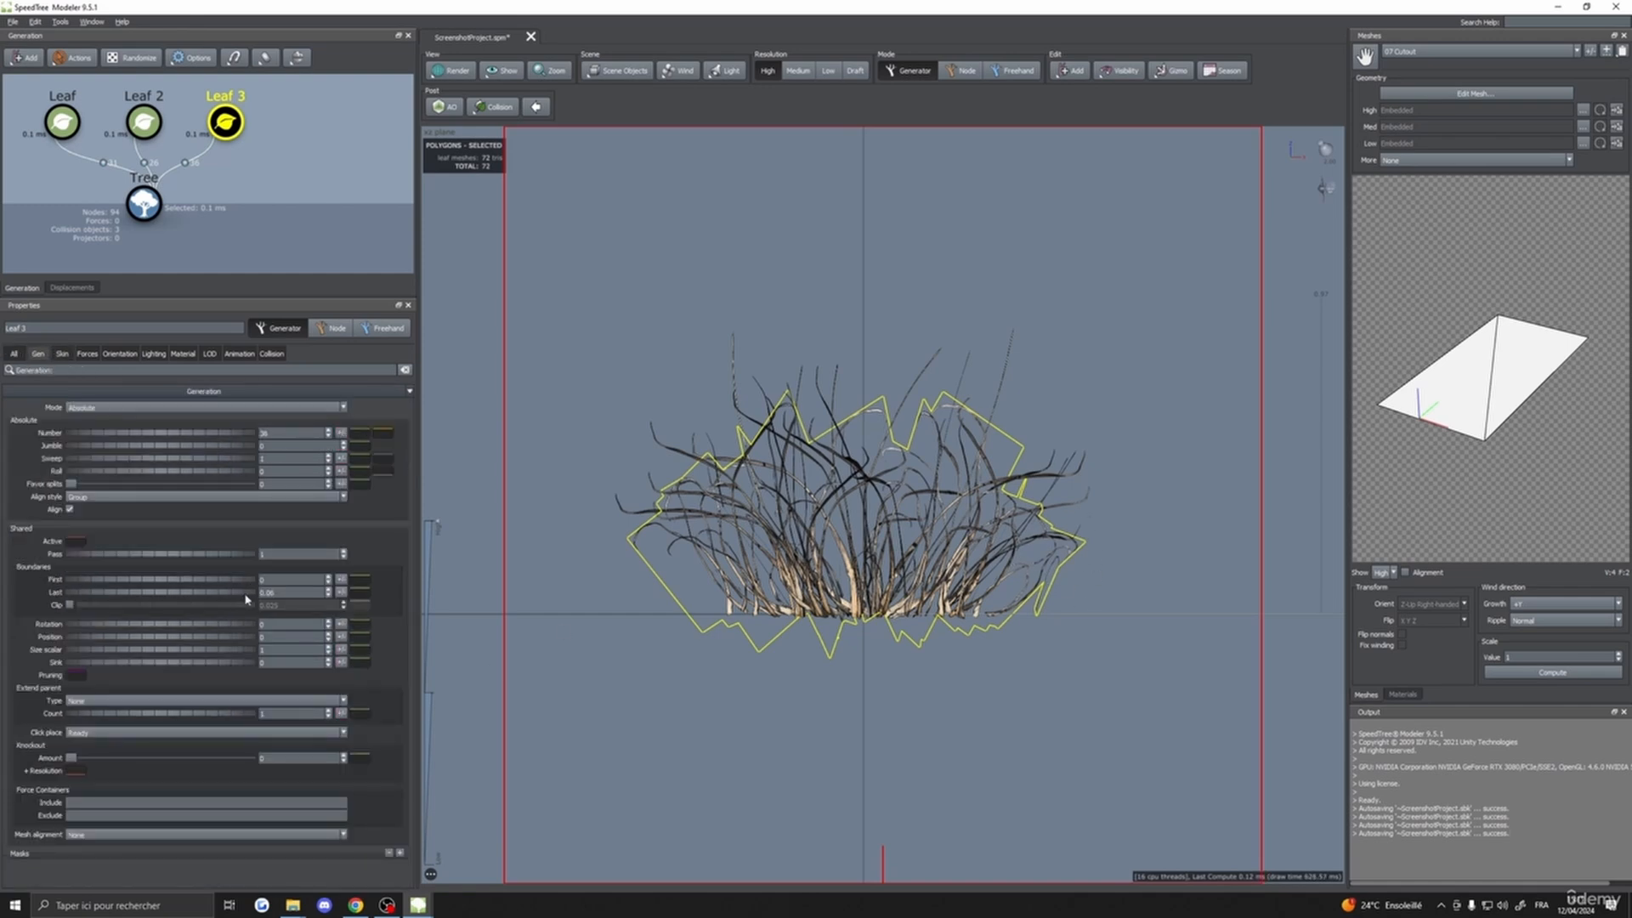
pyautogui.click(328, 595)
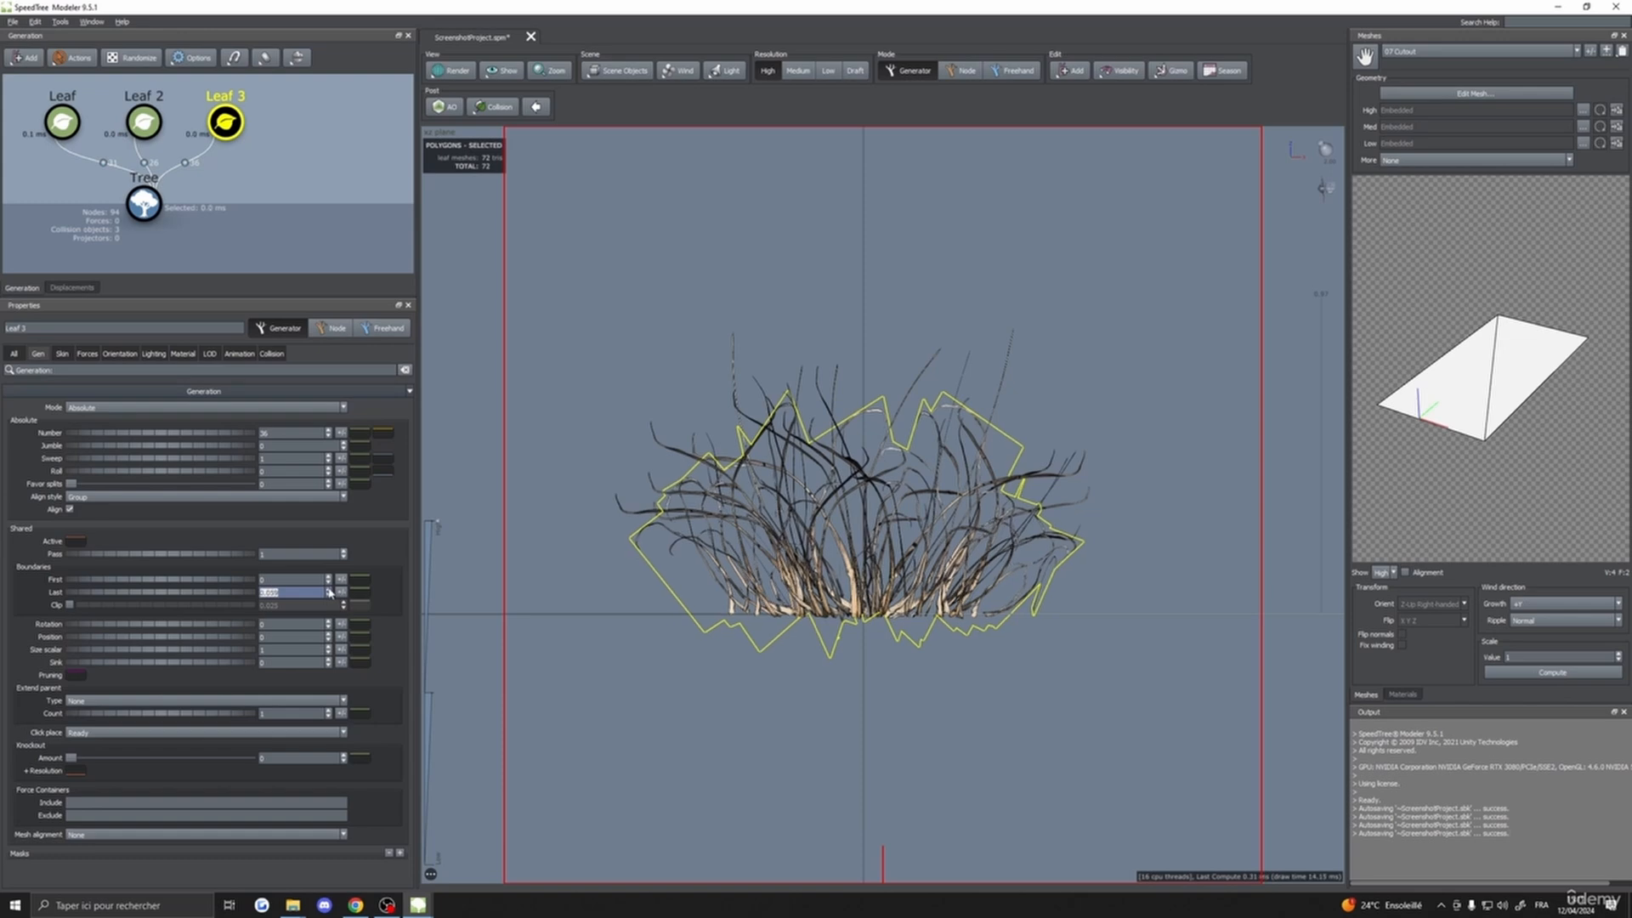
pyautogui.click(329, 589)
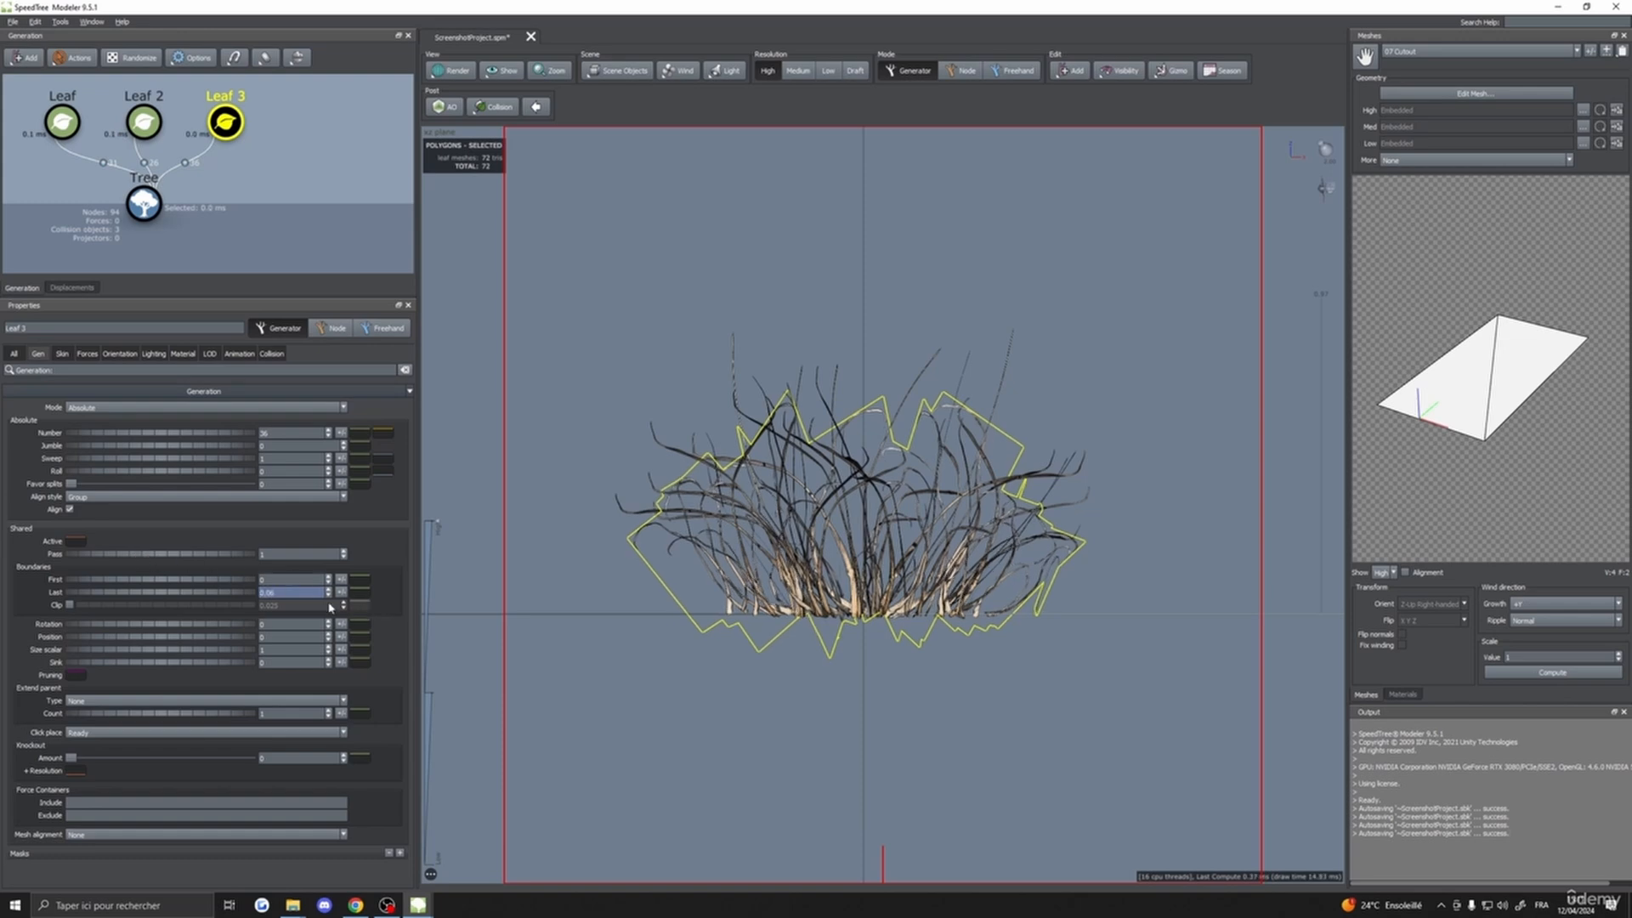
pyautogui.moveTo(241, 592); pyautogui.dragTo(235, 591)
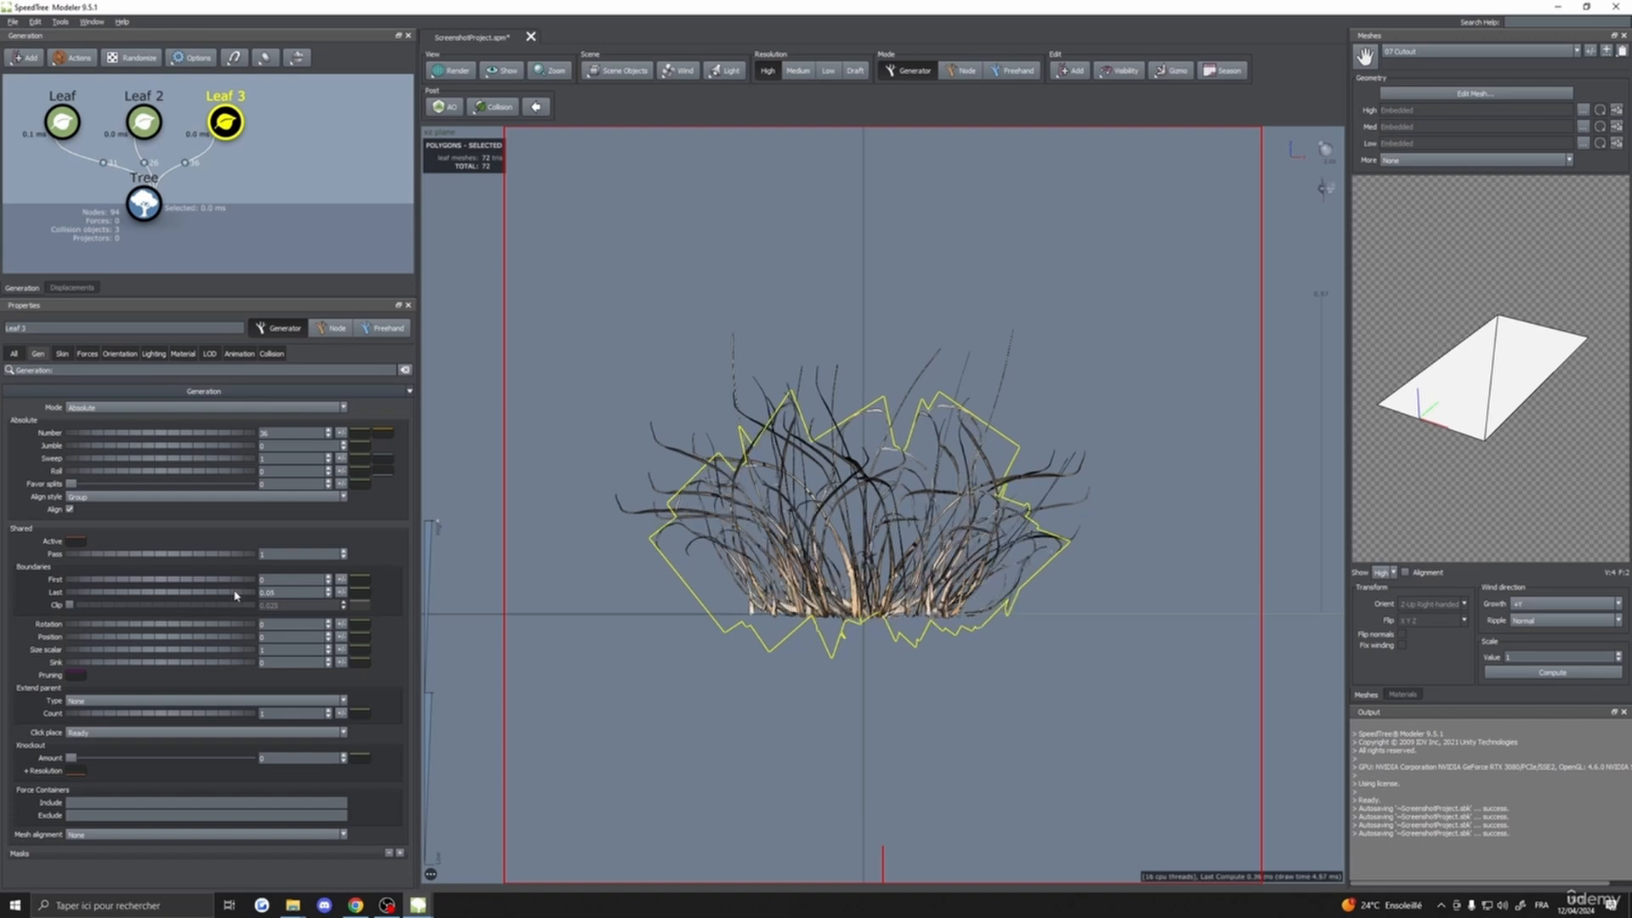
pyautogui.click(521, 733)
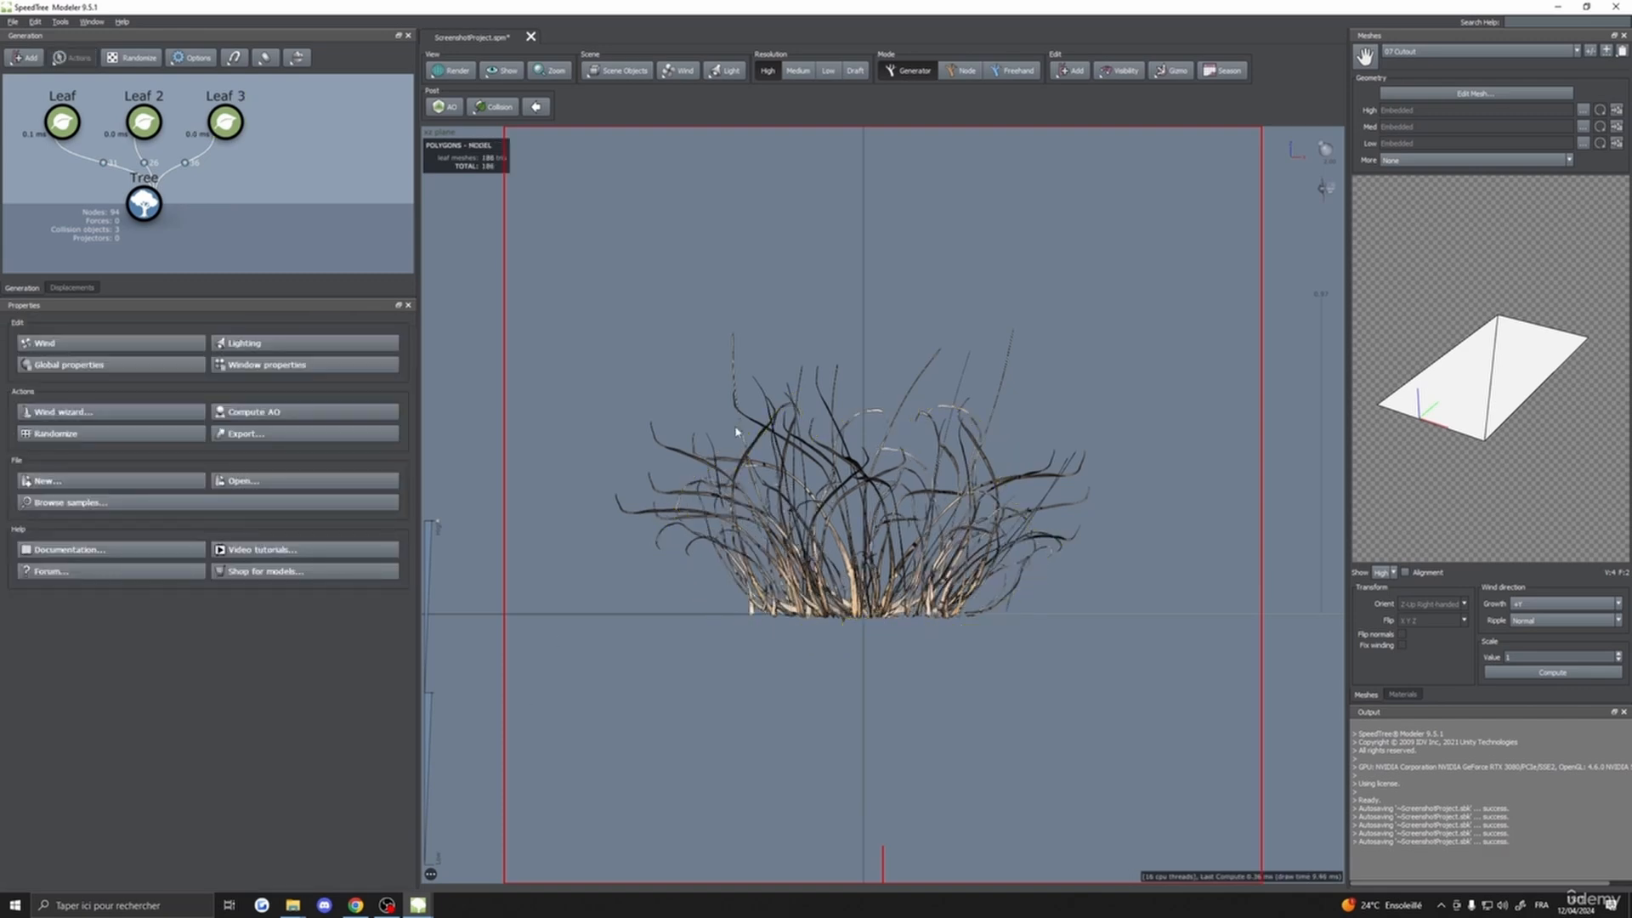
# - Prepare a material export of the grass clump with width and height set to 4096, keeping the Color, Normal and Opacity images
pyautogui.moveTo(736, 432); pyautogui.dragTo(744, 716, button='middle')
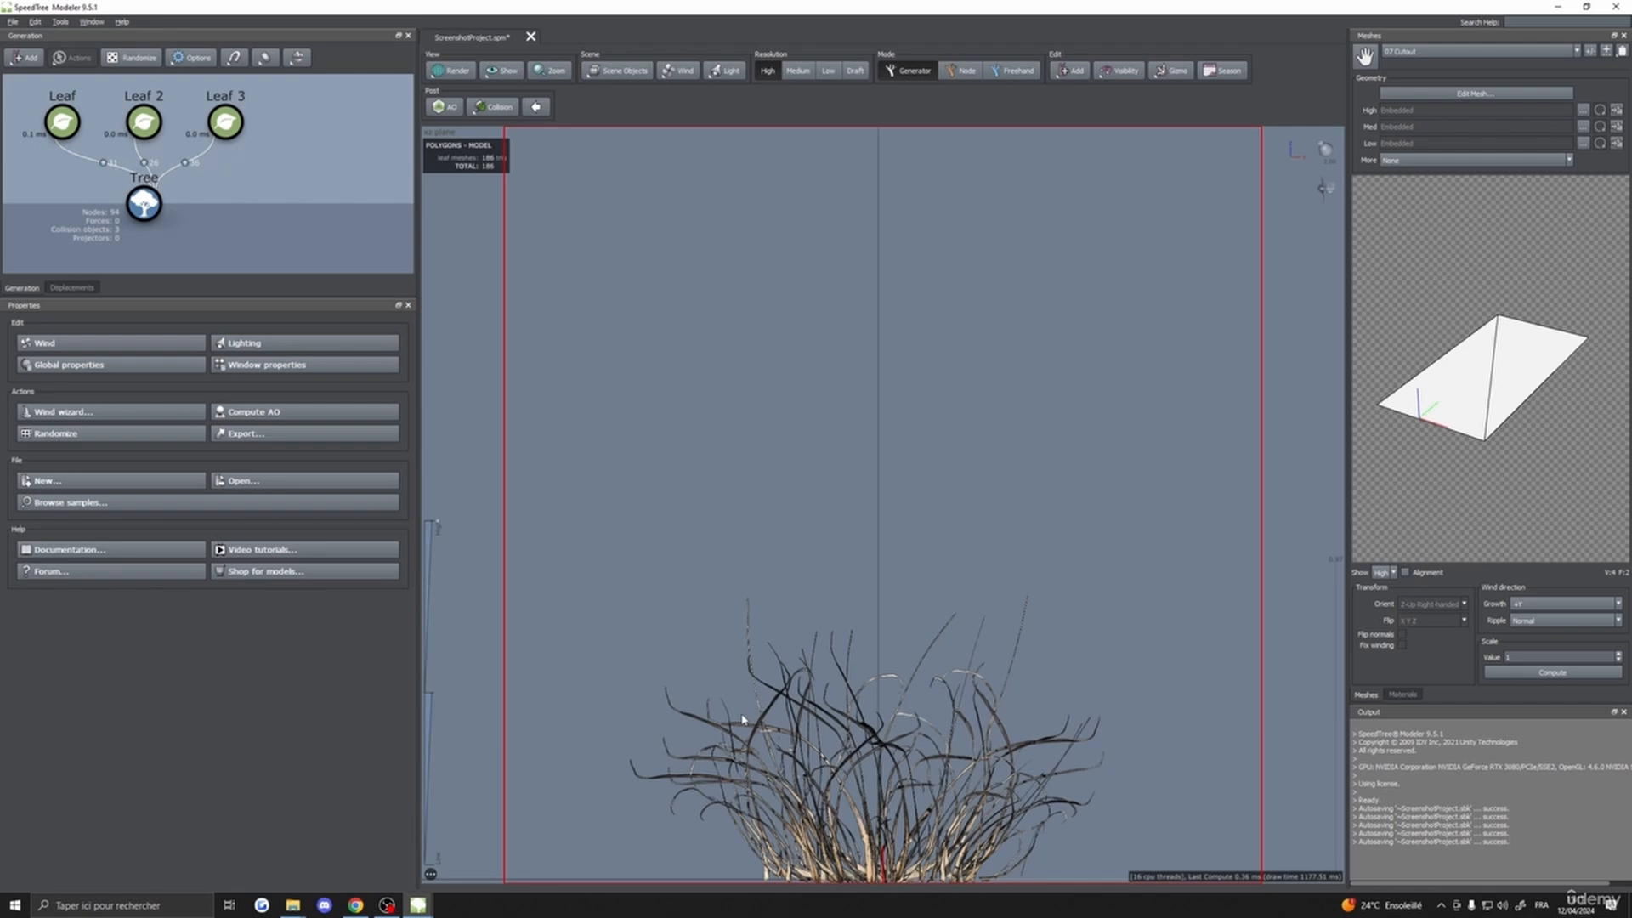
pyautogui.hotkey('ctrl', 'm')
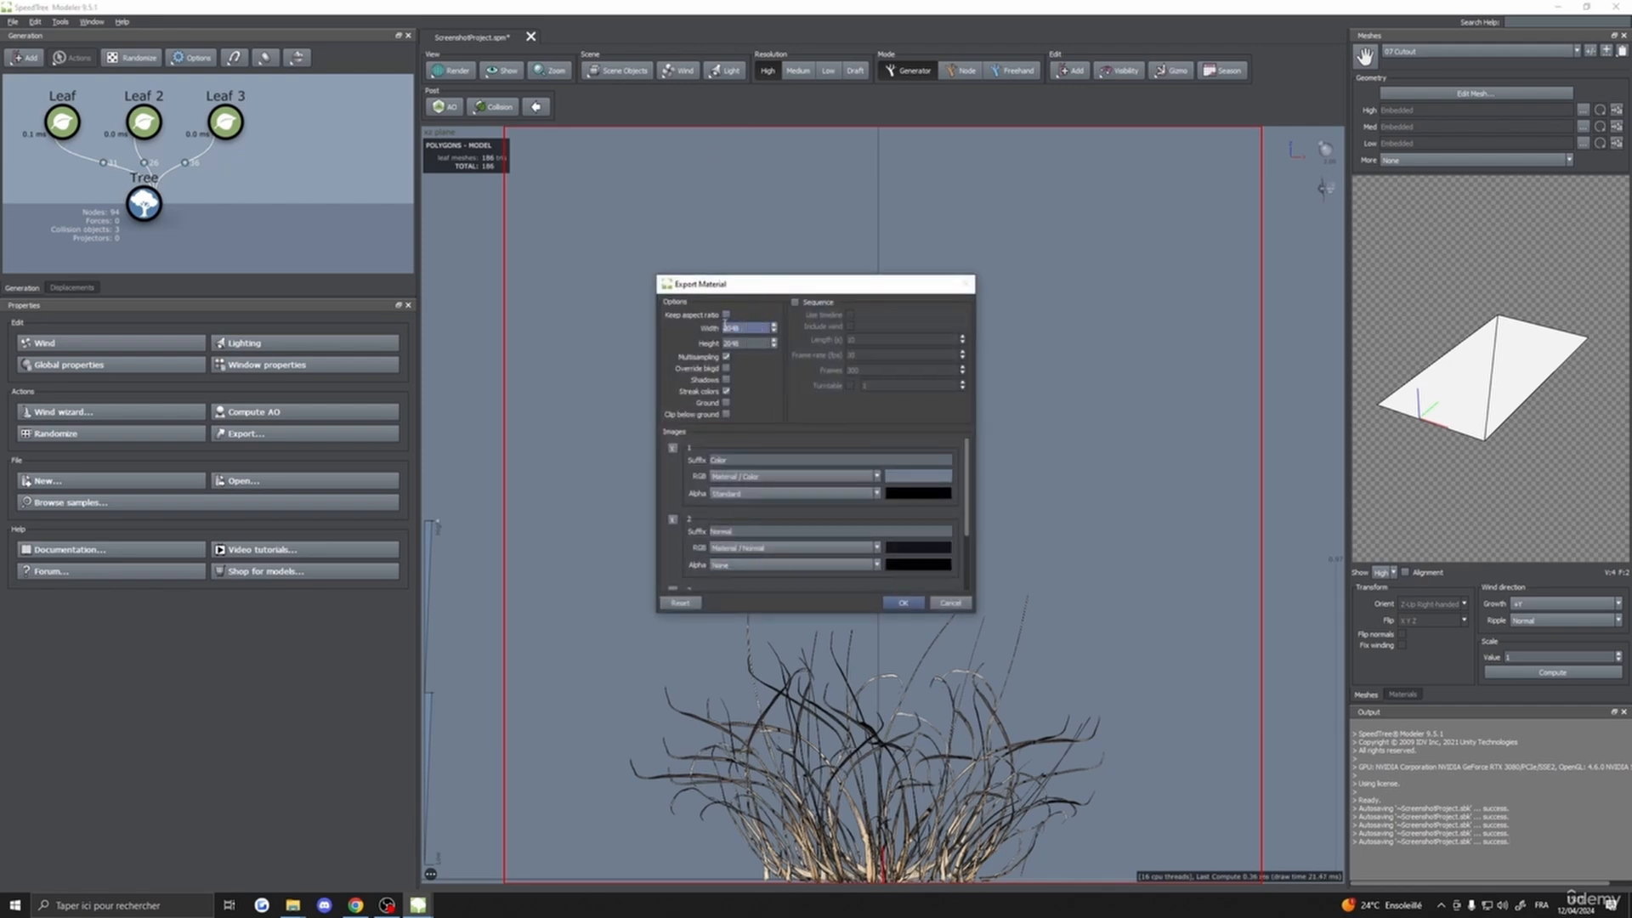
pyautogui.doubleClick(725, 326)
pyautogui.write('4096')
pyautogui.press('Tab')
pyautogui.write('4')
pyautogui.scroll(-2, 748, 550)
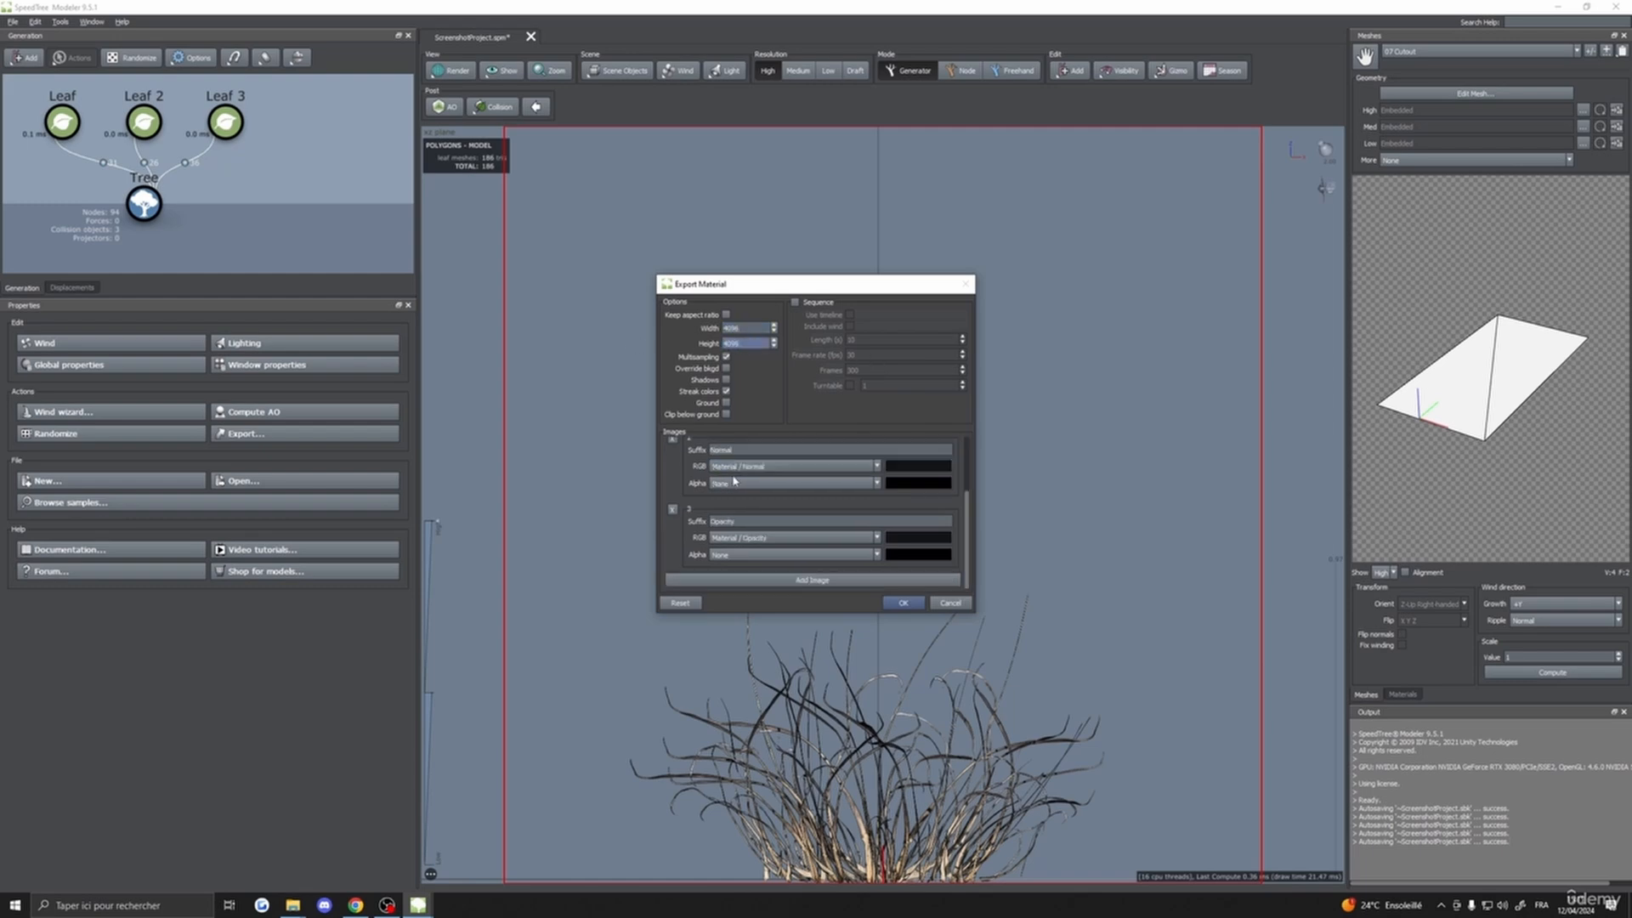
pyautogui.scroll(-1, 748, 550)
# - Export the clump's material maps as PNG images named 03 in the Screenshot folder
pyautogui.click(903, 603)
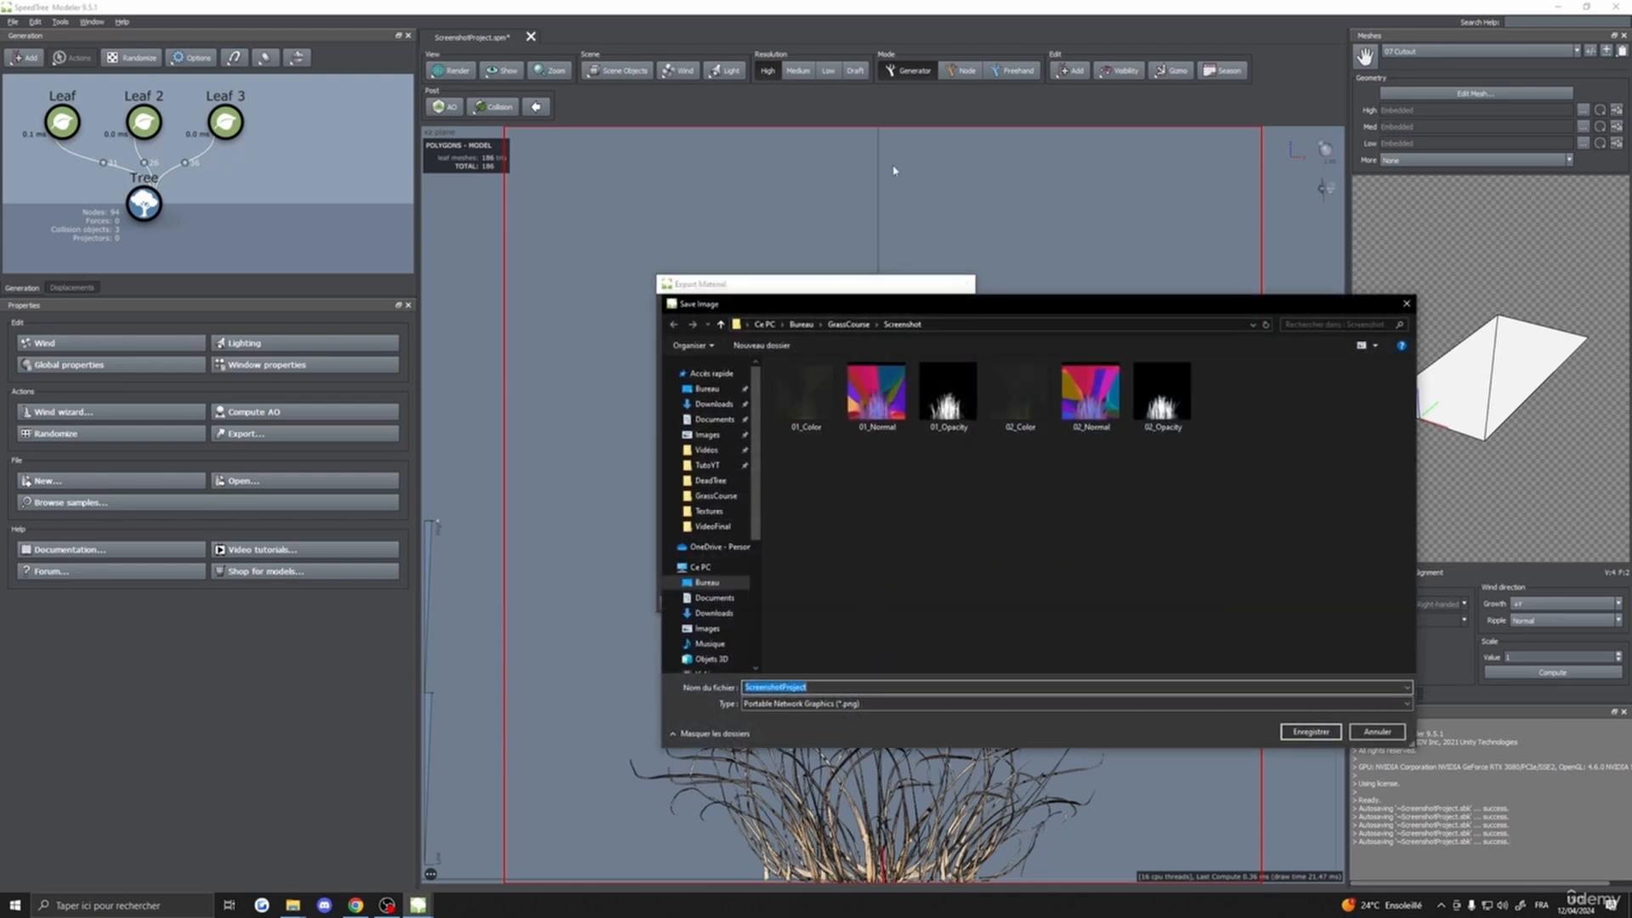
pyautogui.write('0')
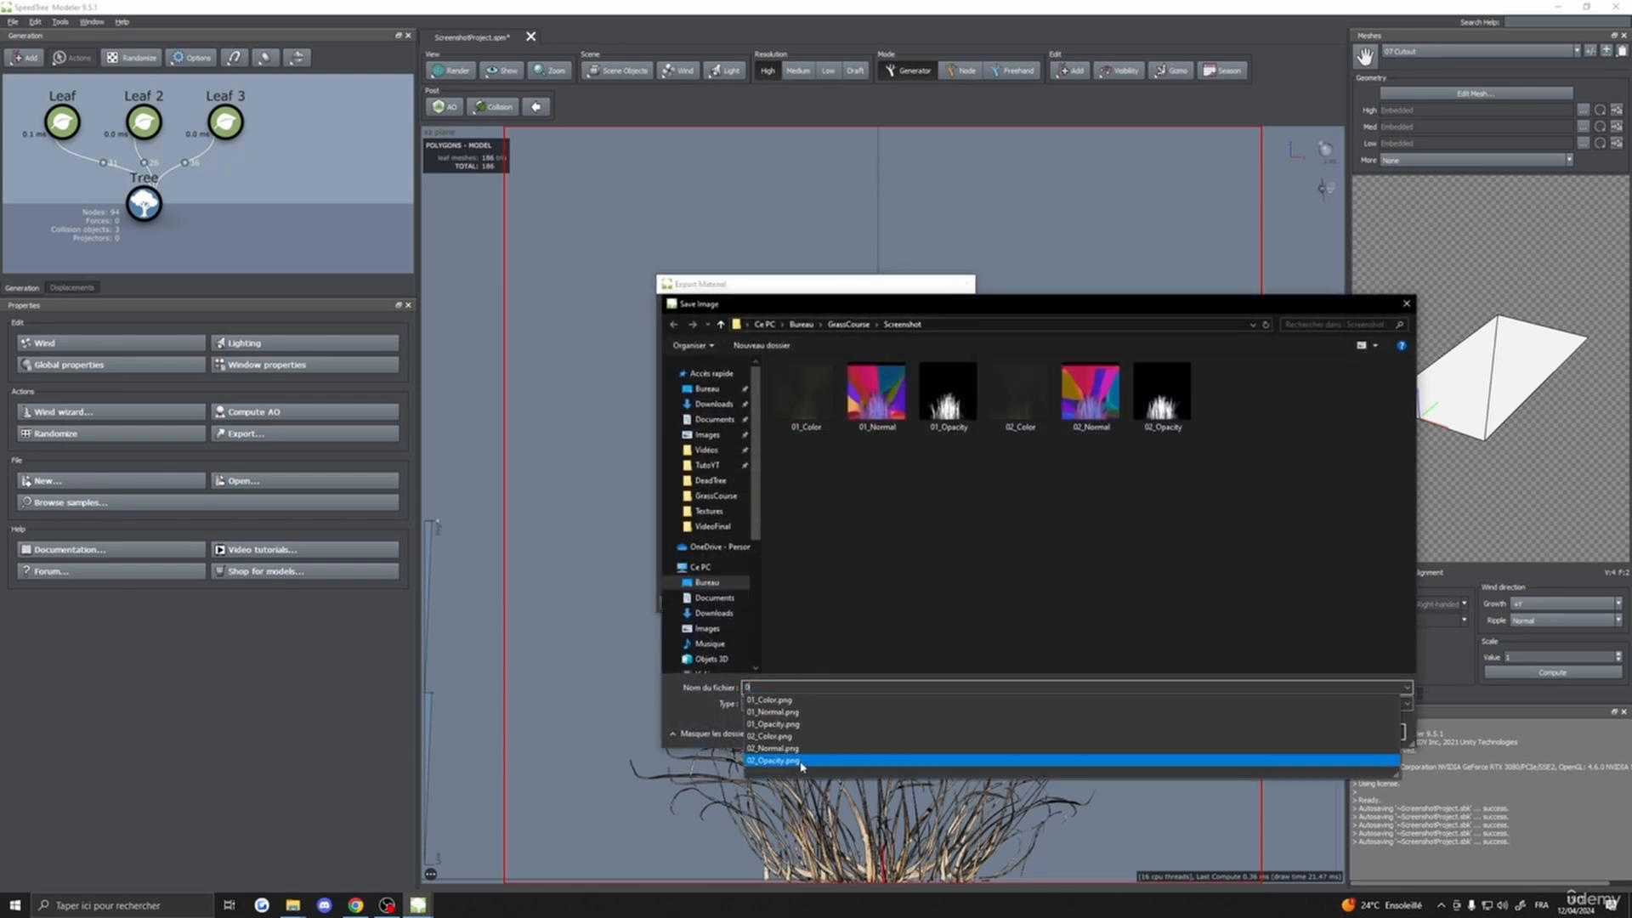
pyautogui.write('3')
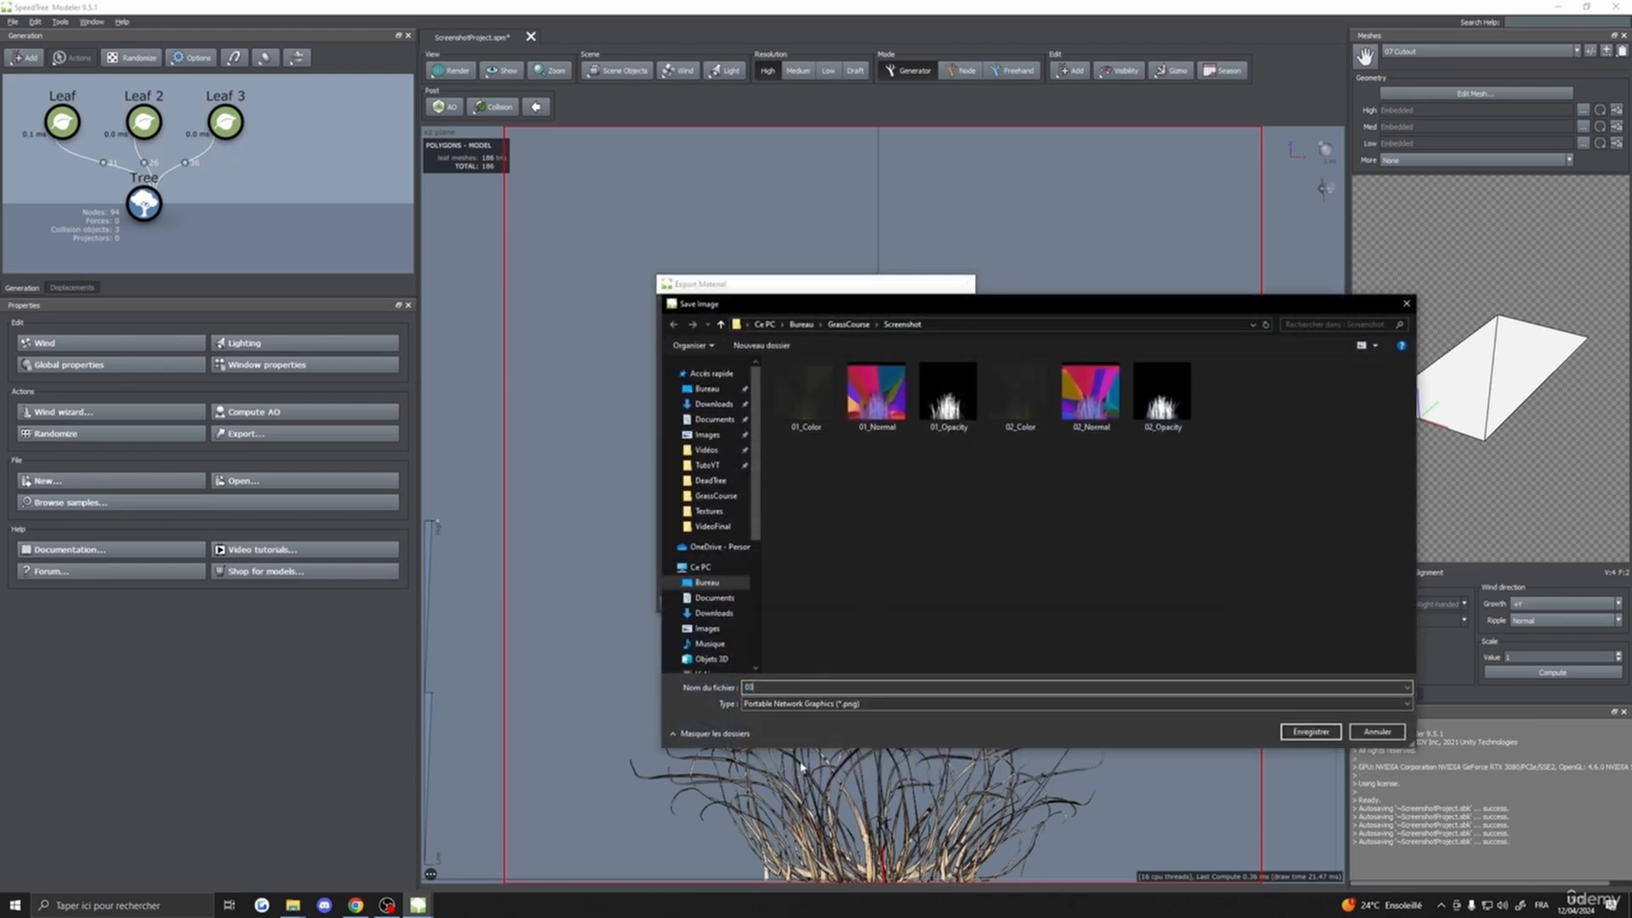
pyautogui.click(1327, 736)
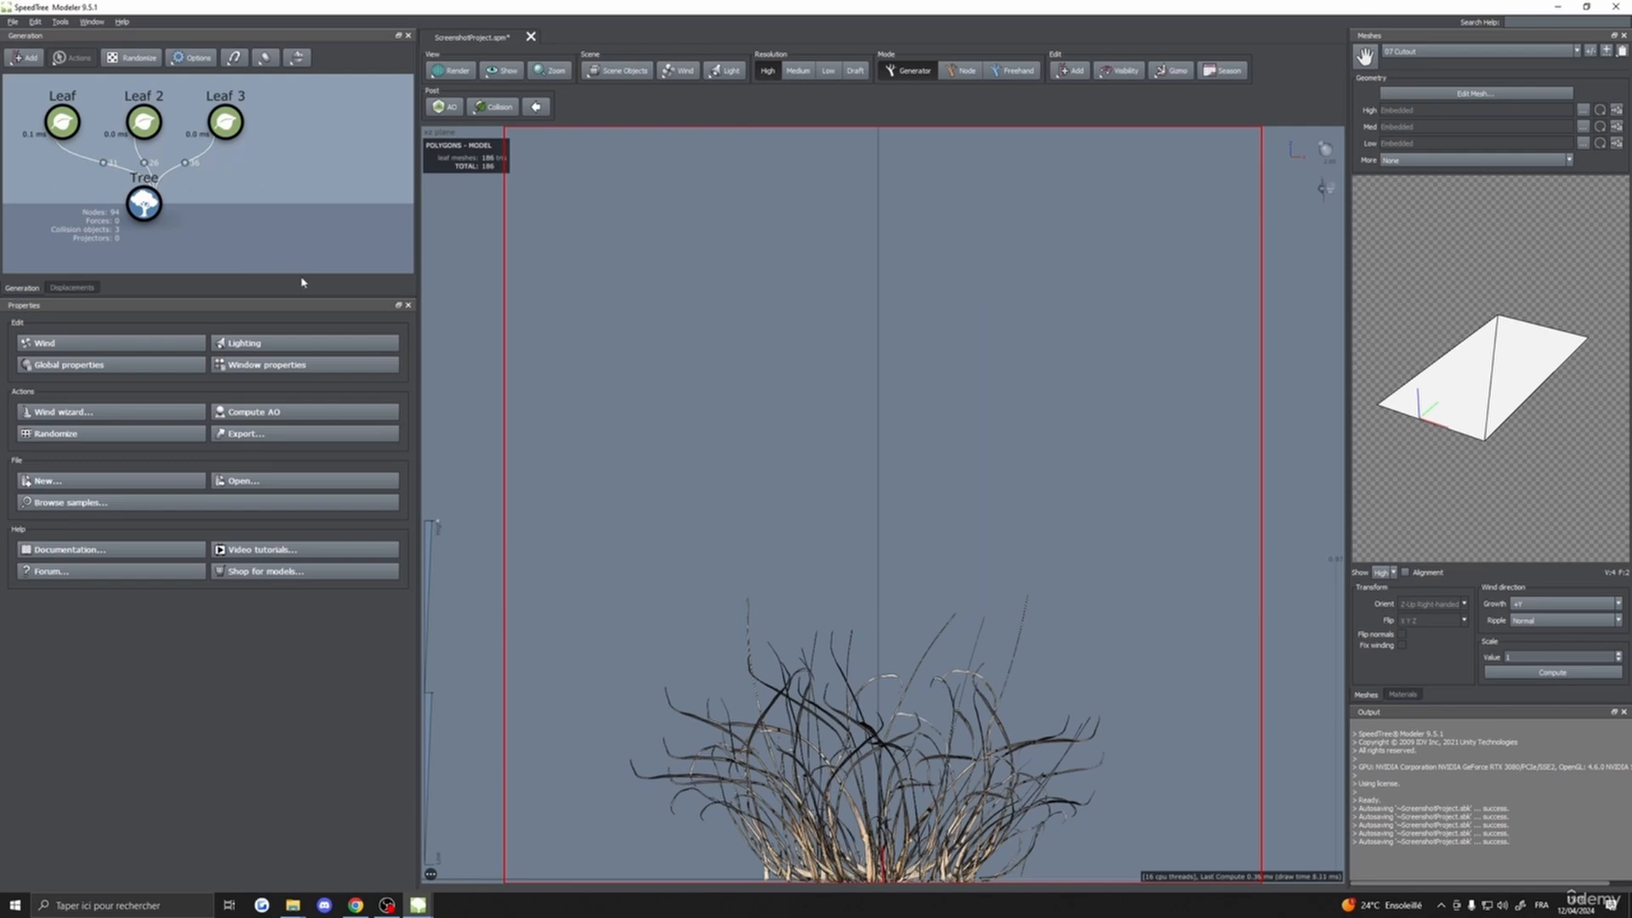
# - Randomize the whole grass clump several times to get a different blade arrangement
pyautogui.click(147, 59)
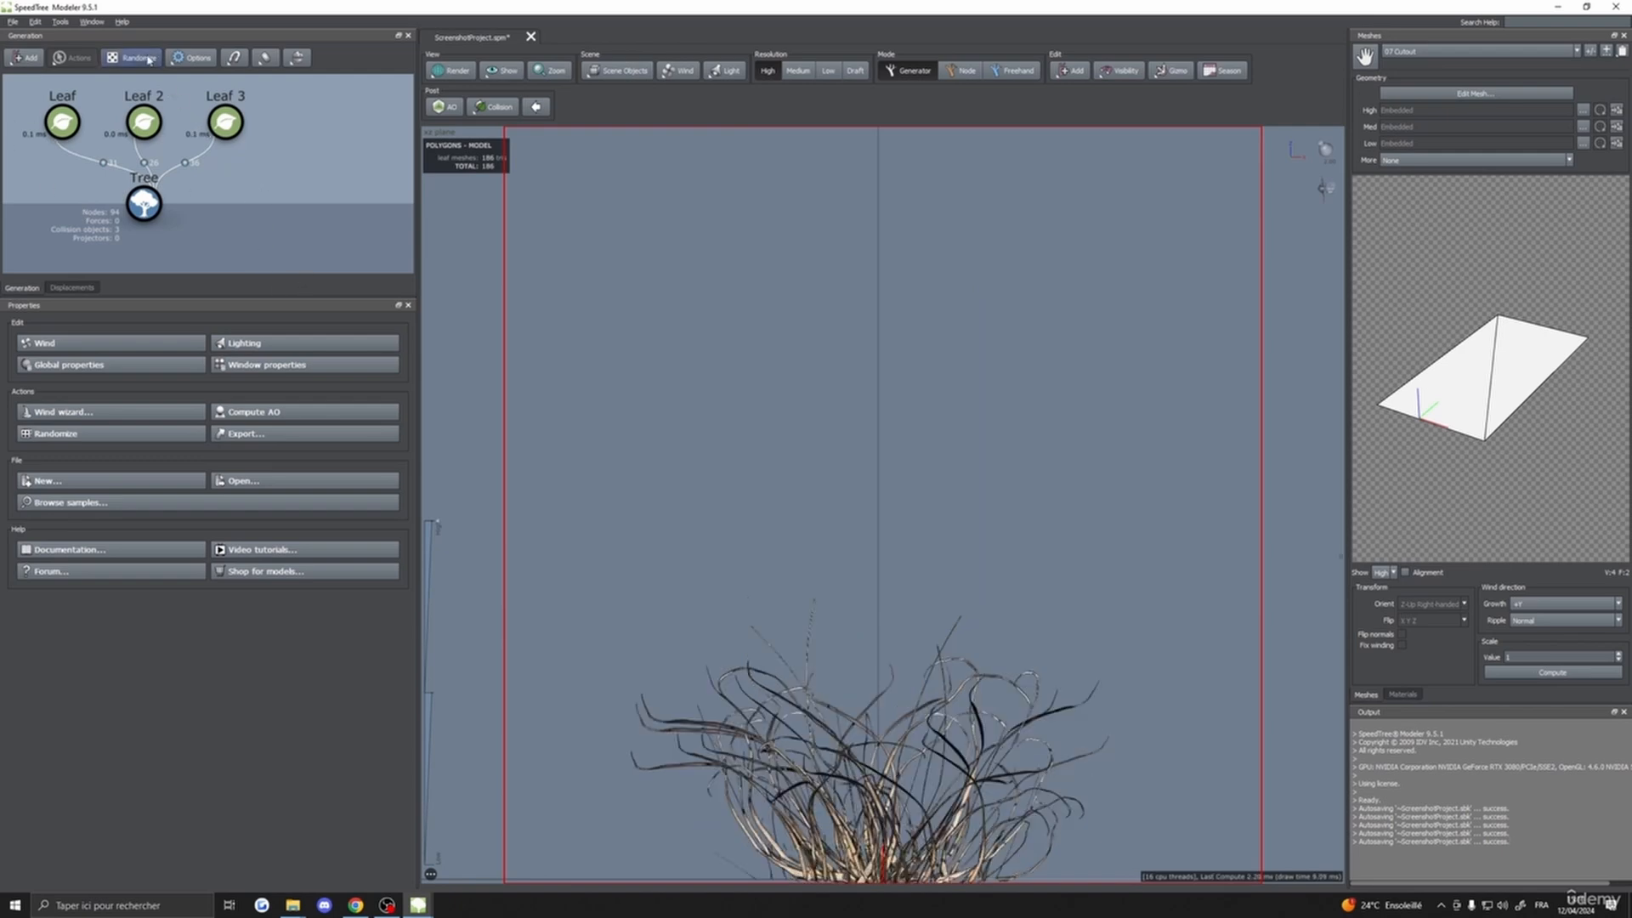
pyautogui.click(147, 59)
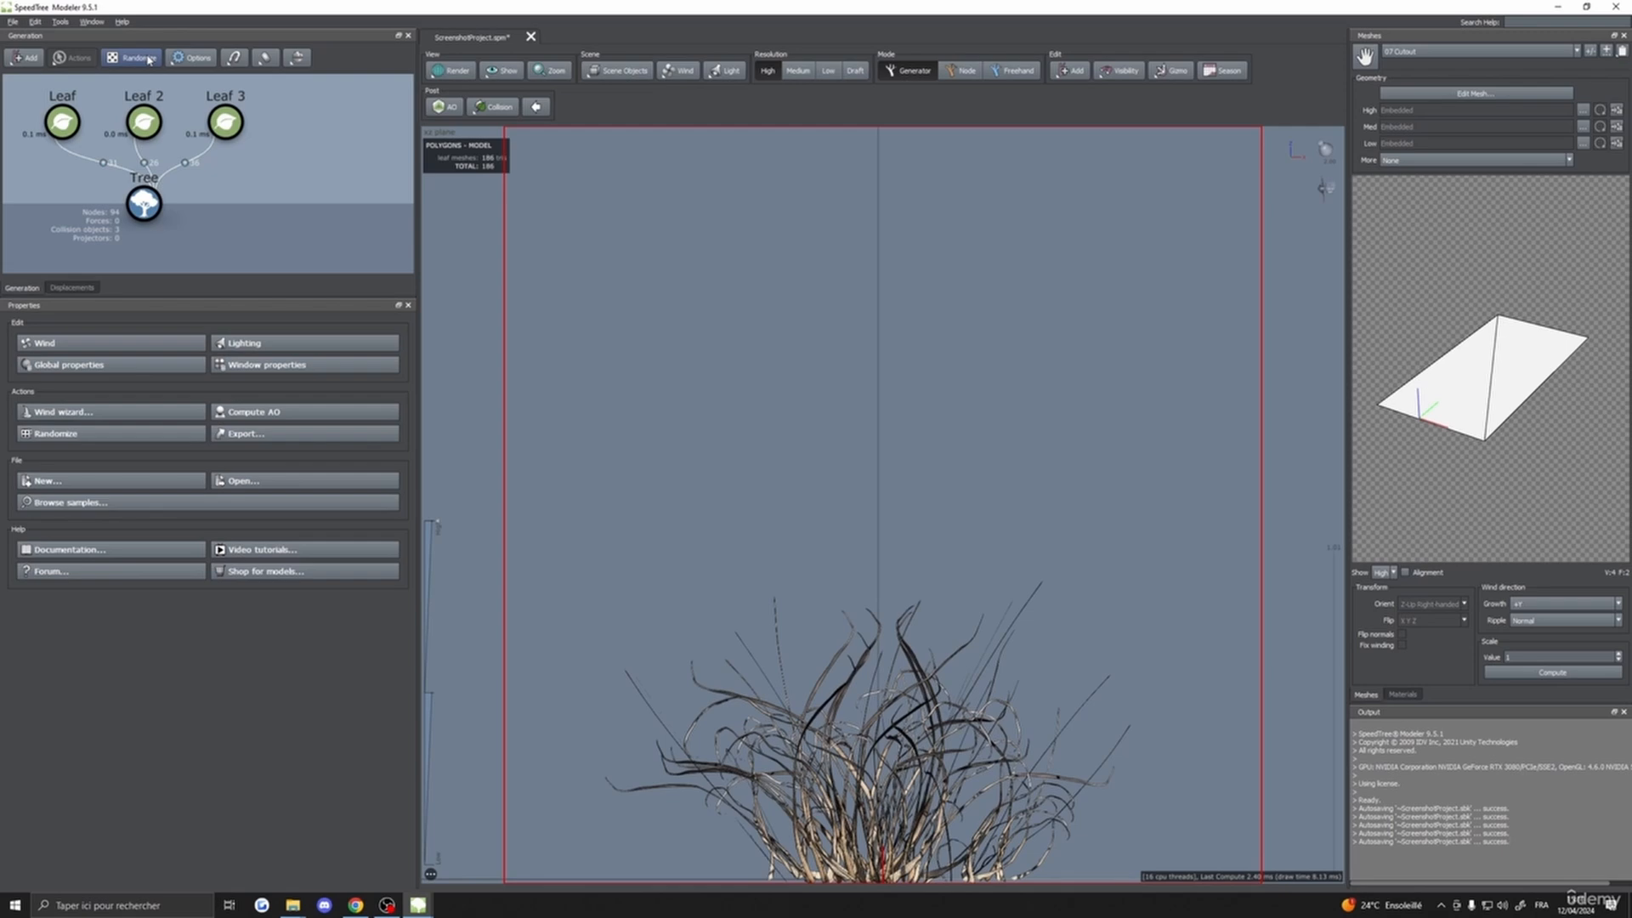
pyautogui.click(147, 59)
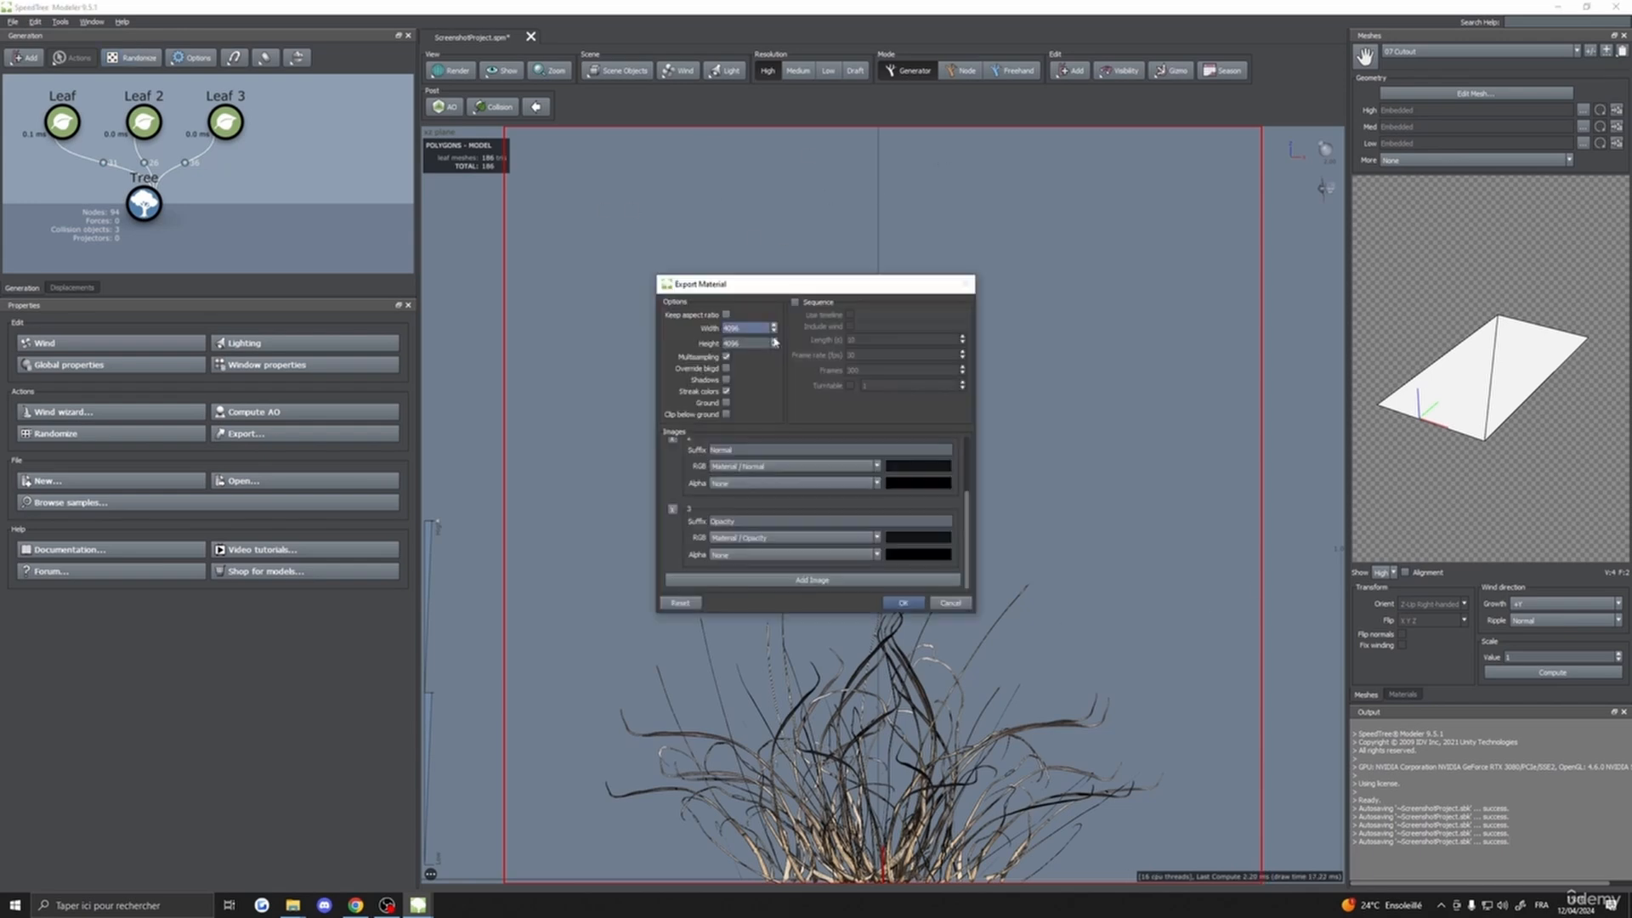
# - Export the randomized clump's material maps at 4096 × 4096 under the file name 04 in the Screenshot folder
pyautogui.click(893, 601)
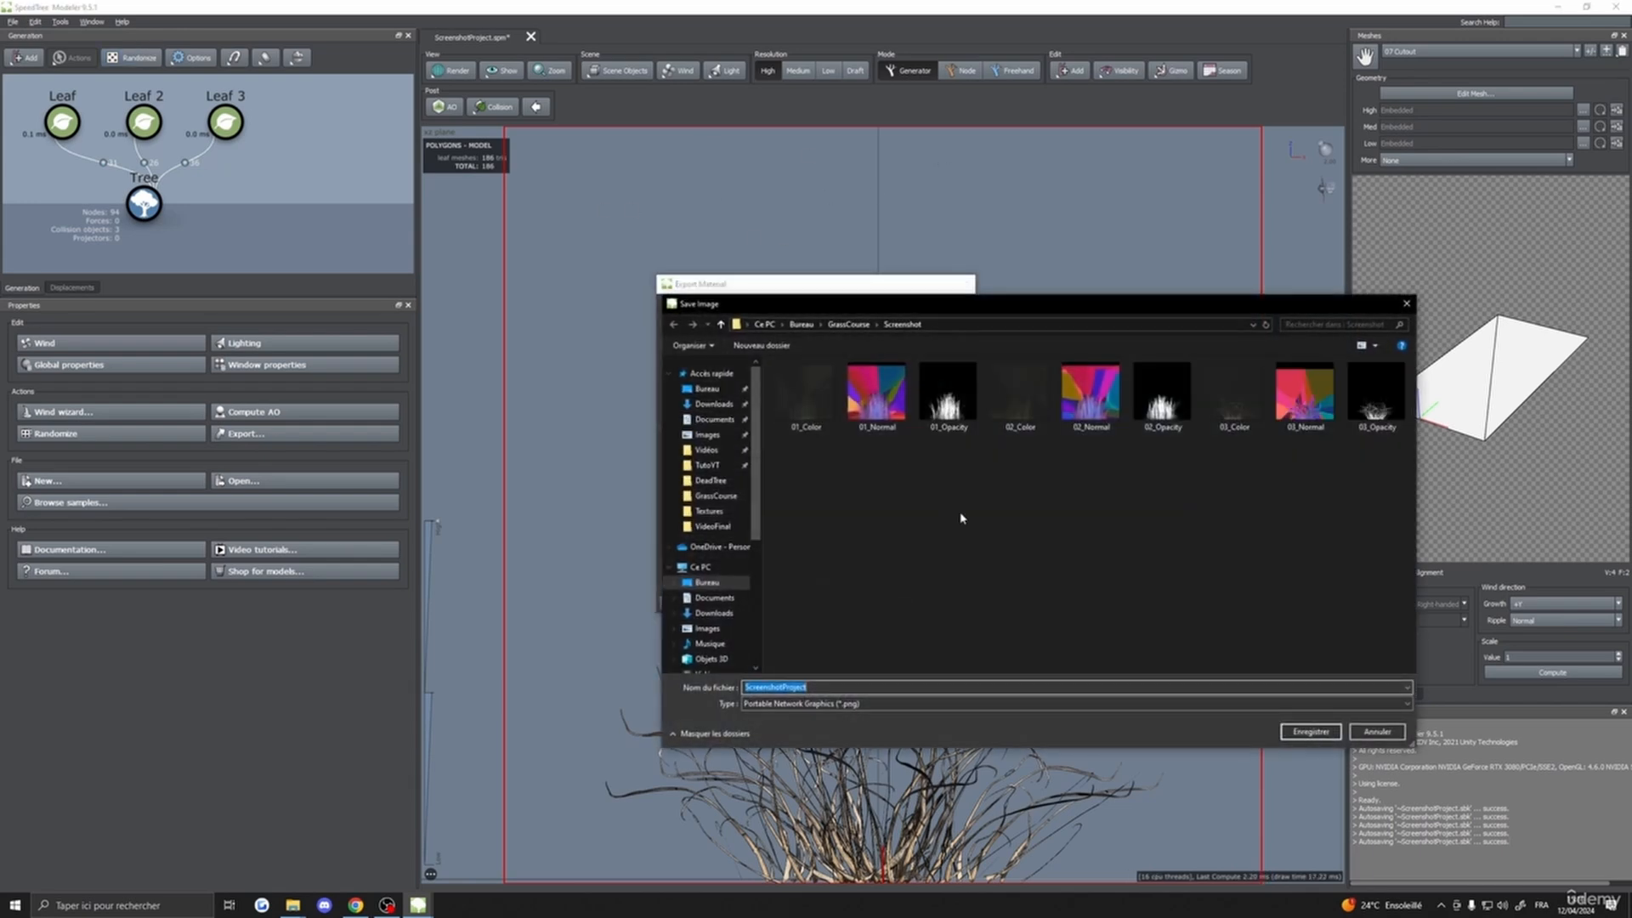
pyautogui.write('04')
pyautogui.click(1309, 731)
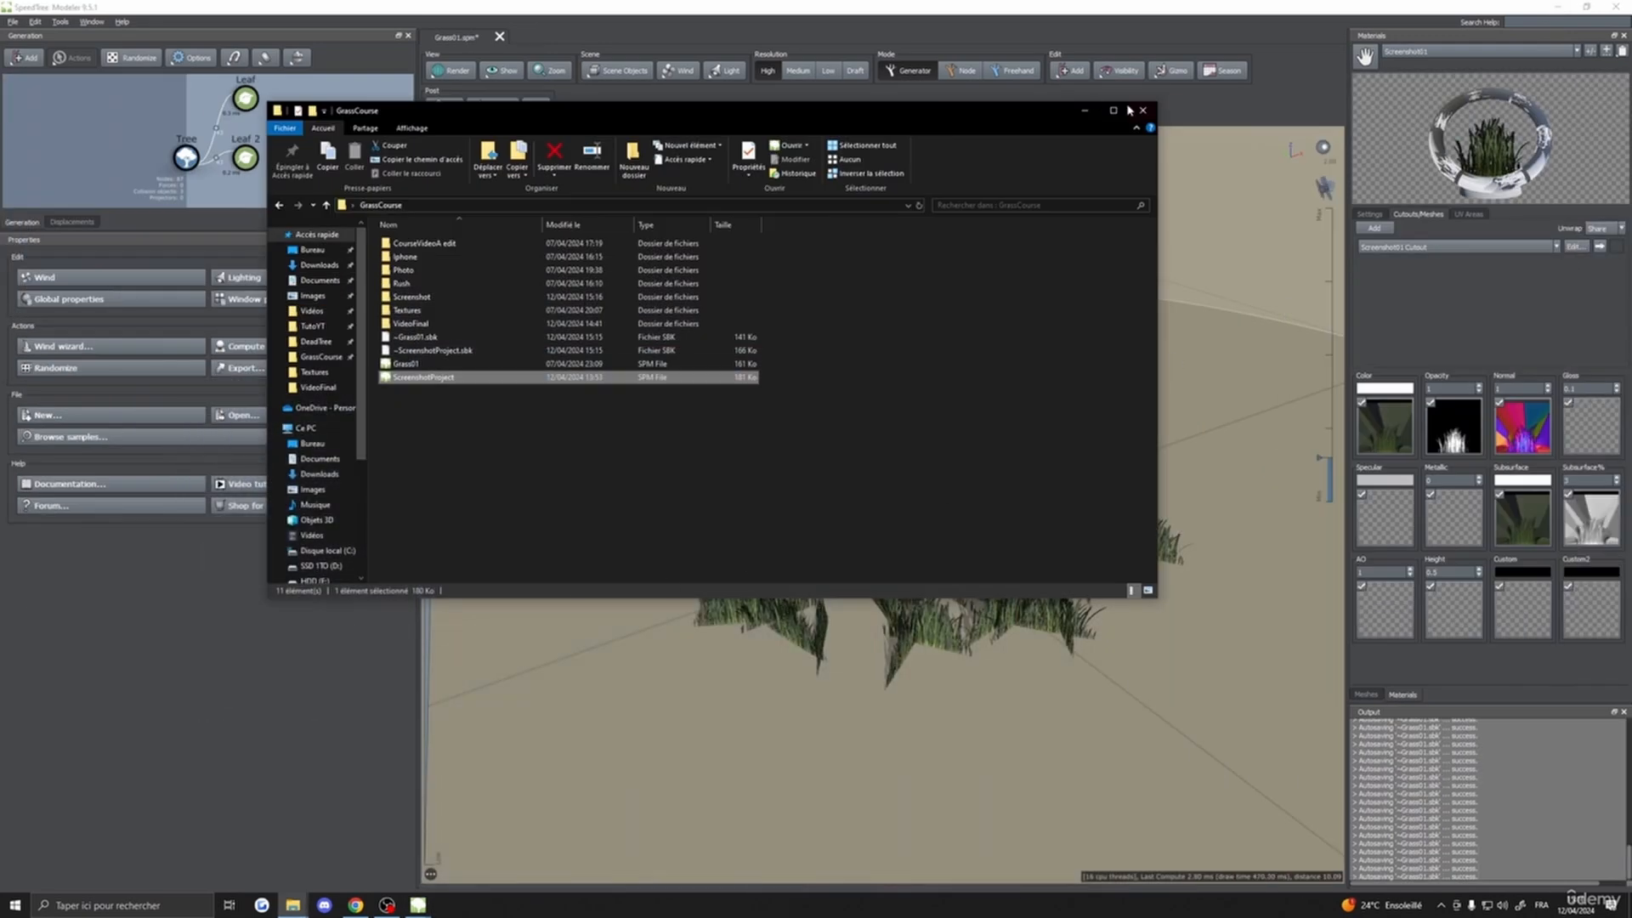
# - In the Grass01 project, select both leaf generators and show their orientation properties
pyautogui.click(1142, 110)
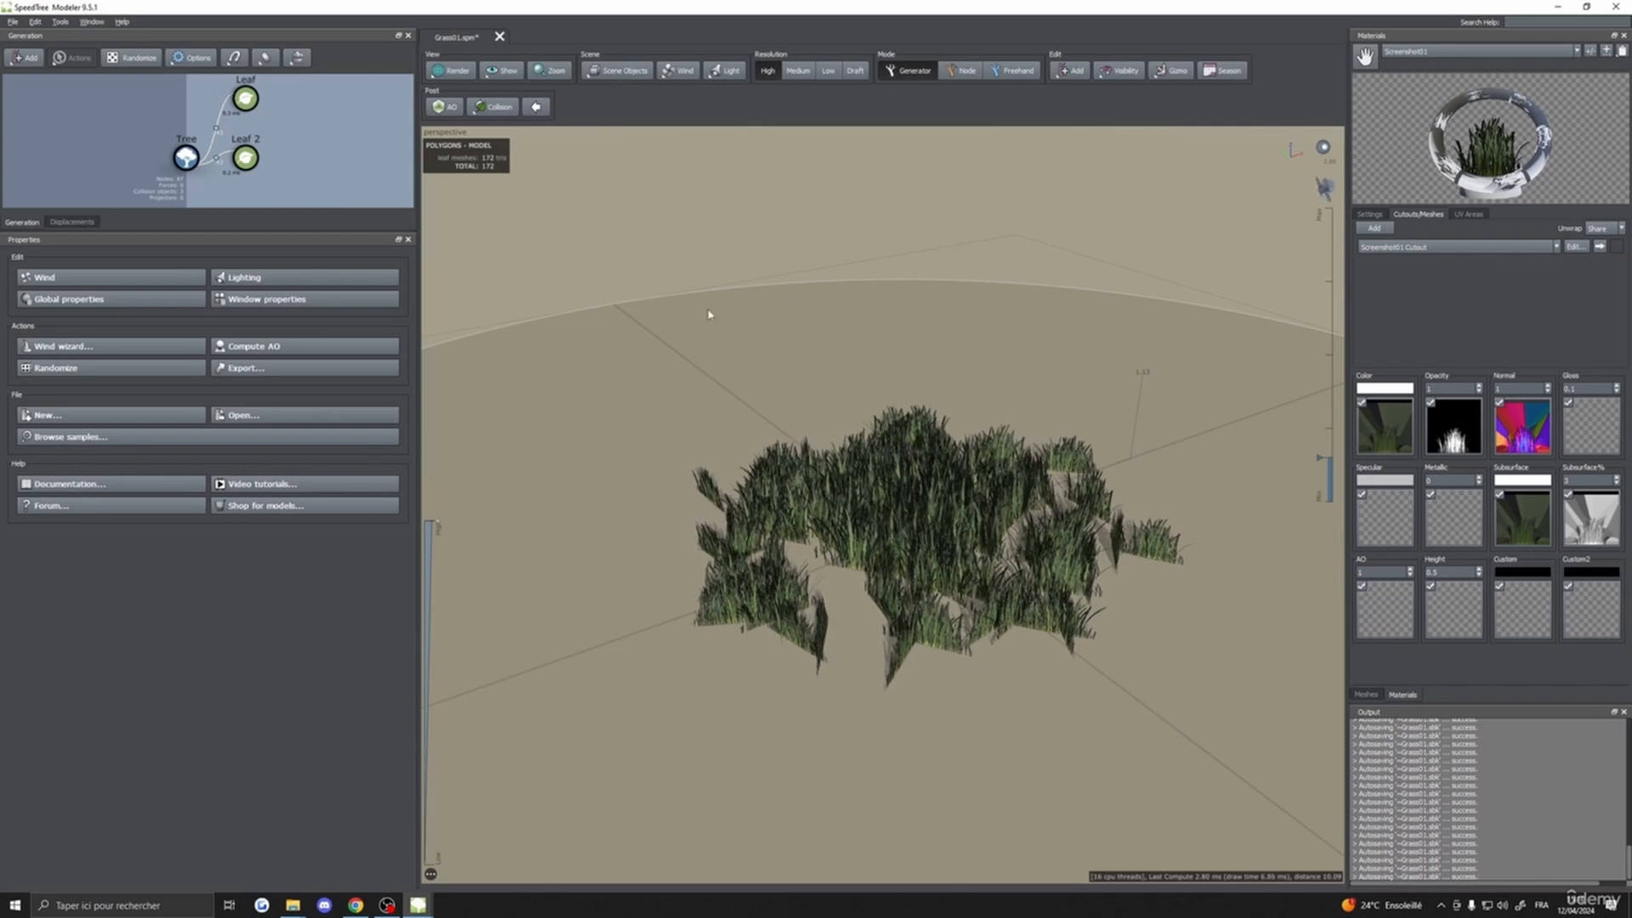
pyautogui.moveTo(213, 89); pyautogui.dragTo(311, 199)
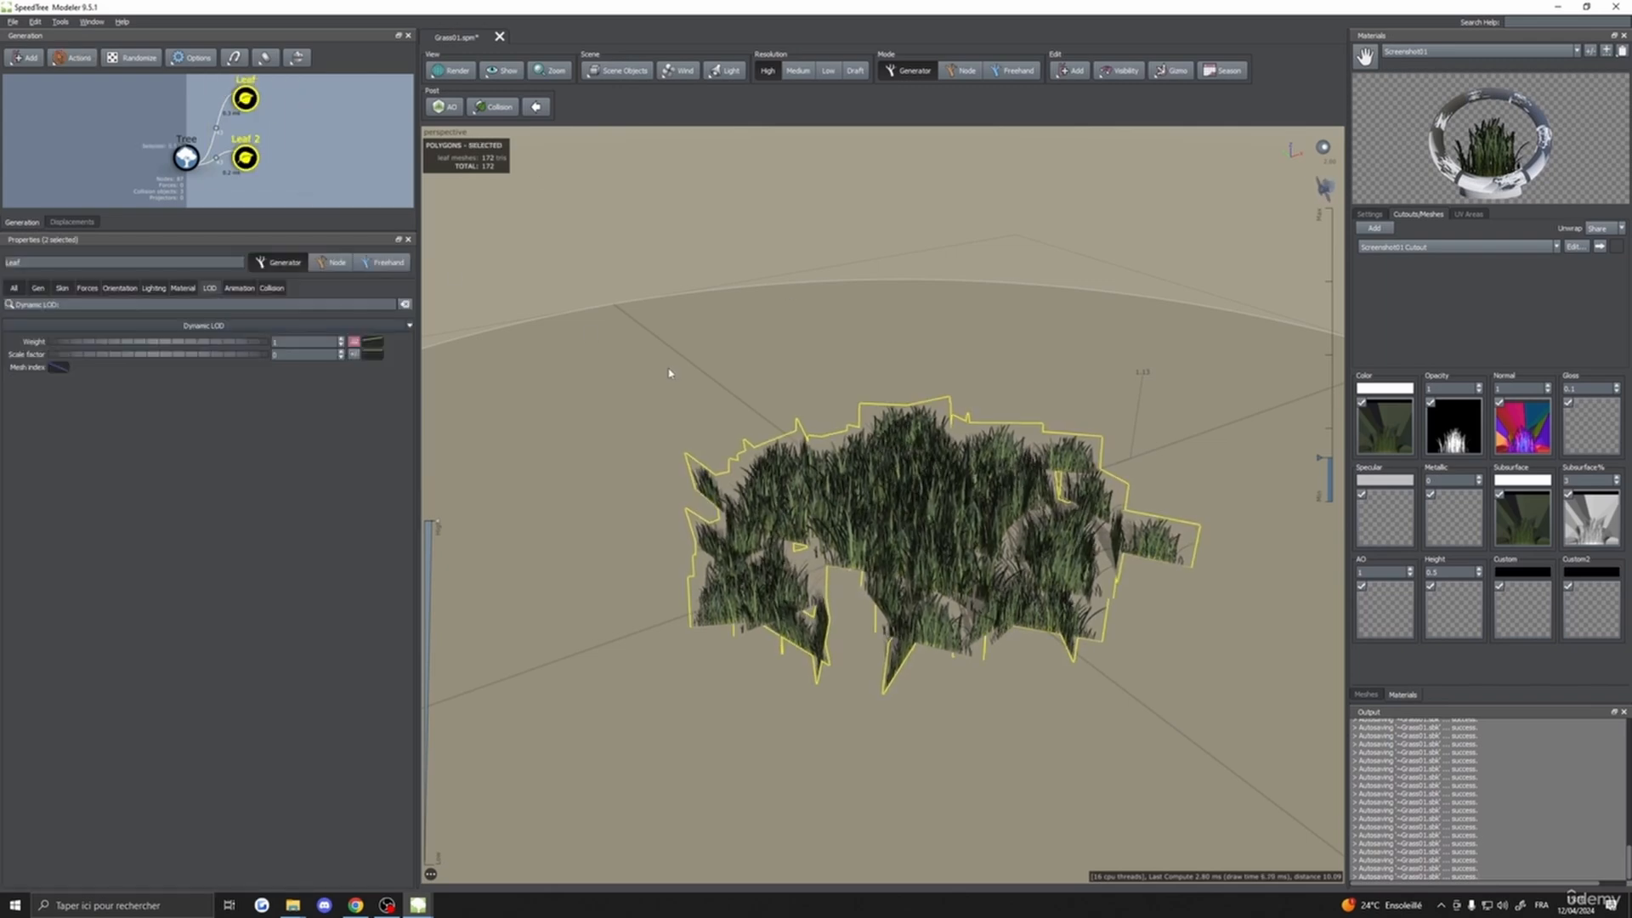
pyautogui.click(119, 287)
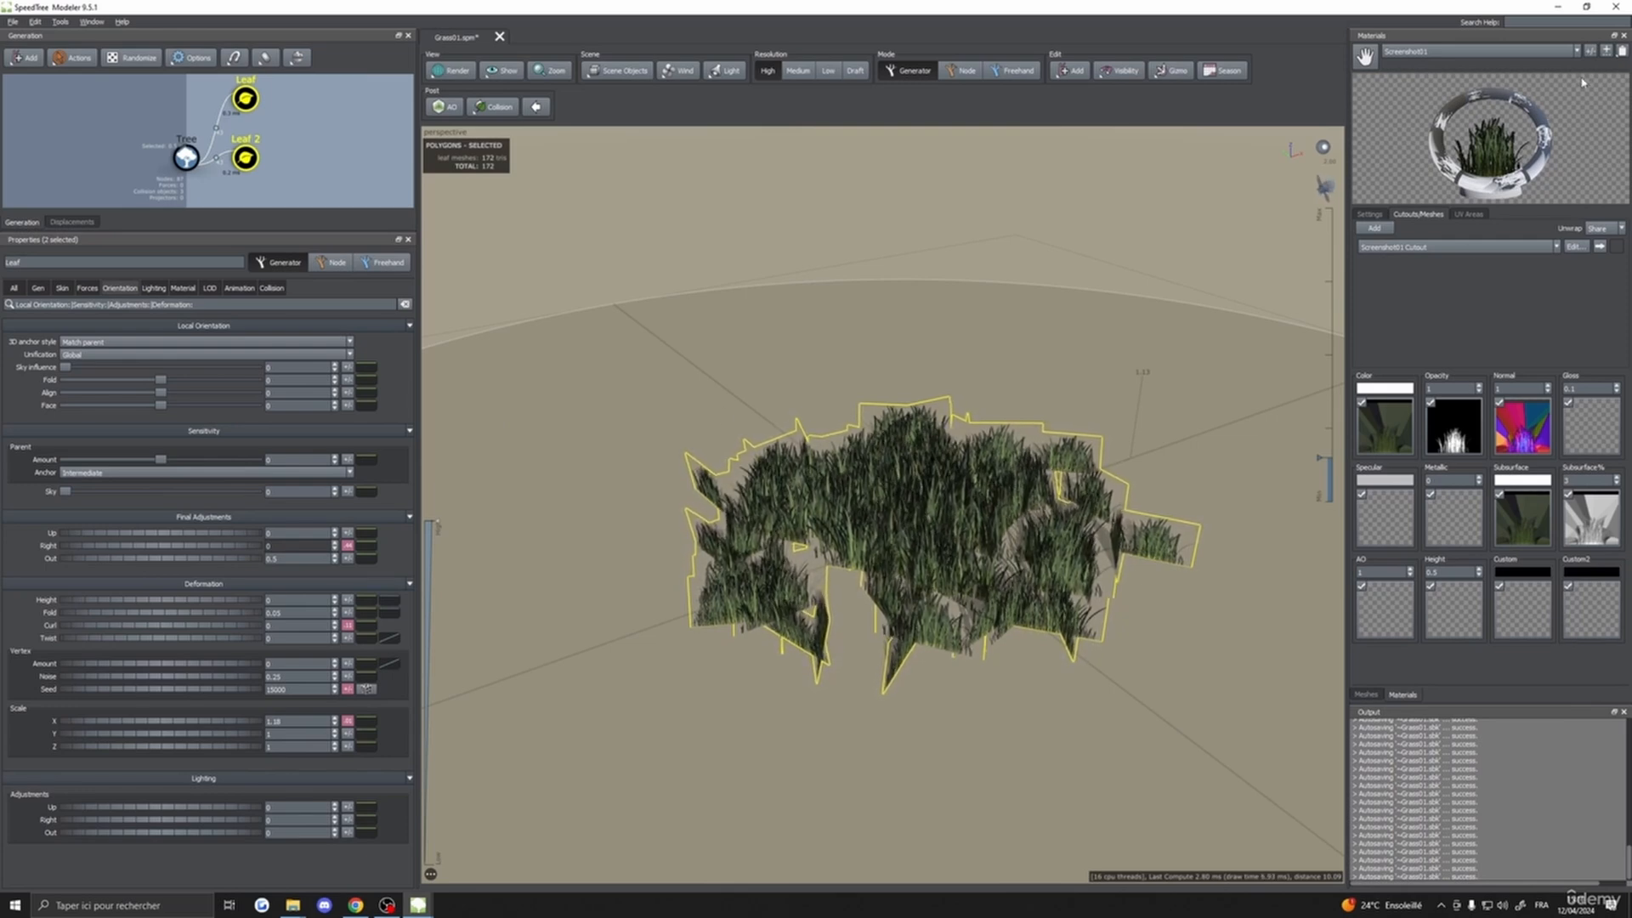
# - Add a new material to the Grass01 project and name it Screenshot03
pyautogui.click(1590, 51)
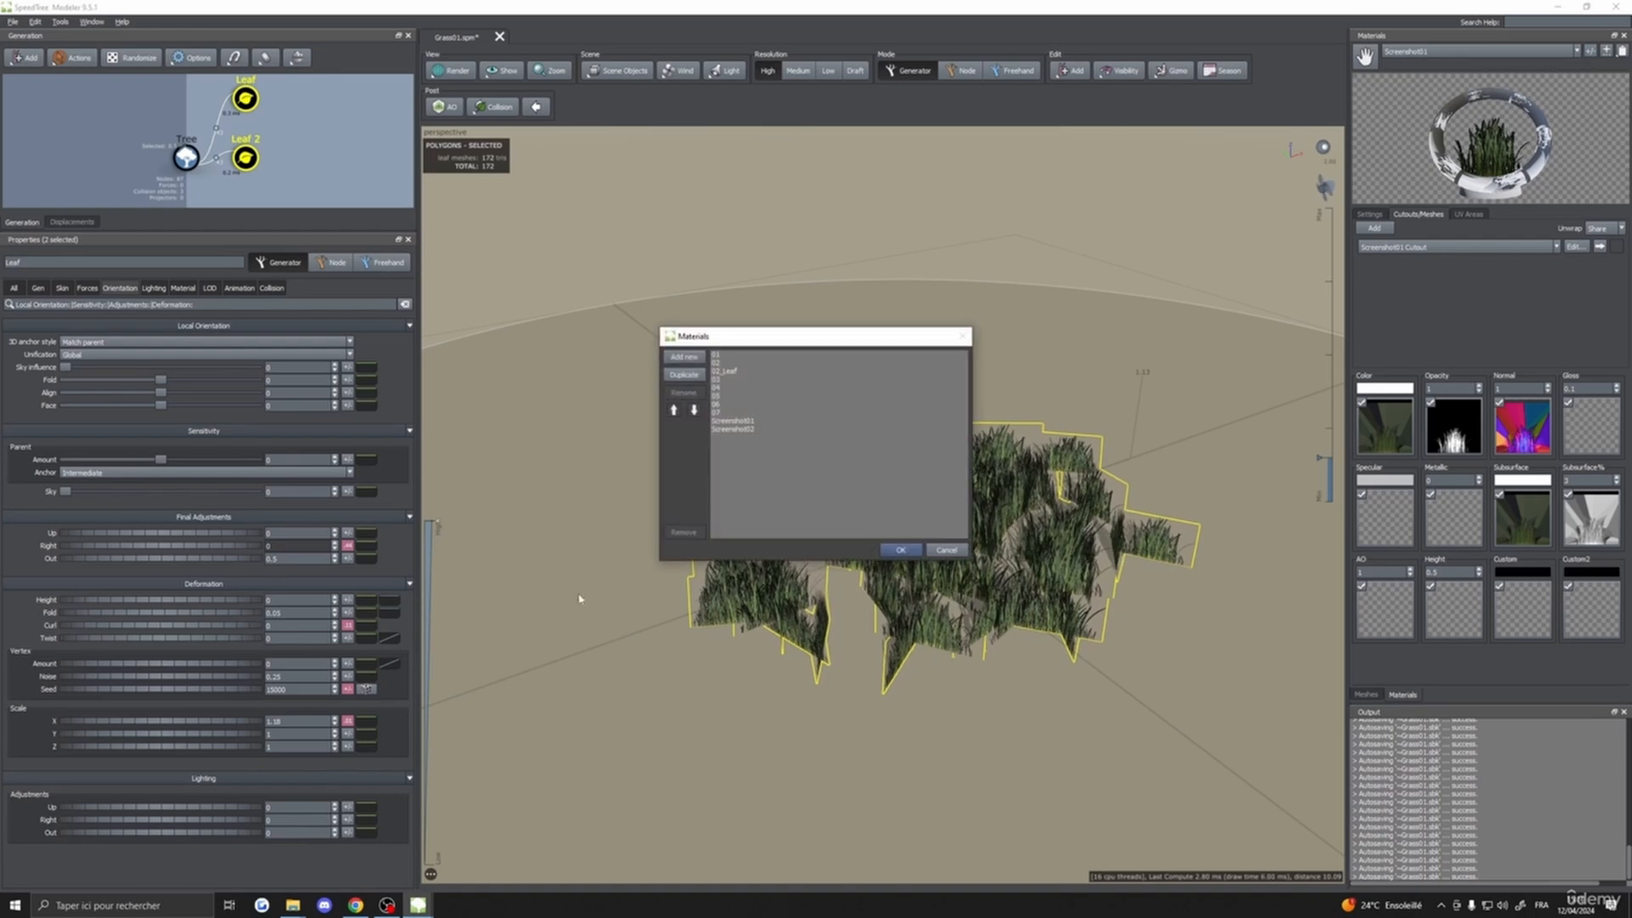
pyautogui.click(667, 356)
pyautogui.click(728, 438)
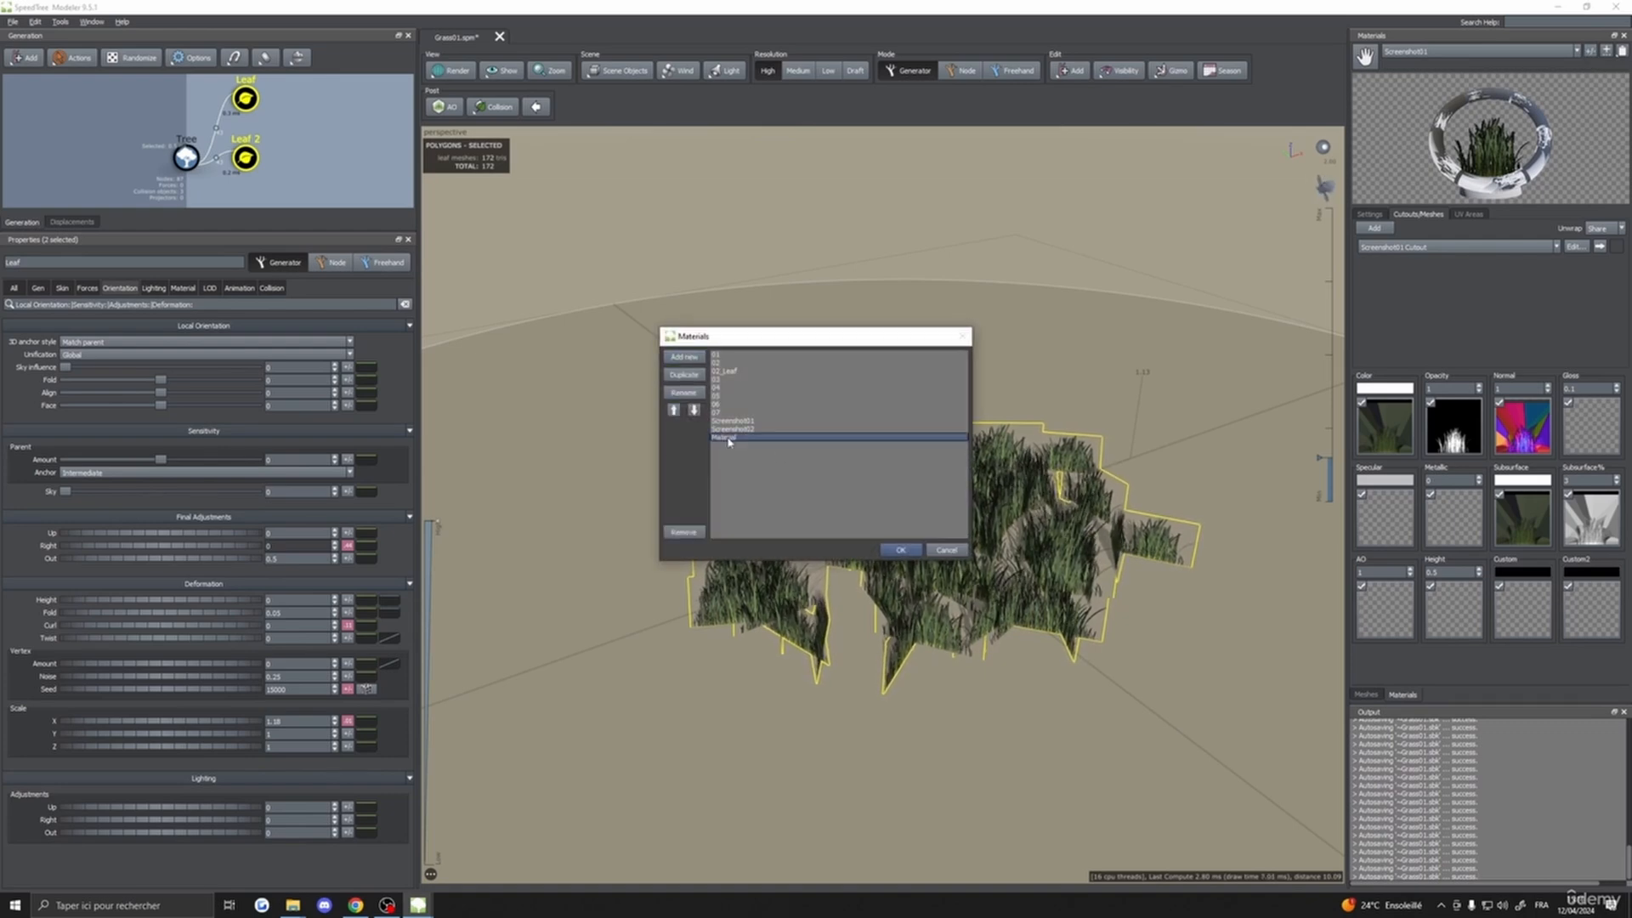
pyautogui.doubleClick(729, 439)
pyautogui.write('Screenshot03')
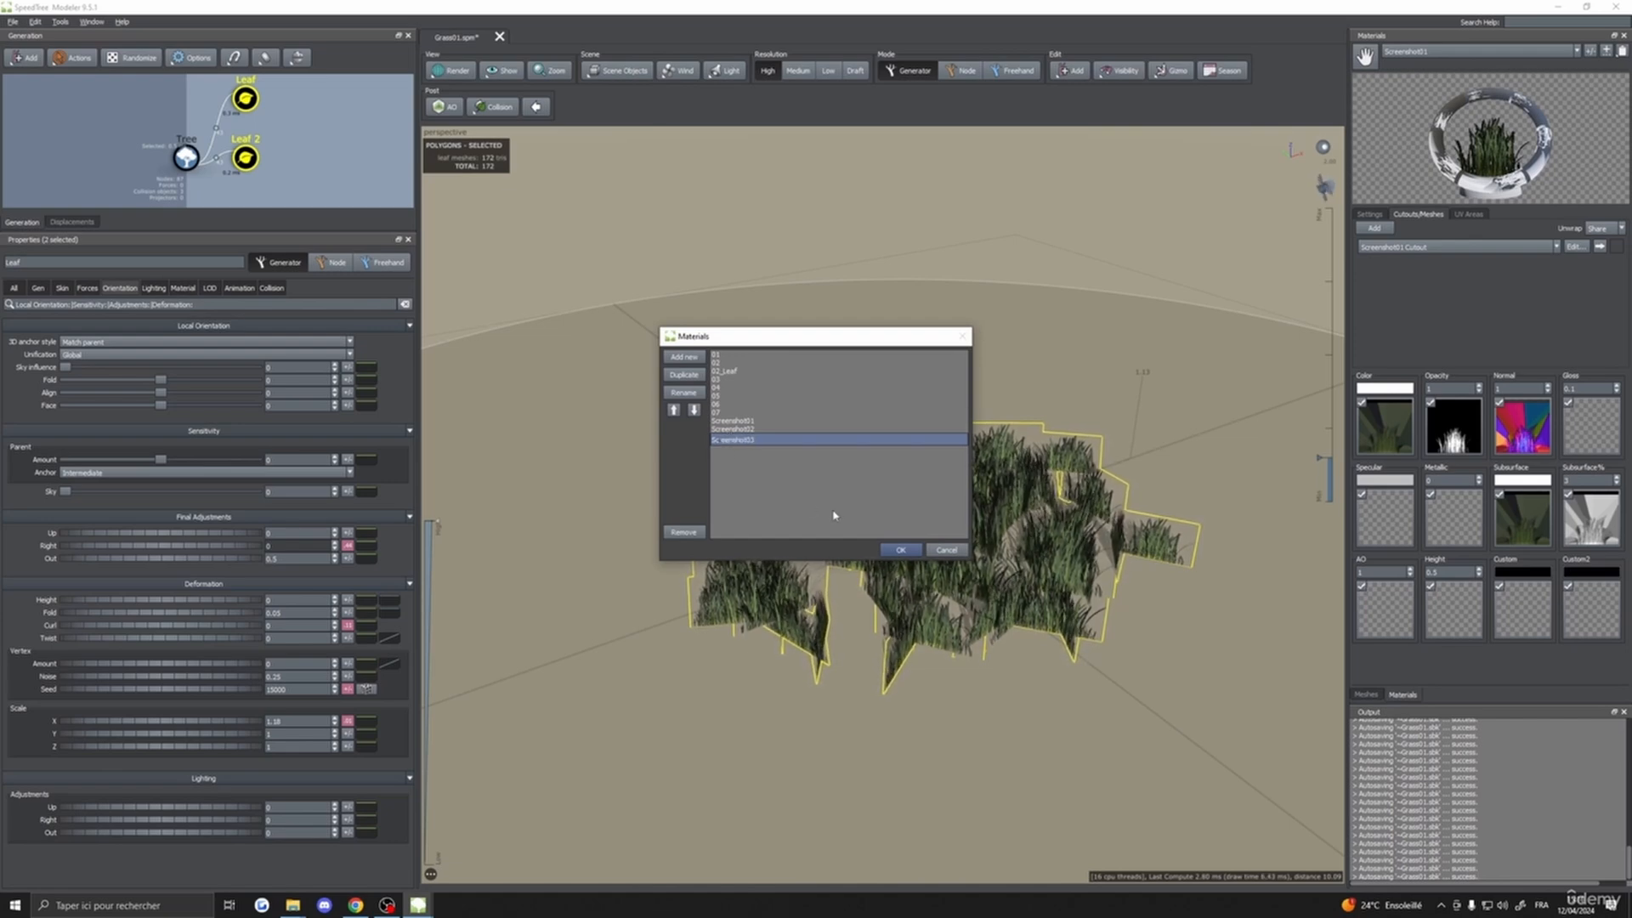
pyautogui.click(899, 549)
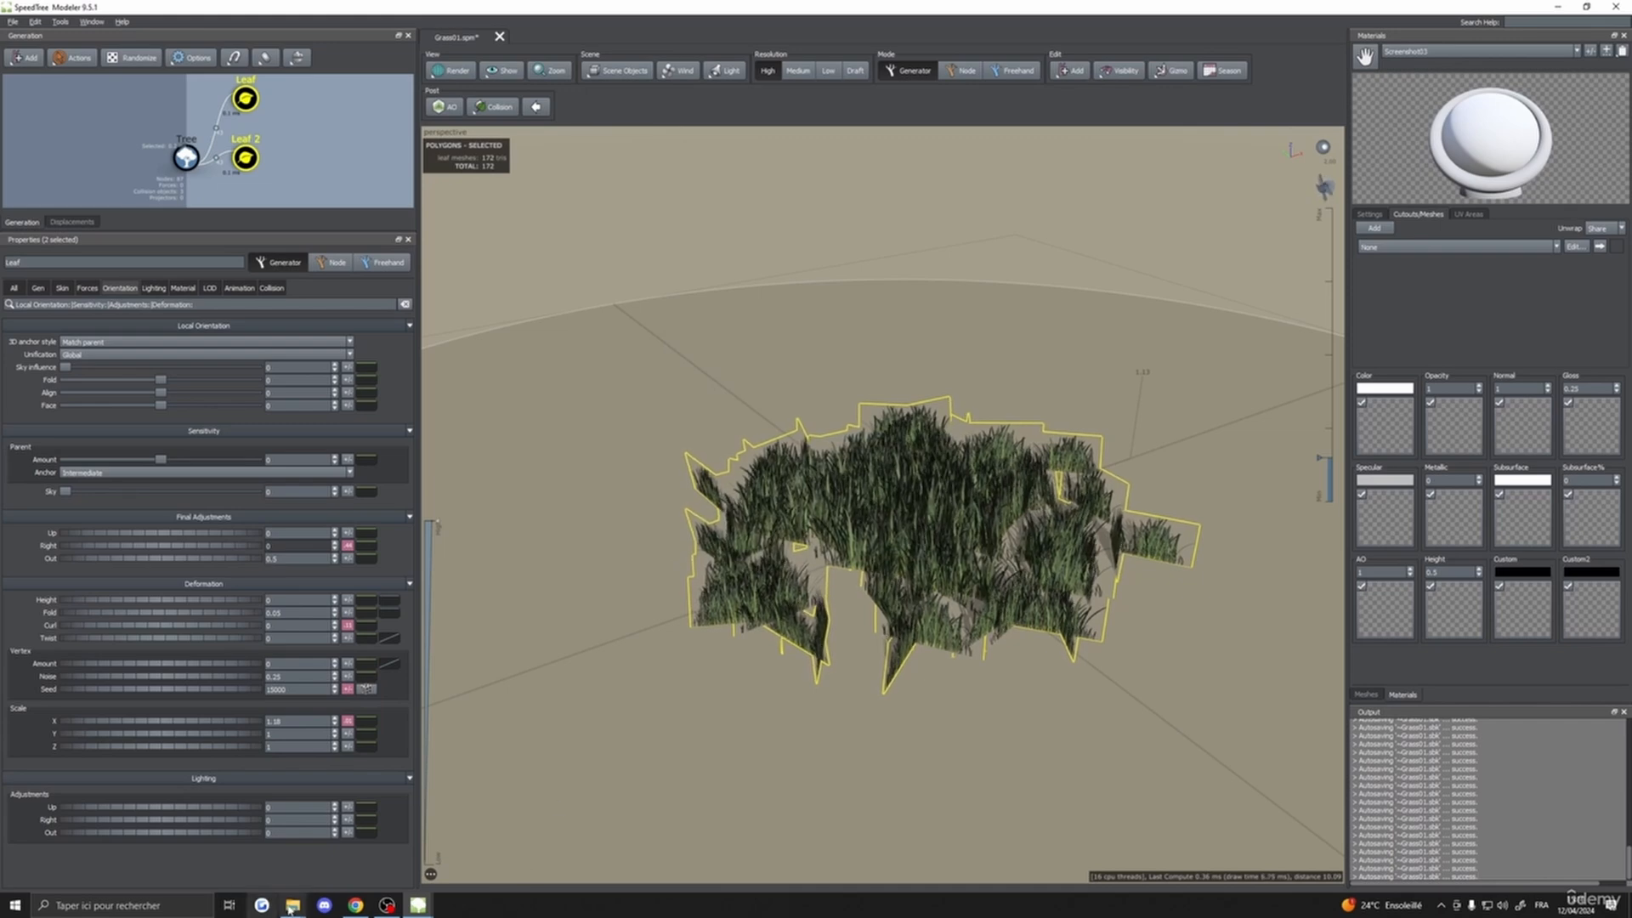
# - Assign 03_Color, 03_Normal and 03_Opacity from the Screenshot folder to the matching maps of the Screenshot03 material
pyautogui.click(223, 850)
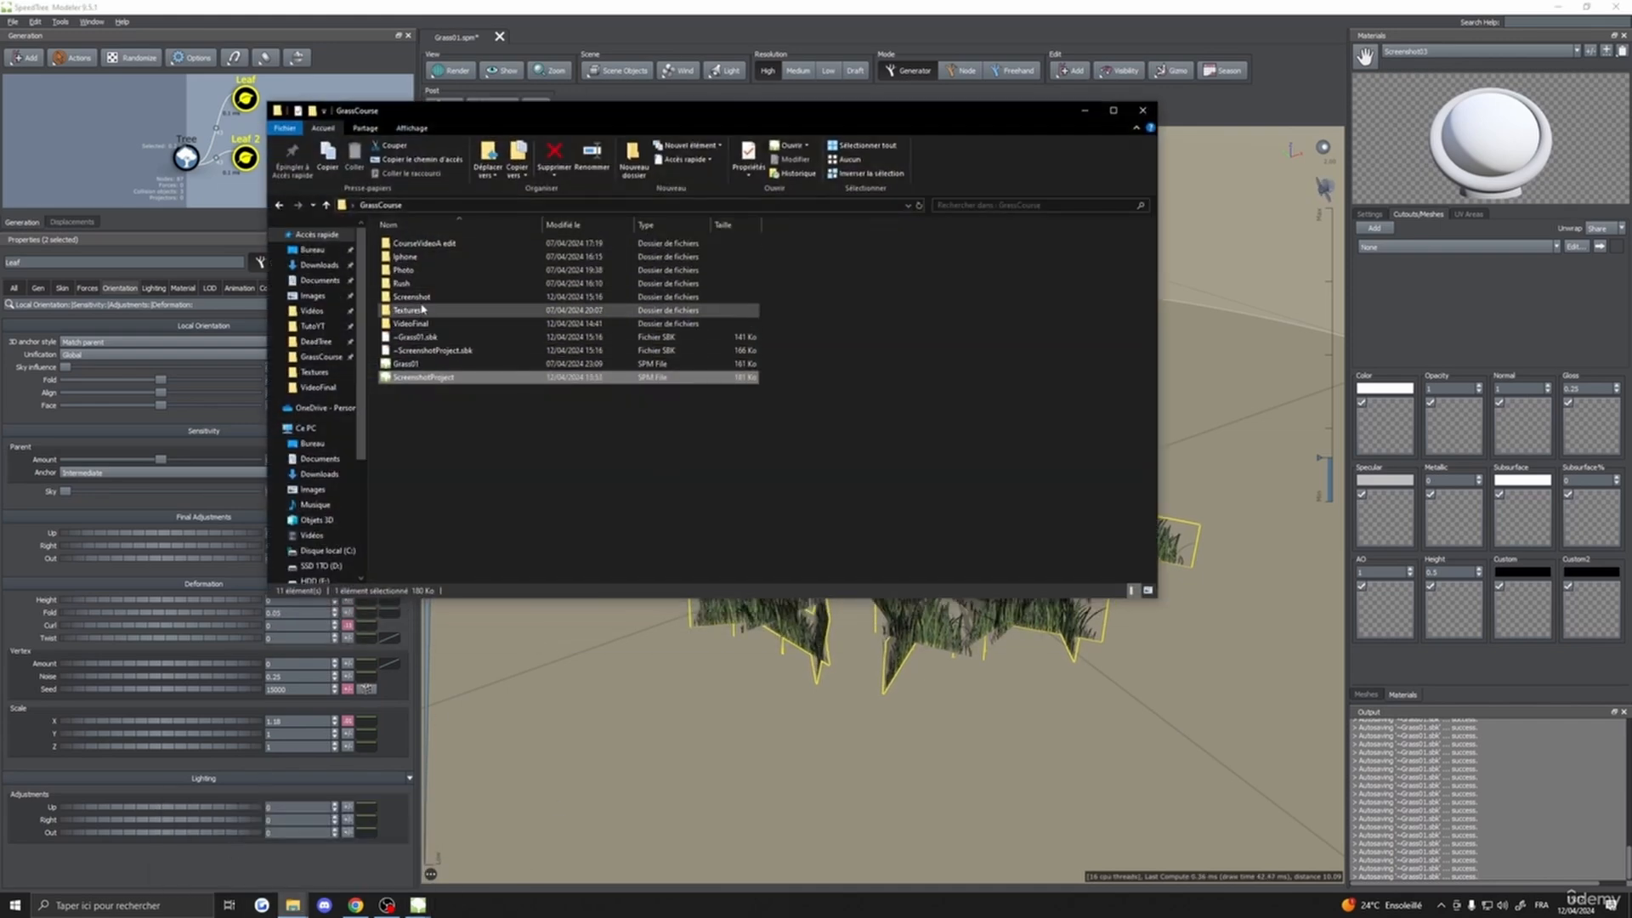
pyautogui.doubleClick(425, 309)
pyautogui.moveTo(742, 119); pyautogui.dragTo(653, 135)
pyautogui.click(745, 283)
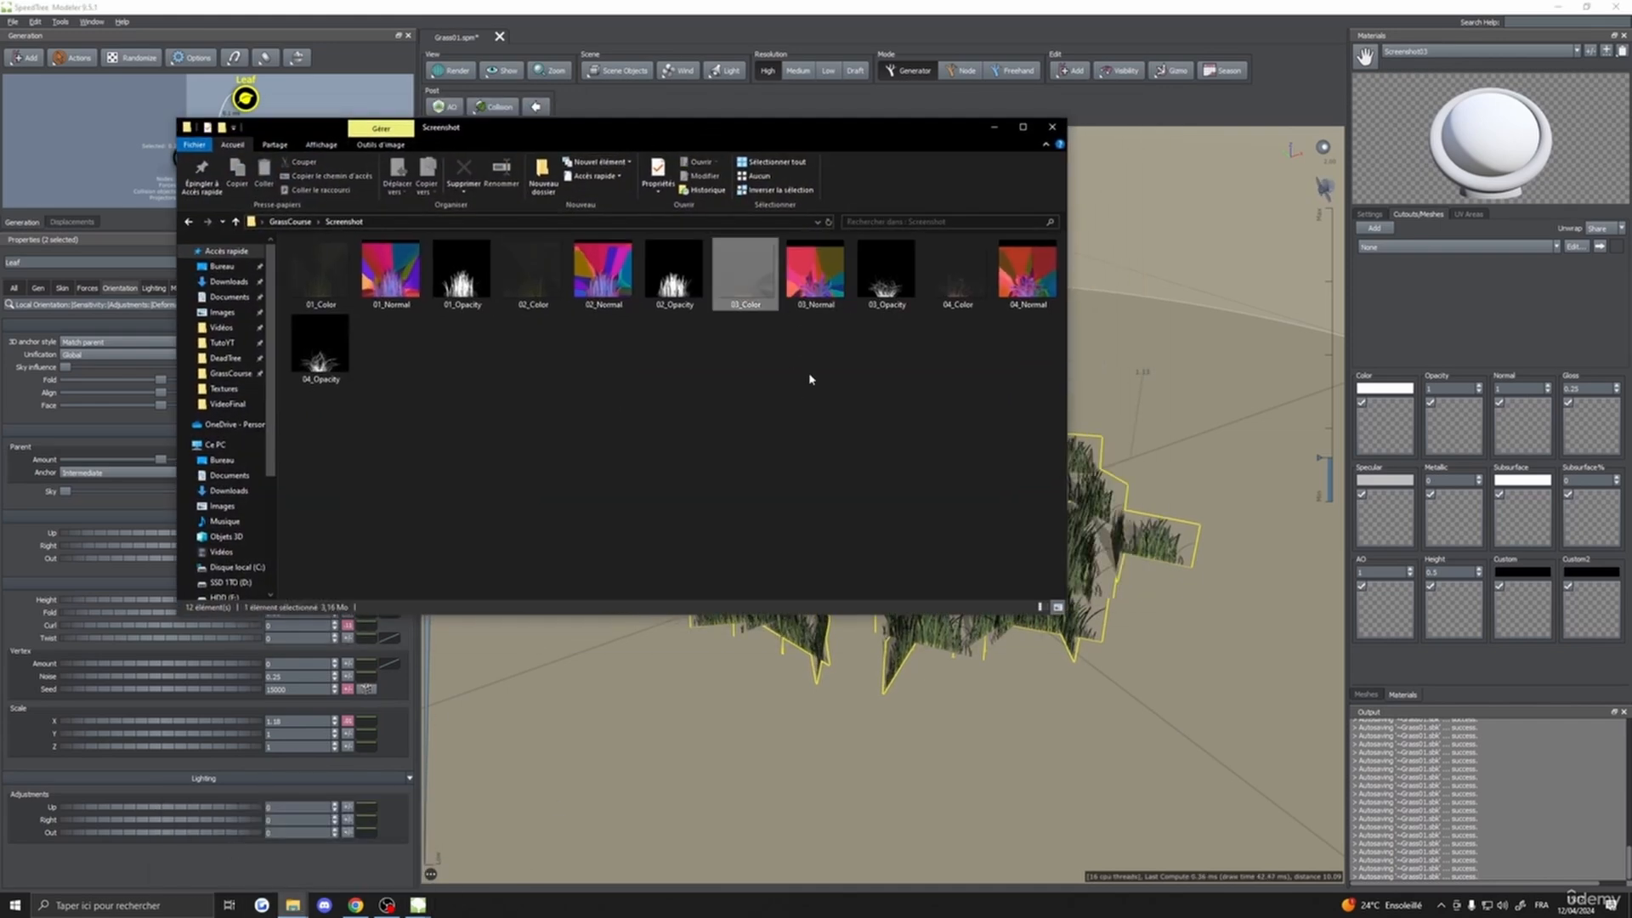
pyautogui.moveTo(741, 272); pyautogui.dragTo(1370, 441)
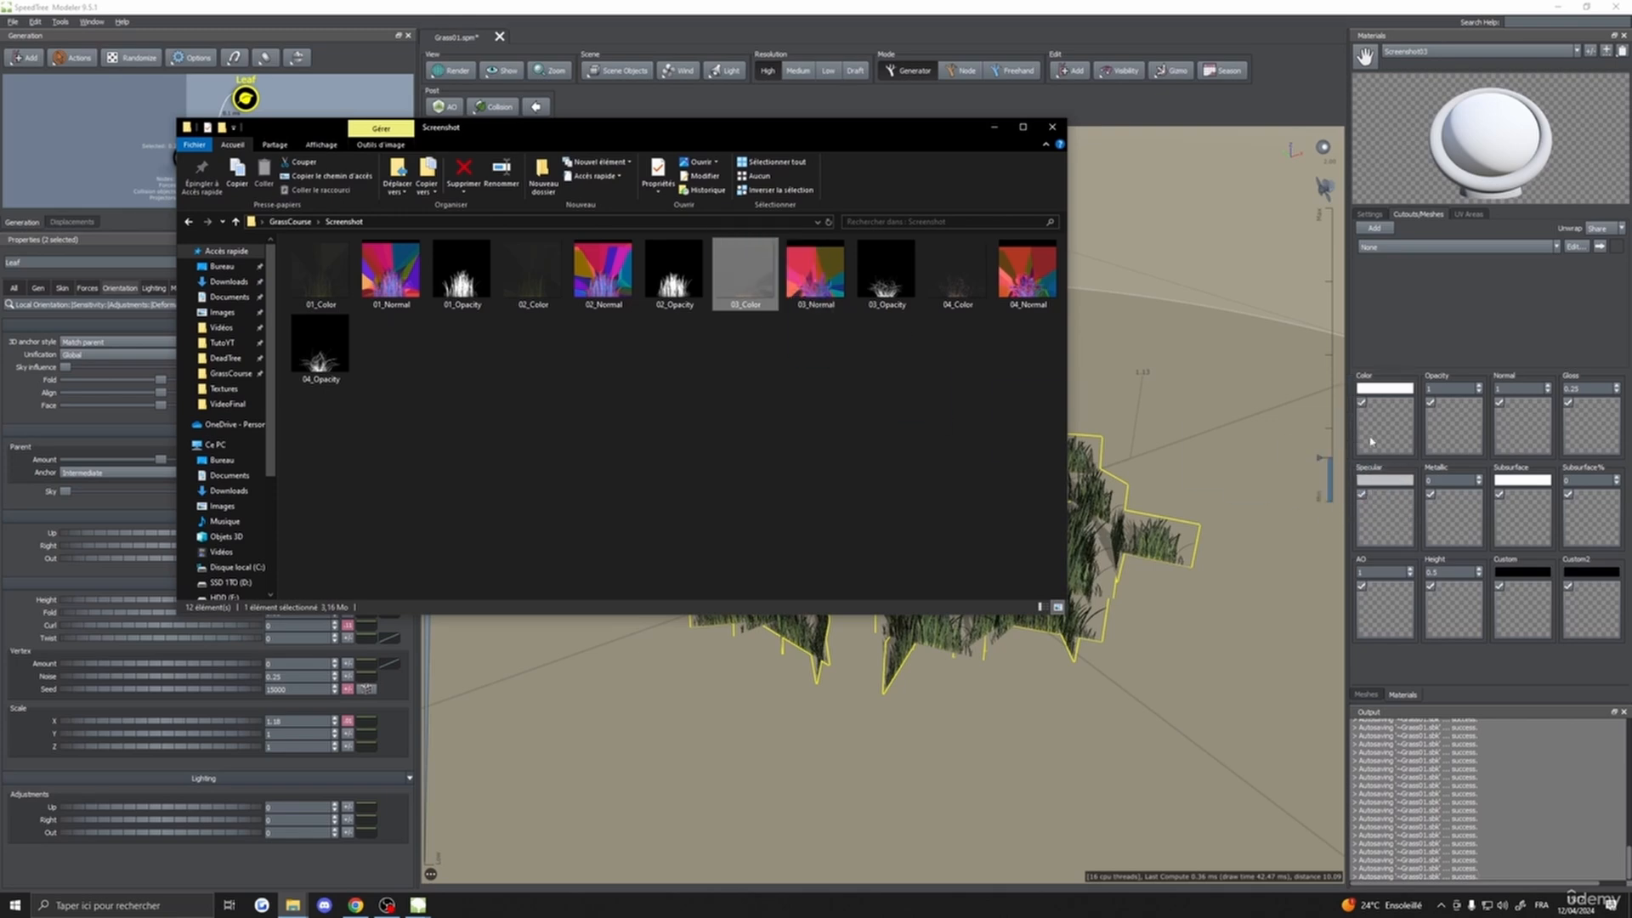
pyautogui.moveTo(822, 277); pyautogui.dragTo(1505, 439)
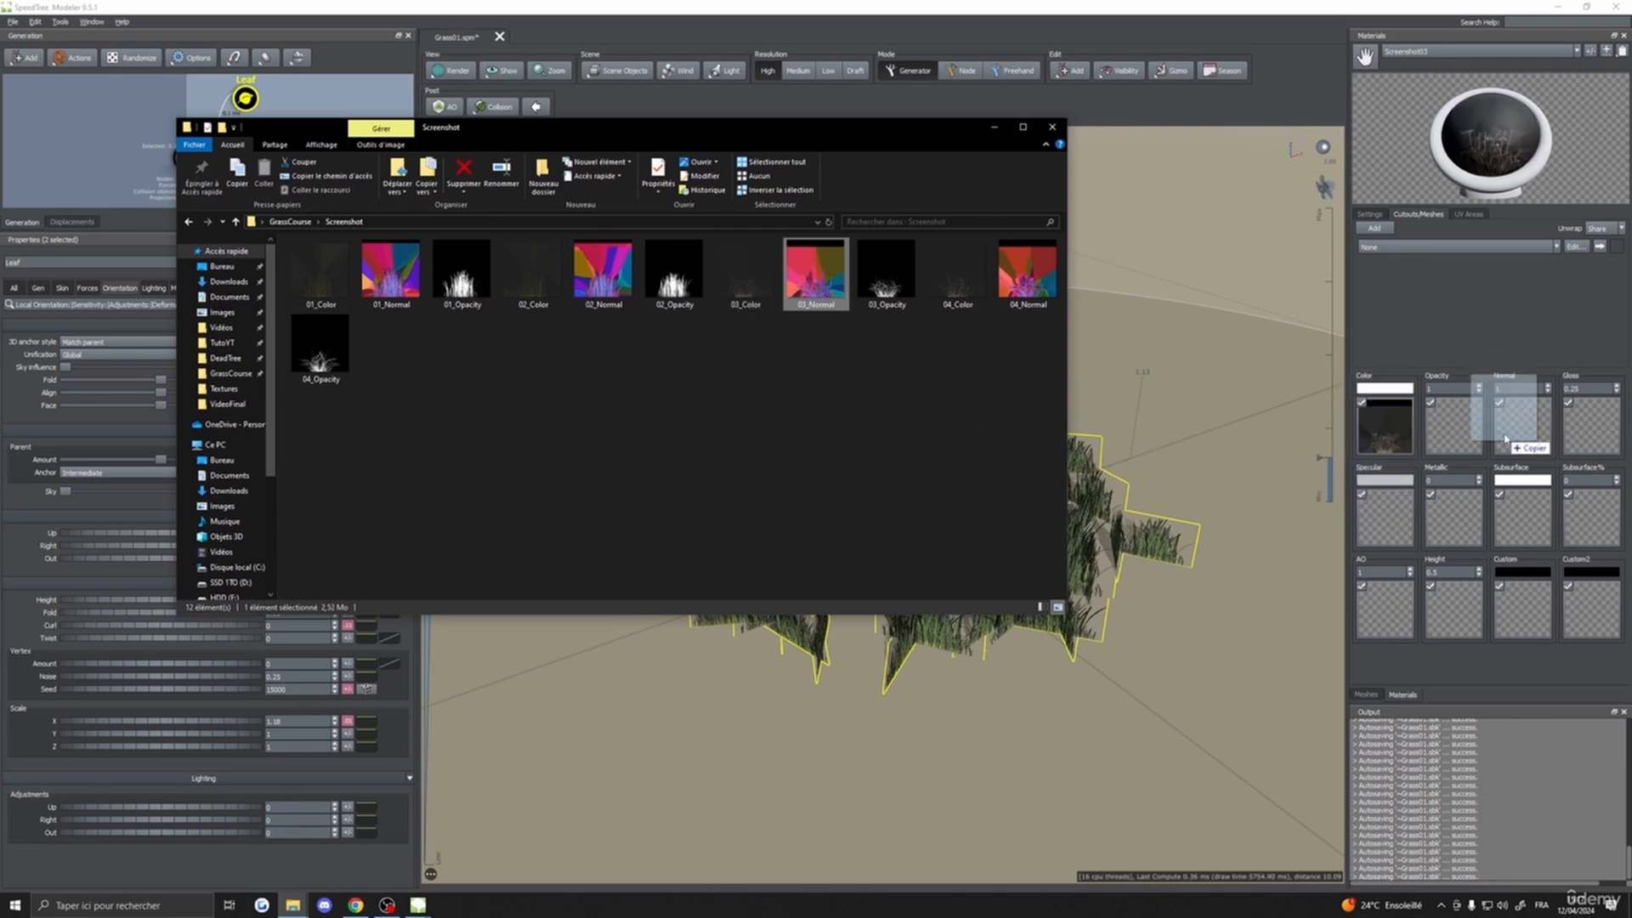
pyautogui.click(907, 275)
pyautogui.click(1052, 126)
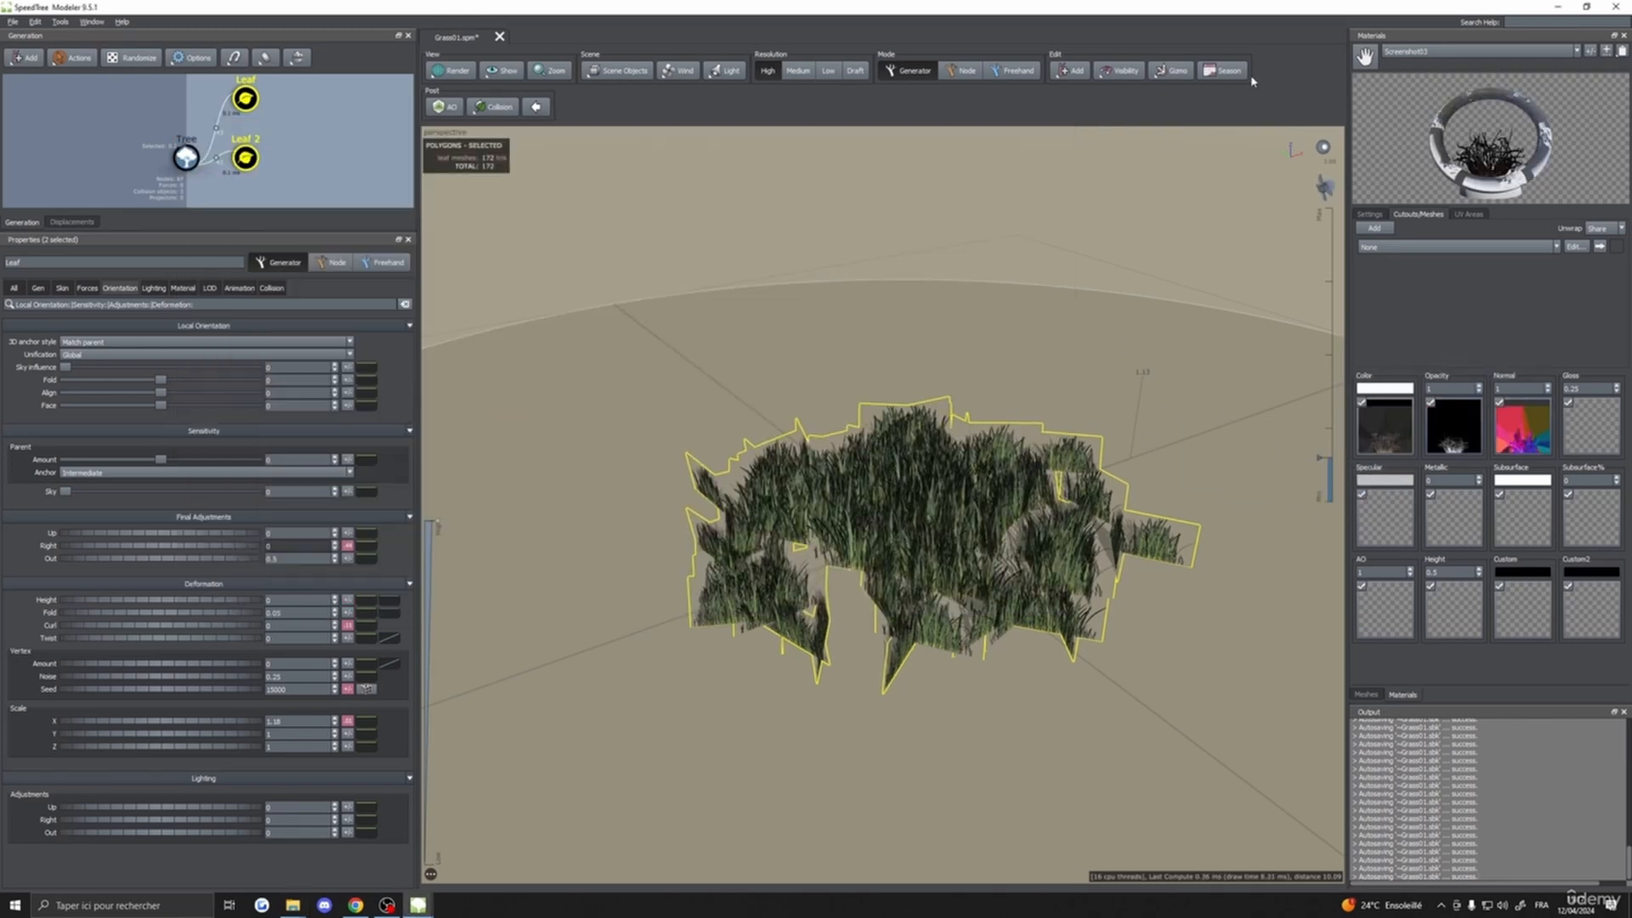
# - Add another new material to the project and name it Screenshot04
pyautogui.click(1588, 51)
pyautogui.click(695, 358)
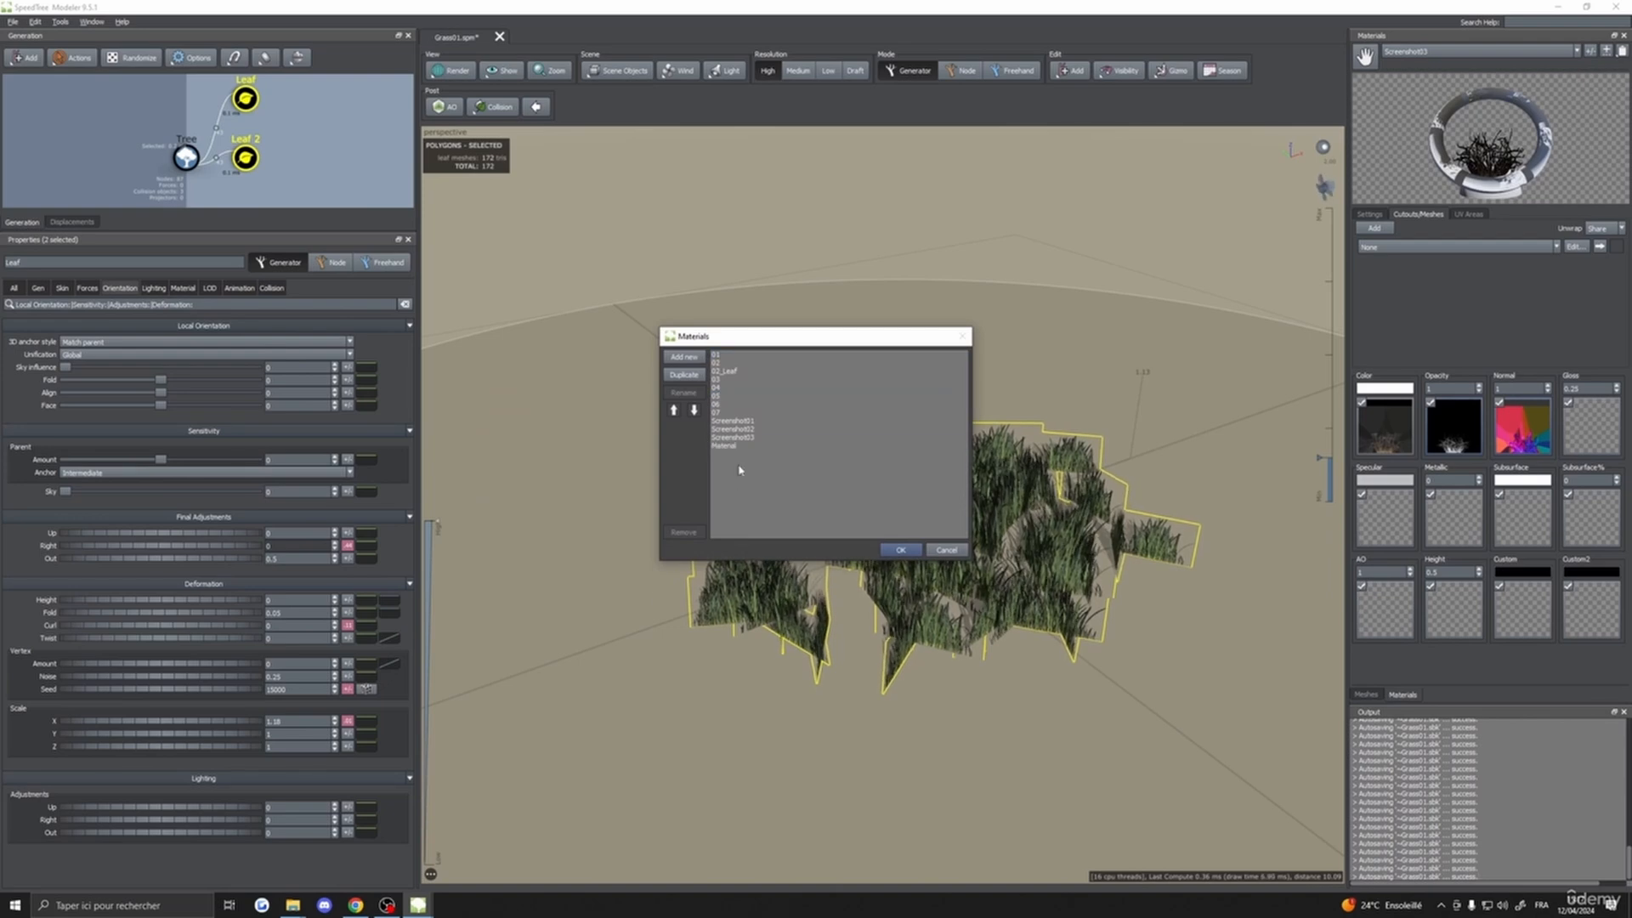
pyautogui.click(723, 447)
pyautogui.doubleClick(723, 447)
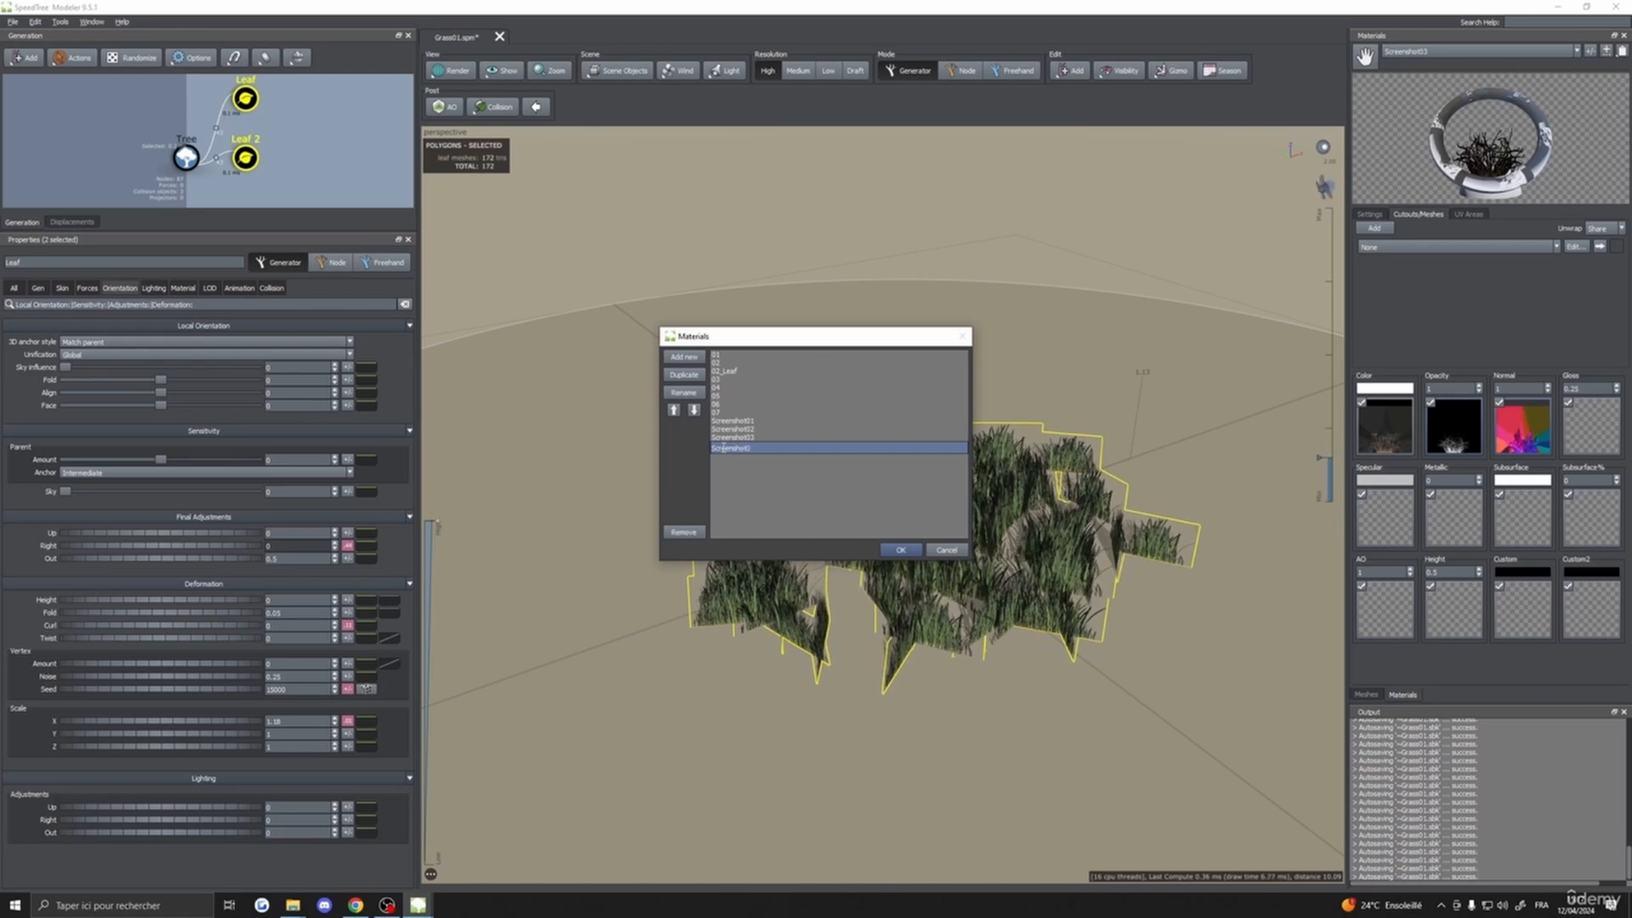
pyautogui.click(901, 550)
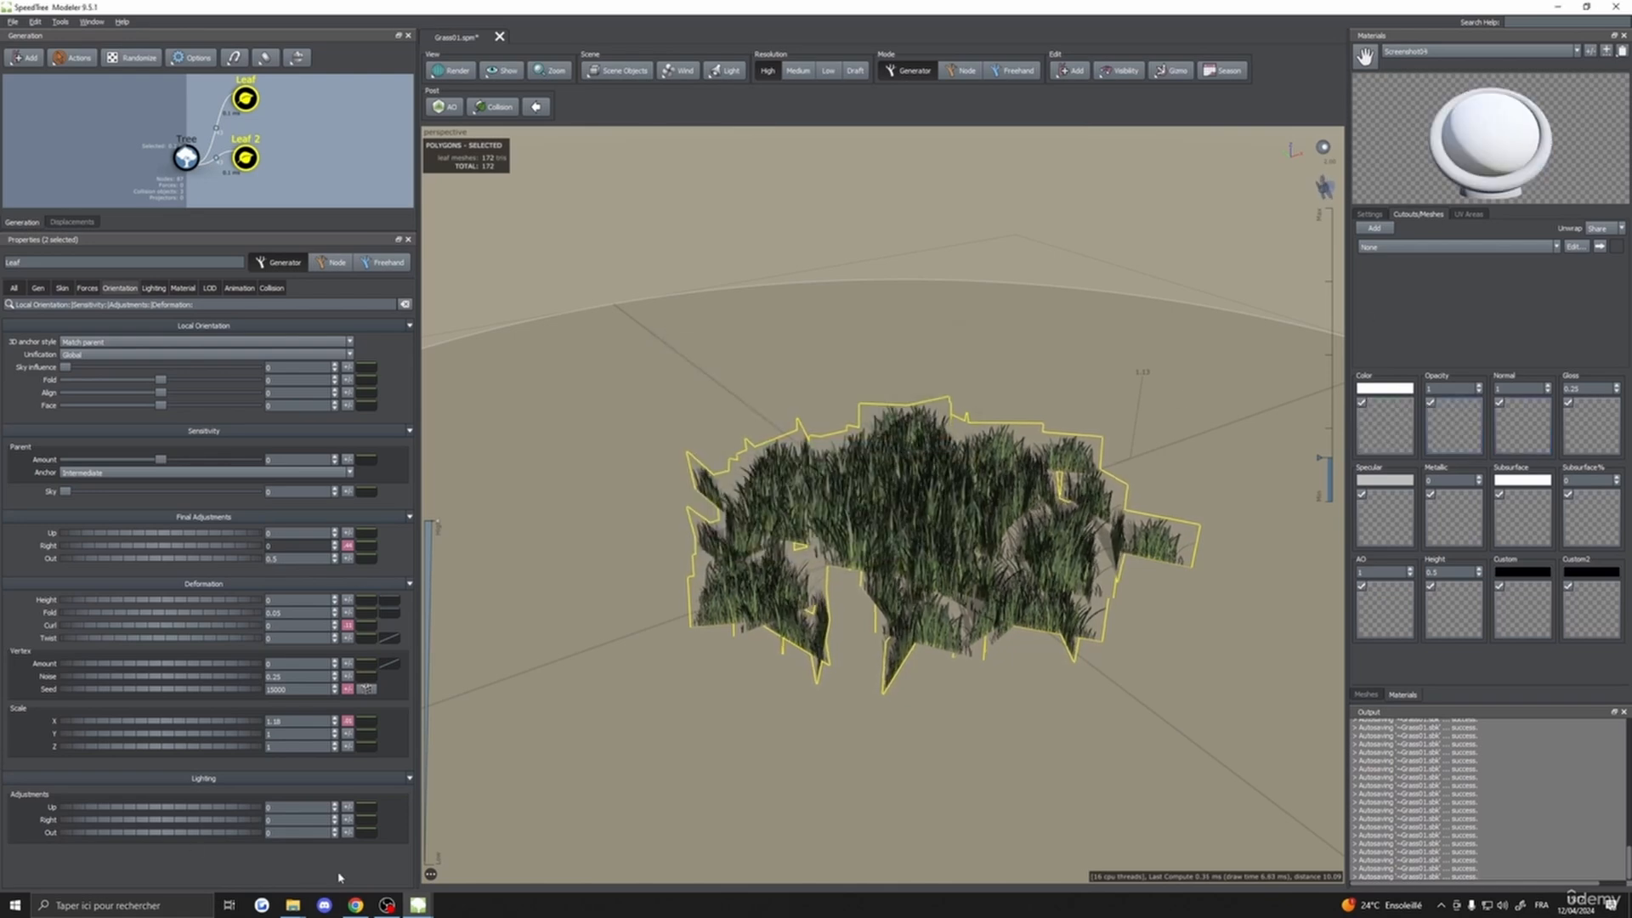
# - Assign 04_Color, 04_Normal and 04_Opacity from the Screenshot folder to the matching maps of the Screenshot04 material
pyautogui.moveTo(292, 905)
pyautogui.click(224, 844)
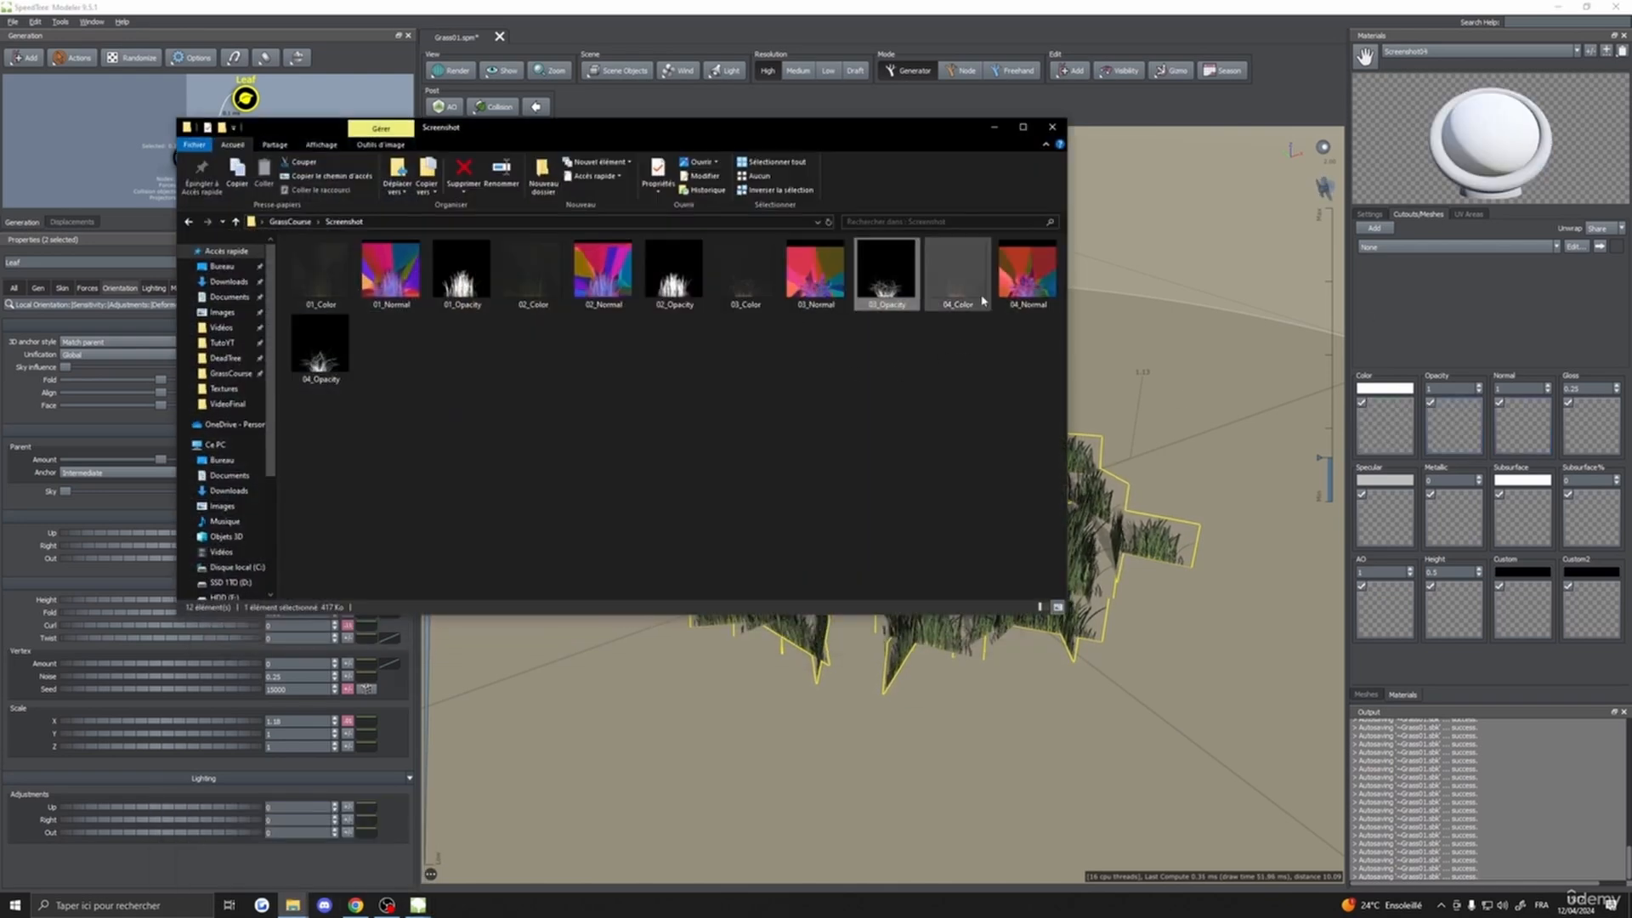
pyautogui.moveTo(956, 276); pyautogui.dragTo(1383, 432)
pyautogui.moveTo(1027, 277); pyautogui.dragTo(1522, 433)
pyautogui.moveTo(335, 361); pyautogui.dragTo(1470, 432)
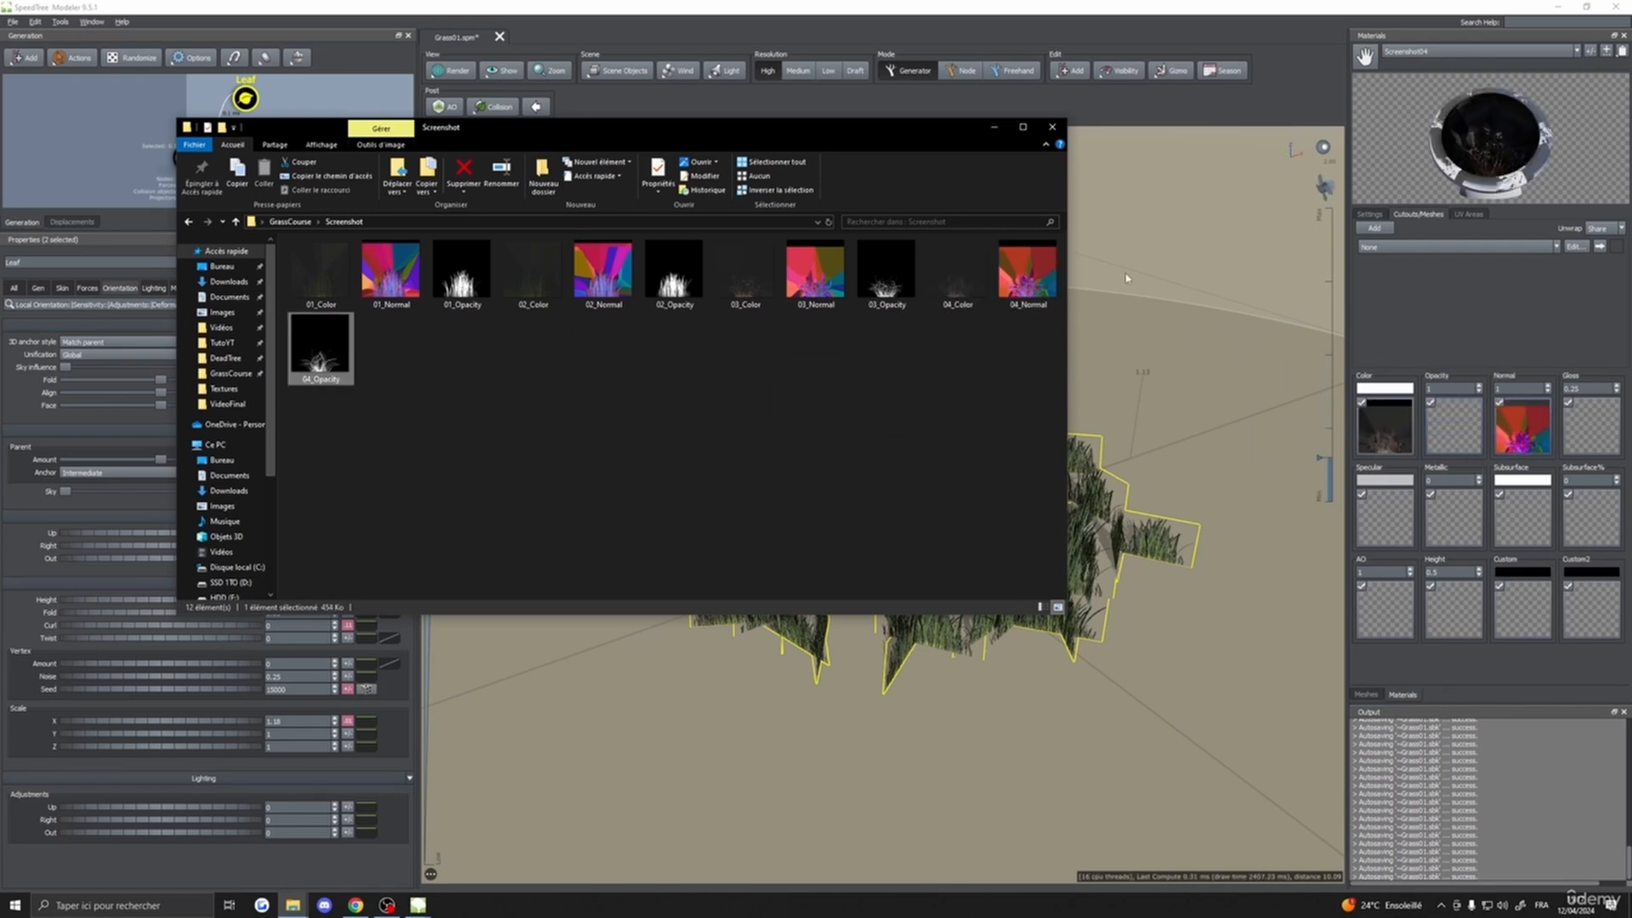
# - Assign 04_Color from the Screenshot folder to the Subsurface and Subsurface% maps of the Screenshot04 material
pyautogui.click(993, 130)
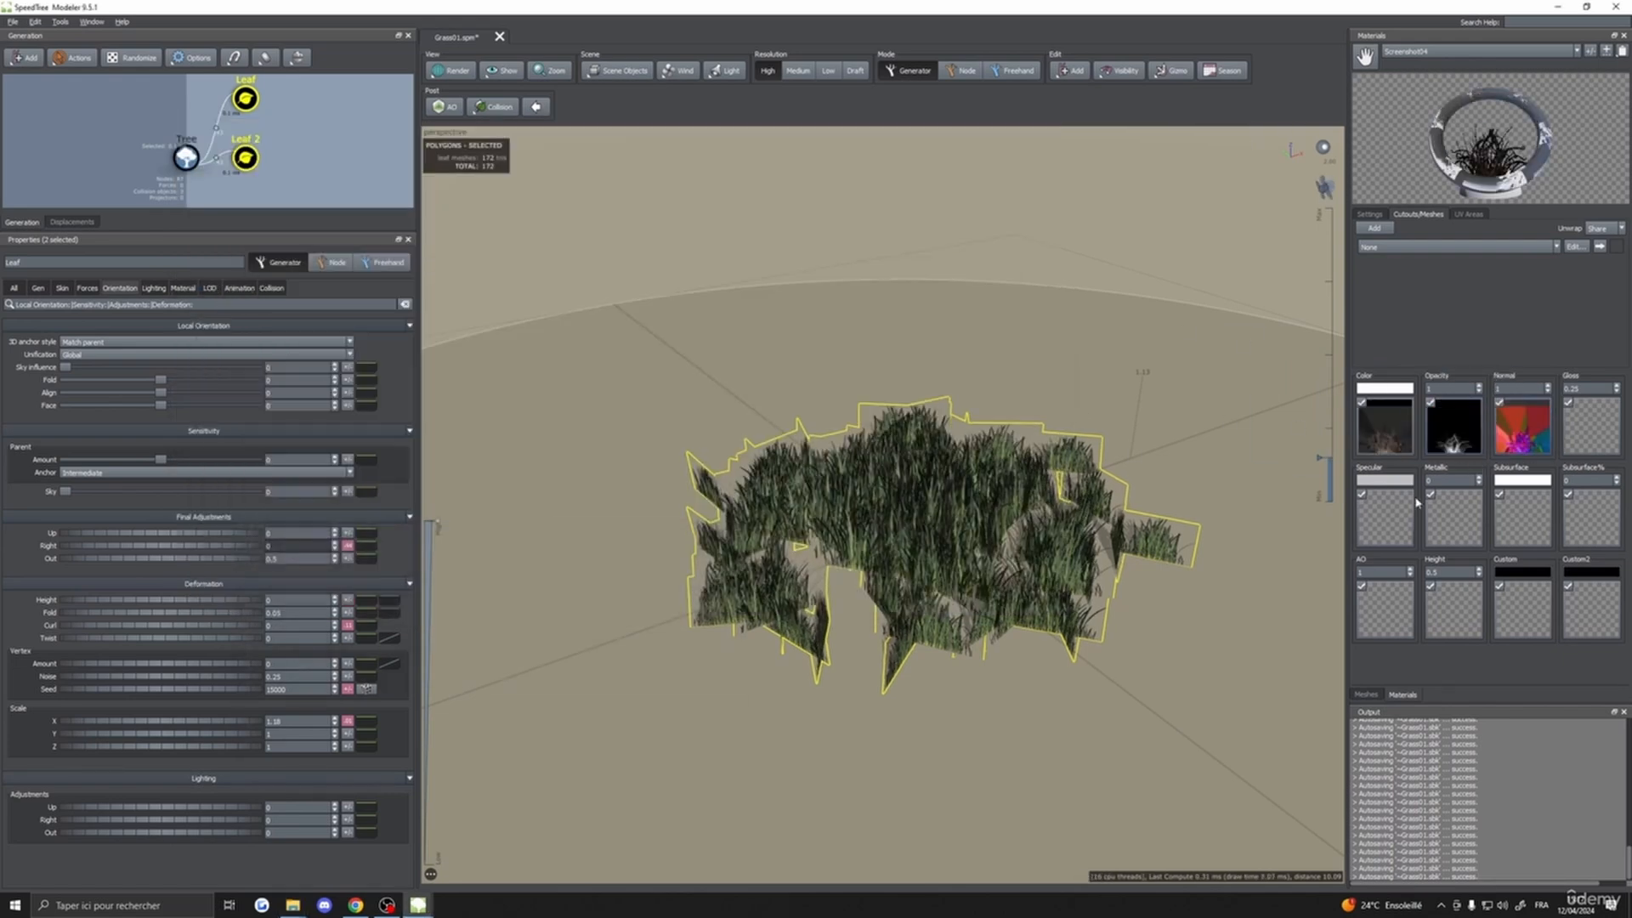
pyautogui.moveTo(292, 904)
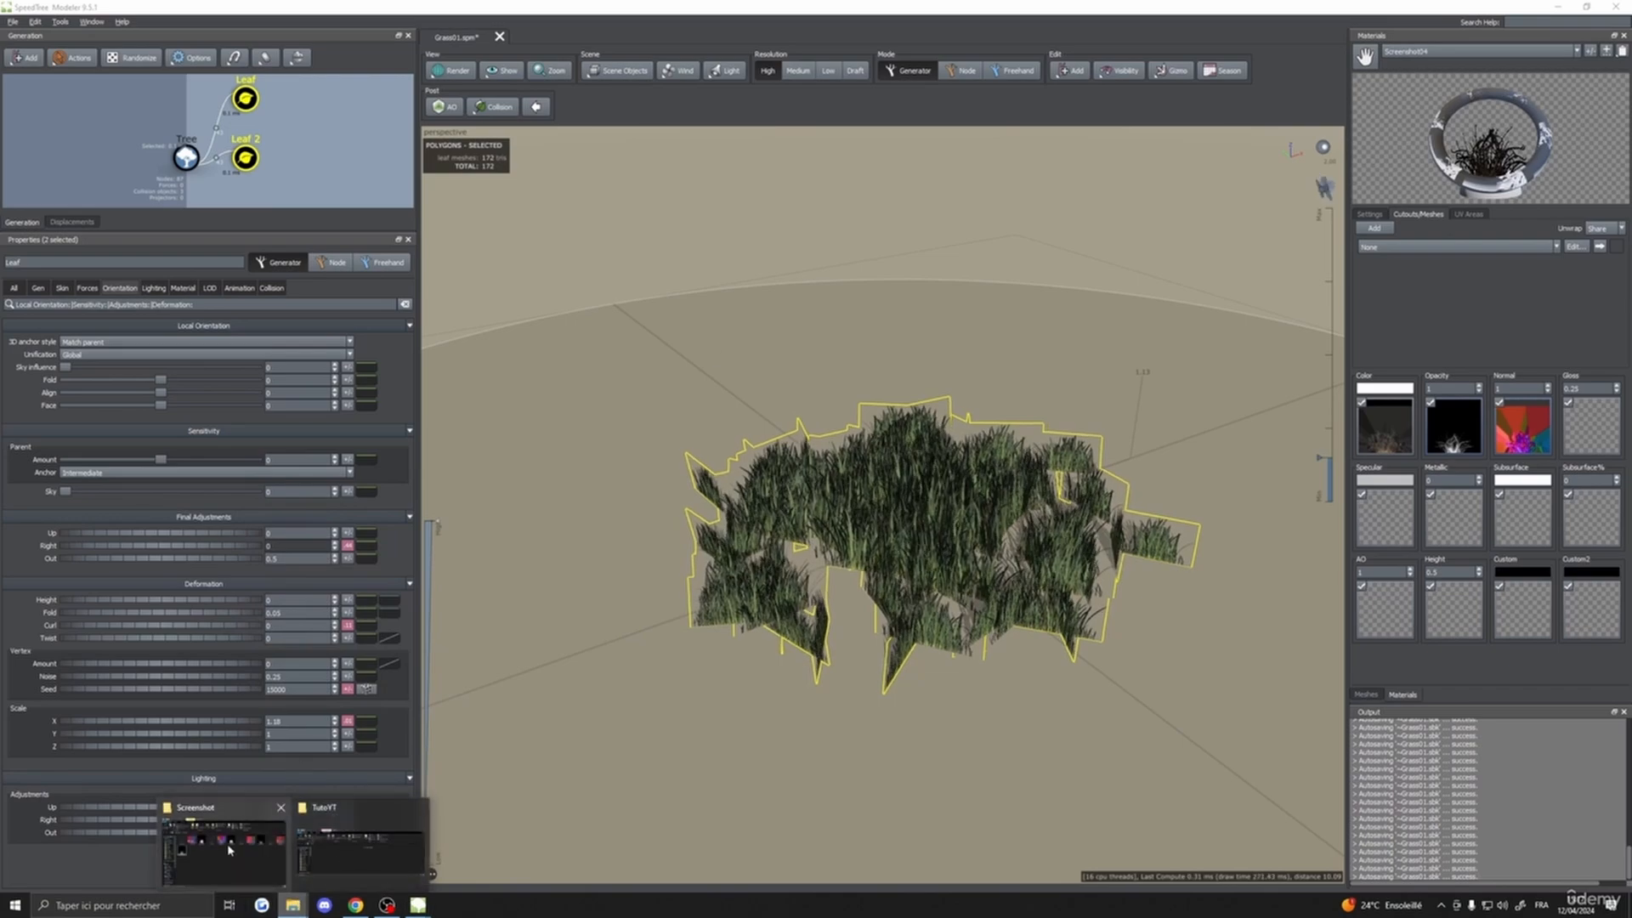
pyautogui.moveTo(195, 850)
pyautogui.click(283, 855)
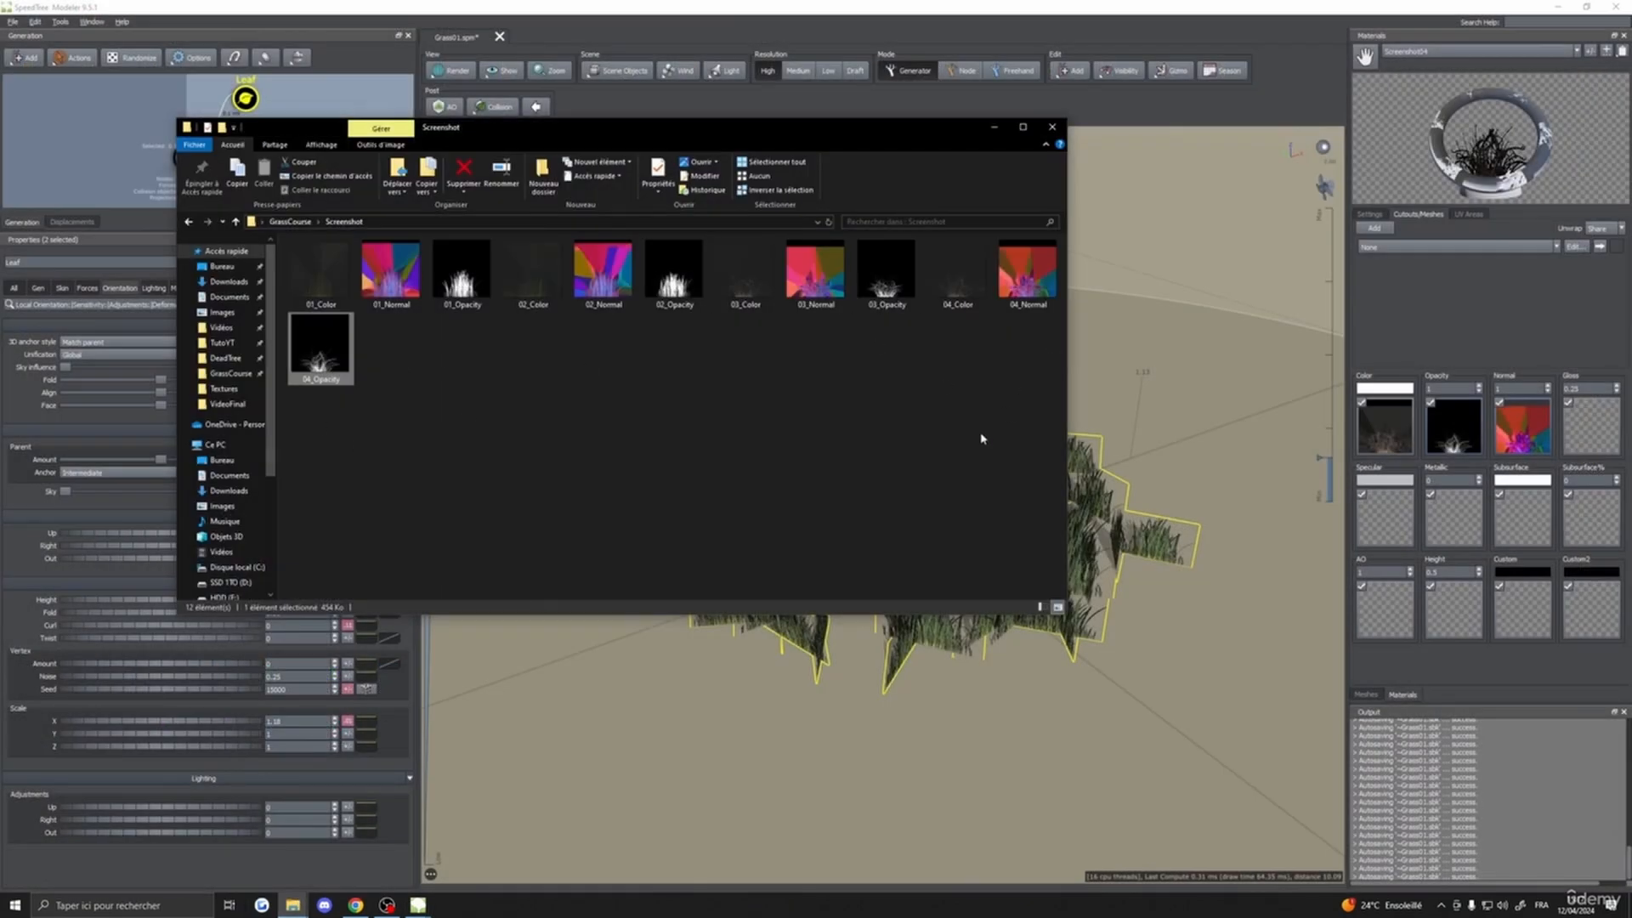
pyautogui.click(960, 276)
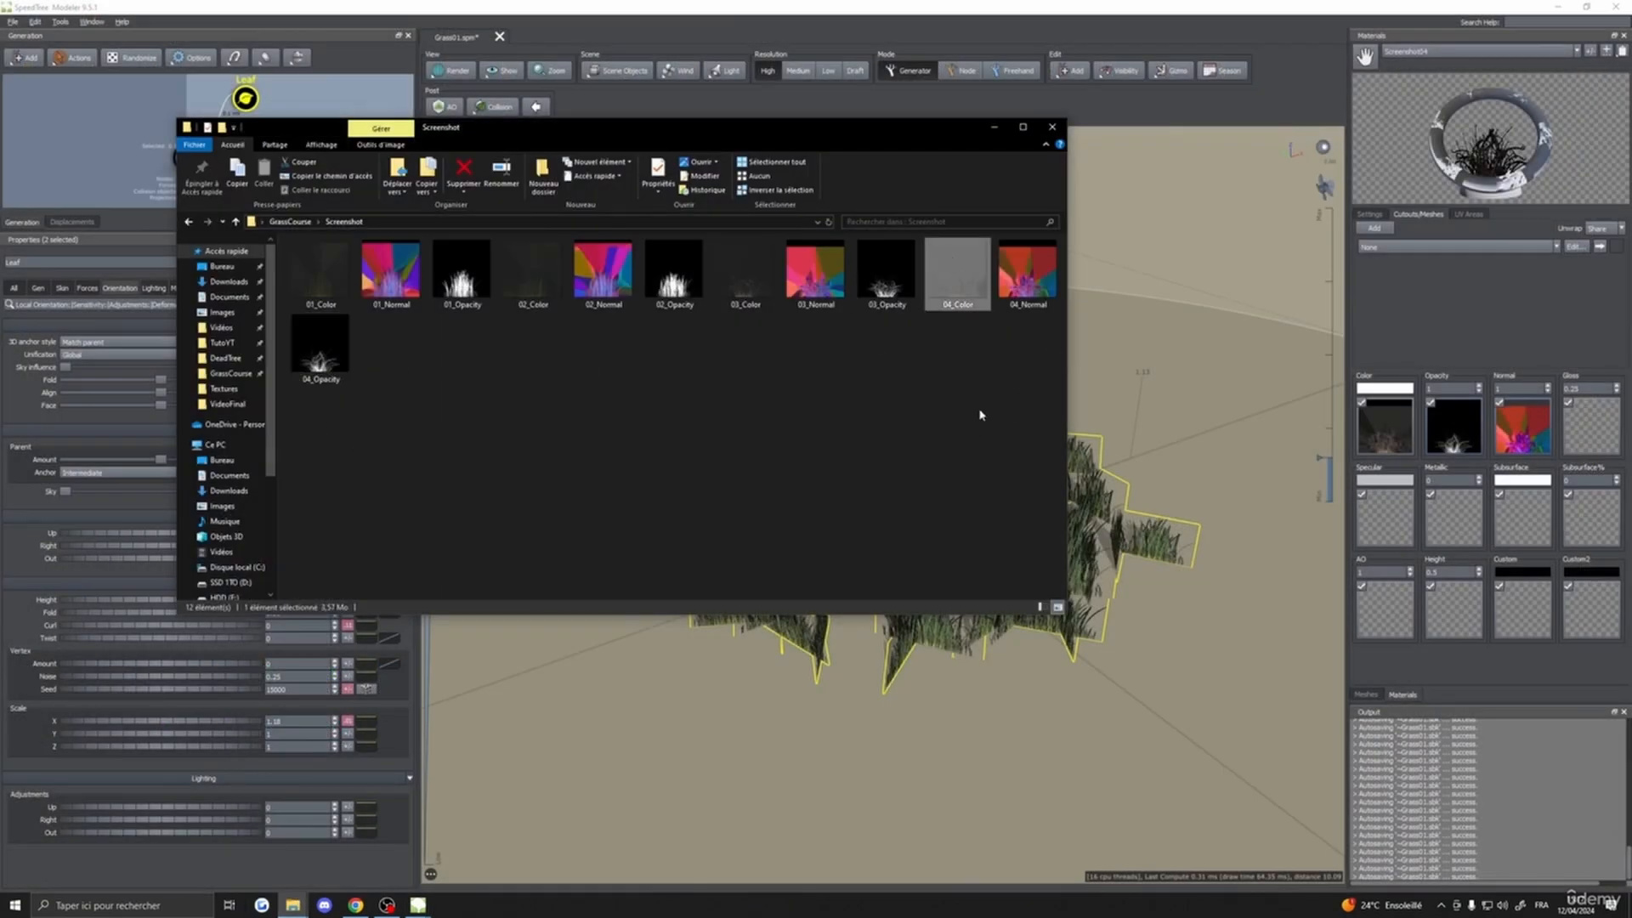
pyautogui.moveTo(954, 271); pyautogui.dragTo(1502, 527)
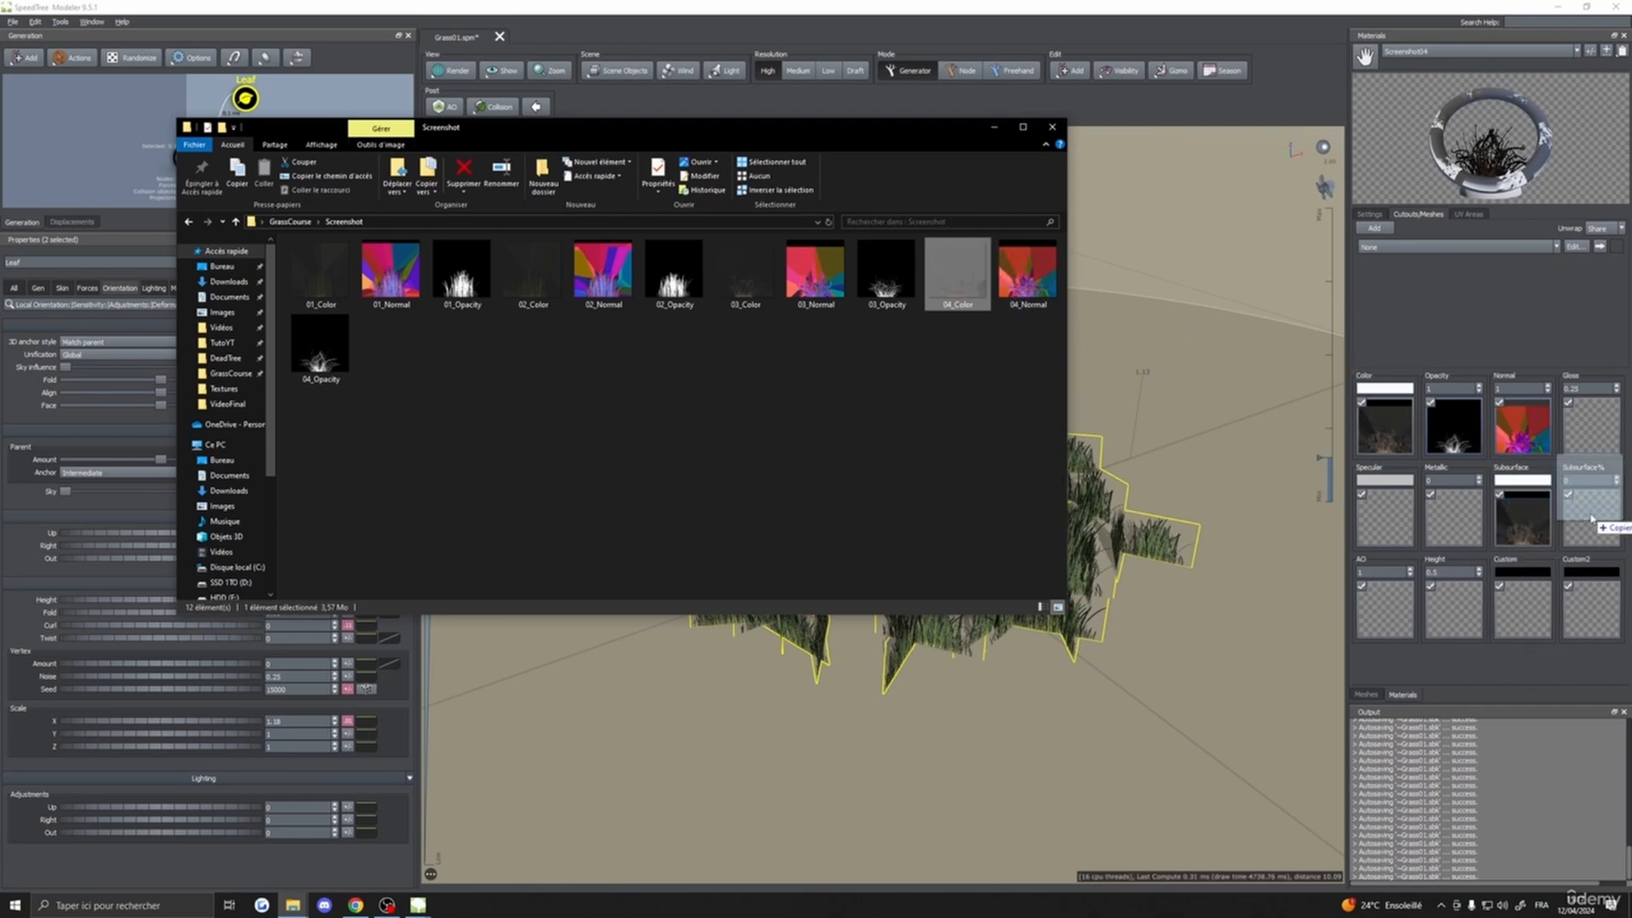
pyautogui.click(994, 127)
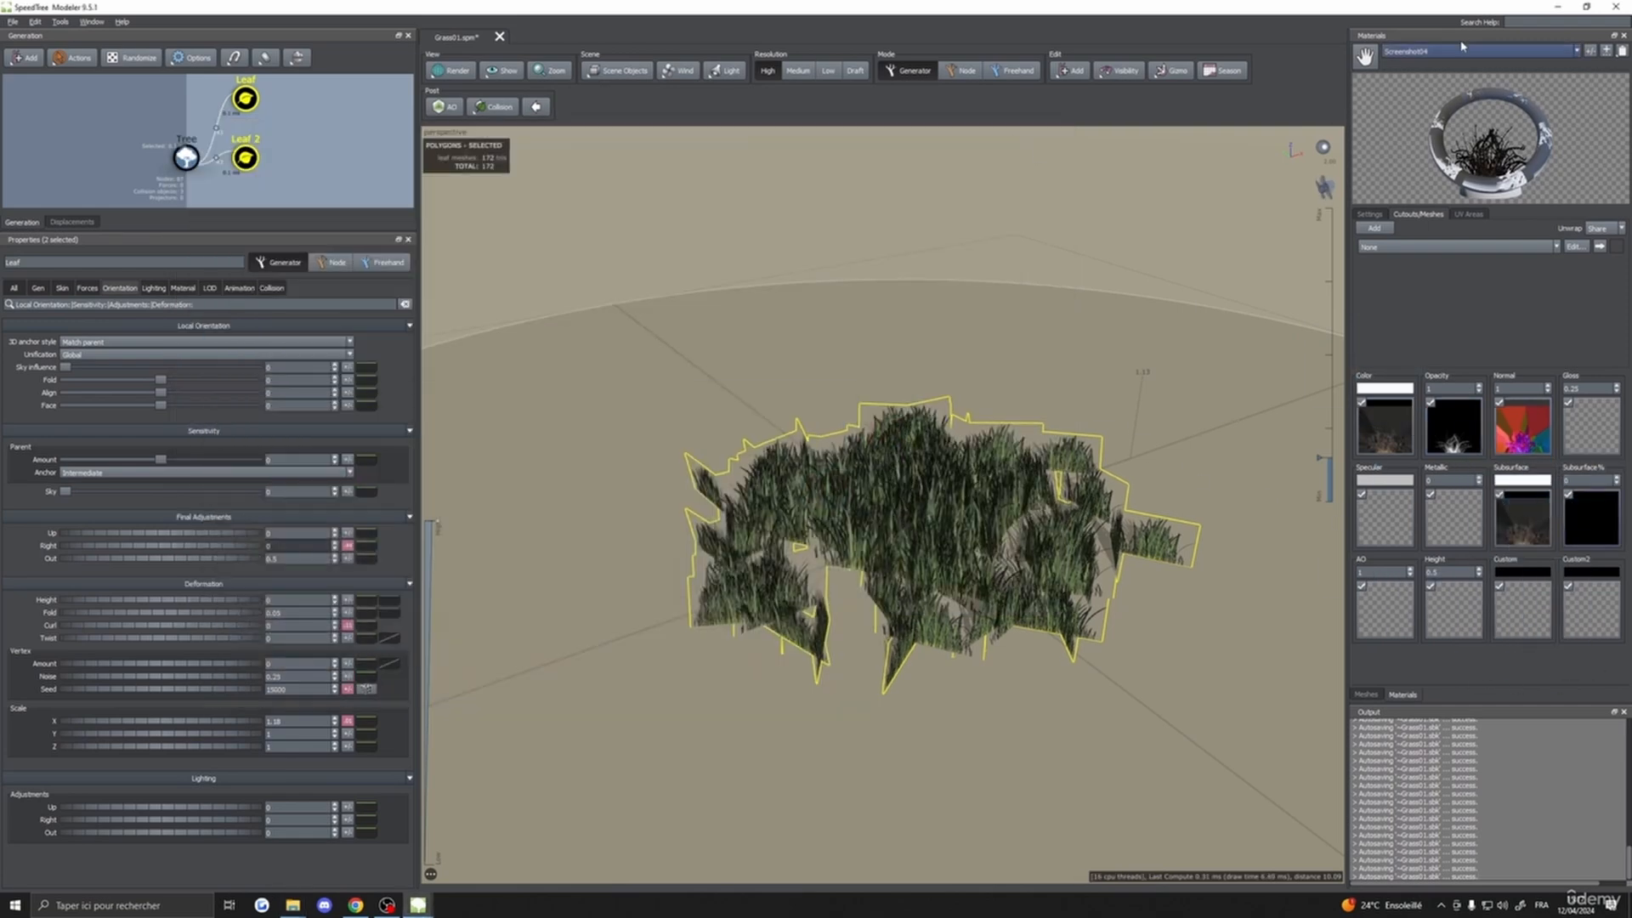
# - Assign 03_Color from the Screenshot folder to the Subsurface and Subsurface% maps of the Screenshot03 material
pyautogui.click(1483, 51)
pyautogui.click(1411, 166)
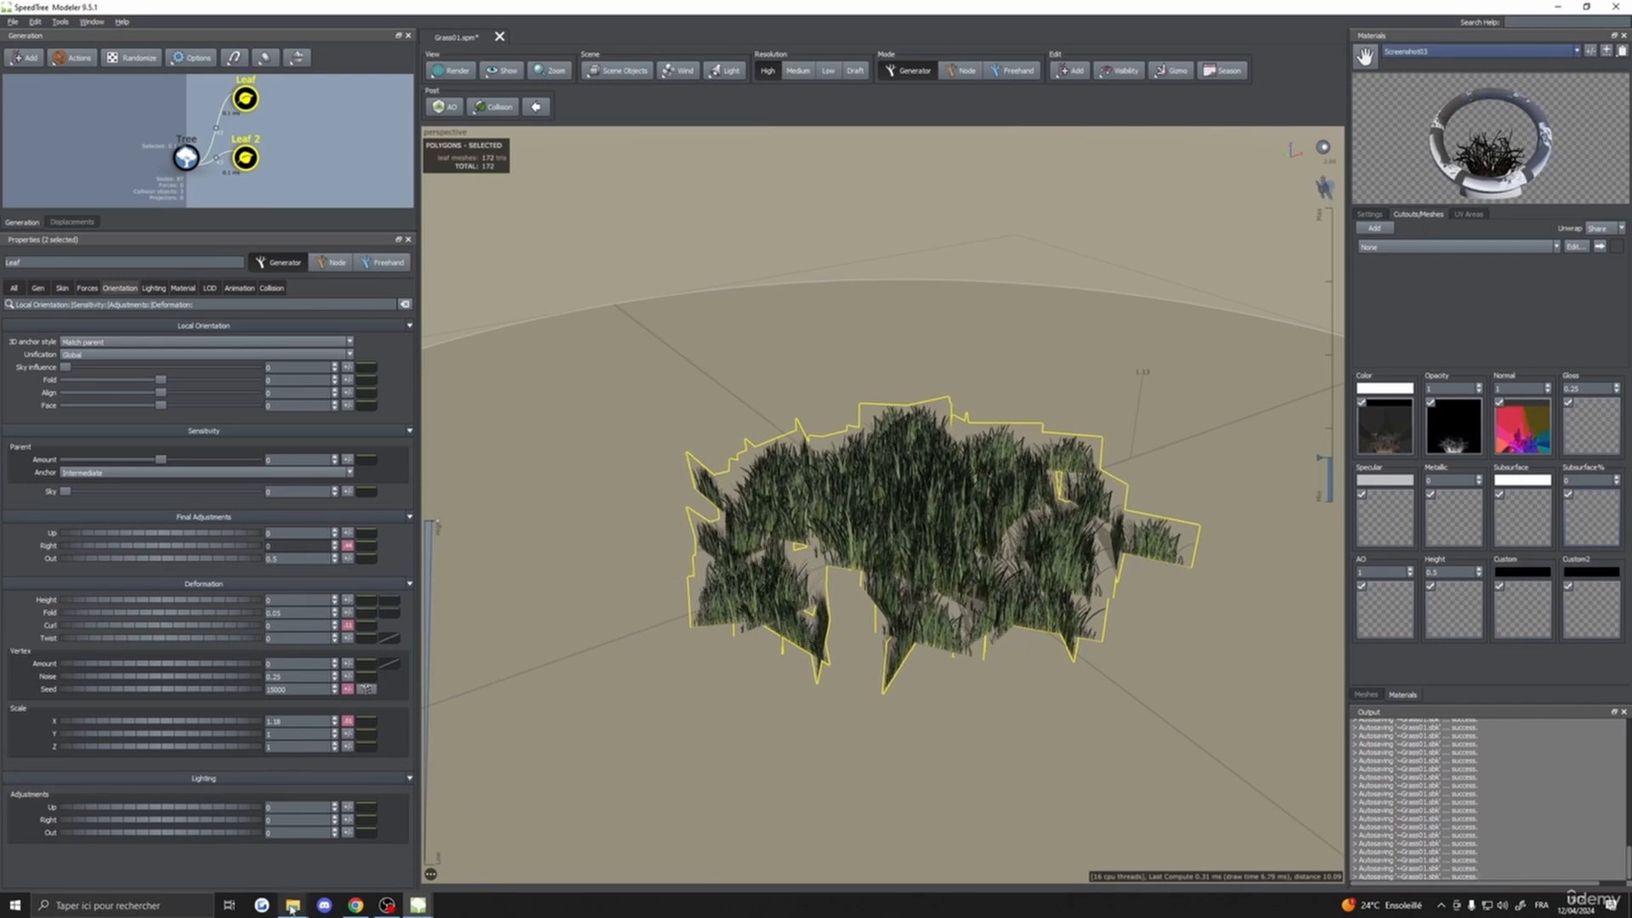
pyautogui.click(292, 905)
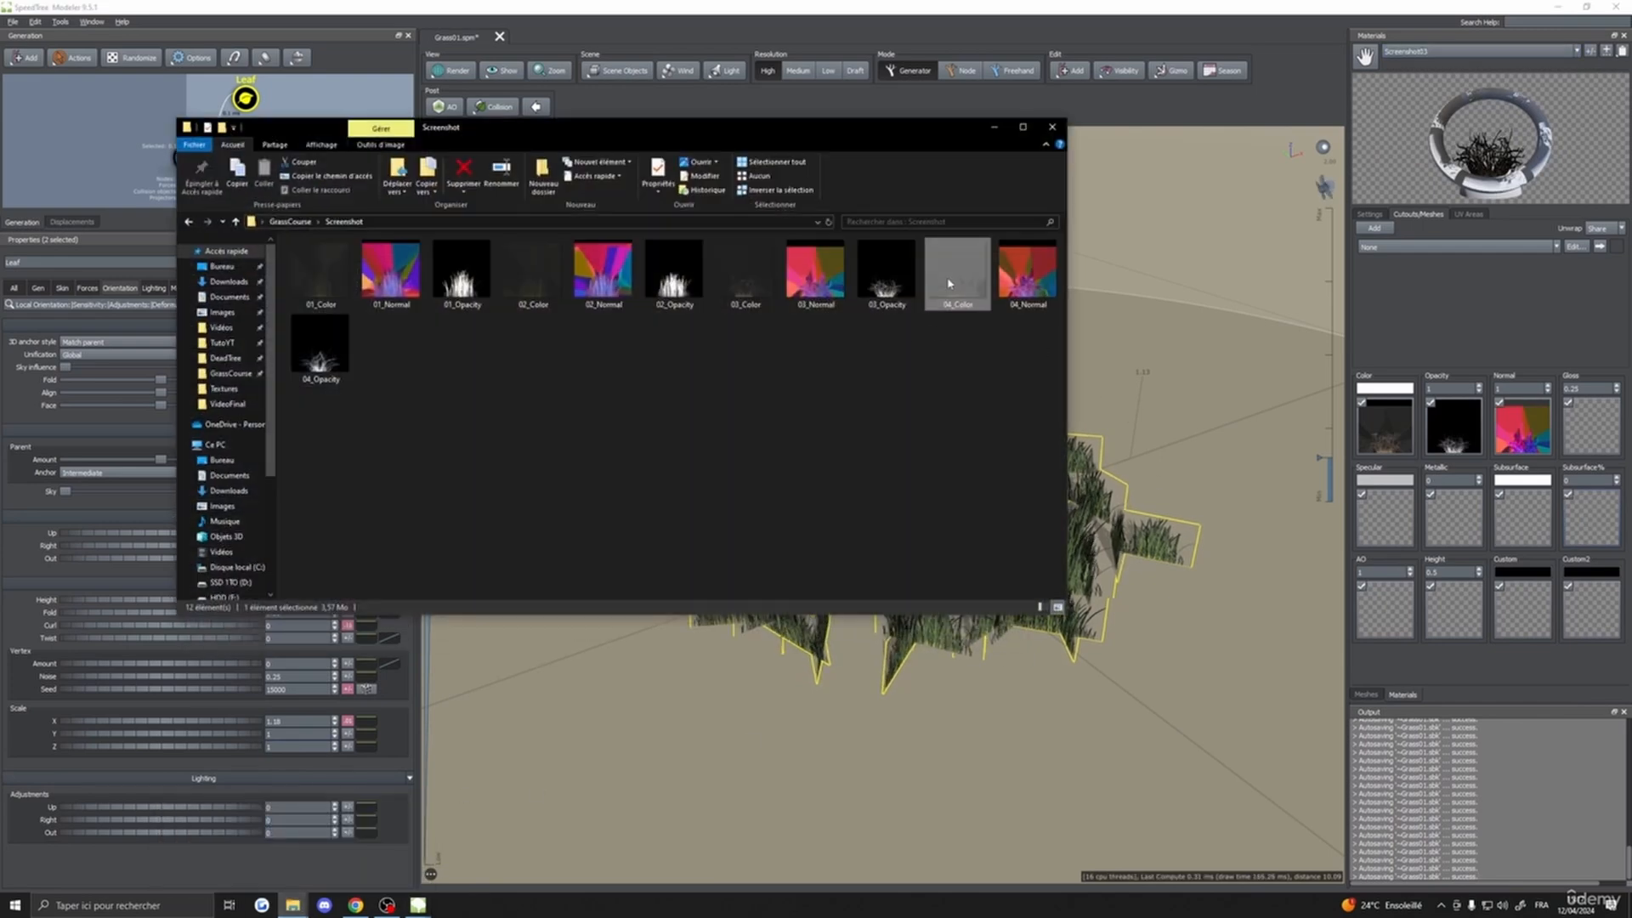
pyautogui.moveTo(746, 273); pyautogui.dragTo(1592, 522)
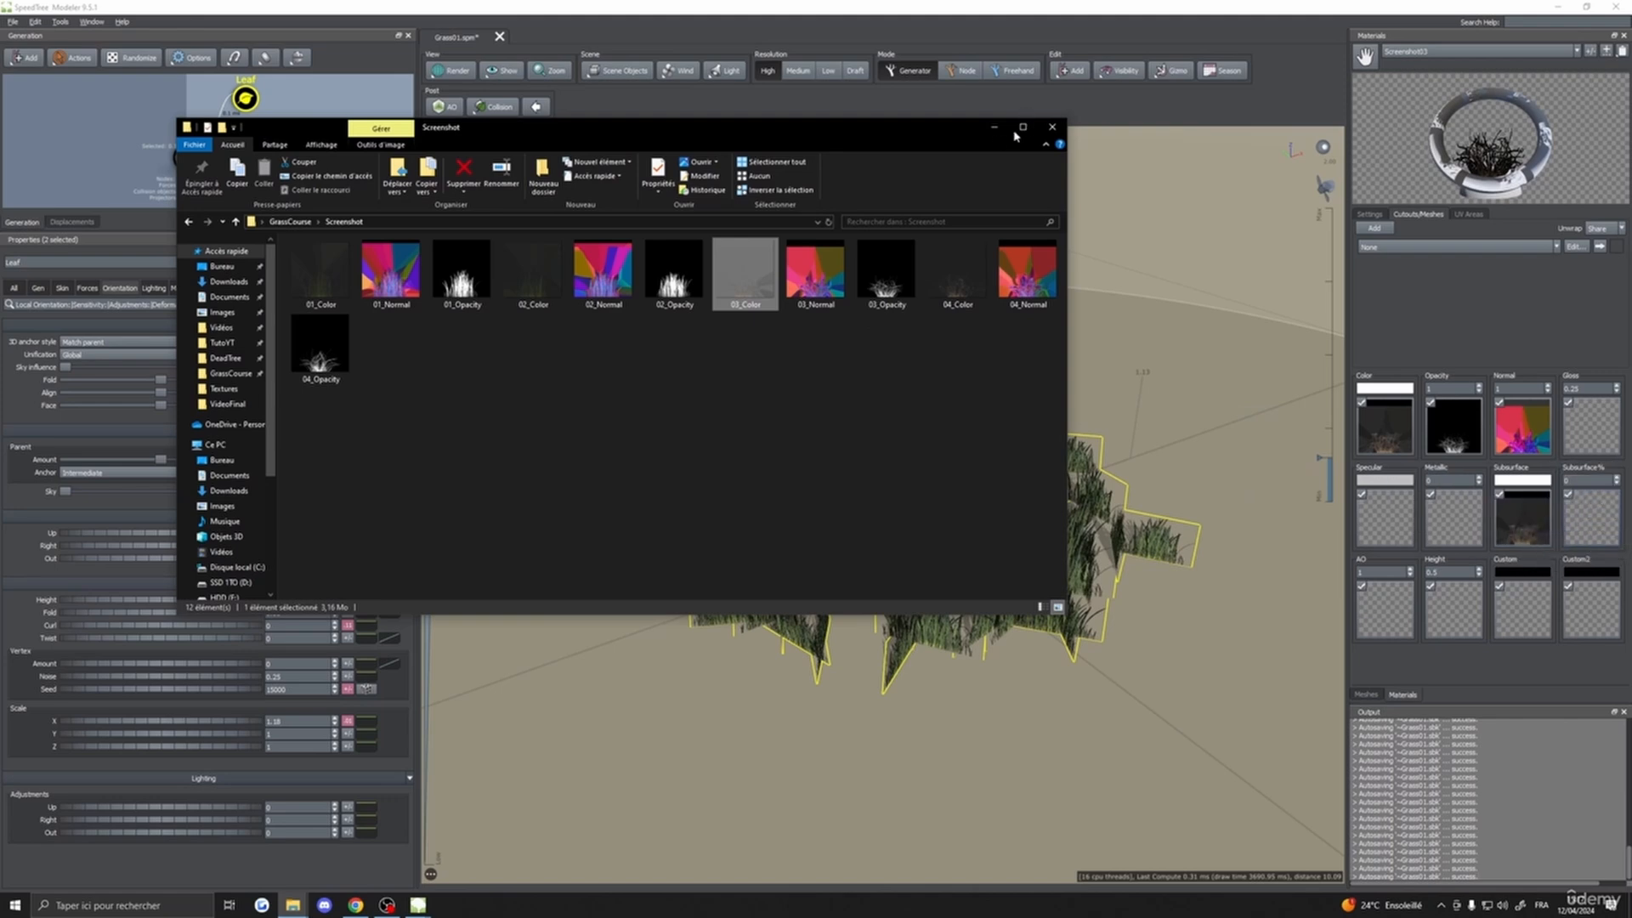
pyautogui.click(997, 128)
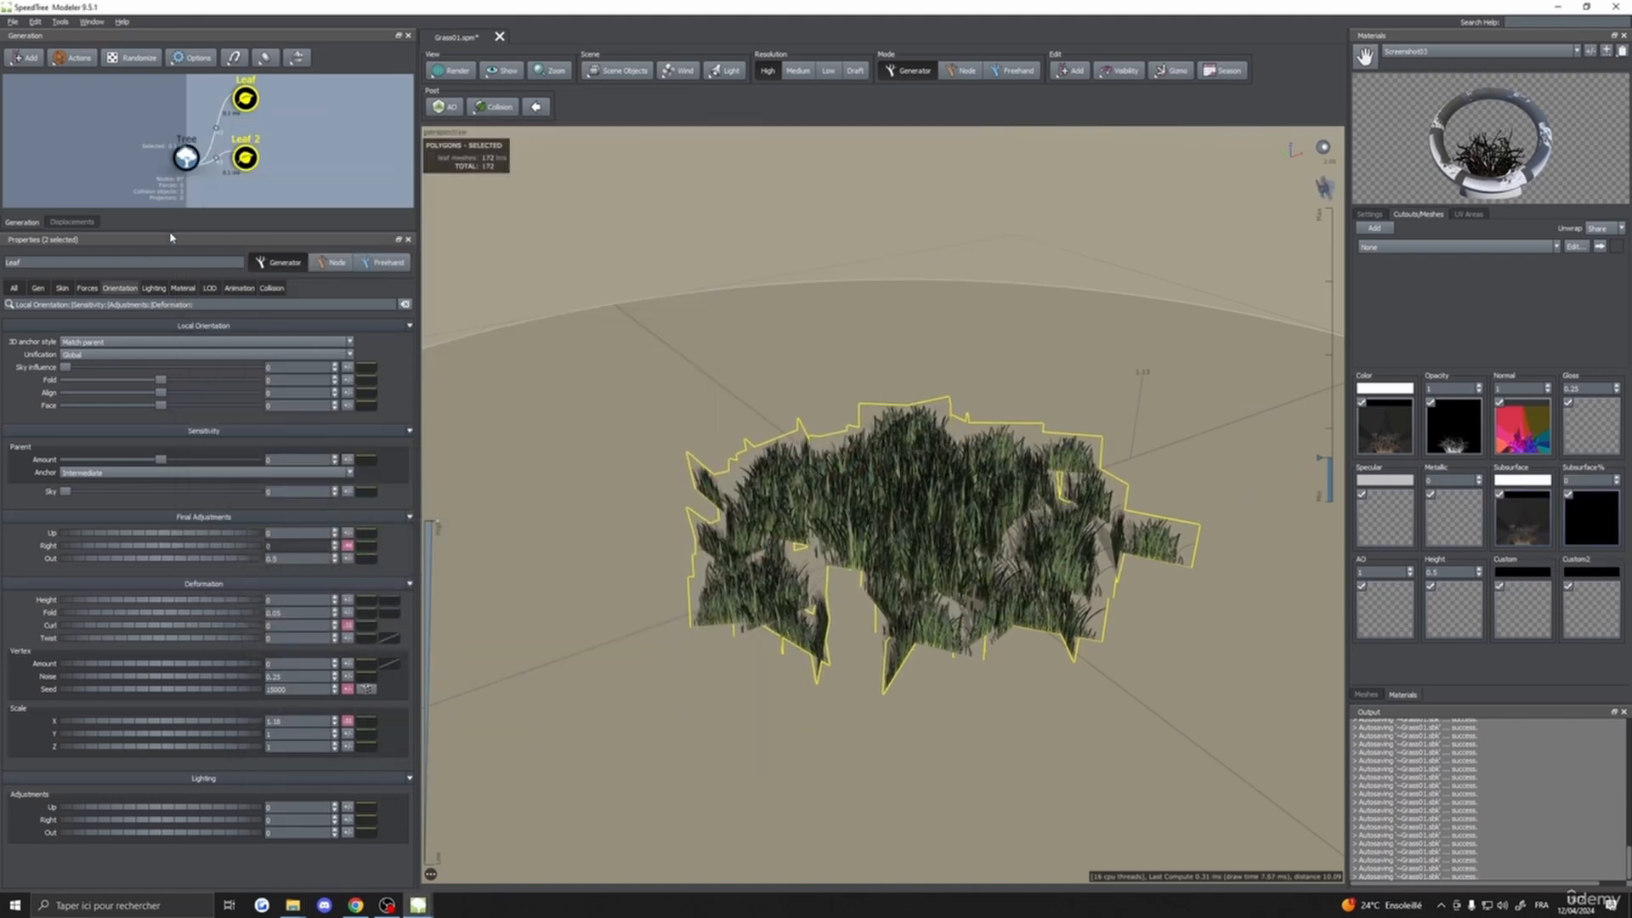
# - Set the two leaf materials of both the Leaf and Leaf 2 generators to Screenshot03 and Screenshot04
pyautogui.click(268, 130)
pyautogui.click(245, 99)
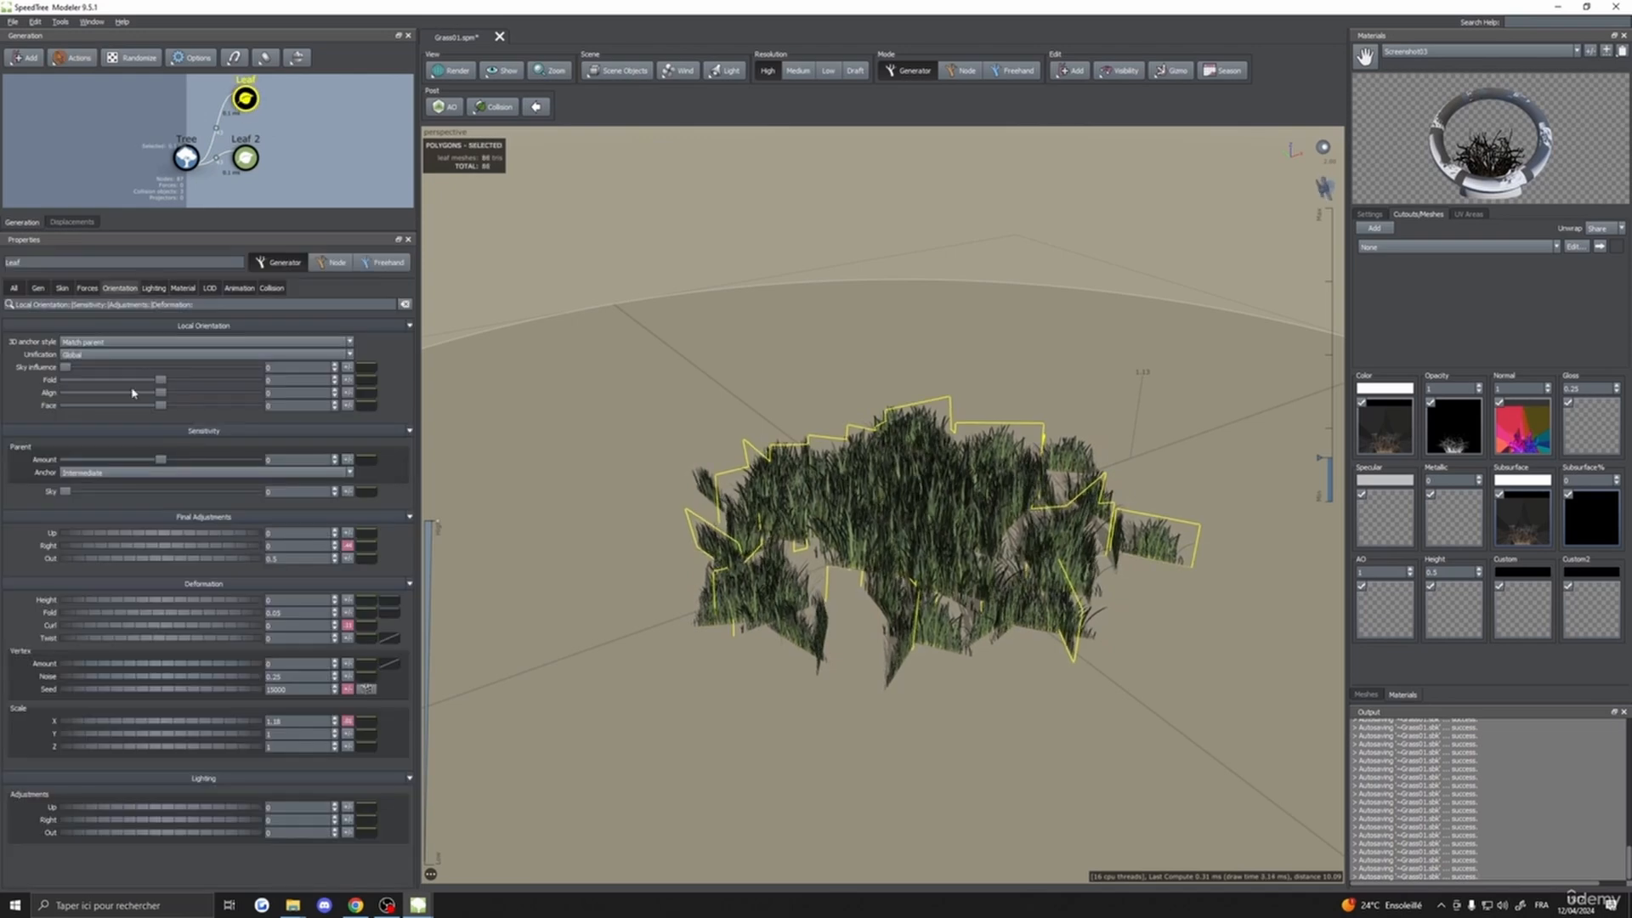
pyautogui.click(183, 287)
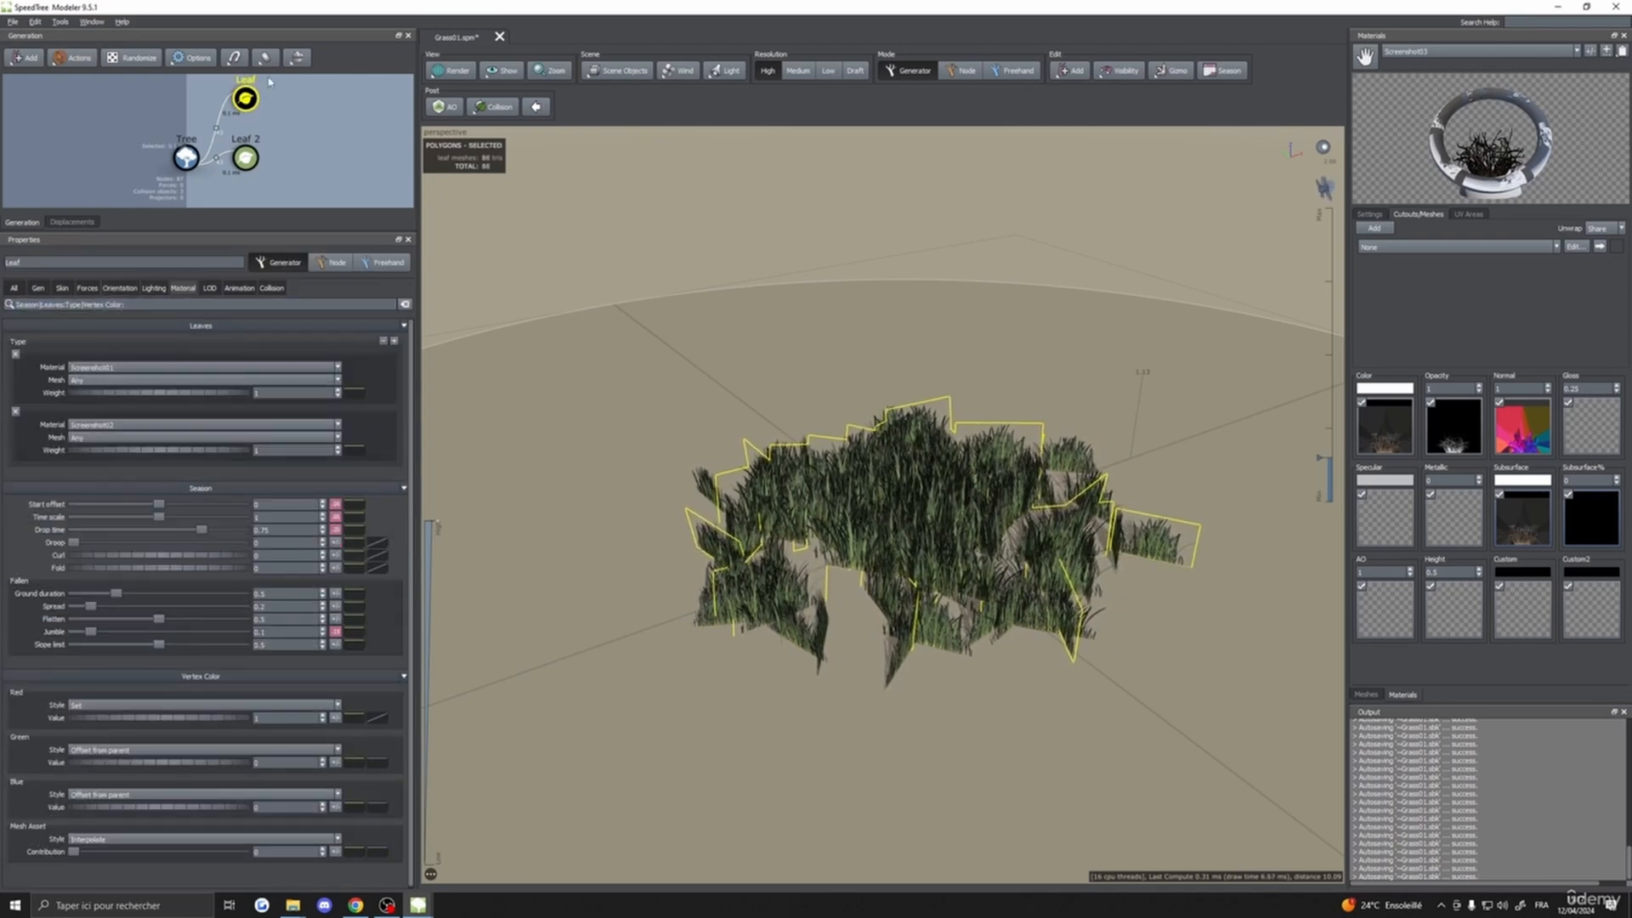
pyautogui.keyDown('ctrl'); pyautogui.click(245, 153); pyautogui.keyUp('ctrl')
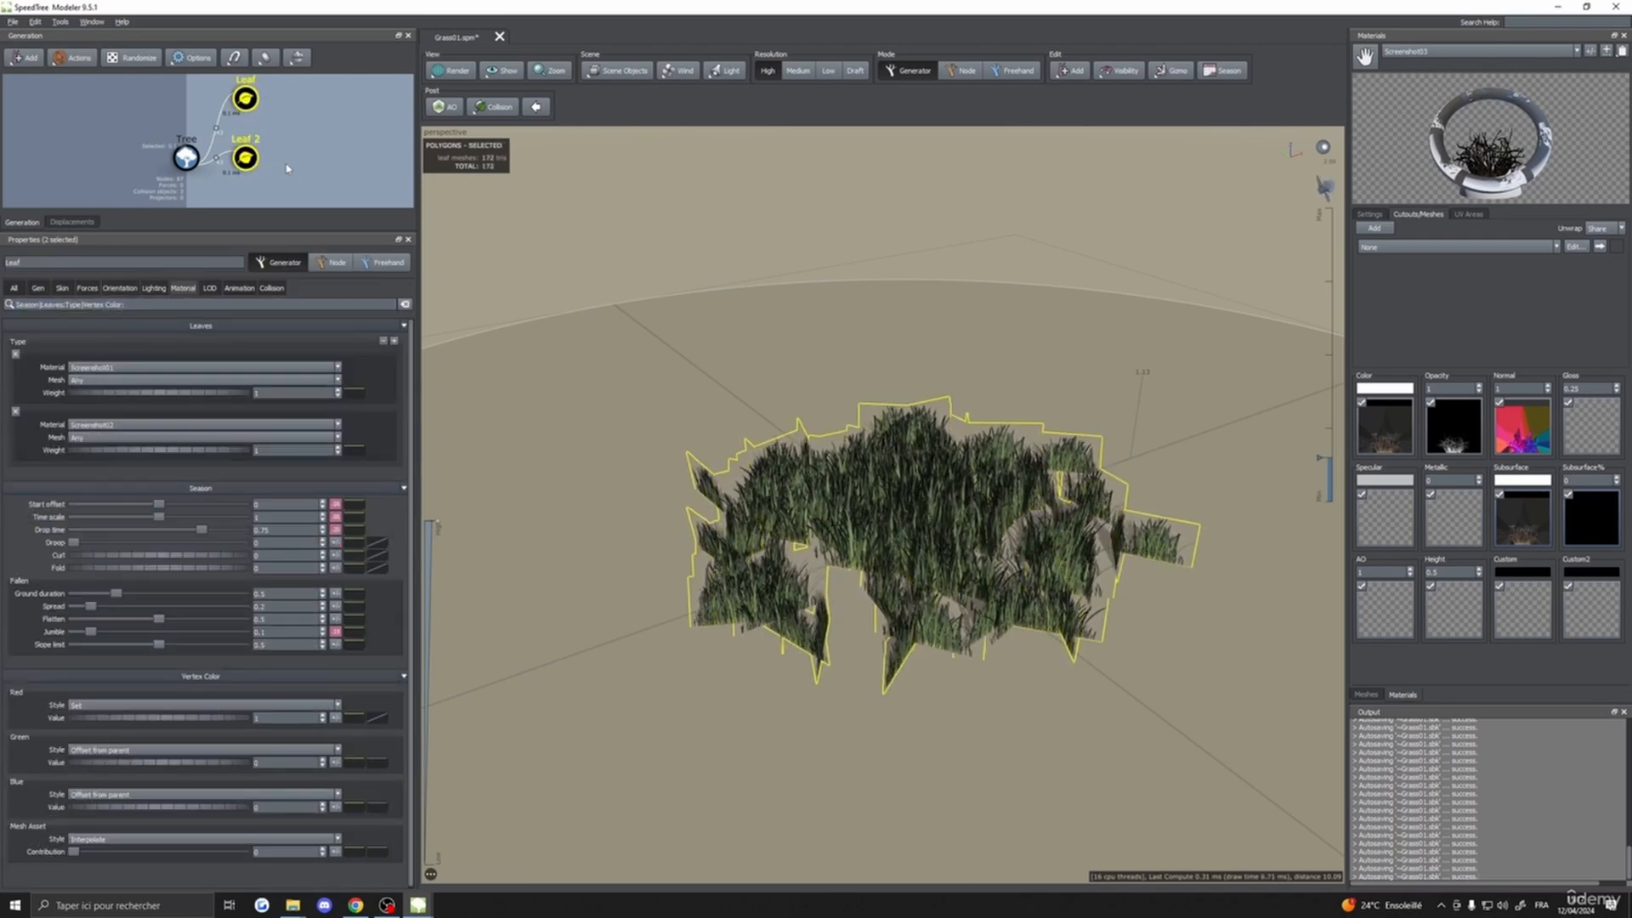
pyautogui.click(126, 368)
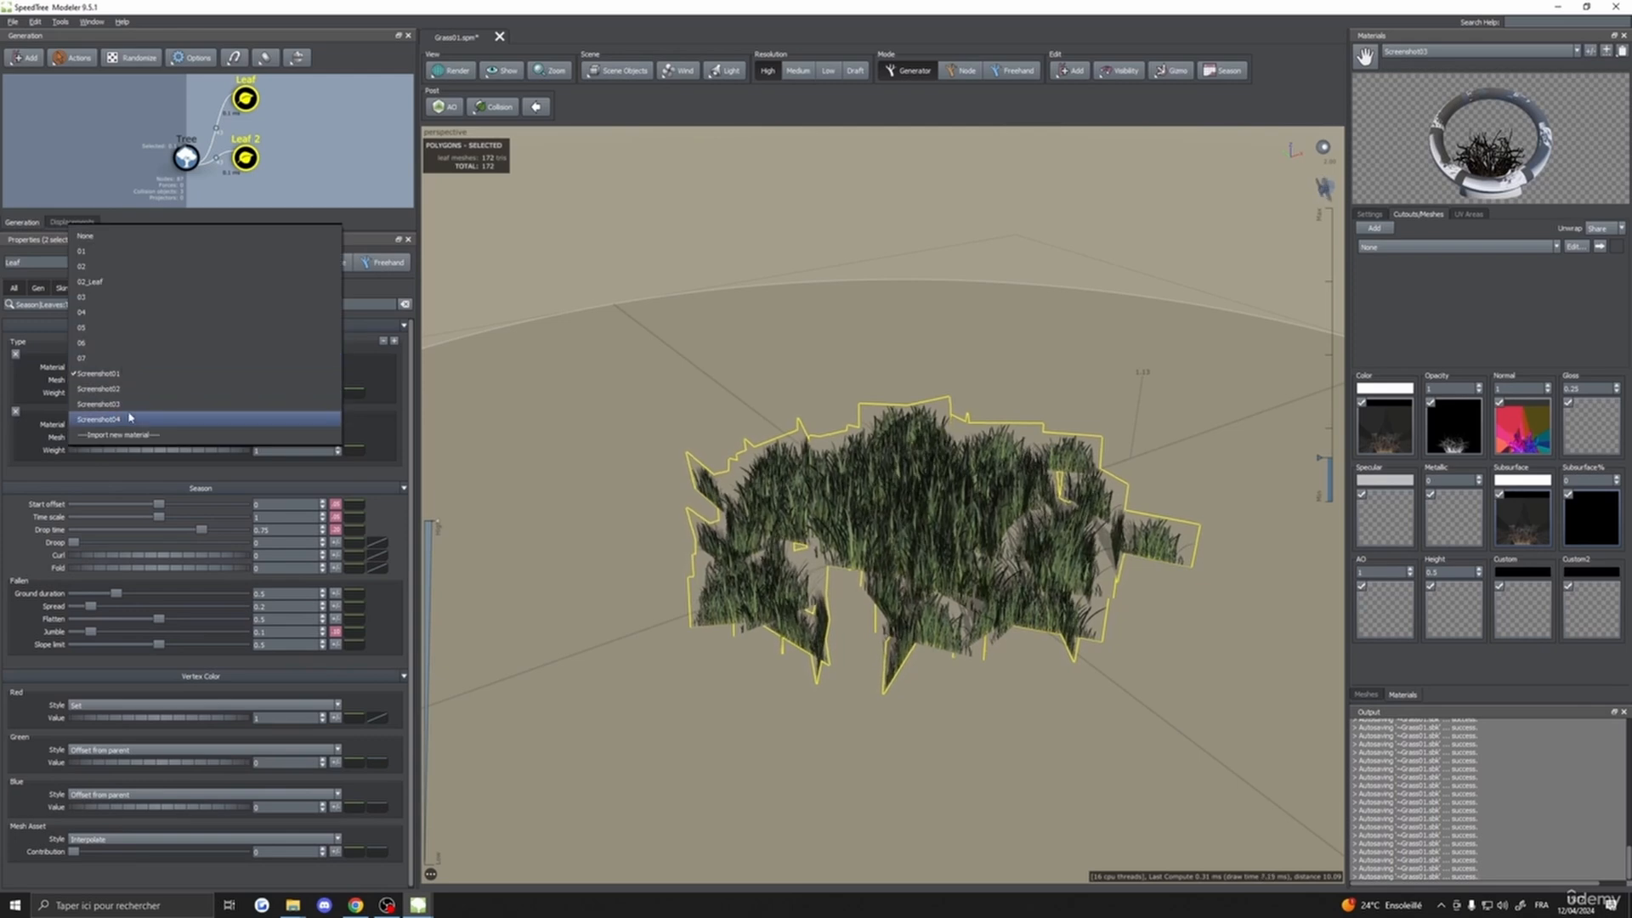
pyautogui.click(130, 419)
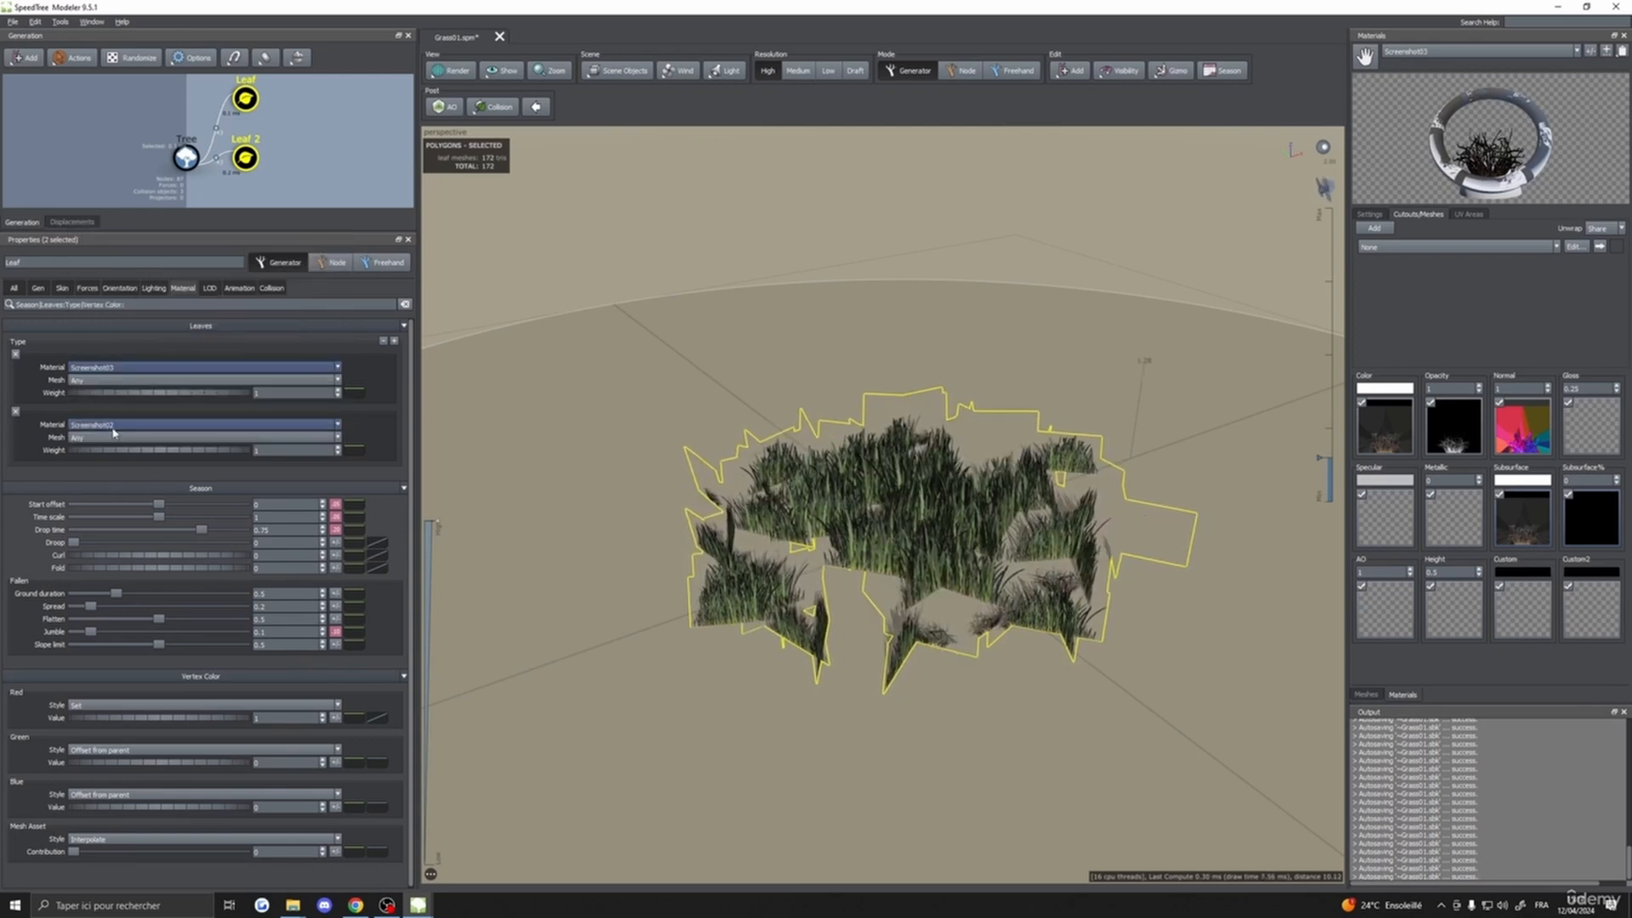
pyautogui.click(113, 427)
pyautogui.click(113, 462)
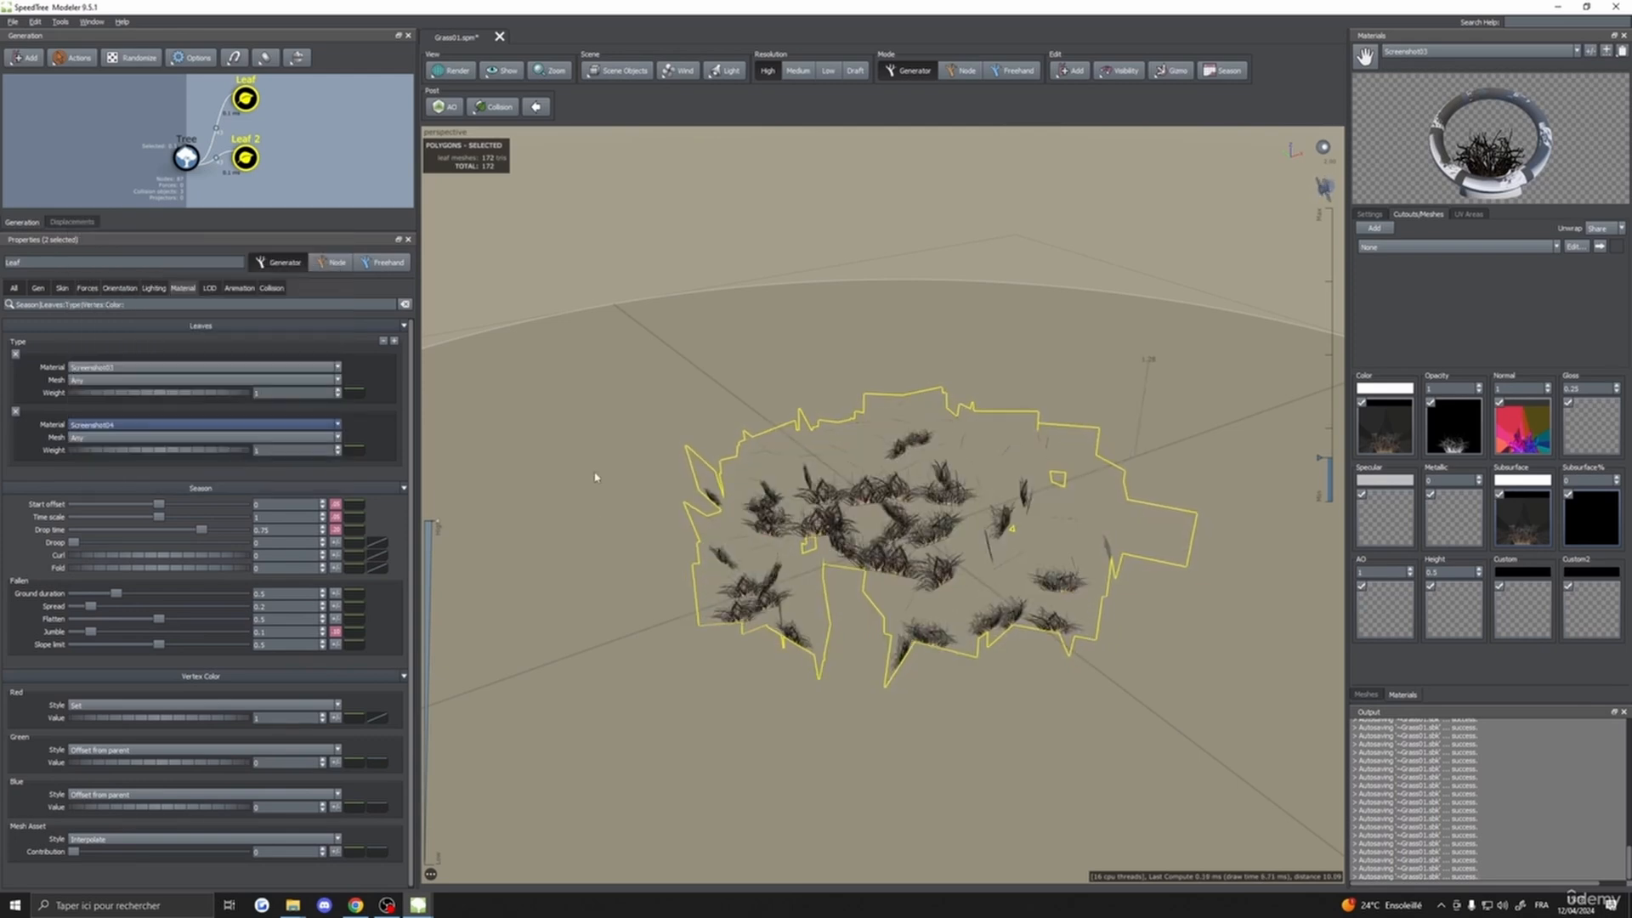
# - Create a cutout mesh for the Screenshot03 material with generated points around the clump and store it for the High, Med and Low levels
pyautogui.click(564, 401)
pyautogui.scroll(3, 661, 506)
pyautogui.moveTo(662, 506); pyautogui.dragTo(787, 605)
pyautogui.scroll(-2, 723, 510)
pyautogui.scroll(3, 729, 572)
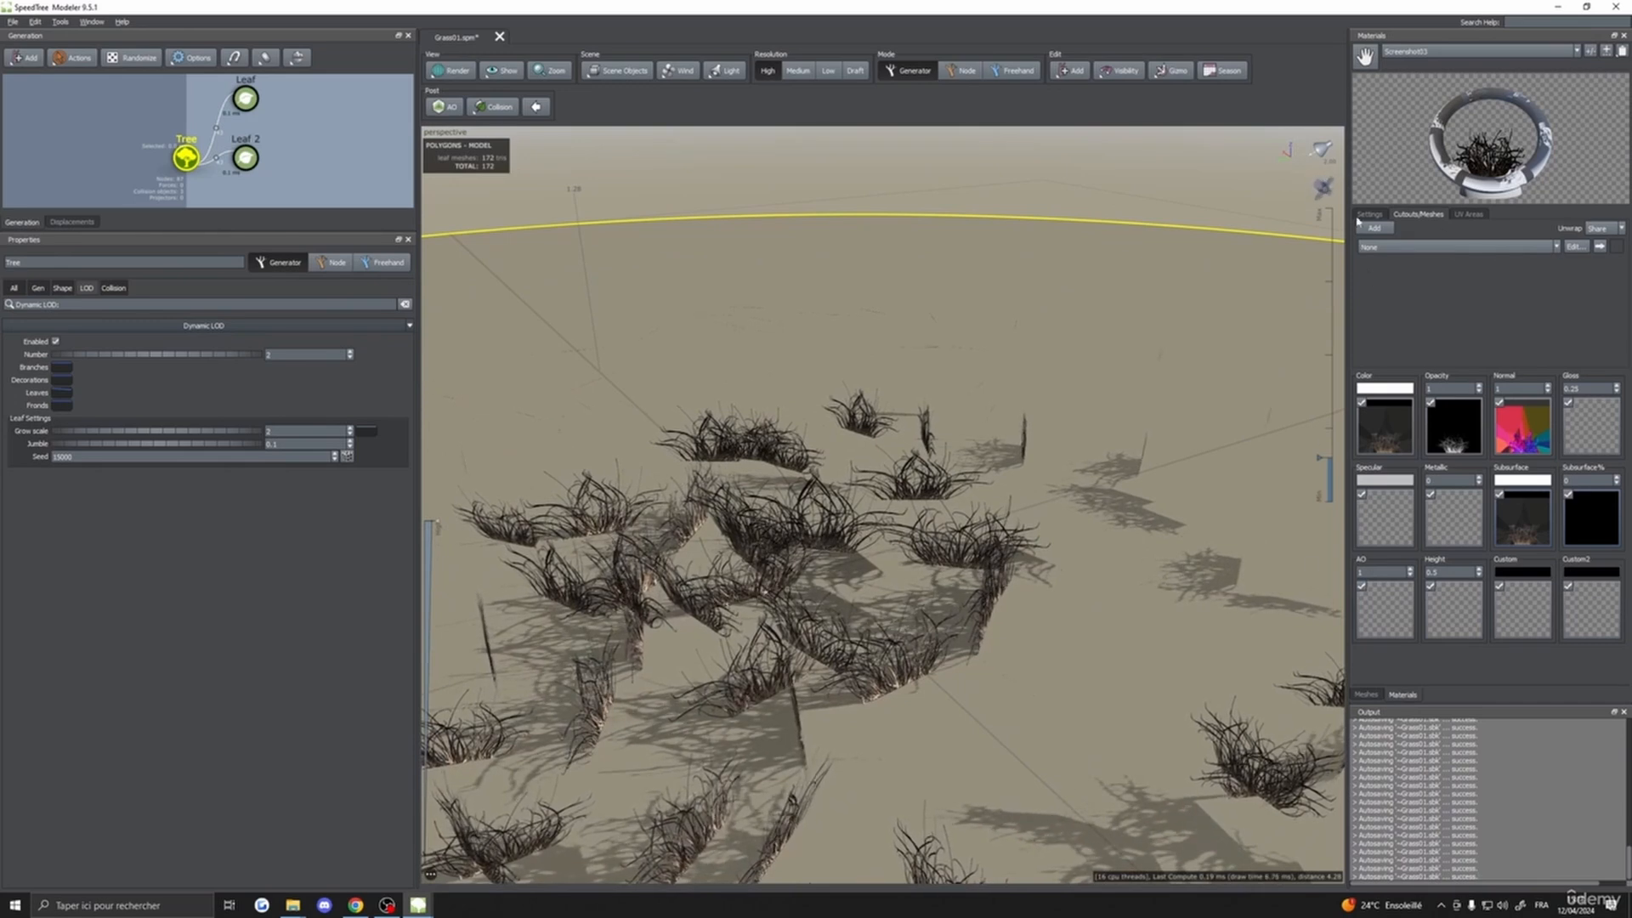
pyautogui.moveTo(1020, 578); pyautogui.dragTo(1022, 501)
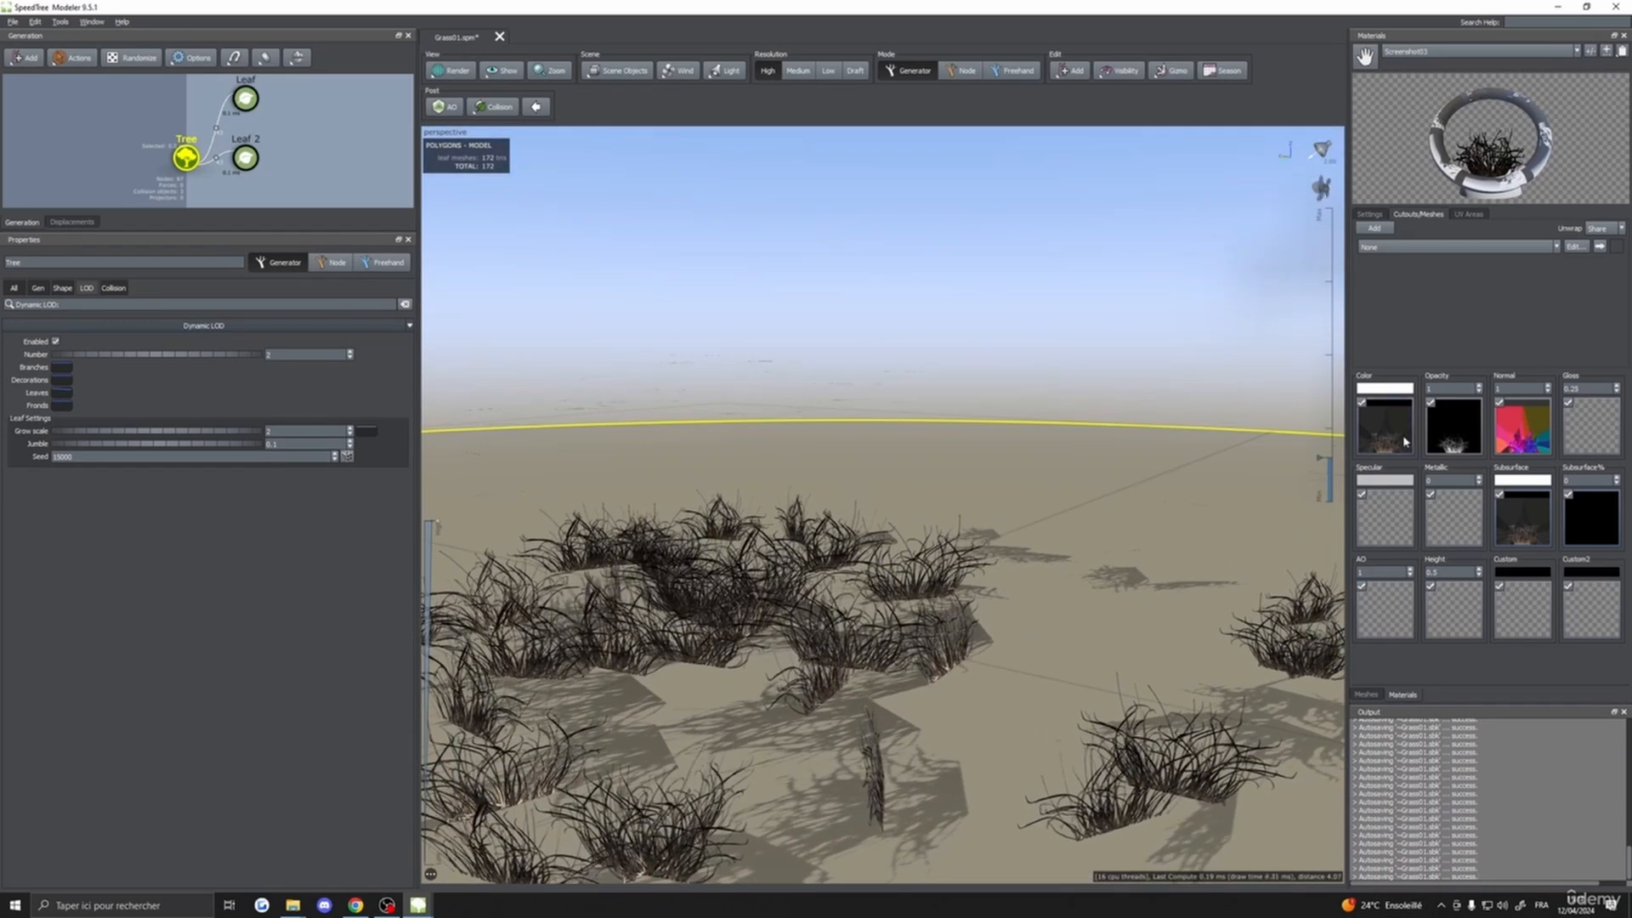
pyautogui.click(1382, 217)
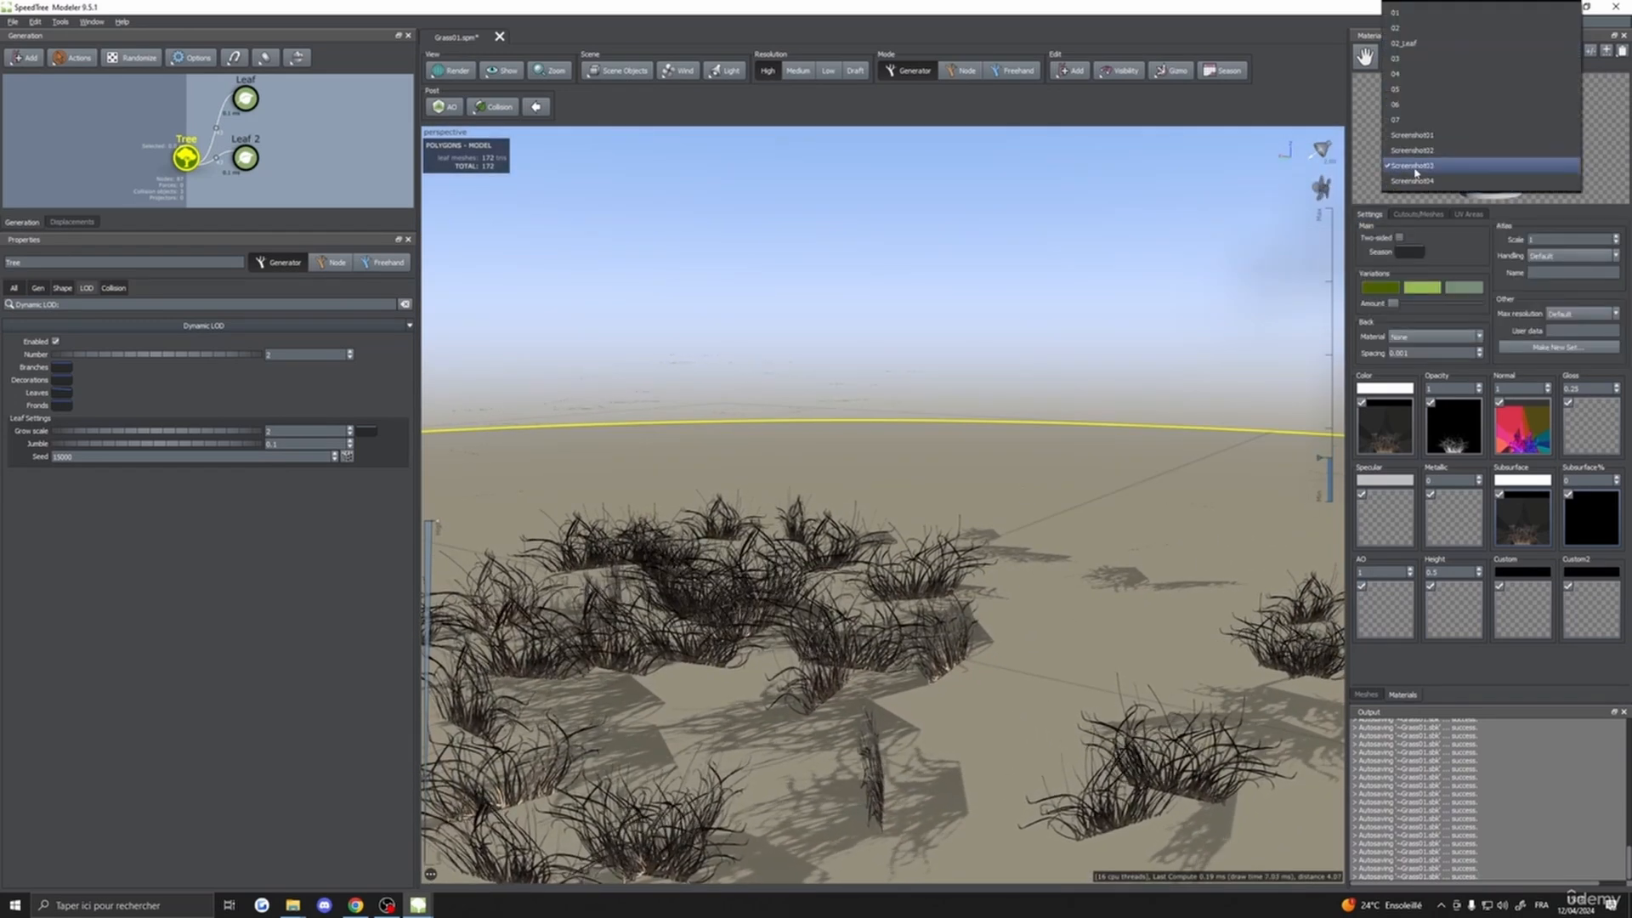
pyautogui.click(1417, 215)
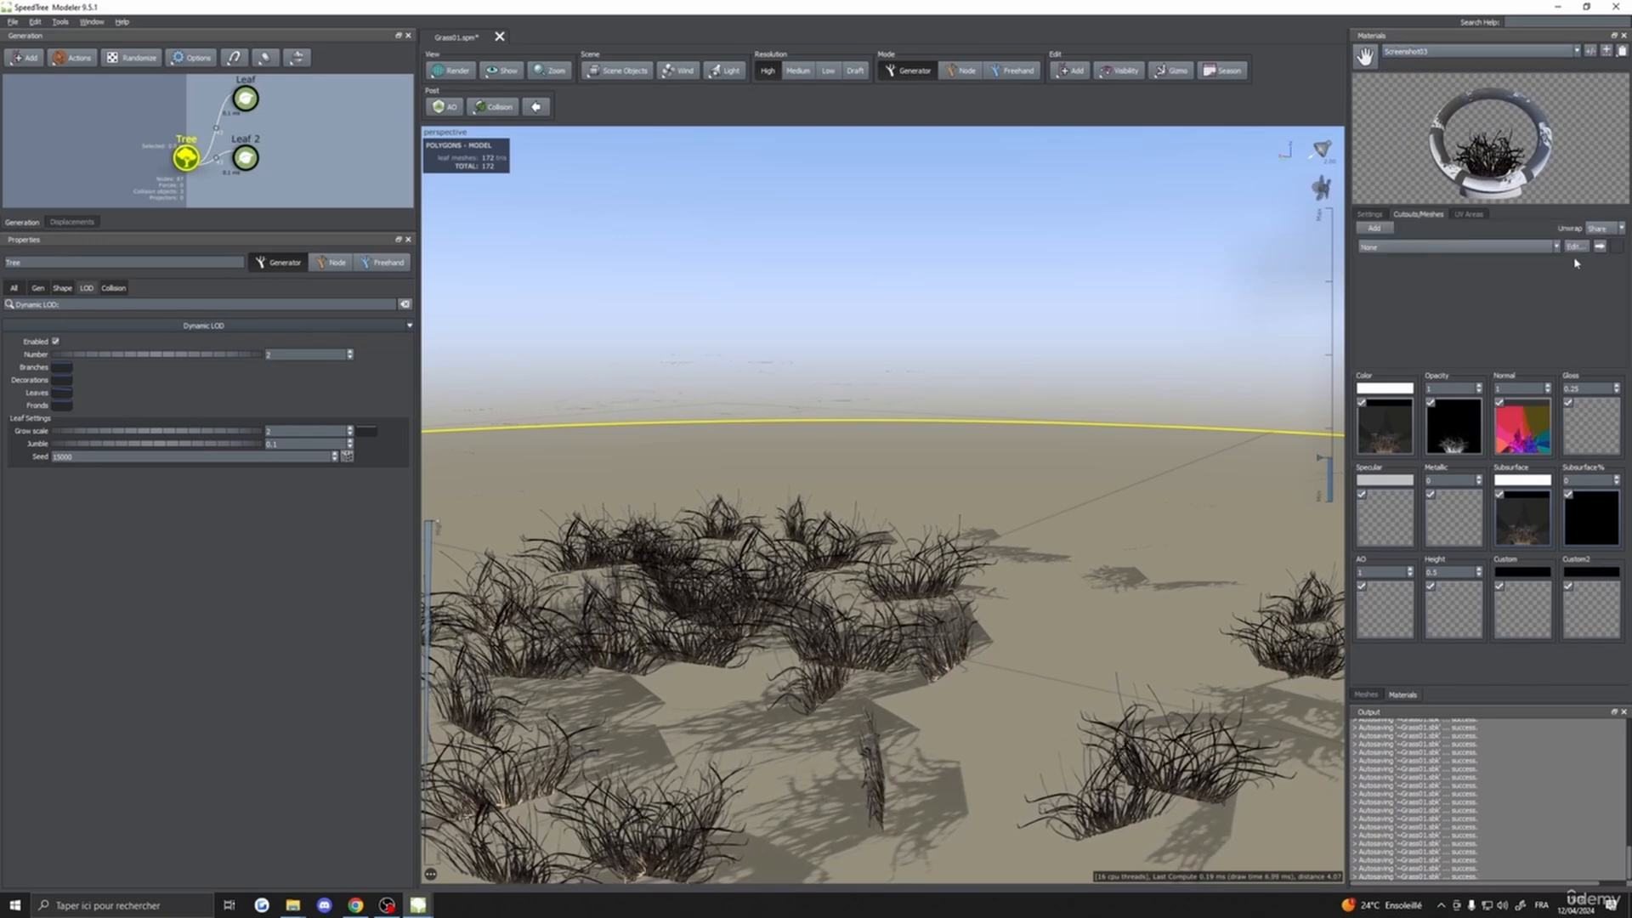
pyautogui.click(1575, 246)
pyautogui.click(595, 254)
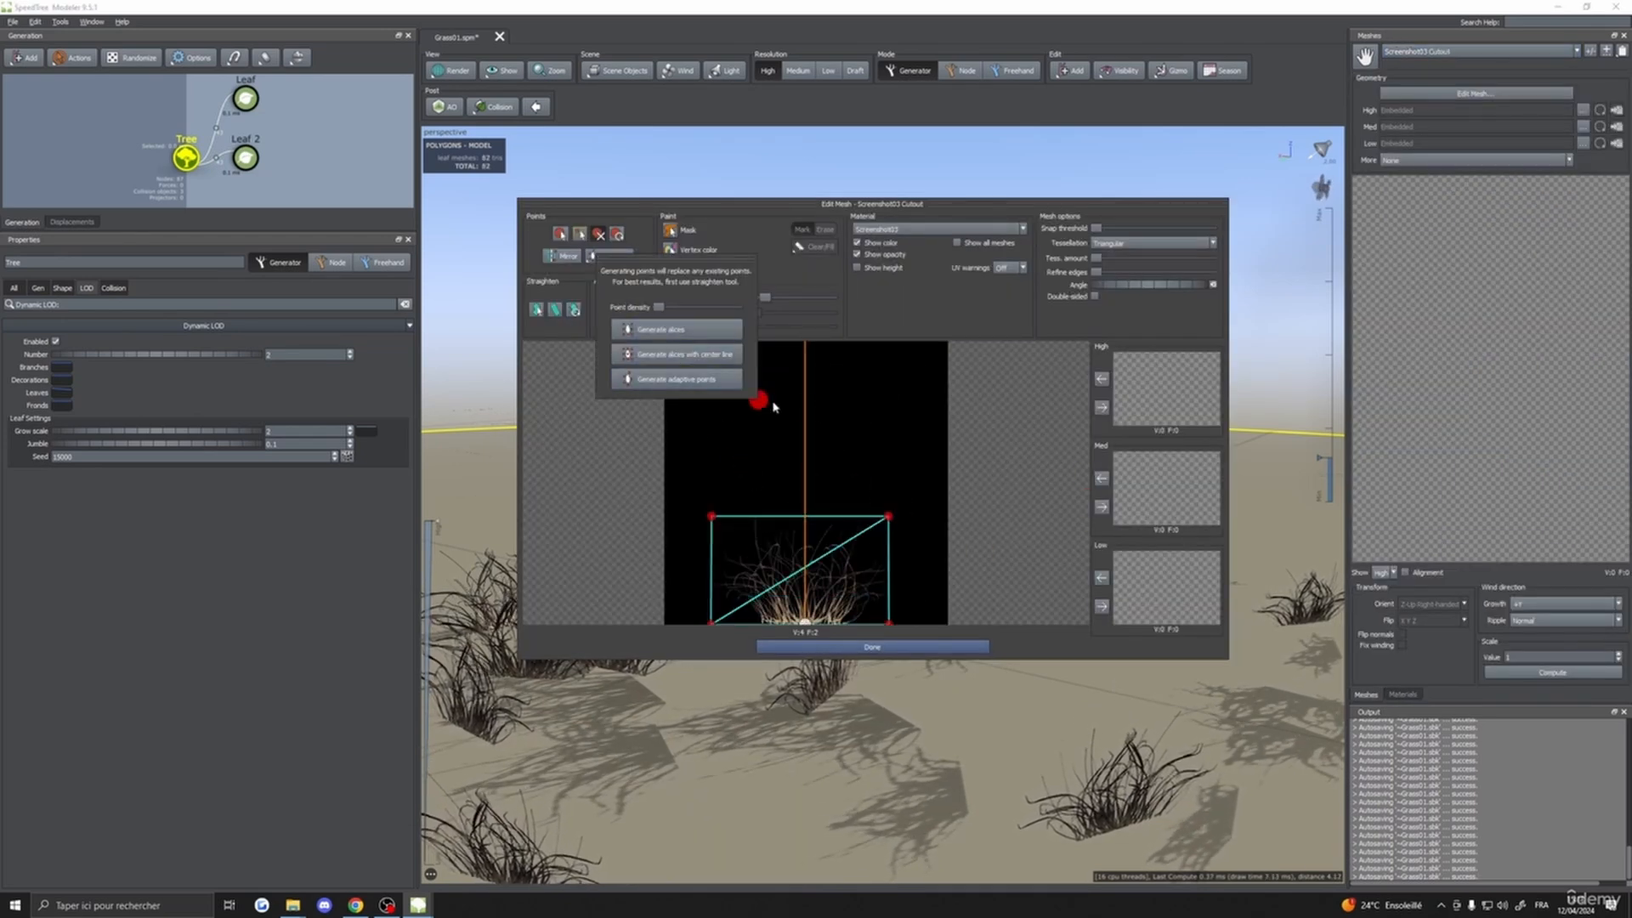
pyautogui.click(1011, 454)
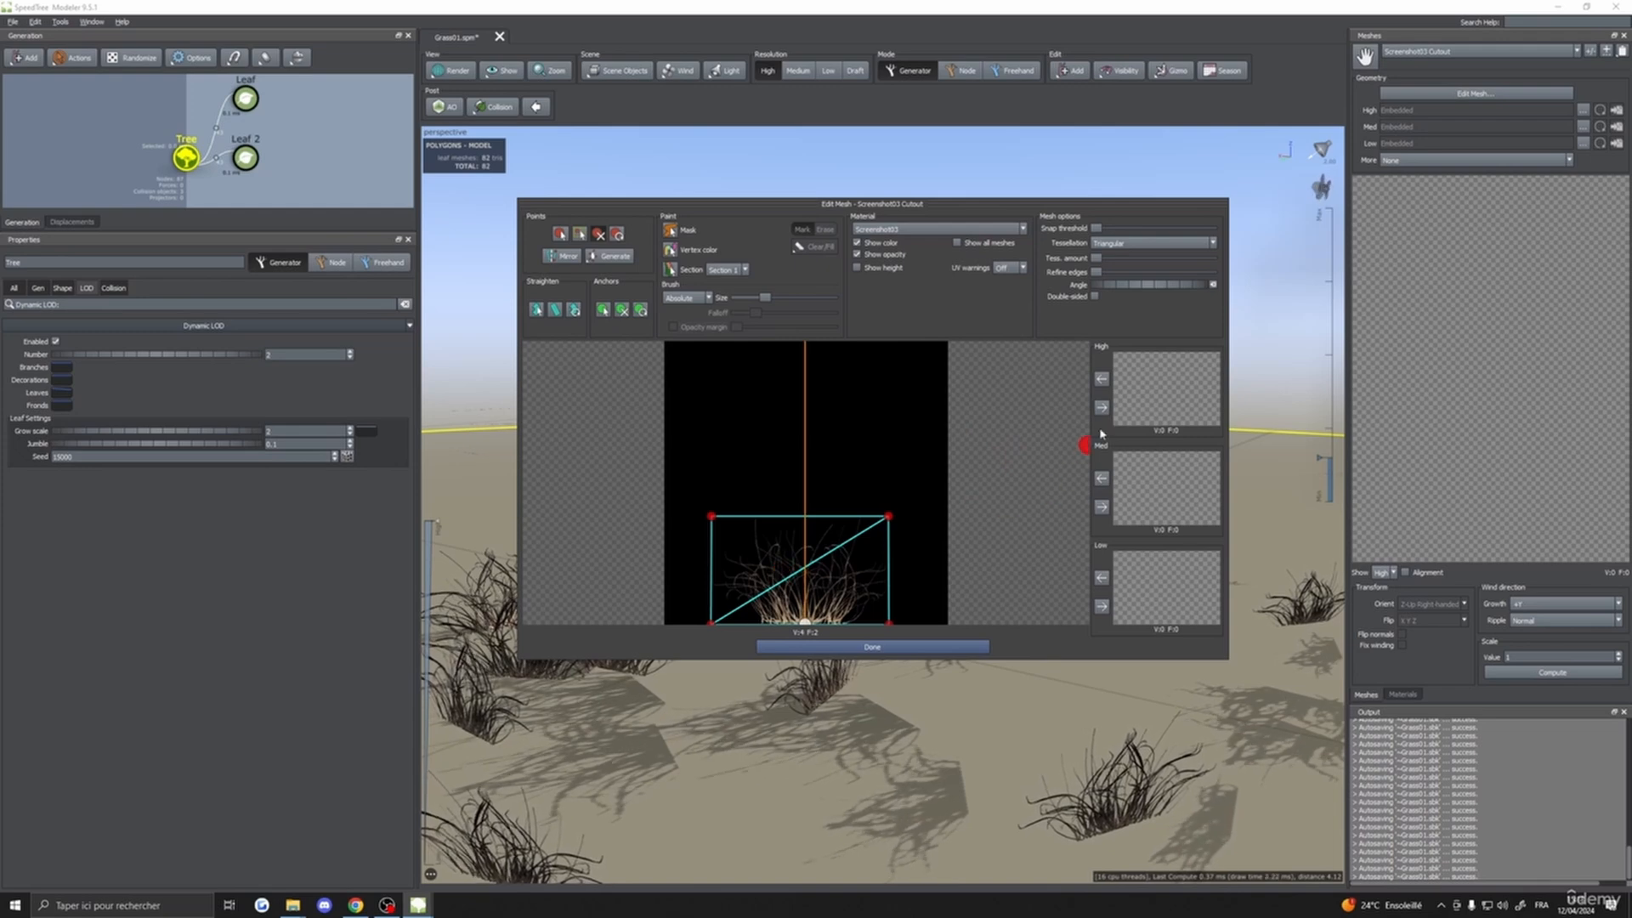
pyautogui.click(1102, 478)
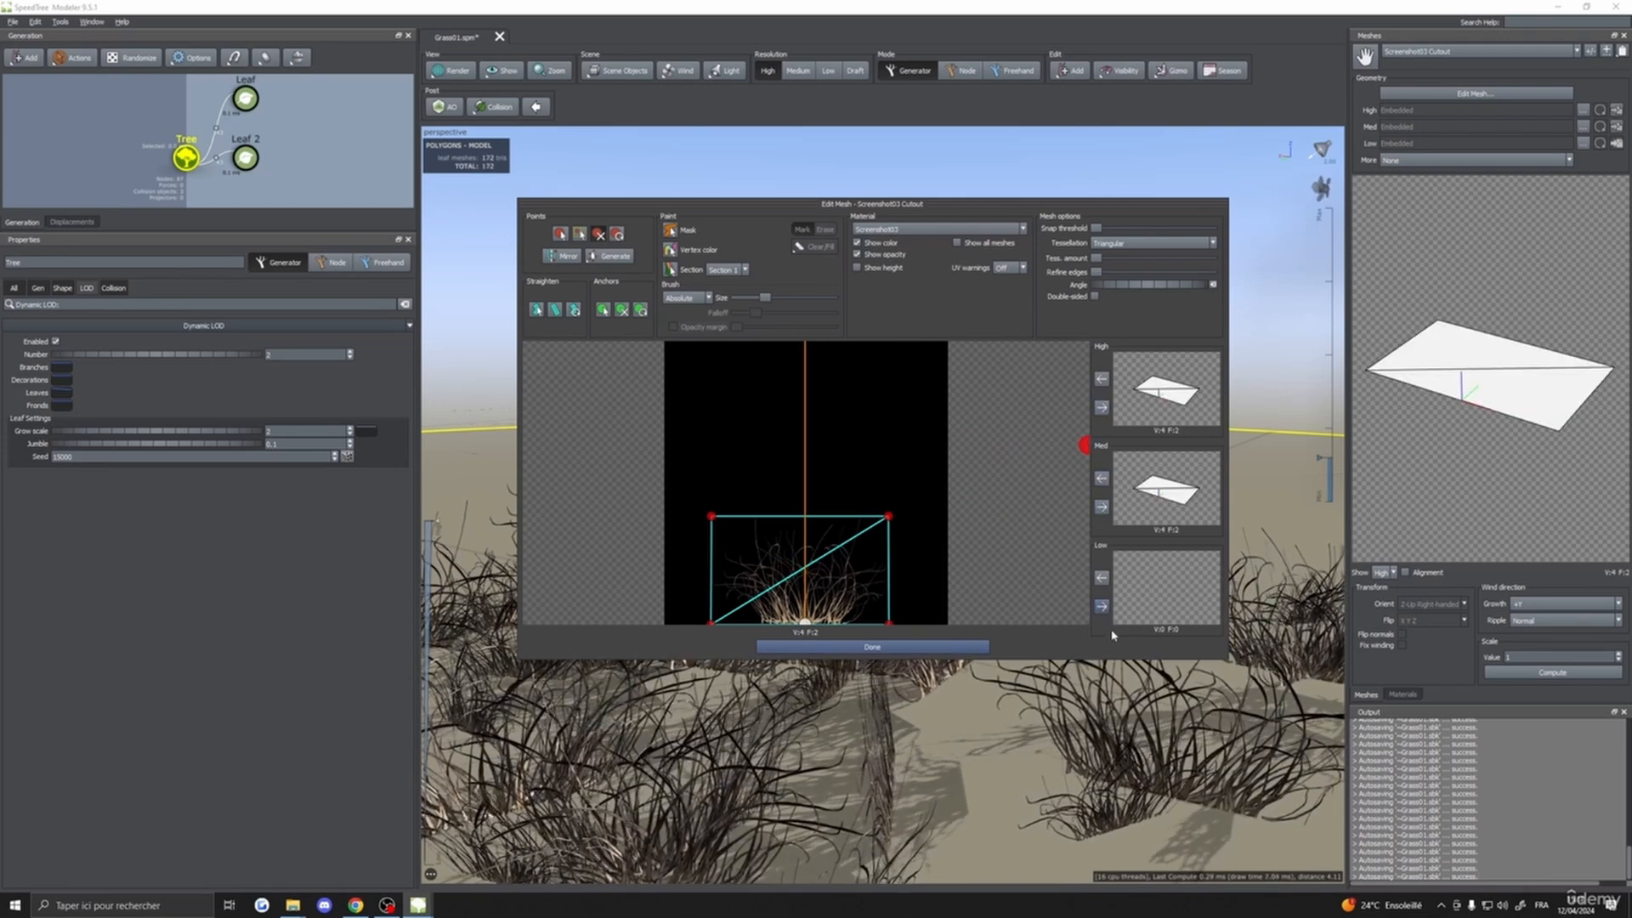
pyautogui.click(986, 649)
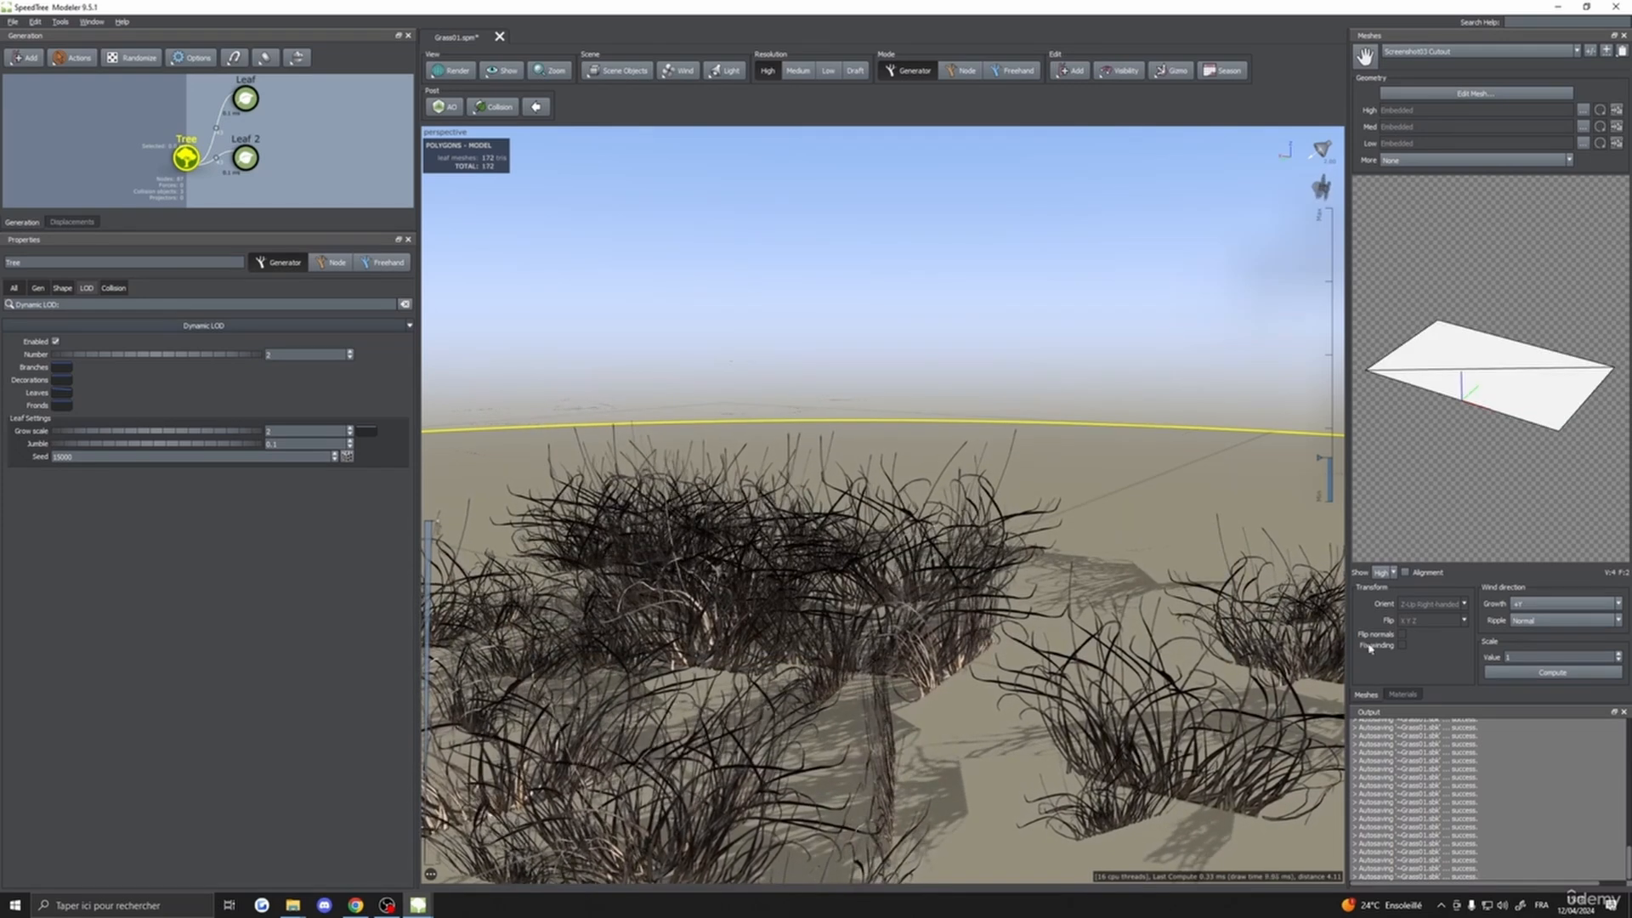
# - Enable the Two-sided option on both the Screenshot03 and Screenshot04 materials
pyautogui.click(1403, 694)
pyautogui.click(1369, 214)
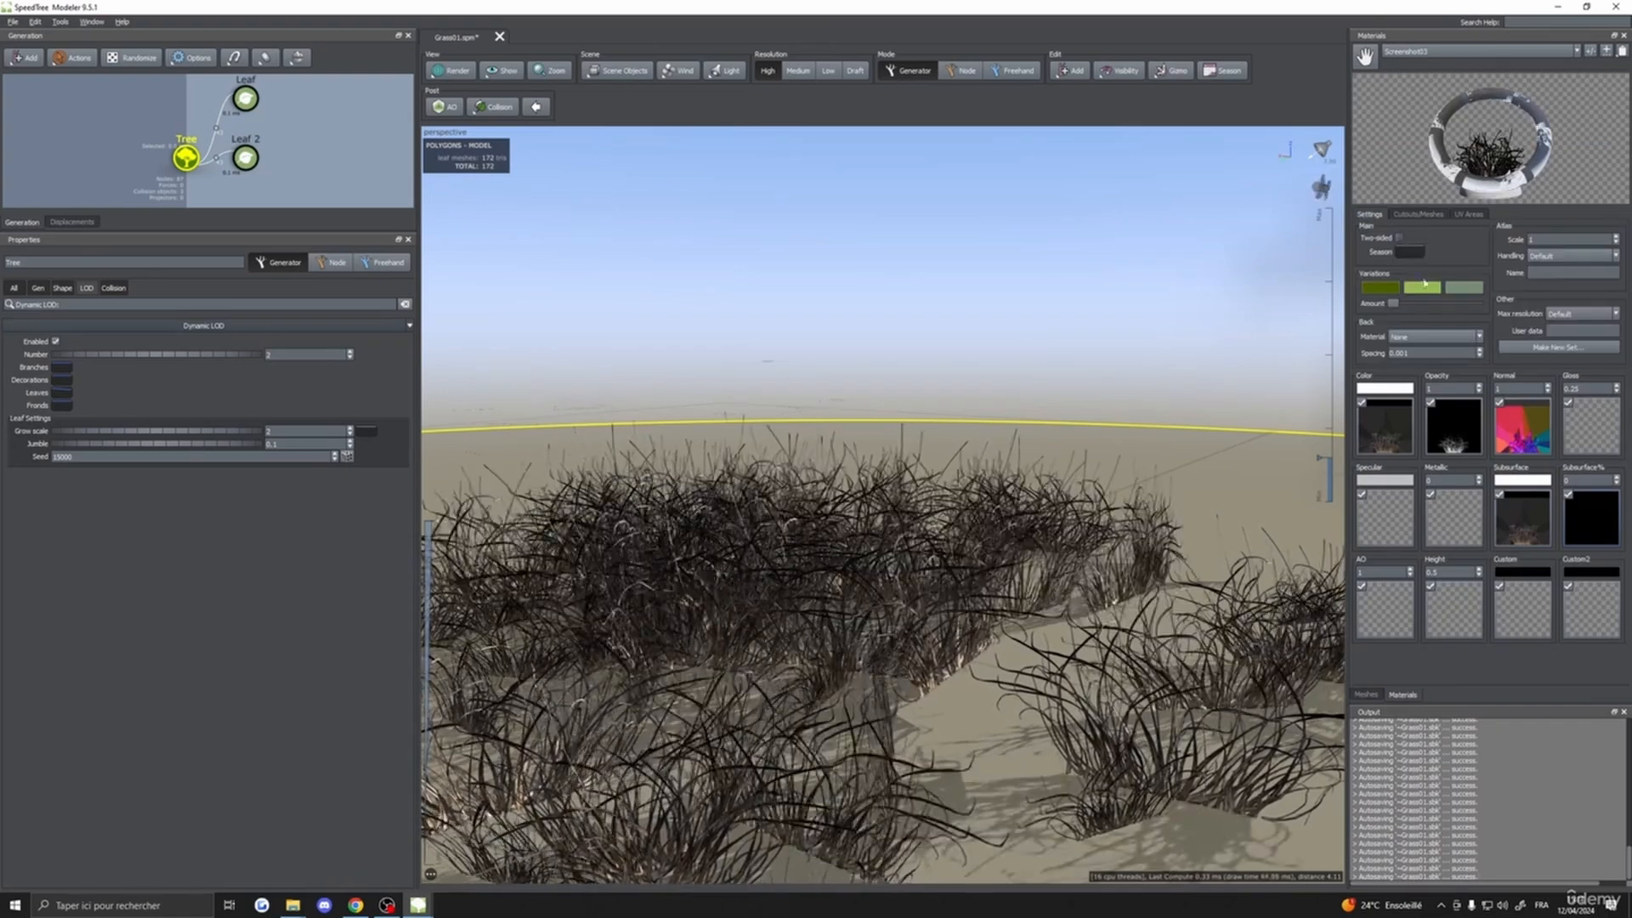
pyautogui.click(1399, 238)
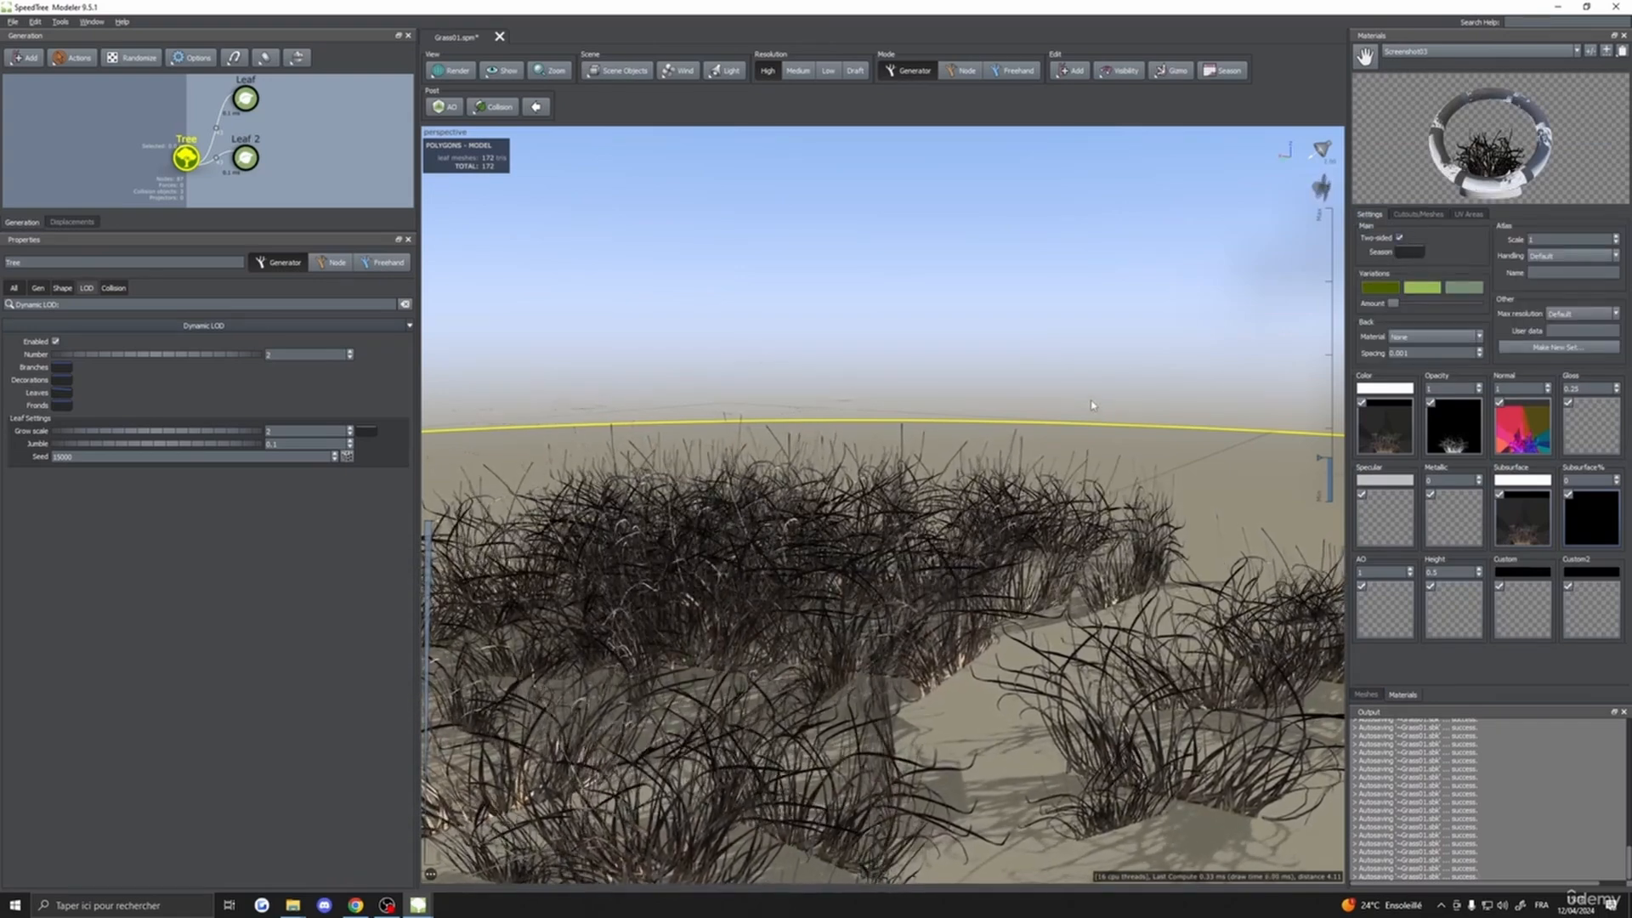
pyautogui.click(1426, 216)
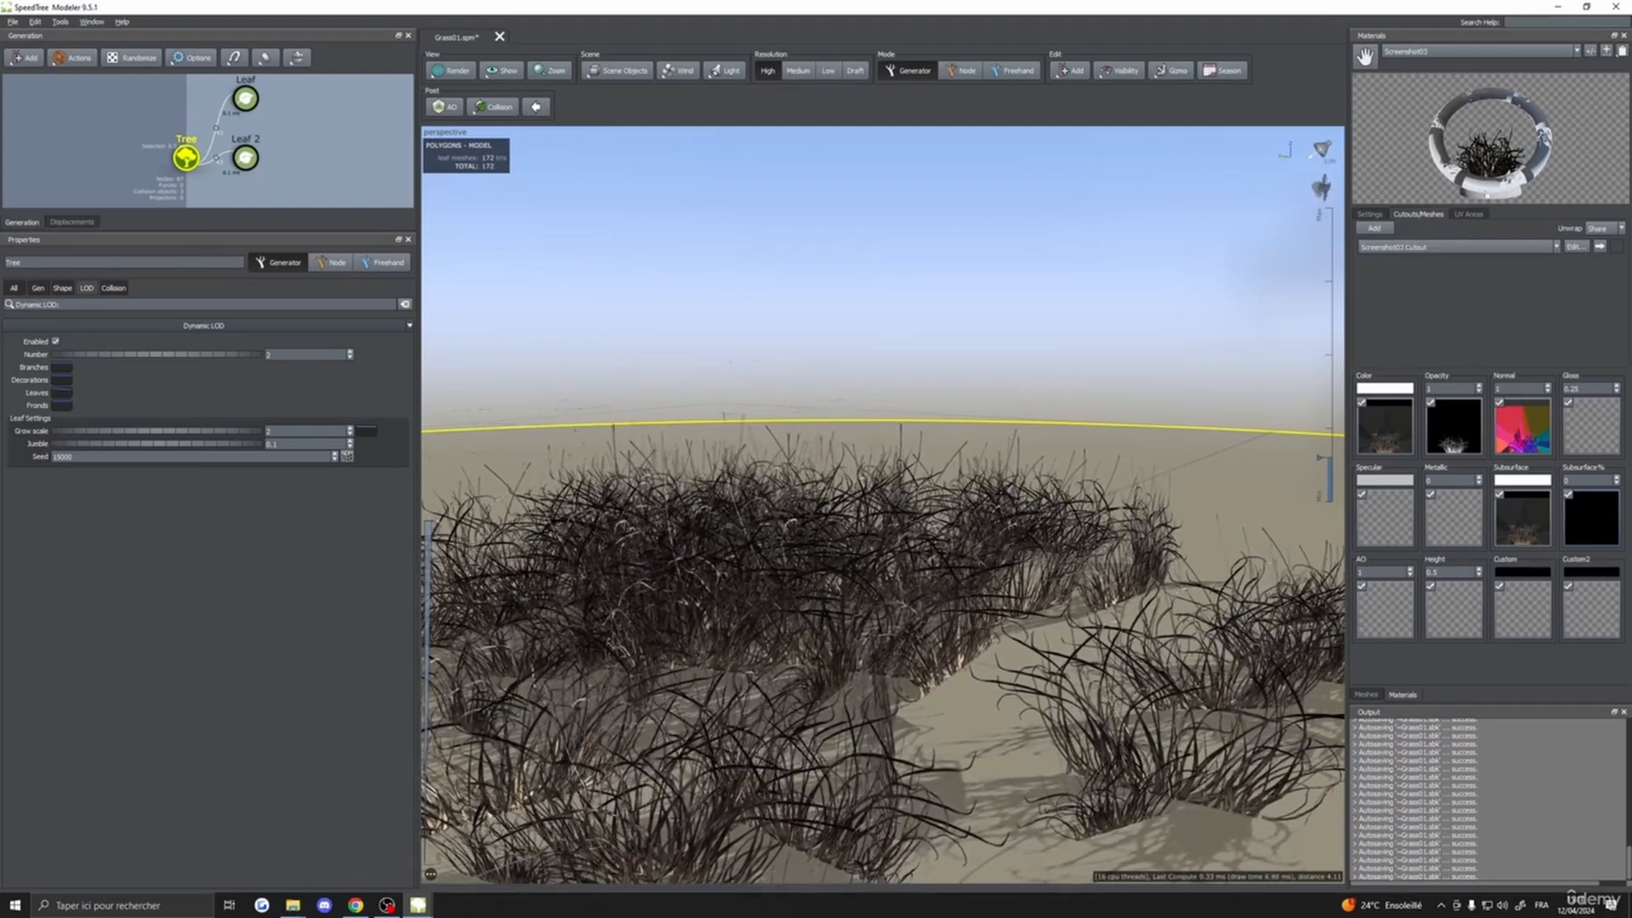
pyautogui.click(1479, 51)
pyautogui.click(1445, 187)
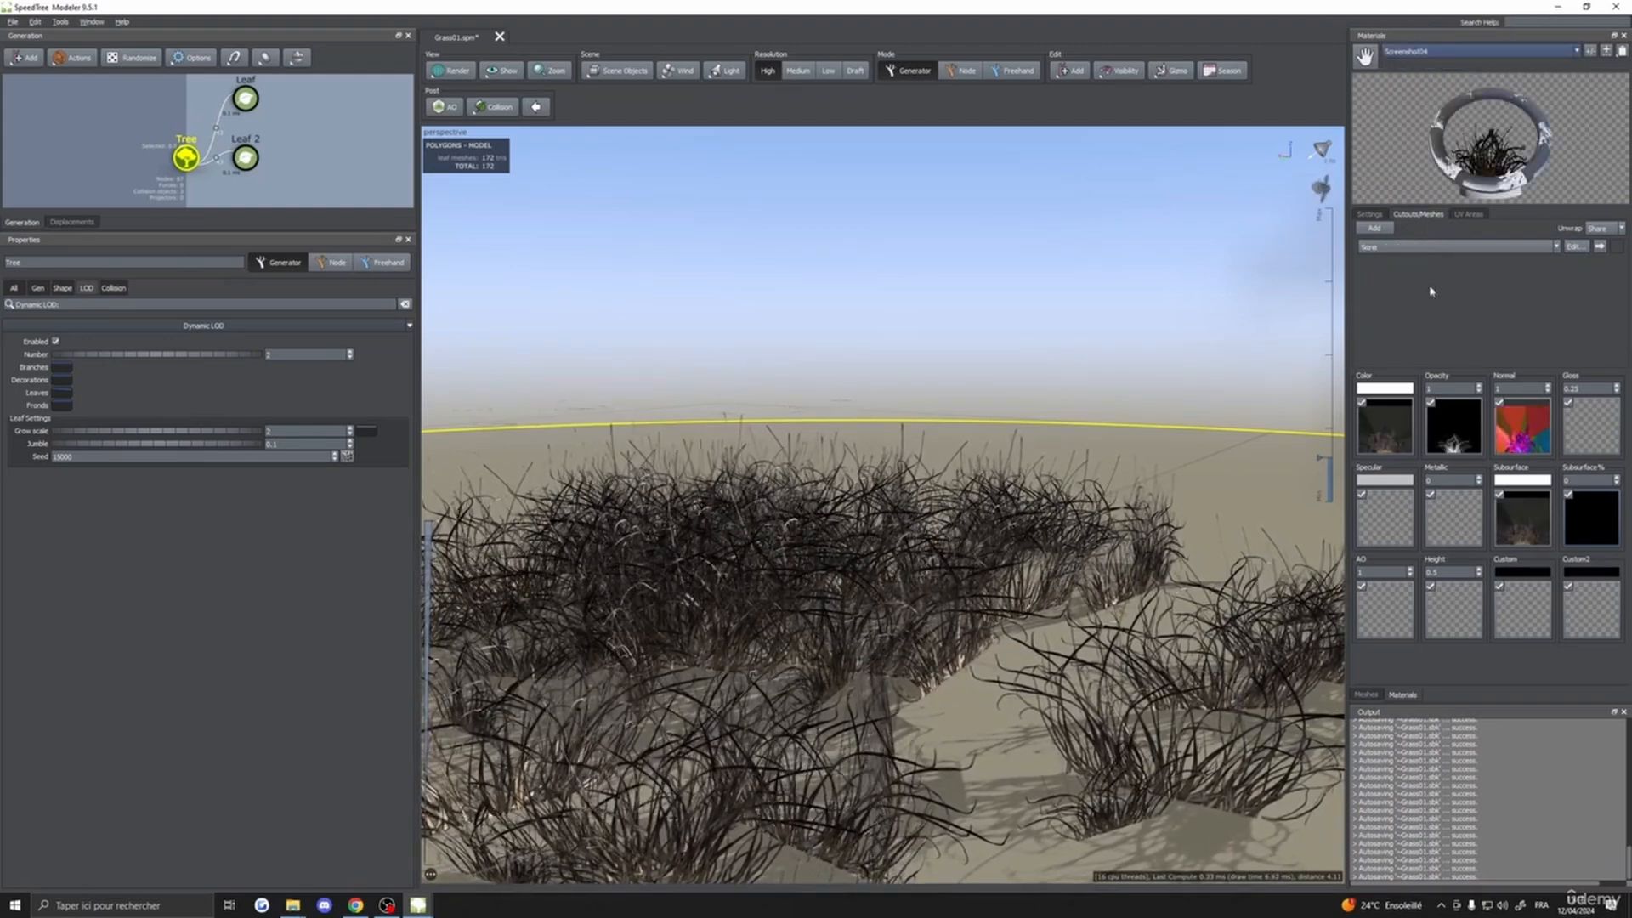
pyautogui.click(1370, 214)
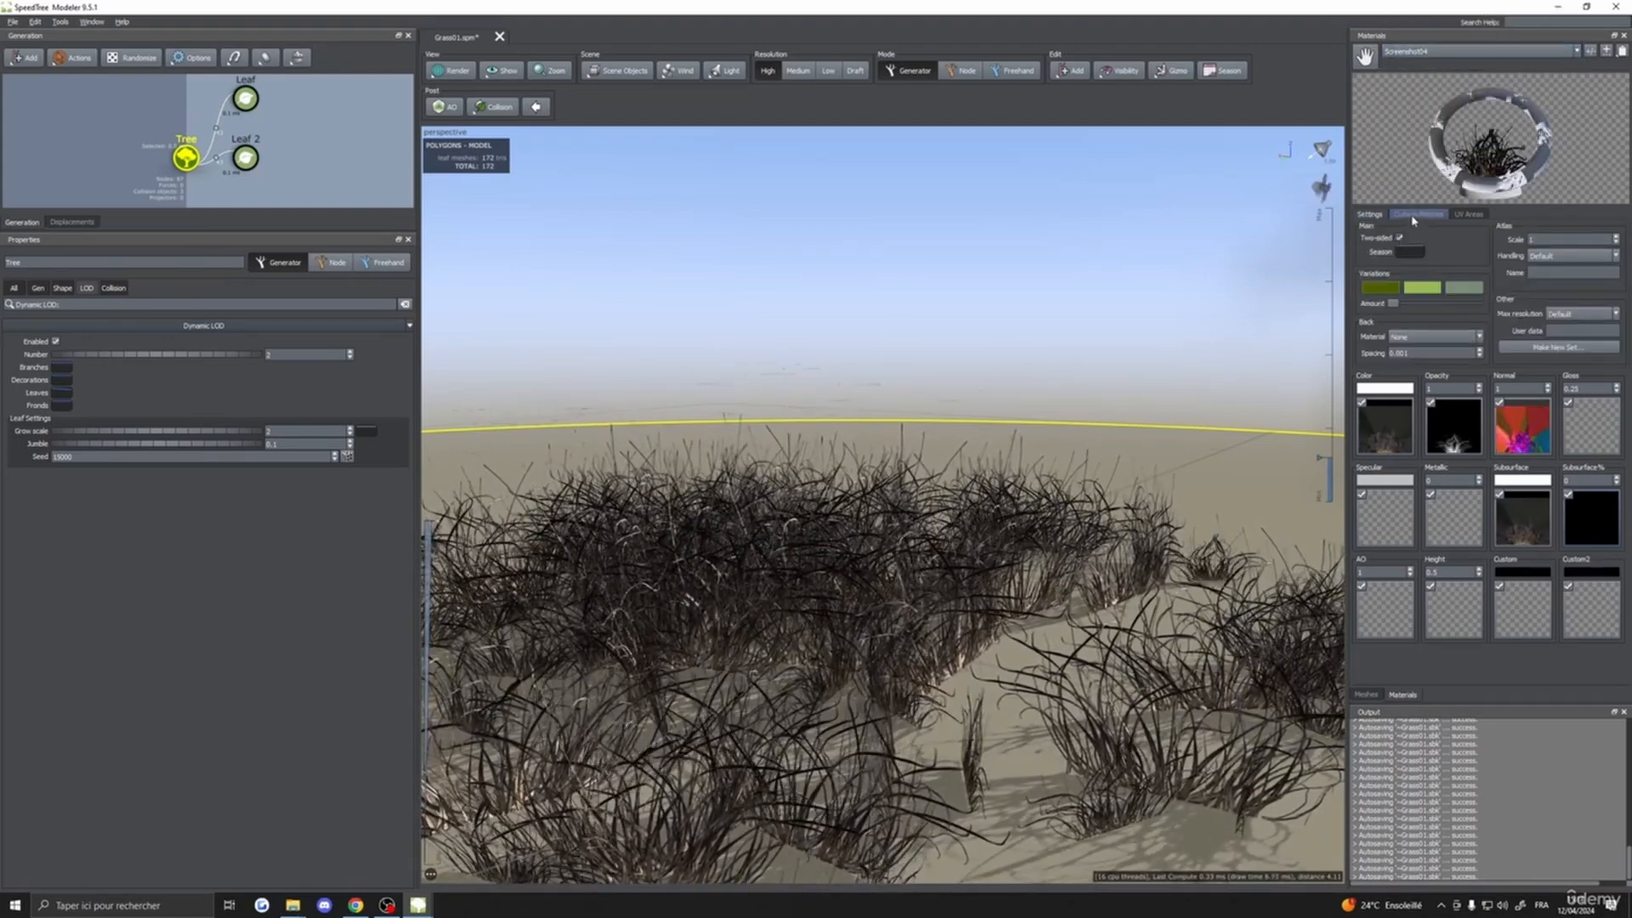
# - Create a cutout mesh for the Screenshot04 material using Generate slices and store it for the High, Med and Low levels
pyautogui.click(1416, 215)
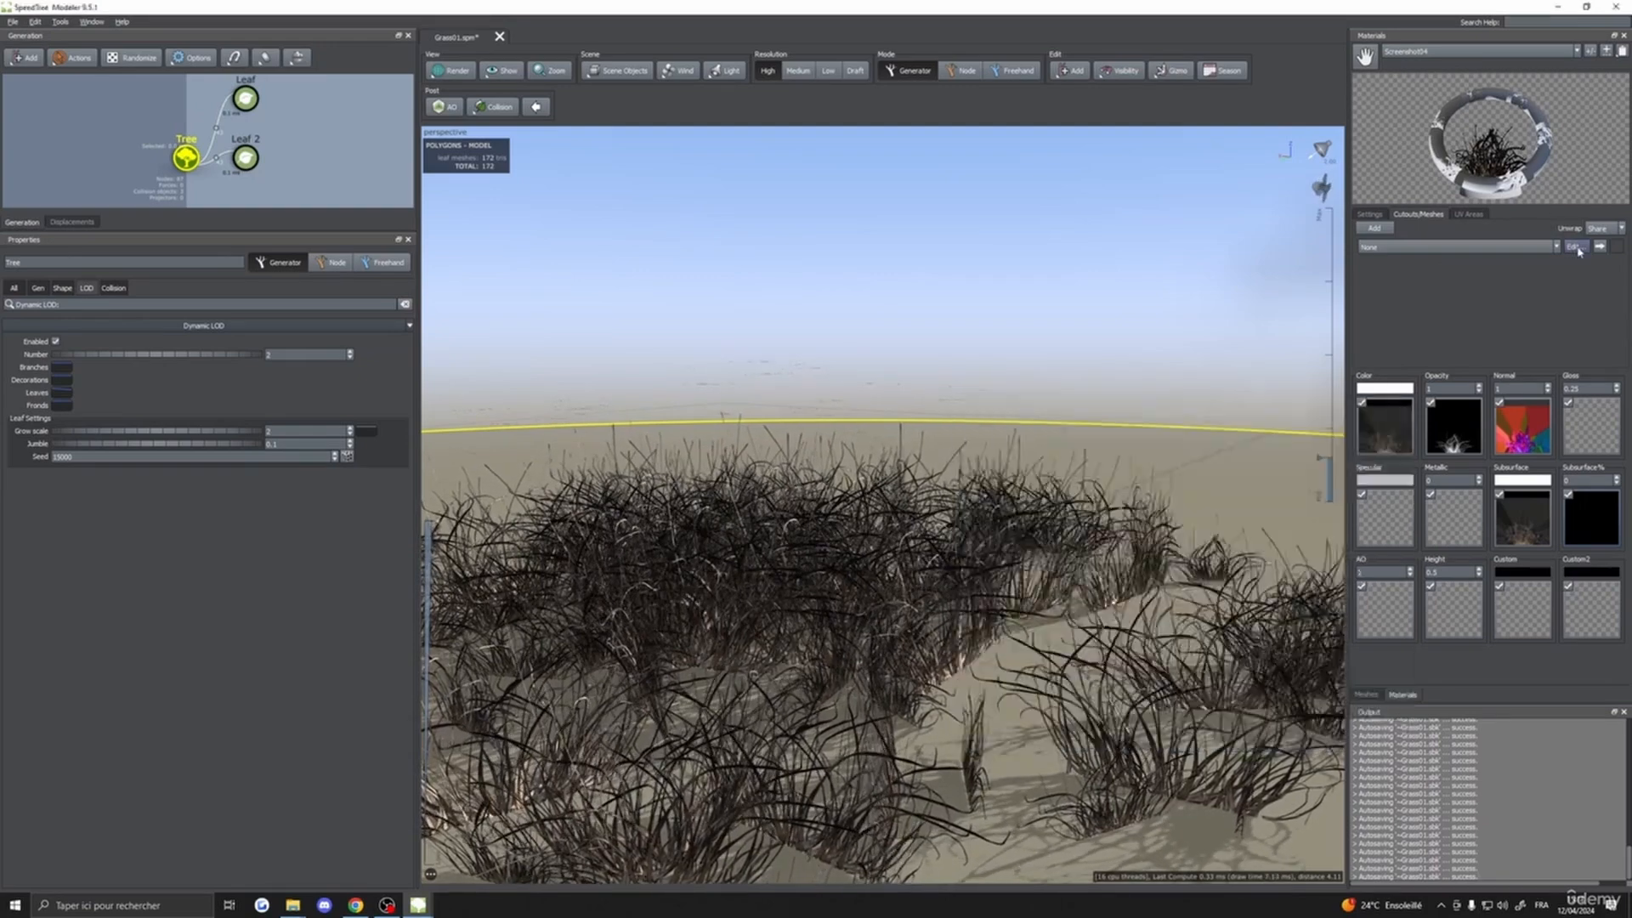
pyautogui.click(1575, 247)
pyautogui.click(610, 256)
pyautogui.click(688, 331)
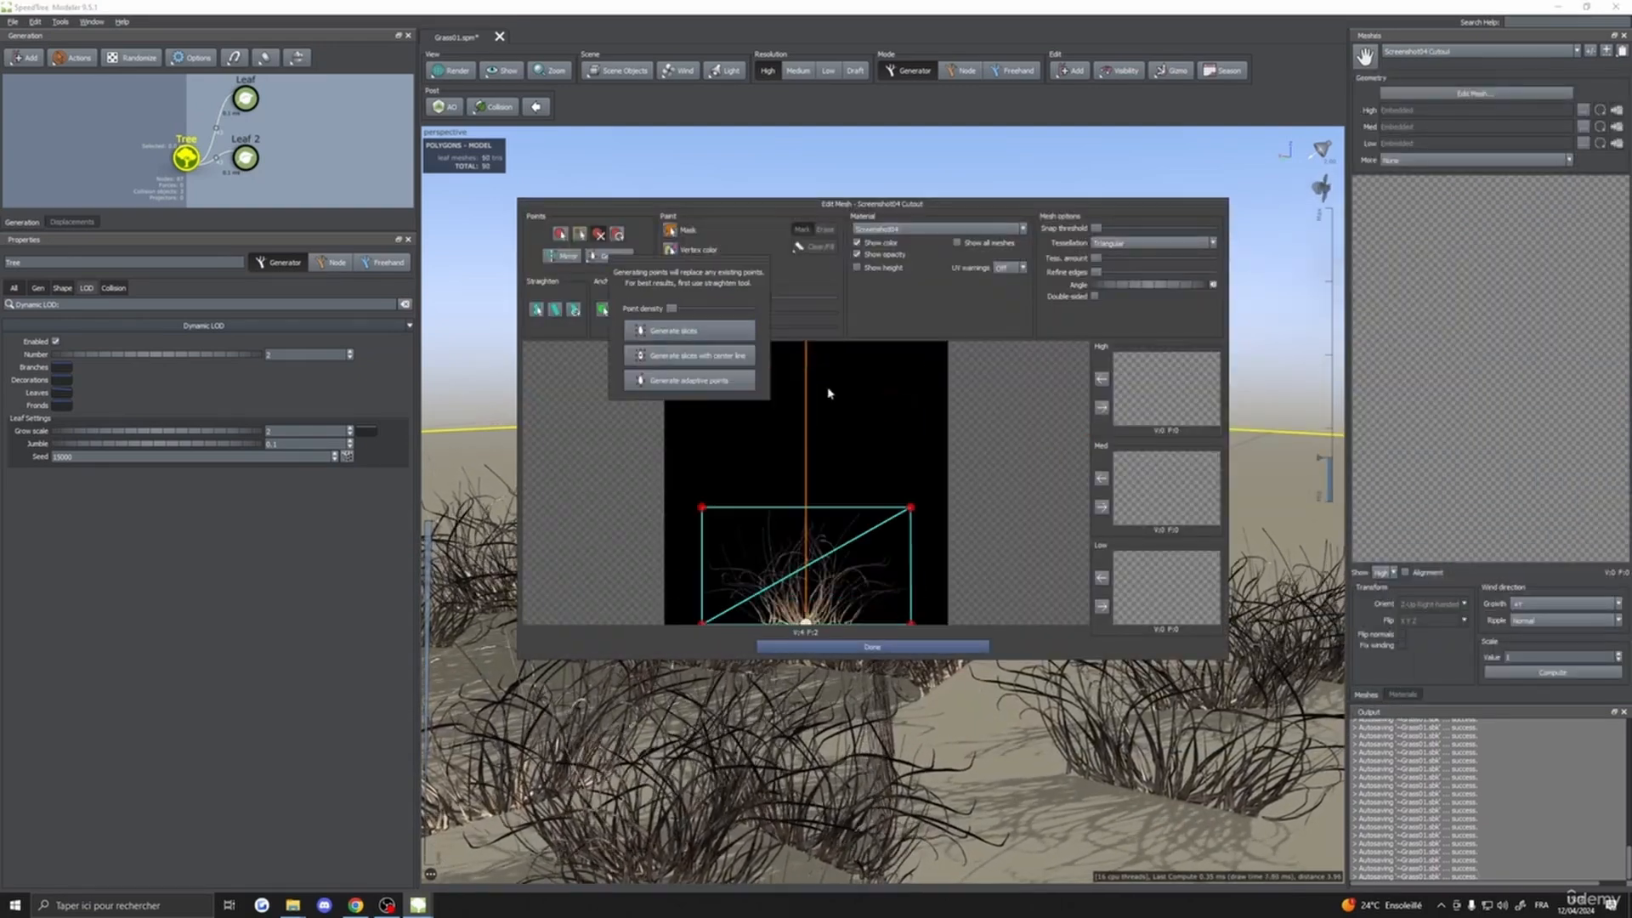
pyautogui.click(1102, 410)
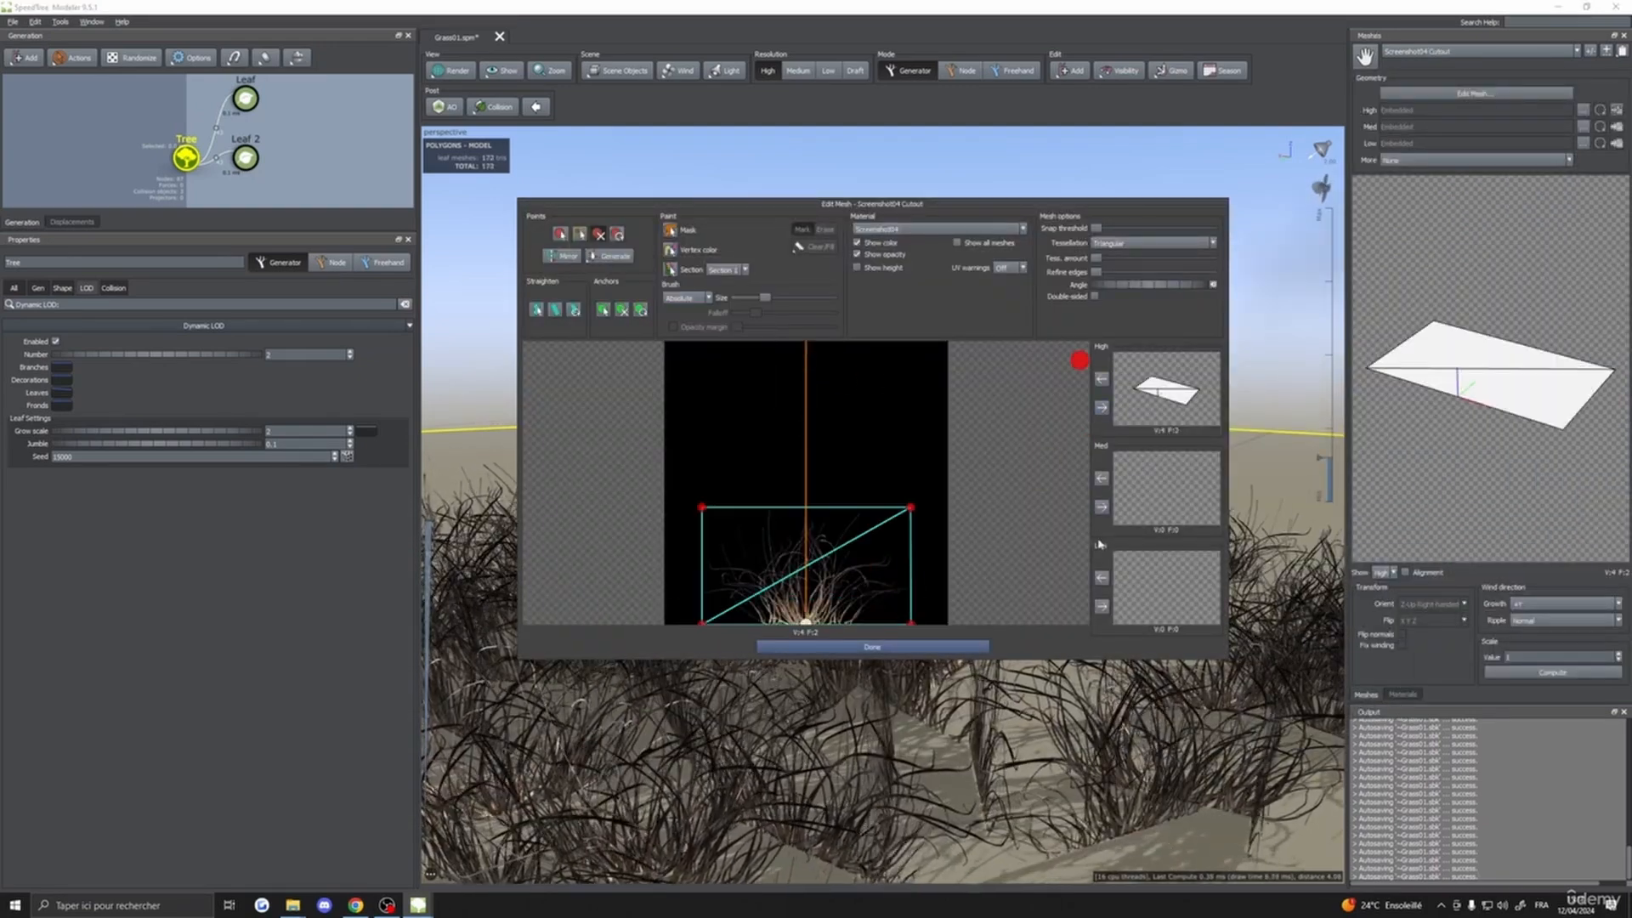
pyautogui.click(901, 648)
# - Examine the grass patch with its new cutout materials from several angles and distances, and return to the Screenshot04 material
pyautogui.moveTo(911, 663); pyautogui.dragTo(896, 664)
pyautogui.scroll(-3, 884, 646)
pyautogui.moveTo(850, 612); pyautogui.dragTo(921, 554)
pyautogui.moveTo(900, 430); pyautogui.dragTo(1127, 477)
pyautogui.scroll(-5, 1014, 465)
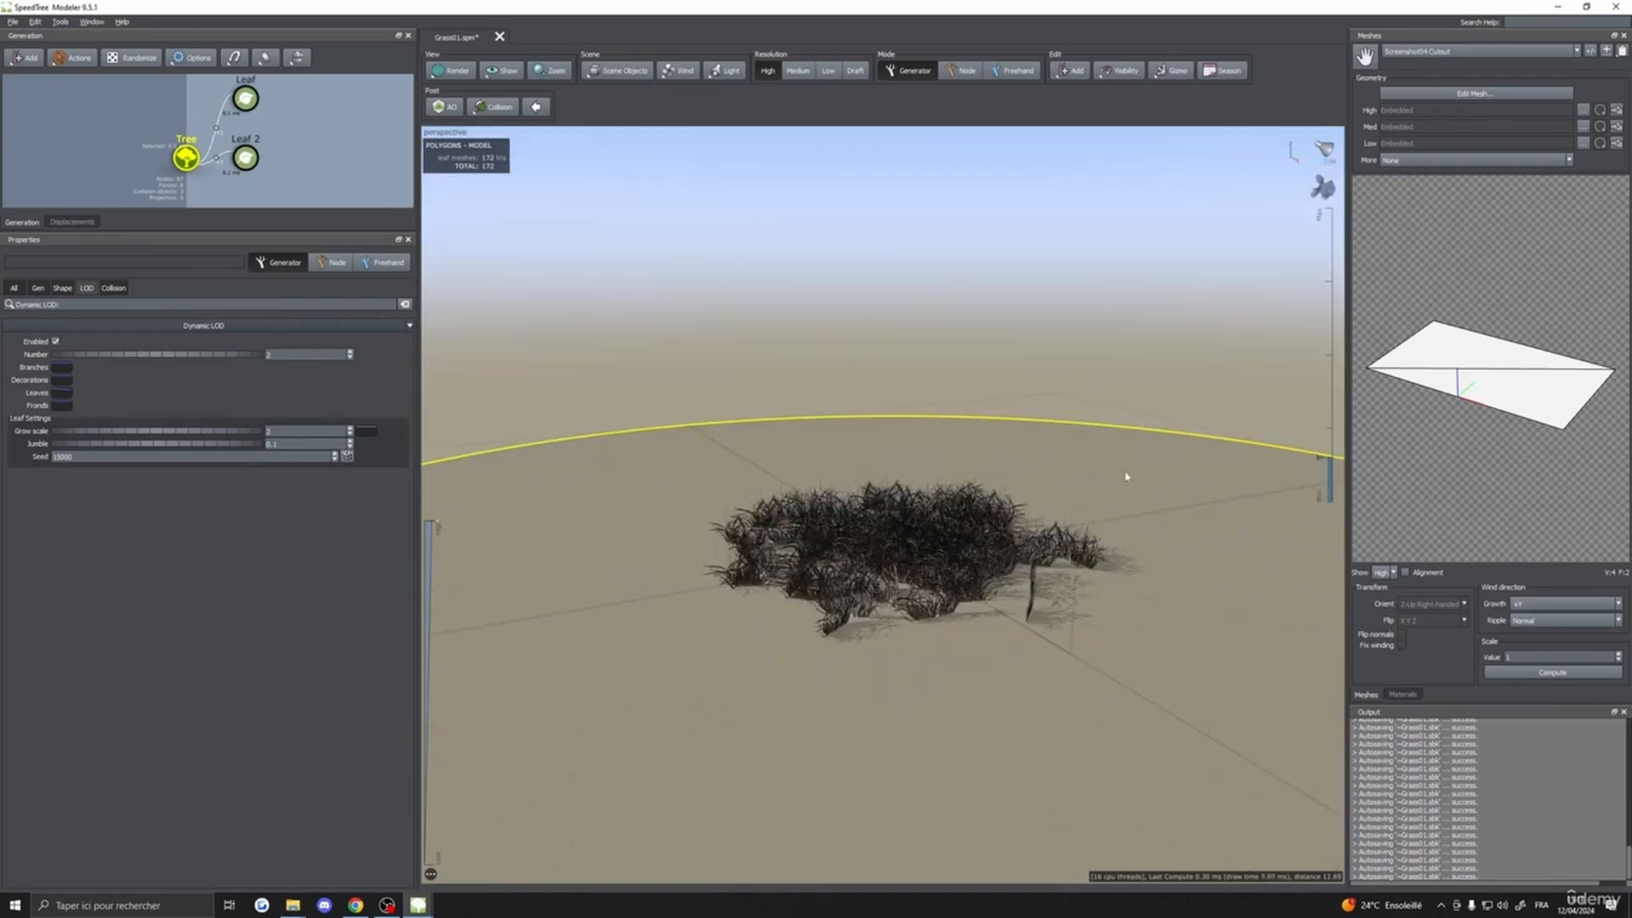
pyautogui.scroll(5, 1105, 481)
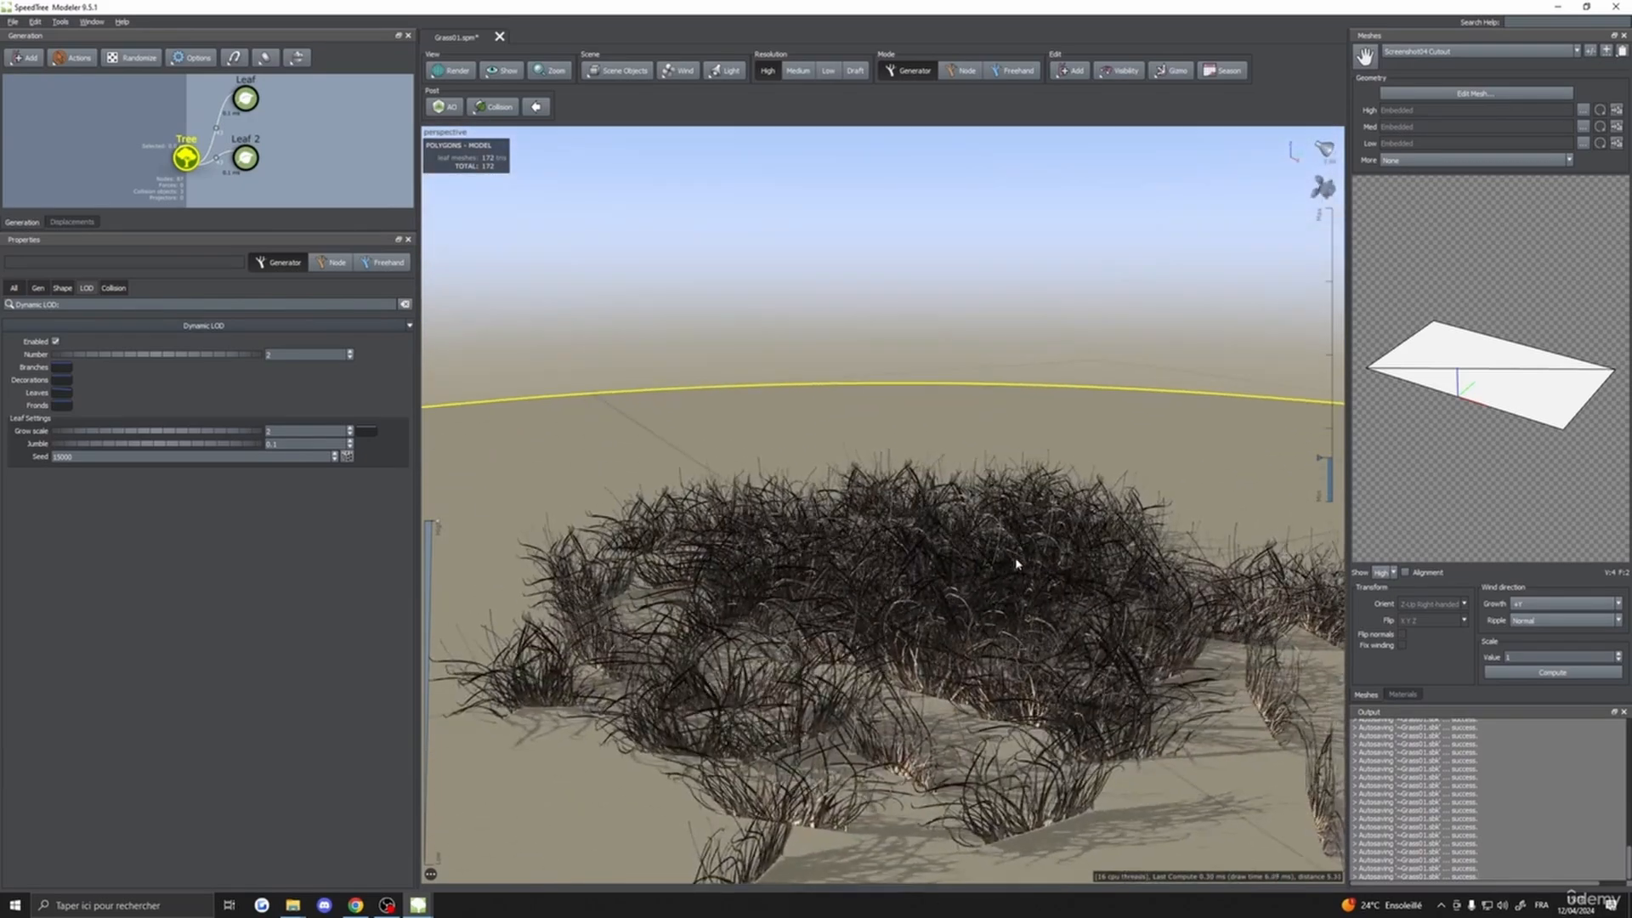
pyautogui.moveTo(1016, 564); pyautogui.dragTo(1094, 564)
pyautogui.click(1402, 694)
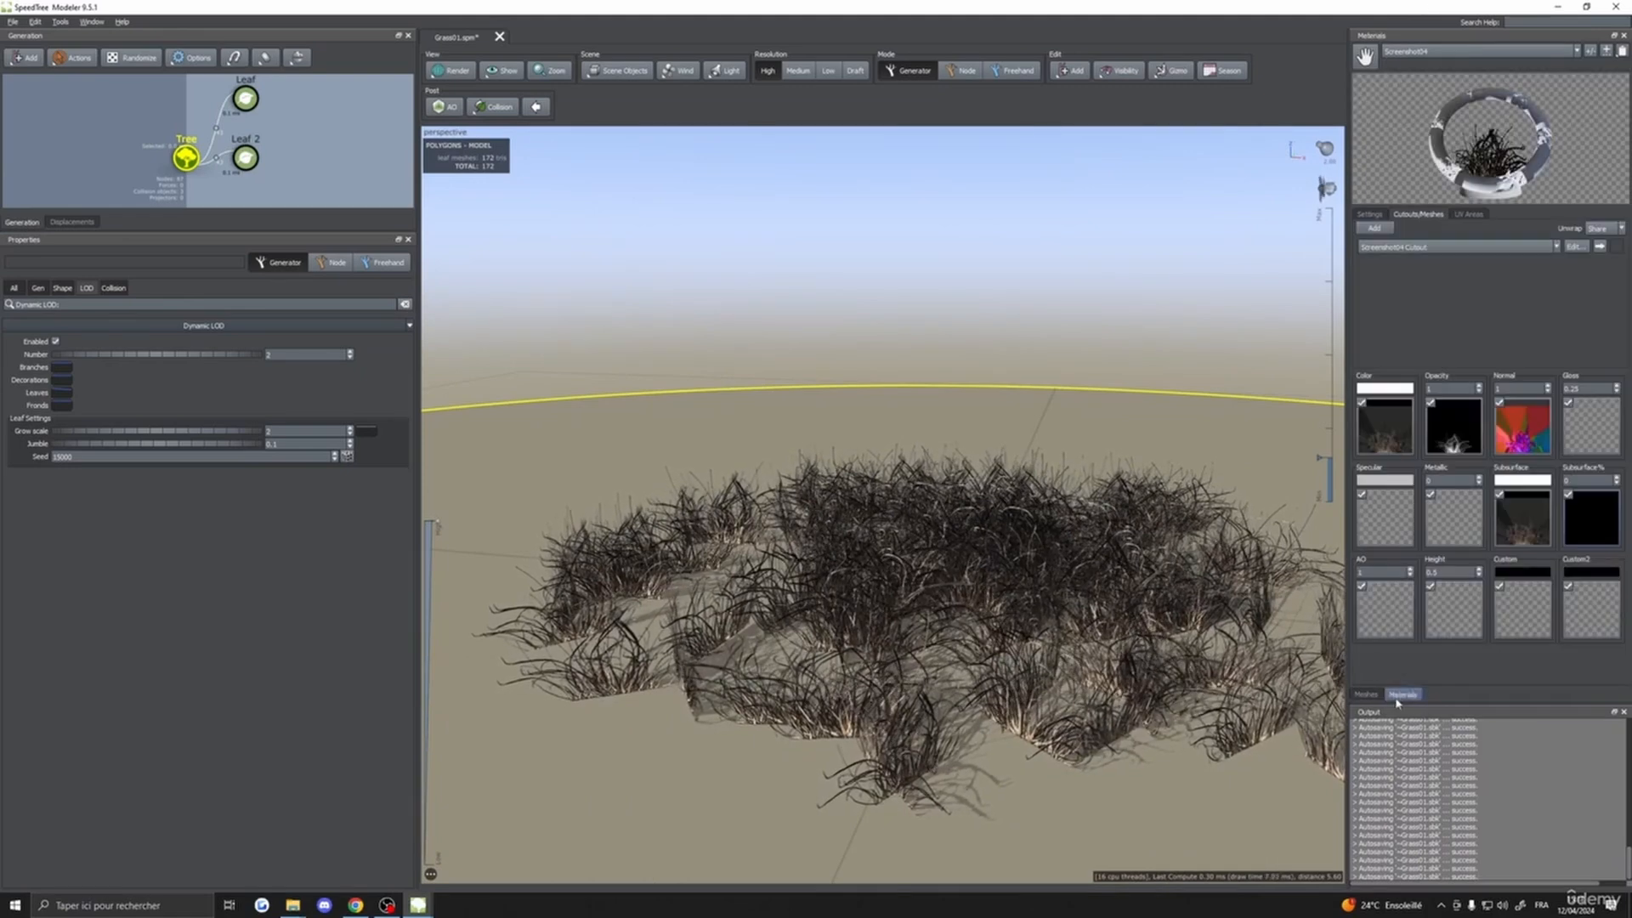
# - Inspect the Color map of the Screenshot04 material and compare it with the grass patch up close
pyautogui.click(1445, 51)
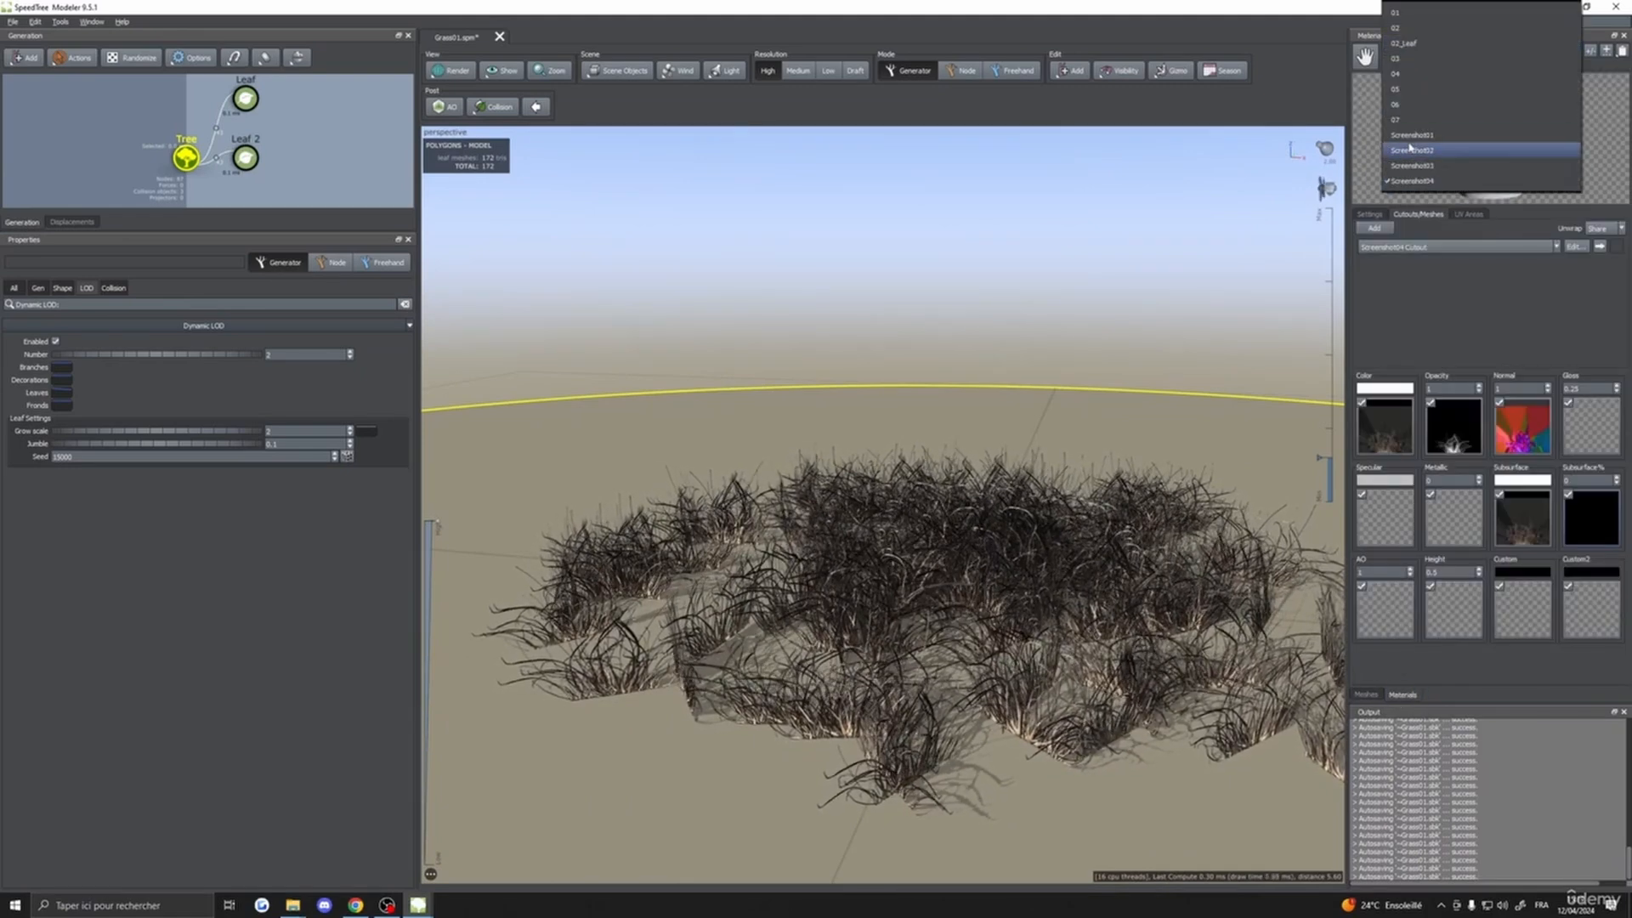
pyautogui.doubleClick(1384, 437)
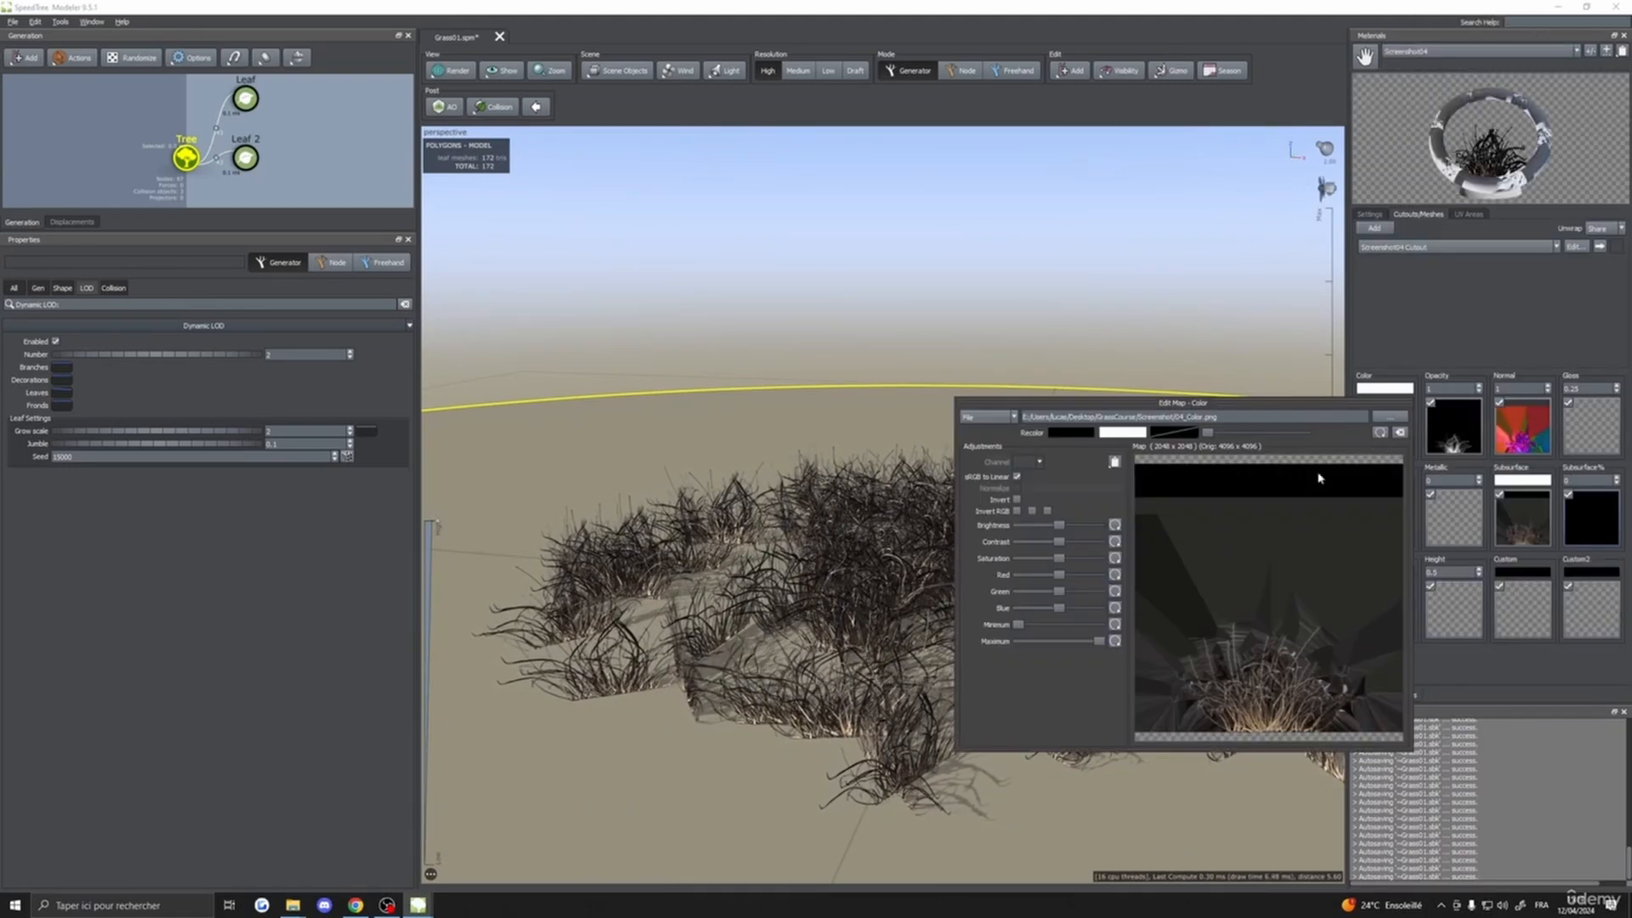
pyautogui.scroll(3, 882, 612)
pyautogui.moveTo(881, 612); pyautogui.dragTo(1083, 612)
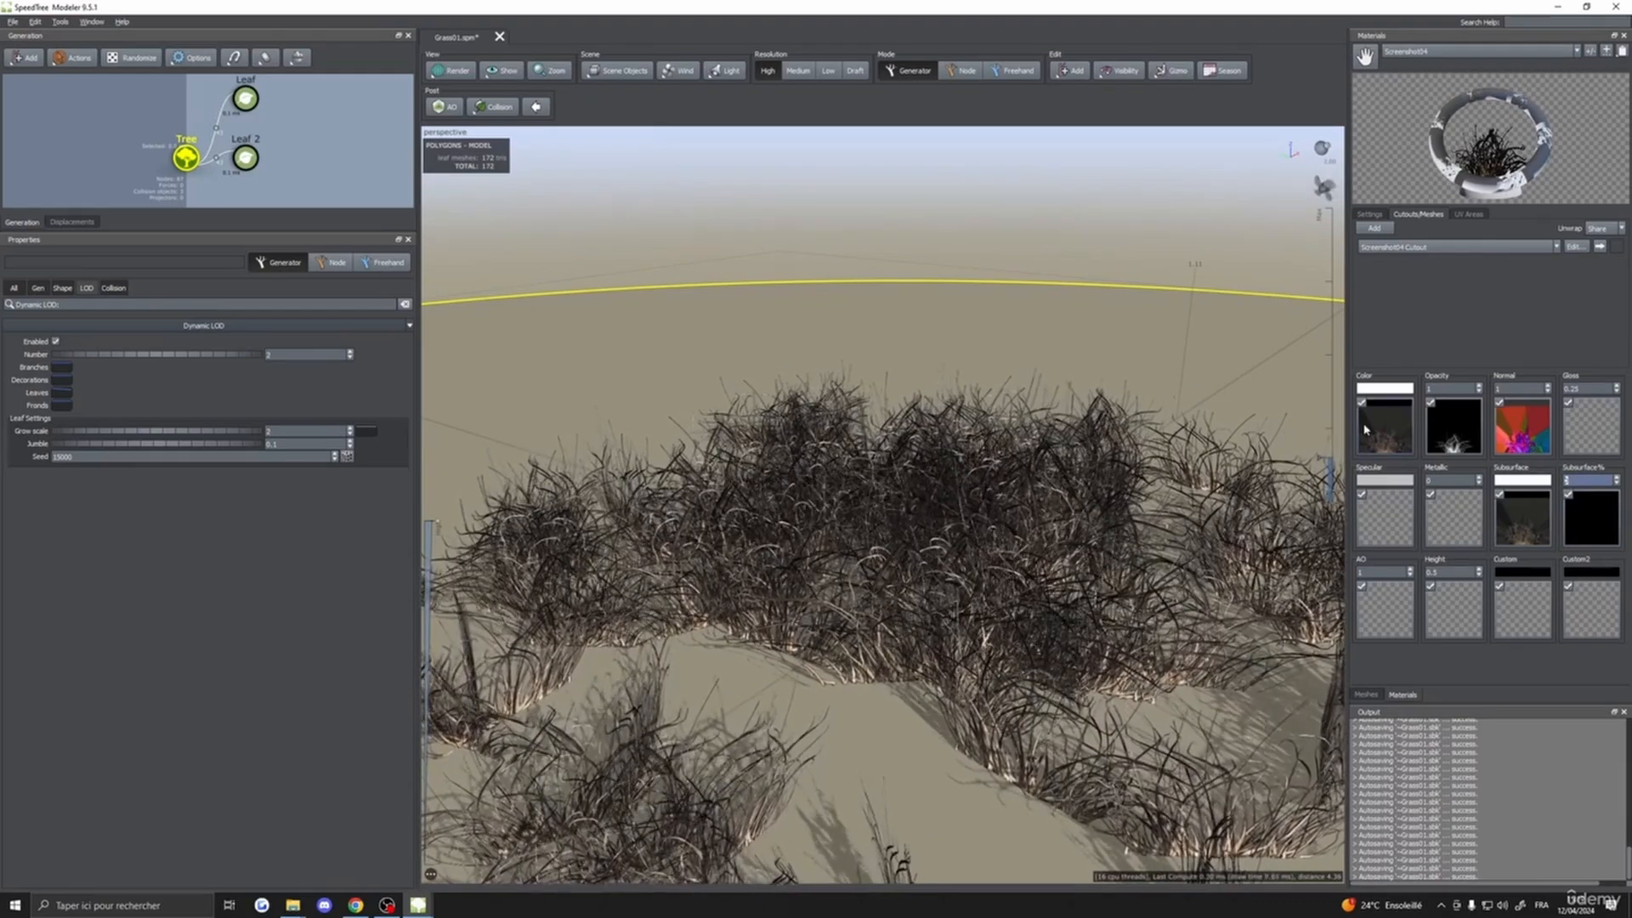
# - Try several Subsurface% values on the Screenshot04 material, including 10, 3 and 0, checking the grass shading from different angles
pyautogui.write('10')
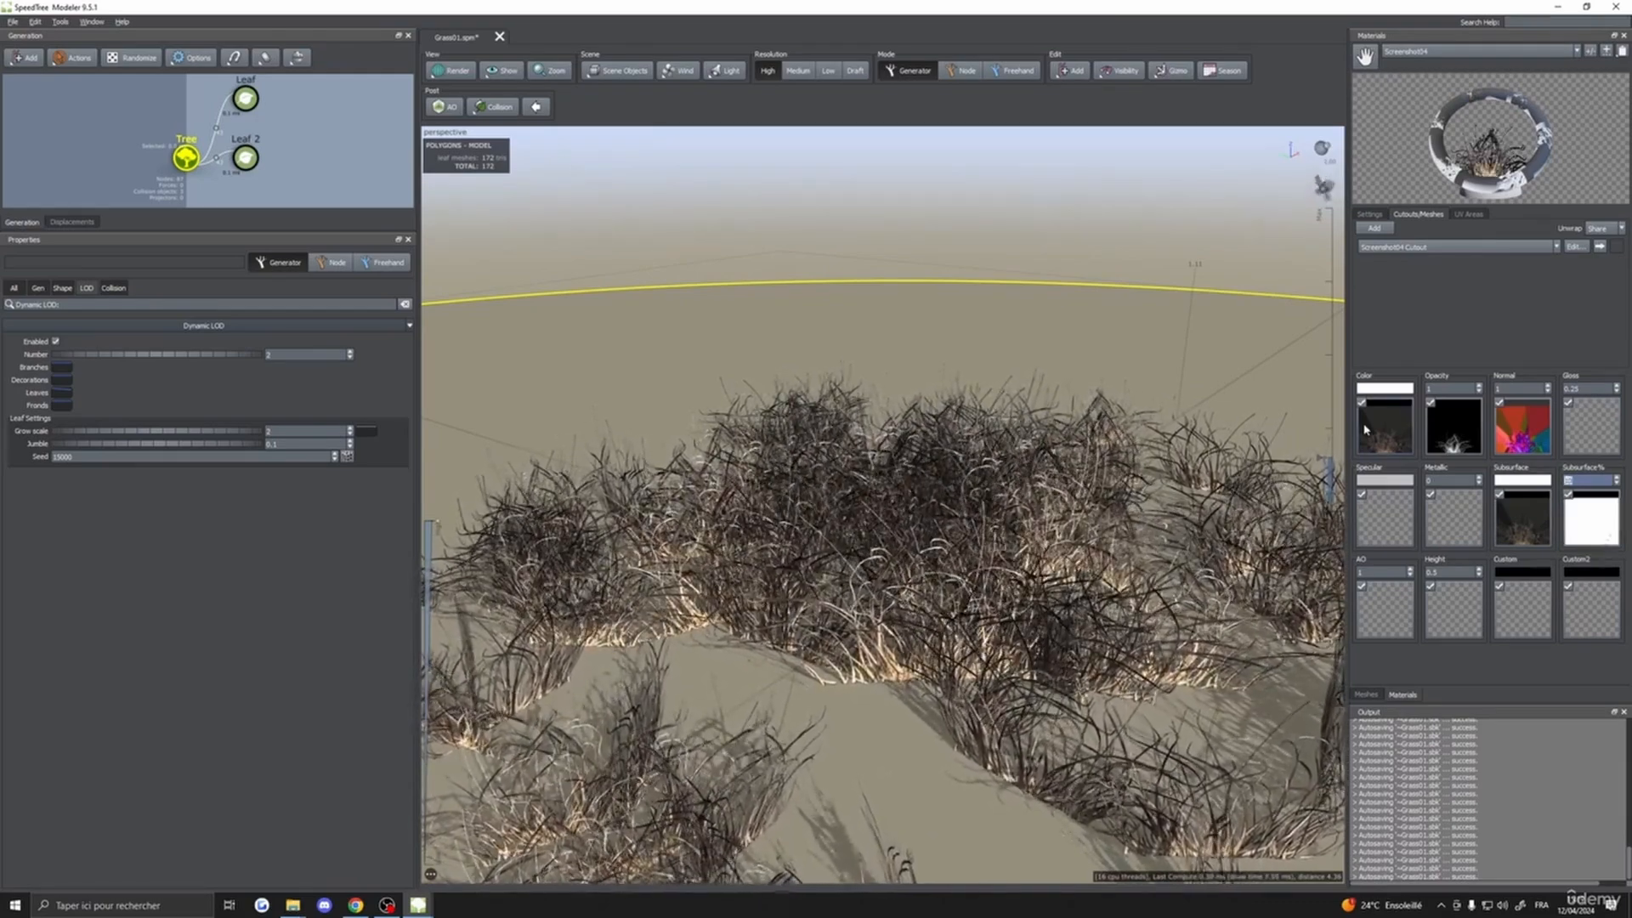
pyautogui.moveTo(933, 466); pyautogui.dragTo(1108, 472)
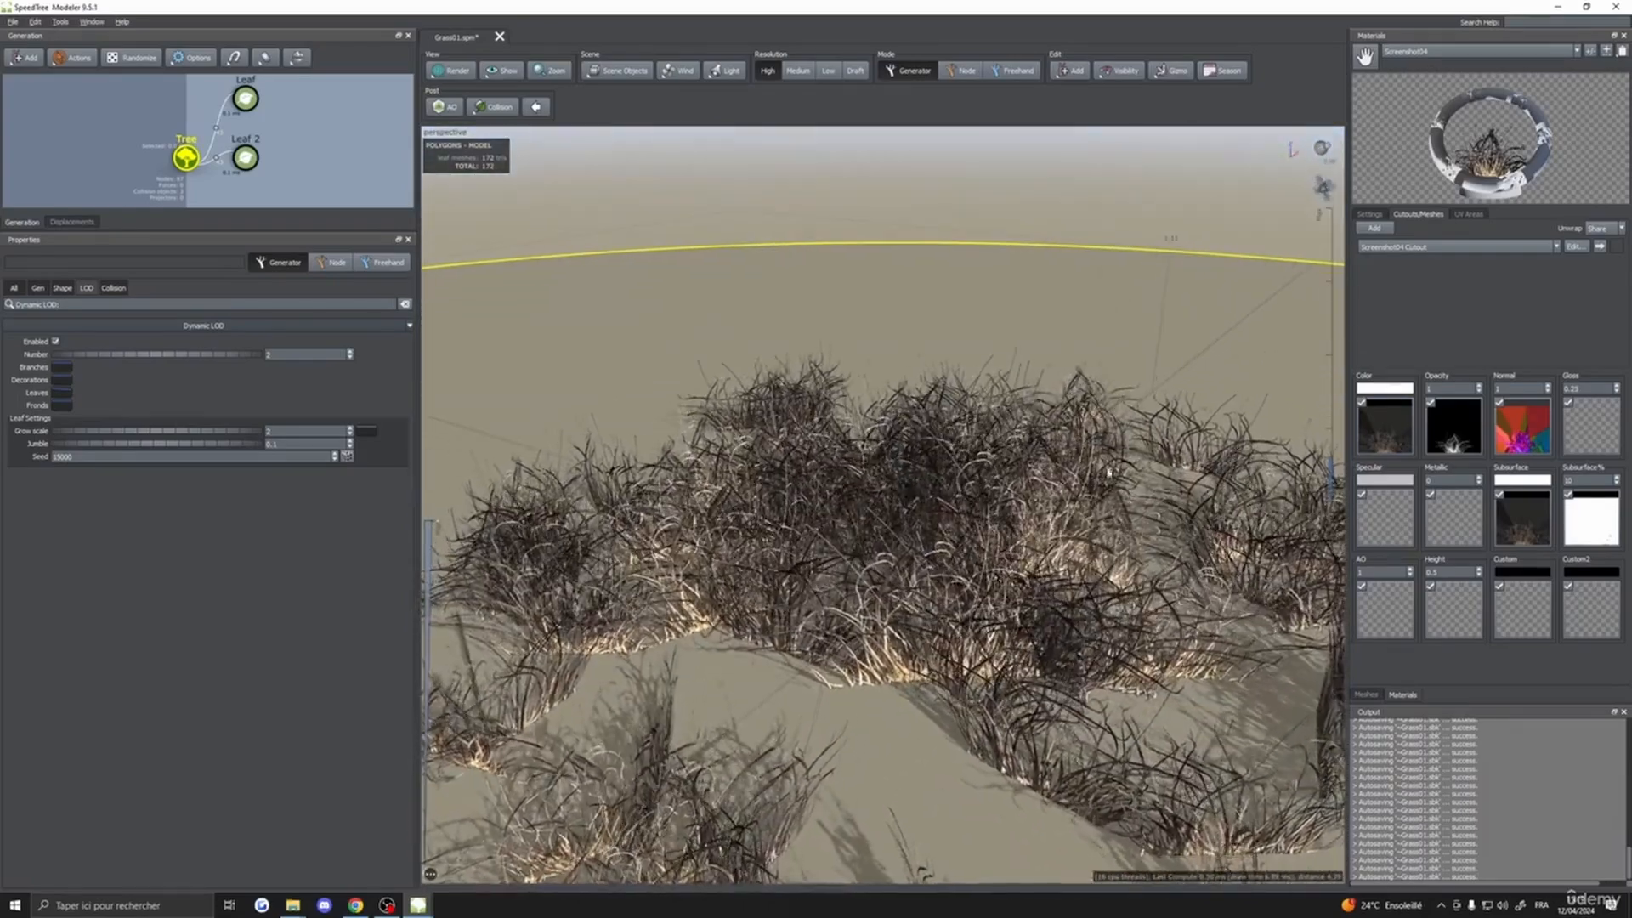
pyautogui.write('3')
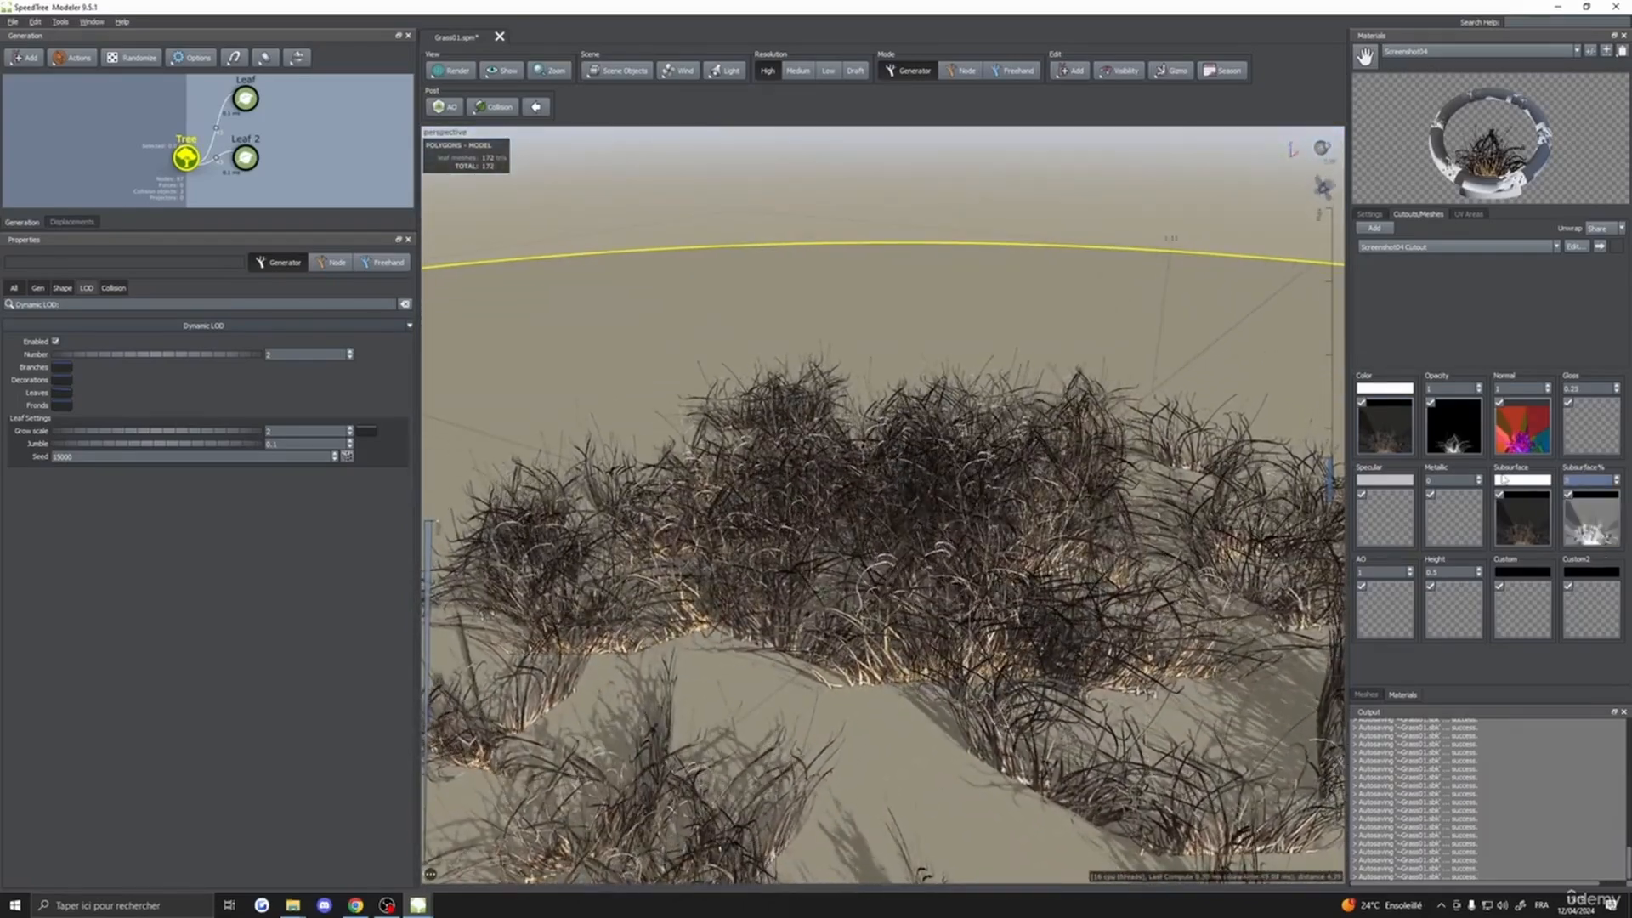
pyautogui.moveTo(1347, 539); pyautogui.dragTo(1240, 587)
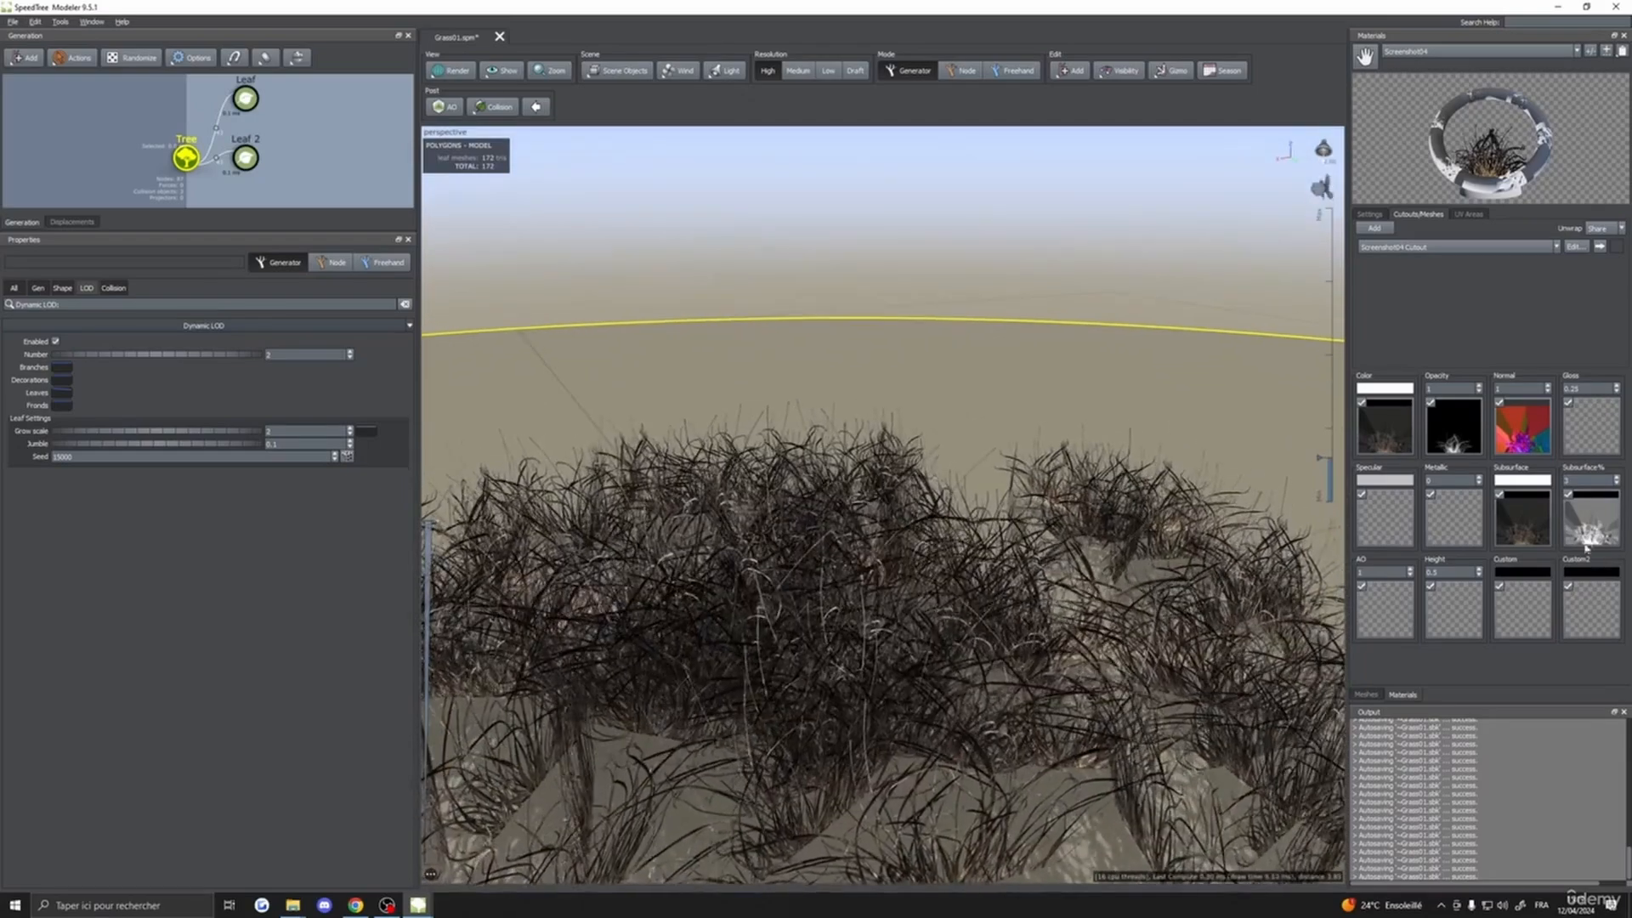
pyautogui.write('0.')
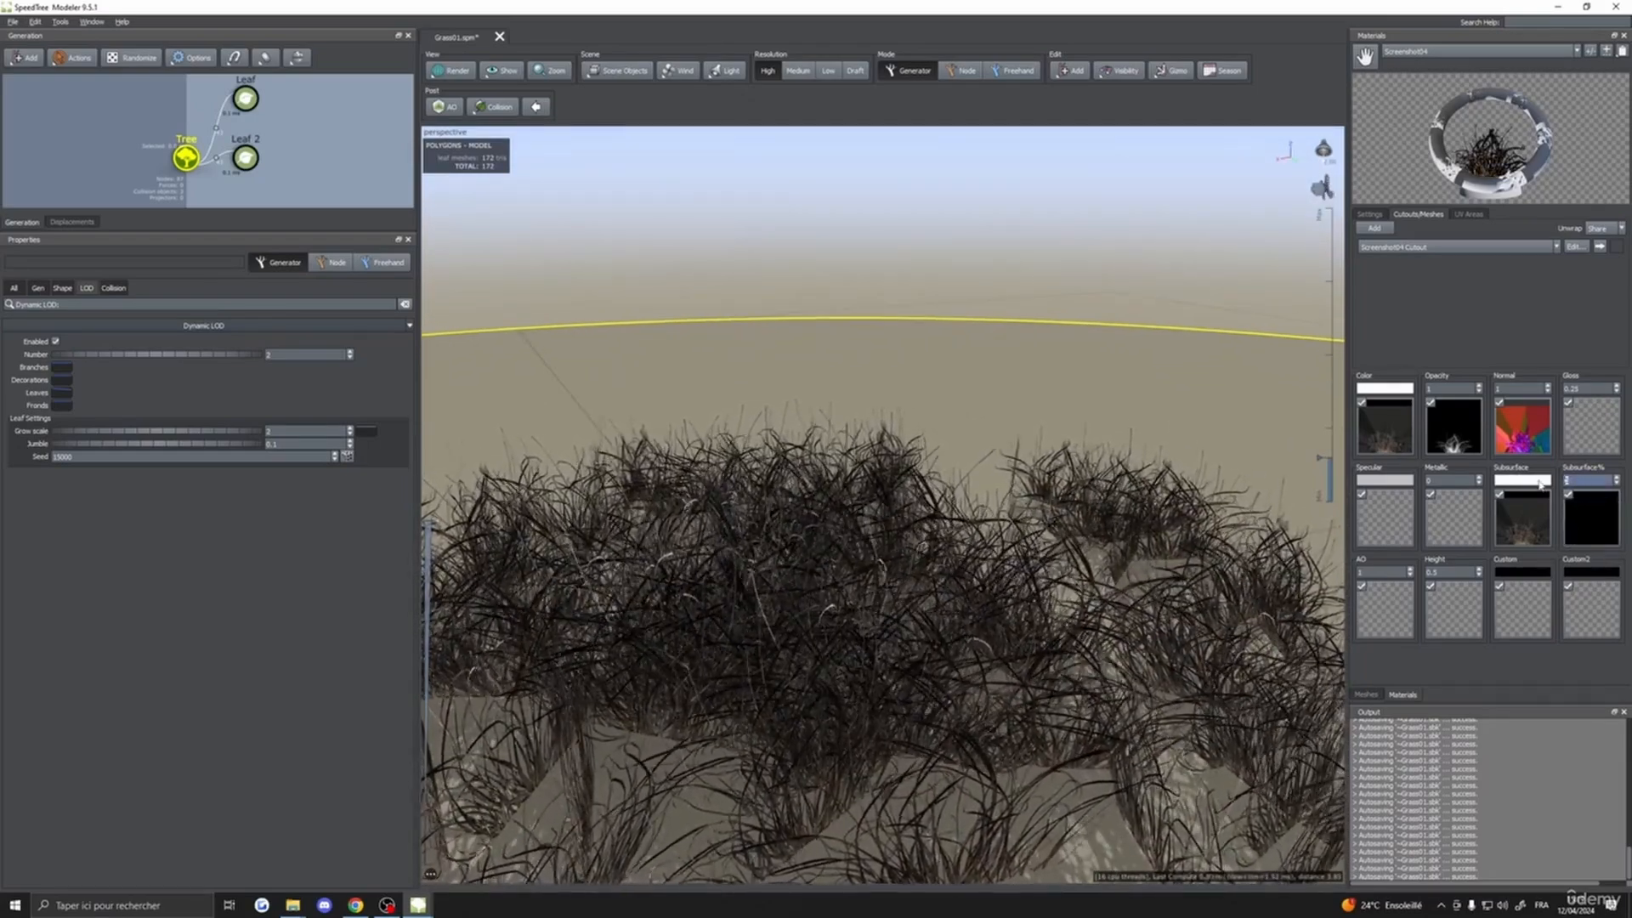
pyautogui.write('1')
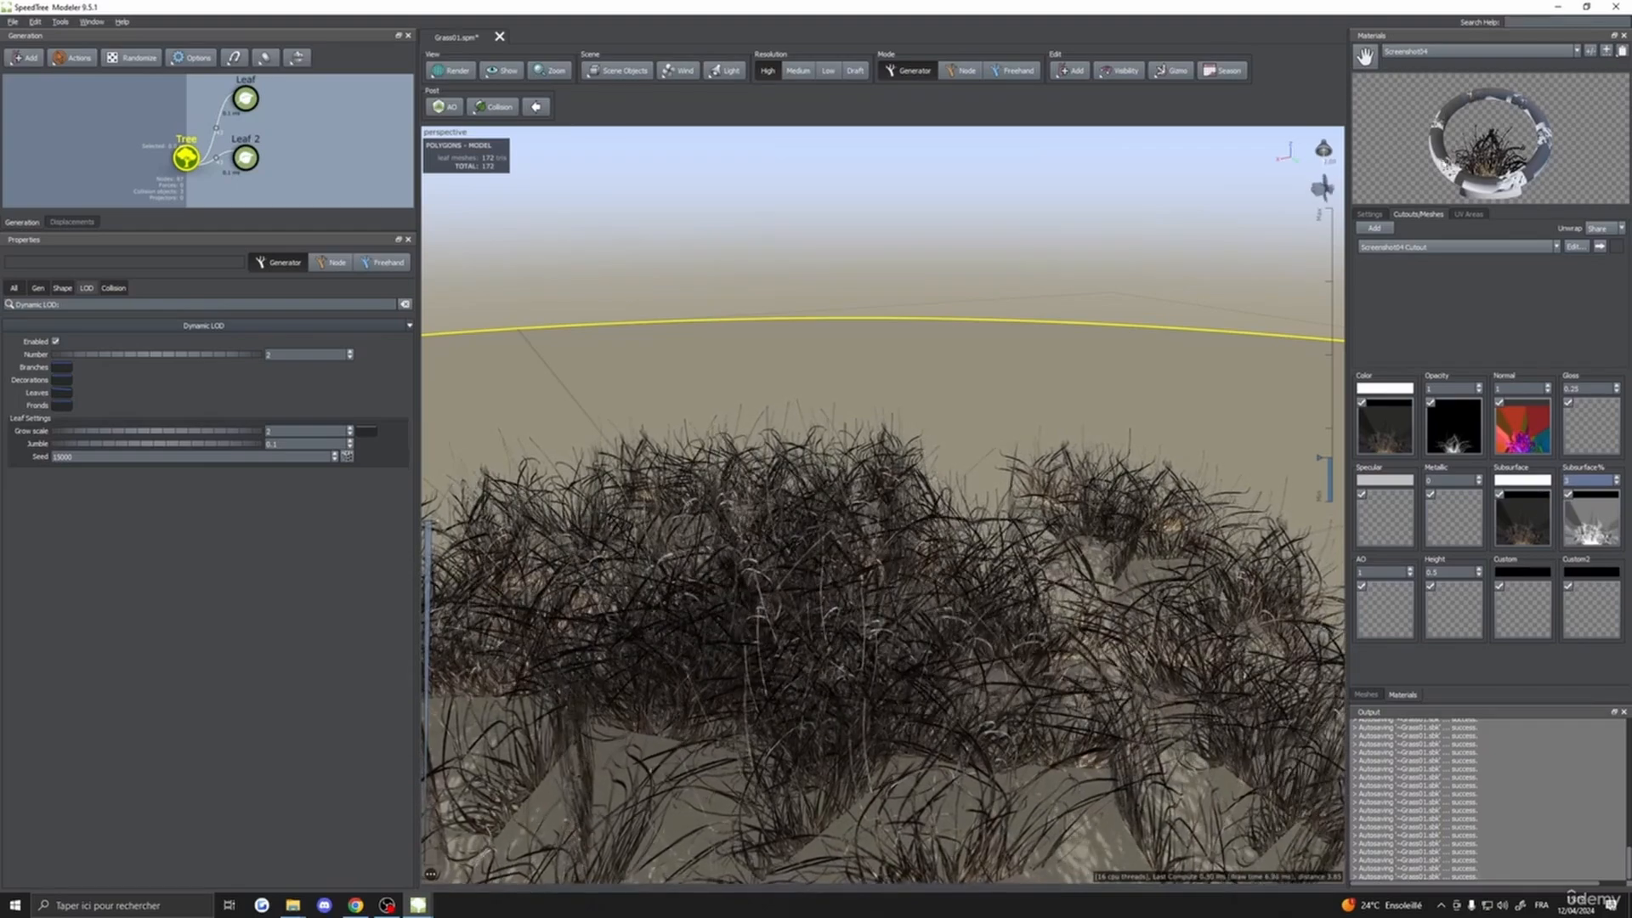
# - Try Subsurface% values of 3, 2 and 0 on the Screenshot03 material and settle on 1
pyautogui.click(1403, 53)
pyautogui.click(1414, 171)
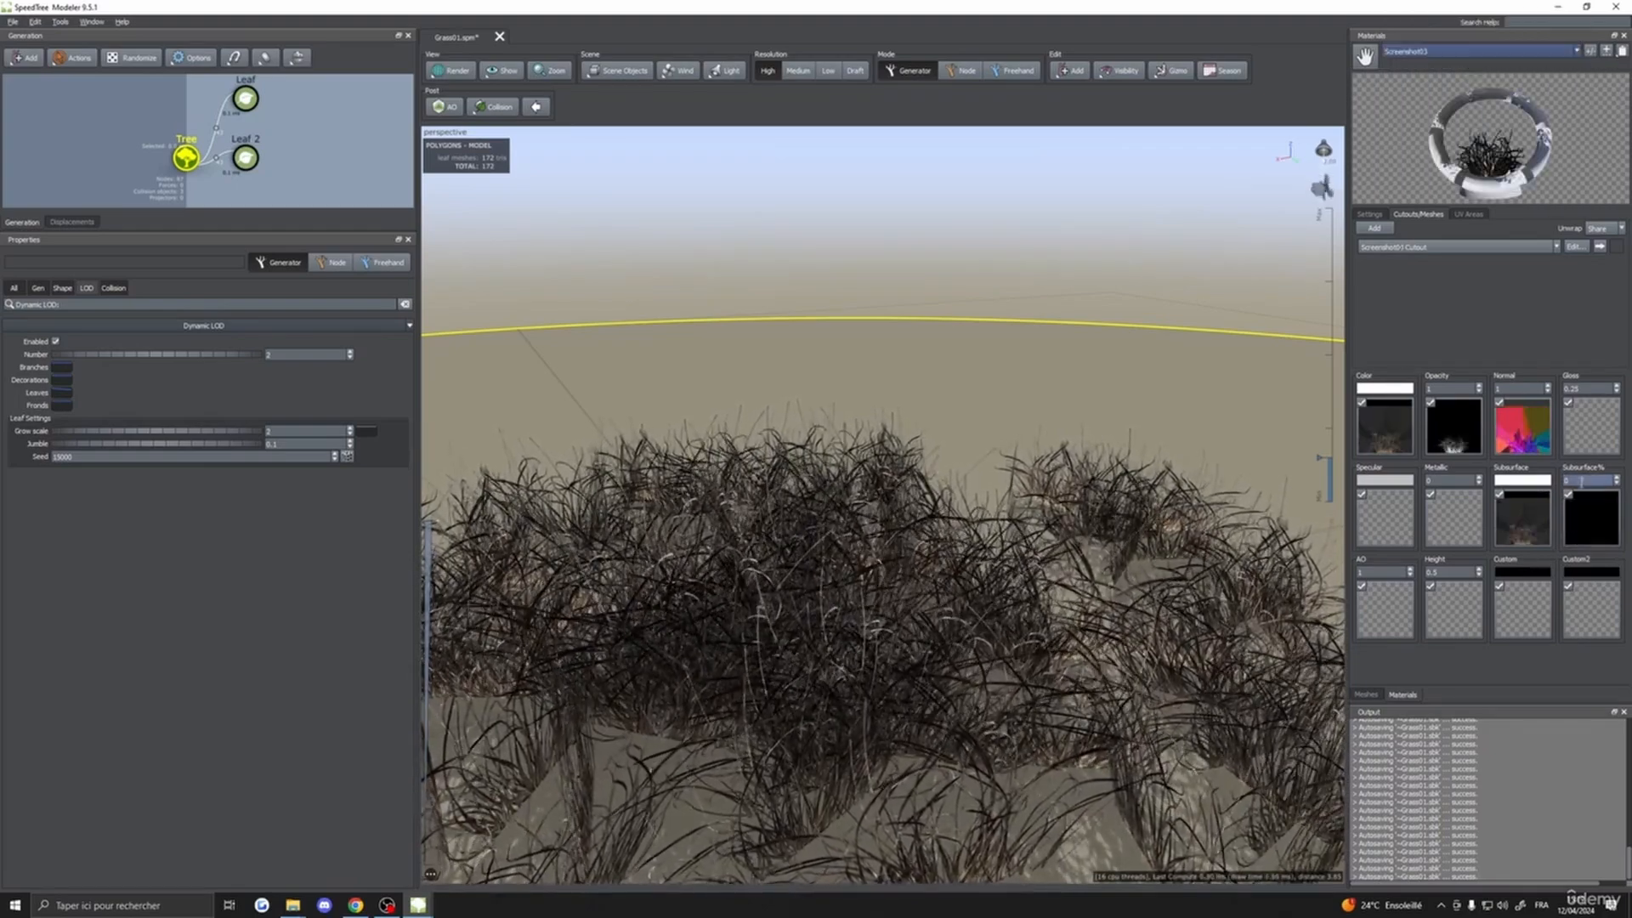
pyautogui.moveTo(1581, 481); pyautogui.dragTo(1528, 489)
pyautogui.write('3')
pyautogui.moveTo(1190, 531); pyautogui.dragTo(812, 663)
pyautogui.scroll(-3, 799, 578)
pyautogui.moveTo(799, 553); pyautogui.dragTo(829, 600)
pyautogui.moveTo(1232, 544); pyautogui.dragTo(1219, 580)
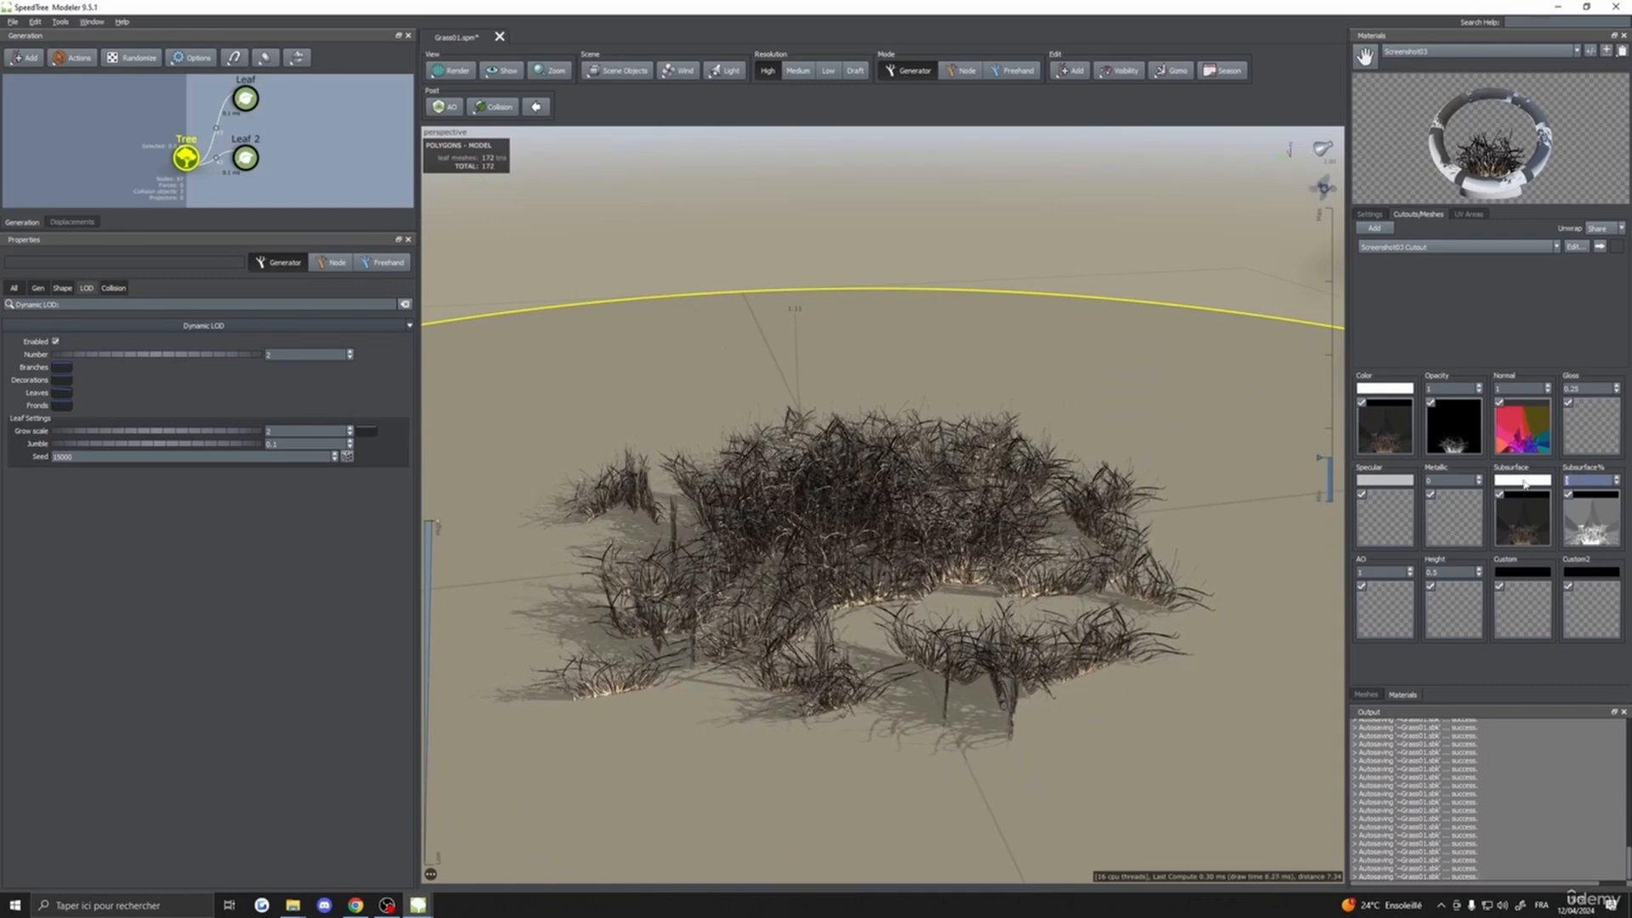
pyautogui.write('2')
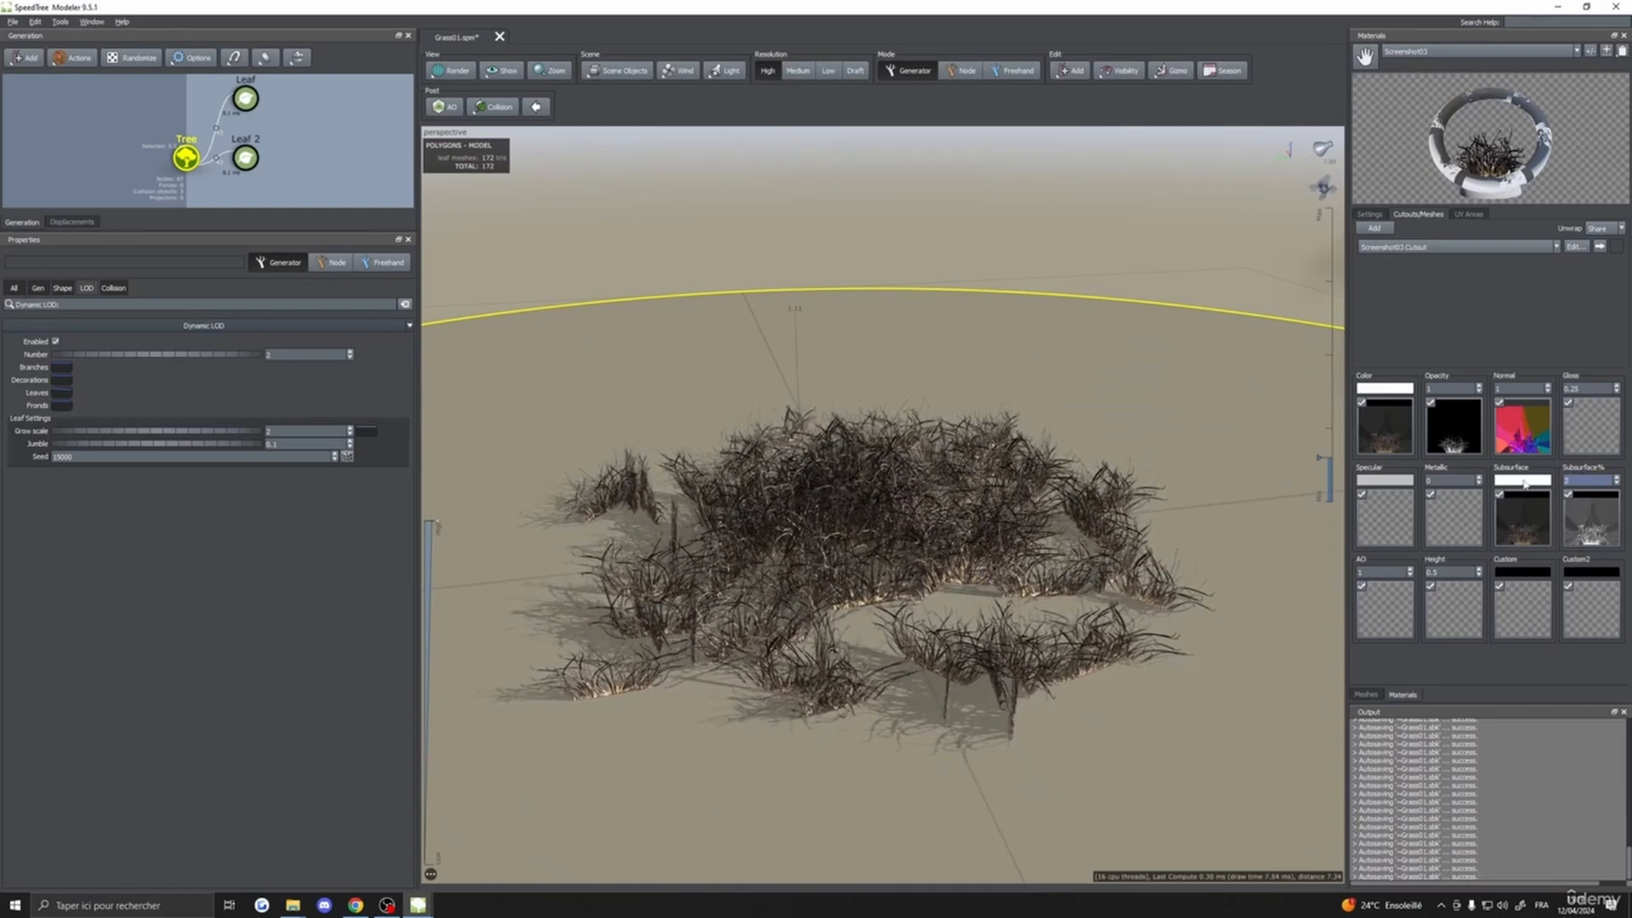
pyautogui.write('0')
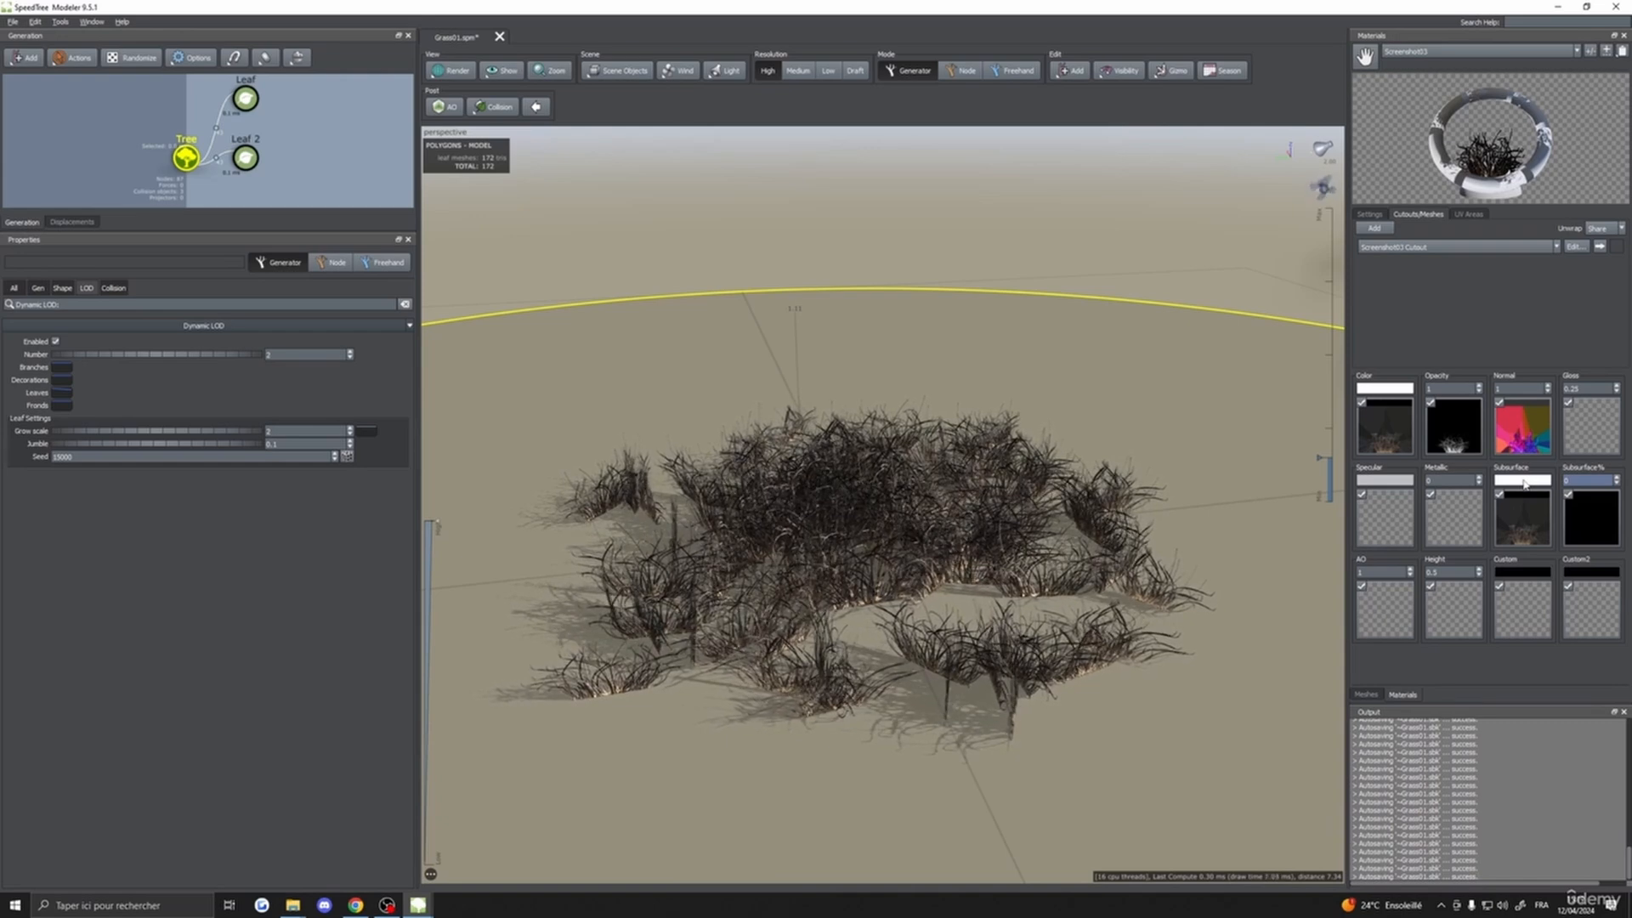
pyautogui.write('101')
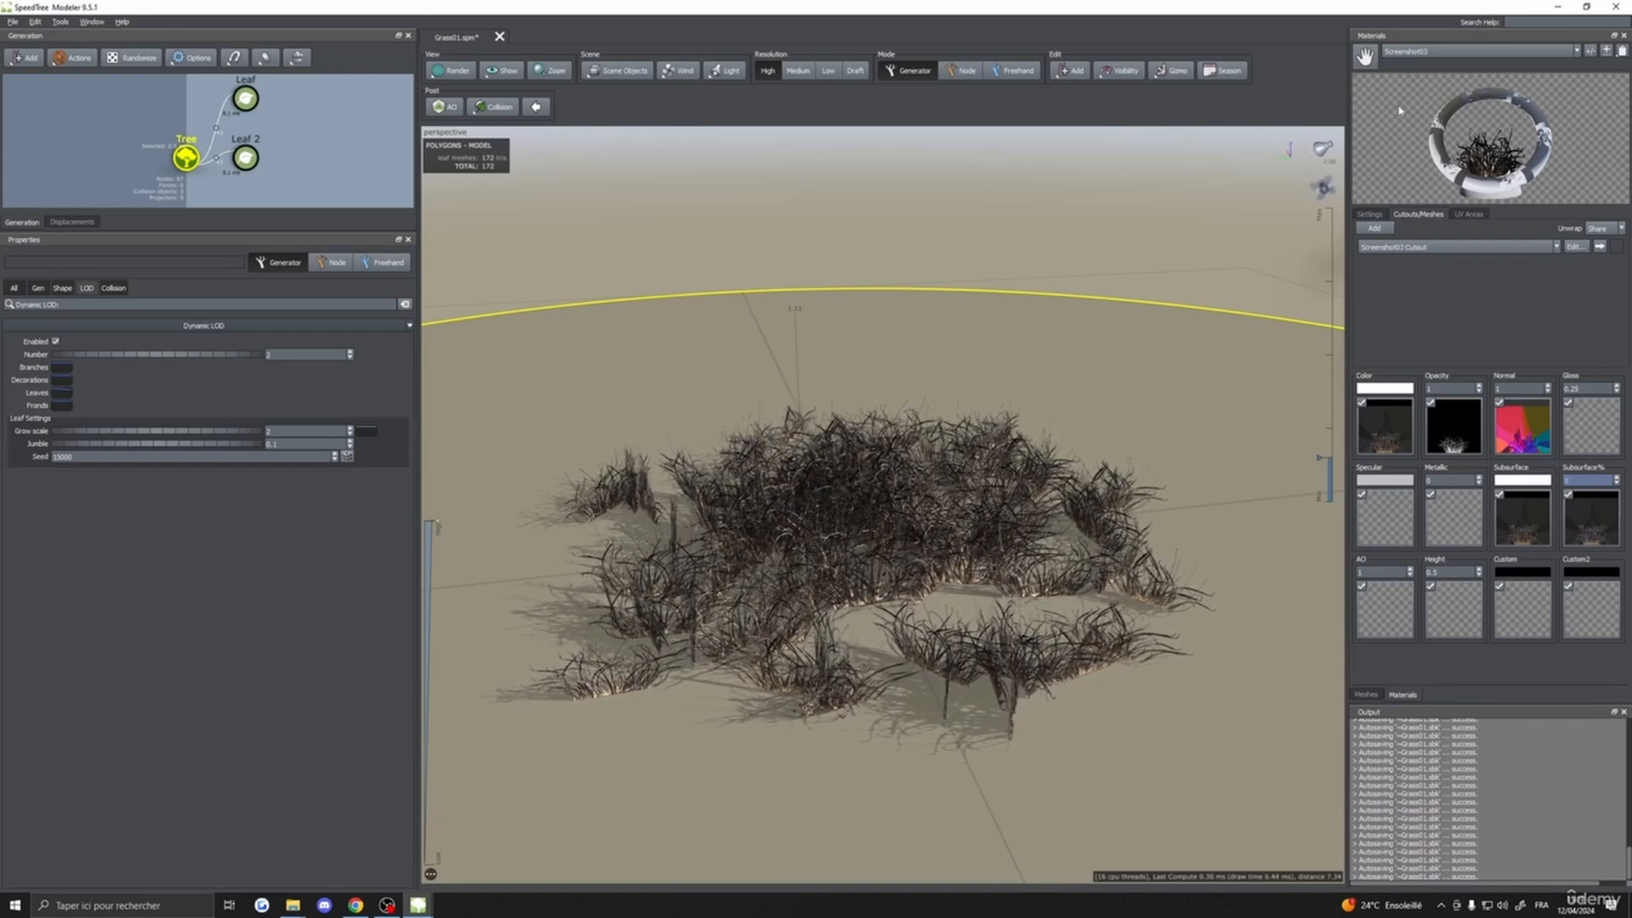
# - Set the Subsurface% of the Screenshot04 material to 1
pyautogui.click(1412, 51)
pyautogui.click(1400, 182)
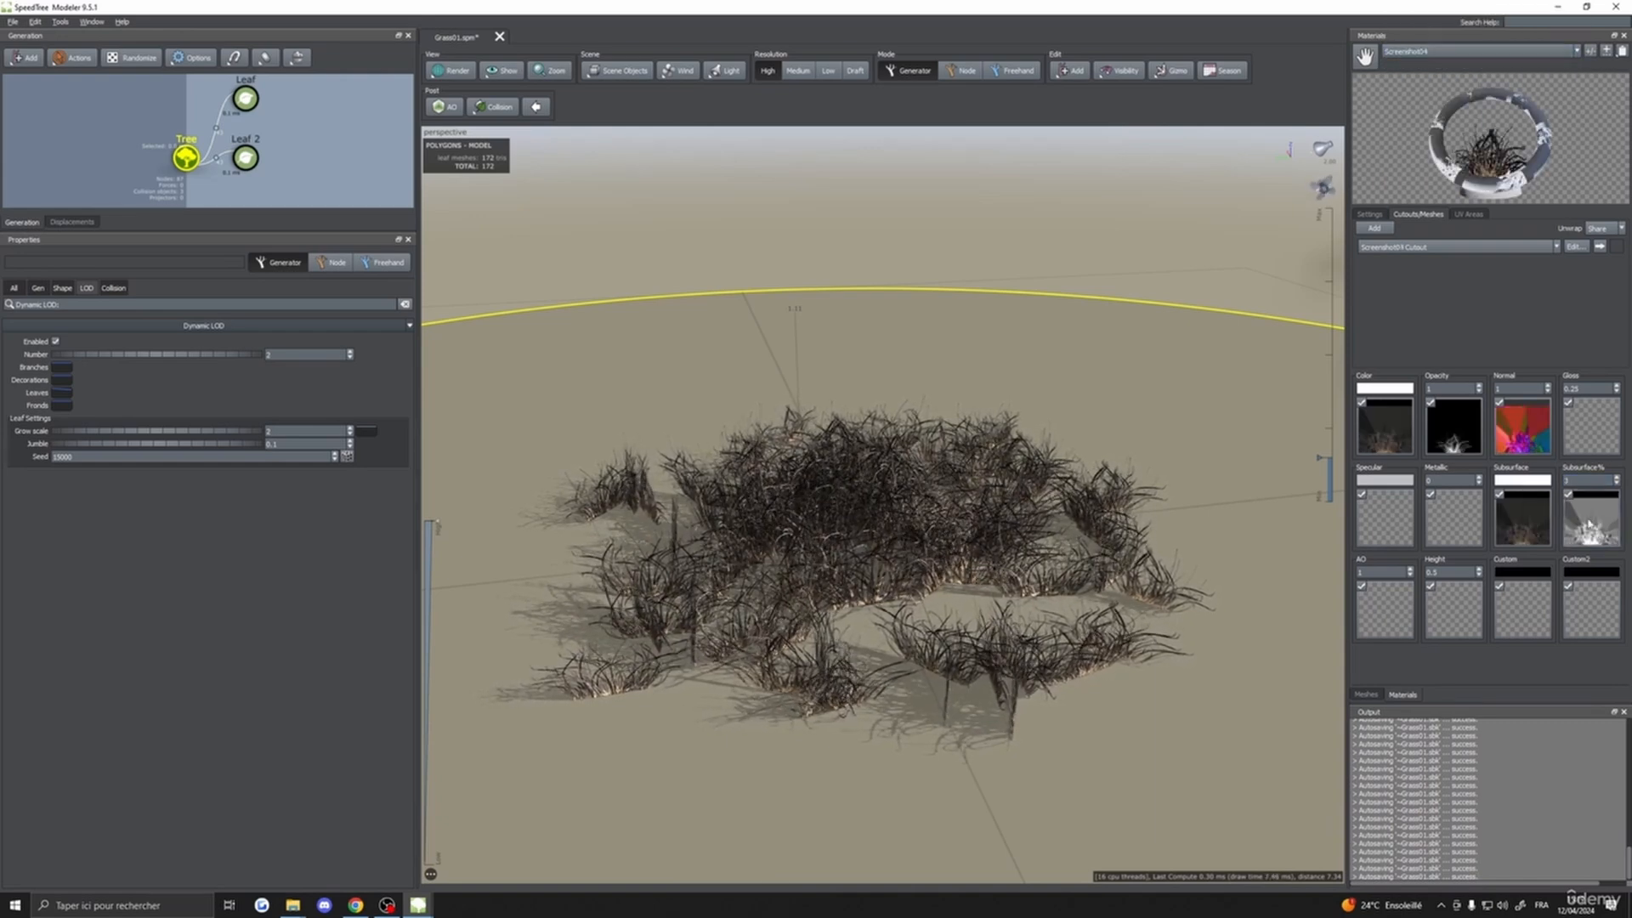
pyautogui.click(1582, 480)
pyautogui.write('1')
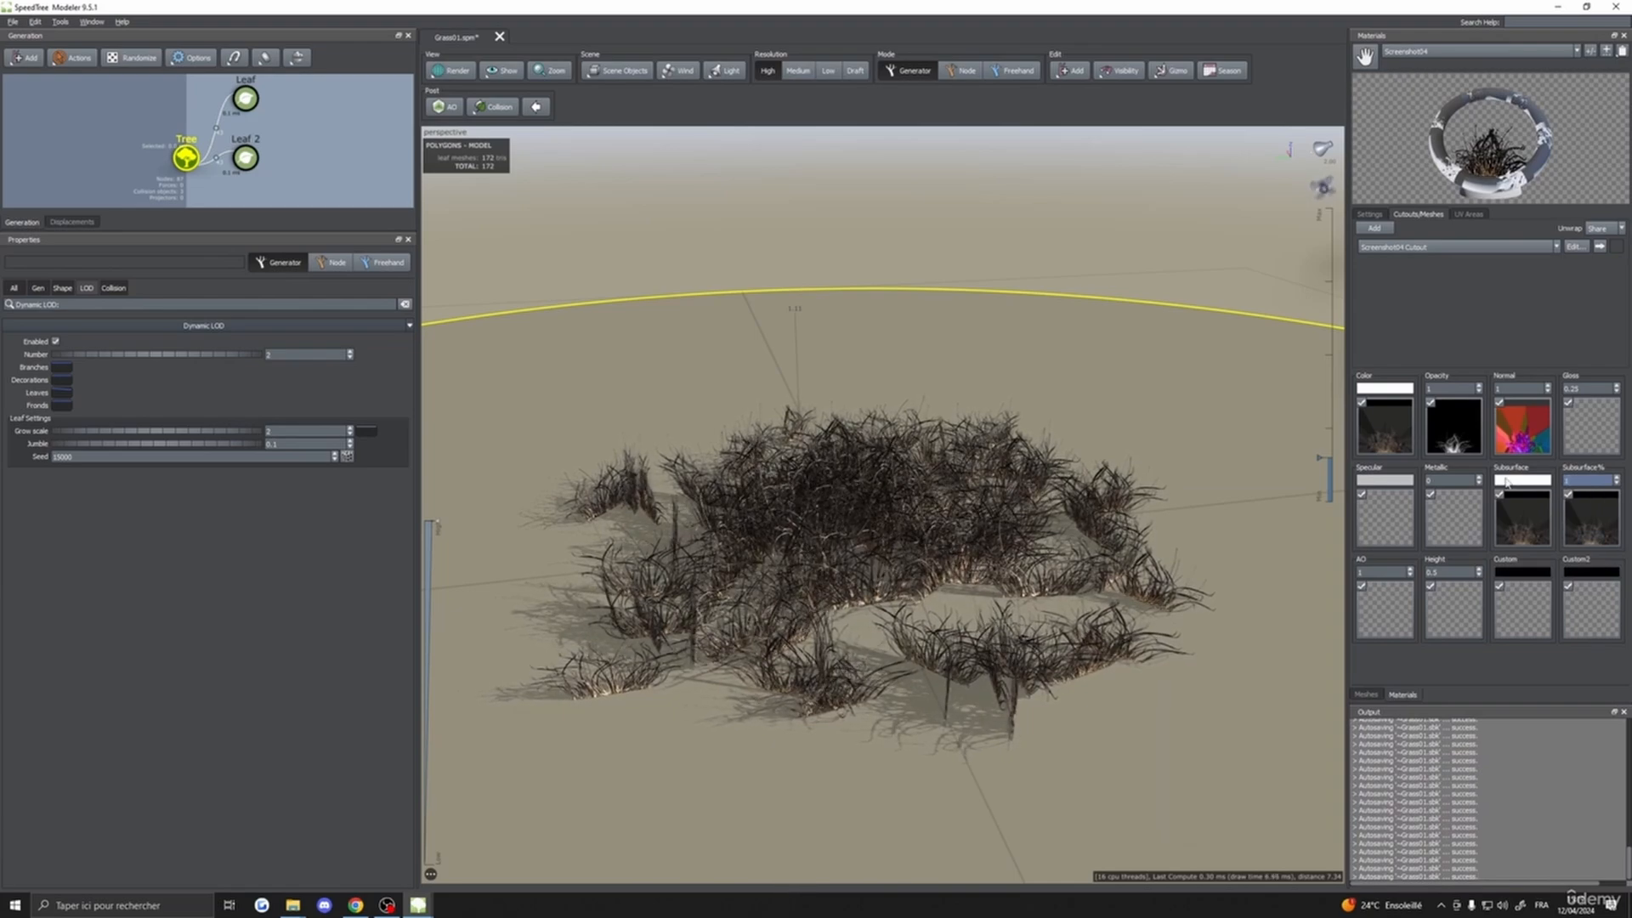
pyautogui.moveTo(1086, 465); pyautogui.dragTo(884, 629)
# - Set the Size of both leaf generators, Leaf and Leaf 2, to 0.53
pyautogui.click(245, 158)
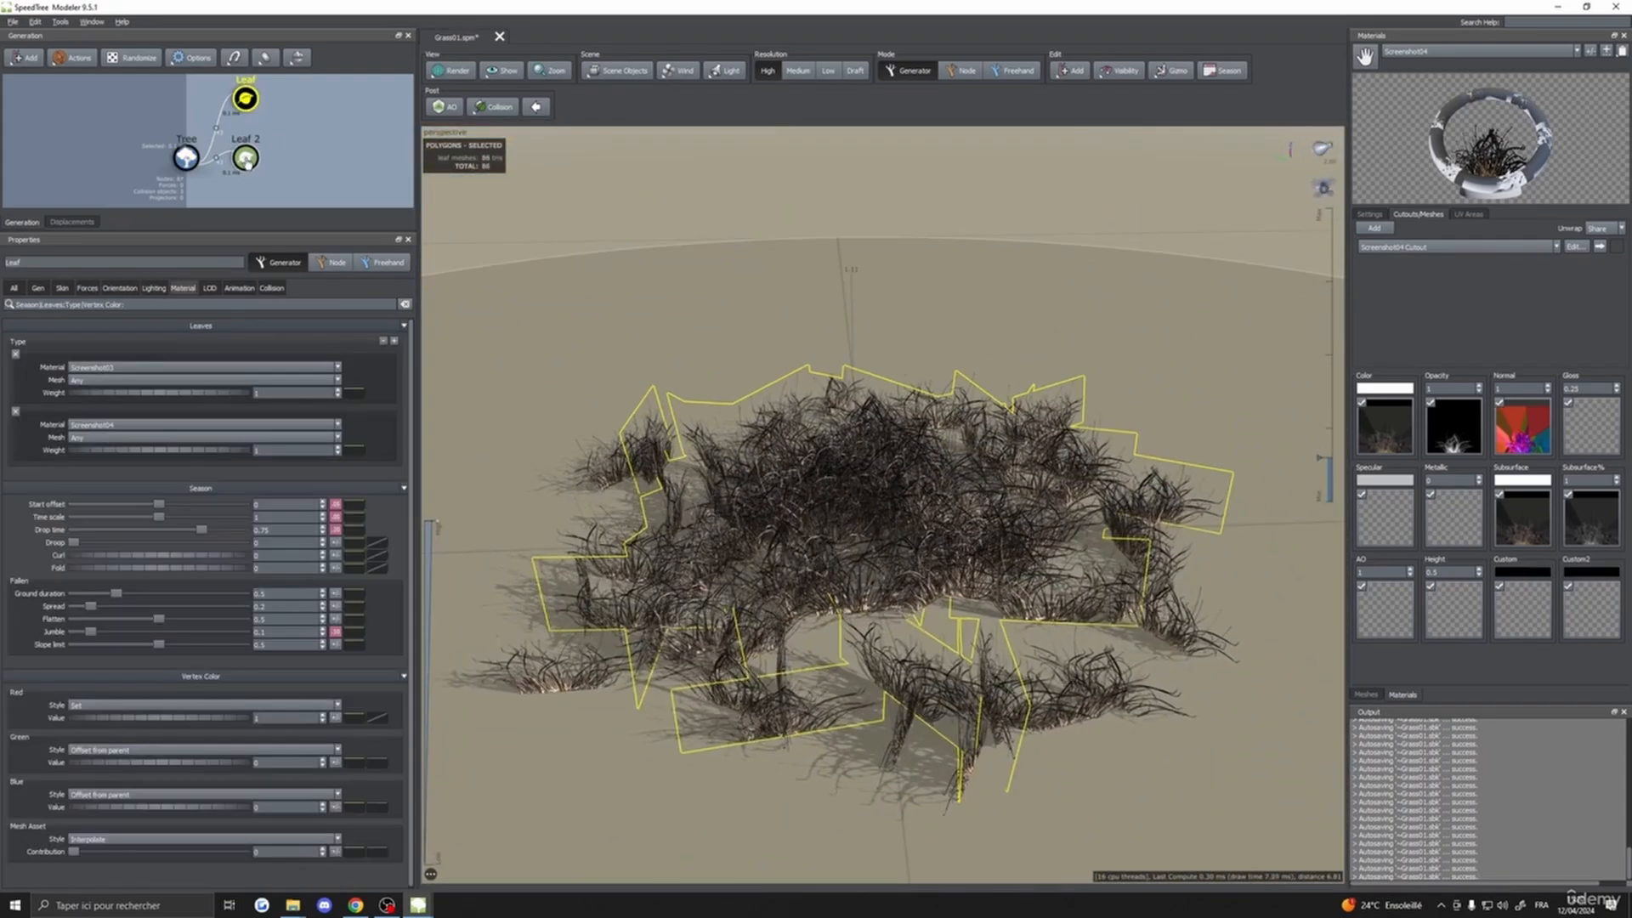
pyautogui.keyDown('ctrl'); pyautogui.click(238, 99); pyautogui.keyUp('ctrl')
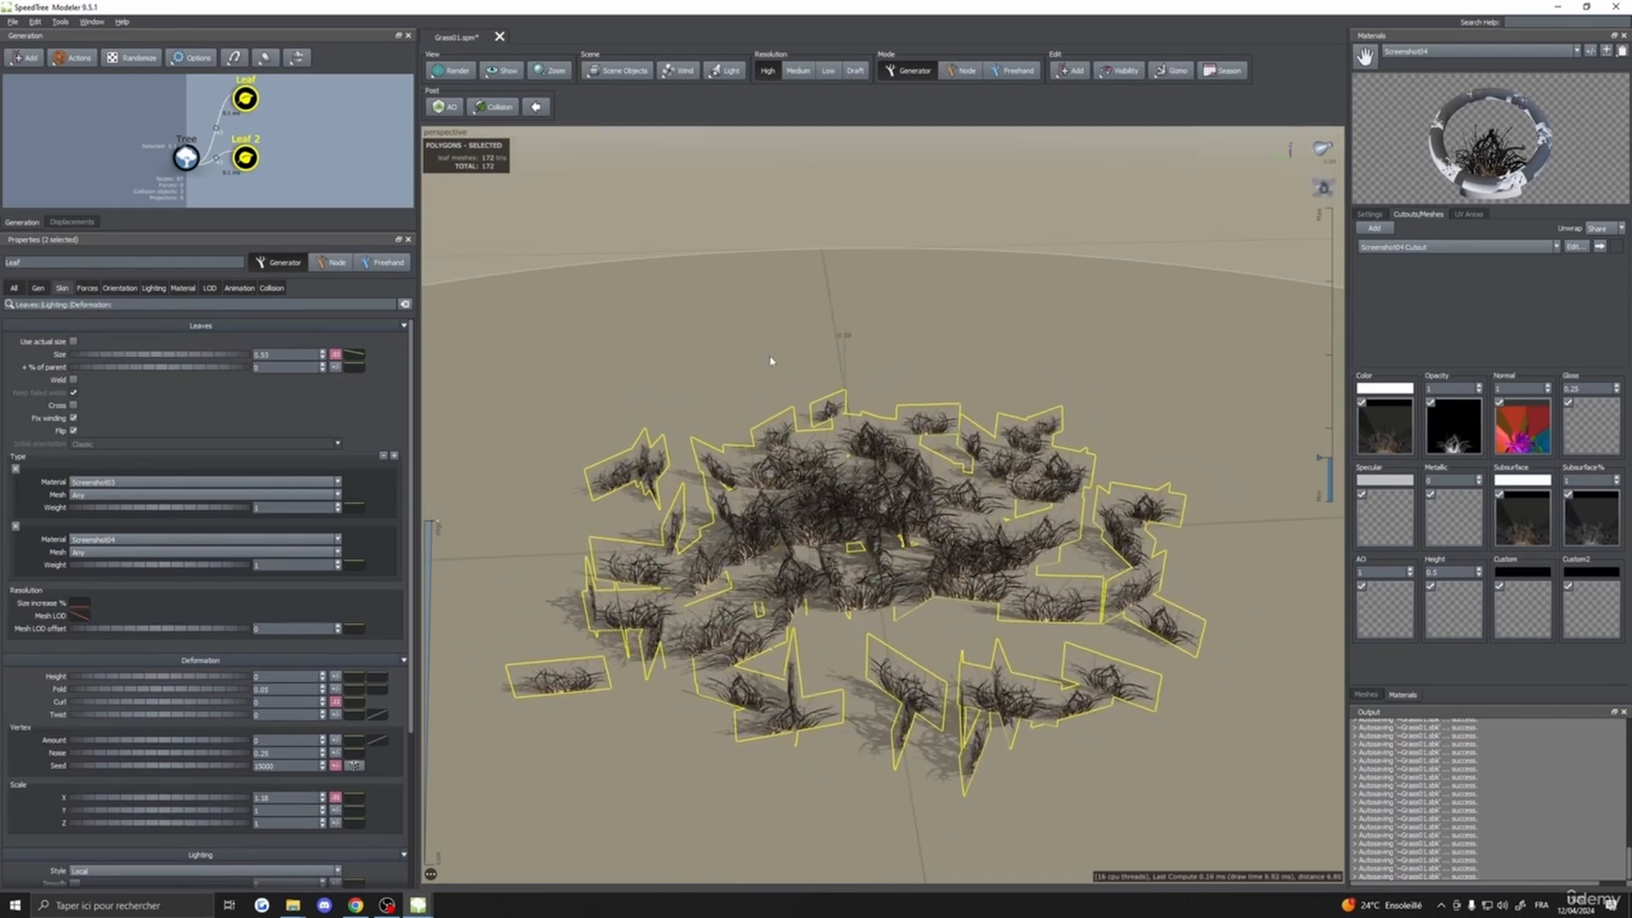
pyautogui.moveTo(739, 357); pyautogui.dragTo(509, 502)
pyautogui.scroll(3, 966, 507)
pyautogui.scroll(-3, 966, 506)
# - Set the Last generation boundary of both leaf generators to 0.17 and check the clump spread from above
pyautogui.click(905, 540)
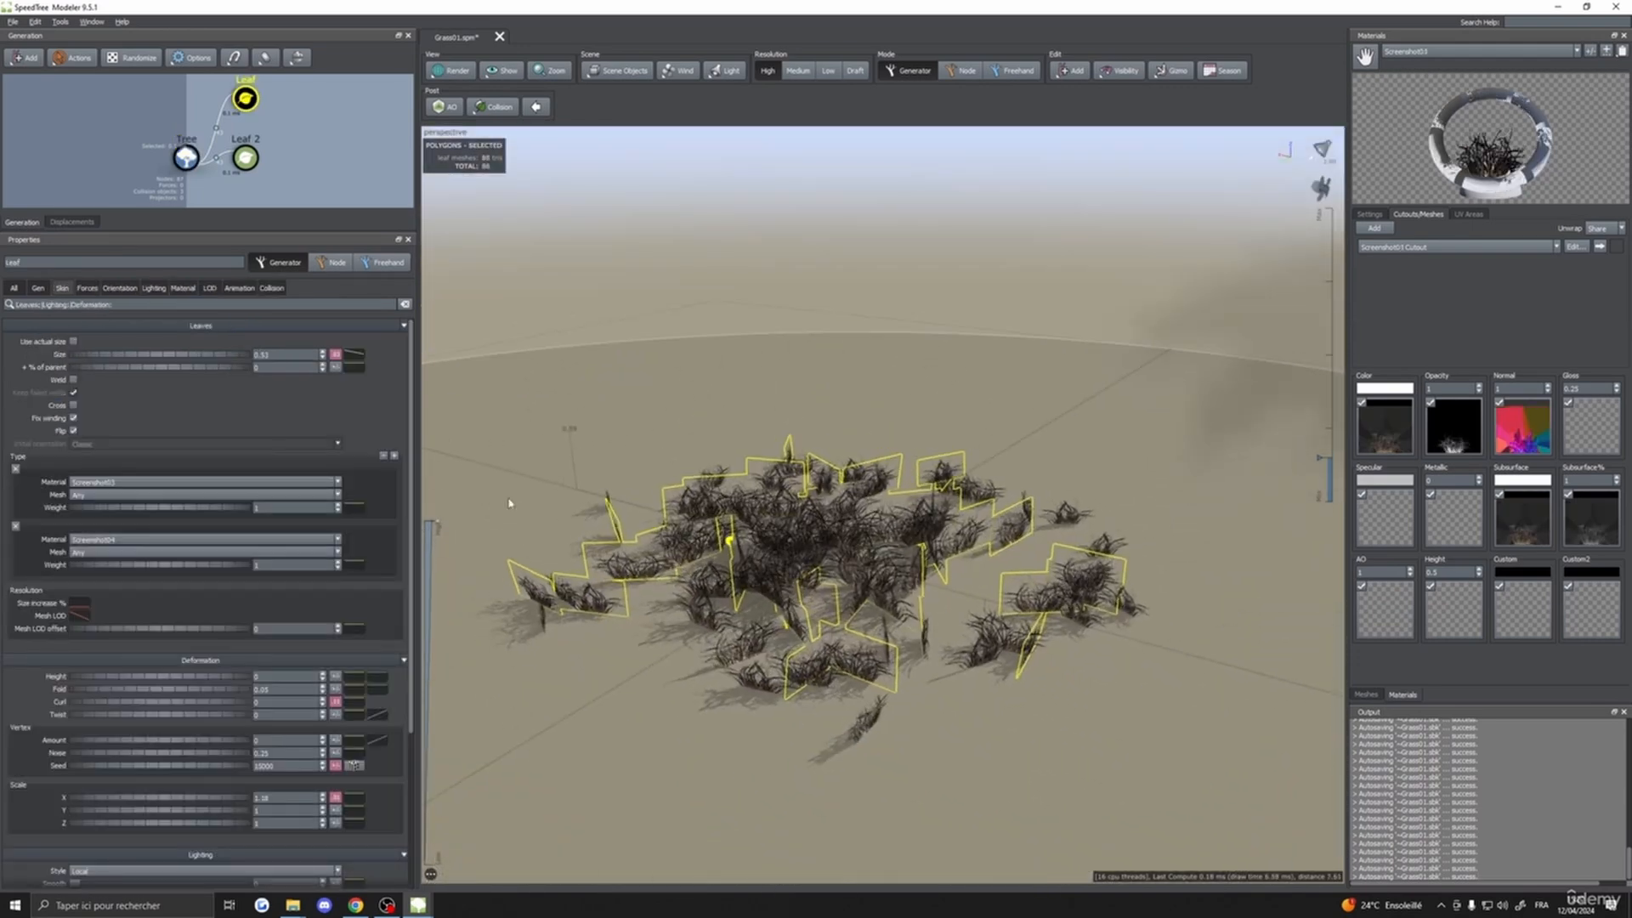
pyautogui.keyDown('ctrl'); pyautogui.click(246, 158); pyautogui.keyUp('ctrl')
pyautogui.click(37, 288)
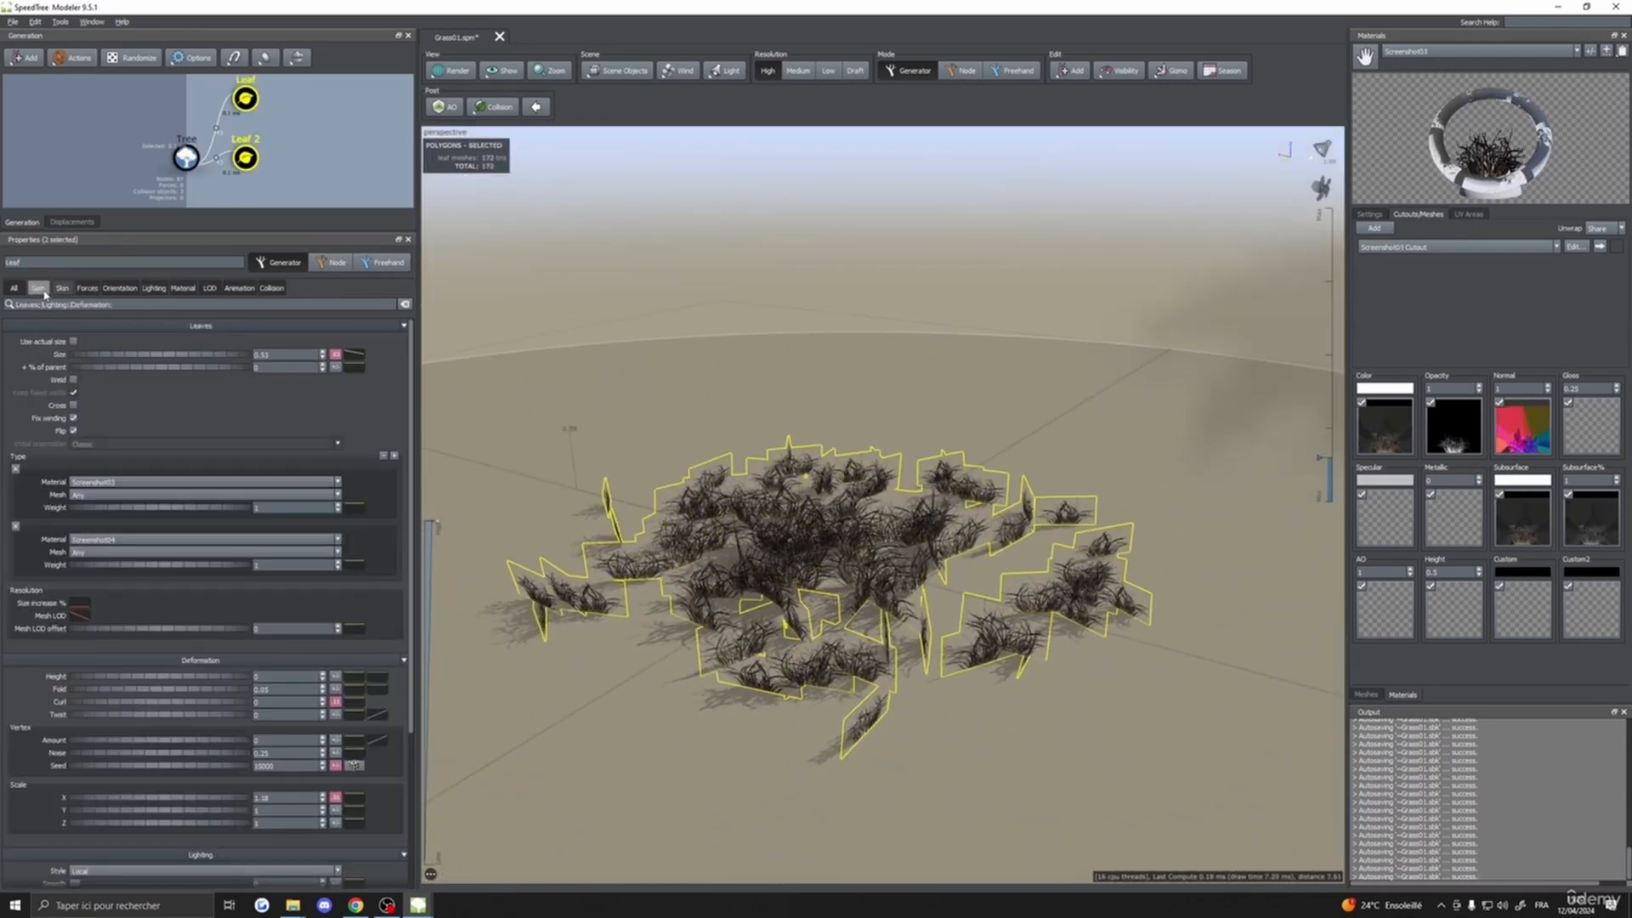
pyautogui.moveTo(252, 531); pyautogui.dragTo(245, 532)
pyautogui.moveTo(625, 456); pyautogui.dragTo(575, 474)
pyautogui.moveTo(575, 474); pyautogui.dragTo(574, 519, button='right')
pyautogui.moveTo(573, 520); pyautogui.dragTo(590, 561, button='middle')
pyautogui.moveTo(590, 561); pyautogui.dragTo(805, 601)
pyautogui.scroll(-3, 692, 441)
pyautogui.click(871, 539)
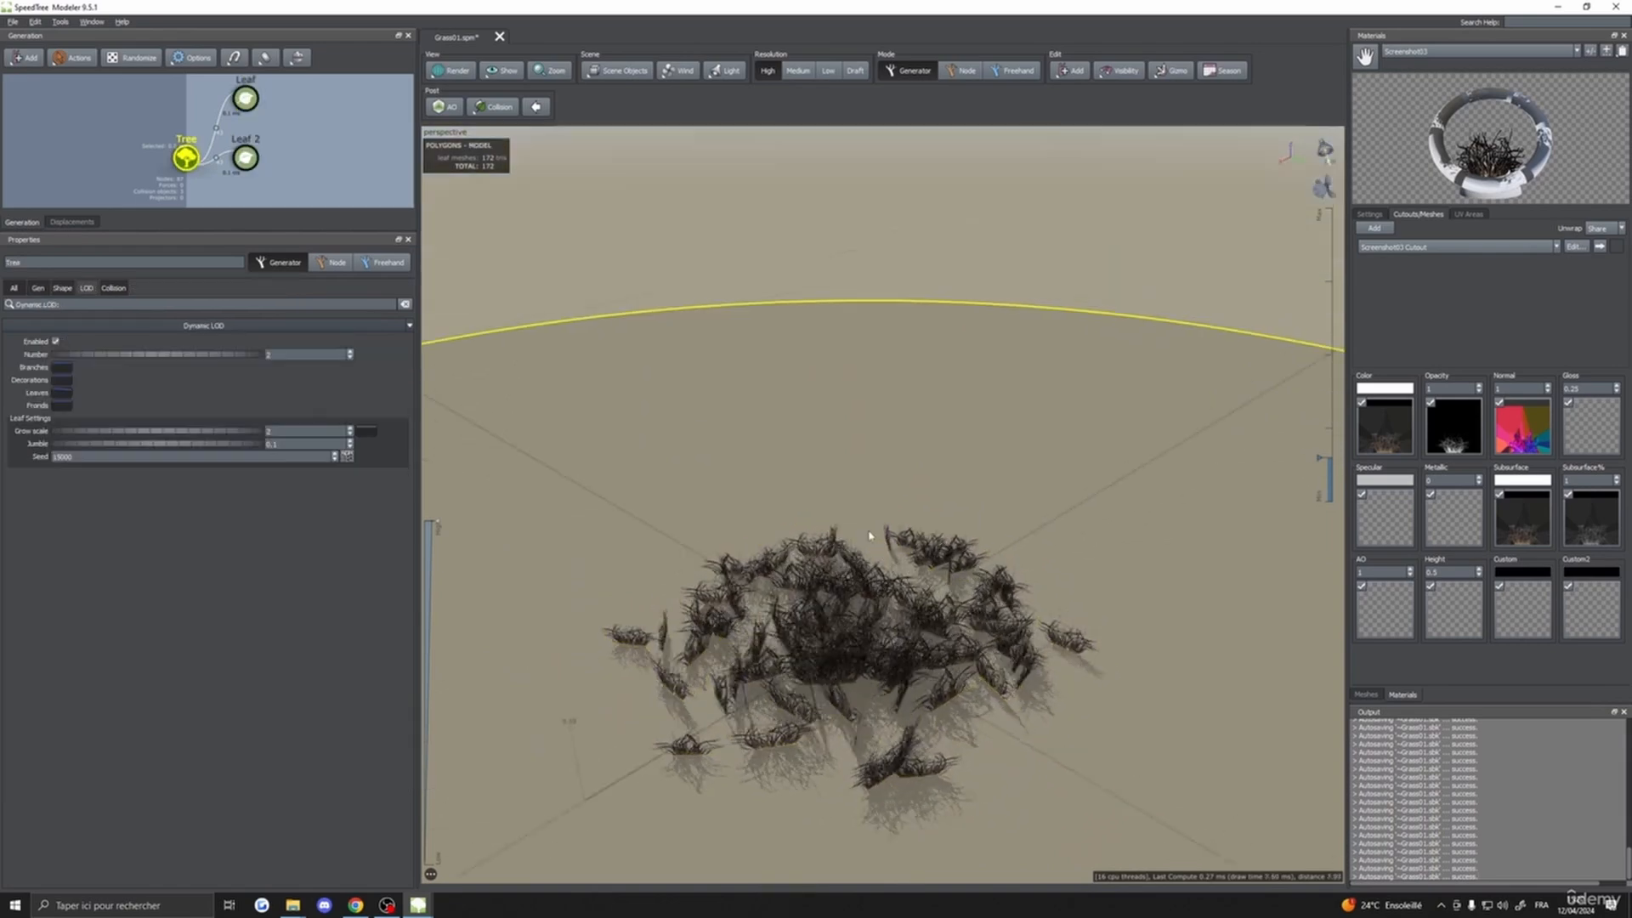
# - Adjust the Size variance of both leaf generators so the grass clumps differ in size
pyautogui.moveTo(870, 539); pyautogui.dragTo(711, 640)
pyautogui.moveTo(710, 641); pyautogui.dragTo(743, 686, button='right')
pyautogui.click(811, 686)
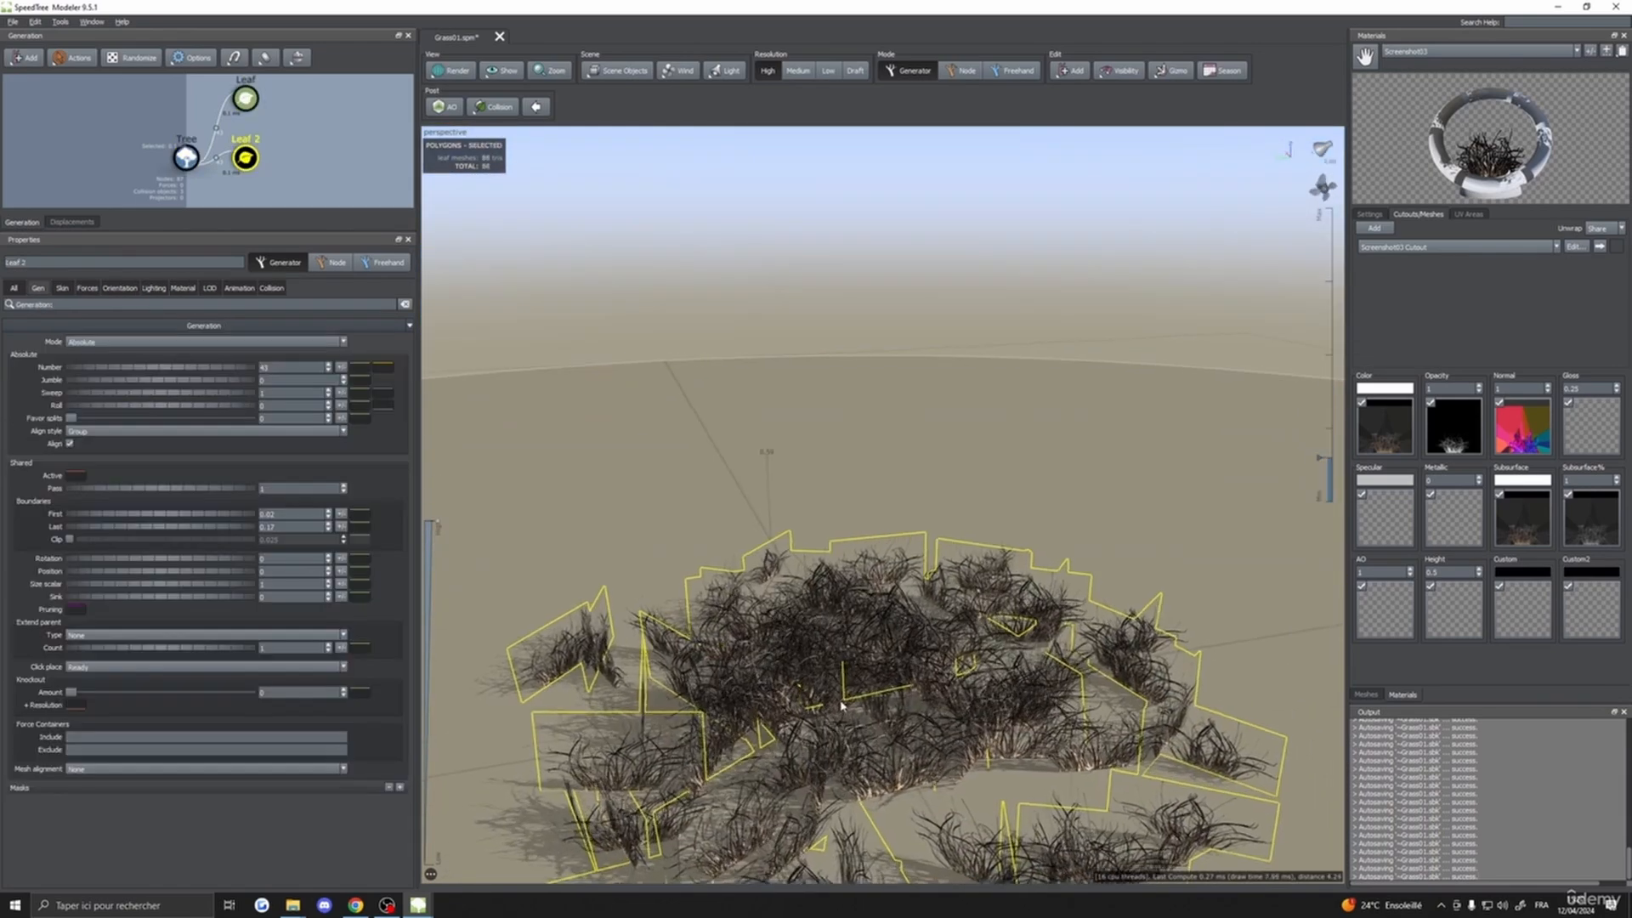
pyautogui.moveTo(837, 704); pyautogui.dragTo(784, 664)
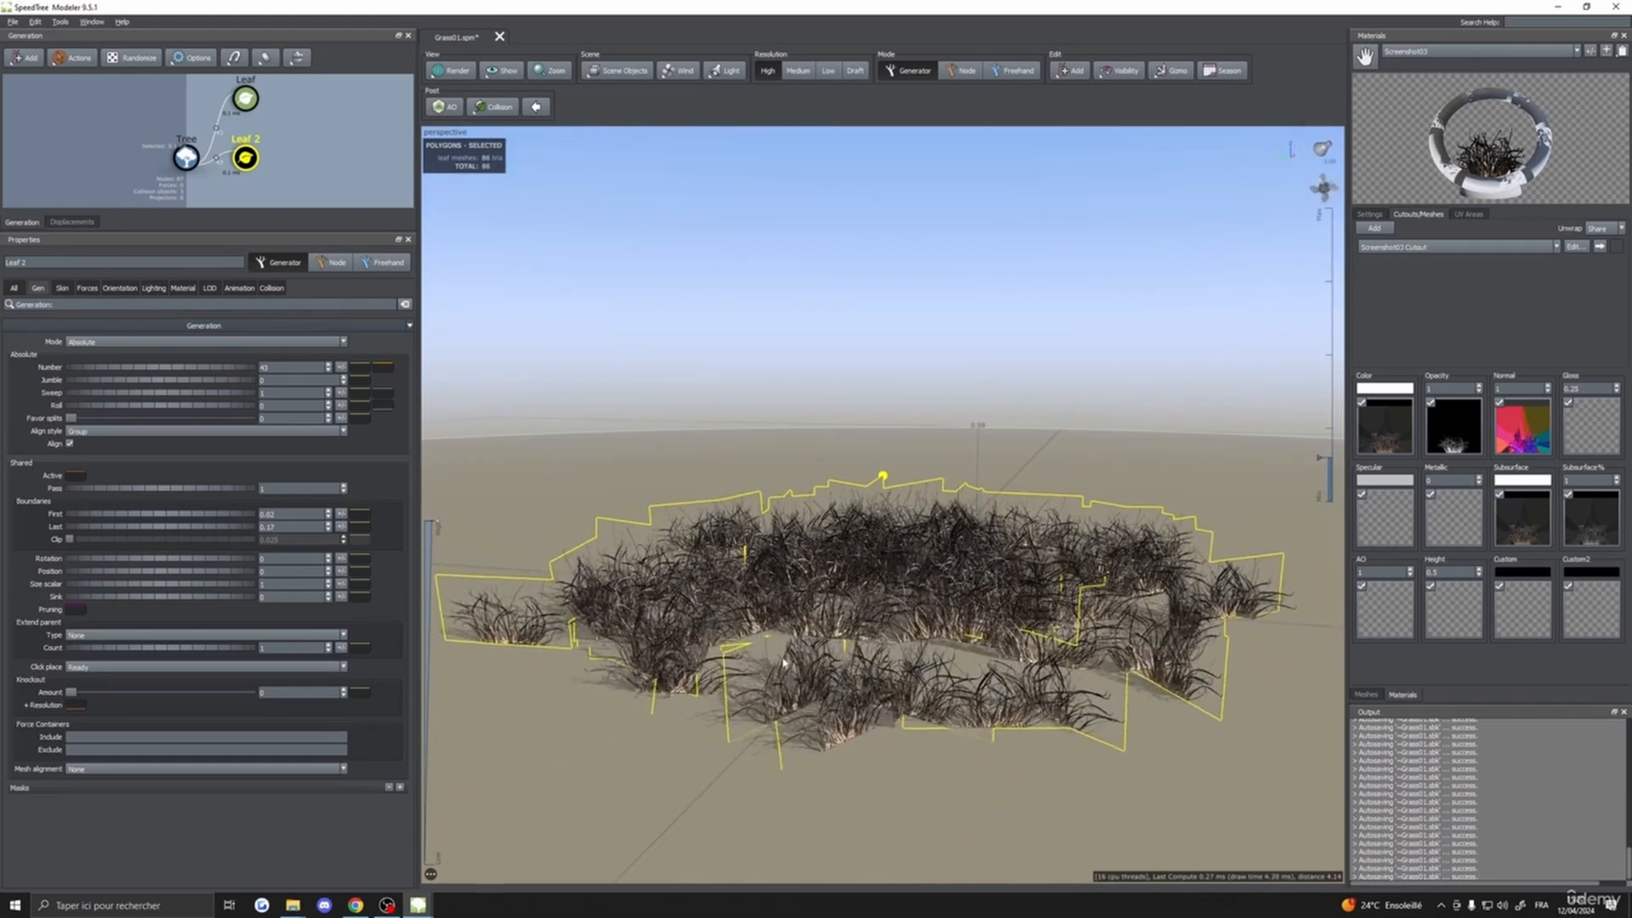
pyautogui.keyDown('ctrl'); pyautogui.click(246, 97); pyautogui.keyUp('ctrl')
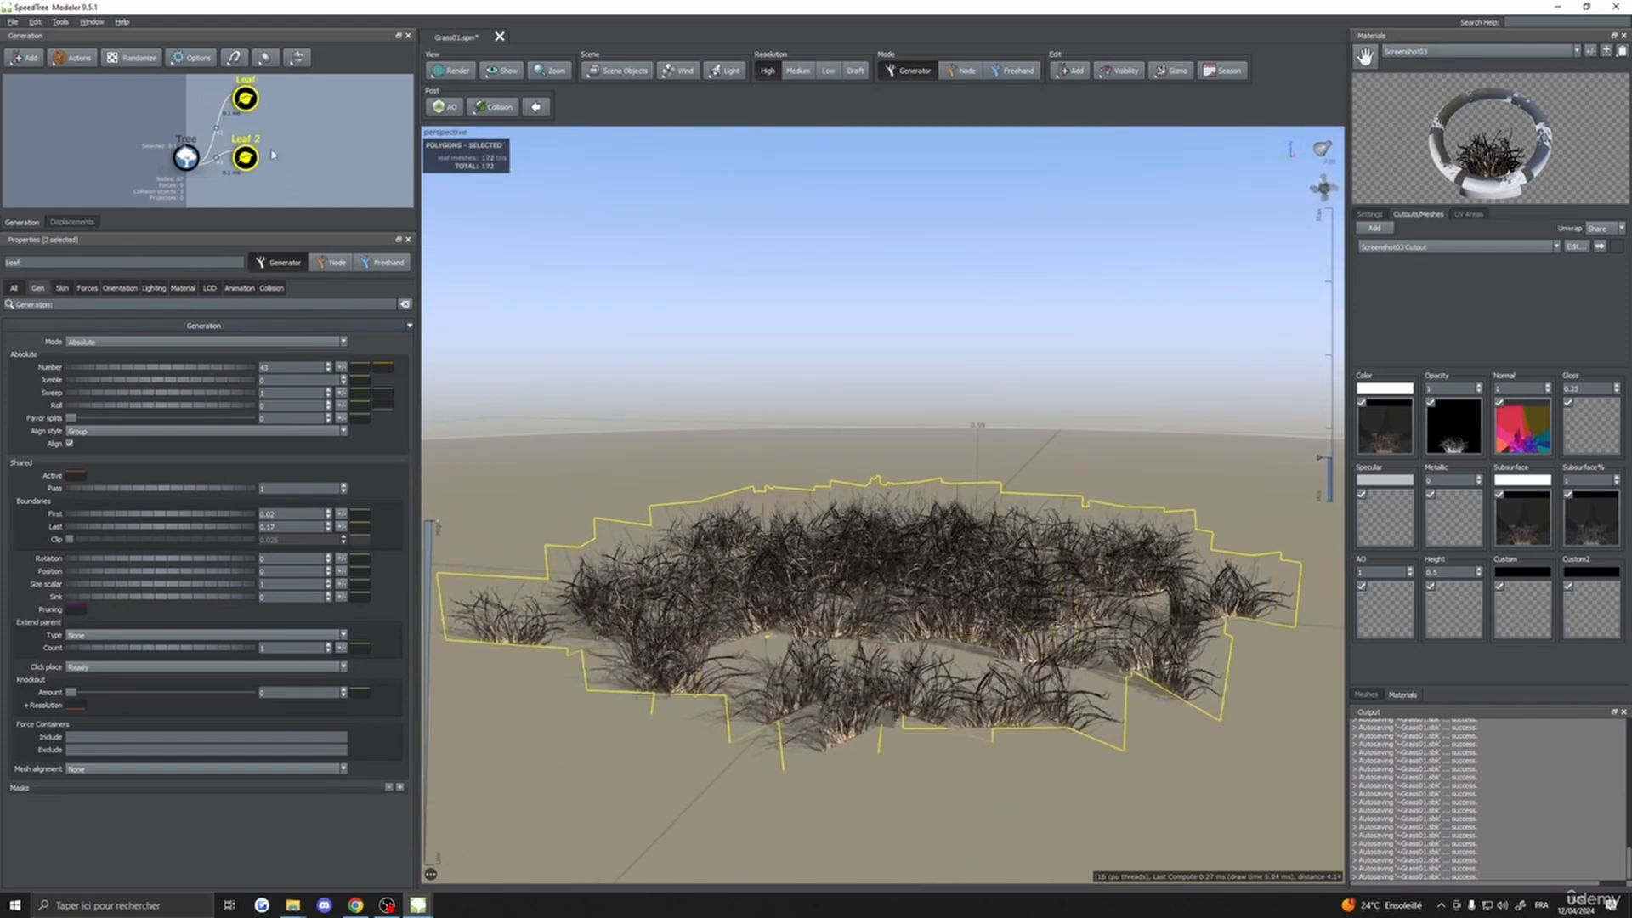
pyautogui.click(68, 290)
pyautogui.click(335, 356)
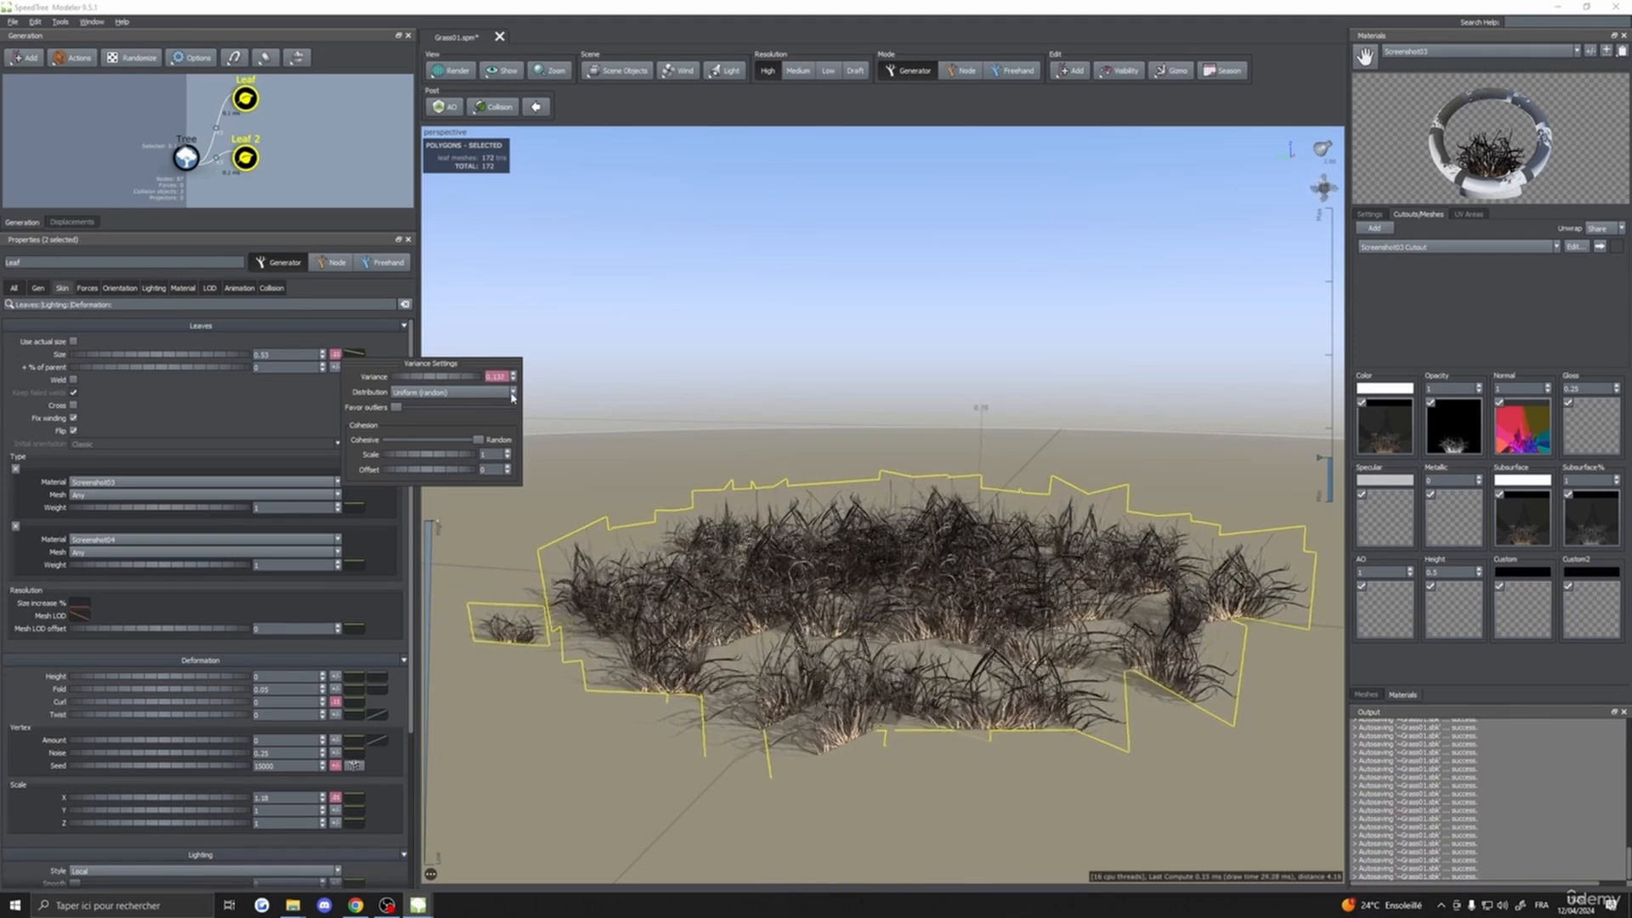
pyautogui.moveTo(511, 397); pyautogui.dragTo(576, 407)
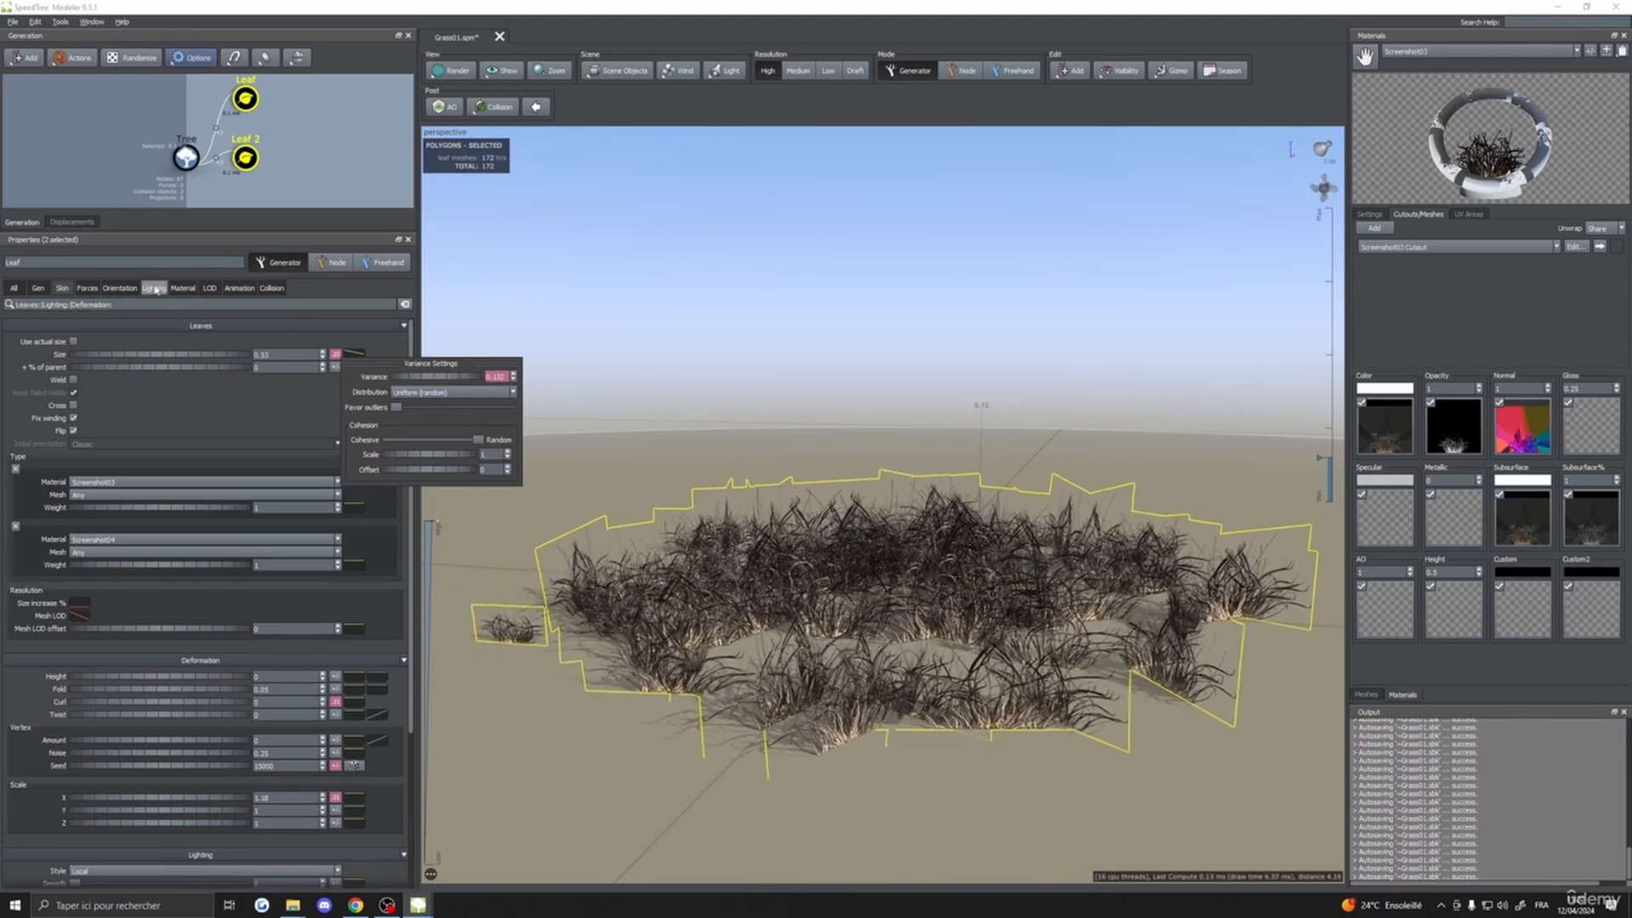
# - Add a small variance to the Align value in the local orientation of both leaf generators
pyautogui.click(155, 289)
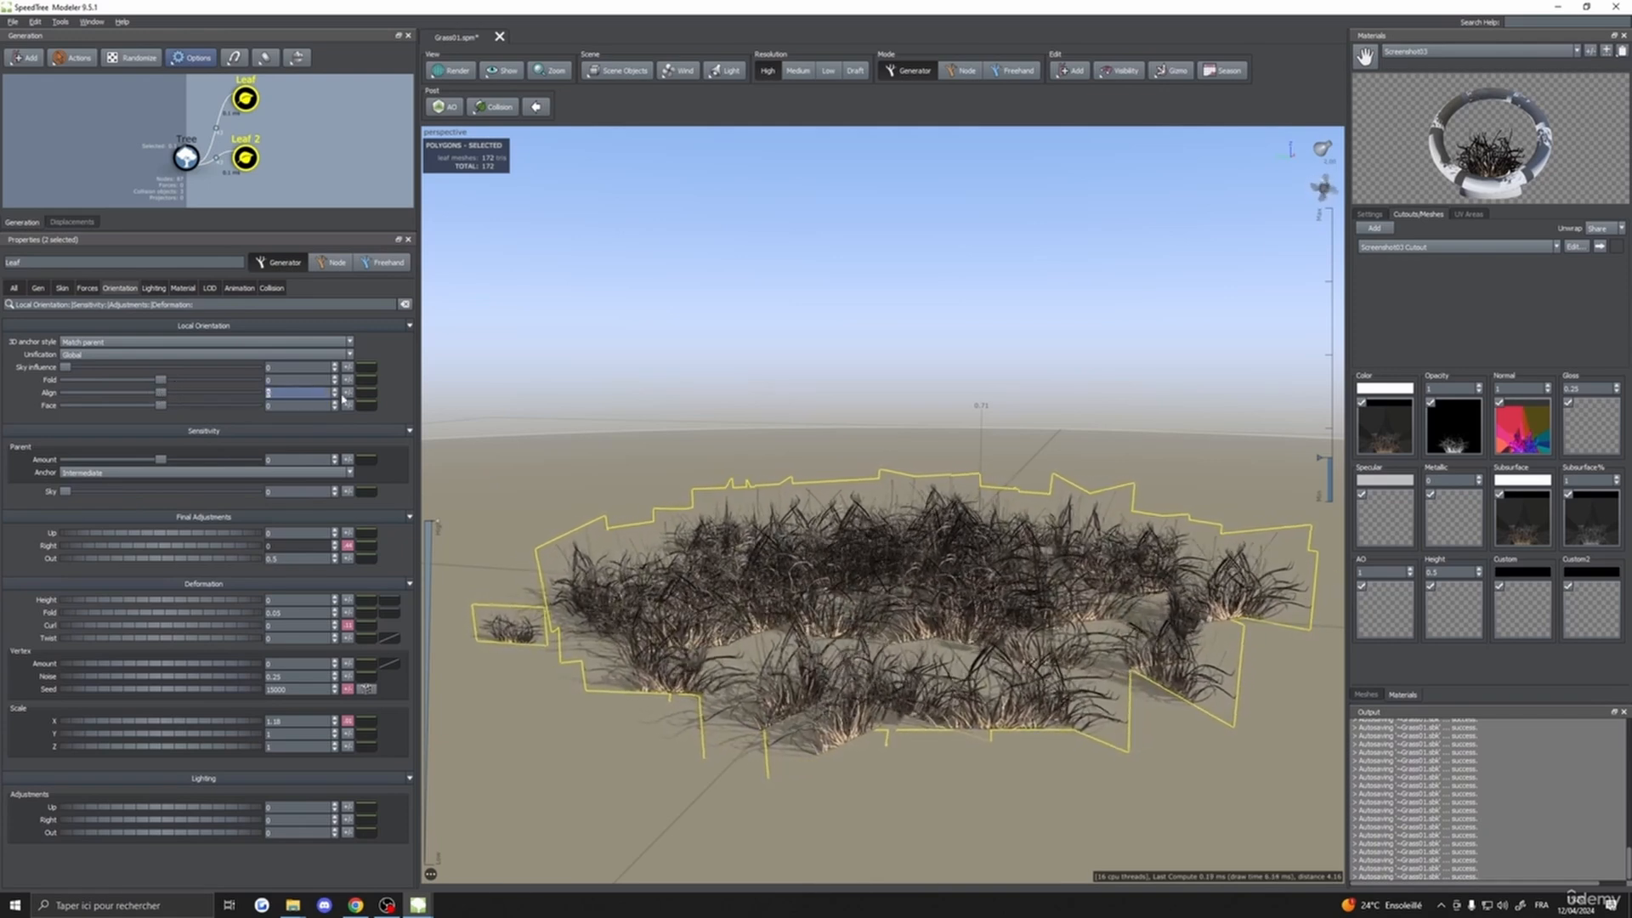
pyautogui.click(347, 392)
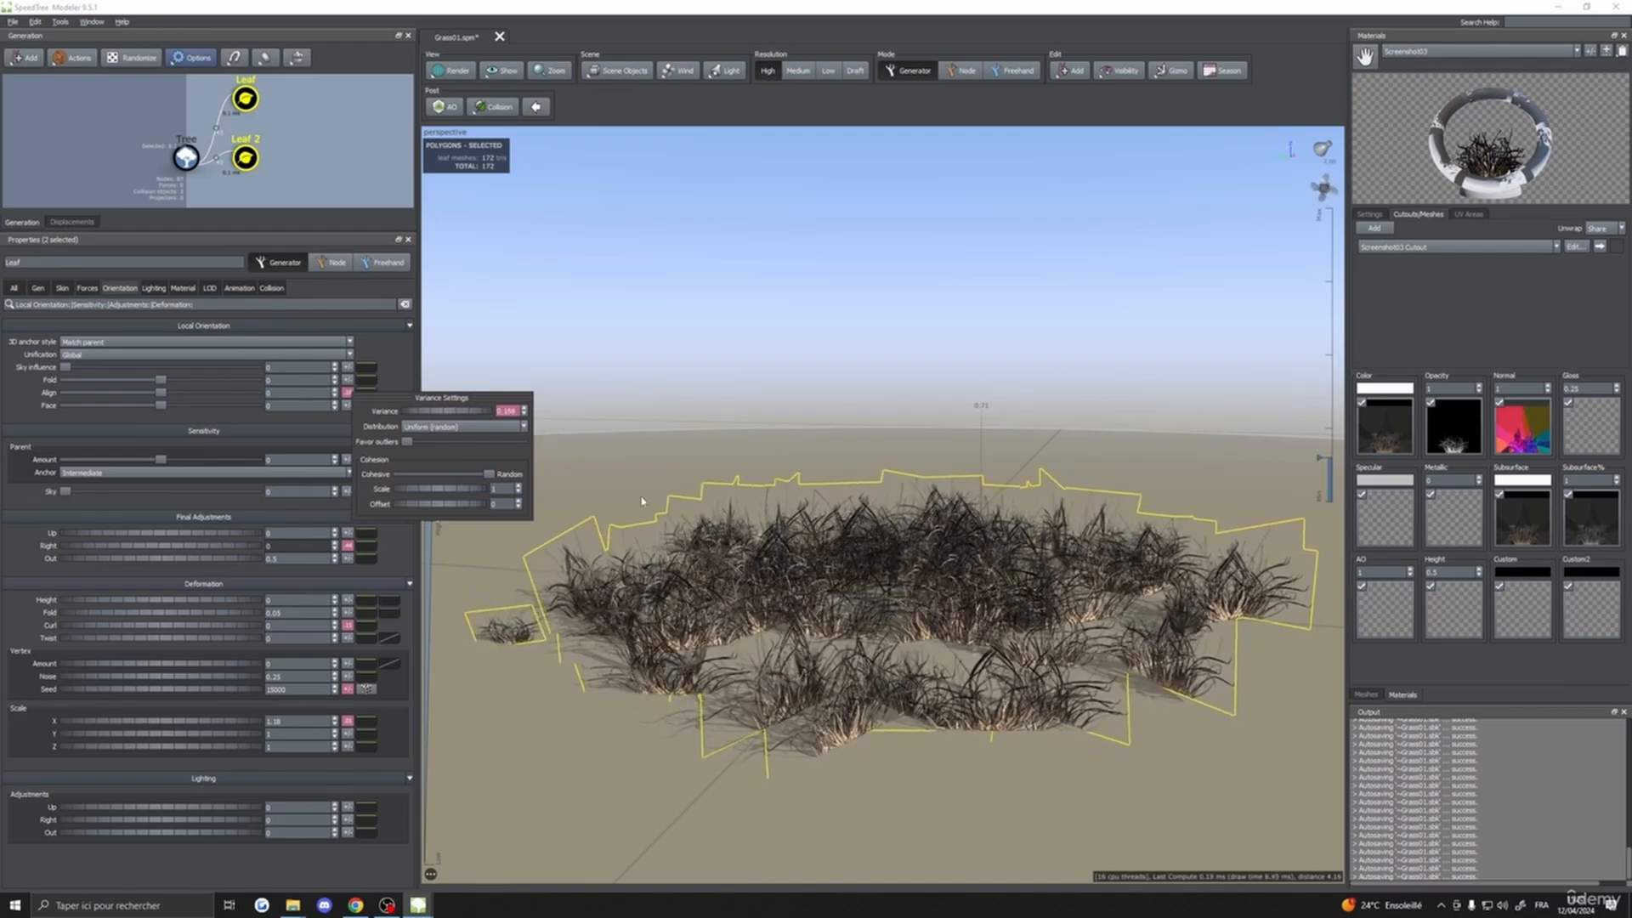
pyautogui.moveTo(642, 501); pyautogui.dragTo(896, 620)
pyautogui.scroll(3, 801, 652)
pyautogui.scroll(-4, 850, 658)
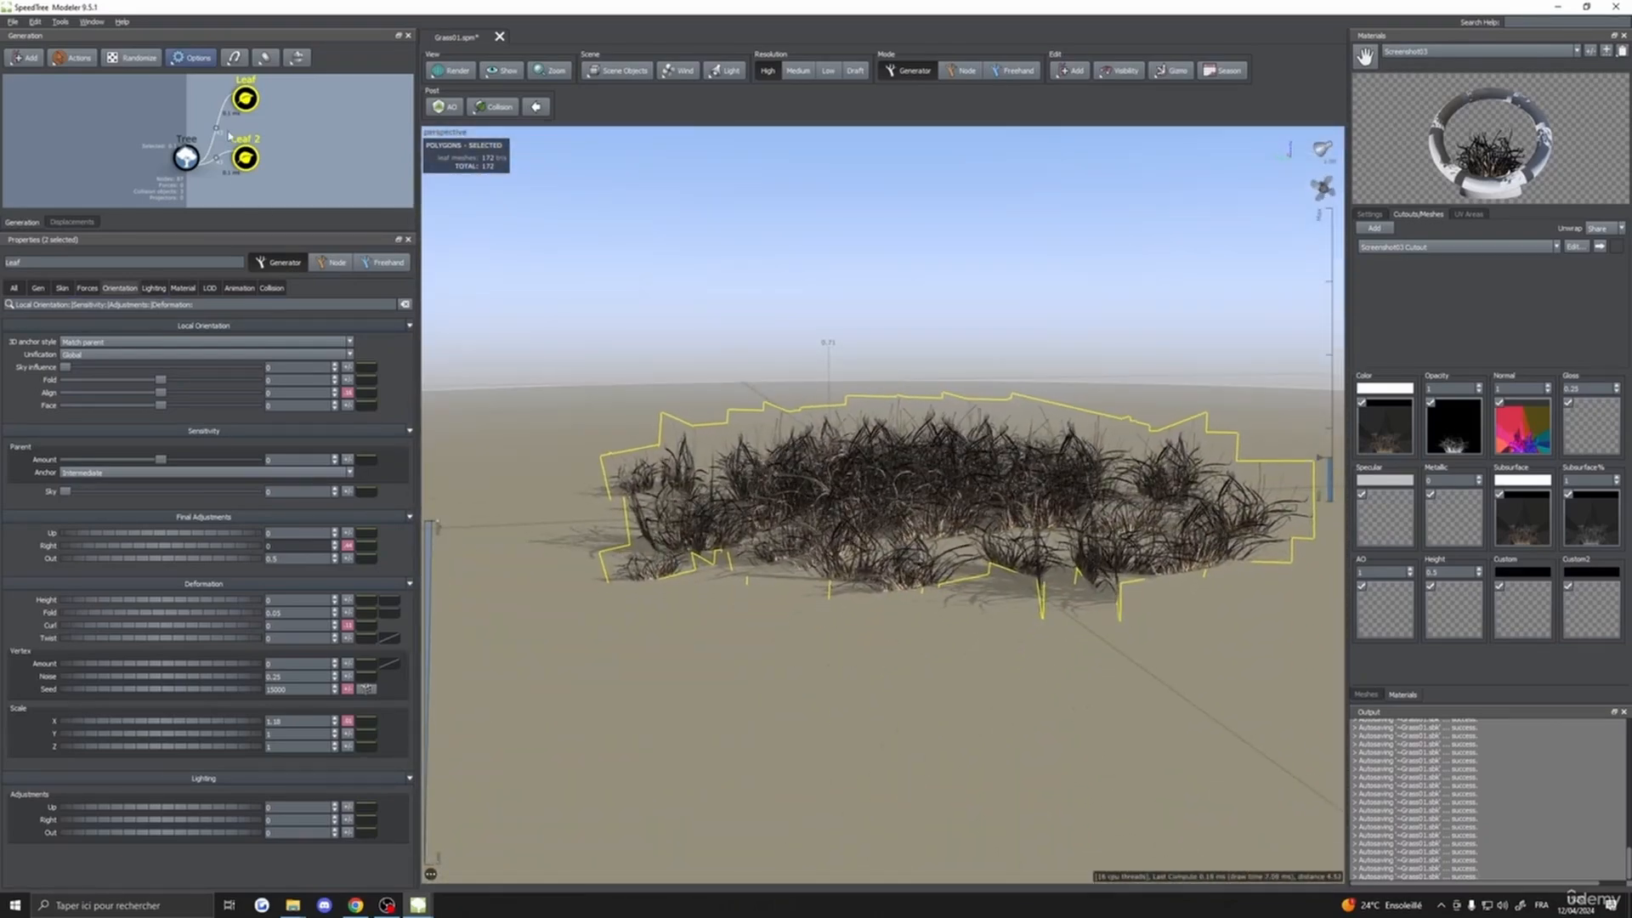
# - Add variance to the Y scale of both leaf generators and adjust the X scale variance
pyautogui.click(153, 289)
pyautogui.click(120, 288)
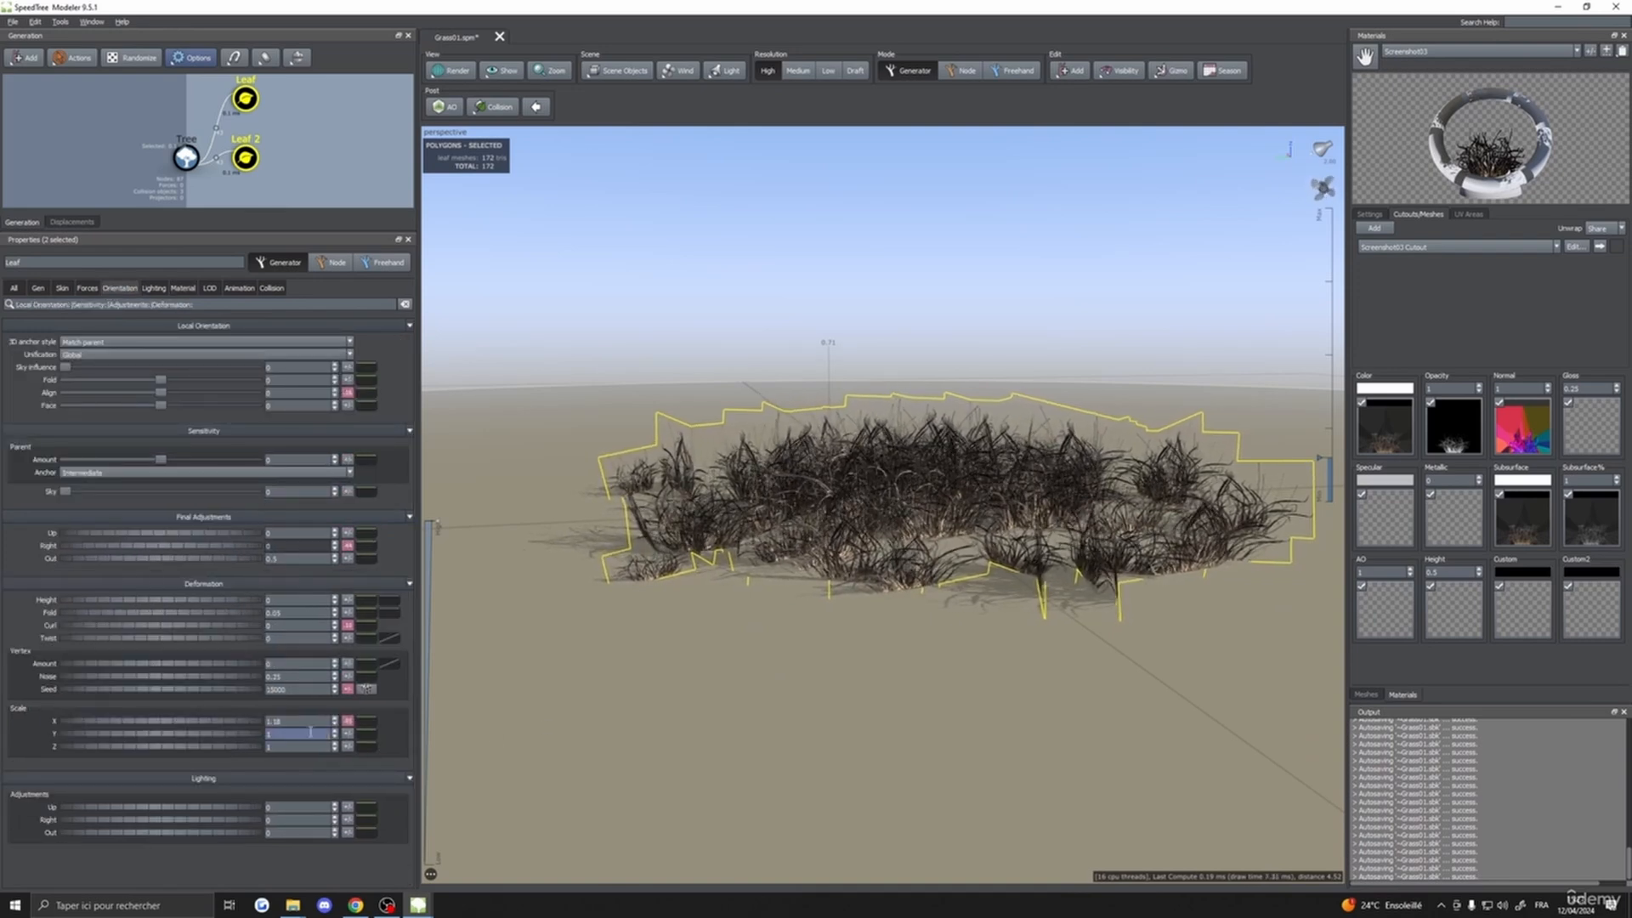
pyautogui.click(349, 736)
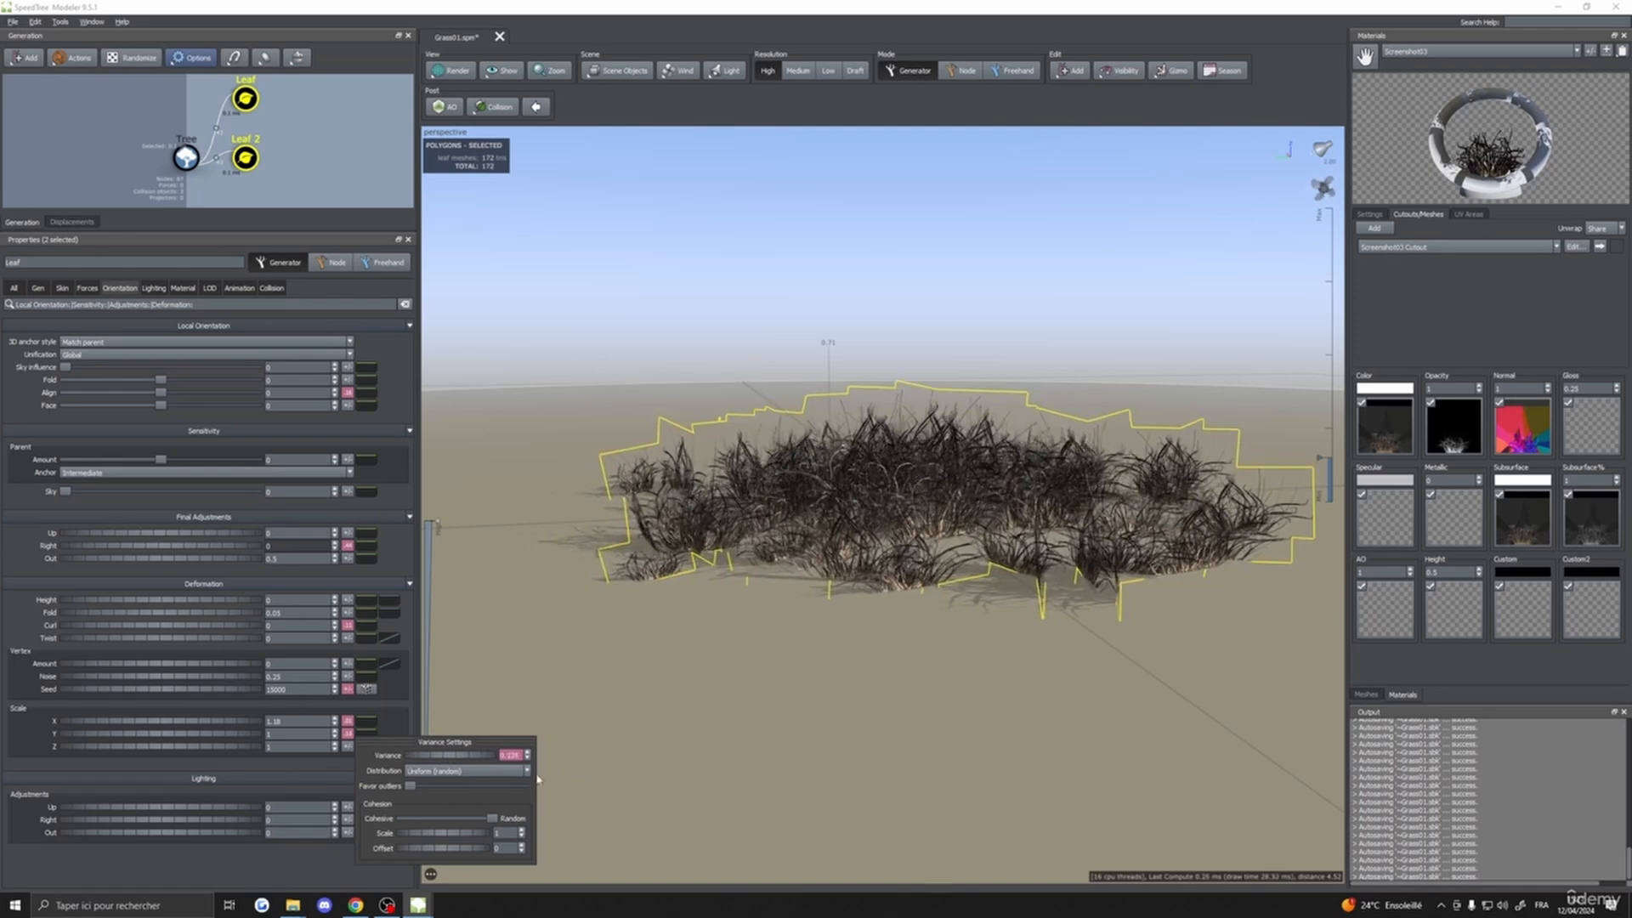
pyautogui.click(349, 722)
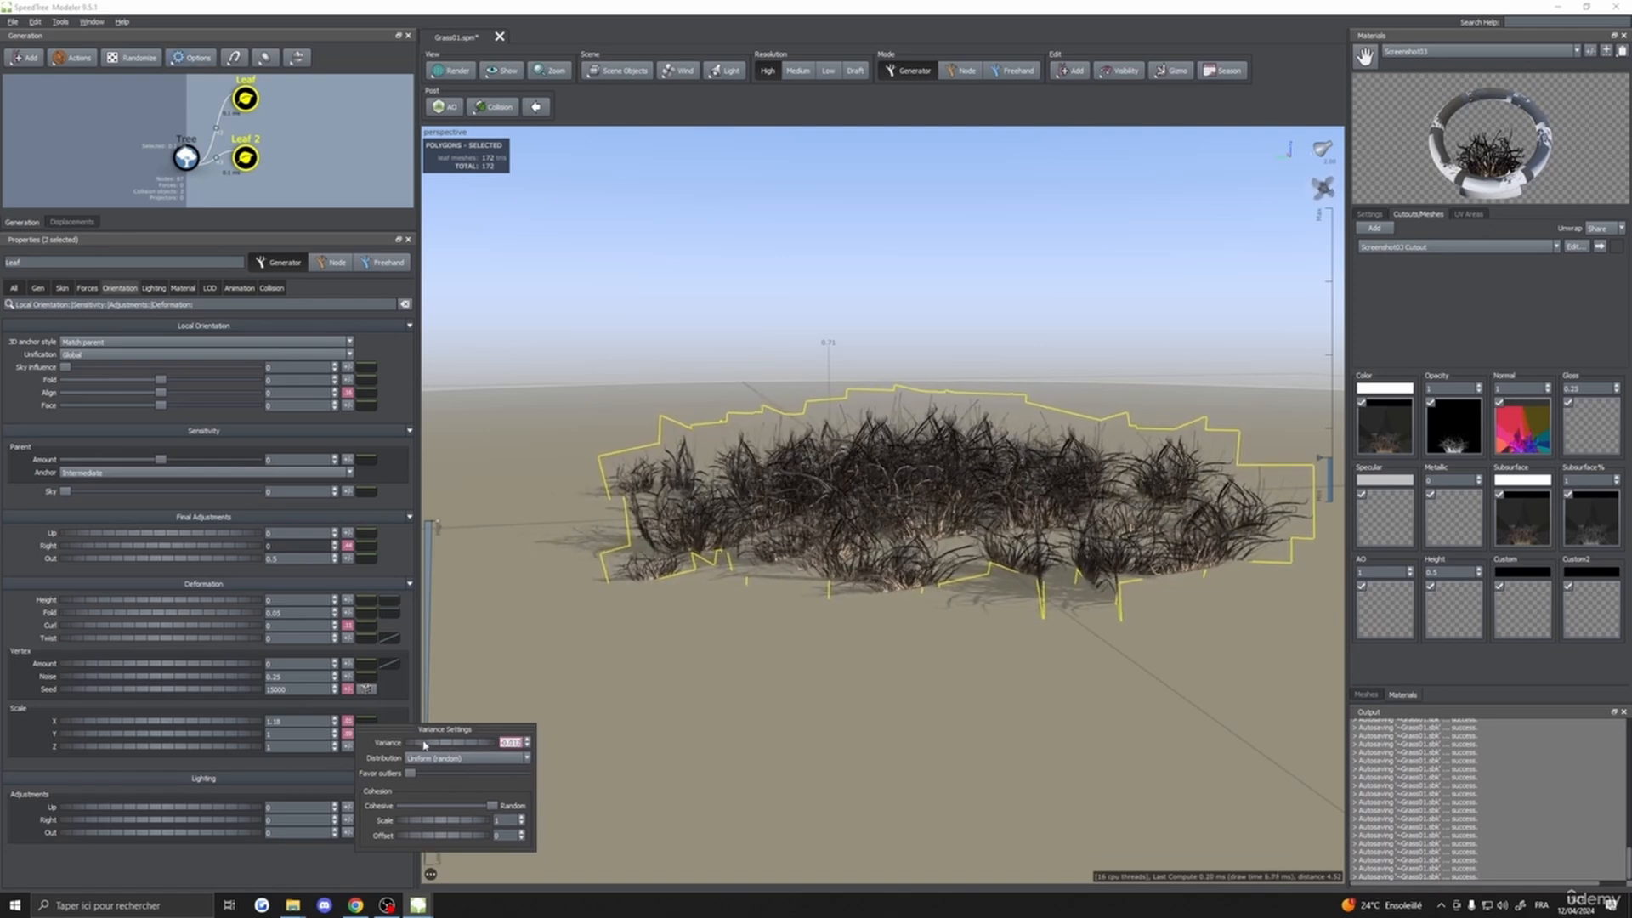
# - Examine the varied grass patch from several angles and distances, and switch to the ScreenshotProject window
pyautogui.moveTo(837, 755); pyautogui.dragTo(1064, 856)
pyautogui.click(929, 780)
pyautogui.scroll(-2, 875, 824)
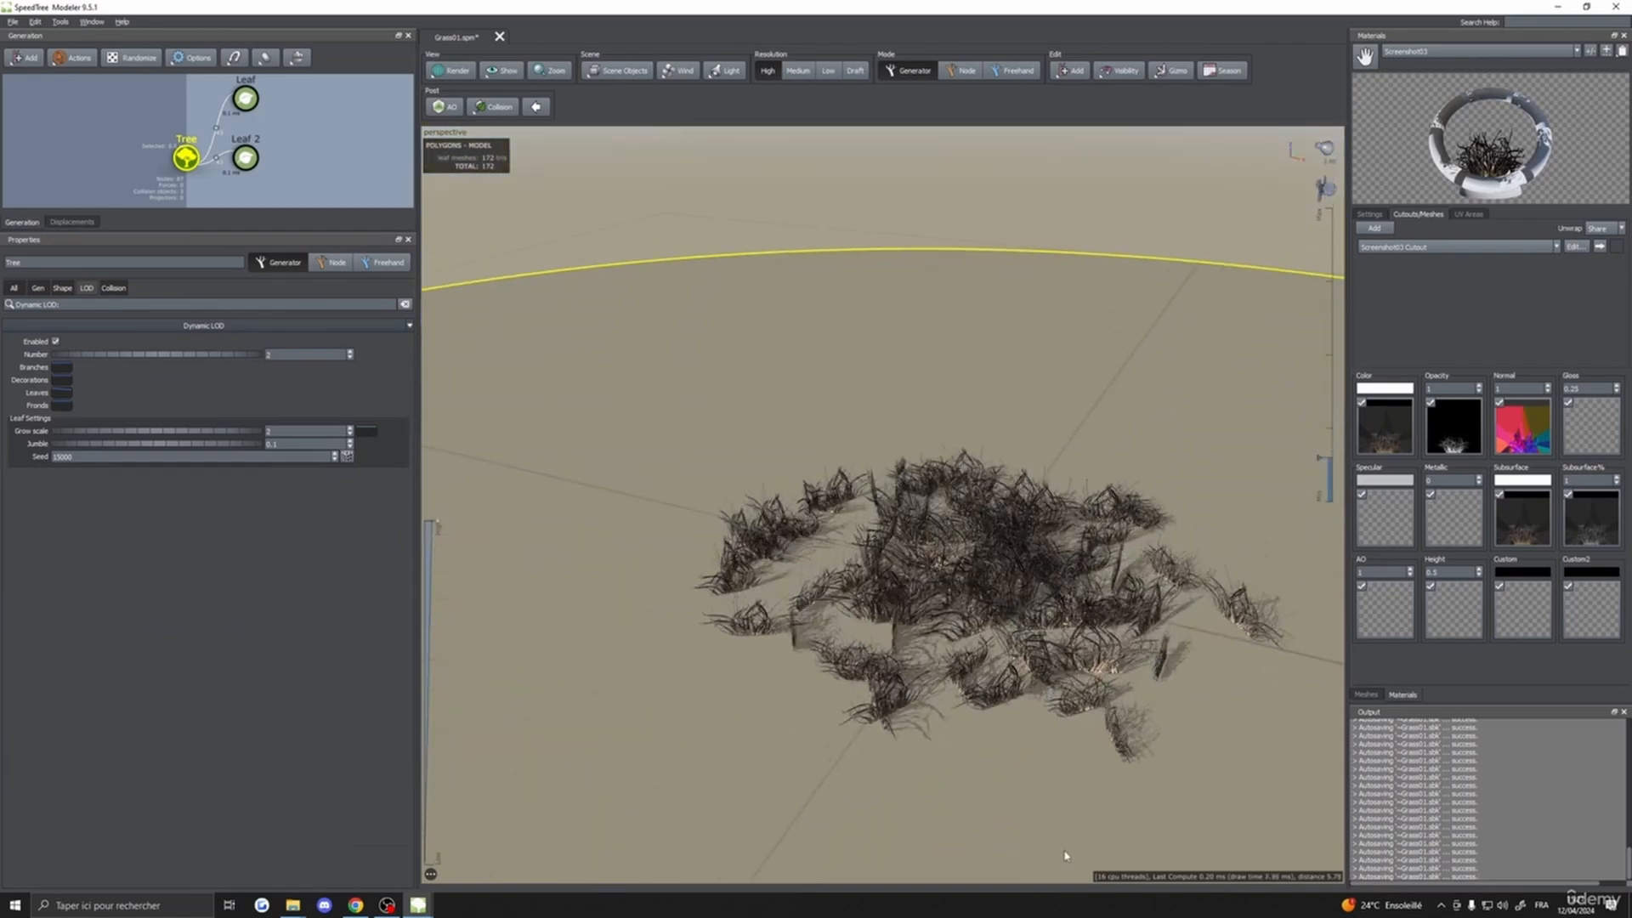
pyautogui.moveTo(1063, 856); pyautogui.dragTo(1020, 819, button='middle')
pyautogui.scroll(-2, 1020, 819)
pyautogui.scroll(4, 947, 816)
pyautogui.moveTo(947, 816); pyautogui.dragTo(833, 742)
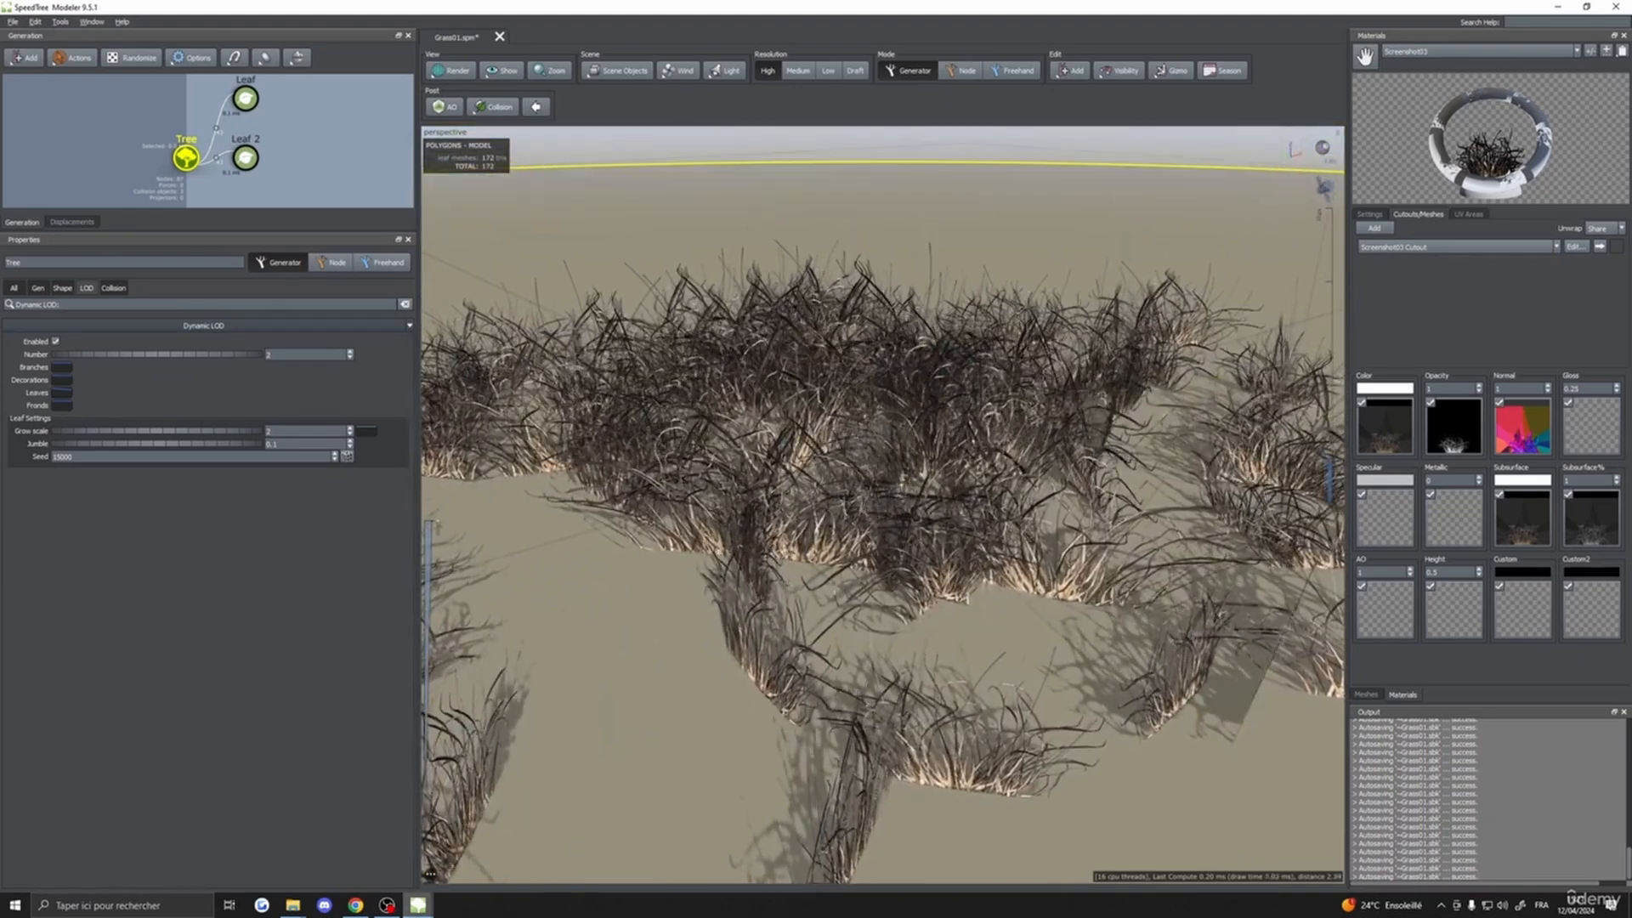
pyautogui.moveTo(418, 904)
pyautogui.click(489, 869)
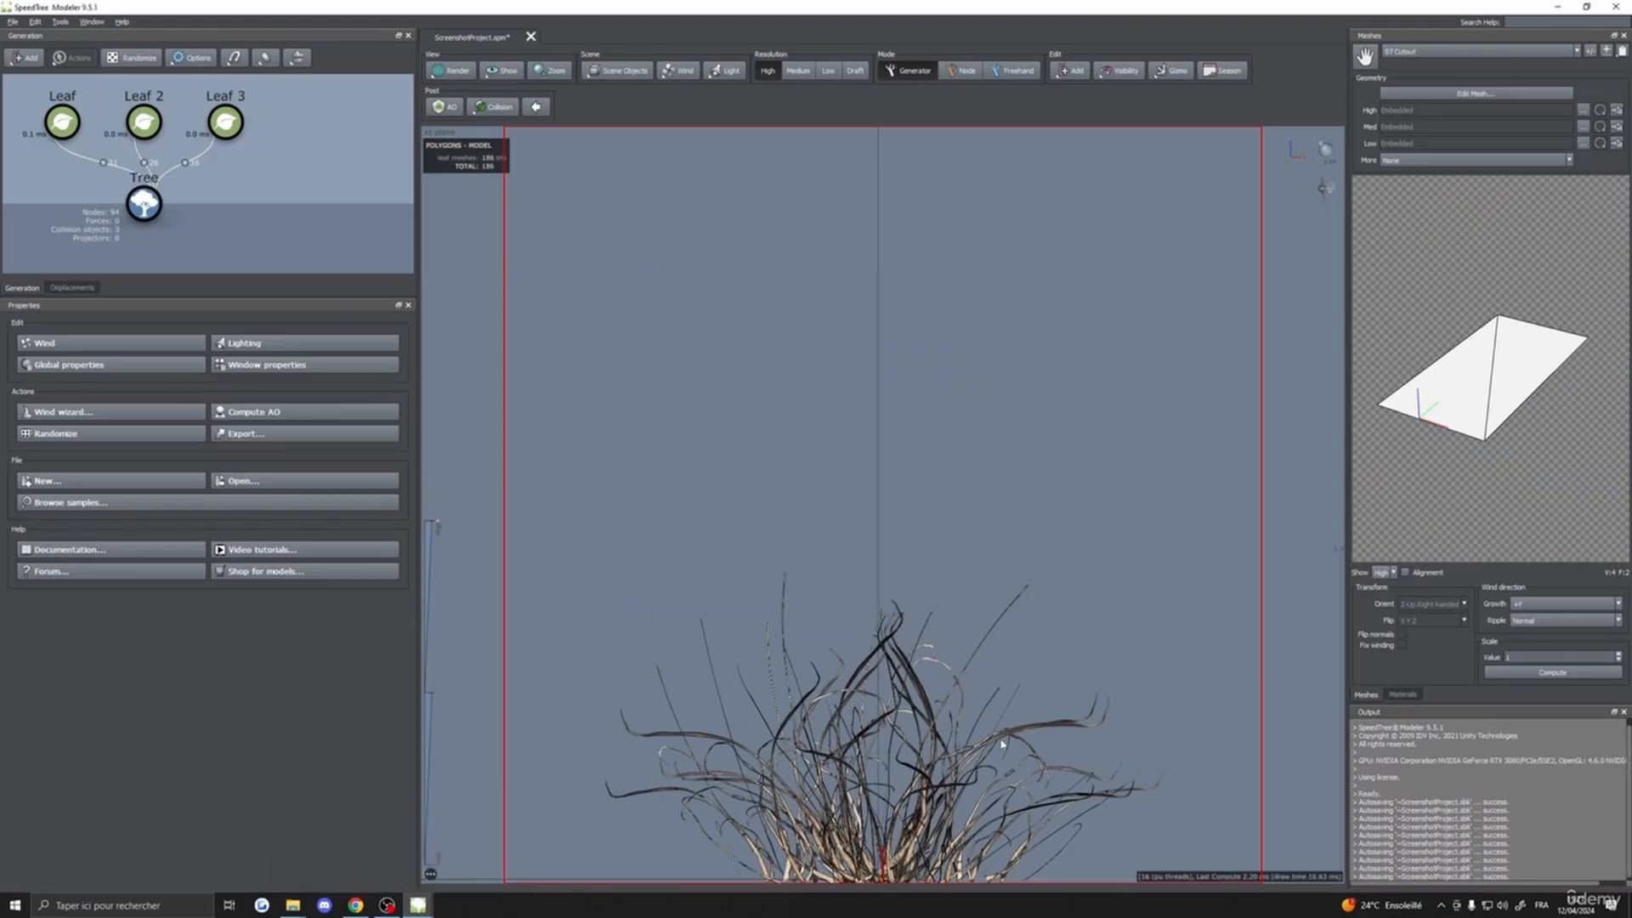
# - Select all leaf generators of the clump, switch to the Grass01 window and examine the grass patch from a lower, more distant view
pyautogui.moveTo(34, 92); pyautogui.dragTo(321, 153)
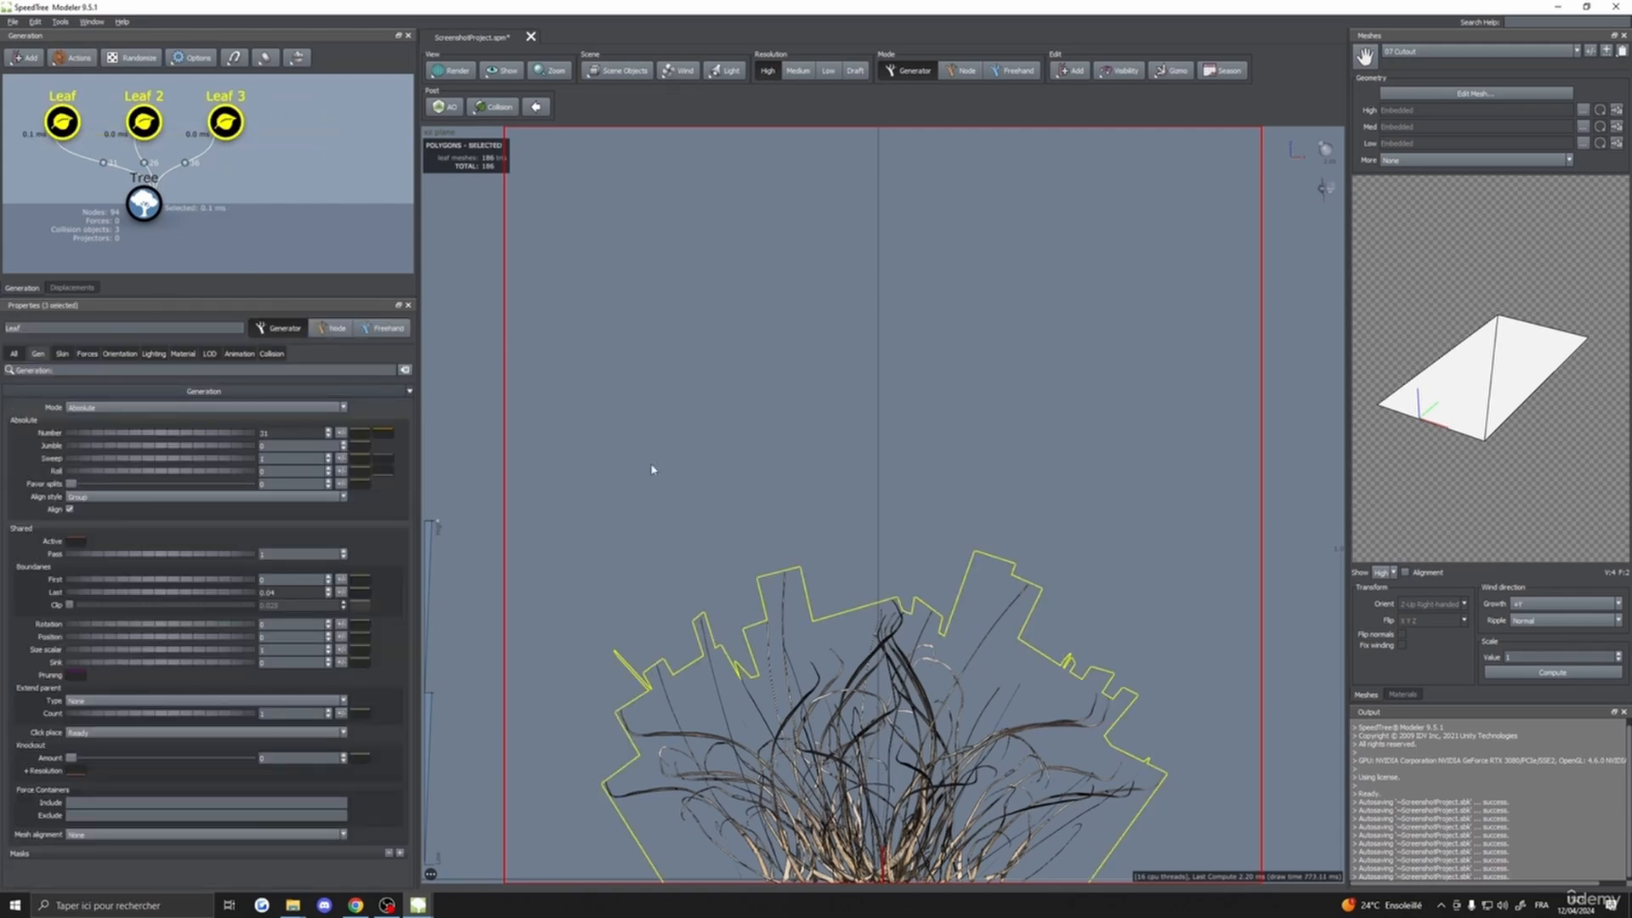
pyautogui.moveTo(388, 908)
pyautogui.click(344, 850)
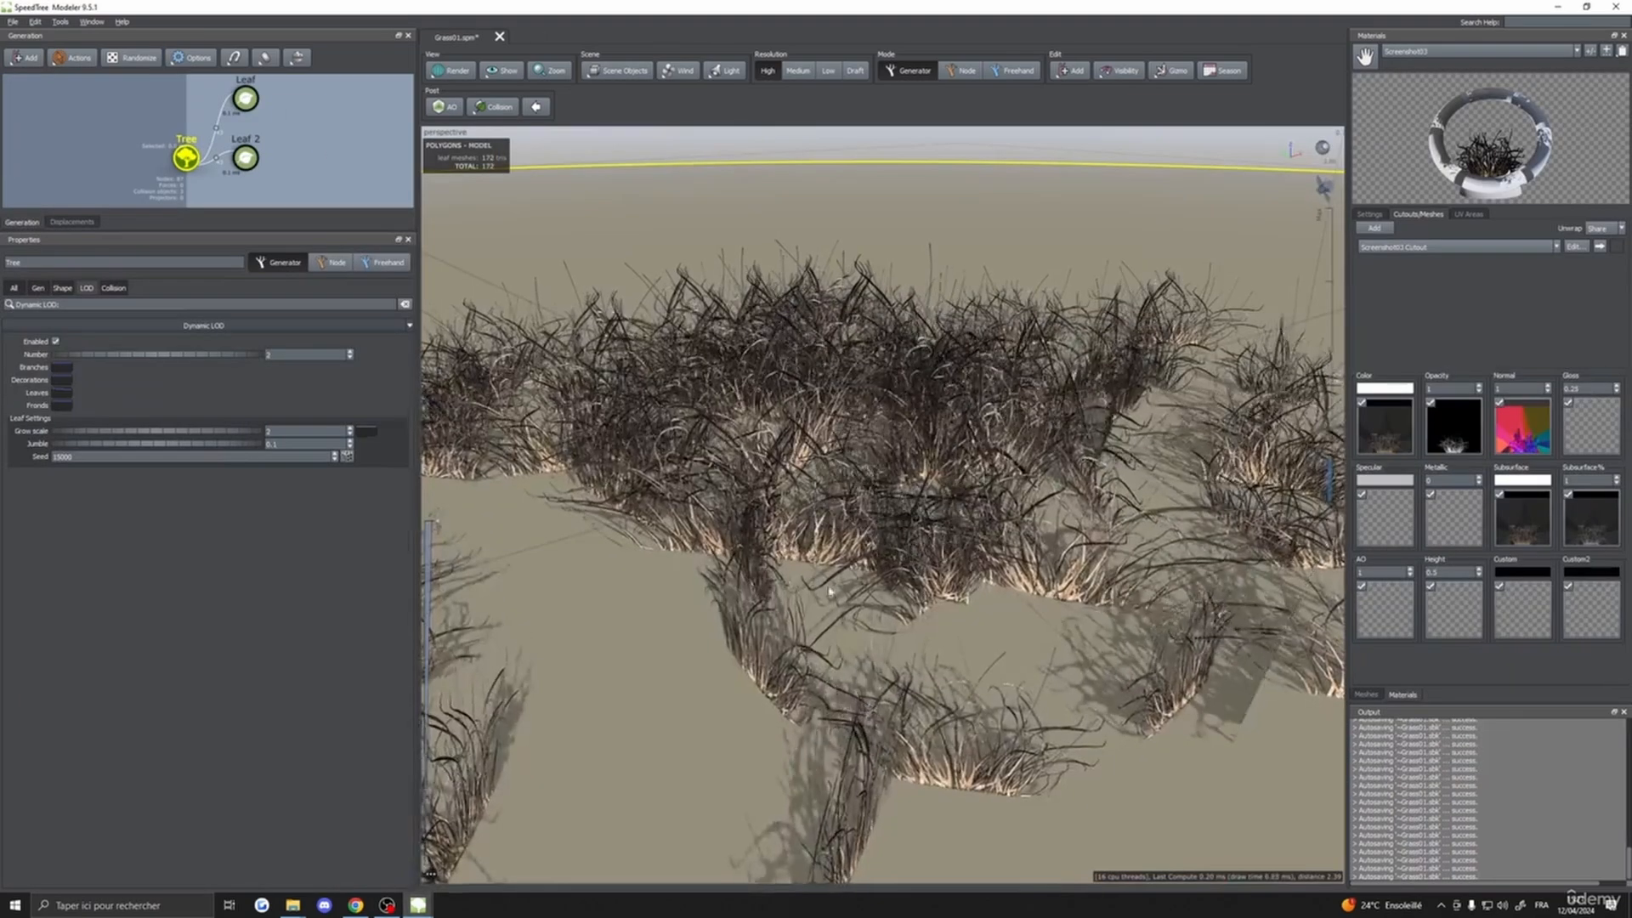
pyautogui.moveTo(920, 480); pyautogui.dragTo(977, 527)
pyautogui.scroll(-3, 919, 525)
pyautogui.scroll(-5, 936, 514)
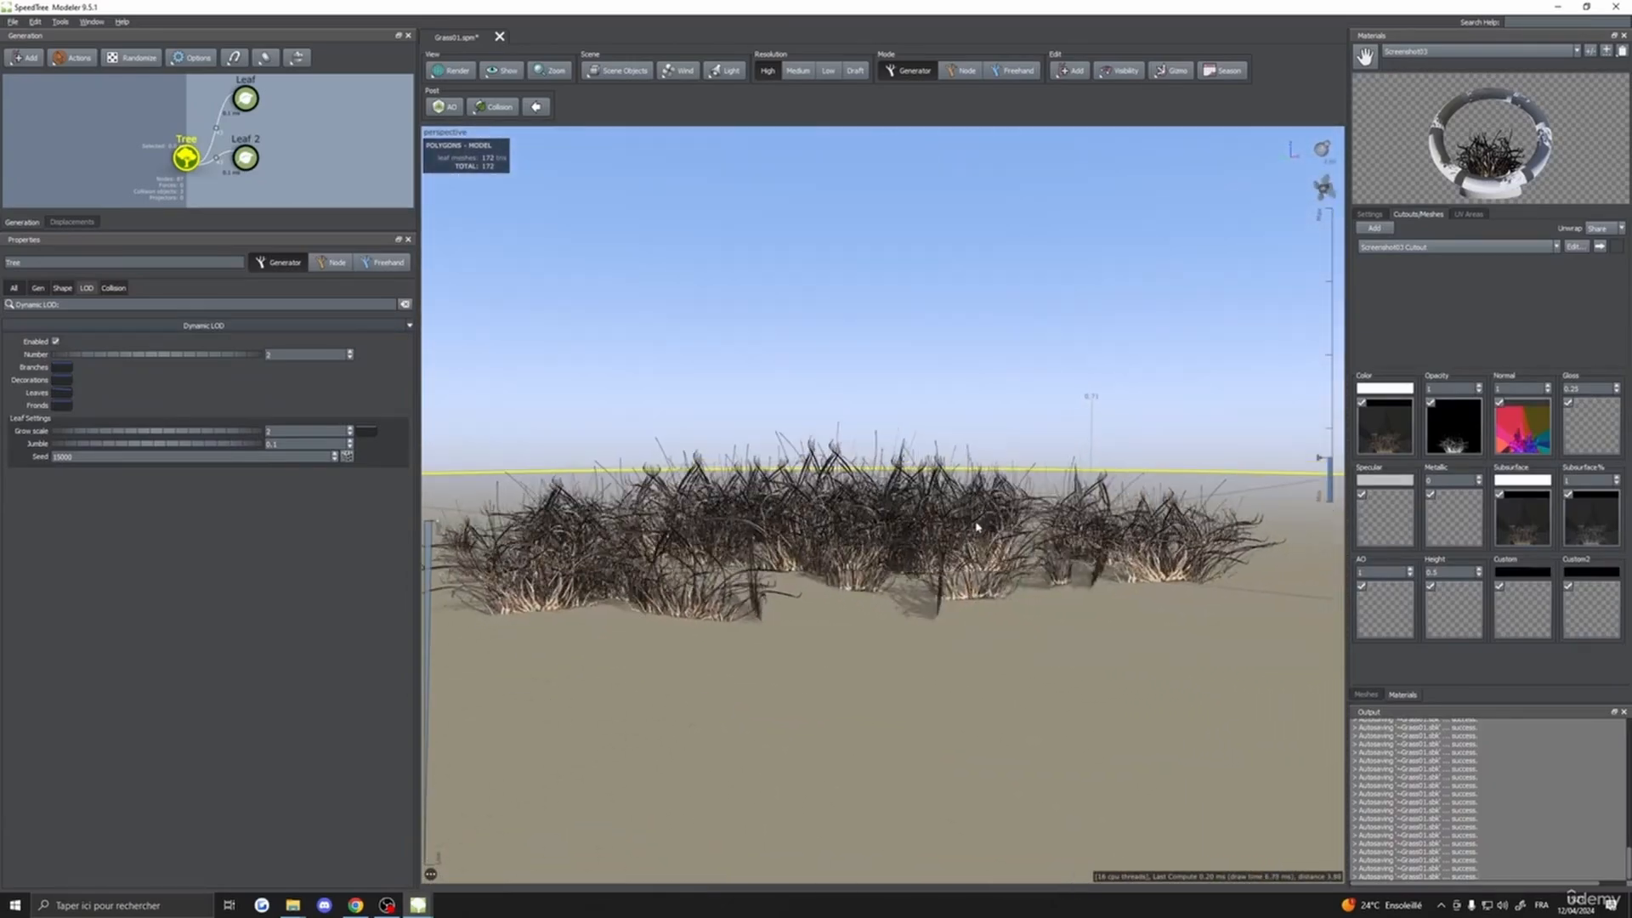
pyautogui.moveTo(417, 904)
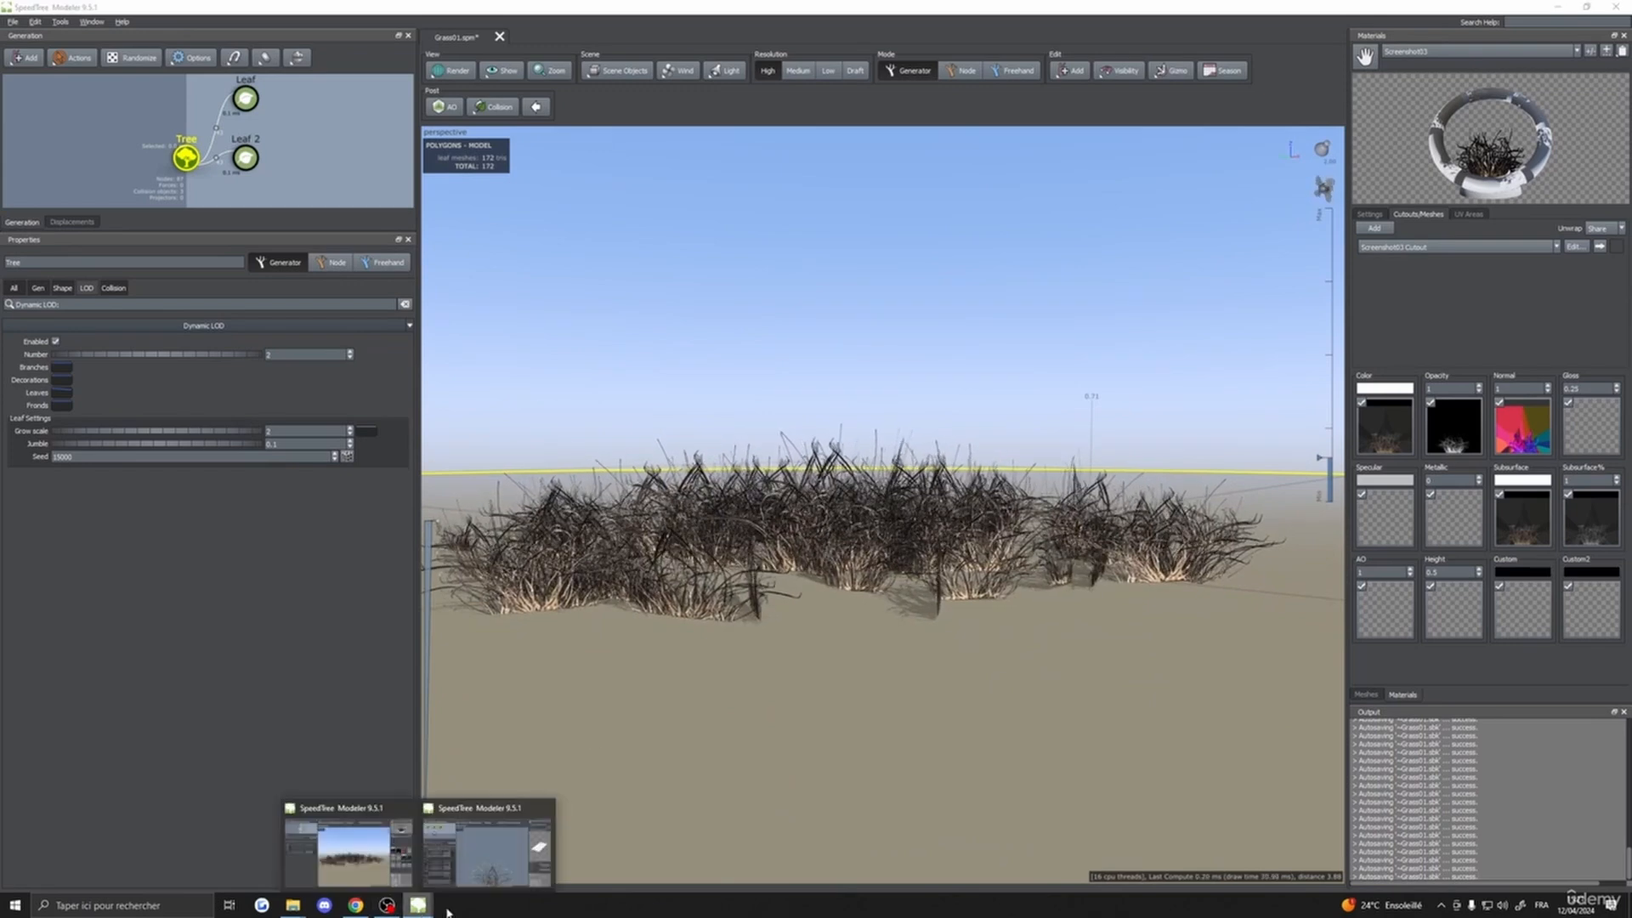
# - Switch to the ScreenshotProject window and greatly reduce the Number of blades in the Leaf 2 generator
pyautogui.click(529, 847)
pyautogui.click(912, 372)
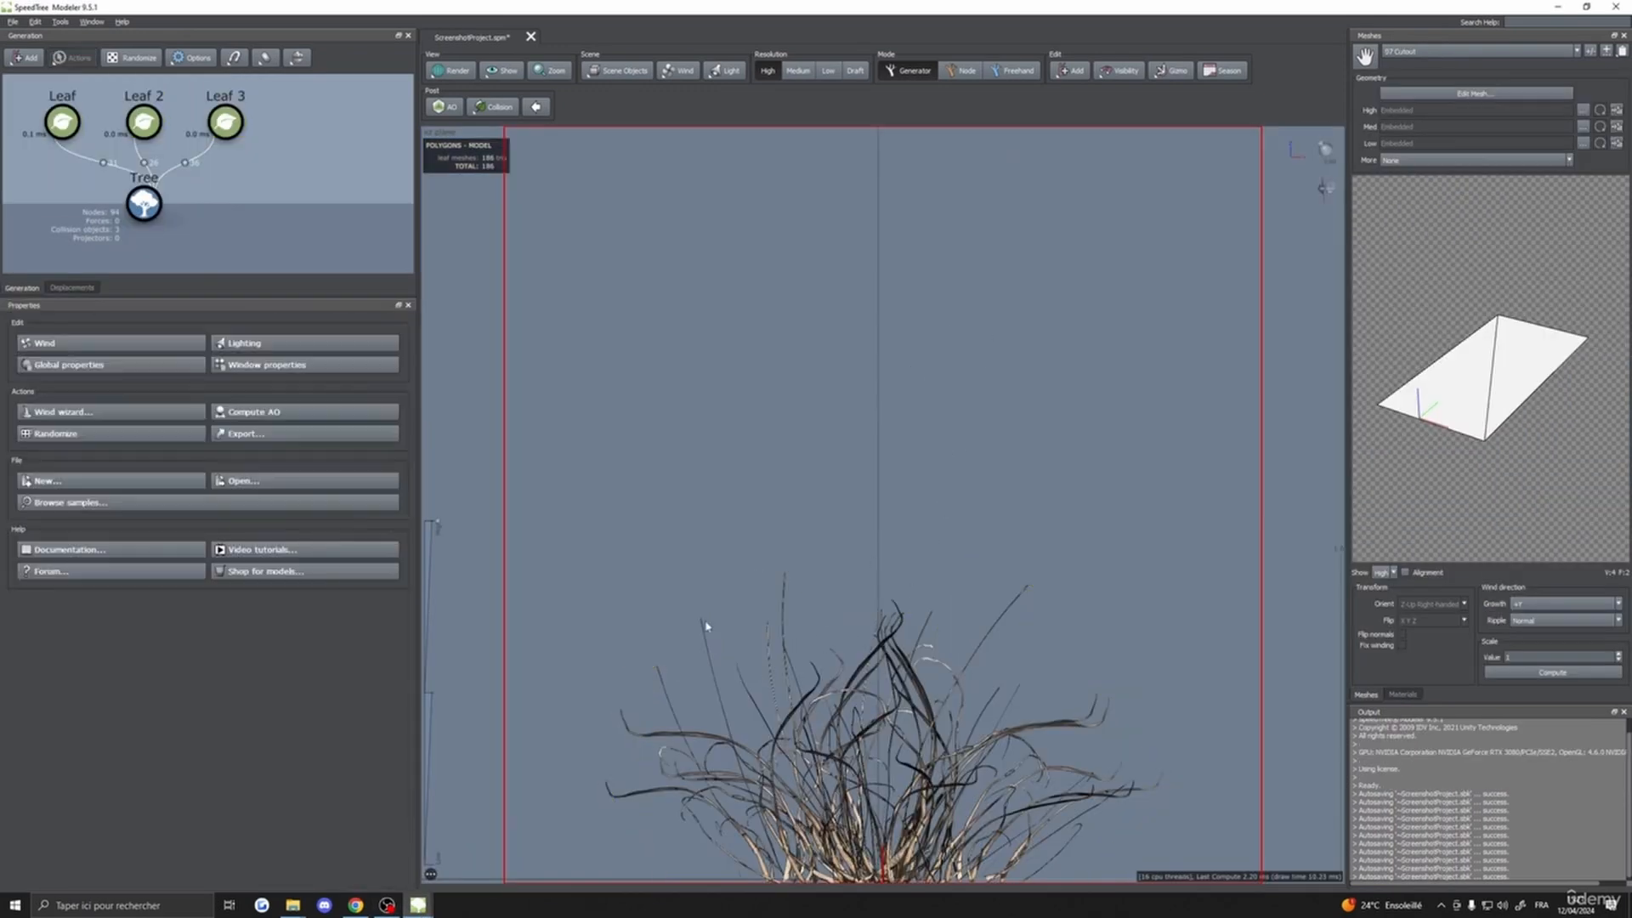
pyautogui.click(225, 122)
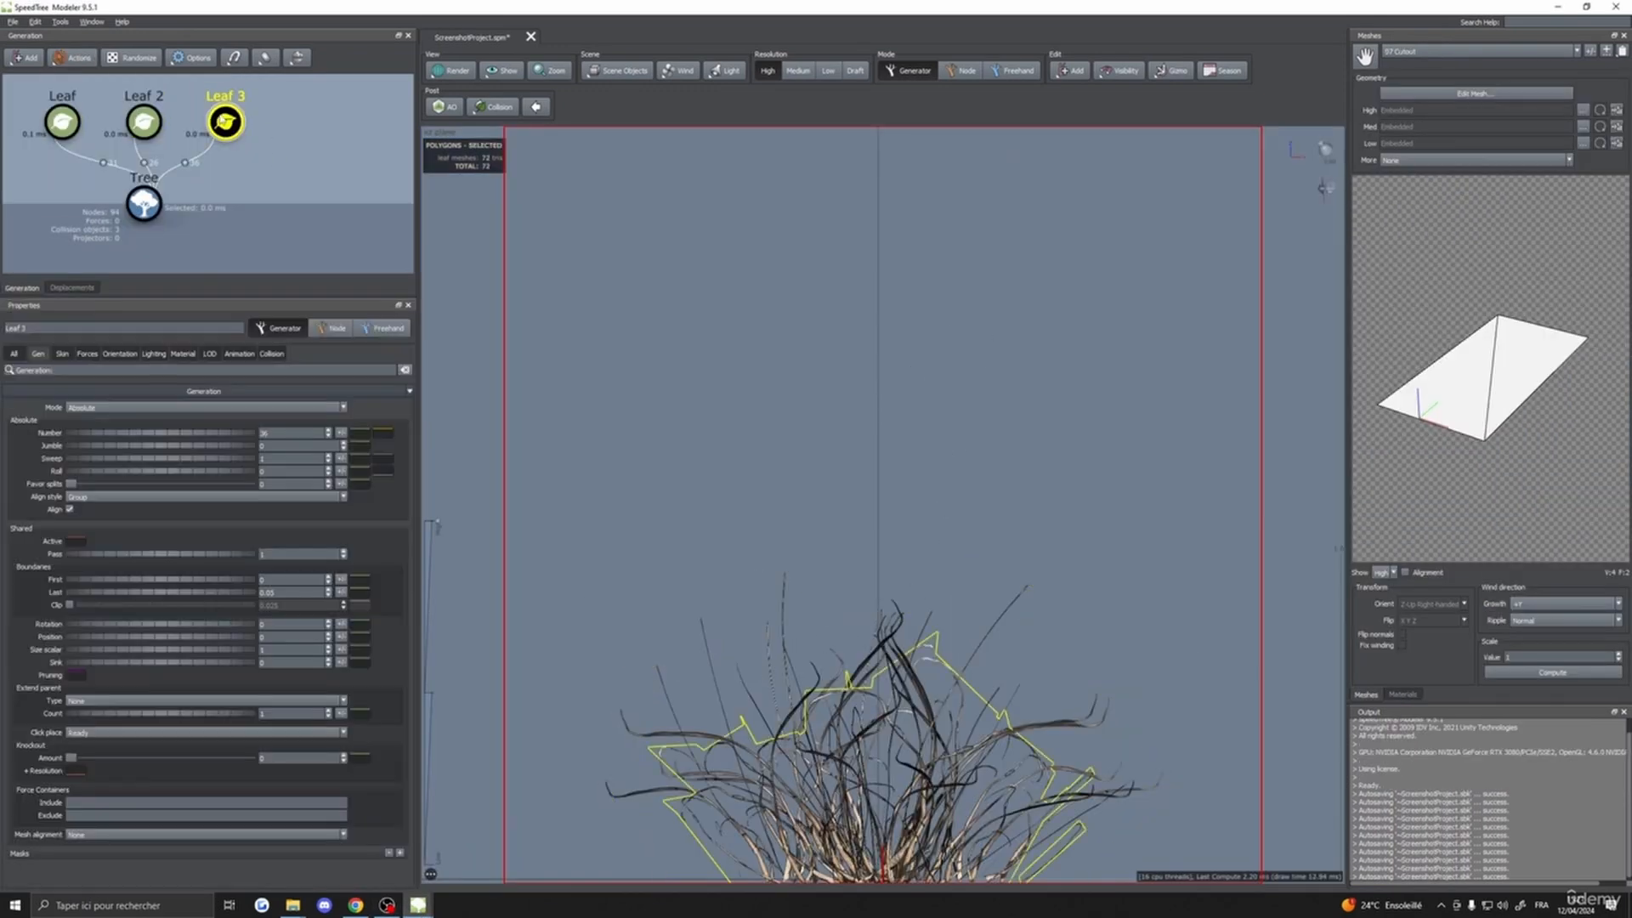
pyautogui.click(145, 122)
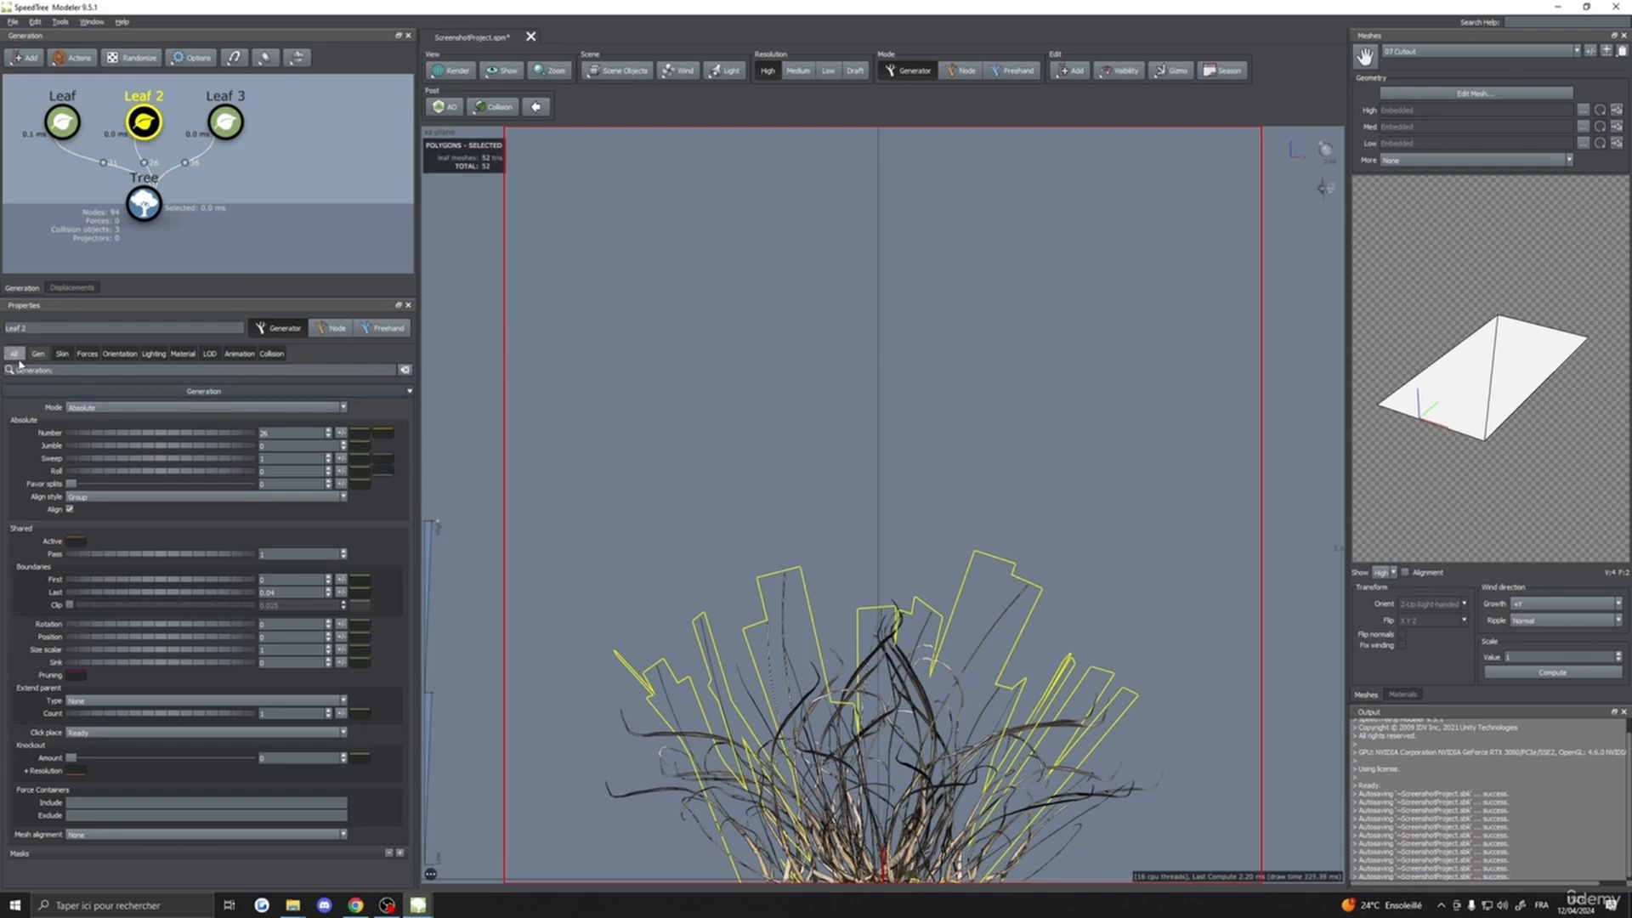
pyautogui.write('1')
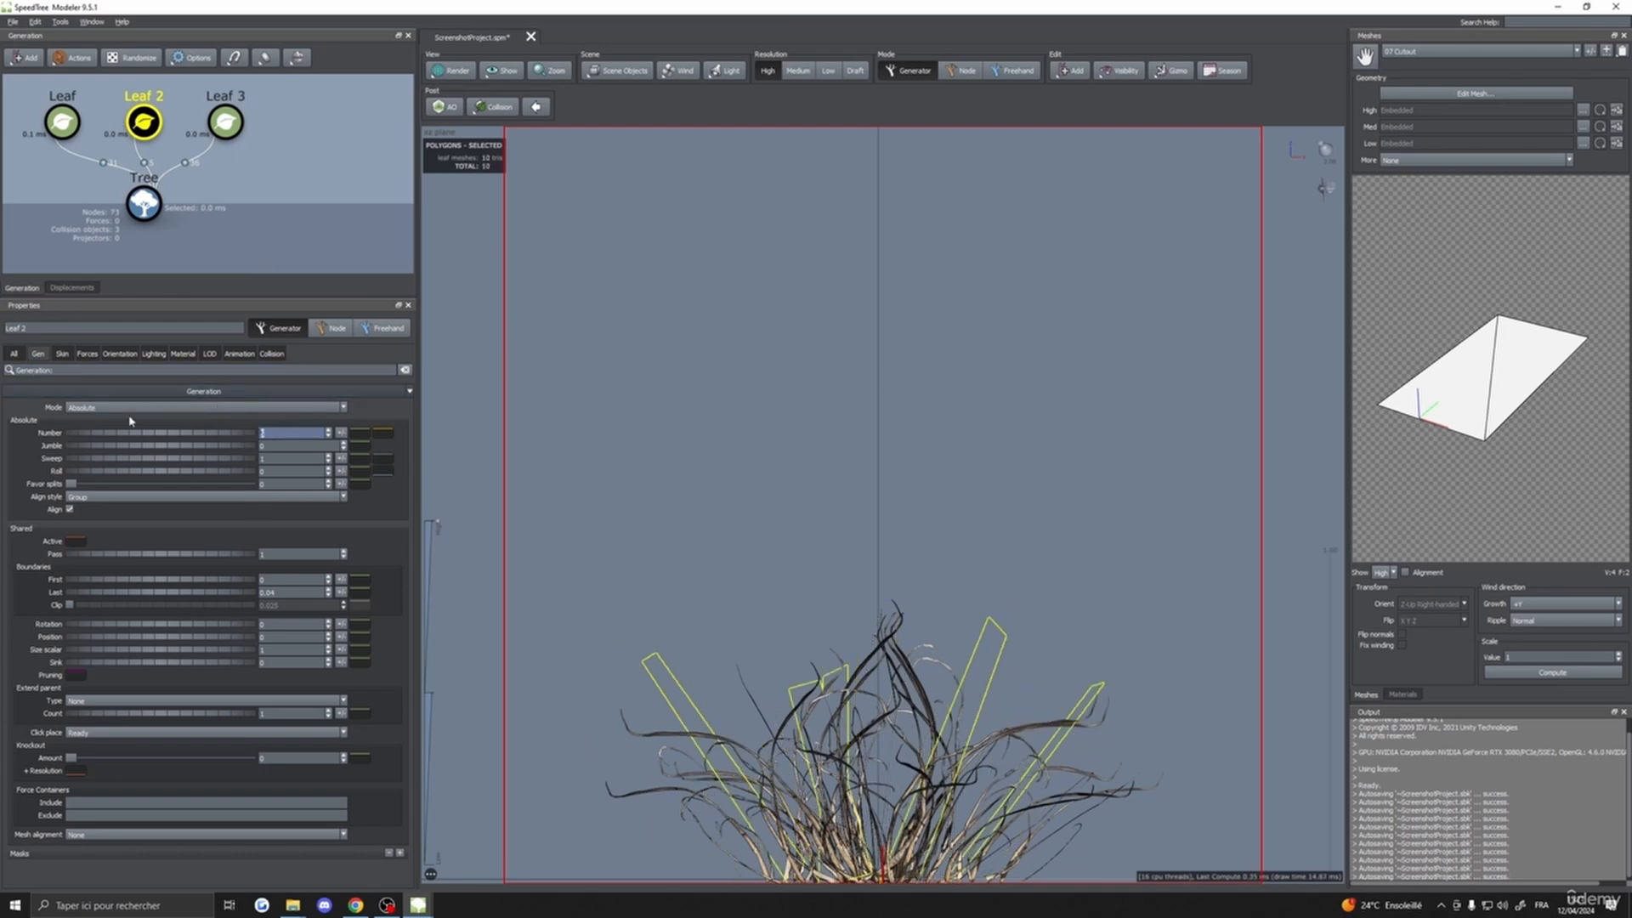
pyautogui.click(840, 469)
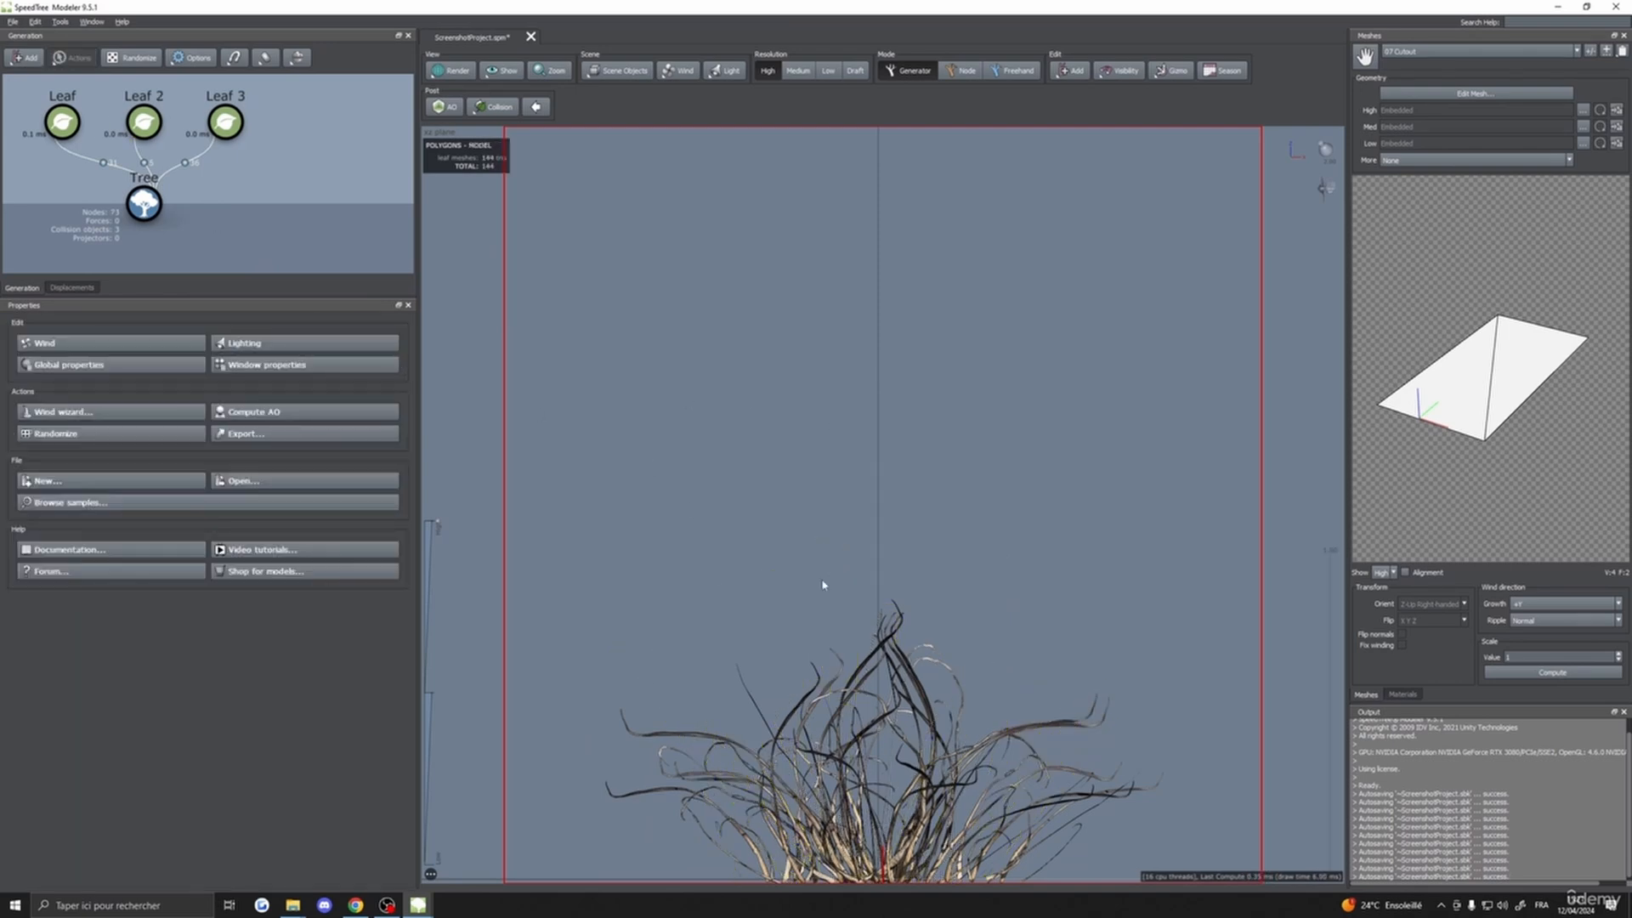
# - Enable the Two-sided option of material 06
pyautogui.click(62, 121)
pyautogui.hotkey('ctrl', 'a')
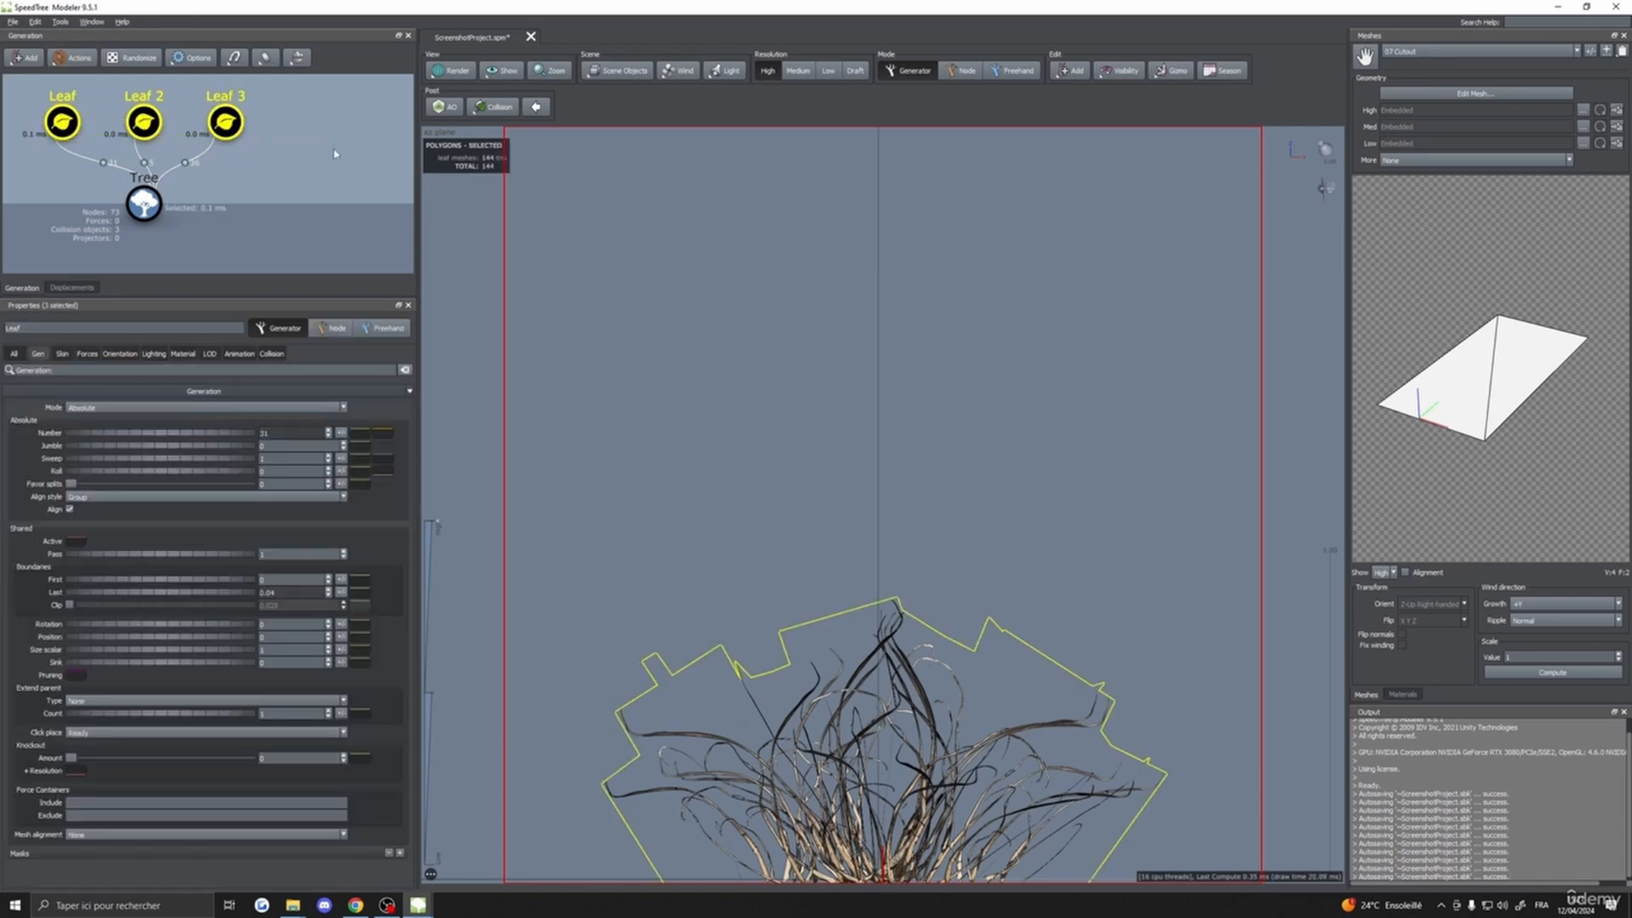
pyautogui.click(1403, 695)
pyautogui.click(1422, 55)
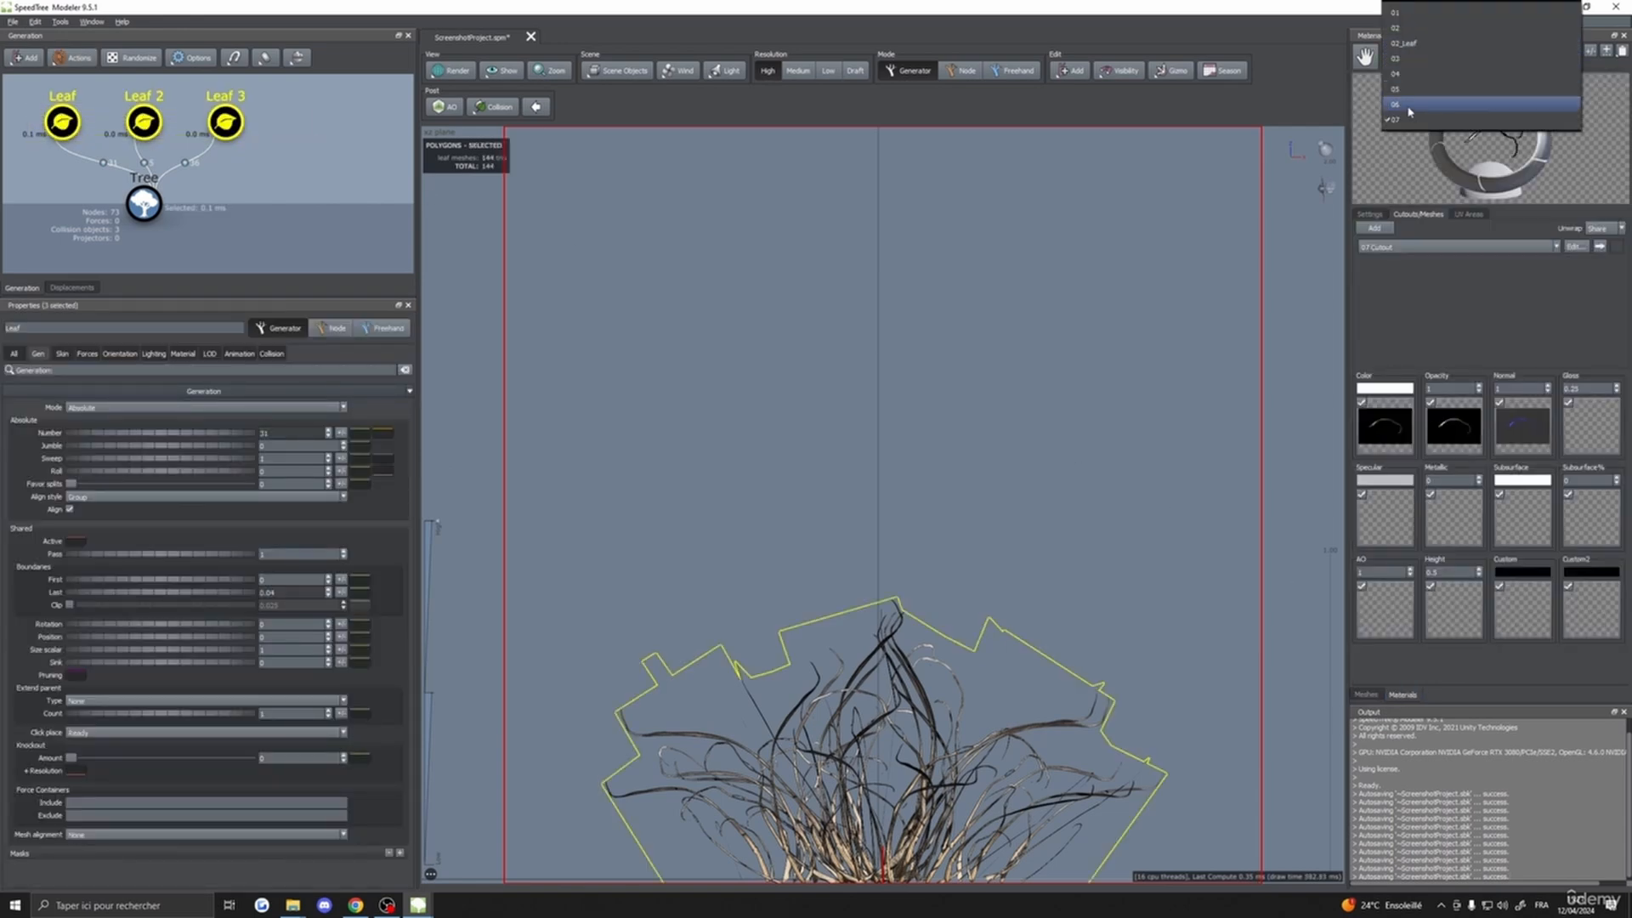
pyautogui.click(1466, 106)
pyautogui.click(1377, 215)
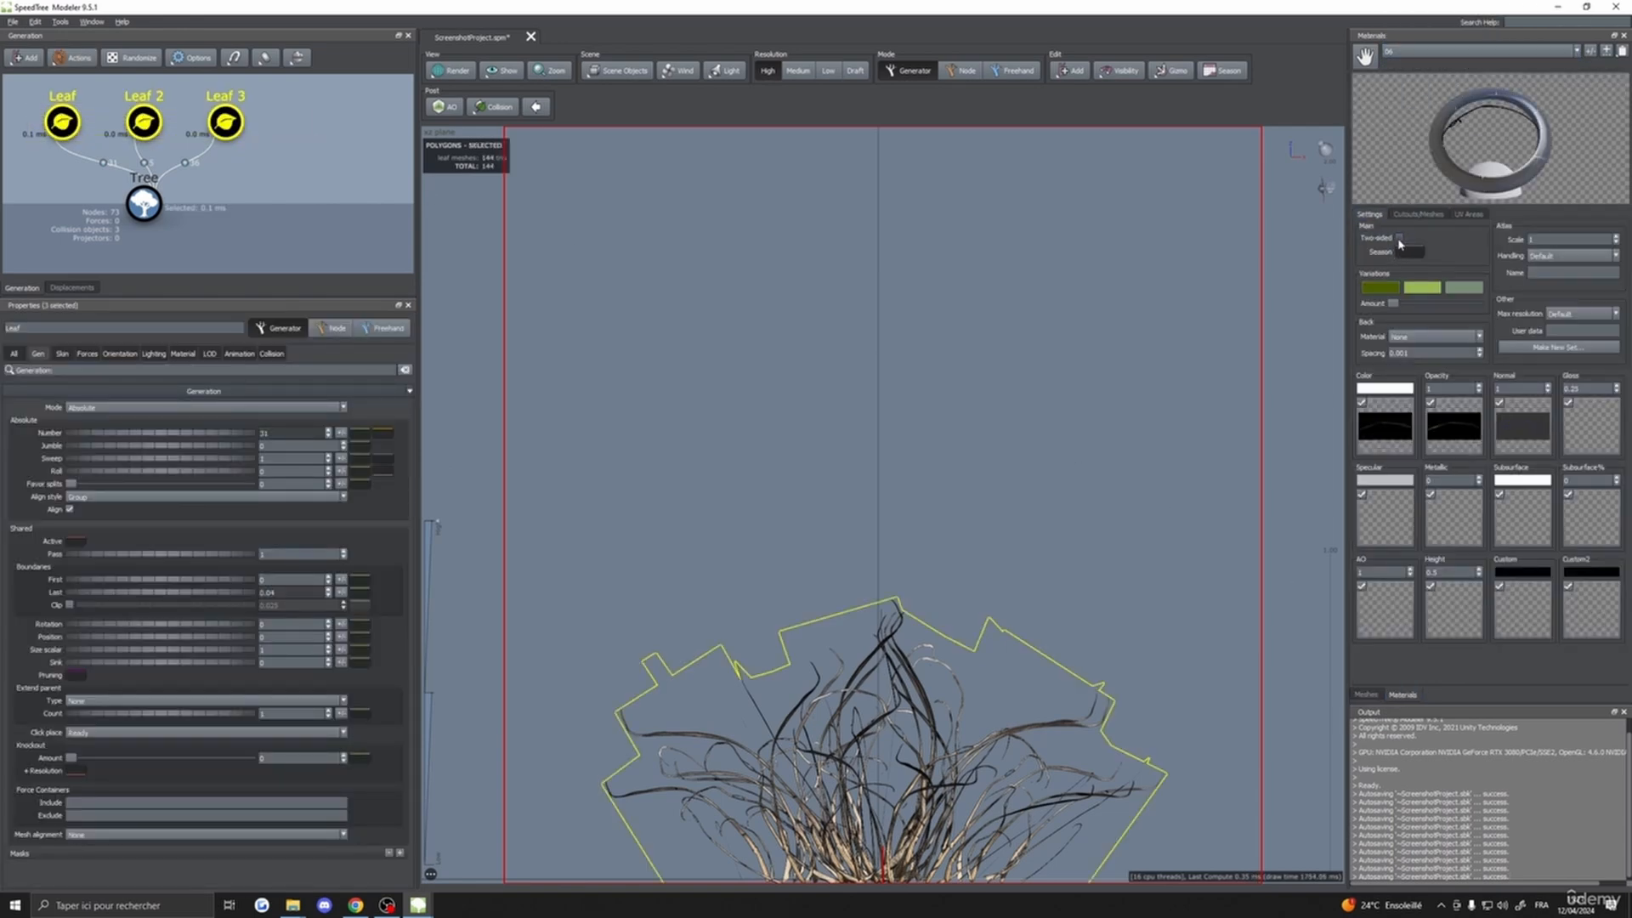
pyautogui.click(1399, 239)
pyautogui.click(1020, 358)
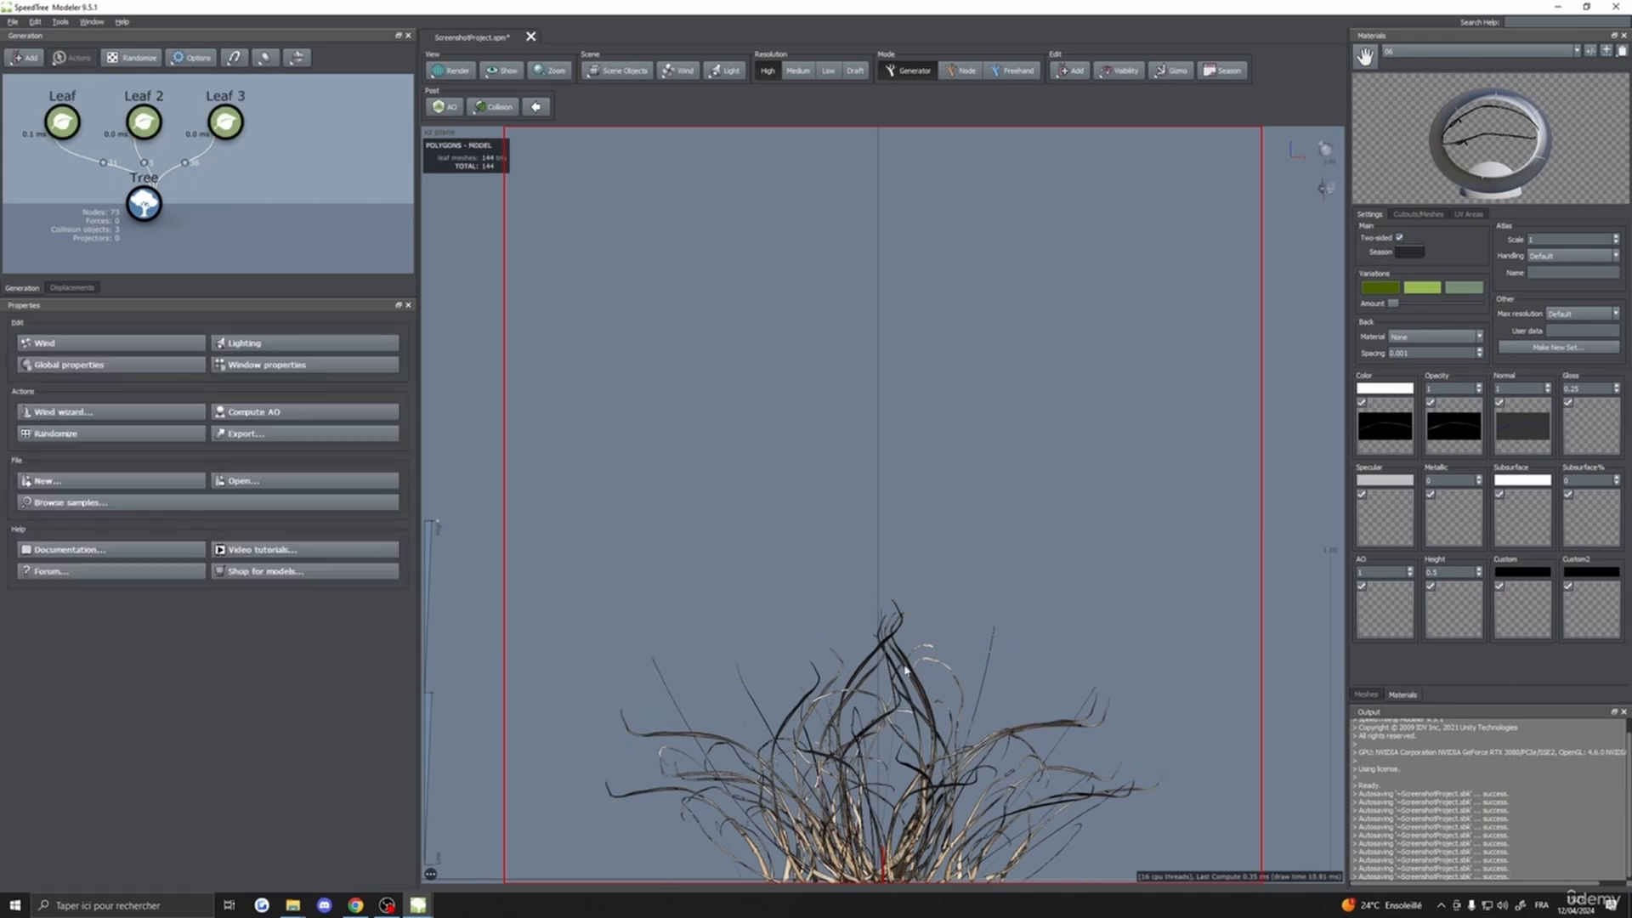
# - Lower the Number of the Leaf 2 generator a little further and slightly reduce the Size of its blades
pyautogui.click(63, 123)
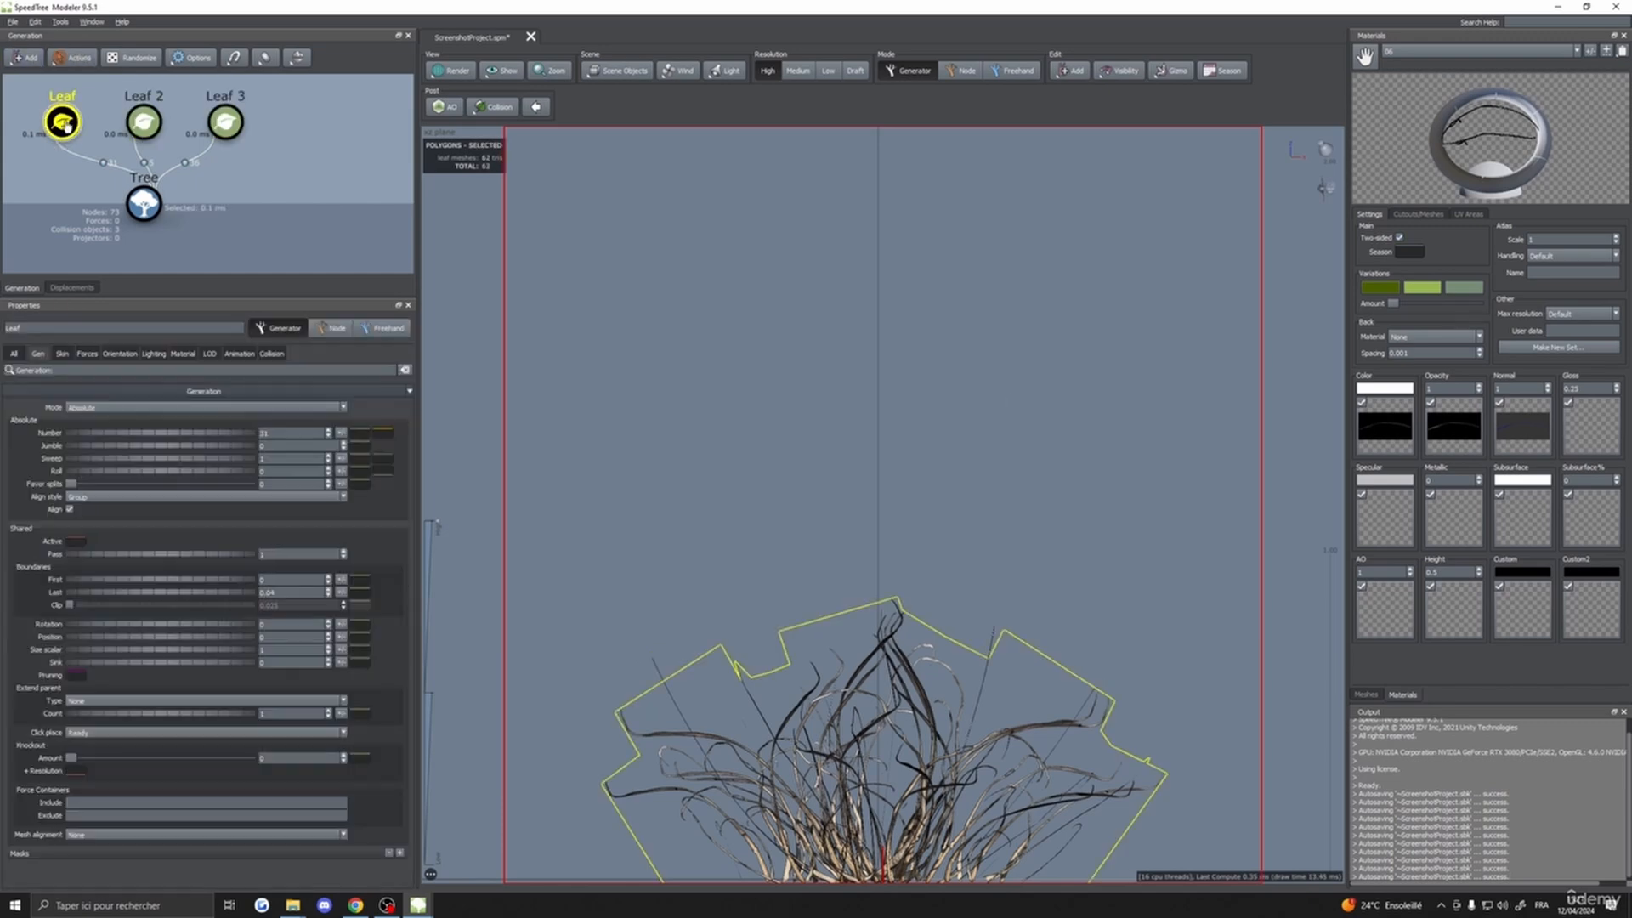
pyautogui.click(157, 134)
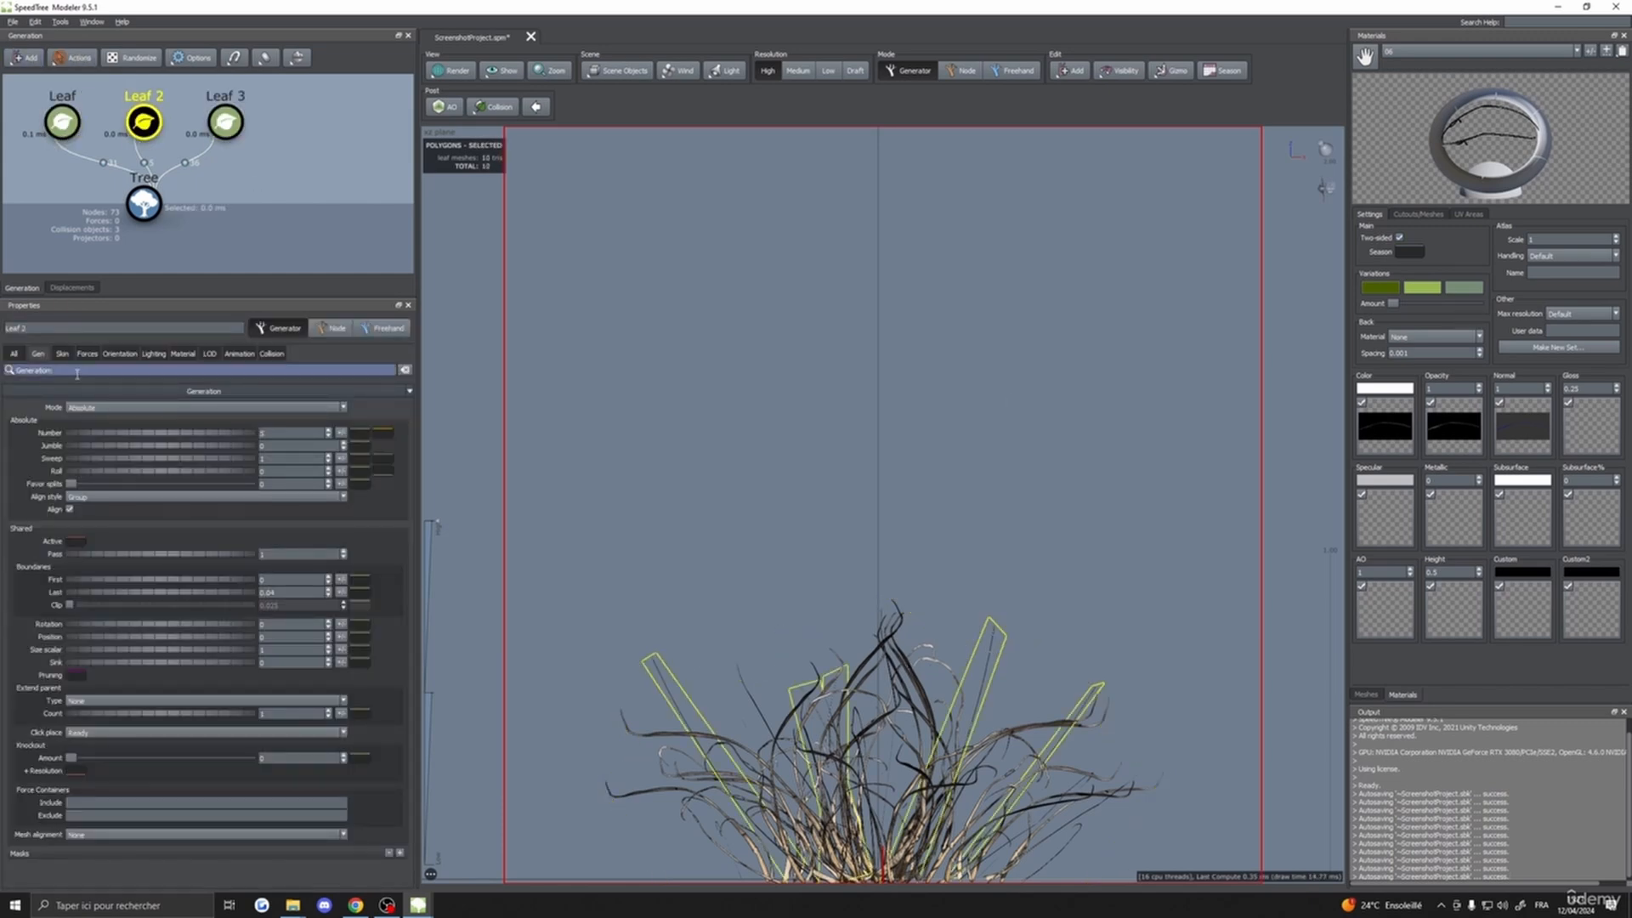
pyautogui.moveTo(238, 438); pyautogui.dragTo(215, 442)
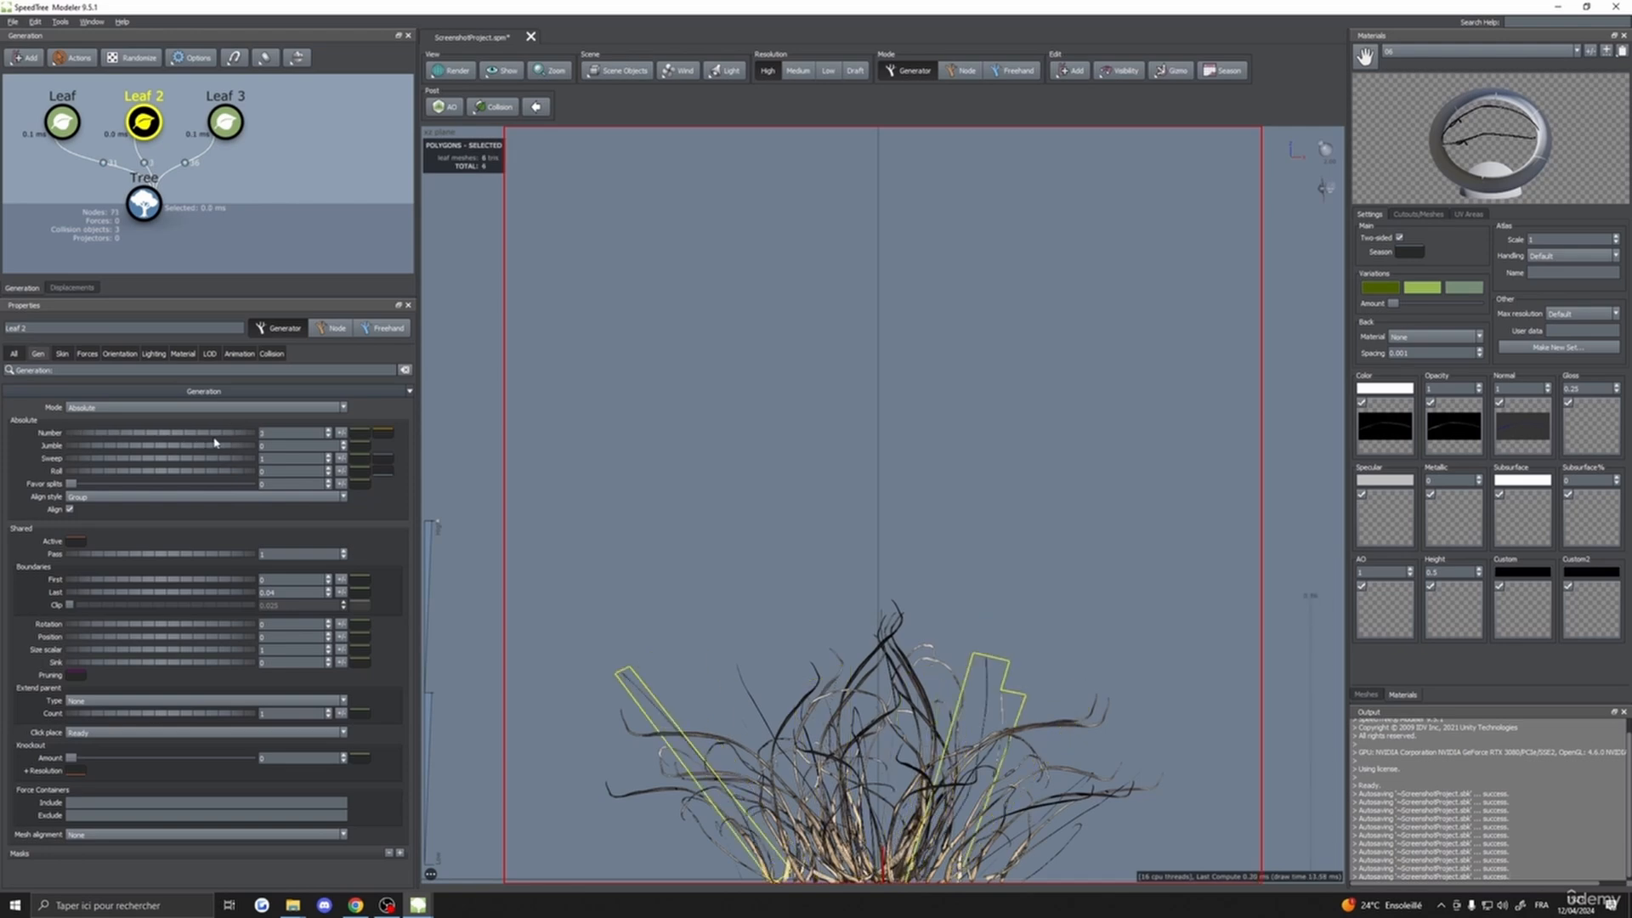
pyautogui.click(63, 354)
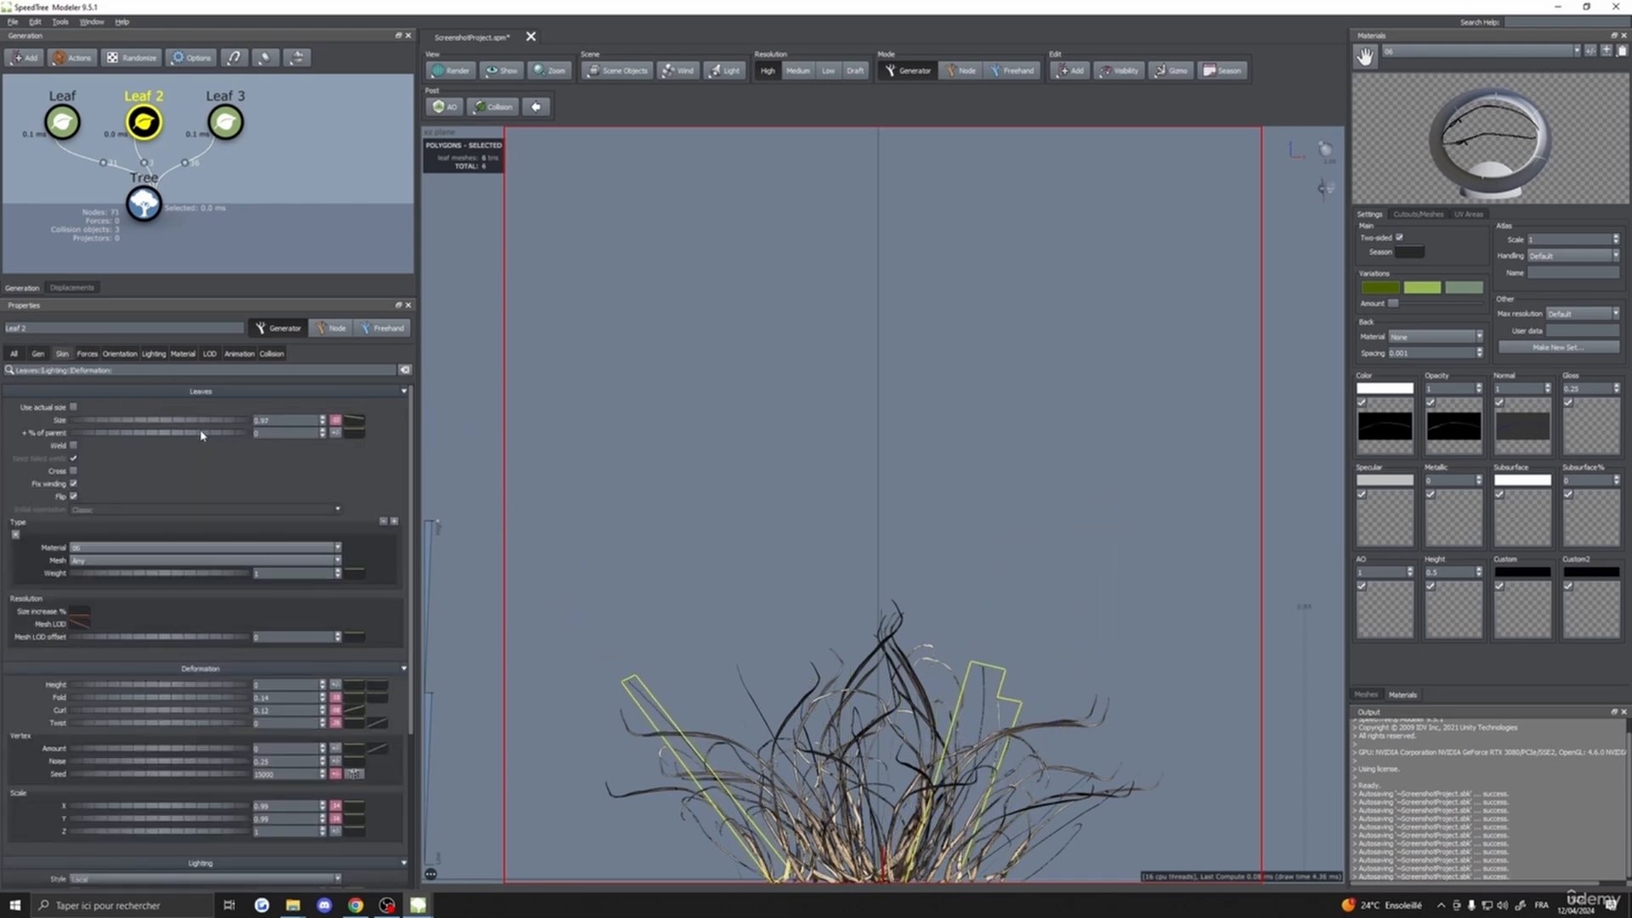
pyautogui.click(686, 440)
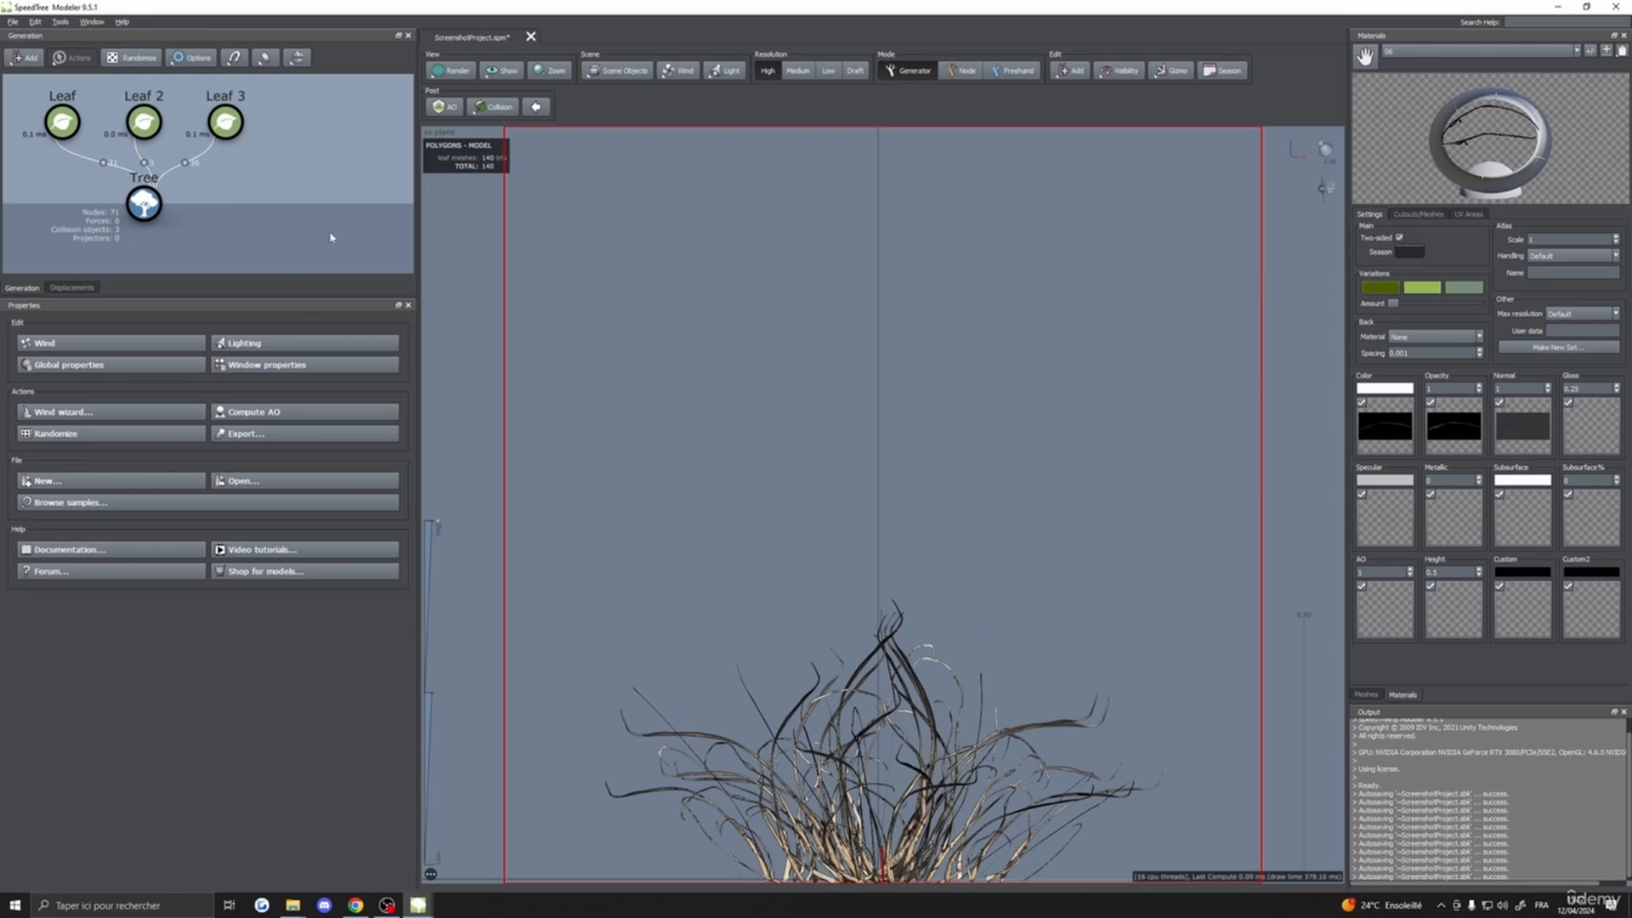
# - Export the clump's material maps as PNG images named 05 into the Screenshot folder
pyautogui.hotkey('ctrl', 'm')
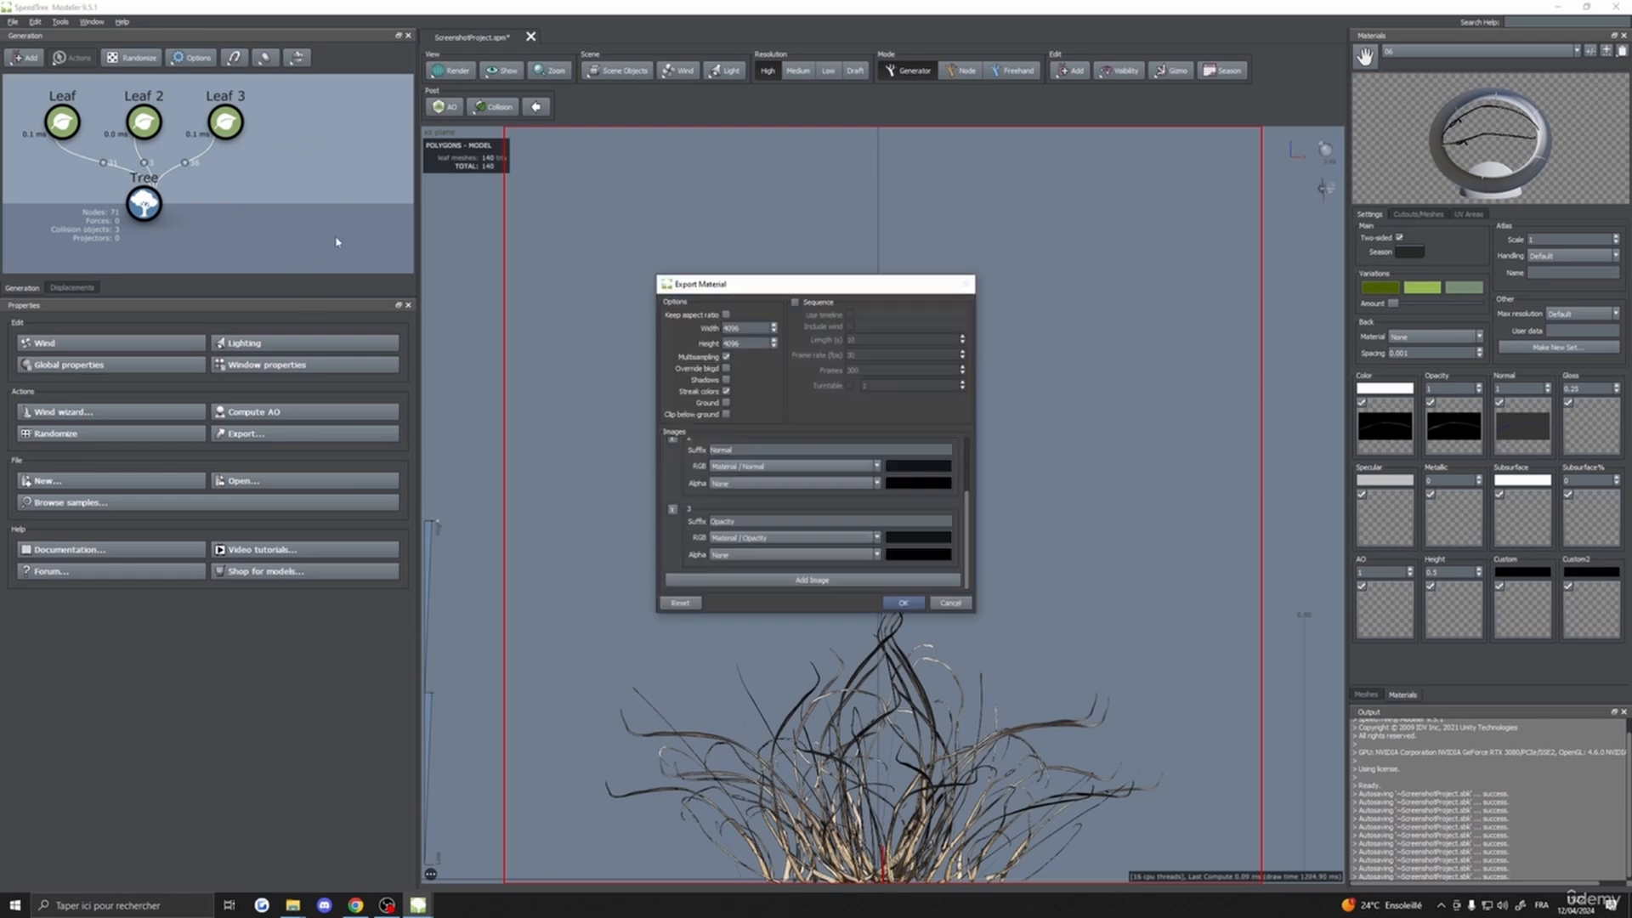
pyautogui.click(907, 602)
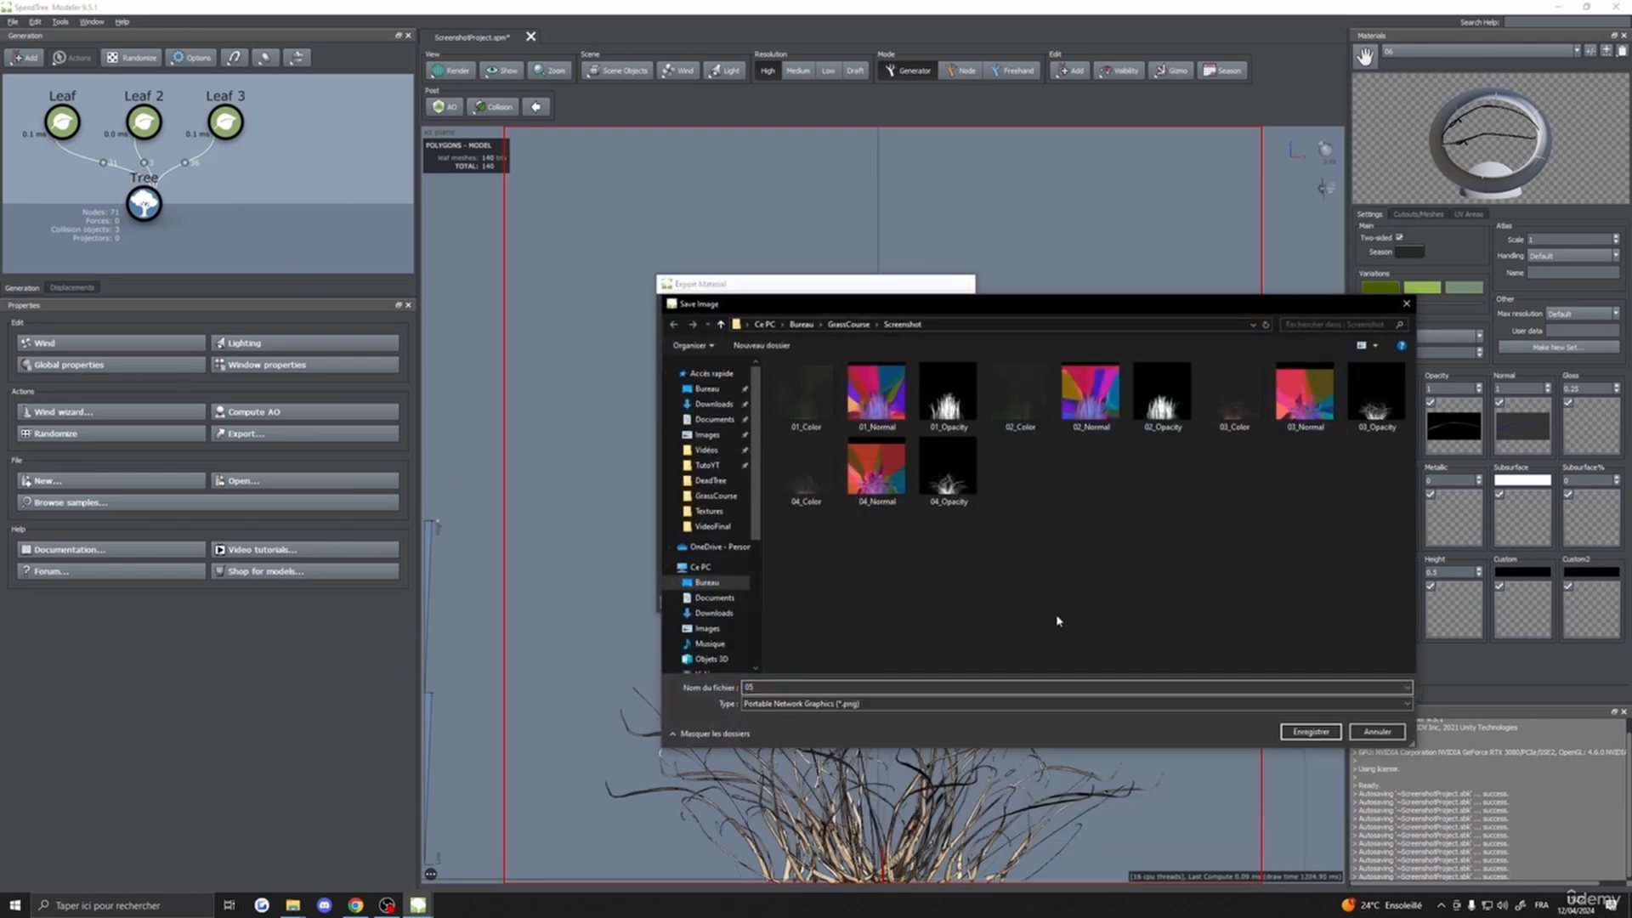
pyautogui.click(1310, 733)
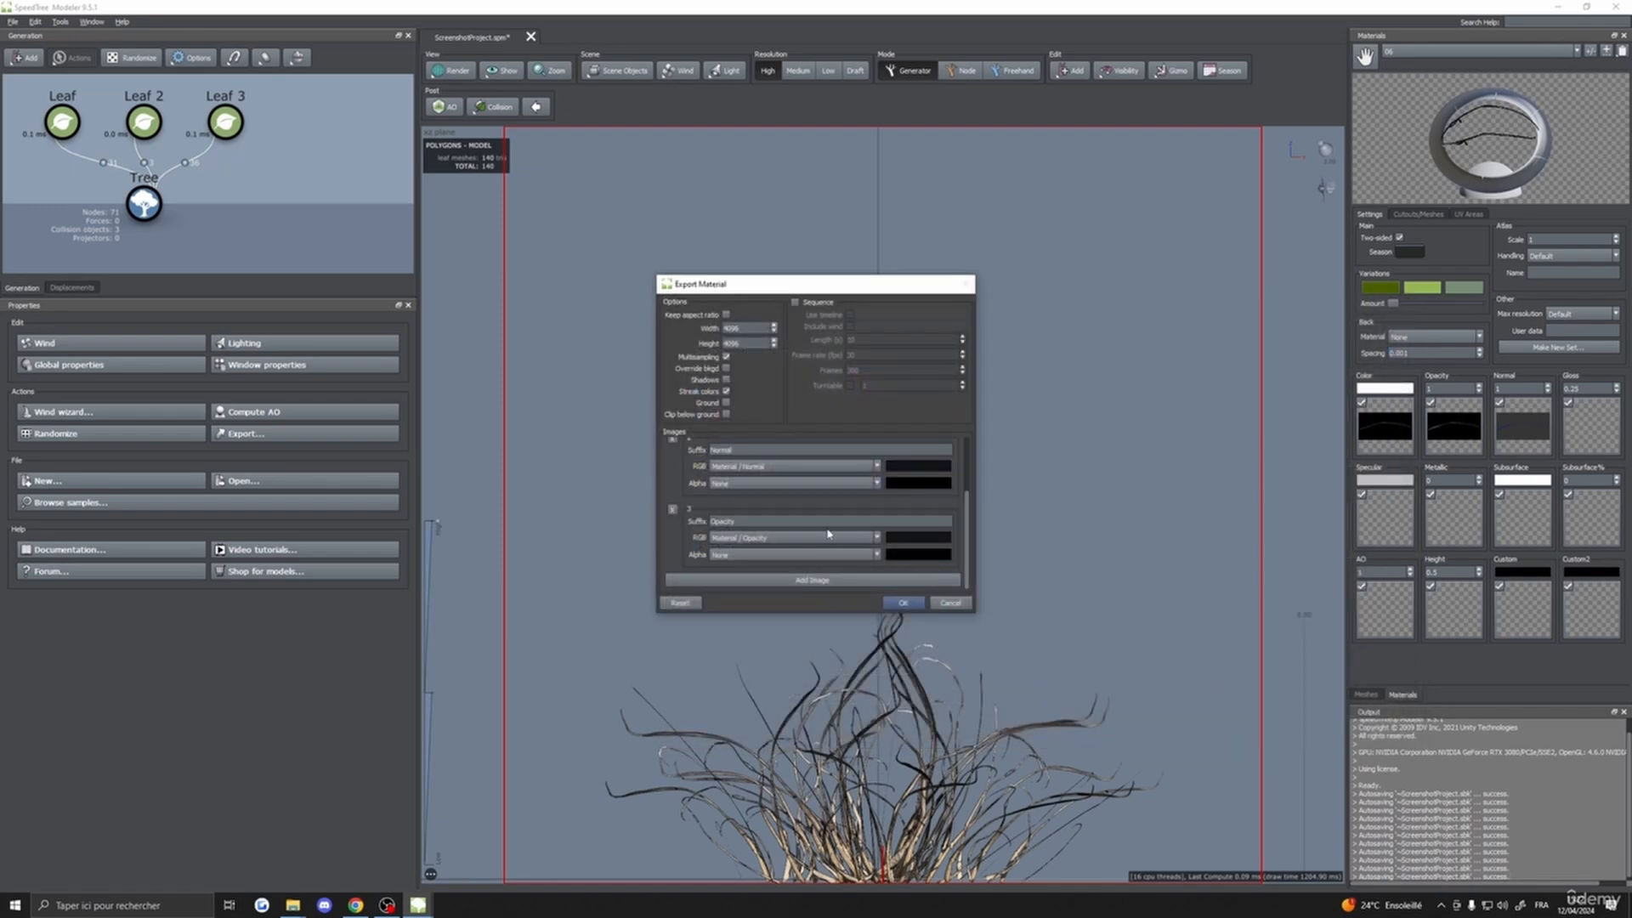
pyautogui.click(903, 603)
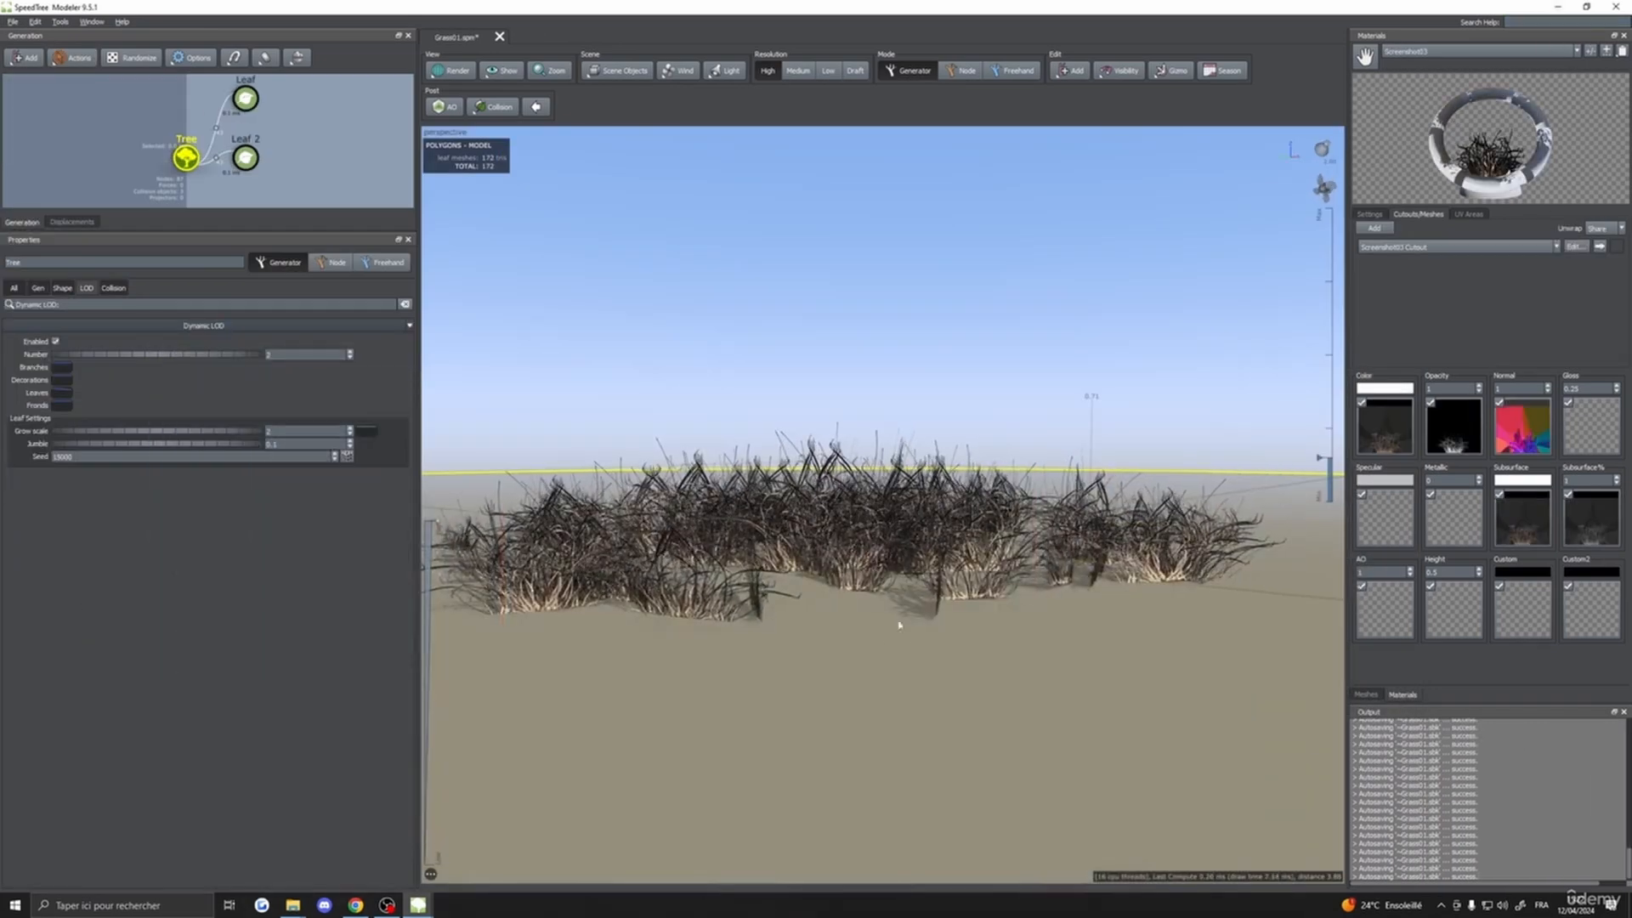
# - In the Grass01 window, replace the color, normal, opacity and subsurface maps of the Screenshot03 material with the 05 images from the Screenshot folder
pyautogui.moveTo(899, 626)
pyautogui.mouseDown()
pyautogui.moveTo(838, 693)
pyautogui.moveTo(905, 646)
pyautogui.mouseUp()
pyautogui.click(1418, 51)
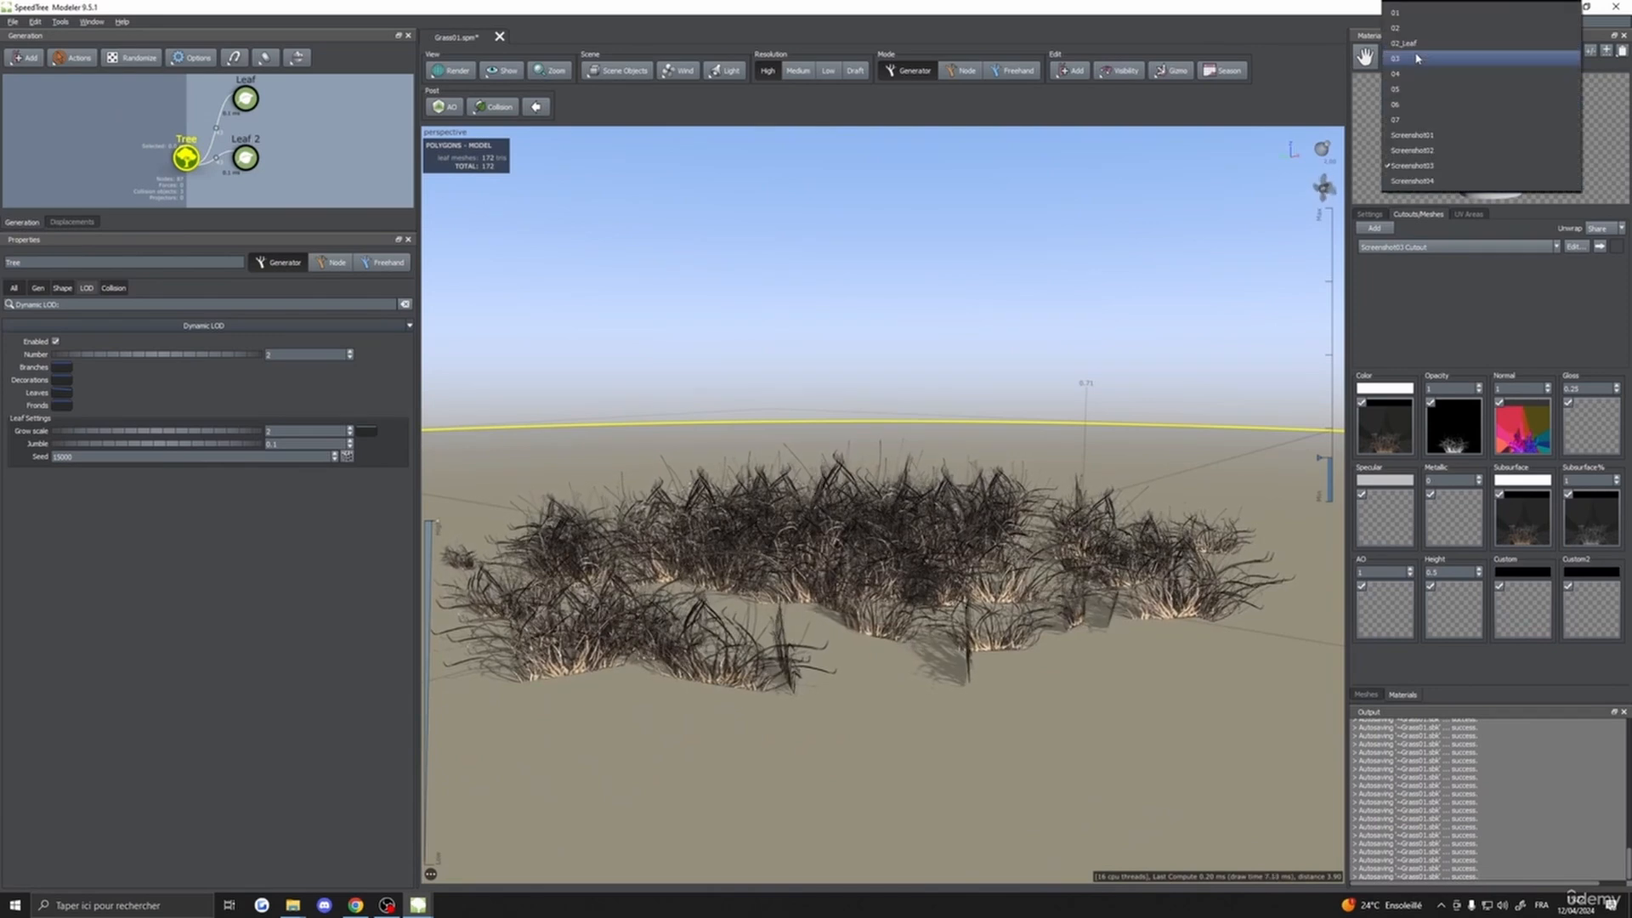
pyautogui.click(1412, 166)
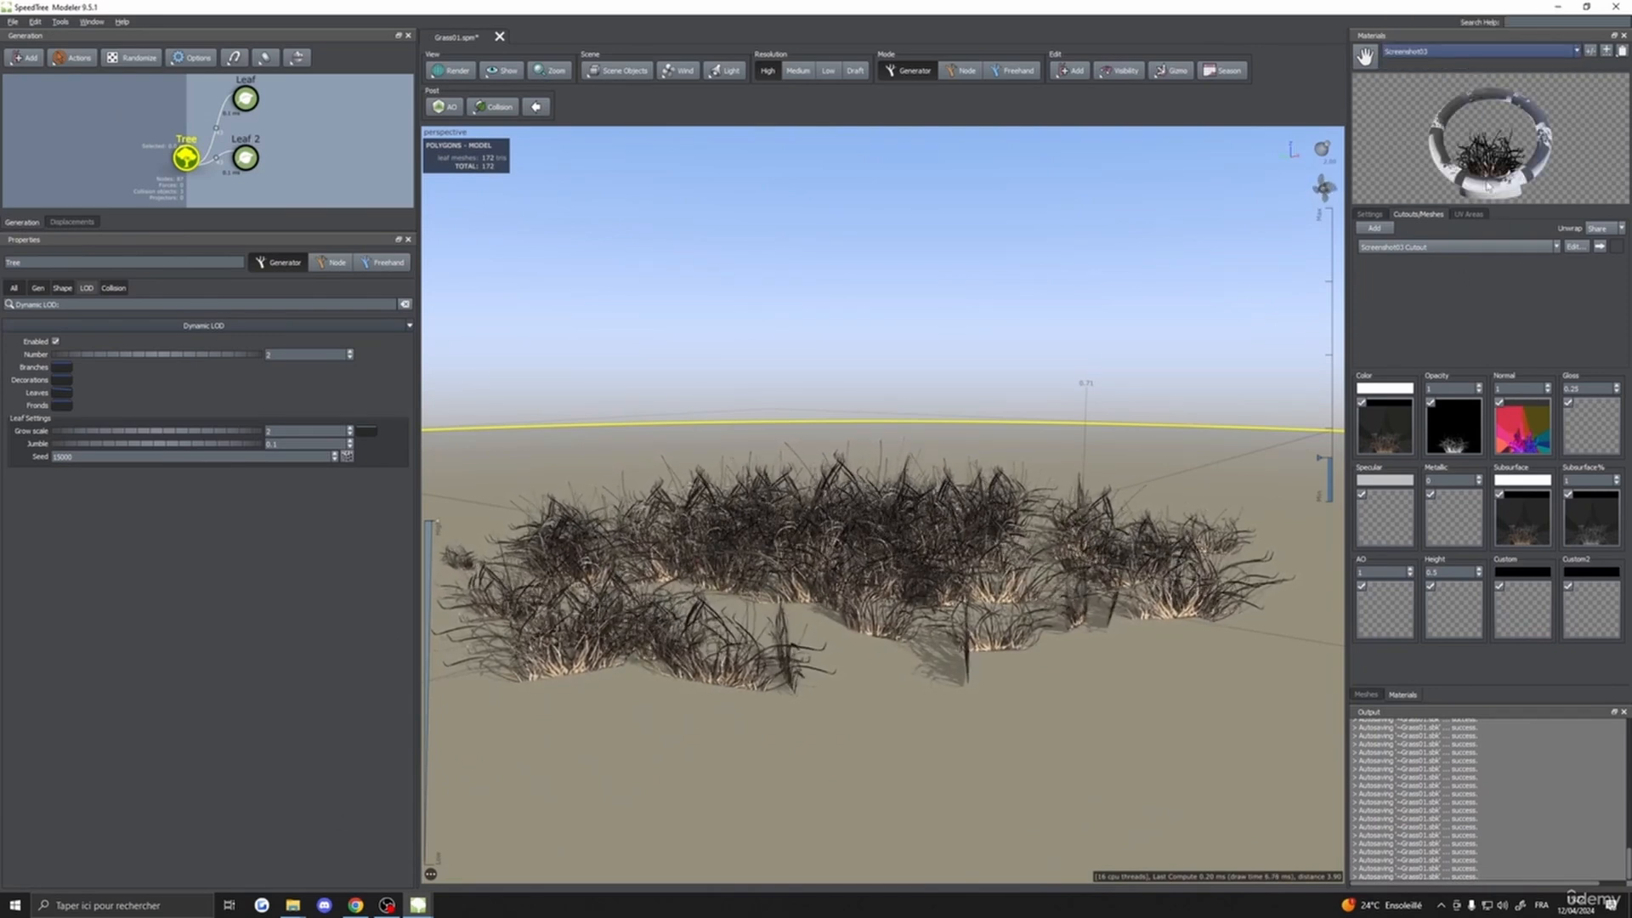
pyautogui.moveTo(292, 904)
pyautogui.click(250, 846)
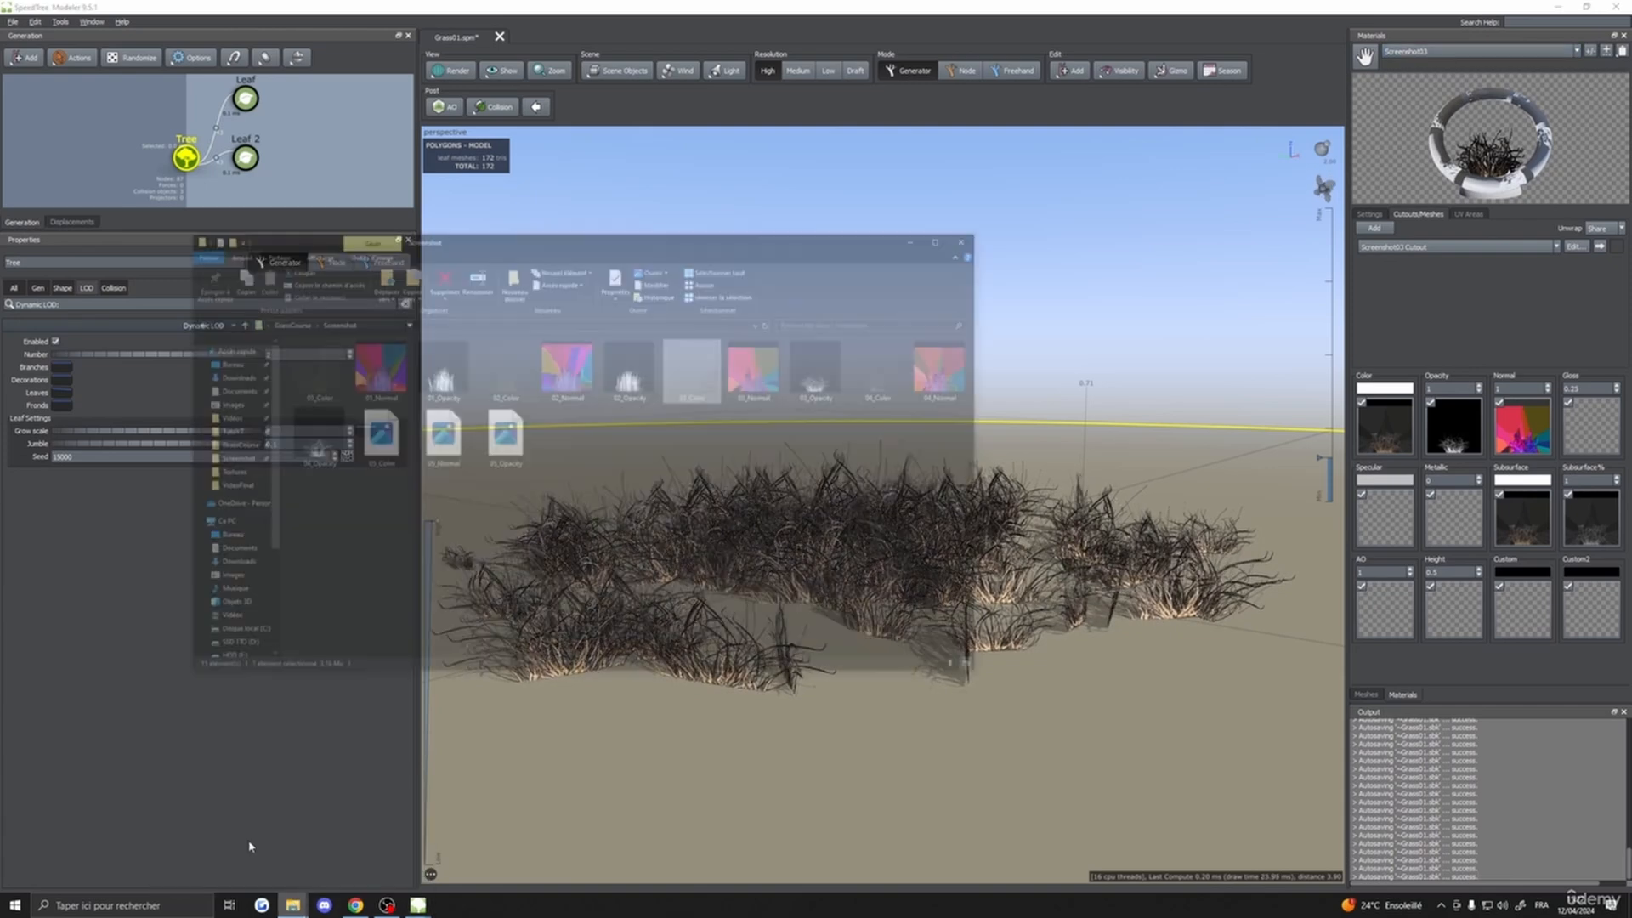
pyautogui.moveTo(389, 353); pyautogui.dragTo(1380, 427)
pyautogui.moveTo(463, 353); pyautogui.dragTo(1523, 421)
pyautogui.click(536, 353)
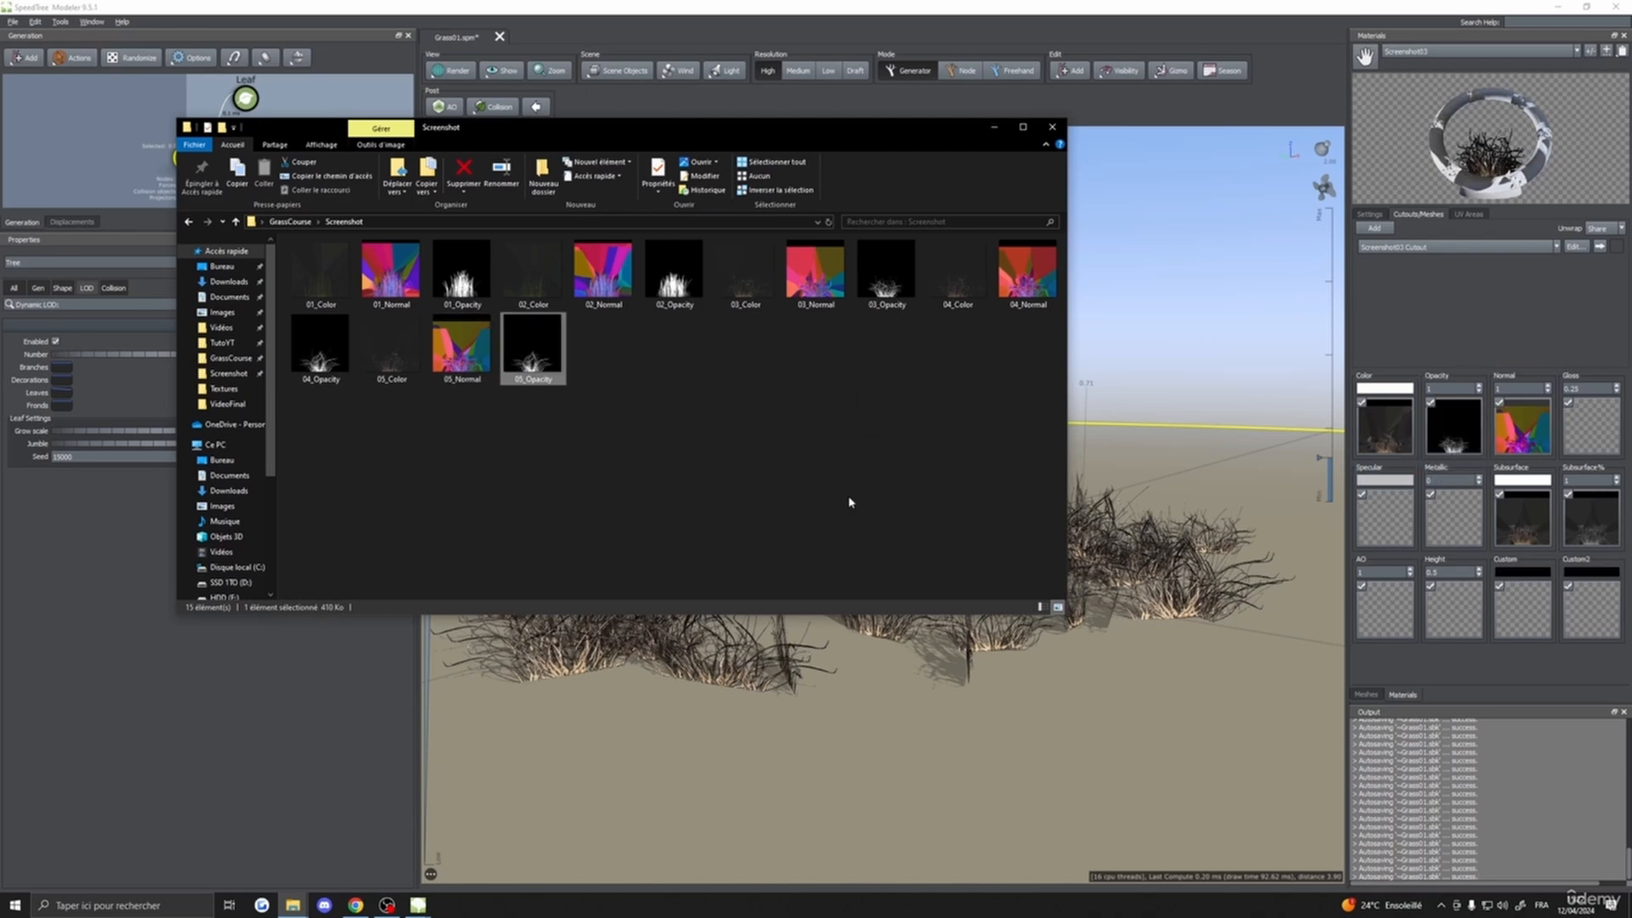
pyautogui.click(406, 356)
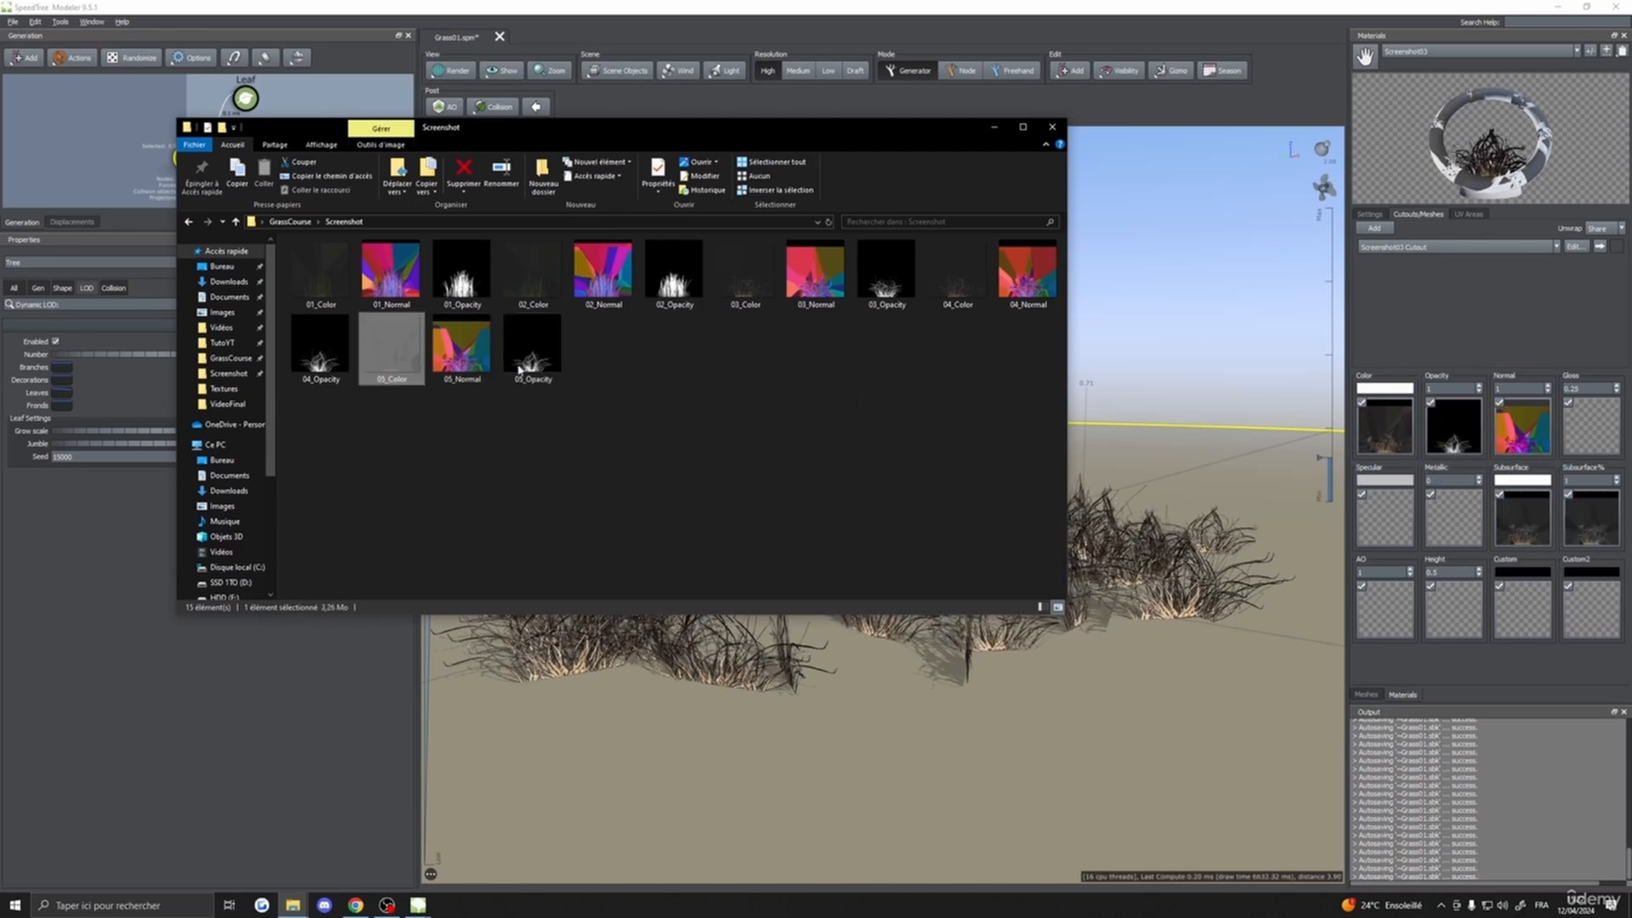
pyautogui.click(995, 128)
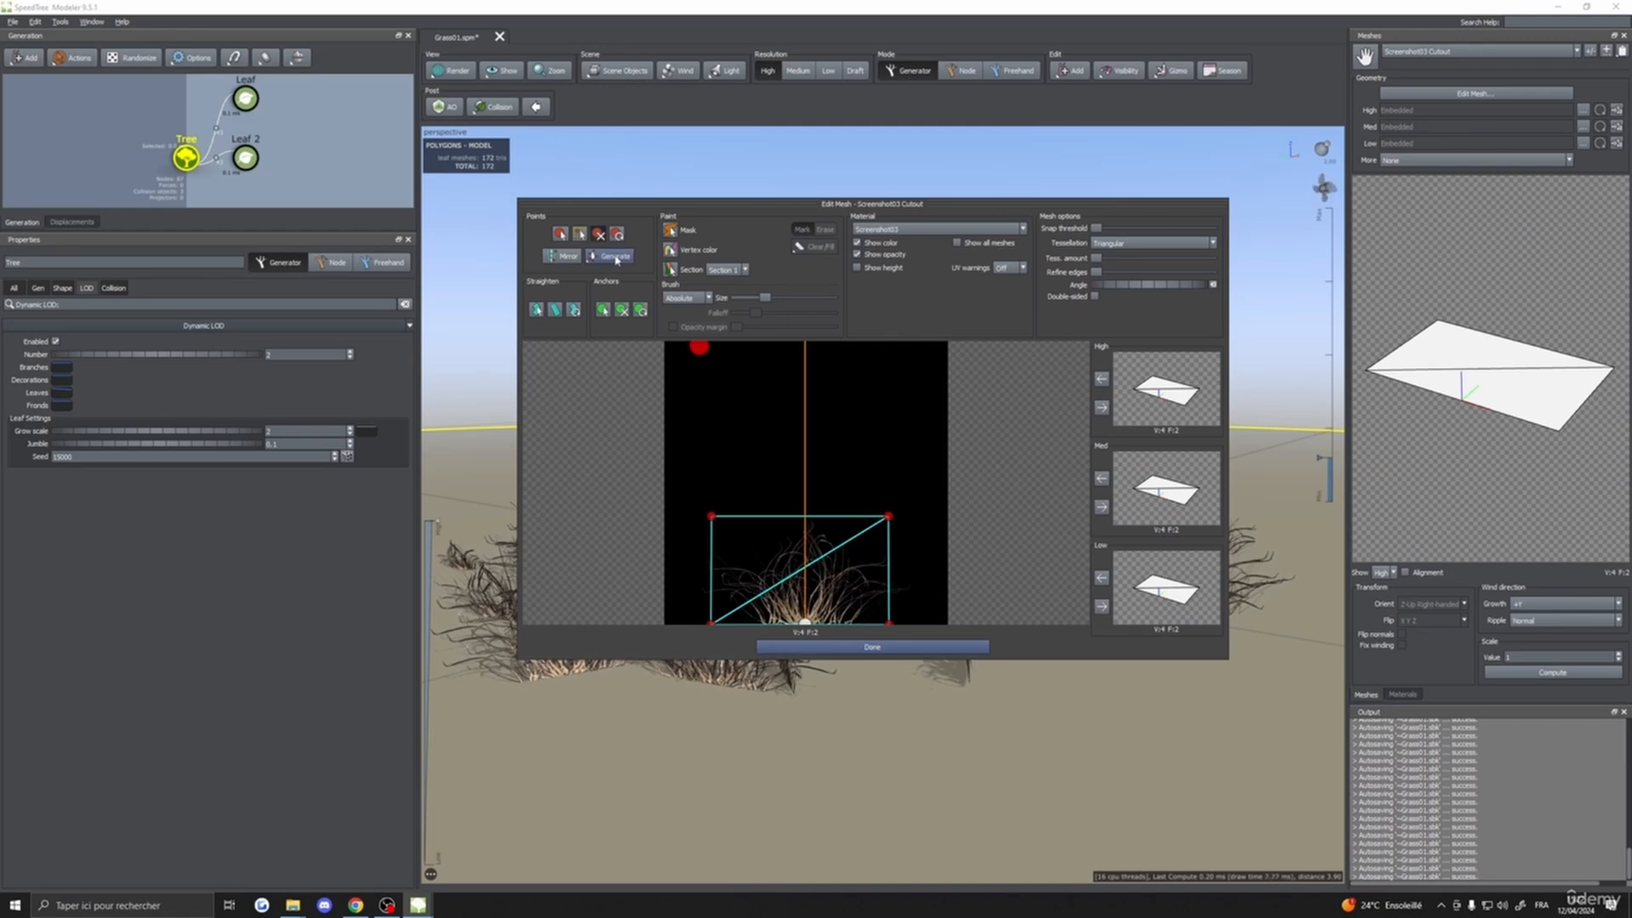
# - Regenerate the points of the Screenshot03 cutout mesh around the new clump and apply them to its mesh resolutions
pyautogui.click(616, 257)
pyautogui.click(693, 330)
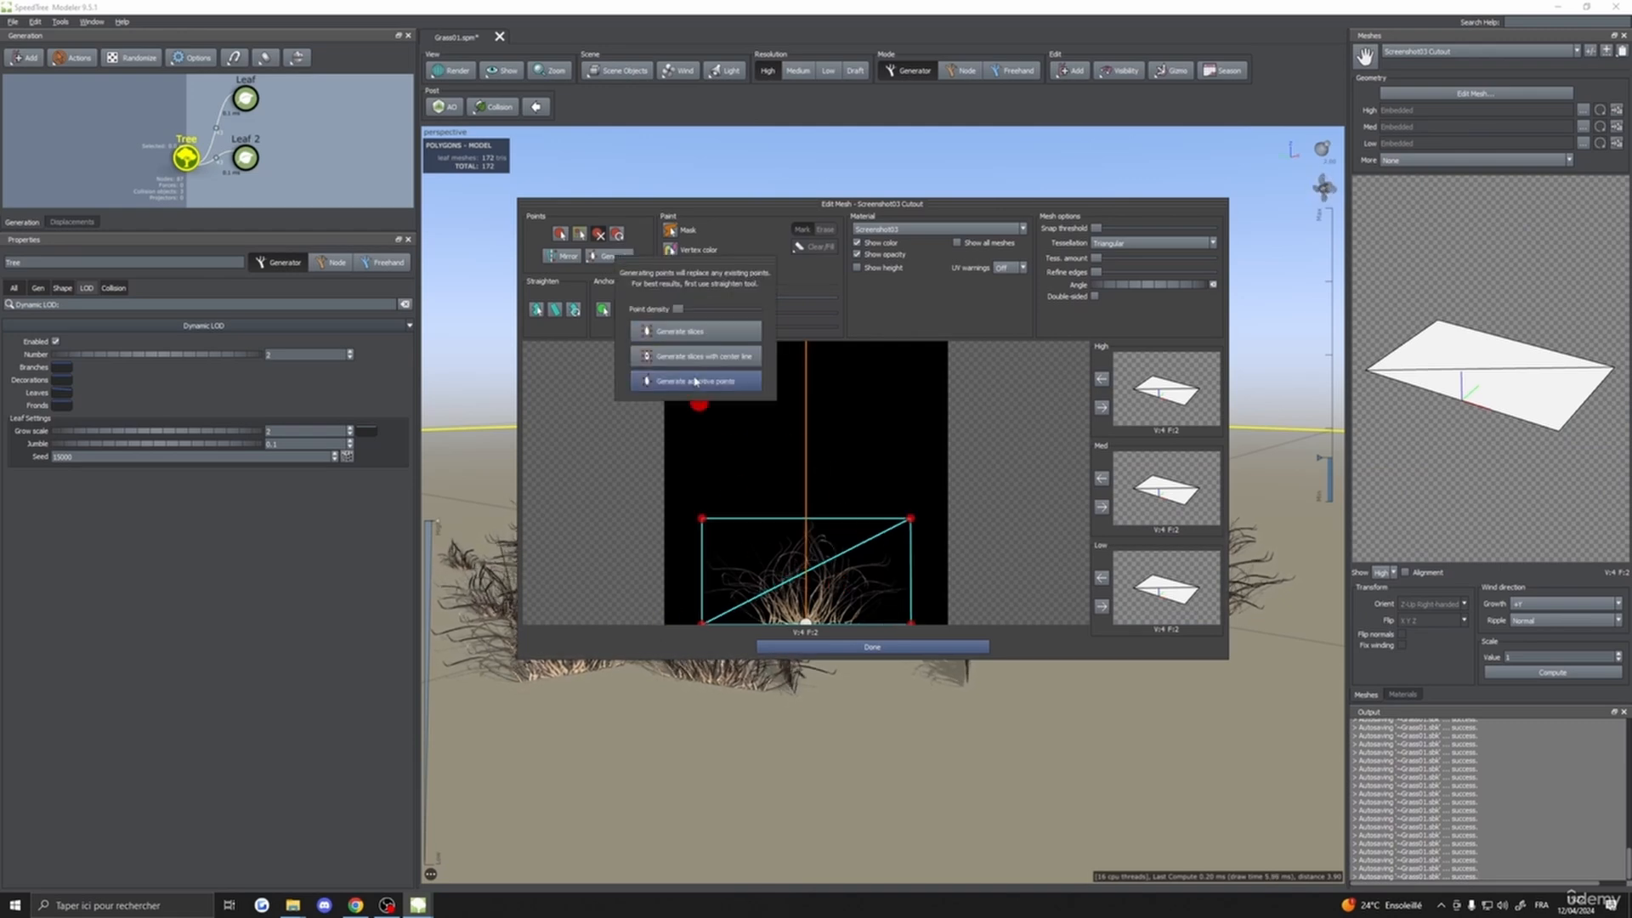
pyautogui.click(1102, 410)
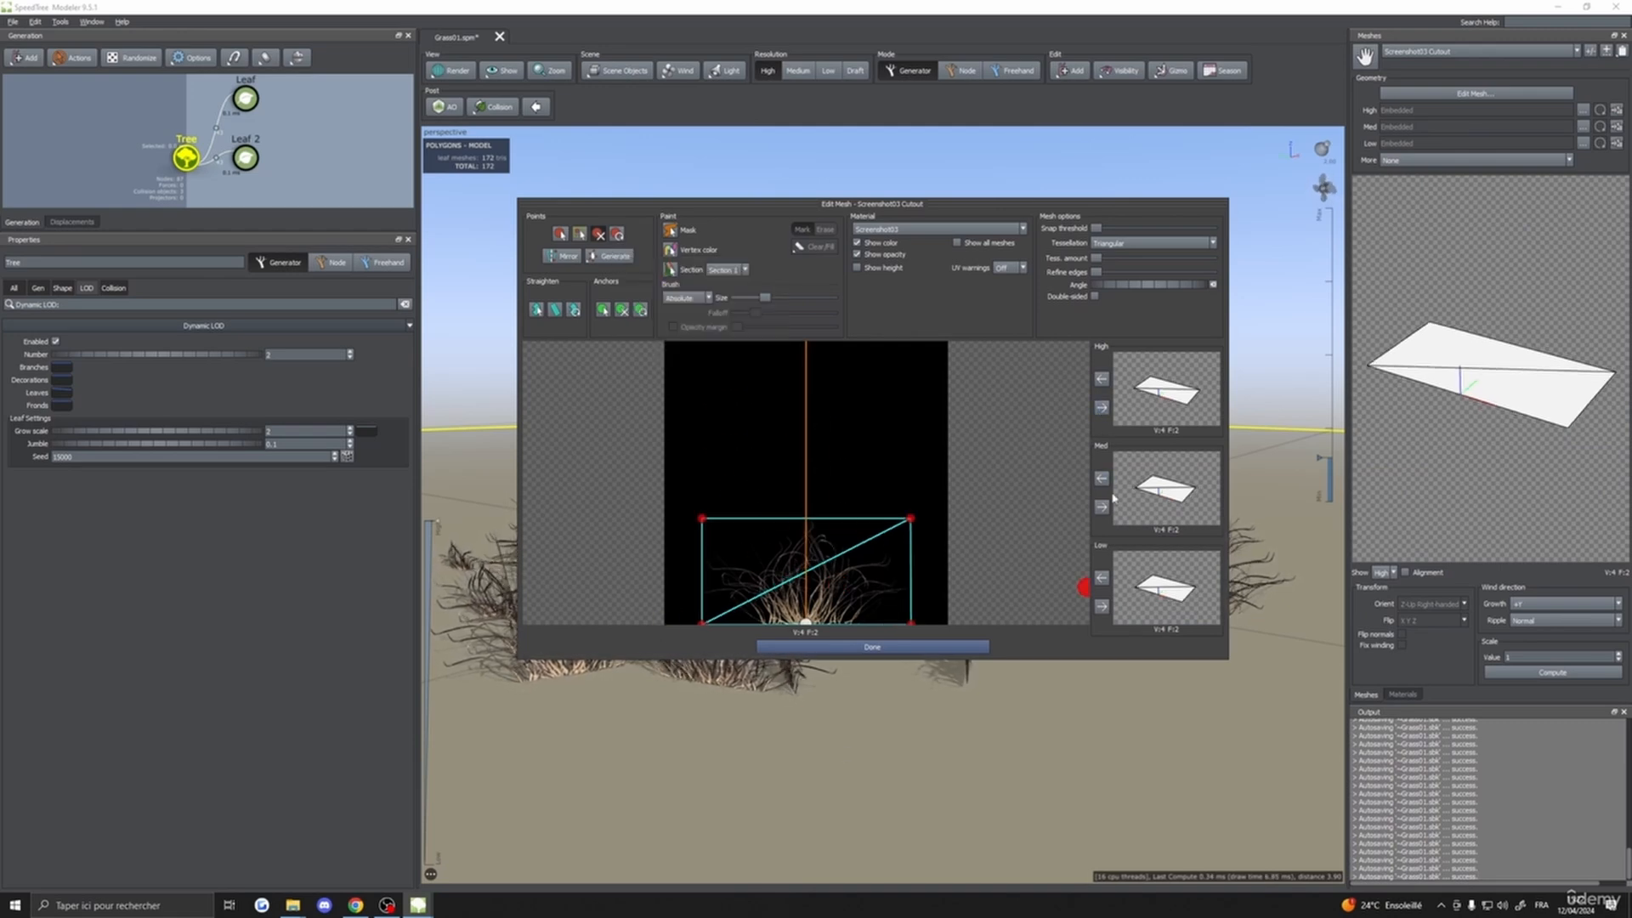
pyautogui.click(886, 654)
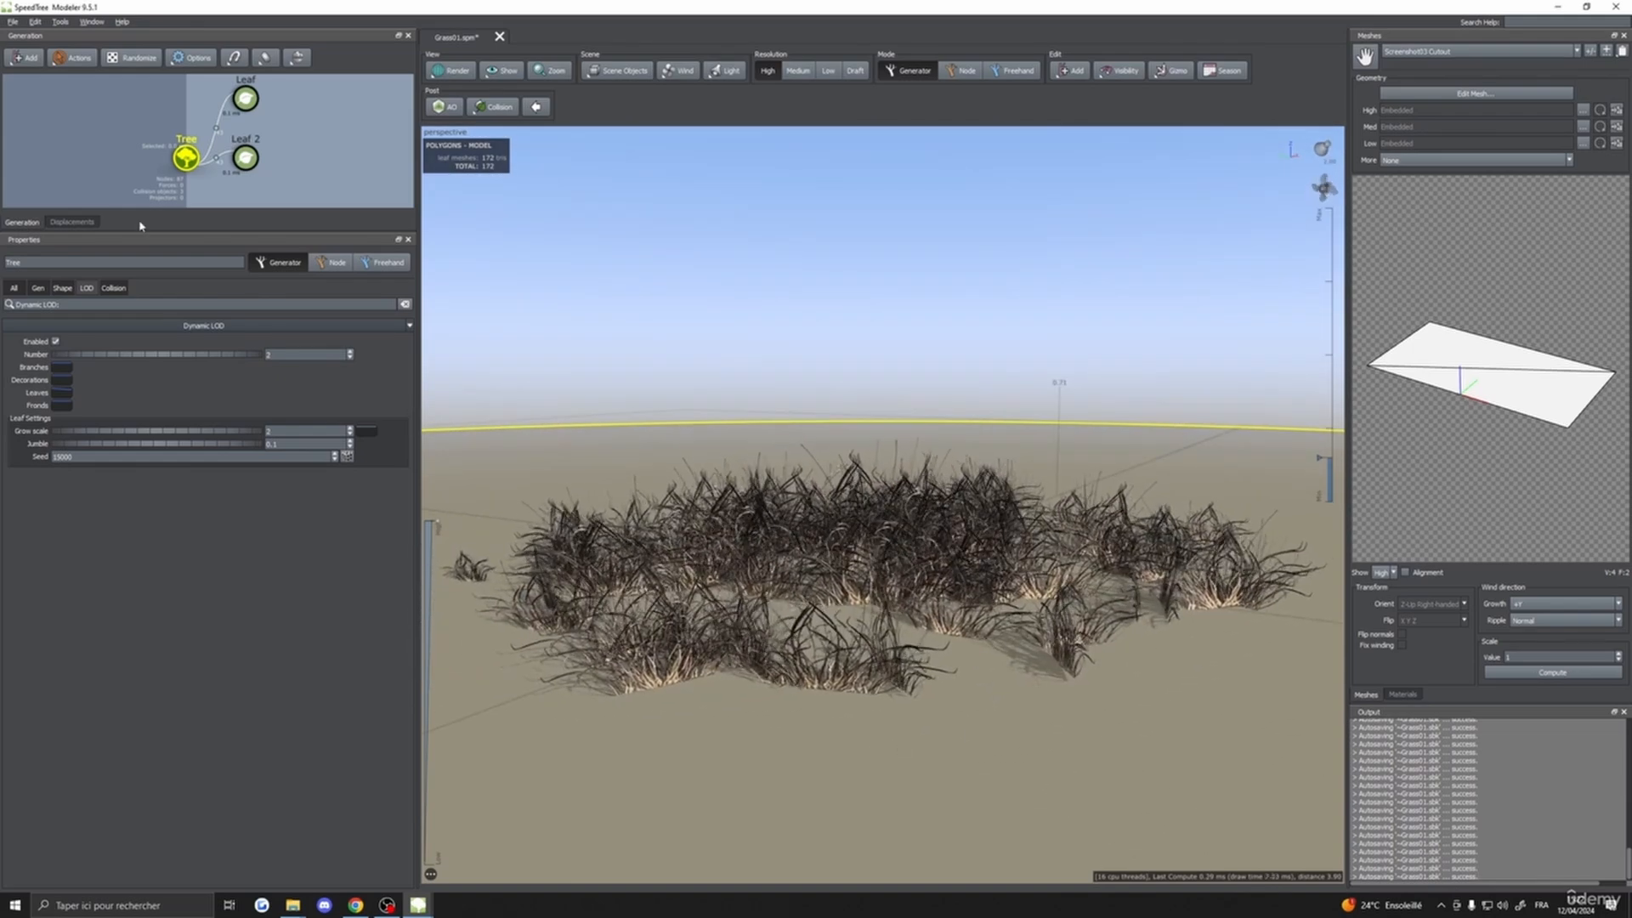
# - Remove the Screenshot04 entry from the leaf materials of the Leaf 2 generator
pyautogui.click(245, 99)
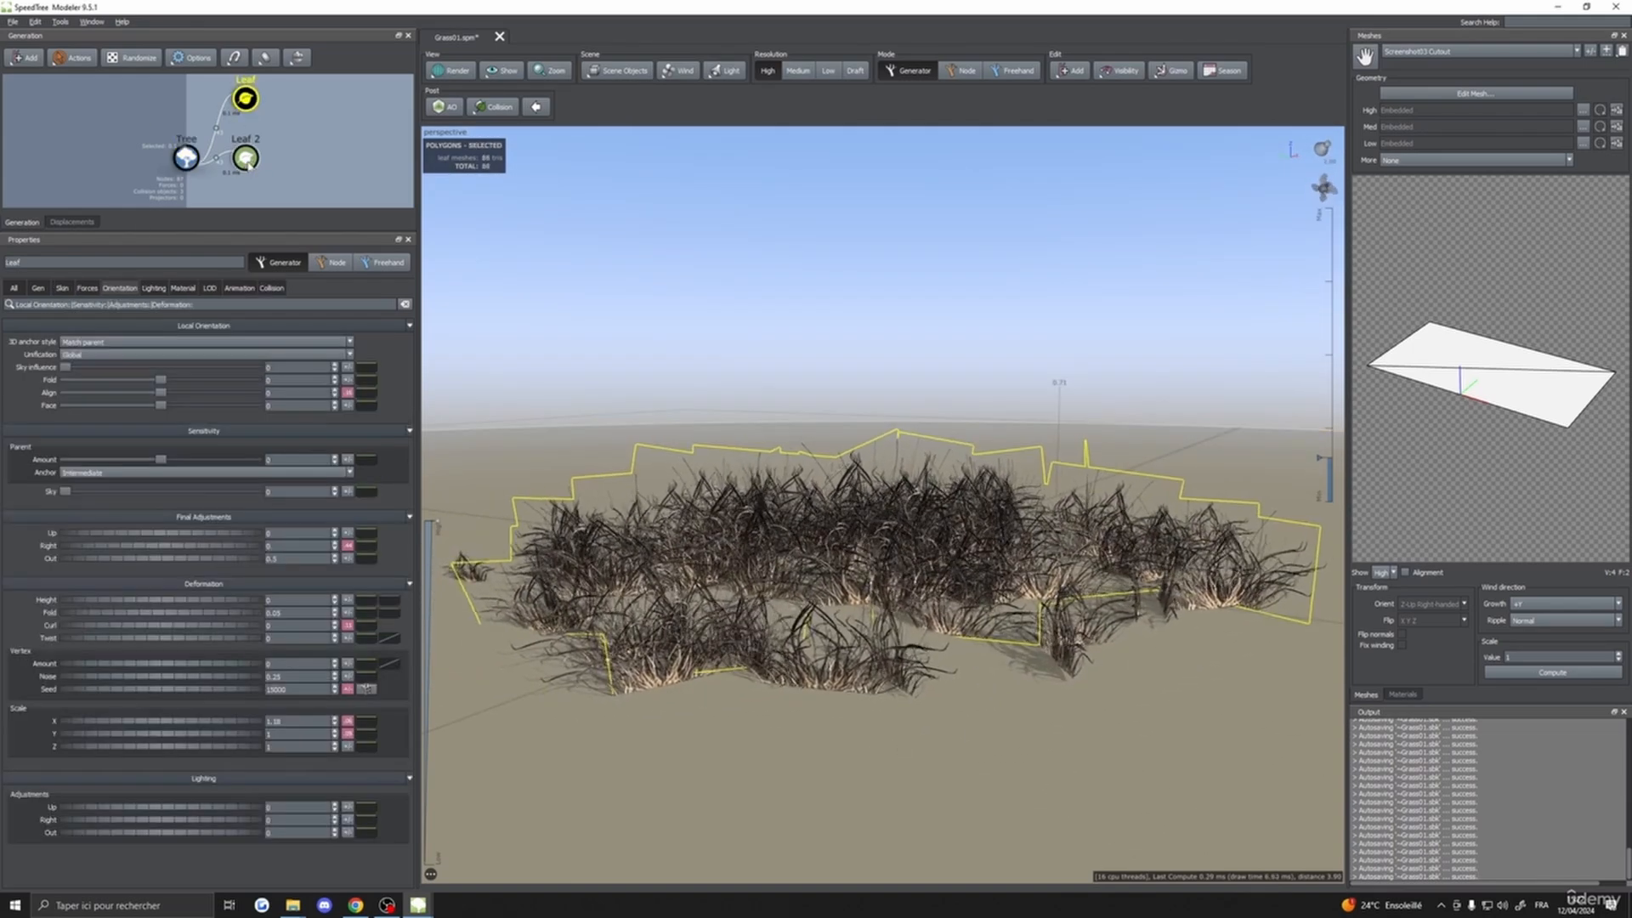
pyautogui.click(244, 158)
pyautogui.click(246, 288)
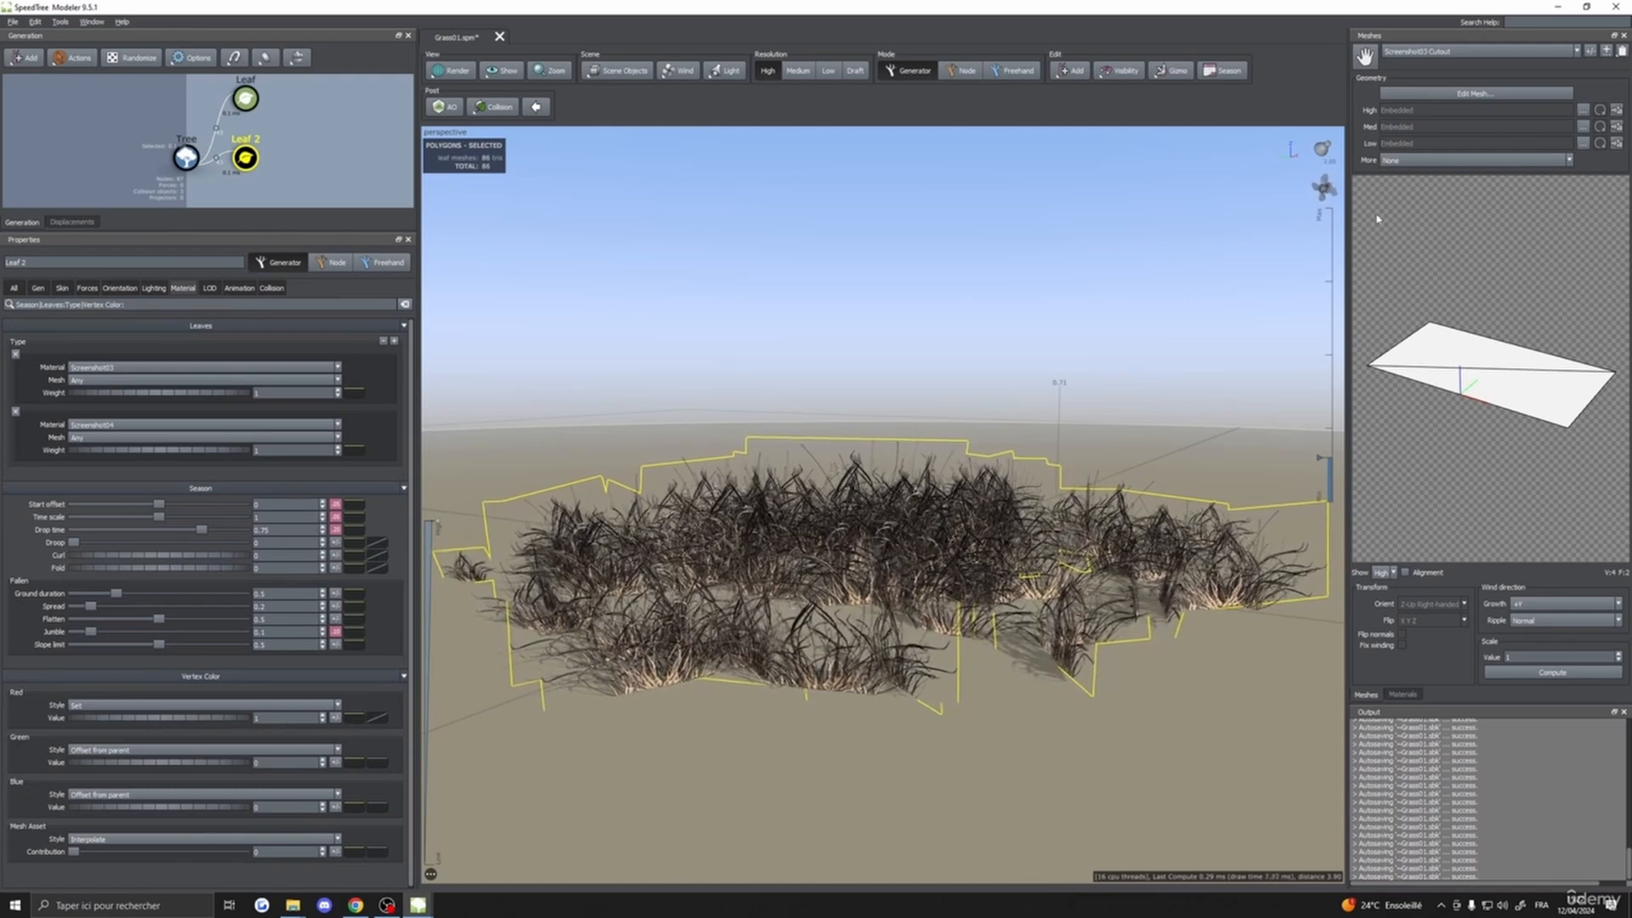
pyautogui.click(1401, 695)
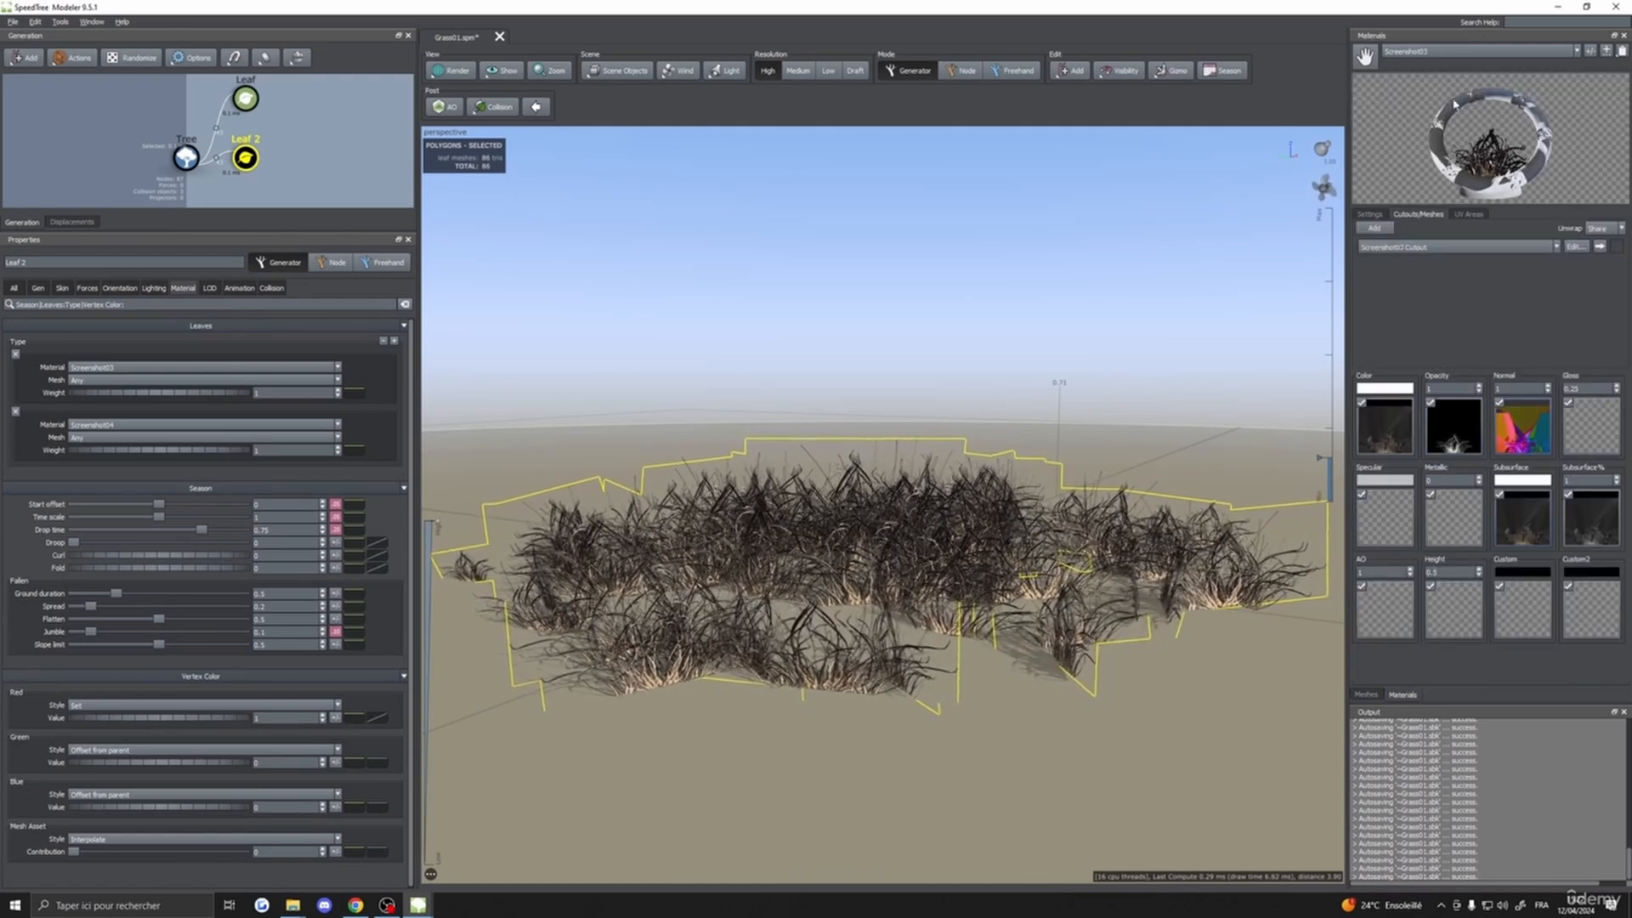
pyautogui.click(16, 412)
# - Check the Leaf generator's materials and examine the grass patch up close and from several angles
pyautogui.click(246, 102)
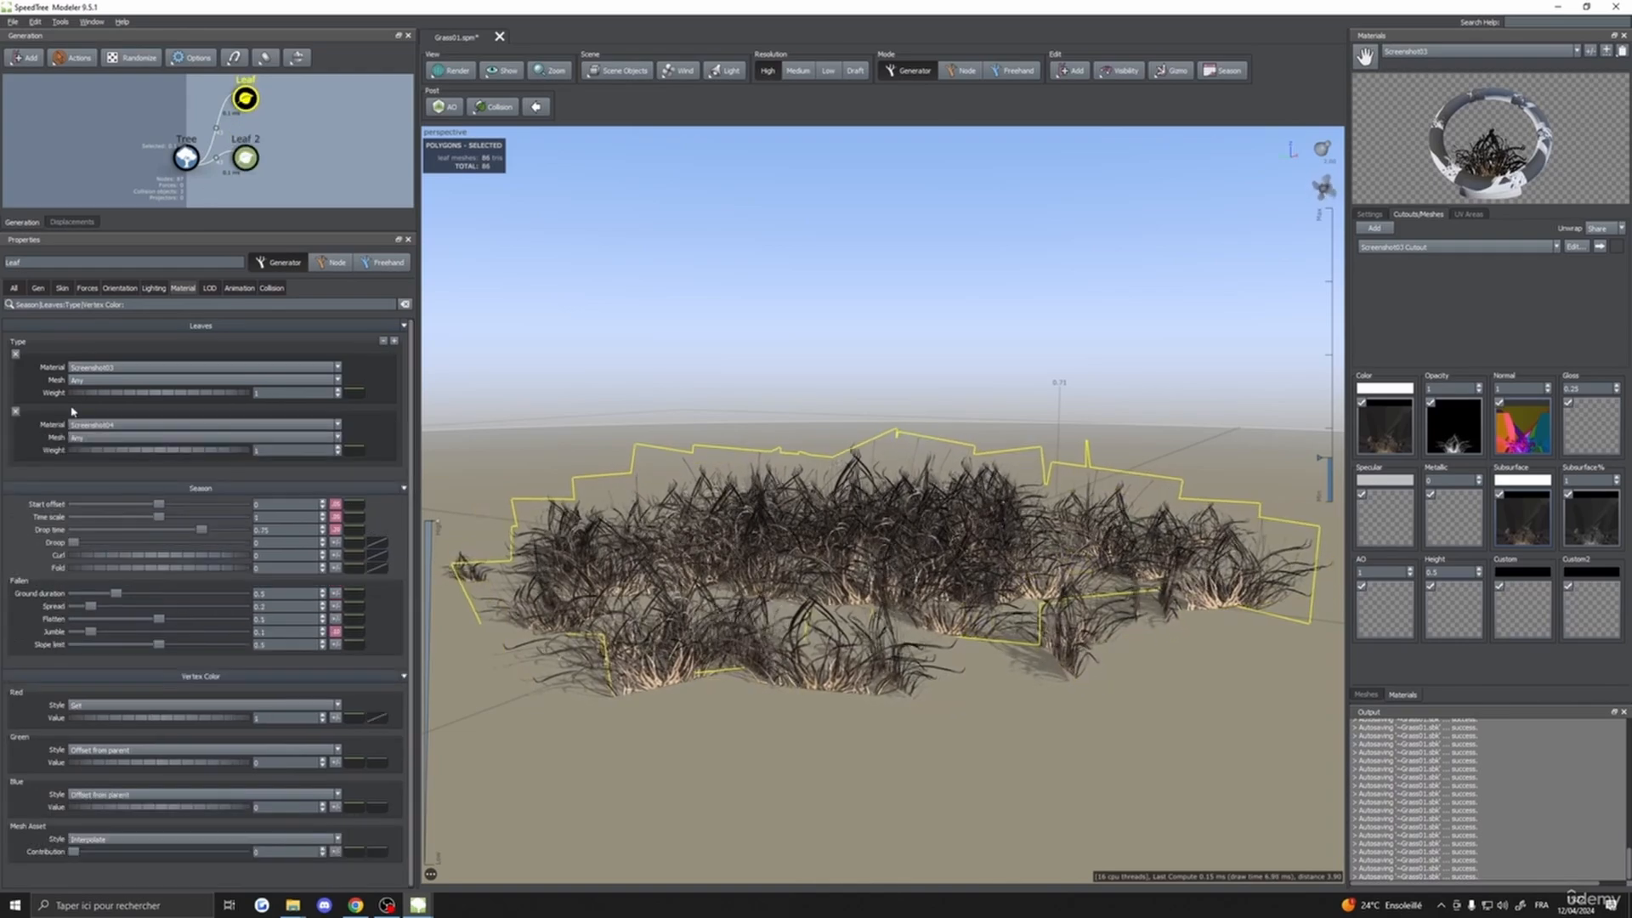
pyautogui.moveTo(719, 492); pyautogui.dragTo(991, 550)
pyautogui.scroll(5, 991, 550)
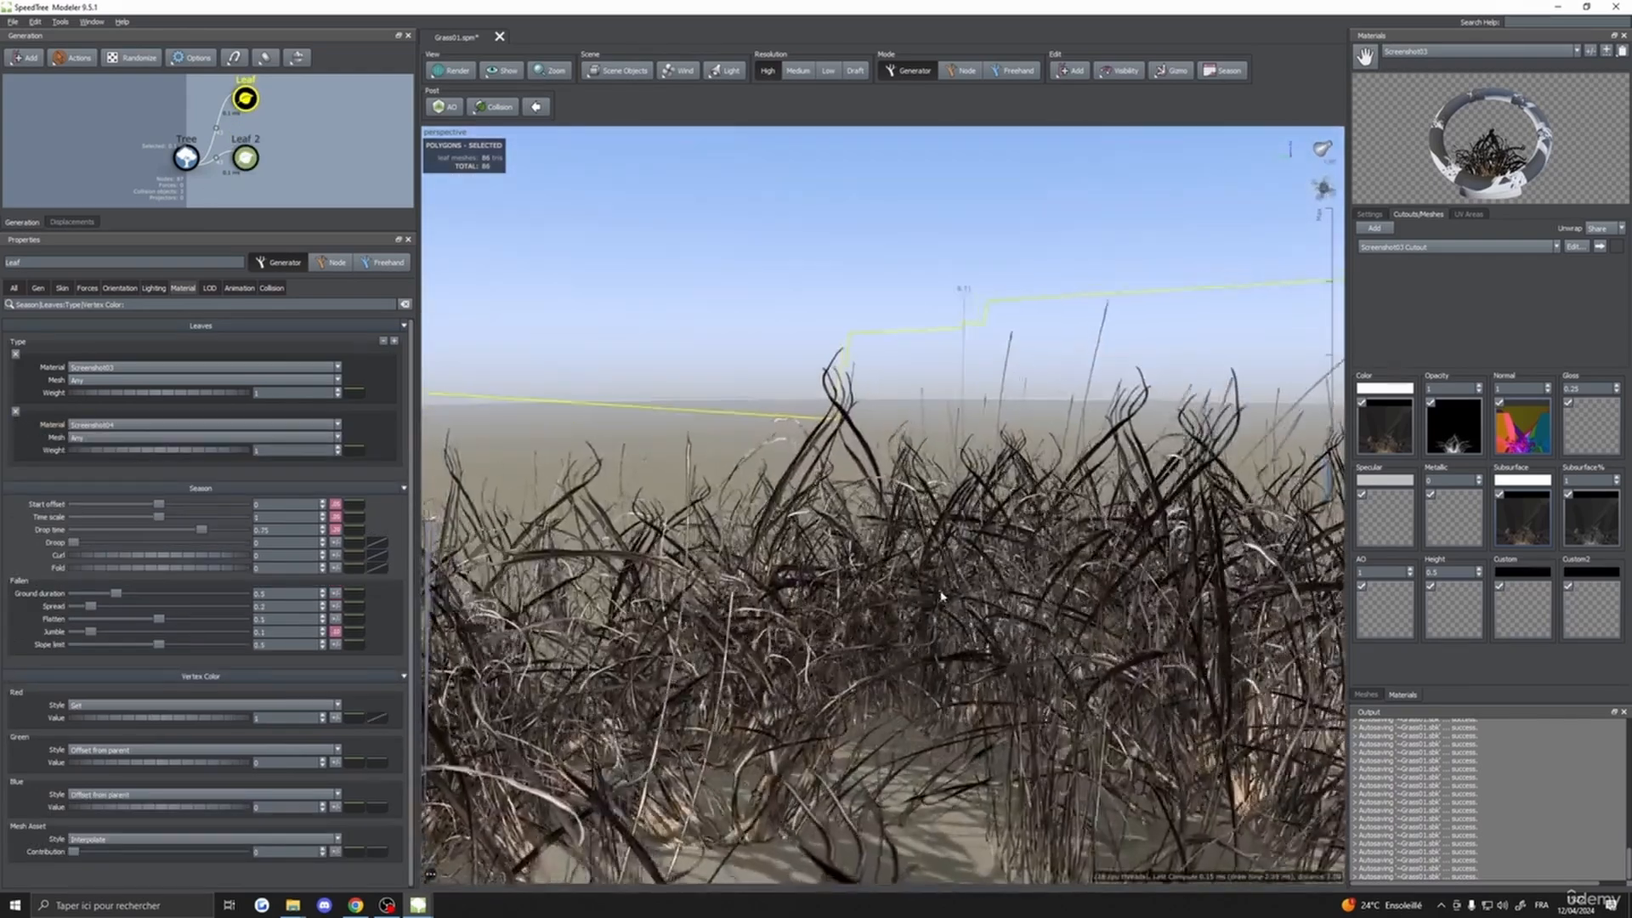
pyautogui.scroll(-2, 961, 604)
pyautogui.scroll(5, 962, 604)
pyautogui.scroll(-5, 893, 587)
pyautogui.scroll(-5, 892, 587)
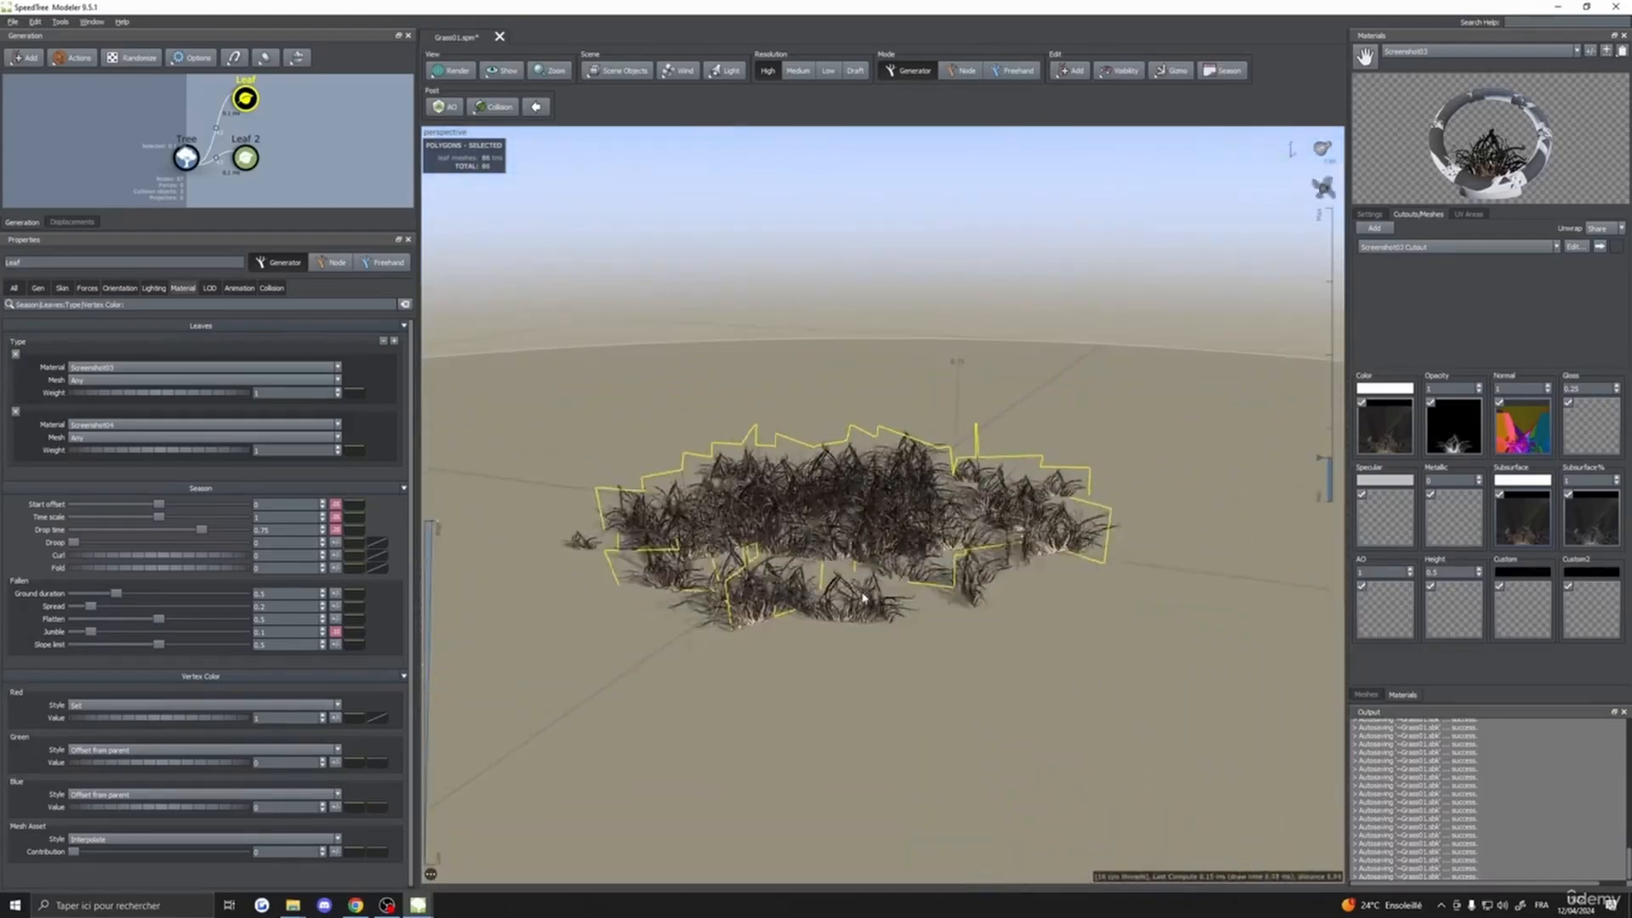
pyautogui.moveTo(867, 595); pyautogui.dragTo(851, 625)
pyautogui.click(1025, 401)
pyautogui.moveTo(756, 680); pyautogui.dragTo(743, 604)
pyautogui.scroll(5, 976, 542)
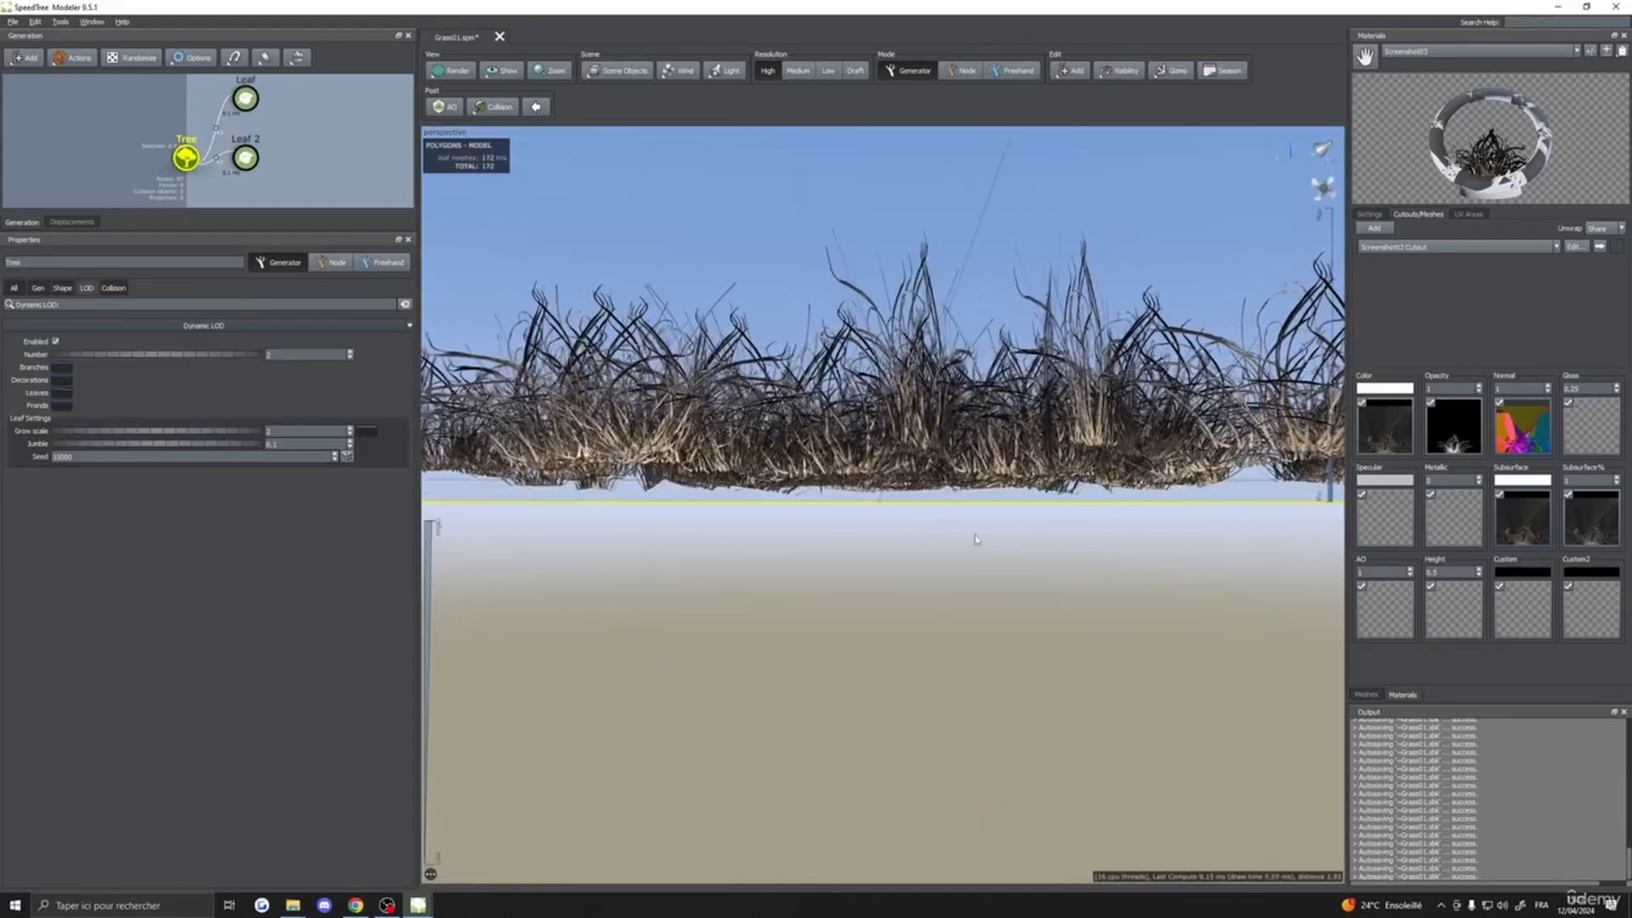
pyautogui.moveTo(976, 543); pyautogui.dragTo(929, 564)
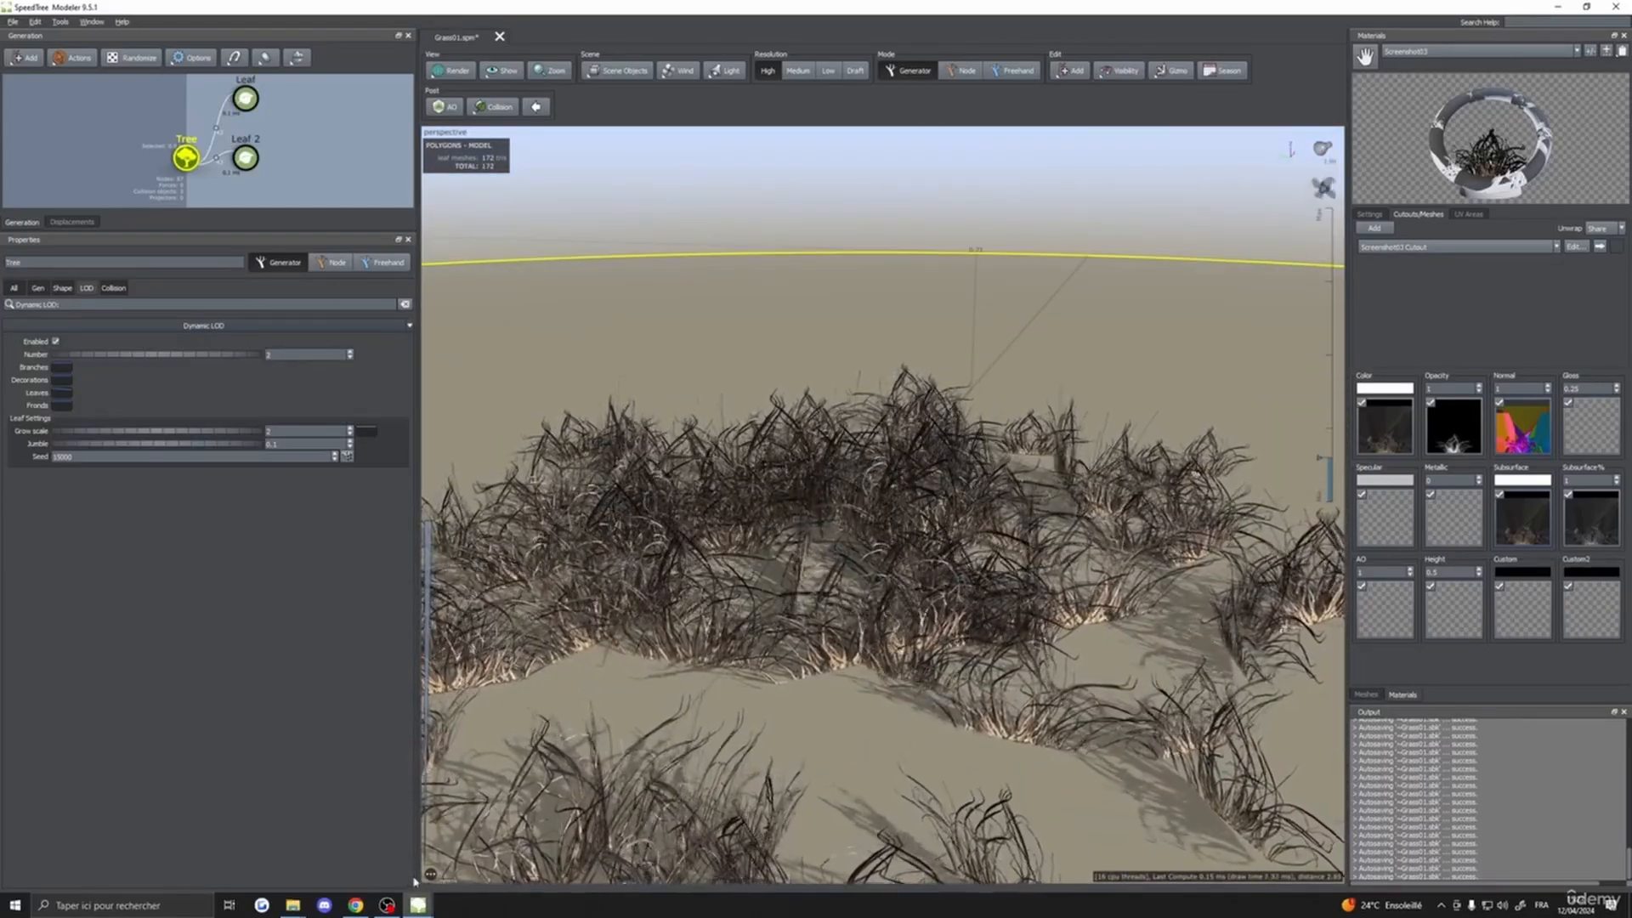
# - Add another leaf type to the Leaf and Leaf 2 generators together and choose Screenshot04 as the second type's material
pyautogui.moveTo(280, 82); pyautogui.dragTo(219, 177)
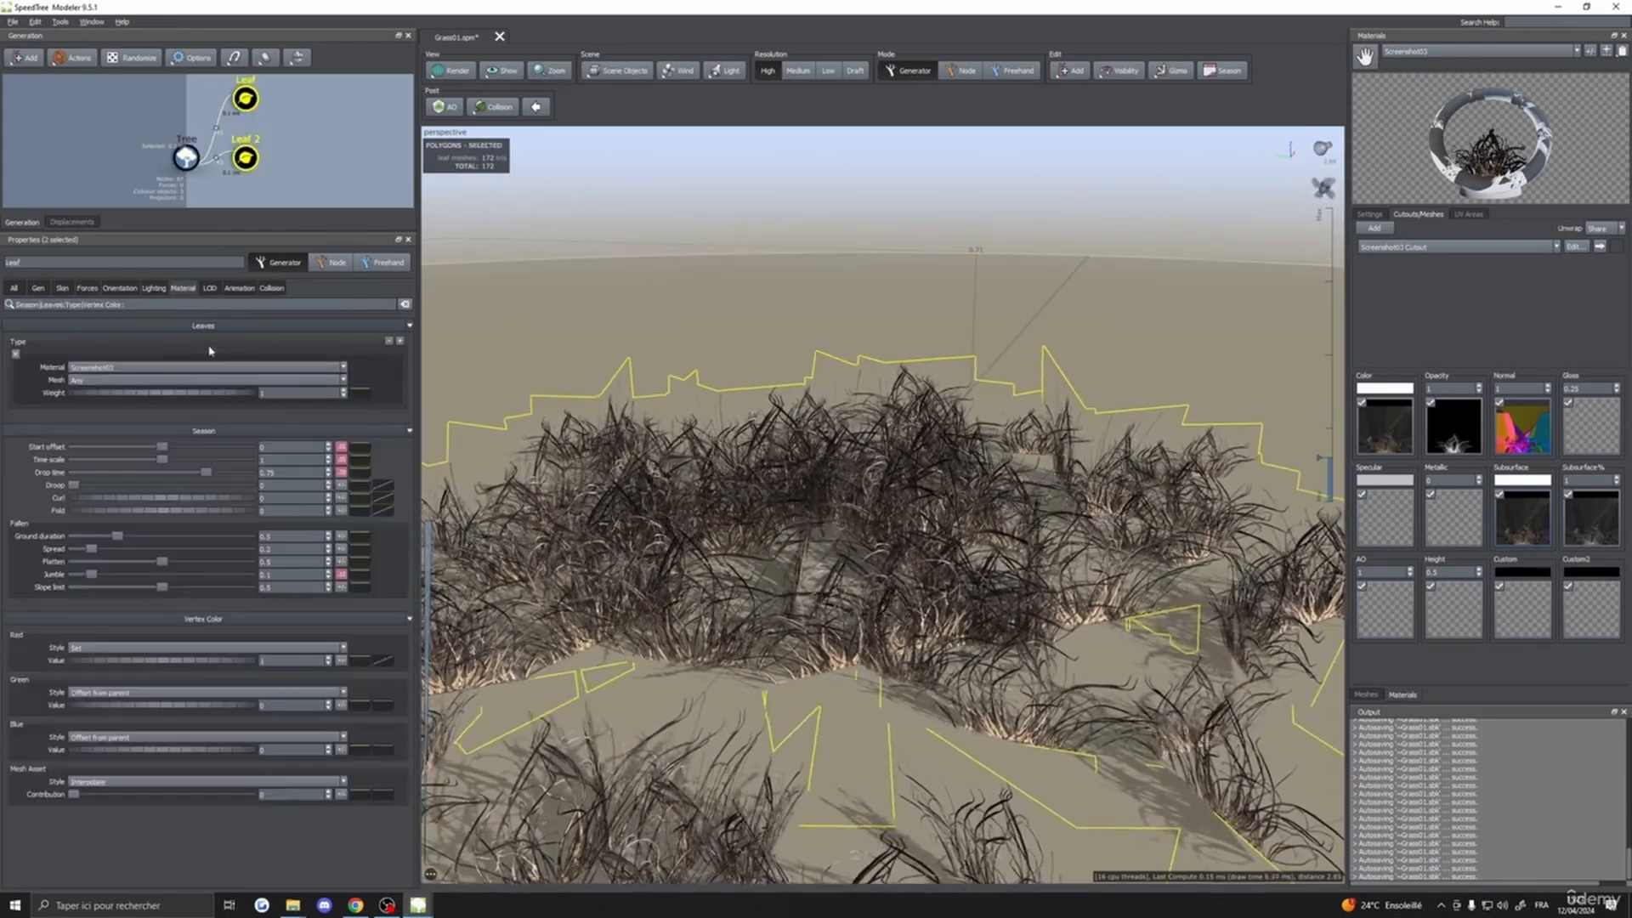
pyautogui.click(393, 341)
pyautogui.click(315, 427)
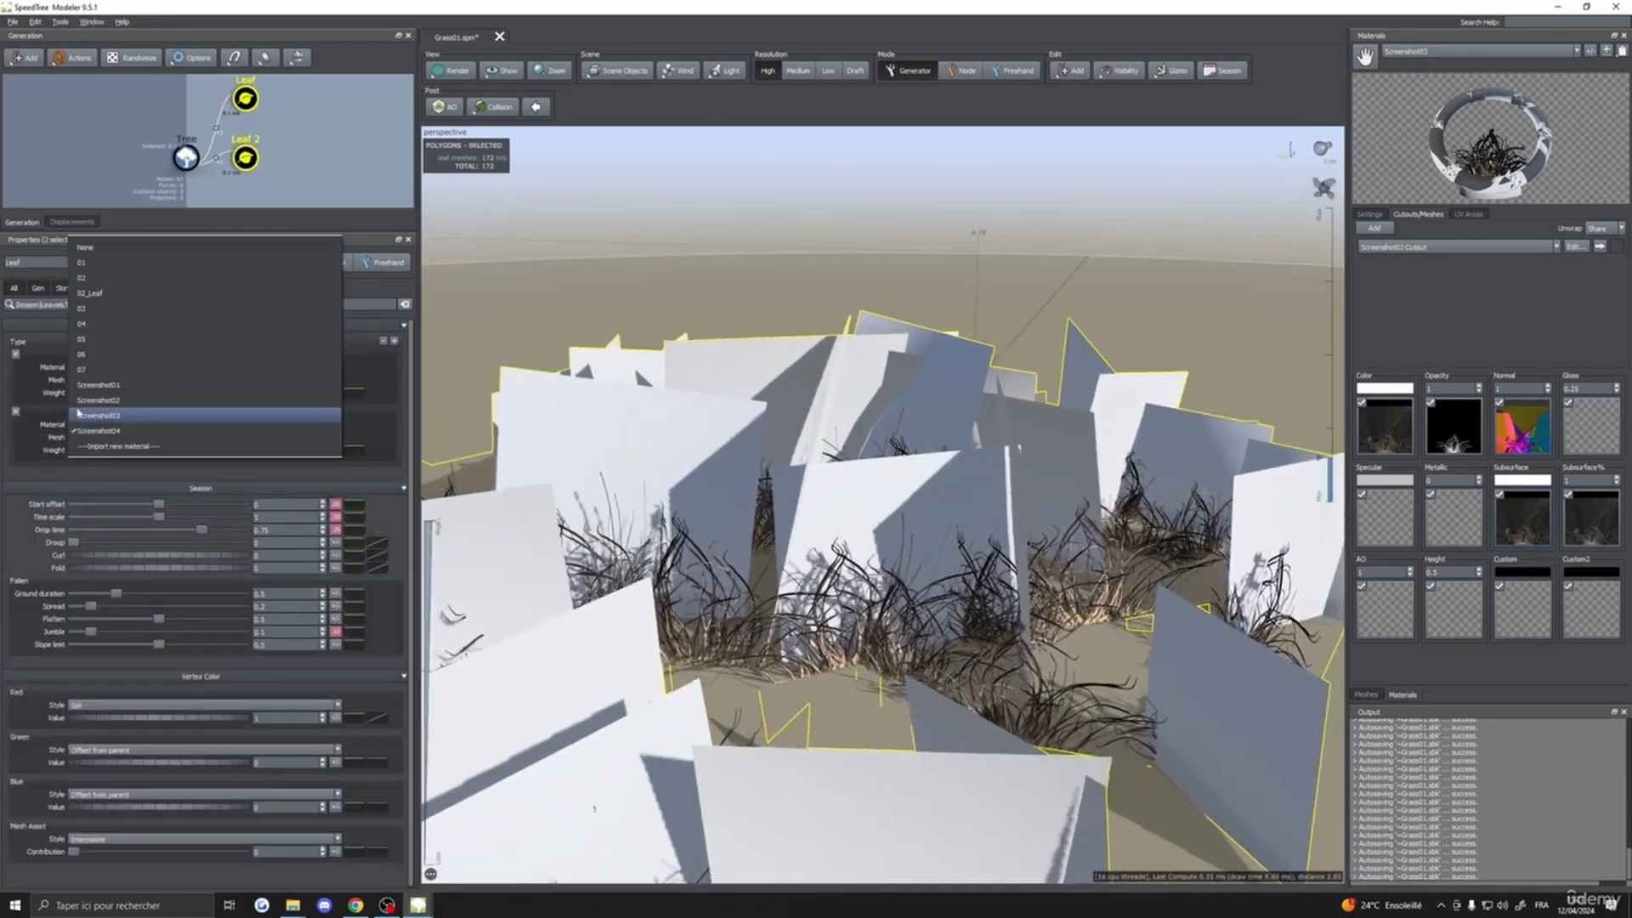
pyautogui.click(118, 427)
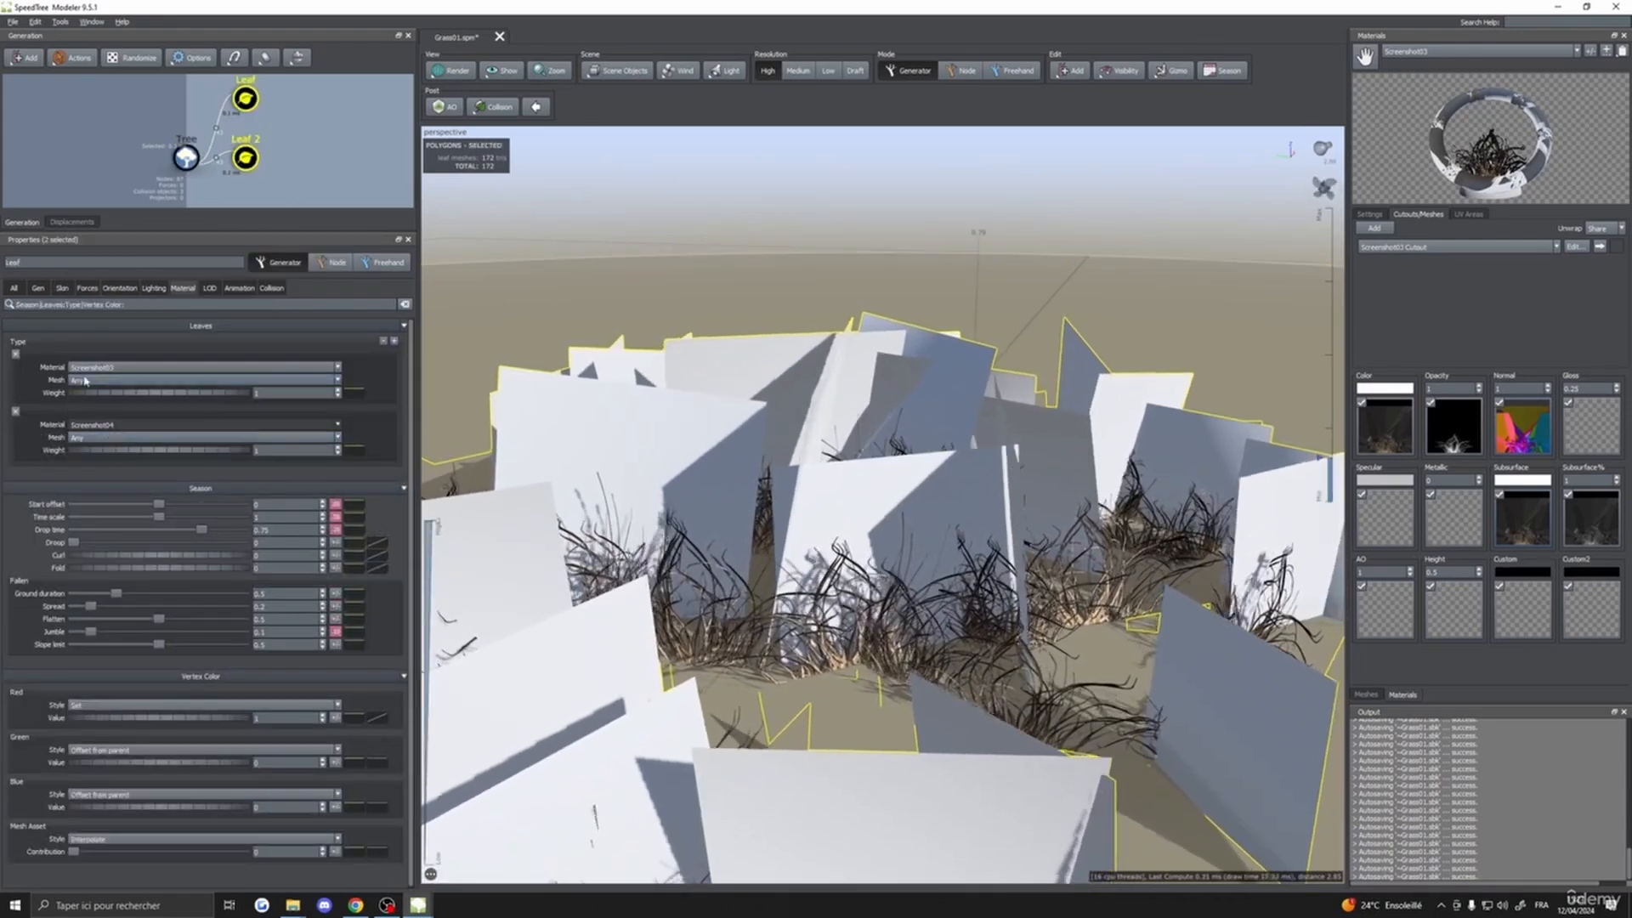
pyautogui.scroll(-6, 577, 483)
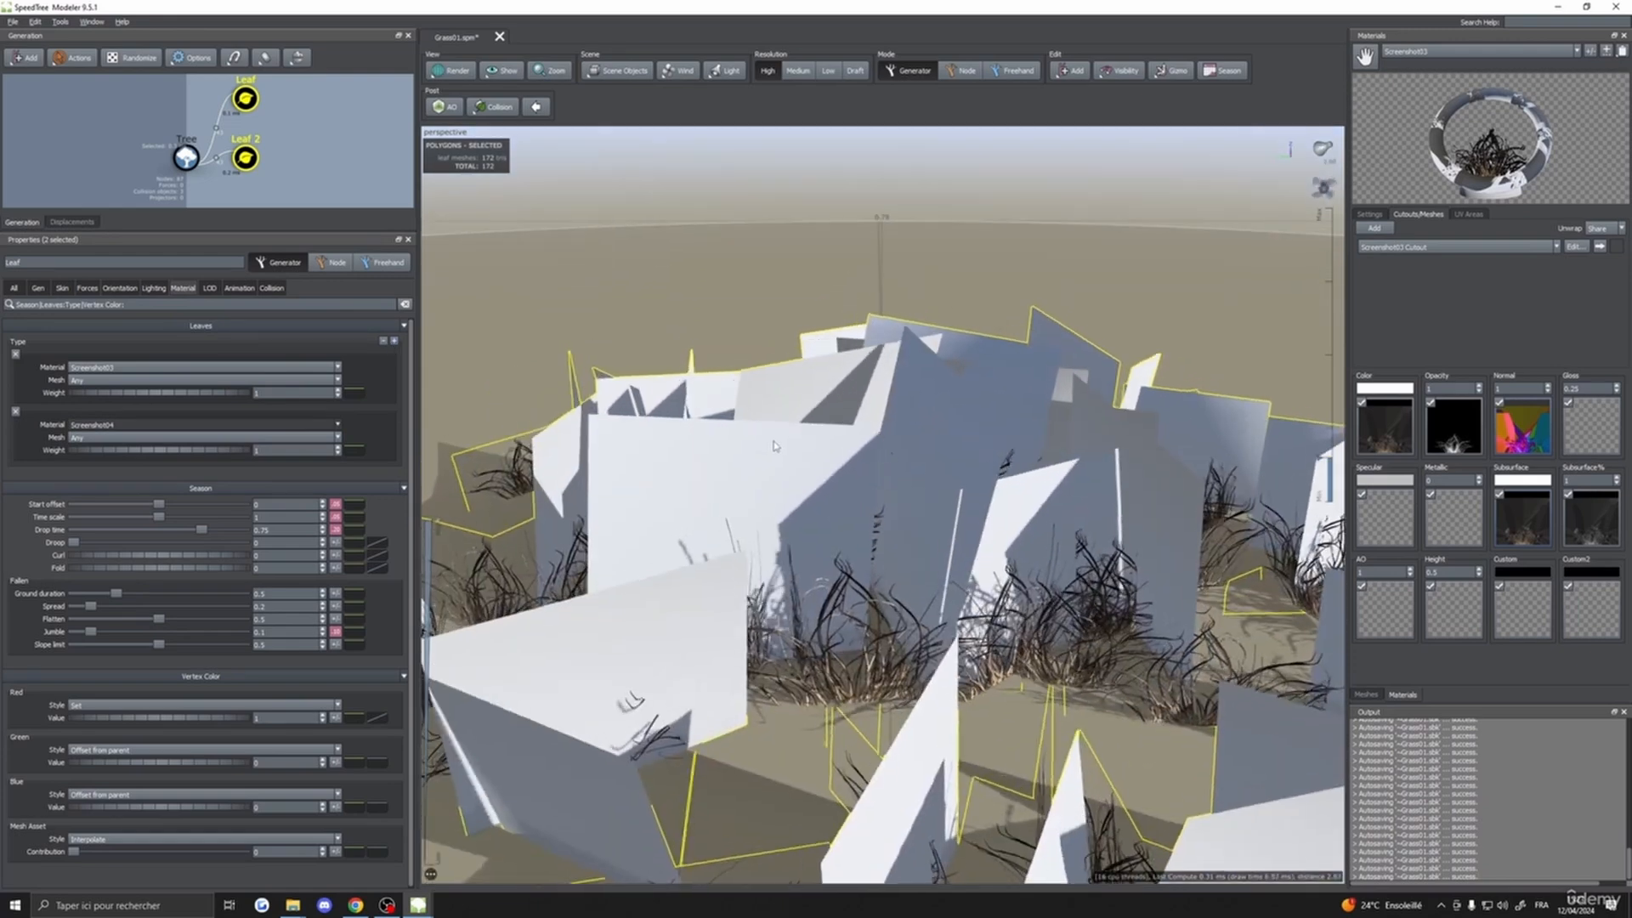
# - Reassign the second leaf type of both generators through Screenshot03 and Screenshot02, finishing on Screenshot04
pyautogui.click(100, 428)
pyautogui.click(103, 416)
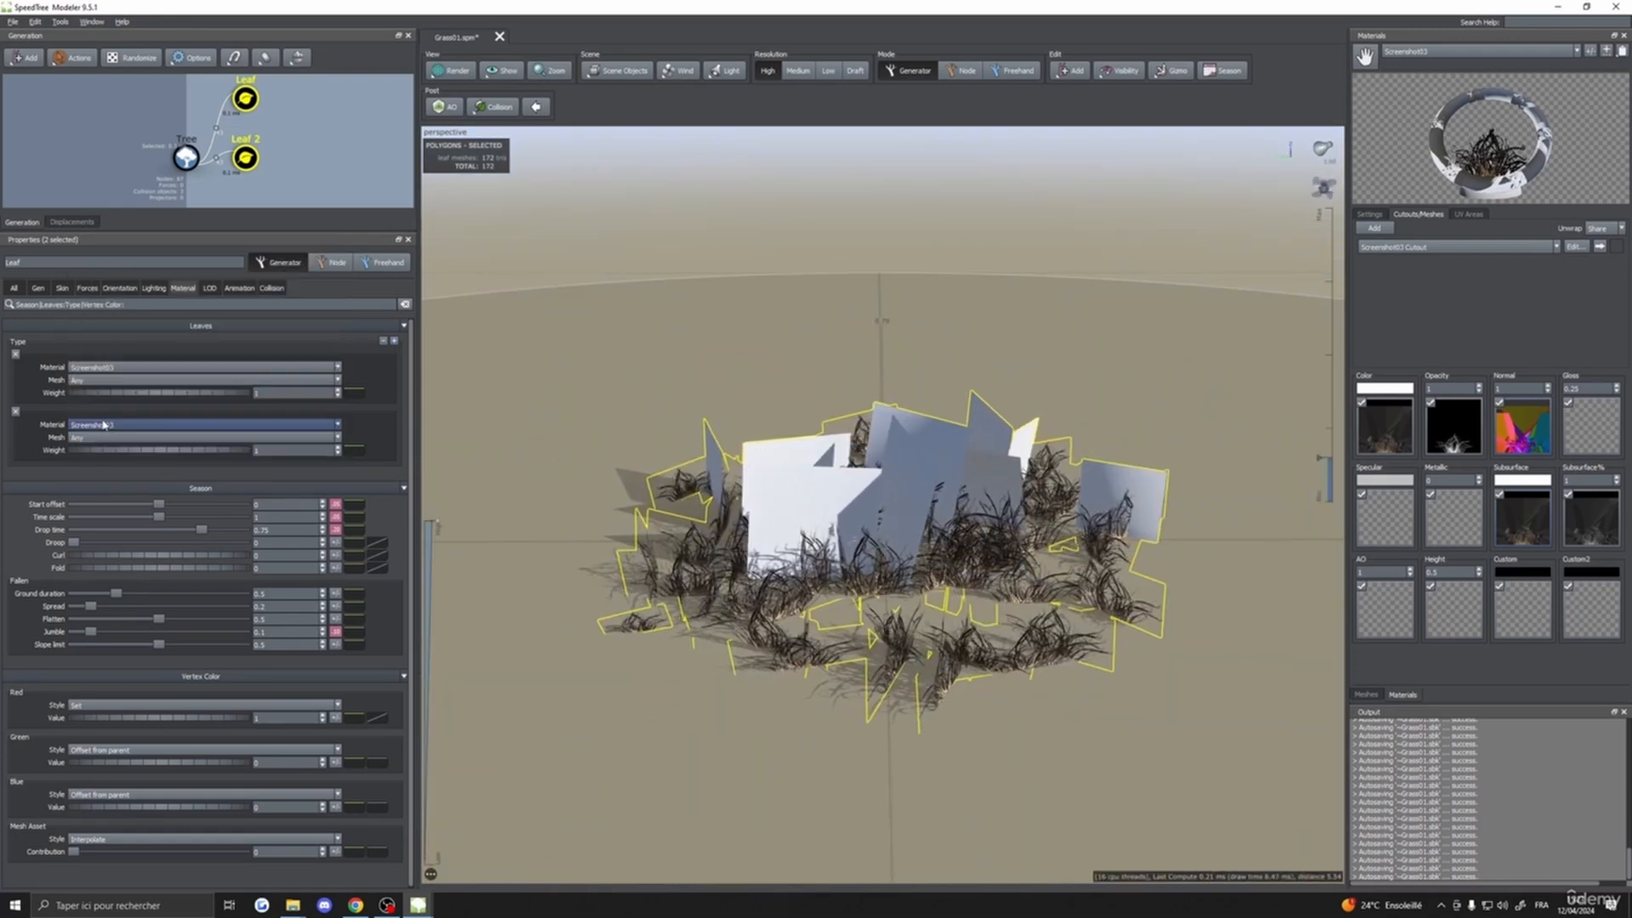
pyautogui.click(103, 431)
pyautogui.click(103, 415)
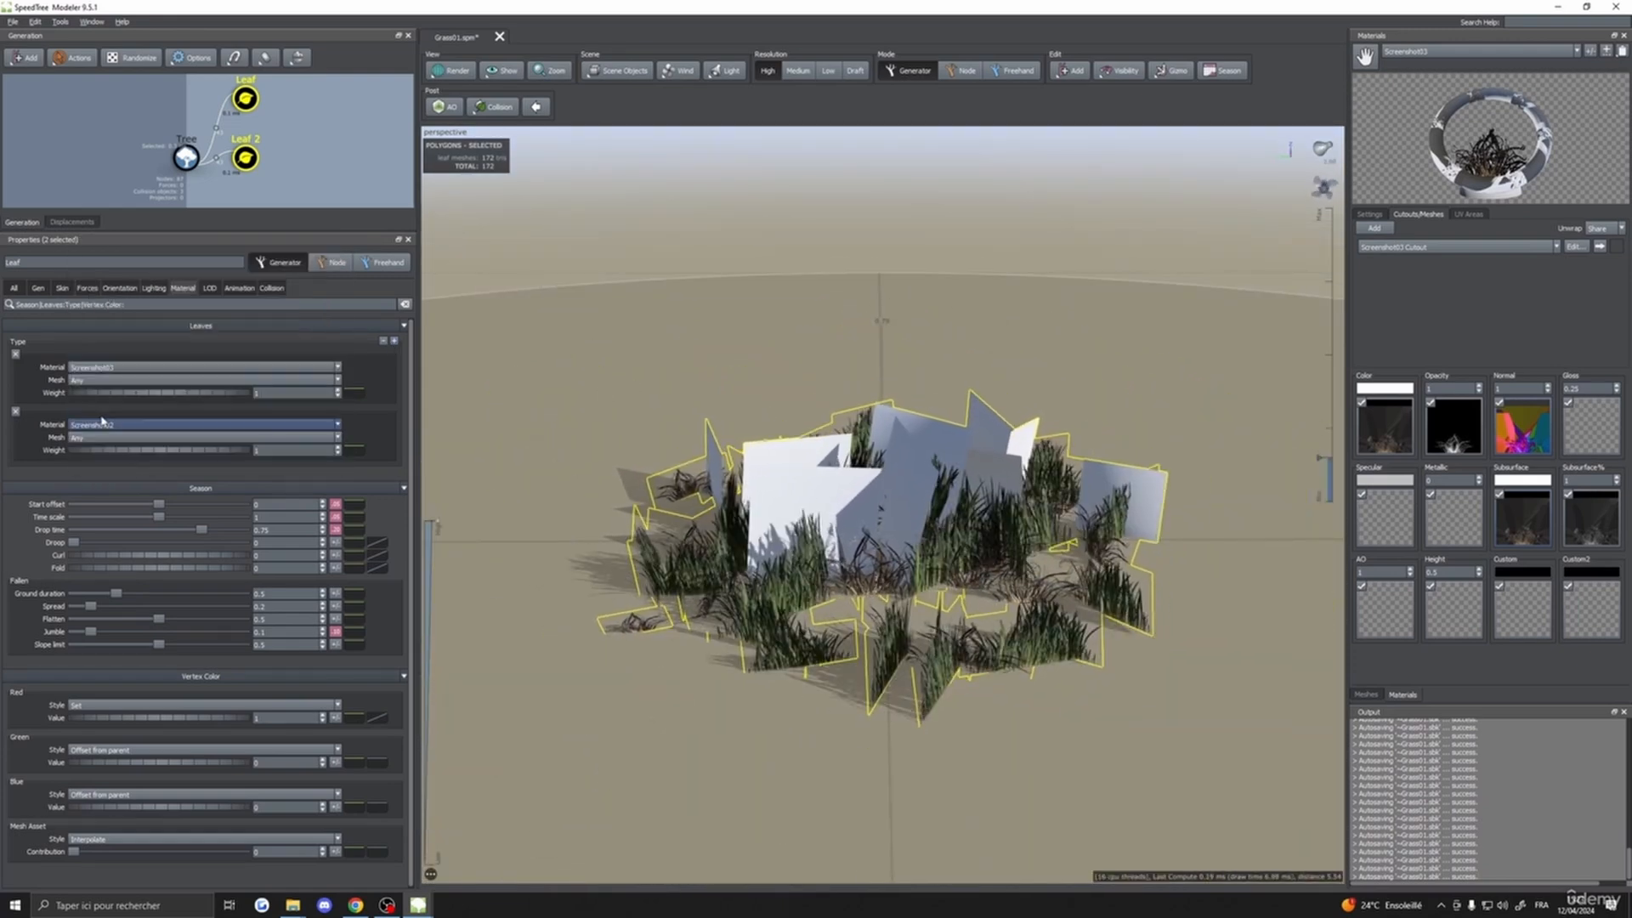
pyautogui.click(112, 427)
pyautogui.click(116, 462)
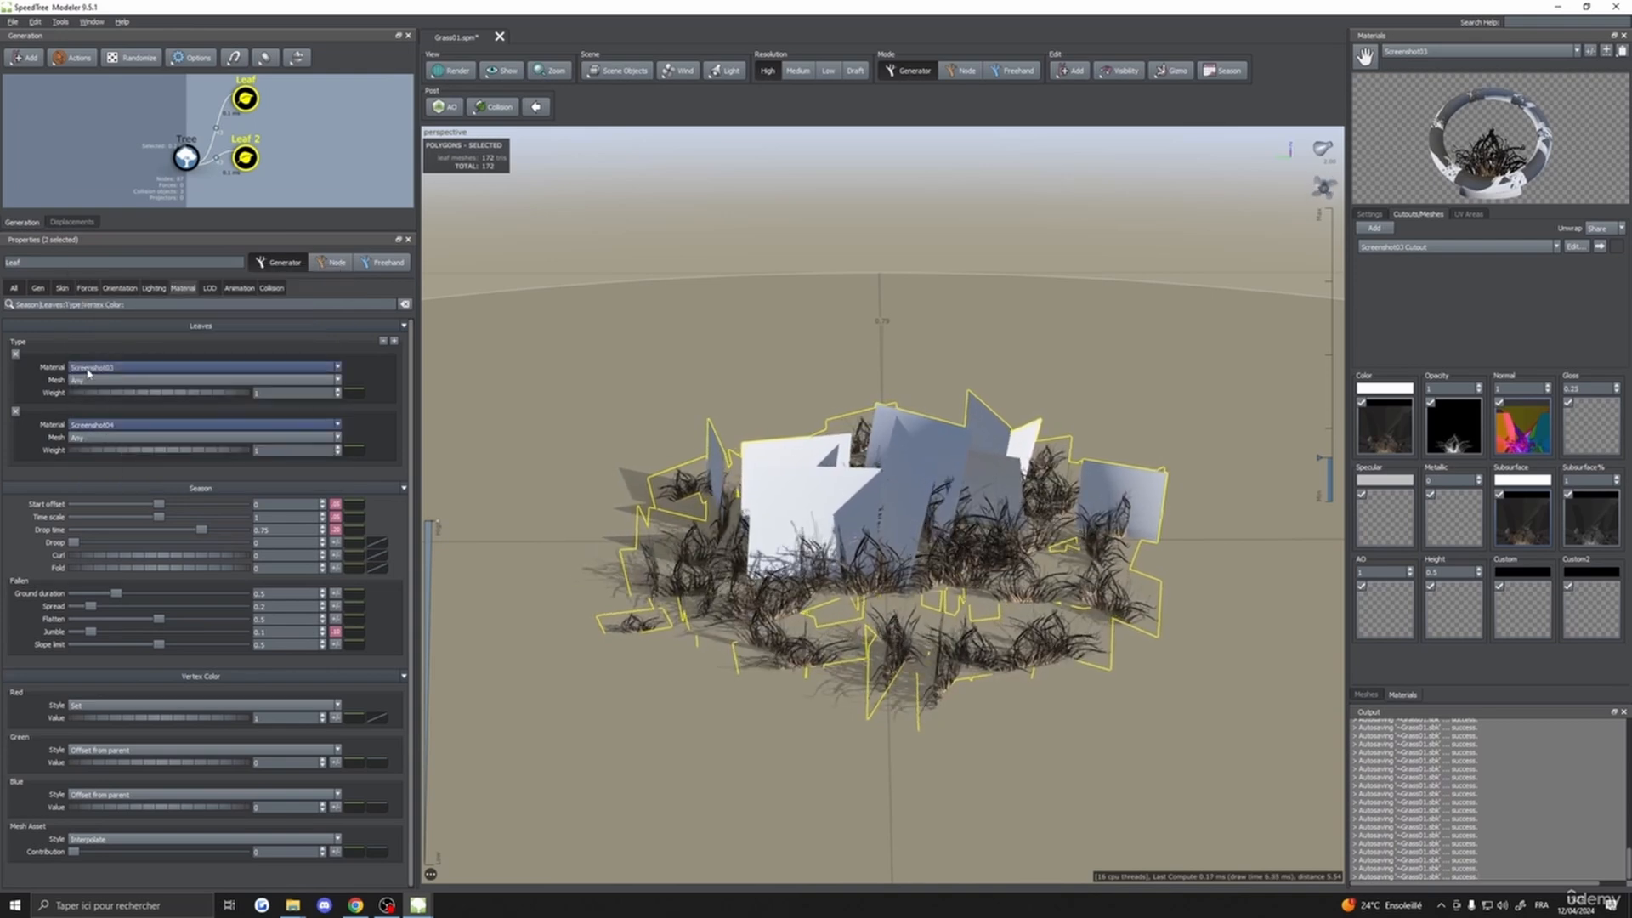
# - Try Screenshot04 as the material of the first leaf type on both generators, and return it to Screenshot03
pyautogui.click(127, 367)
pyautogui.click(127, 413)
pyautogui.click(115, 367)
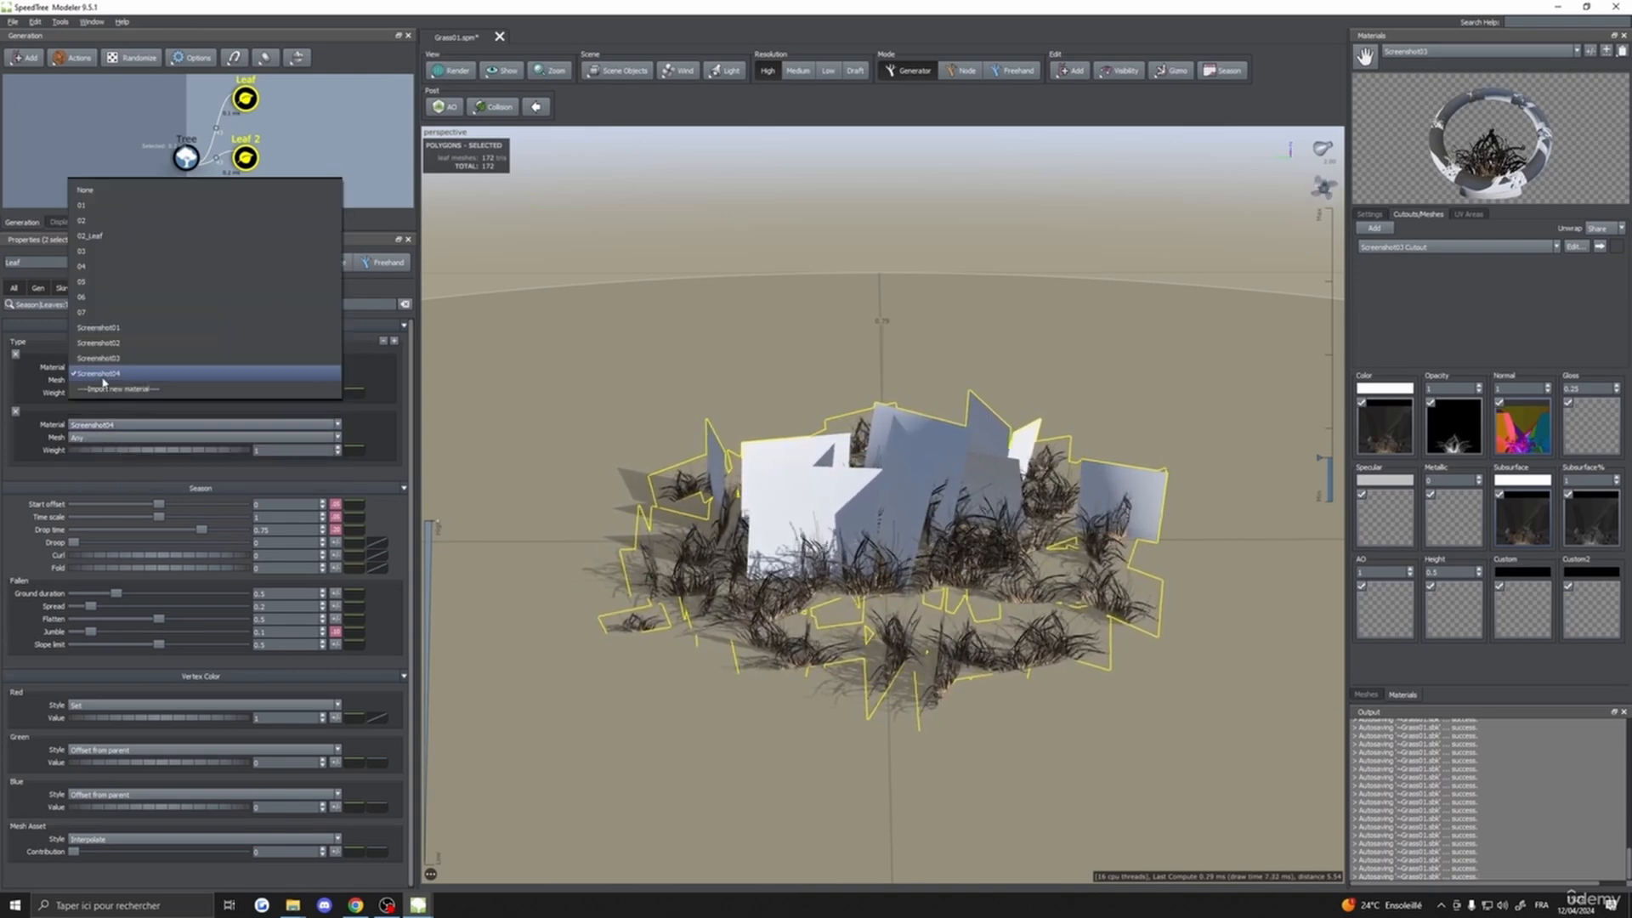
pyautogui.click(128, 380)
# - Select the Leaf generator through one of the blank white planes and remove its third leaf type, which has no material
pyautogui.moveTo(517, 391); pyautogui.dragTo(791, 517)
pyautogui.scroll(4, 680, 489)
pyautogui.click(792, 517)
pyautogui.scroll(-6, 791, 516)
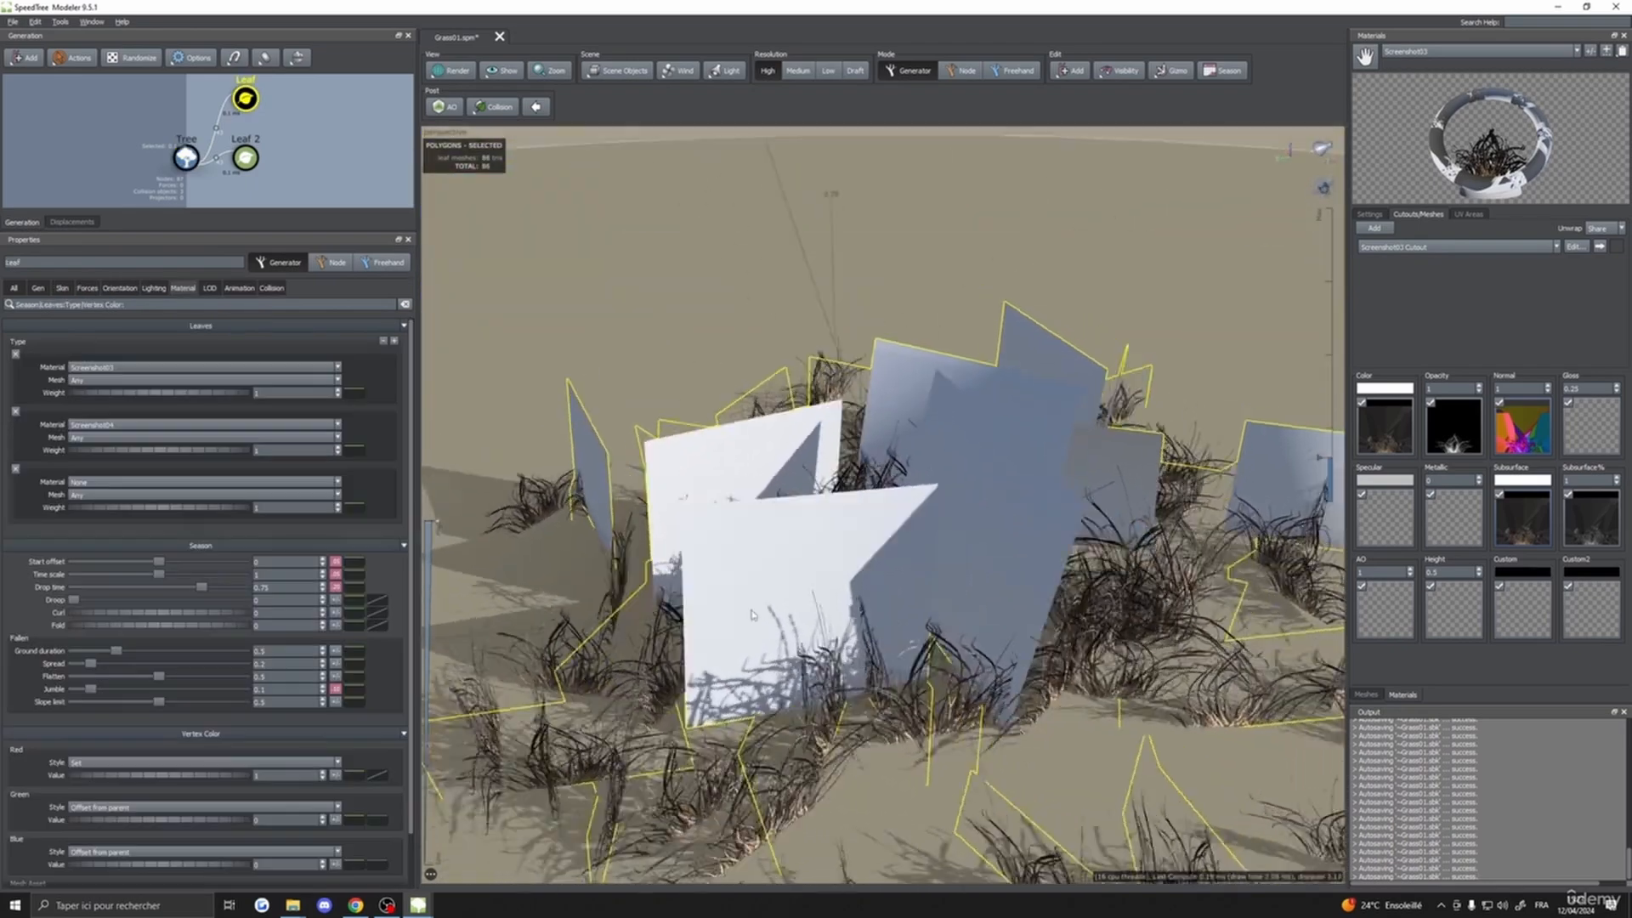
pyautogui.click(15, 469)
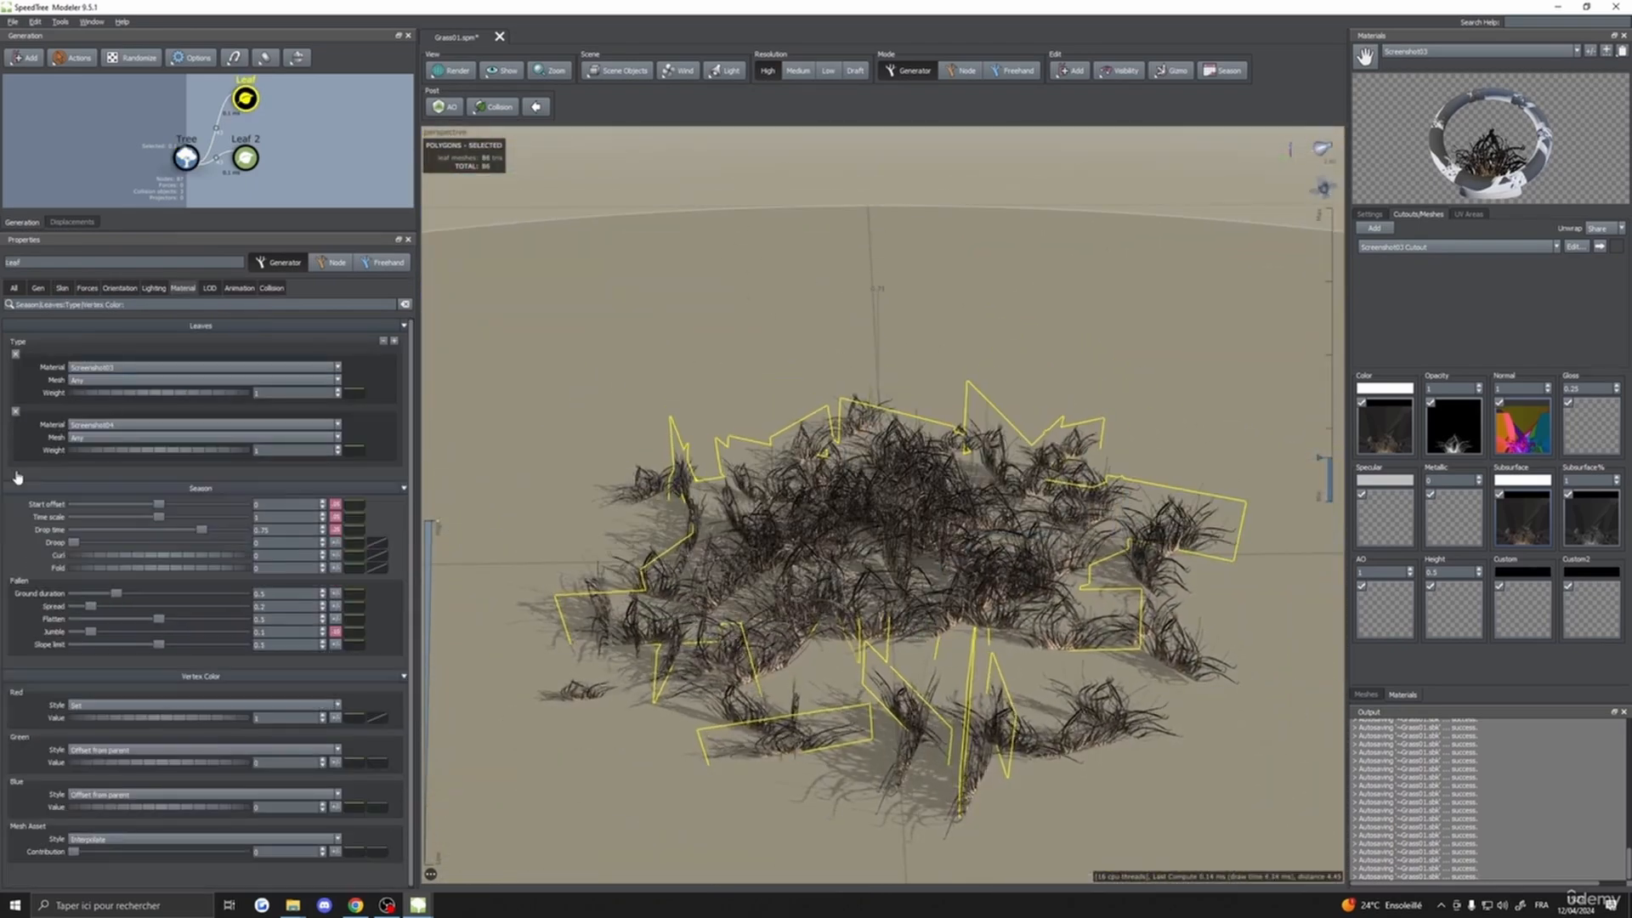
pyautogui.moveTo(748, 425); pyautogui.dragTo(943, 705)
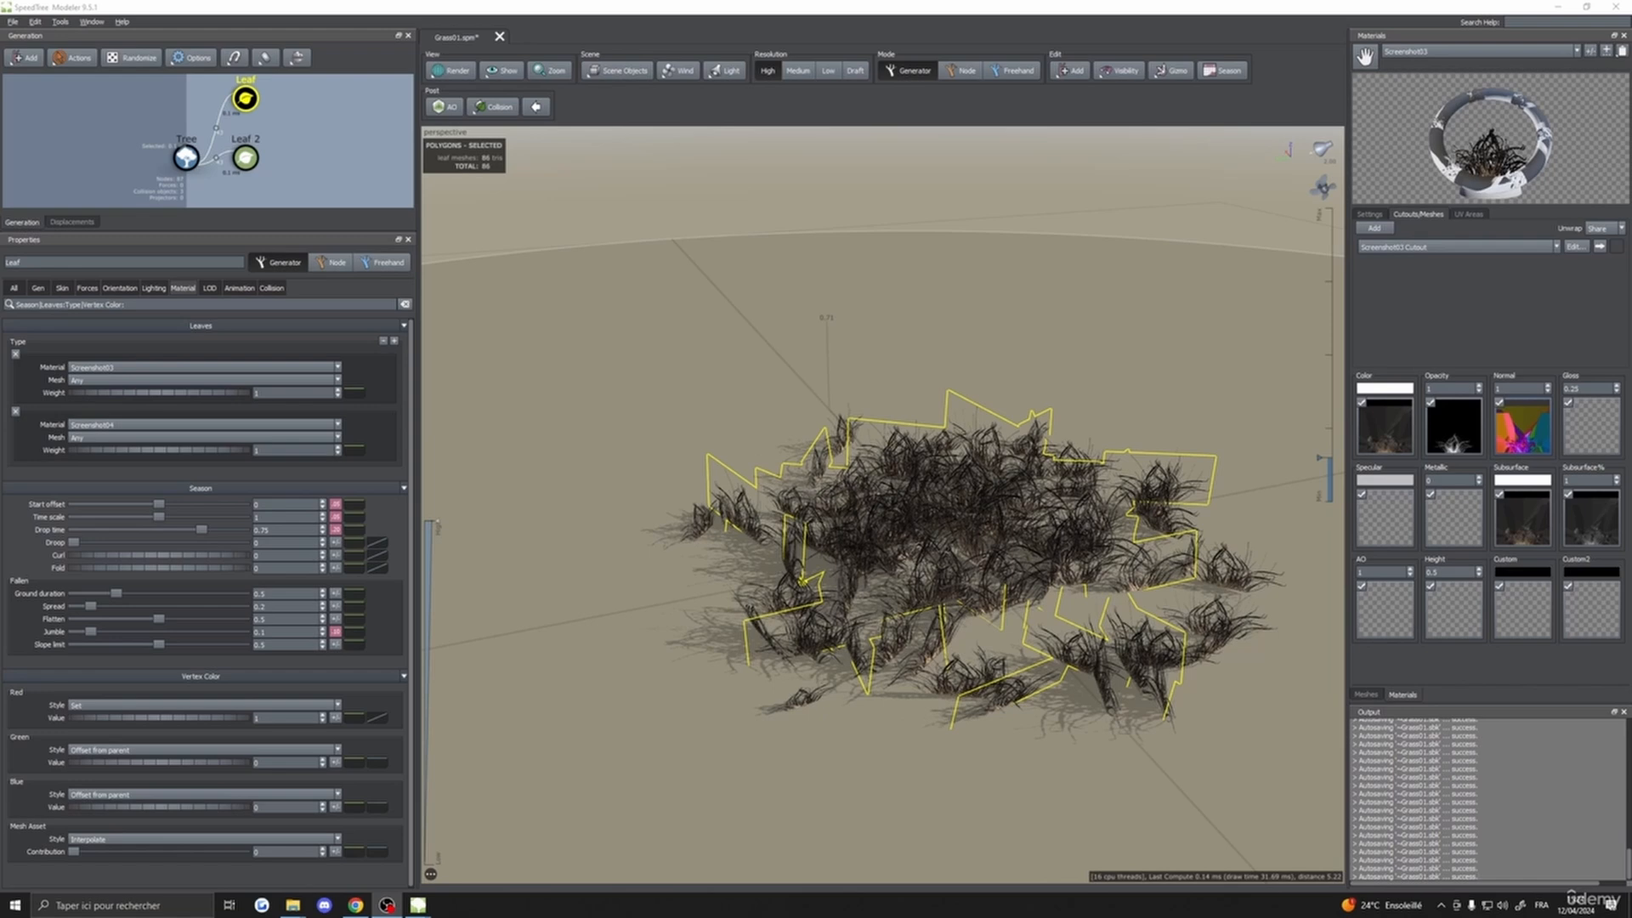
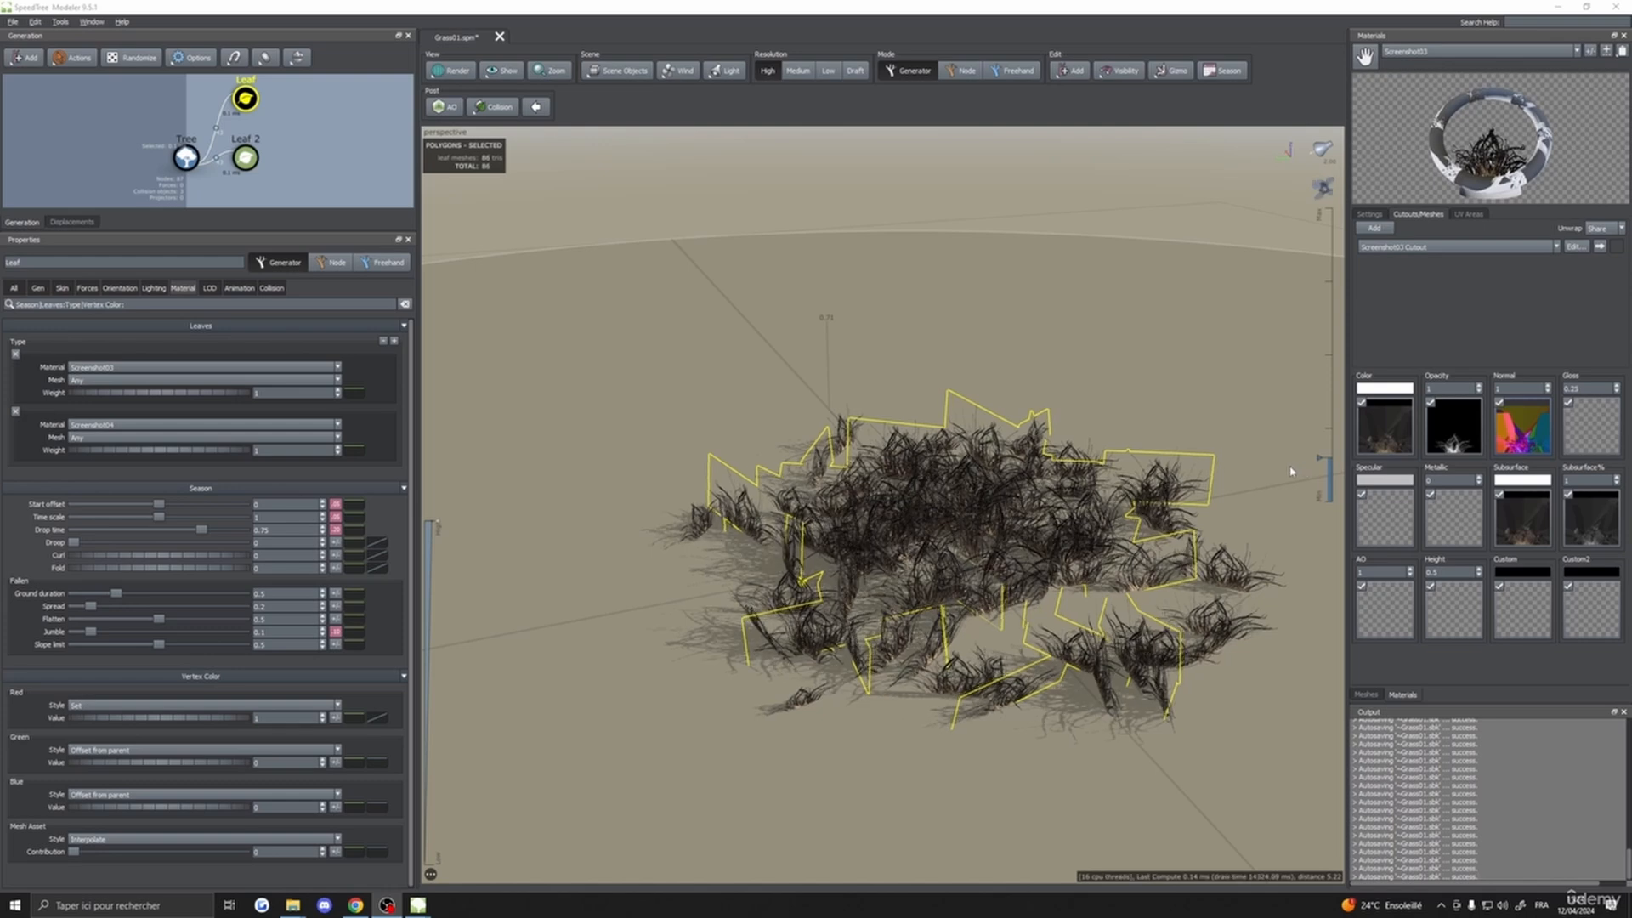
pyautogui.moveTo(216, 80); pyautogui.dragTo(280, 170)
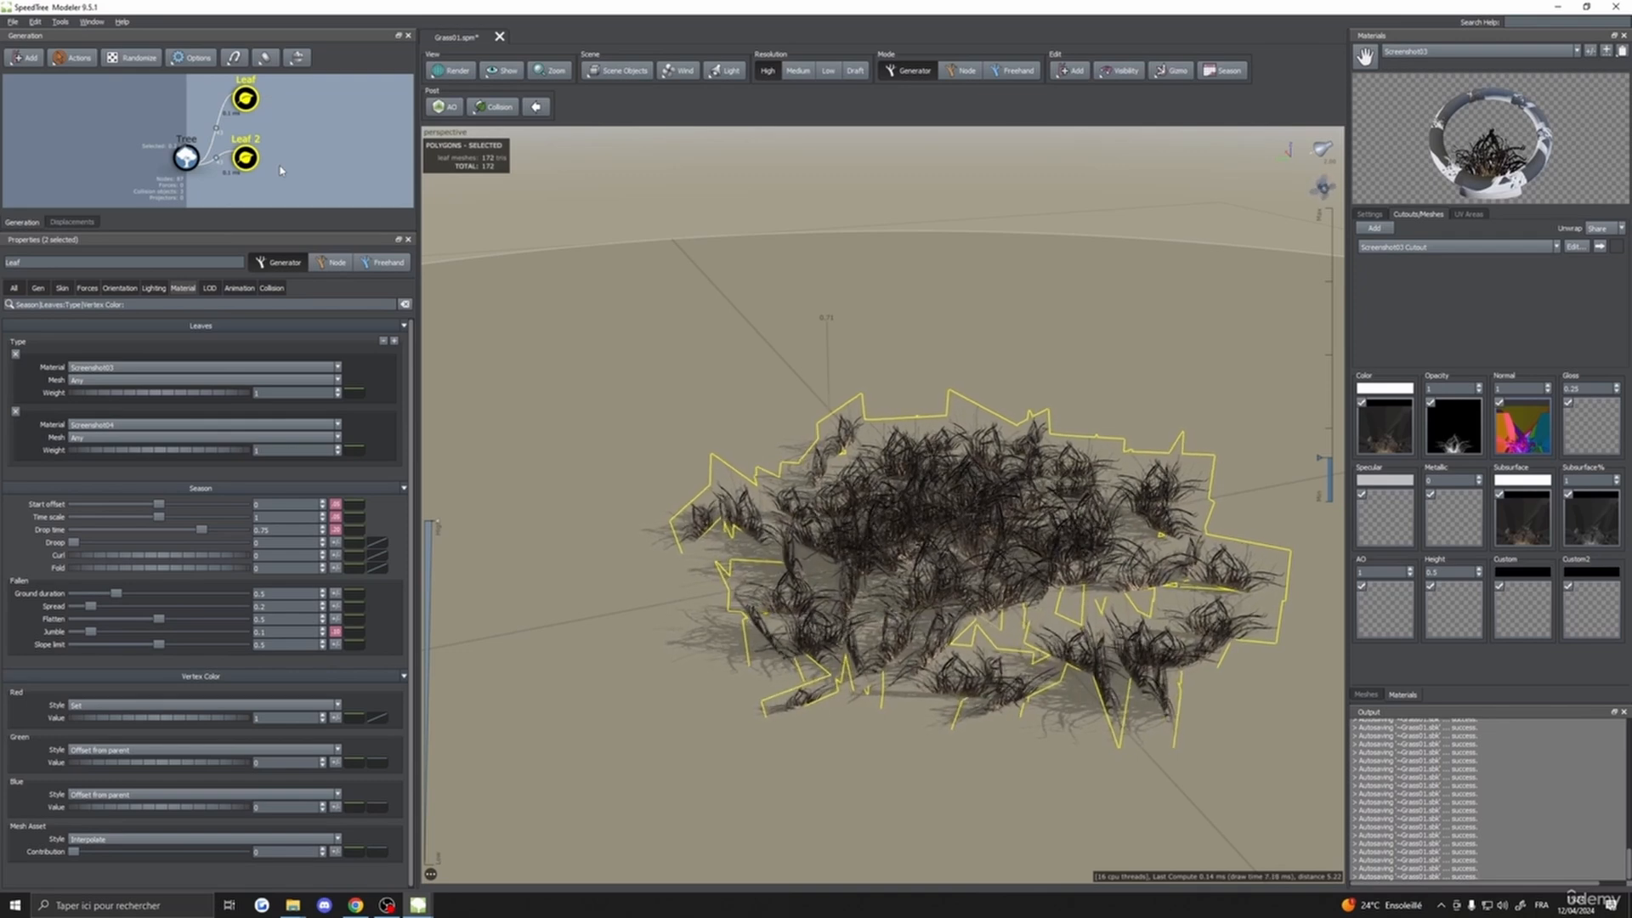
pyautogui.click(463, 297)
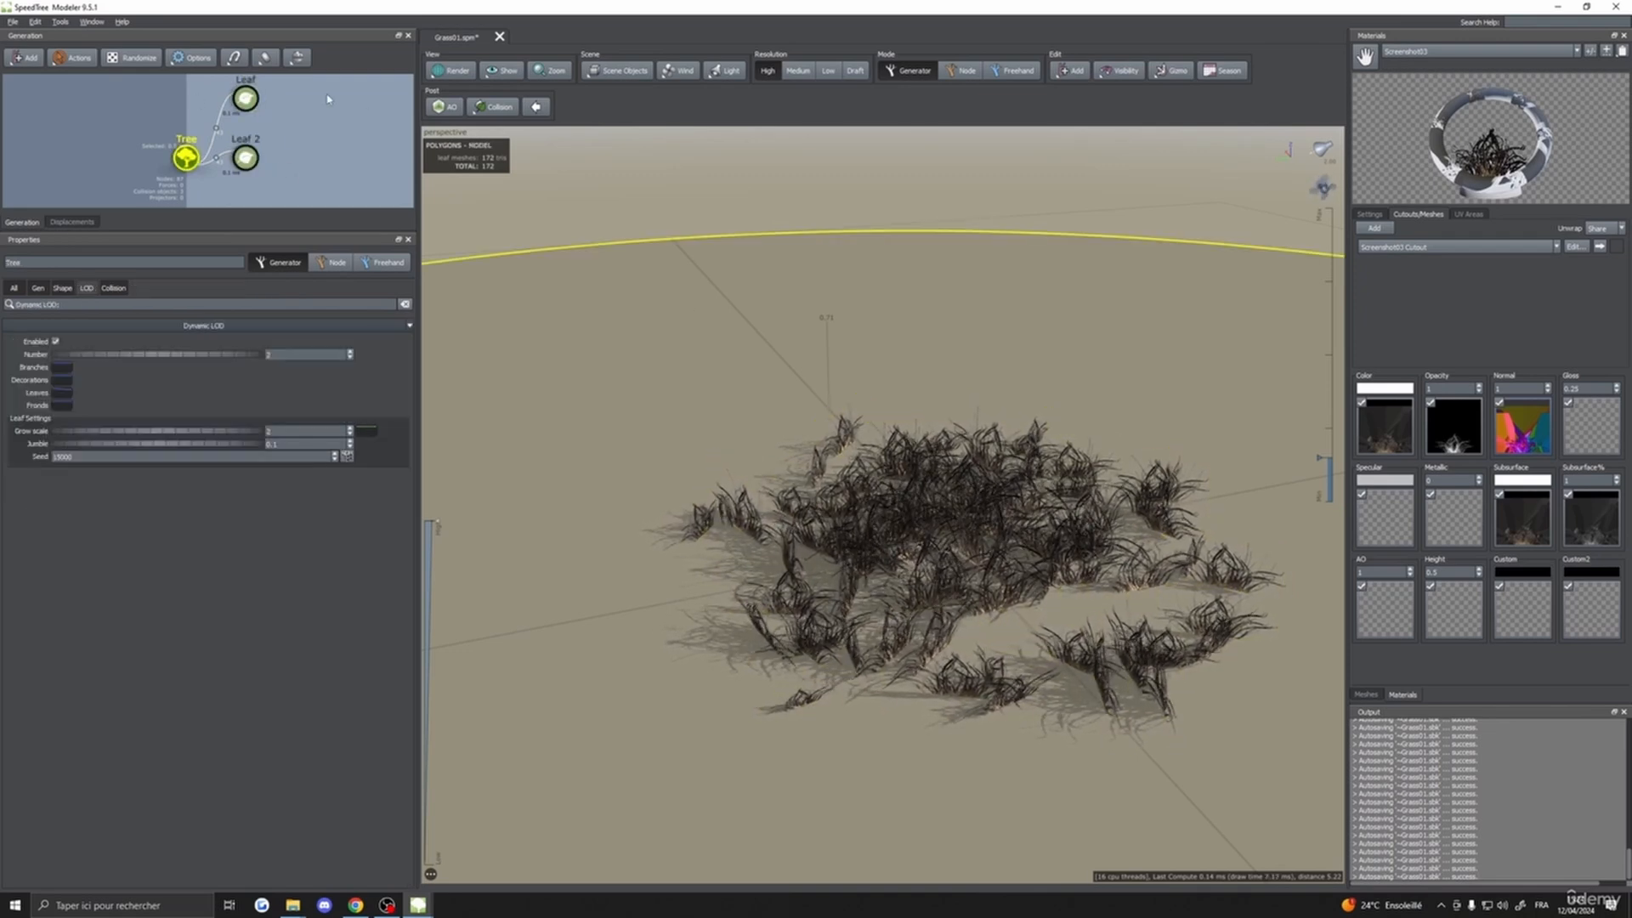
# - Switch to the ScreenshotProject window and delete the Leaf, Leaf 2 and Leaf 3 generators
pyautogui.moveTo(429, 904)
pyautogui.moveTo(470, 871)
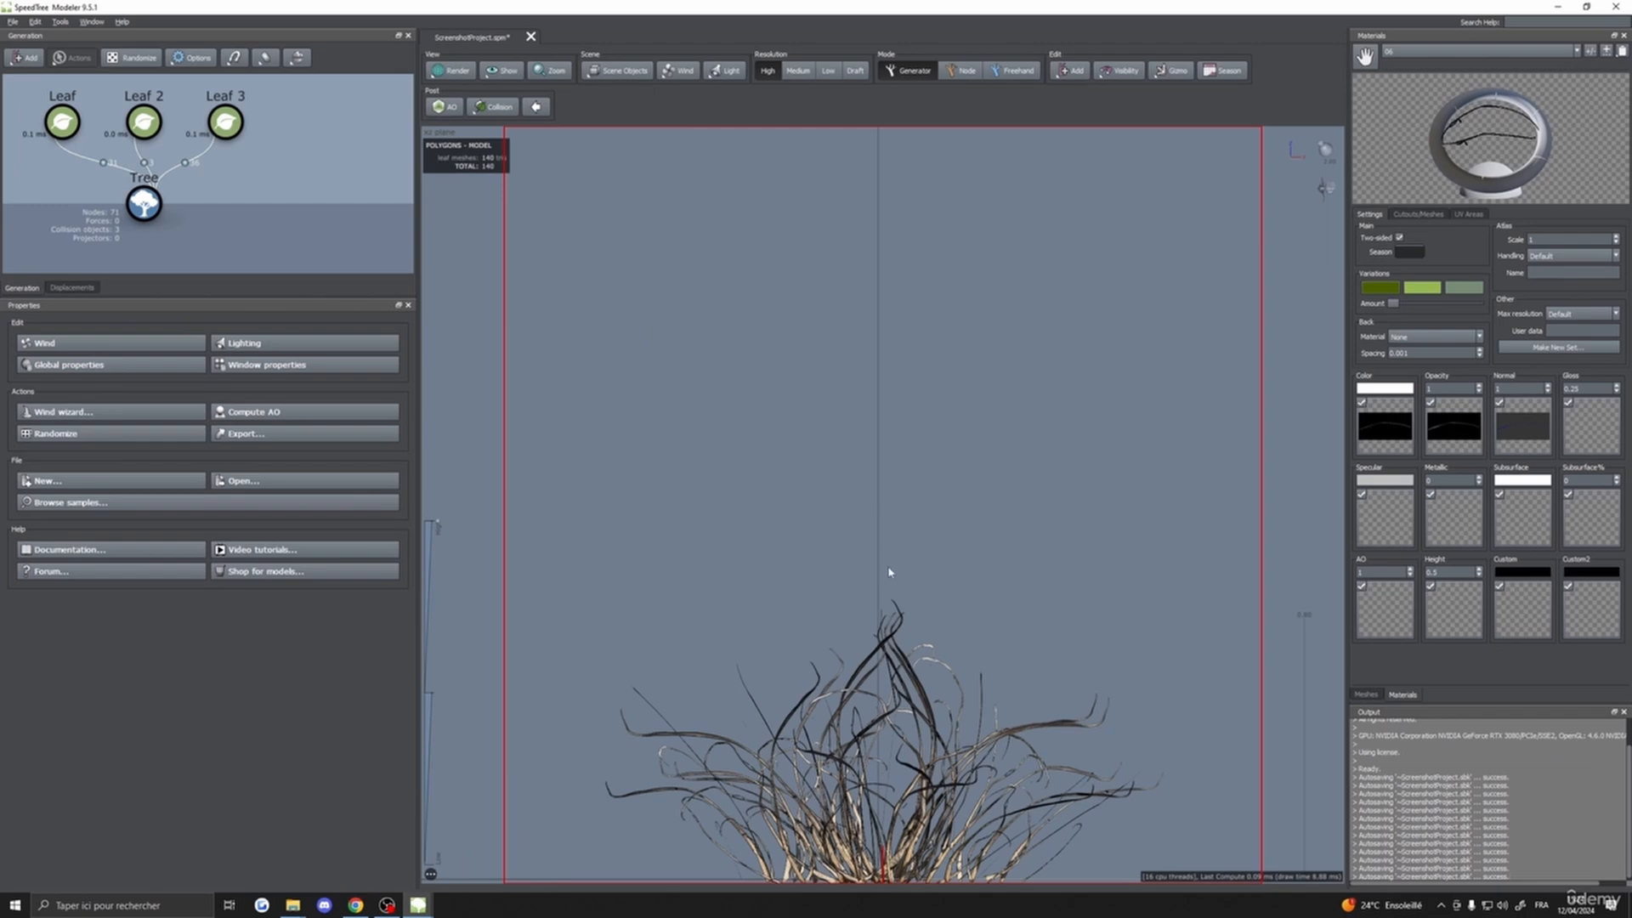
pyautogui.moveTo(865, 494); pyautogui.dragTo(858, 452, button='middle')
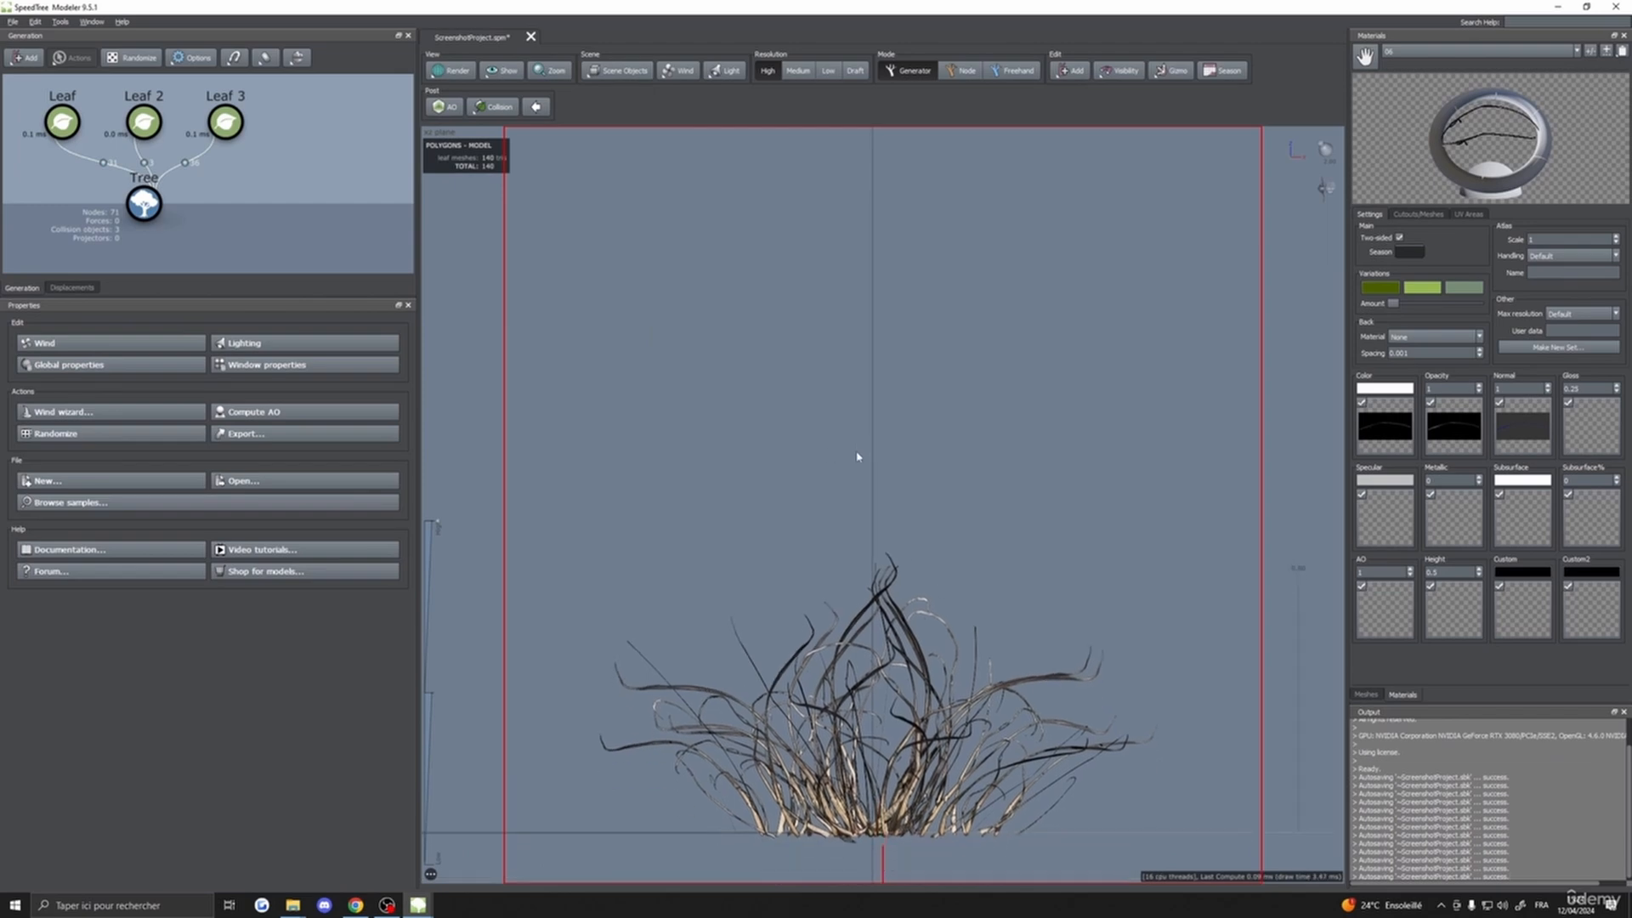
pyautogui.moveTo(34, 128); pyautogui.dragTo(390, 146)
pyautogui.press('Delete')
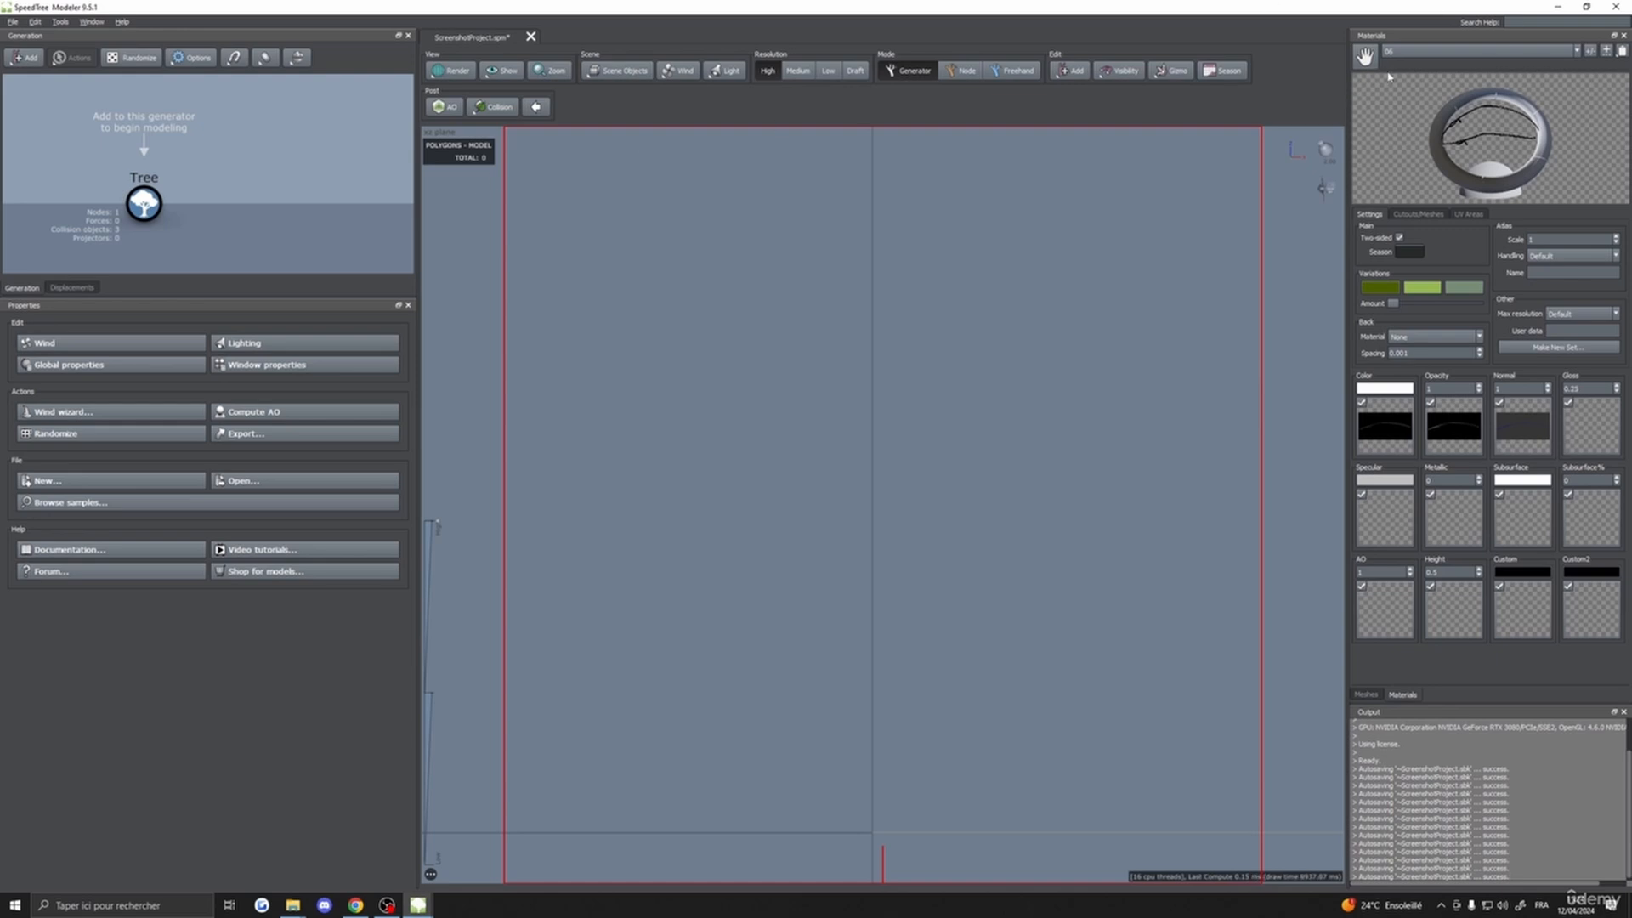
# - Show material 02 and inspect its color map at a larger size
pyautogui.click(1402, 51)
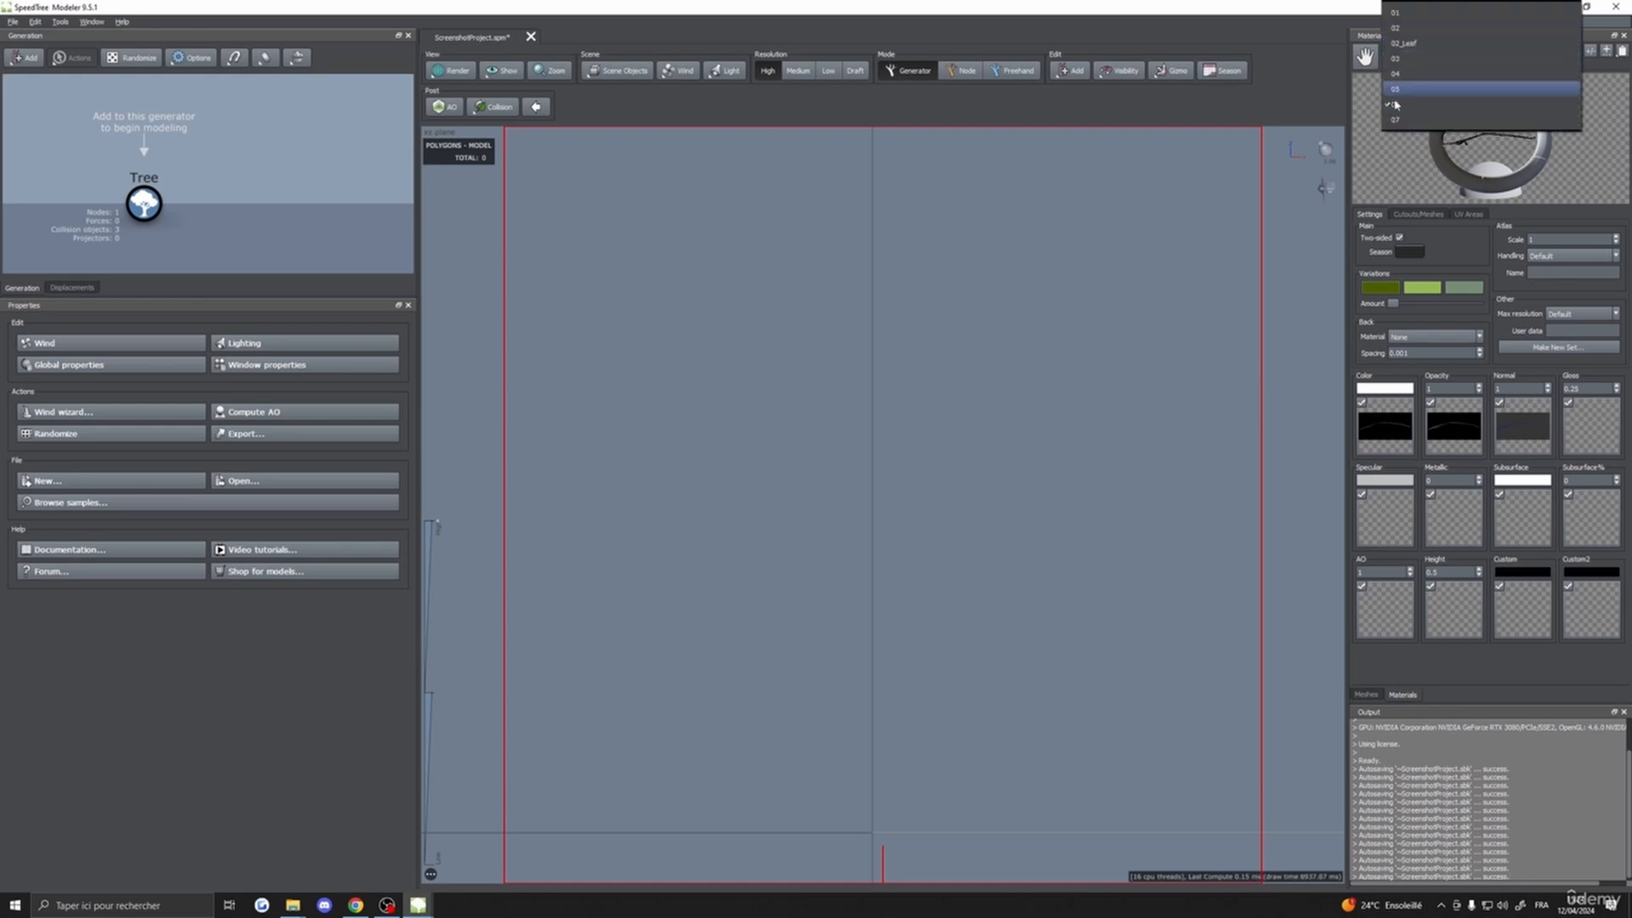
pyautogui.click(1411, 30)
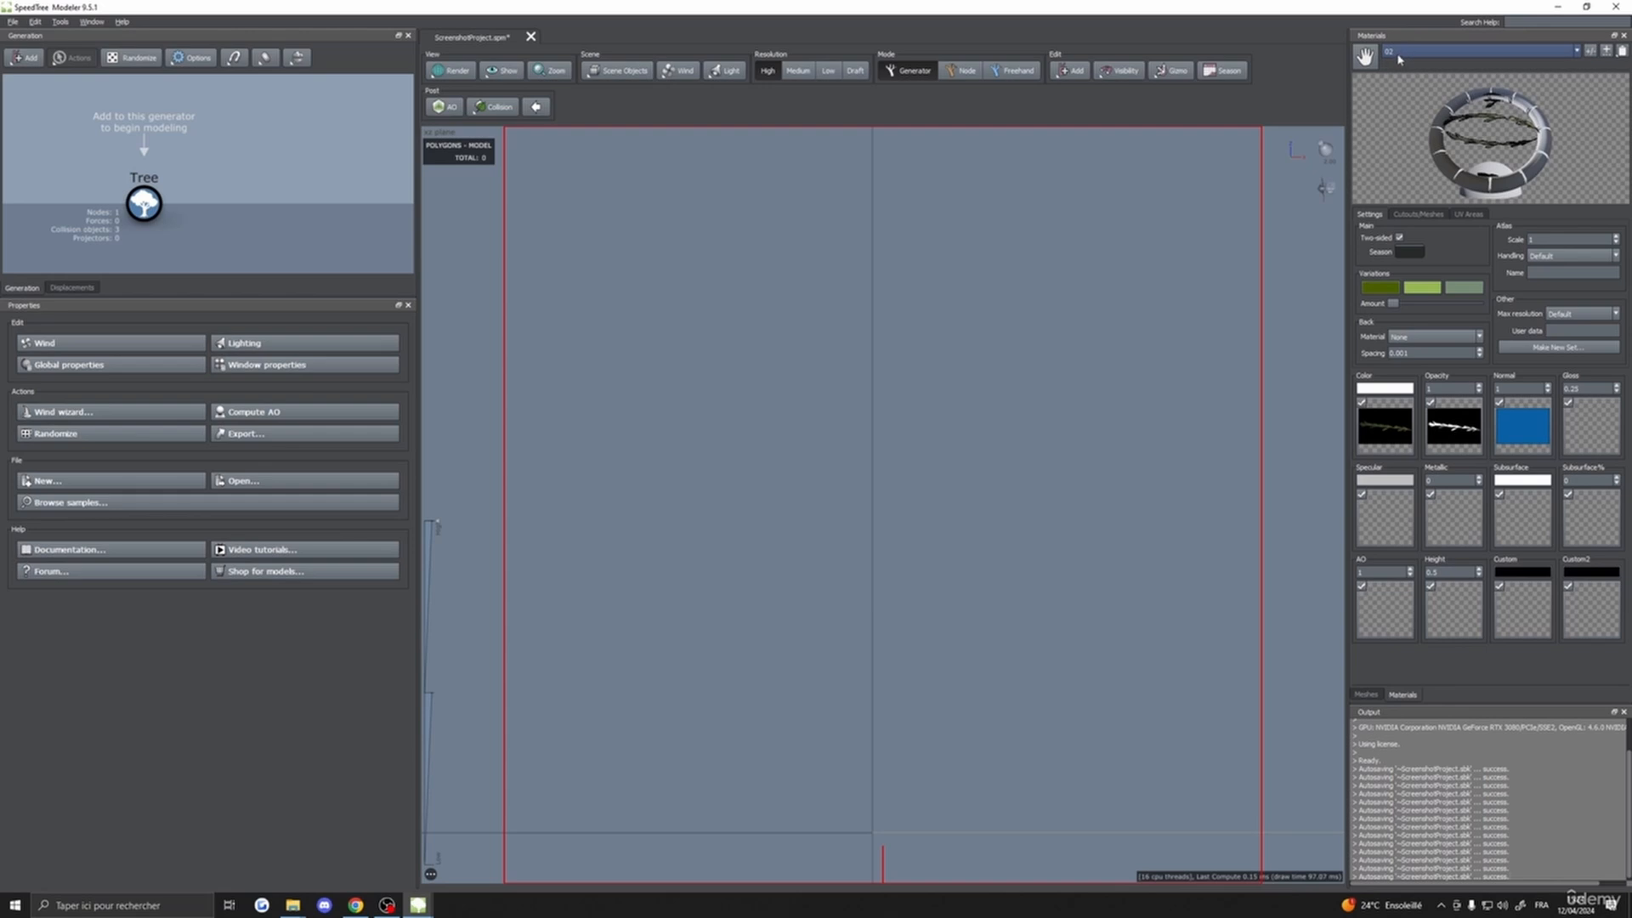
pyautogui.doubleClick(1360, 439)
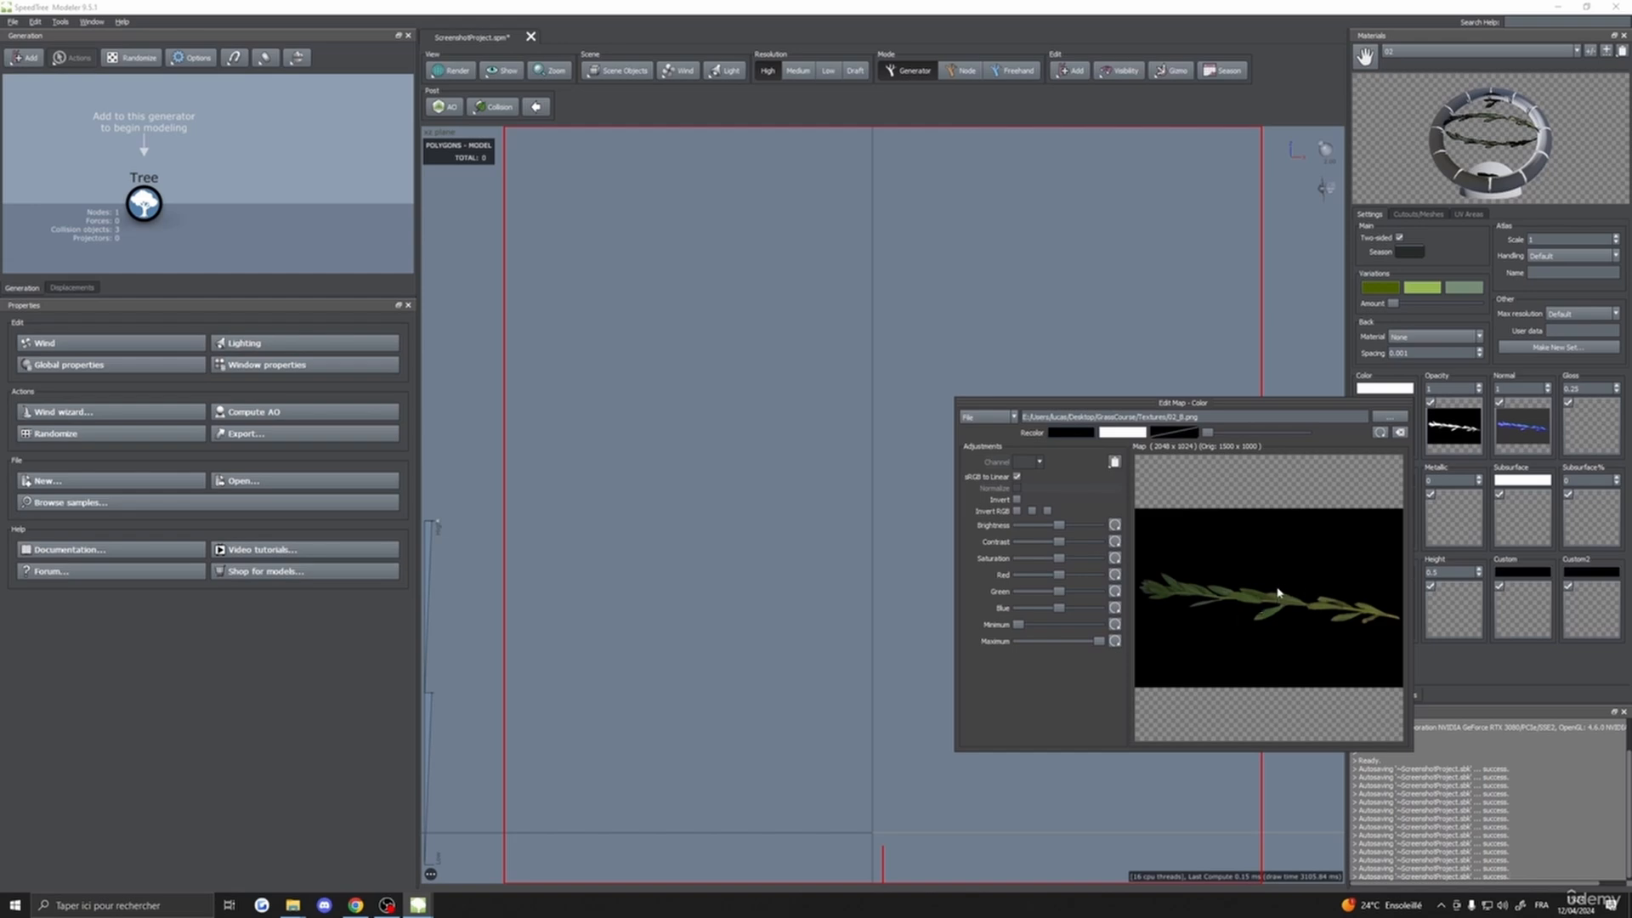
pyautogui.click(1355, 311)
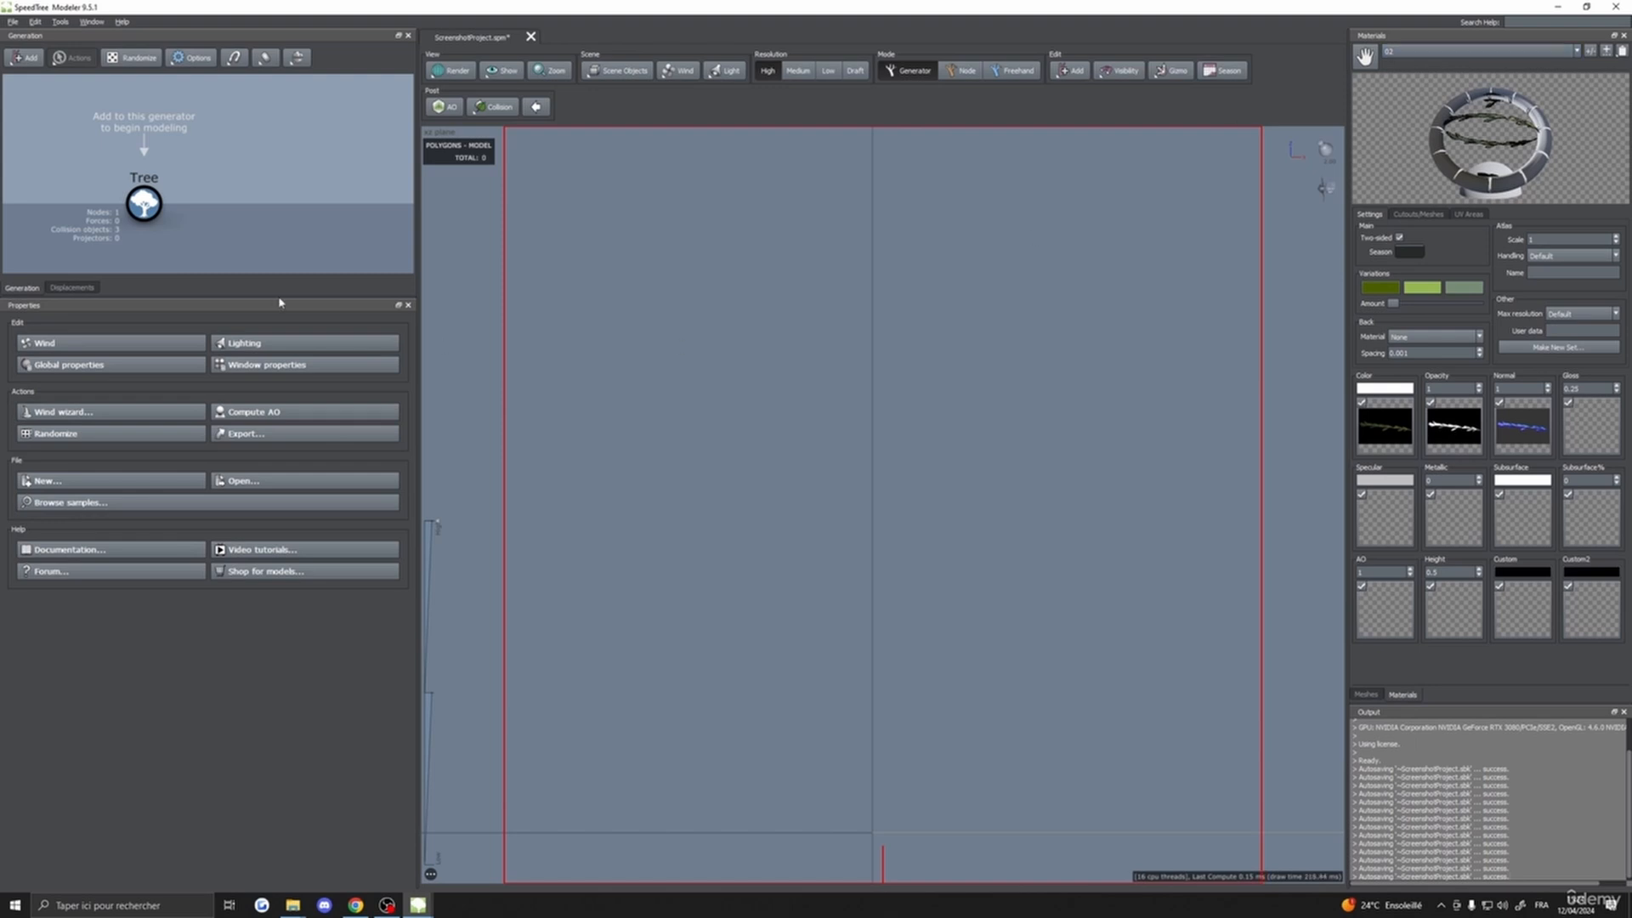
pyautogui.rightClick(144, 203)
pyautogui.moveTo(247, 221)
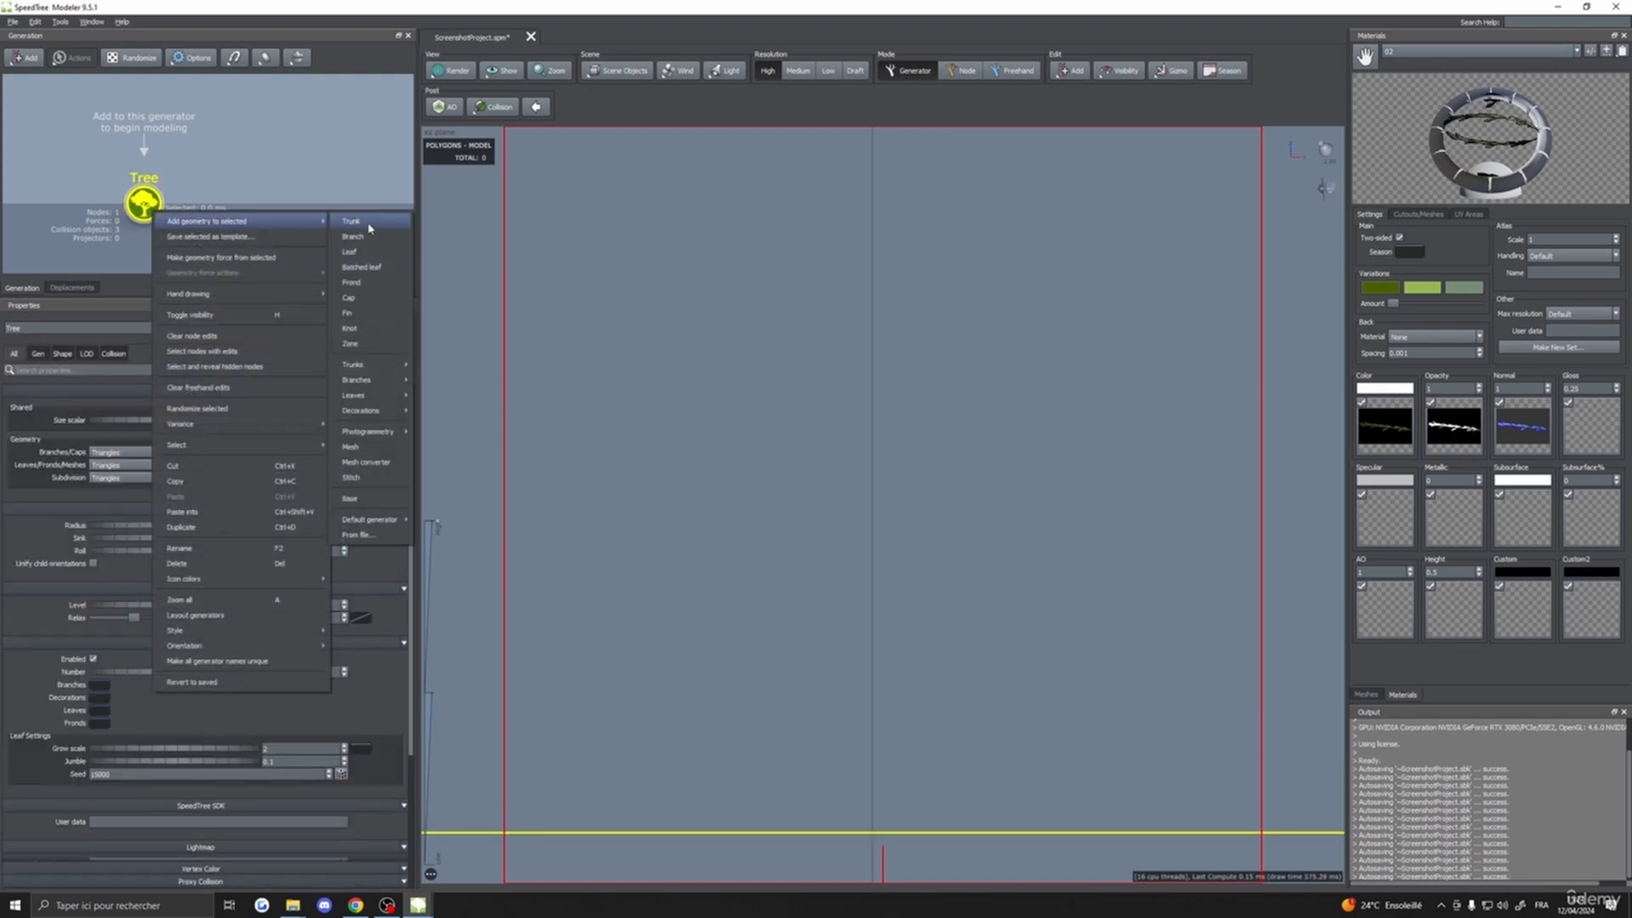
pyautogui.click(346, 173)
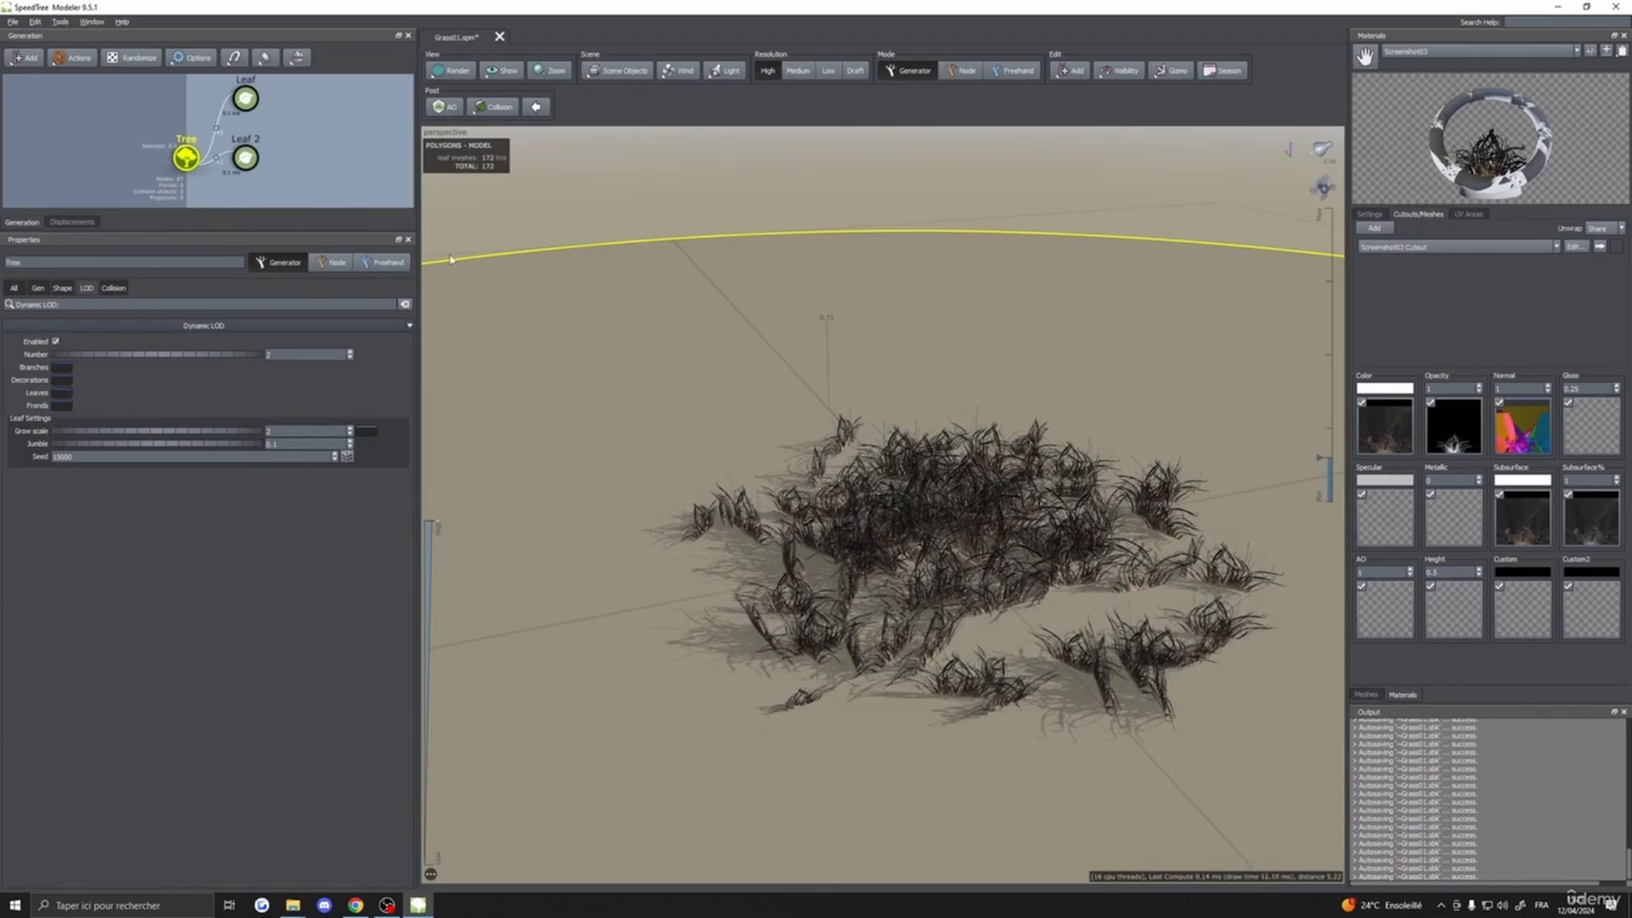
# - Open ScreenshotProject from the GrassCourse folder and decline loading the detected recovery file
pyautogui.moveTo(298, 907)
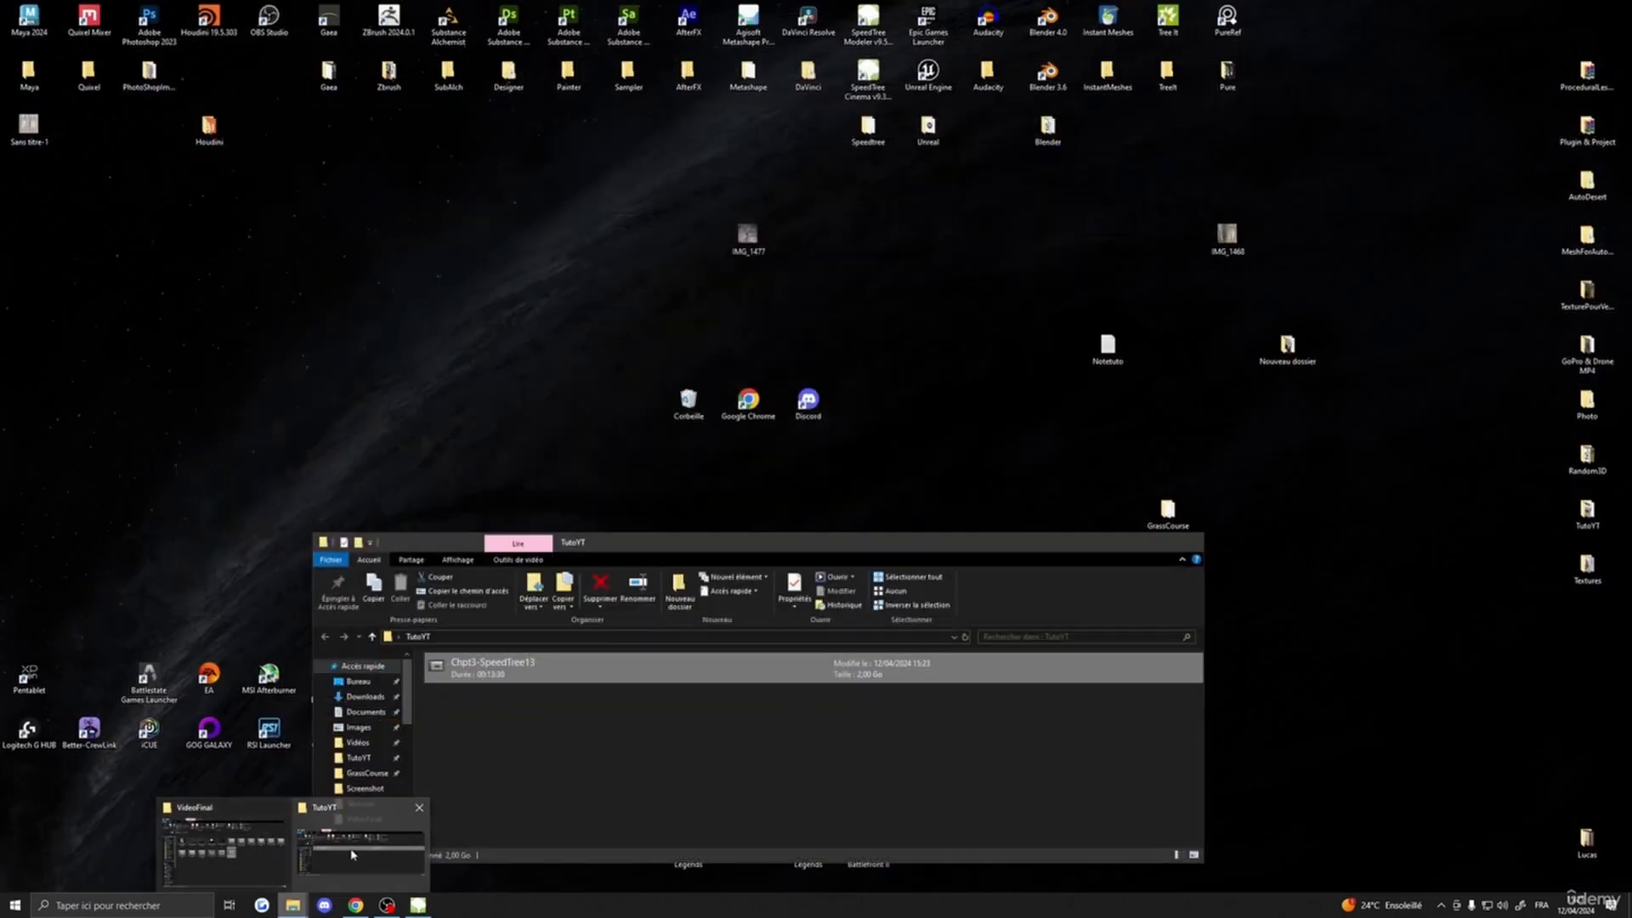
pyautogui.click(242, 844)
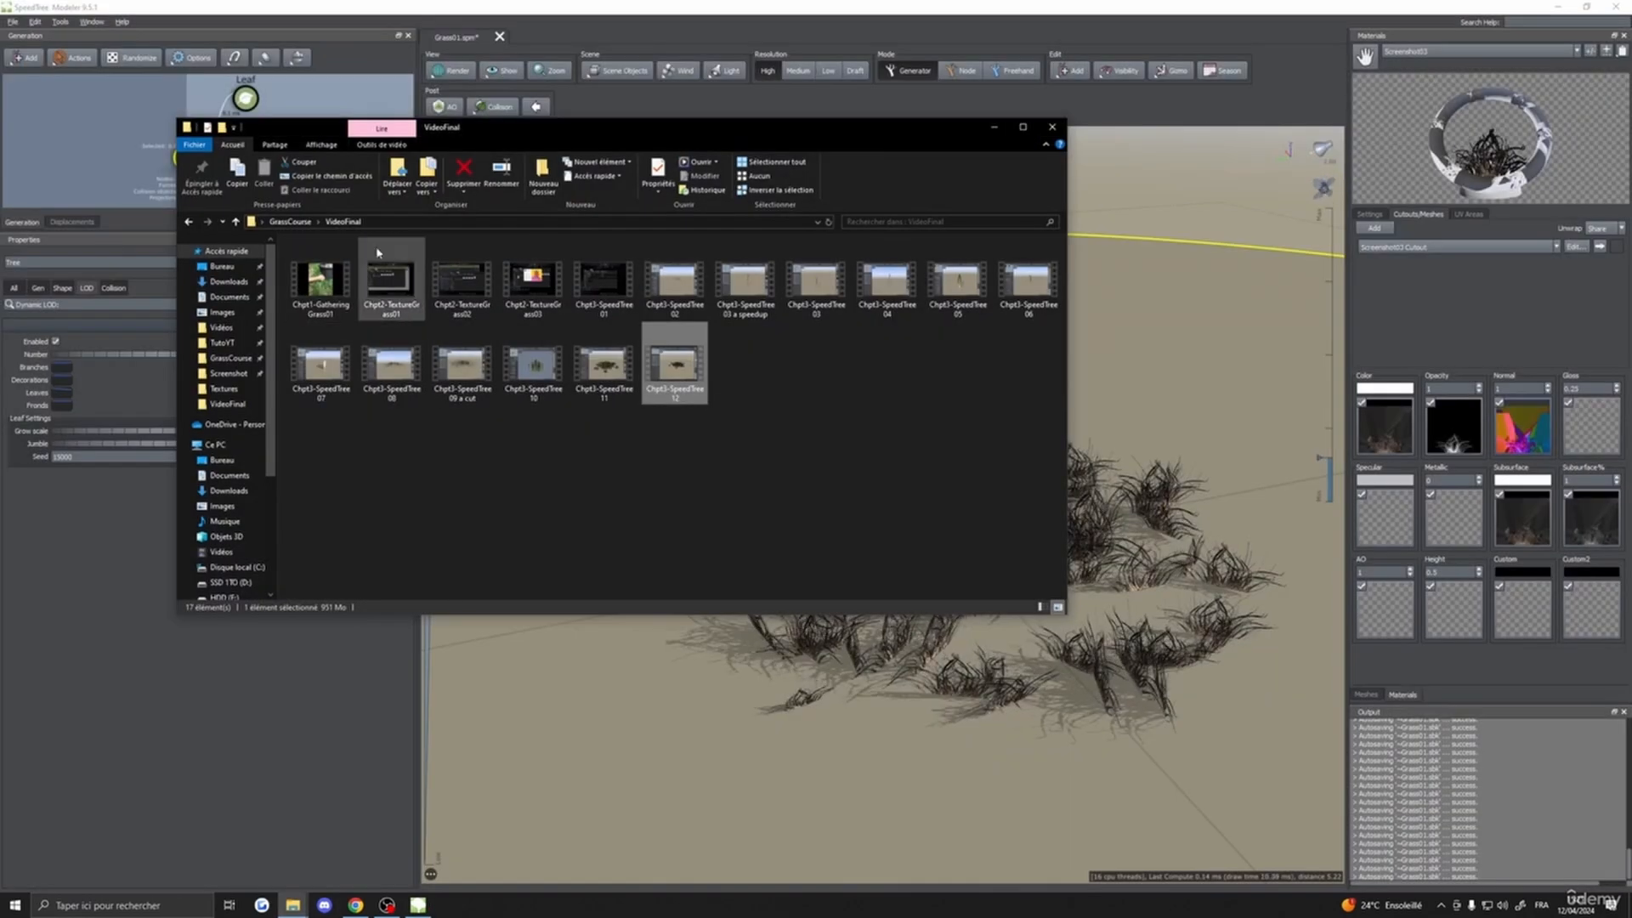
pyautogui.click(290, 221)
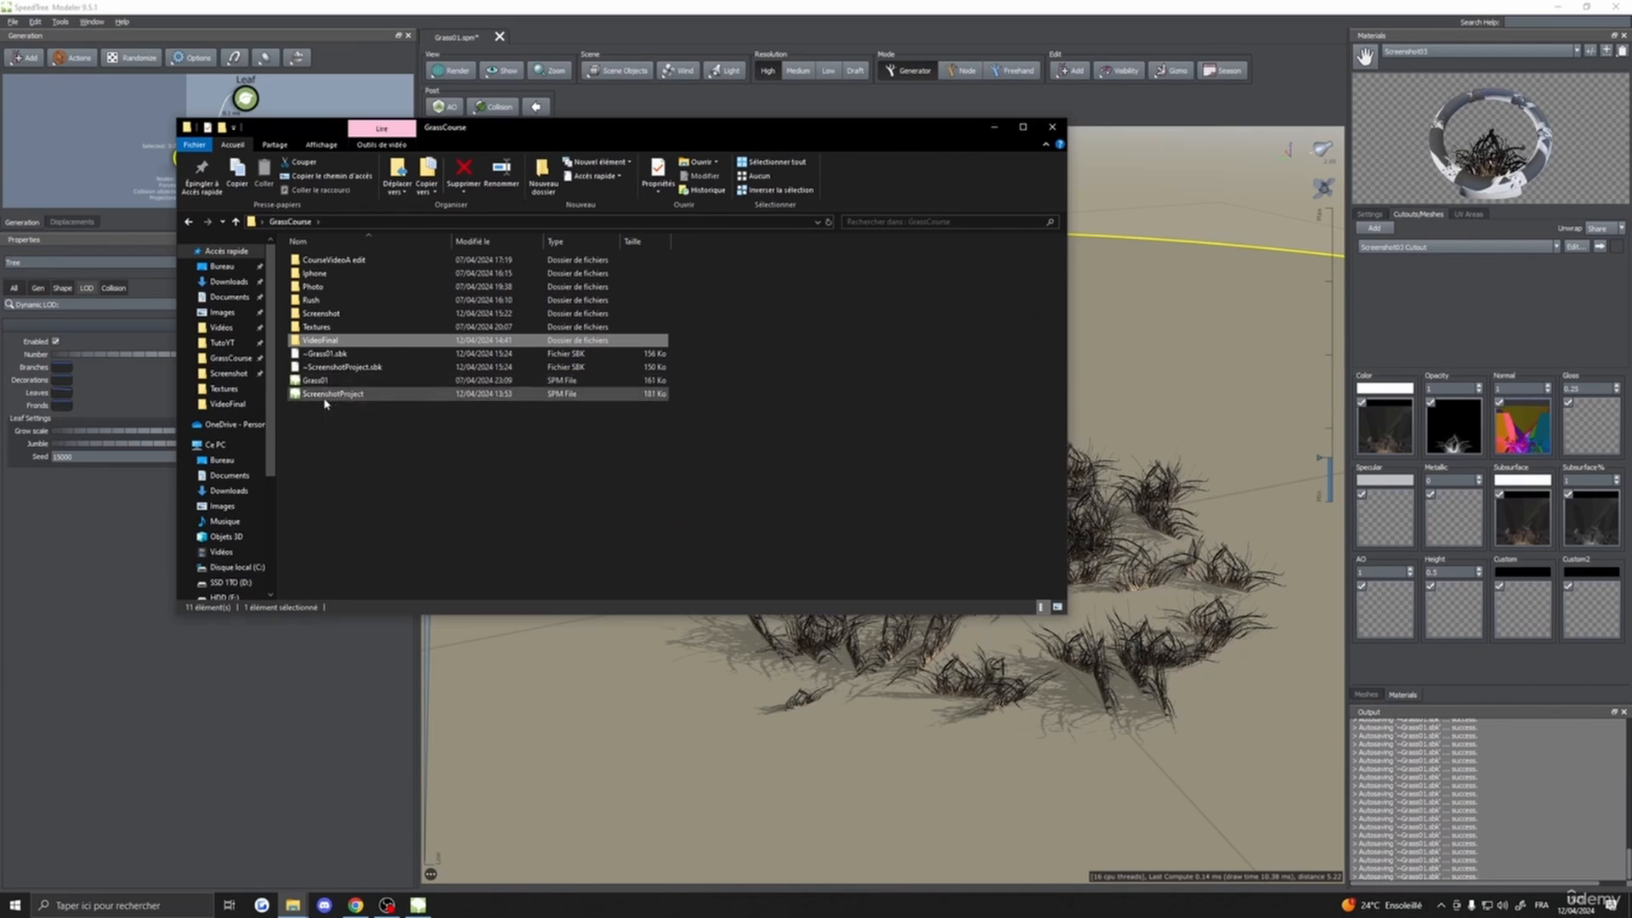
pyautogui.click(327, 394)
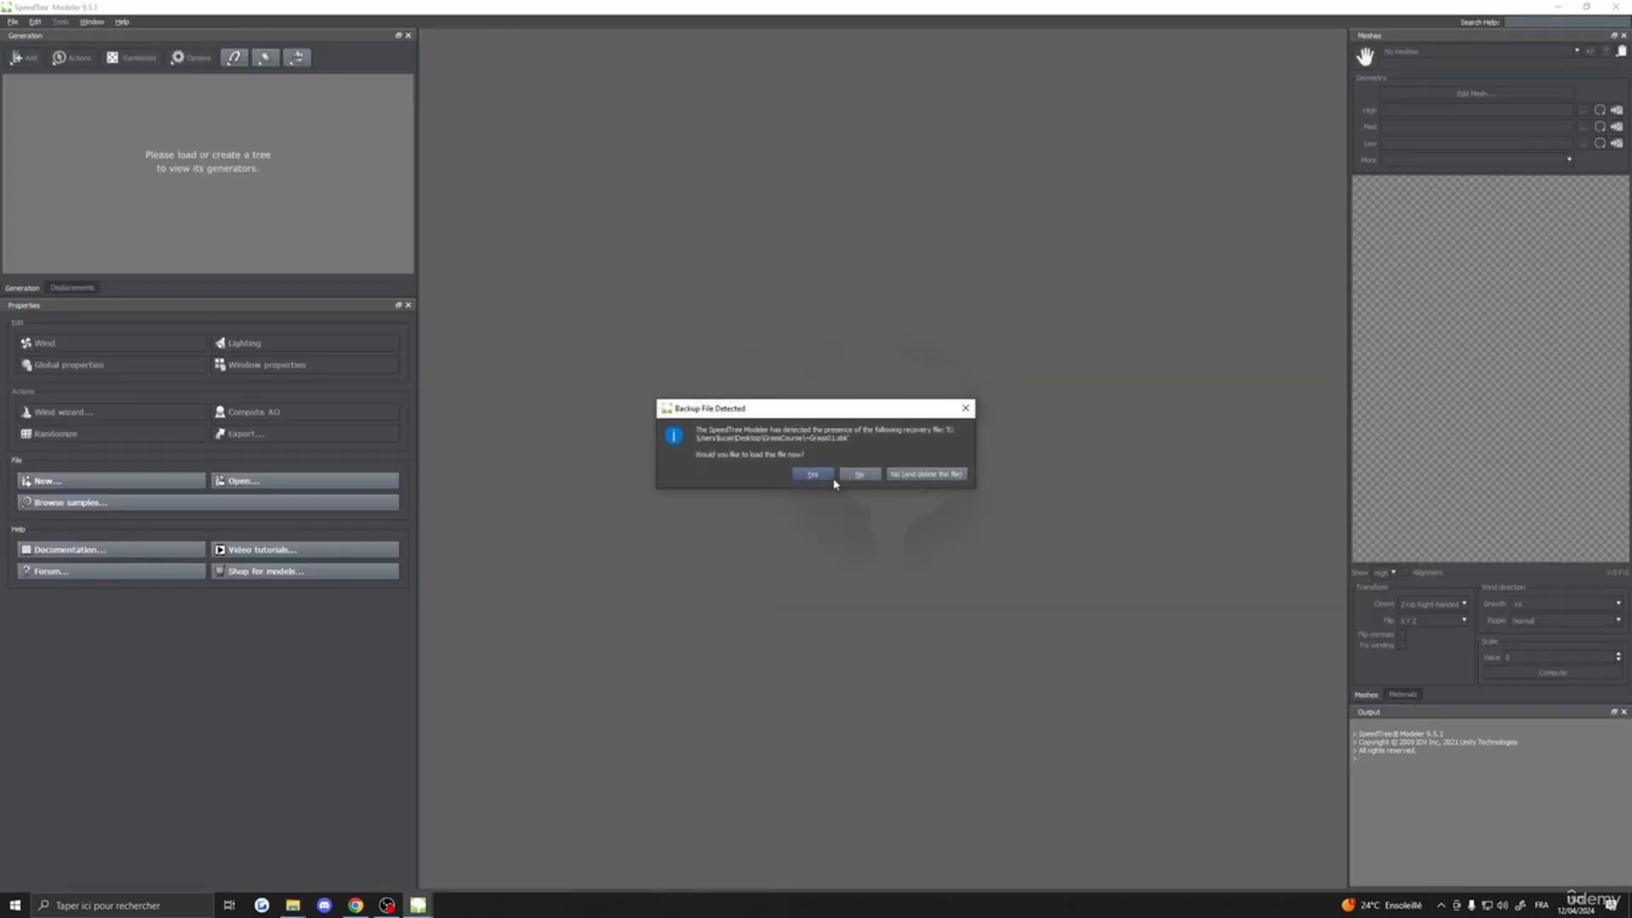
pyautogui.click(853, 474)
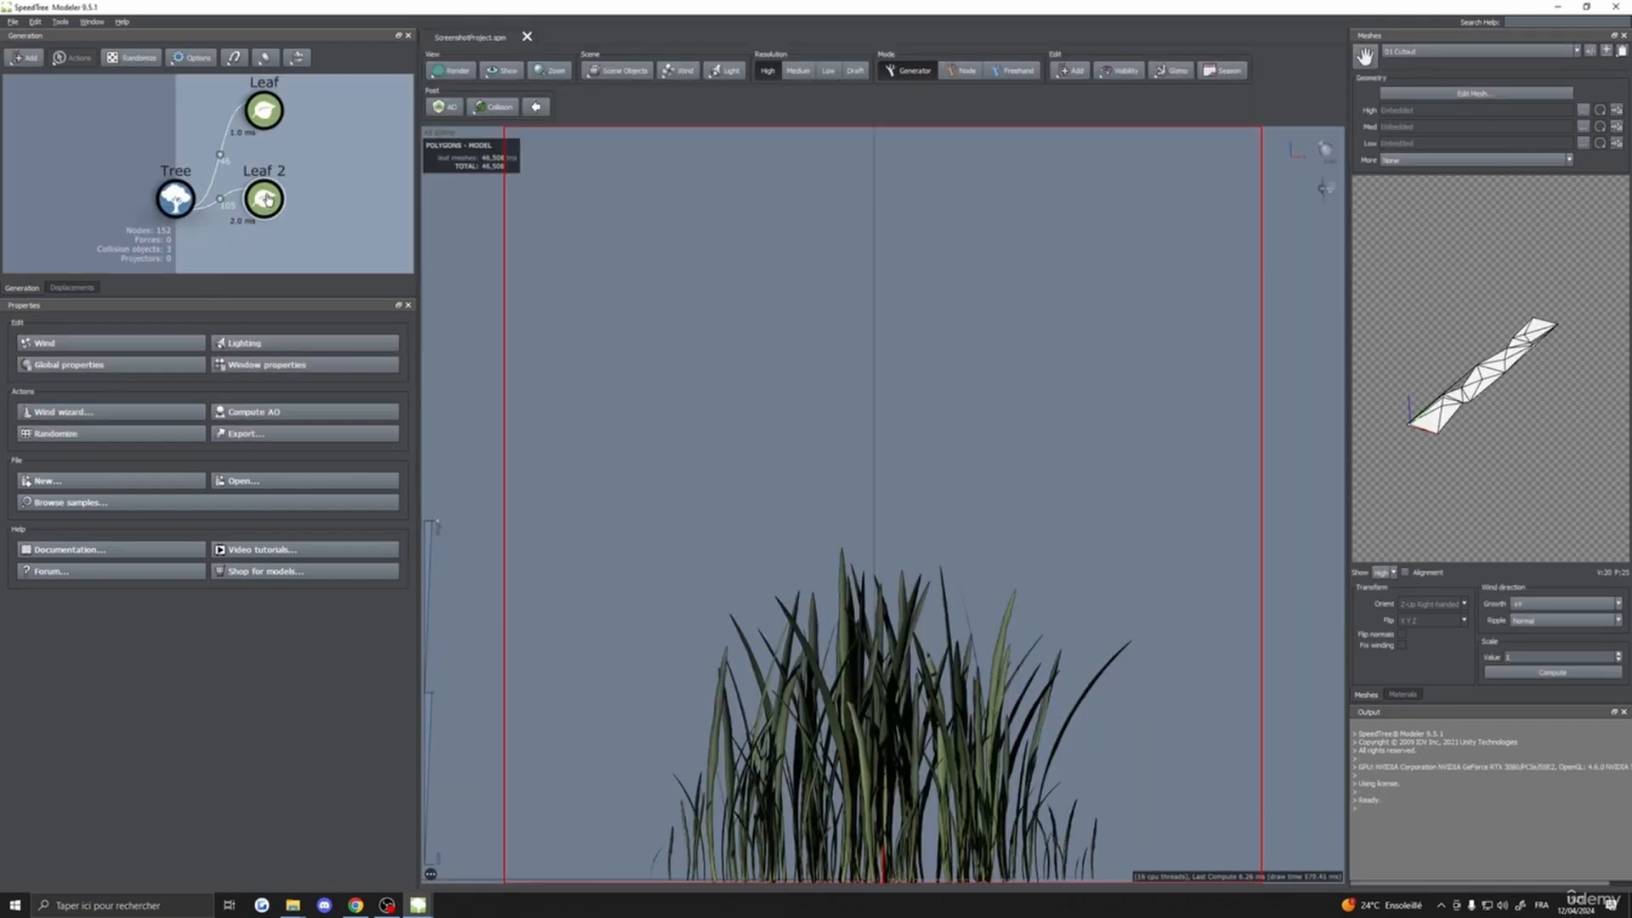
# - Delete the Leaf 2 and Leaf generators and show material 02
pyautogui.click(265, 199)
pyautogui.press('Delete')
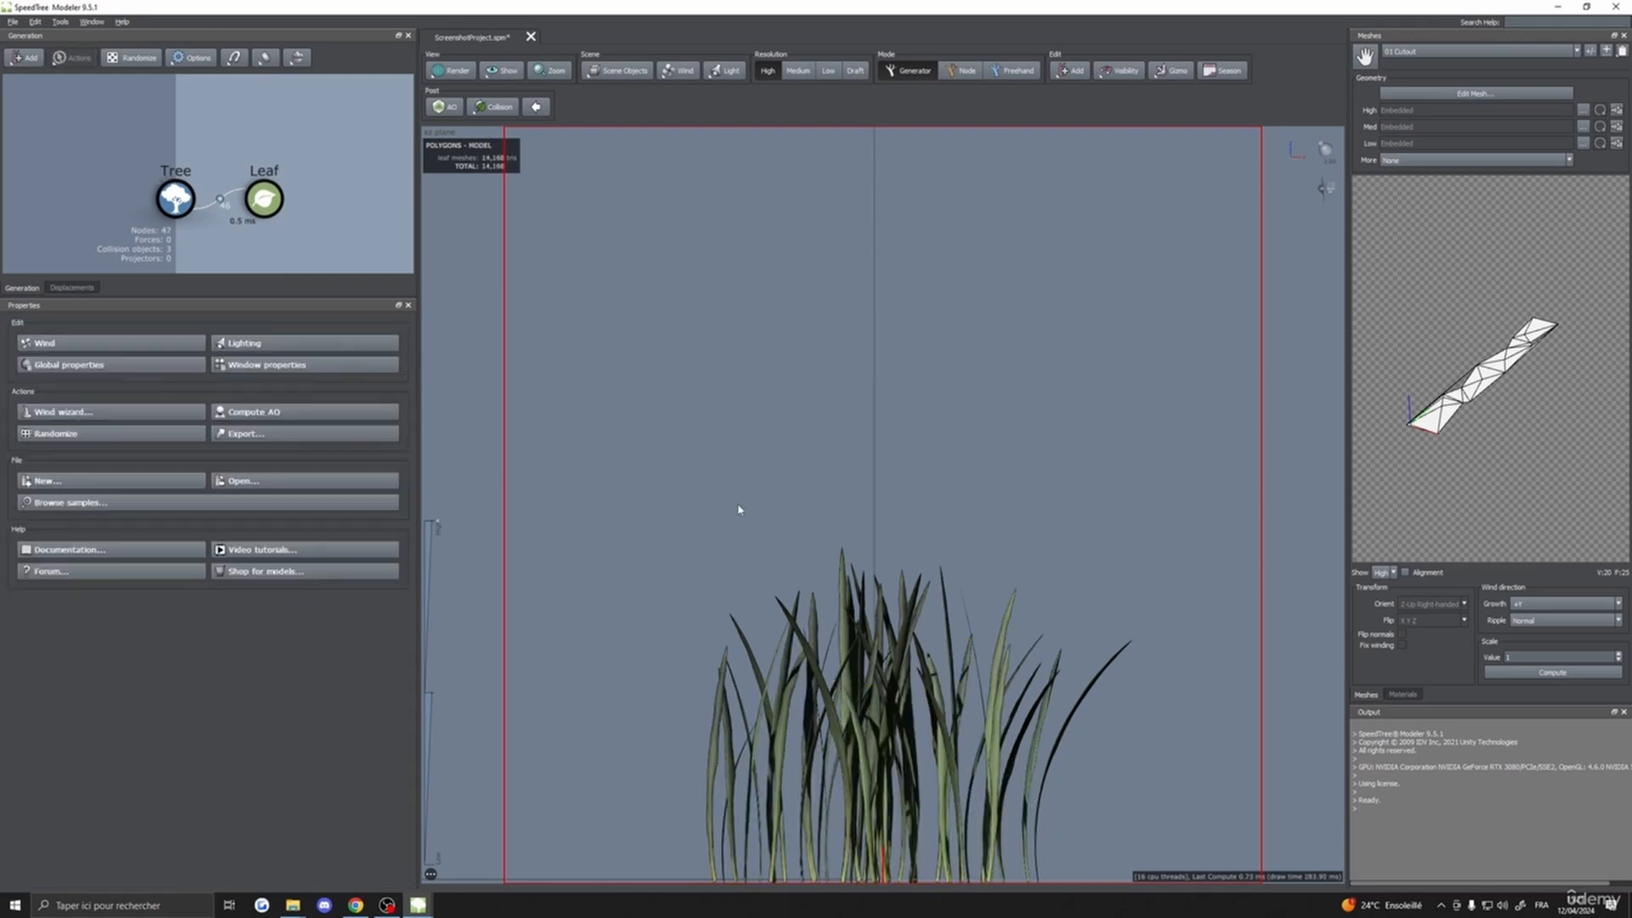
pyautogui.click(260, 208)
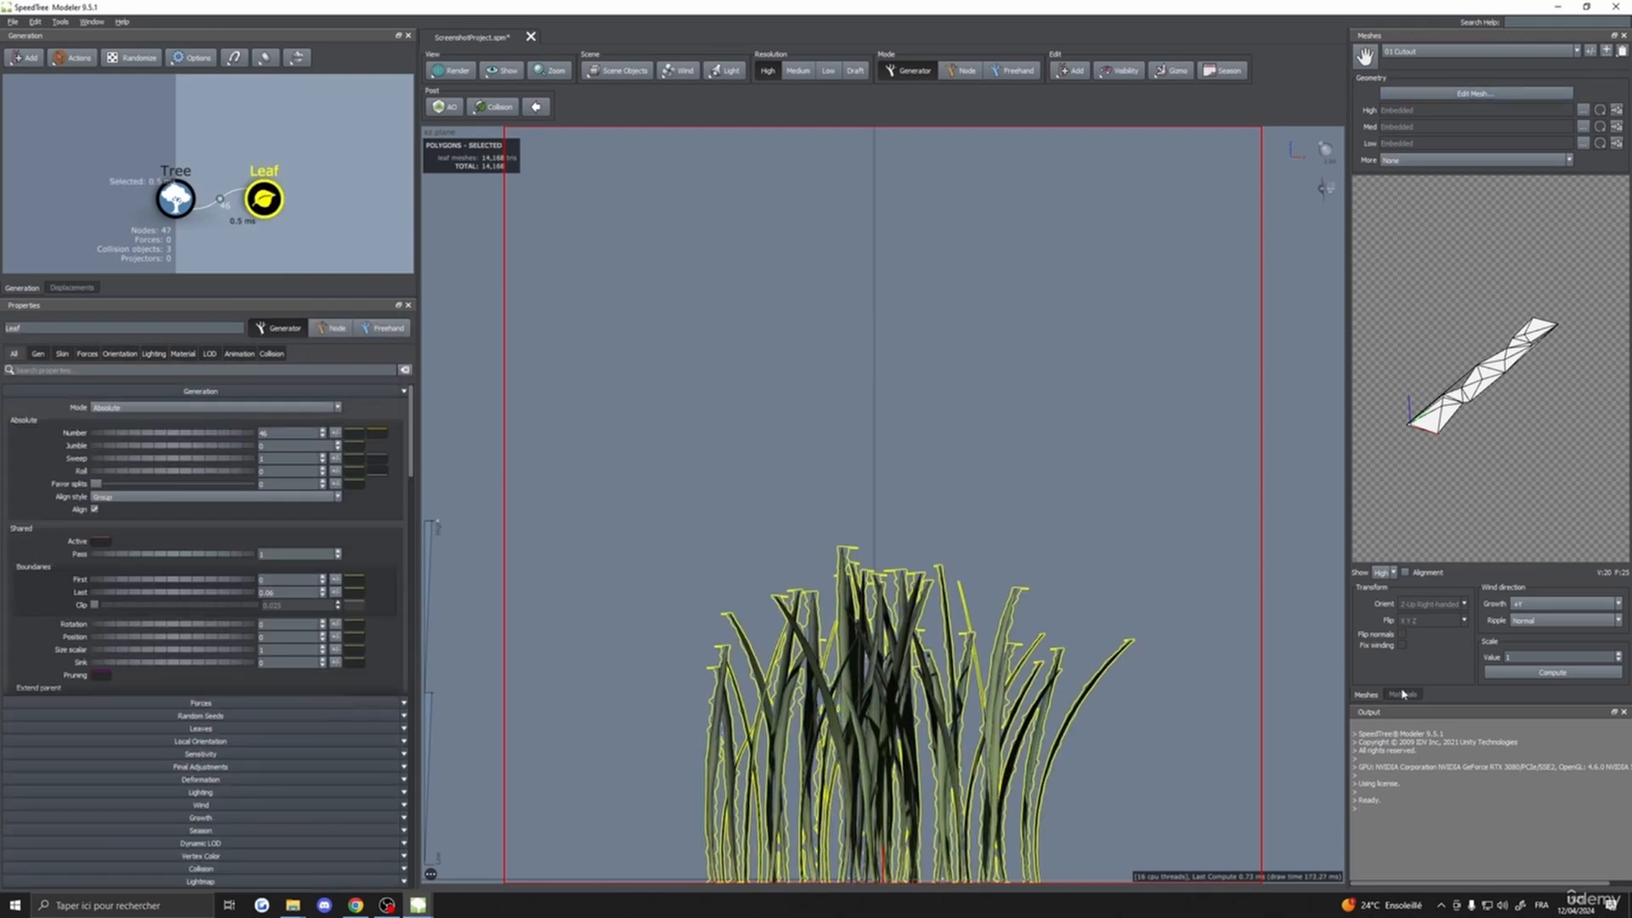
pyautogui.click(1400, 53)
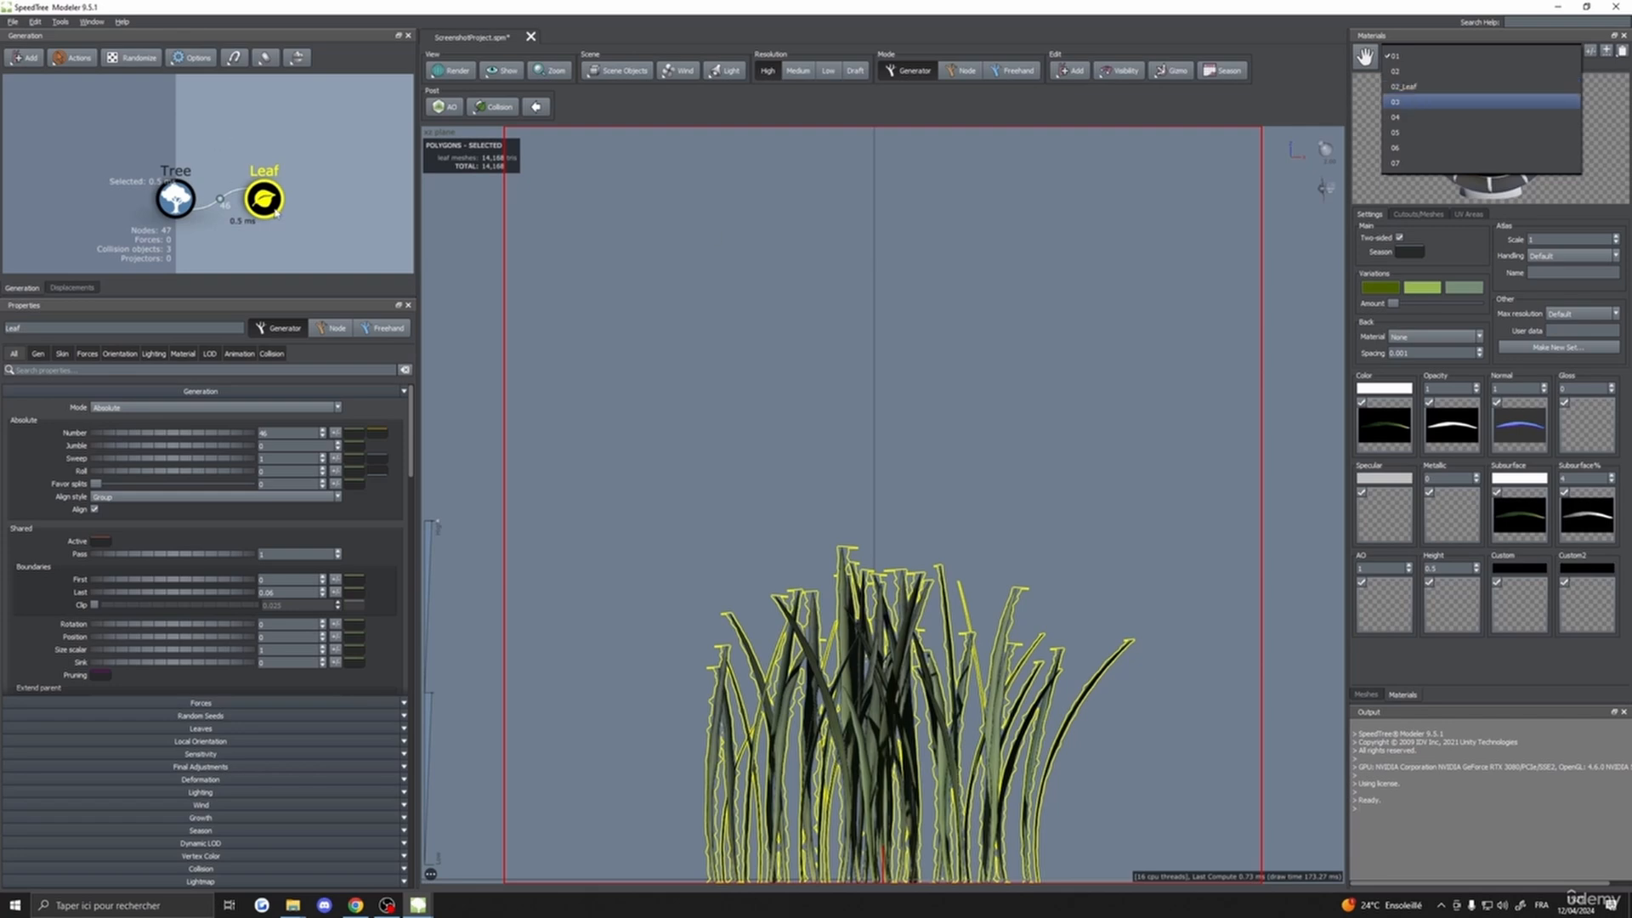
pyautogui.click(1411, 71)
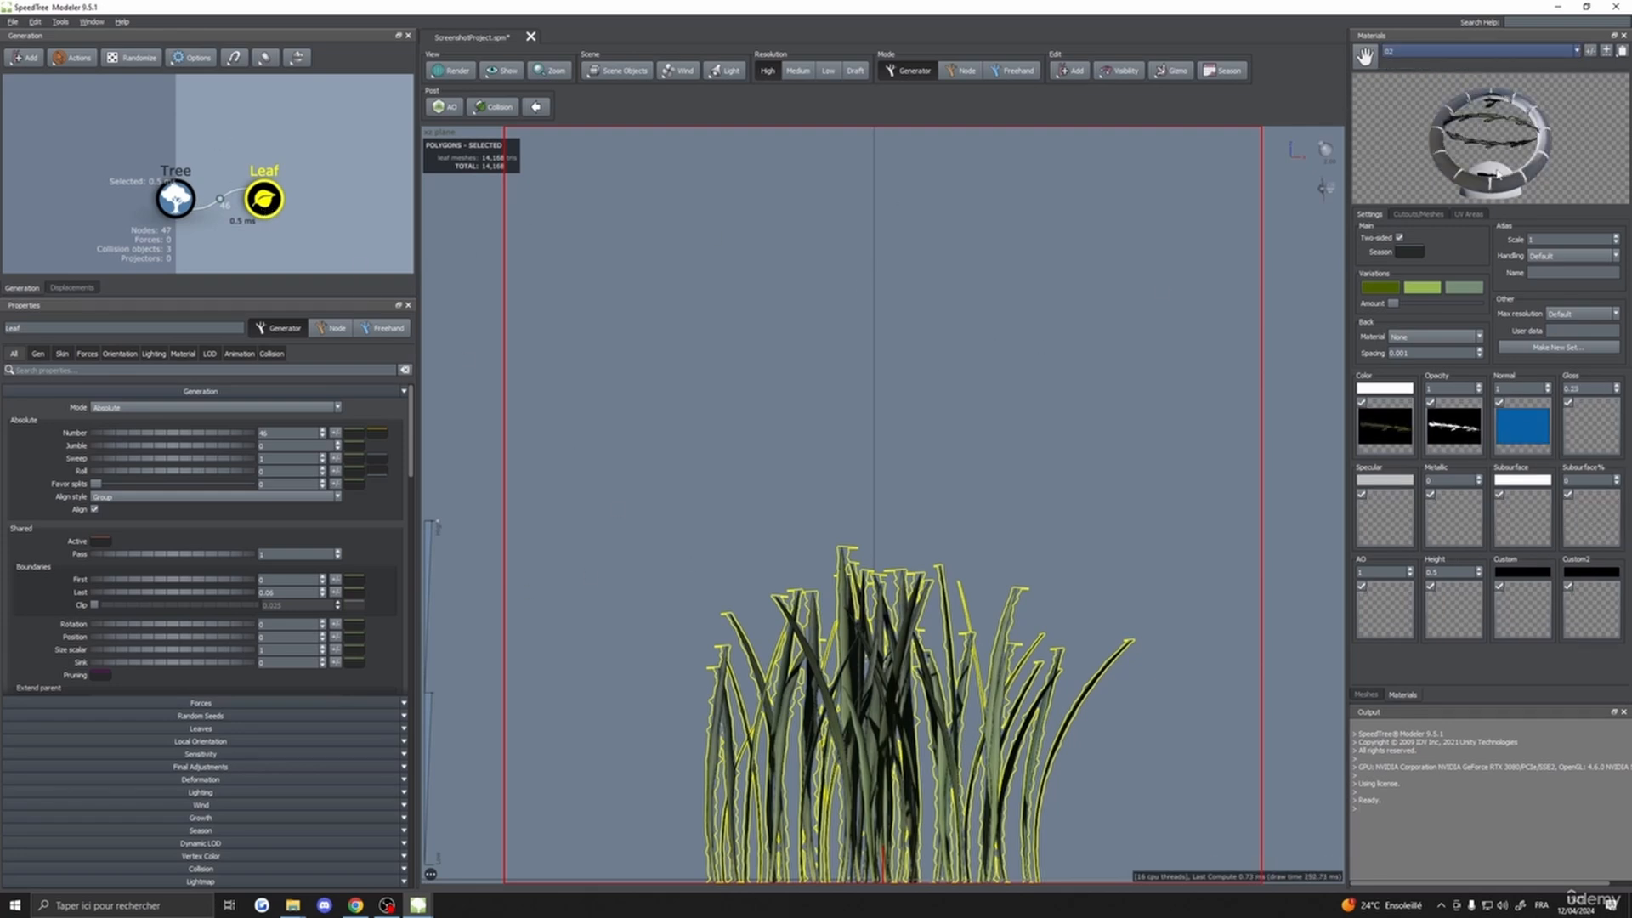
pyautogui.click(264, 201)
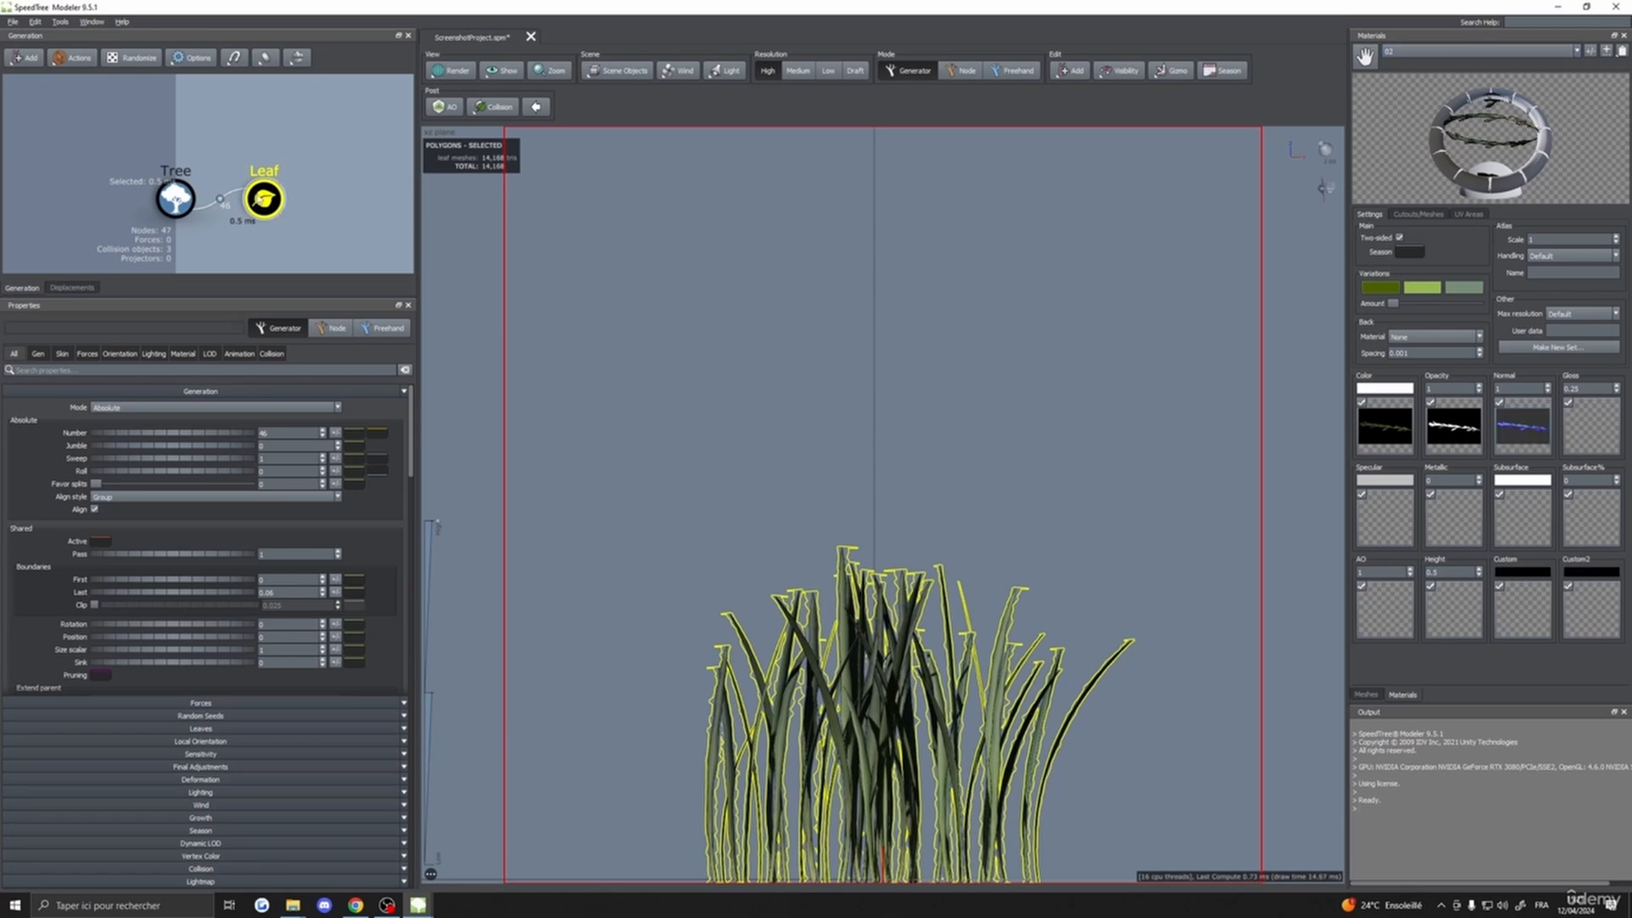
pyautogui.press('Delete')
# - Switch the viewport from the XZ plane to the perspective view and frame the tree's ground disc
pyautogui.click(441, 131)
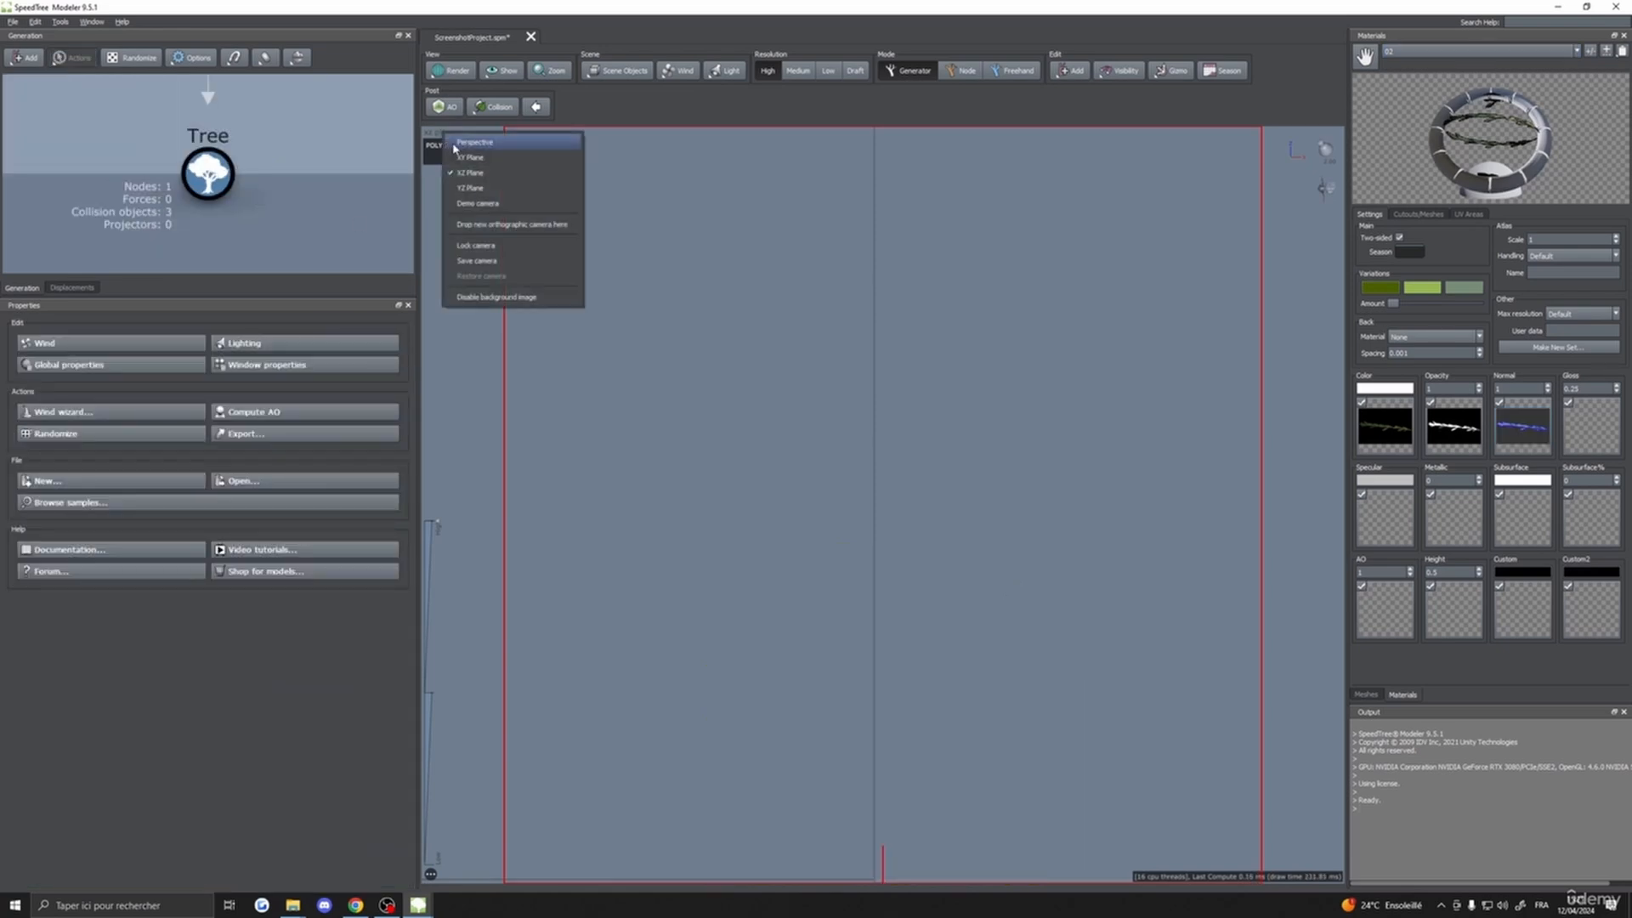
pyautogui.click(453, 143)
pyautogui.moveTo(805, 419); pyautogui.dragTo(850, 345)
pyautogui.scroll(5, 920, 550)
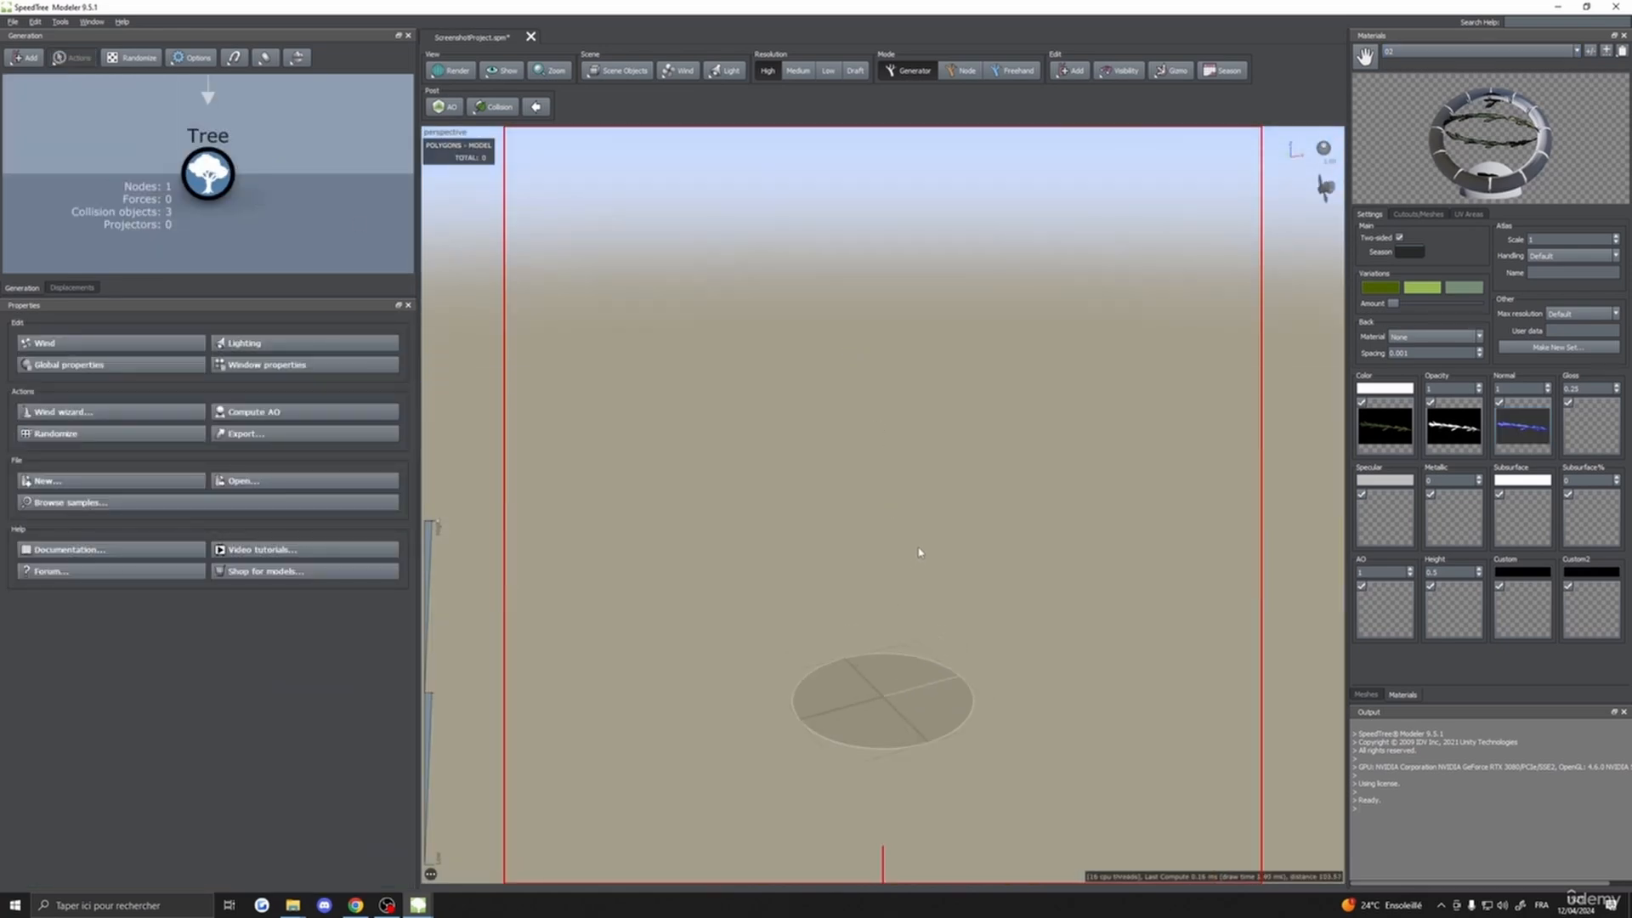
pyautogui.moveTo(956, 561); pyautogui.dragTo(969, 594)
pyautogui.click(867, 612)
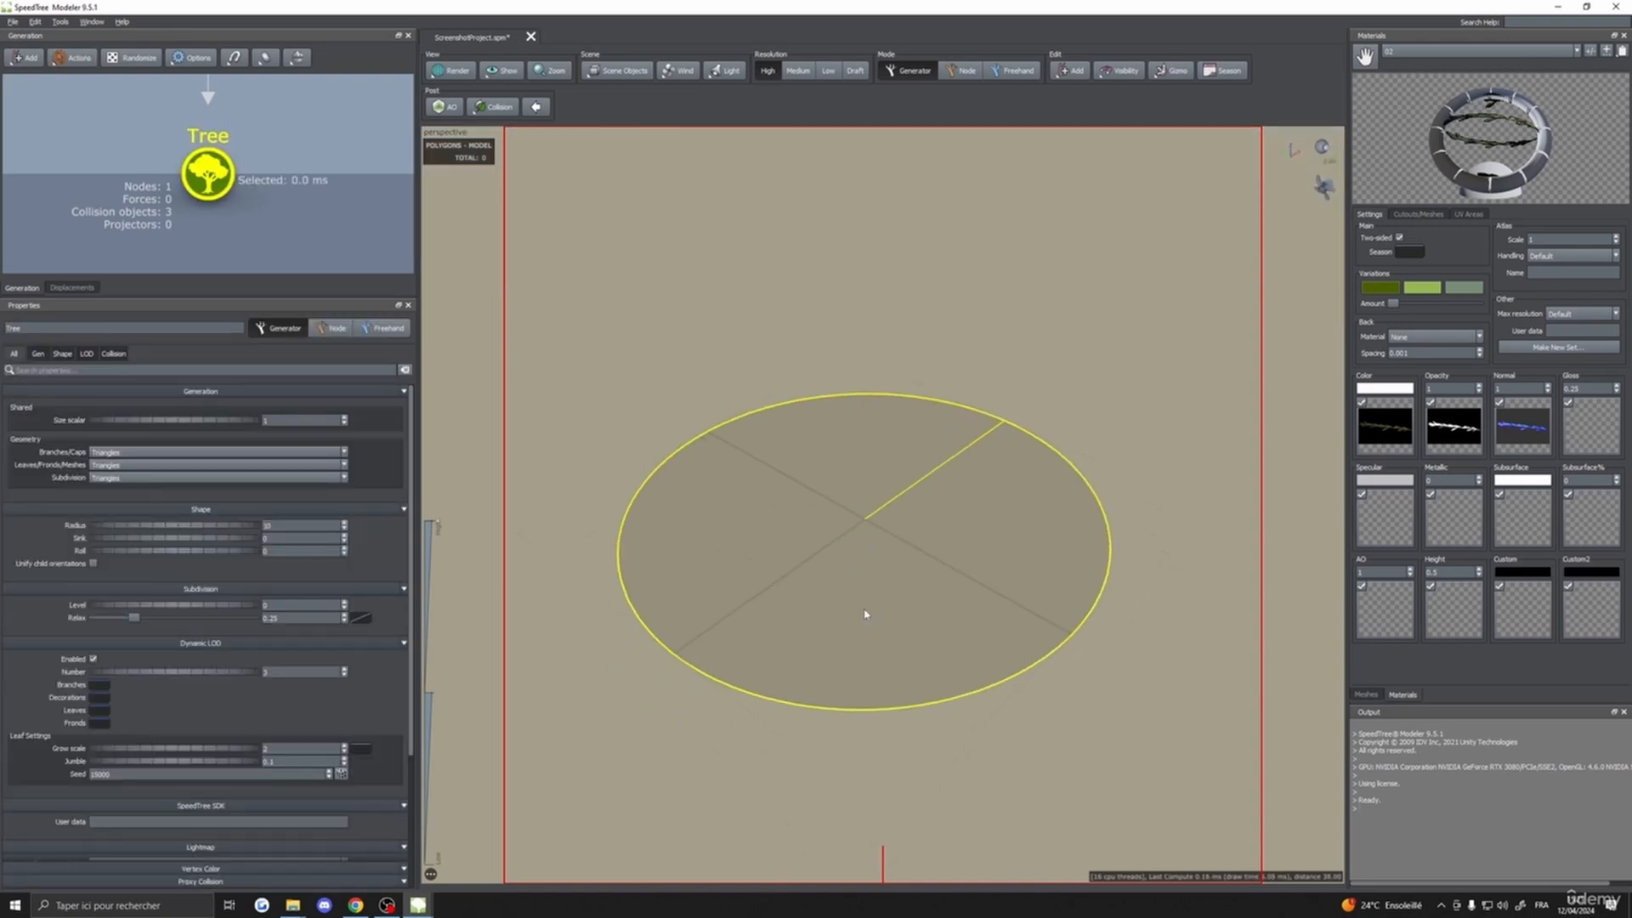
pyautogui.scroll(5, 918, 609)
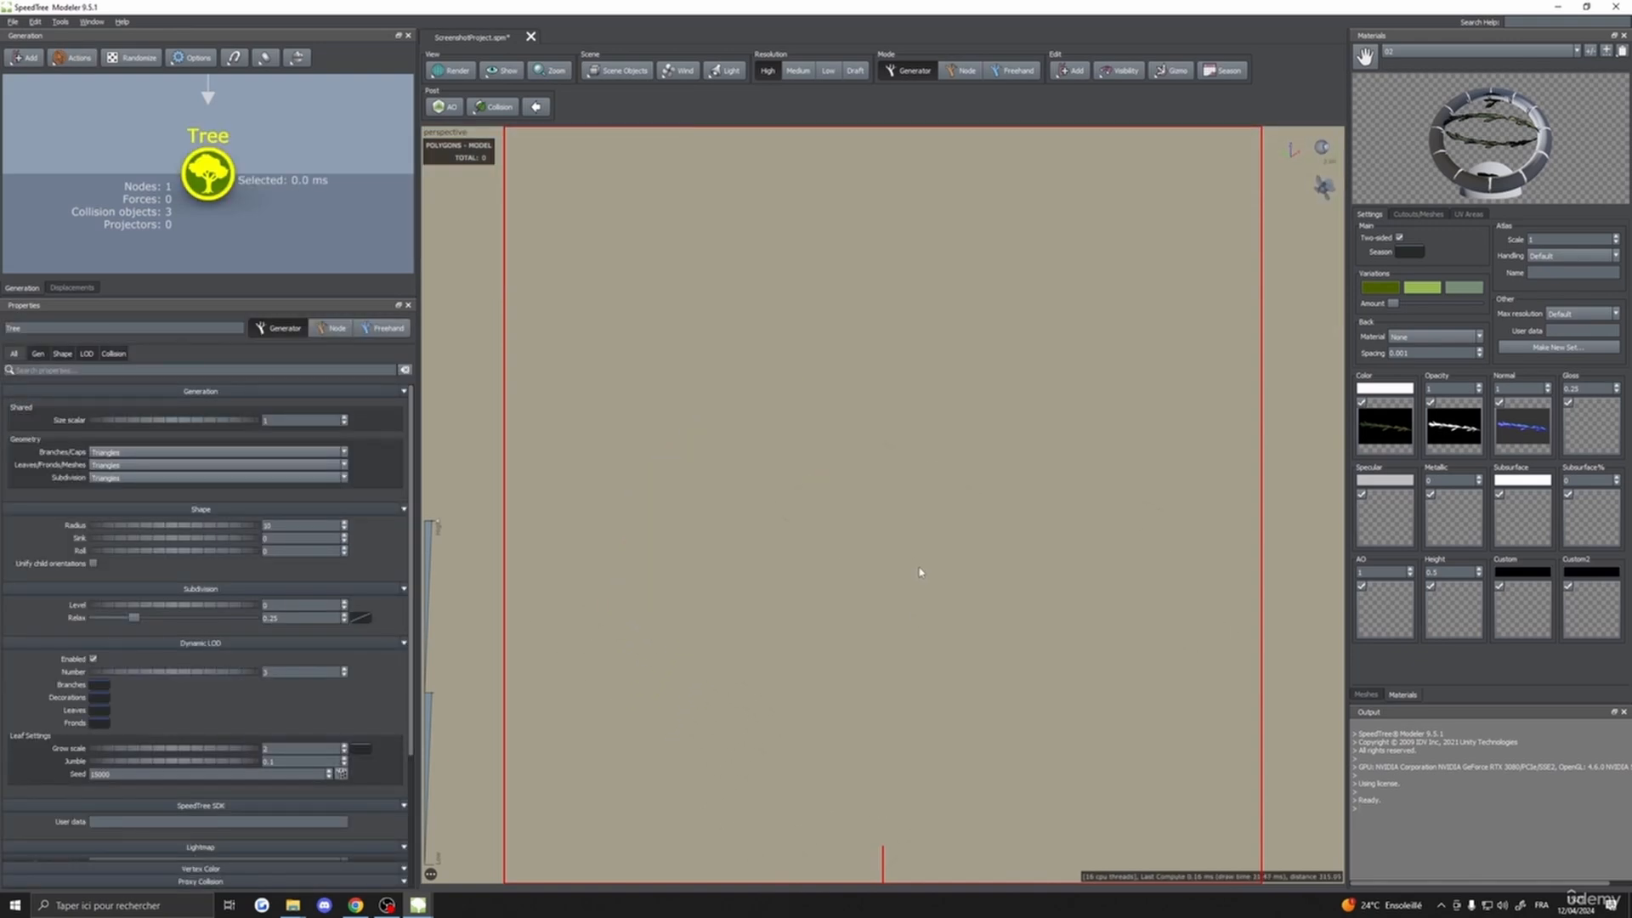
pyautogui.click(882, 515)
pyautogui.scroll(3, 885, 626)
pyautogui.moveTo(885, 627); pyautogui.dragTo(900, 539, button='middle')
pyautogui.scroll(4, 904, 539)
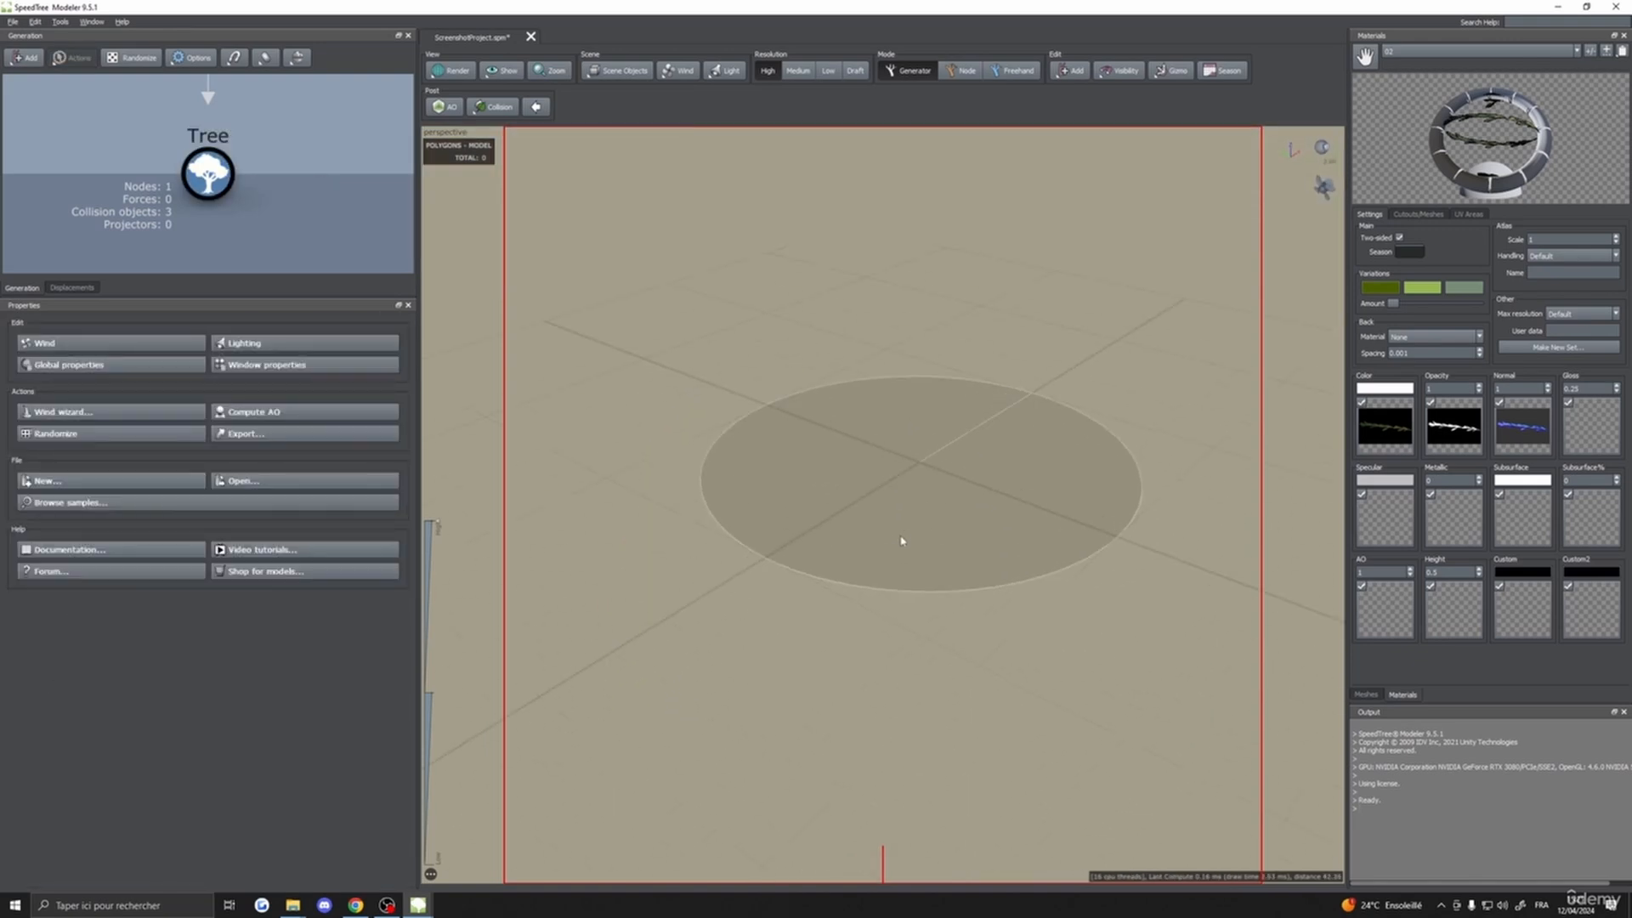
pyautogui.click(925, 486)
pyautogui.moveTo(925, 487); pyautogui.dragTo(966, 529)
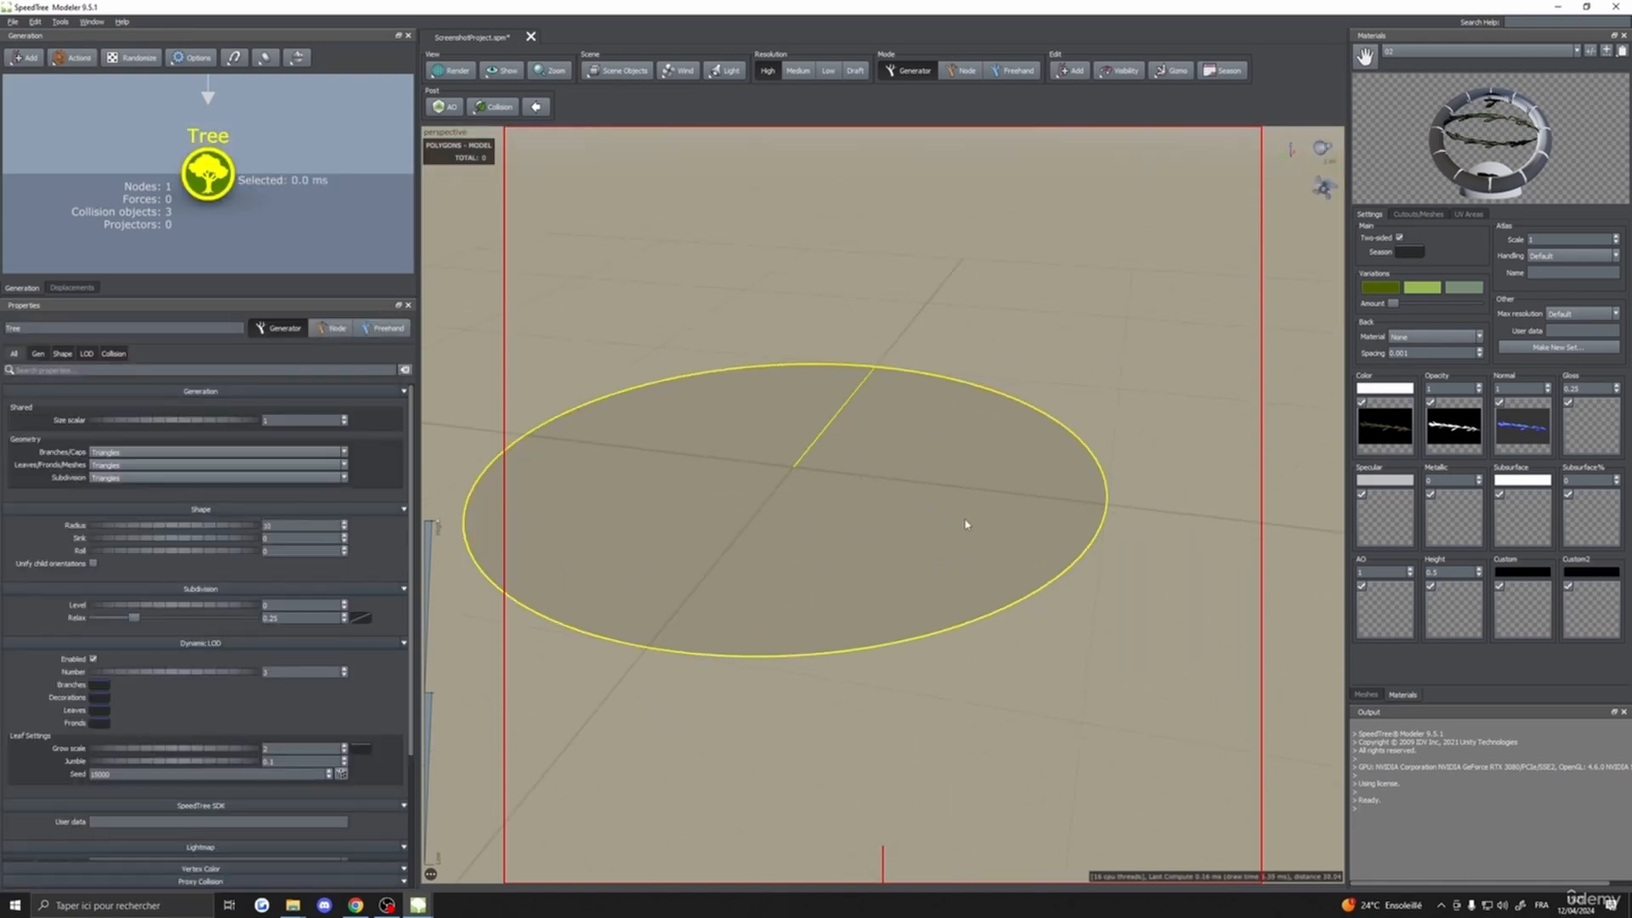
# - Add a Trunk generator to the Tree
pyautogui.rightClick(217, 167)
pyautogui.moveTo(252, 180)
pyautogui.click(412, 174)
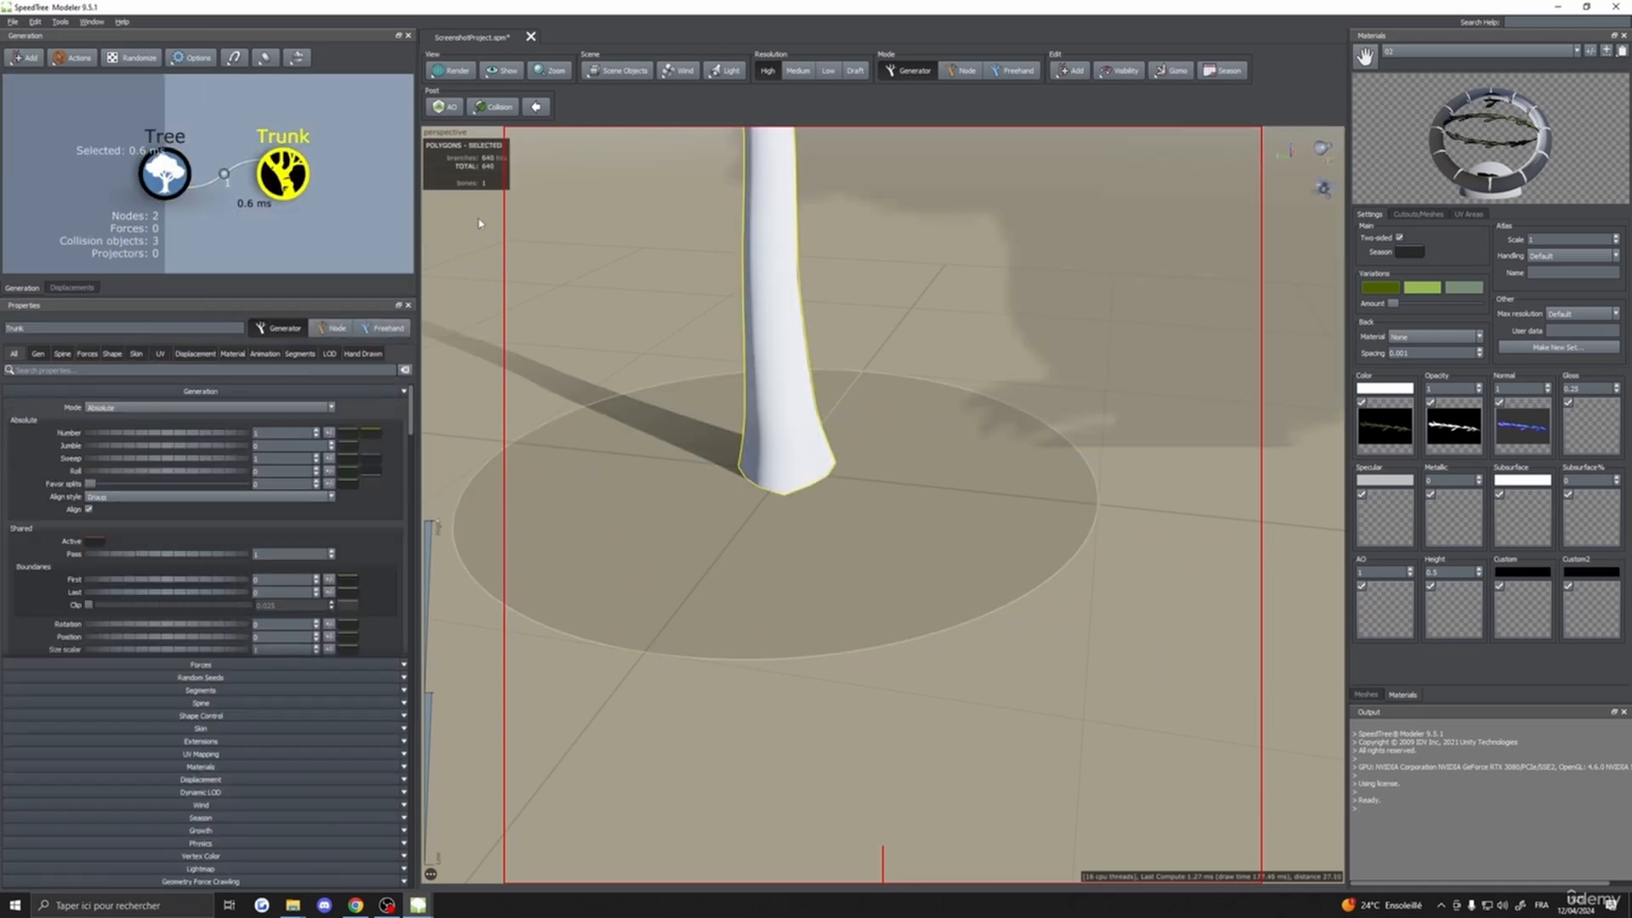
pyautogui.moveTo(866, 368); pyautogui.dragTo(901, 449, button='middle')
pyautogui.scroll(-3, 902, 475)
pyautogui.scroll(-3, 902, 445)
pyautogui.moveTo(906, 437)
pyautogui.mouseDown()
pyautogui.moveTo(921, 400)
pyautogui.moveTo(887, 432)
pyautogui.mouseUp()
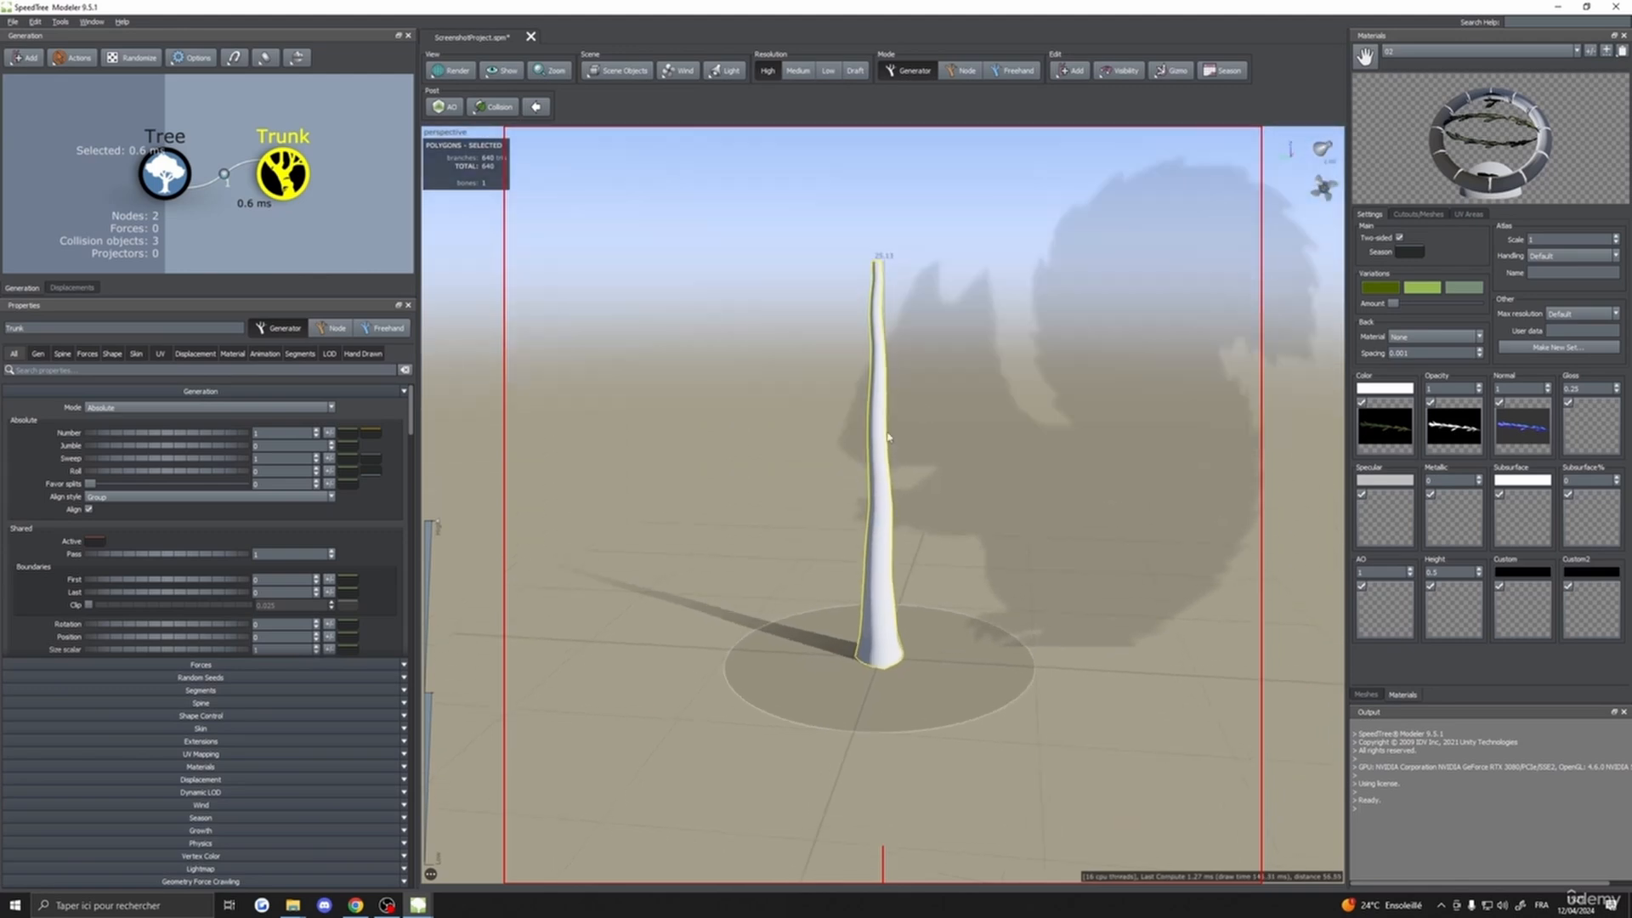
# - Set the trunk spine's absolute length to 1
pyautogui.click(62, 354)
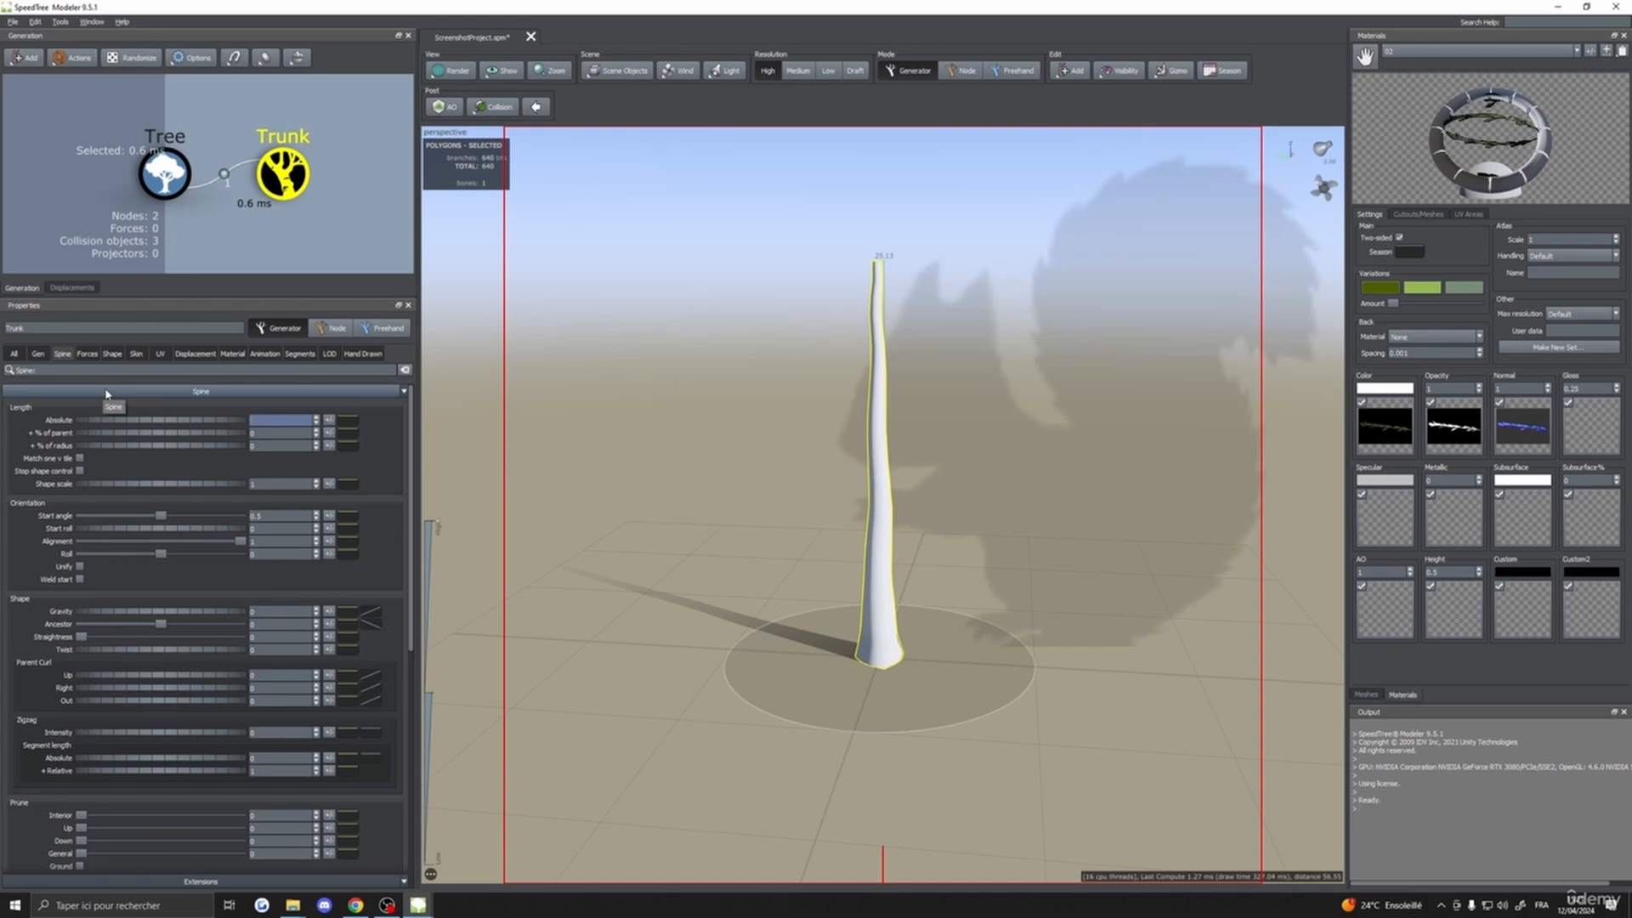
pyautogui.press('Return')
pyautogui.scroll(2, 914, 680)
pyautogui.moveTo(914, 799); pyautogui.dragTo(914, 642, button='middle')
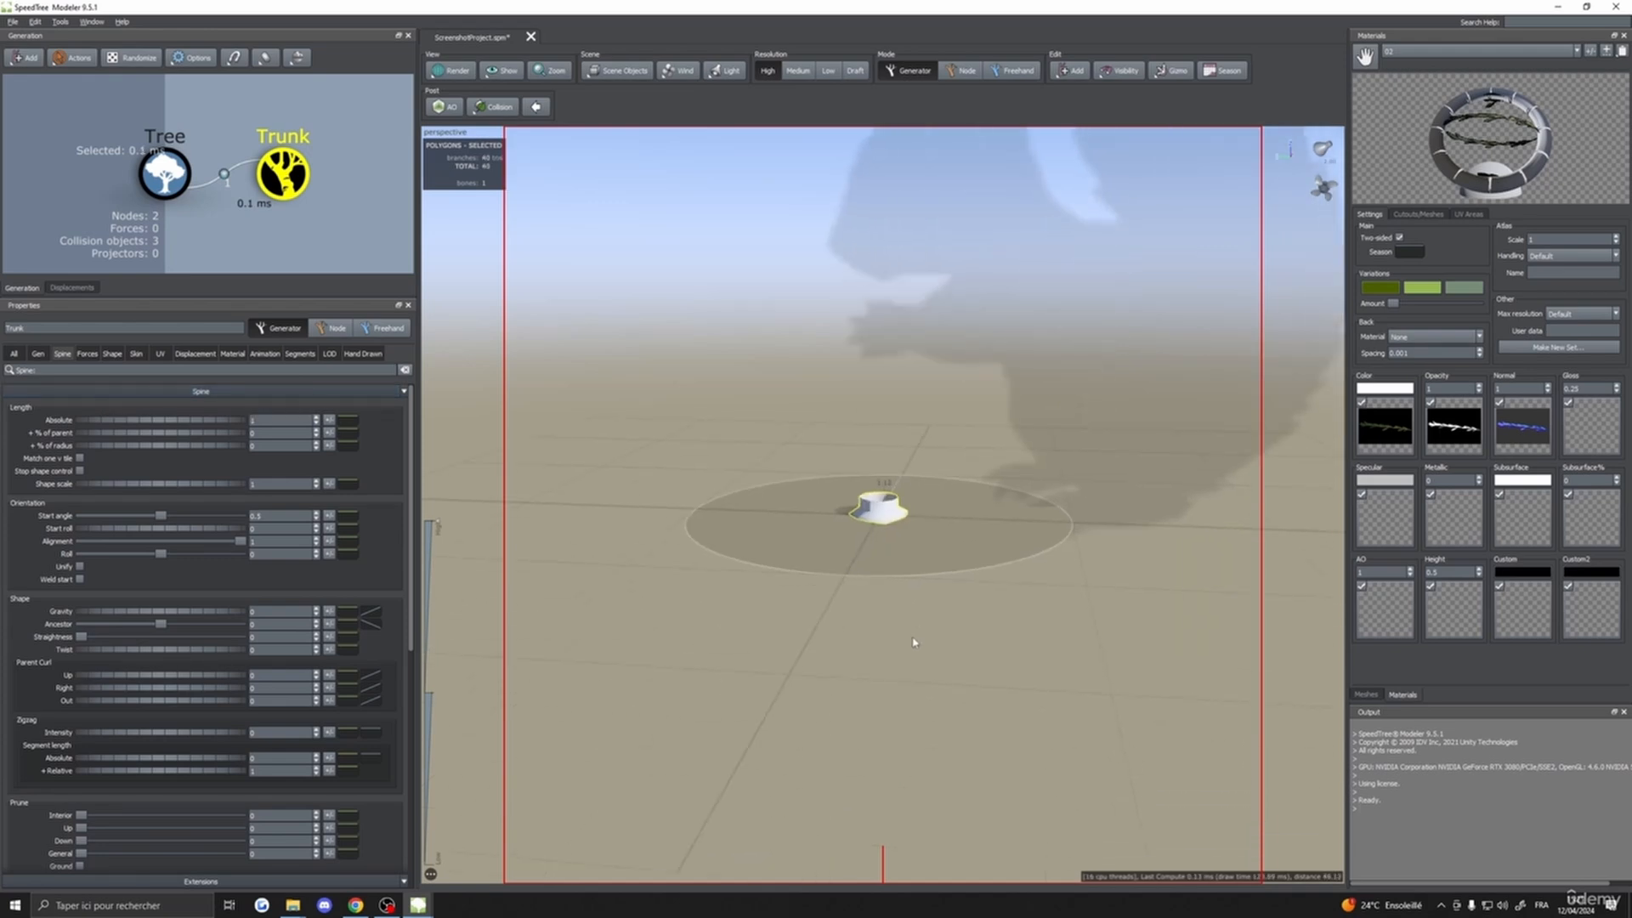
pyautogui.scroll(5, 914, 643)
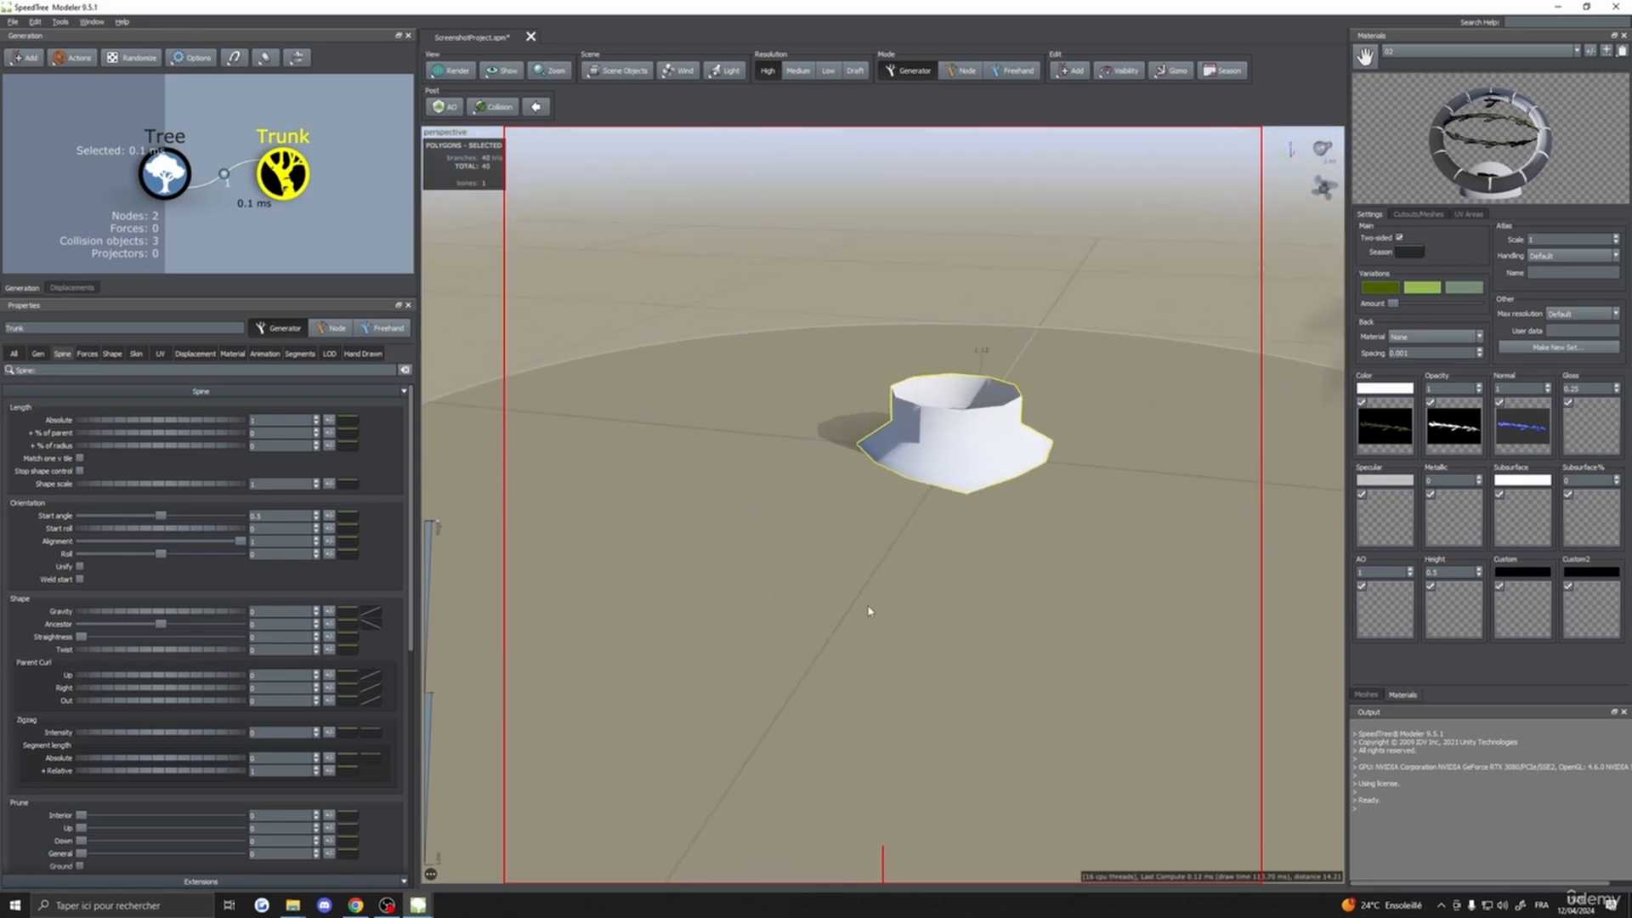
# - Change the trunk's skin type to Spine only
pyautogui.click(137, 355)
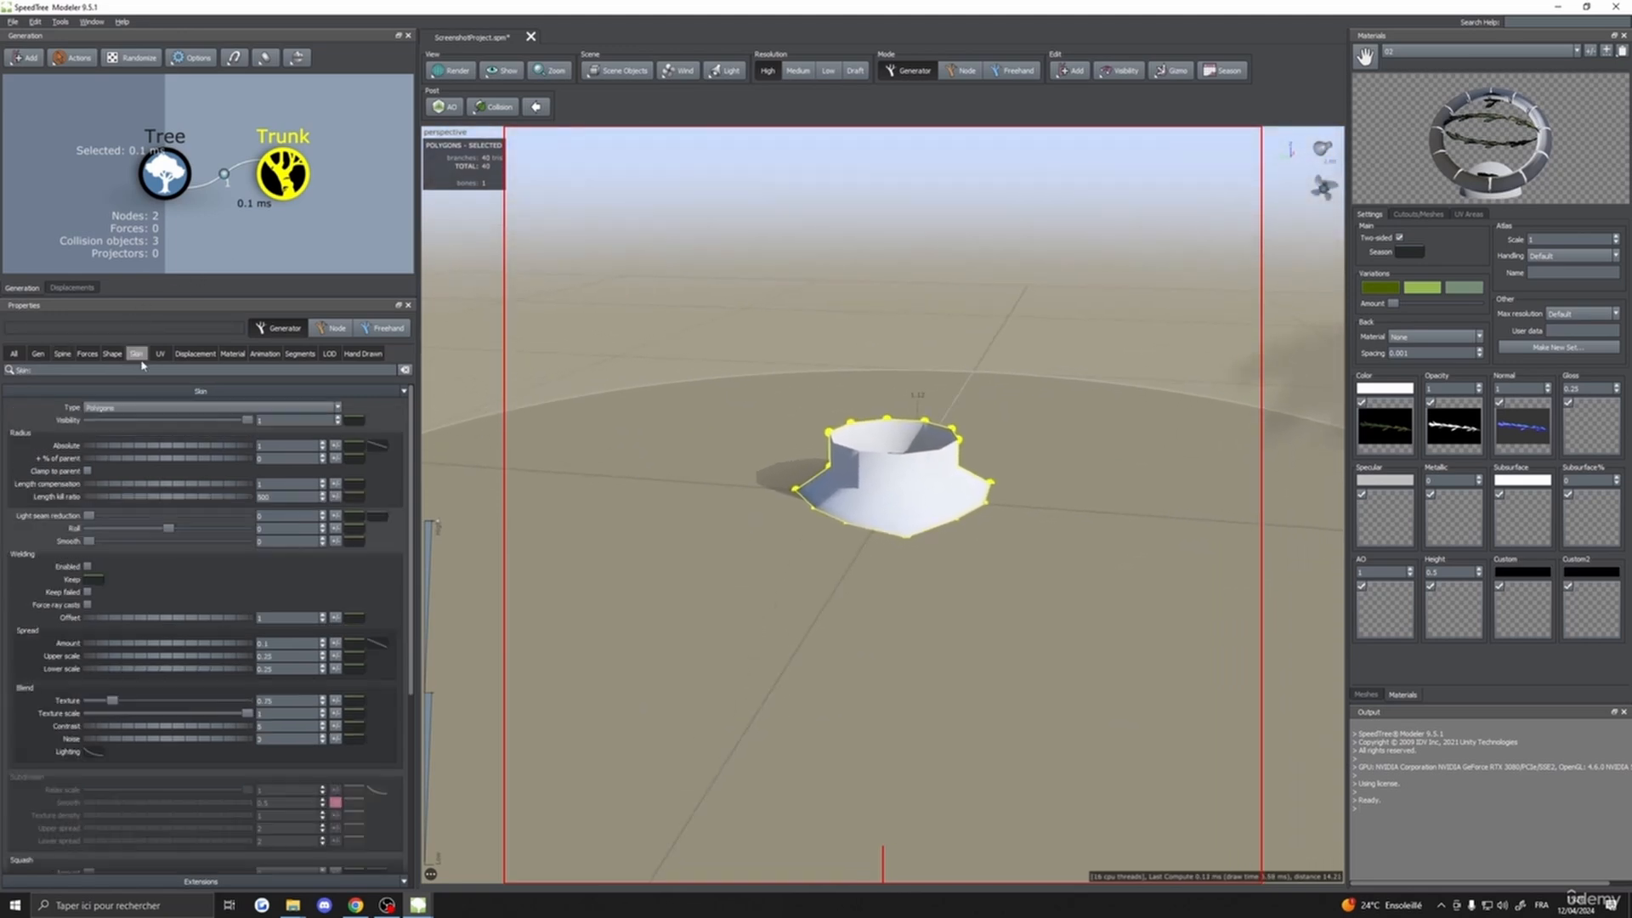
pyautogui.click(110, 408)
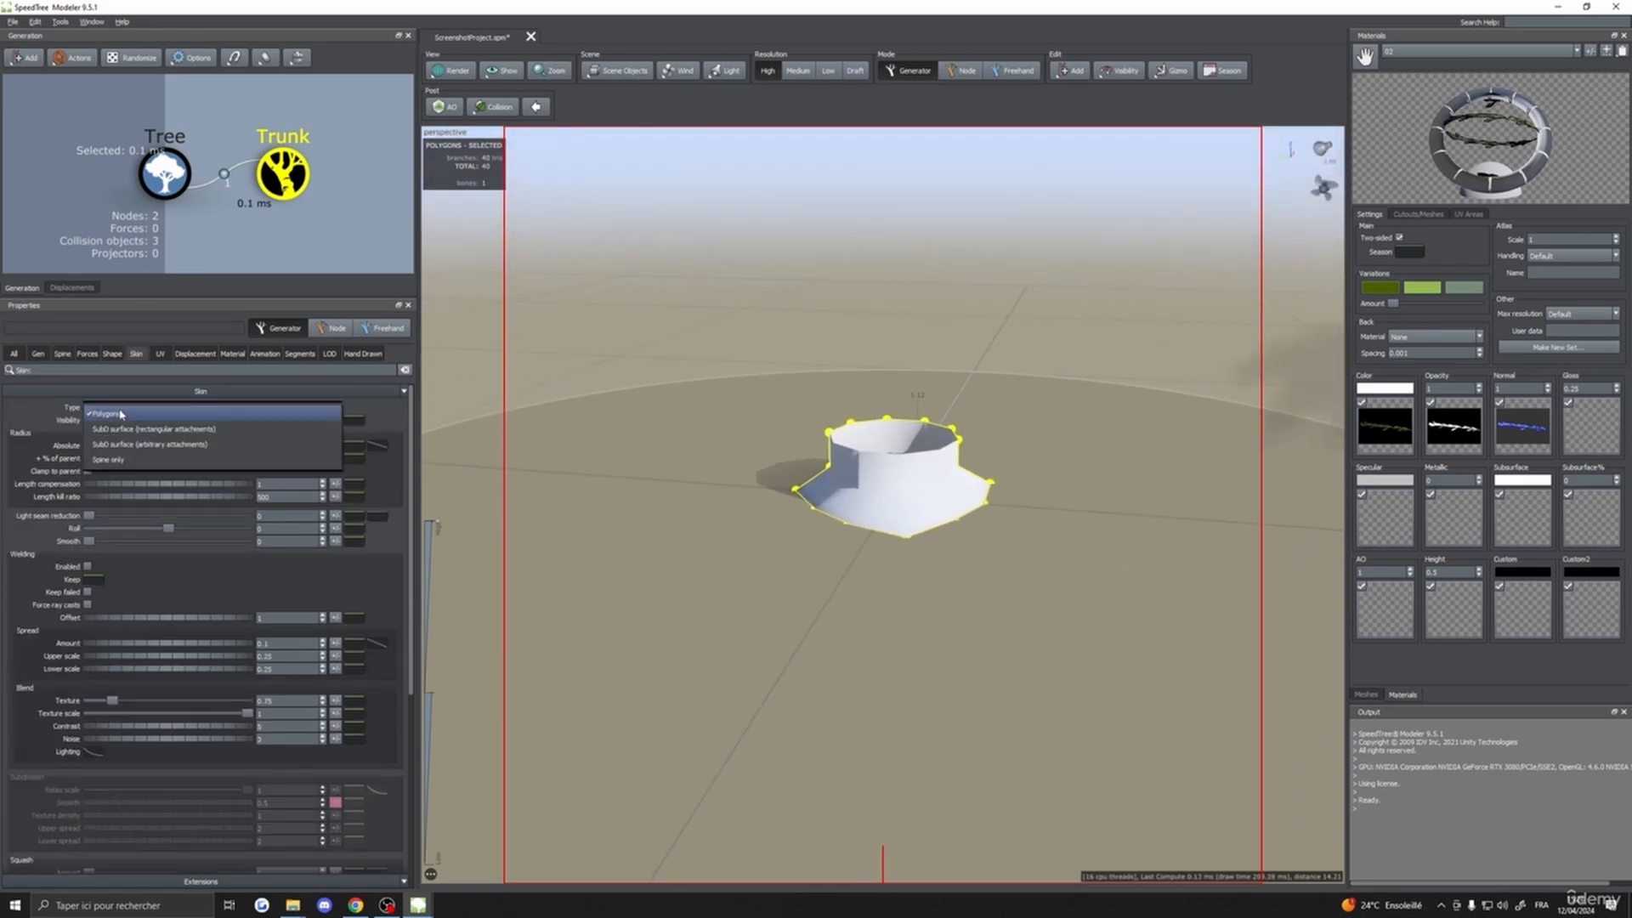
pyautogui.click(127, 458)
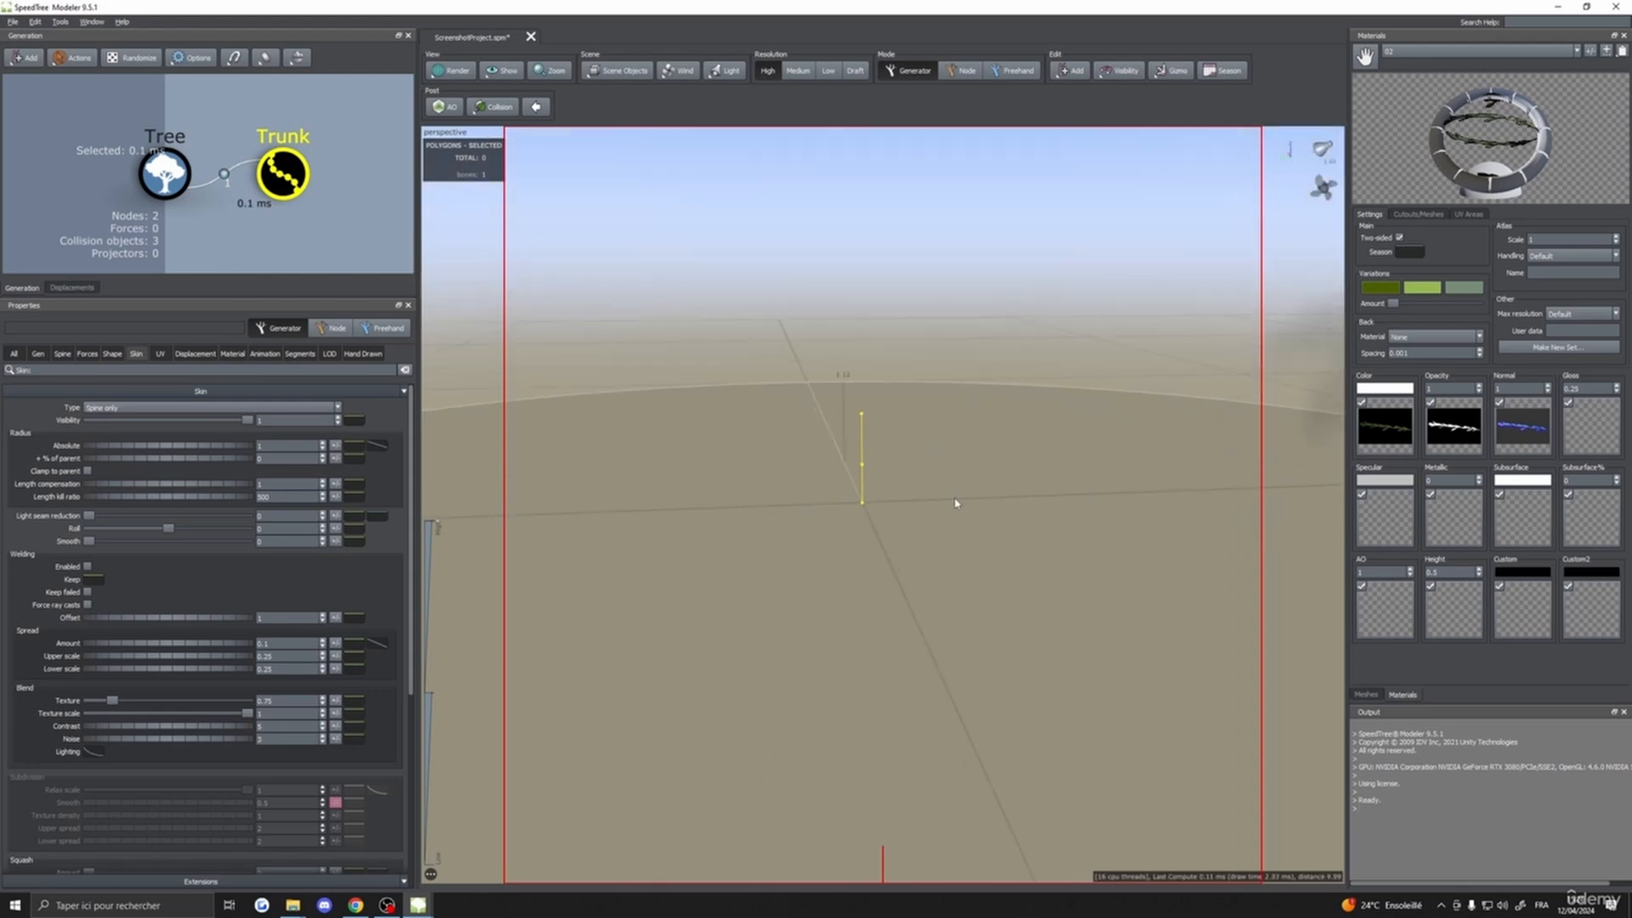
pyautogui.scroll(2, 944, 513)
pyautogui.moveTo(925, 528); pyautogui.dragTo(929, 550, button='middle')
pyautogui.scroll(1, 929, 550)
pyautogui.moveTo(915, 597); pyautogui.dragTo(813, 579)
pyautogui.scroll(-3, 888, 656)
pyautogui.click(887, 656)
pyautogui.click(265, 185)
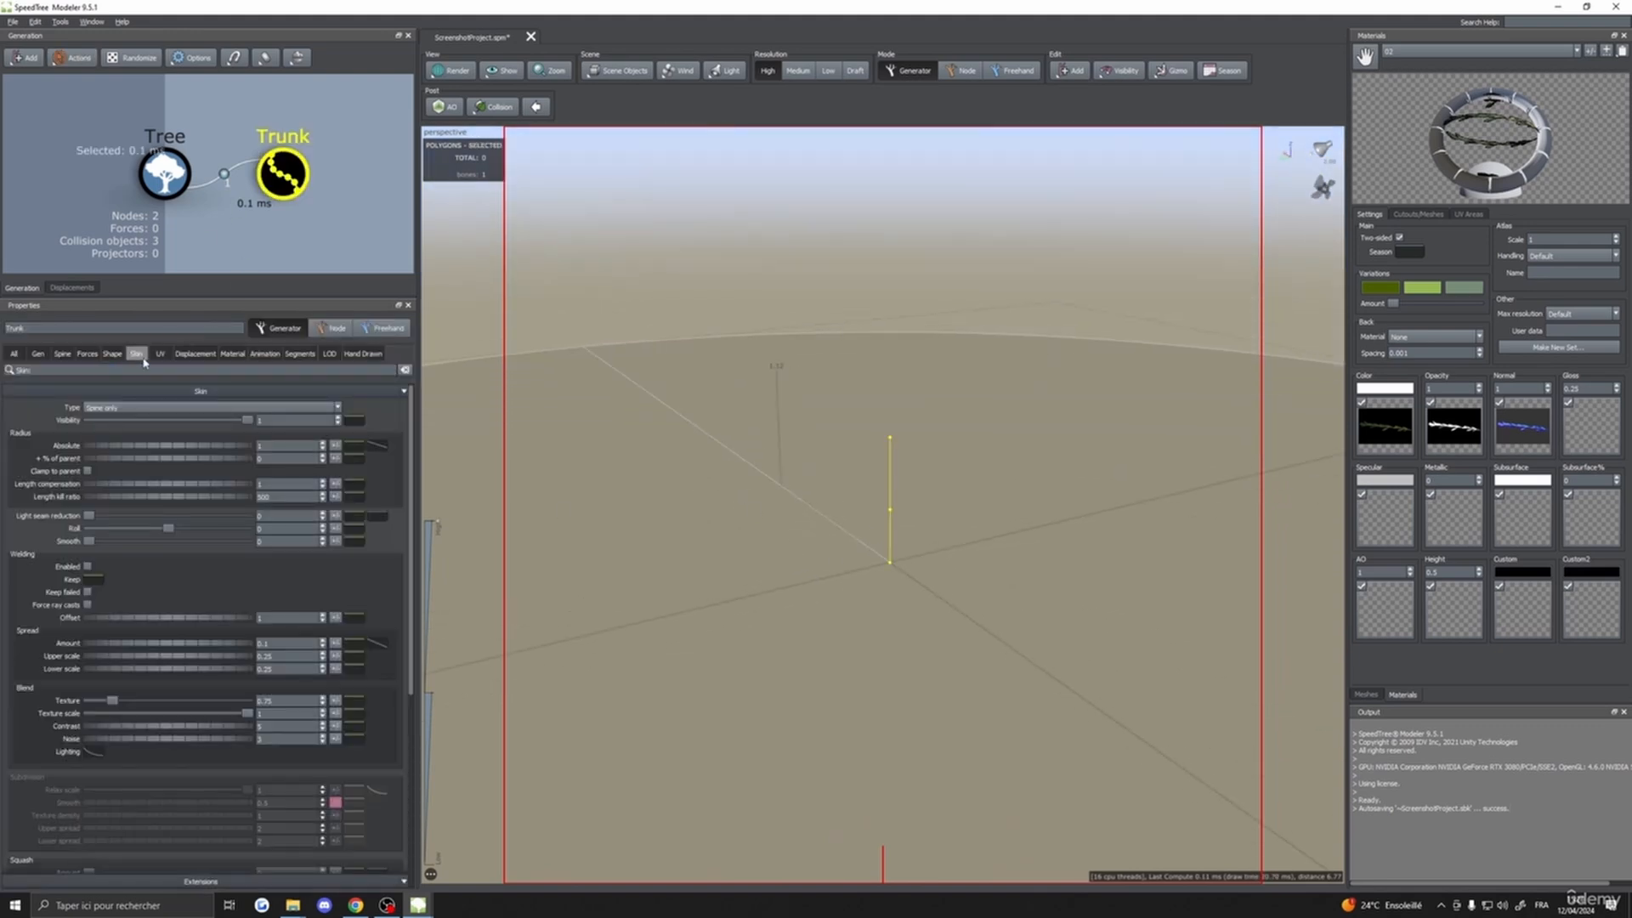
pyautogui.moveTo(882, 485); pyautogui.dragTo(518, 507)
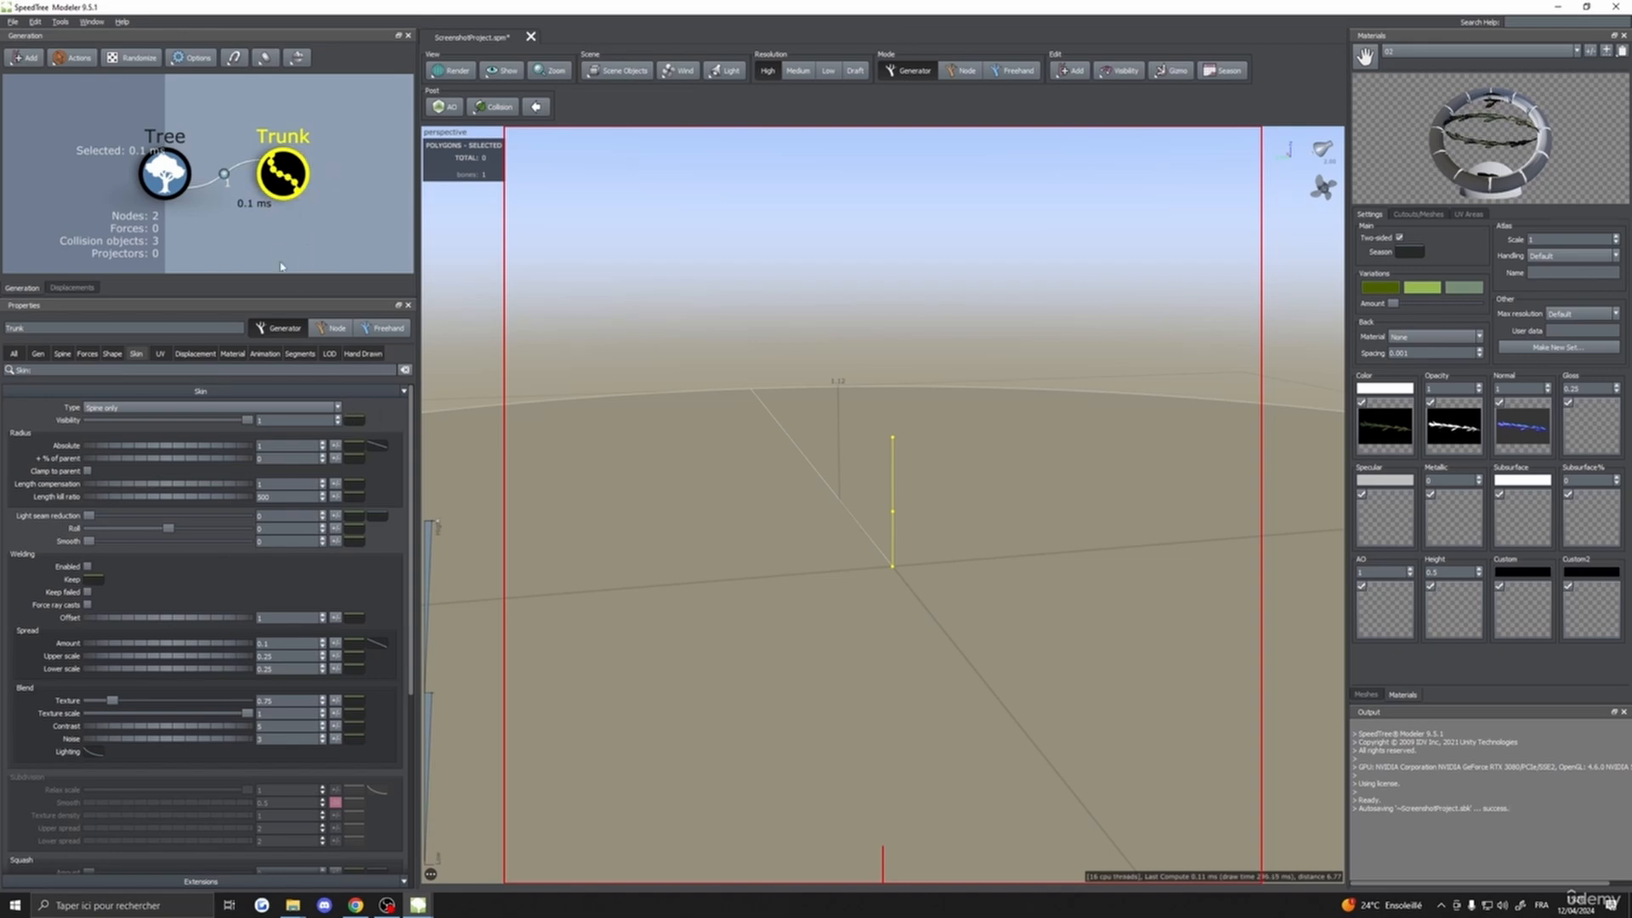
# - Bend the trunk spine with a start angle of 0.704 and a gravity of 0.57
pyautogui.click(300, 353)
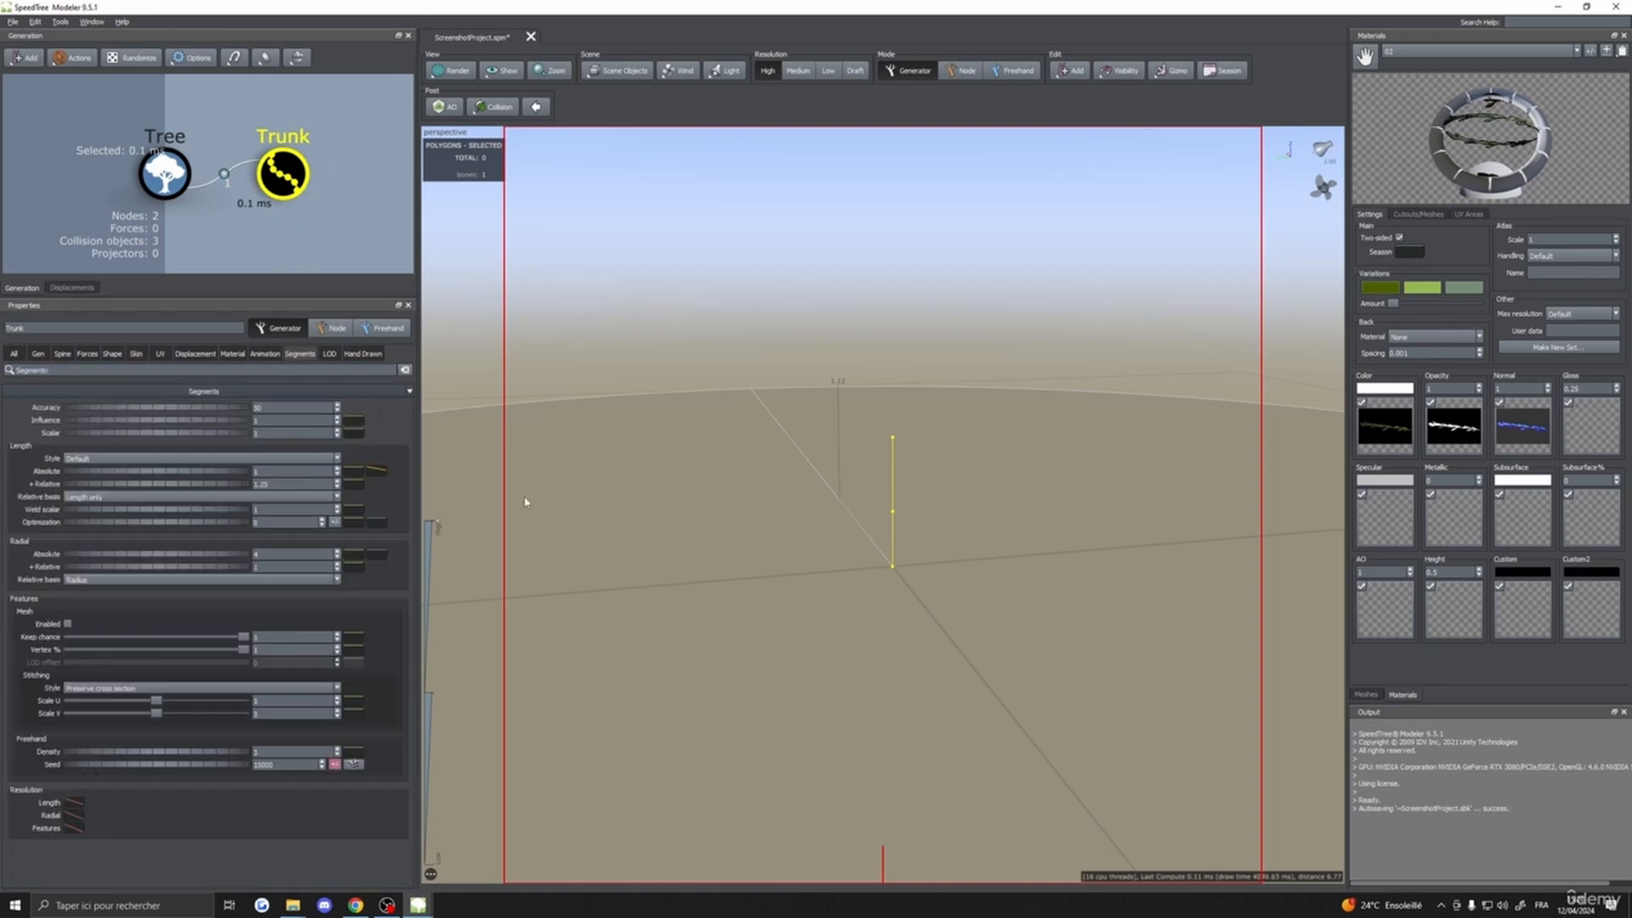
pyautogui.moveTo(1088, 528); pyautogui.dragTo(875, 627)
pyautogui.scroll(3, 976, 594)
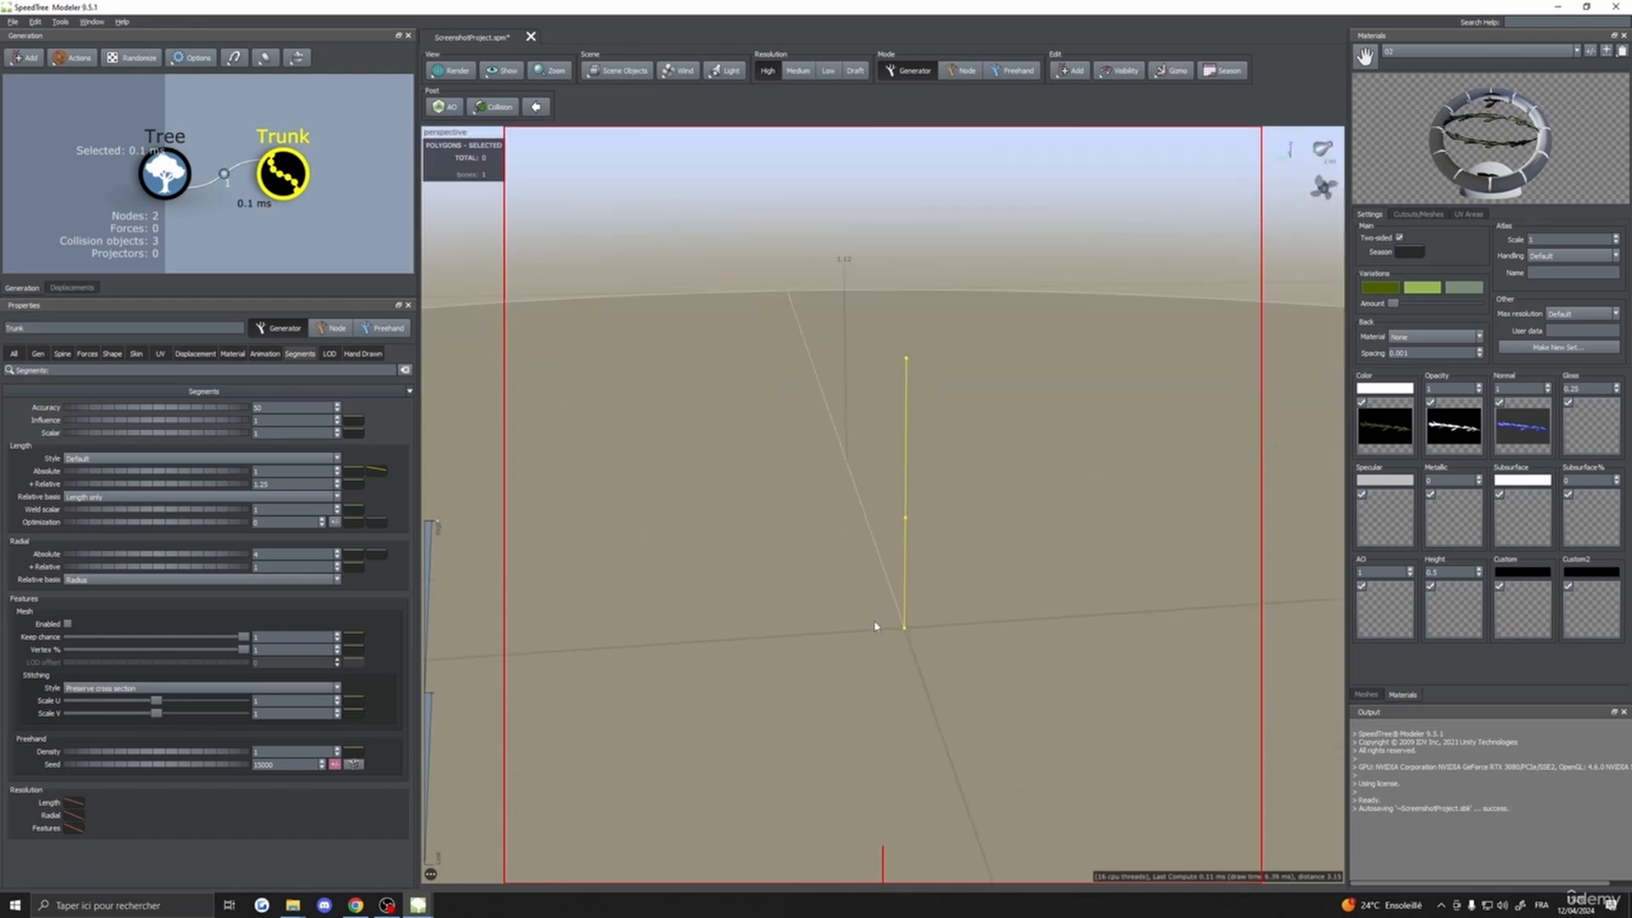
pyautogui.click(62, 353)
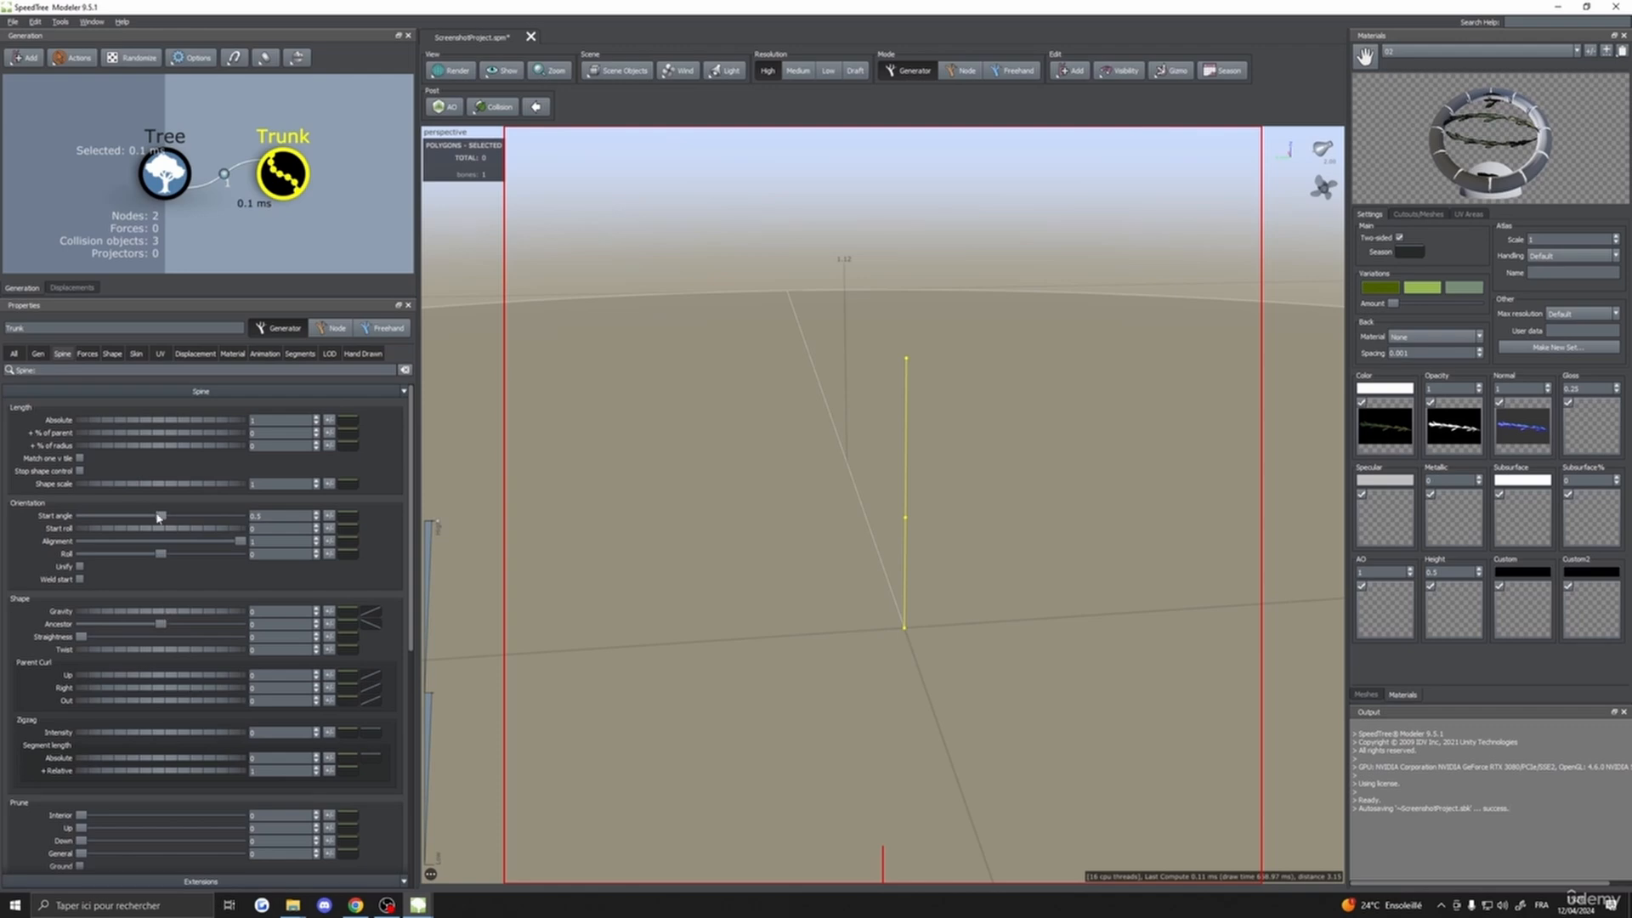
pyautogui.moveTo(158, 517); pyautogui.dragTo(193, 517)
pyautogui.moveTo(539, 630); pyautogui.dragTo(692, 634)
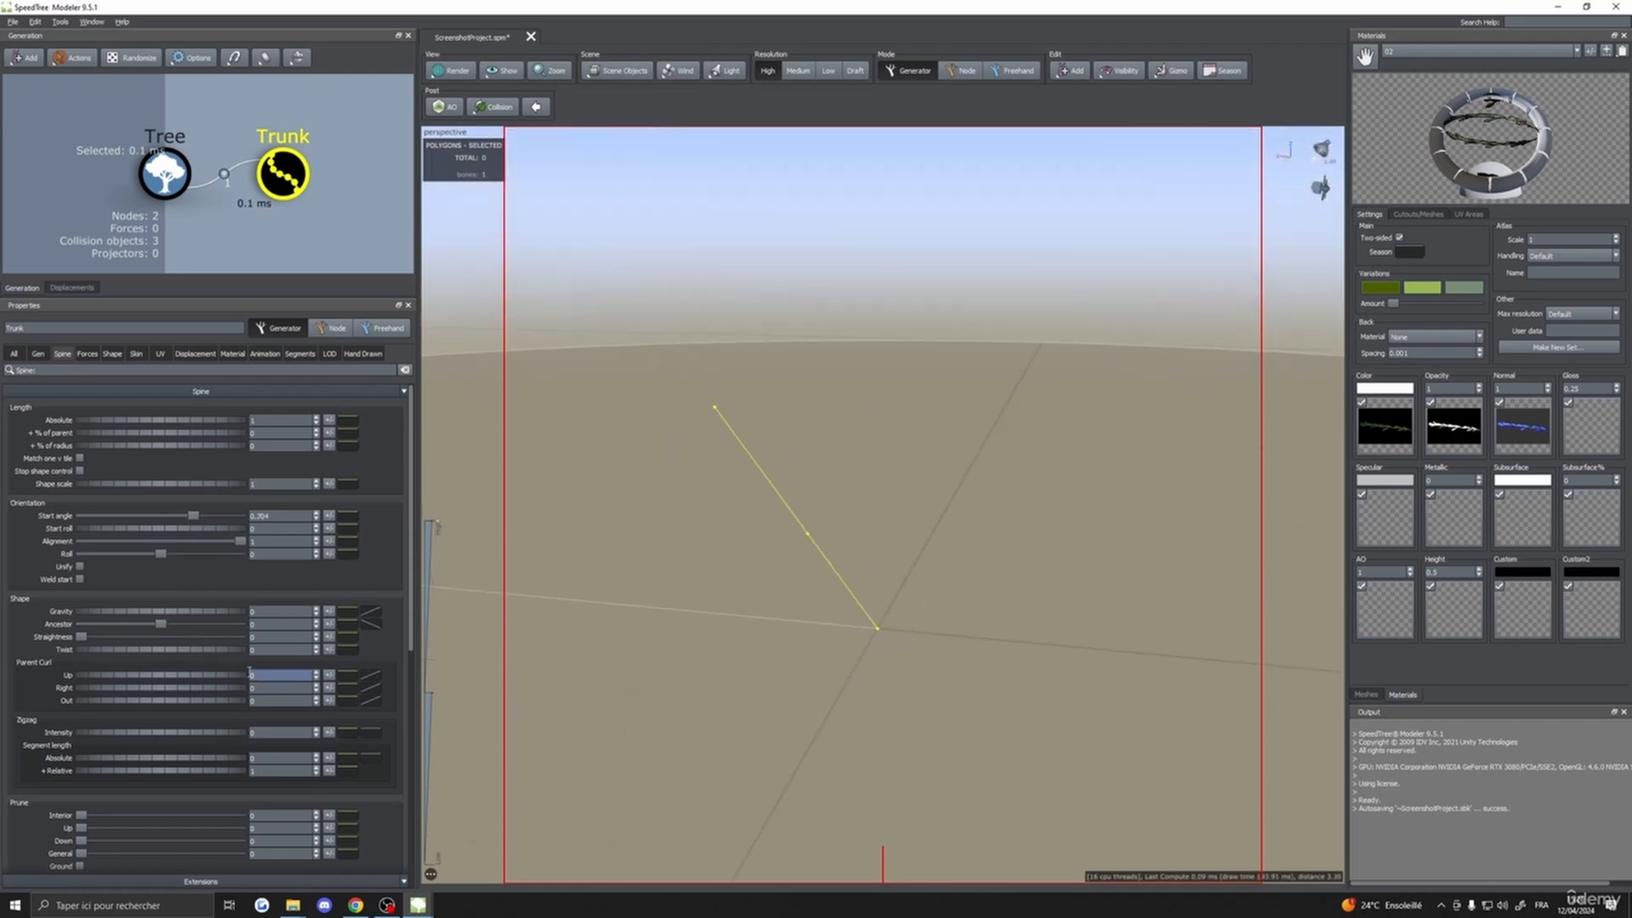
pyautogui.moveTo(160, 616); pyautogui.dragTo(162, 614)
pyautogui.doubleClick(289, 612)
pyautogui.moveTo(173, 611); pyautogui.dragTo(173, 615)
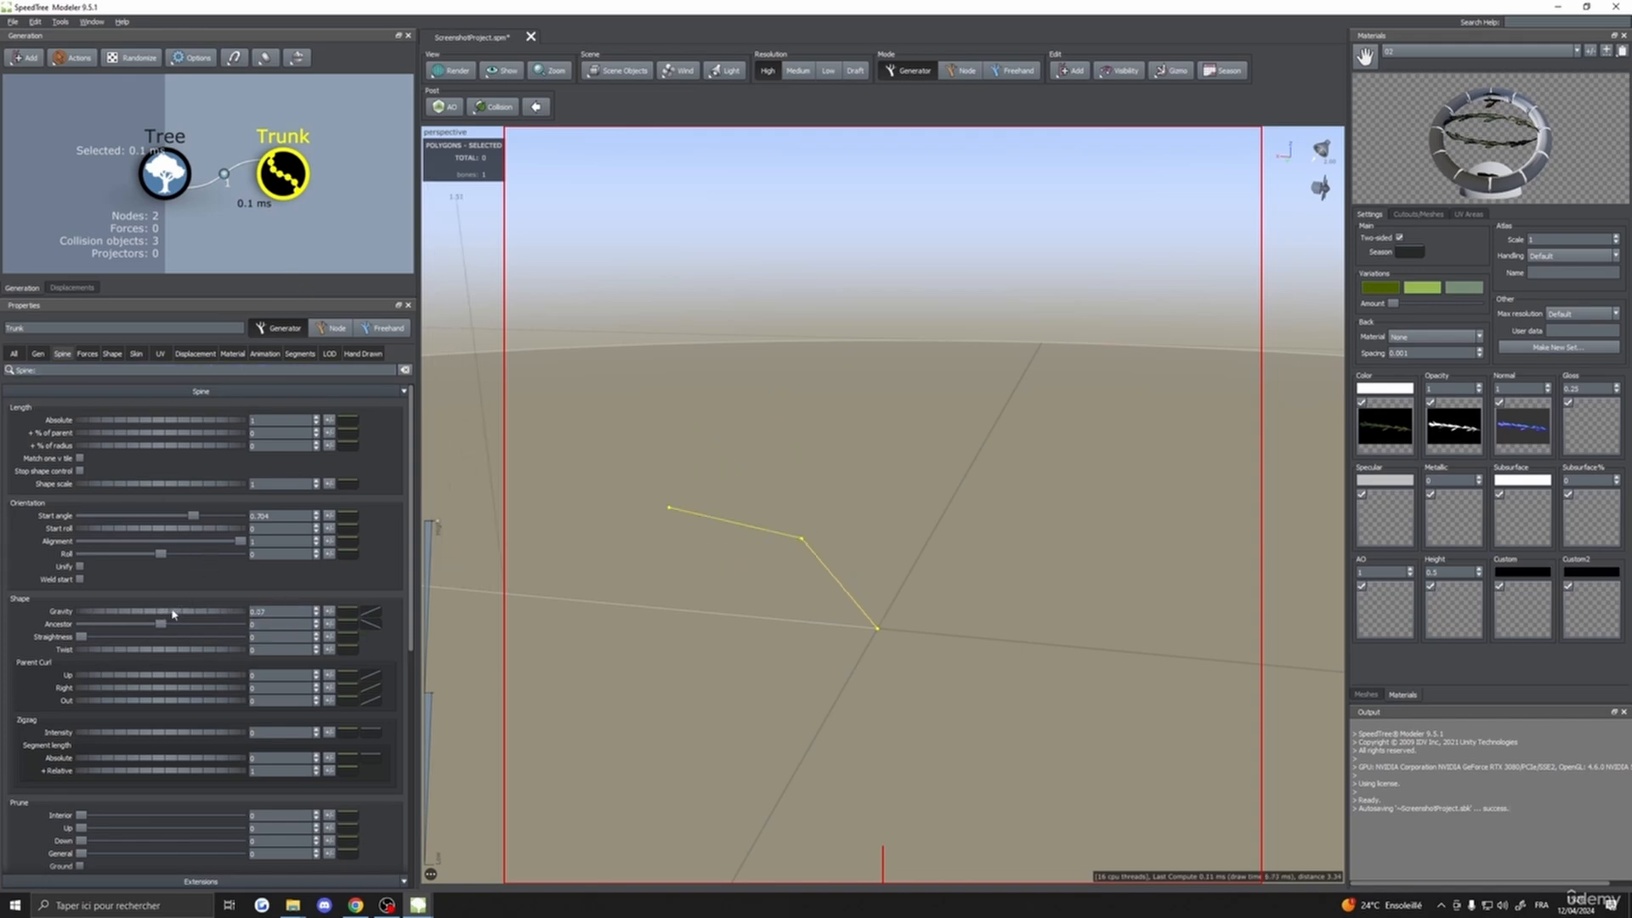
# - Smooth the trunk's curve by raising its absolute length segments to 43
pyautogui.click(299, 354)
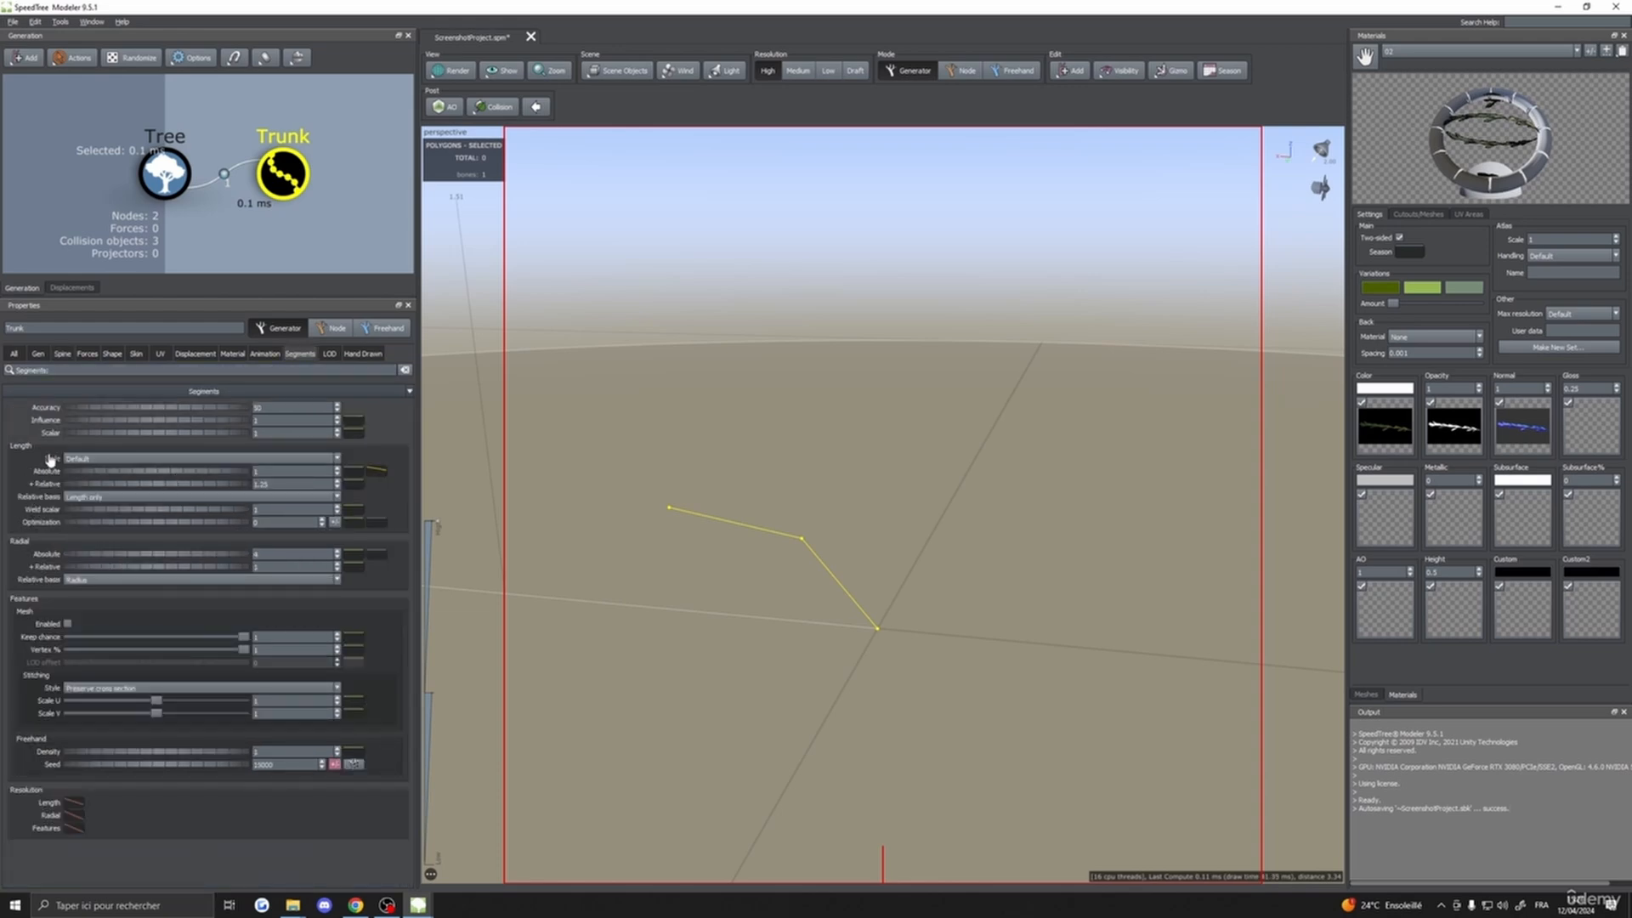
pyautogui.moveTo(118, 472); pyautogui.dragTo(637, 529)
pyautogui.moveTo(776, 553); pyautogui.dragTo(456, 564)
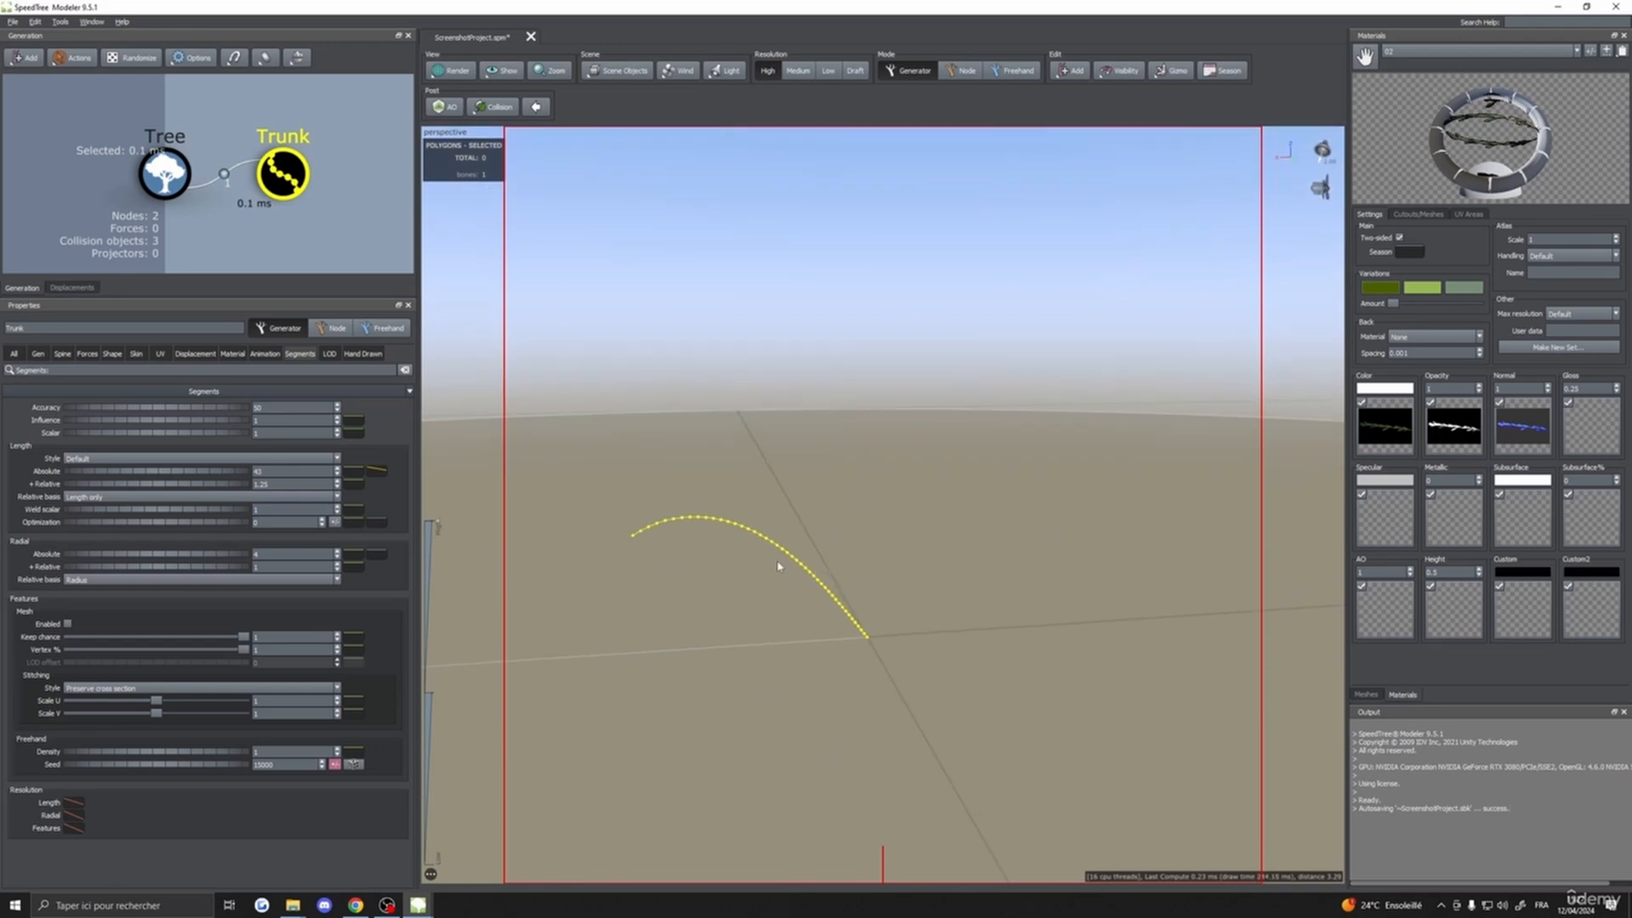
pyautogui.moveTo(776, 564); pyautogui.dragTo(760, 572)
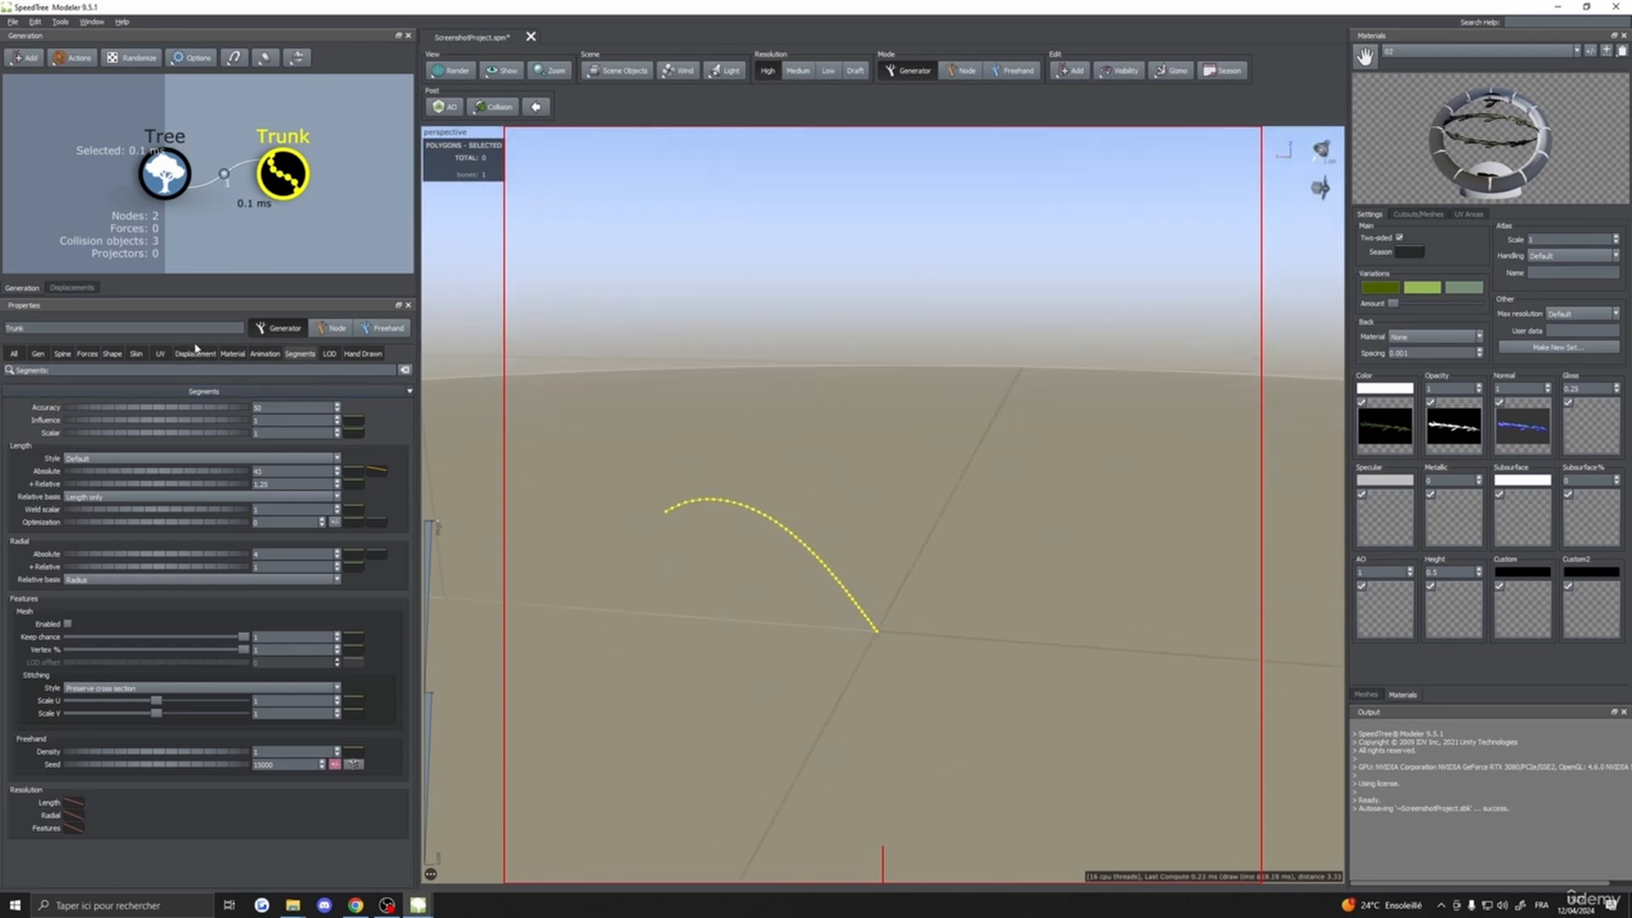
# - Straighten the trunk spine by setting its start angle to 0.5 and its gravity to 0
pyautogui.click(62, 353)
pyautogui.doubleClick(273, 515)
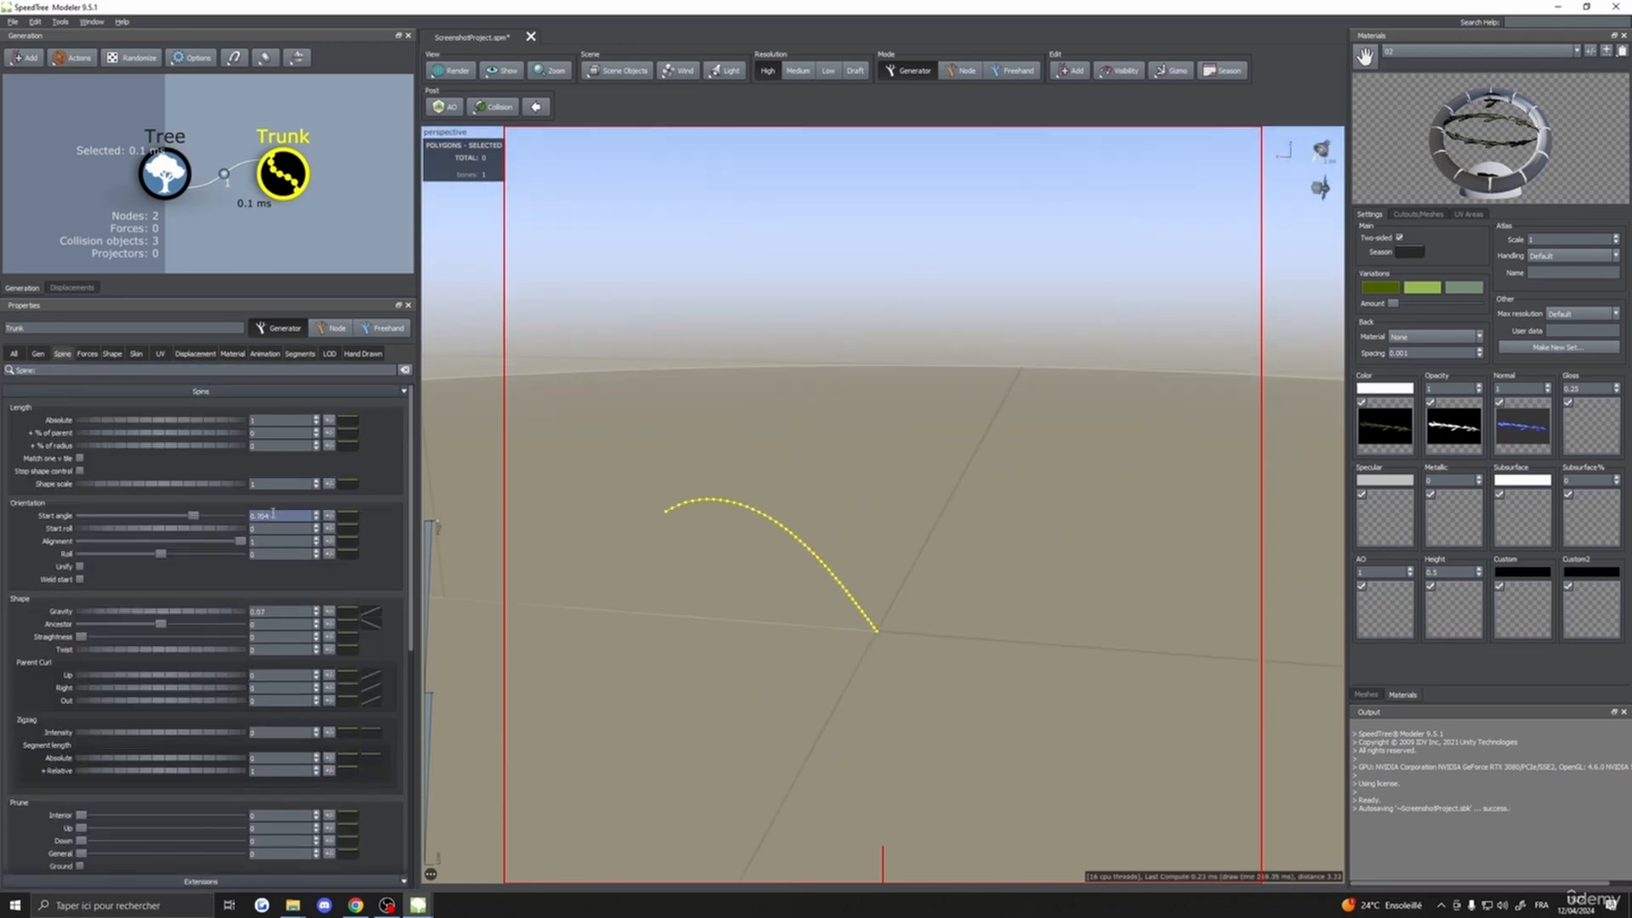
pyautogui.write('0.5')
pyautogui.press('Return')
pyautogui.doubleClick(272, 611)
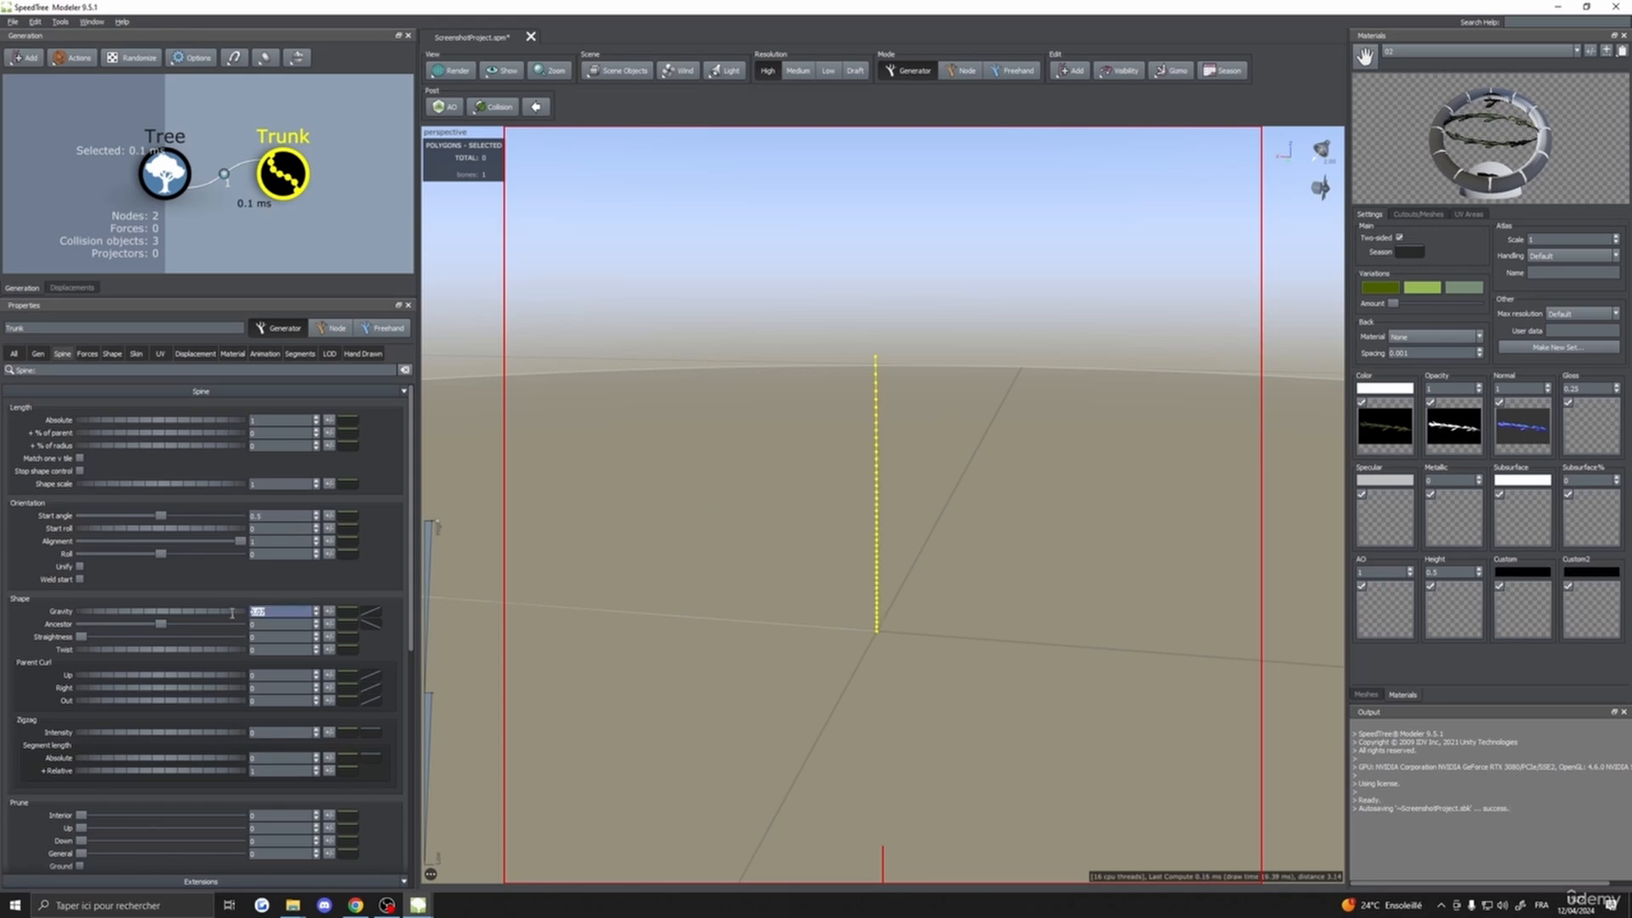
pyautogui.moveTo(481, 587); pyautogui.dragTo(572, 594)
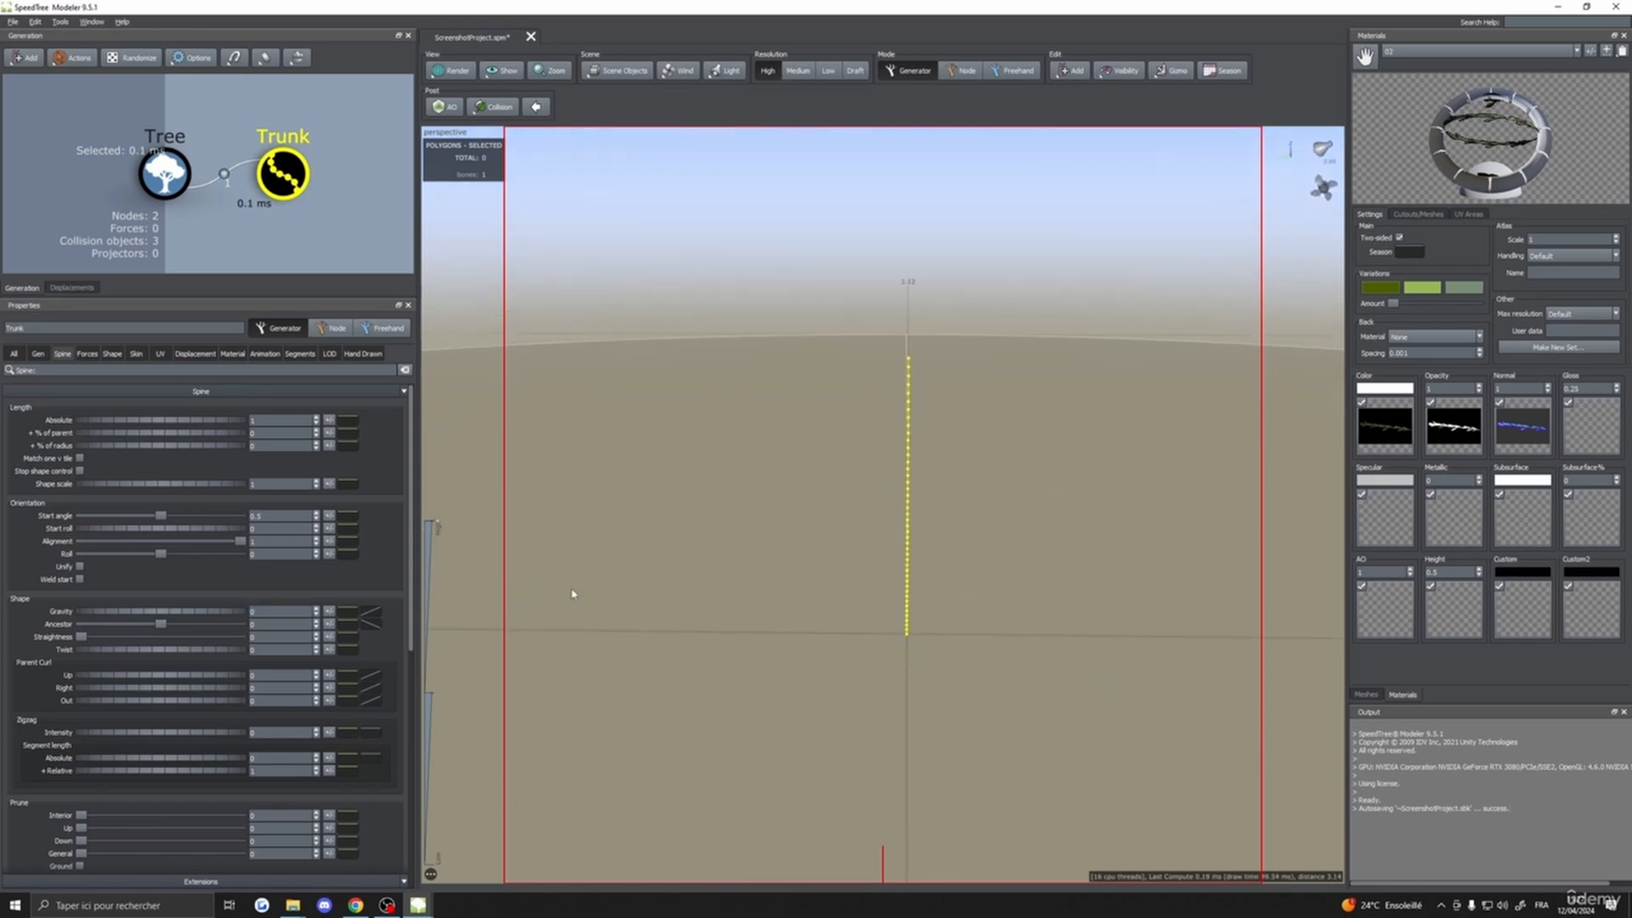
# - Add a Frond generator to the trunk and assign material 02 to it
pyautogui.rightClick(280, 180)
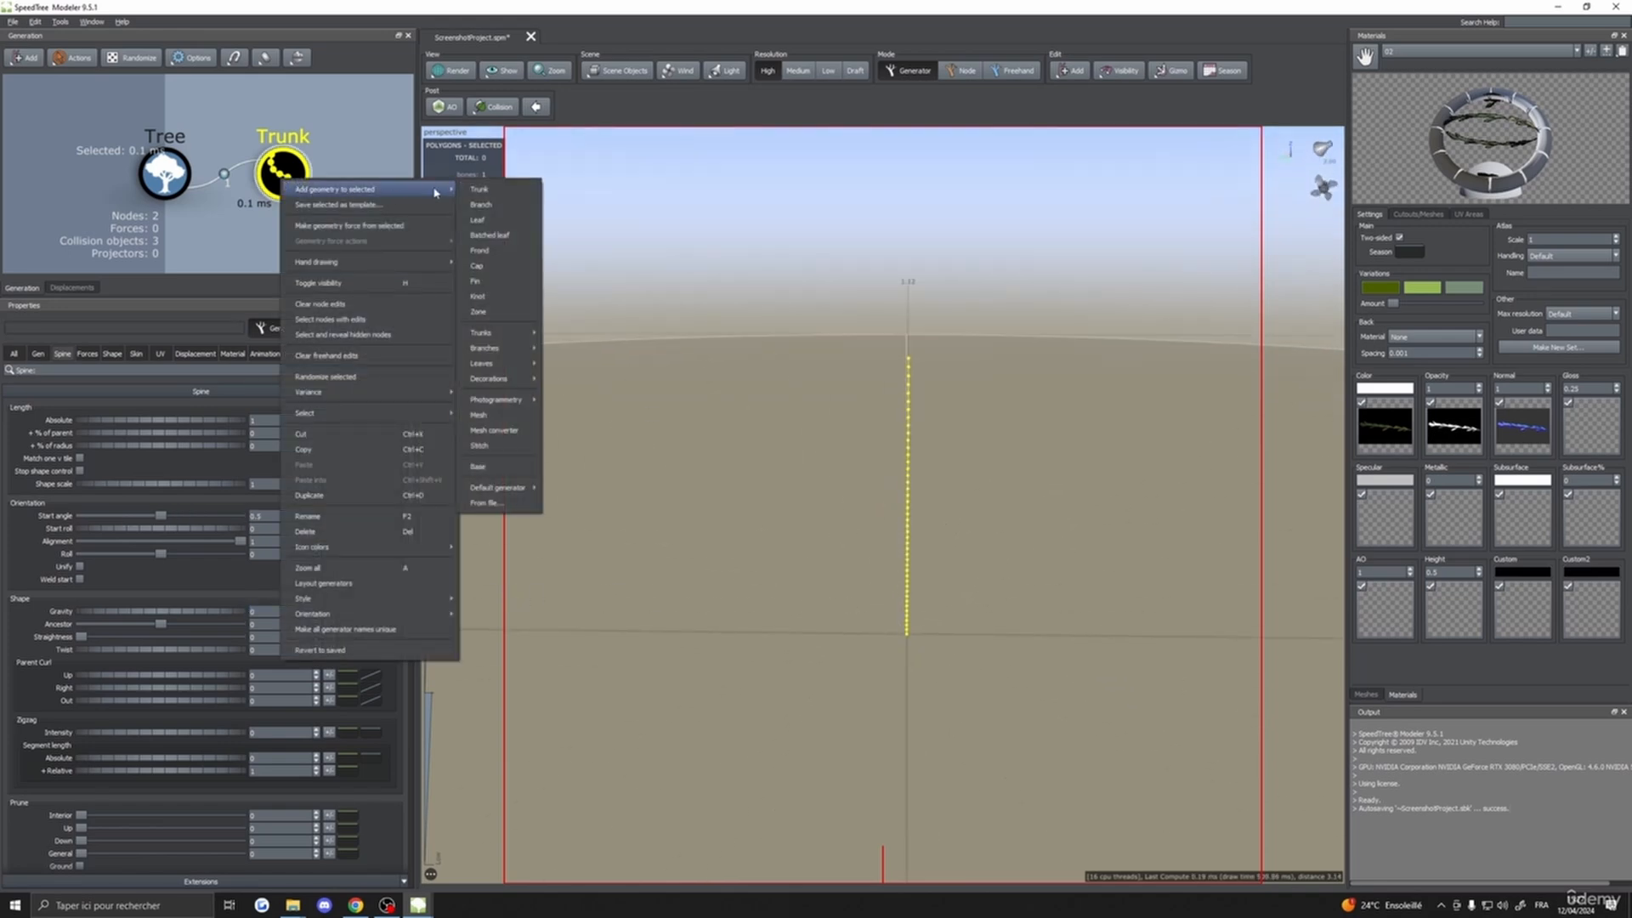
pyautogui.click(489, 261)
pyautogui.moveTo(844, 477); pyautogui.dragTo(783, 451)
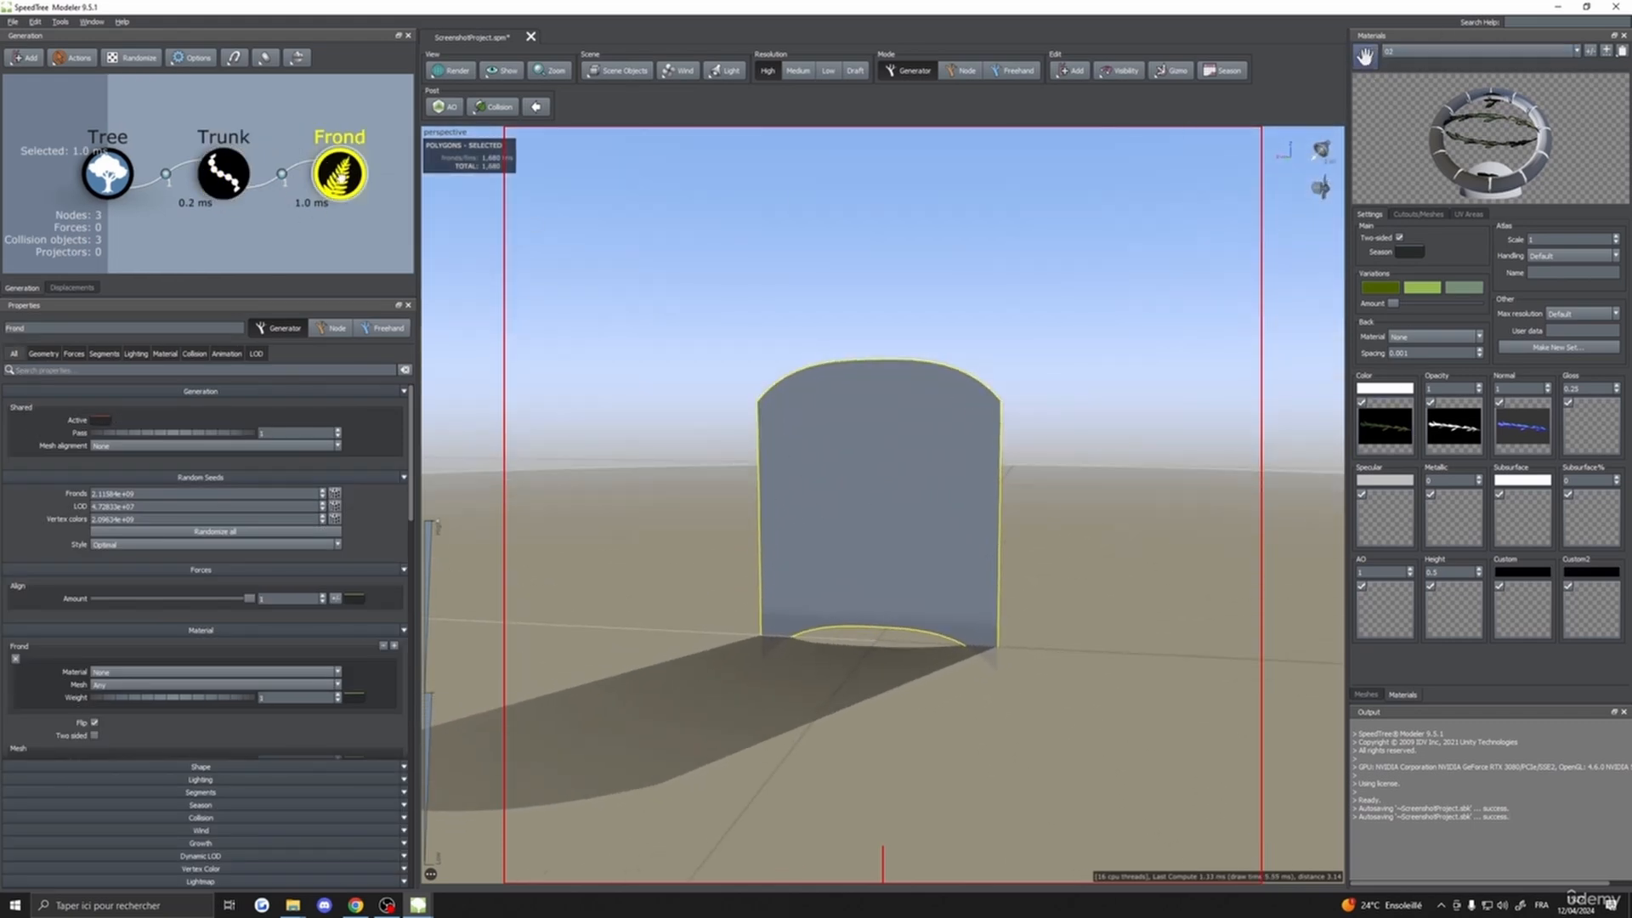
pyautogui.moveTo(340, 177); pyautogui.dragTo(340, 178)
pyautogui.moveTo(1053, 386); pyautogui.dragTo(958, 474)
pyautogui.scroll(3, 960, 477)
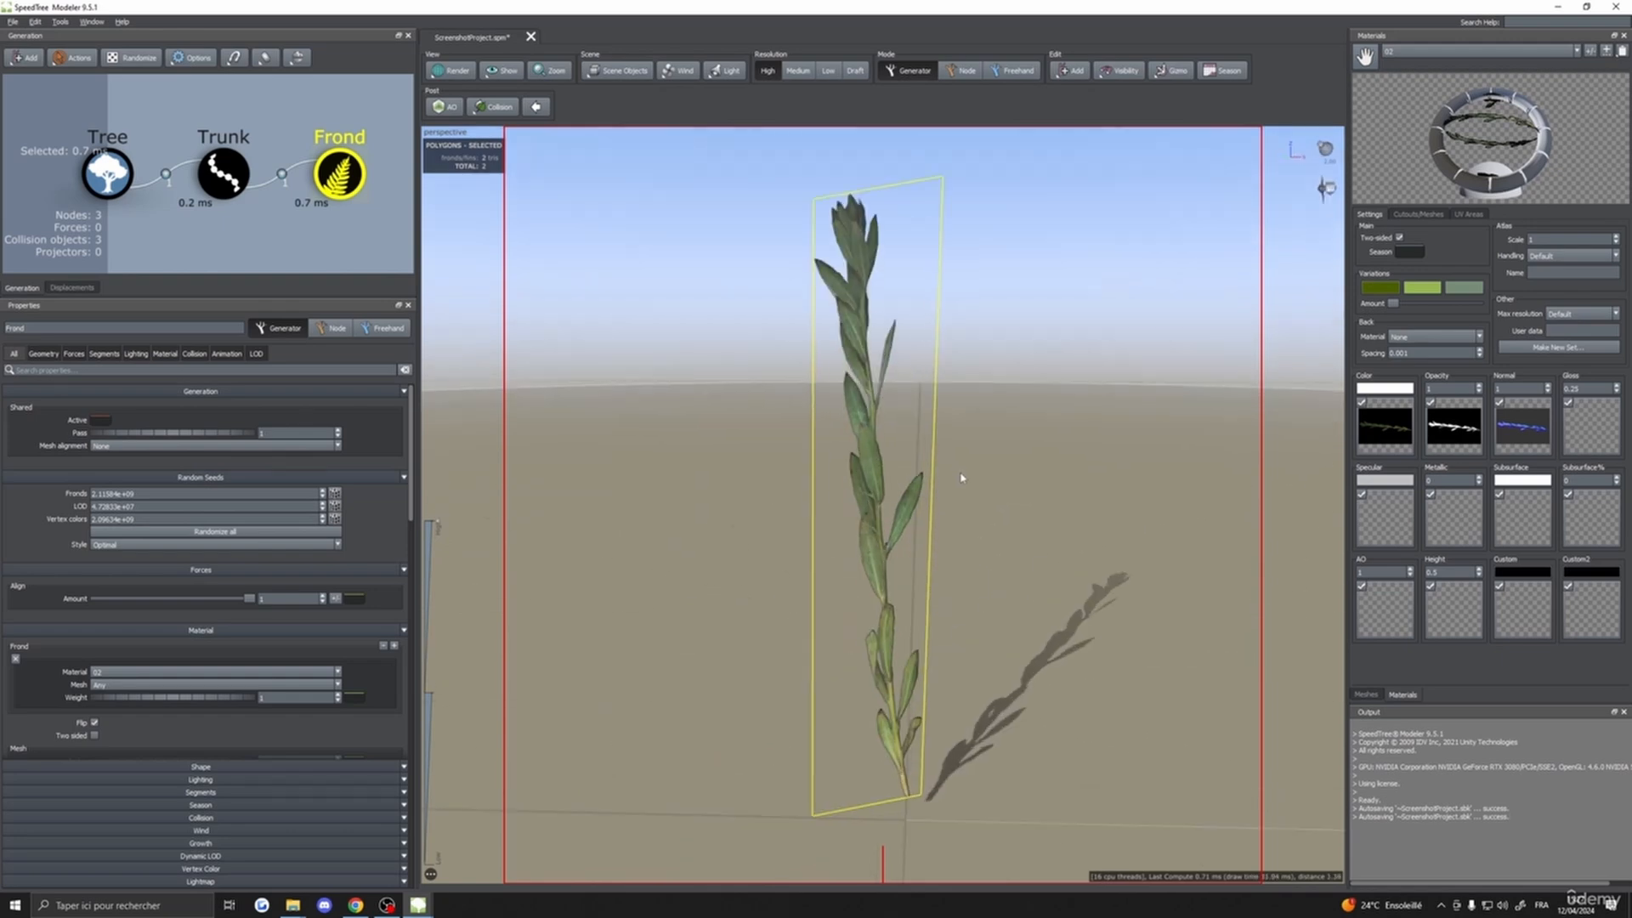
# - Inspect the 02 Cutout mesh in the mesh editor and check the textured frond in the scene
pyautogui.click(1418, 215)
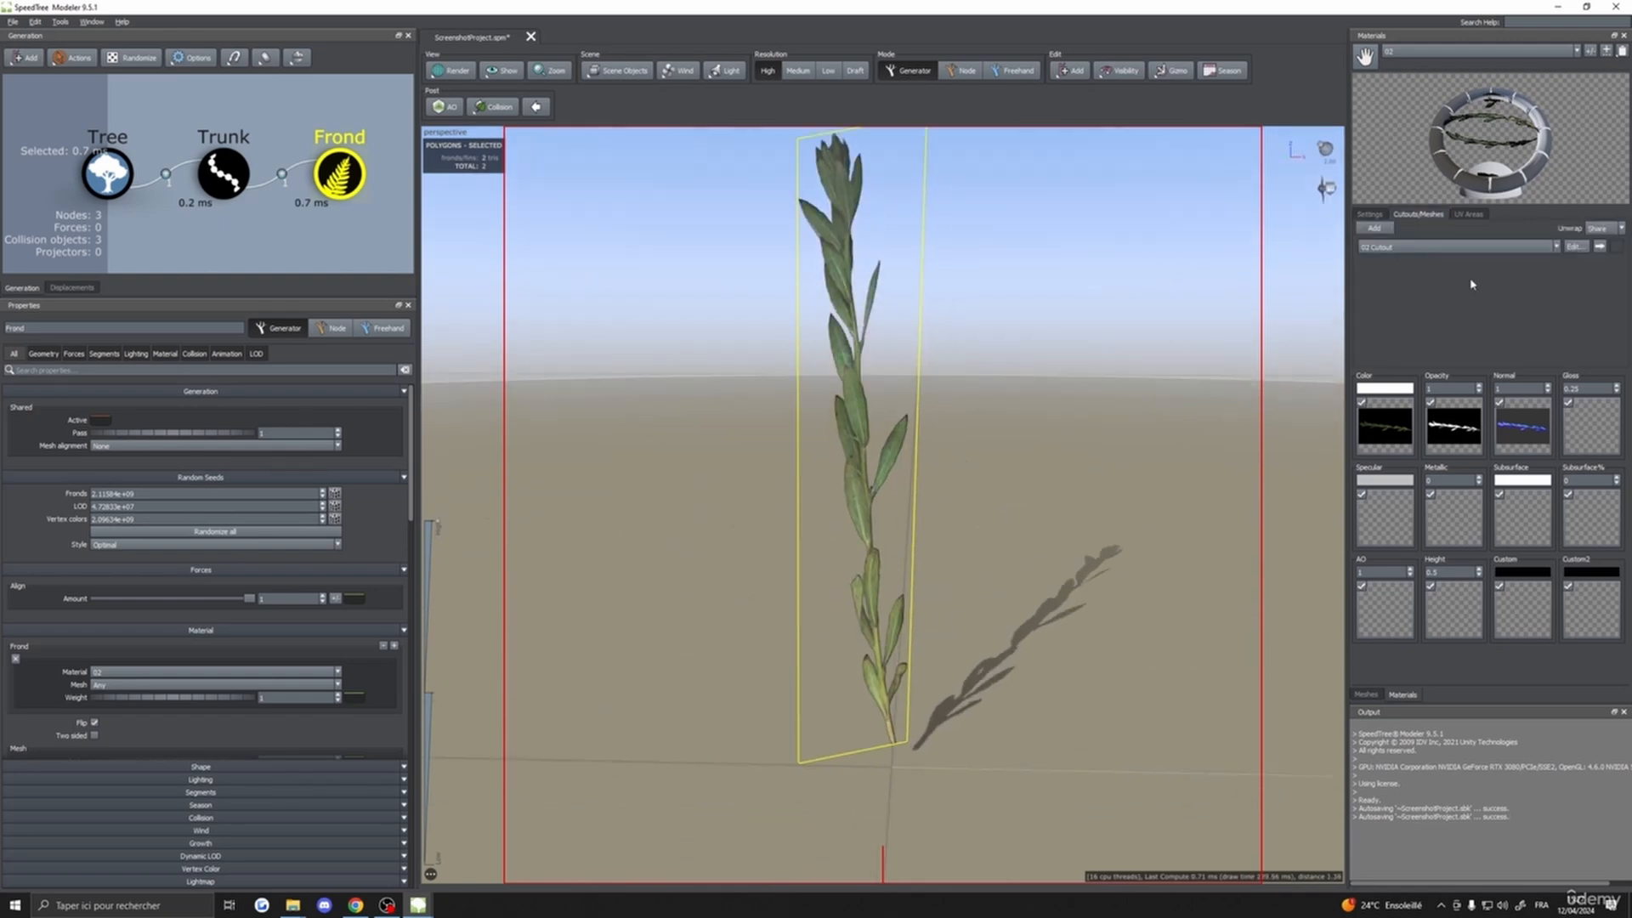
pyautogui.click(1575, 247)
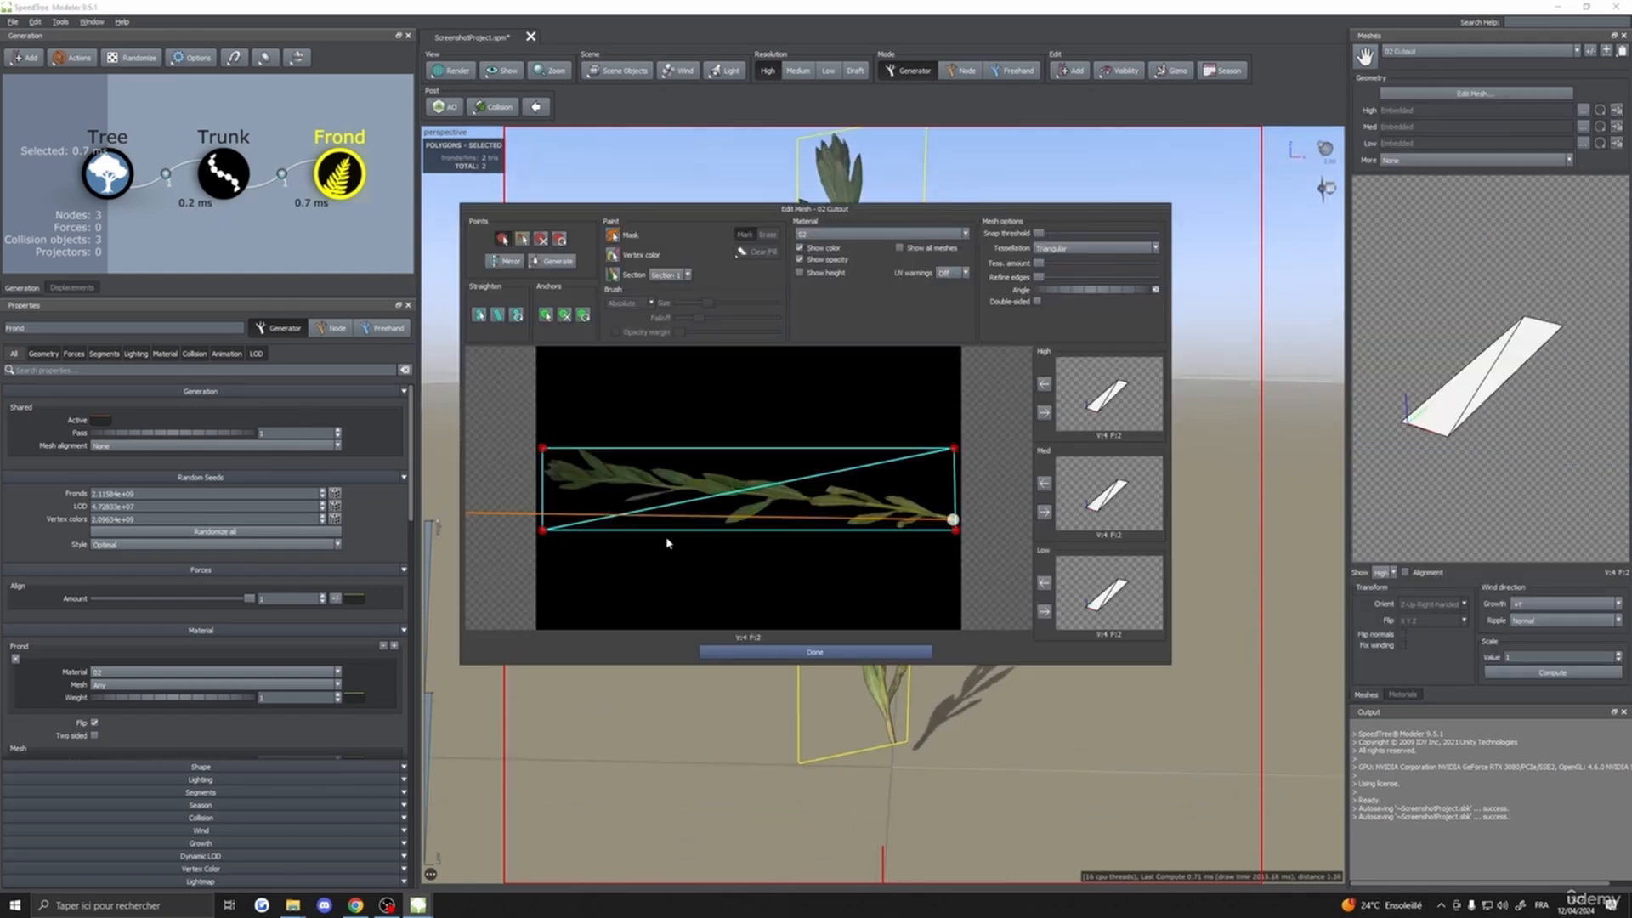
pyautogui.click(914, 651)
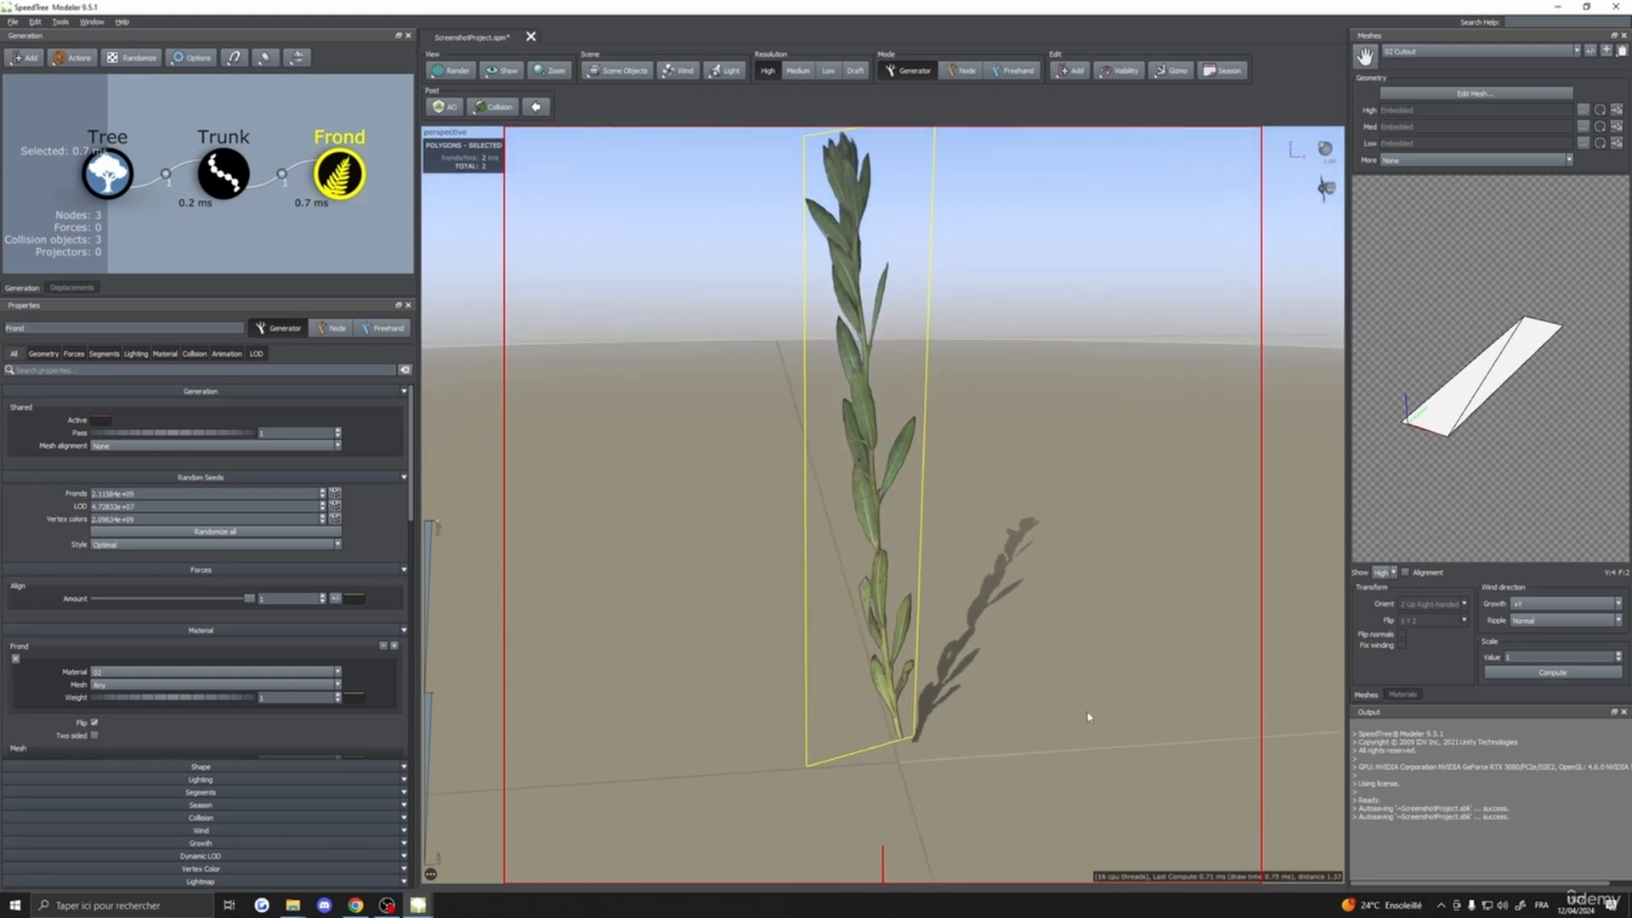
pyautogui.scroll(2, 1021, 691)
pyautogui.scroll(-3, 903, 630)
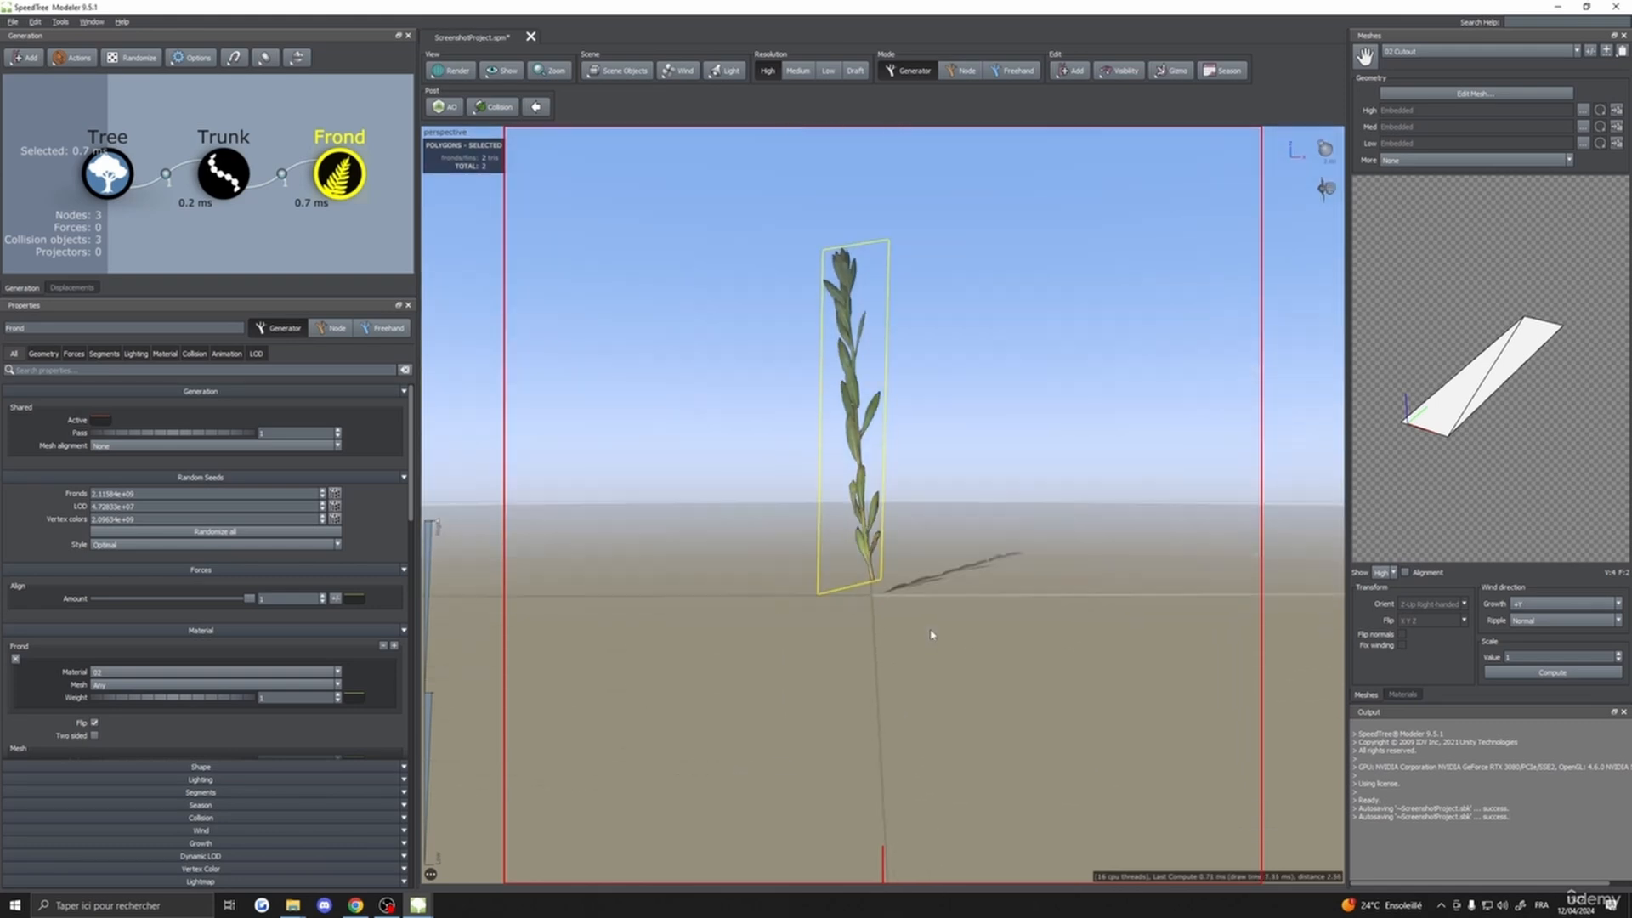
pyautogui.moveTo(933, 634); pyautogui.dragTo(929, 648)
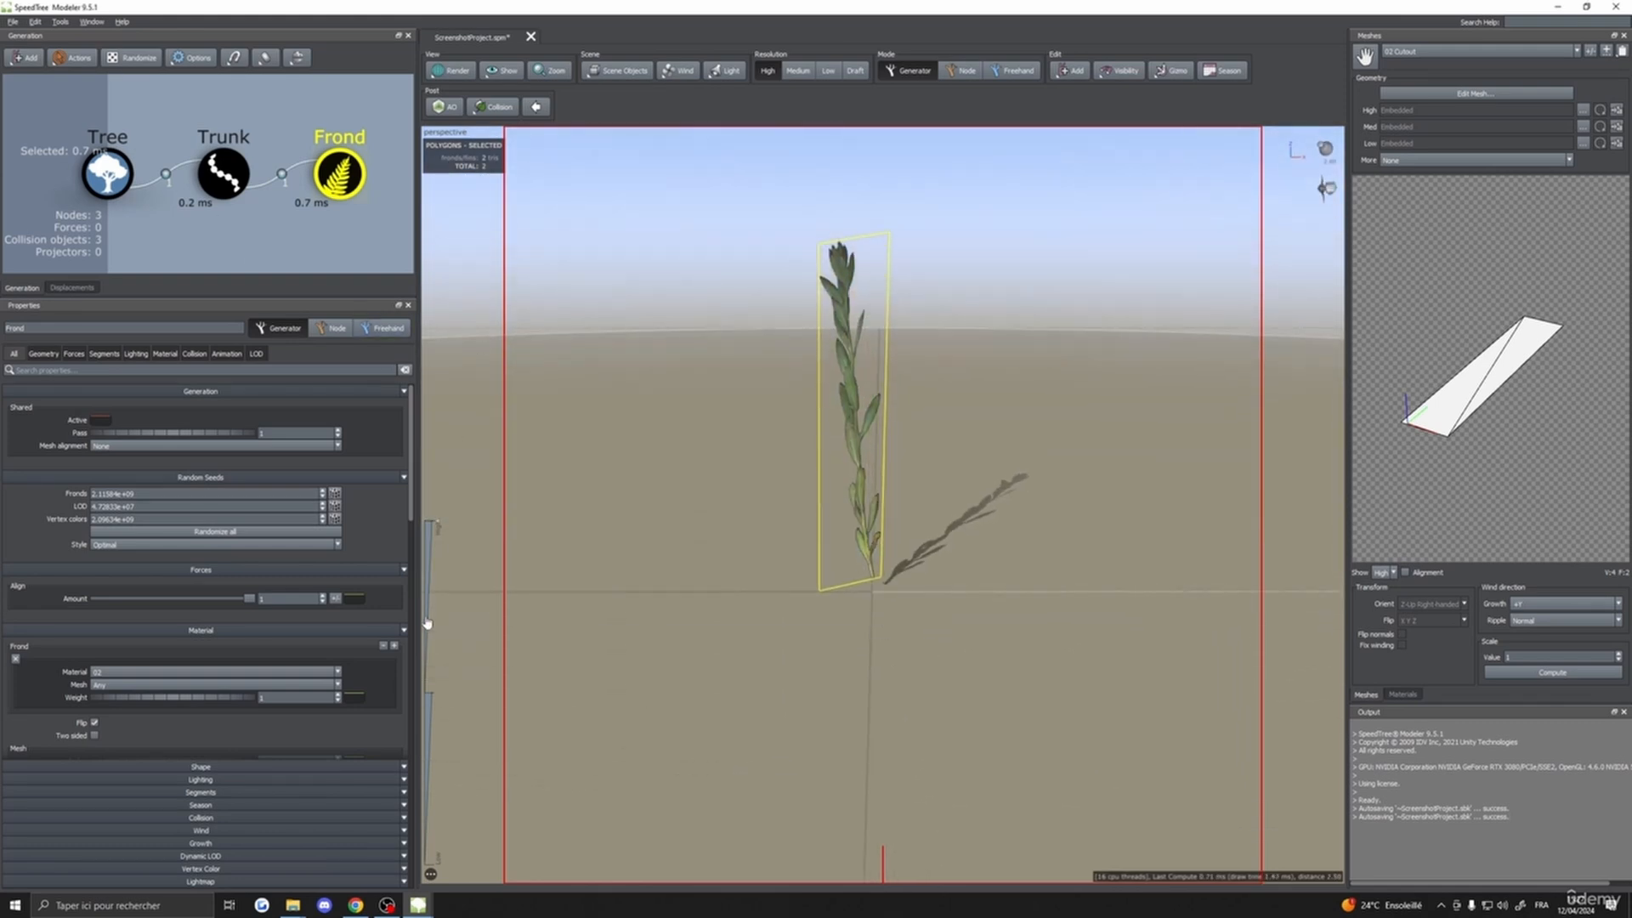
# - Slightly increase the Sink of the Tree generator so the stem starts below ground level
pyautogui.click(93, 176)
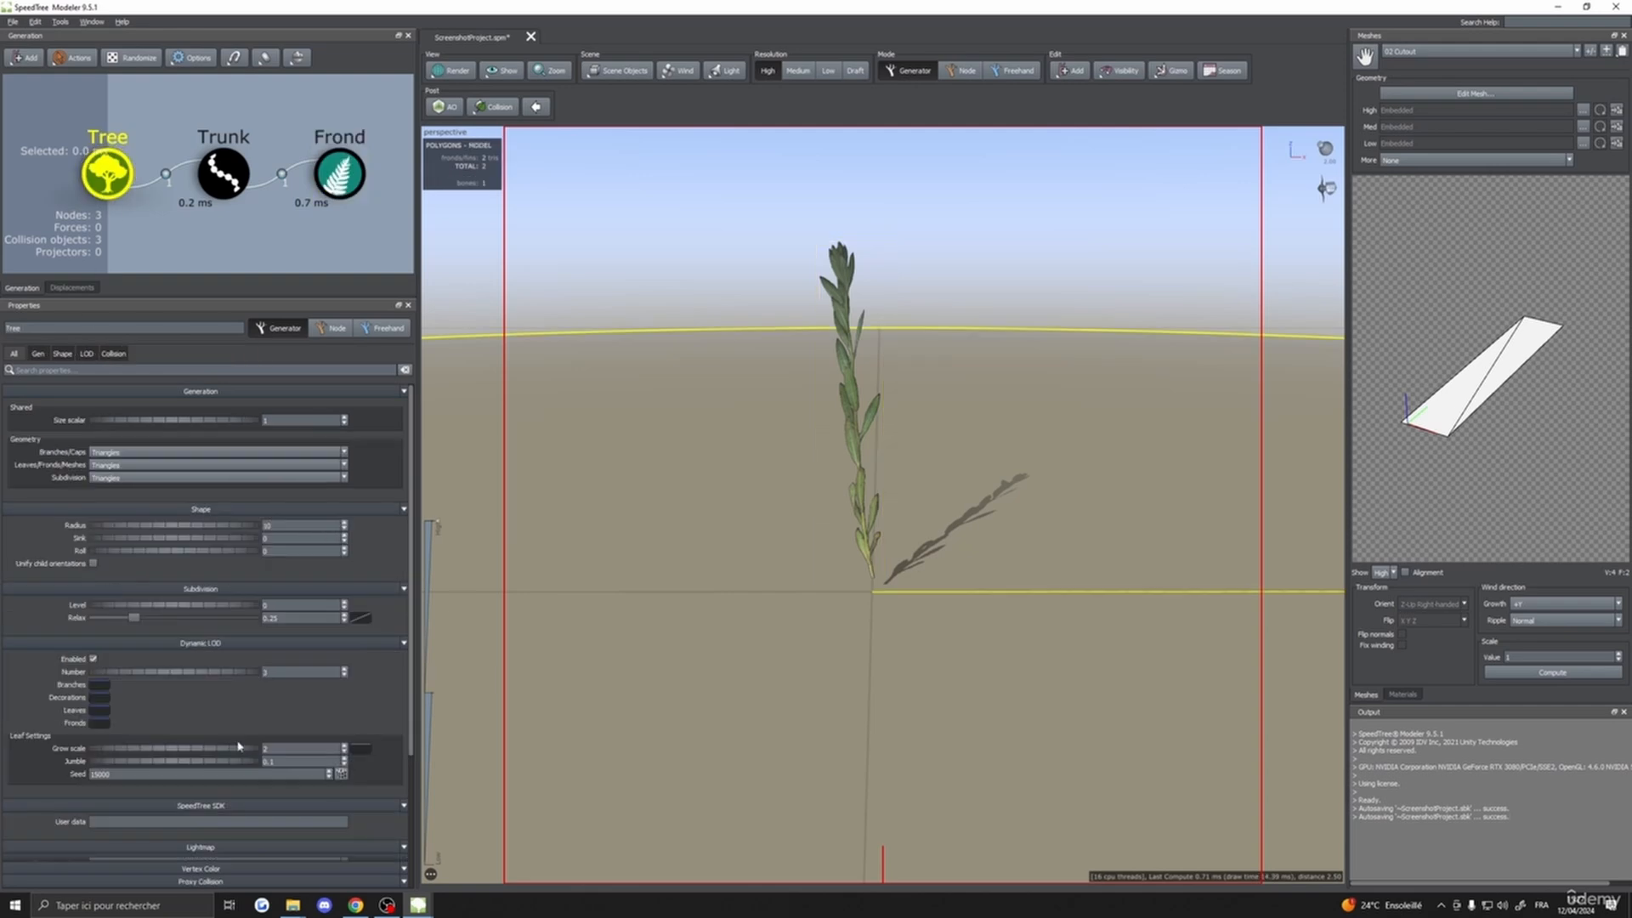
pyautogui.moveTo(245, 542); pyautogui.dragTo(247, 543)
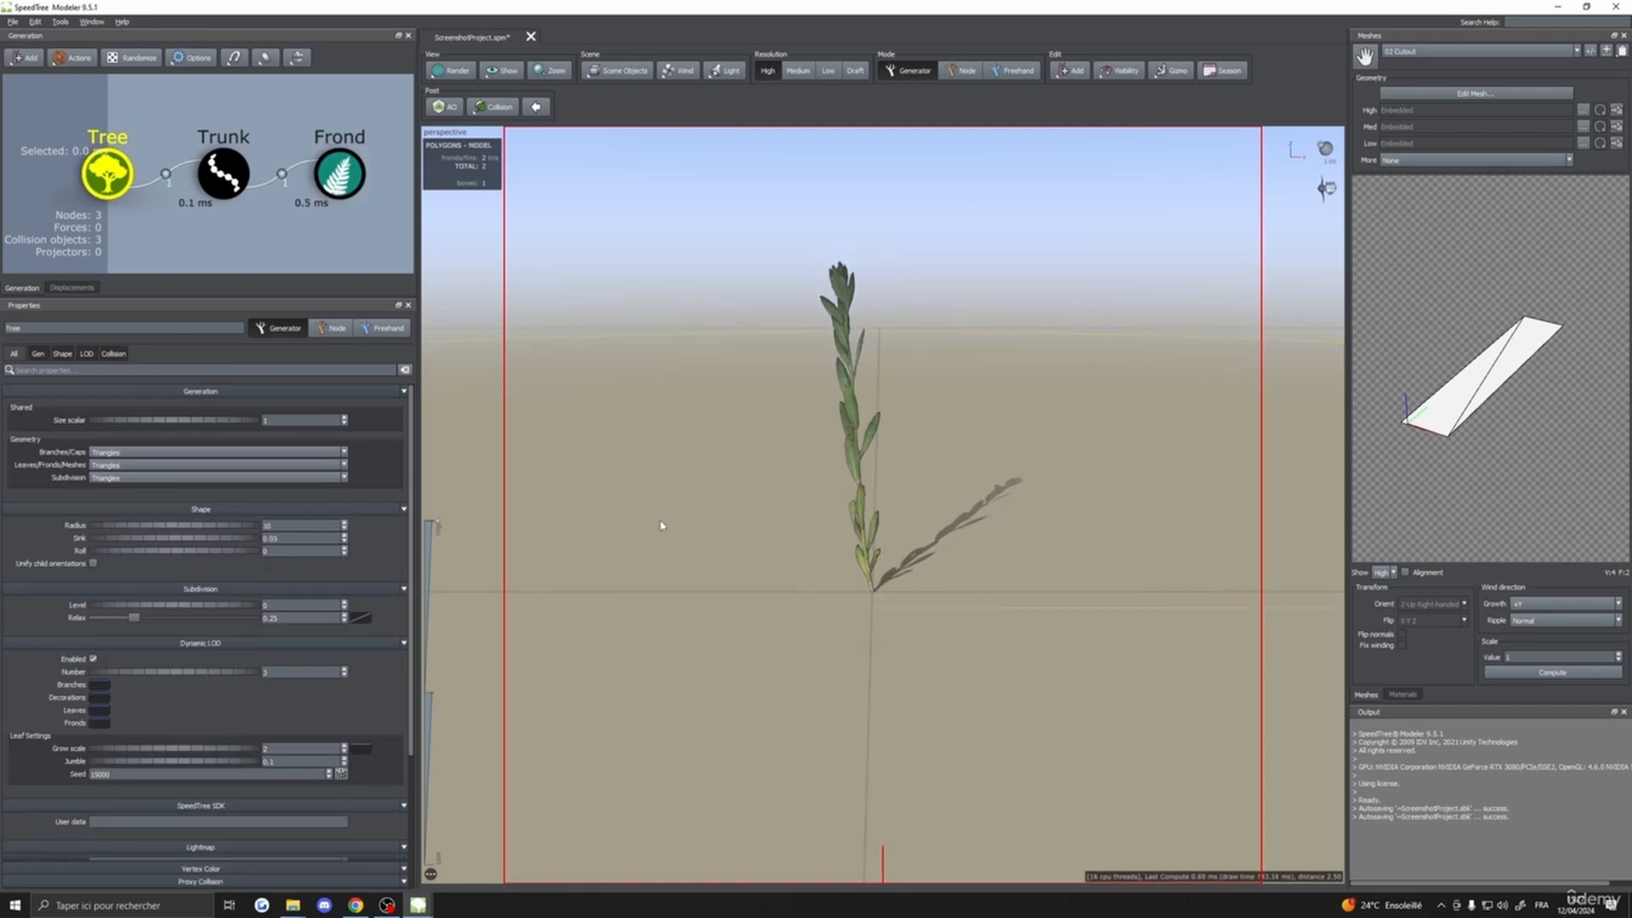
pyautogui.moveTo(659, 528); pyautogui.dragTo(973, 535)
pyautogui.click(879, 484)
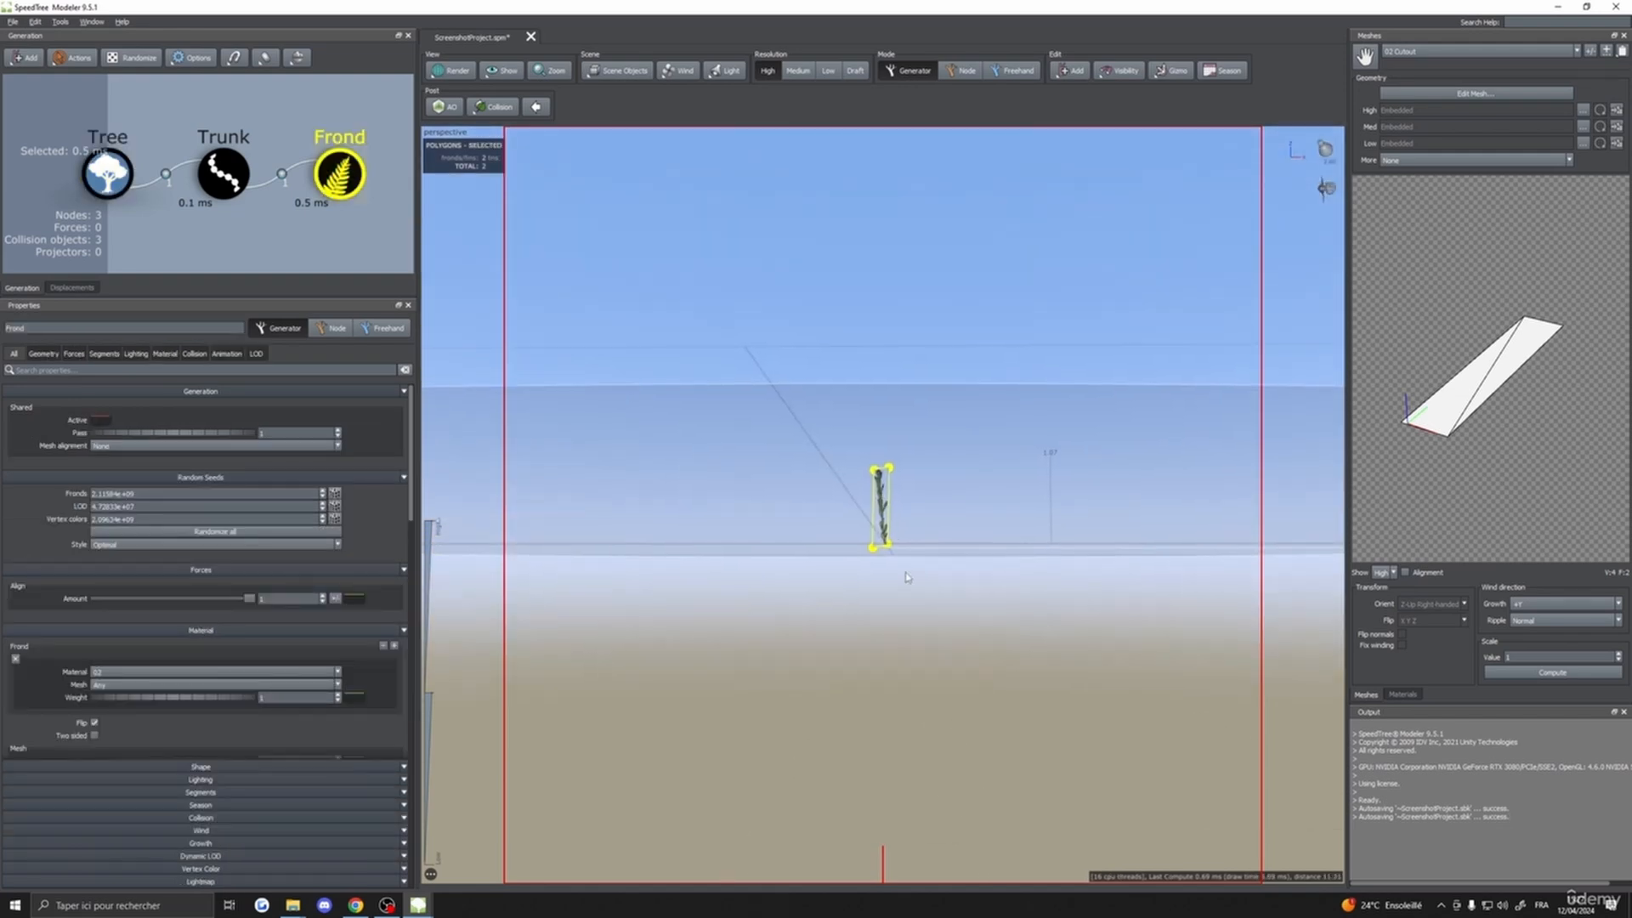
pyautogui.moveTo(879, 485); pyautogui.dragTo(916, 570)
pyautogui.scroll(5, 916, 544)
# - Set the gloss of material 02 to 0
pyautogui.click(1402, 695)
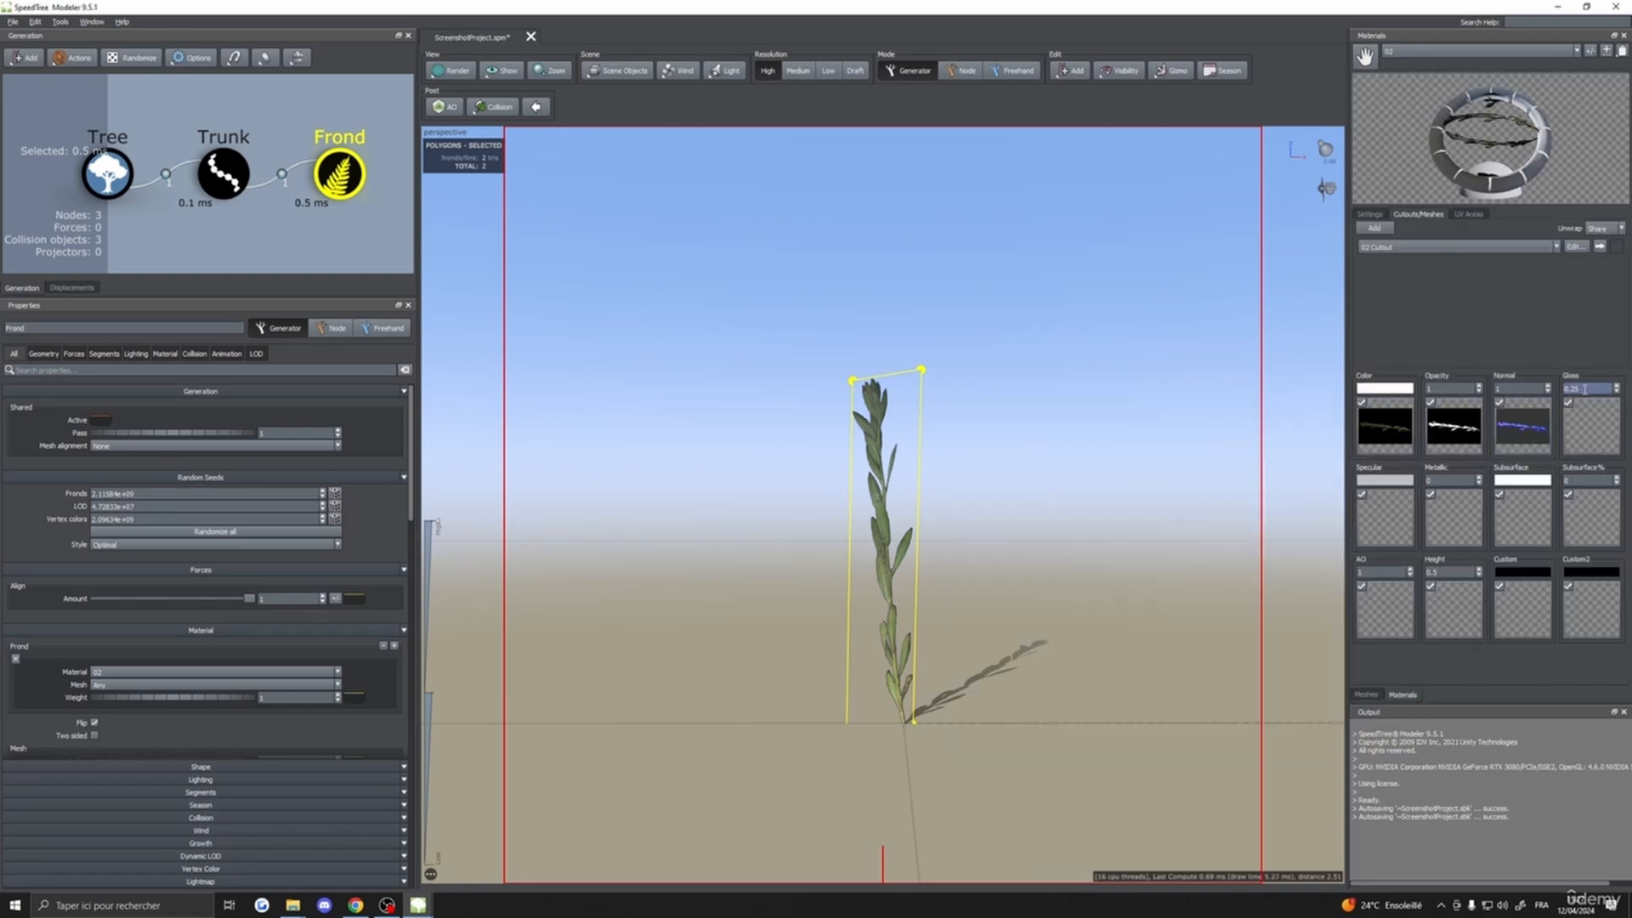
pyautogui.write('0')
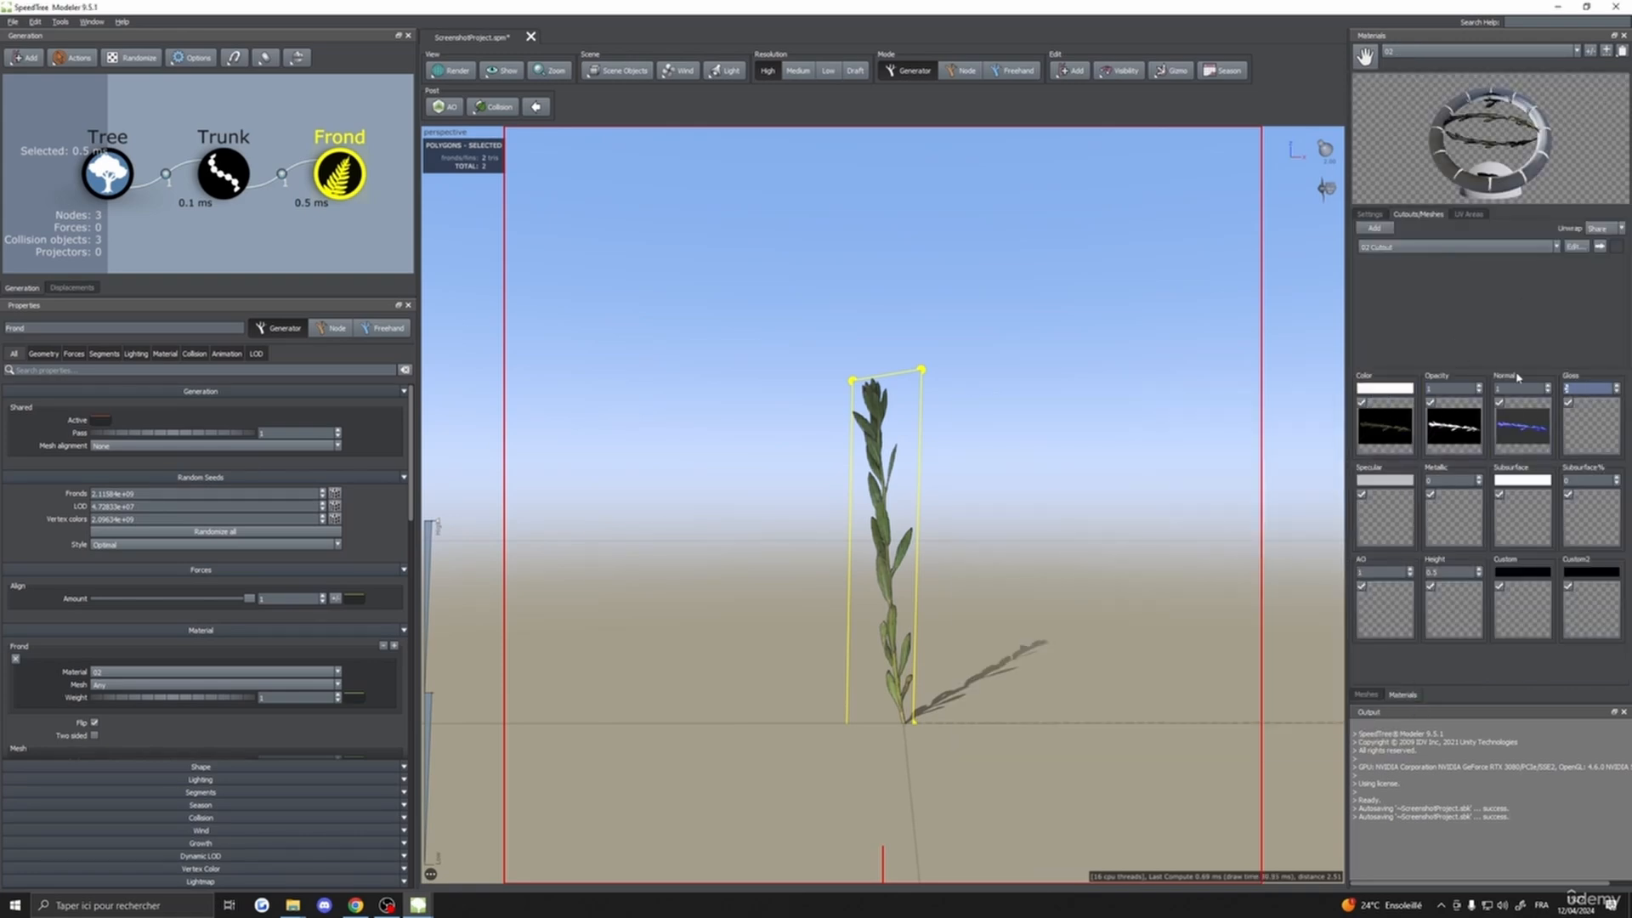
pyautogui.scroll(3, 1086, 481)
# - Adjust the color map of material 02 with slightly higher brightness and contrast and reduced saturation
pyautogui.doubleClick(1385, 427)
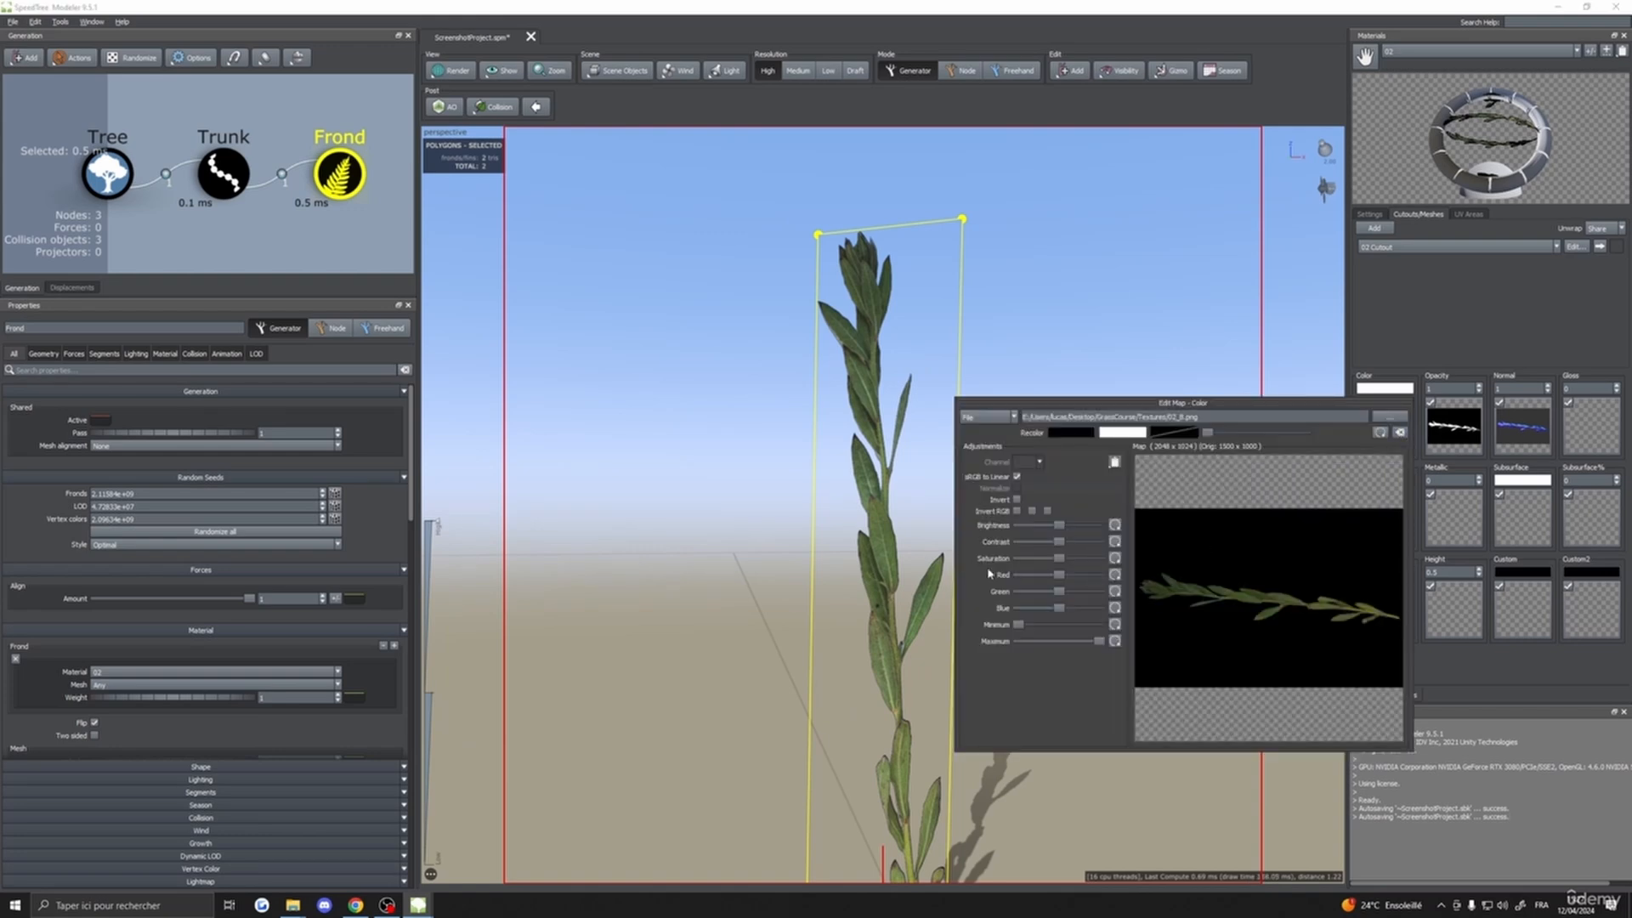
pyautogui.moveTo(1108, 403); pyautogui.dragTo(1144, 383)
pyautogui.moveTo(1095, 507); pyautogui.dragTo(1120, 544)
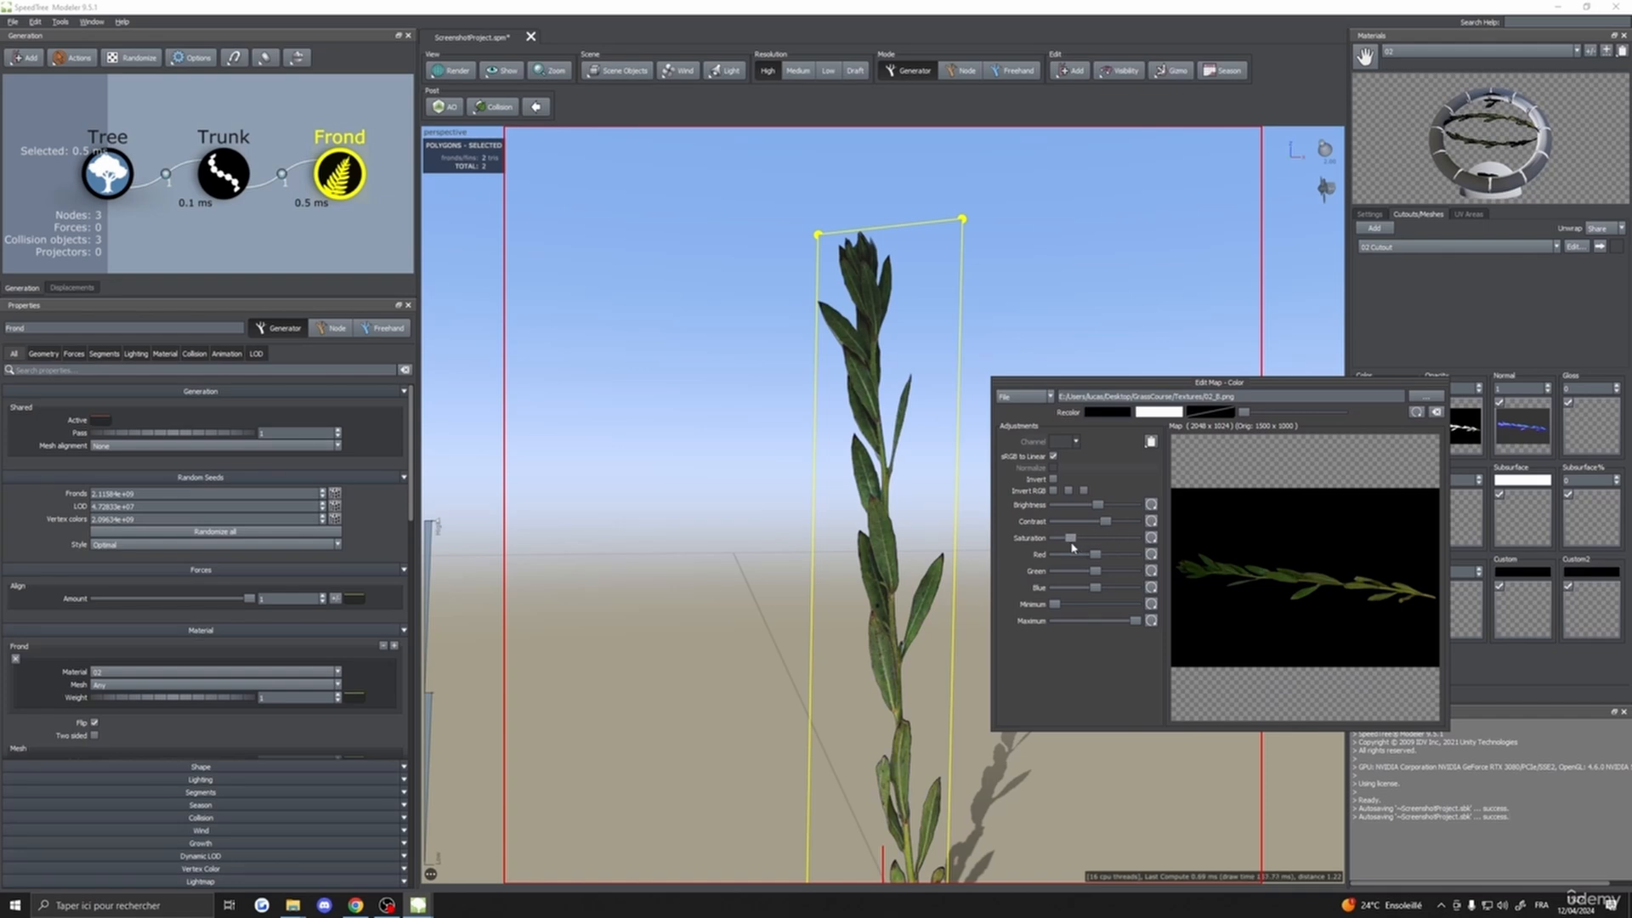
pyautogui.click(920, 497)
pyautogui.moveTo(920, 498); pyautogui.dragTo(1097, 569)
# - Multiply the stems by raising the trunk's generation number to 37
pyautogui.click(218, 183)
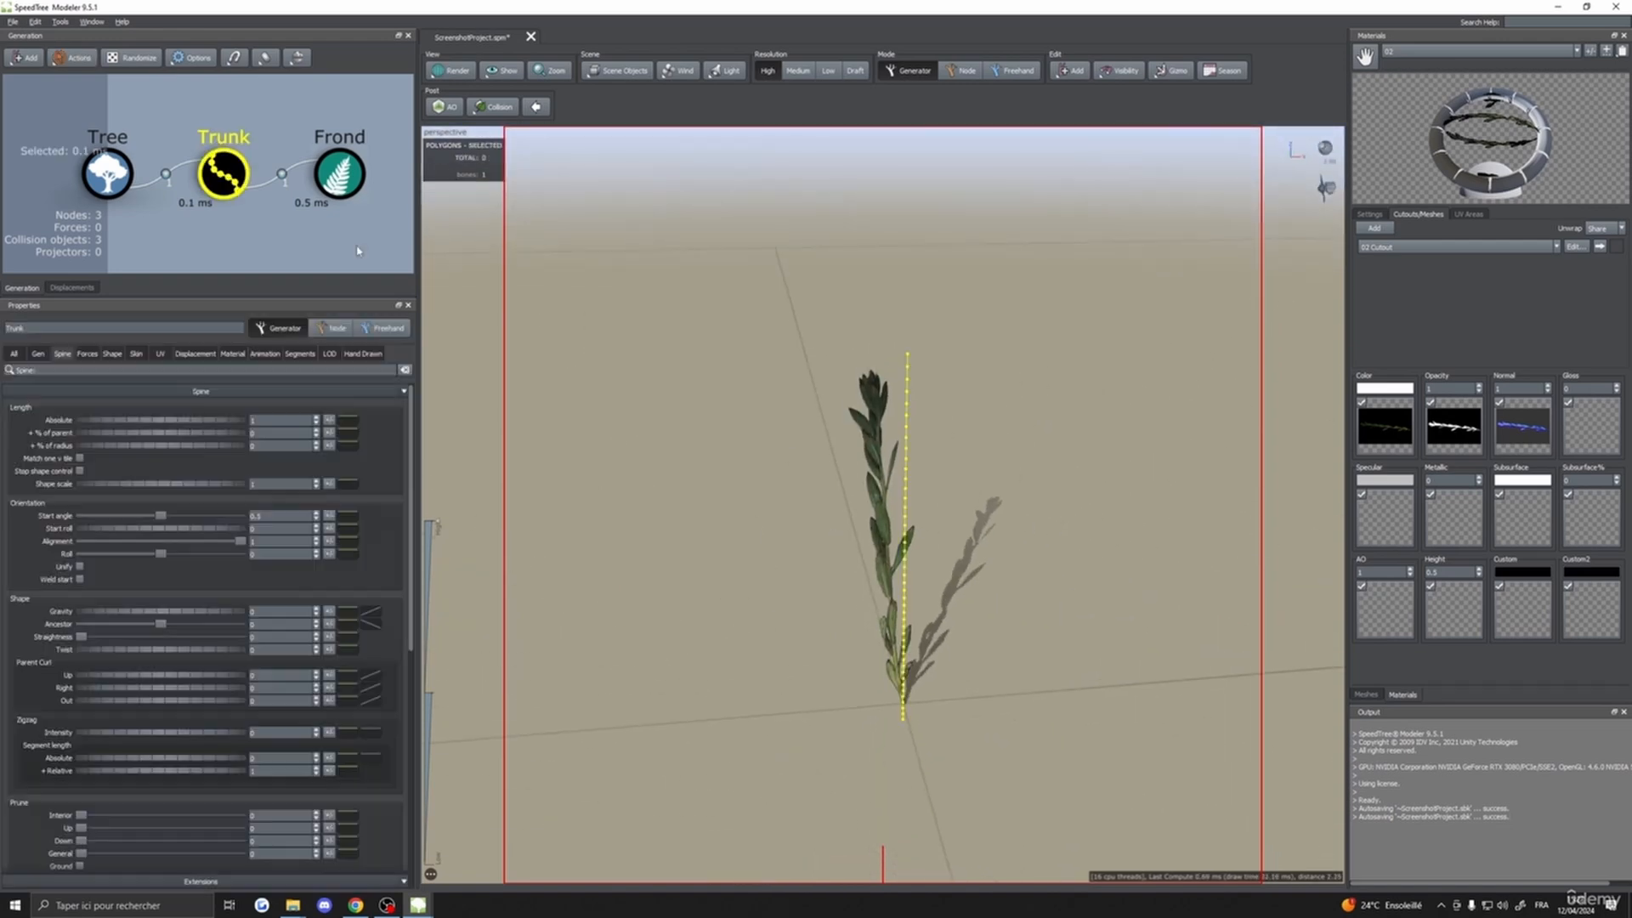
pyautogui.click(37, 354)
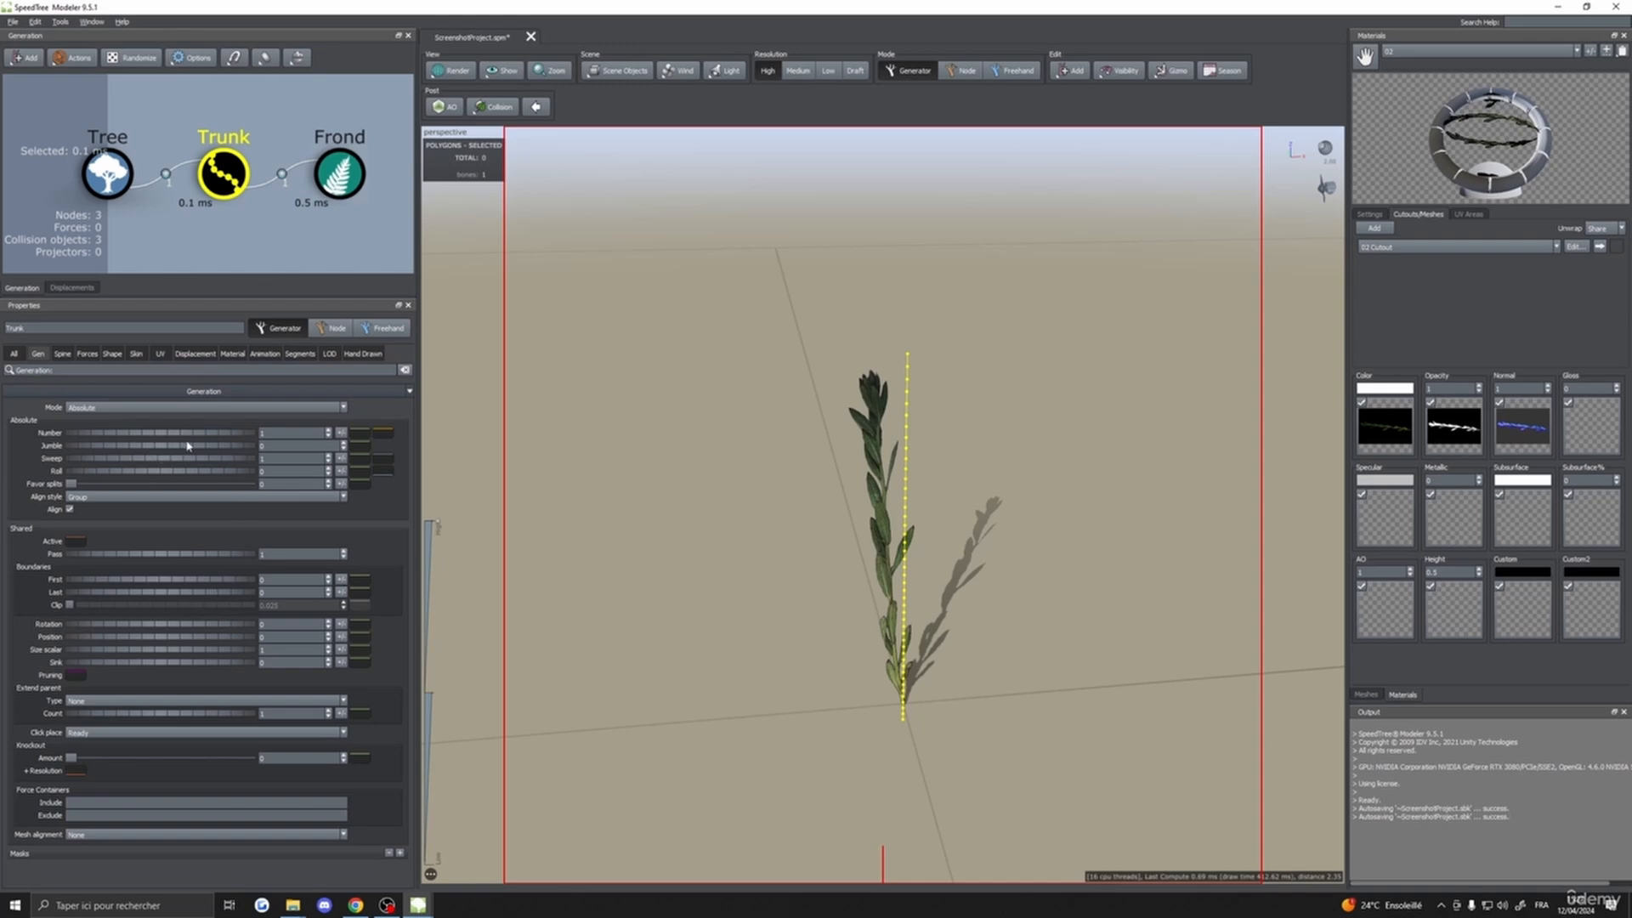
pyautogui.moveTo(194, 436); pyautogui.dragTo(660, 474)
pyautogui.moveTo(765, 593); pyautogui.dragTo(773, 722)
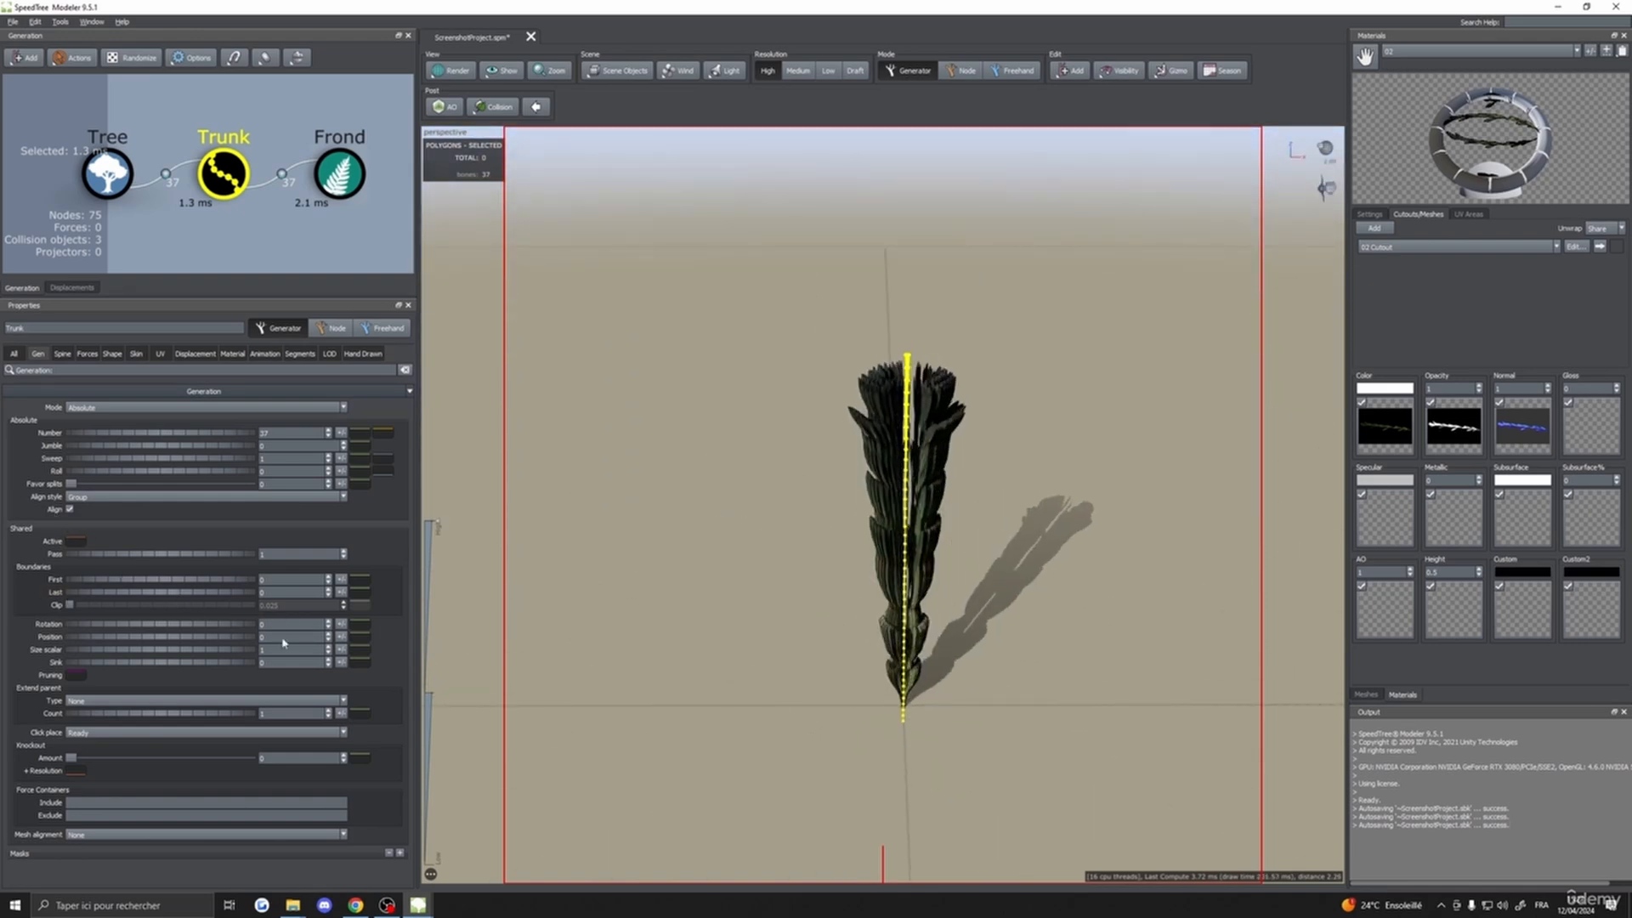
pyautogui.moveTo(284, 644); pyautogui.dragTo(770, 719)
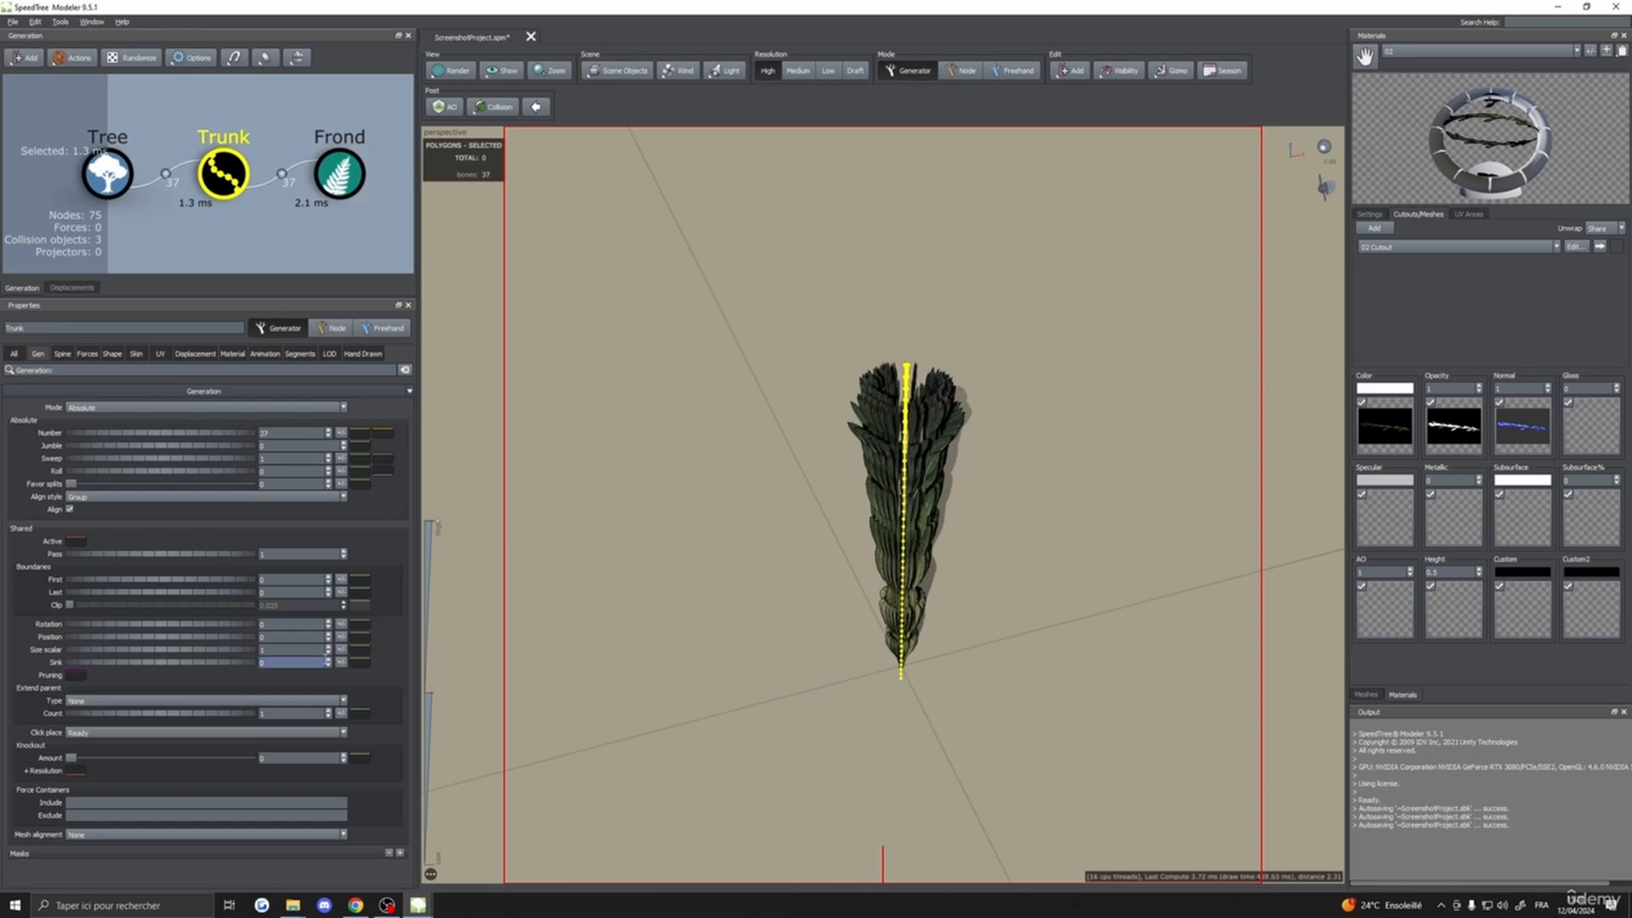
# - Fan the stems outward by raising the trunk's start angle to 0.664
pyautogui.click(62, 353)
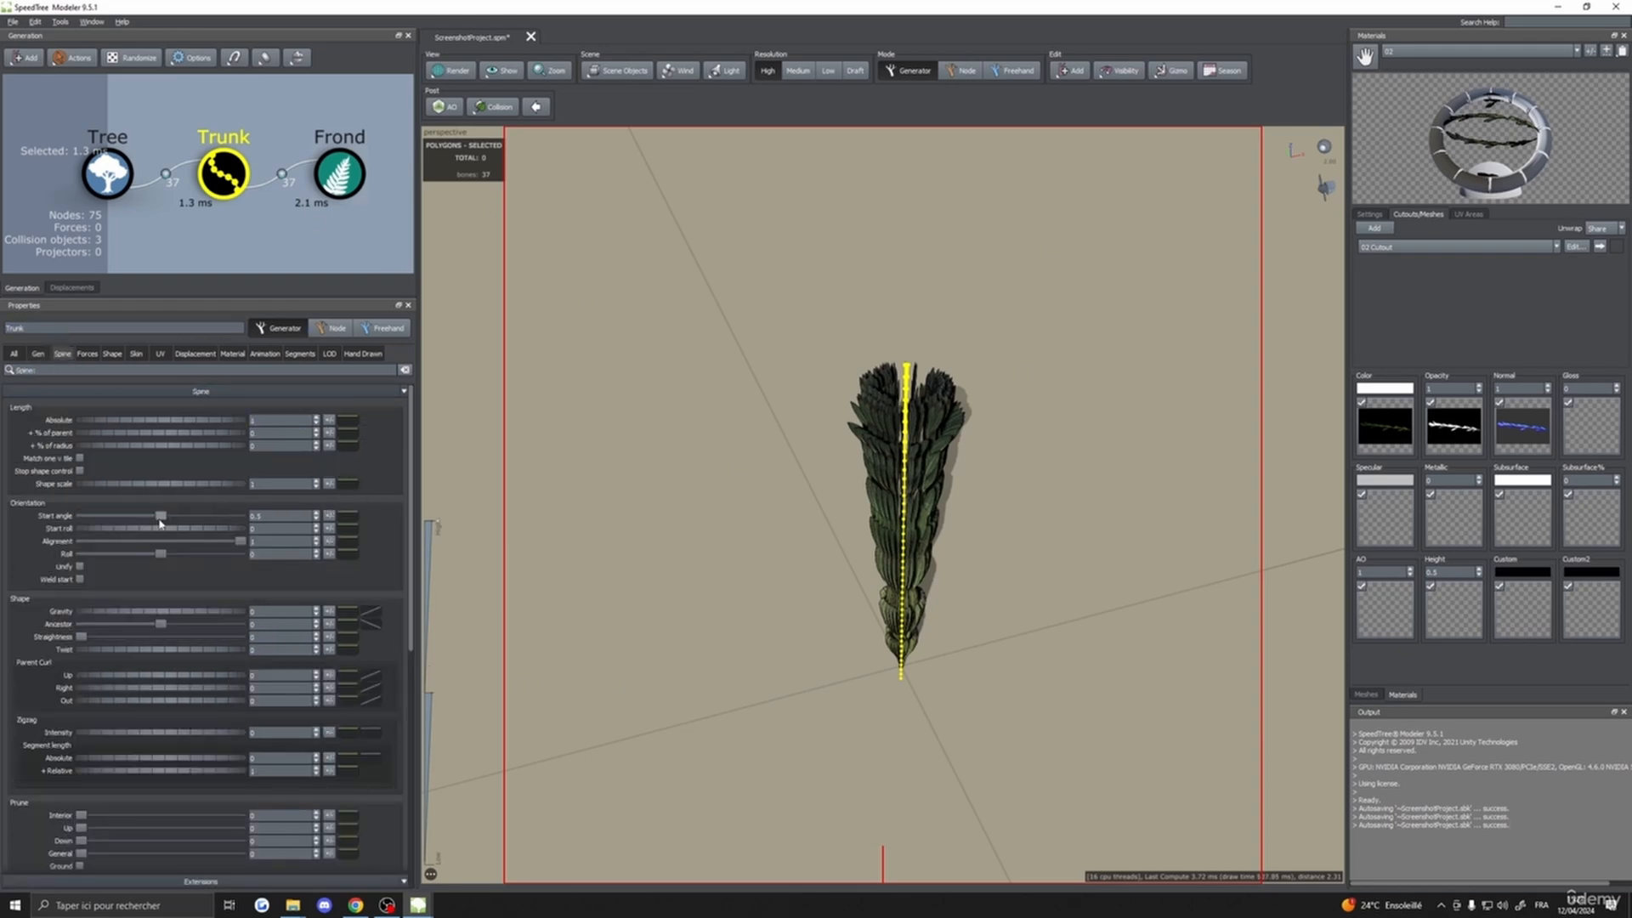
pyautogui.moveTo(164, 520)
pyautogui.mouseDown()
pyautogui.moveTo(128, 518)
pyautogui.moveTo(165, 520)
pyautogui.mouseUp()
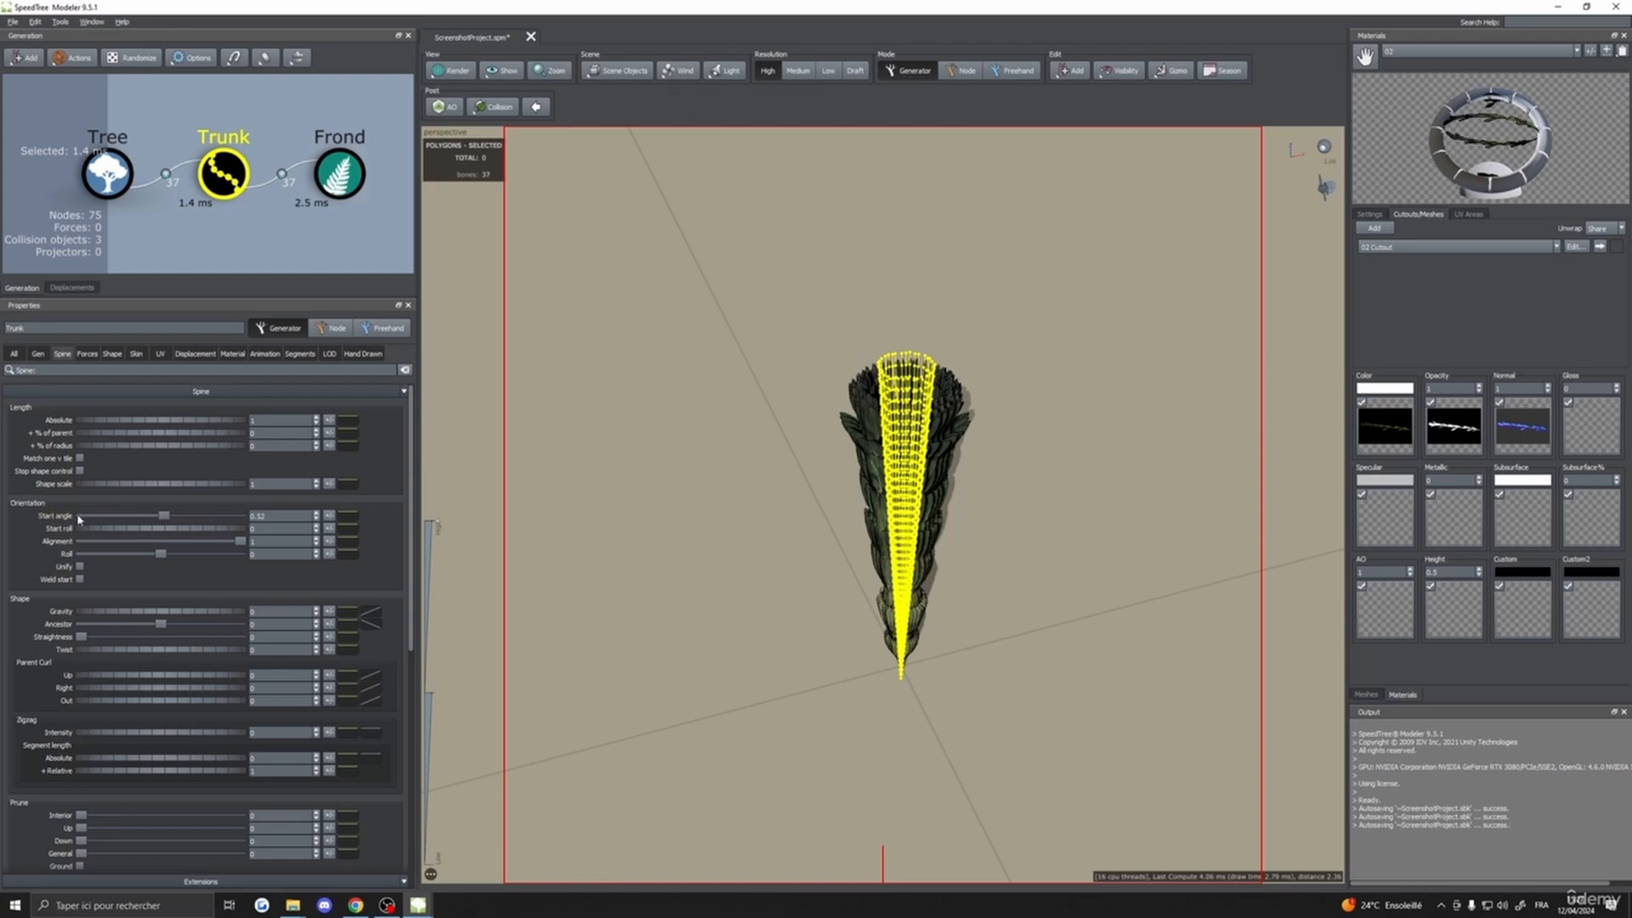
pyautogui.moveTo(167, 523)
pyautogui.mouseDown()
pyautogui.moveTo(204, 521)
pyautogui.moveTo(189, 528)
pyautogui.mouseUp()
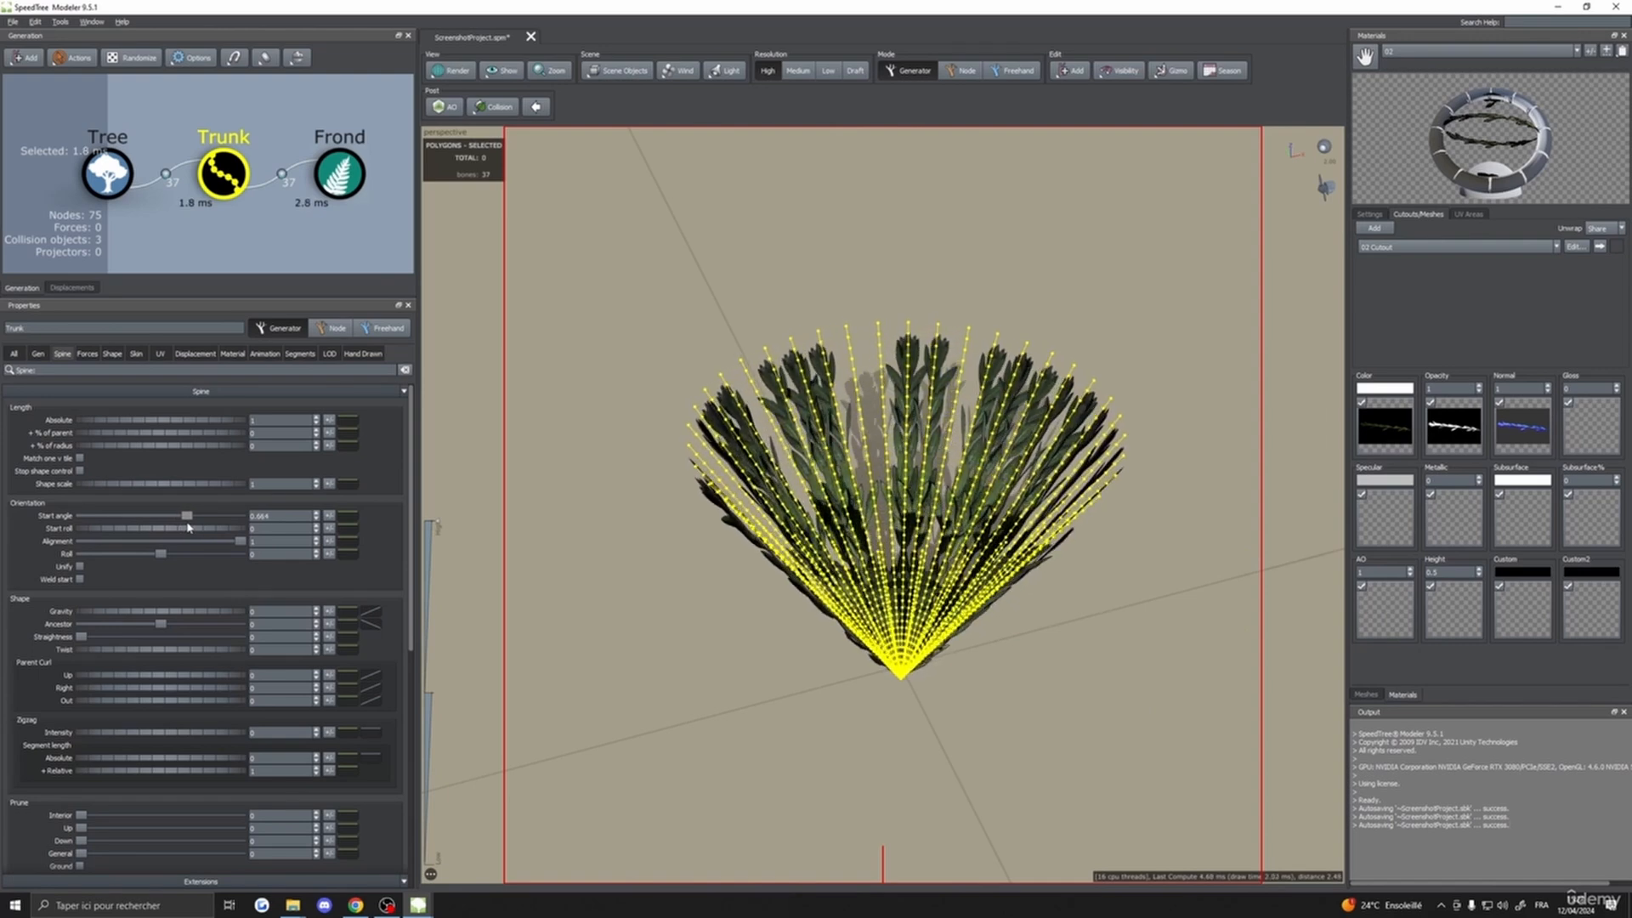
# - Spread the stem bases apart slightly by raising the Last boundary in the trunk's generation settings
pyautogui.click(38, 354)
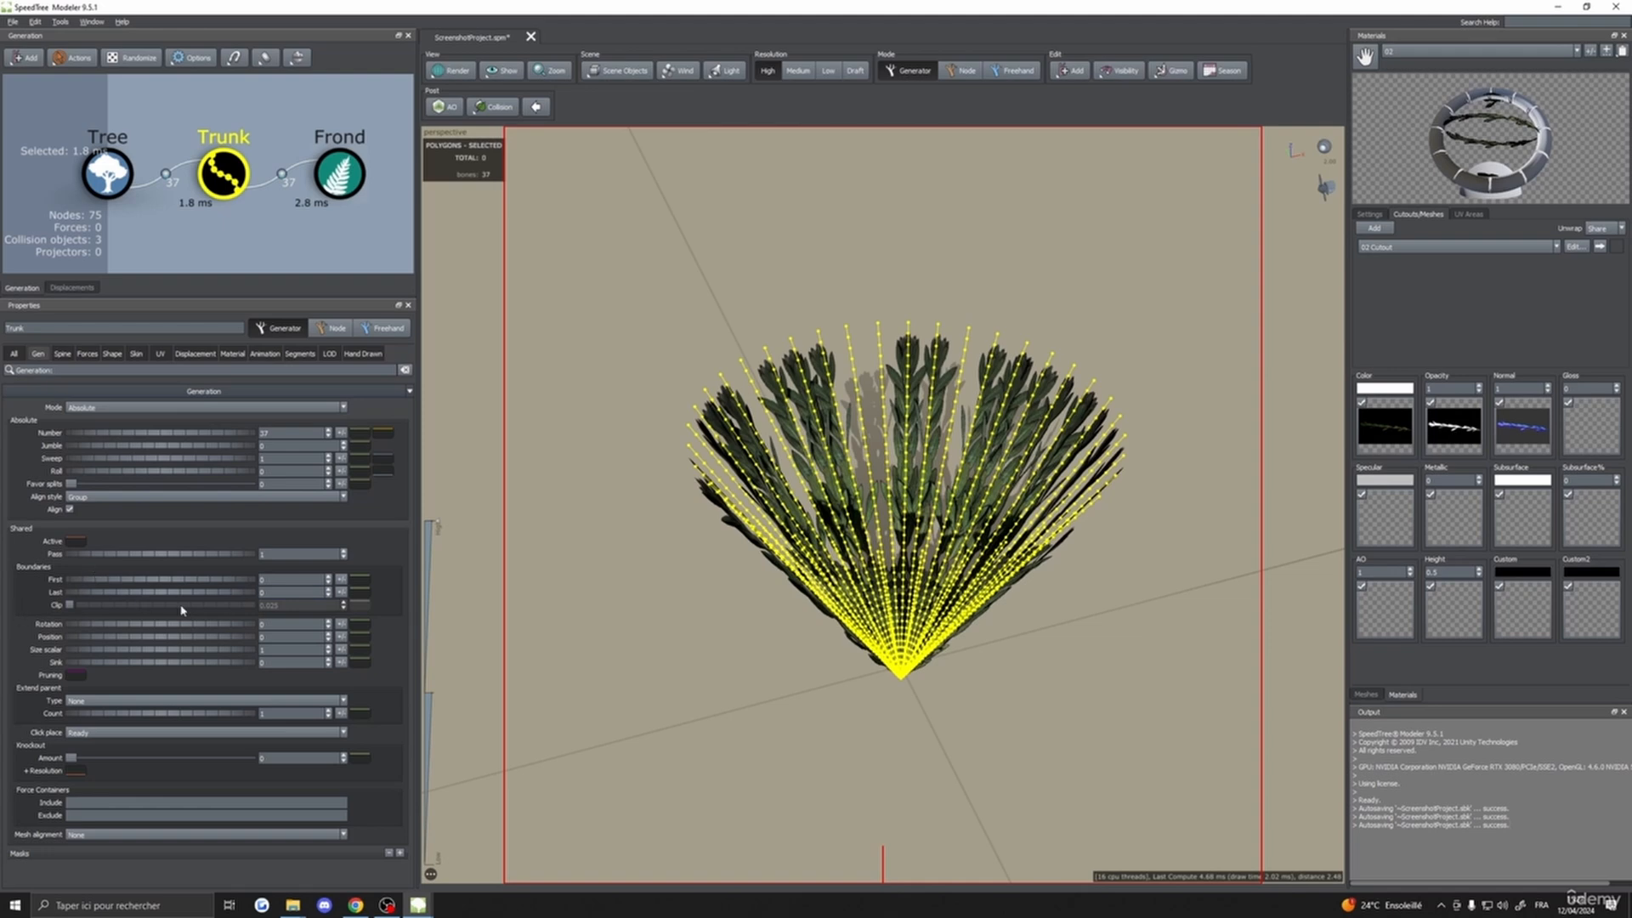
pyautogui.click(328, 590)
pyautogui.click(328, 590)
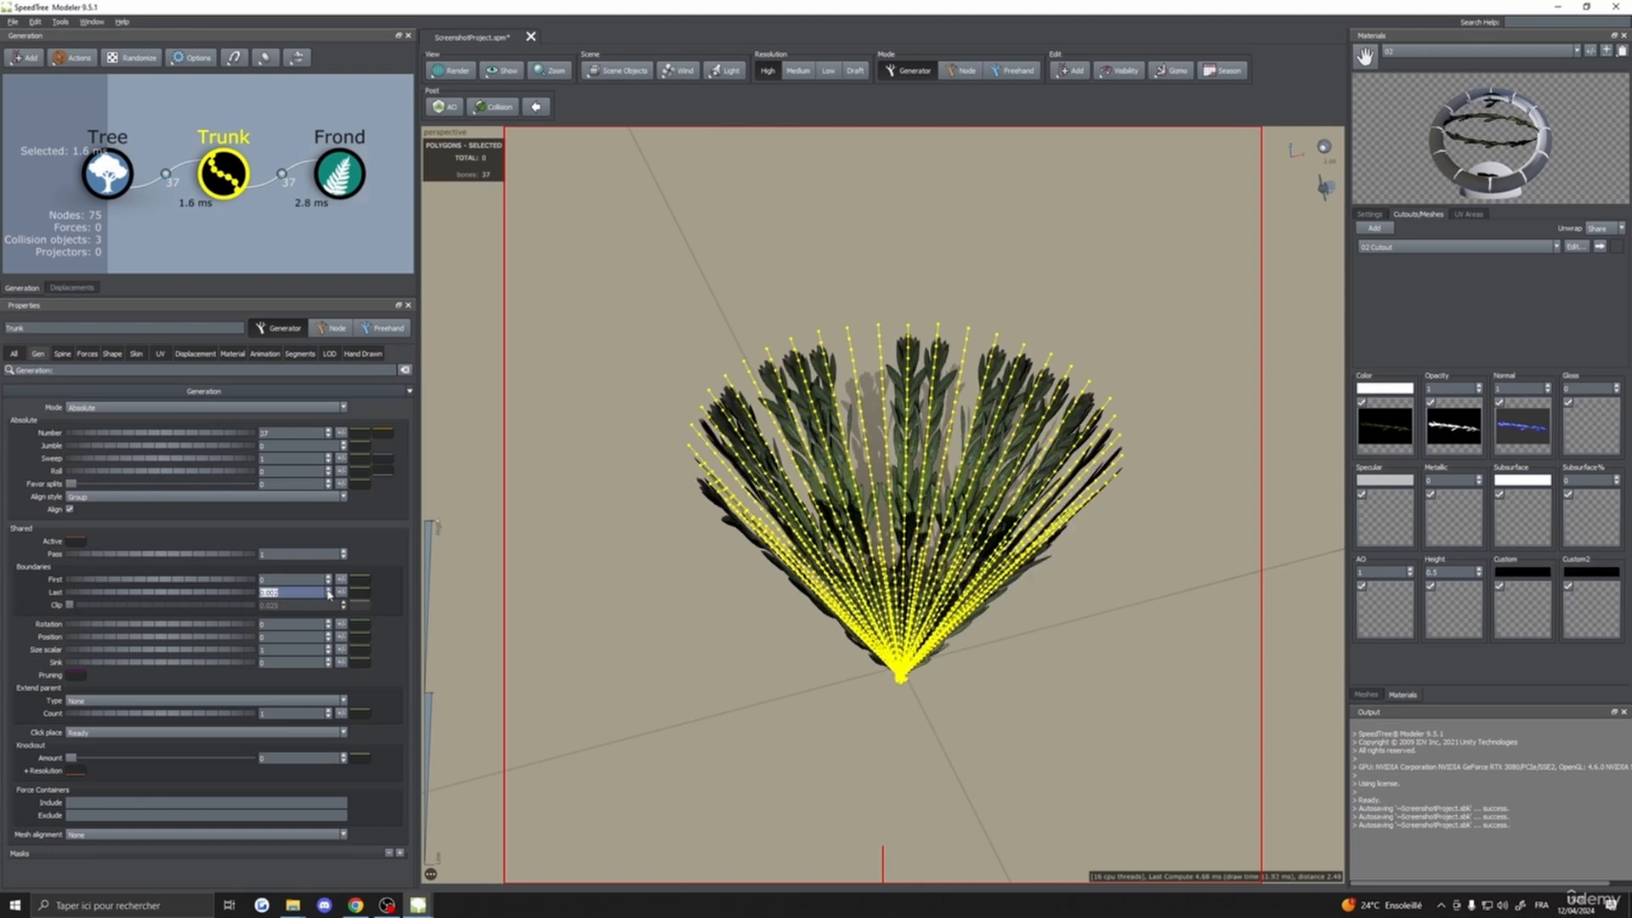
pyautogui.click(329, 592)
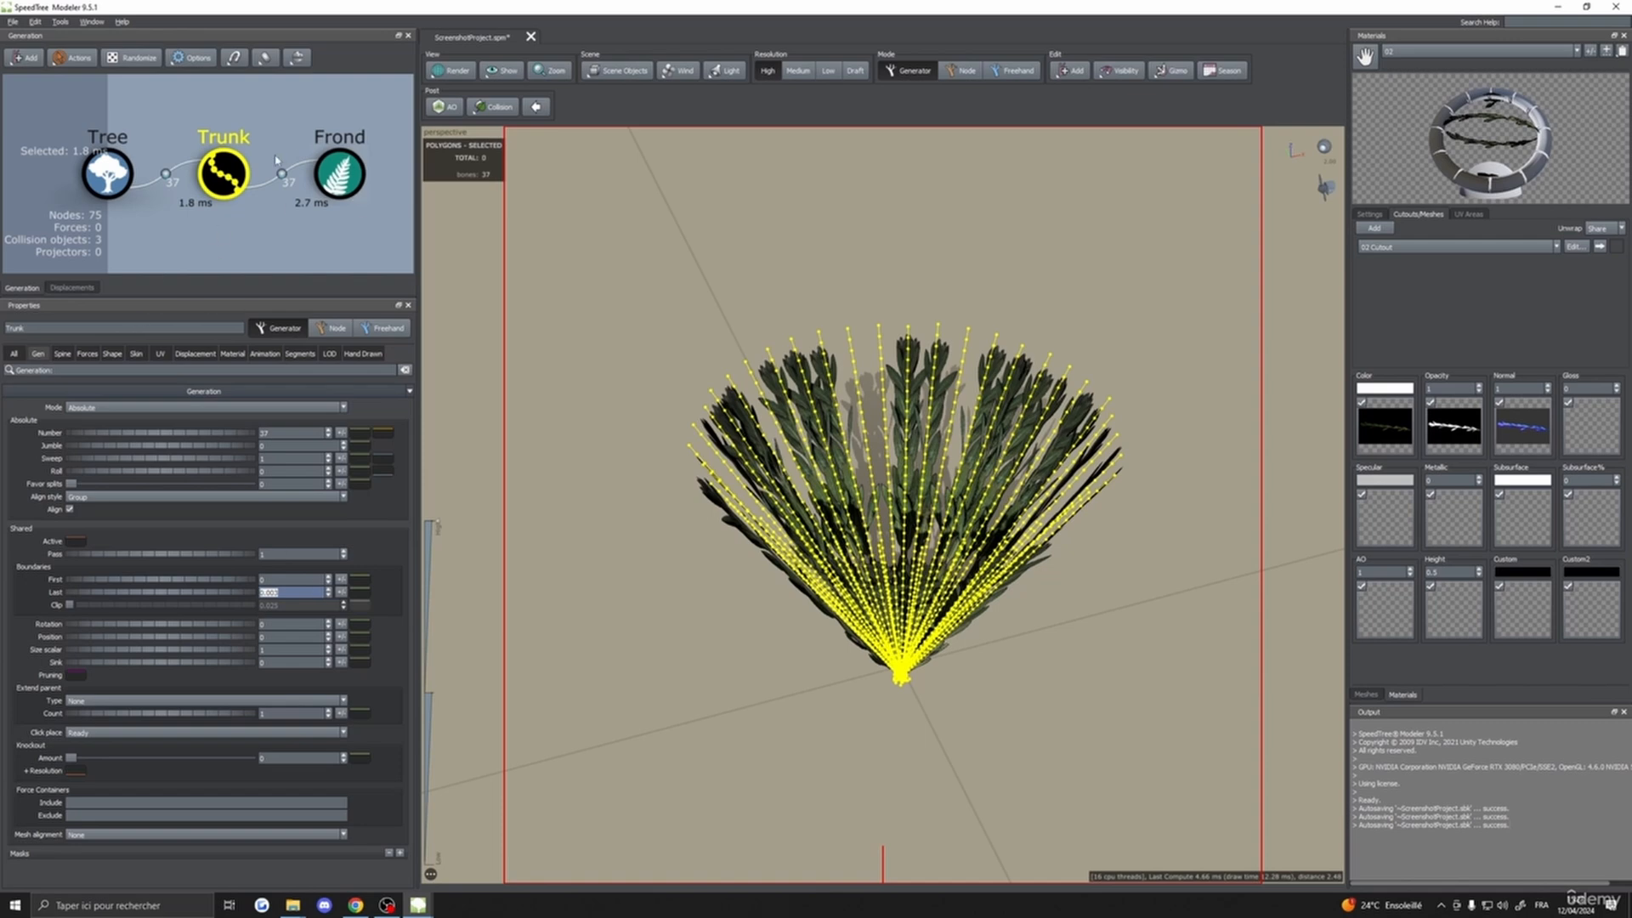
# - Set the trunk's start angle to 0.368 and check the spread of the clump
pyautogui.click(62, 353)
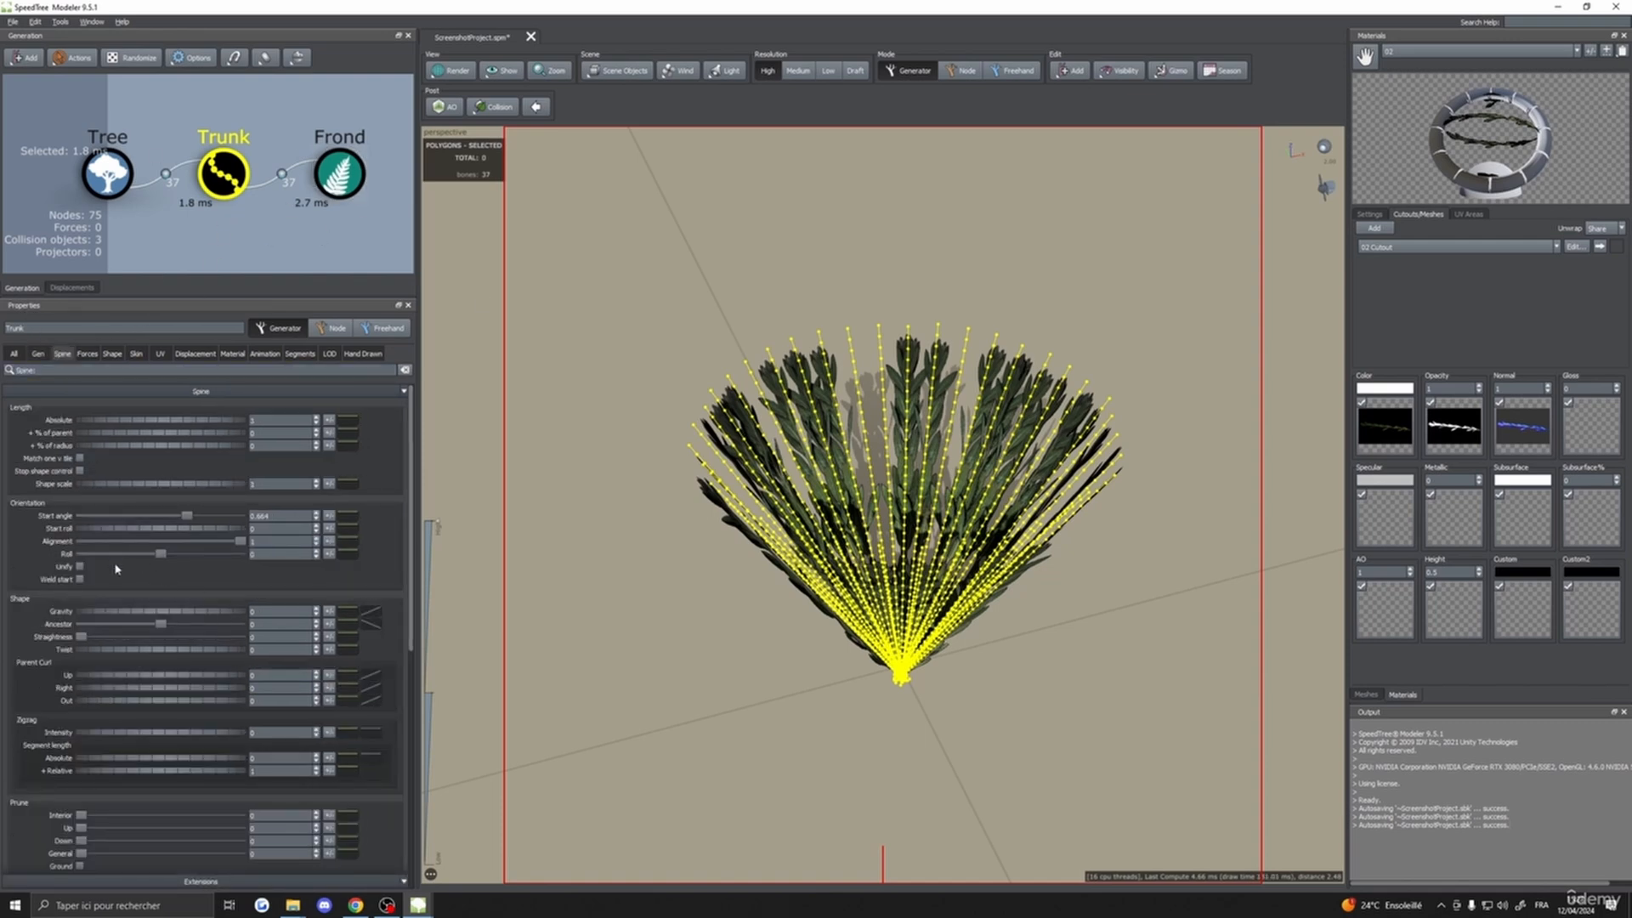
pyautogui.moveTo(191, 522); pyautogui.dragTo(140, 520)
pyautogui.moveTo(638, 614); pyautogui.dragTo(685, 674)
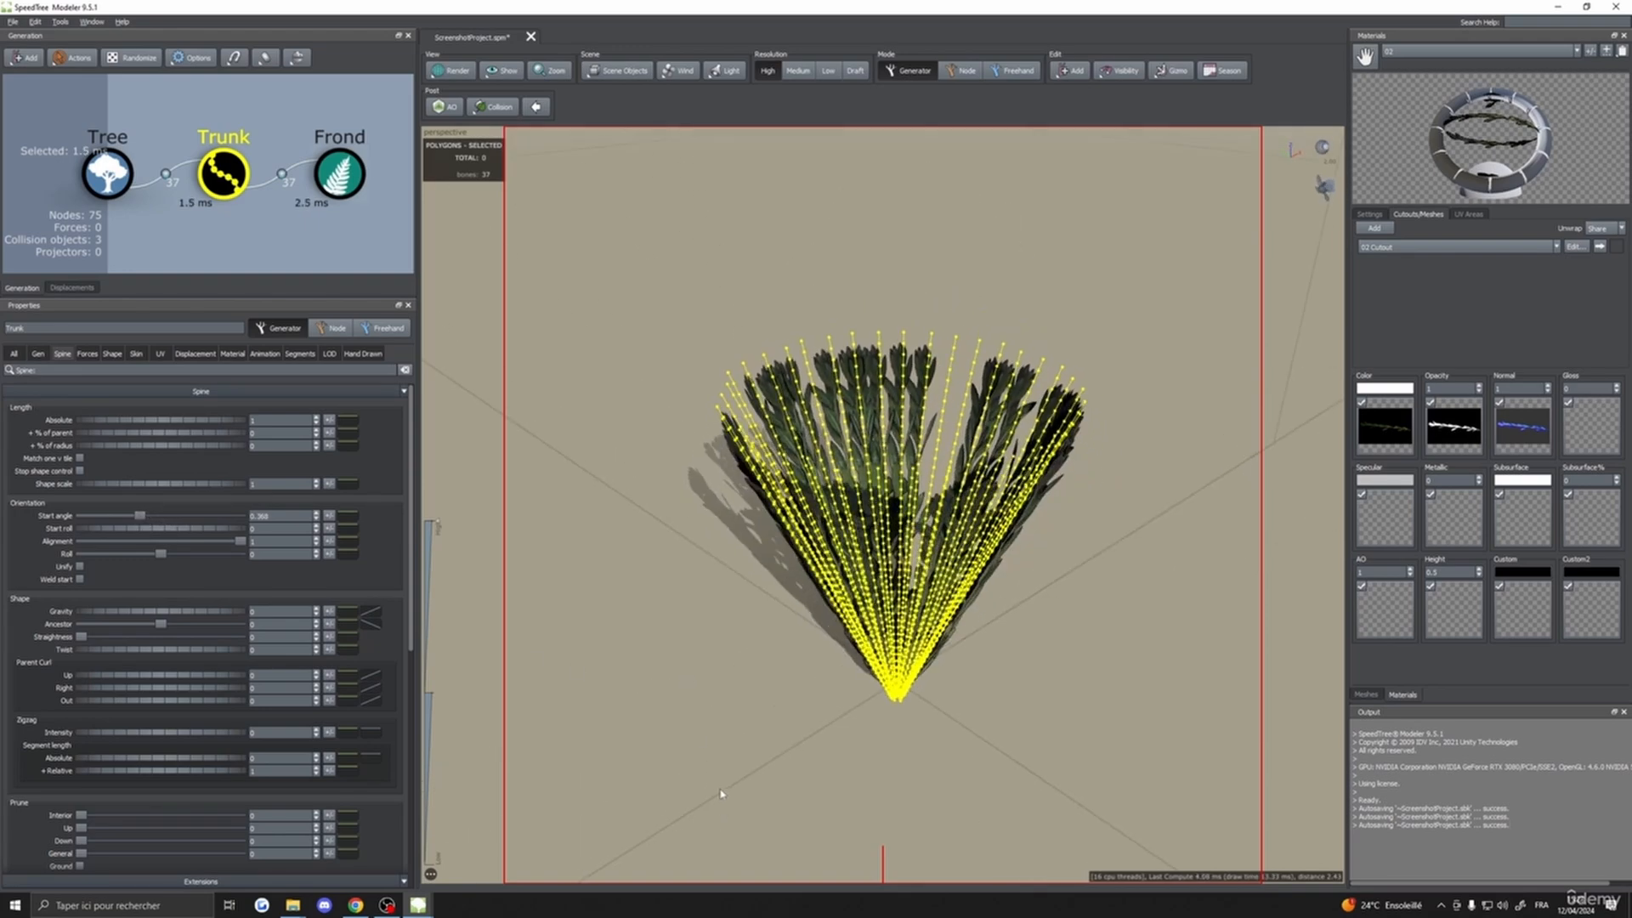
pyautogui.moveTo(722, 794); pyautogui.dragTo(918, 765)
pyautogui.click(692, 774)
pyautogui.scroll(3, 998, 662)
pyautogui.click(976, 735)
pyautogui.scroll(-3, 956, 748)
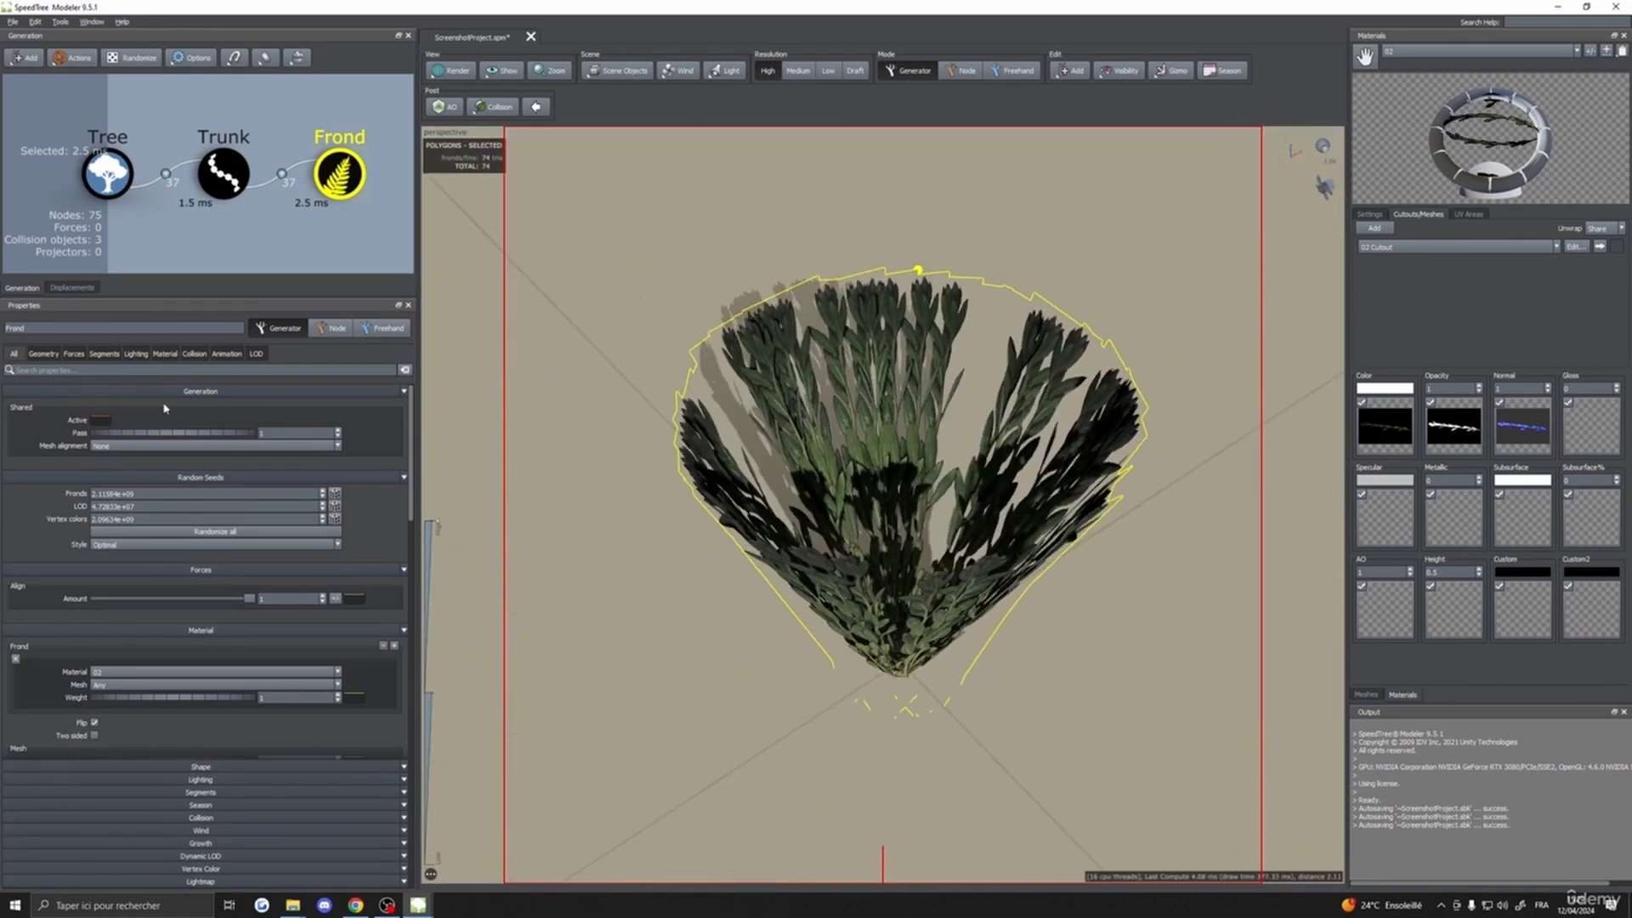
# - Lower the end point of the trunk's start angle parent curve to vary the spread between stems
pyautogui.click(224, 174)
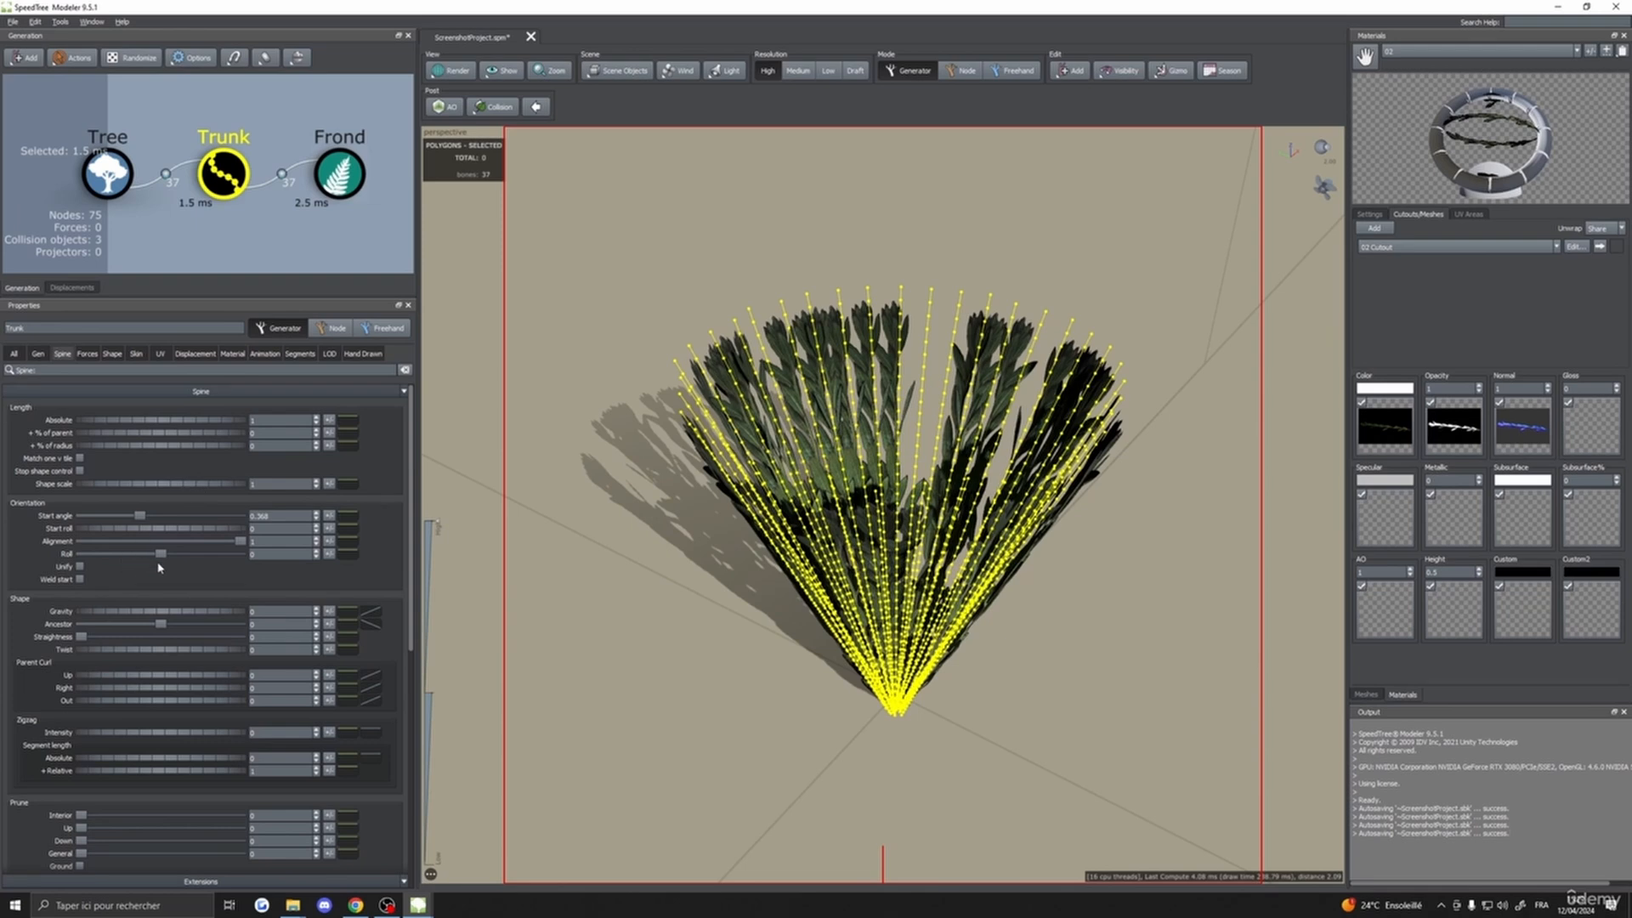
pyautogui.click(345, 517)
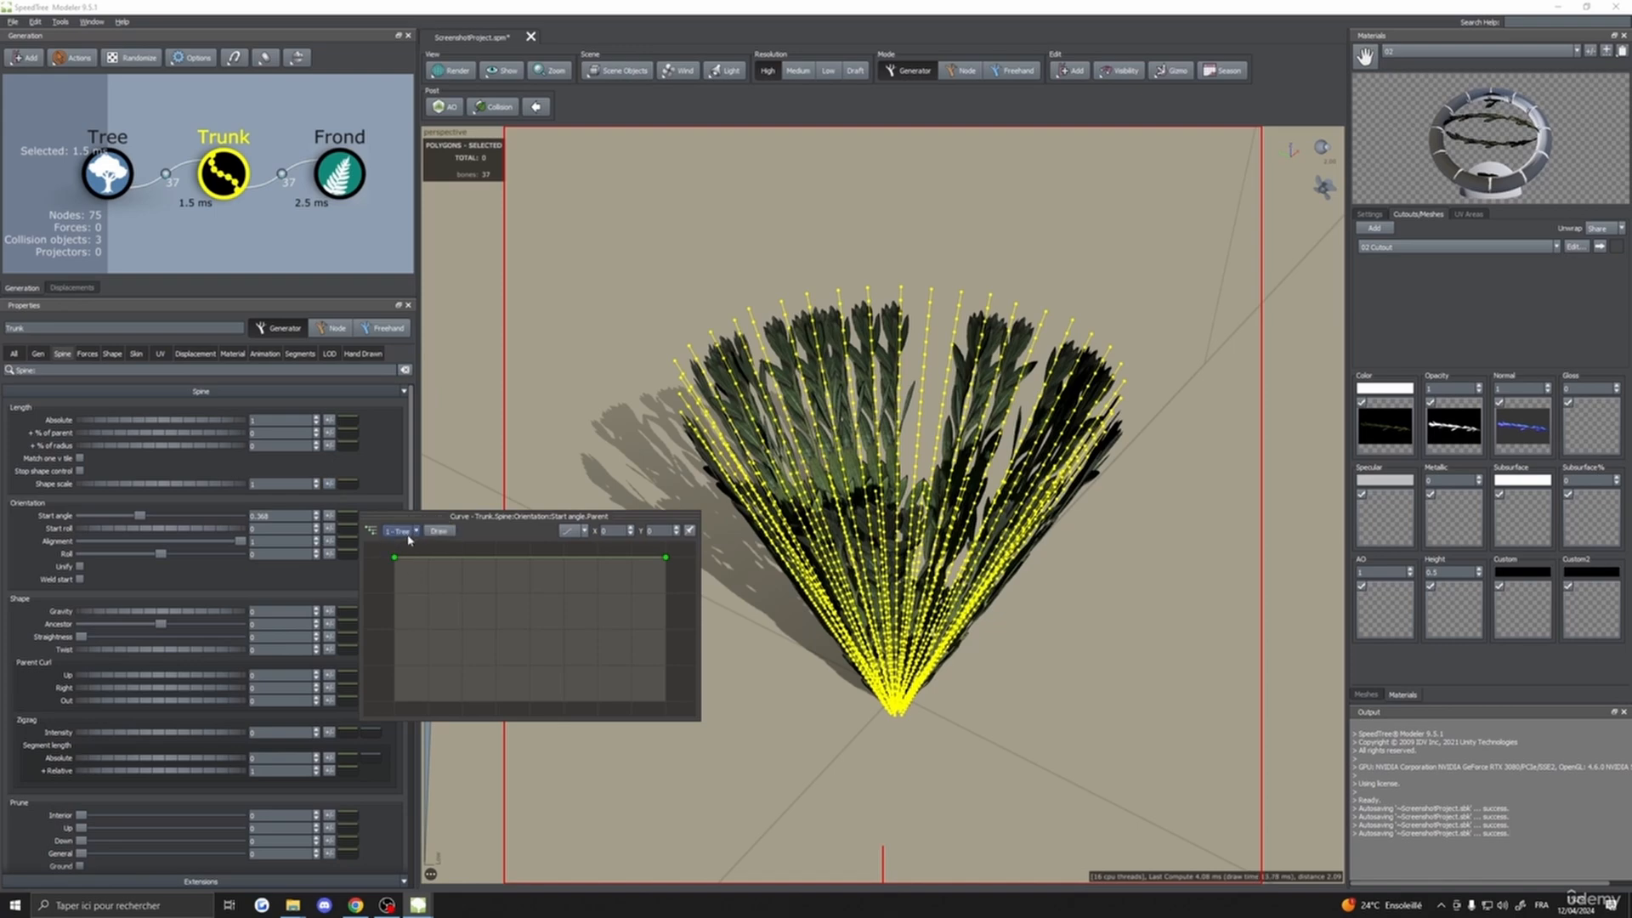
pyautogui.moveTo(665, 557)
pyautogui.mouseDown()
pyautogui.moveTo(667, 599)
pyautogui.moveTo(671, 583)
pyautogui.mouseUp()
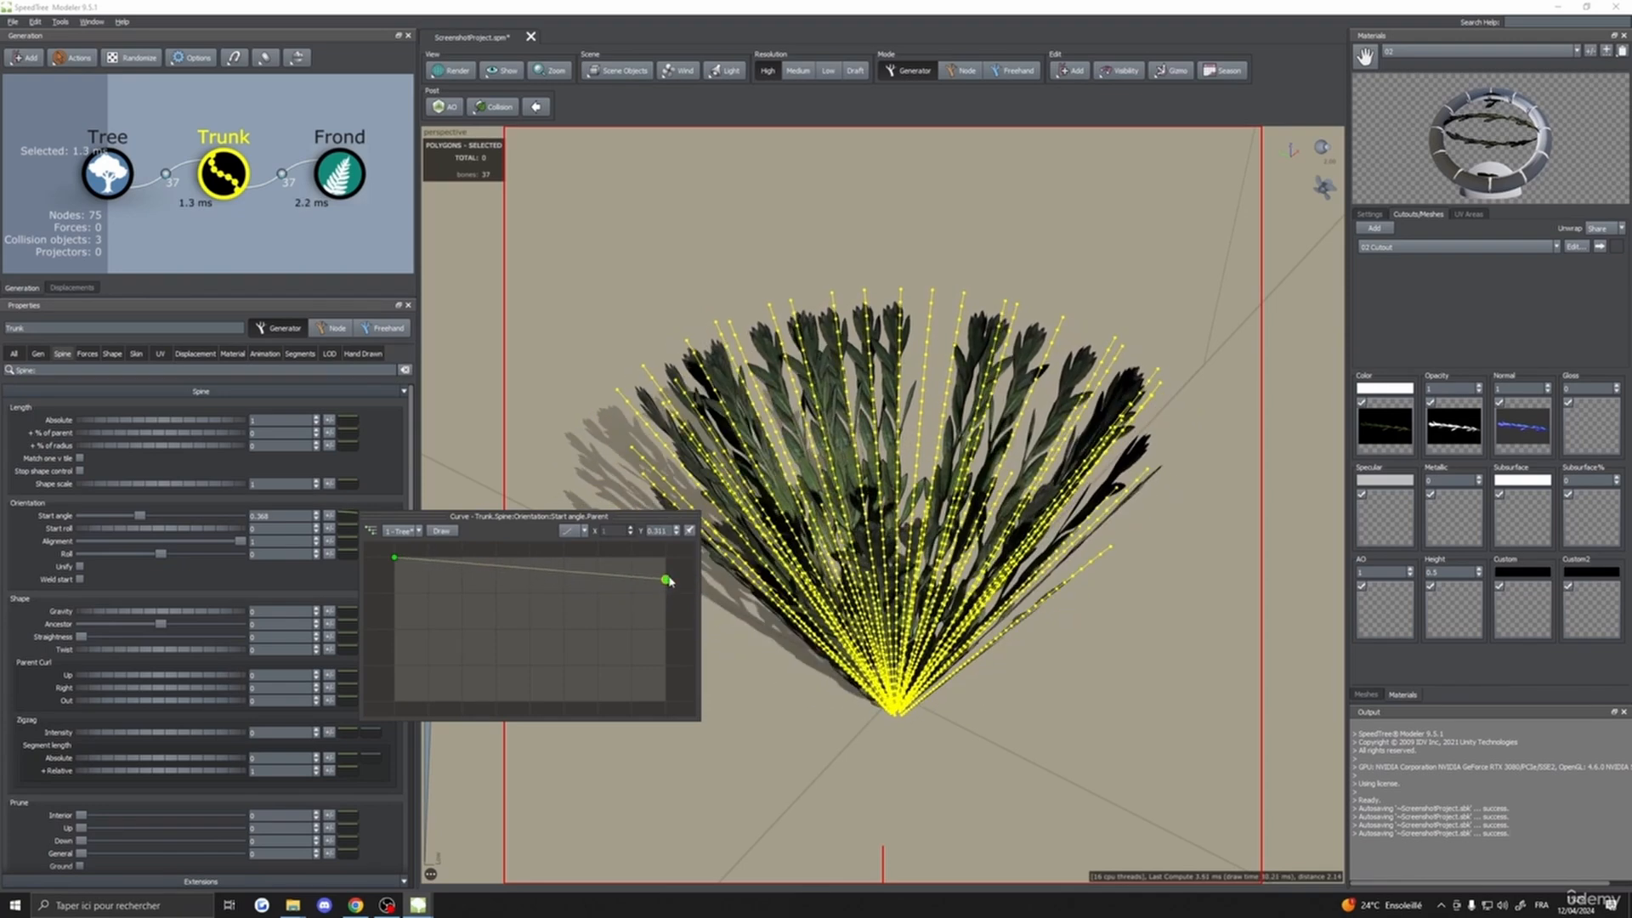
pyautogui.moveTo(1004, 775); pyautogui.dragTo(983, 645)
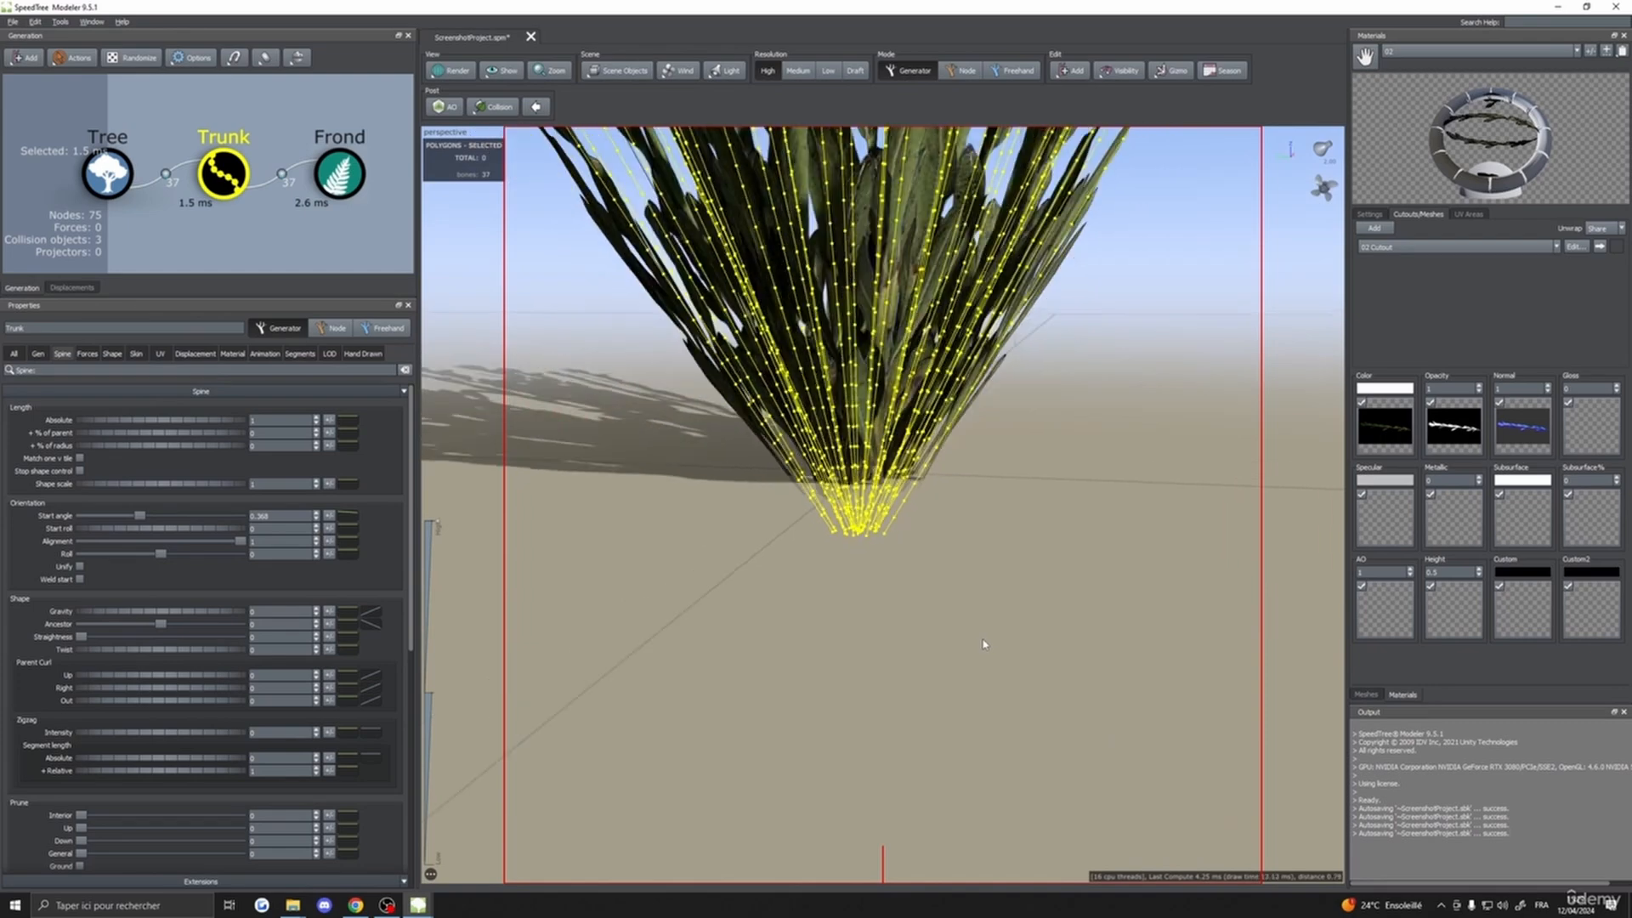
# - Examine the plant clump's stem spread and fronds from several angles and check the trunk's start angle parent curve
pyautogui.click(851, 414)
pyautogui.moveTo(851, 414); pyautogui.dragTo(997, 481)
pyautogui.scroll(-5, 996, 473)
pyautogui.click(224, 174)
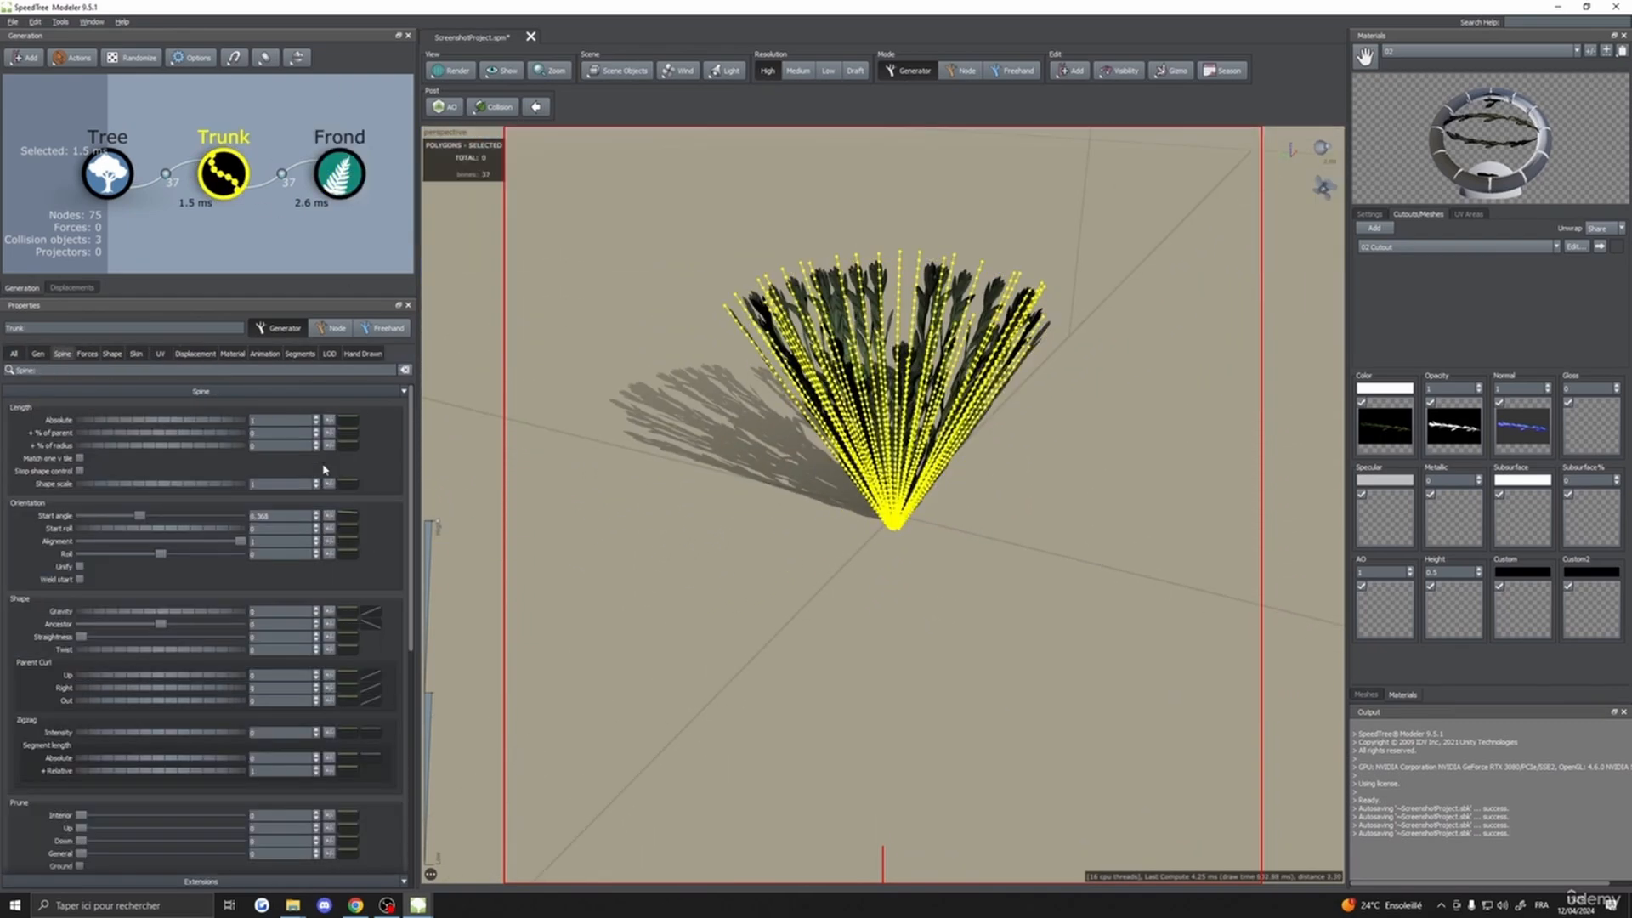
pyautogui.moveTo(822, 574); pyautogui.dragTo(830, 576)
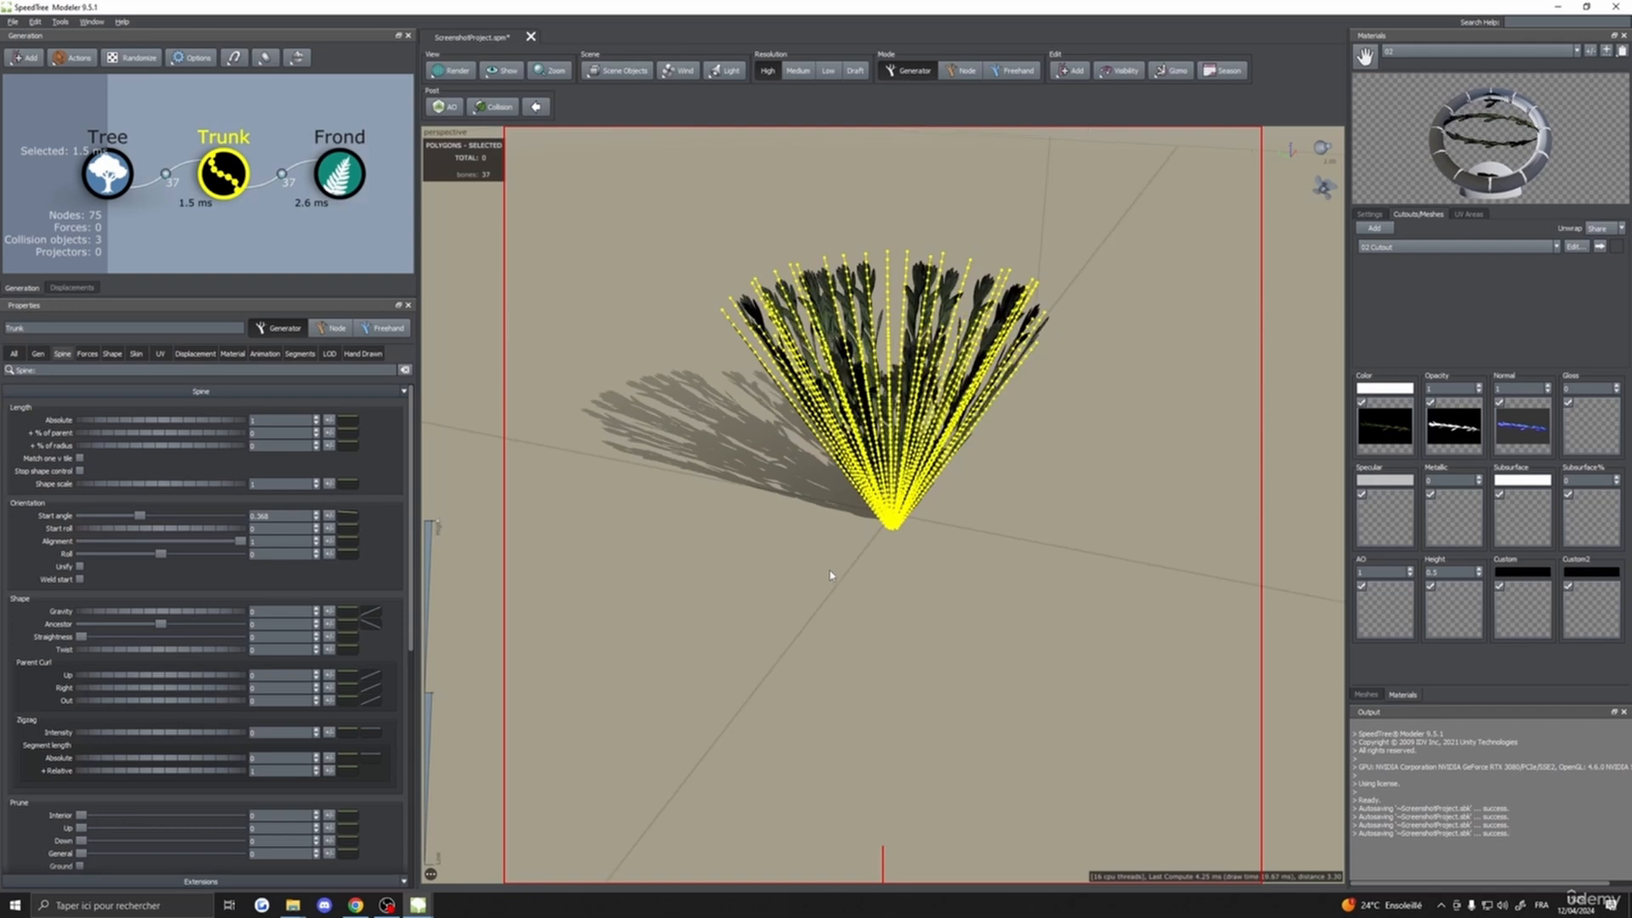
pyautogui.click(336, 516)
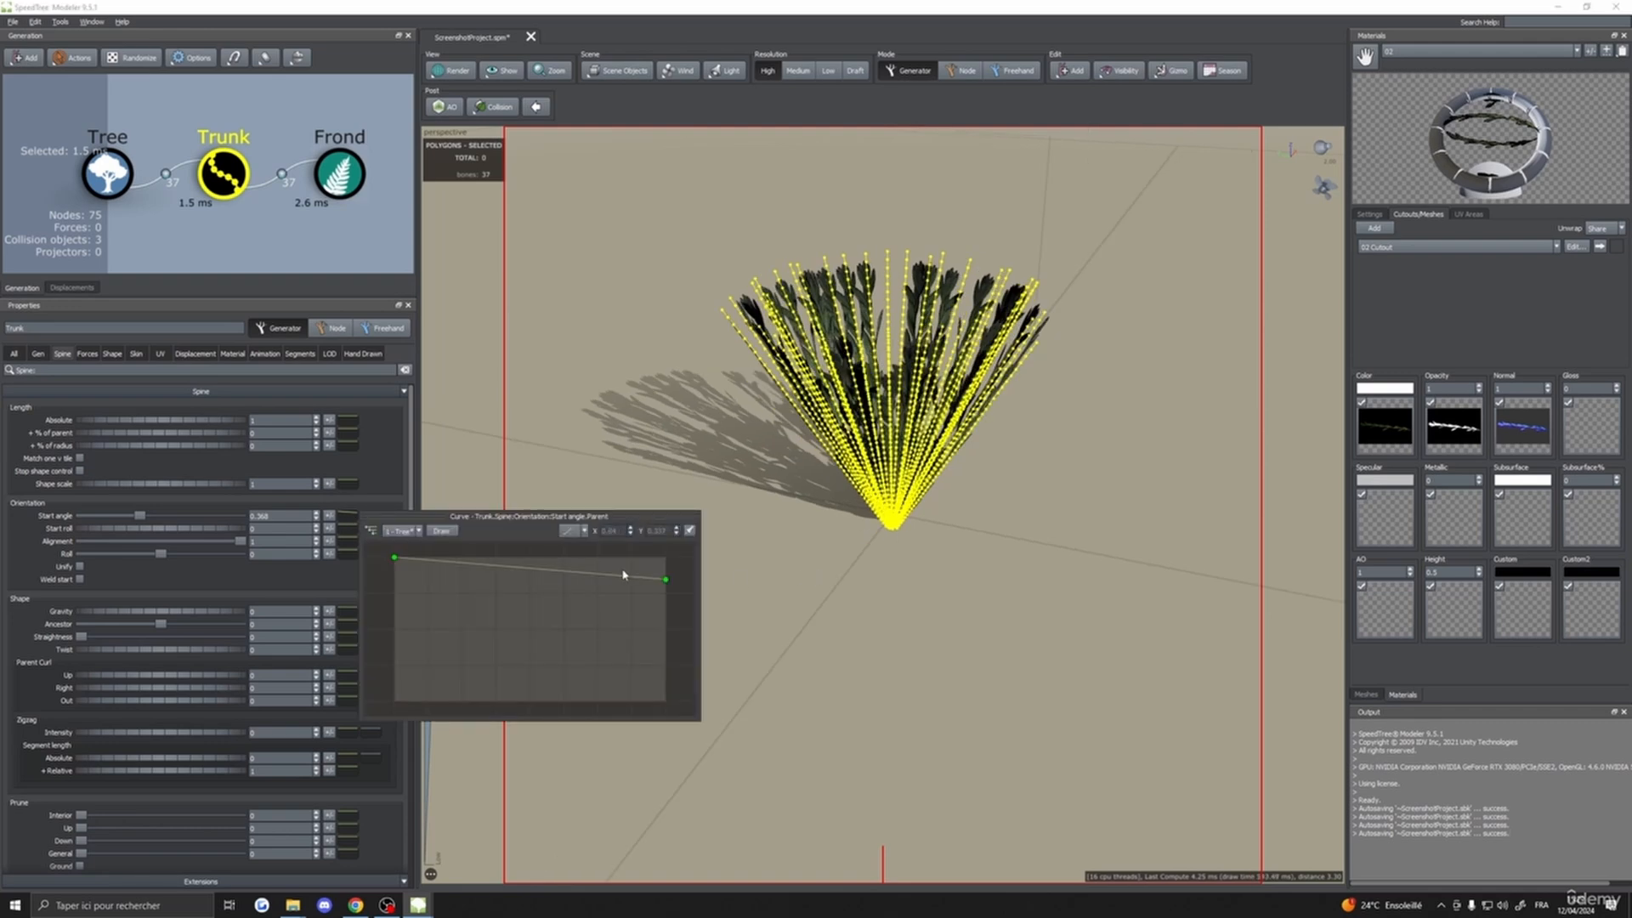
pyautogui.moveTo(790, 468); pyautogui.dragTo(798, 528, button='middle')
pyautogui.click(901, 510)
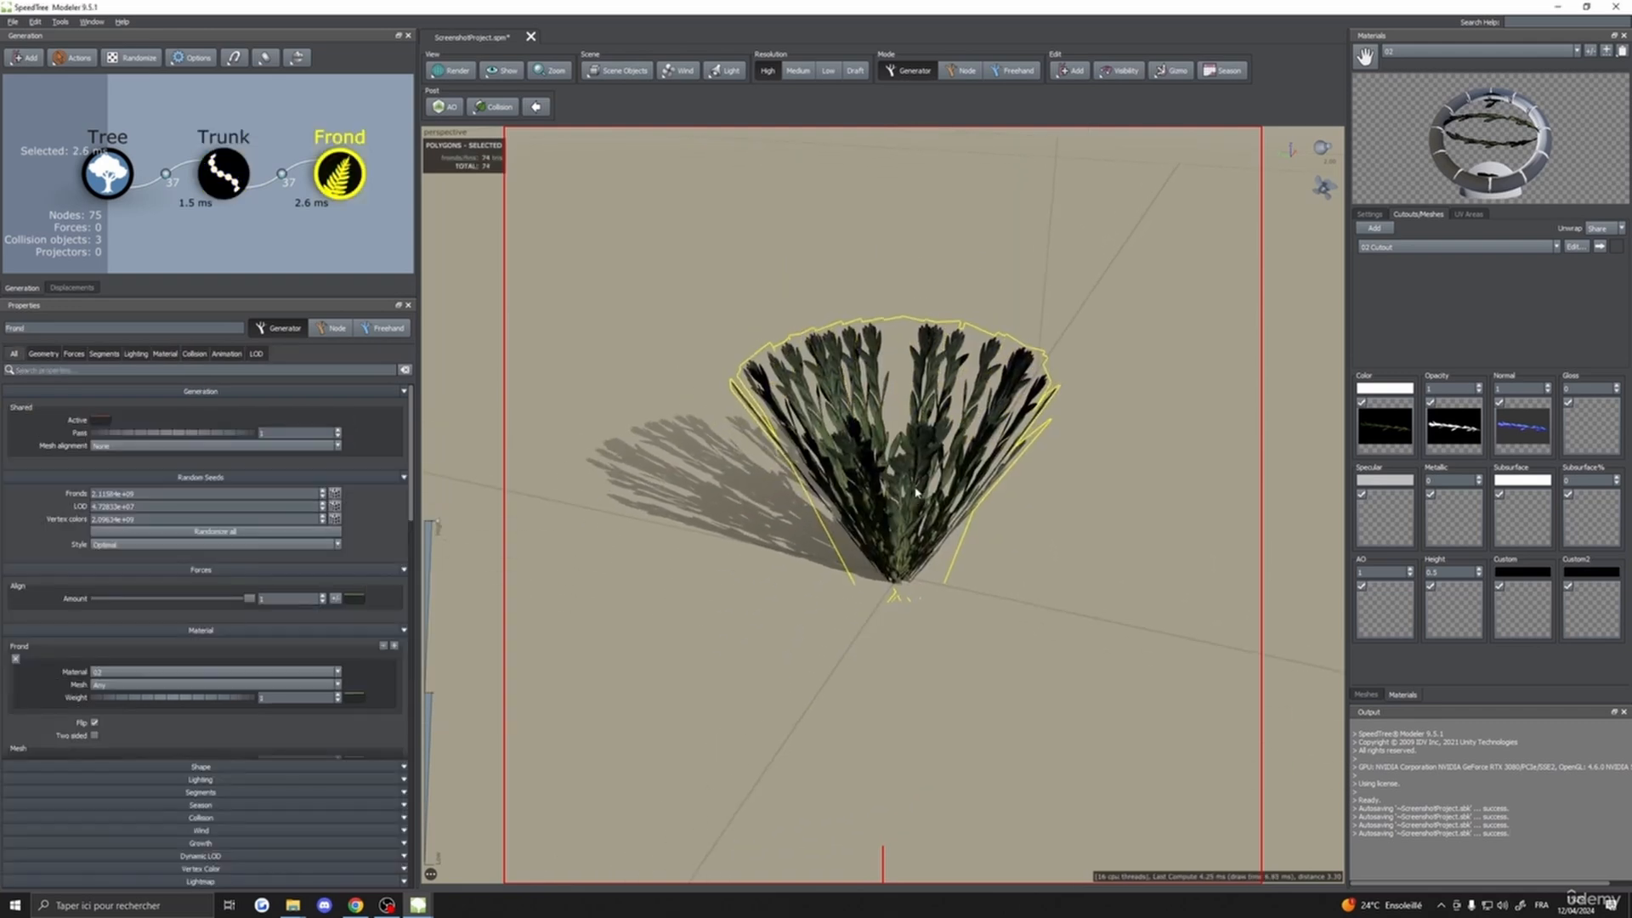
pyautogui.moveTo(901, 510); pyautogui.dragTo(822, 505)
# - Steepen the trunk's start angle parent curve by setting its end point to about 0.18 and its start point to about 0.46
pyautogui.click(223, 174)
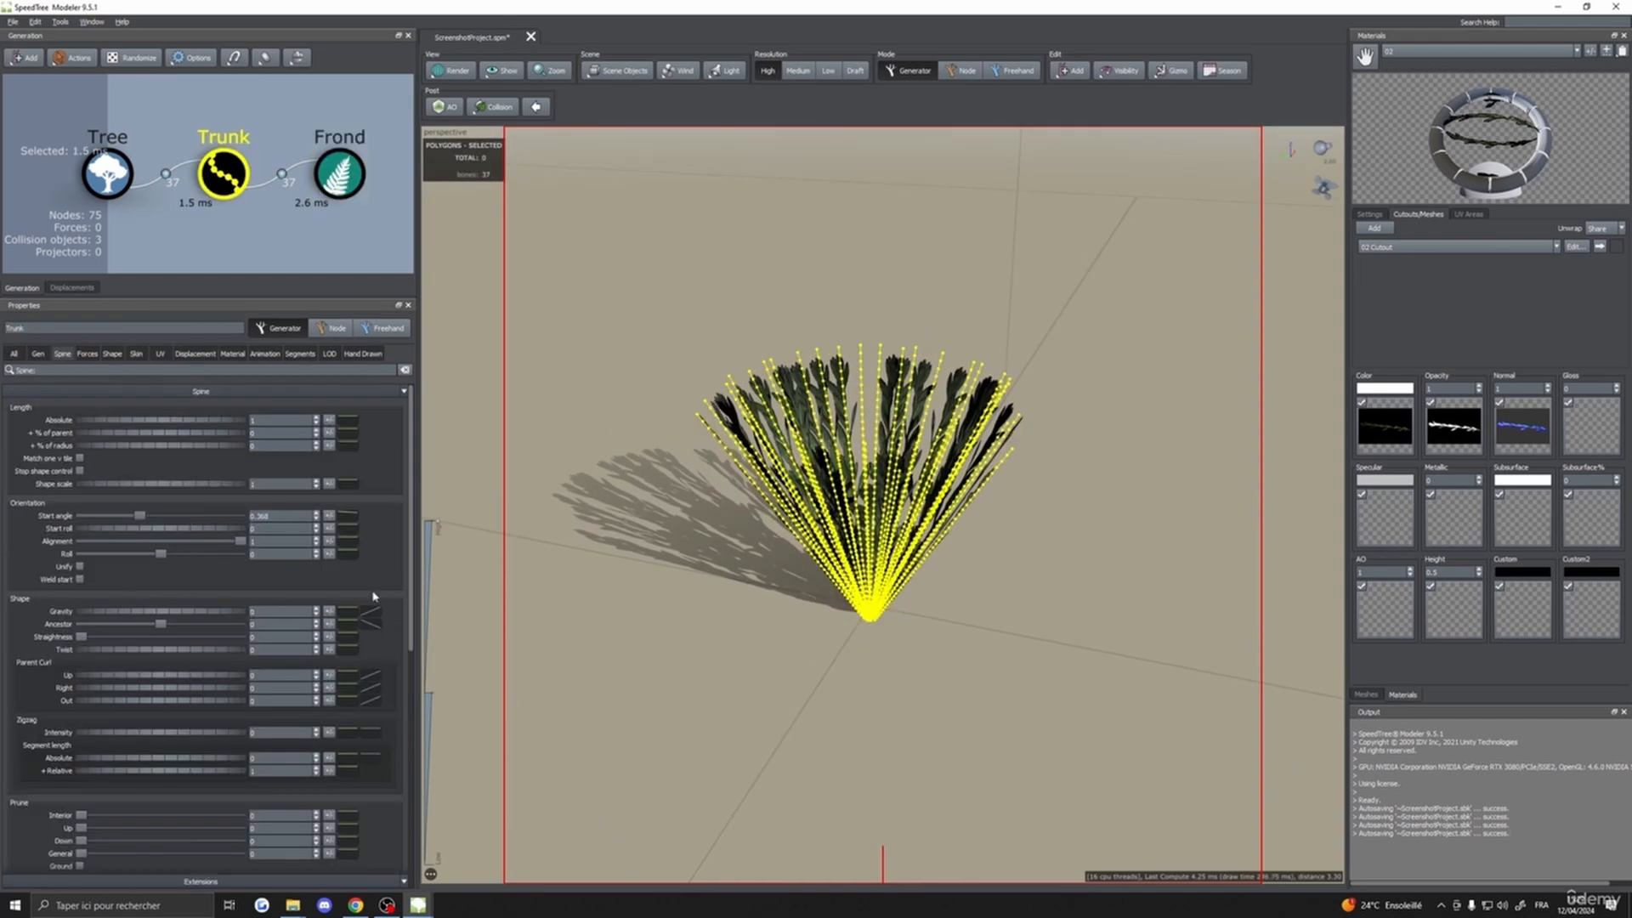
pyautogui.click(347, 516)
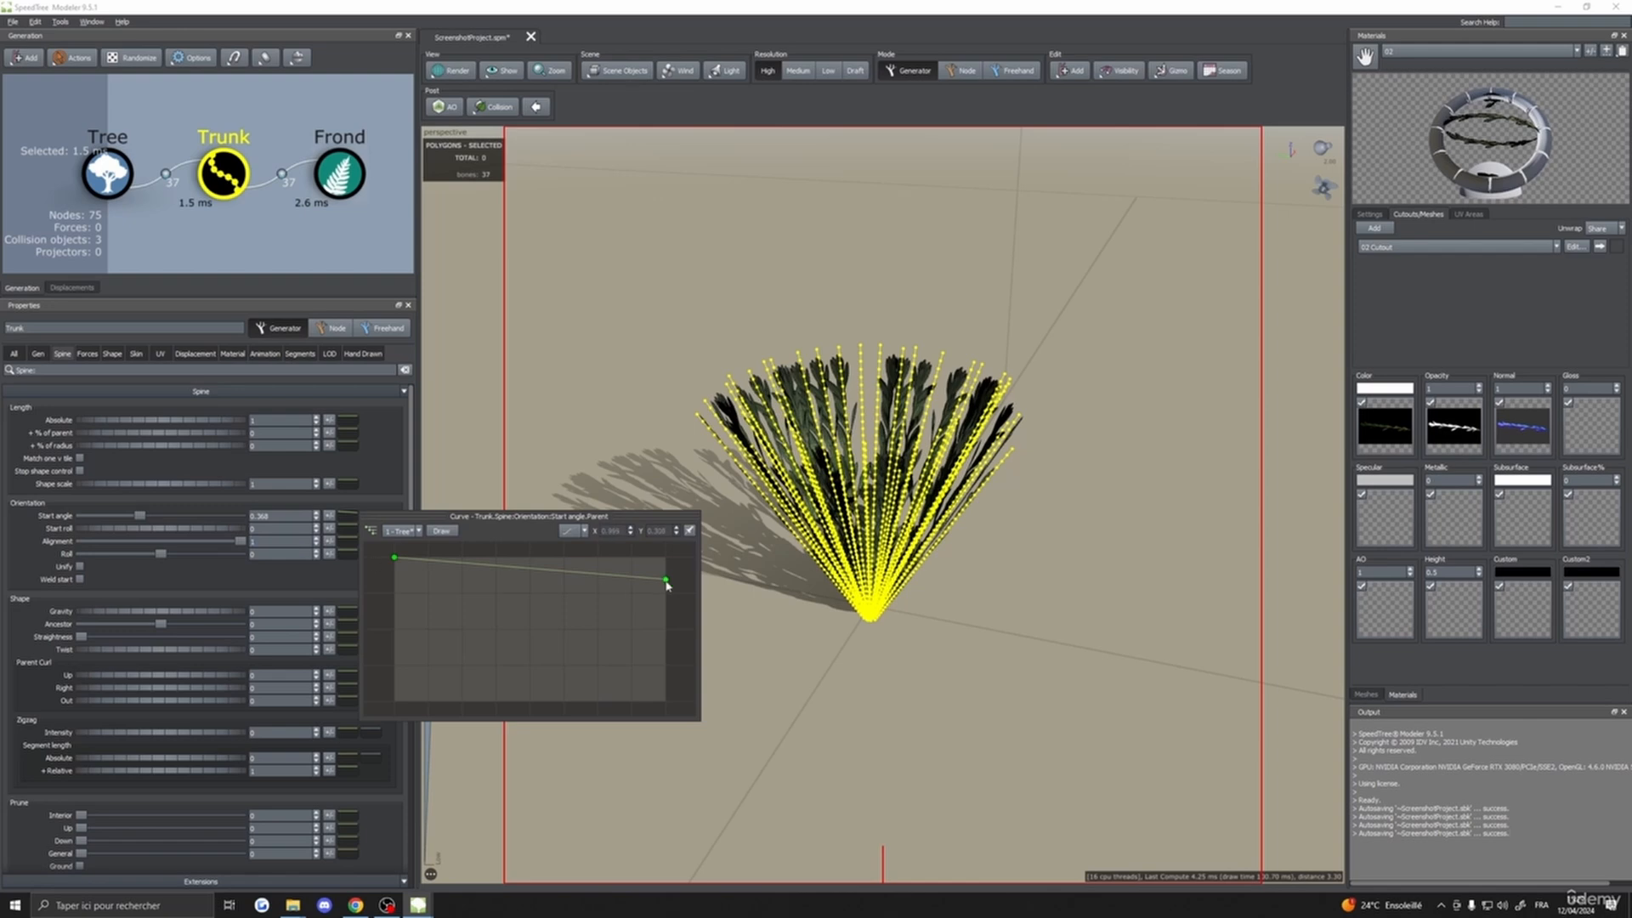
pyautogui.moveTo(668, 586); pyautogui.dragTo(665, 633)
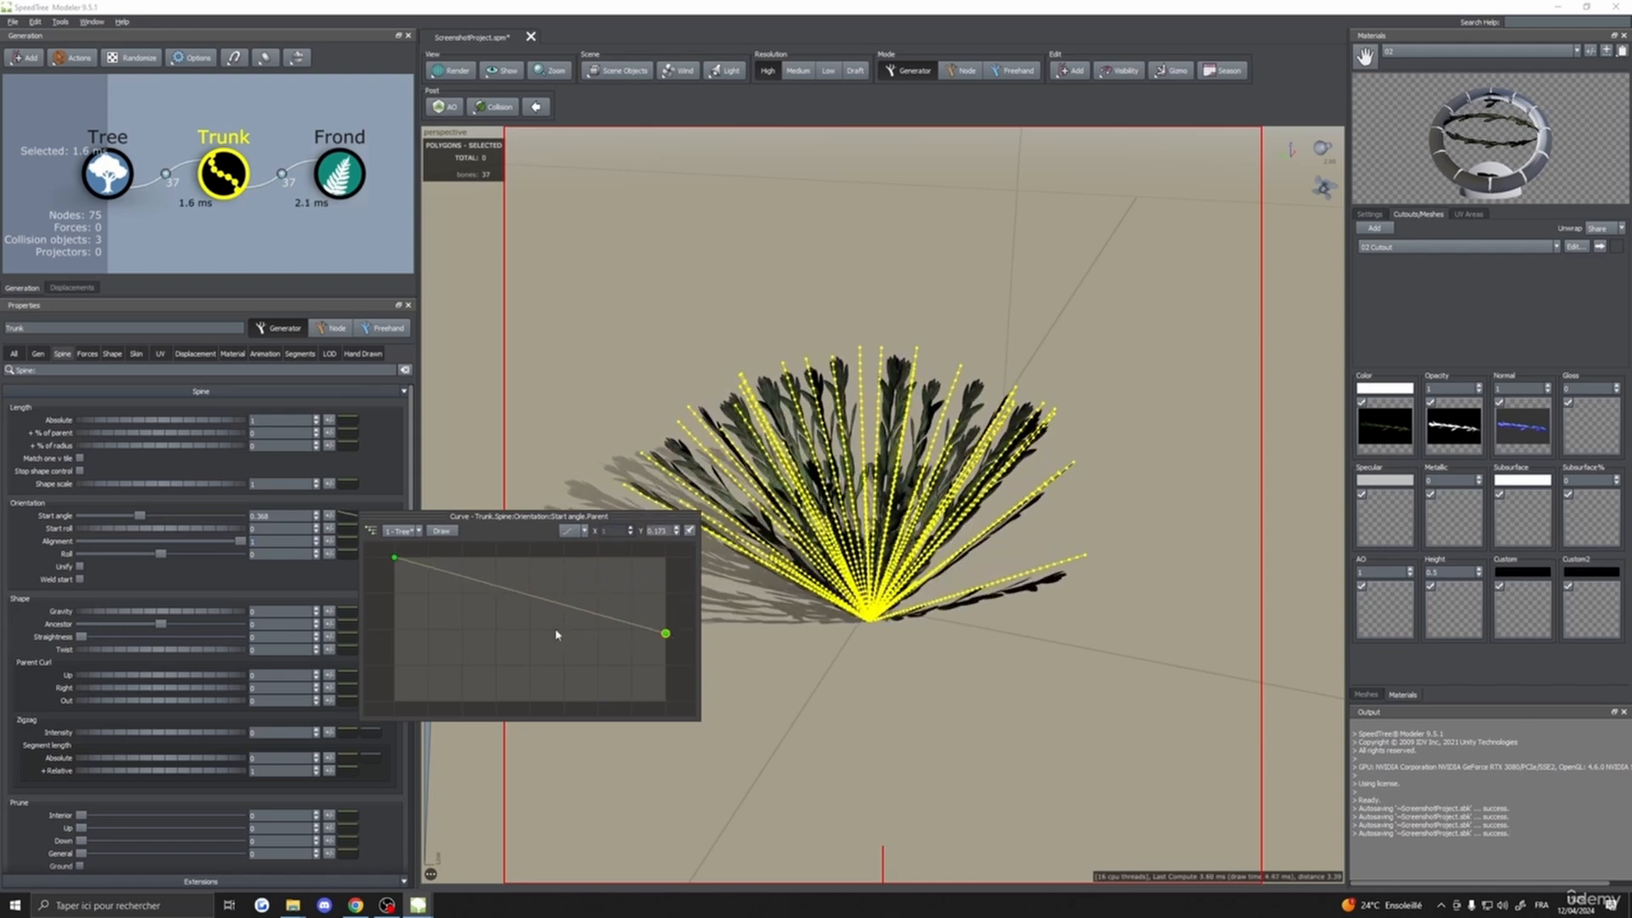
pyautogui.scroll(-2, 544, 631)
pyautogui.moveTo(455, 594); pyautogui.dragTo(454, 566)
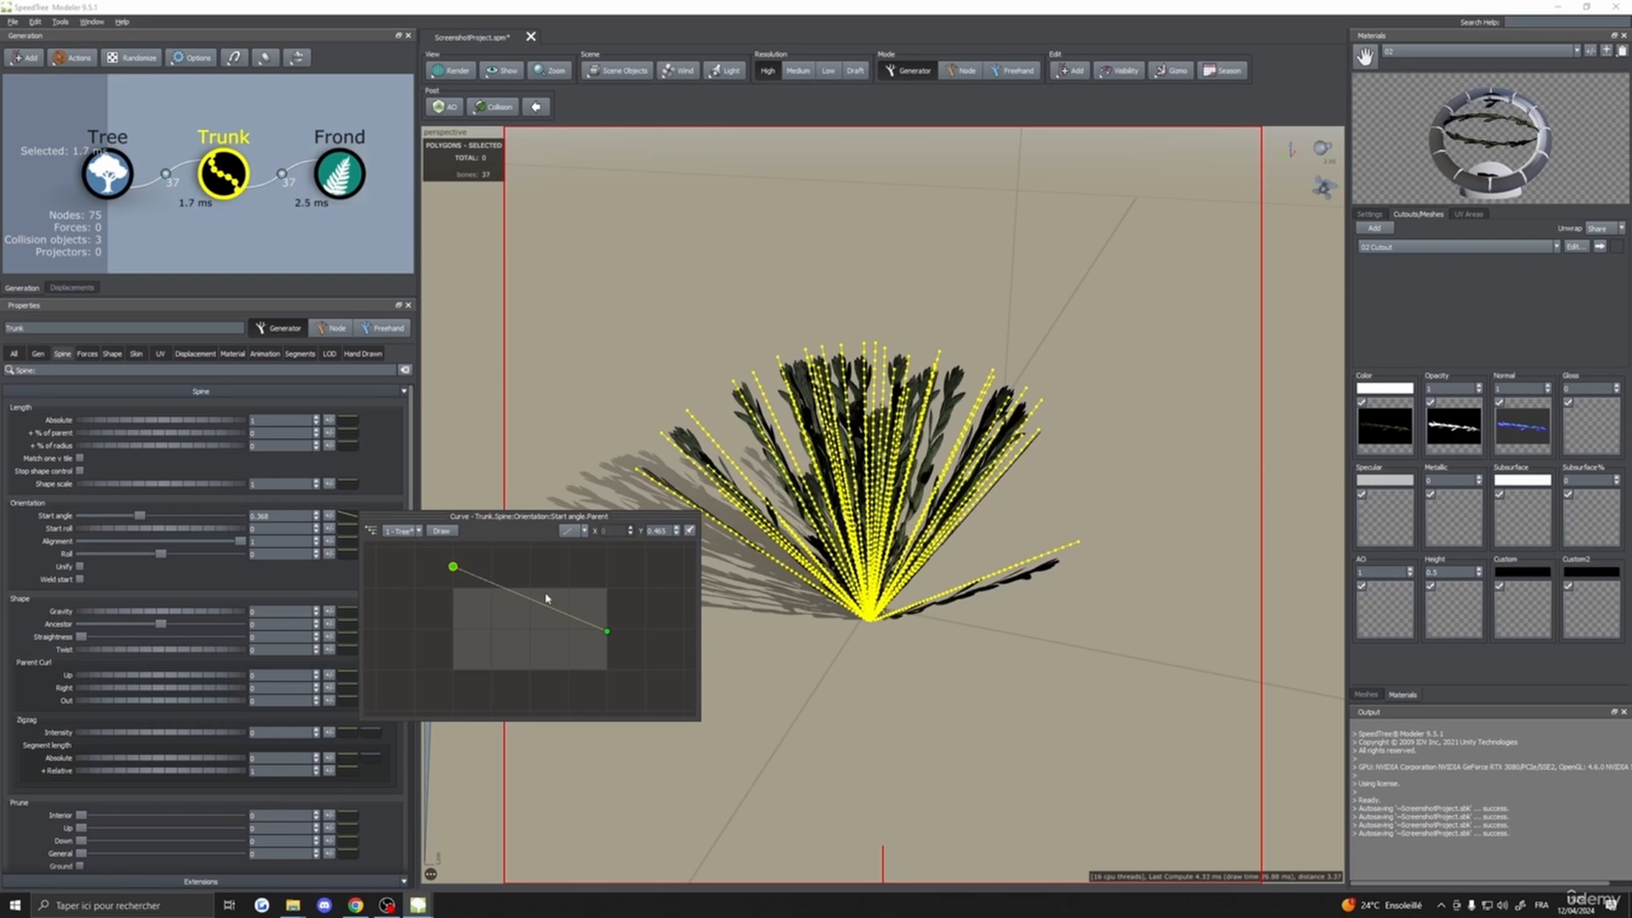
pyautogui.moveTo(609, 635)
pyautogui.mouseDown()
pyautogui.moveTo(608, 612)
pyautogui.moveTo(609, 630)
pyautogui.mouseUp()
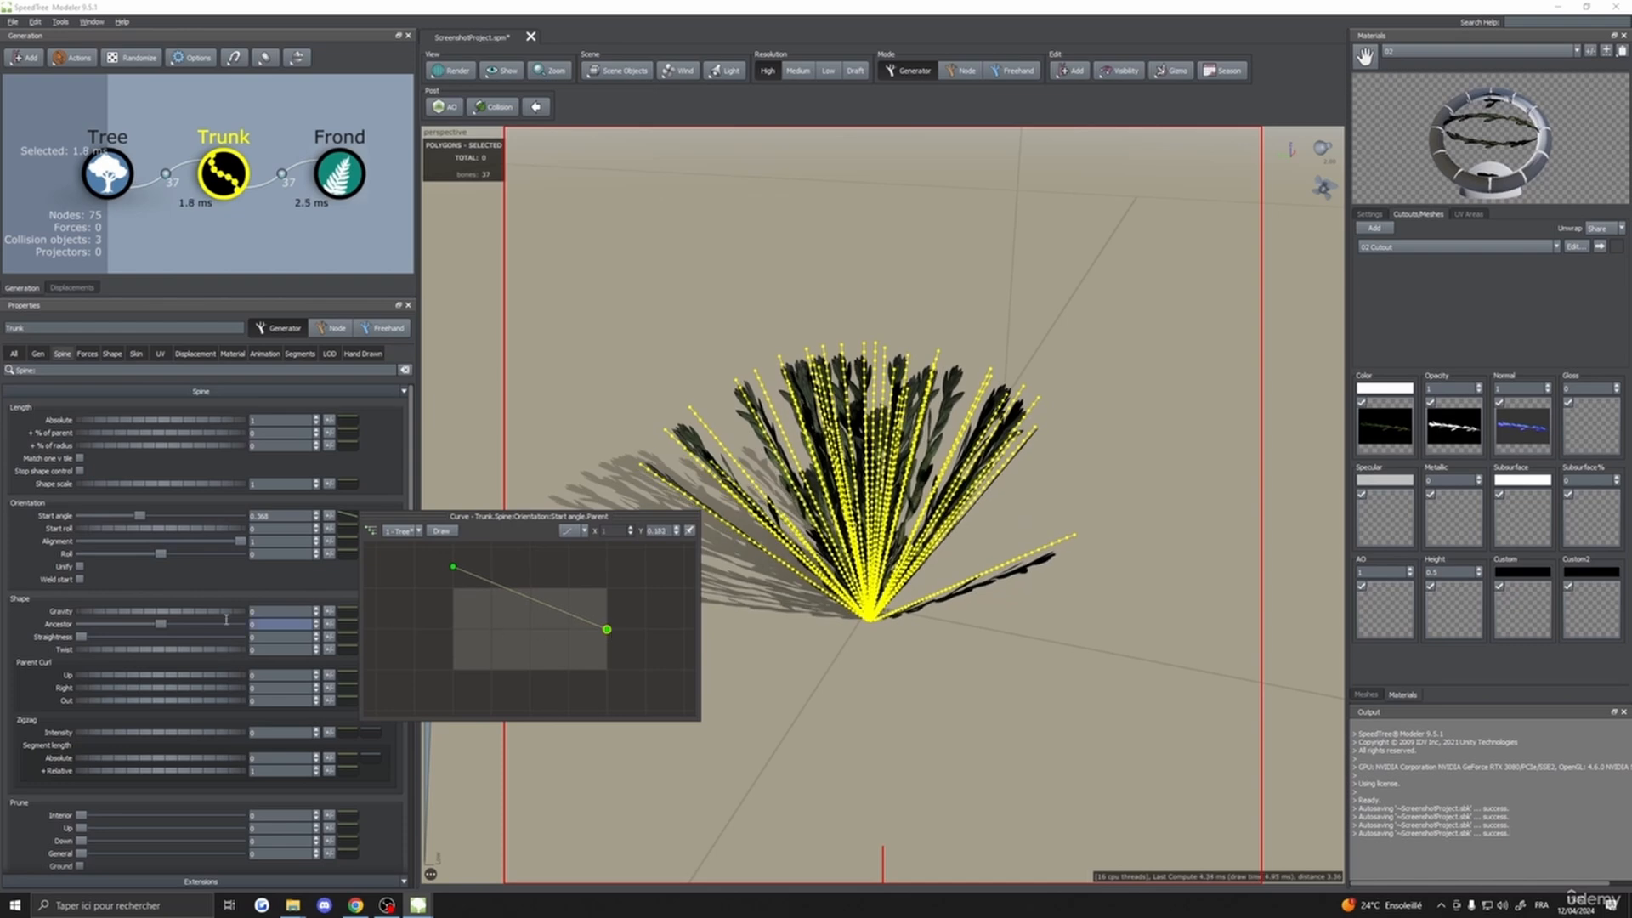
# - Set the trunk's spine gravity to -0.12 so the stems curve upward, and check the clump's shape
pyautogui.click(96, 620)
pyautogui.moveTo(184, 617); pyautogui.dragTo(177, 618)
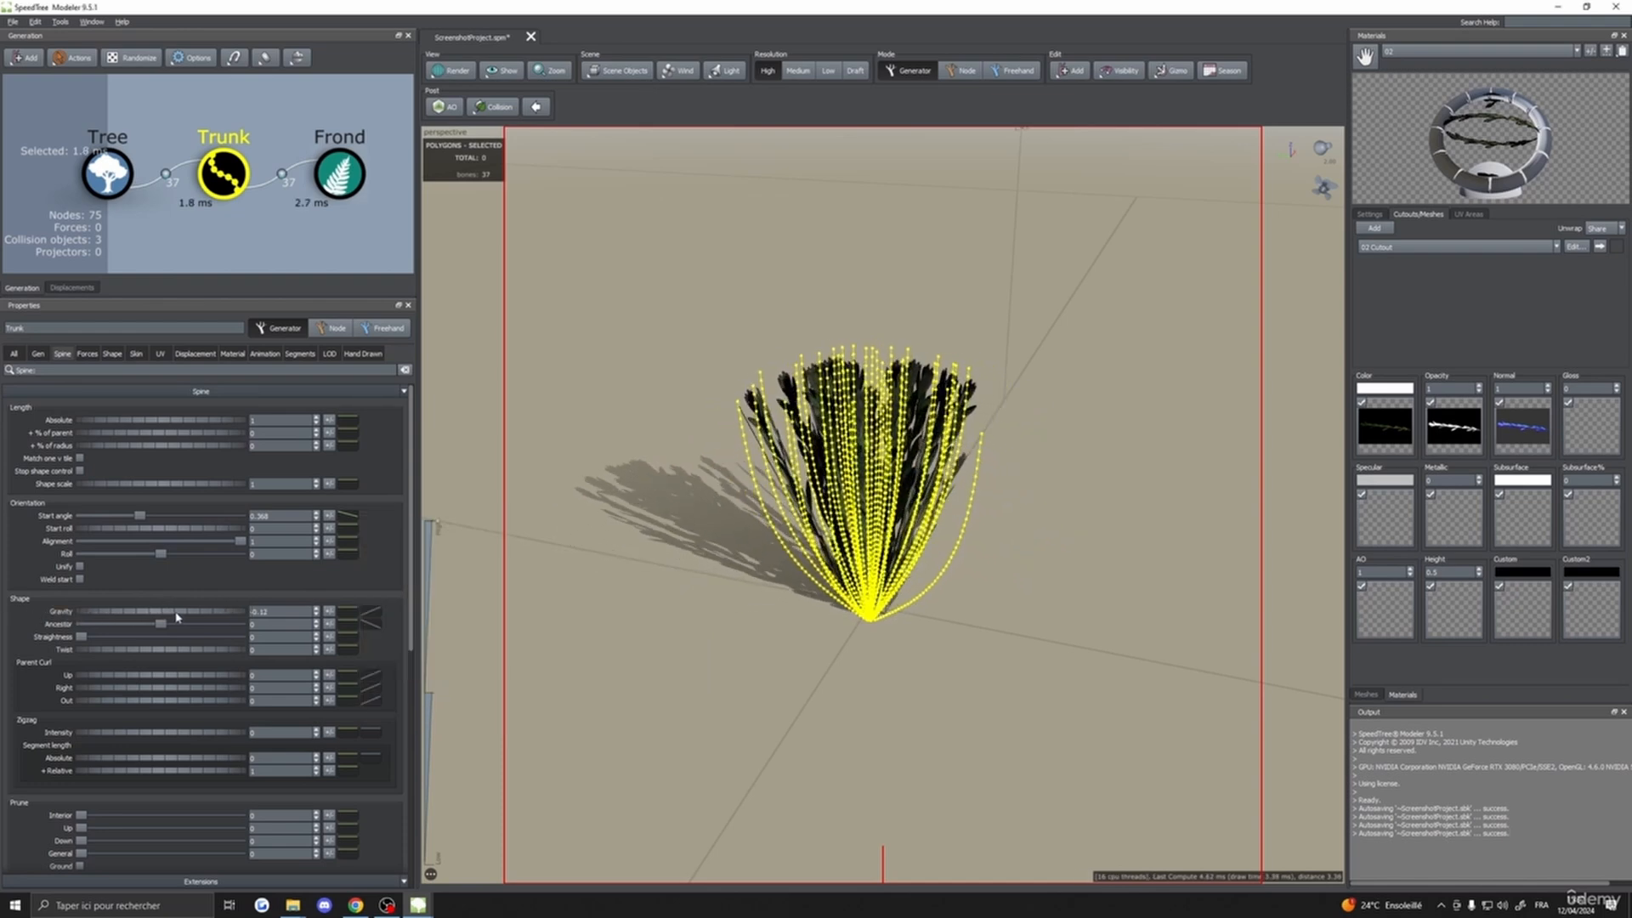
pyautogui.click(594, 596)
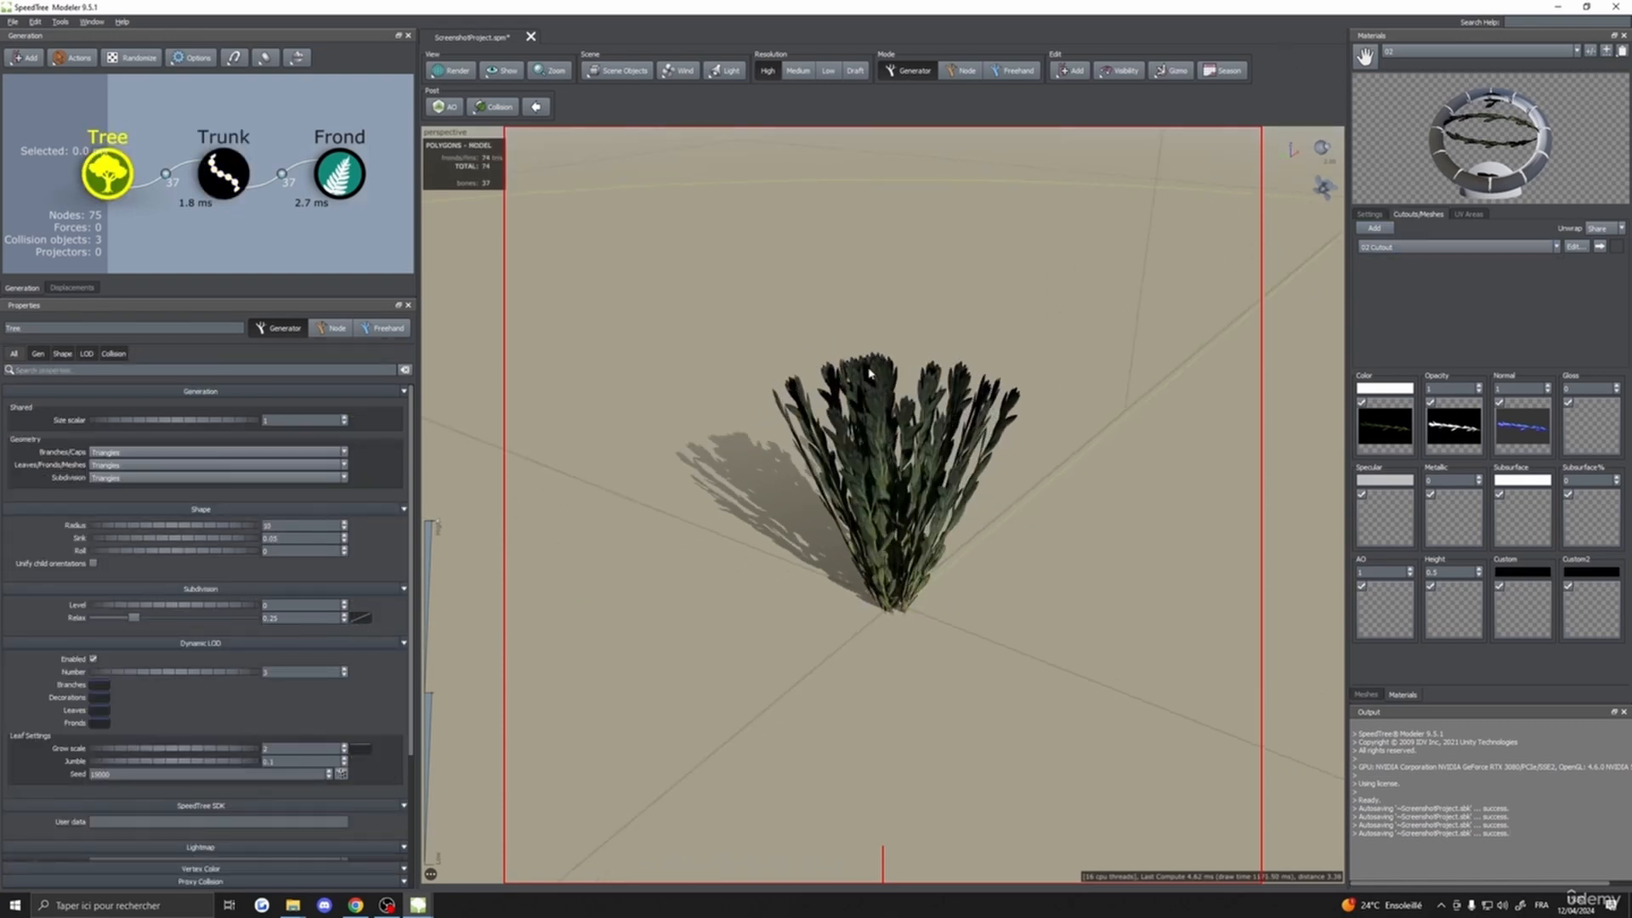
pyautogui.moveTo(918, 426); pyautogui.dragTo(992, 416)
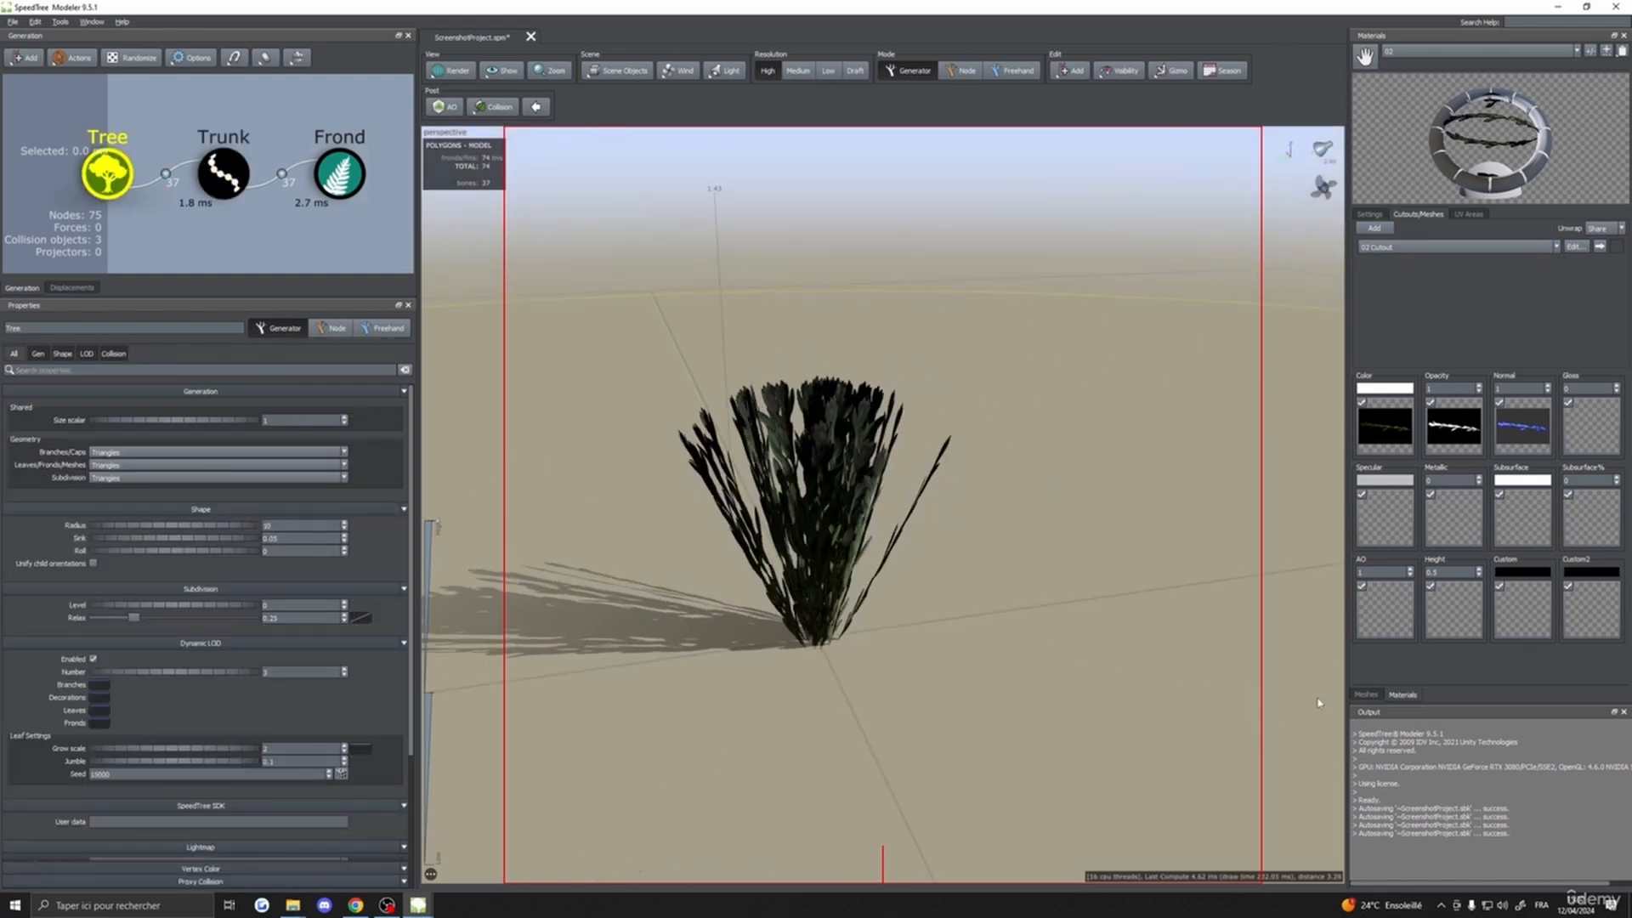
# - Try to tessellate the 02 Cutout mesh by raising its tessellation amount
pyautogui.click(1575, 246)
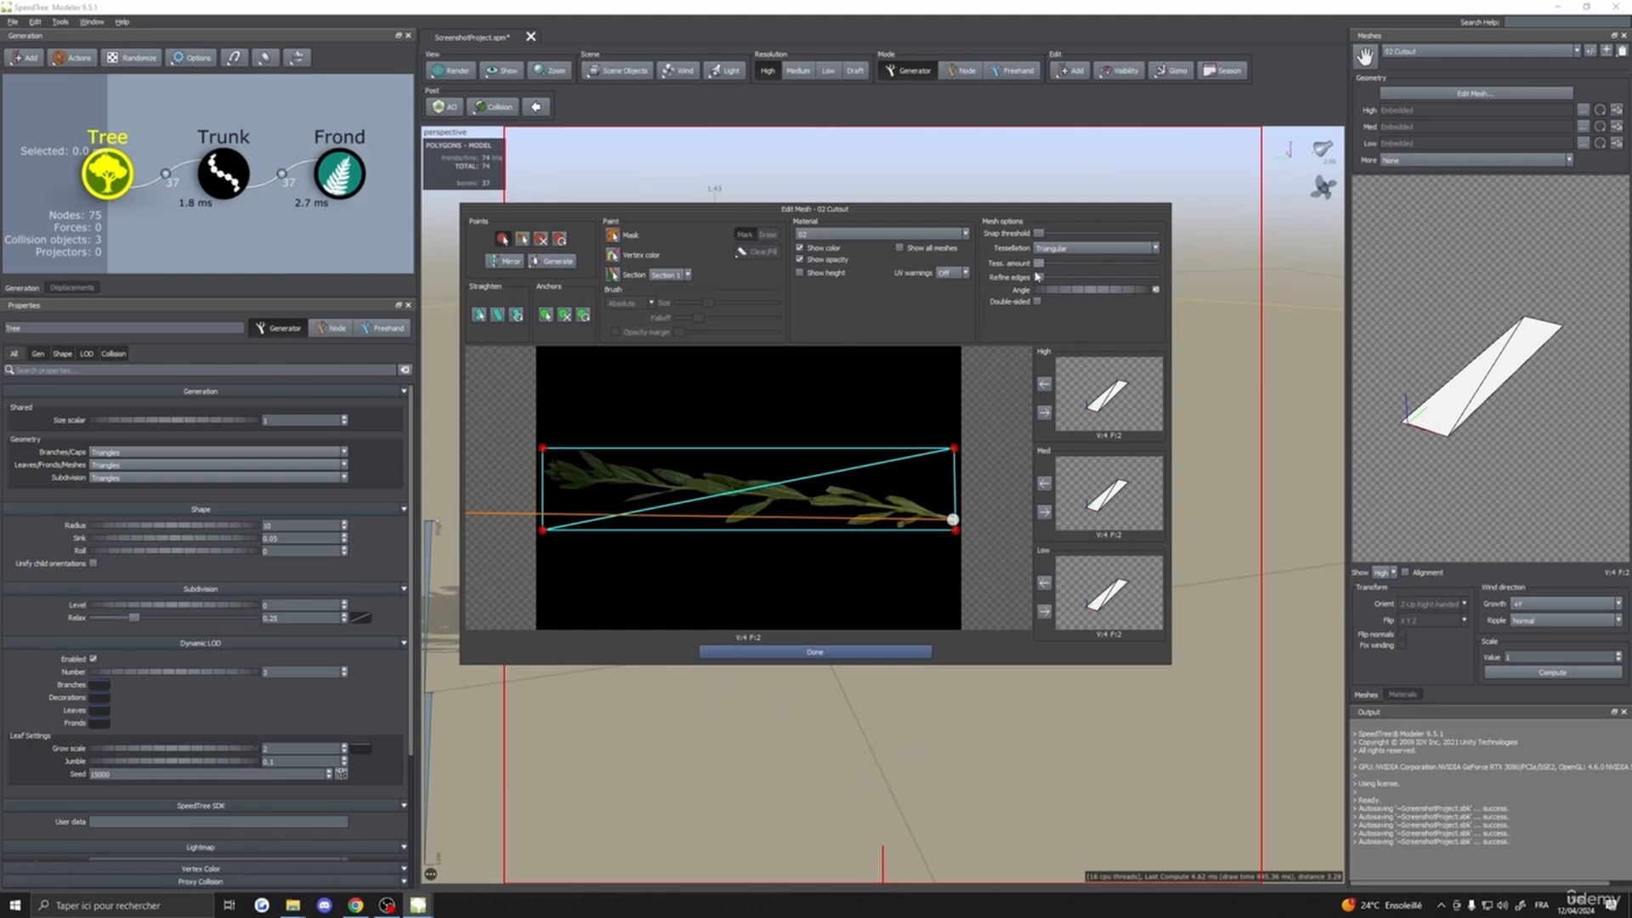
pyautogui.moveTo(1039, 266); pyautogui.dragTo(1046, 269)
pyautogui.moveTo(797, 207); pyautogui.dragTo(891, 219)
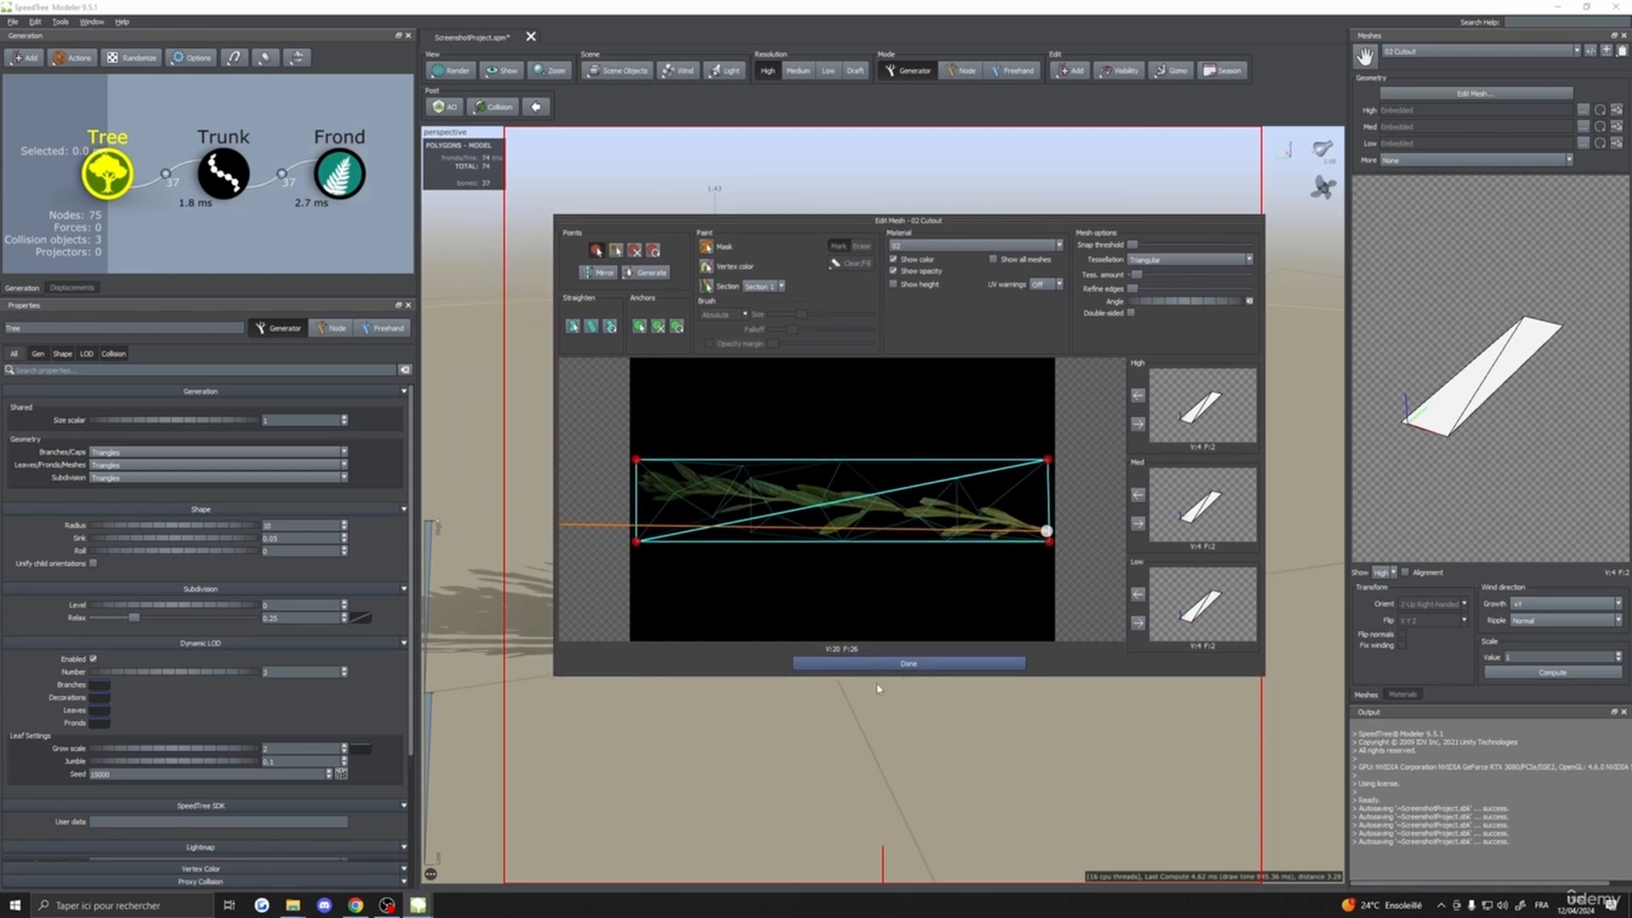
pyautogui.click(880, 665)
pyautogui.click(995, 461)
pyautogui.click(911, 664)
pyautogui.click(942, 463)
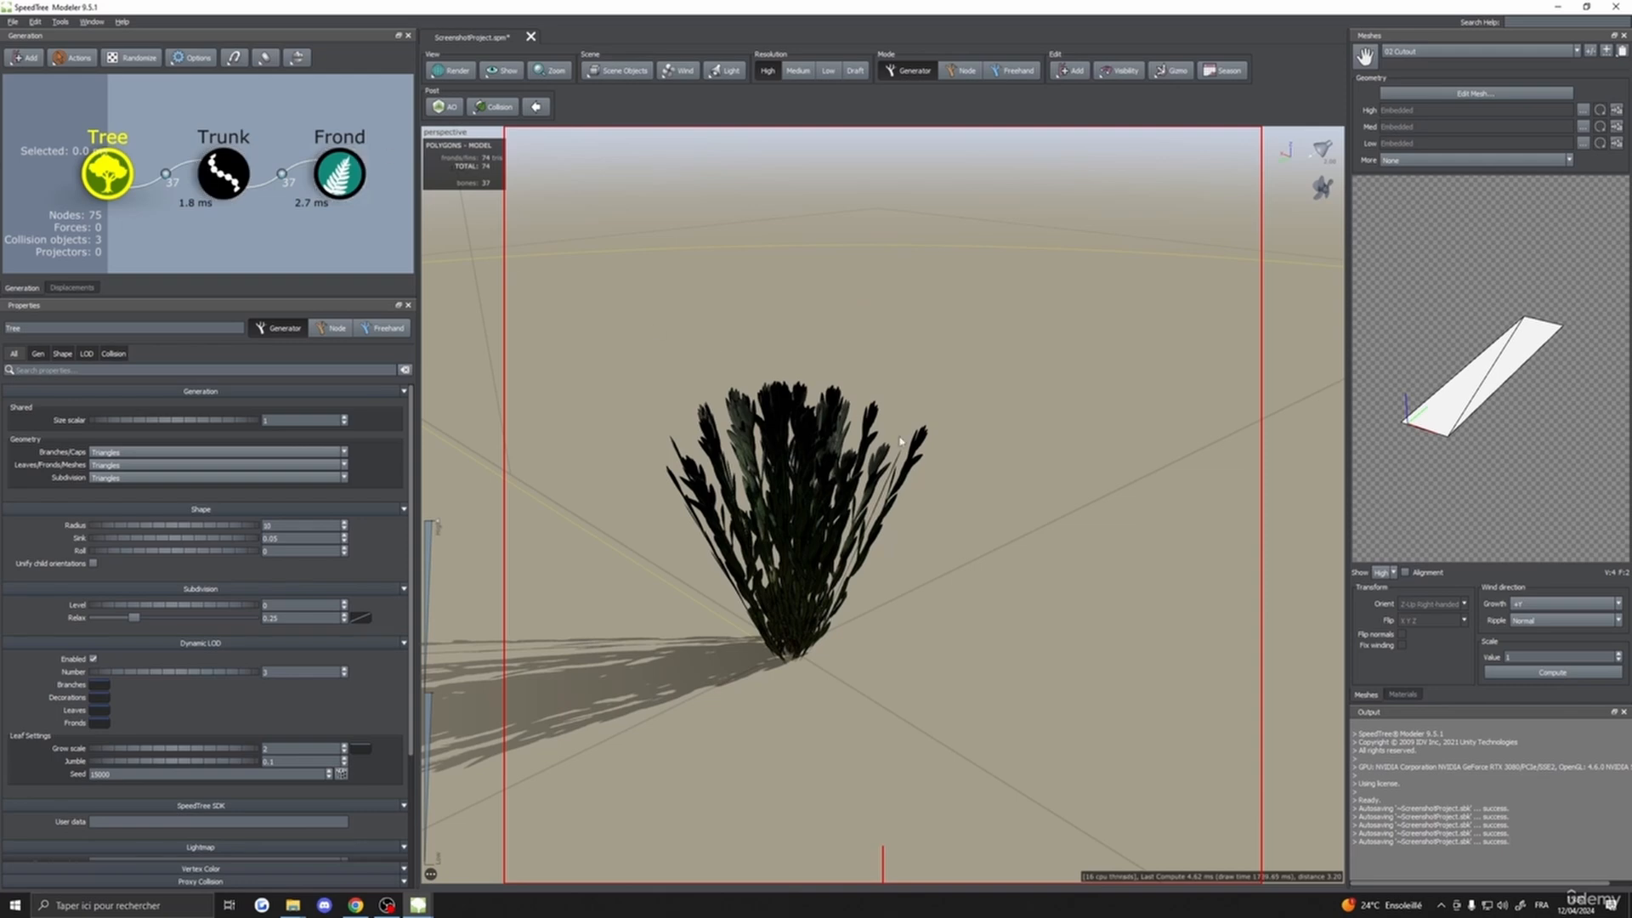
# - Tessellate the 02 Cutout mesh to about 26 vertices and 34 faces and store it as the High resolution mesh
pyautogui.moveTo(935, 476); pyautogui.dragTo(845, 521)
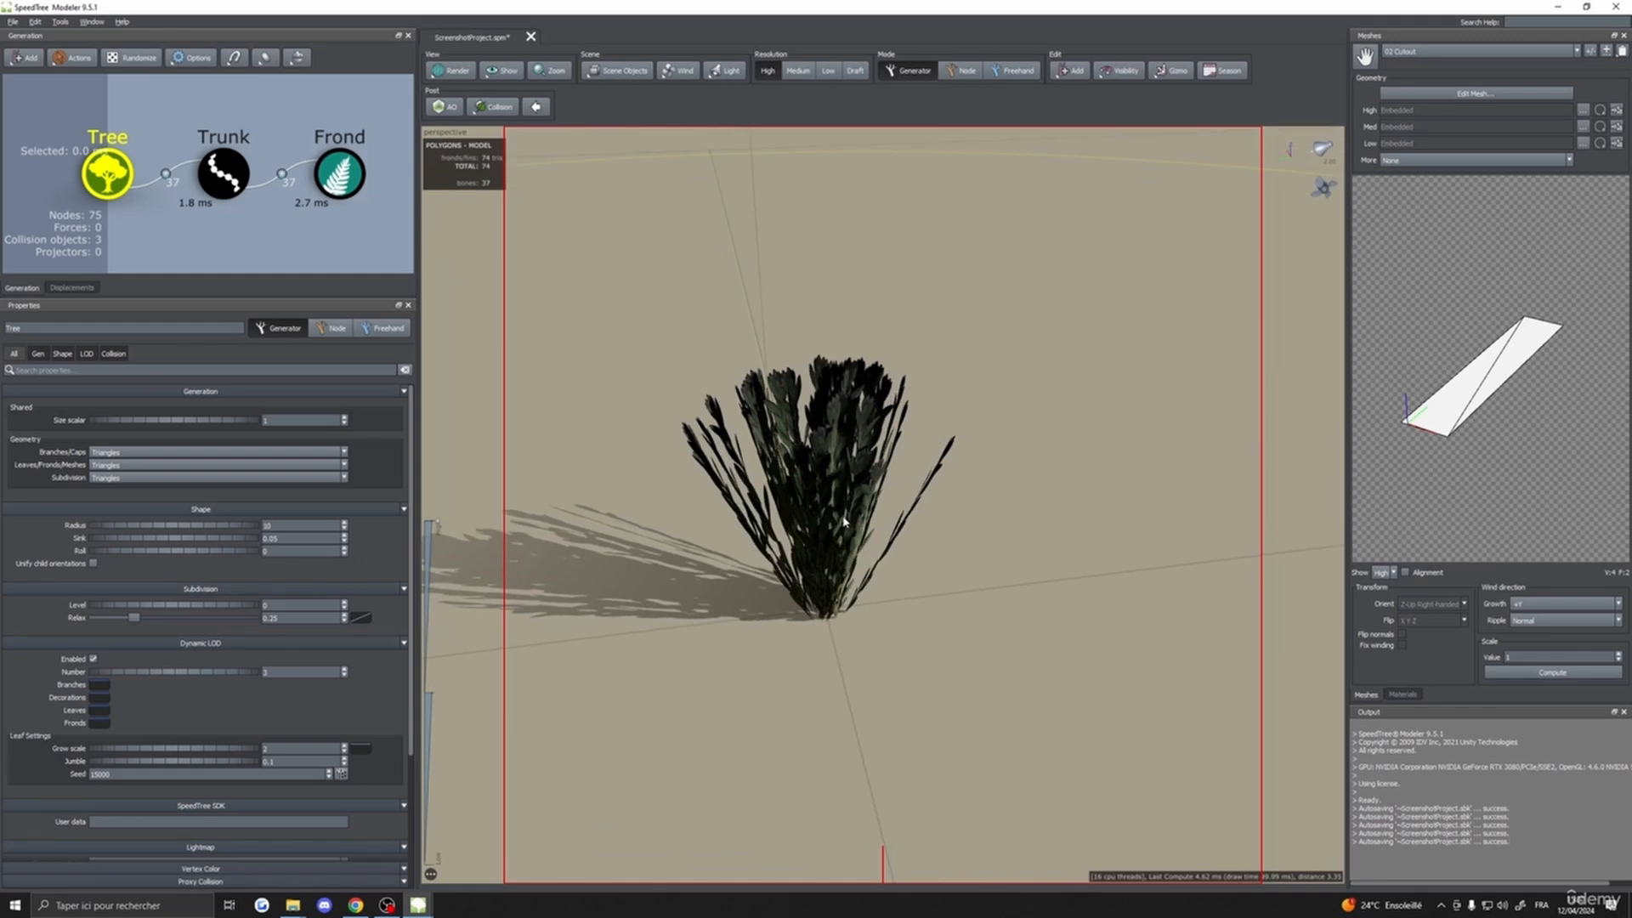
pyautogui.click(1402, 695)
pyautogui.click(1394, 421)
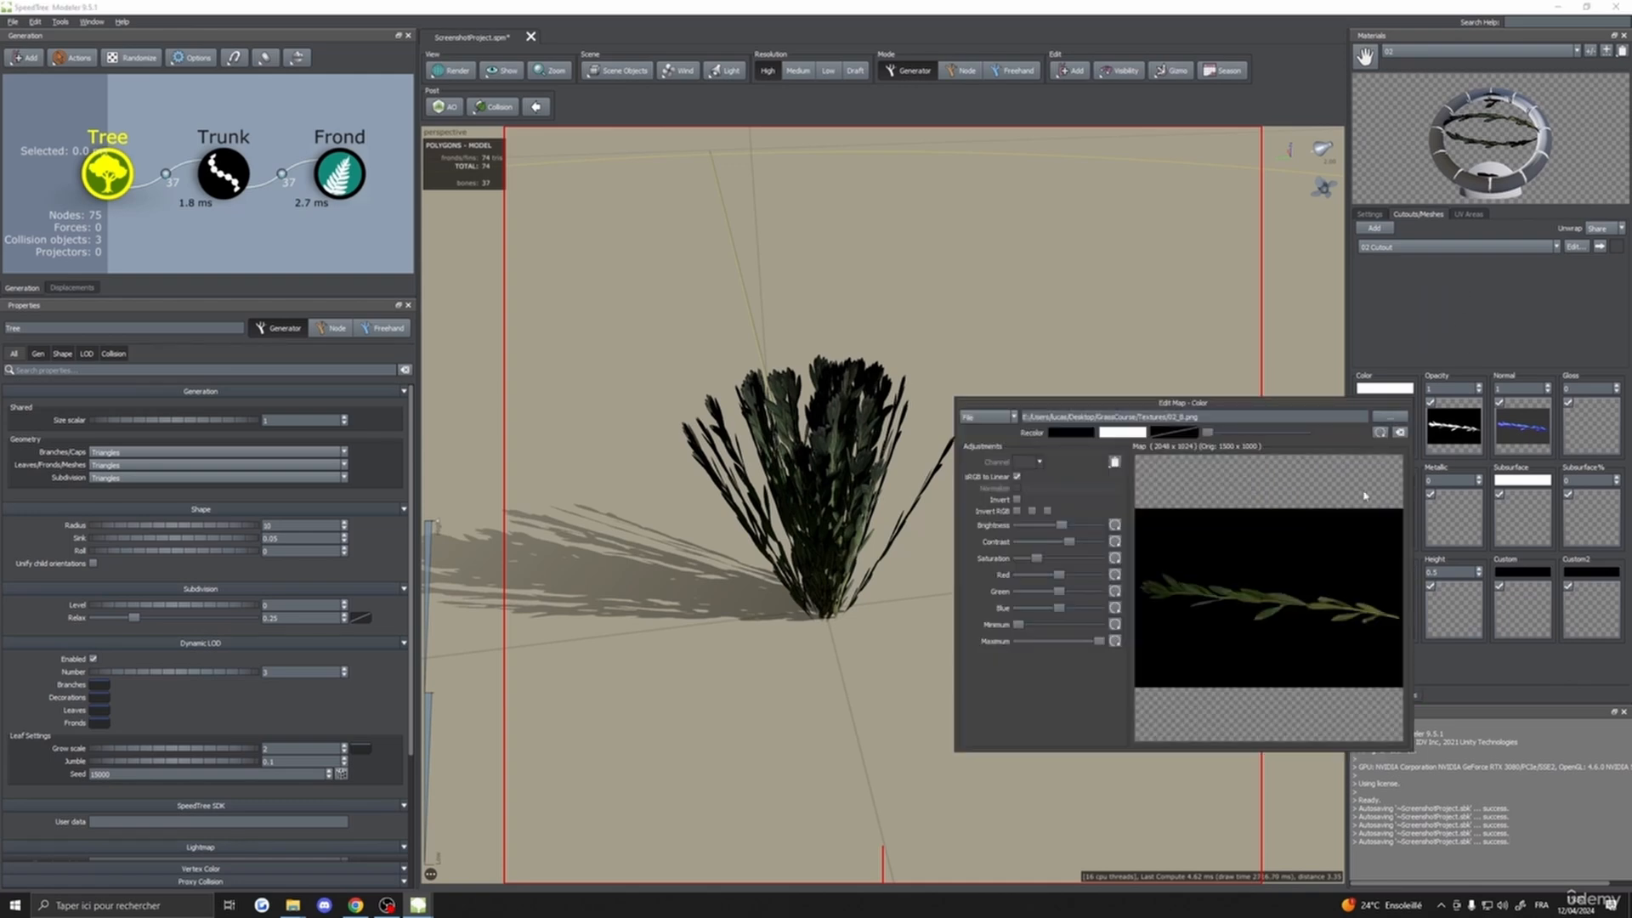
pyautogui.click(1574, 246)
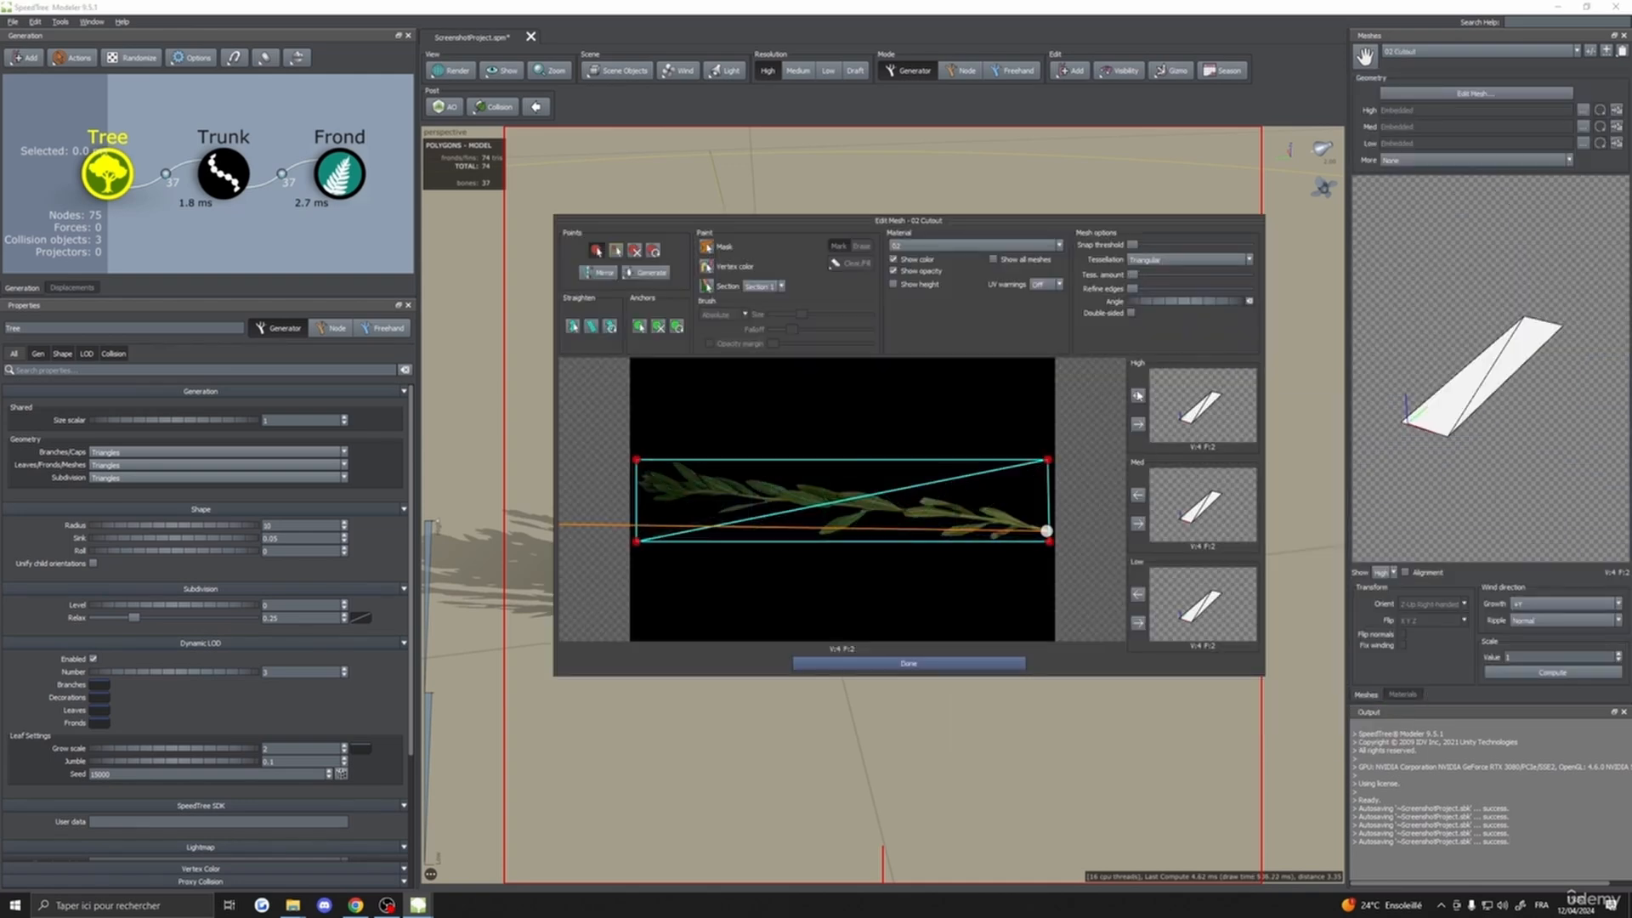
pyautogui.moveTo(1132, 281); pyautogui.dragTo(1139, 279)
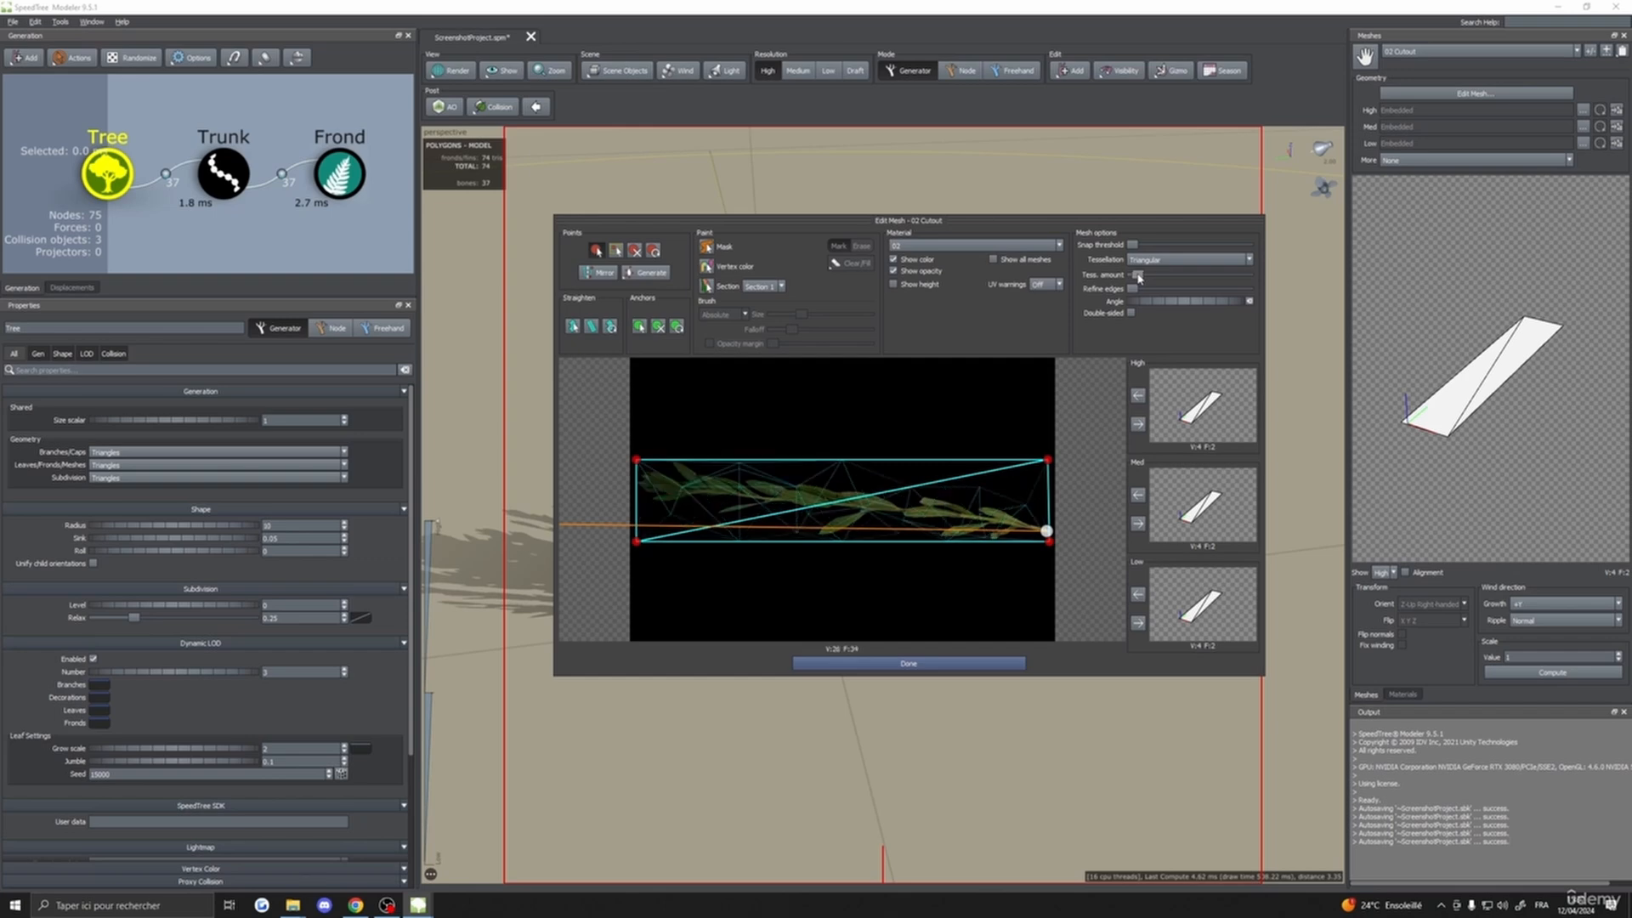
pyautogui.click(1138, 423)
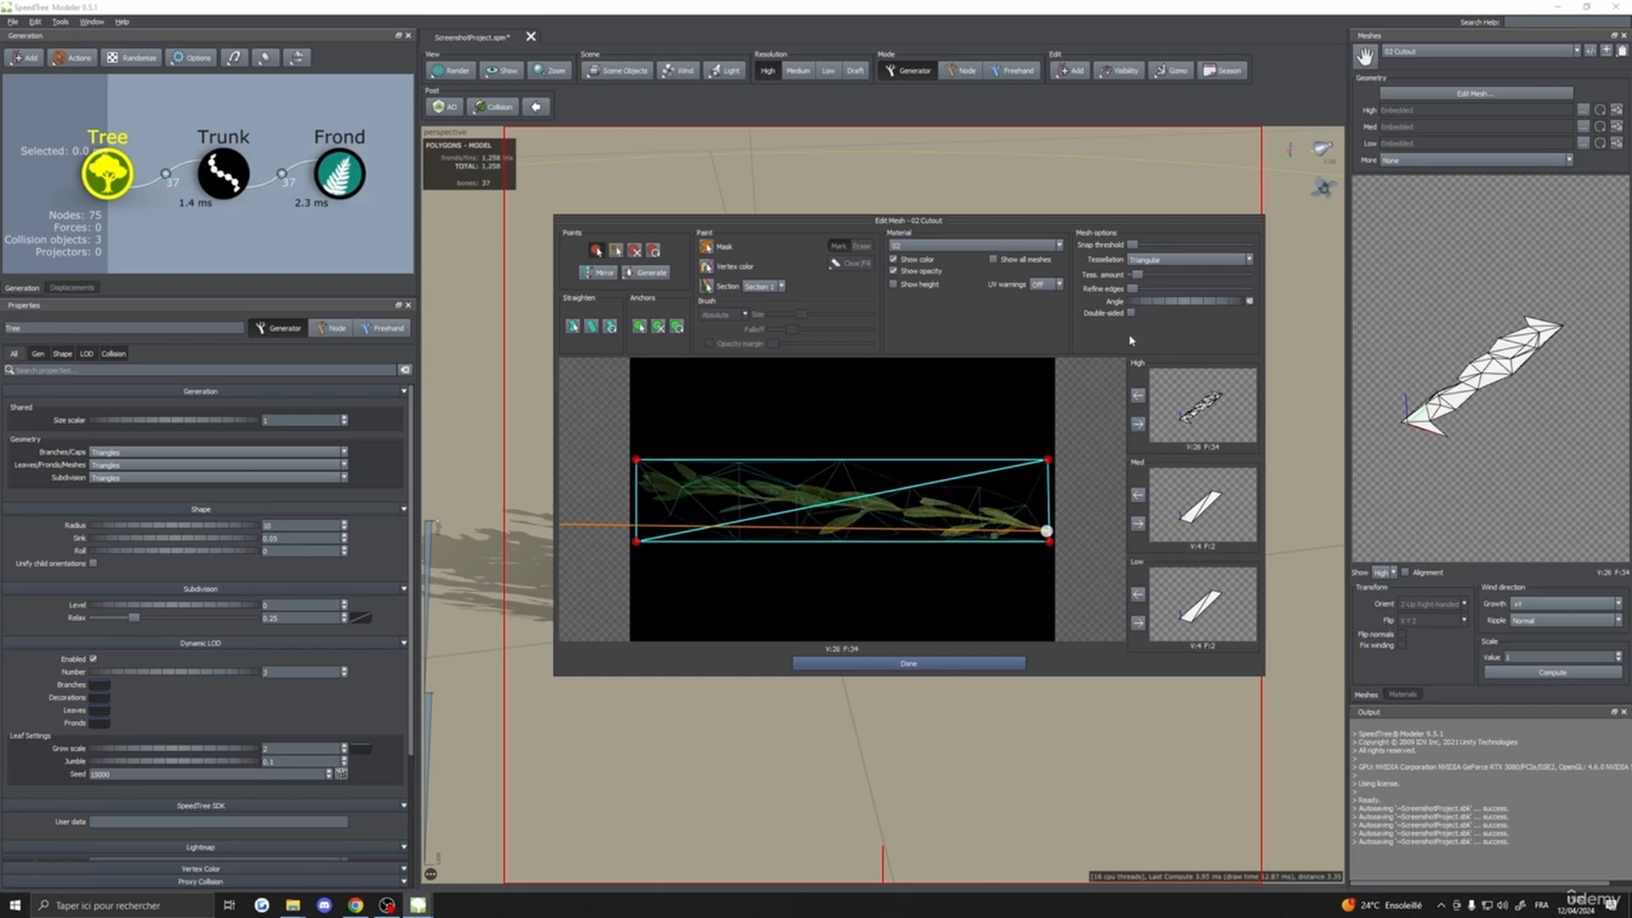
pyautogui.click(890, 664)
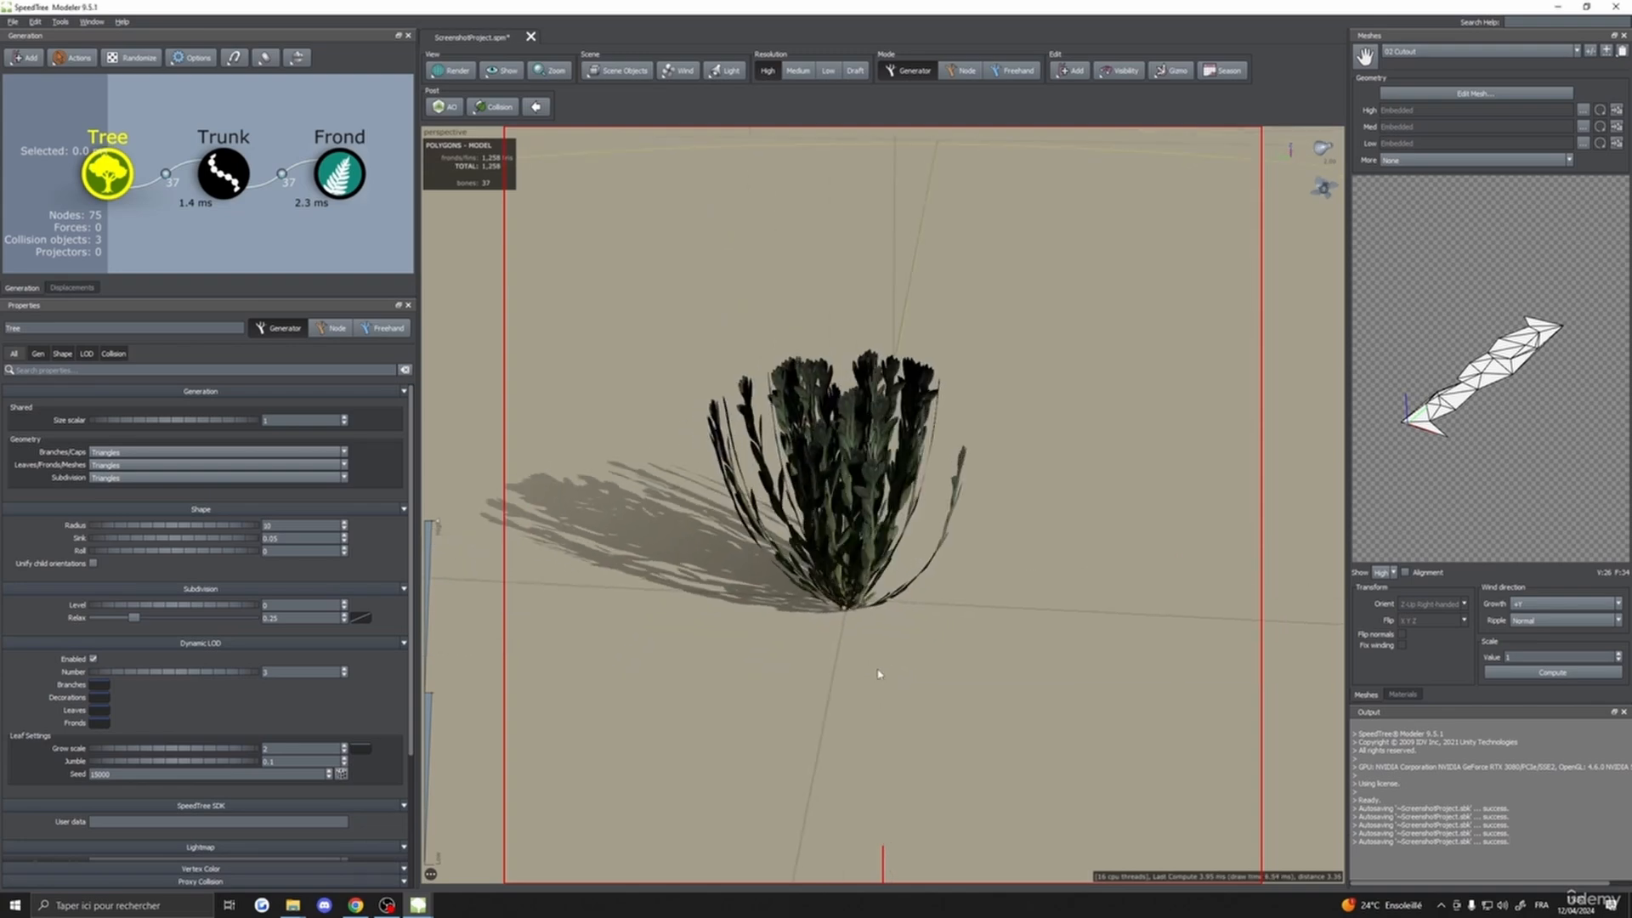
# - Reduce the 02 Cutout tessellation to about 16 vertices and 20 faces and store it as the High resolution mesh
pyautogui.moveTo(915, 652); pyautogui.dragTo(880, 659)
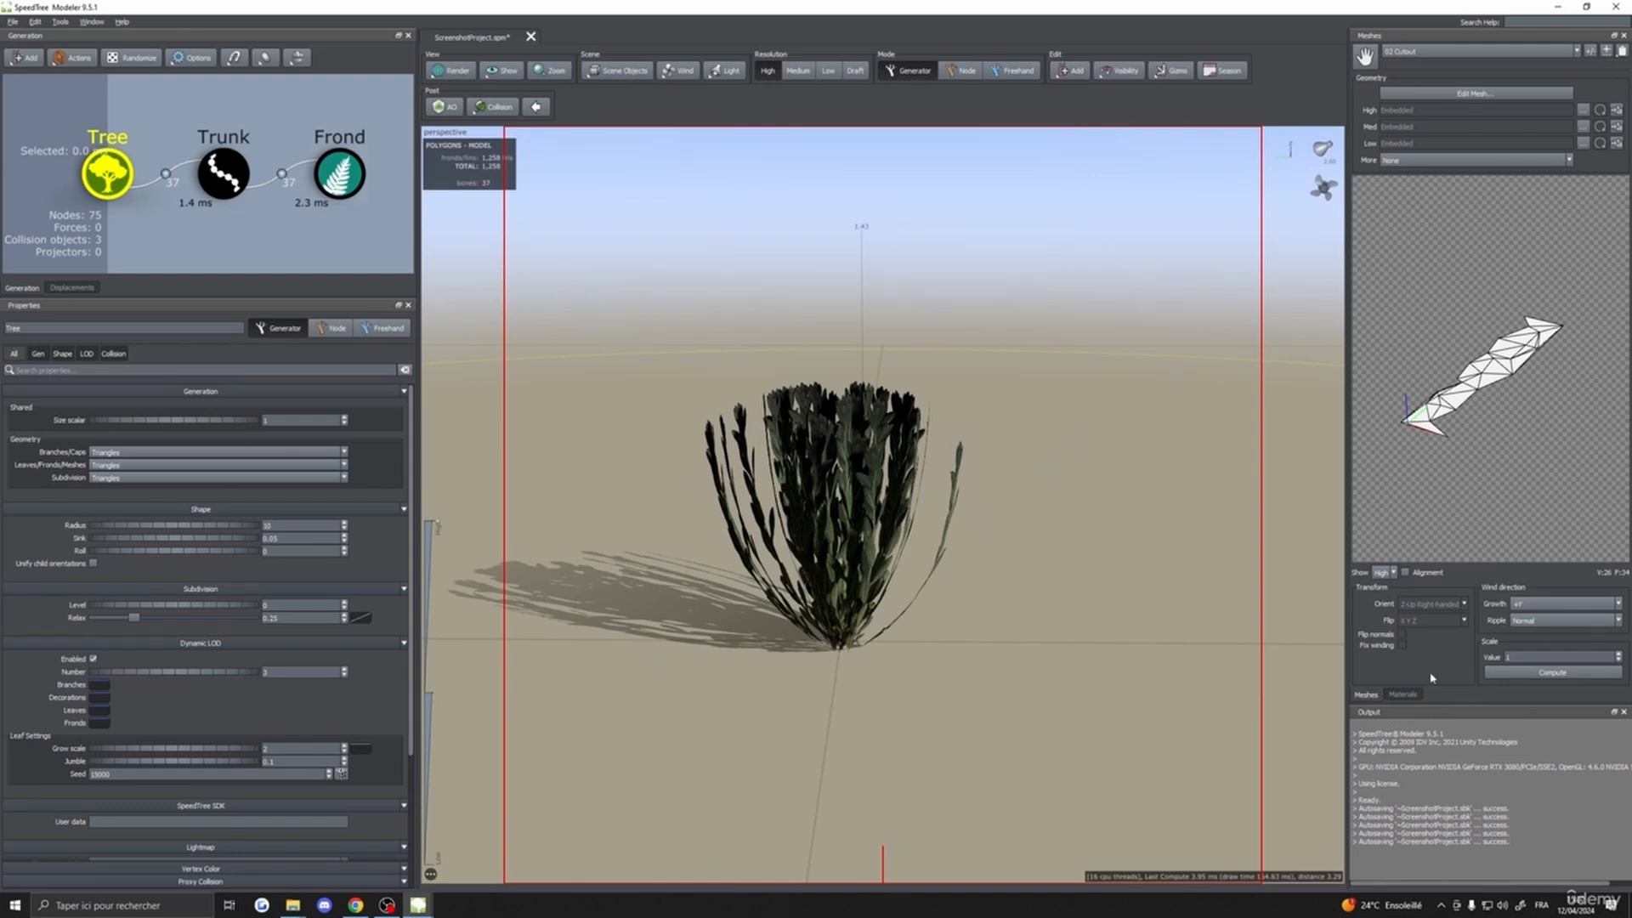
pyautogui.click(1404, 695)
pyautogui.click(1575, 247)
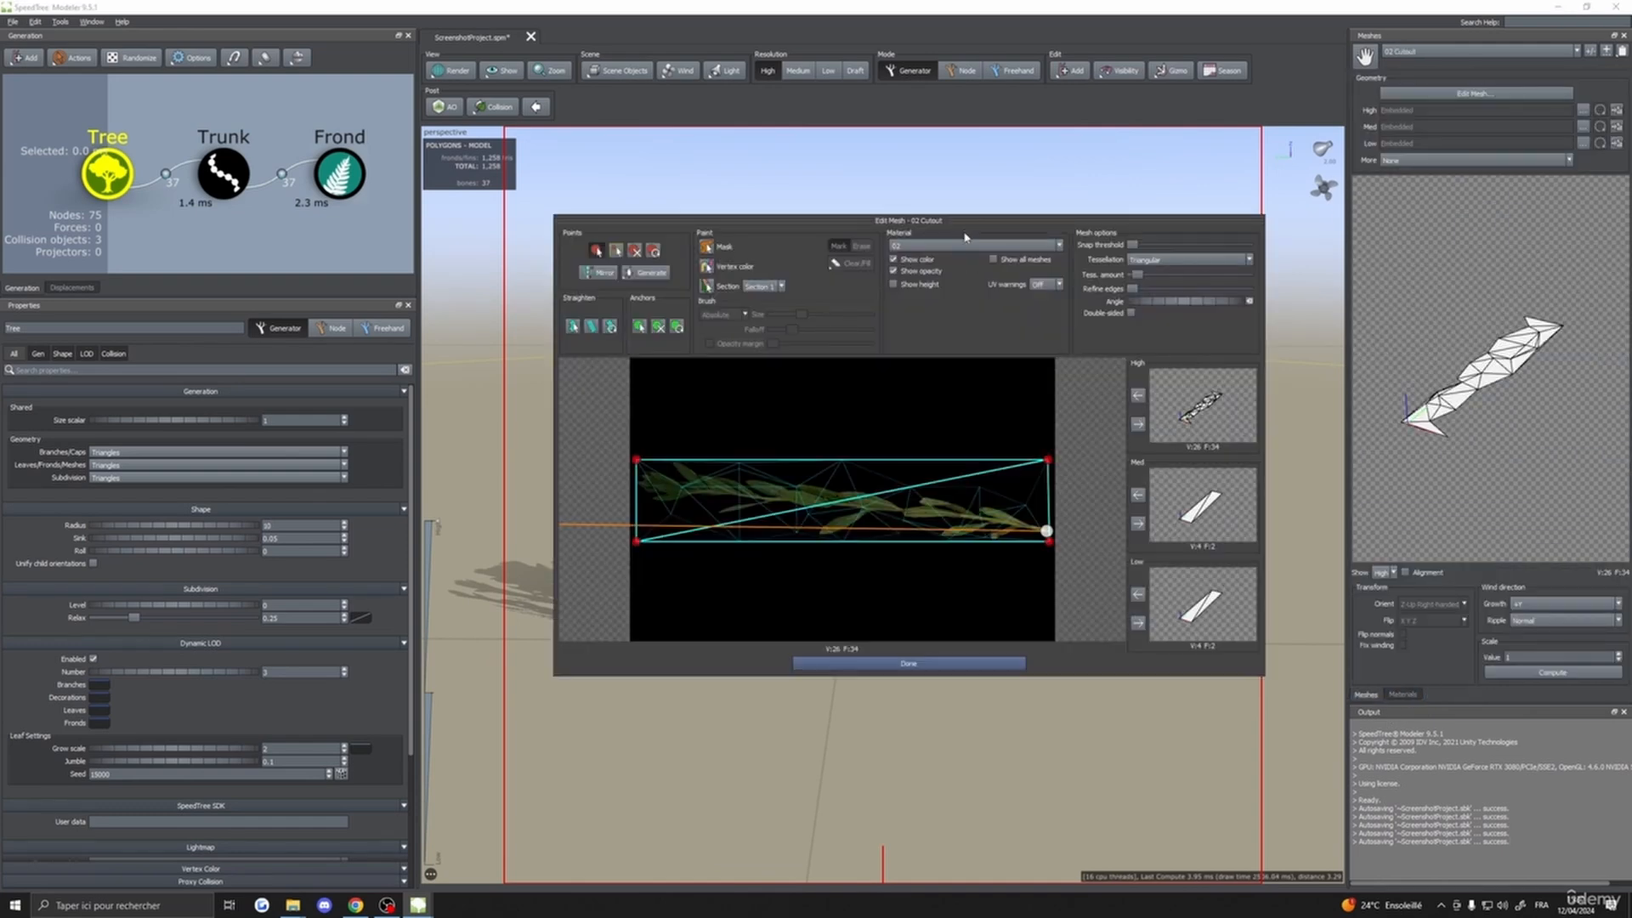
pyautogui.moveTo(965, 238); pyautogui.dragTo(1333, 197)
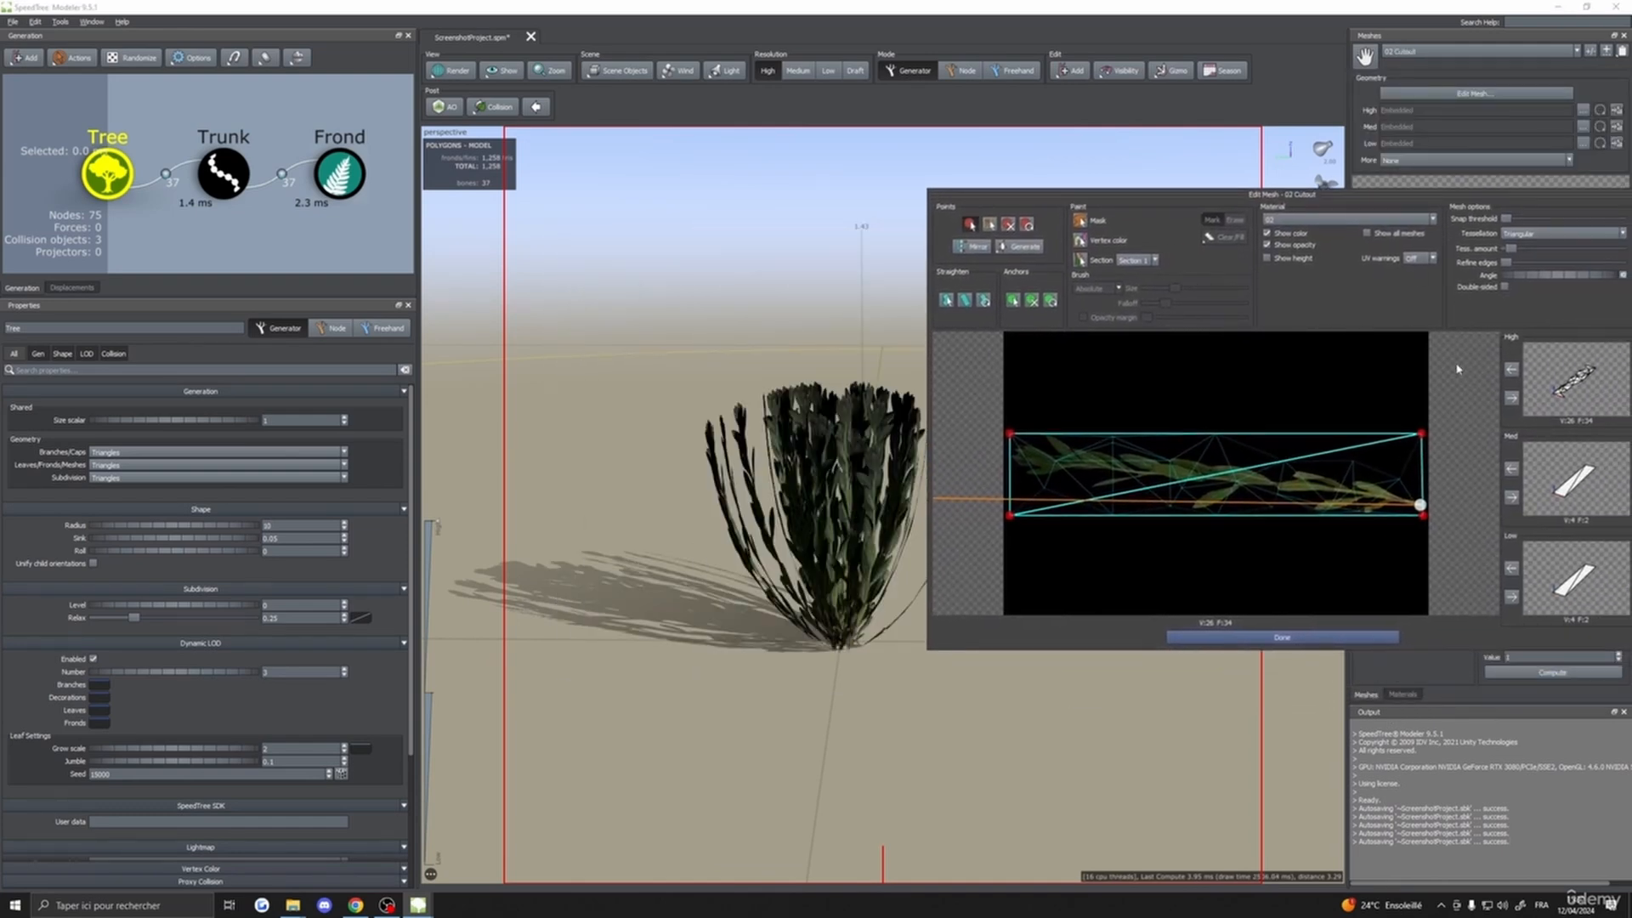
pyautogui.moveTo(1510, 251); pyautogui.dragTo(1509, 250)
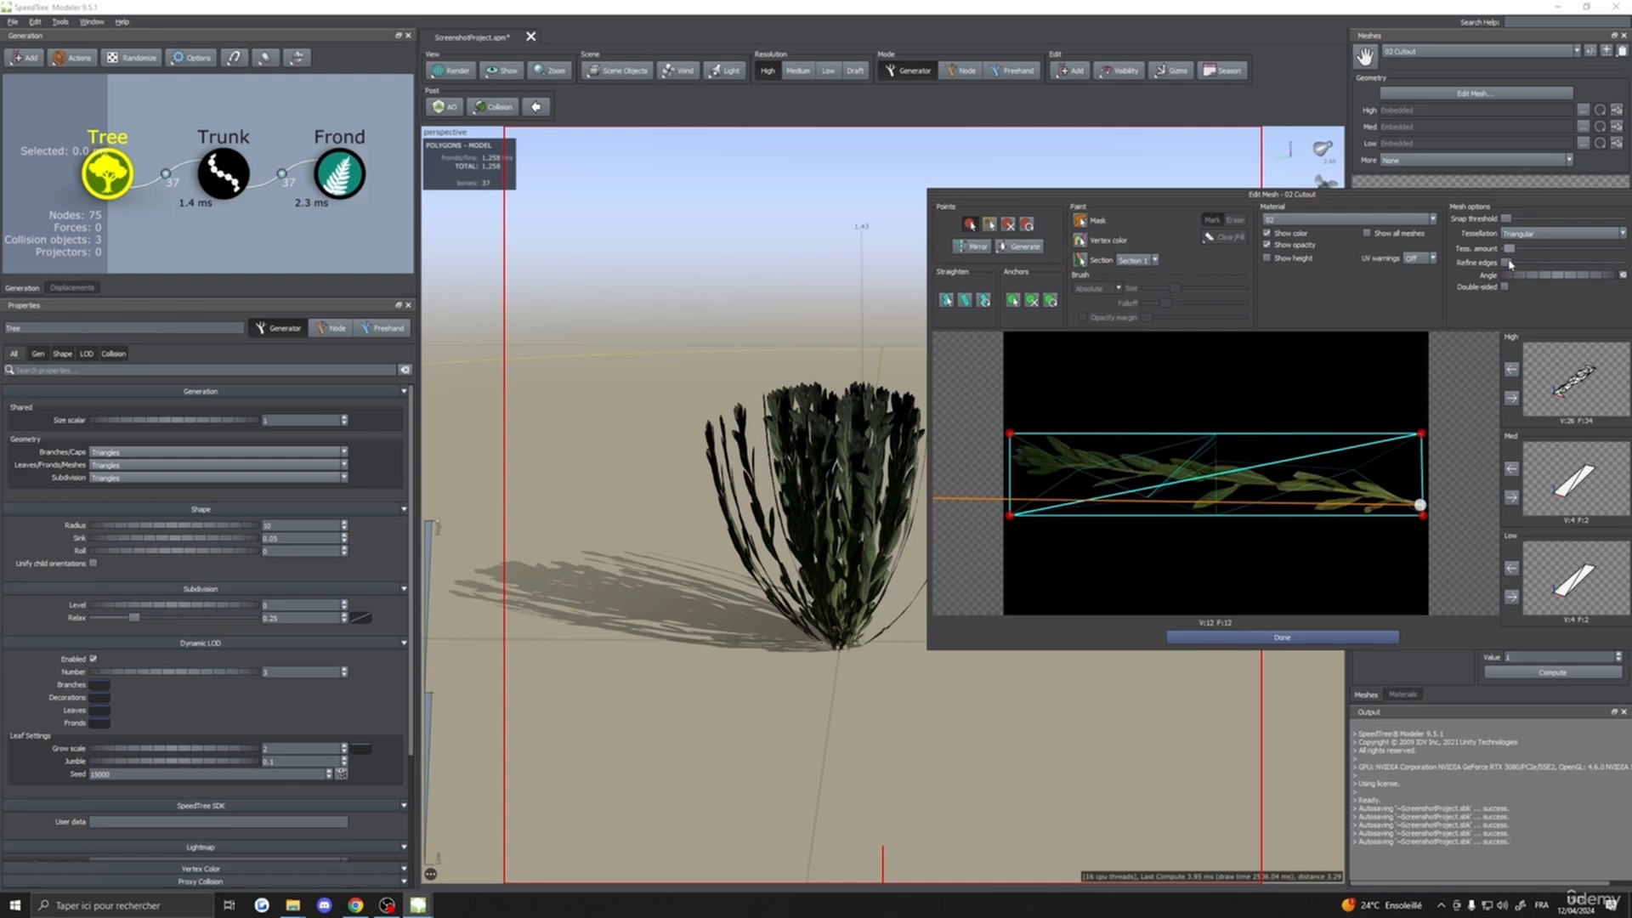
pyautogui.click(1512, 400)
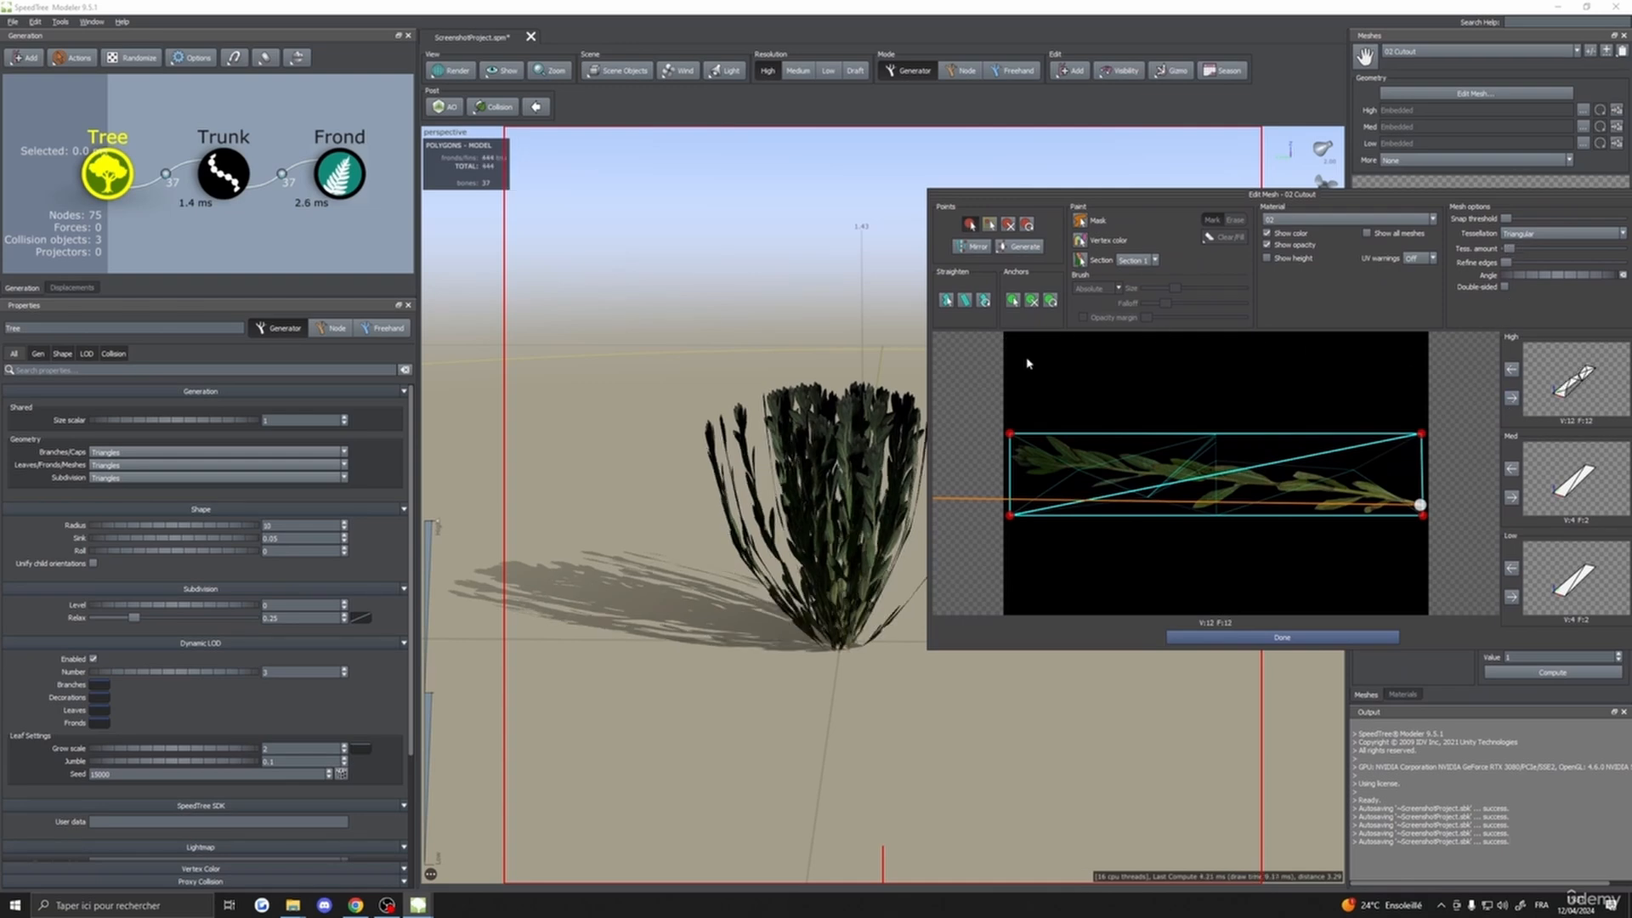
pyautogui.moveTo(1510, 252); pyautogui.dragTo(1512, 254)
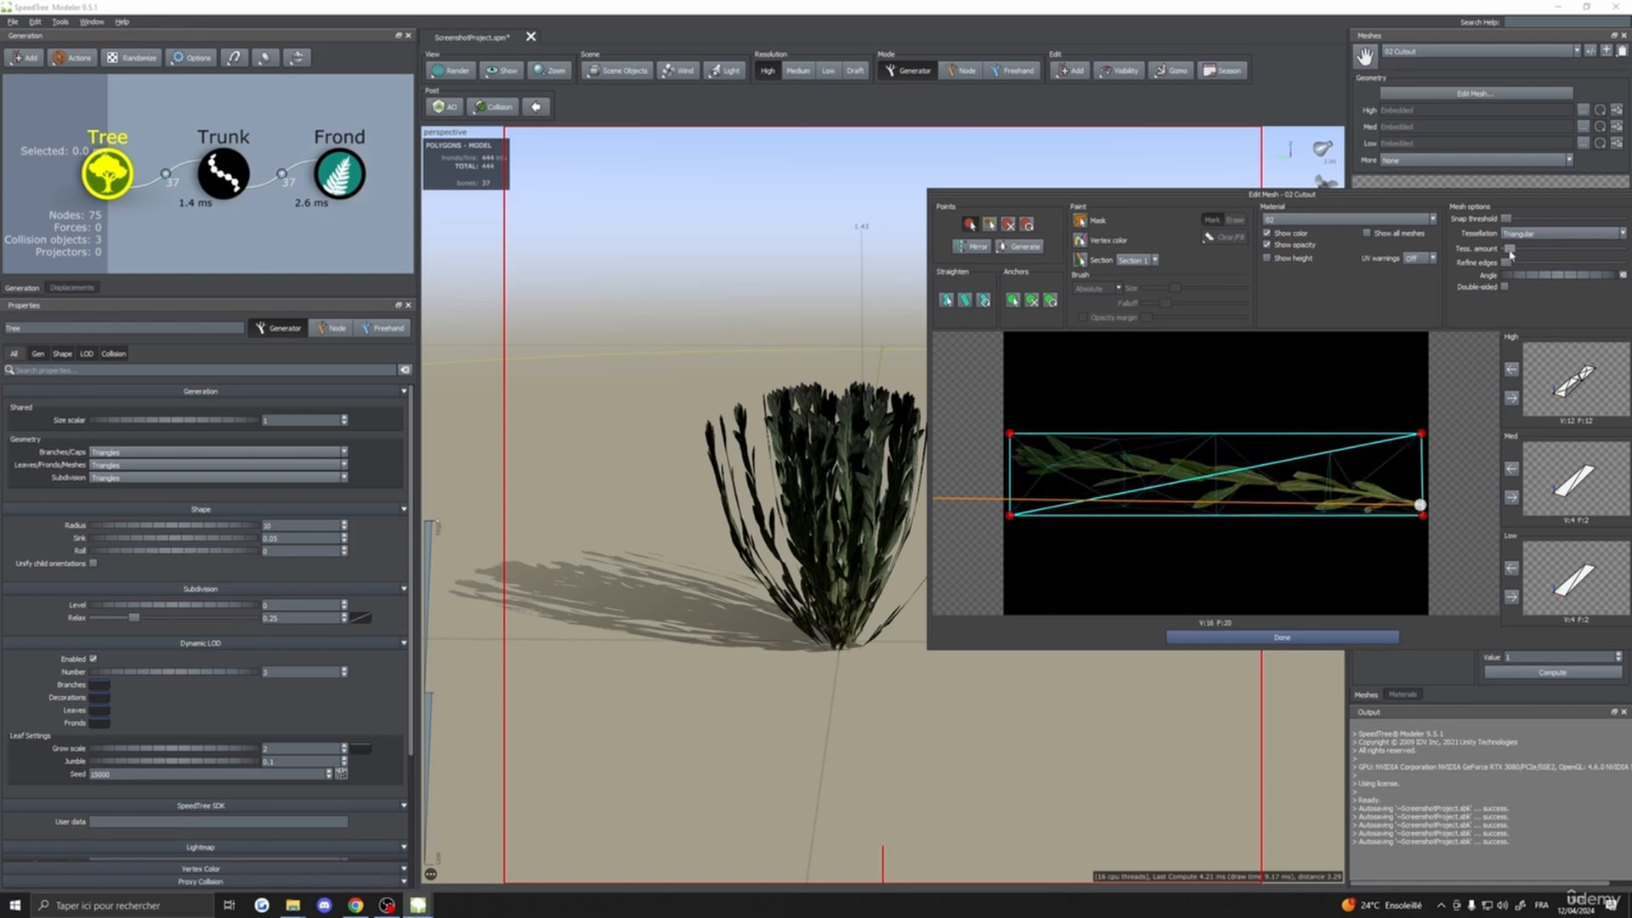
pyautogui.click(1512, 400)
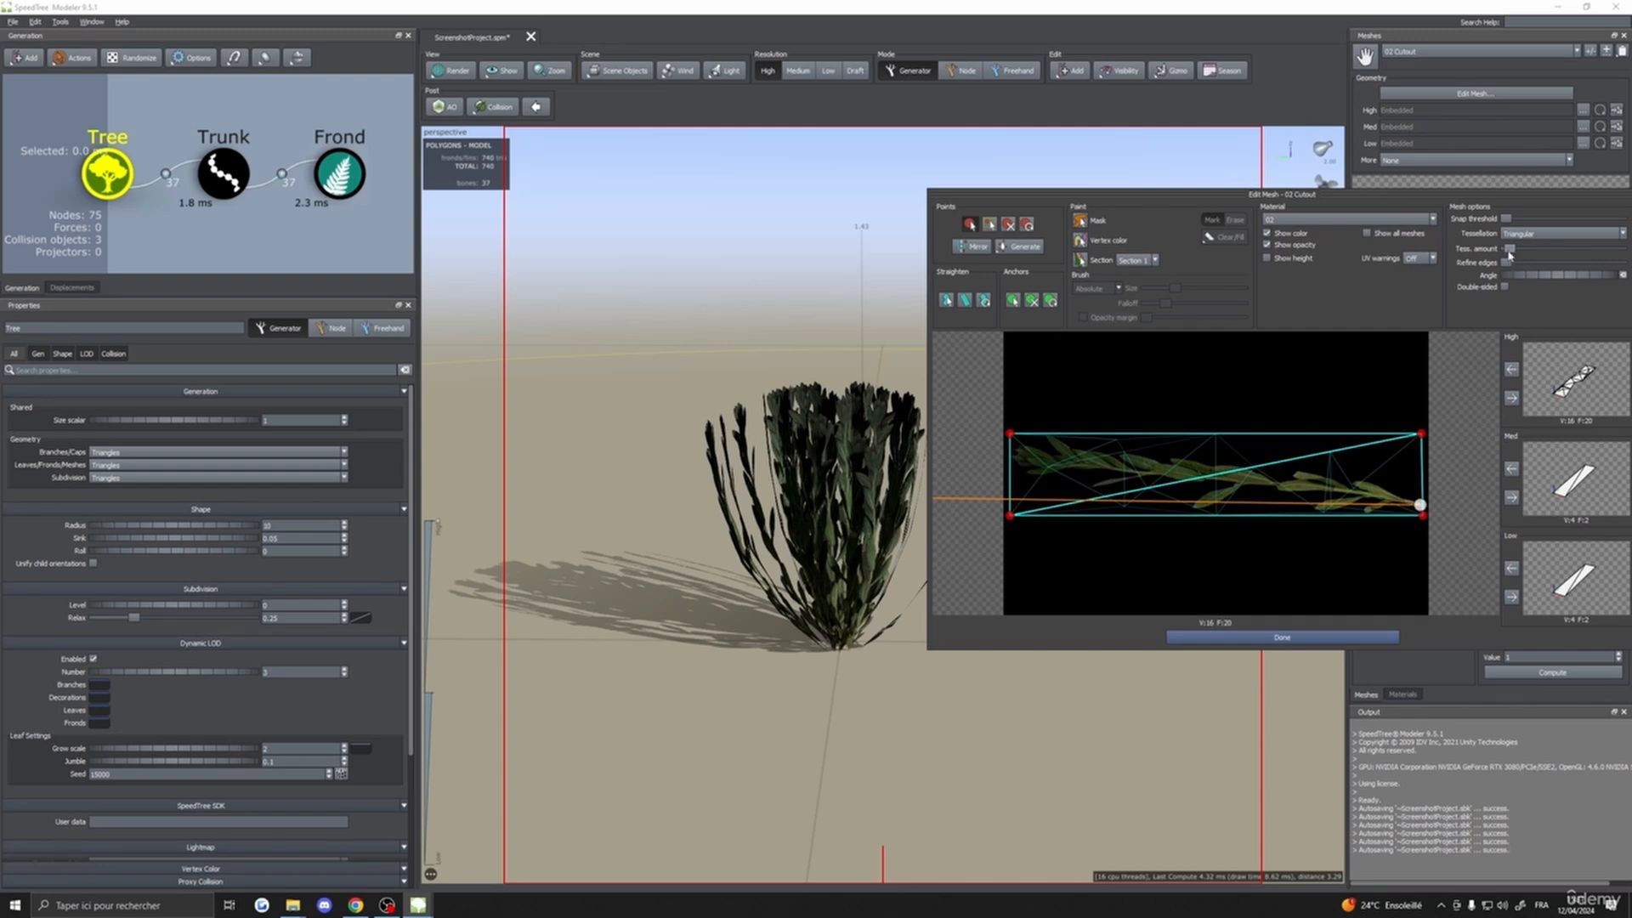
# - Store a 12-vertex tessellation as the 02 Cutout's Med mesh, and an untessellated quad with two points added along the stem as its Low mesh
pyautogui.moveTo(1512, 253); pyautogui.dragTo(1510, 253)
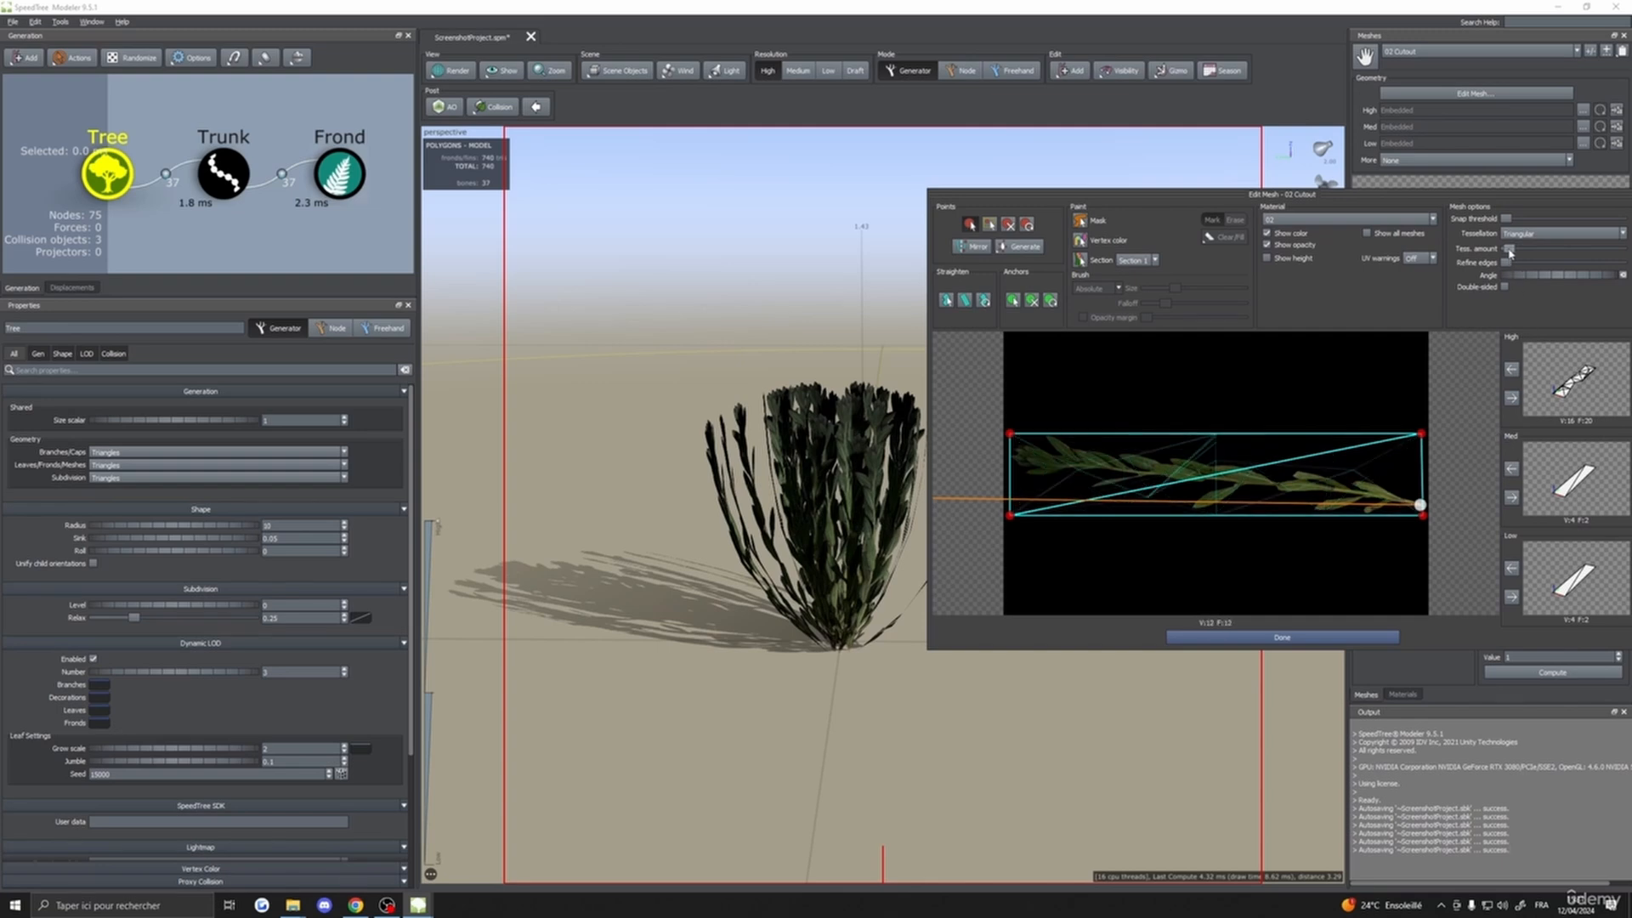
pyautogui.click(1512, 498)
pyautogui.moveTo(1515, 250); pyautogui.dragTo(1514, 250)
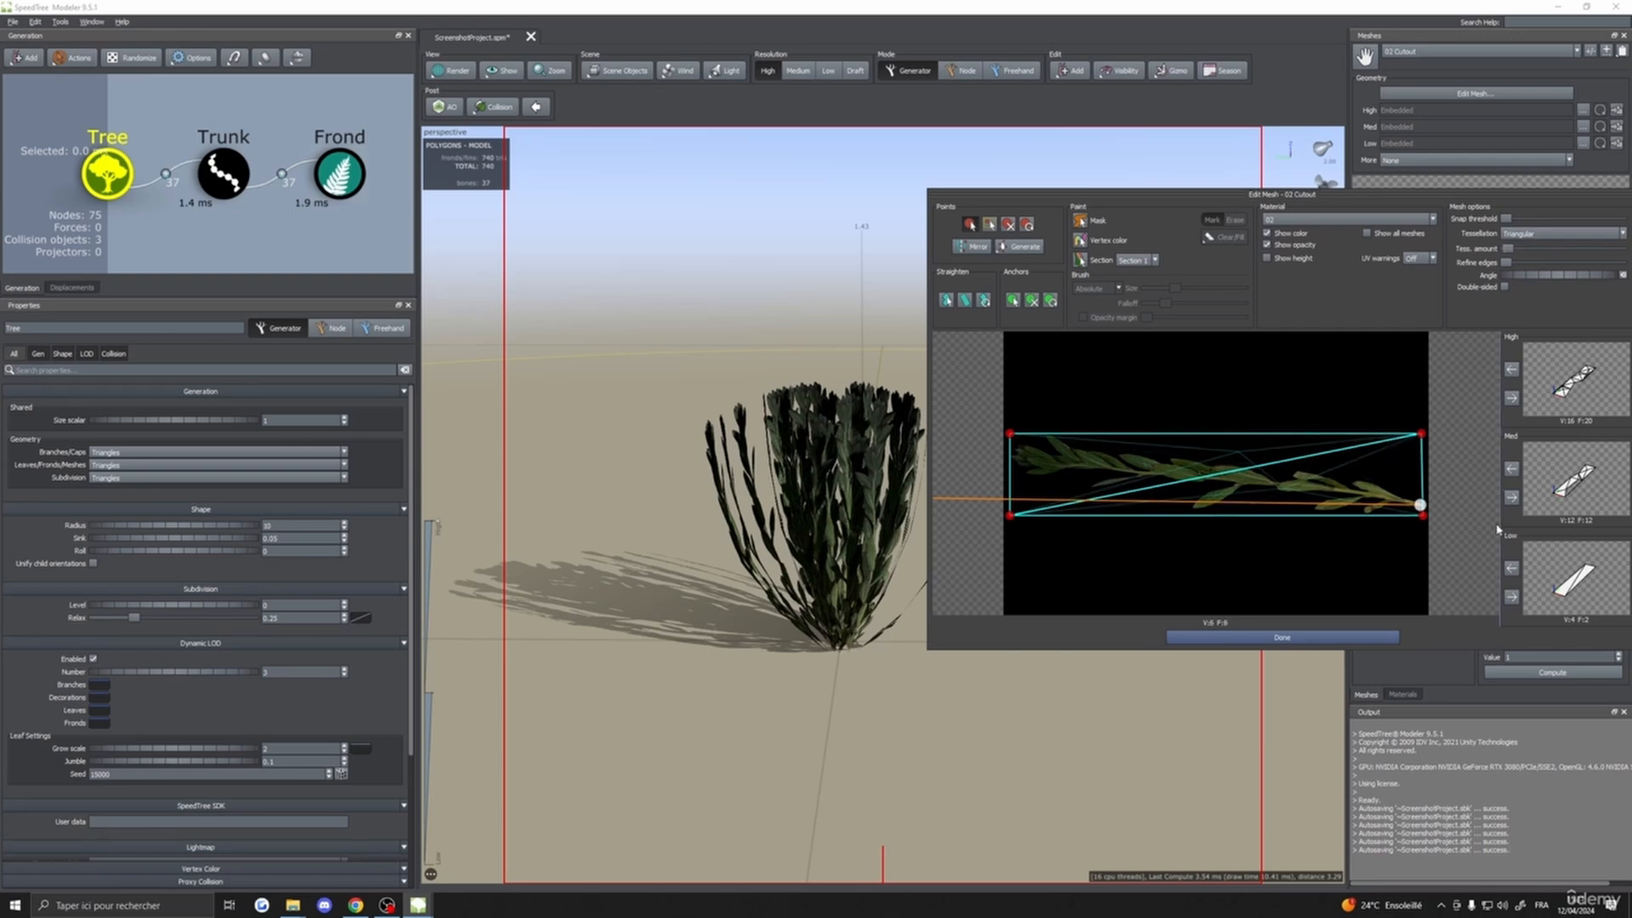
pyautogui.moveTo(1510, 250); pyautogui.dragTo(1506, 250)
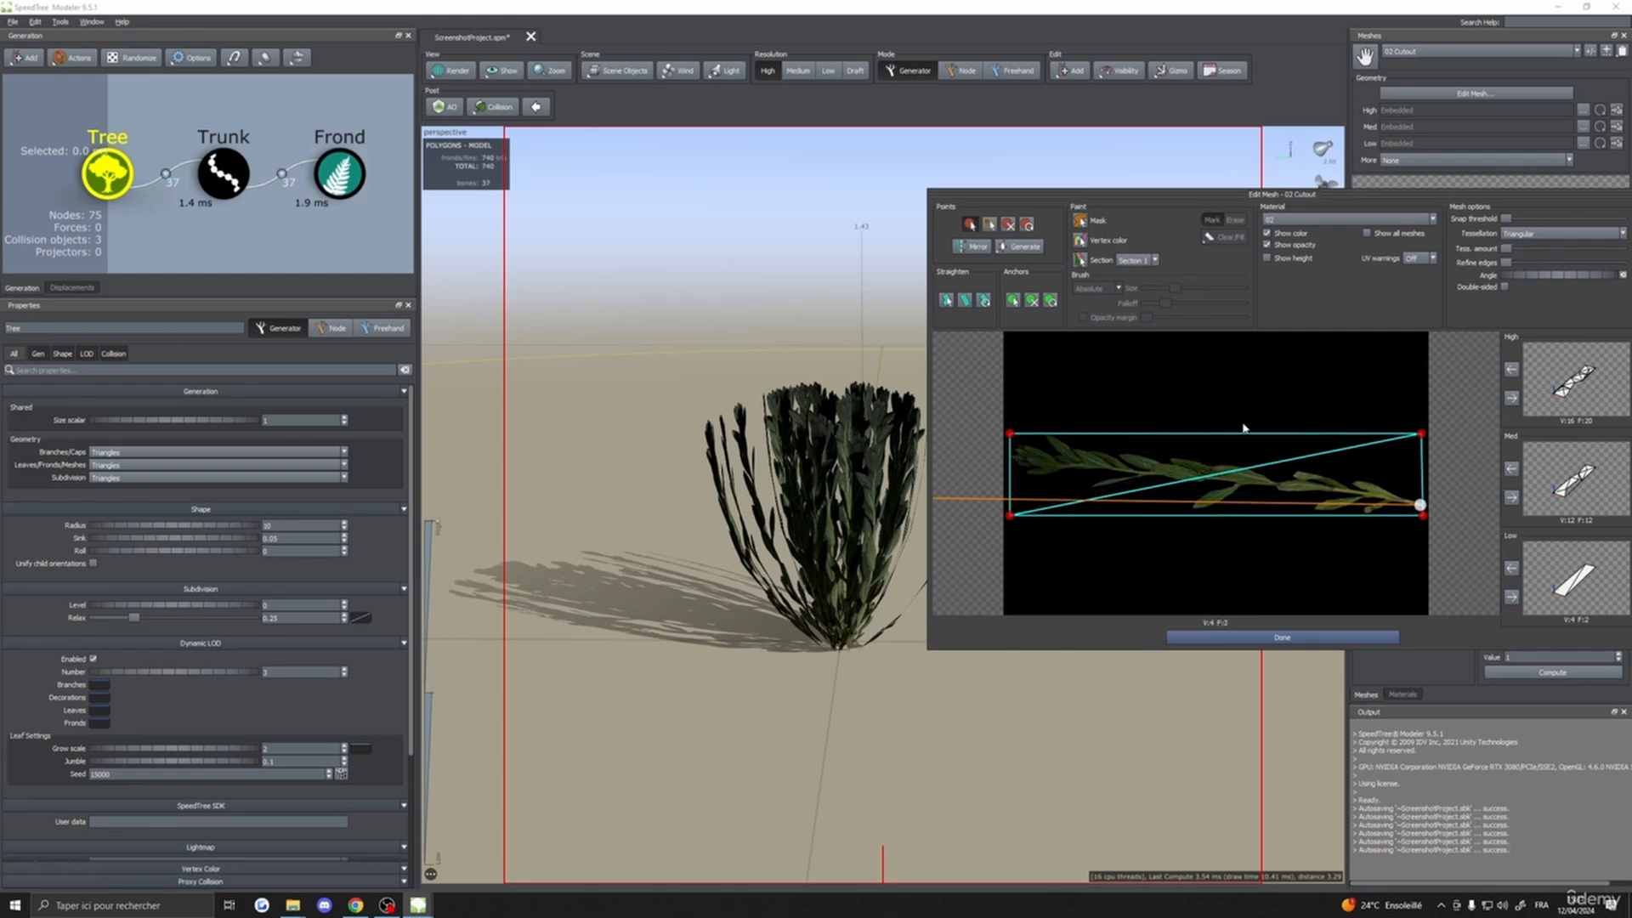
pyautogui.click(1106, 469)
pyautogui.click(1284, 487)
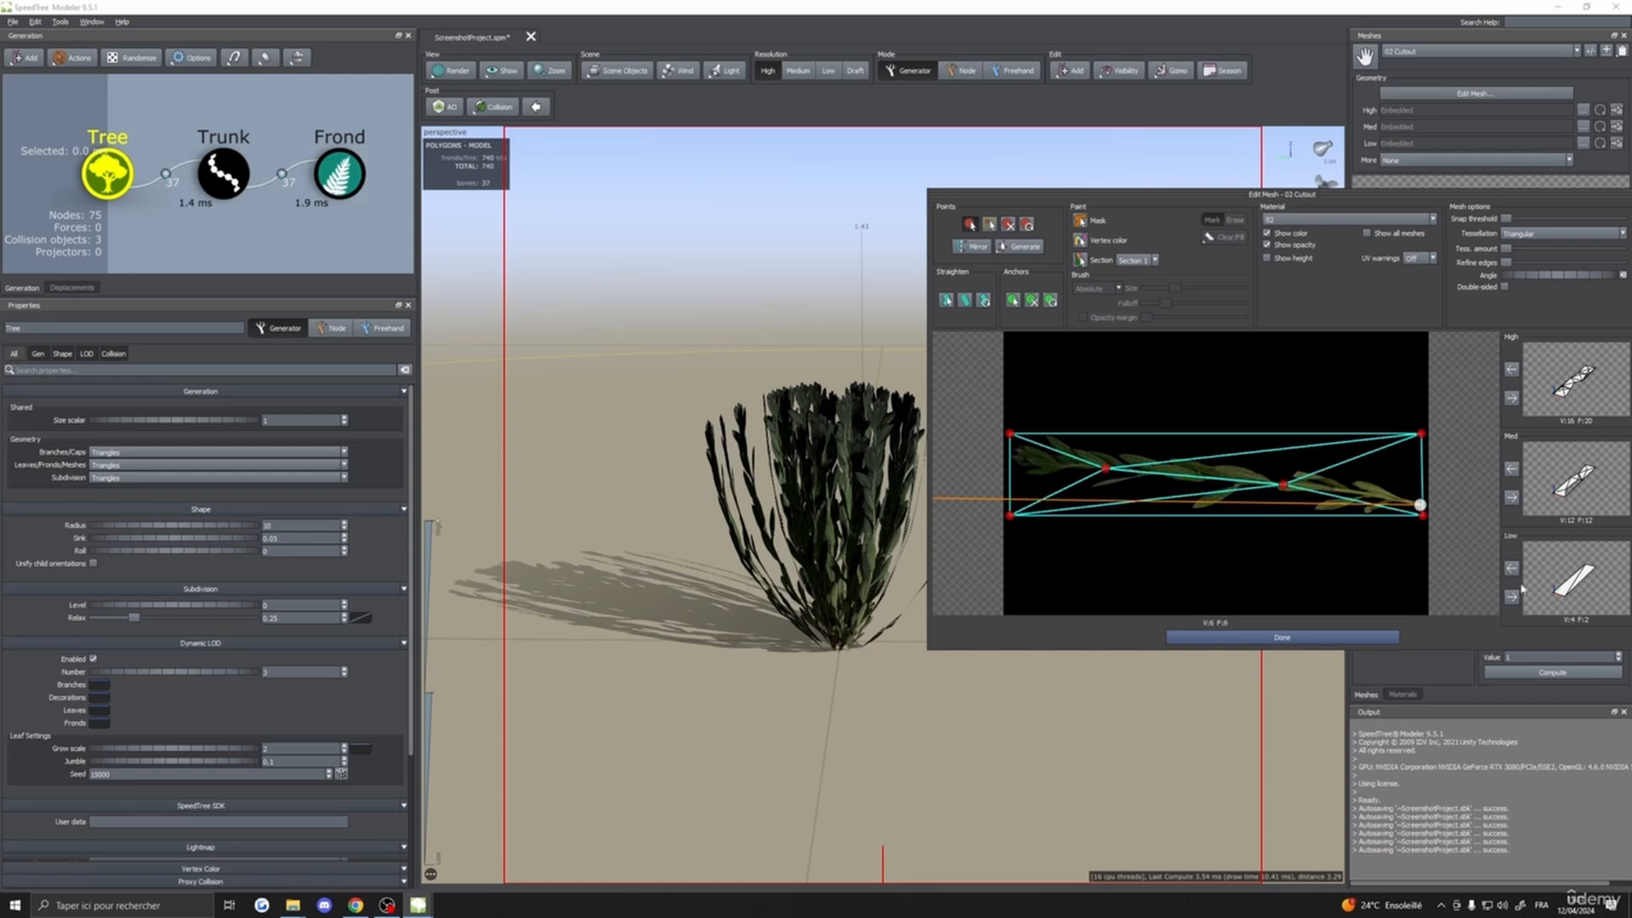
pyautogui.click(1513, 599)
pyautogui.click(1318, 638)
# - Lower the end point of the Trunk's absolute length curve so stem heights taper across the clump
pyautogui.moveTo(1072, 648); pyautogui.dragTo(914, 672)
pyautogui.click(1034, 580)
pyautogui.scroll(-5, 1058, 633)
pyautogui.scroll(6, 823, 639)
pyautogui.click(223, 174)
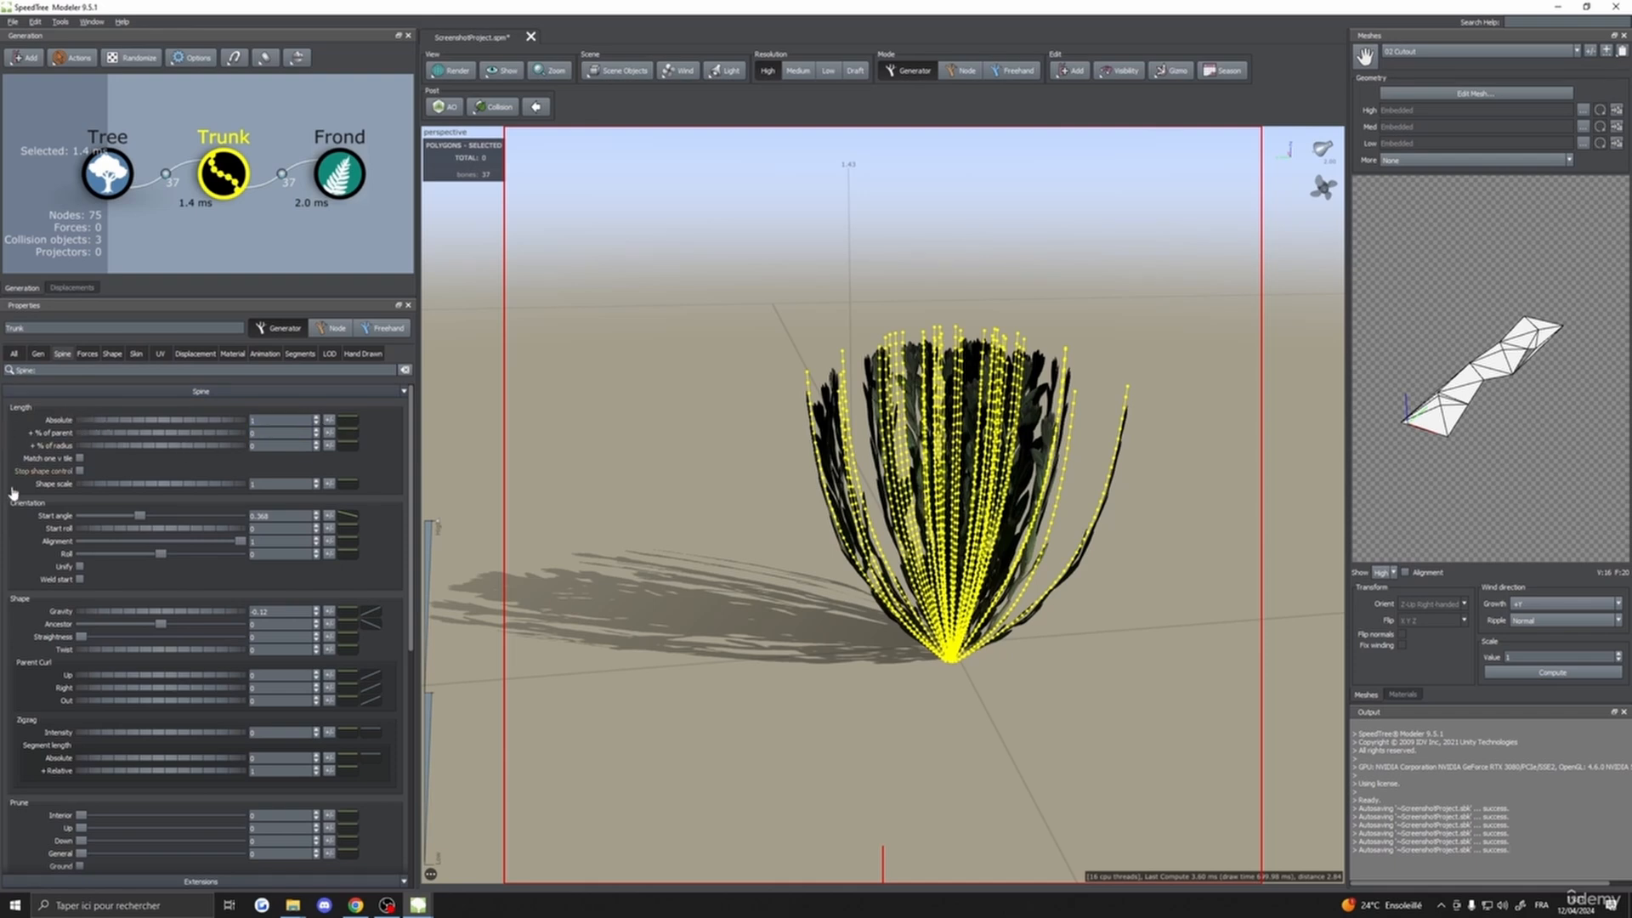
pyautogui.click(348, 422)
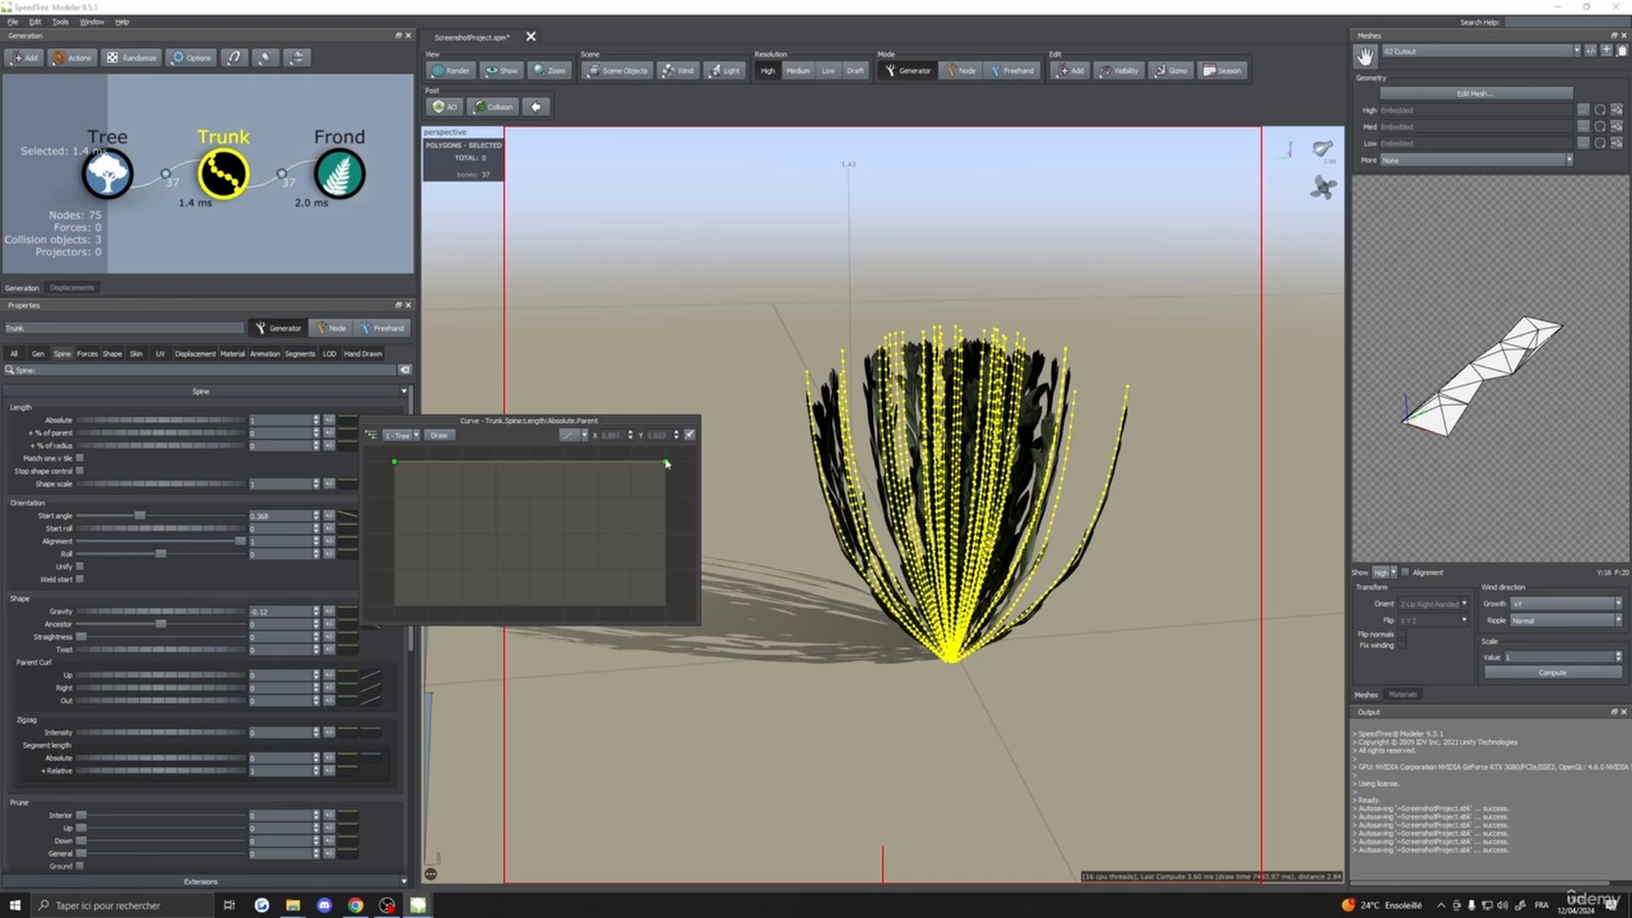
pyautogui.moveTo(666, 463); pyautogui.dragTo(666, 459)
pyautogui.click(400, 436)
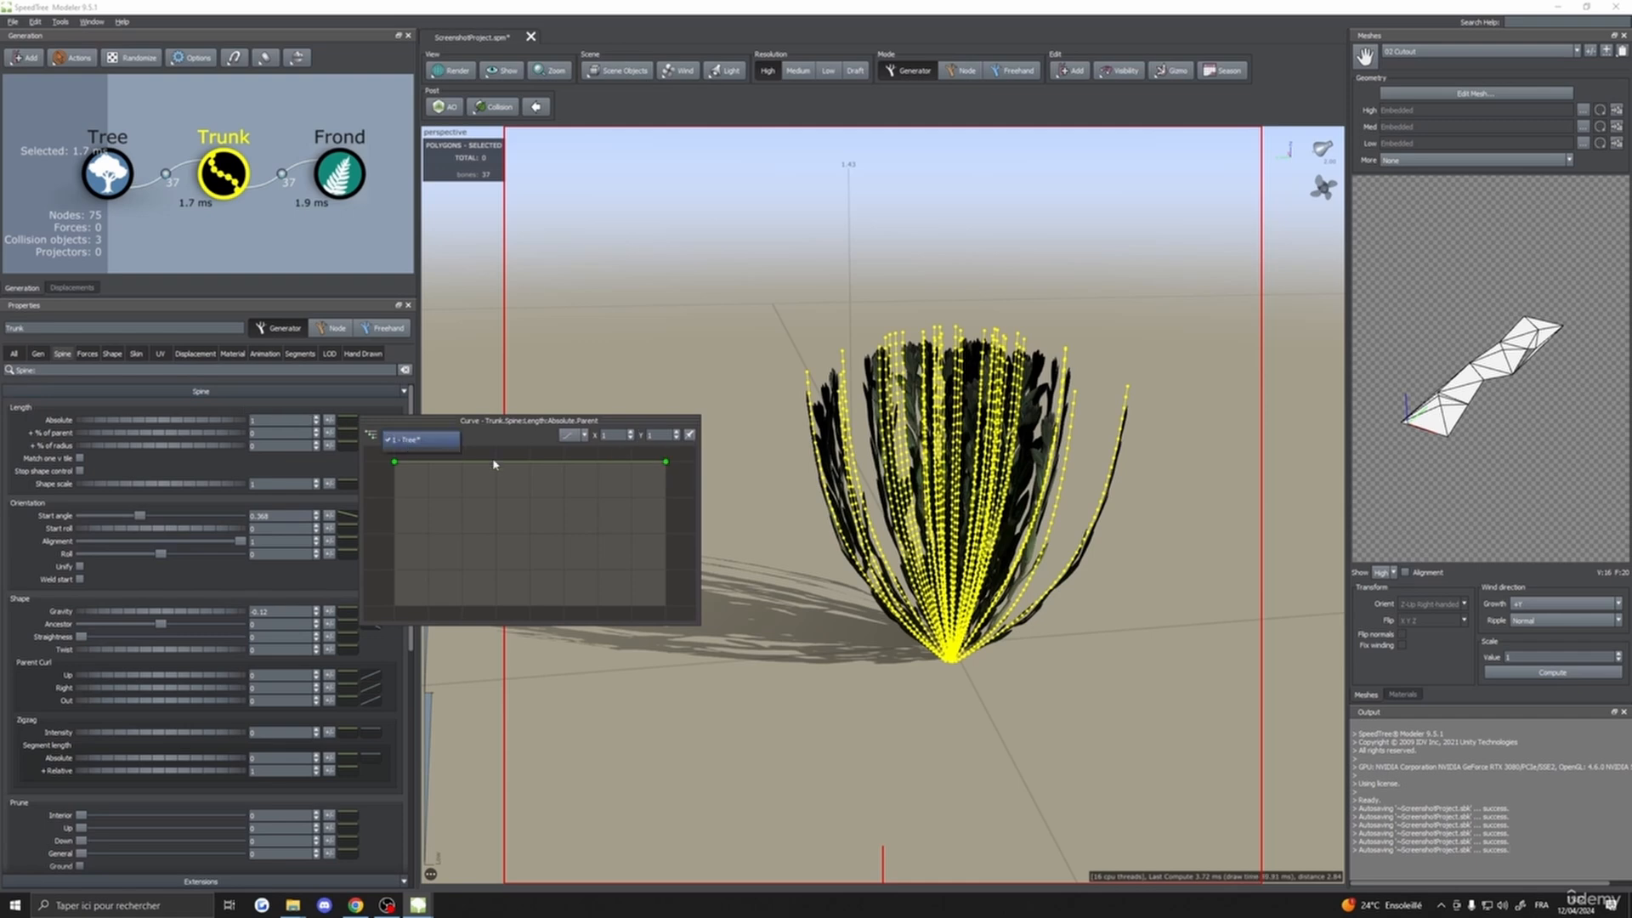
pyautogui.click(666, 464)
pyautogui.moveTo(666, 464); pyautogui.dragTo(664, 496)
pyautogui.moveTo(741, 400)
pyautogui.mouseDown()
pyautogui.moveTo(777, 420)
pyautogui.moveTo(758, 418)
pyautogui.mouseUp()
# - Add a small uniform random variance to the Trunk's absolute length
pyautogui.click(331, 423)
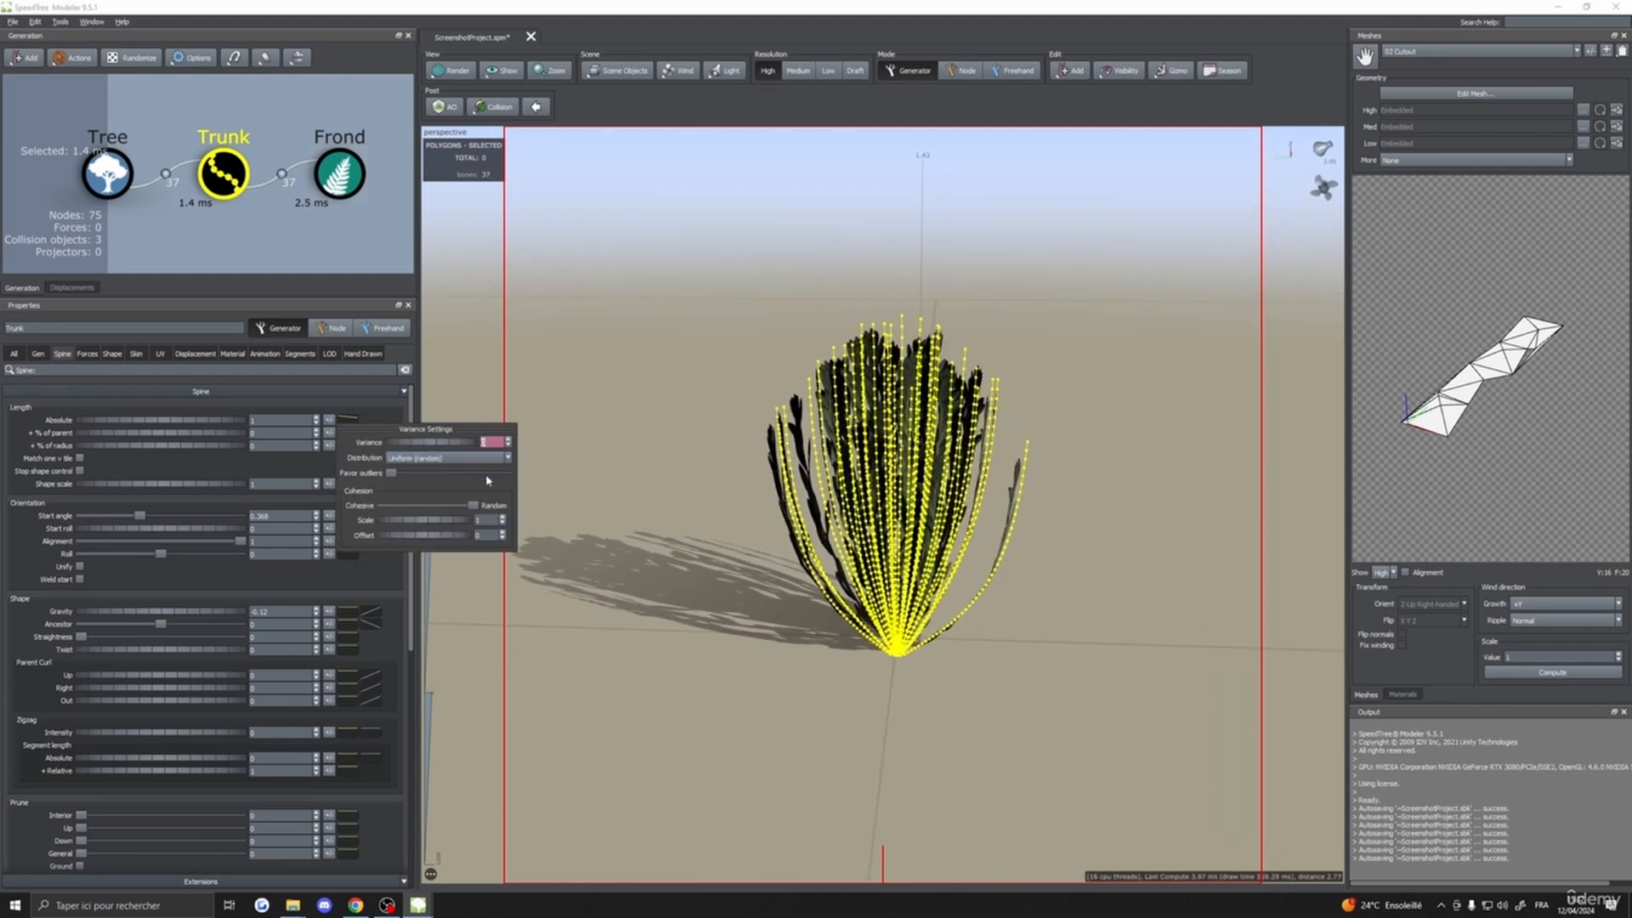
pyautogui.moveTo(432, 443); pyautogui.dragTo(462, 454)
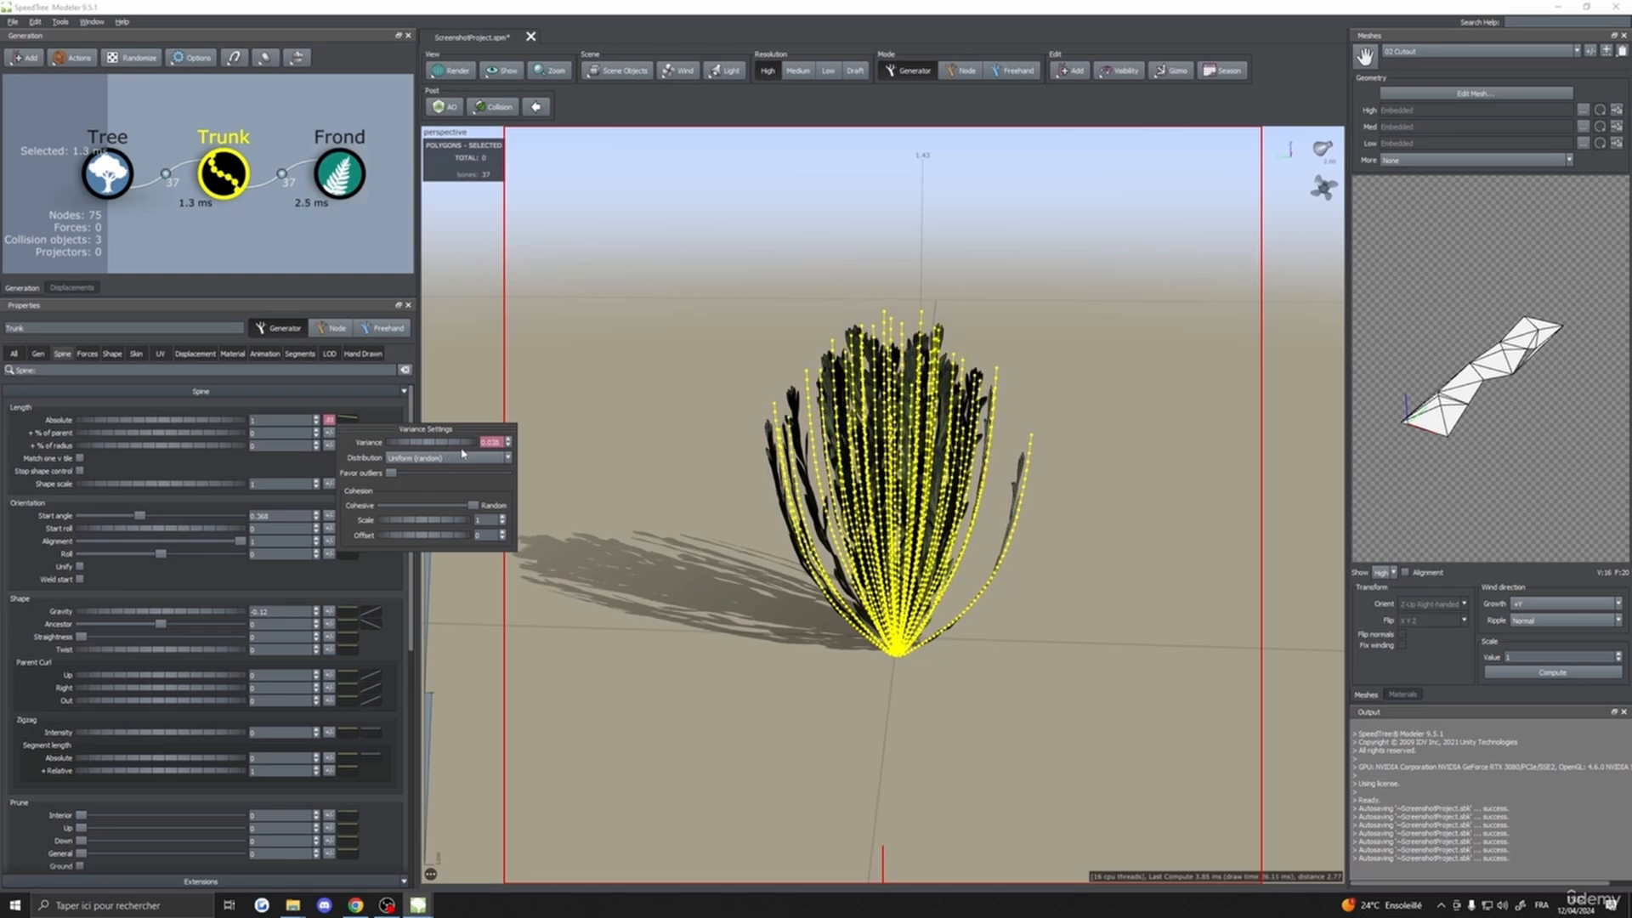
pyautogui.click(592, 430)
pyautogui.moveTo(591, 430); pyautogui.dragTo(749, 425)
# - Examine the clump from several angles along with the Frond's geometry settings
pyautogui.click(332, 182)
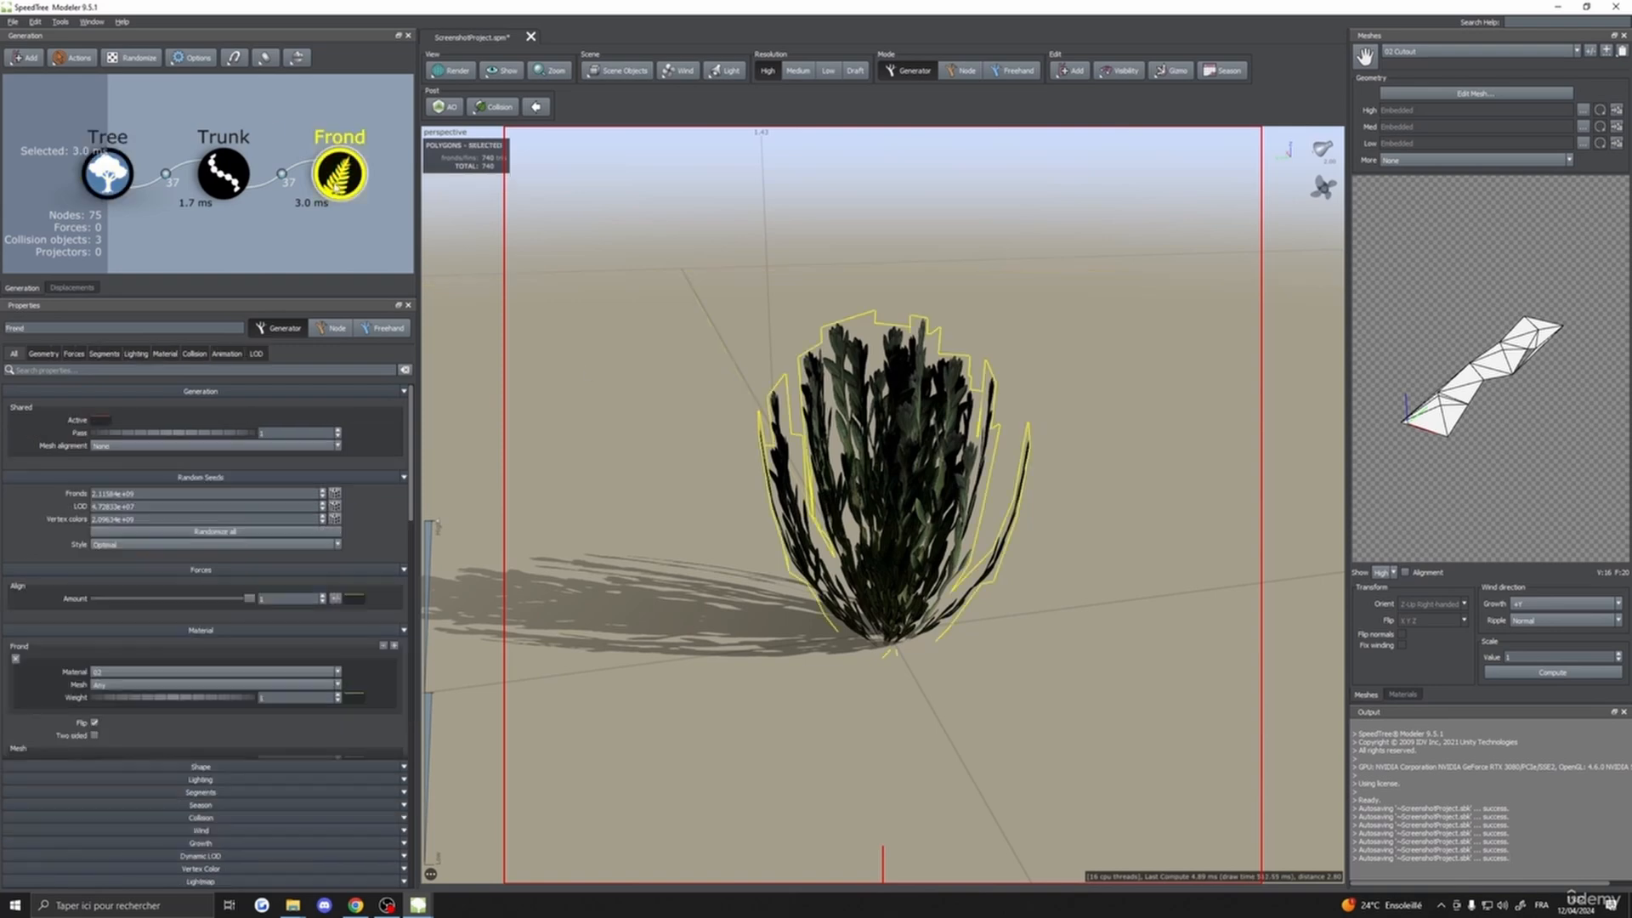
pyautogui.click(43, 353)
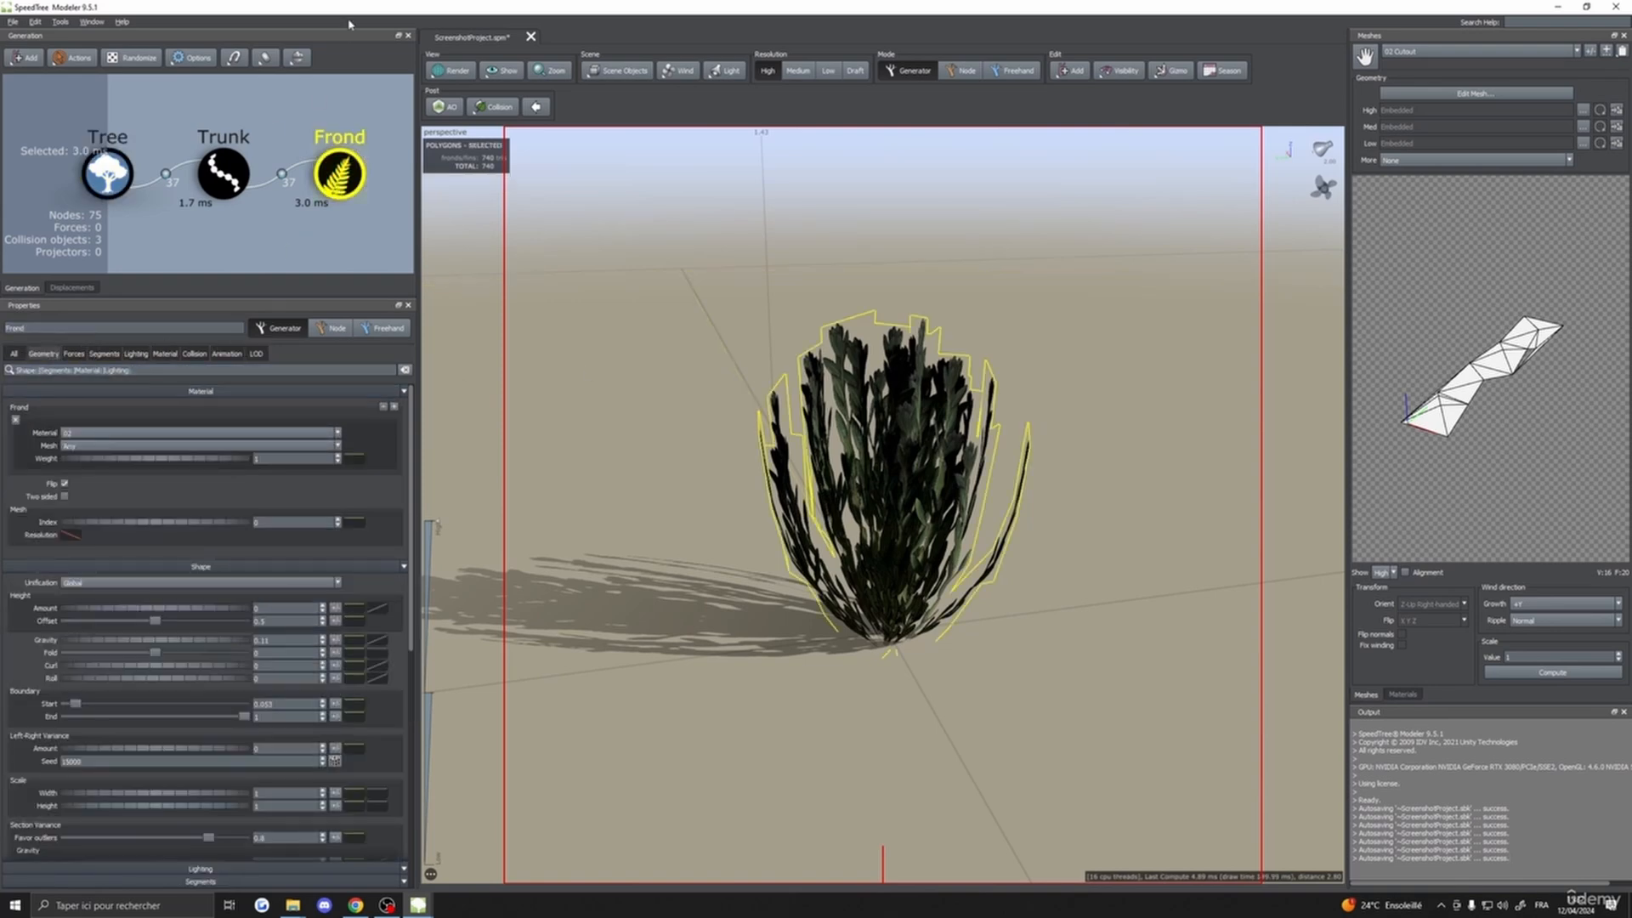
pyautogui.click(223, 175)
pyautogui.moveTo(485, 272); pyautogui.dragTo(621, 302)
pyautogui.click(638, 469)
pyautogui.moveTo(638, 468); pyautogui.dragTo(949, 569)
pyautogui.click(901, 544)
pyautogui.scroll(-4, 950, 515)
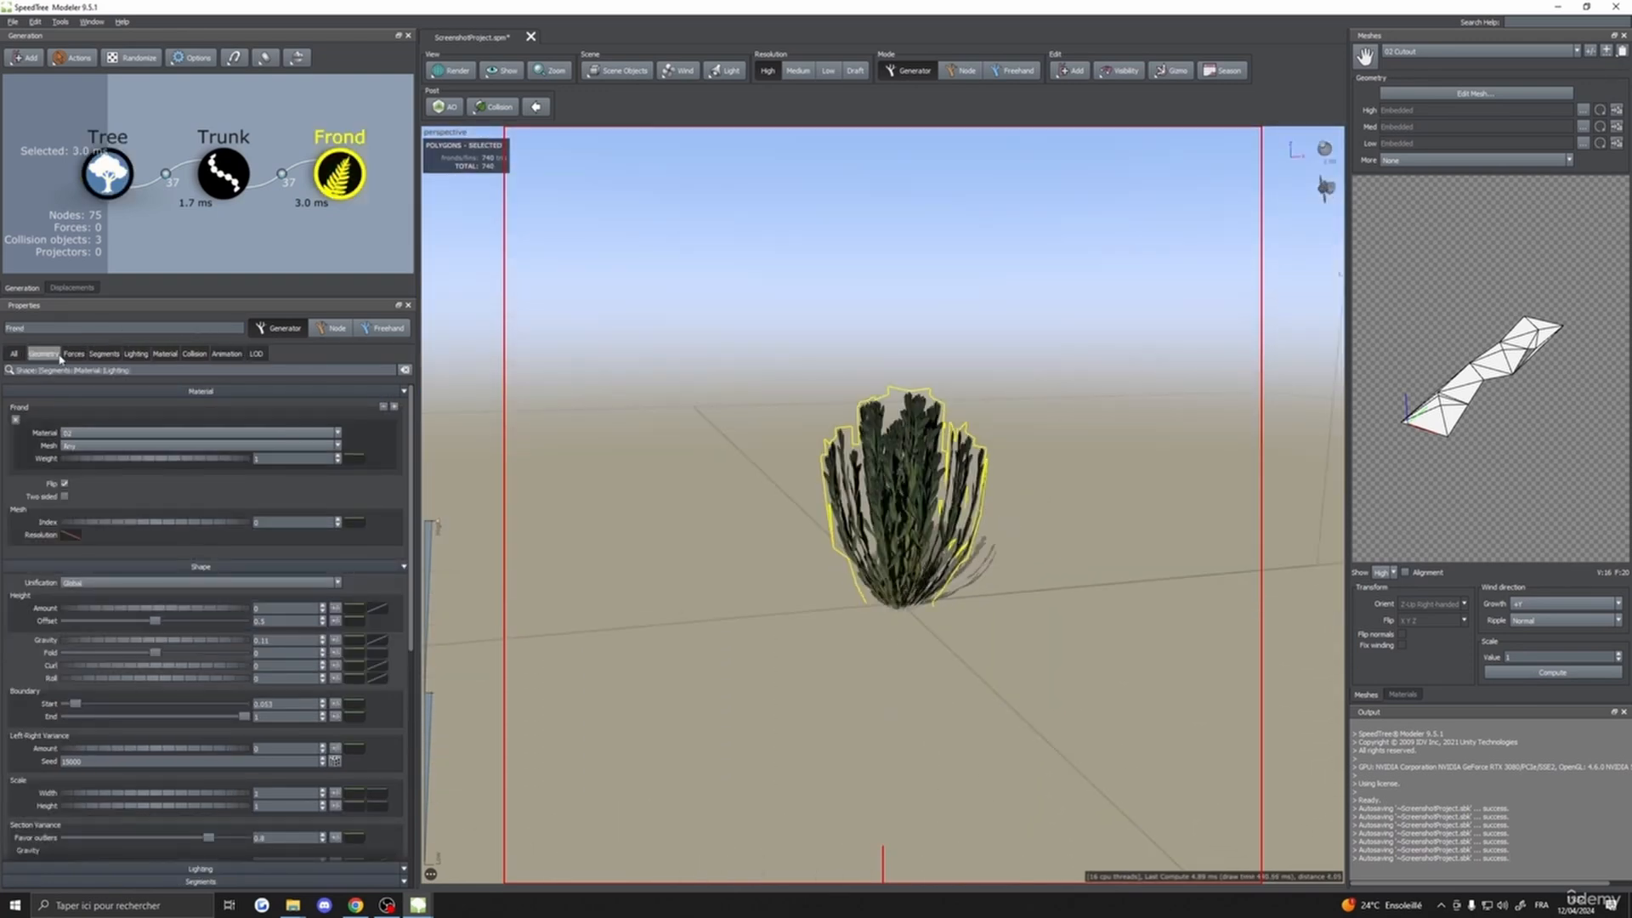
# - Set the number of Trunk stems to 72 for a denser clump
pyautogui.click(224, 173)
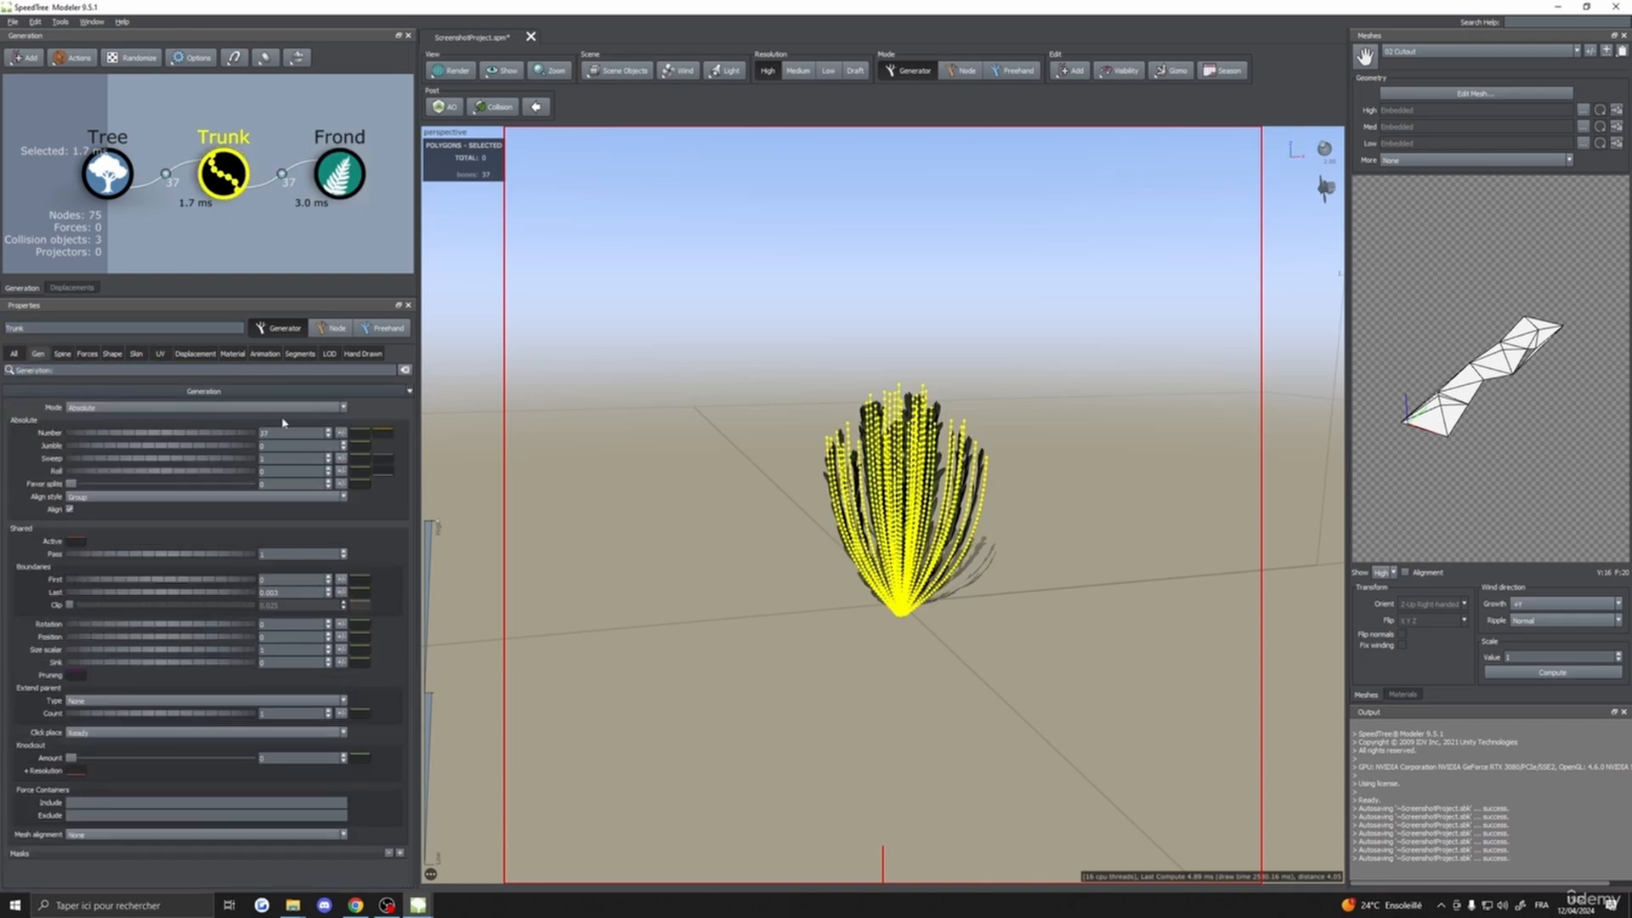
pyautogui.moveTo(243, 439); pyautogui.dragTo(280, 438)
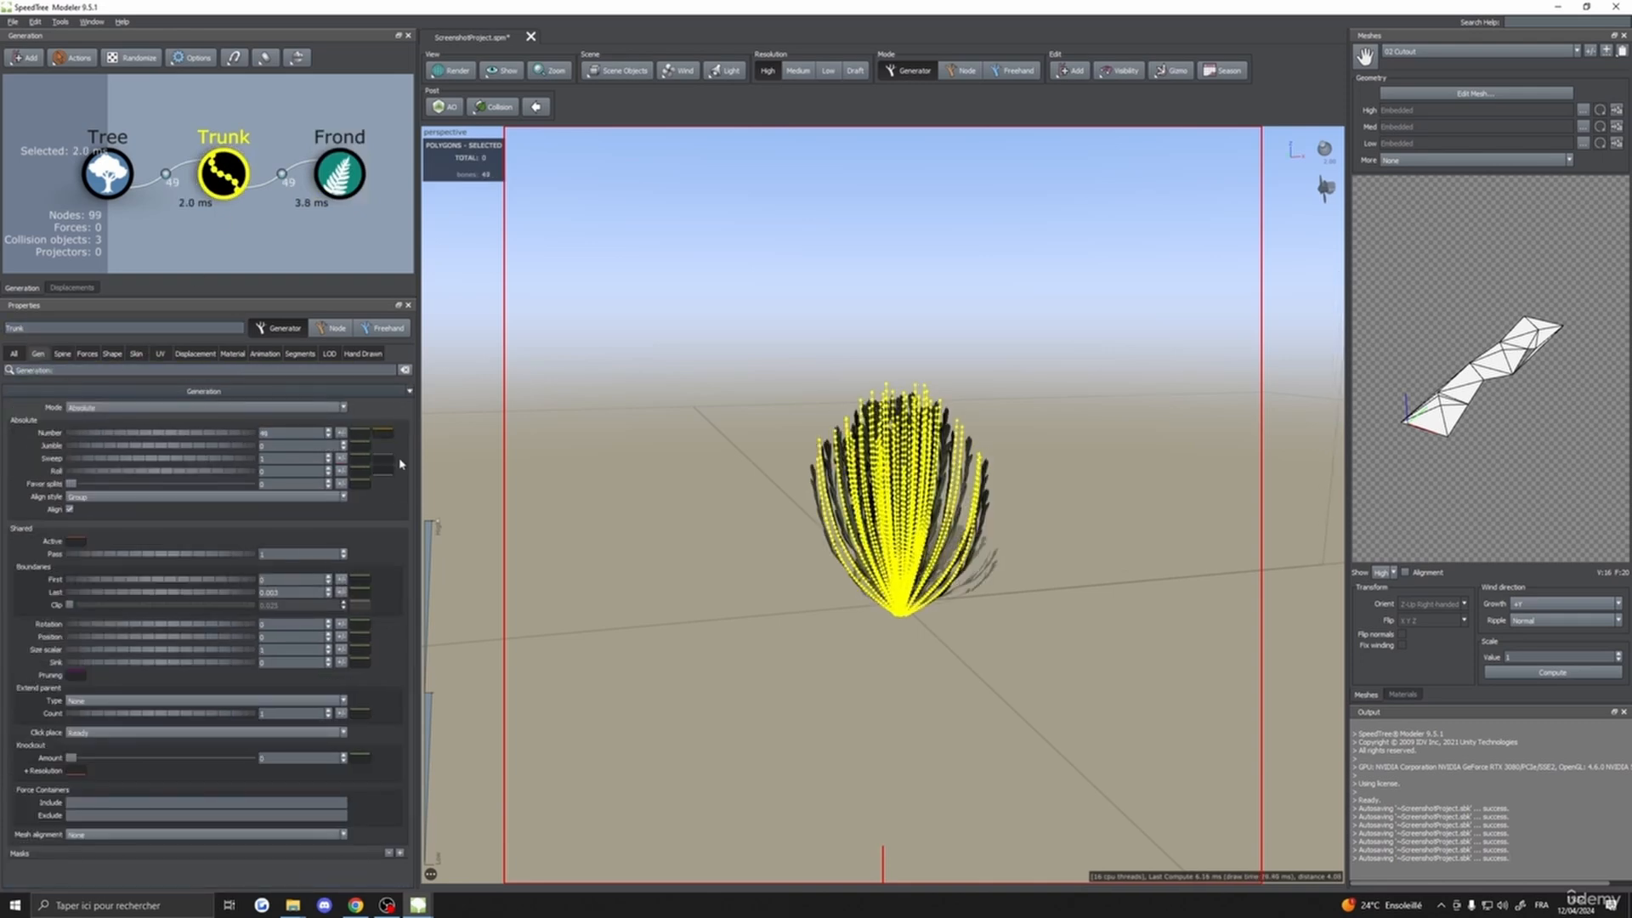
pyautogui.moveTo(388, 466); pyautogui.dragTo(693, 470)
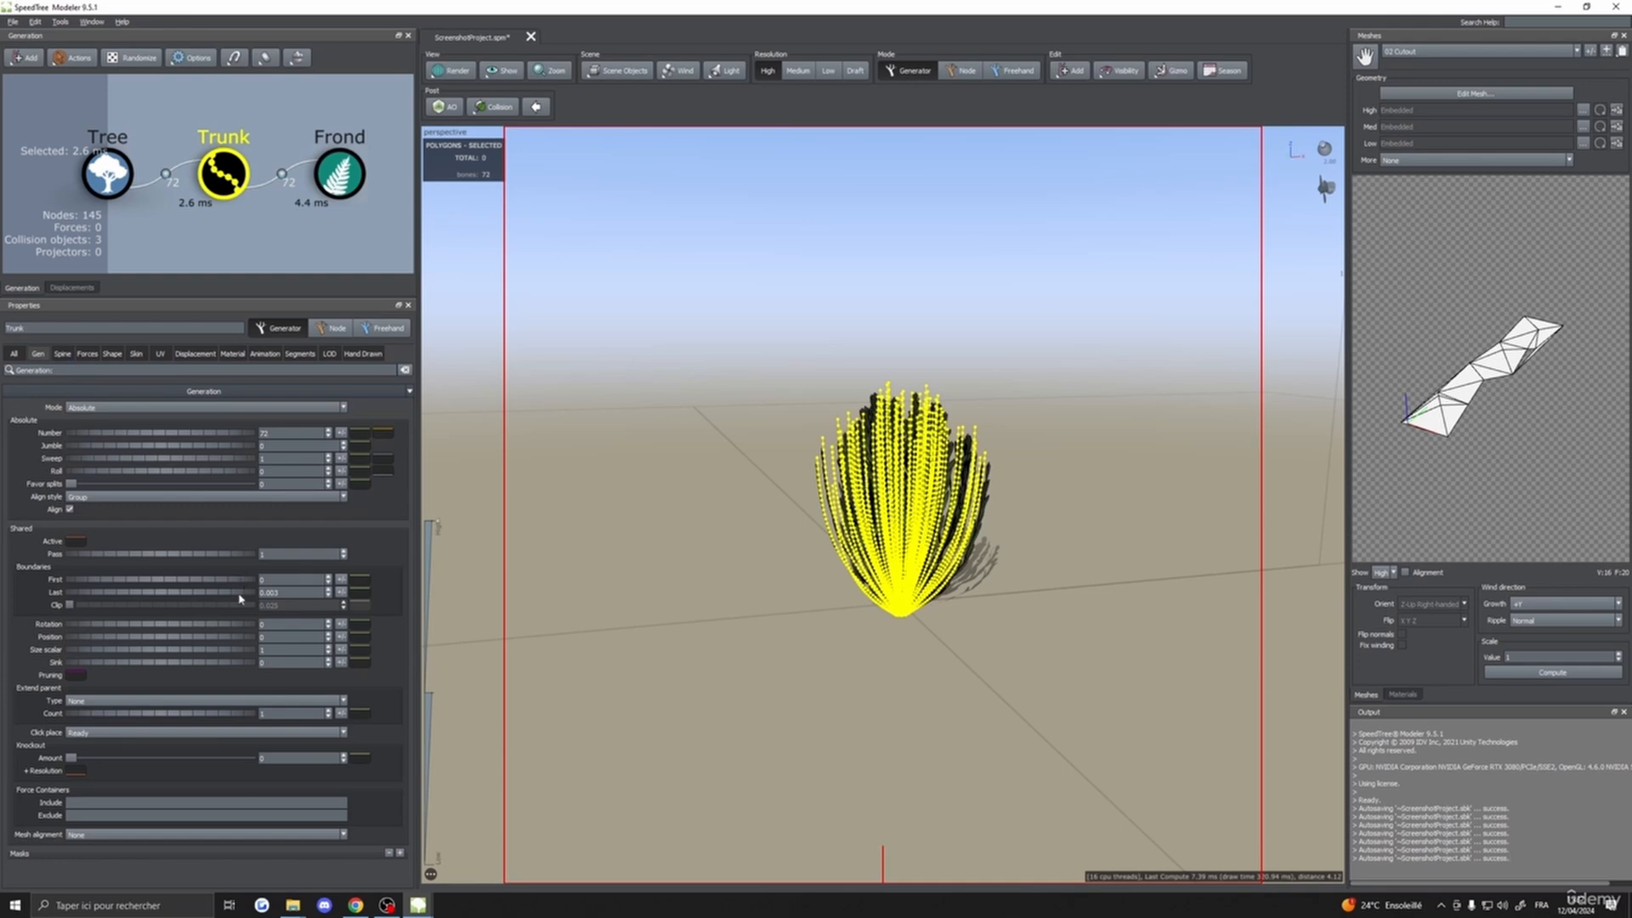
# - Try to spread the stems' base points by raising the Trunk's last boundary
pyautogui.moveTo(239, 596); pyautogui.dragTo(241, 598)
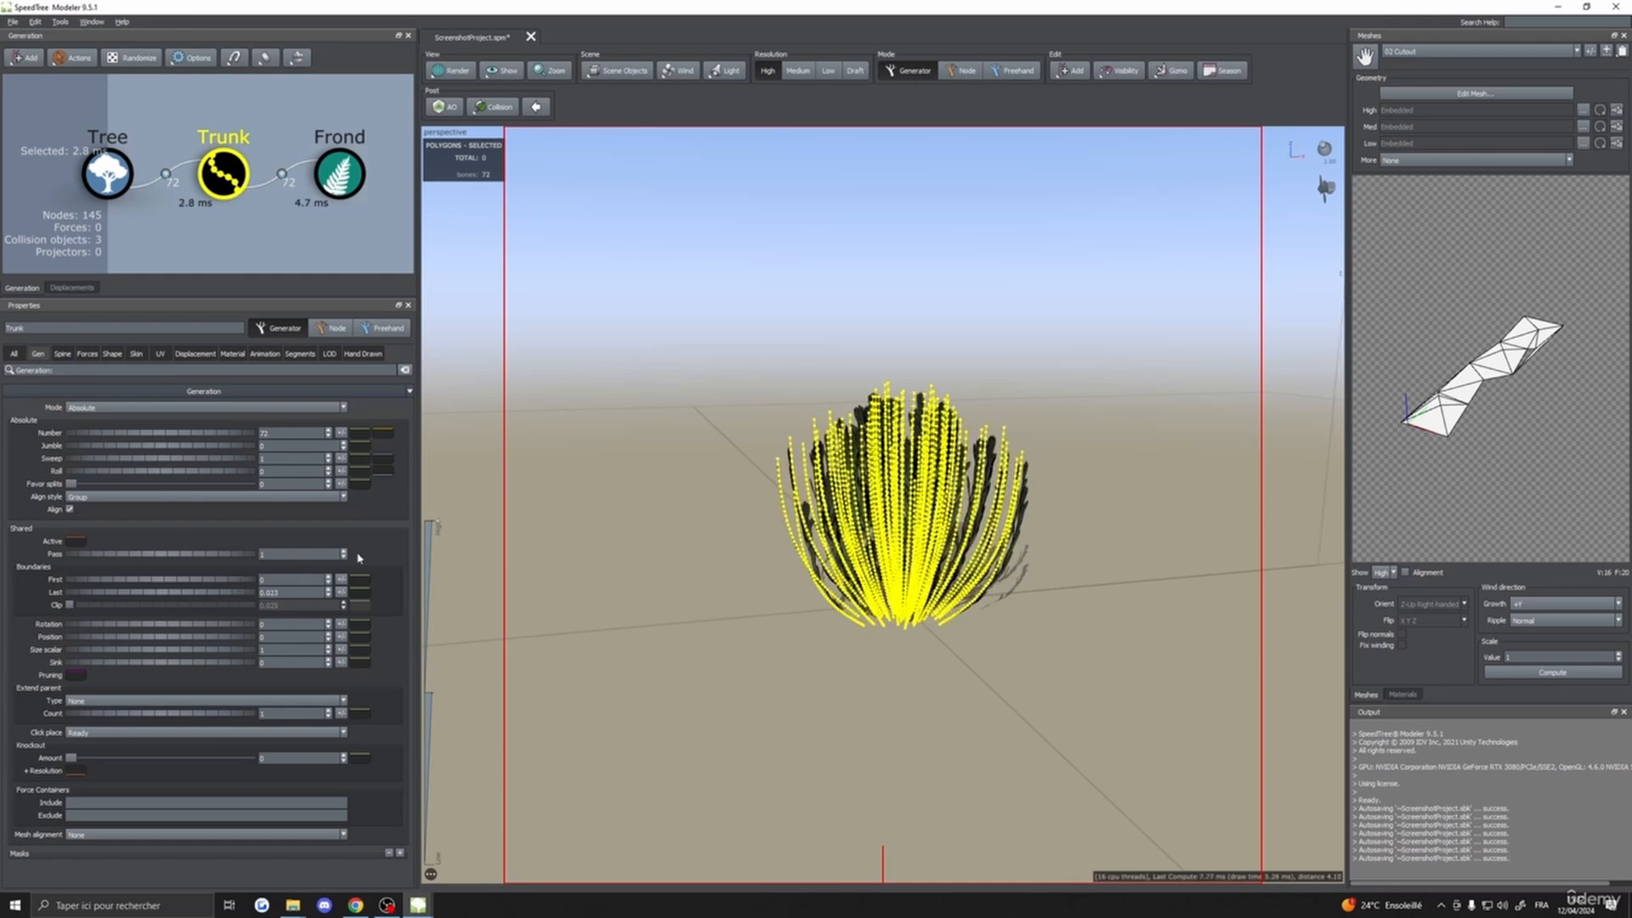
pyautogui.click(590, 535)
pyautogui.moveTo(590, 535)
pyautogui.mouseDown()
pyautogui.moveTo(645, 550)
pyautogui.moveTo(590, 549)
pyautogui.mouseUp()
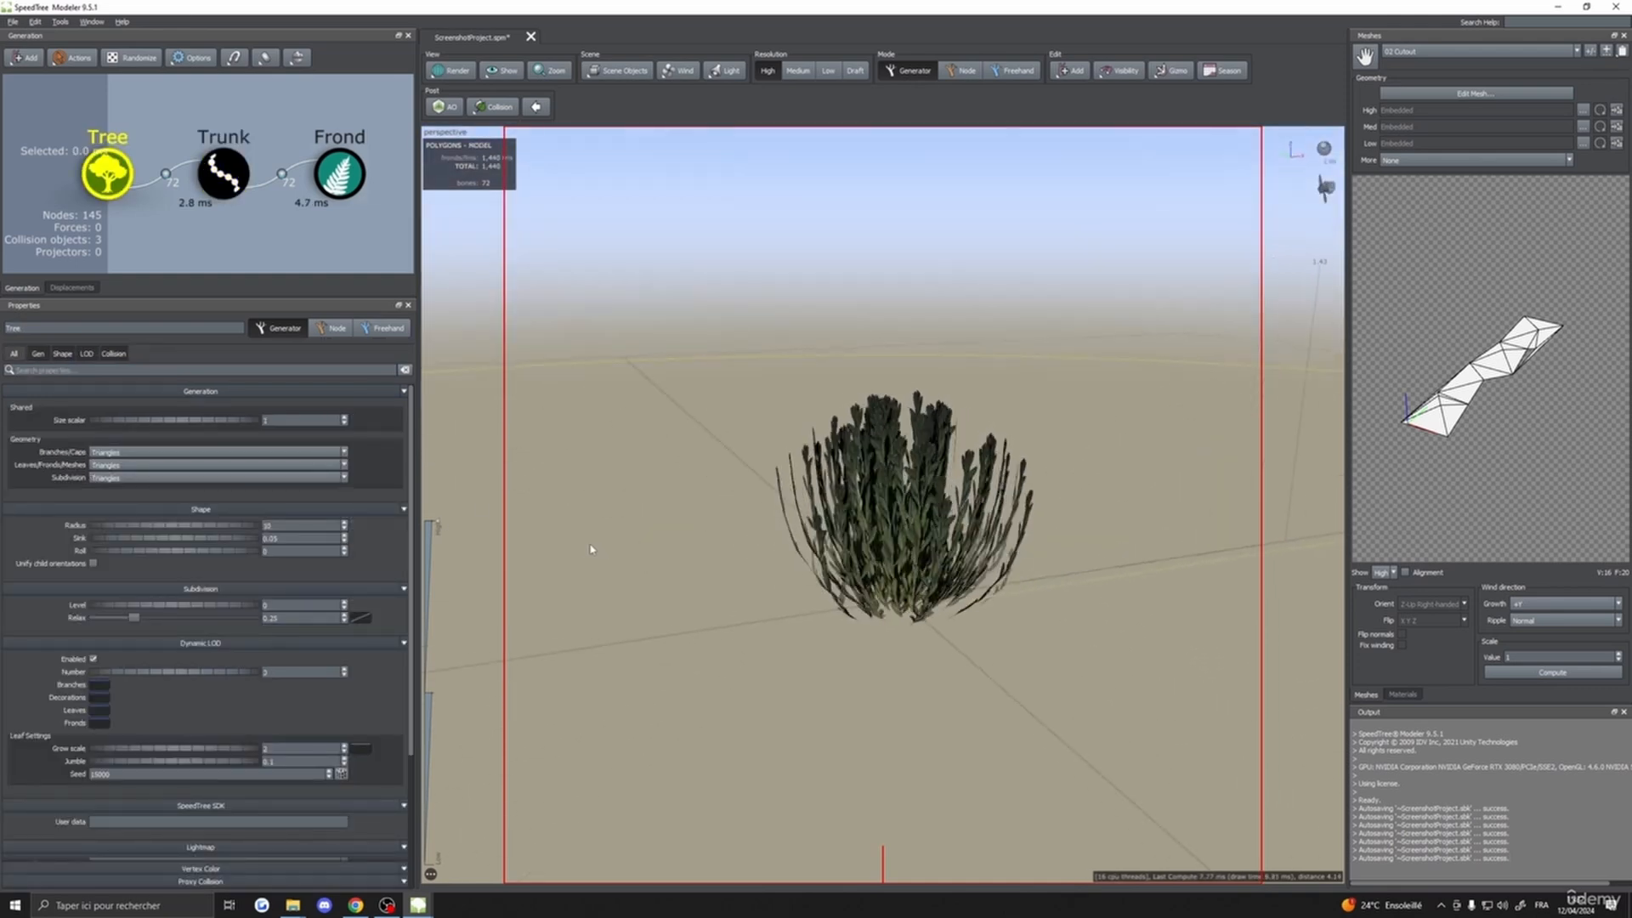
pyautogui.click(224, 174)
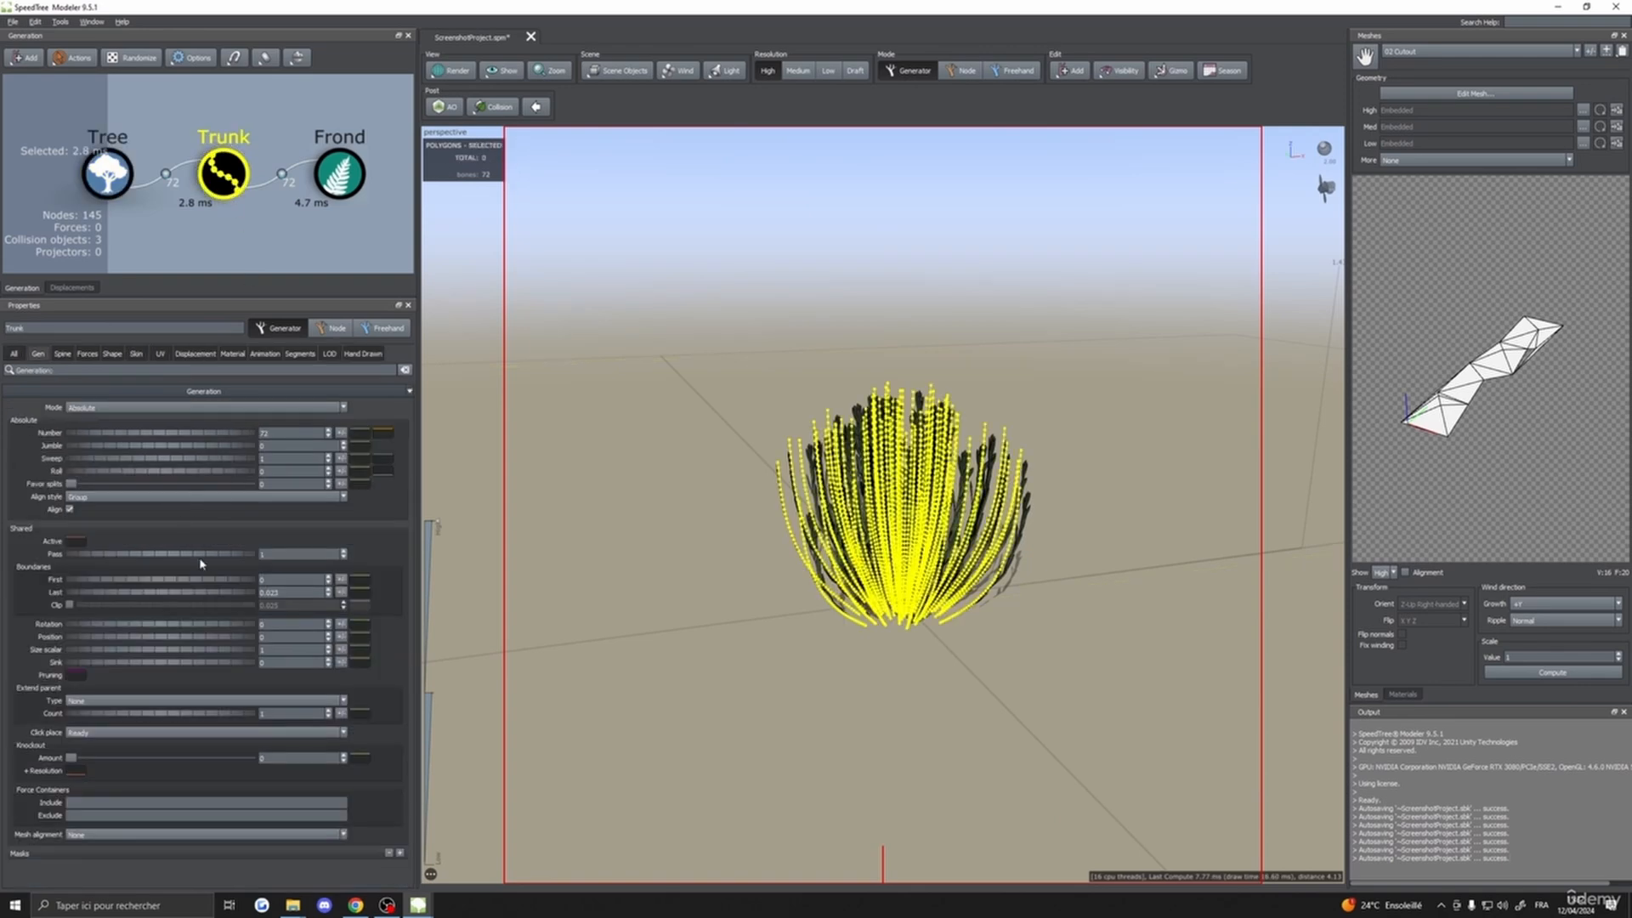
# - Set the Trunk's start angle to 0.36 and lower the end of its parent curve to nearly zero
pyautogui.click(62, 353)
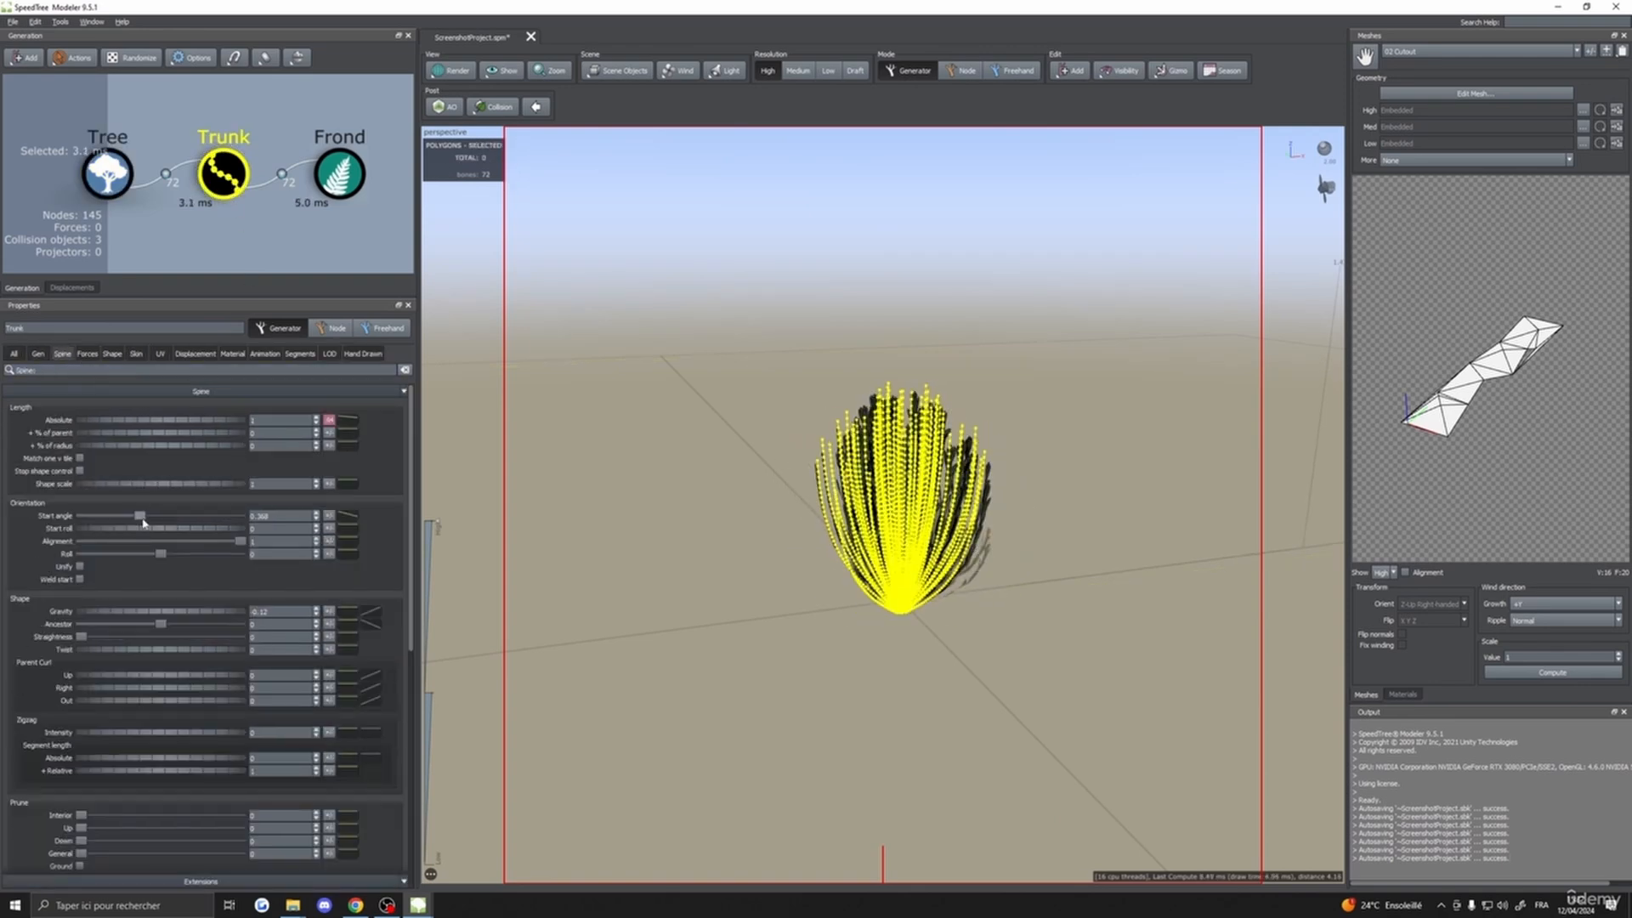
pyautogui.moveTo(143, 522); pyautogui.dragTo(140, 522)
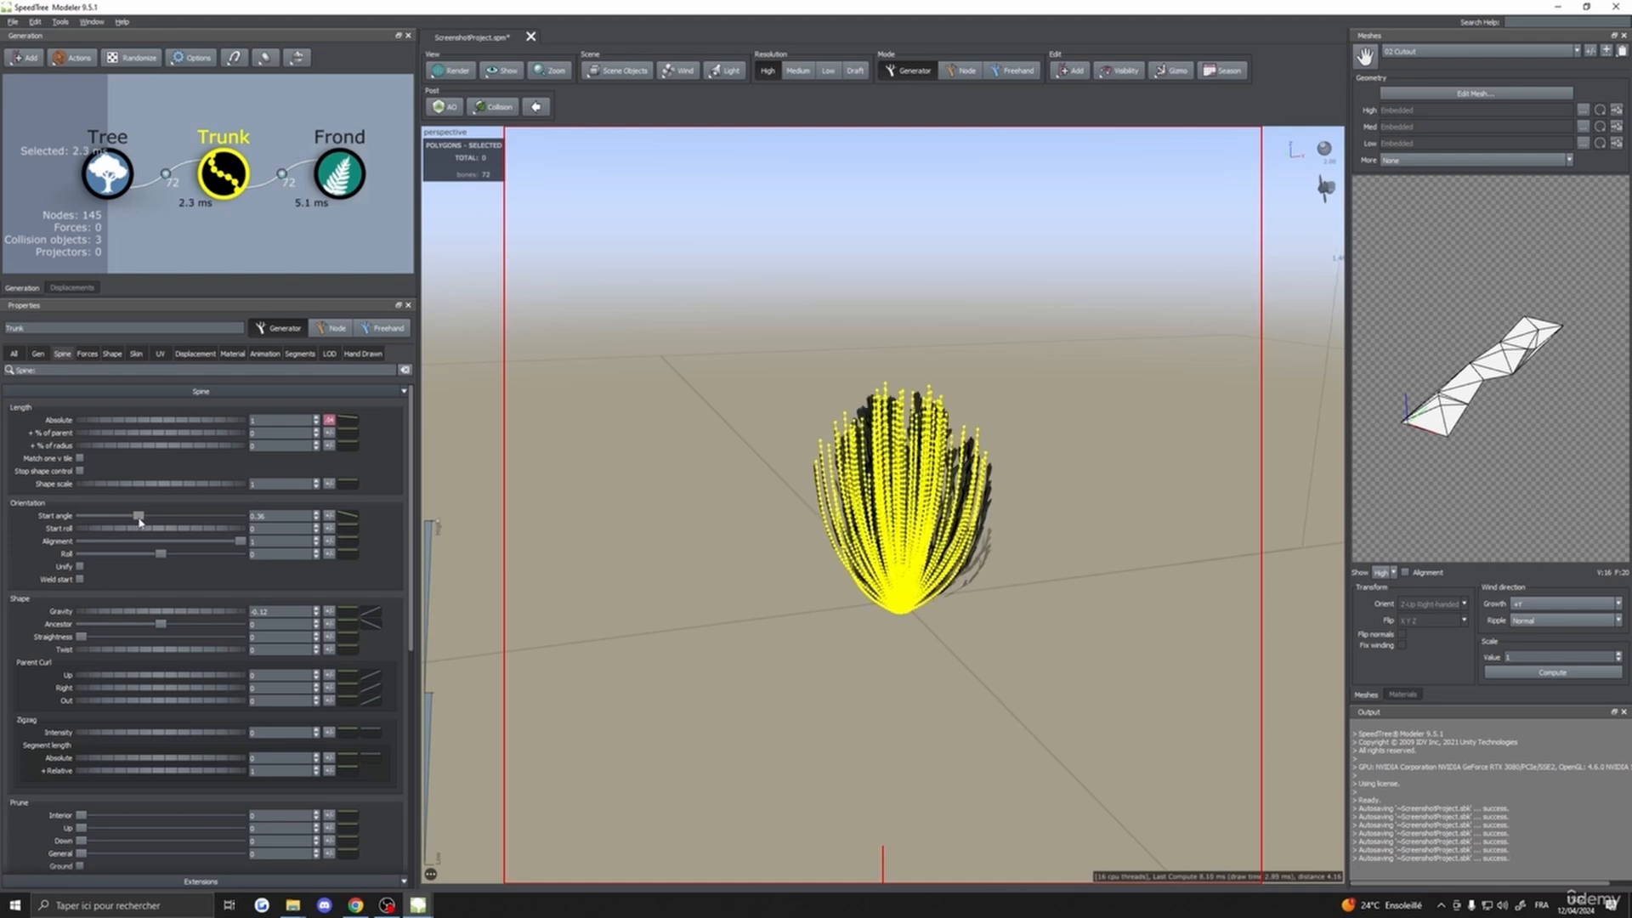
pyautogui.click(329, 529)
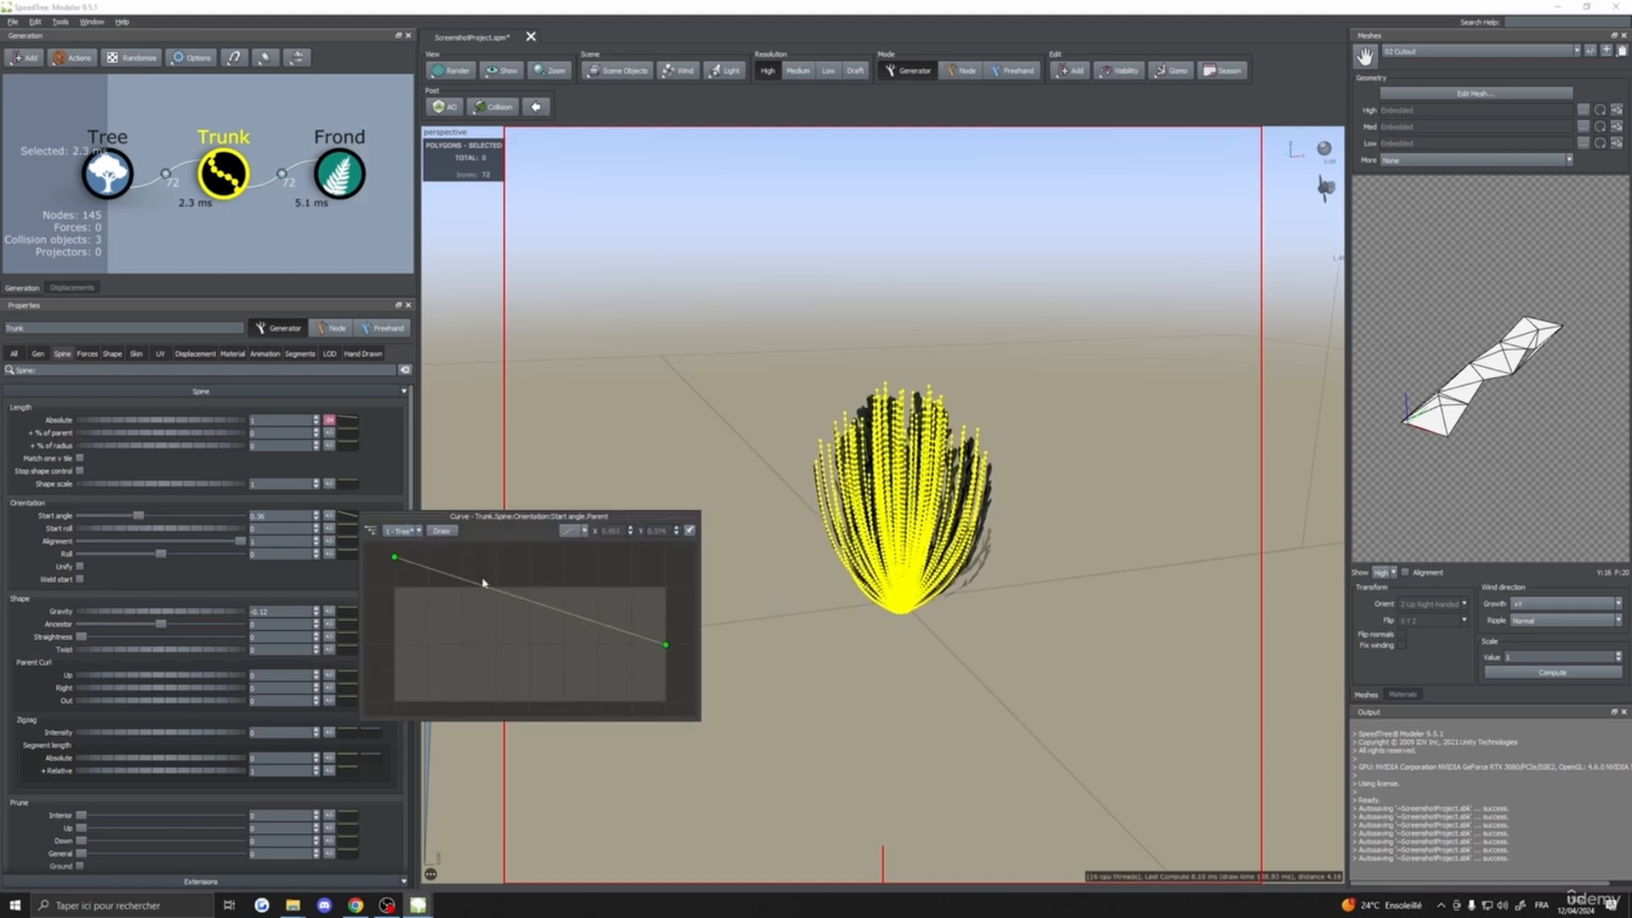
pyautogui.moveTo(671, 650); pyautogui.dragTo(671, 697)
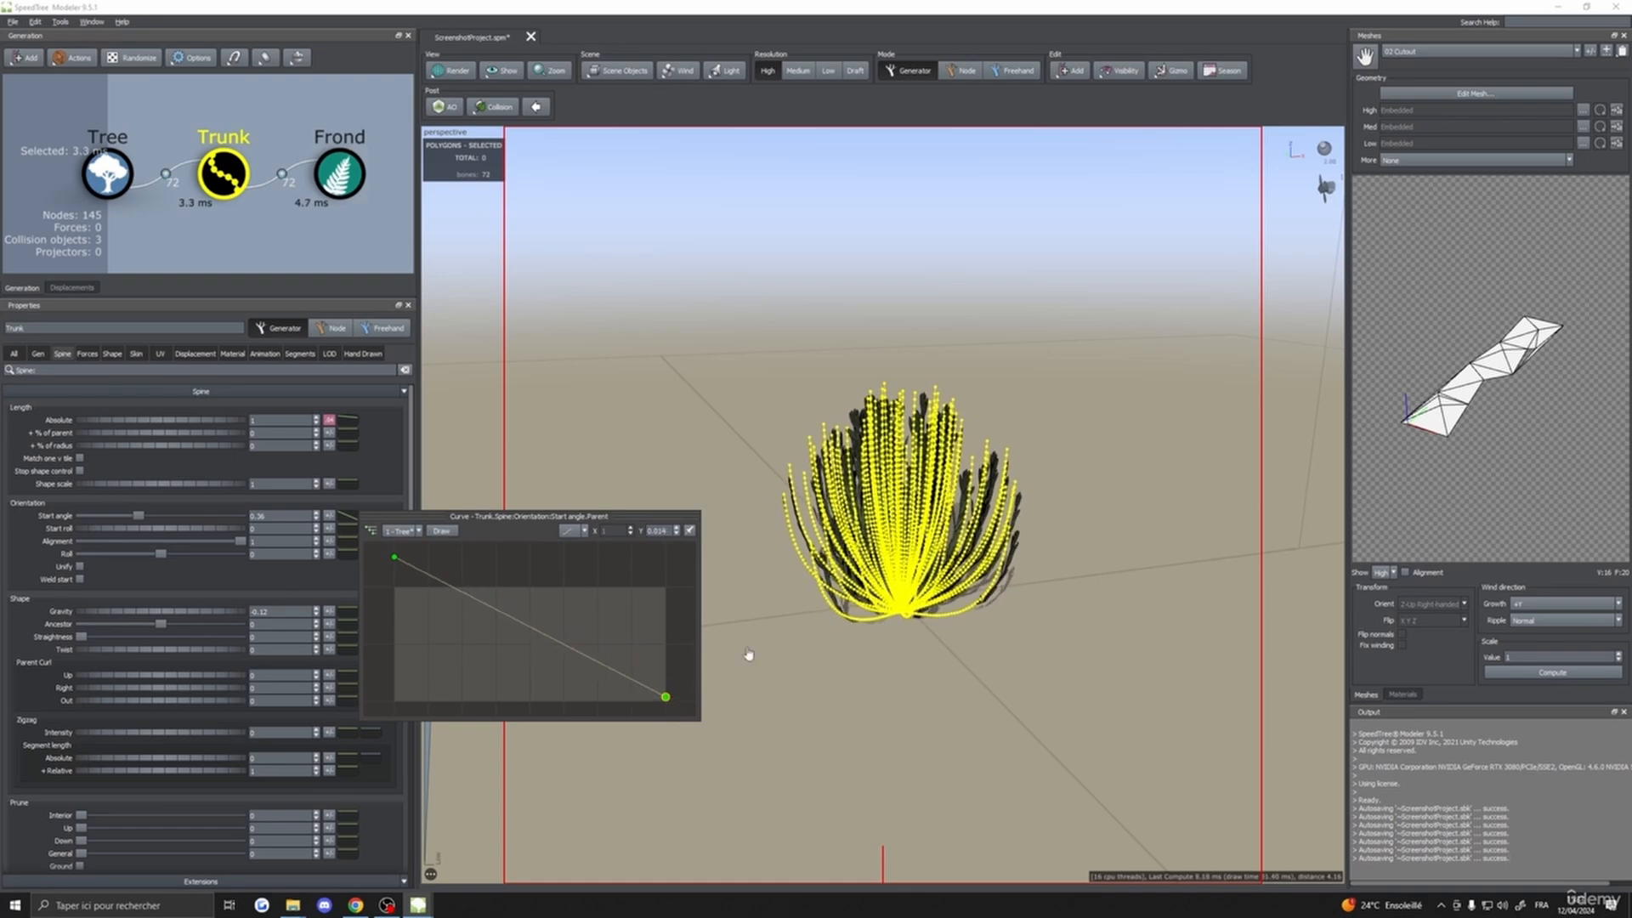
# - Reduce the Tree's sink slightly to raise the clump's base, checking the clump from several angles
pyautogui.click(850, 361)
pyautogui.moveTo(905, 366)
pyautogui.mouseDown()
pyautogui.moveTo(961, 394)
pyautogui.moveTo(947, 360)
pyautogui.moveTo(918, 357)
pyautogui.mouseUp()
pyautogui.scroll(3, 891, 495)
pyautogui.moveTo(890, 523)
pyautogui.mouseDown()
pyautogui.moveTo(881, 493)
pyautogui.moveTo(876, 516)
pyautogui.mouseUp()
pyautogui.click(107, 173)
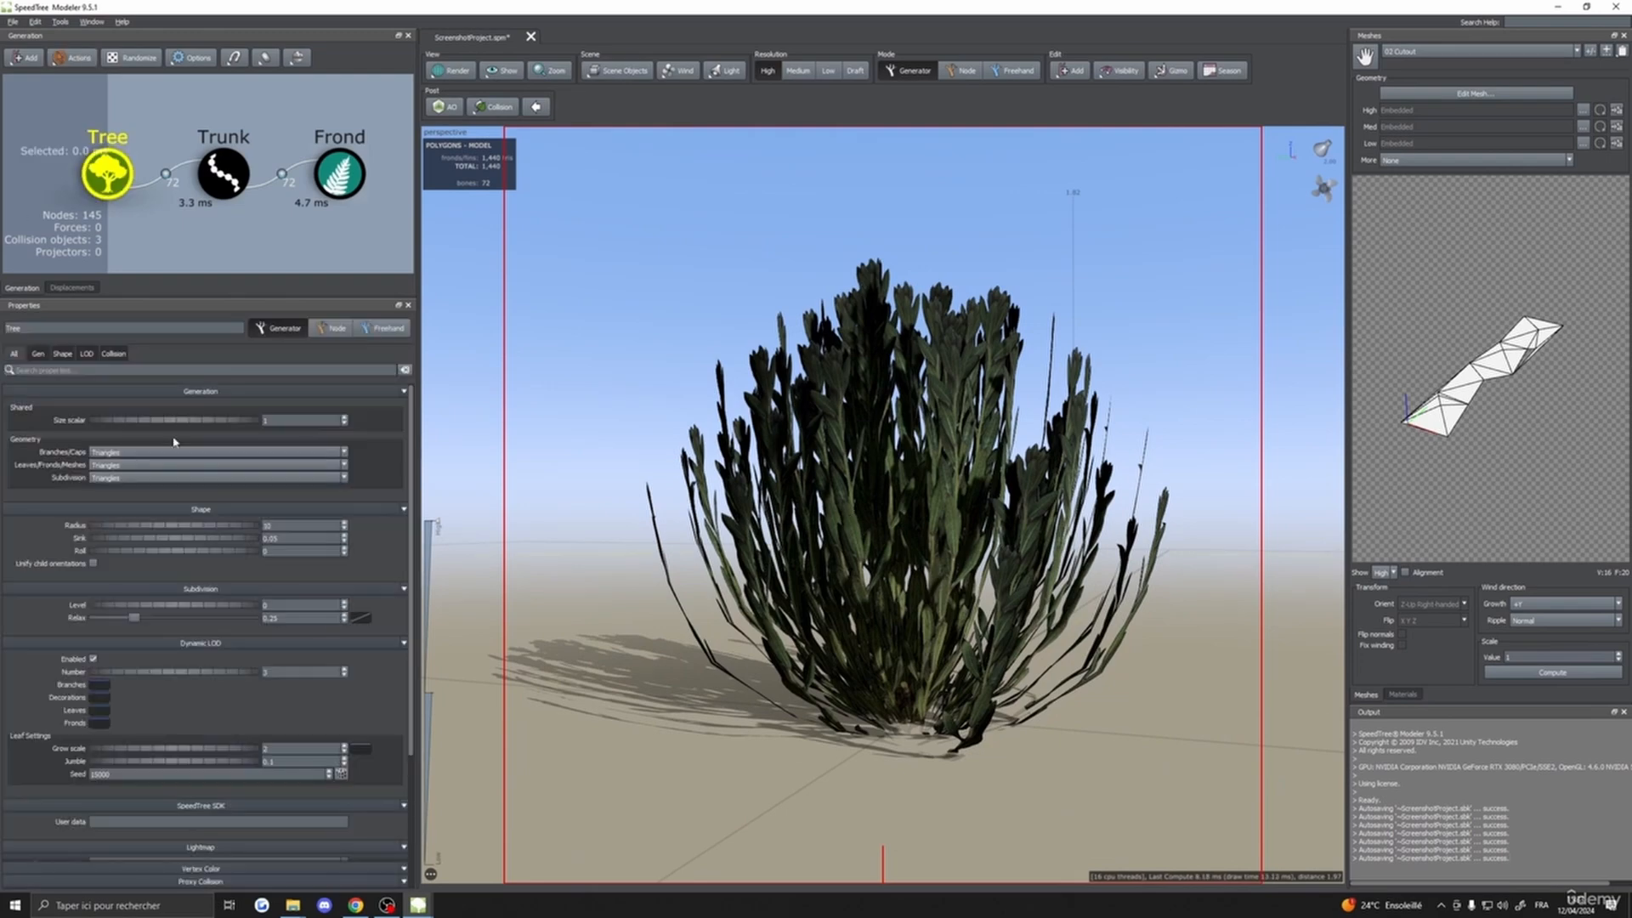
pyautogui.moveTo(218, 539); pyautogui.dragTo(216, 544)
pyautogui.click(658, 388)
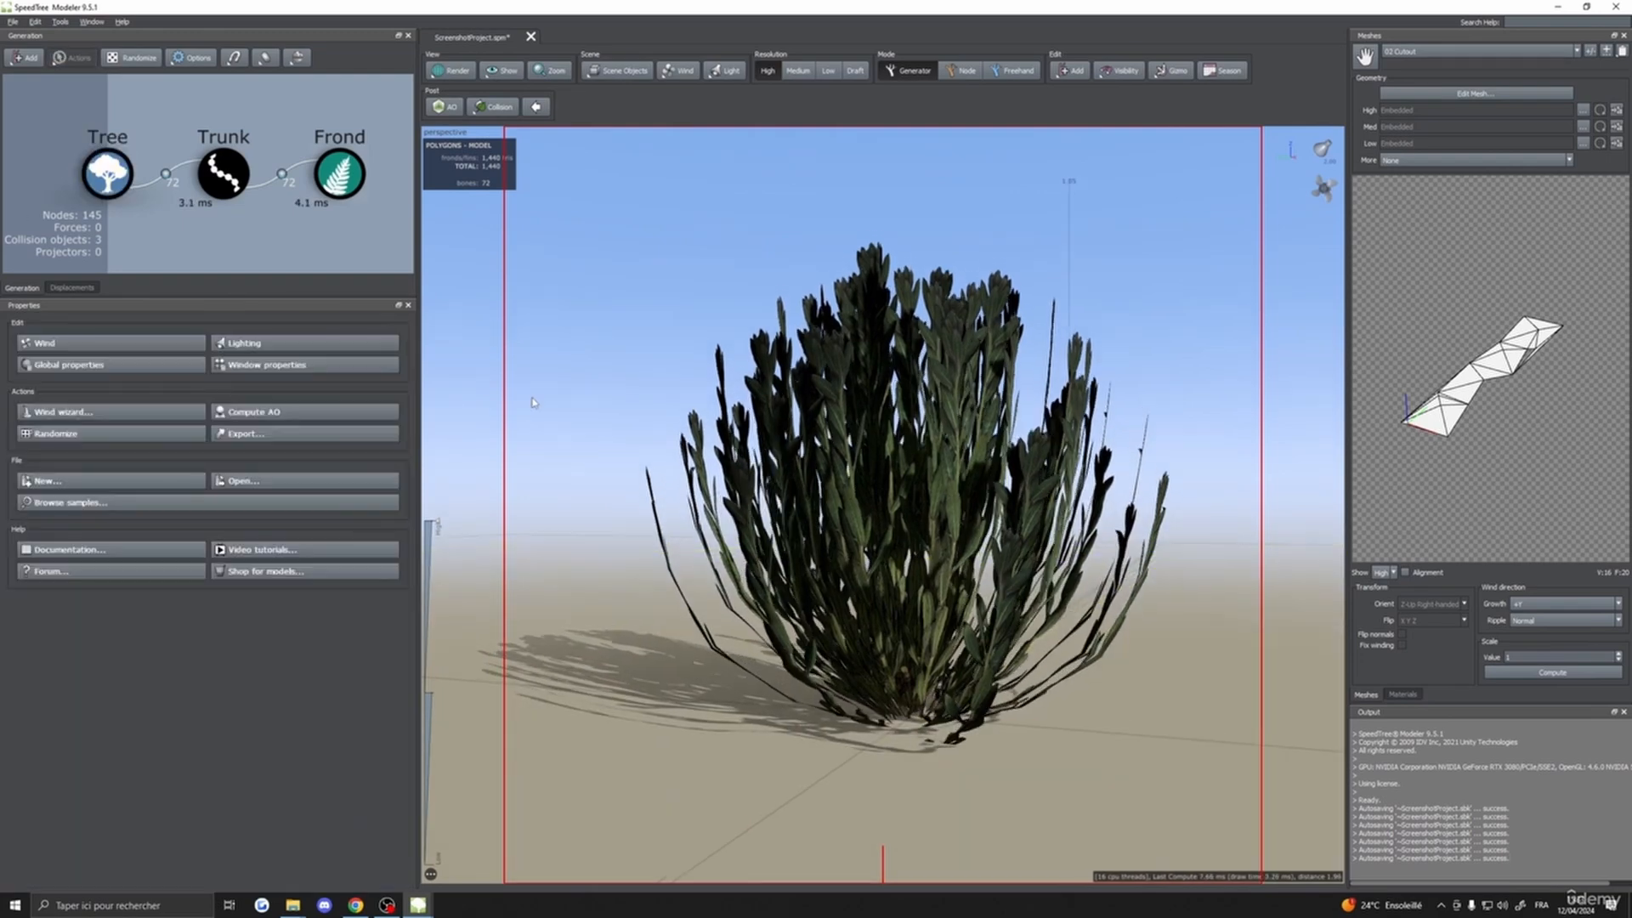
pyautogui.moveTo(658, 387); pyautogui.dragTo(610, 421)
pyautogui.scroll(-6, 659, 446)
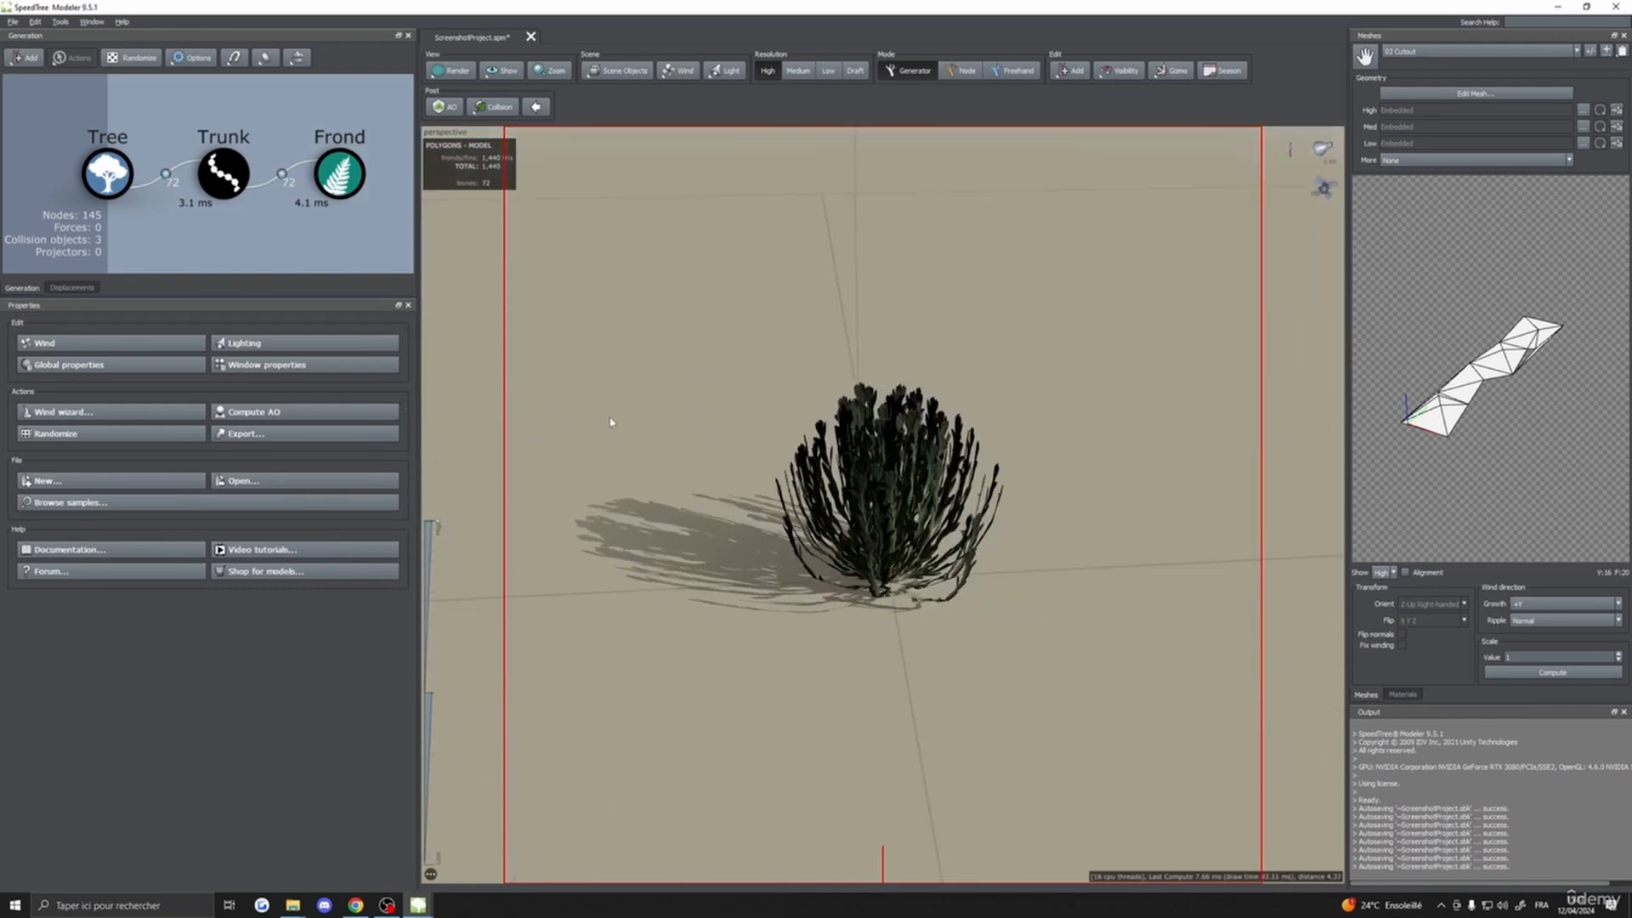
# - Set the Trunk spine's right parent curl to -0.03
pyautogui.click(339, 174)
pyautogui.click(223, 173)
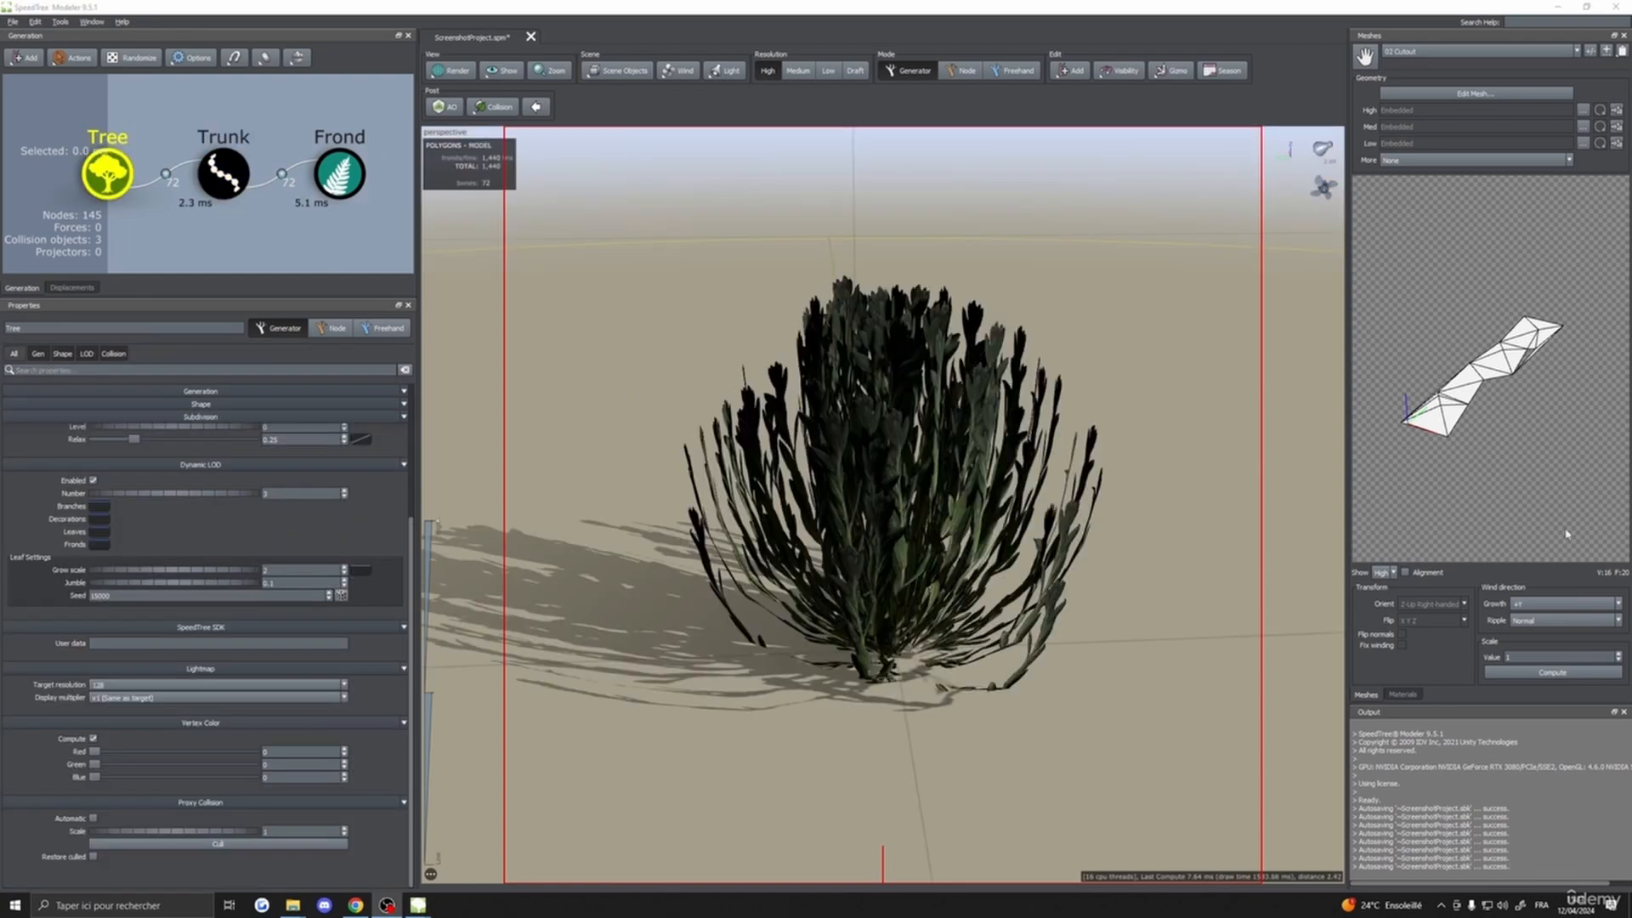
pyautogui.moveTo(744, 443); pyautogui.dragTo(810, 472)
# - Set the Trunk spine's early noise amount to 0.42
pyautogui.click(228, 164)
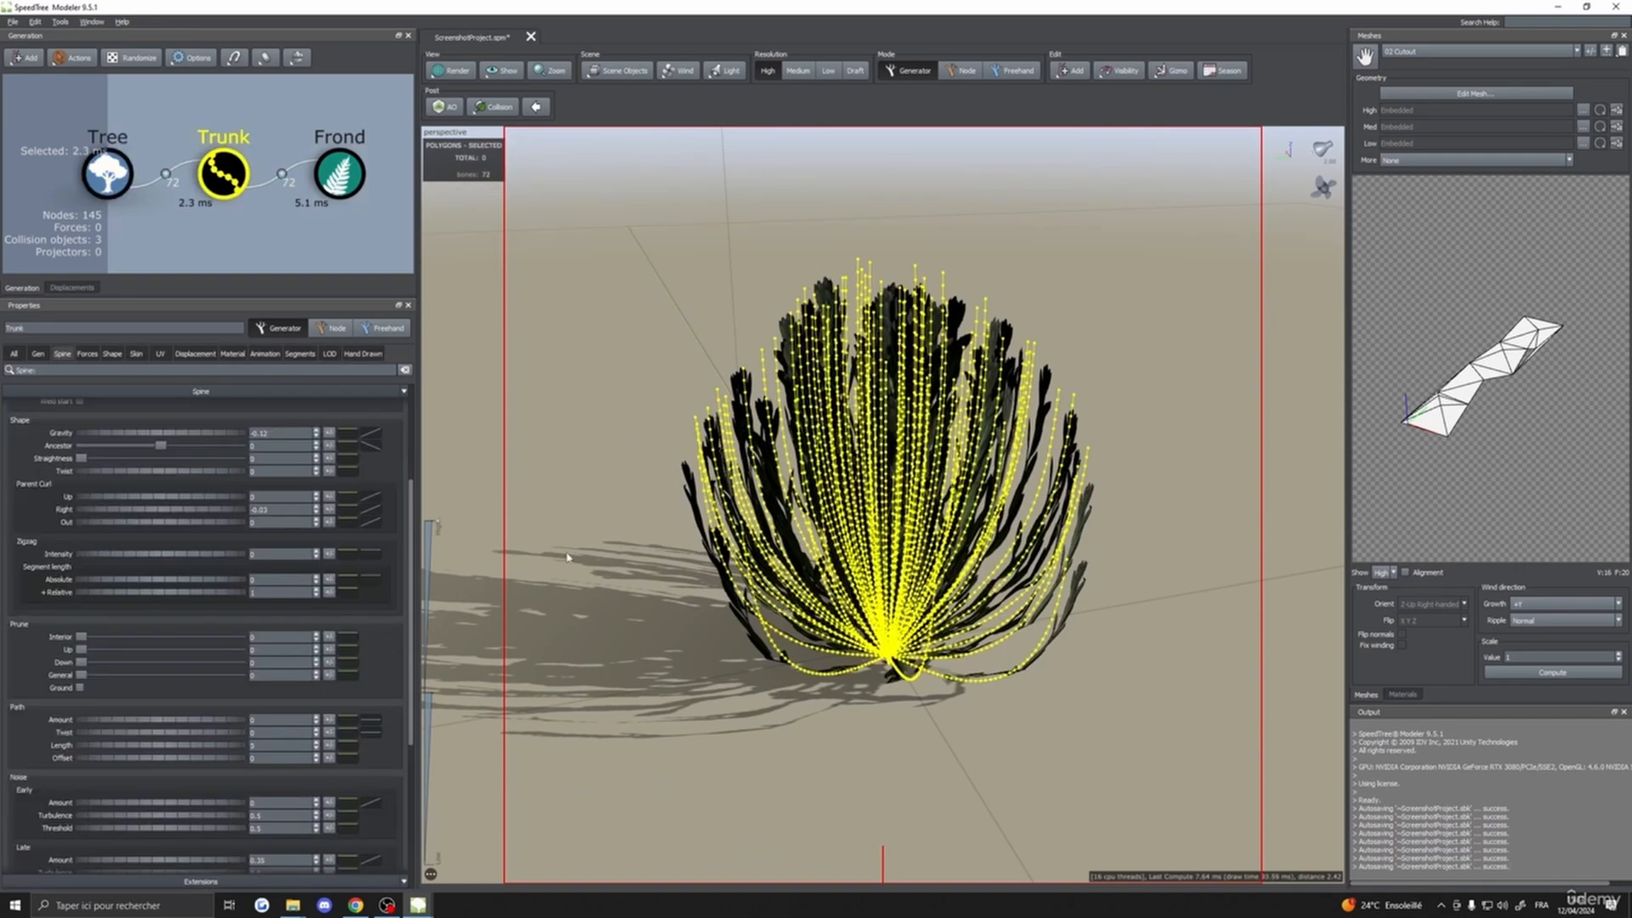
pyautogui.scroll(-3, 291, 682)
pyautogui.scroll(-4, 291, 683)
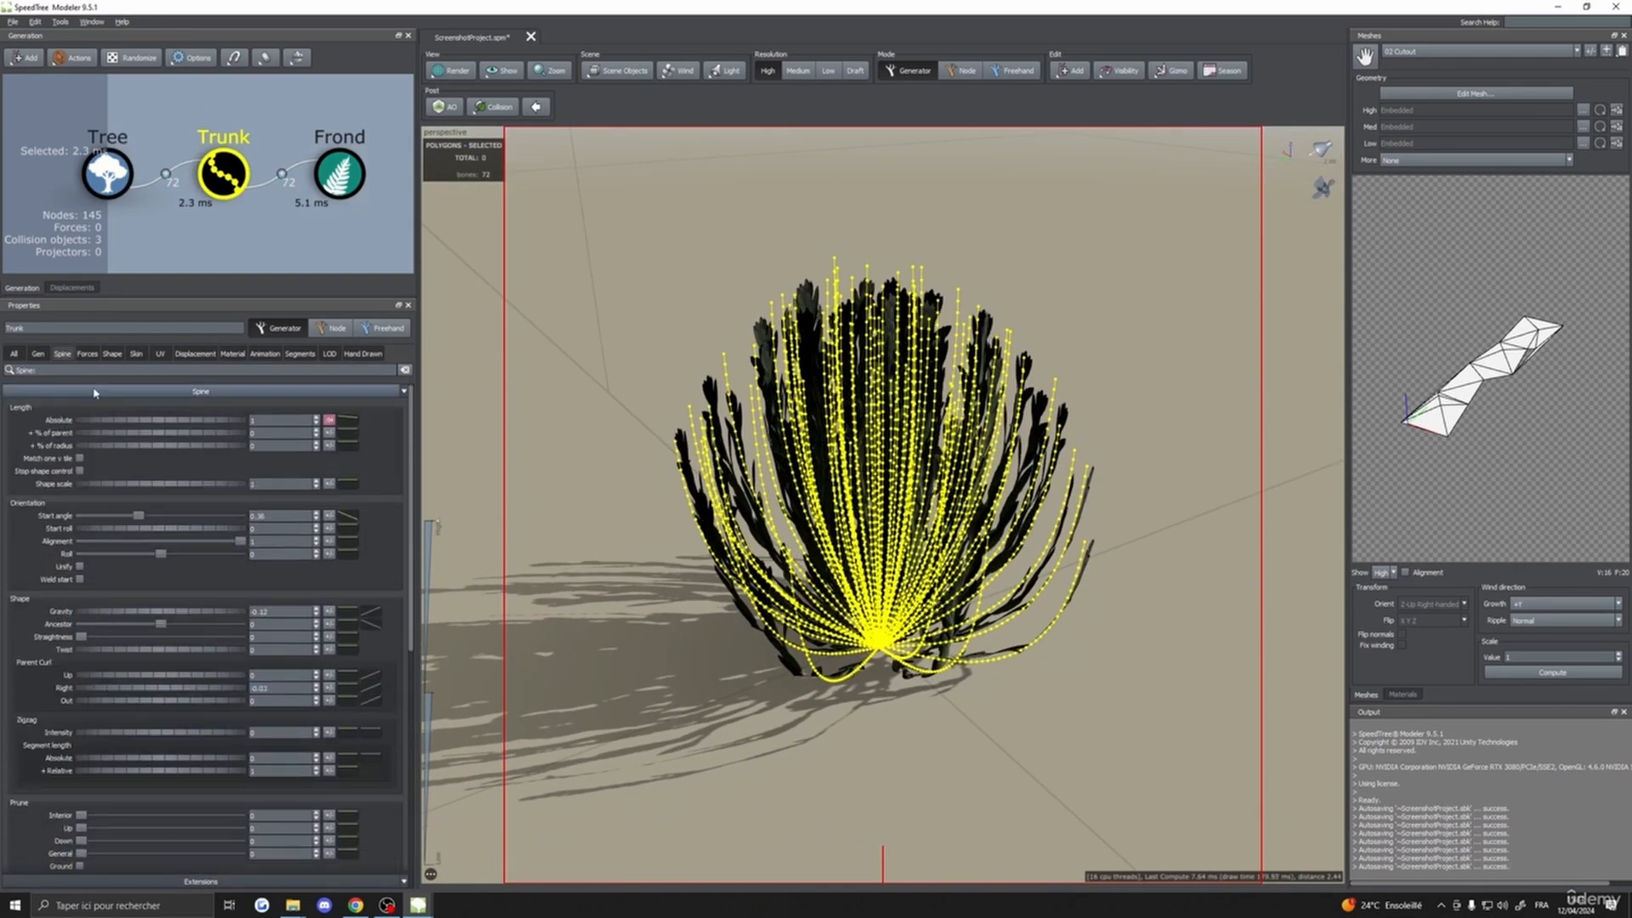
pyautogui.scroll(1, 119, 669)
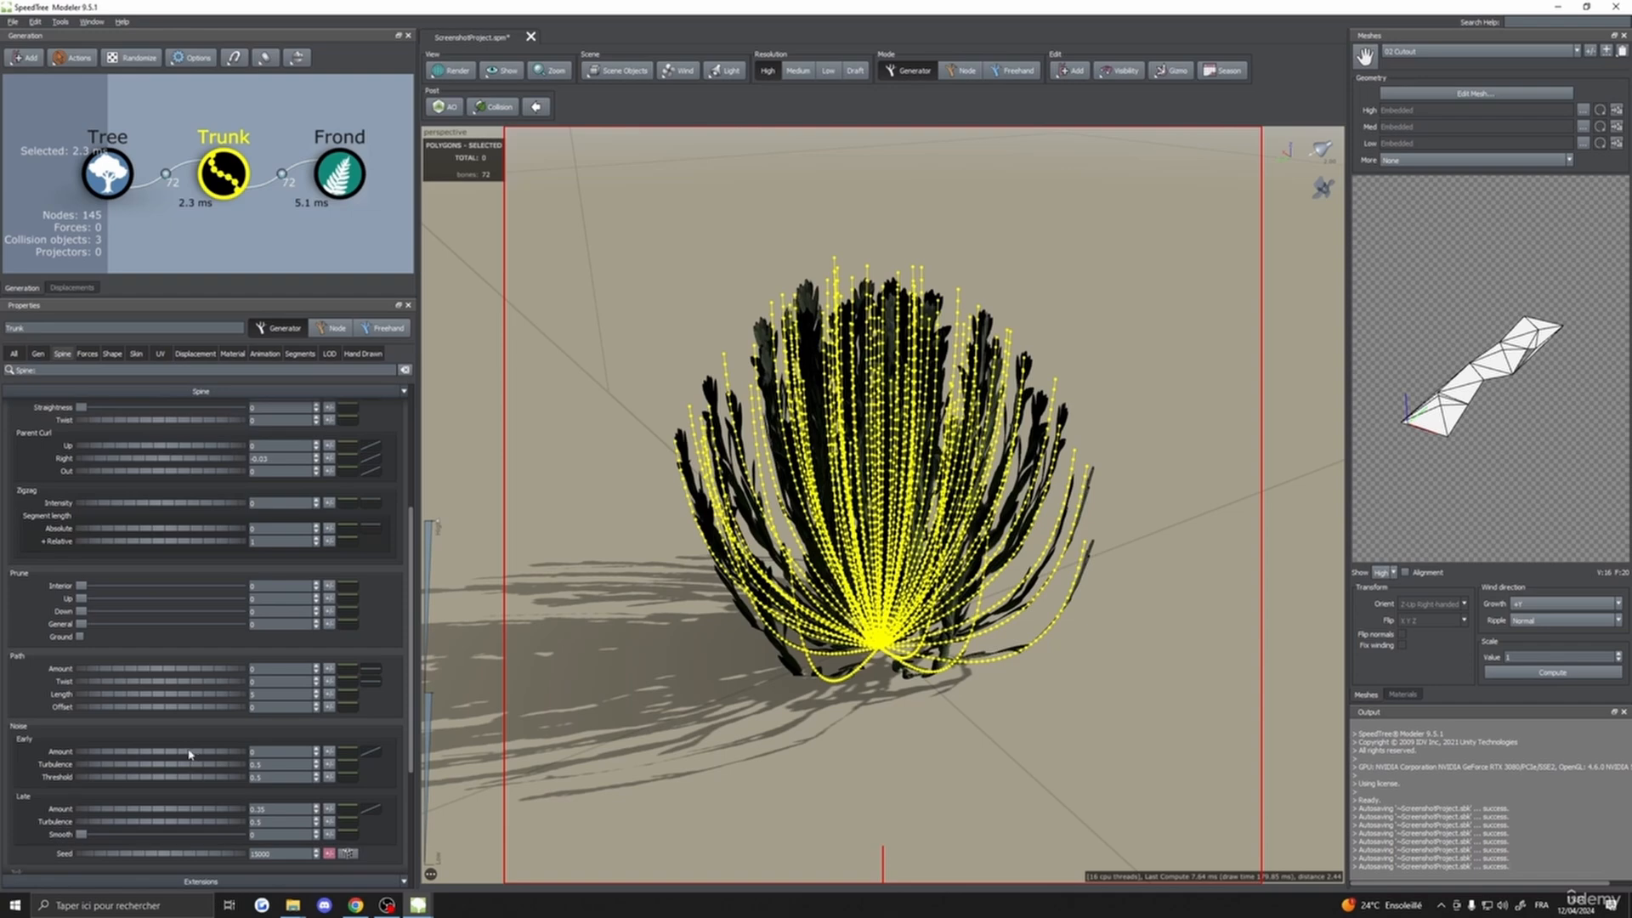
pyautogui.moveTo(189, 754)
pyautogui.mouseDown()
pyautogui.moveTo(252, 758)
pyautogui.moveTo(190, 758)
pyautogui.moveTo(212, 760)
pyautogui.mouseUp()
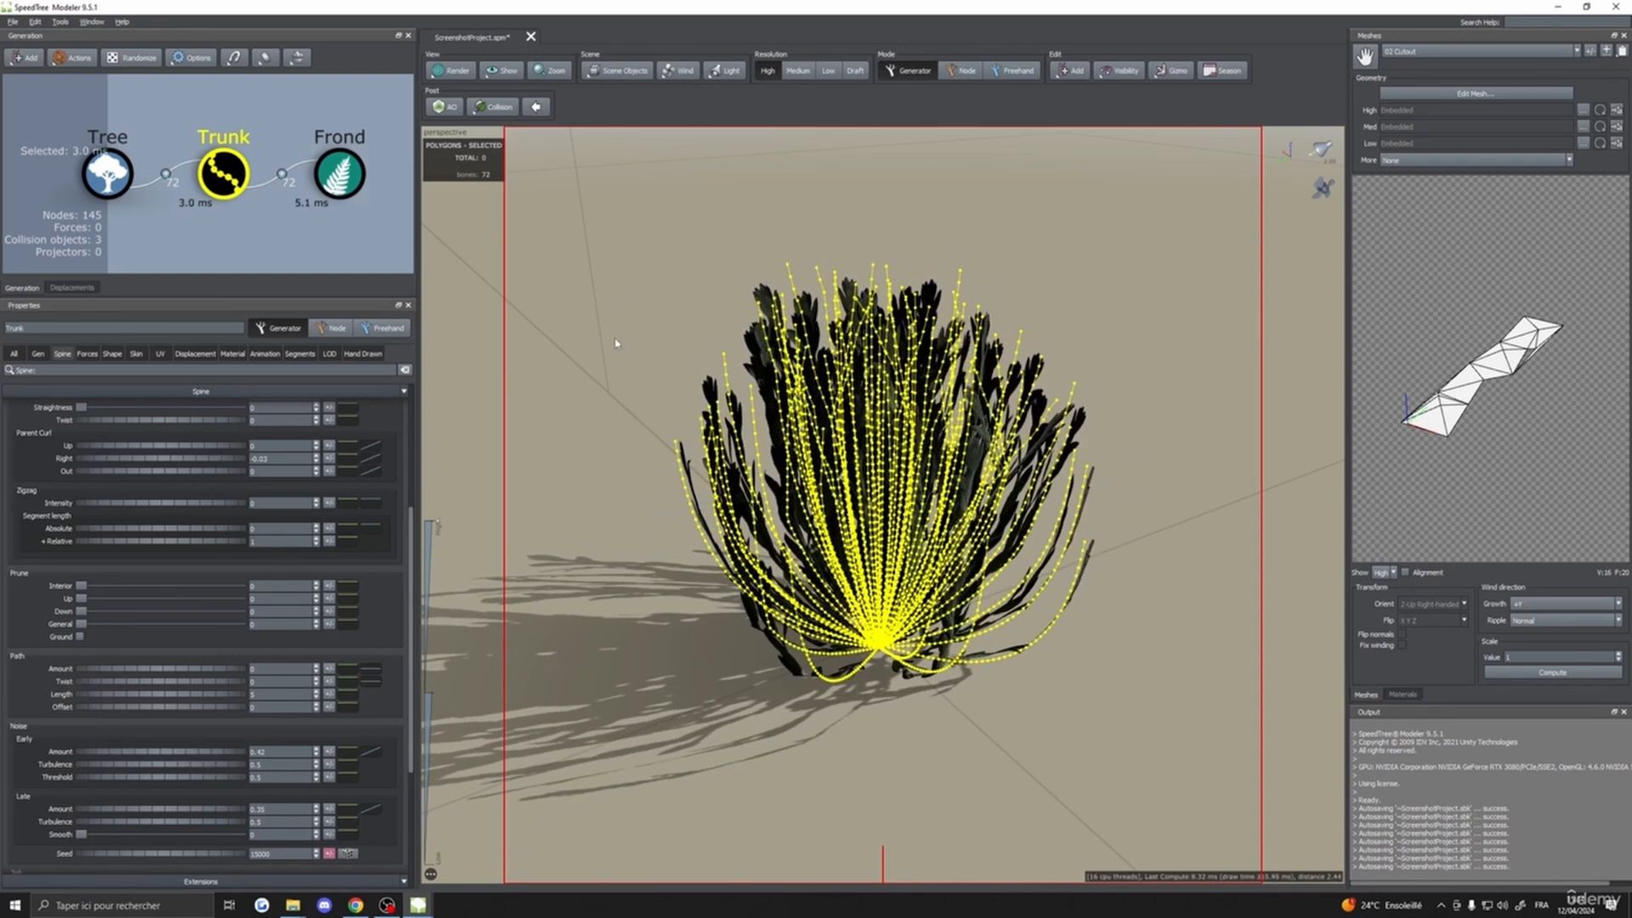
# - Inspect the finished clump from several angles and check its polygon count
pyautogui.moveTo(634, 308); pyautogui.dragTo(1072, 491)
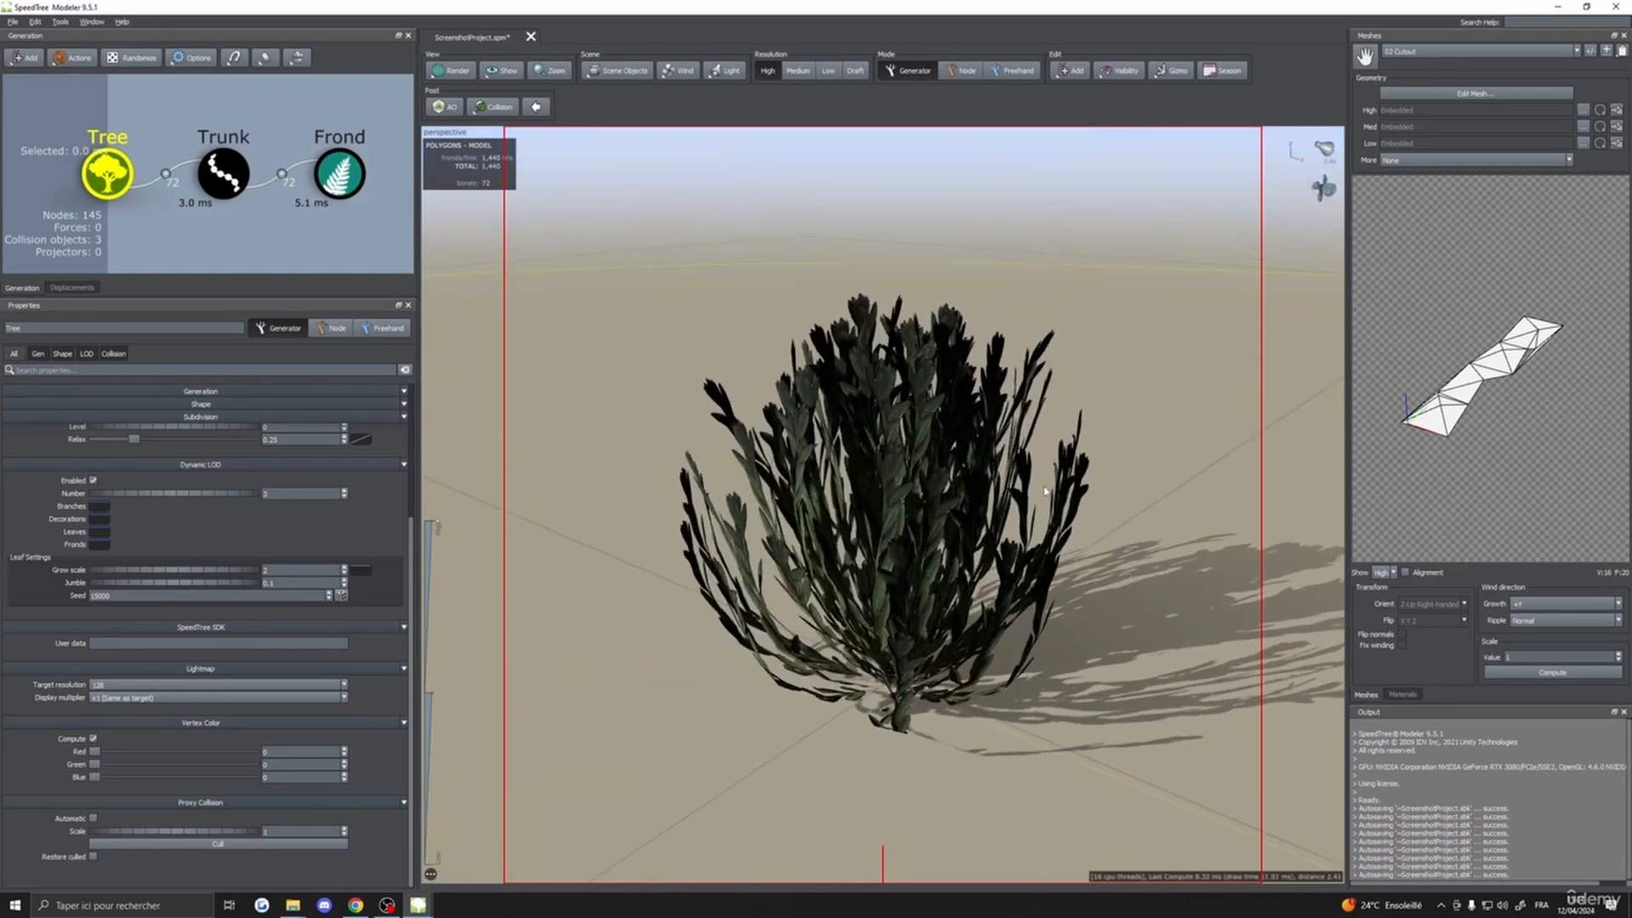
pyautogui.click(224, 172)
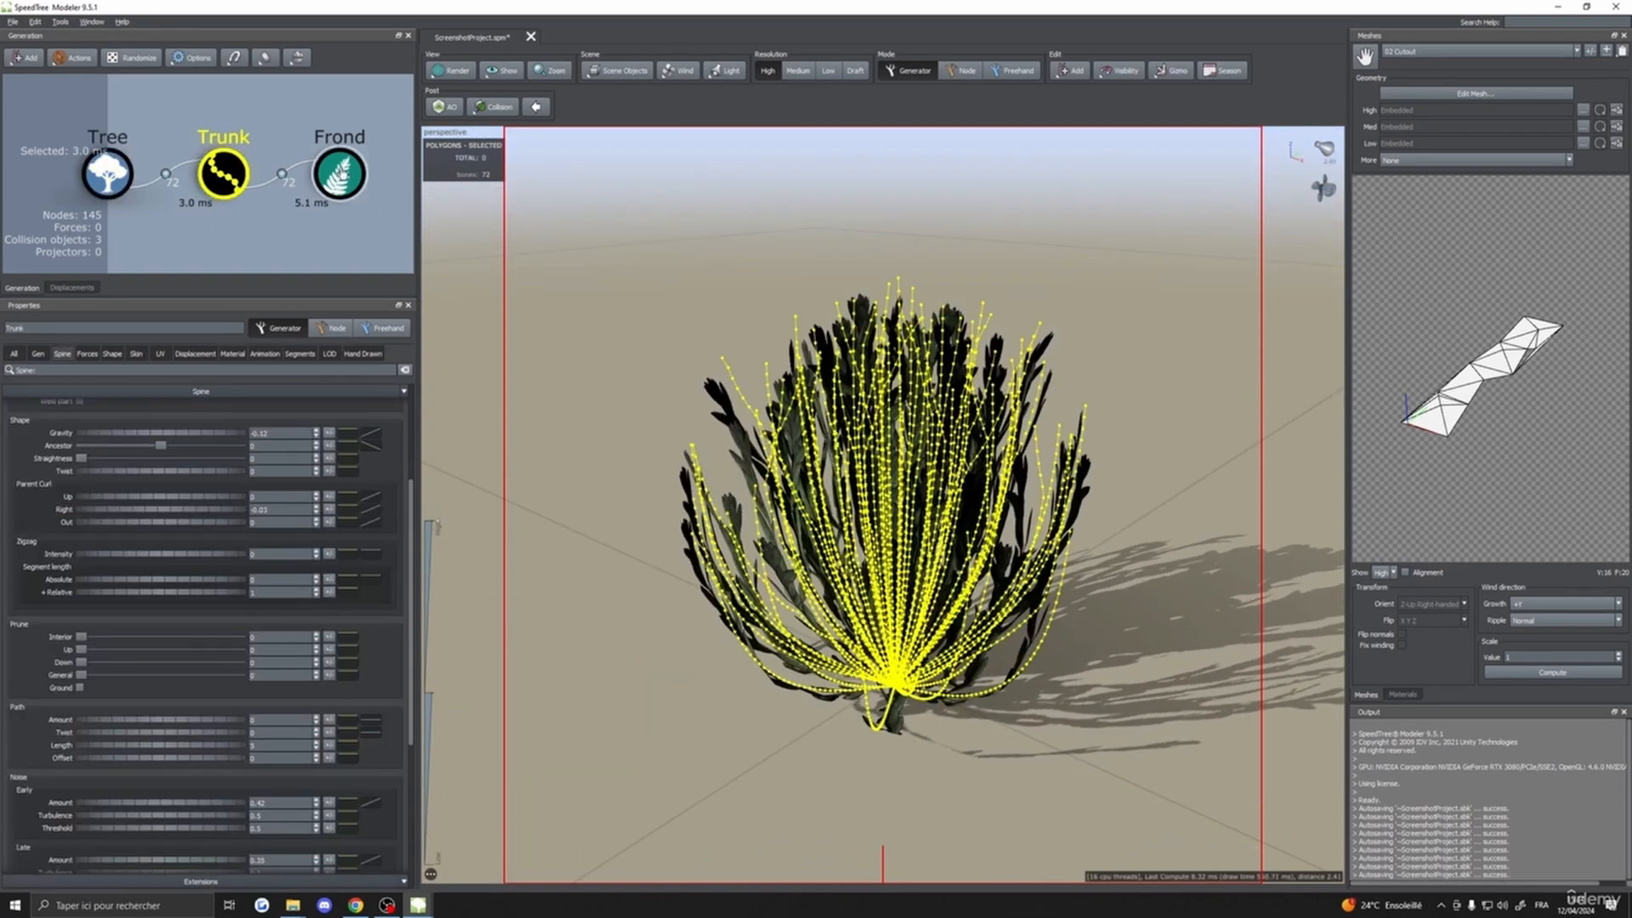
pyautogui.click(339, 173)
pyautogui.moveTo(629, 238); pyautogui.dragTo(869, 440)
pyautogui.click(617, 234)
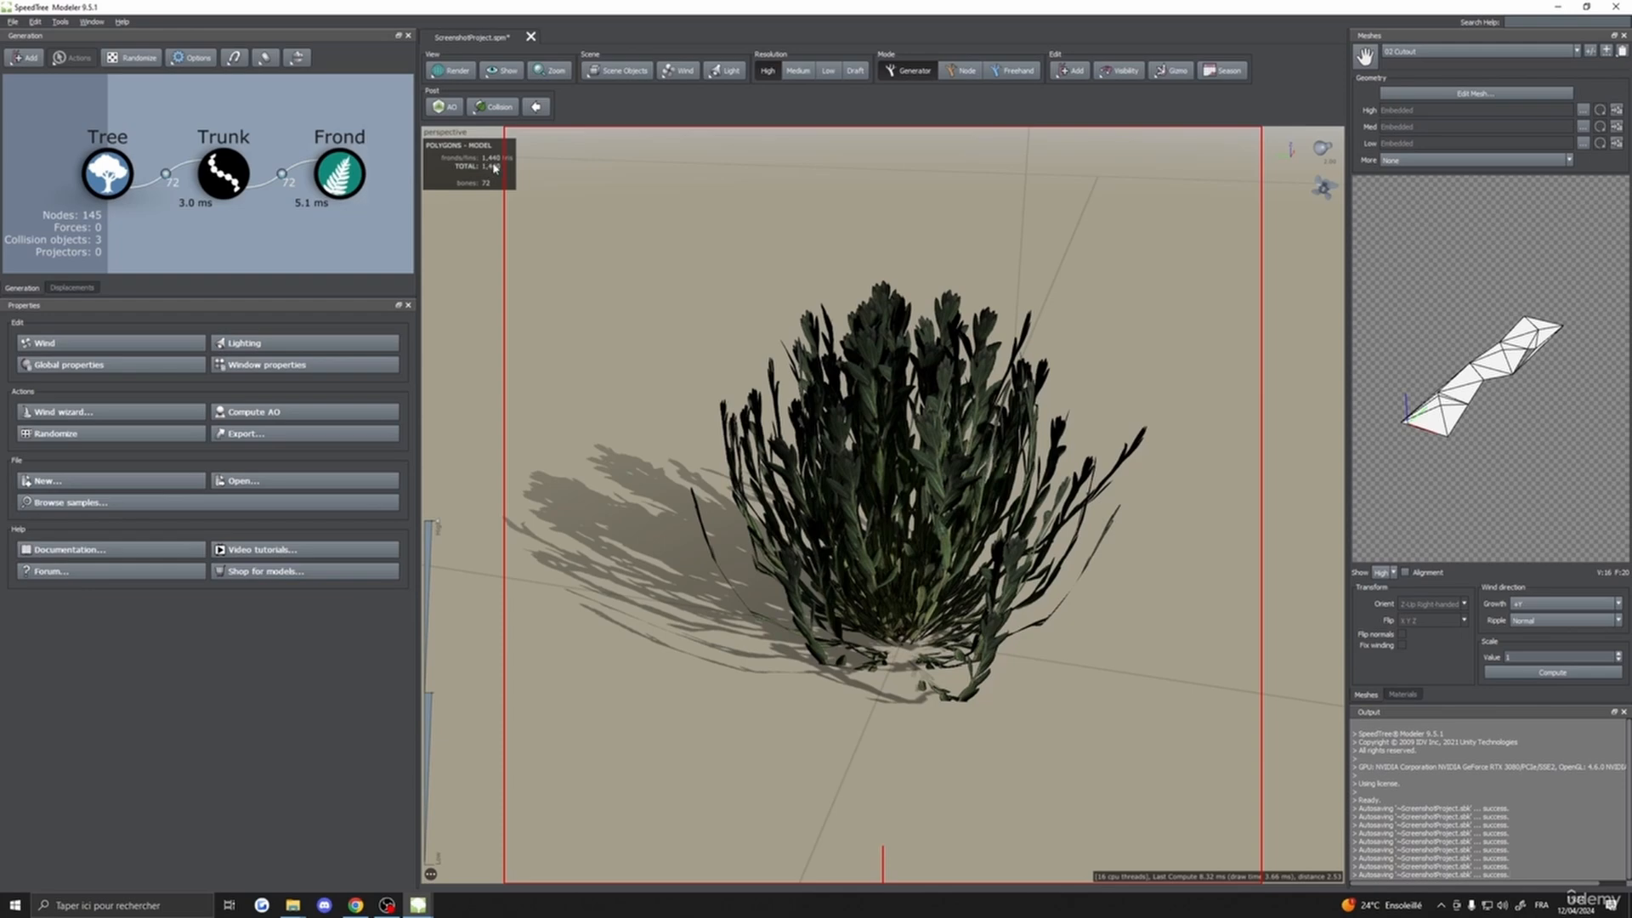
pyautogui.moveTo(493, 168); pyautogui.dragTo(892, 258)
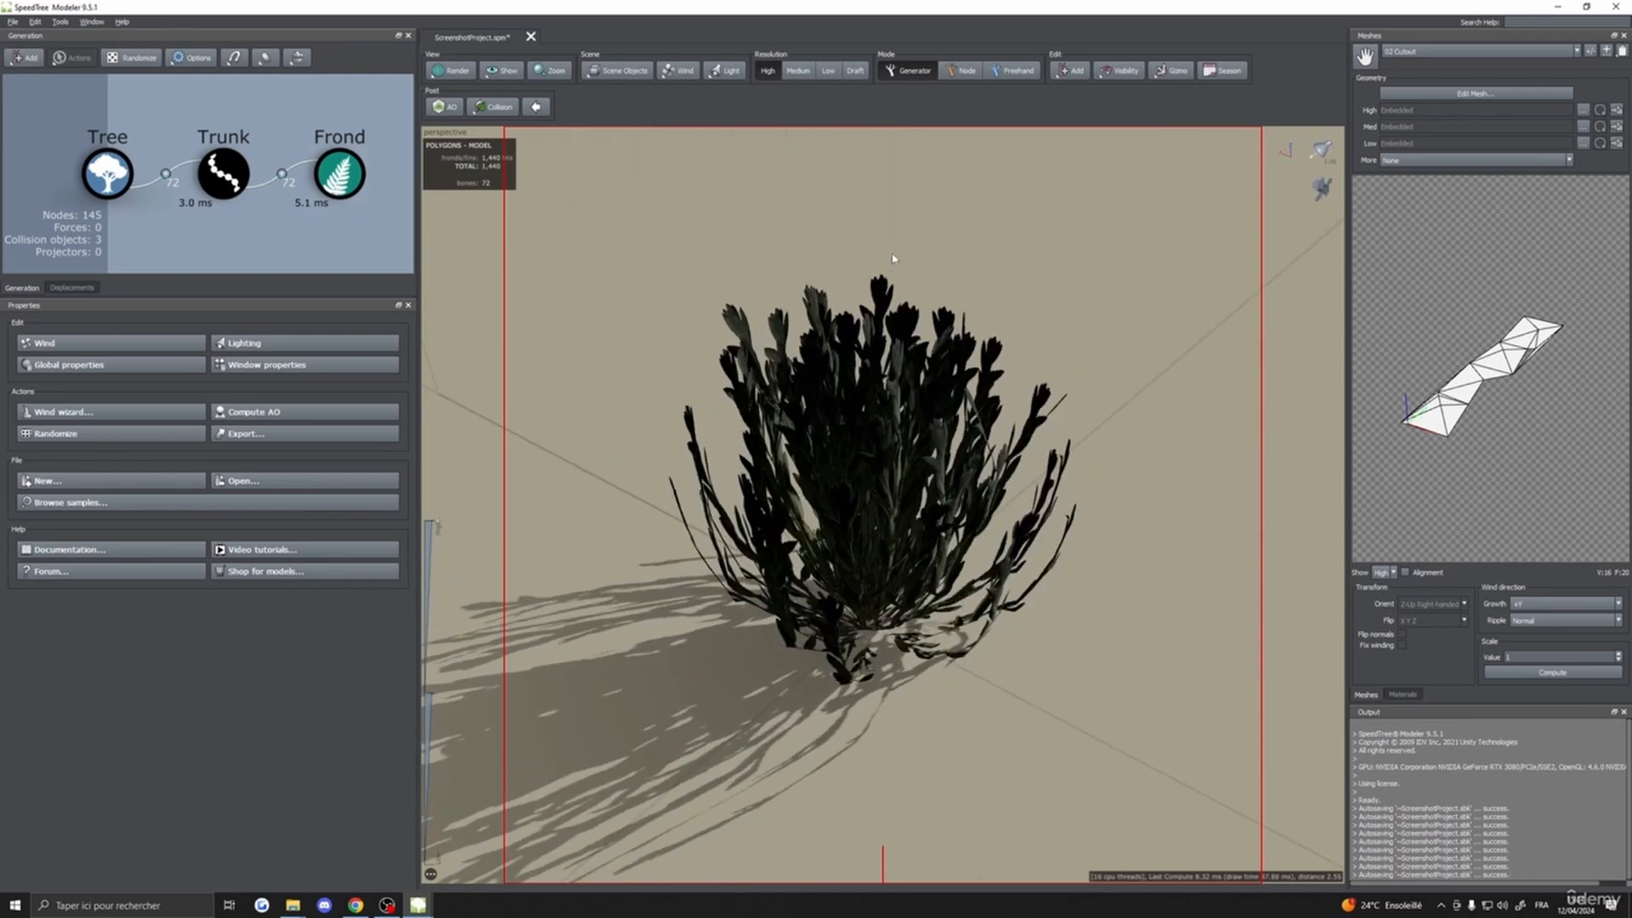
pyautogui.moveTo(1014, 289); pyautogui.dragTo(857, 367)
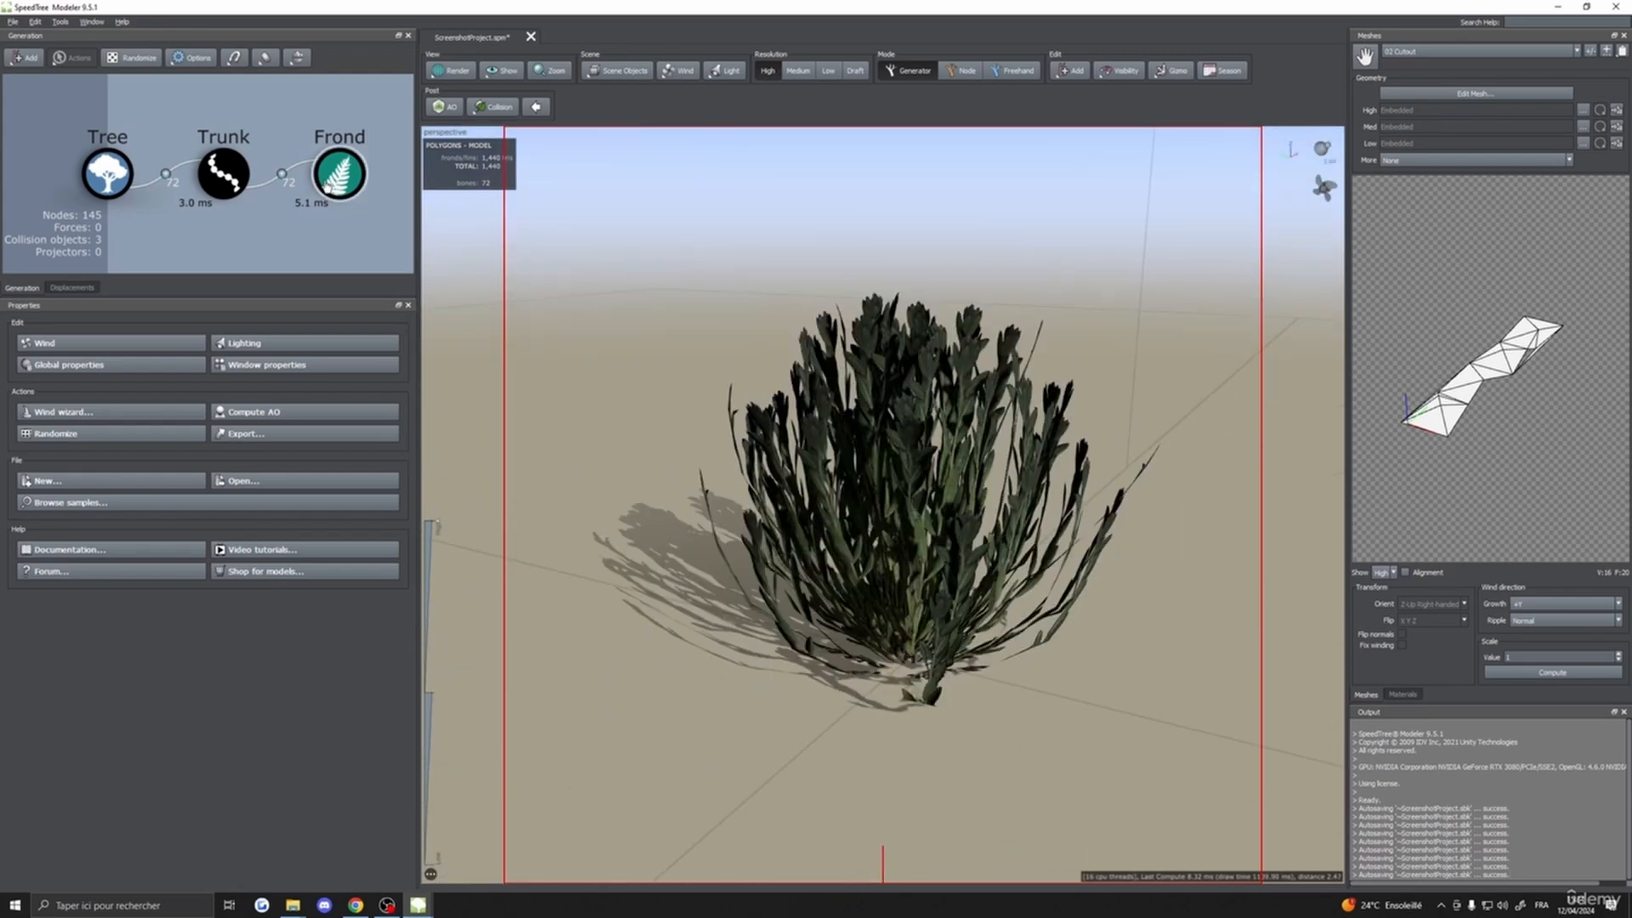
# - Examine the color map of the 02_Leaf material
pyautogui.click(340, 174)
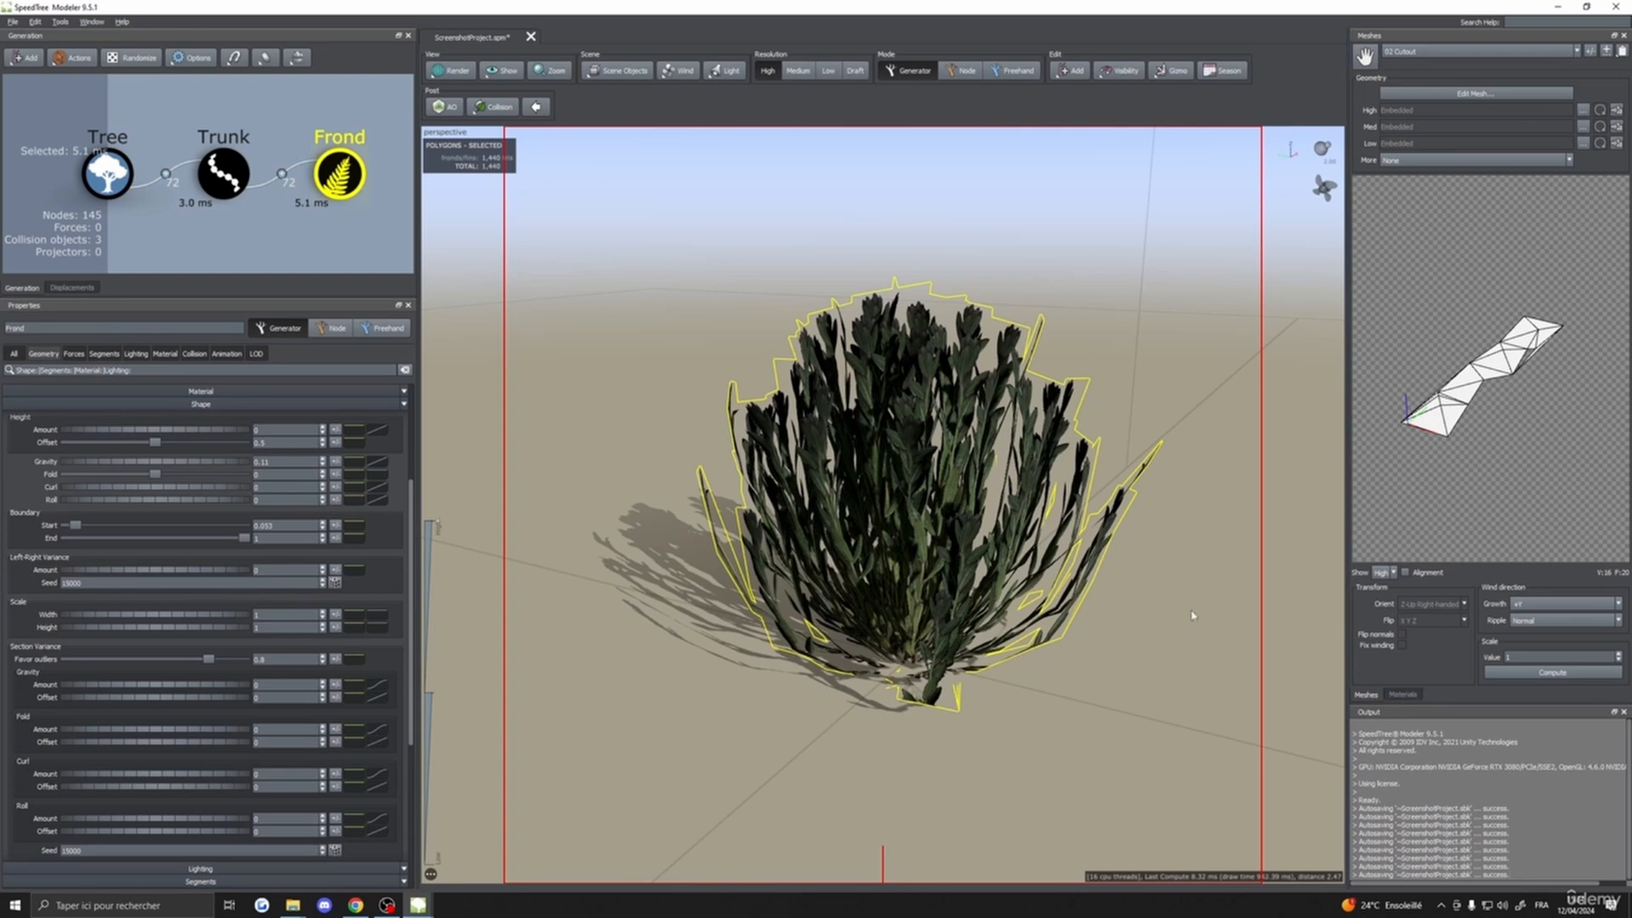
pyautogui.click(1403, 695)
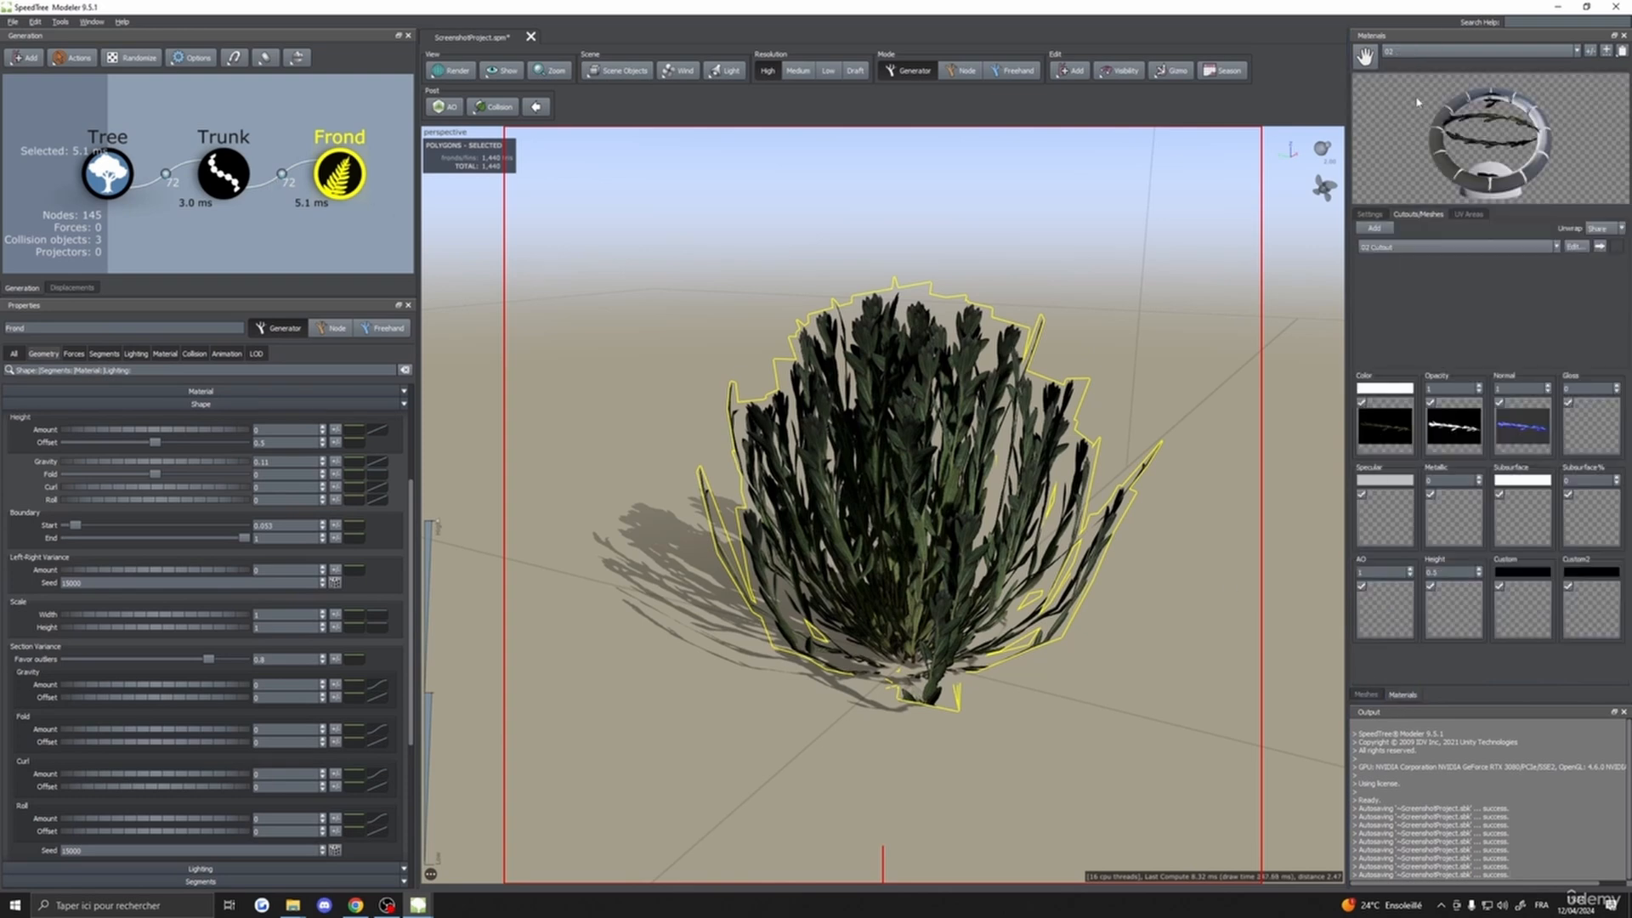
pyautogui.click(1428, 51)
pyautogui.click(1418, 73)
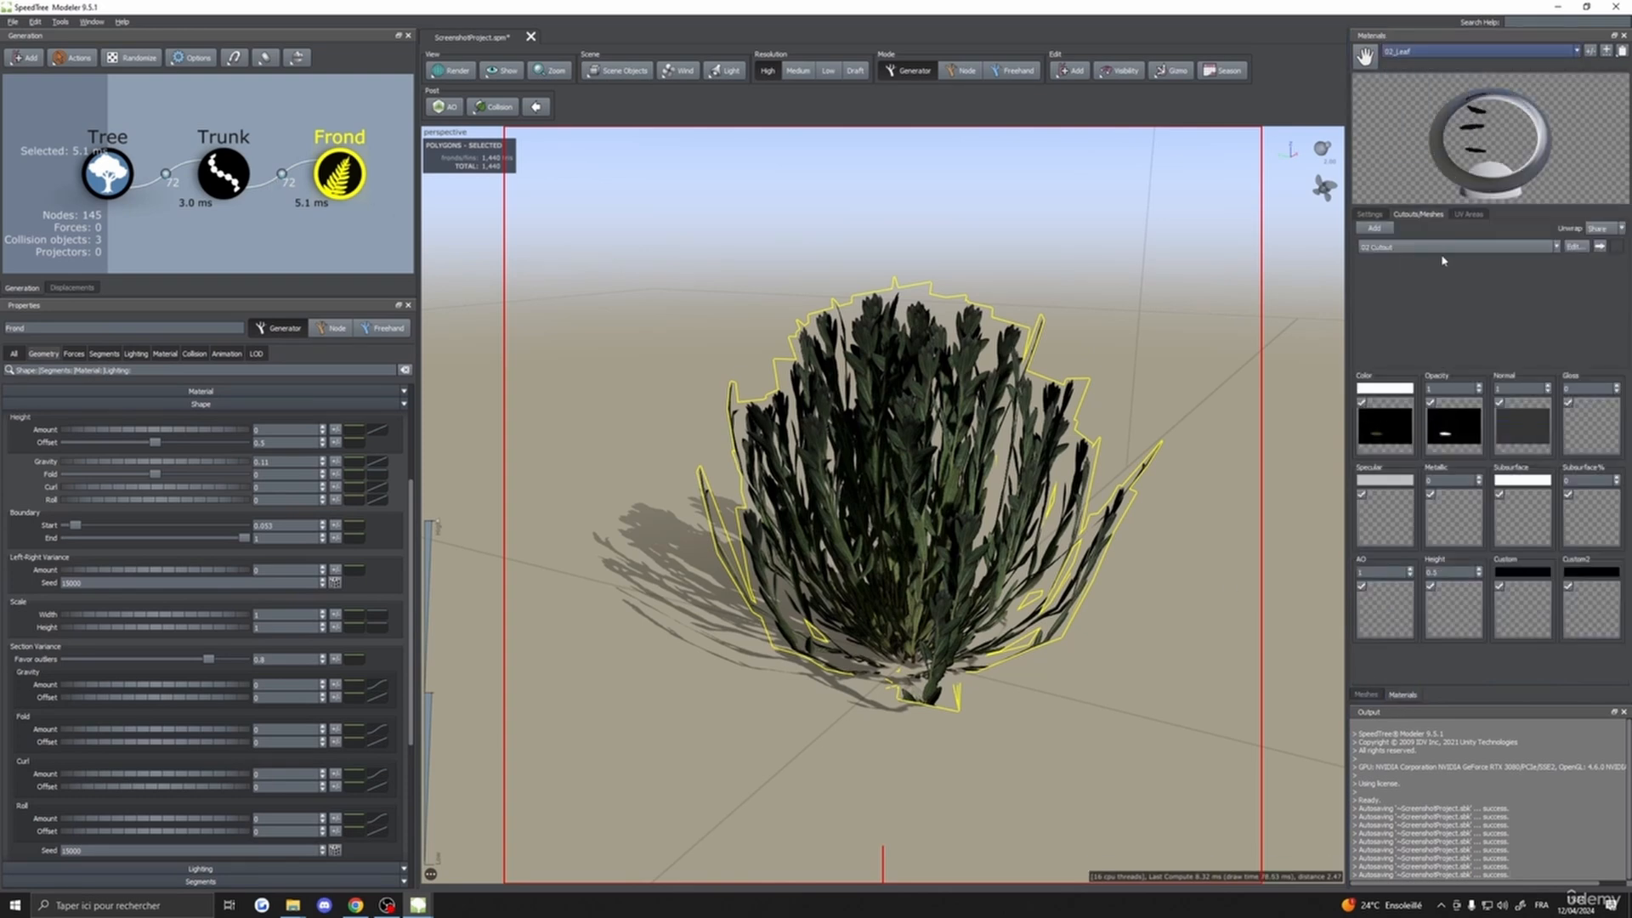
pyautogui.doubleClick(1372, 429)
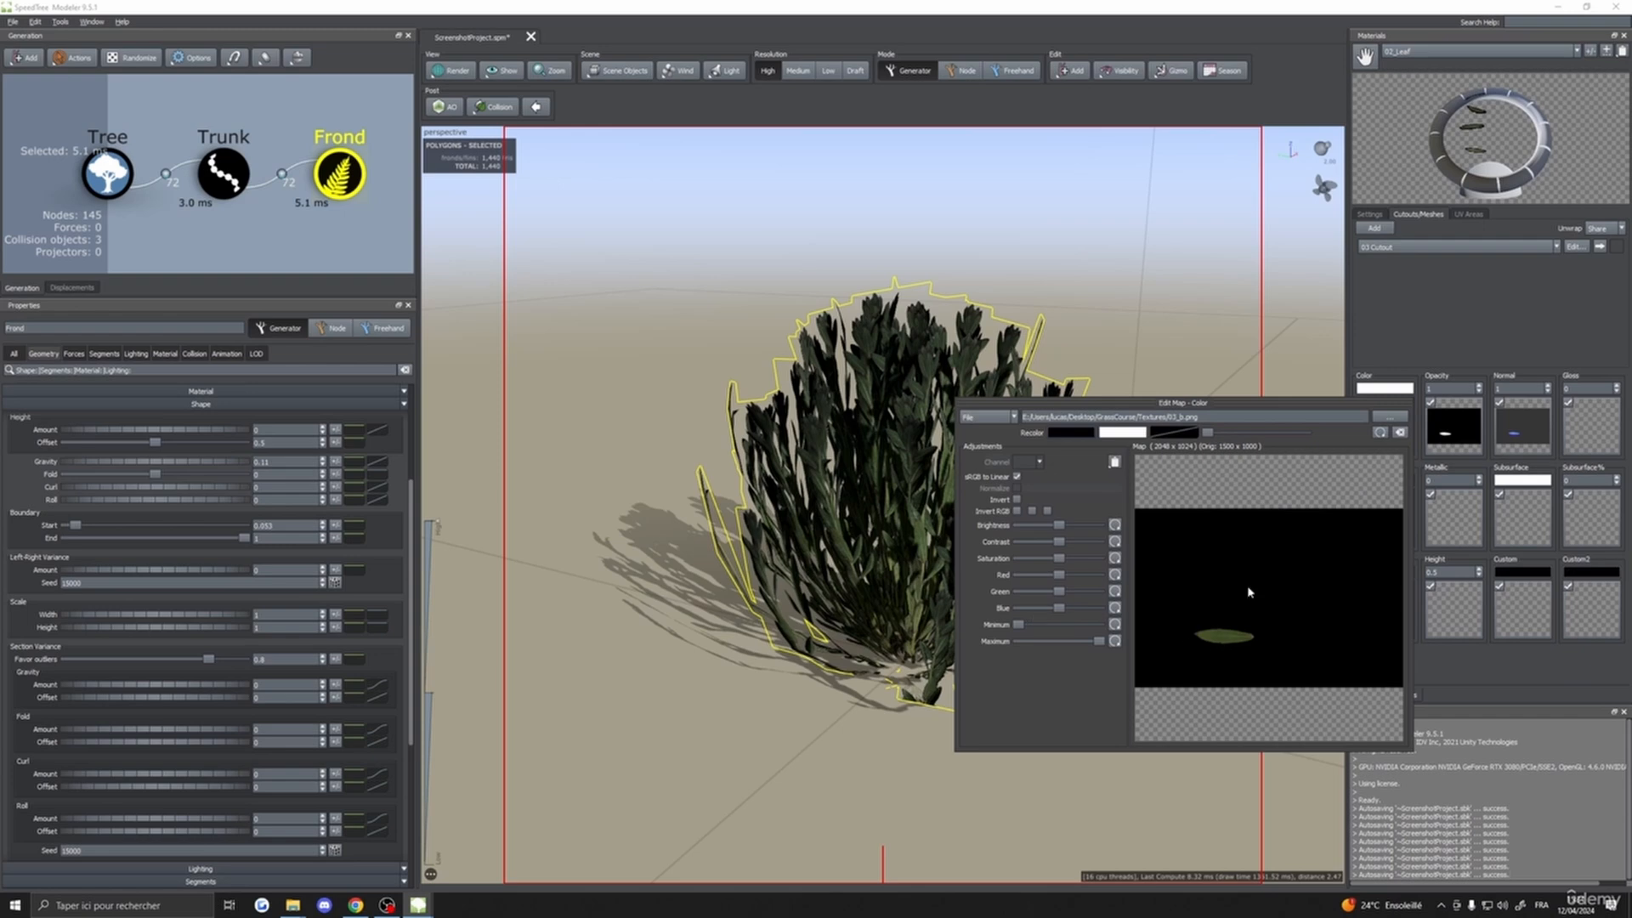
pyautogui.click(1385, 321)
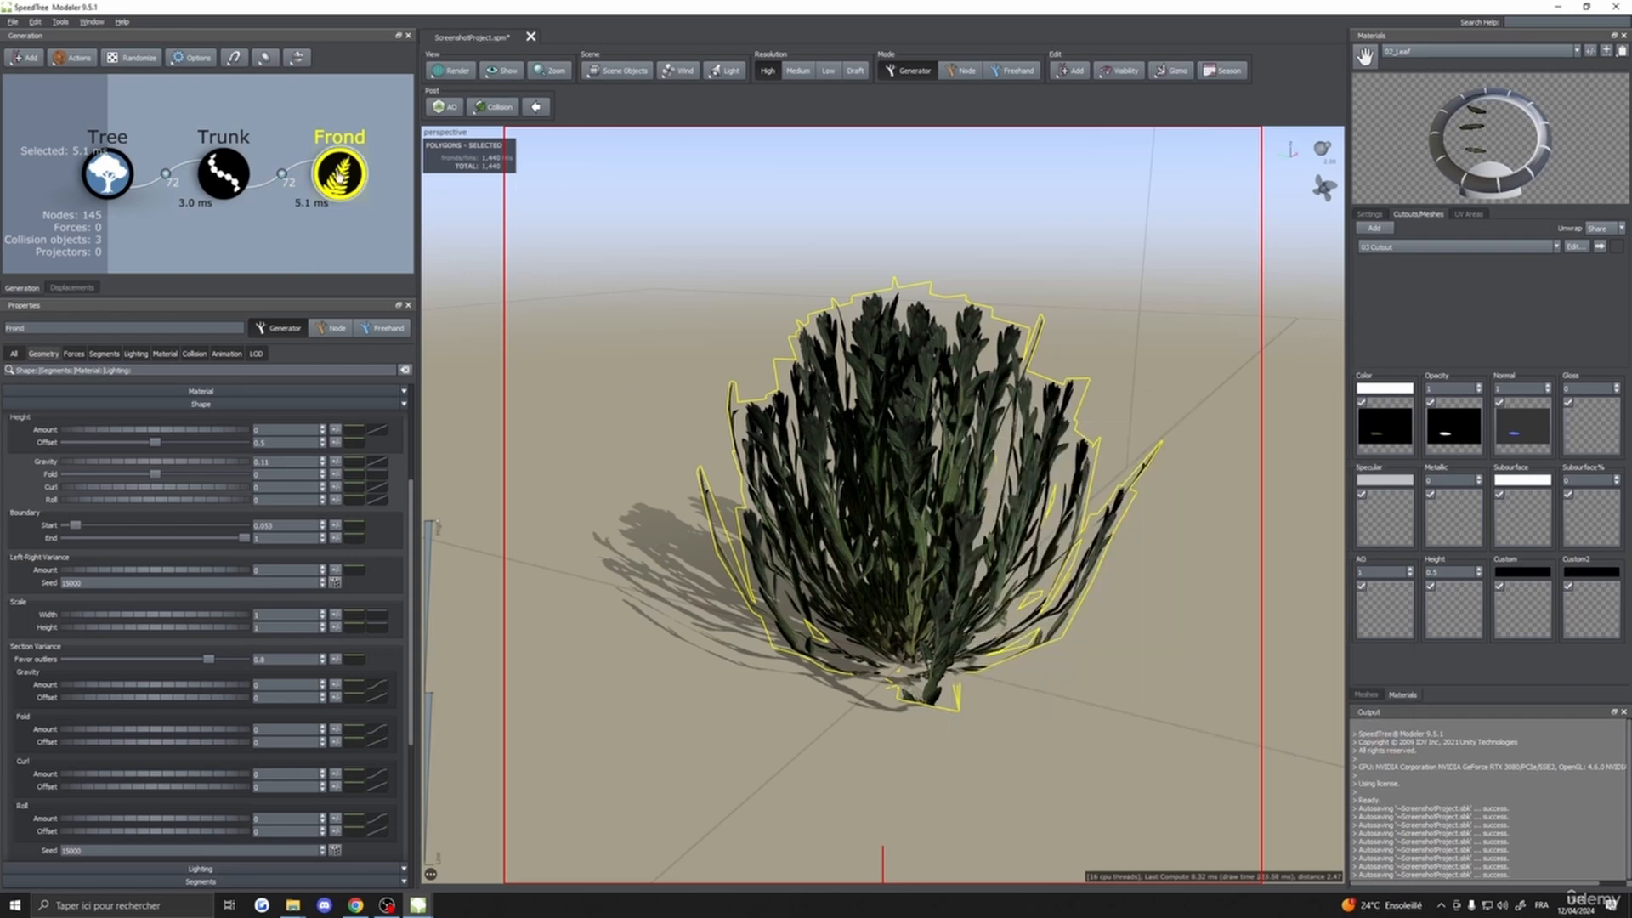
# - Add a Leaf generator as a child of the Frond generator
pyautogui.rightClick(338, 178)
pyautogui.moveTo(425, 187)
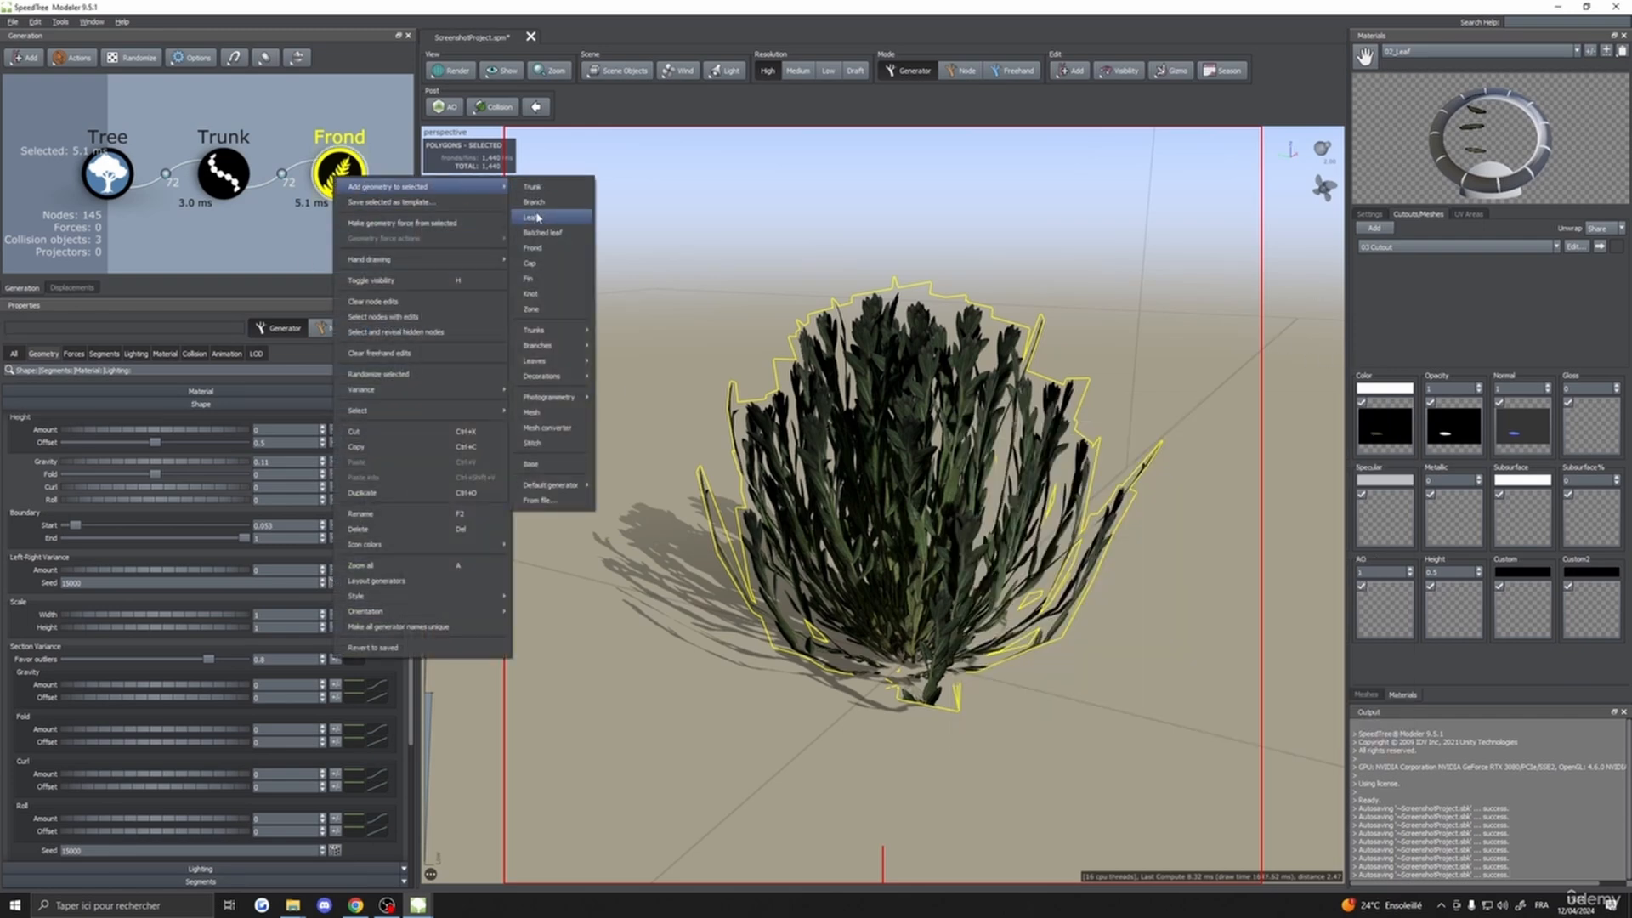
pyautogui.click(534, 218)
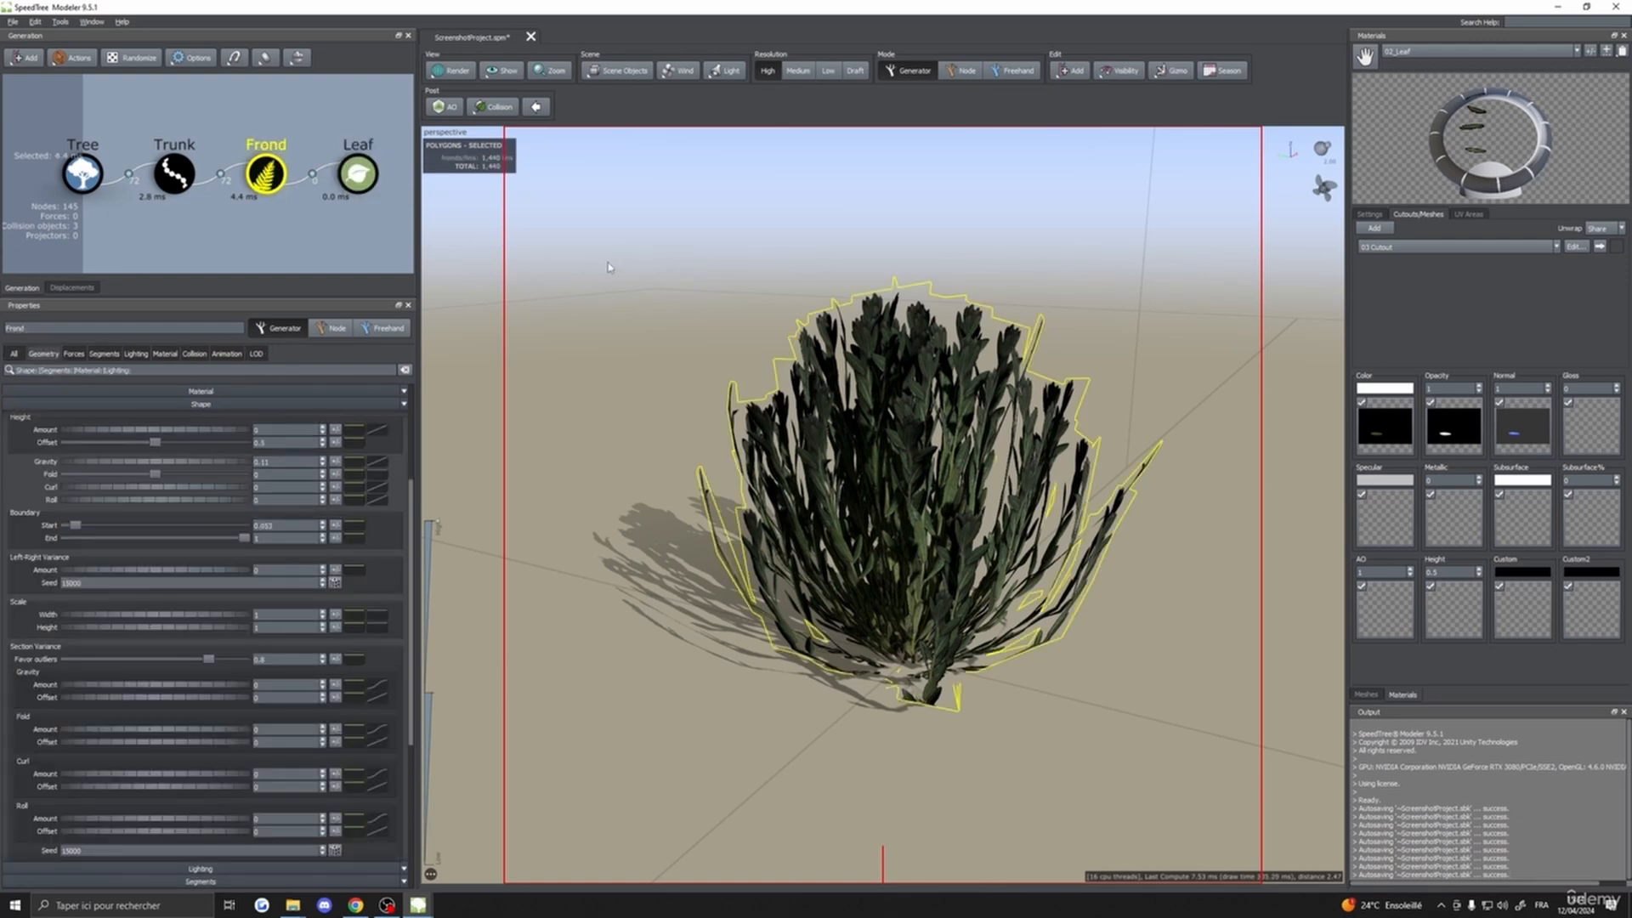
# - Open the 02 Cutout mesh of material 02 for editing
pyautogui.click(1420, 51)
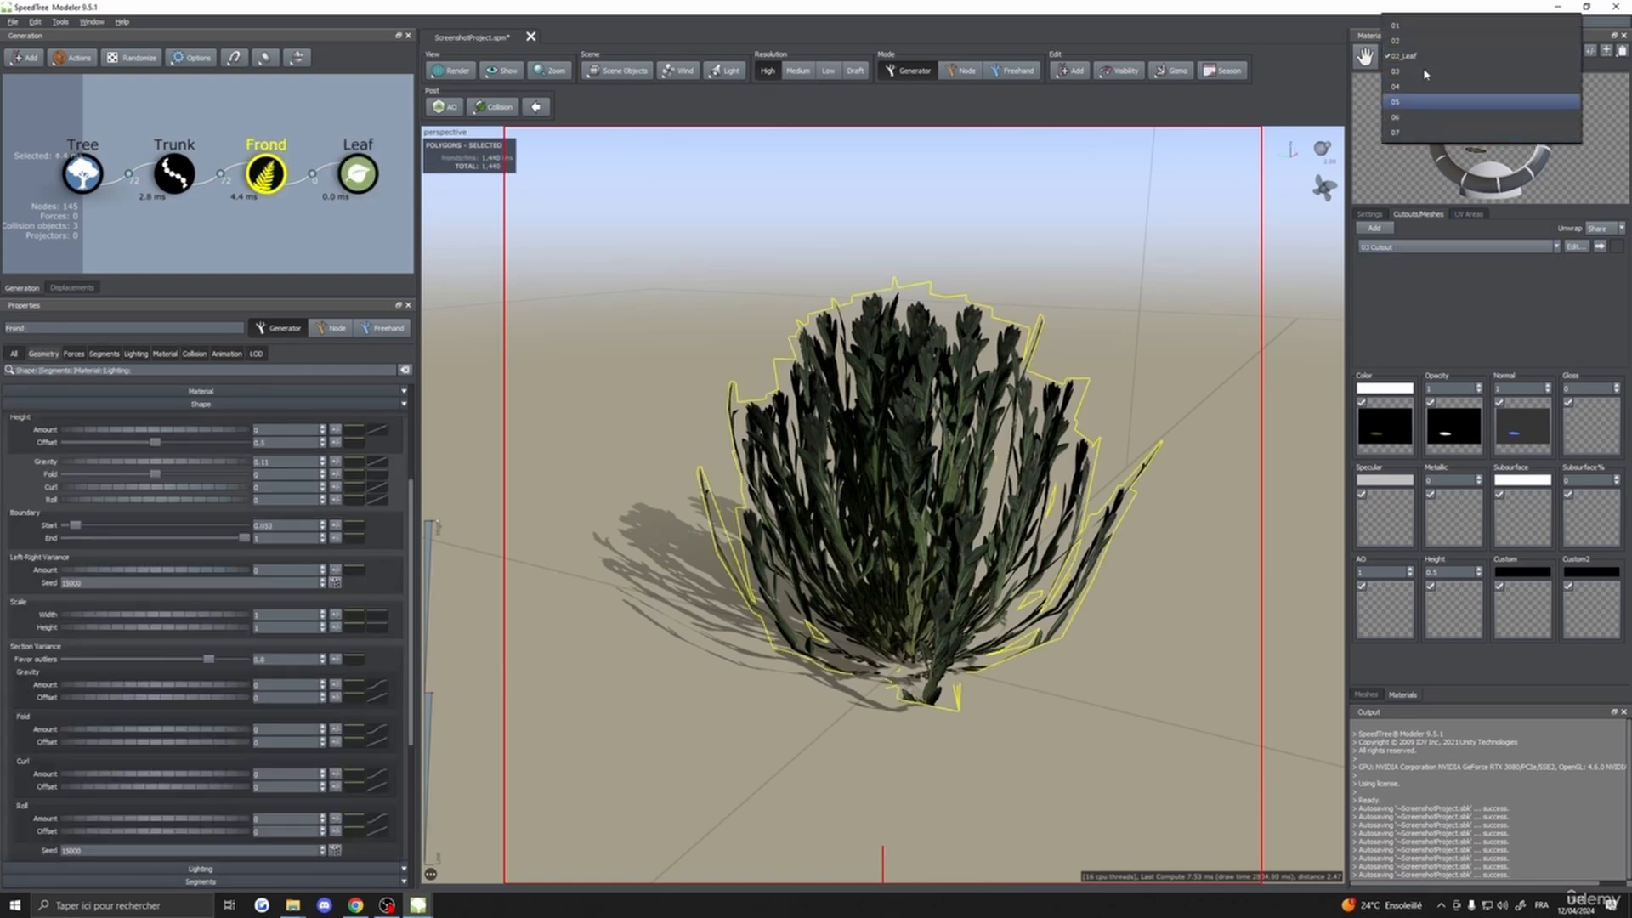
pyautogui.click(1411, 40)
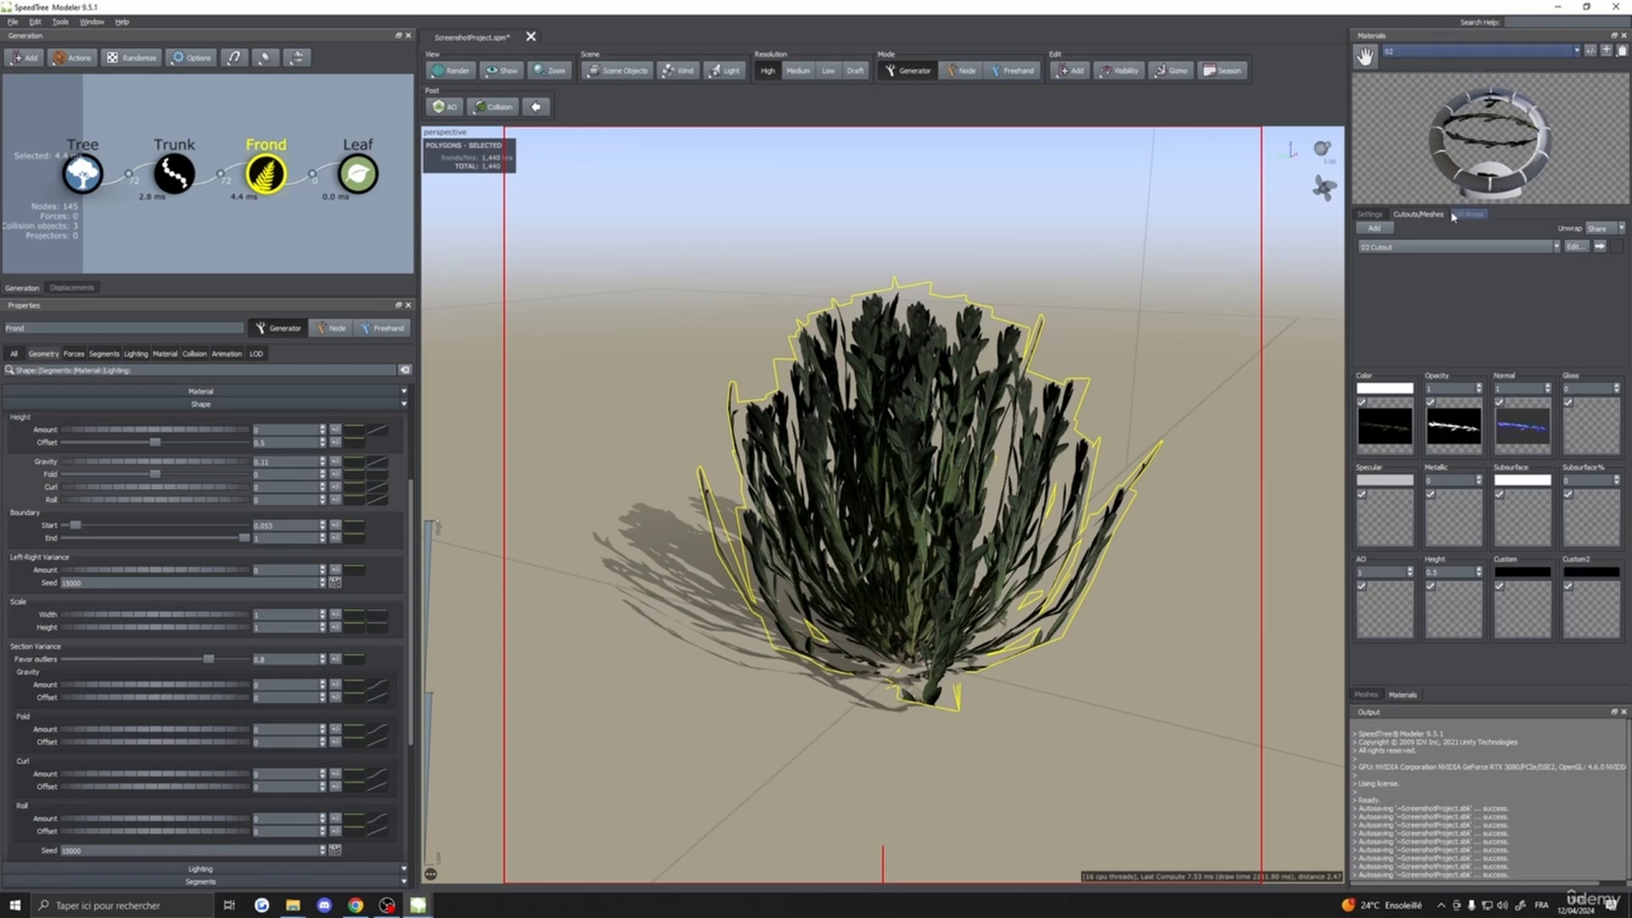
pyautogui.click(1574, 247)
pyautogui.moveTo(1241, 195); pyautogui.dragTo(790, 162)
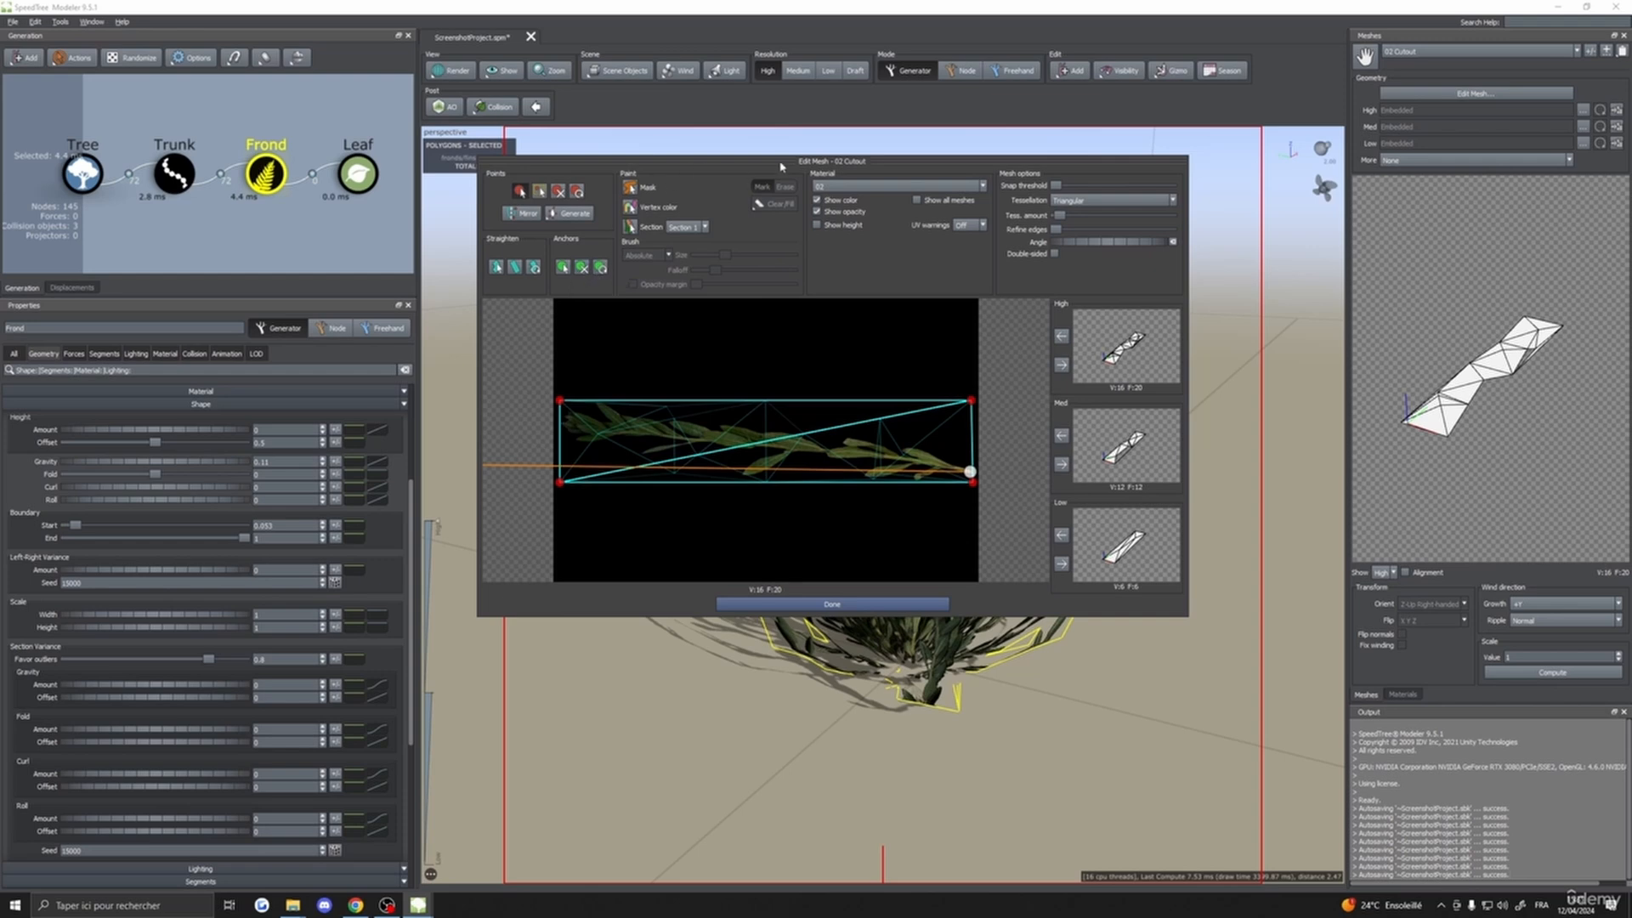
pyautogui.moveTo(782, 166); pyautogui.dragTo(800, 178)
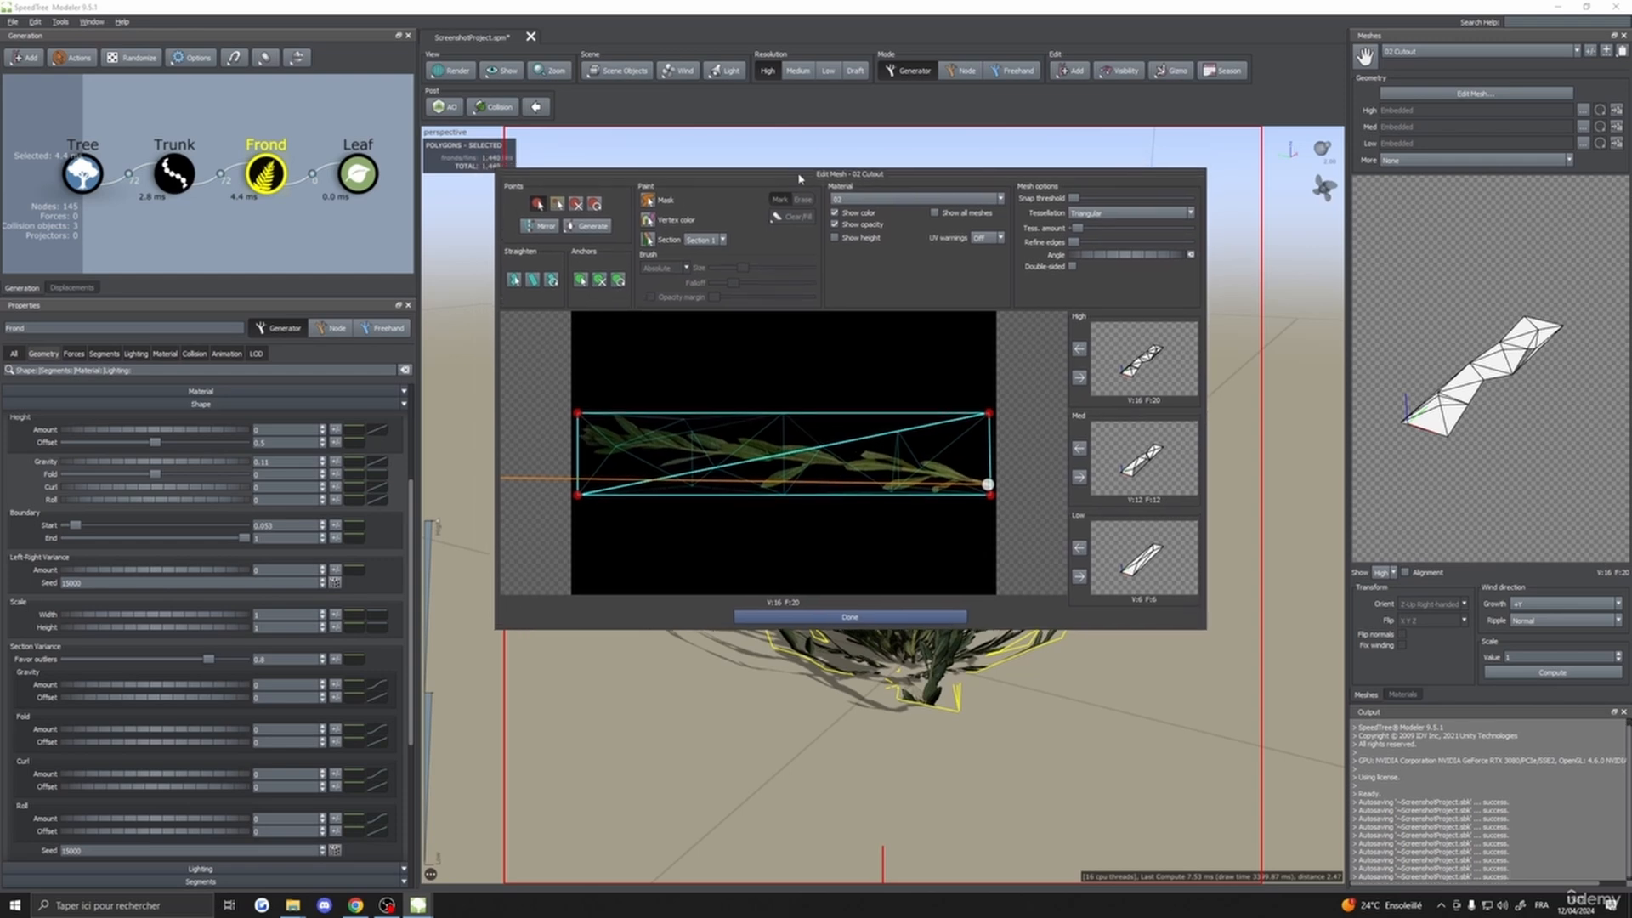
# - Place leaf anchors on the 02 Cutout along the lower half of the stem, starting near its base
pyautogui.click(583, 280)
pyautogui.scroll(2, 667, 510)
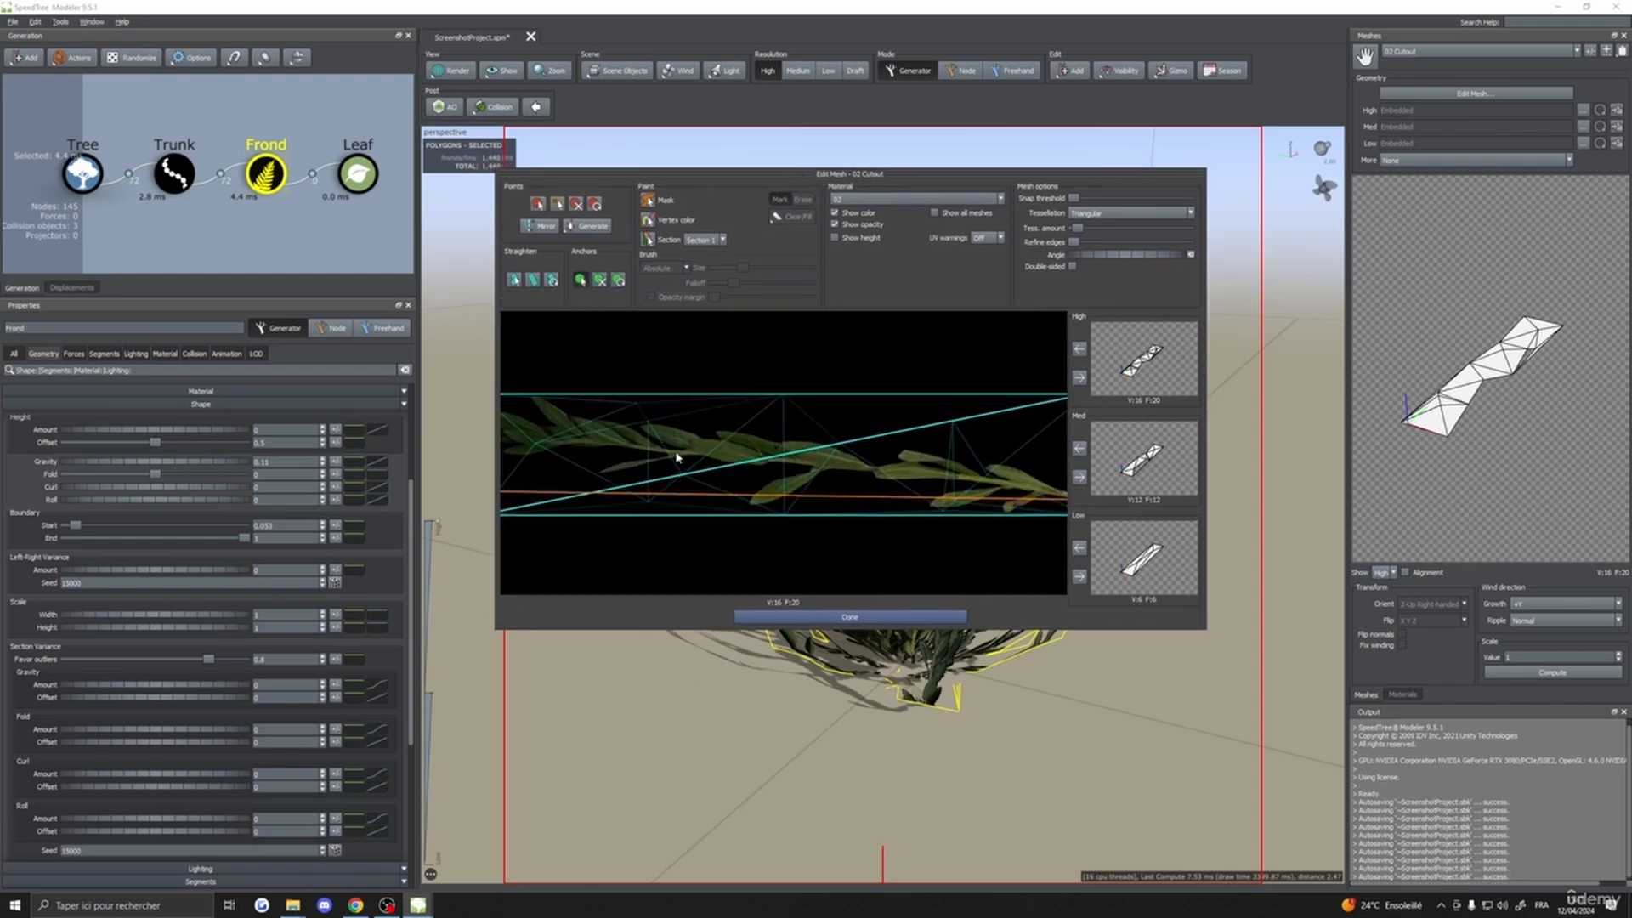
pyautogui.moveTo(765, 459)
pyautogui.mouseDown(button='middle')
pyautogui.moveTo(823, 488)
pyautogui.moveTo(852, 464)
pyautogui.moveTo(757, 491)
pyautogui.moveTo(784, 481)
pyautogui.mouseUp(button='middle')
pyautogui.click(919, 481)
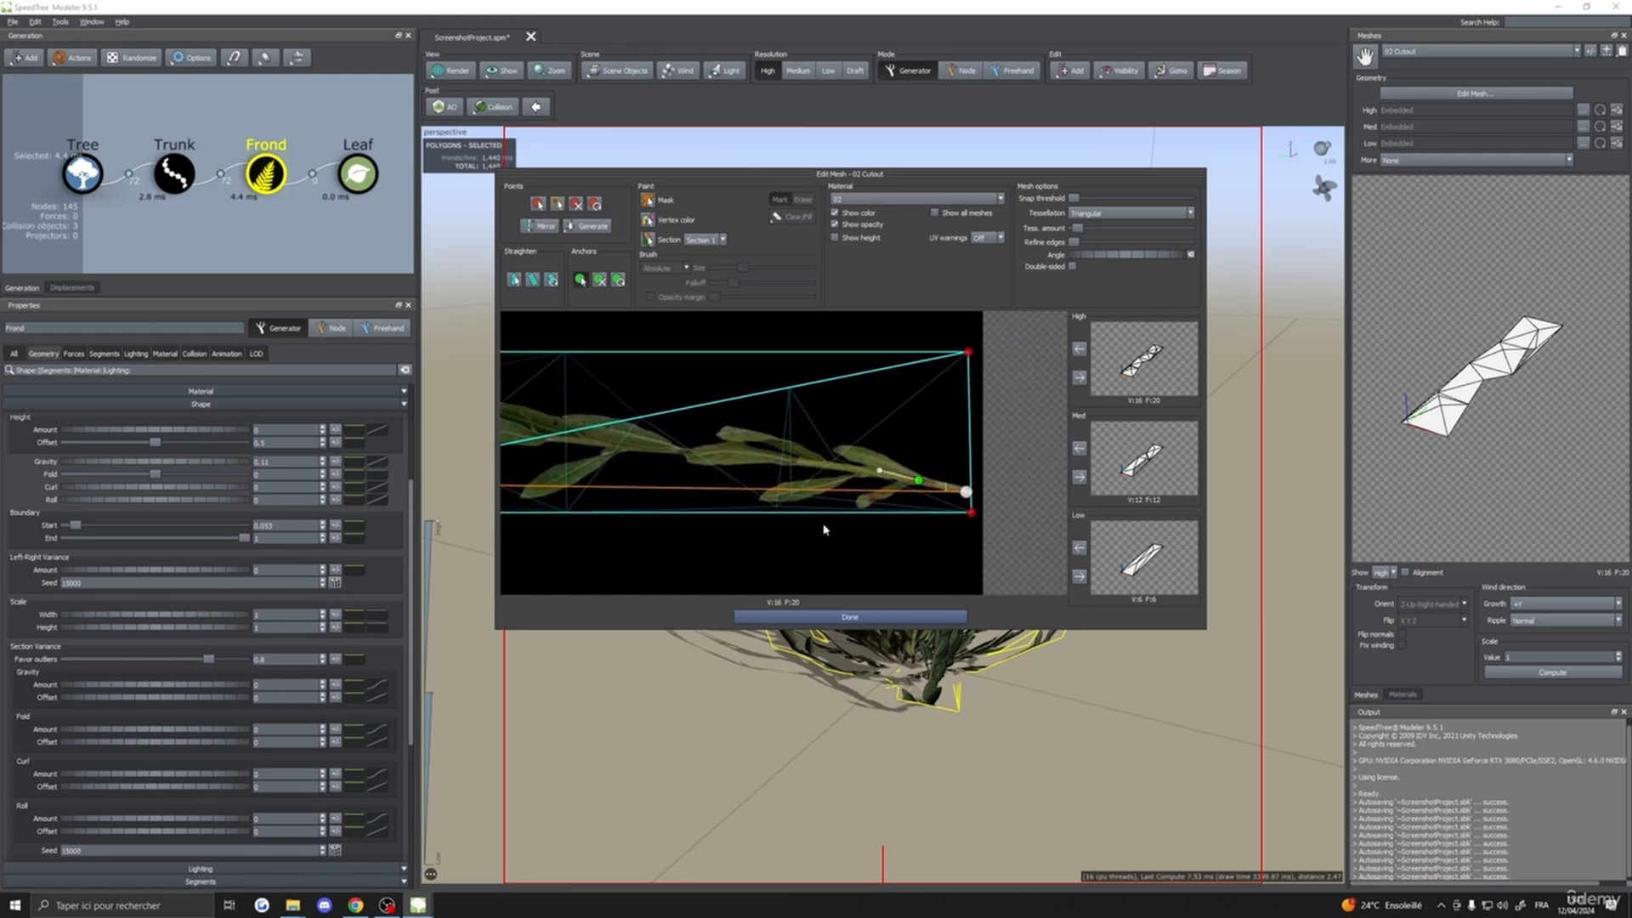
pyautogui.click(742, 459)
pyautogui.moveTo(697, 452); pyautogui.dragTo(693, 453)
pyautogui.moveTo(880, 473); pyautogui.dragTo(873, 473)
pyautogui.moveTo(707, 490); pyautogui.dragTo(883, 509, button='middle')
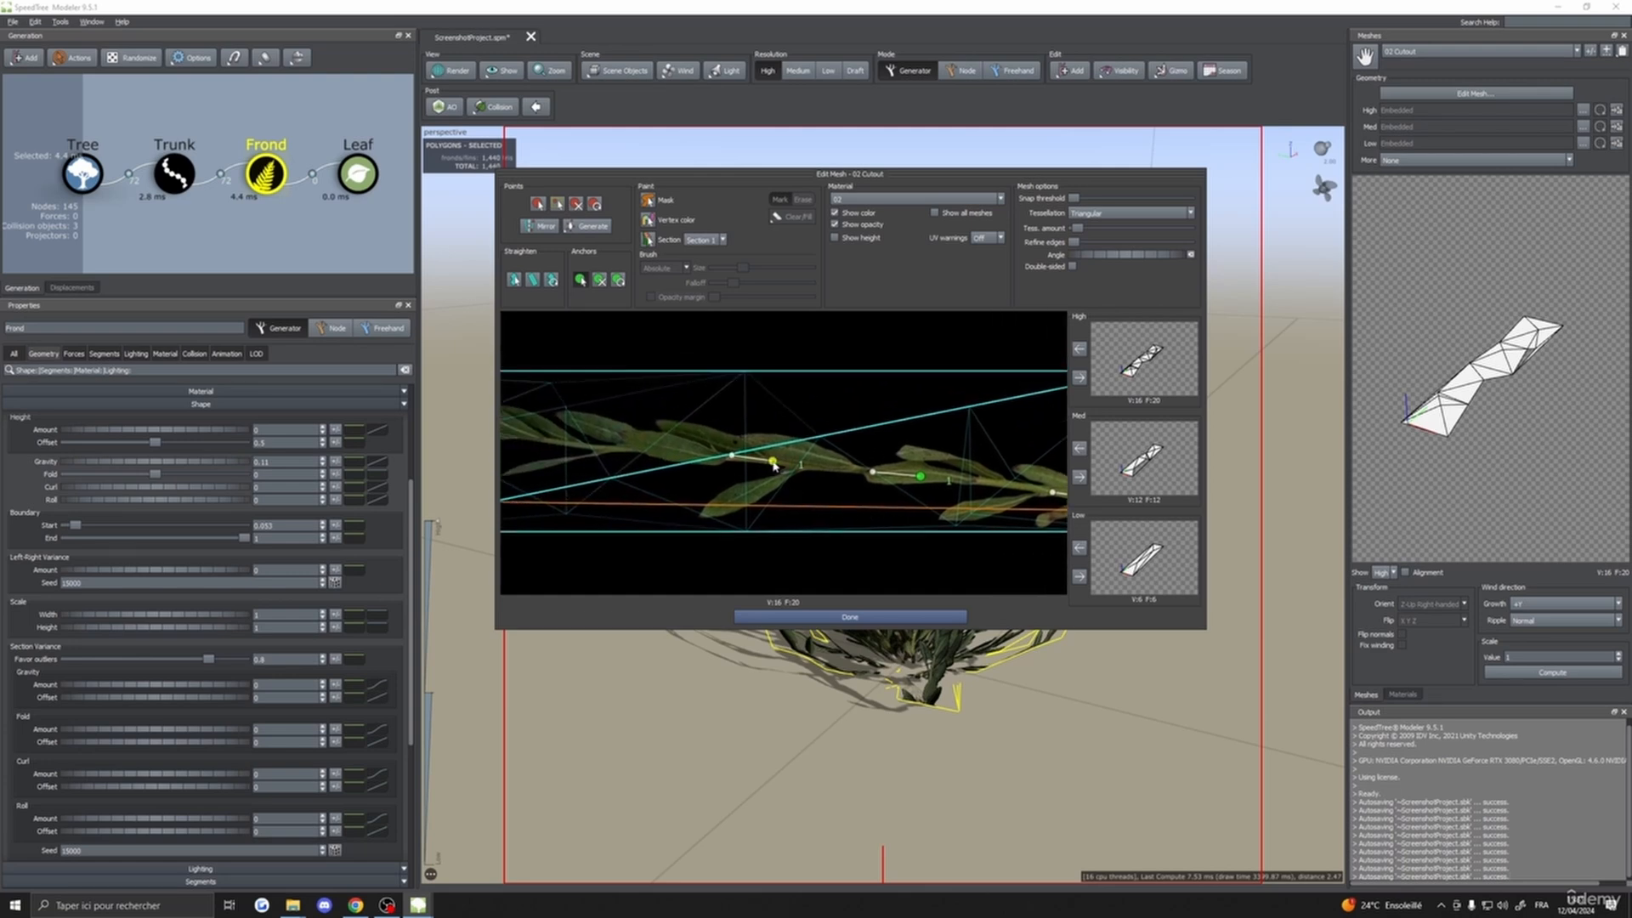
pyautogui.moveTo(770, 469)
pyautogui.mouseDown(button='middle')
pyautogui.moveTo(721, 492)
pyautogui.moveTo(768, 500)
pyautogui.mouseUp(button='middle')
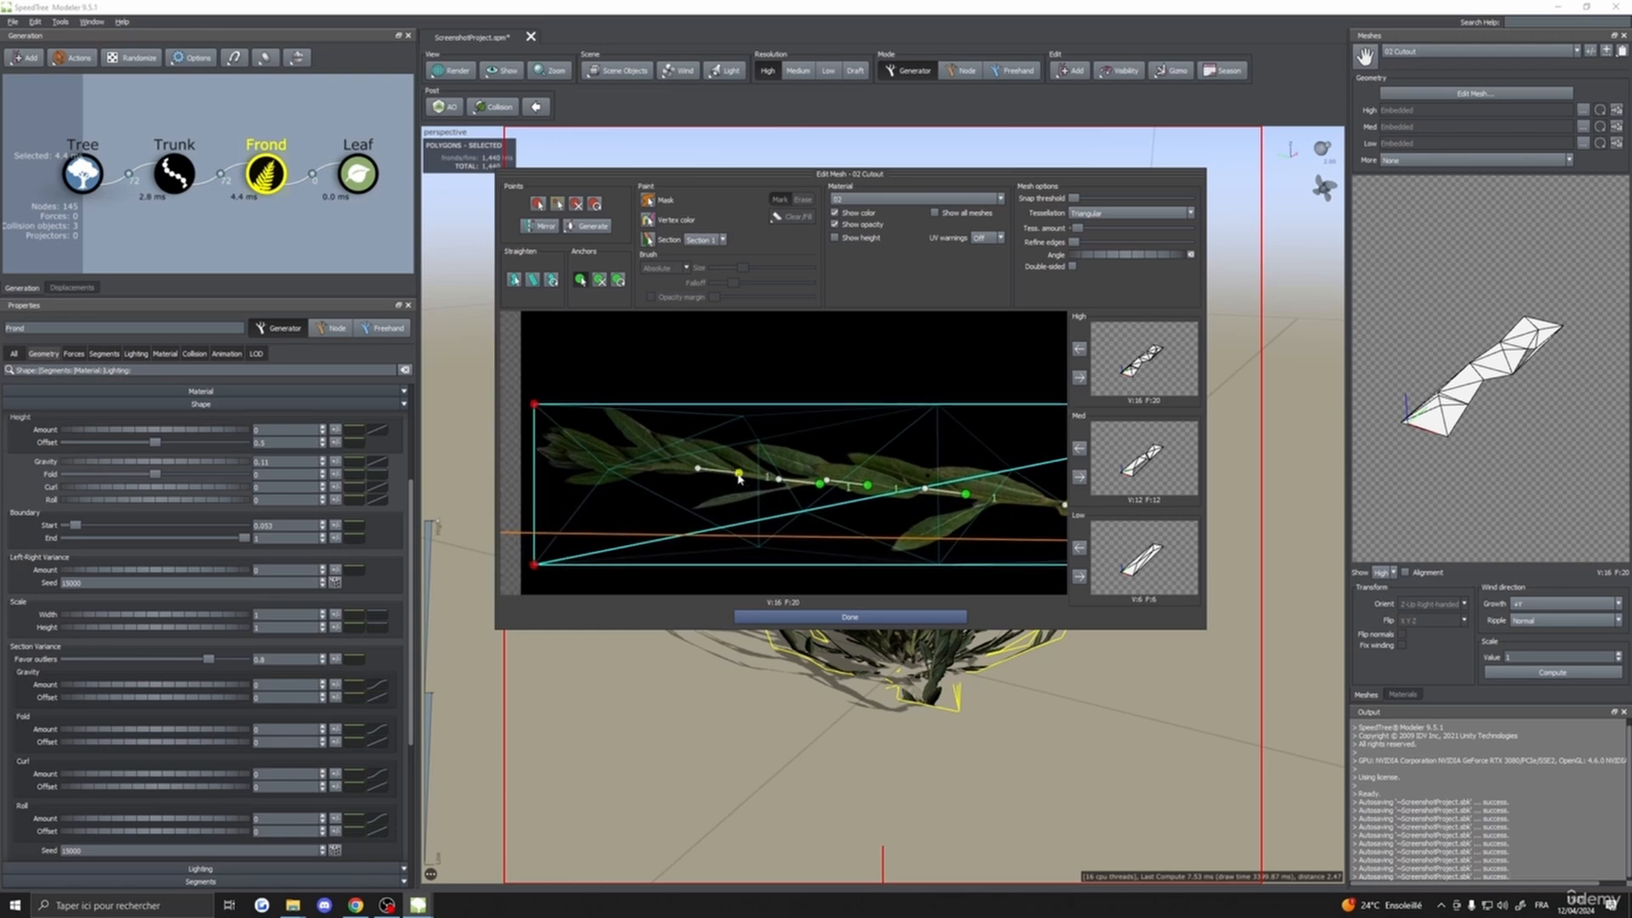
# - Add more anchors up to the stem tip, fill the gaps near the base, and store them in the High mesh
pyautogui.click(664, 466)
pyautogui.click(626, 466)
pyautogui.click(681, 466)
pyautogui.moveTo(828, 525); pyautogui.dragTo(635, 495, button='middle')
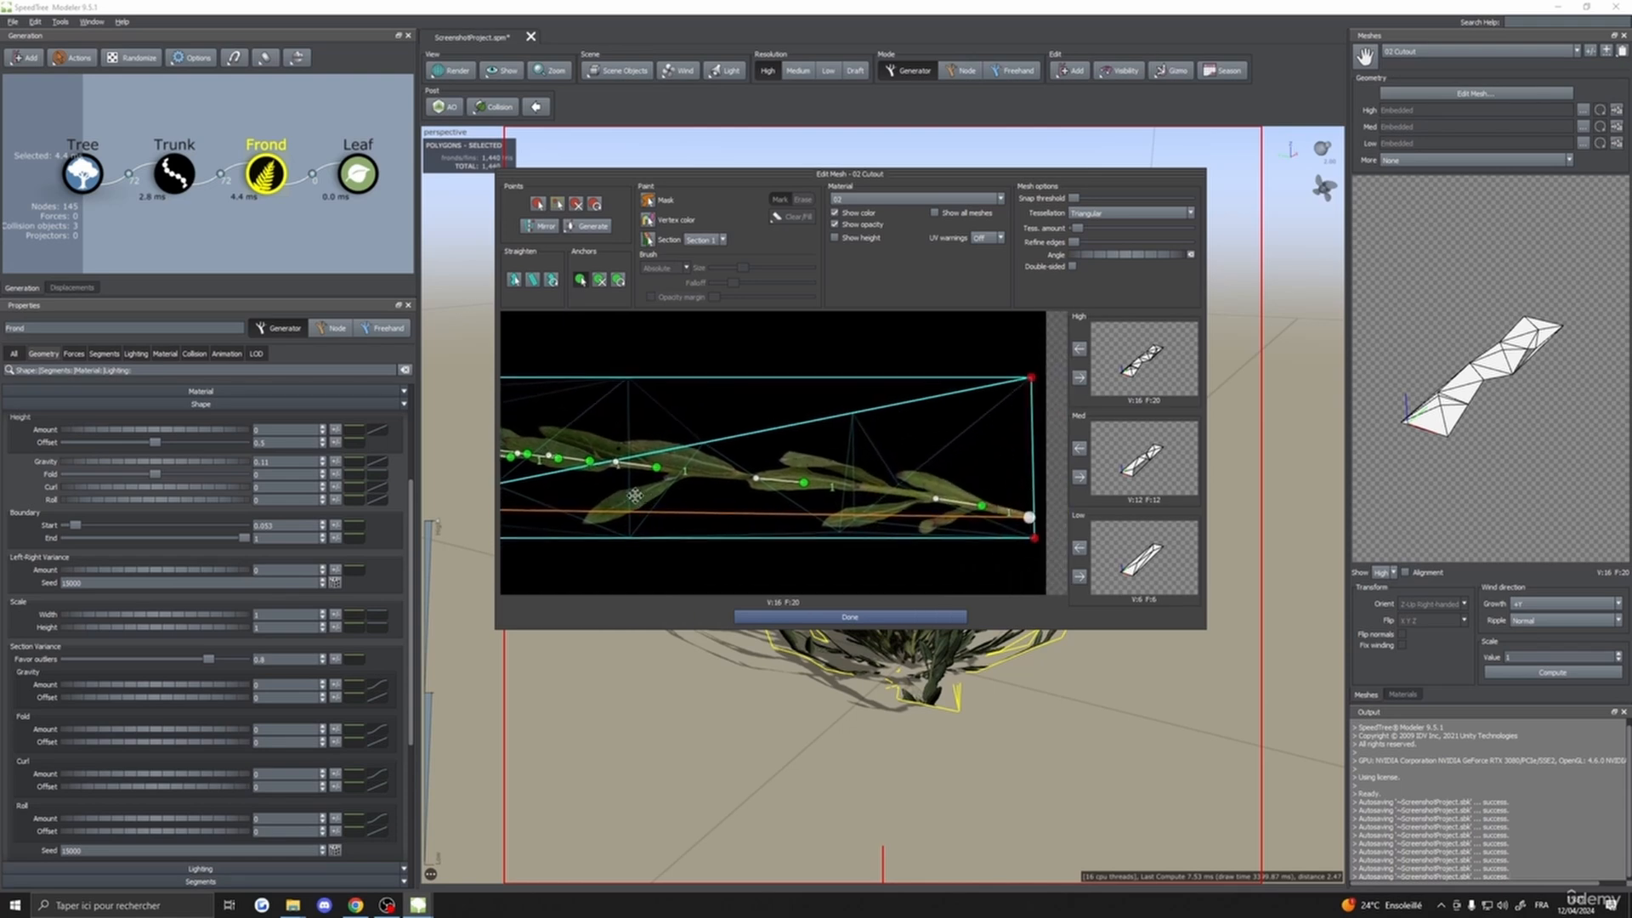
pyautogui.moveTo(803, 523); pyautogui.dragTo(699, 507, button='middle')
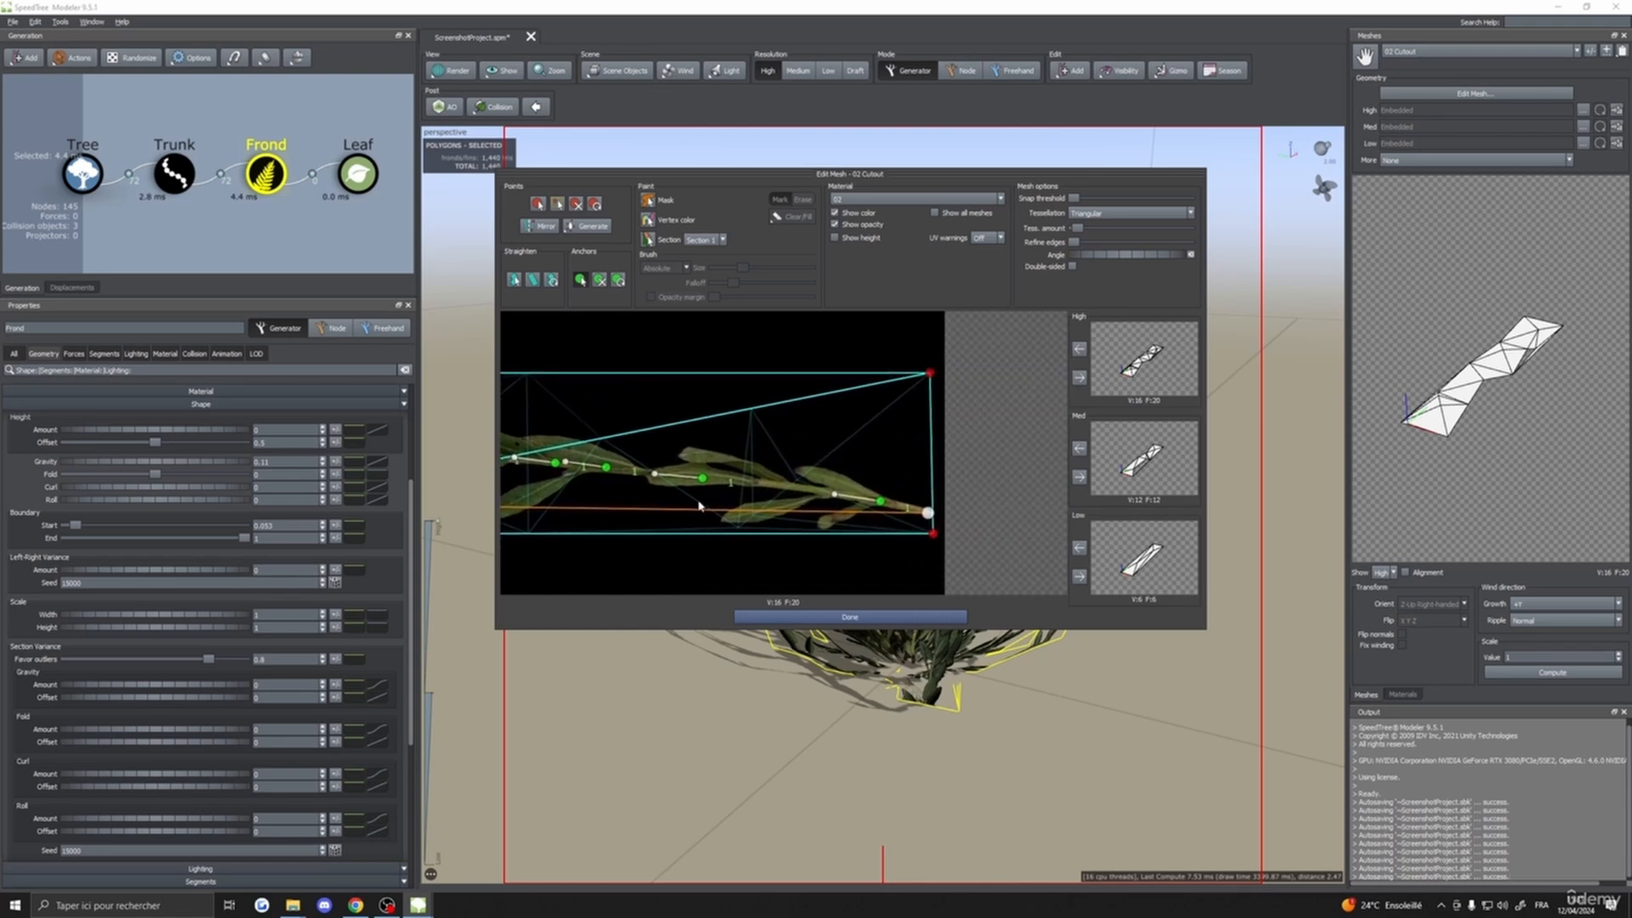
pyautogui.click(646, 472)
pyautogui.click(770, 485)
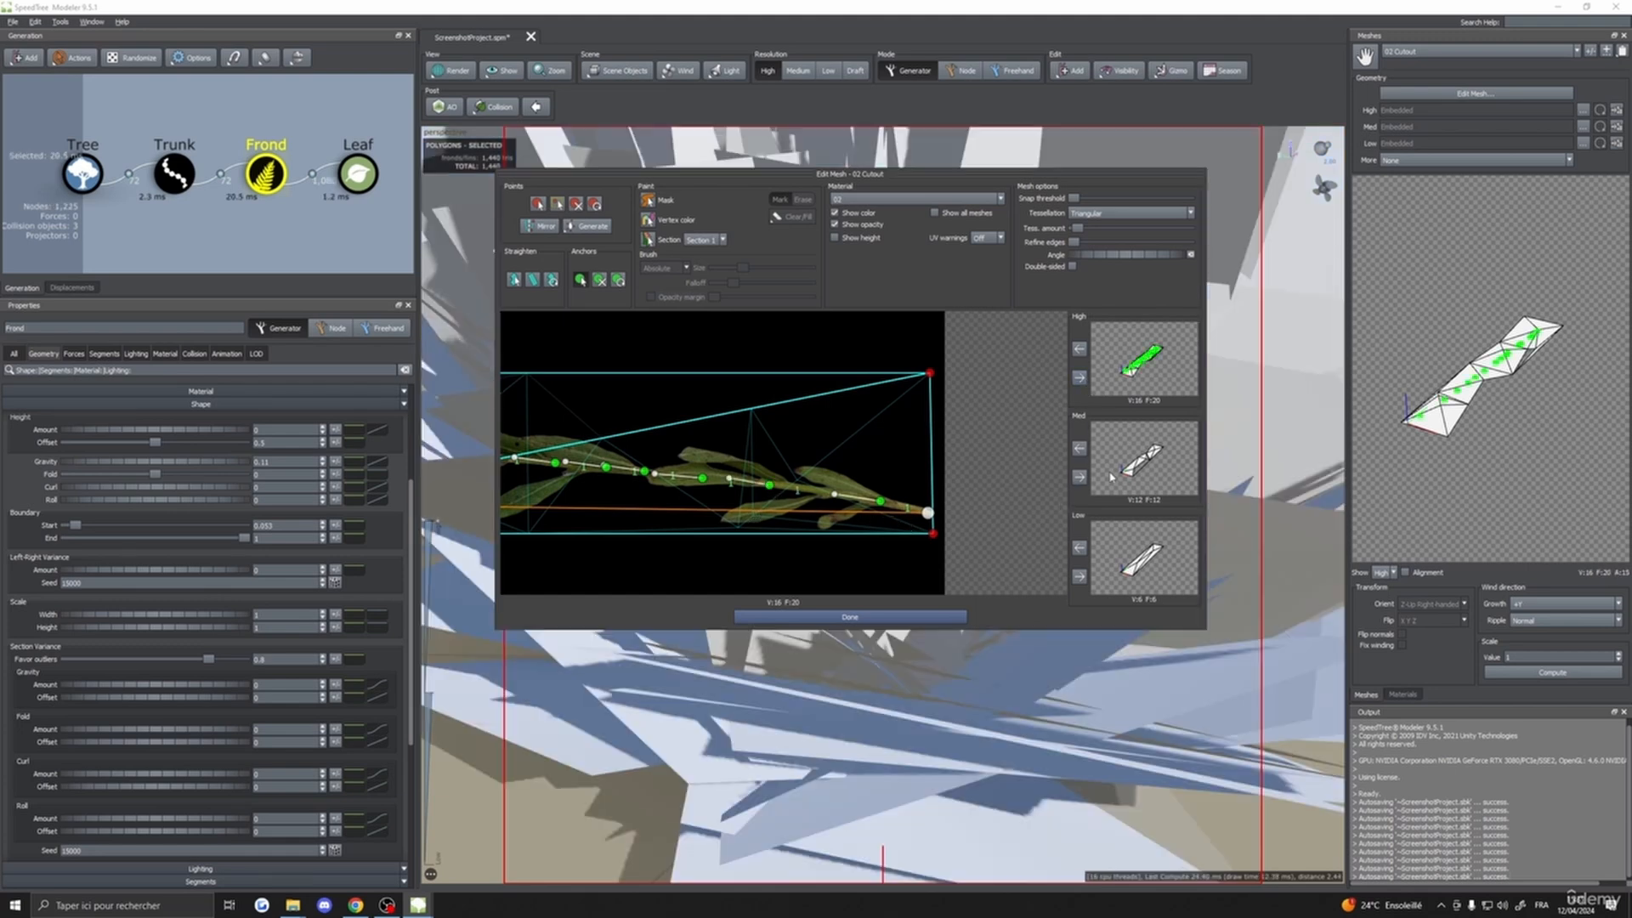
# - Lower the tessellation amount of the 02 Cutout and update the High mesh with the simpler geometry
pyautogui.scroll(-4, 895, 505)
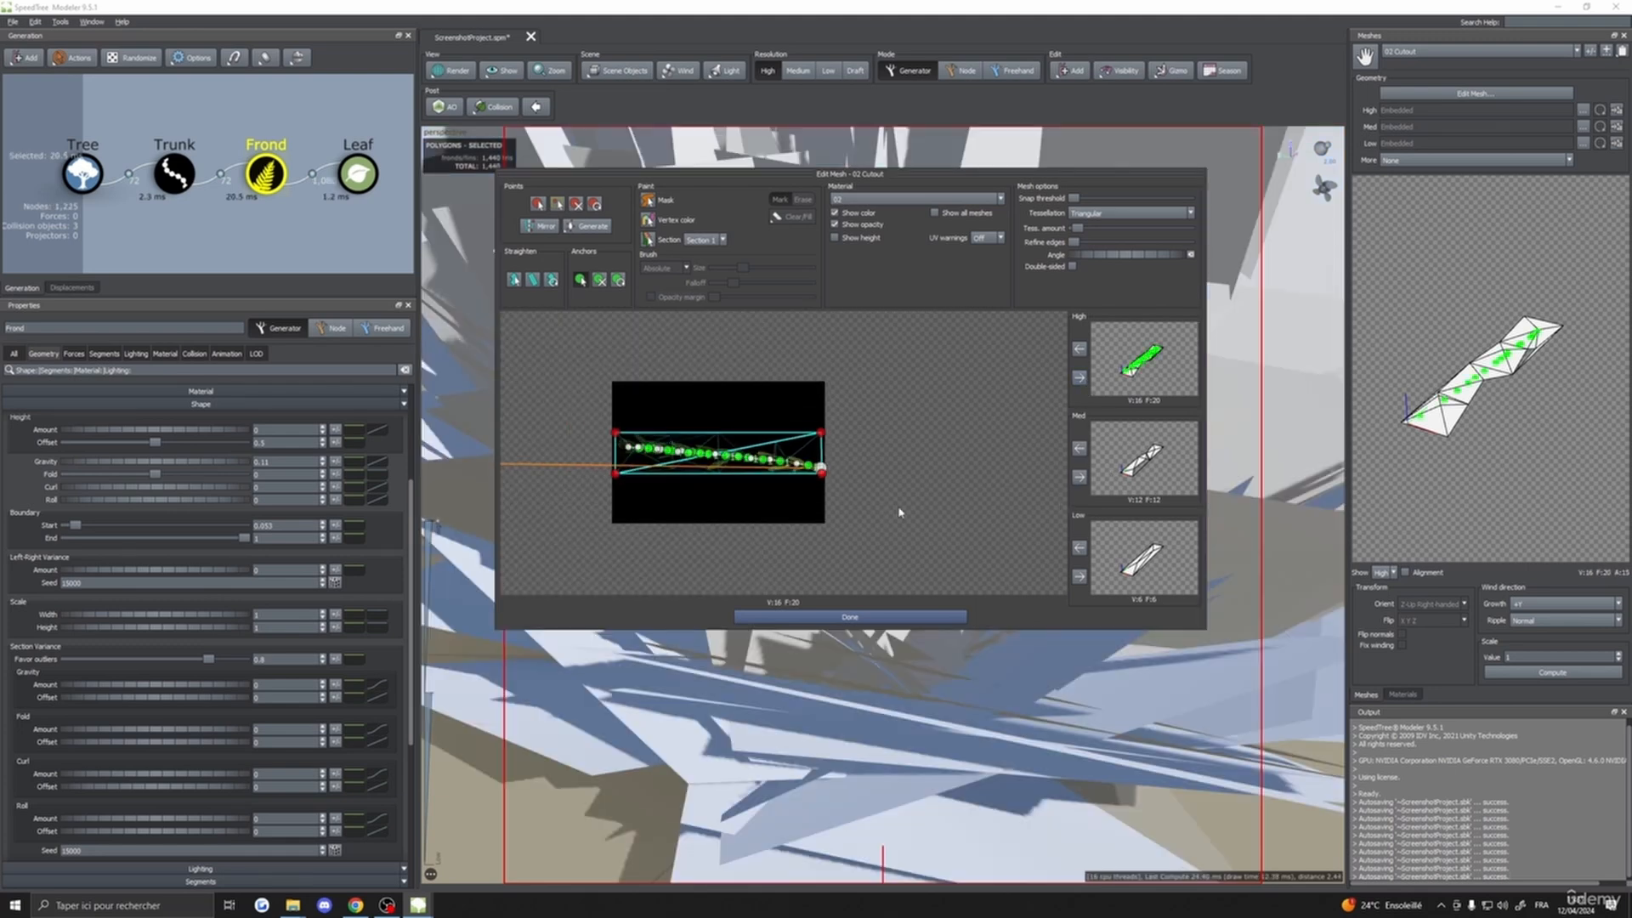
pyautogui.scroll(4, 676, 391)
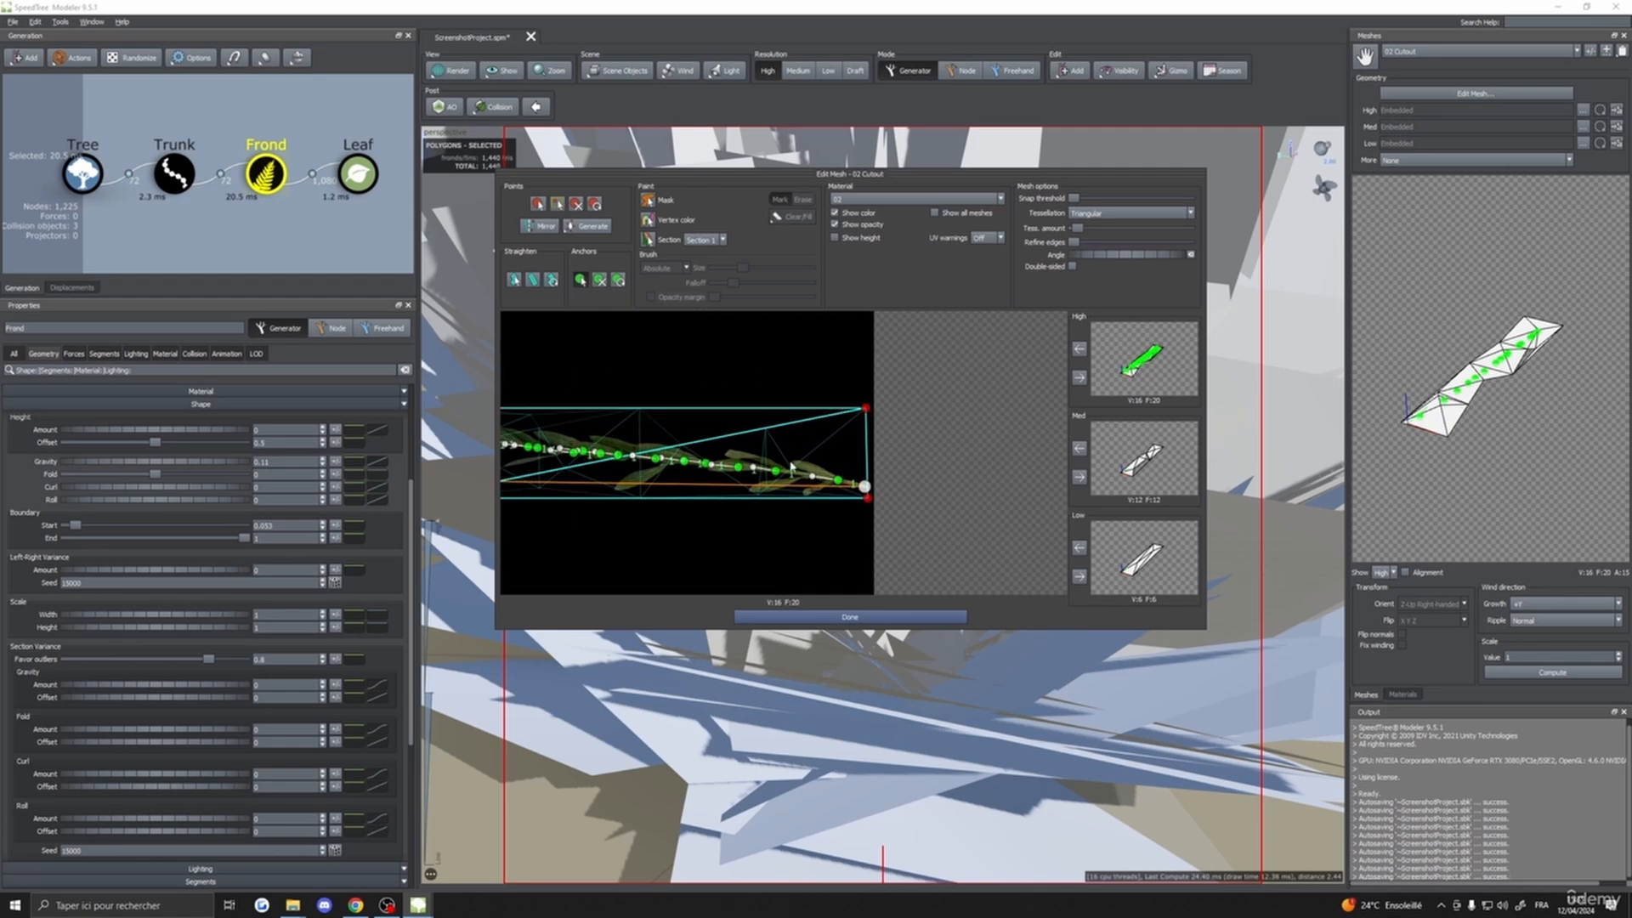
pyautogui.scroll(3, 694, 480)
pyautogui.moveTo(710, 498); pyautogui.dragTo(816, 508, button='middle')
pyautogui.scroll(-4, 807, 501)
pyautogui.scroll(2, 758, 520)
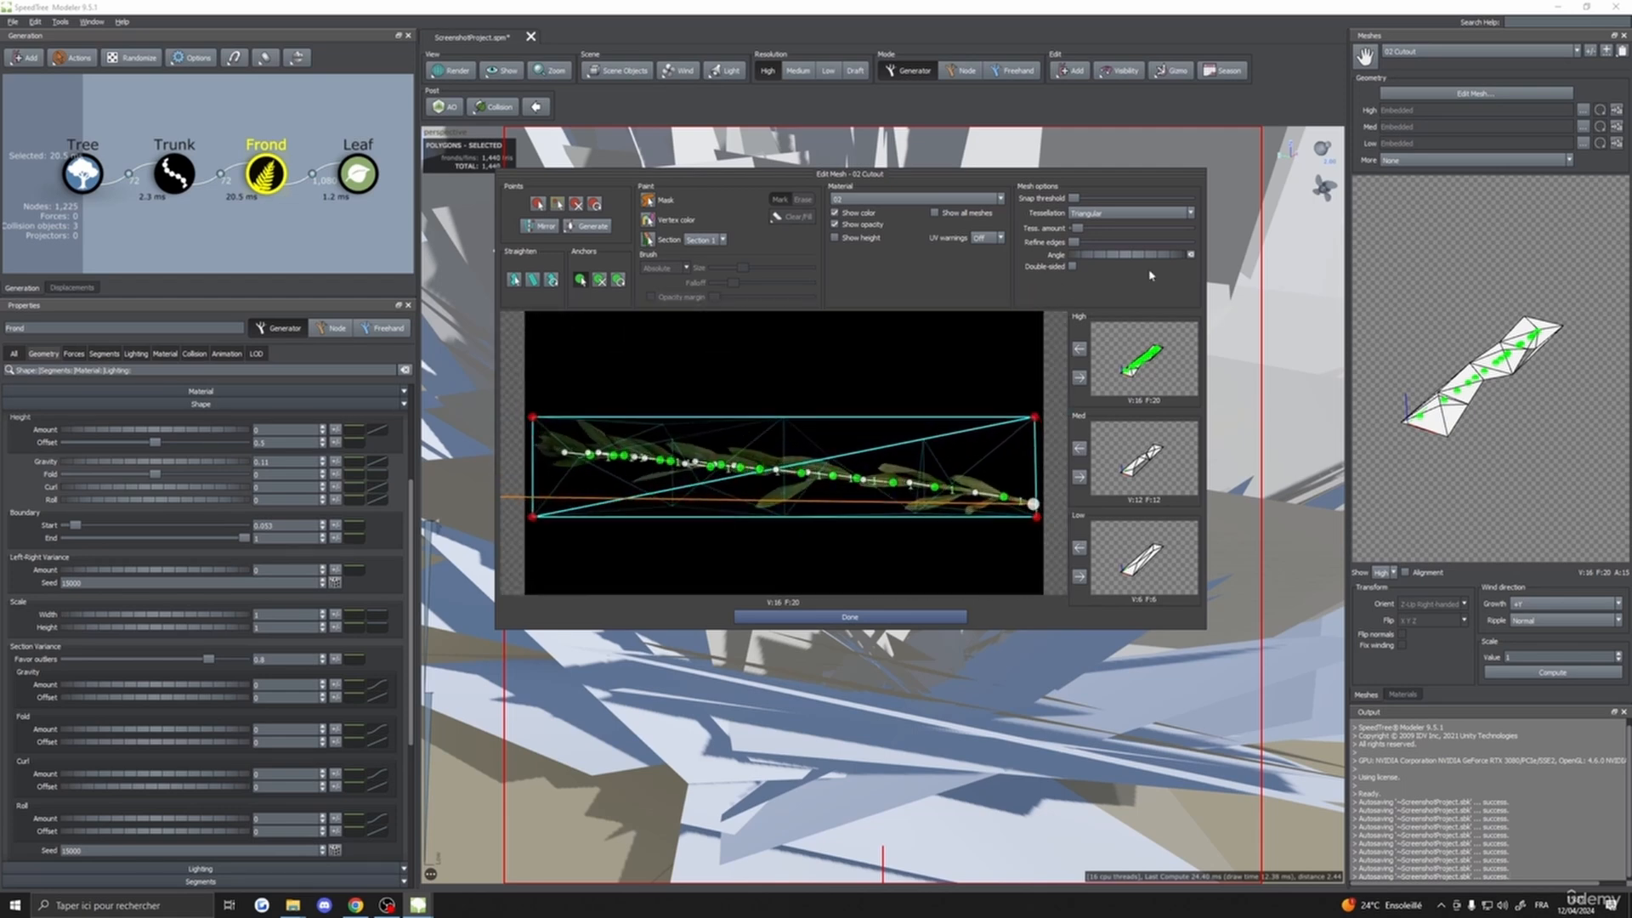
pyautogui.moveTo(1071, 230); pyautogui.dragTo(1076, 231)
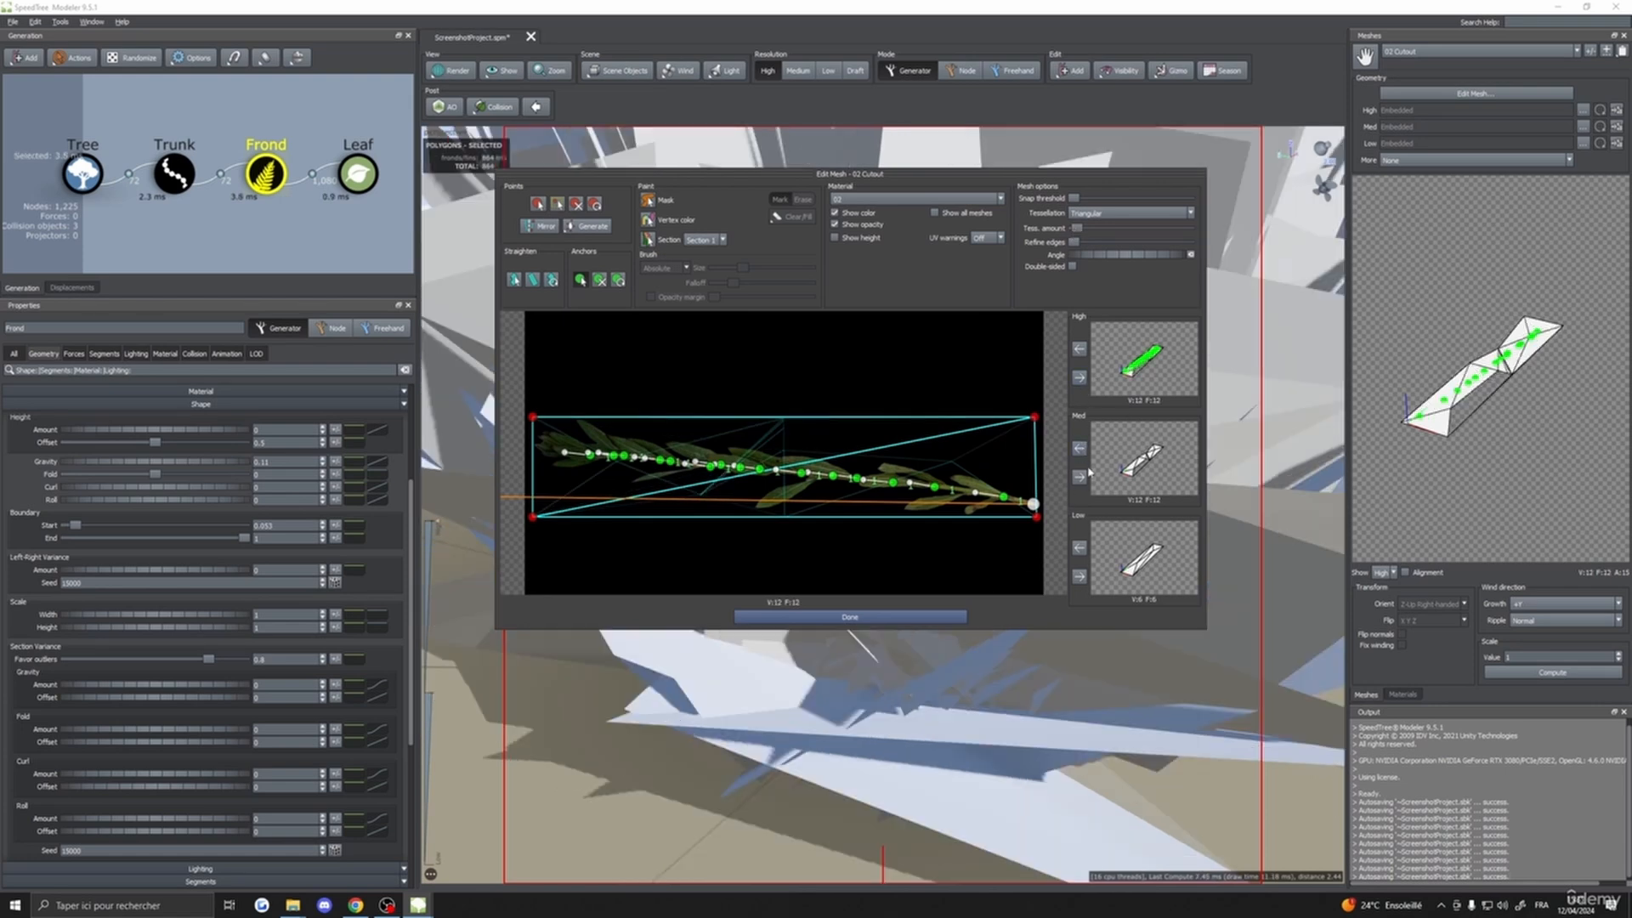
pyautogui.moveTo(1076, 237); pyautogui.dragTo(1063, 230)
# - Add five mesh points along the stem of the 02 Cutout and assign the result to the Med mesh
pyautogui.click(538, 204)
pyautogui.click(589, 446)
pyautogui.click(672, 456)
pyautogui.click(792, 466)
pyautogui.click(863, 469)
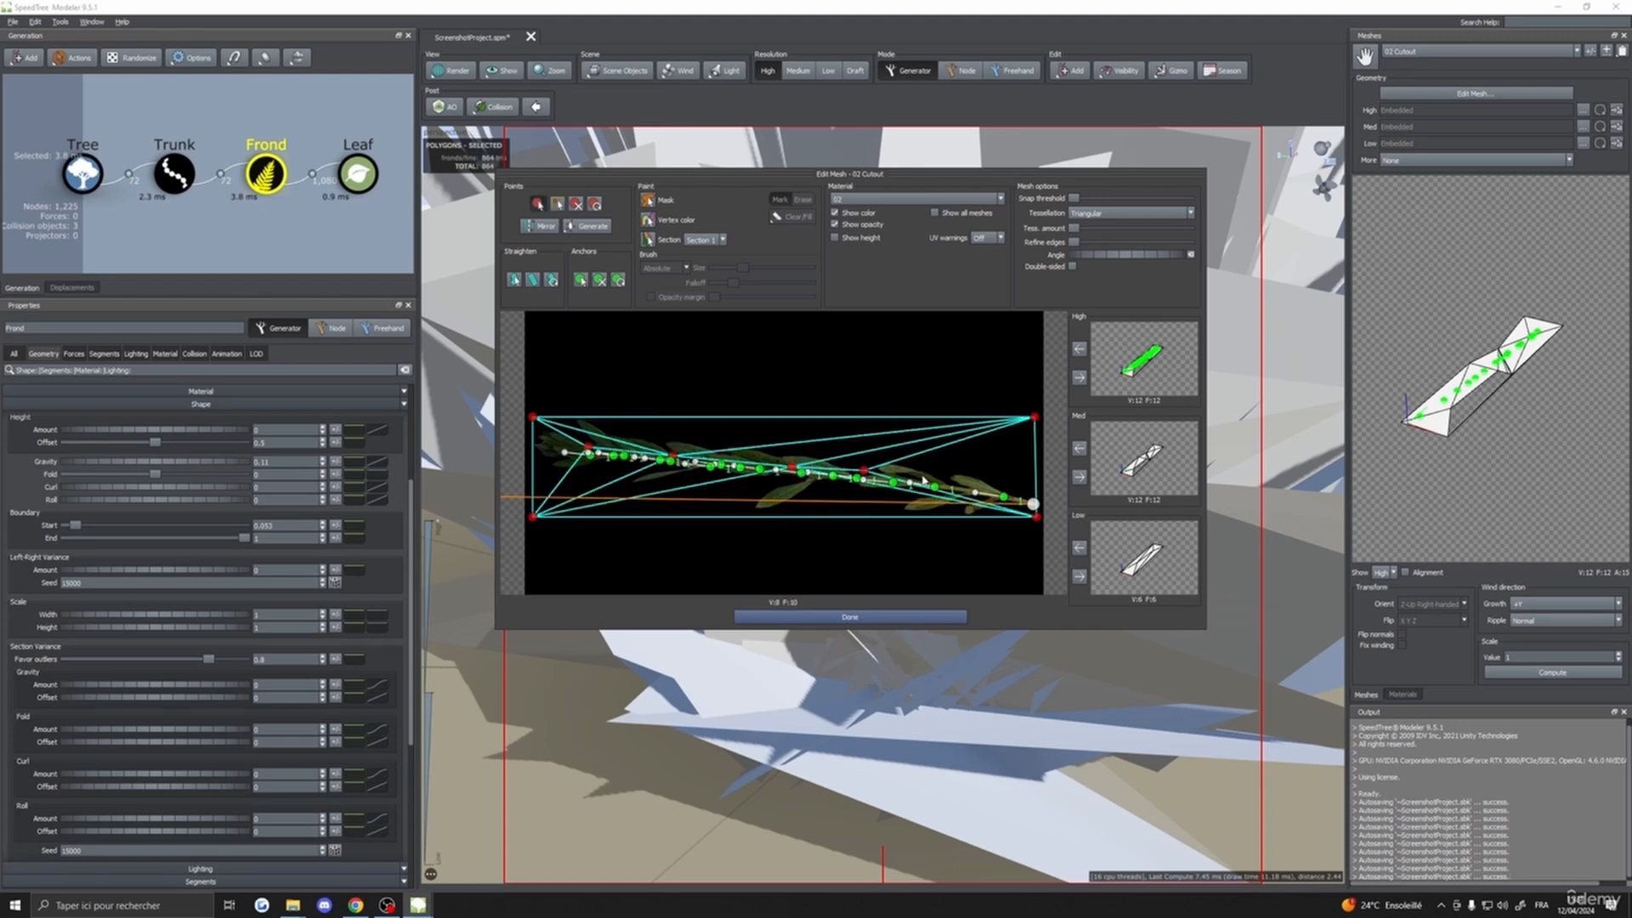
pyautogui.click(948, 481)
pyautogui.click(1079, 477)
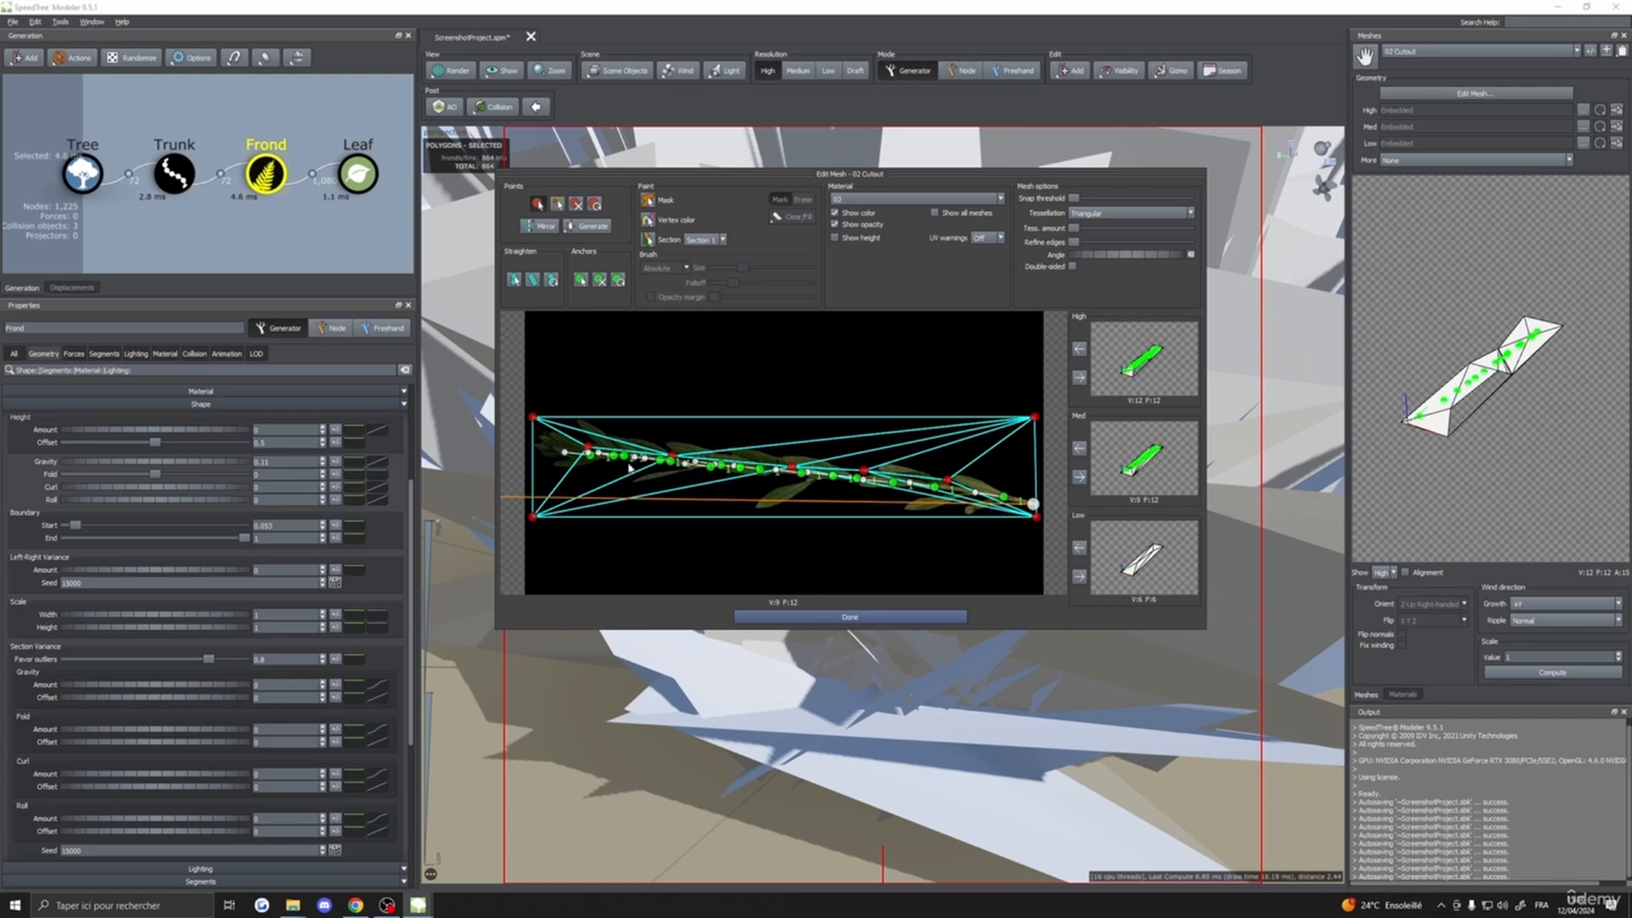
# - Replace the five stem points with two, assign the result to the Low mesh, and finish editing the cutout
pyautogui.click(575, 204)
pyautogui.moveTo(595, 435)
pyautogui.mouseDown()
pyautogui.moveTo(609, 450)
pyautogui.moveTo(951, 480)
pyautogui.mouseUp()
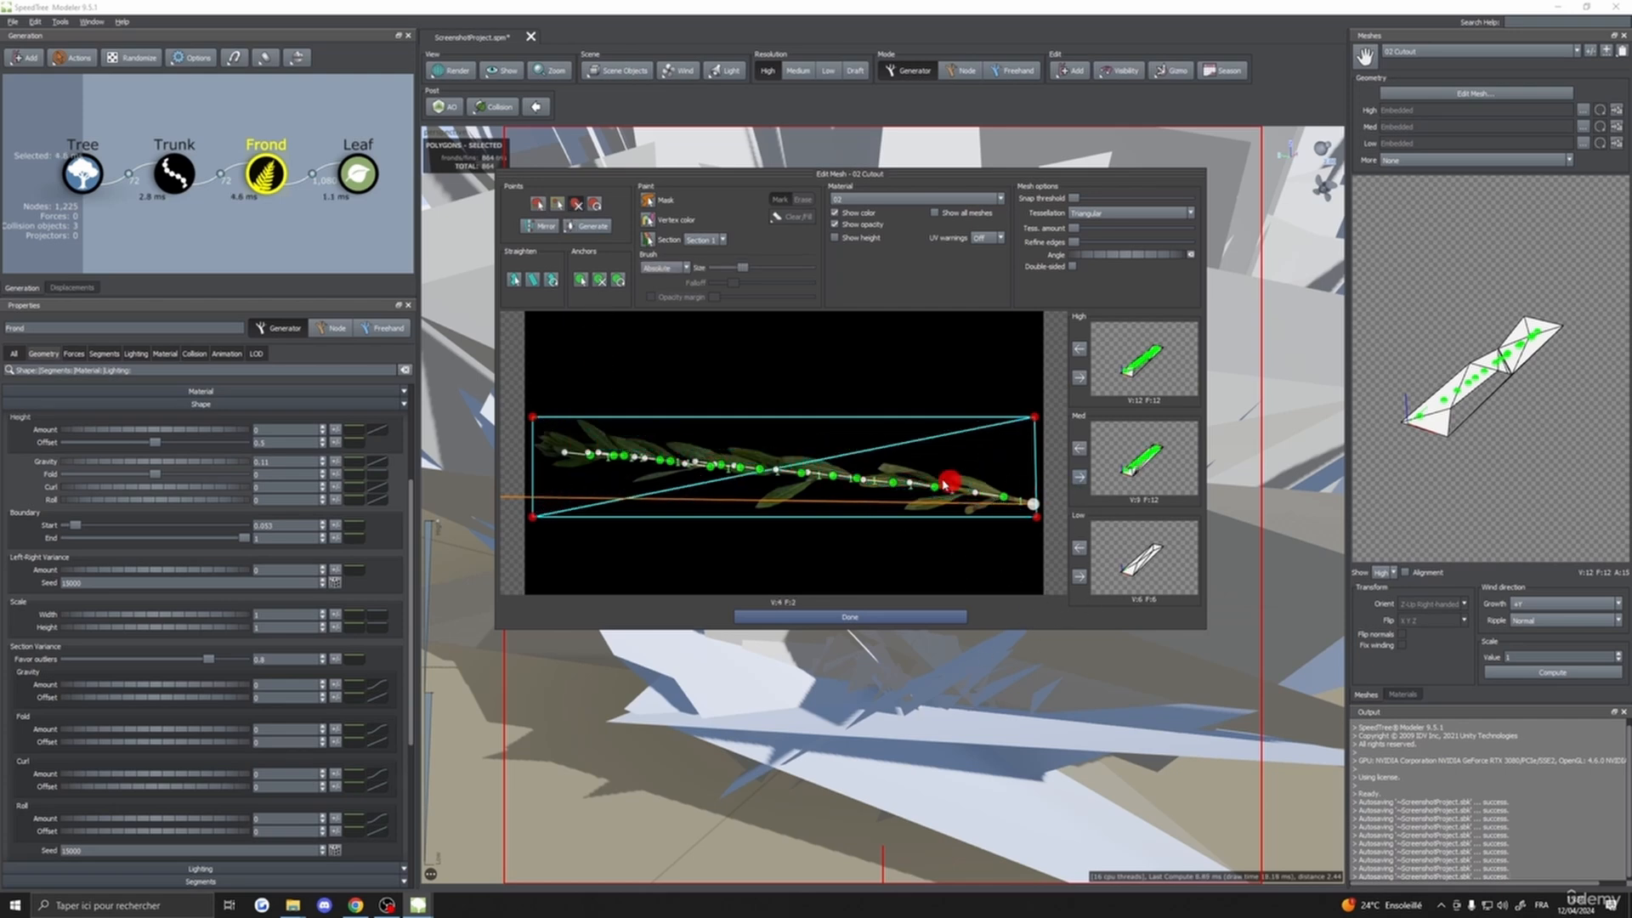
pyautogui.click(538, 205)
pyautogui.click(620, 447)
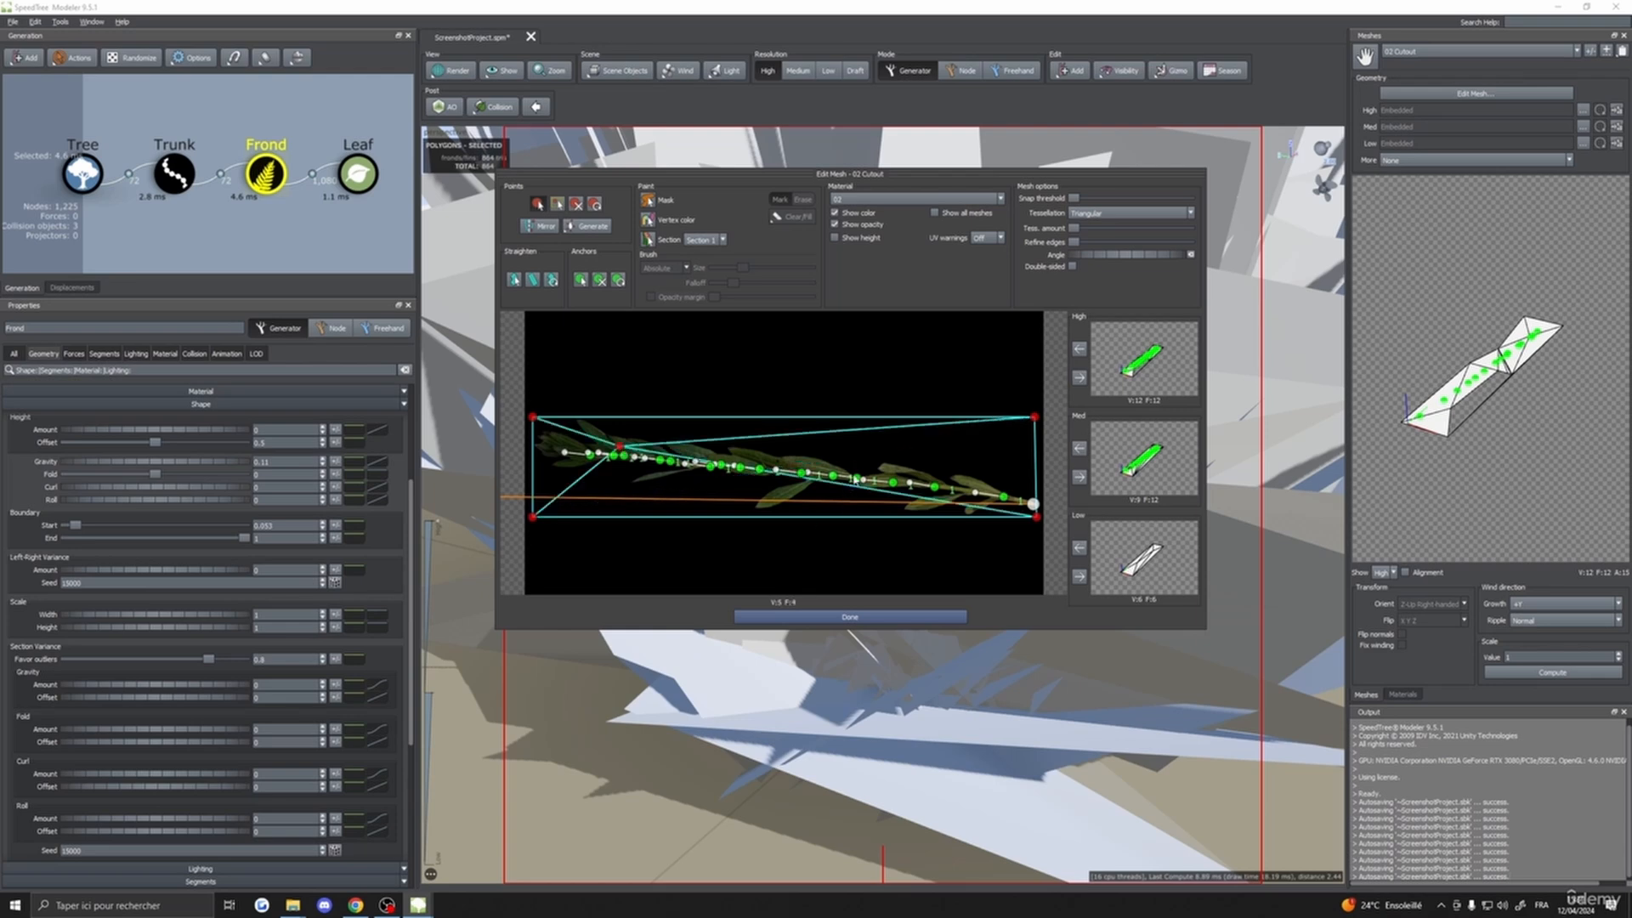
pyautogui.click(854, 467)
pyautogui.click(1077, 577)
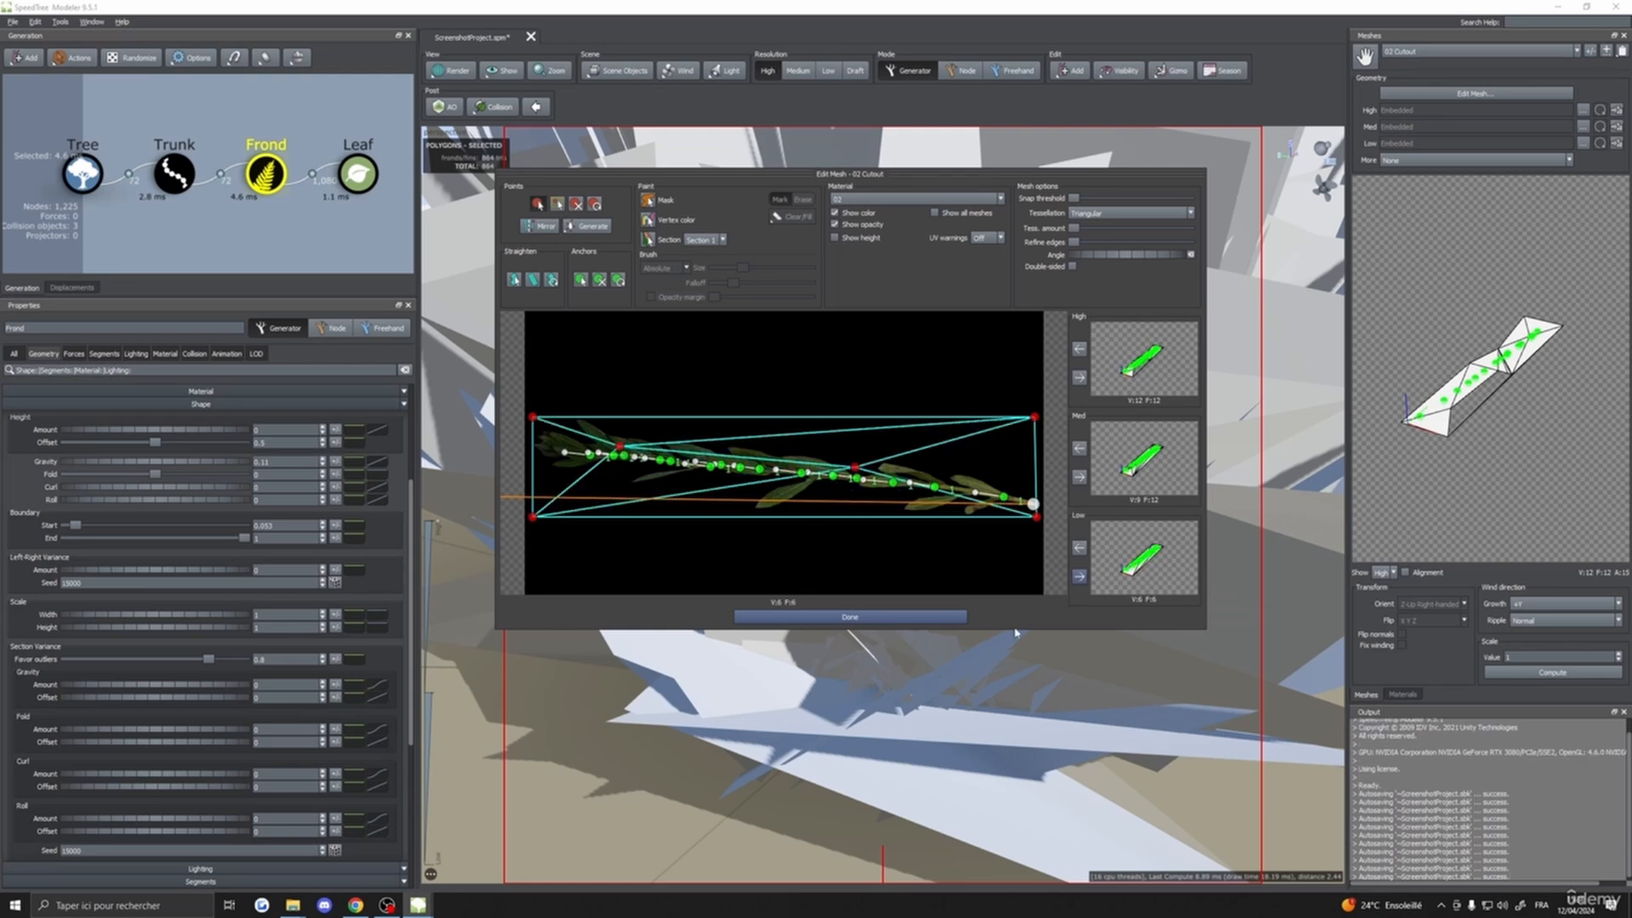
pyautogui.click(850, 616)
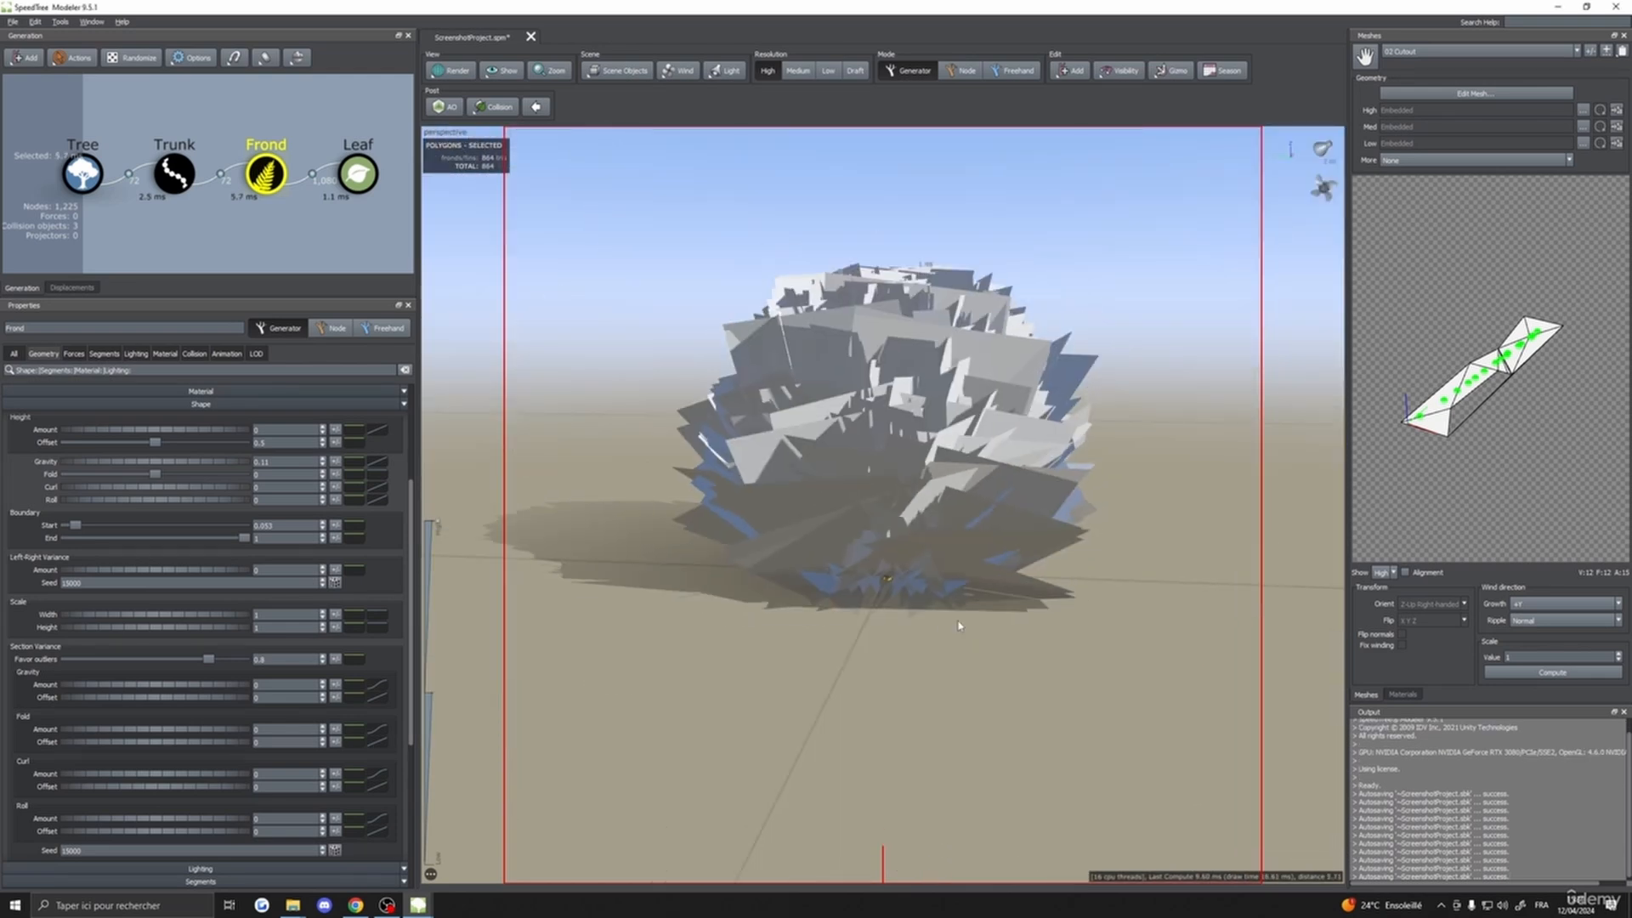
# - Compare the clump with the Leaf generator hidden and shown
pyautogui.click(359, 181)
pyautogui.doubleClick(358, 170)
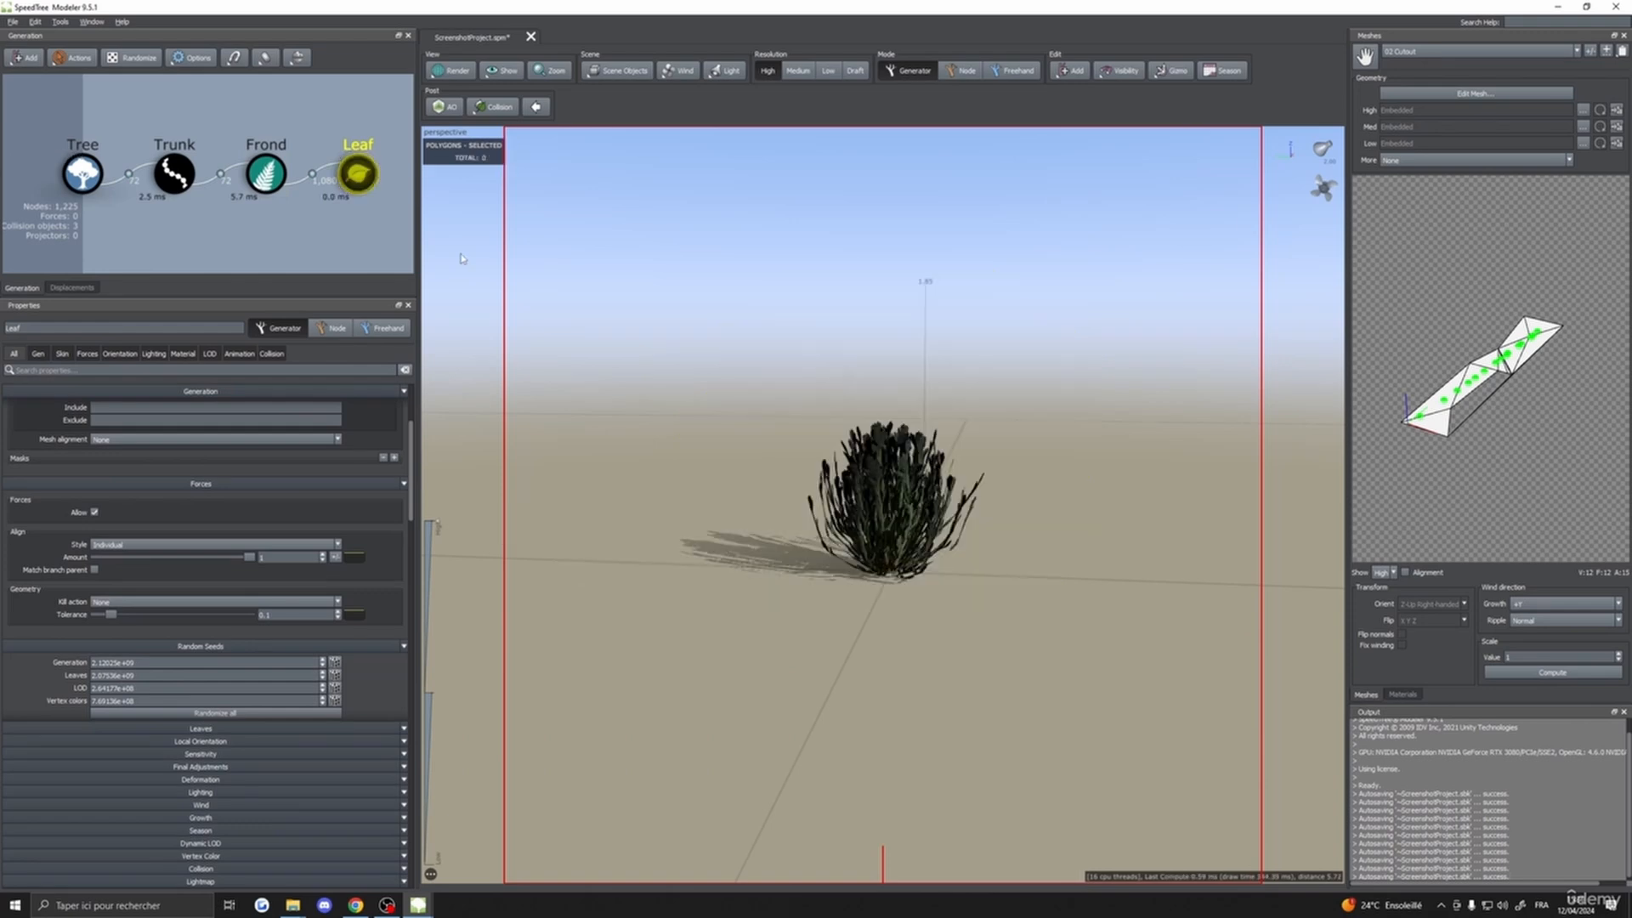
pyautogui.moveTo(739, 323); pyautogui.dragTo(748, 365)
pyautogui.doubleClick(357, 174)
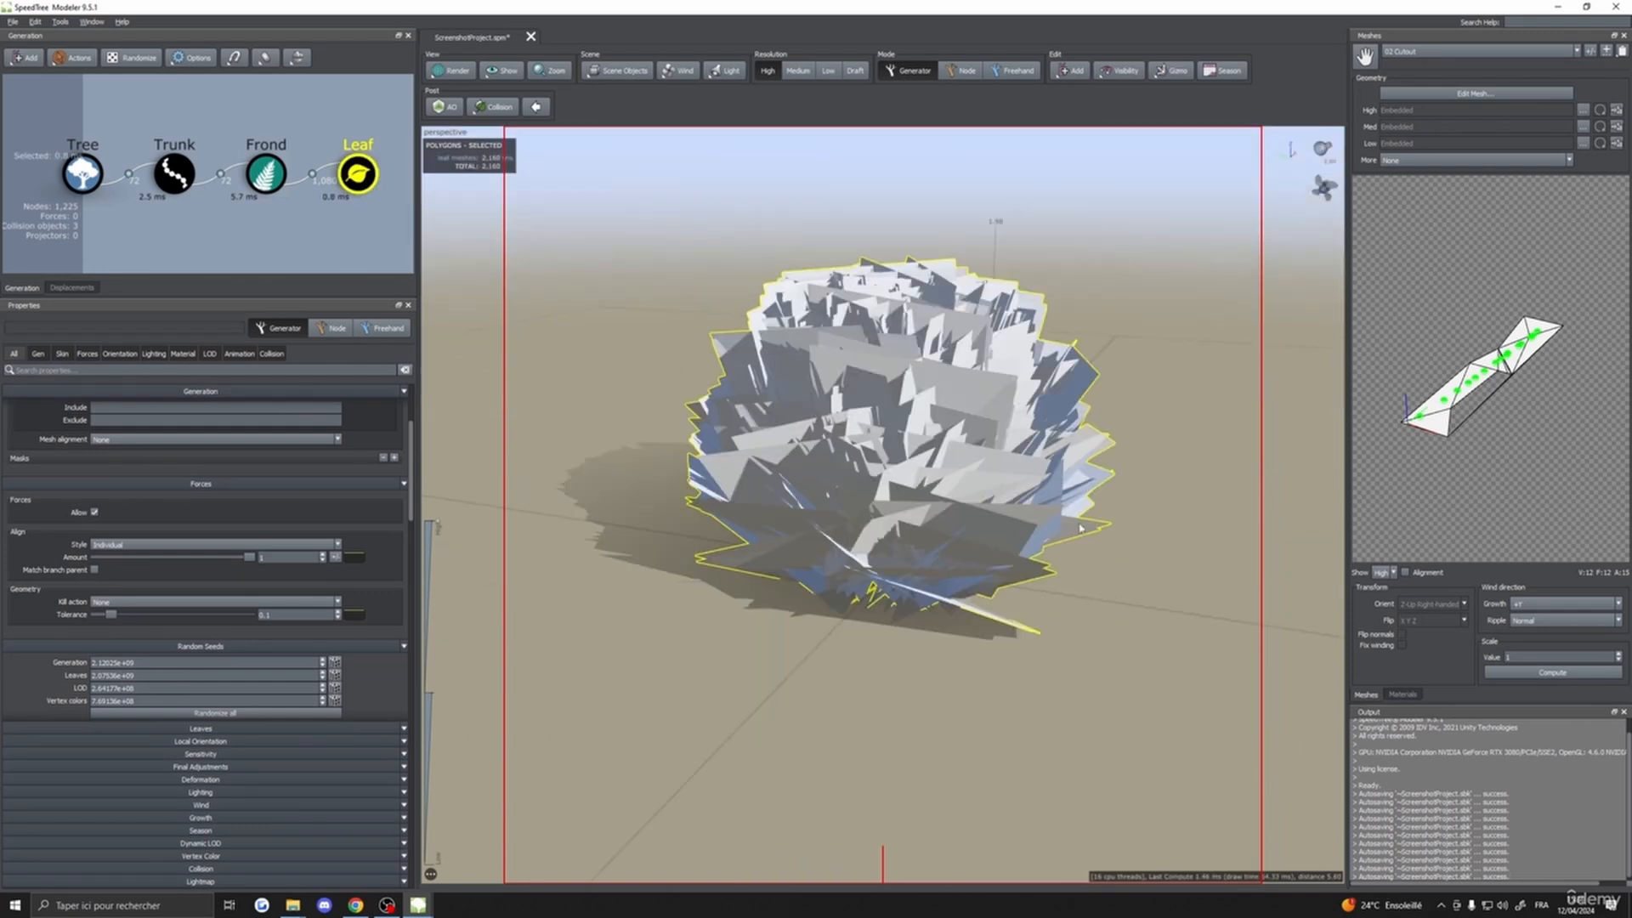
# - Assign the 02_Leaf material to the Leaf generator and check the leaves up close and from a distance
pyautogui.click(1400, 694)
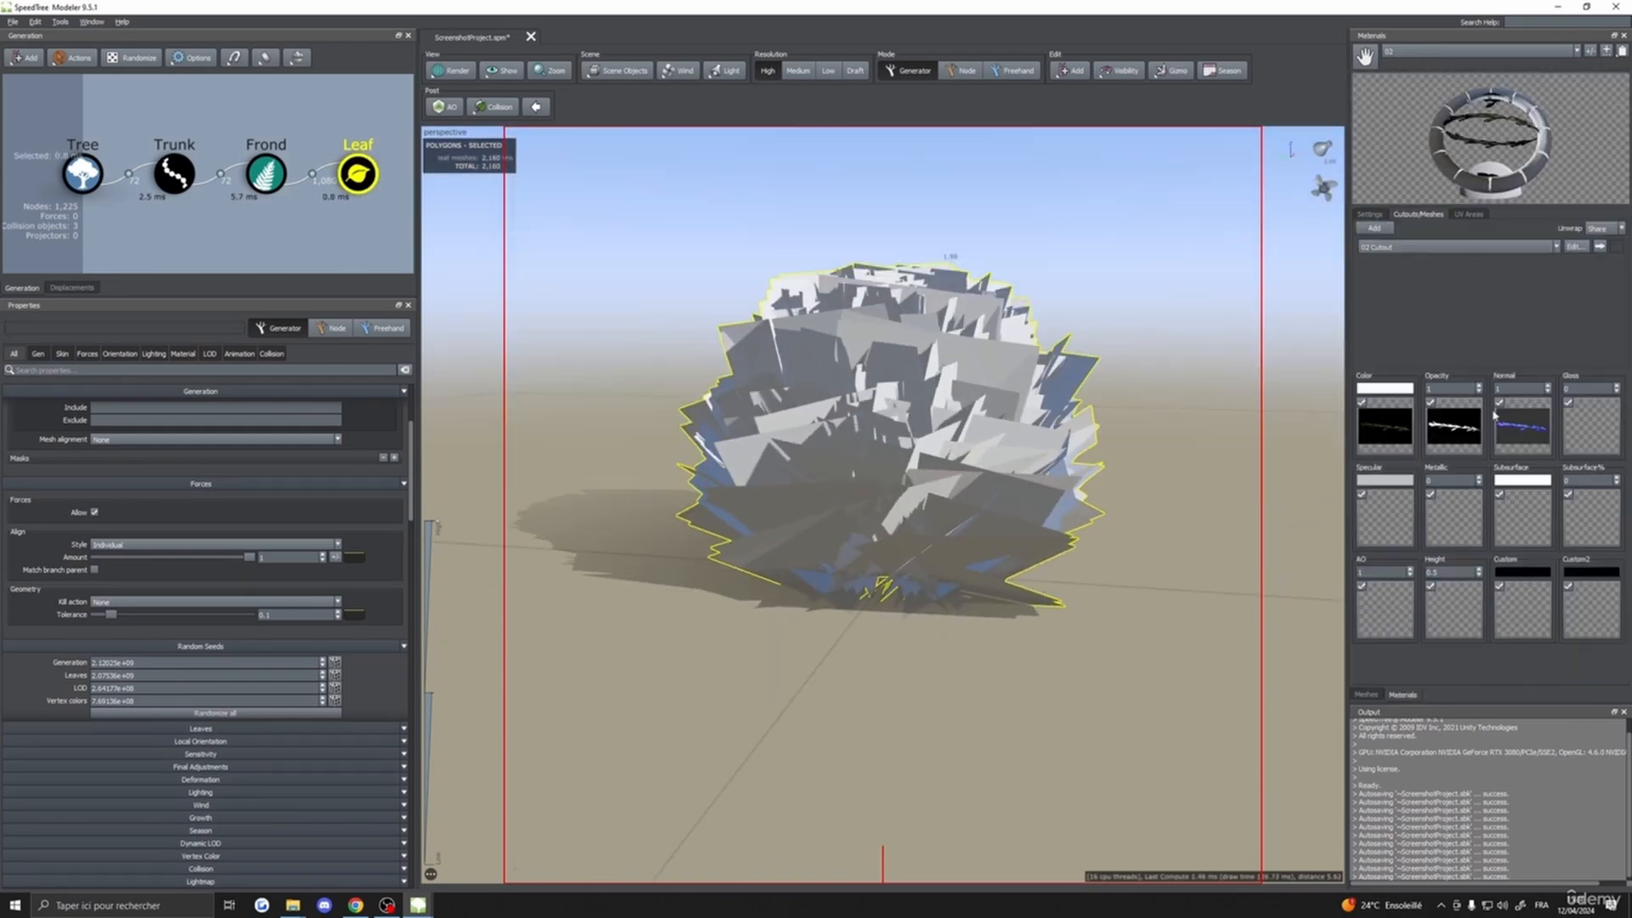
pyautogui.click(1411, 52)
pyautogui.click(1406, 73)
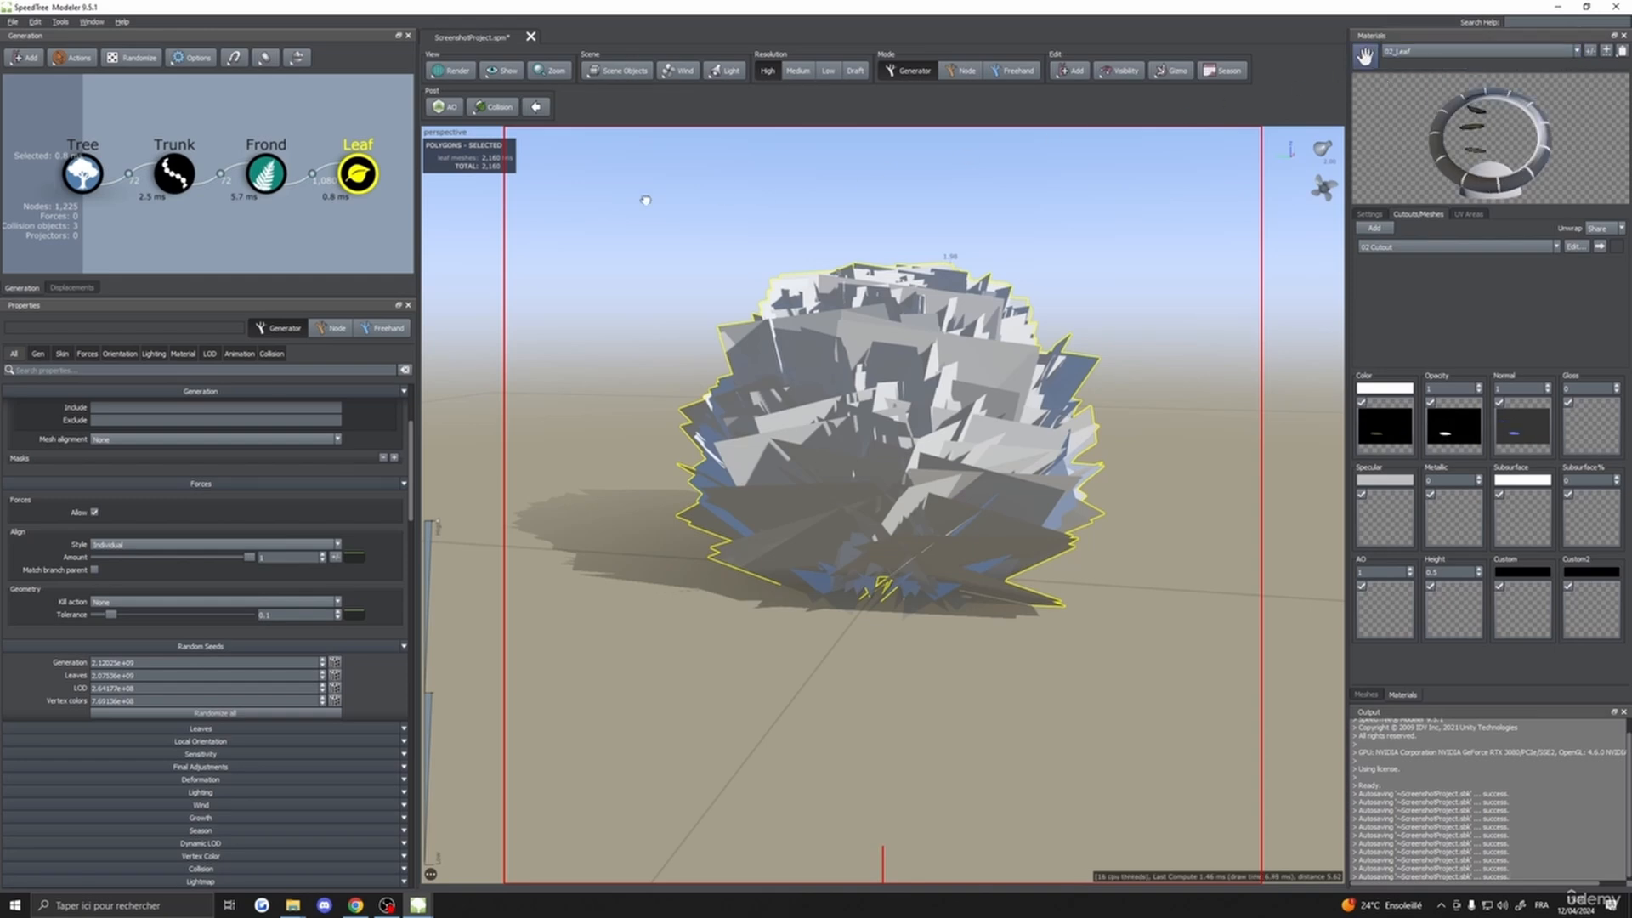
pyautogui.moveTo(360, 173); pyautogui.dragTo(350, 167)
pyautogui.scroll(4, 798, 433)
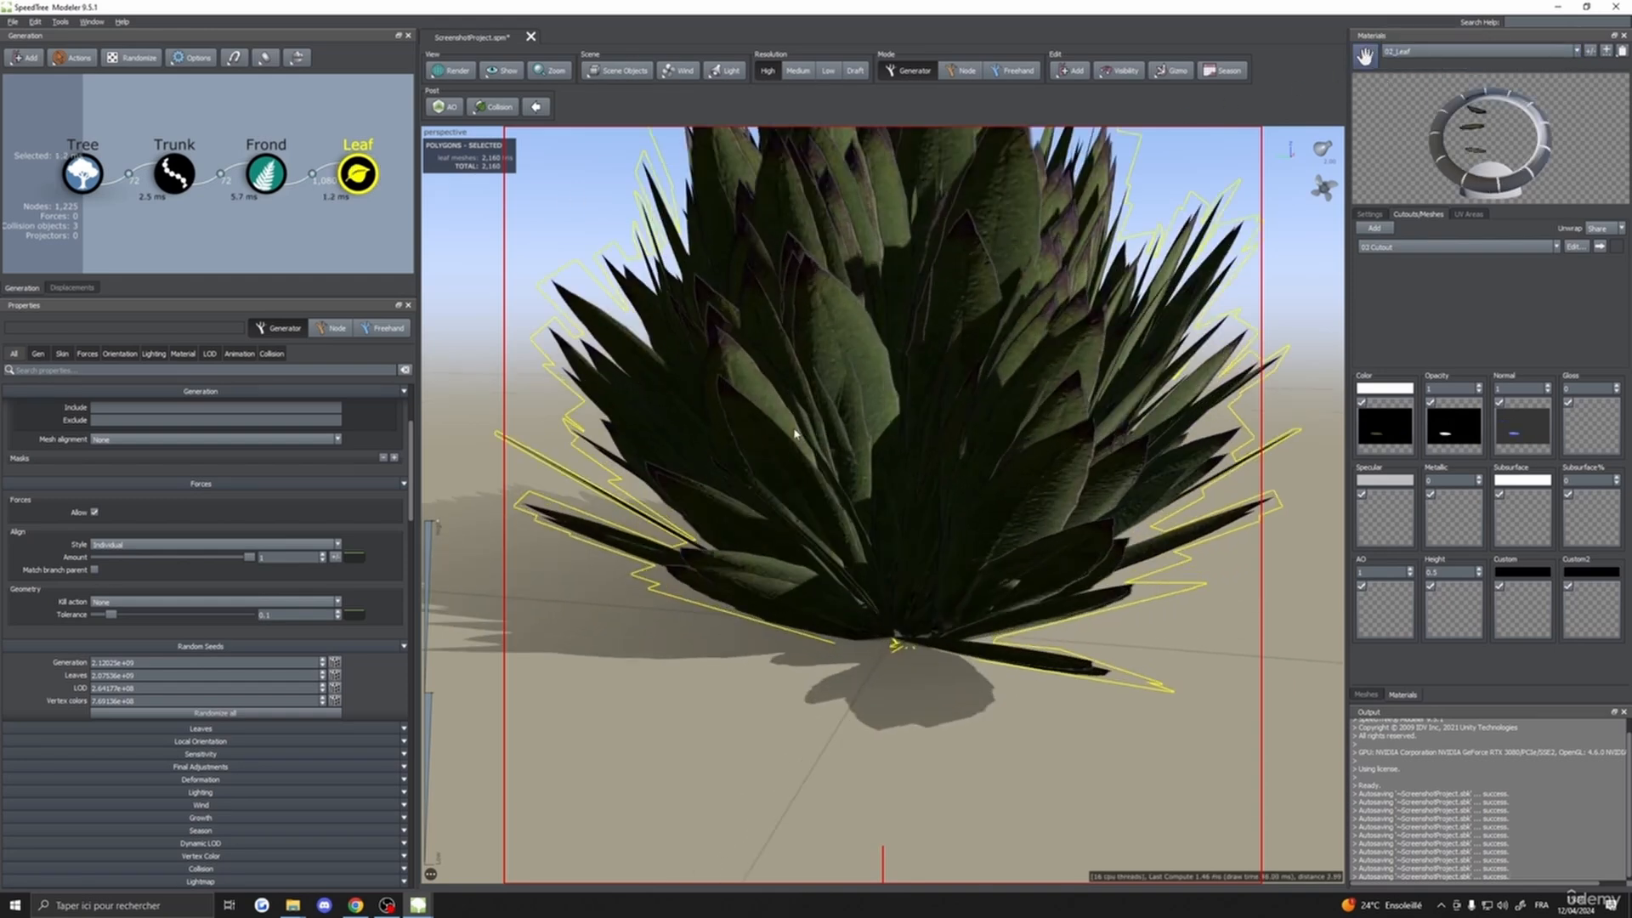
pyautogui.moveTo(798, 434); pyautogui.dragTo(794, 430)
pyautogui.scroll(-5, 811, 429)
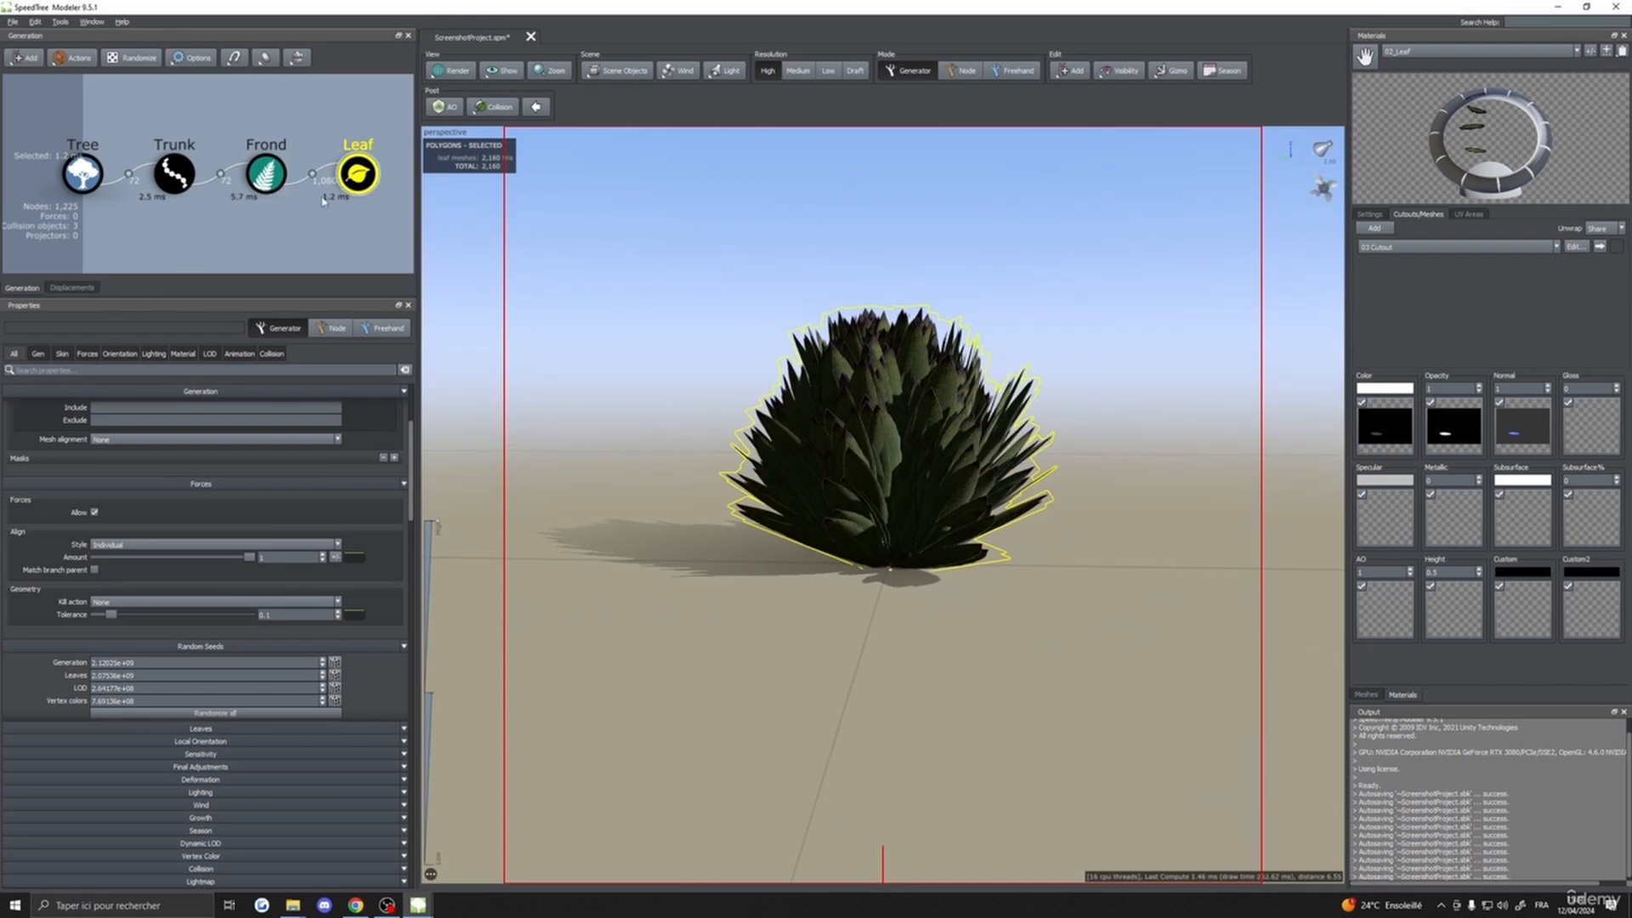
# - Reduce the Leaf generator's leaf size to 0.07 and check the leaves on the clump from several angles
pyautogui.click(63, 353)
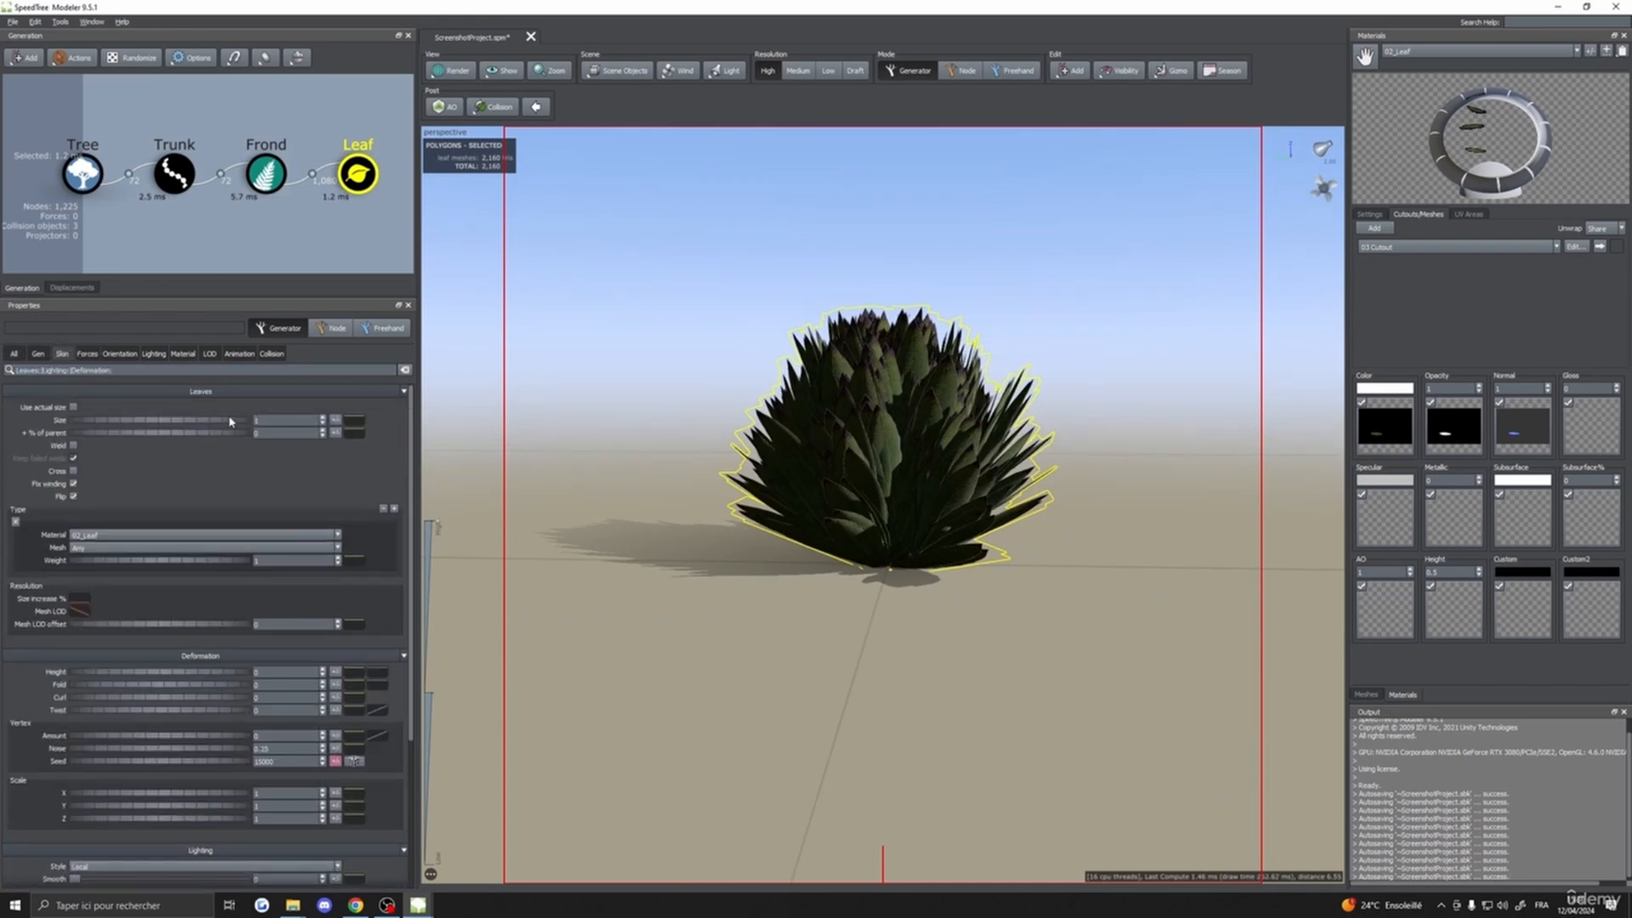
pyautogui.moveTo(230, 421); pyautogui.dragTo(170, 428)
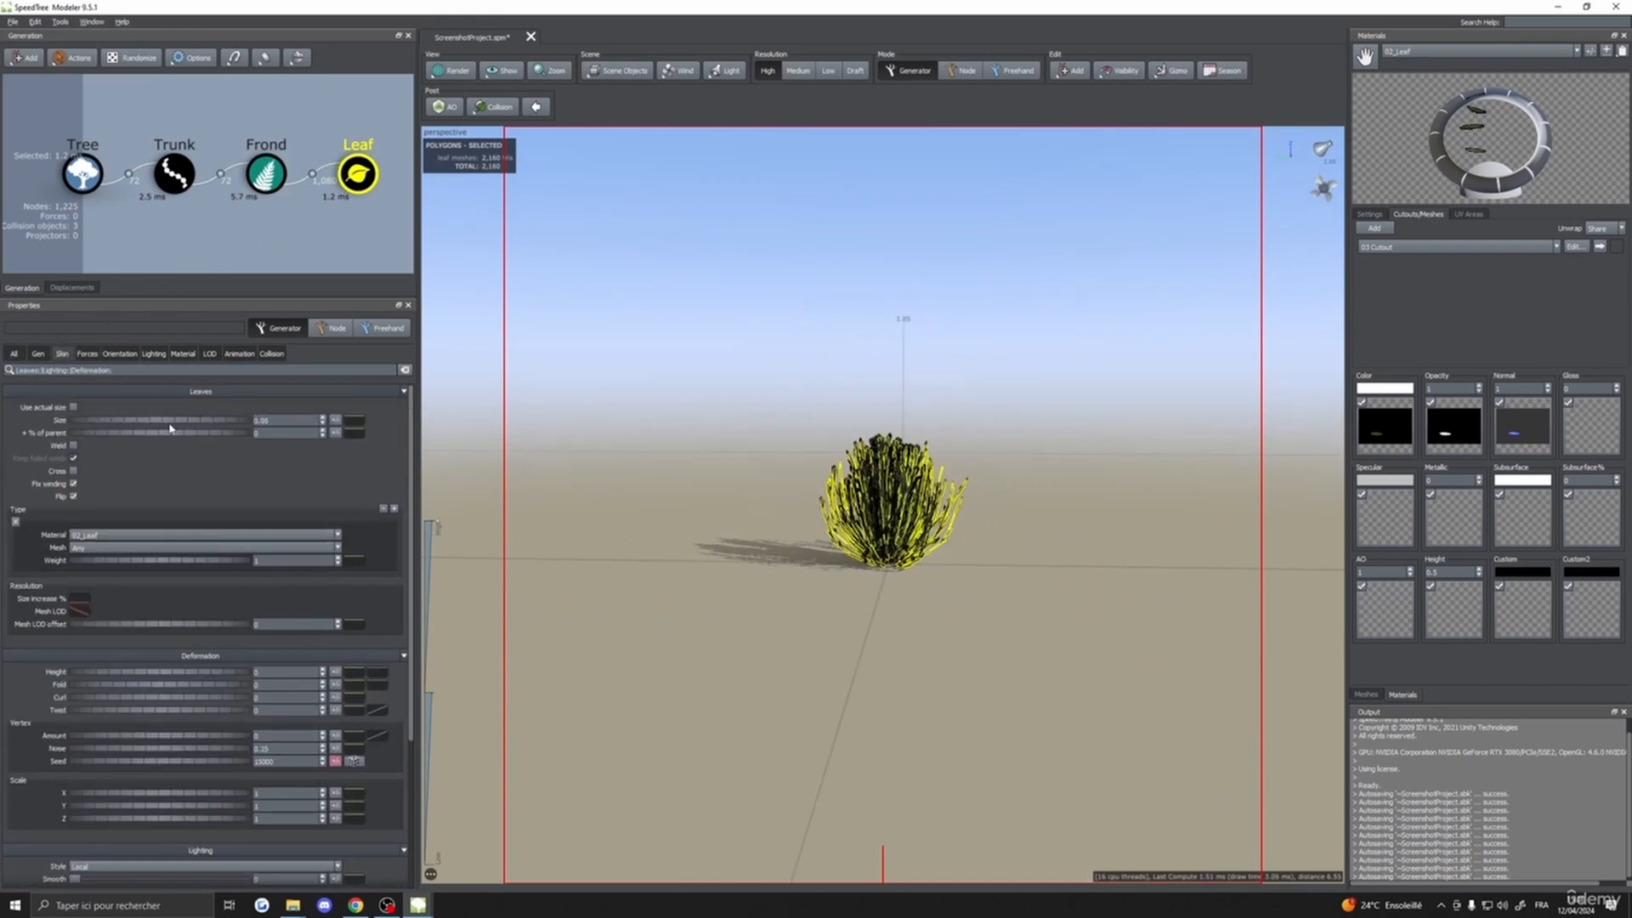
pyautogui.scroll(8, 844, 552)
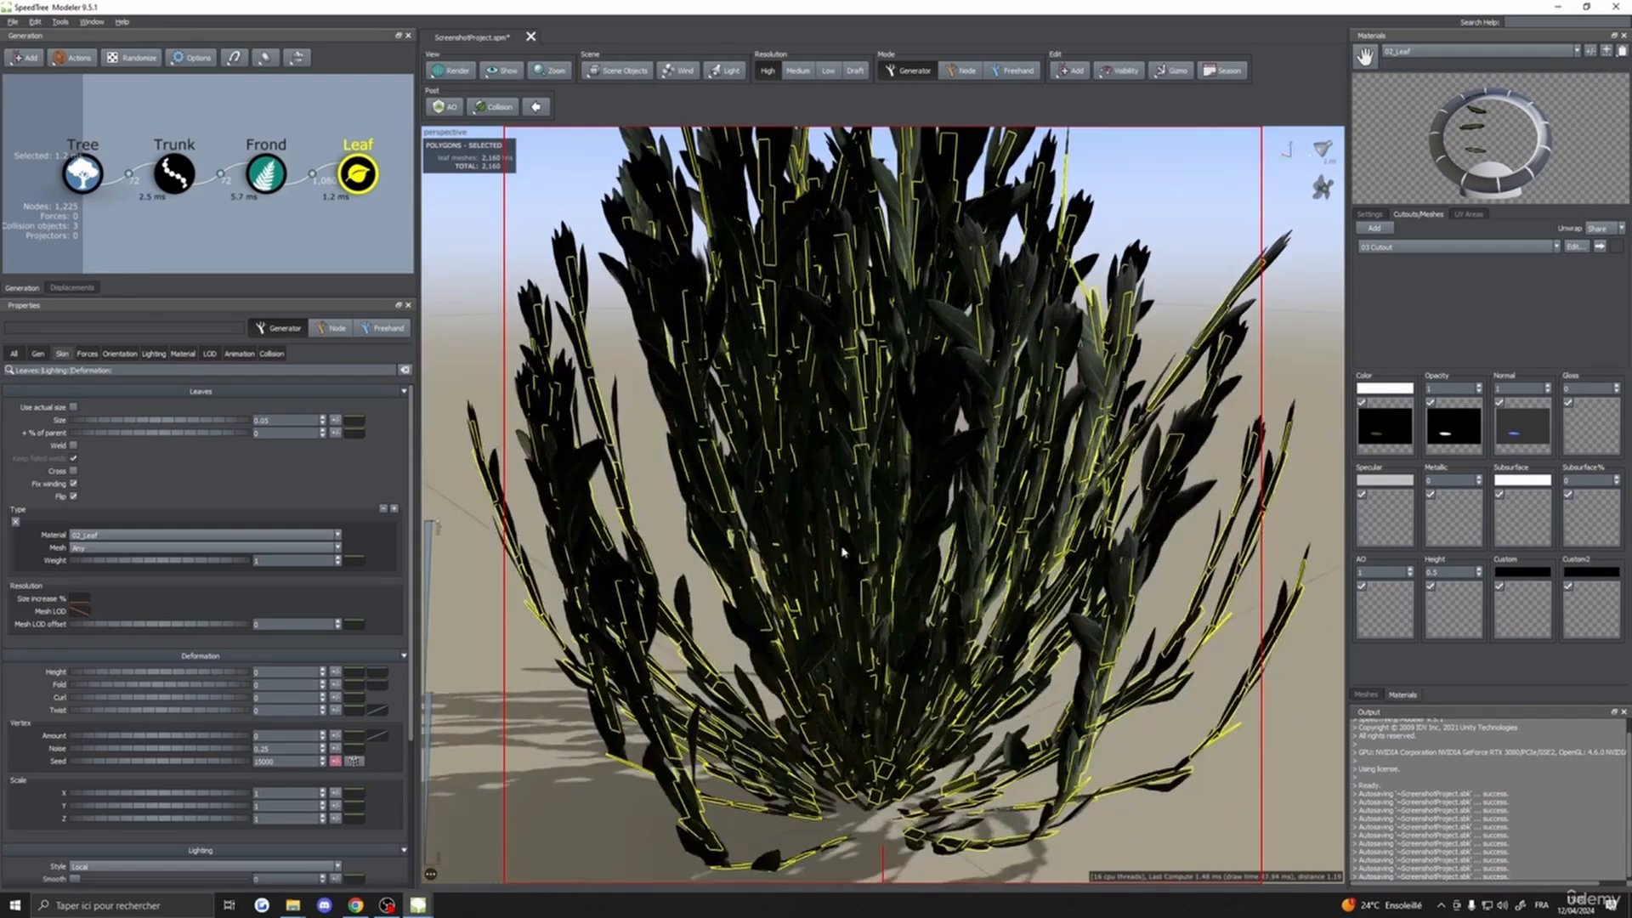
pyautogui.moveTo(842, 553); pyautogui.dragTo(710, 561)
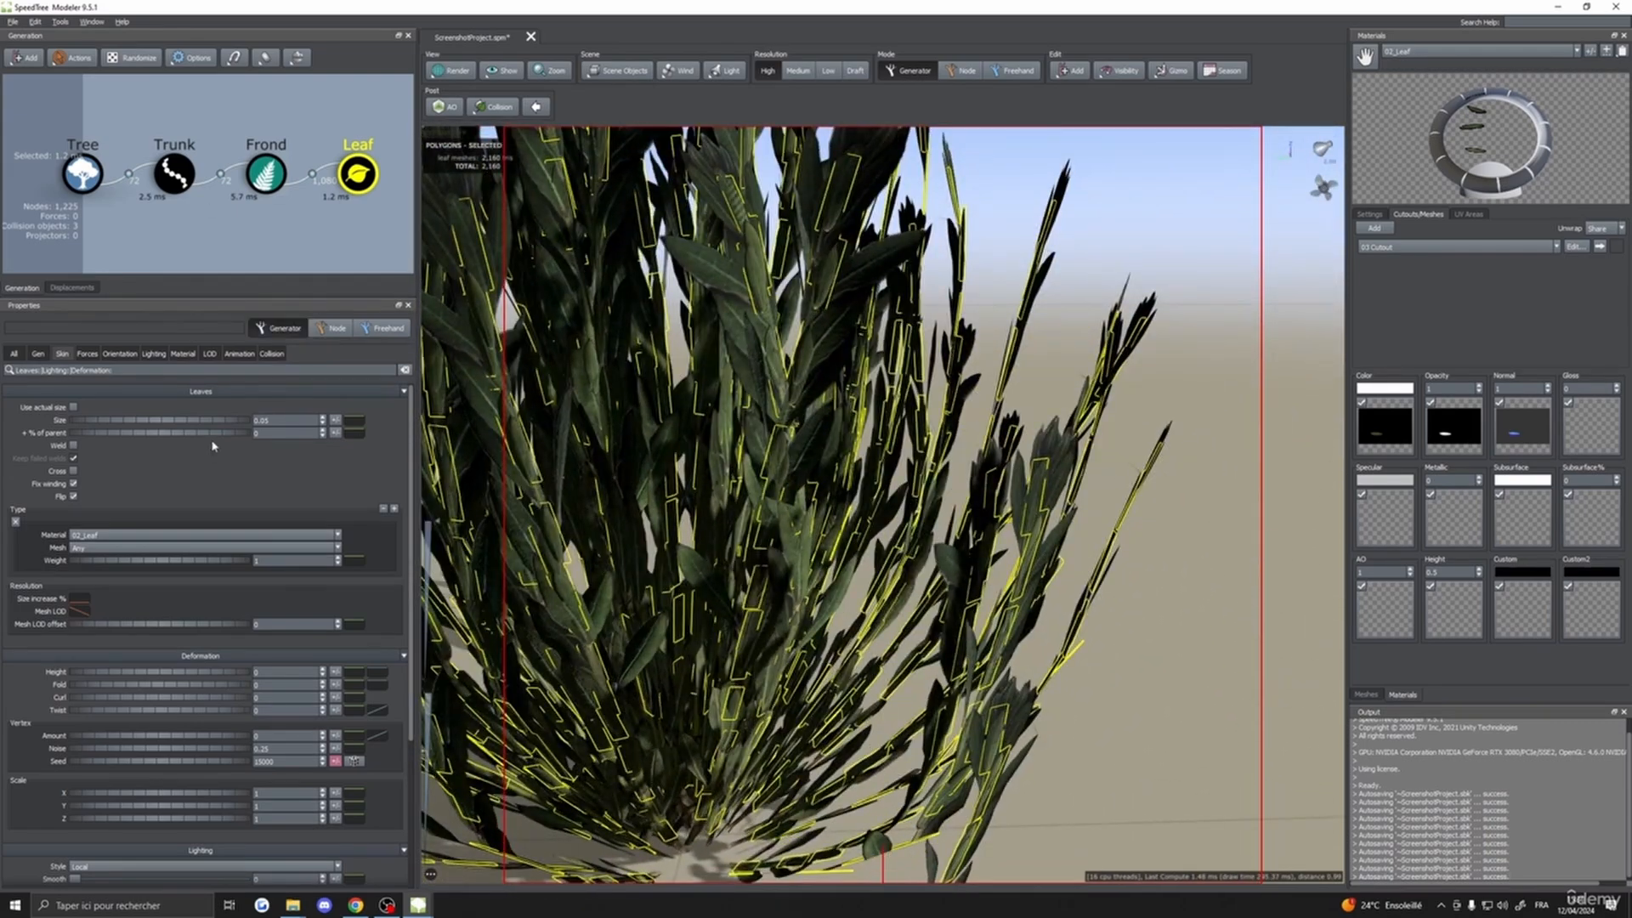
pyautogui.moveTo(210, 425); pyautogui.dragTo(212, 425)
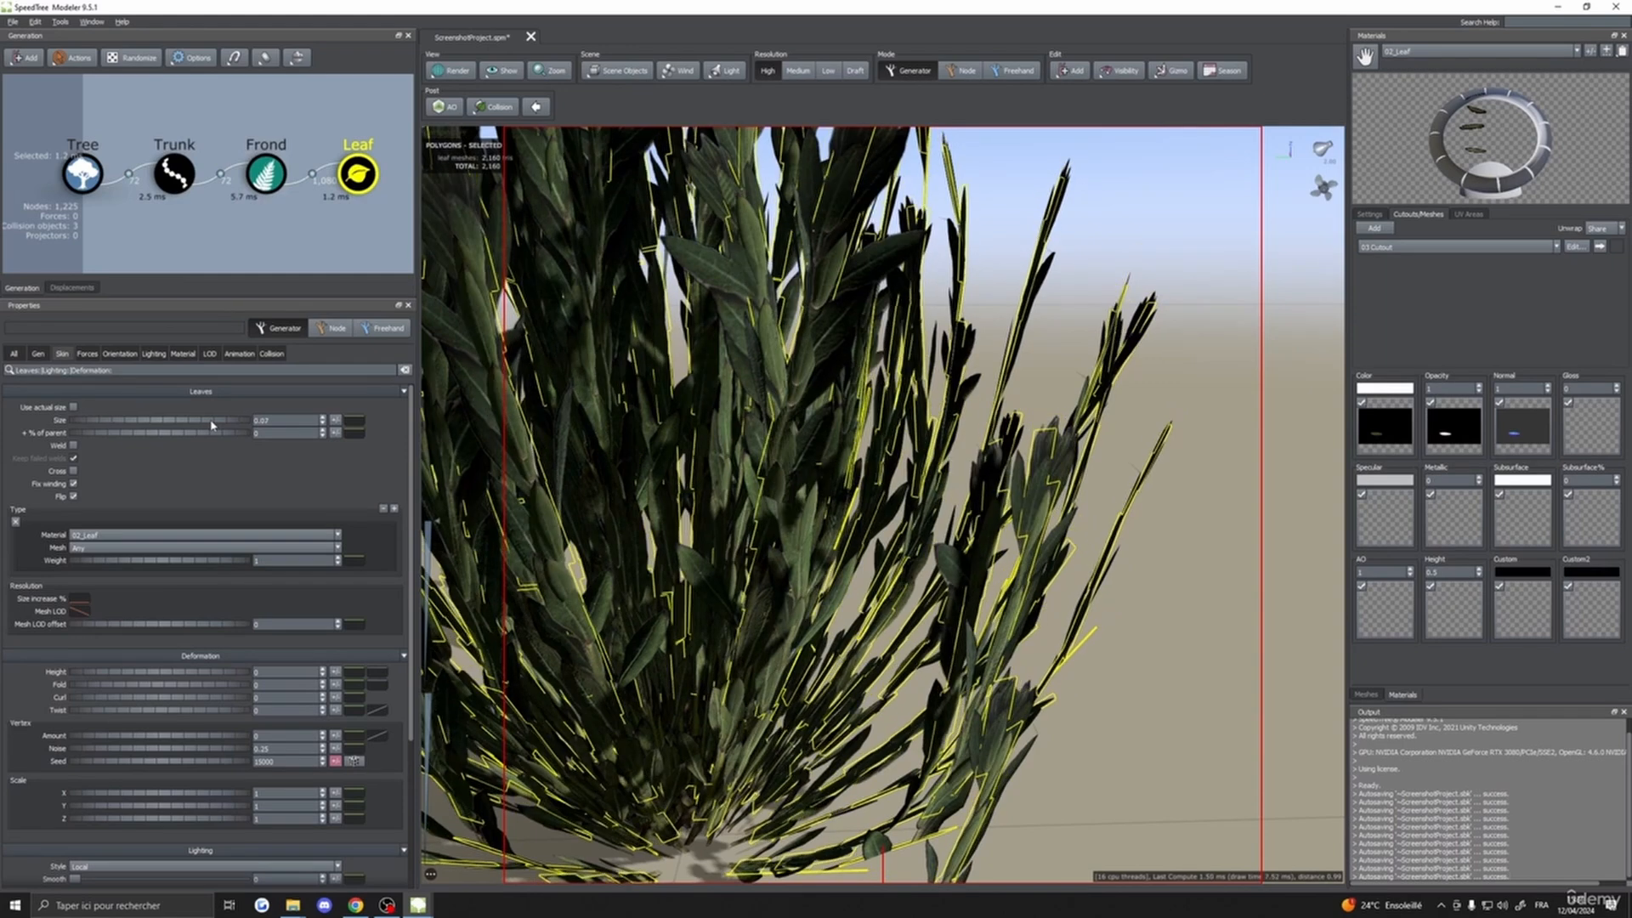
pyautogui.scroll(-5, 1006, 576)
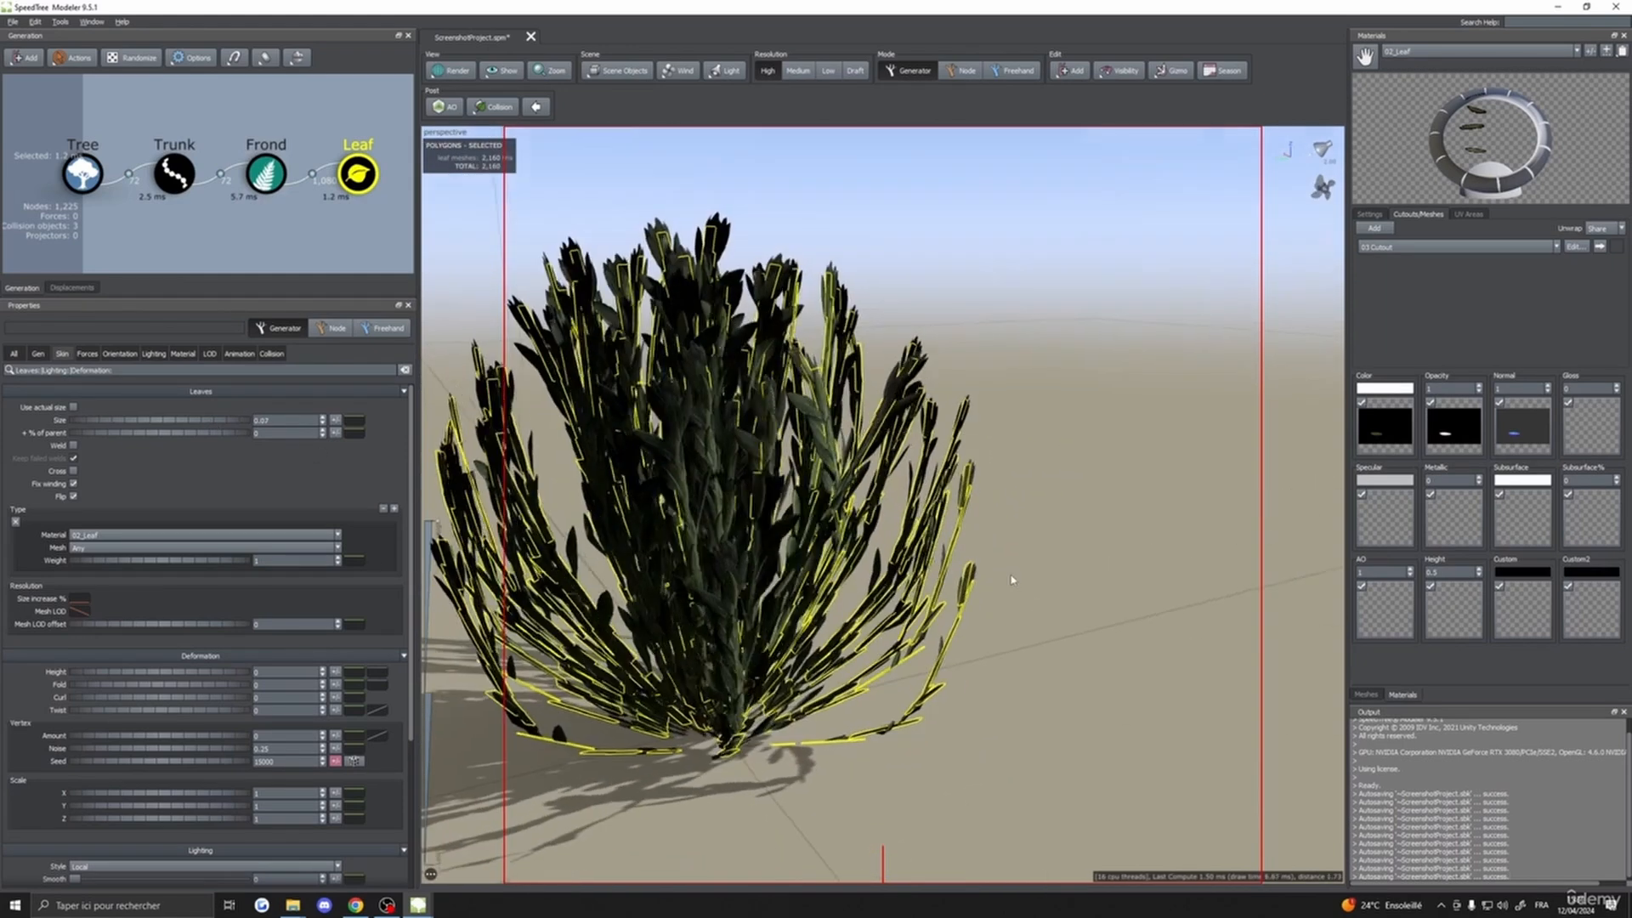
pyautogui.moveTo(1041, 618); pyautogui.dragTo(1079, 631)
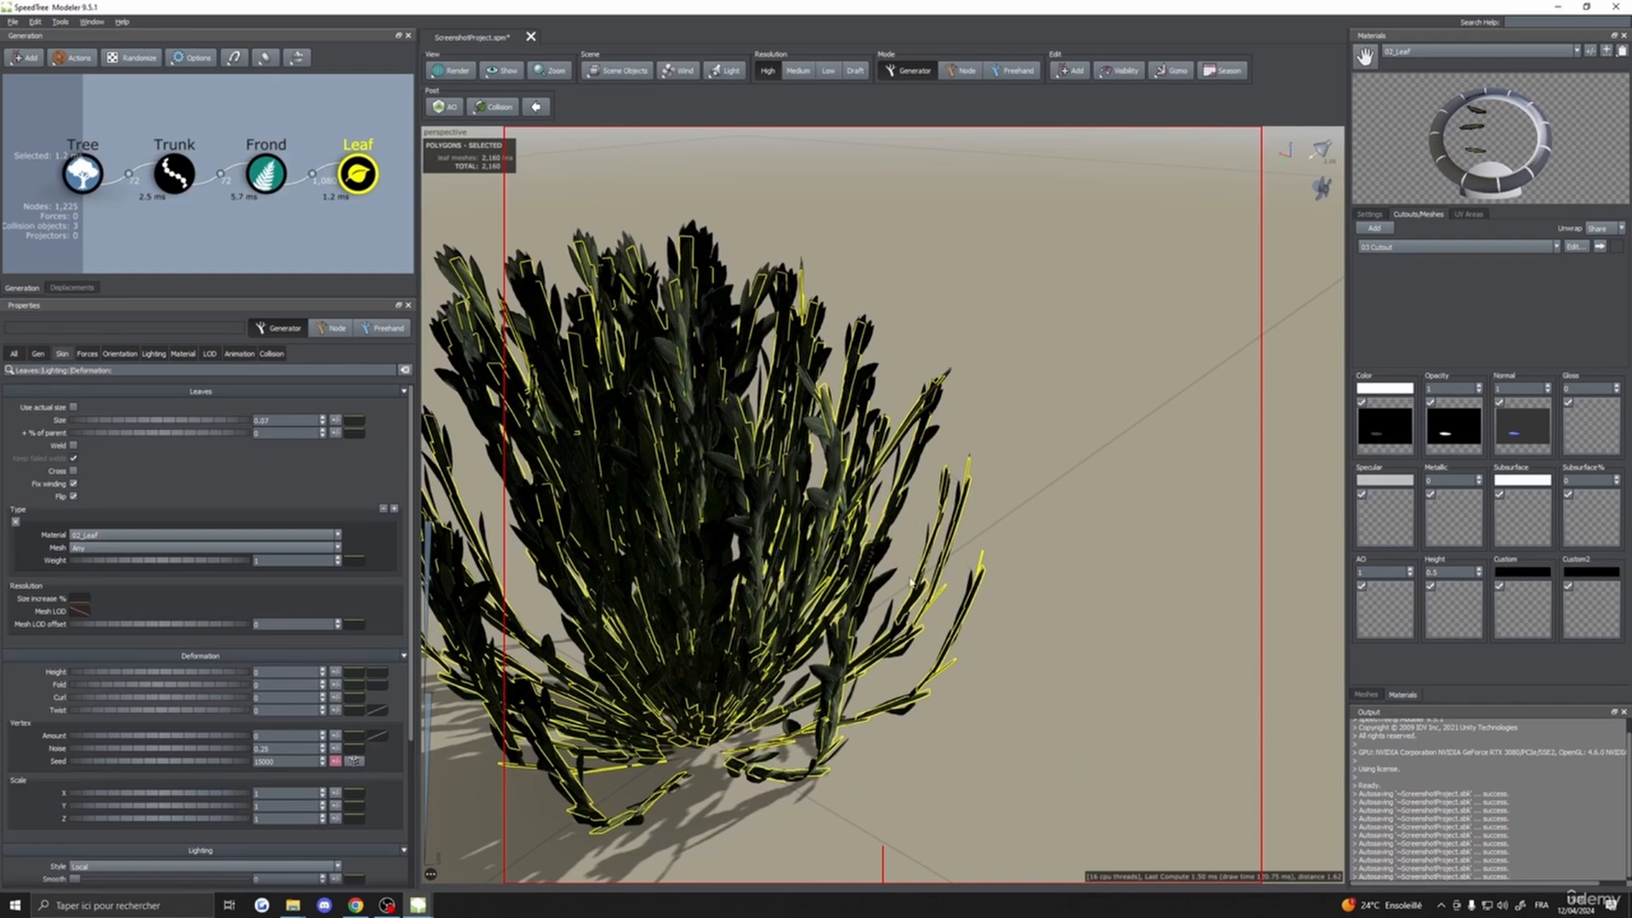
pyautogui.moveTo(912, 582); pyautogui.dragTo(769, 498)
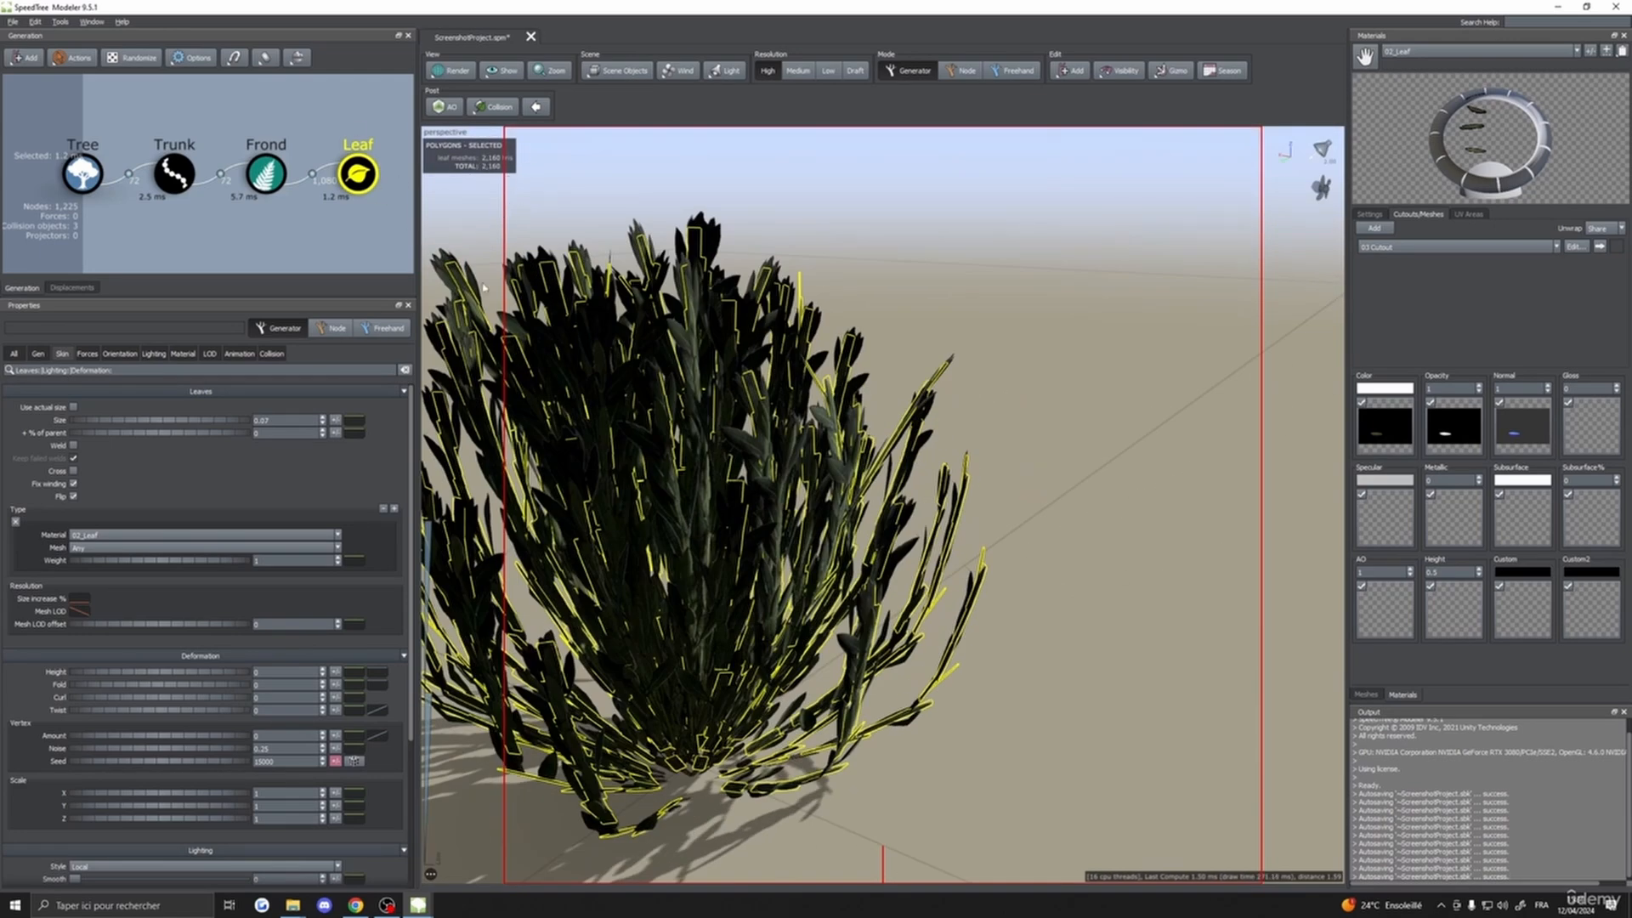
pyautogui.moveTo(722, 417); pyautogui.dragTo(608, 419)
pyautogui.moveTo(490, 334); pyautogui.dragTo(899, 479)
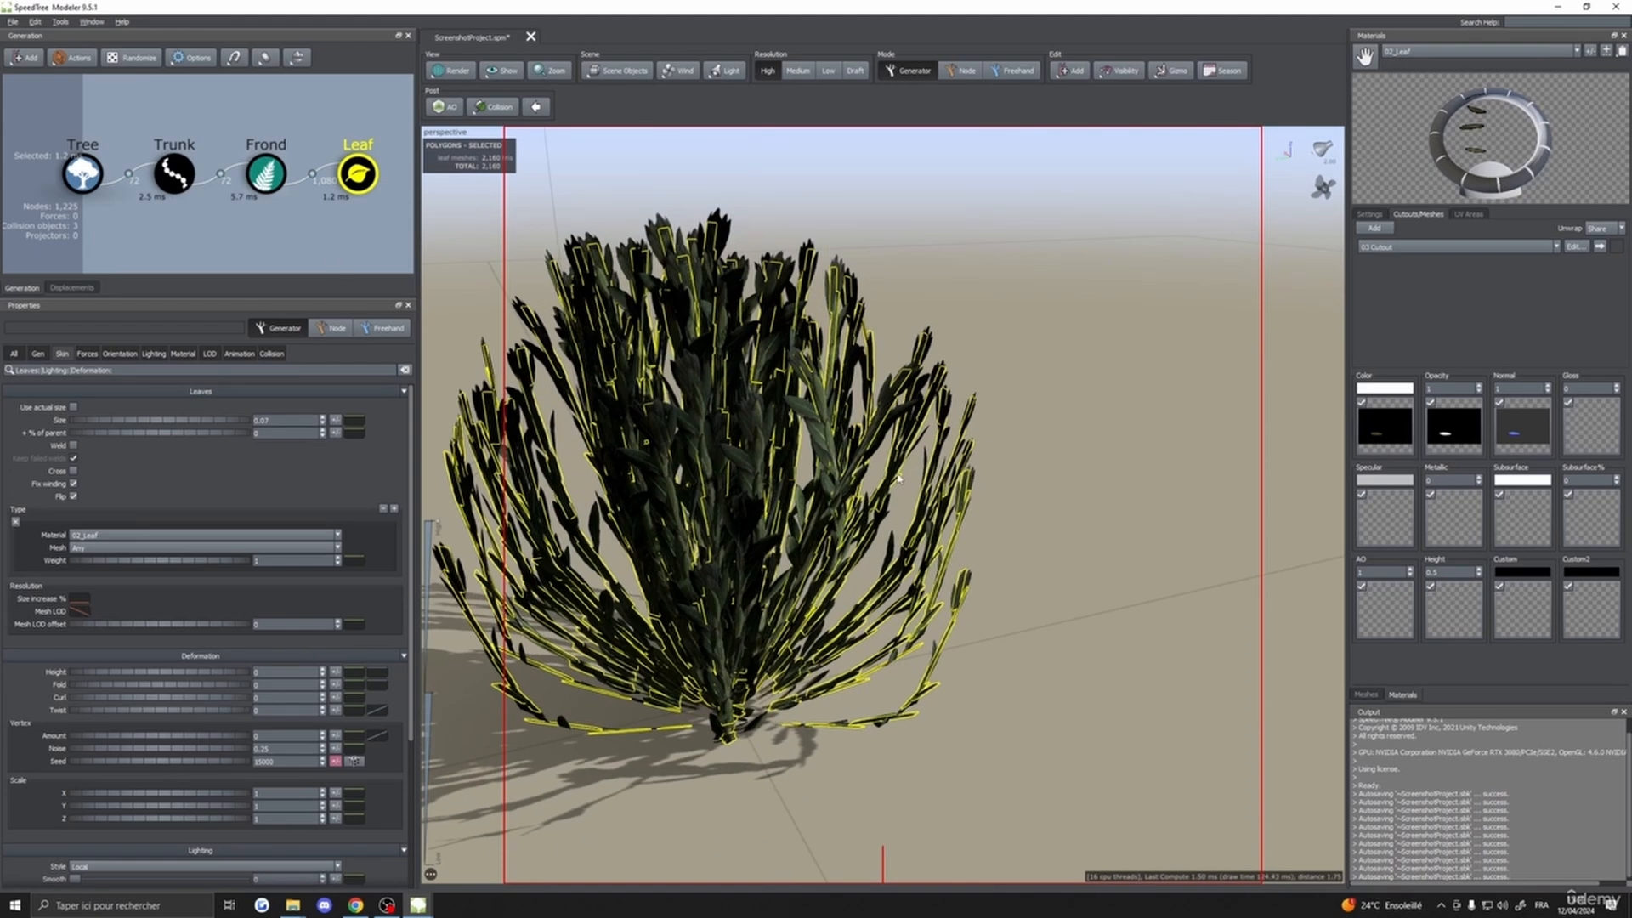
pyautogui.moveTo(983, 491); pyautogui.dragTo(1042, 502)
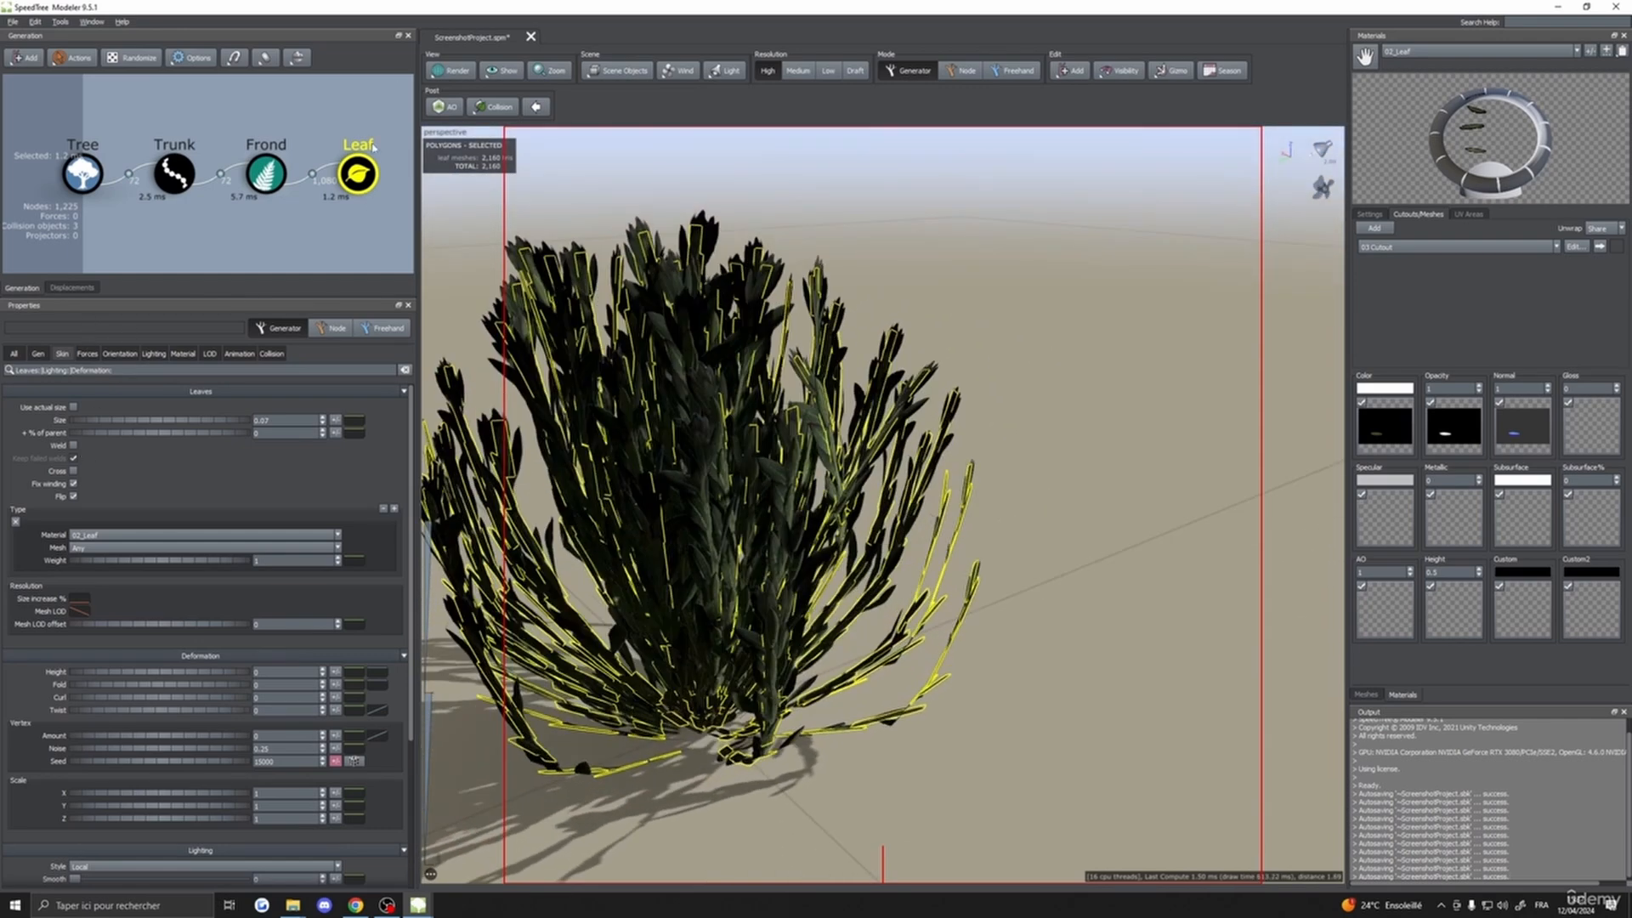
# - Set the Leaf generator's local orientation Face to -0.018 and add random variance to it
pyautogui.click(119, 354)
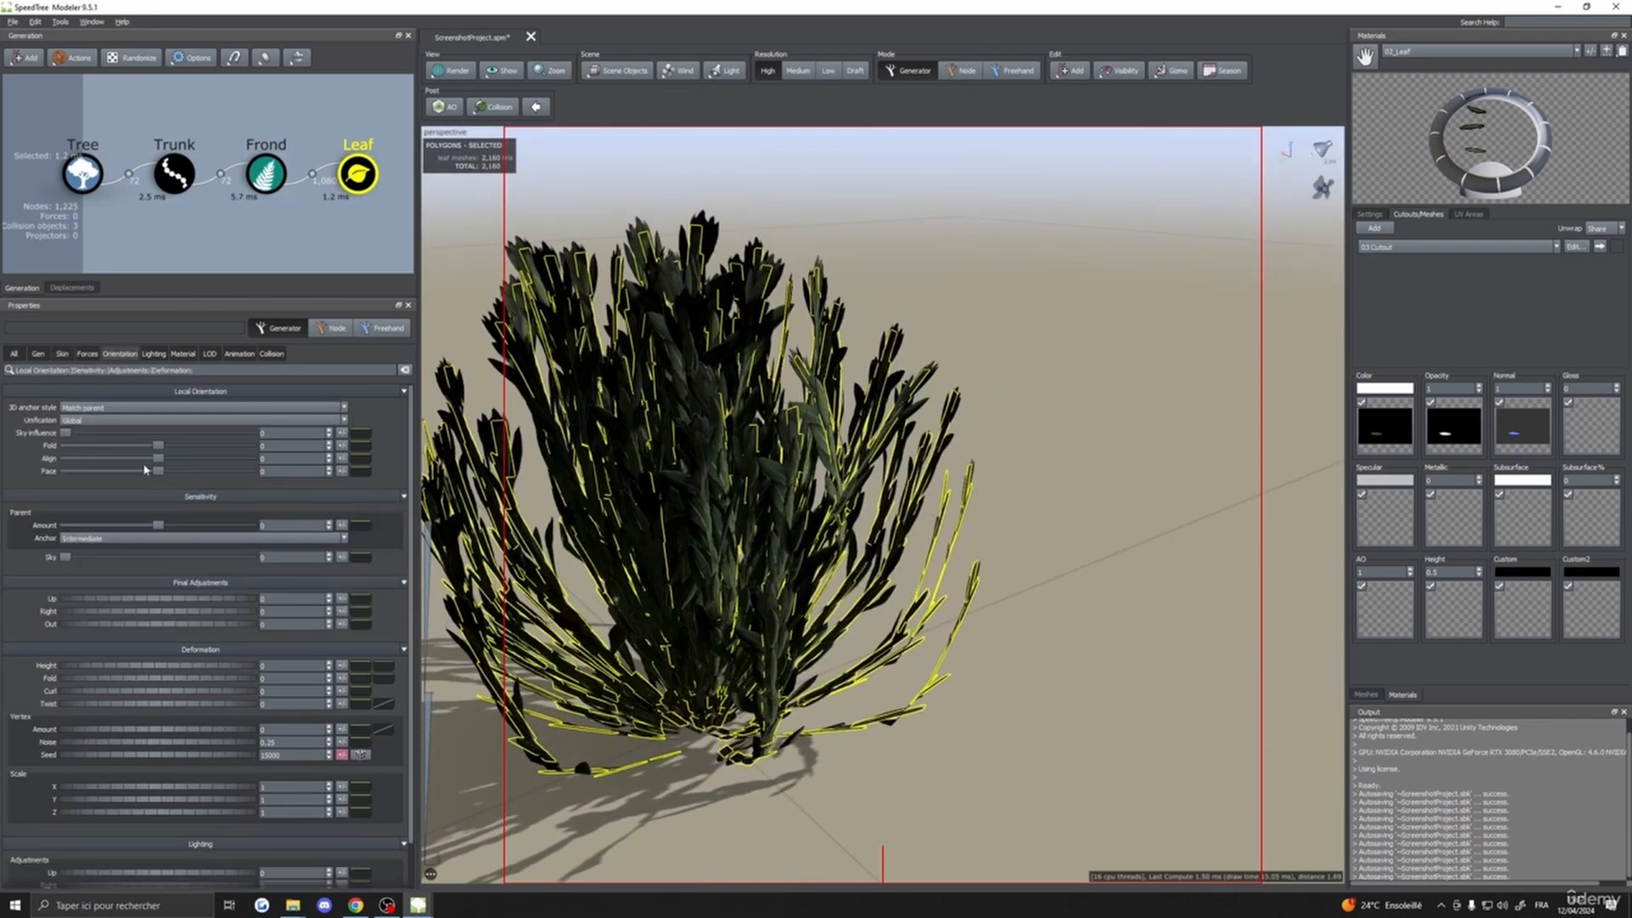
pyautogui.moveTo(159, 474); pyautogui.dragTo(158, 476)
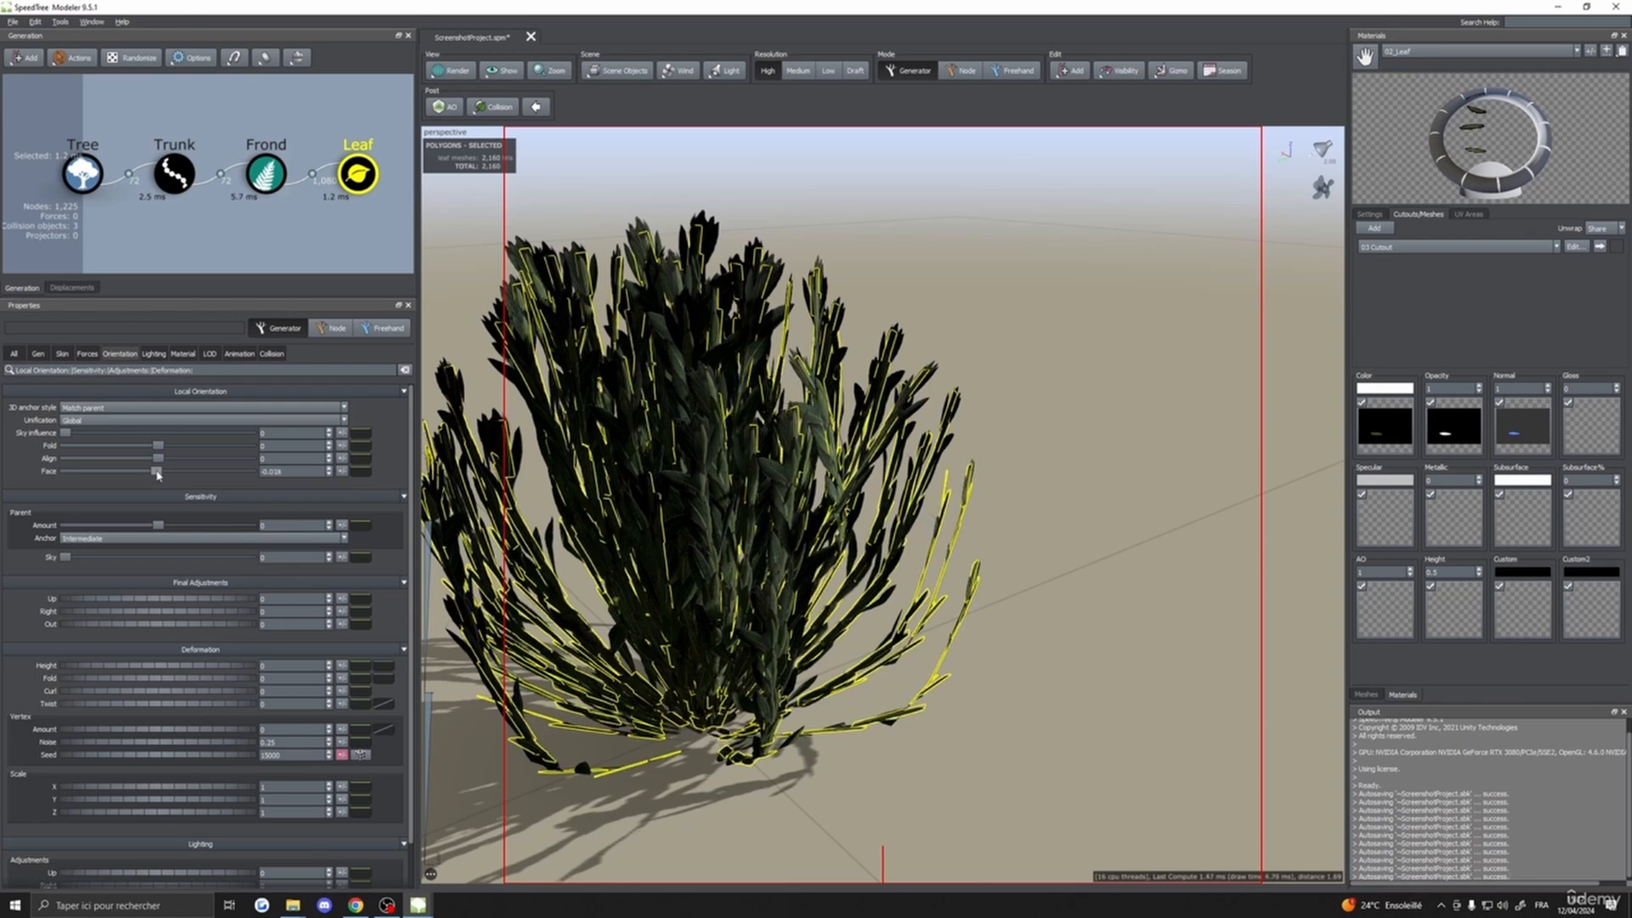
pyautogui.click(343, 472)
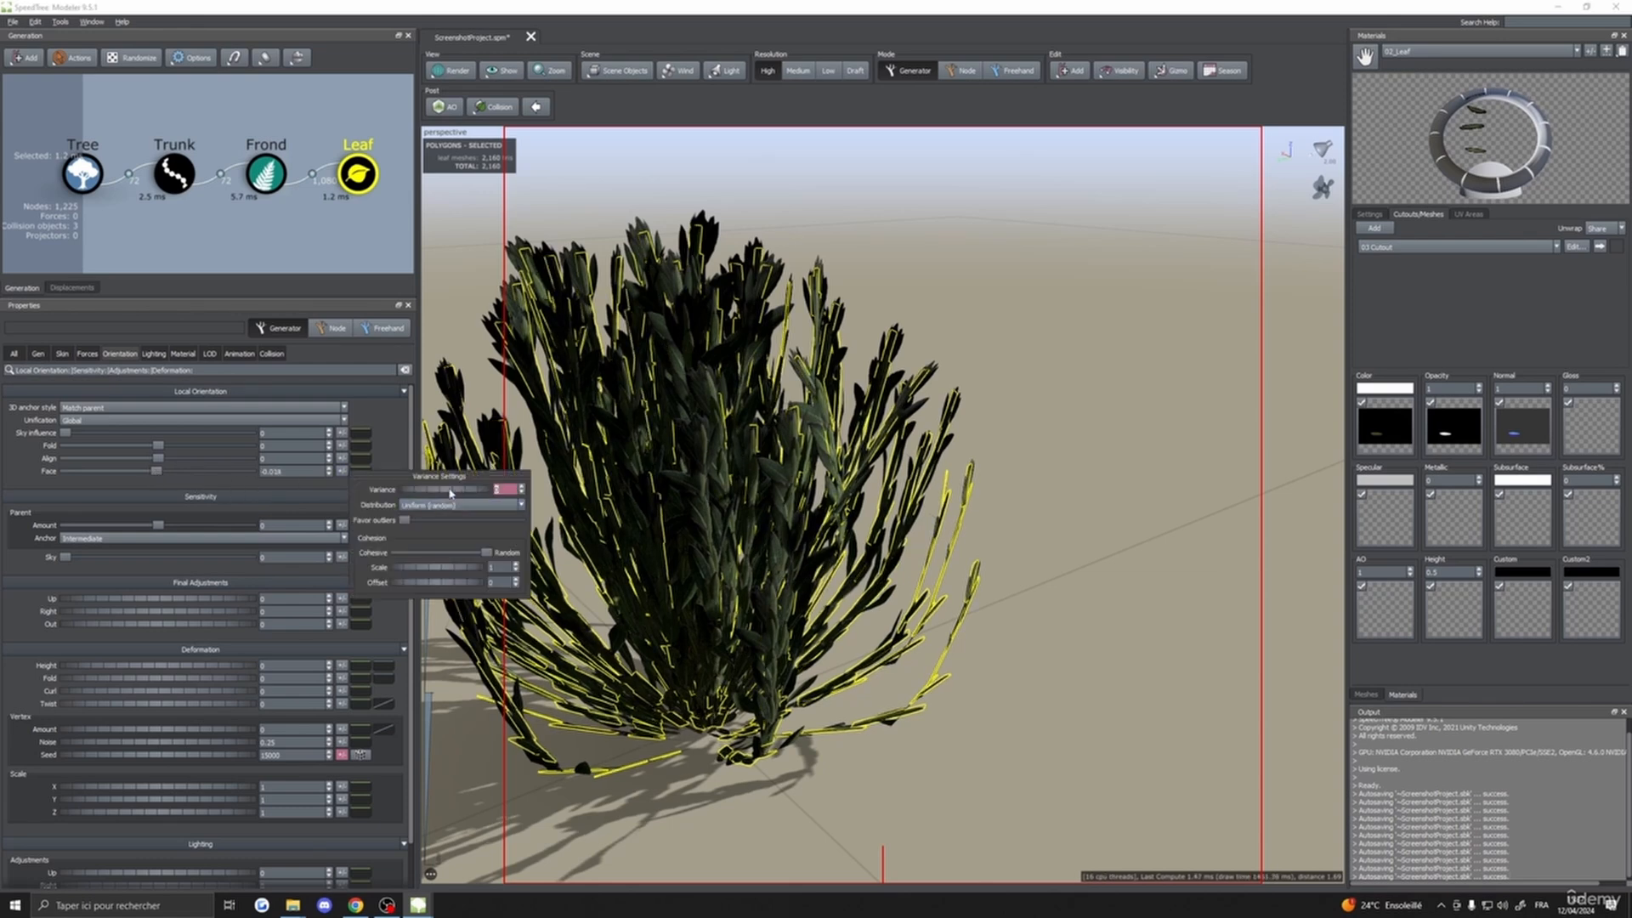
pyautogui.moveTo(450, 490); pyautogui.dragTo(1020, 567)
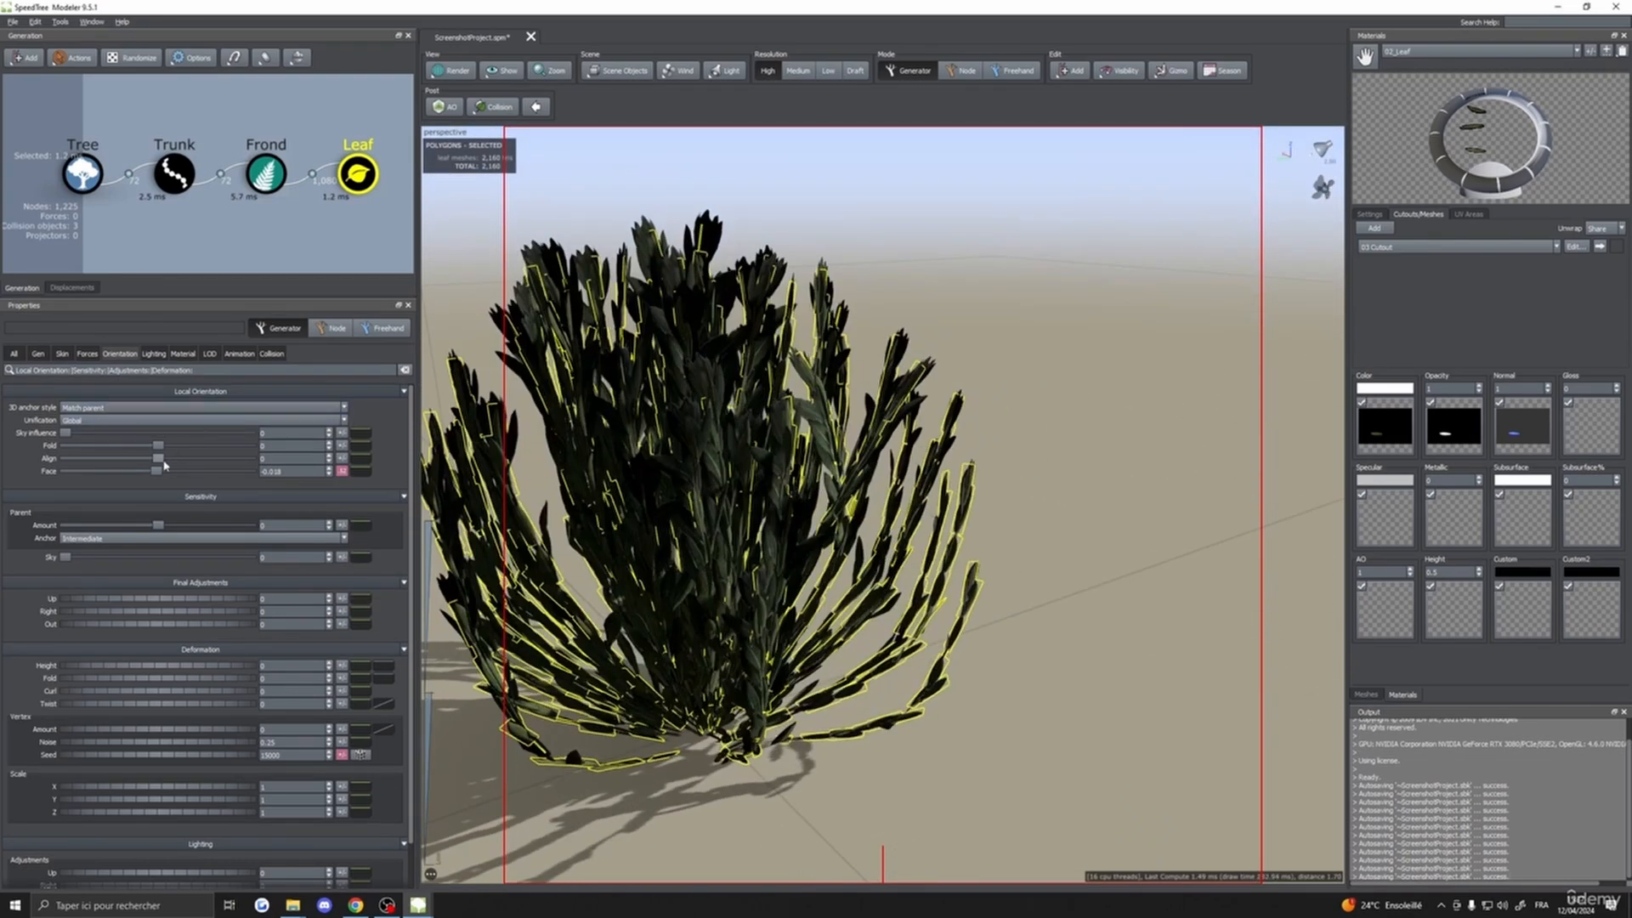
# - Reset the Leaf generator's local orientation Align to 0 and add random variance to it
pyautogui.moveTo(156, 461); pyautogui.dragTo(154, 463)
pyautogui.moveTo(290, 459); pyautogui.dragTo(215, 459)
pyautogui.write('0')
pyautogui.press('Return')
pyautogui.click(342, 471)
pyautogui.moveTo(456, 481); pyautogui.dragTo(466, 481)
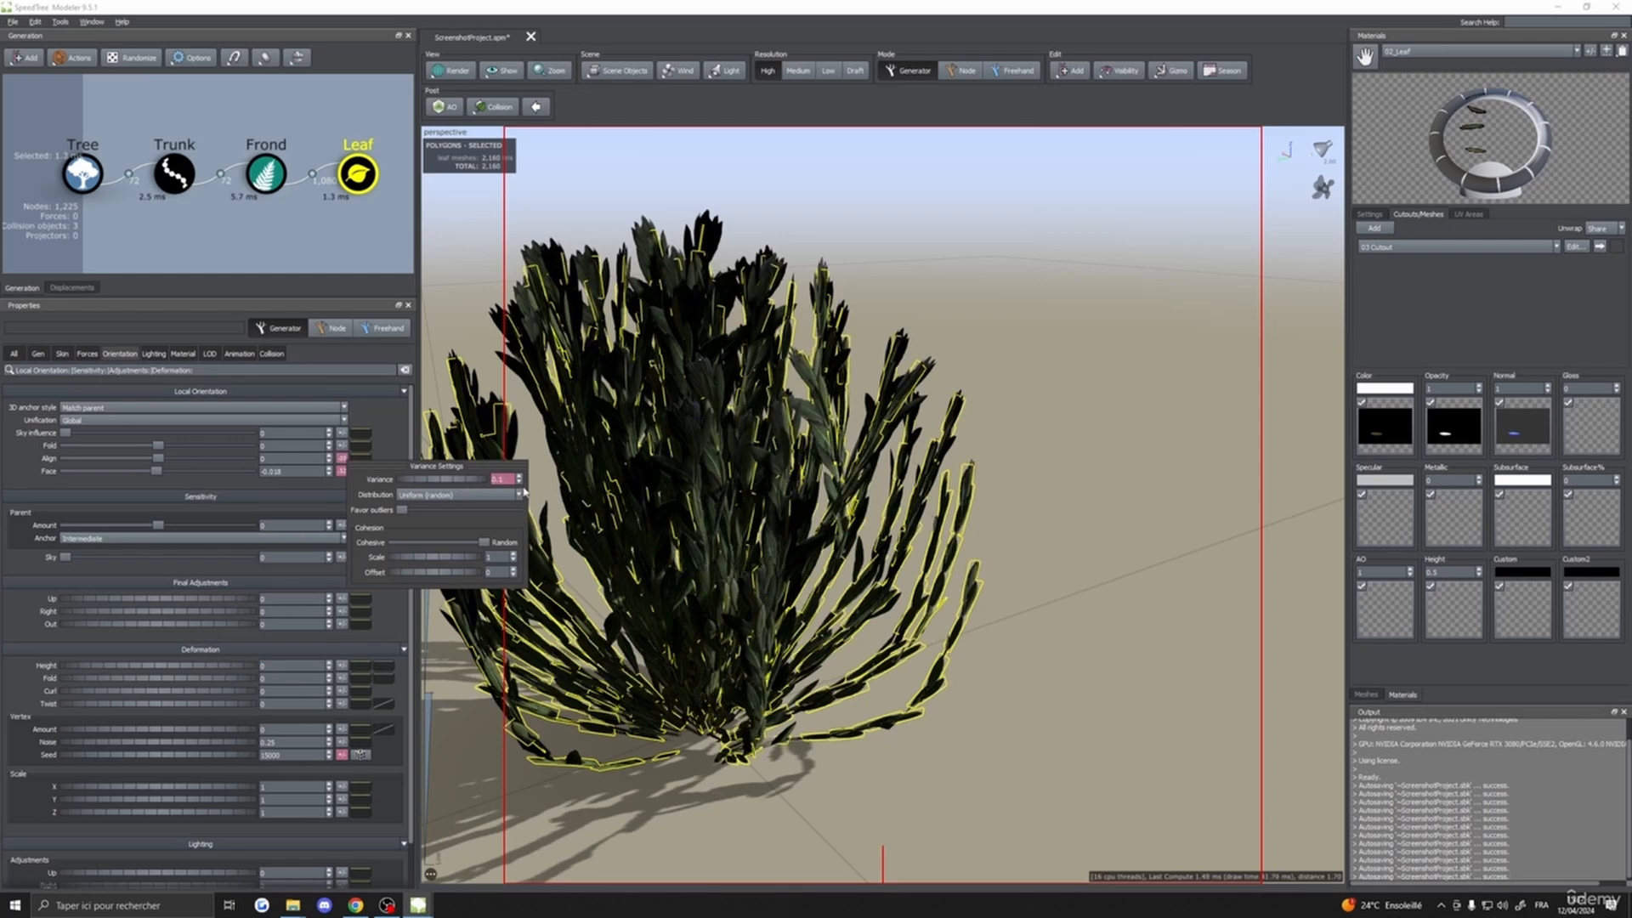
pyautogui.moveTo(589, 500); pyautogui.dragTo(1049, 638)
pyautogui.scroll(2, 1058, 637)
pyautogui.scroll(-1, 1054, 636)
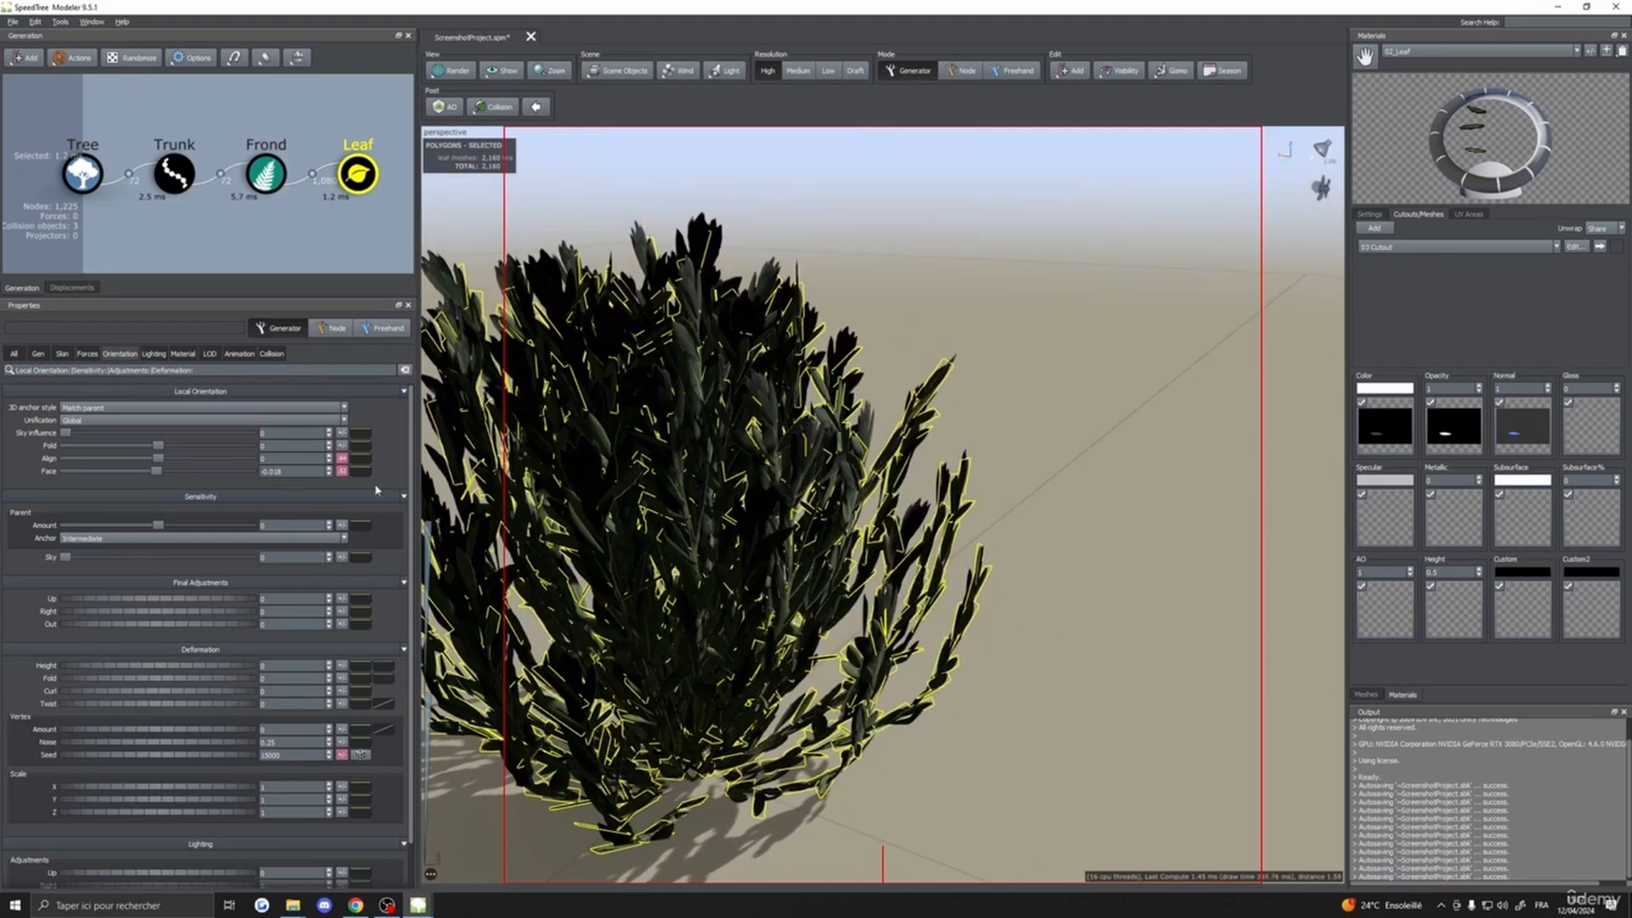
# - Set the Leaf generator's local orientation Fold to -0.01 and add random variance to it
pyautogui.moveTo(156, 447); pyautogui.dragTo(155, 448)
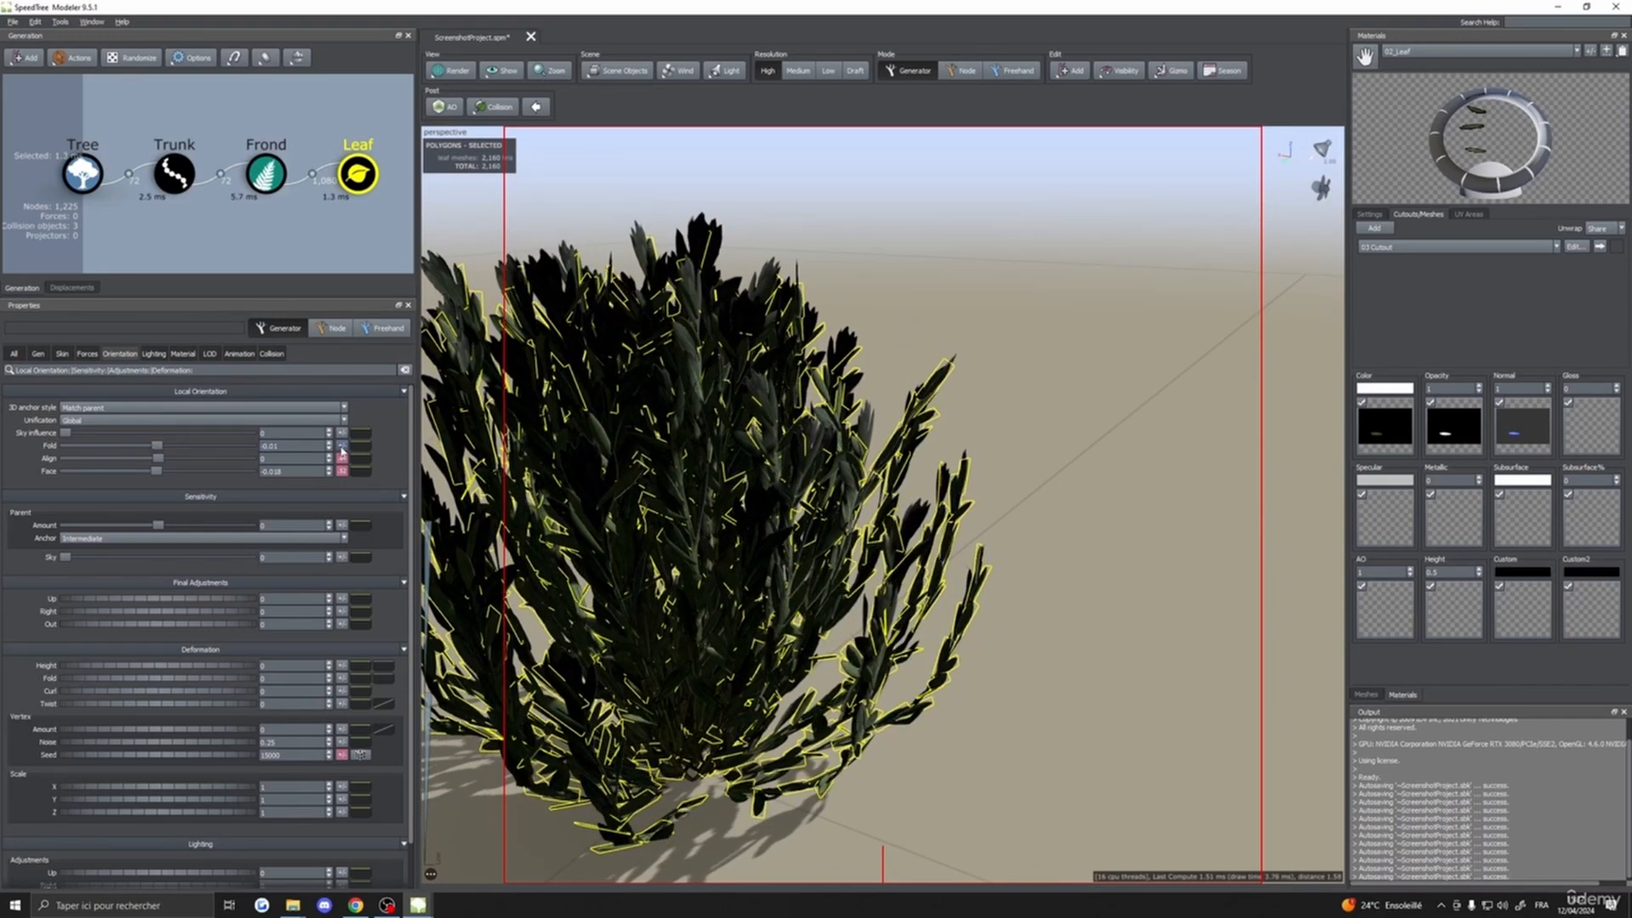
pyautogui.click(342, 445)
pyautogui.moveTo(512, 478); pyautogui.dragTo(840, 559)
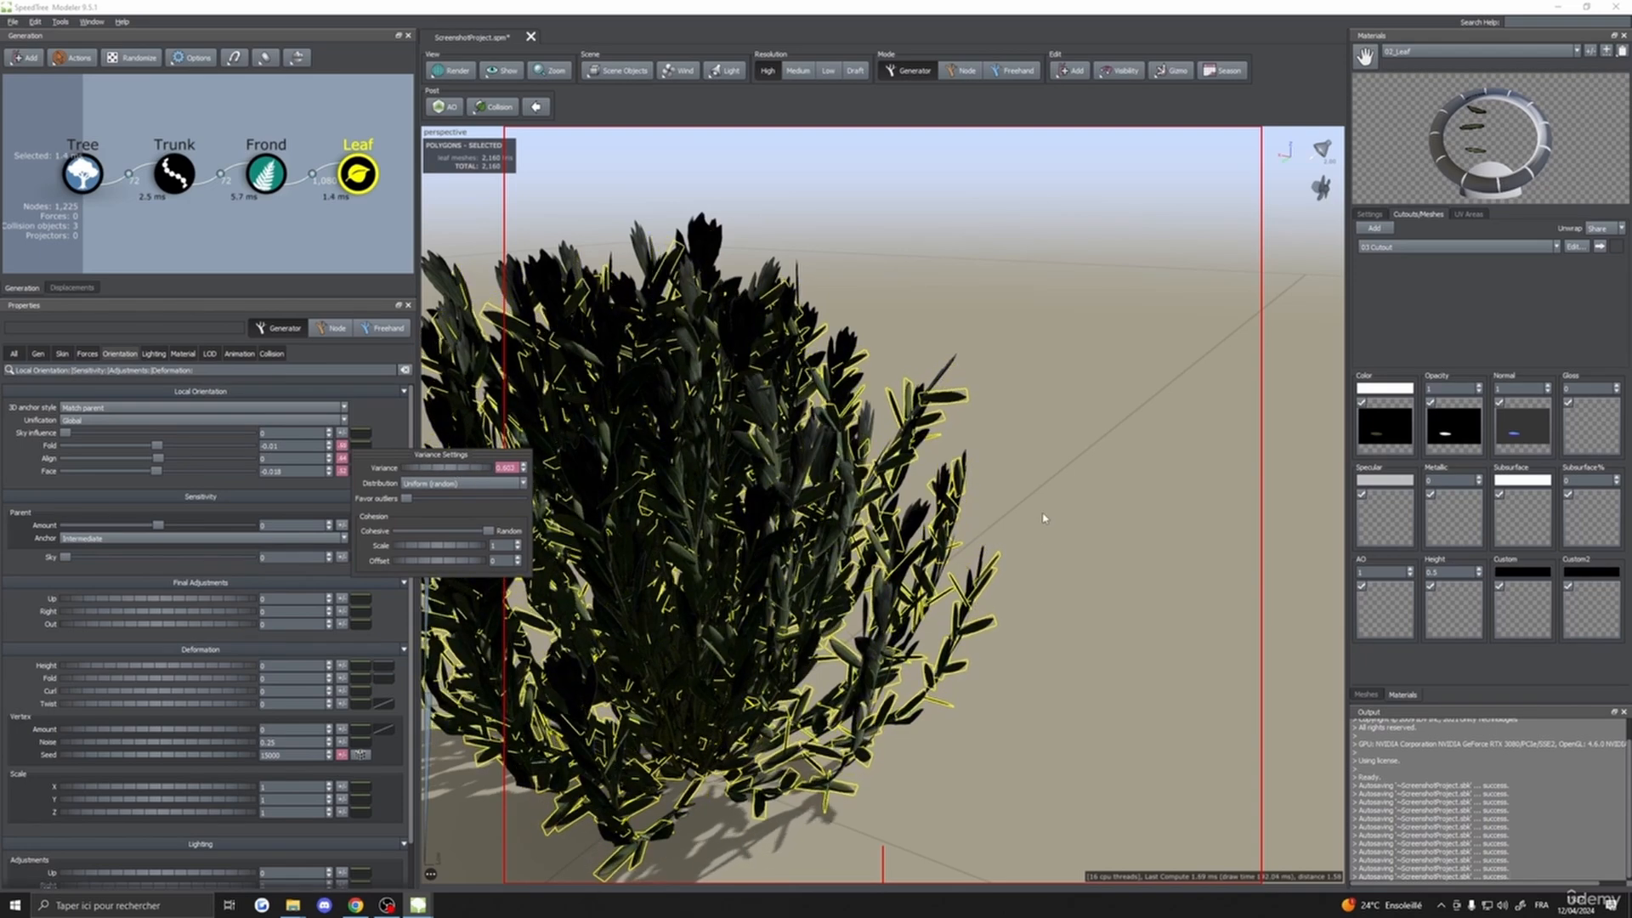
# - Deselect the leaves and examine their varied orientation on the bush from several angles and distances
pyautogui.click(1034, 439)
pyautogui.scroll(3, 1036, 438)
pyautogui.moveTo(1037, 438); pyautogui.dragTo(1034, 467, button='middle')
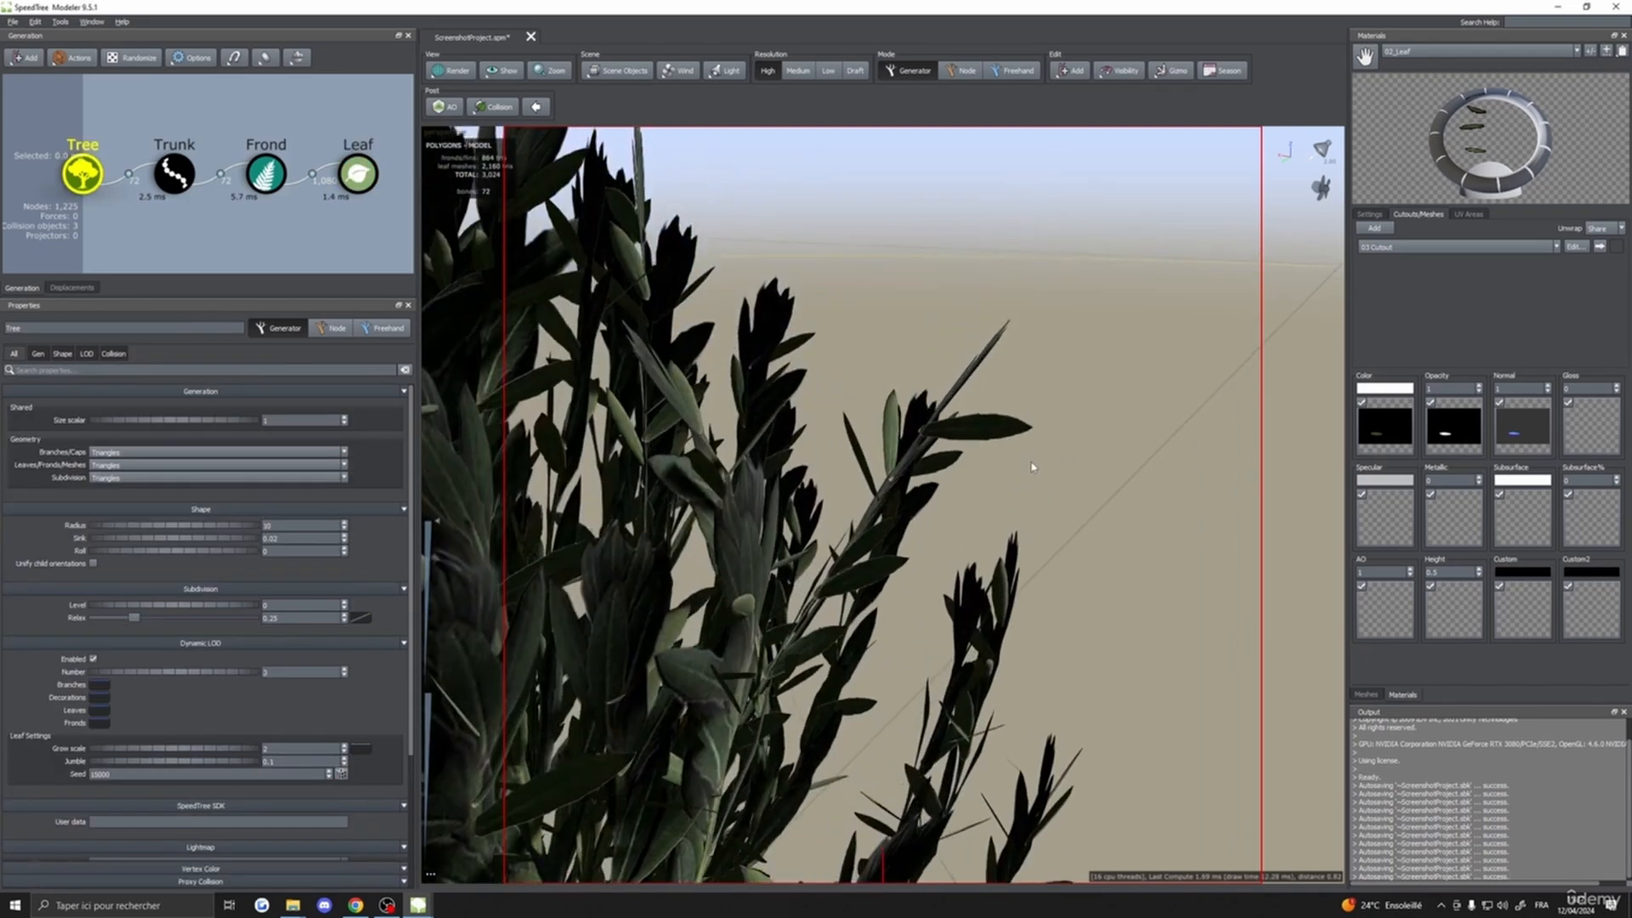
pyautogui.scroll(3, 1038, 476)
pyautogui.moveTo(1046, 495); pyautogui.dragTo(1012, 510)
pyautogui.scroll(-6, 1013, 510)
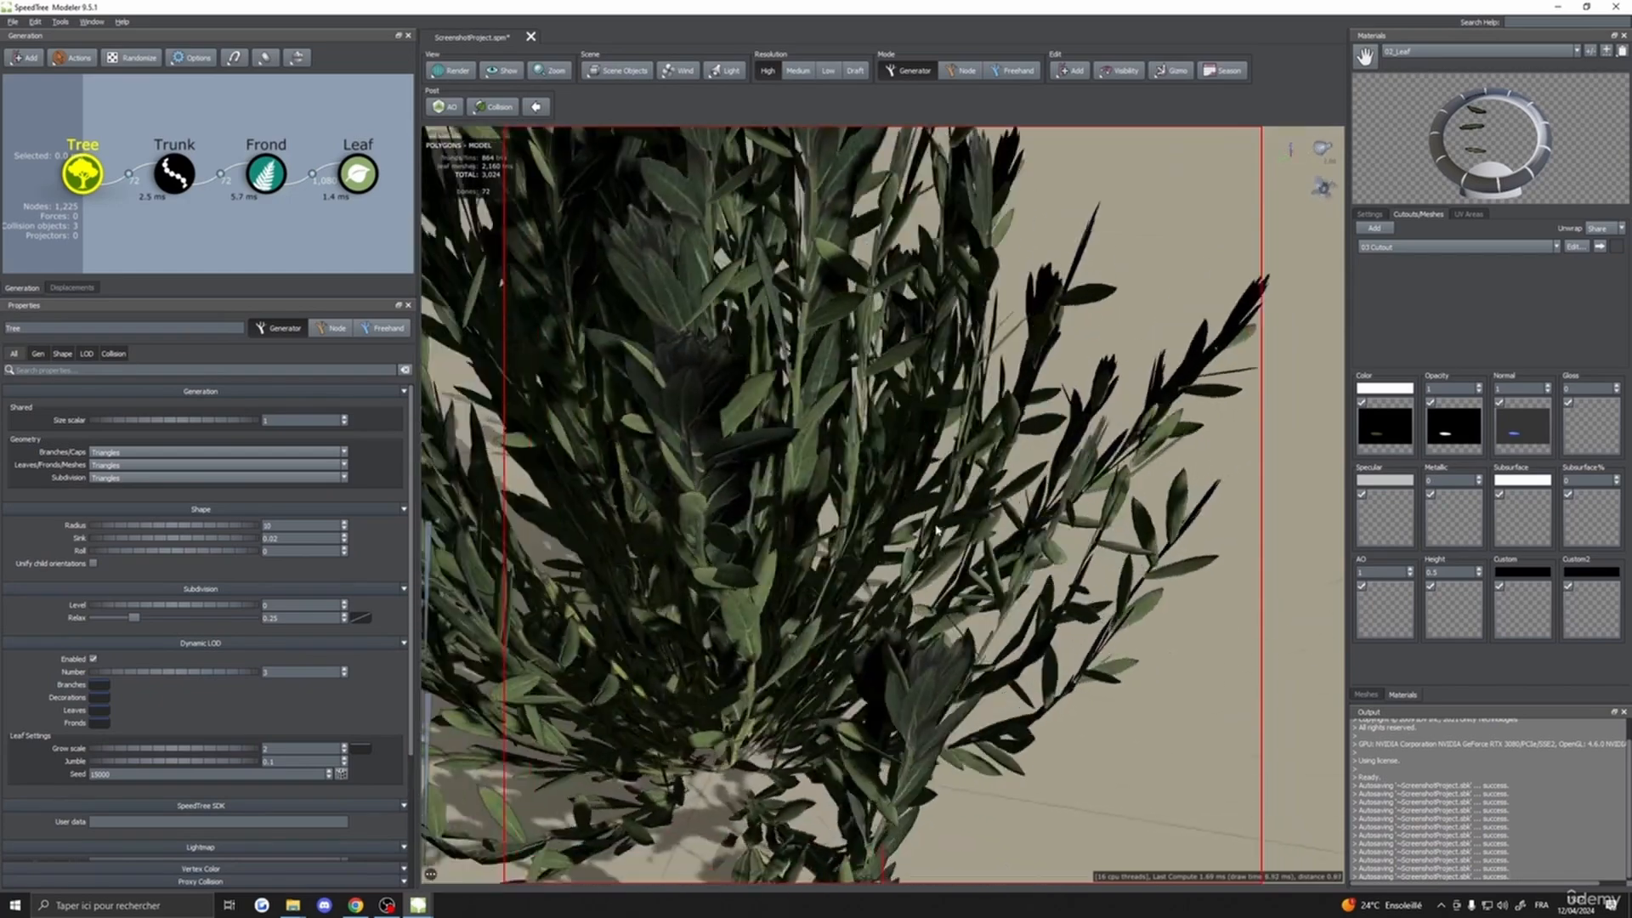
pyautogui.scroll(-5, 1010, 544)
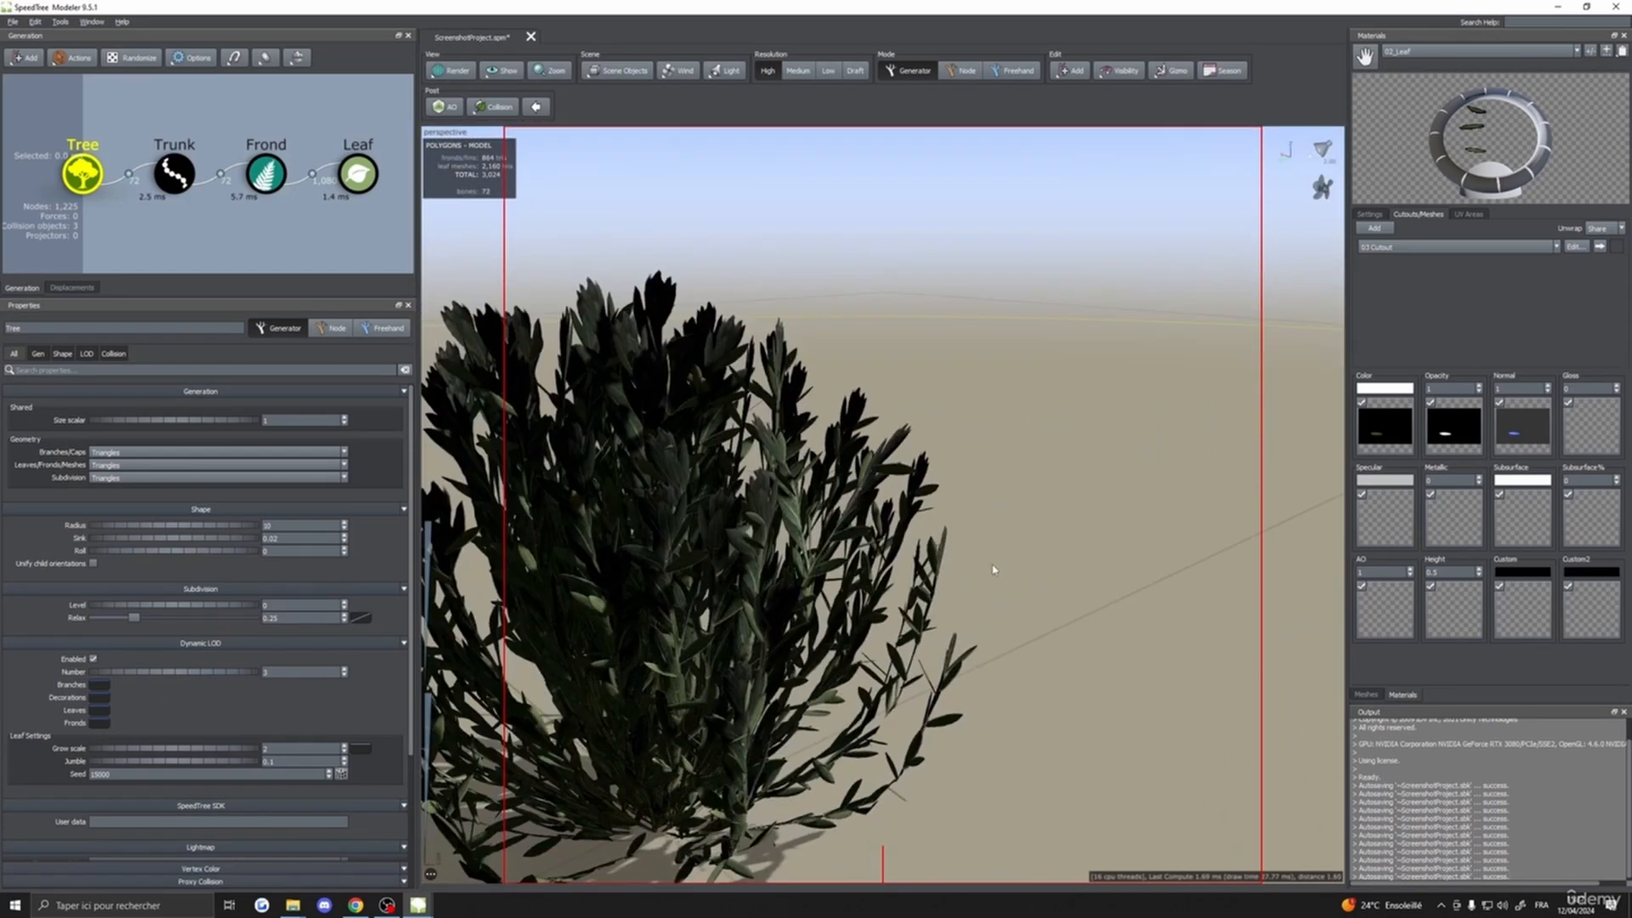
pyautogui.moveTo(1016, 603); pyautogui.dragTo(1049, 602)
pyautogui.scroll(4, 1049, 603)
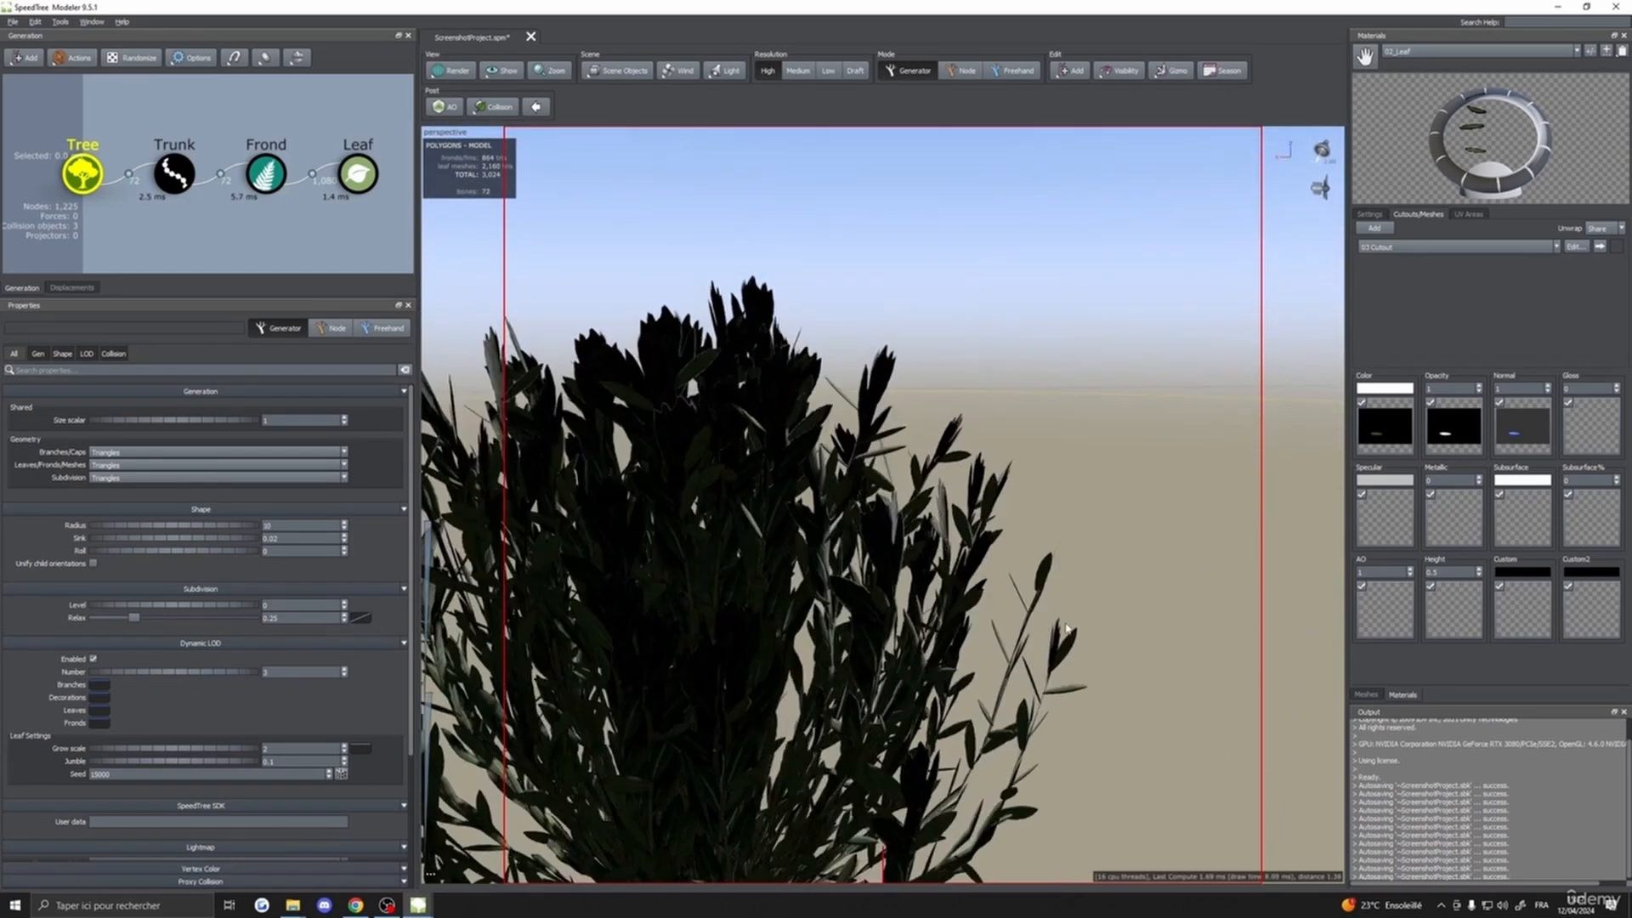
pyautogui.moveTo(1049, 602); pyautogui.dragTo(1050, 476, button='middle')
pyautogui.scroll(-4, 1049, 602)
pyautogui.moveTo(1049, 603); pyautogui.dragTo(973, 655)
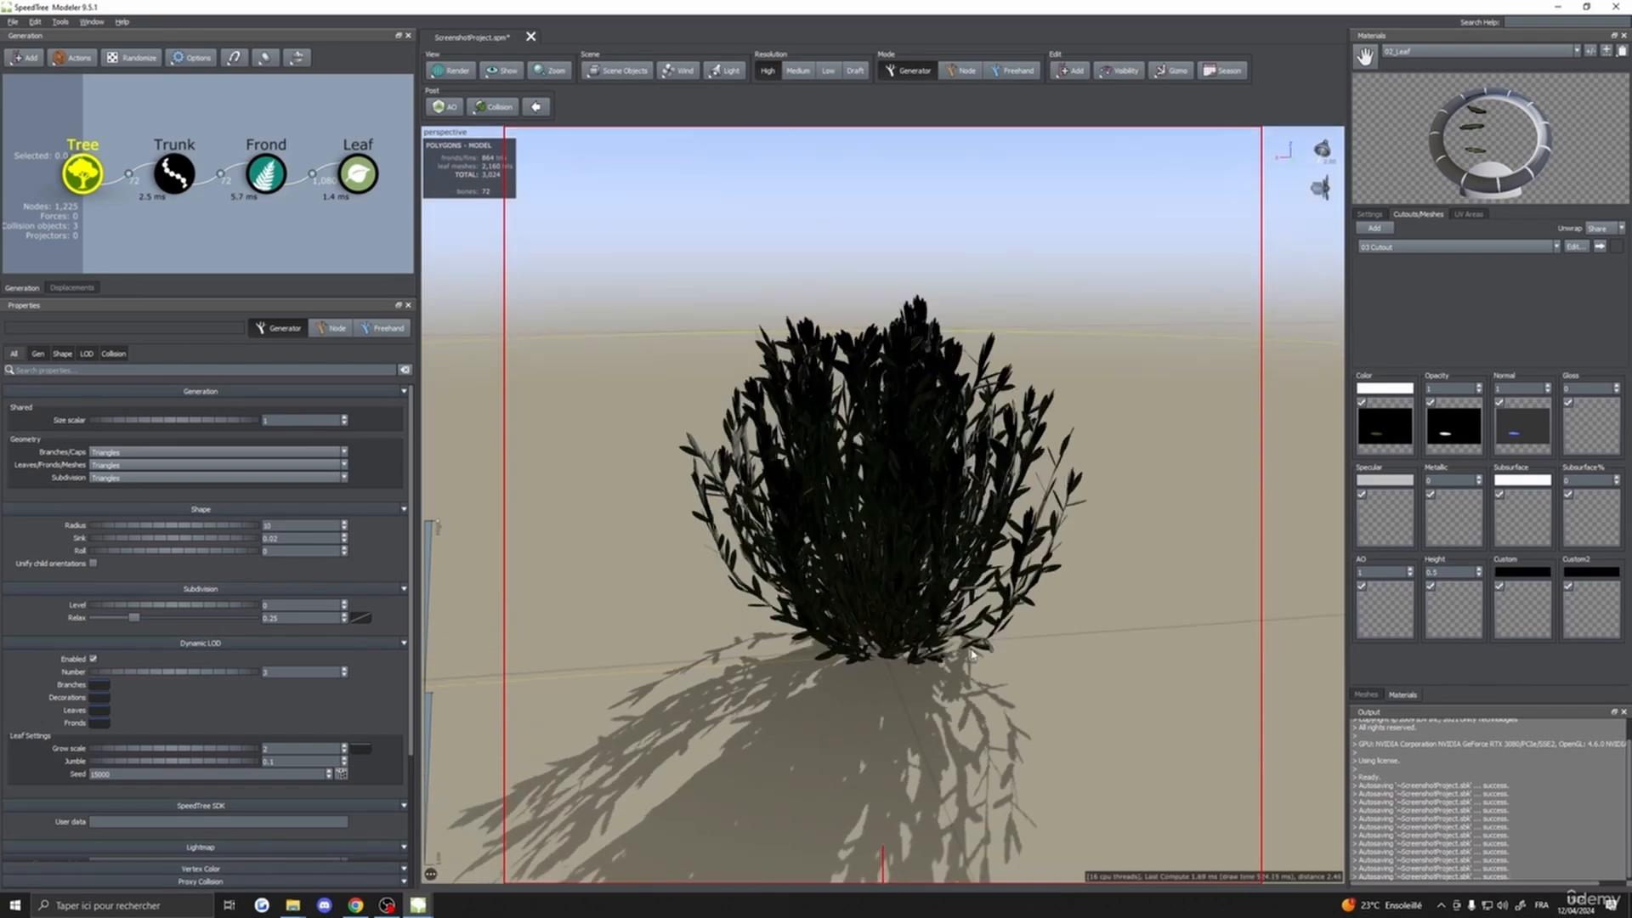
pyautogui.moveTo(972, 654); pyautogui.dragTo(1173, 655)
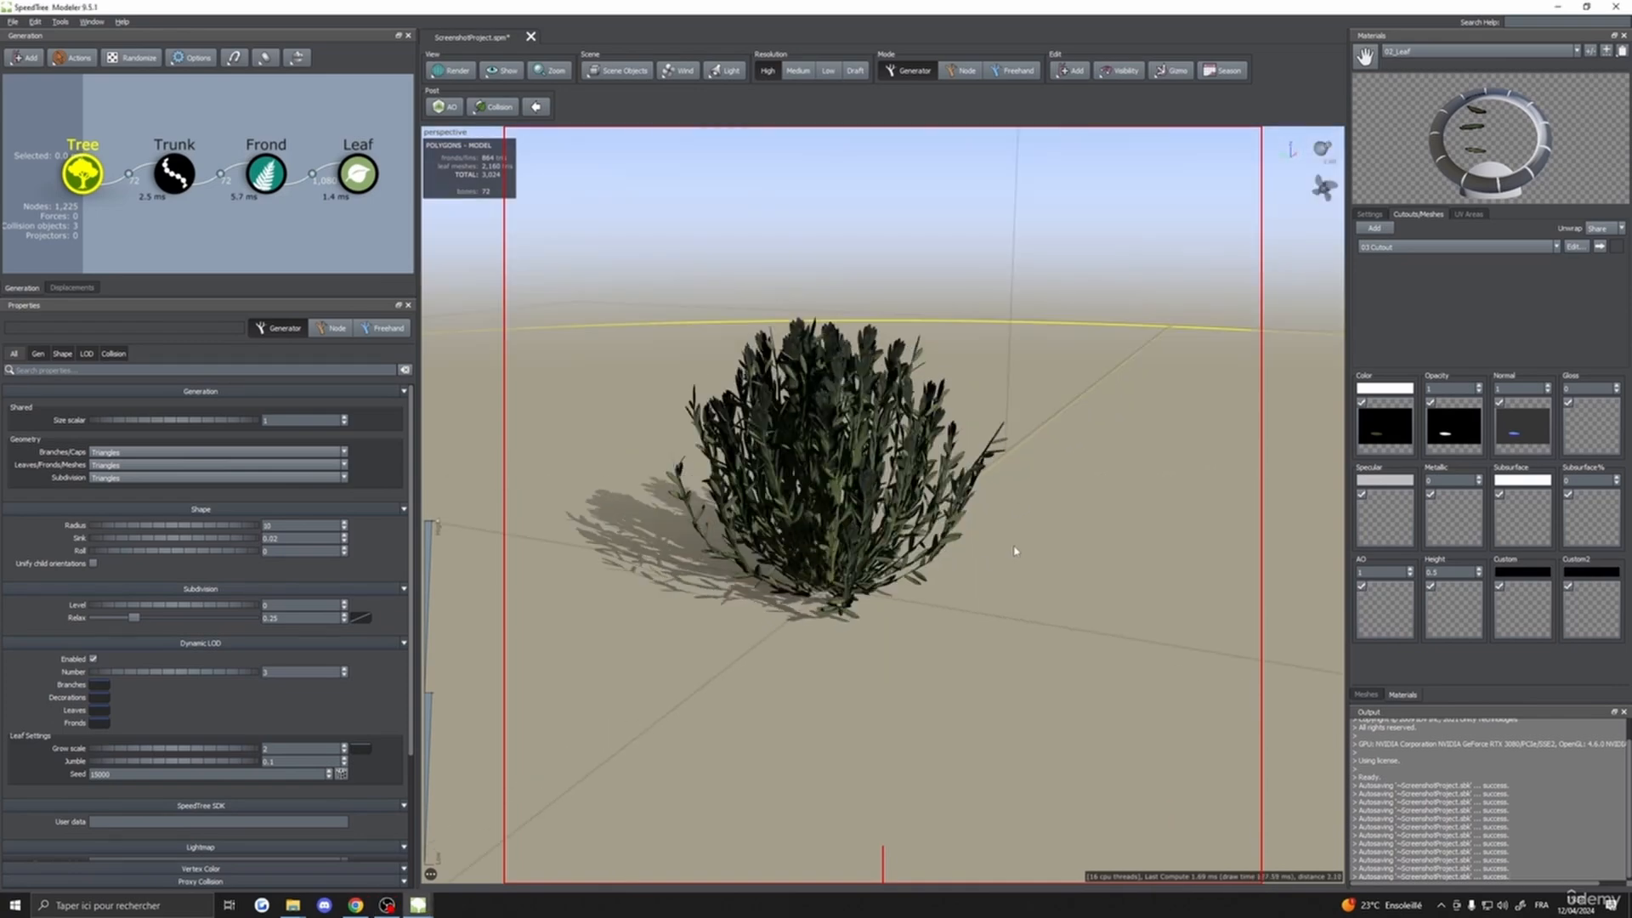
pyautogui.scroll(10, 1011, 541)
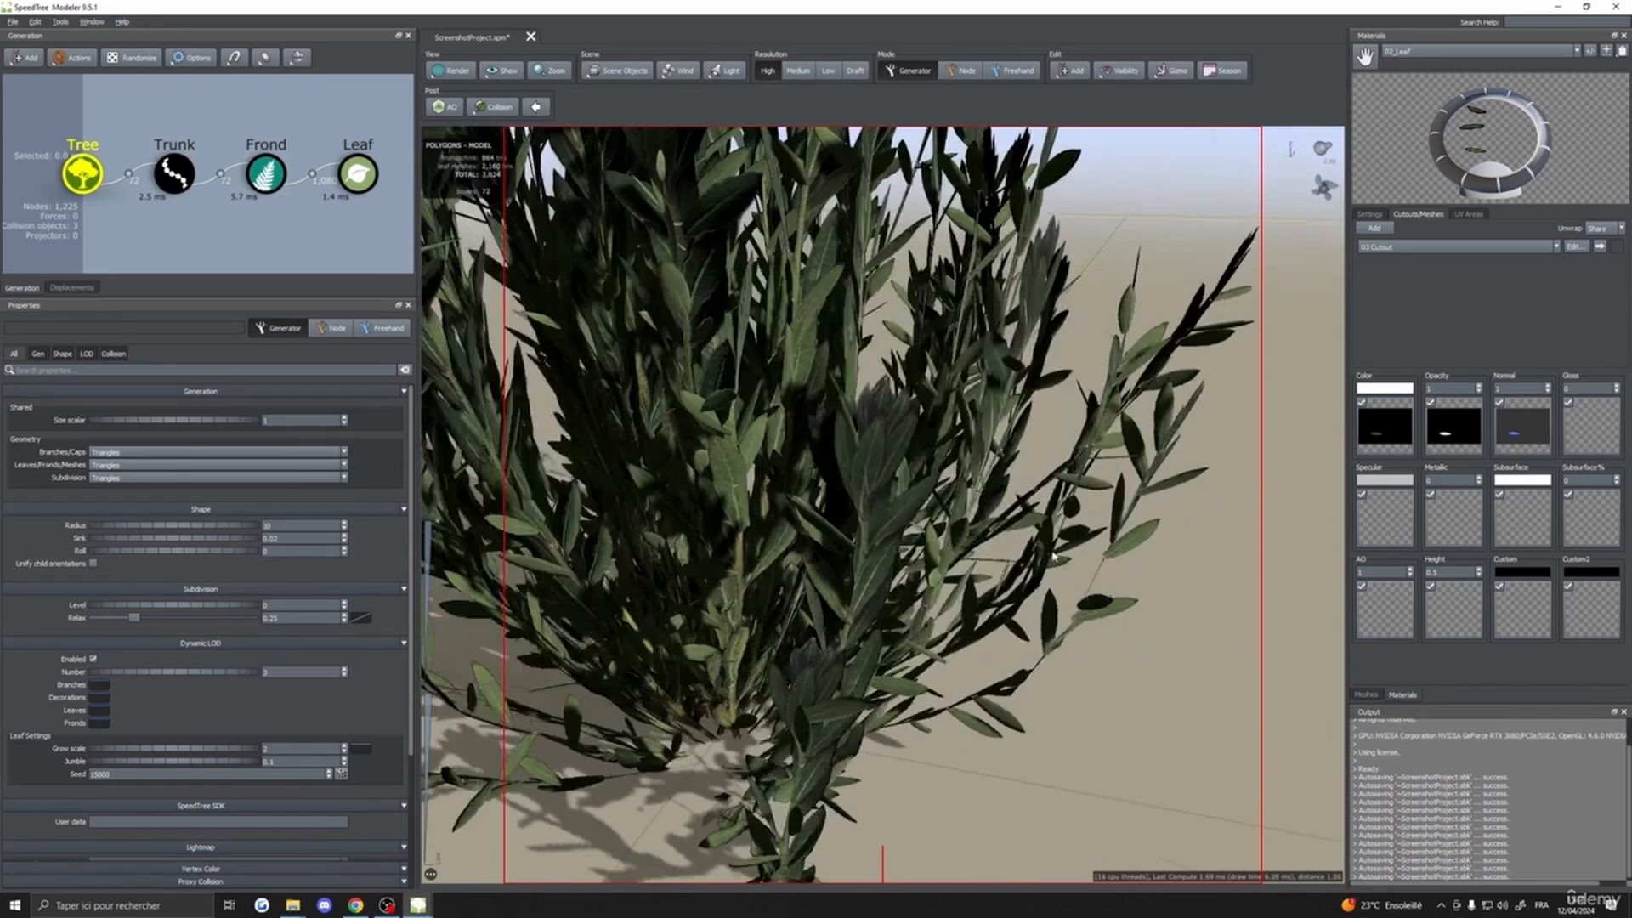
pyautogui.moveTo(1054, 557); pyautogui.dragTo(1218, 537)
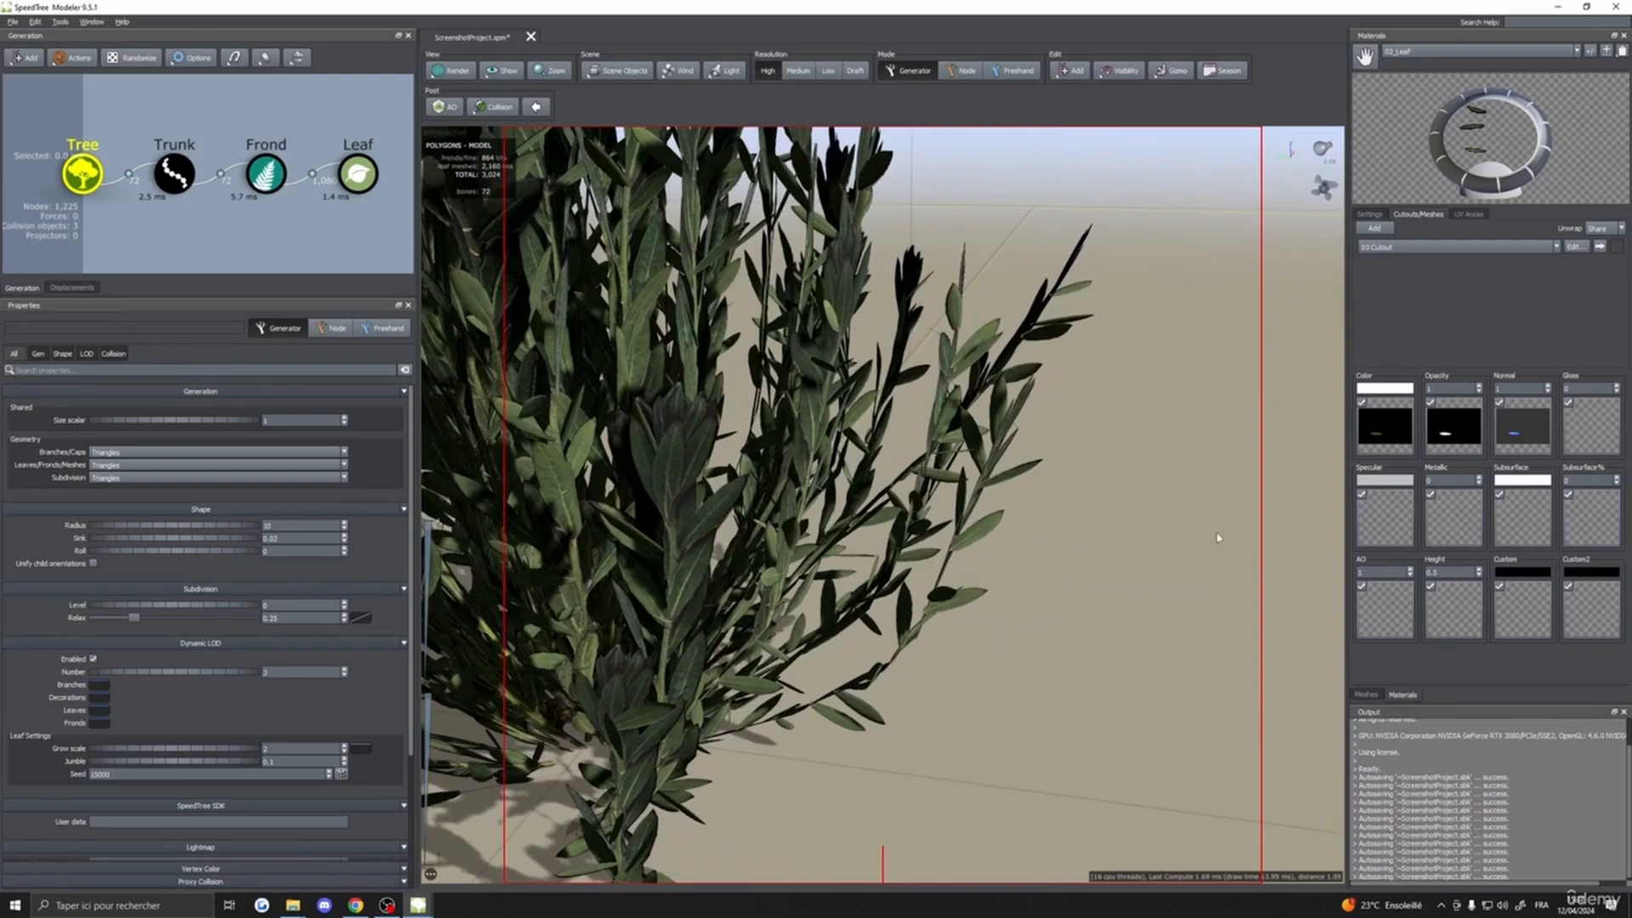
# - Edit the 03 Cutout mesh: raise its tessellation amount slightly and apply the denser mesh to the High resolution version
pyautogui.click(1574, 247)
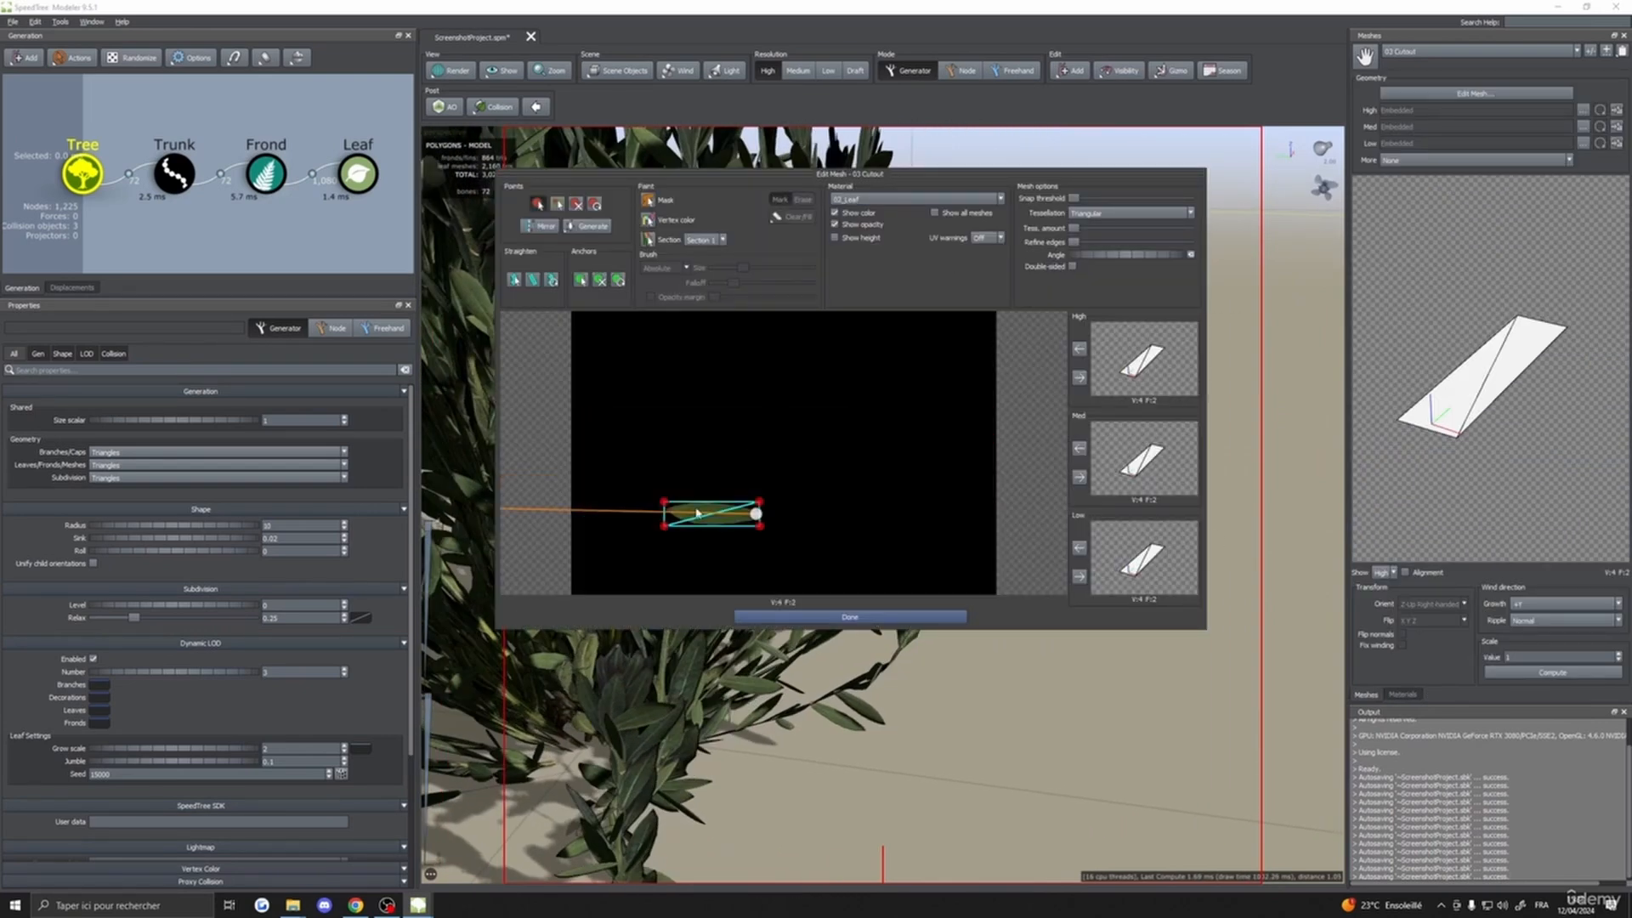
pyautogui.moveTo(942, 181); pyautogui.dragTo(1108, 270)
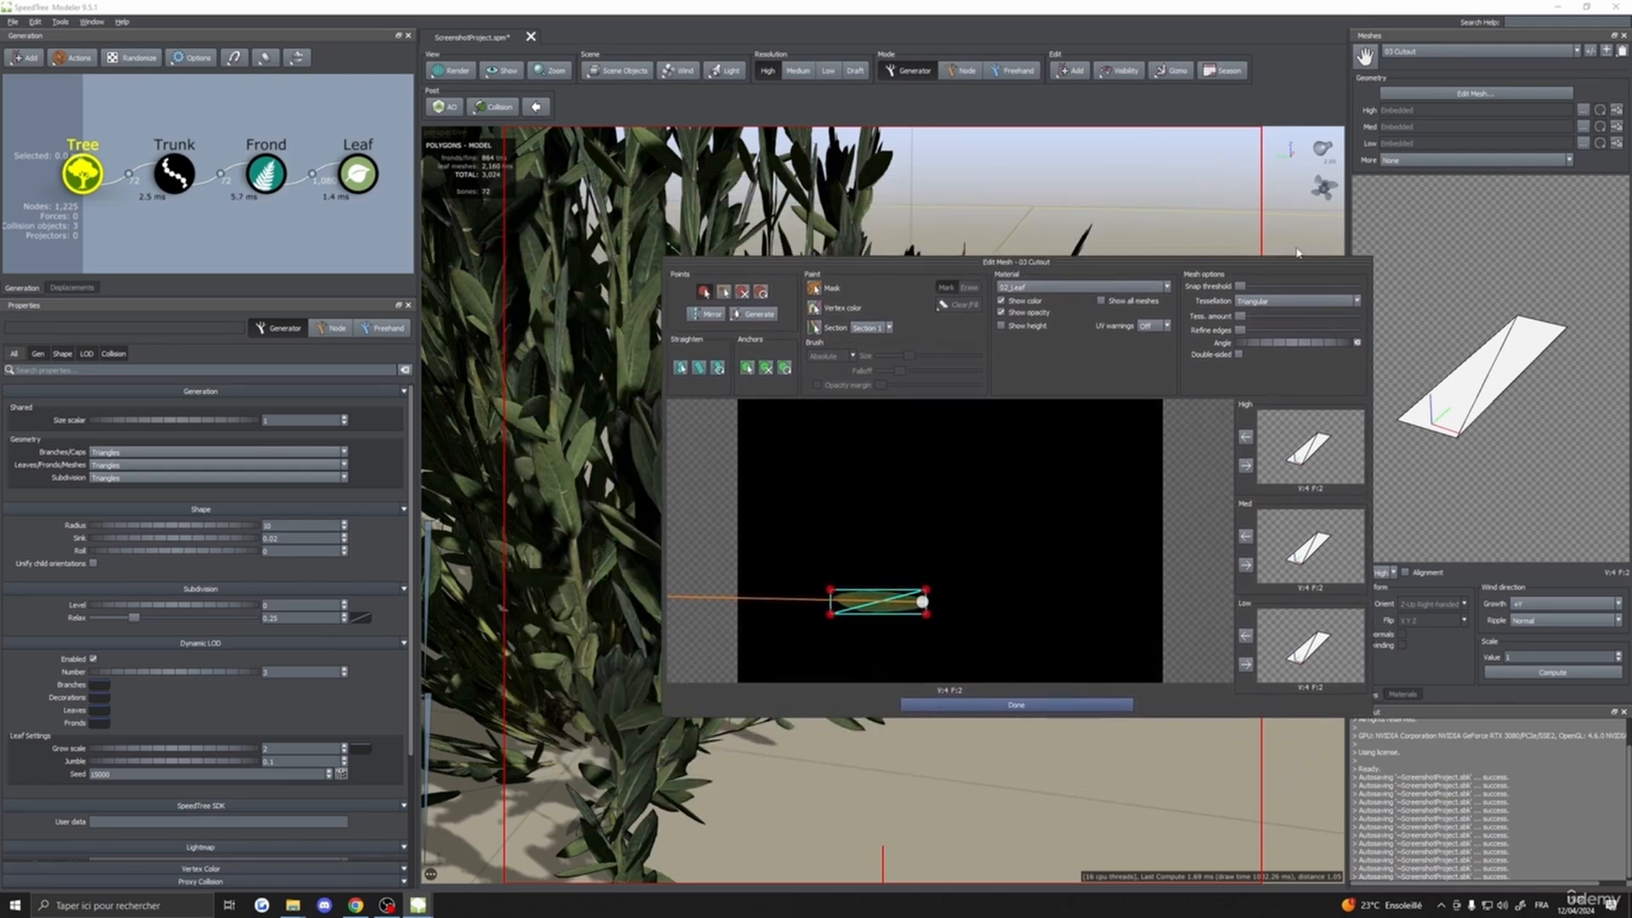
pyautogui.moveTo(1240, 320); pyautogui.dragTo(1246, 320)
pyautogui.click(1246, 467)
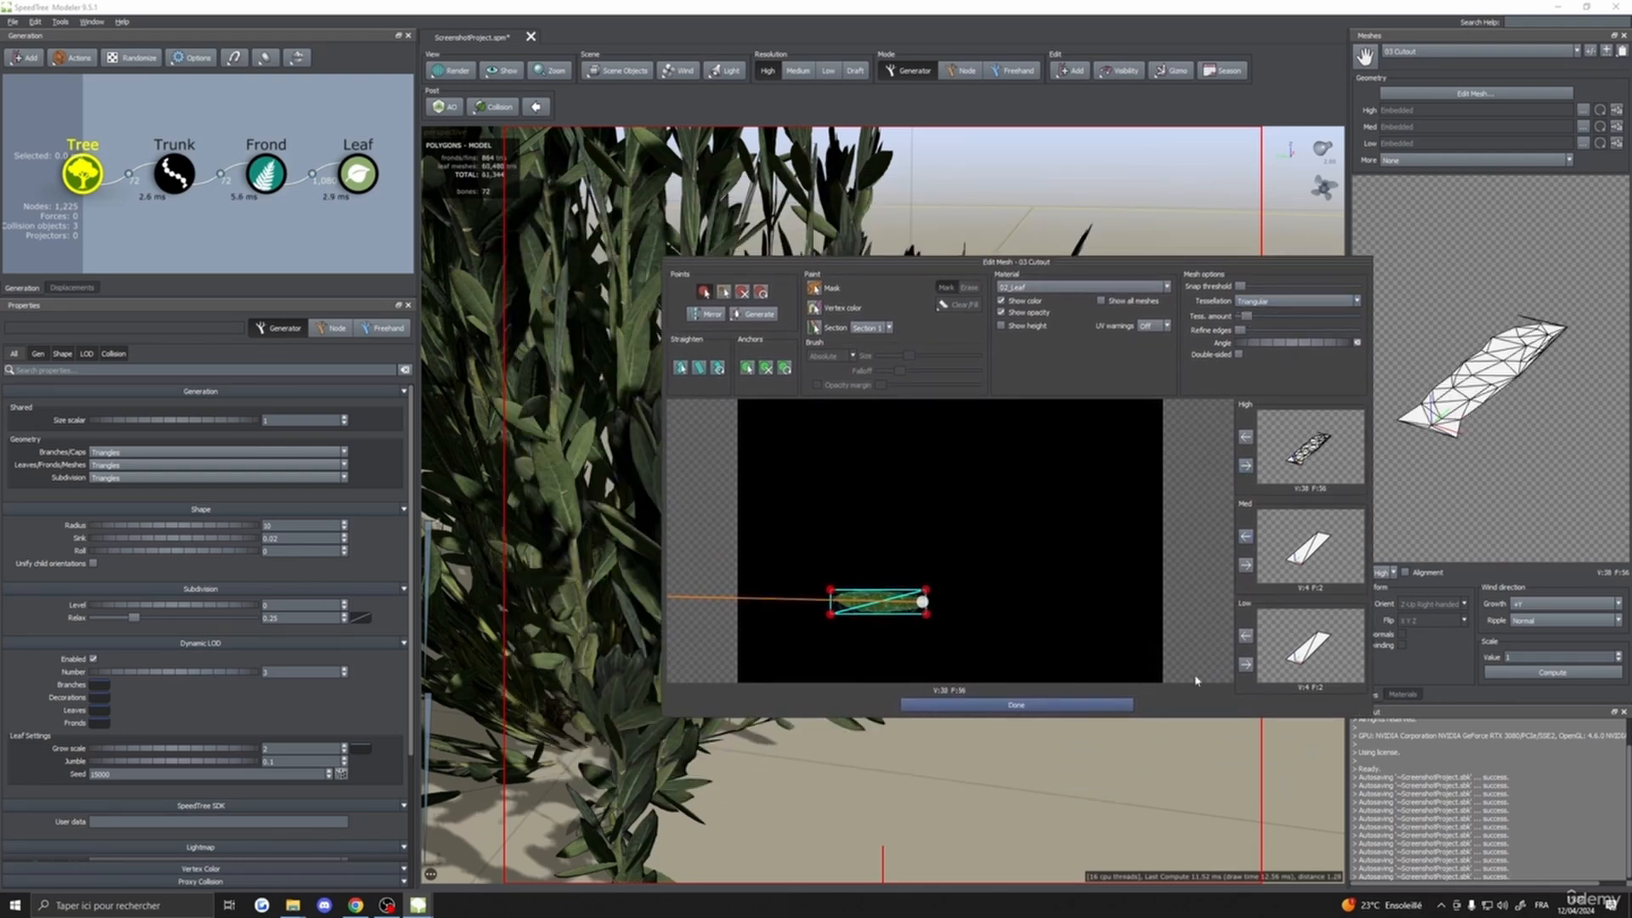
pyautogui.click(993, 706)
# - Set the Leaf generator's deformation Fold to 0.3 and add random variance to it
pyautogui.scroll(5, 889, 669)
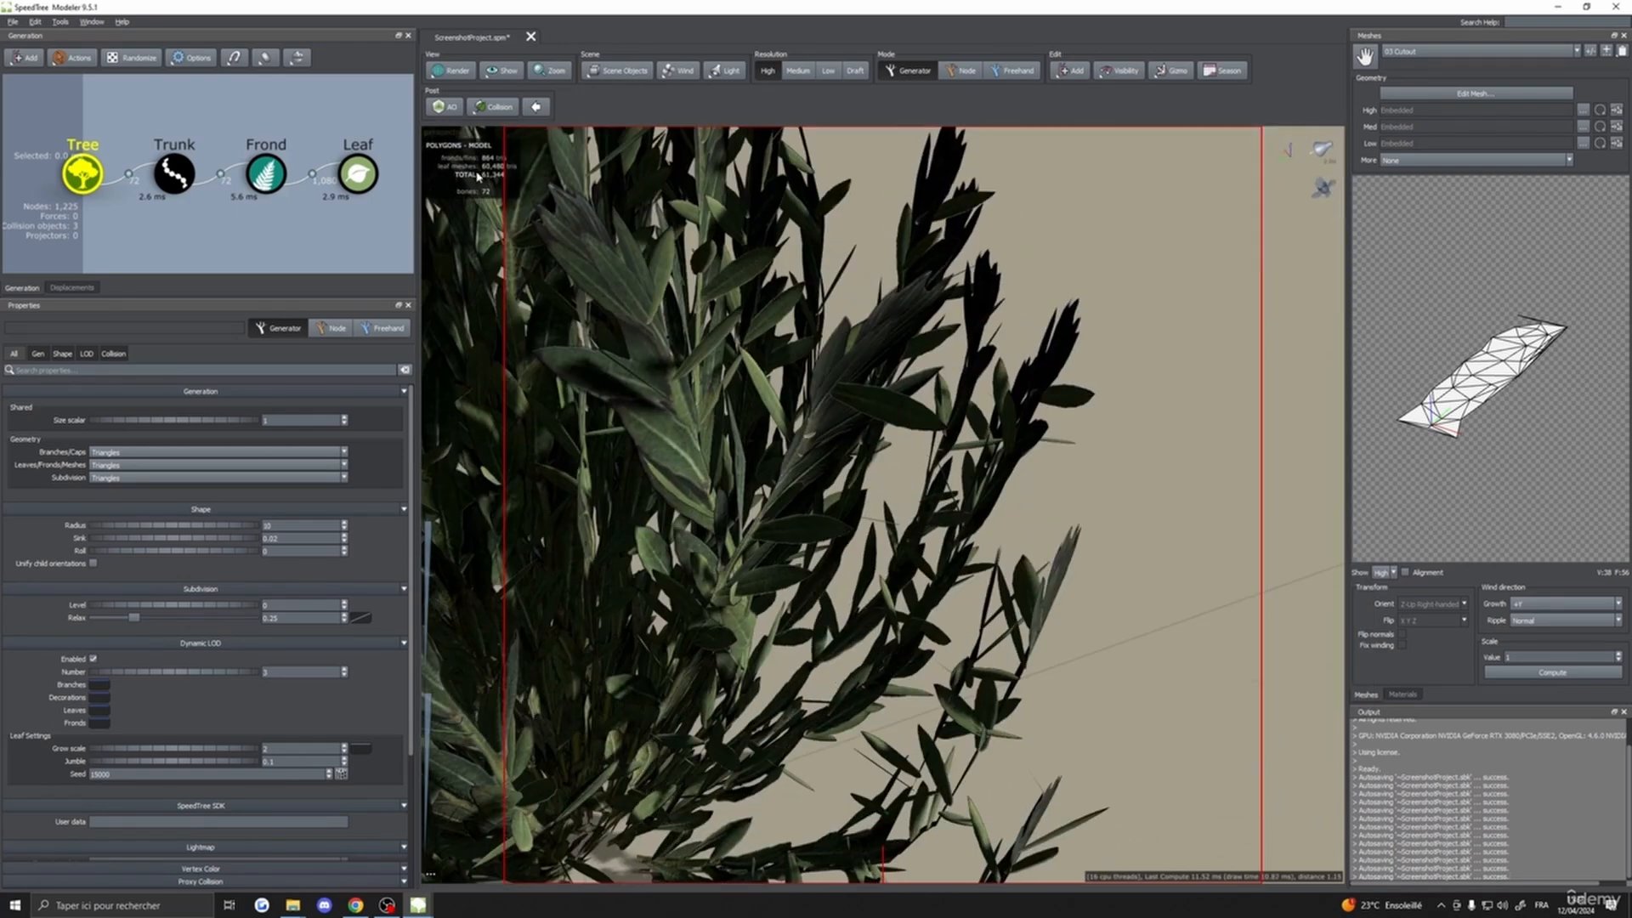
pyautogui.moveTo(476, 177); pyautogui.dragTo(880, 403)
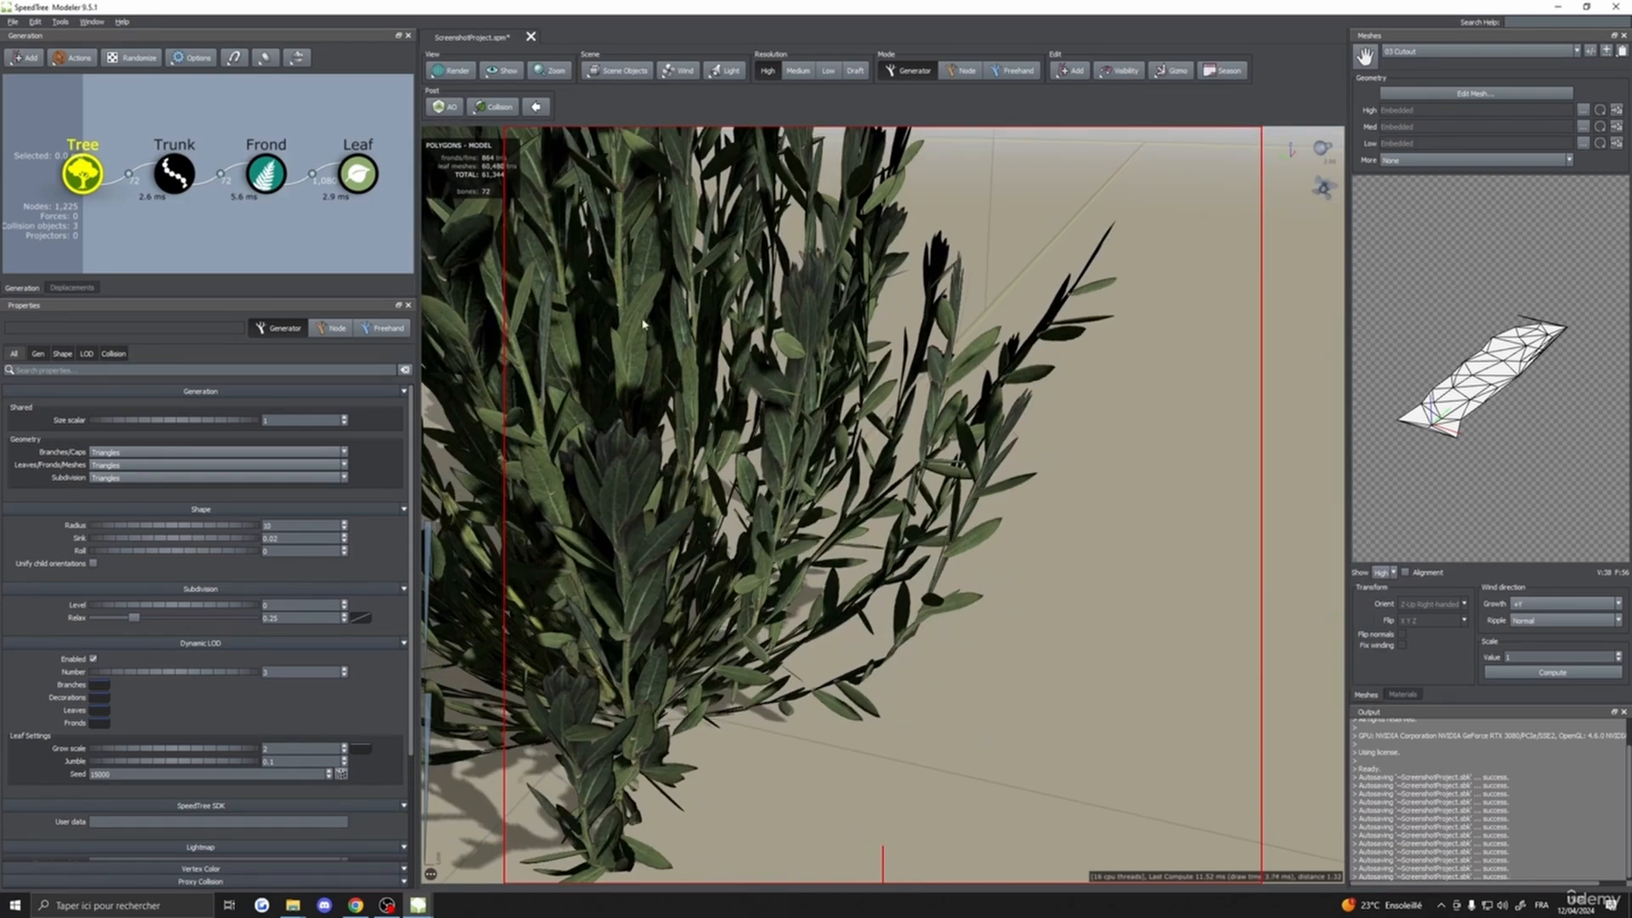
pyautogui.scroll(-5, 998, 589)
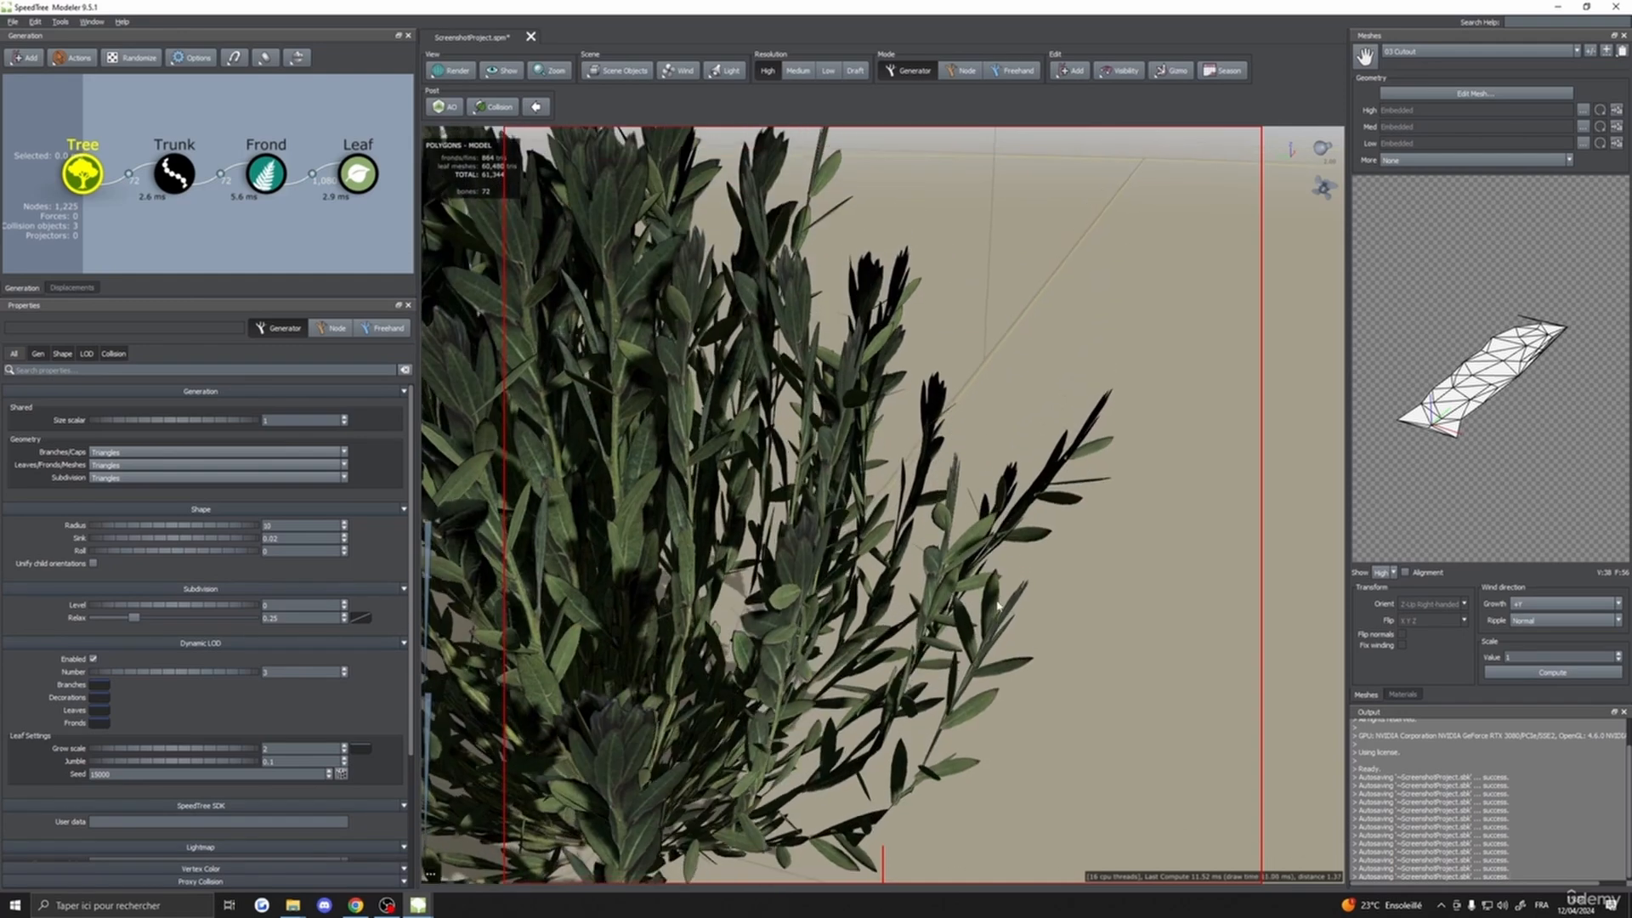
pyautogui.moveTo(1024, 620); pyautogui.dragTo(978, 613)
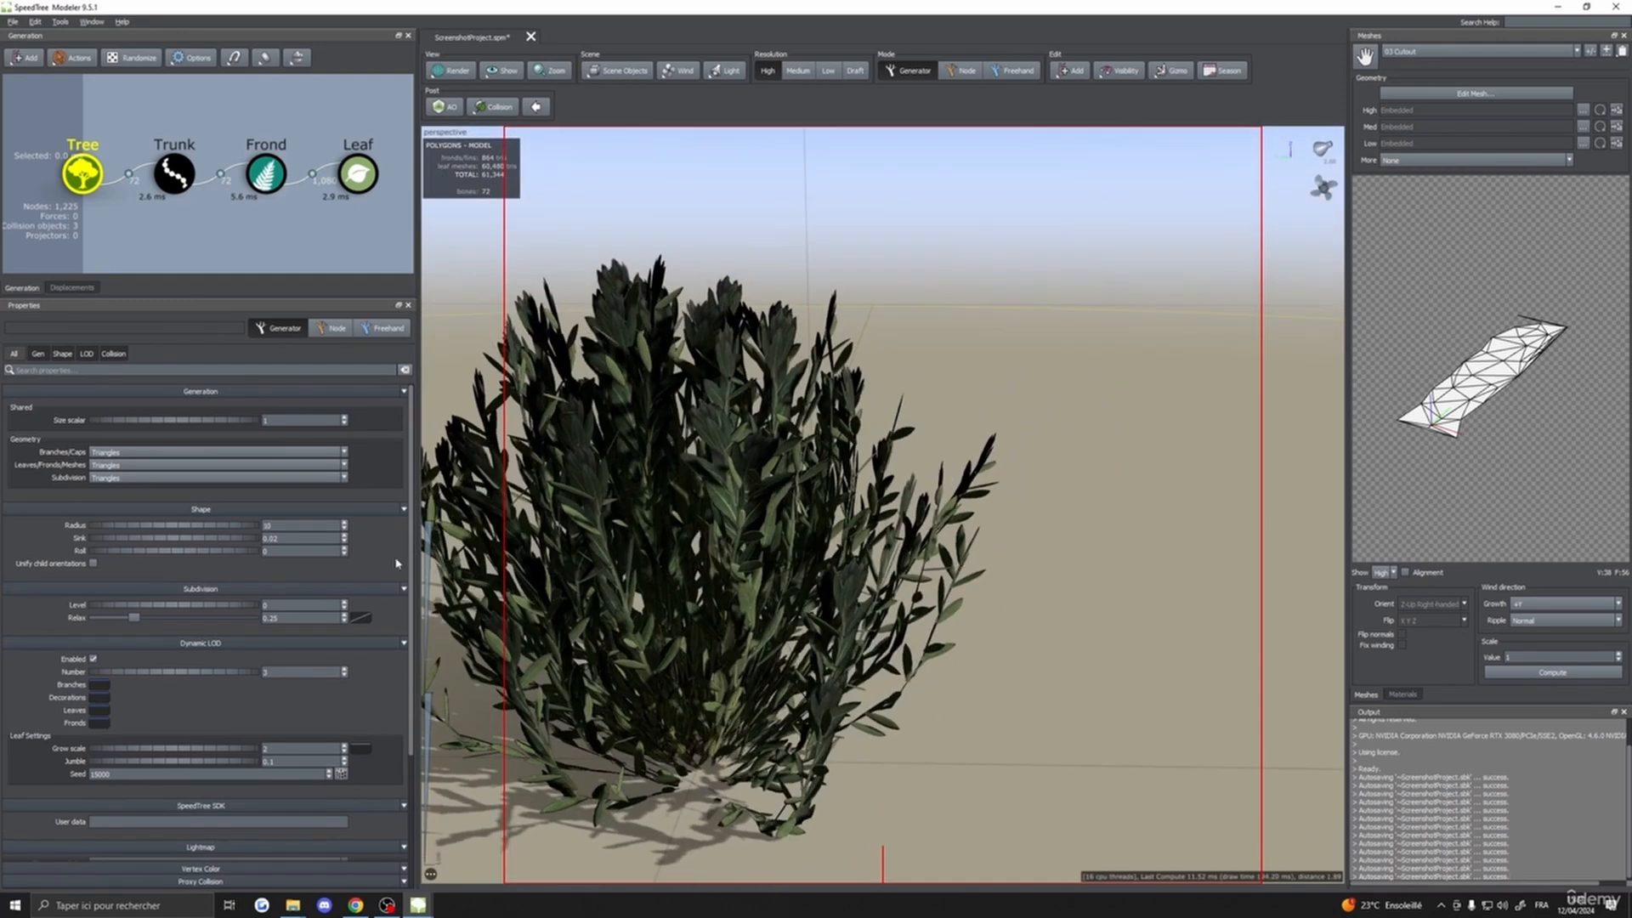
pyautogui.click(353, 174)
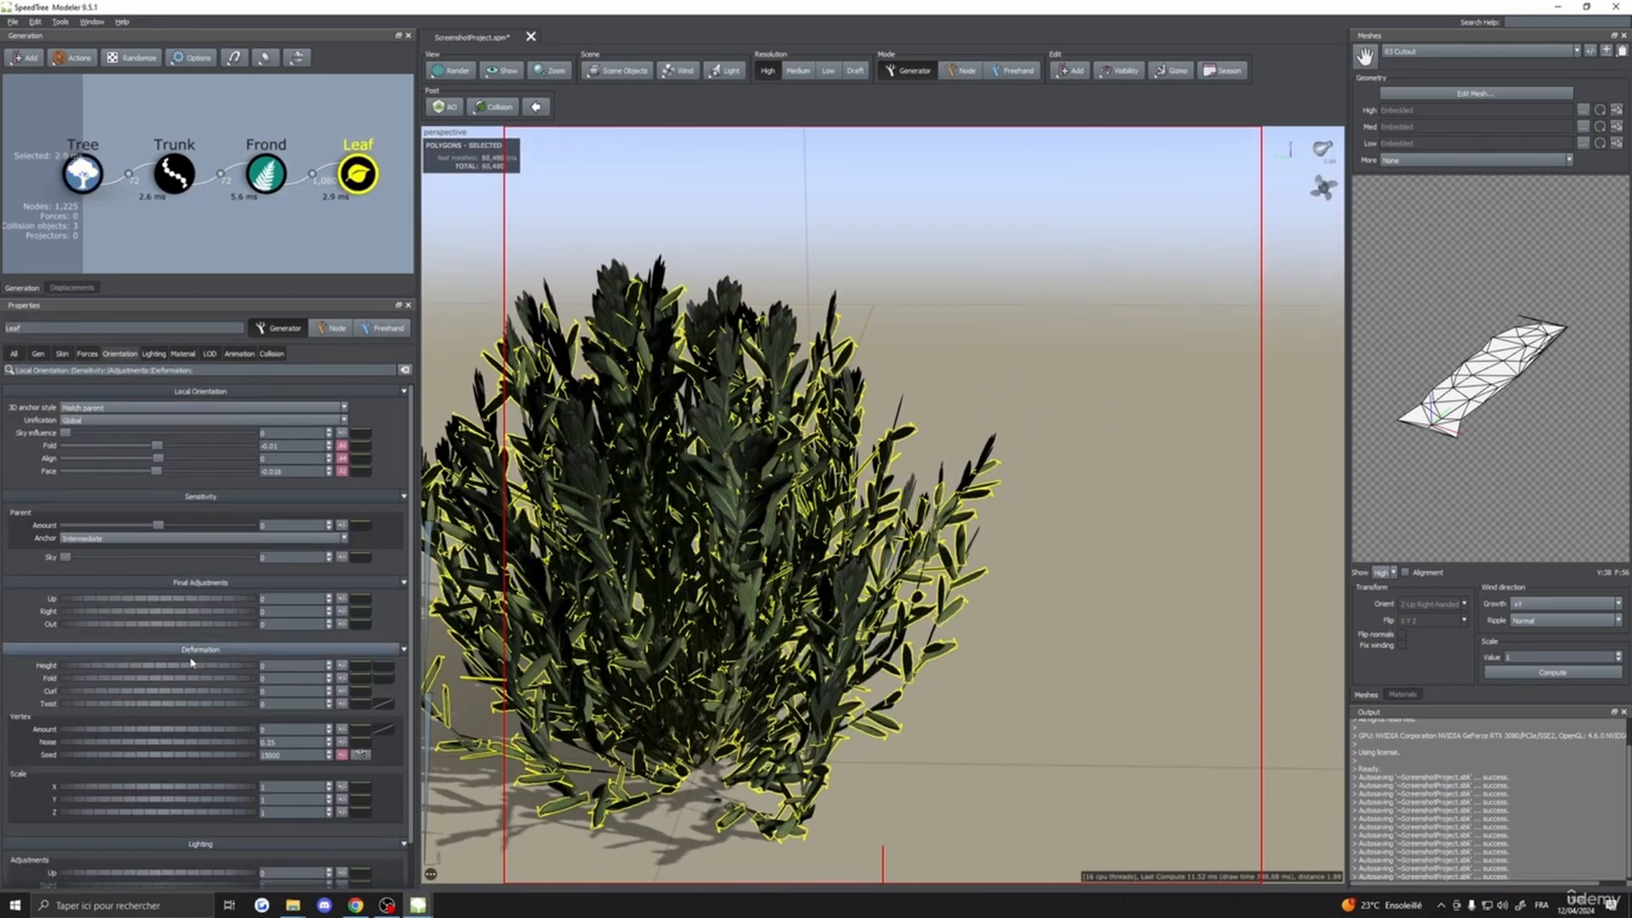
pyautogui.scroll(2, 764, 623)
pyautogui.scroll(5, 764, 623)
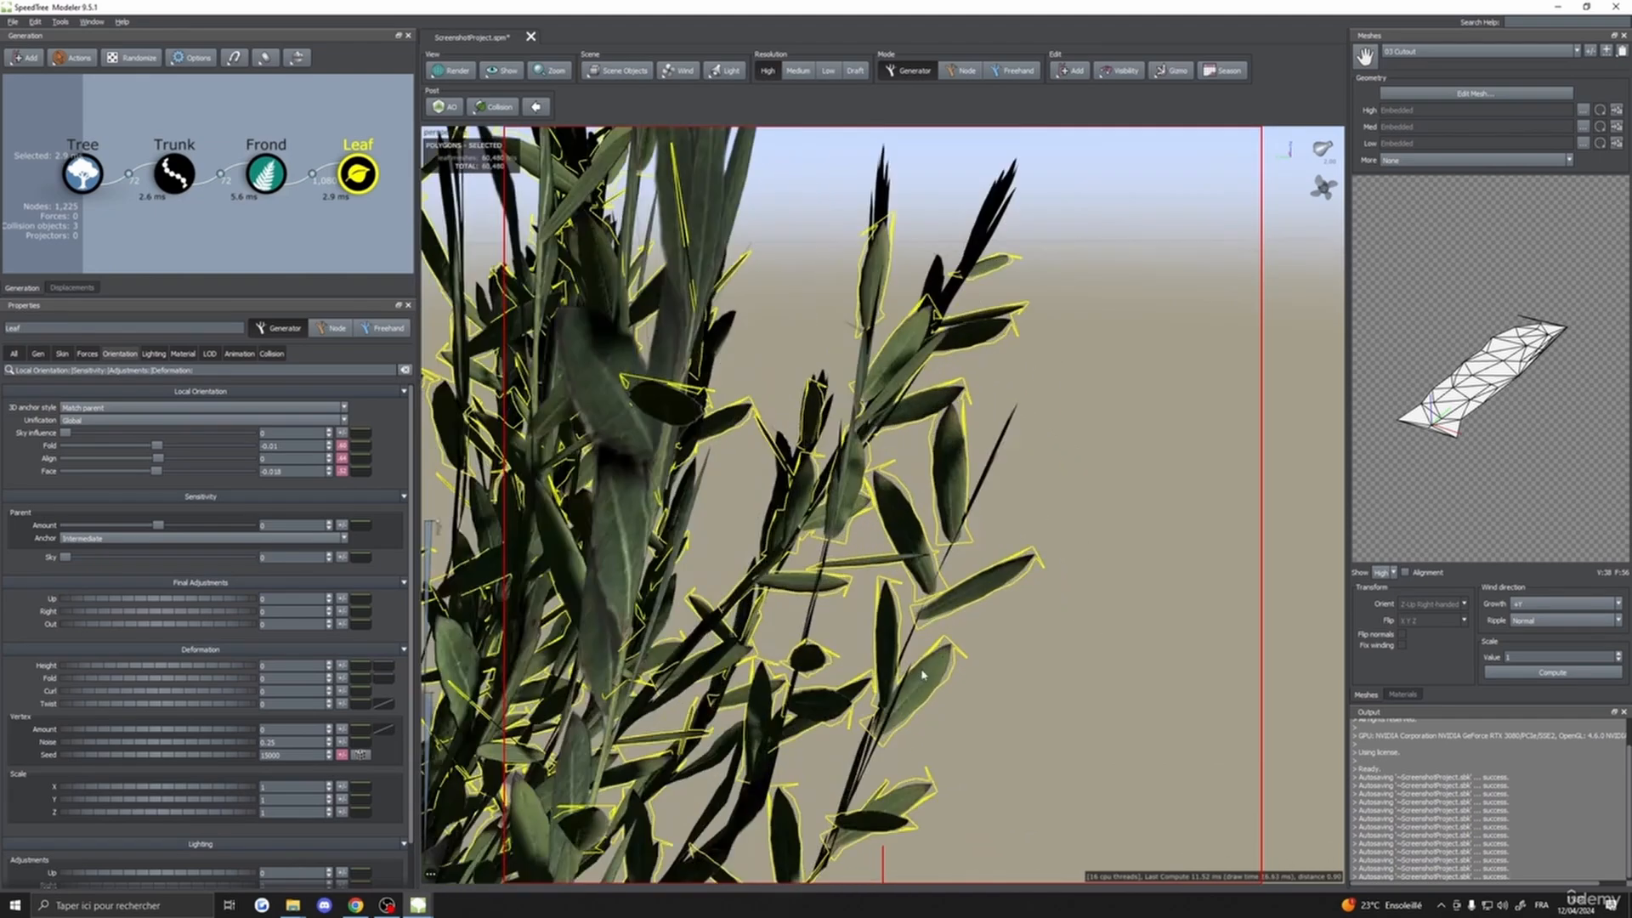
pyautogui.moveTo(896, 693); pyautogui.dragTo(809, 687)
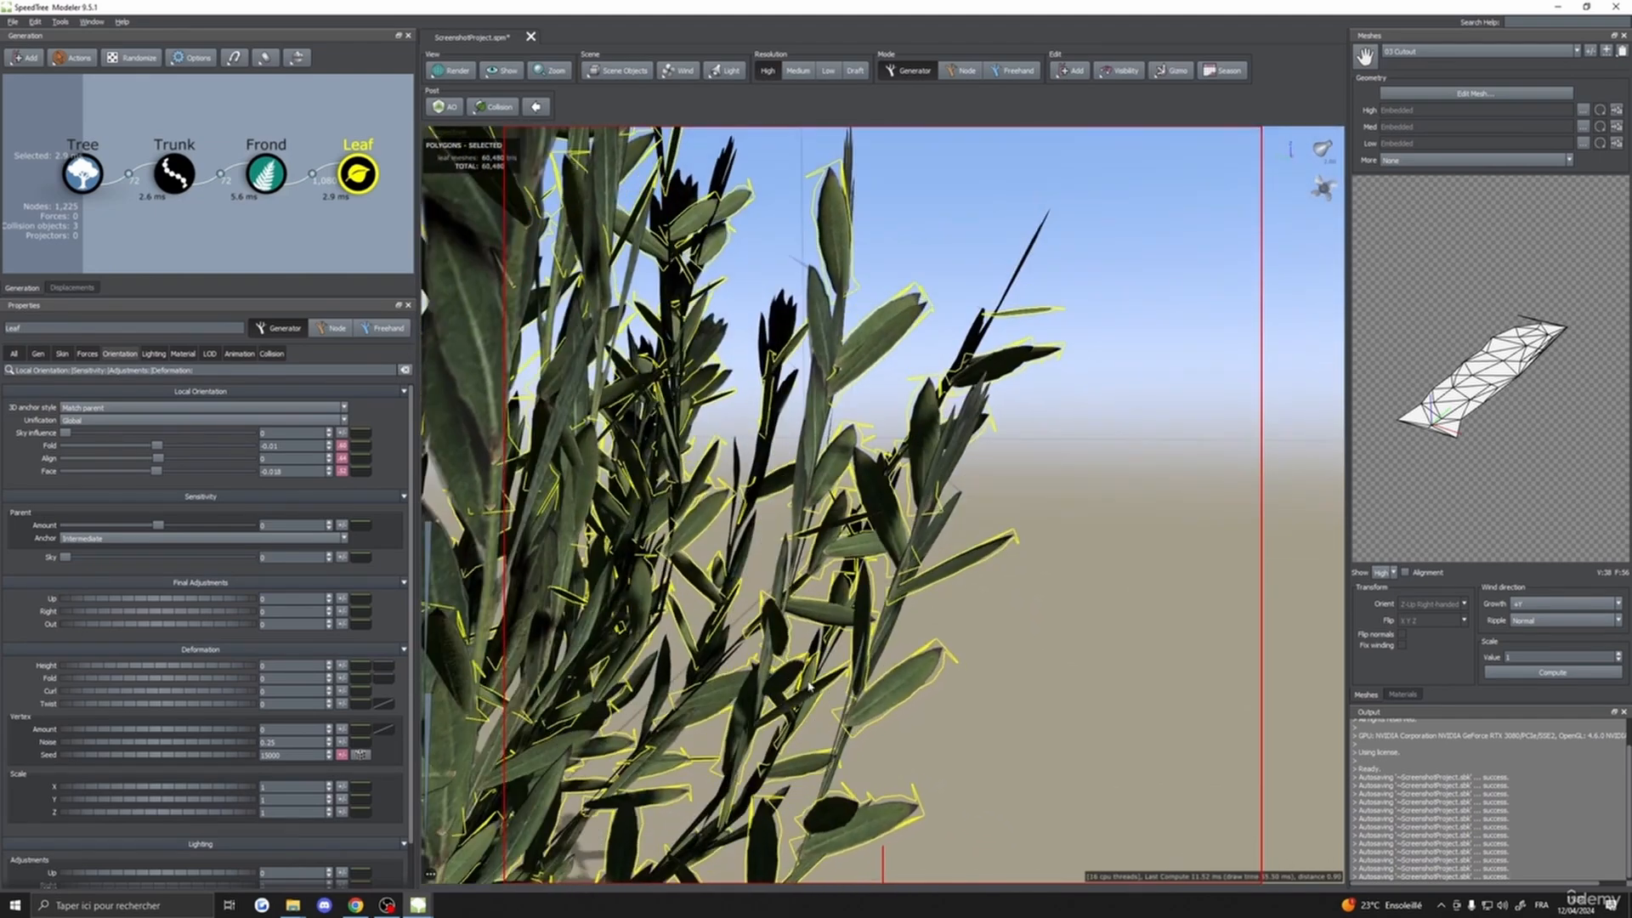
pyautogui.moveTo(185, 682); pyautogui.dragTo(217, 697)
pyautogui.moveTo(654, 680); pyautogui.dragTo(691, 719)
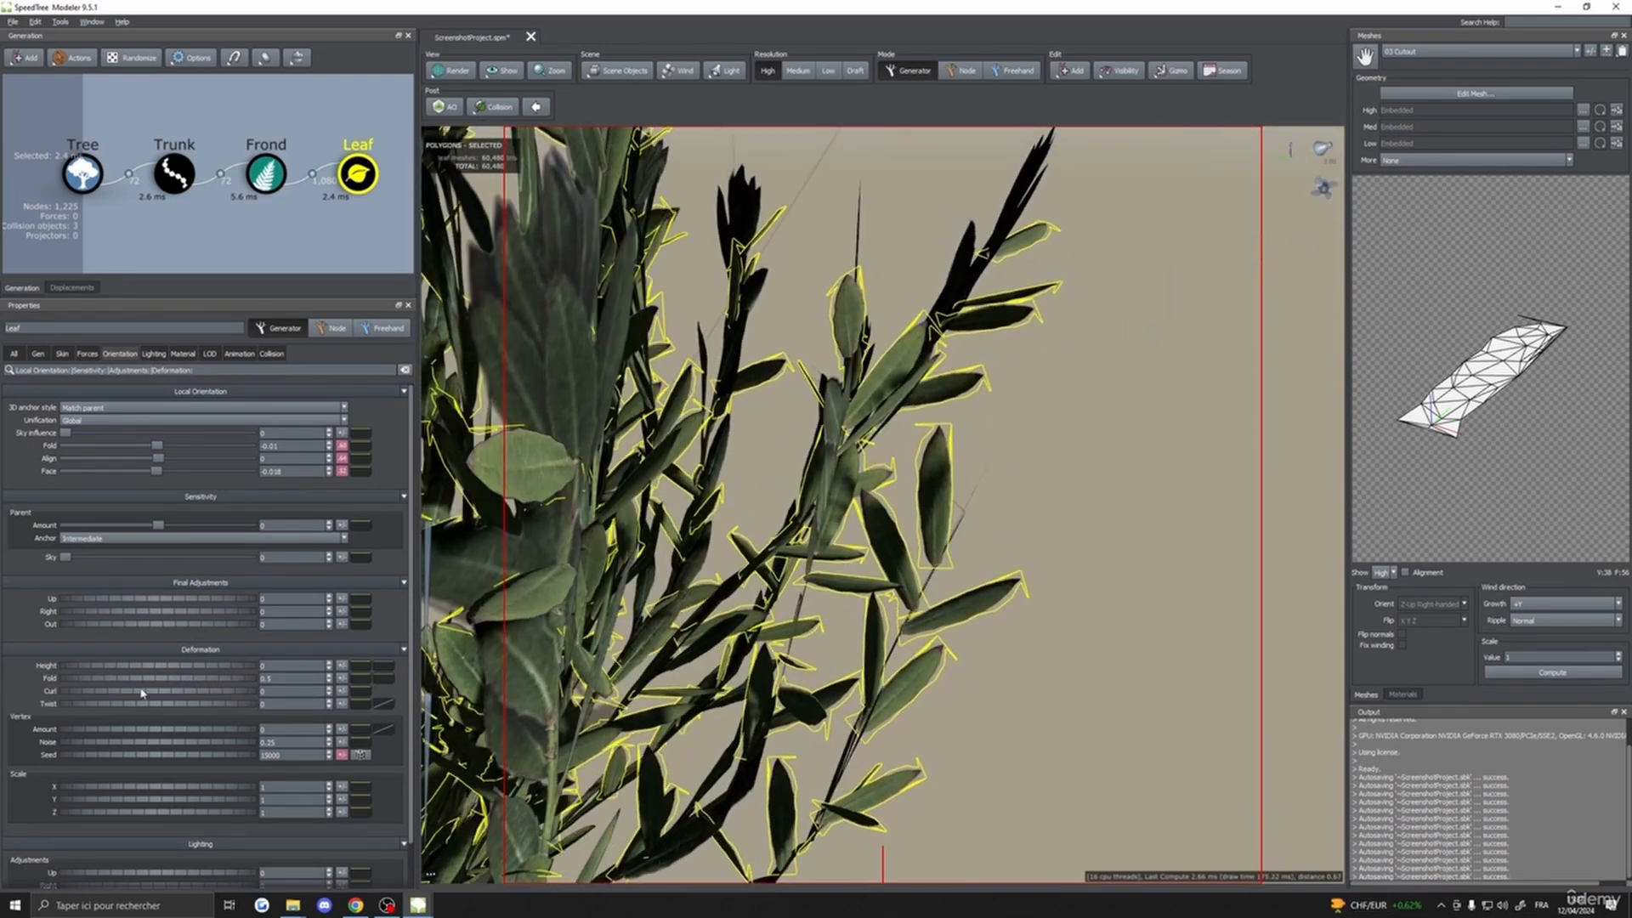
pyautogui.click(343, 679)
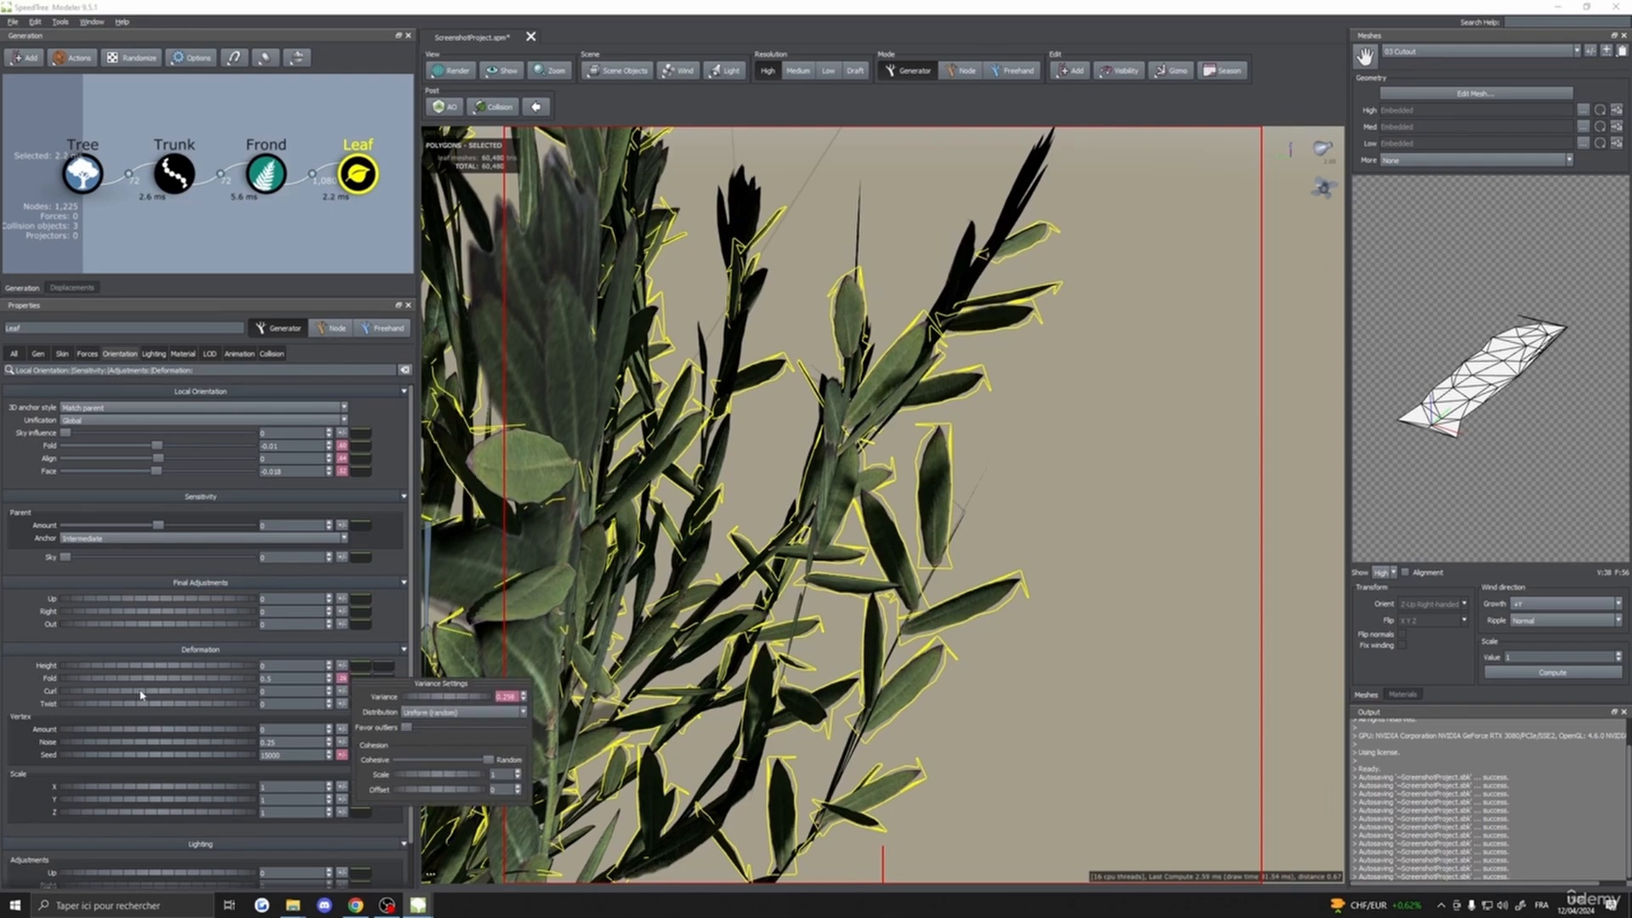
# - Increase the Leaf generator's deformation Curl to bend the leaves and add random variance to it
pyautogui.moveTo(141, 695); pyautogui.dragTo(157, 694)
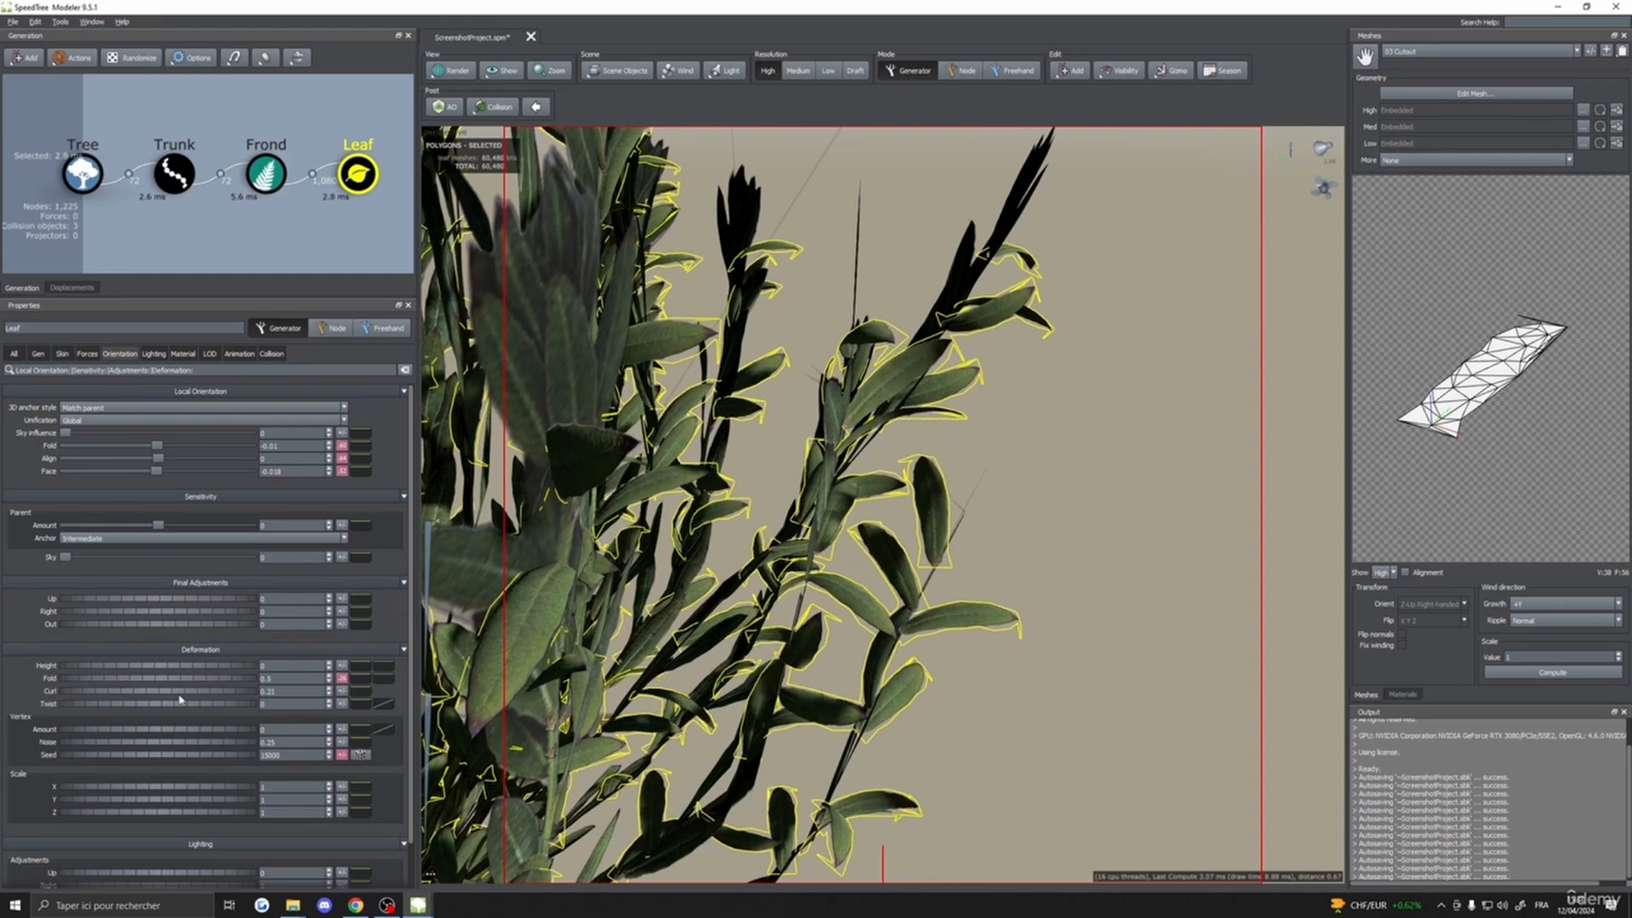
pyautogui.click(343, 691)
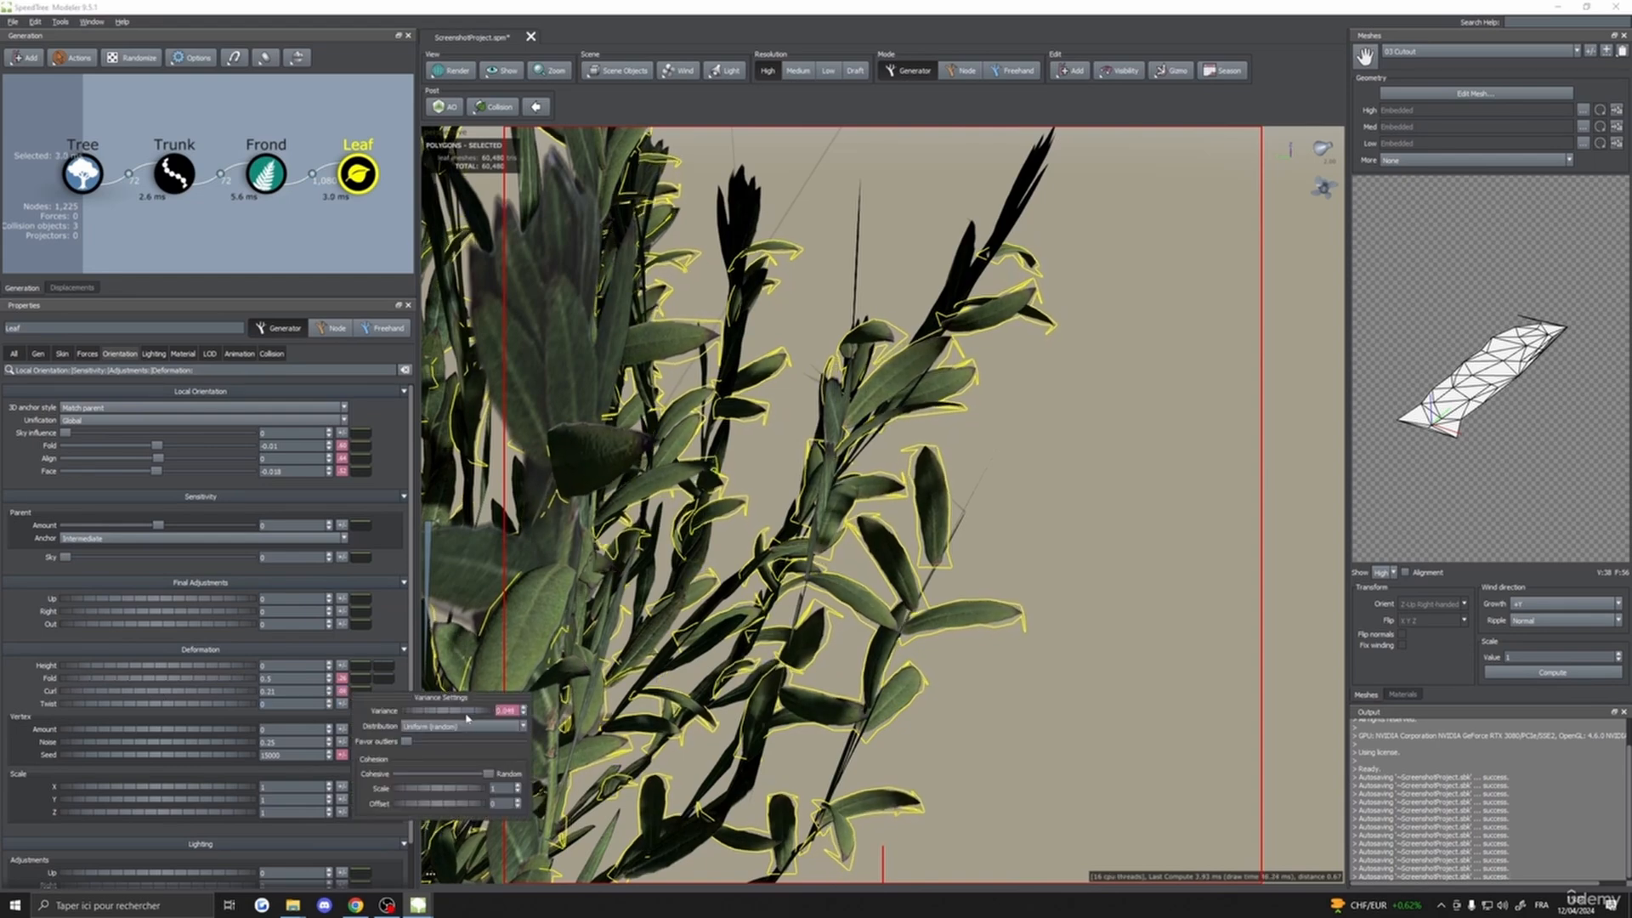
pyautogui.moveTo(466, 715); pyautogui.dragTo(477, 728)
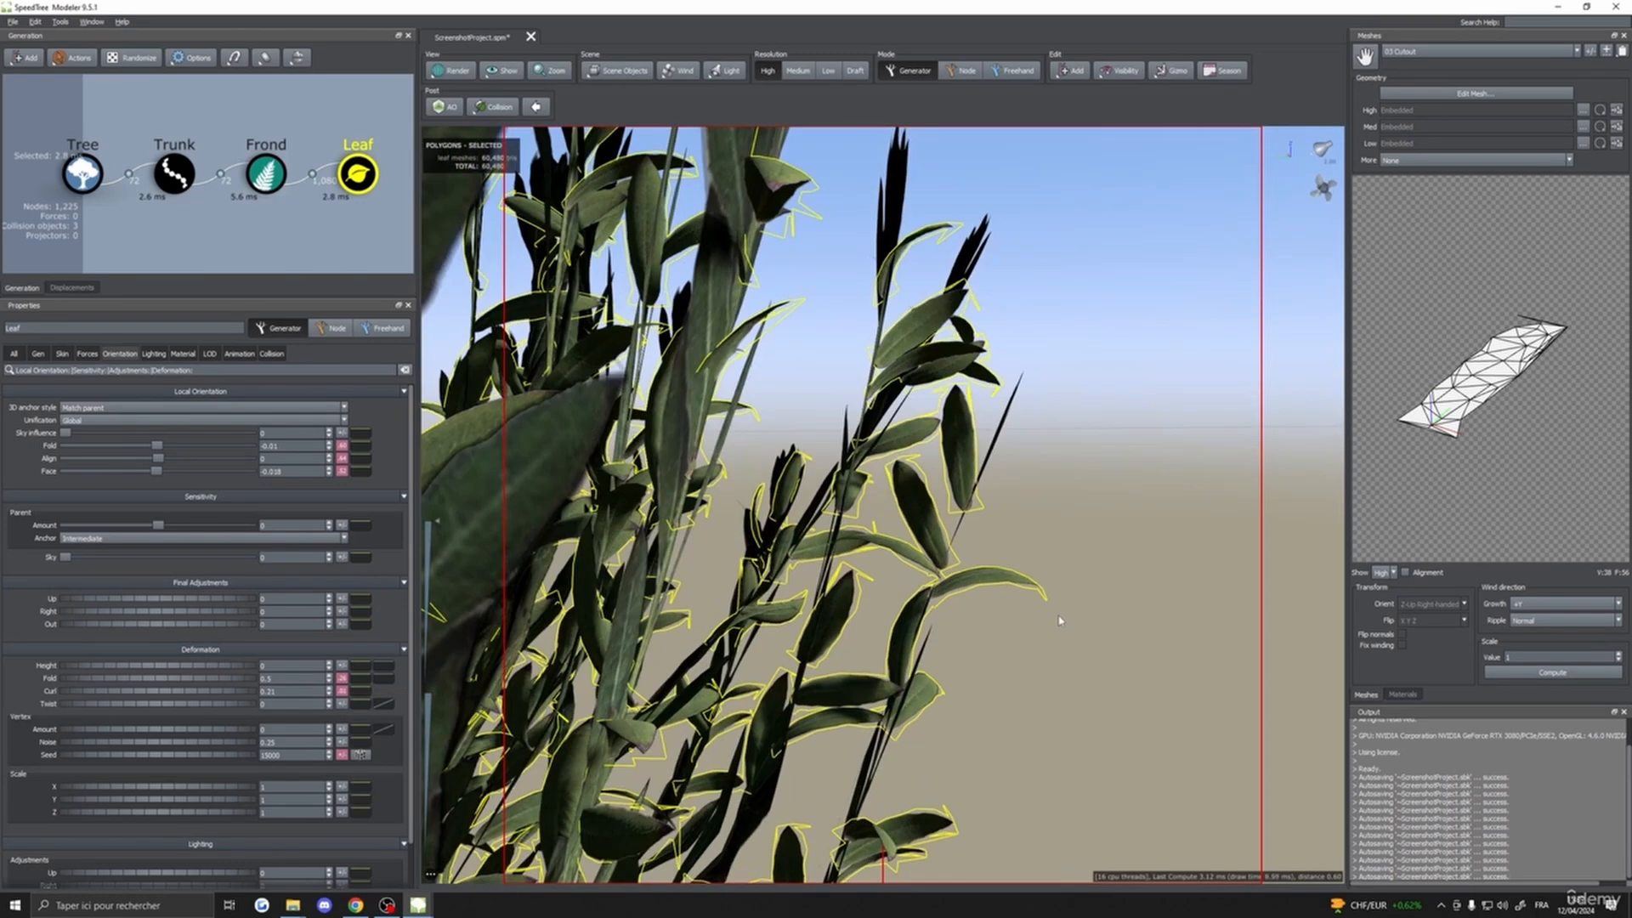
# - Lower the random variance of the Leaf generator's local orientation Align setting
pyautogui.scroll(-3, 1063, 623)
pyautogui.click(1059, 629)
pyautogui.moveTo(1060, 629); pyautogui.dragTo(1060, 680)
pyautogui.scroll(-3, 1055, 684)
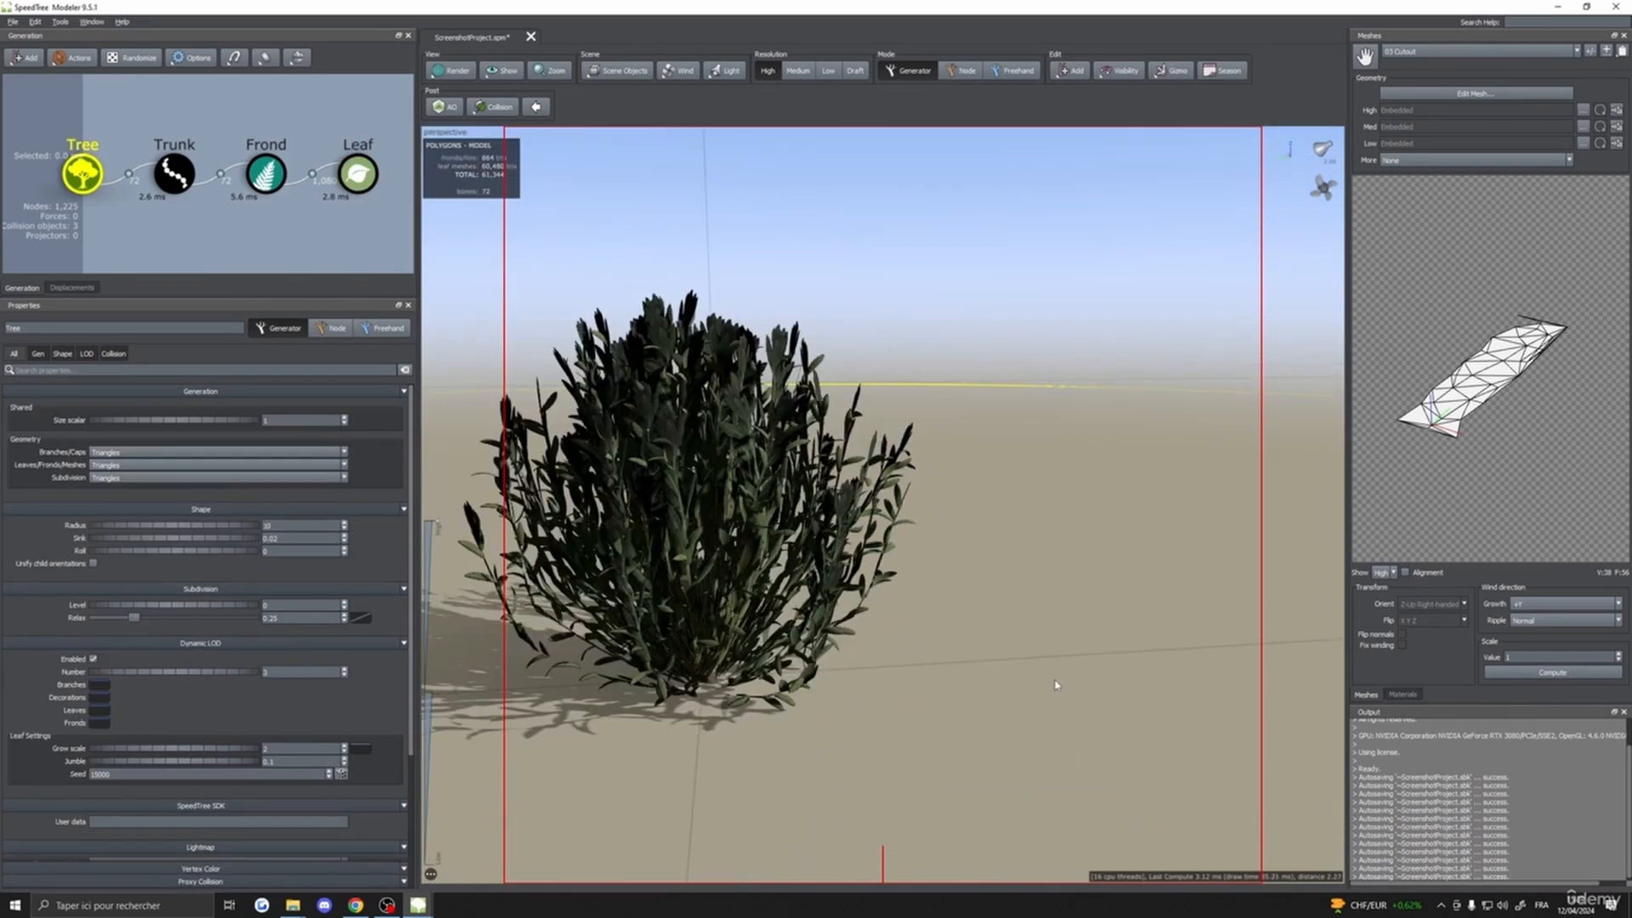
pyautogui.scroll(5, 1003, 673)
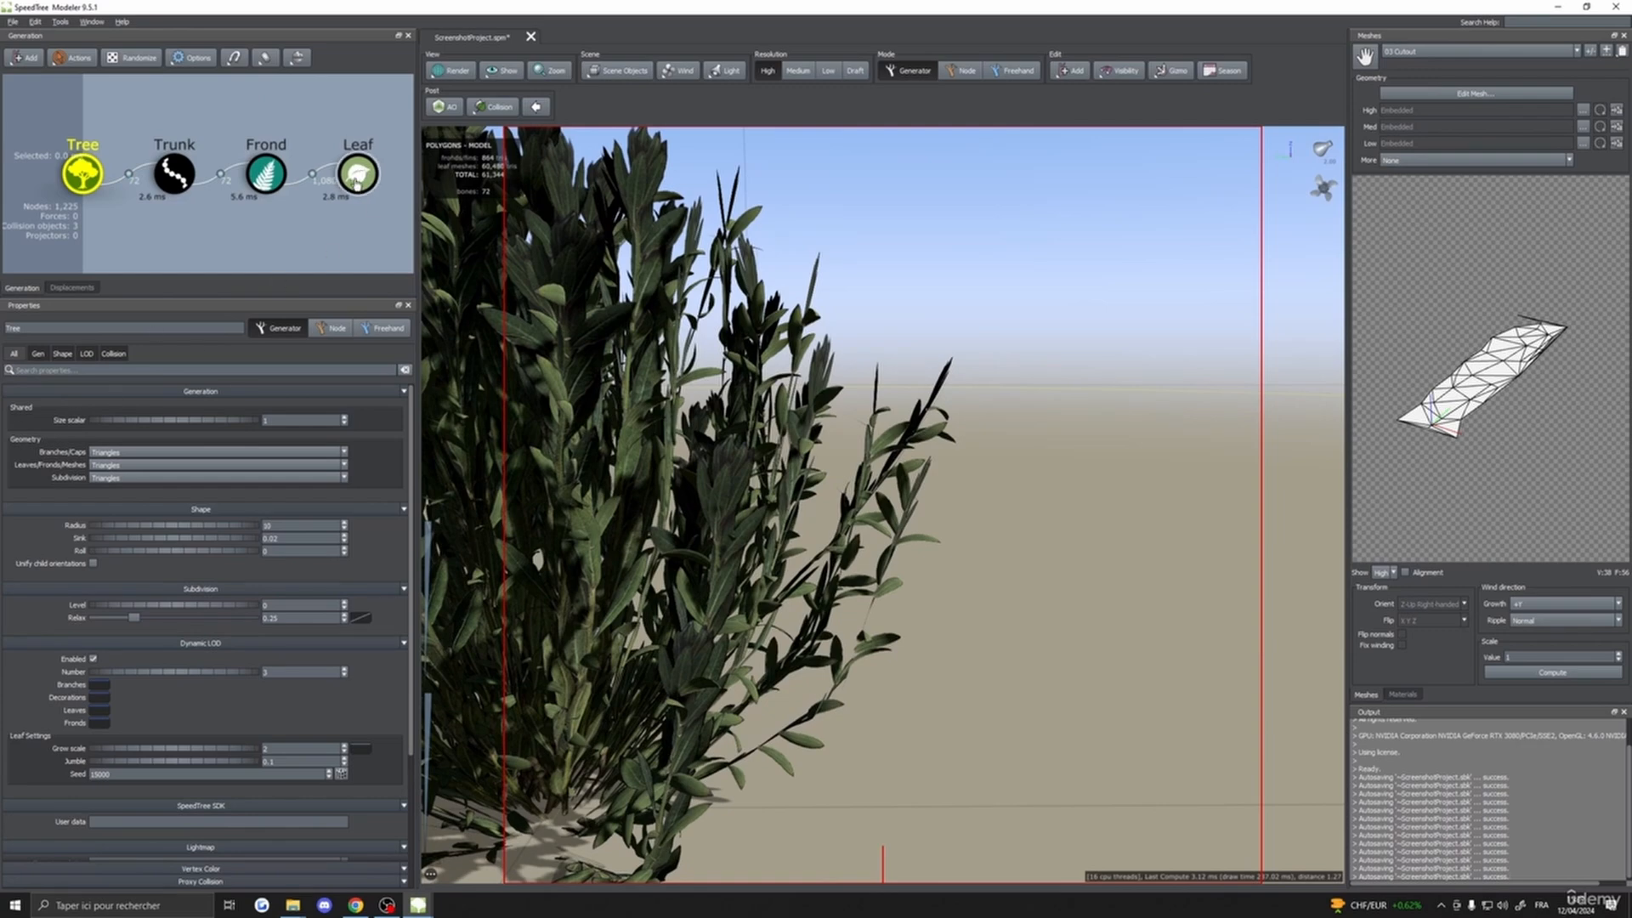
pyautogui.click(356, 180)
pyautogui.moveTo(159, 462); pyautogui.dragTo(157, 462)
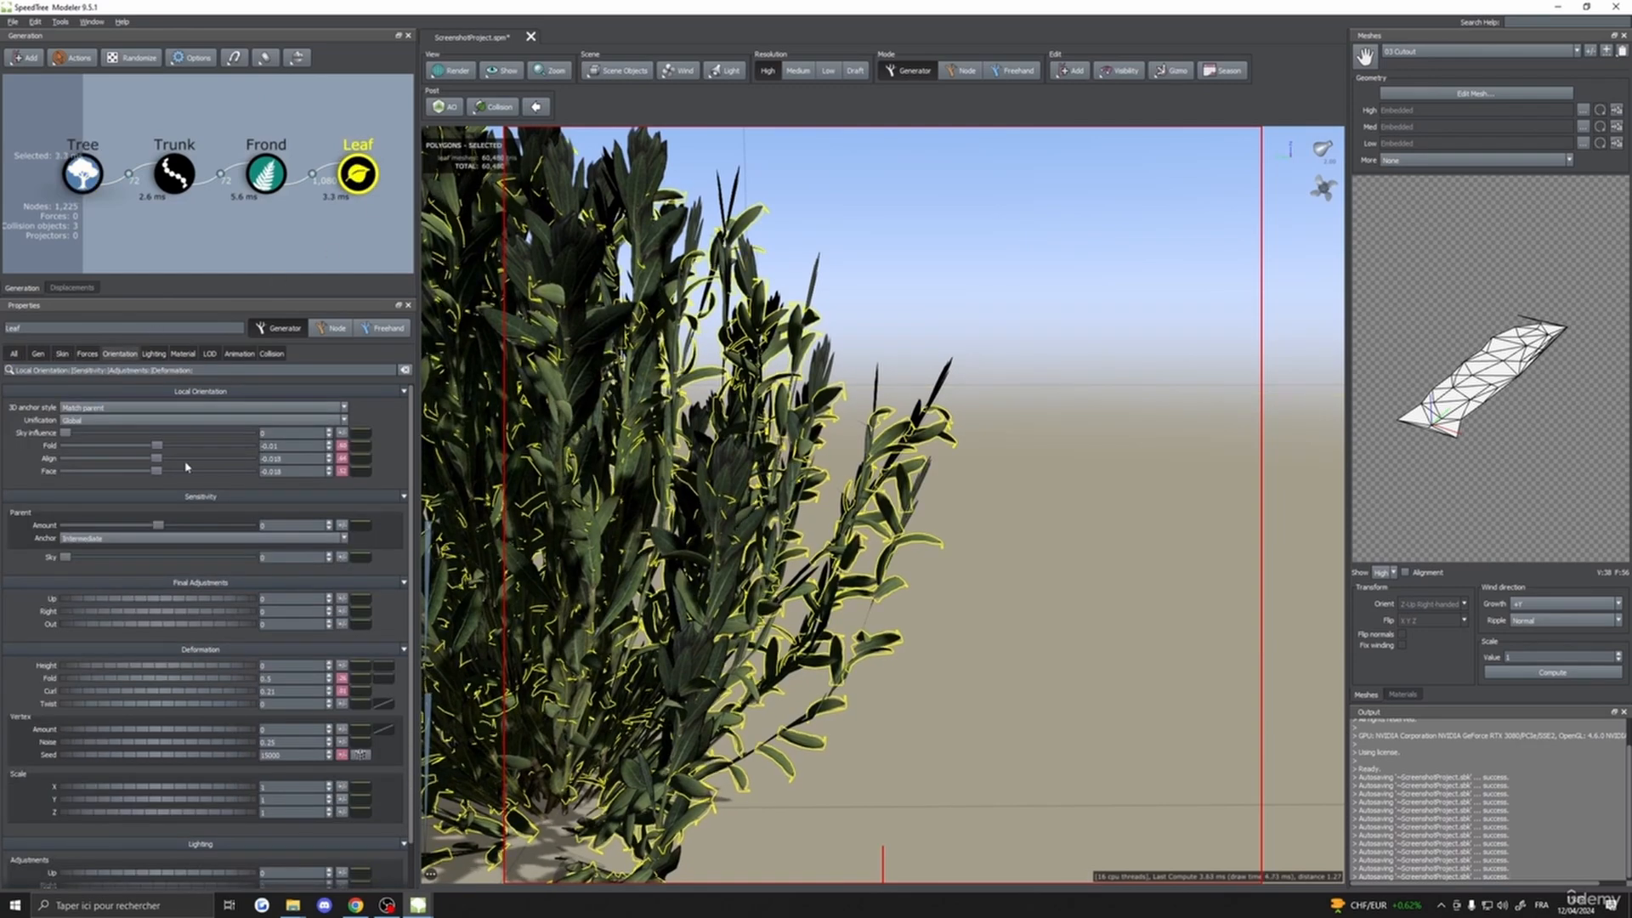
pyautogui.click(343, 464)
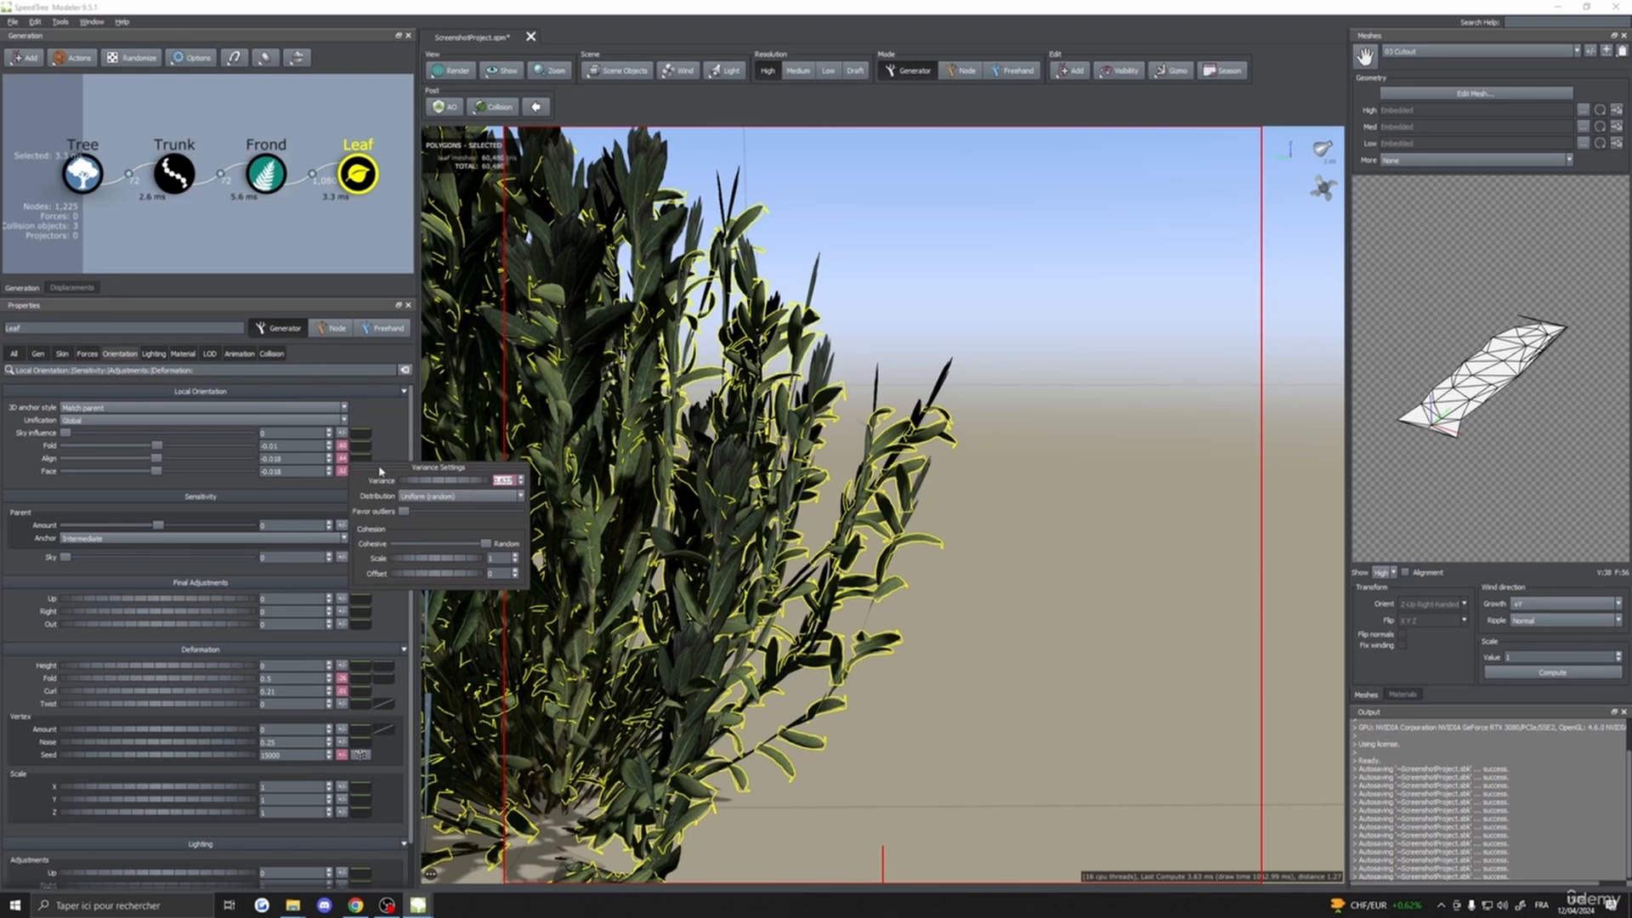
pyautogui.moveTo(453, 486); pyautogui.dragTo(355, 486)
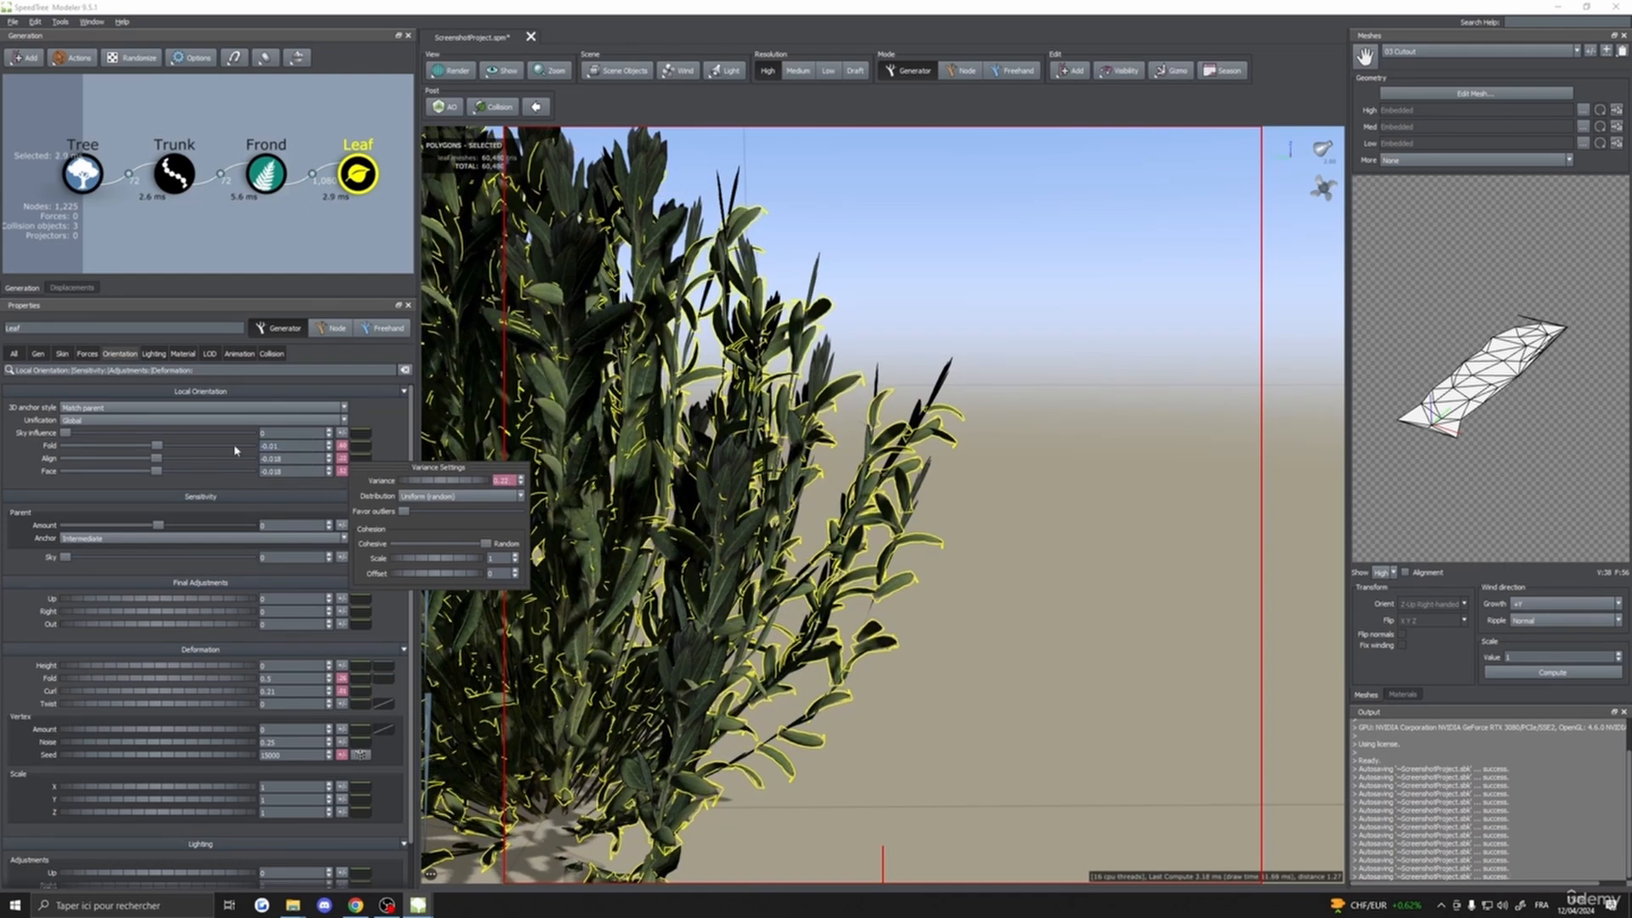
# - Lower the random variance of the Leaf generator's local orientation Fold, and deselect the leaves to view the whole bush
pyautogui.click(342, 446)
pyautogui.moveTo(448, 465); pyautogui.dragTo(385, 468)
pyautogui.click(1129, 484)
pyautogui.scroll(-4, 1020, 537)
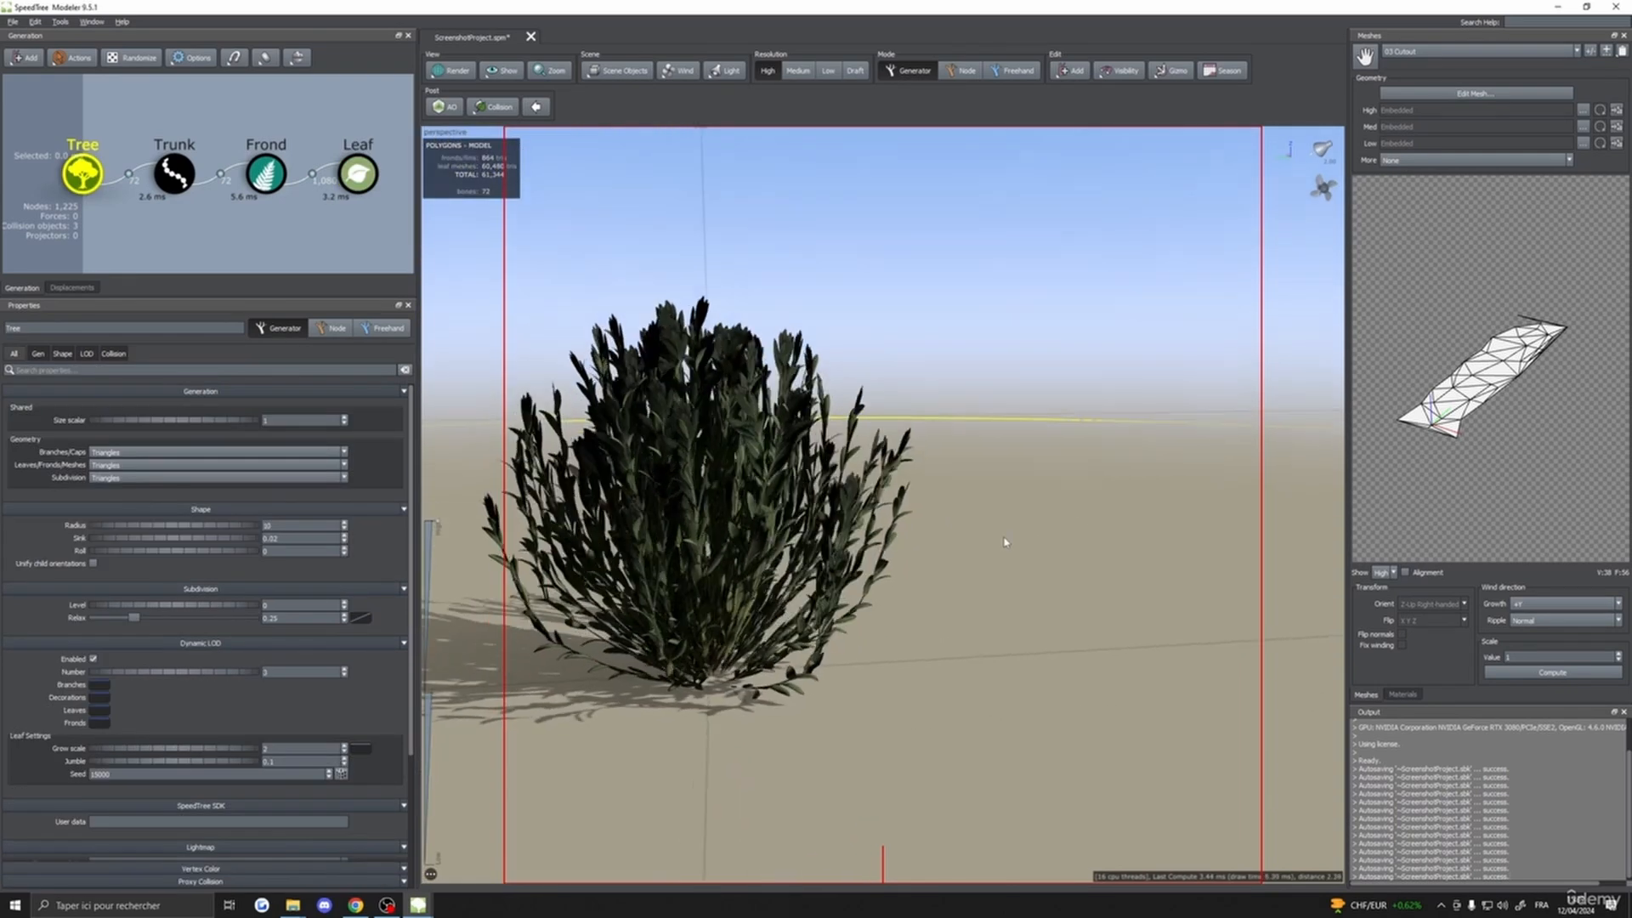
pyautogui.moveTo(1005, 544); pyautogui.dragTo(839, 552)
pyautogui.scroll(3, 839, 552)
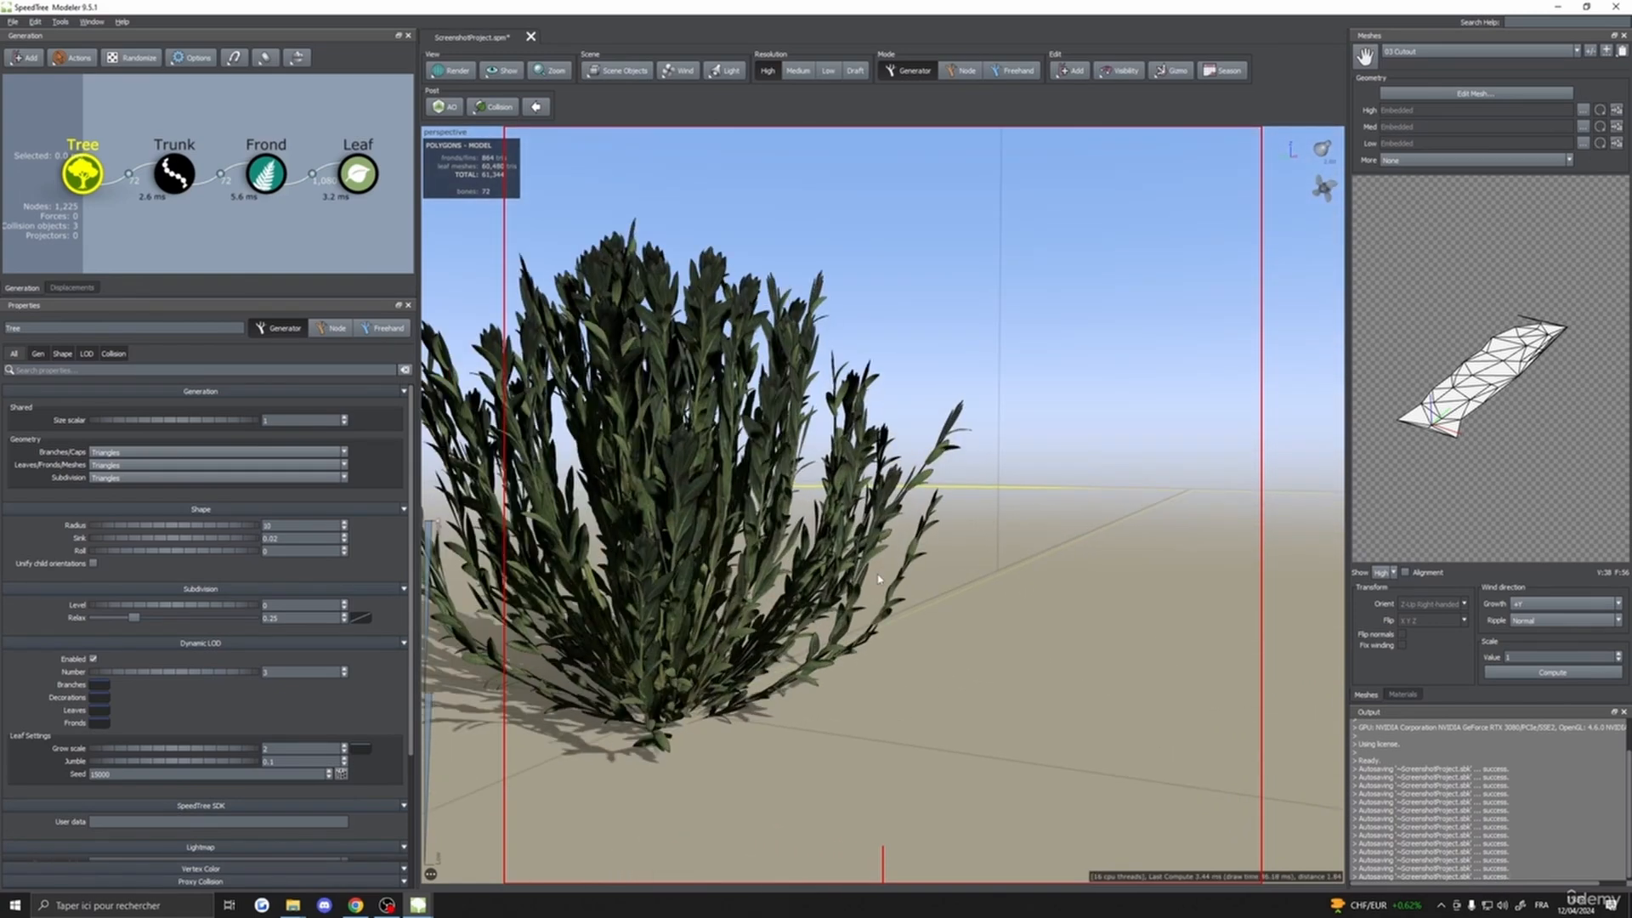
# - Reshape the Leaf generator's Size parent curve to start at about 0.54 and rise to full size at the end
pyautogui.click(840, 552)
pyautogui.click(62, 354)
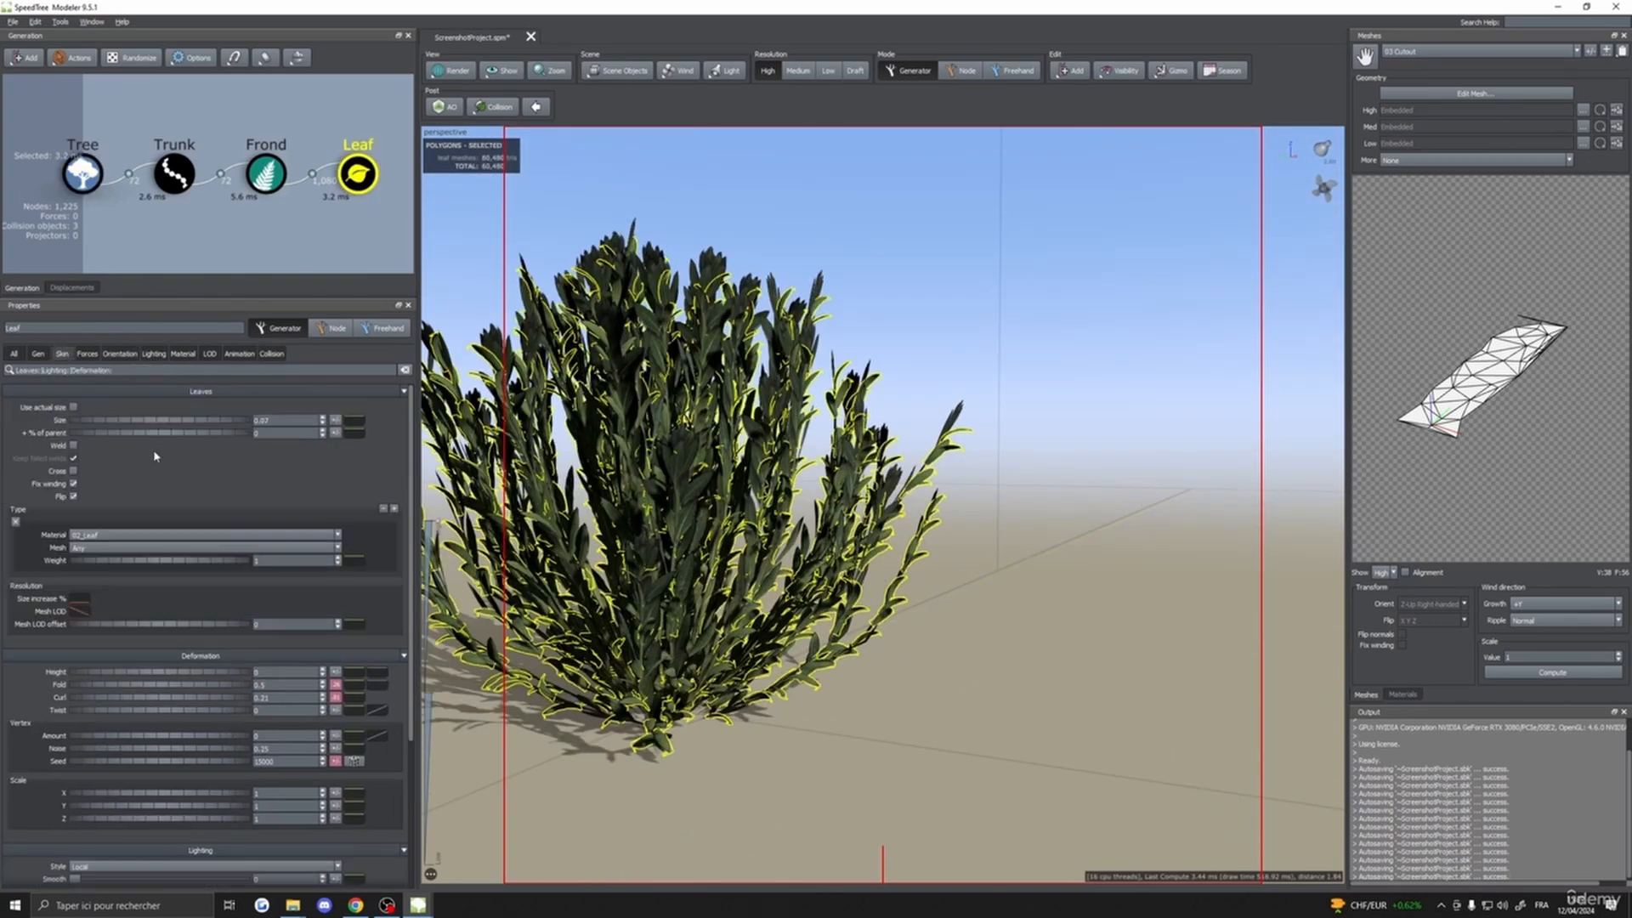
pyautogui.click(352, 423)
pyautogui.moveTo(927, 697); pyautogui.dragTo(933, 775)
pyautogui.scroll(5, 969, 717)
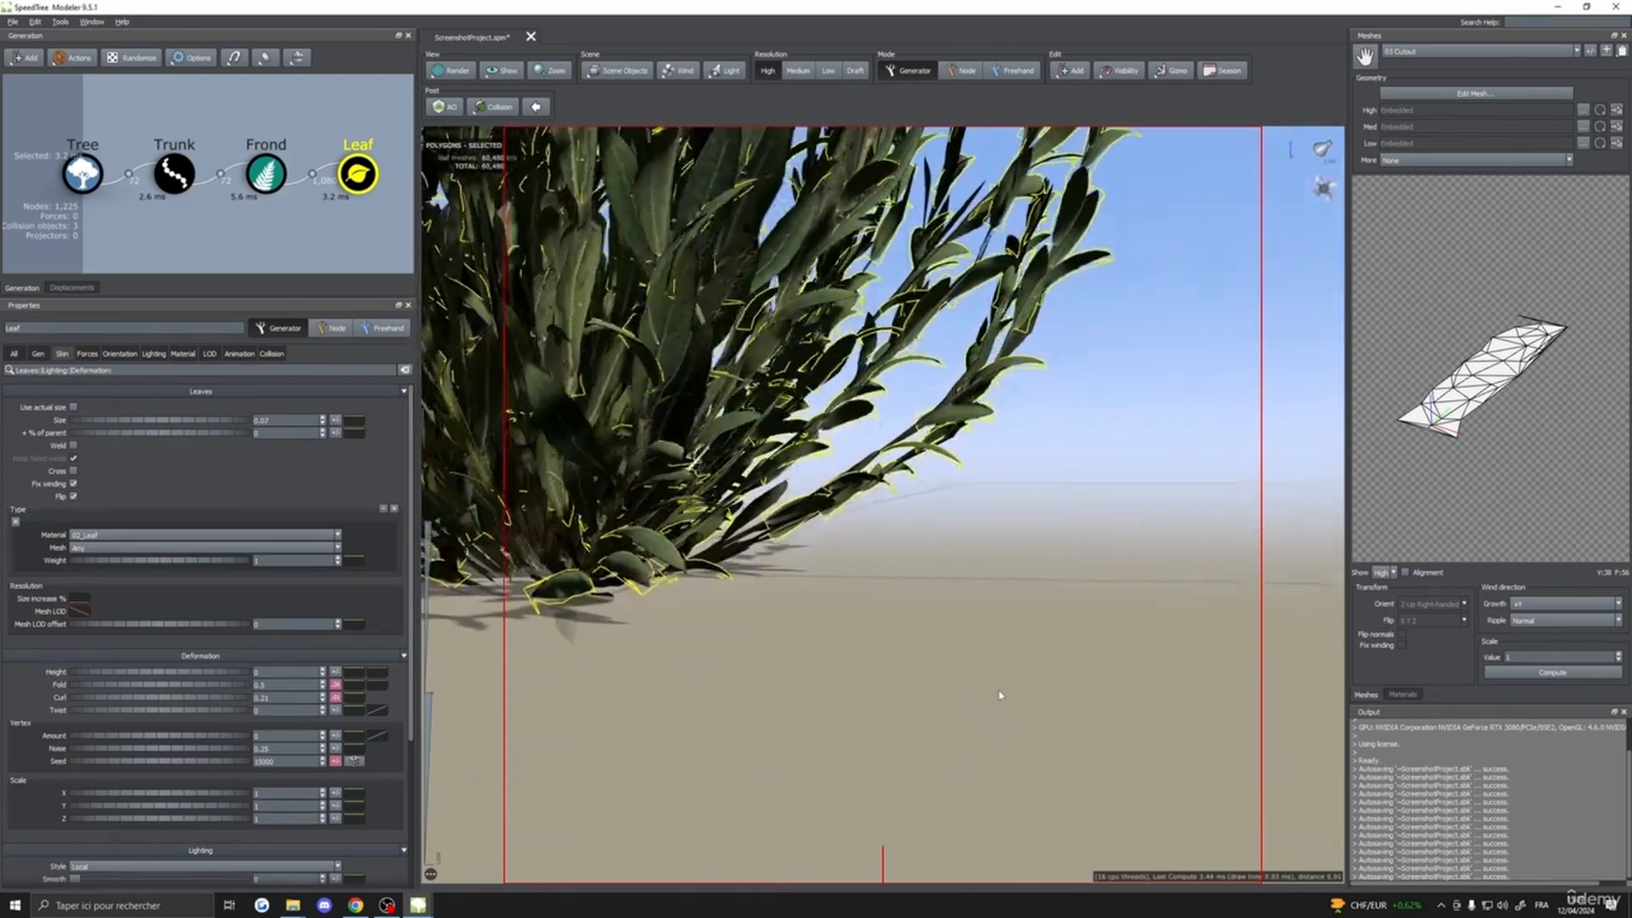
pyautogui.scroll(-5, 942, 717)
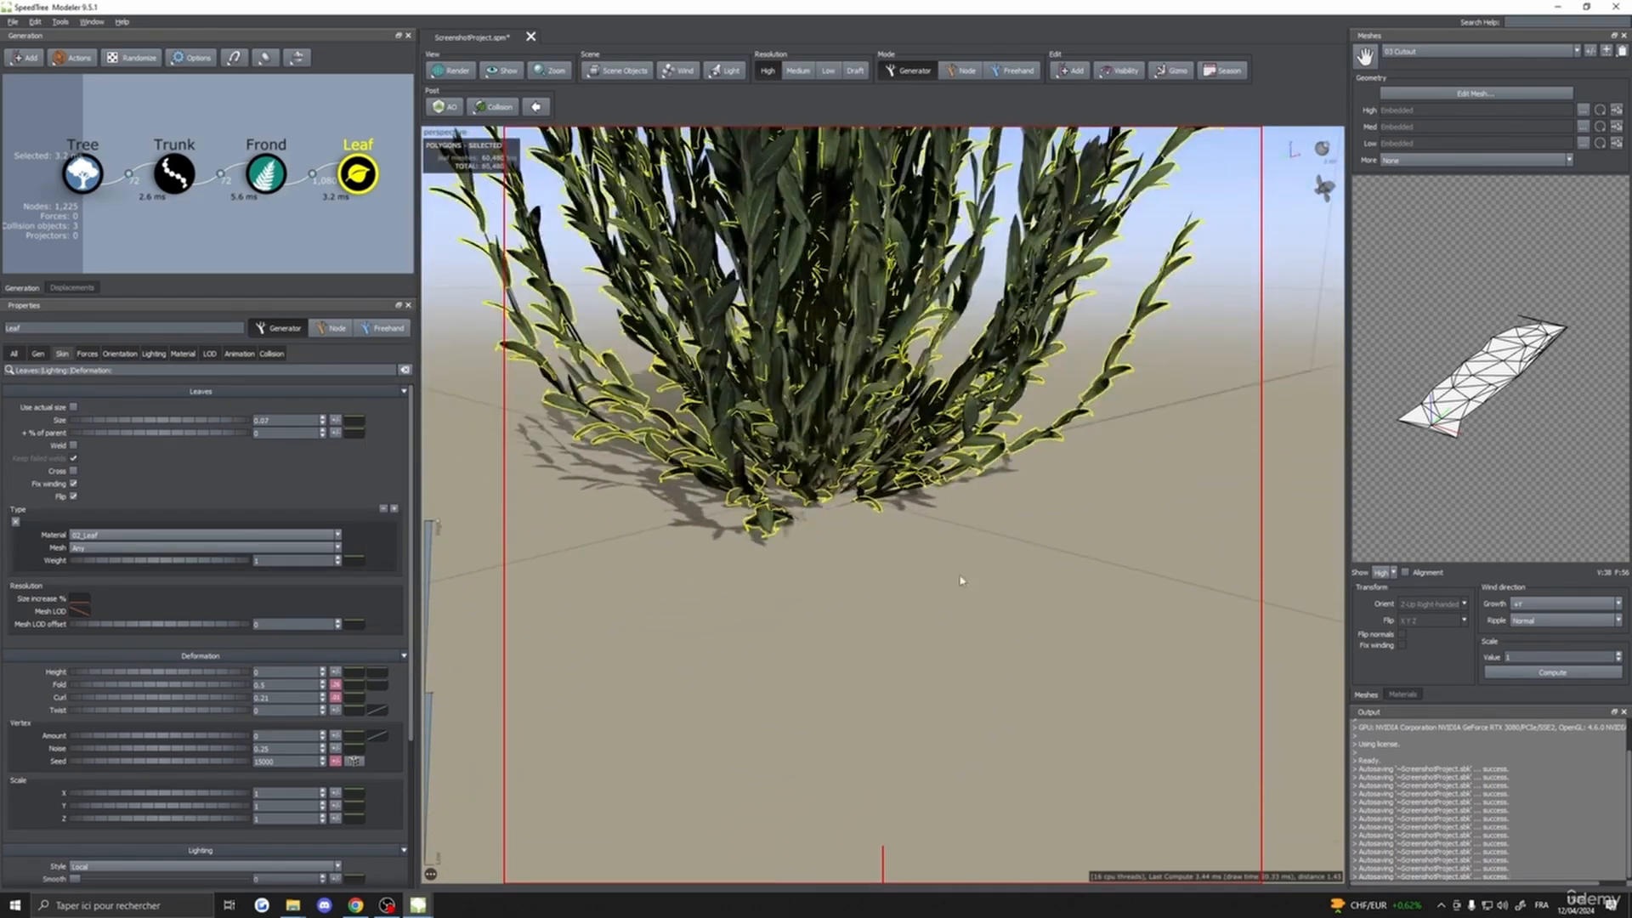
pyautogui.moveTo(961, 583); pyautogui.dragTo(930, 665, button='middle')
pyautogui.scroll(-3, 935, 680)
pyautogui.moveTo(940, 689); pyautogui.dragTo(965, 680)
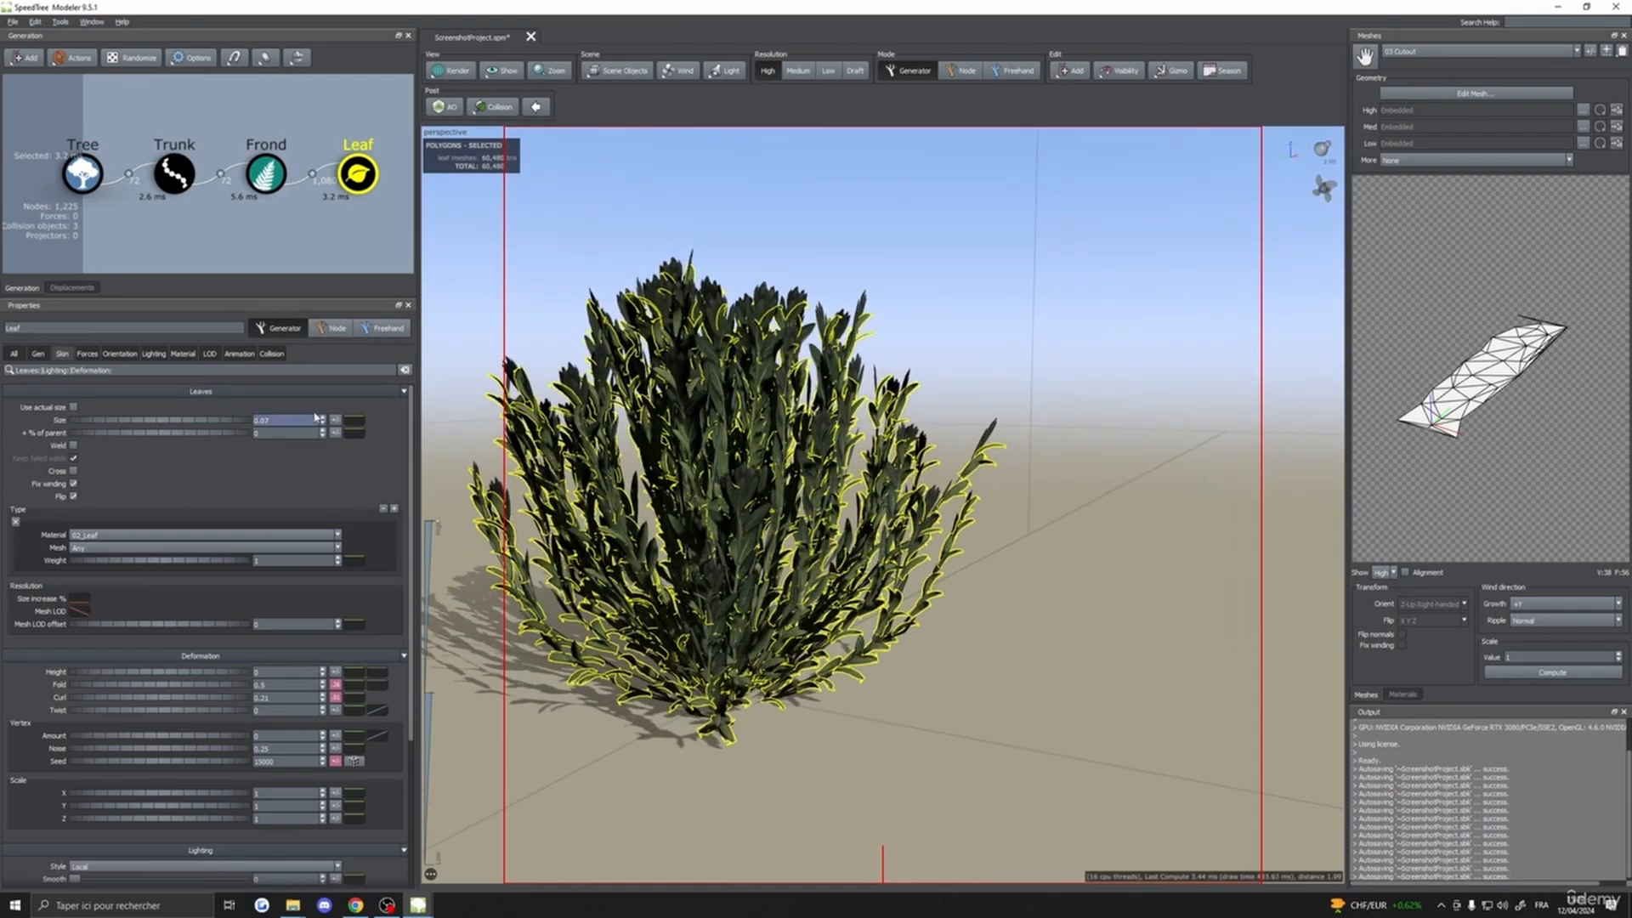
pyautogui.click(353, 431)
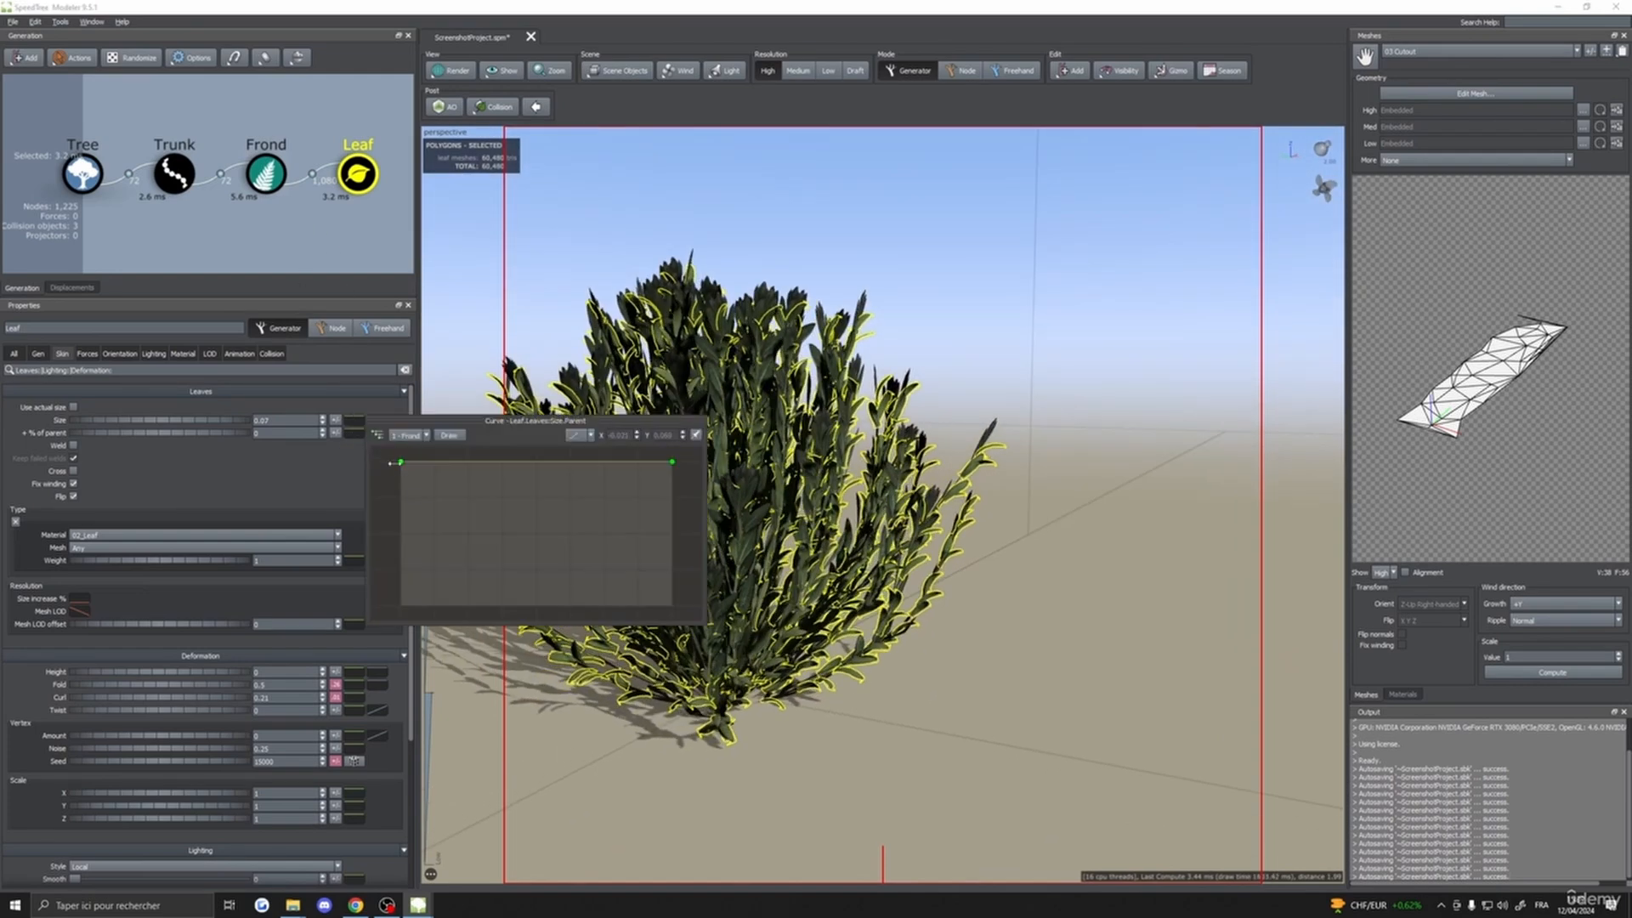
pyautogui.moveTo(402, 462); pyautogui.dragTo(409, 530)
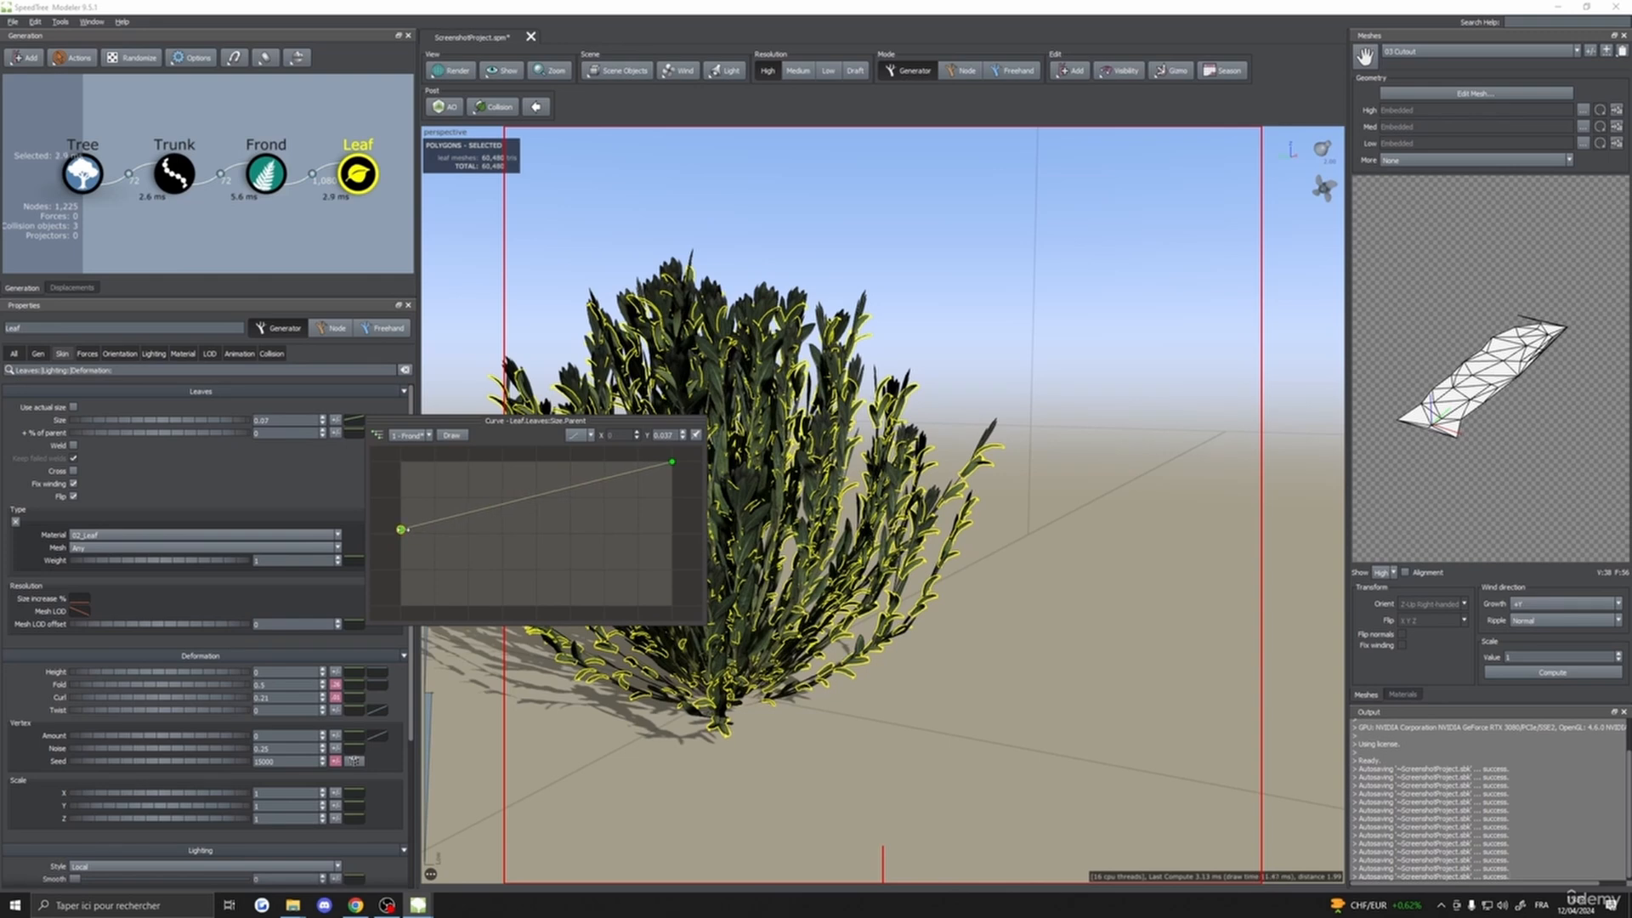
pyautogui.moveTo(672, 463); pyautogui.dragTo(668, 440)
pyautogui.click(1061, 558)
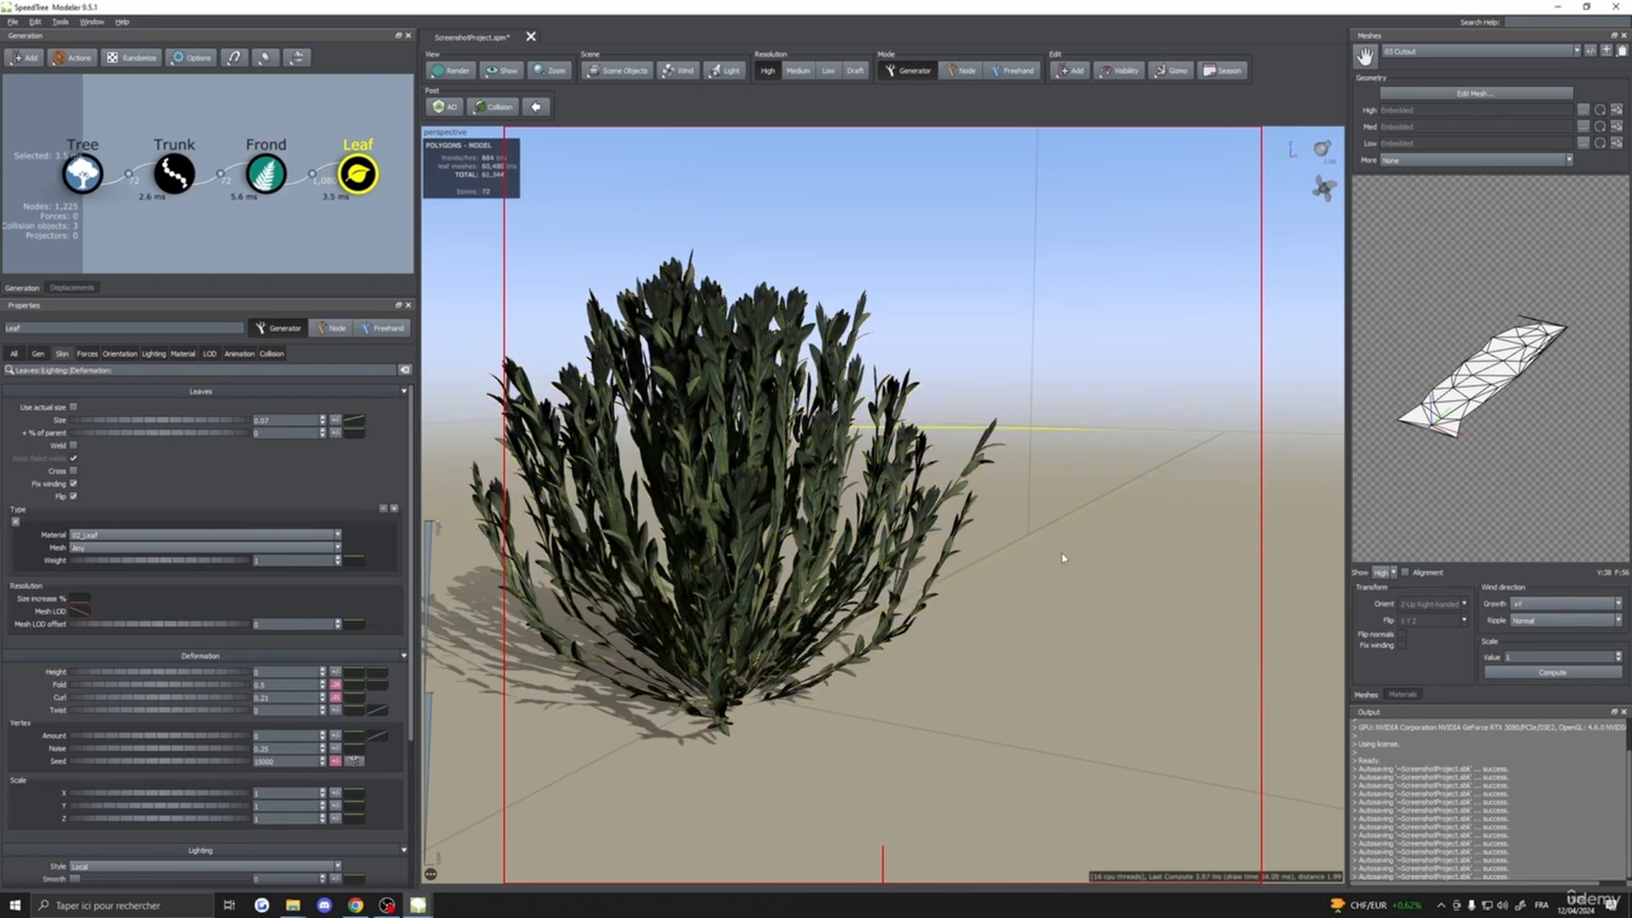
pyautogui.moveTo(1036, 623); pyautogui.dragTo(968, 638)
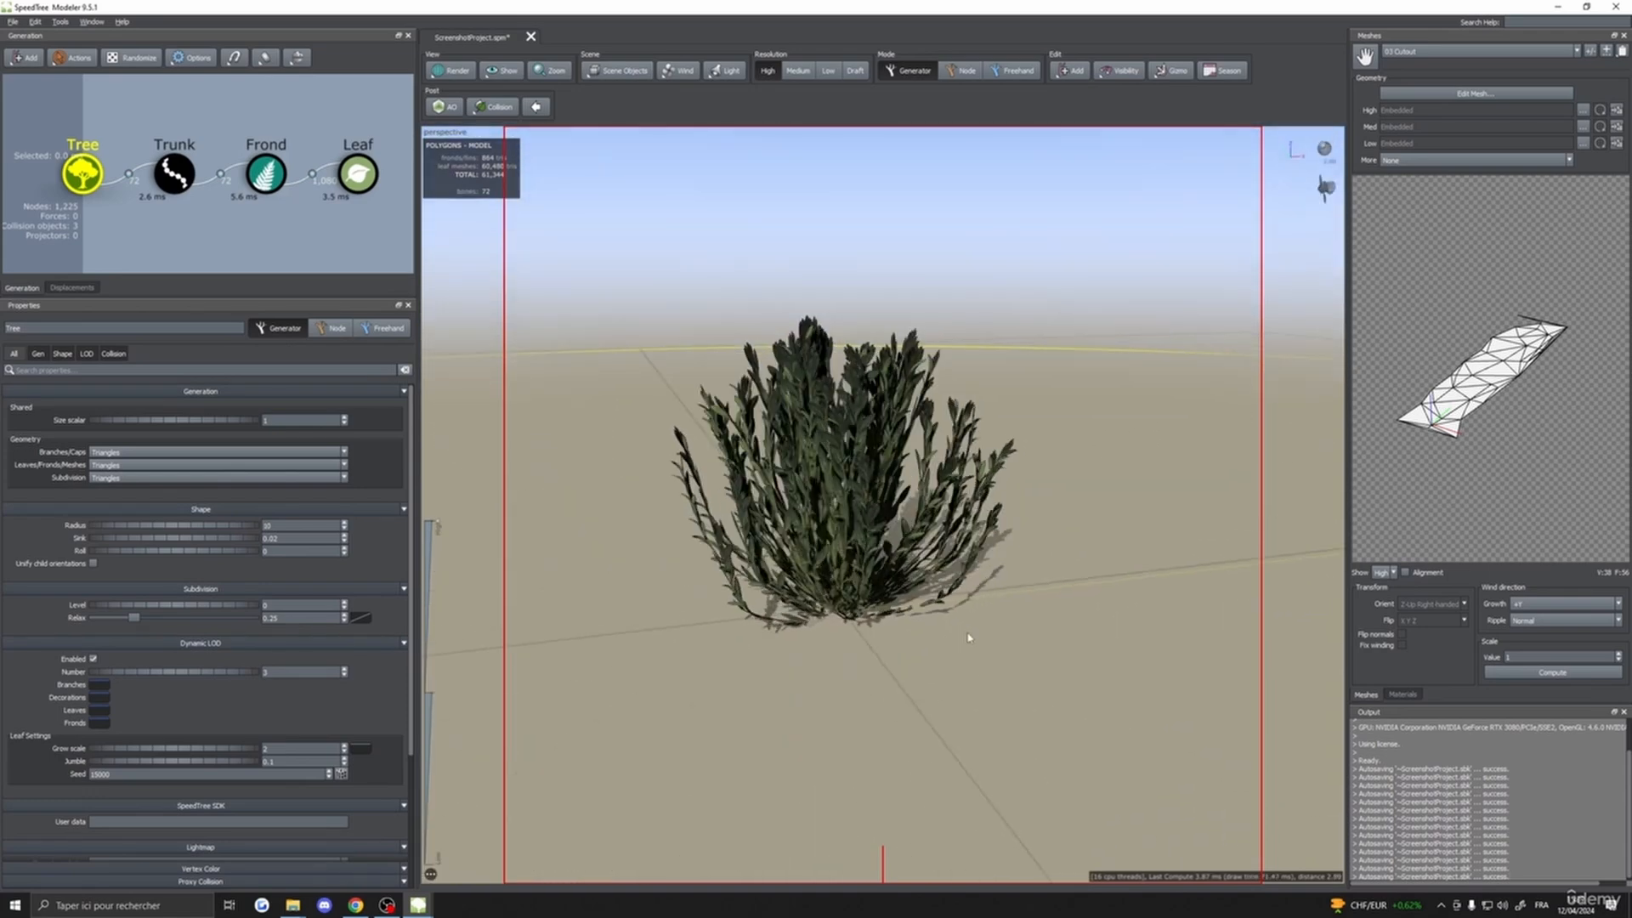
# - Edit material 02's cutout mesh and add many extra leaf anchor points along the whole stem
pyautogui.click(1403, 695)
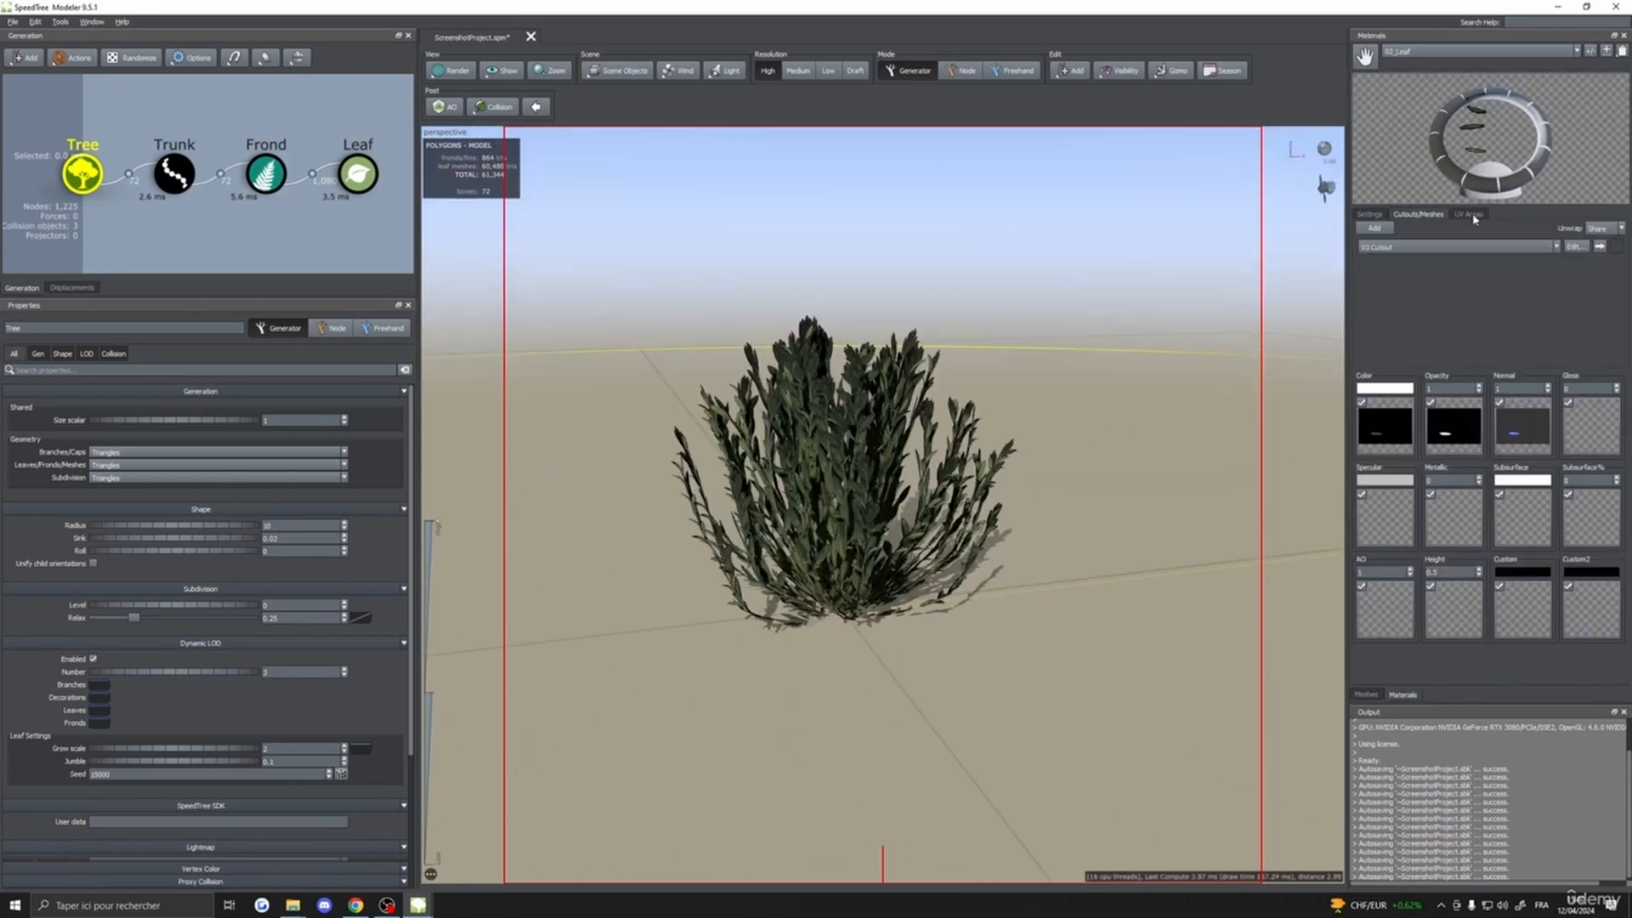
pyautogui.click(1479, 51)
pyautogui.click(1494, 121)
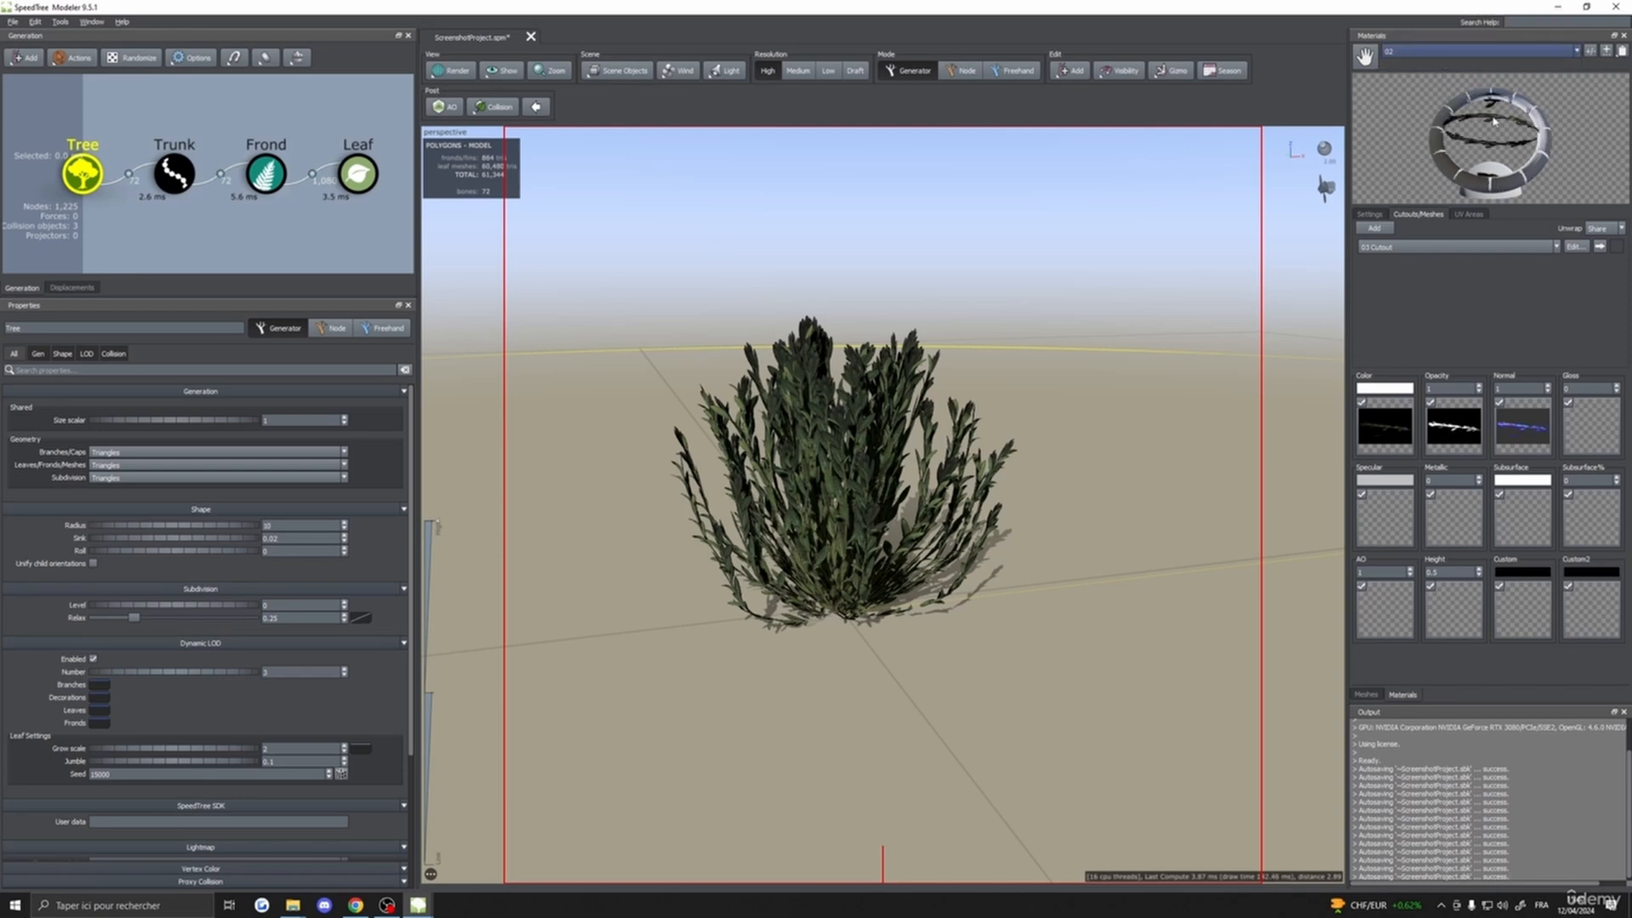
pyautogui.click(1575, 247)
pyautogui.scroll(5, 990, 541)
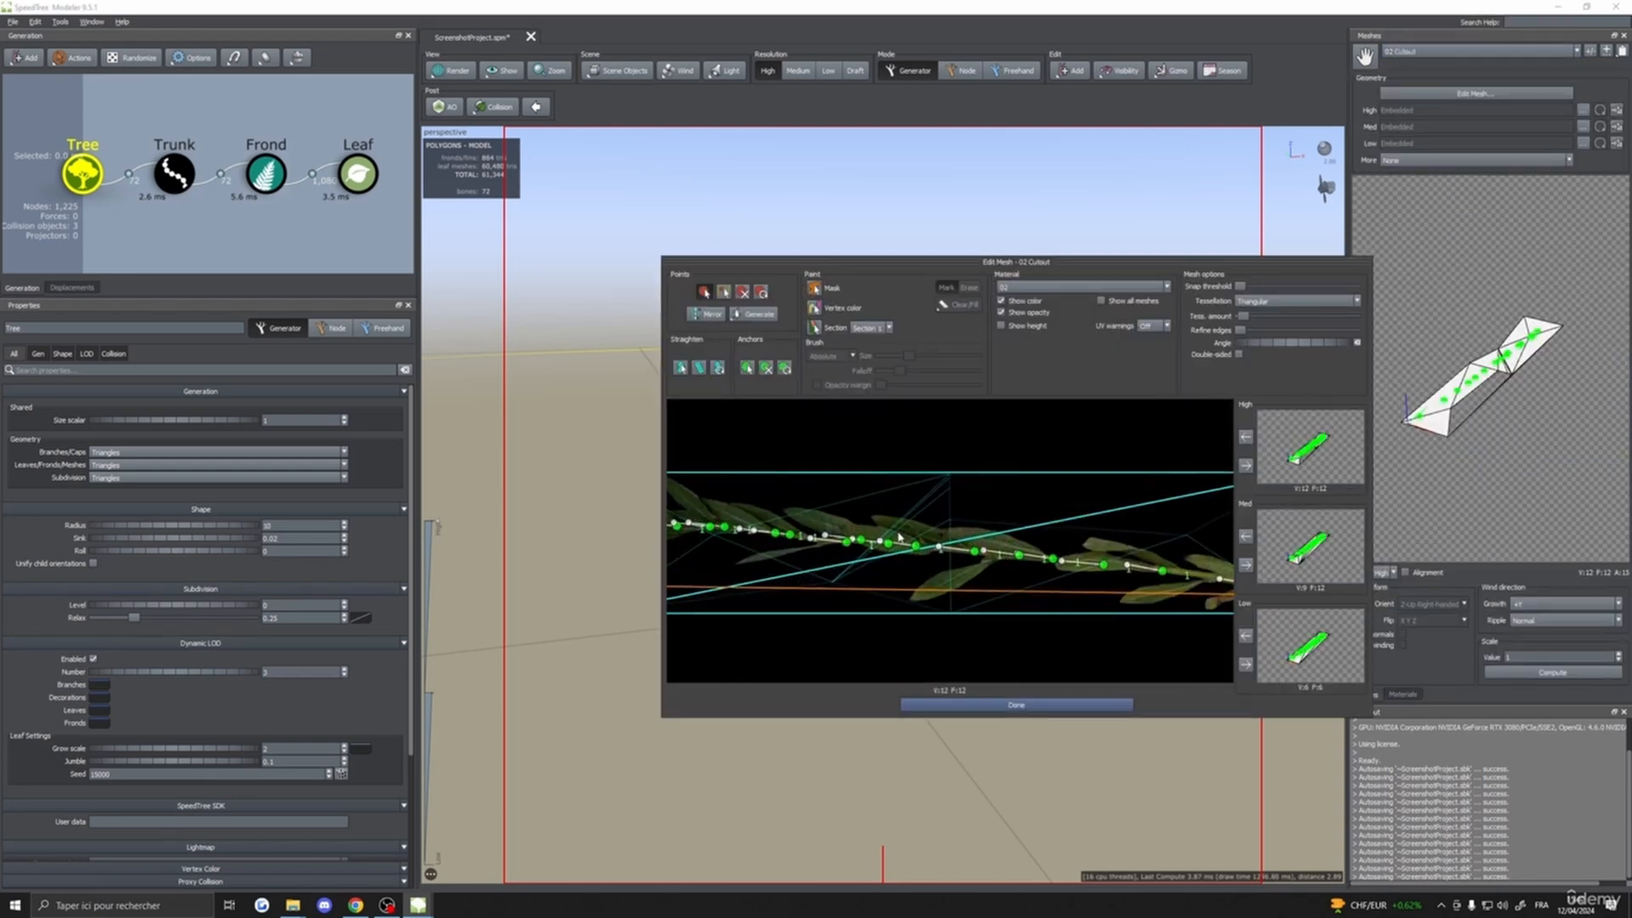
pyautogui.moveTo(991, 541); pyautogui.dragTo(1005, 546, button='middle')
pyautogui.click(747, 367)
pyautogui.moveTo(850, 498); pyautogui.dragTo(910, 499, button='middle')
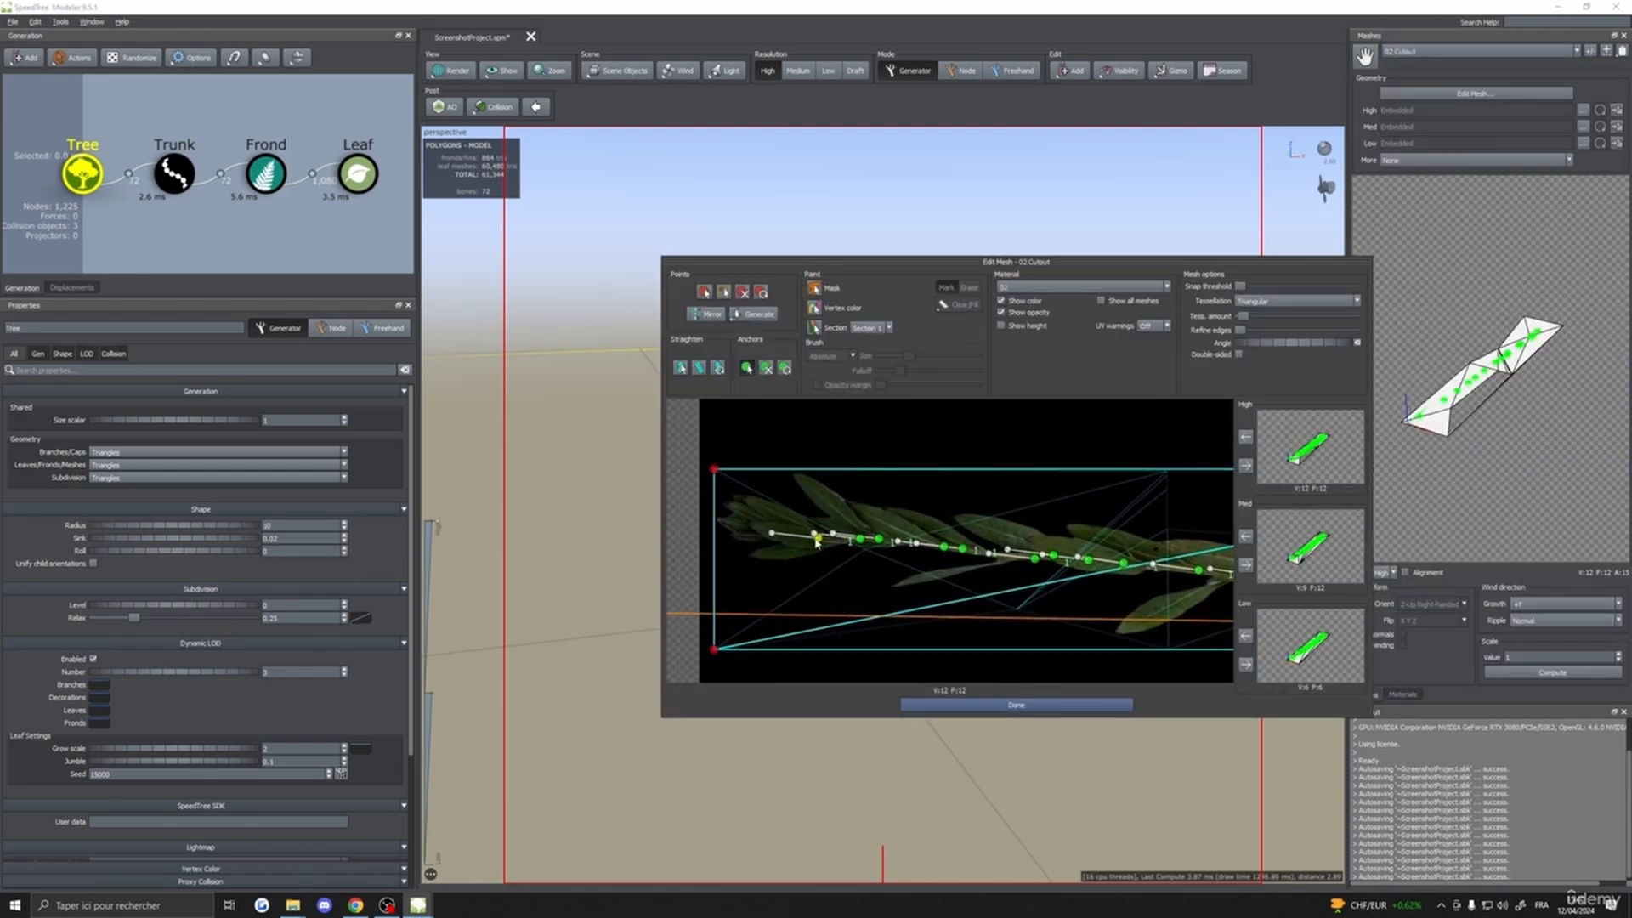
pyautogui.click(796, 531)
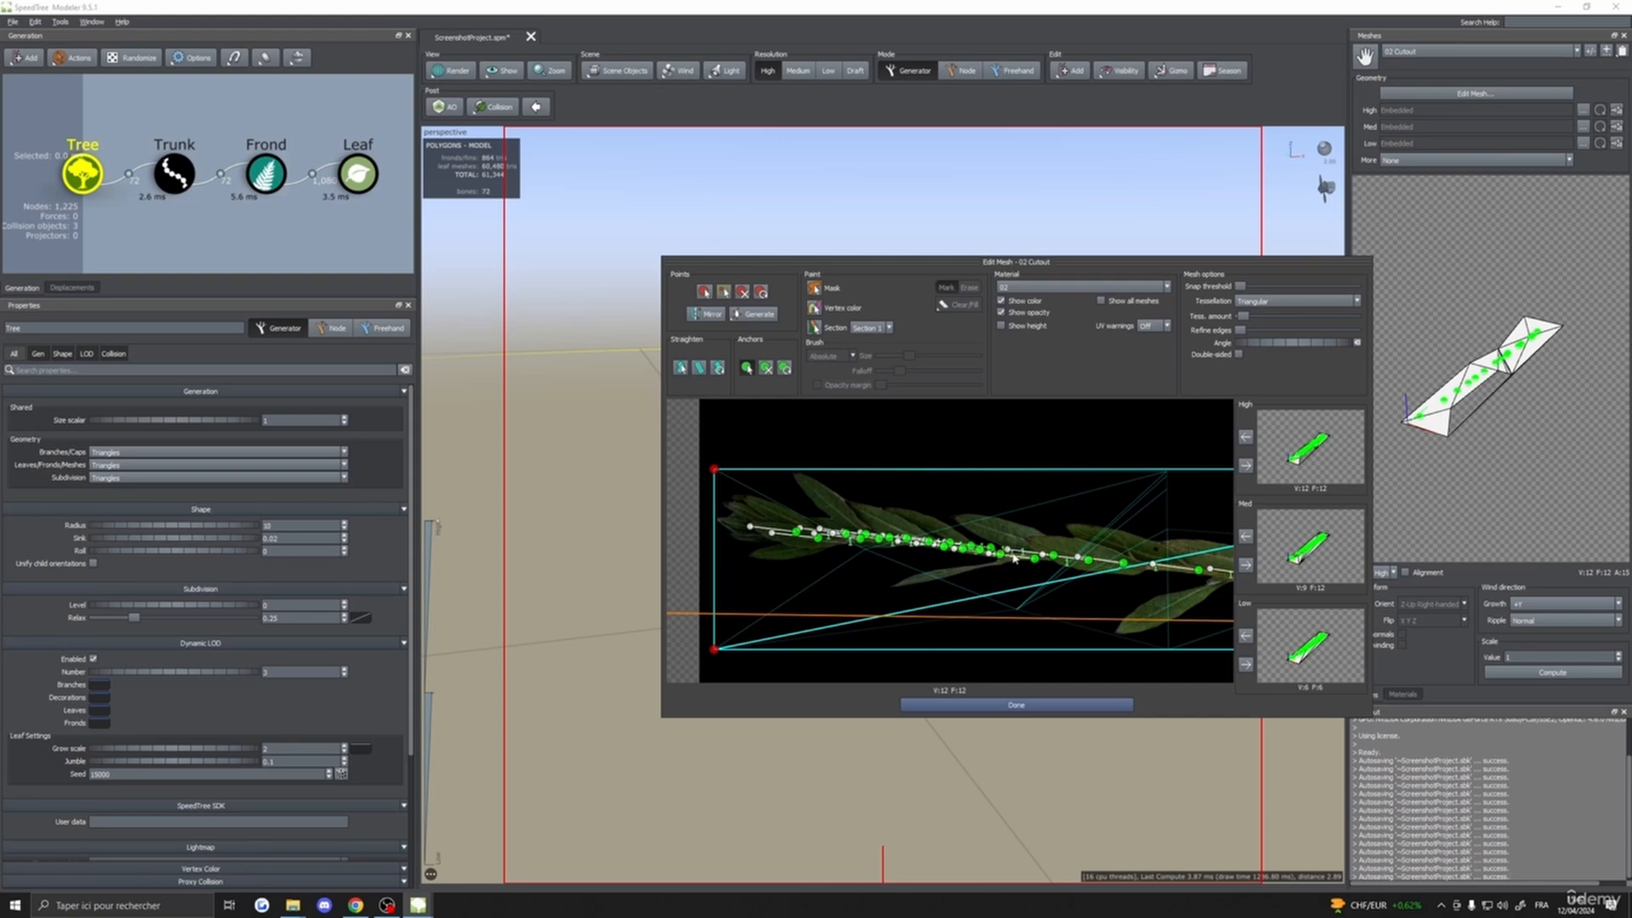
pyautogui.moveTo(1031, 557); pyautogui.dragTo(957, 580, button='middle')
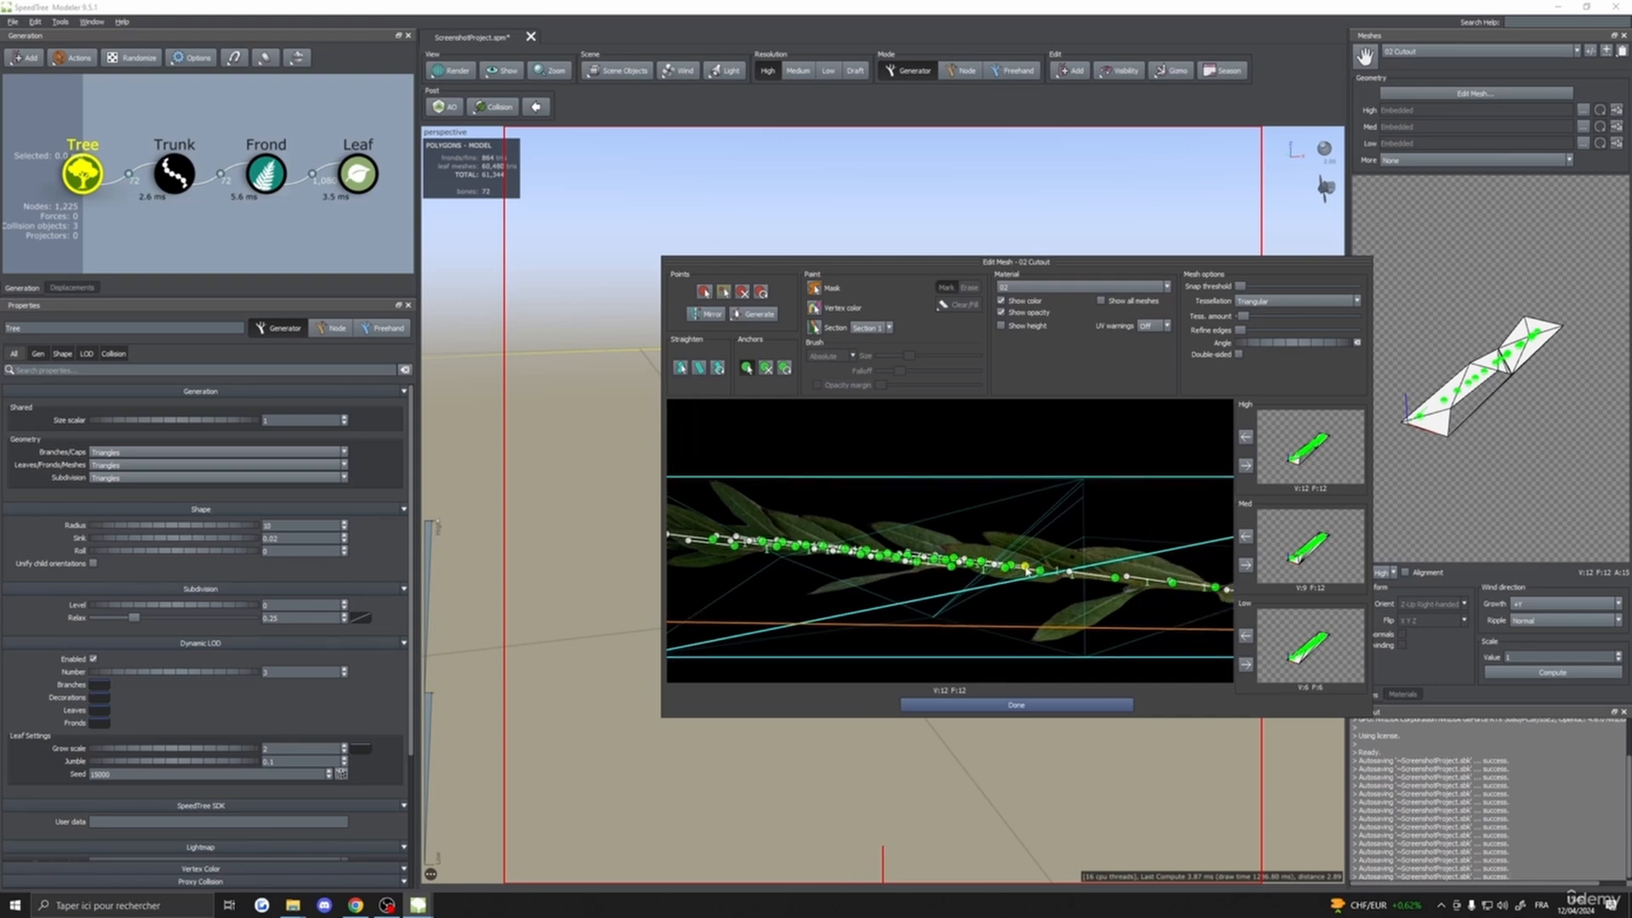
pyautogui.moveTo(1060, 593); pyautogui.dragTo(1009, 595, button='middle')
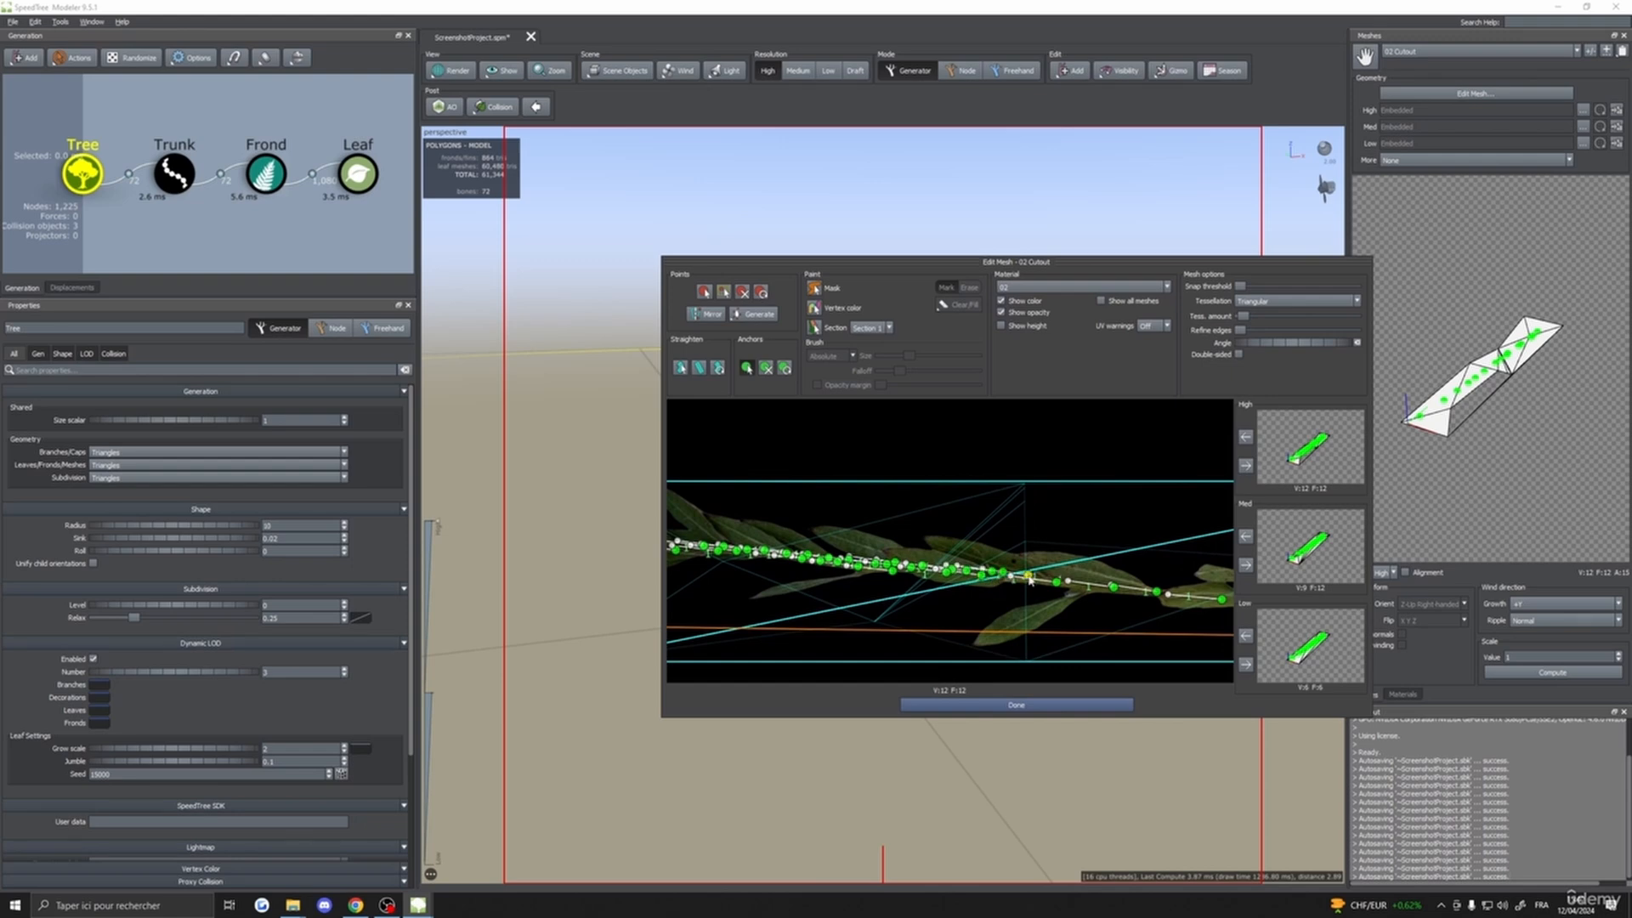
pyautogui.moveTo(1092, 585); pyautogui.dragTo(1018, 583, button='middle')
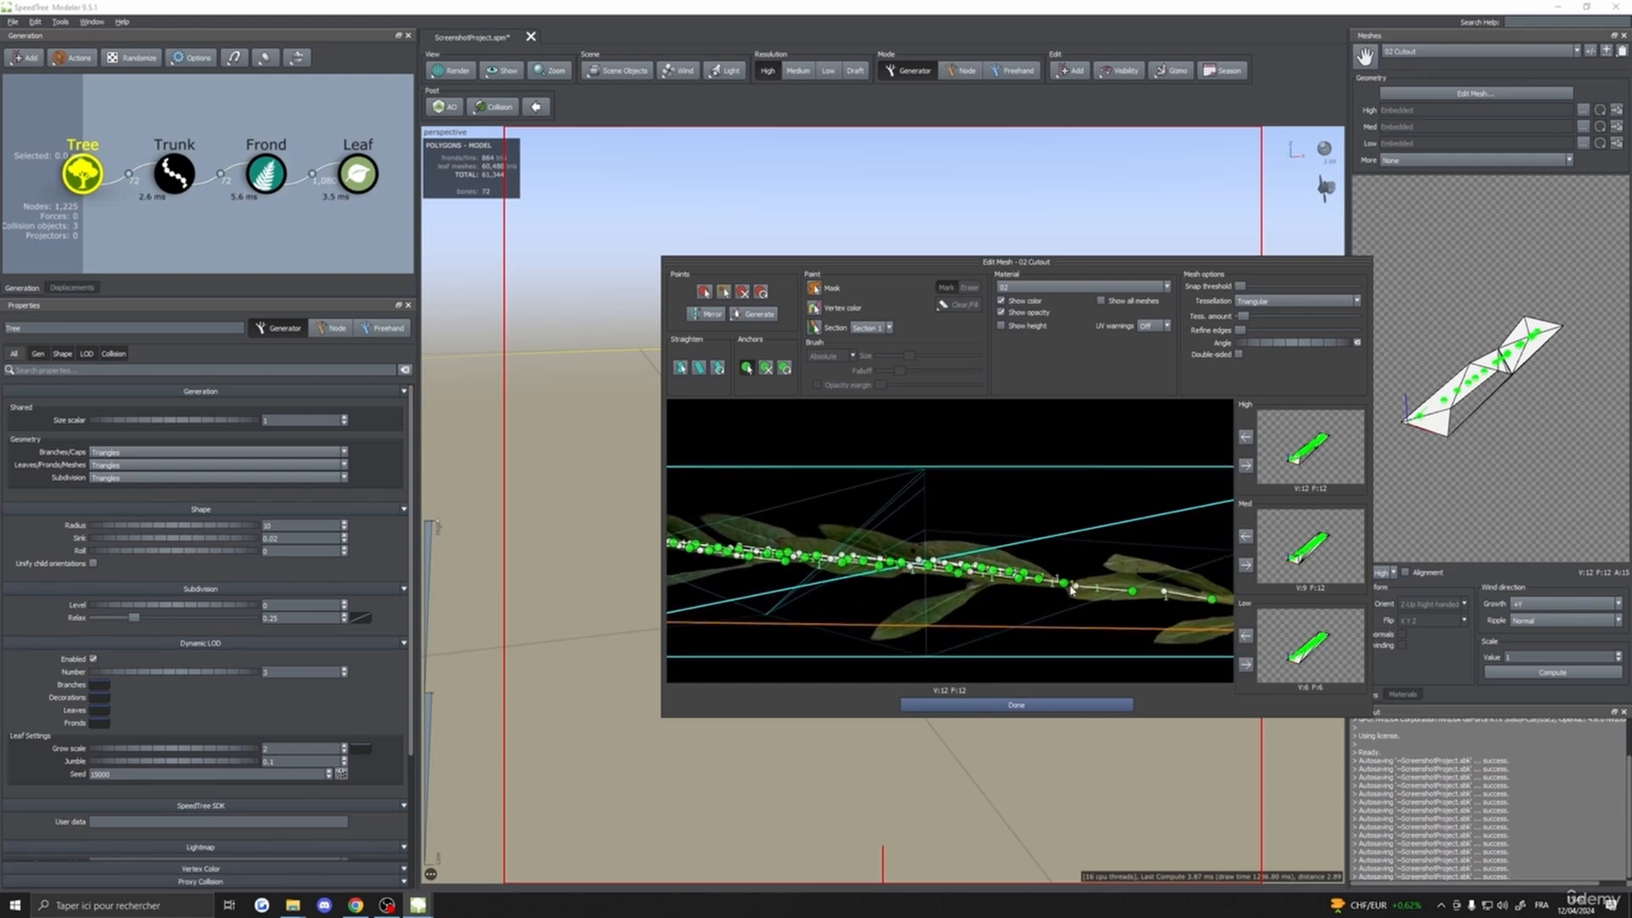
pyautogui.moveTo(1117, 602); pyautogui.dragTo(946, 584, button='middle')
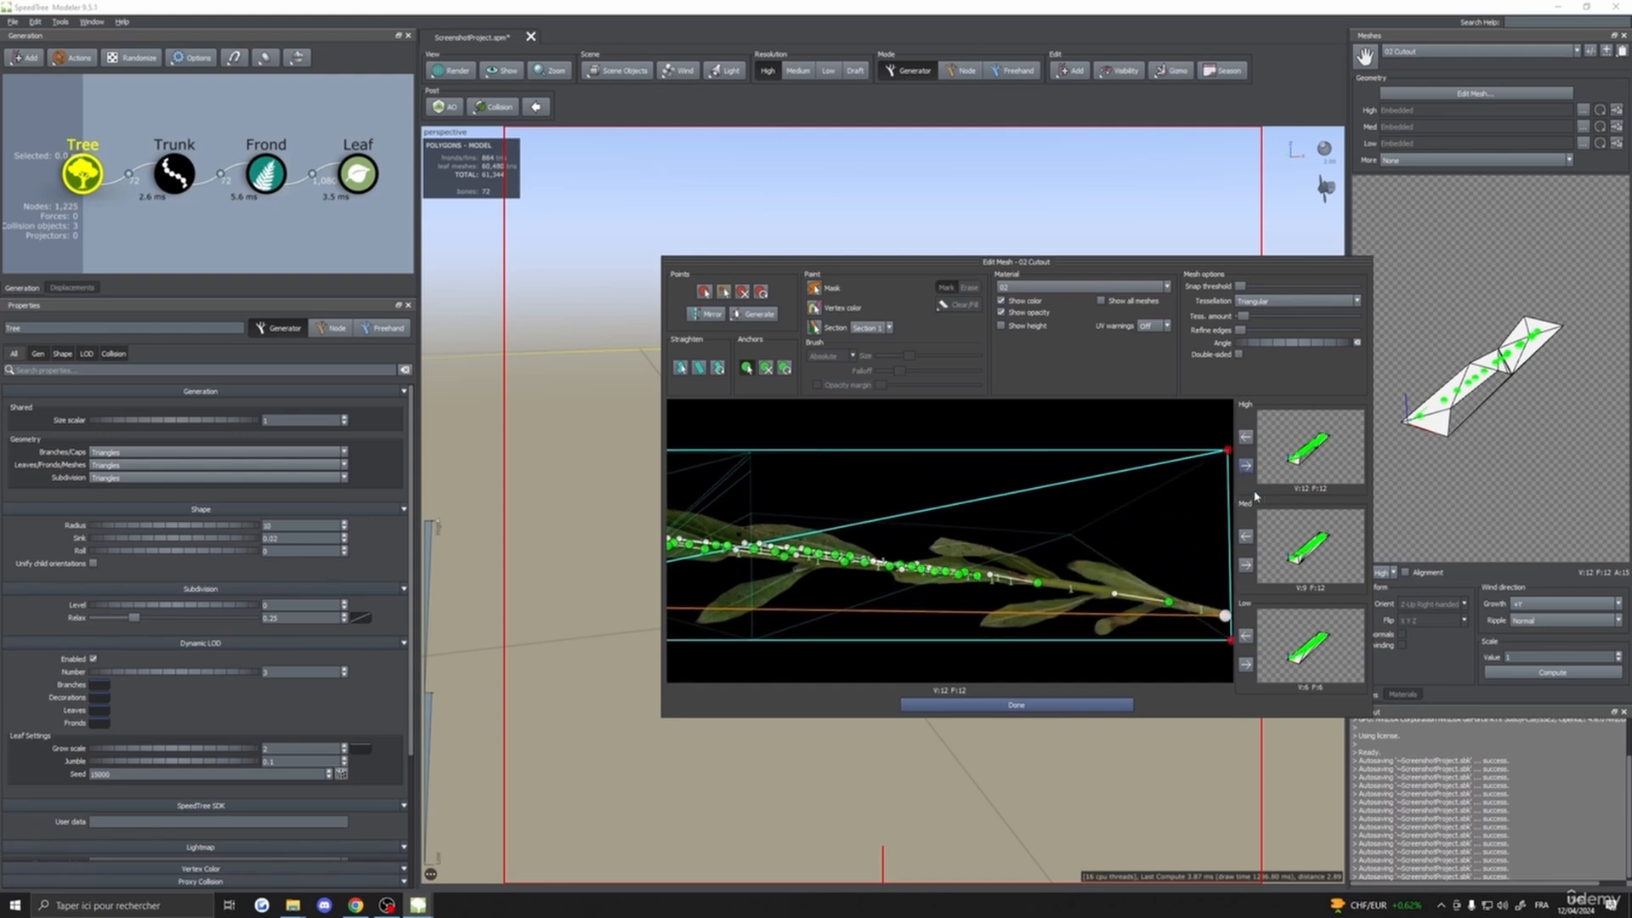
pyautogui.click(1054, 706)
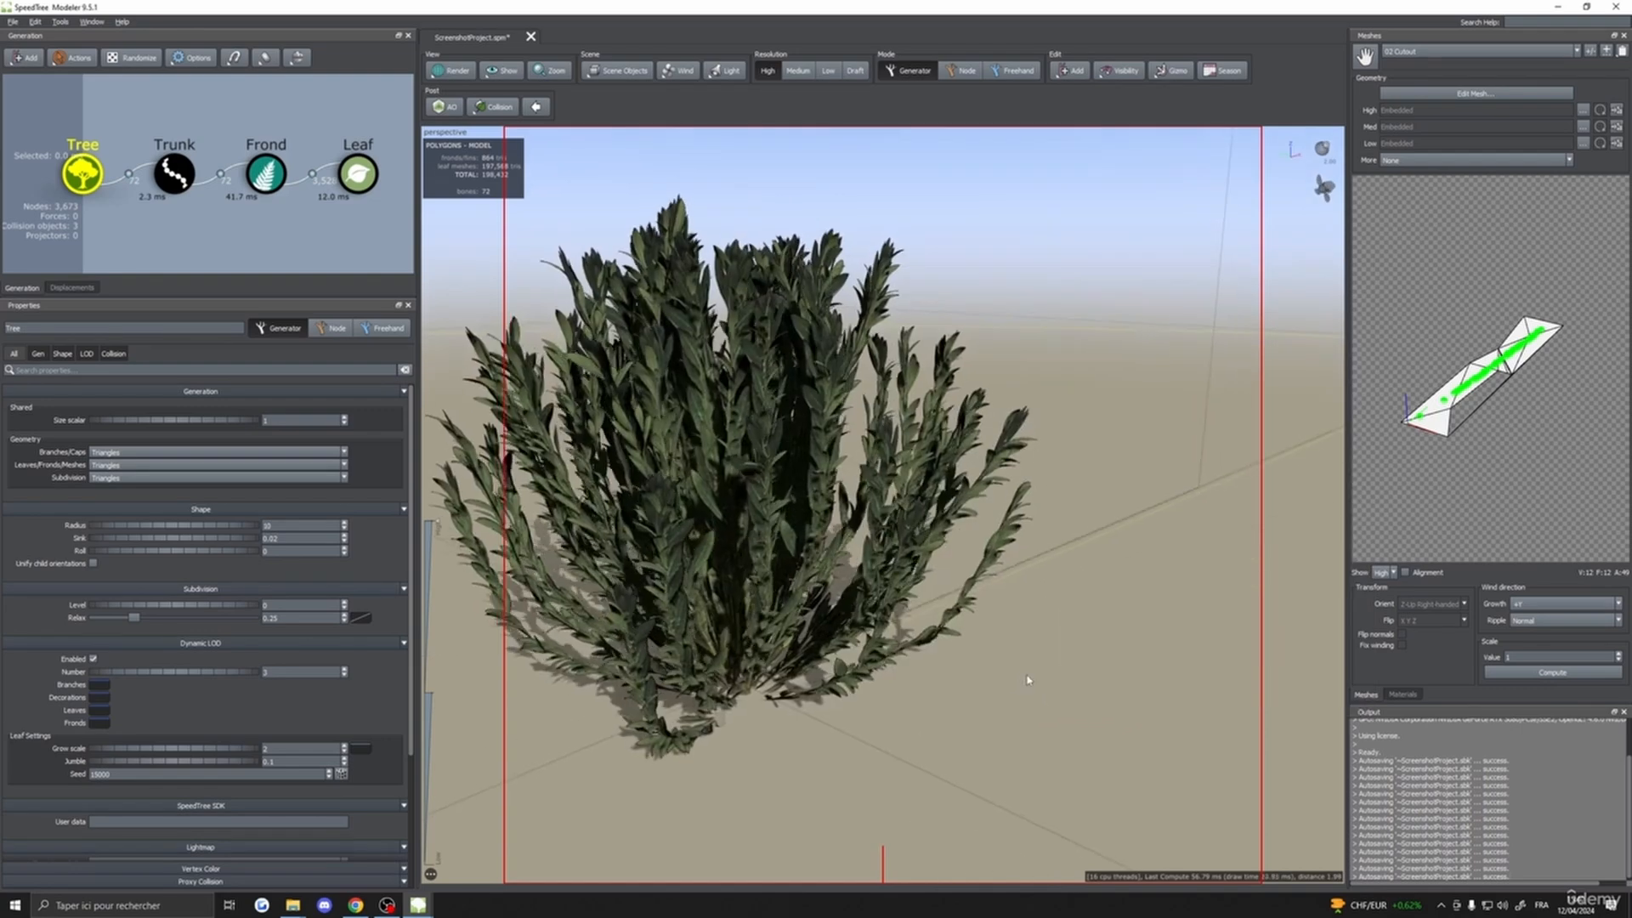
# - Raise the 02 Cutout mesh's tessellation amount slightly and apply the denser mesh to its High resolution version
pyautogui.moveTo(1026, 680); pyautogui.dragTo(866, 707)
pyautogui.scroll(-3, 1056, 700)
pyautogui.scroll(2, 984, 703)
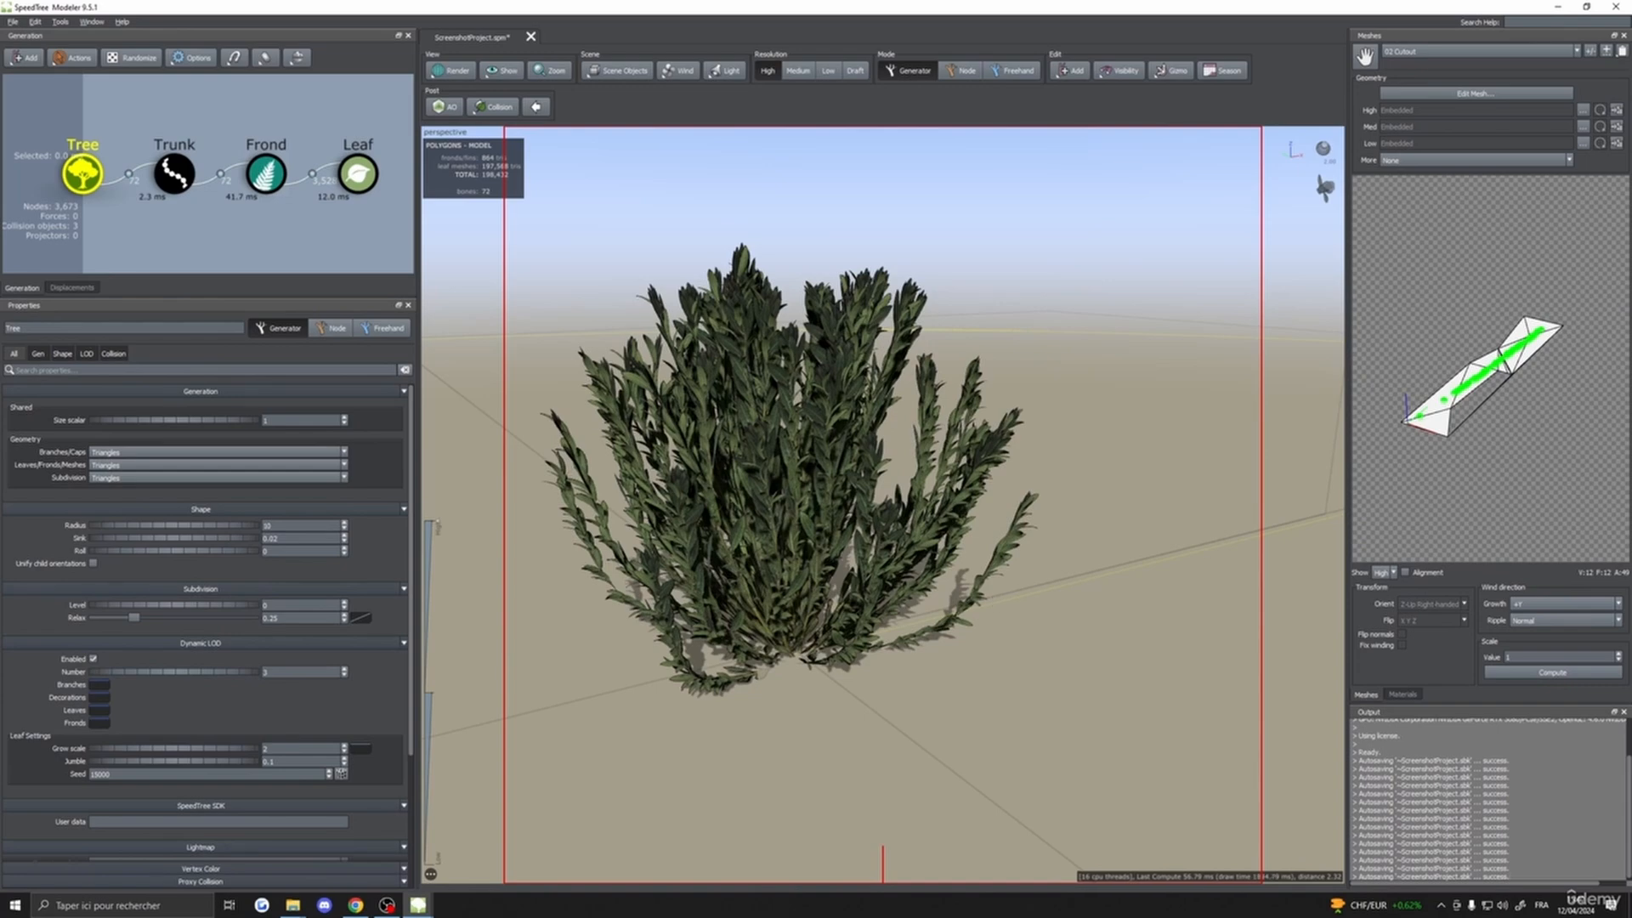
pyautogui.moveTo(866, 708); pyautogui.dragTo(1105, 595)
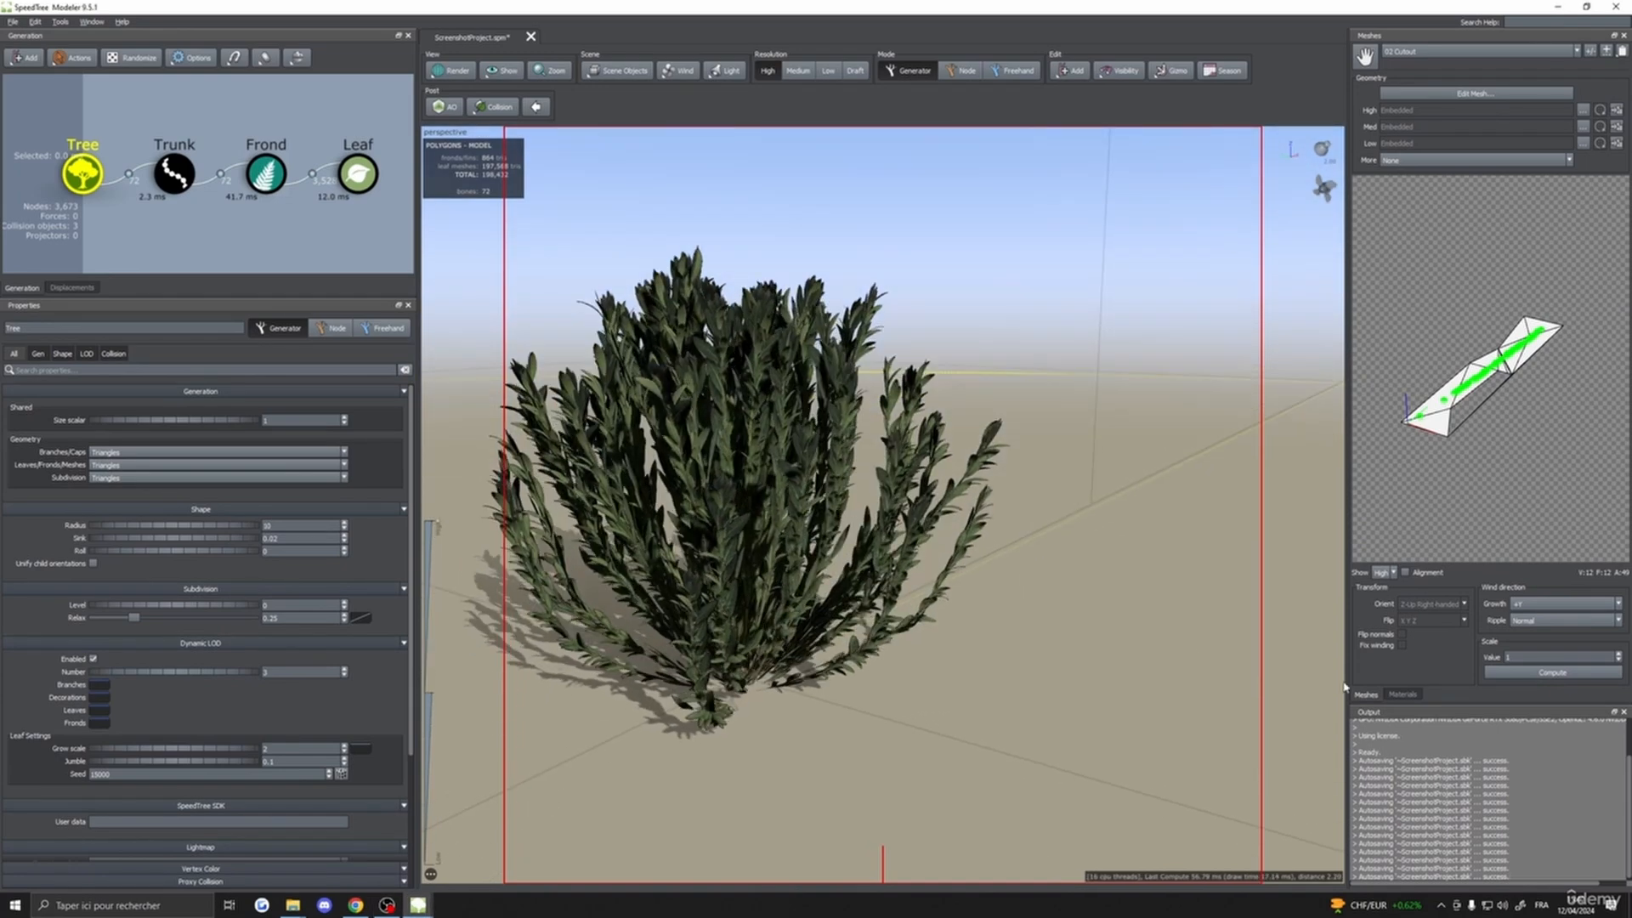
pyautogui.click(1397, 698)
pyautogui.click(1581, 245)
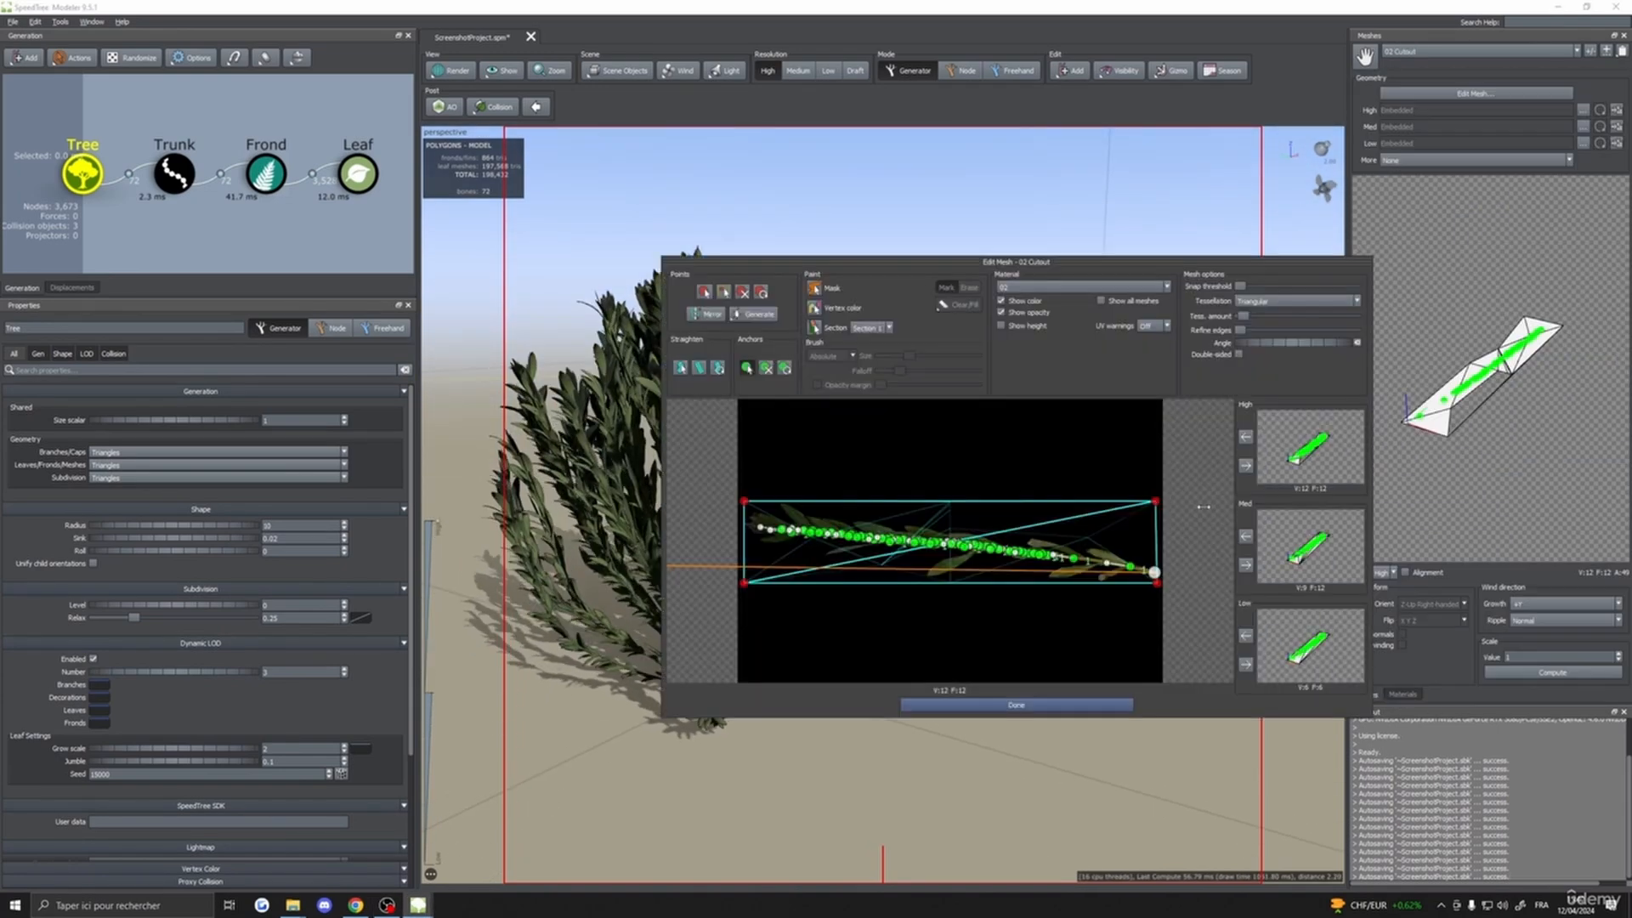
pyautogui.click(1245, 318)
pyautogui.moveTo(1245, 318); pyautogui.dragTo(1247, 319)
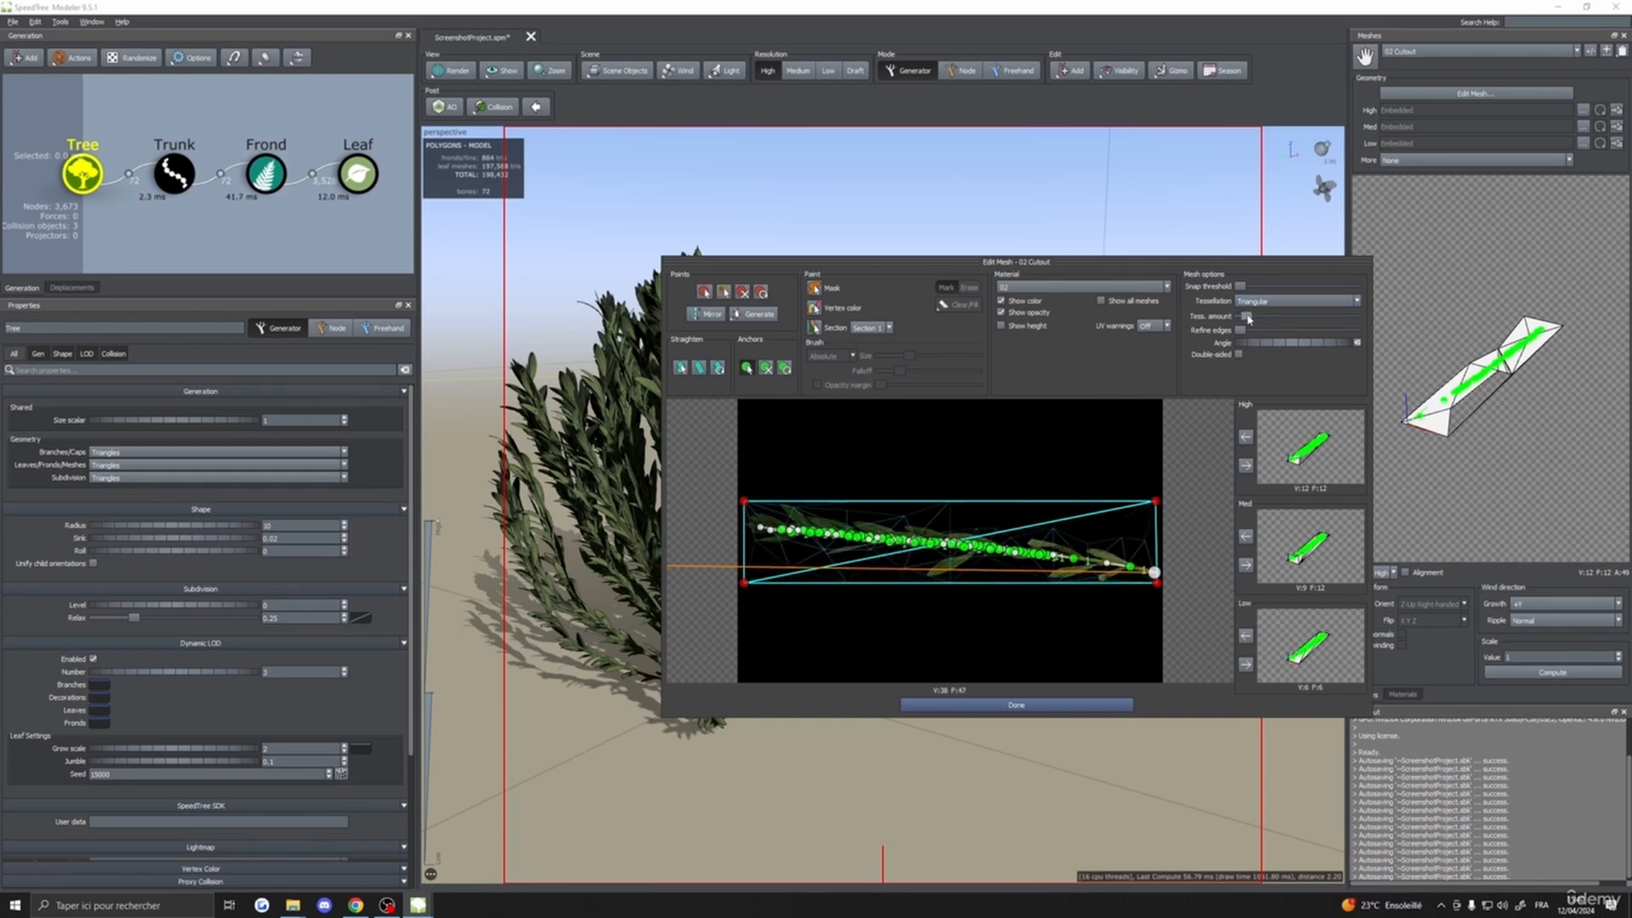
pyautogui.click(984, 707)
pyautogui.click(1098, 505)
pyautogui.click(1015, 705)
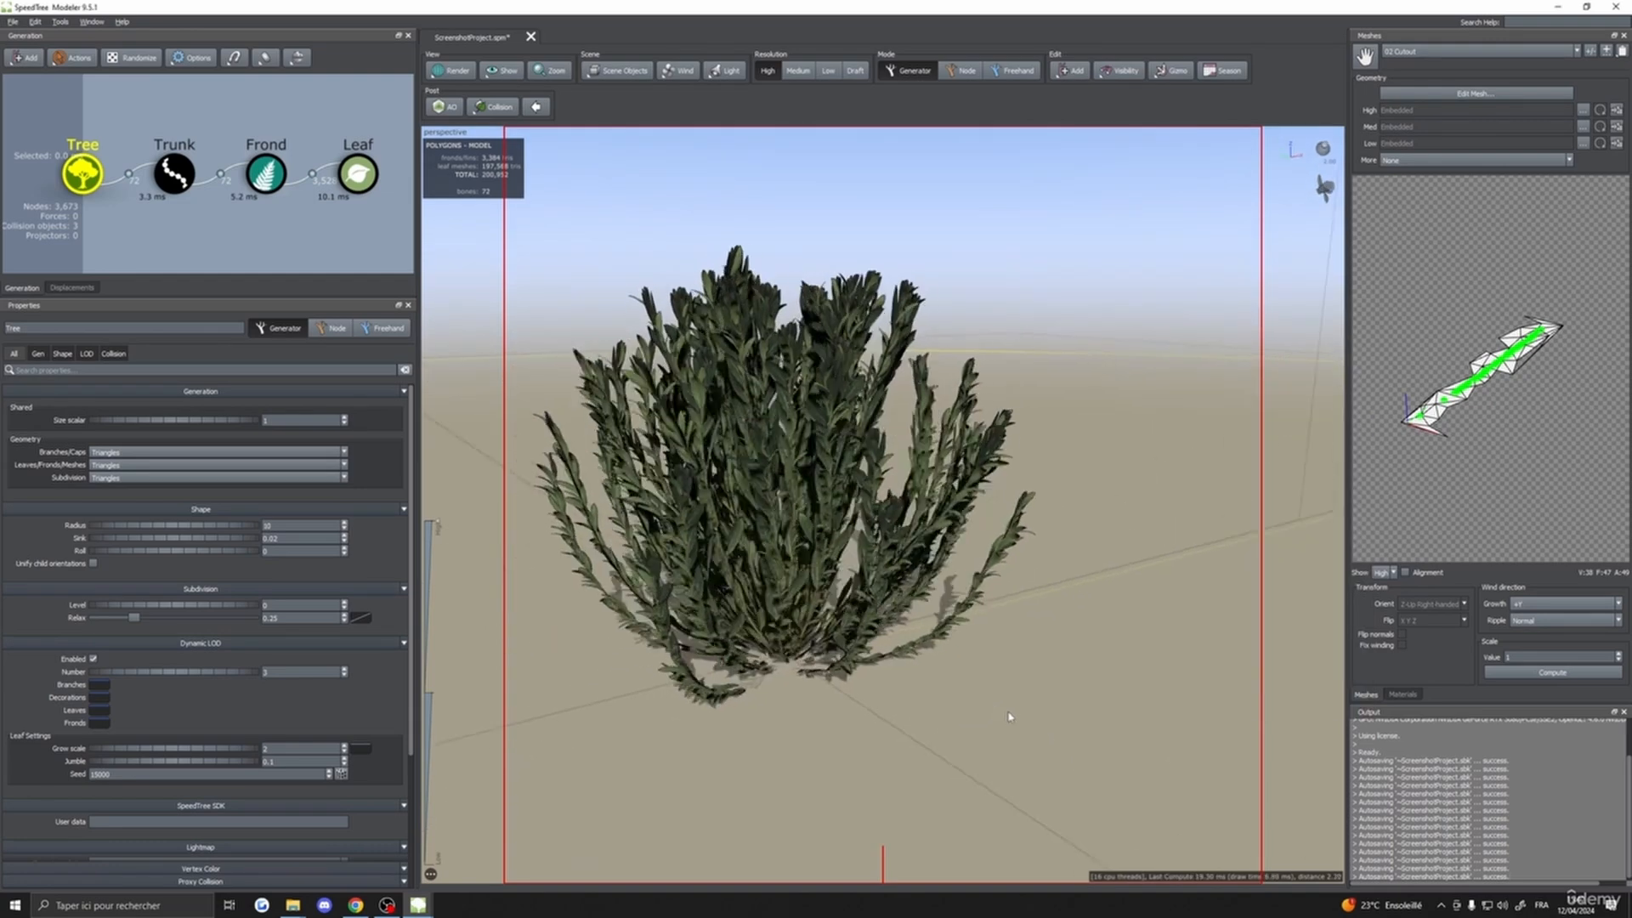
# - Examine the bush's foliage density and polygon count from several angles, and select the Leaf generator
pyautogui.moveTo(1051, 720)
pyautogui.mouseDown()
pyautogui.moveTo(1013, 714)
pyautogui.moveTo(1045, 711)
pyautogui.mouseUp()
pyautogui.click(1399, 695)
pyautogui.moveTo(1080, 656); pyautogui.dragTo(881, 678)
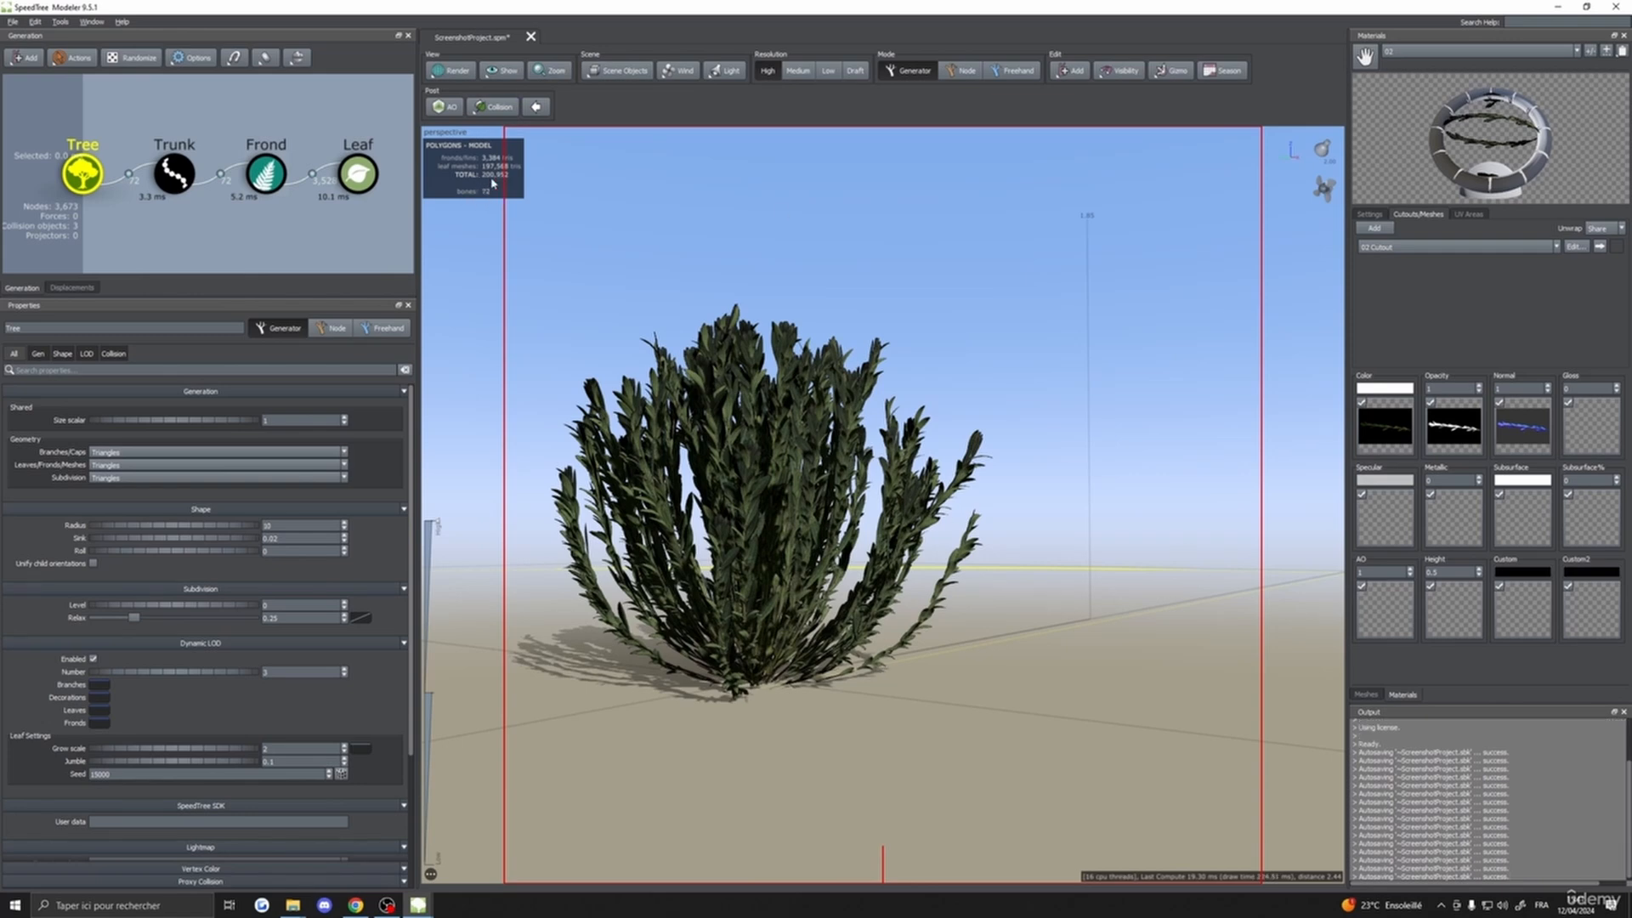
pyautogui.moveTo(819, 498)
pyautogui.mouseDown()
pyautogui.moveTo(765, 481)
pyautogui.moveTo(797, 507)
pyautogui.mouseUp()
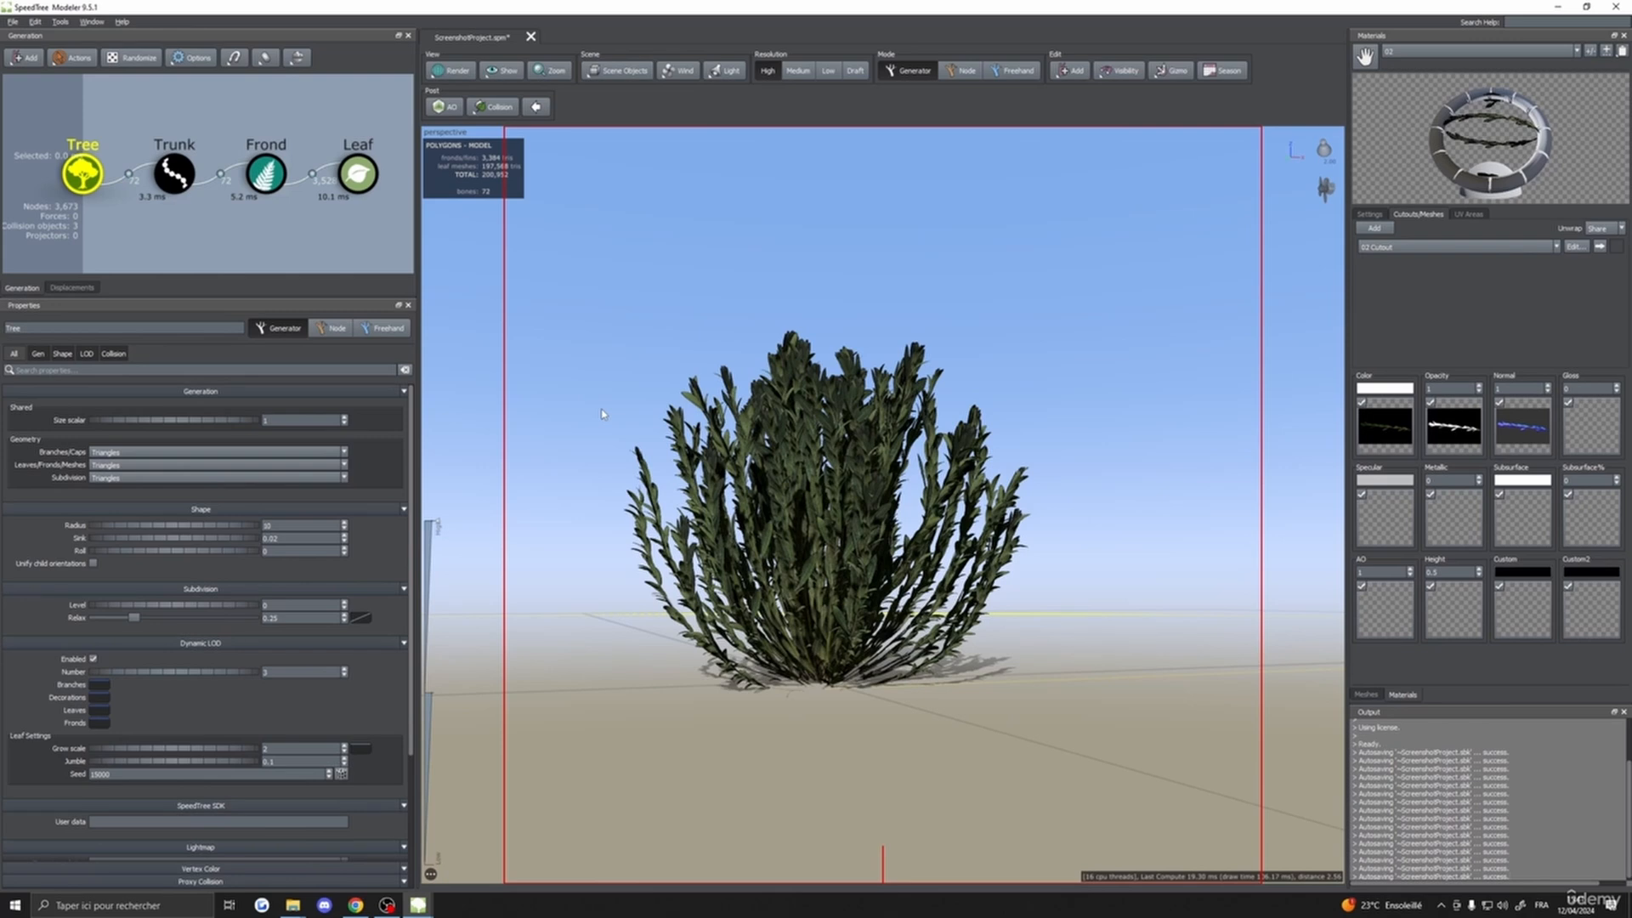
pyautogui.moveTo(769, 506); pyautogui.dragTo(767, 542)
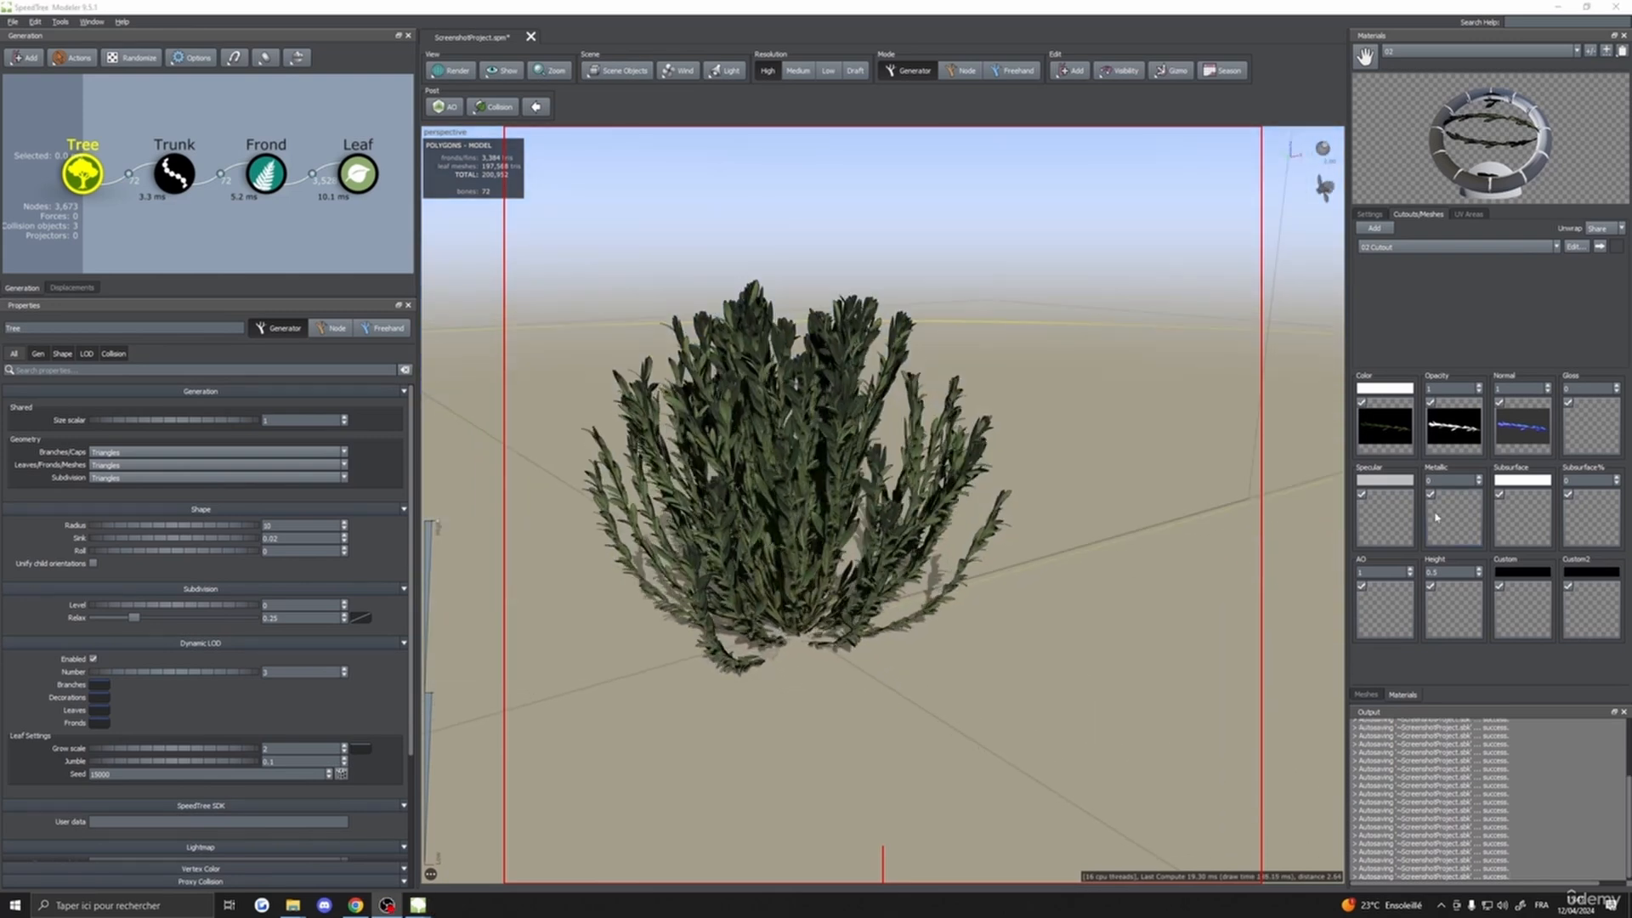
pyautogui.moveTo(994, 578); pyautogui.dragTo(799, 697)
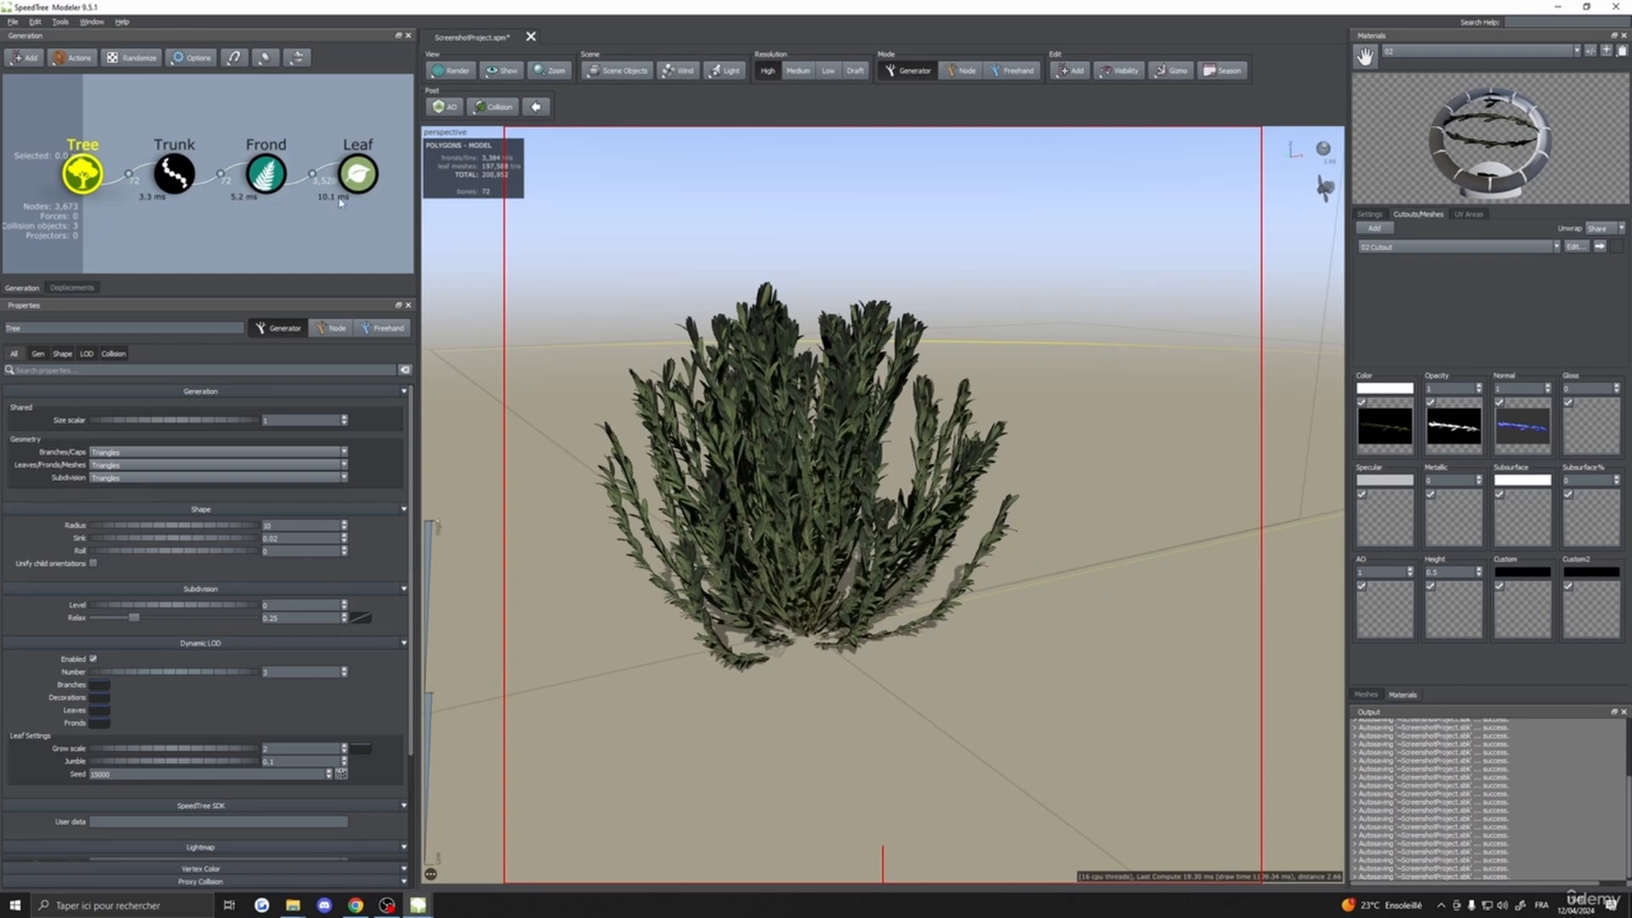
pyautogui.click(360, 175)
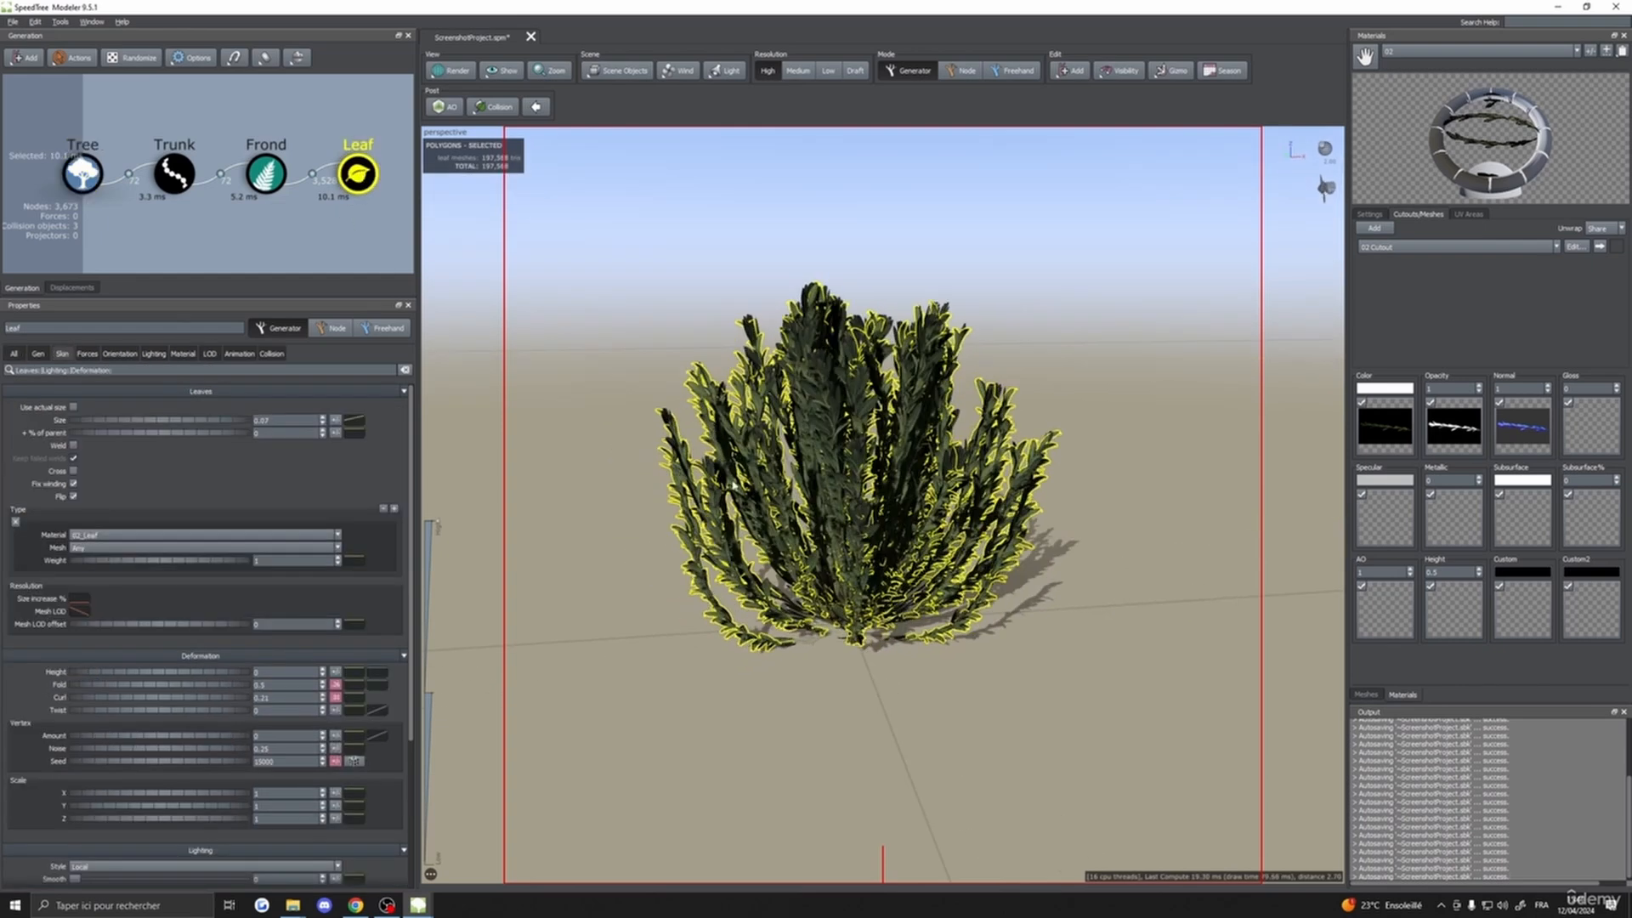
# - Examine material 02's colour map and the anchors on its cutout mesh
pyautogui.click(1370, 214)
pyautogui.click(1384, 425)
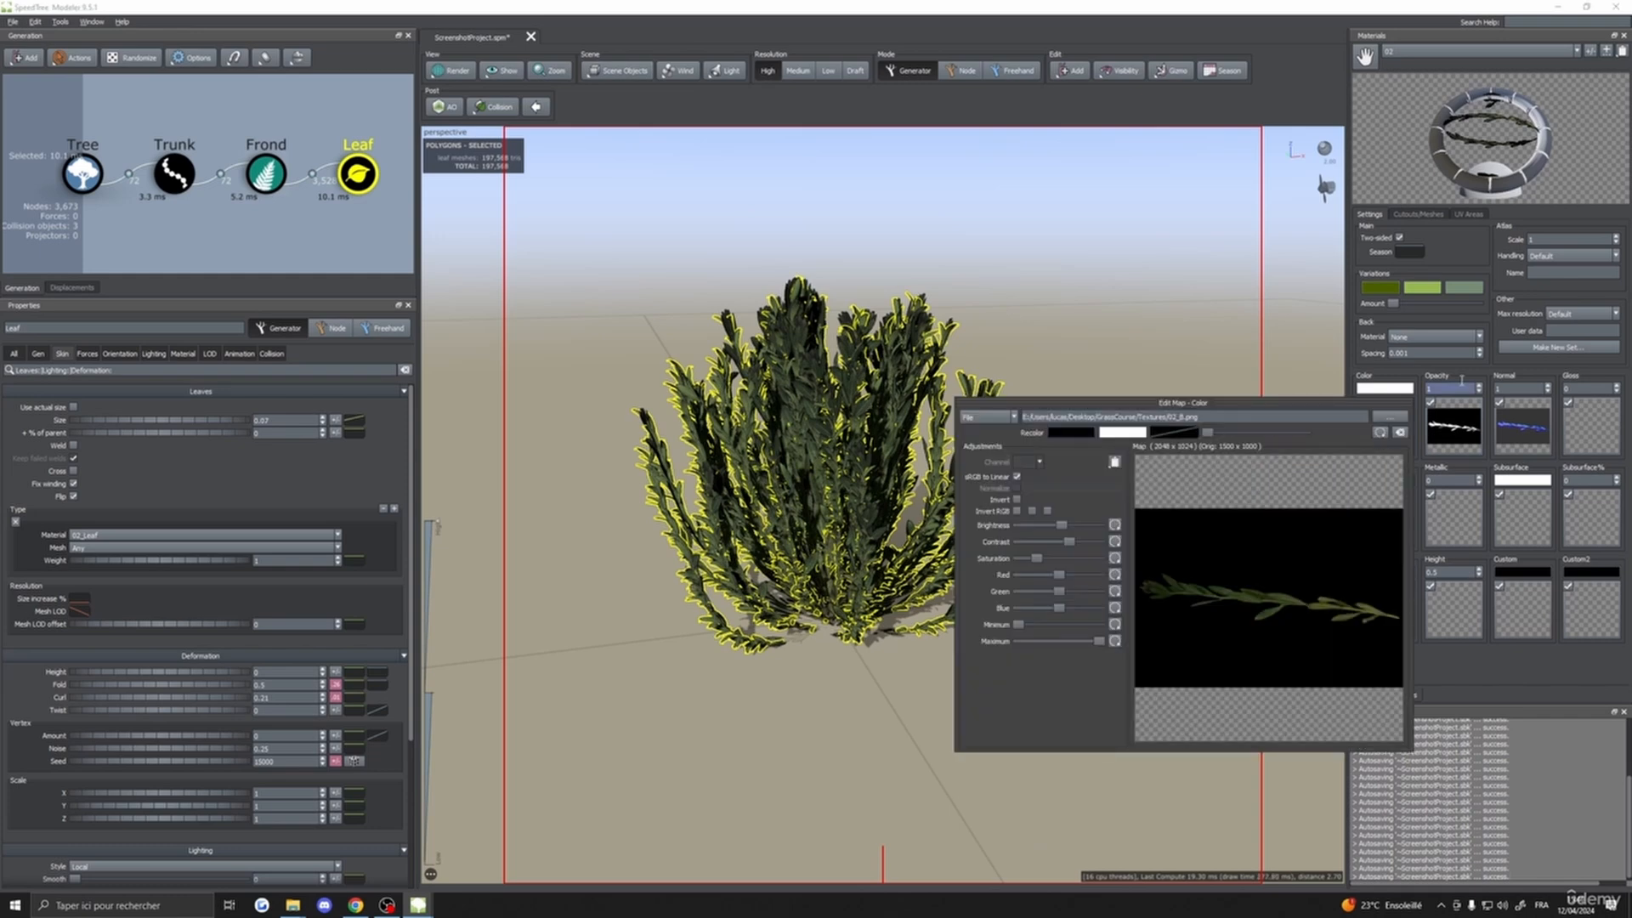
pyautogui.click(1407, 213)
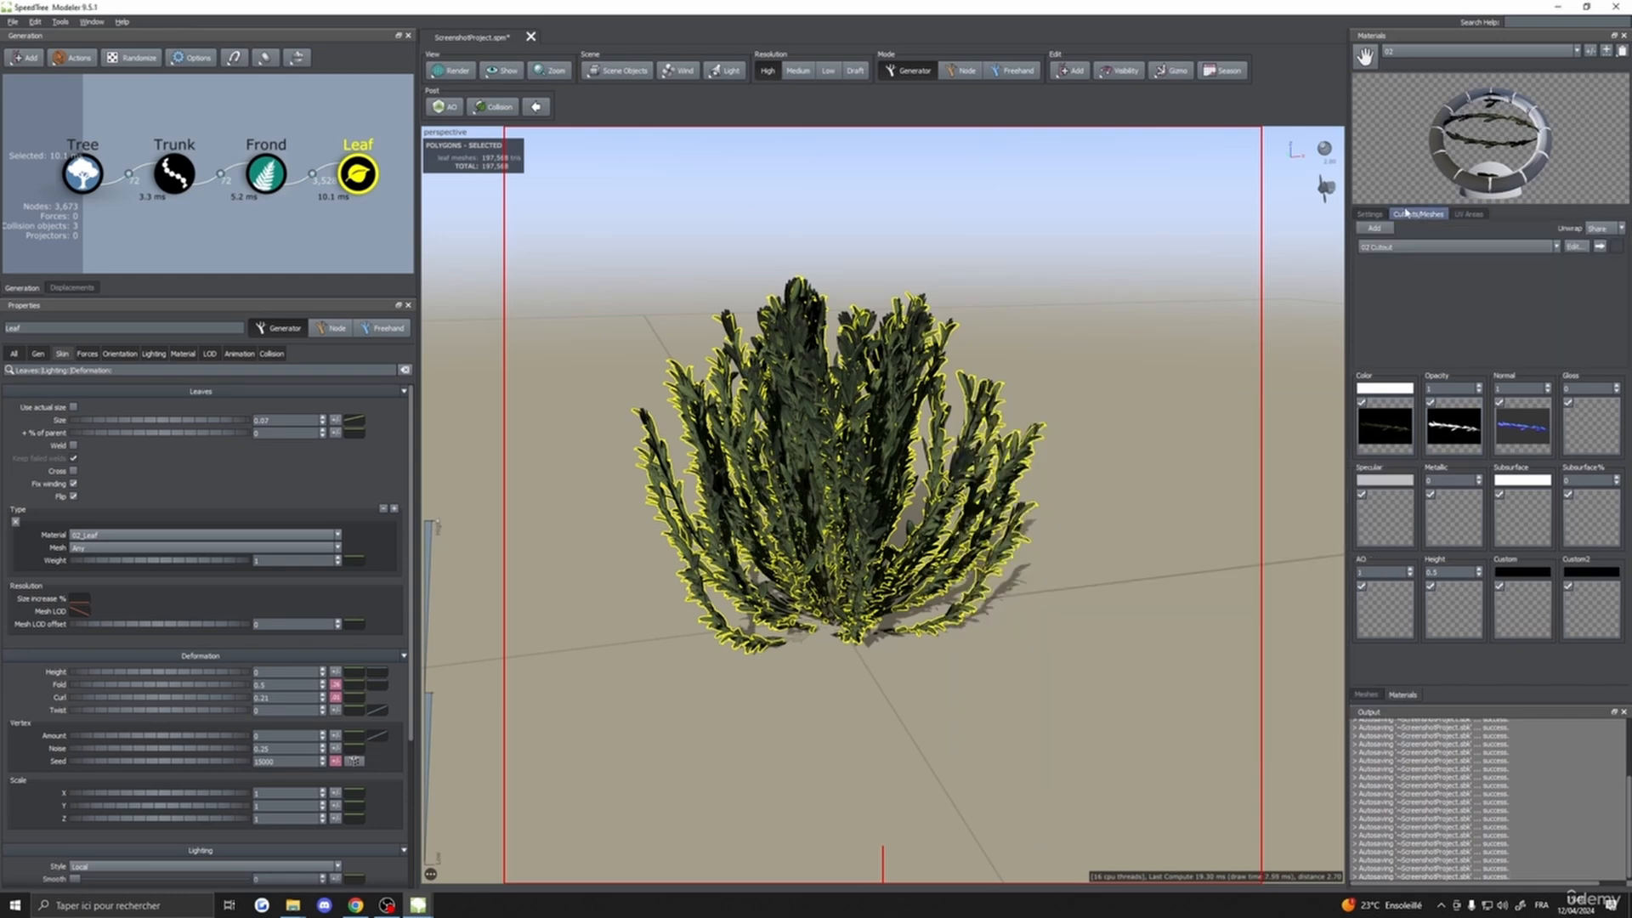
pyautogui.click(1575, 247)
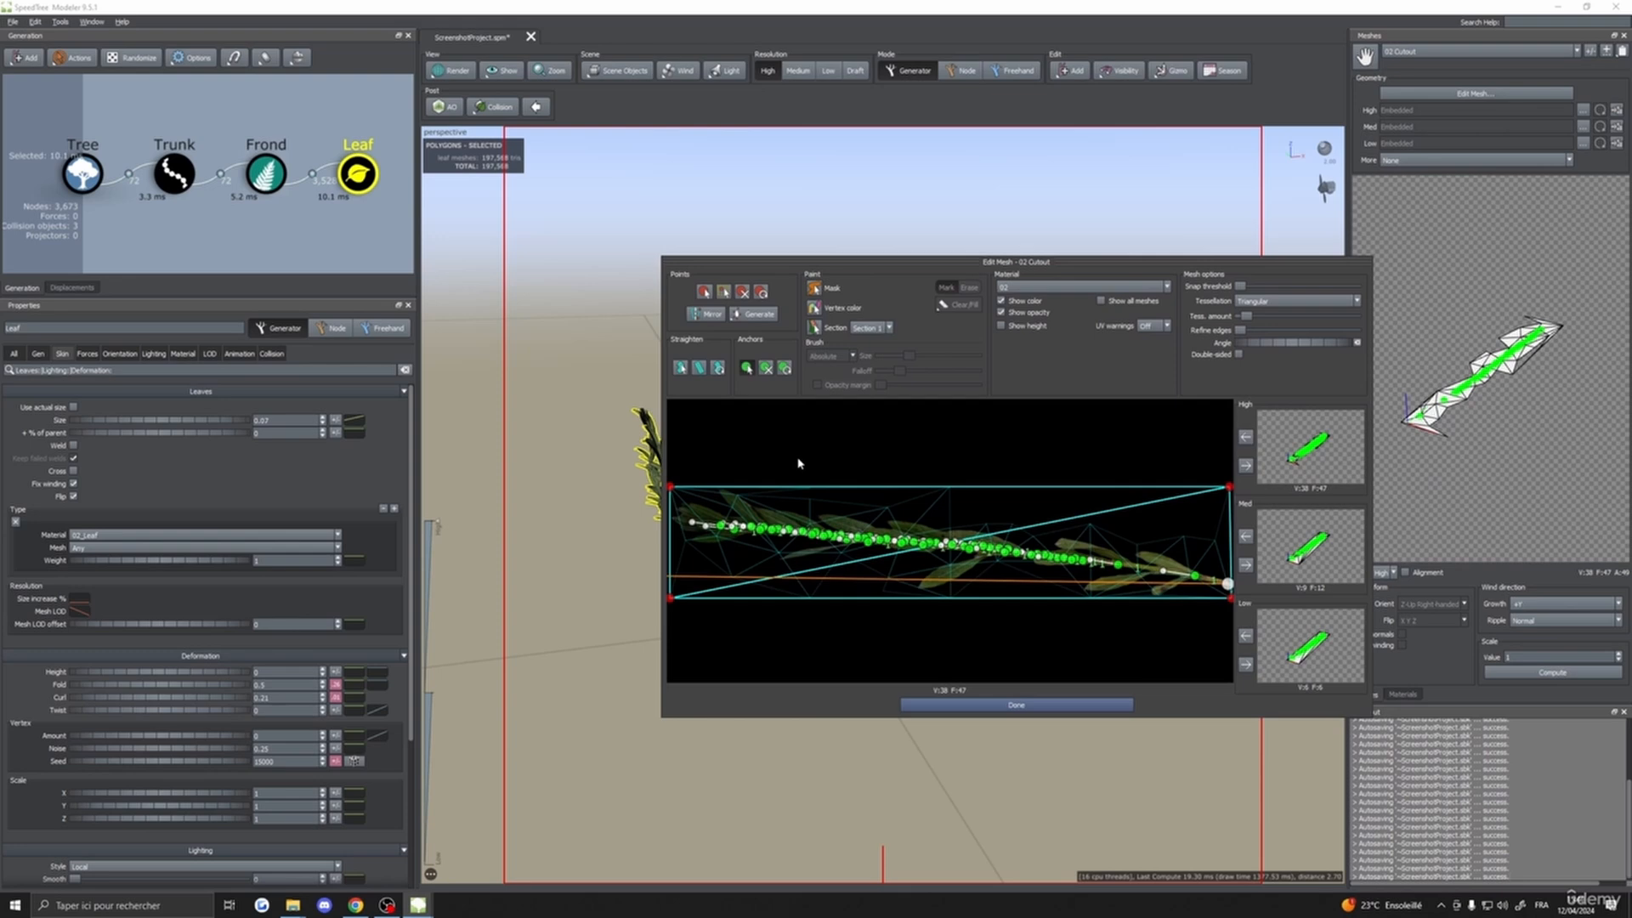
pyautogui.click(1017, 705)
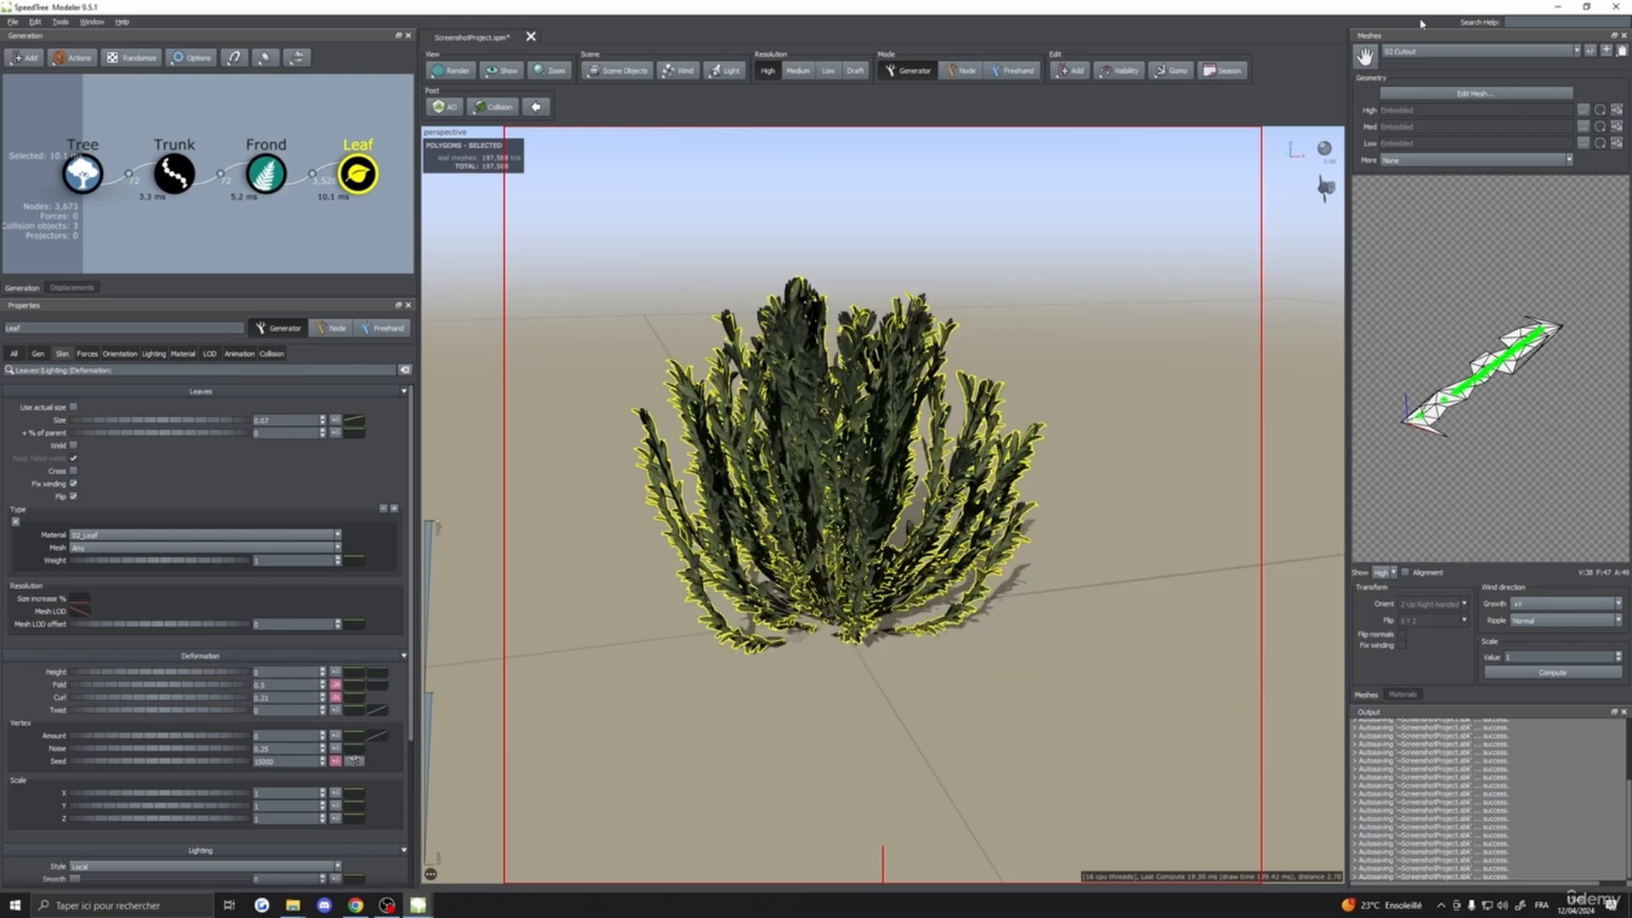
pyautogui.click(1403, 694)
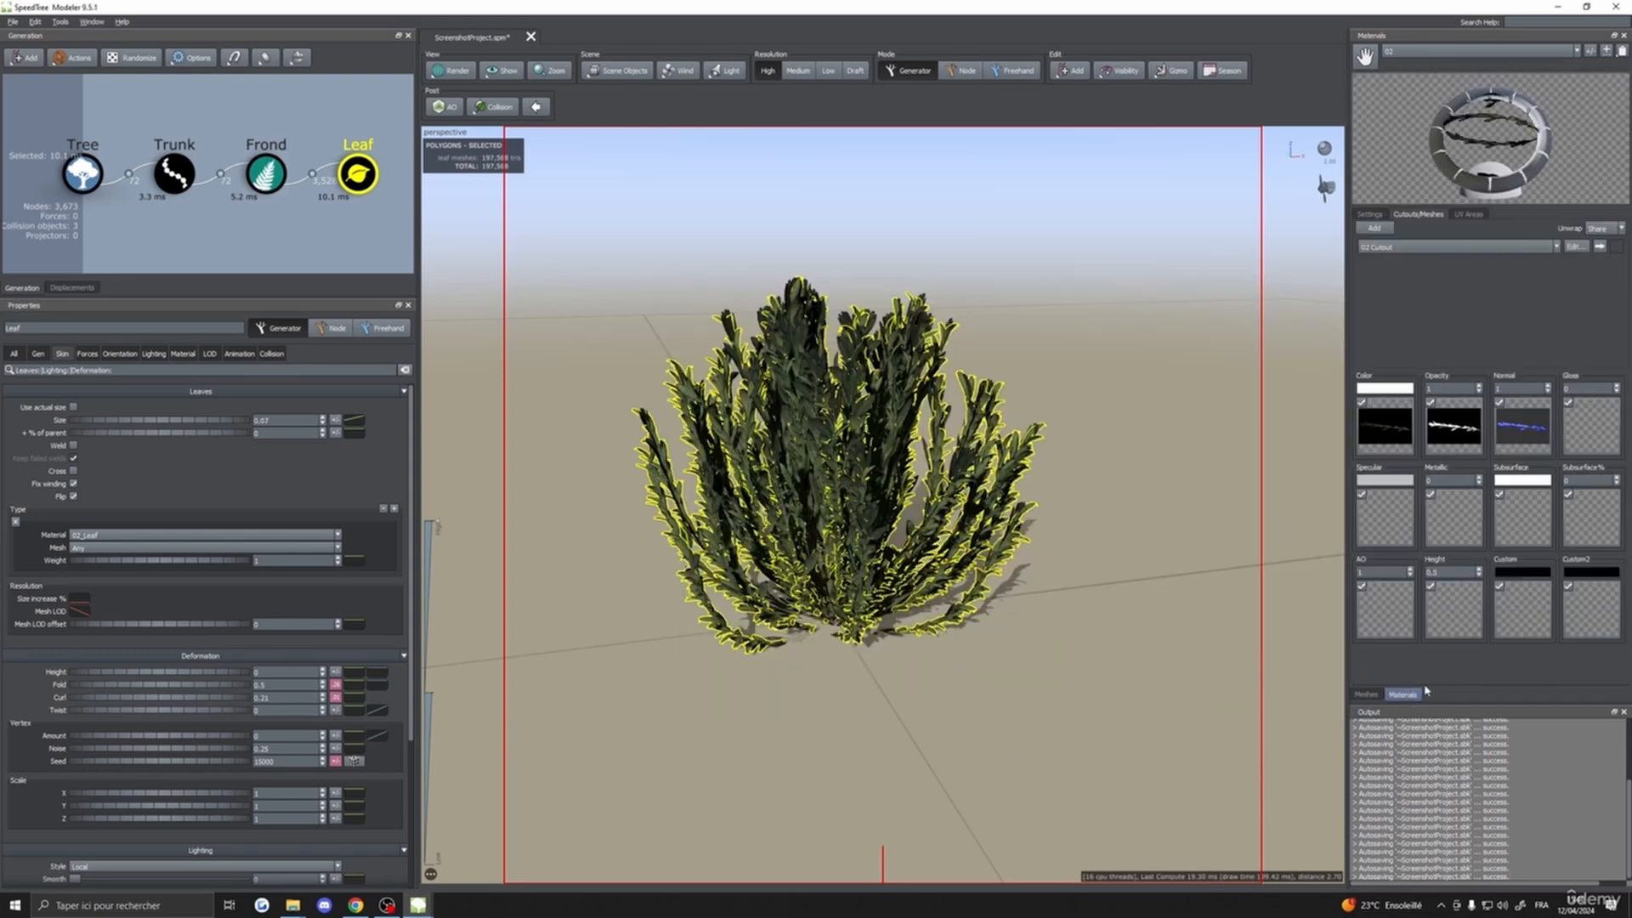
# - Duplicate the 02_Leaf material and keep the duplicate's name as 02_Leaf Copy
pyautogui.click(1418, 52)
pyautogui.click(1589, 51)
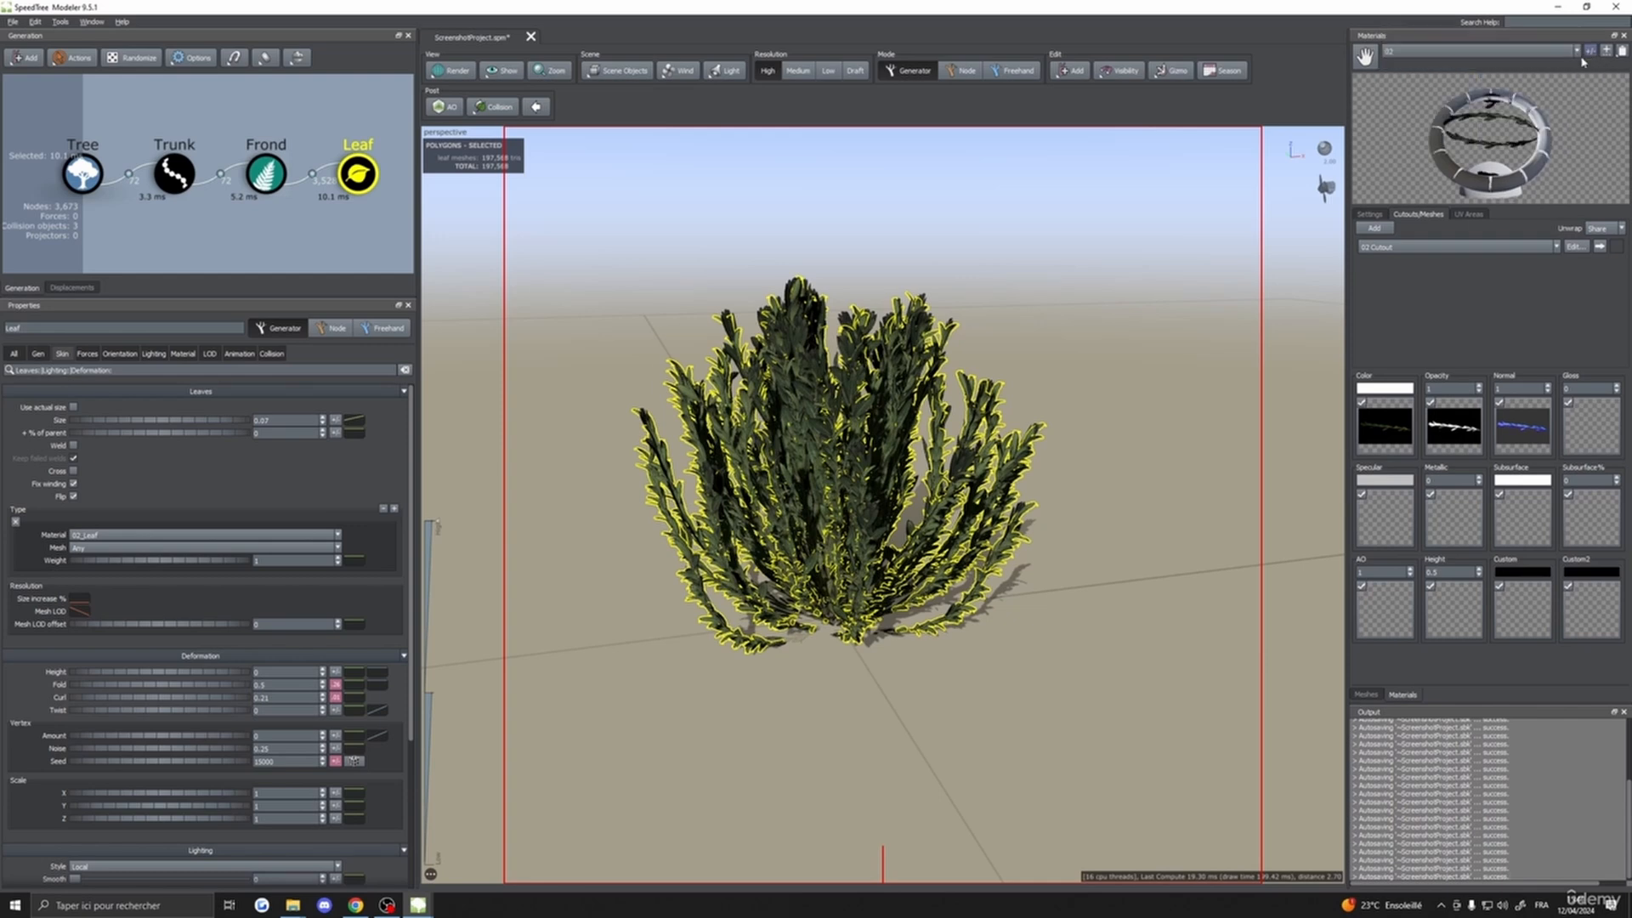
pyautogui.moveTo(759, 342); pyautogui.dragTo(727, 343)
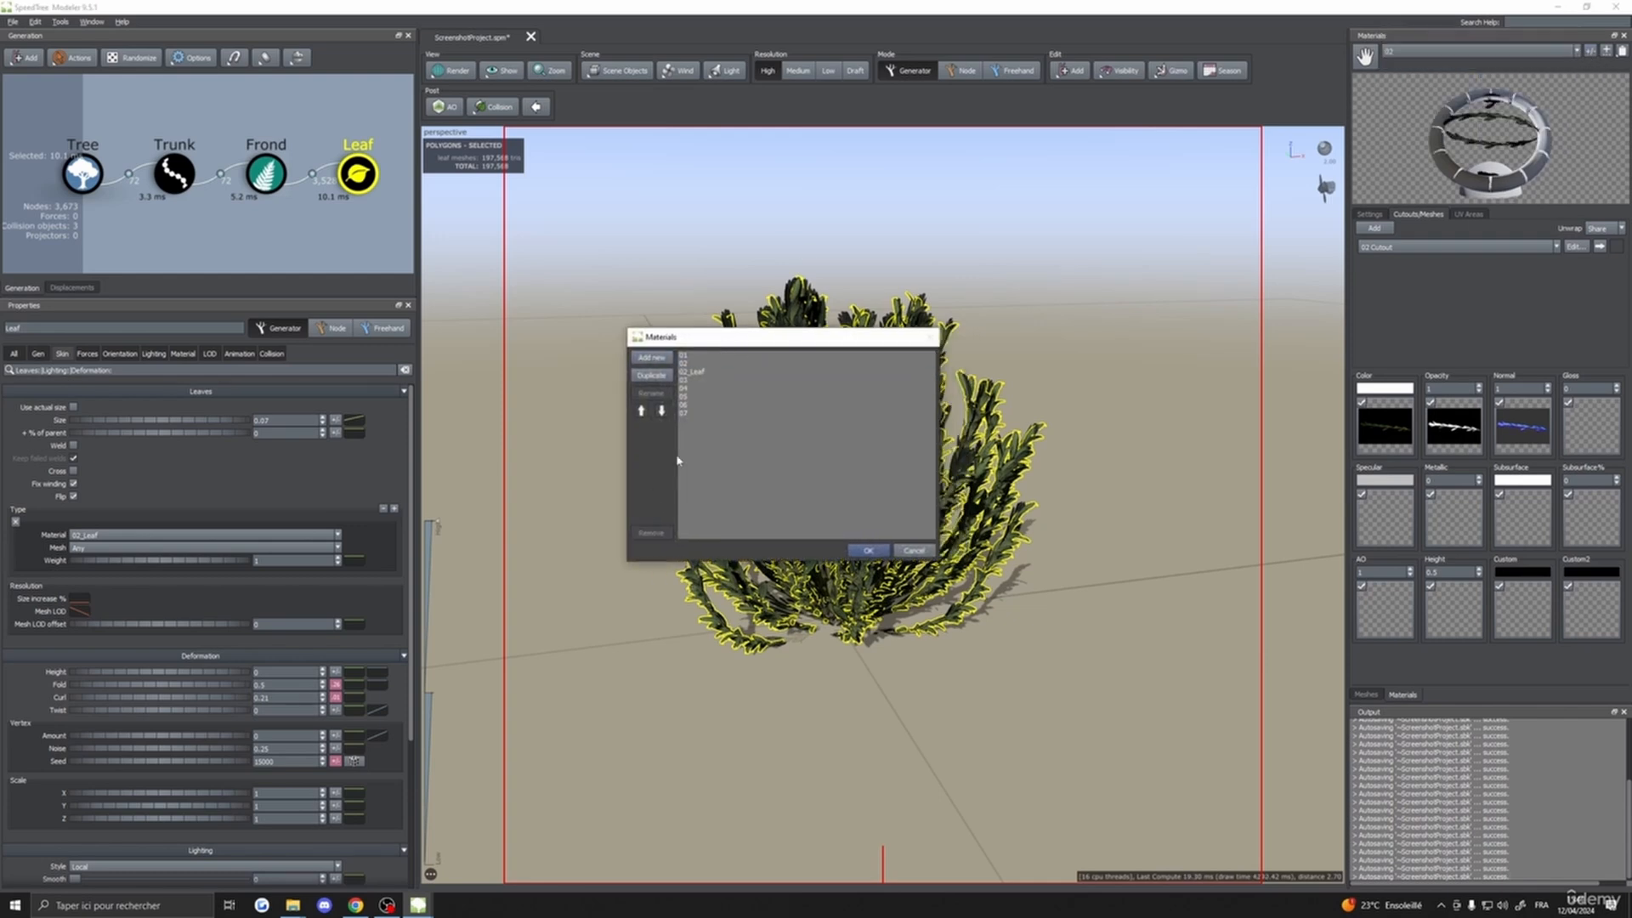
pyautogui.click(695, 371)
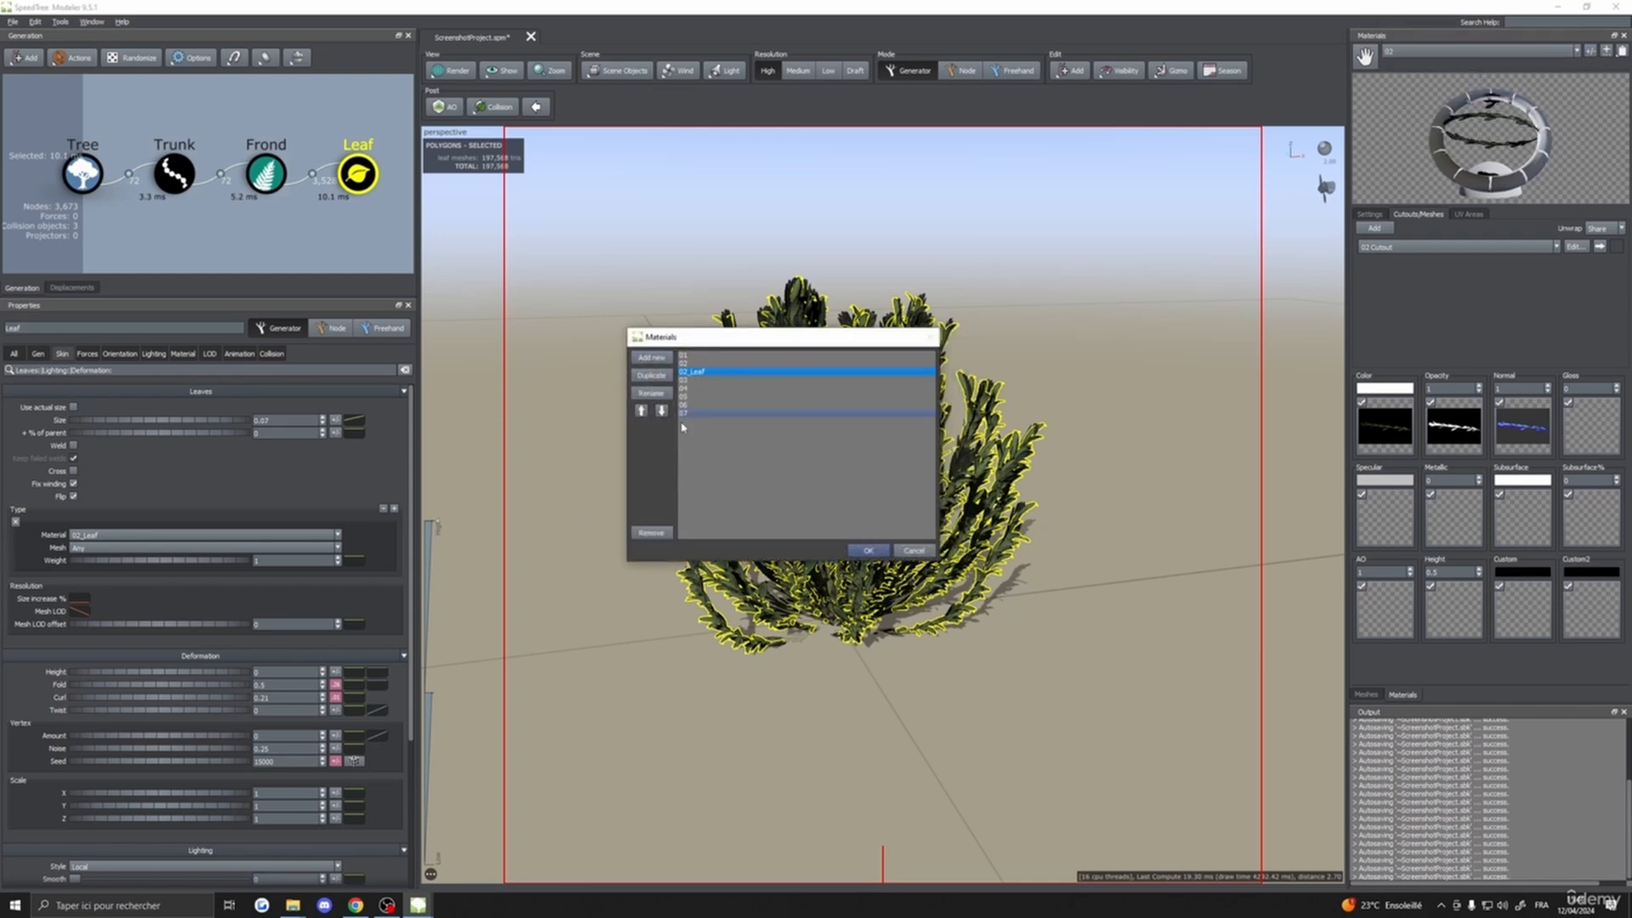
pyautogui.click(651, 374)
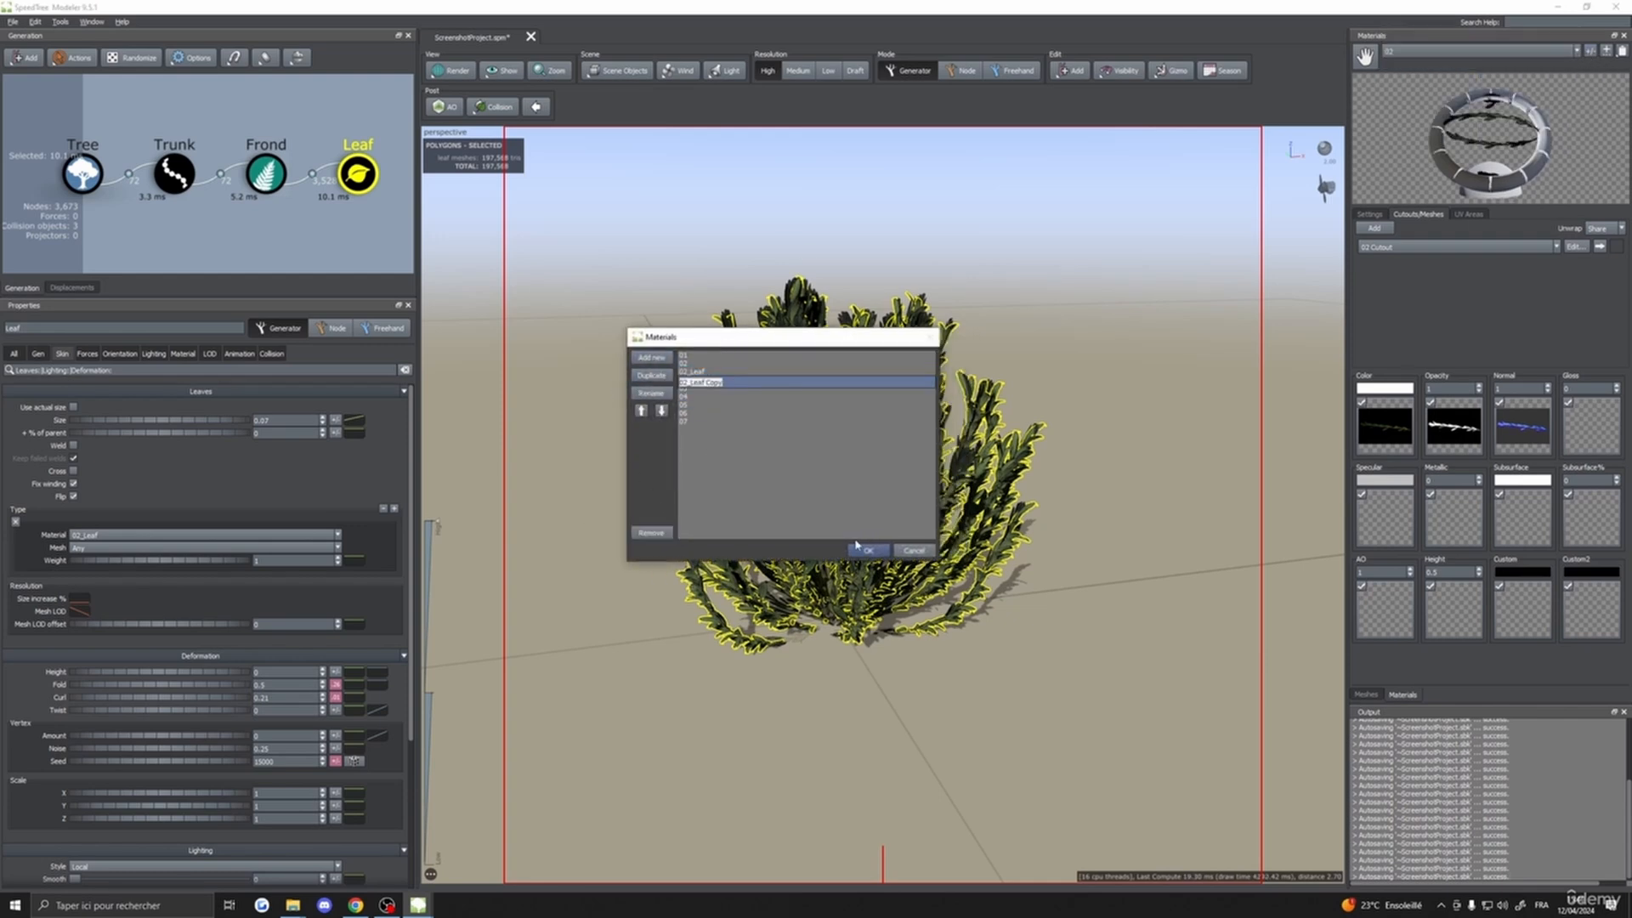
pyautogui.click(732, 382)
pyautogui.press('Return')
pyautogui.press('Return')
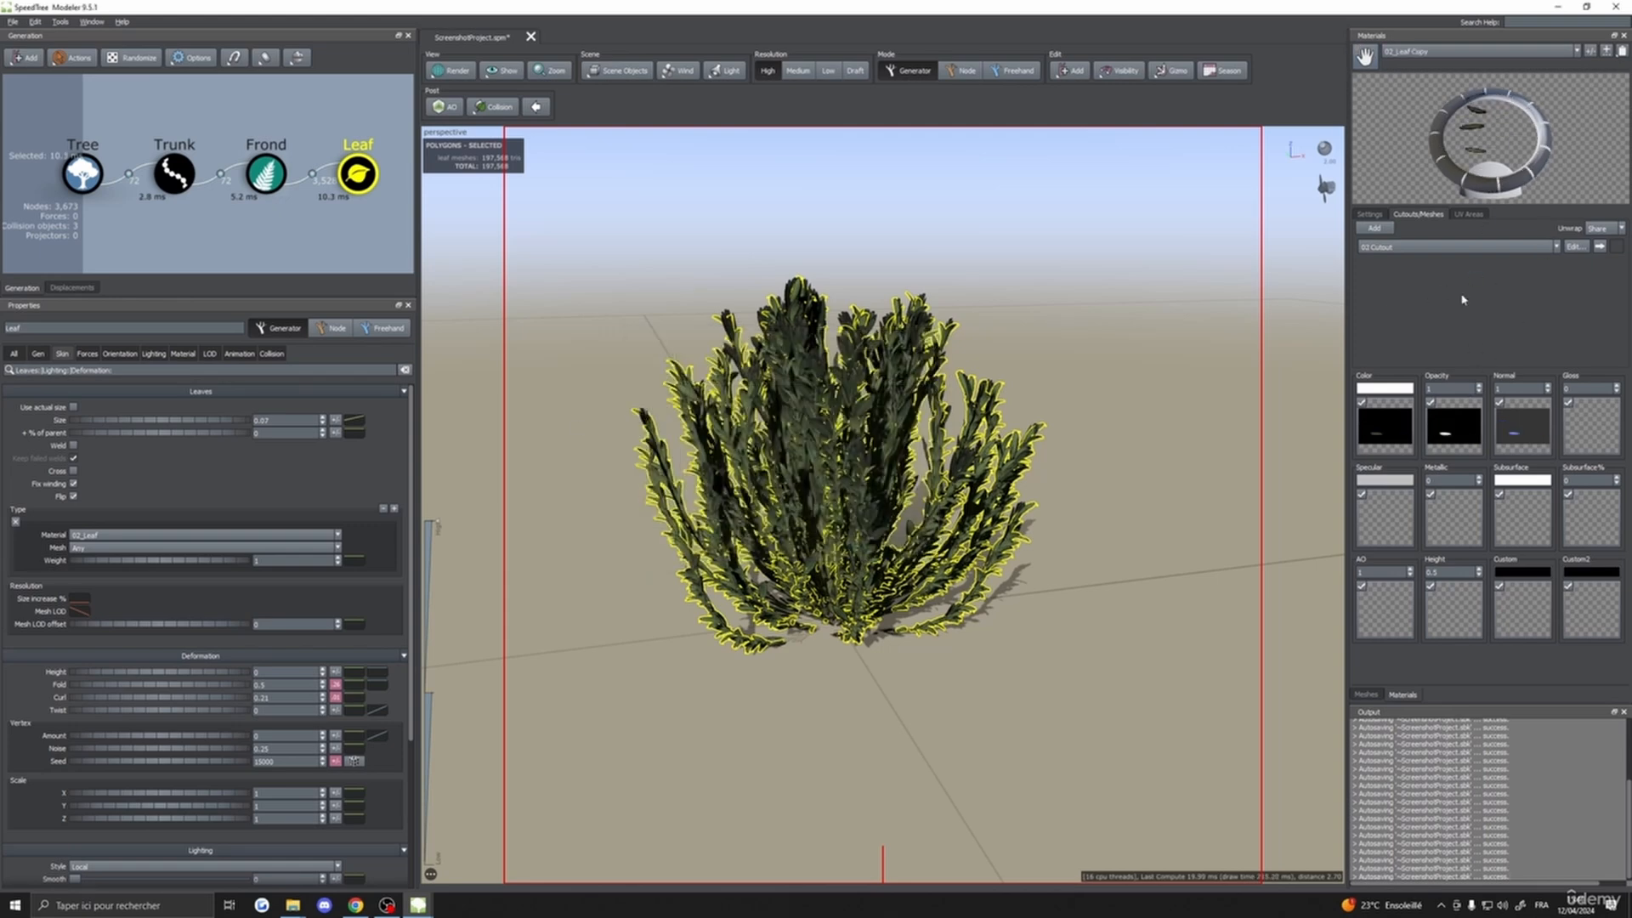
pyautogui.click(1419, 49)
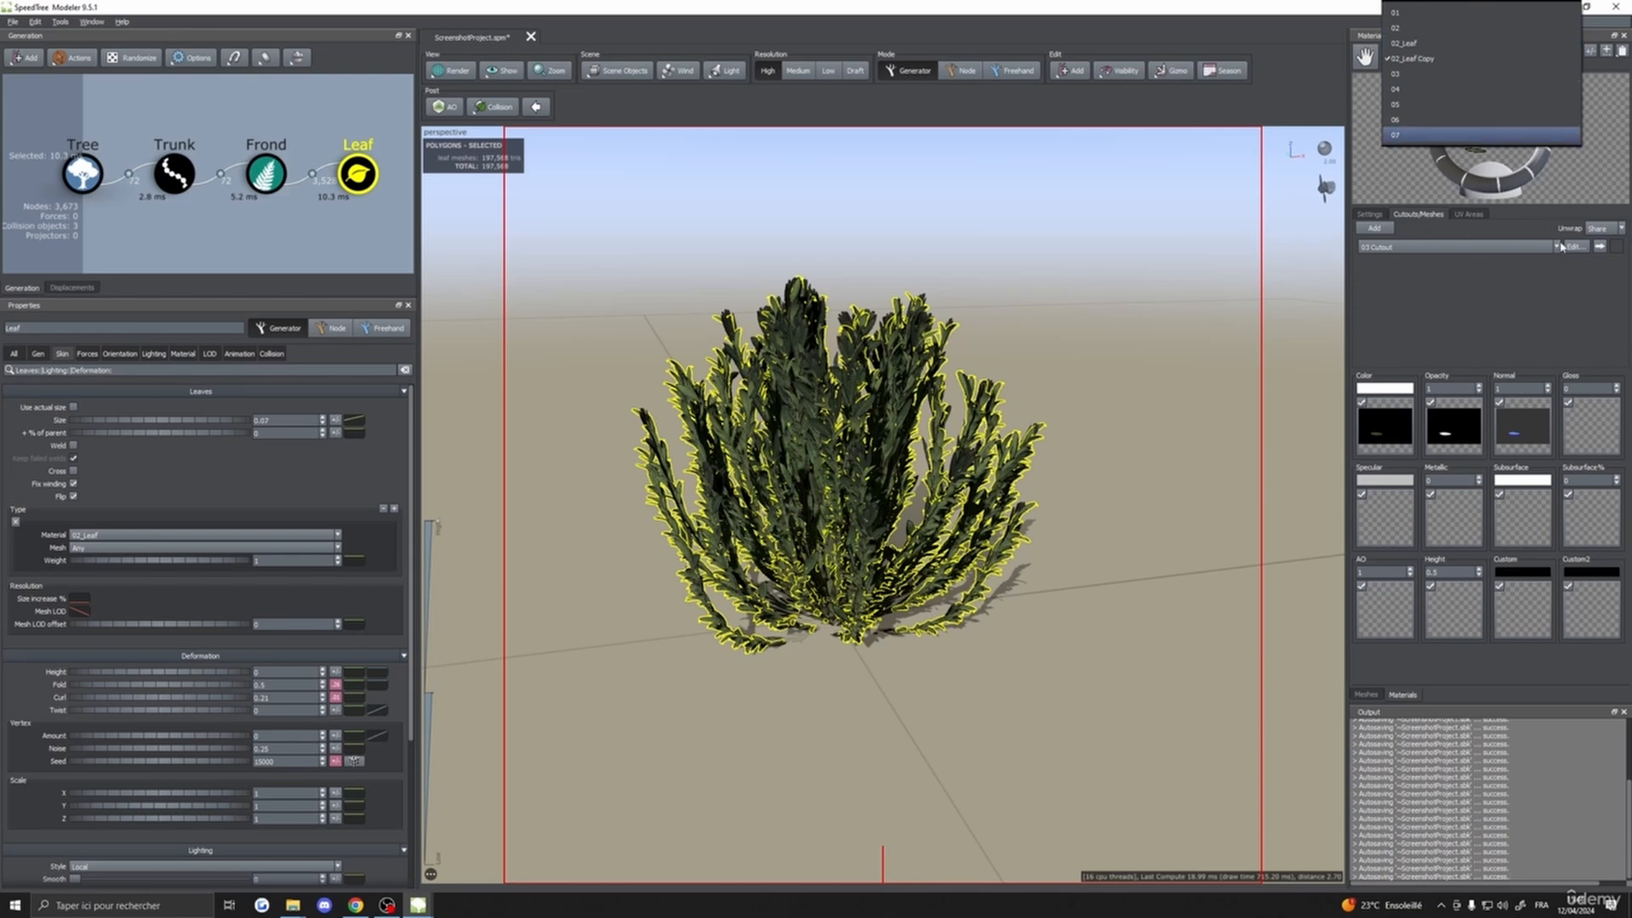
pyautogui.click(1498, 303)
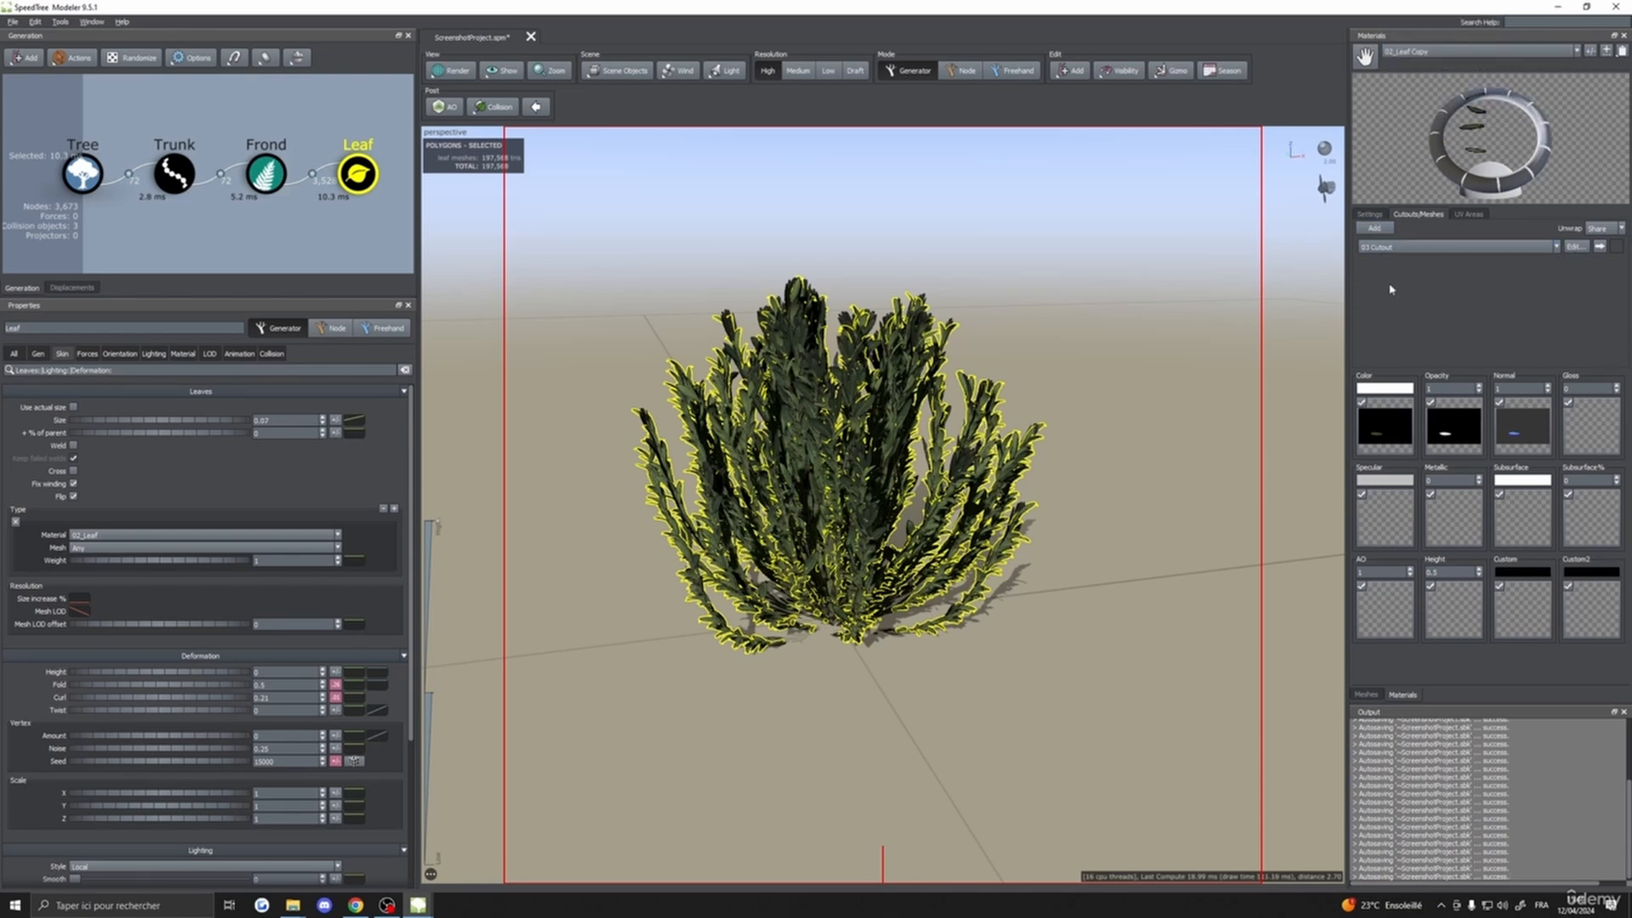
# - Recolour the 02_Leaf Copy colour map to a dry yellow-brown by raising red and contrast and lowering brightness, saturation, green and blue
pyautogui.click(1385, 425)
pyautogui.scroll(3, 1217, 601)
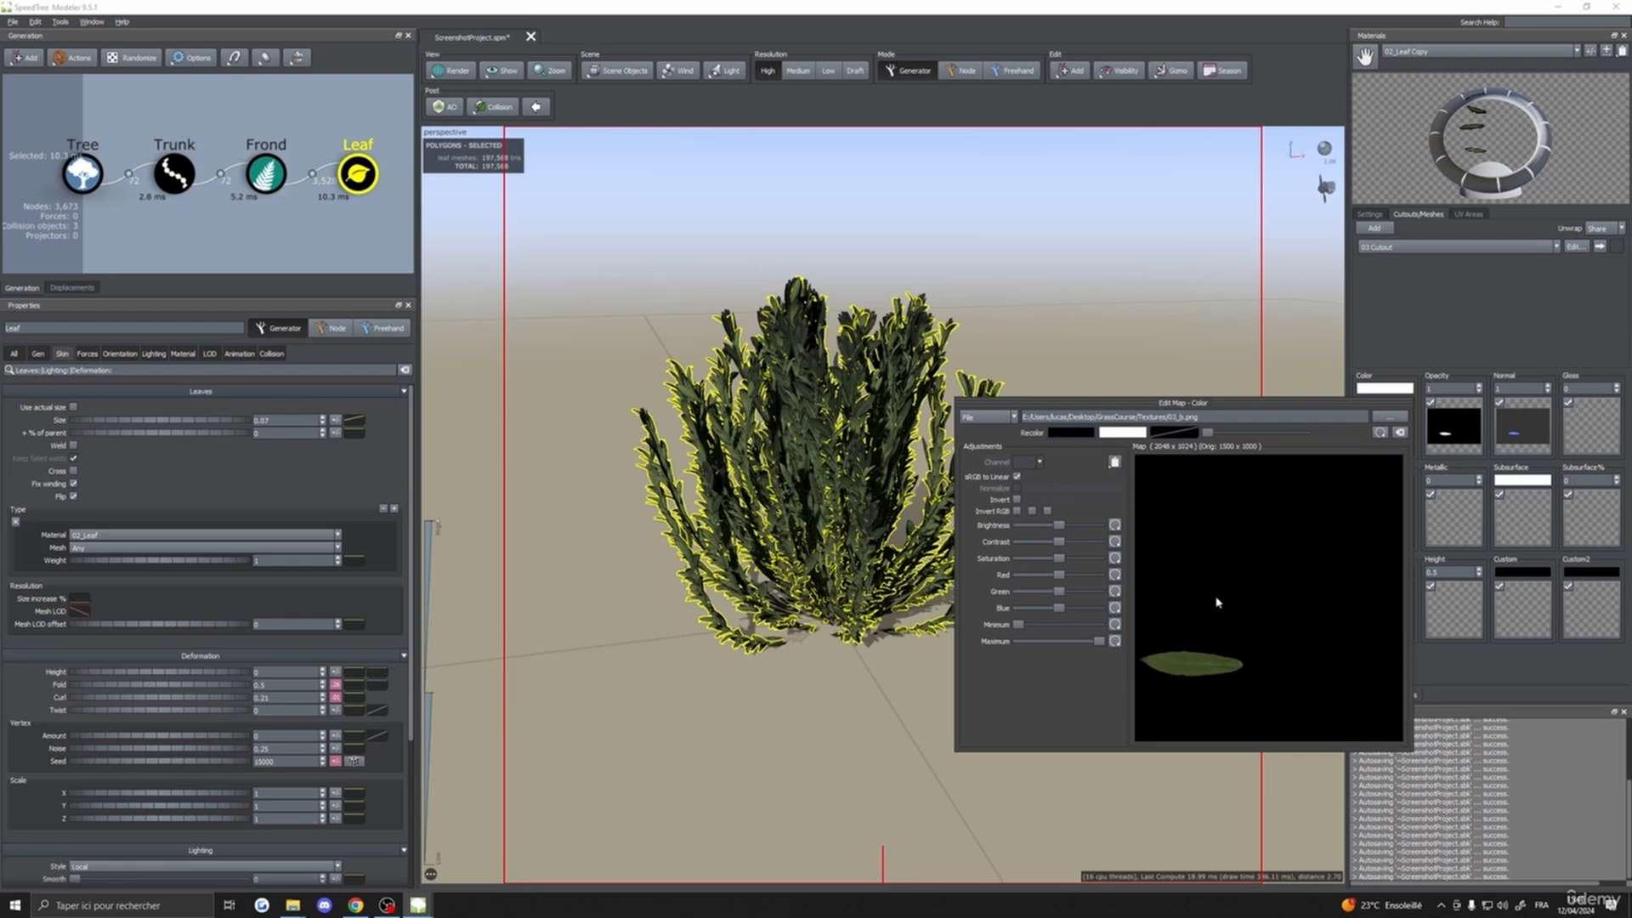
pyautogui.moveTo(1202, 403); pyautogui.dragTo(1330, 295)
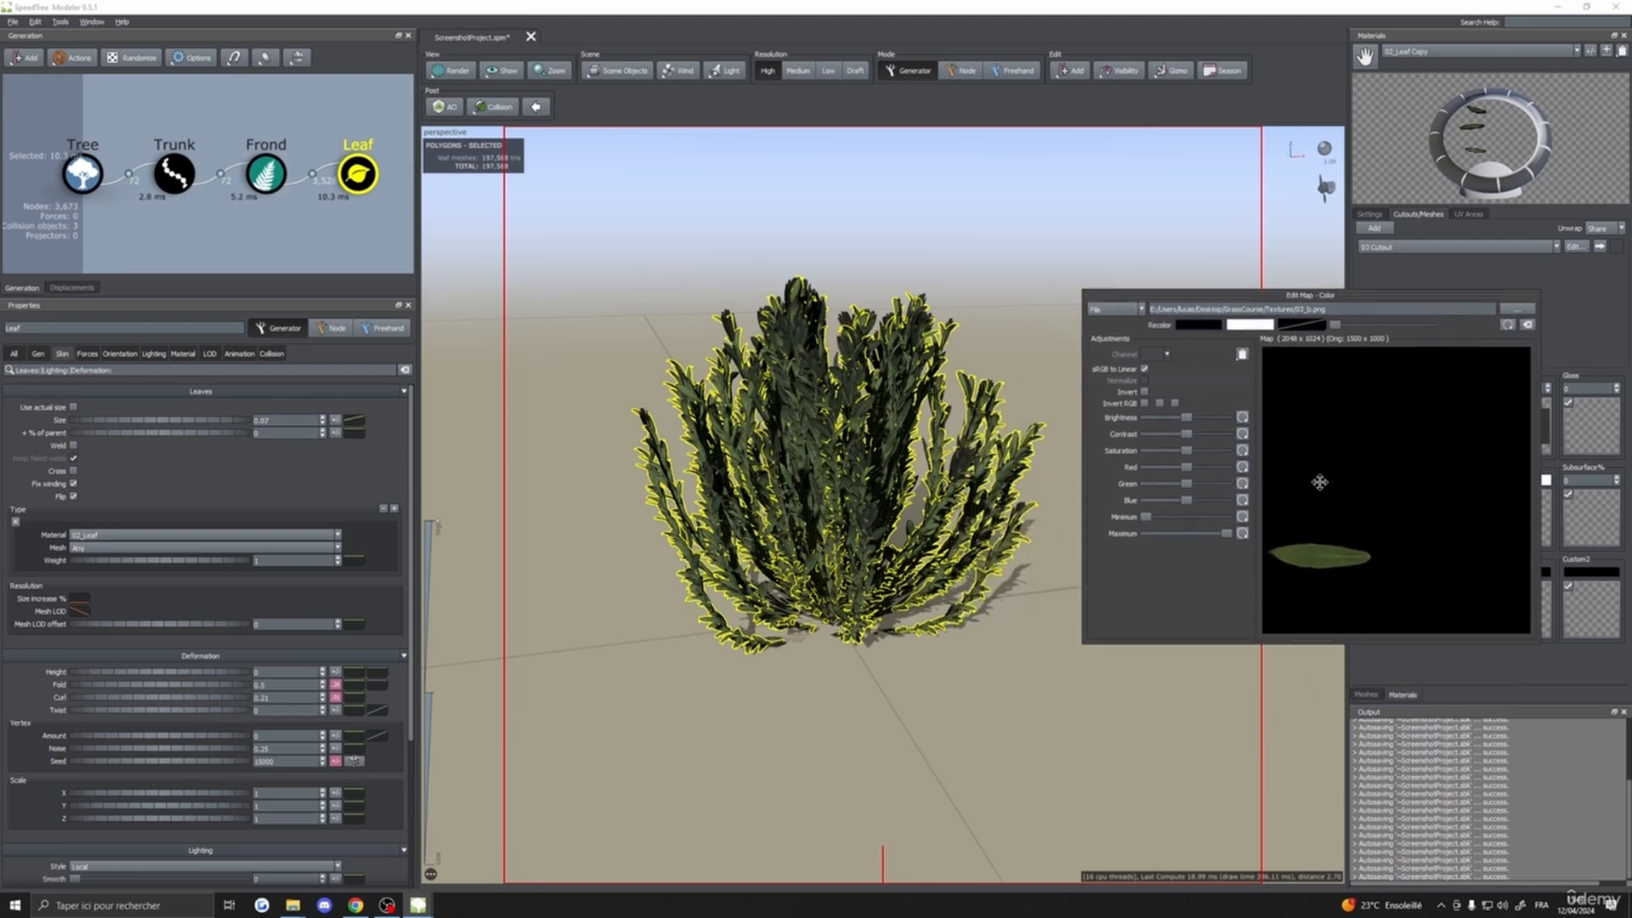
pyautogui.moveTo(1321, 482); pyautogui.dragTo(1391, 470)
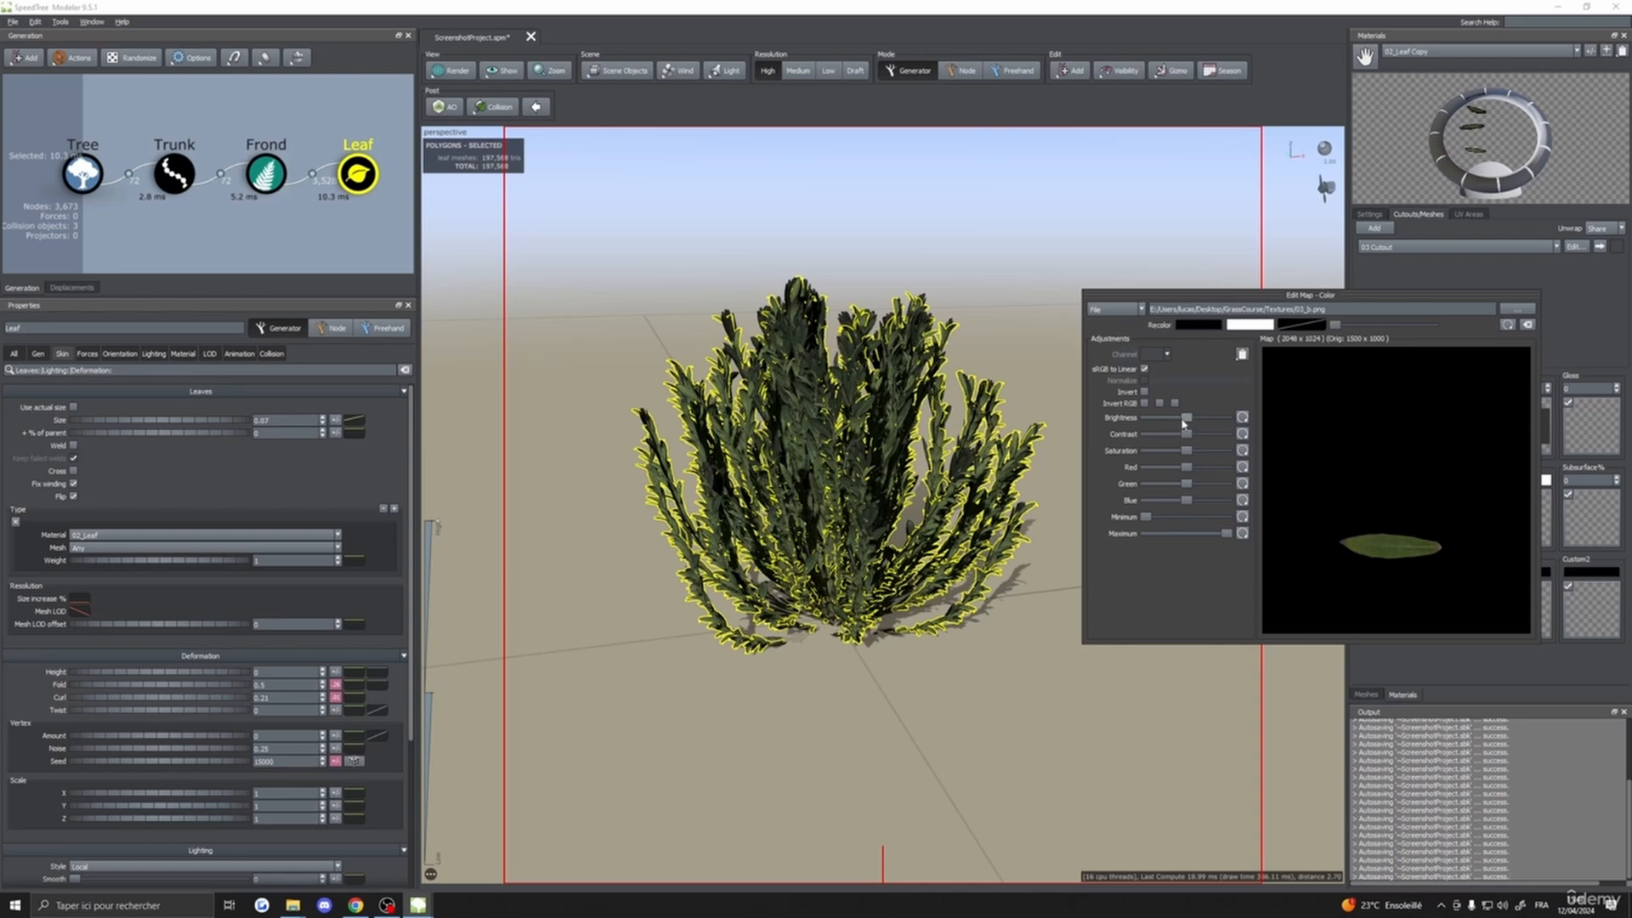
pyautogui.moveTo(1184, 419); pyautogui.dragTo(1176, 503)
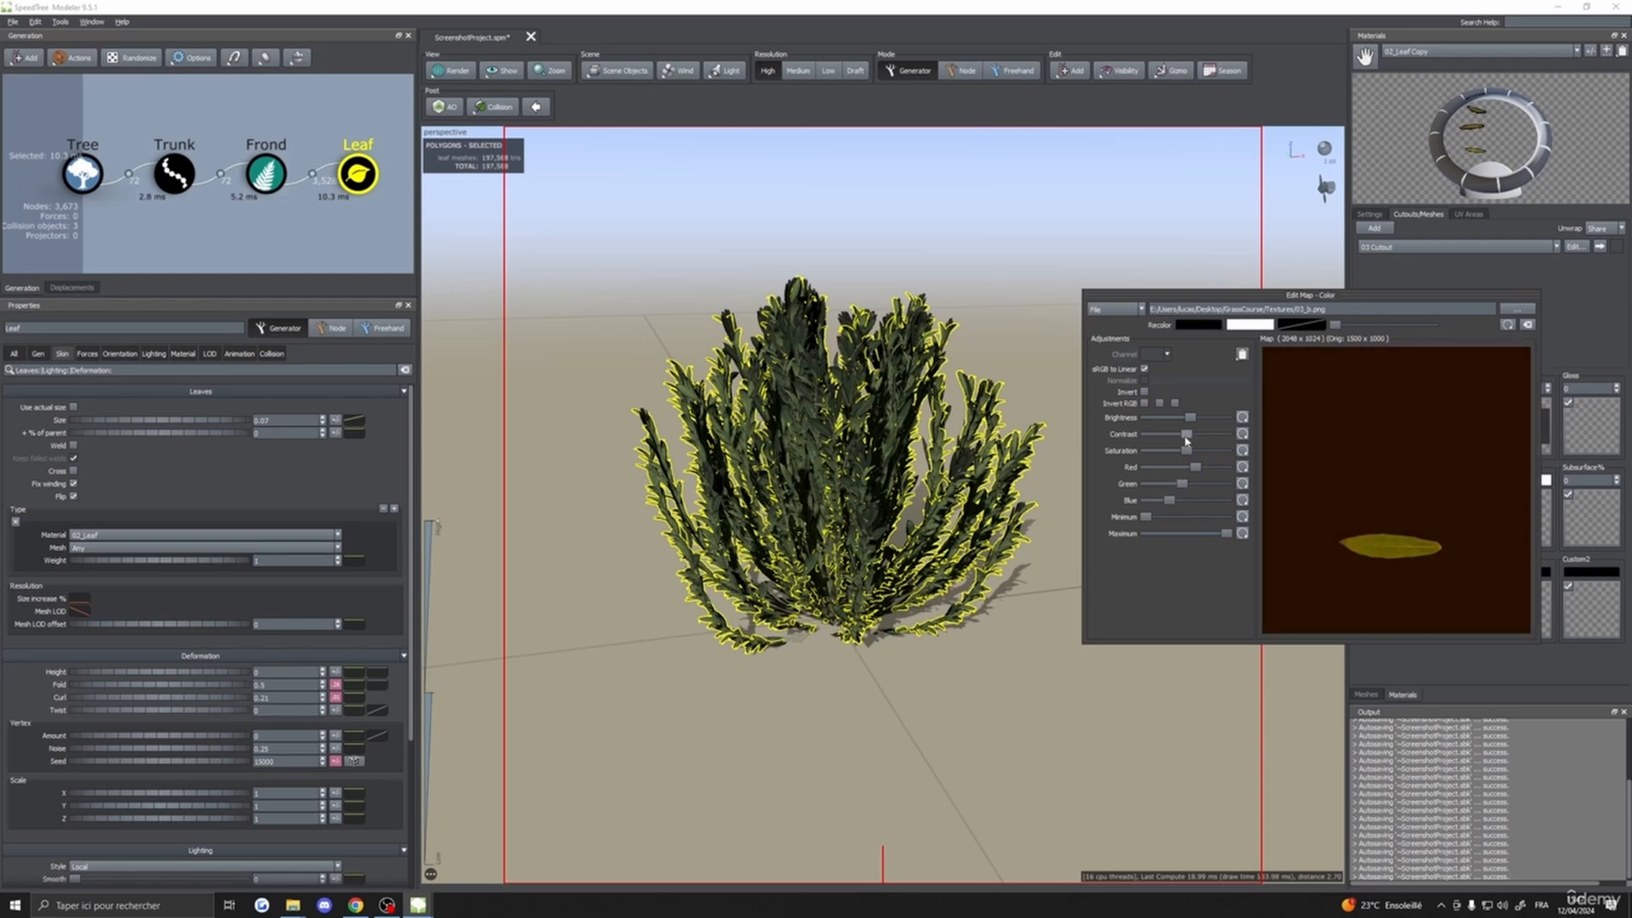
pyautogui.moveTo(1187, 440); pyautogui.dragTo(1155, 456)
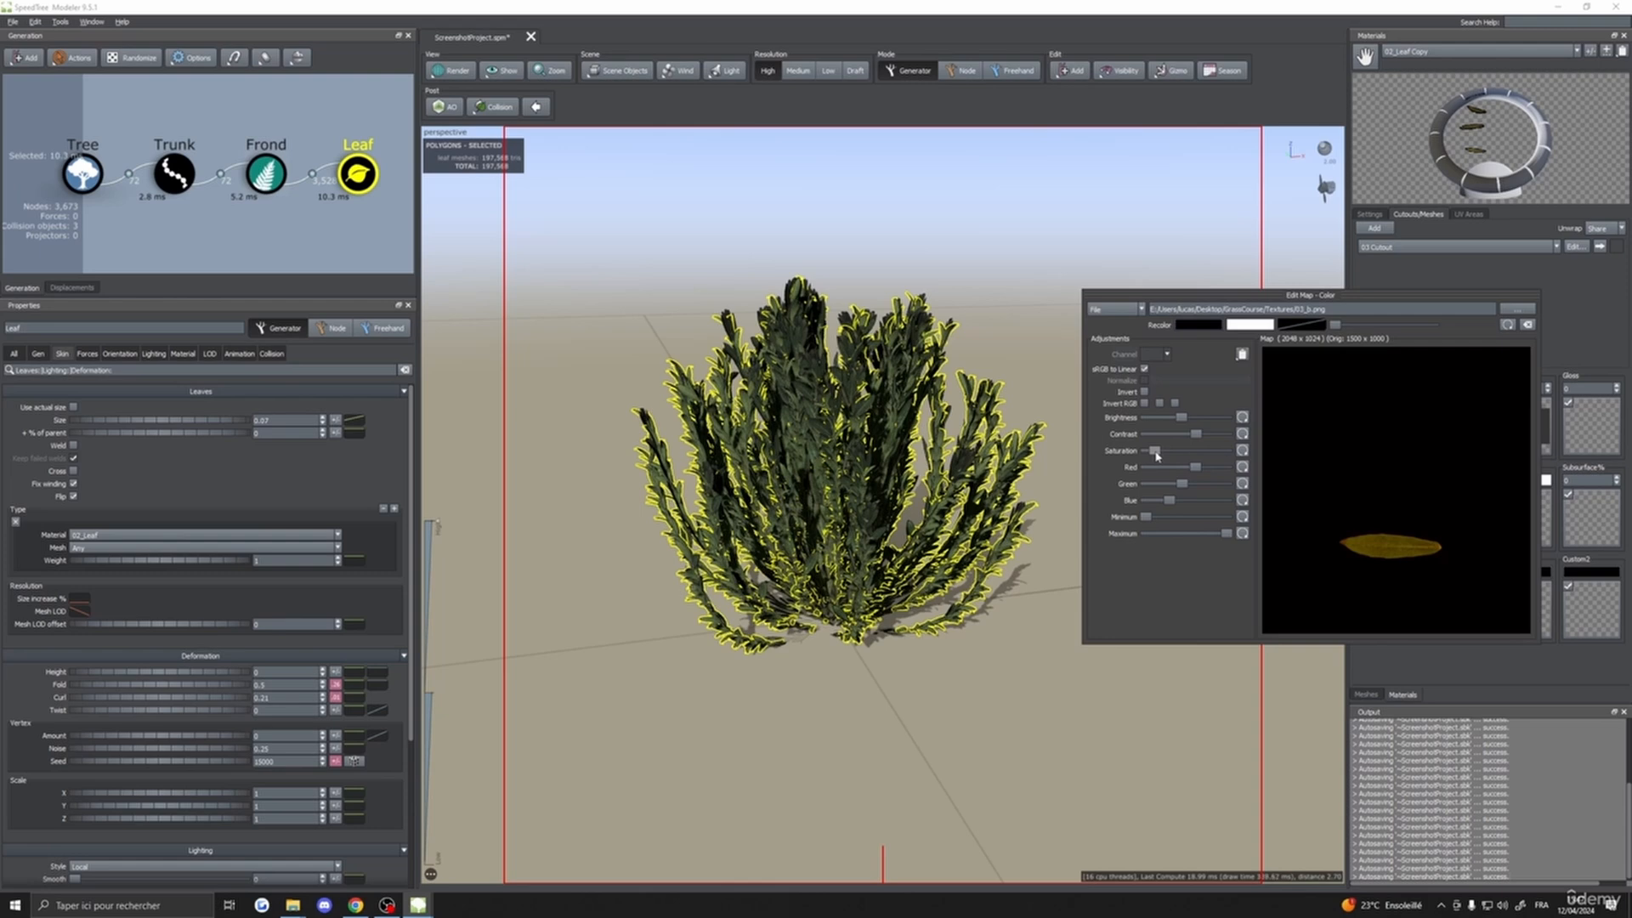
pyautogui.moveTo(1318, 295); pyautogui.dragTo(1053, 225)
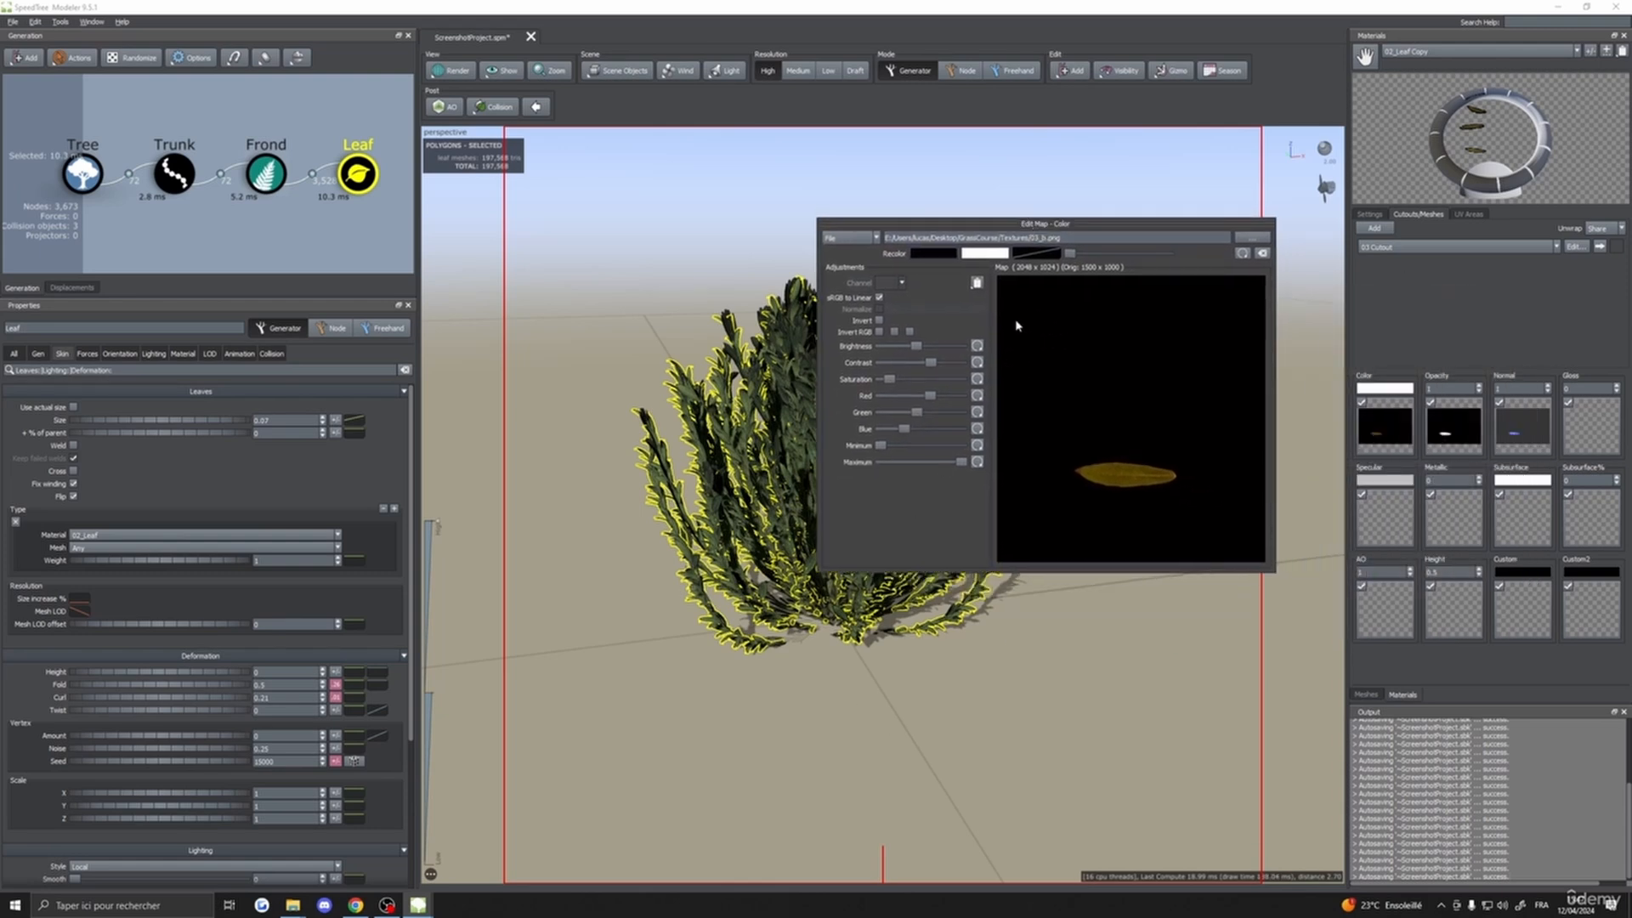
pyautogui.click(1355, 284)
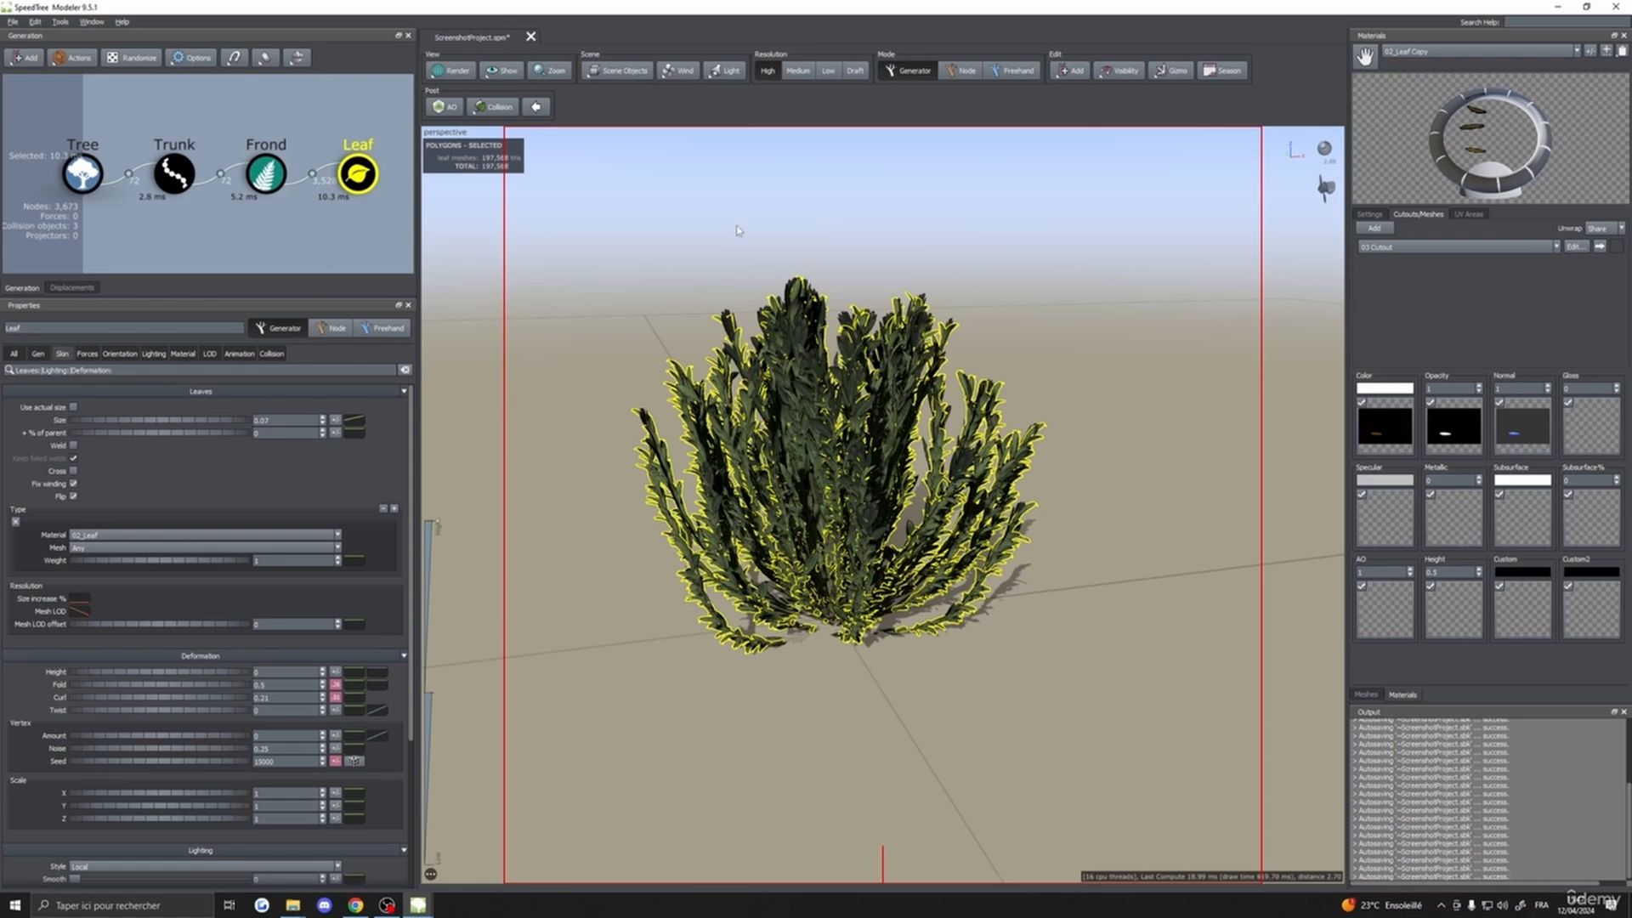
# - Edit material 02's cutout mesh and assign ID 2 to an anchor near the pivot end of the stem
pyautogui.click(1402, 52)
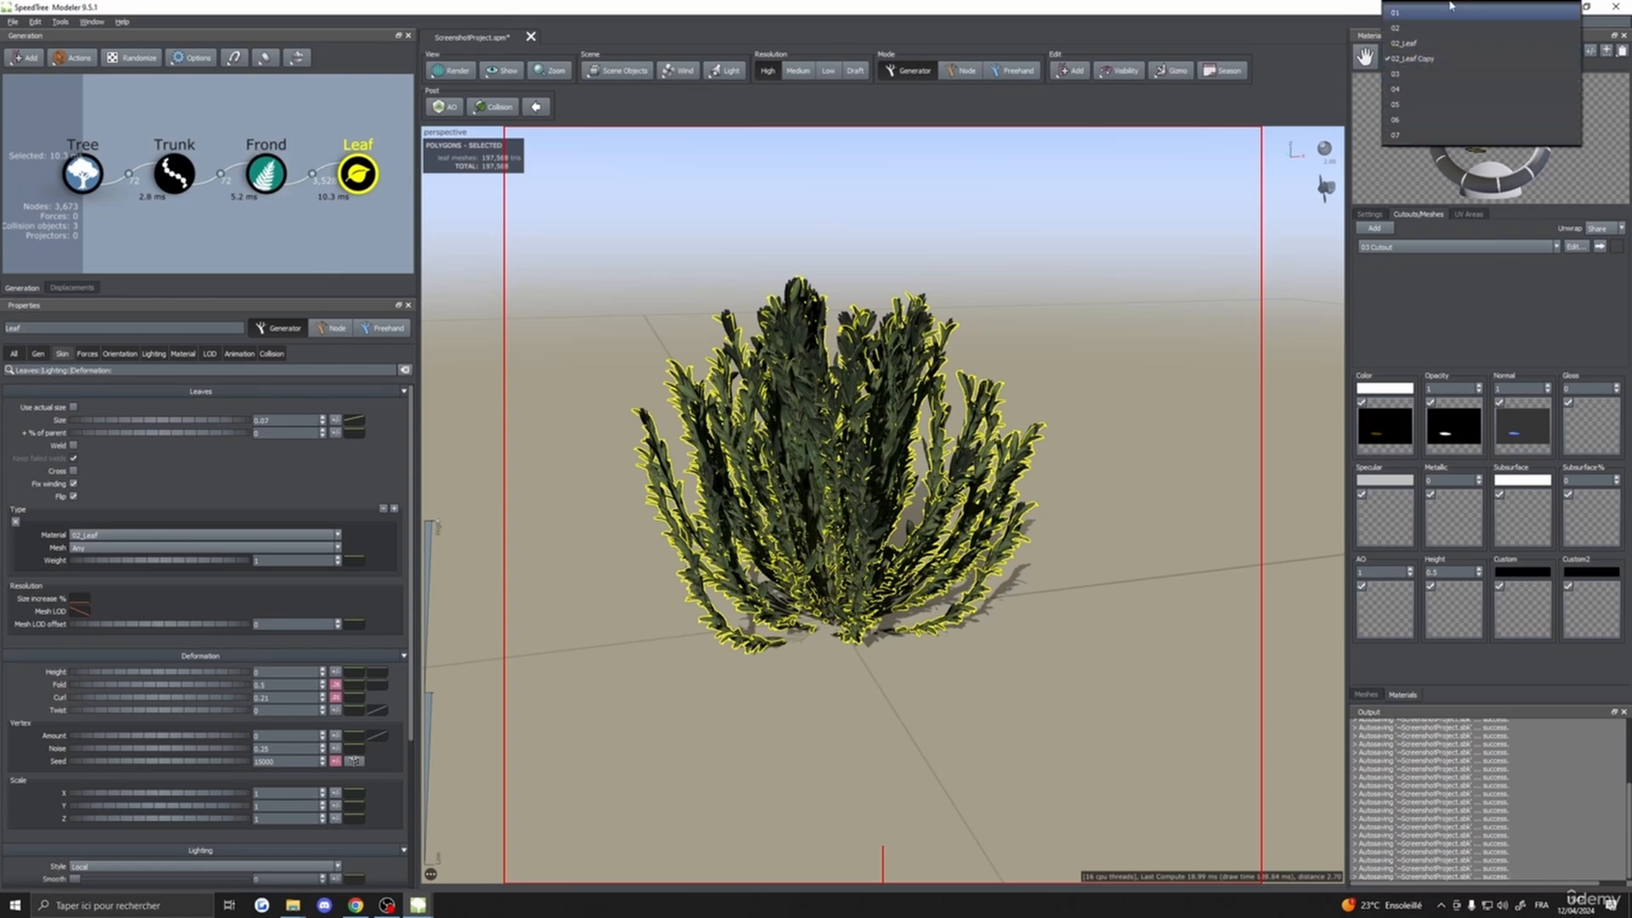
pyautogui.click(1398, 29)
pyautogui.click(1575, 247)
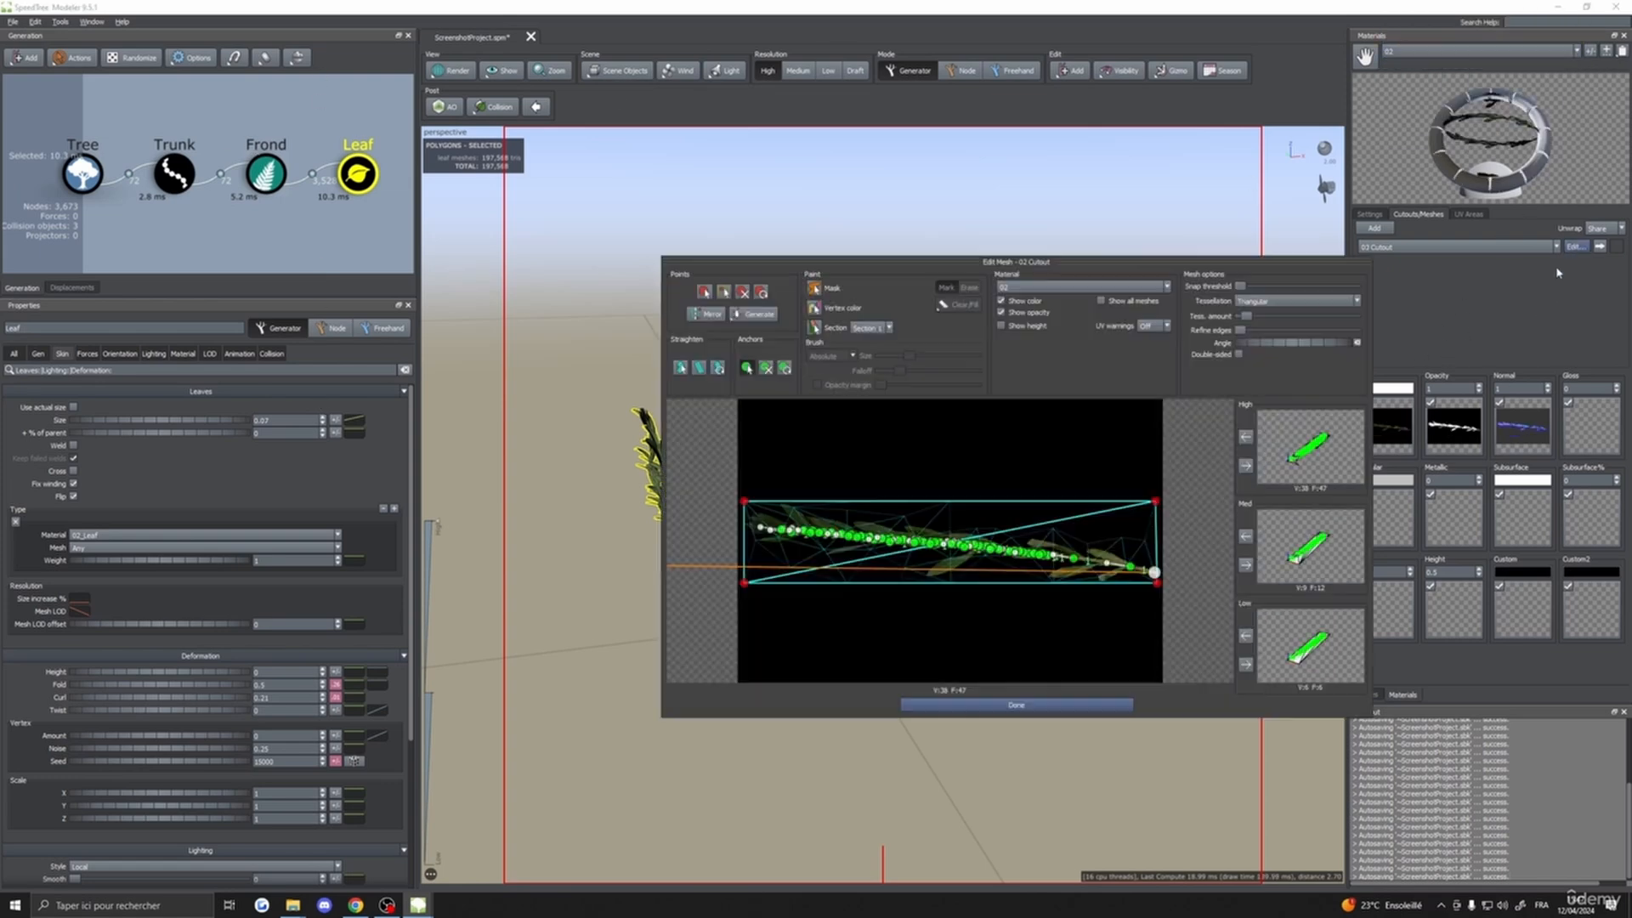
pyautogui.scroll(5, 838, 590)
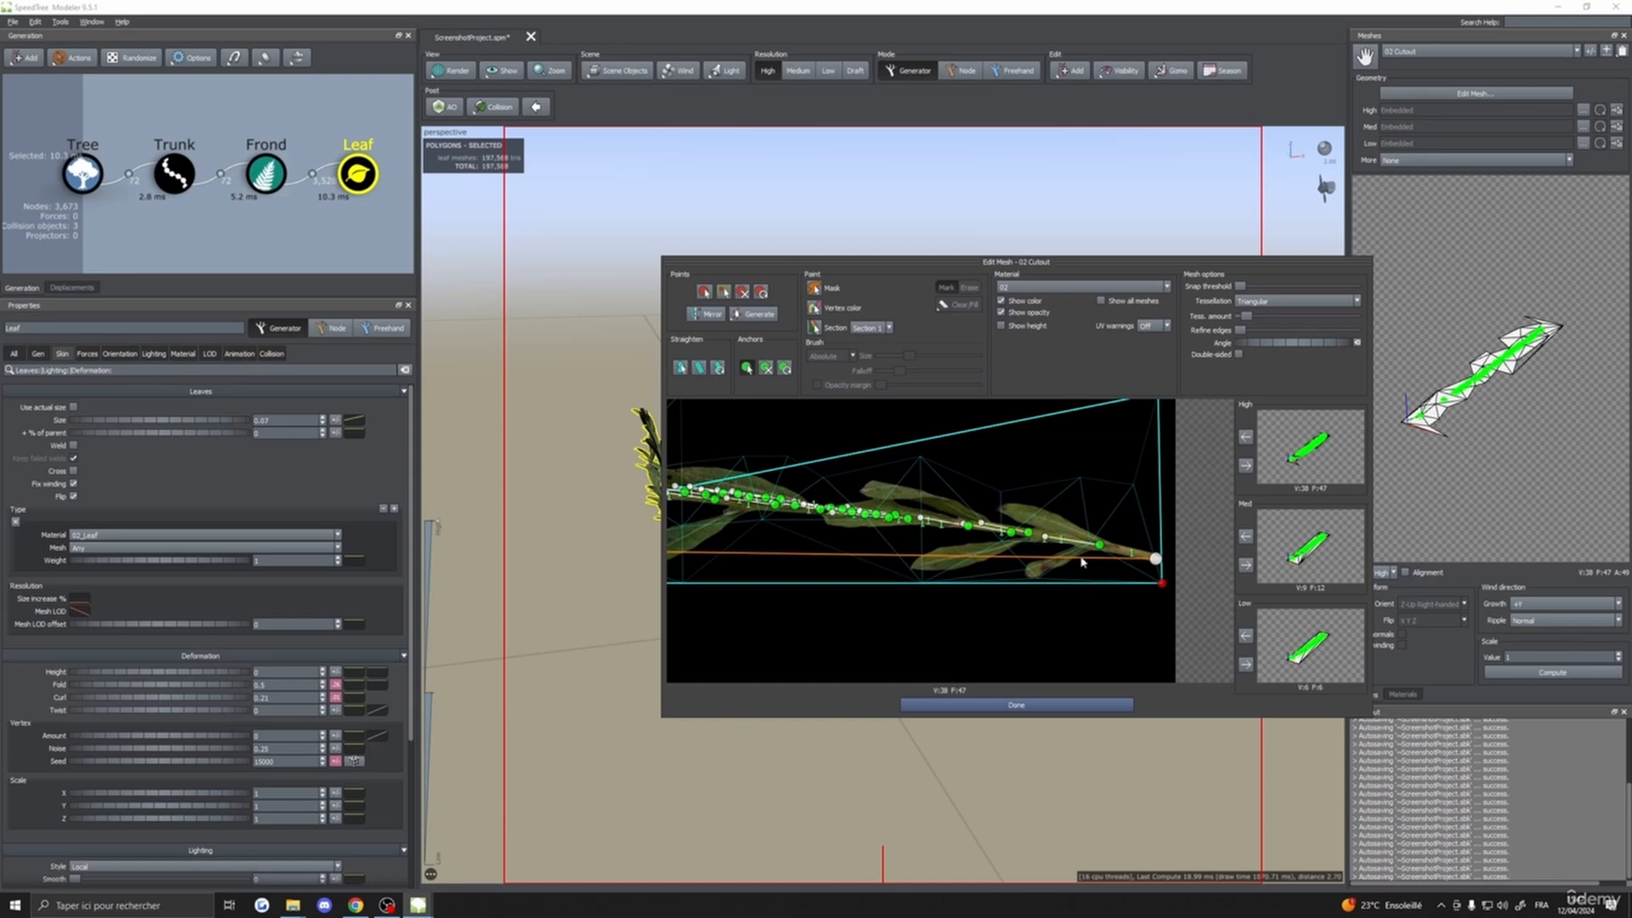
pyautogui.moveTo(1081, 559); pyautogui.dragTo(951, 551, button='middle')
pyautogui.click(945, 527)
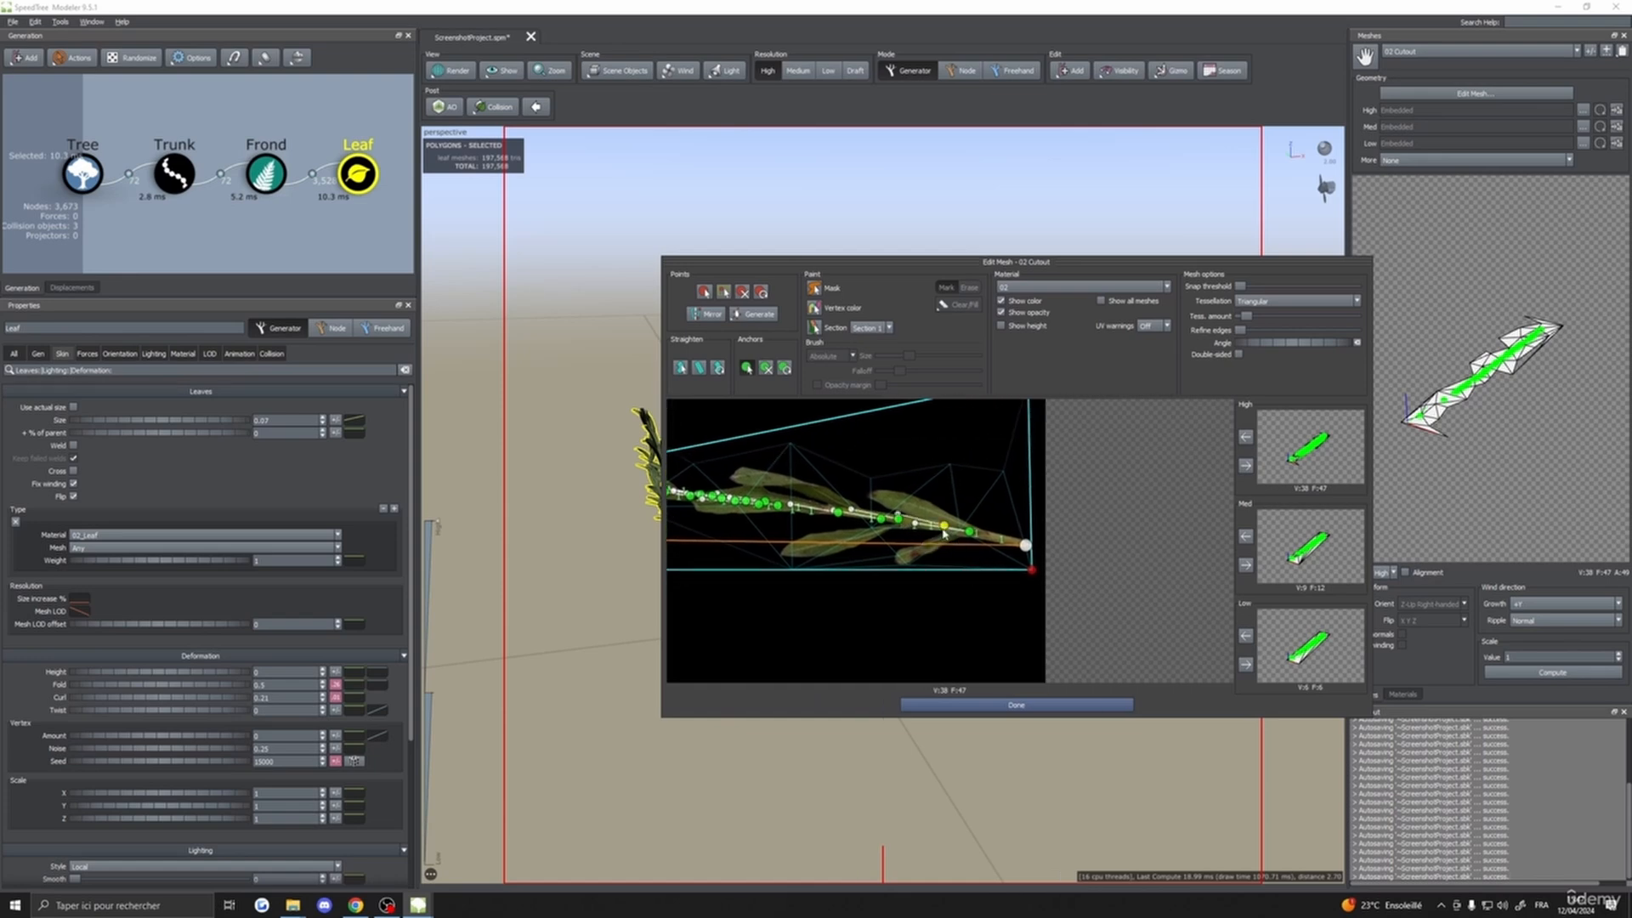
pyautogui.rightClick(945, 529)
pyautogui.moveTo(958, 538)
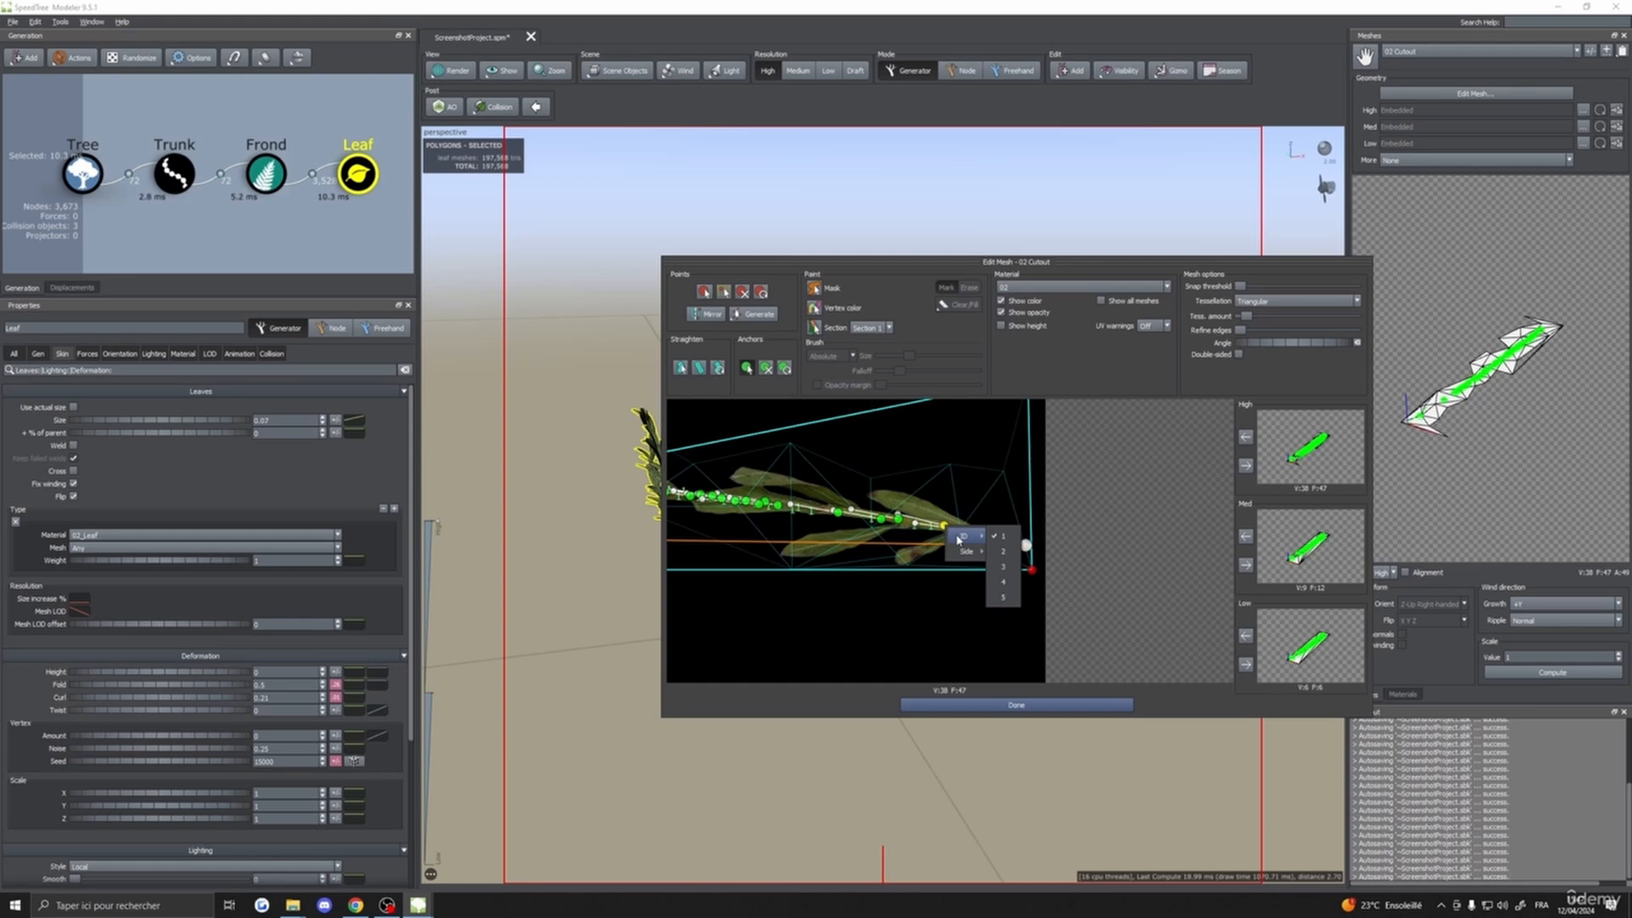
pyautogui.click(1002, 551)
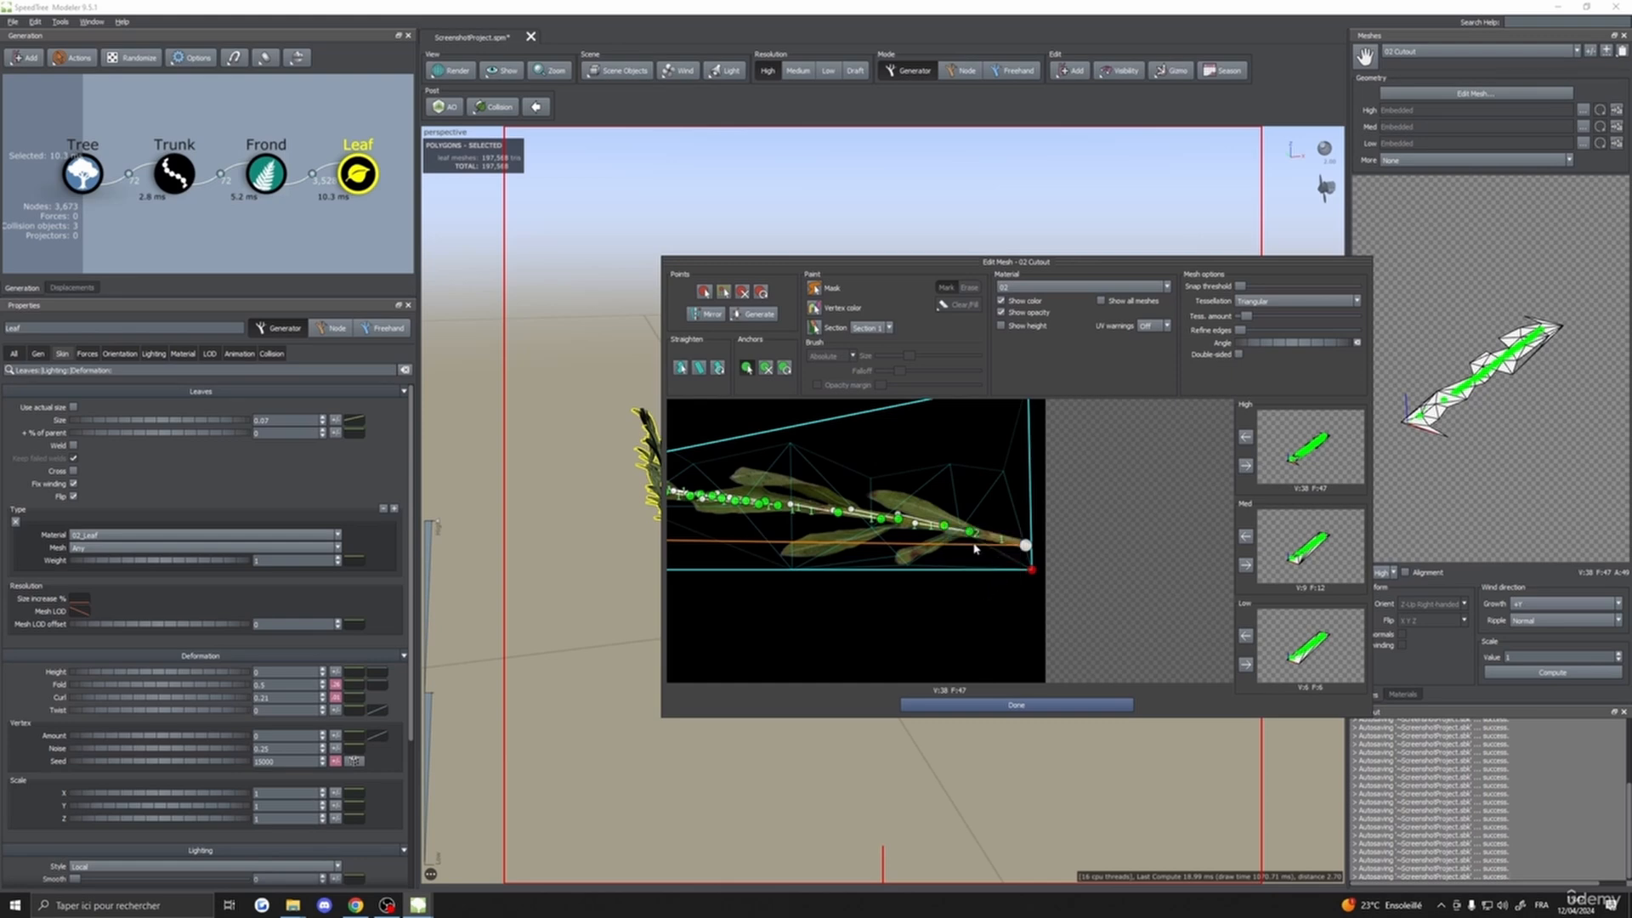
pyautogui.rightClick(943, 527)
pyautogui.moveTo(958, 538)
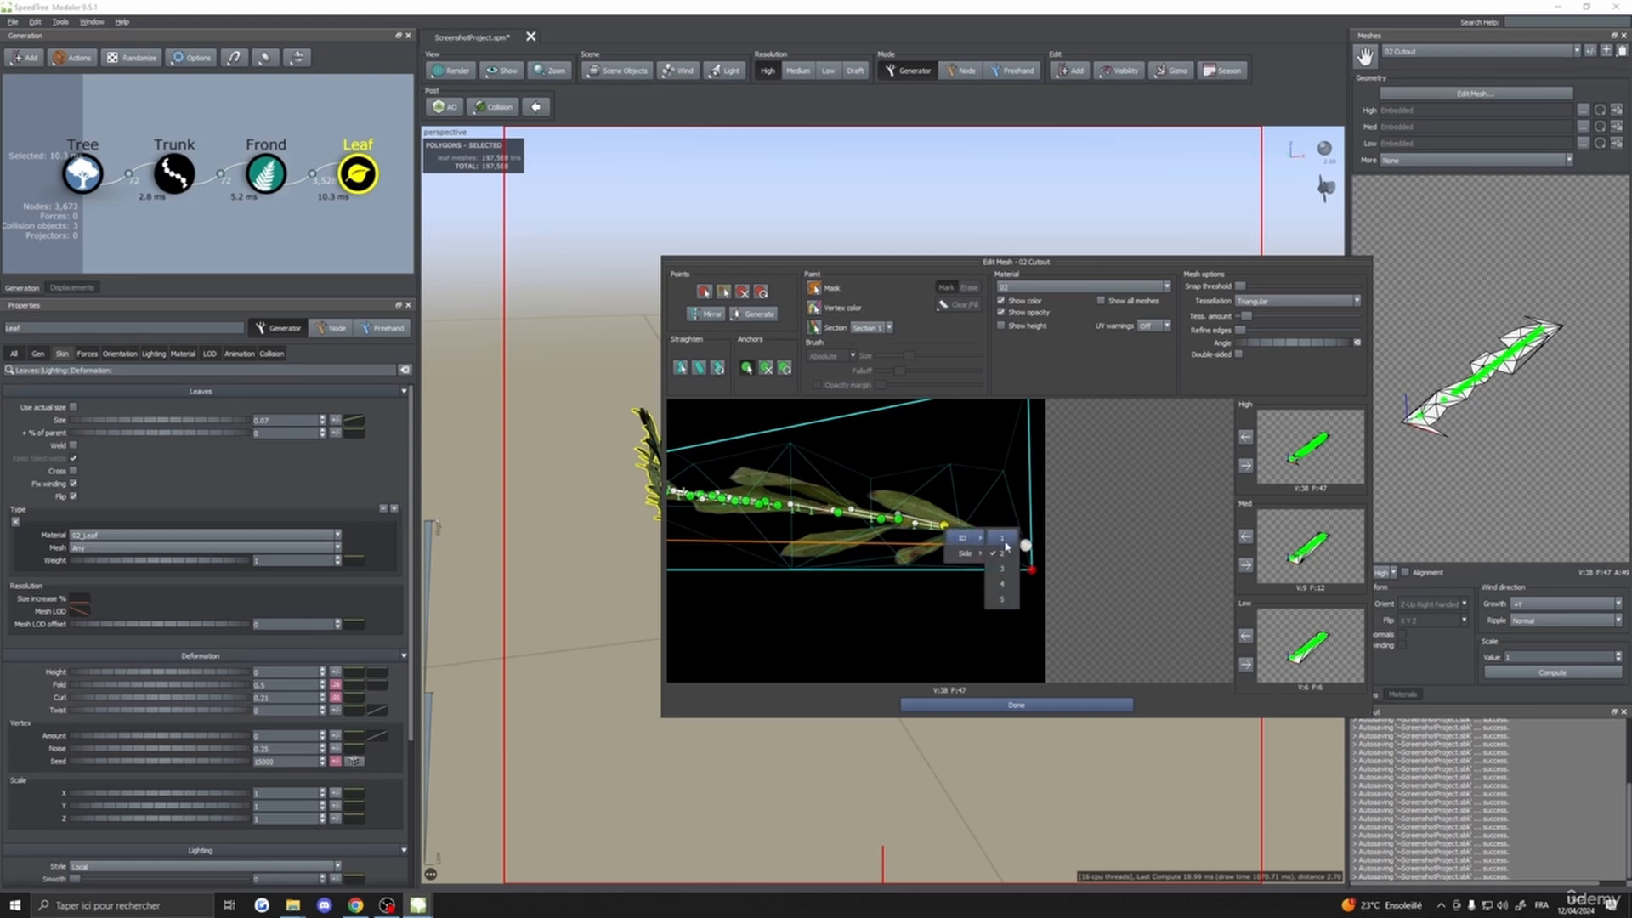
pyautogui.click(1002, 551)
pyautogui.moveTo(950, 511); pyautogui.dragTo(941, 527)
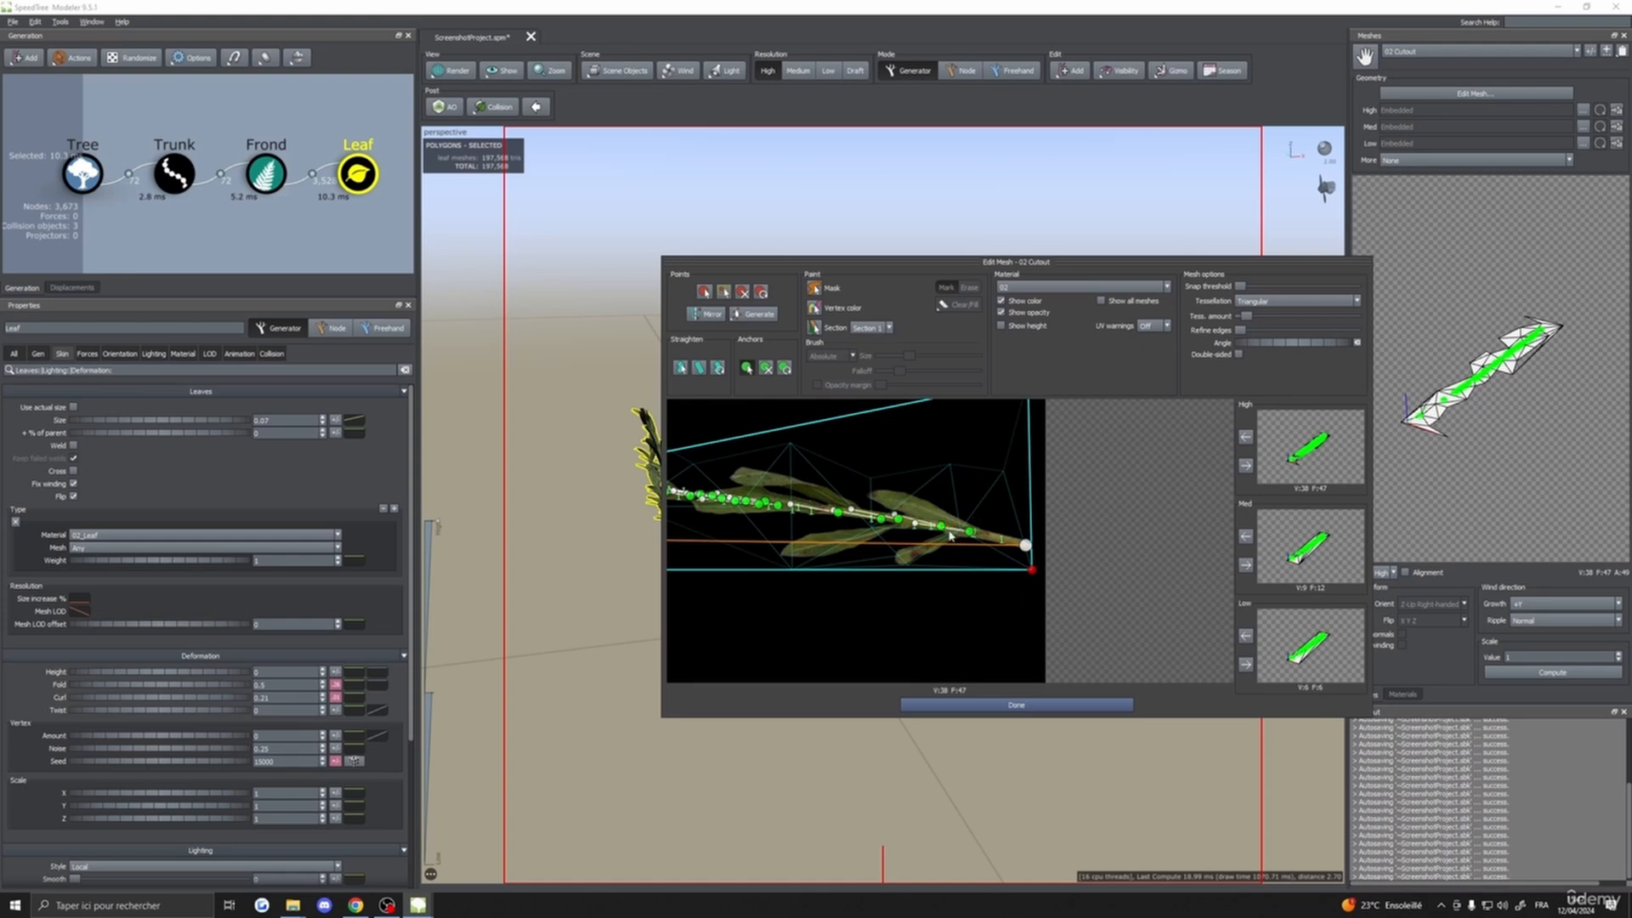
# - Assign ID 2 to three more spaced-out anchors along the pivot-side part of the stem
pyautogui.rightClick(882, 519)
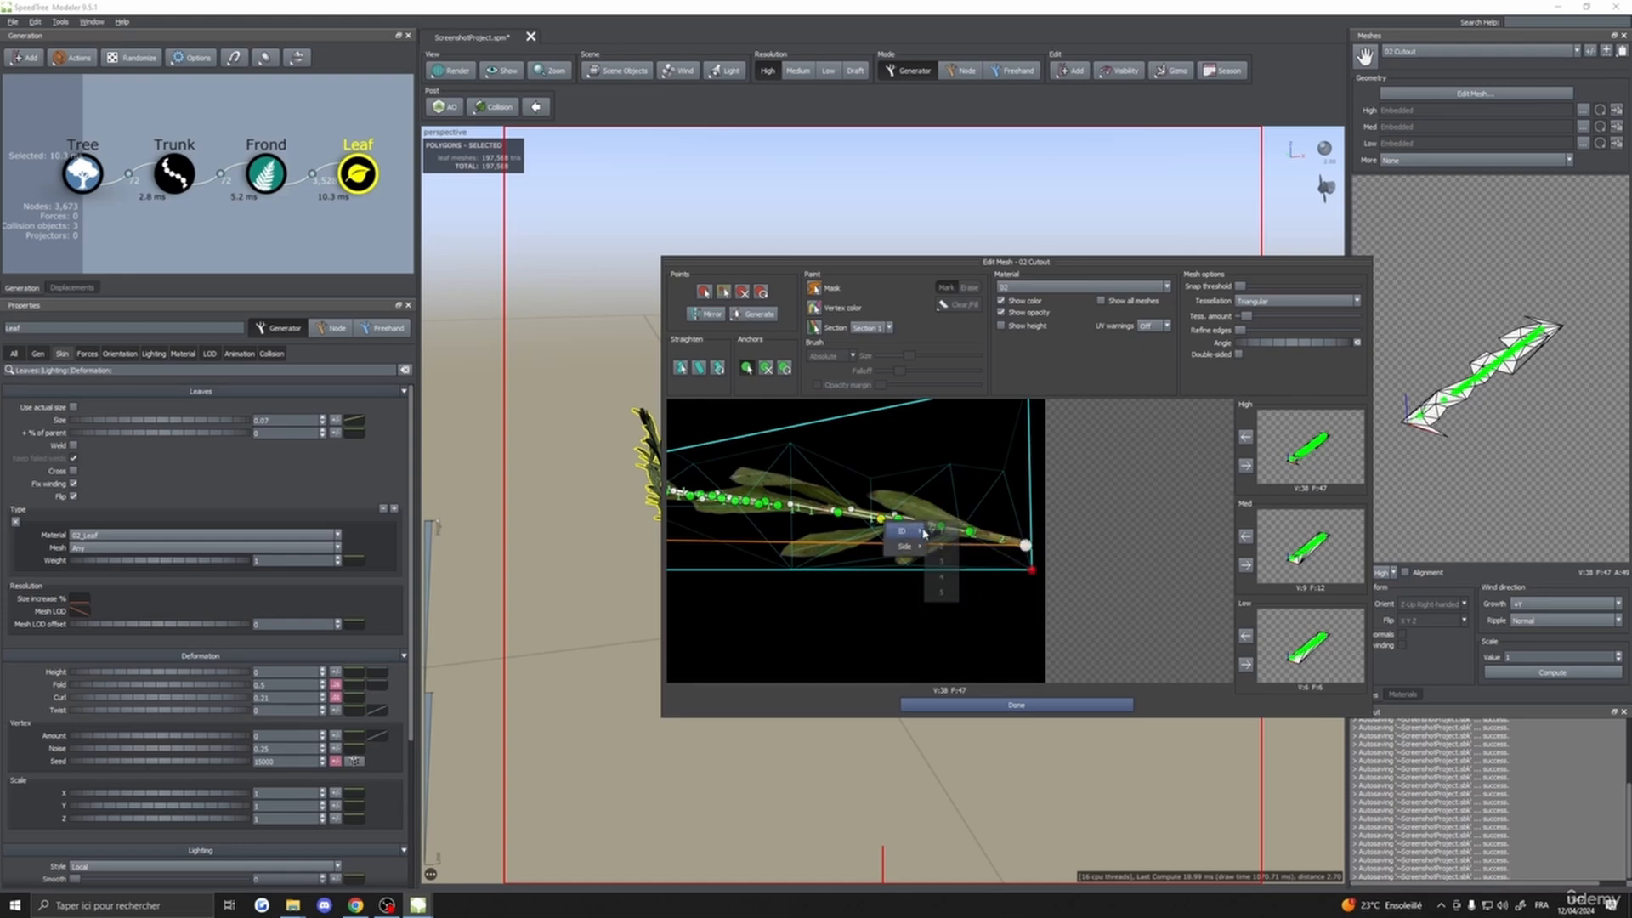
pyautogui.click(941, 543)
pyautogui.rightClick(840, 515)
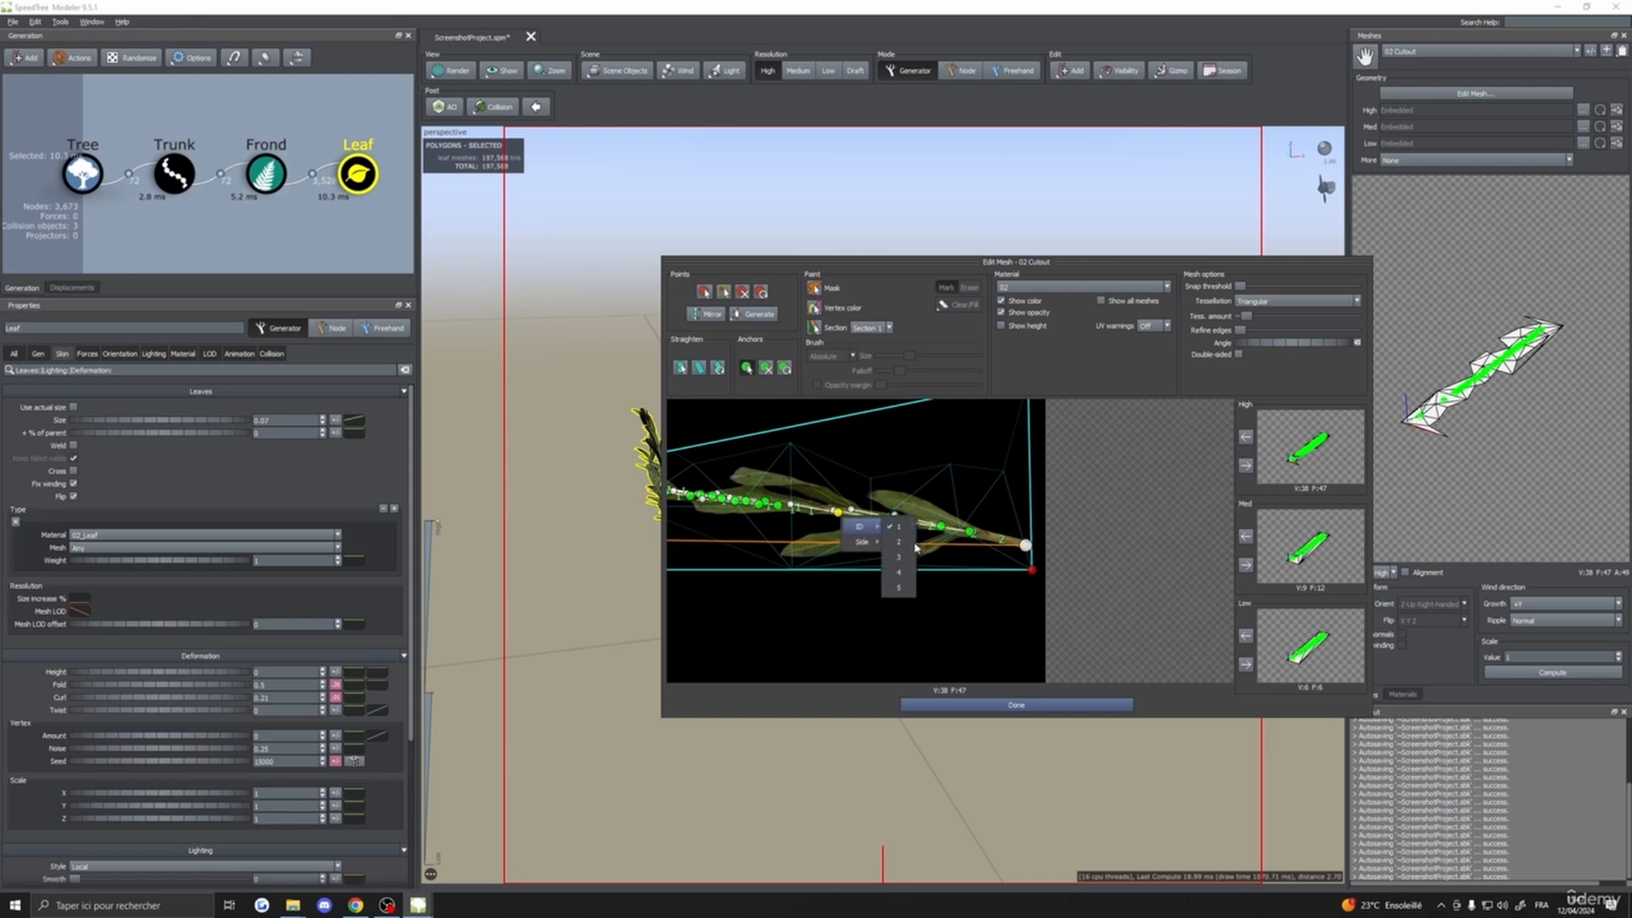
pyautogui.click(900, 542)
pyautogui.rightClick(780, 508)
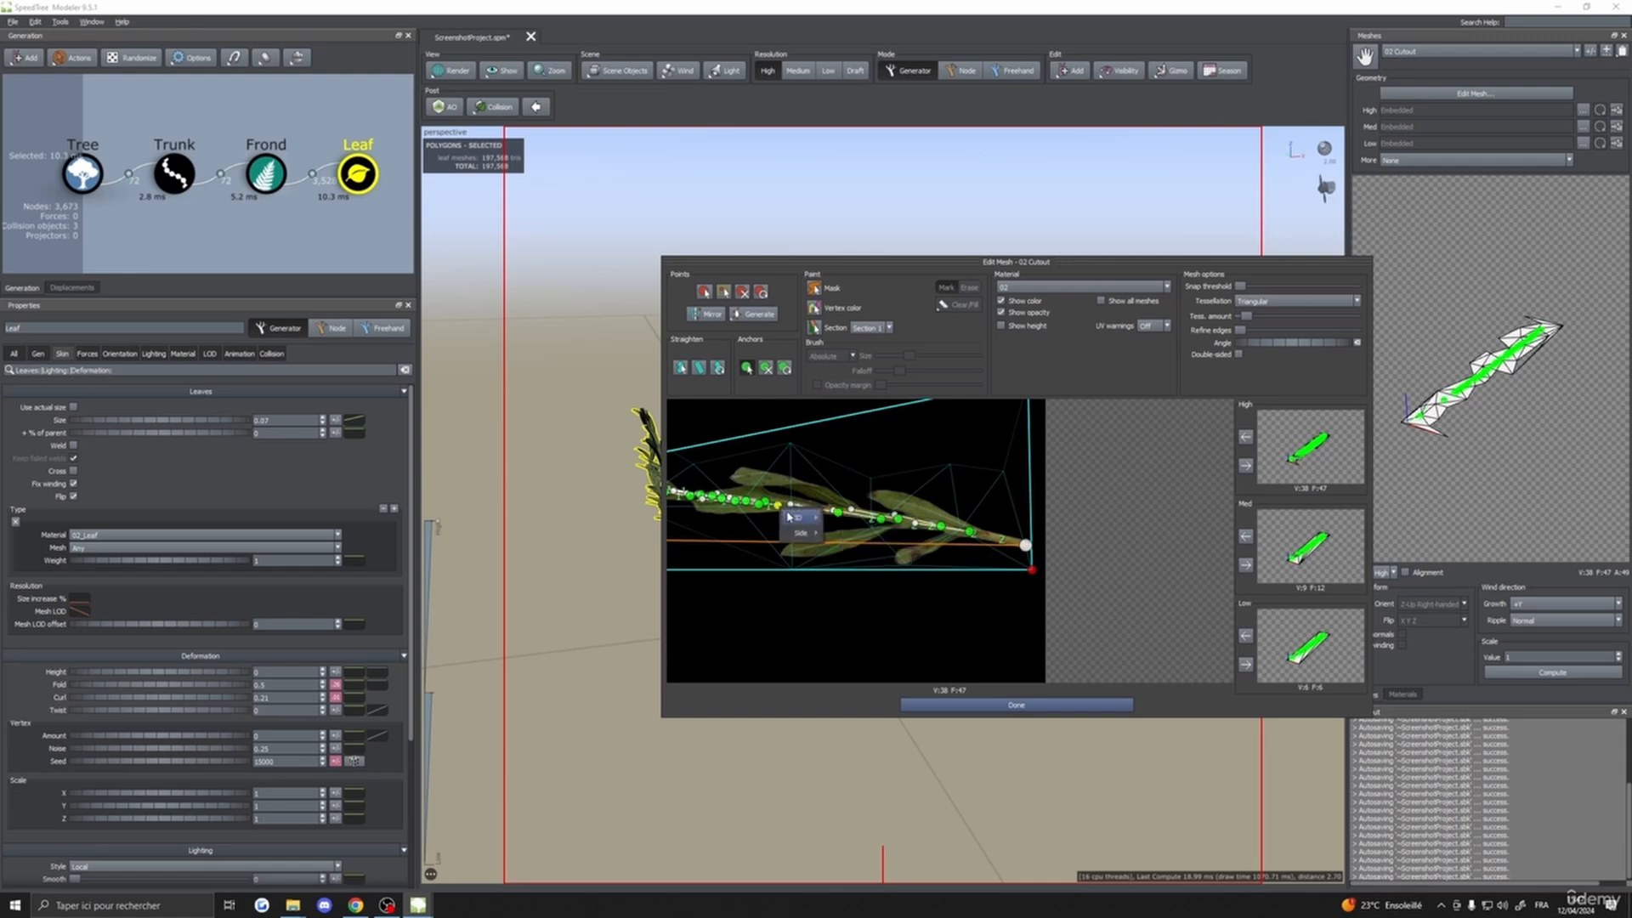
pyautogui.click(845, 533)
# - Assign ID 2 to four further anchors toward the far end of the stem and finish editing the cutout mesh
pyautogui.moveTo(889, 544); pyautogui.dragTo(1123, 568, button='middle')
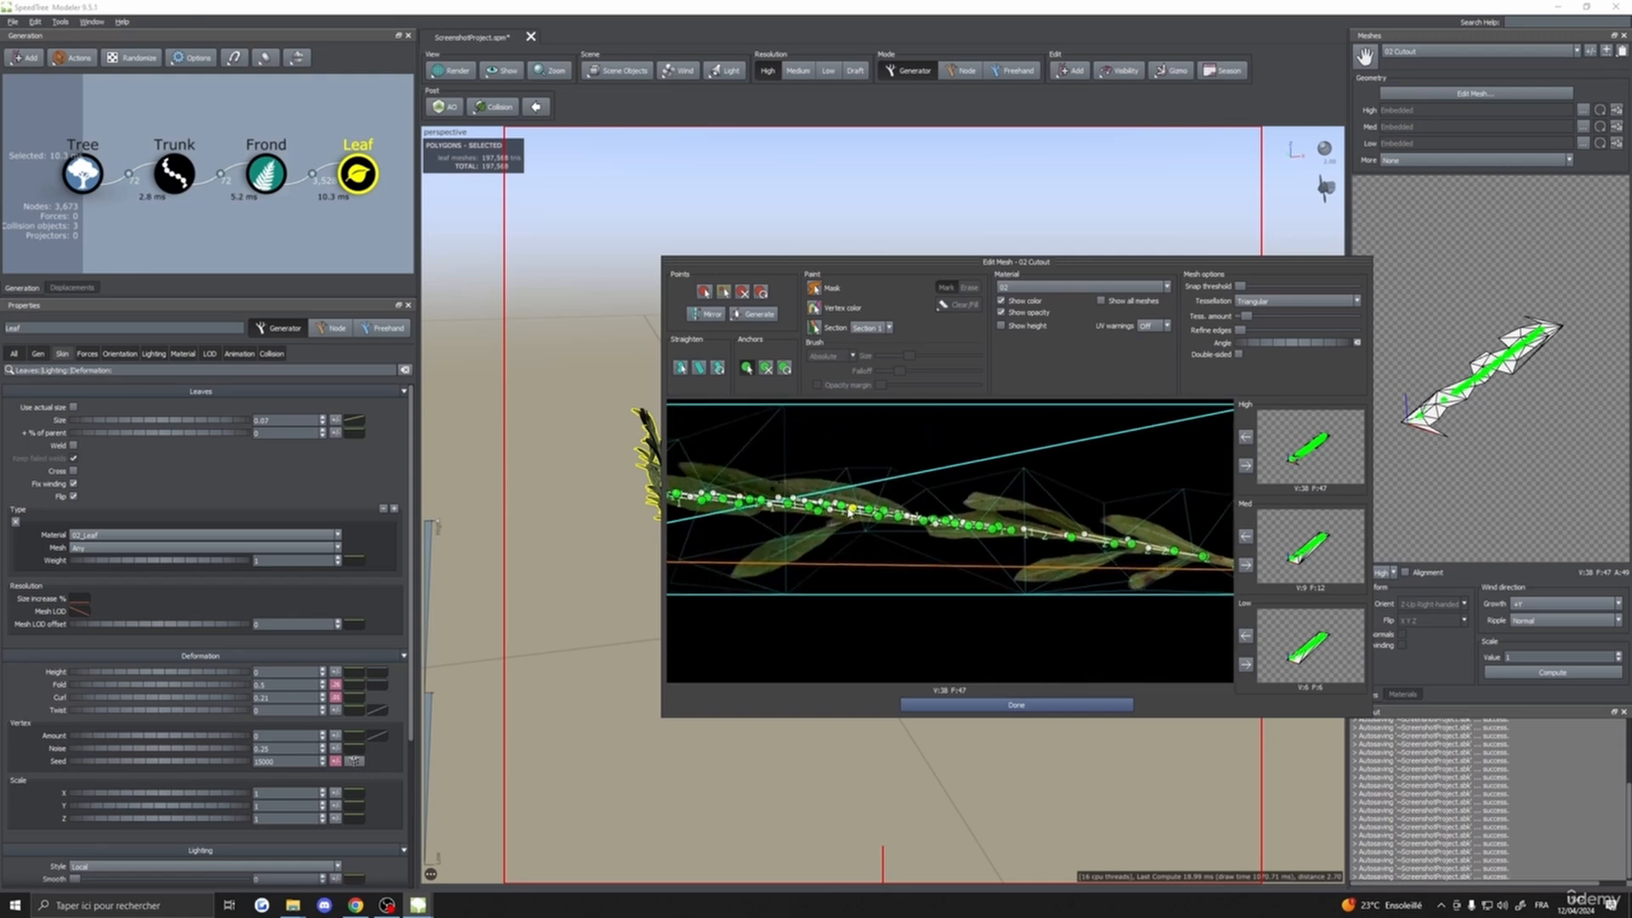
pyautogui.rightClick(850, 510)
pyautogui.click(900, 540)
pyautogui.rightClick(792, 505)
pyautogui.click(841, 535)
pyautogui.rightClick(738, 508)
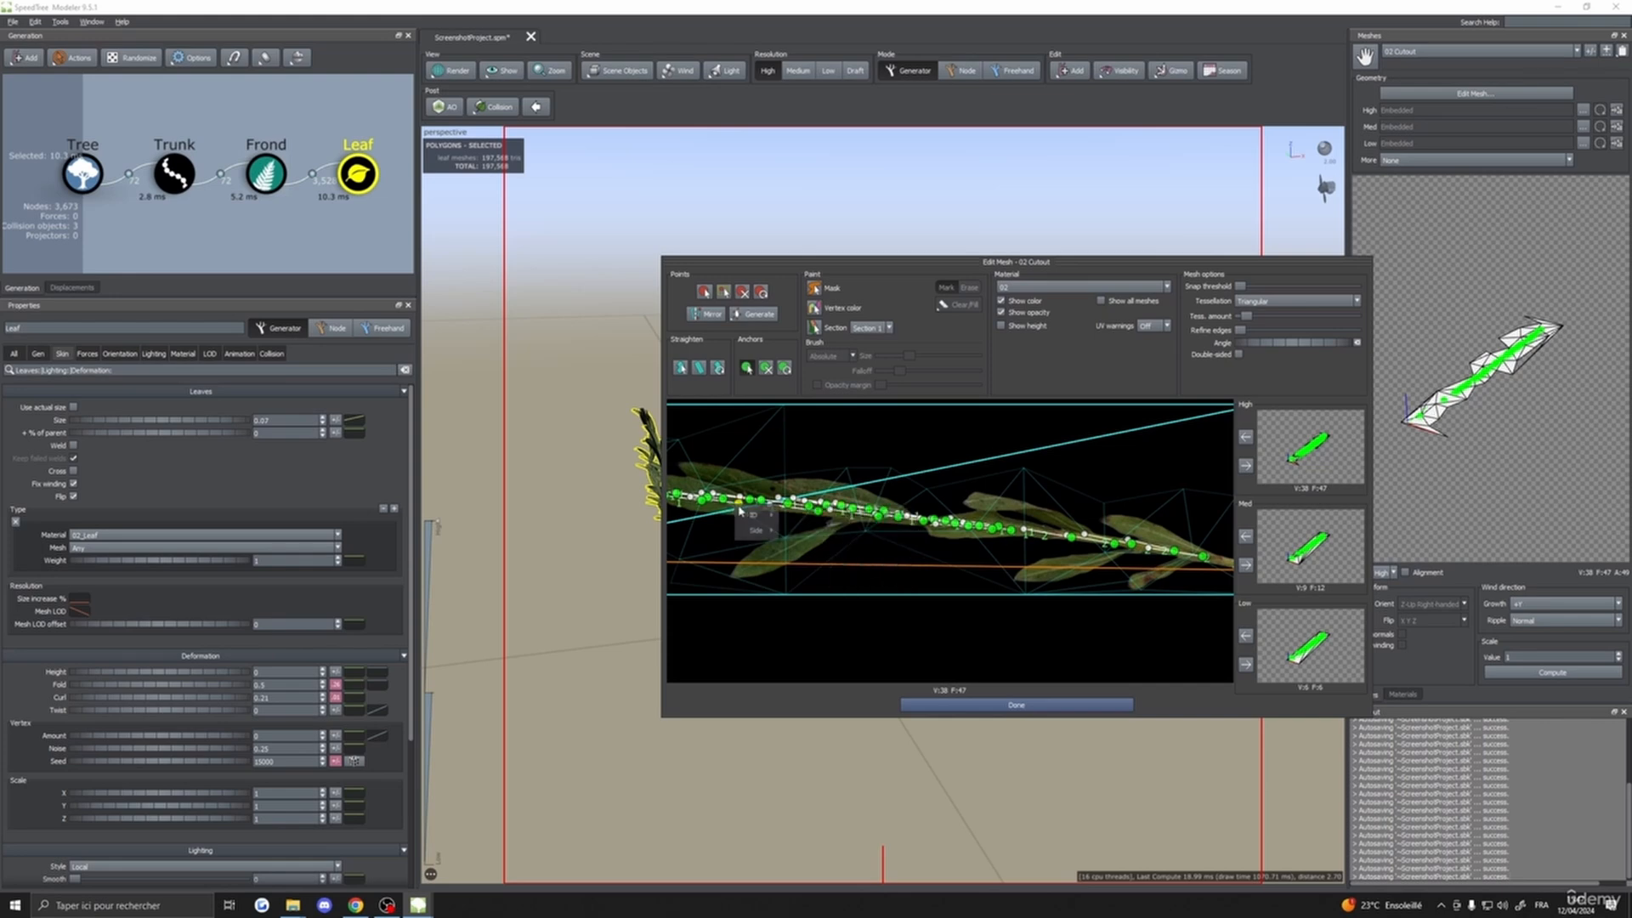
pyautogui.click(788, 531)
pyautogui.moveTo(853, 543); pyautogui.dragTo(927, 554, button='middle')
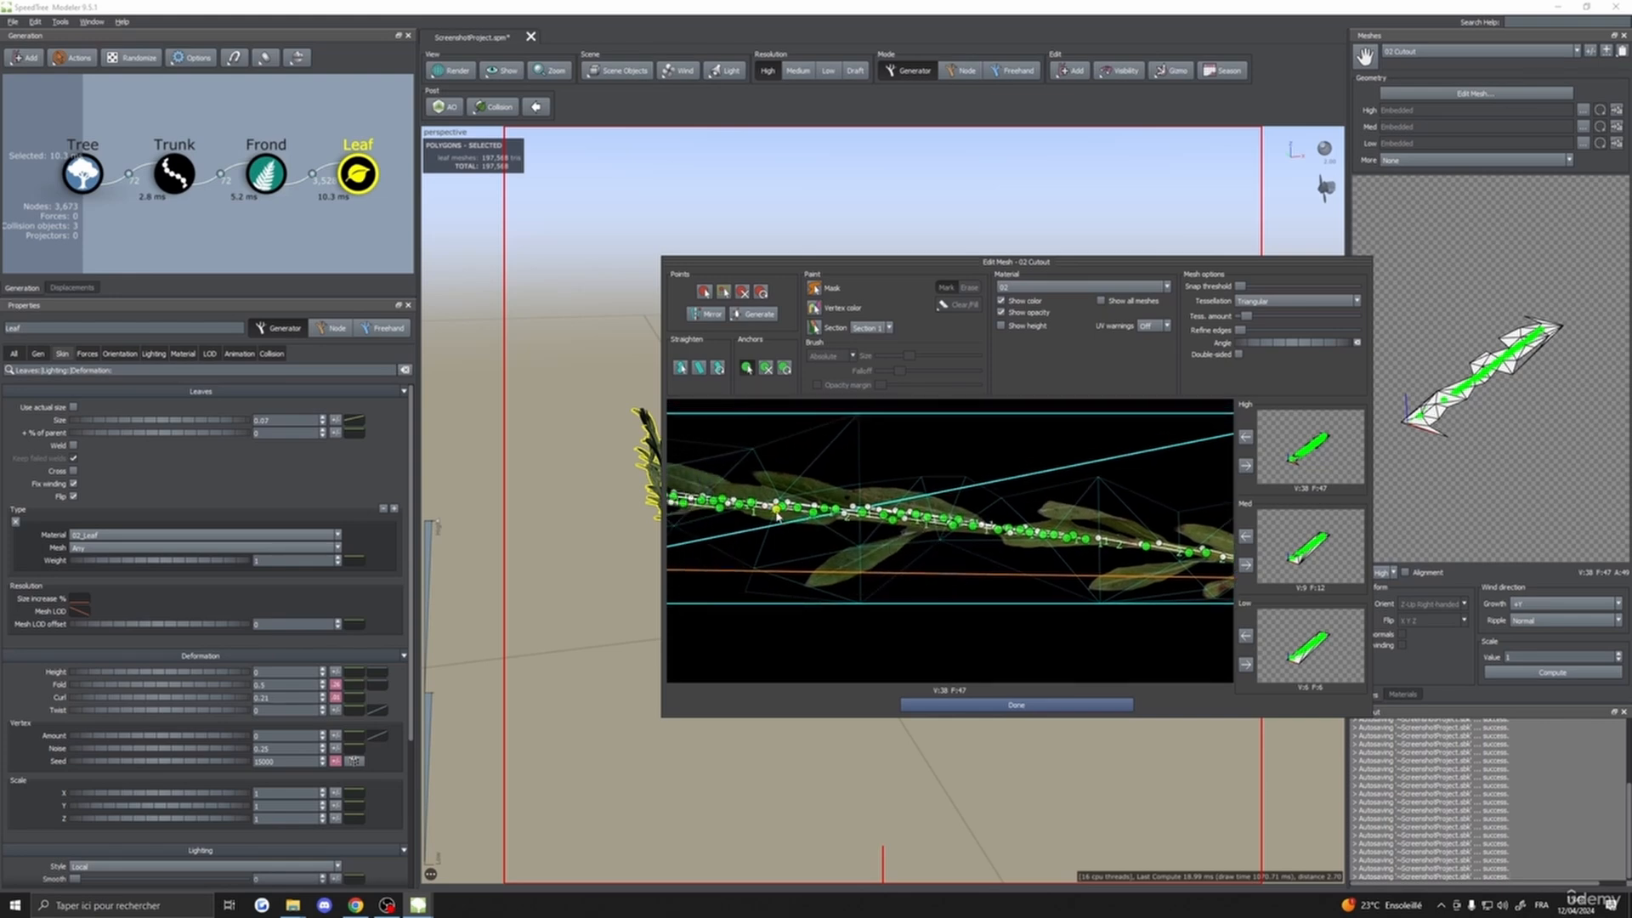
pyautogui.rightClick(777, 515)
pyautogui.click(826, 546)
pyautogui.click(992, 706)
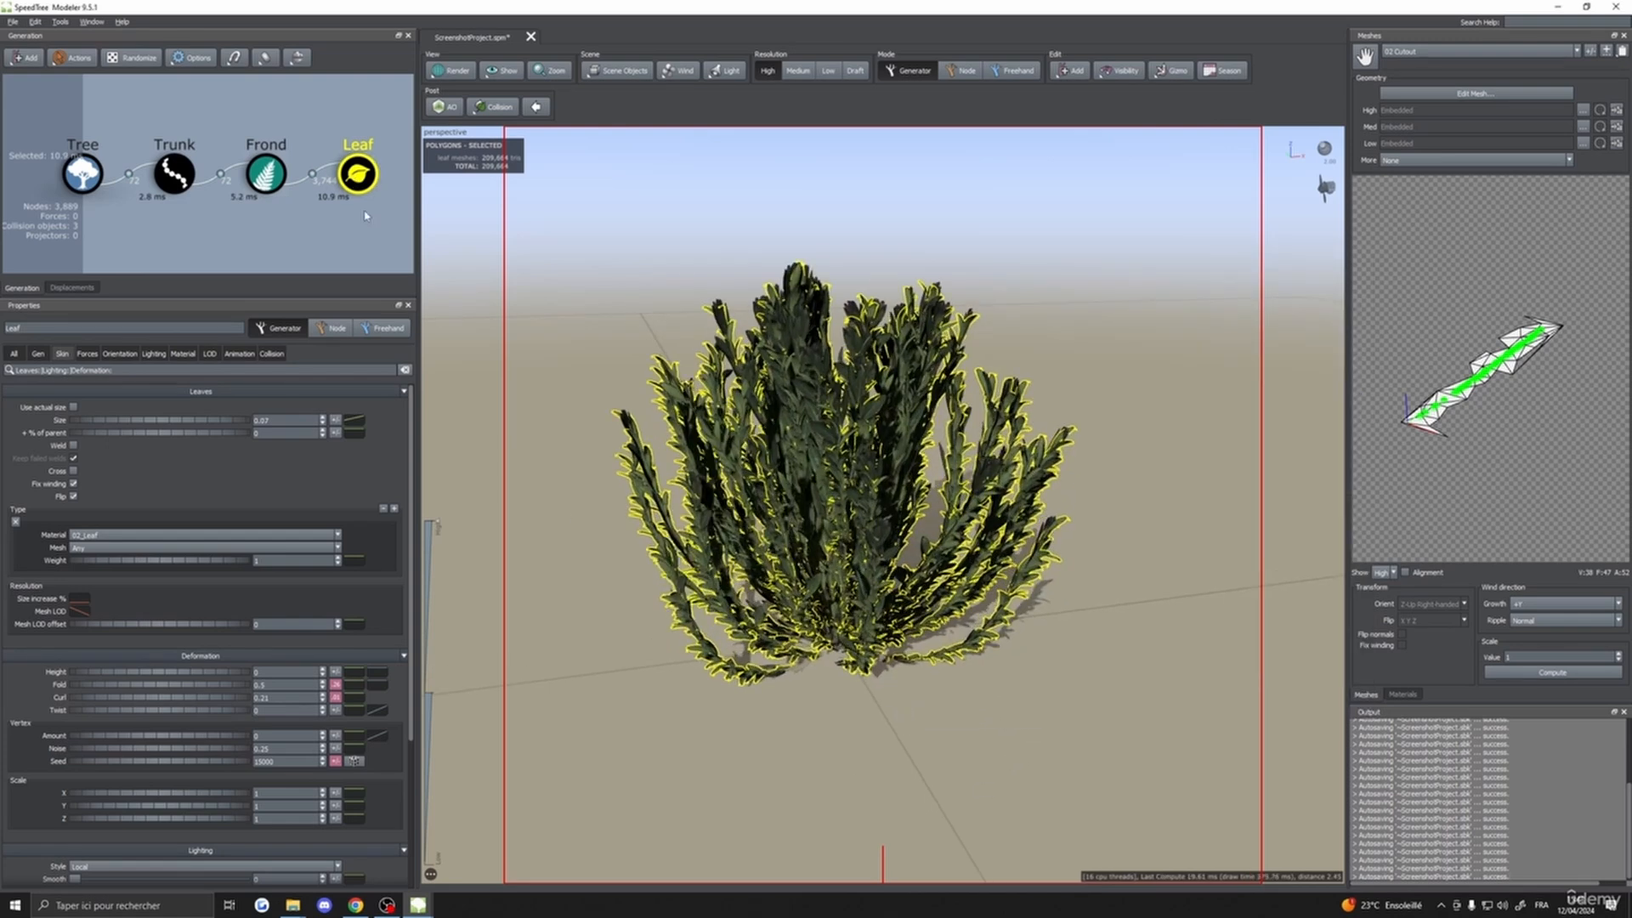
# - Restrict the Leaf generator to the anchors with ID 1
pyautogui.click(358, 177)
pyautogui.click(36, 352)
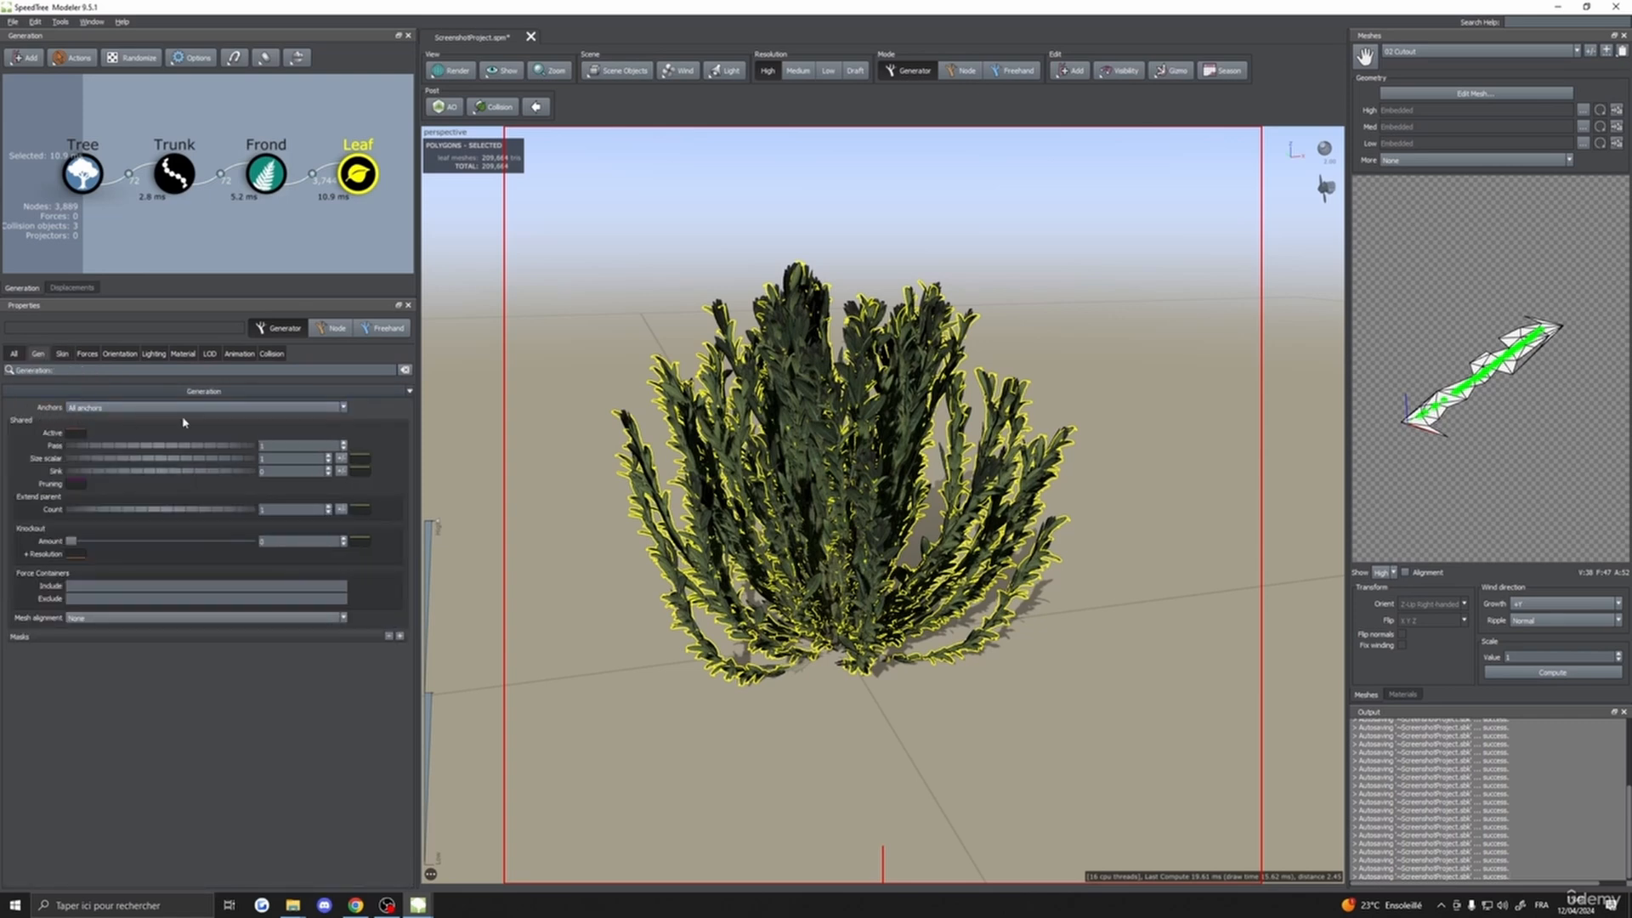
pyautogui.click(86, 410)
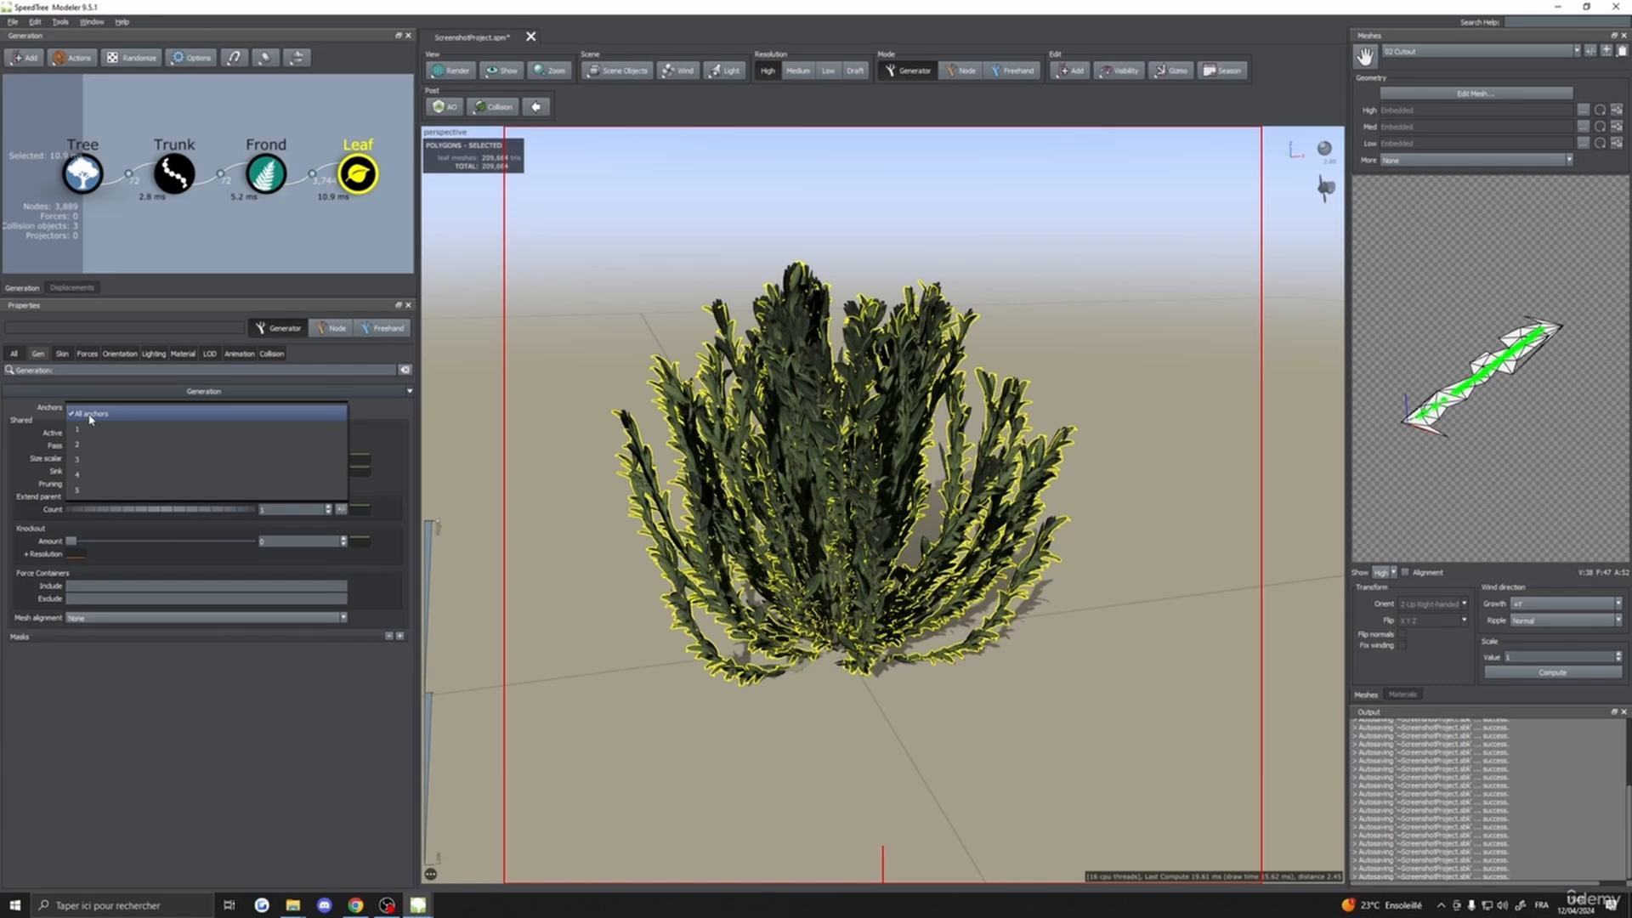
pyautogui.click(82, 430)
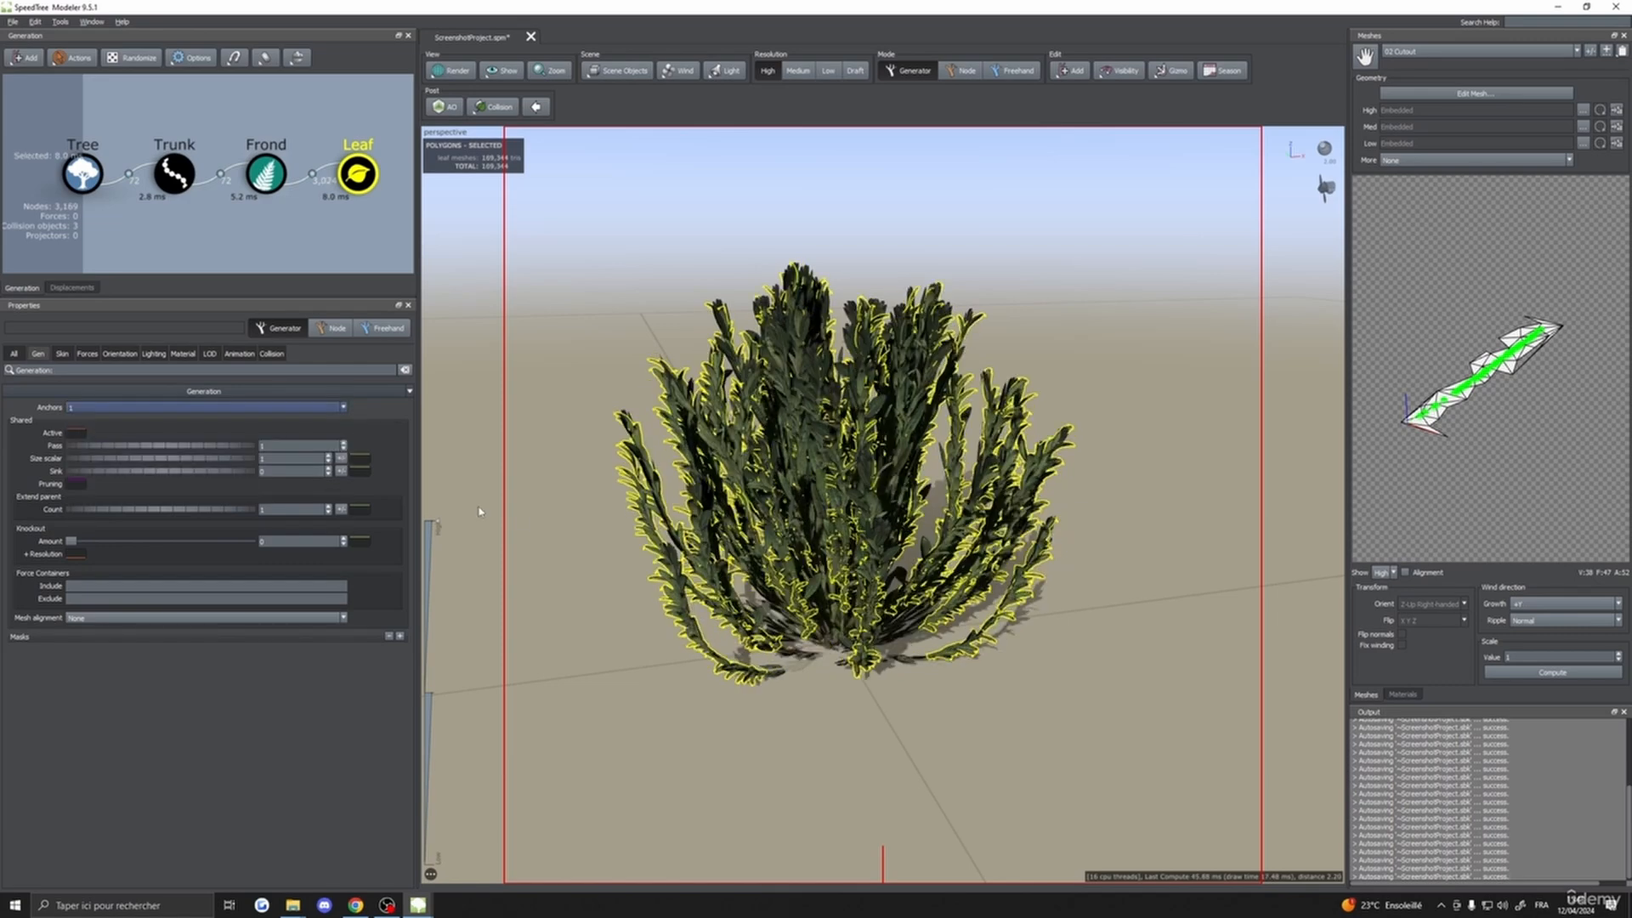
pyautogui.moveTo(477, 510); pyautogui.dragTo(844, 552)
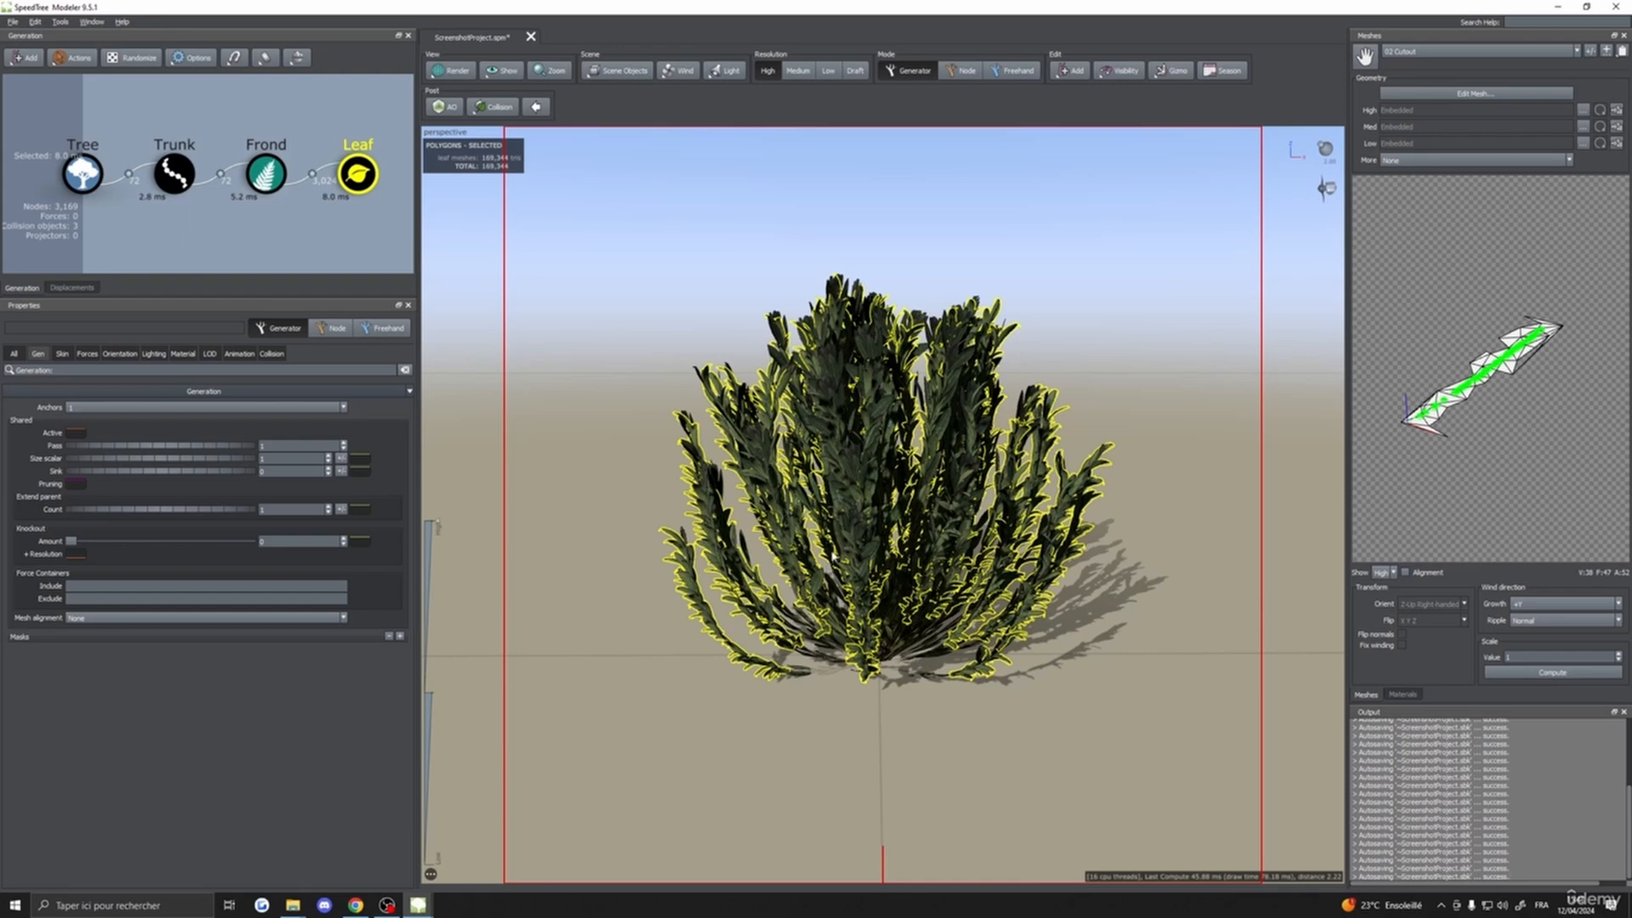
pyautogui.moveTo(835, 556); pyautogui.dragTo(989, 672)
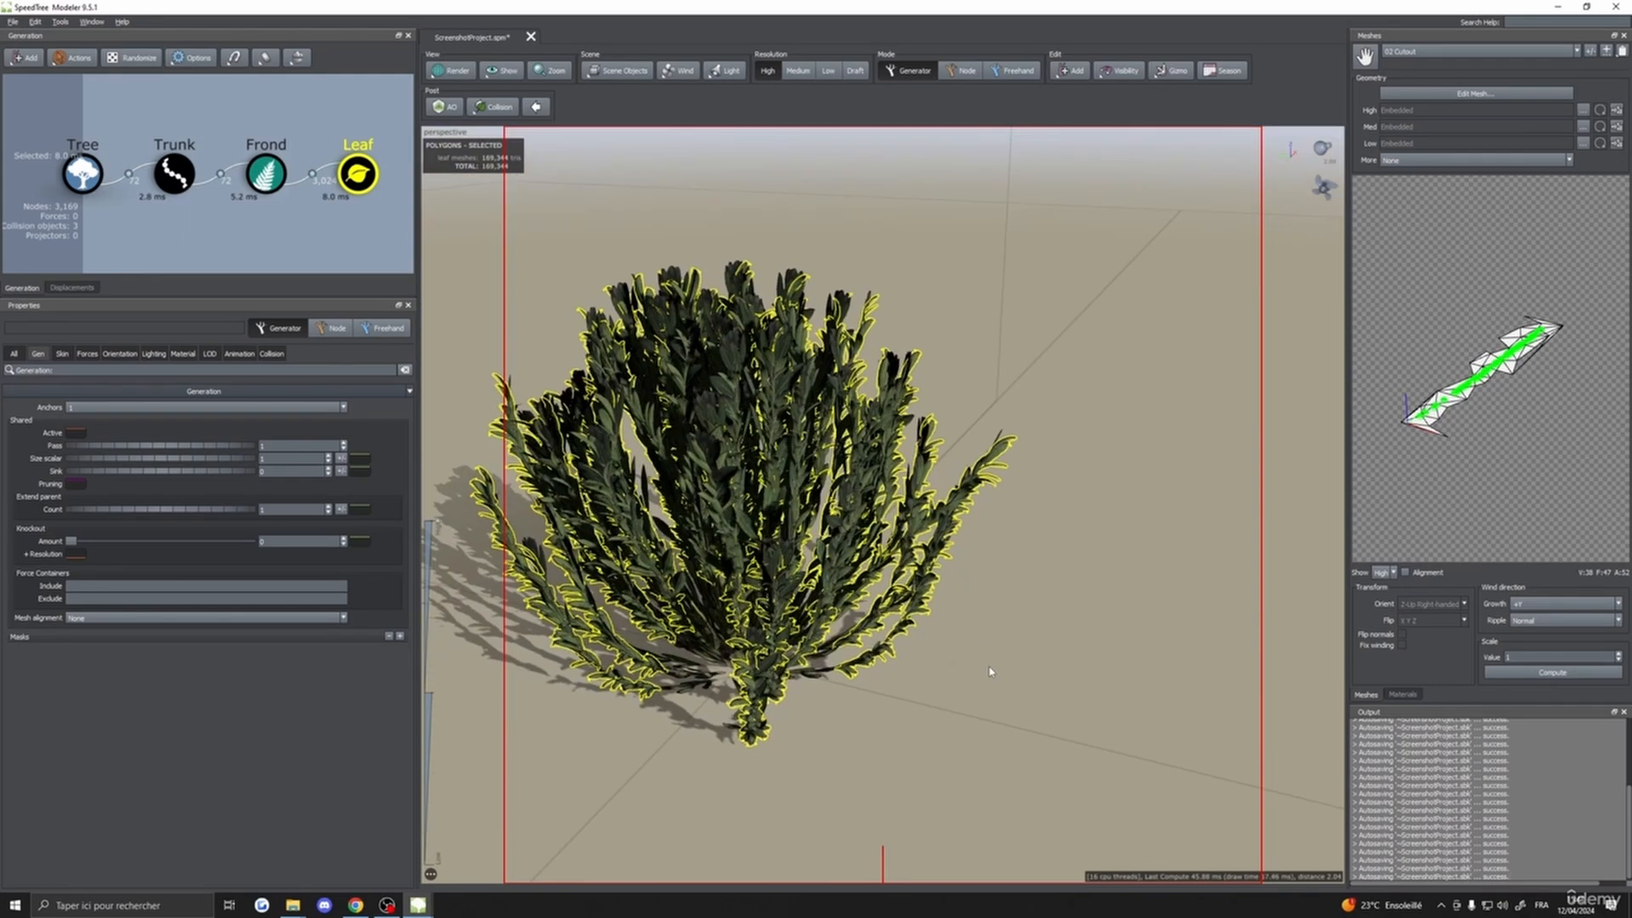
# - Duplicate the Leaf generator and attach the copy to the Frond generator
pyautogui.click(1402, 695)
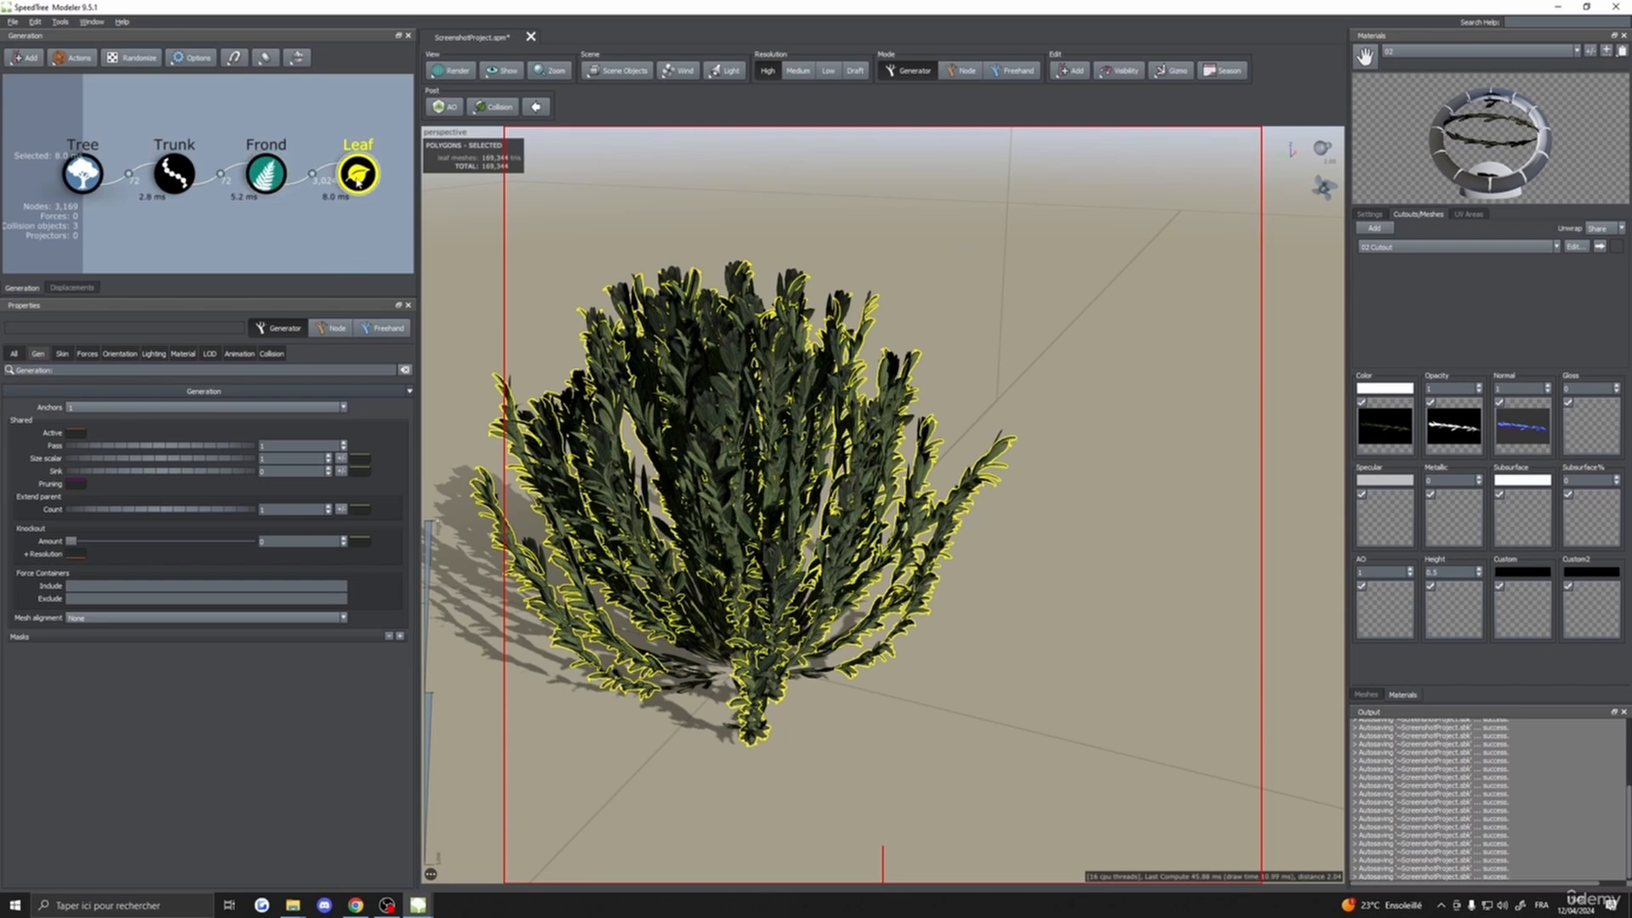
pyautogui.hotkey('ctrl', 'd')
pyautogui.scroll(-3, 348, 213)
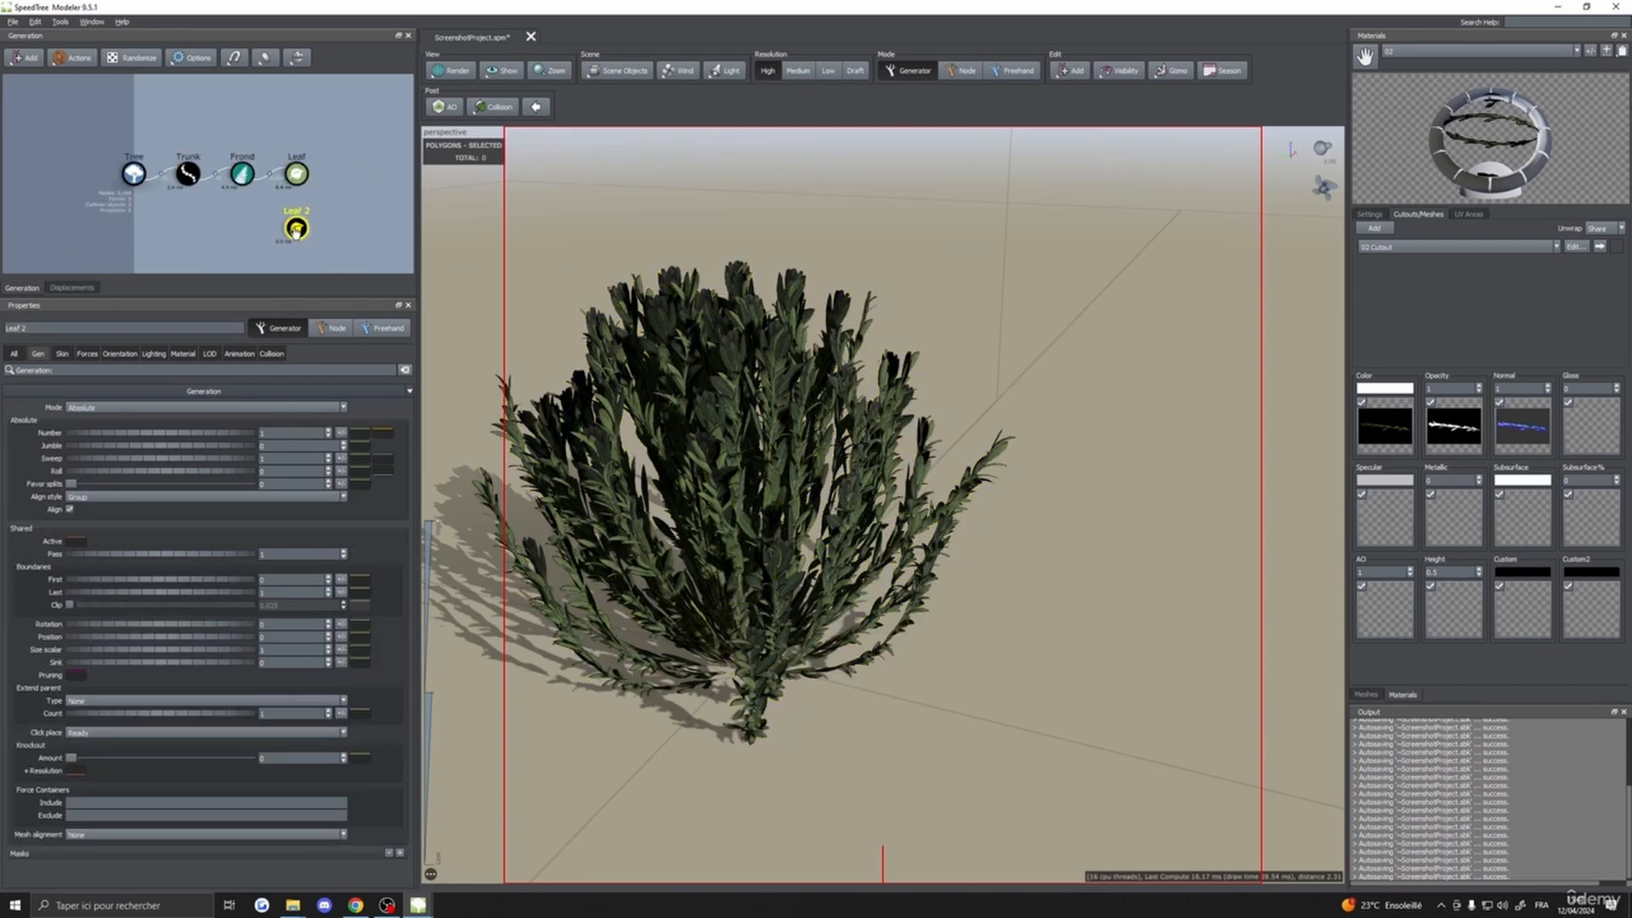
pyautogui.moveTo(296, 229)
pyautogui.mouseDown()
pyautogui.moveTo(277, 255)
pyautogui.moveTo(297, 228)
pyautogui.mouseUp()
pyautogui.moveTo(299, 229); pyautogui.dragTo(244, 179)
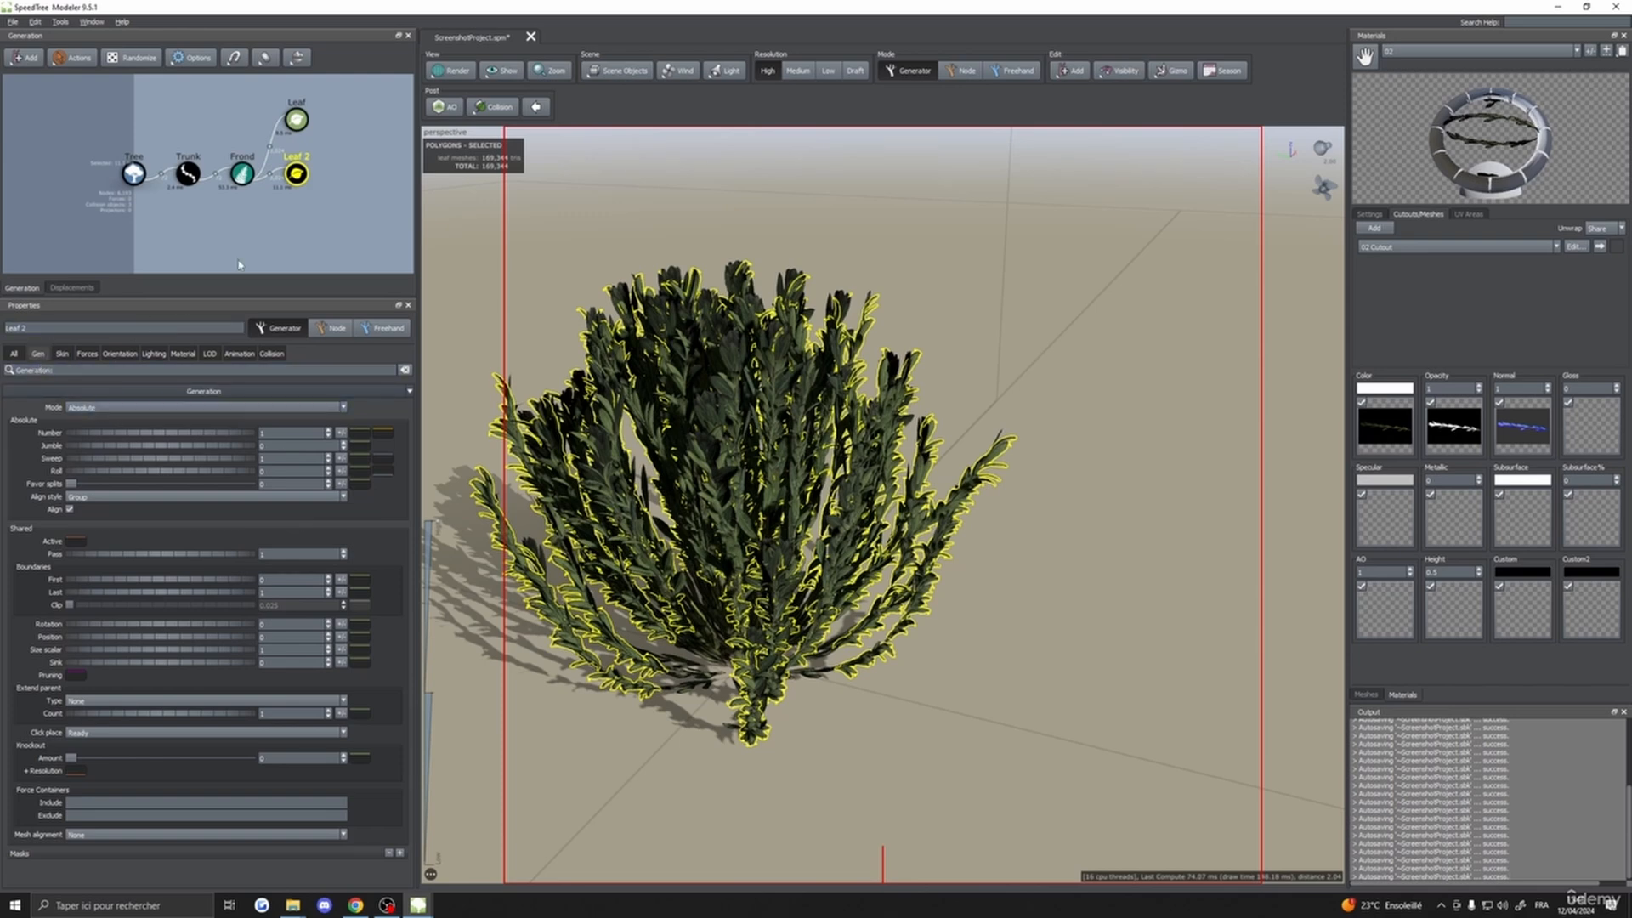
# - Assign the 02_Leaf Copy material to the duplicated leaf generator and restrict it to anchors with ID 2
pyautogui.click(183, 354)
pyautogui.click(91, 435)
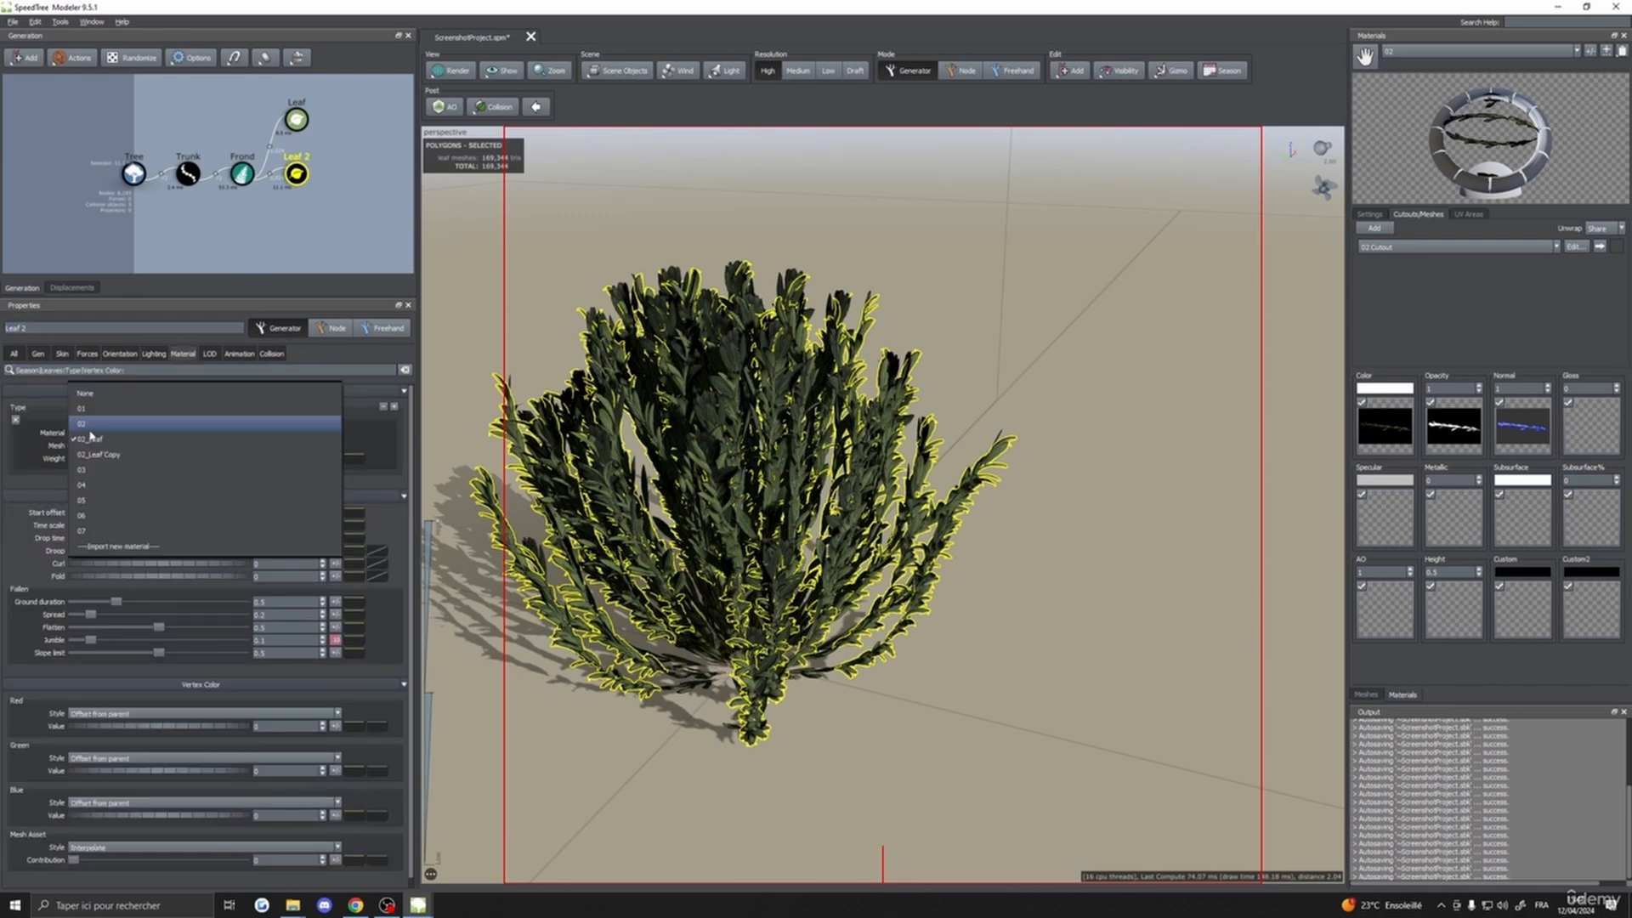
pyautogui.click(101, 454)
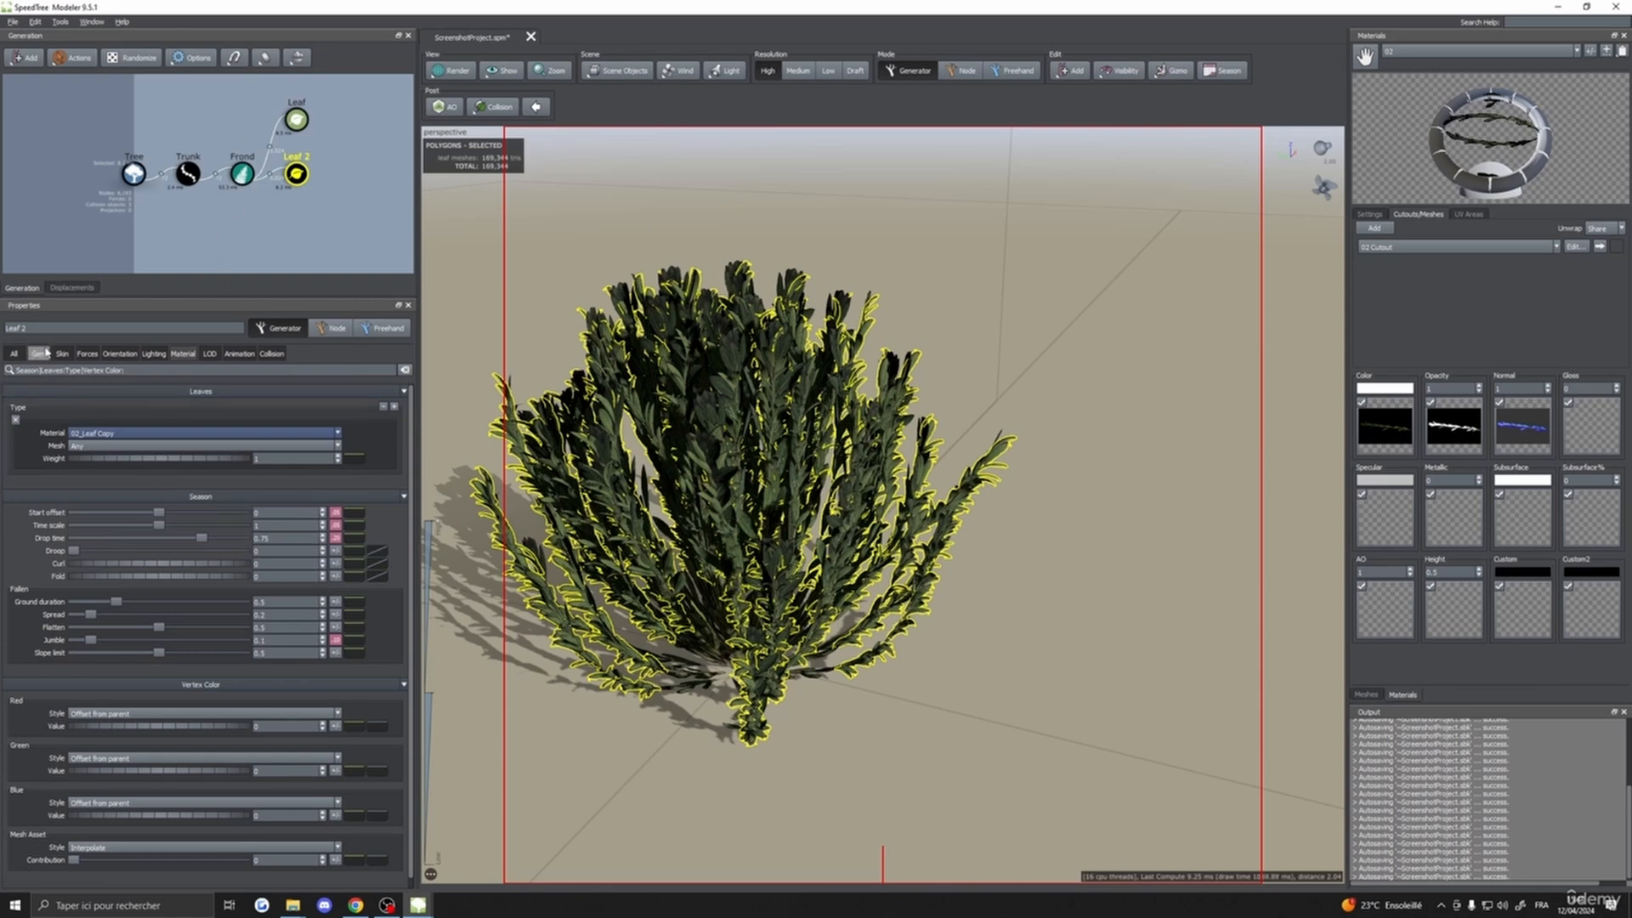
pyautogui.click(39, 353)
pyautogui.click(96, 407)
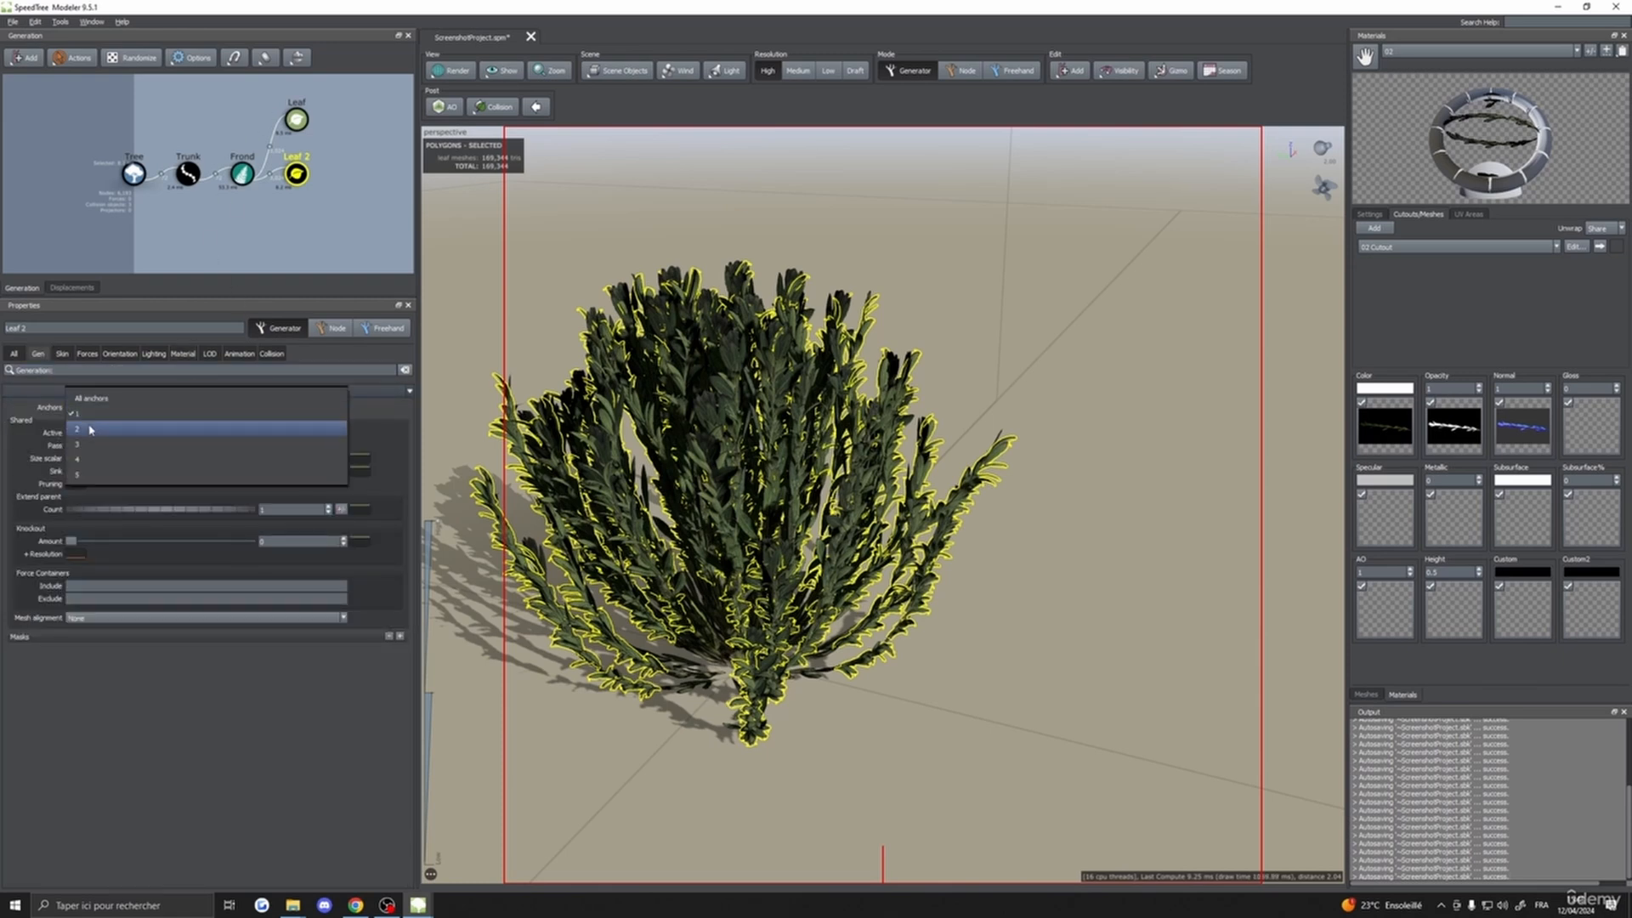
pyautogui.click(96, 434)
# - Inspect the mix of green and yellow-brown leaves on the bush up close and from several angles
pyautogui.moveTo(824, 561); pyautogui.dragTo(953, 683)
pyautogui.click(1079, 620)
pyautogui.scroll(5, 1086, 666)
pyautogui.scroll(-5, 978, 680)
pyautogui.scroll(4, 953, 684)
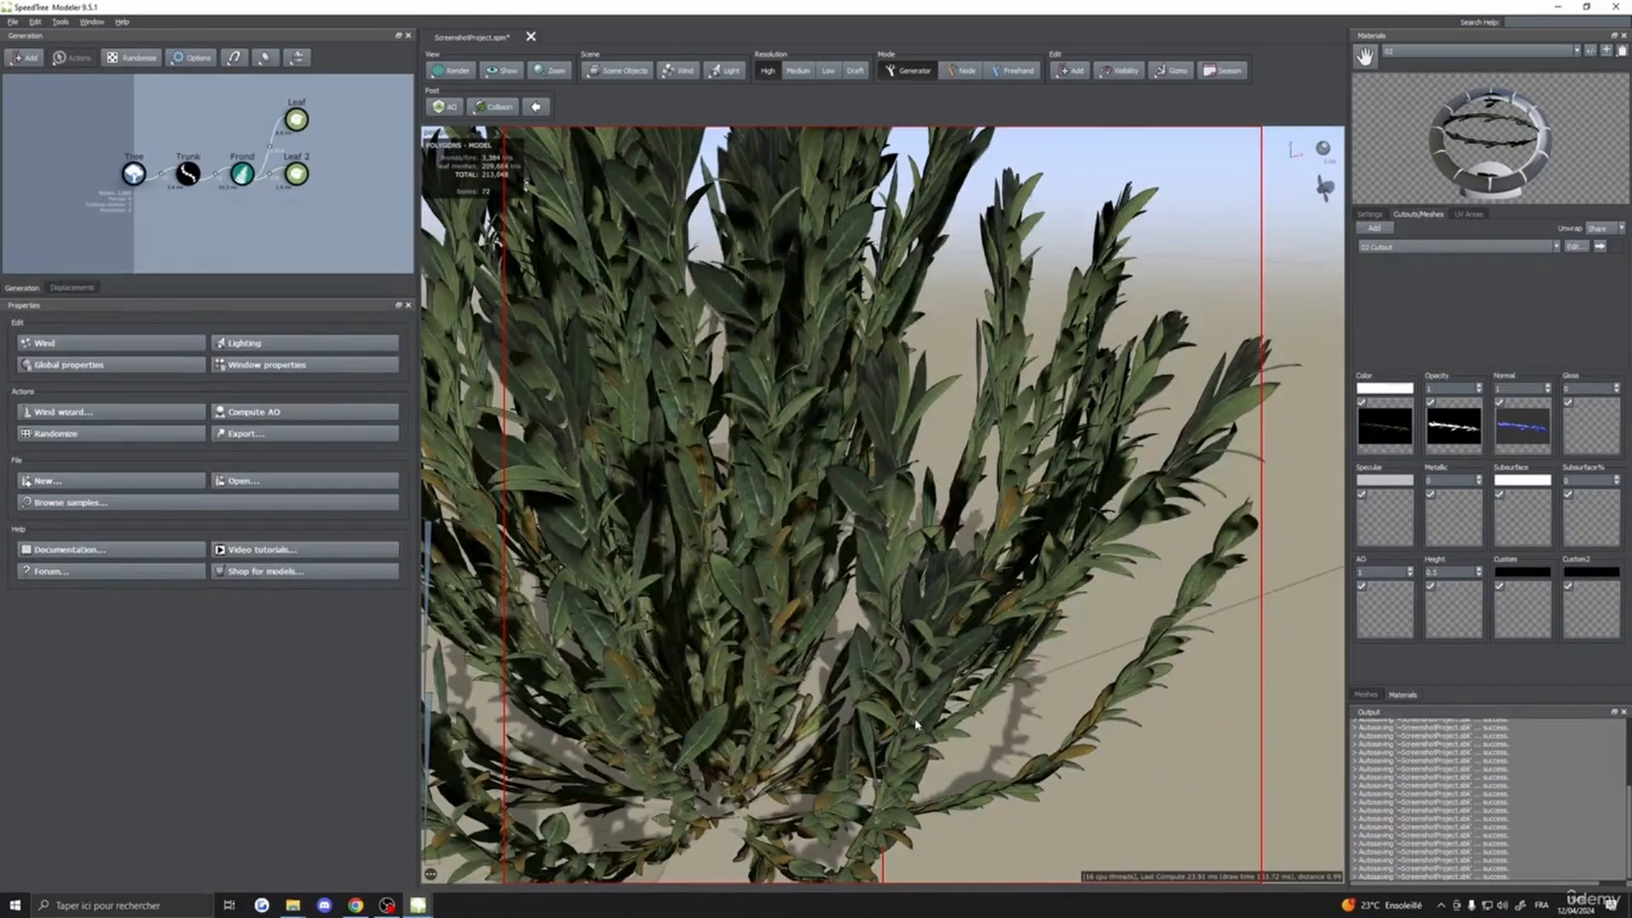
pyautogui.moveTo(916, 724); pyautogui.dragTo(690, 629)
pyautogui.scroll(-7, 961, 724)
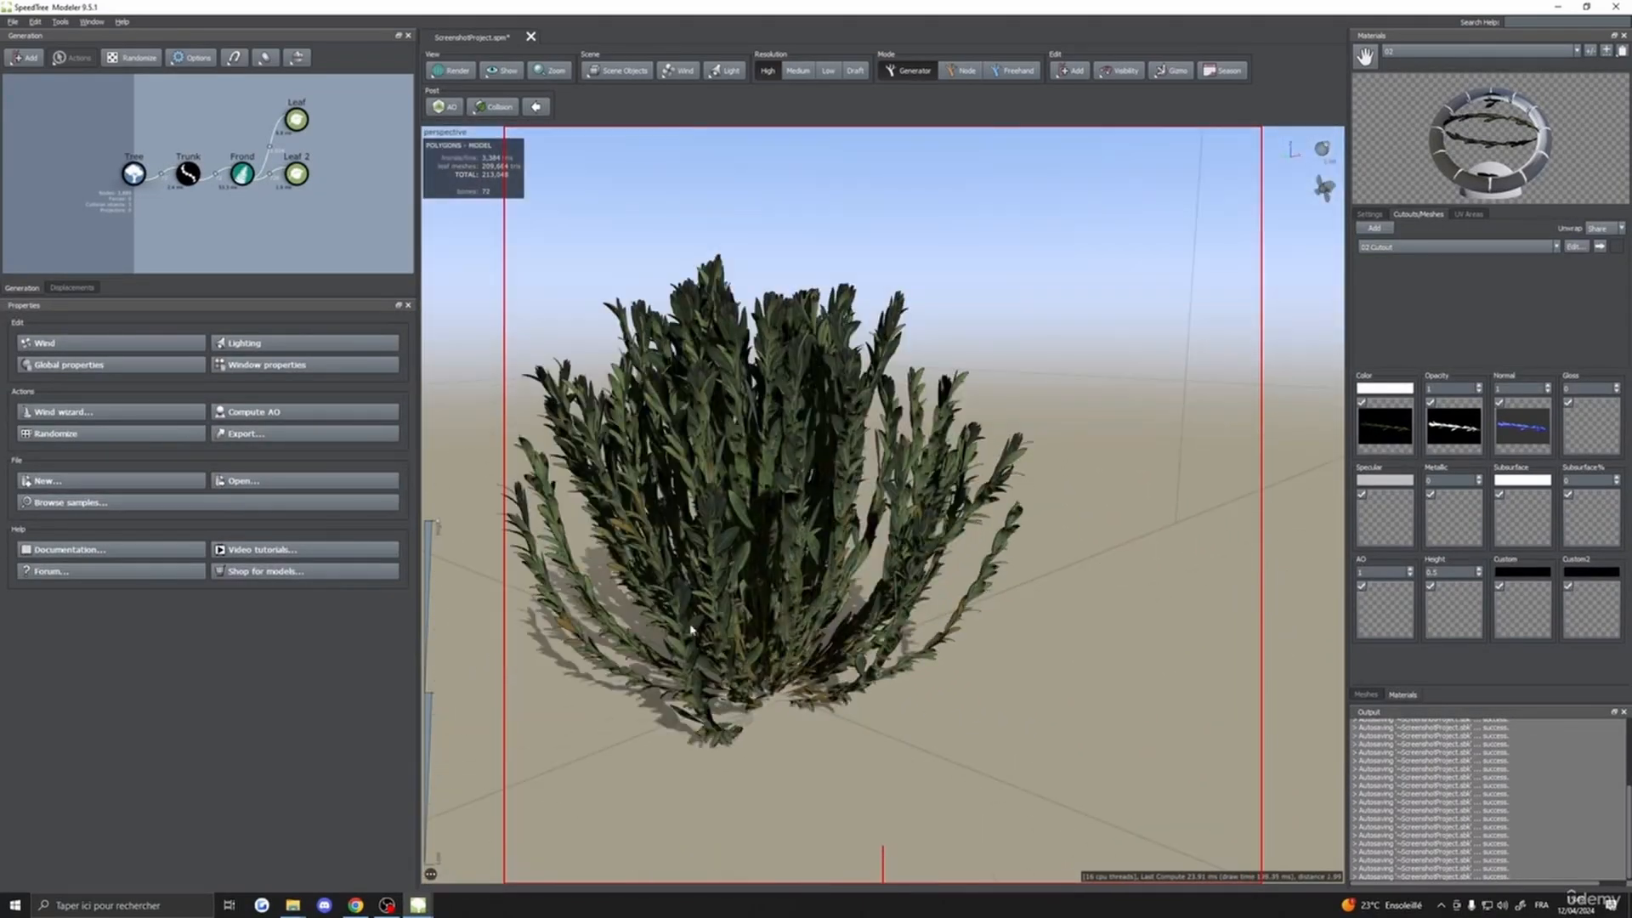
pyautogui.moveTo(952, 435); pyautogui.dragTo(1533, 389)
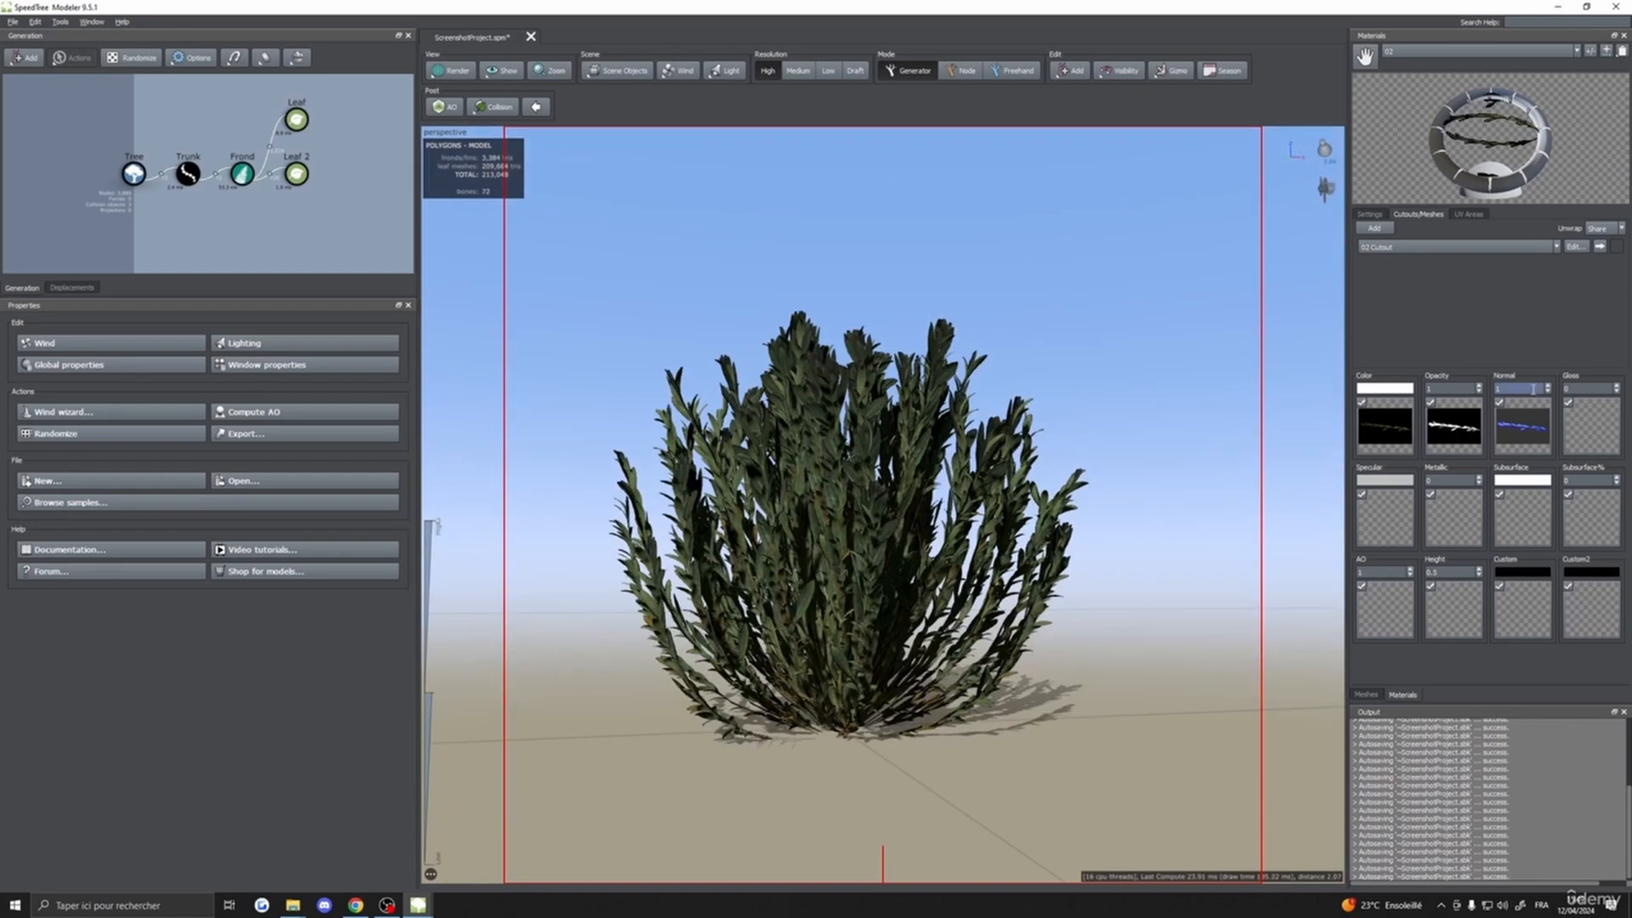
# - Edit material 02's cutout mesh, assign ID 2 to several more anchors toward the stem's far end, and finish editing
pyautogui.click(1382, 447)
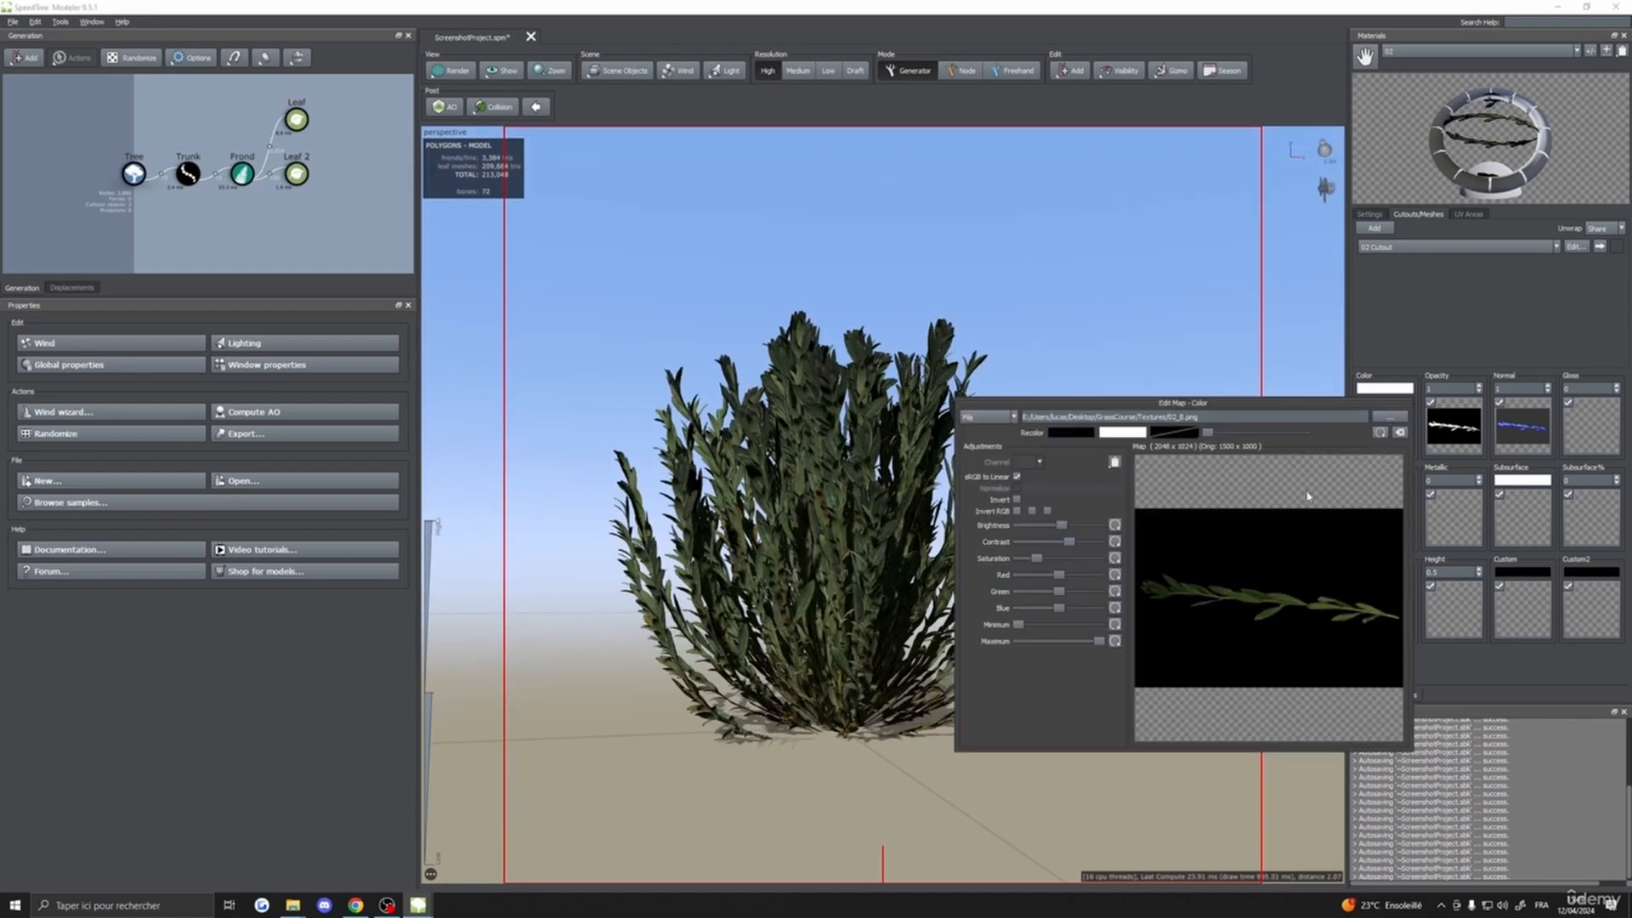
pyautogui.click(1575, 247)
pyautogui.scroll(3, 895, 571)
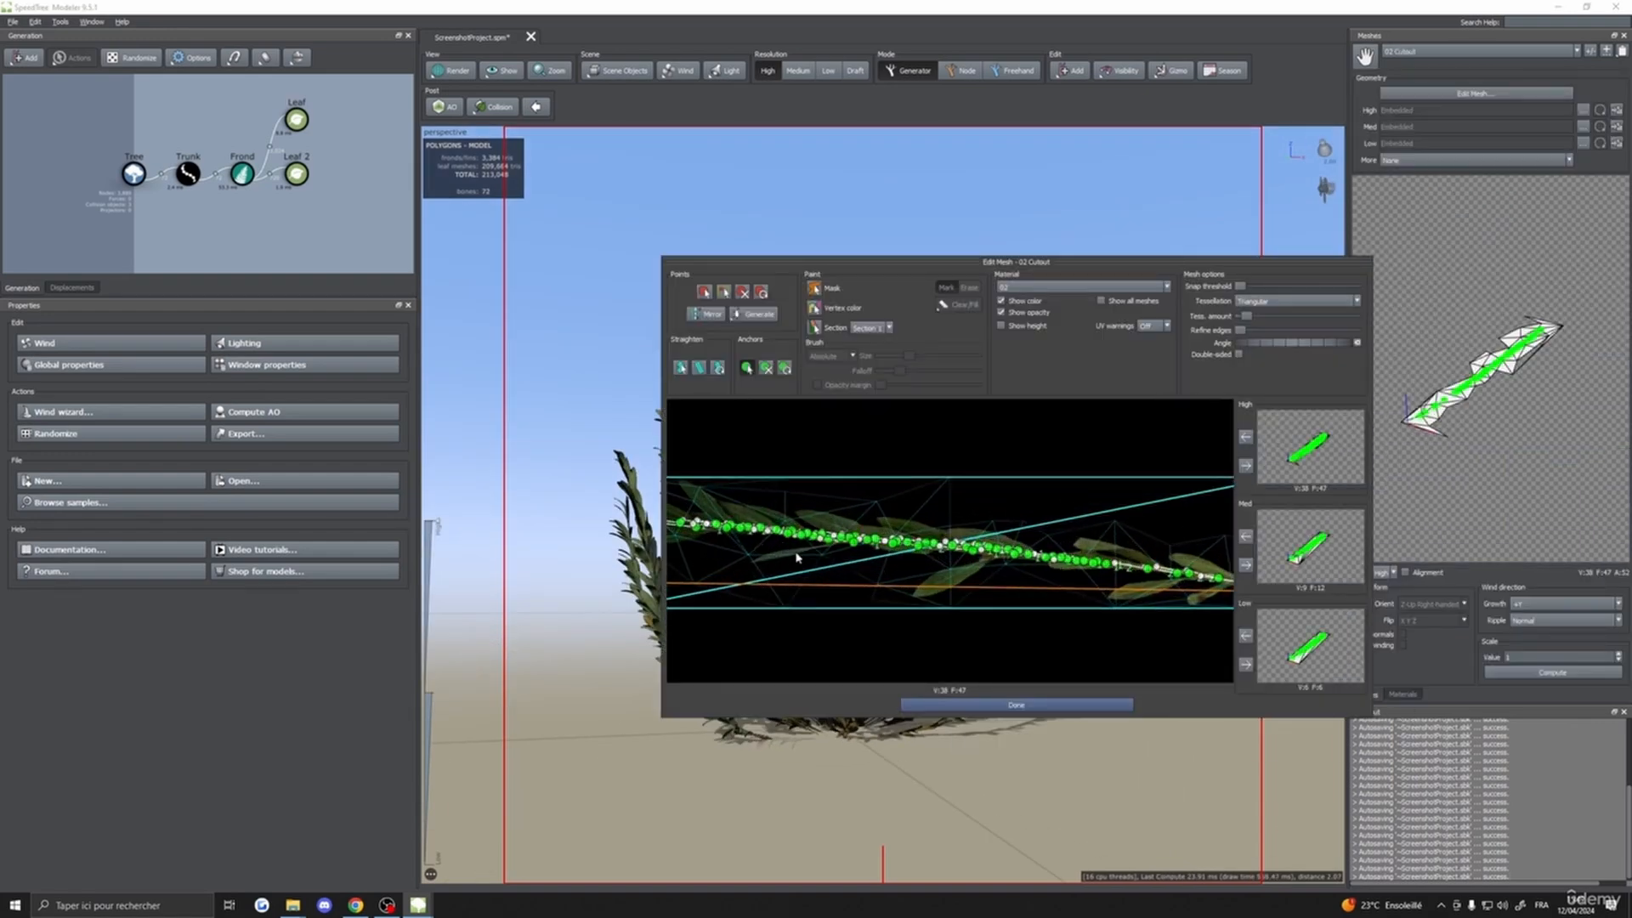
pyautogui.click(829, 558)
pyautogui.rightClick(740, 529)
pyautogui.click(791, 559)
pyautogui.rightClick(840, 538)
pyautogui.click(891, 569)
pyautogui.rightClick(717, 526)
pyautogui.click(779, 556)
pyautogui.click(1062, 705)
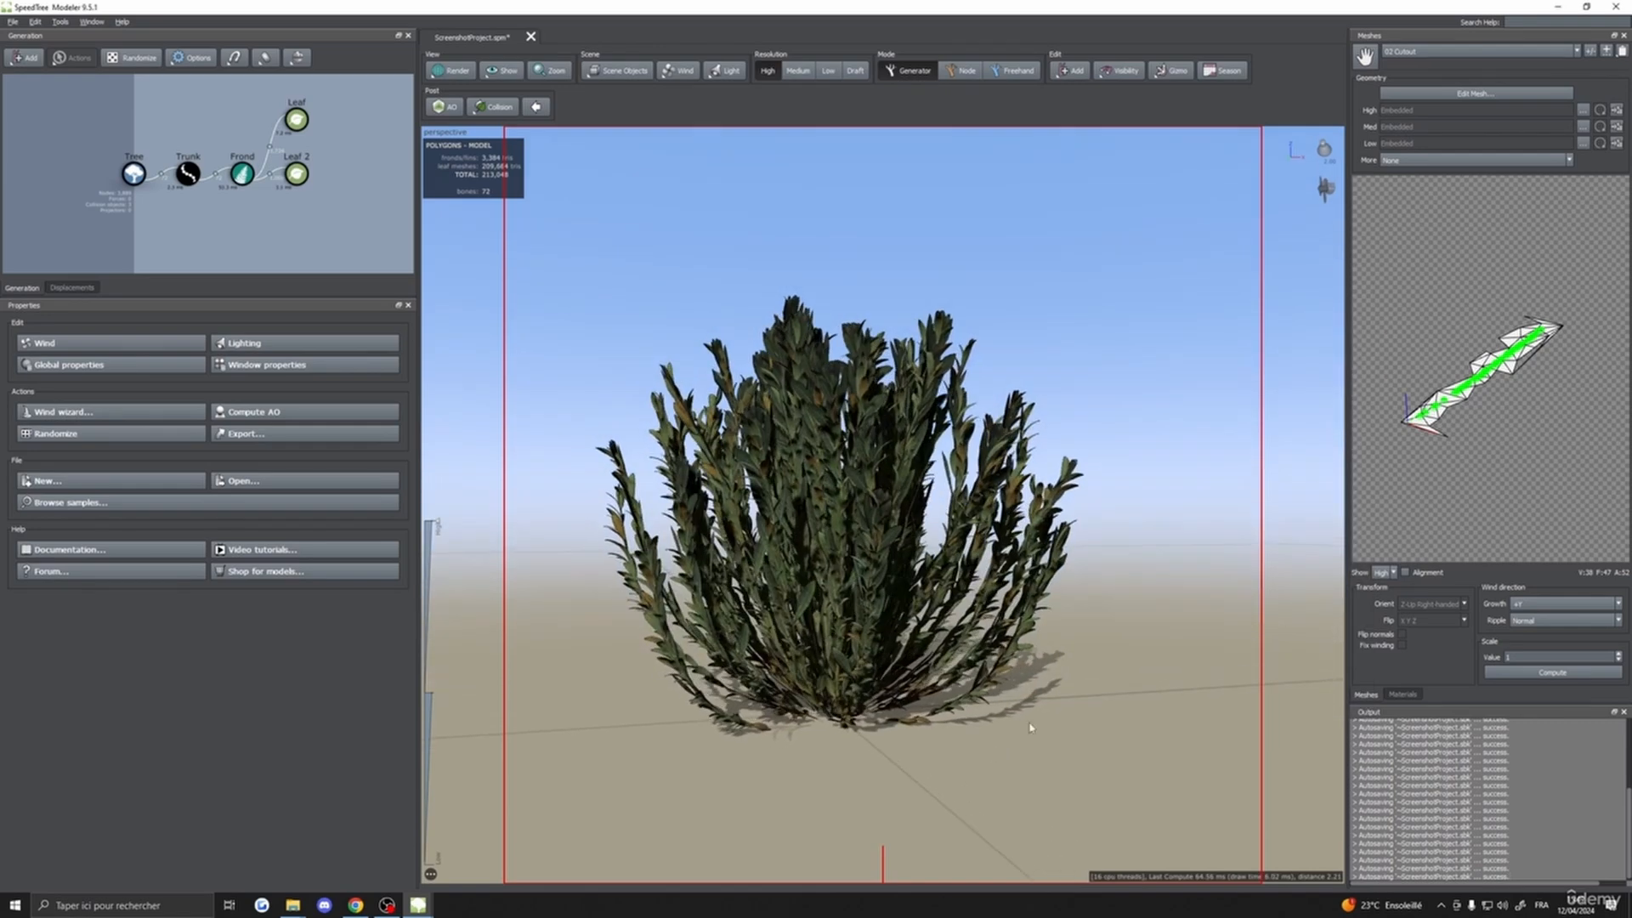
# - Review the bush's leaf density, then reopen material 02's cutout mesh and shrink the brush for removing anchors
pyautogui.moveTo(1089, 693); pyautogui.dragTo(989, 668)
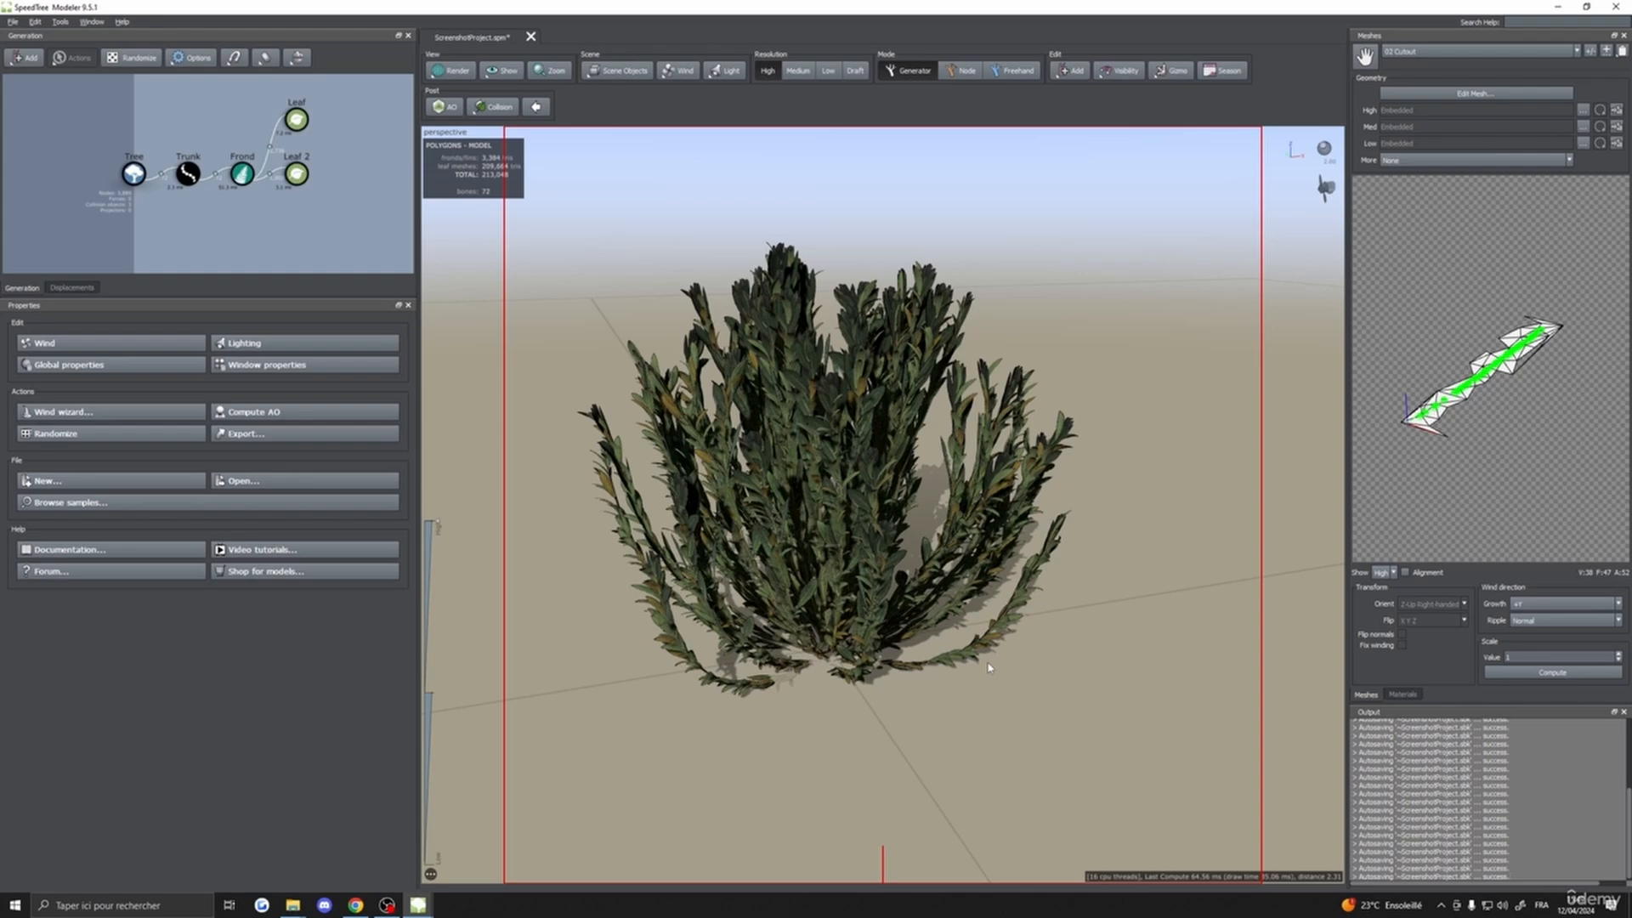
pyautogui.moveTo(965, 697)
pyautogui.mouseDown()
pyautogui.moveTo(1008, 686)
pyautogui.moveTo(940, 700)
pyautogui.mouseUp()
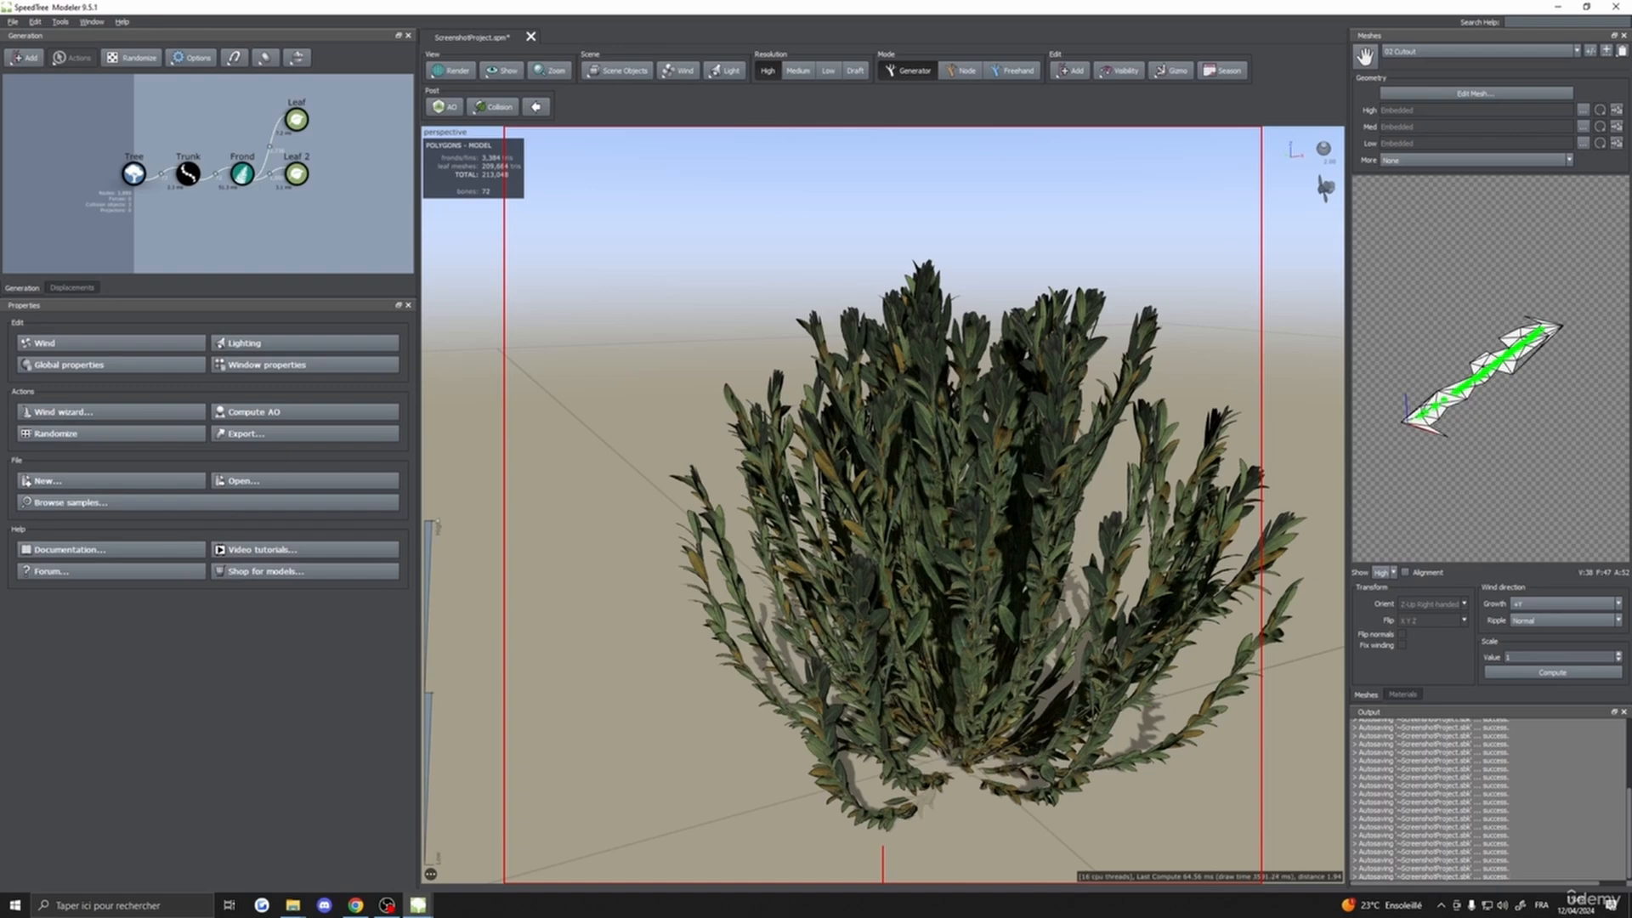
pyautogui.moveTo(939, 357); pyautogui.dragTo(1056, 585)
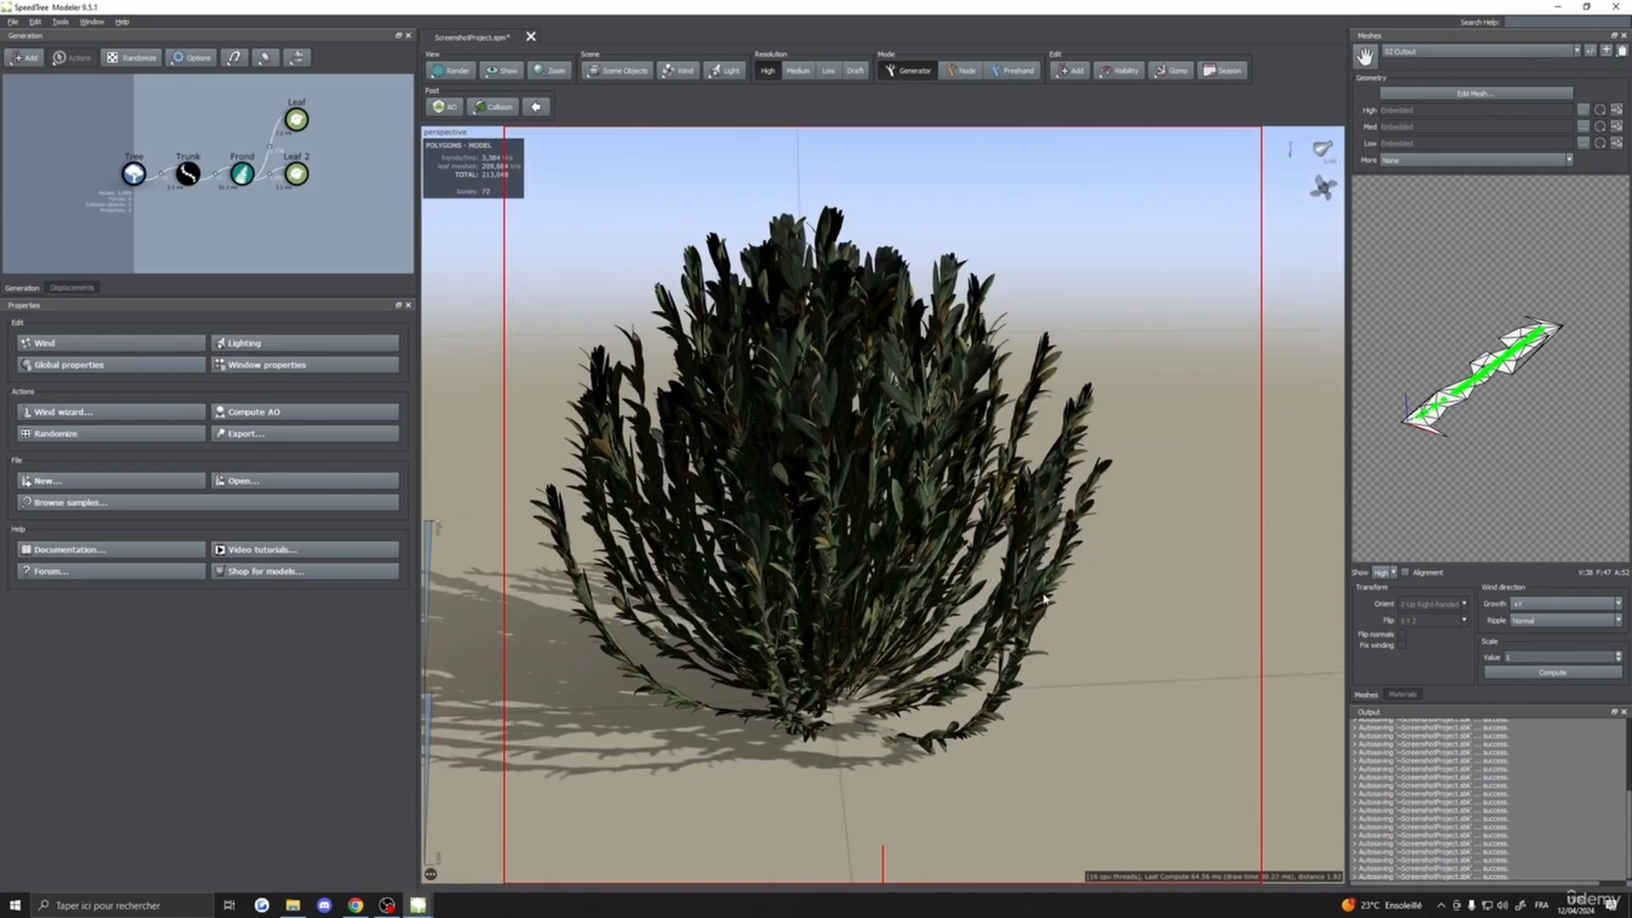
pyautogui.click(1402, 694)
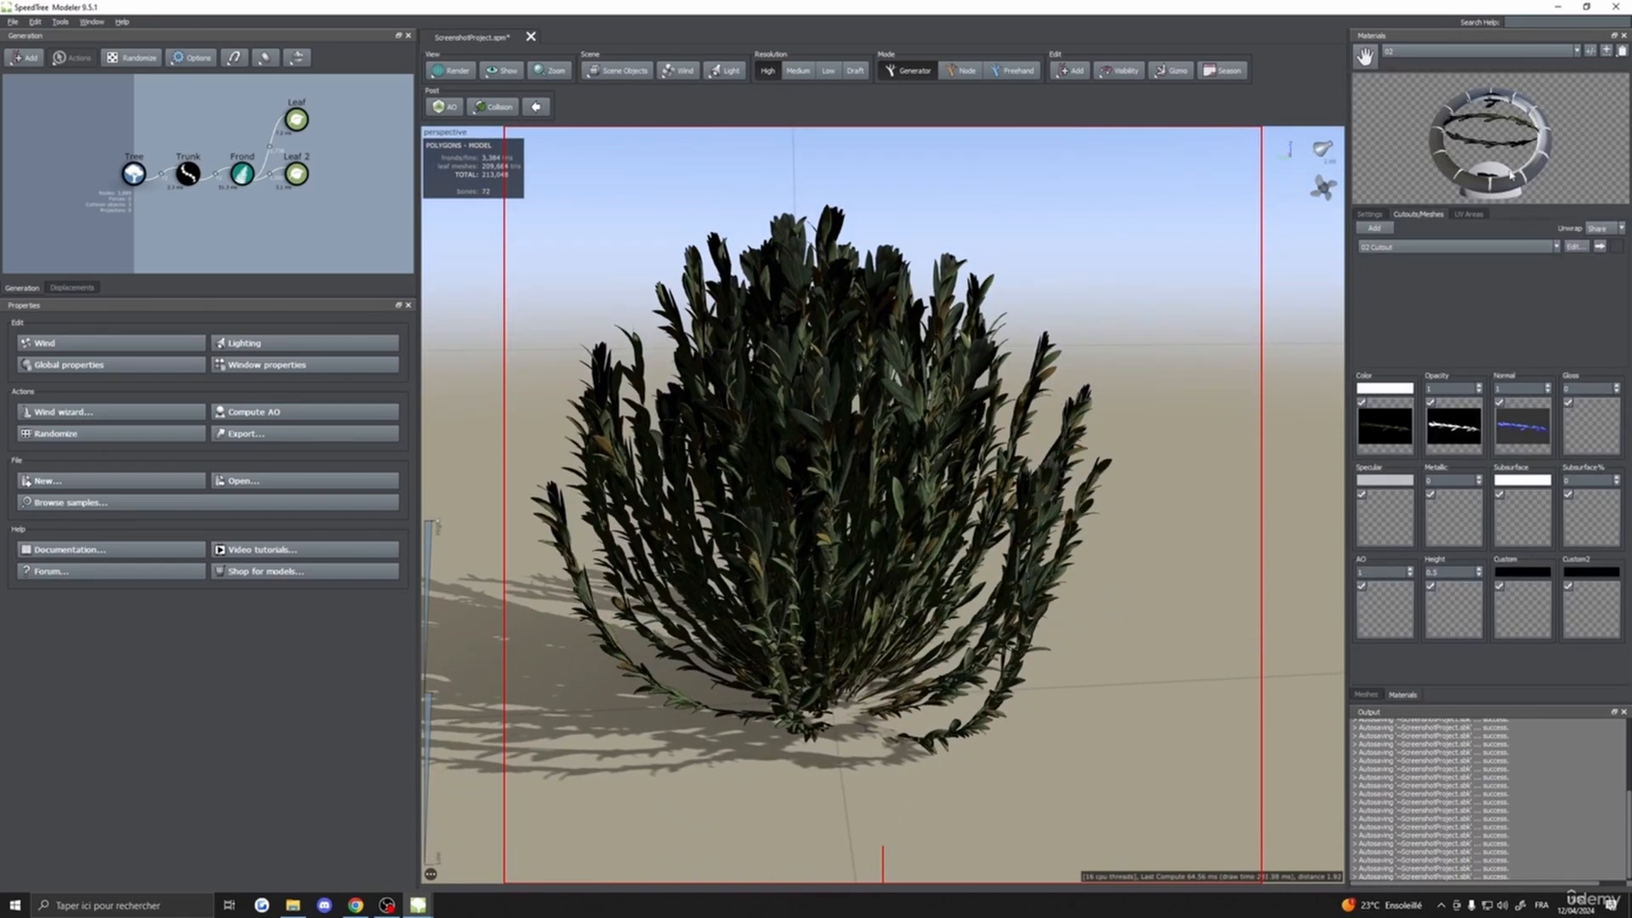
pyautogui.click(1574, 246)
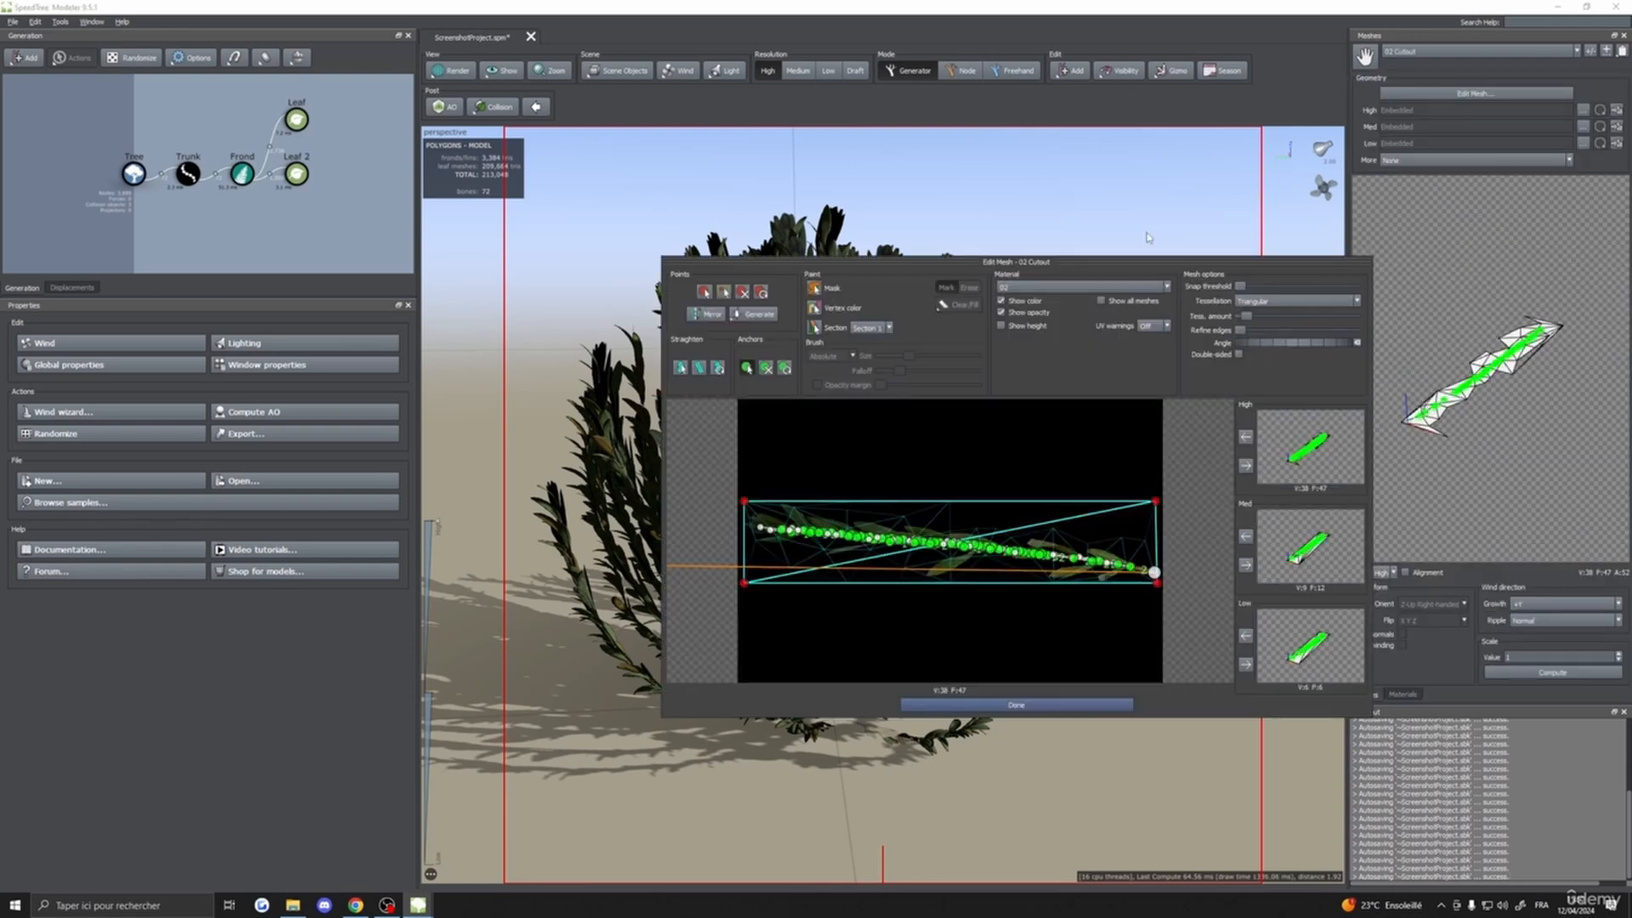
pyautogui.moveTo(1035, 268); pyautogui.dragTo(1148, 290)
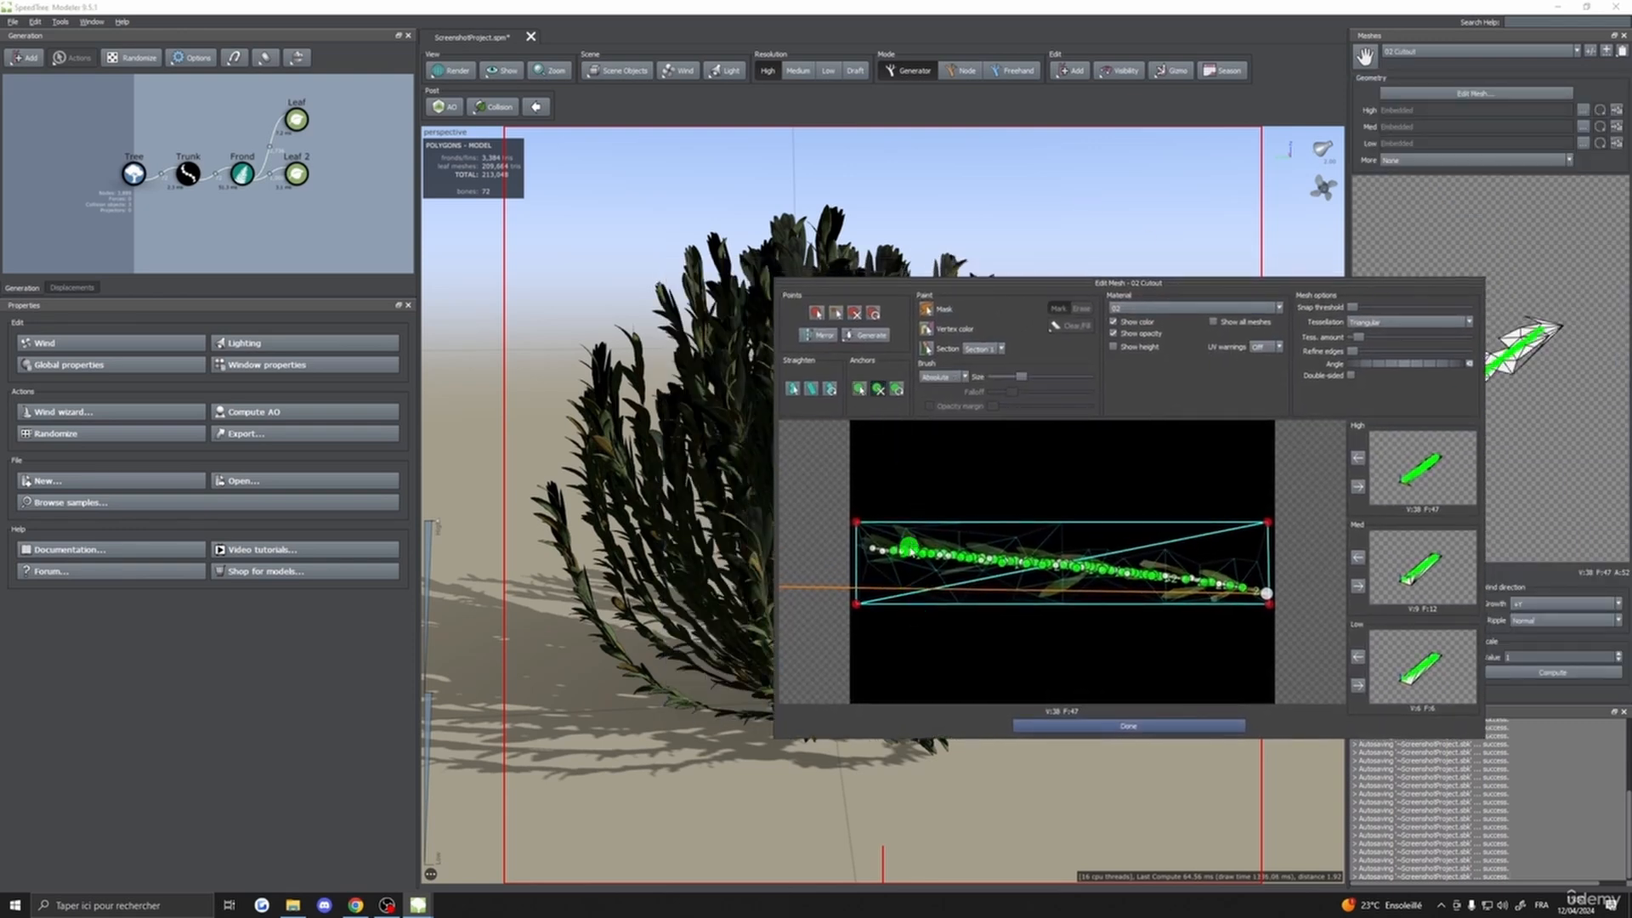
pyautogui.scroll(3, 952, 559)
pyautogui.scroll(5, 952, 559)
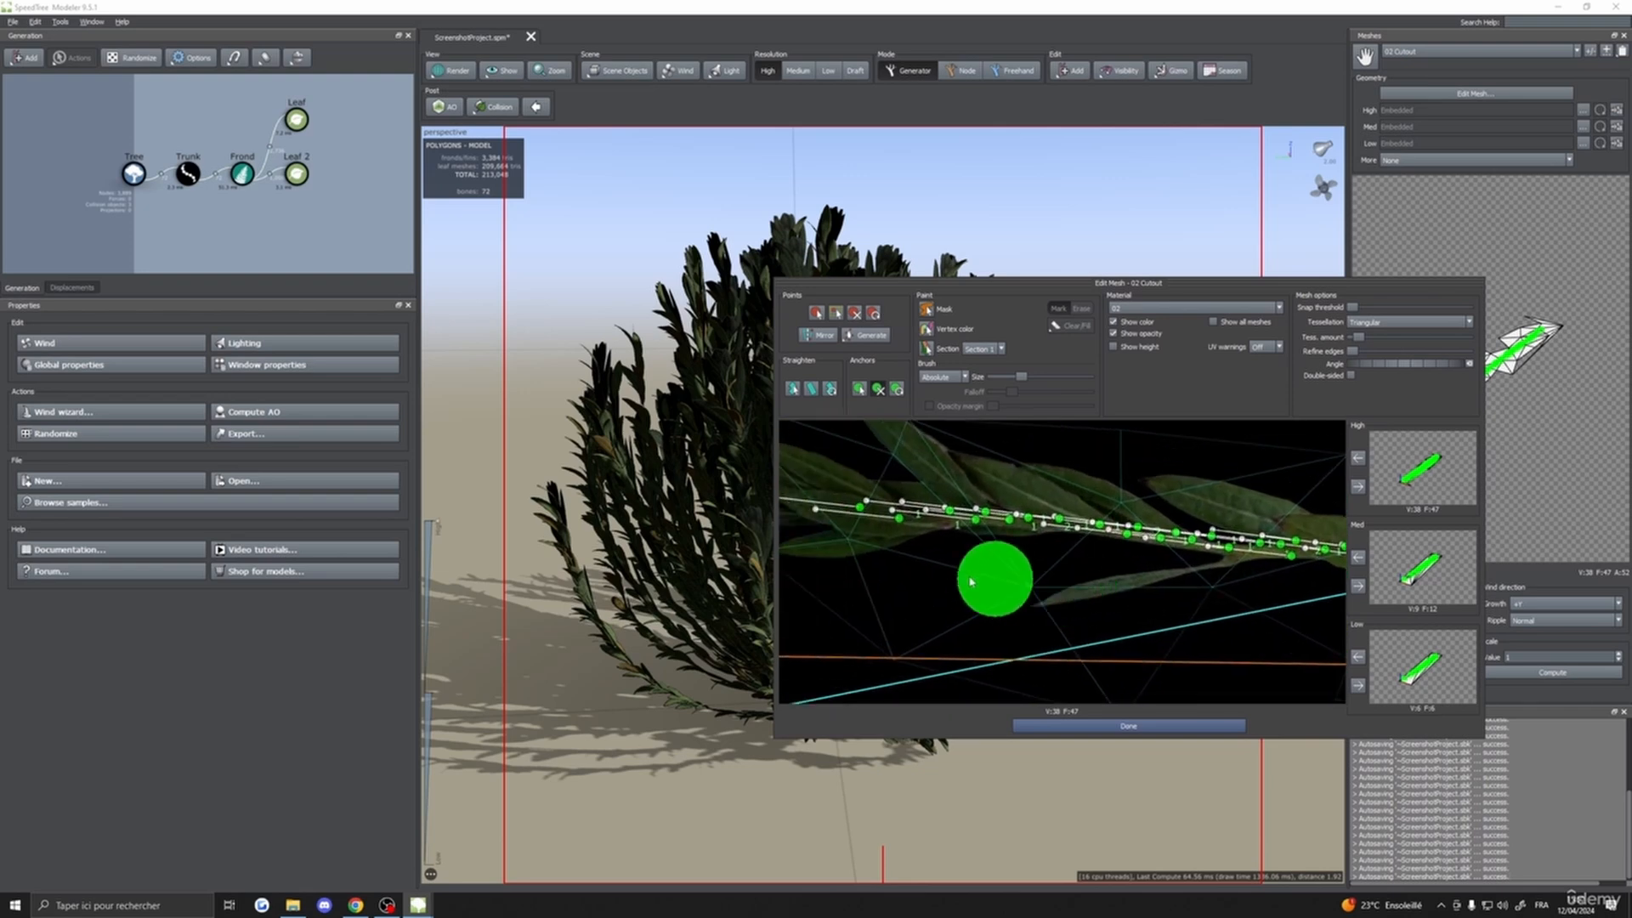
pyautogui.moveTo(1020, 377); pyautogui.dragTo(1004, 377)
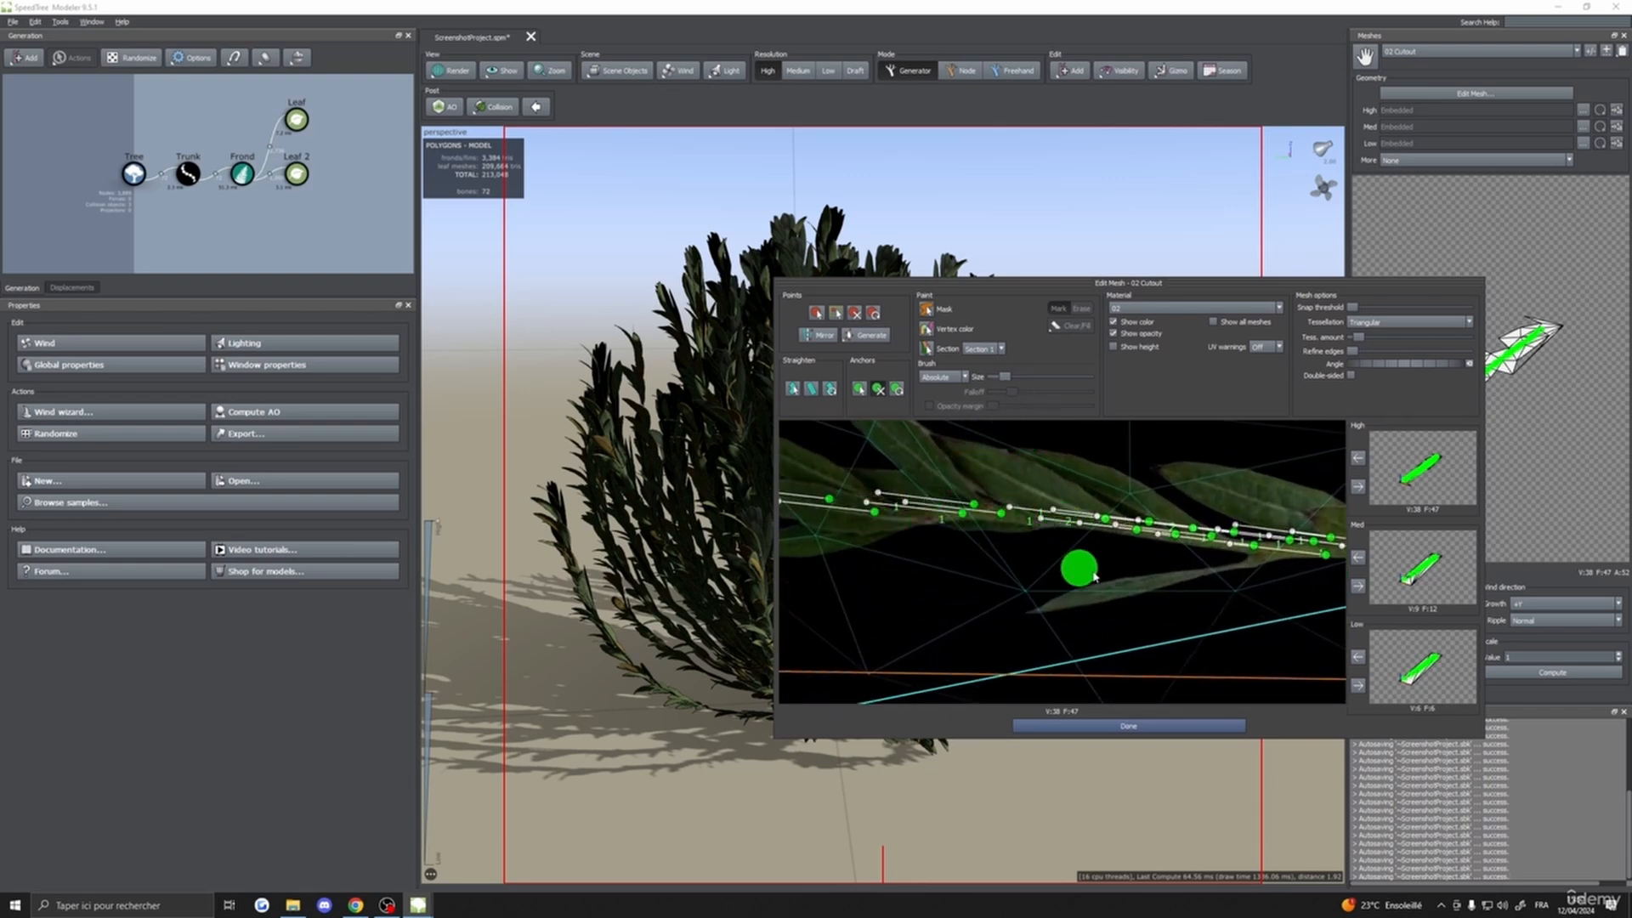
# - Remove scattered anchors along the middle part of the stem to thin out the leaves
pyautogui.moveTo(1231, 594); pyautogui.dragTo(940, 570, button='middle')
pyautogui.click(884, 504)
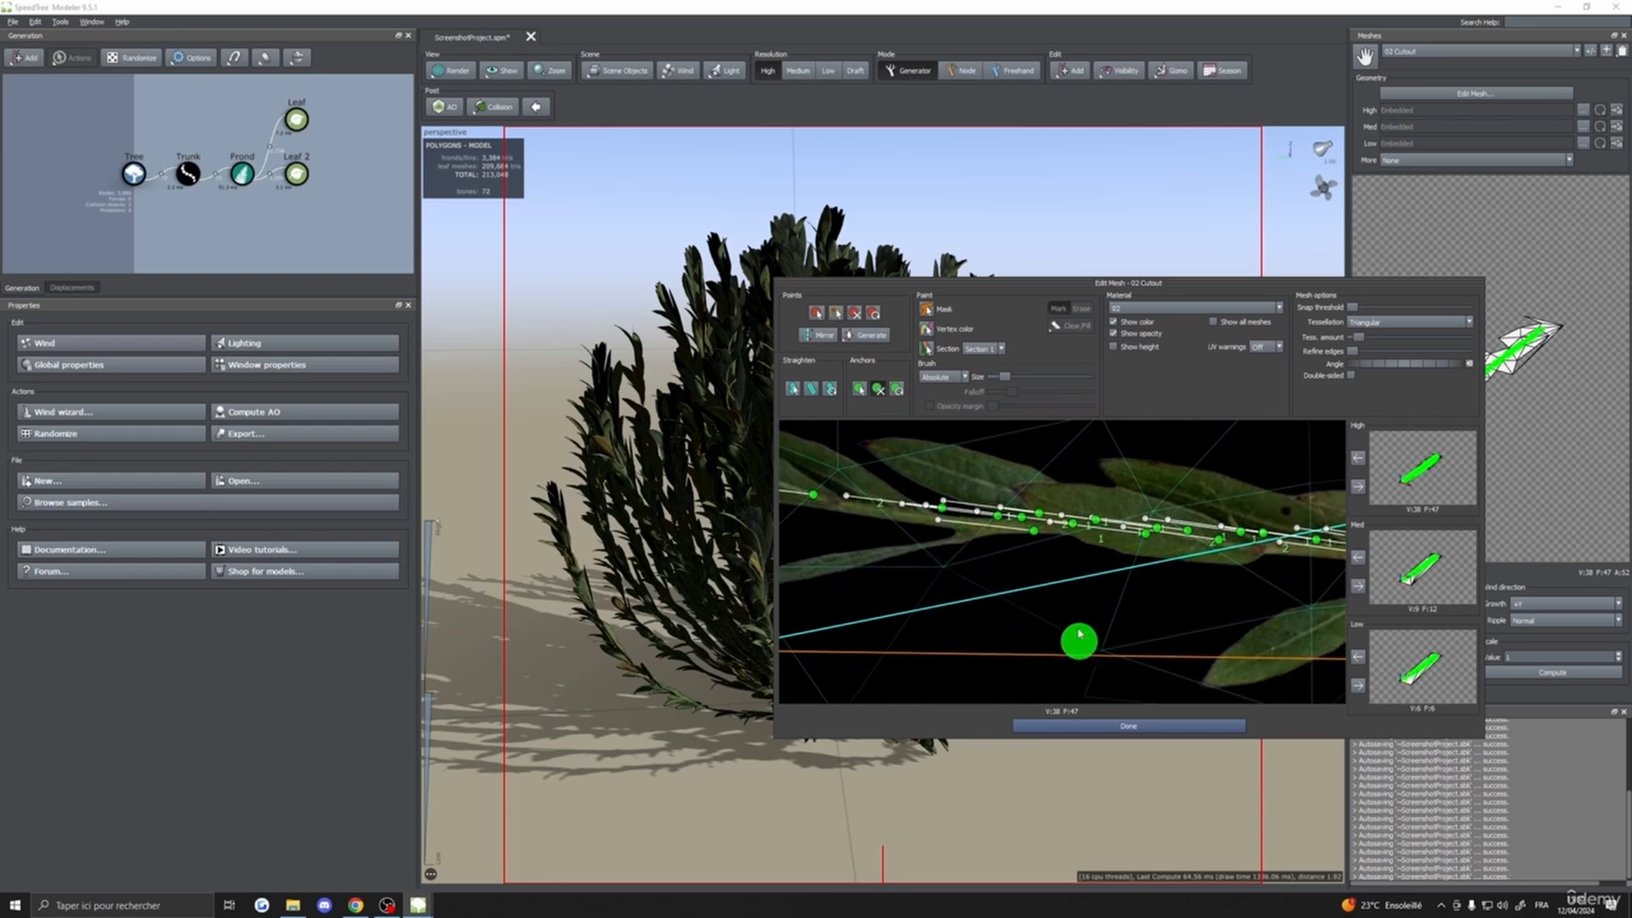
pyautogui.click(1041, 514)
pyautogui.moveTo(1196, 608); pyautogui.dragTo(999, 611, button='middle')
pyautogui.click(964, 539)
pyautogui.moveTo(1178, 636); pyautogui.dragTo(1070, 633, button='middle')
pyautogui.click(1051, 551)
pyautogui.click(1078, 538)
pyautogui.click(1039, 548)
pyautogui.click(1099, 542)
pyautogui.click(1215, 561)
# - Remove a few more anchors toward the pivot end of the stem
pyautogui.moveTo(1230, 604)
pyautogui.mouseDown(button='middle')
pyautogui.moveTo(863, 612)
pyautogui.moveTo(877, 607)
pyautogui.mouseUp(button='middle')
pyautogui.click(1168, 554)
pyautogui.click(1197, 548)
pyautogui.moveTo(1302, 621); pyautogui.dragTo(1067, 605, button='middle')
pyautogui.scroll(-5, 1088, 611)
pyautogui.scroll(-4, 1082, 609)
pyautogui.scroll(6, 1045, 593)
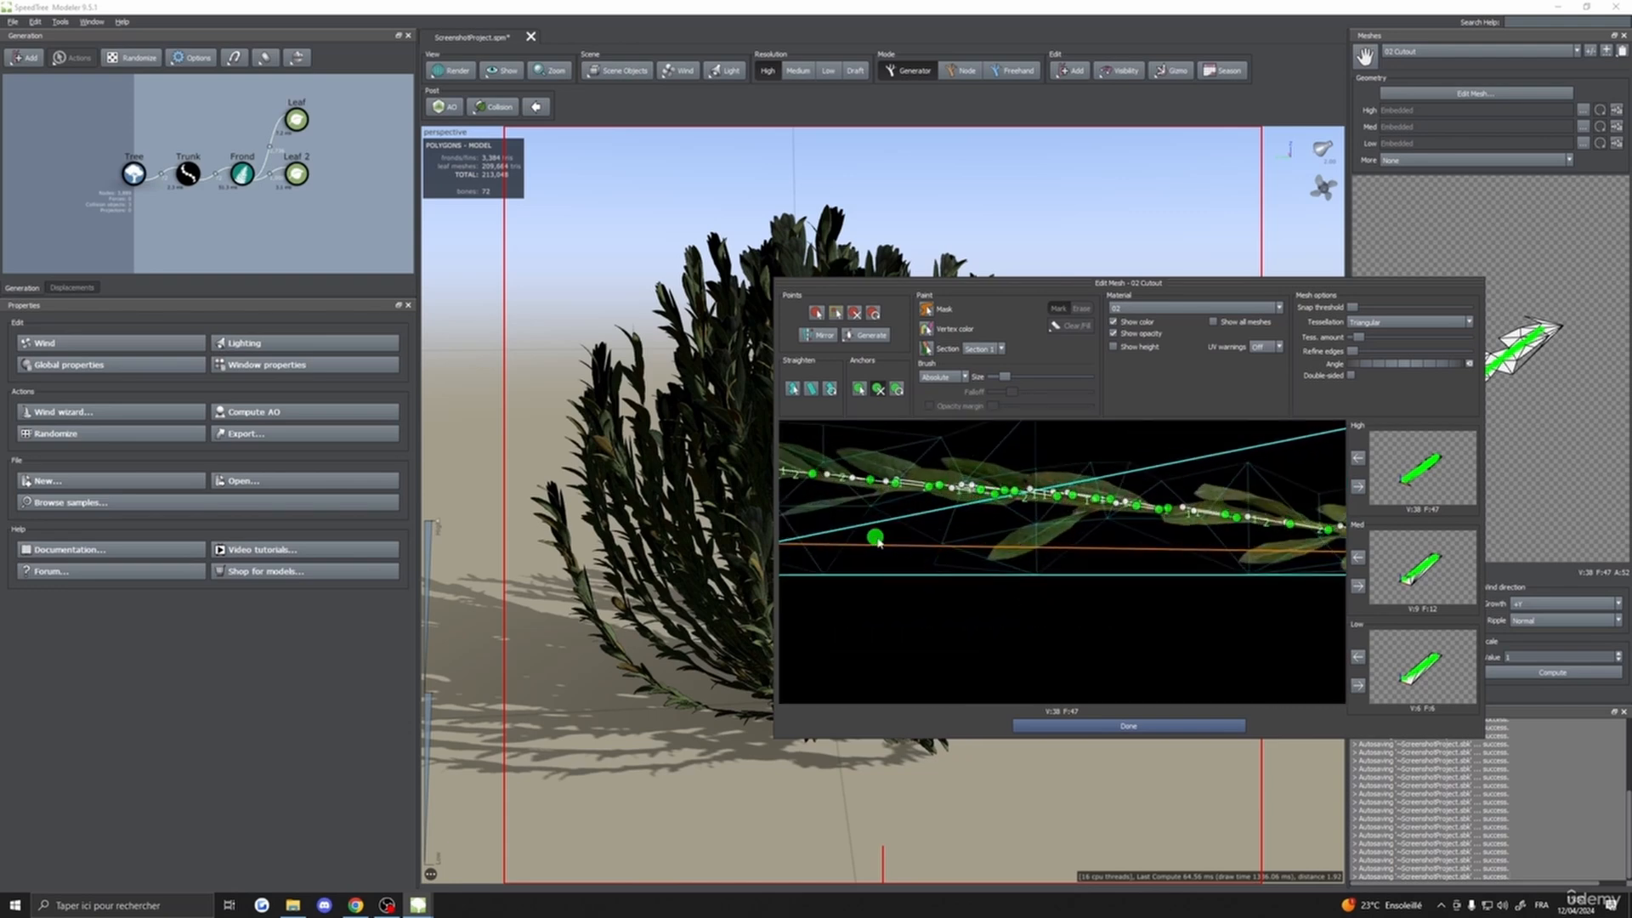
pyautogui.moveTo(875, 537); pyautogui.dragTo(1211, 563, button='middle')
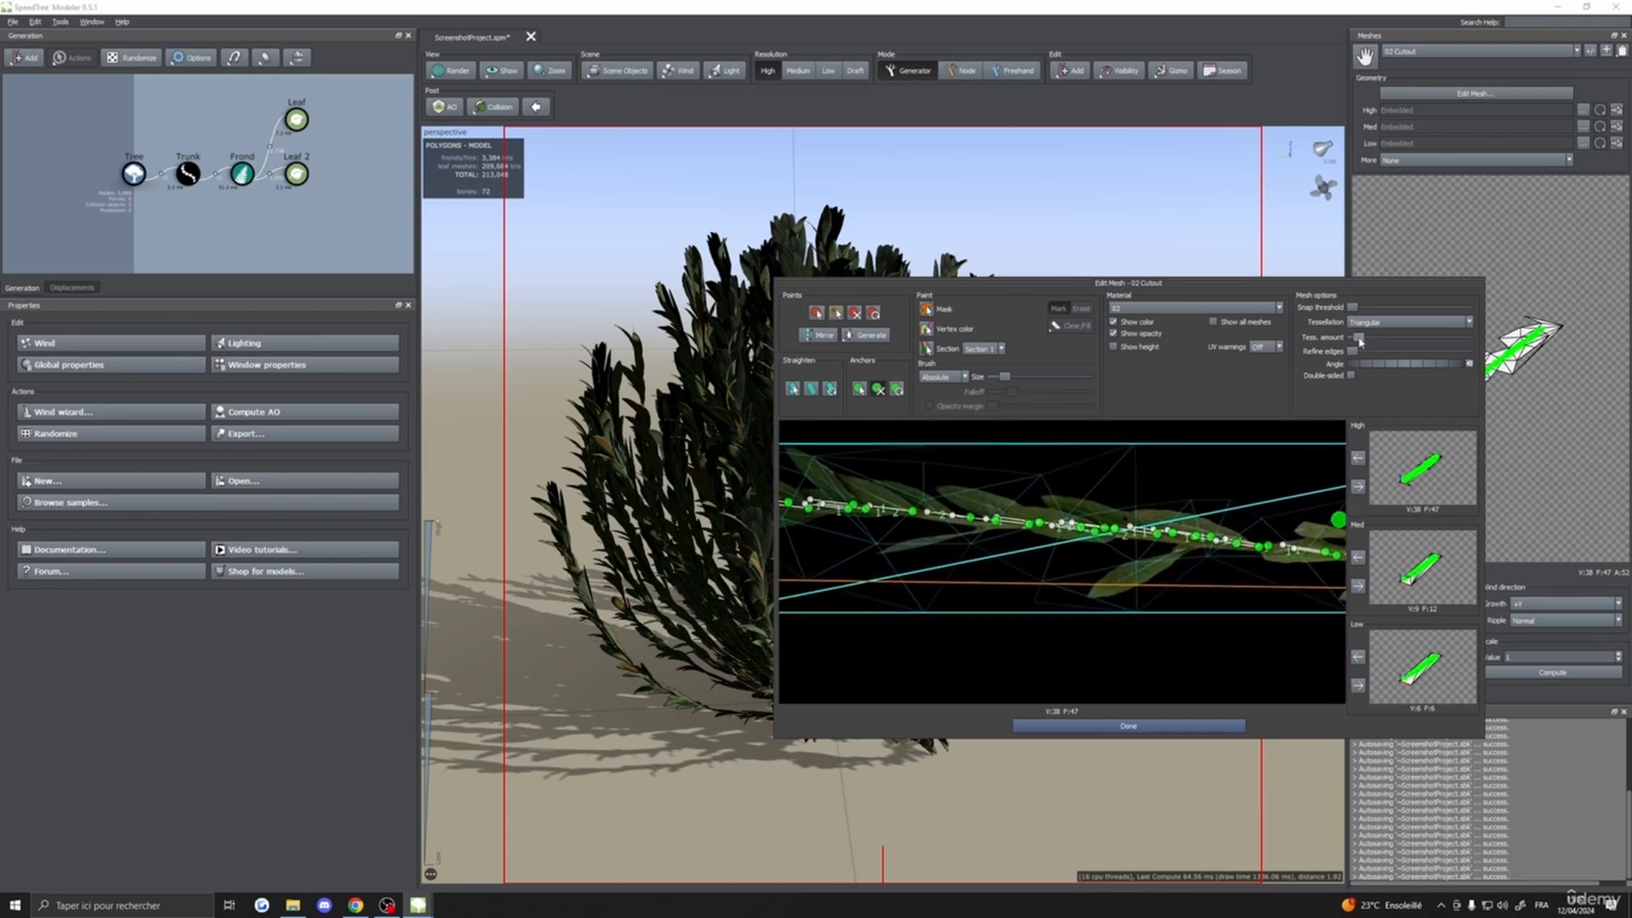
# - Lower the cutout mesh's tessellation amount and apply the thinned mesh to the High resolution slot
pyautogui.moveTo(1359, 341); pyautogui.dragTo(1356, 342)
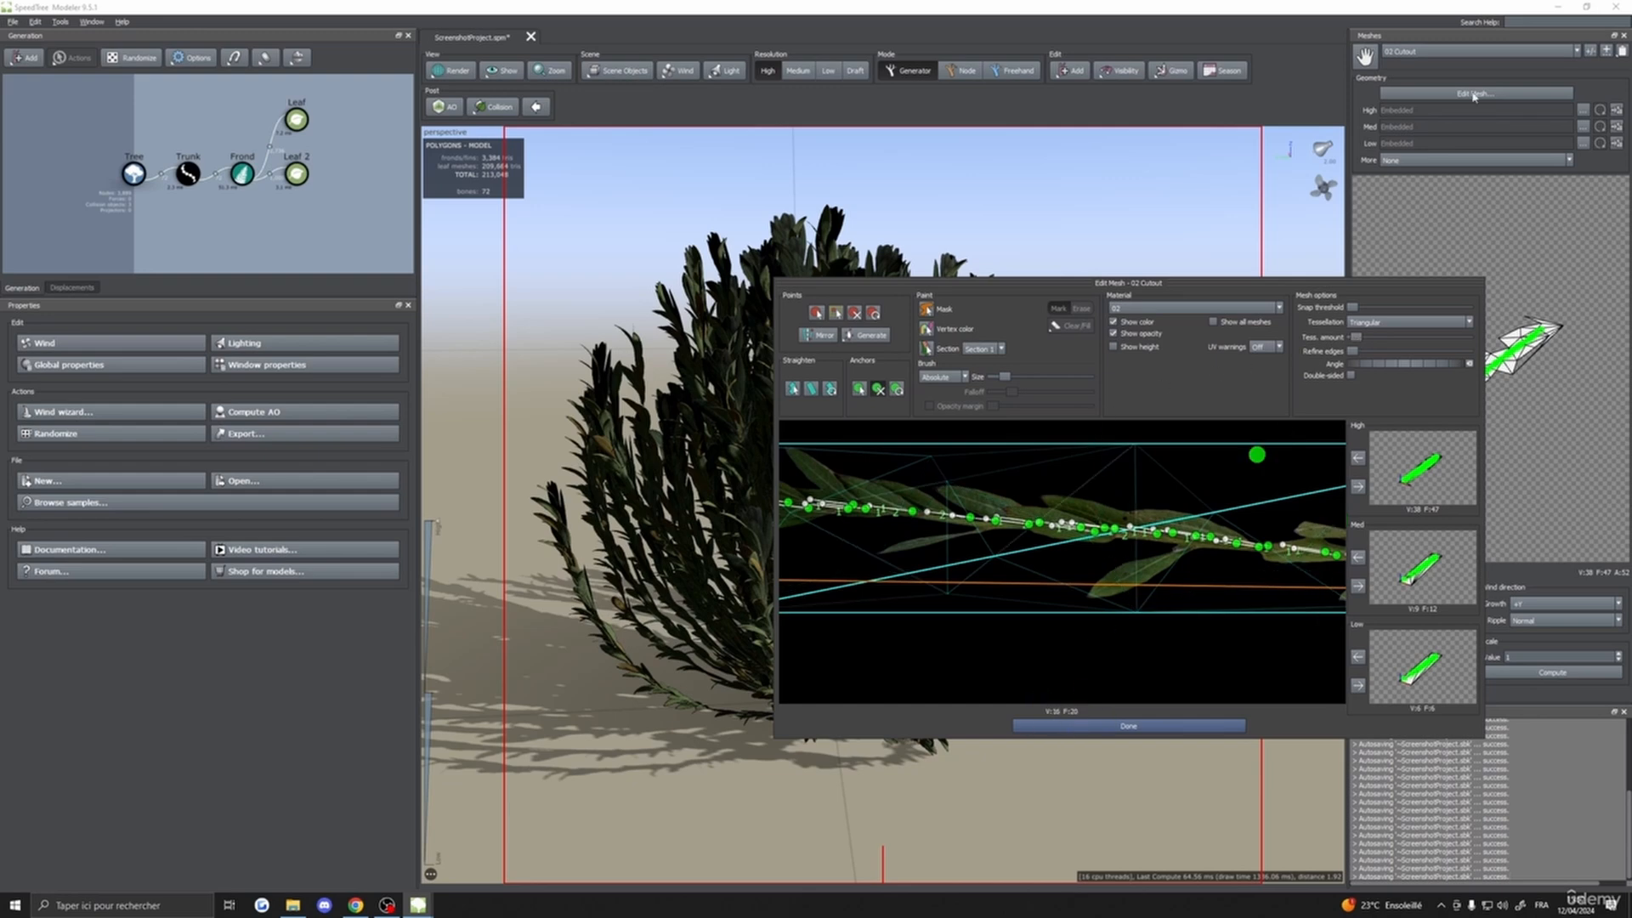
pyautogui.moveTo(1165, 287); pyautogui.dragTo(1343, 237)
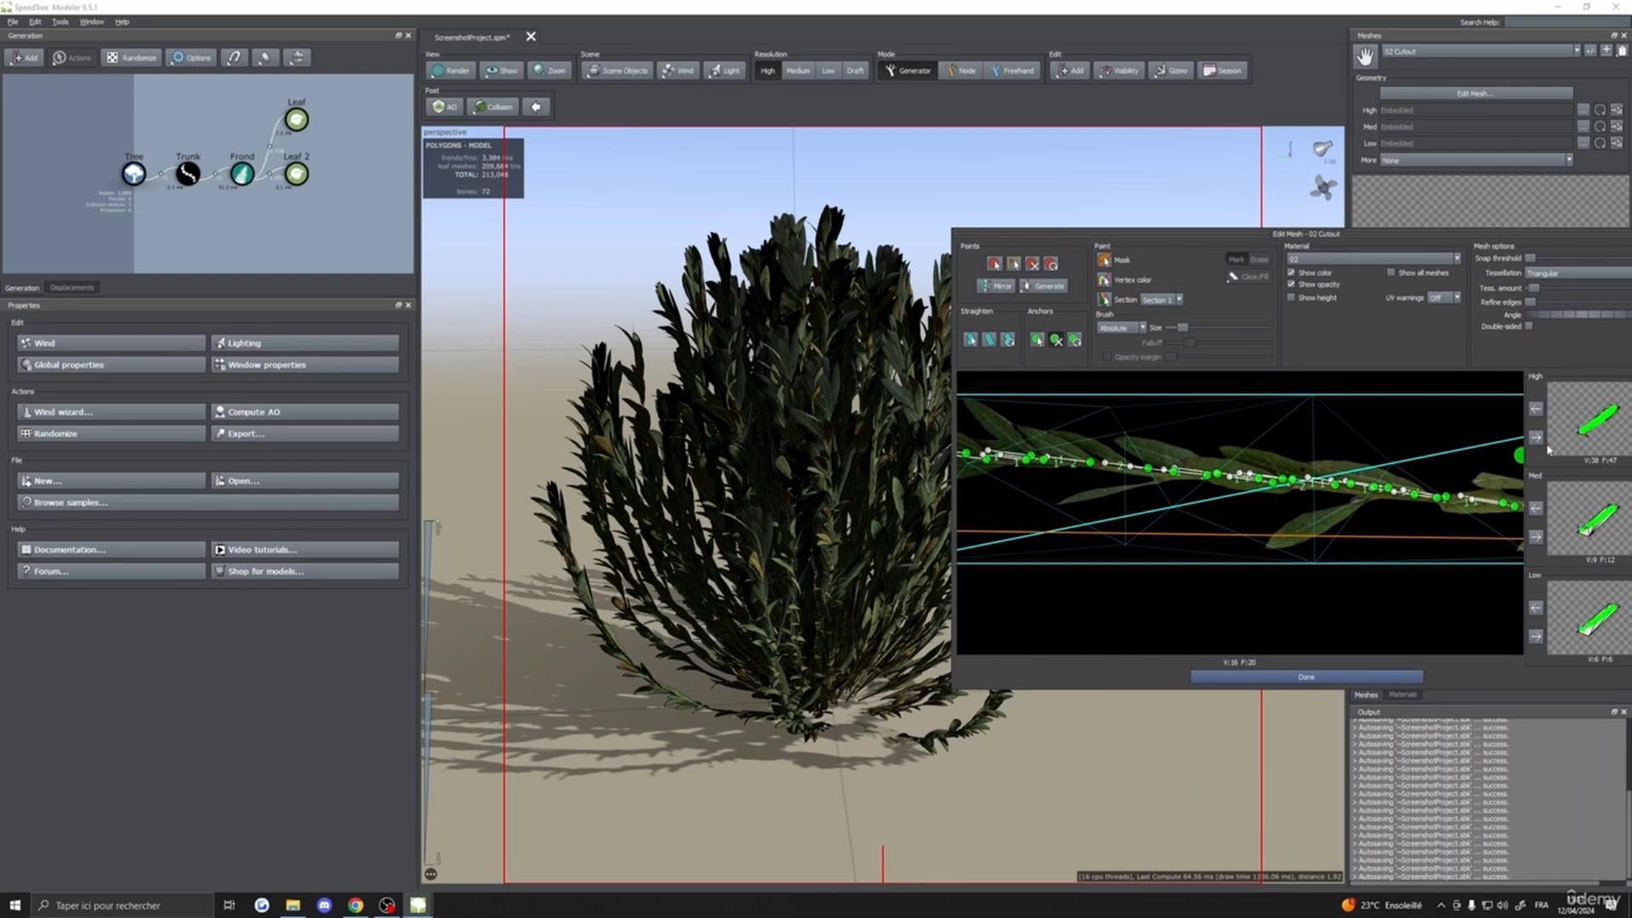
pyautogui.click(1536, 437)
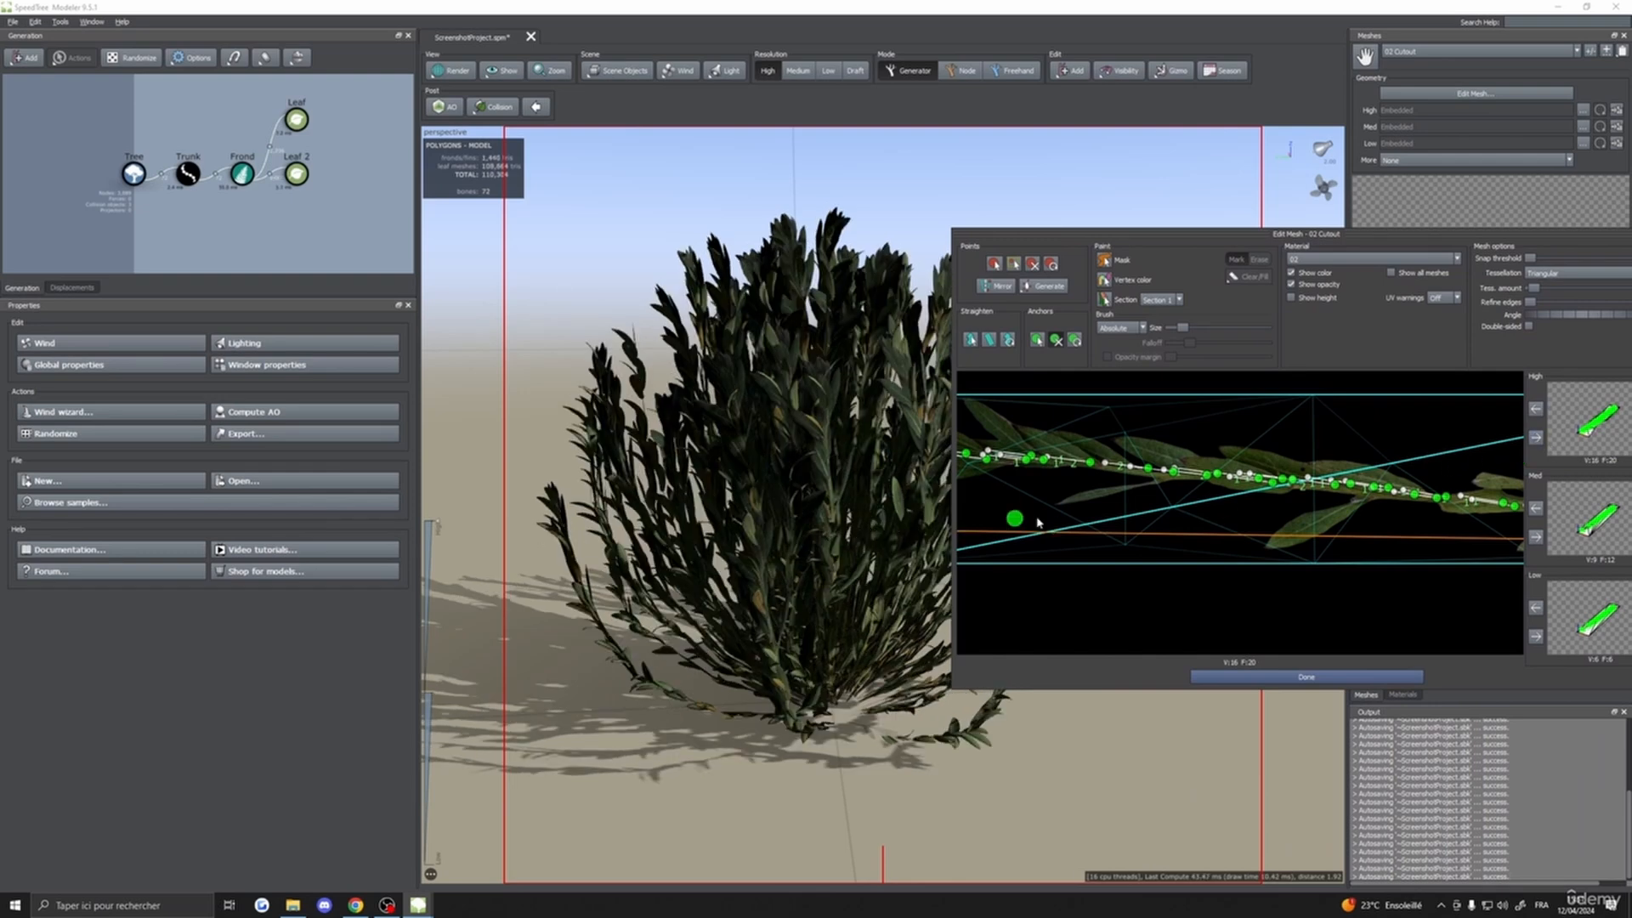
# - Raise the tessellation amount slightly and apply the mesh to the High resolution slot again
pyautogui.moveTo(1407, 239); pyautogui.dragTo(1331, 231)
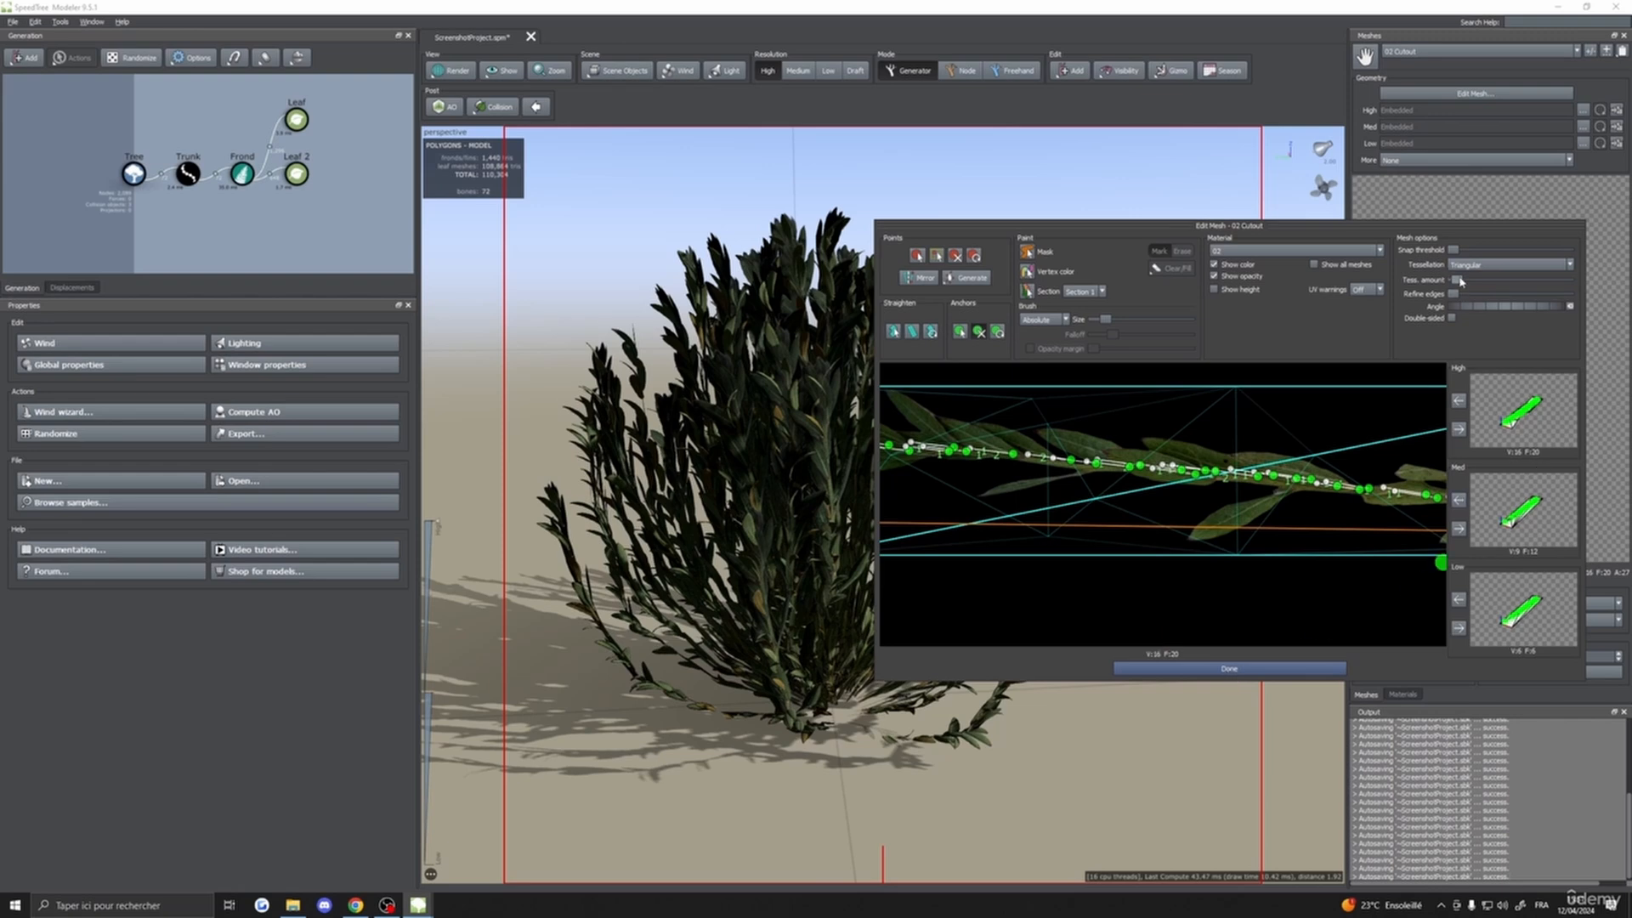
pyautogui.moveTo(1459, 278); pyautogui.dragTo(1460, 277)
pyautogui.moveTo(1303, 236); pyautogui.dragTo(1407, 239)
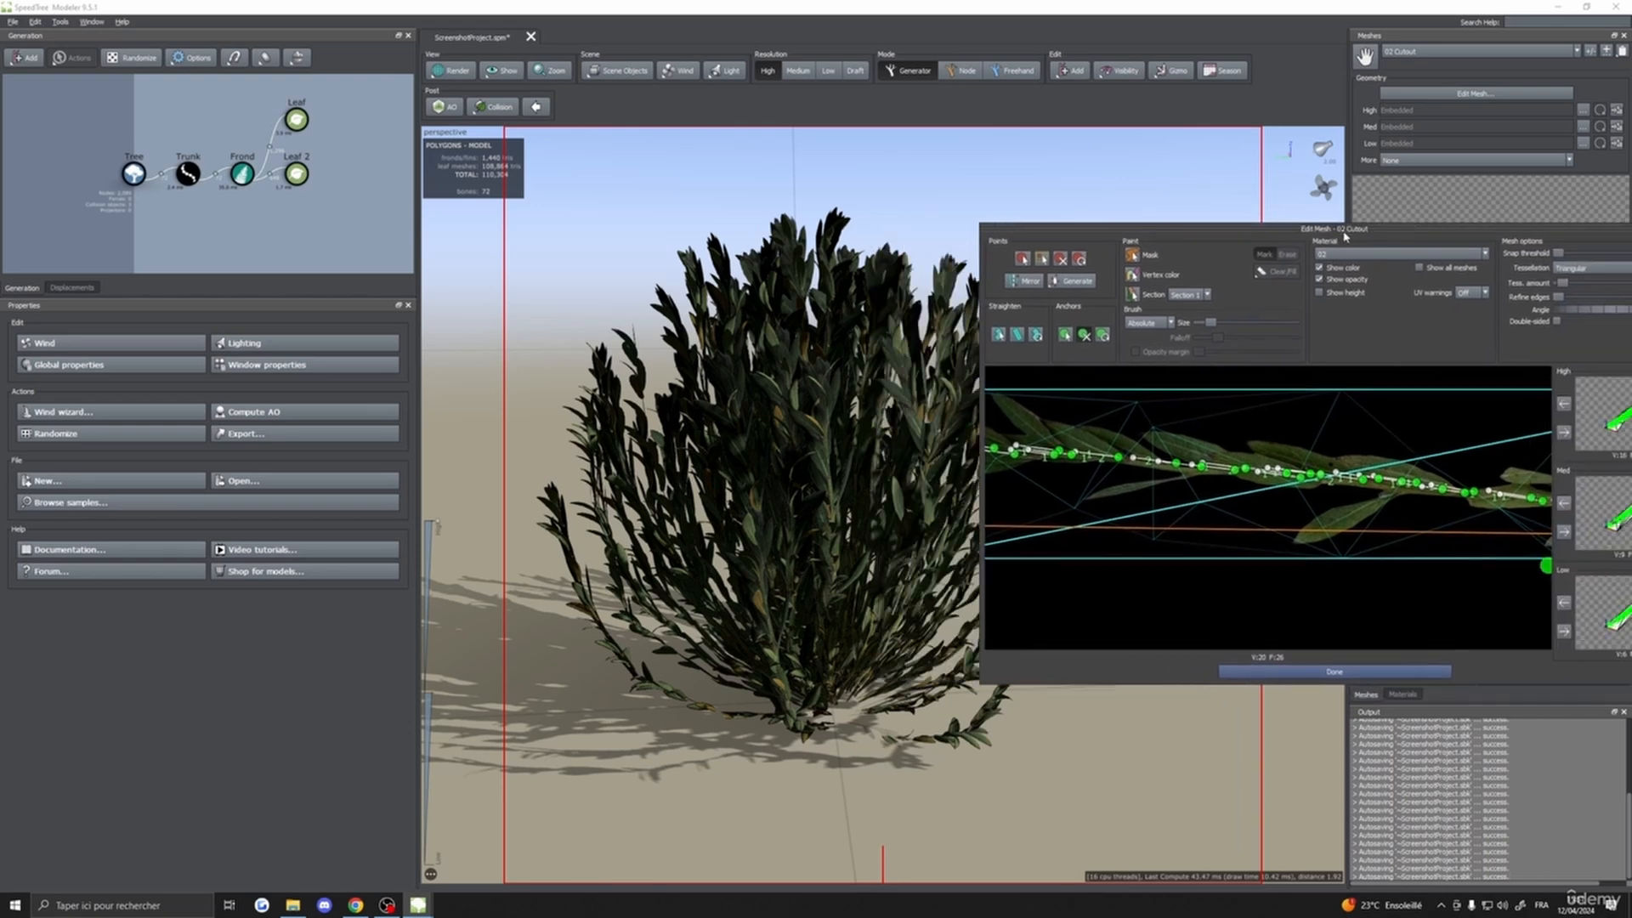
pyautogui.click(1564, 433)
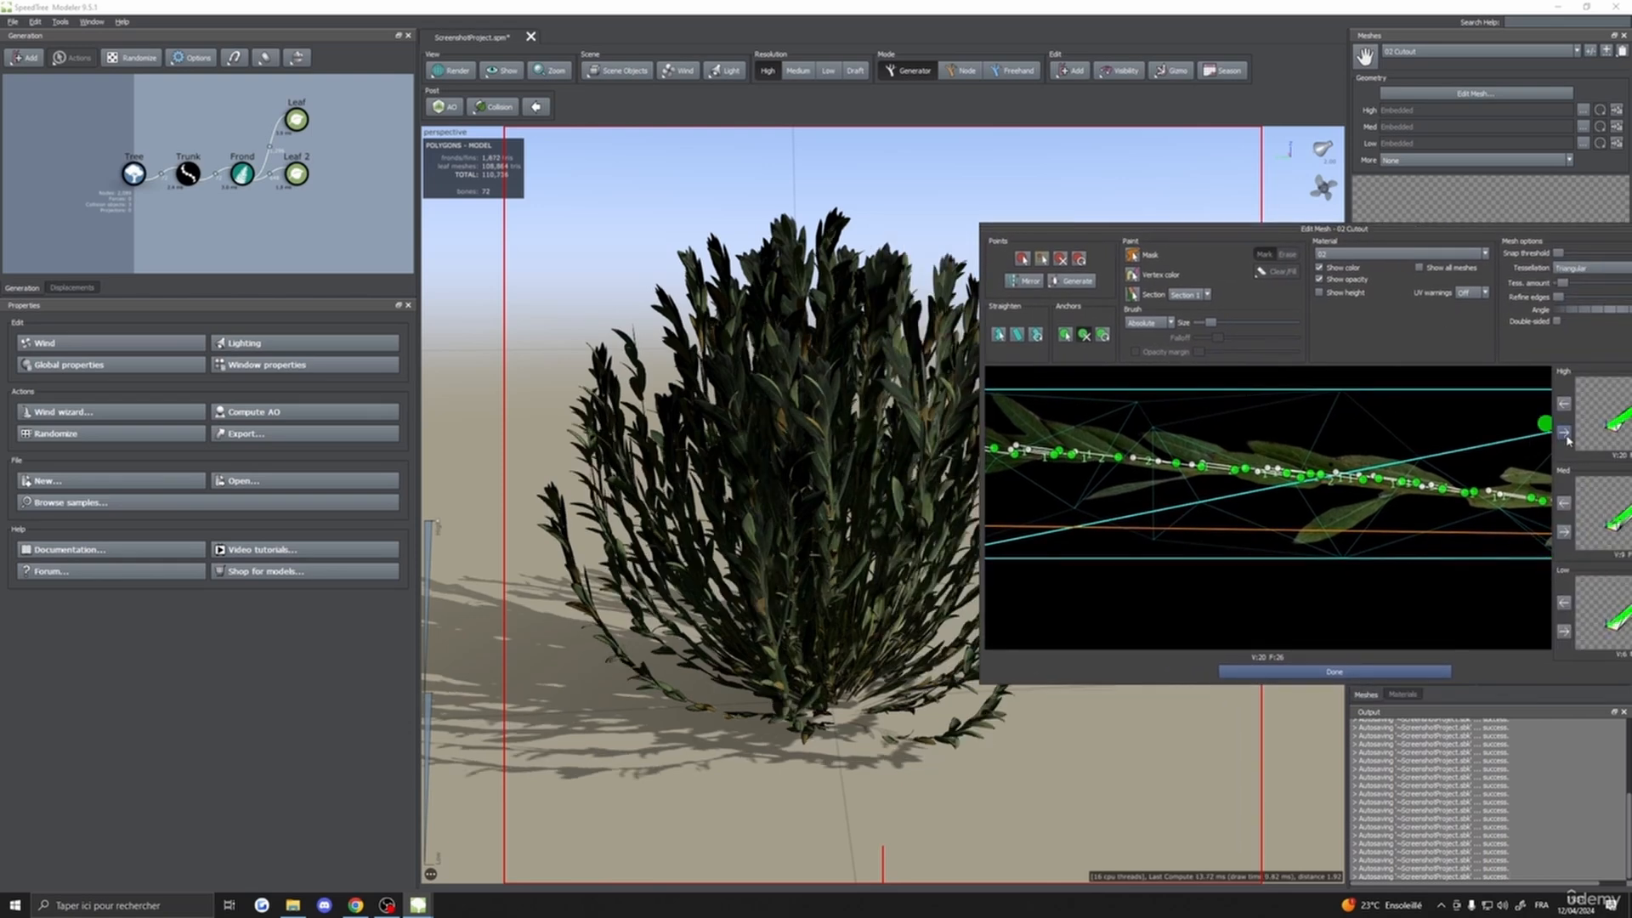
# - Lower the 02 Cutout mesh's tessellation amount in small increments, applying each reduced mesh to the High resolution slot
pyautogui.moveTo(1562, 284); pyautogui.dragTo(1560, 284)
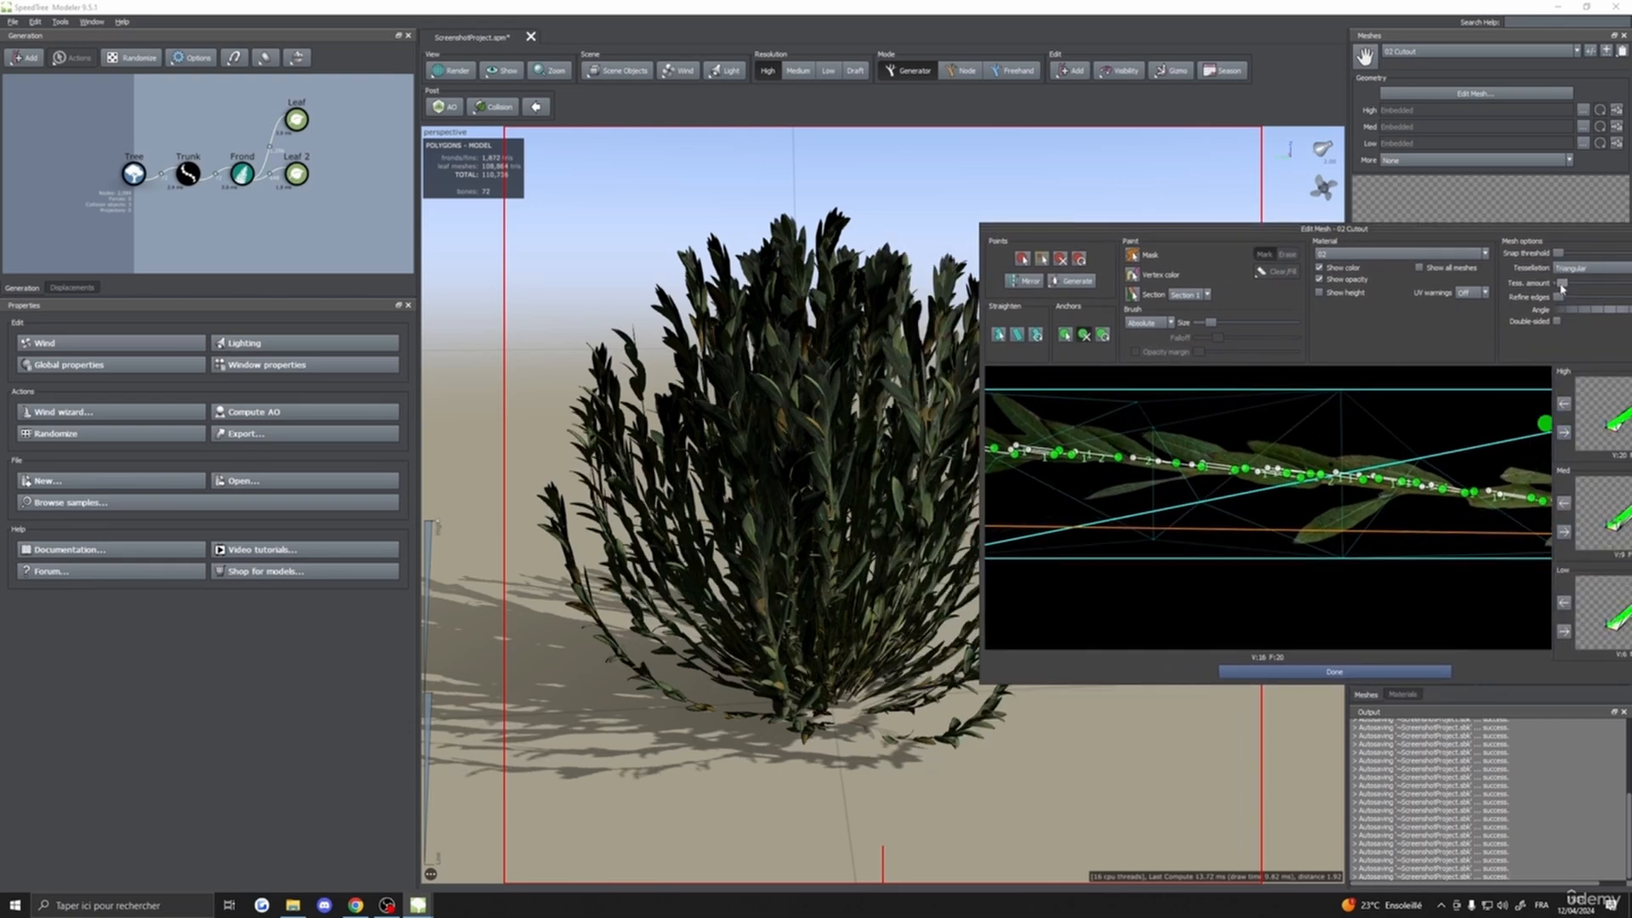
pyautogui.click(1564, 404)
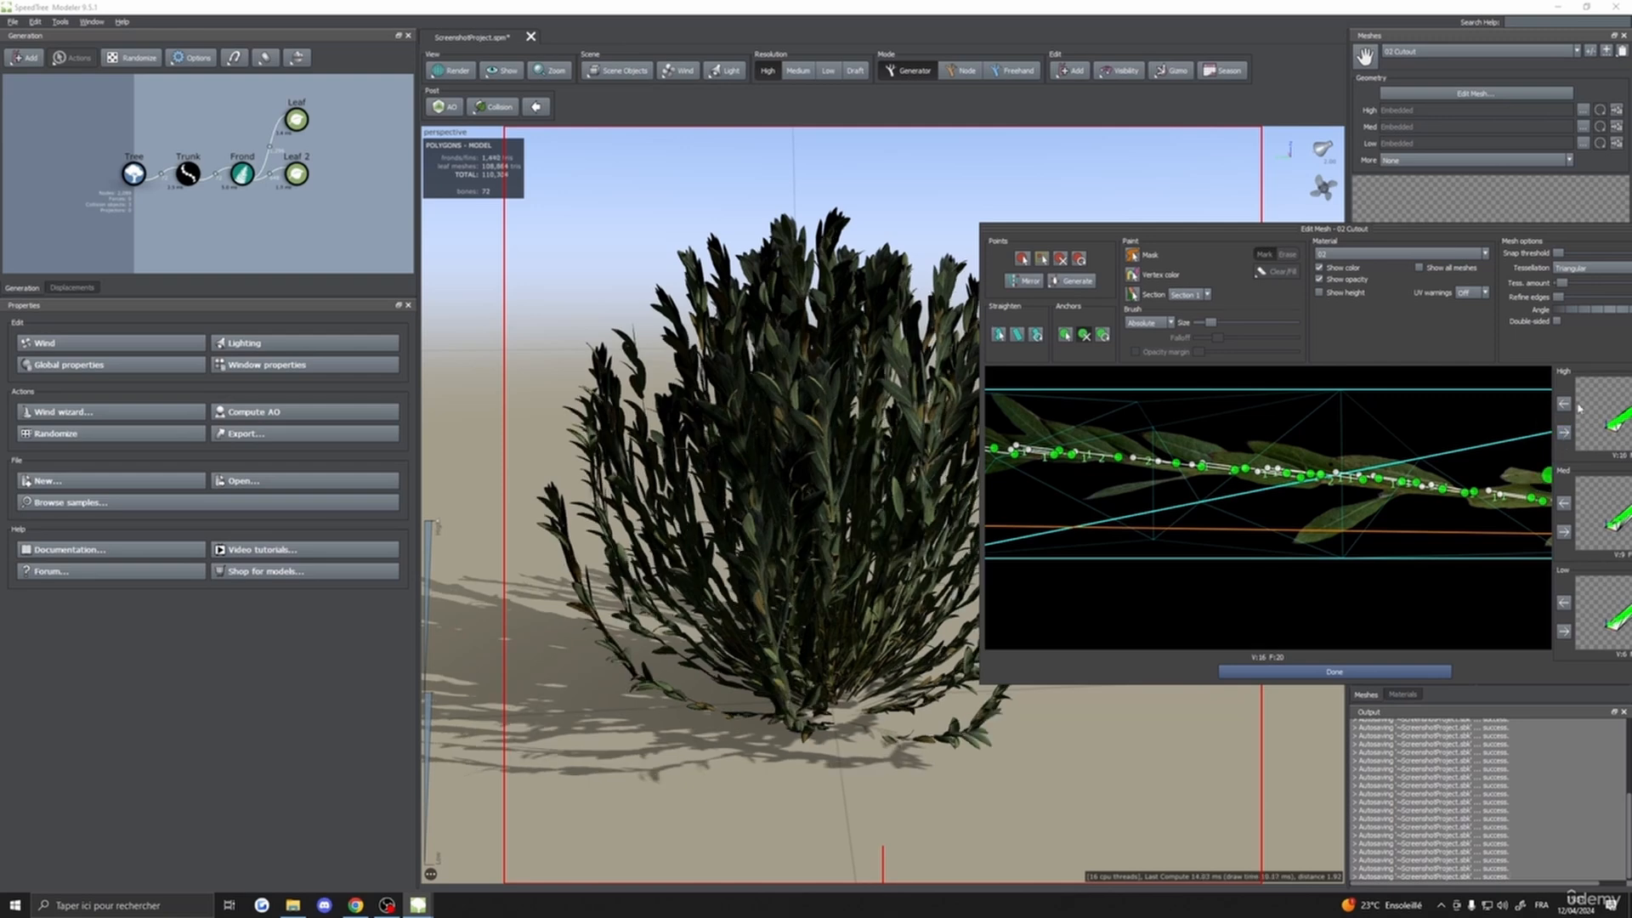
pyautogui.moveTo(1562, 284); pyautogui.dragTo(1562, 284)
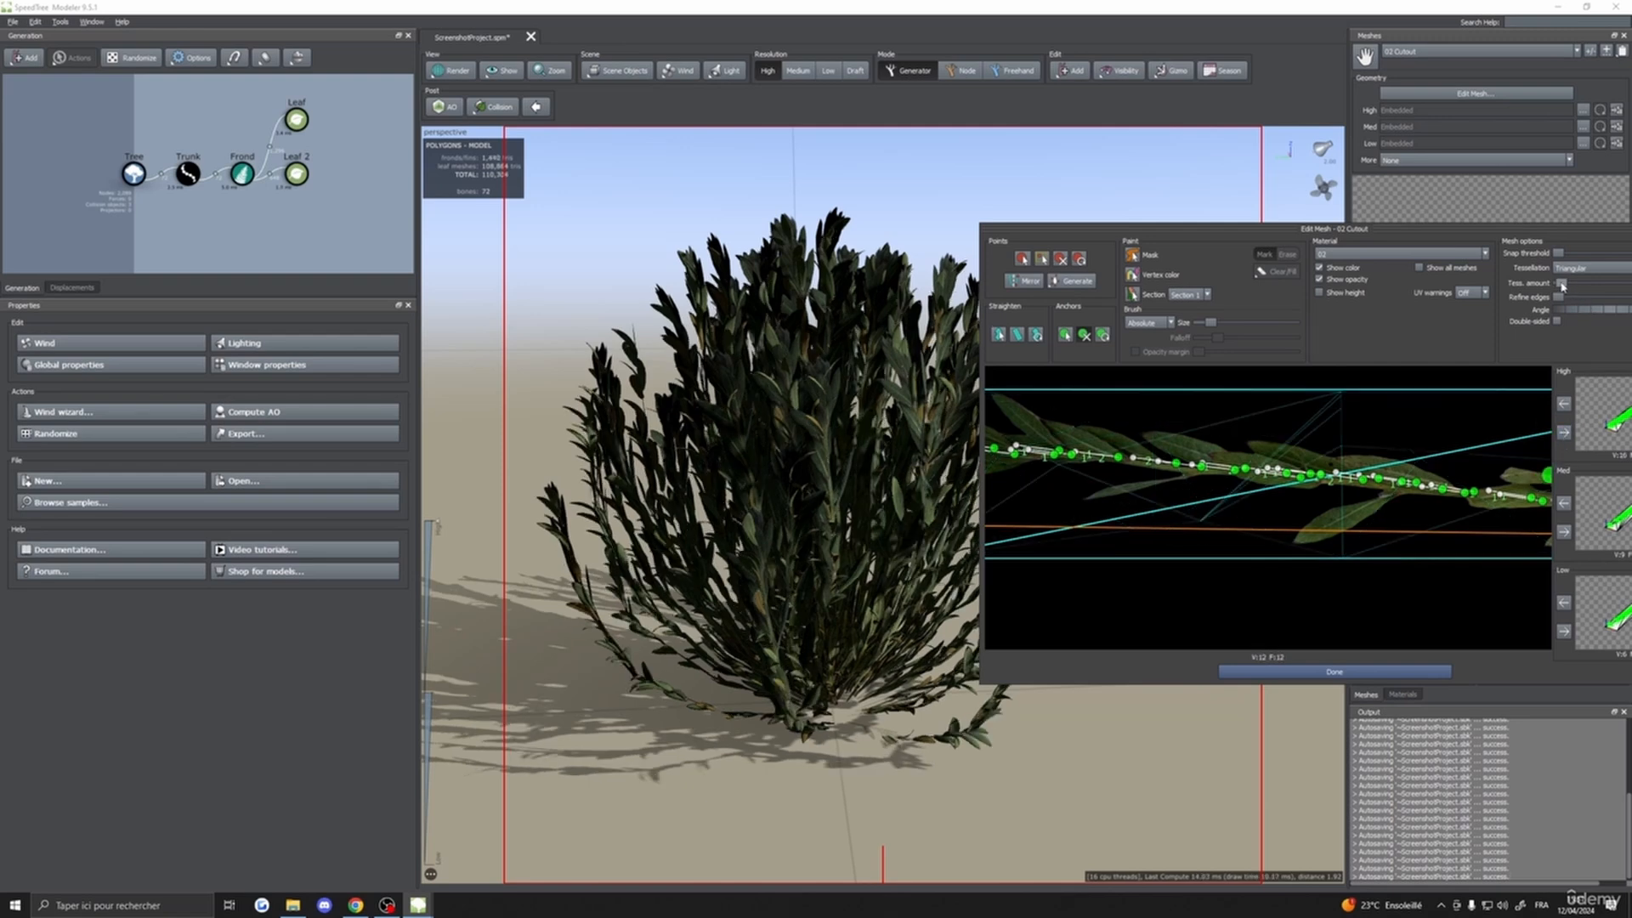
pyautogui.click(1568, 436)
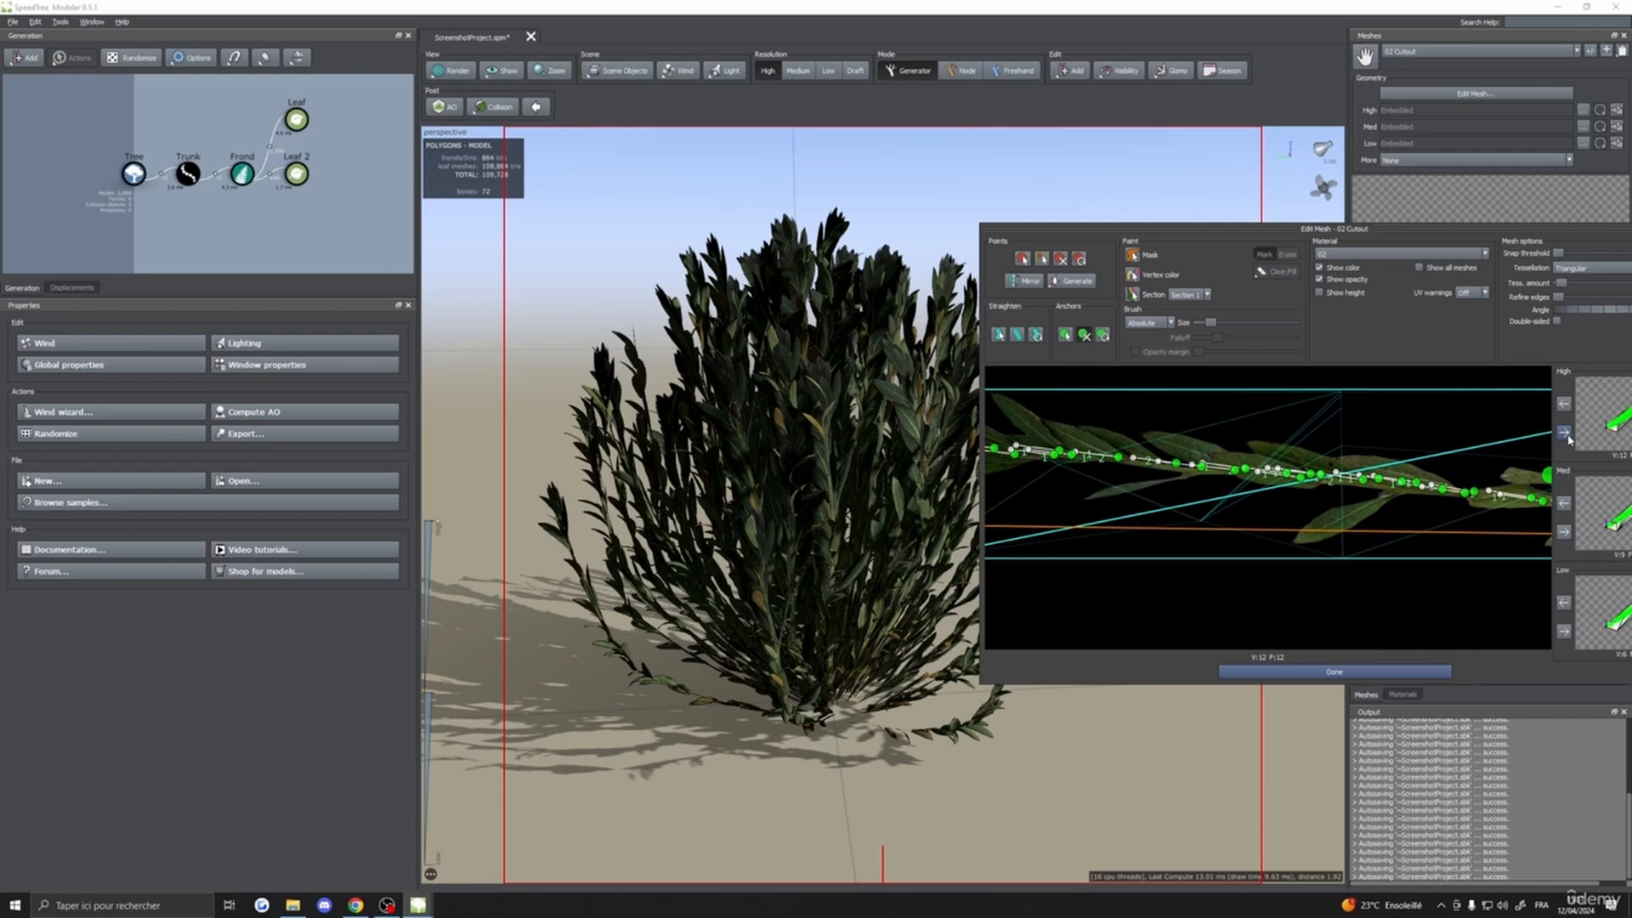
pyautogui.moveTo(1562, 285); pyautogui.dragTo(1561, 286)
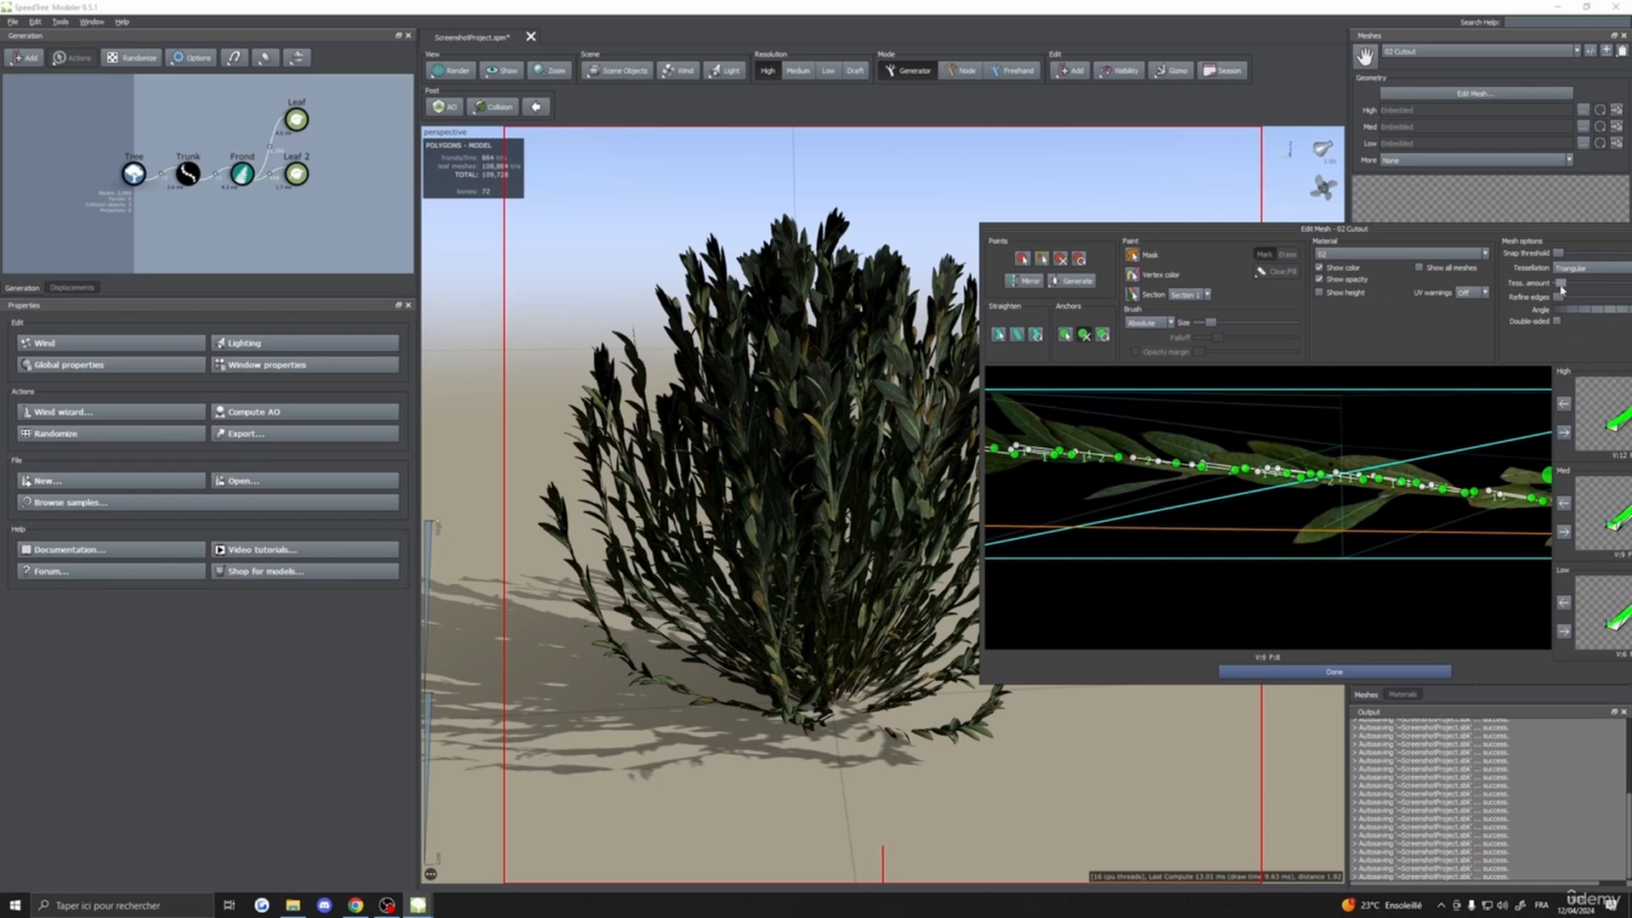
pyautogui.click(1569, 436)
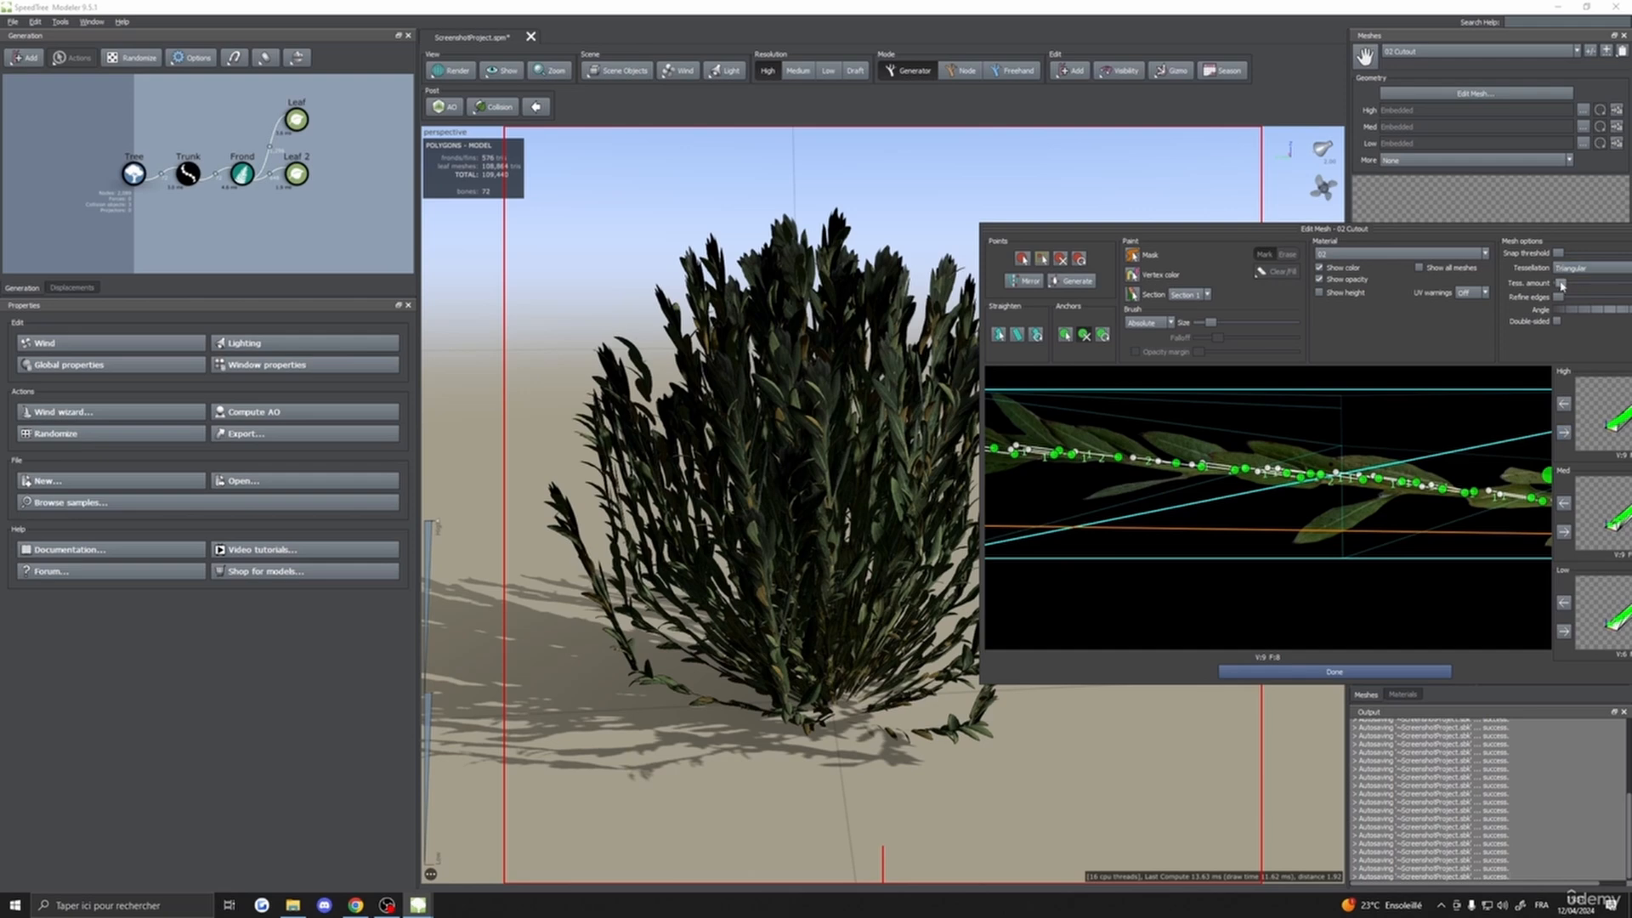
# - Try the minimum tessellation amount on the High resolution slot, and raise it slightly and reapply the mesh
pyautogui.moveTo(1562, 285); pyautogui.dragTo(1561, 287)
pyautogui.click(1564, 434)
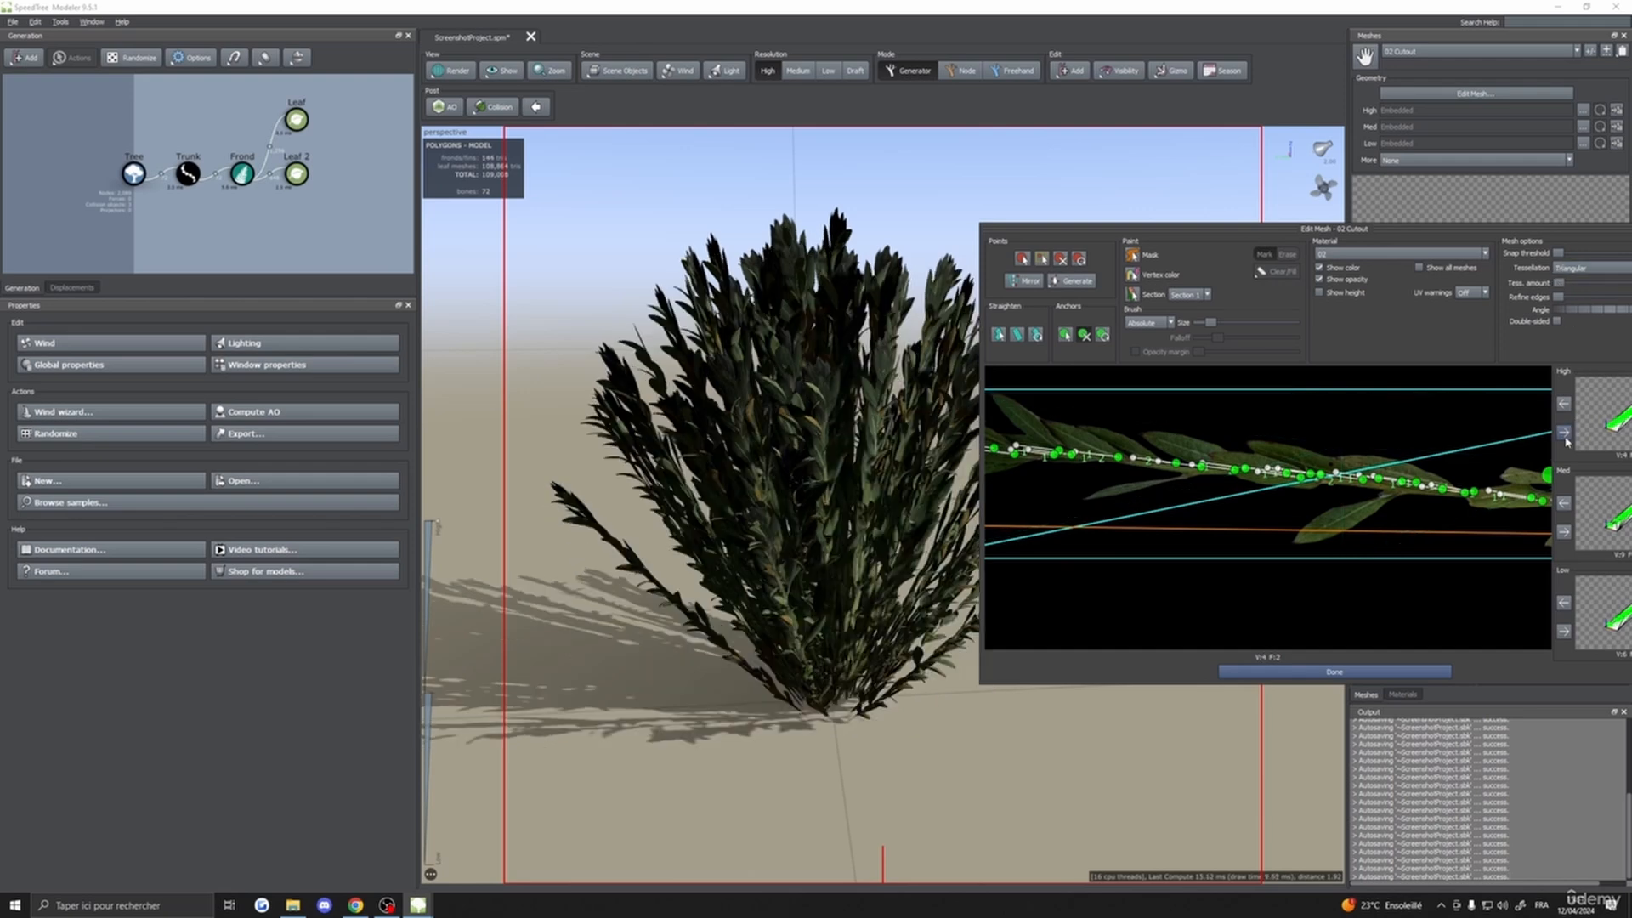
pyautogui.click(1564, 285)
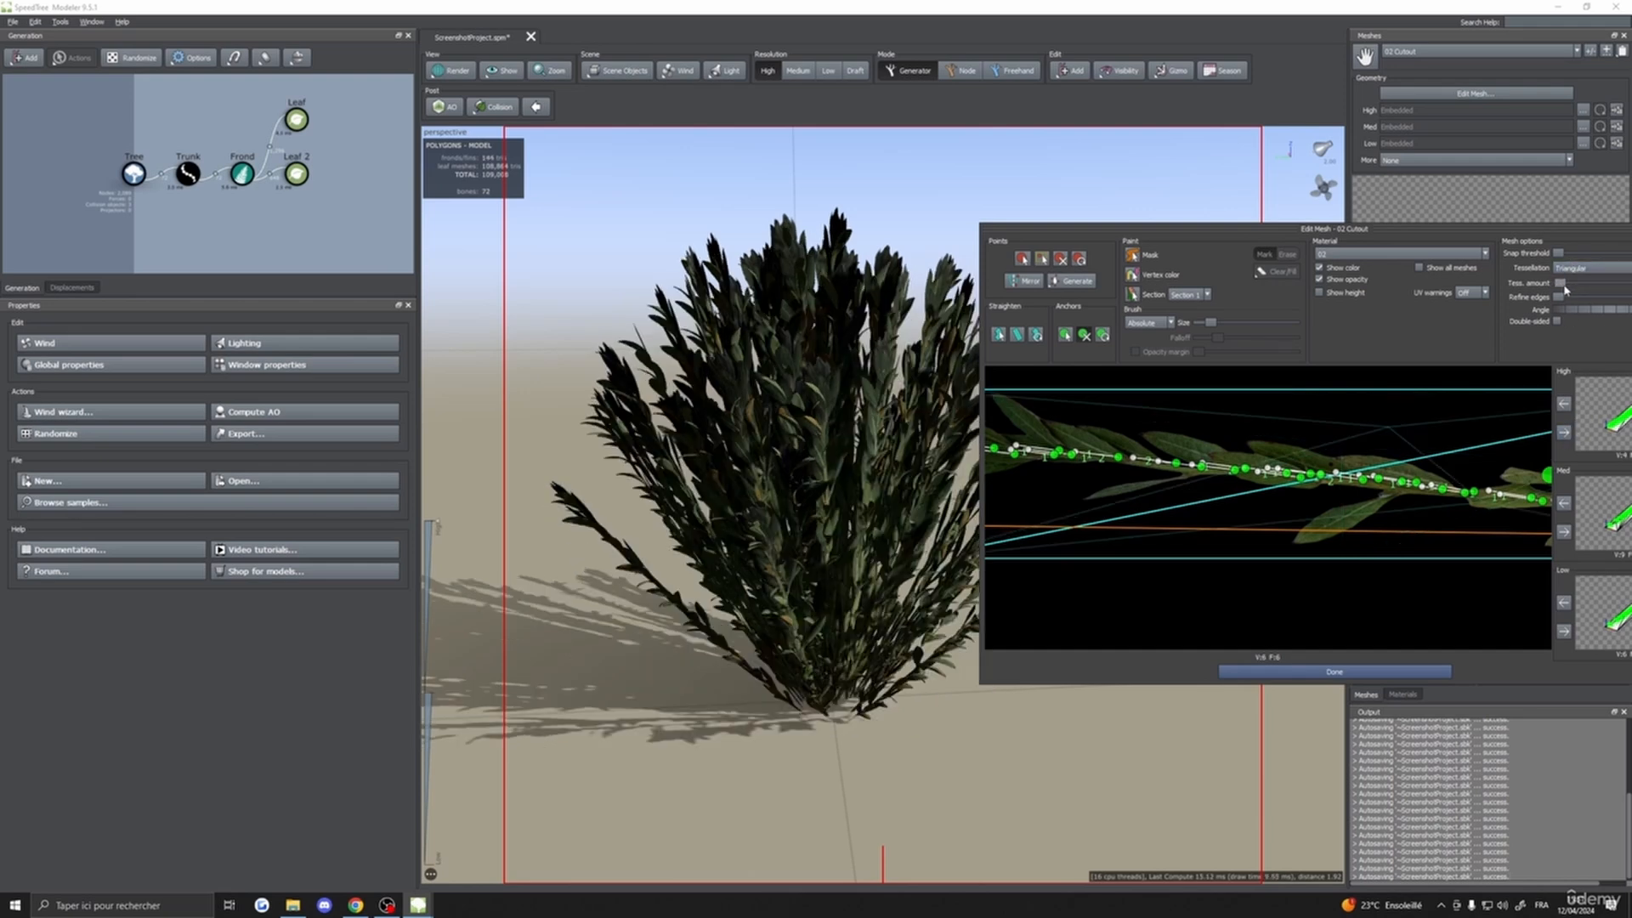
pyautogui.click(1564, 433)
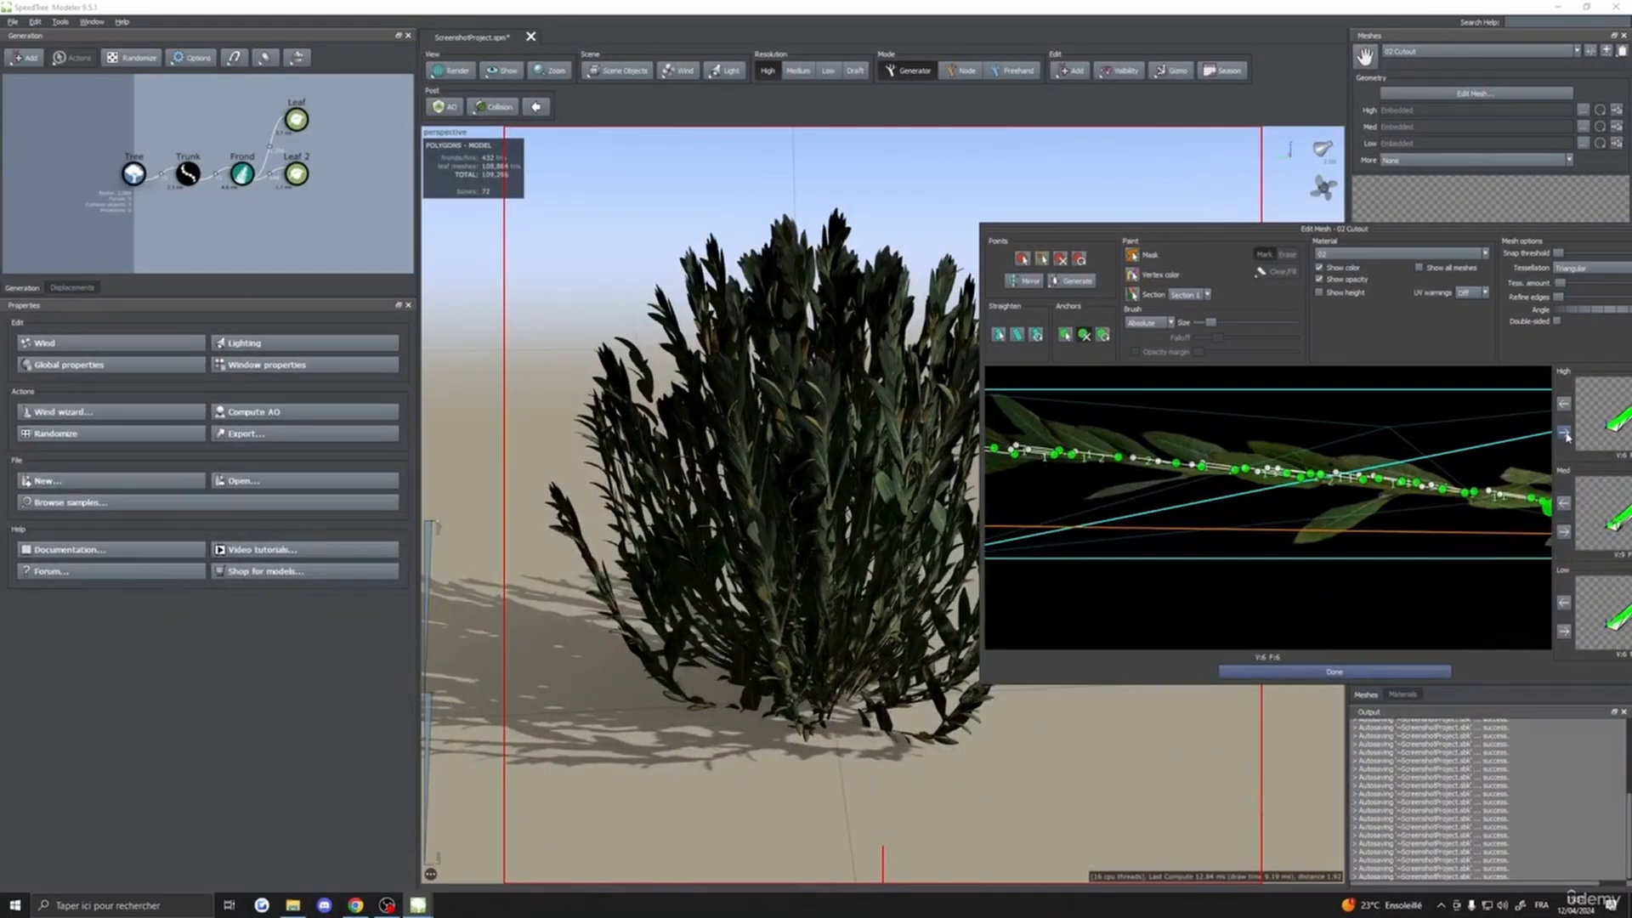
# - Try automatically generating sliced mesh points at a reduced point density
pyautogui.click(1073, 281)
pyautogui.click(1156, 358)
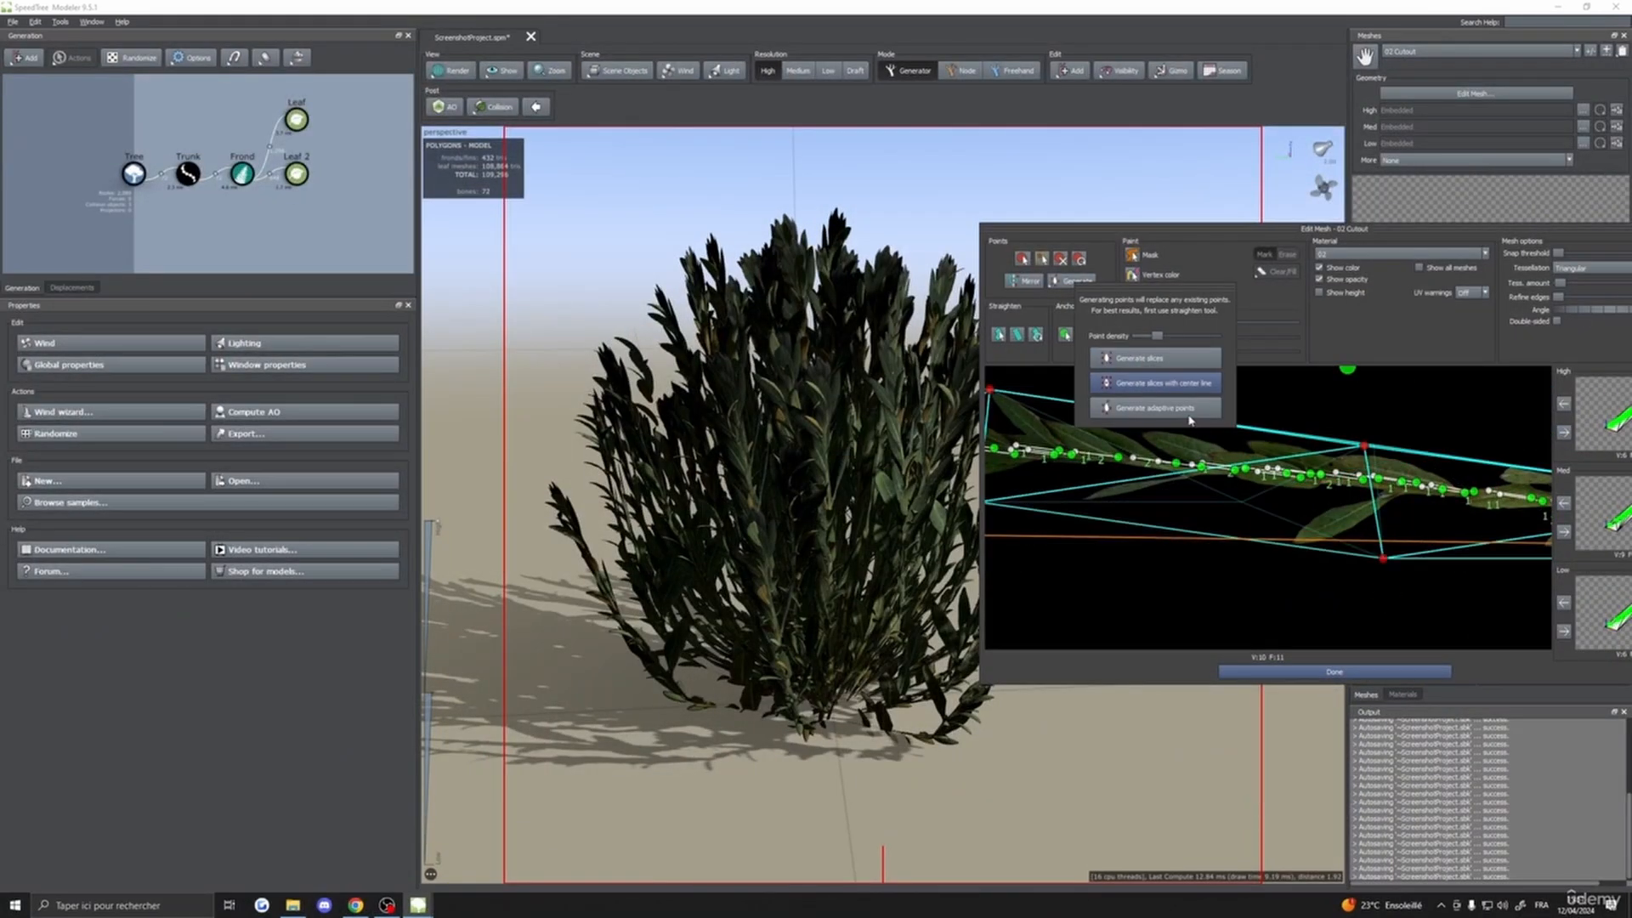
pyautogui.click(1119, 337)
pyautogui.click(1156, 358)
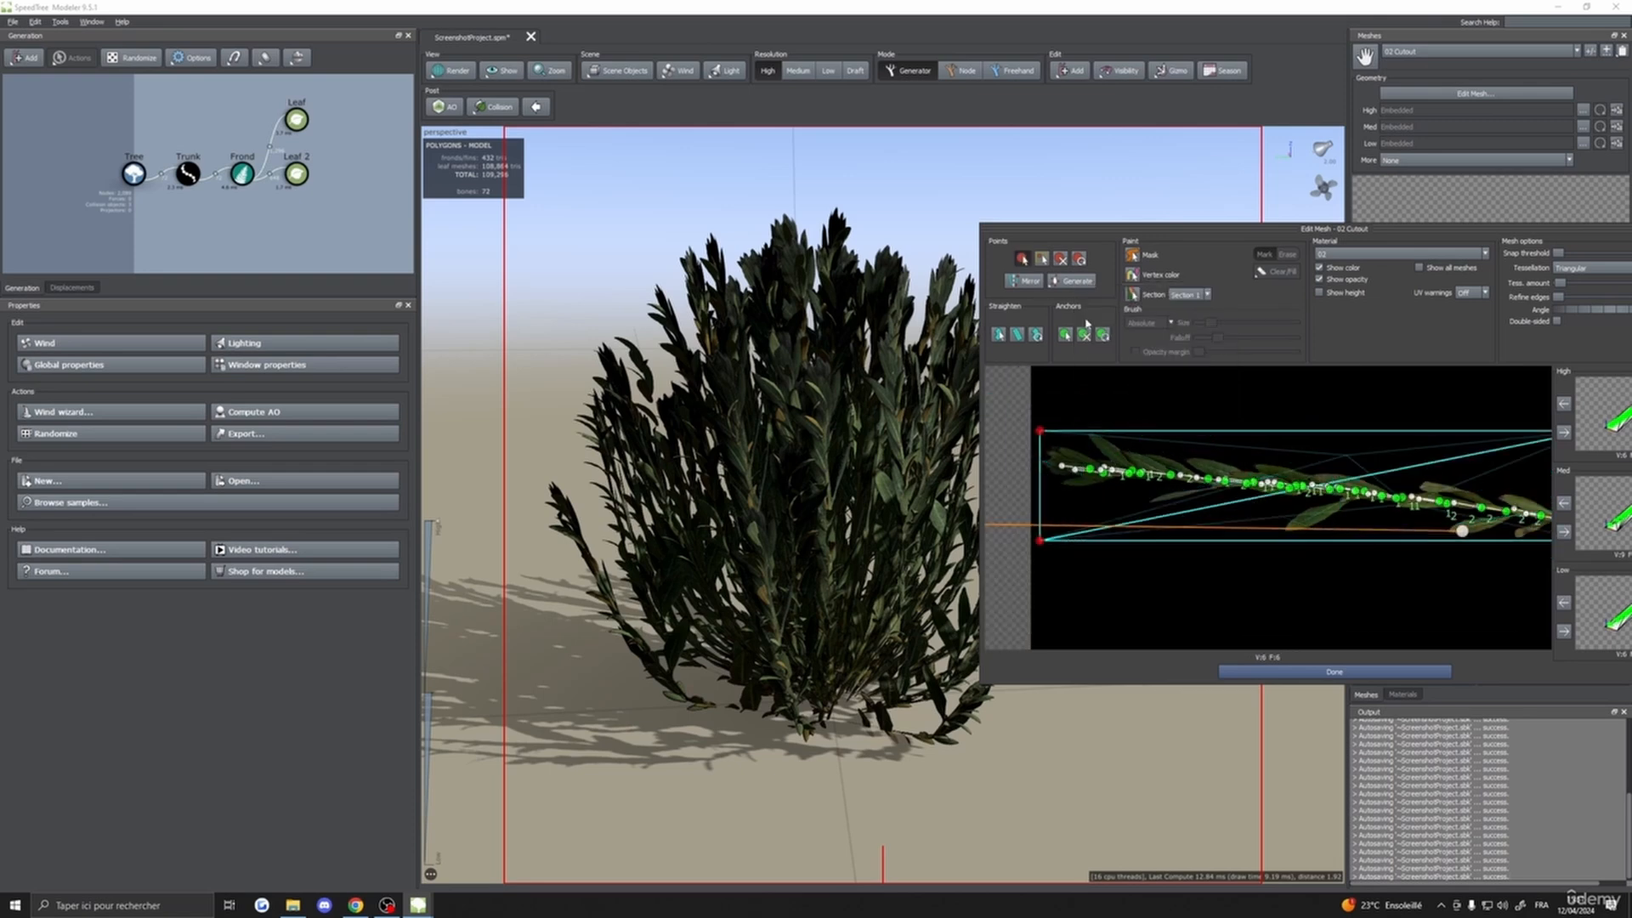
# - Remove the tessellation, add two points by hand inside the cutout along the stem, and apply the mesh to the High resolution slot
pyautogui.click(1207, 492)
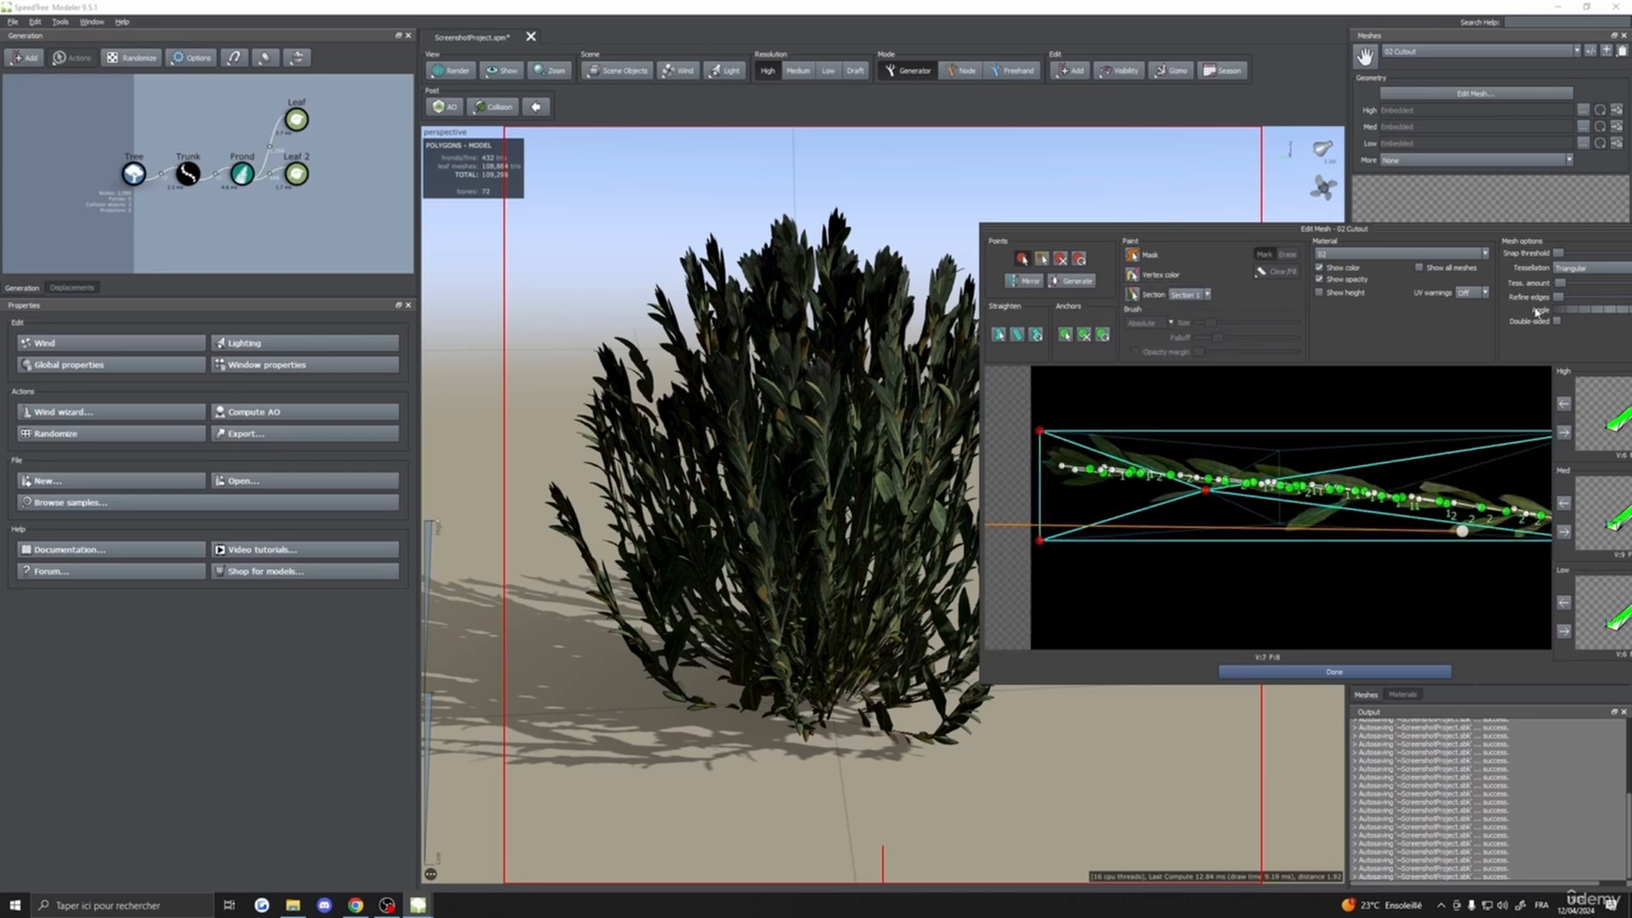
pyautogui.moveTo(1560, 283); pyautogui.dragTo(1542, 284)
pyautogui.scroll(5, 1309, 508)
pyautogui.scroll(-2, 1316, 490)
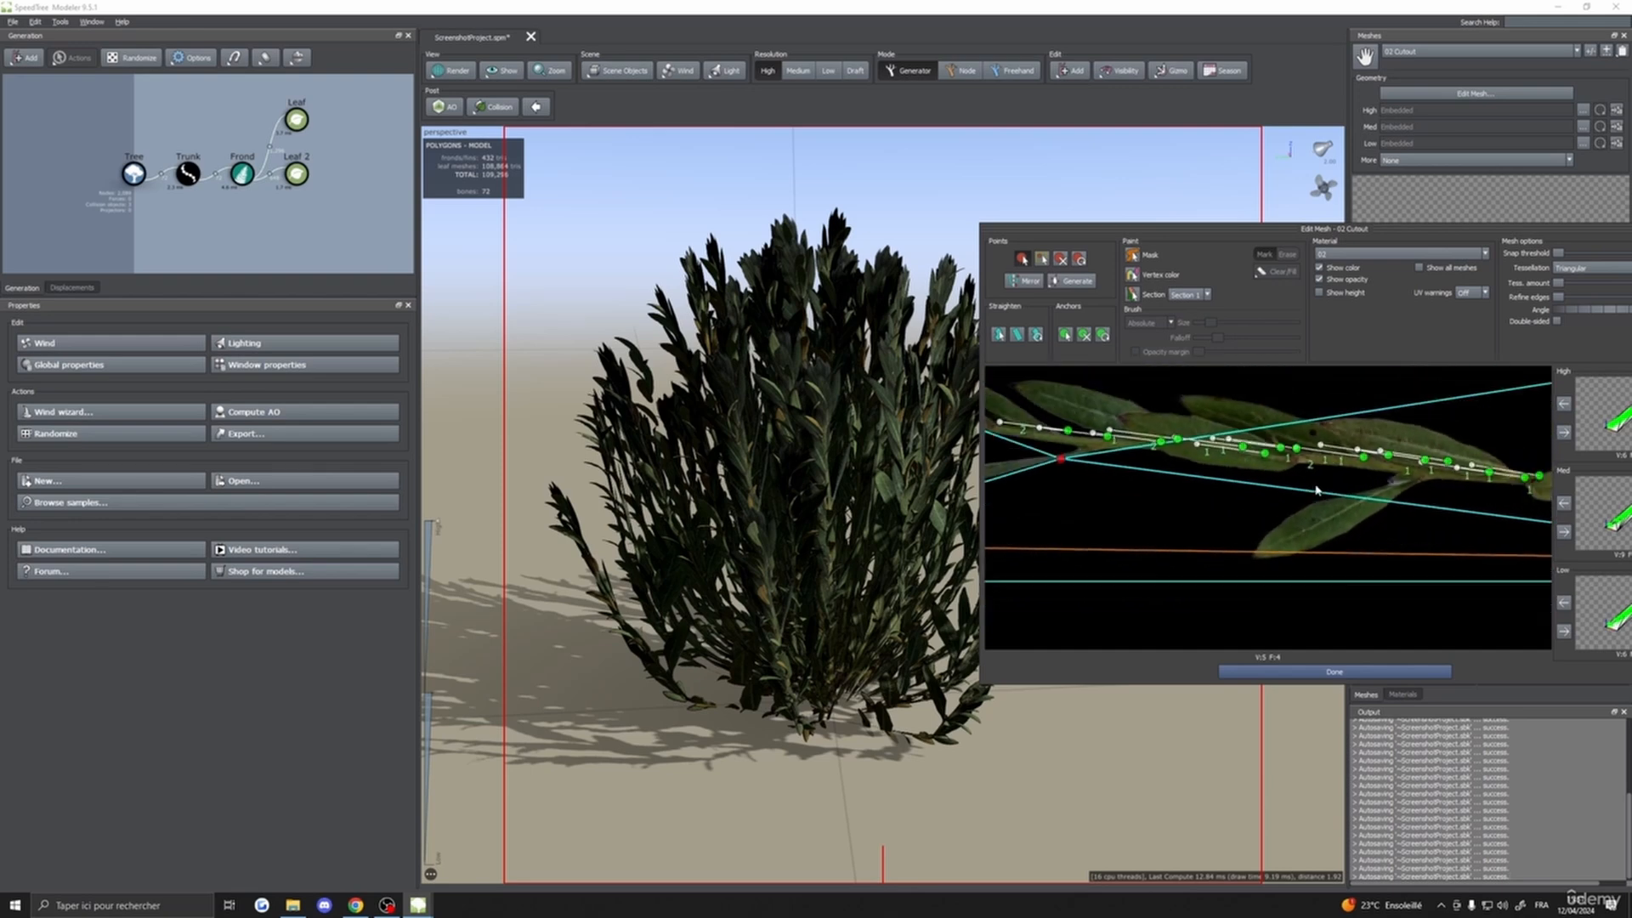
pyautogui.scroll(-5, 1316, 490)
pyautogui.click(1418, 479)
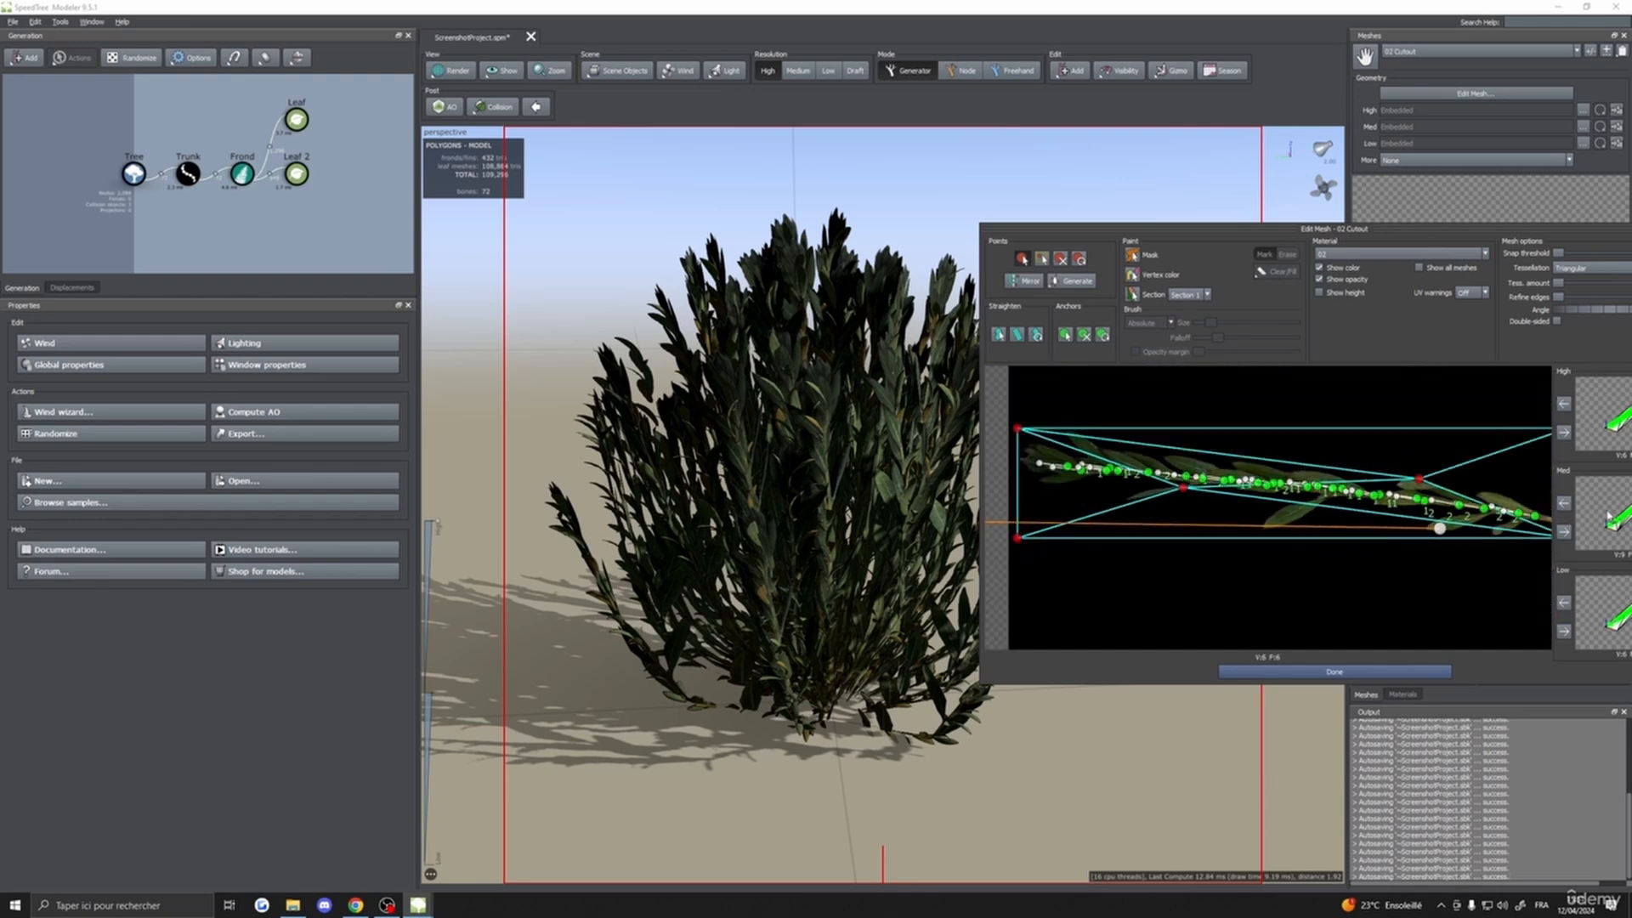
pyautogui.click(1564, 433)
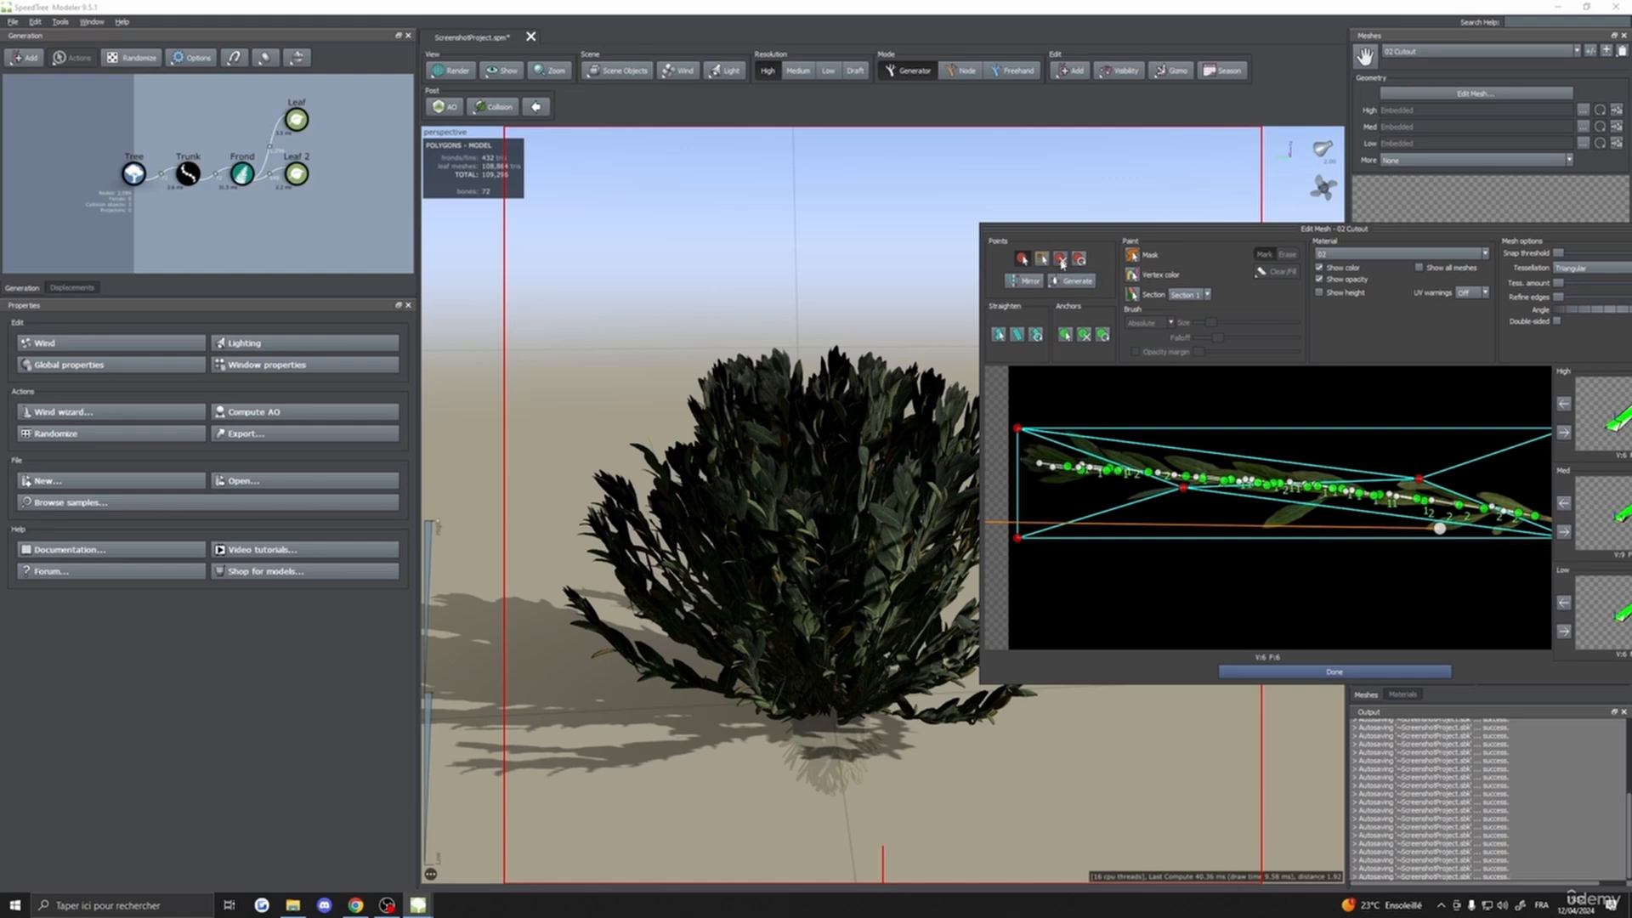
# - Delete the two hand-placed points inside the cutout outline
pyautogui.click(1061, 264)
pyautogui.click(1184, 488)
pyautogui.click(1419, 479)
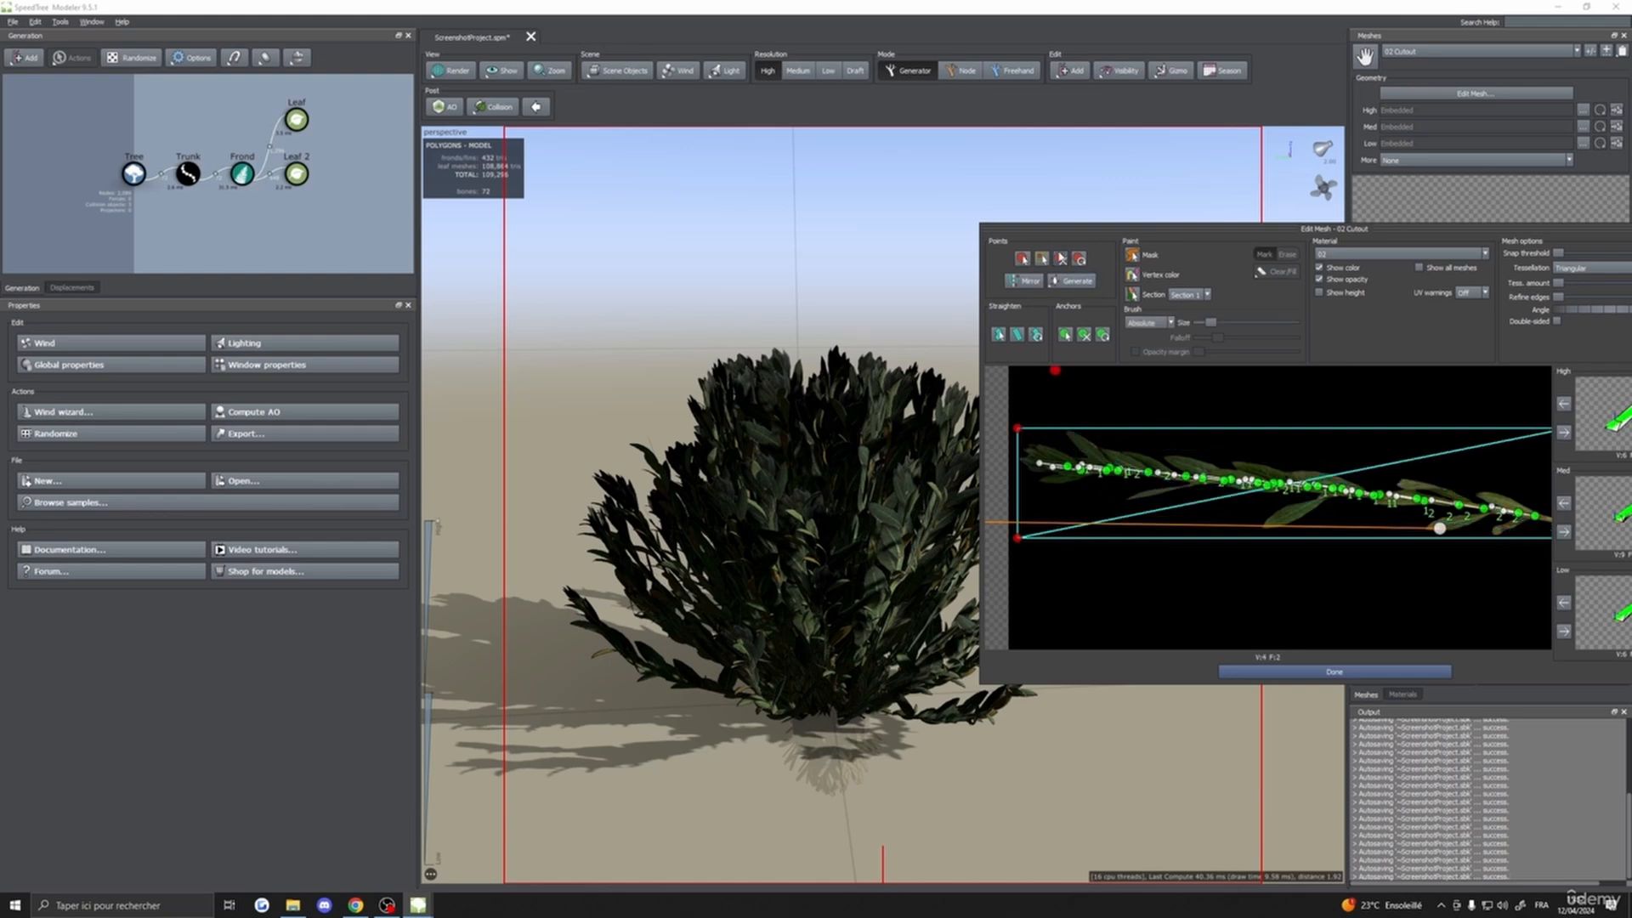
# - Raise the tessellation amount gradually and apply the mesh to the High resolution slot after each change
pyautogui.click(1022, 258)
pyautogui.click(1560, 285)
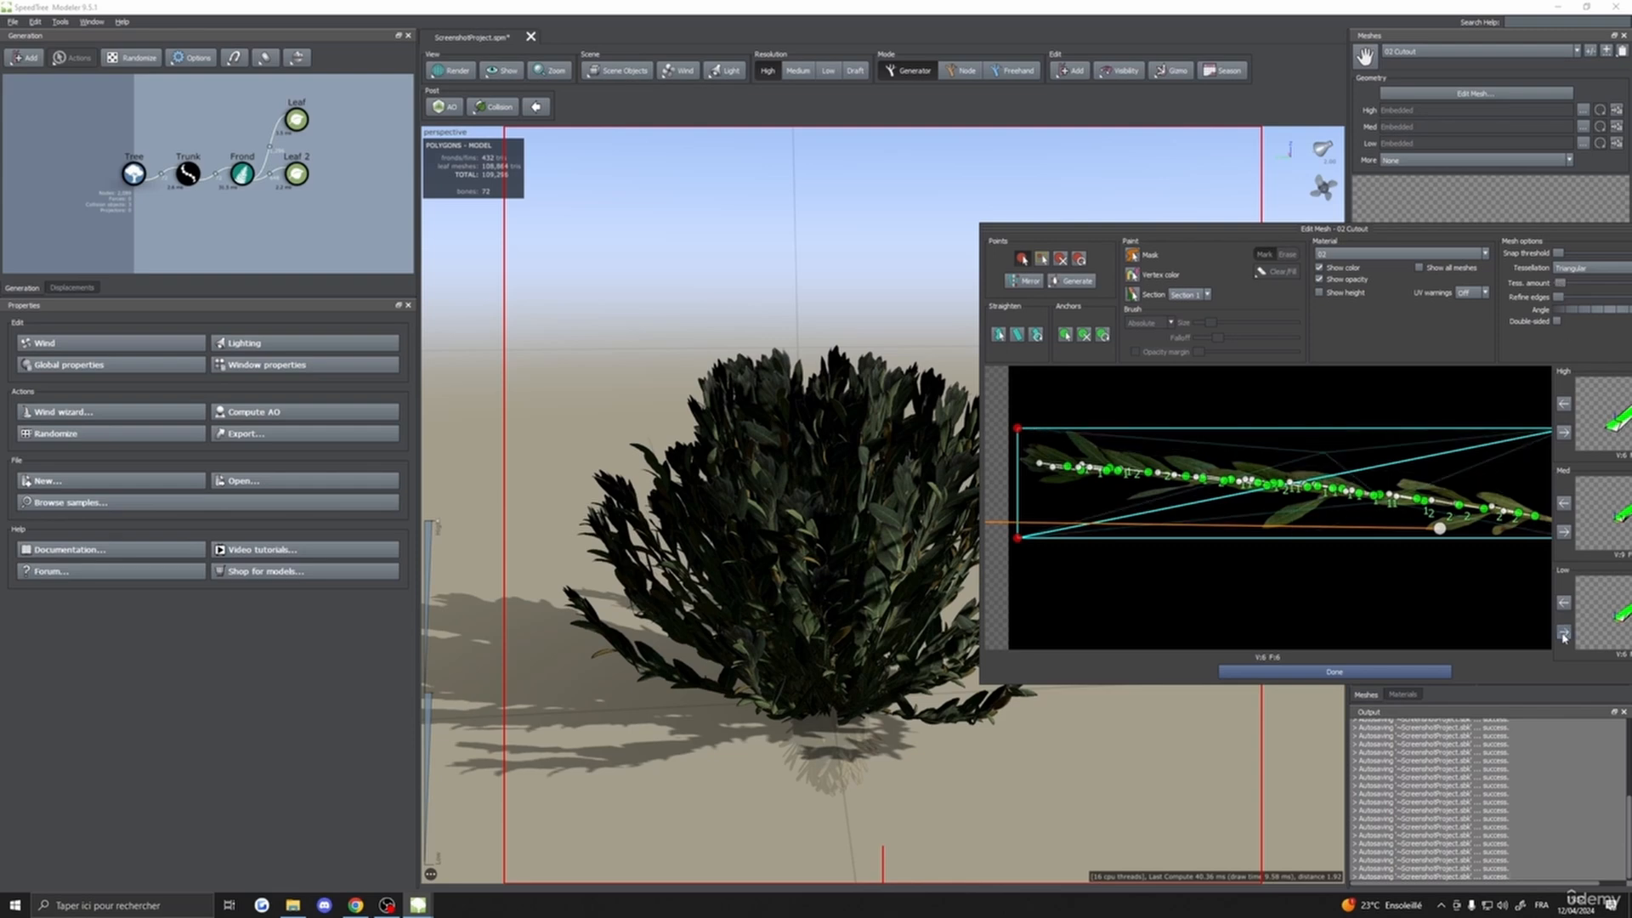
pyautogui.click(1564, 432)
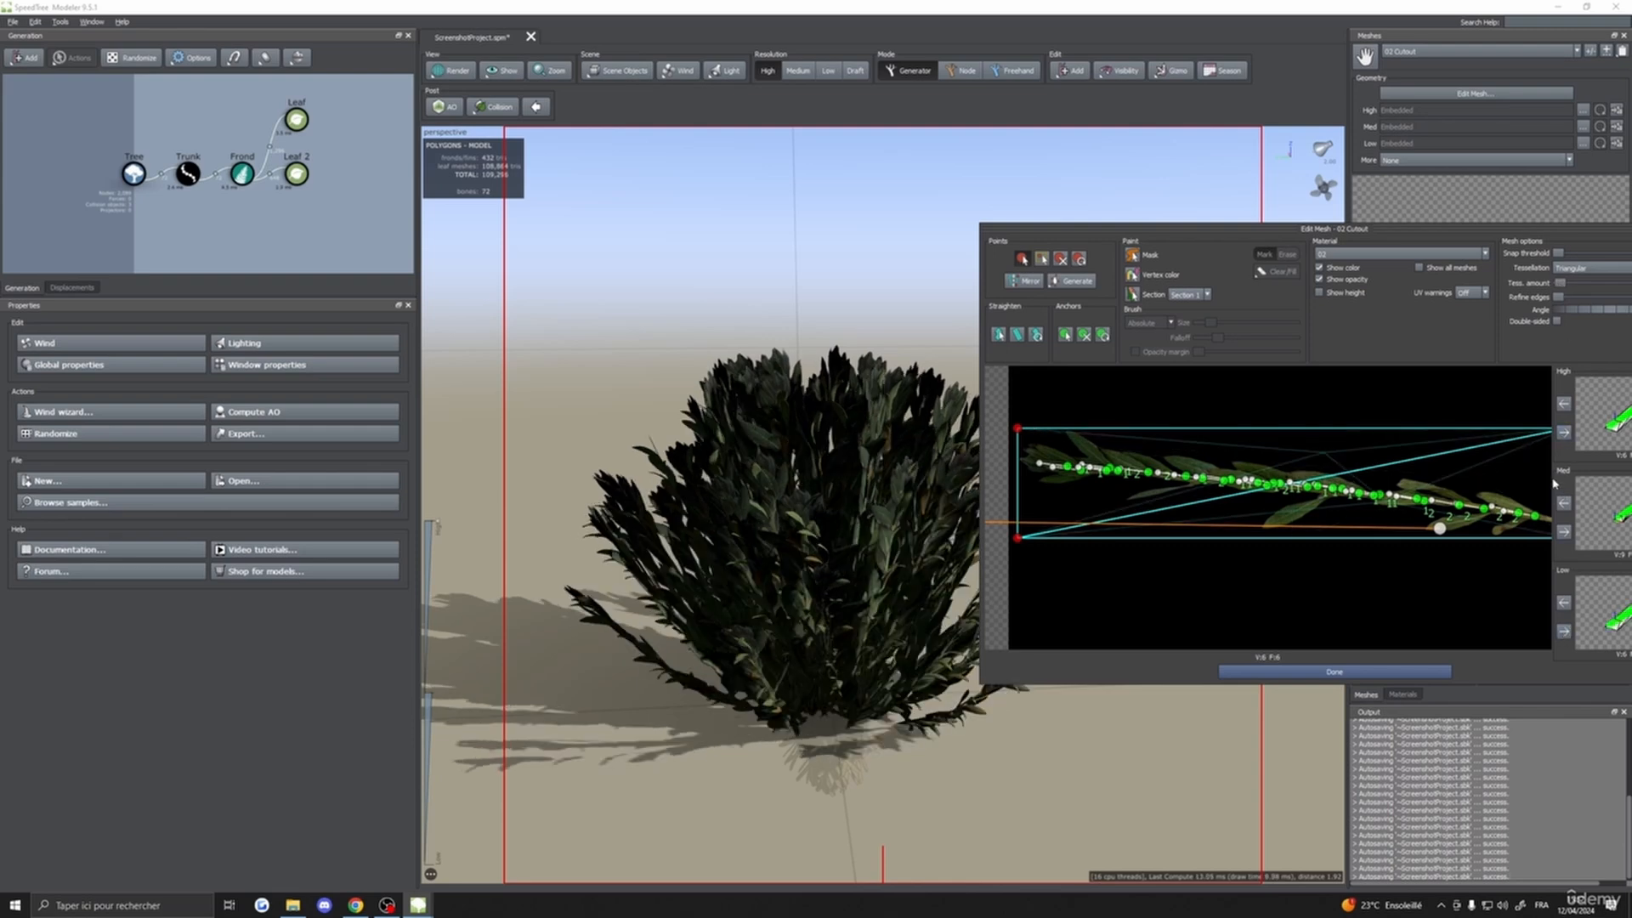
pyautogui.click(1561, 286)
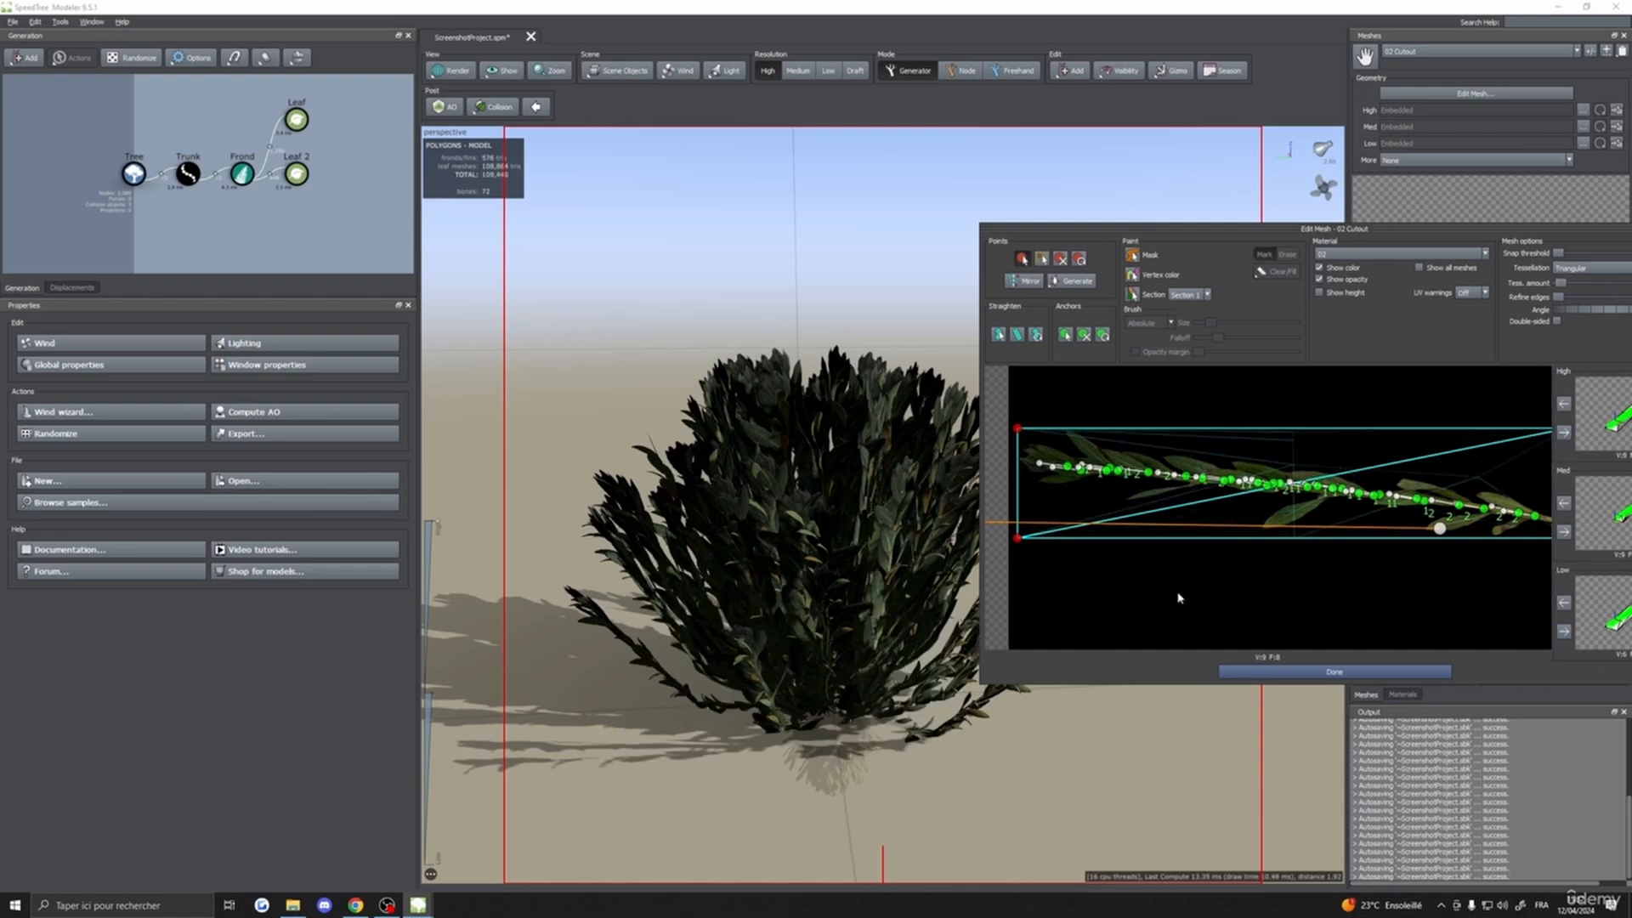
# - Move the cutout's pivot point onto the base of the stem, keeping the bush in view beside the mesh editor
pyautogui.moveTo(1346, 238); pyautogui.dragTo(993, 238)
pyautogui.scroll(-3, 1054, 522)
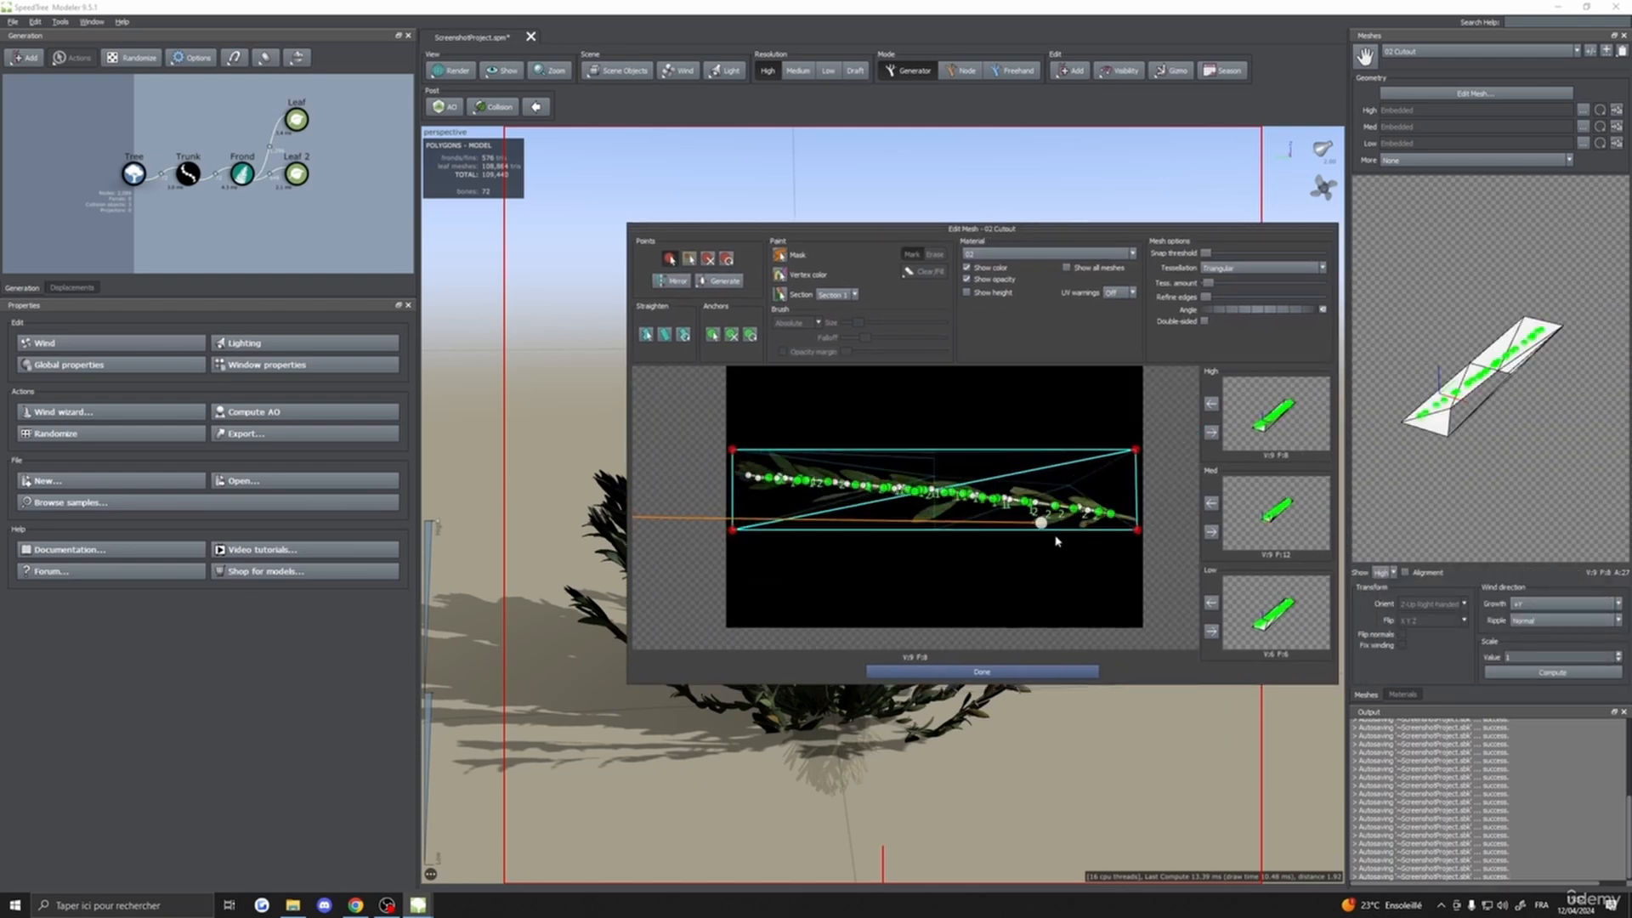
pyautogui.moveTo(1040, 522); pyautogui.dragTo(1133, 520)
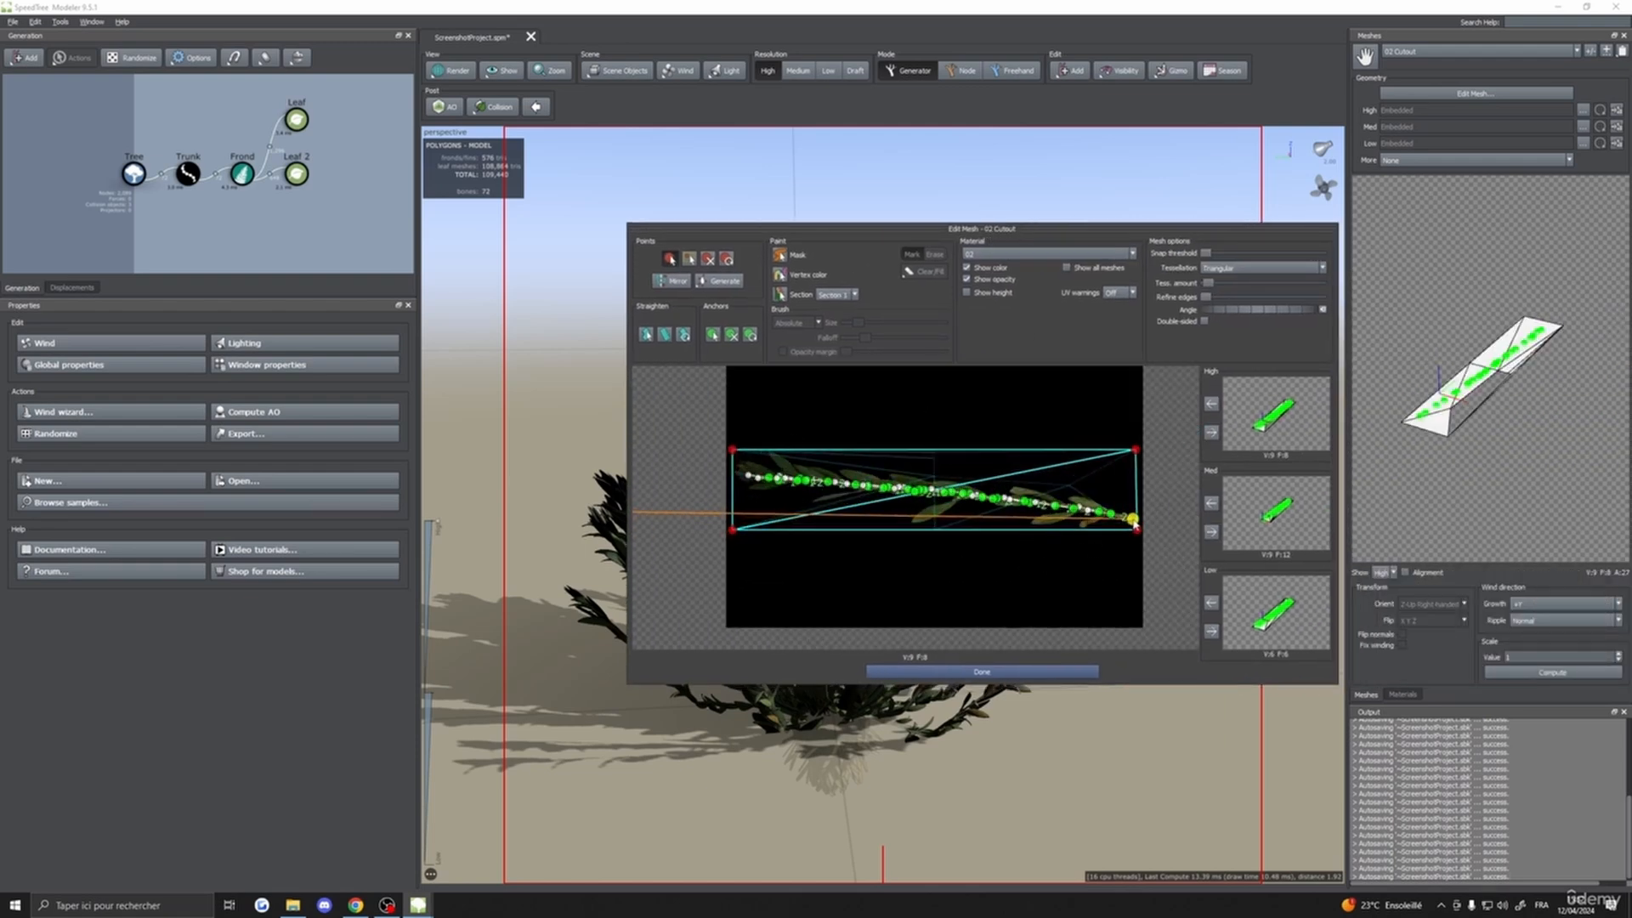
pyautogui.moveTo(1130, 237); pyautogui.dragTo(1465, 240)
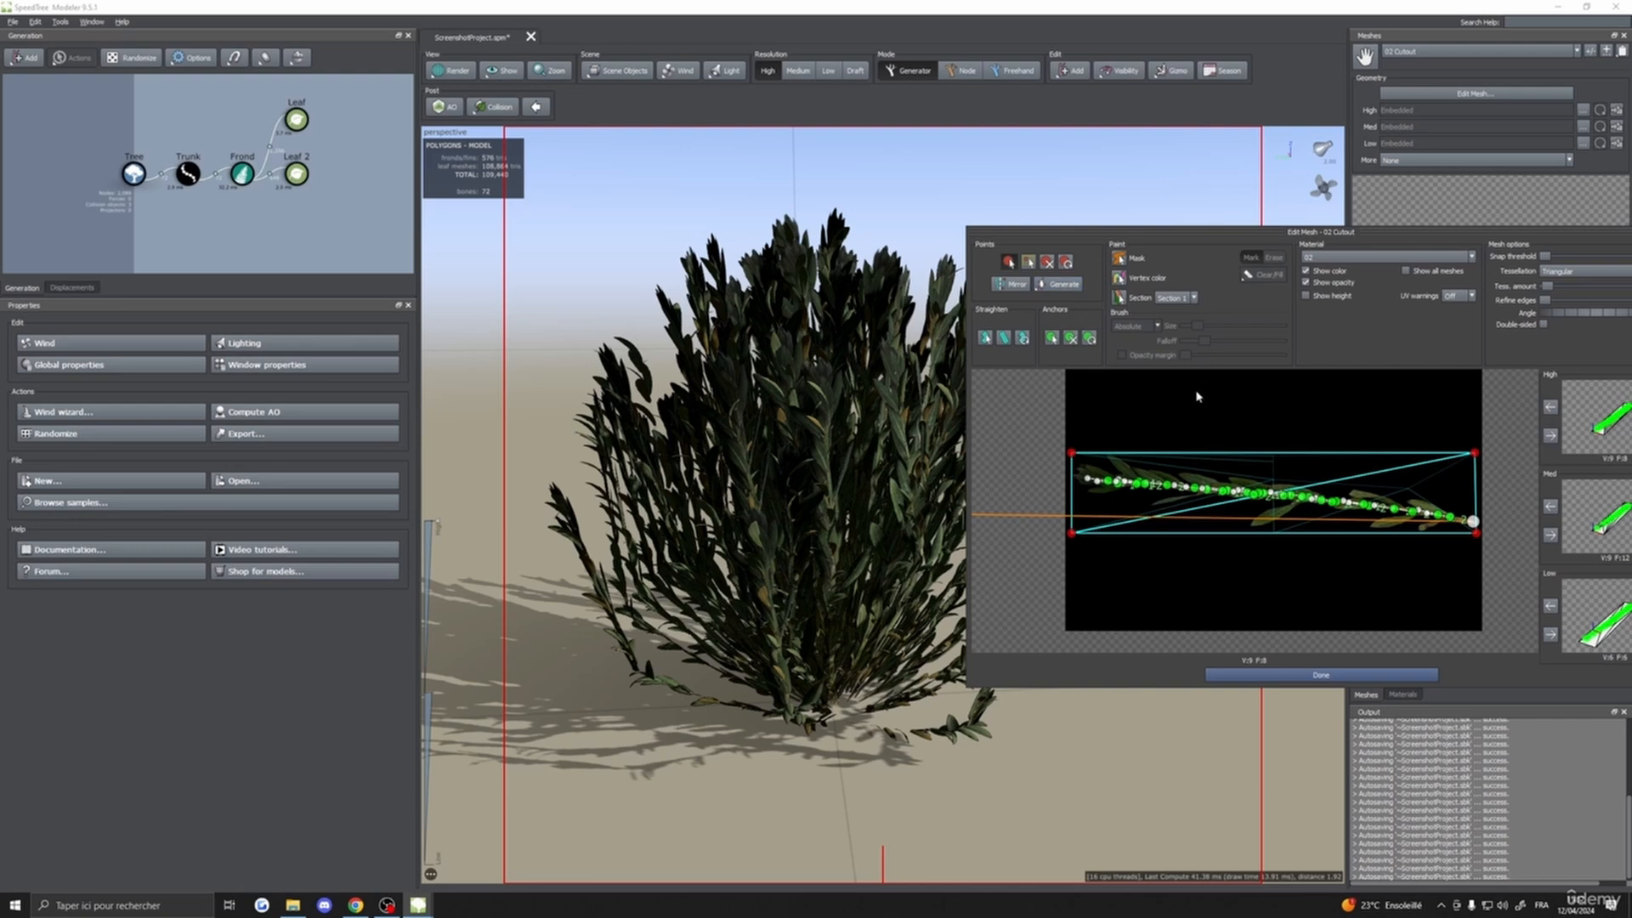
# - Set the tessellation to its minimum, add two interior points along the stem, apply to the High slot, and finish mesh editing
pyautogui.click(1545, 299)
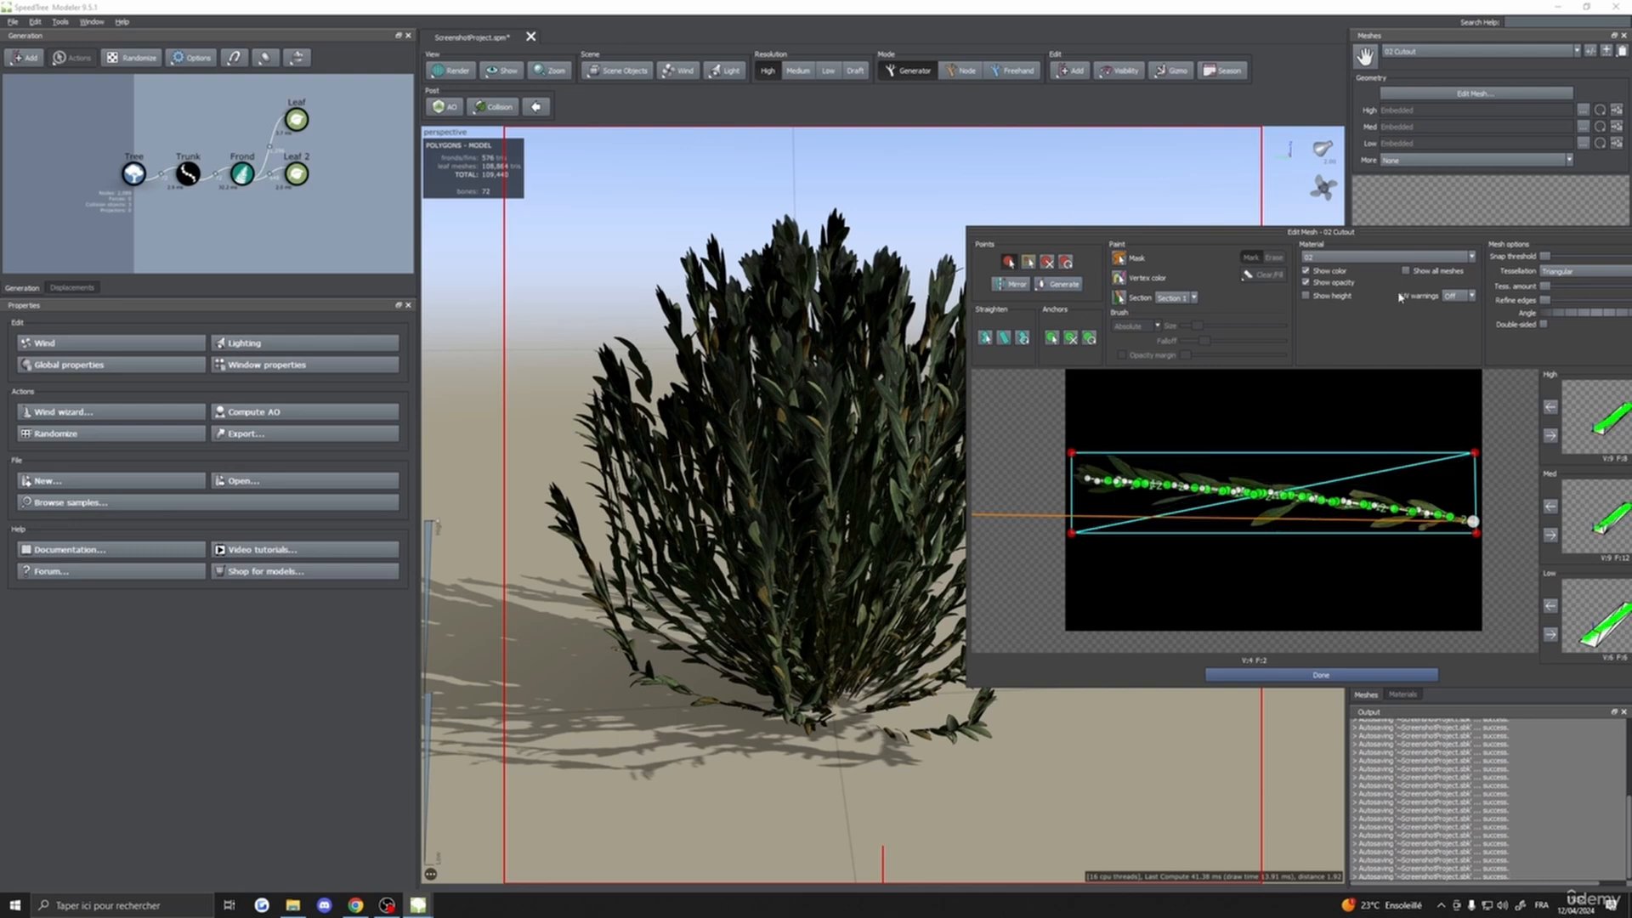
pyautogui.click(1194, 476)
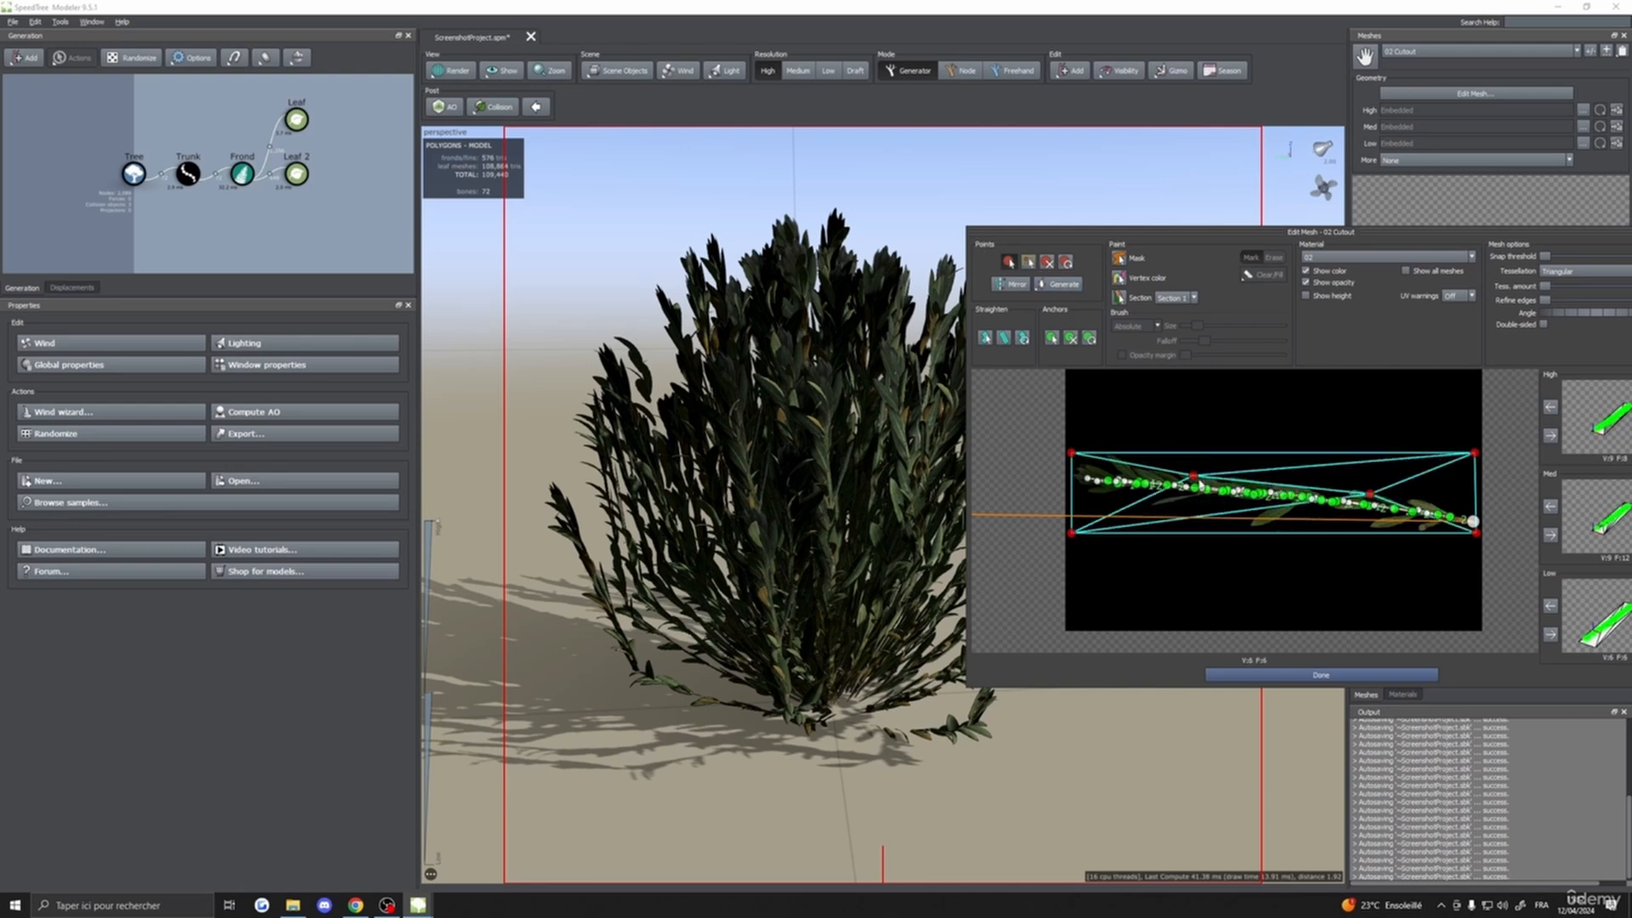
pyautogui.click(1370, 496)
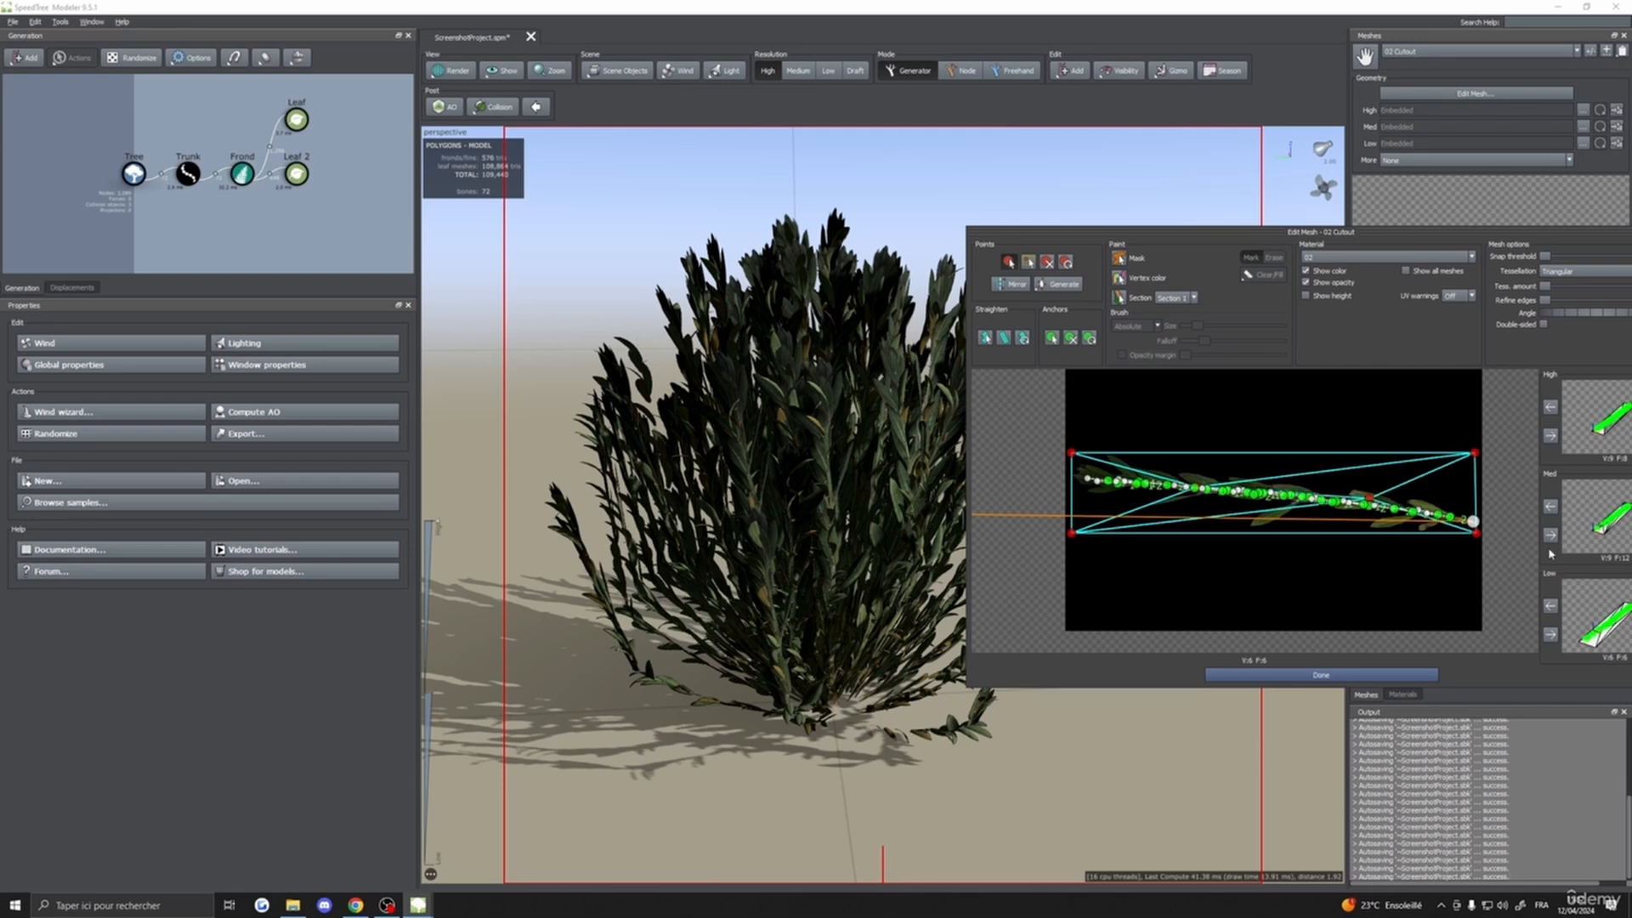
pyautogui.click(1551, 437)
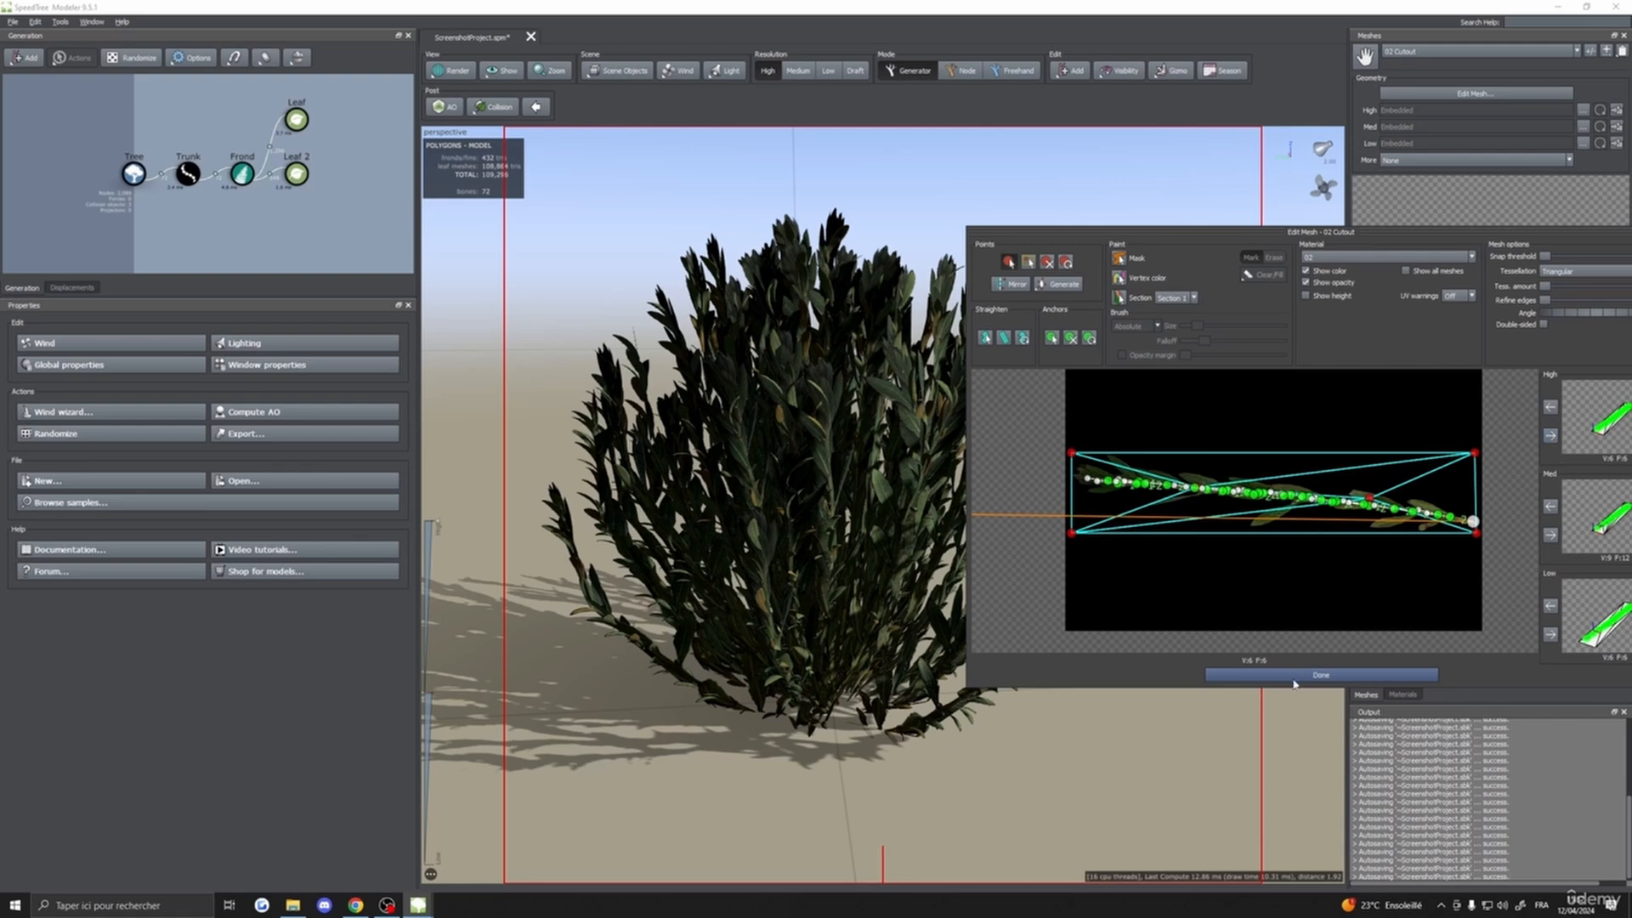
pyautogui.moveTo(1326, 231); pyautogui.dragTo(1210, 201)
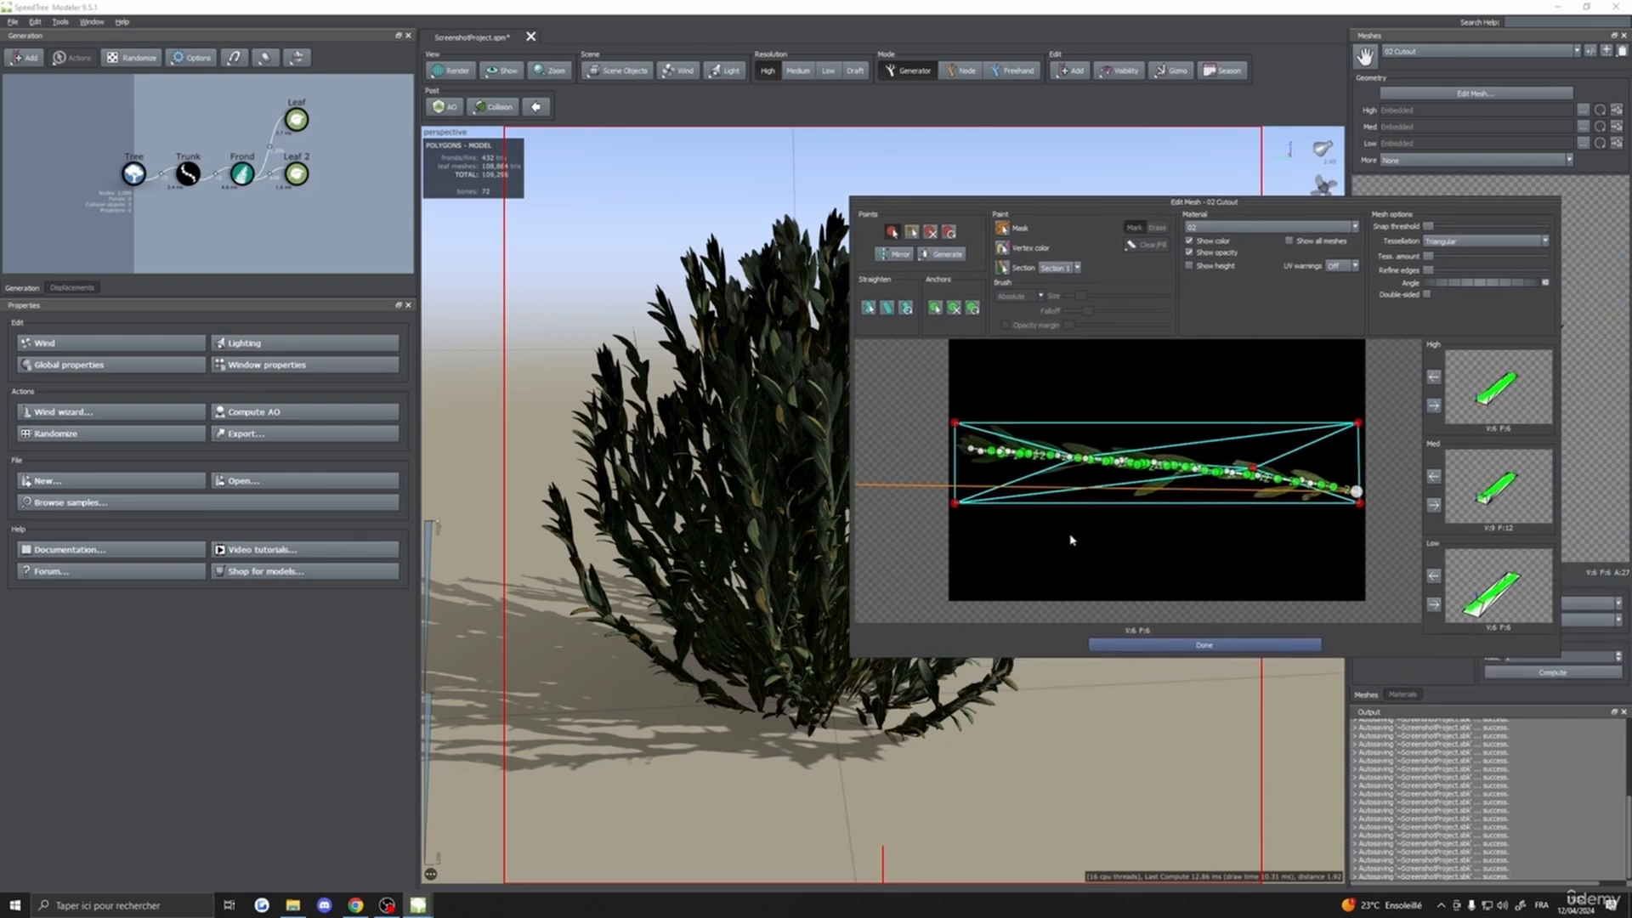
pyautogui.click(1182, 646)
# - Reopen the 02 Cutout mesh, erase its two interior points, apply the four-corner mesh to the High slot, and finish editing
pyautogui.click(1402, 694)
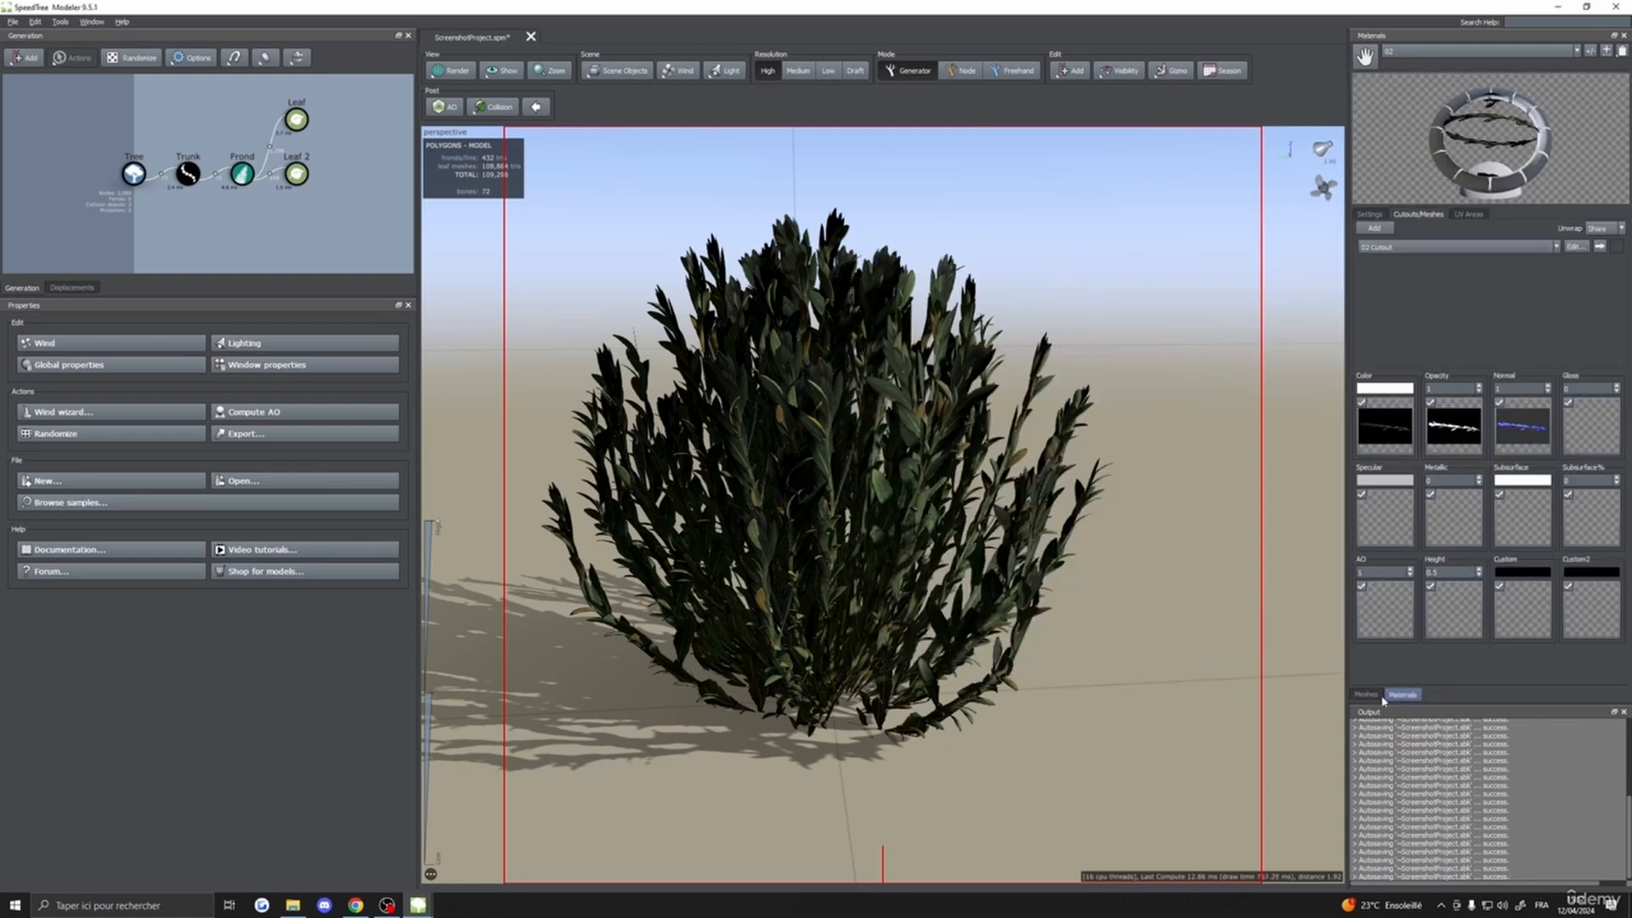
pyautogui.click(1574, 247)
pyautogui.scroll(-3, 966, 548)
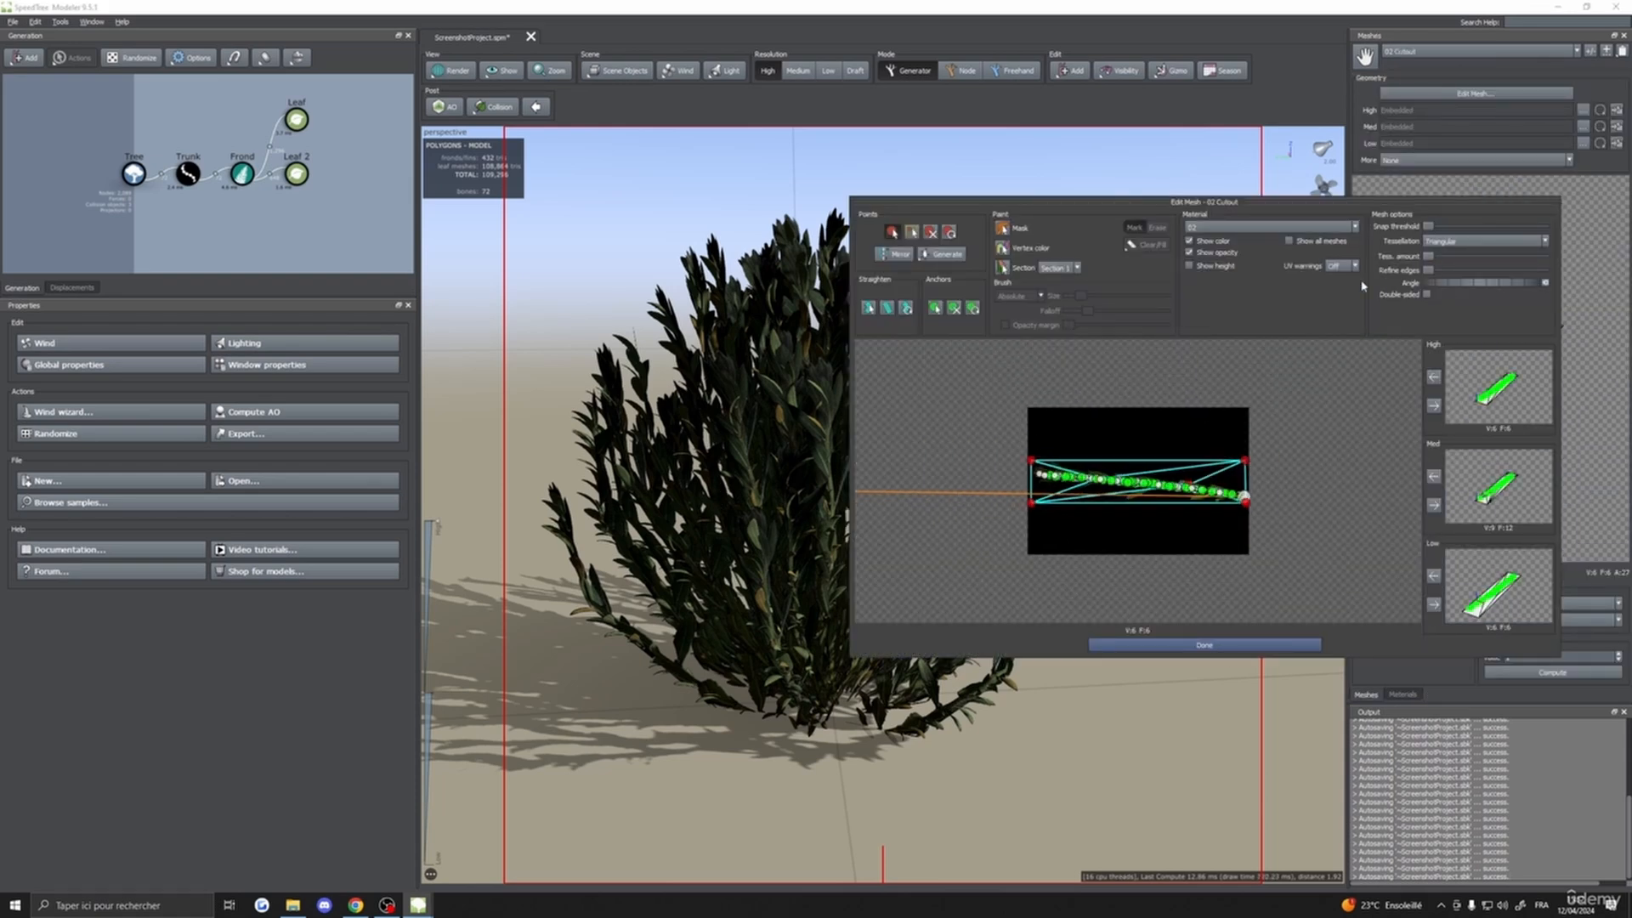
pyautogui.click(930, 234)
pyautogui.scroll(-1, 1102, 450)
pyautogui.moveTo(1081, 296); pyautogui.dragTo(1118, 295)
pyautogui.moveTo(1096, 490)
pyautogui.mouseDown()
pyautogui.moveTo(1085, 482)
pyautogui.moveTo(1191, 501)
pyautogui.mouseUp()
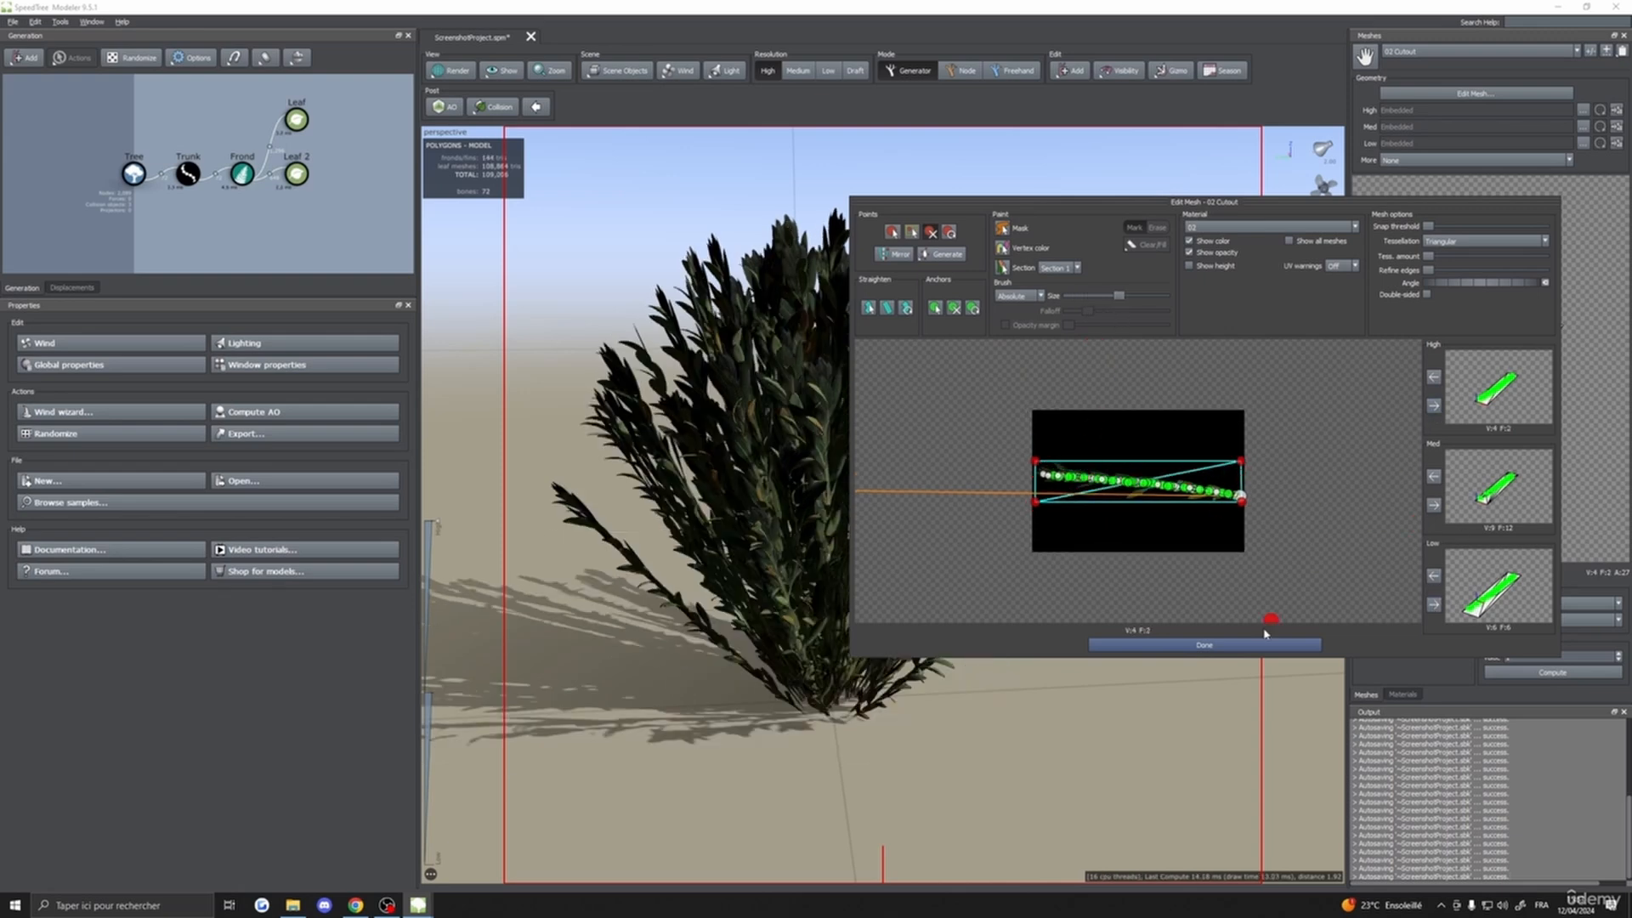
pyautogui.click(1229, 646)
# - Inspect the simplified bush in the viewport from far away and from closer up
pyautogui.scroll(-8, 992, 590)
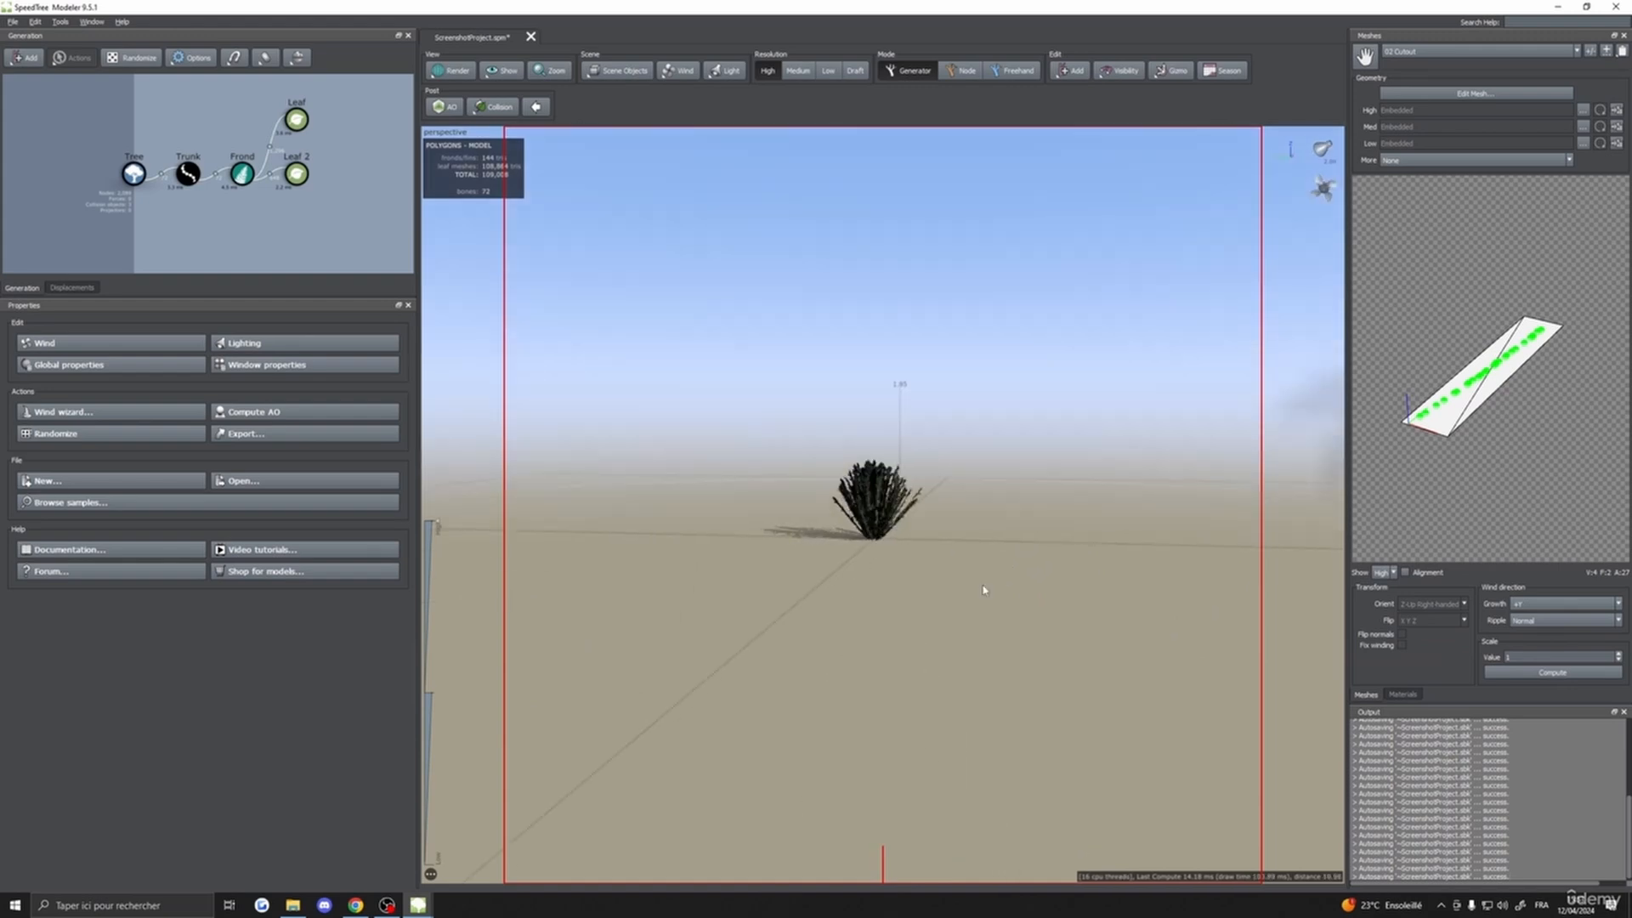
pyautogui.scroll(-10, 1000, 605)
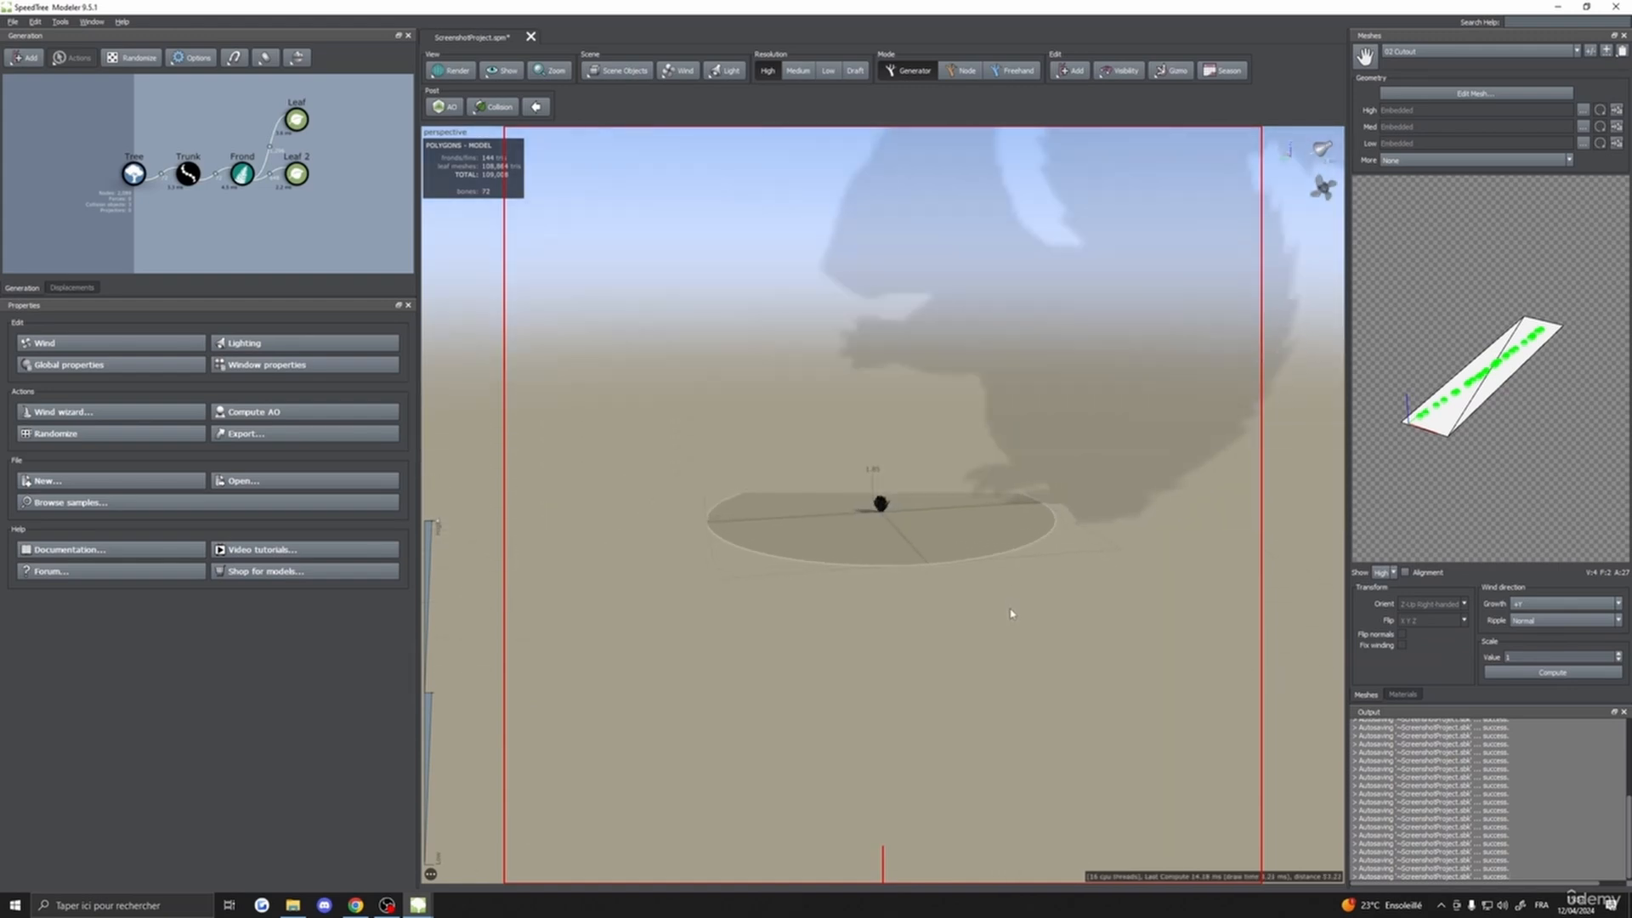
pyautogui.scroll(6, 1008, 613)
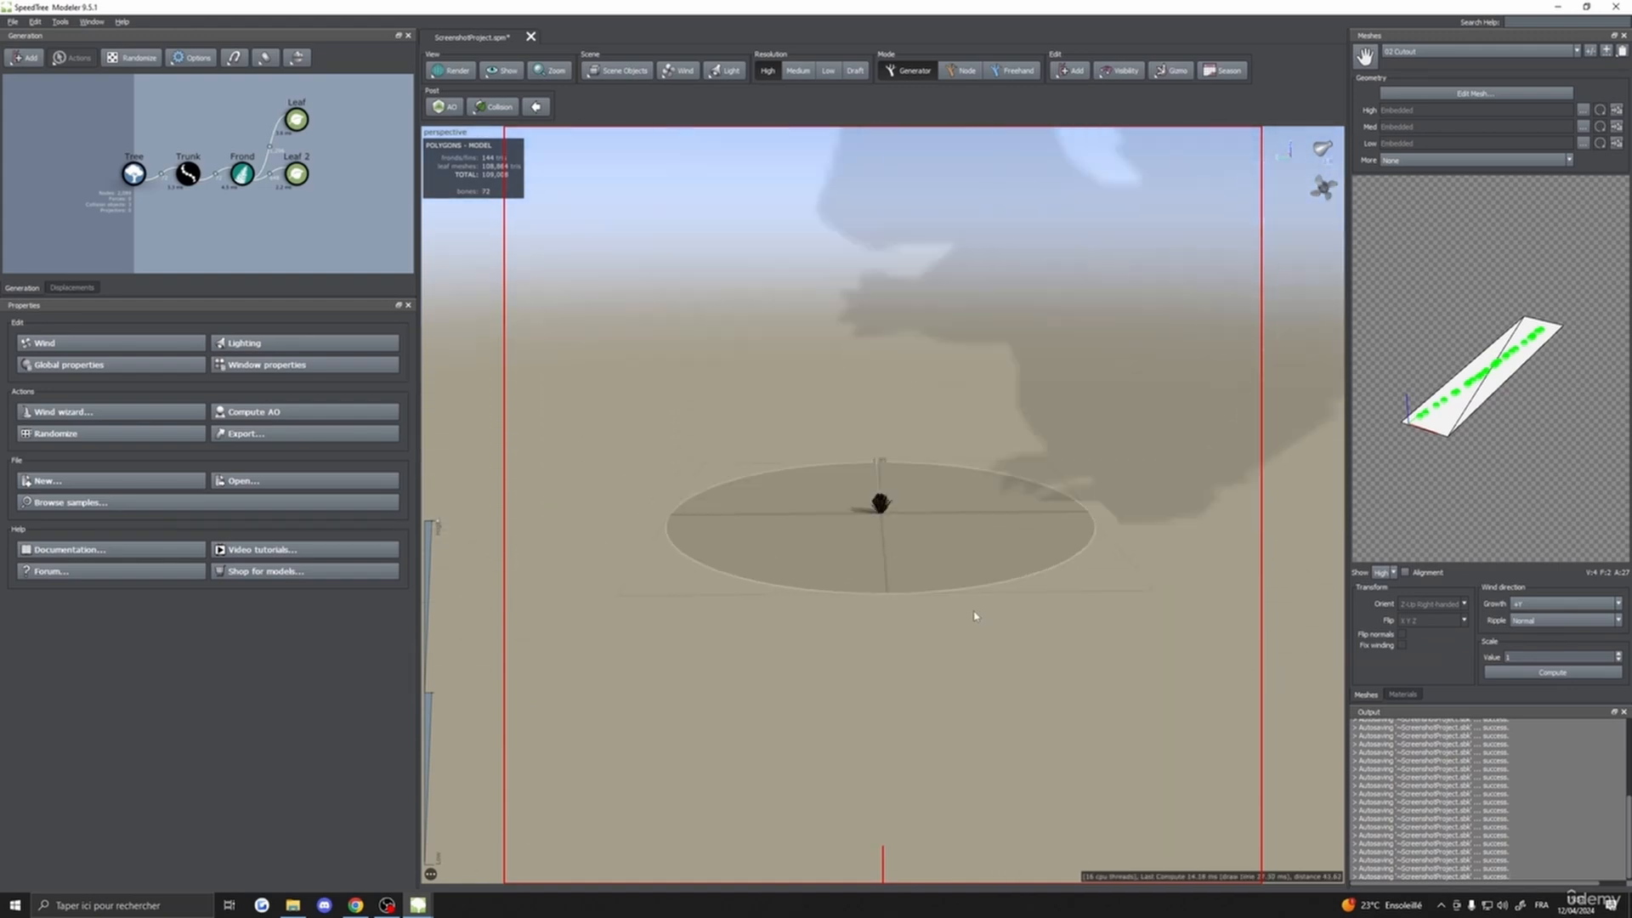
pyautogui.moveTo(976, 616); pyautogui.dragTo(982, 608)
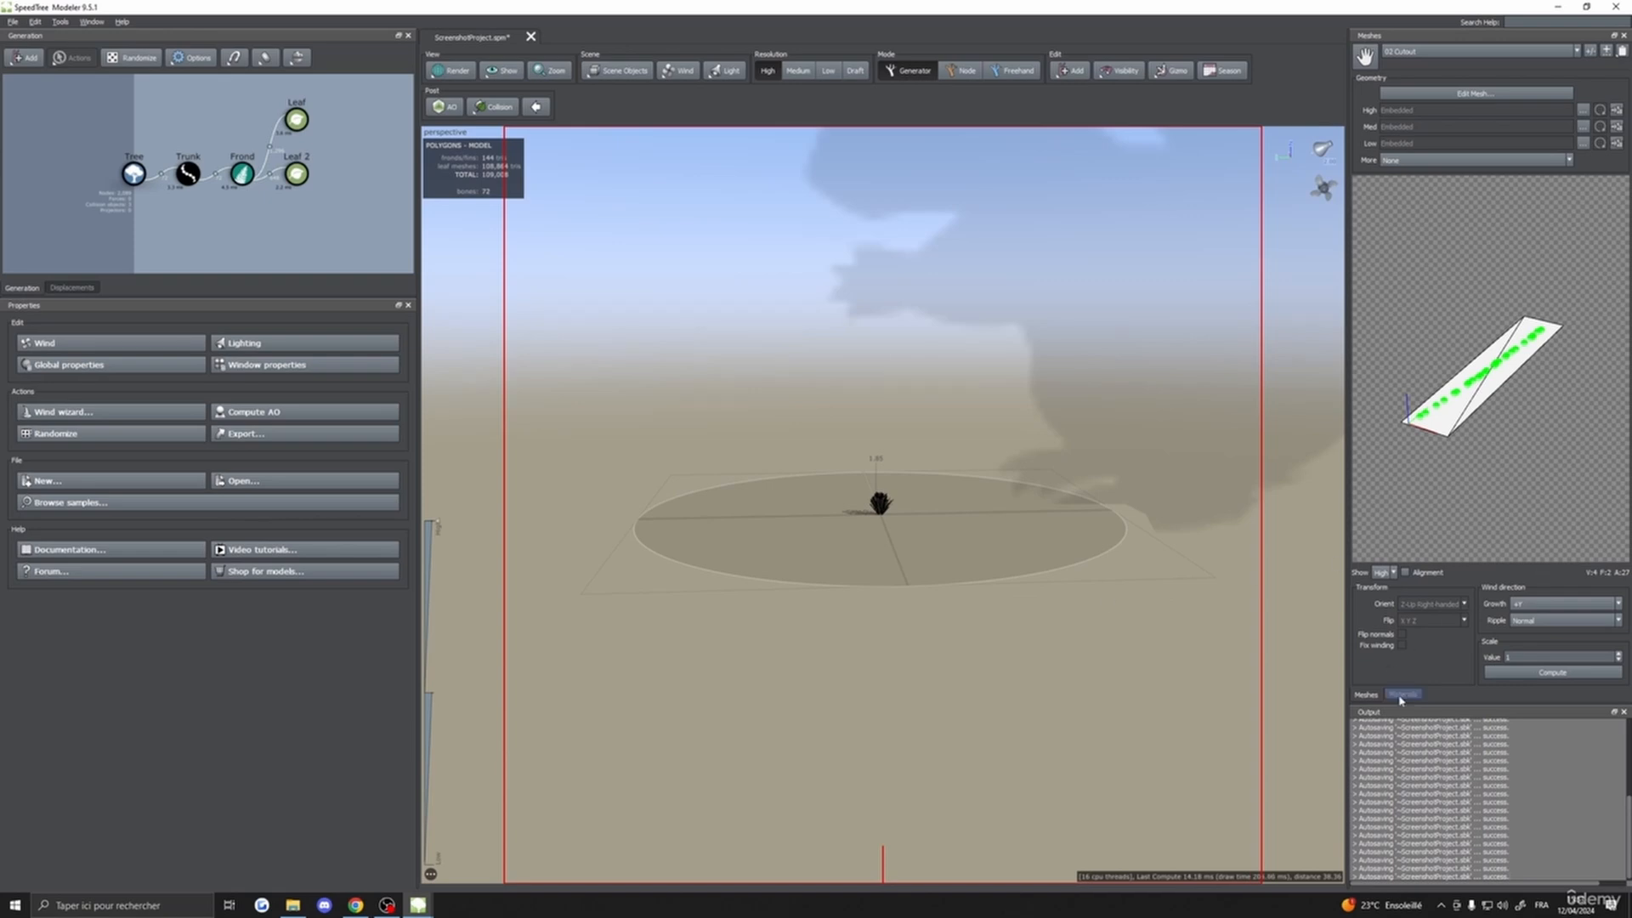
pyautogui.scroll(8, 942, 584)
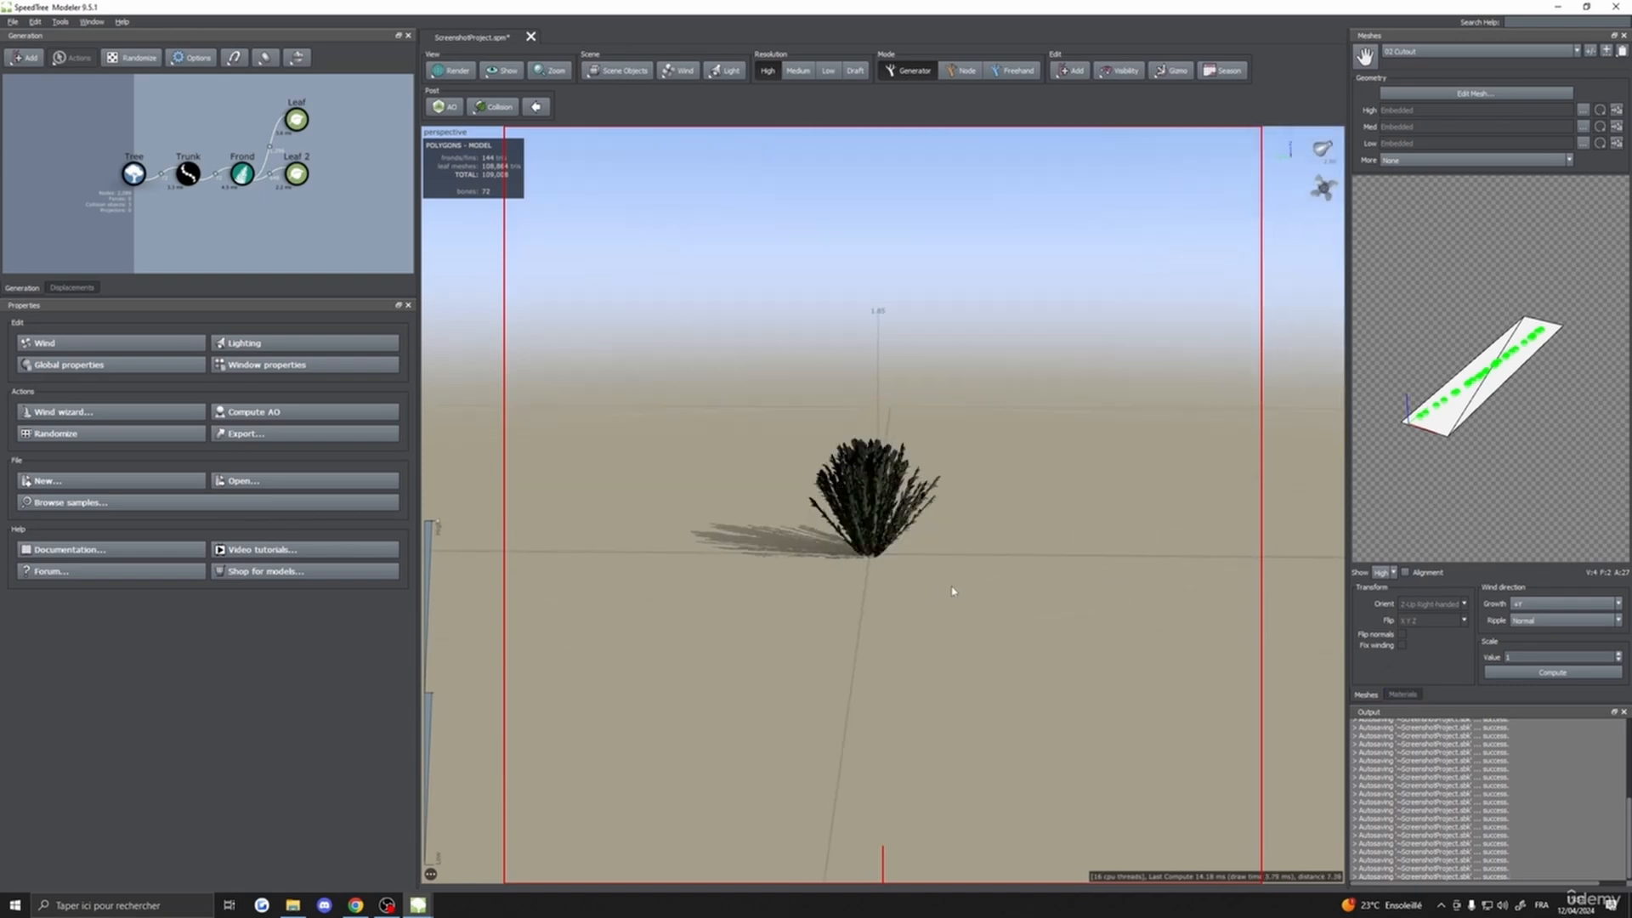
# - Reopen the 02 Cutout mesh, add one interior point near the middle of the stem, and apply it to the High slot
pyautogui.moveTo(933, 608); pyautogui.dragTo(977, 649)
pyautogui.scroll(3, 977, 649)
pyautogui.click(1404, 695)
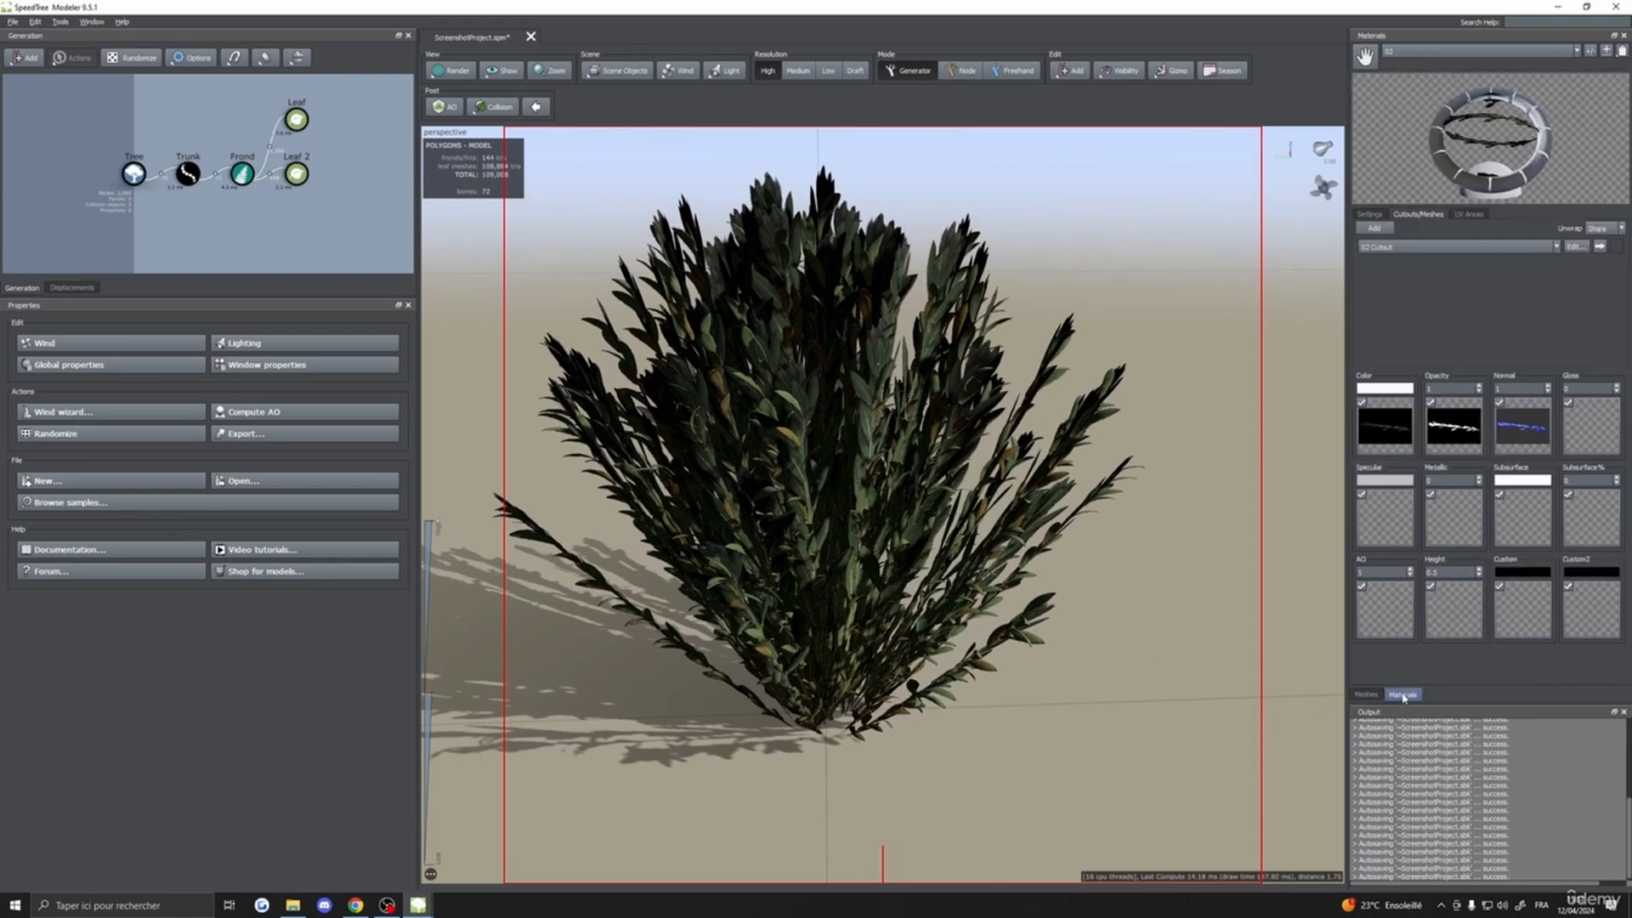
pyautogui.click(1573, 245)
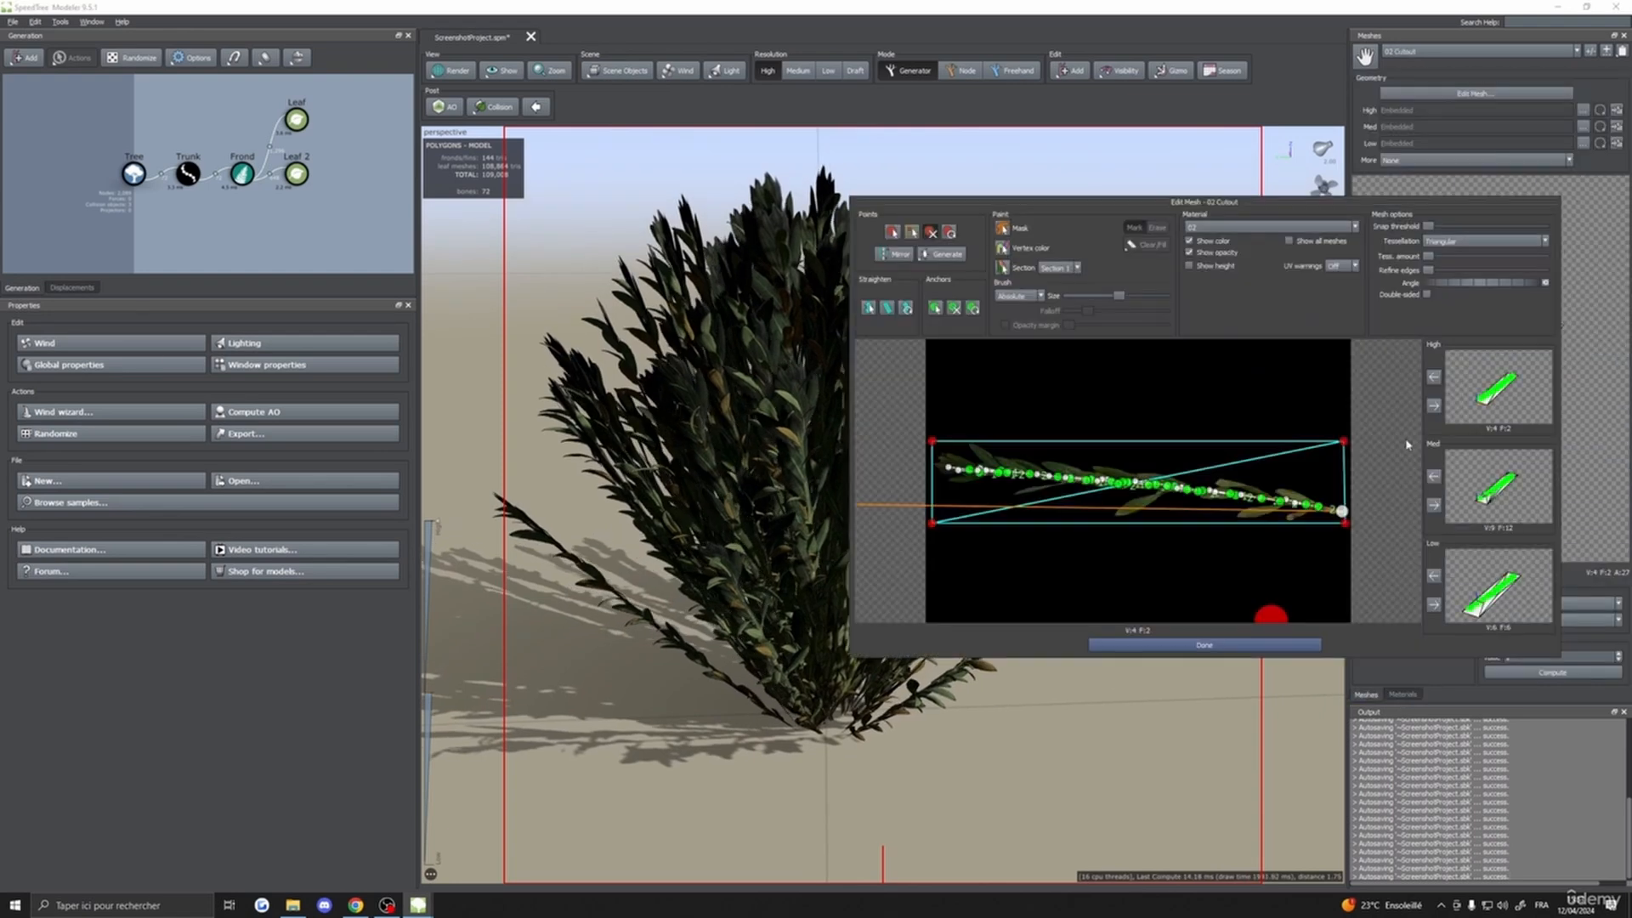
pyautogui.click(1112, 476)
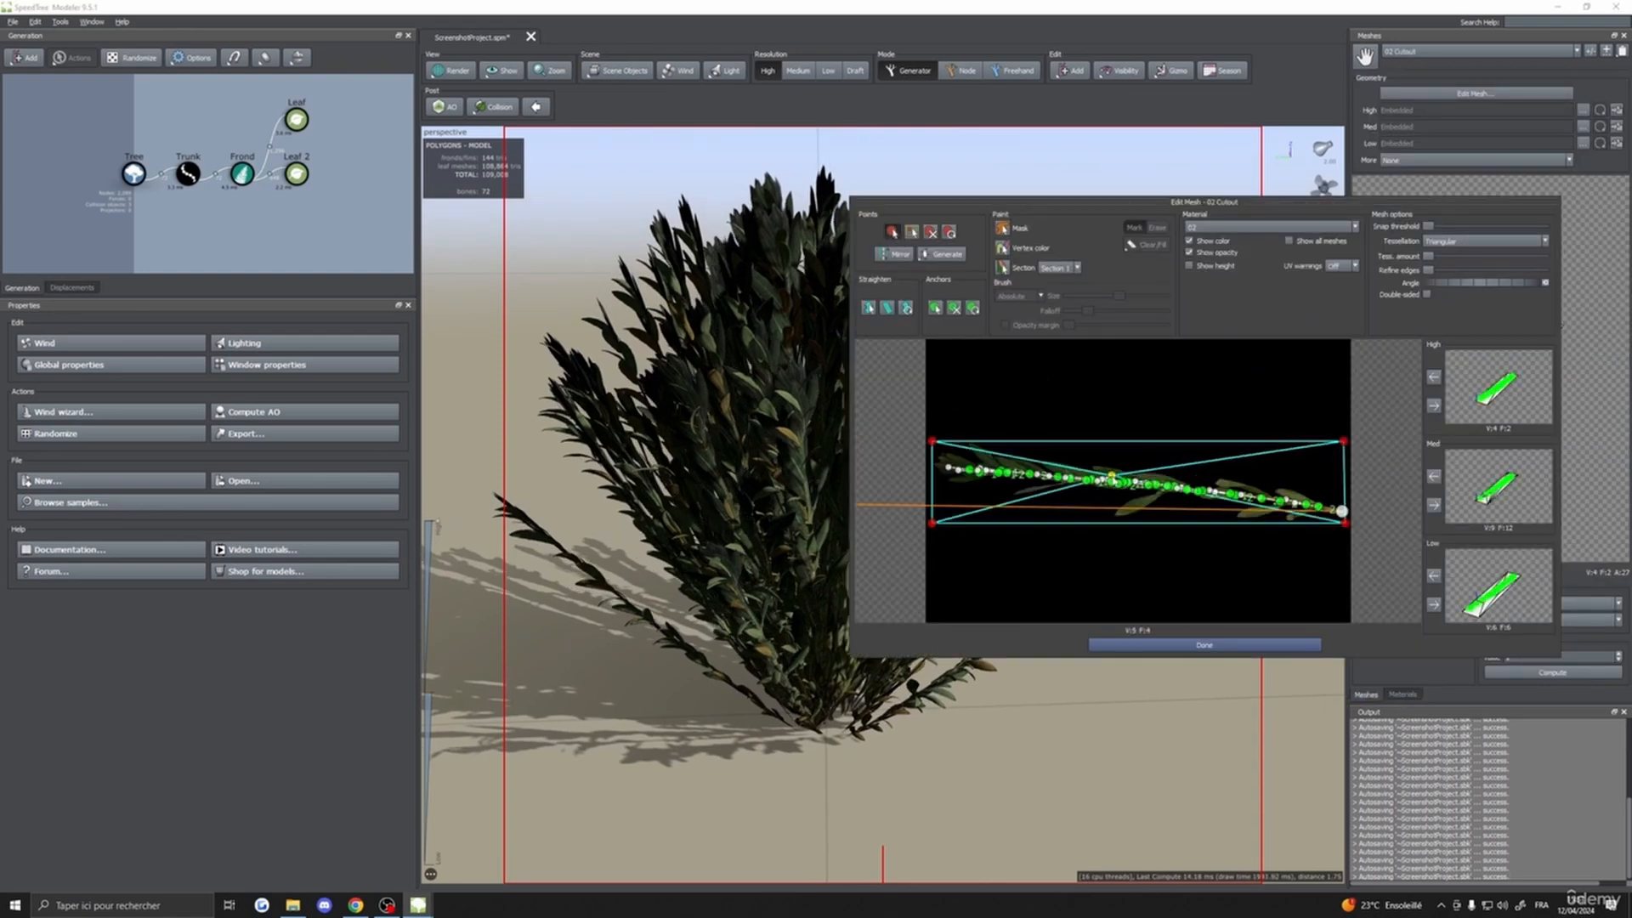
pyautogui.click(1430, 408)
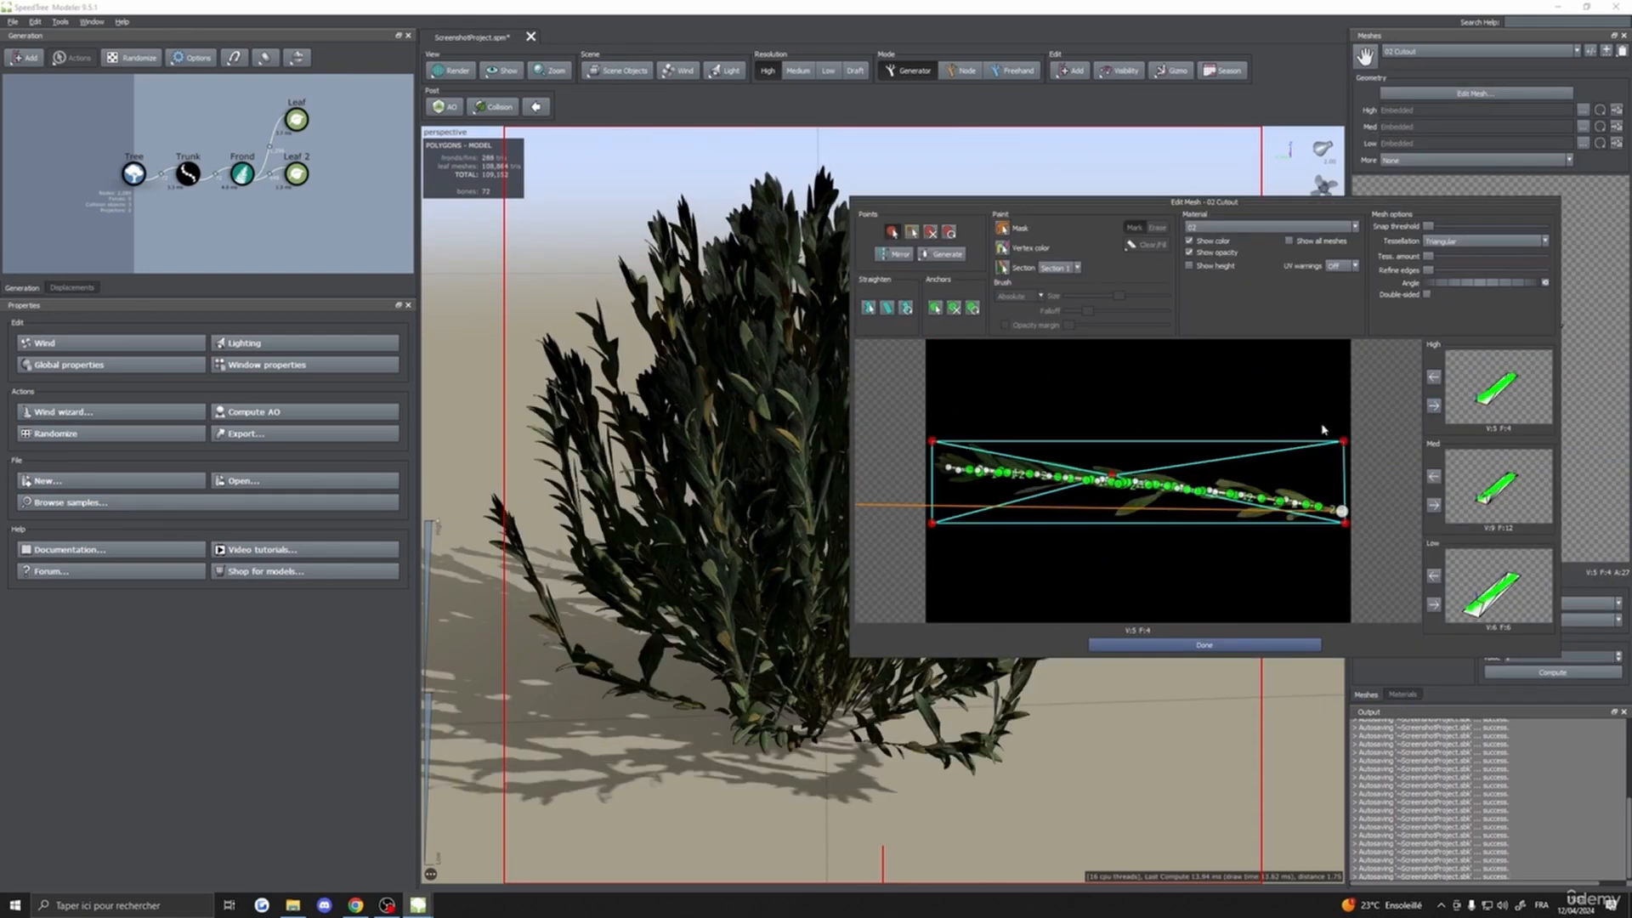
# - Add a second interior point nearer the stem base, shift the first toward the tip, apply to the High slot, and finish editing
pyautogui.click(1199, 477)
pyautogui.moveTo(1112, 475); pyautogui.dragTo(1019, 473)
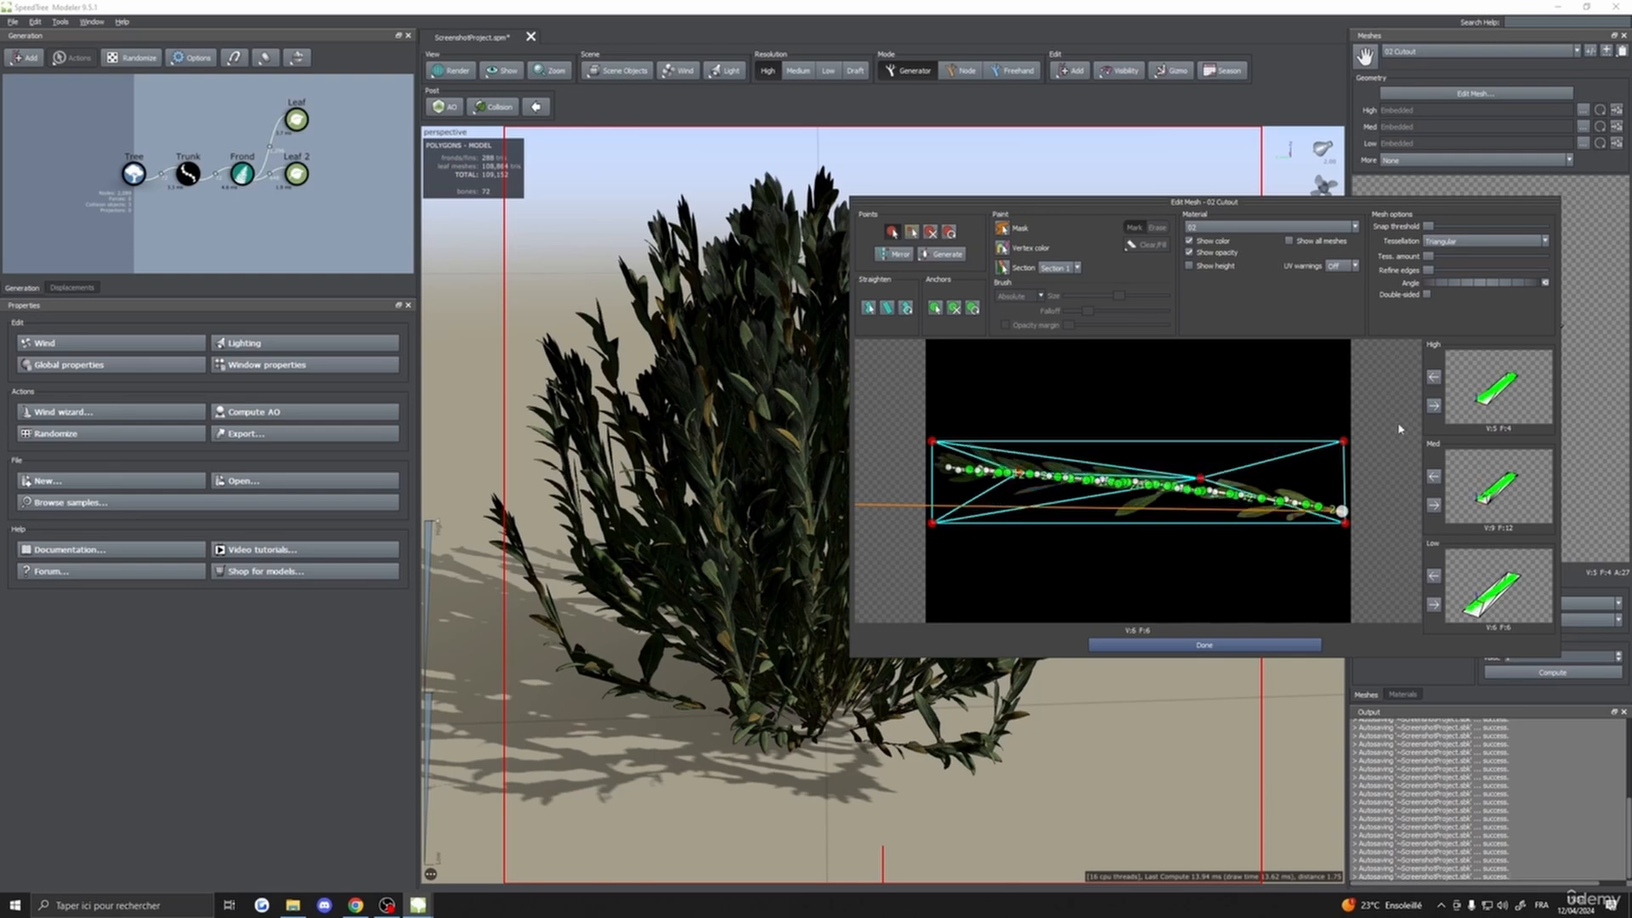
pyautogui.click(1434, 408)
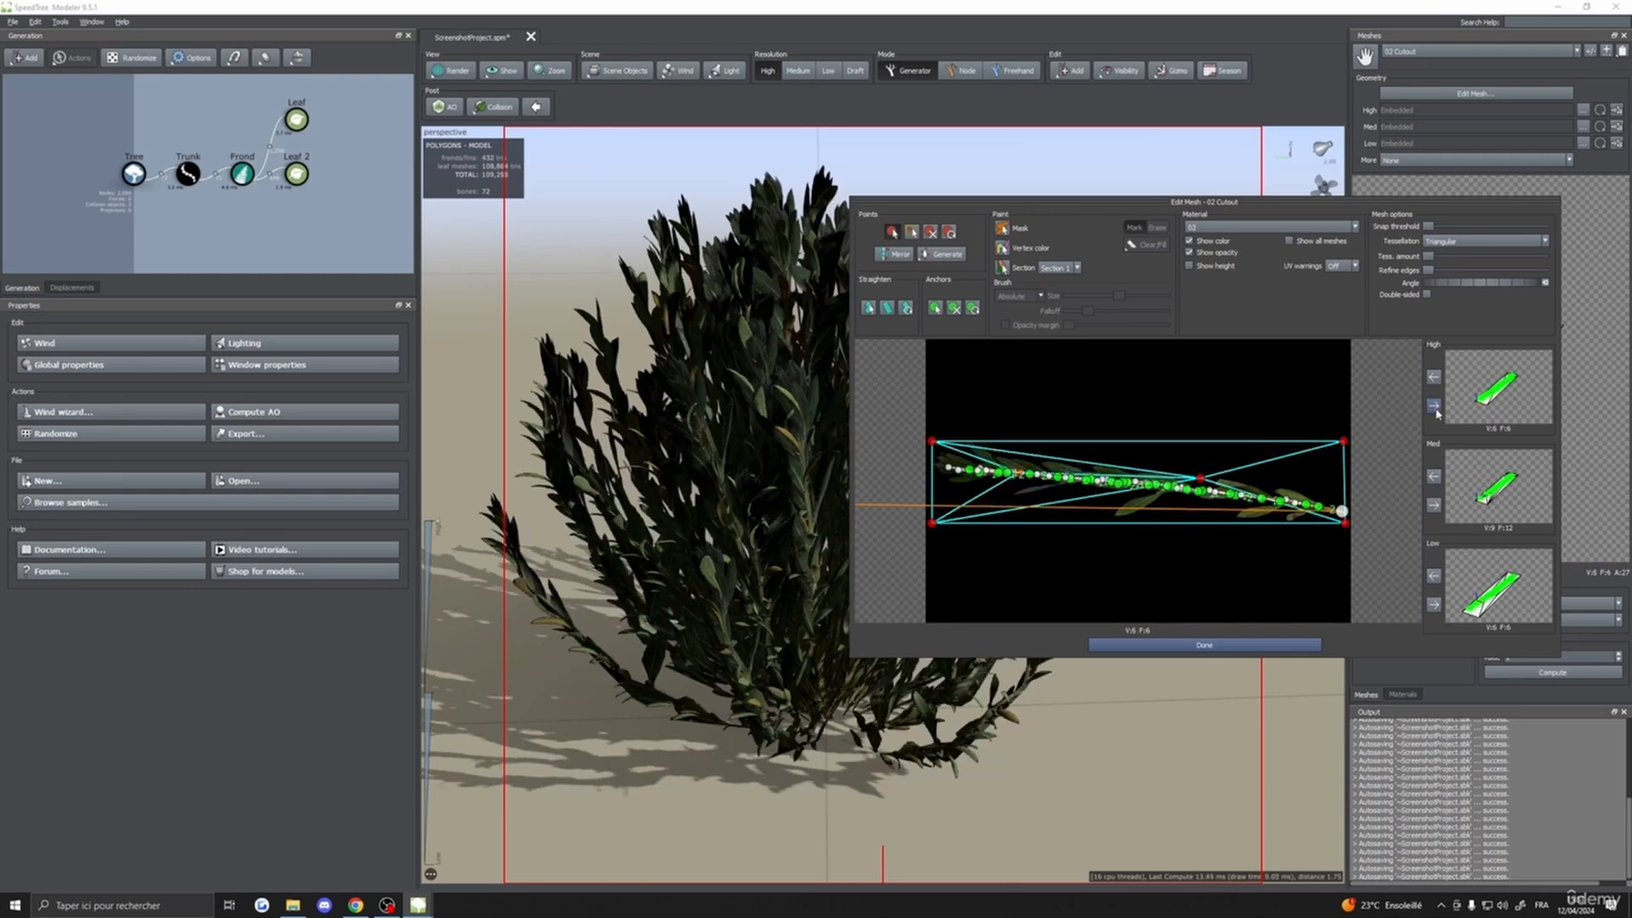
pyautogui.click(1255, 645)
# - Reopen the 02 Cutout mesh, raise the tessellation slightly for the Med slot, raise it further for the High slot, and finish editing
pyautogui.scroll(-10, 1005, 626)
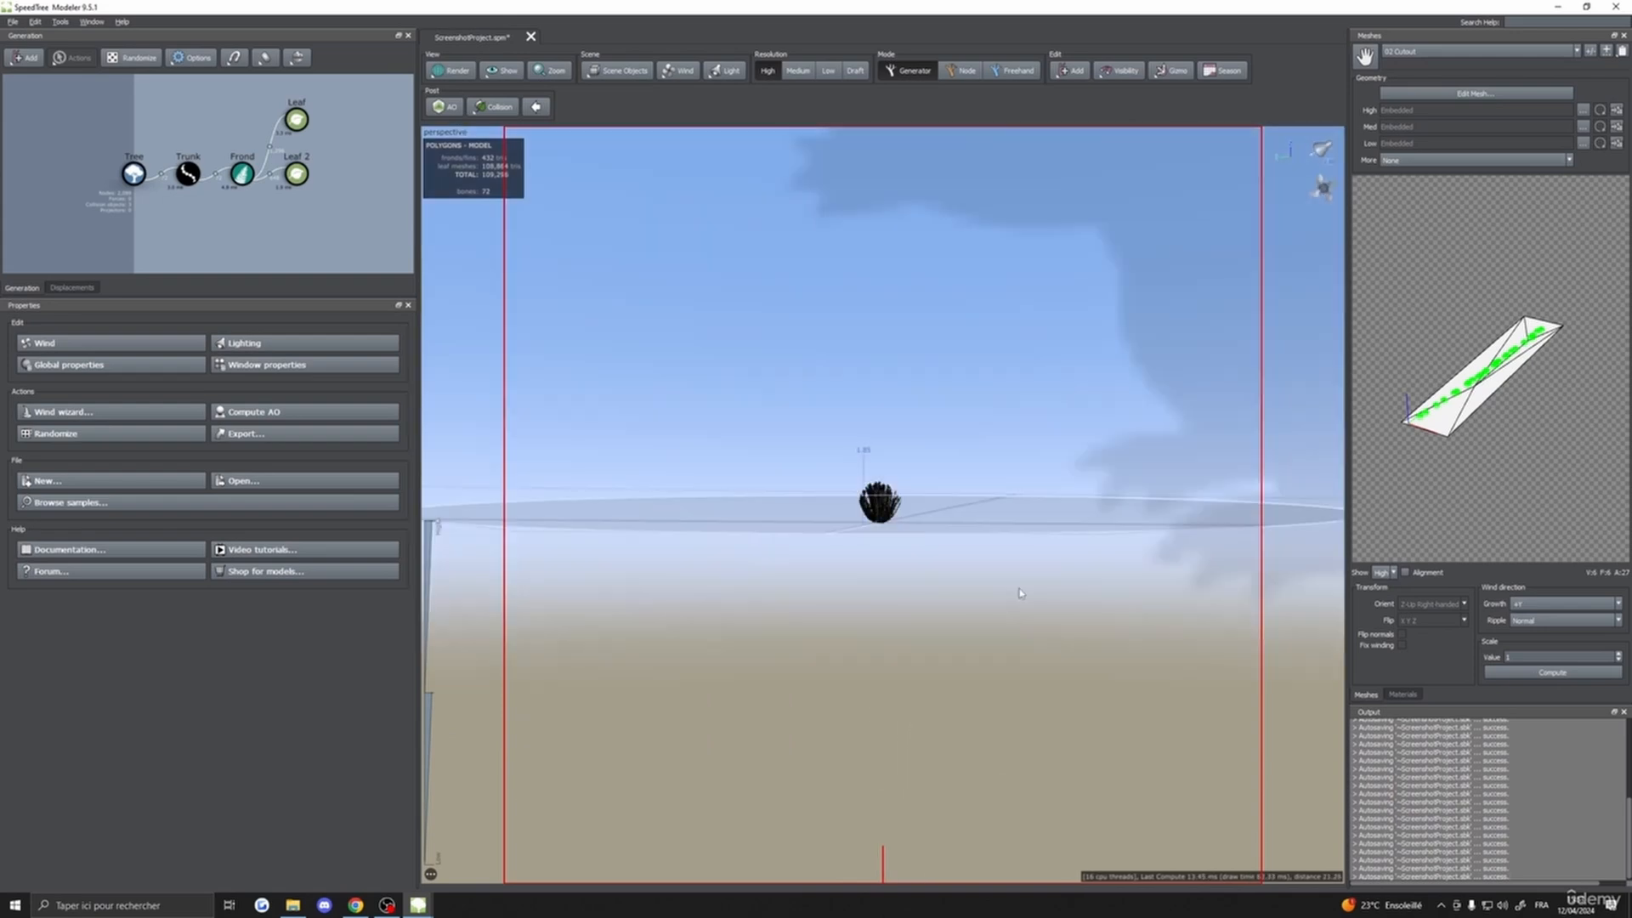
pyautogui.scroll(-4, 1017, 598)
pyautogui.moveTo(1012, 605); pyautogui.dragTo(1013, 660)
pyautogui.scroll(6, 996, 659)
pyautogui.scroll(3, 984, 648)
pyautogui.scroll(3, 1046, 654)
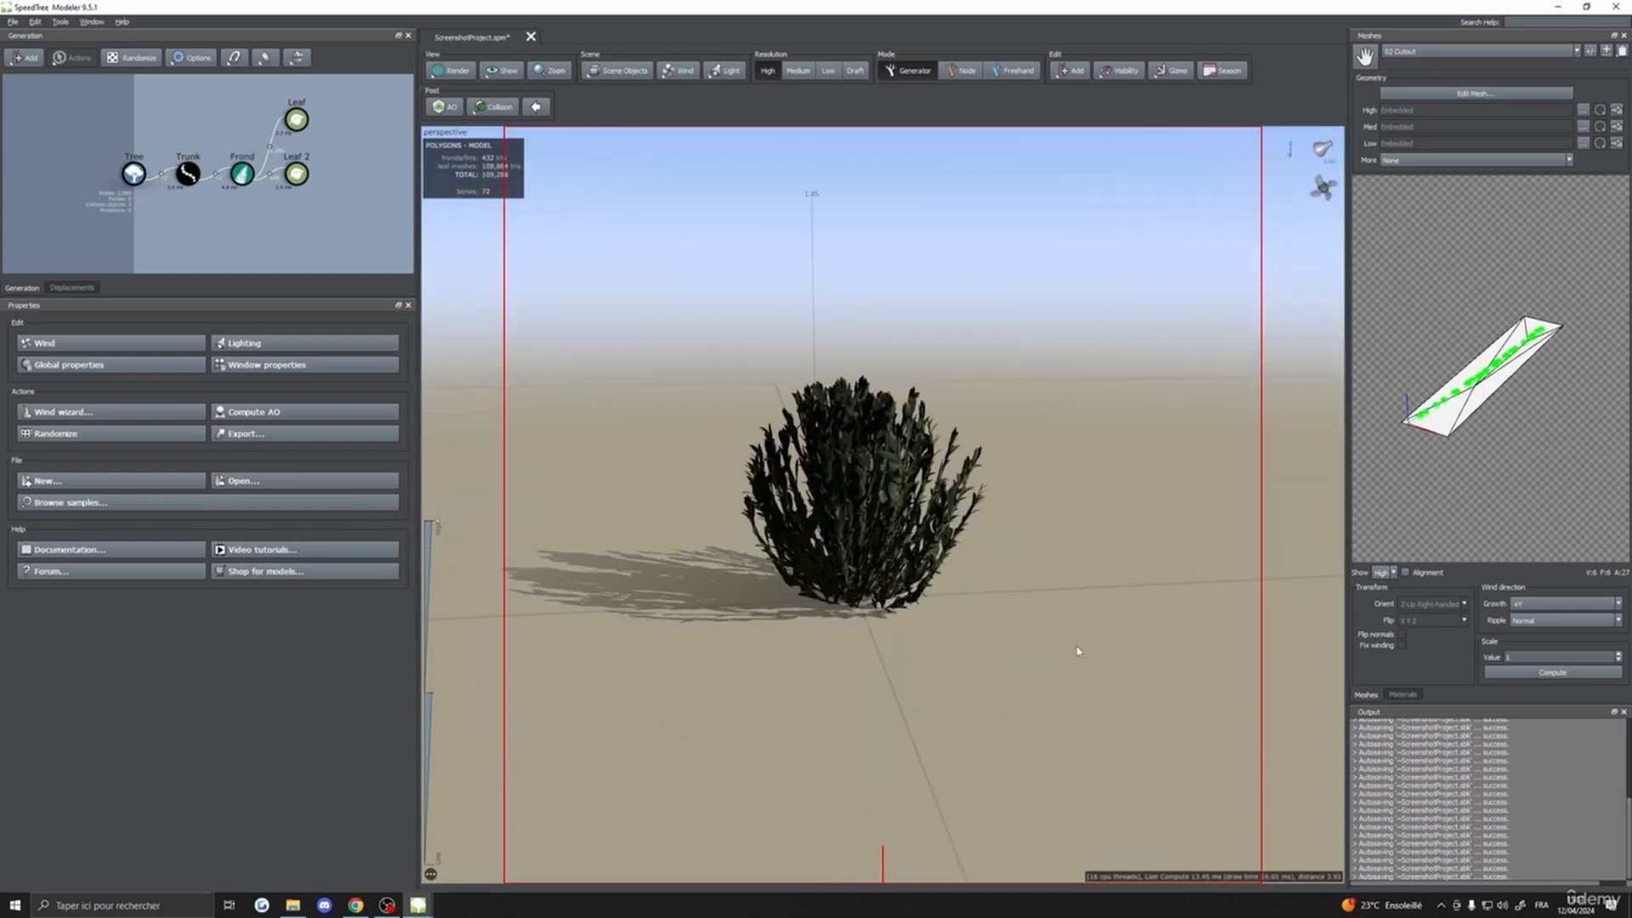
pyautogui.click(1403, 694)
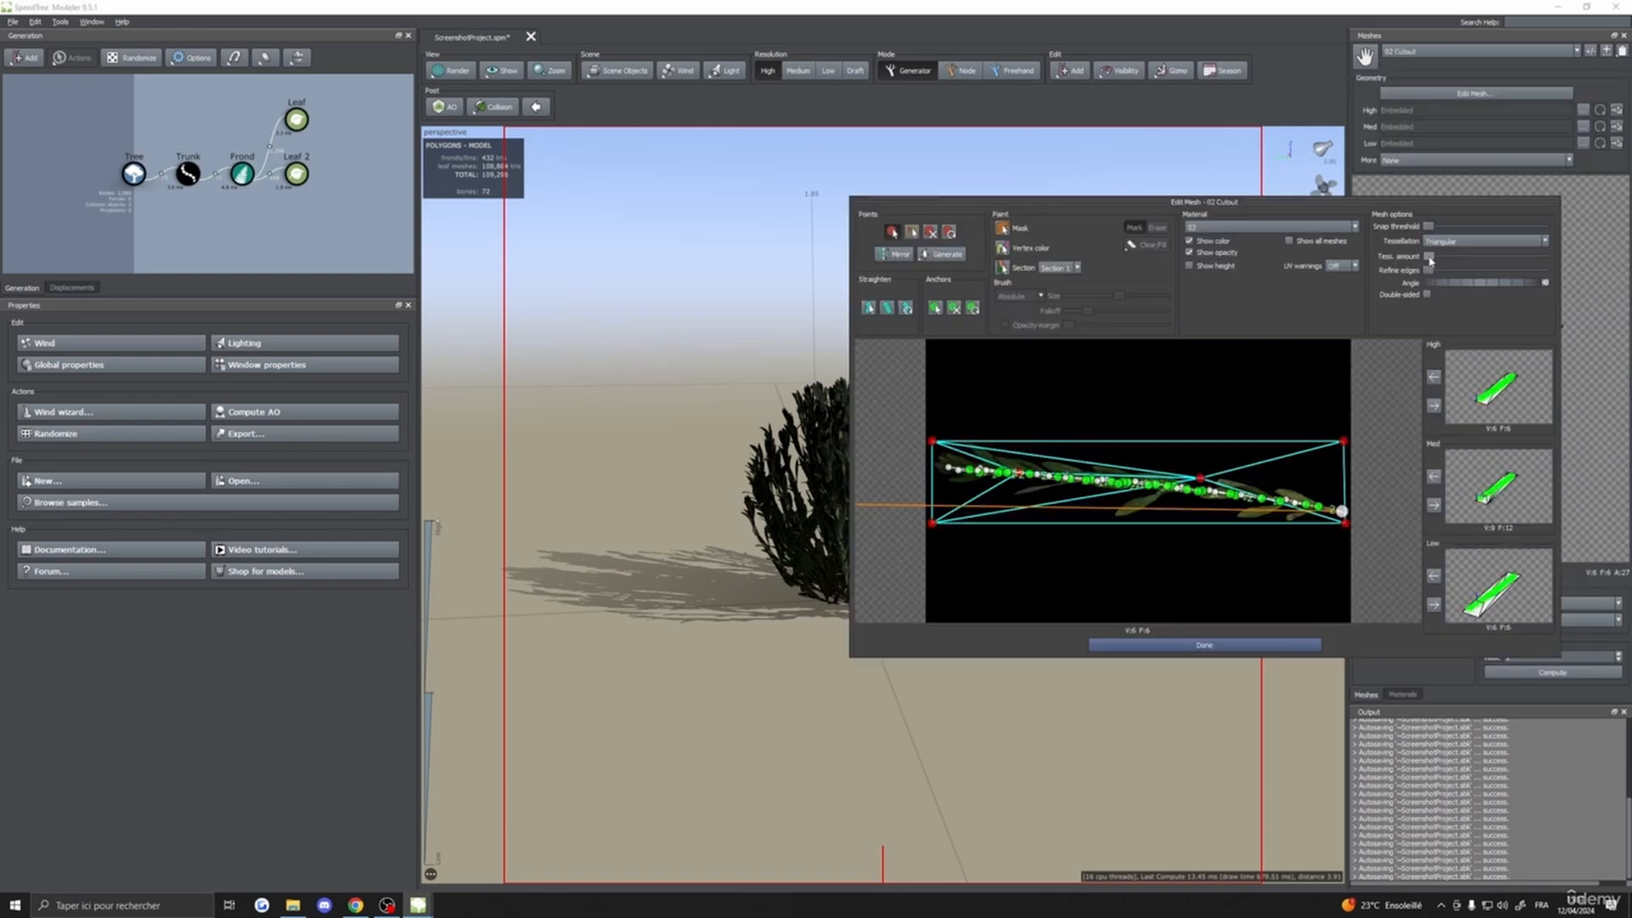
pyautogui.moveTo(1430, 260); pyautogui.dragTo(1432, 260)
pyautogui.click(1434, 506)
pyautogui.moveTo(1432, 257); pyautogui.dragTo(1433, 259)
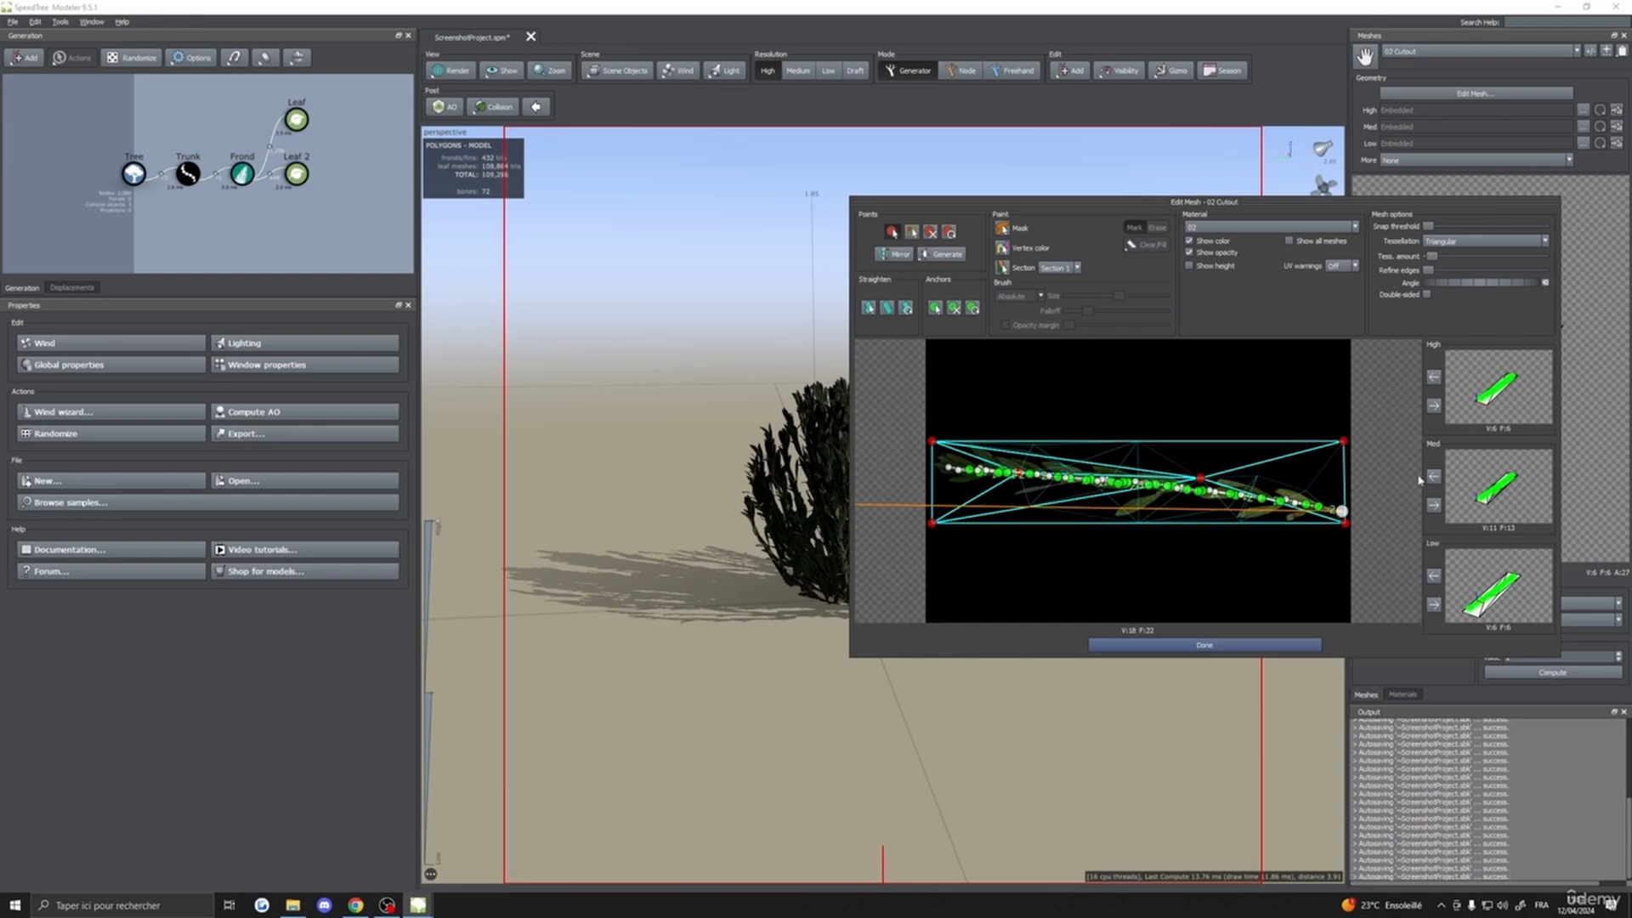
pyautogui.click(1436, 407)
pyautogui.click(1201, 646)
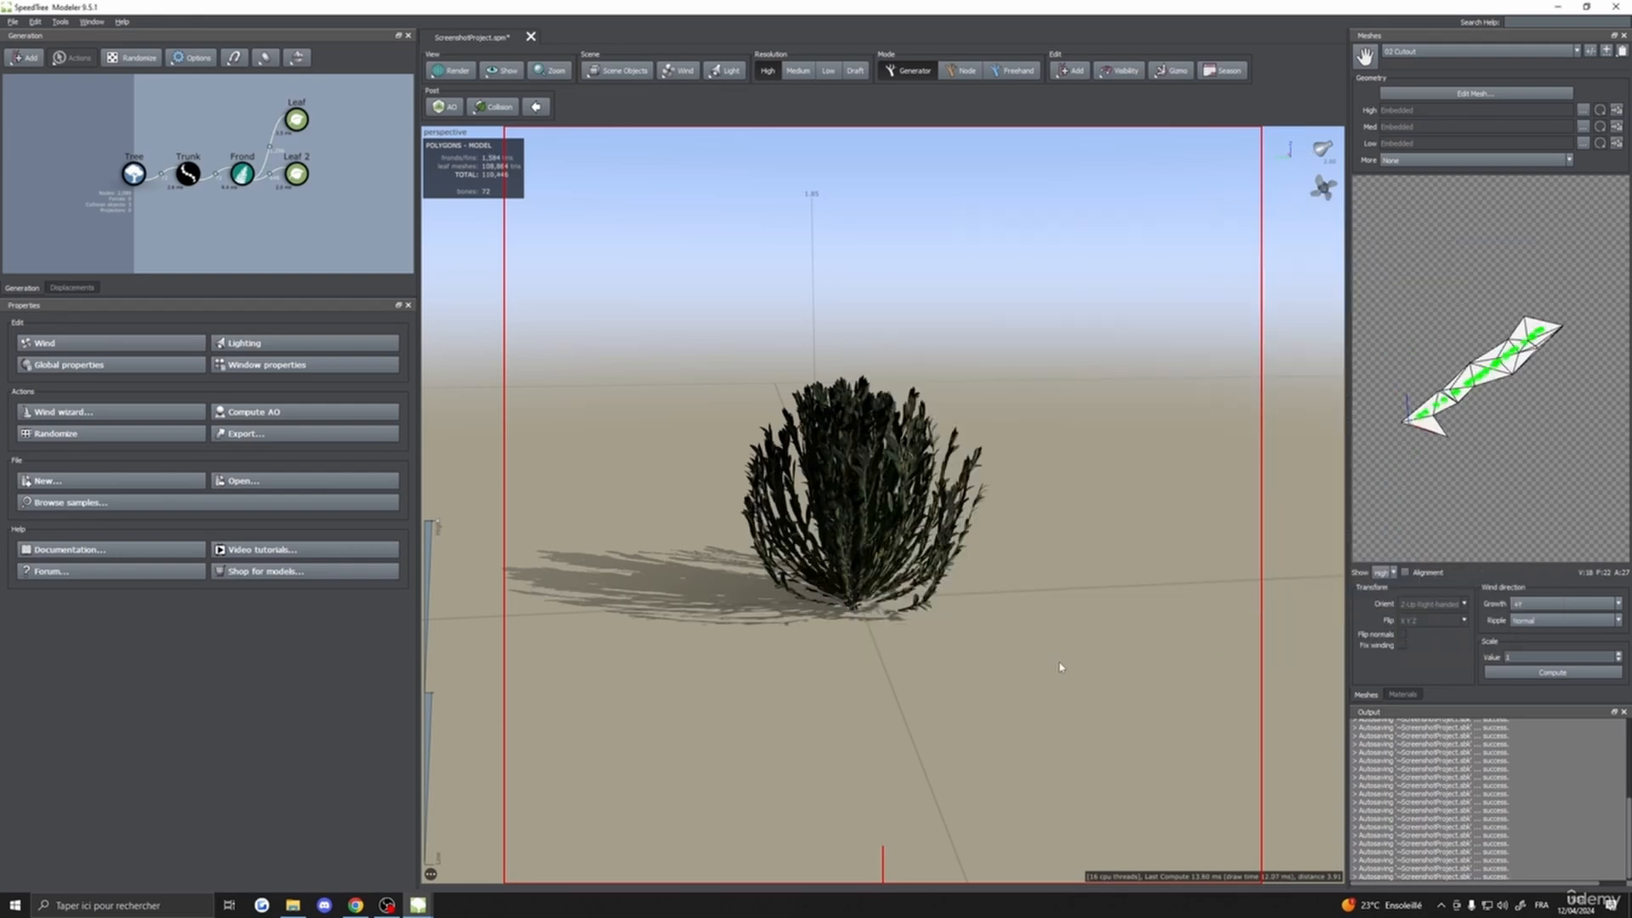
# - Select the Tree generator to show its dynamic LOD settings and preview the bush at the lowest level of detail
pyautogui.moveTo(1060, 660); pyautogui.dragTo(1035, 666)
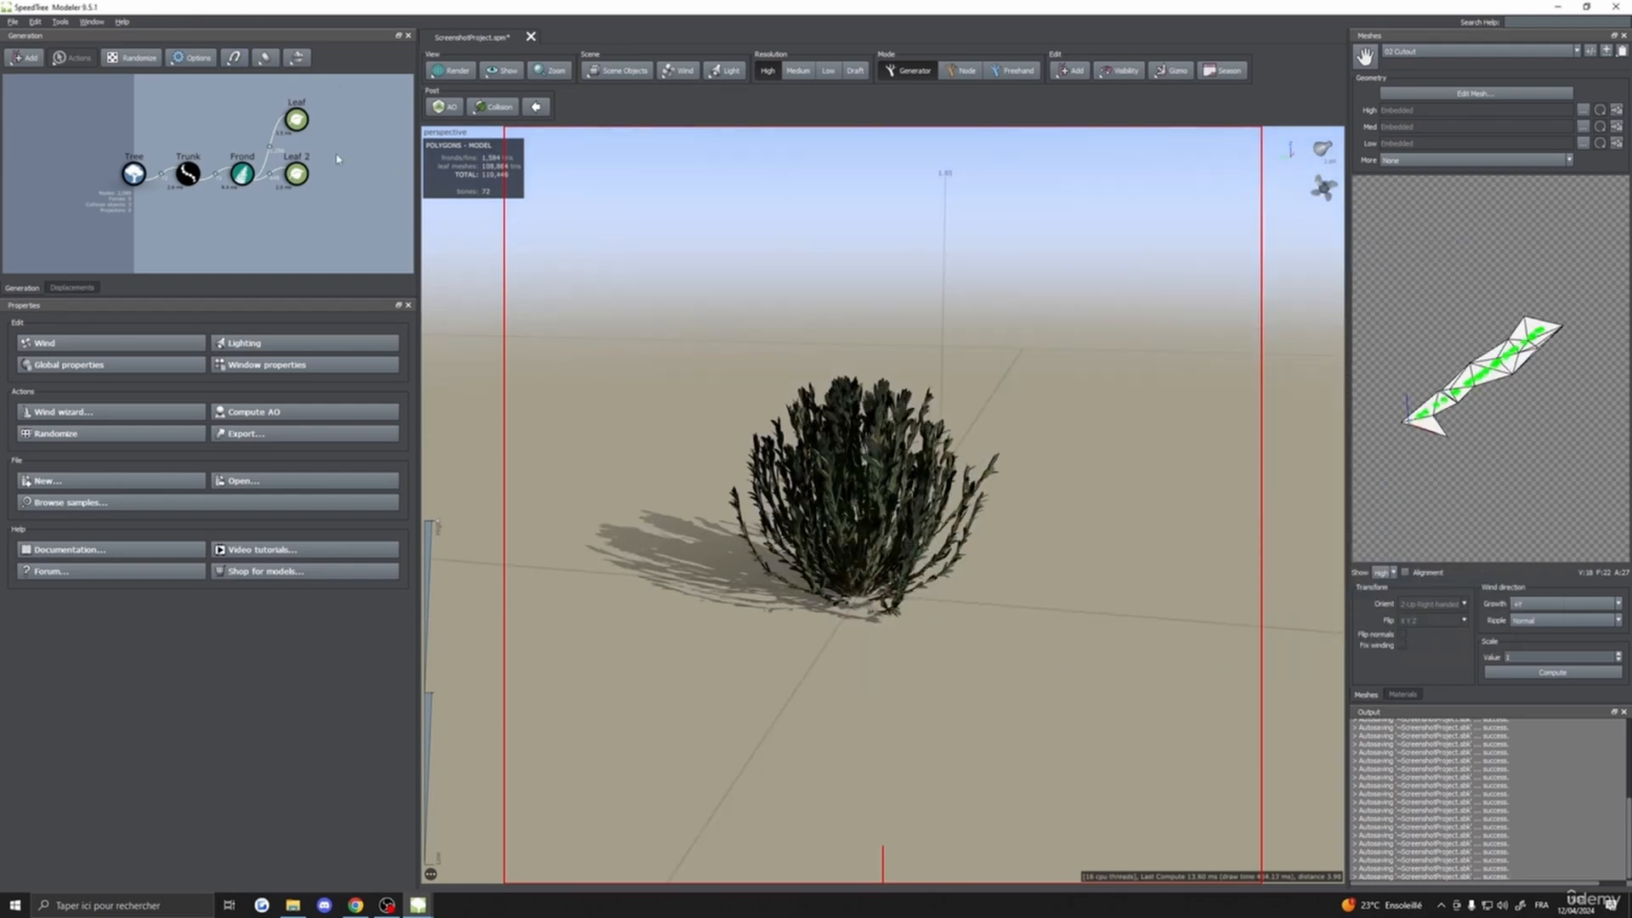
pyautogui.click(134, 176)
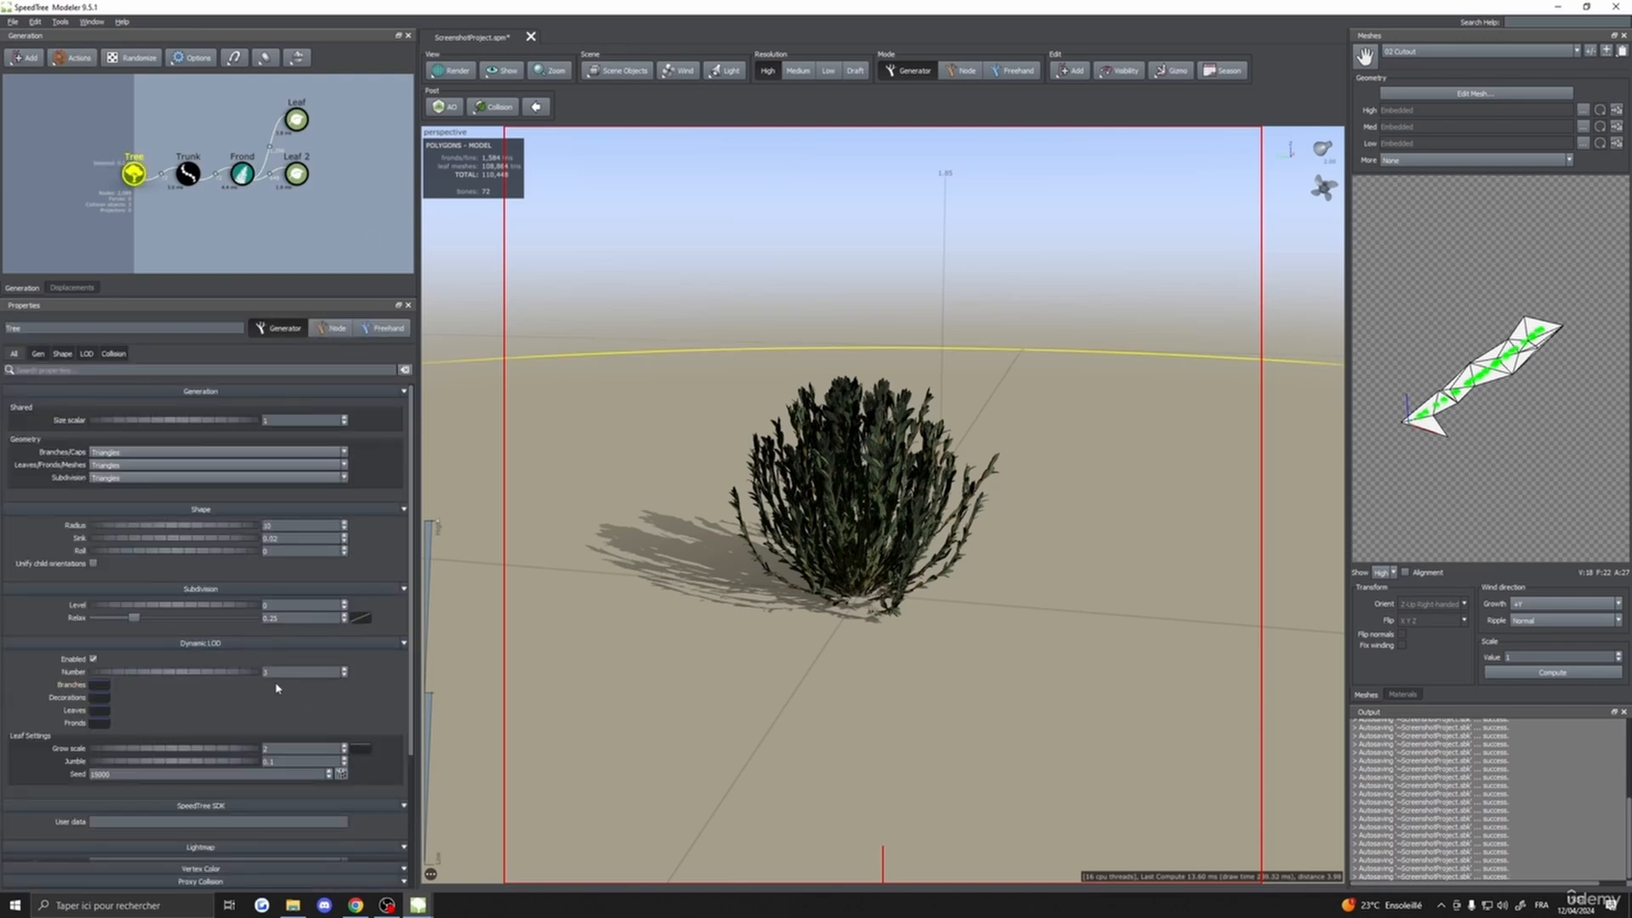
pyautogui.moveTo(816, 545); pyautogui.dragTo(587, 651)
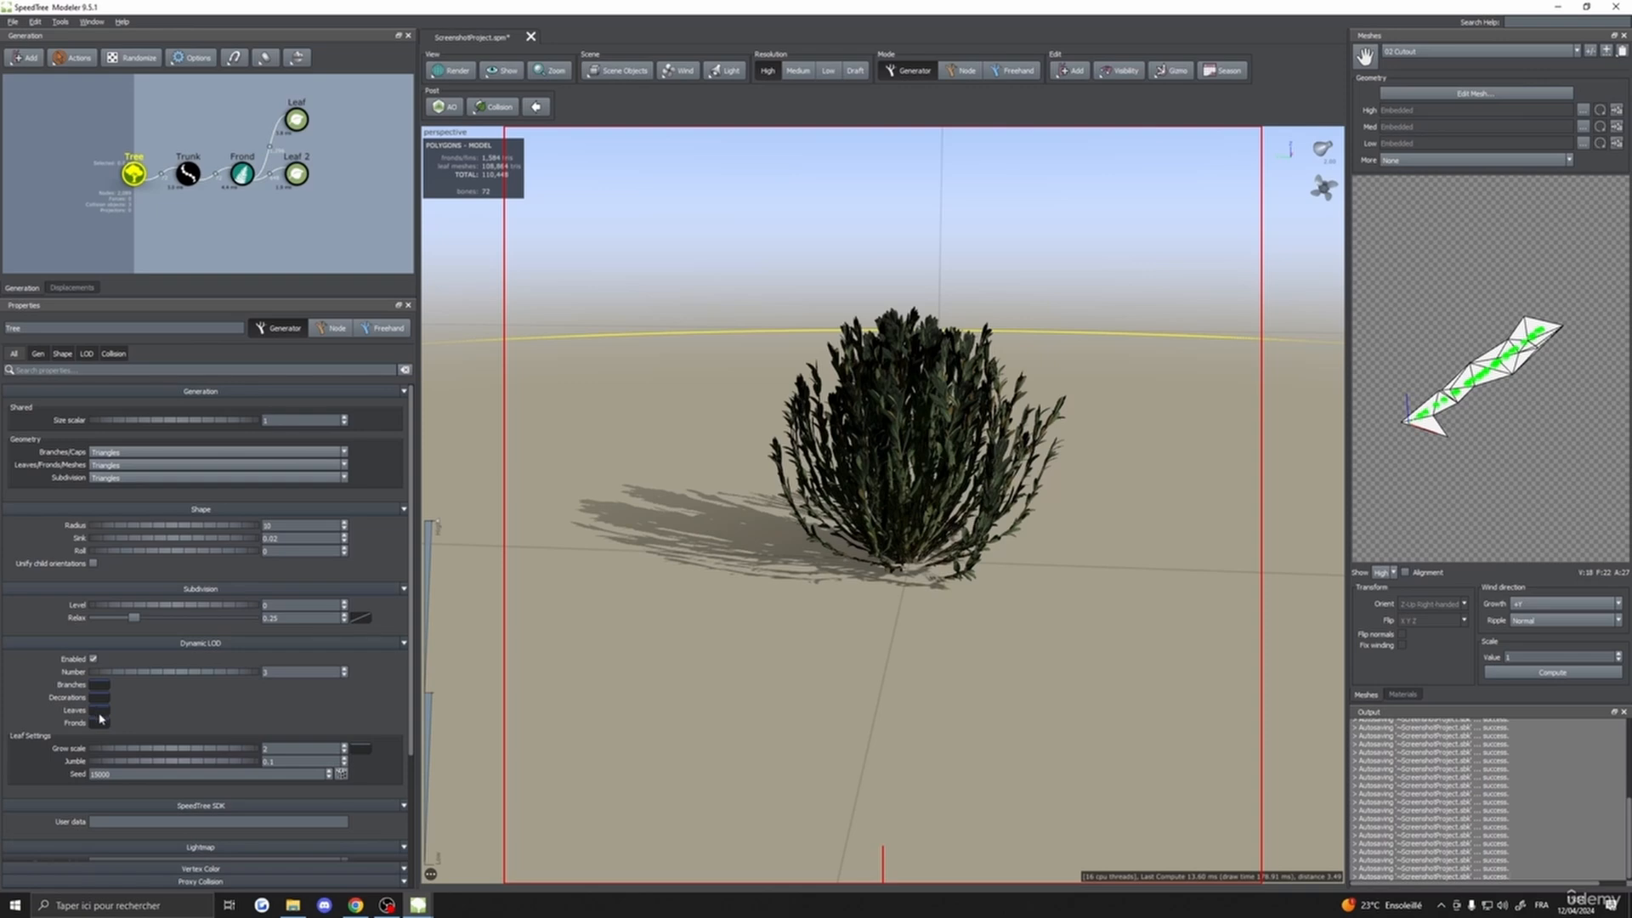
pyautogui.moveTo(444, 533); pyautogui.dragTo(450, 787)
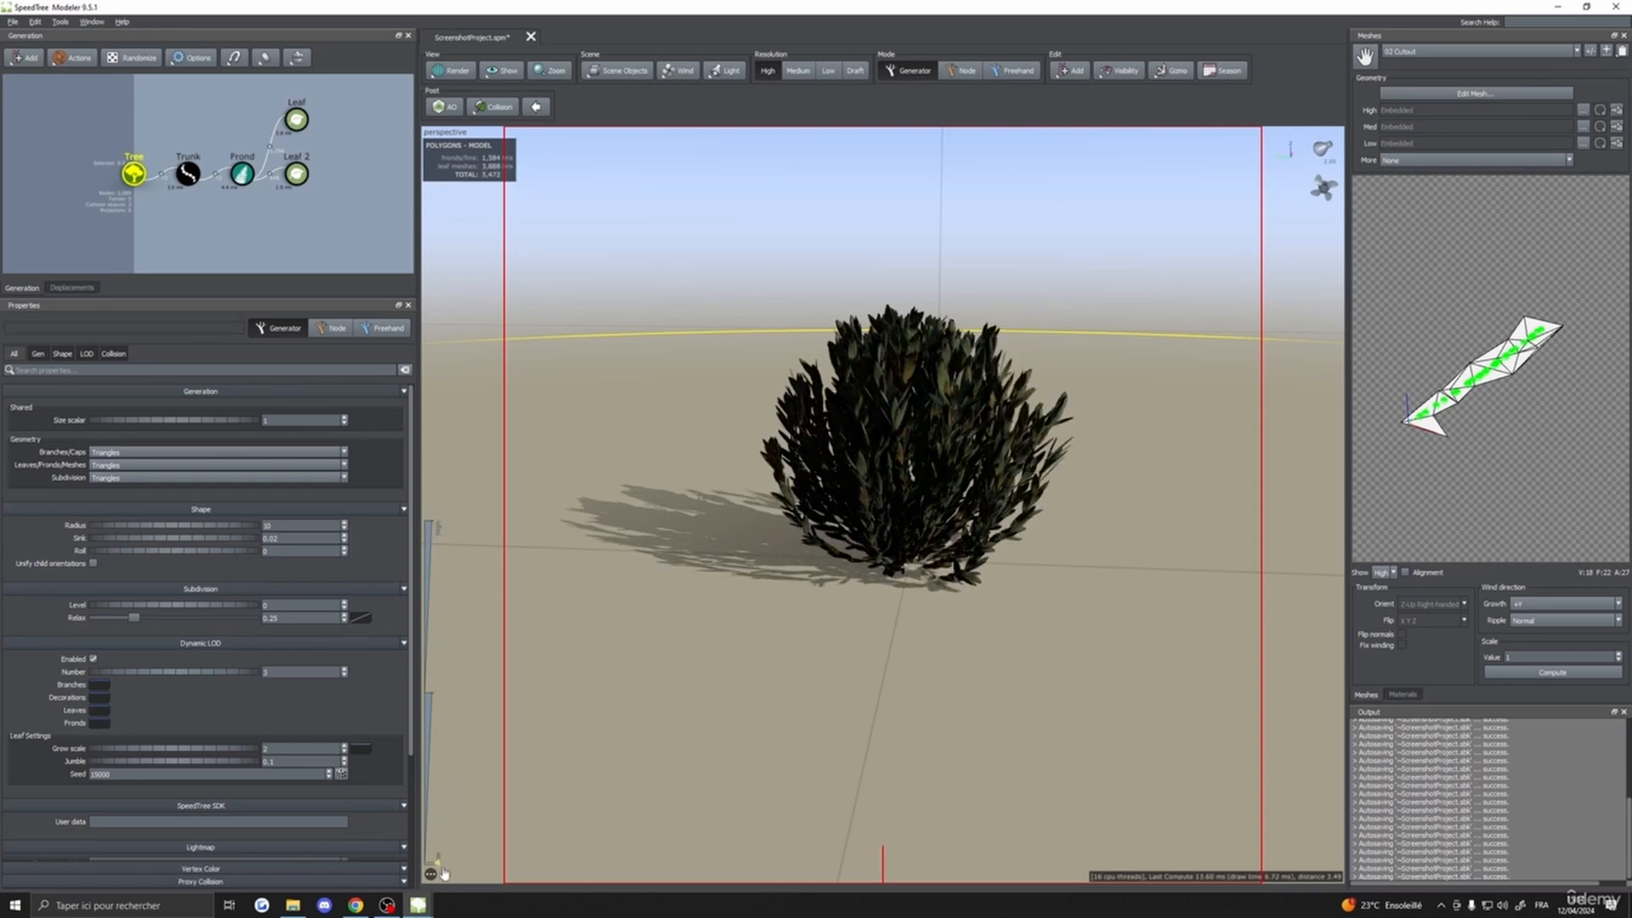
# - Set the dynamic LOD scale factor of both leaf generators to 0 and preview the bush from High to Low and back
pyautogui.doubleClick(296, 119)
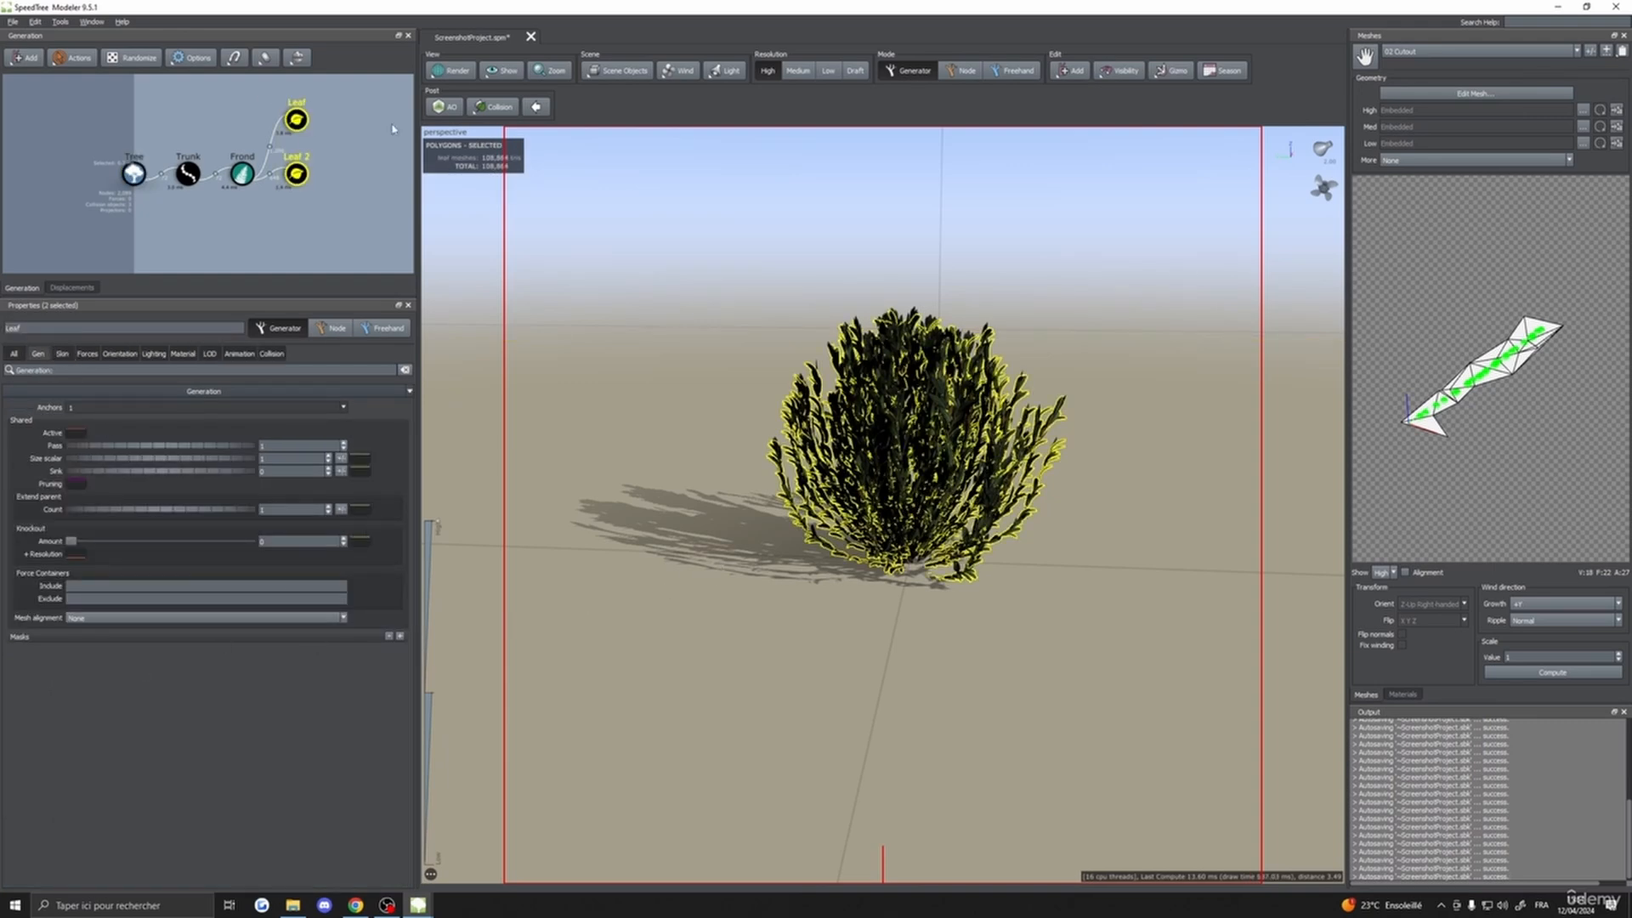
pyautogui.click(62, 352)
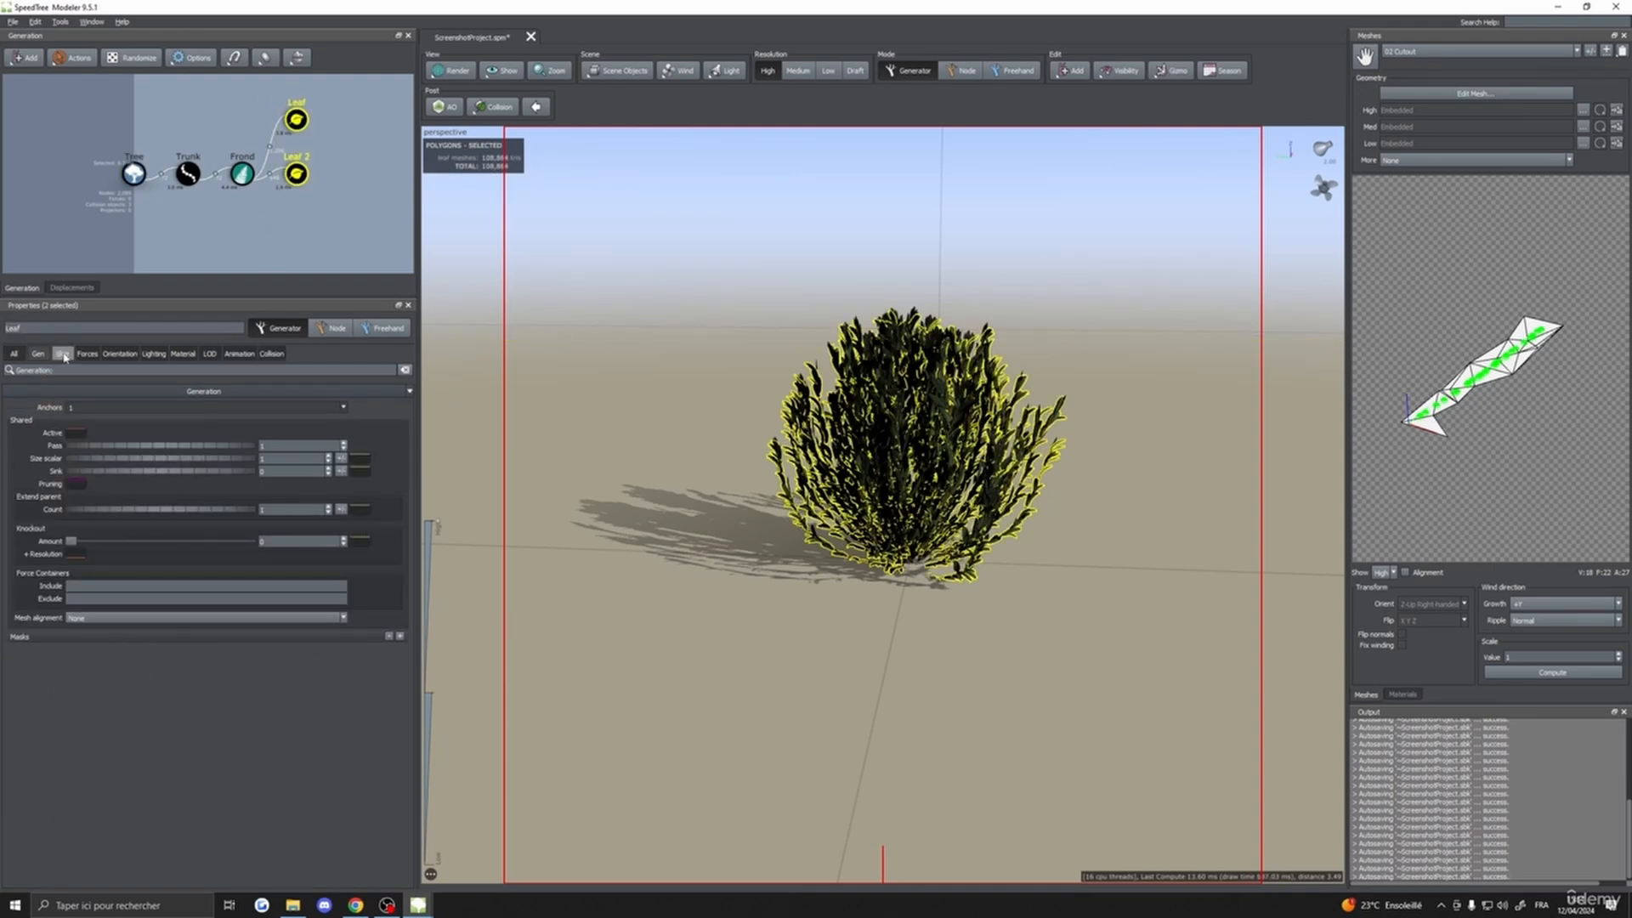
pyautogui.click(209, 352)
pyautogui.click(291, 419)
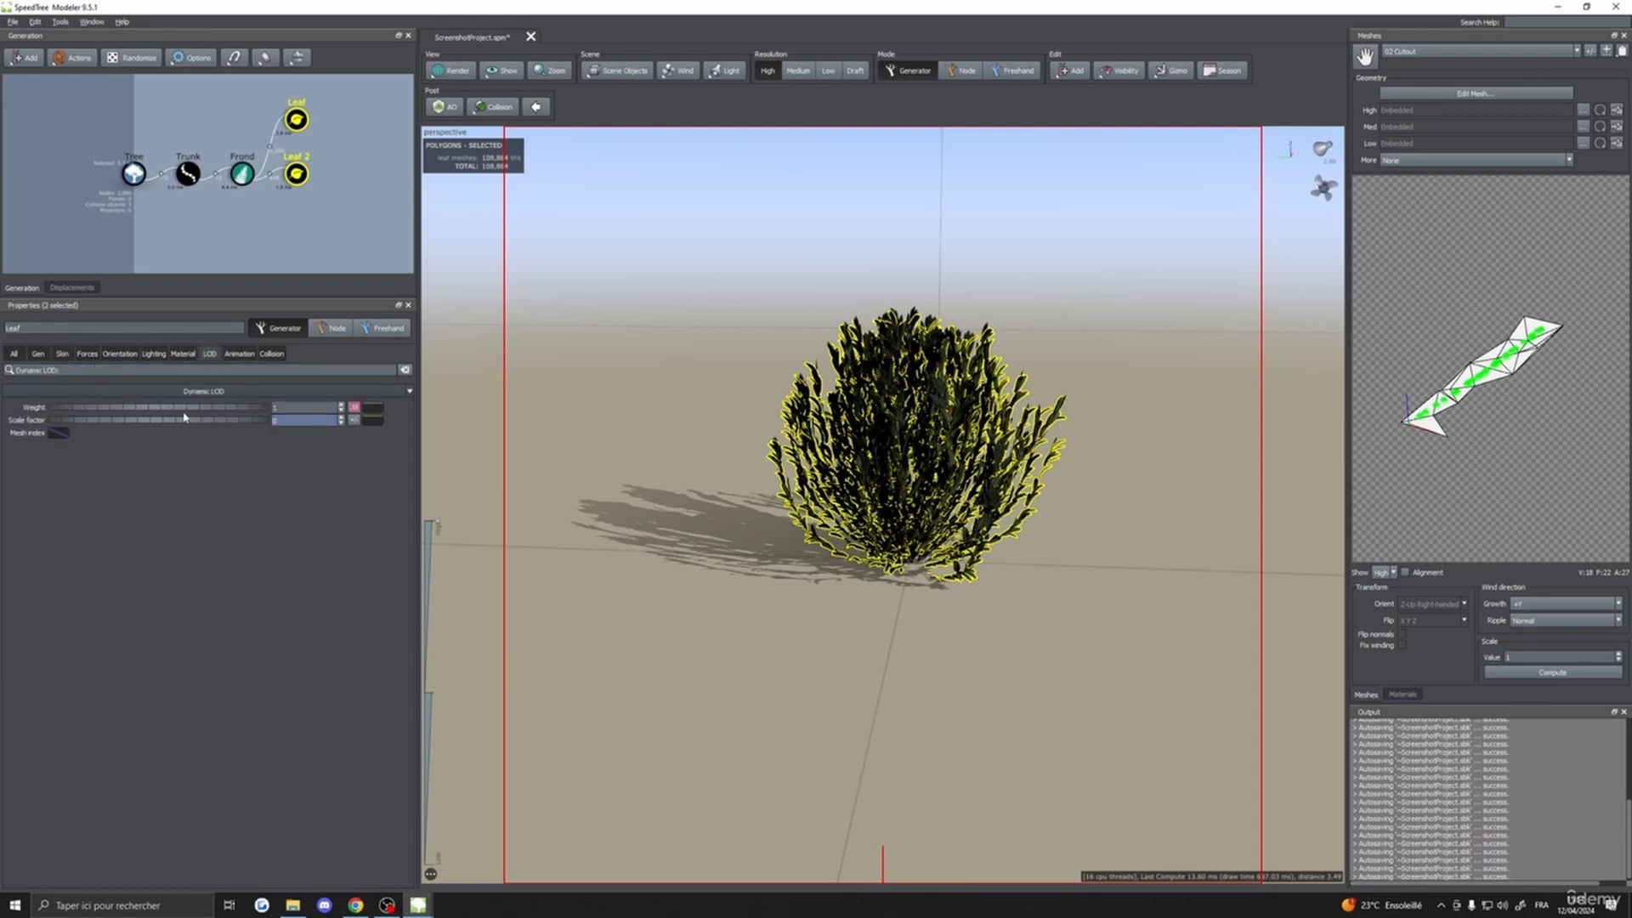
pyautogui.click(568, 412)
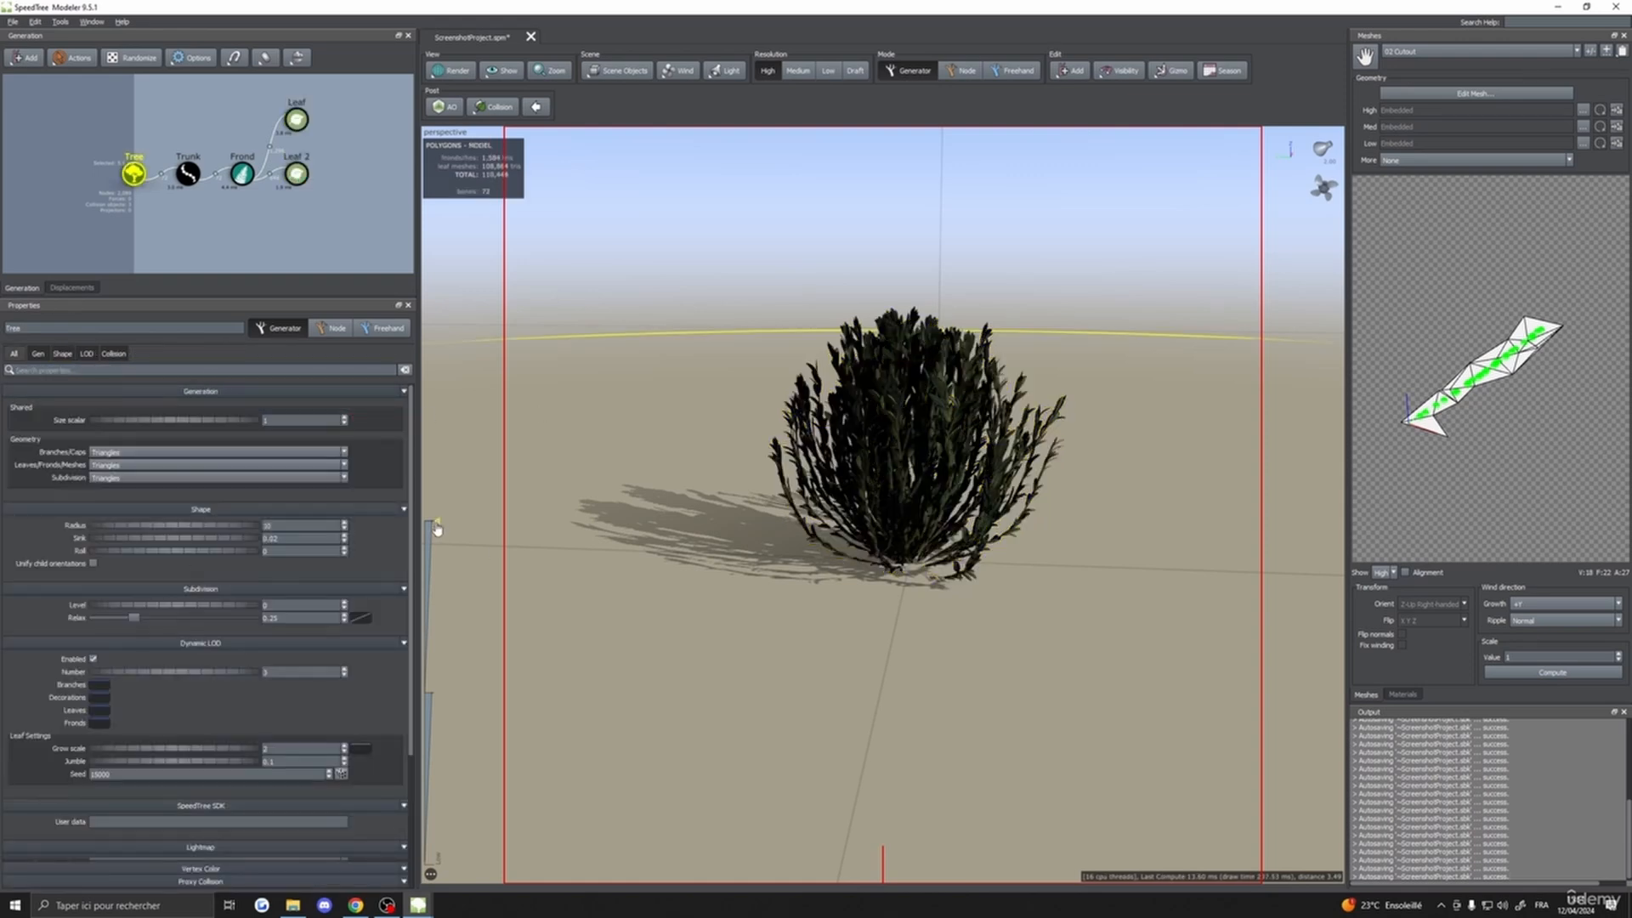
pyautogui.moveTo(437, 677); pyautogui.dragTo(435, 714)
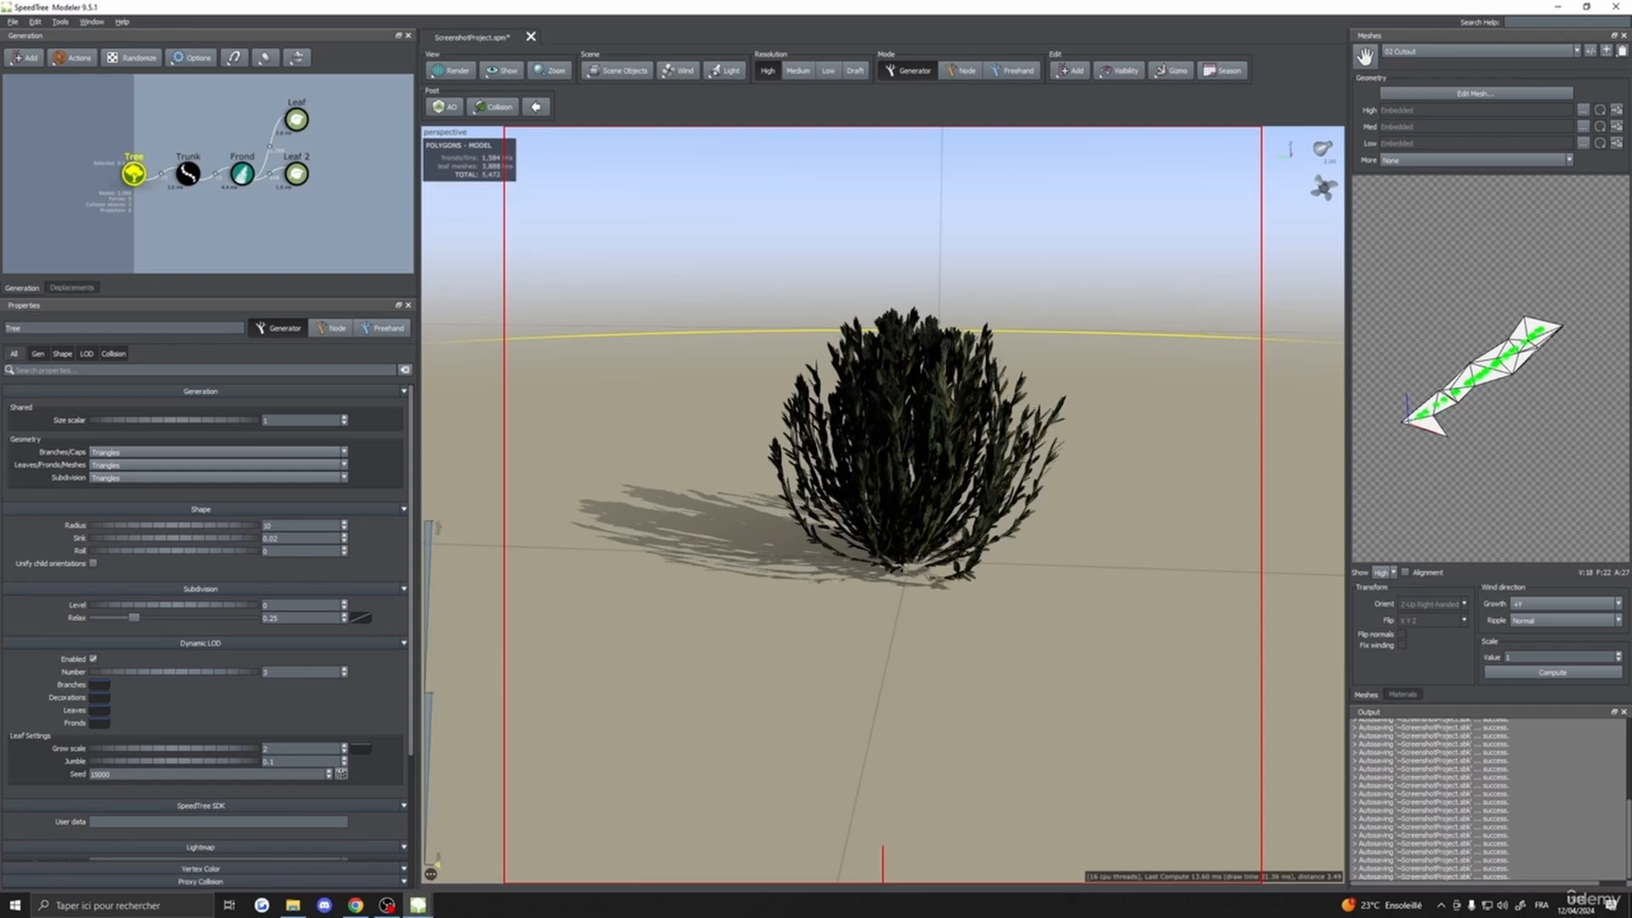
pyautogui.moveTo(436, 848); pyautogui.dragTo(474, 440)
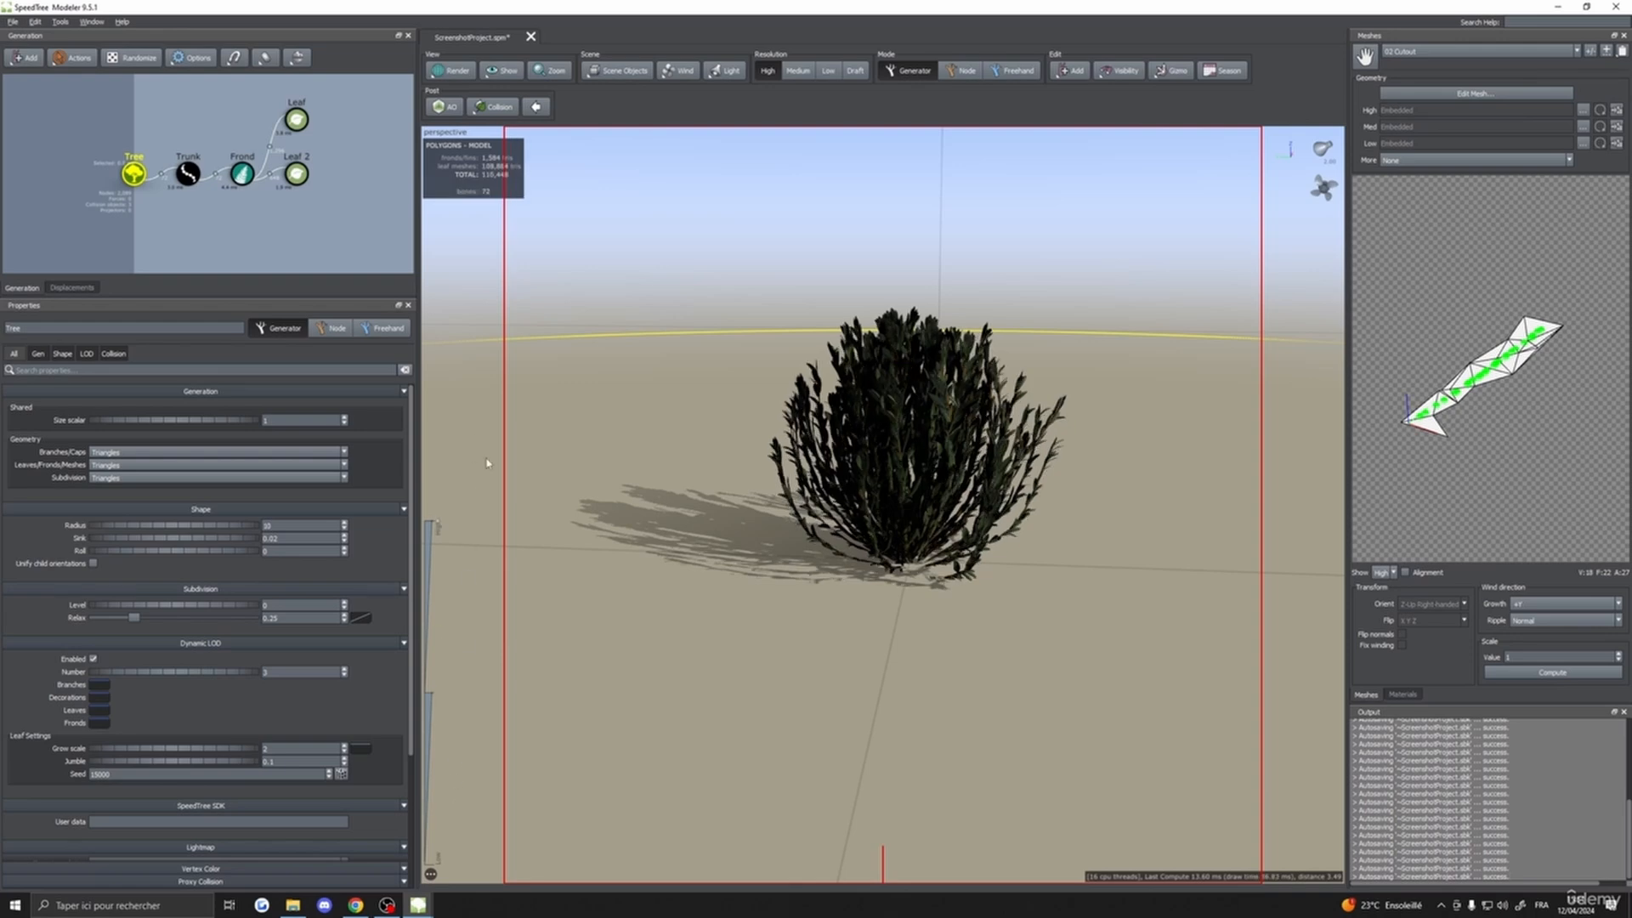
# - Edit the 03_Leaf material's 03 Cutout mesh: minimum tessellation and two interior points along the leaf, applied to the High and Med slots
pyautogui.moveTo(618, 568); pyautogui.dragTo(706, 616)
pyautogui.click(1403, 693)
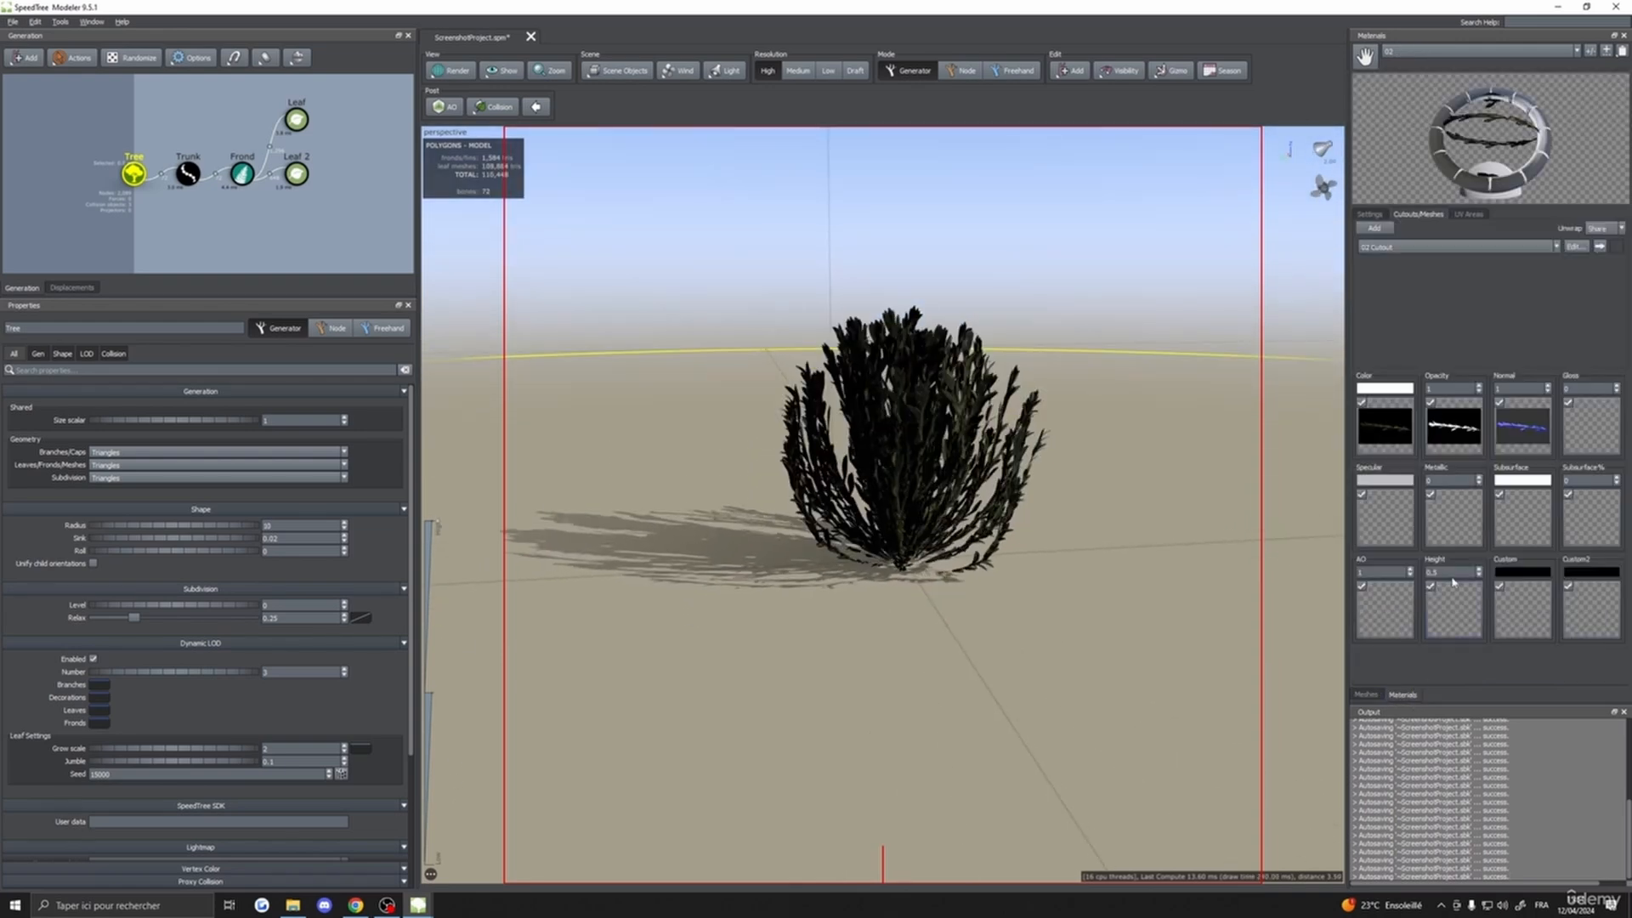
pyautogui.click(1445, 51)
pyautogui.click(1462, 81)
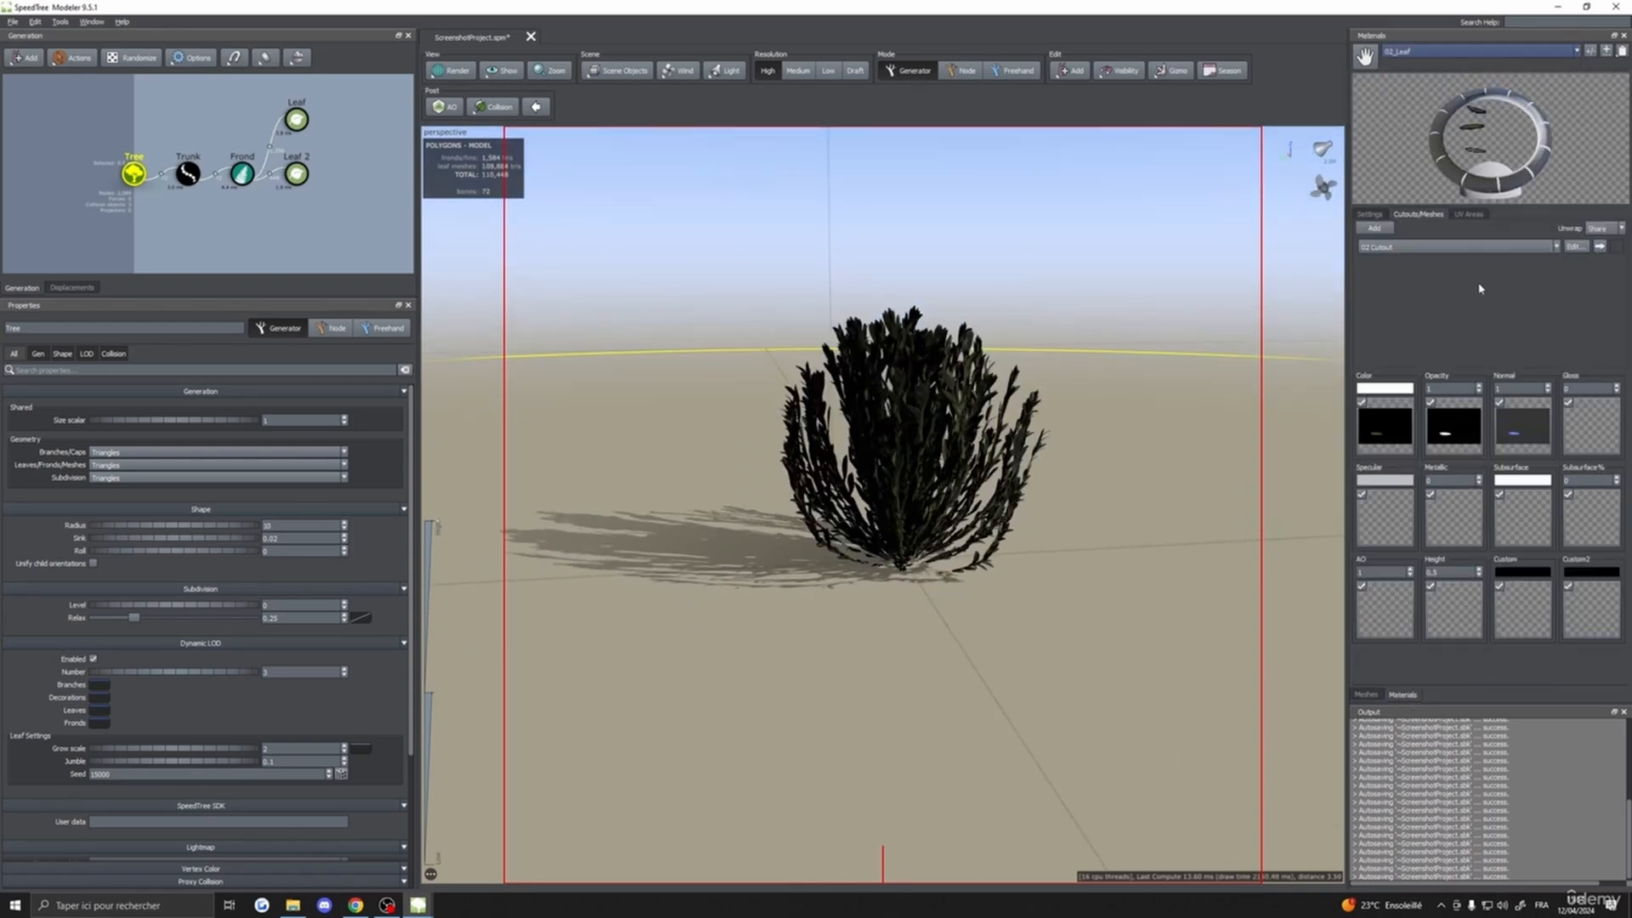
pyautogui.click(1575, 246)
pyautogui.scroll(2, 1165, 553)
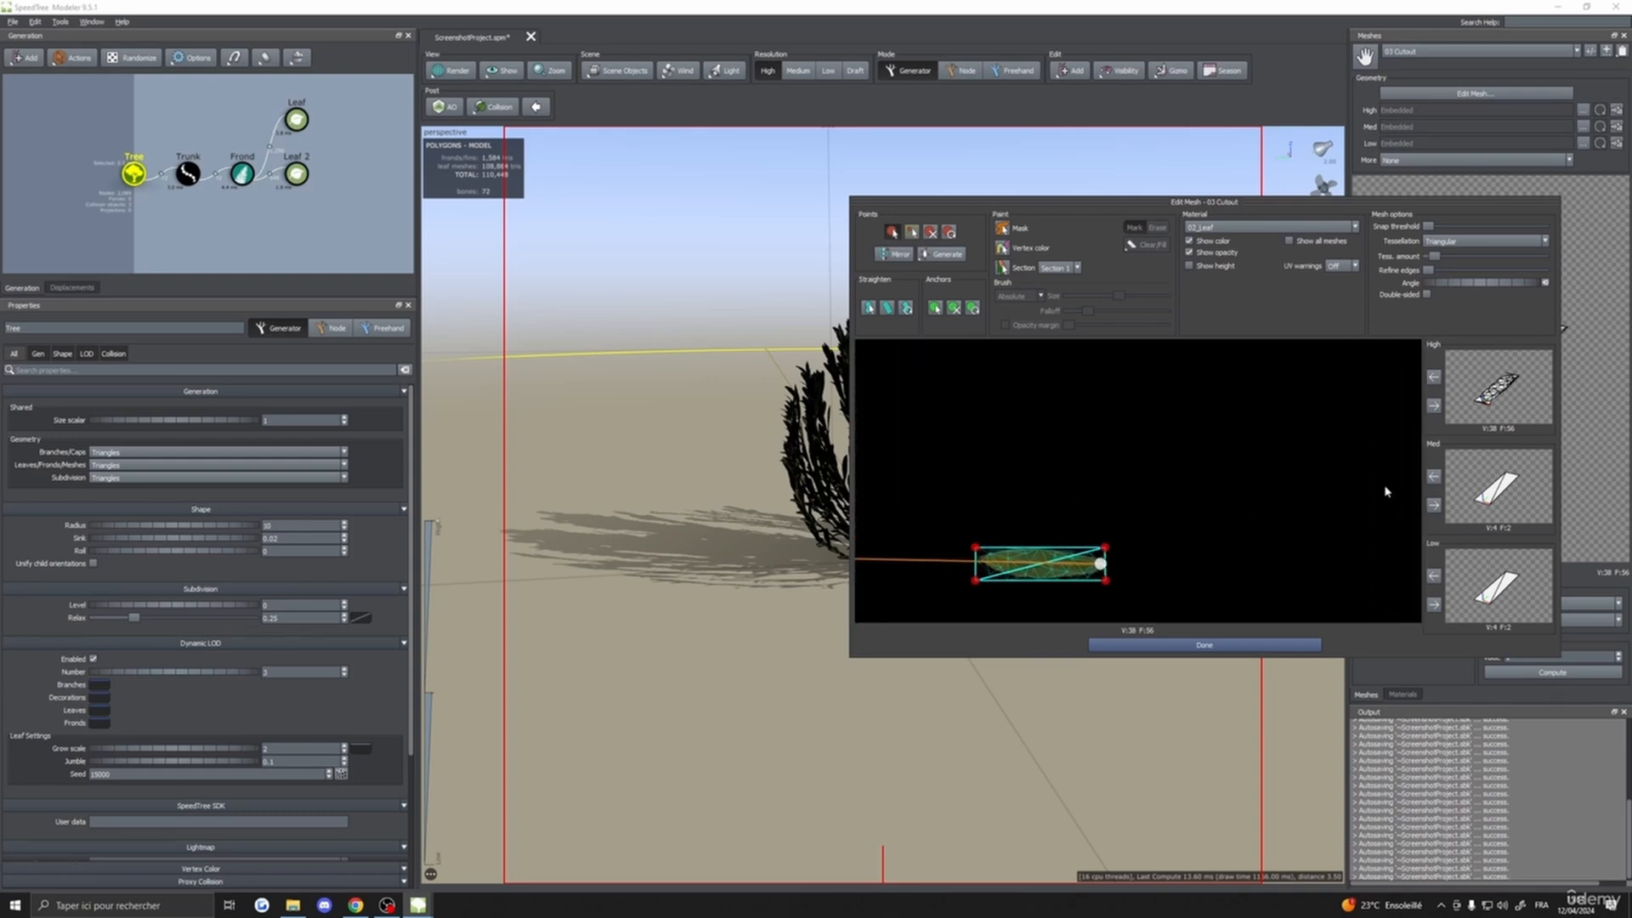
pyautogui.moveTo(1436, 261); pyautogui.dragTo(1428, 259)
pyautogui.click(1014, 562)
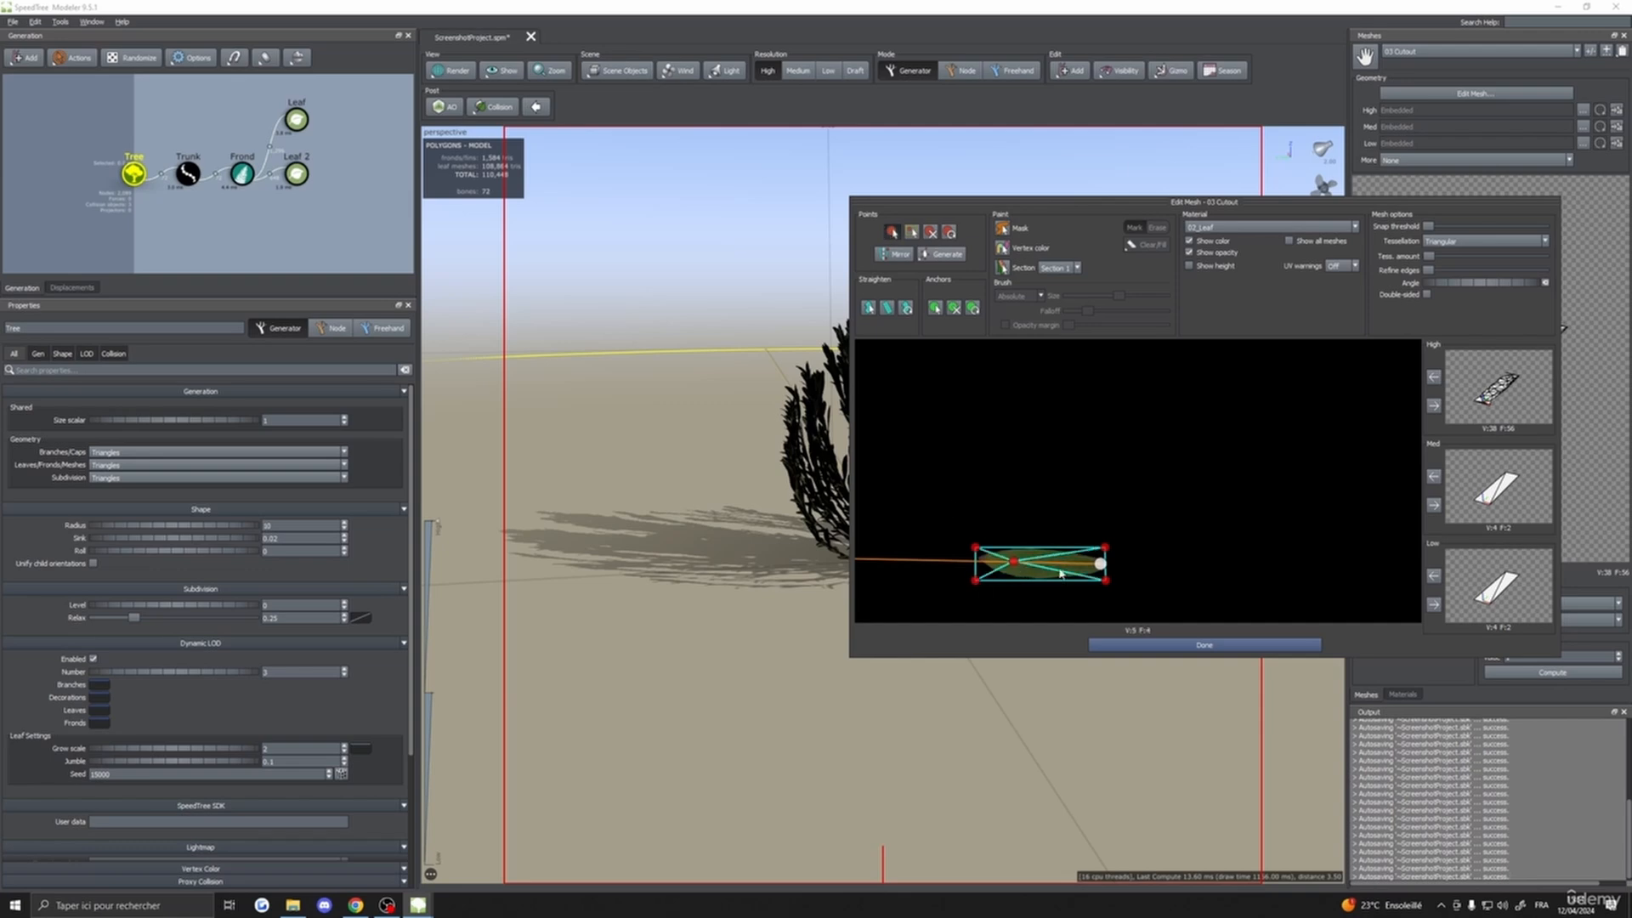
pyautogui.click(1061, 563)
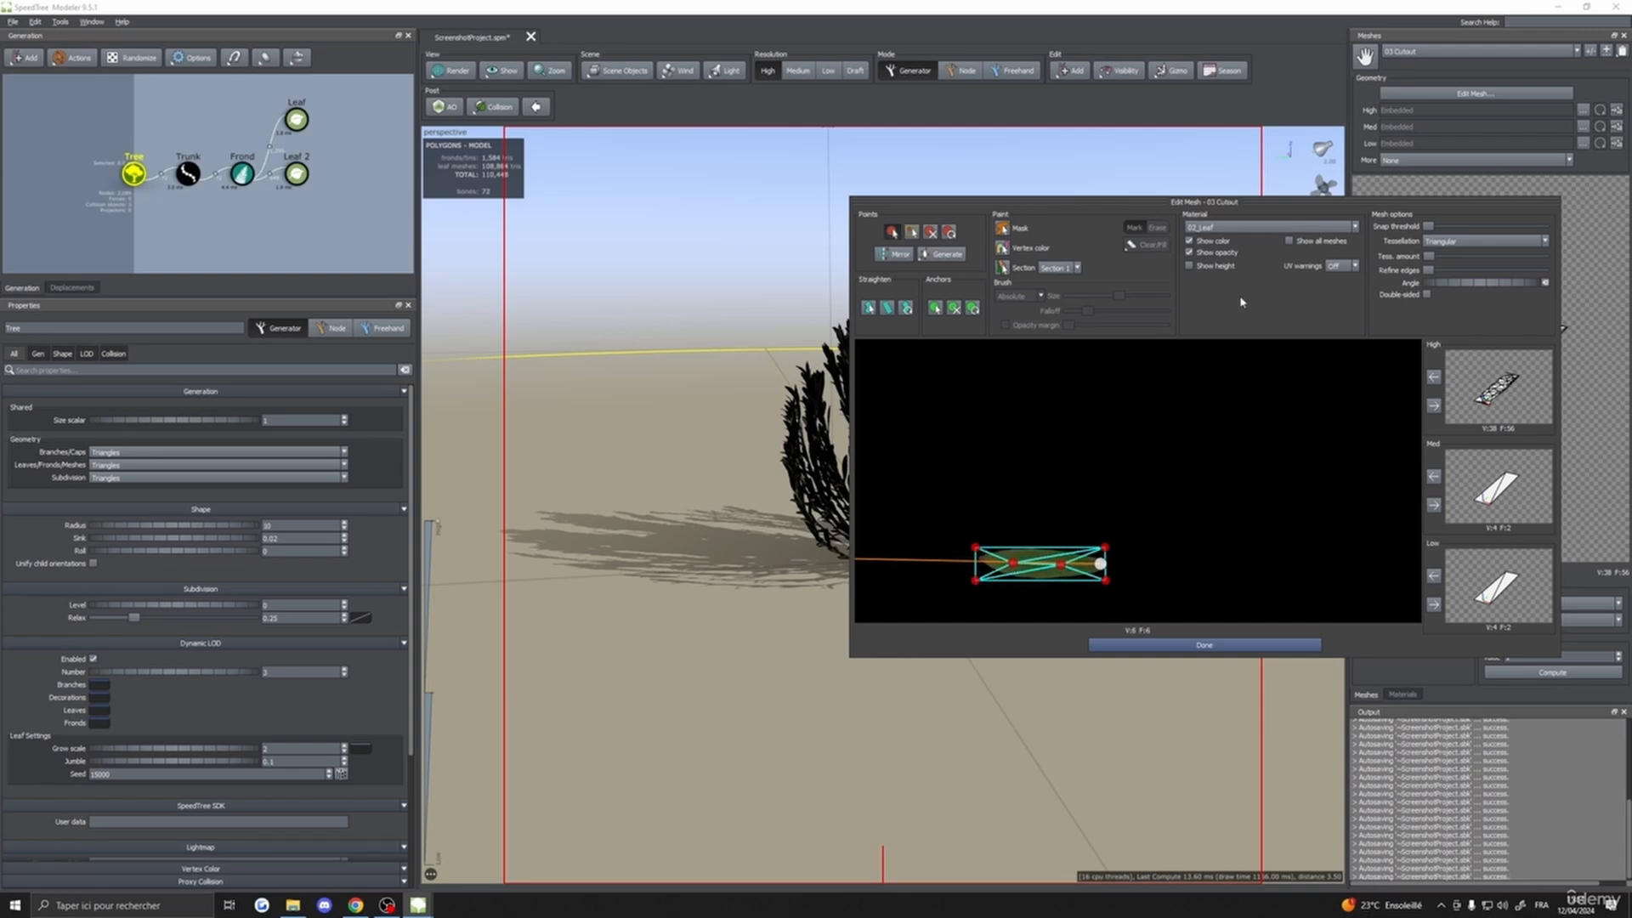
pyautogui.click(1433, 406)
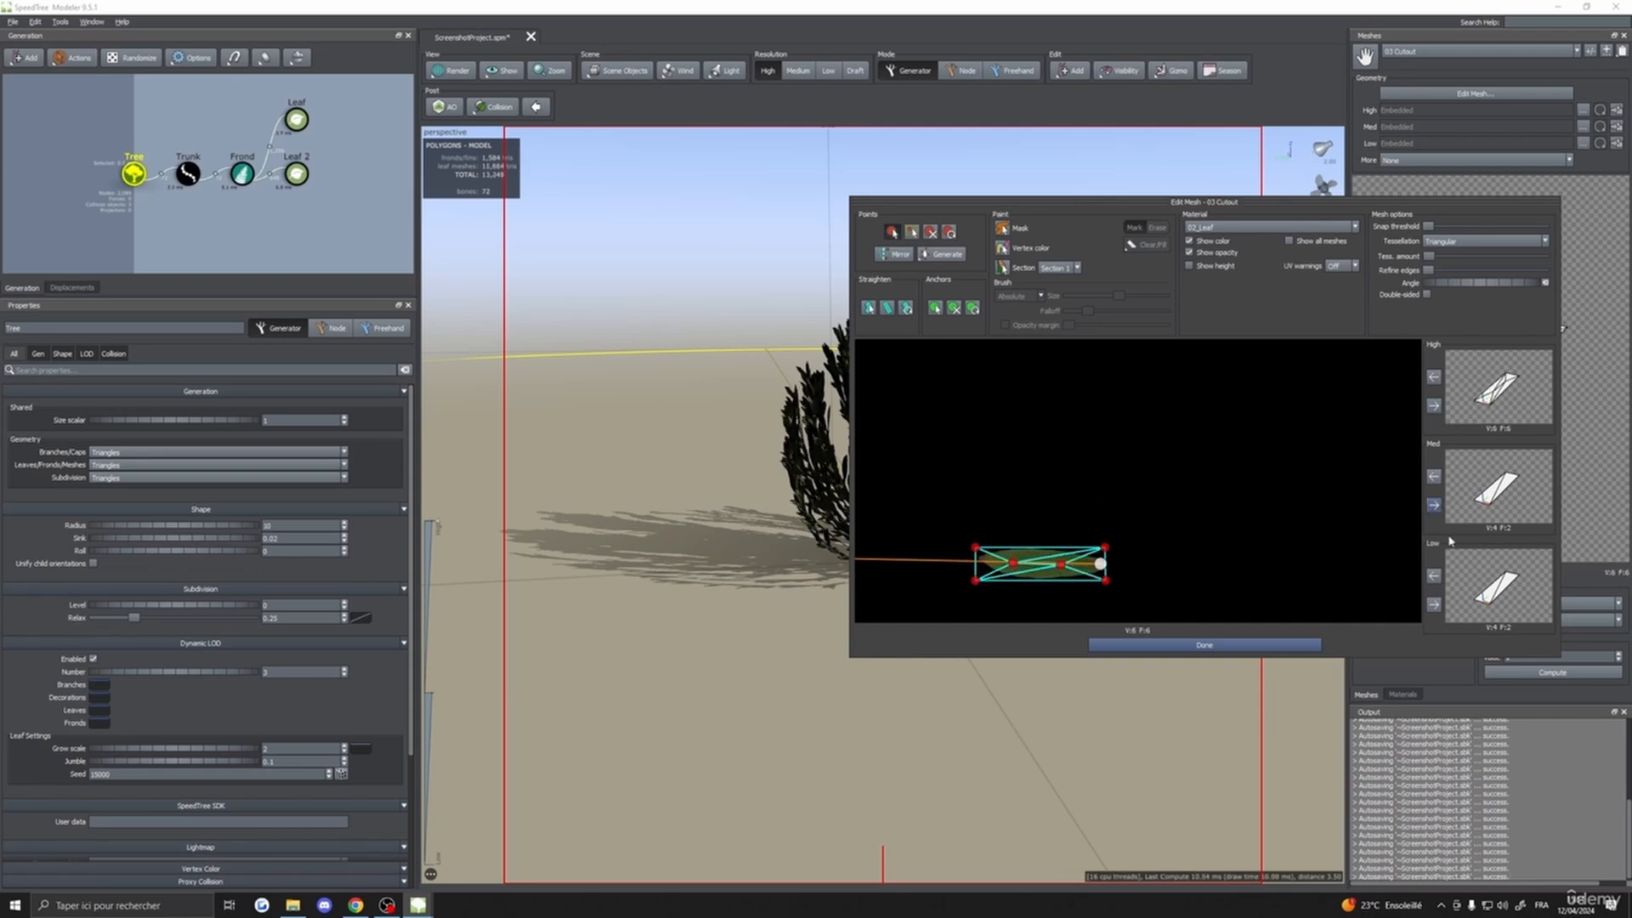
# - Erase the leaf cutout's two interior points, apply the four-corner mesh to a lower-detail slot, and finish mesh editing
pyautogui.click(931, 233)
pyautogui.click(1013, 564)
pyautogui.click(1062, 566)
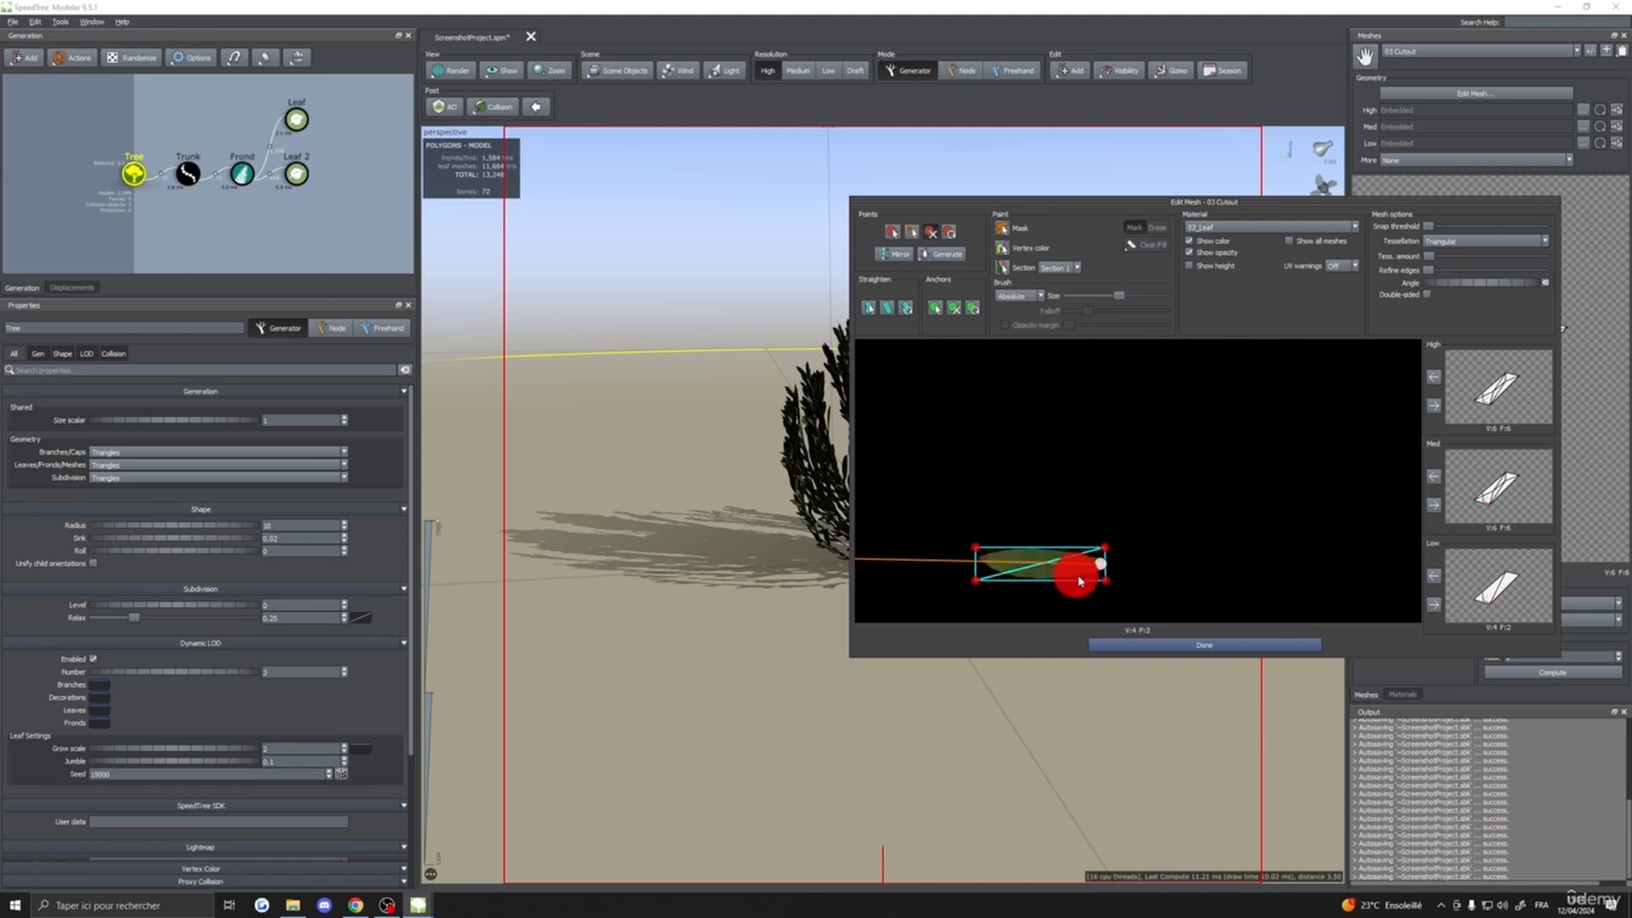
pyautogui.click(1434, 505)
pyautogui.click(1203, 645)
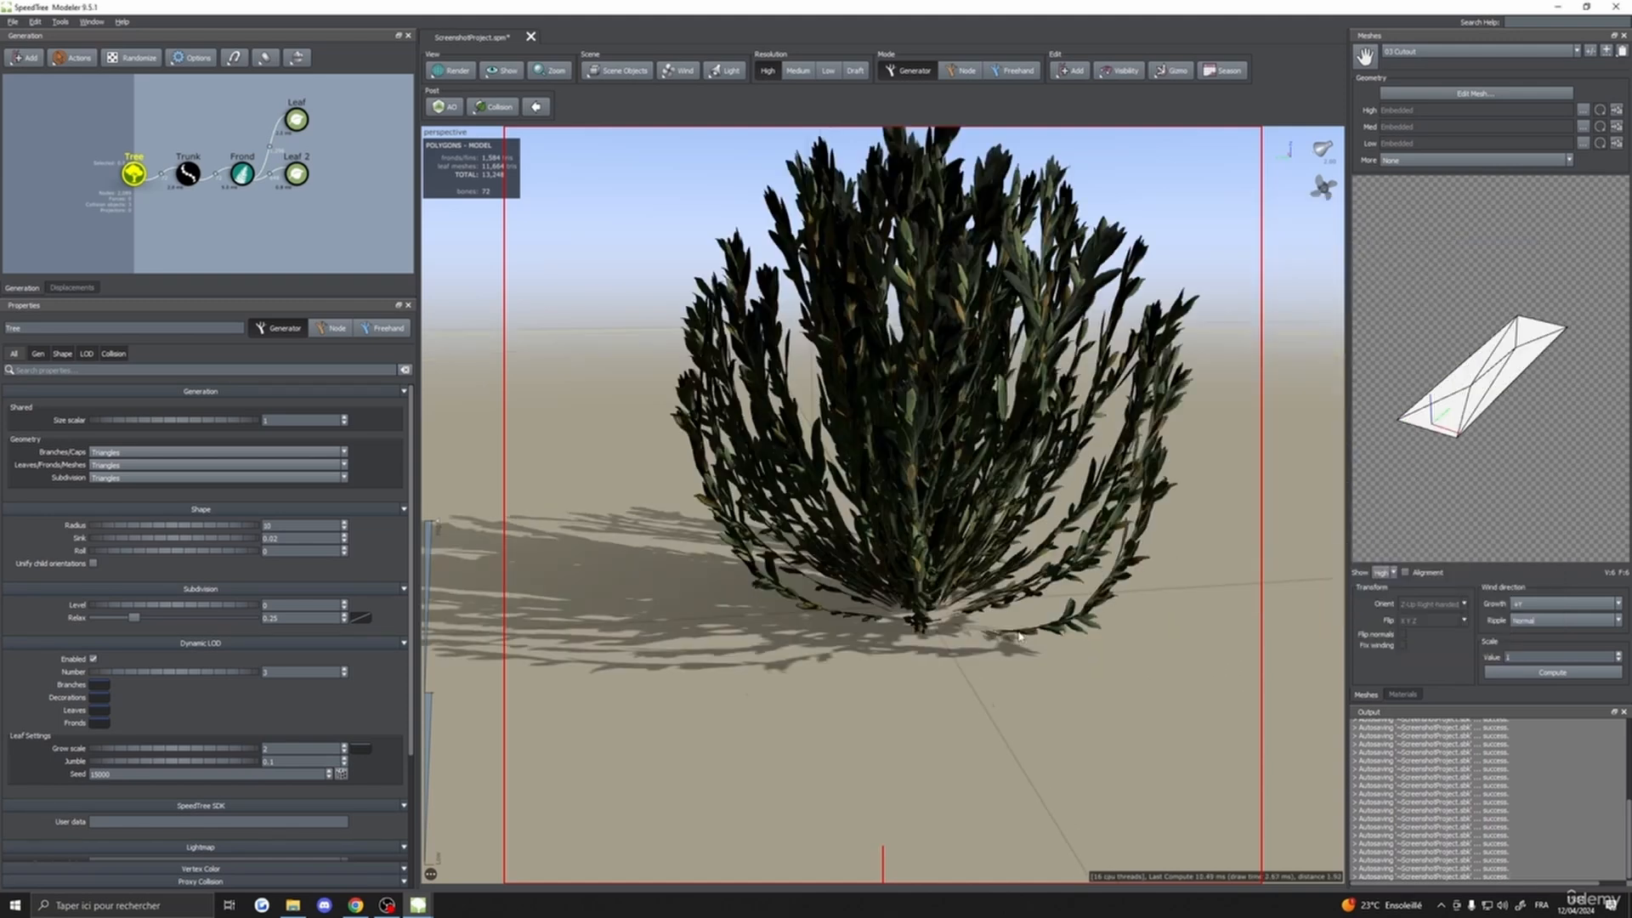
# - Examine the bush with its simplified leaf meshes from close up and far away, and bring up the 03_Leaf material
pyautogui.scroll(5, 1100, 603)
pyautogui.scroll(4, 1100, 604)
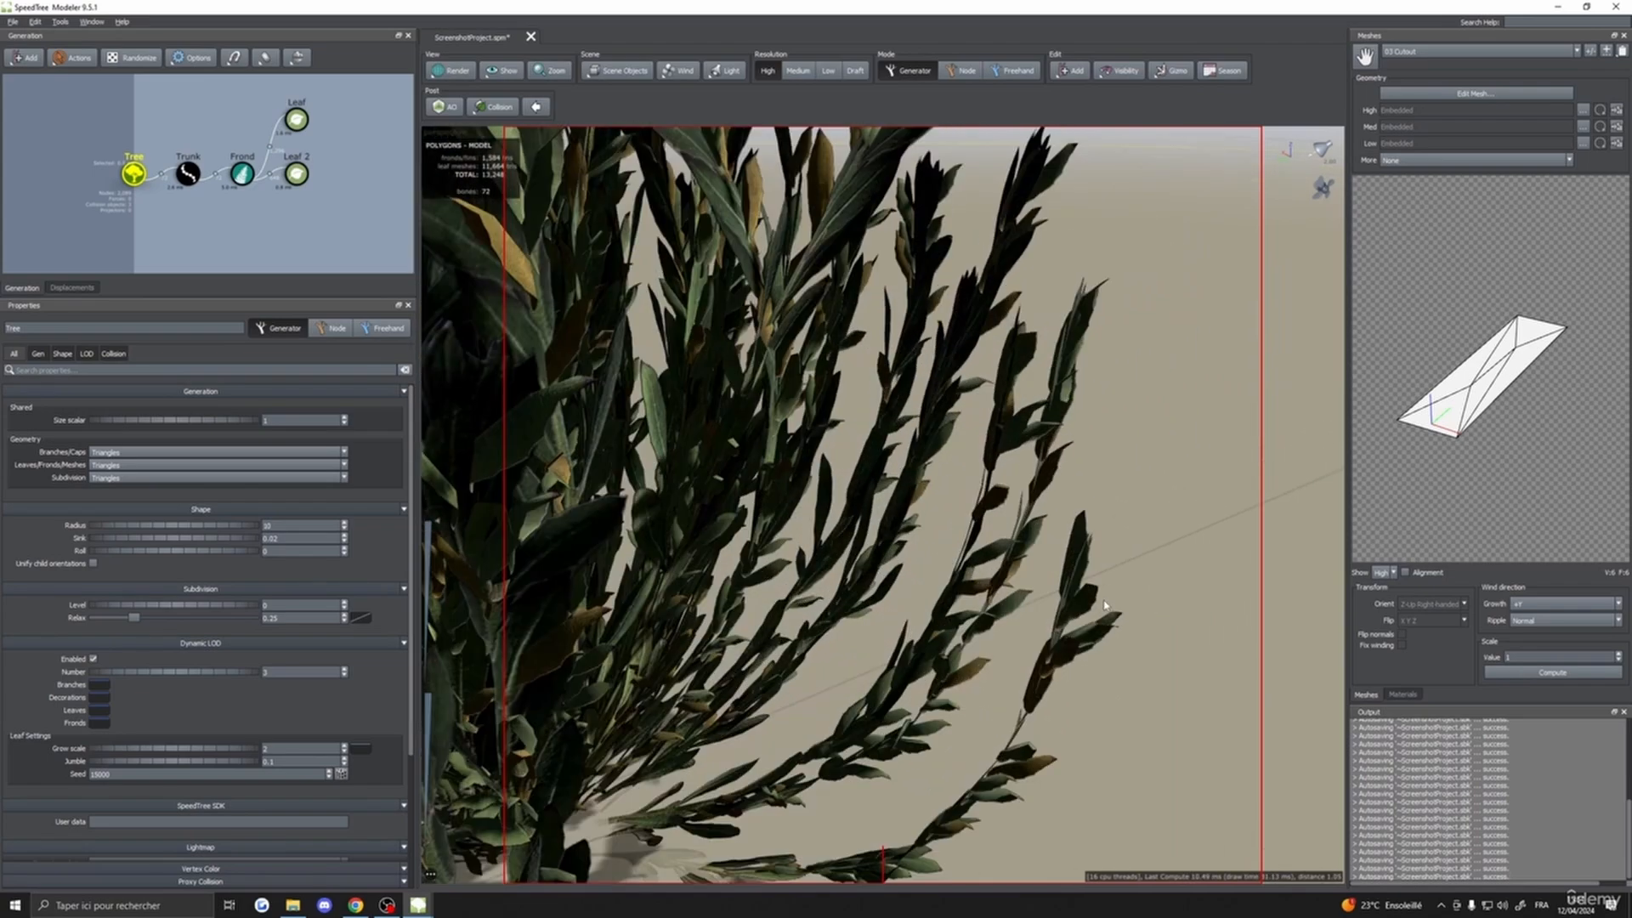
pyautogui.moveTo(1145, 577); pyautogui.dragTo(1085, 545)
pyautogui.scroll(-8, 1086, 545)
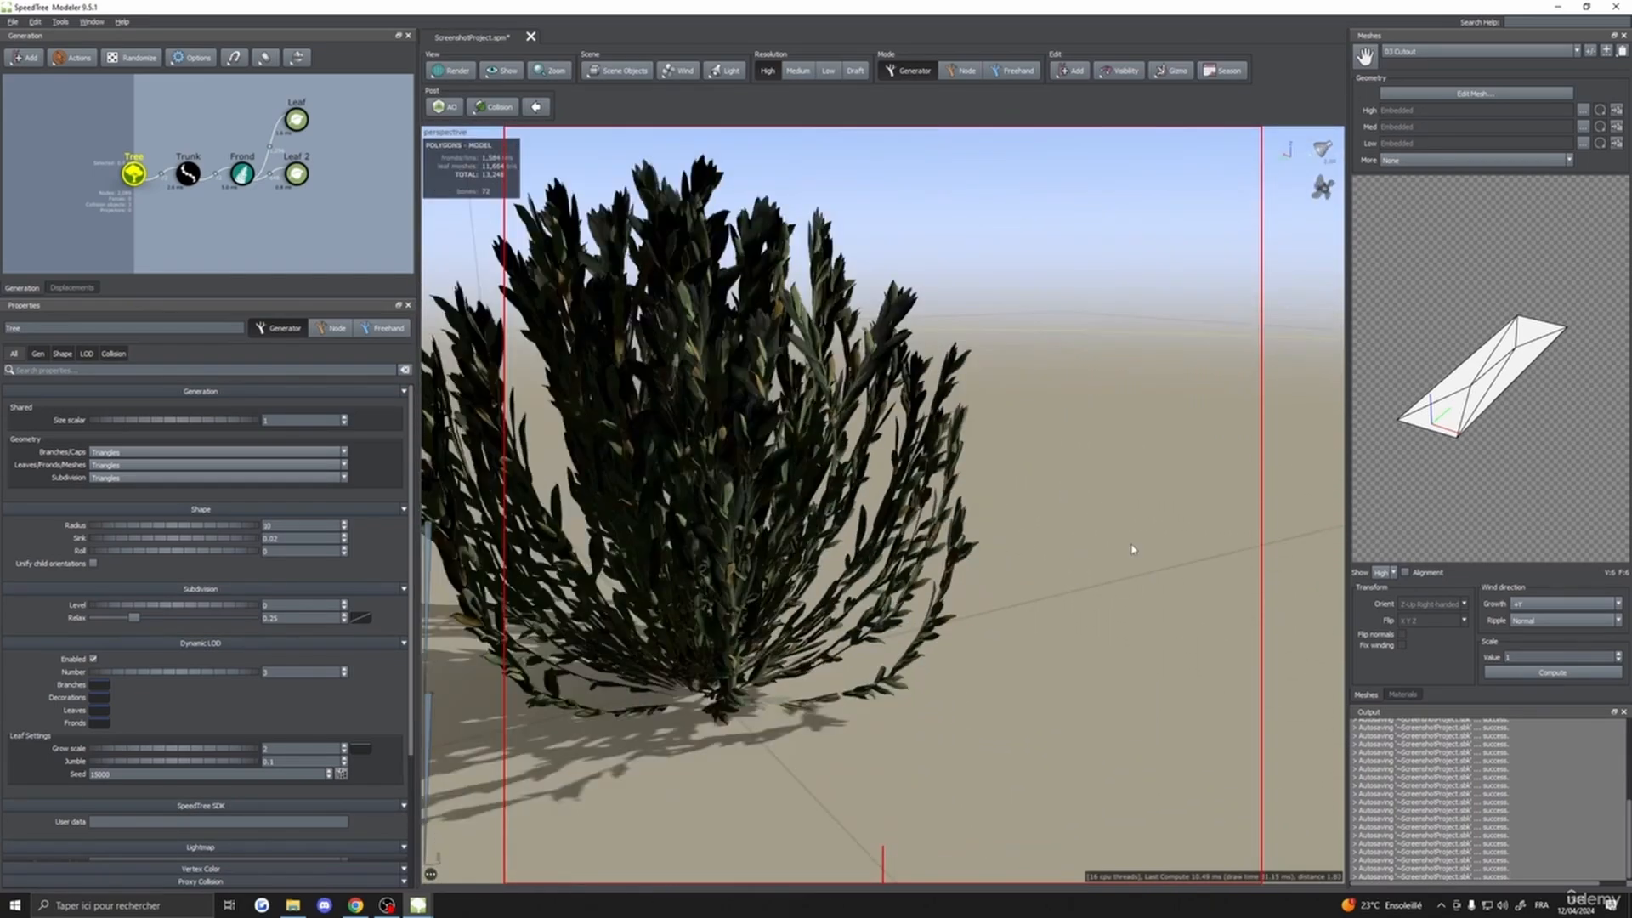
pyautogui.scroll(-5, 1139, 554)
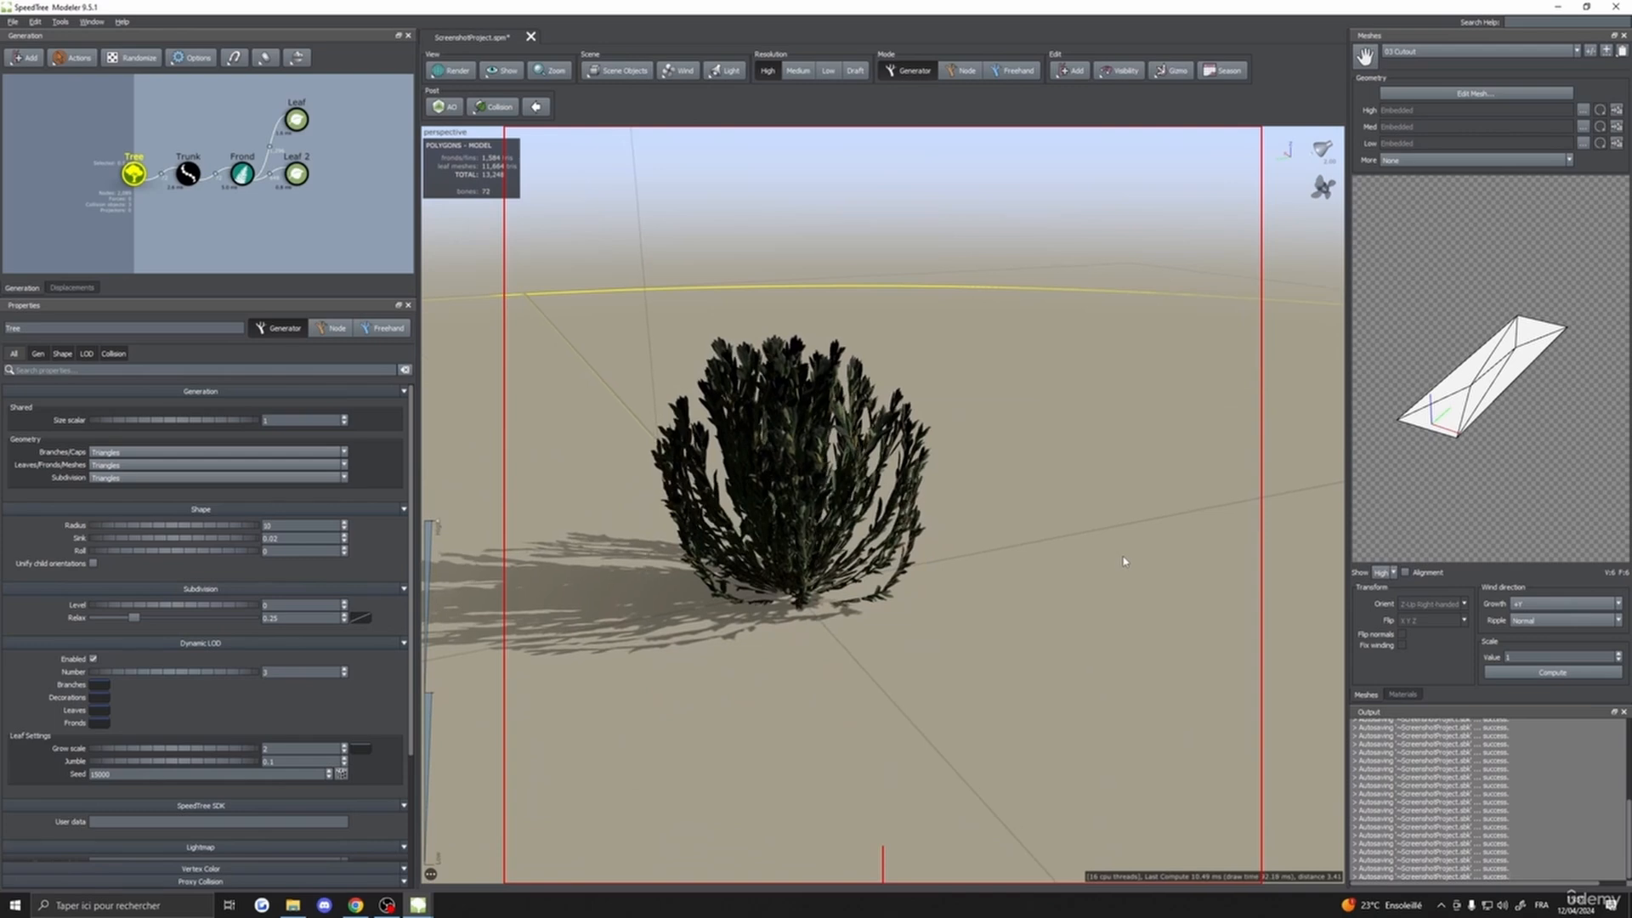
pyautogui.moveTo(1124, 561)
pyautogui.mouseDown()
pyautogui.moveTo(1104, 570)
pyautogui.moveTo(1133, 564)
pyautogui.mouseUp()
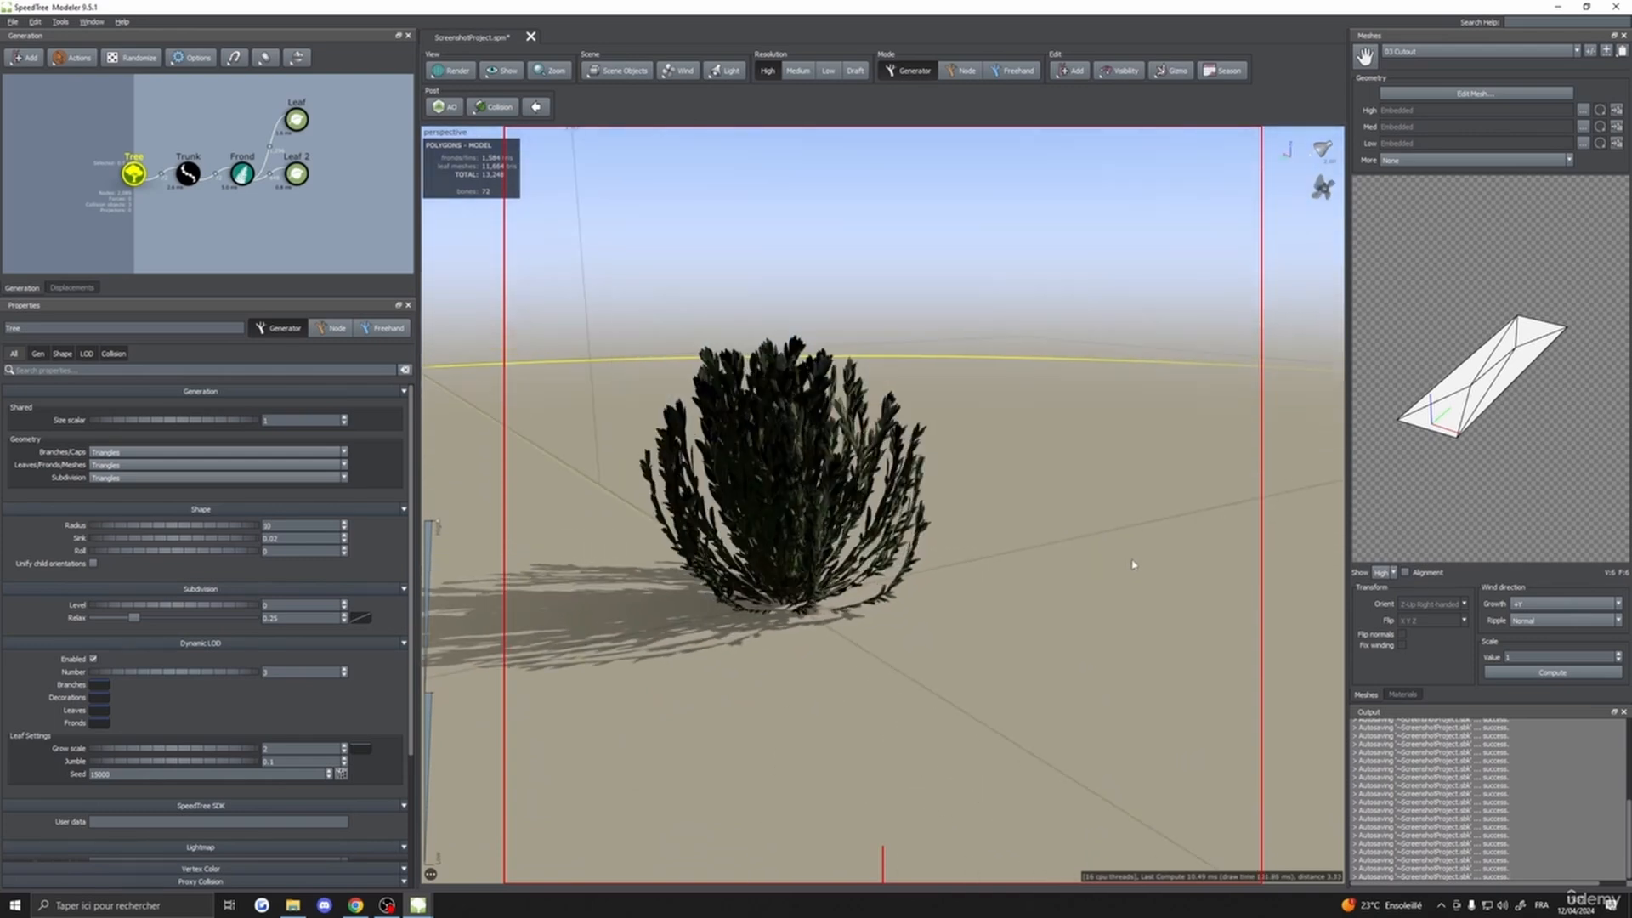
pyautogui.moveTo(280, 89); pyautogui.dragTo(315, 189)
pyautogui.moveTo(789, 426); pyautogui.dragTo(955, 433)
pyautogui.click(968, 397)
pyautogui.scroll(-5, 955, 433)
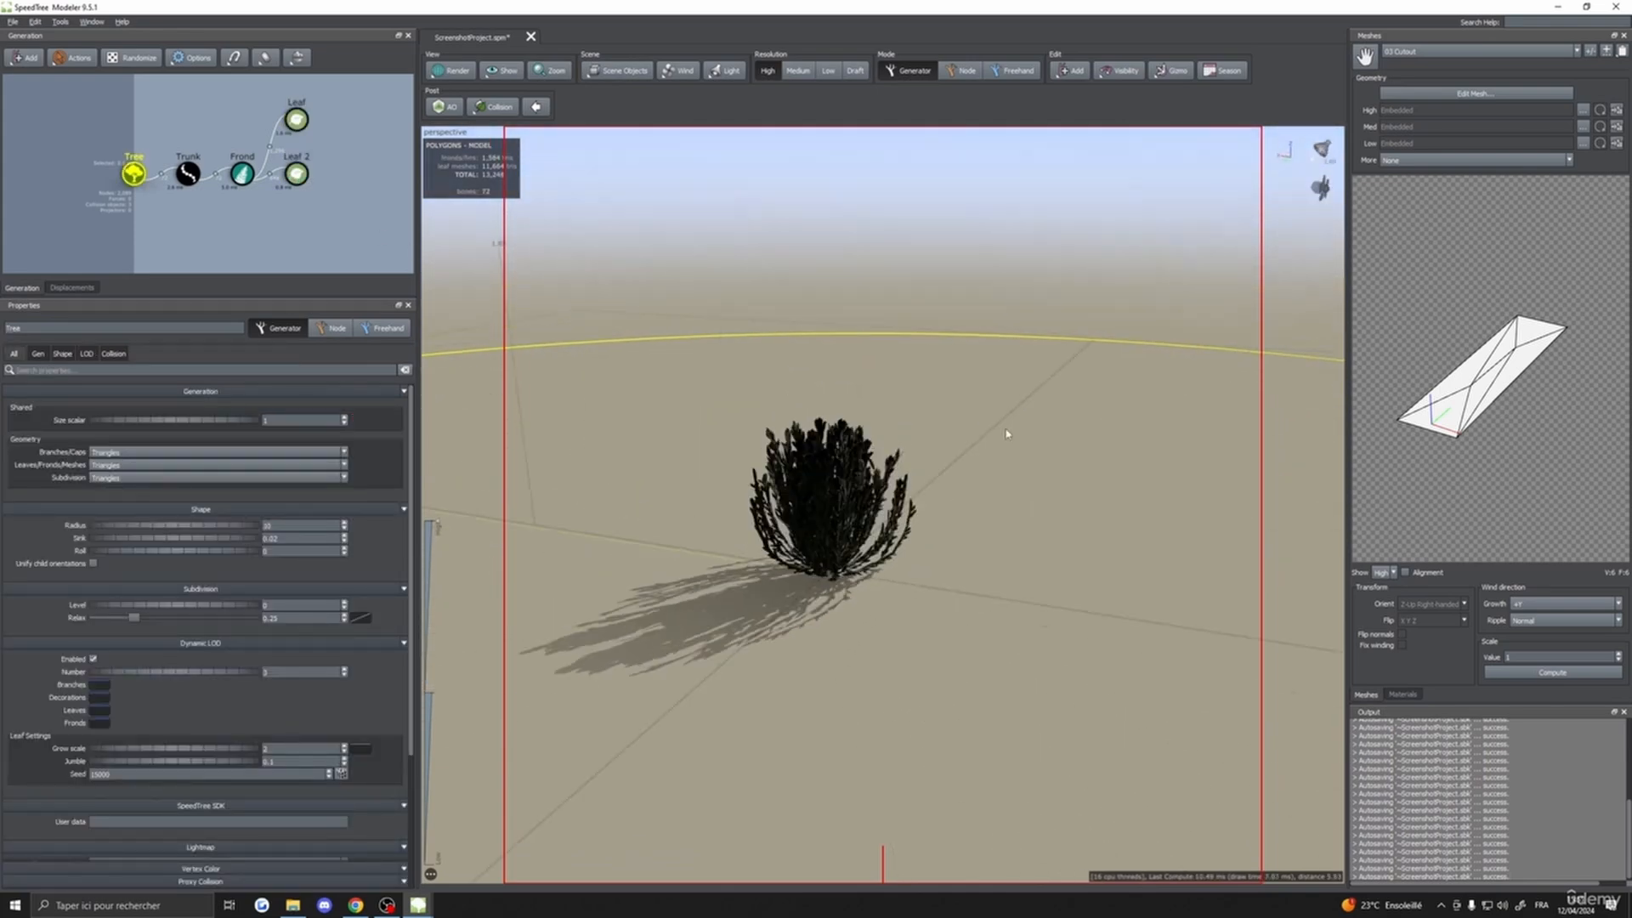
pyautogui.scroll(8, 956, 434)
pyautogui.click(1403, 695)
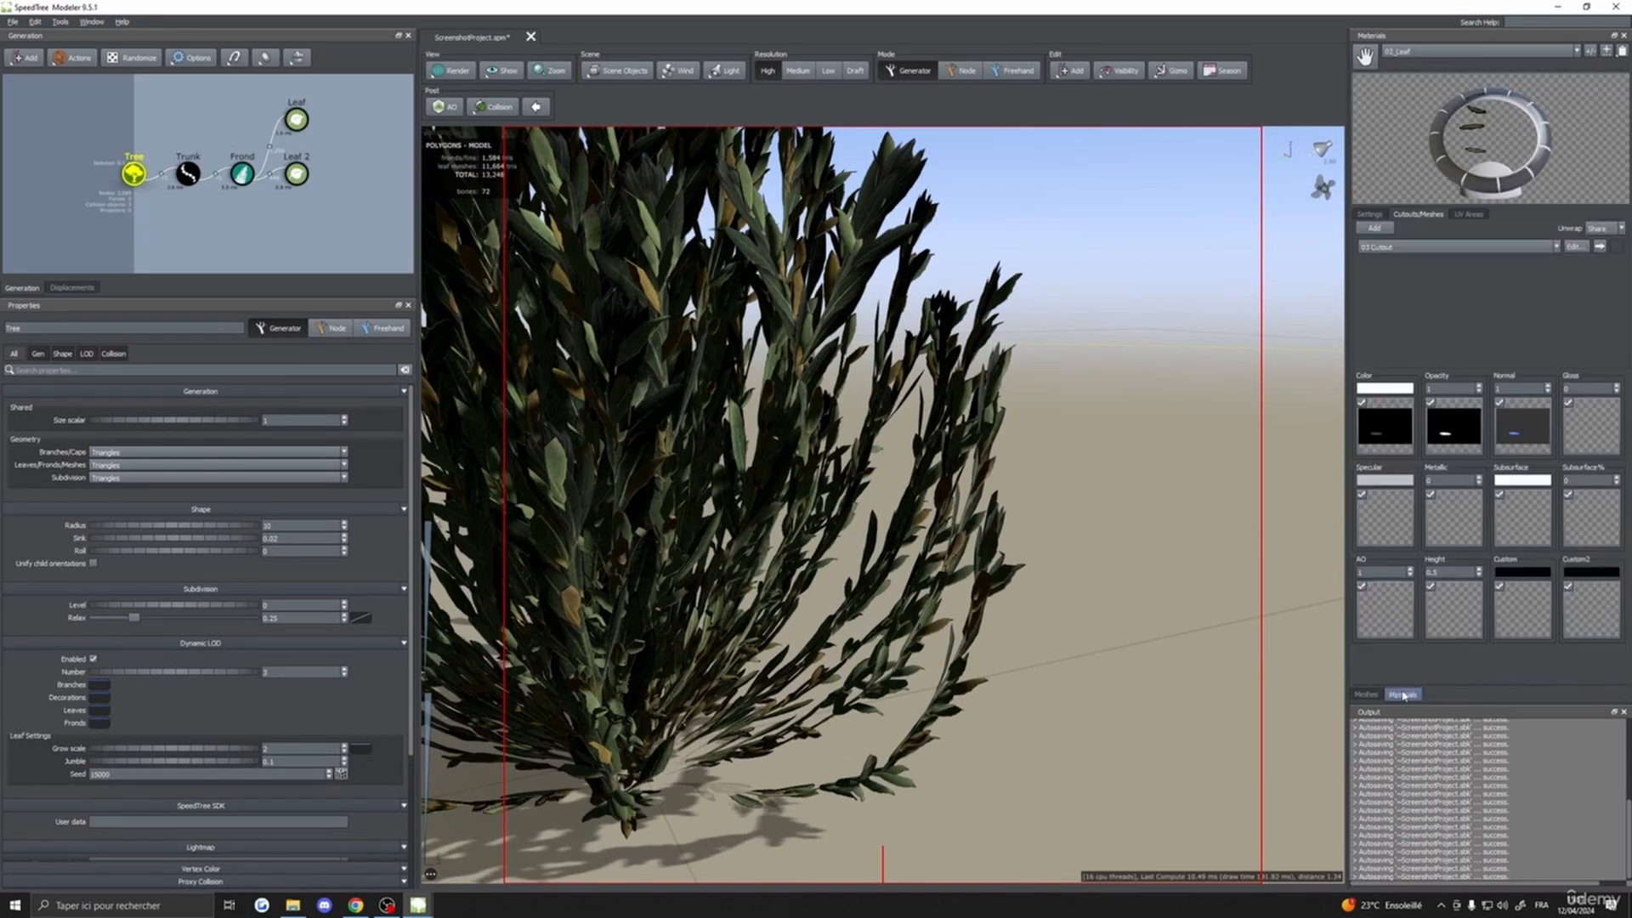
# - Regenerate the 03 Cutout points as a plain four-corner mesh, apply it to the High slot, and finish mesh editing
pyautogui.click(1573, 248)
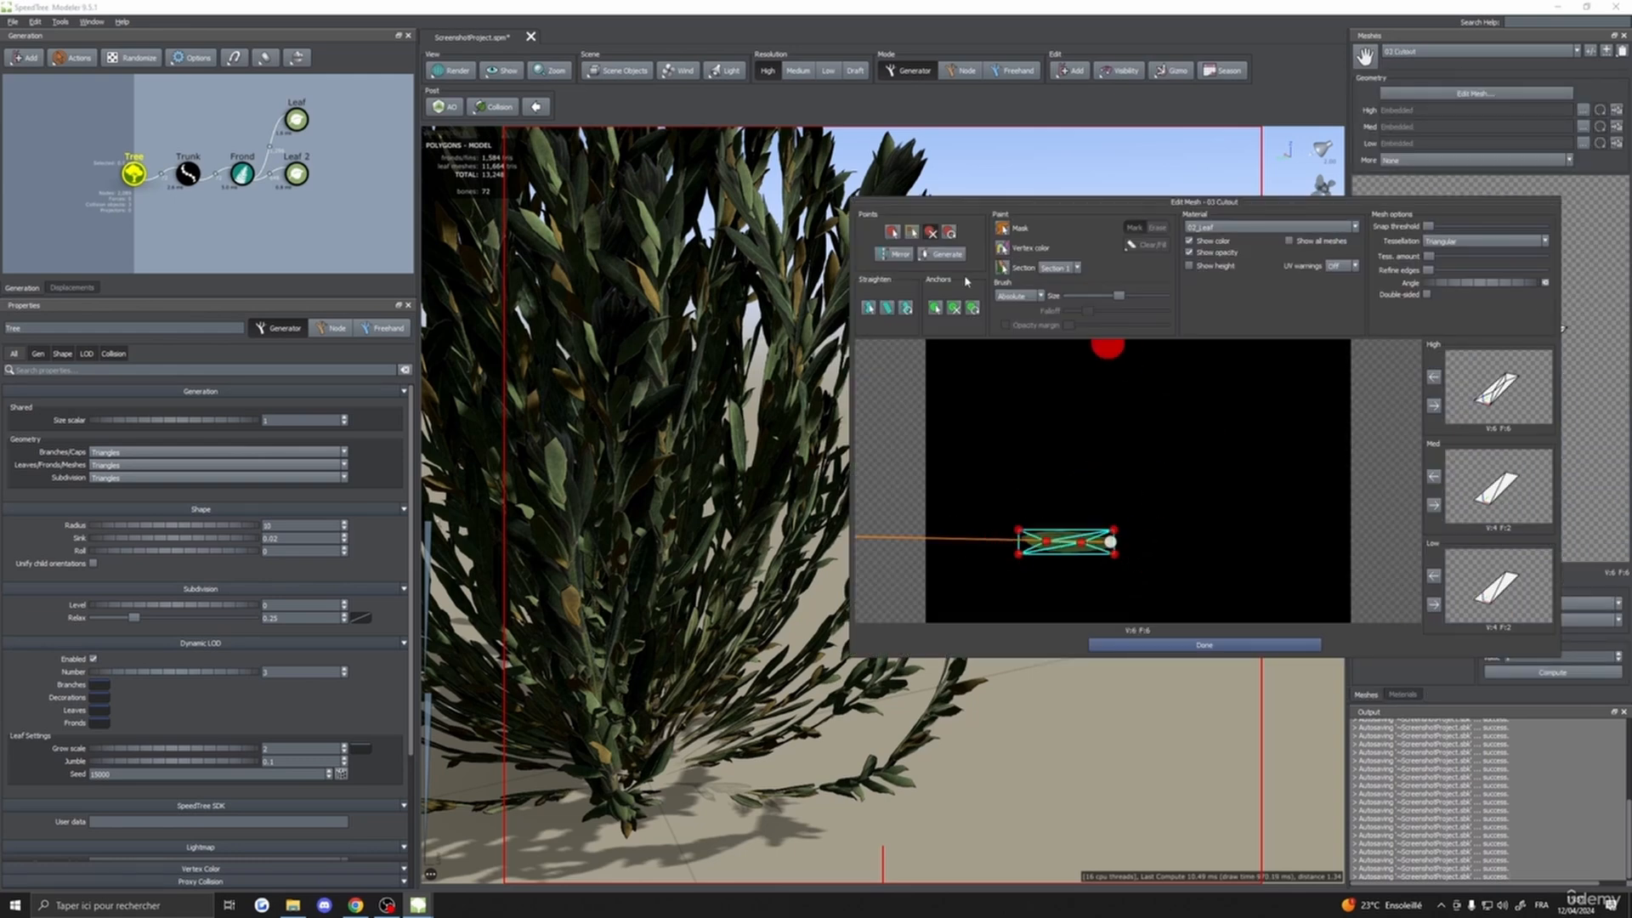
pyautogui.click(945, 254)
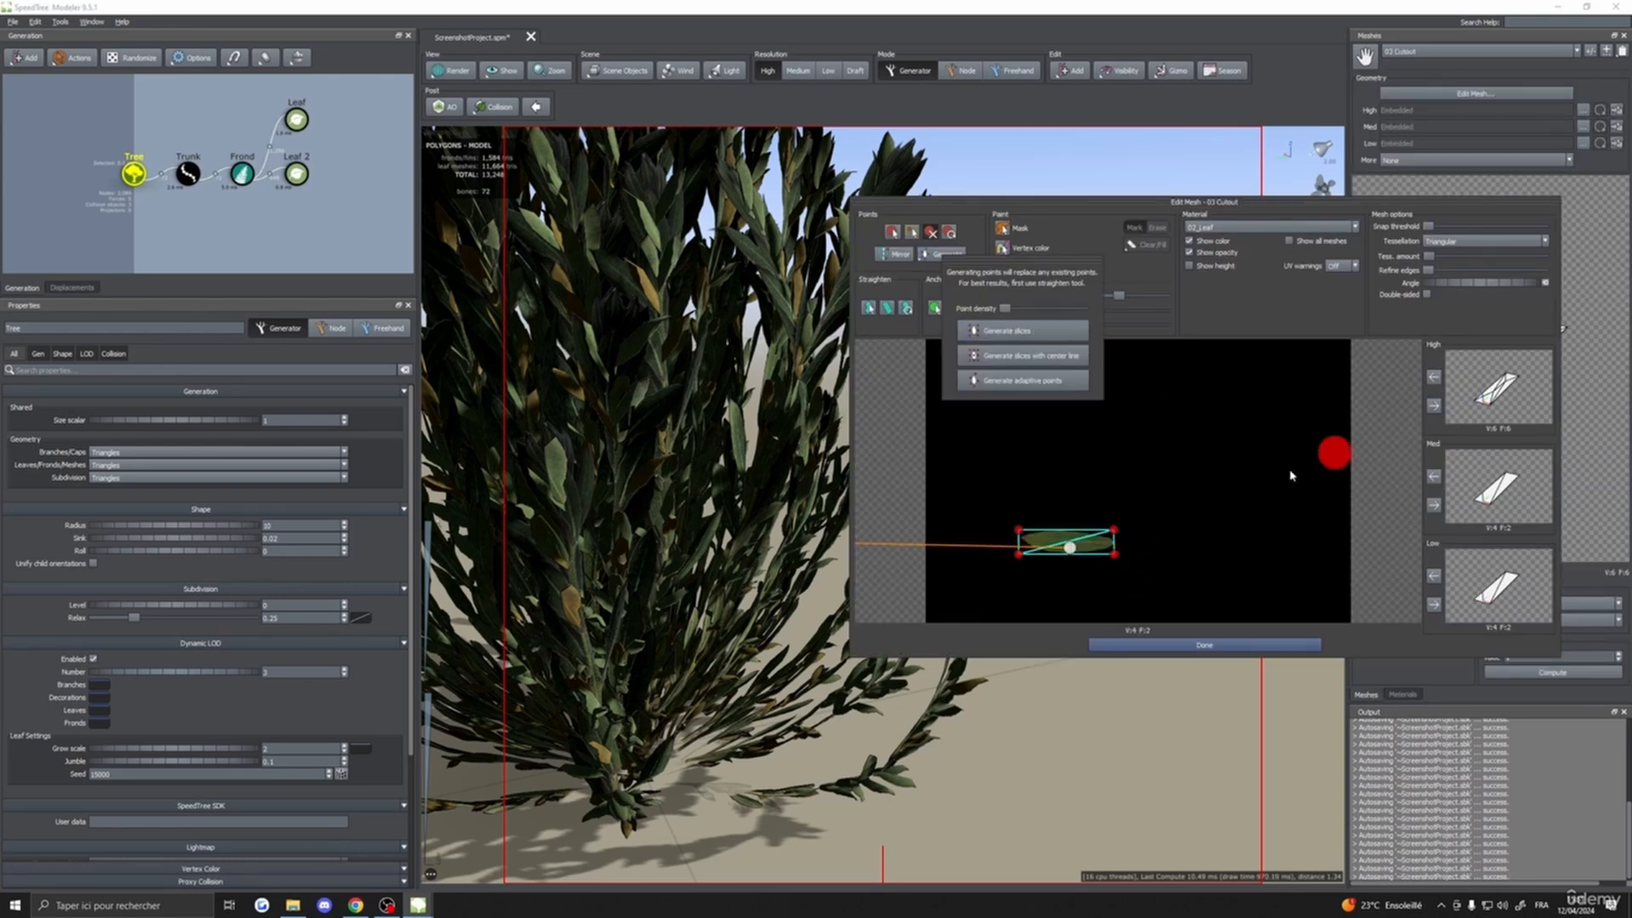
pyautogui.click(896, 237)
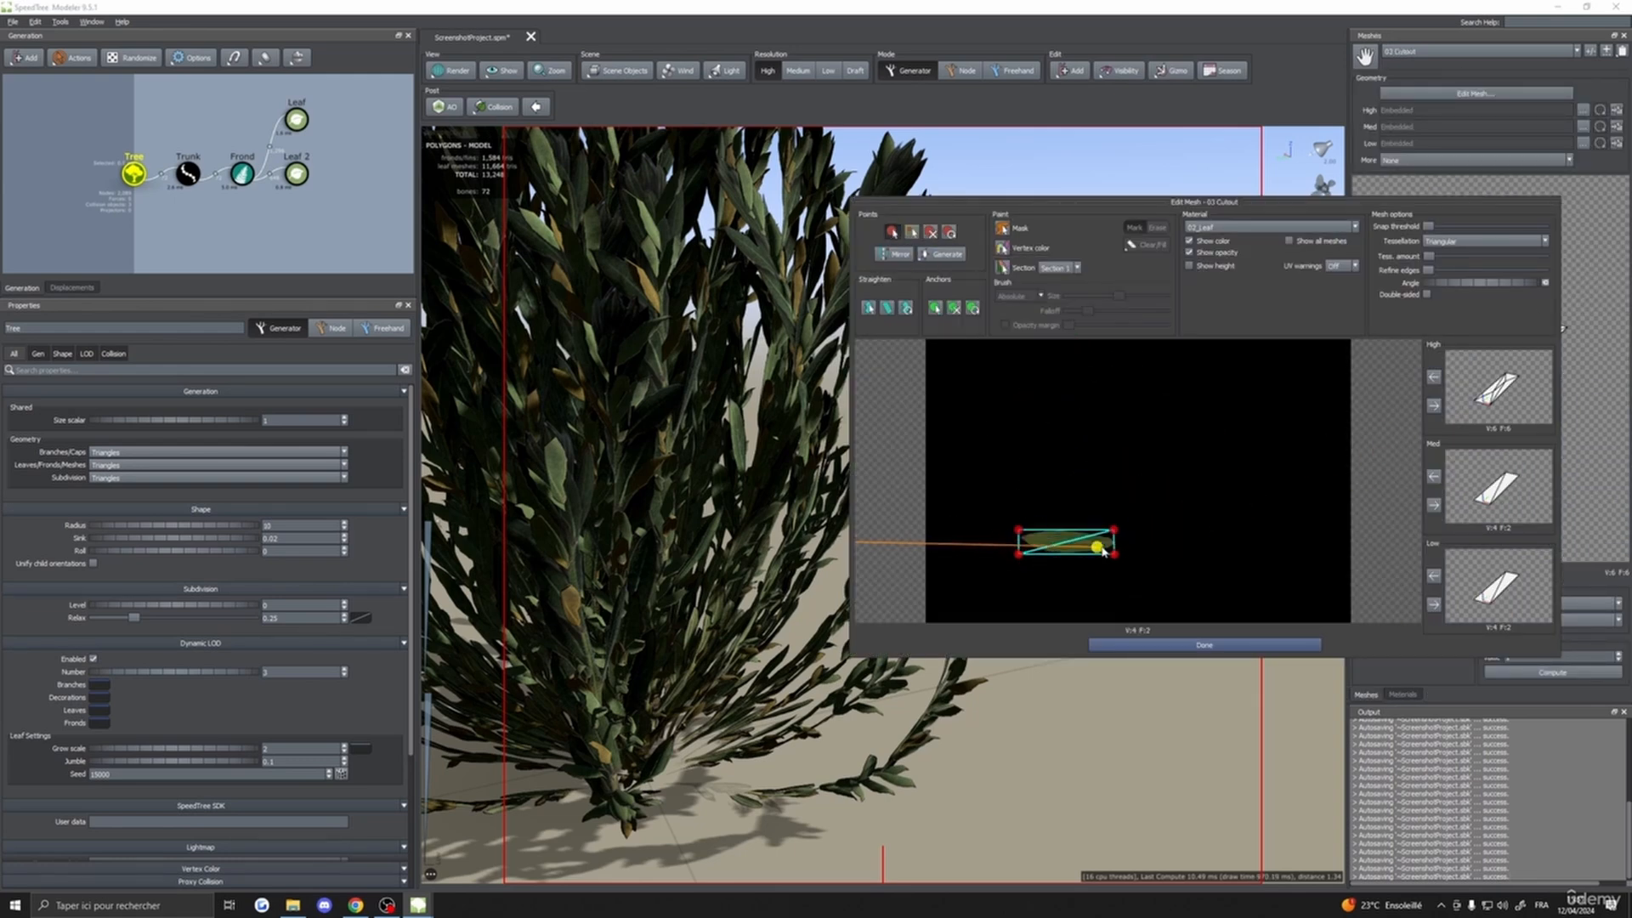
pyautogui.click(1432, 405)
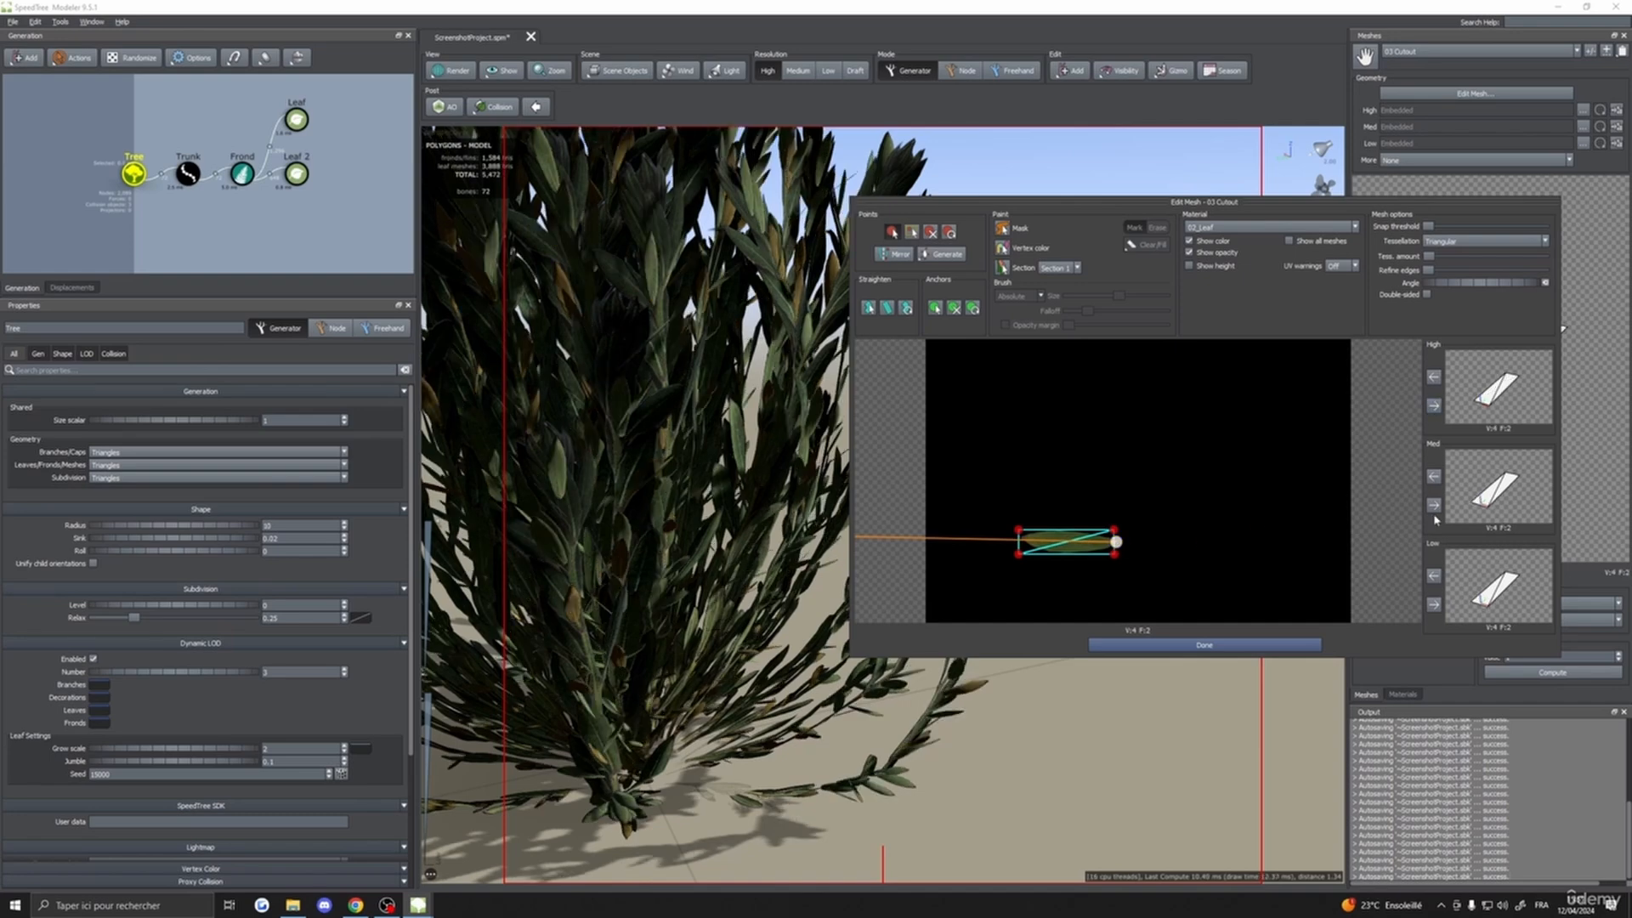
pyautogui.click(1283, 645)
# - Examine the bush with its four-corner leaves from several angles and distances, highlighting both leaf generators
pyautogui.moveTo(1282, 649); pyautogui.dragTo(884, 493)
pyautogui.scroll(-4, 1119, 605)
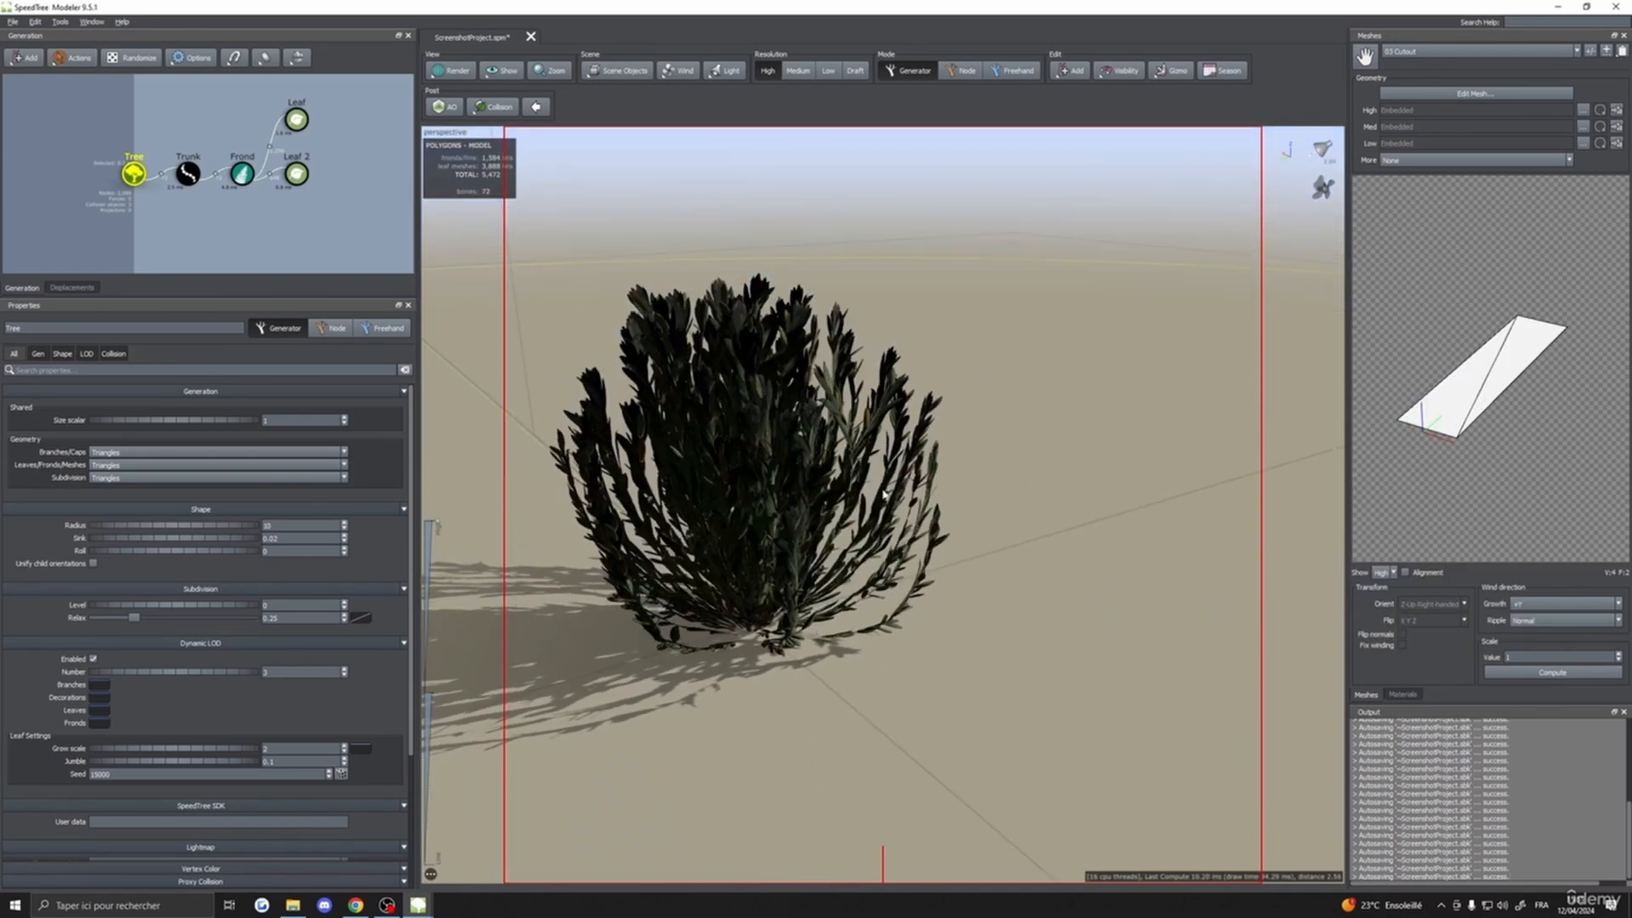
pyautogui.moveTo(270, 102); pyautogui.dragTo(767, 411)
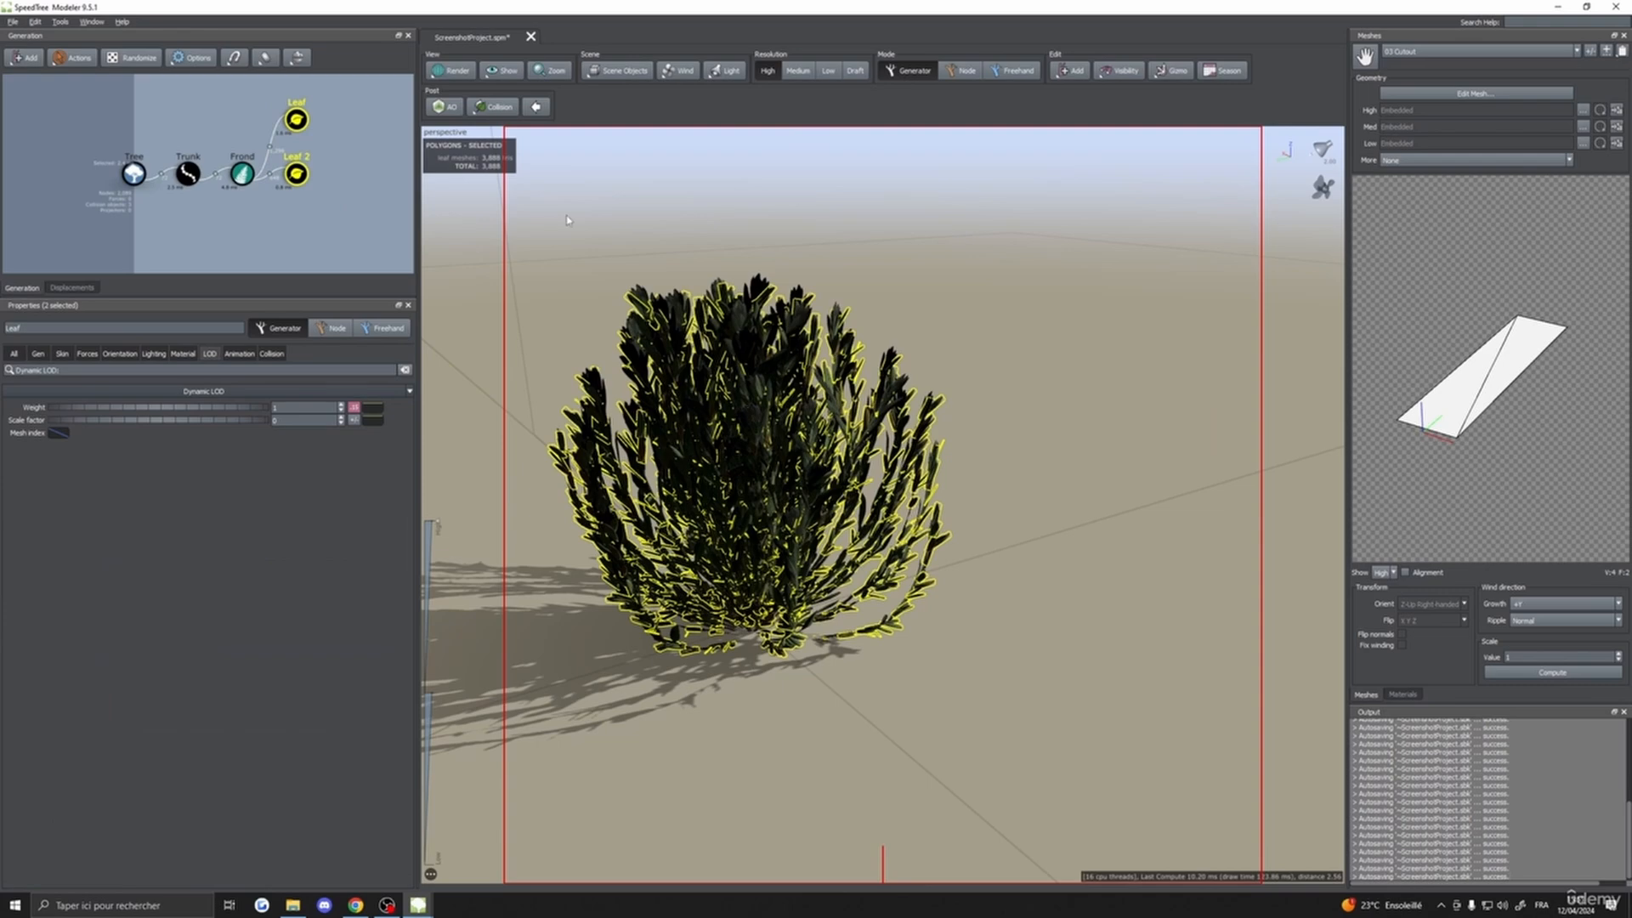
pyautogui.click(1264, 313)
pyautogui.moveTo(1264, 314); pyautogui.dragTo(1003, 268)
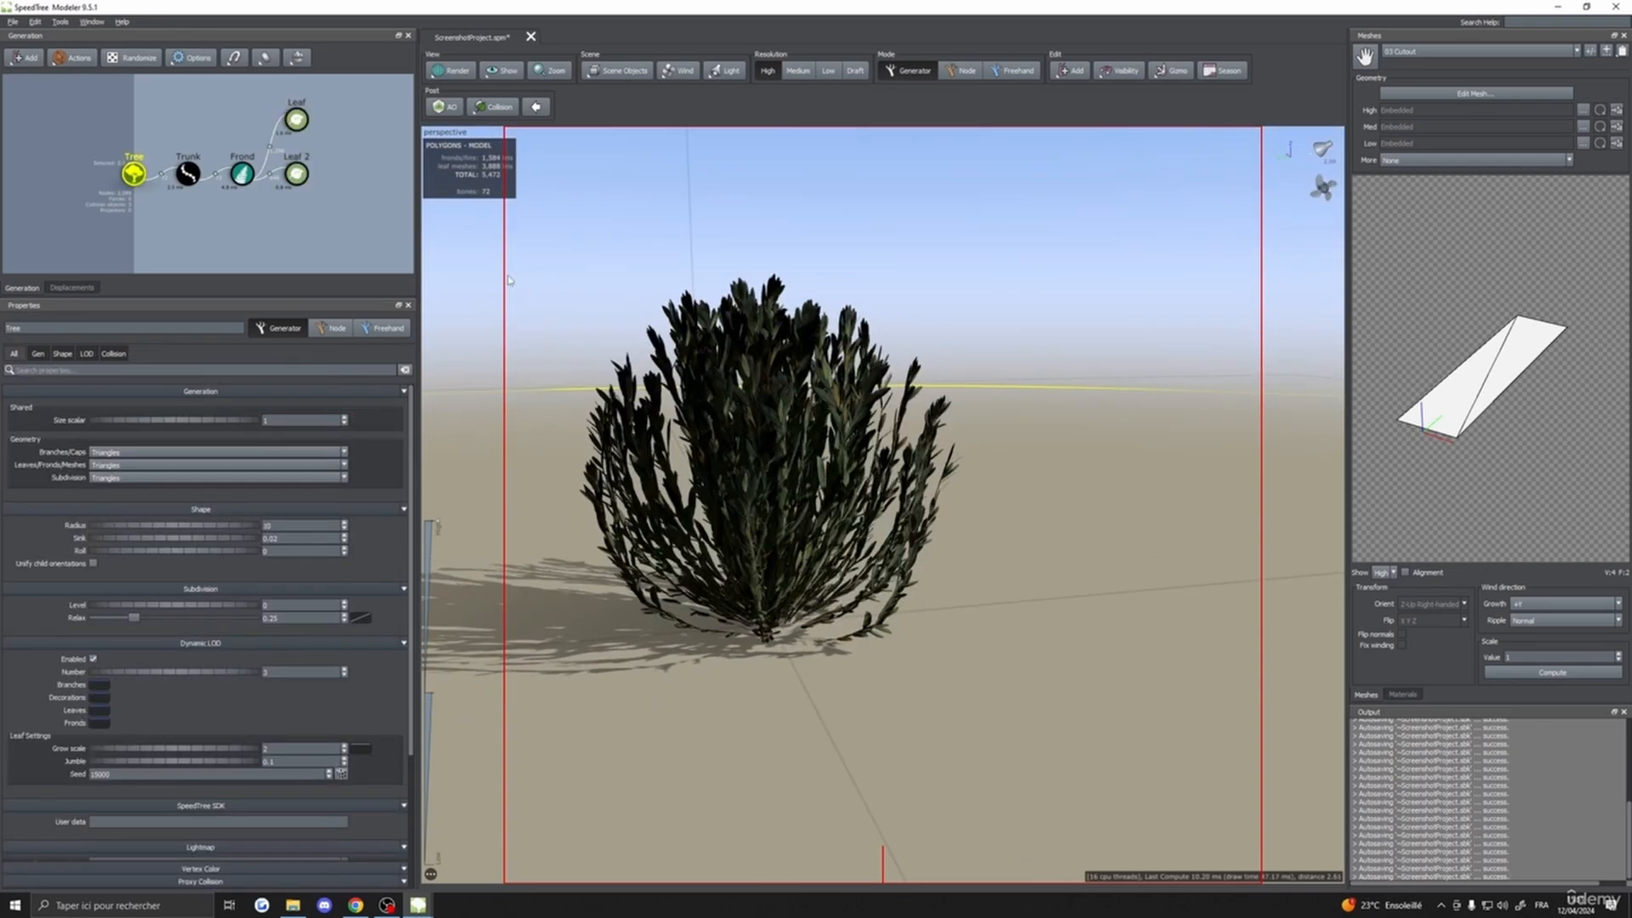
pyautogui.scroll(-3, 519, 284)
pyautogui.scroll(3, 720, 325)
pyautogui.moveTo(745, 342); pyautogui.dragTo(863, 374, button='middle')
pyautogui.scroll(-2, 863, 374)
pyautogui.moveTo(862, 374); pyautogui.dragTo(957, 431)
pyautogui.scroll(-3, 962, 405)
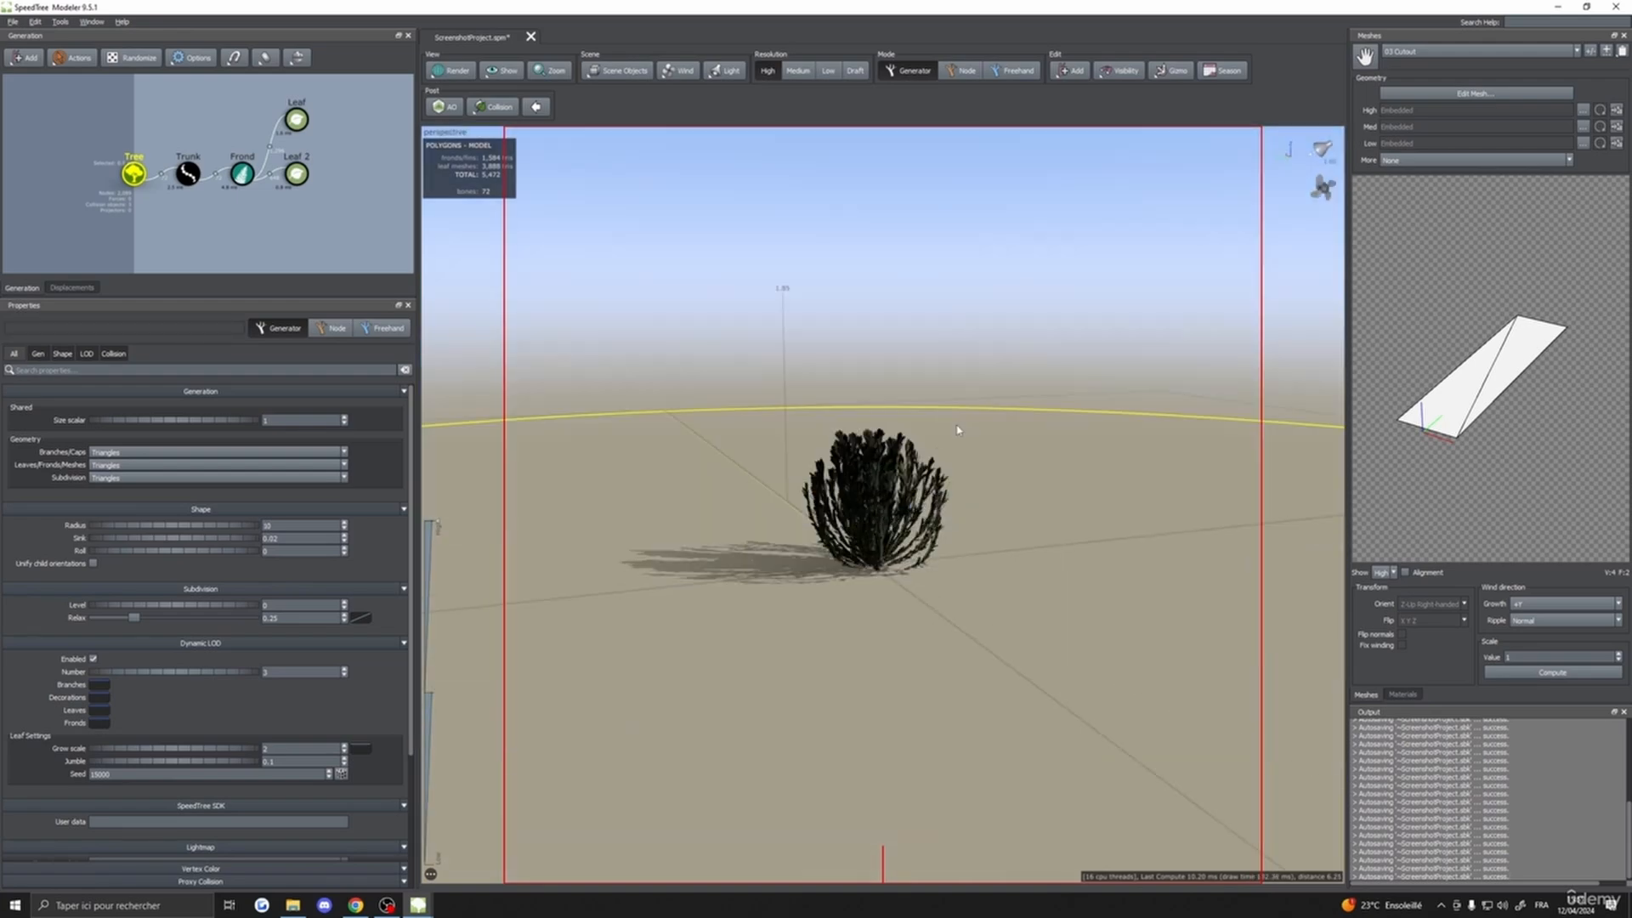
pyautogui.scroll(3, 918, 514)
pyautogui.moveTo(917, 515); pyautogui.dragTo(972, 557)
pyautogui.scroll(-3, 1071, 531)
pyautogui.scroll(3, 986, 557)
pyautogui.moveTo(873, 554); pyautogui.dragTo(836, 557)
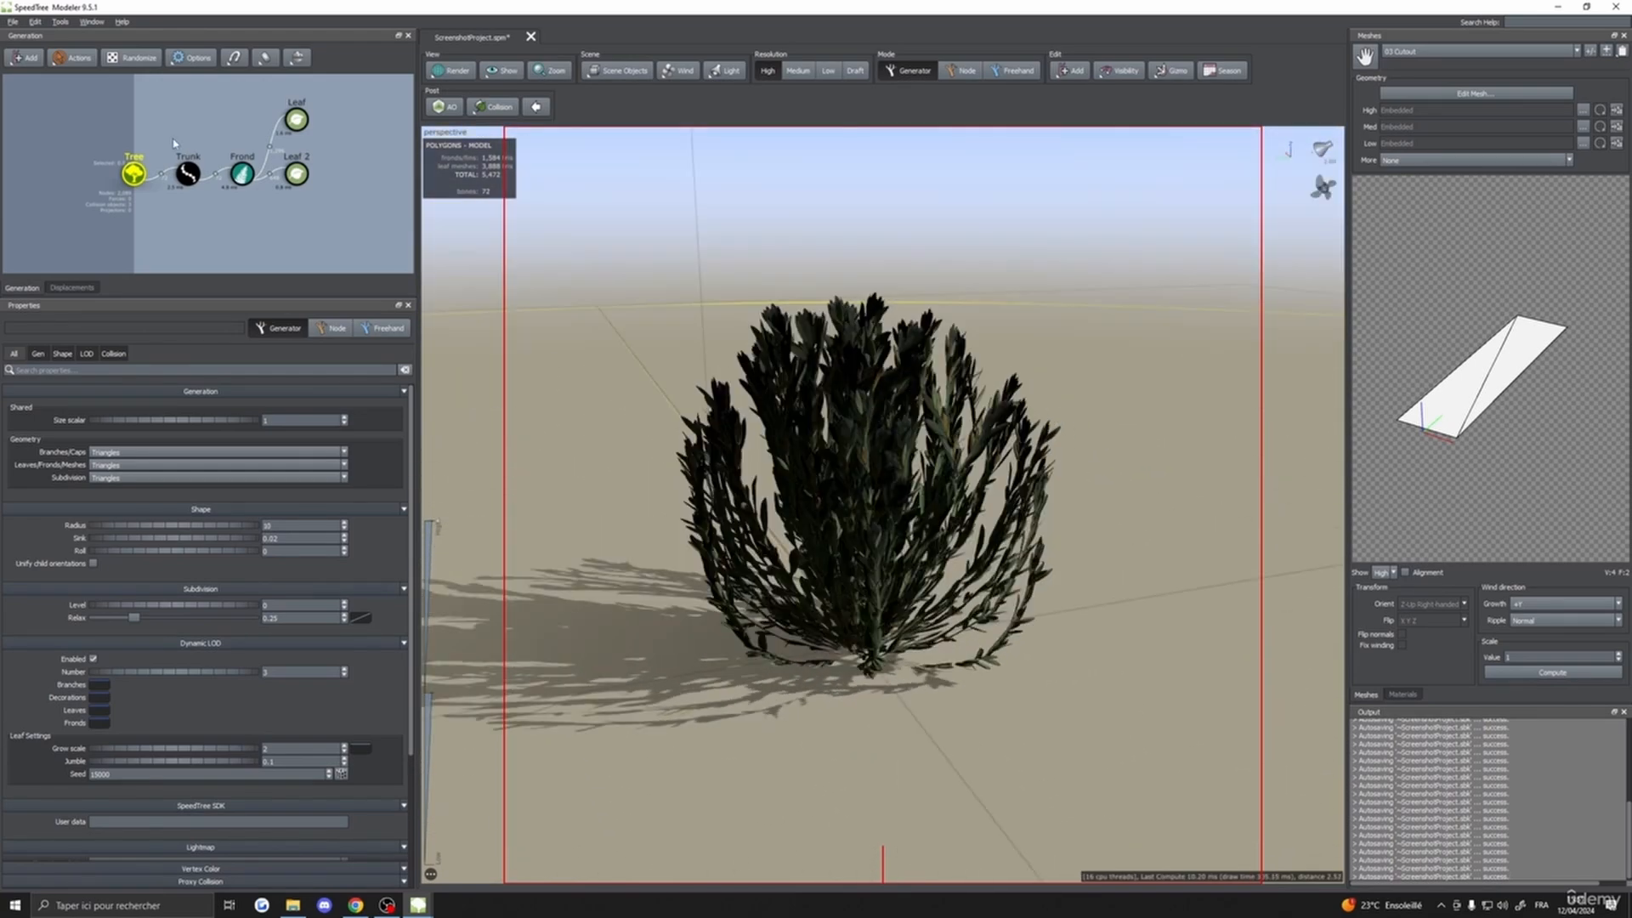
pyautogui.click(243, 175)
pyautogui.moveTo(291, 141); pyautogui.dragTo(316, 194)
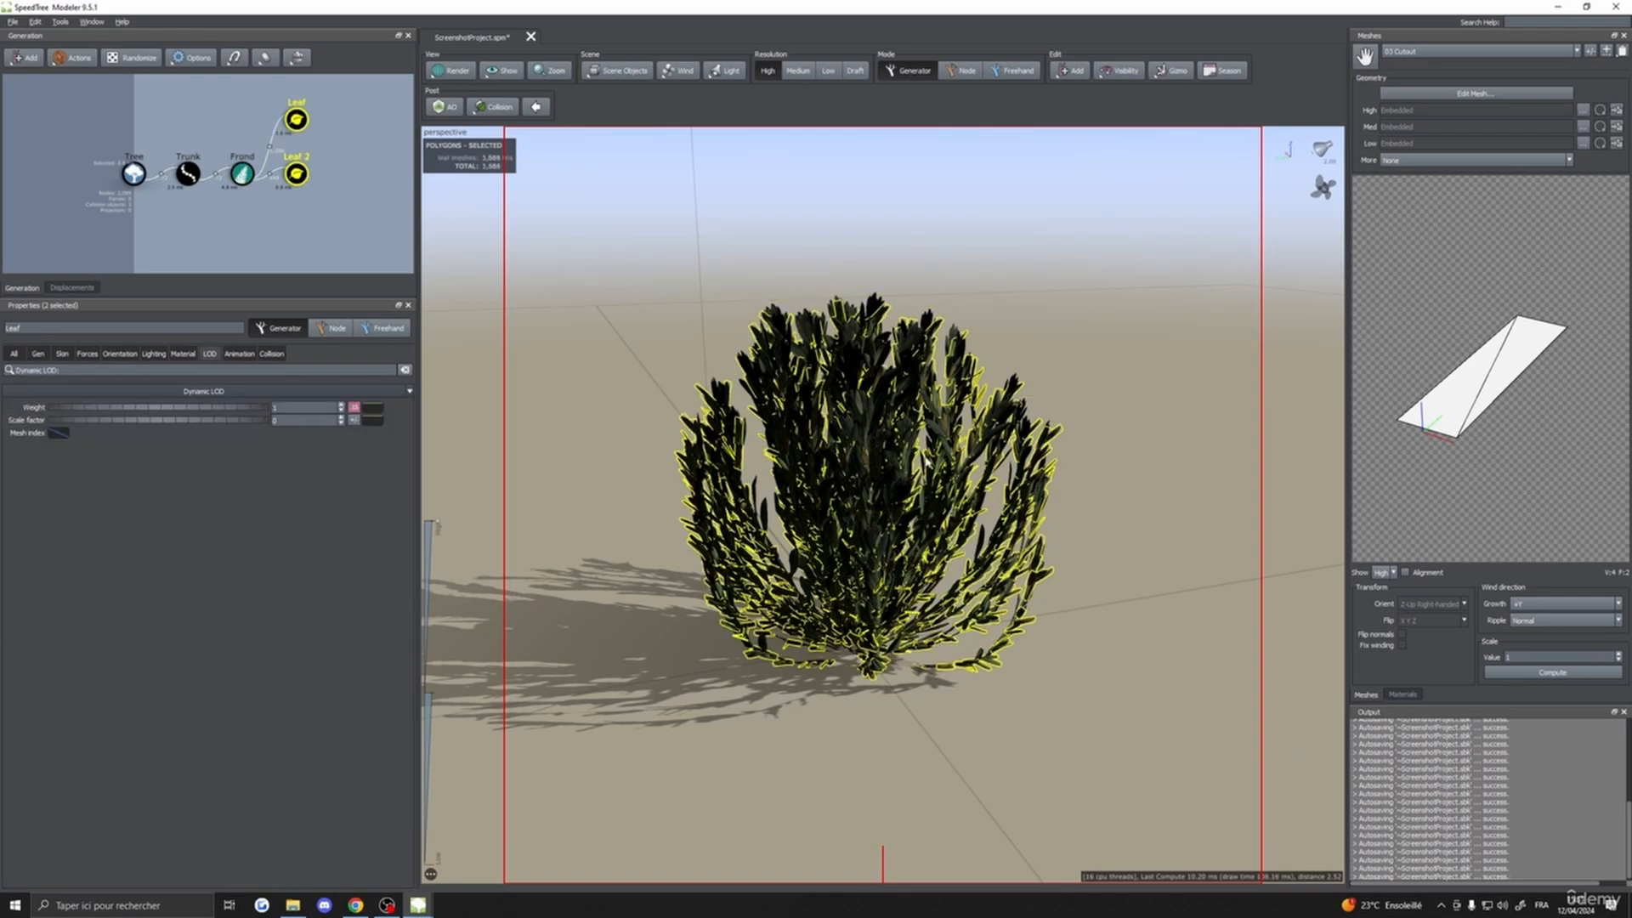
pyautogui.moveTo(837, 554); pyautogui.dragTo(907, 550)
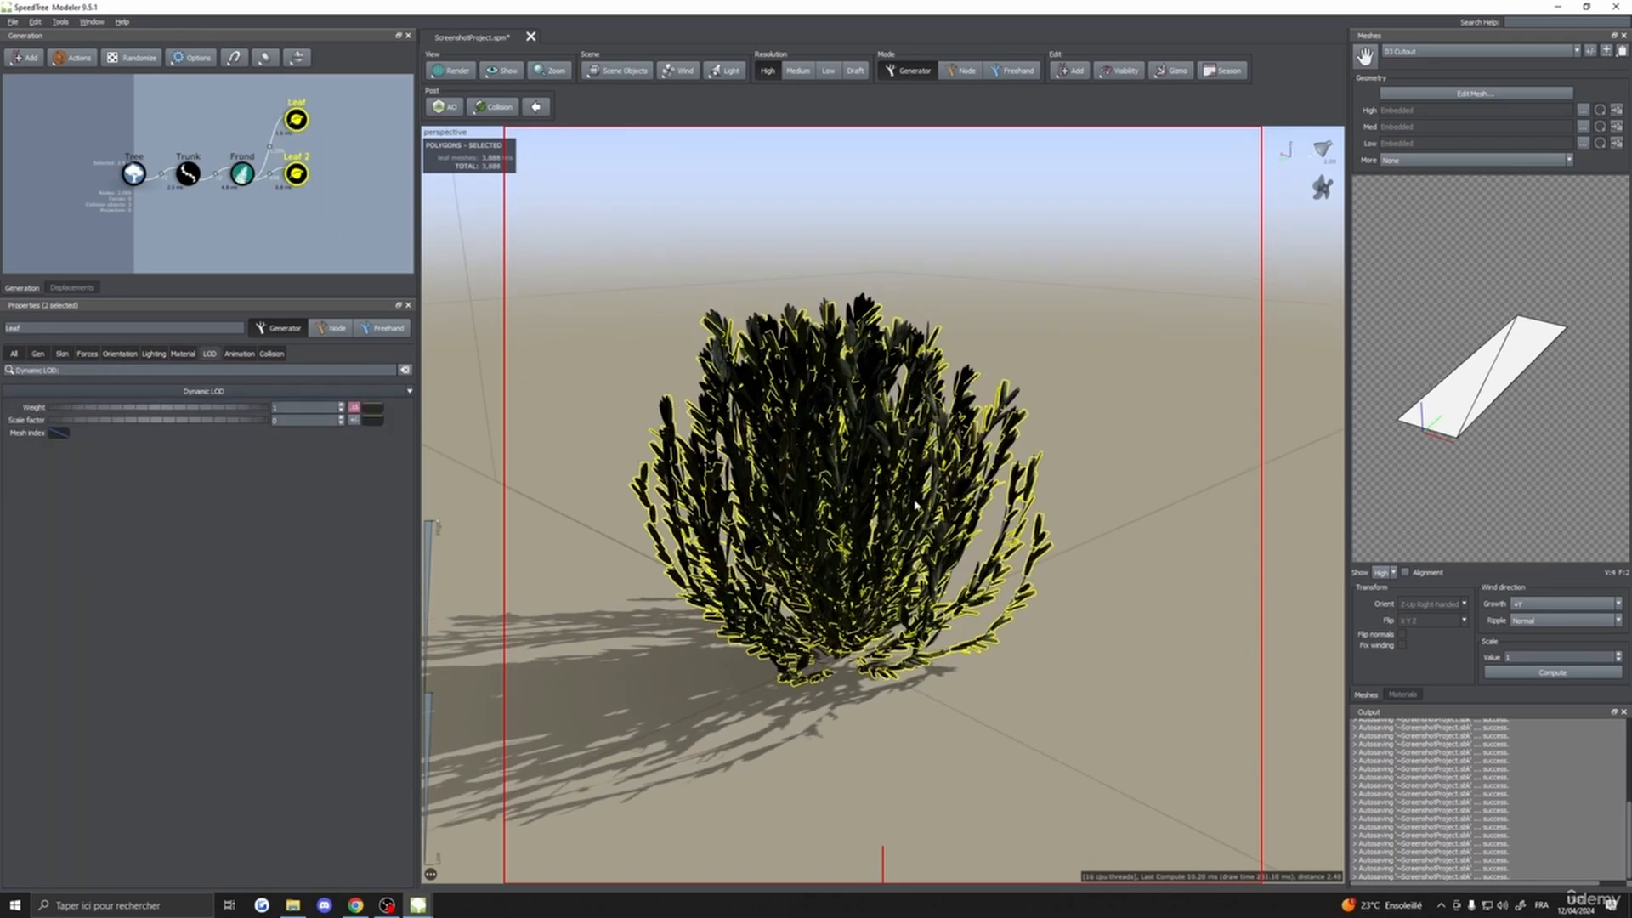
# - Edit the 02 material's 02 Cutout mesh, thin out the anchors along the stem with a smaller eraser brush, and apply it to the High slot
pyautogui.click(1403, 694)
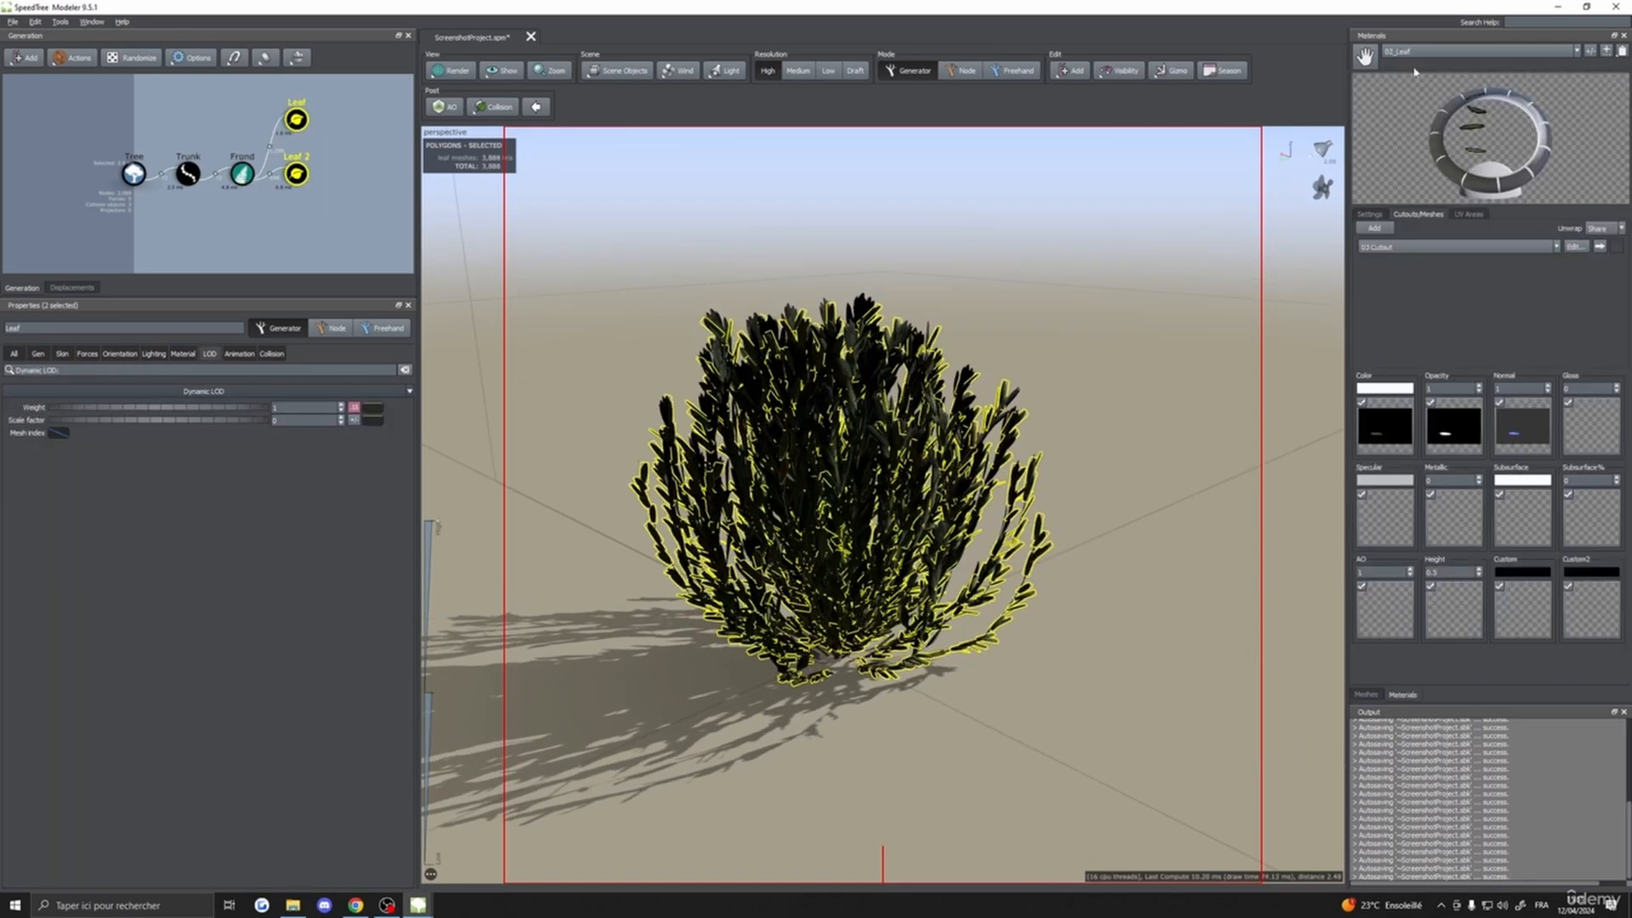
pyautogui.click(1445, 51)
pyautogui.click(1428, 38)
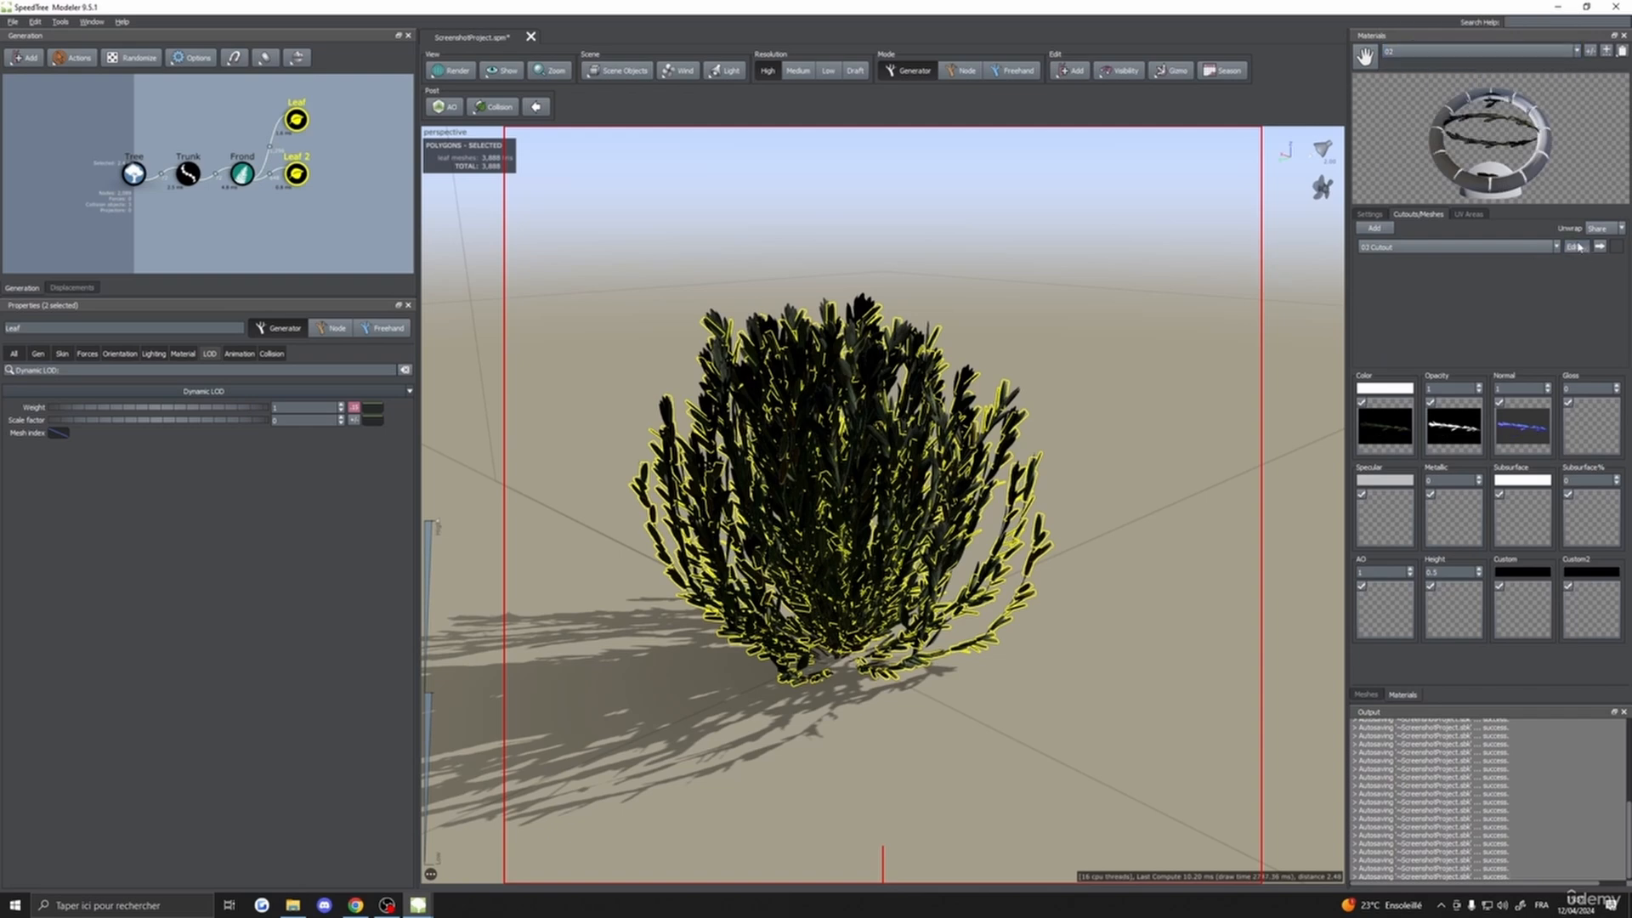
pyautogui.click(1575, 246)
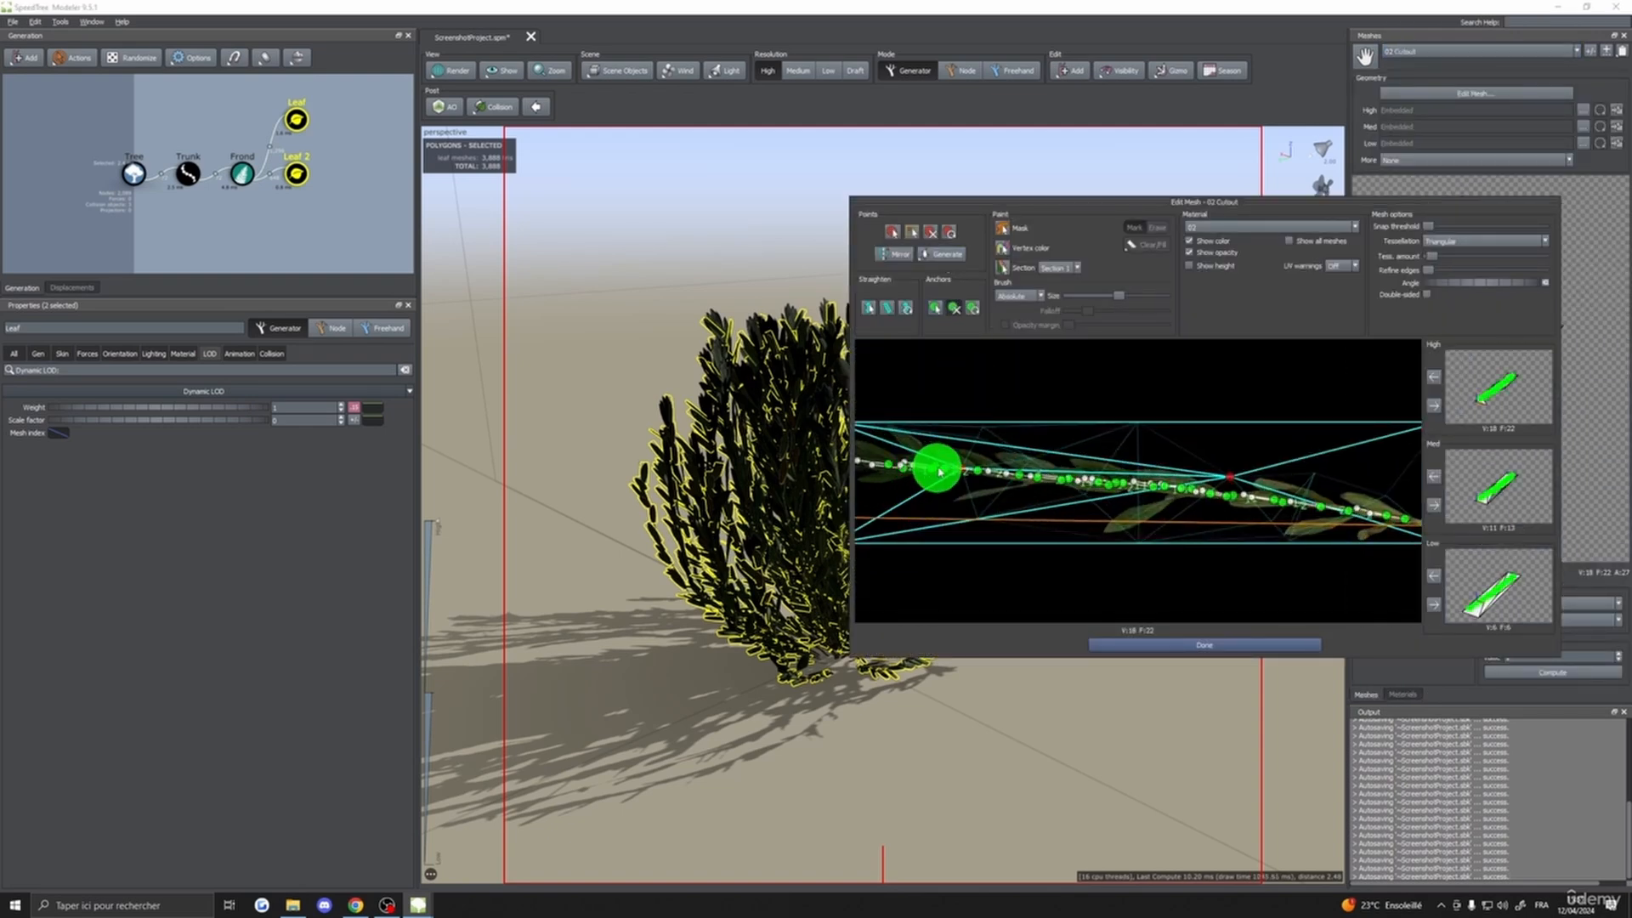
pyautogui.click(1090, 298)
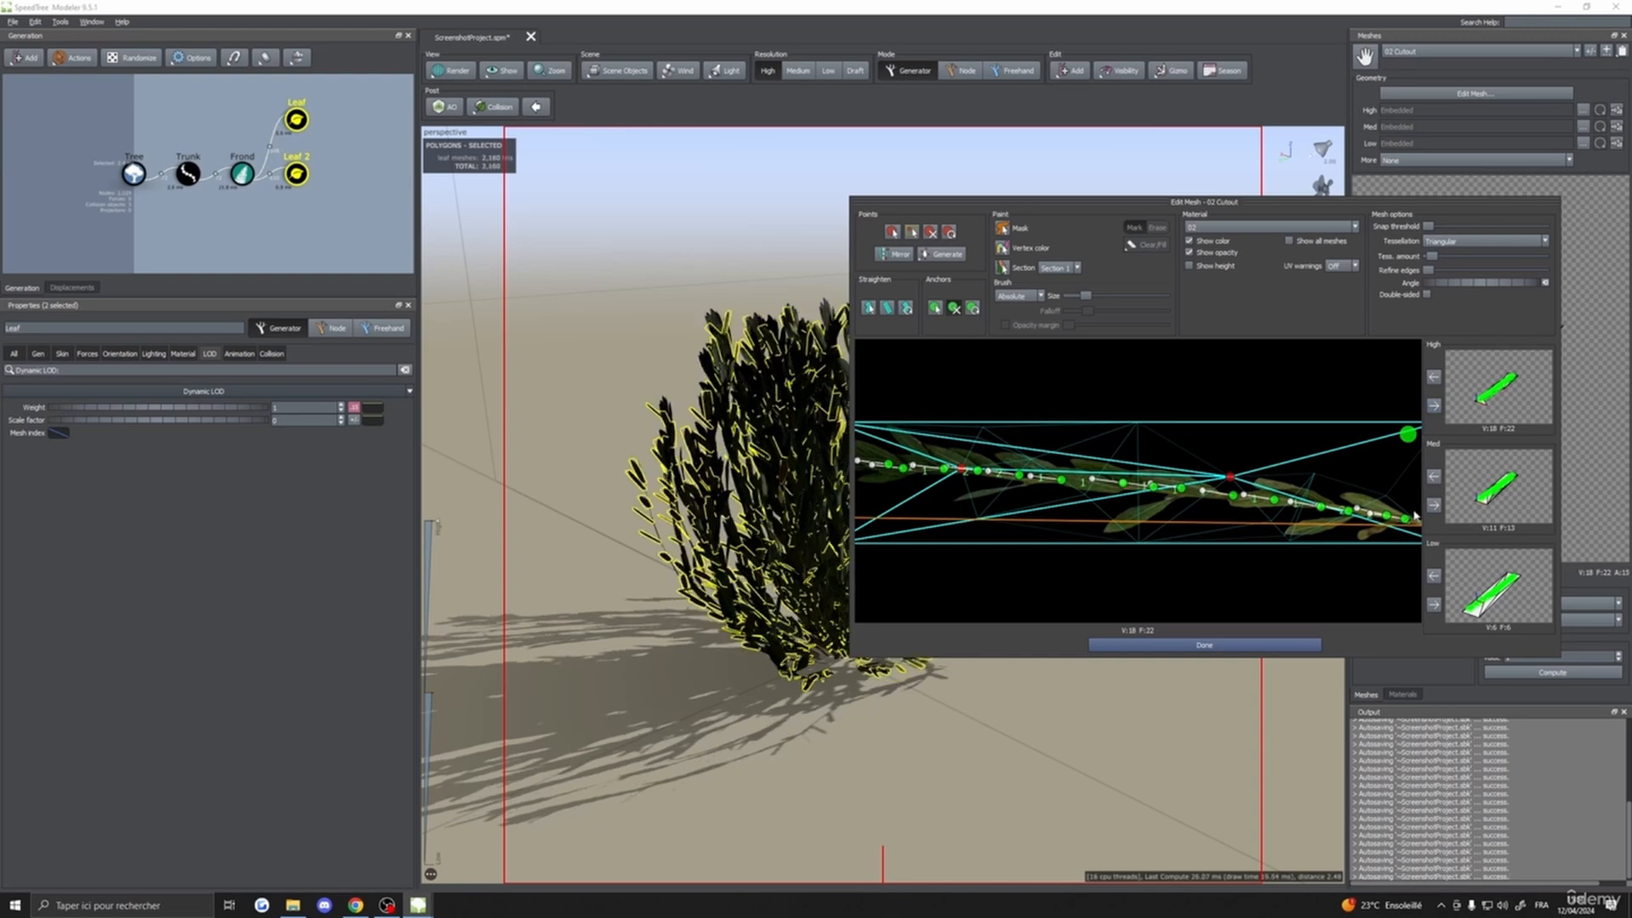
# - Lower the 02 Cutout's tessellation amount in stages for the Med slot and to the minimum for the Low slot, and finish mesh editing
pyautogui.moveTo(1436, 258); pyautogui.dragTo(1434, 257)
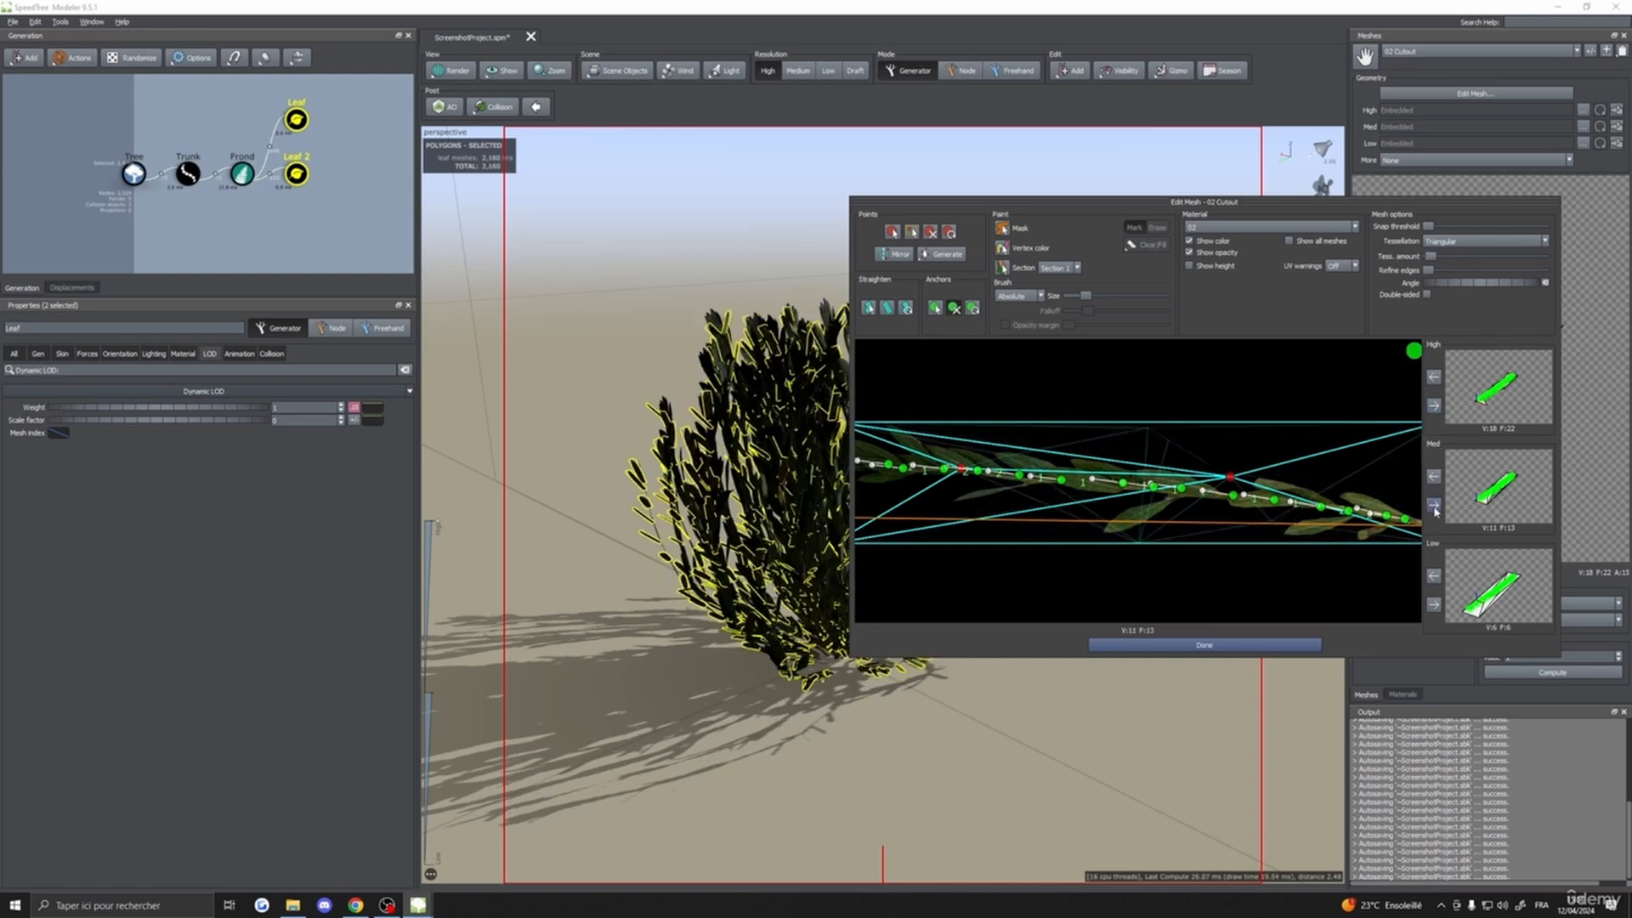
pyautogui.moveTo(1433, 260); pyautogui.dragTo(1426, 260)
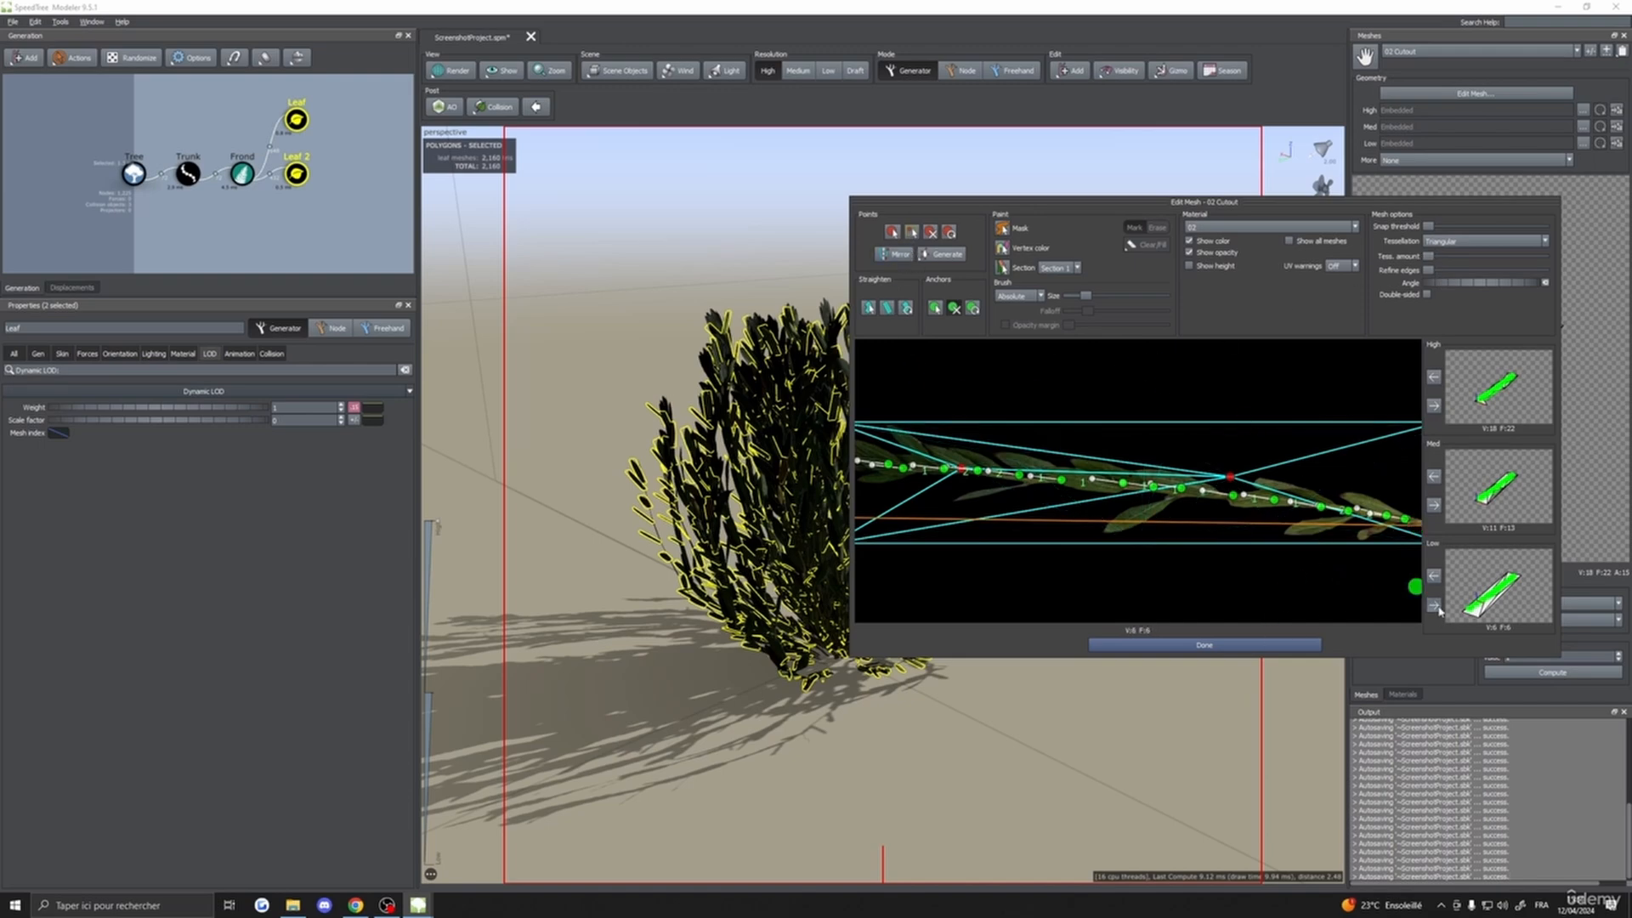
pyautogui.click(1219, 646)
pyautogui.click(1060, 625)
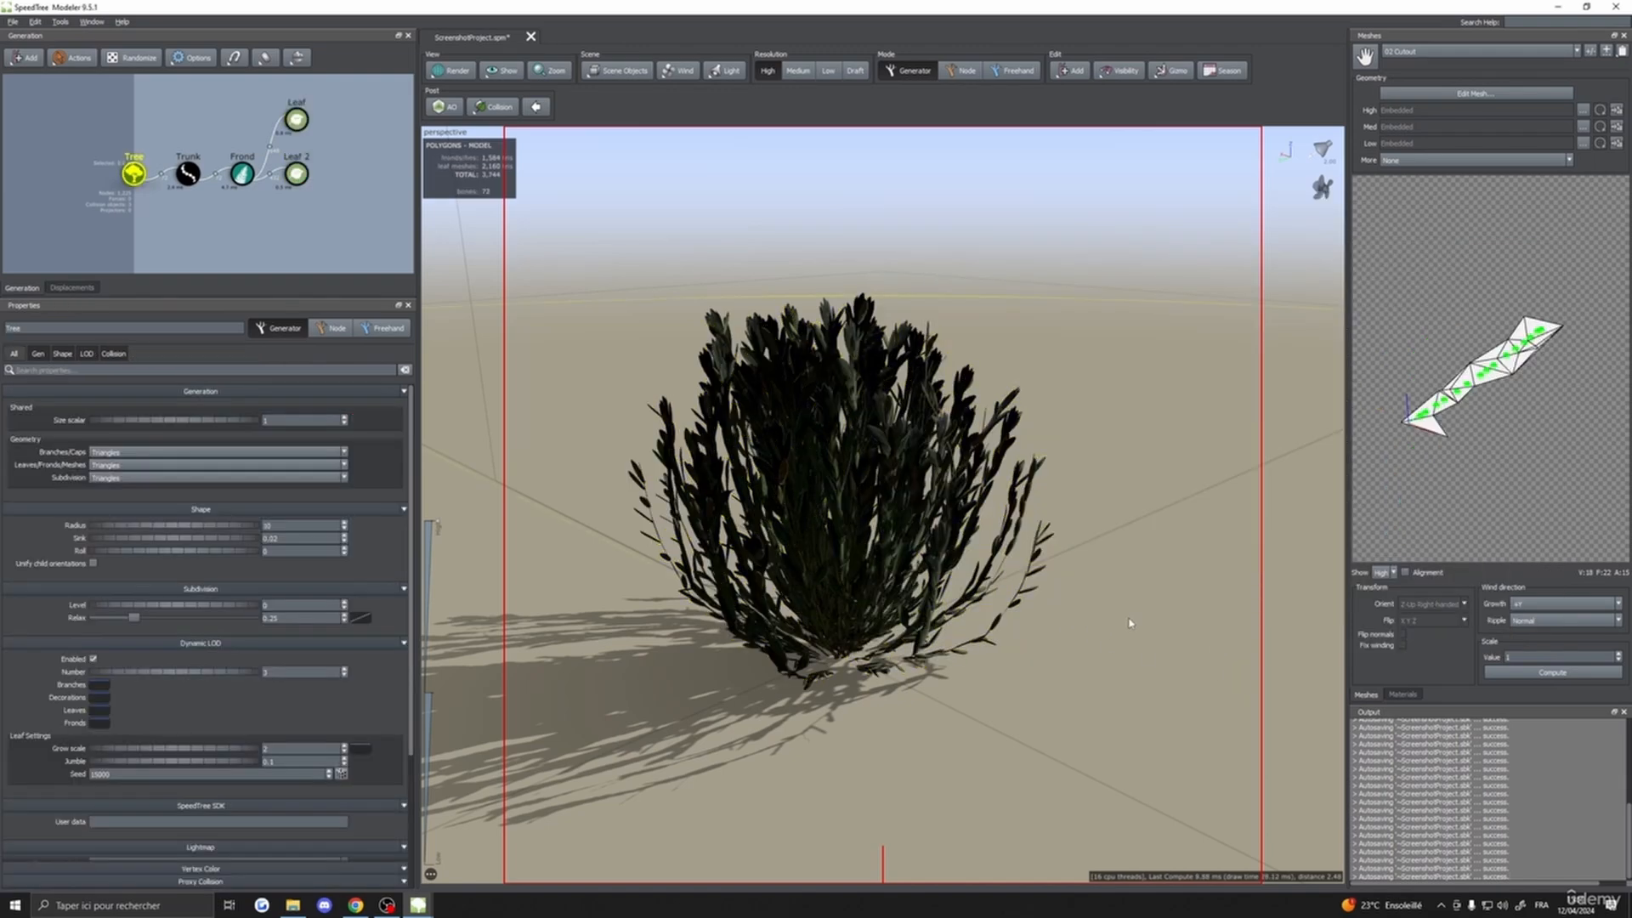
# - Examine the bush with its sparser leaves from close up and far away, and preview its level-of-detail transition
pyautogui.scroll(3, 1087, 619)
pyautogui.moveTo(1086, 619); pyautogui.dragTo(1153, 657)
pyautogui.scroll(-5, 1195, 637)
pyautogui.scroll(3, 1113, 655)
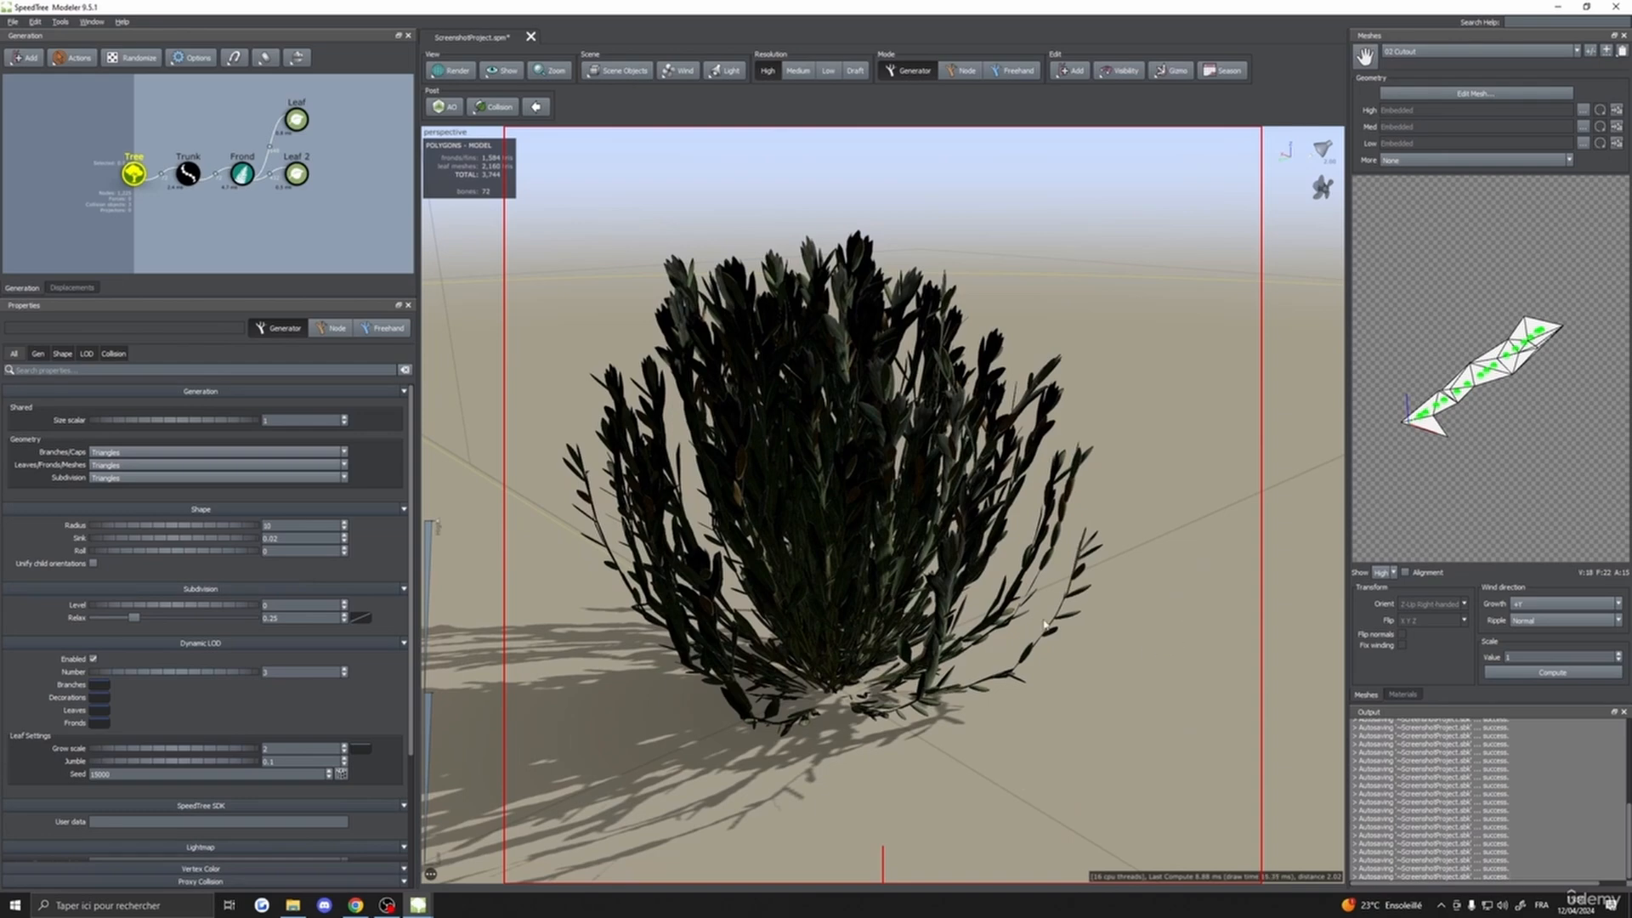
pyautogui.click(759, 251)
pyautogui.moveTo(759, 252); pyautogui.dragTo(843, 338, button='right')
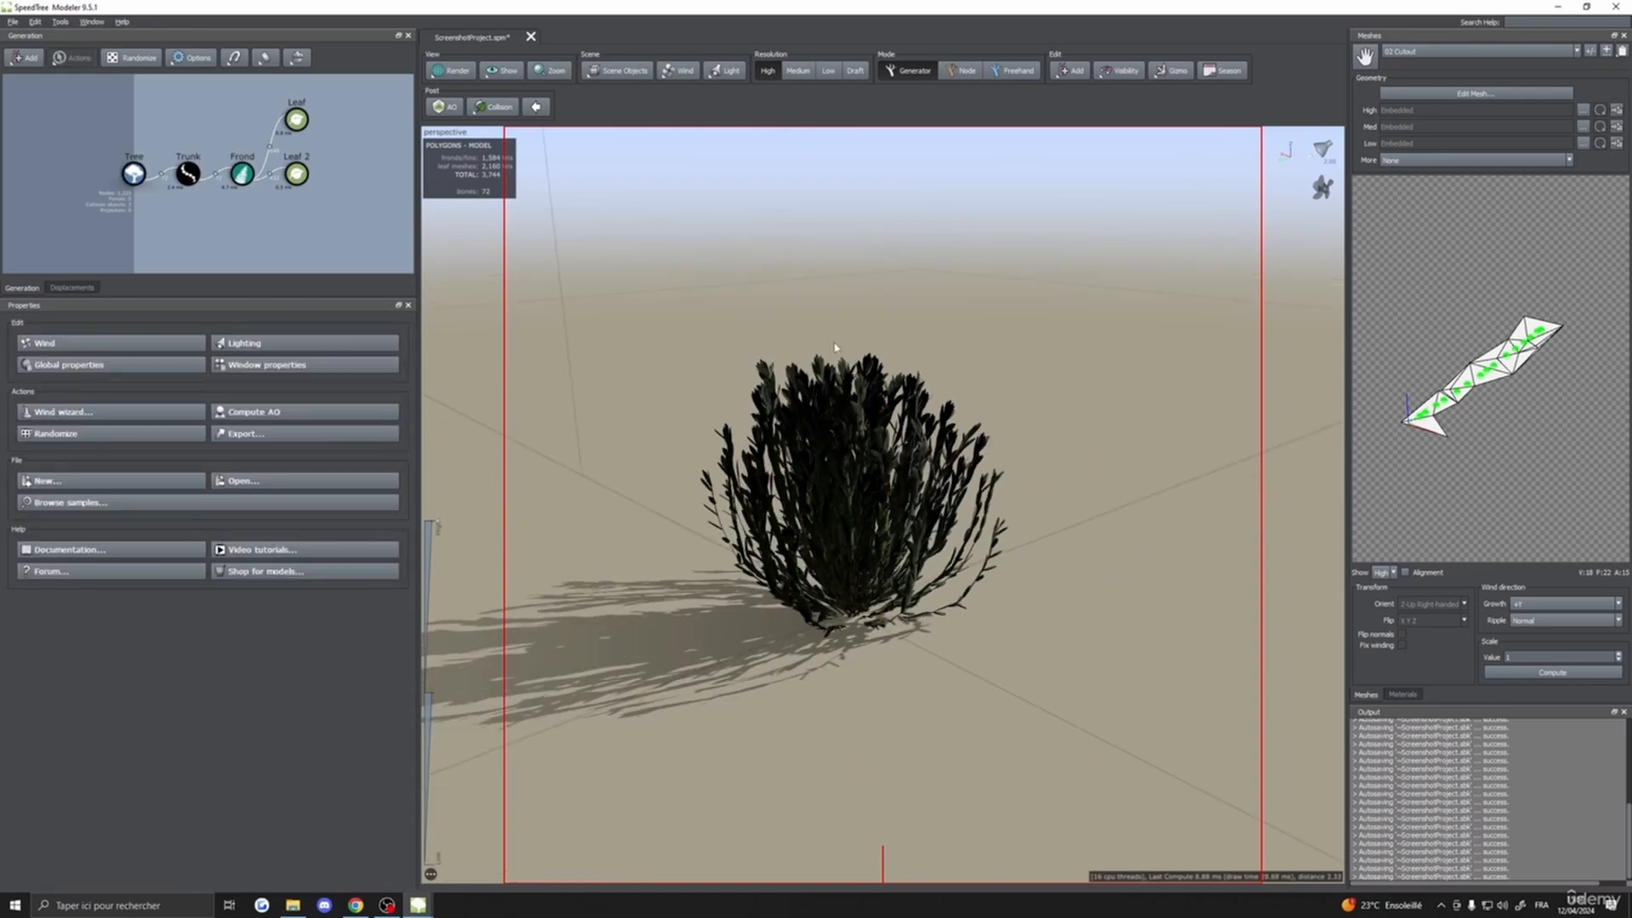
pyautogui.moveTo(843, 338); pyautogui.dragTo(795, 311)
pyautogui.moveTo(795, 310); pyautogui.dragTo(778, 255, button='right')
pyautogui.moveTo(778, 255); pyautogui.dragTo(884, 331)
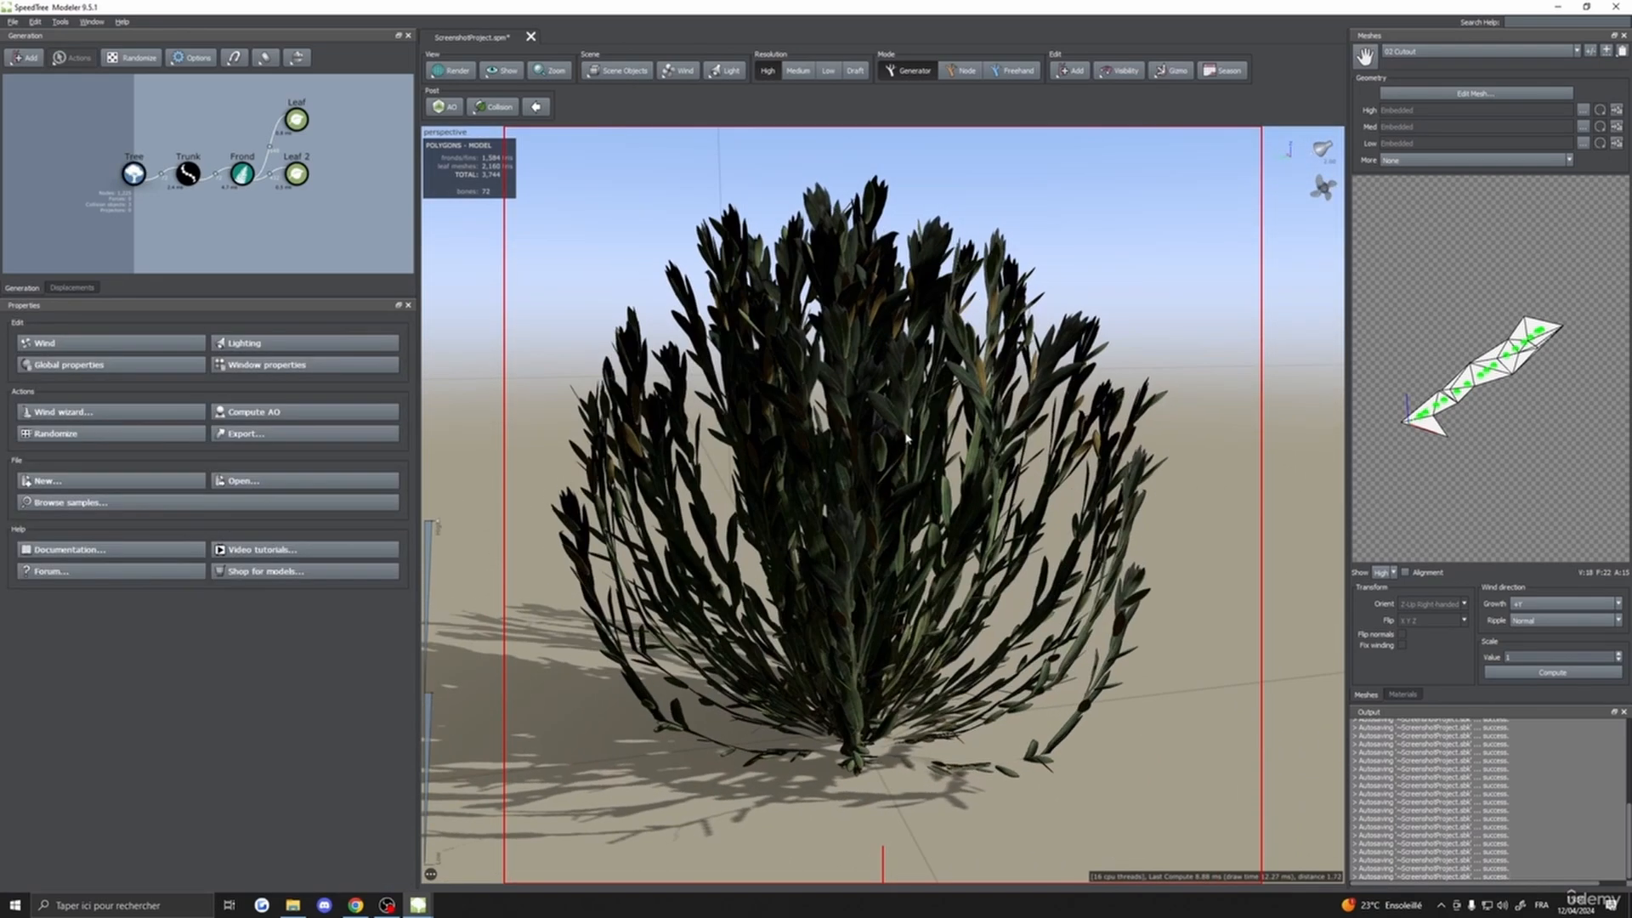
pyautogui.moveTo(884, 331); pyautogui.dragTo(926, 452, button='right')
pyautogui.moveTo(929, 452); pyautogui.dragTo(1003, 481)
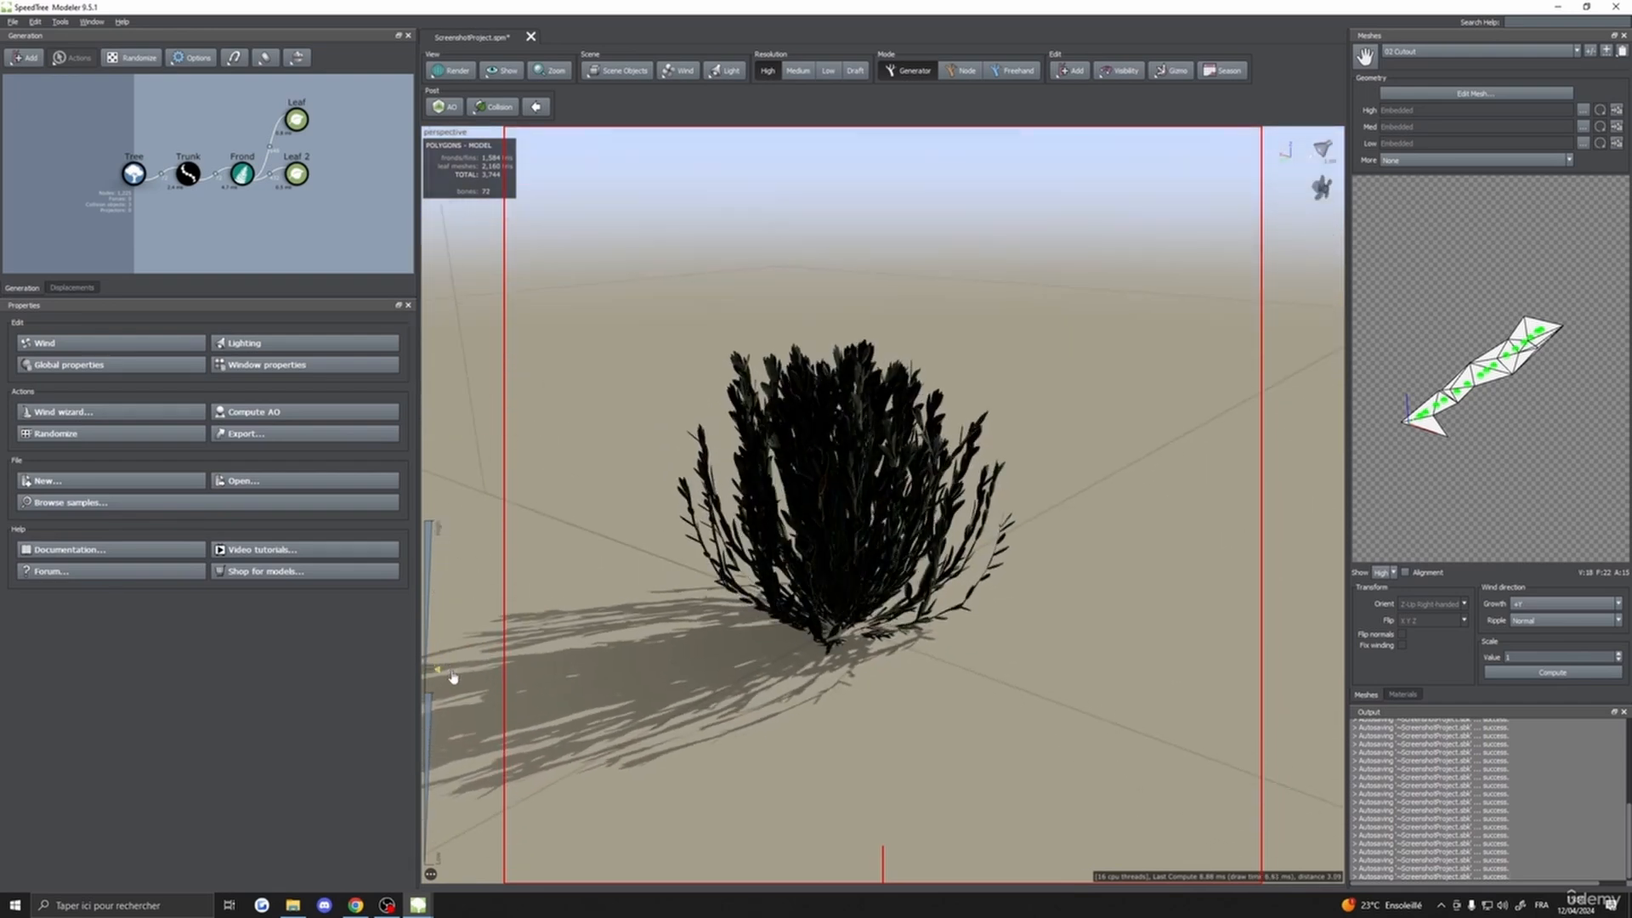
pyautogui.moveTo(453, 676)
pyautogui.mouseDown()
pyautogui.moveTo(461, 701)
pyautogui.moveTo(464, 575)
pyautogui.mouseUp()
pyautogui.moveTo(487, 480); pyautogui.dragTo(455, 451)
pyautogui.moveTo(952, 604); pyautogui.dragTo(1033, 578)
pyautogui.scroll(-4, 844, 569)
pyautogui.scroll(5, 977, 576)
# - Reopen the 02 Cutout mesh for editing and slightly raise its tessellation amount for the High slot
pyautogui.click(1410, 693)
pyautogui.moveTo(1162, 558); pyautogui.dragTo(599, 429)
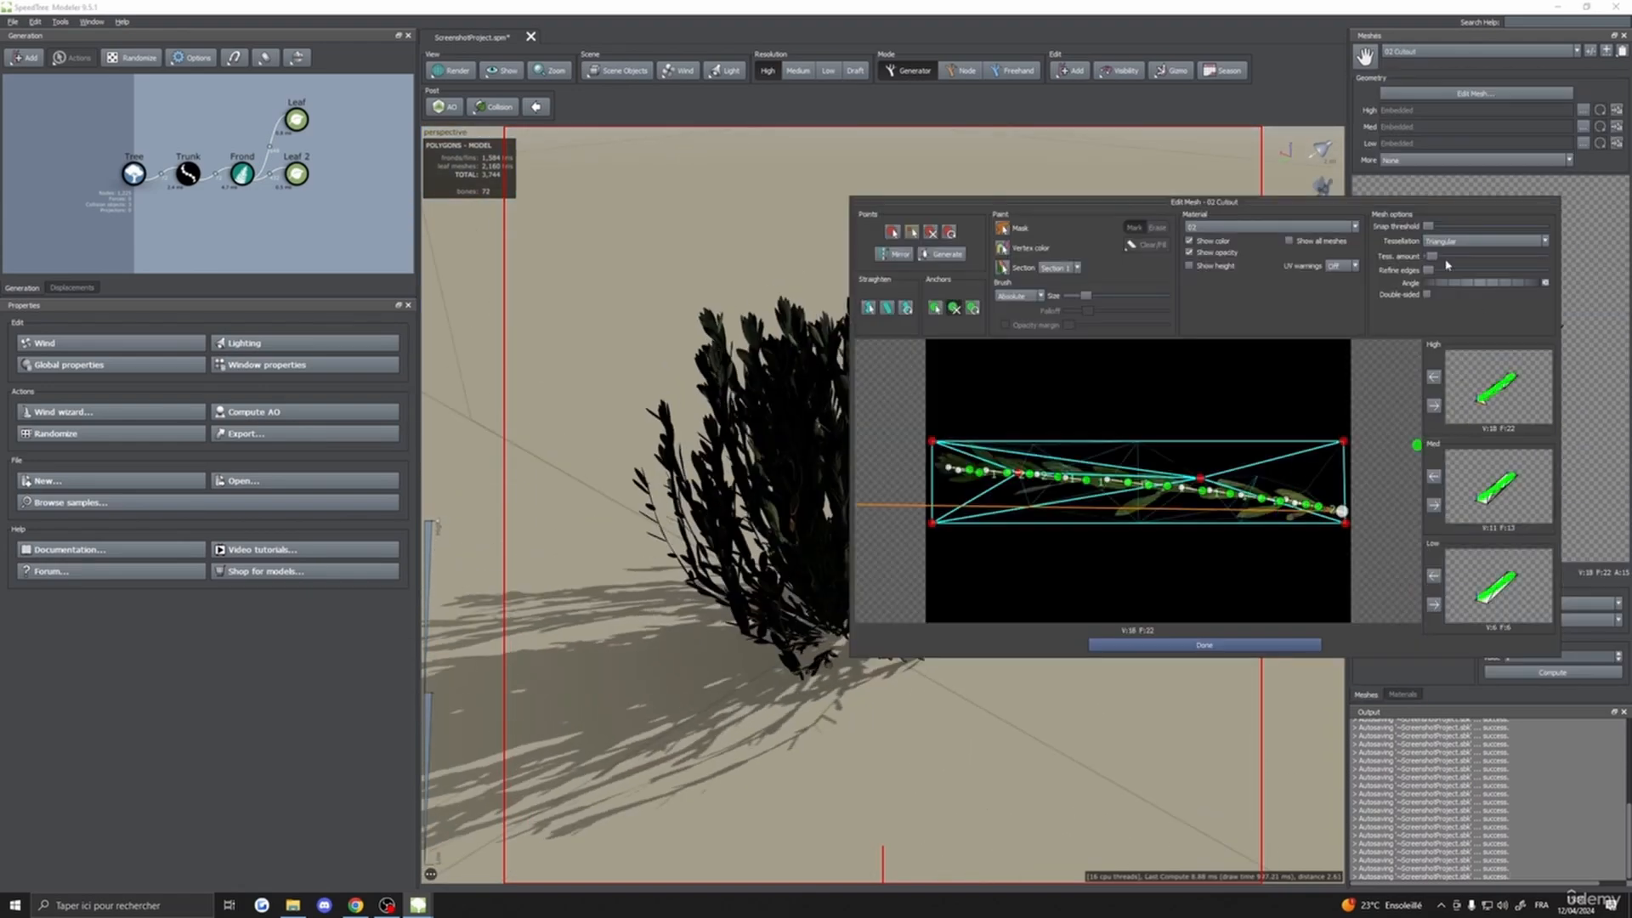
pyautogui.moveTo(1341, 206); pyautogui.dragTo(1418, 222)
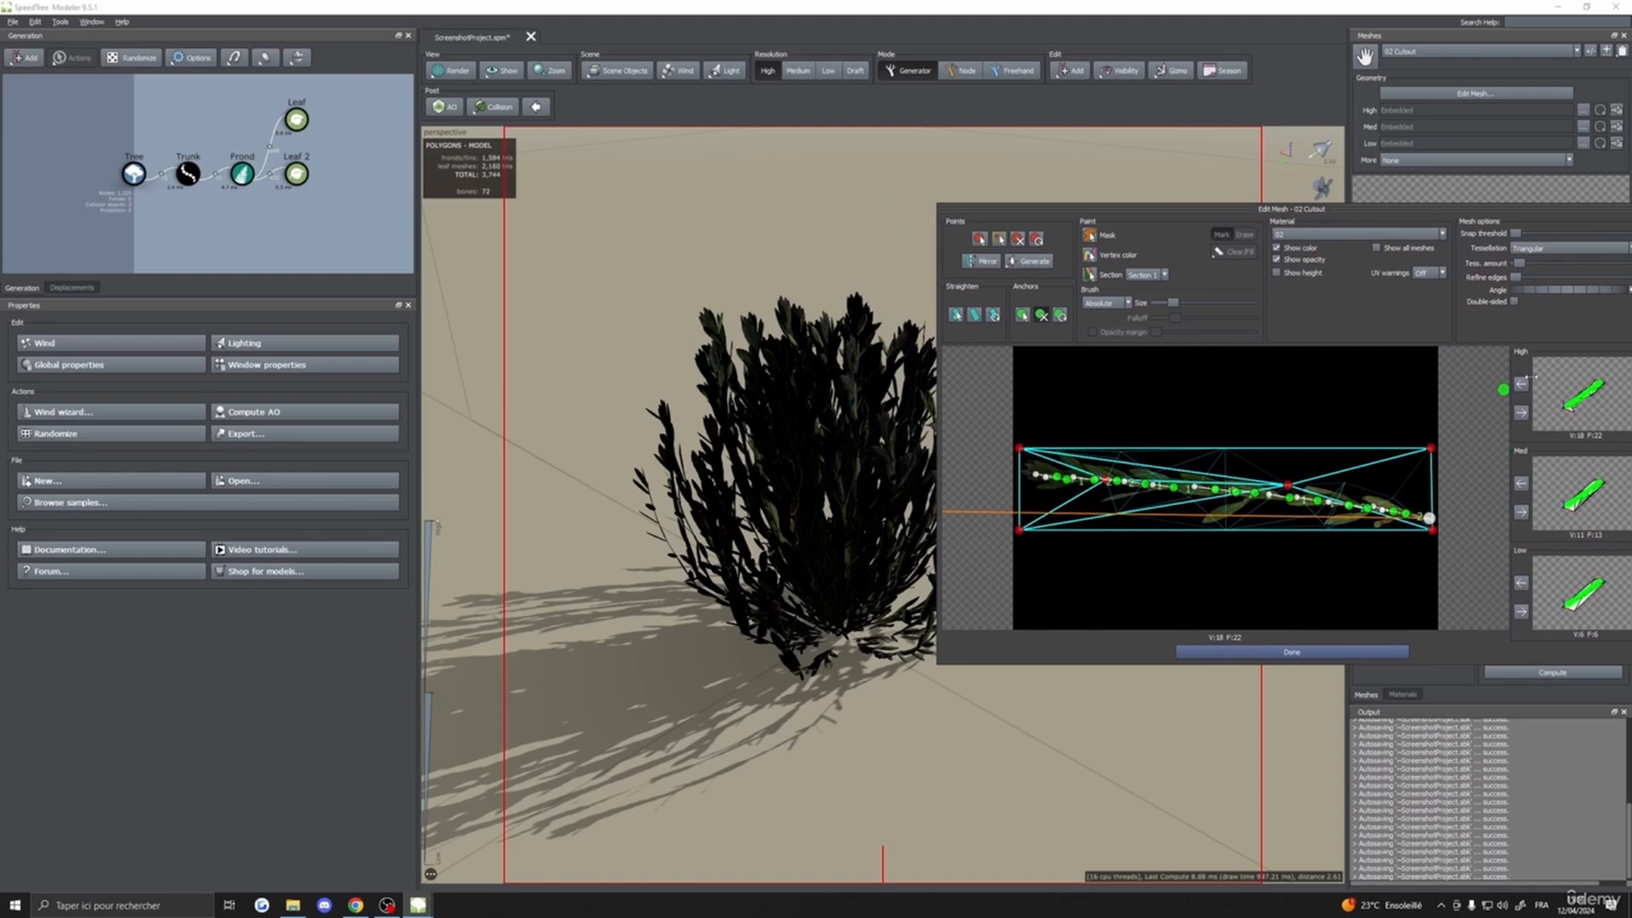
pyautogui.moveTo(1521, 262); pyautogui.dragTo(1522, 263)
pyautogui.moveTo(1429, 217); pyautogui.dragTo(1380, 257)
# - Regenerate the 02 Cutout's points as a four-corner outline, move the pivot to the stem's end, and apply the mesh to the High slot
pyautogui.click(1041, 306)
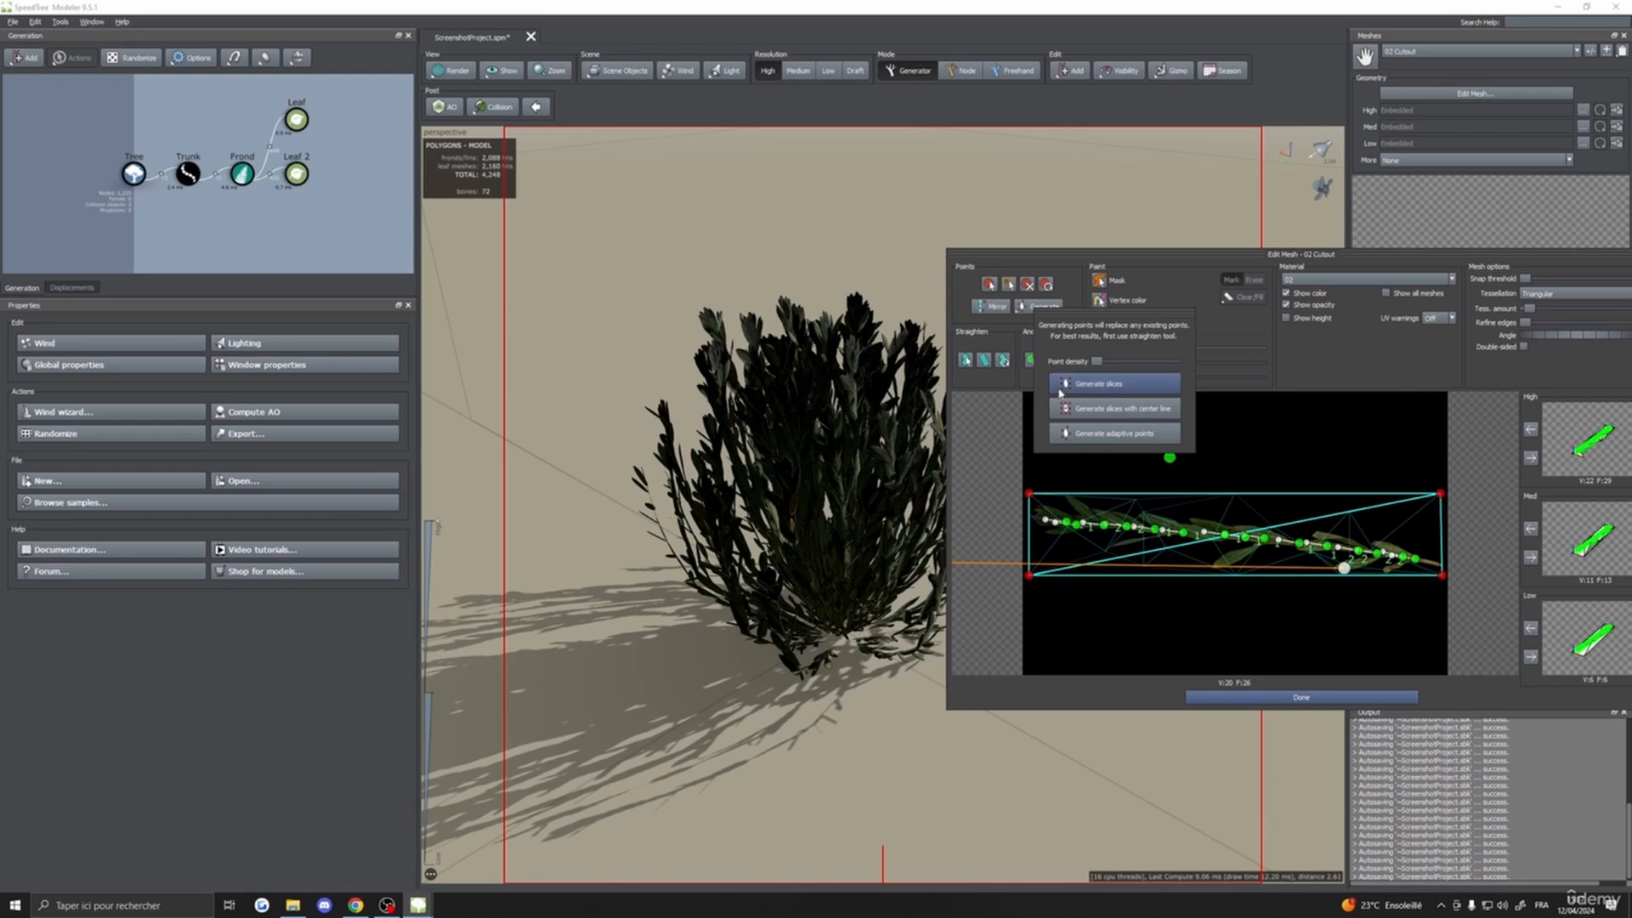
pyautogui.click(1079, 386)
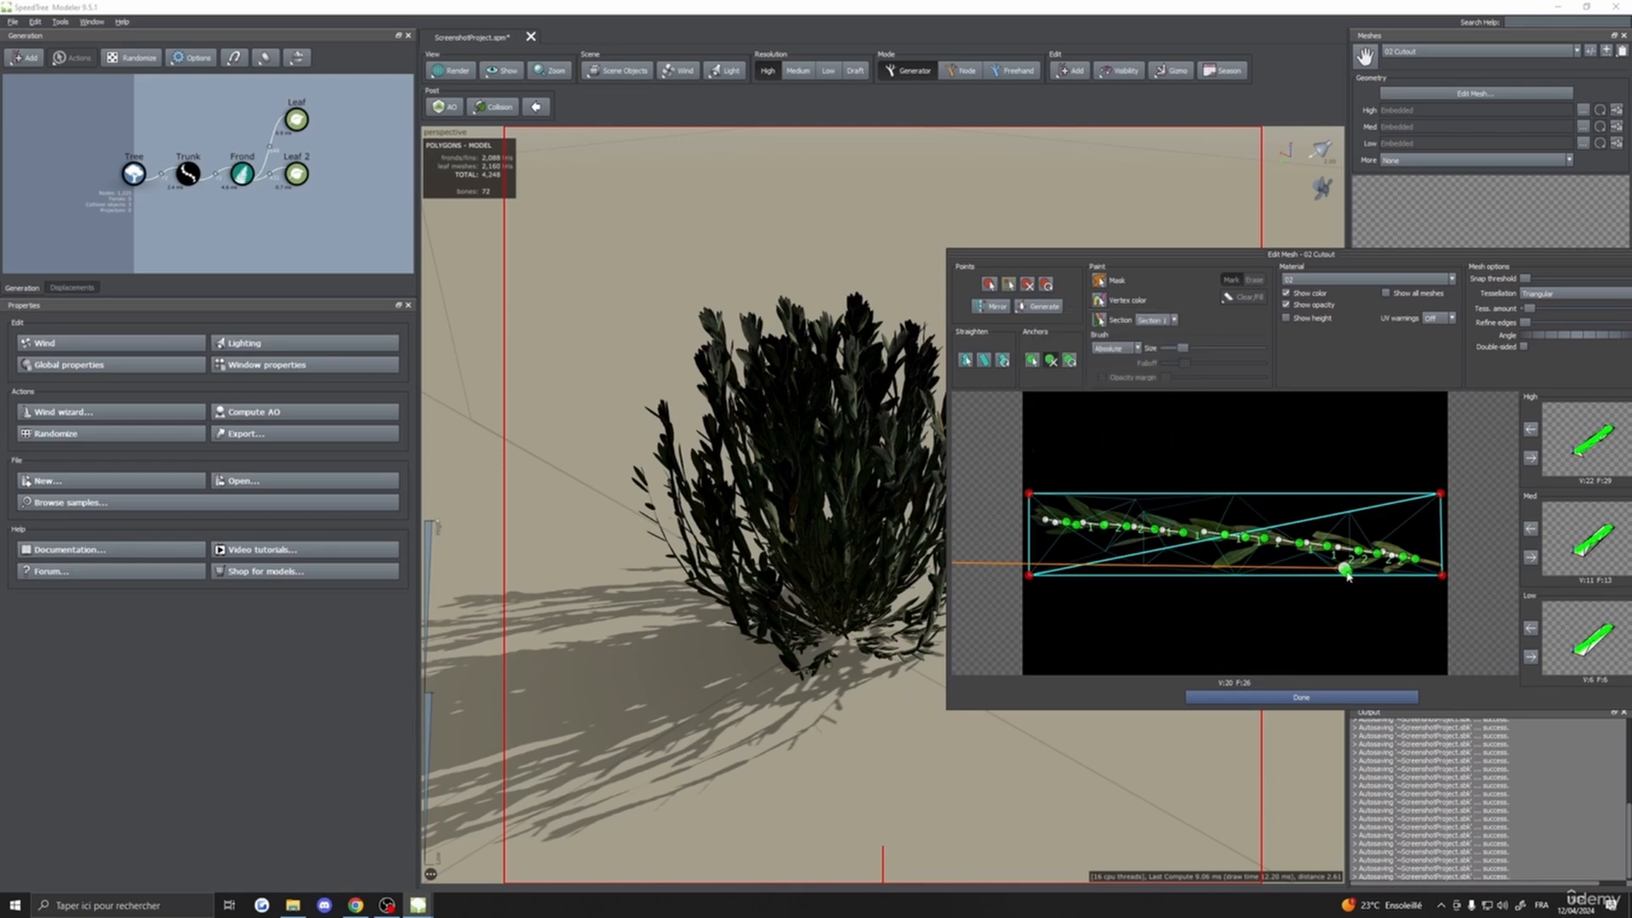
pyautogui.moveTo(1342, 567); pyautogui.dragTo(1440, 565)
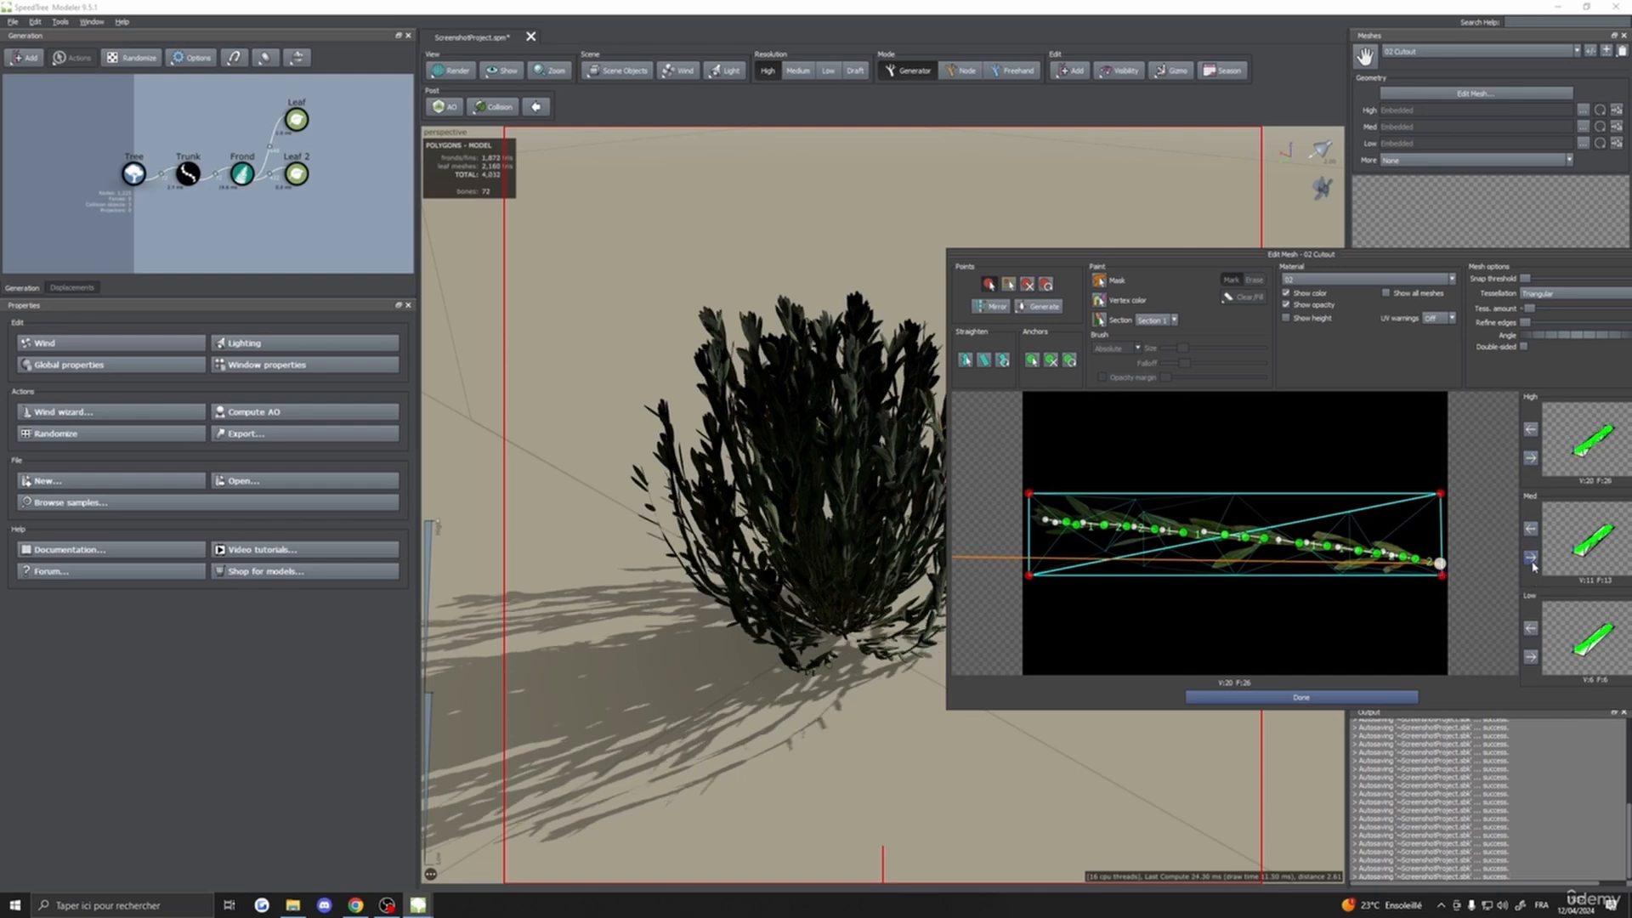
pyautogui.click(1320, 698)
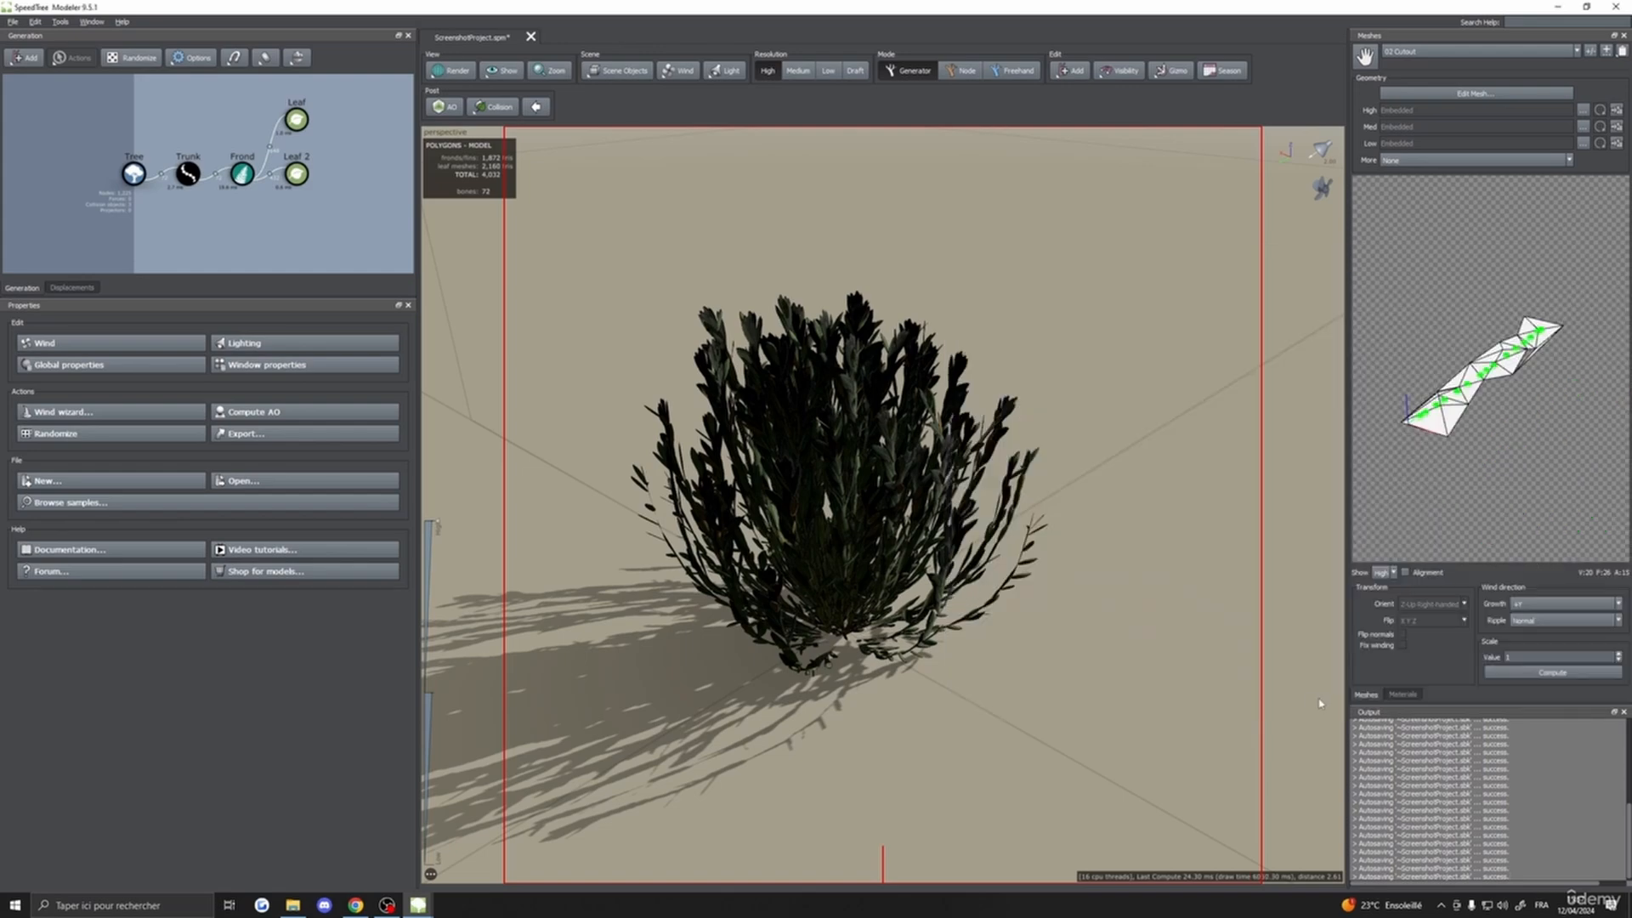
# - Examine the bush from near and far, and bring up the skin size settings of both leaf generators
pyautogui.moveTo(1318, 699); pyautogui.dragTo(1105, 617)
pyautogui.scroll(-4, 1032, 645)
pyautogui.scroll(6, 1032, 645)
pyautogui.moveTo(270, 113); pyautogui.dragTo(360, 245)
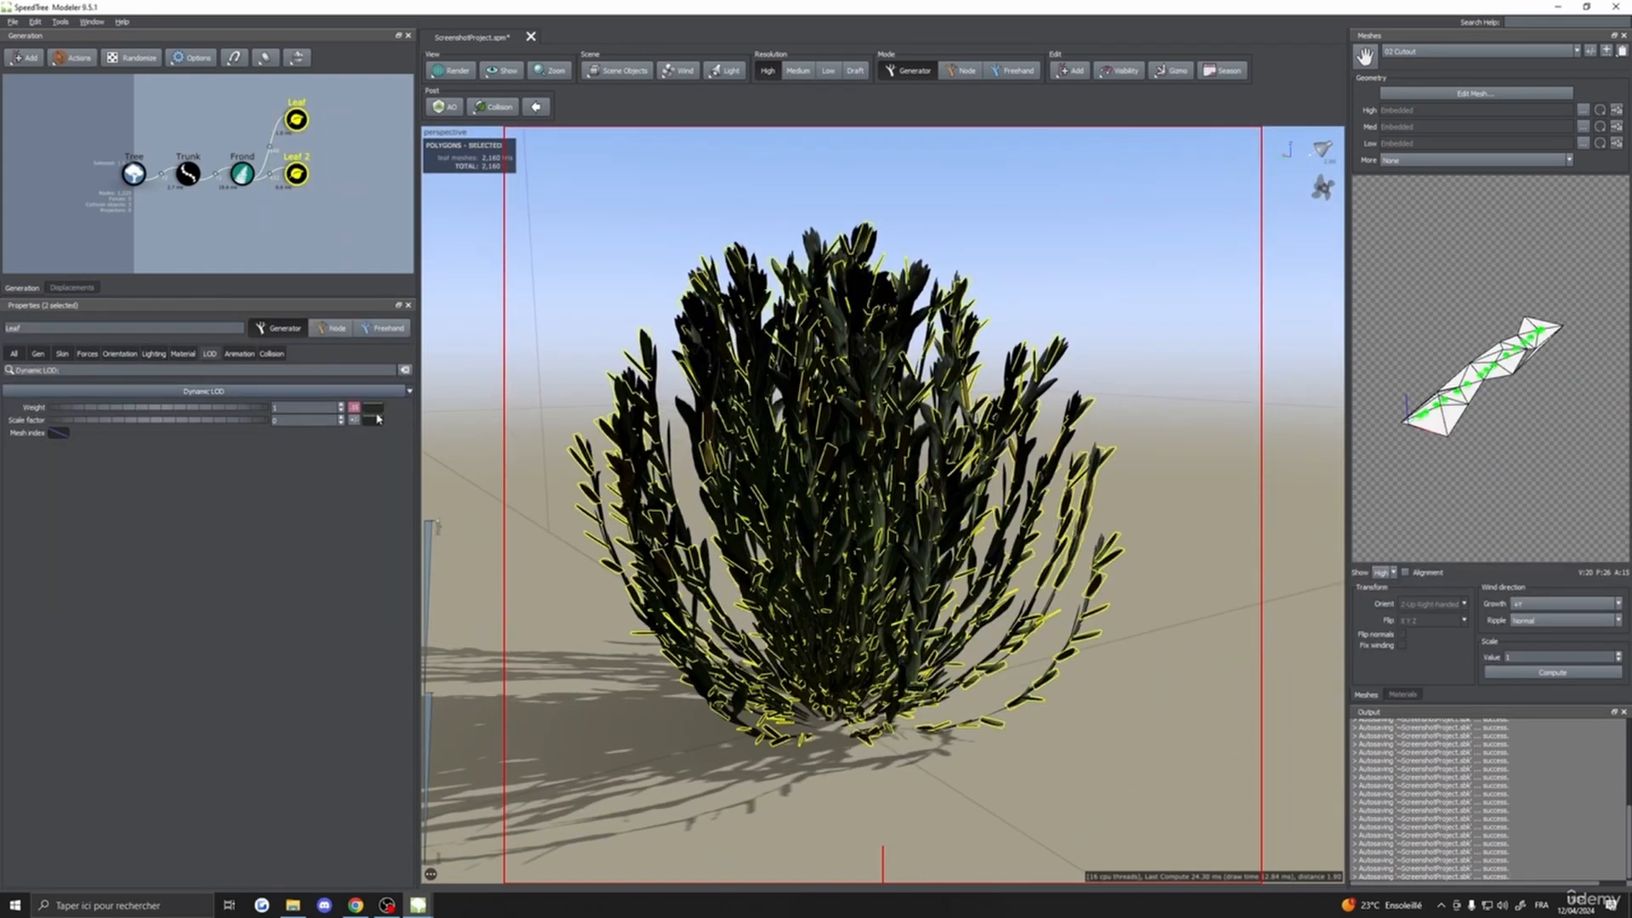
pyautogui.moveTo(236, 419); pyautogui.dragTo(235, 418)
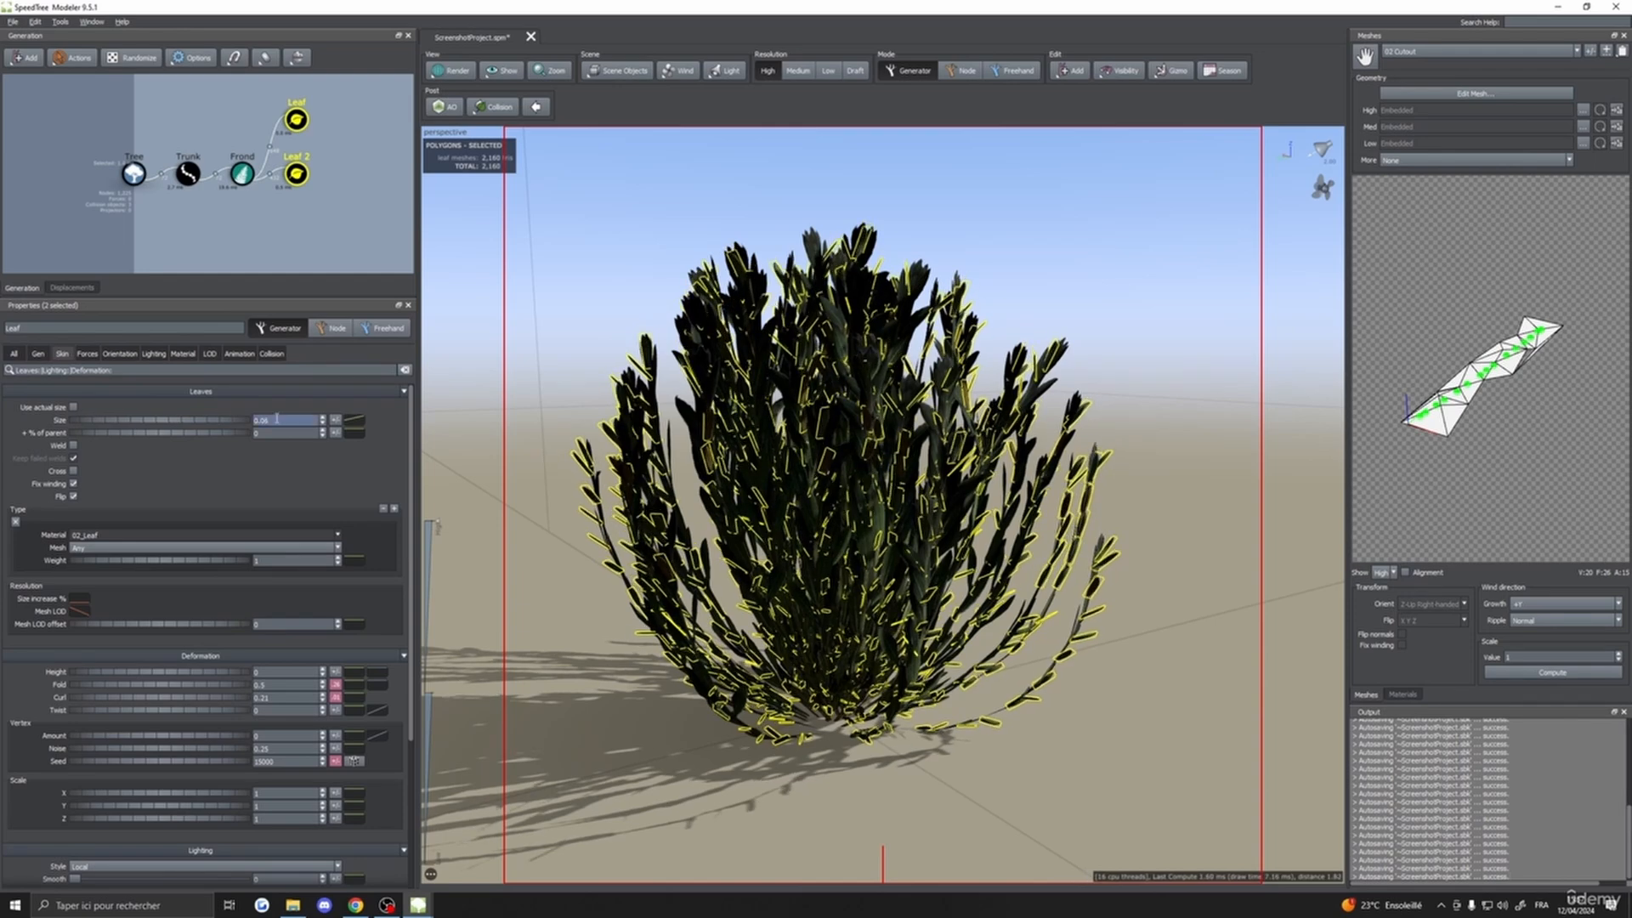
pyautogui.click(1047, 297)
pyautogui.moveTo(1047, 297); pyautogui.dragTo(969, 308)
# - Nudge a point on the leaf size curve of both leaf generators slightly upward
pyautogui.moveTo(270, 100); pyautogui.dragTo(310, 188)
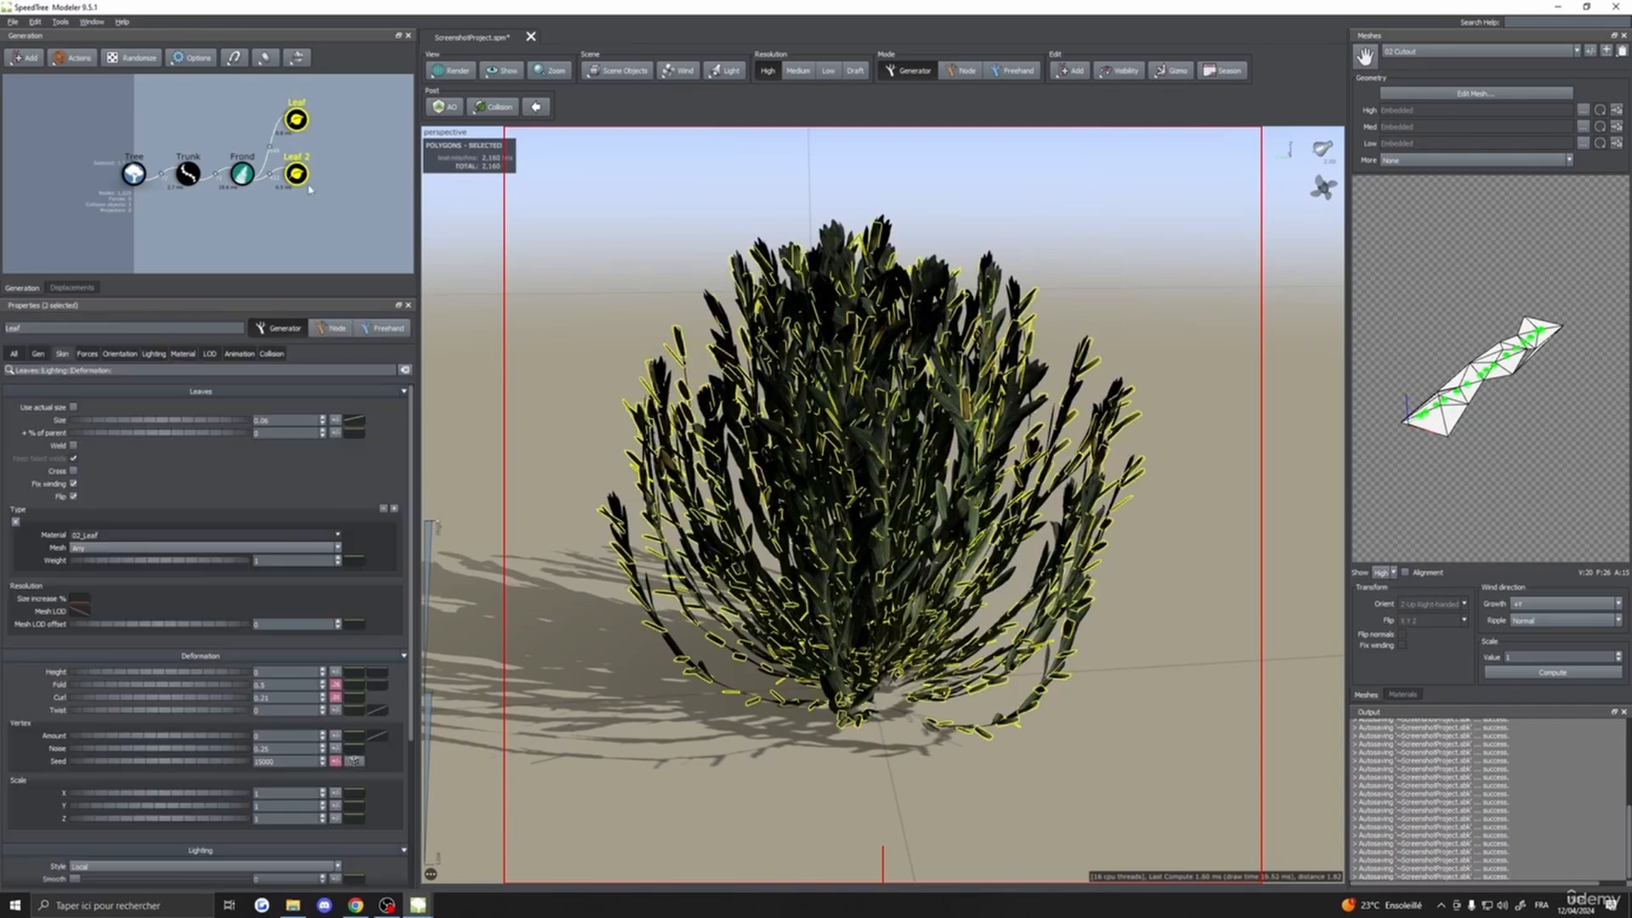
pyautogui.click(354, 418)
pyautogui.moveTo(672, 465)
pyautogui.mouseDown()
pyautogui.moveTo(676, 494)
pyautogui.moveTo(674, 458)
pyautogui.mouseUp()
pyautogui.click(595, 374)
# - Inspect the optimized bush from different angles and distances after the leaf size adjustment
pyautogui.moveTo(595, 374); pyautogui.dragTo(527, 408)
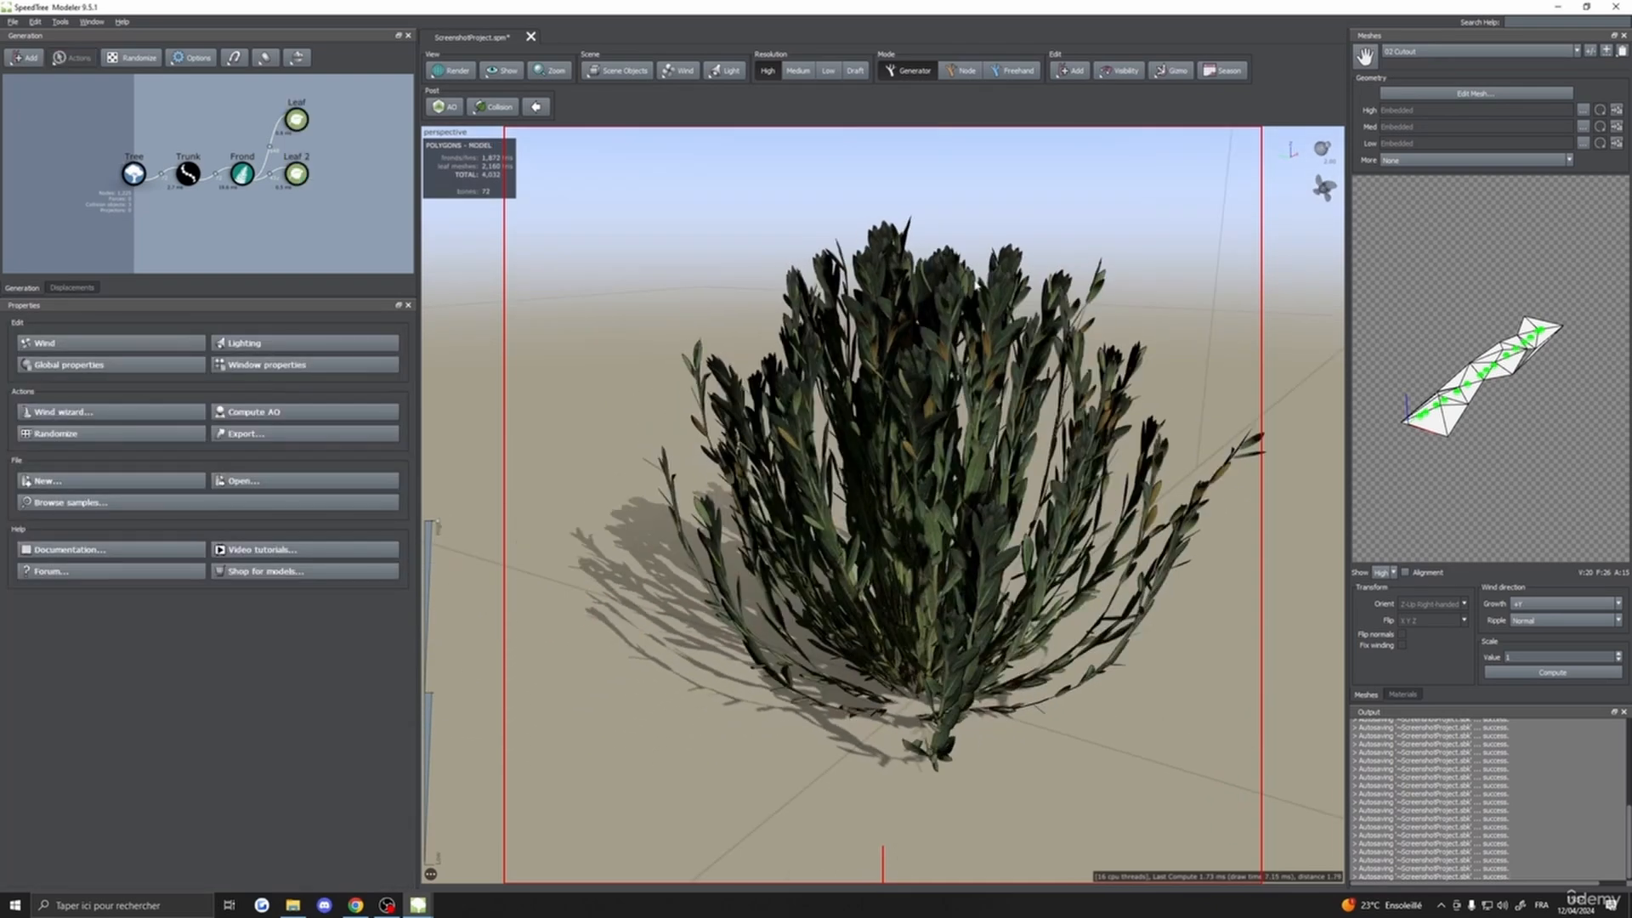
pyautogui.scroll(-5, 940, 317)
pyautogui.moveTo(940, 317); pyautogui.dragTo(999, 301)
pyautogui.scroll(4, 1096, 488)
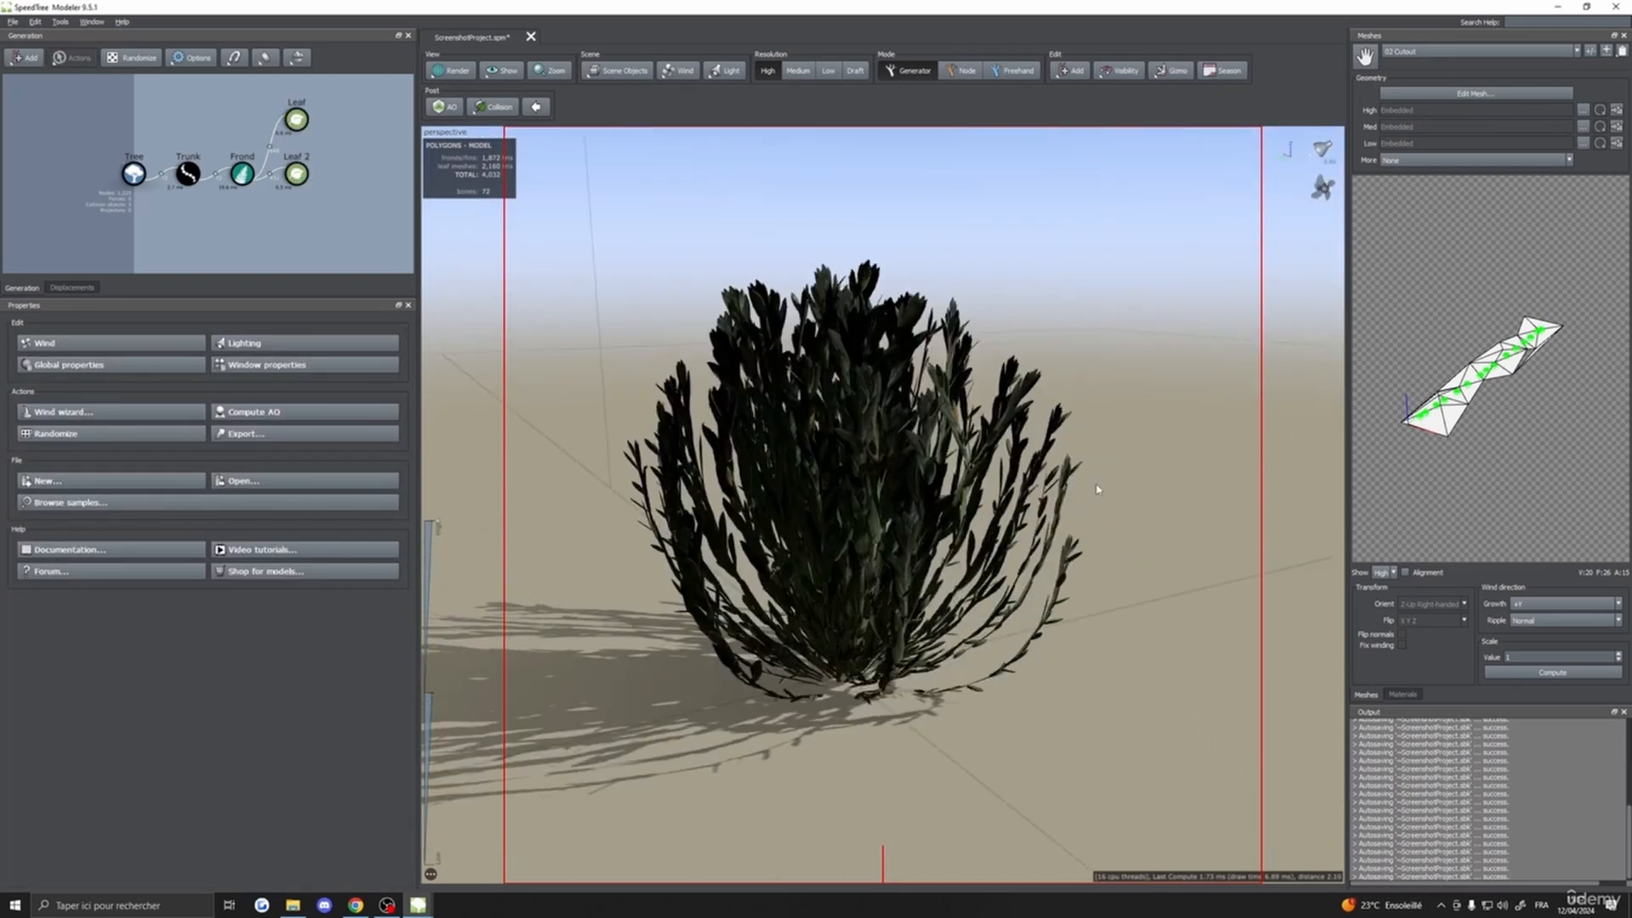
pyautogui.moveTo(1111, 546); pyautogui.dragTo(1102, 631)
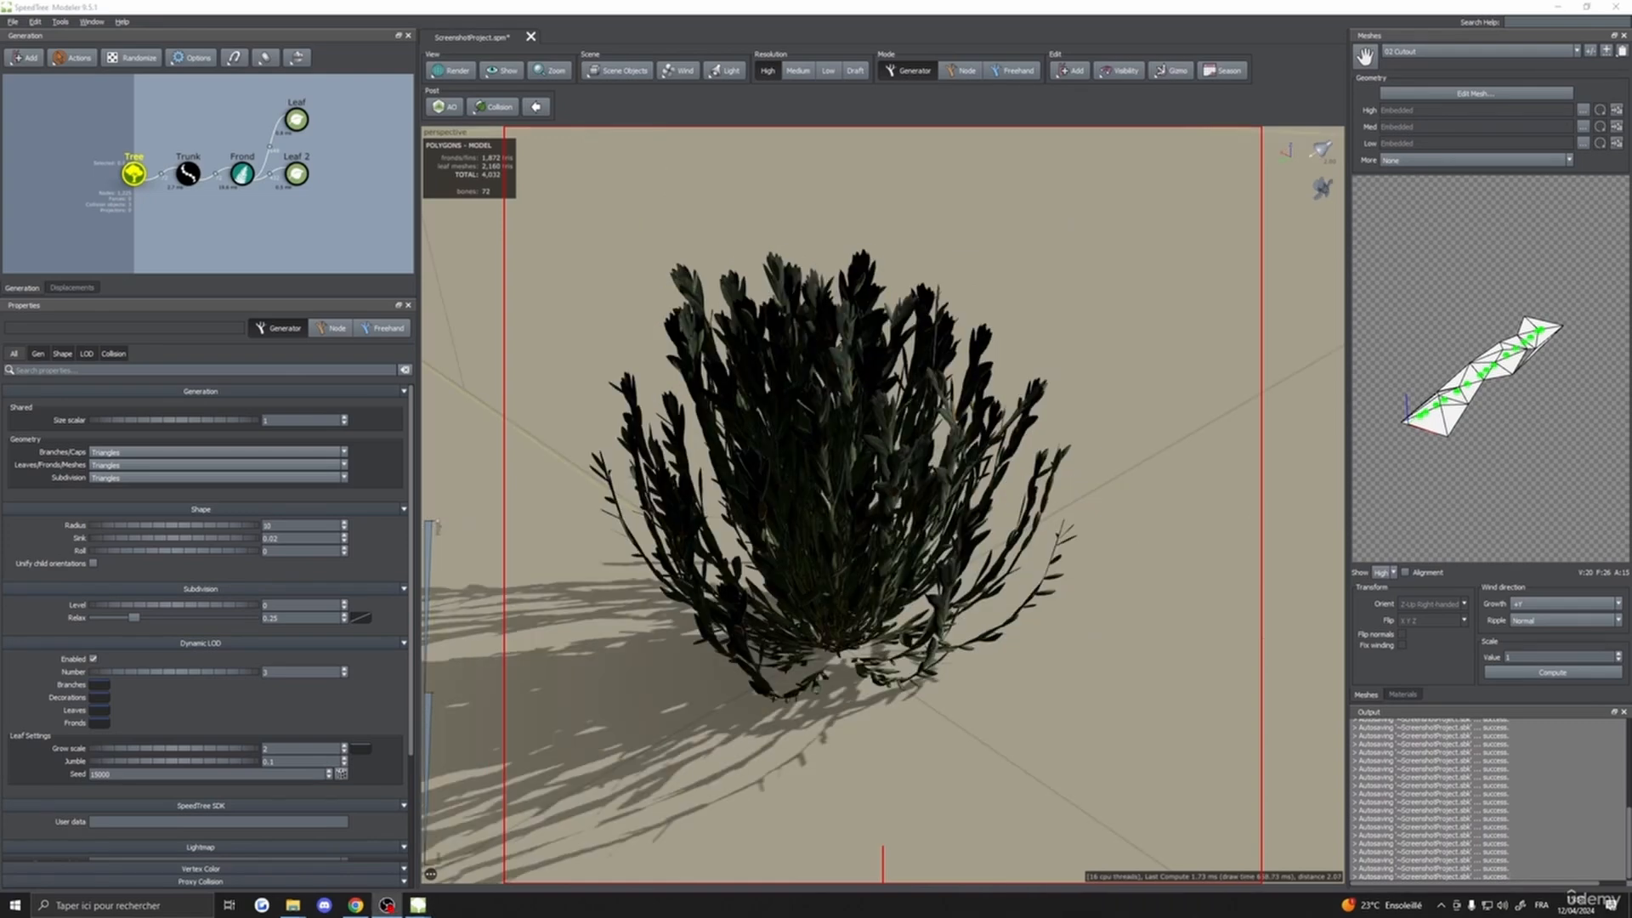
pyautogui.moveTo(977, 553); pyautogui.dragTo(1011, 491)
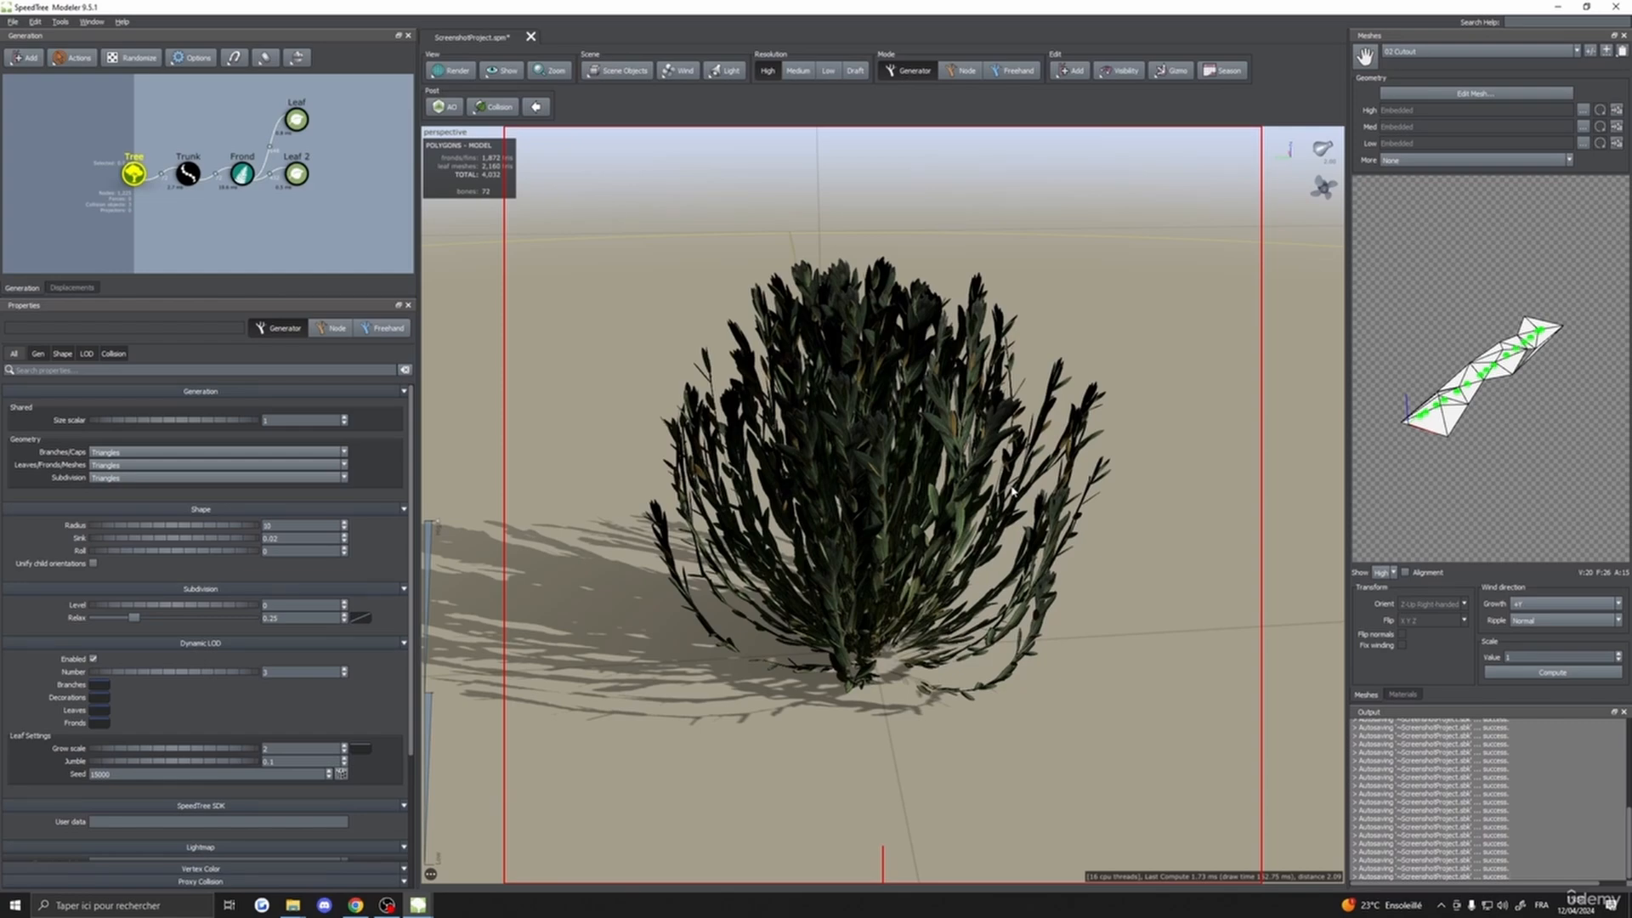
# - Duplicate the Trunk and Frond generators together as a second branch under the Tree generator
pyautogui.moveTo(1012, 491); pyautogui.dragTo(843, 408)
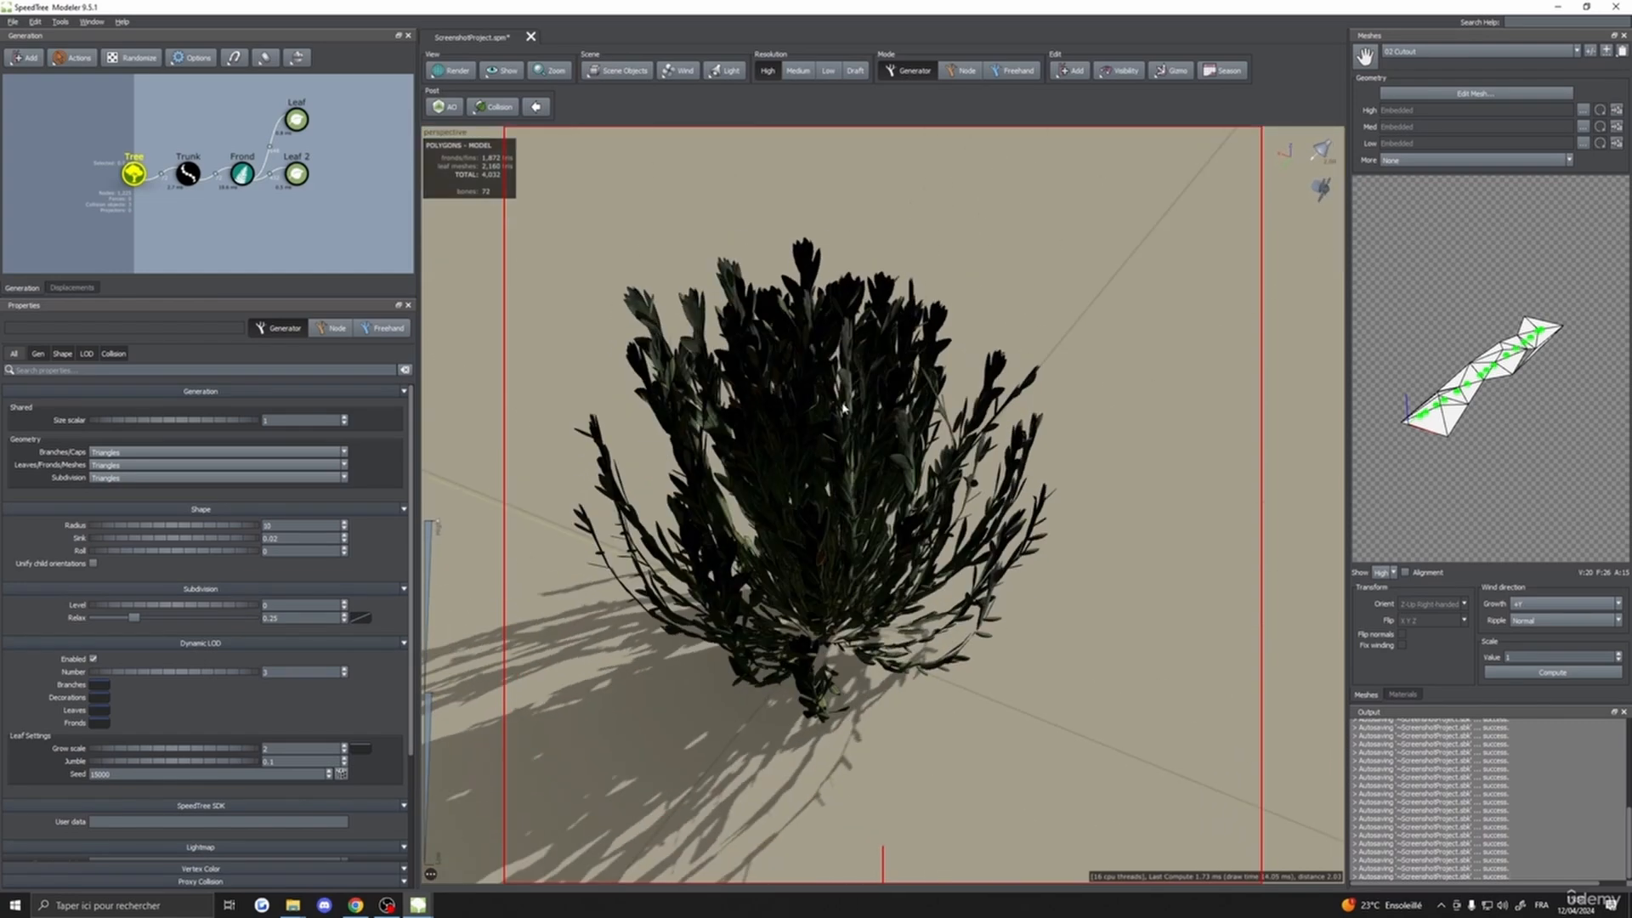
pyautogui.click(188, 176)
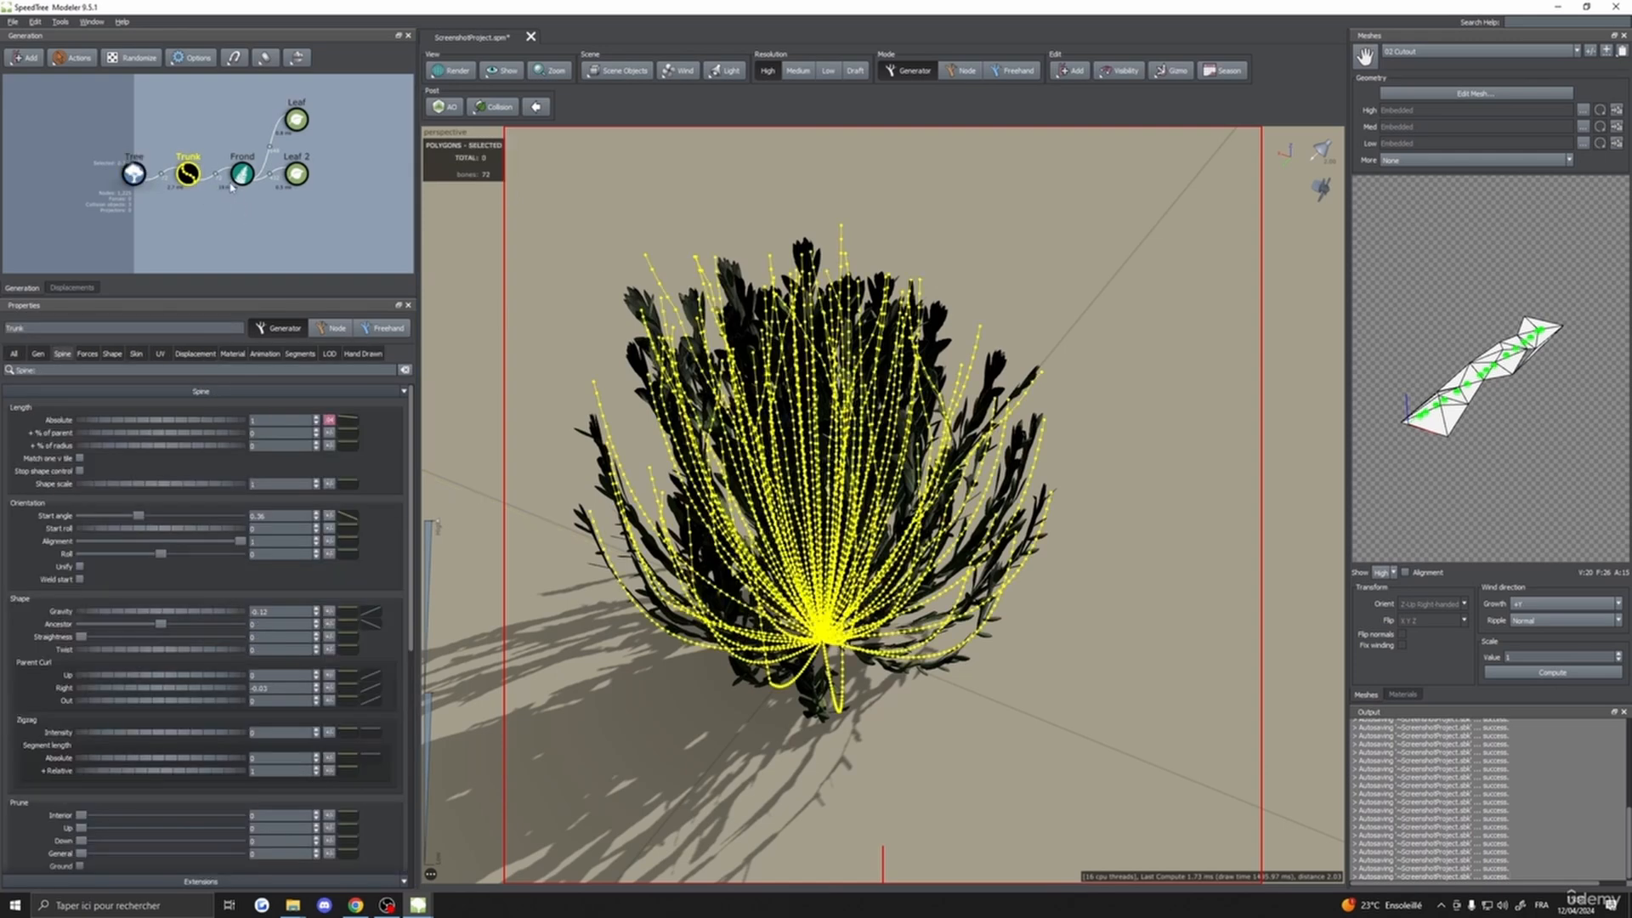
pyautogui.keyDown('ctrl'); pyautogui.click(242, 174); pyautogui.keyUp('ctrl')
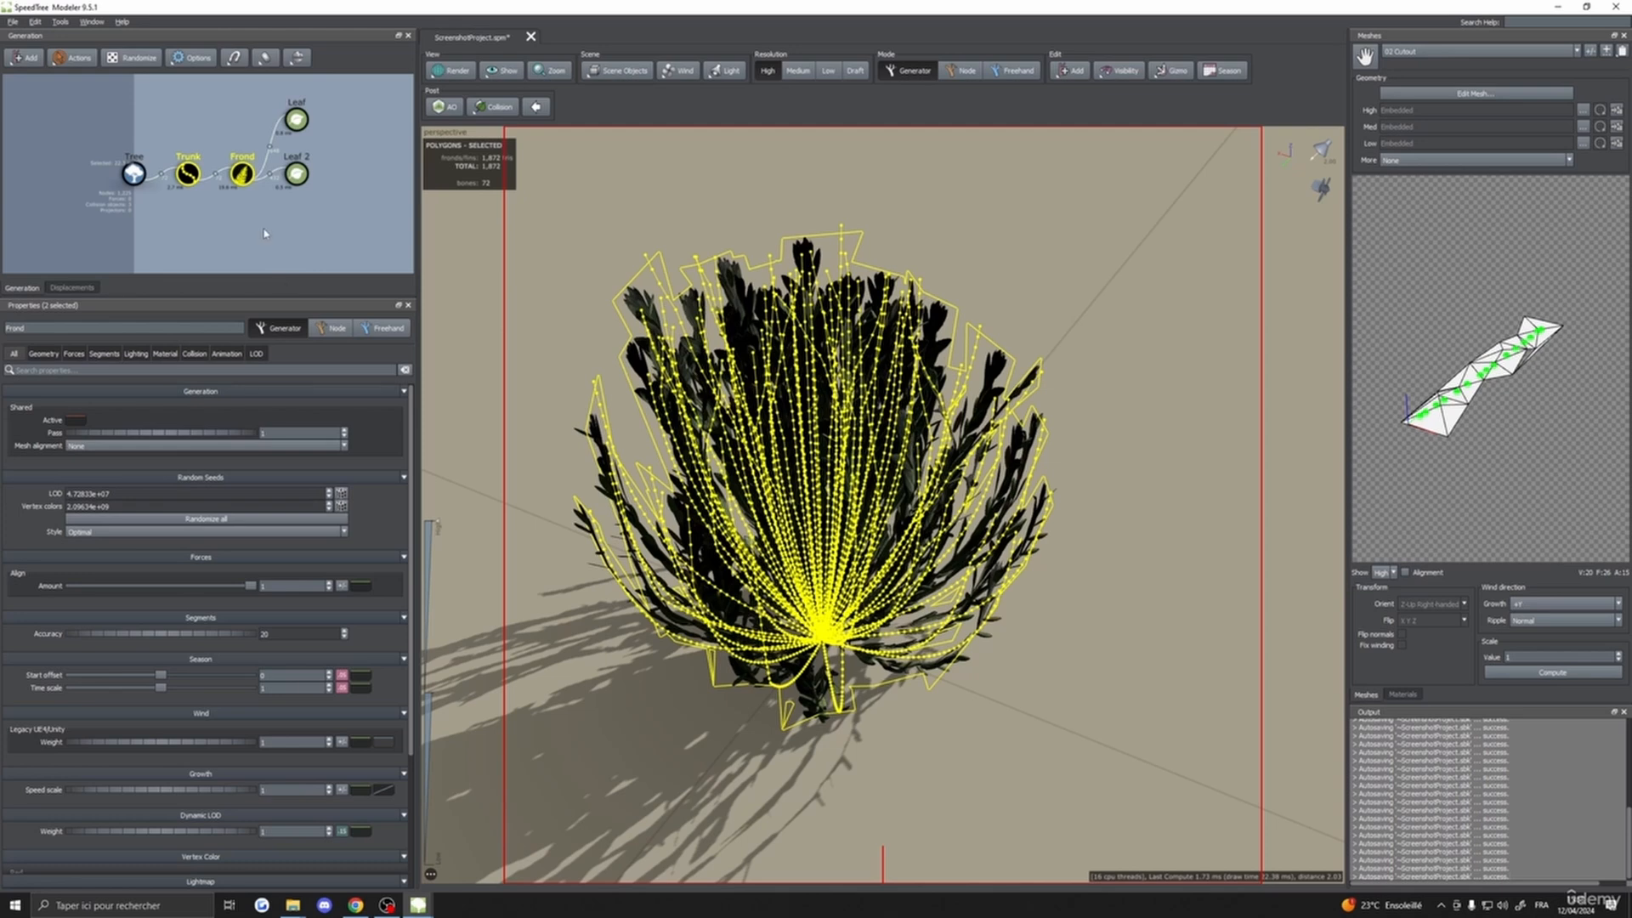
pyautogui.hotkey('ctrl', 'v')
pyautogui.moveTo(189, 228); pyautogui.dragTo(134, 187)
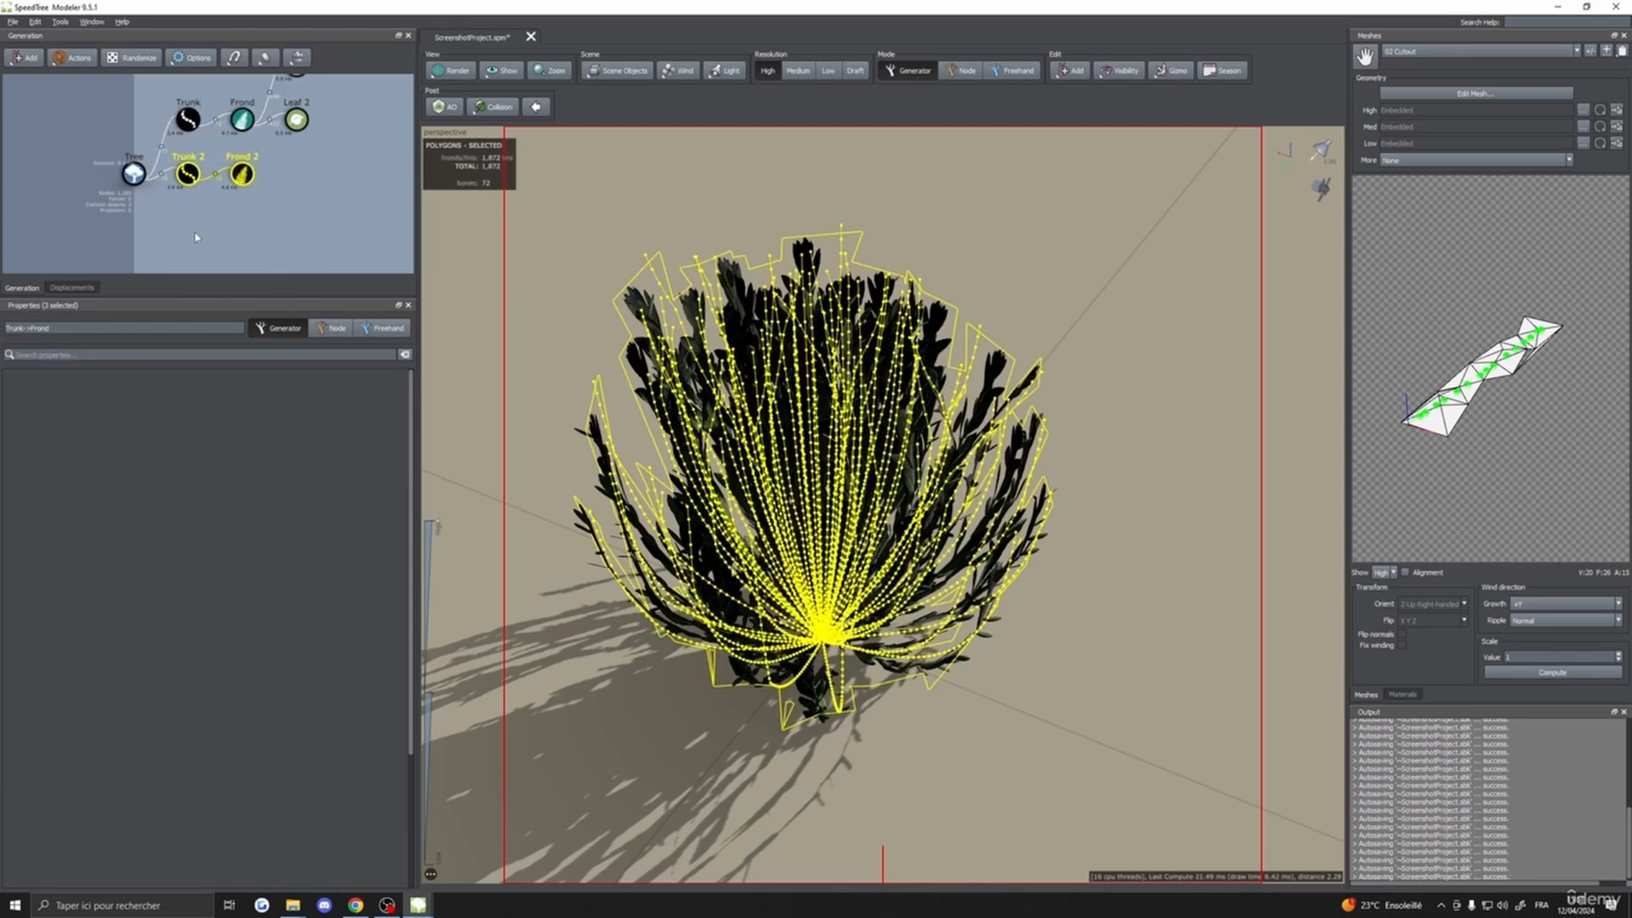
# - Set the absolute generation number of both the Trunk and Trunk 2 generators to 37
pyautogui.keyDown('ctrl'); pyautogui.click(187, 119); pyautogui.keyUp('ctrl')
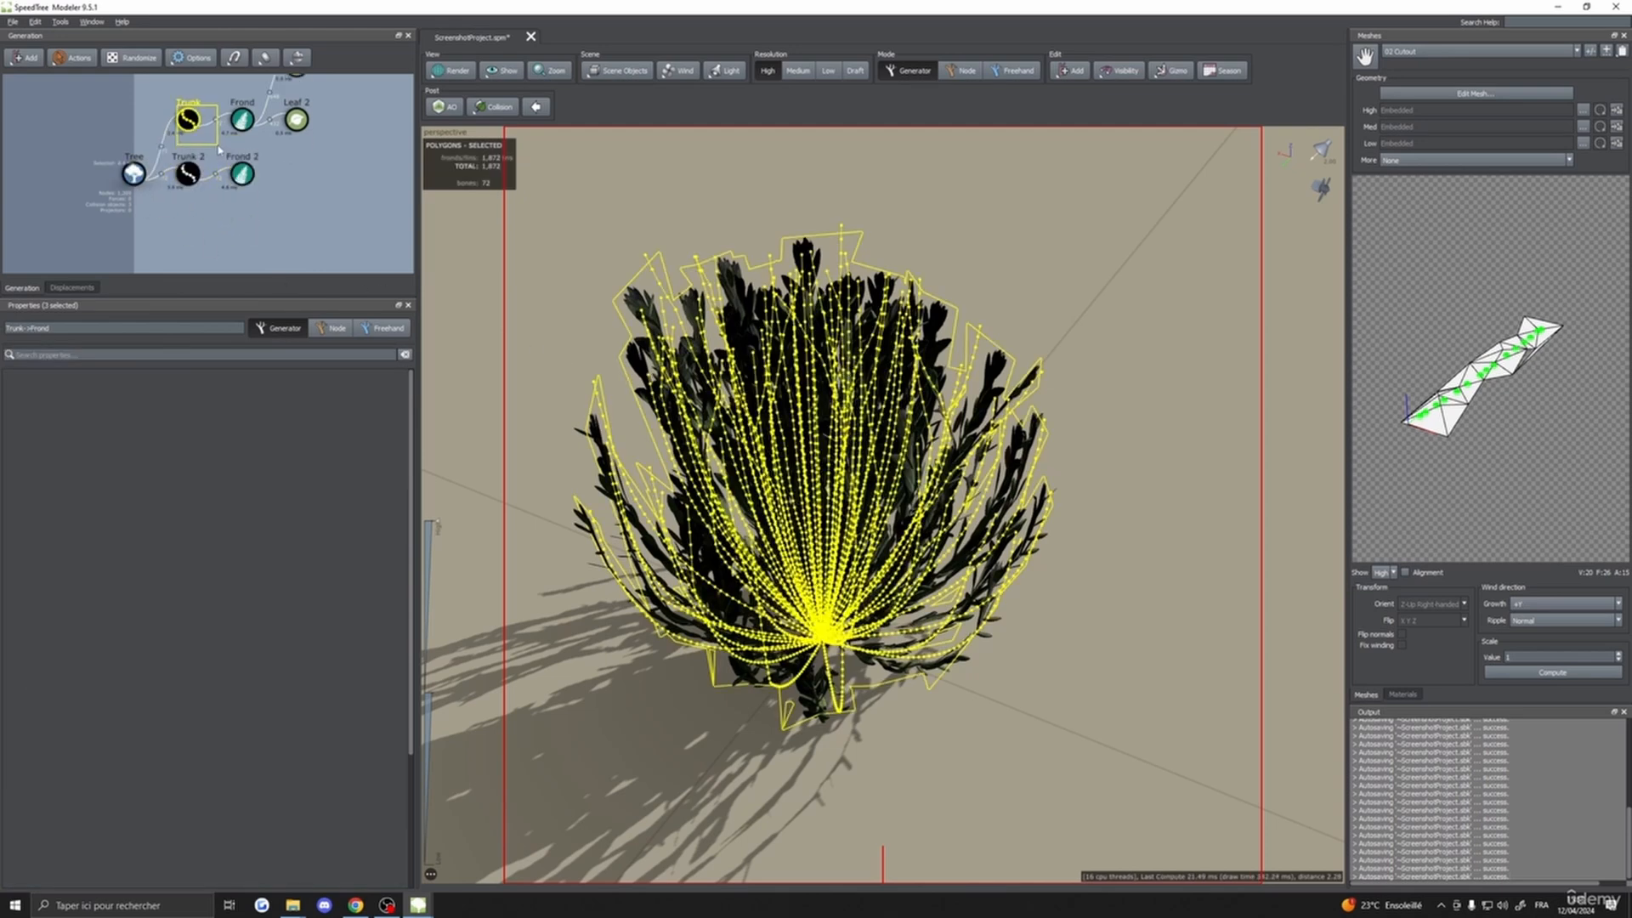
pyautogui.keyDown('ctrl'); pyautogui.click(243, 119); pyautogui.keyUp('ctrl')
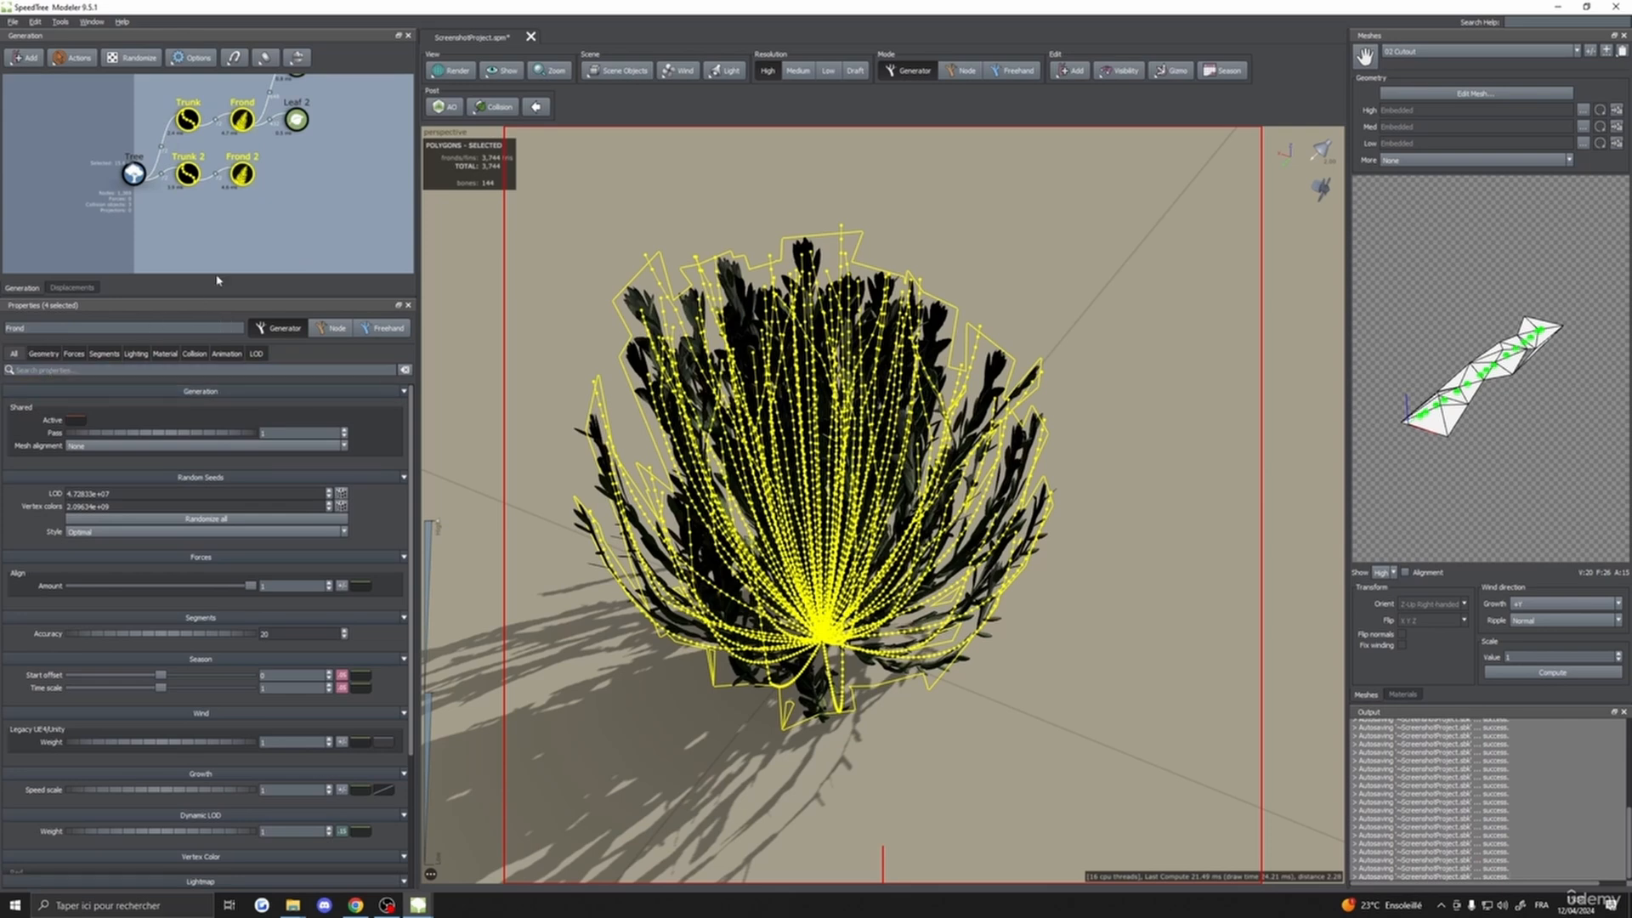
pyautogui.scroll(-4, 251, 218)
pyautogui.click(252, 219)
pyautogui.scroll(-4, 195, 160)
pyautogui.scroll(6, 209, 173)
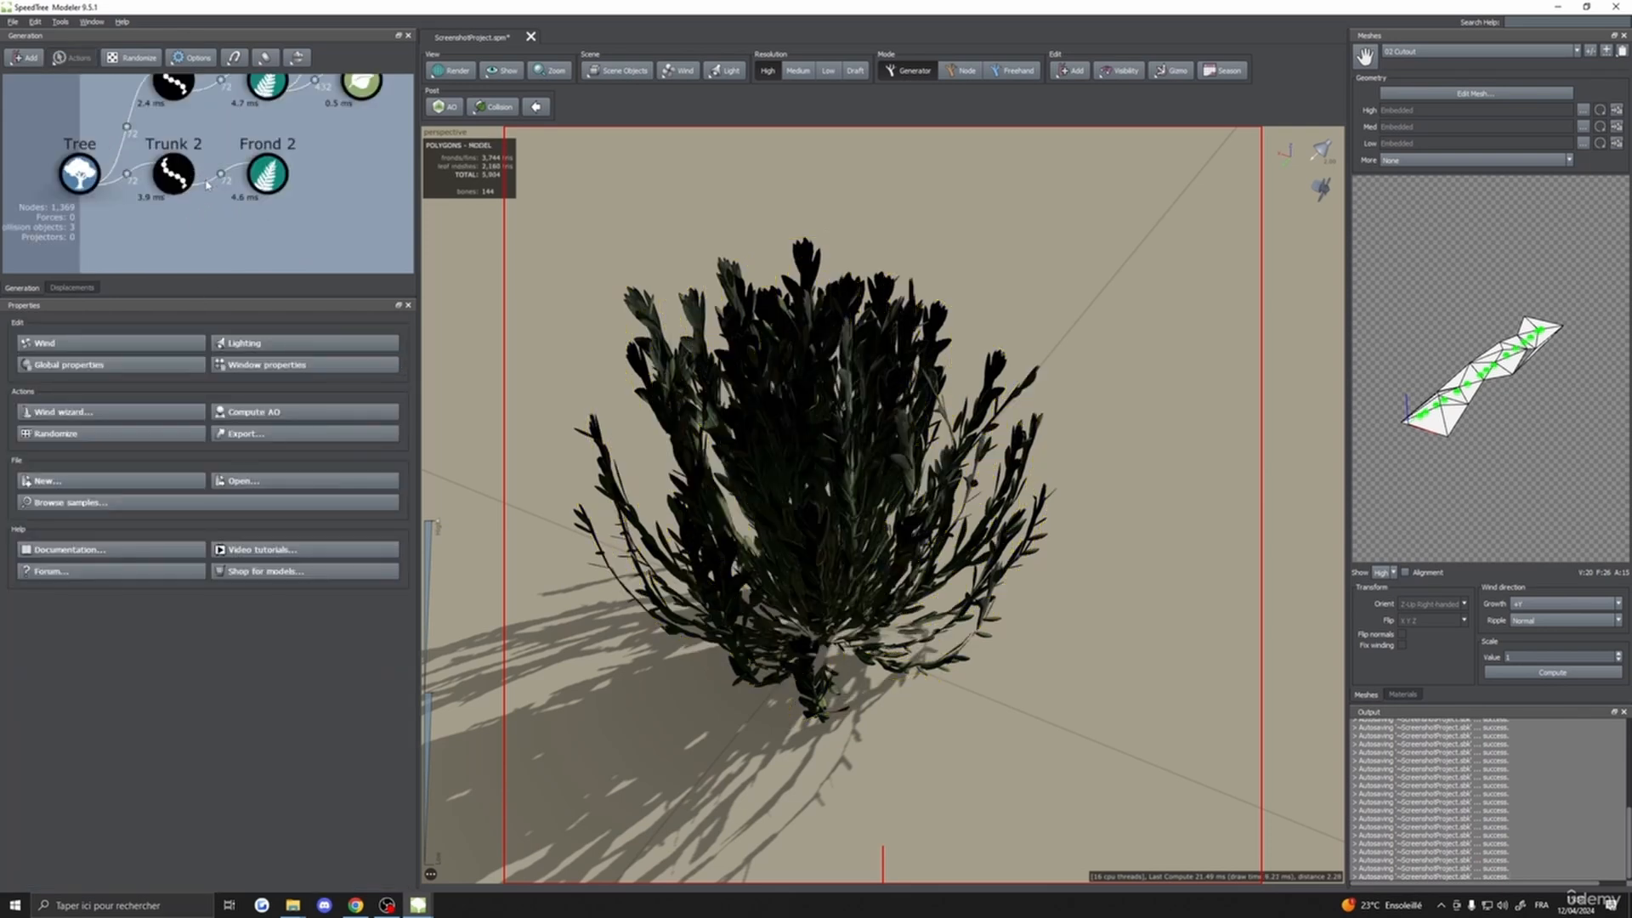
pyautogui.scroll(-2, 208, 174)
pyautogui.moveTo(168, 104); pyautogui.dragTo(202, 197)
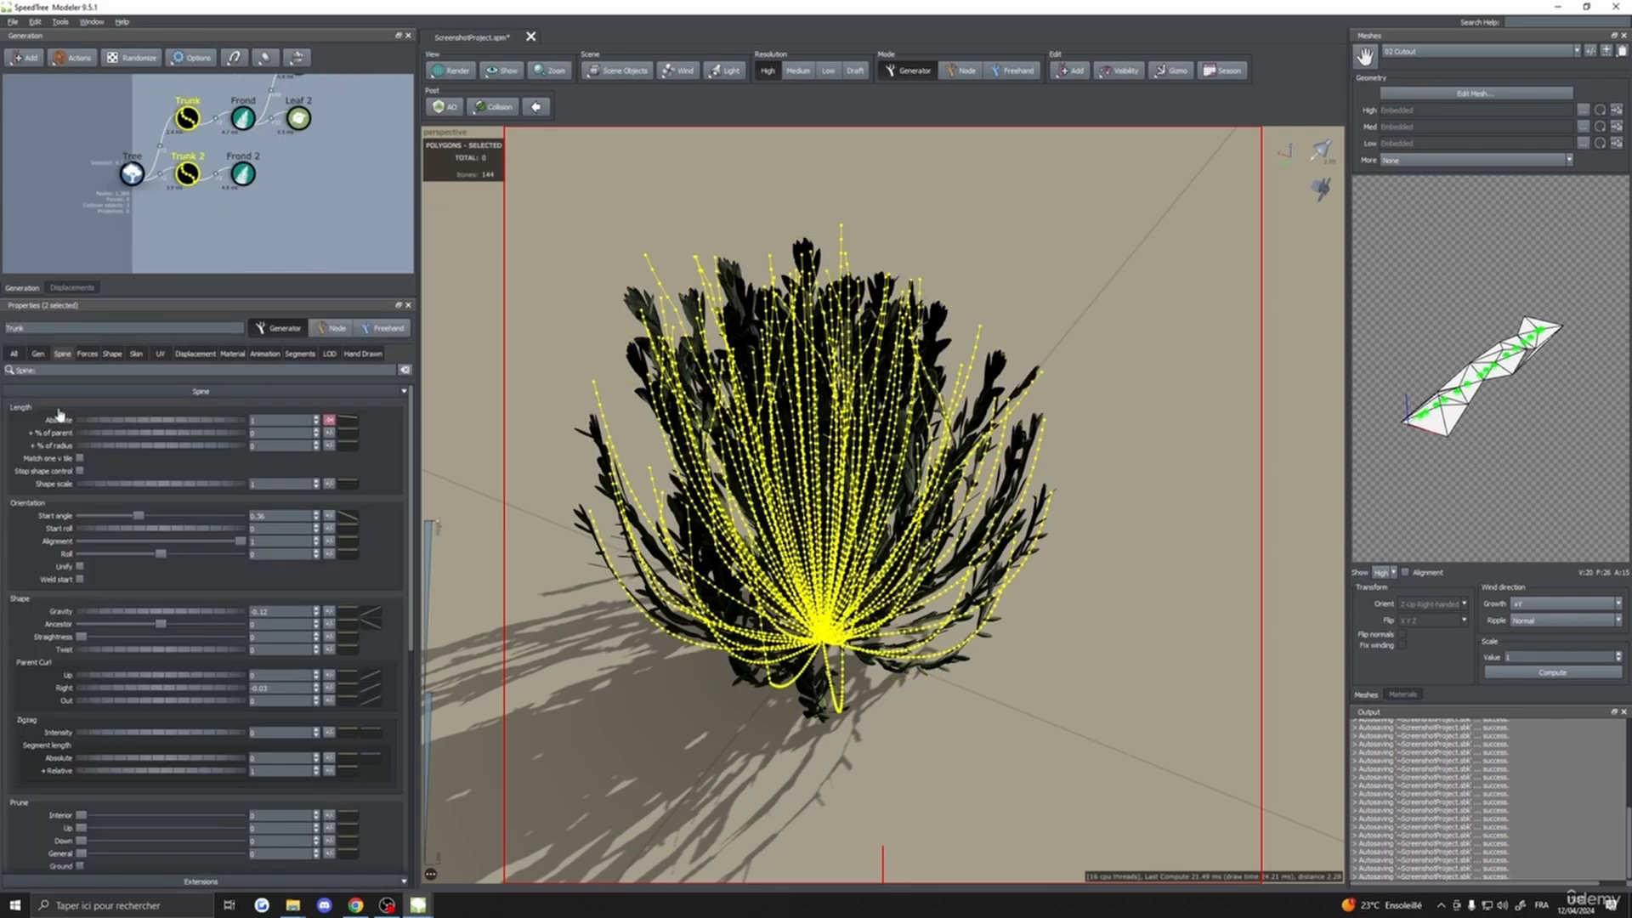
pyautogui.click(37, 354)
pyautogui.moveTo(277, 434); pyautogui.dragTo(209, 436)
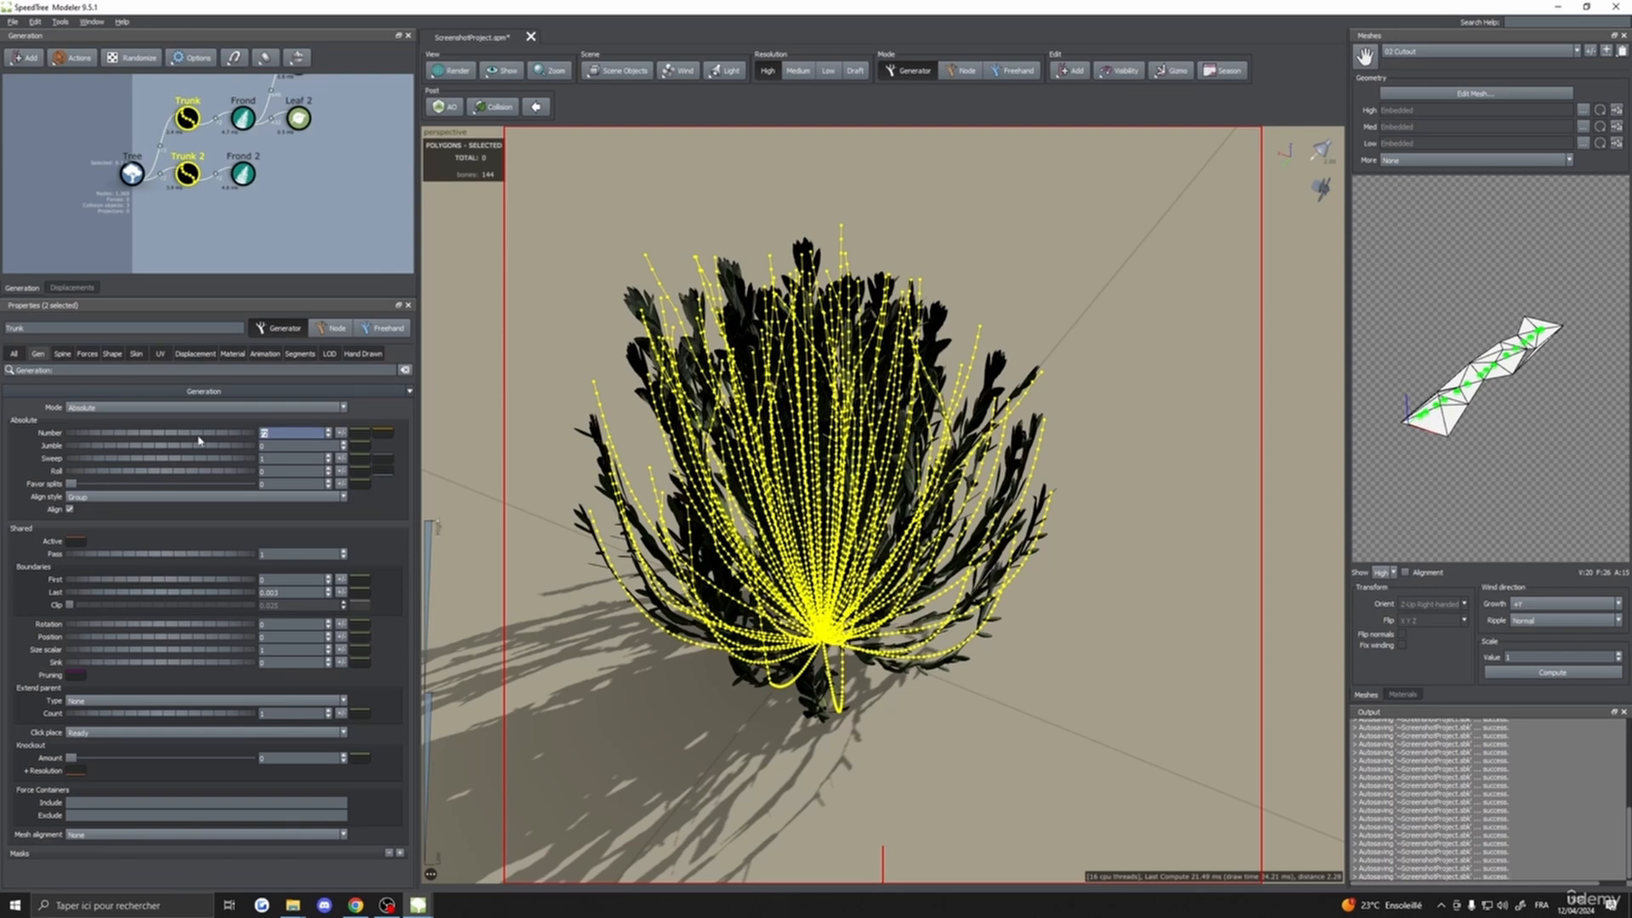
pyautogui.press('Return')
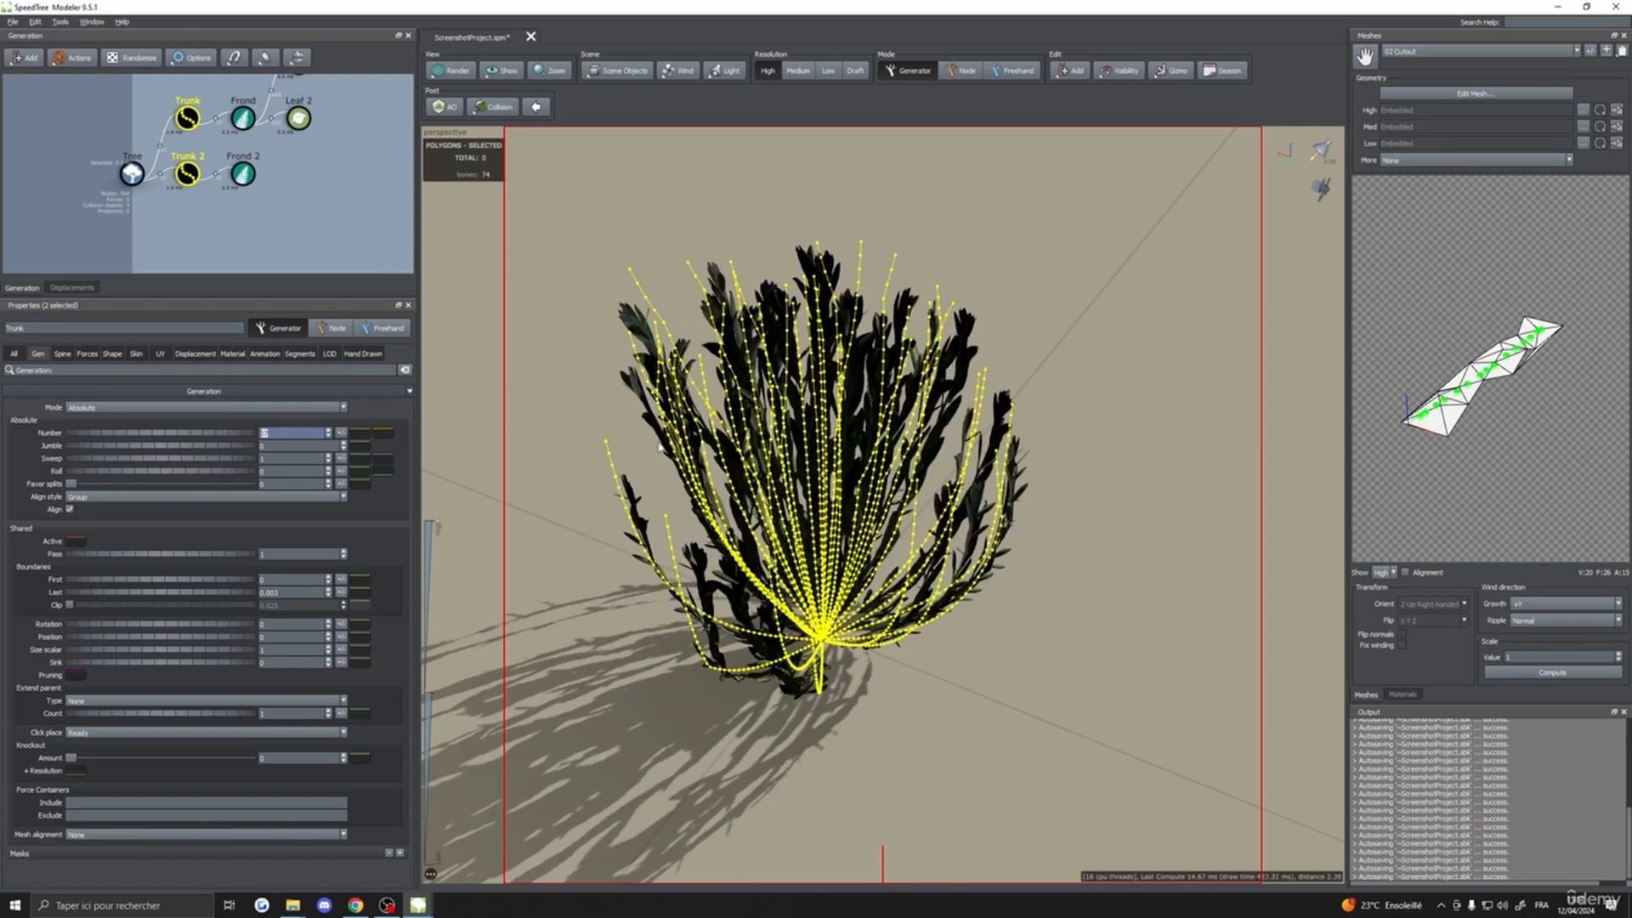
# - Raise the end point of Trunk 2's spine start angle parent curve so that the curve slopes only gently downward
pyautogui.click(1054, 377)
pyautogui.moveTo(1054, 378); pyautogui.dragTo(453, 121)
pyautogui.click(192, 119)
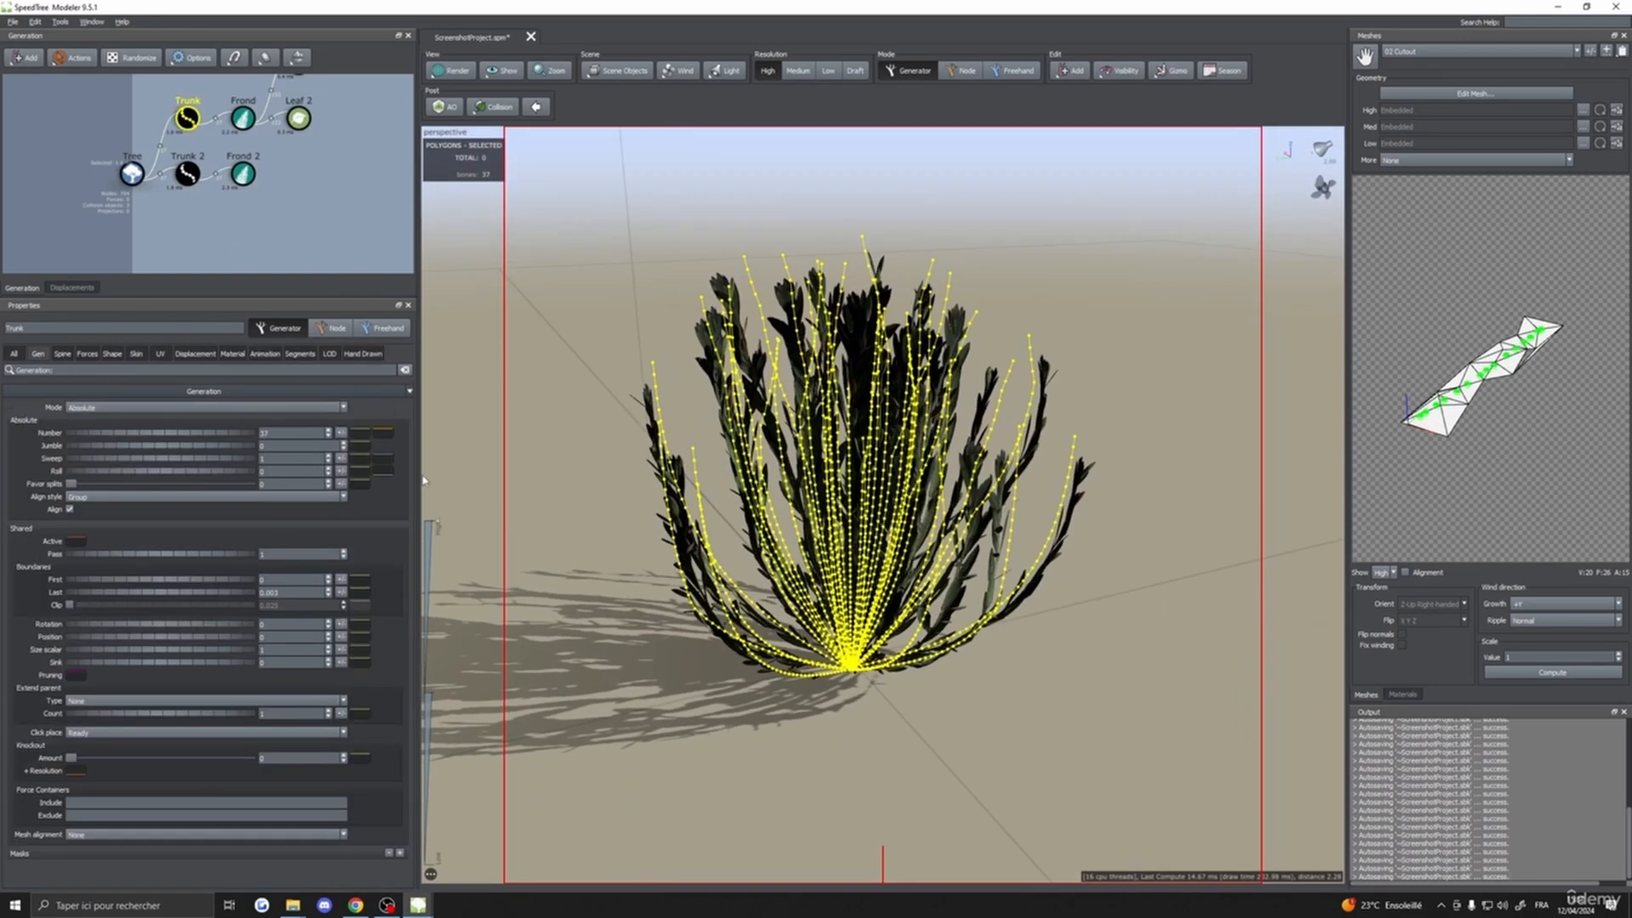
pyautogui.click(196, 185)
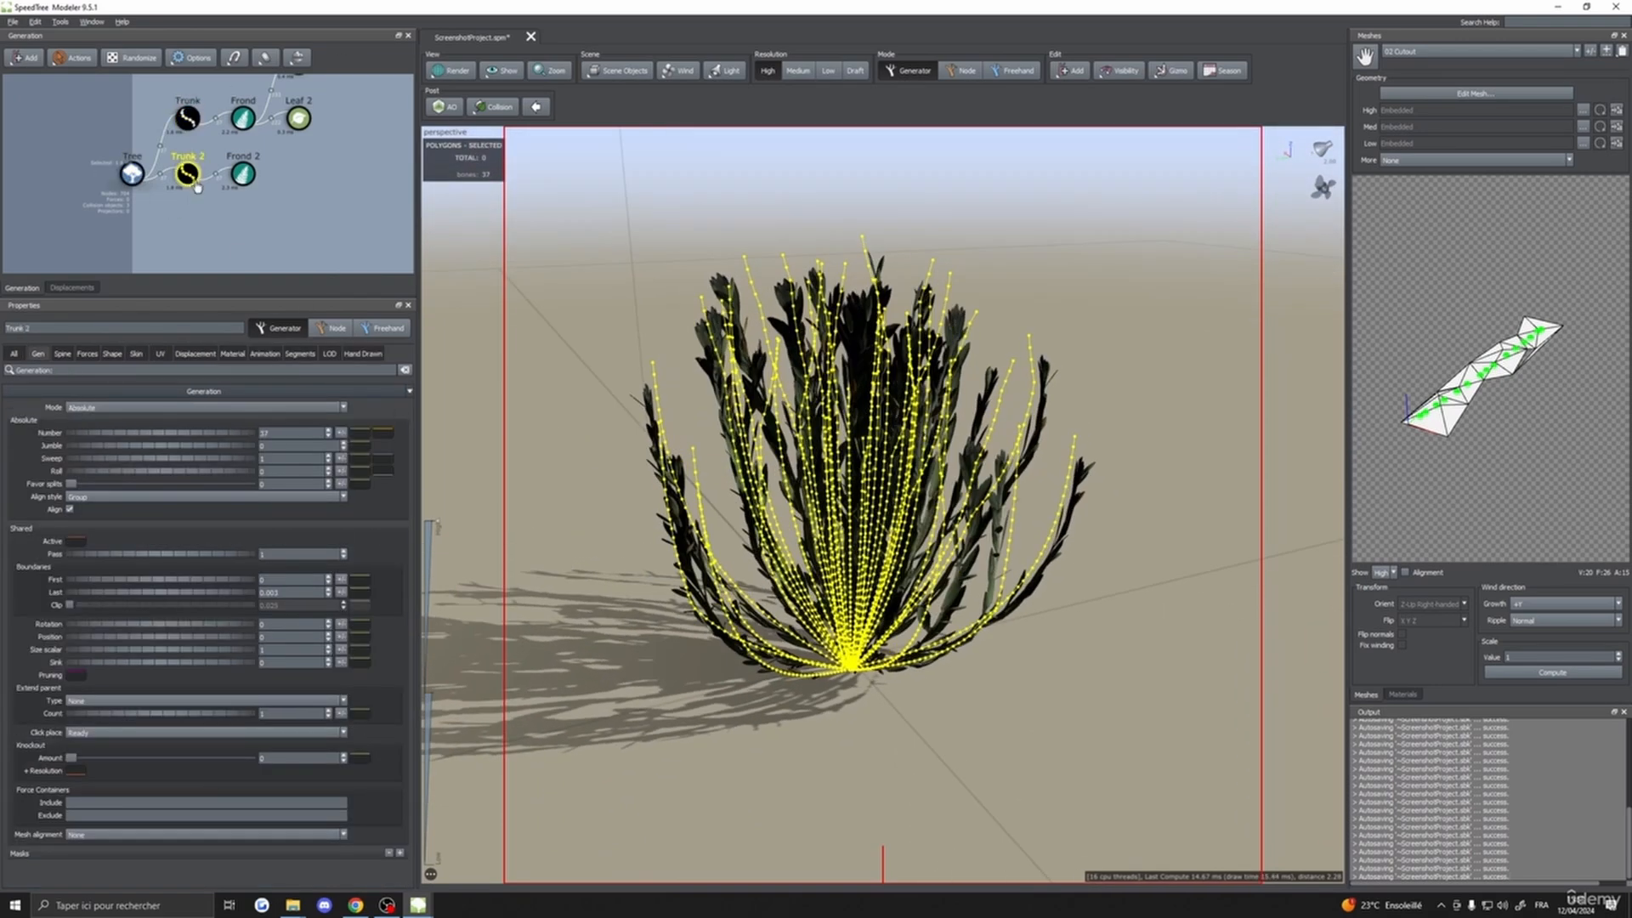
pyautogui.click(62, 354)
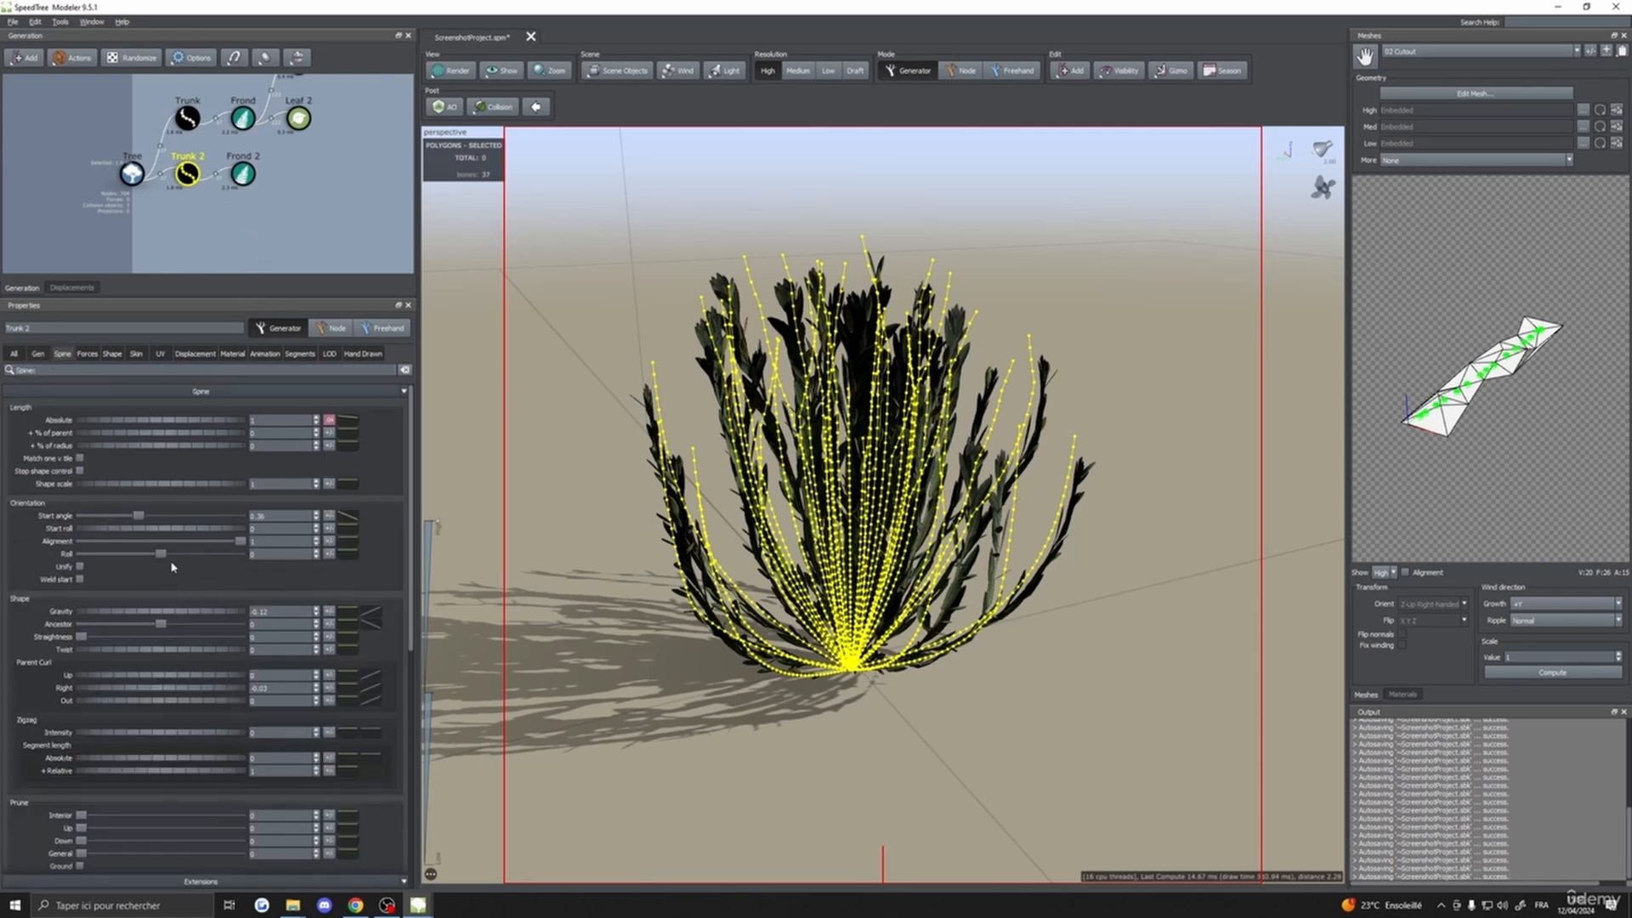
pyautogui.click(352, 518)
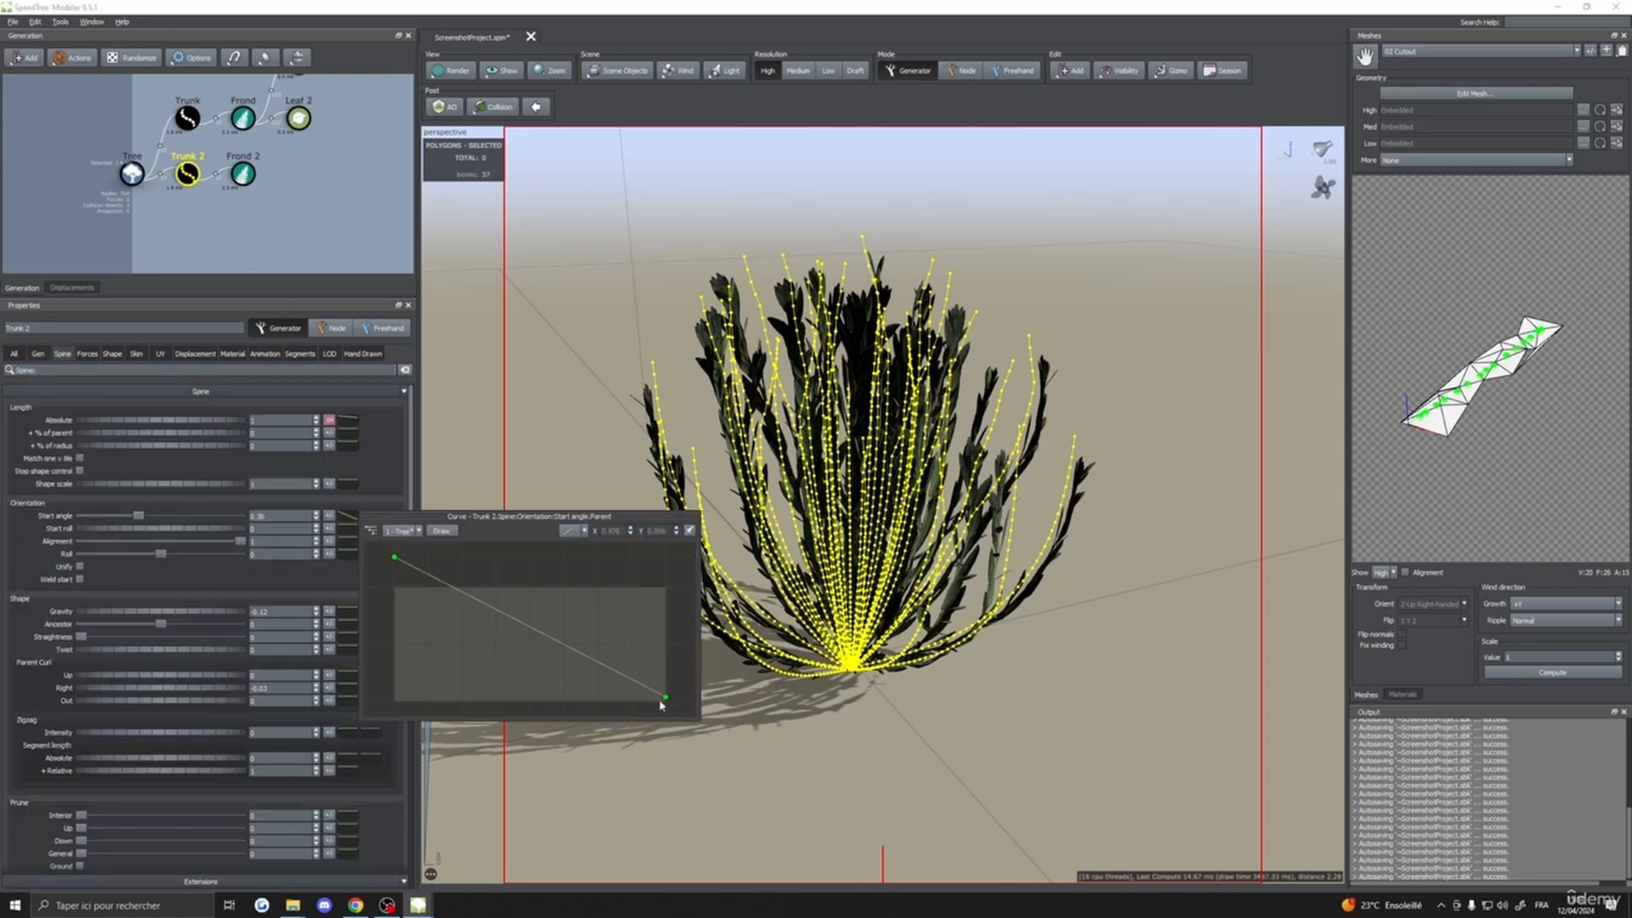
pyautogui.moveTo(661, 704); pyautogui.dragTo(668, 600)
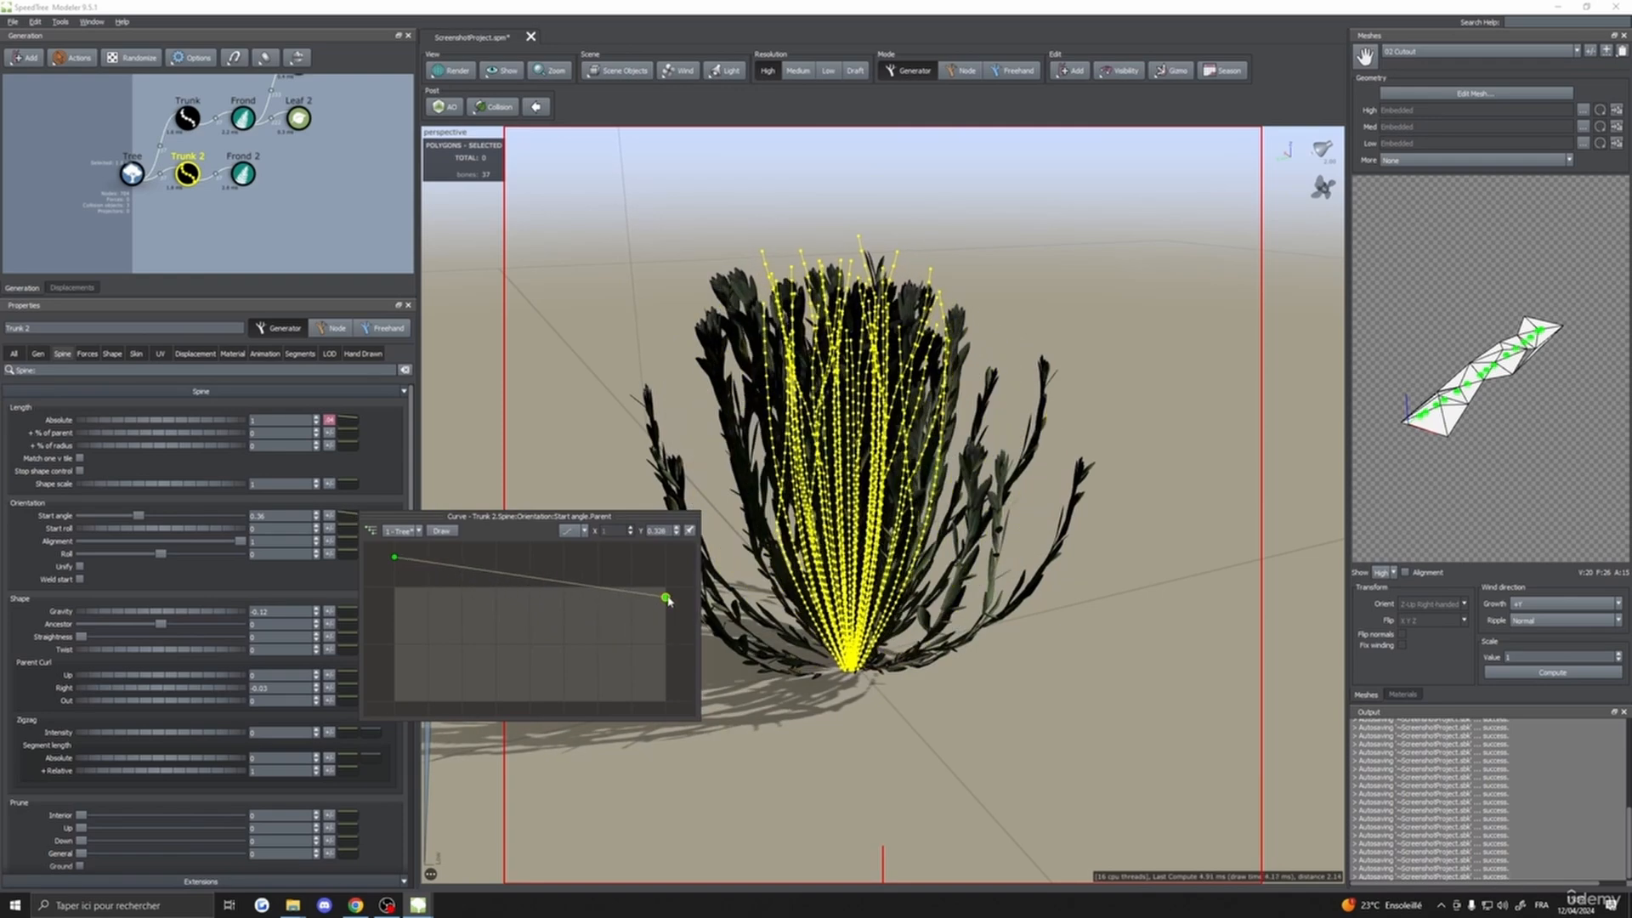
pyautogui.click(394, 558)
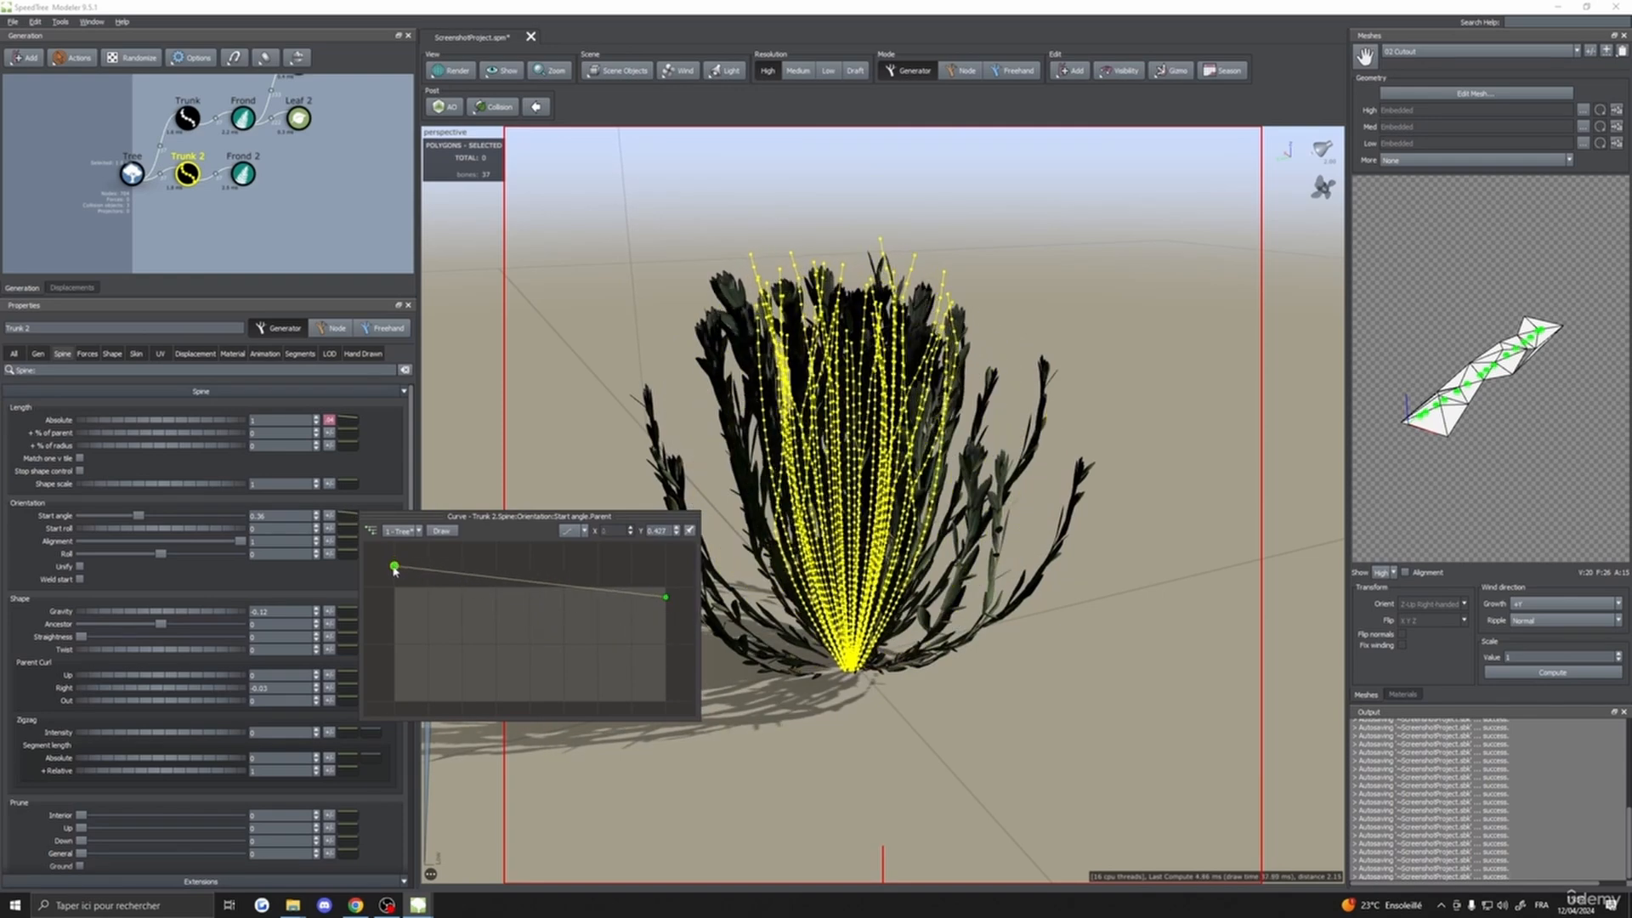
pyautogui.moveTo(664, 601); pyautogui.dragTo(668, 606)
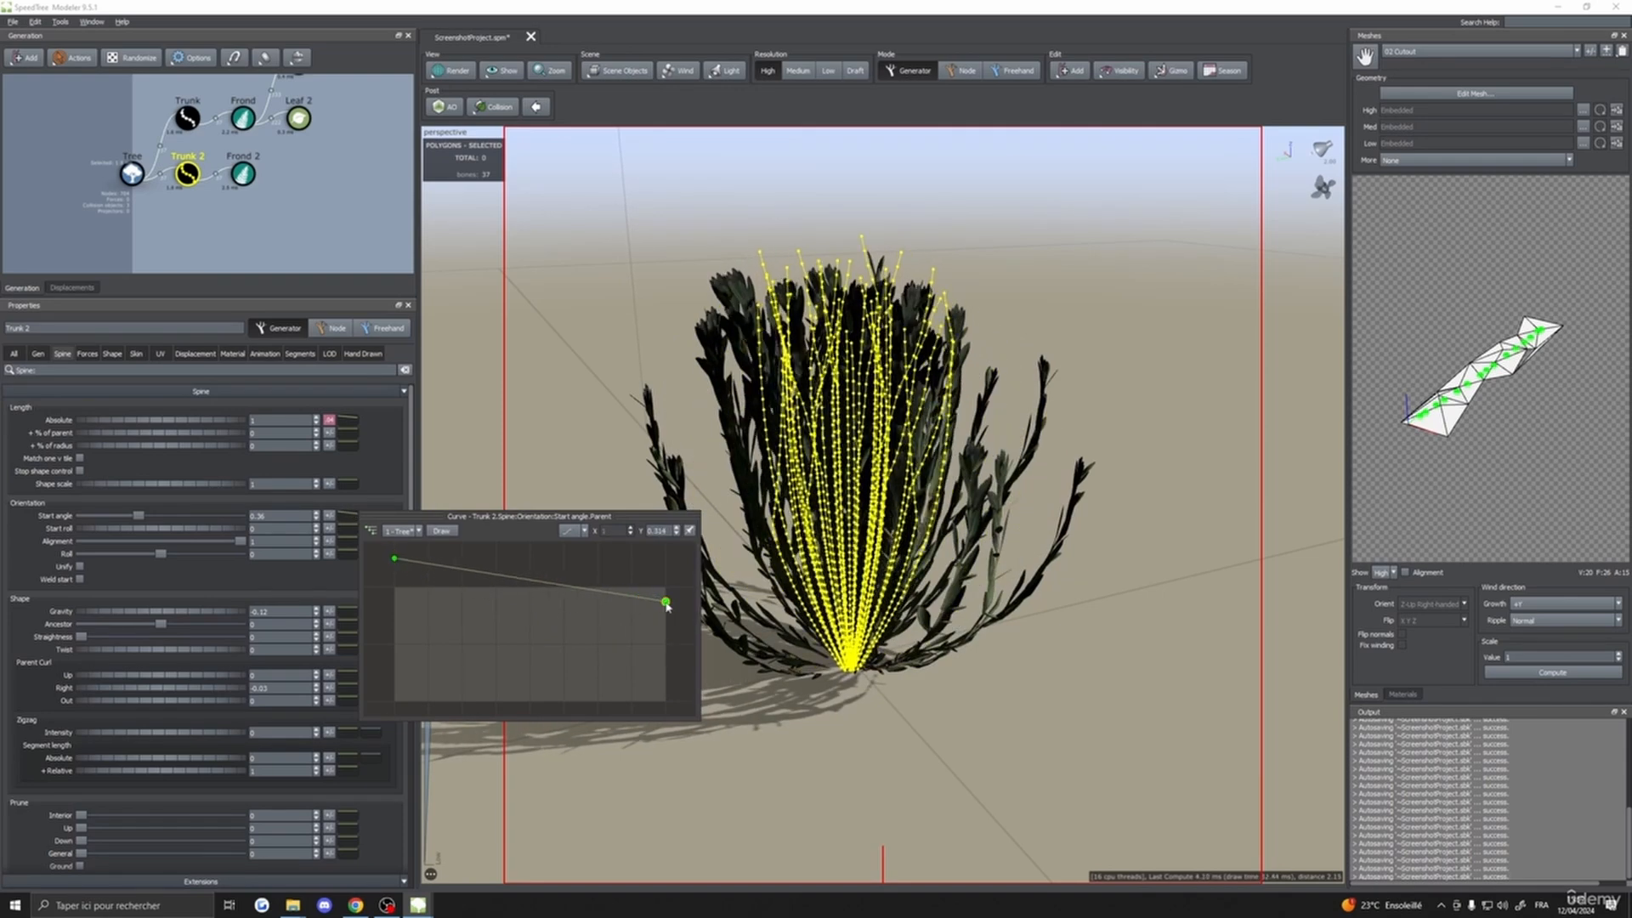
# - Lower the start point and slightly raise the end point of the original Trunk's start angle parent curve
pyautogui.click(189, 120)
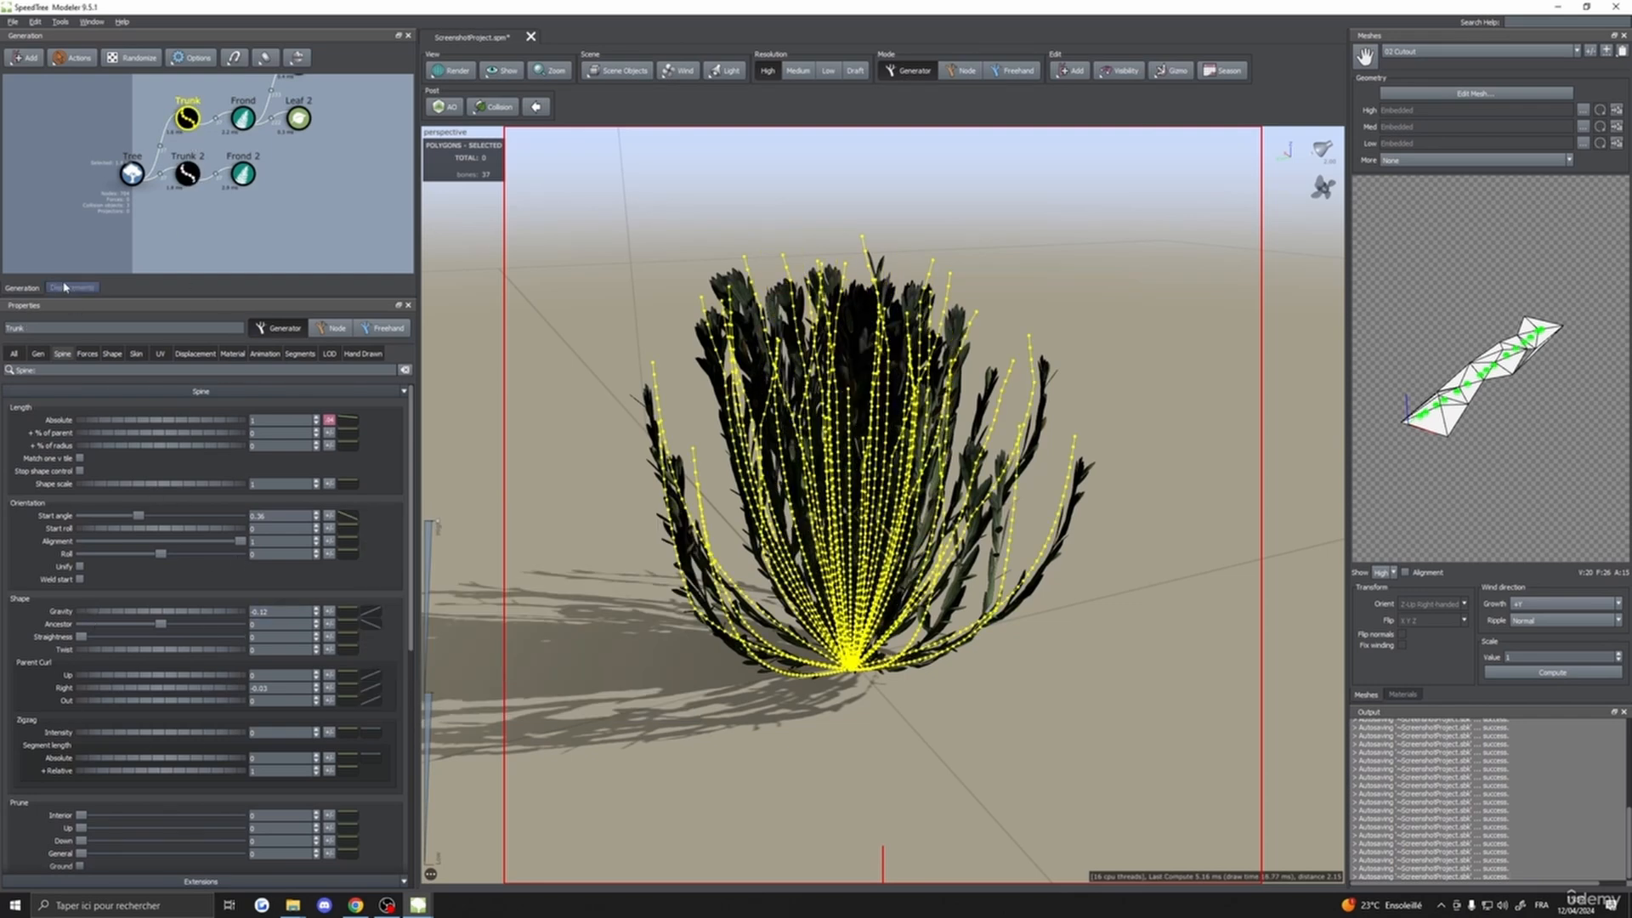
pyautogui.click(348, 516)
pyautogui.moveTo(666, 699)
pyautogui.mouseDown()
pyautogui.moveTo(666, 678)
pyautogui.moveTo(666, 702)
pyautogui.mouseUp()
pyautogui.moveTo(395, 559); pyautogui.dragTo(422, 606)
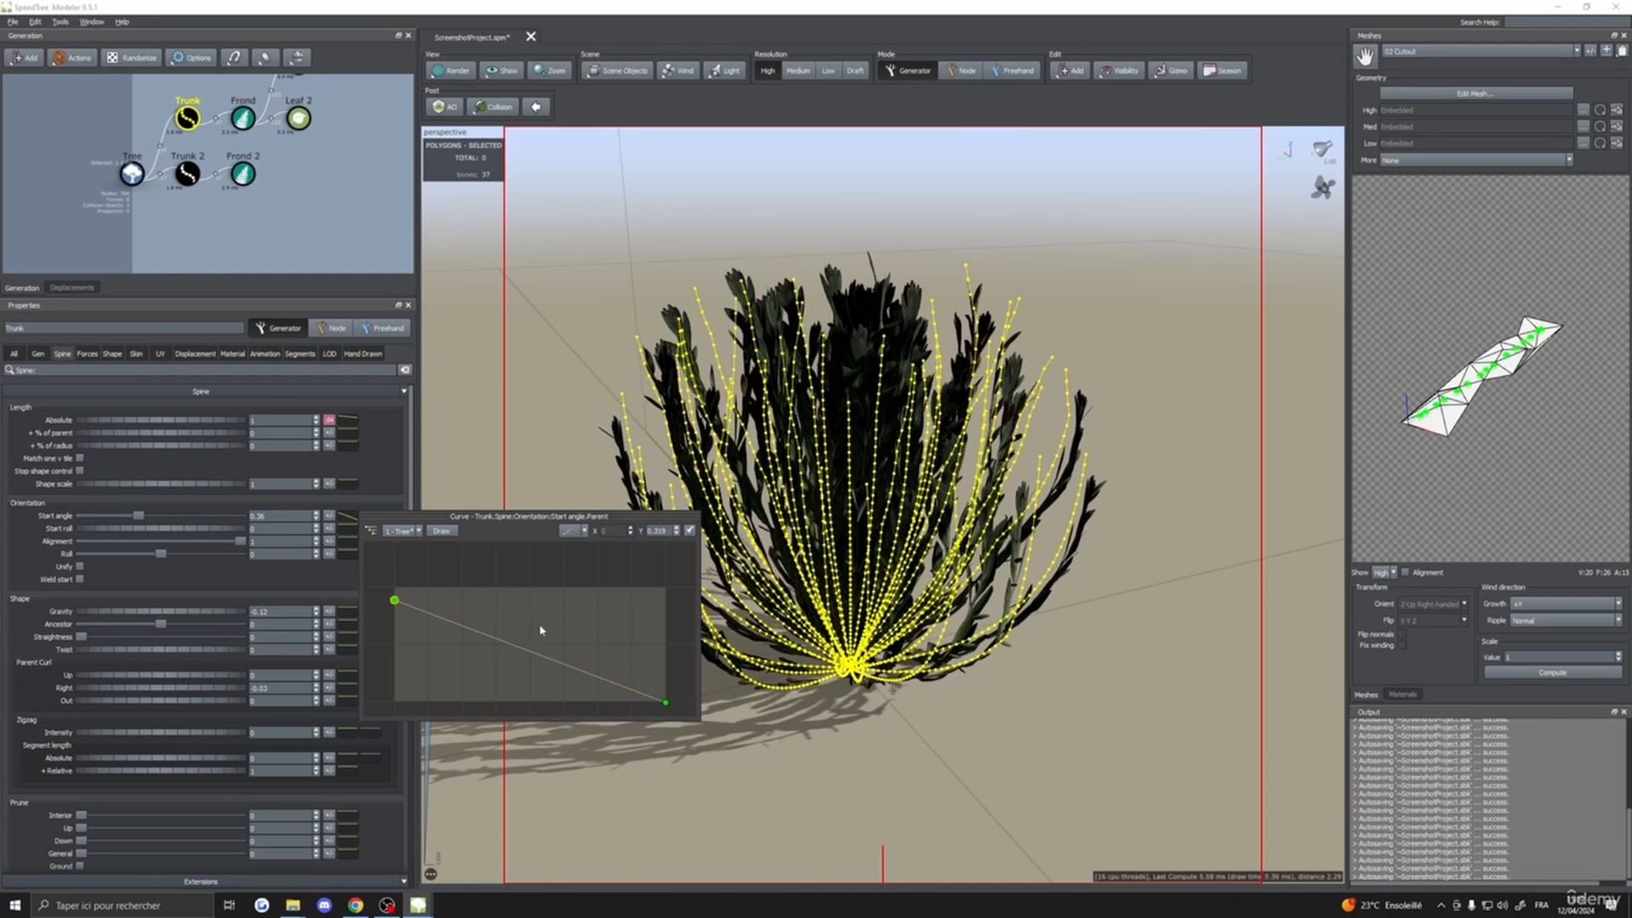
pyautogui.moveTo(667, 705); pyautogui.dragTo(670, 666)
pyautogui.click(1126, 660)
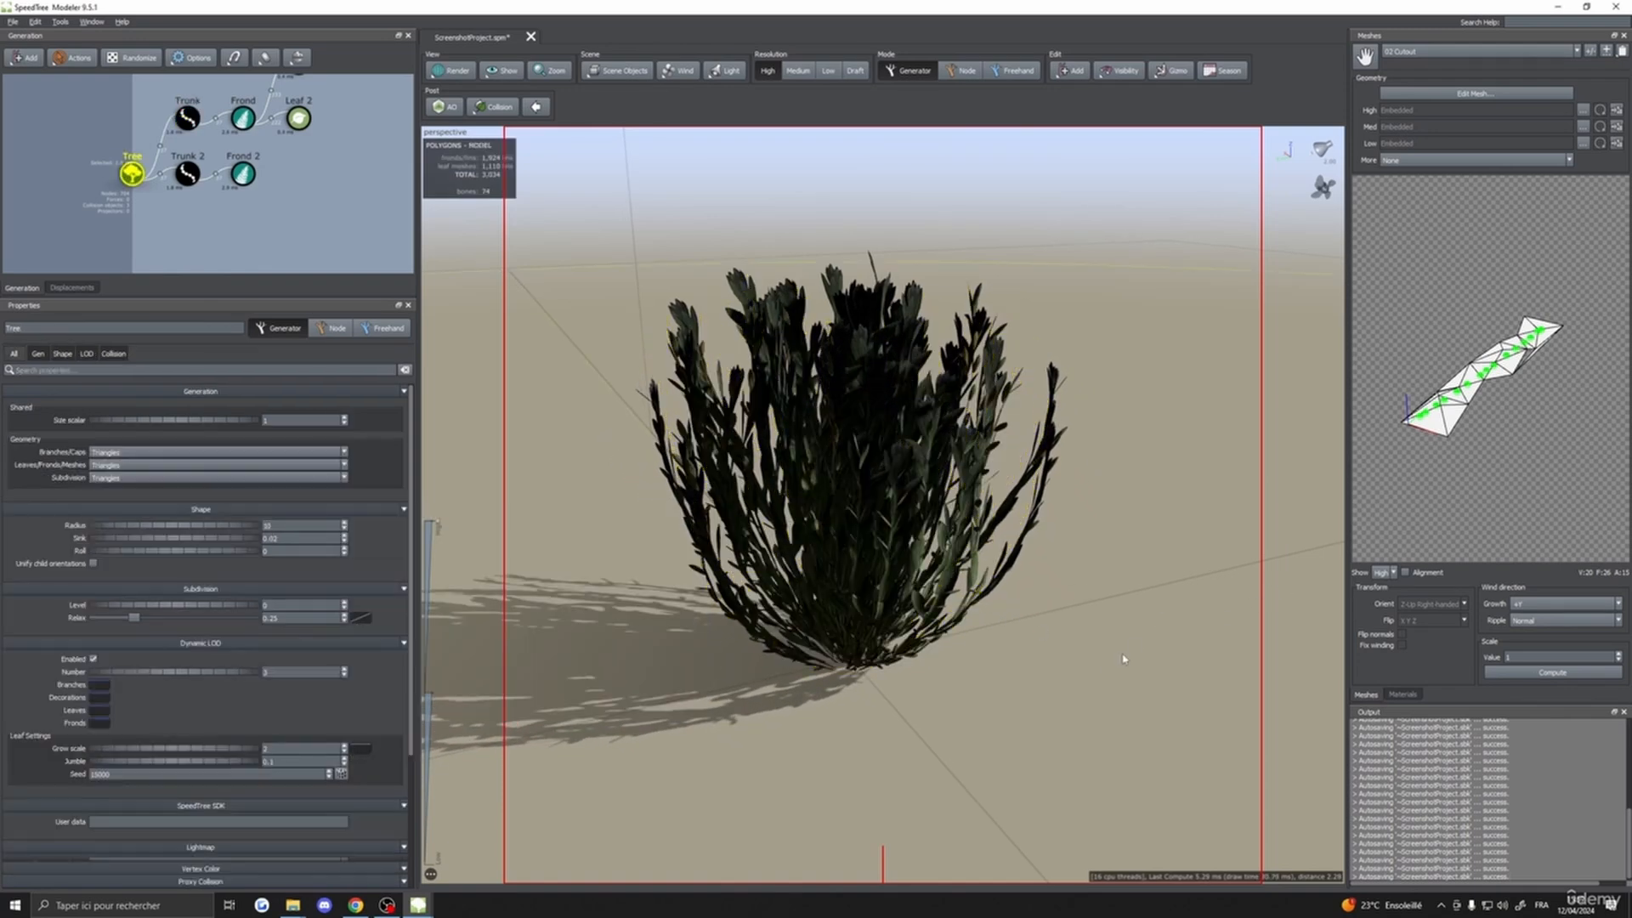
# - Examine the bush's silhouette and stem density from several angles, close up and from a distance
pyautogui.moveTo(1126, 660); pyautogui.dragTo(1096, 629)
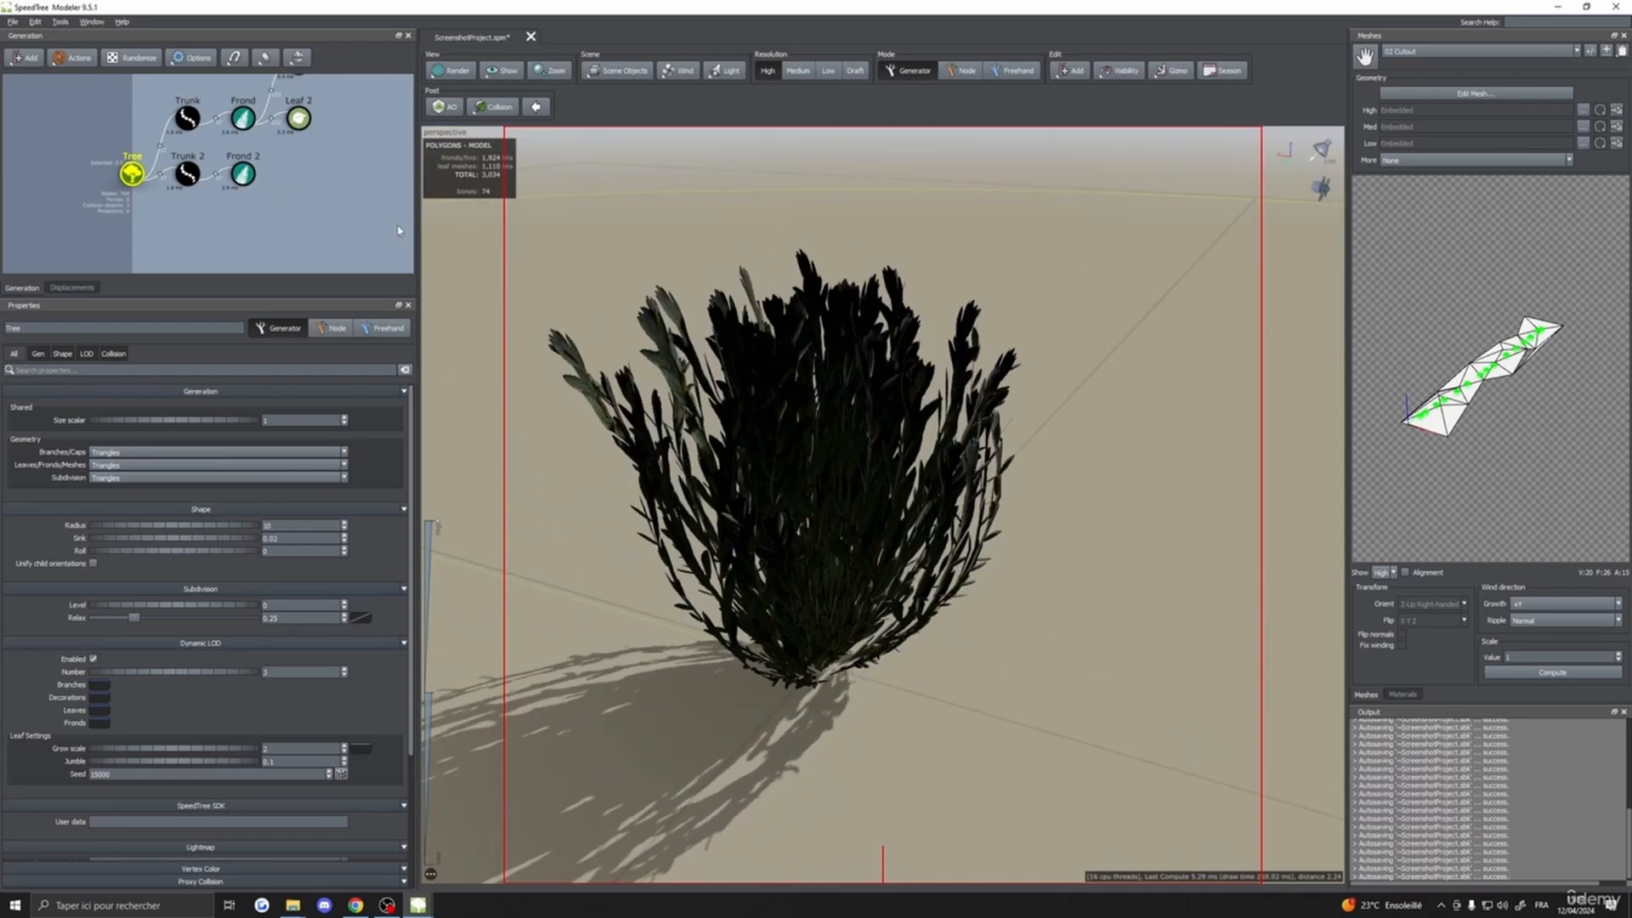
pyautogui.moveTo(840, 357); pyautogui.dragTo(748, 348)
pyautogui.scroll(3, 935, 459)
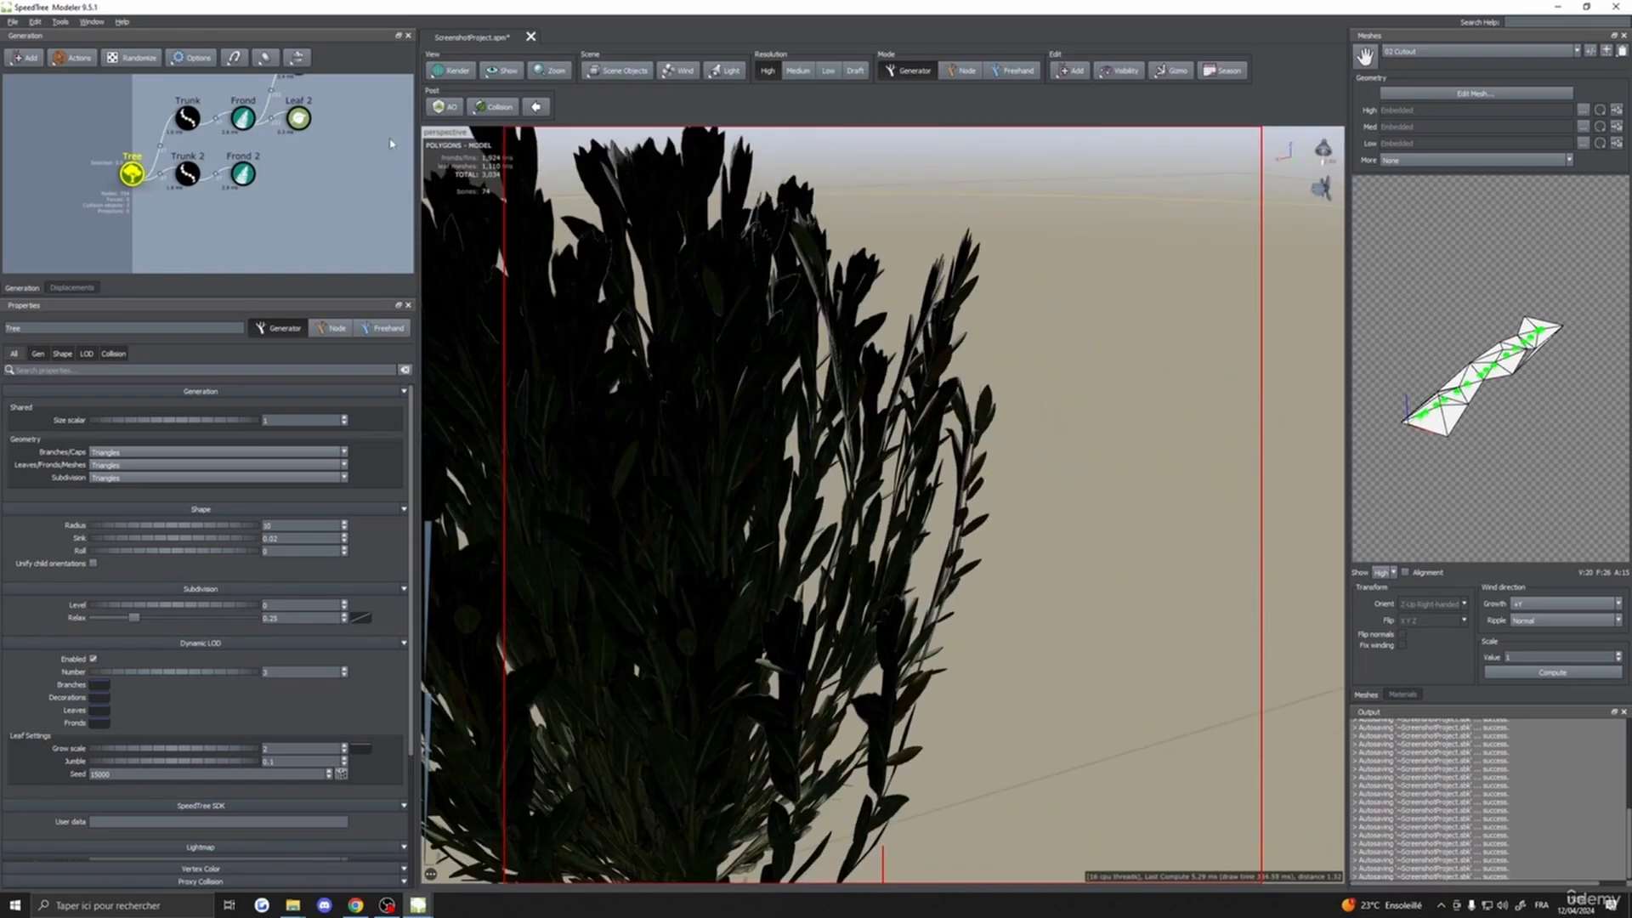
pyautogui.scroll(-4, 348, 152)
pyautogui.moveTo(241, 151); pyautogui.dragTo(239, 191, button='middle')
pyautogui.scroll(4, 207, 175)
pyautogui.moveTo(680, 383); pyautogui.dragTo(788, 595)
pyautogui.scroll(-5, 788, 595)
pyautogui.moveTo(816, 722); pyautogui.dragTo(733, 671)
pyautogui.scroll(5, 934, 659)
pyautogui.scroll(-3, 952, 676)
pyautogui.scroll(-4, 878, 668)
pyautogui.moveTo(595, 371); pyautogui.dragTo(761, 452)
pyautogui.scroll(5, 761, 452)
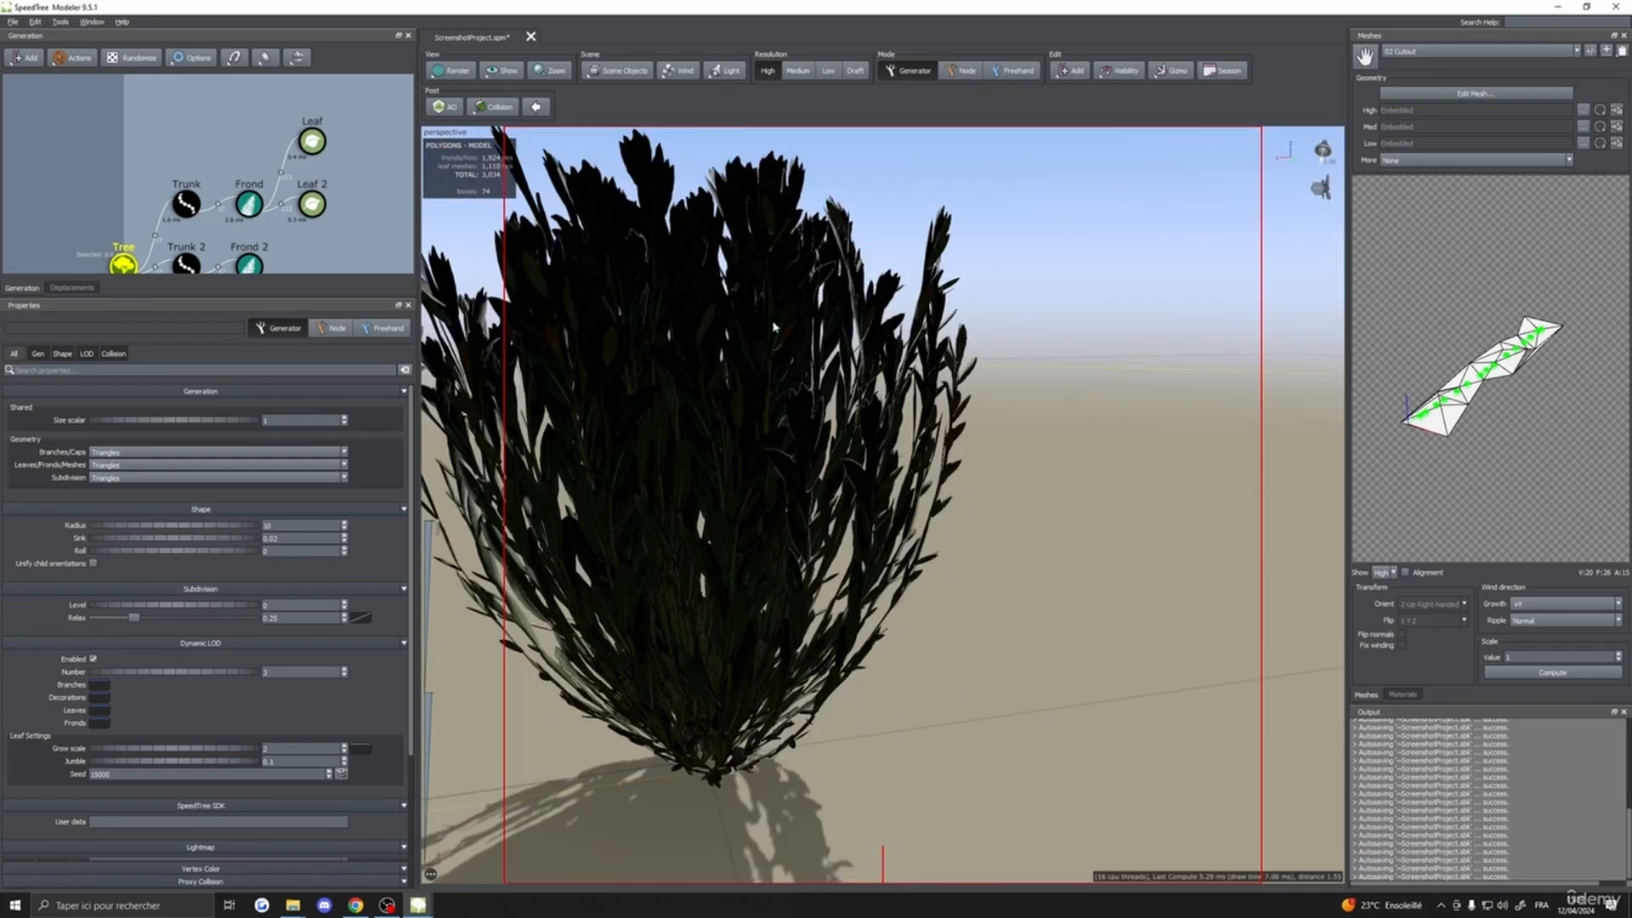
pyautogui.moveTo(774, 327); pyautogui.dragTo(876, 392)
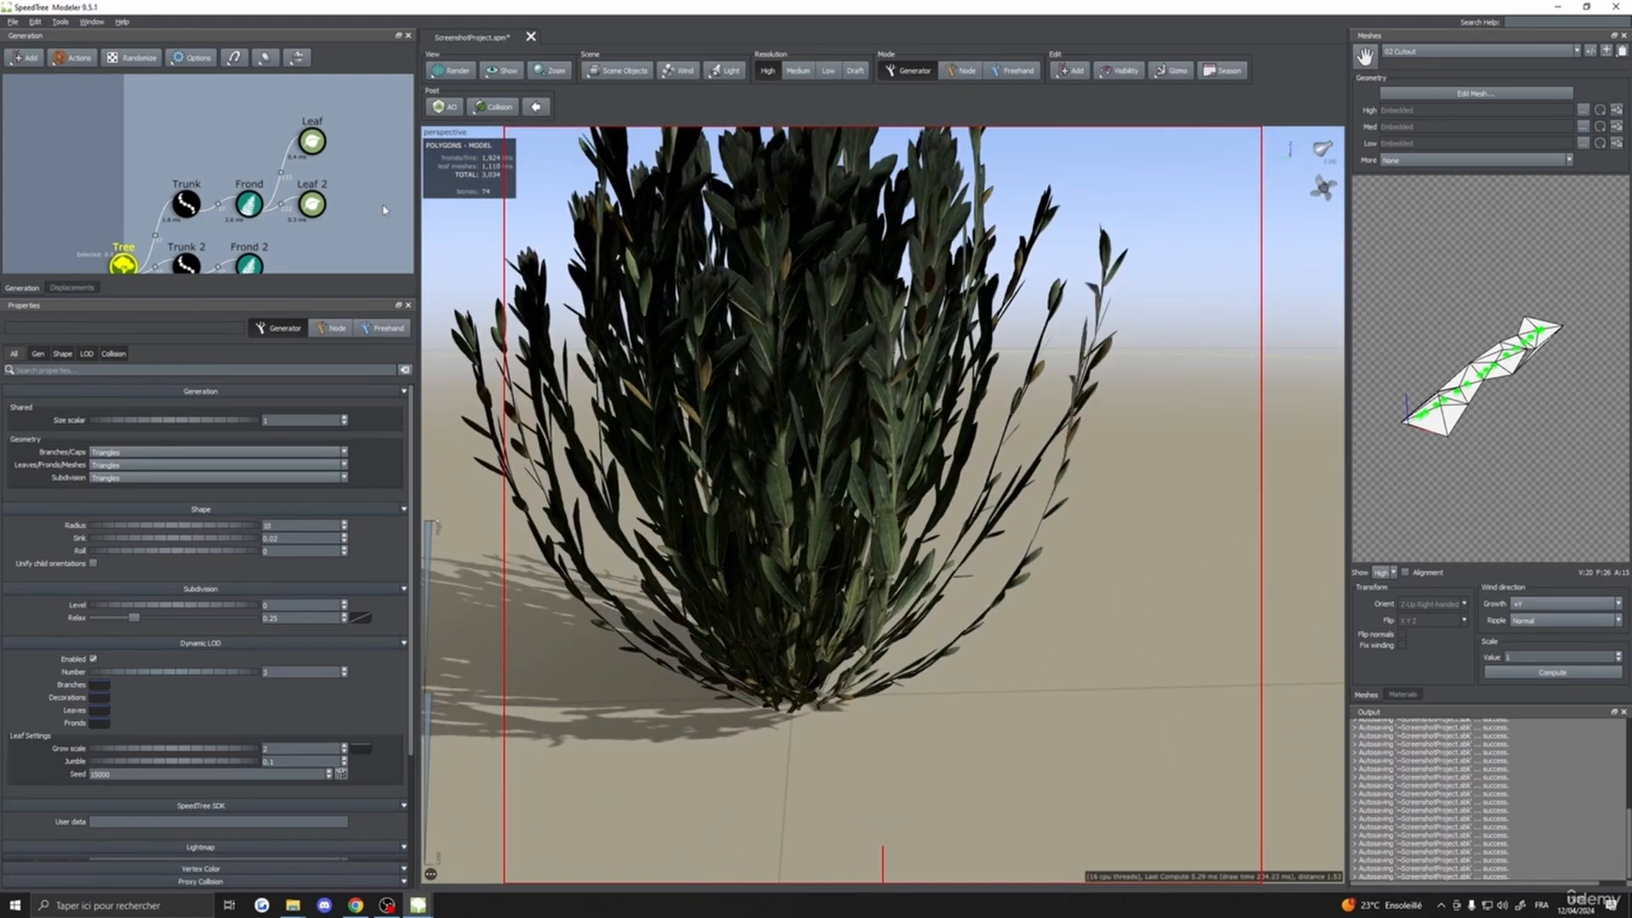
# - Increase the size of both leaf generators to 0.1 and check the whole bush
pyautogui.moveTo(384, 210); pyautogui.dragTo(285, 119)
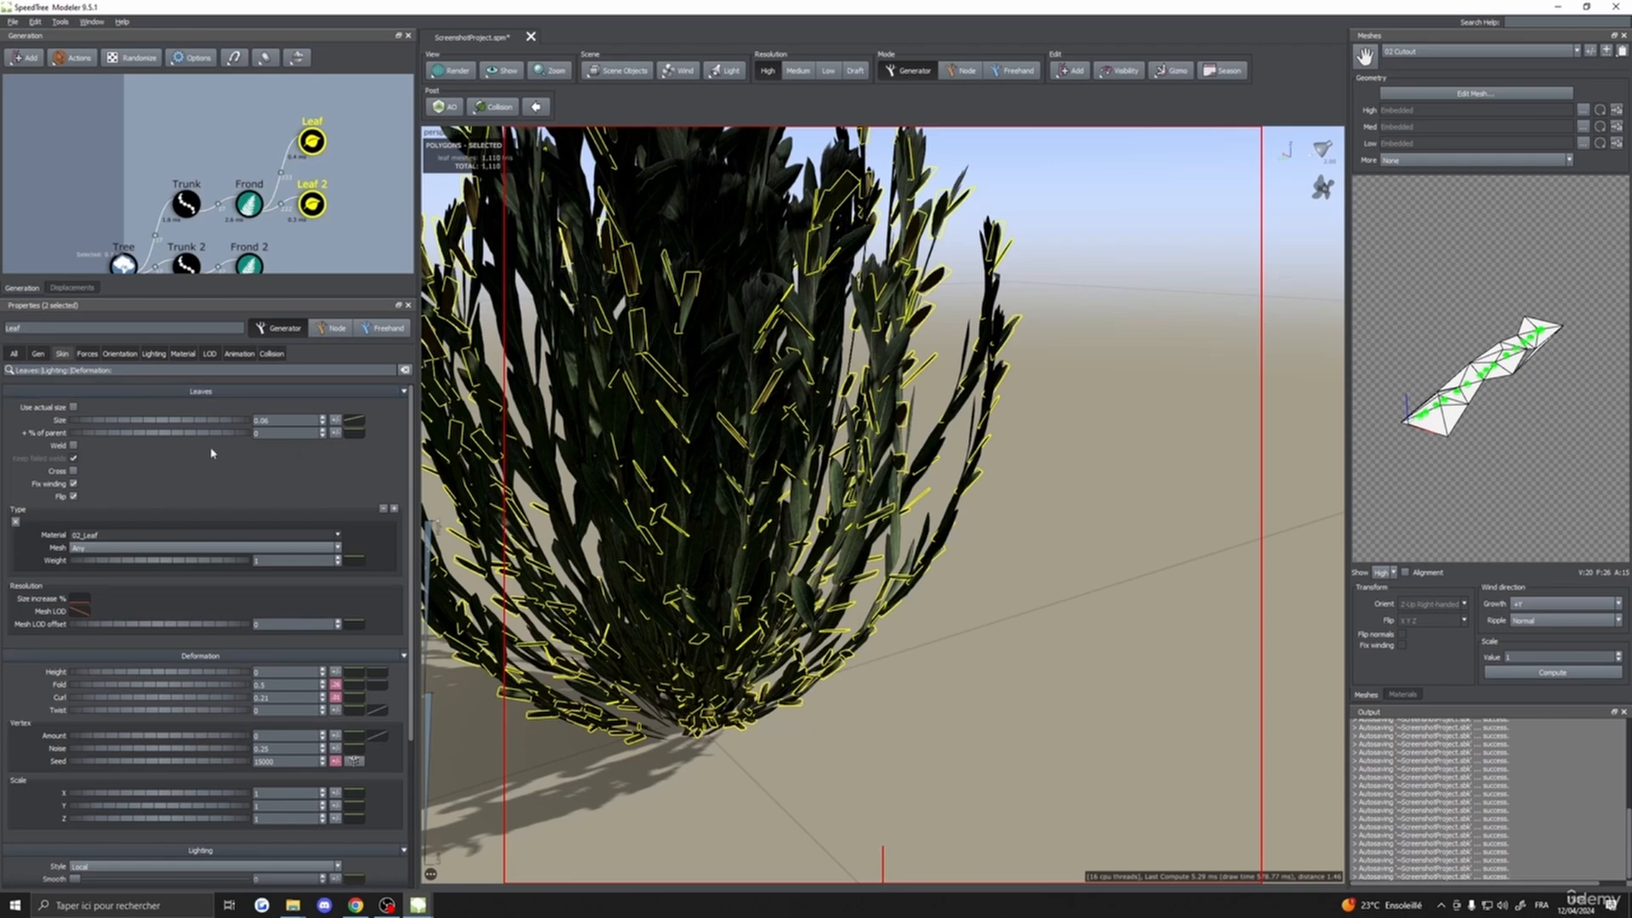
pyautogui.moveTo(230, 425); pyautogui.dragTo(232, 425)
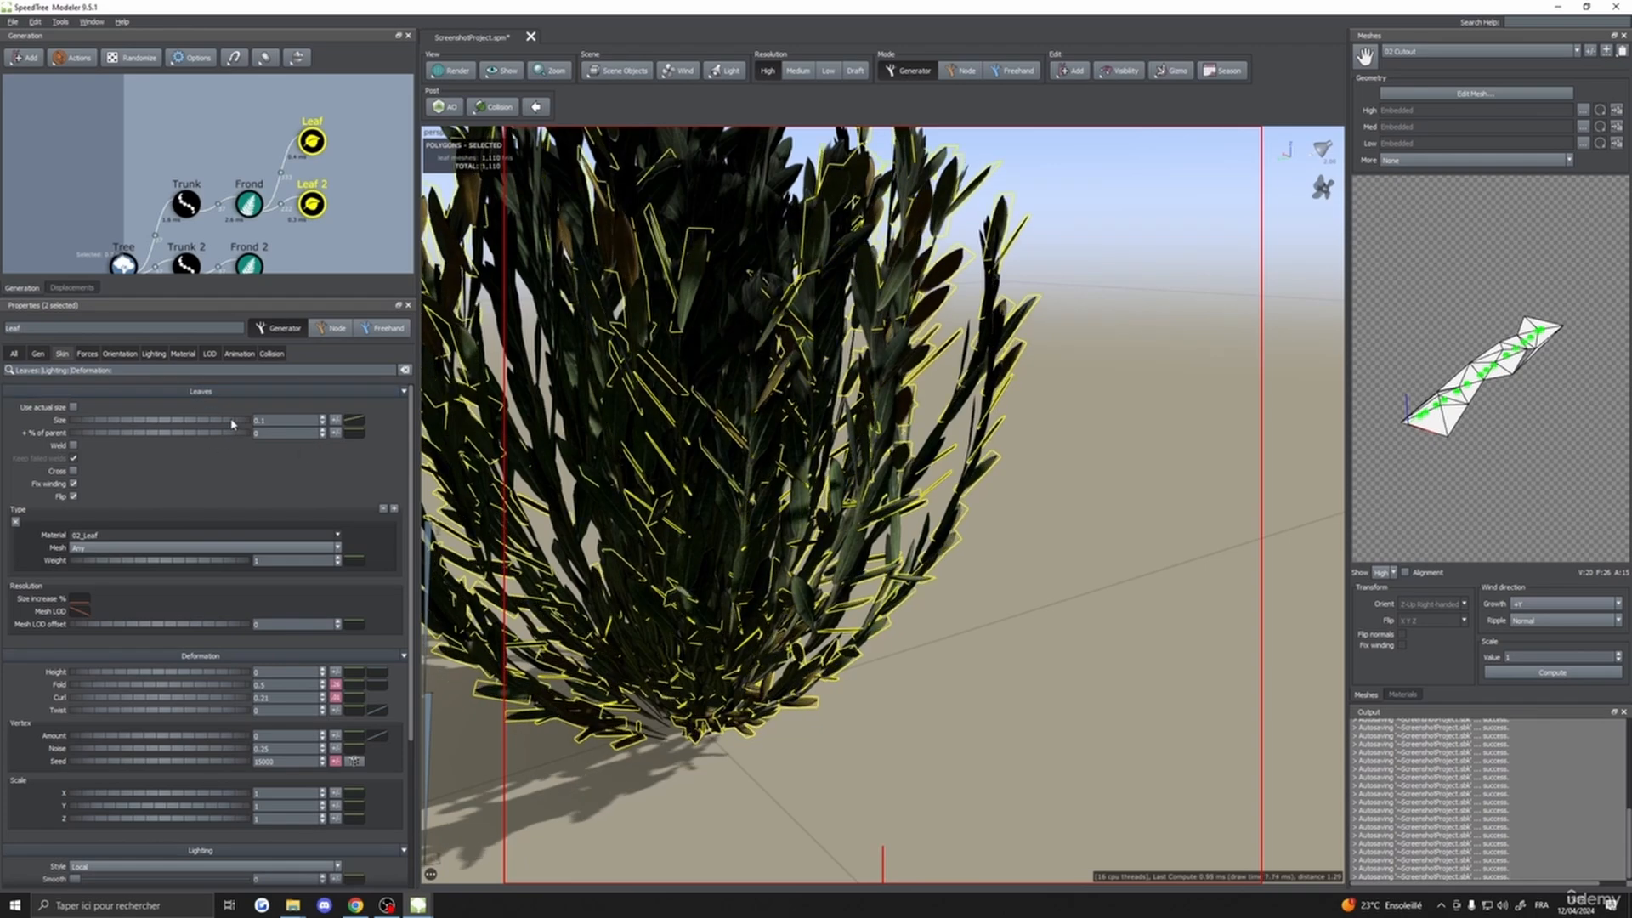
pyautogui.click(1003, 566)
pyautogui.moveTo(1003, 566); pyautogui.dragTo(969, 638)
pyautogui.scroll(-3, 1040, 579)
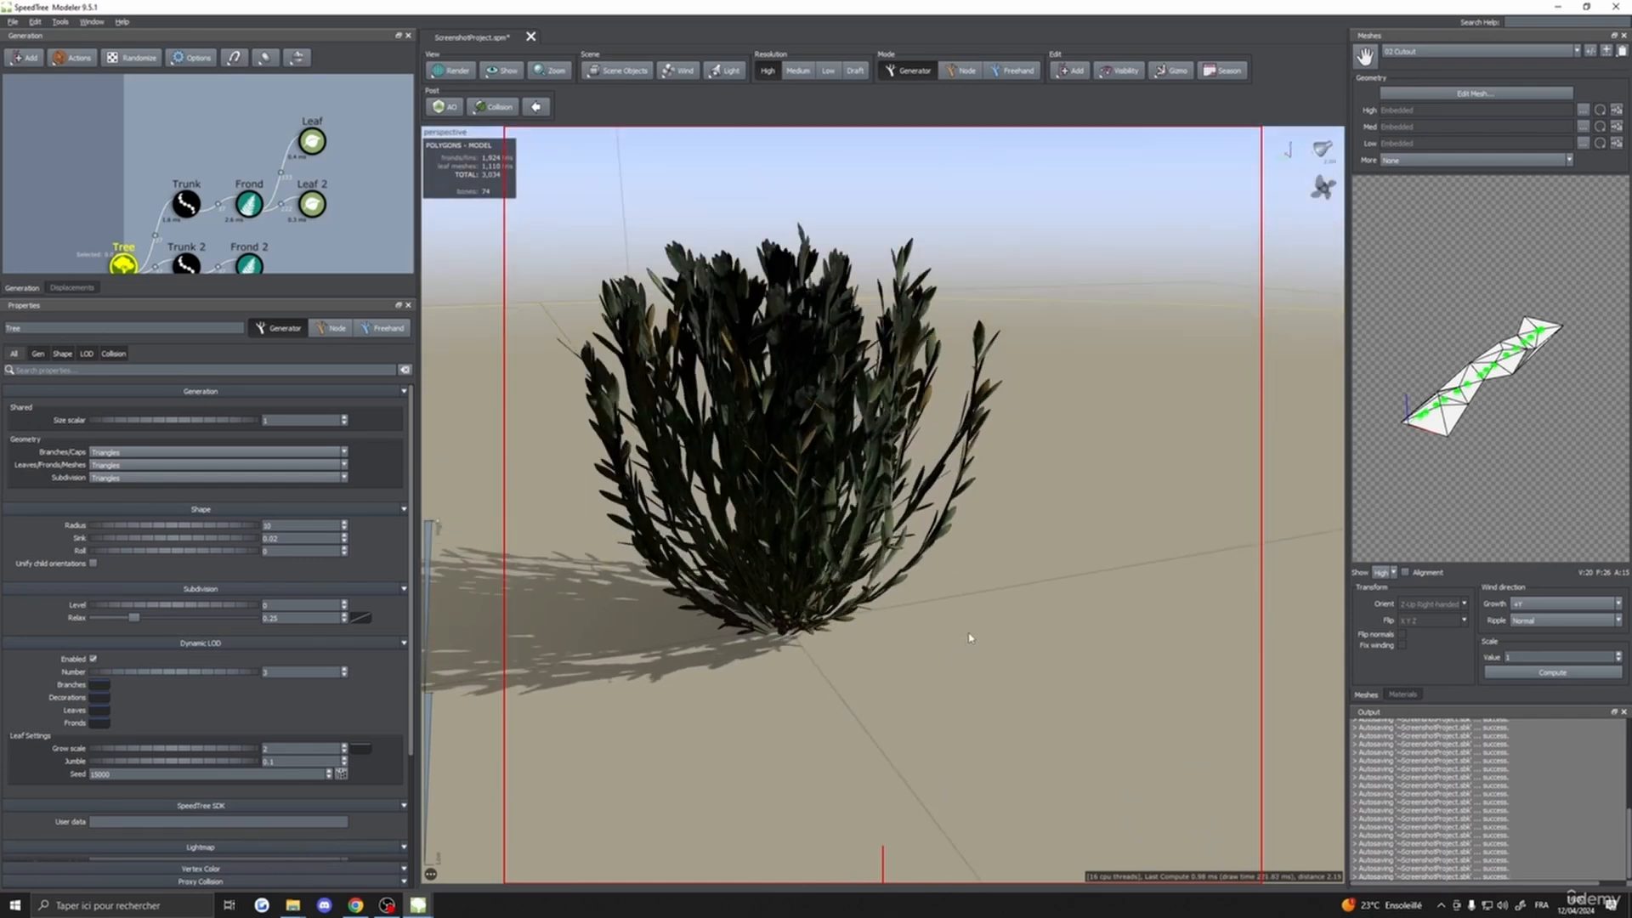
# - Select both the Frond and Frond 2 generators and bring up their dynamic LOD settings
pyautogui.click(249, 204)
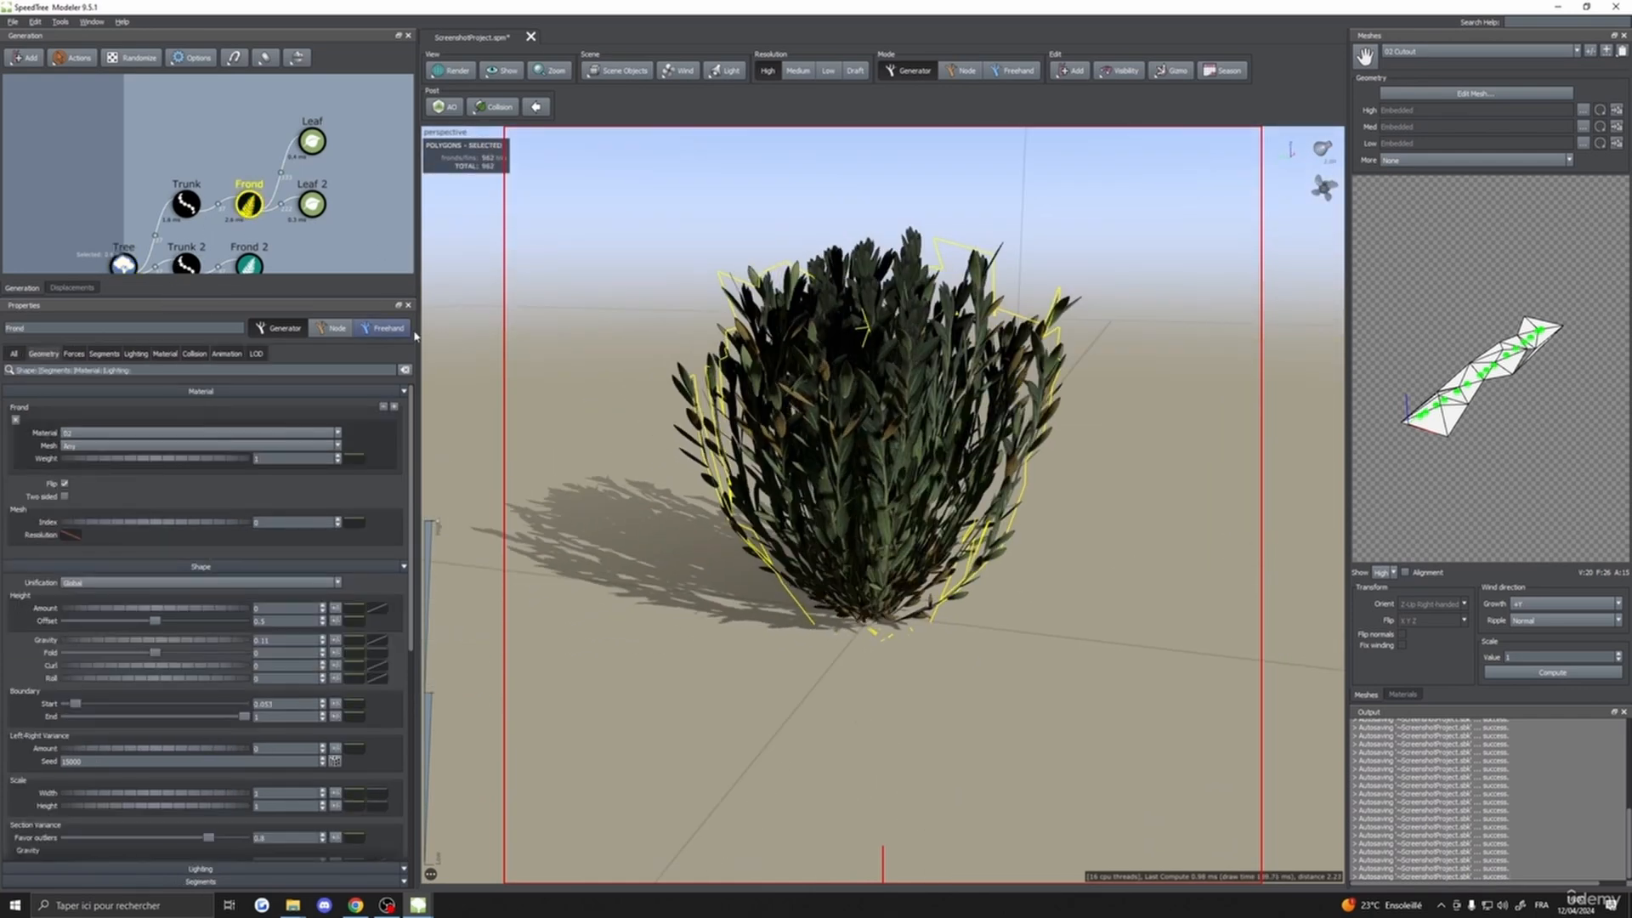
pyautogui.moveTo(732, 600); pyautogui.dragTo(749, 504, button='middle')
pyautogui.click(255, 269)
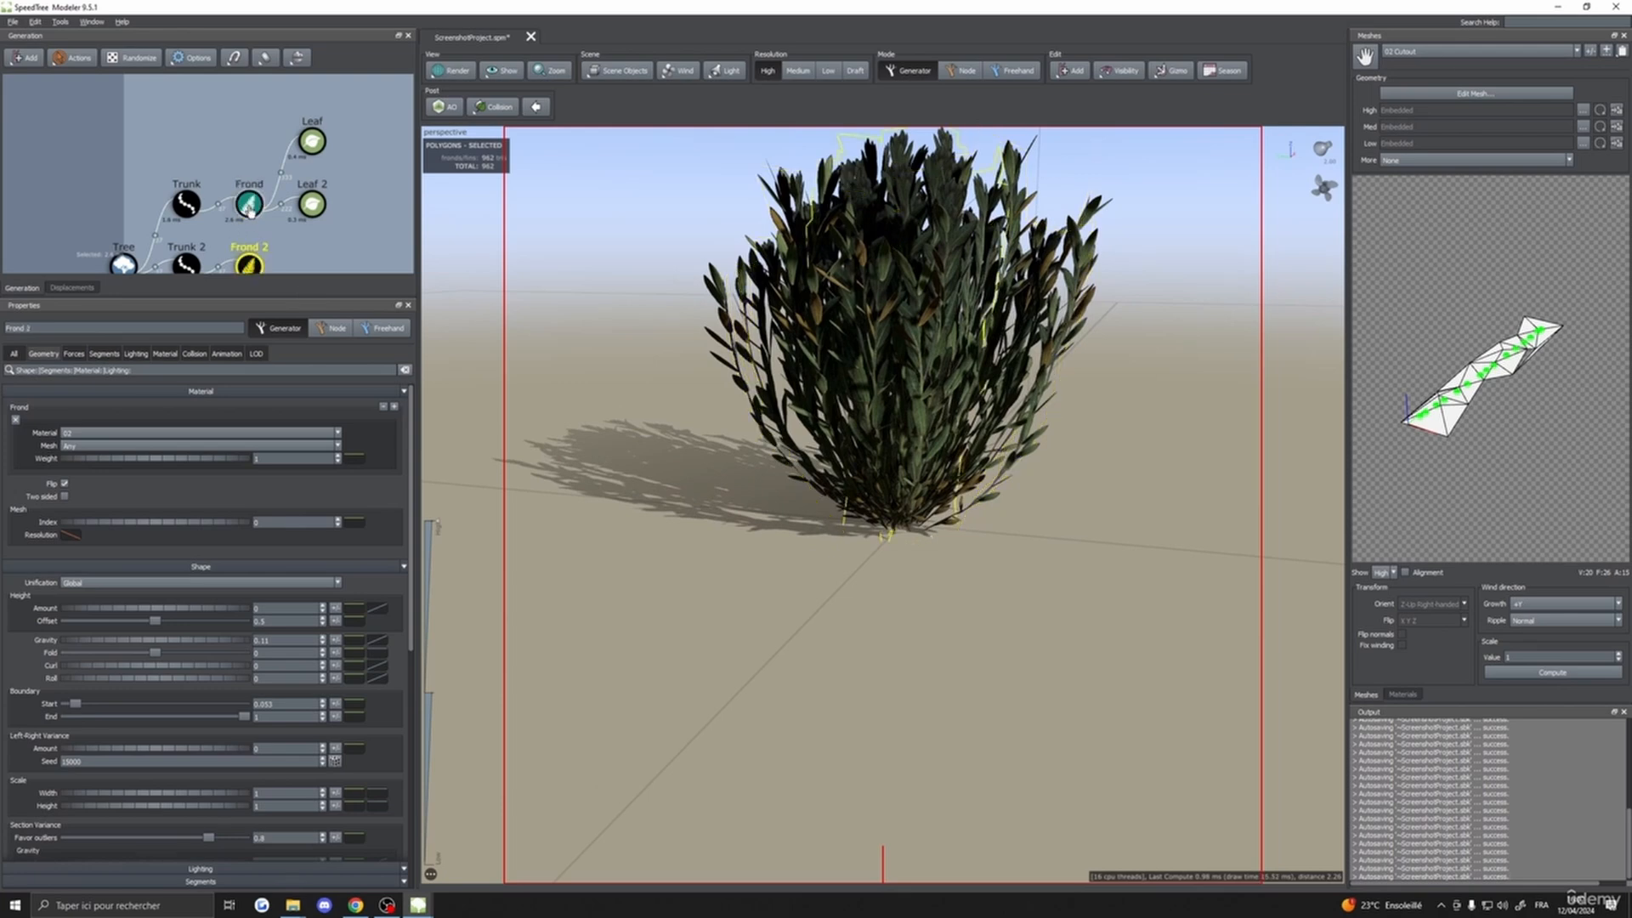
pyautogui.keyDown('ctrl'); pyautogui.click(249, 204); pyautogui.keyUp('ctrl')
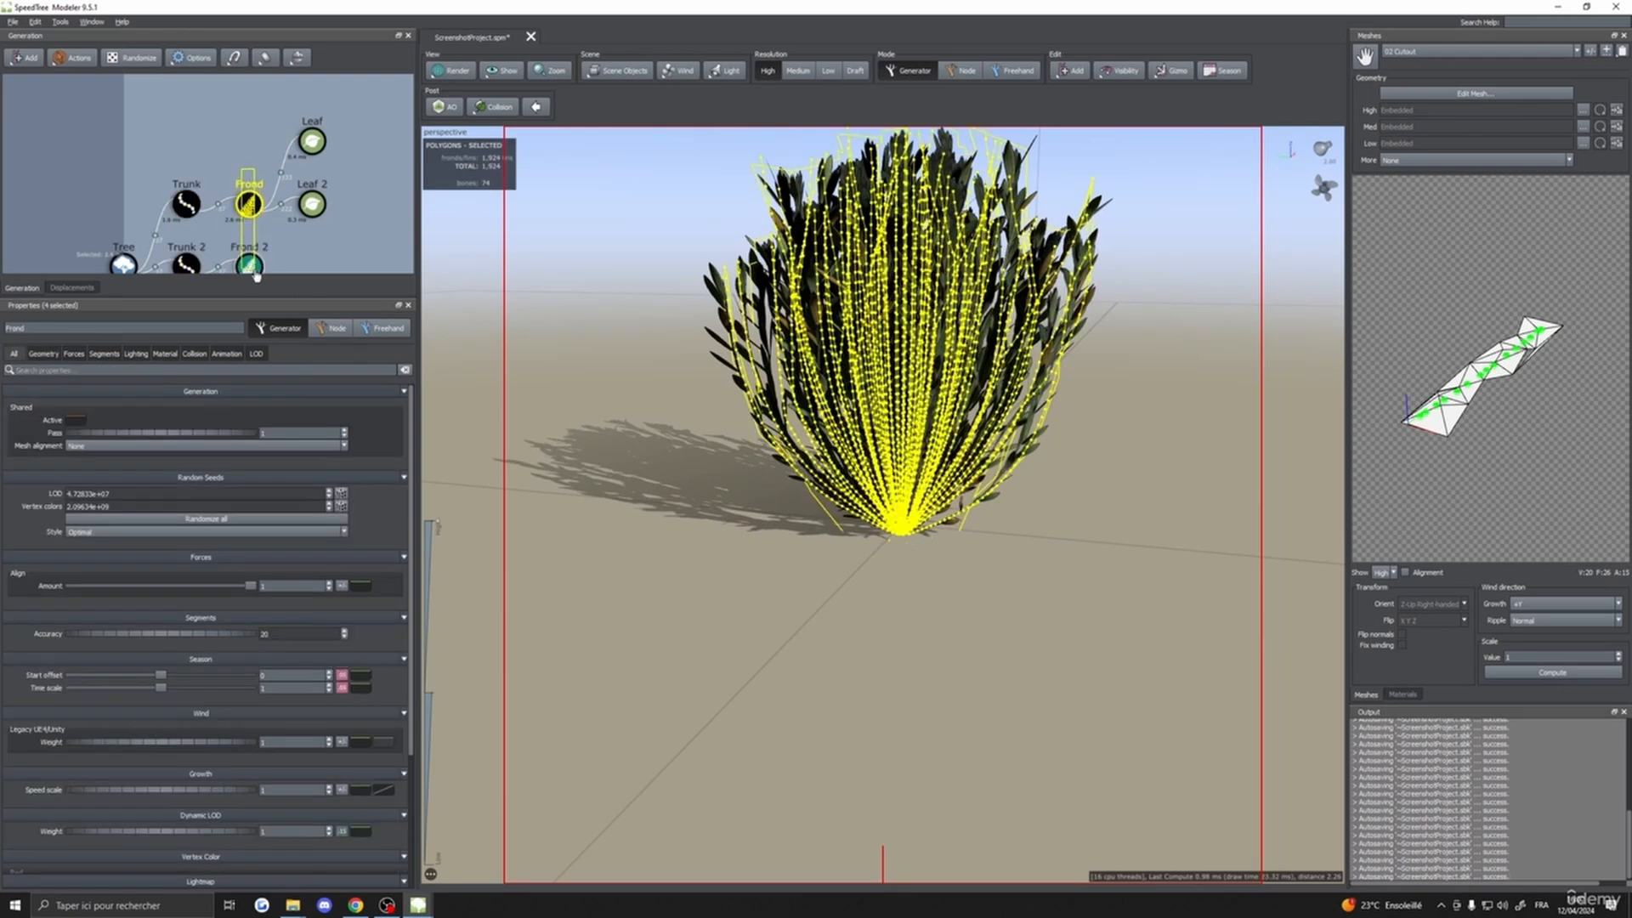
pyautogui.click(256, 354)
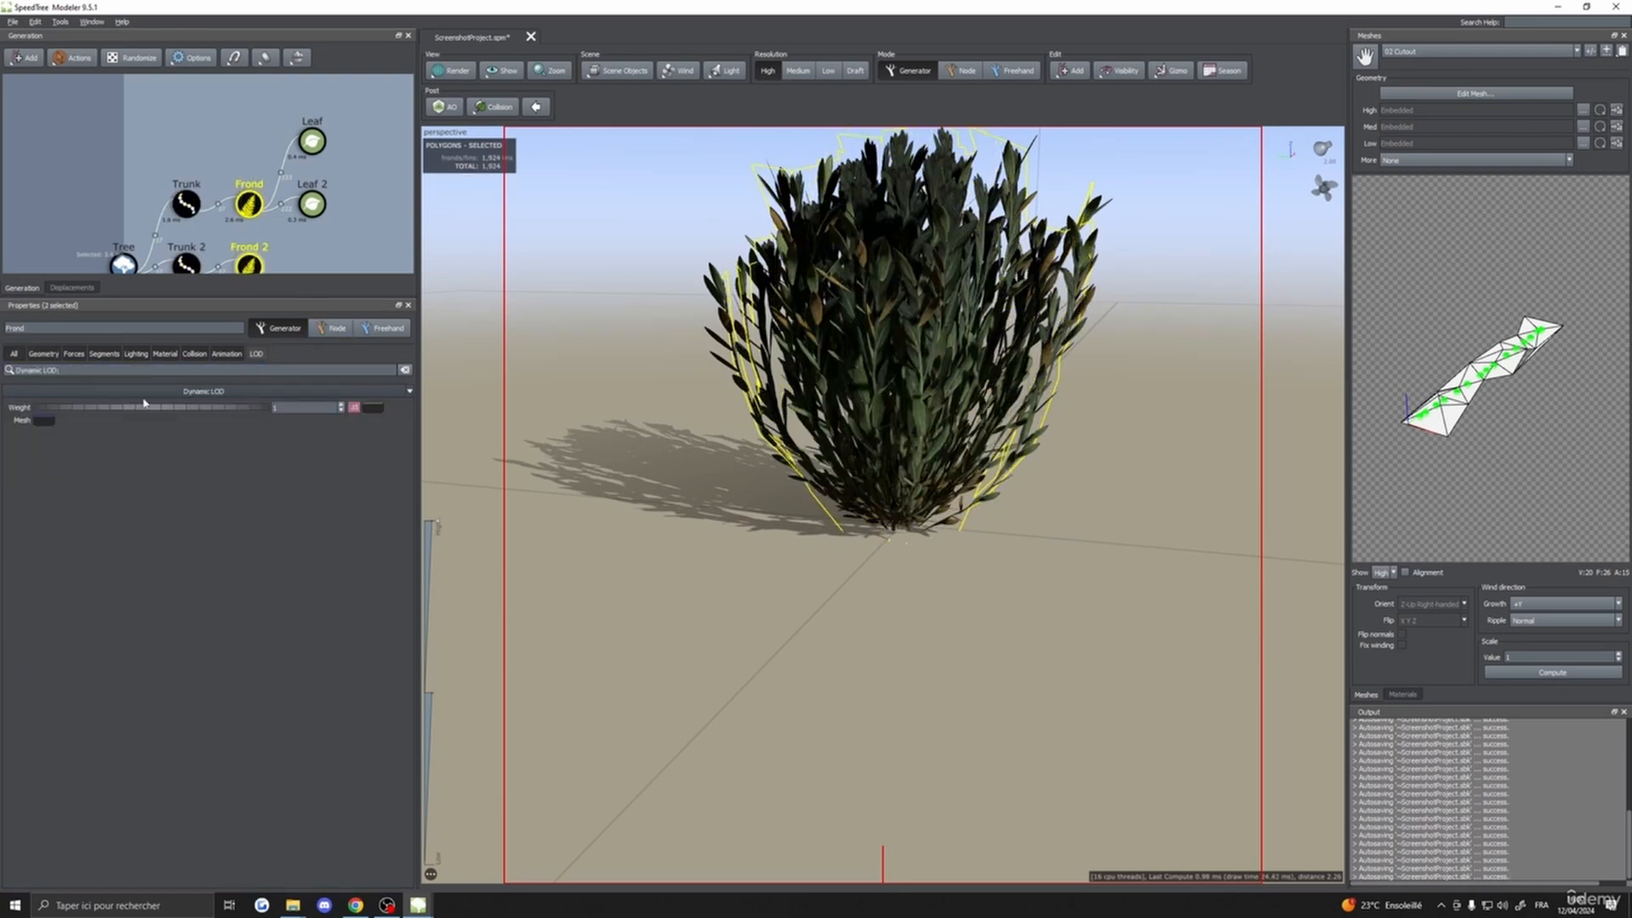
# - Lower the end point of the Fronds profile curve in the Tree generator's dynamic LOD settings by more than a third
pyautogui.moveTo(576, 448); pyautogui.dragTo(641, 470)
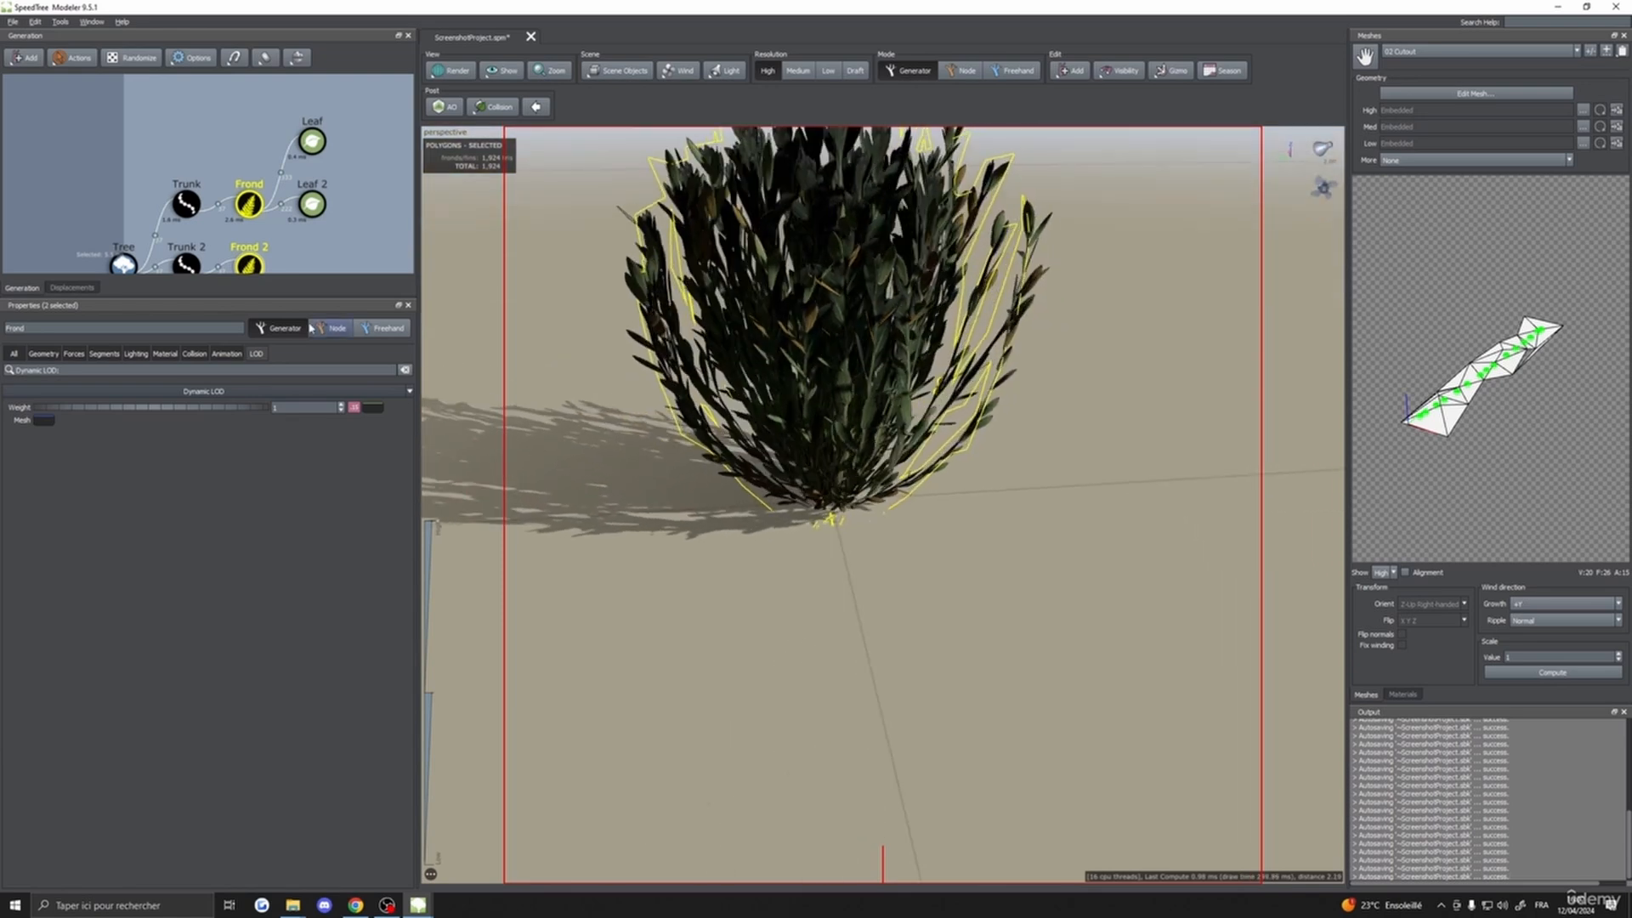
pyautogui.moveTo(609, 393); pyautogui.dragTo(583, 374)
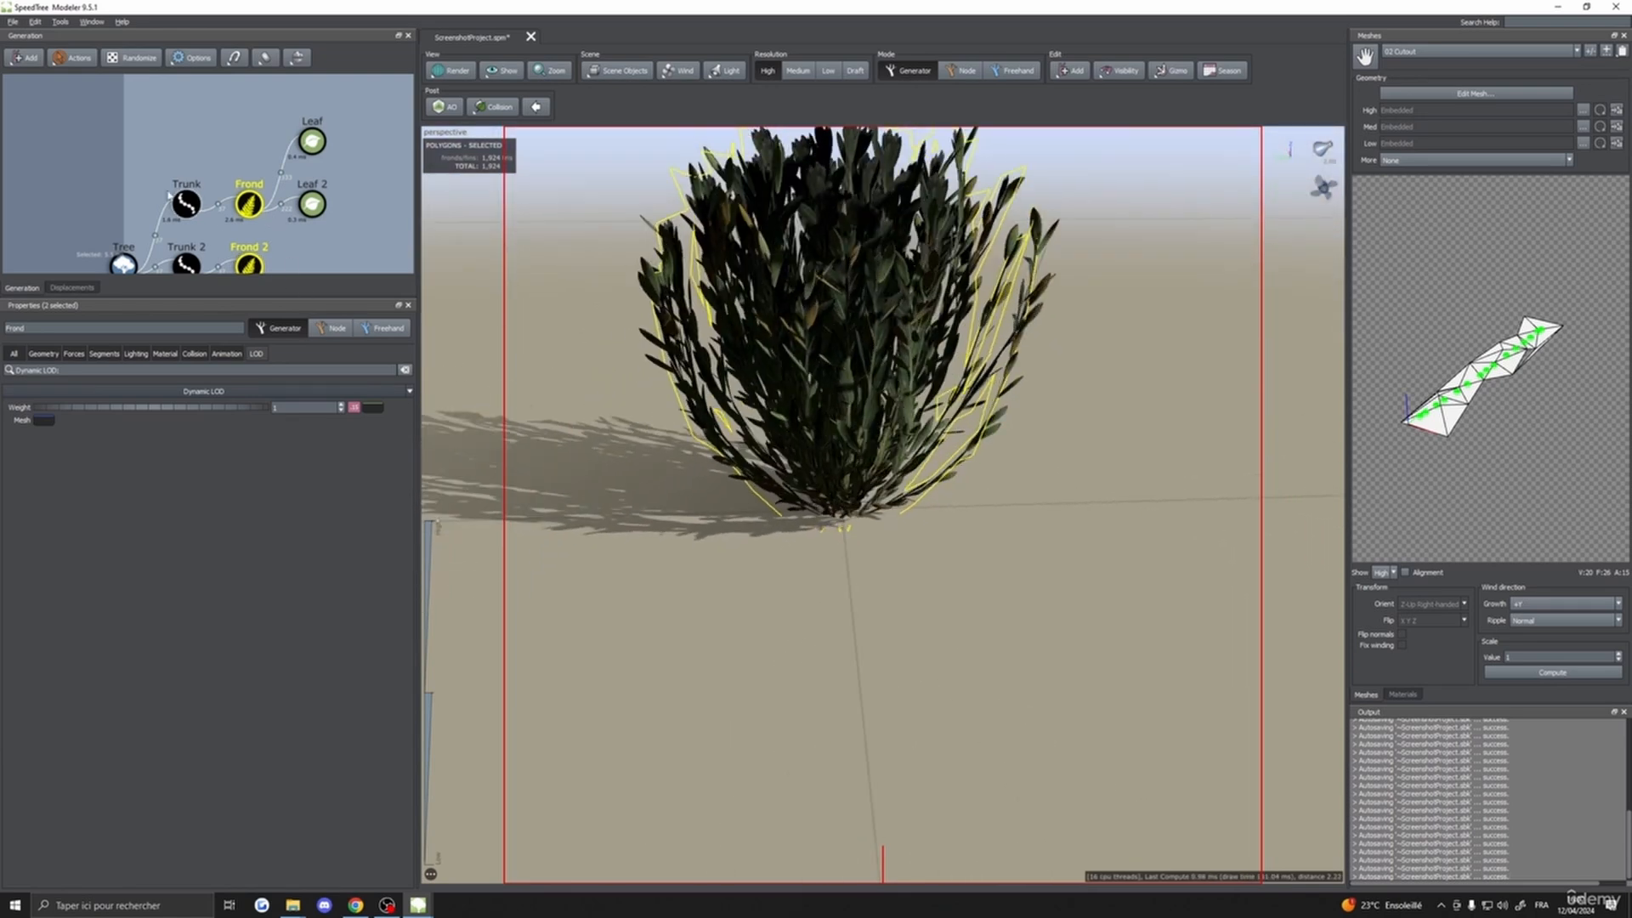
pyautogui.click(123, 265)
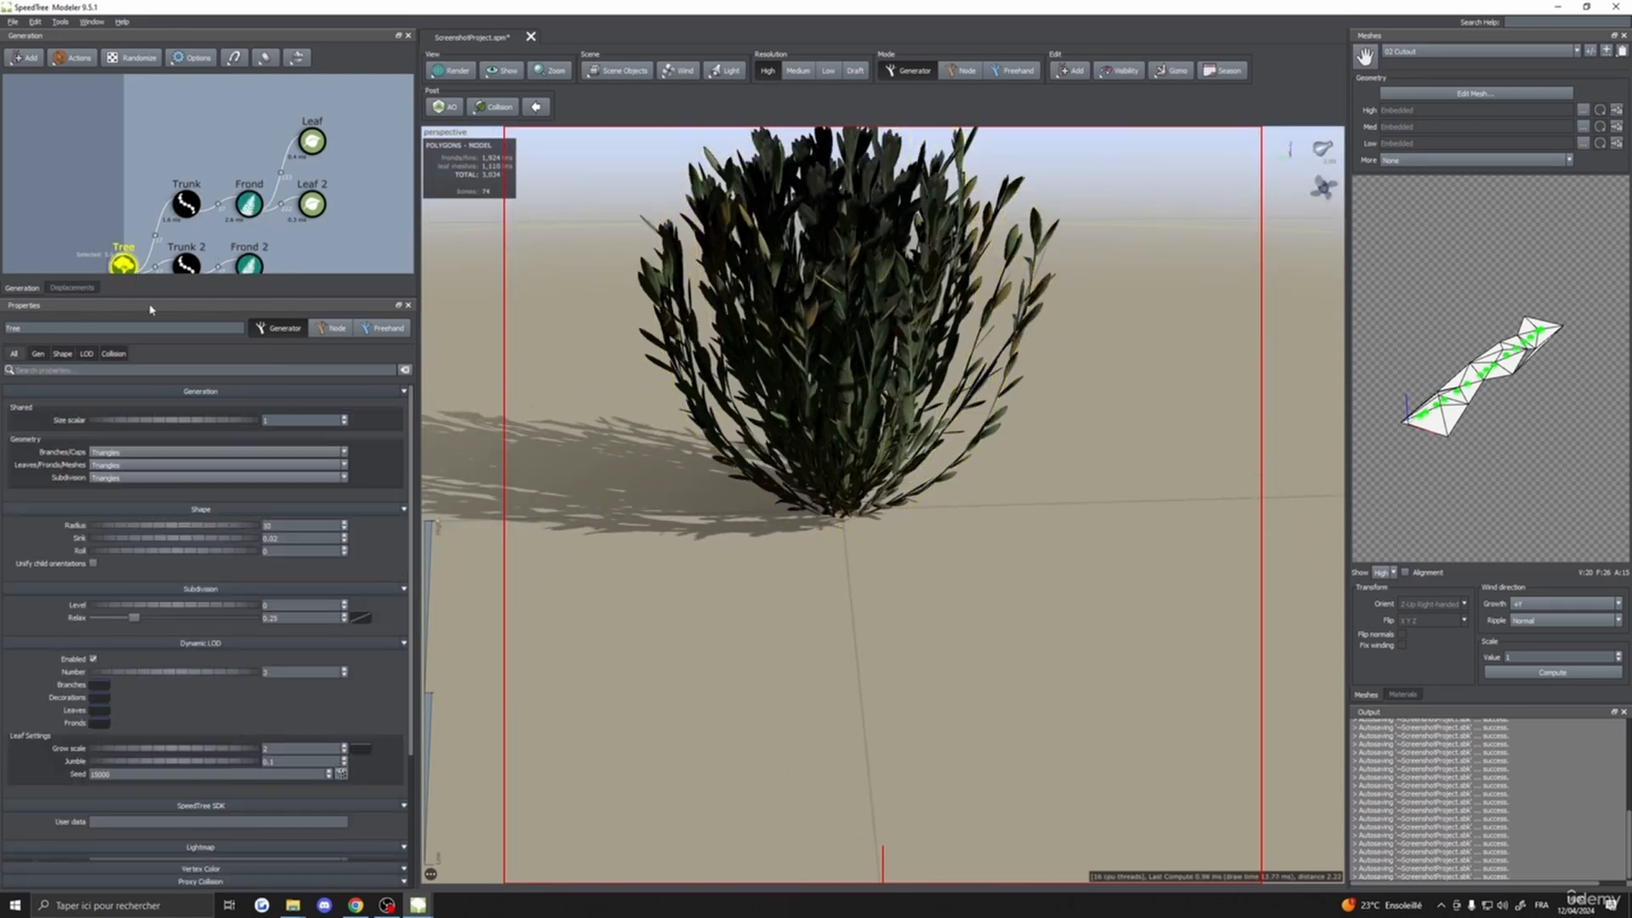
pyautogui.click(101, 724)
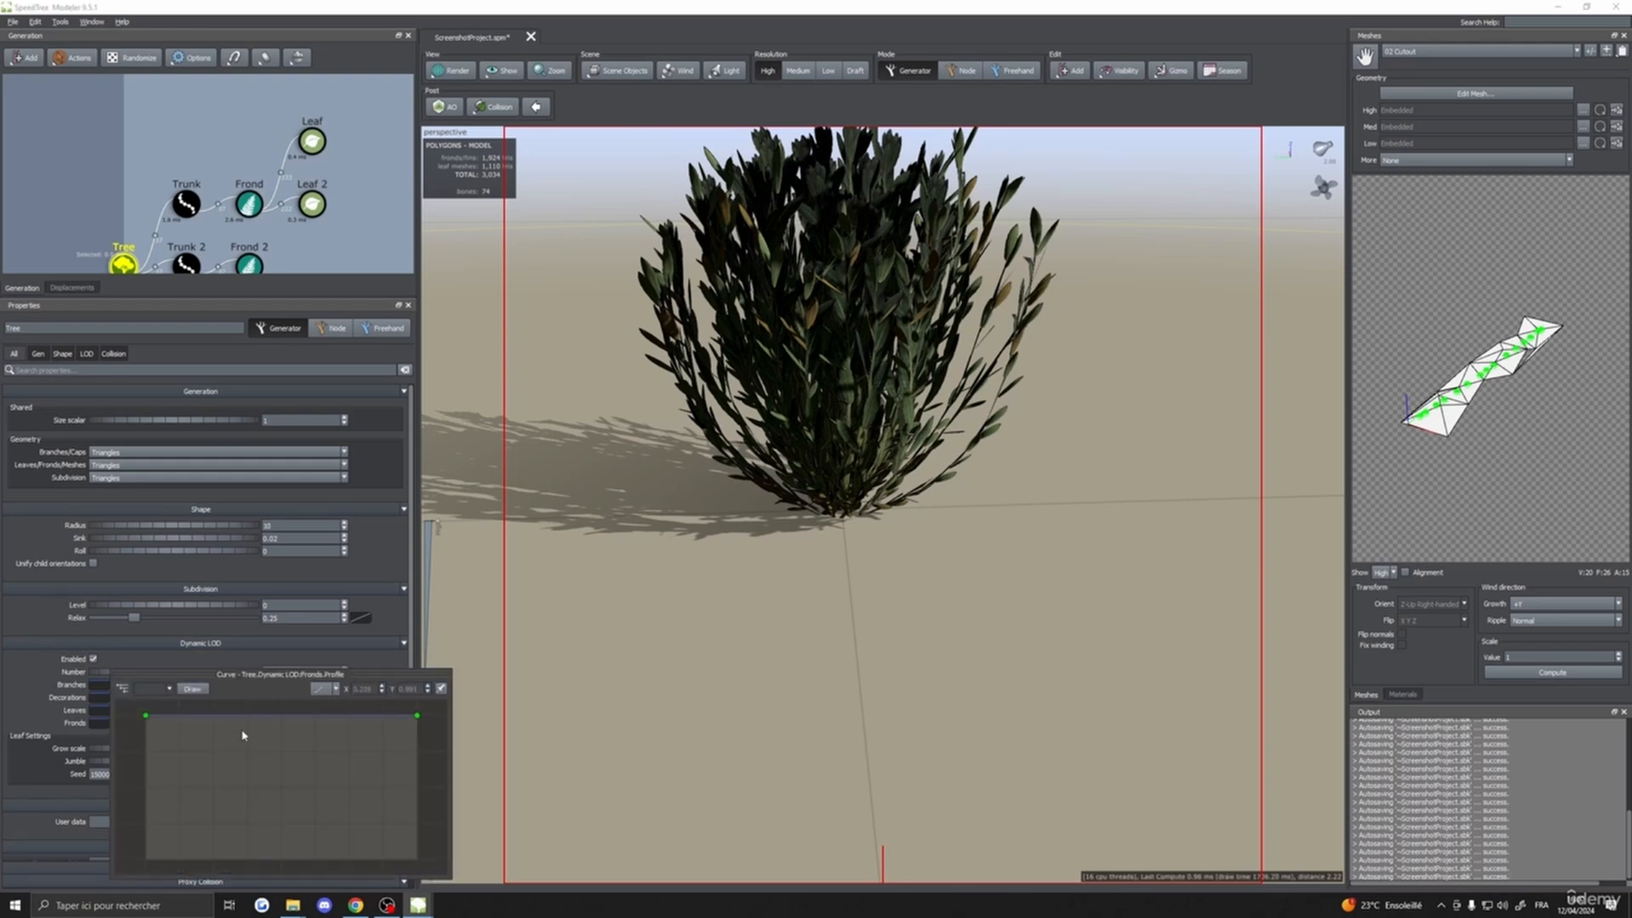
pyautogui.click(28, 716)
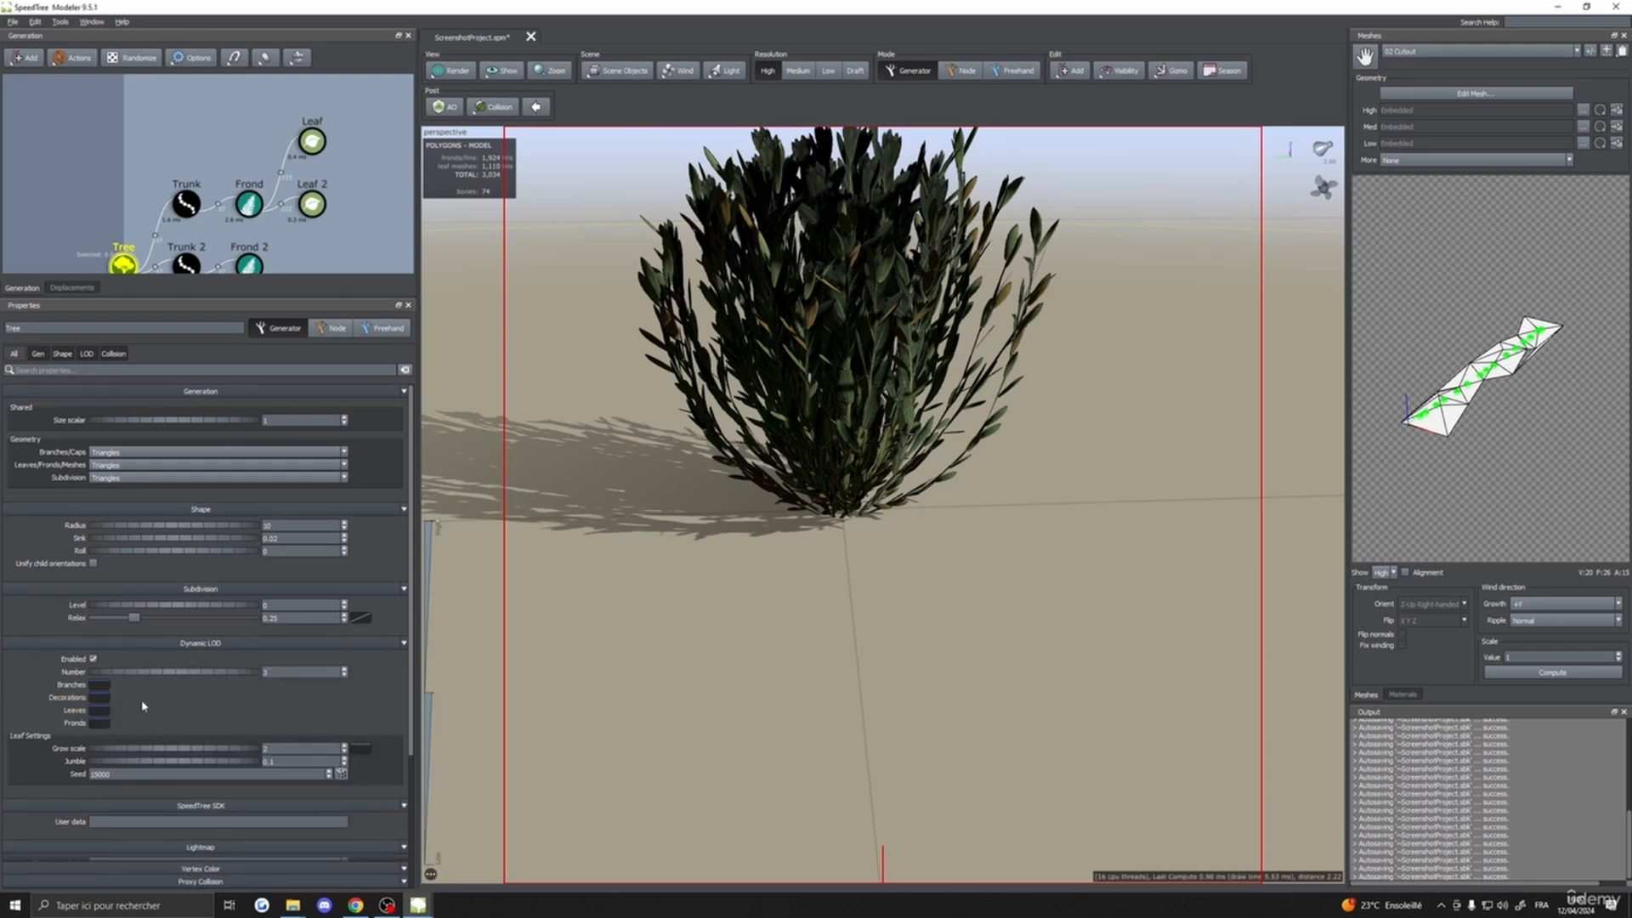
pyautogui.click(98, 723)
pyautogui.moveTo(418, 722); pyautogui.dragTo(421, 782)
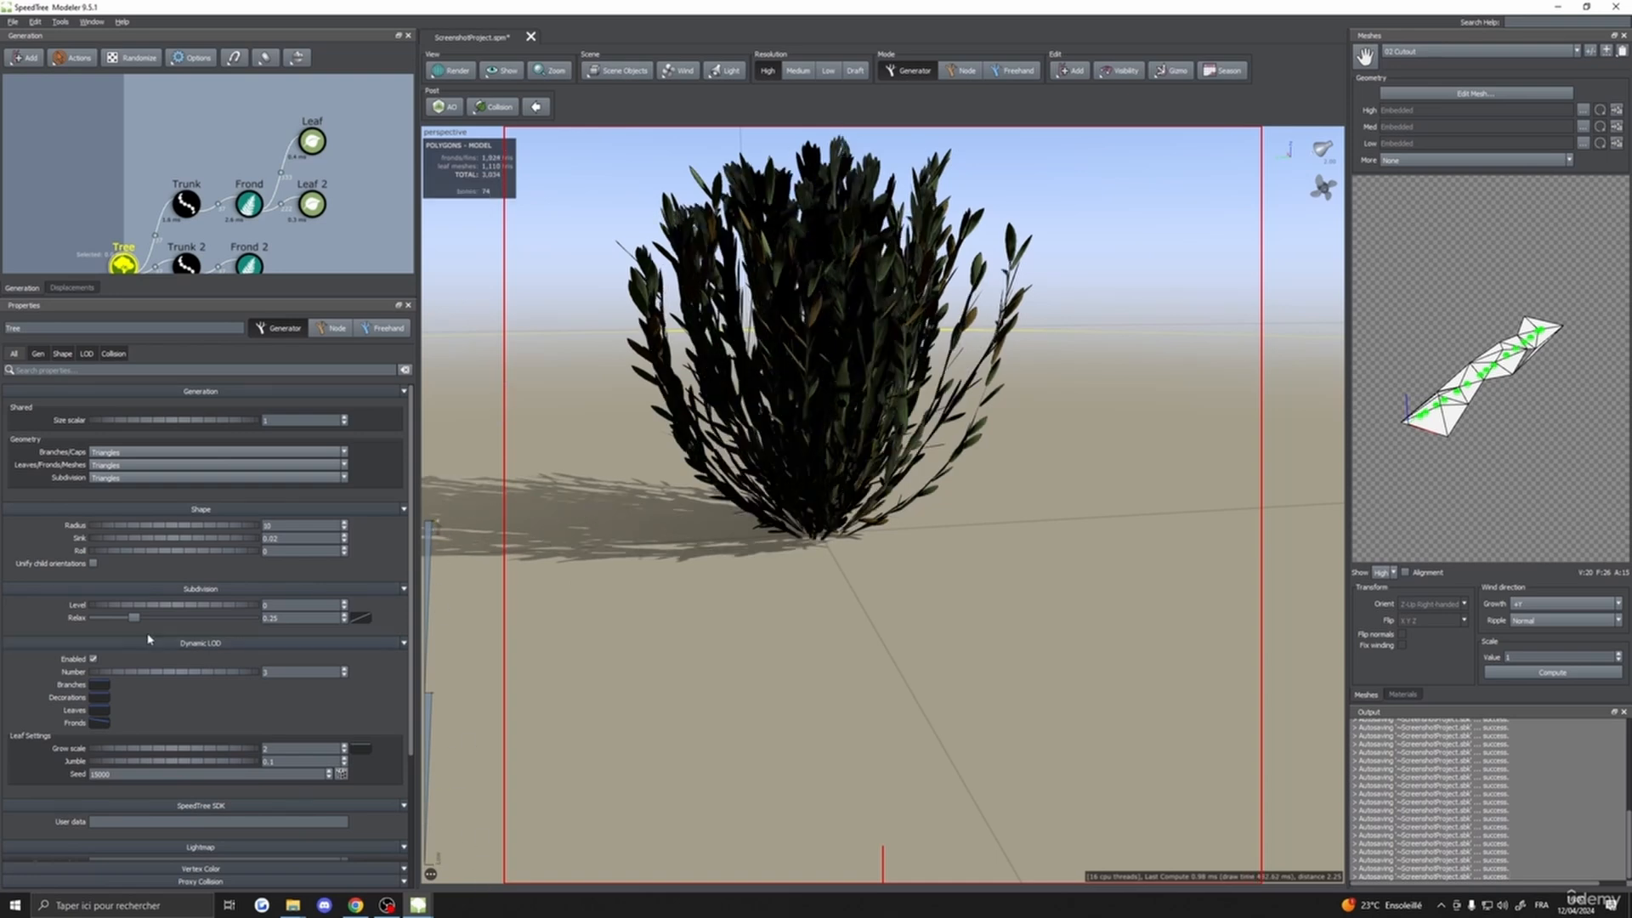
# - Raise the end point of the Tree's Fronds dynamic LOD curve so it drops only slightly, and preview the LOD transition
pyautogui.click(100, 724)
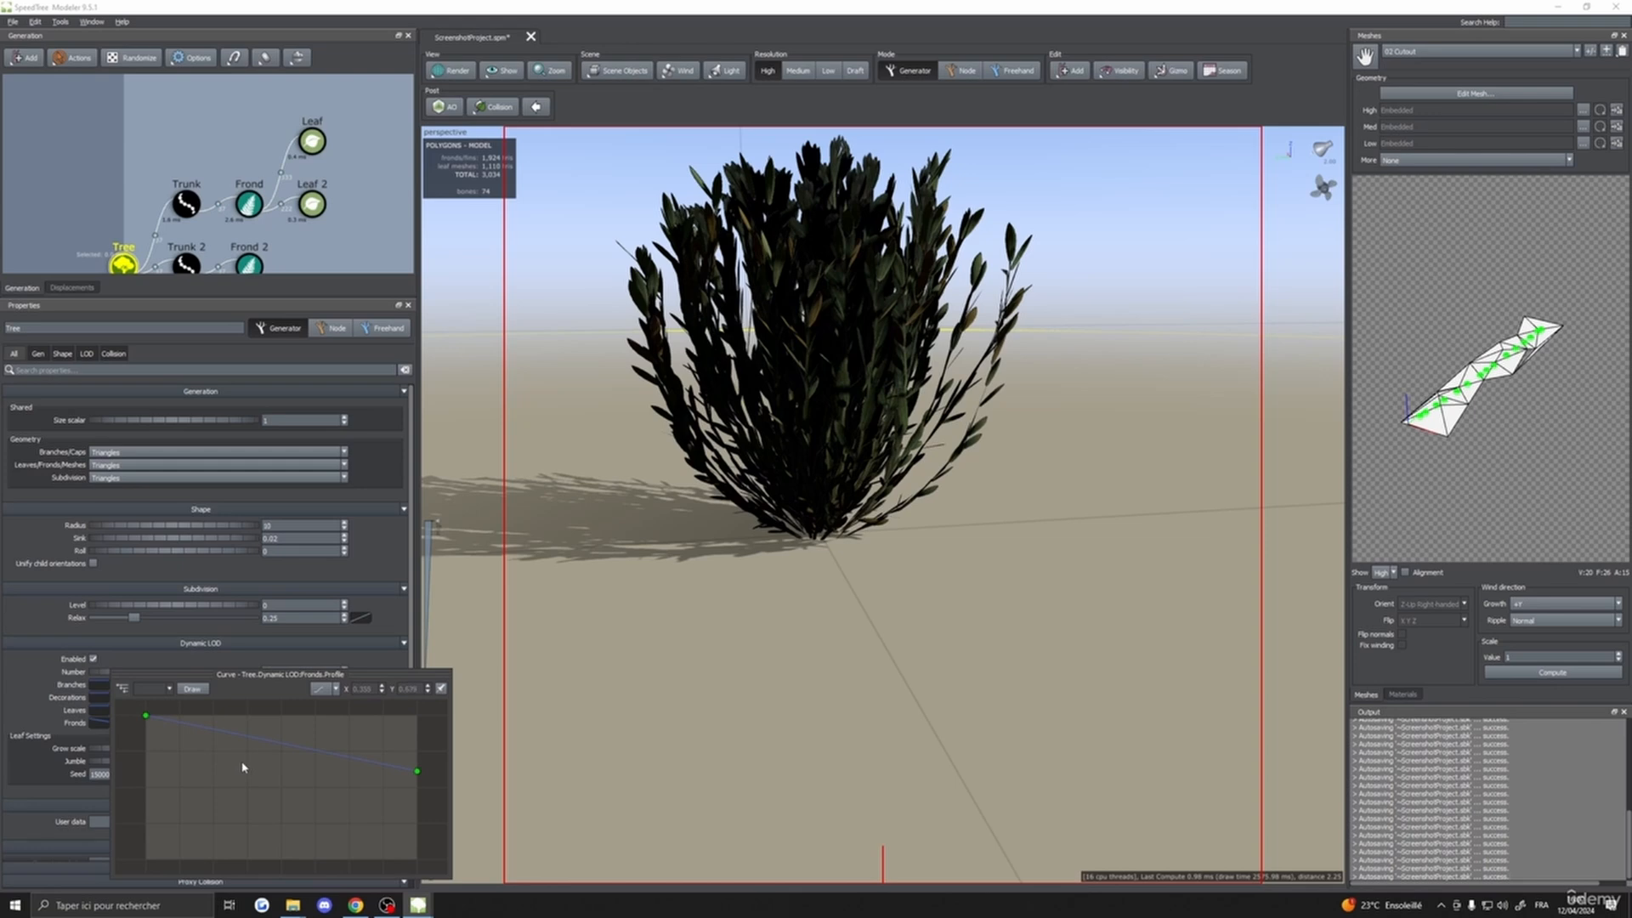
pyautogui.moveTo(417, 773); pyautogui.dragTo(421, 739)
pyautogui.moveTo(425, 728); pyautogui.dragTo(423, 738)
pyautogui.moveTo(433, 524); pyautogui.dragTo(489, 485)
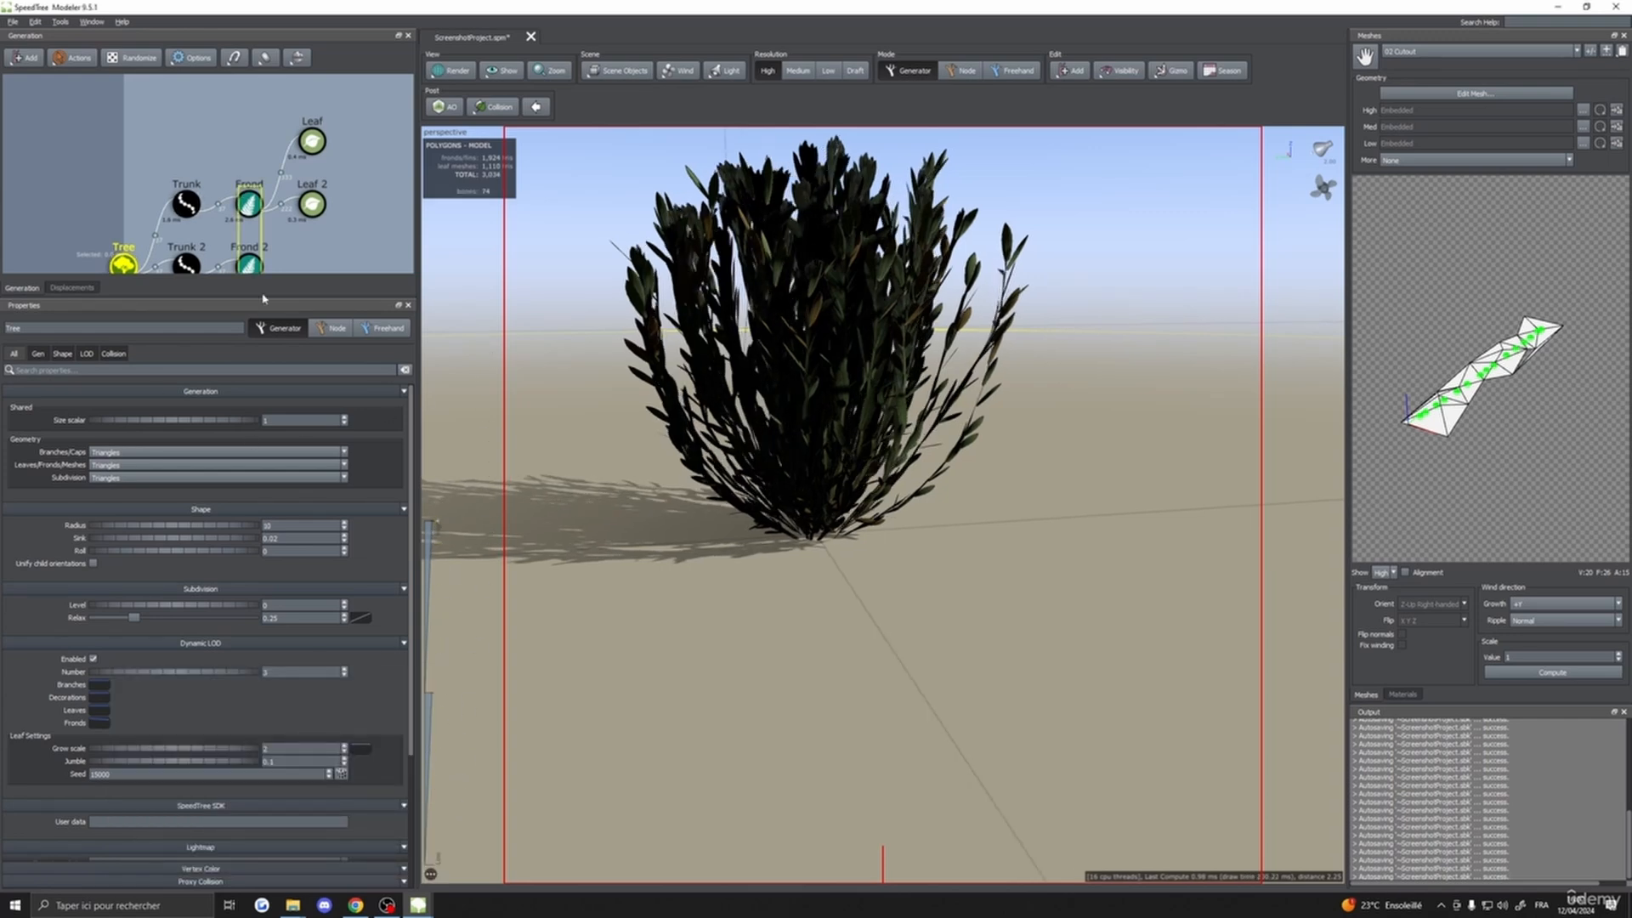
# - Clear the LOD weight variance on both frond generators, lower the start of its parent curve to the bottom, and preview the LODs
pyautogui.moveTo(263, 298); pyautogui.dragTo(262, 293)
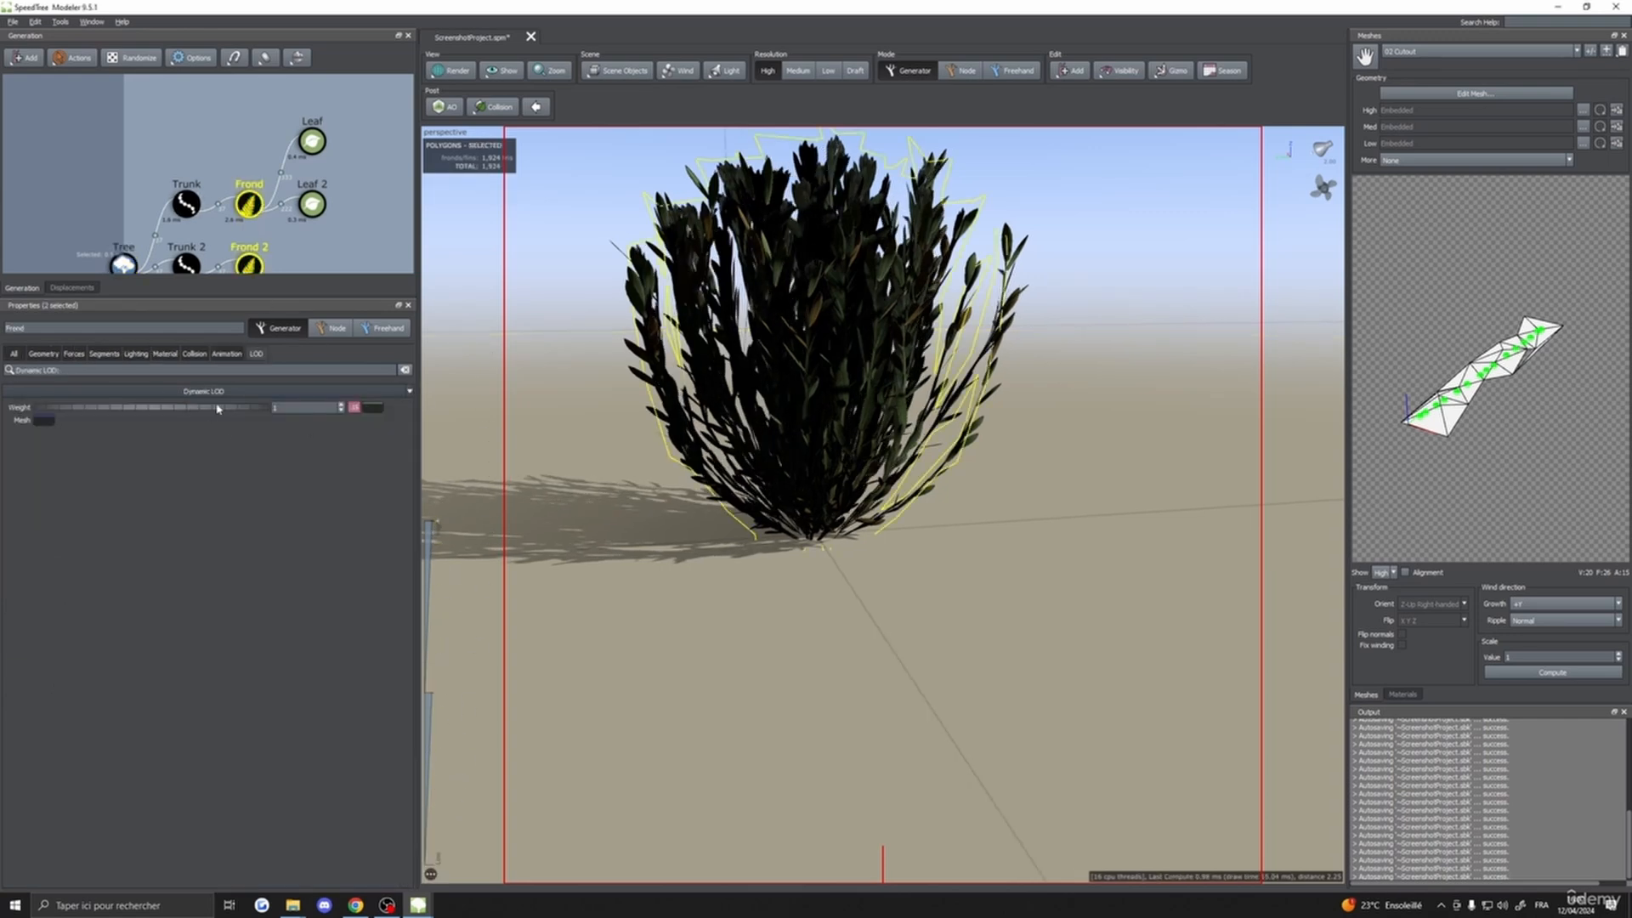
pyautogui.click(355, 409)
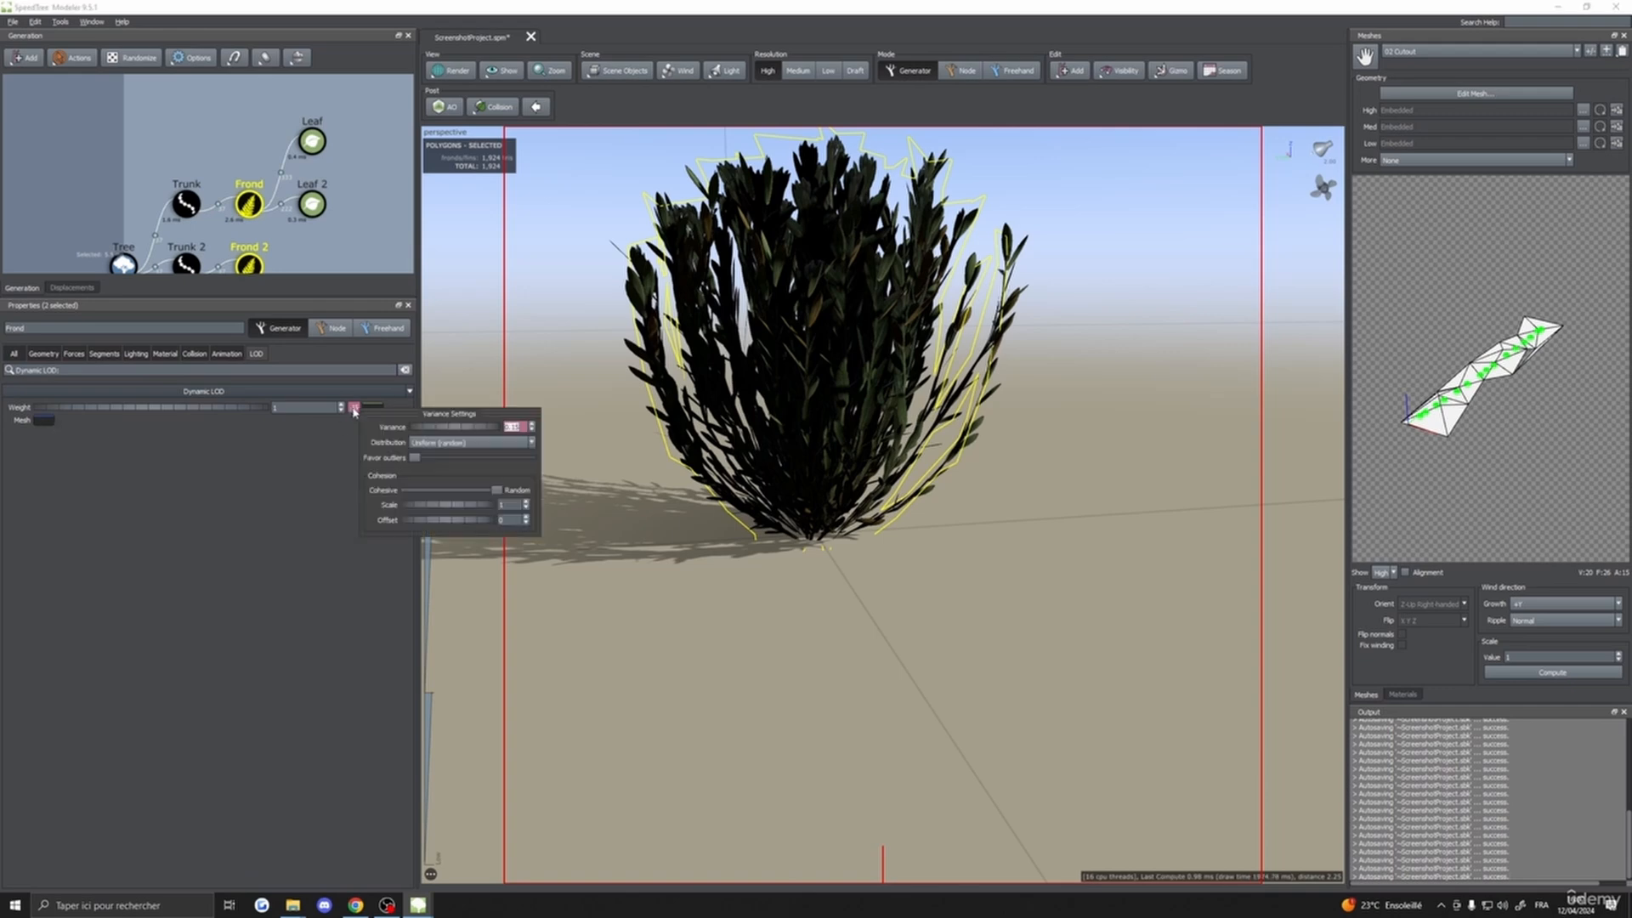
pyautogui.click(373, 408)
pyautogui.moveTo(418, 450); pyautogui.dragTo(419, 595)
pyautogui.click(448, 672)
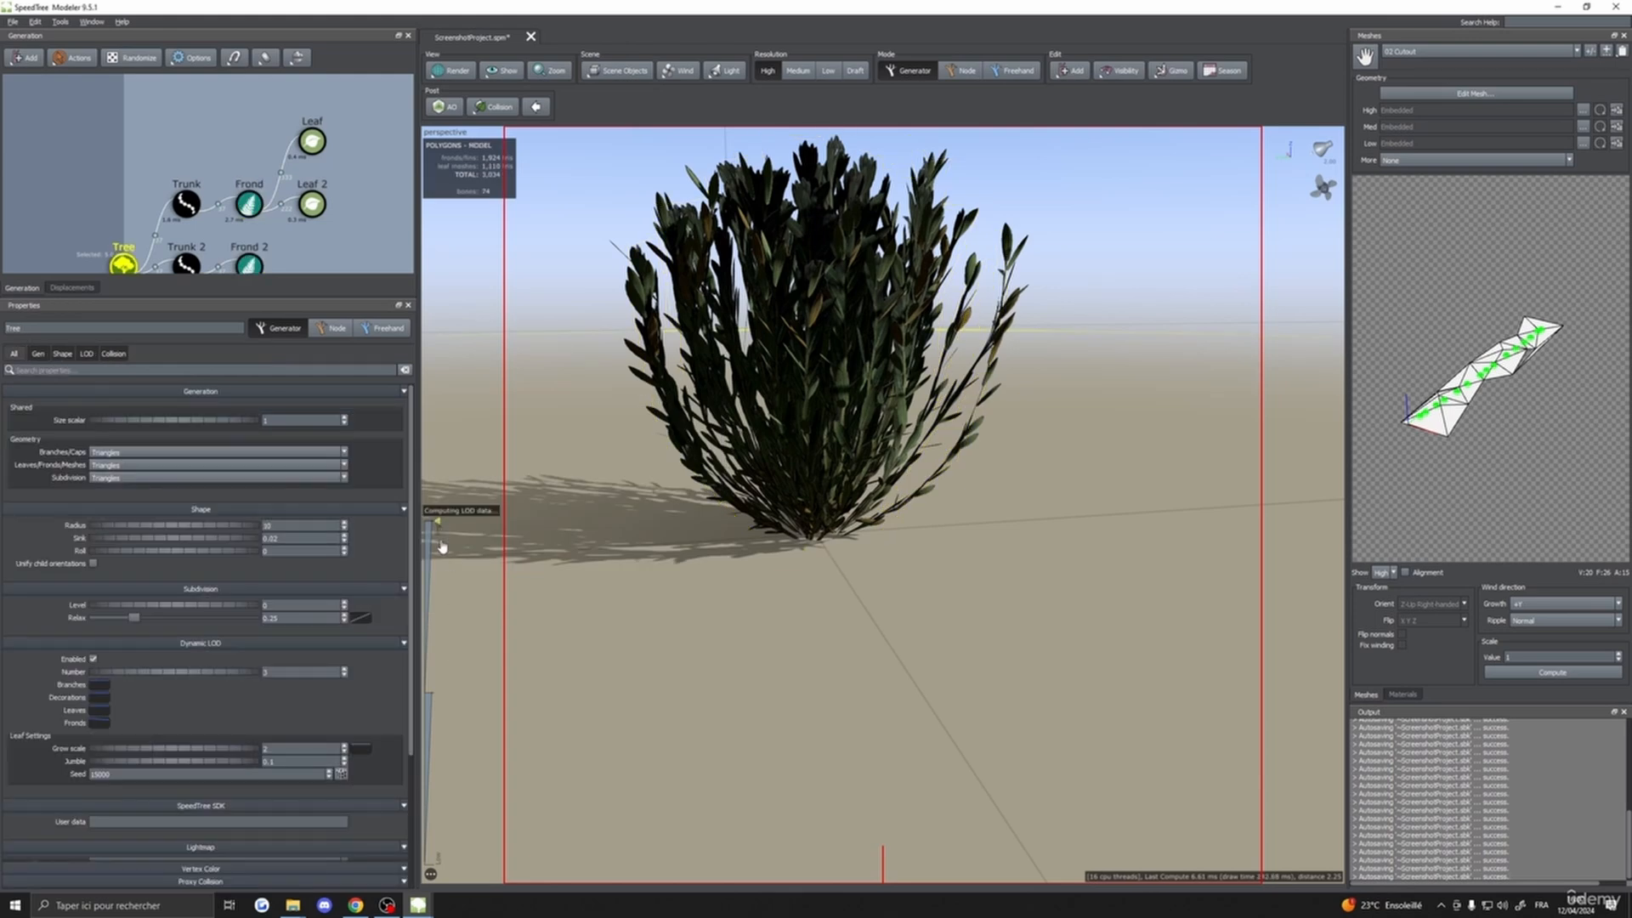
pyautogui.moveTo(456, 826); pyautogui.dragTo(482, 522)
# - Raise the start point of both frond generators' LOD weight parent curve to about 0.99, making the curve nearly flat
pyautogui.moveTo(276, 276); pyautogui.dragTo(225, 159)
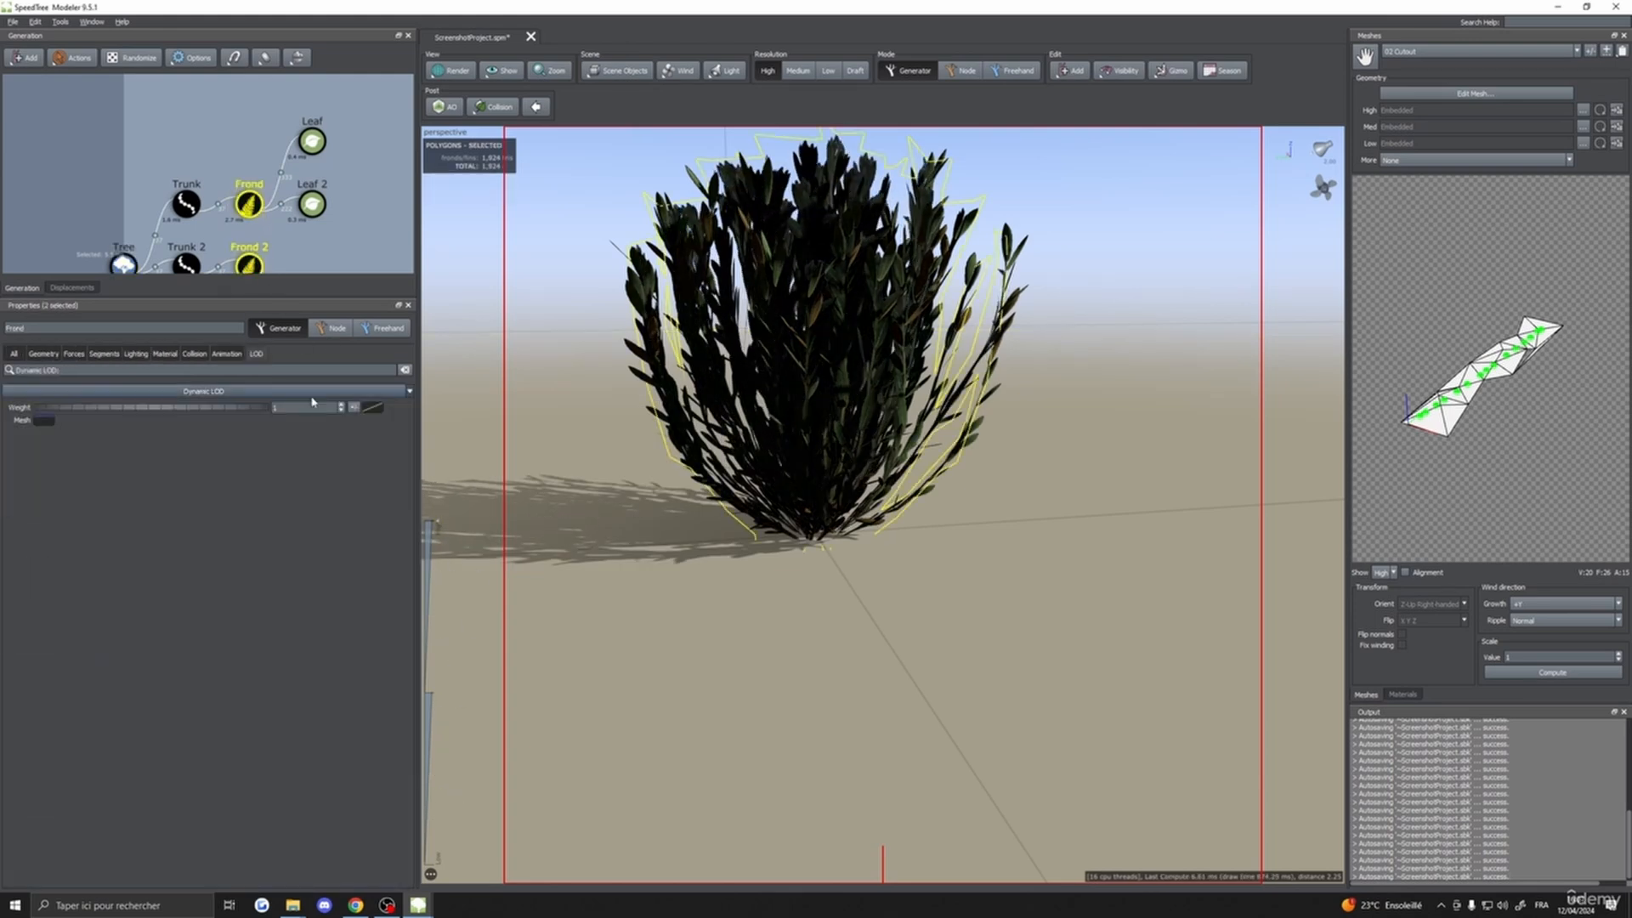
pyautogui.click(372, 407)
pyautogui.click(428, 423)
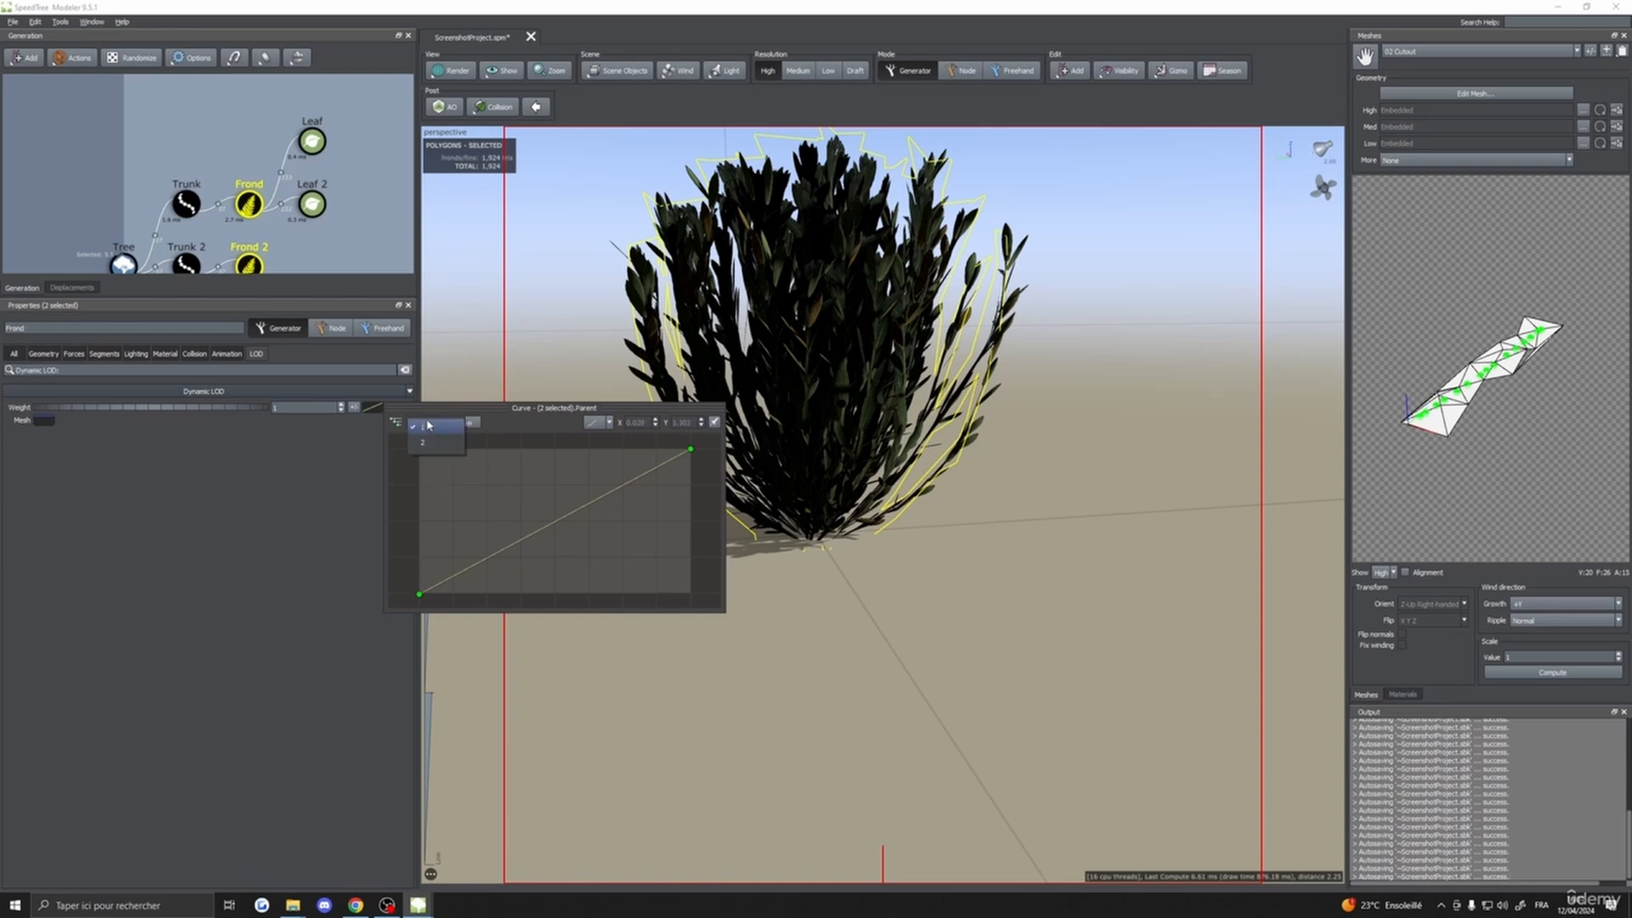
pyautogui.click(427, 428)
pyautogui.moveTo(423, 599); pyautogui.dragTo(435, 456)
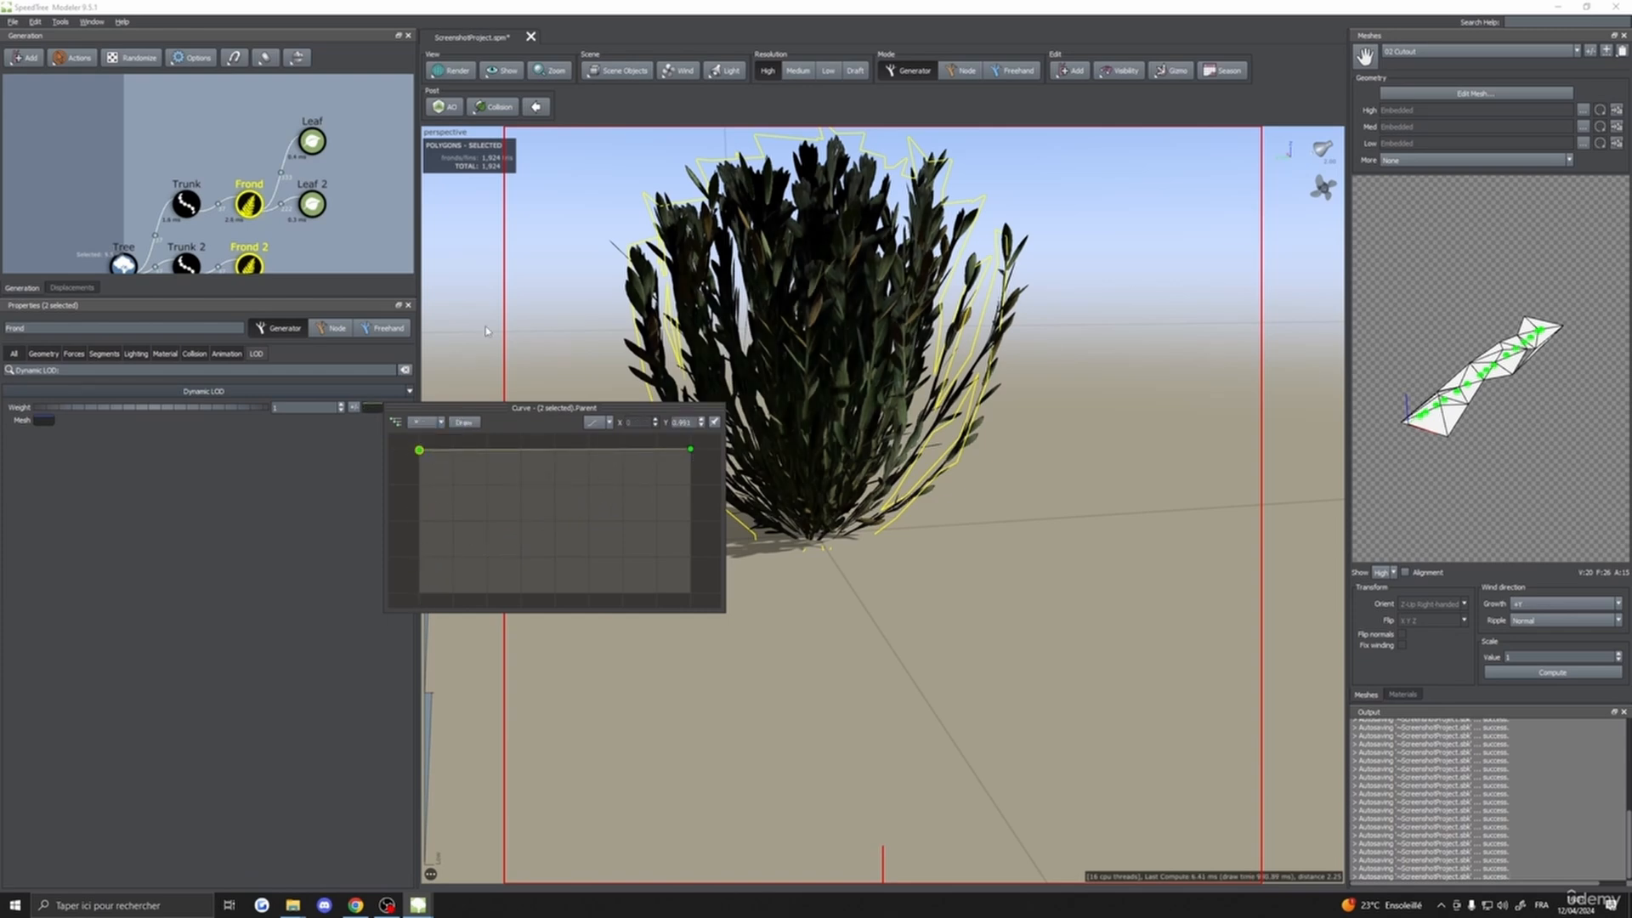
pyautogui.moveTo(485, 331); pyautogui.dragTo(532, 470)
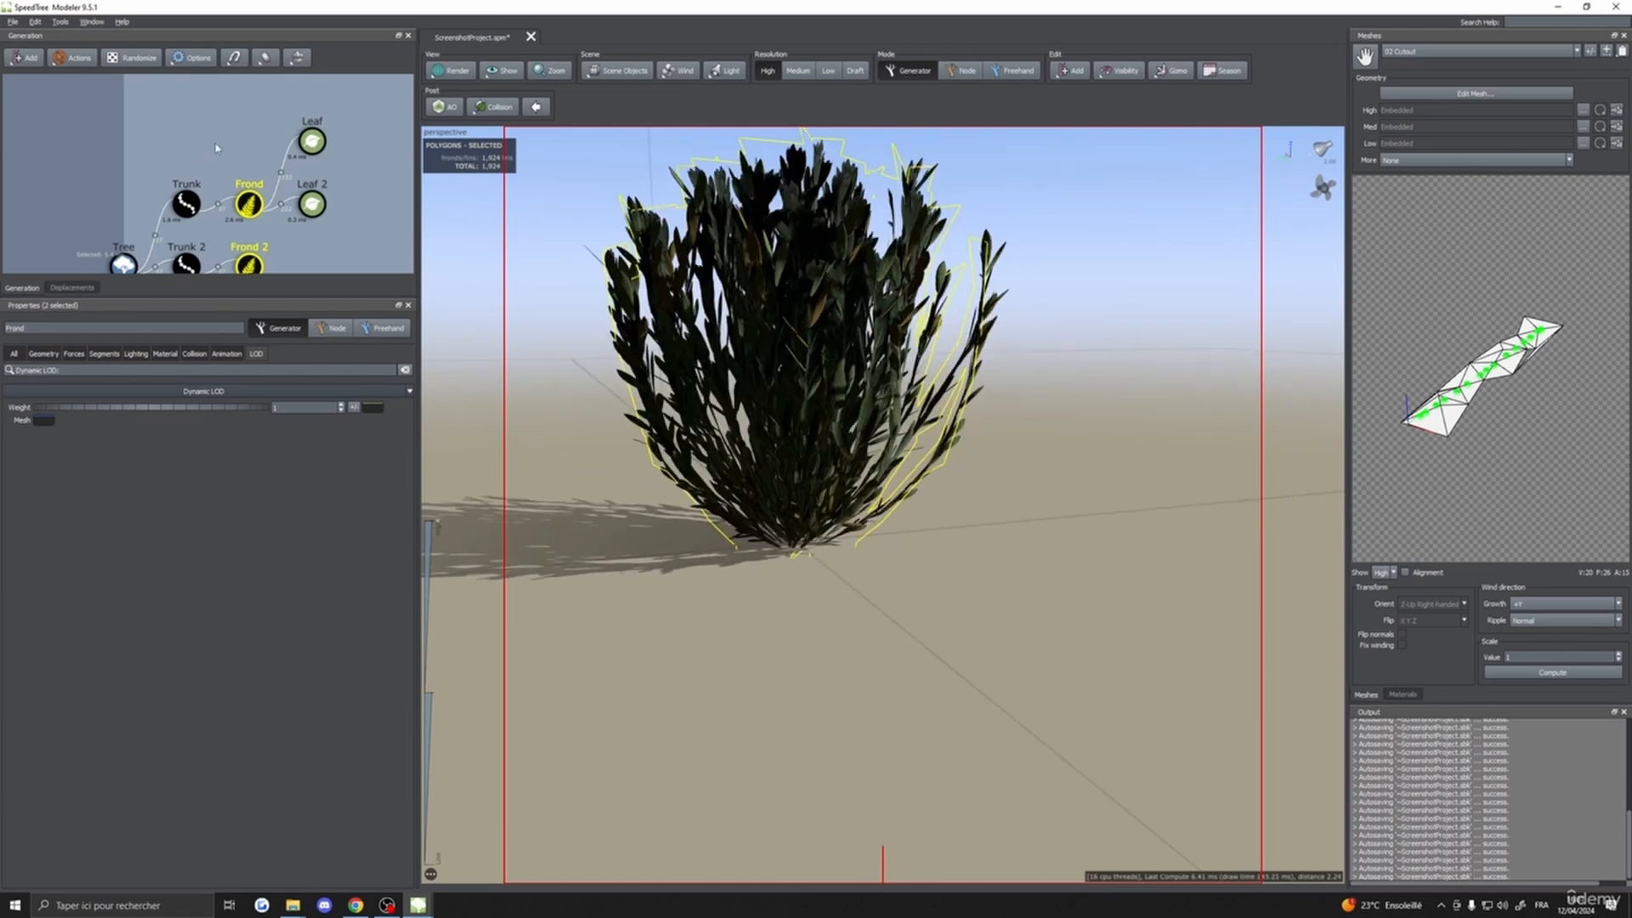
# - Select both the Leaf and Leaf 2 generators and bring up their dynamic LOD settings
pyautogui.click(216, 148)
pyautogui.click(312, 141)
pyautogui.keyDown('ctrl'); pyautogui.click(312, 204); pyautogui.keyUp('ctrl')
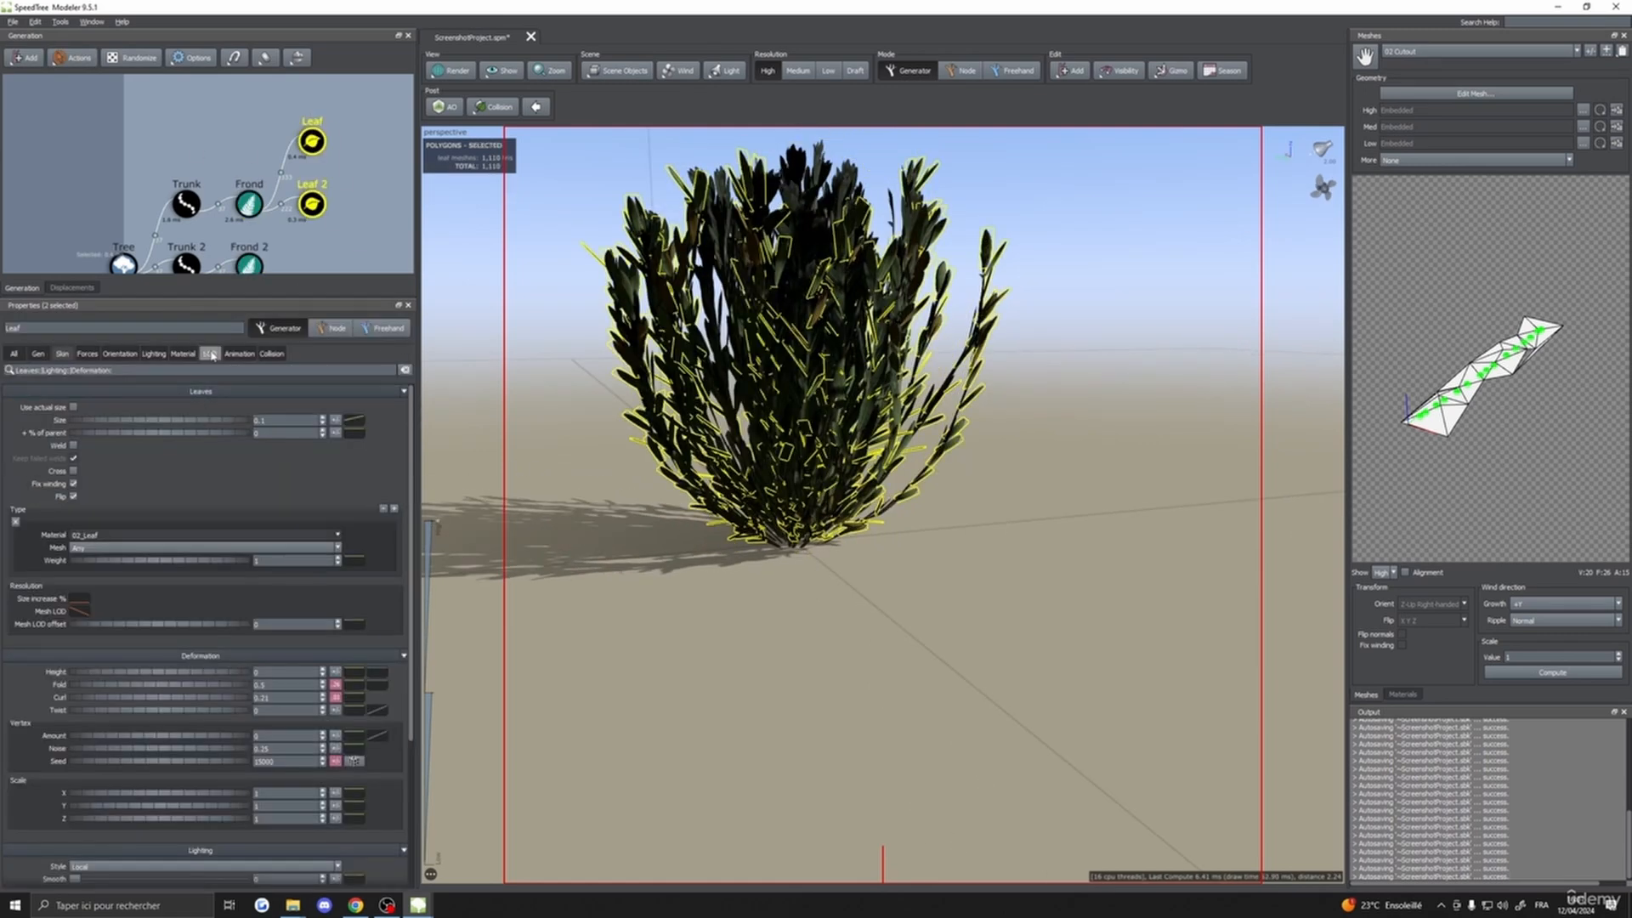
pyautogui.click(209, 353)
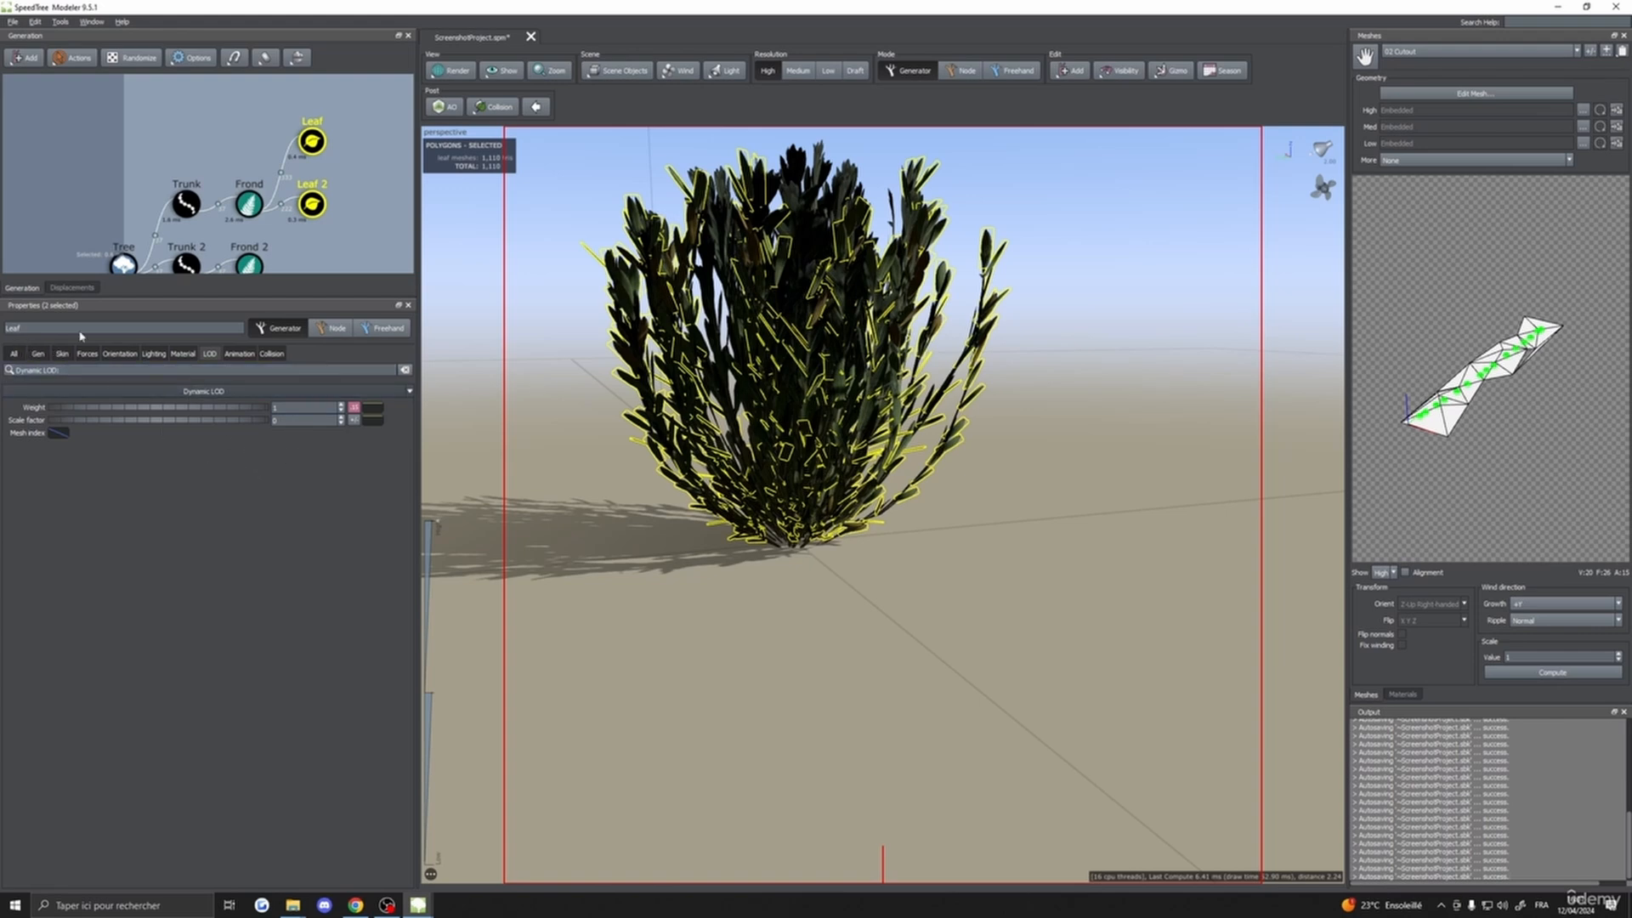
# - Raise the end point of the Fronds profile curve in the Tree's dynamic LOD settings toward the maximum
pyautogui.click(117, 232)
pyautogui.scroll(-3, 675, 481)
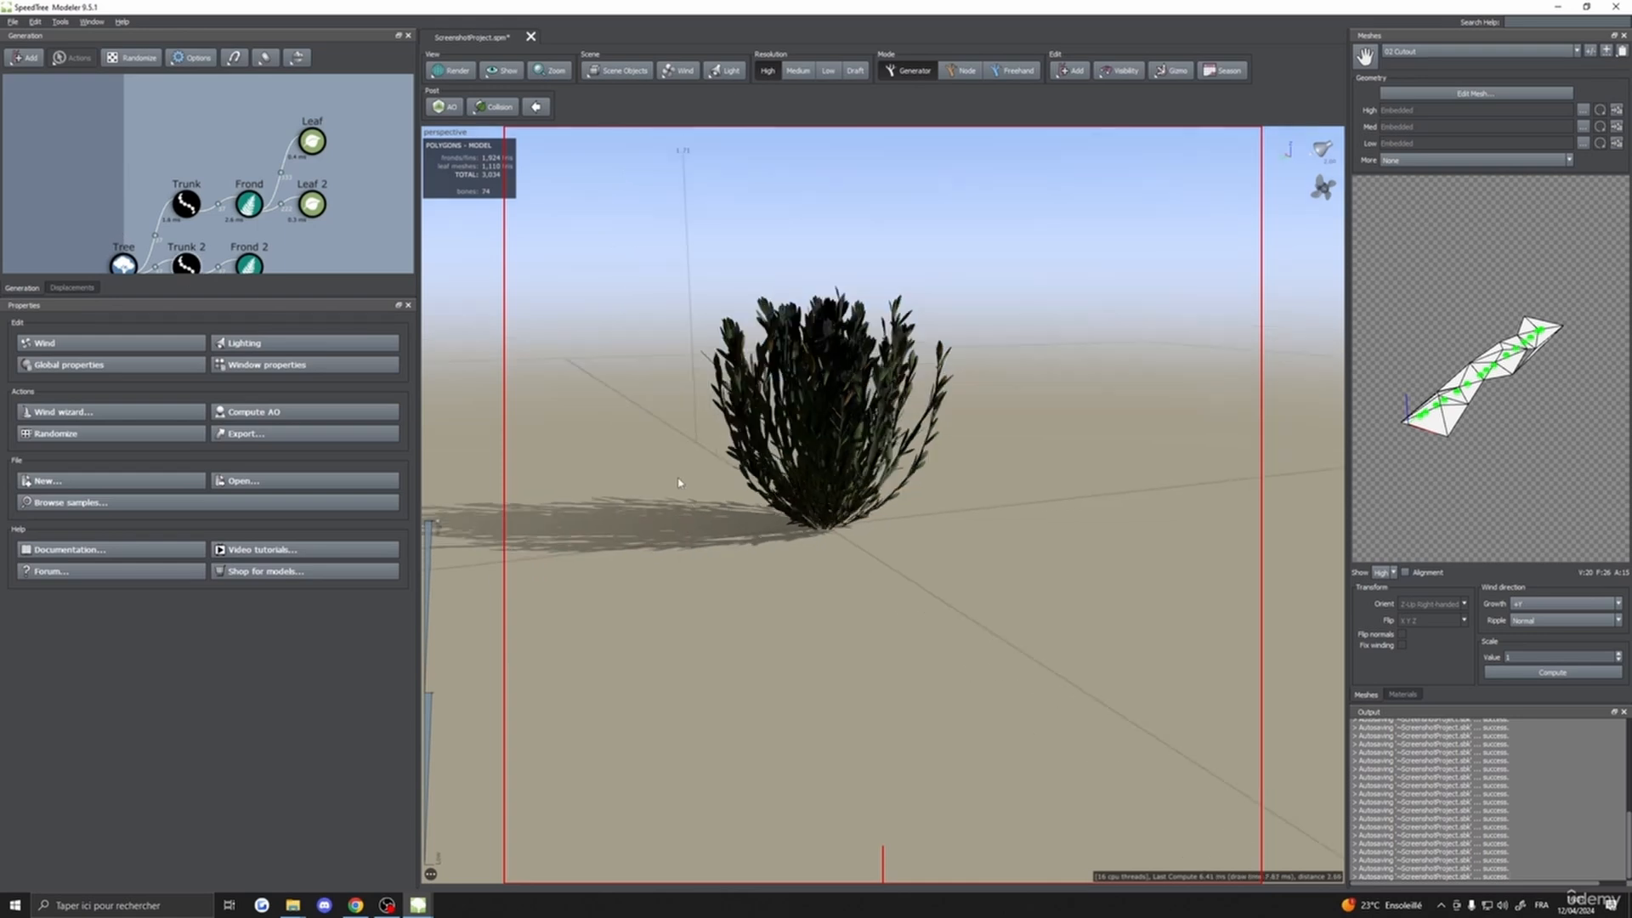
pyautogui.moveTo(680, 484); pyautogui.dragTo(731, 490)
pyautogui.scroll(-4, 699, 499)
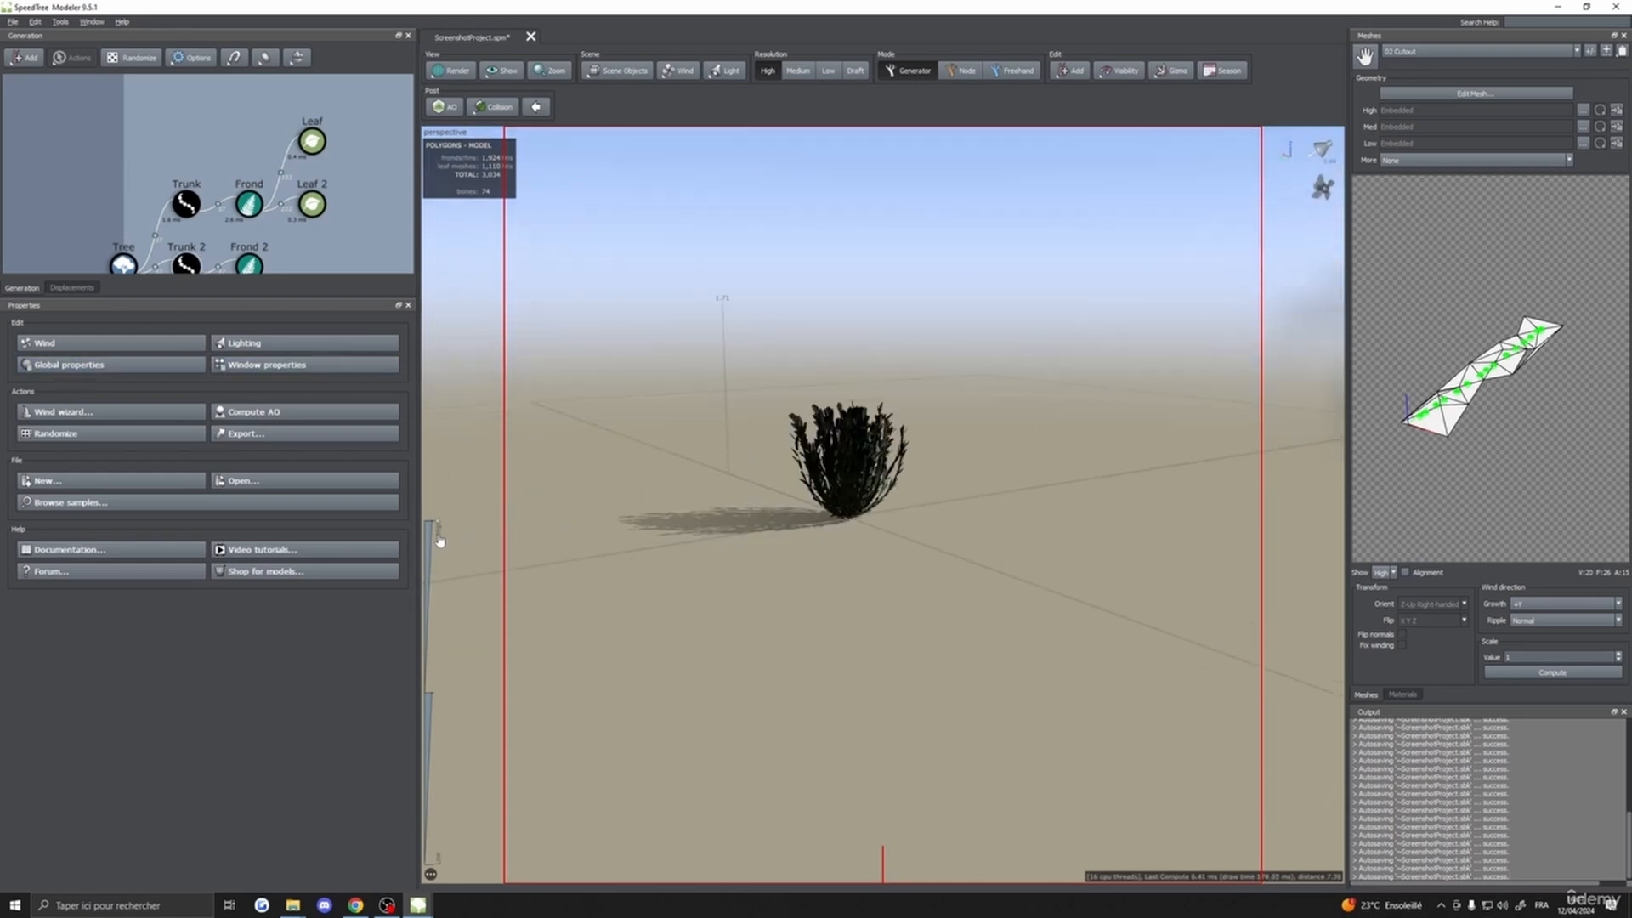
pyautogui.click(125, 264)
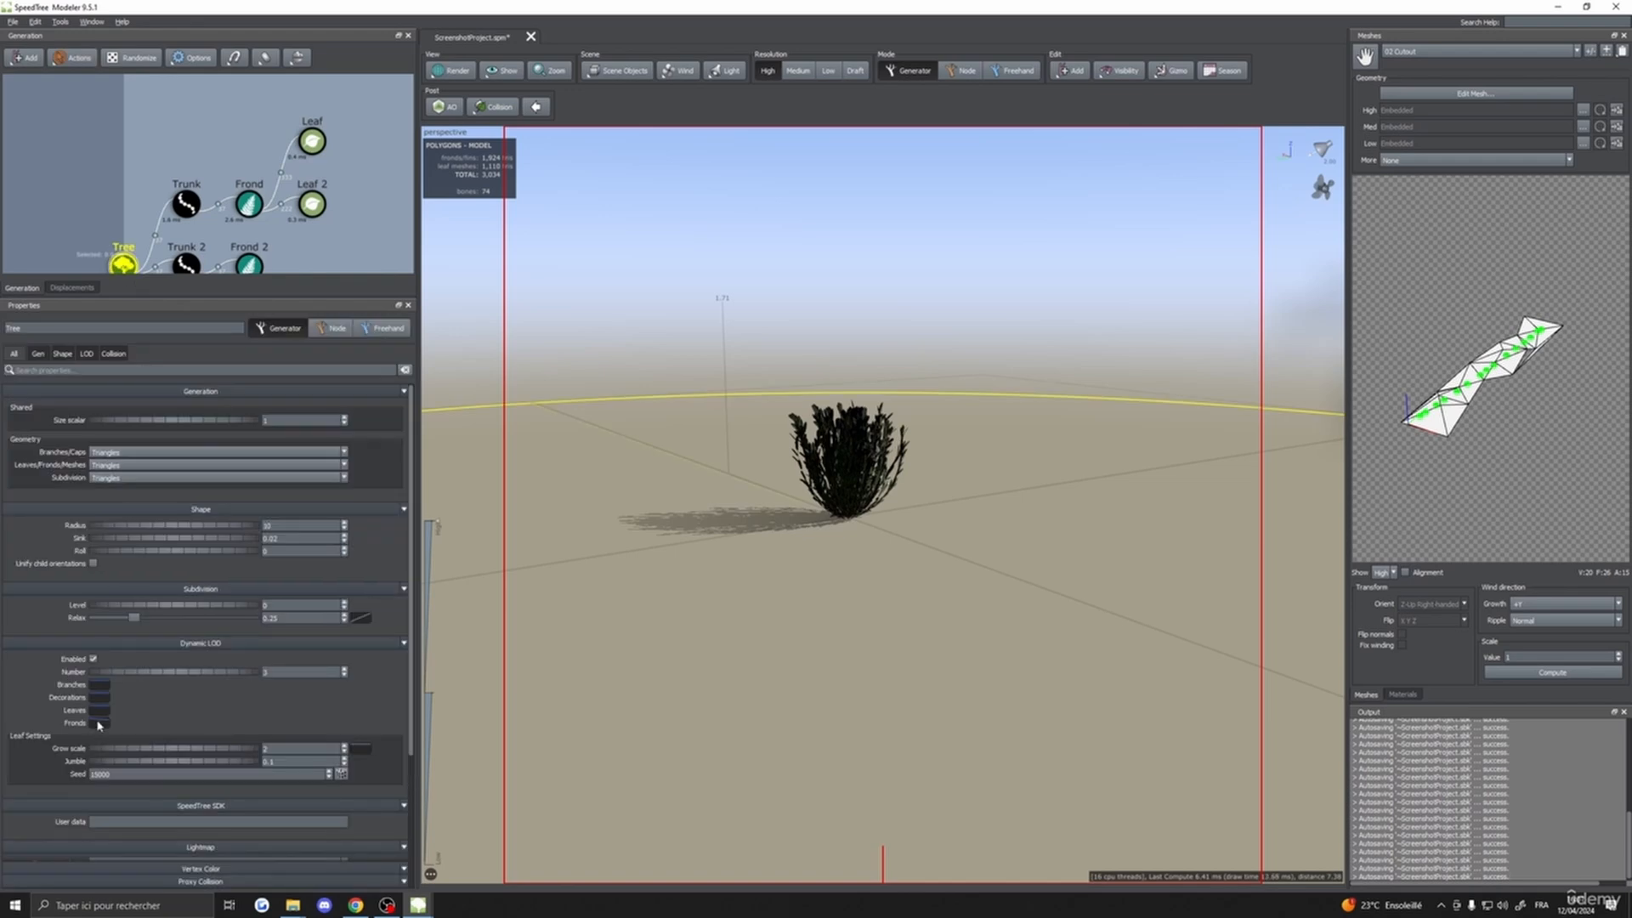
pyautogui.click(99, 724)
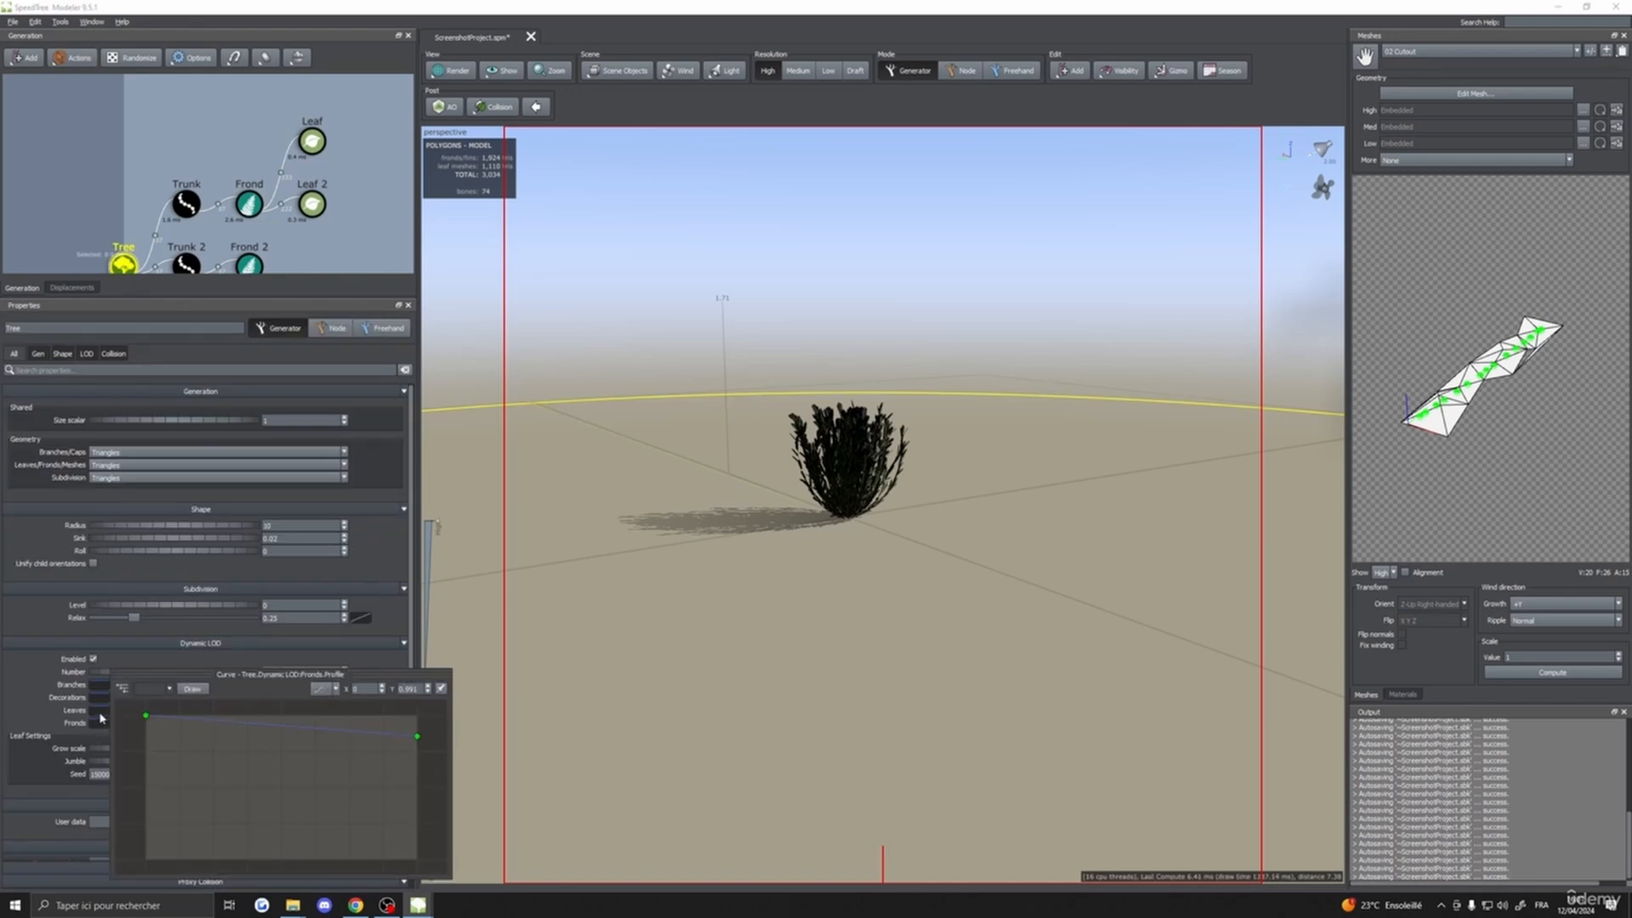
pyautogui.moveTo(418, 743); pyautogui.dragTo(418, 724)
# - Lower the end point of the Leaves profile curve in the Tree's dynamic LOD settings slightly
pyautogui.click(98, 711)
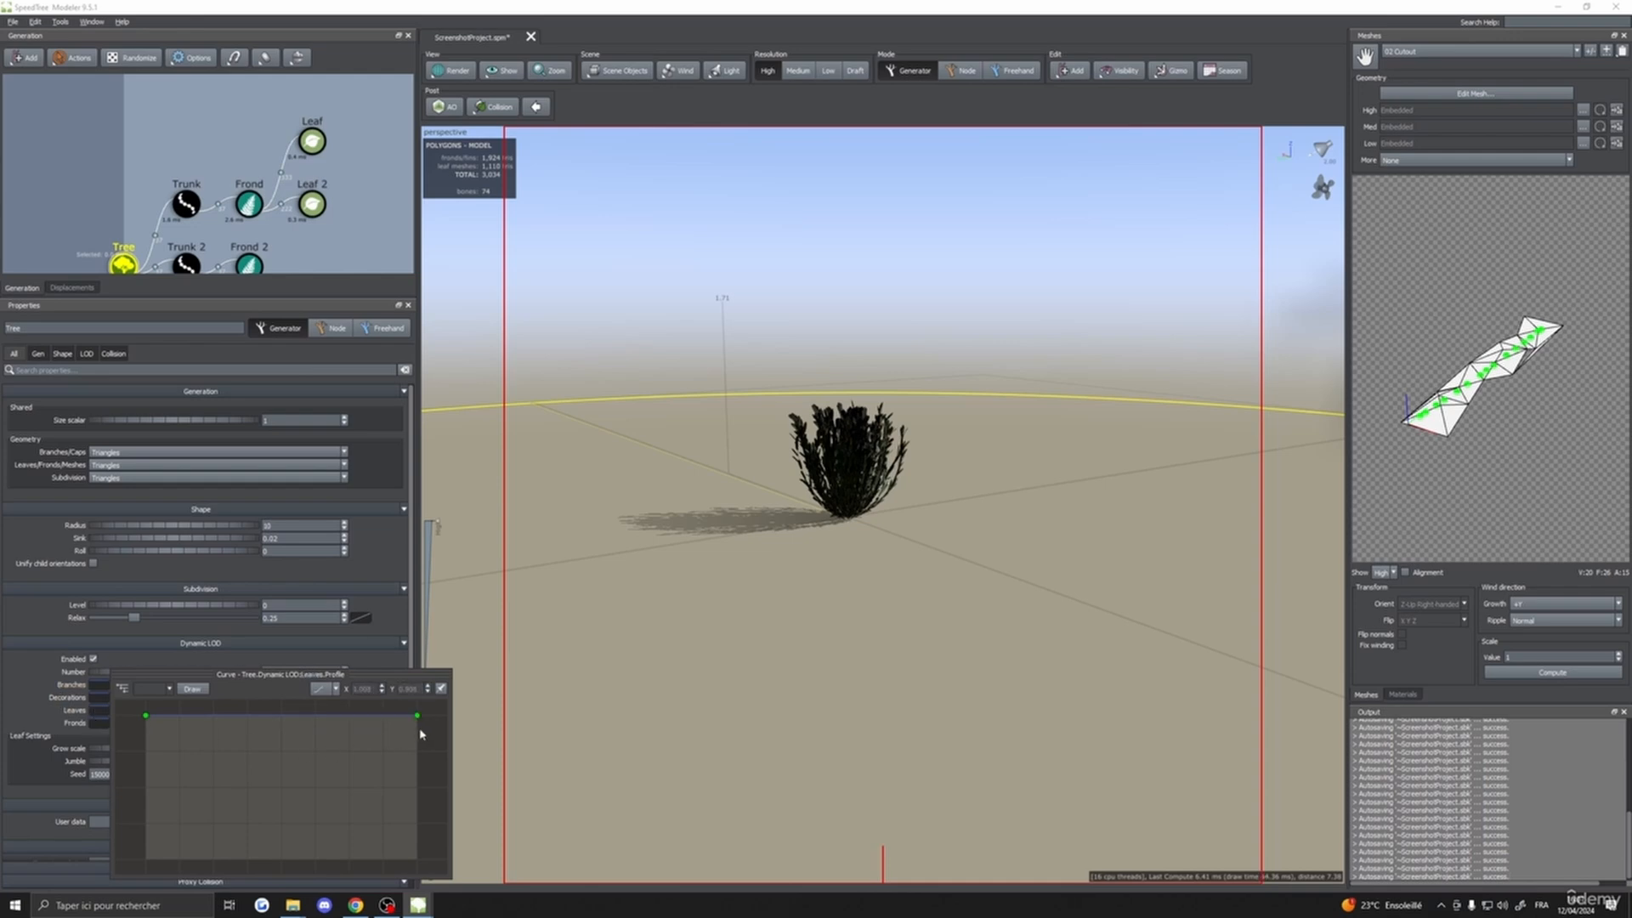
pyautogui.moveTo(417, 716); pyautogui.dragTo(418, 729)
pyautogui.click(517, 726)
# - Preview the bush from a distance through the full LOD range, from highest to lowest and back
pyautogui.moveTo(441, 526); pyautogui.dragTo(441, 594)
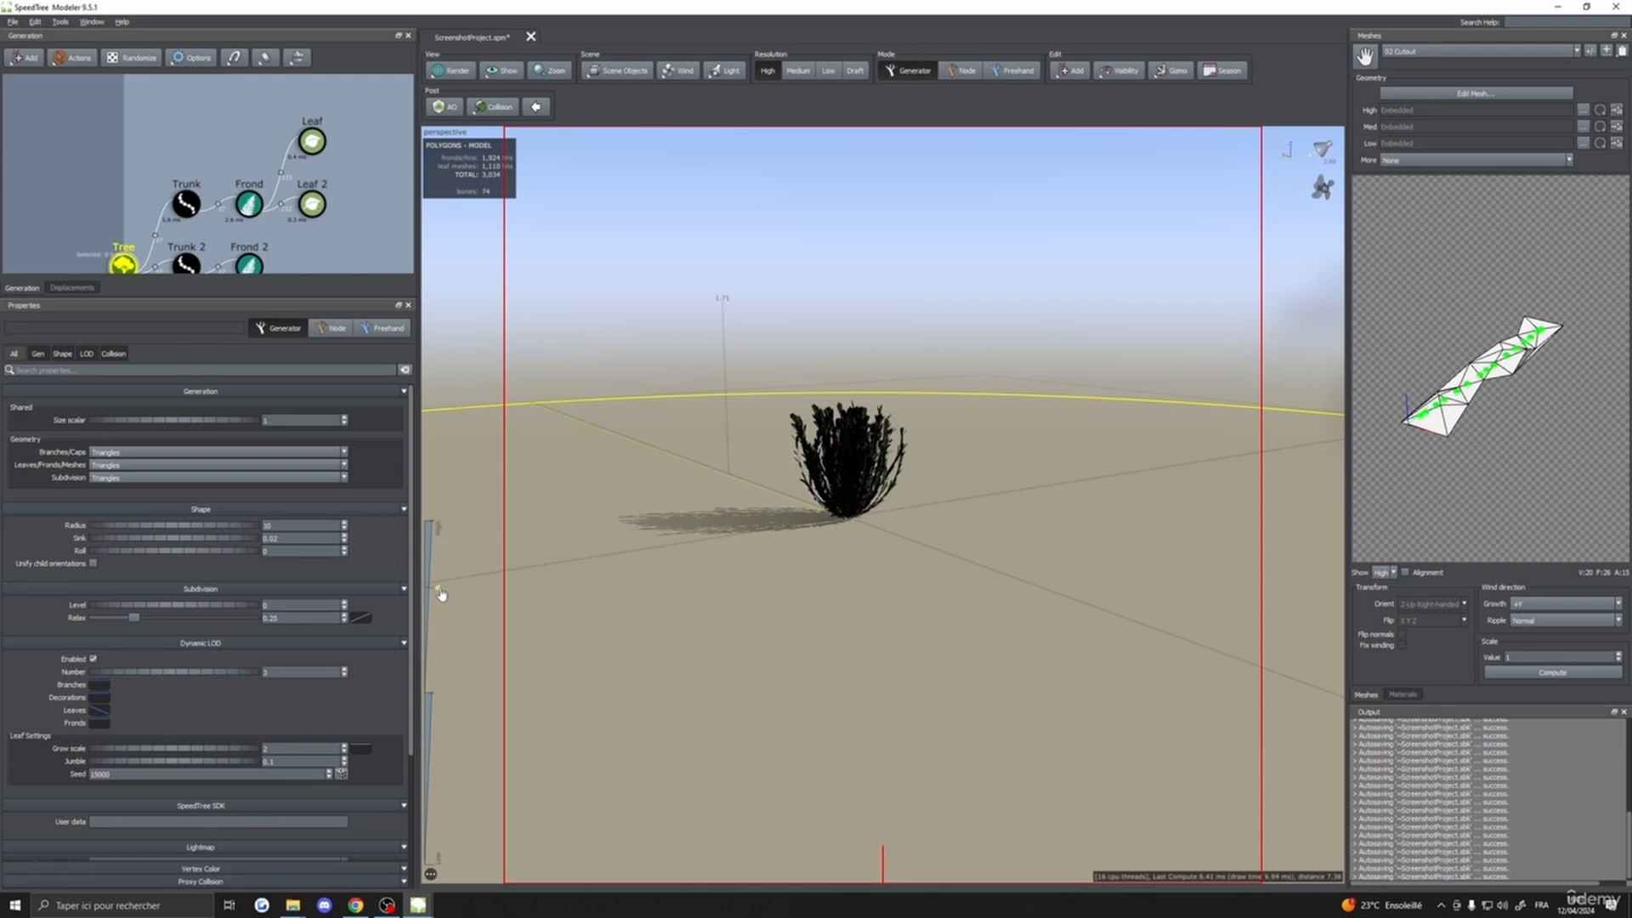
pyautogui.moveTo(446, 659); pyautogui.dragTo(451, 728)
pyautogui.scroll(-5, 879, 625)
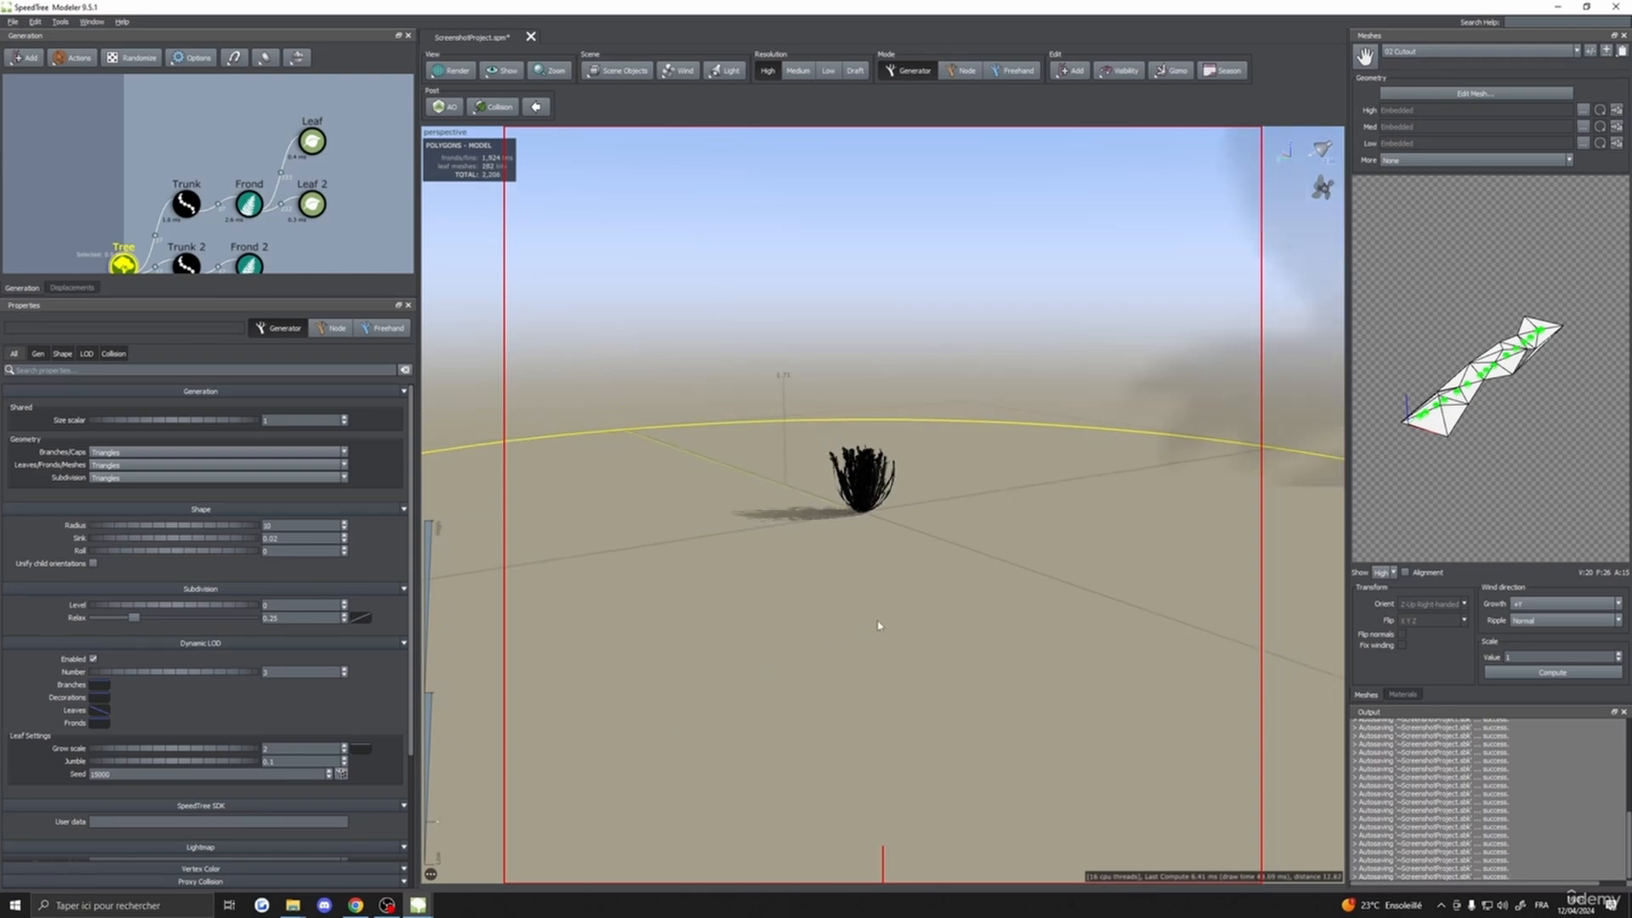
pyautogui.scroll(2, 879, 626)
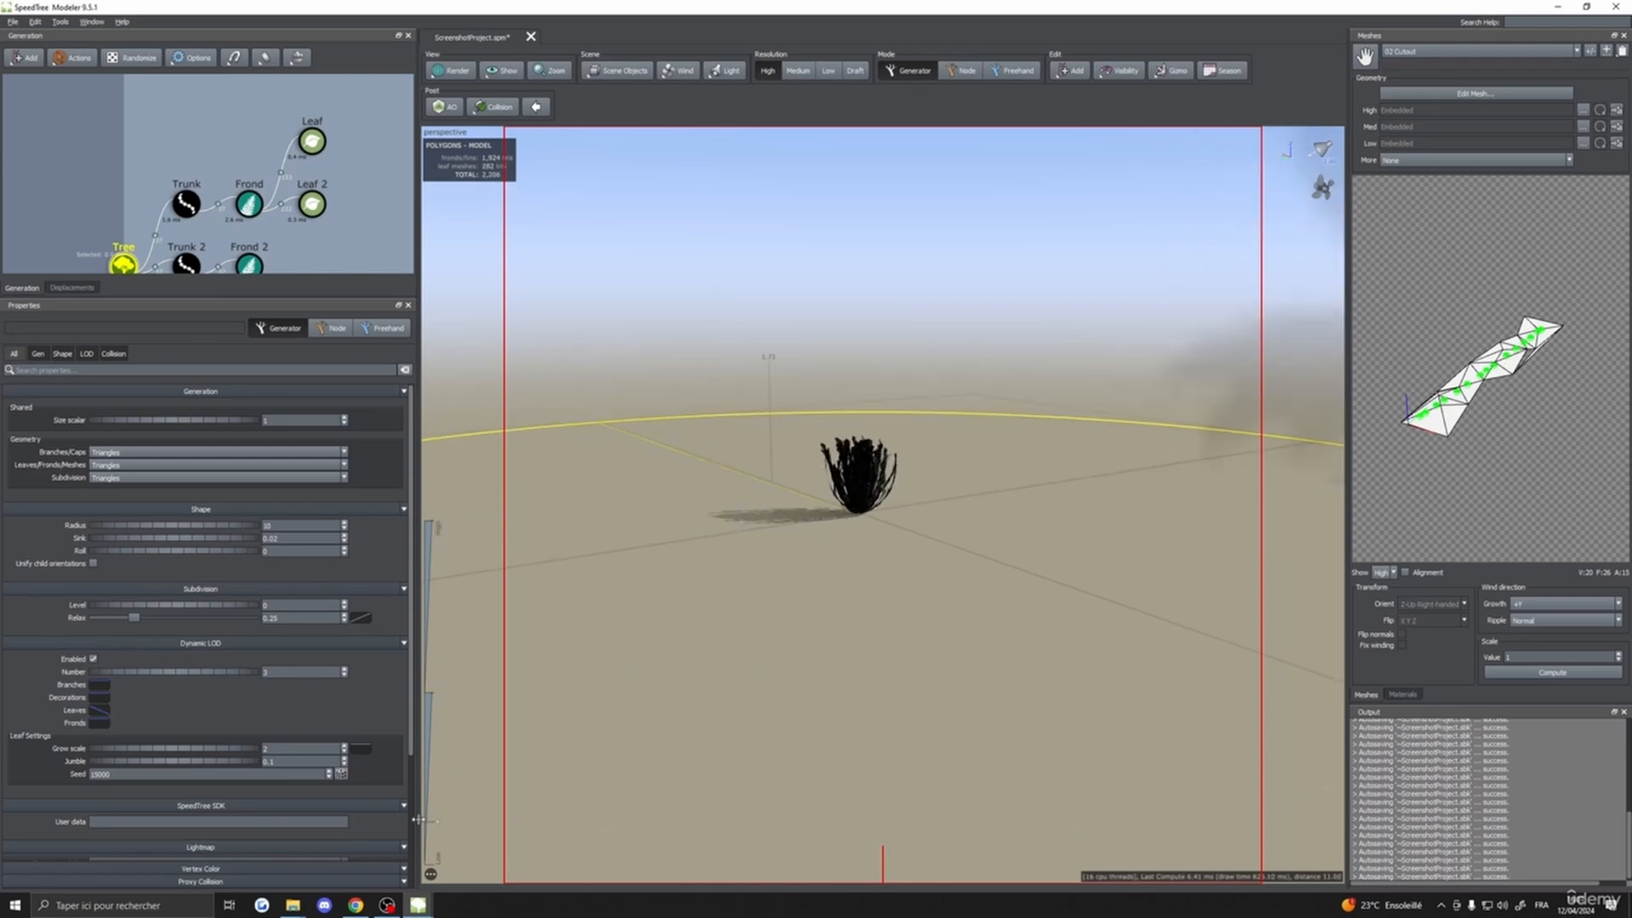
pyautogui.moveTo(436, 828); pyautogui.dragTo(429, 415)
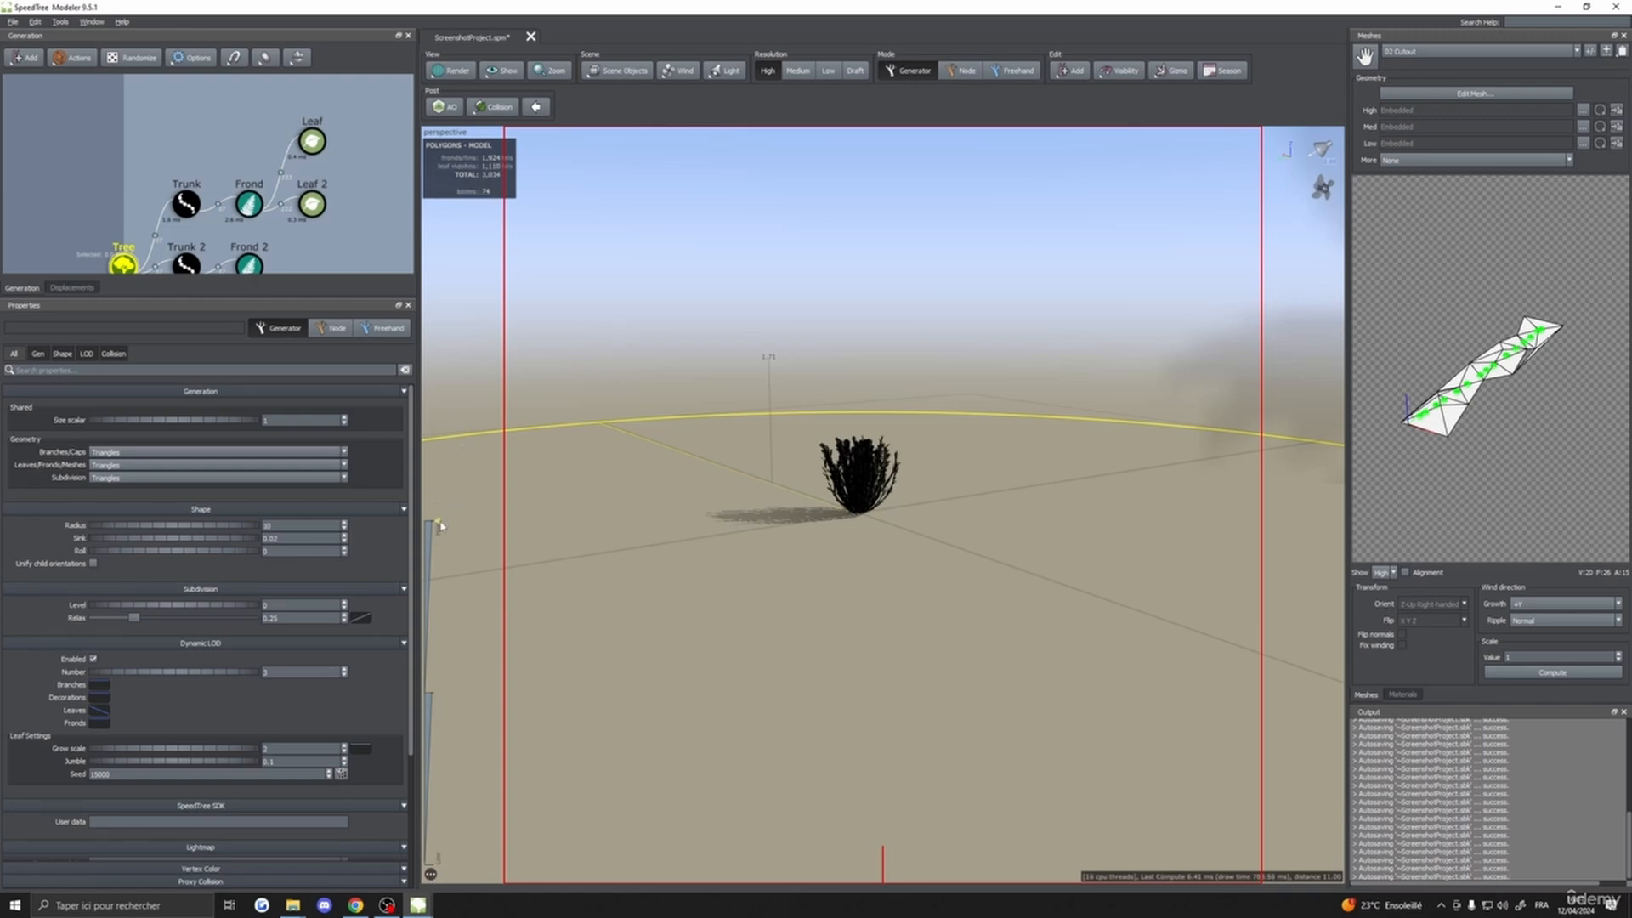
# - Compare the bush's foliage density at the high and reduced LODs, both close up and zoomed out
pyautogui.scroll(8, 807, 606)
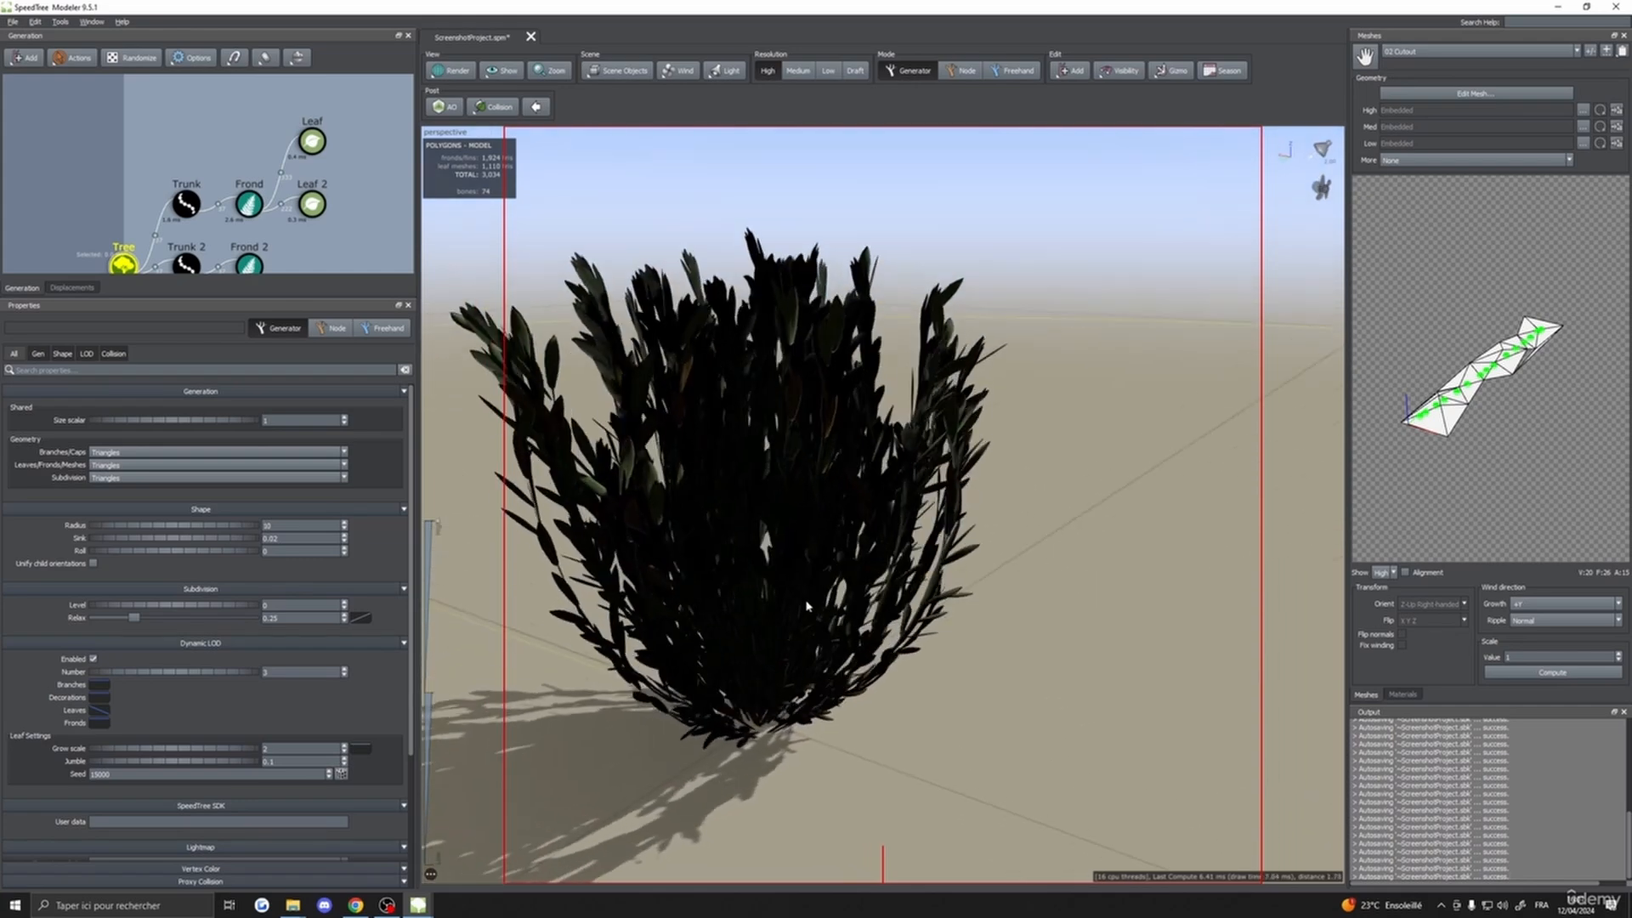
pyautogui.scroll(-3, 807, 606)
pyautogui.moveTo(806, 606); pyautogui.dragTo(768, 607)
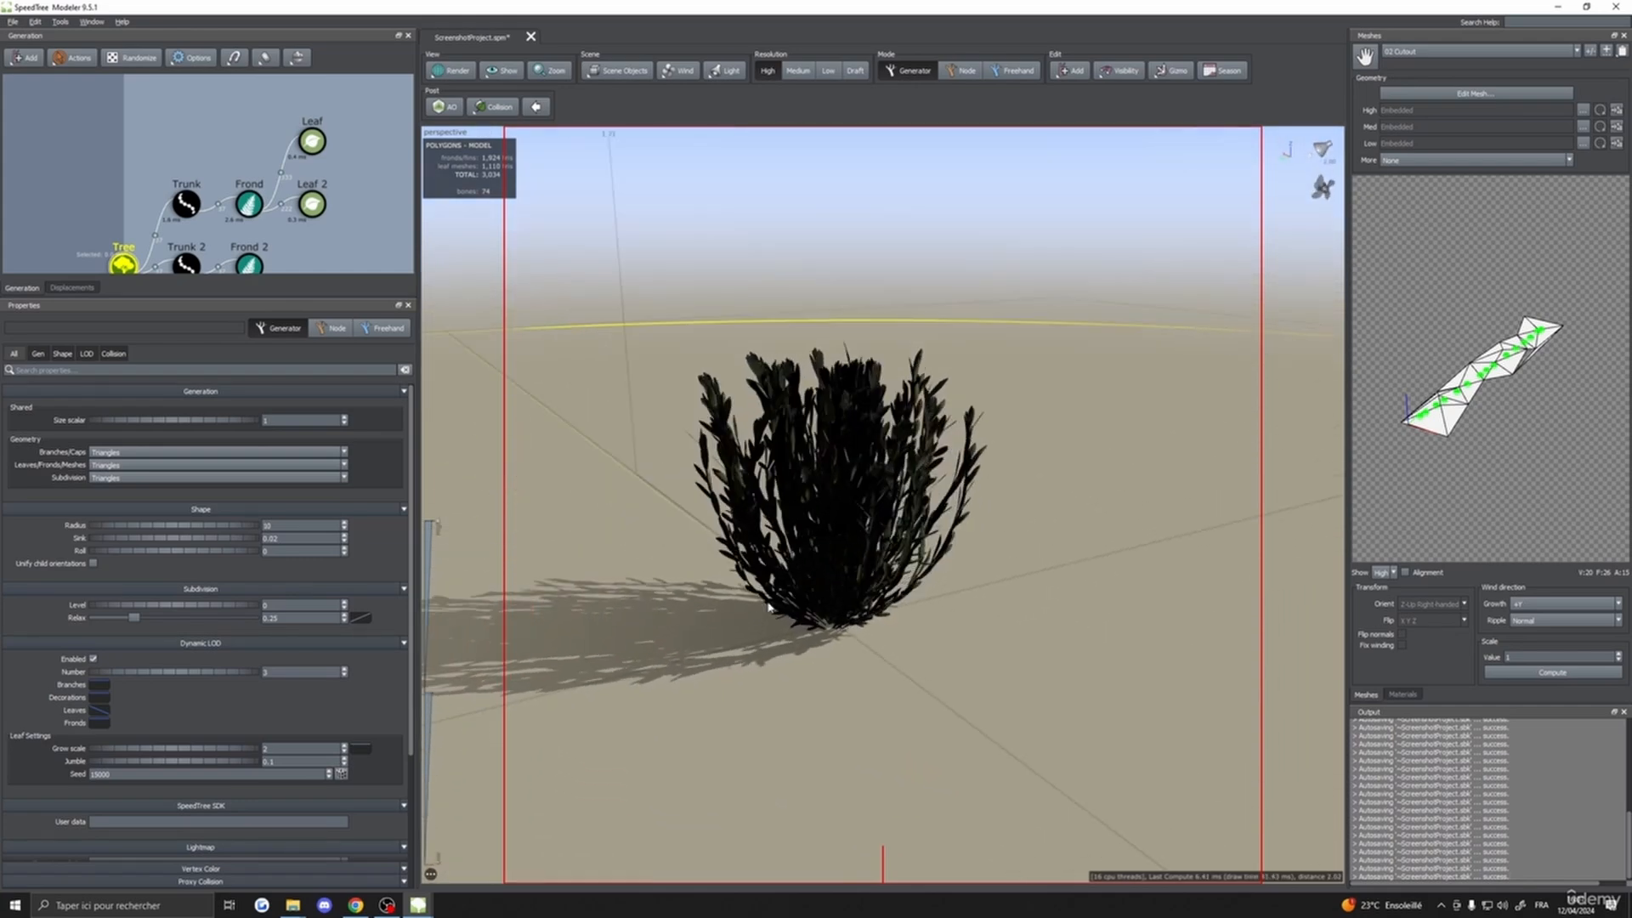
pyautogui.moveTo(850, 655); pyautogui.dragTo(771, 702)
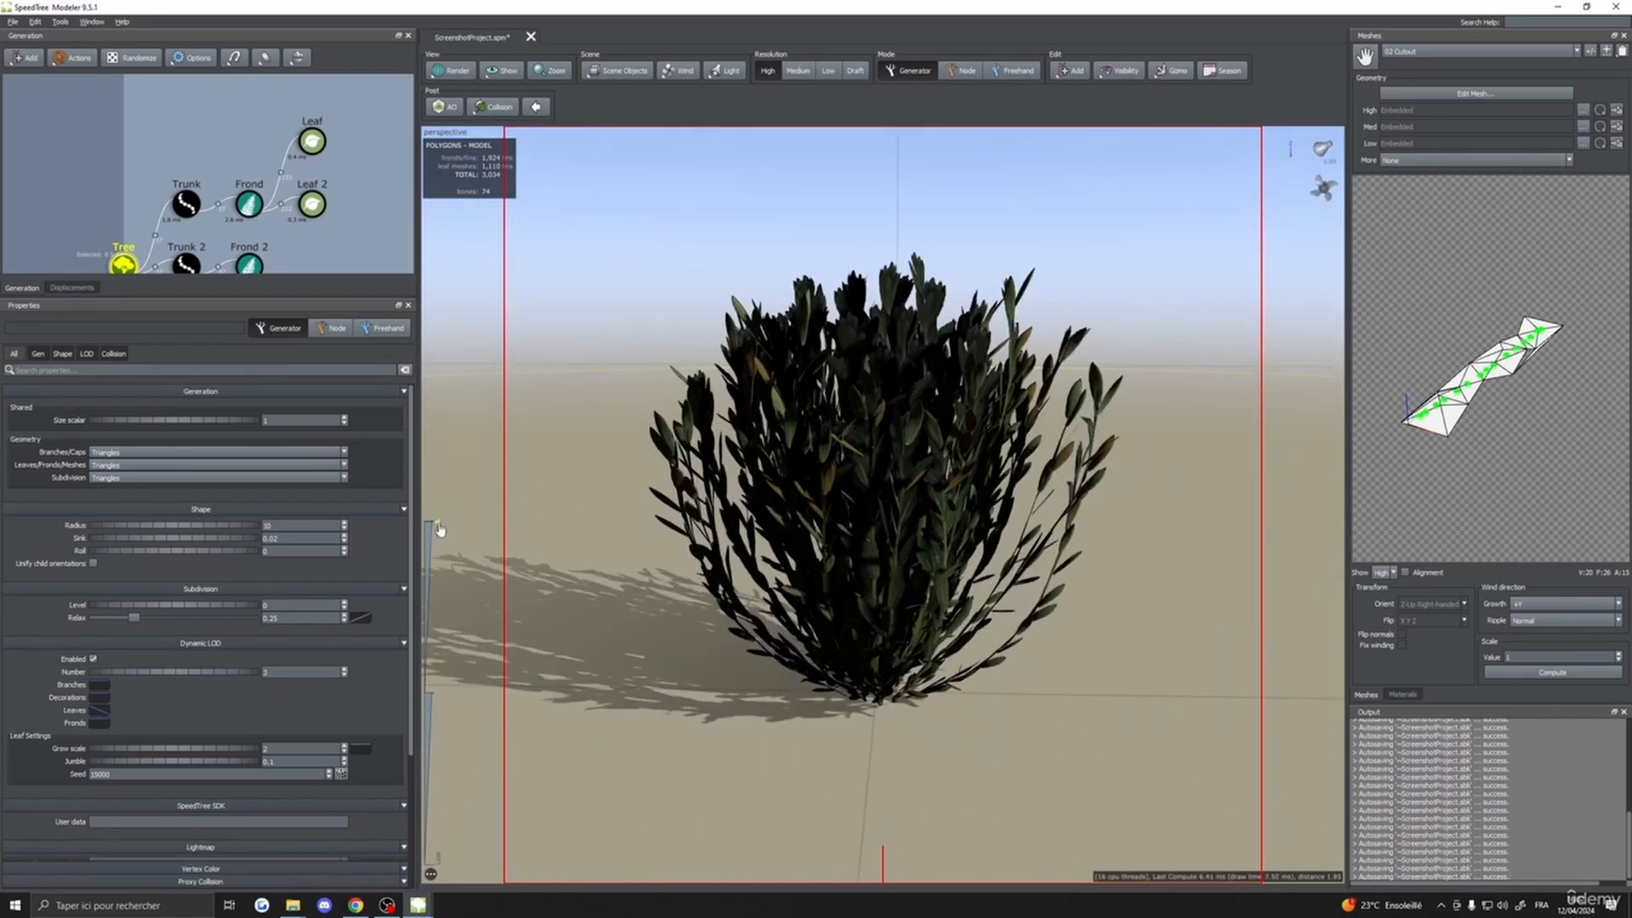
pyautogui.moveTo(437, 530); pyautogui.dragTo(467, 705)
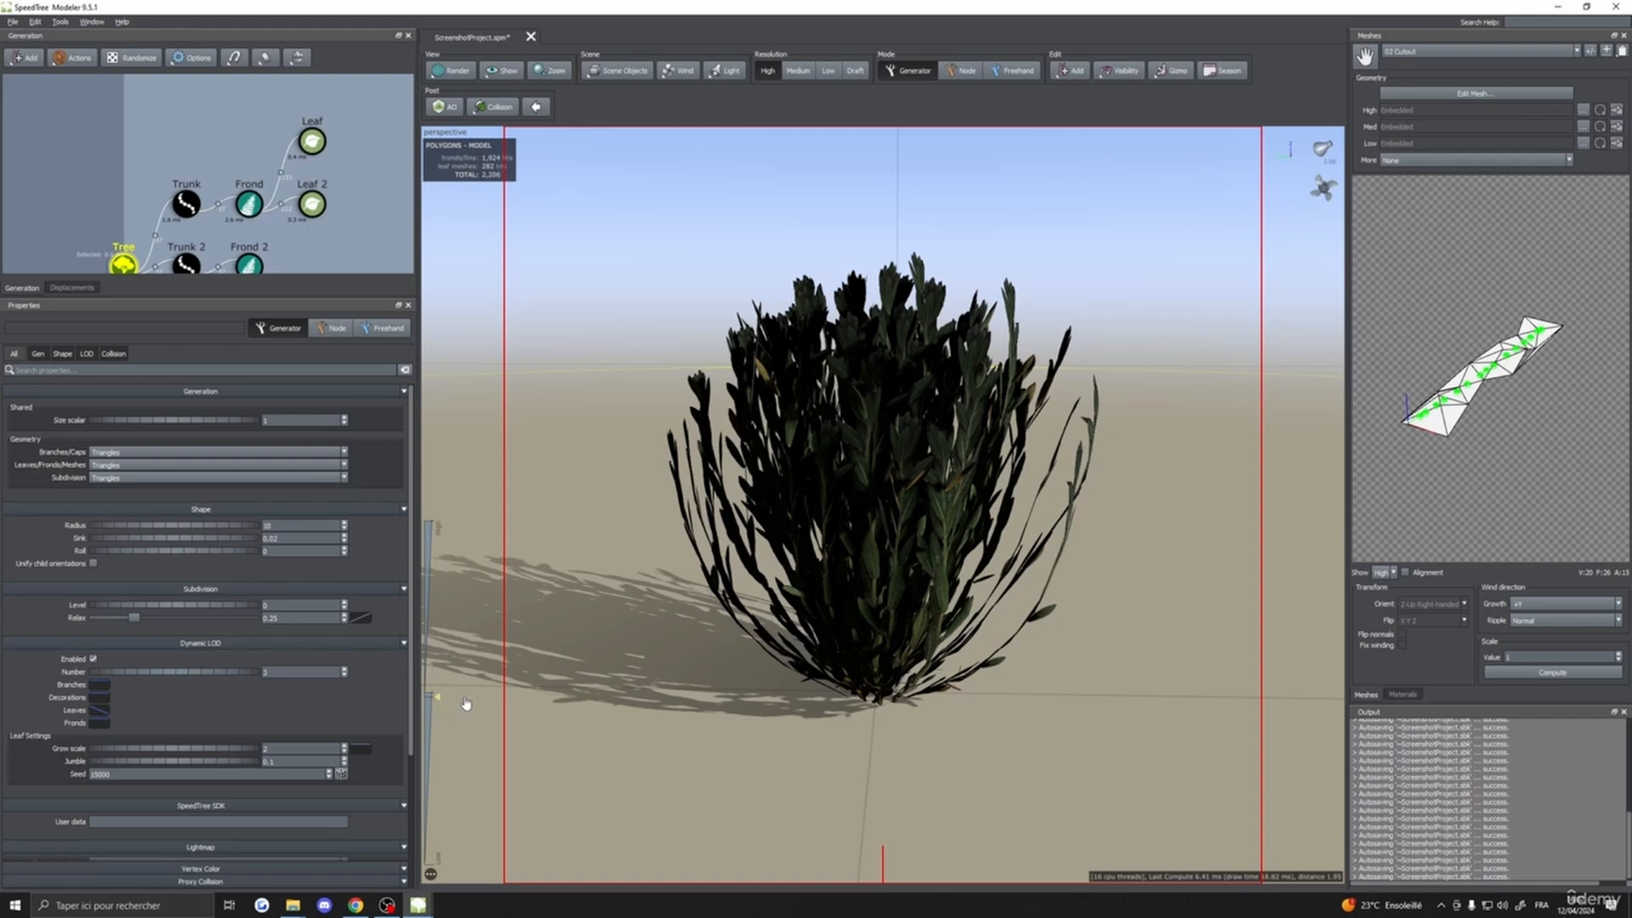
pyautogui.scroll(-4, 692, 703)
pyautogui.moveTo(692, 703); pyautogui.dragTo(739, 740)
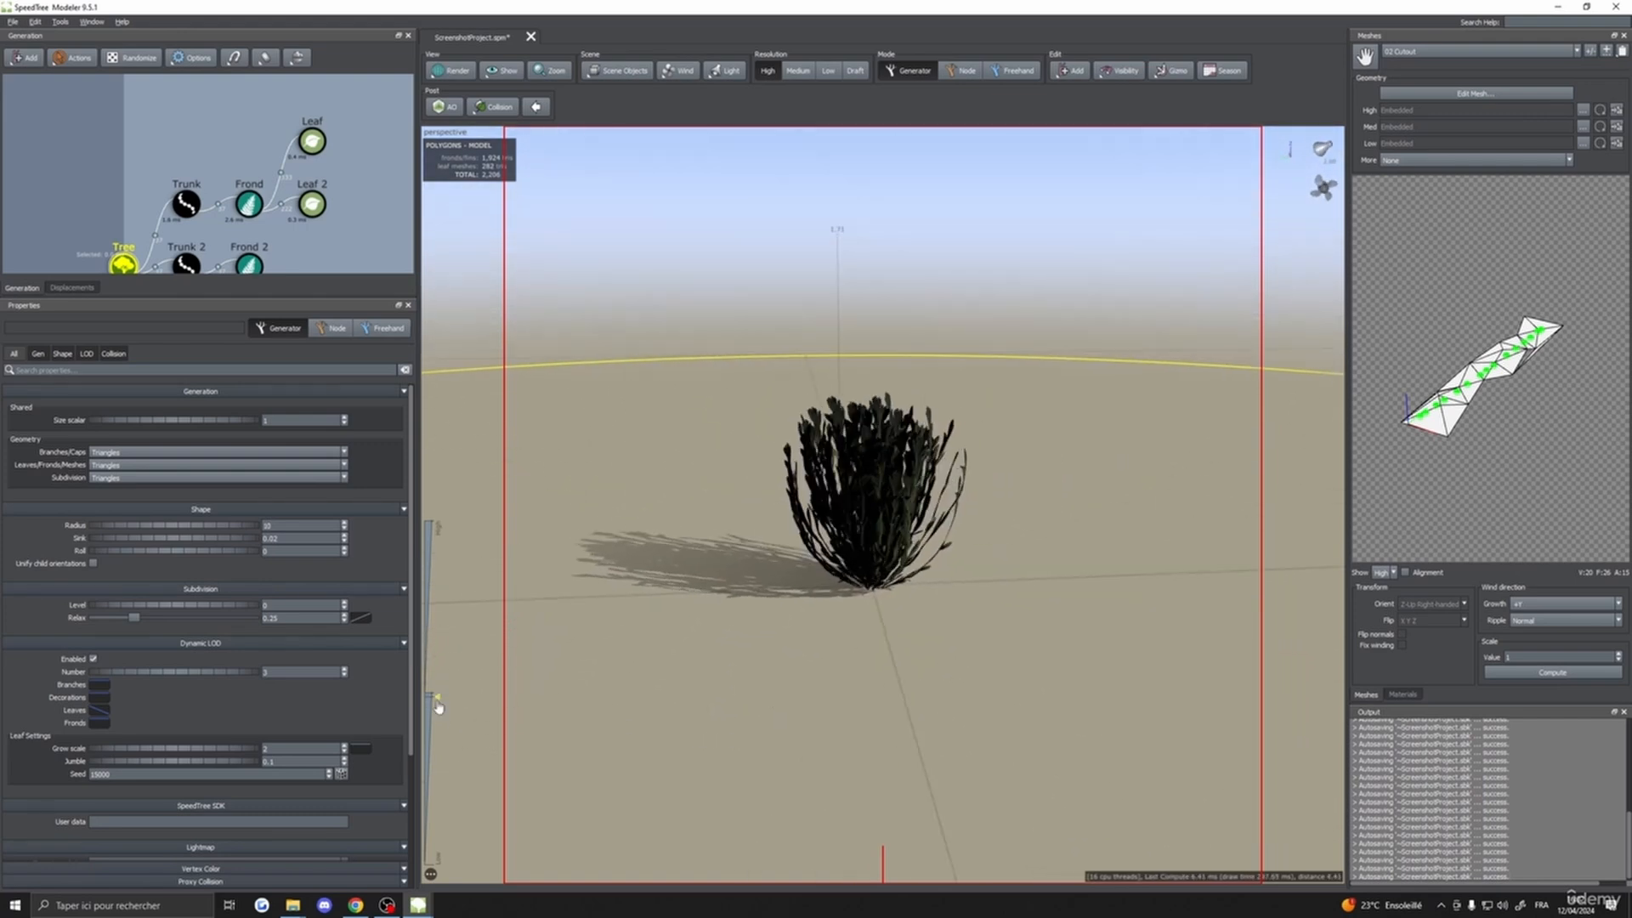
pyautogui.scroll(4, 968, 575)
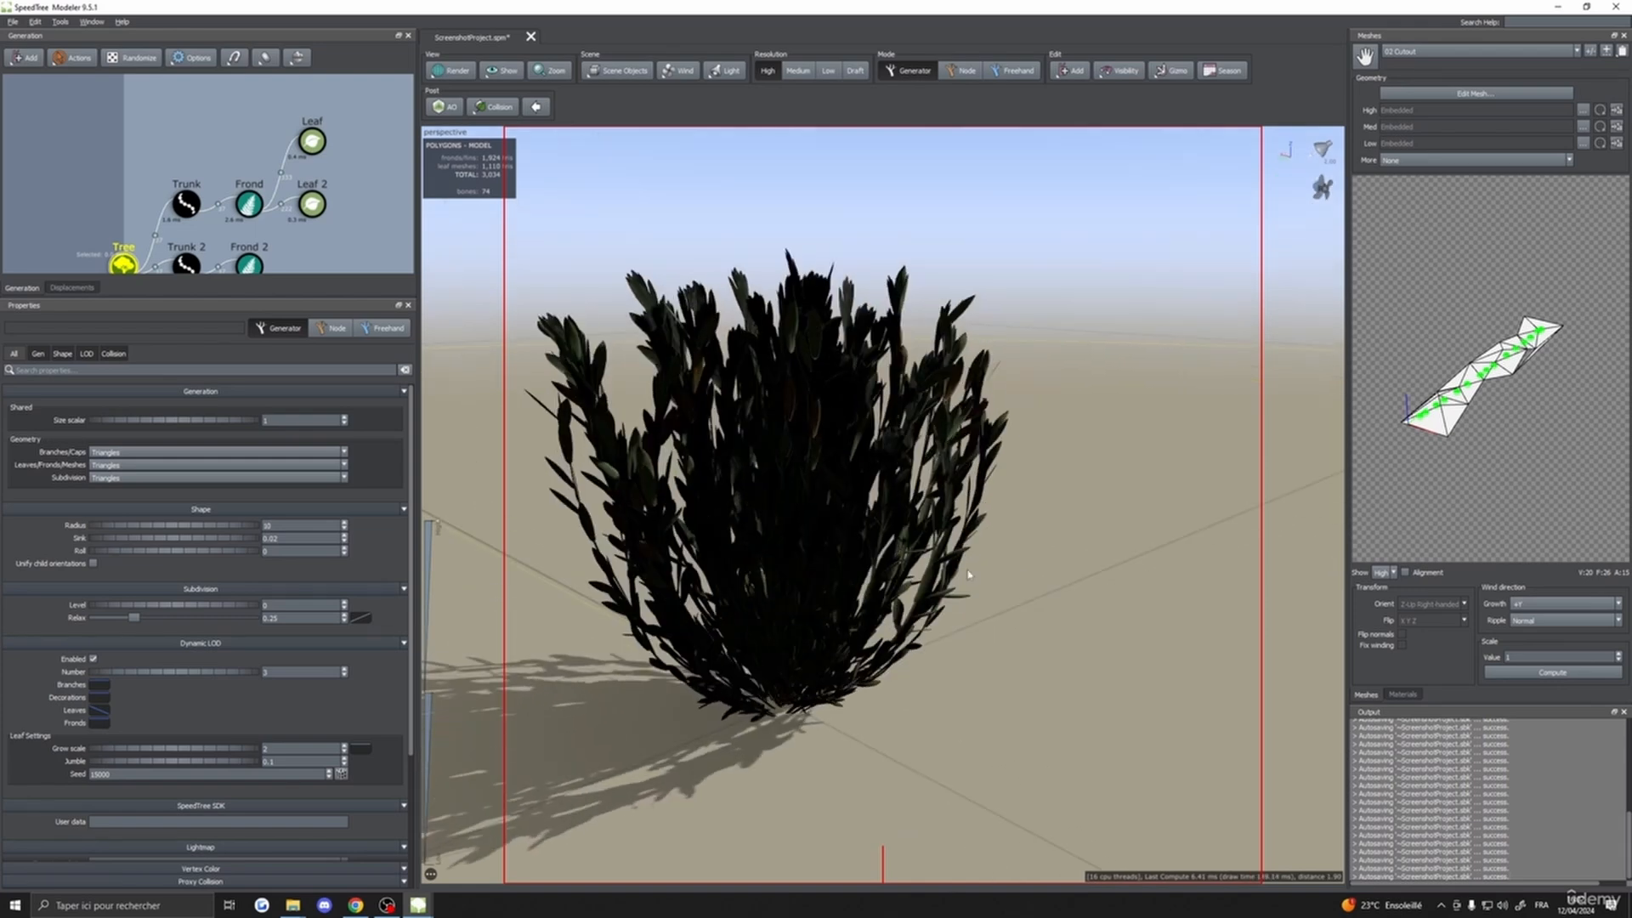
# - Switch the displayed material to the leaf material that uses the 03 Cutout mesh
pyautogui.click(1404, 695)
pyautogui.scroll(-3, 840, 508)
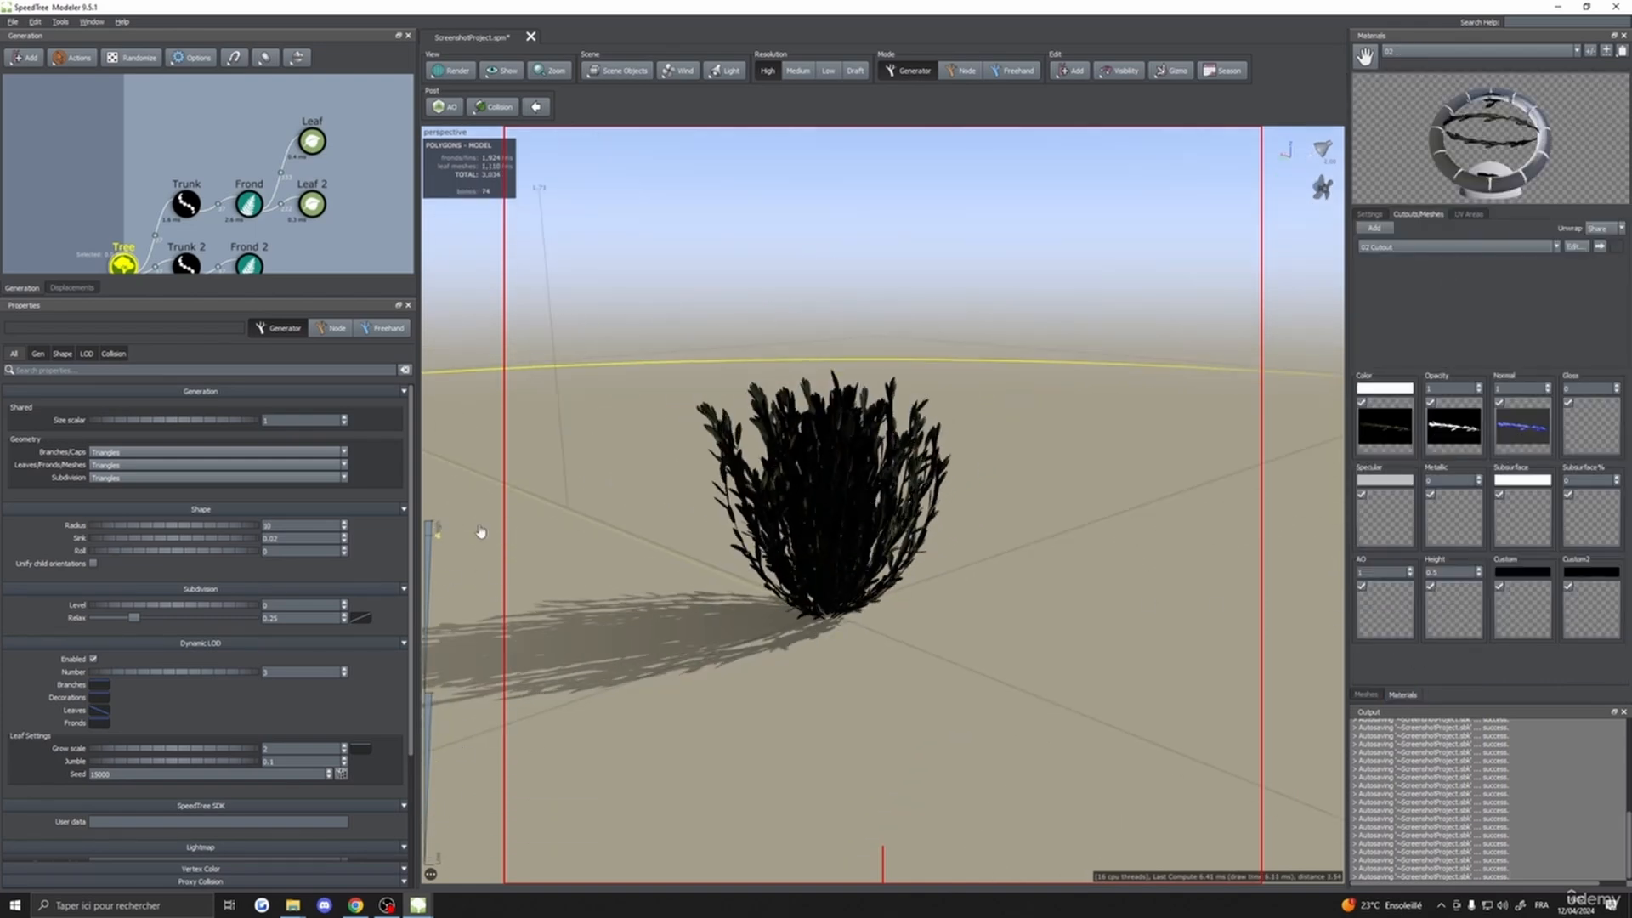
pyautogui.scroll(4, 861, 490)
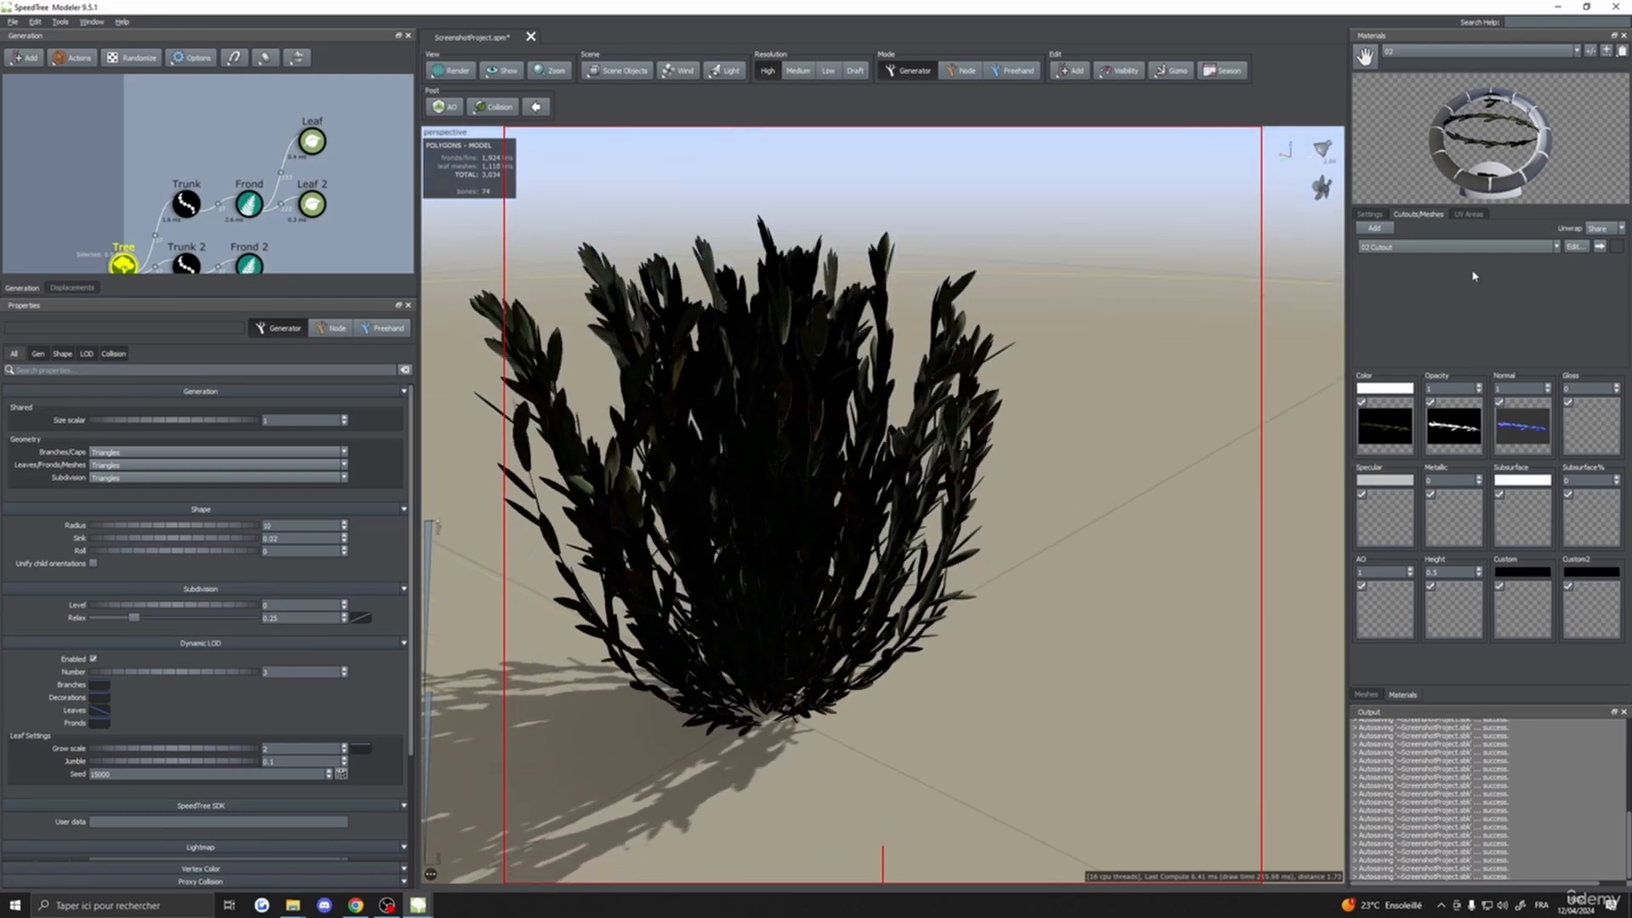
pyautogui.click(1428, 51)
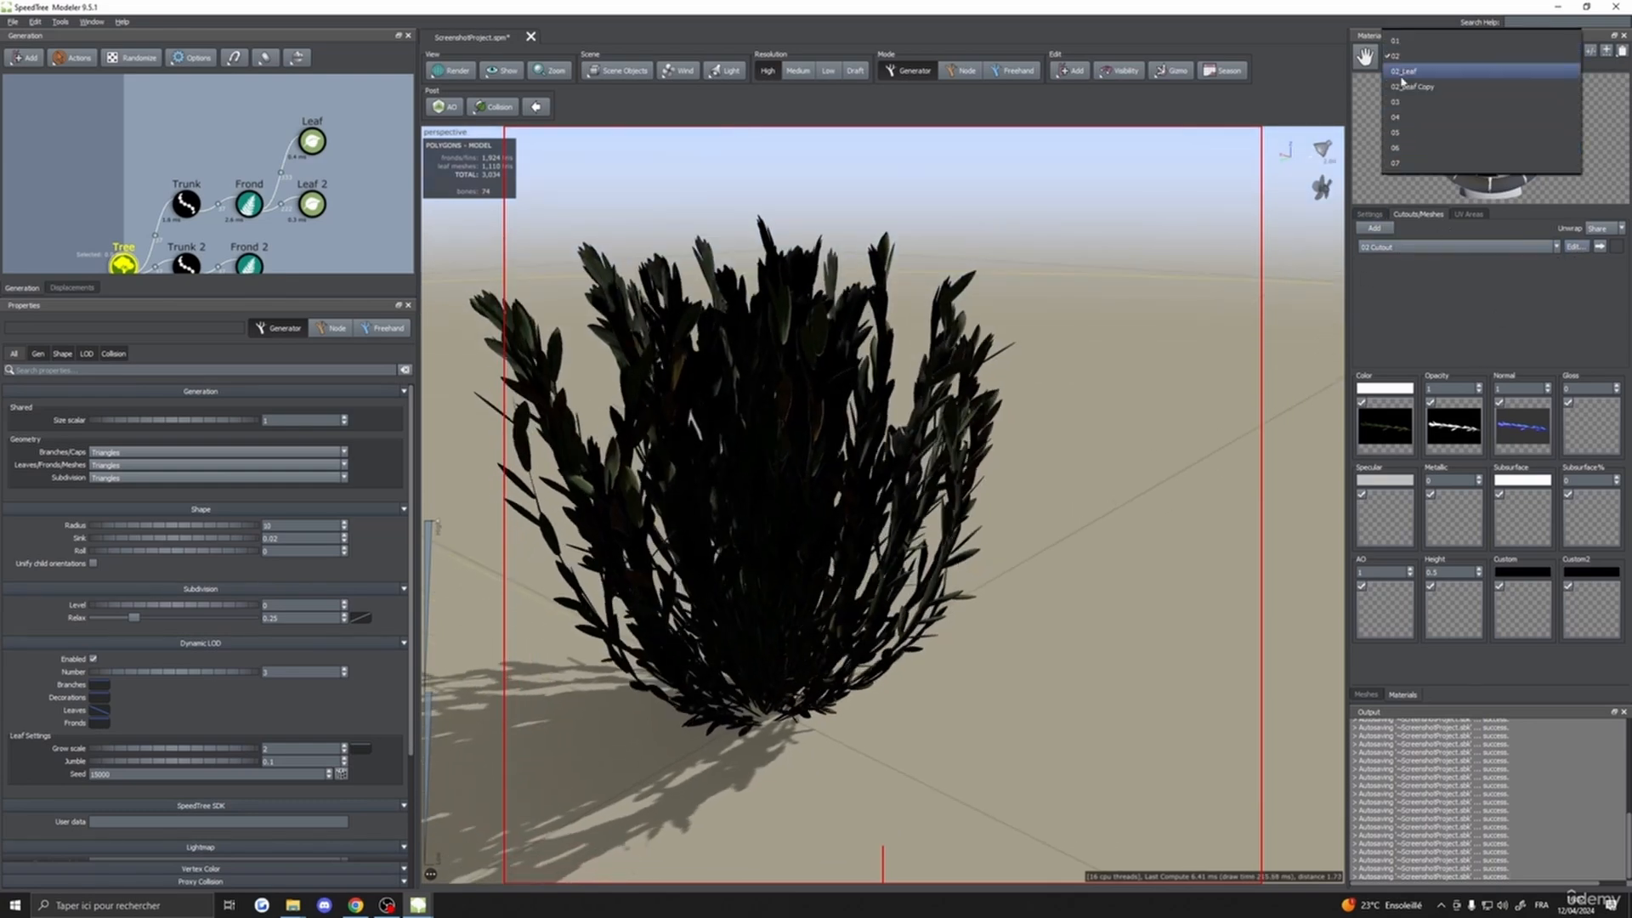
pyautogui.click(1388, 89)
# - Delete the Leaf 2 generator from the first Frond
pyautogui.click(312, 204)
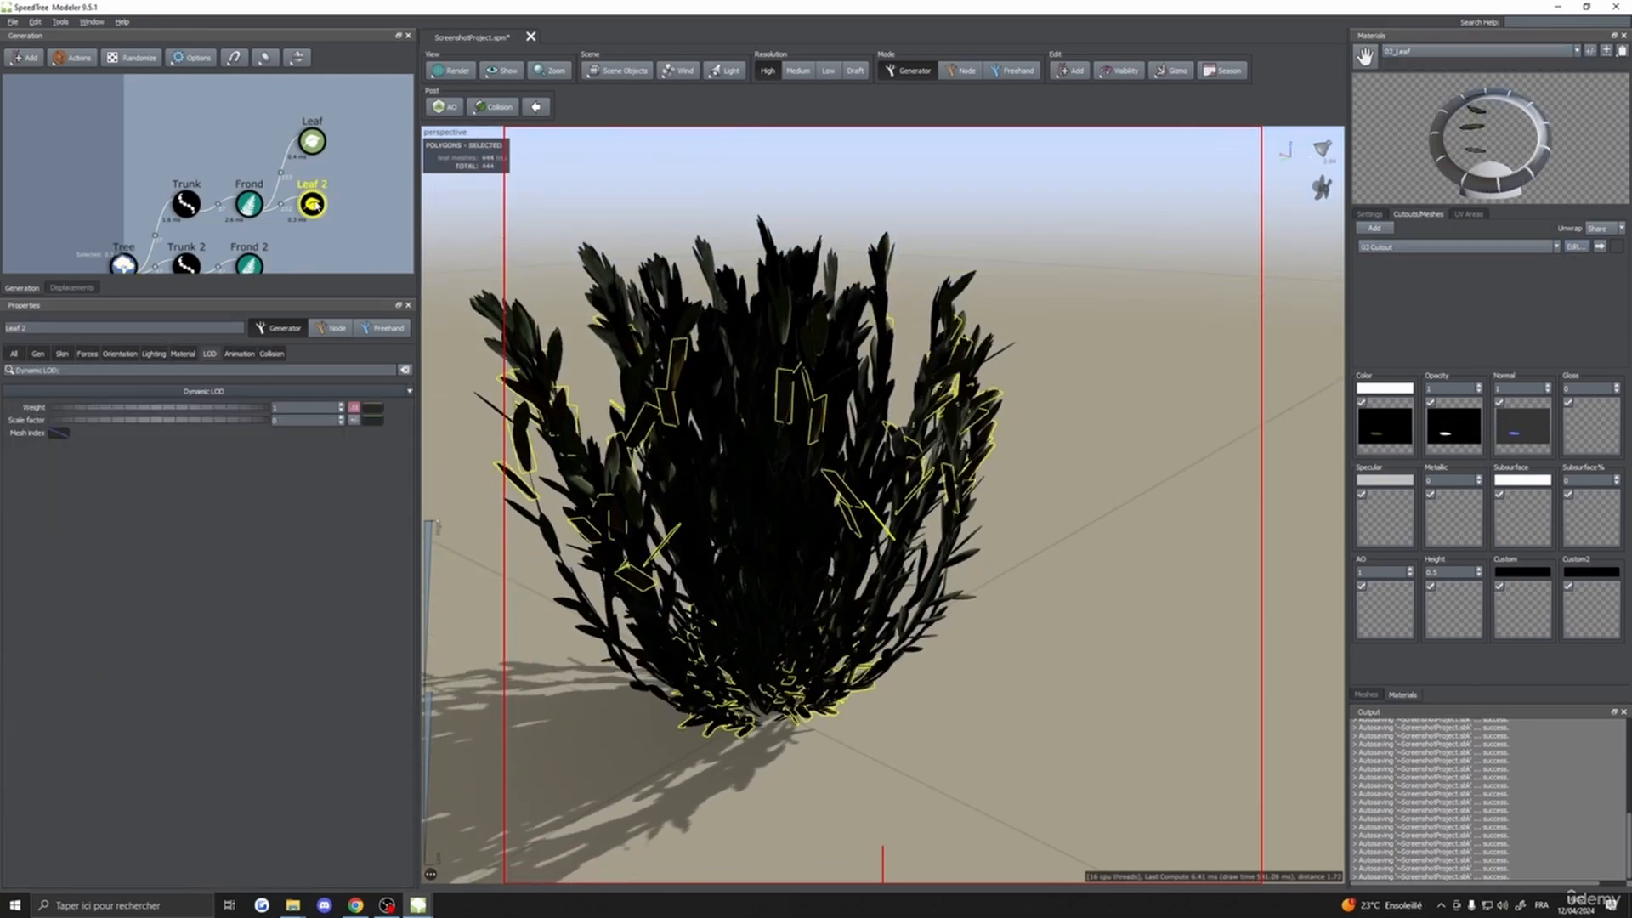
pyautogui.moveTo(547, 293); pyautogui.dragTo(641, 409)
pyautogui.press('Delete')
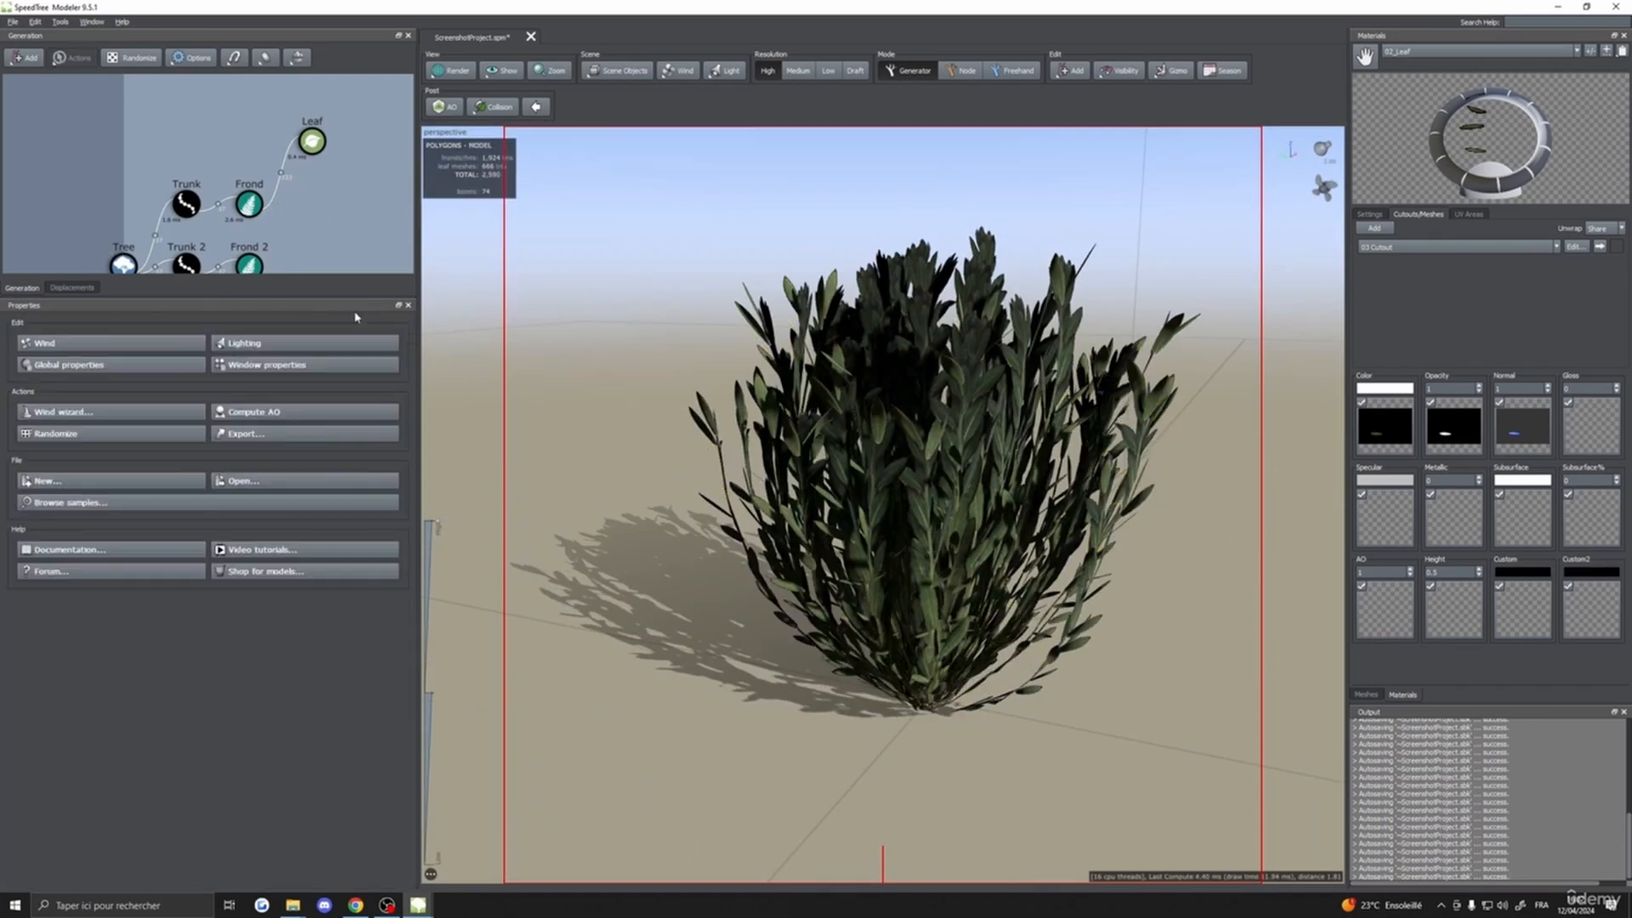
# - Move the remaining Leaf generator beside its Frond and set its generation anchors to All anchors
pyautogui.click(312, 141)
pyautogui.moveTo(312, 141); pyautogui.dragTo(312, 204)
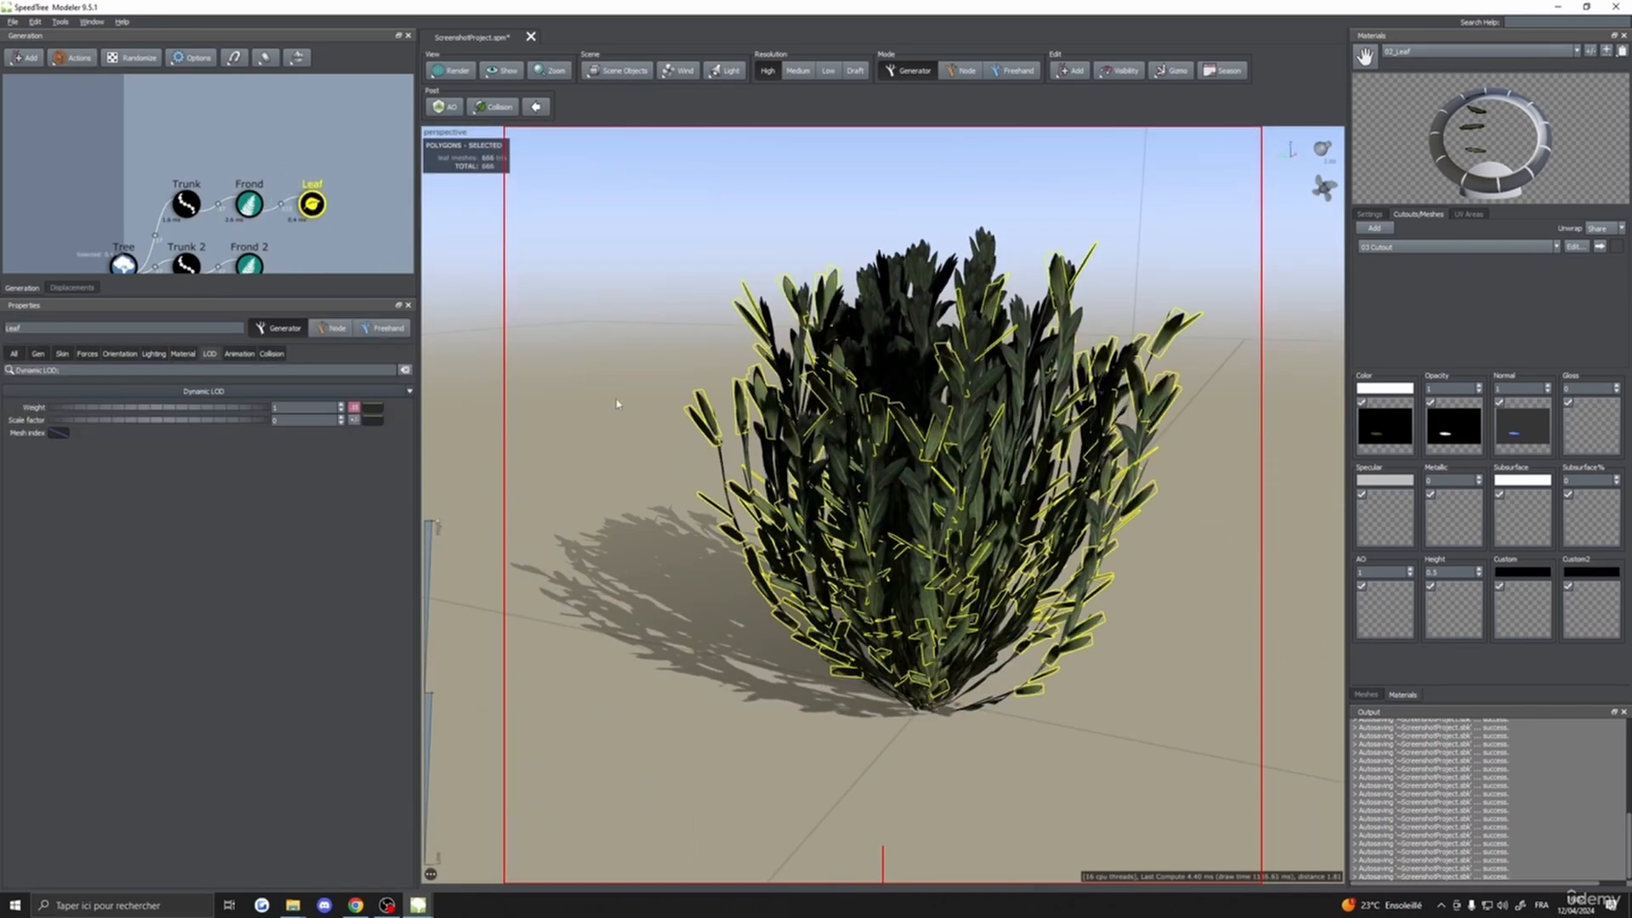
pyautogui.click(37, 354)
pyautogui.click(106, 412)
pyautogui.click(106, 431)
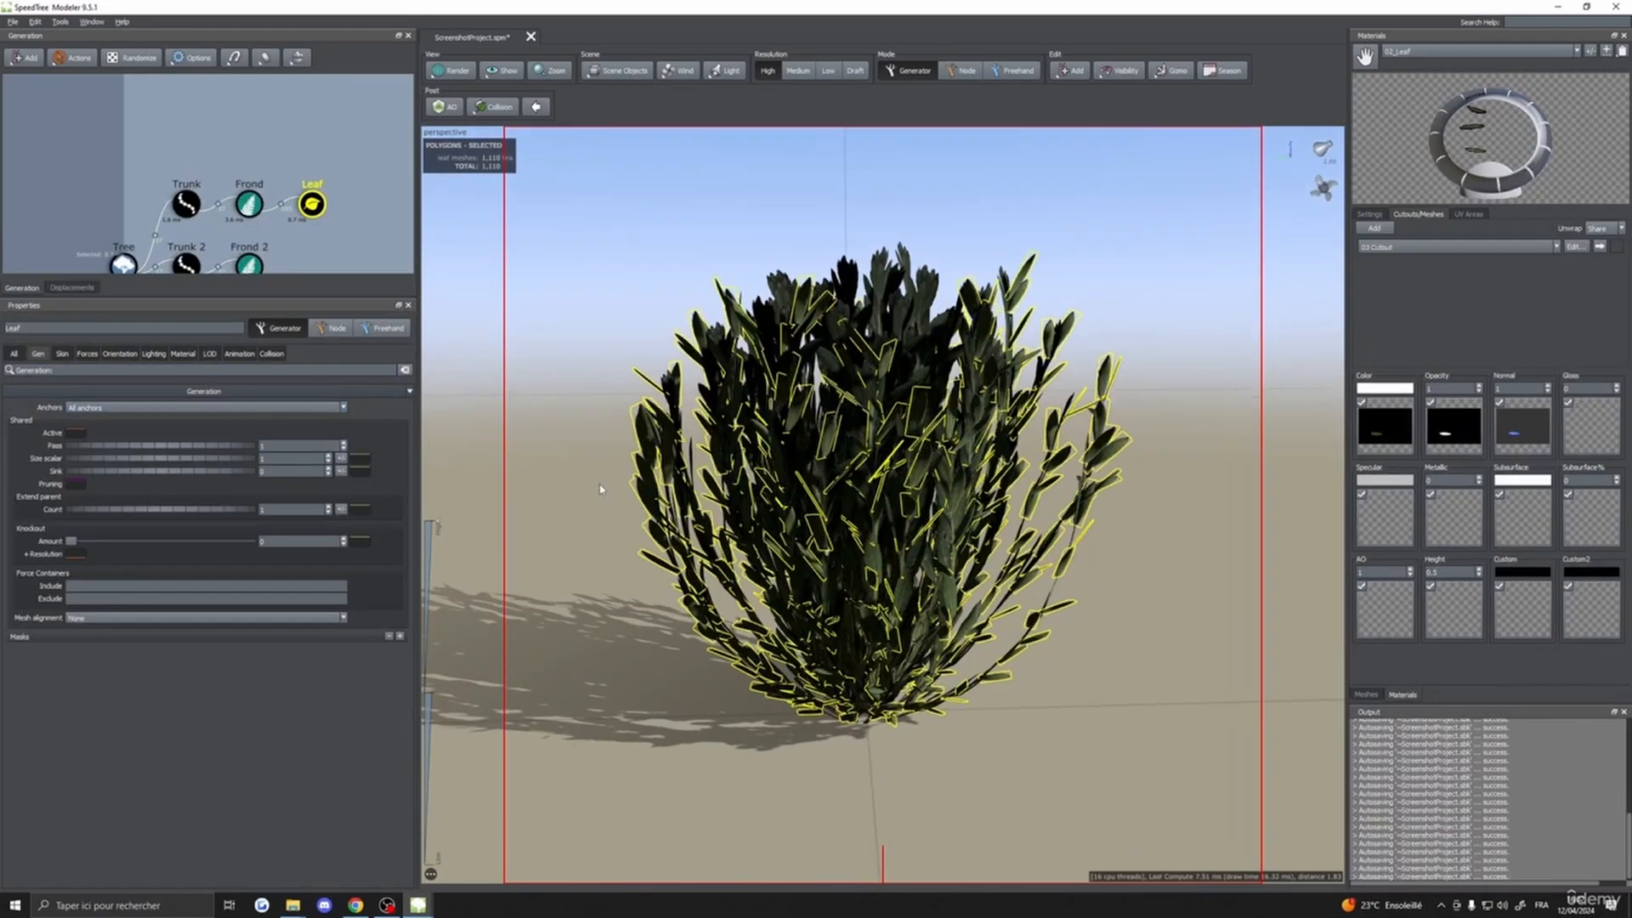
# - Increase the tessellation amount of the leaf material's 03 Cutout mesh and apply the new mesh to the High, Med and Low resolutions
pyautogui.click(543, 548)
pyautogui.moveTo(542, 548); pyautogui.dragTo(571, 587)
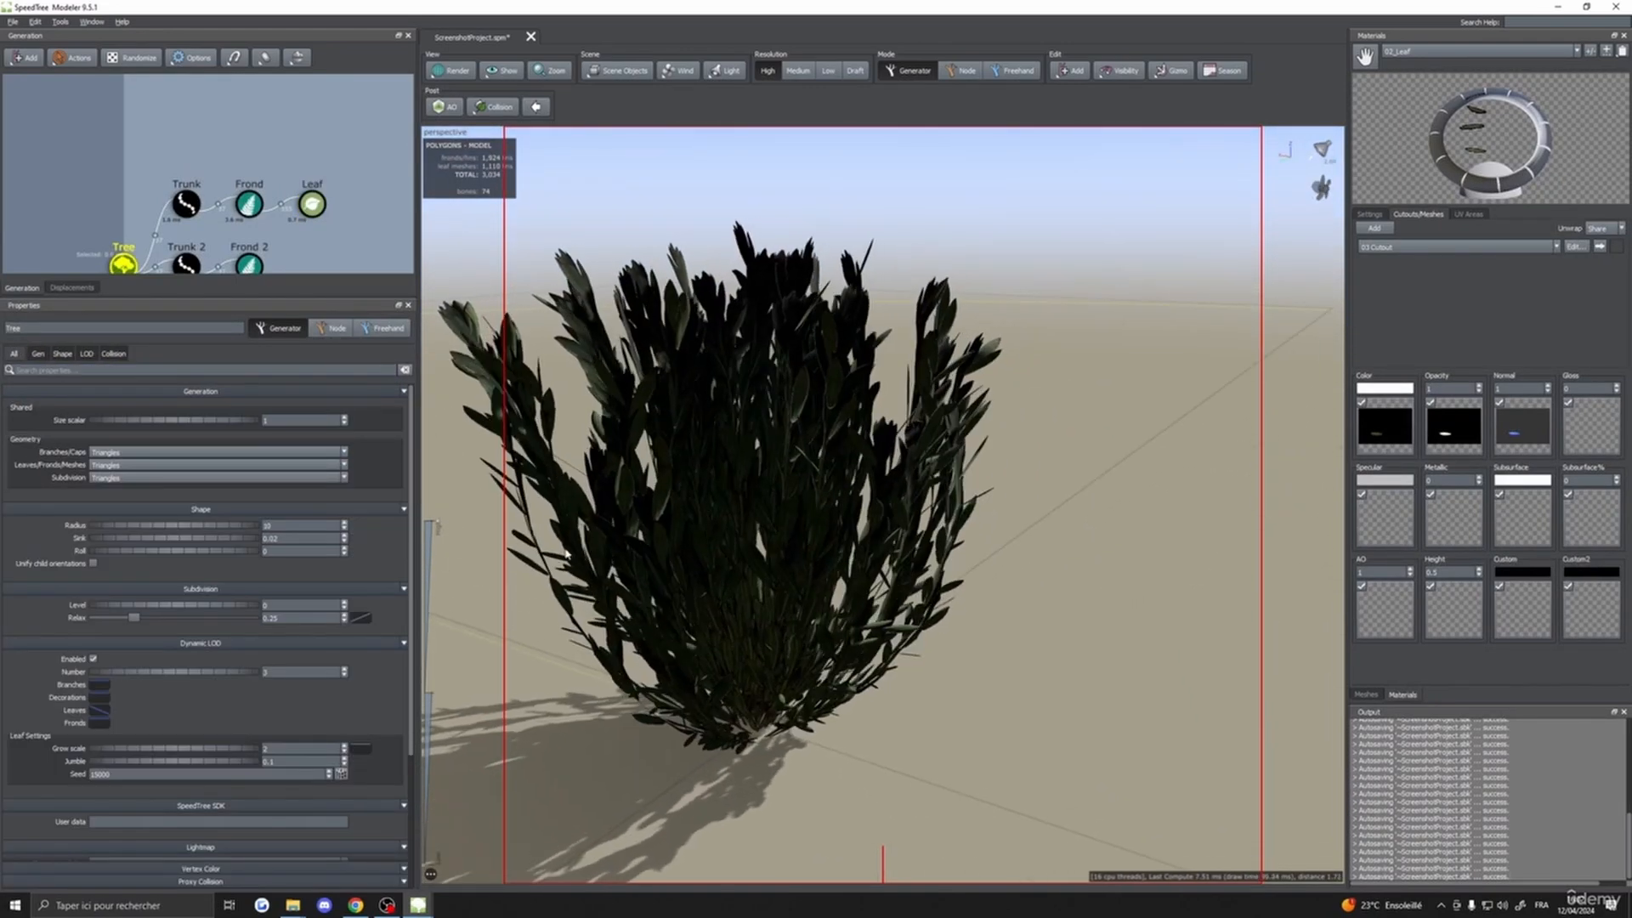
pyautogui.click(312, 204)
pyautogui.click(1418, 52)
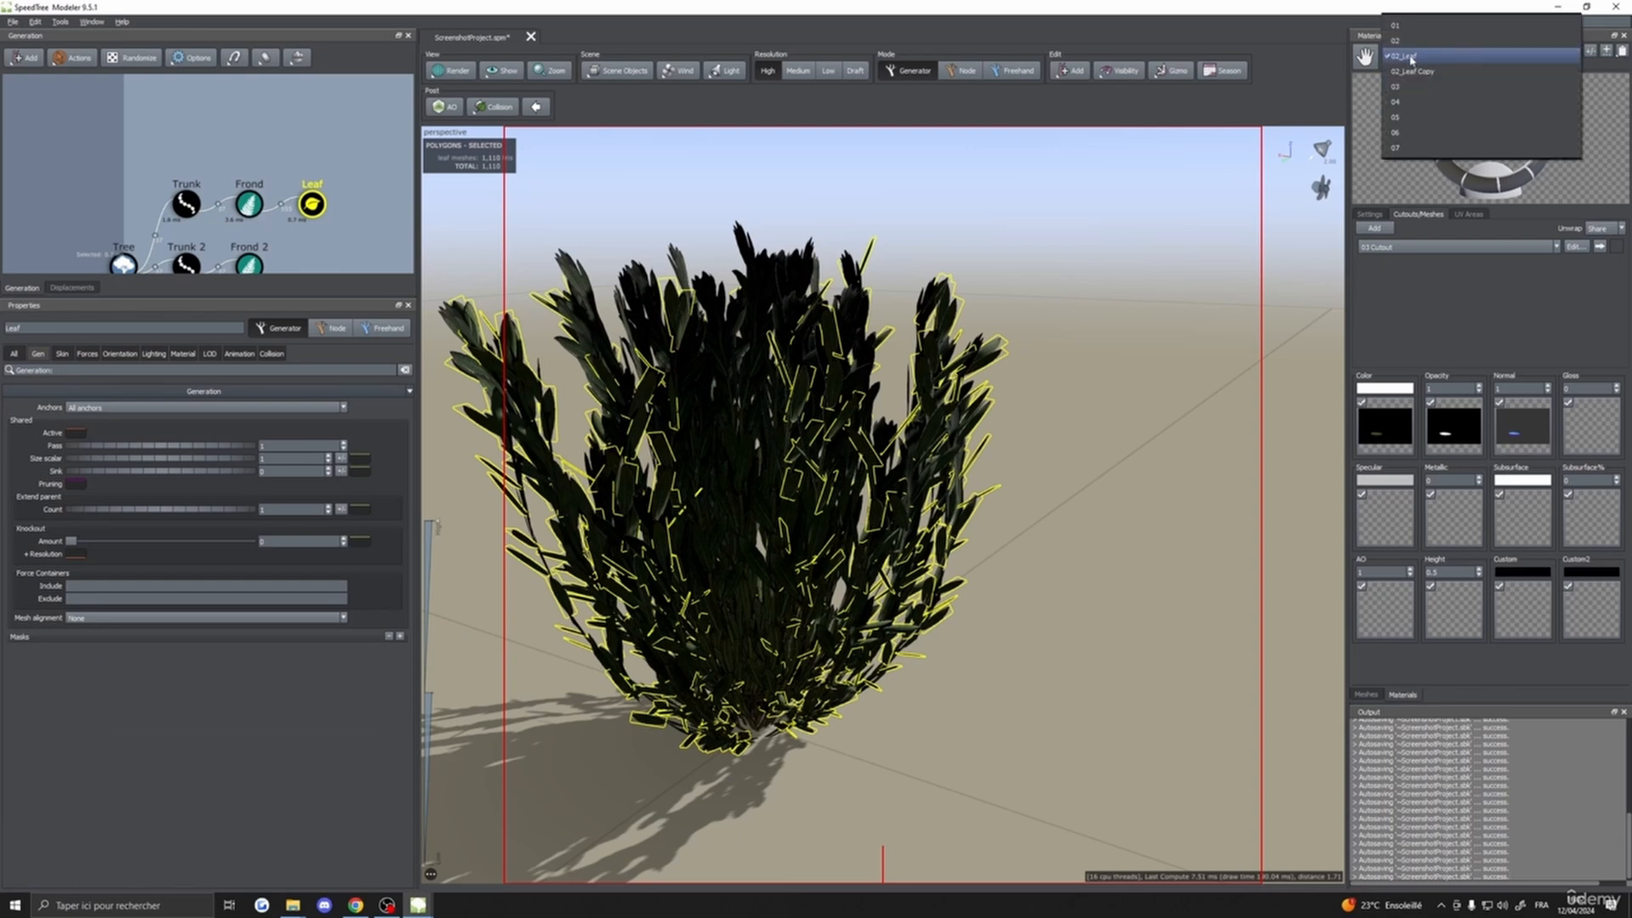
pyautogui.click(1412, 56)
pyautogui.click(1575, 247)
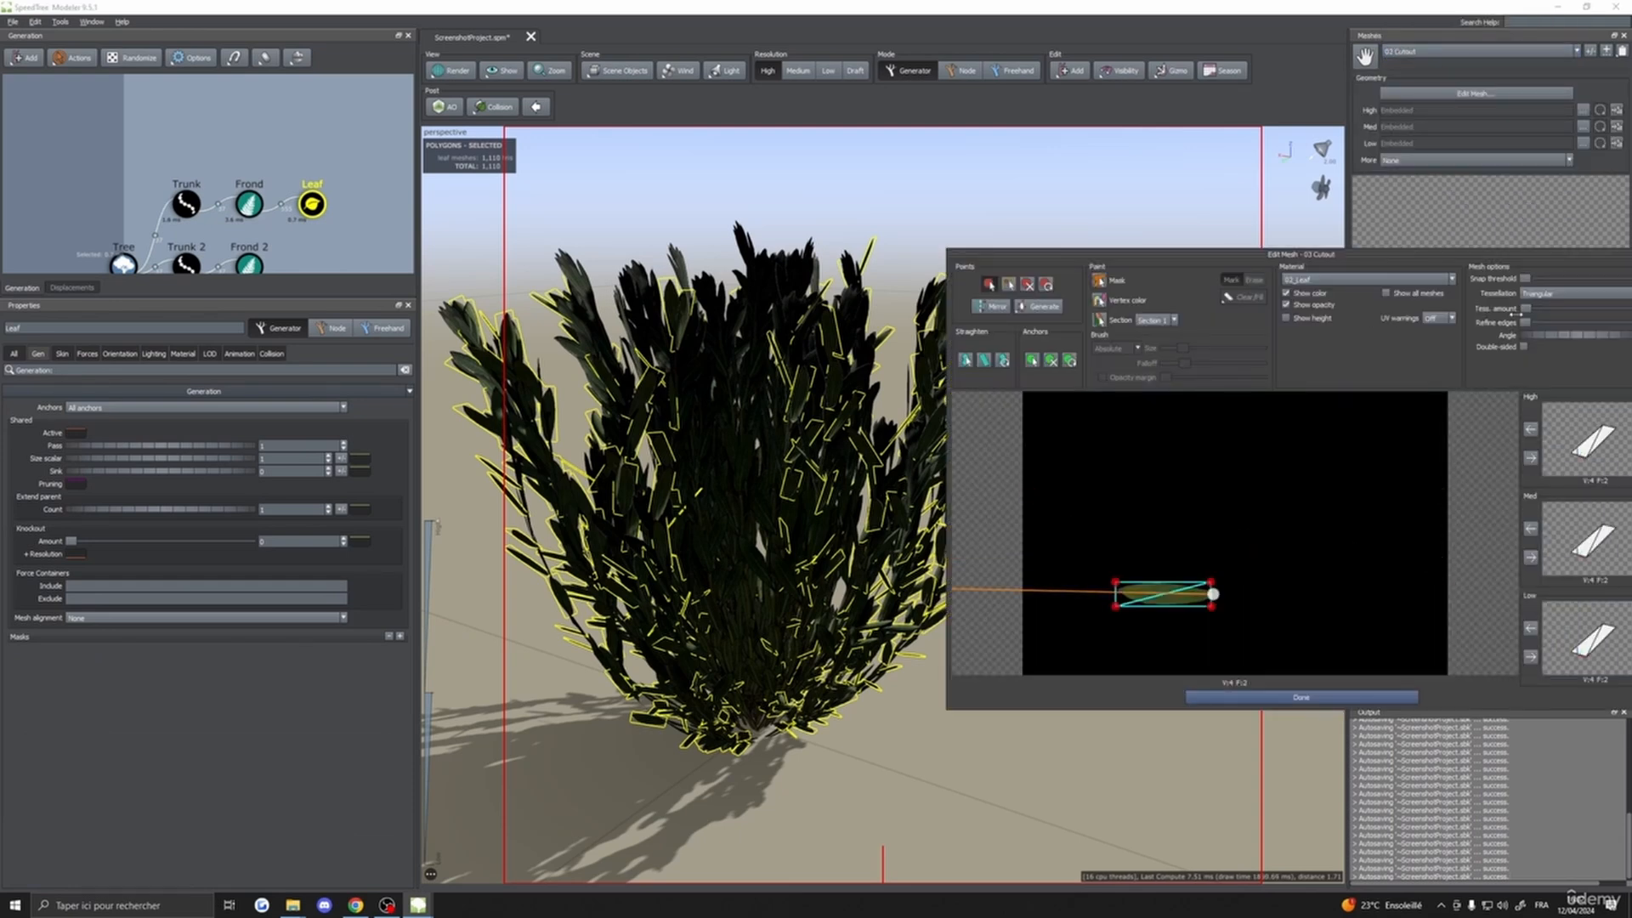
pyautogui.moveTo(1516, 313); pyautogui.dragTo(1527, 309)
pyautogui.click(1530, 458)
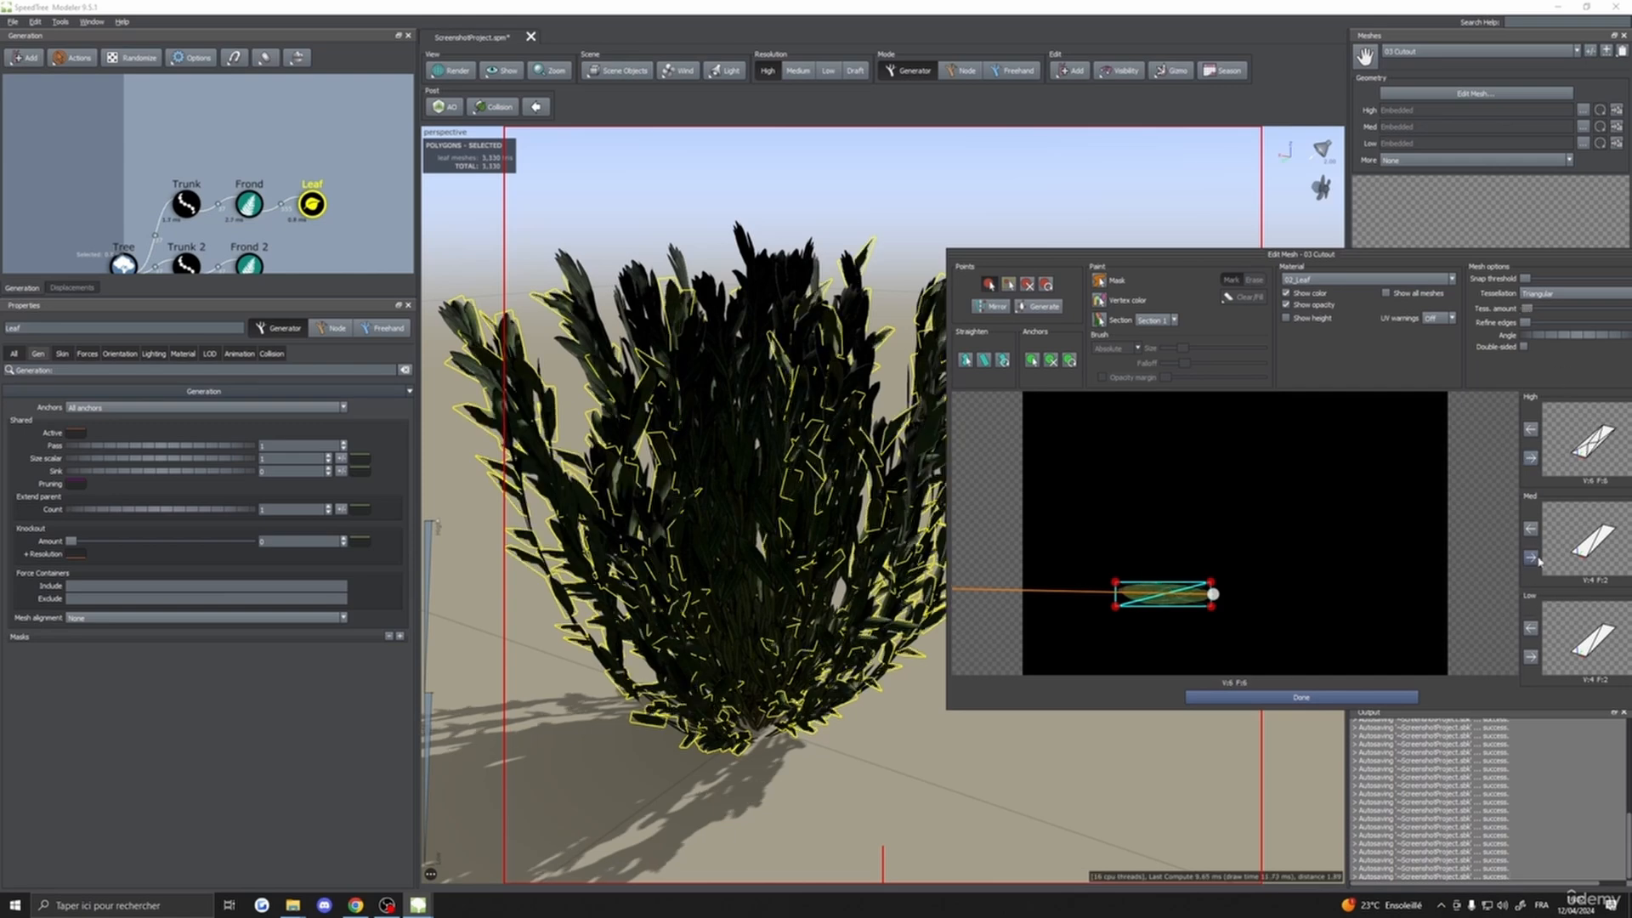
pyautogui.click(1530, 557)
pyautogui.click(1530, 657)
pyautogui.click(1301, 697)
# - Raise the 03 Cutout leaf mesh's tessellation further and apply it to all three resolutions, High, Med and Low
pyautogui.scroll(5, 1127, 647)
pyautogui.moveTo(1126, 647); pyautogui.dragTo(1094, 640)
pyautogui.scroll(-5, 1094, 641)
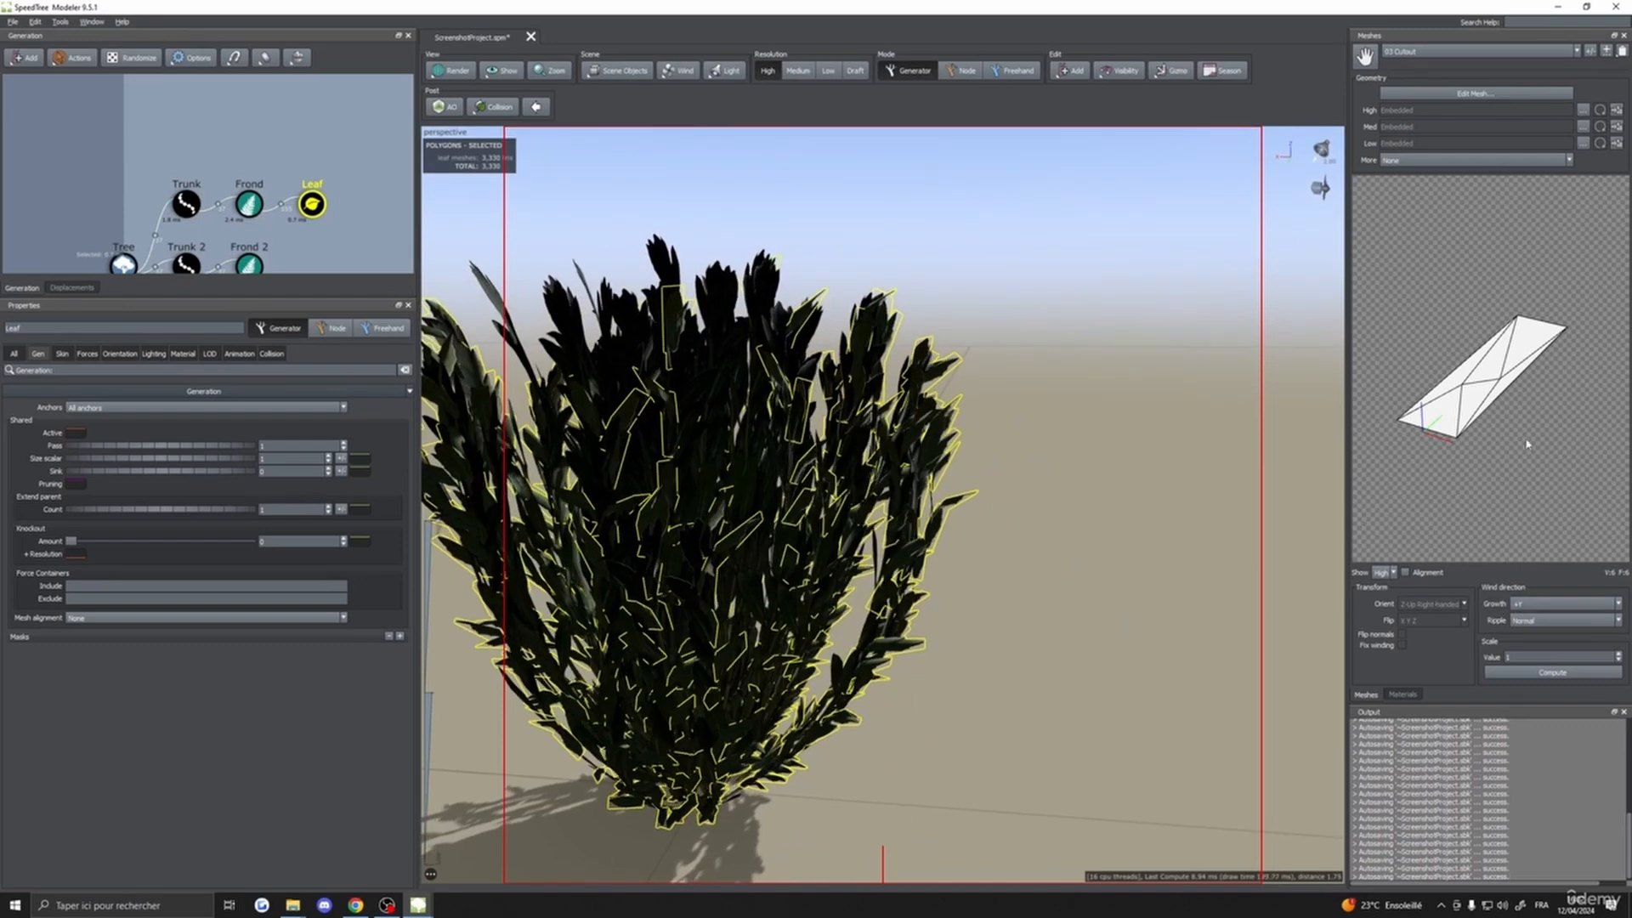
pyautogui.click(1403, 694)
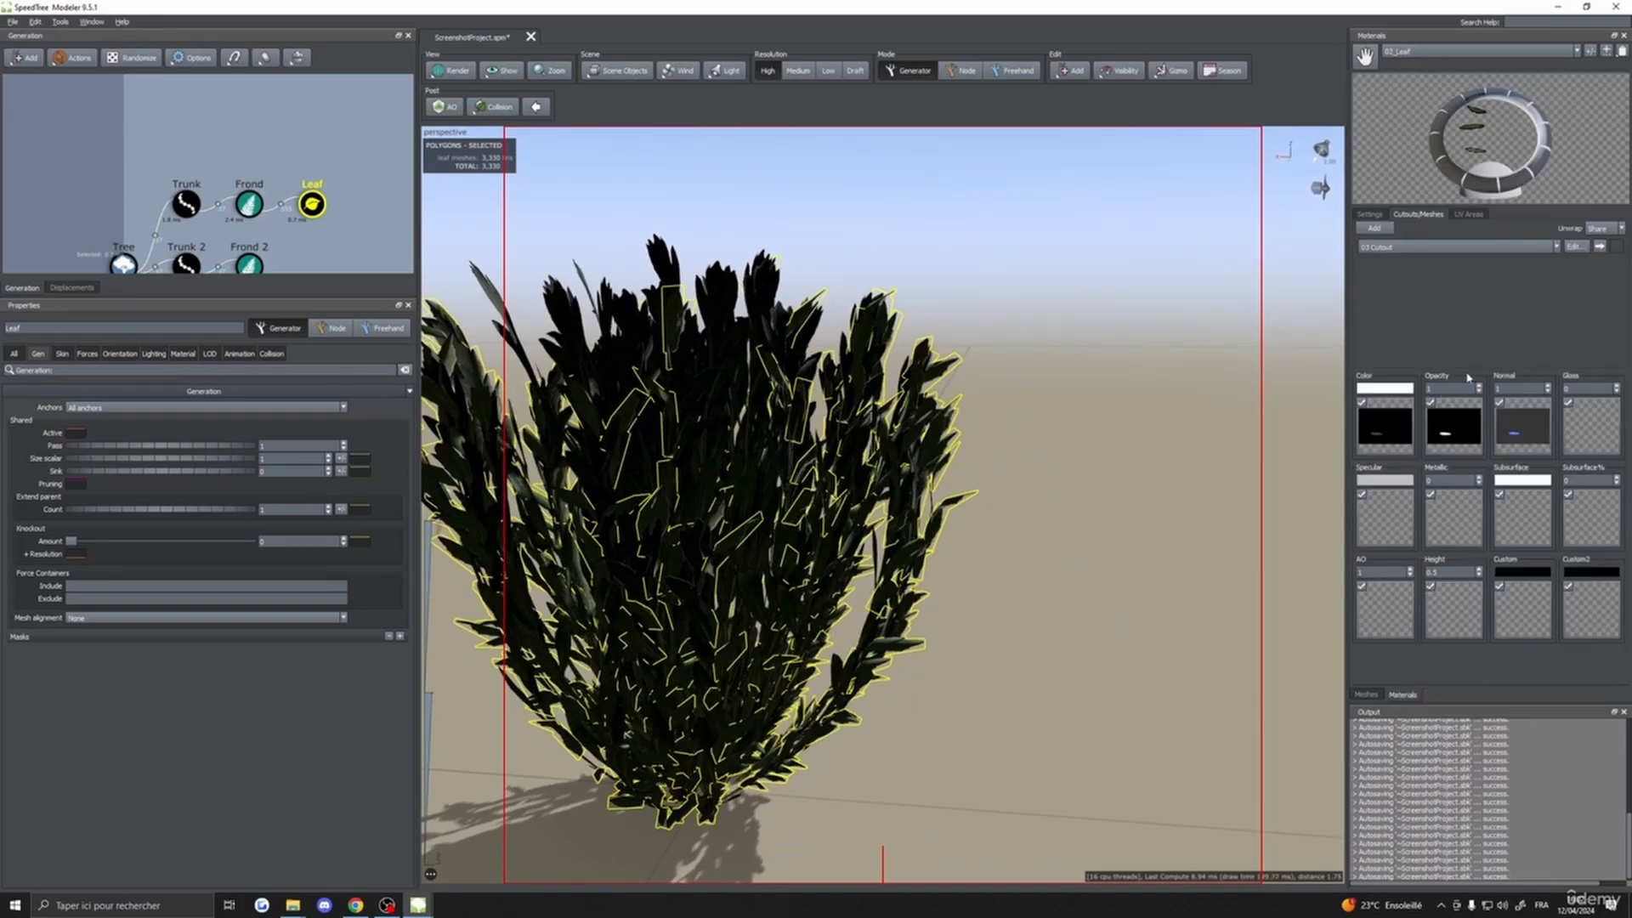
pyautogui.click(1575, 247)
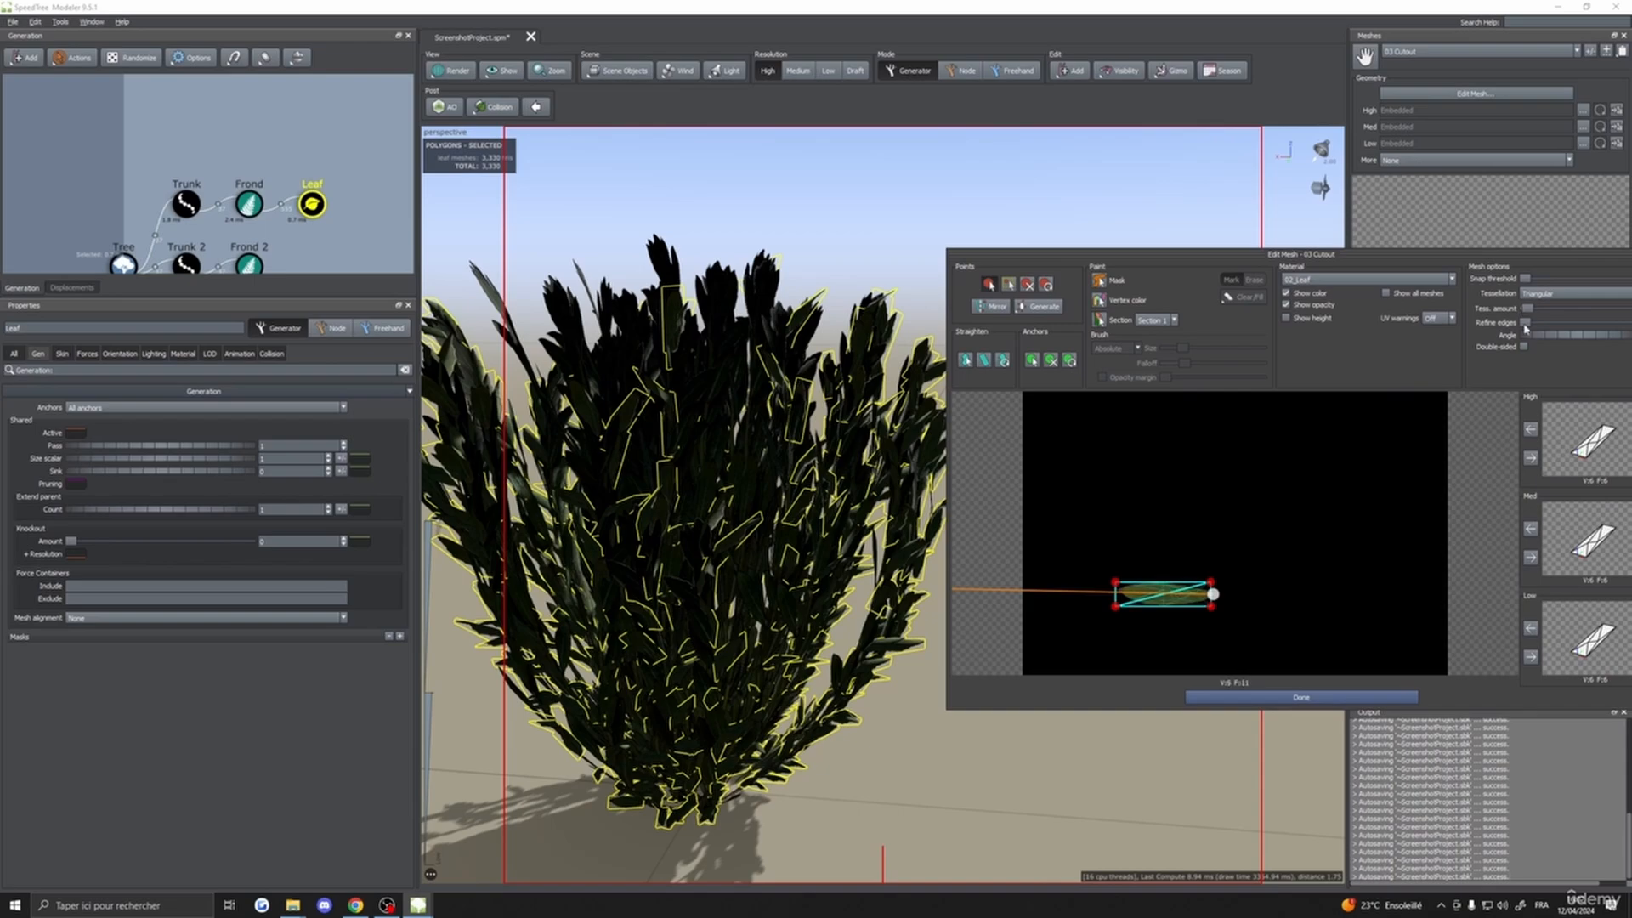
pyautogui.click(1530, 557)
pyautogui.click(1530, 656)
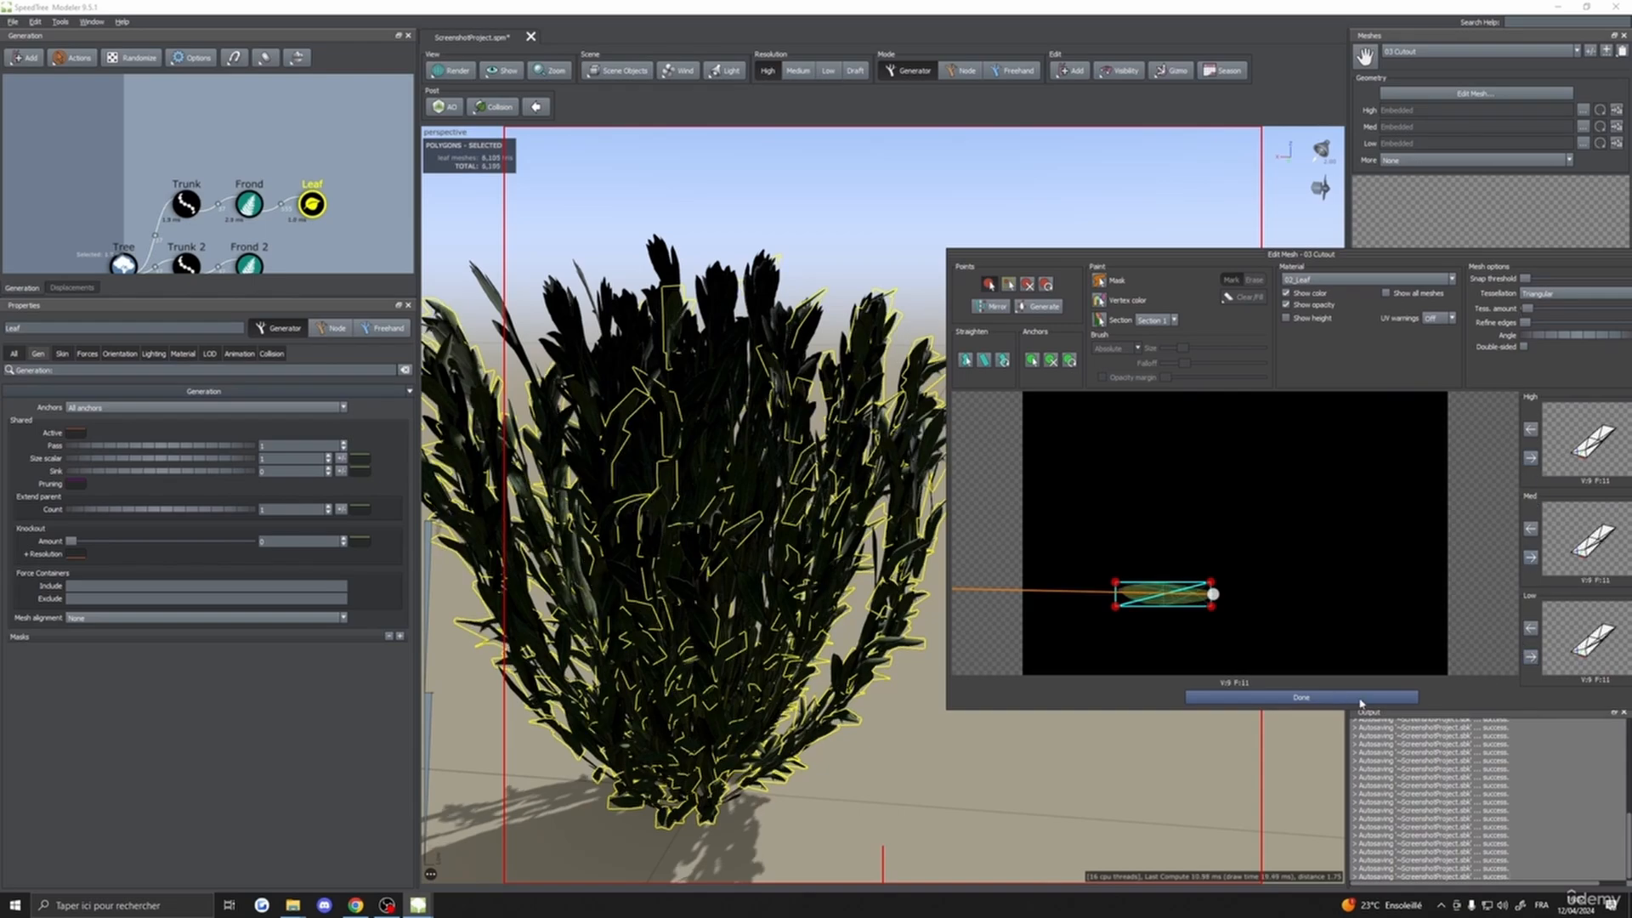
pyautogui.click(1324, 697)
# - Examine how the bush looks with the denser leaf meshes, both close up and from a distance
pyautogui.scroll(3, 1122, 622)
pyautogui.moveTo(1075, 604)
pyautogui.mouseDown()
pyautogui.moveTo(1097, 680)
pyautogui.moveTo(1165, 568)
pyautogui.moveTo(1158, 587)
pyautogui.moveTo(1012, 608)
pyautogui.moveTo(1113, 613)
pyautogui.moveTo(1144, 572)
pyautogui.moveTo(1053, 601)
pyautogui.mouseUp()
pyautogui.click(1166, 567)
pyautogui.scroll(-4, 1158, 587)
pyautogui.scroll(-3, 1088, 606)
pyautogui.scroll(-3, 1078, 605)
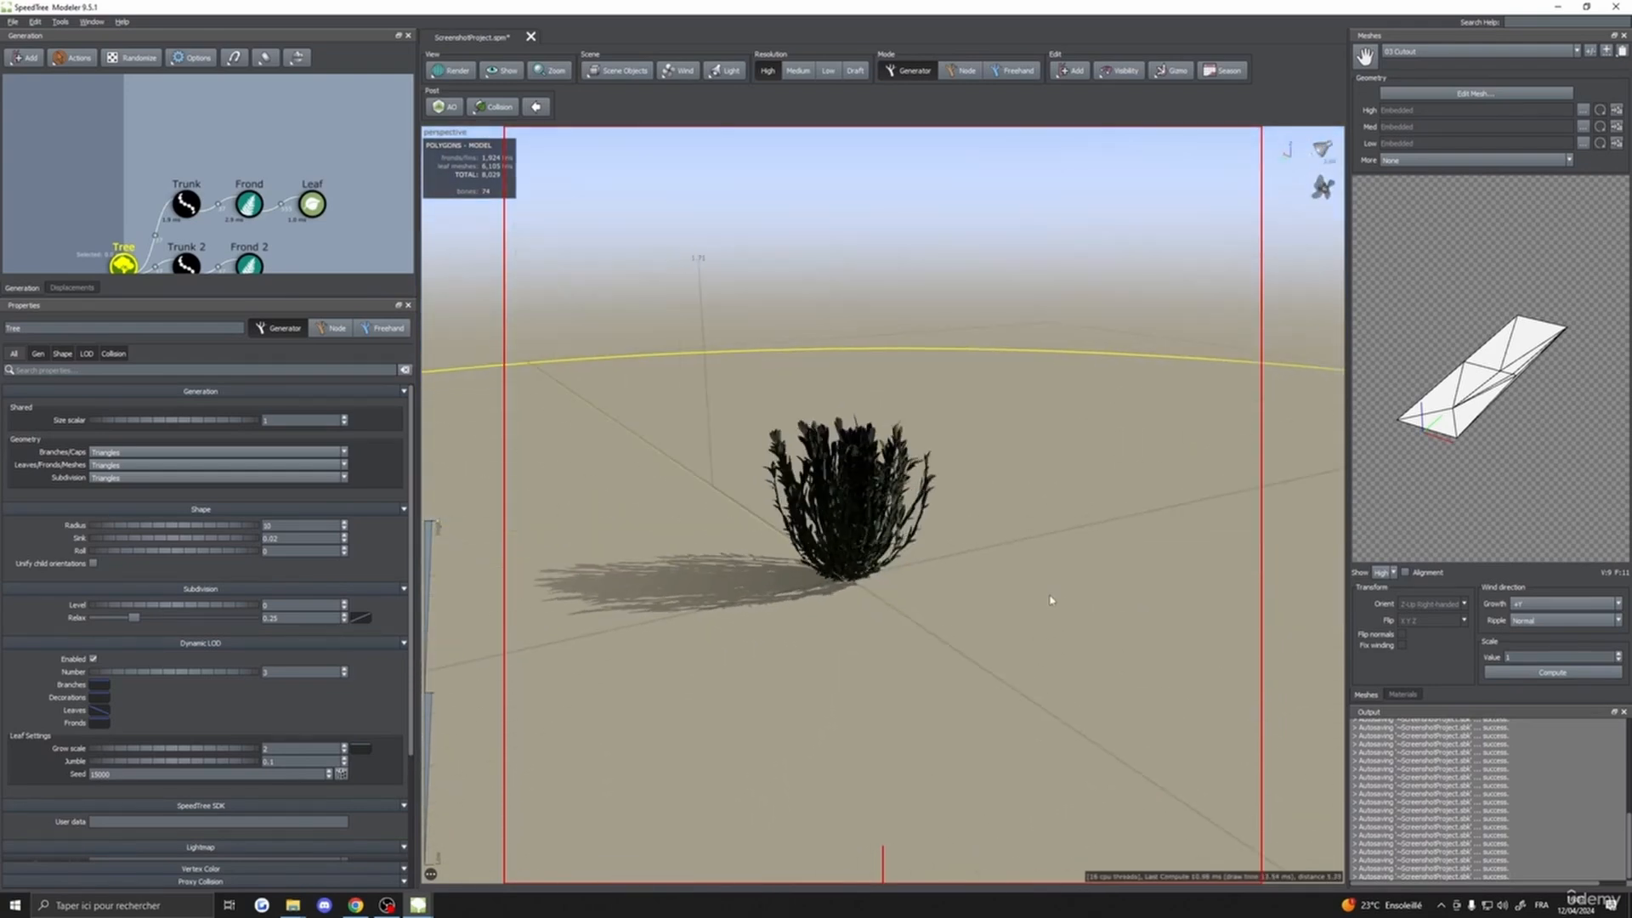
pyautogui.scroll(3, 1054, 601)
pyautogui.scroll(5, 1054, 601)
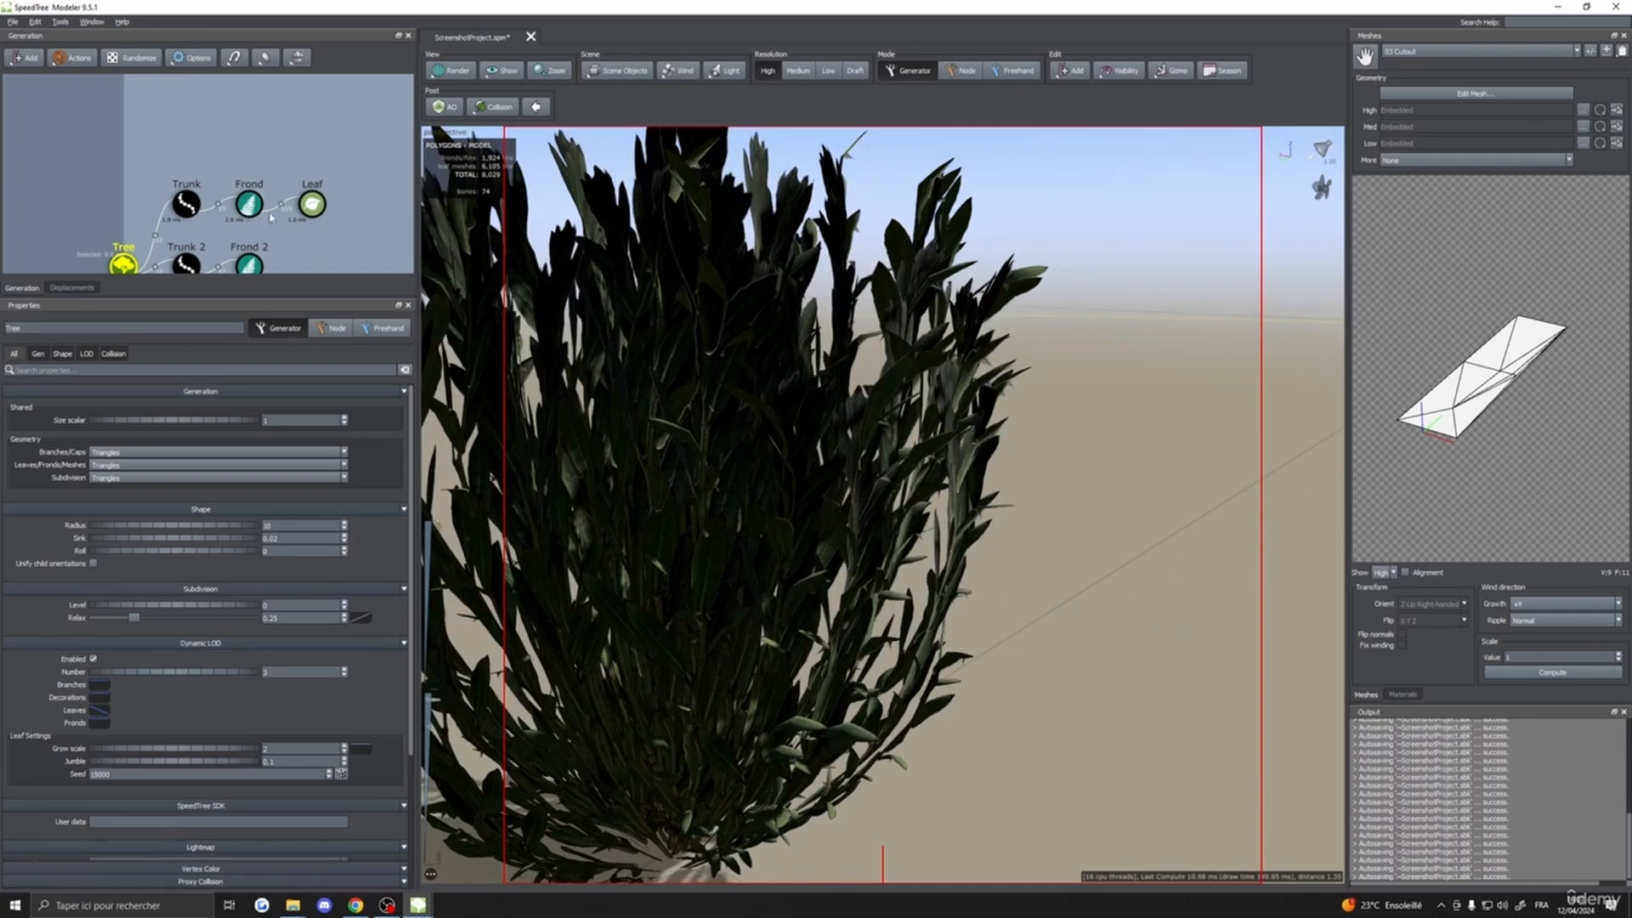
# - Set the Leaf generator's Curl deformation to 0.11
pyautogui.click(312, 204)
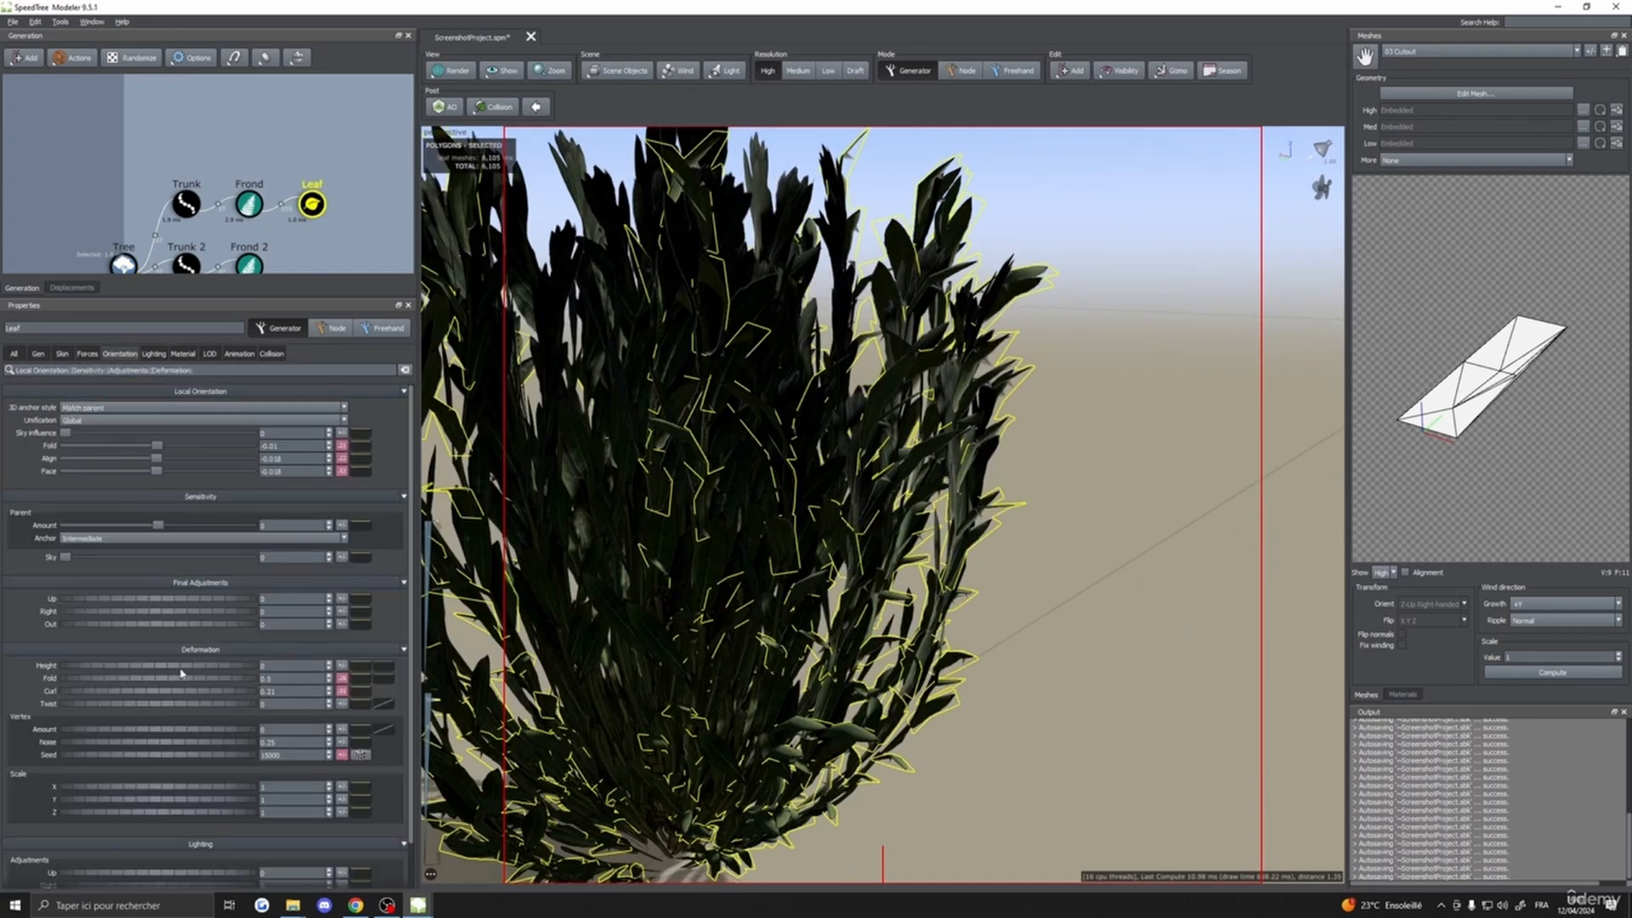
pyautogui.moveTo(232, 694); pyautogui.dragTo(226, 694)
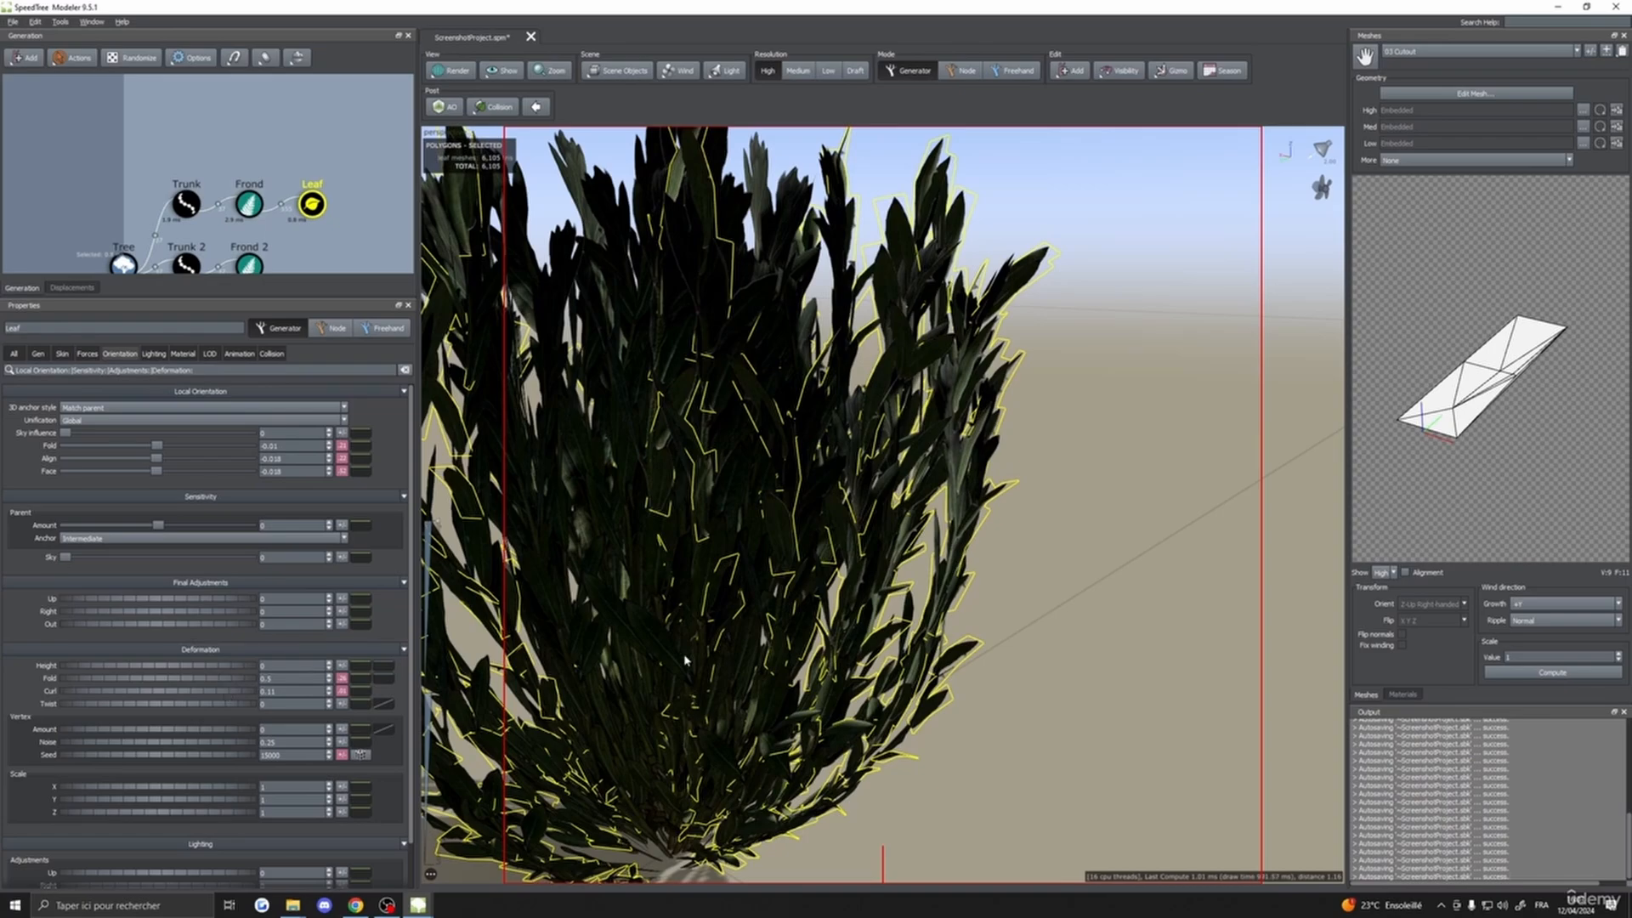
pyautogui.moveTo(544, 561); pyautogui.dragTo(695, 634)
# - Lower the brightness slightly and raise the contrast of the leaf material's color map
pyautogui.click(1403, 694)
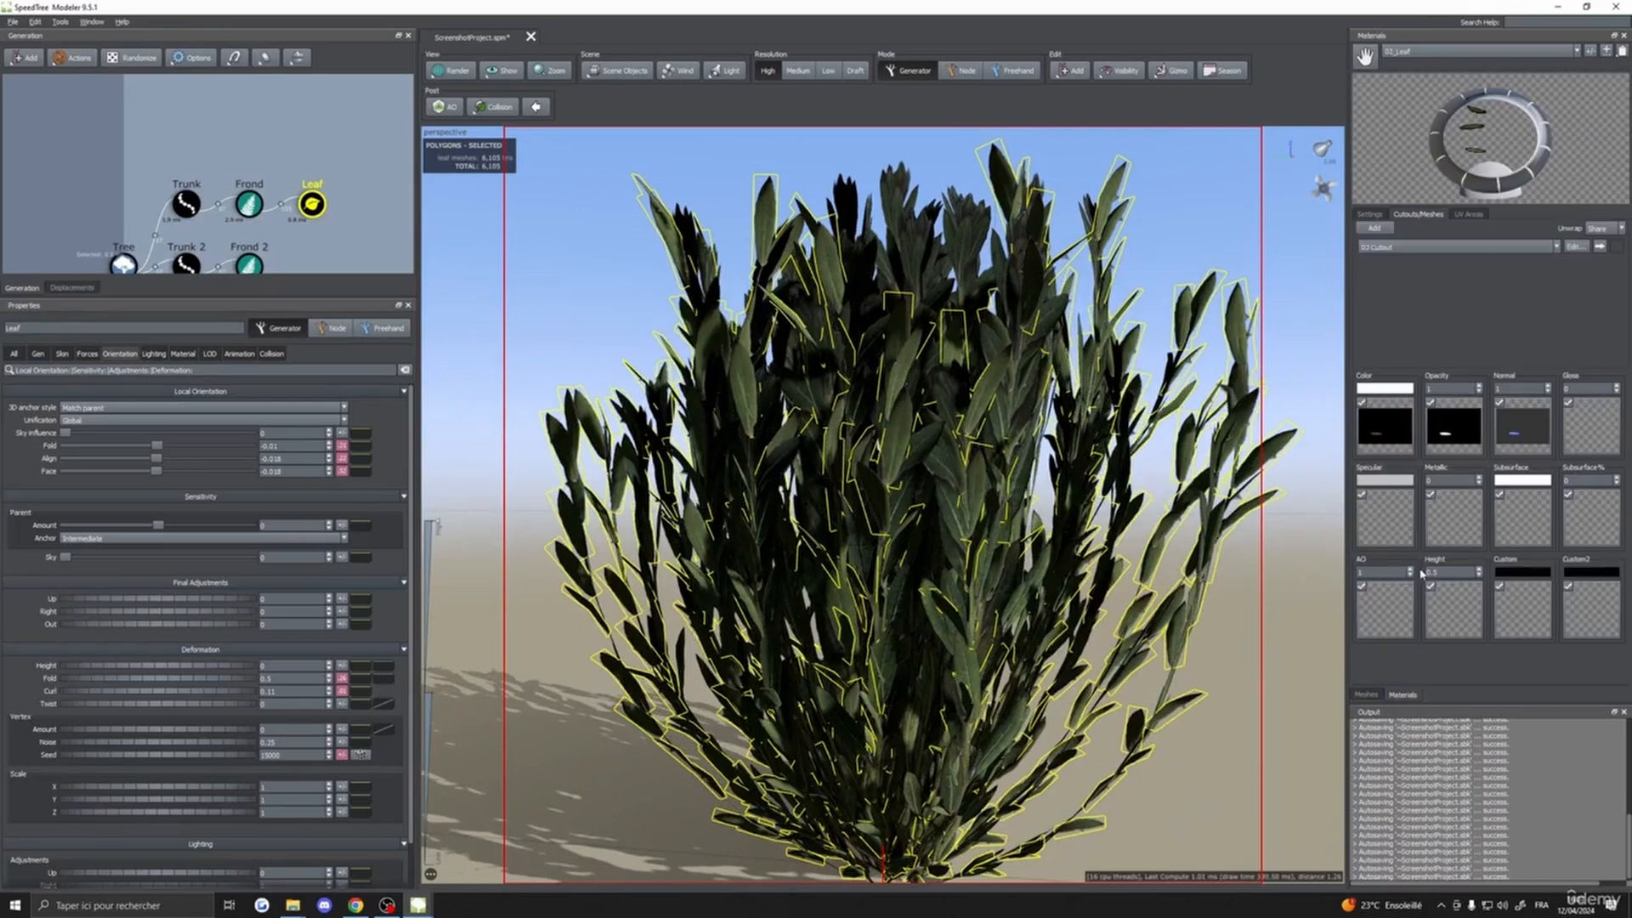
pyautogui.doubleClick(1385, 435)
pyautogui.moveTo(1136, 408); pyautogui.dragTo(1311, 491)
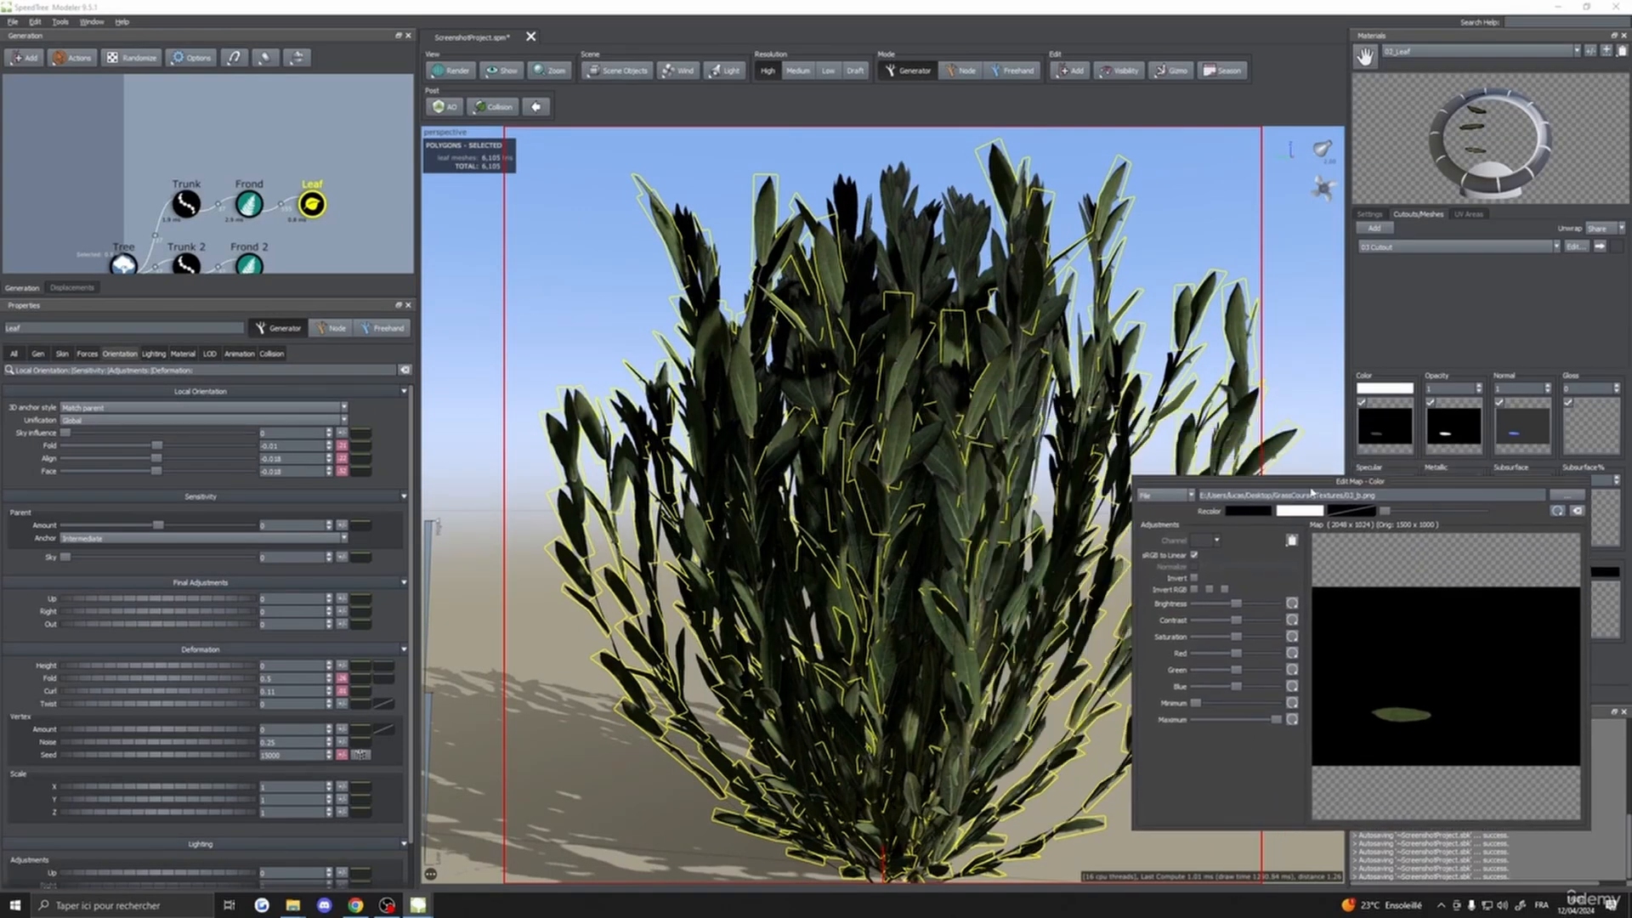
pyautogui.moveTo(1240, 608)
pyautogui.mouseDown()
pyautogui.moveTo(1253, 609)
pyautogui.moveTo(1245, 623)
pyautogui.mouseUp()
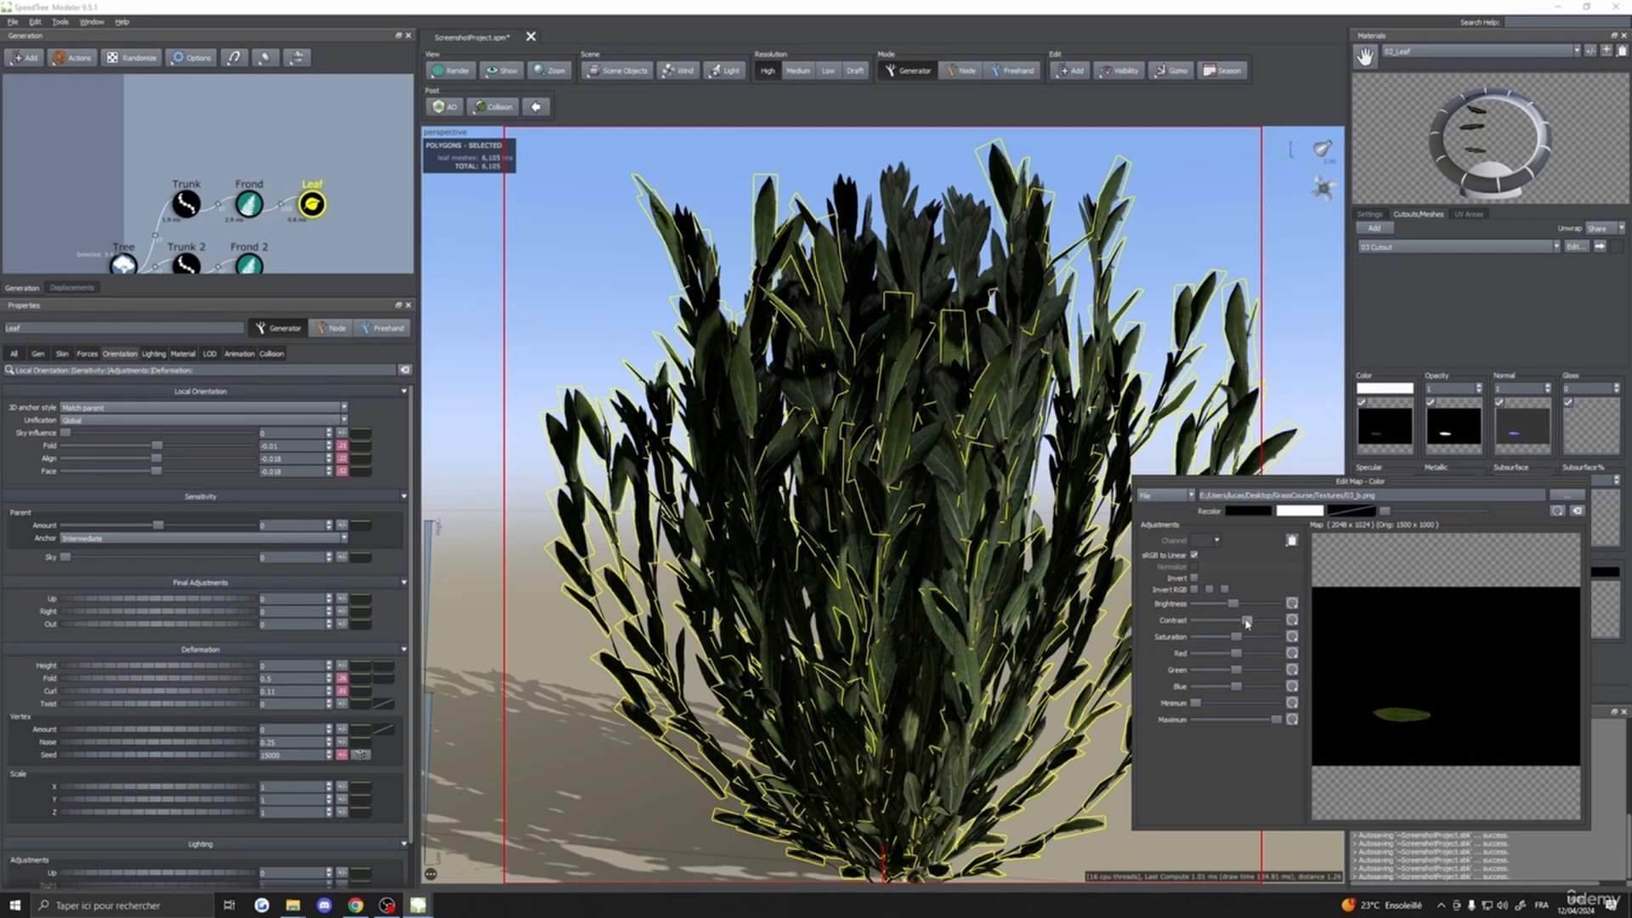
pyautogui.moveTo(956, 612); pyautogui.dragTo(1116, 605)
pyautogui.click(1038, 612)
# - Check the adjusted bush from several angles and distances, comparing the highest LOD with a reduced one
pyautogui.scroll(-4, 1023, 614)
pyautogui.moveTo(752, 529); pyautogui.dragTo(1063, 609)
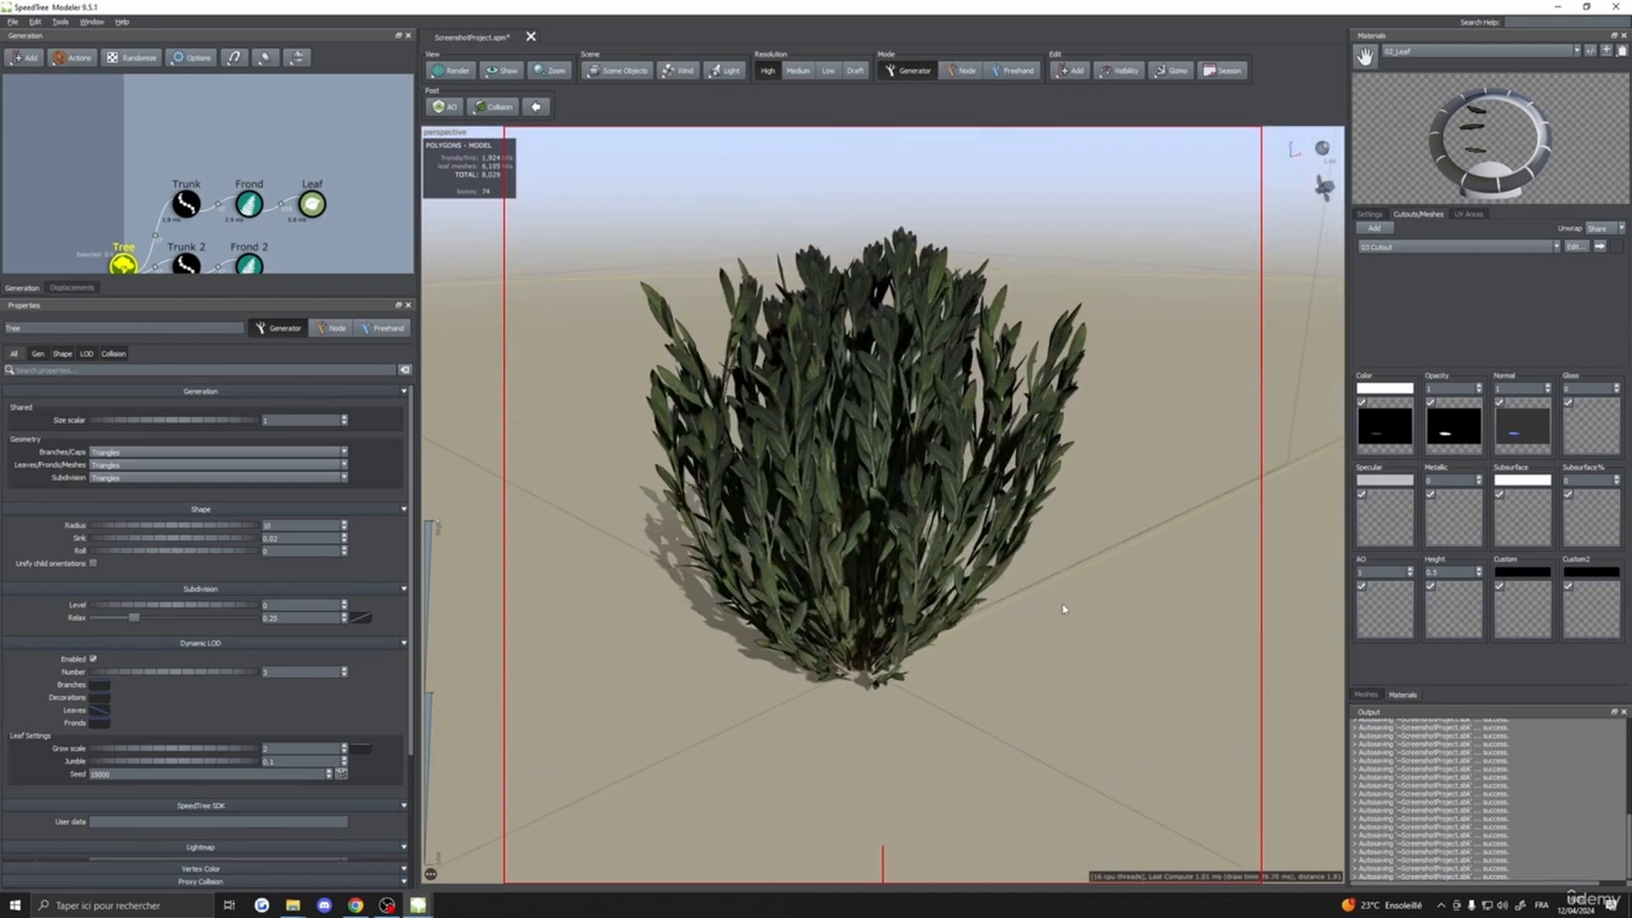
pyautogui.moveTo(528, 678); pyautogui.dragTo(456, 535)
pyautogui.scroll(-5, 806, 603)
pyautogui.scroll(5, 856, 595)
pyautogui.moveTo(438, 527); pyautogui.dragTo(445, 707)
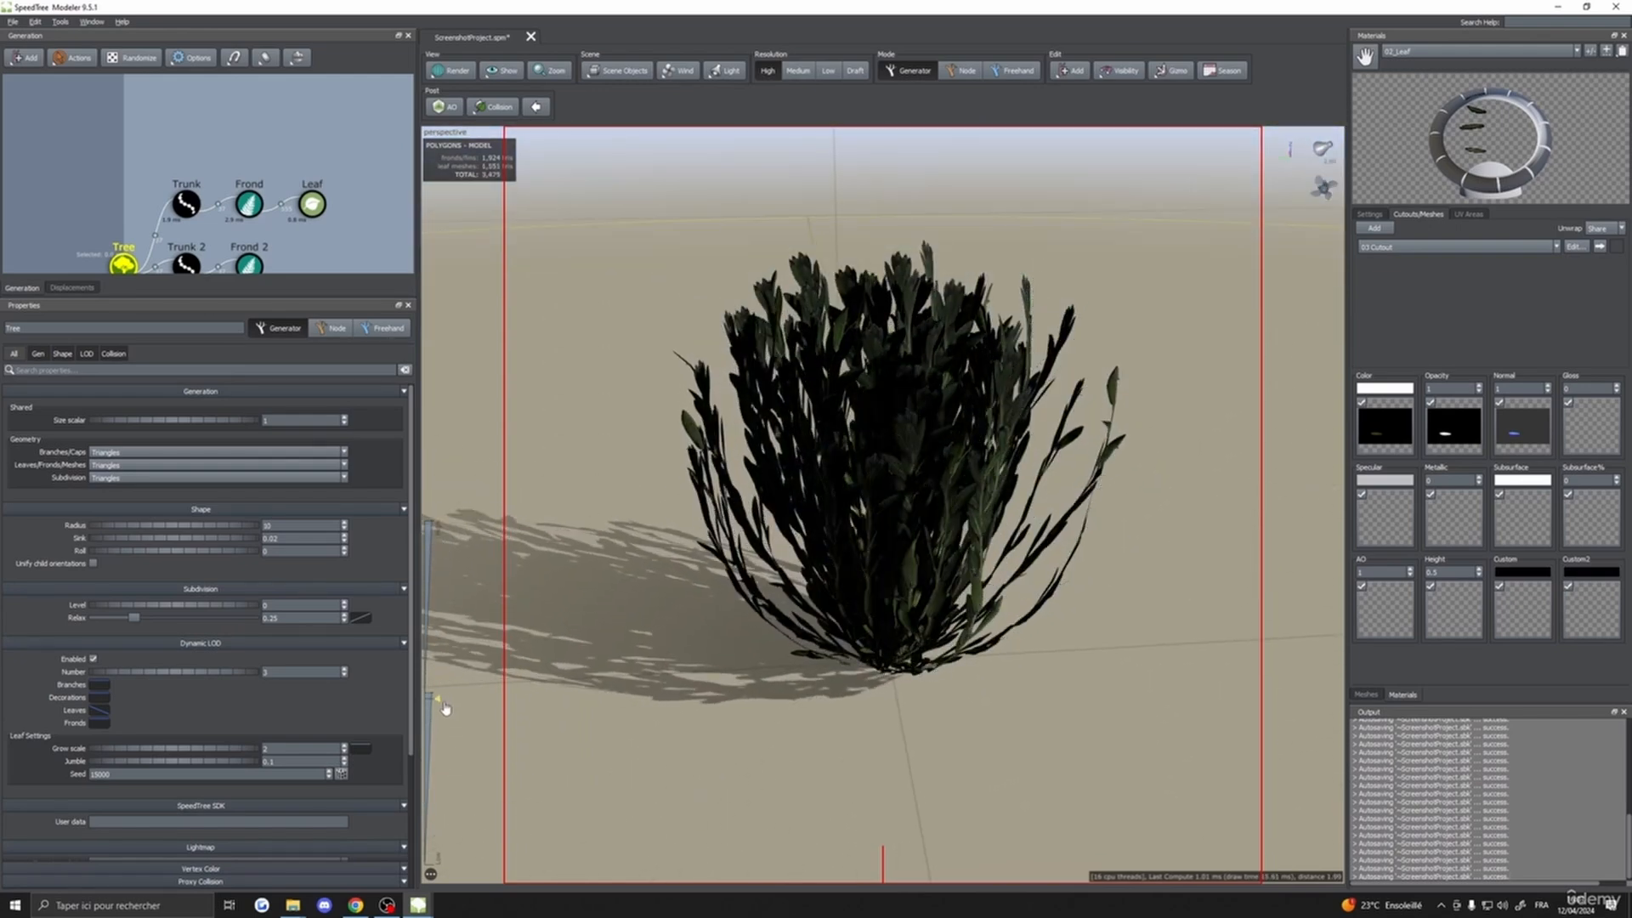
pyautogui.scroll(-5, 771, 683)
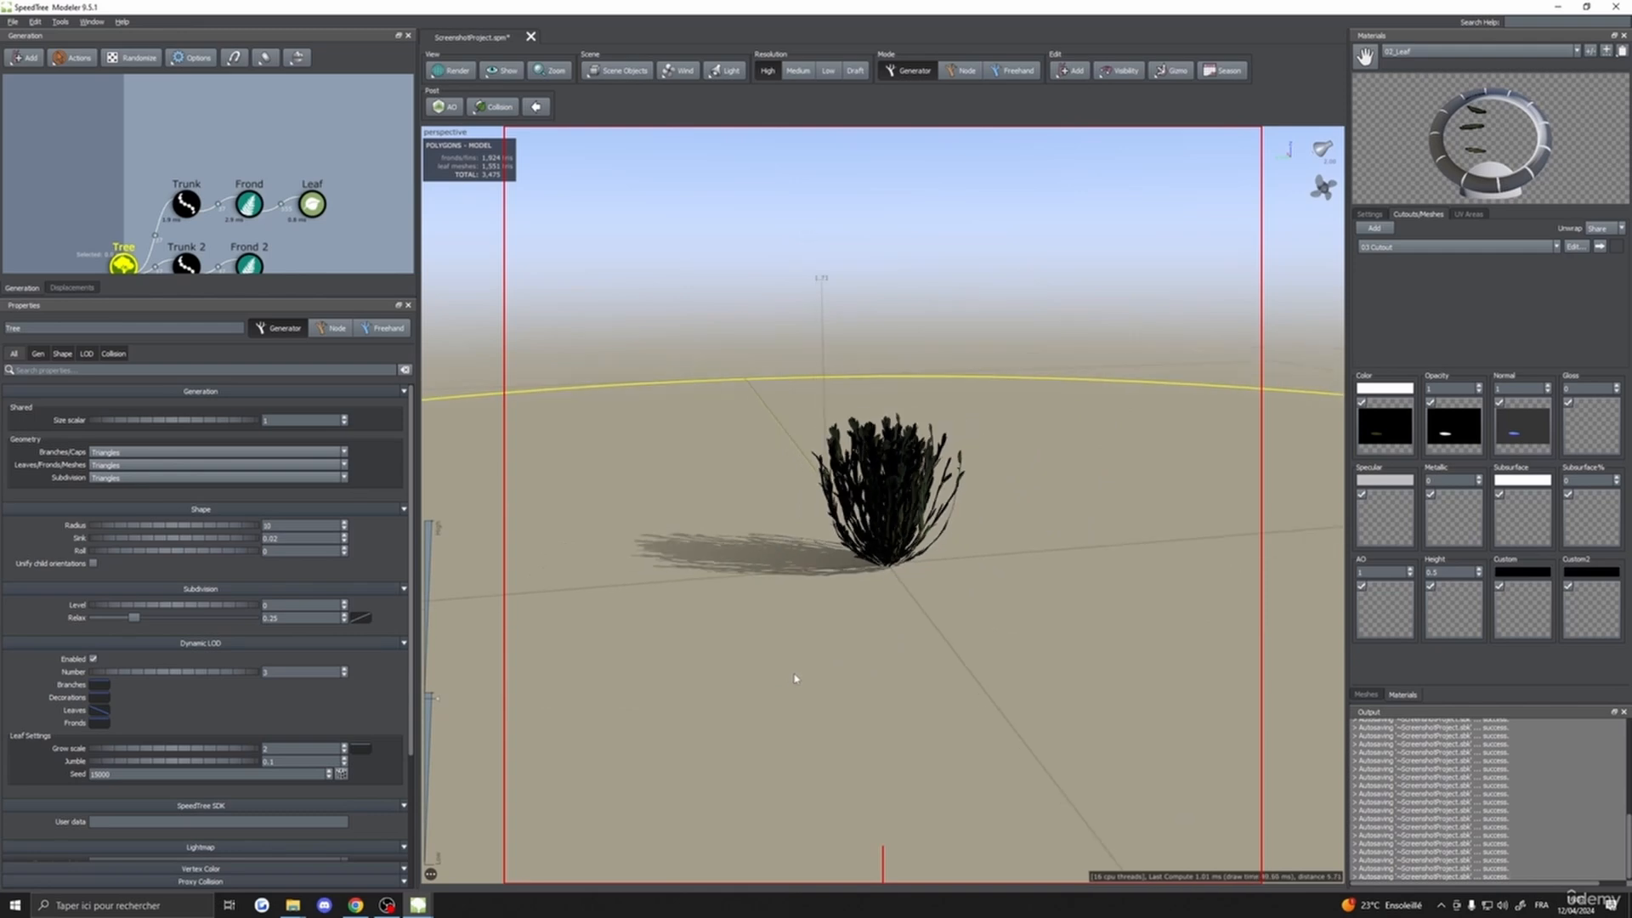
pyautogui.scroll(5, 782, 676)
pyautogui.moveTo(769, 681); pyautogui.dragTo(803, 671)
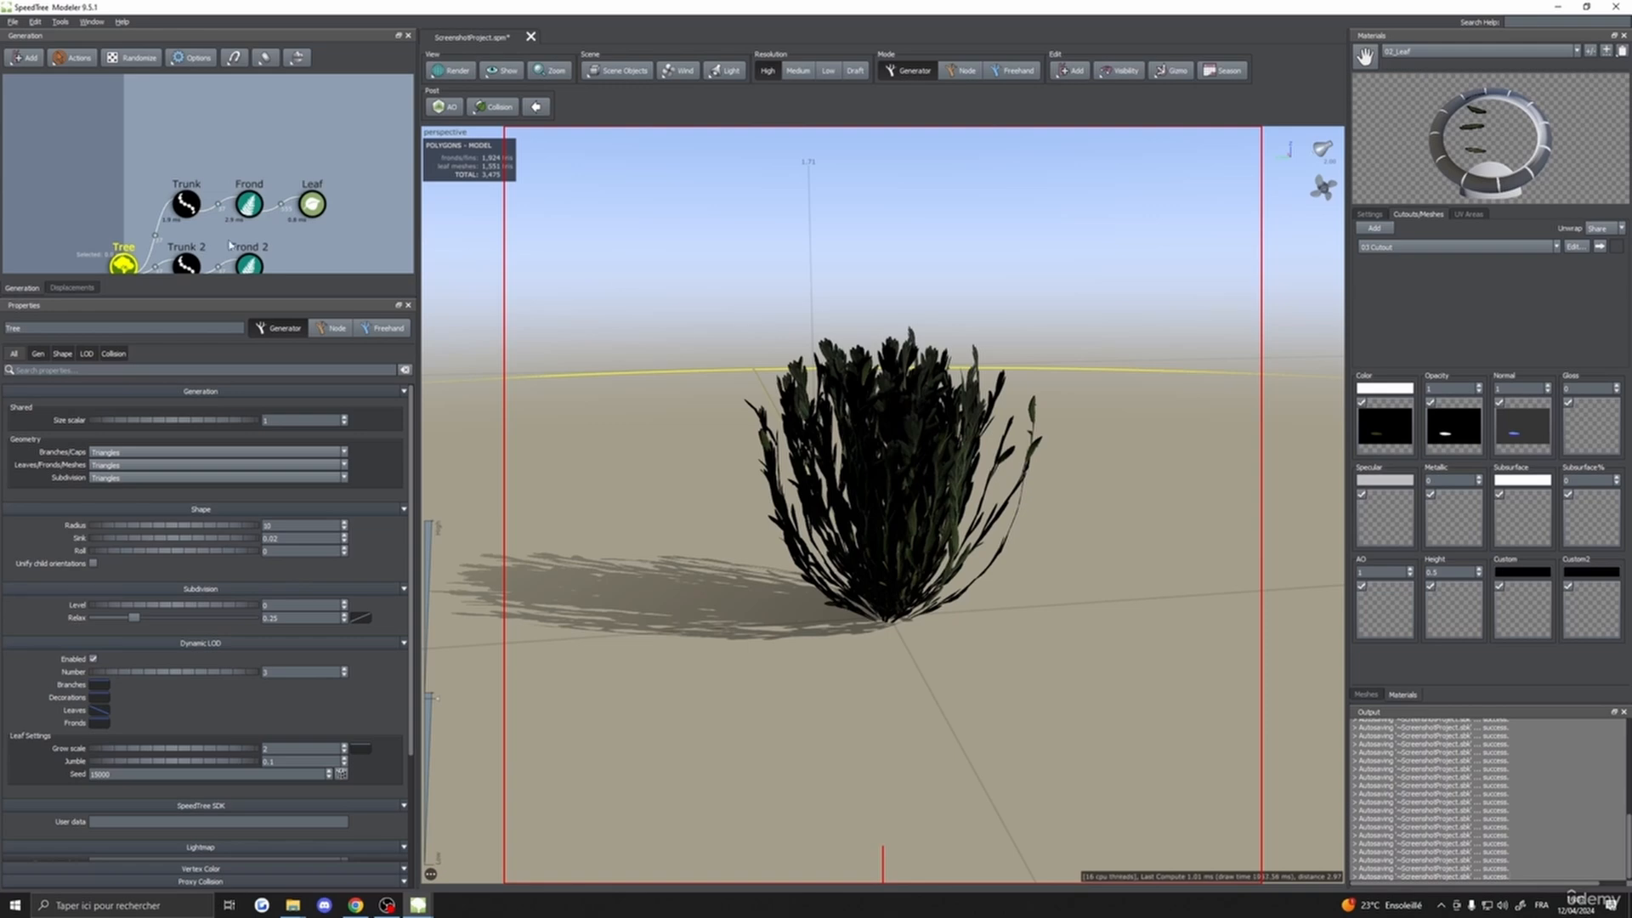
# - Add a point to the Tree's dynamic LOD Leaves profile curve at about X 0.15 and lower it to about Y 0
pyautogui.click(320, 211)
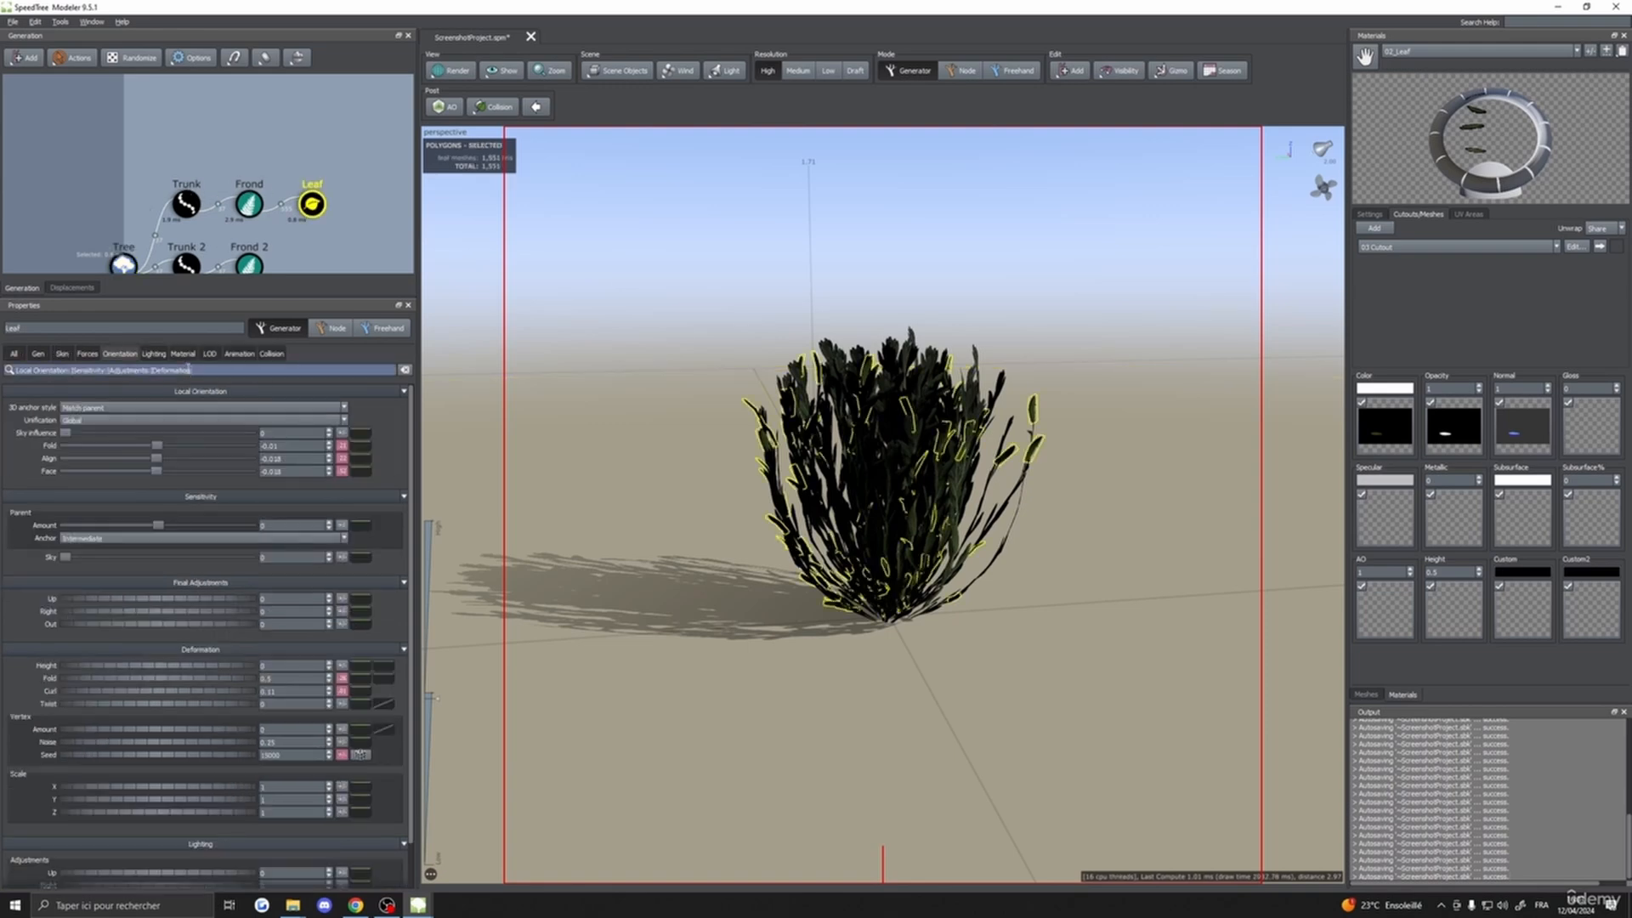
pyautogui.click(124, 263)
pyautogui.click(101, 711)
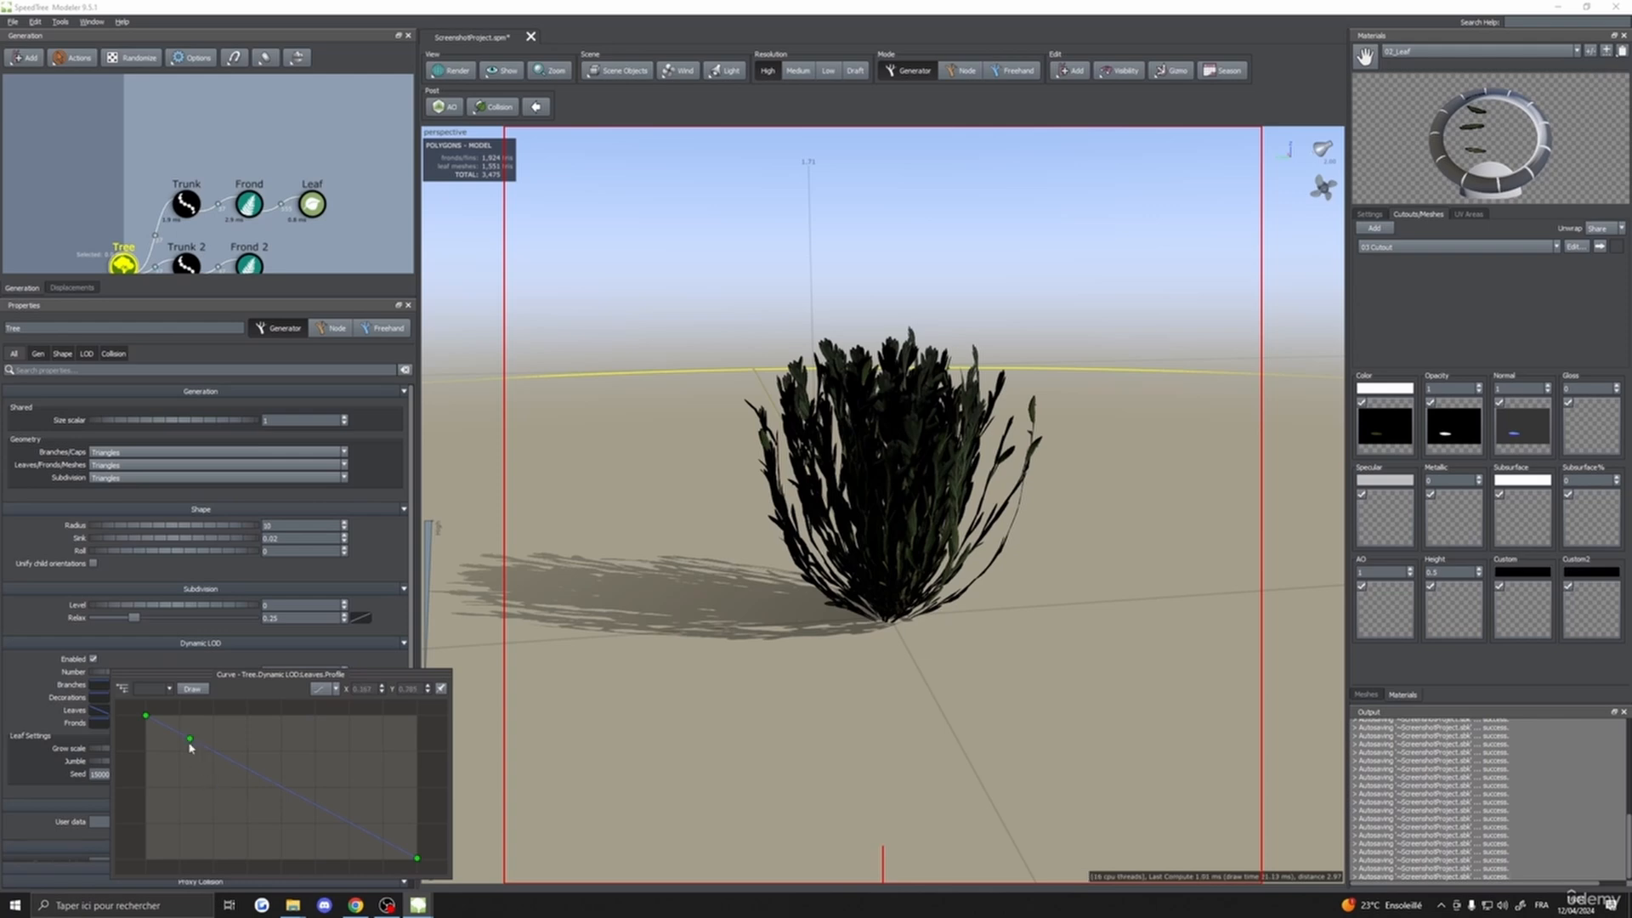
pyautogui.click(192, 742)
pyautogui.moveTo(191, 742); pyautogui.dragTo(187, 863)
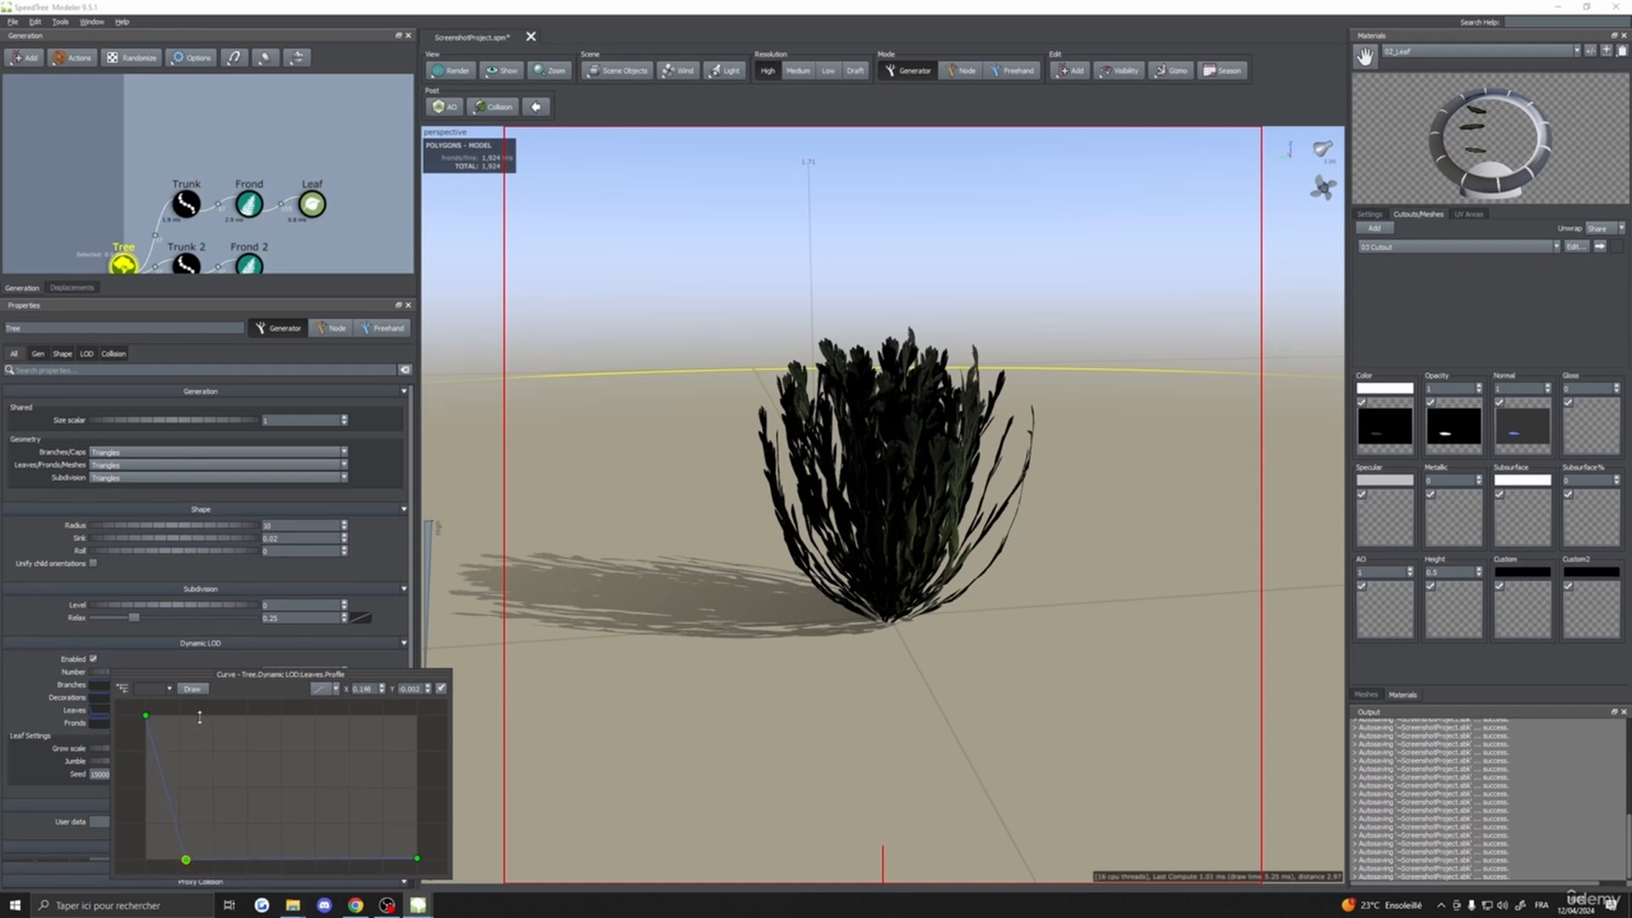
pyautogui.click(98, 711)
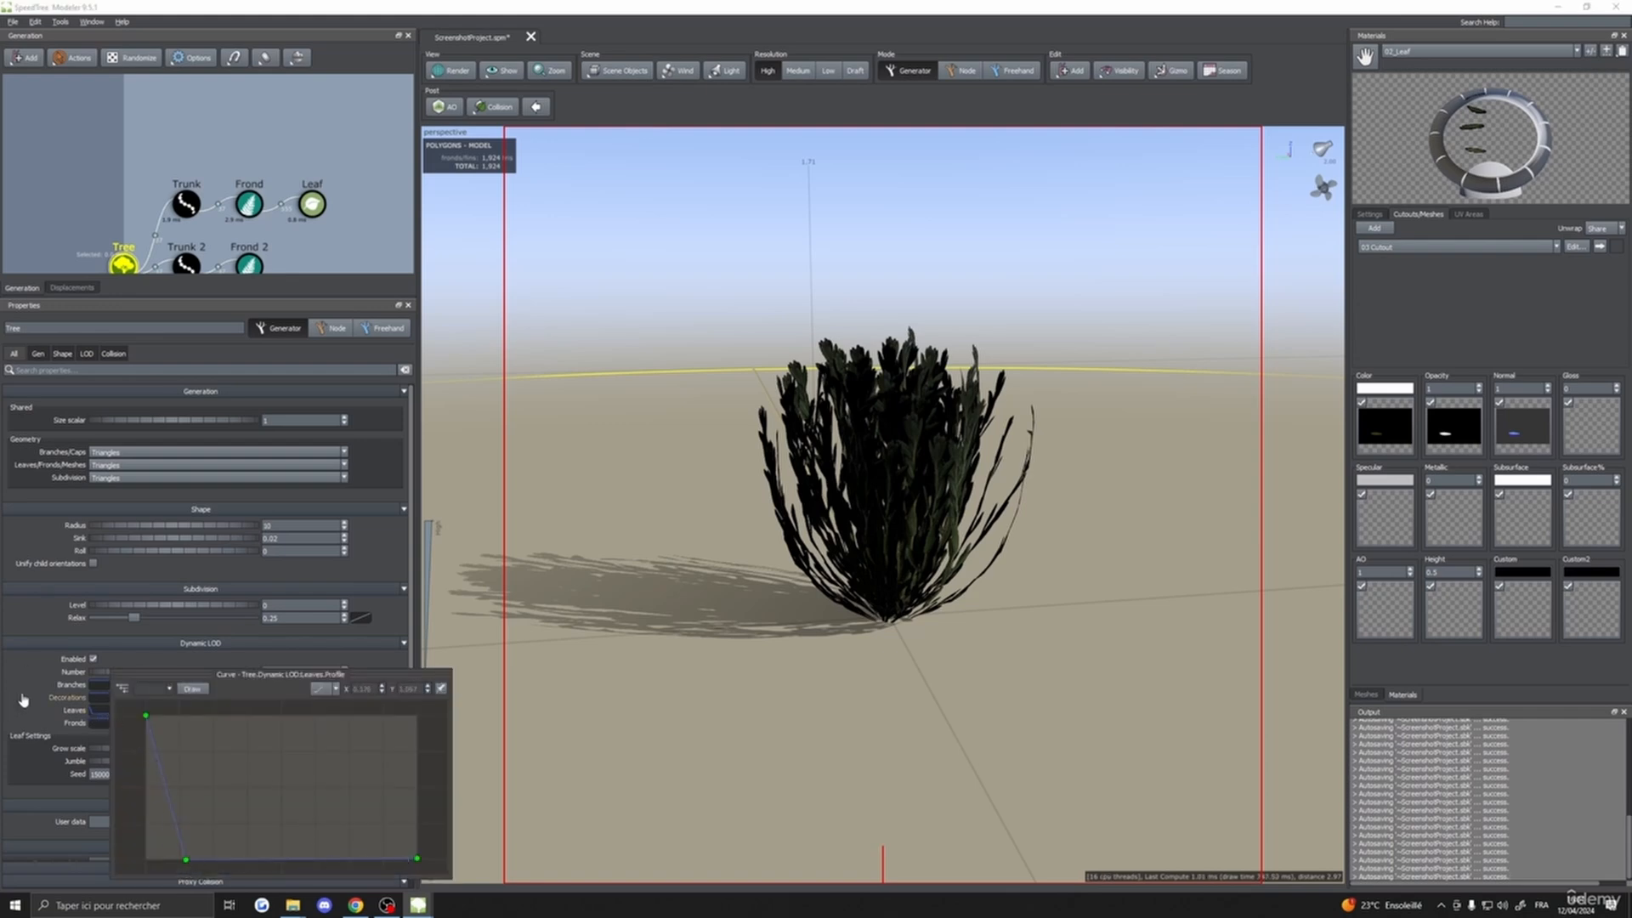
# - Preview the bush at the lower LODs from a distance to judge its appearance without the leaf meshes
pyautogui.moveTo(442, 703)
pyautogui.mouseDown()
pyautogui.moveTo(438, 466)
pyautogui.moveTo(440, 702)
pyautogui.mouseUp()
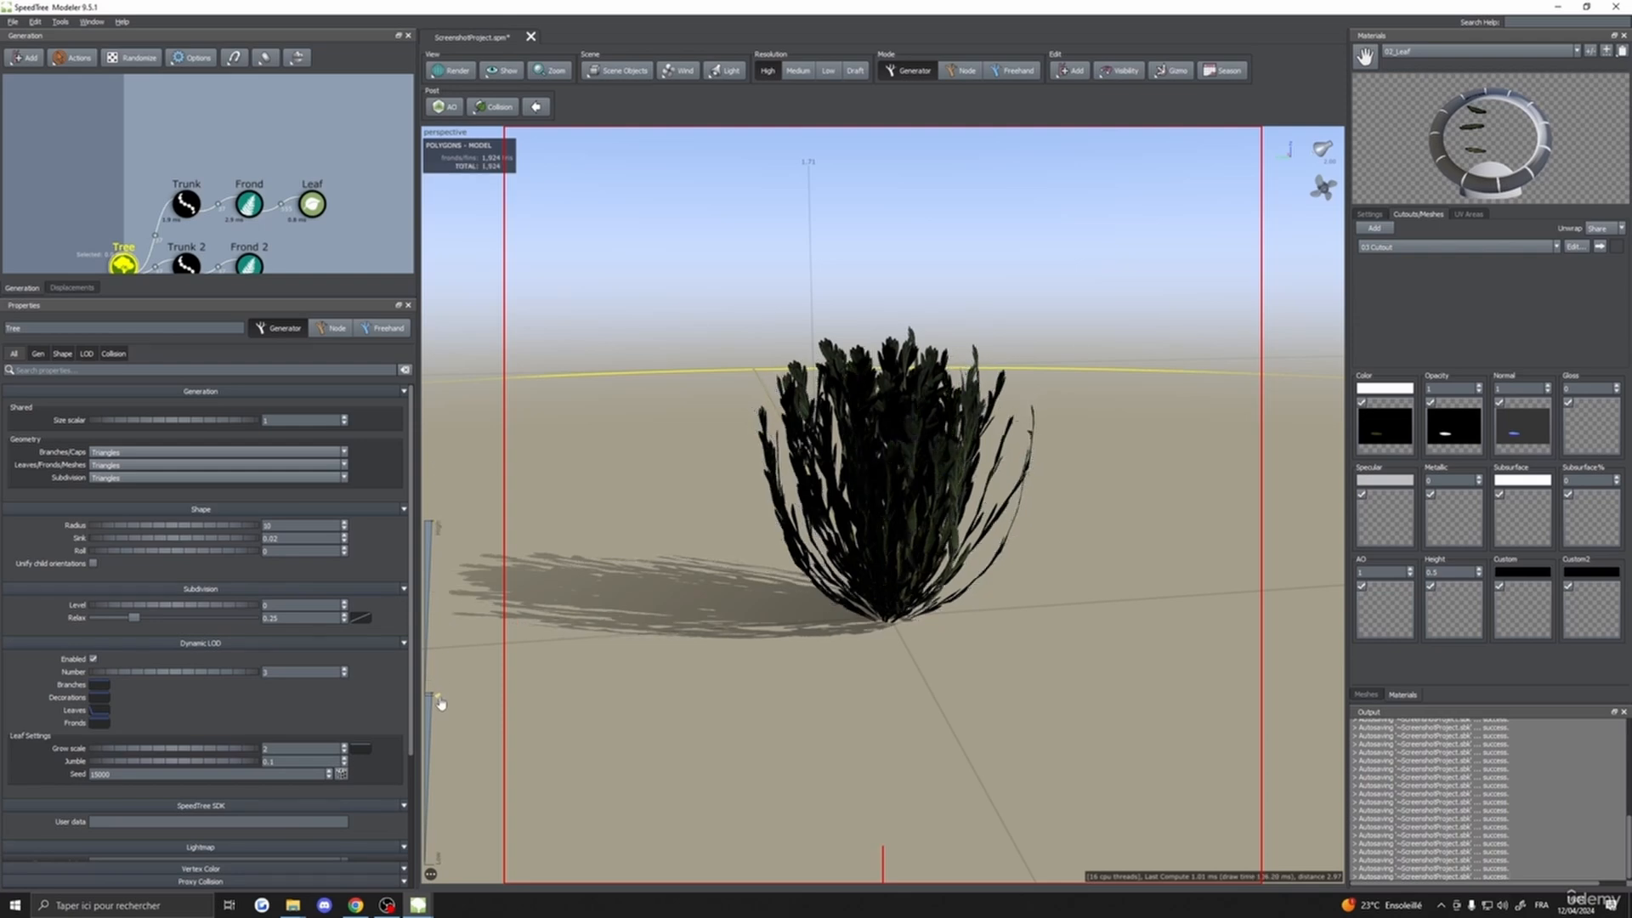
pyautogui.scroll(-3, 828, 672)
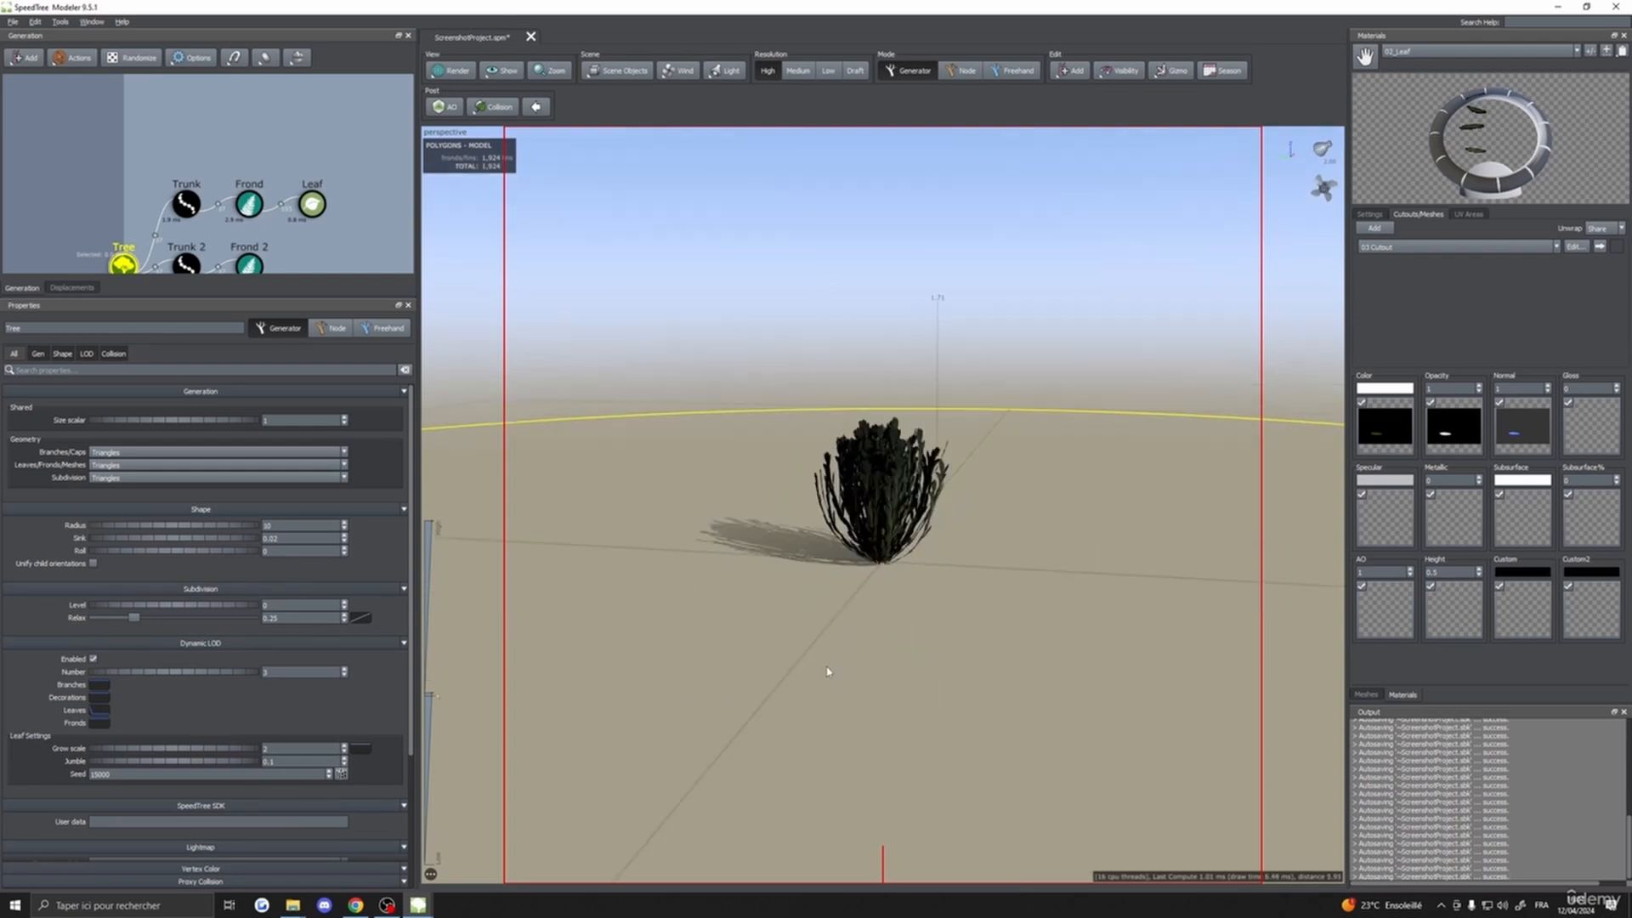
pyautogui.moveTo(829, 672); pyautogui.dragTo(794, 703)
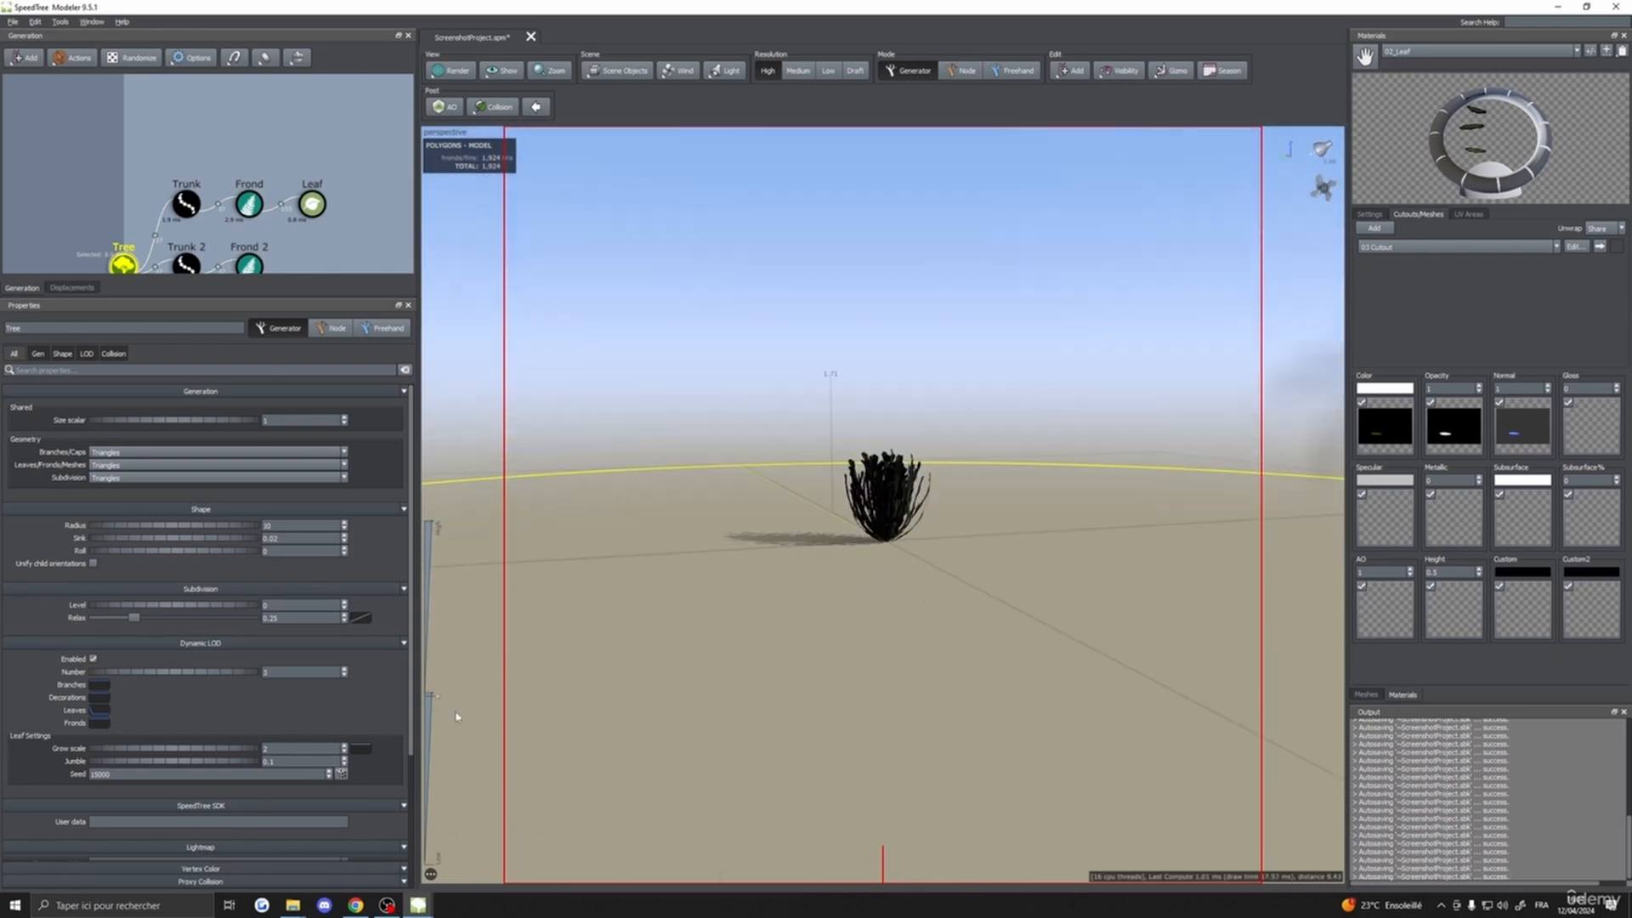
pyautogui.moveTo(440, 706); pyautogui.dragTo(441, 823)
pyautogui.moveTo(452, 895)
pyautogui.mouseDown()
pyautogui.moveTo(455, 602)
pyautogui.moveTo(484, 894)
pyautogui.mouseUp()
pyautogui.scroll(2, 777, 637)
pyautogui.scroll(2, 777, 639)
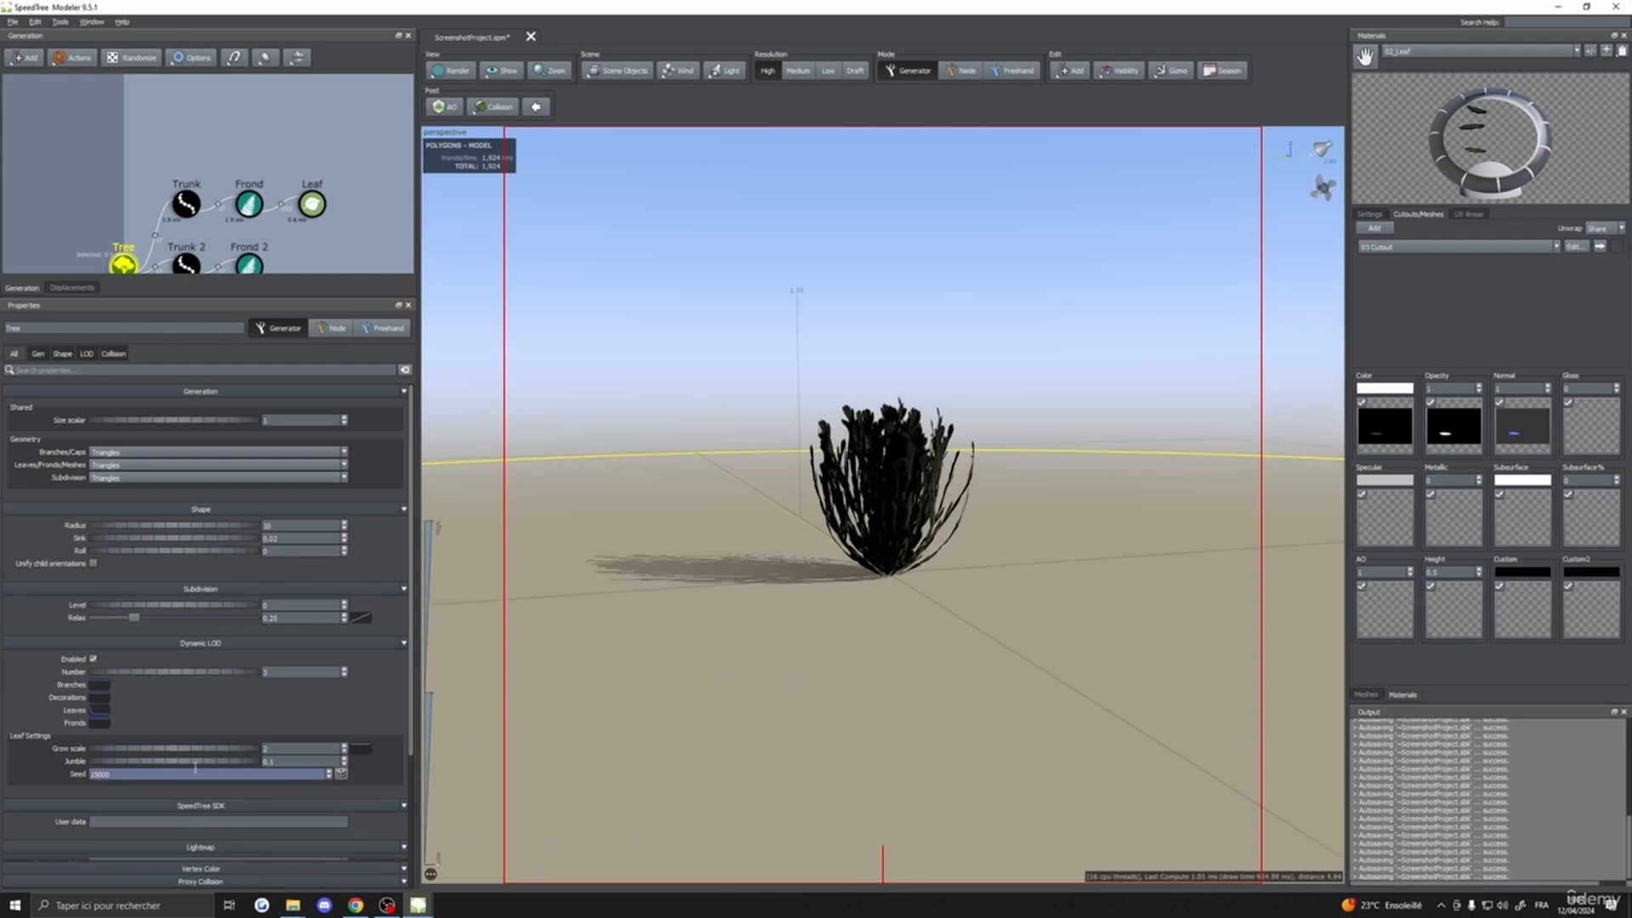
# - Open the Tree's dynamic LOD Fronds profile curve and check the dynamic LOD settings of both frond generators
pyautogui.click(100, 723)
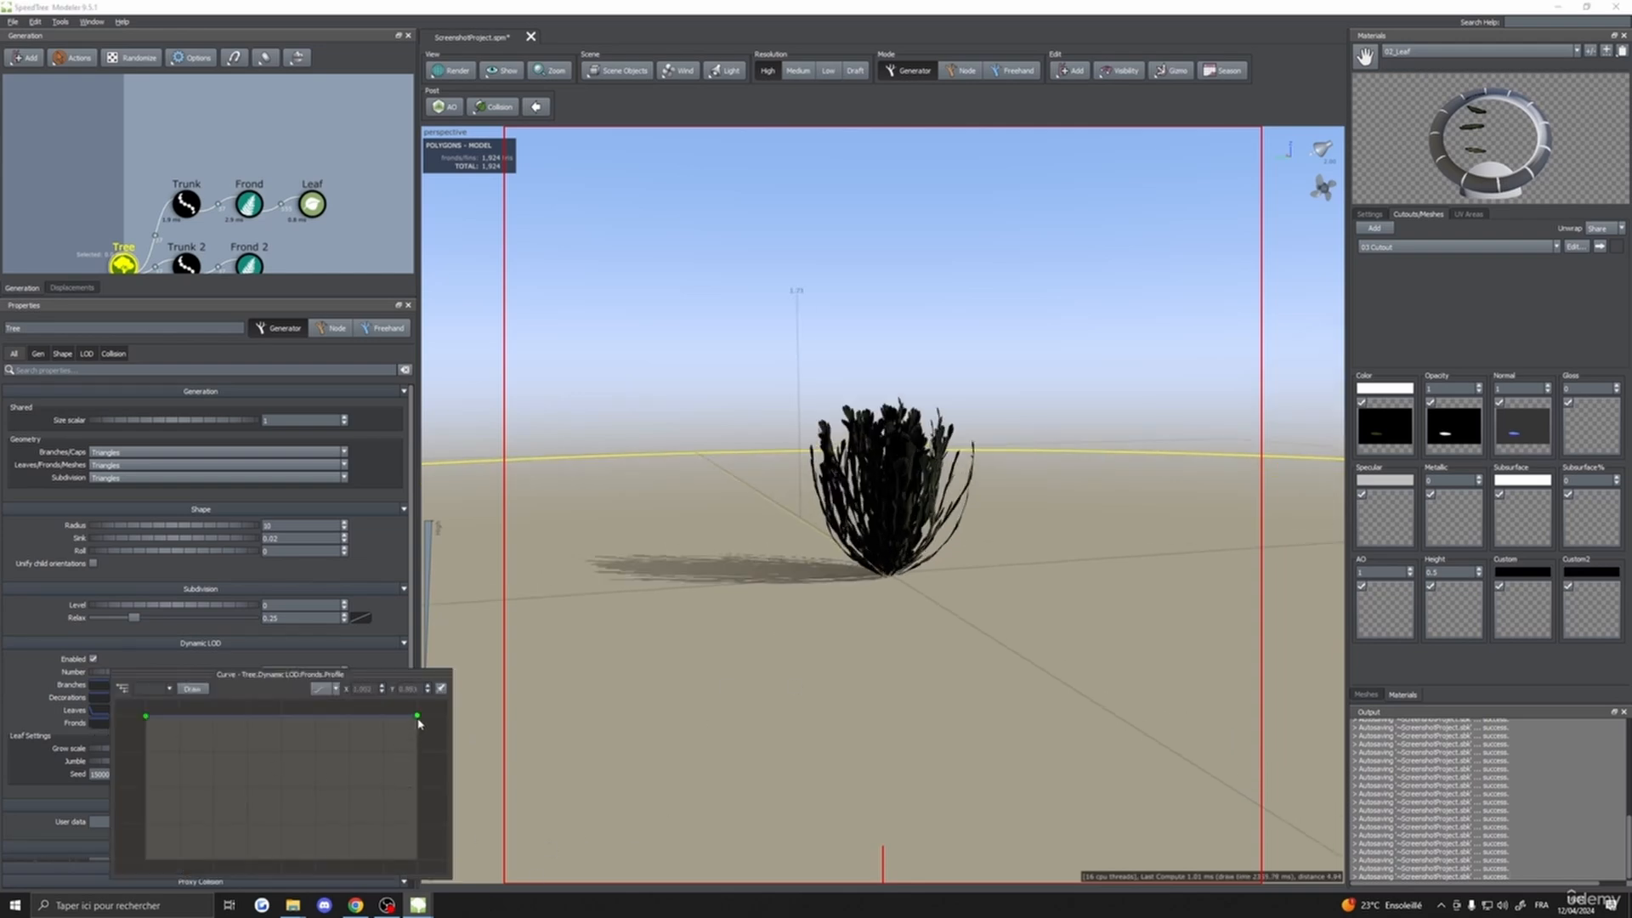
pyautogui.moveTo(418, 724)
pyautogui.mouseDown()
pyautogui.moveTo(420, 754)
pyautogui.moveTo(426, 722)
pyautogui.mouseUp()
pyautogui.moveTo(231, 193); pyautogui.dragTo(255, 272)
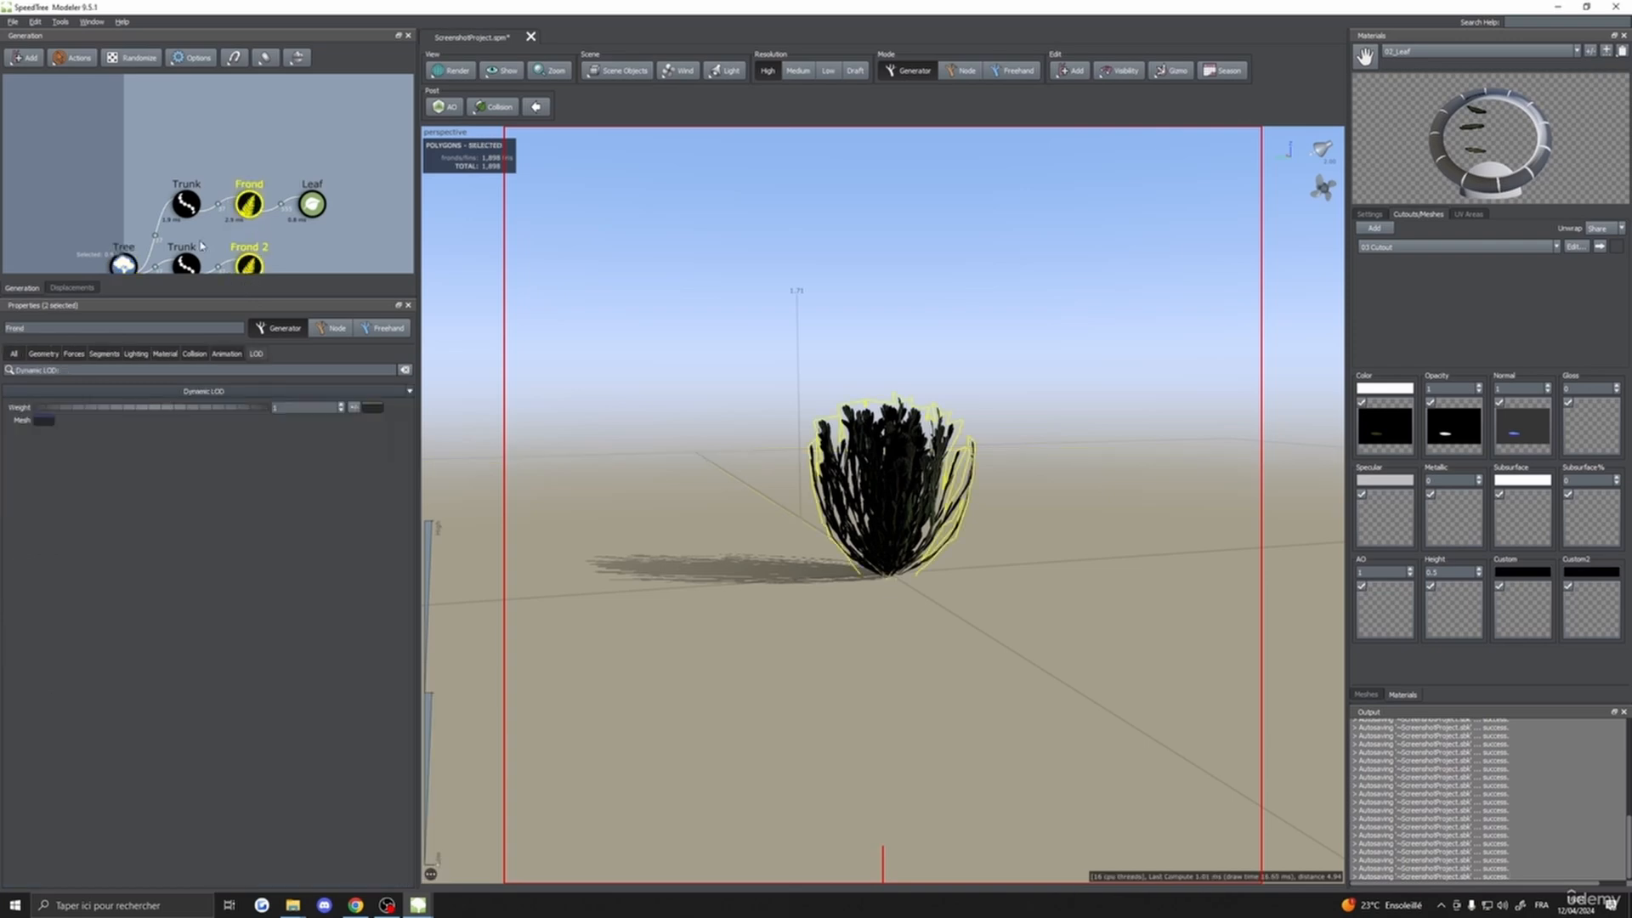
# - Lower the end point of the dynamic LOD Weight parent curve for Trunk and Trunk 2 to about Y 0.34 and preview the lowest LOD
pyautogui.moveTo(170, 194); pyautogui.dragTo(202, 276)
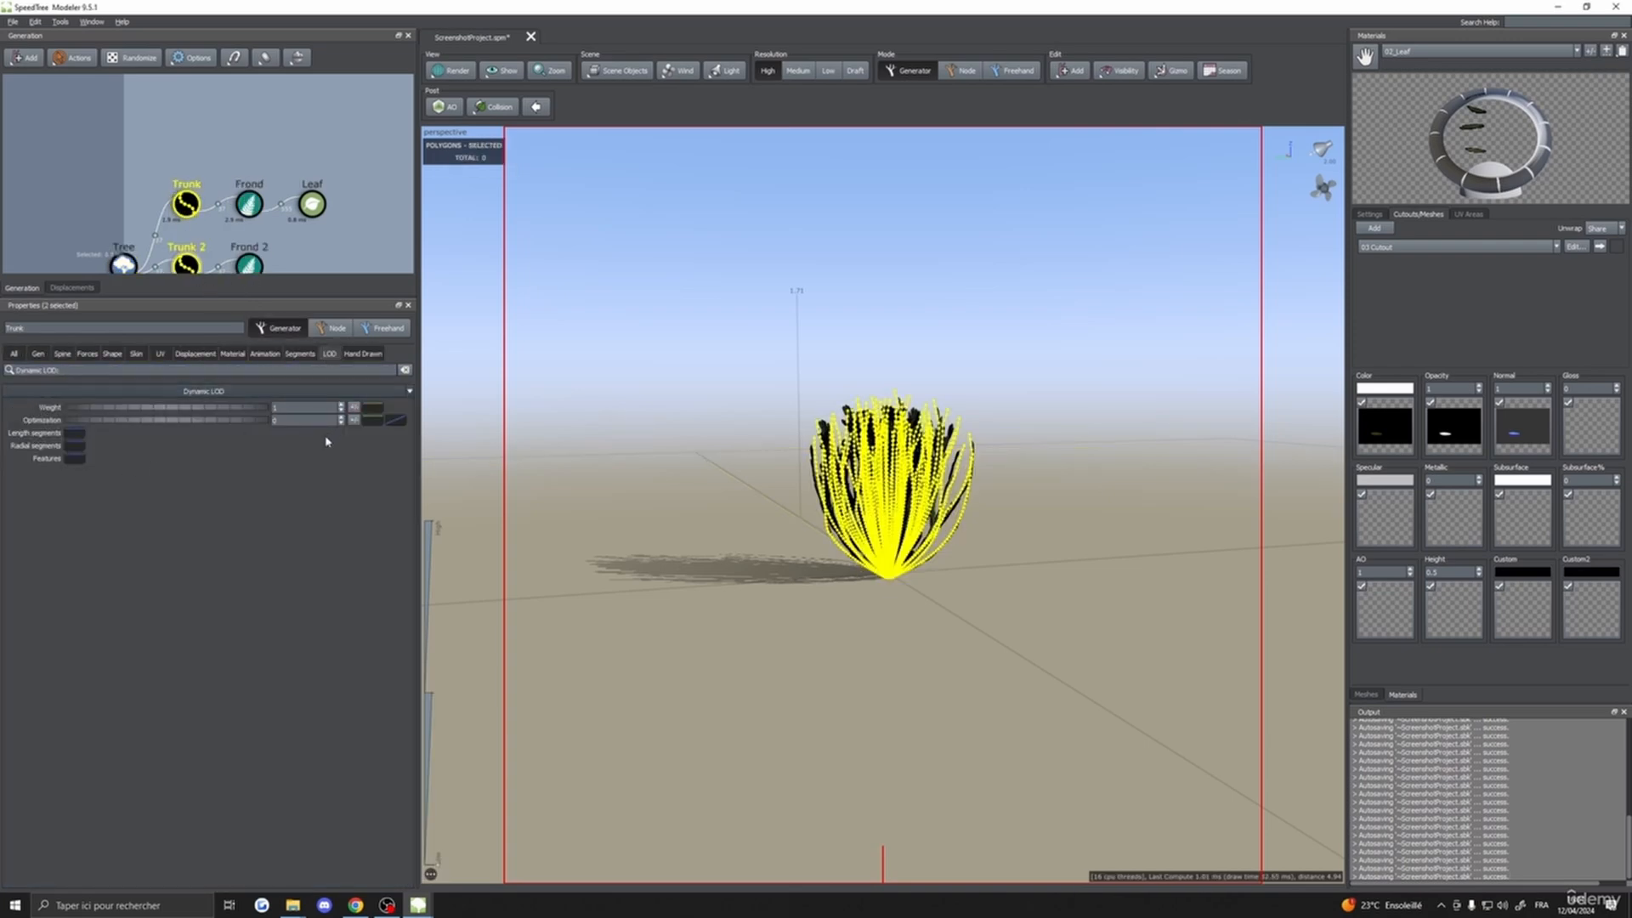
pyautogui.click(362, 413)
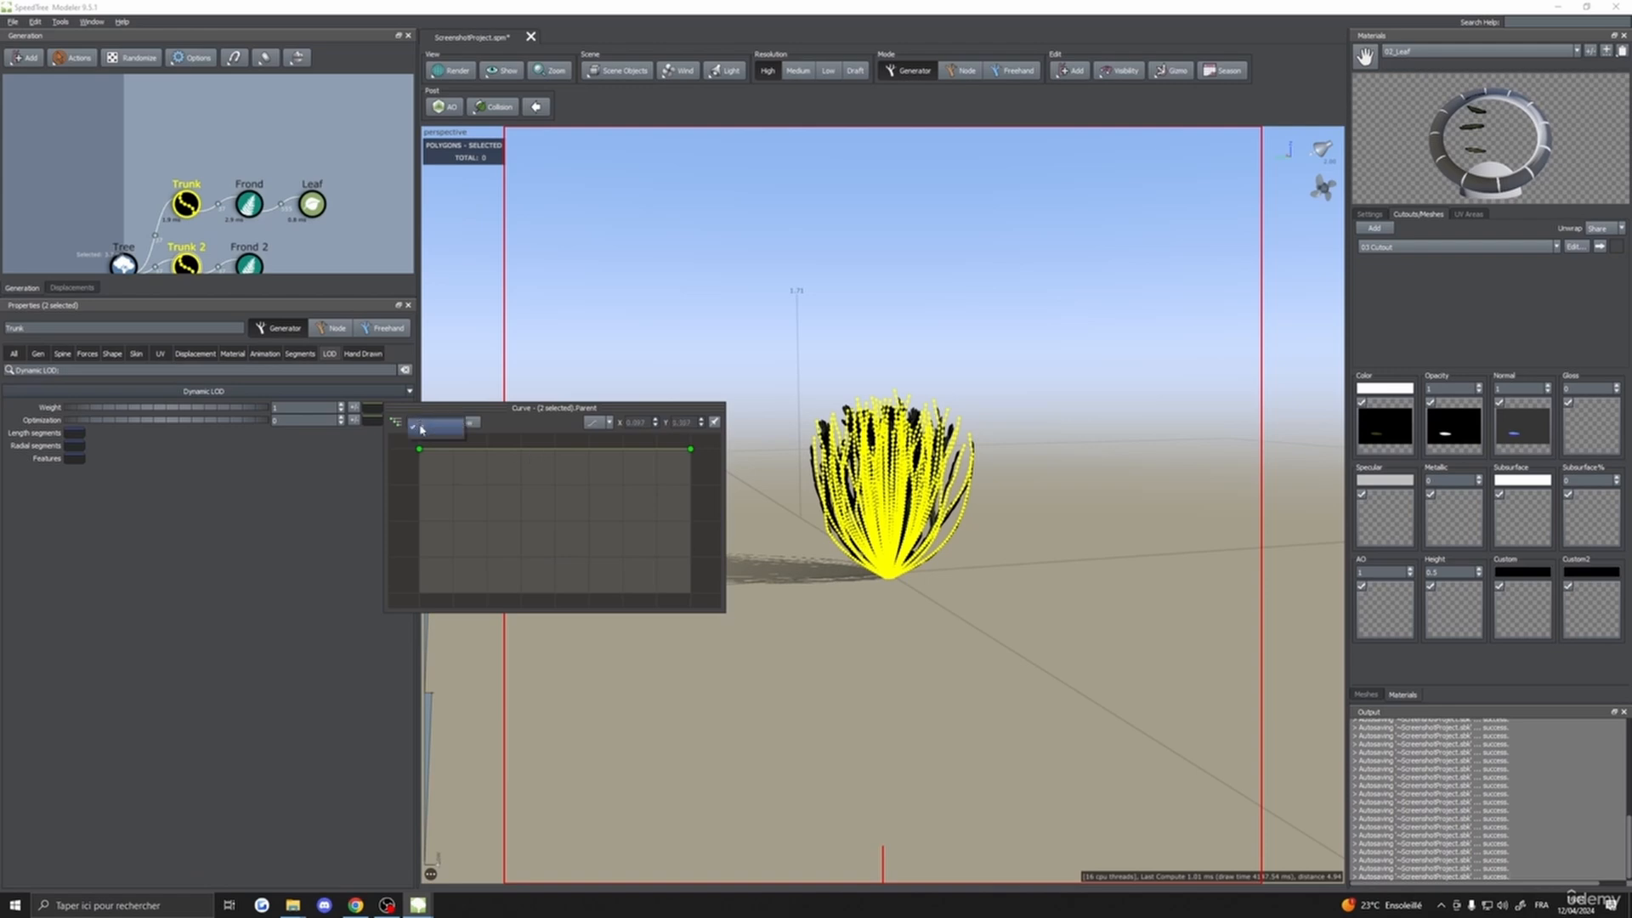
pyautogui.click(421, 429)
pyautogui.moveTo(691, 449); pyautogui.dragTo(699, 543)
pyautogui.click(610, 423)
pyautogui.moveTo(586, 411); pyautogui.dragTo(798, 404)
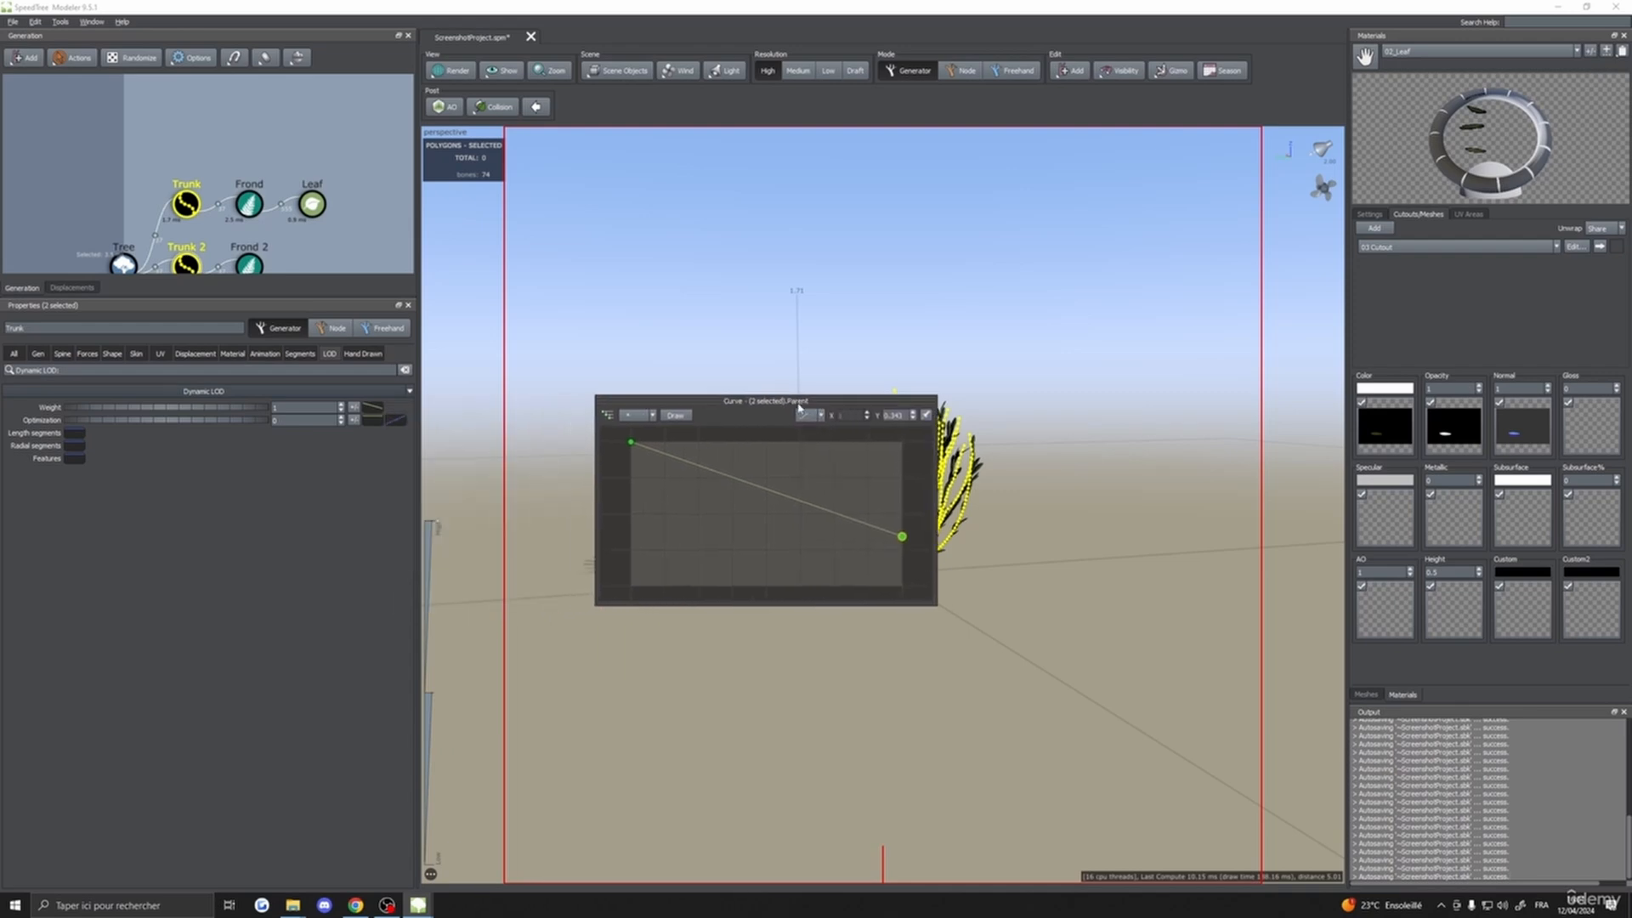
pyautogui.click(442, 524)
pyautogui.moveTo(438, 525); pyautogui.dragTo(452, 765)
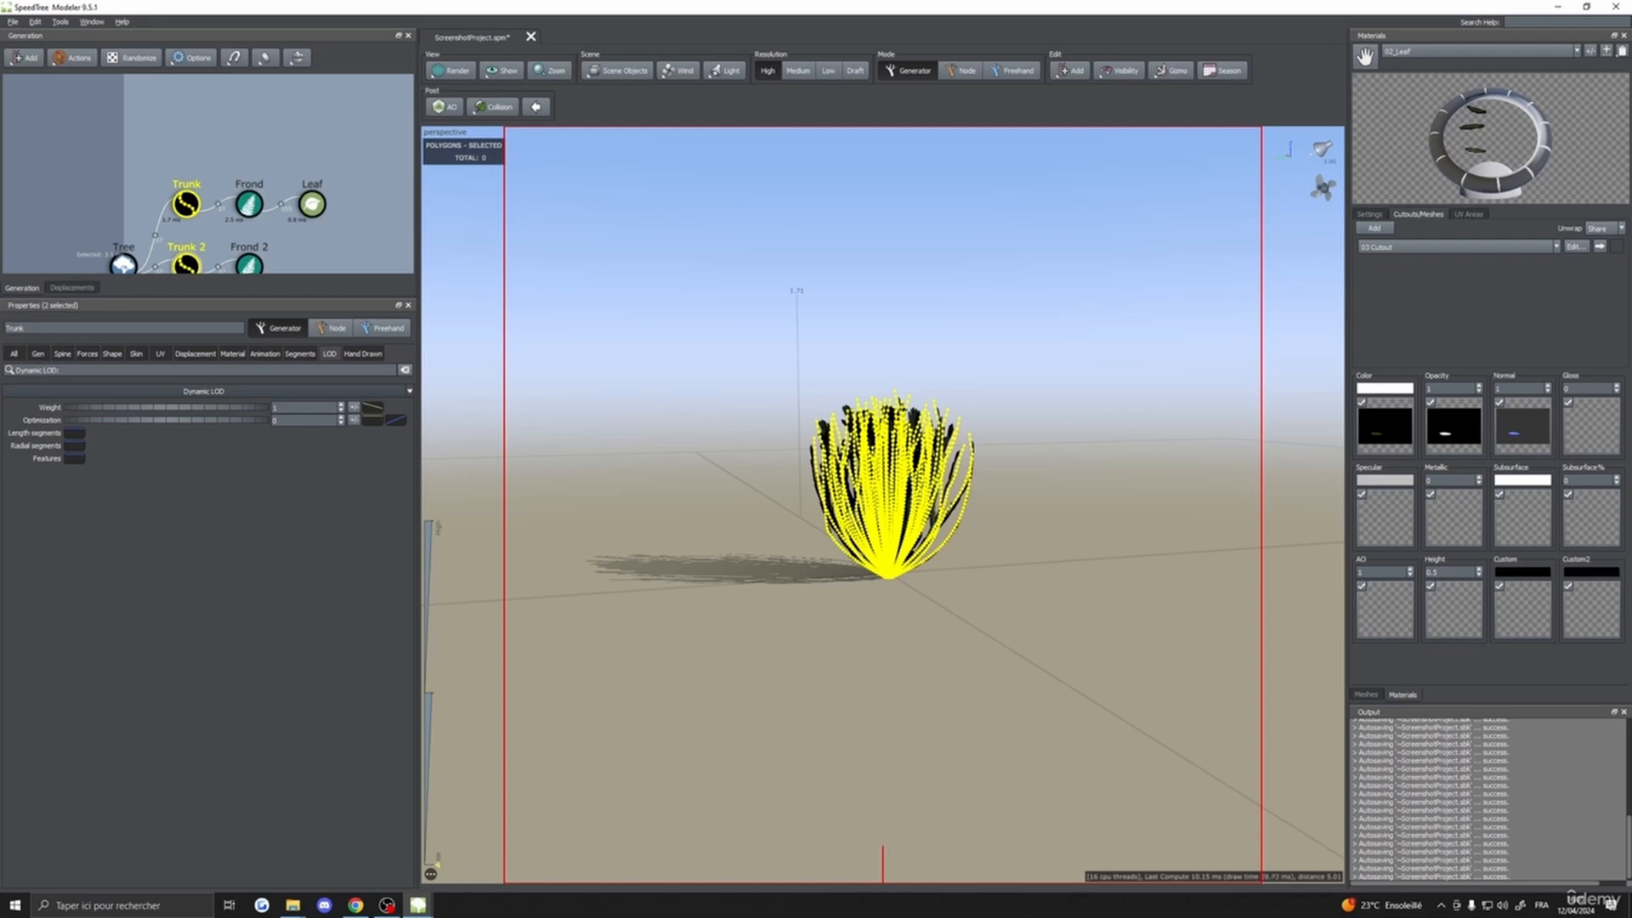
# - Lower the end point of the Tree's dynamic LOD Fronds profile curve to about Y 0.7
pyautogui.click(250, 204)
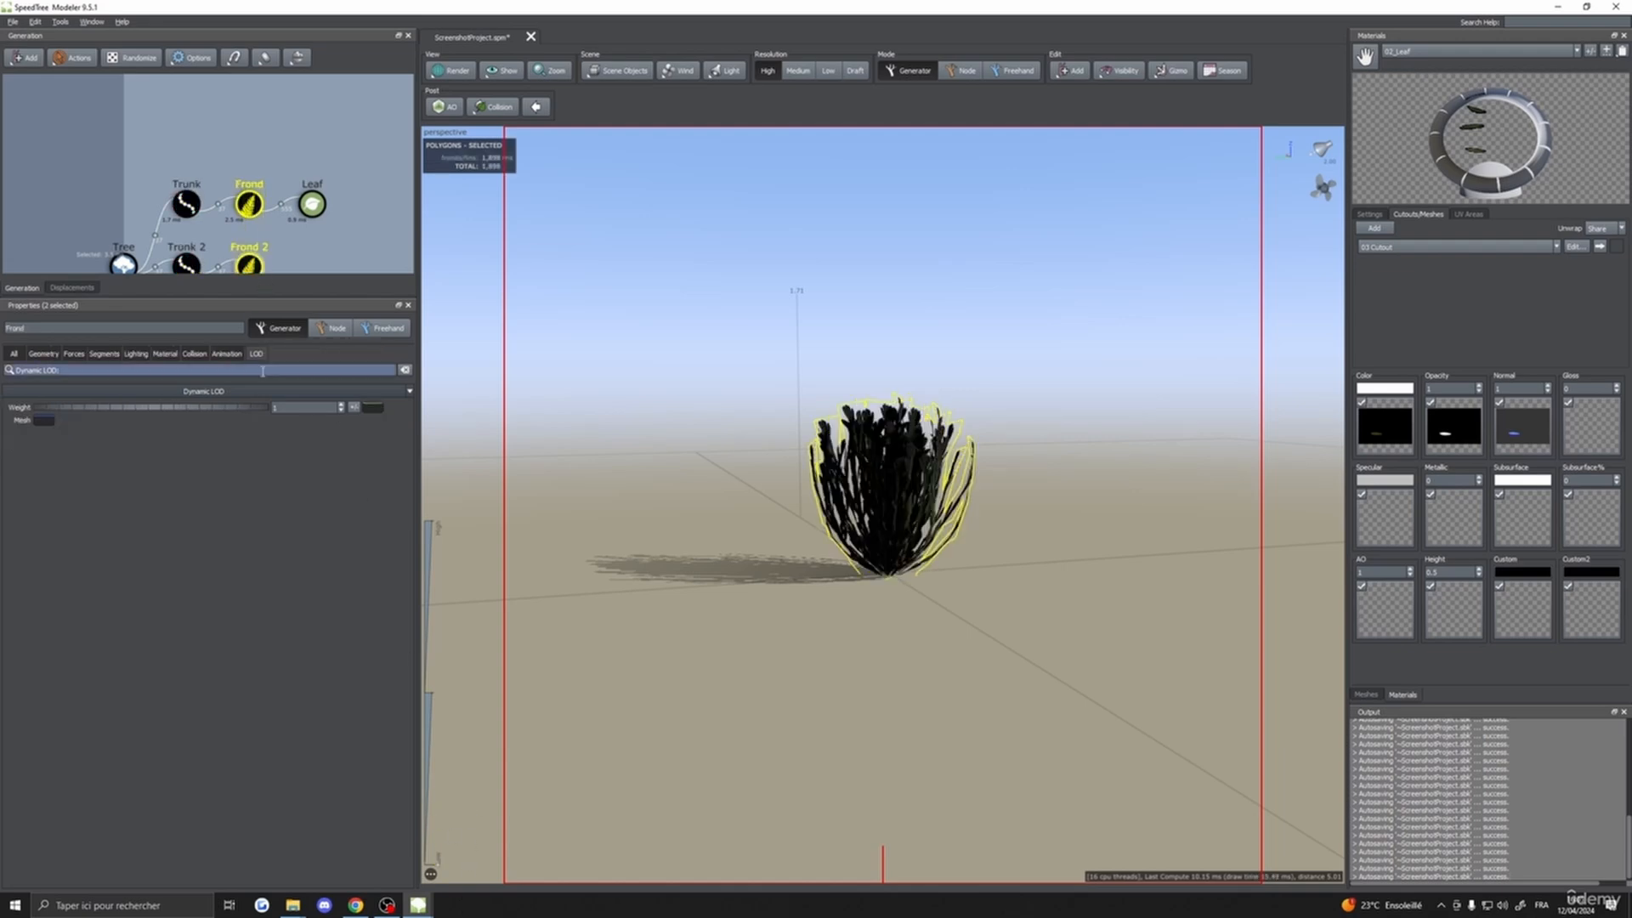
pyautogui.click(123, 264)
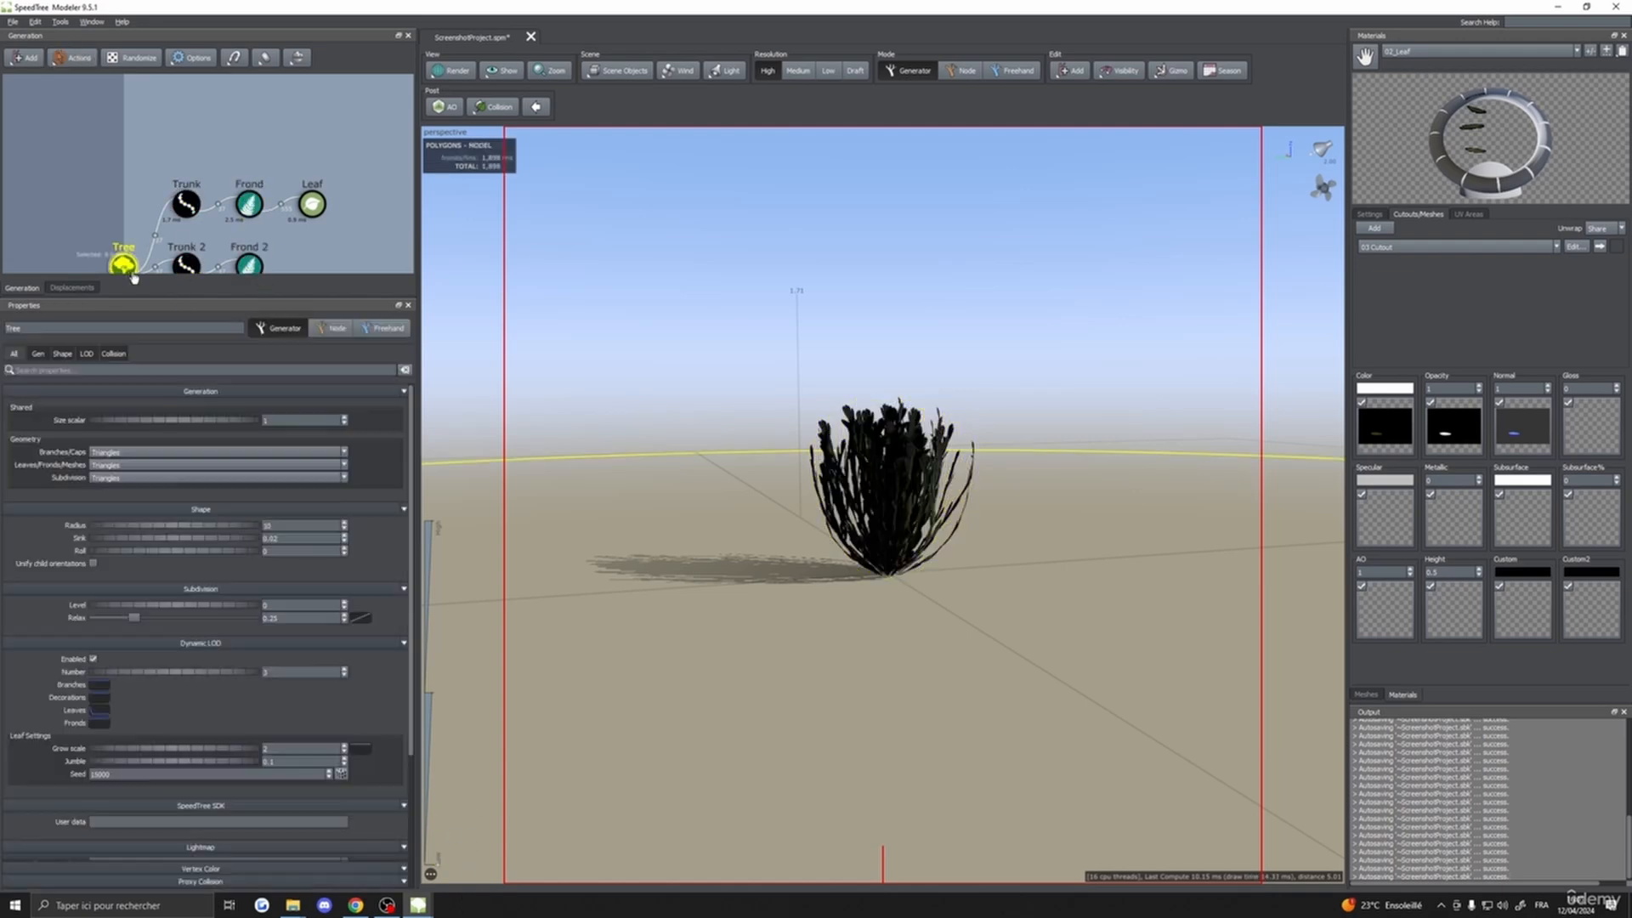
pyautogui.click(100, 723)
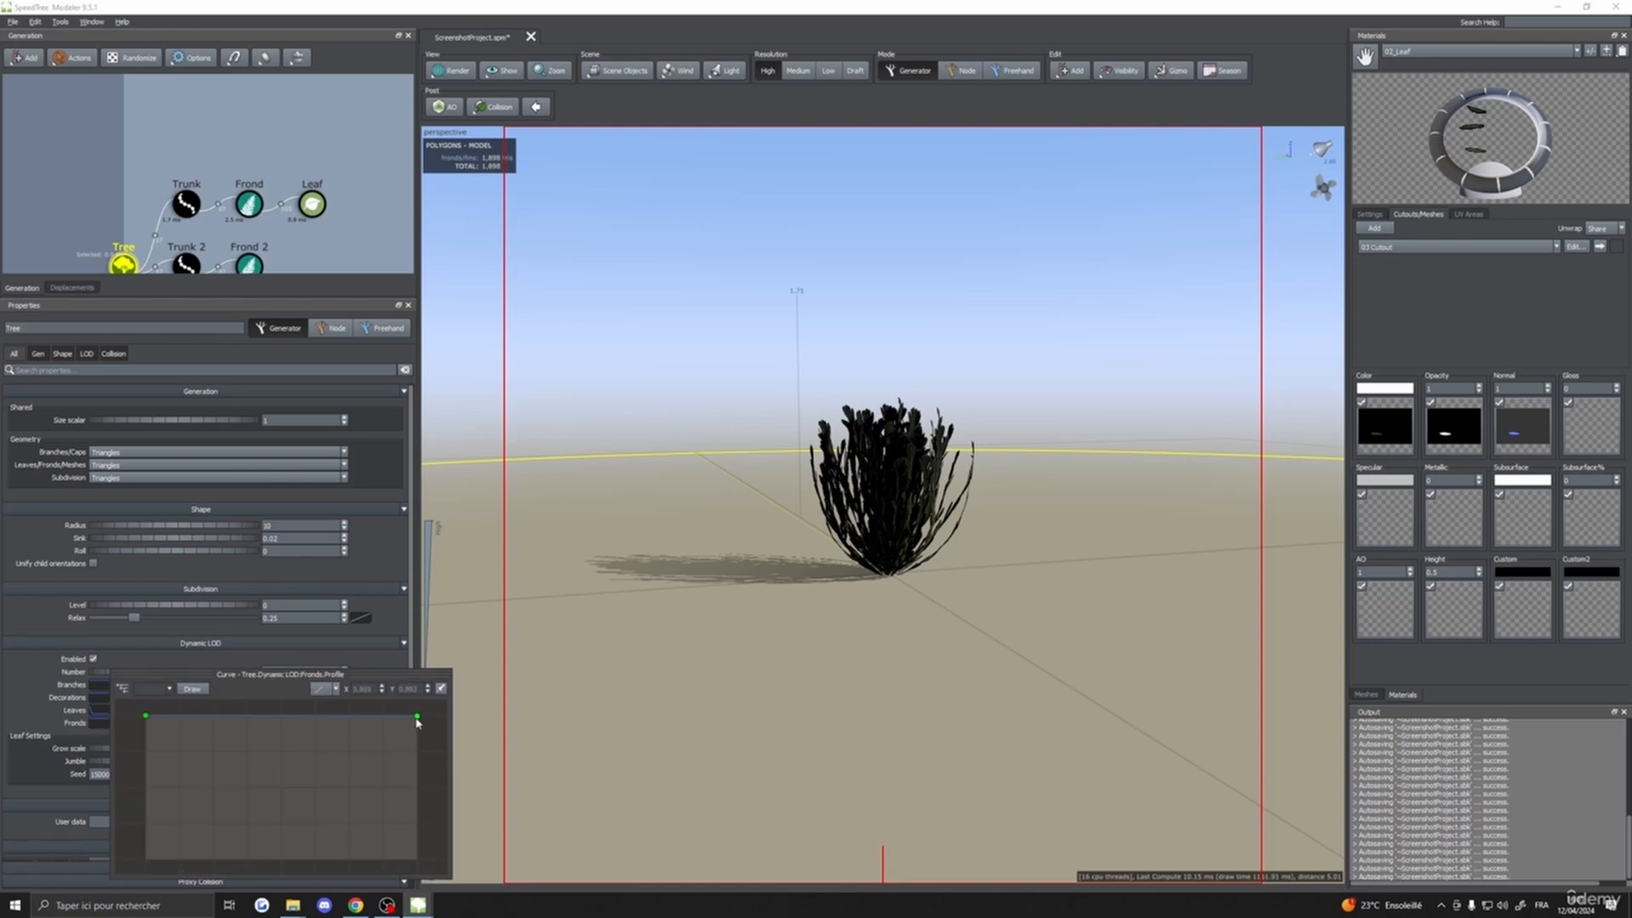
pyautogui.moveTo(417, 719); pyautogui.dragTo(427, 754)
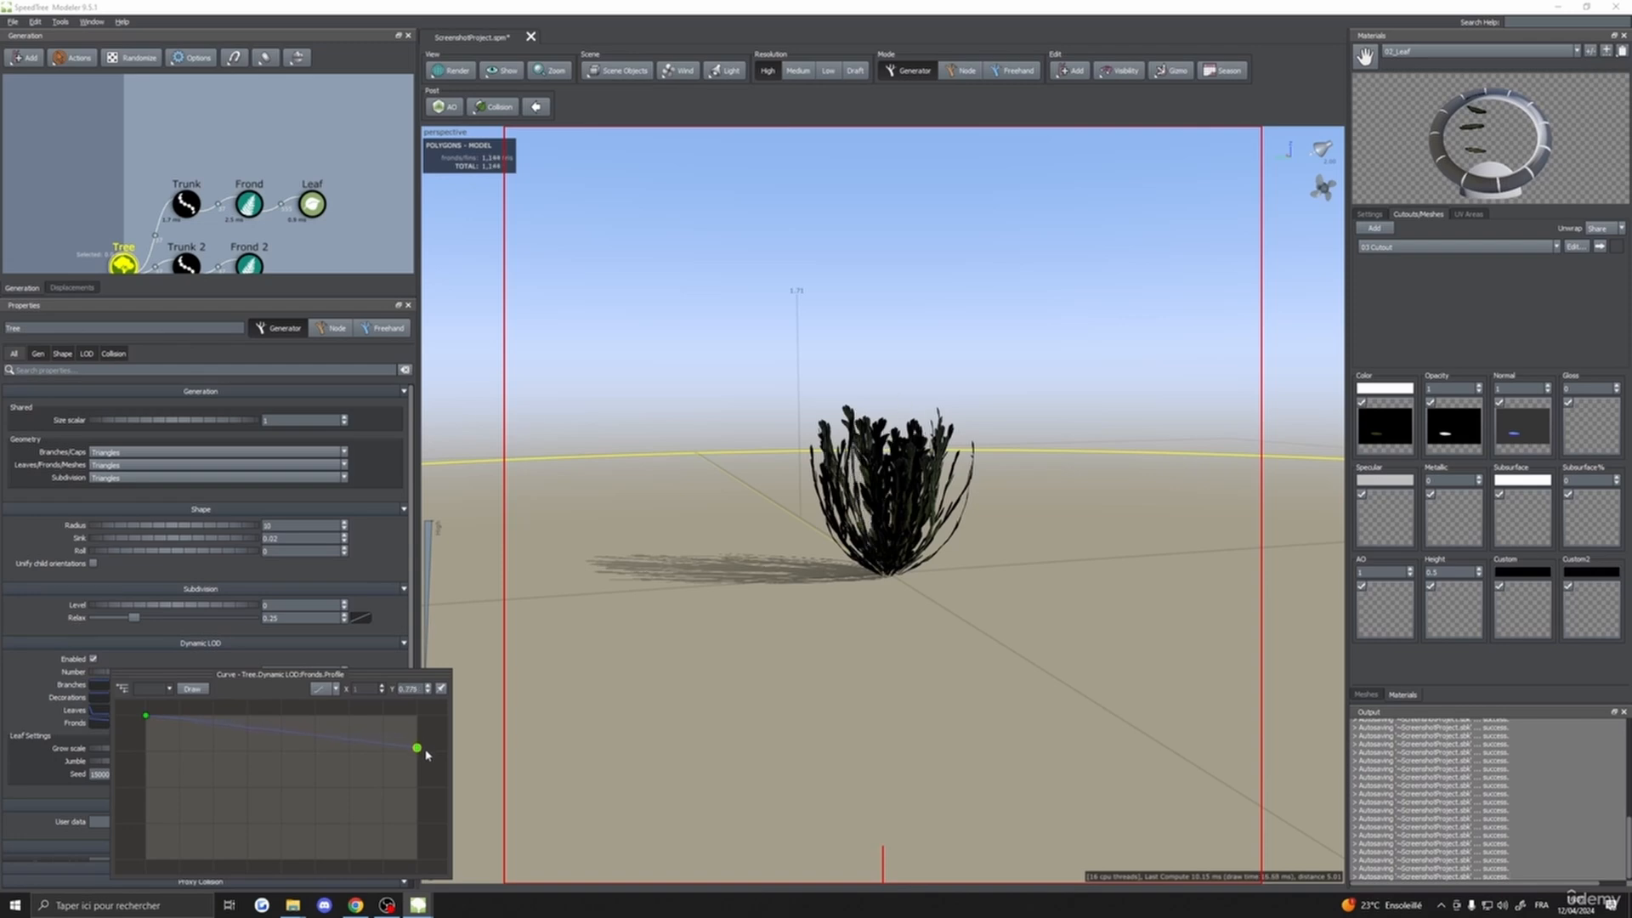
pyautogui.moveTo(427, 755); pyautogui.dragTo(421, 767)
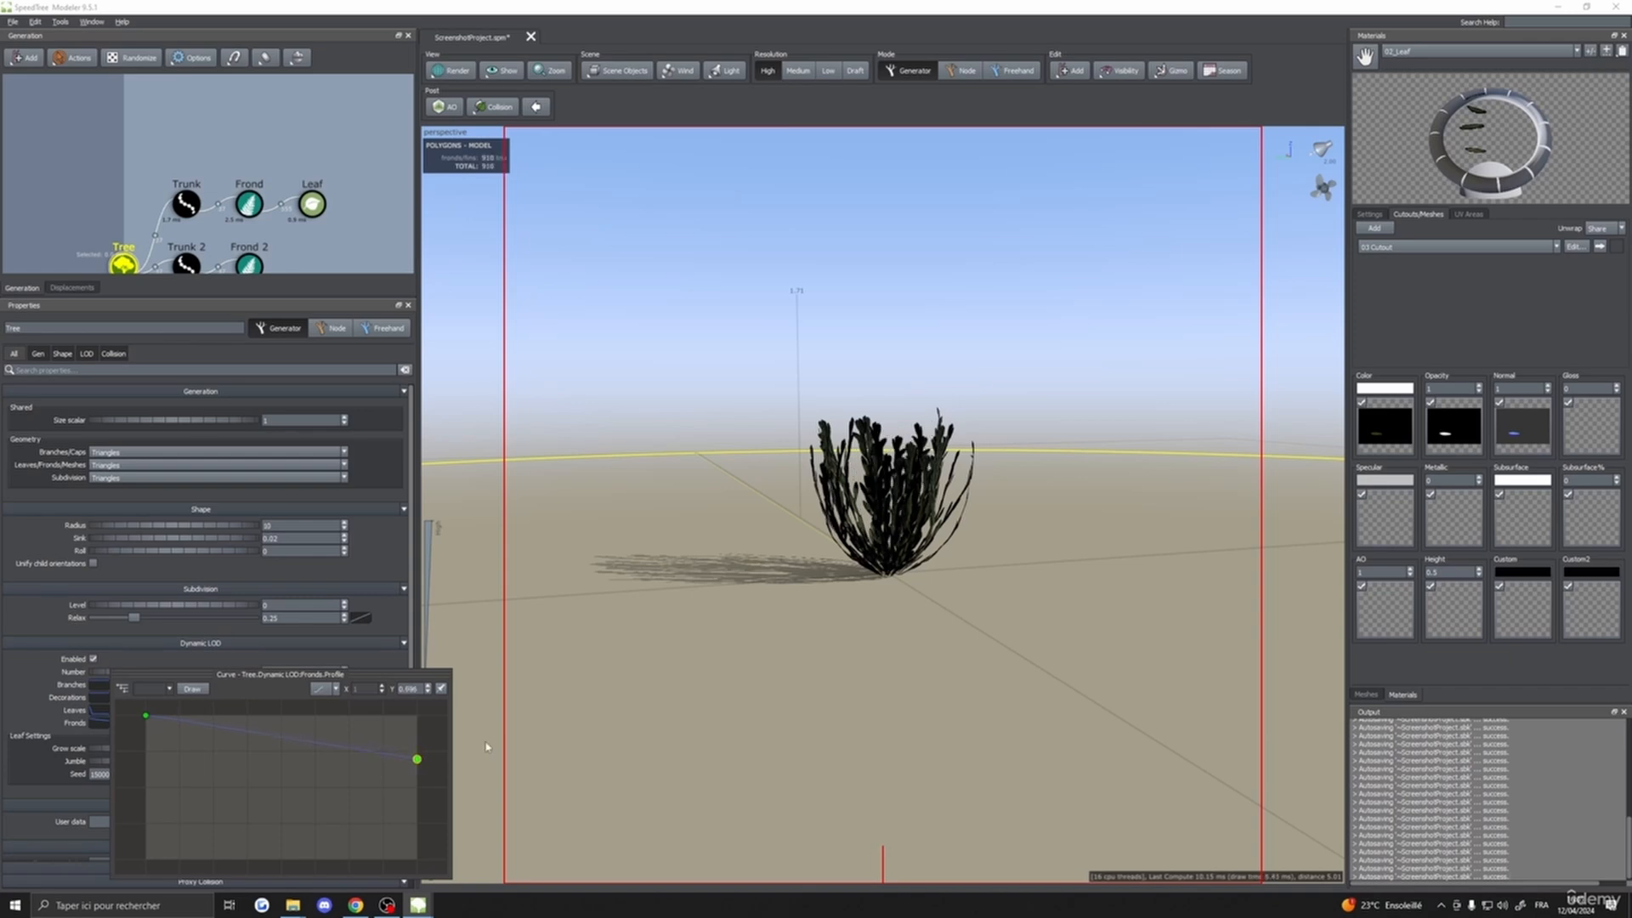
# - Compare the bush's reduced and highest LODs from a distance
pyautogui.scroll(-5, 758, 626)
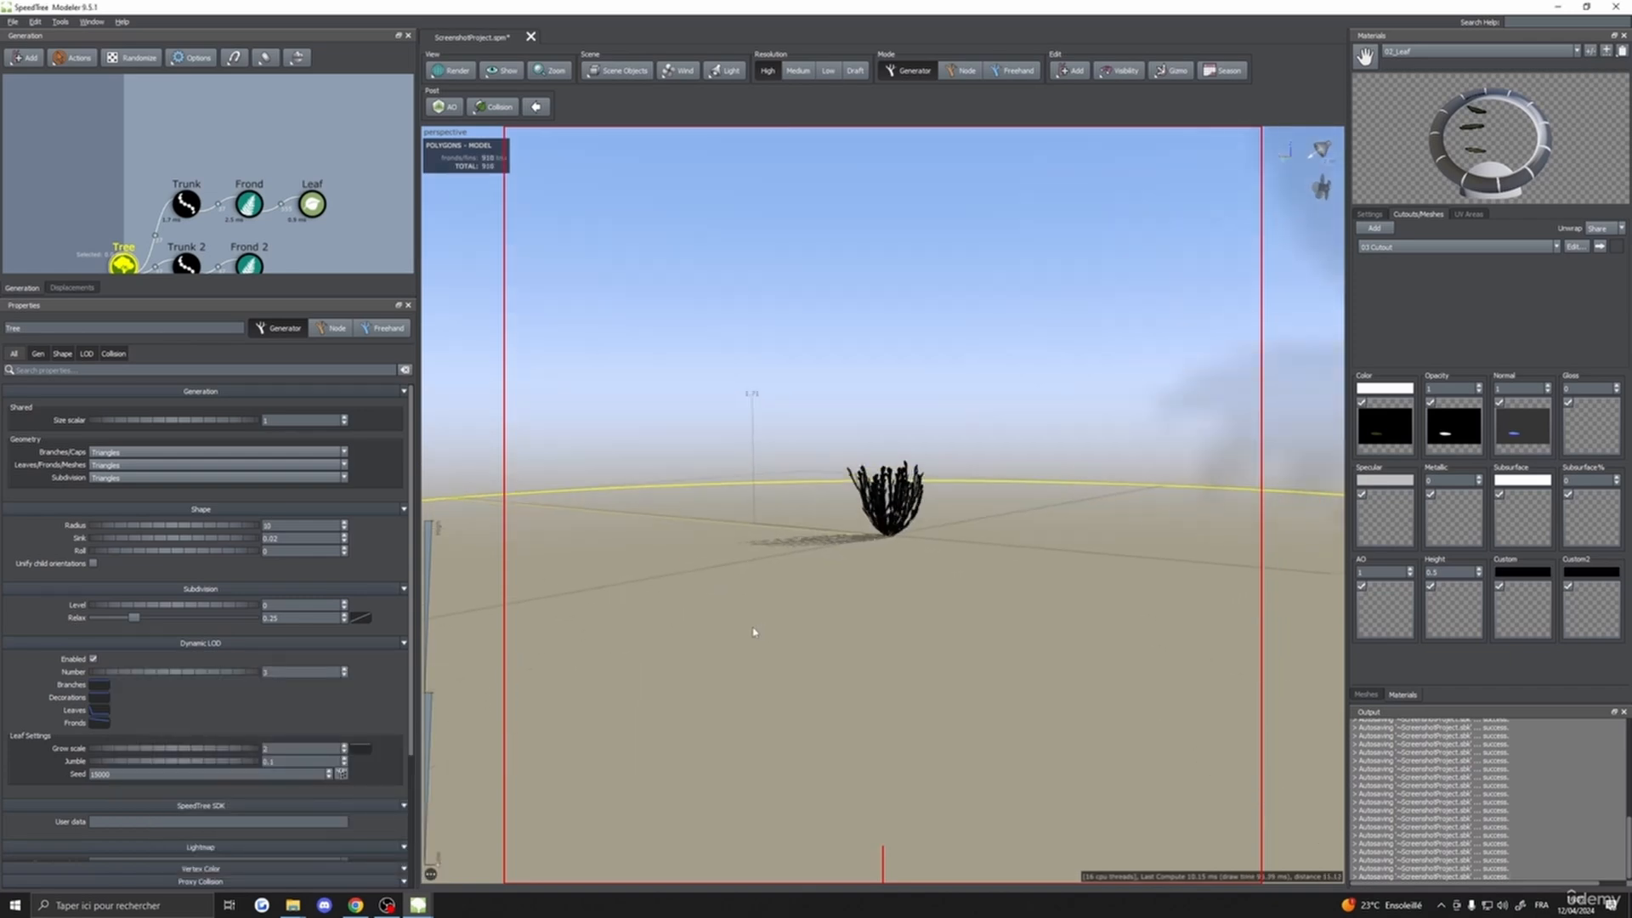
pyautogui.scroll(-5, 680, 716)
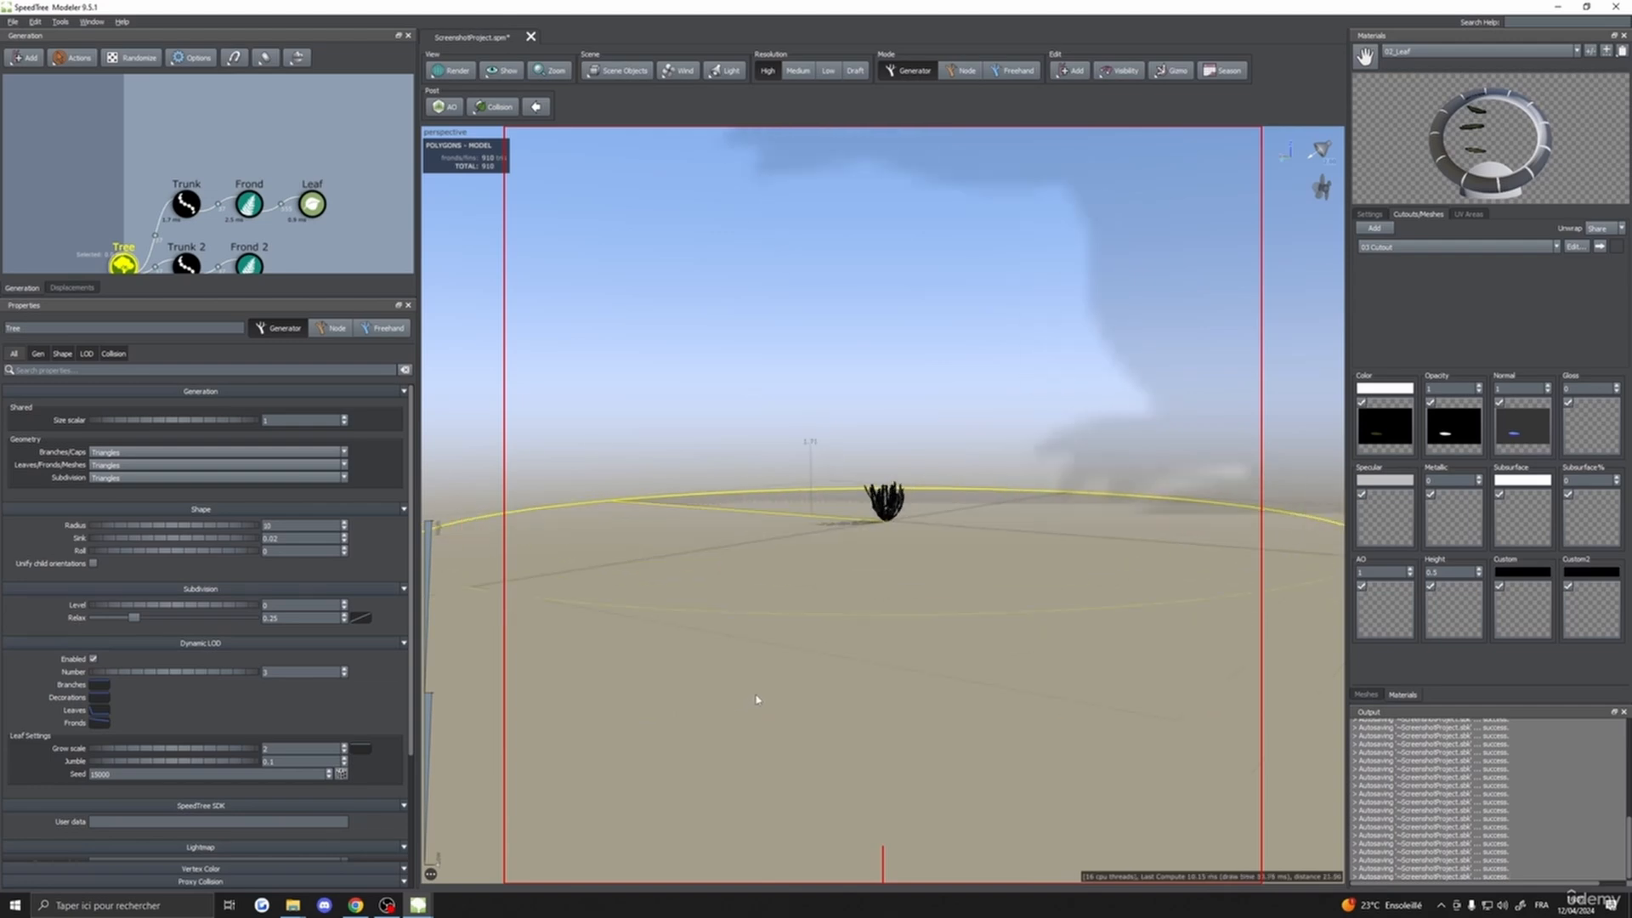
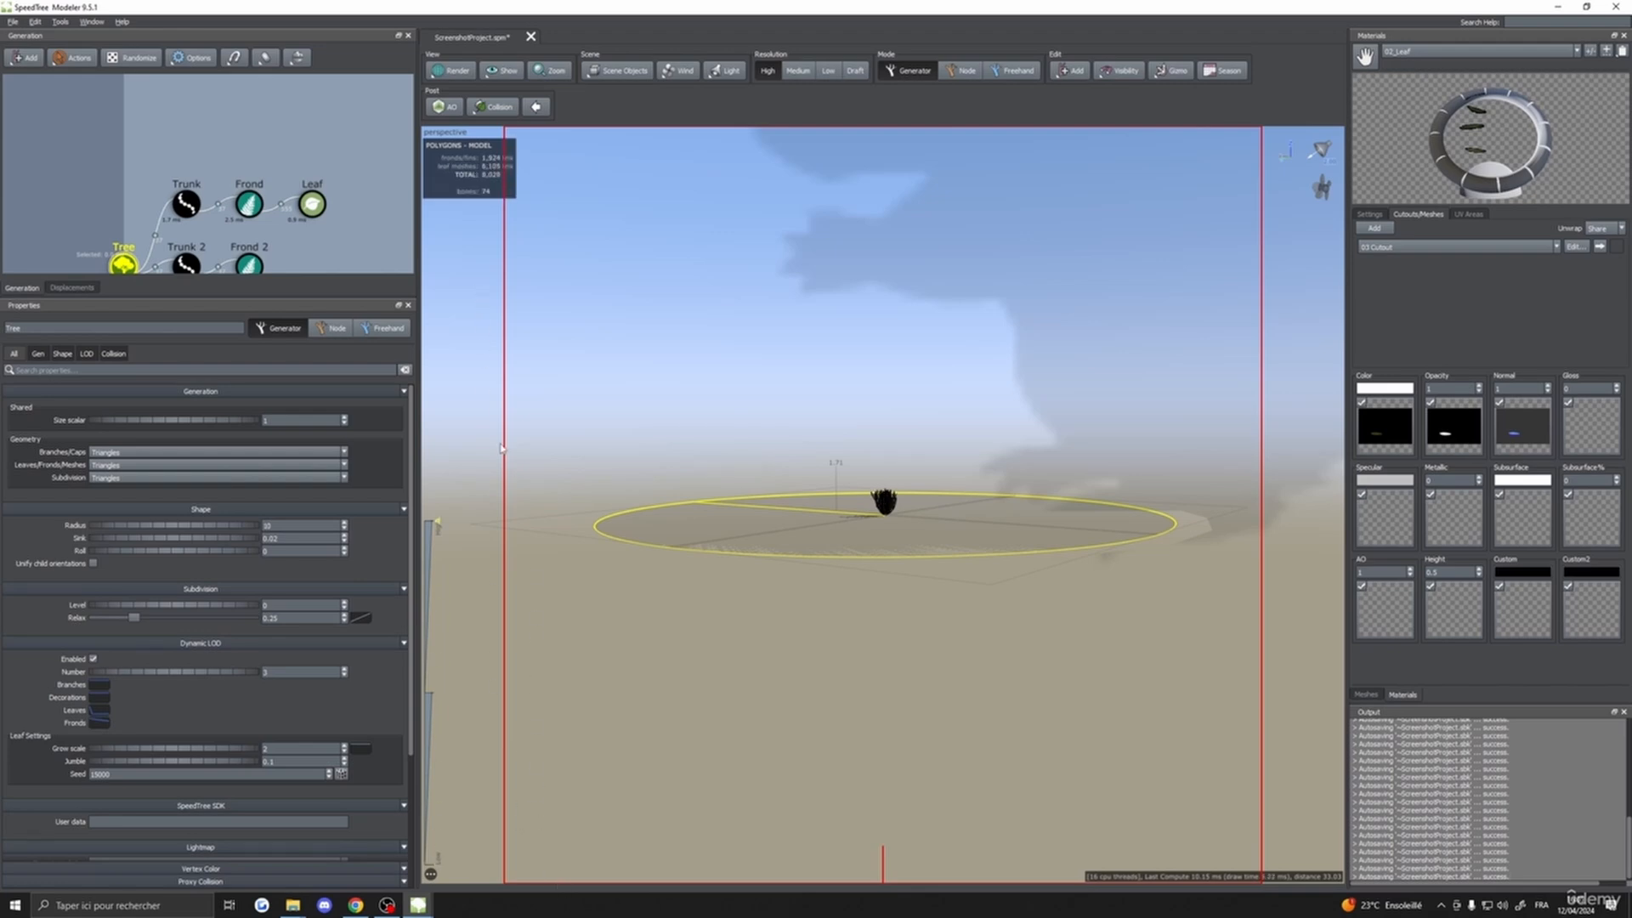
pyautogui.scroll(6, 736, 630)
pyautogui.moveTo(761, 652); pyautogui.dragTo(730, 663)
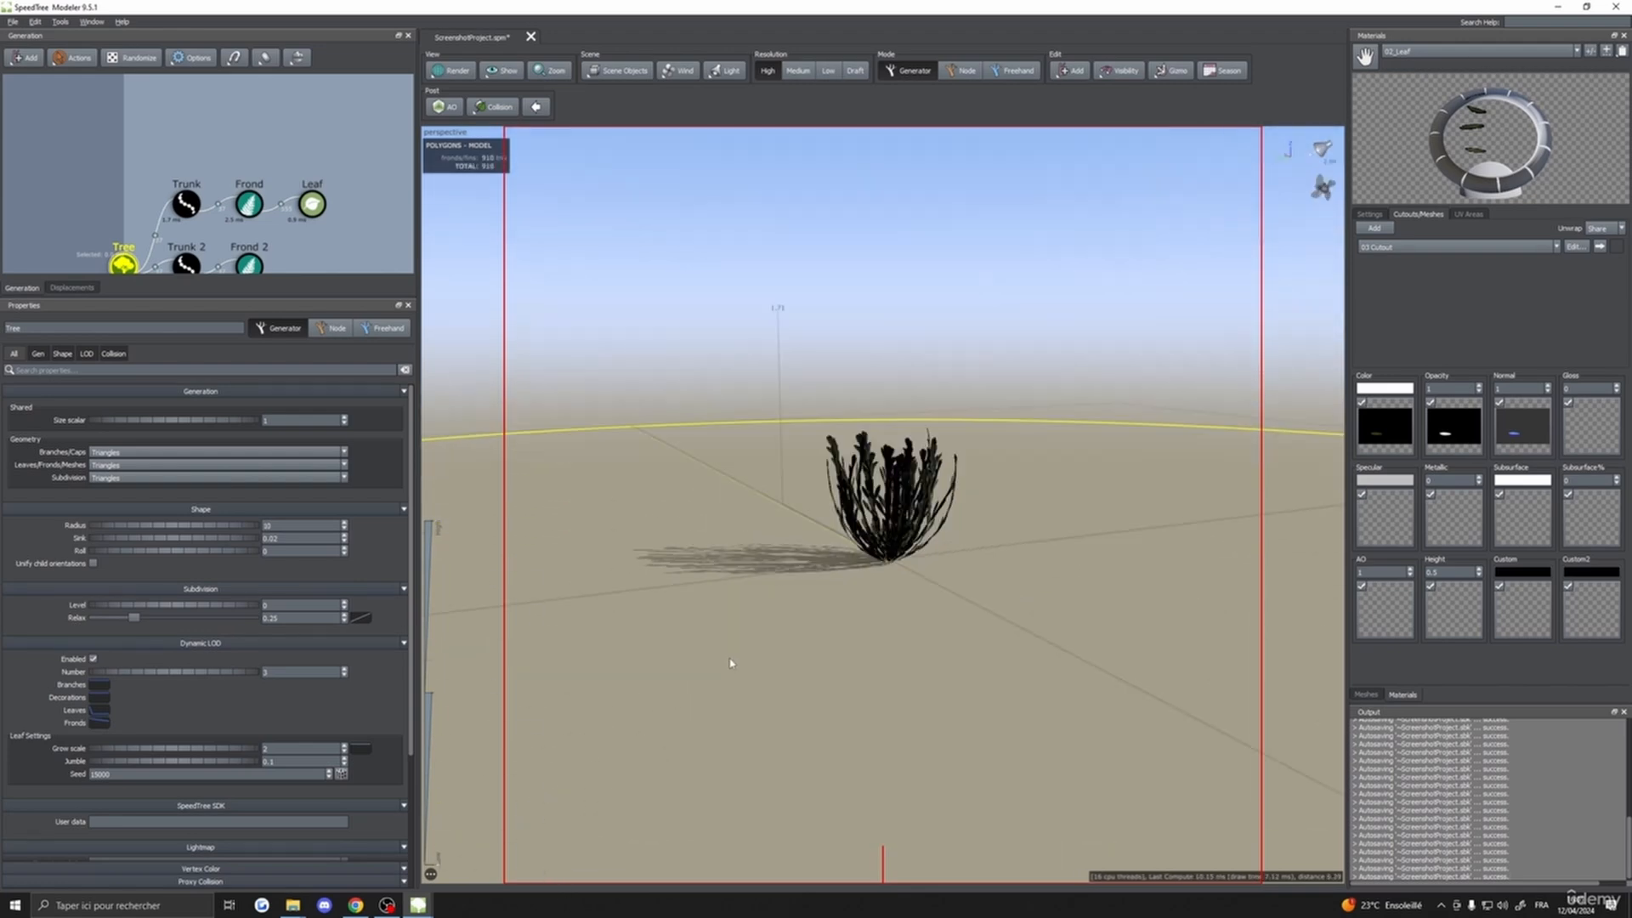
# - Review the dynamic LOD settings of the trunk and frond generators, and clear the selection
pyautogui.moveTo(205, 177); pyautogui.dragTo(273, 268)
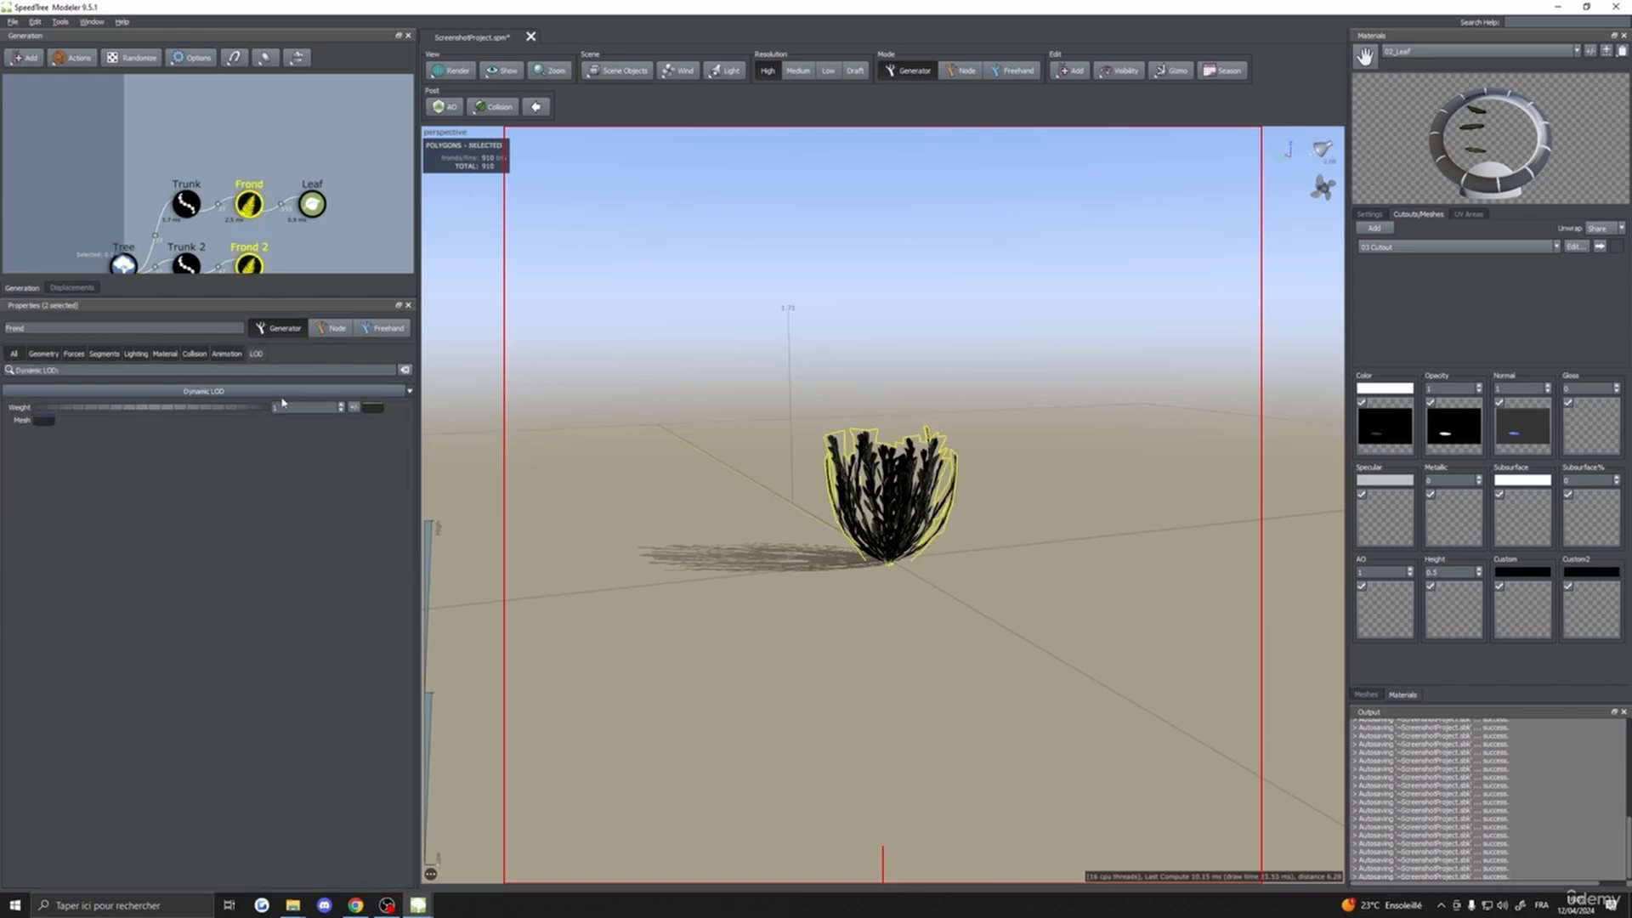
pyautogui.moveTo(160, 173); pyautogui.dragTo(207, 276)
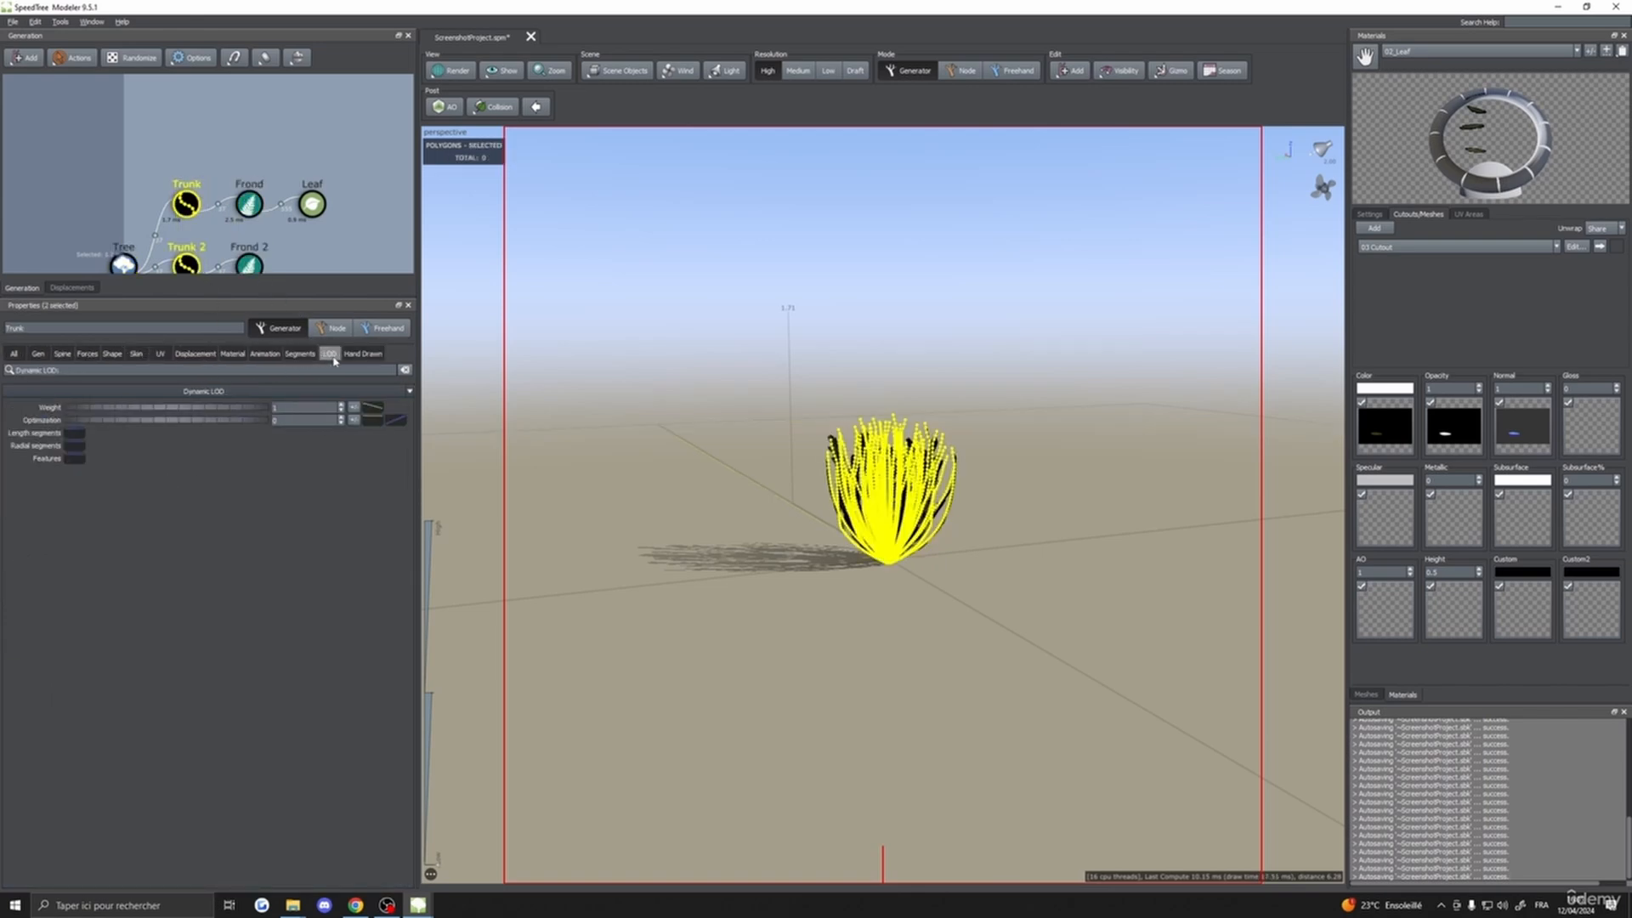
pyautogui.moveTo(226, 175); pyautogui.dragTo(265, 271)
pyautogui.moveTo(161, 174); pyautogui.dragTo(207, 275)
pyautogui.click(539, 338)
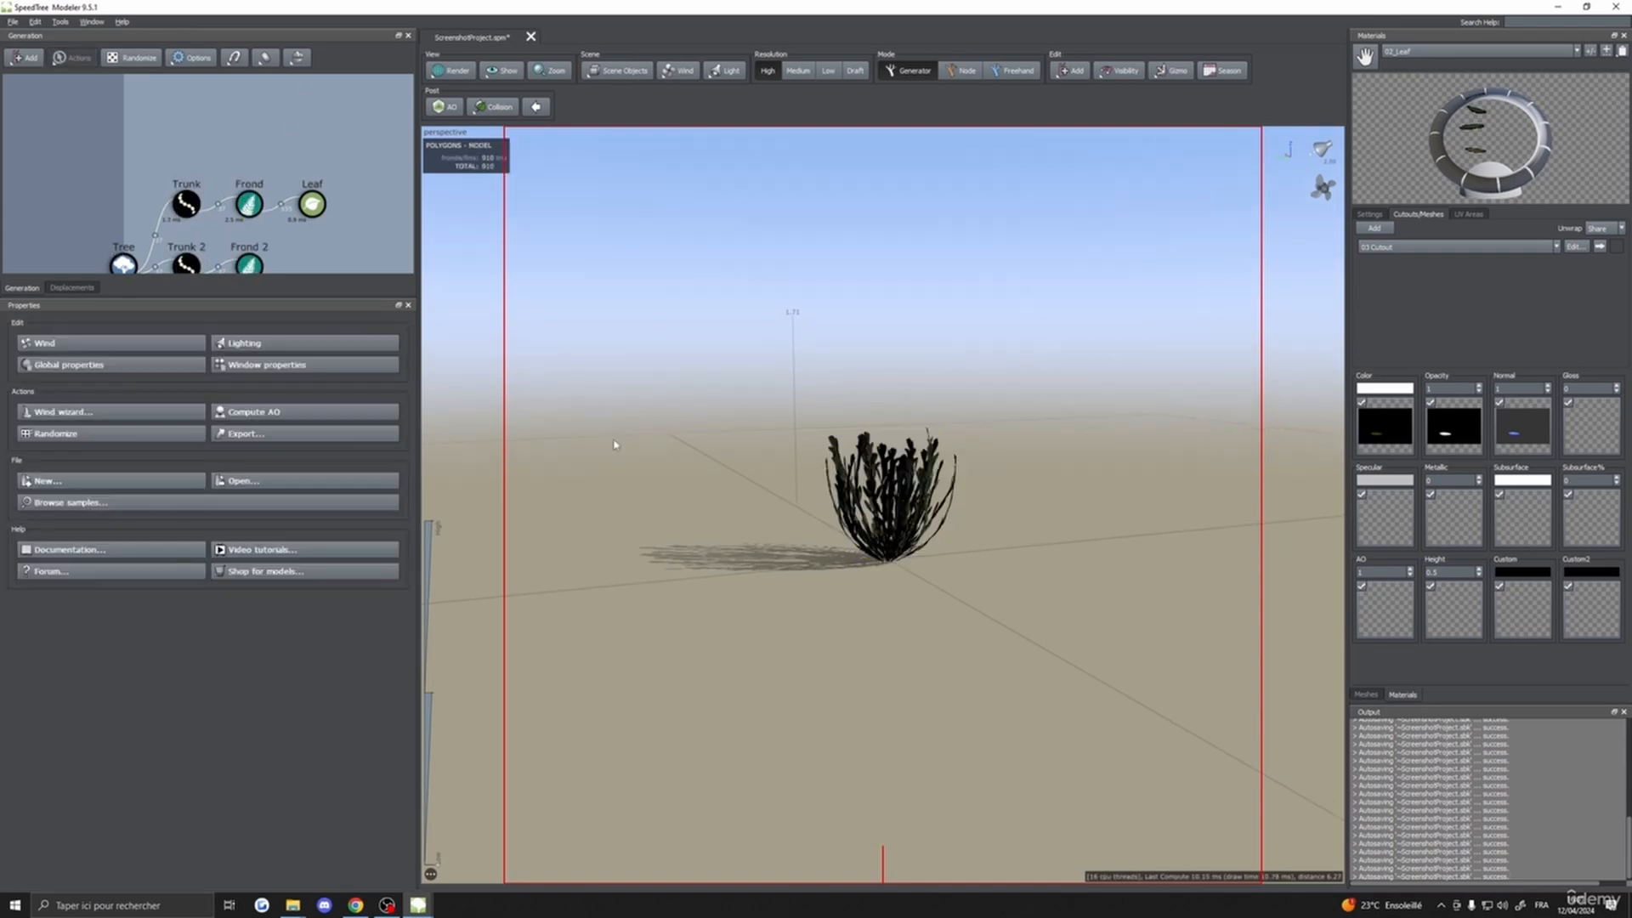
# - Examine the silhouette and density of the lowest-LOD bush from above, from the side and from far away
pyautogui.scroll(-4, 539, 338)
pyautogui.moveTo(539, 339); pyautogui.dragTo(673, 544)
pyautogui.scroll(-3, 679, 539)
pyautogui.scroll(3, 679, 539)
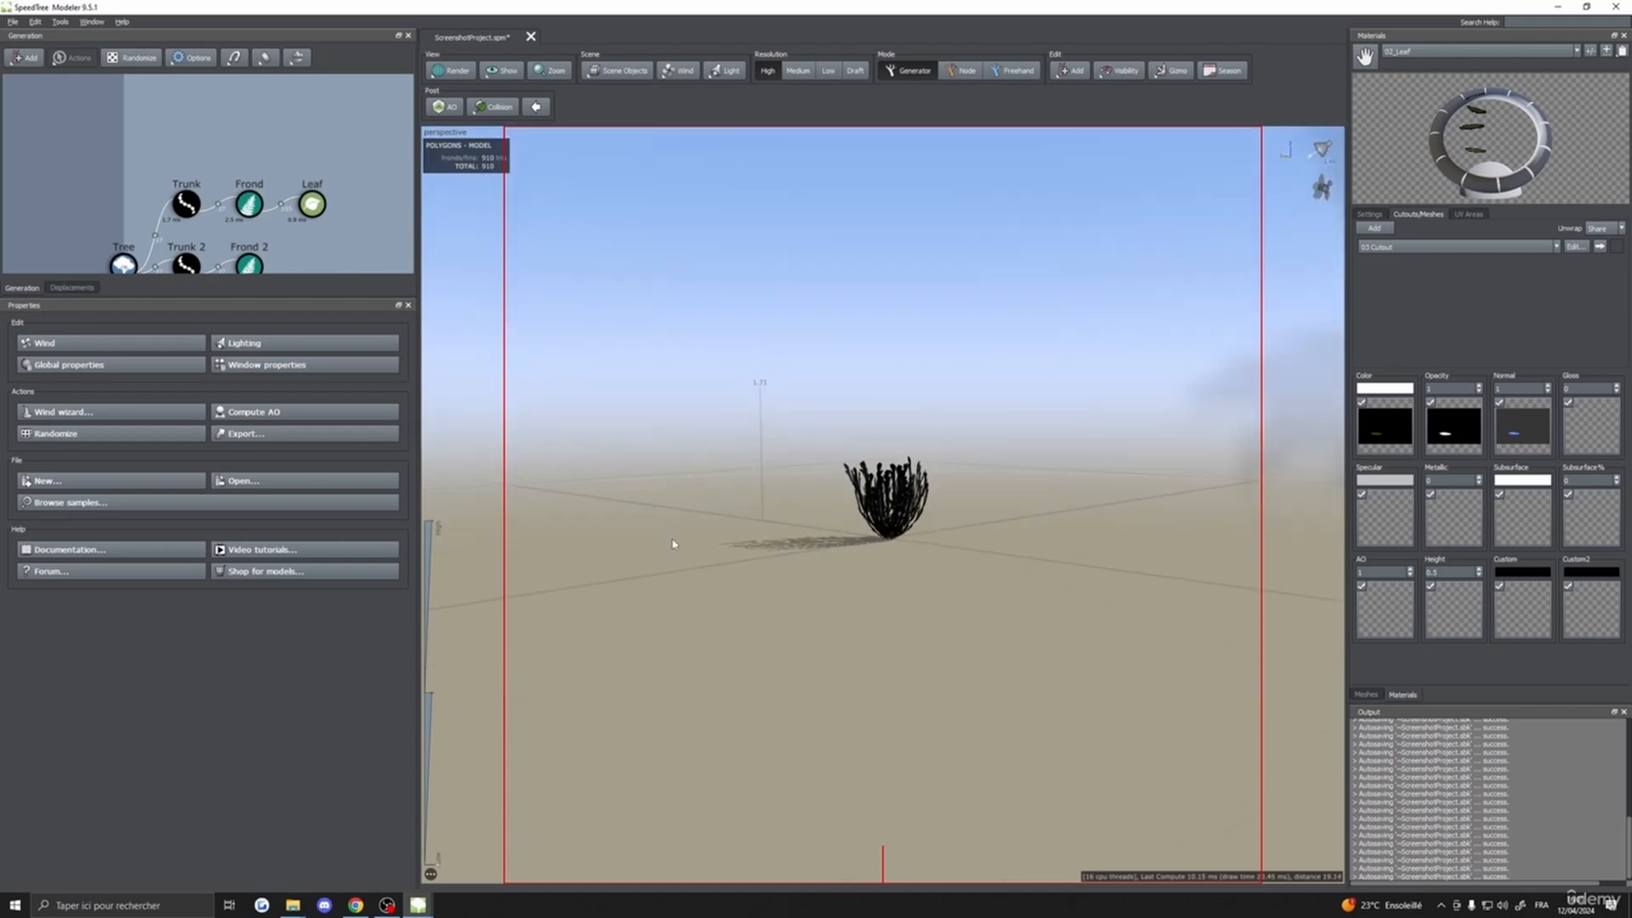
pyautogui.moveTo(736, 539); pyautogui.dragTo(1148, 681)
pyautogui.scroll(3, 719, 597)
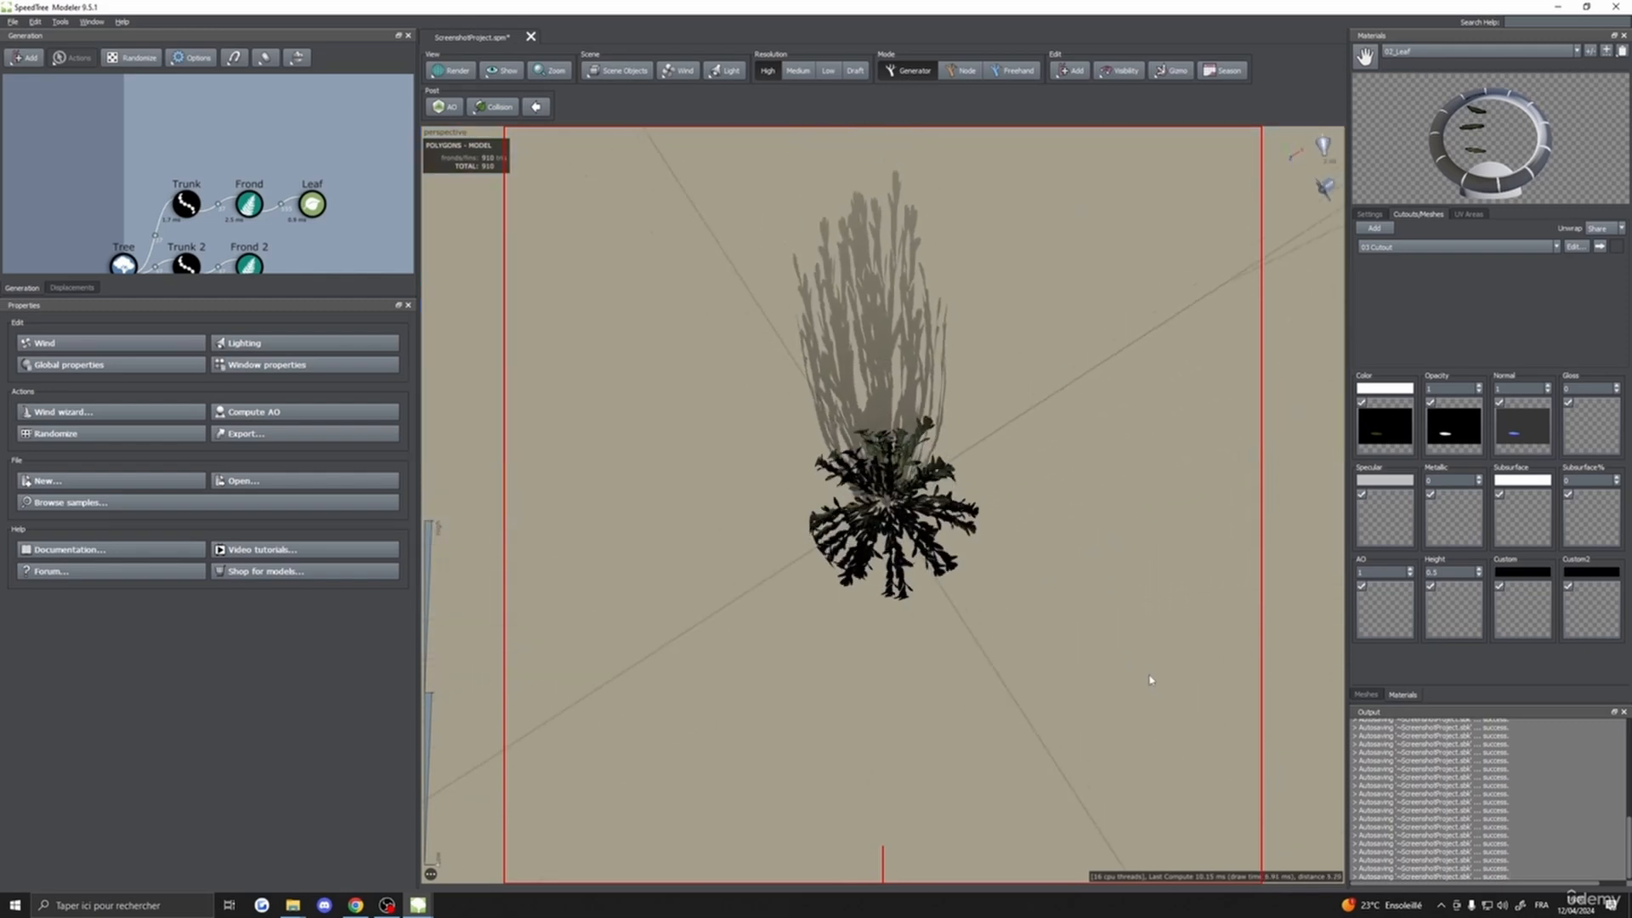
pyautogui.scroll(-5, 1118, 666)
pyautogui.moveTo(1052, 631); pyautogui.dragTo(899, 557)
pyautogui.scroll(-2, 968, 572)
pyautogui.scroll(-3, 967, 571)
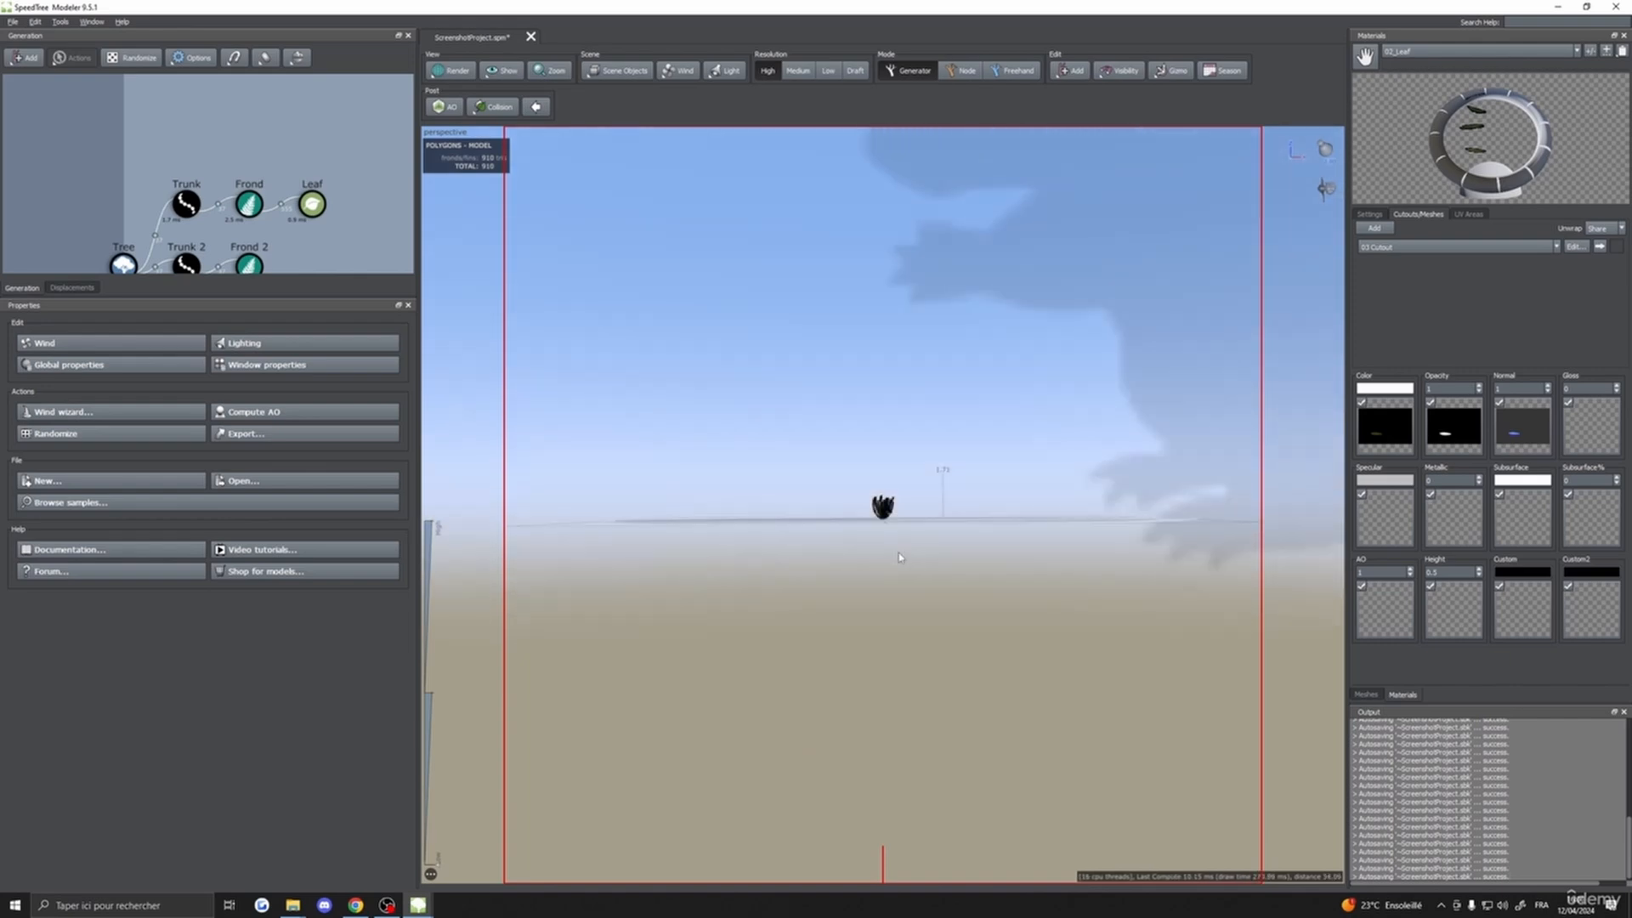
pyautogui.moveTo(893, 559); pyautogui.dragTo(903, 592)
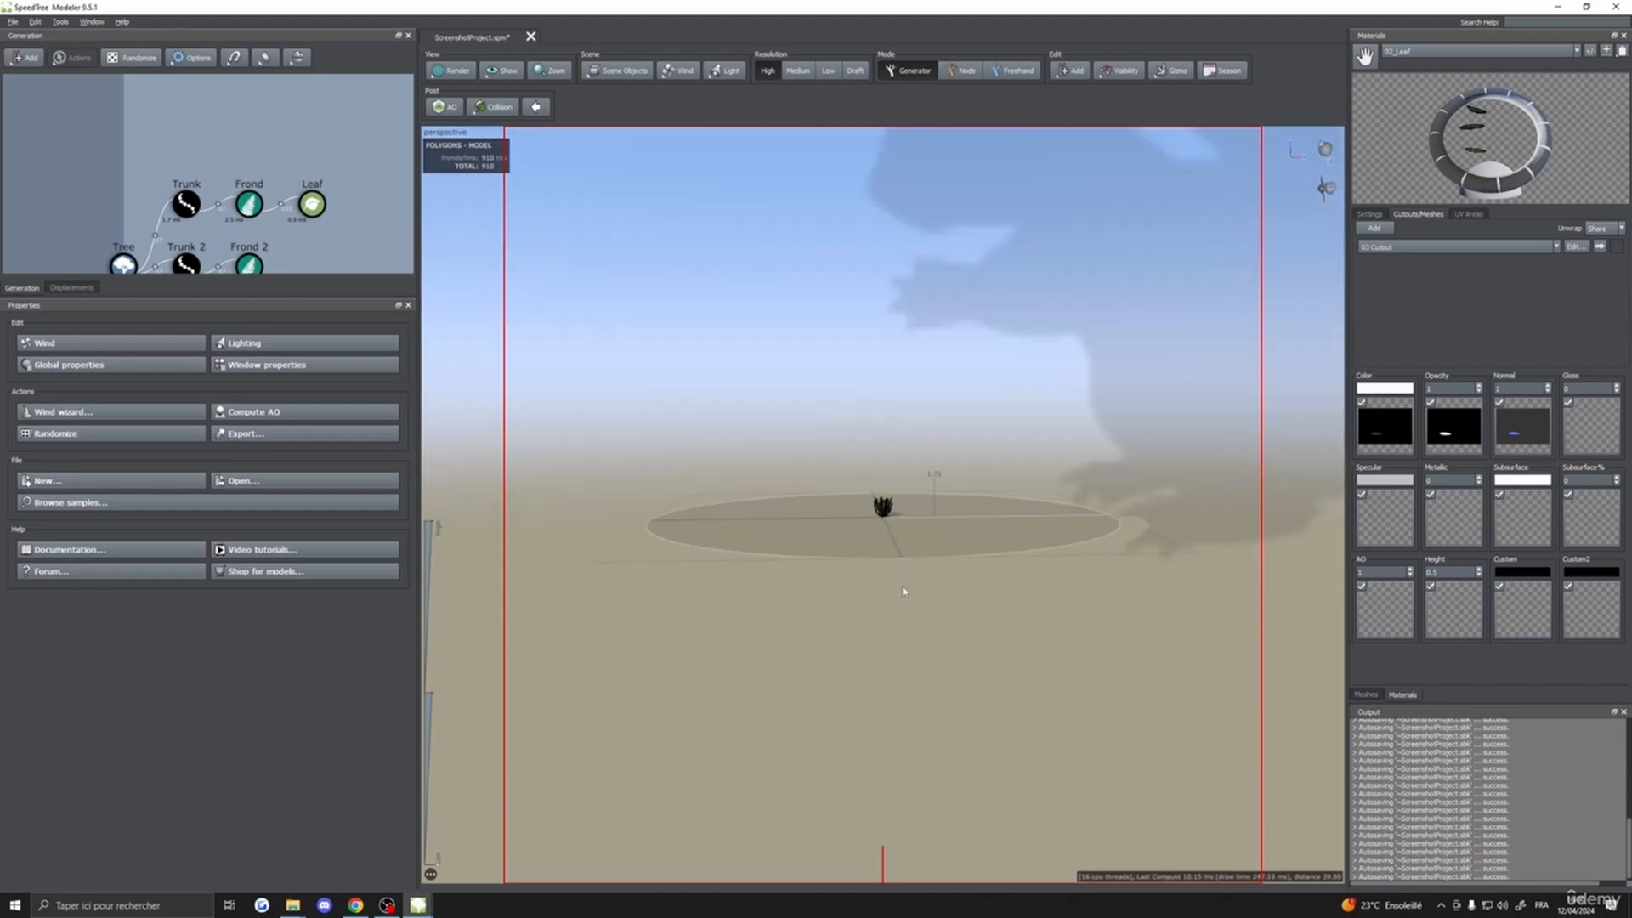
pyautogui.moveTo(847, 543); pyautogui.dragTo(956, 556)
pyautogui.scroll(5, 845, 552)
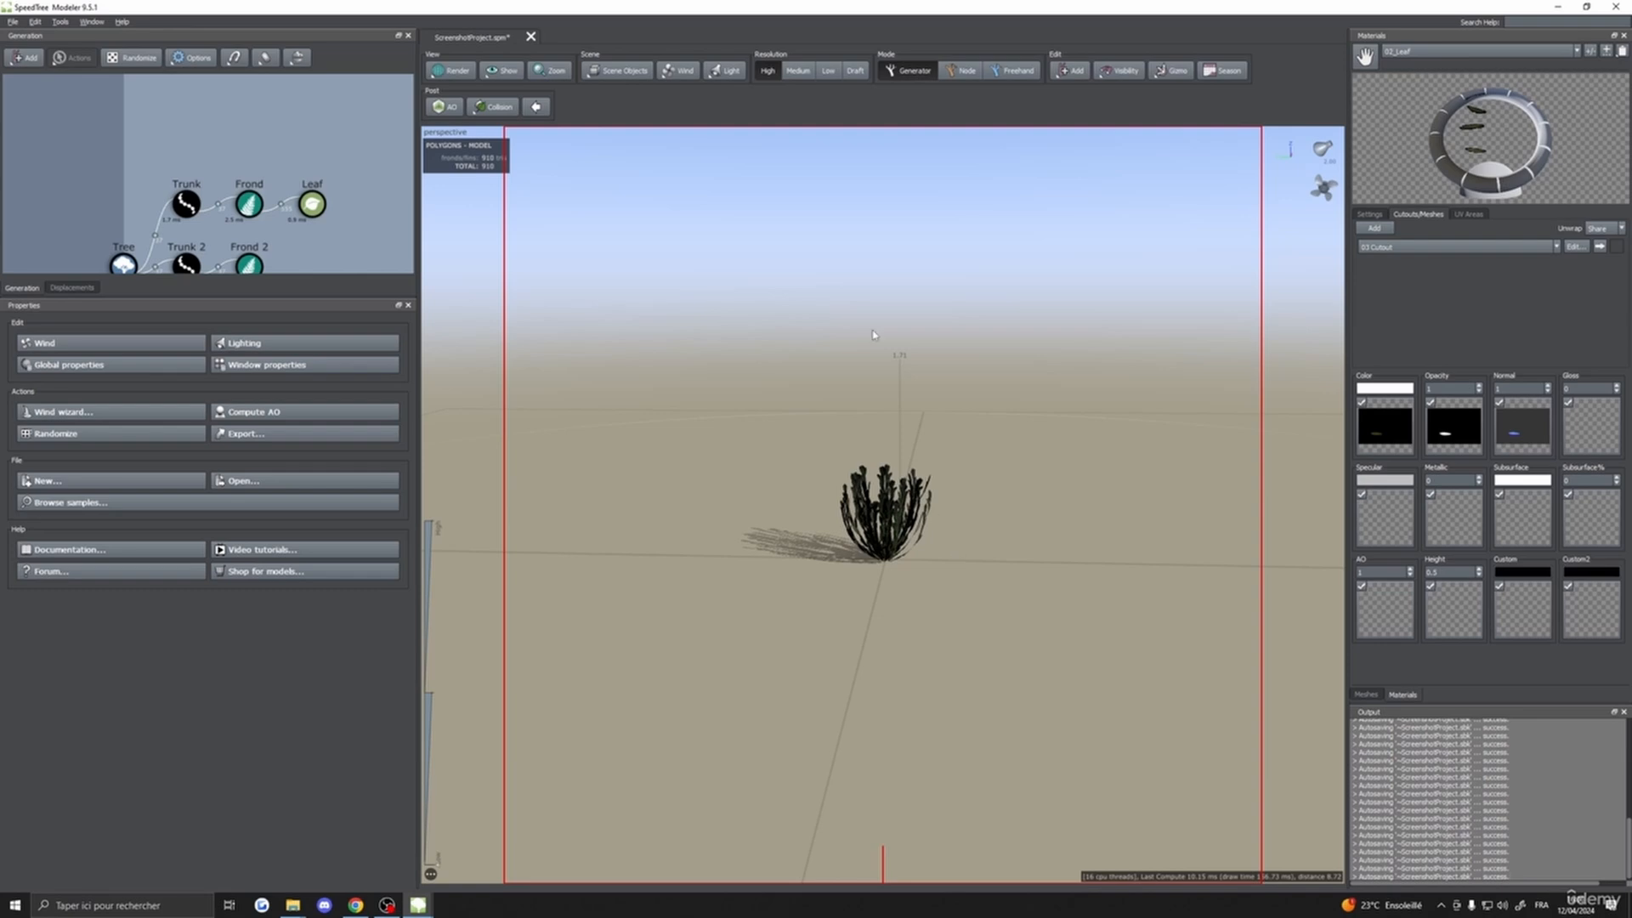
pyautogui.moveTo(1016, 507); pyautogui.dragTo(946, 548)
# - Return the preview to the highest LOD and inspect the full bush up close
pyautogui.moveTo(435, 863); pyautogui.dragTo(436, 520)
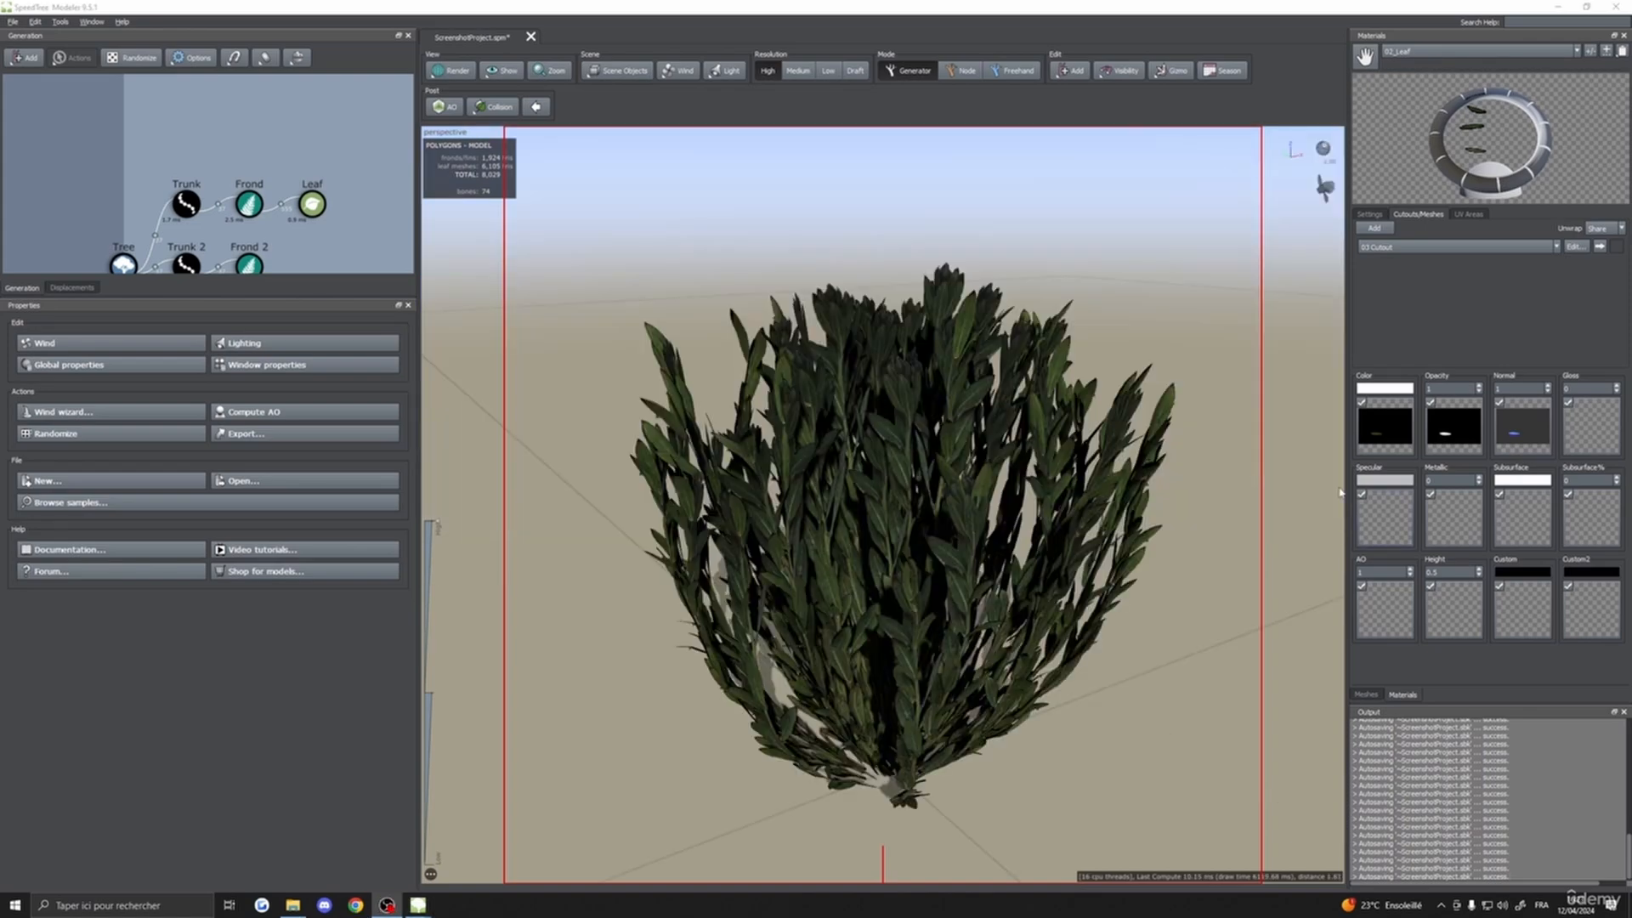
pyautogui.moveTo(919, 505); pyautogui.dragTo(873, 603)
pyautogui.scroll(-3, 941, 633)
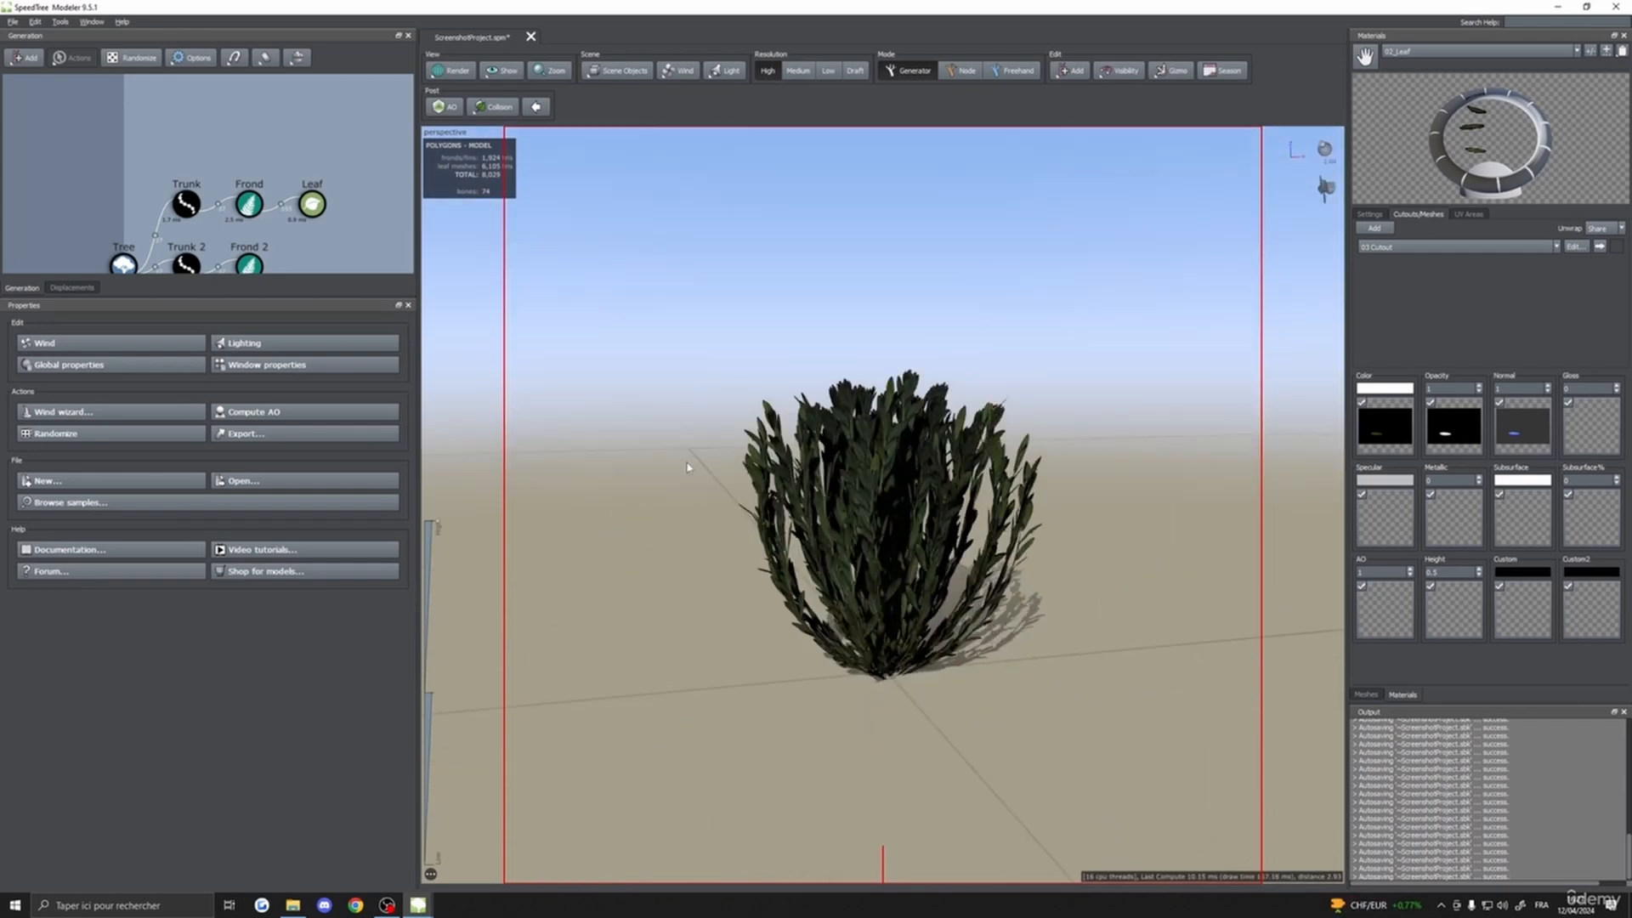
pyautogui.moveTo(688, 466); pyautogui.dragTo(678, 468)
# - Switch the viewport render mode to a Vertex Colors view and examine the bush in it
pyautogui.click(451, 71)
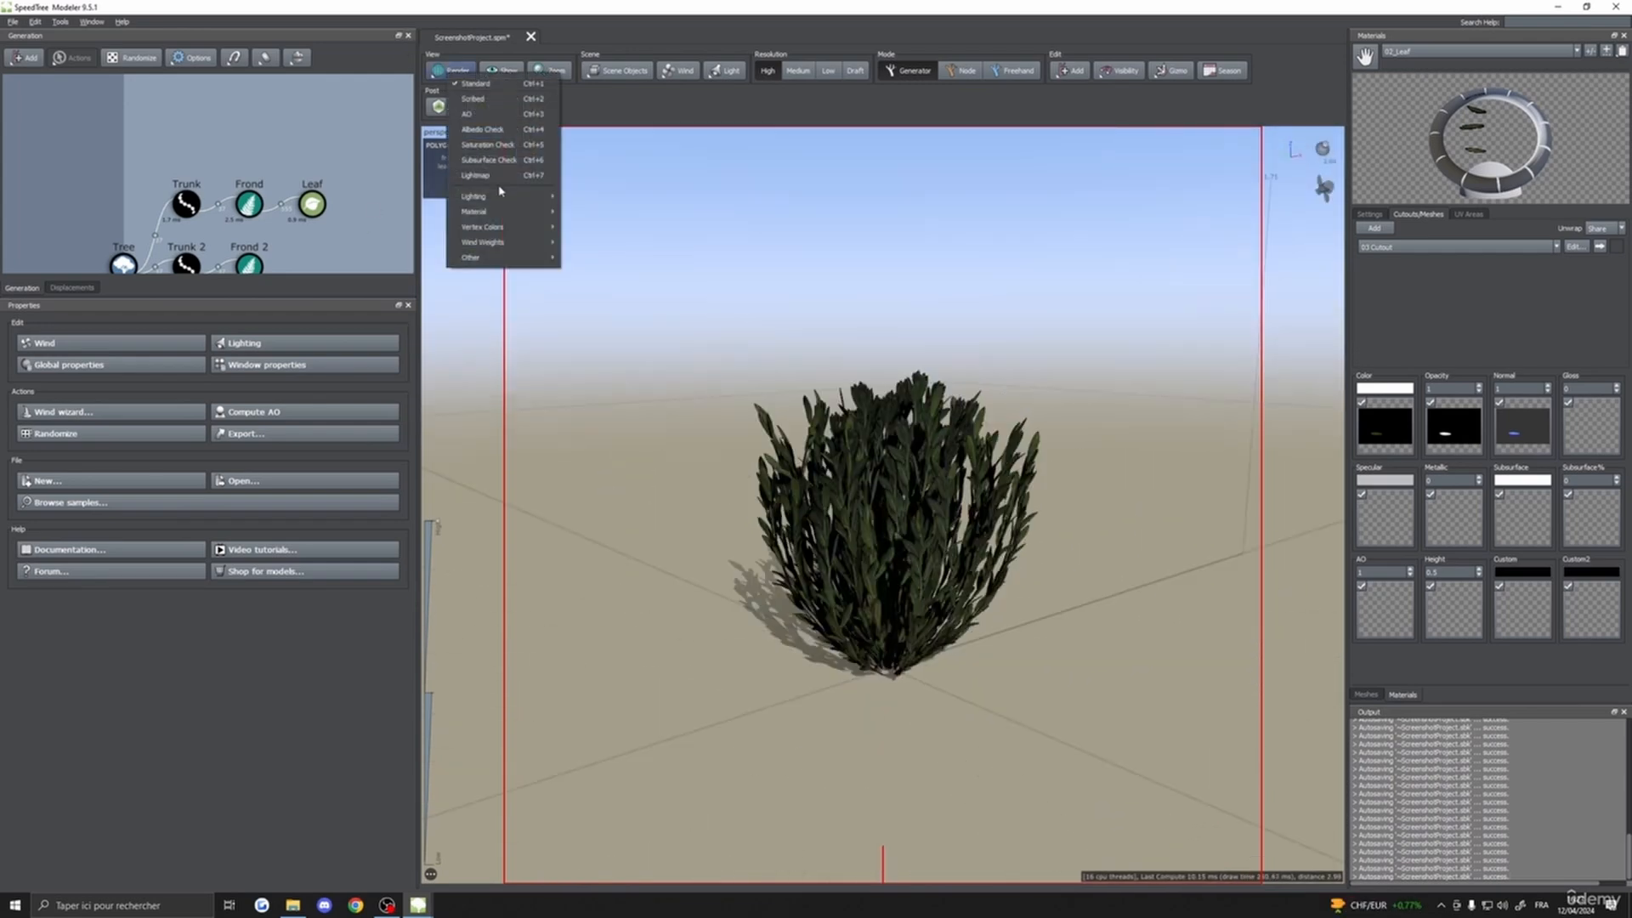
pyautogui.moveTo(496, 227)
pyautogui.click(579, 227)
pyautogui.moveTo(727, 468); pyautogui.dragTo(853, 484)
pyautogui.scroll(-1, 825, 483)
pyautogui.scroll(3, 311, 203)
pyautogui.scroll(-3, 311, 203)
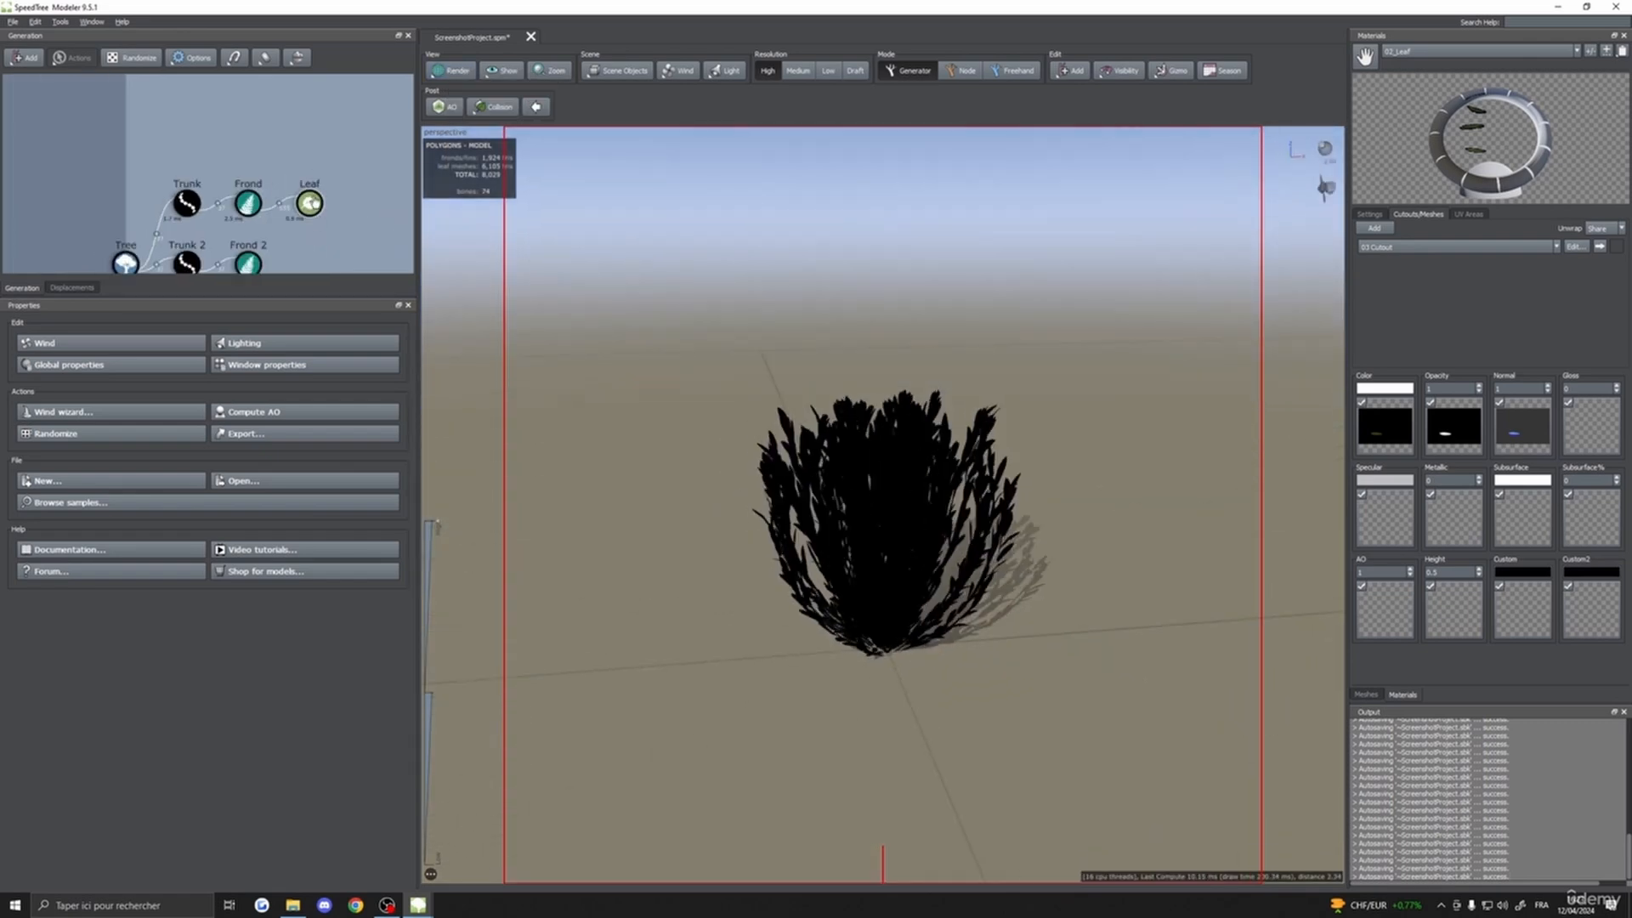
# - Show all property groups and look over the Tree generator's Vertex Color settings
pyautogui.moveTo(311, 203); pyautogui.dragTo(325, 126, button='middle')
pyautogui.moveTo(150, 242); pyautogui.dragTo(218, 109)
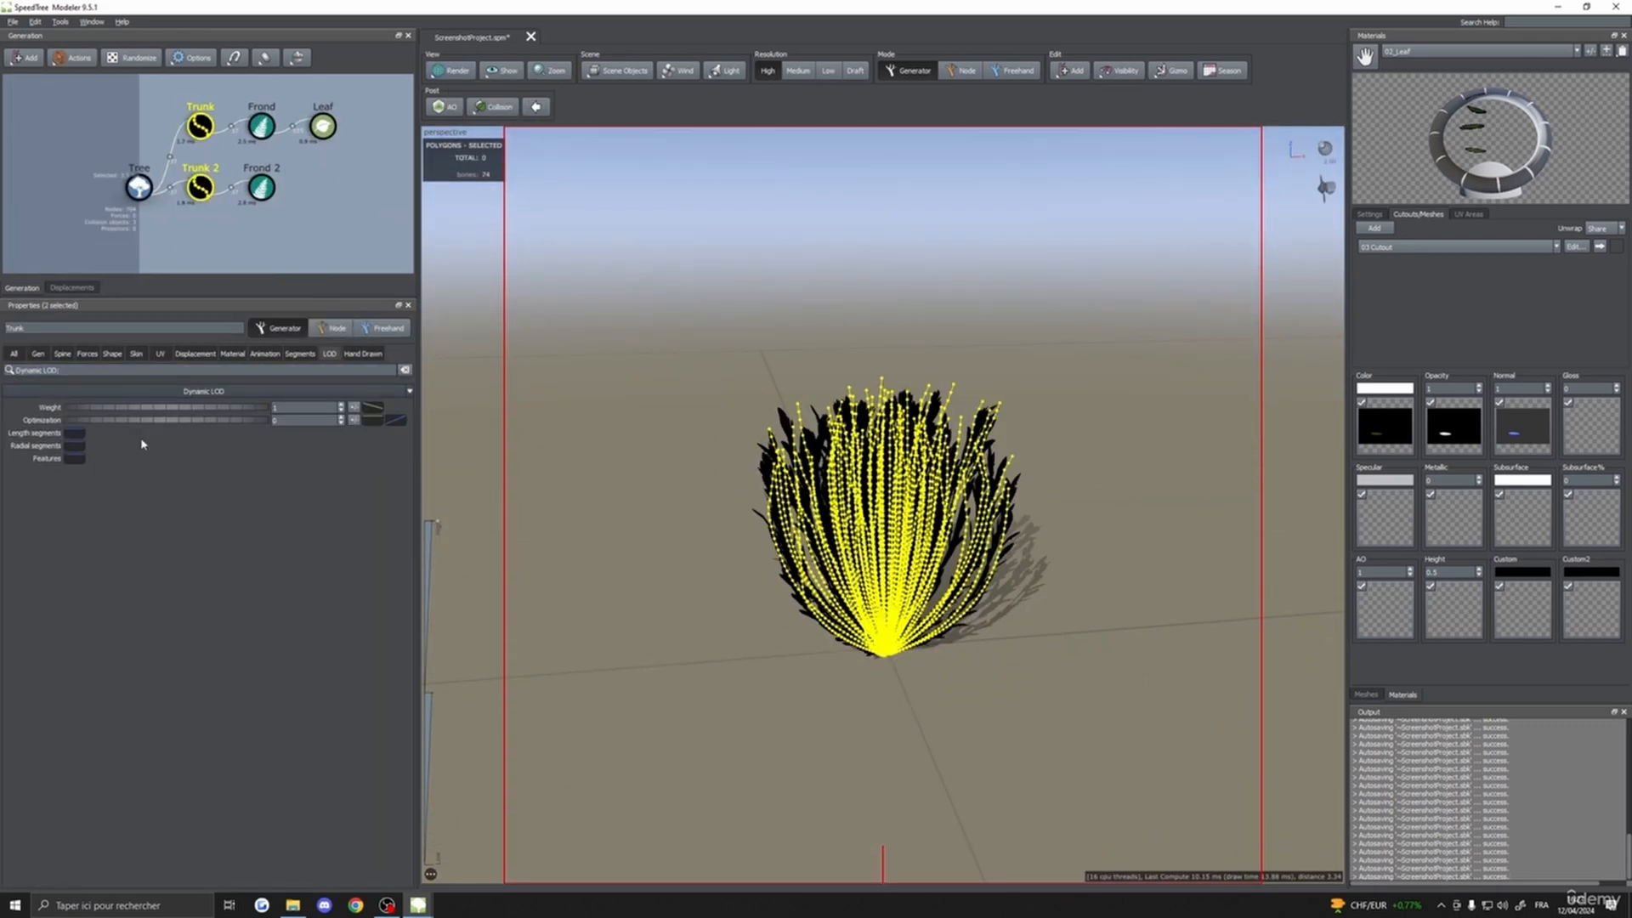
pyautogui.click(14, 353)
pyautogui.click(138, 187)
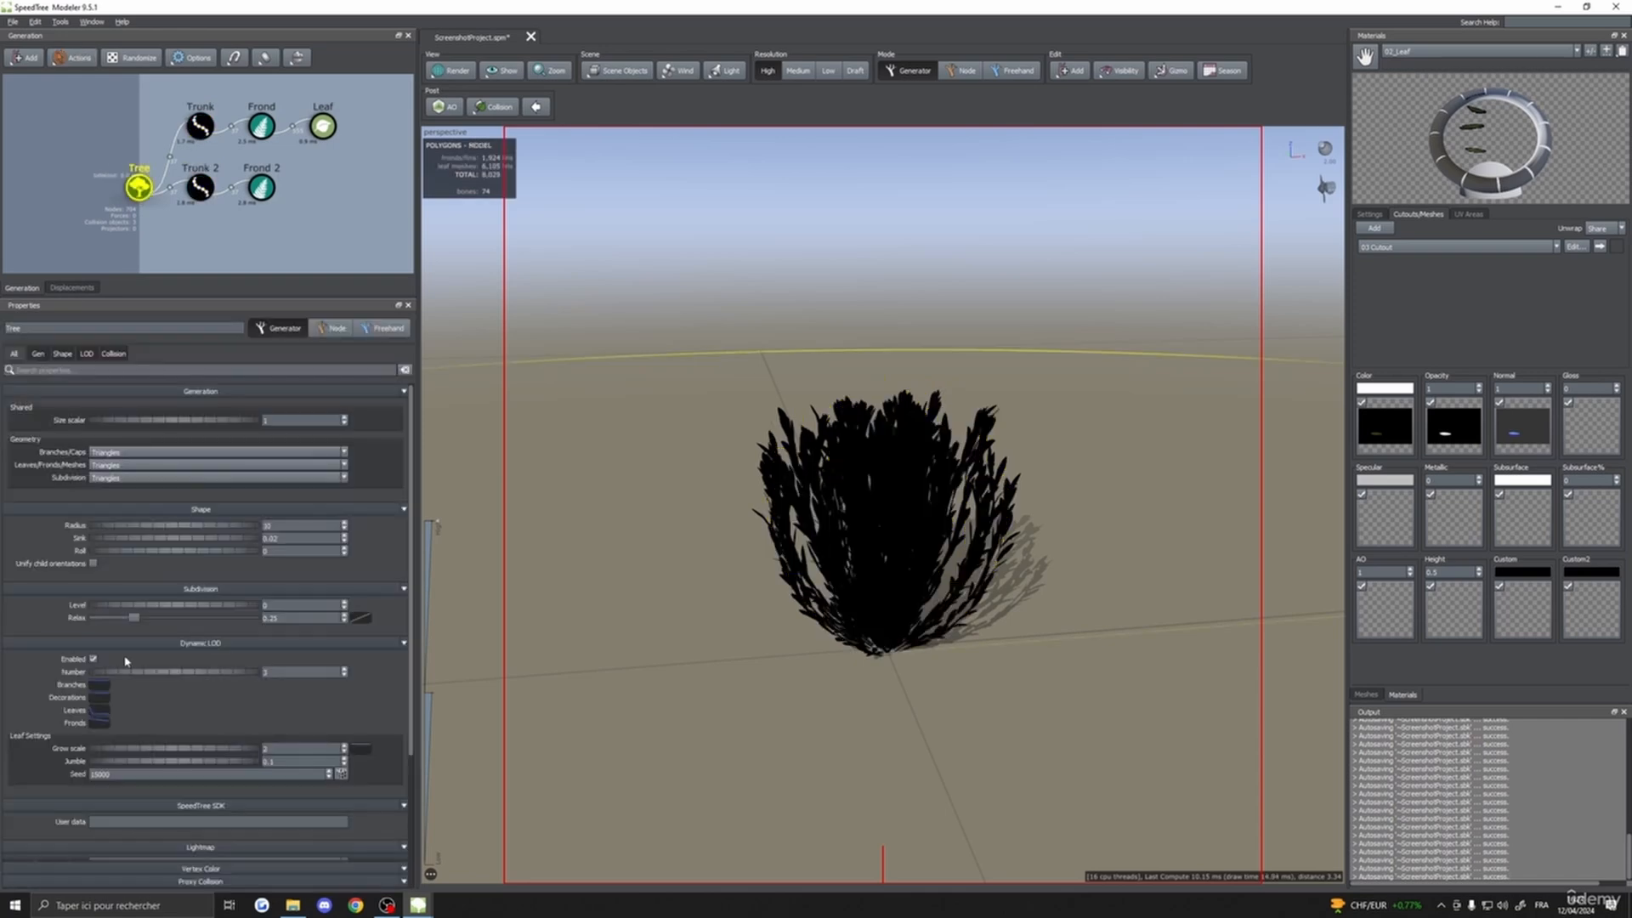
pyautogui.scroll(-1, 102, 621)
pyautogui.scroll(-1, 106, 612)
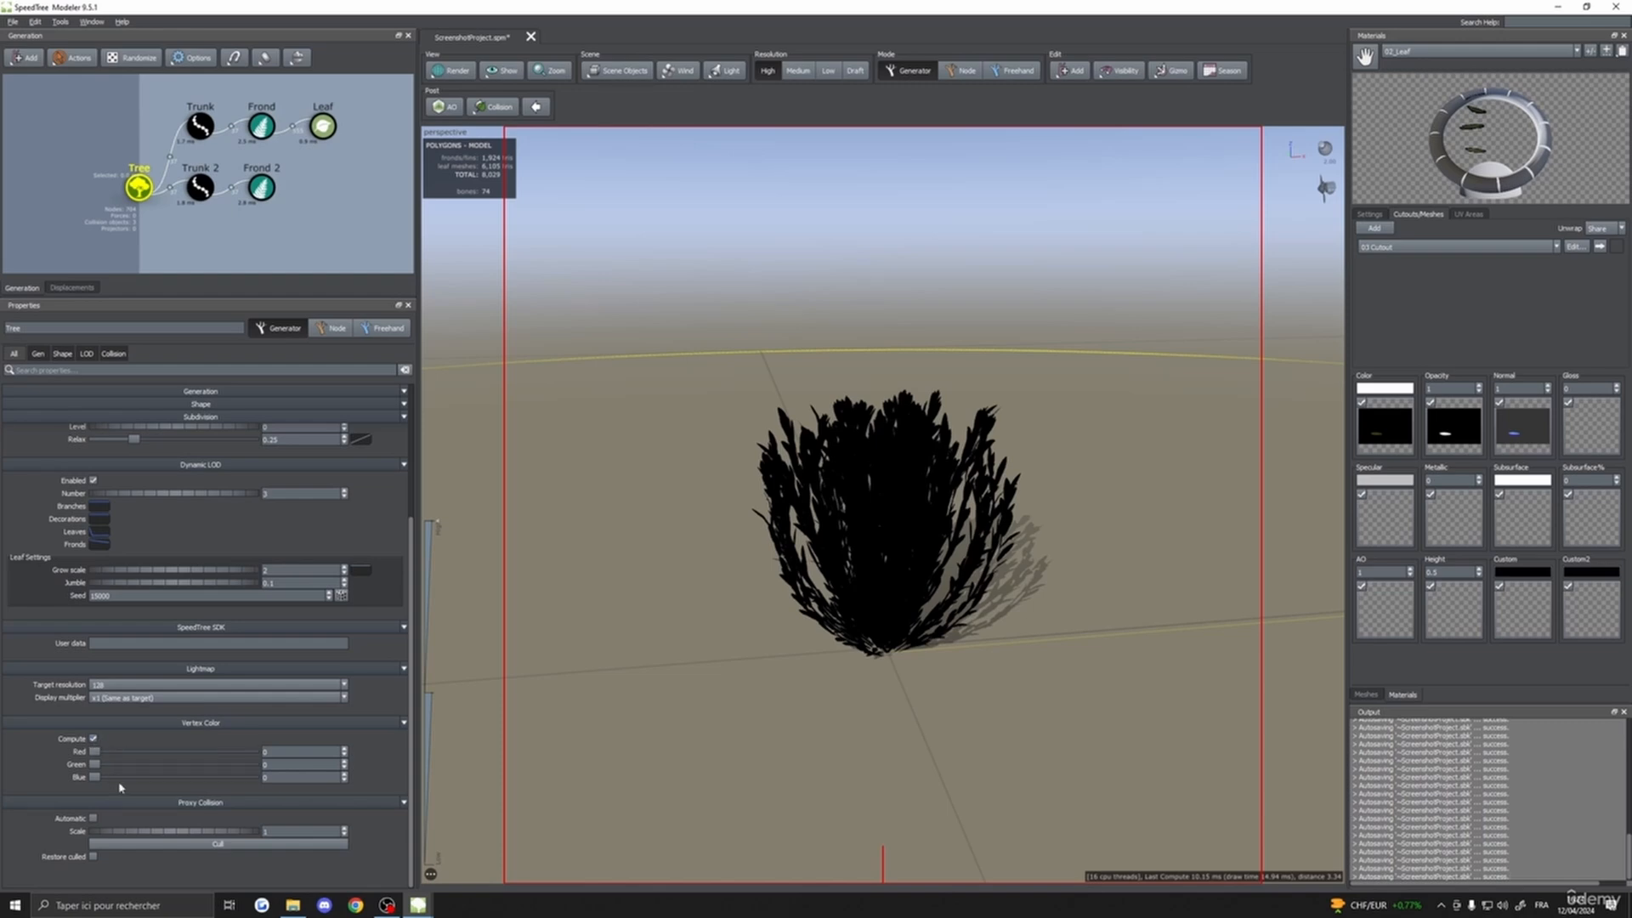
pyautogui.click(263, 778)
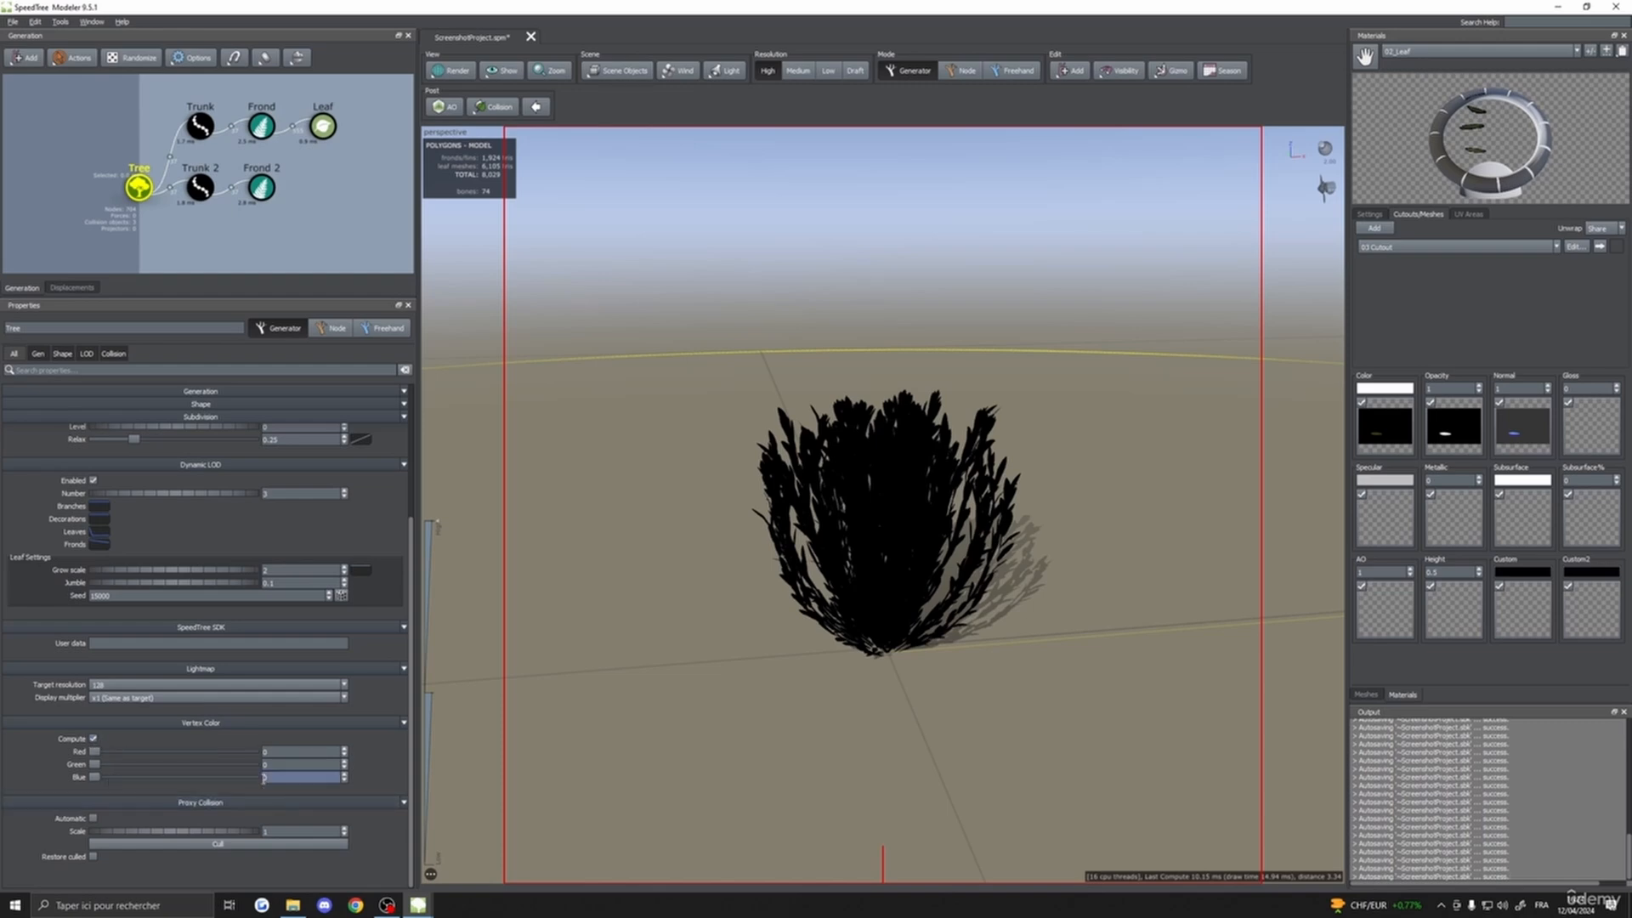
pyautogui.click(94, 778)
# - For Trunk and Trunk 2, change the Red vertex color style to Set with a value of 1
pyautogui.moveTo(198, 157); pyautogui.dragTo(170, 261)
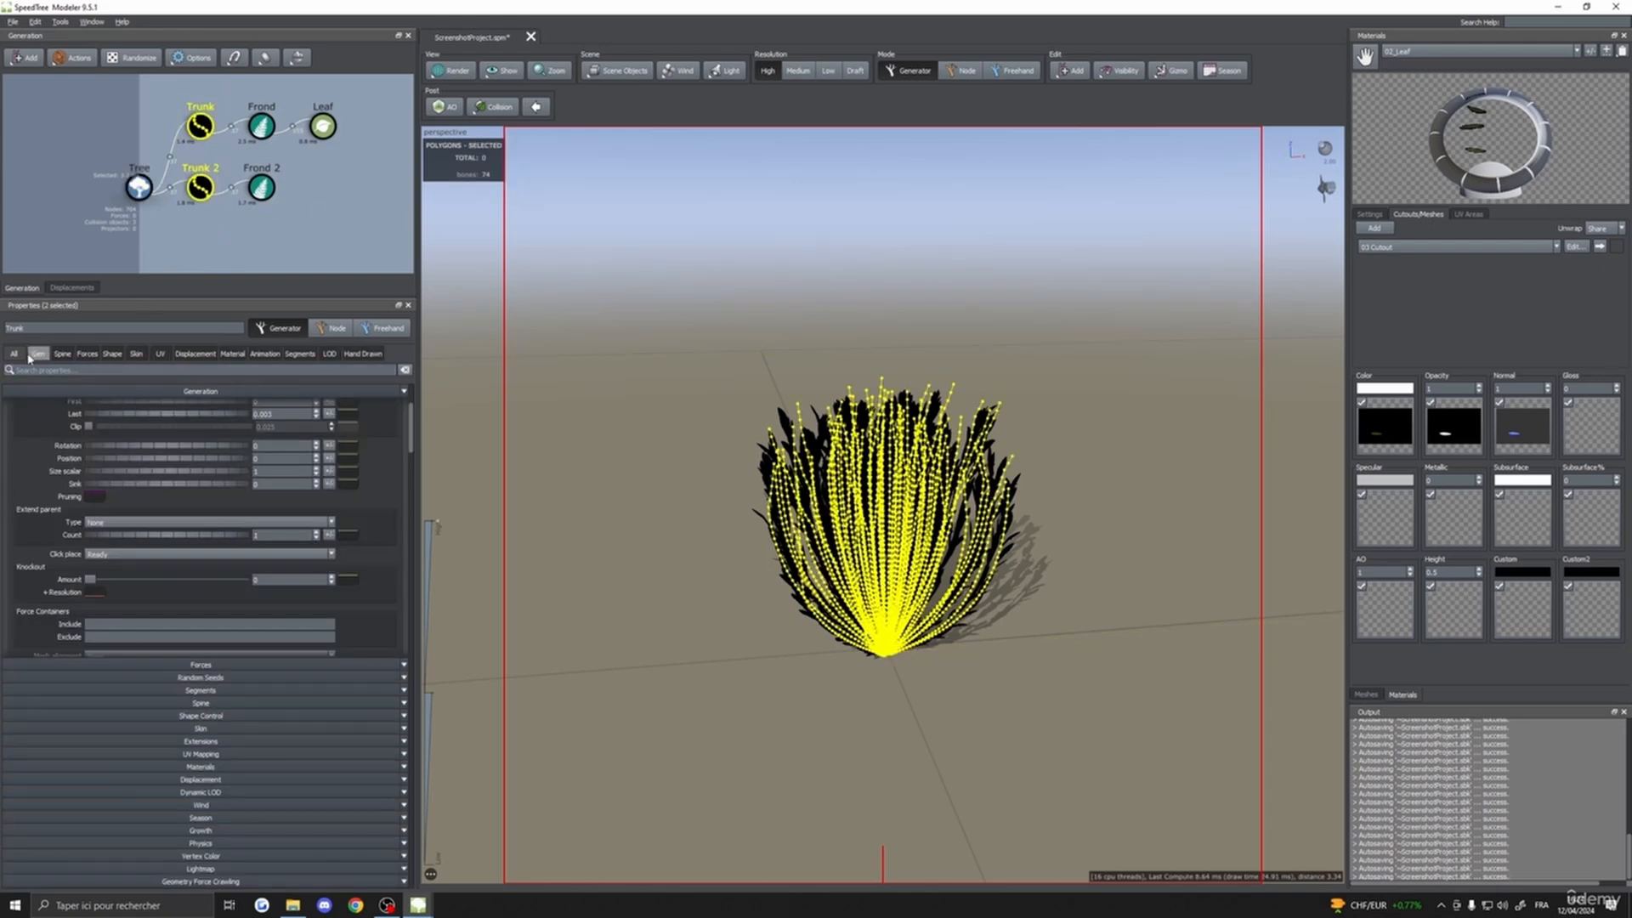
pyautogui.click(221, 857)
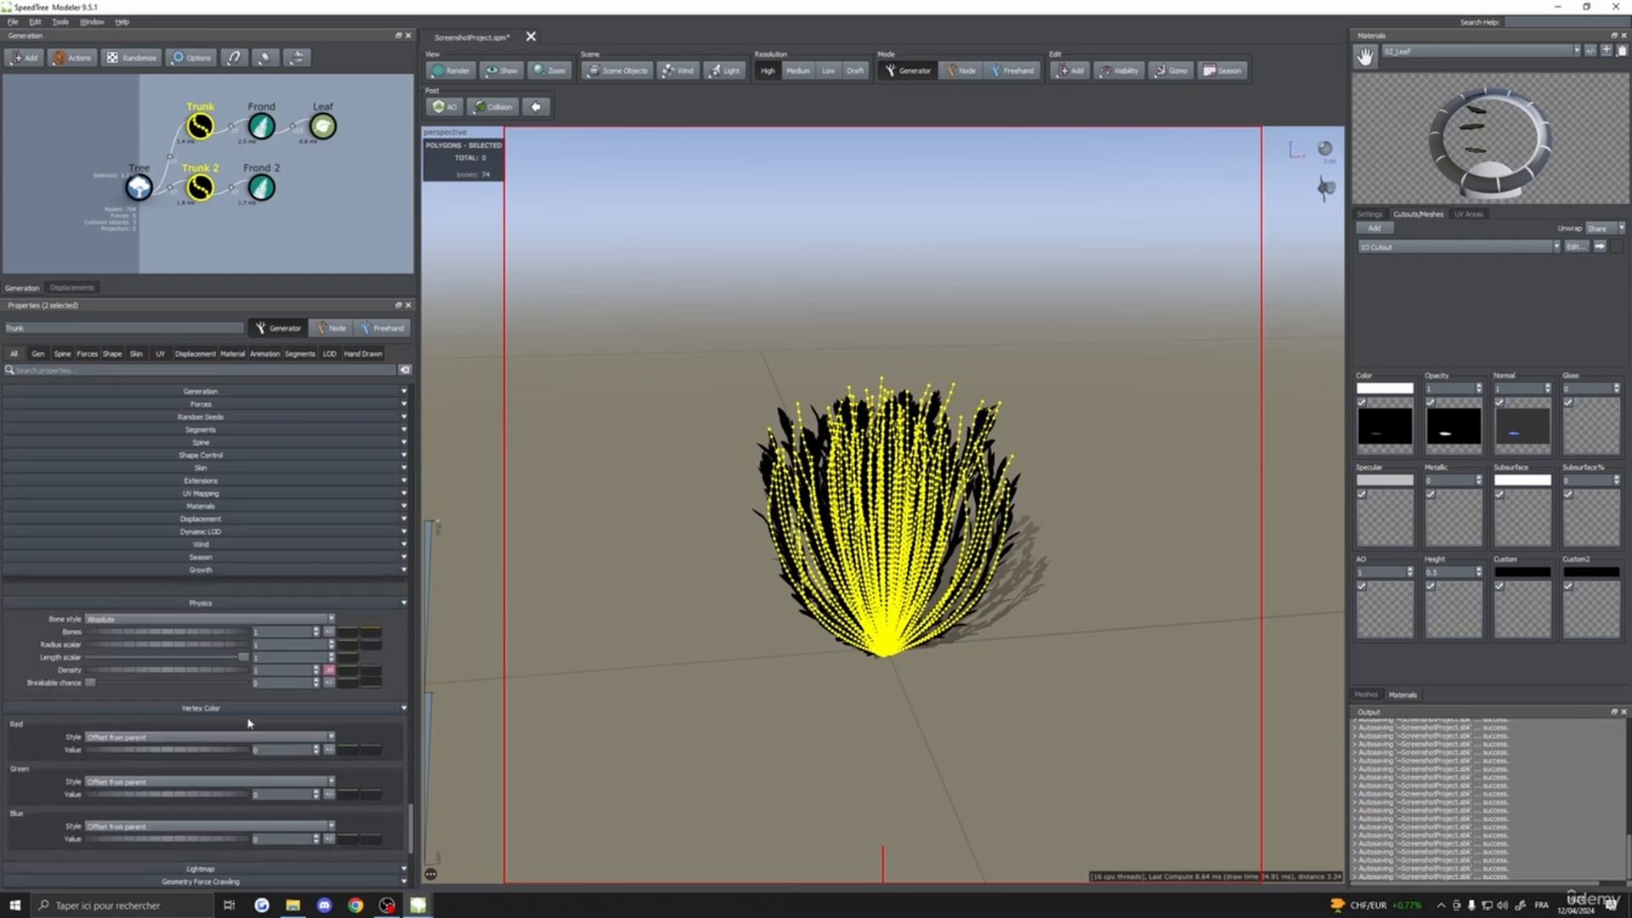
pyautogui.click(191, 736)
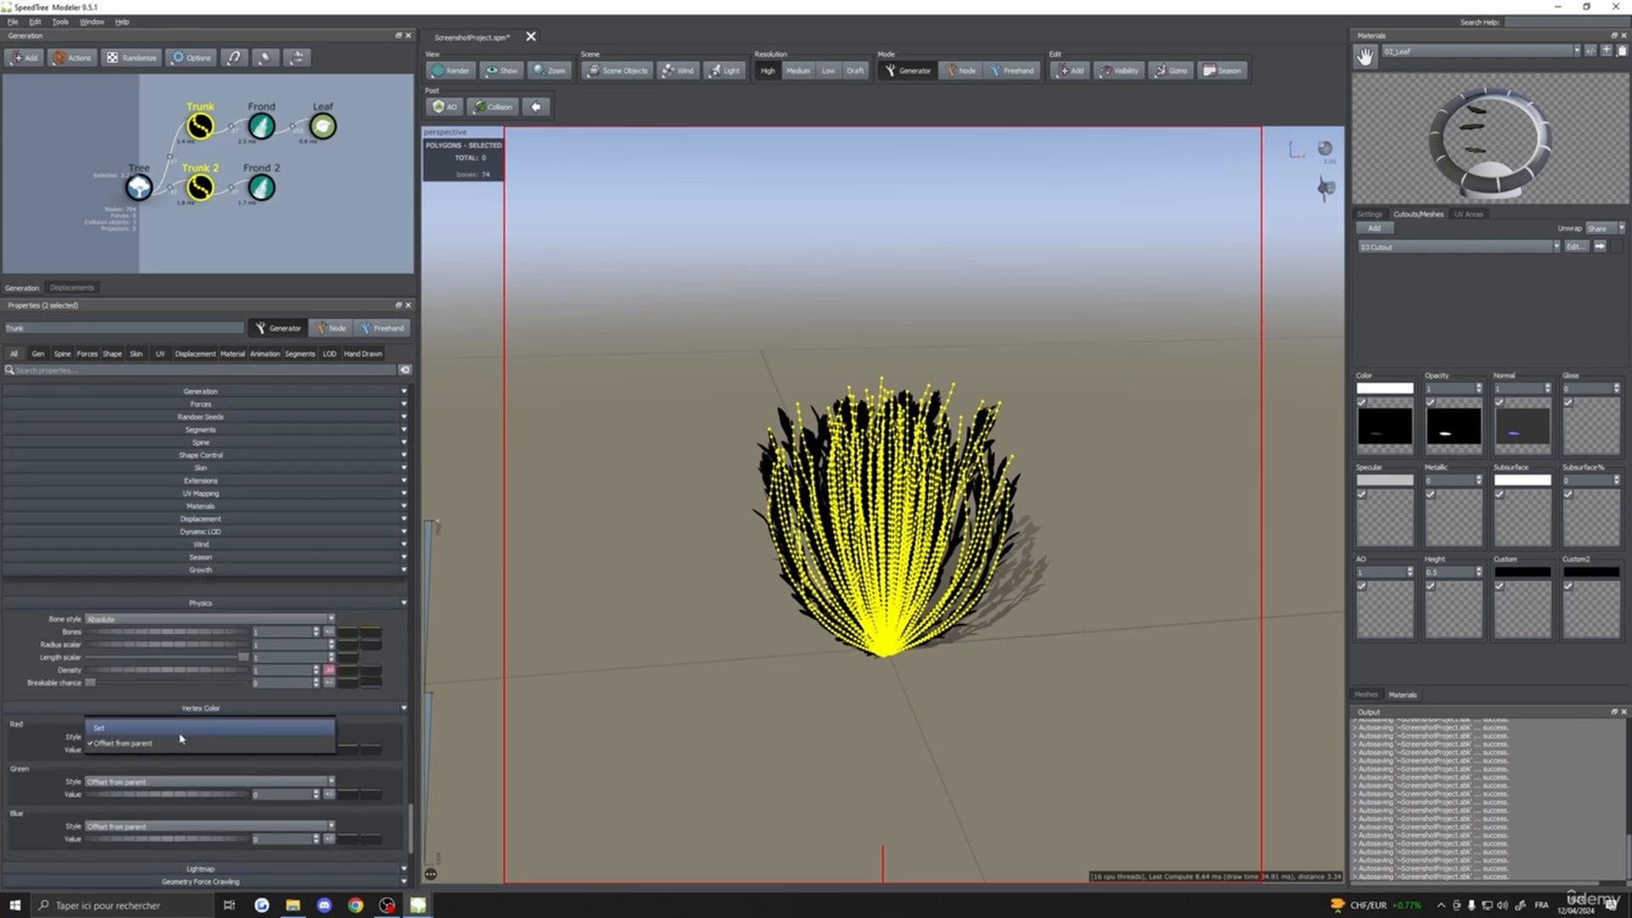
pyautogui.click(100, 729)
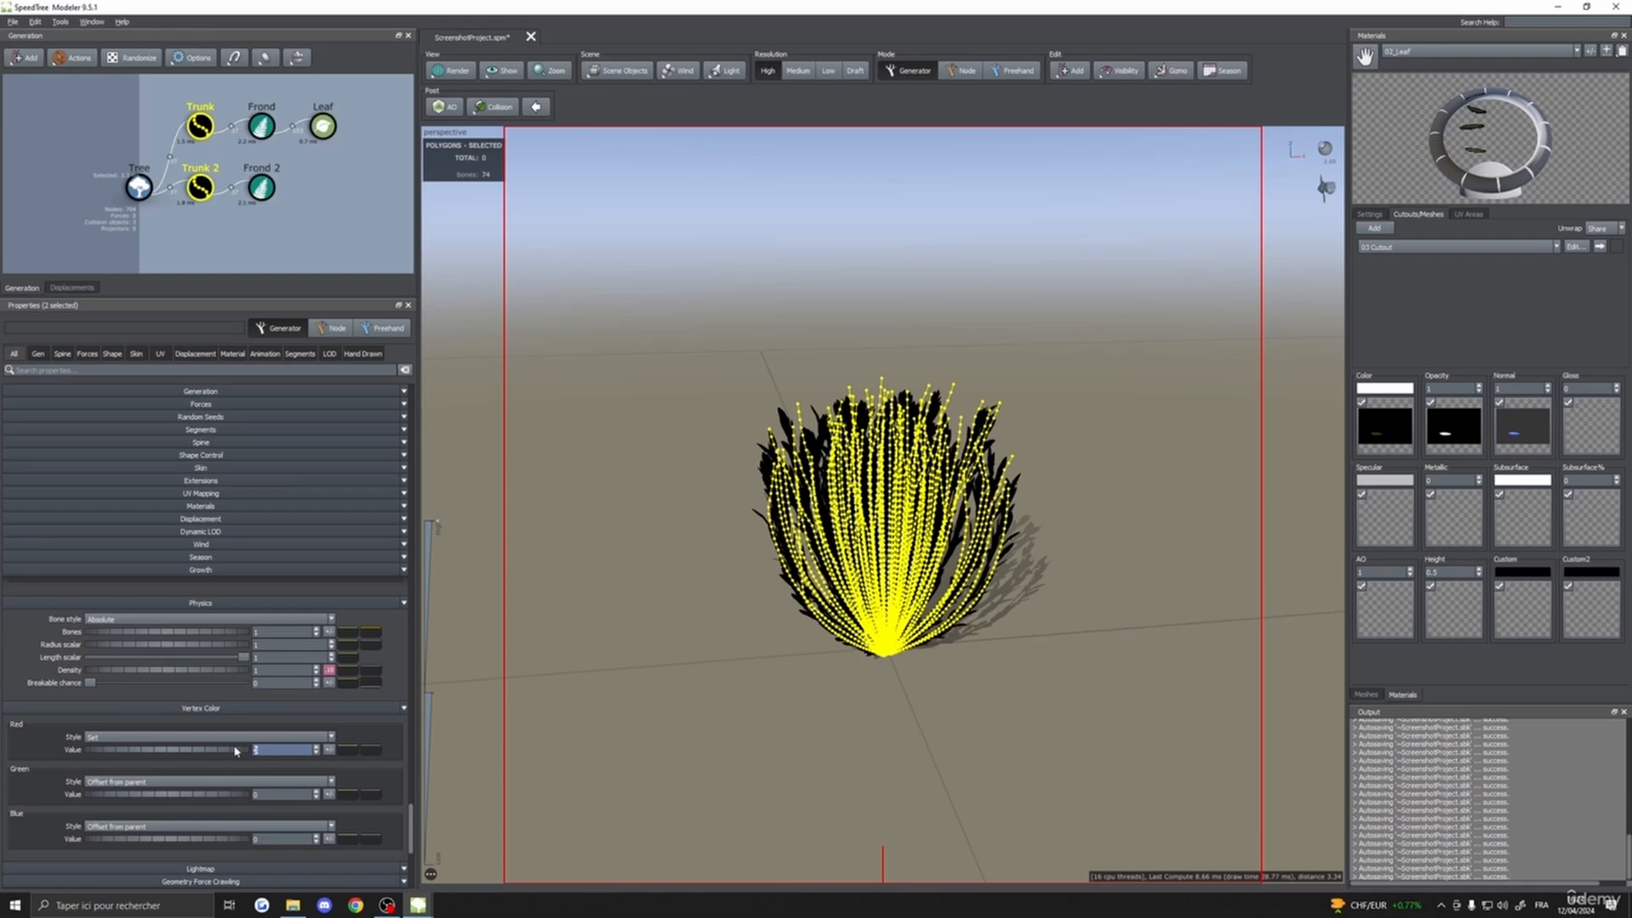
pyautogui.press('Return')
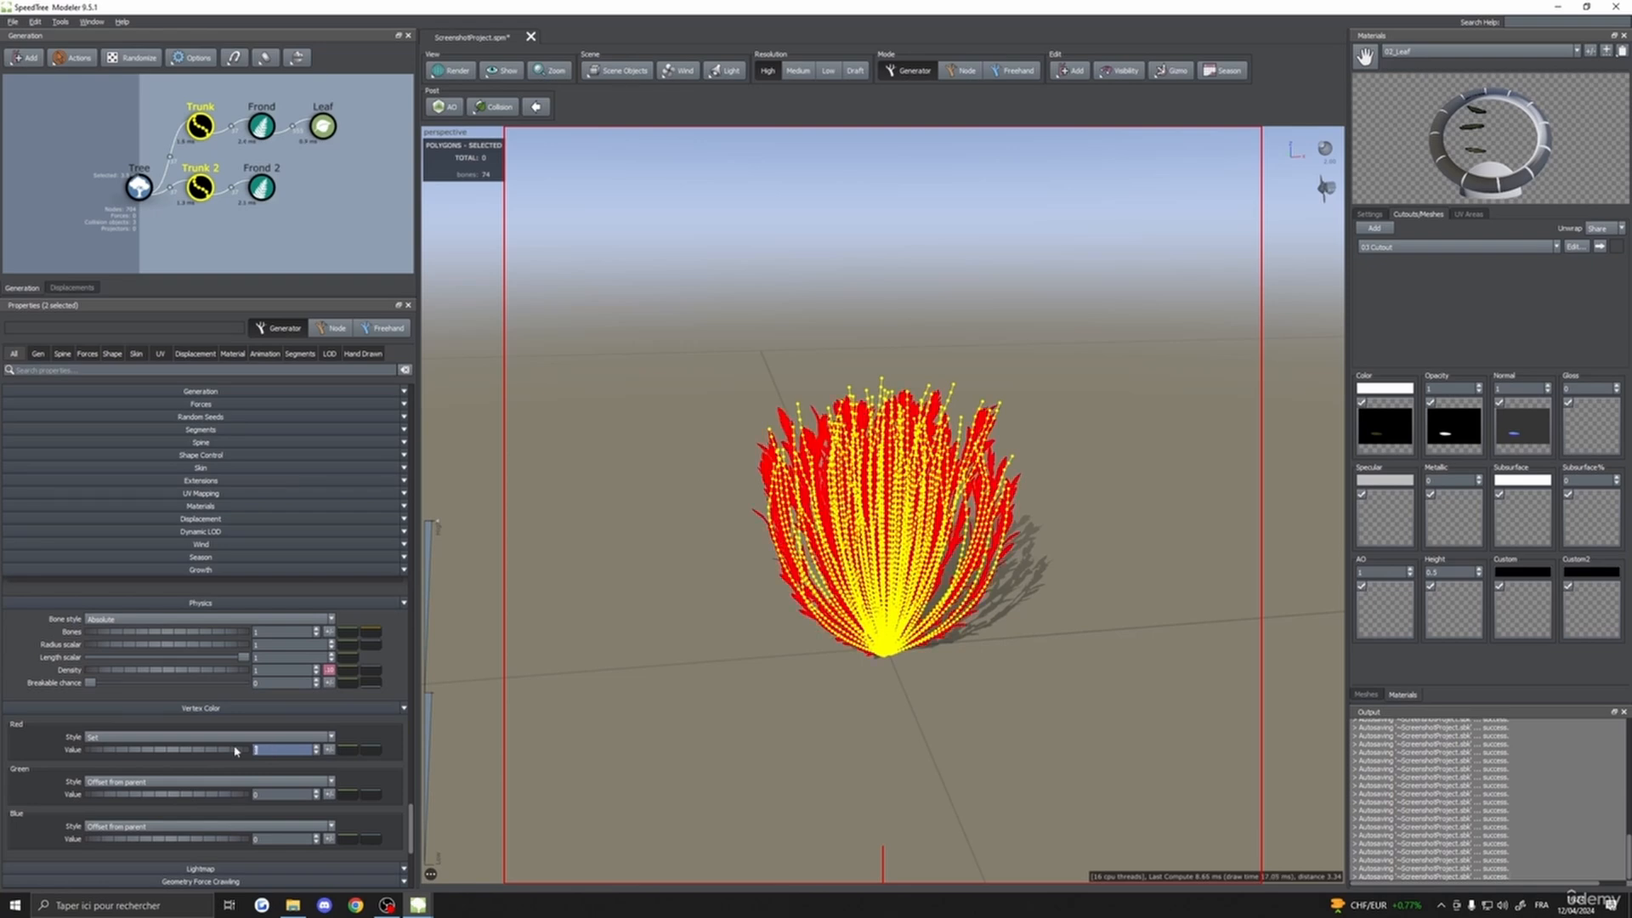
# - Lower the start of the trunks' Red vertex color profile curve to about Y 0 and check the gradient on the bush
pyautogui.click(369, 753)
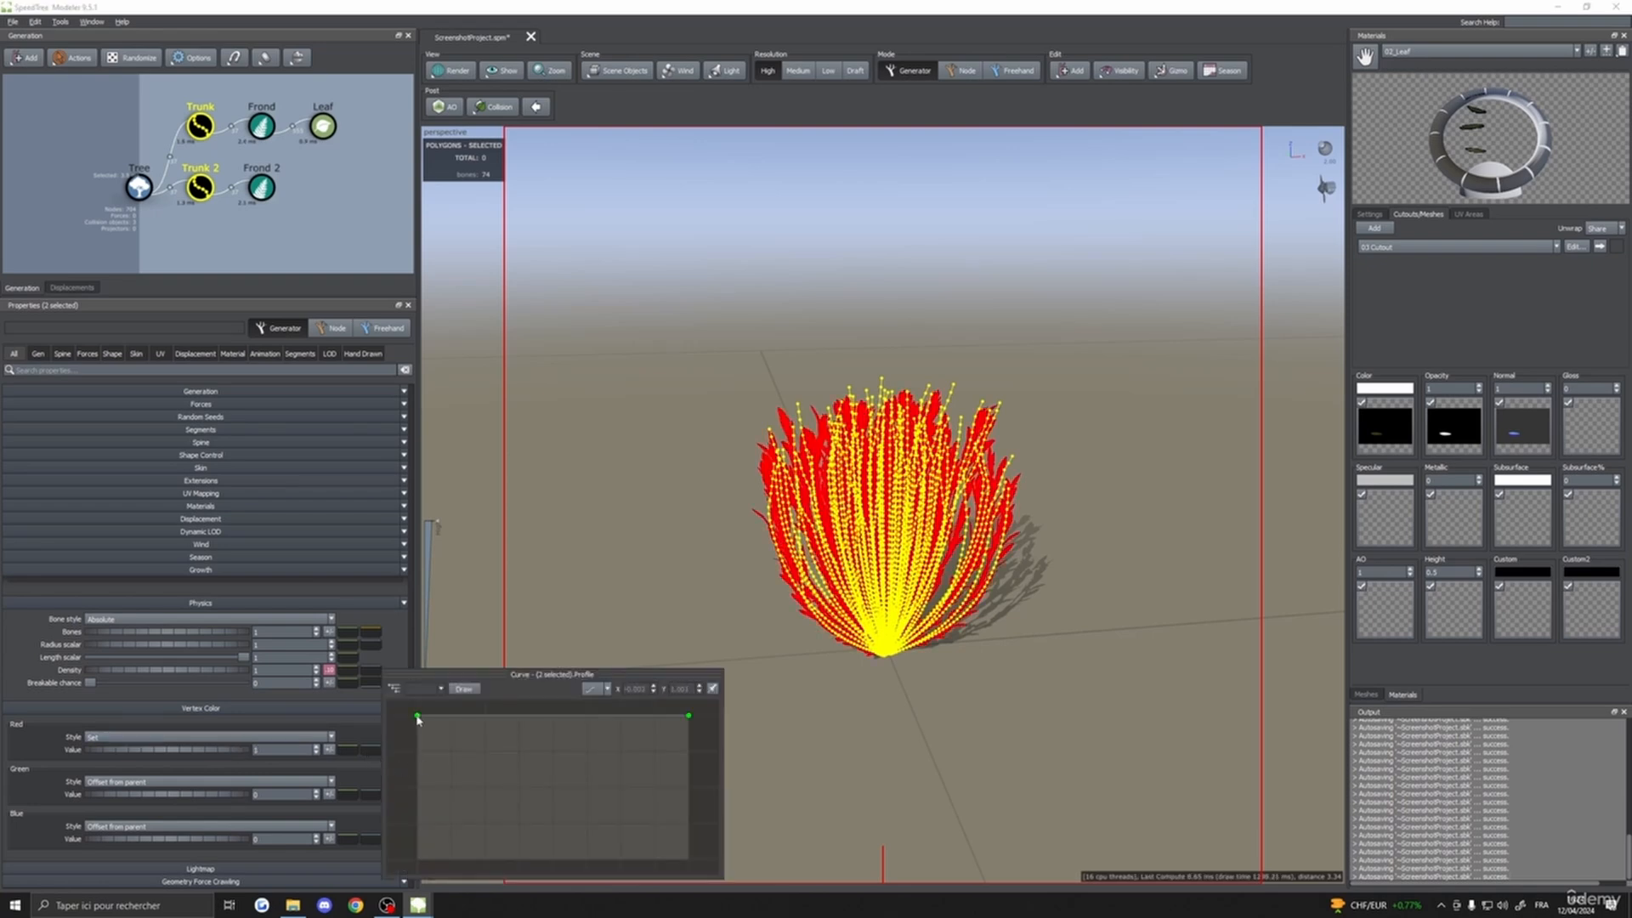
pyautogui.moveTo(418, 719); pyautogui.dragTo(410, 867)
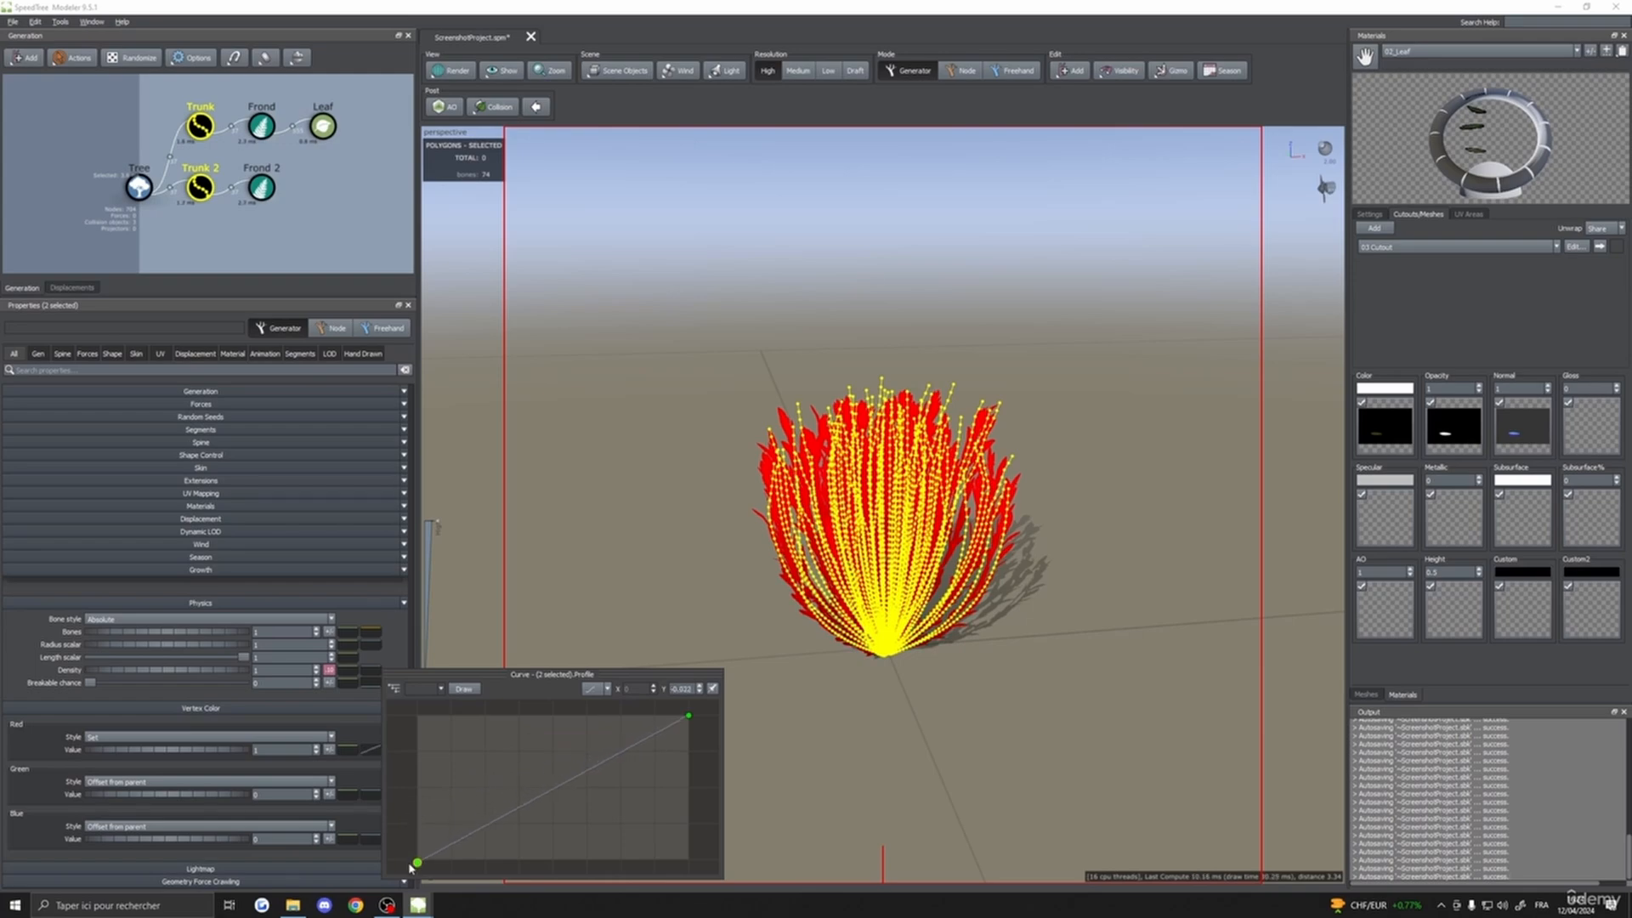
pyautogui.click(893, 787)
pyautogui.moveTo(892, 787); pyautogui.dragTo(907, 860)
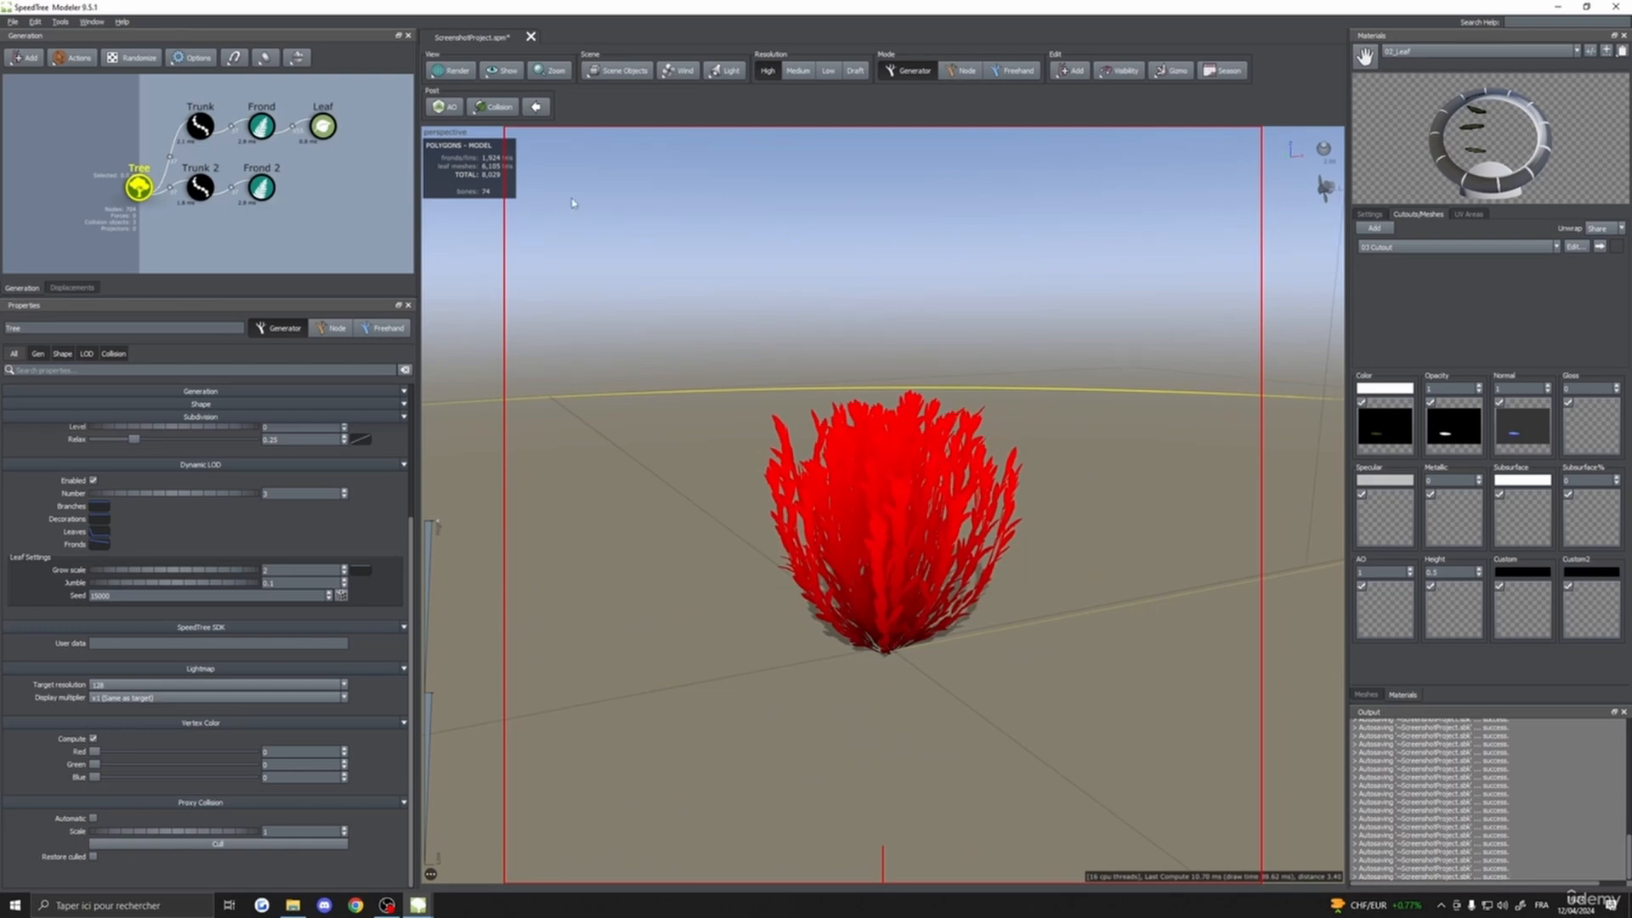
# - Switch the viewport render mode to Standard
pyautogui.click(450, 71)
pyautogui.click(484, 85)
pyautogui.moveTo(680, 340); pyautogui.dragTo(1, 131)
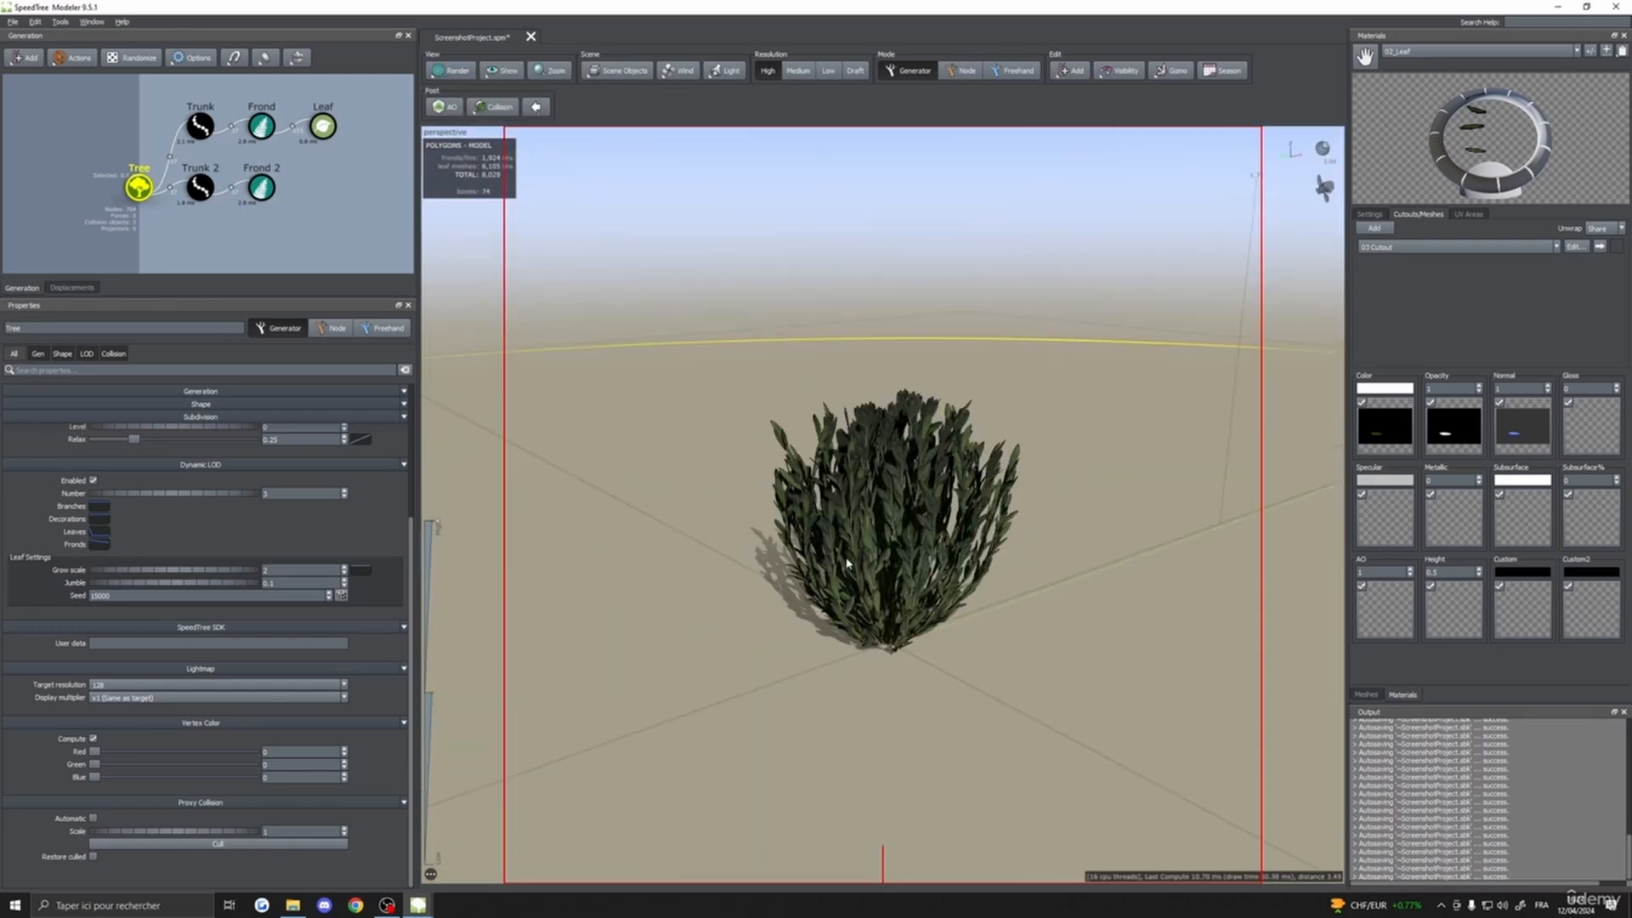
# - Examine the grouping, include and transform options in the mesh export settings, then cancel the export
pyautogui.click(14, 23)
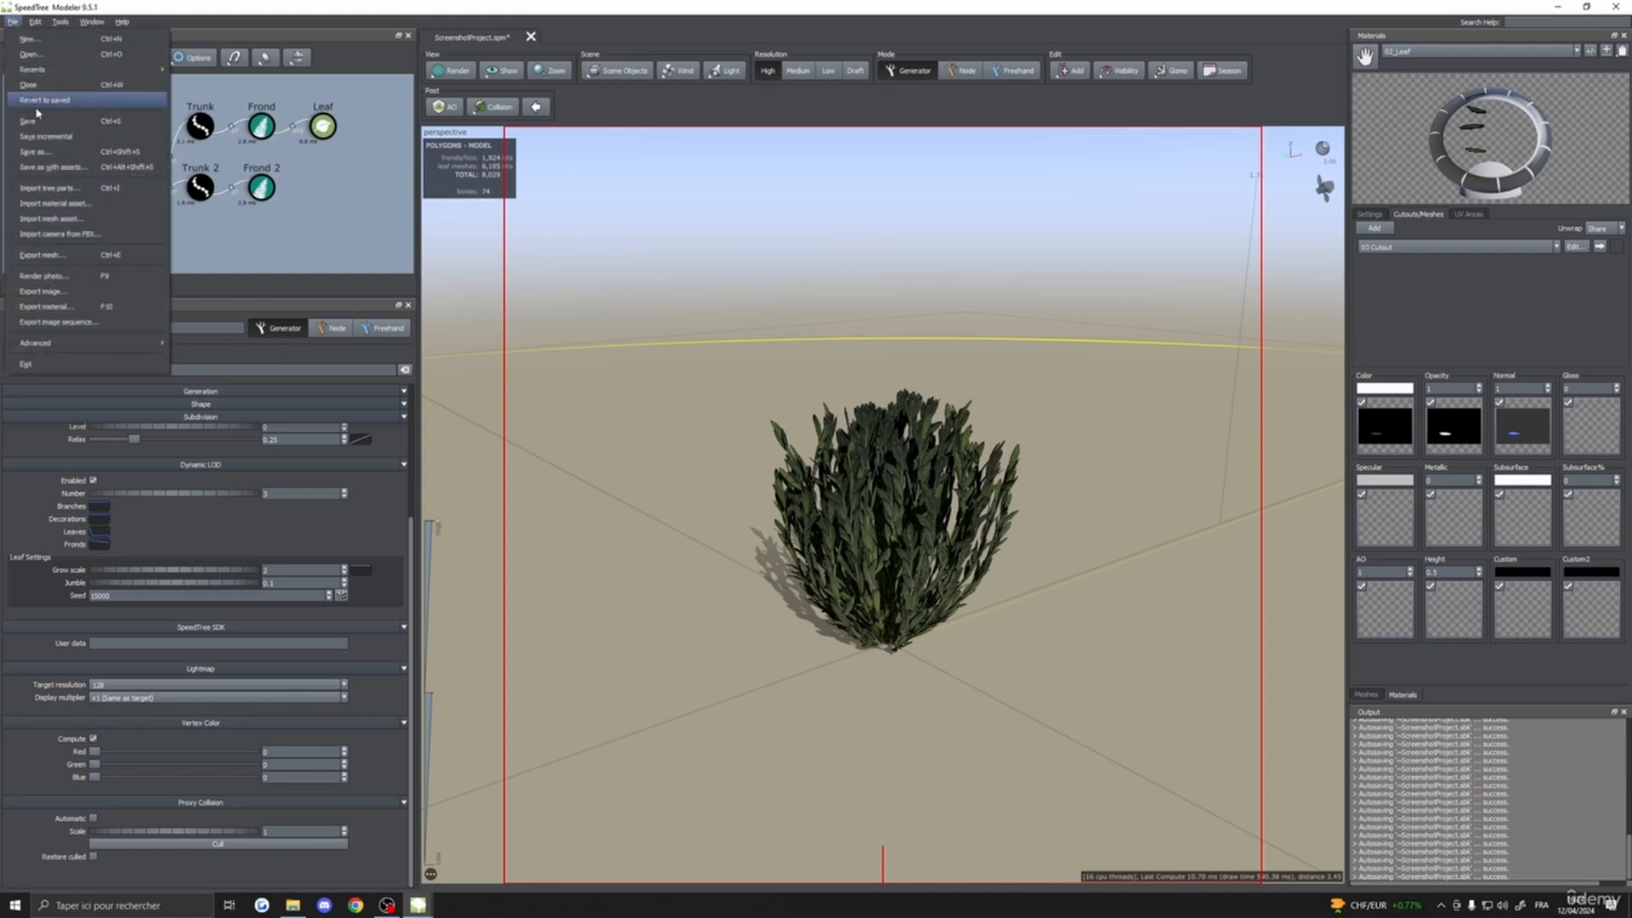
pyautogui.click(70, 255)
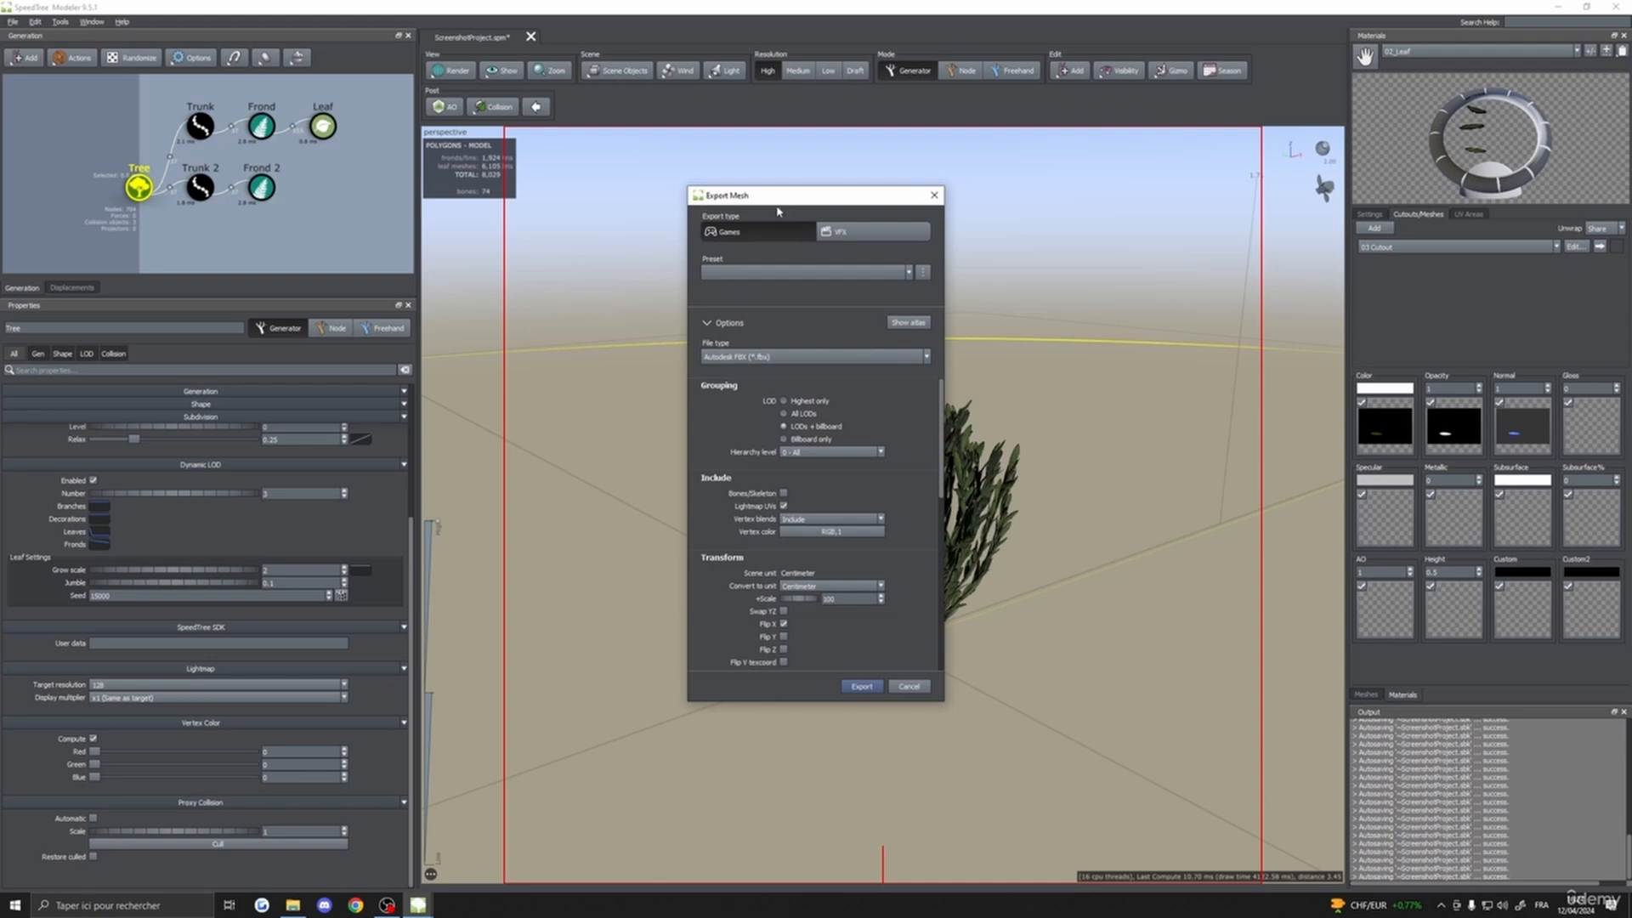
pyautogui.moveTo(778, 197); pyautogui.dragTo(536, 103)
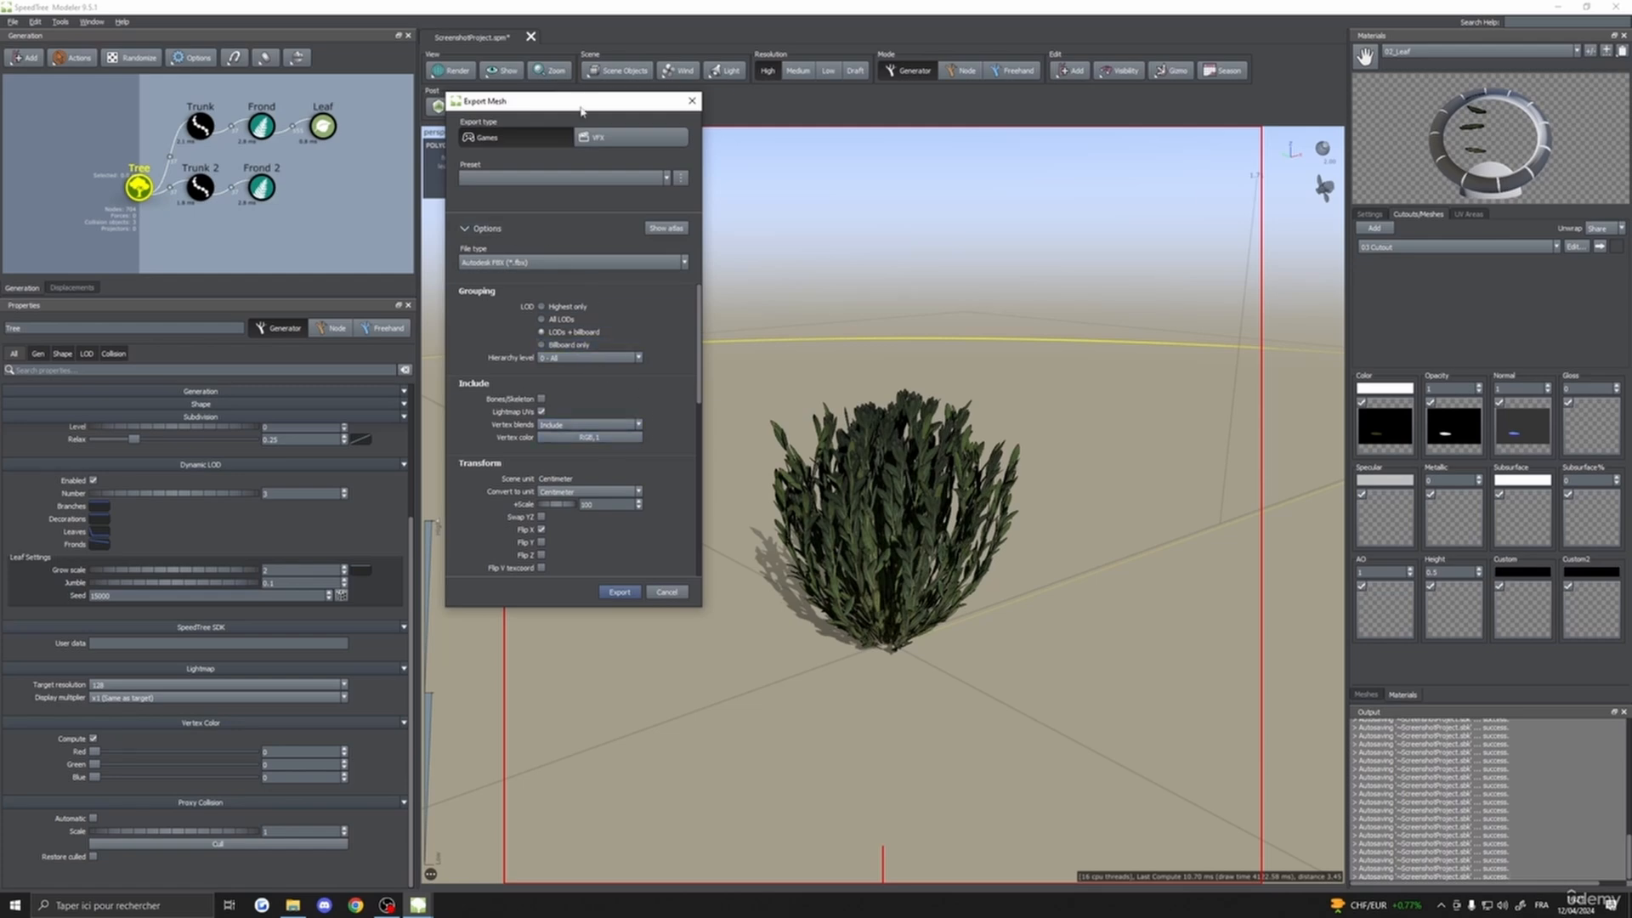
pyautogui.moveTo(562, 106); pyautogui.dragTo(581, 190)
pyautogui.scroll(-3, 595, 399)
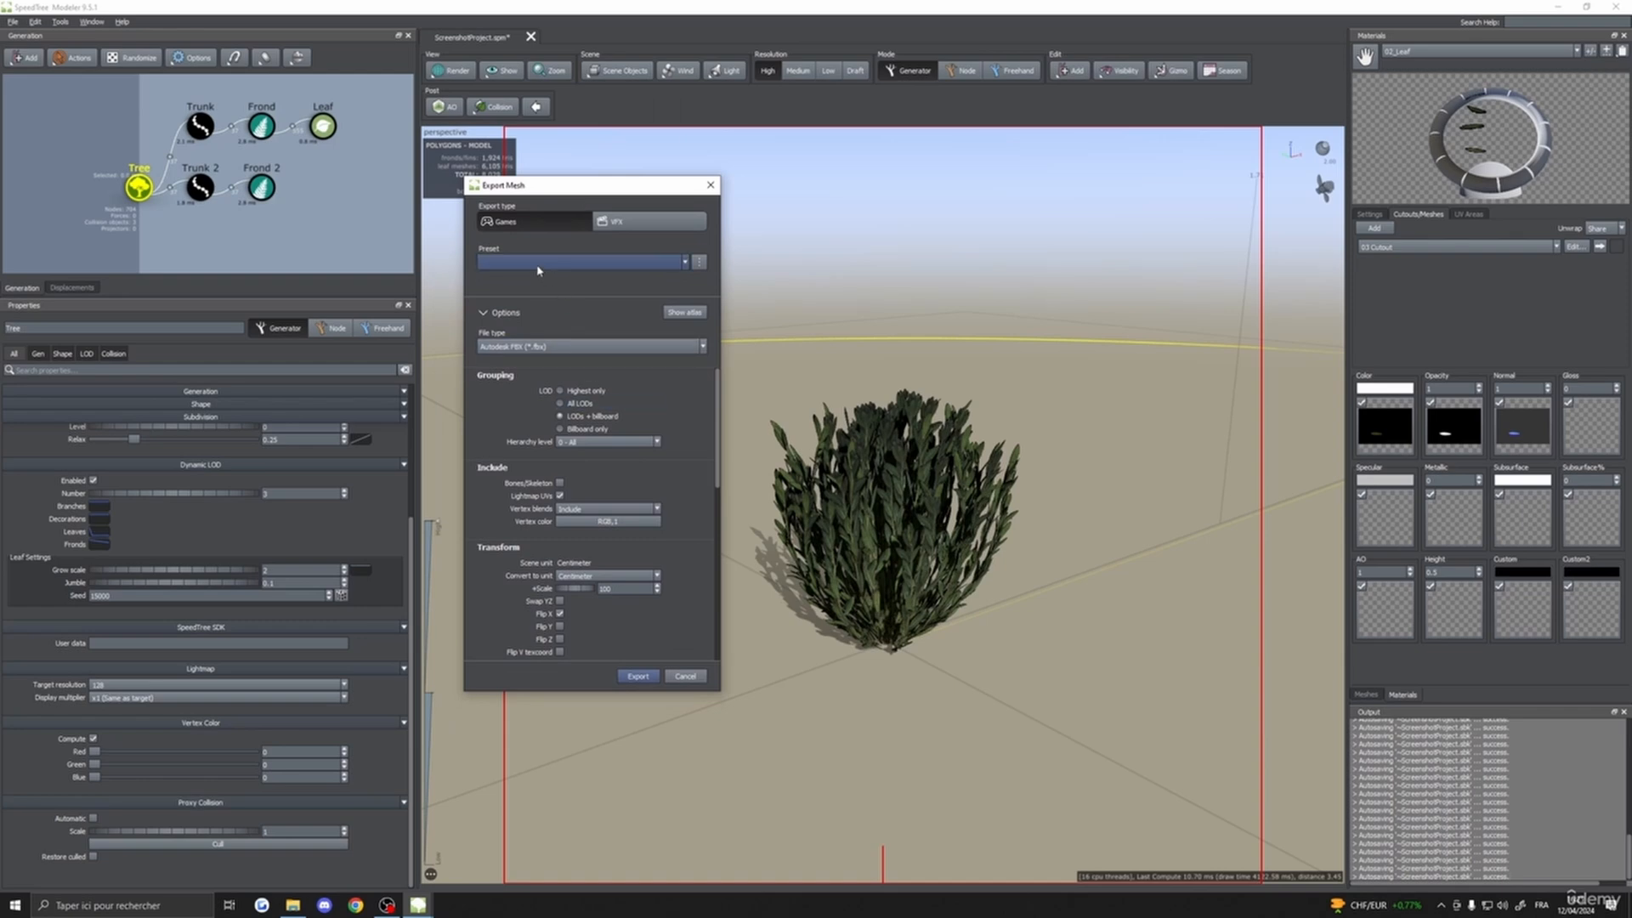
pyautogui.scroll(3, 568, 443)
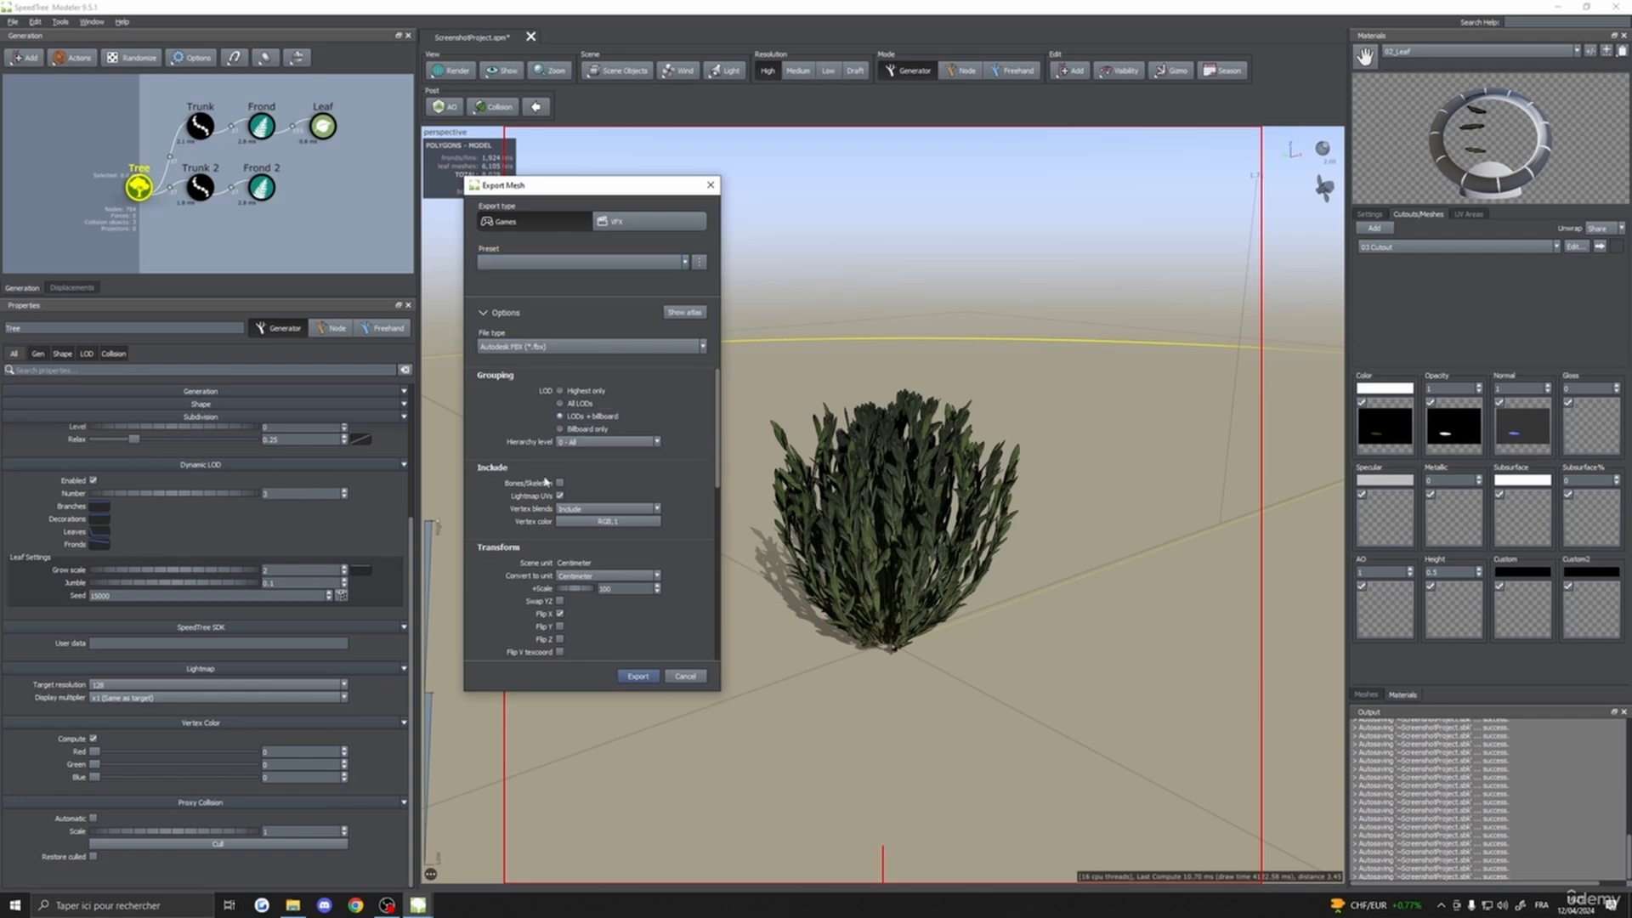
pyautogui.scroll(-3, 528, 498)
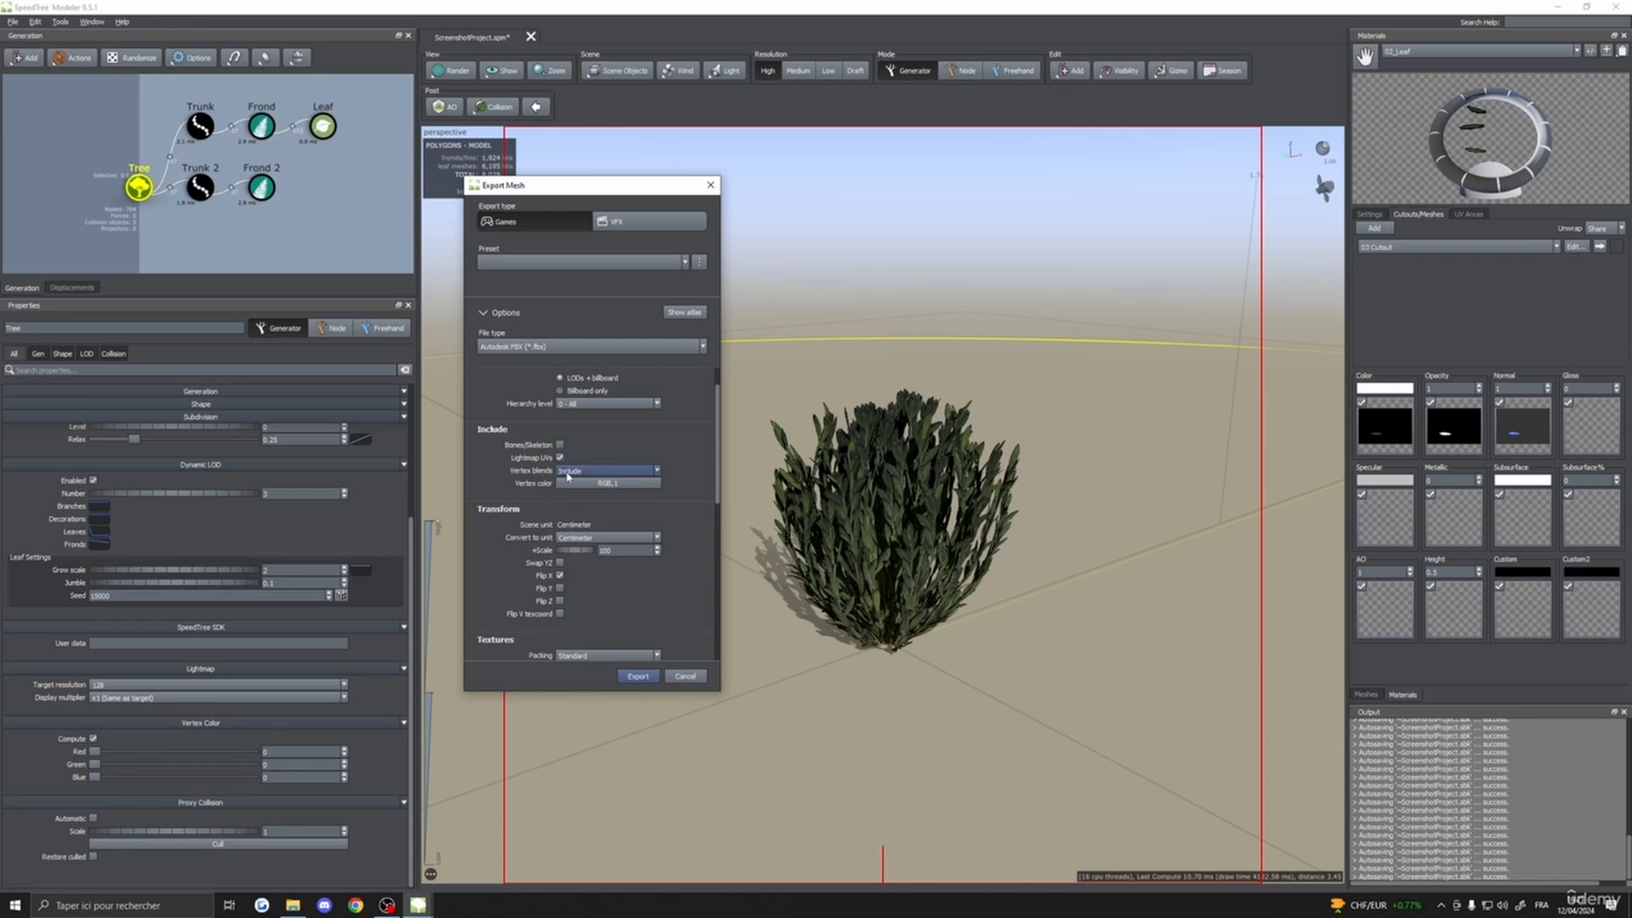
pyautogui.click(689, 676)
# - Select both frond generators and set their lighting style to Global
pyautogui.moveTo(782, 671); pyautogui.dragTo(680, 612)
pyautogui.moveTo(246, 90); pyautogui.dragTo(280, 207)
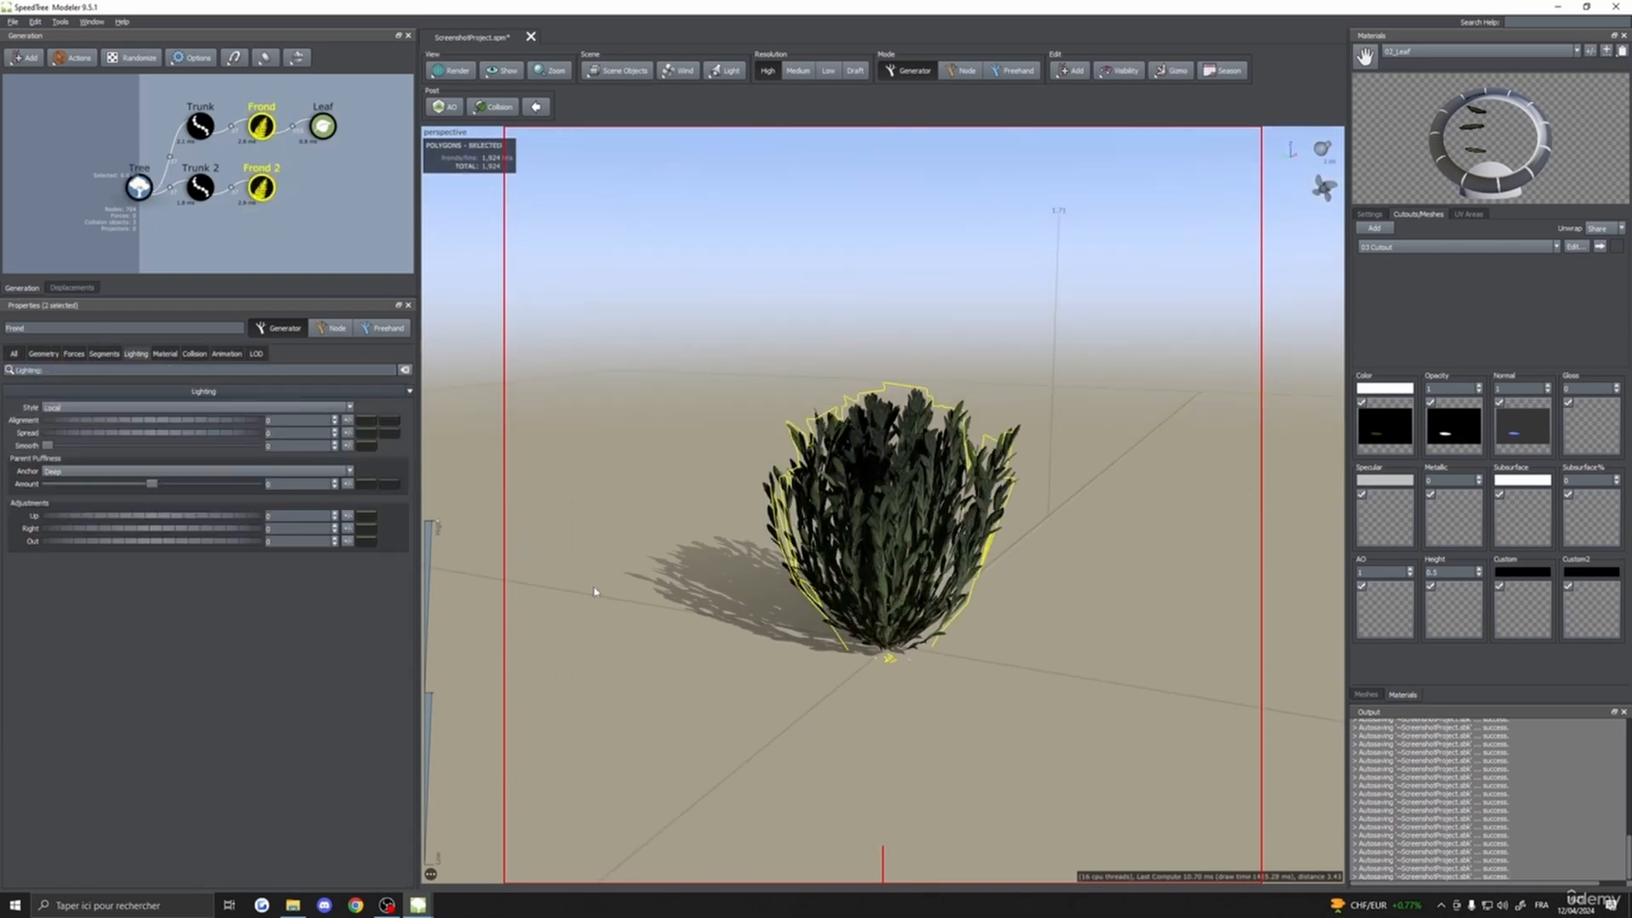
pyautogui.moveTo(595, 591); pyautogui.dragTo(673, 807)
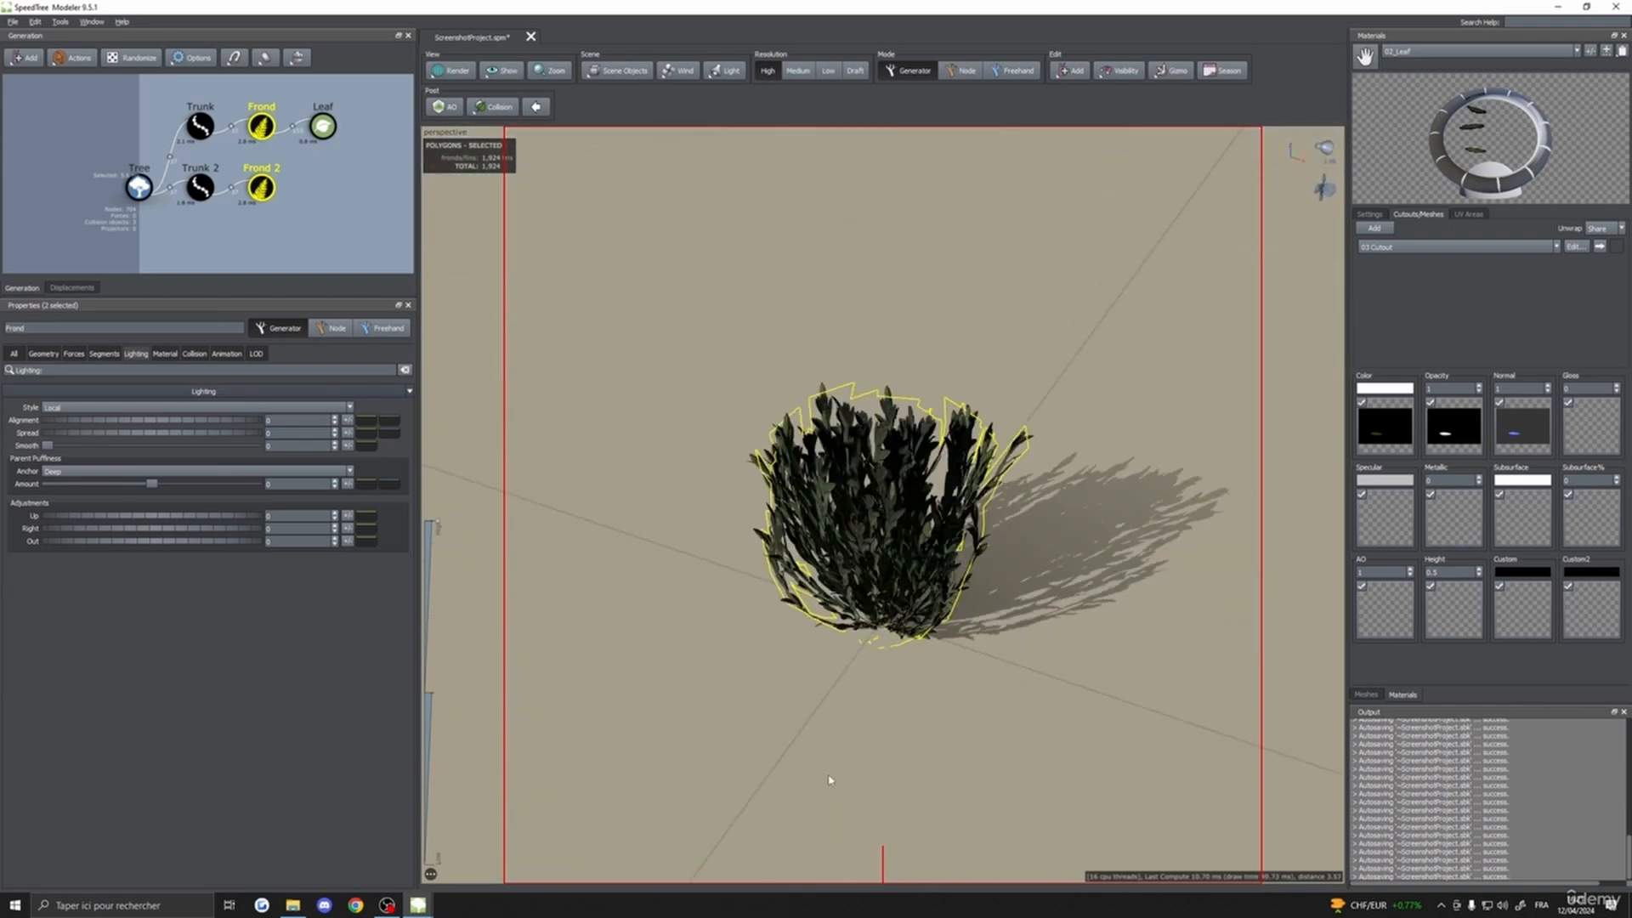
pyautogui.moveTo(830, 780); pyautogui.dragTo(942, 634)
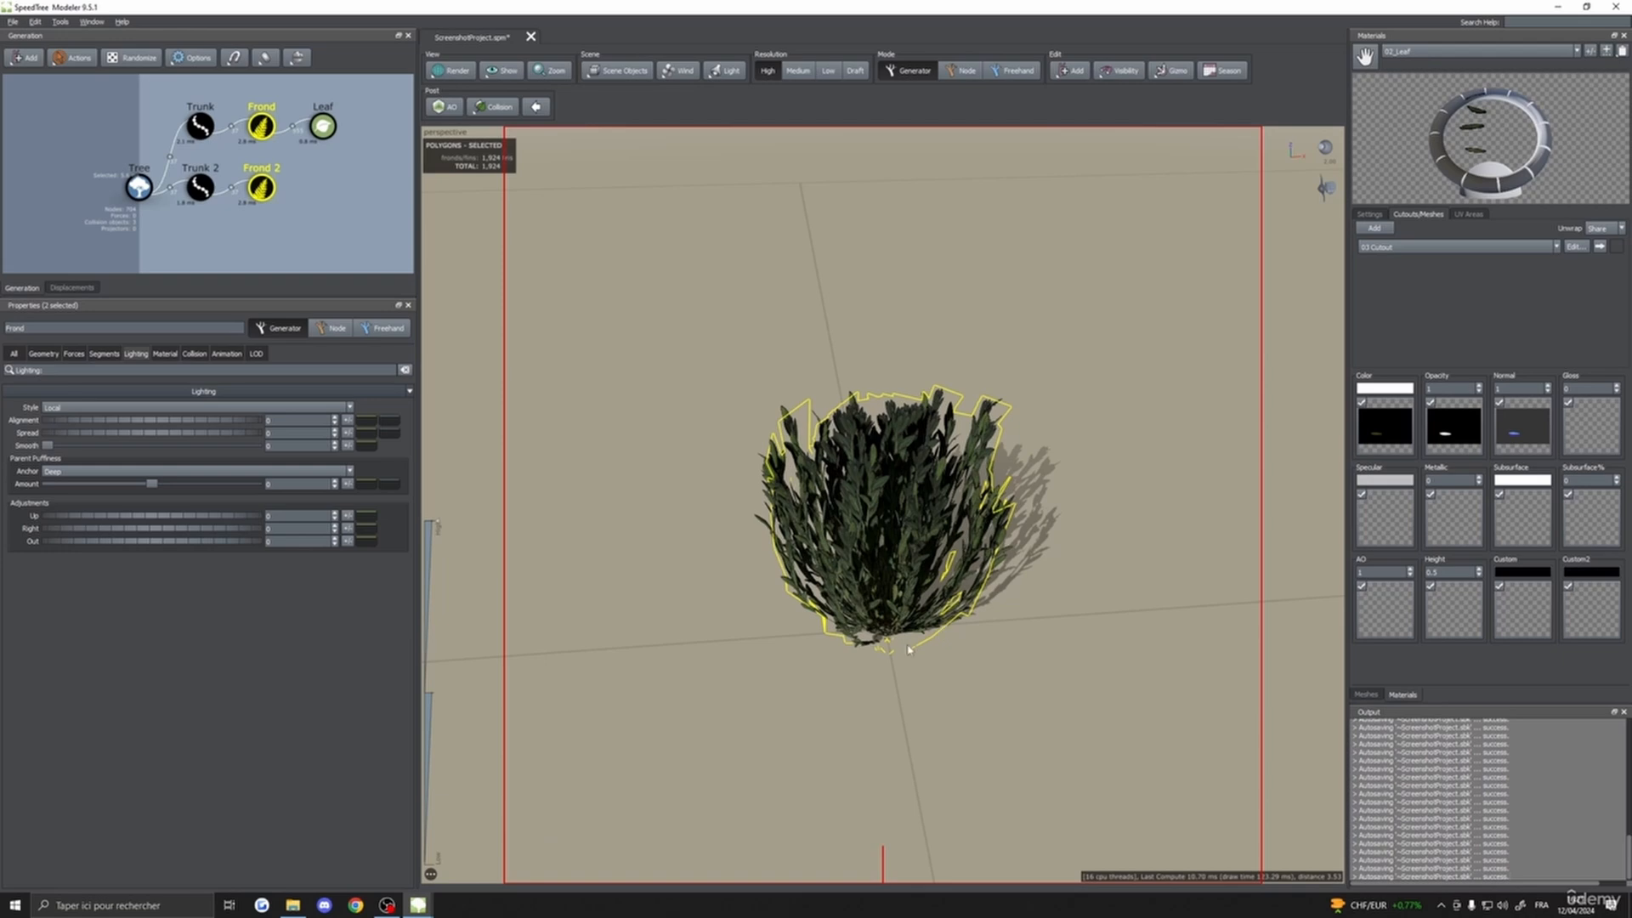
pyautogui.moveTo(893, 658); pyautogui.dragTo(867, 679)
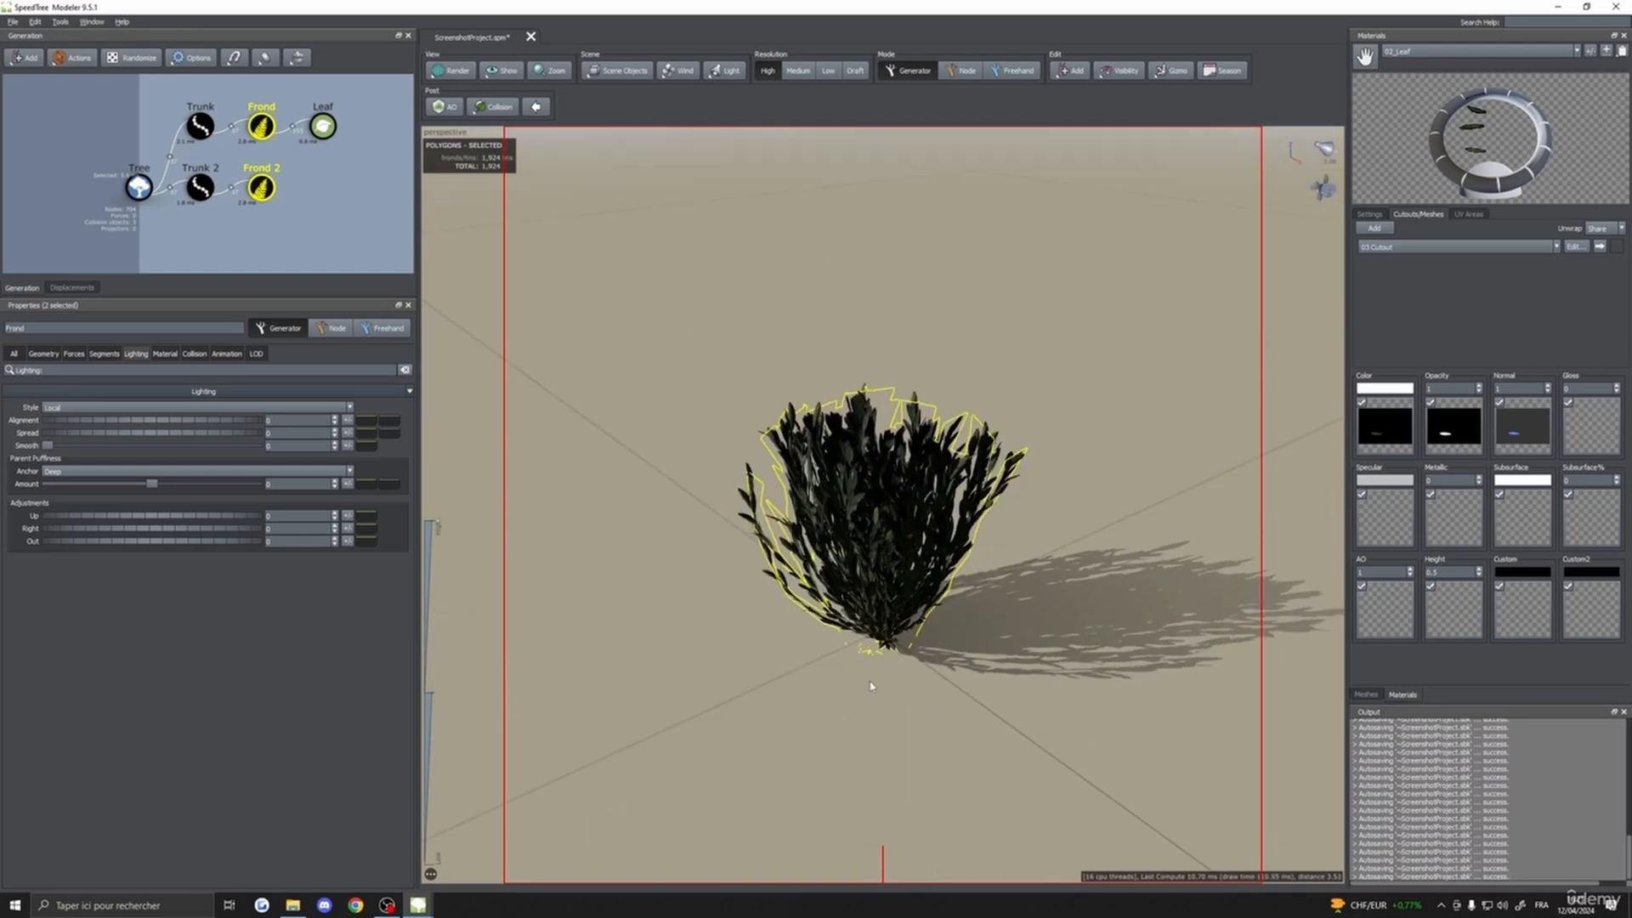
pyautogui.click(88, 411)
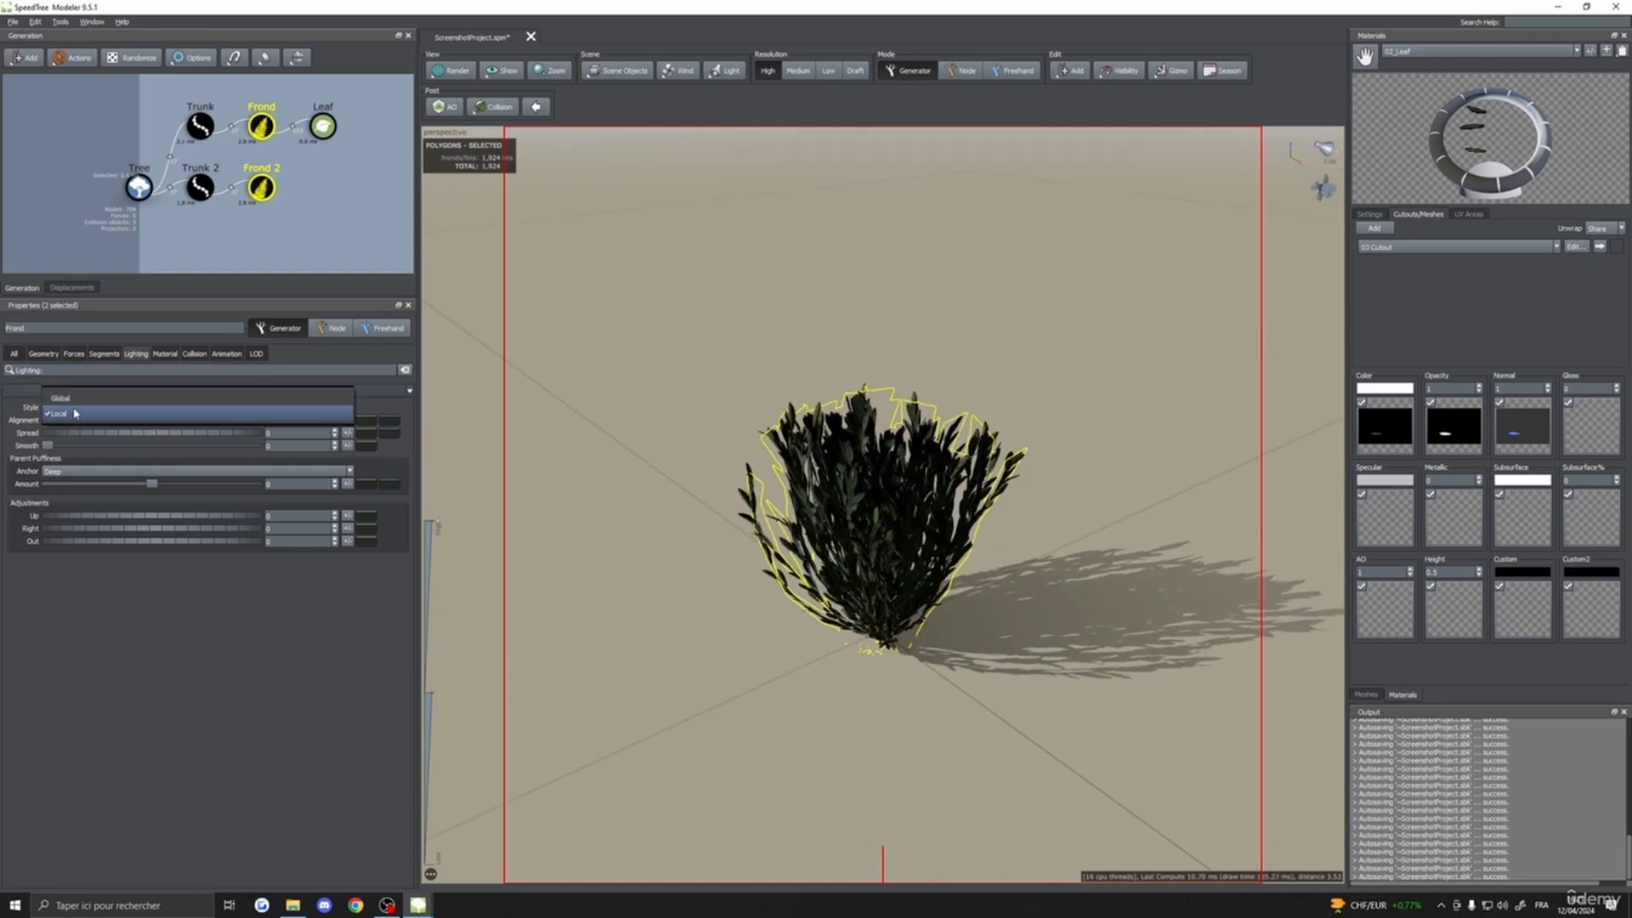
pyautogui.click(77, 414)
pyautogui.moveTo(799, 544); pyautogui.dragTo(923, 568)
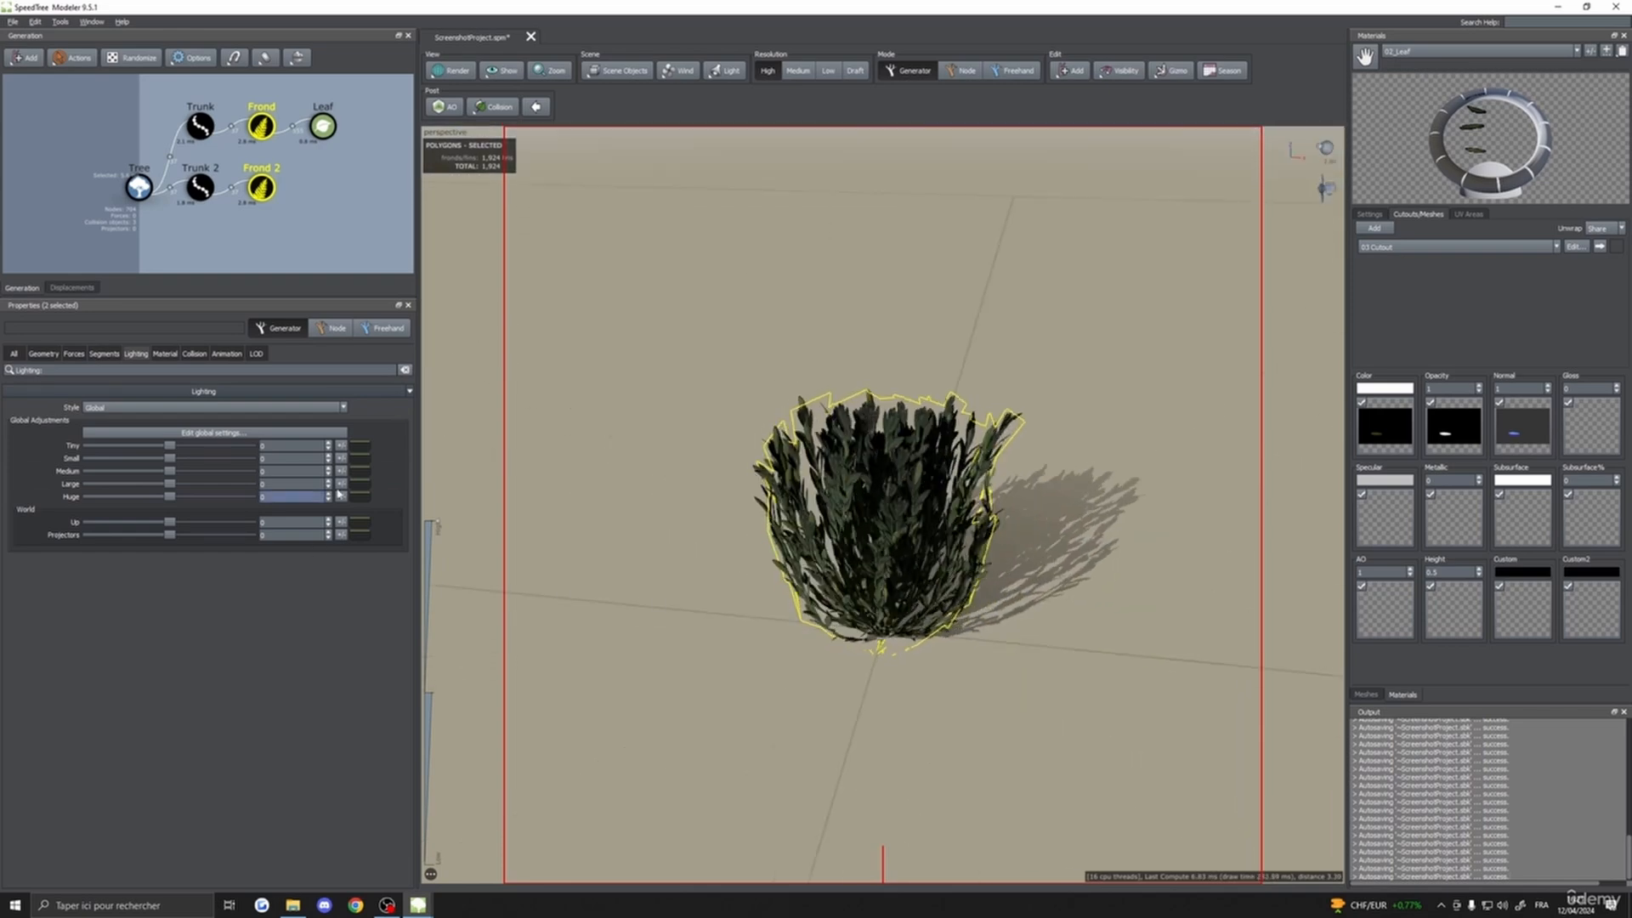
# - Set the fronds' global lighting adjustments to Tiny 0.02, Small 0.82, Medium -0.624 and Large about 0.37
pyautogui.moveTo(169, 449); pyautogui.dragTo(207, 456)
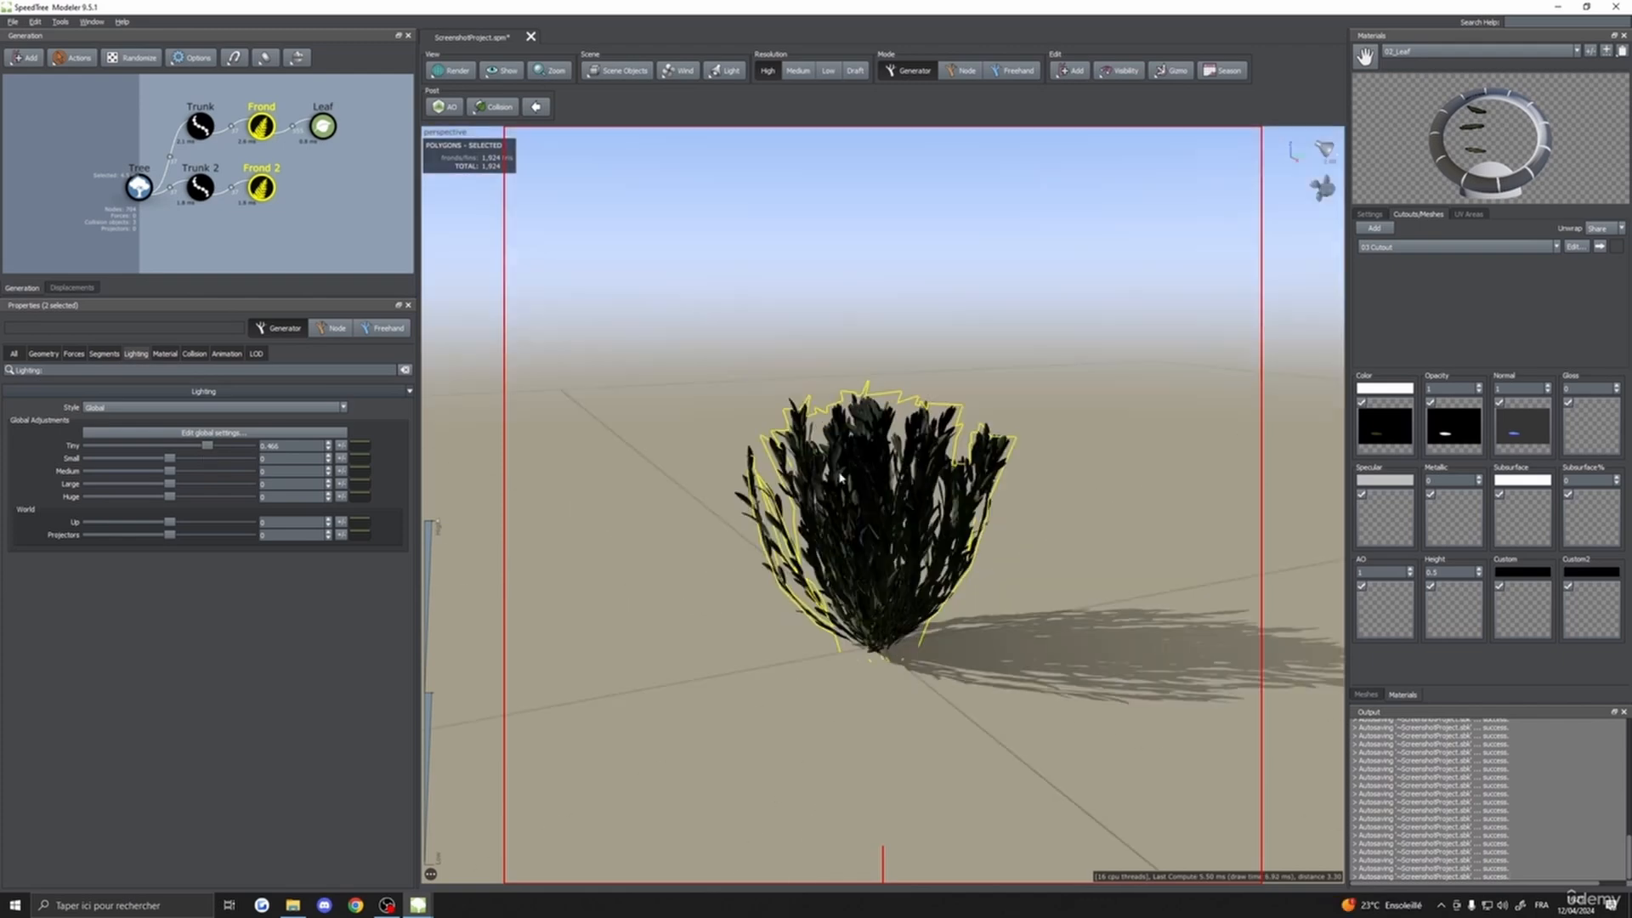
pyautogui.moveTo(840, 477); pyautogui.dragTo(736, 443)
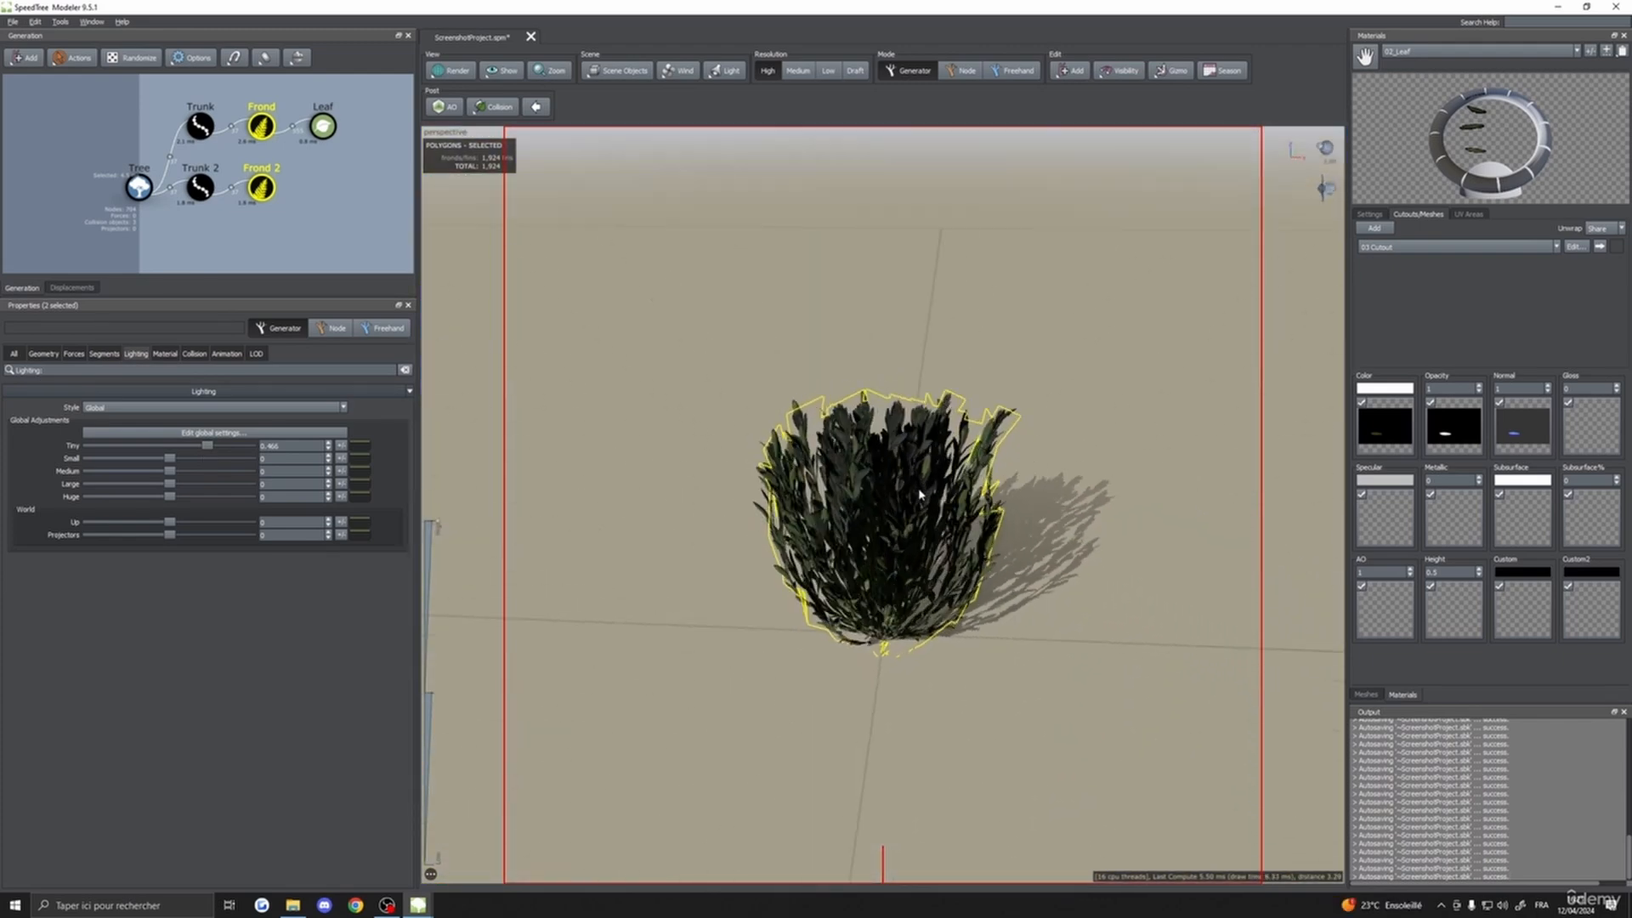
pyautogui.click(273, 473)
pyautogui.moveTo(209, 447)
pyautogui.mouseDown()
pyautogui.moveTo(167, 456)
pyautogui.moveTo(226, 461)
pyautogui.moveTo(170, 464)
pyautogui.moveTo(255, 471)
pyautogui.moveTo(119, 471)
pyautogui.moveTo(105, 488)
pyautogui.moveTo(200, 486)
pyautogui.mouseUp()
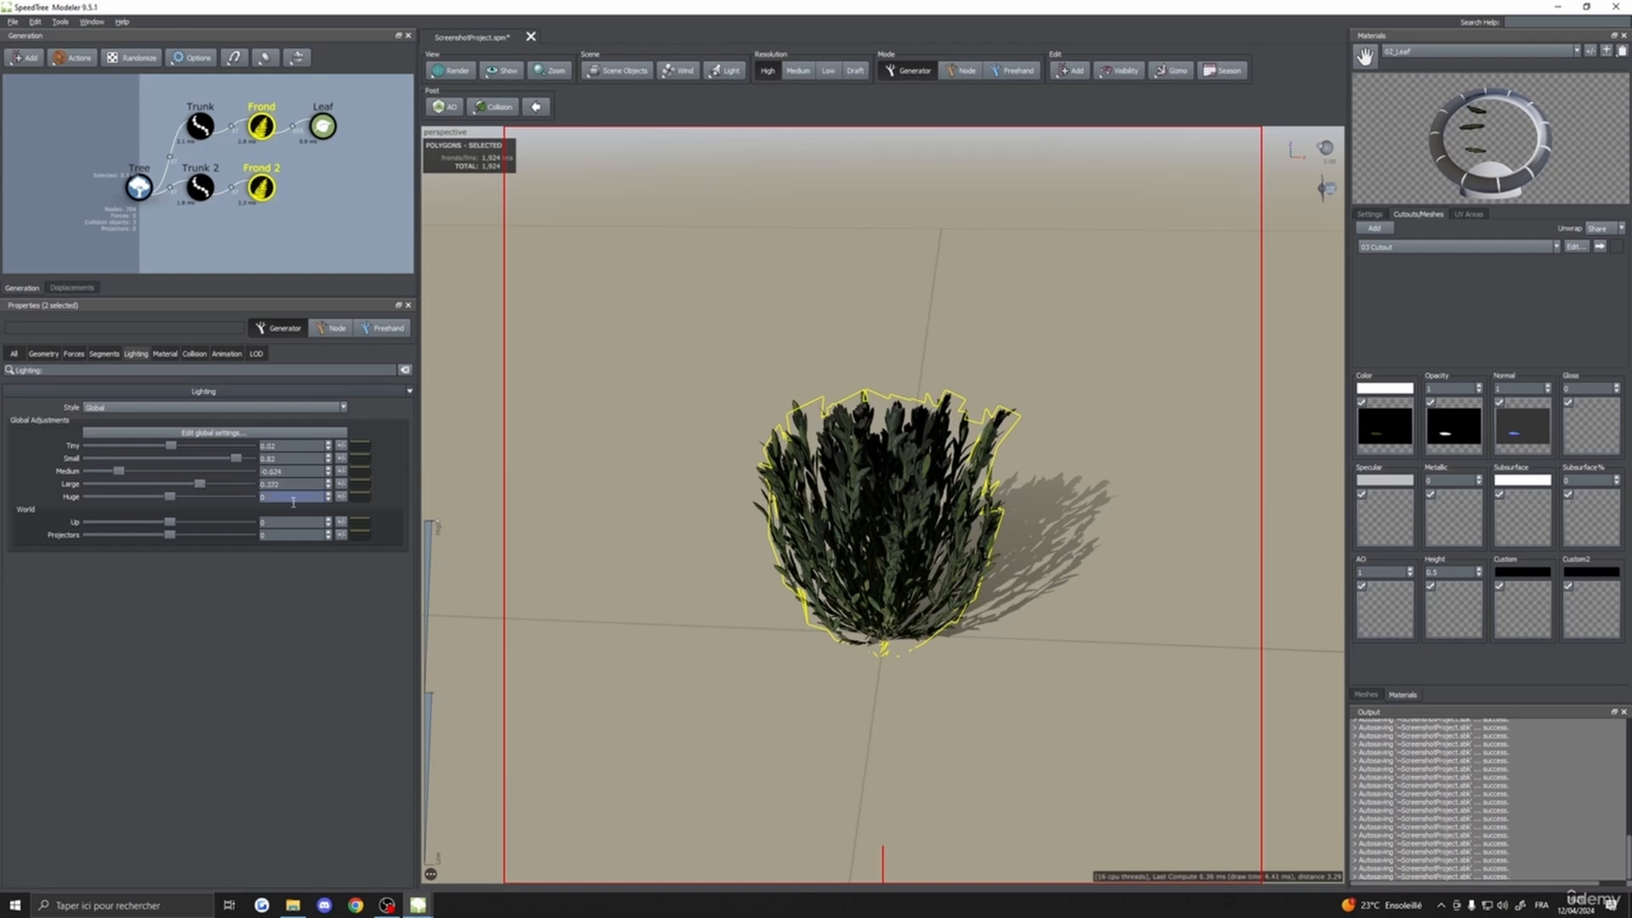
pyautogui.moveTo(612, 522); pyautogui.dragTo(646, 544)
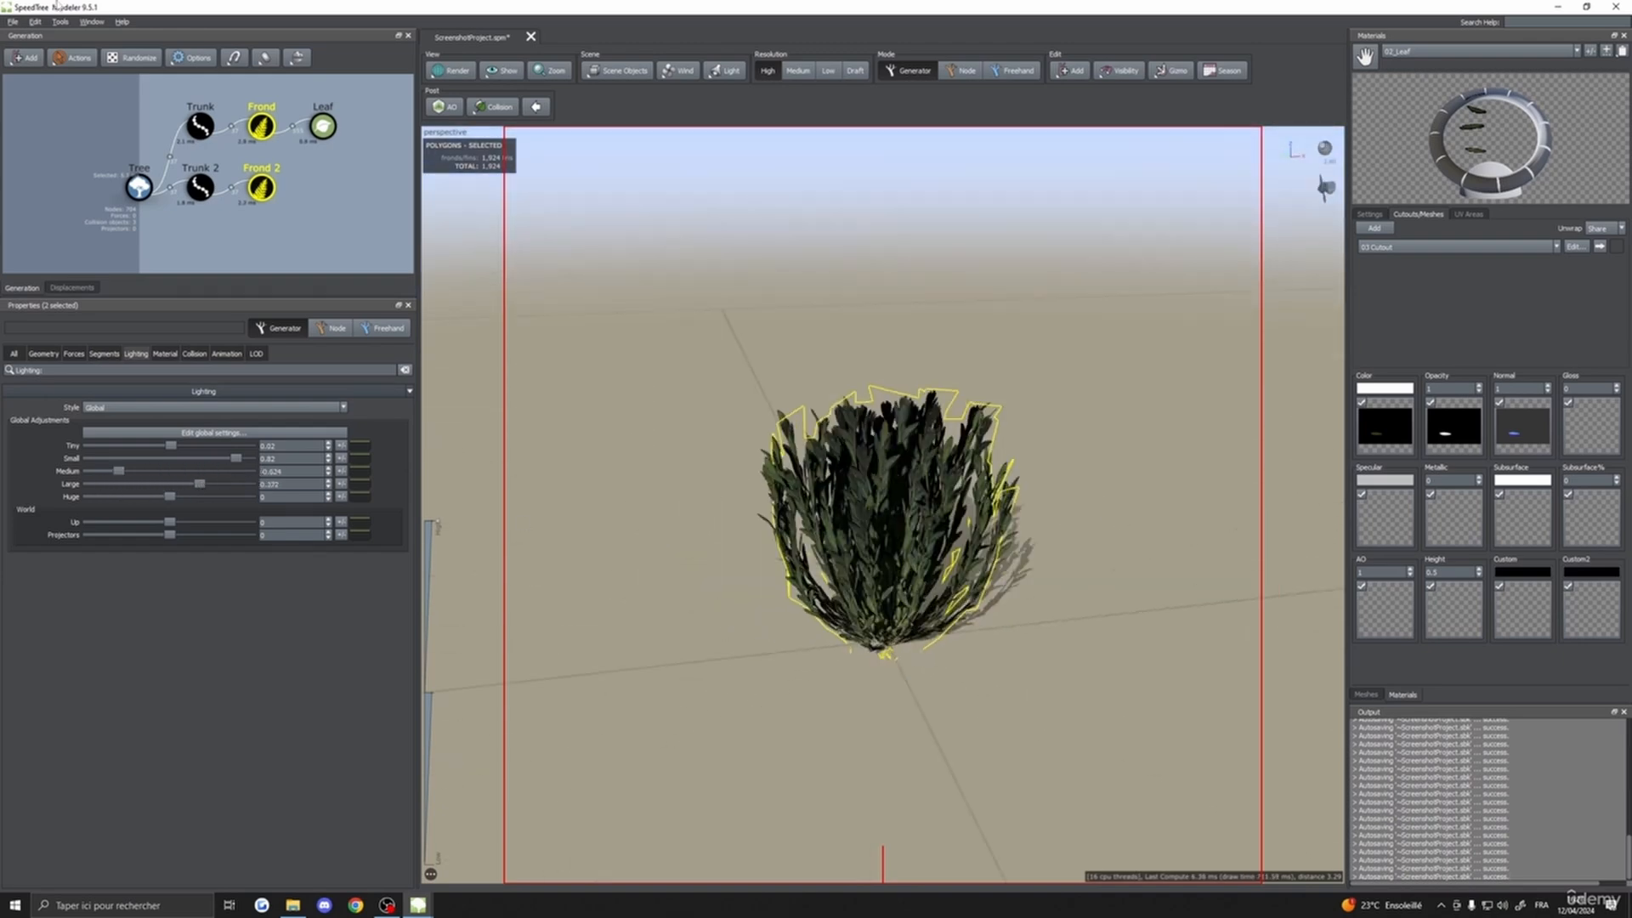
# - Review the mesh export options for grouping, lightmap UVs and vertex blends, keeping vertex blends on Include, and close without exporting
pyautogui.click(13, 22)
pyautogui.click(60, 261)
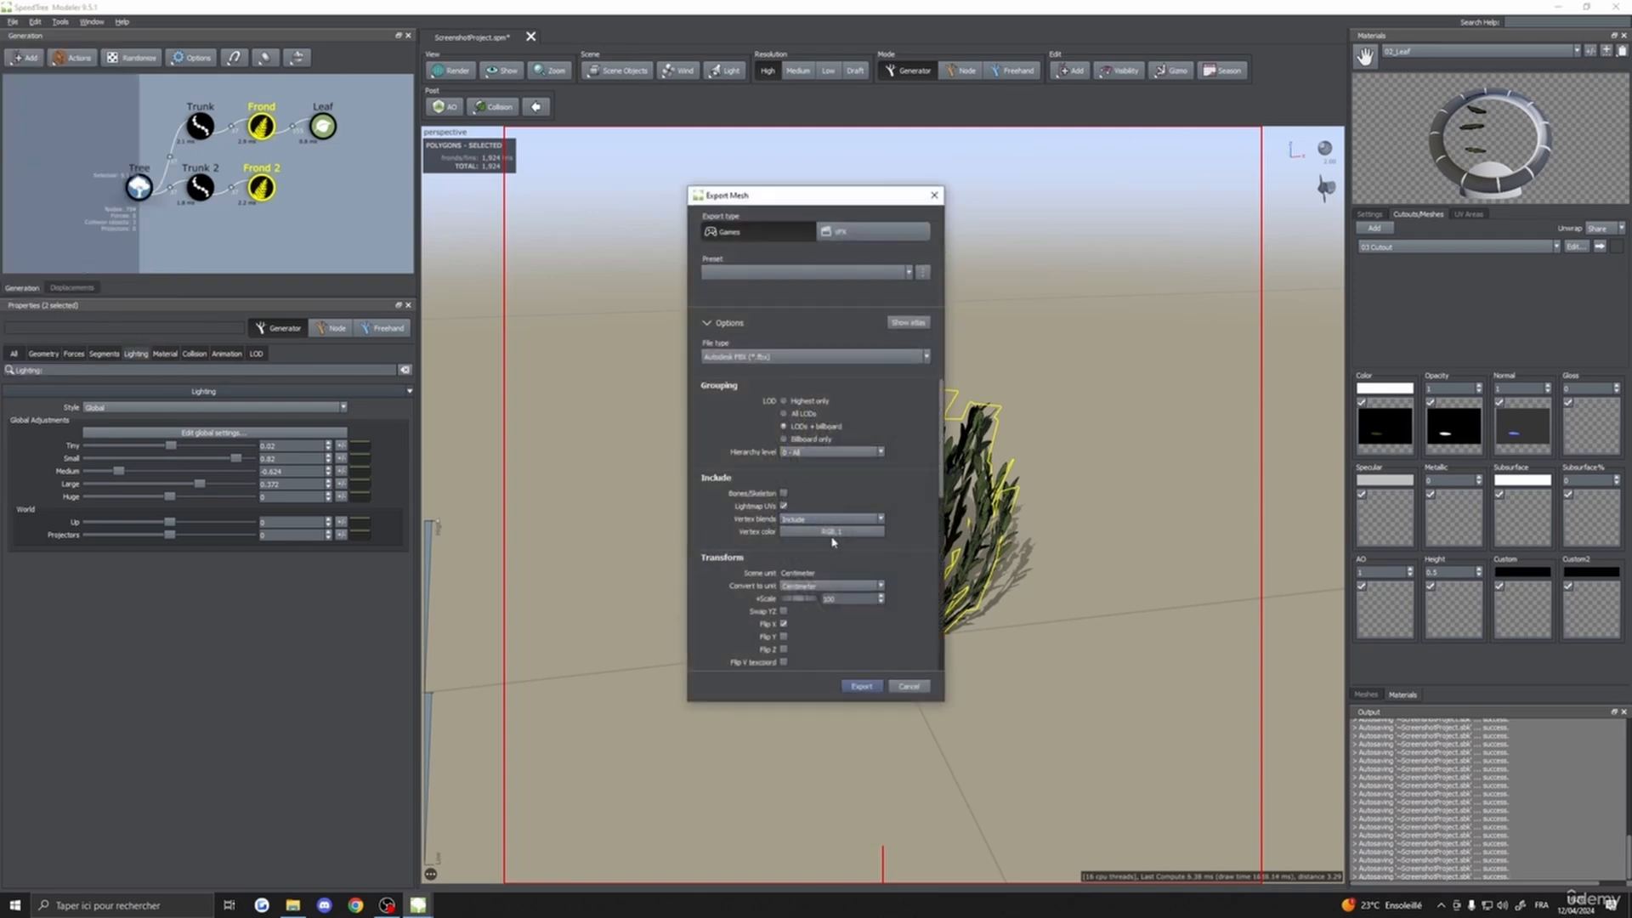
pyautogui.scroll(3, 820, 451)
pyautogui.moveTo(800, 201); pyautogui.dragTo(611, 175)
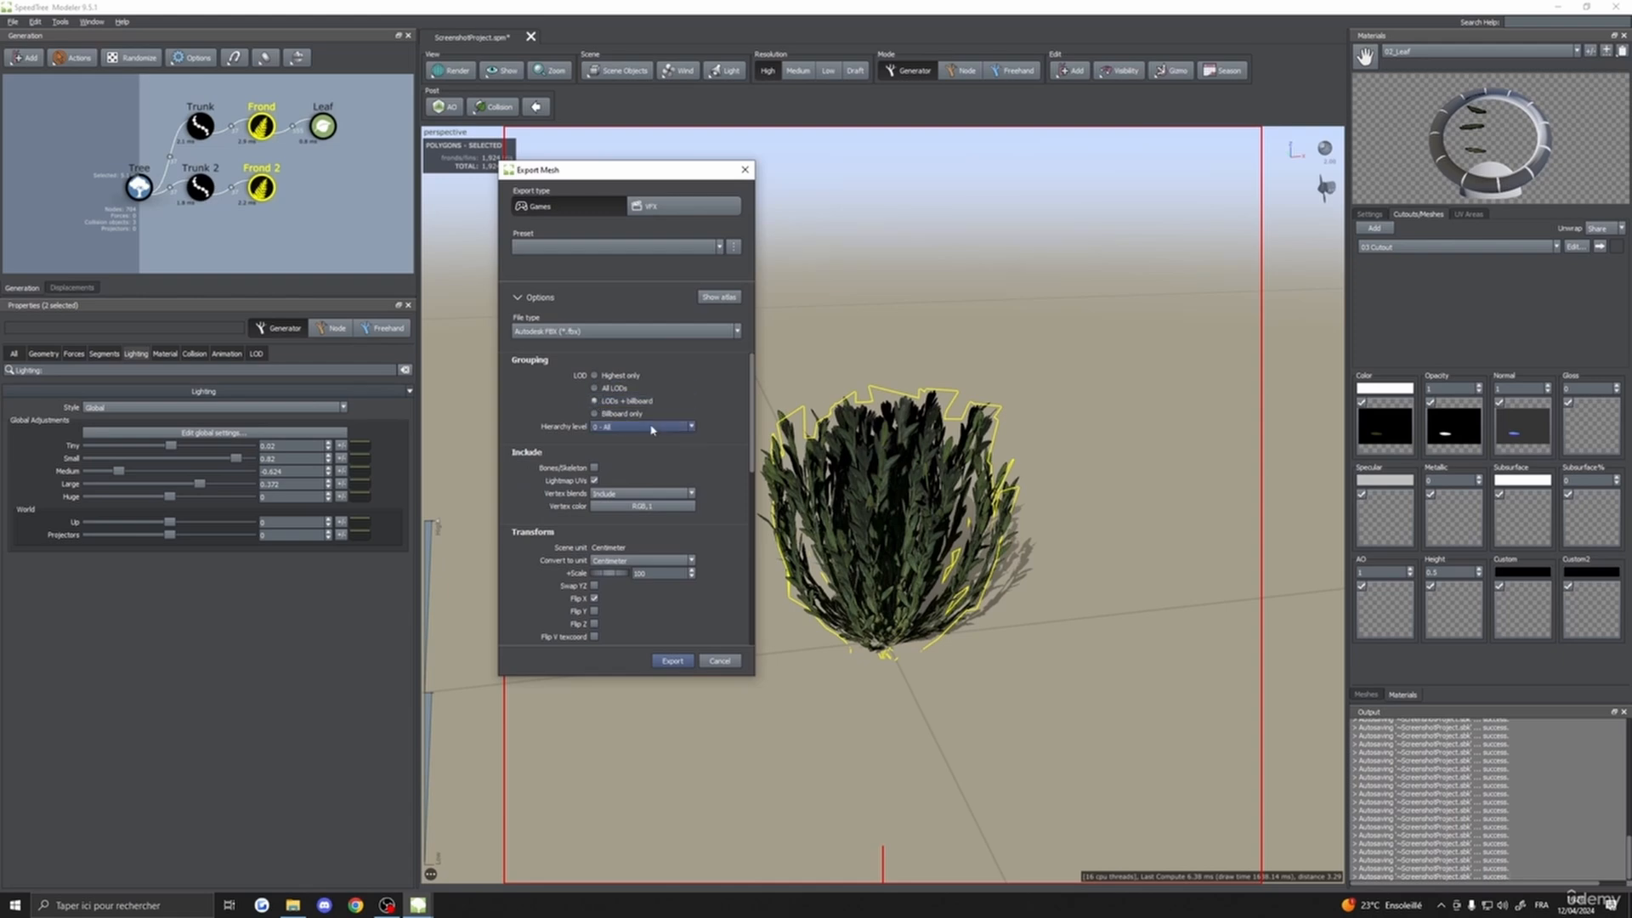
pyautogui.scroll(-2, 651, 451)
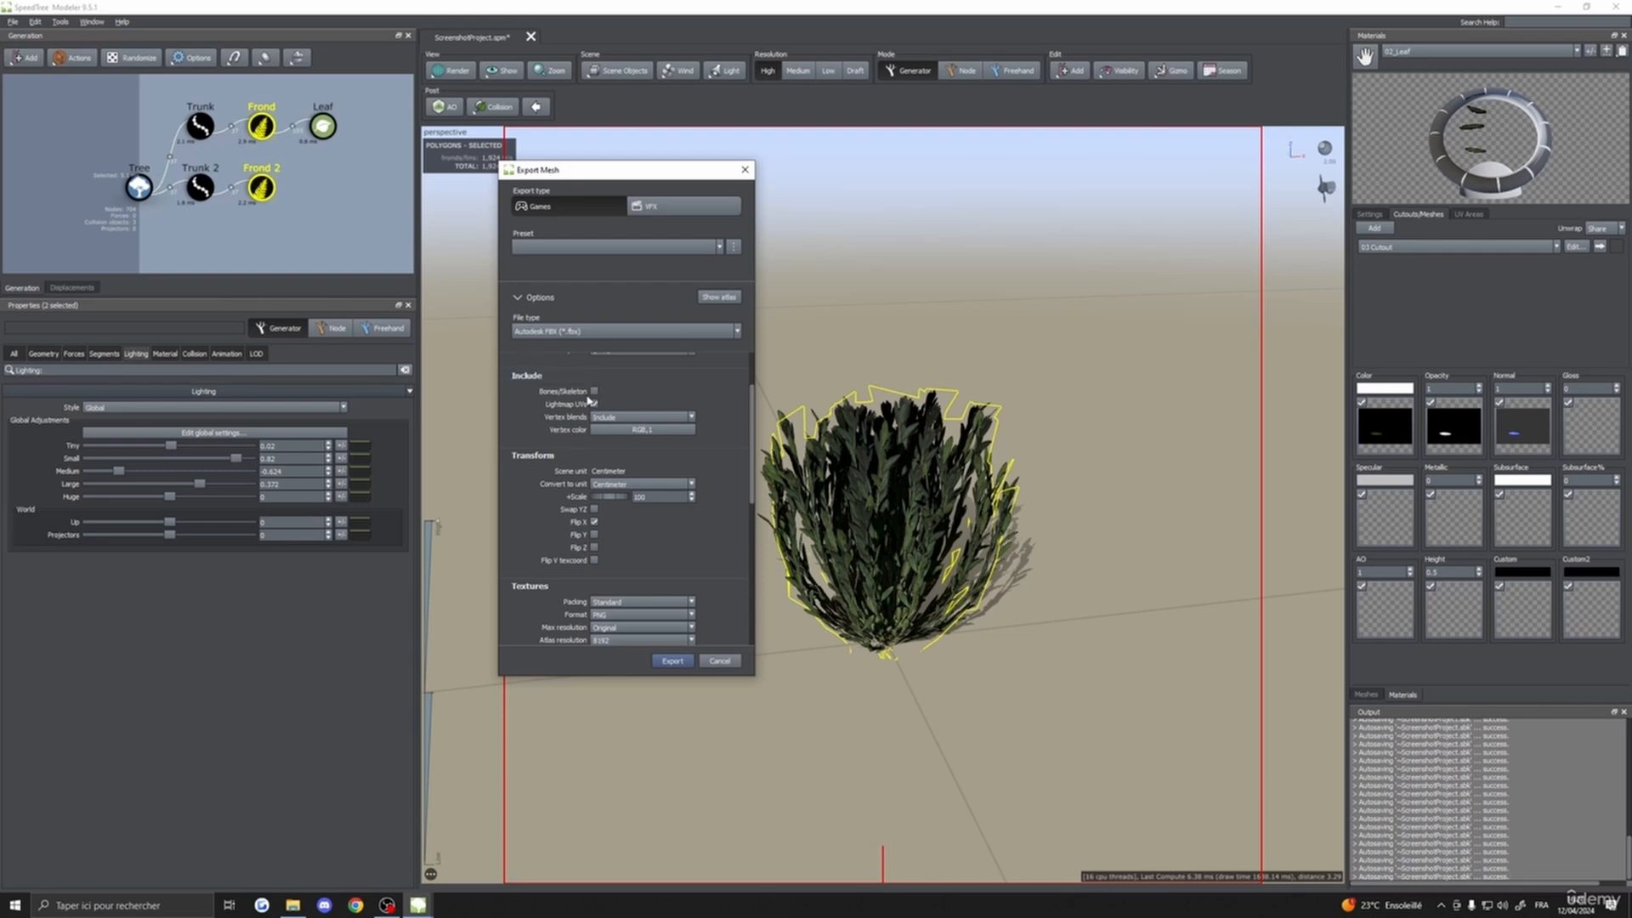
pyautogui.click(614, 417)
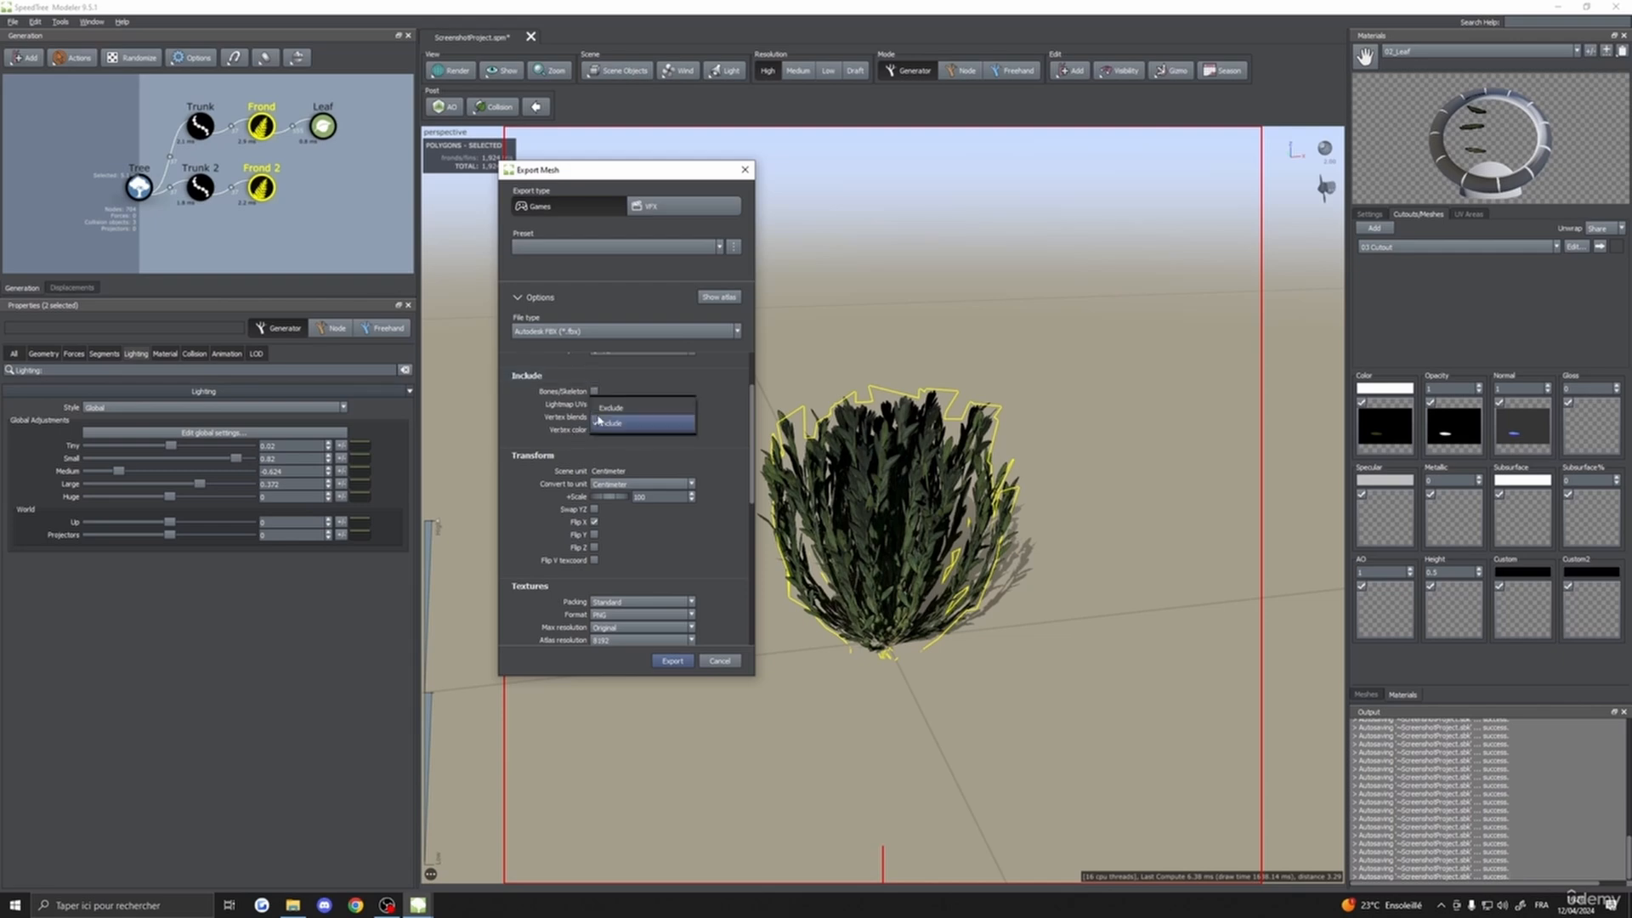
pyautogui.click(616, 425)
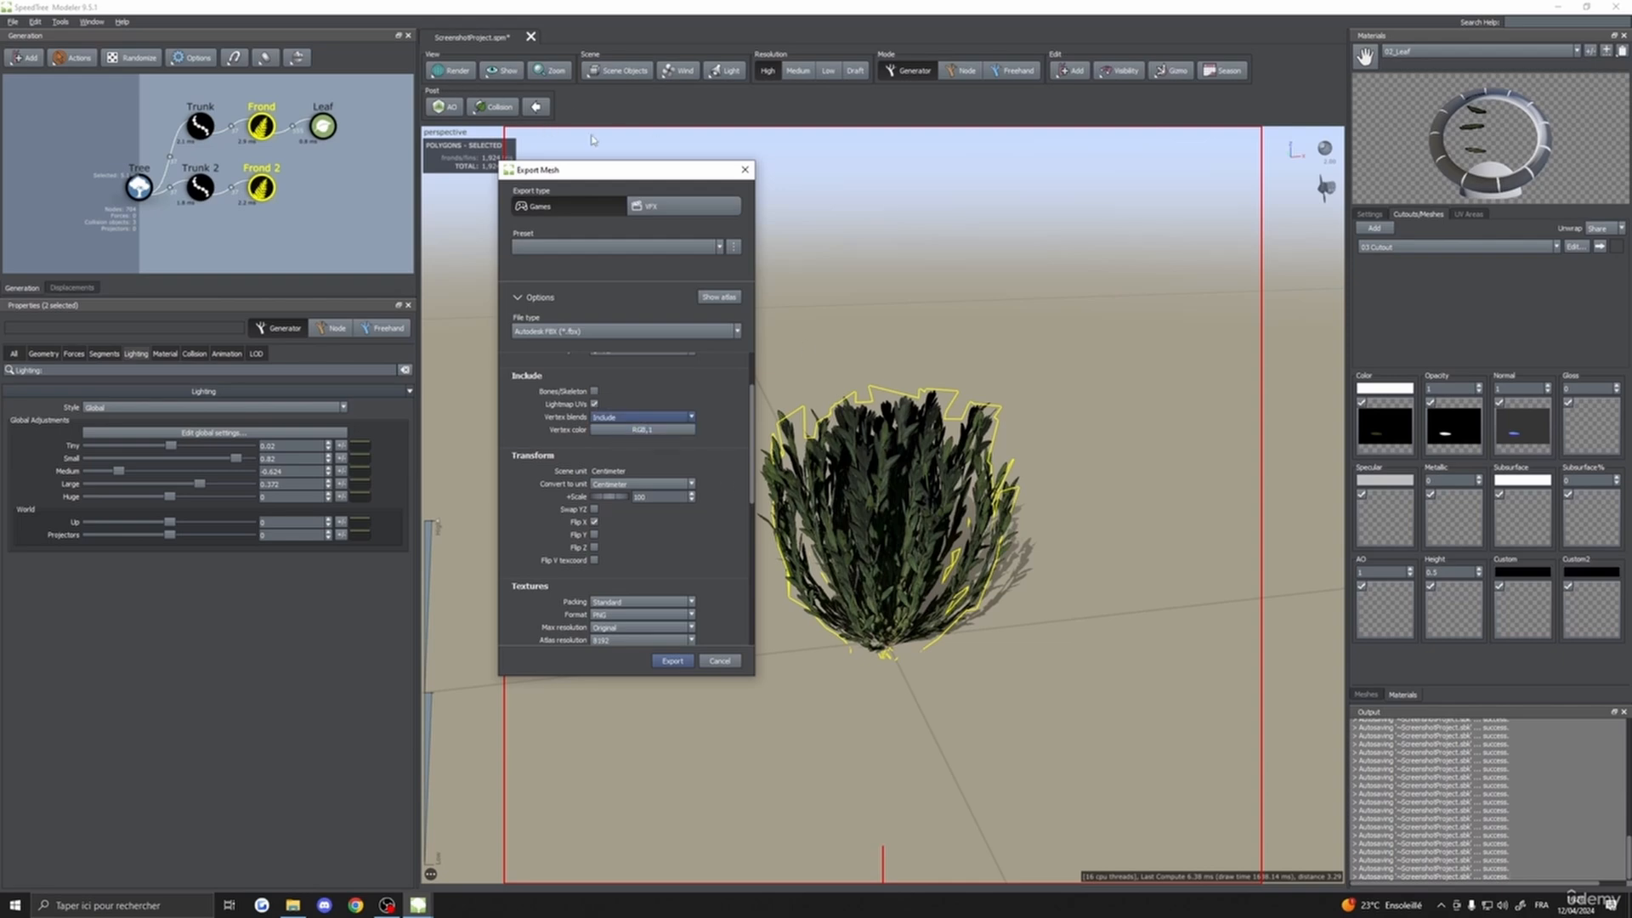
pyautogui.click(745, 169)
# - Preview the plant's vertex colors in the viewport, then return the rendering to Standard
pyautogui.click(450, 70)
pyautogui.moveTo(502, 232)
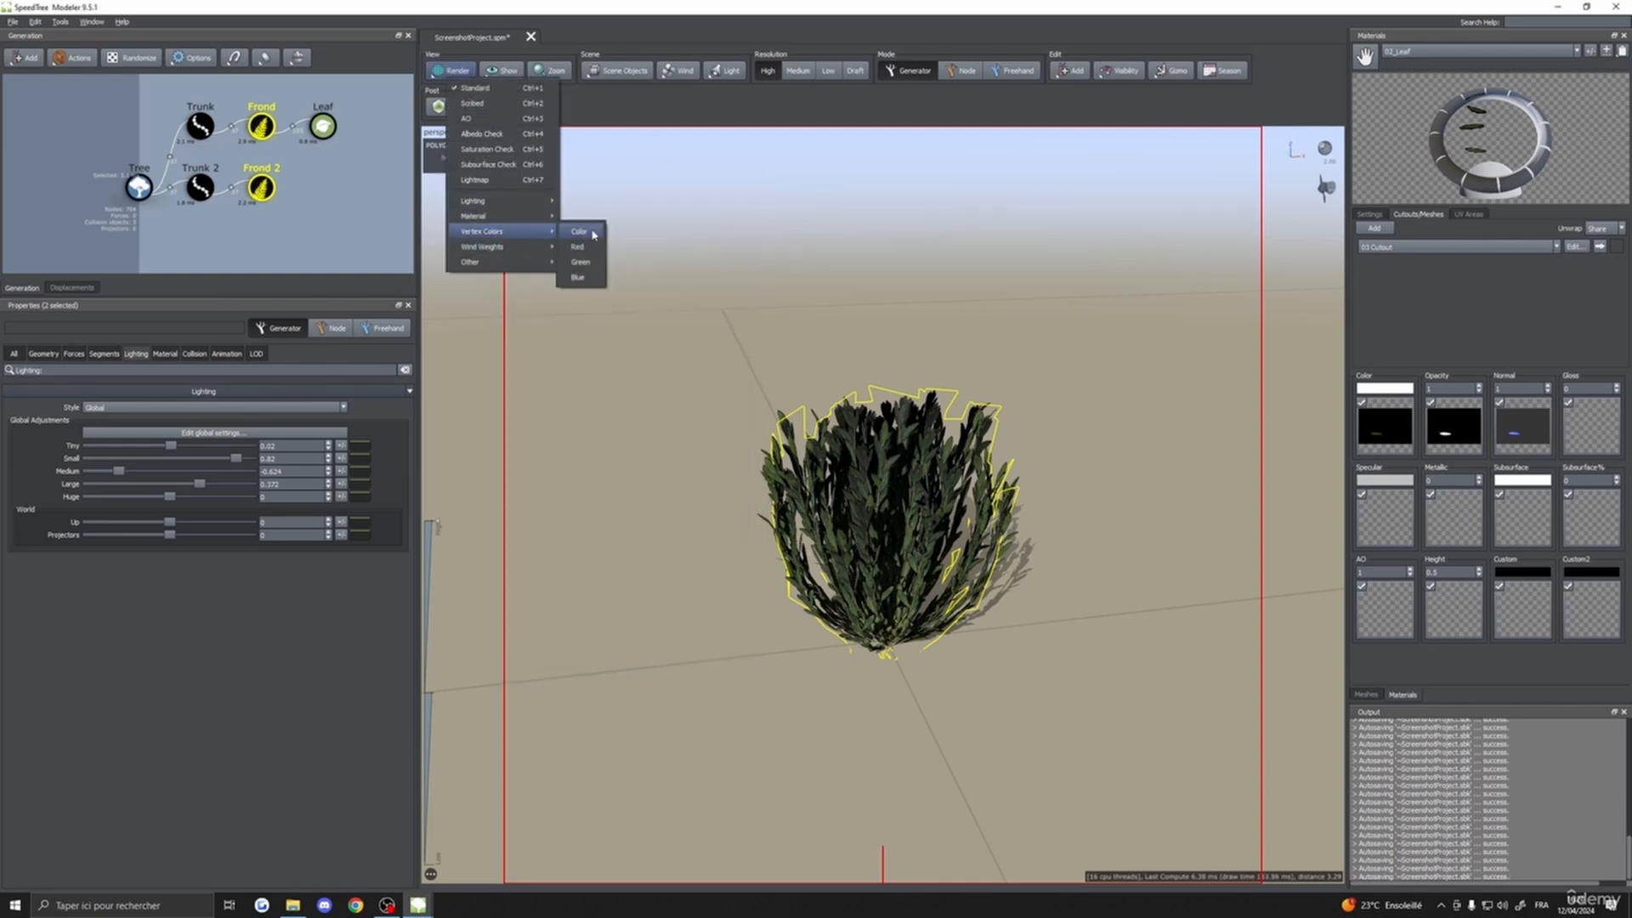
pyautogui.click(579, 231)
pyautogui.click(451, 71)
pyautogui.click(475, 87)
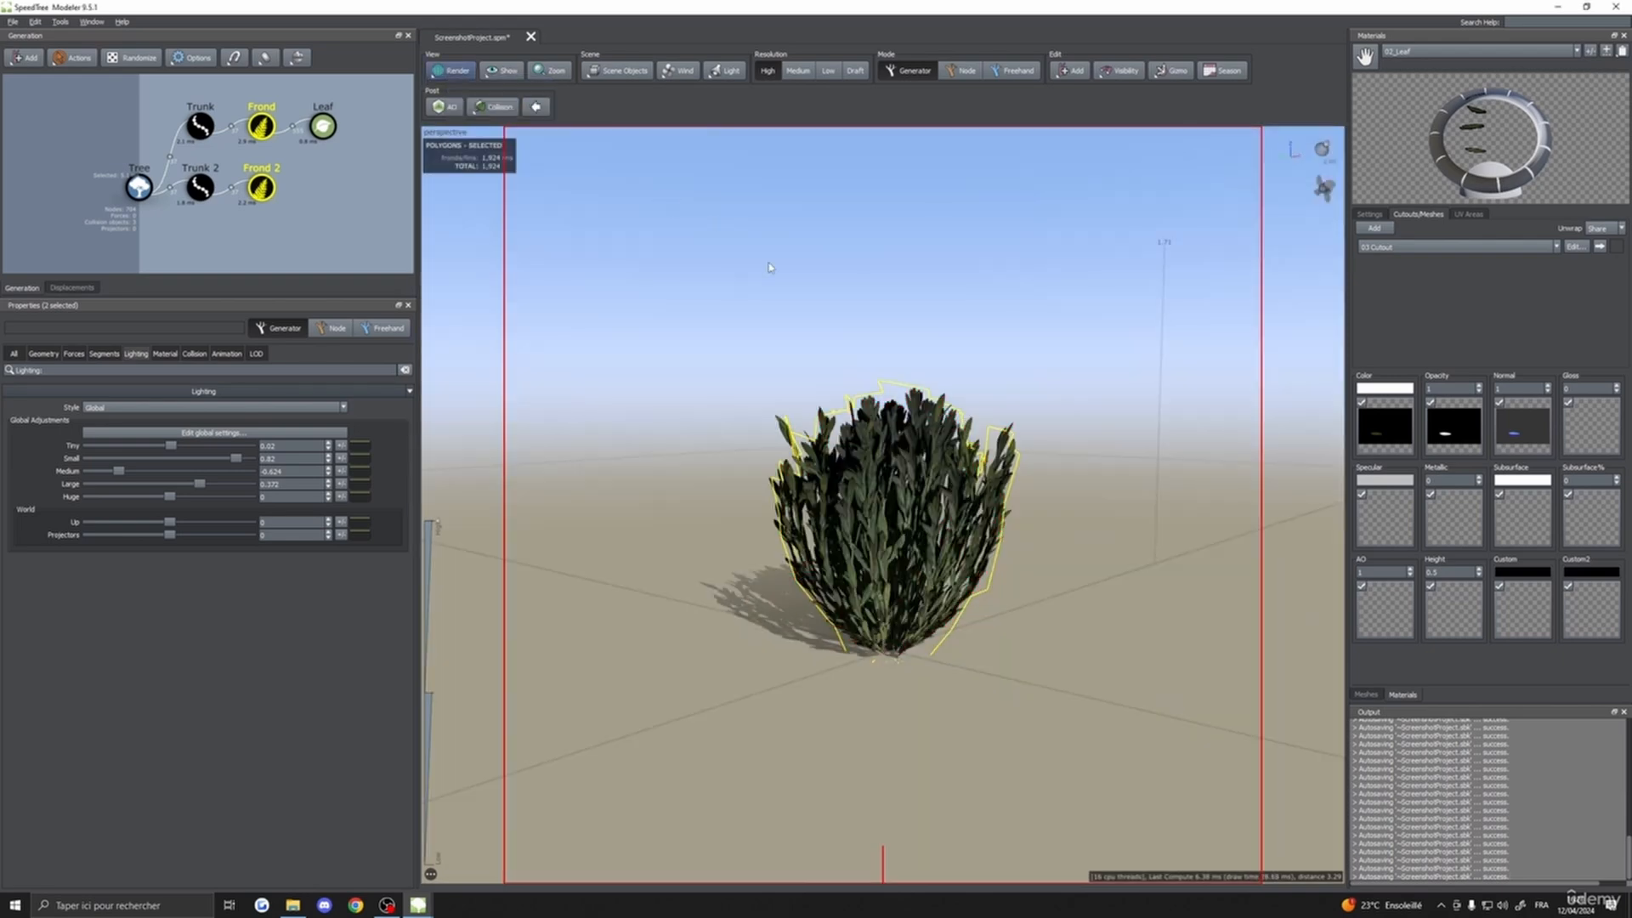
# - Check the unit conversion and scale options in the mesh export settings and cancel without exporting
pyautogui.click(13, 21)
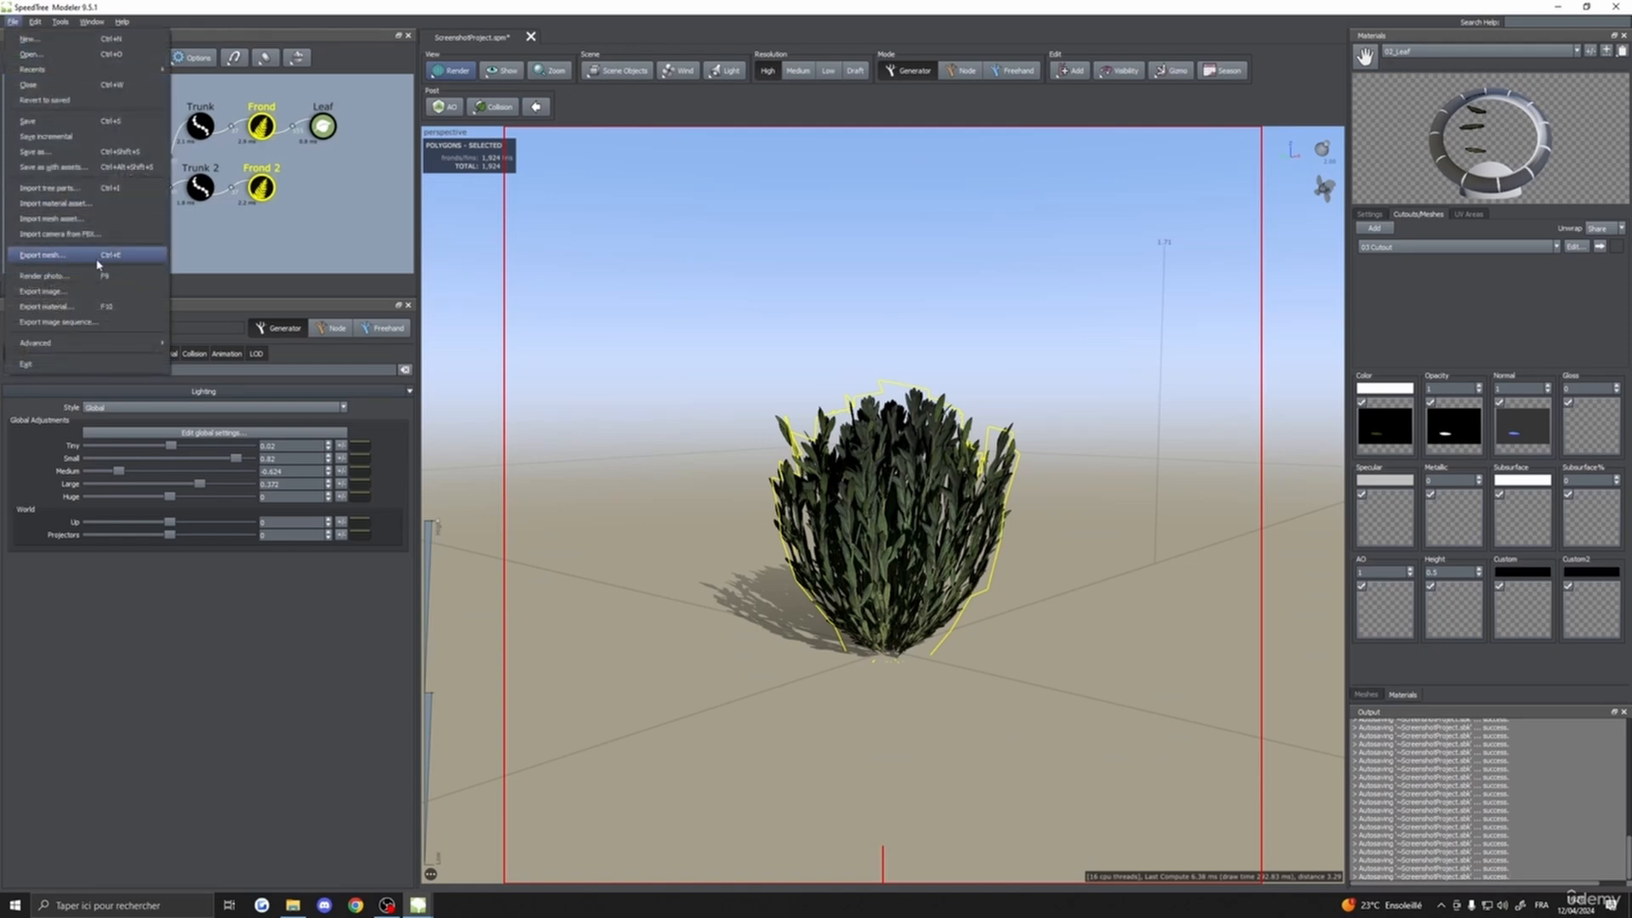
pyautogui.click(98, 259)
pyautogui.scroll(-4, 769, 588)
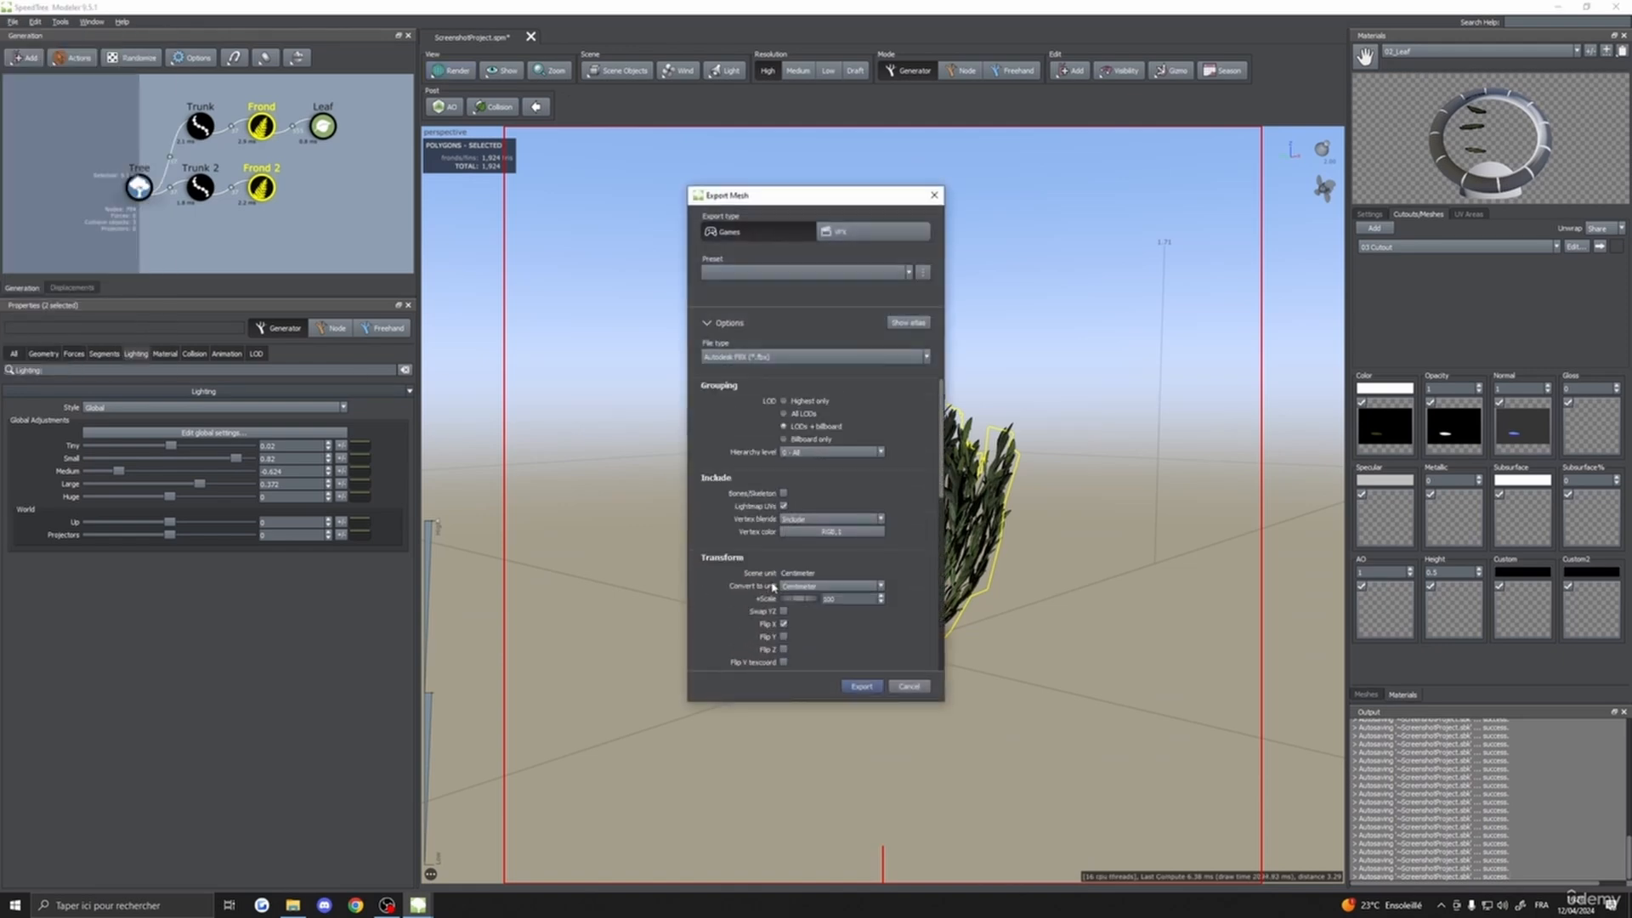
pyautogui.scroll(-1, 846, 568)
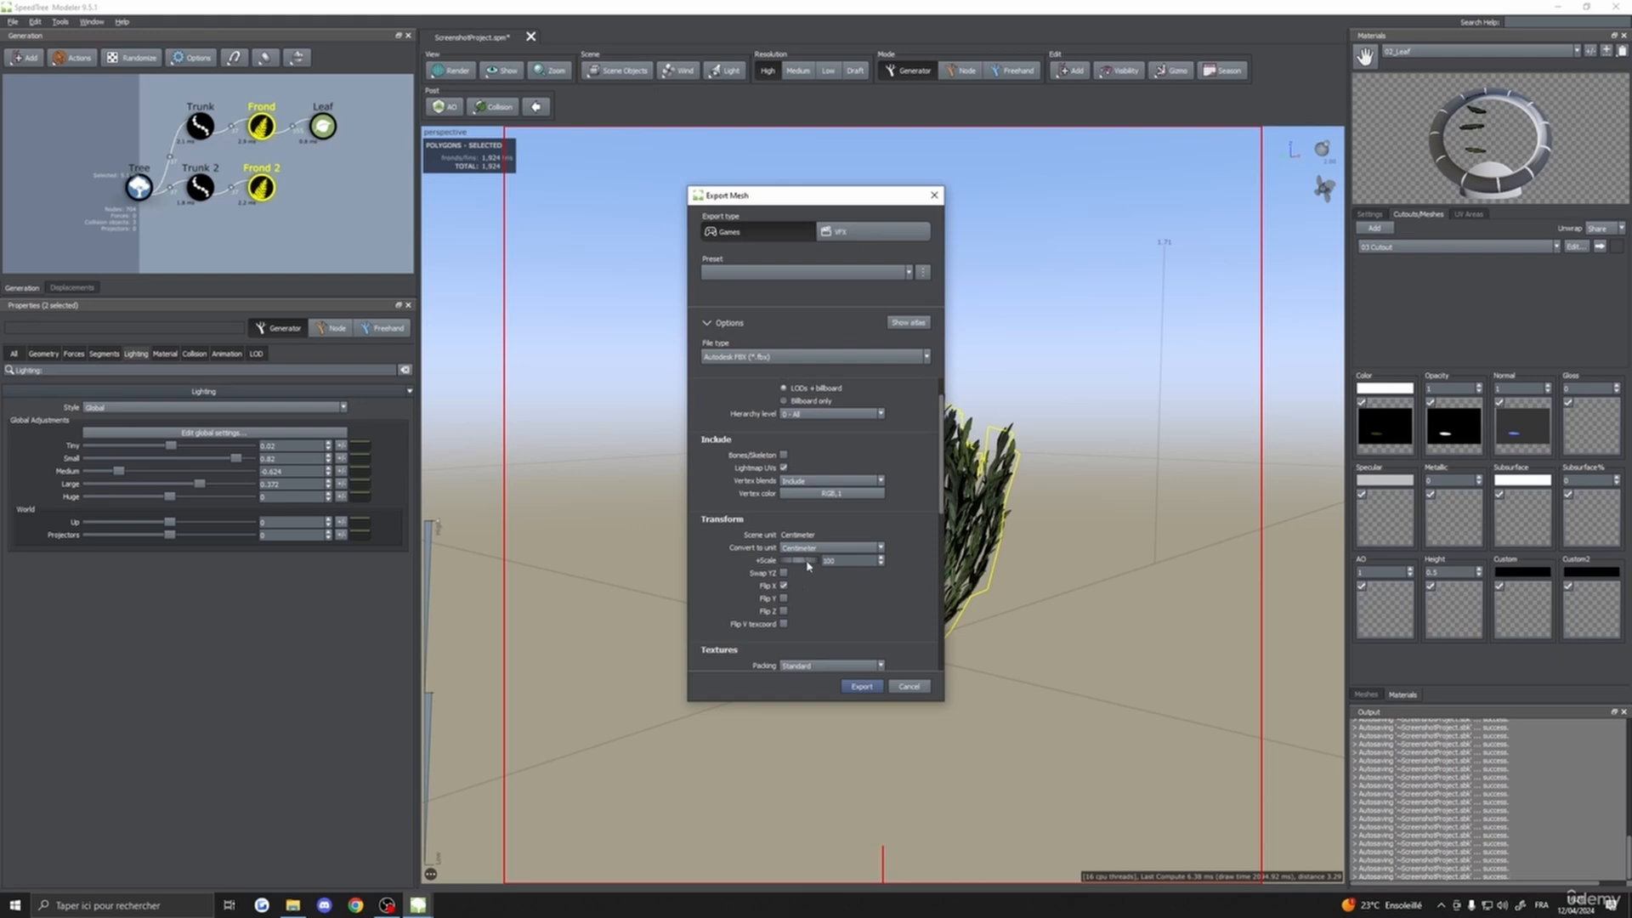
pyautogui.click(909, 685)
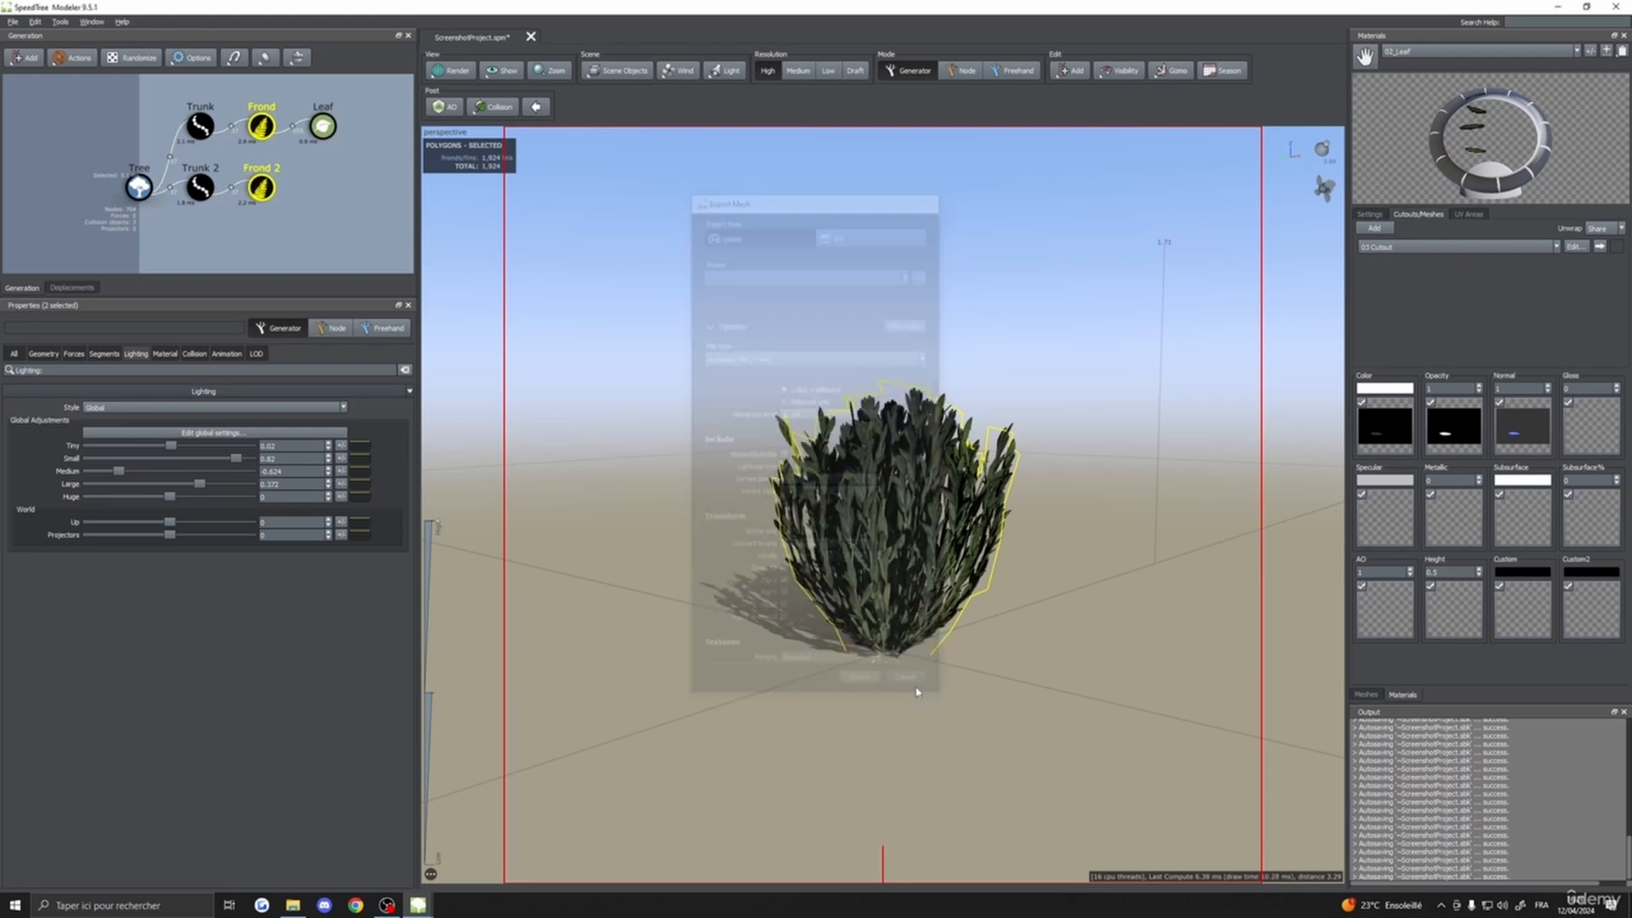
pyautogui.scroll(-8, 1063, 623)
pyautogui.scroll(-5, 1061, 634)
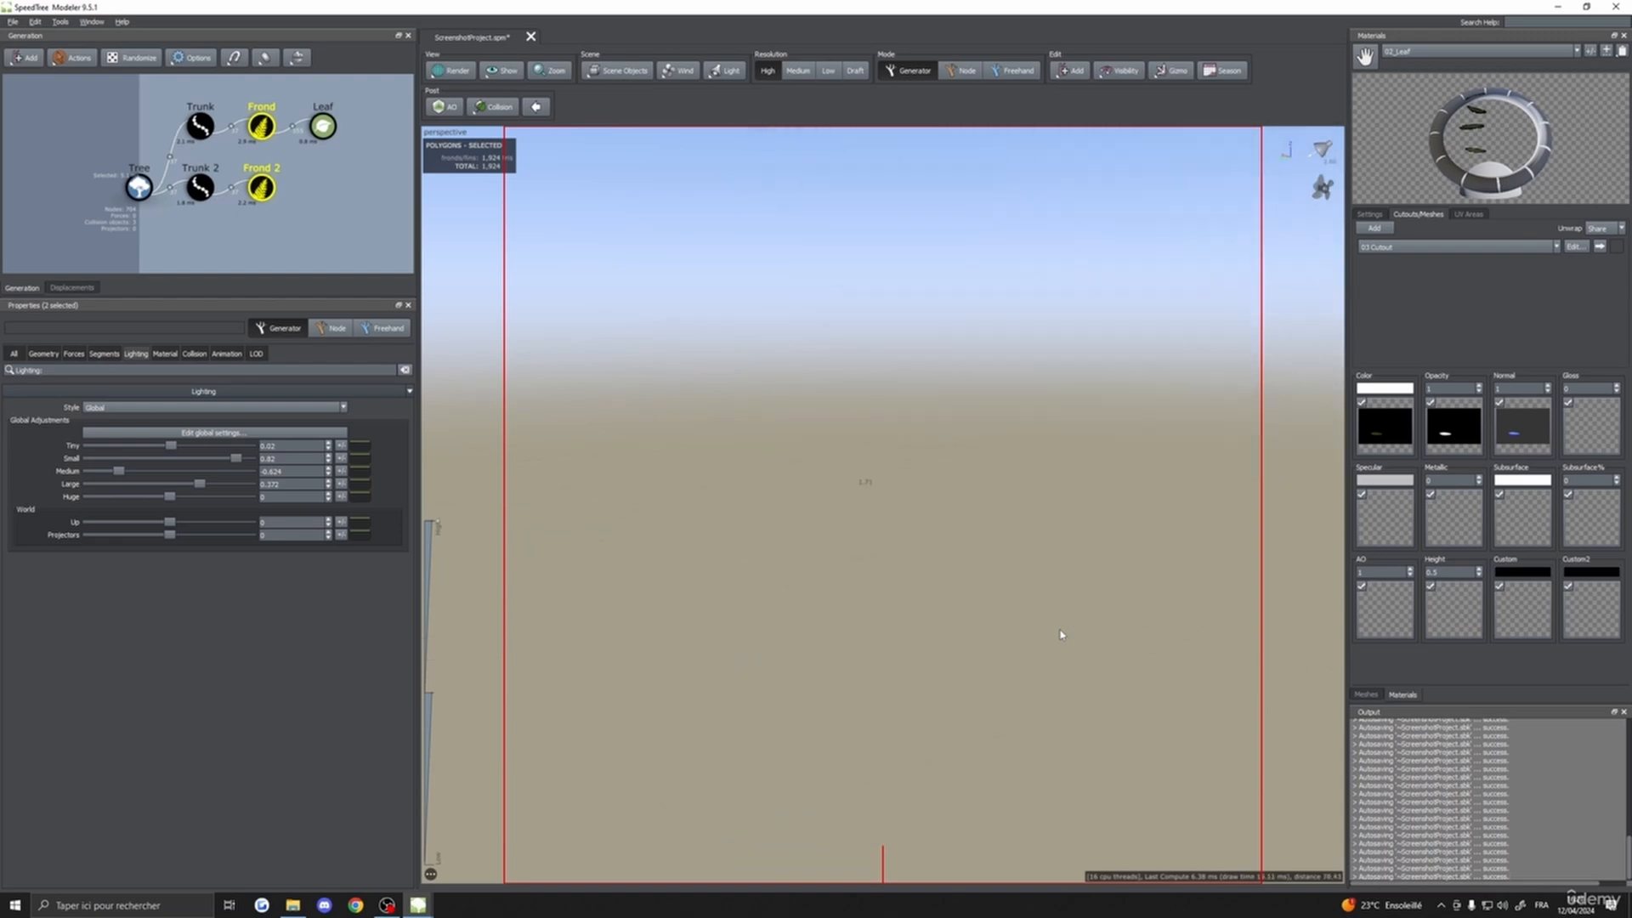
pyautogui.scroll(12, 1033, 570)
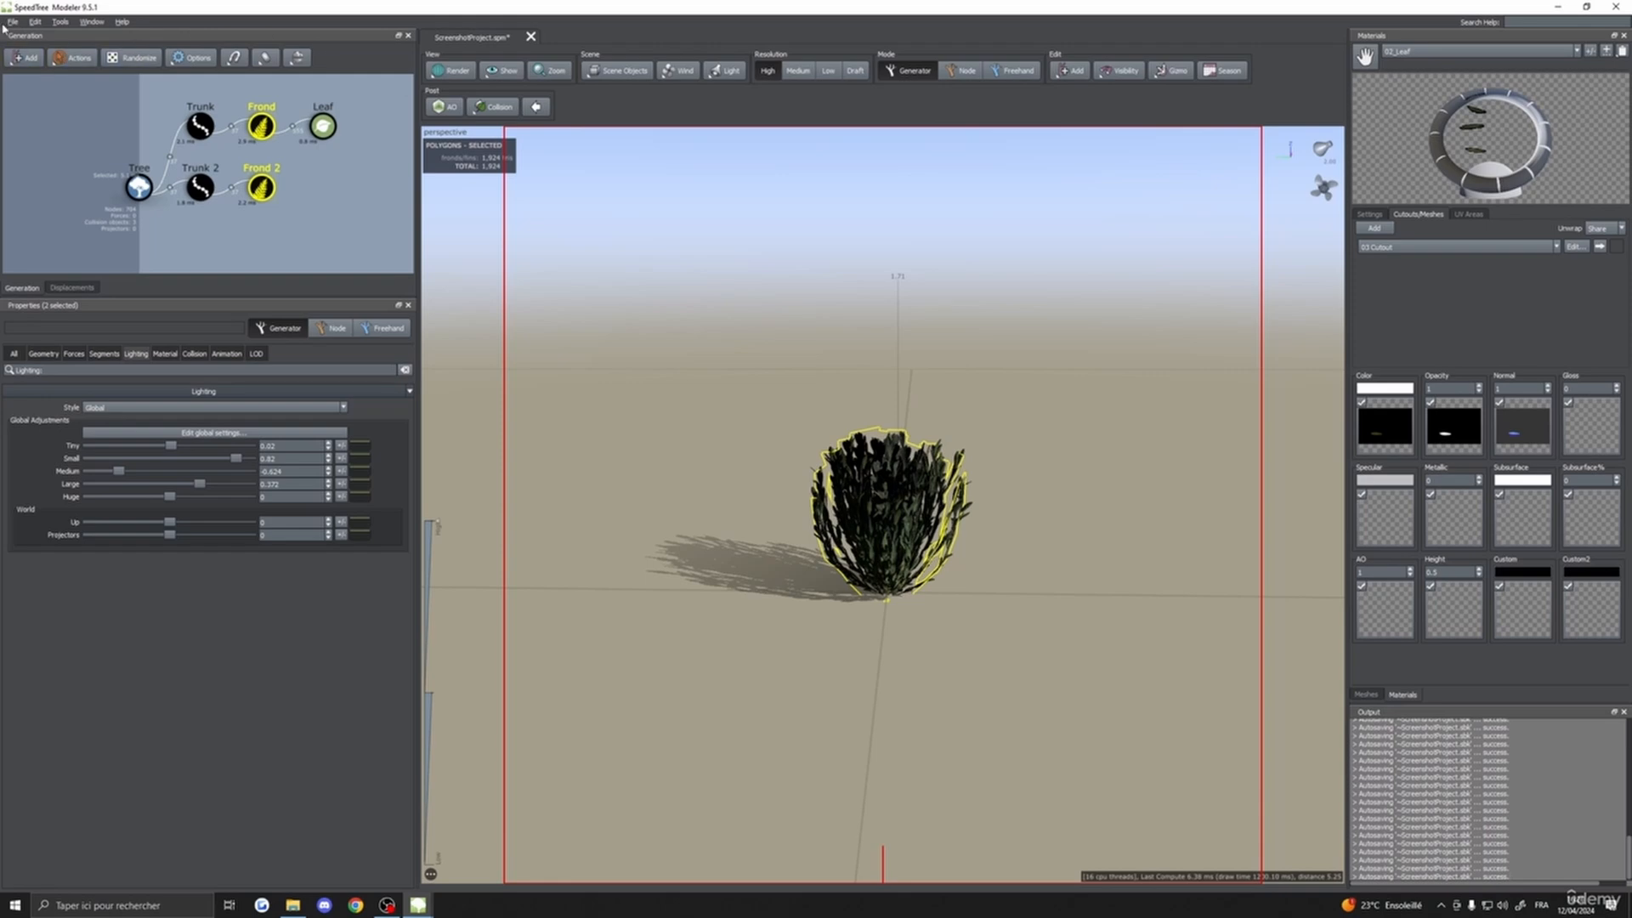
pyautogui.moveTo(765, 357); pyautogui.dragTo(838, 354)
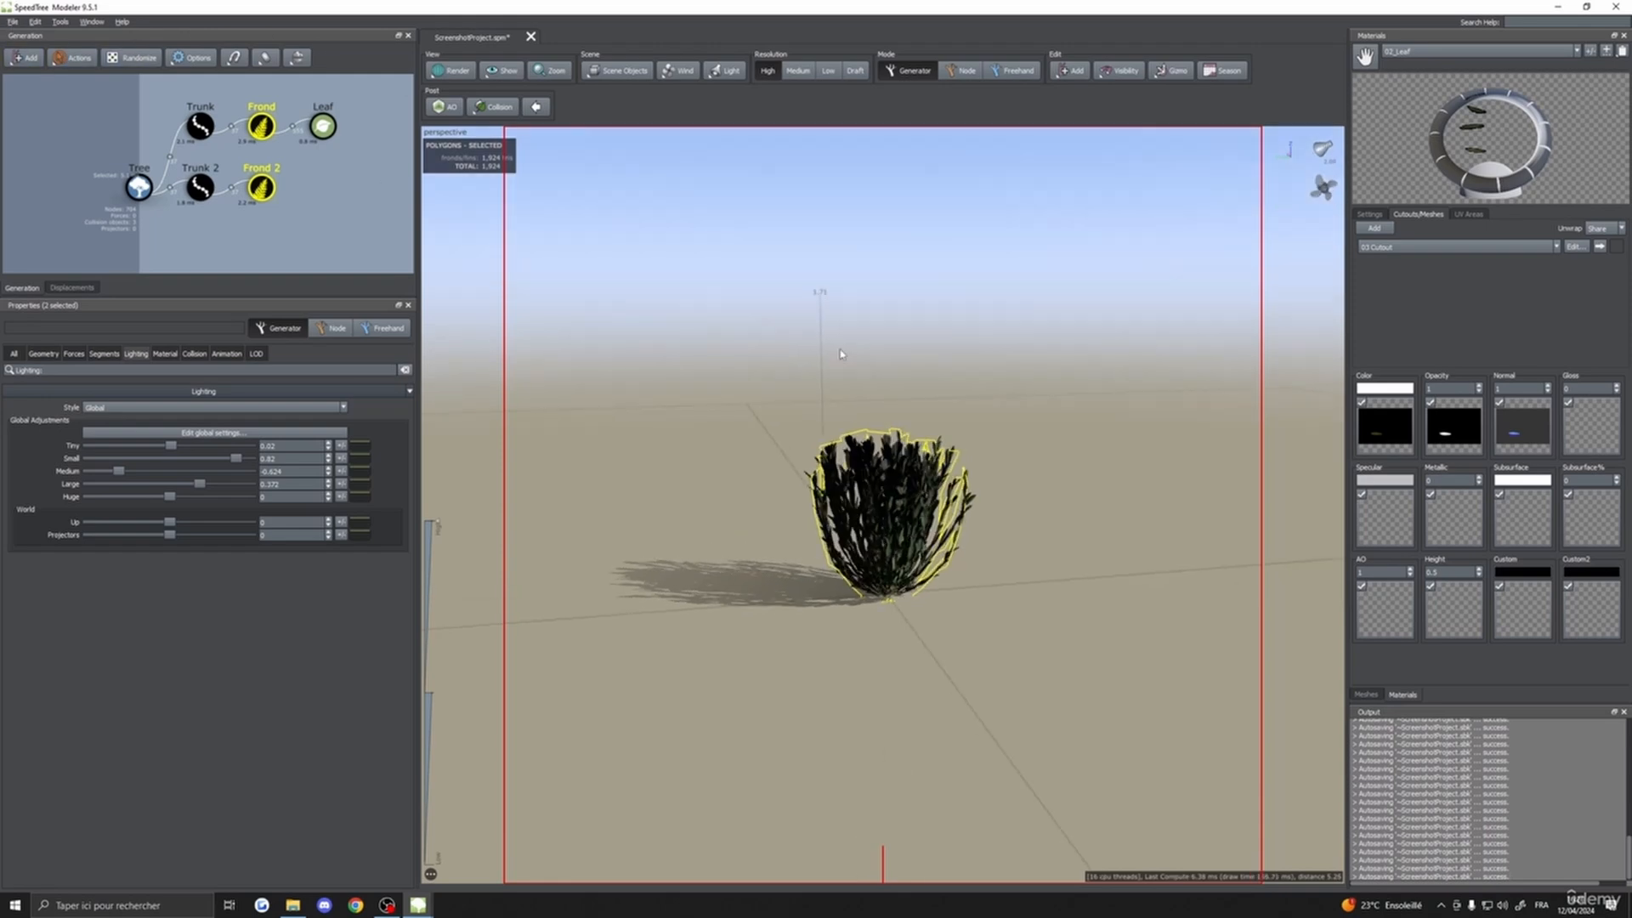
# - Check the scale in the mesh export transform settings against the plant and close without exporting
pyautogui.click(12, 21)
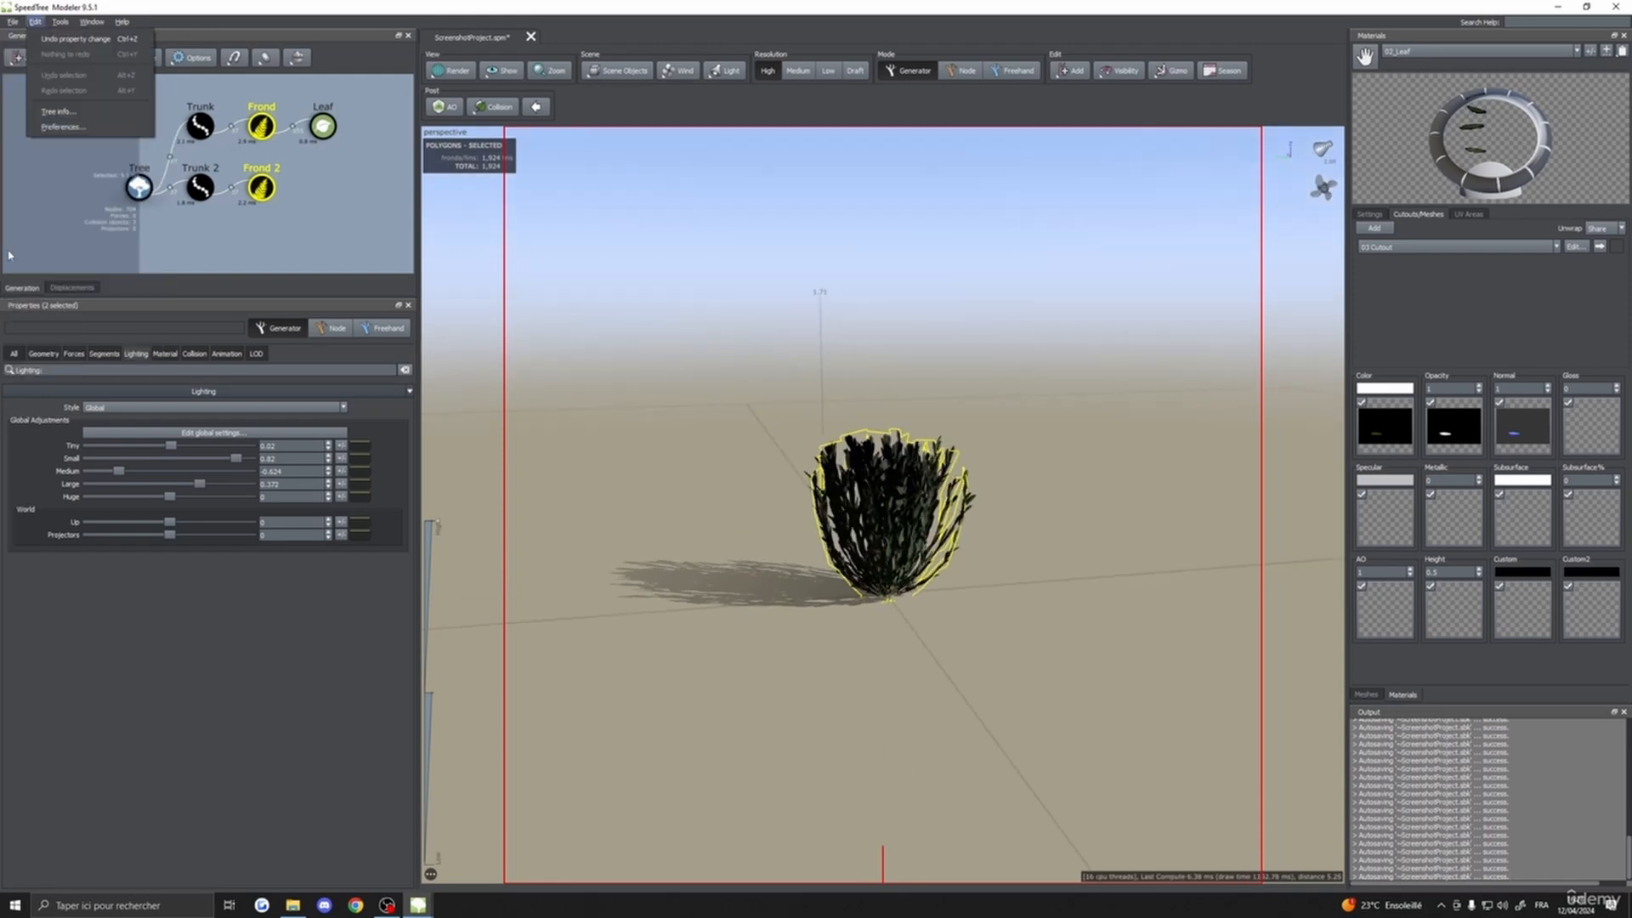
pyautogui.click(42, 255)
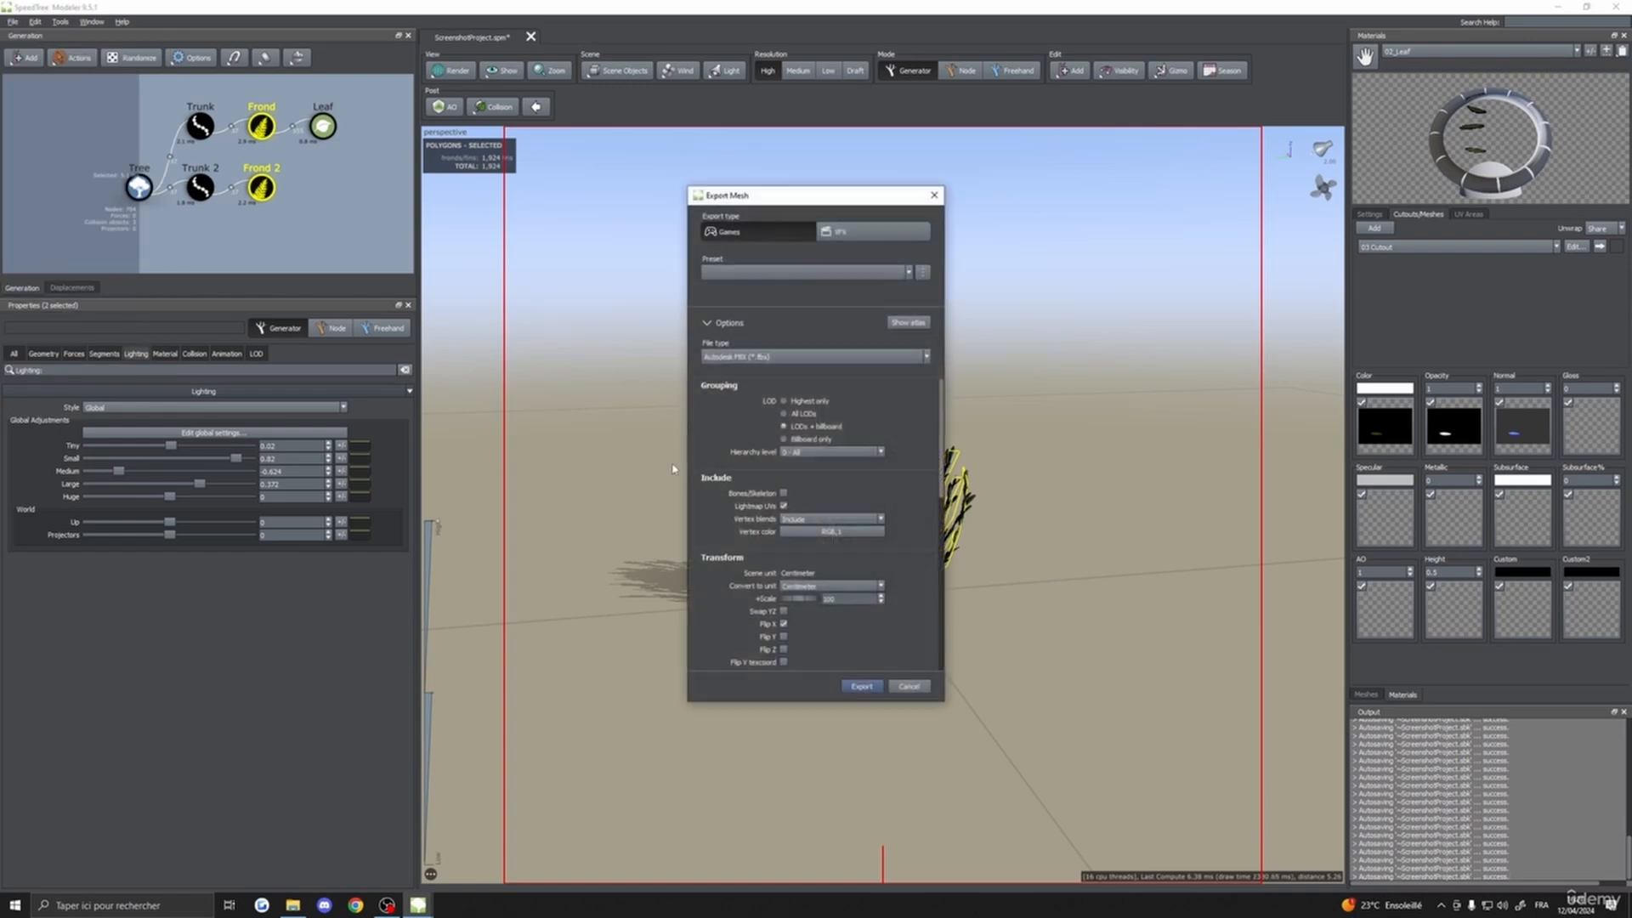
pyautogui.scroll(-3, 830, 508)
pyautogui.doubleClick(844, 485)
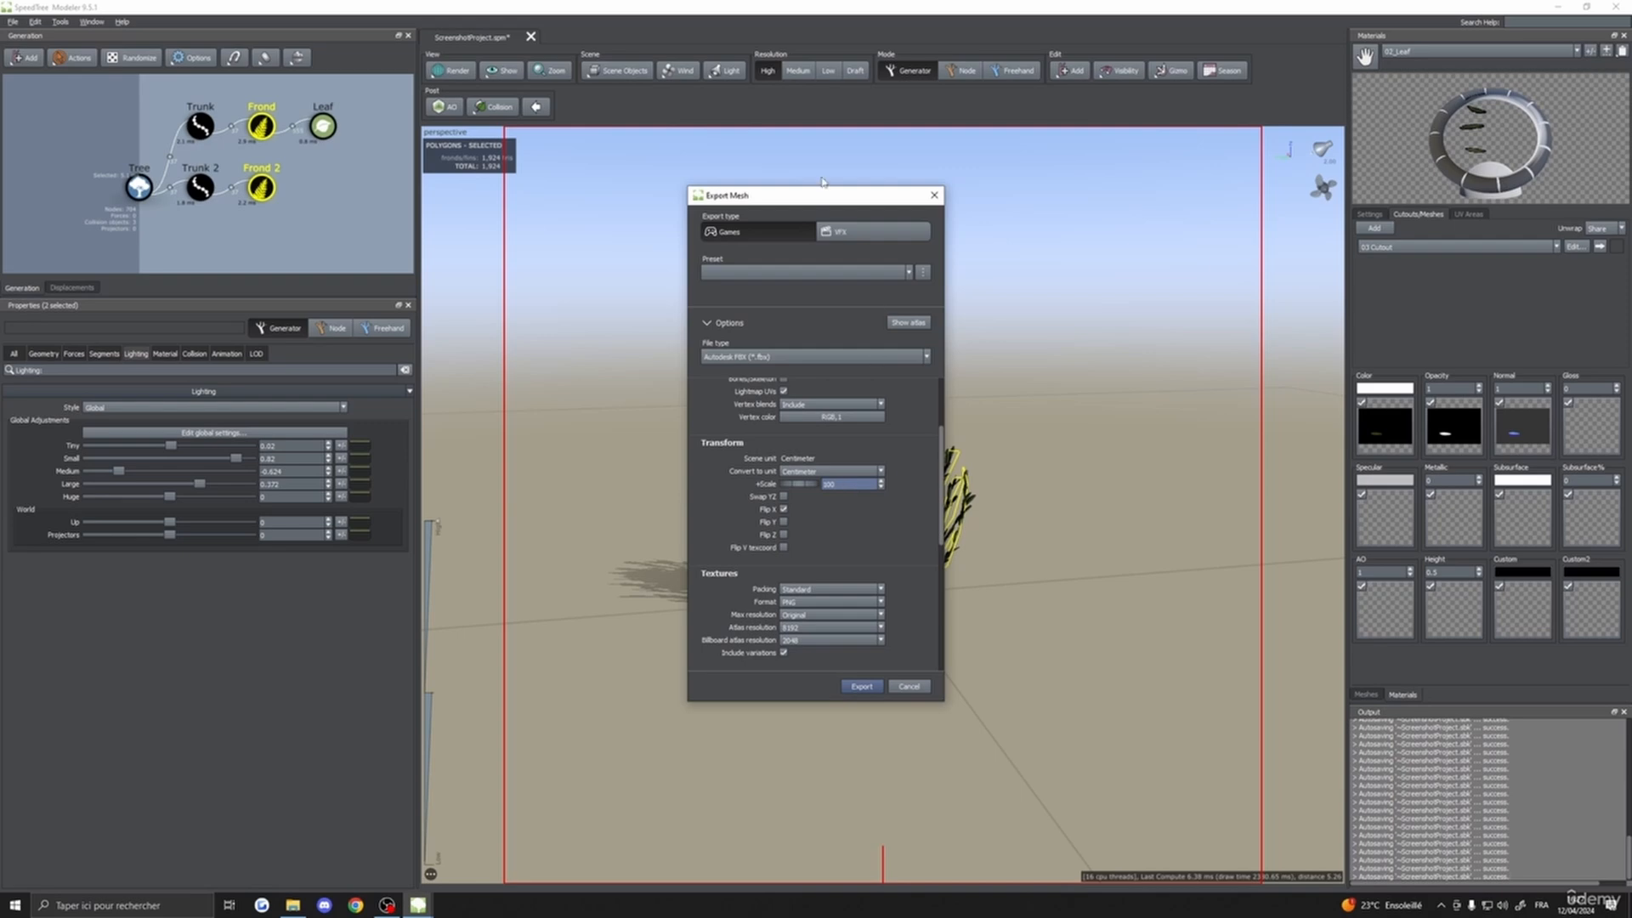
pyautogui.moveTo(822, 195); pyautogui.dragTo(1142, 296)
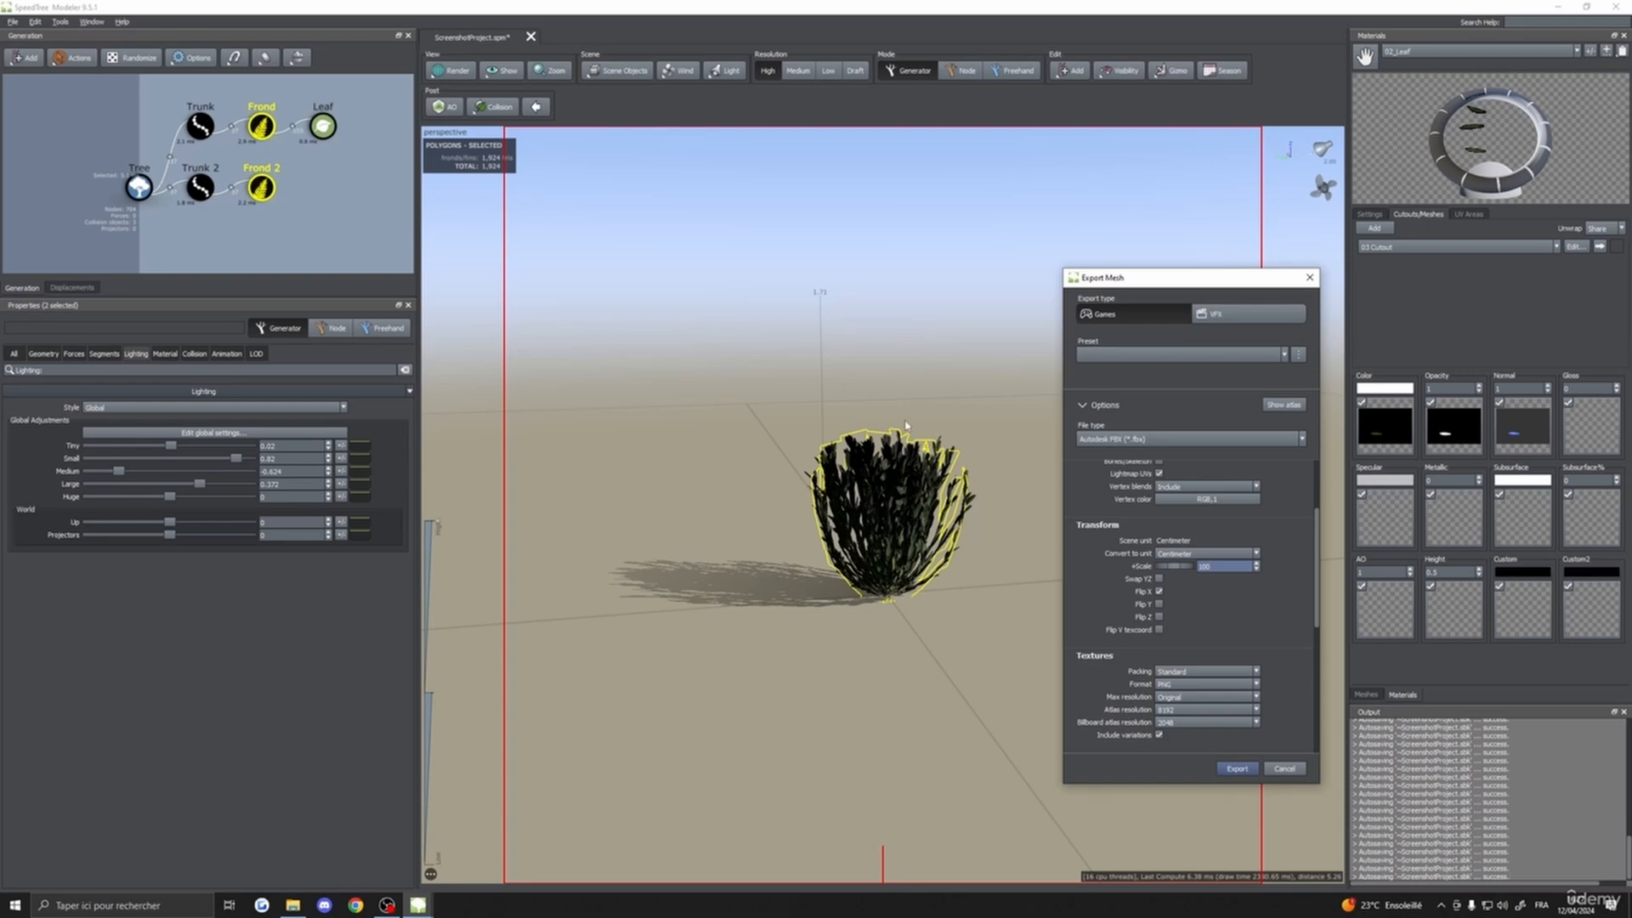
pyautogui.moveTo(1171, 284); pyautogui.dragTo(738, 213)
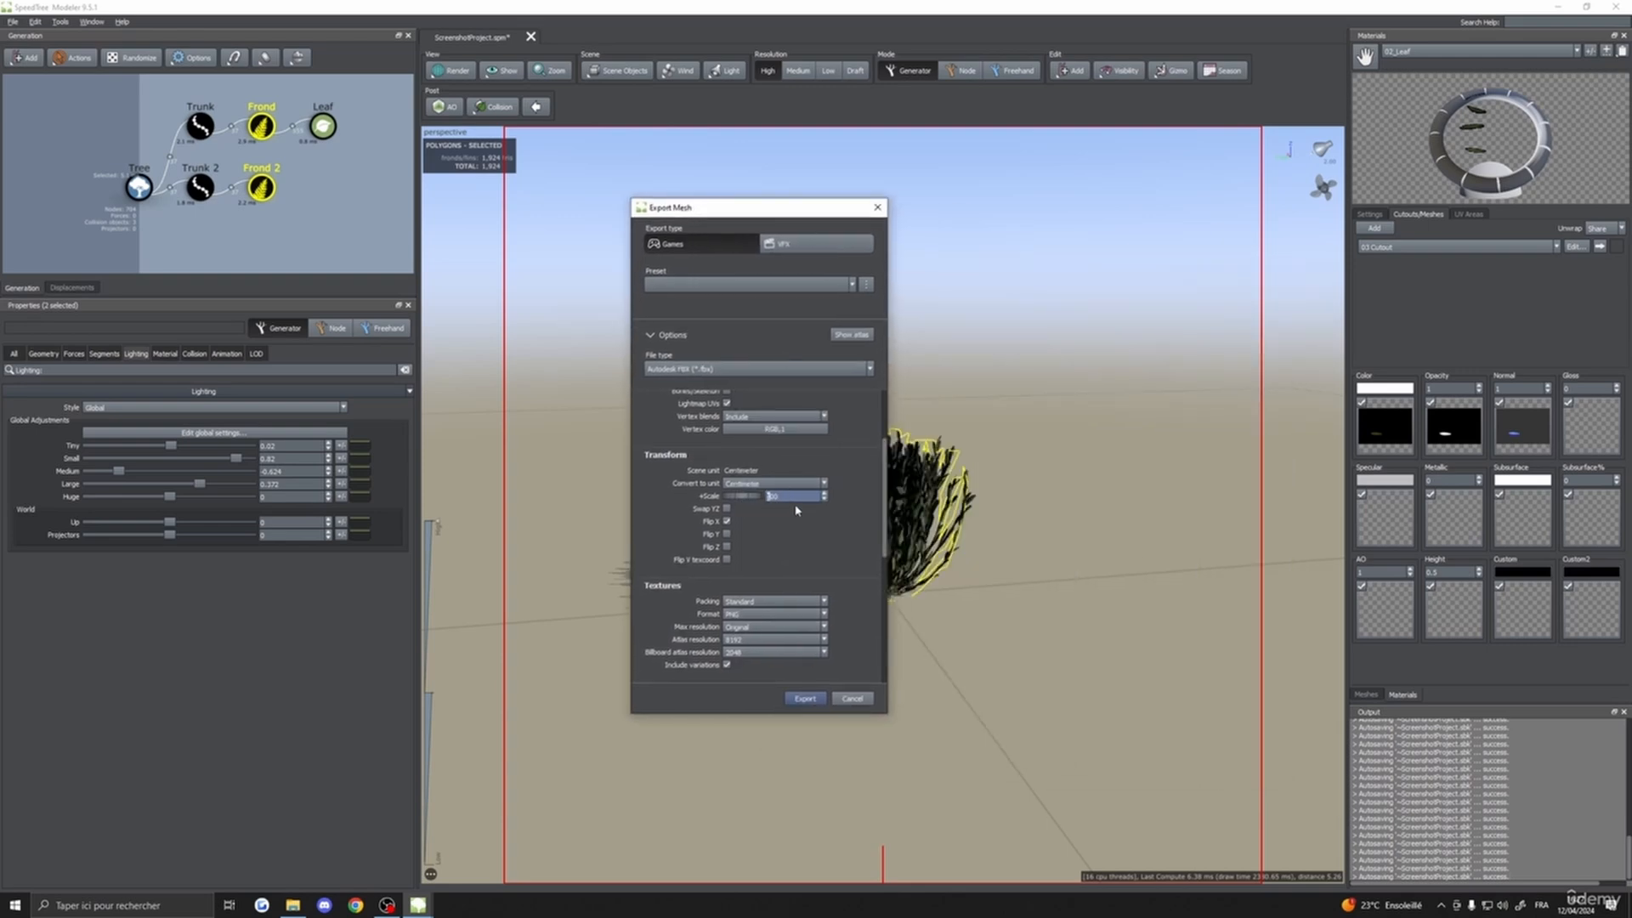
pyautogui.moveTo(781, 221); pyautogui.dragTo(1118, 350)
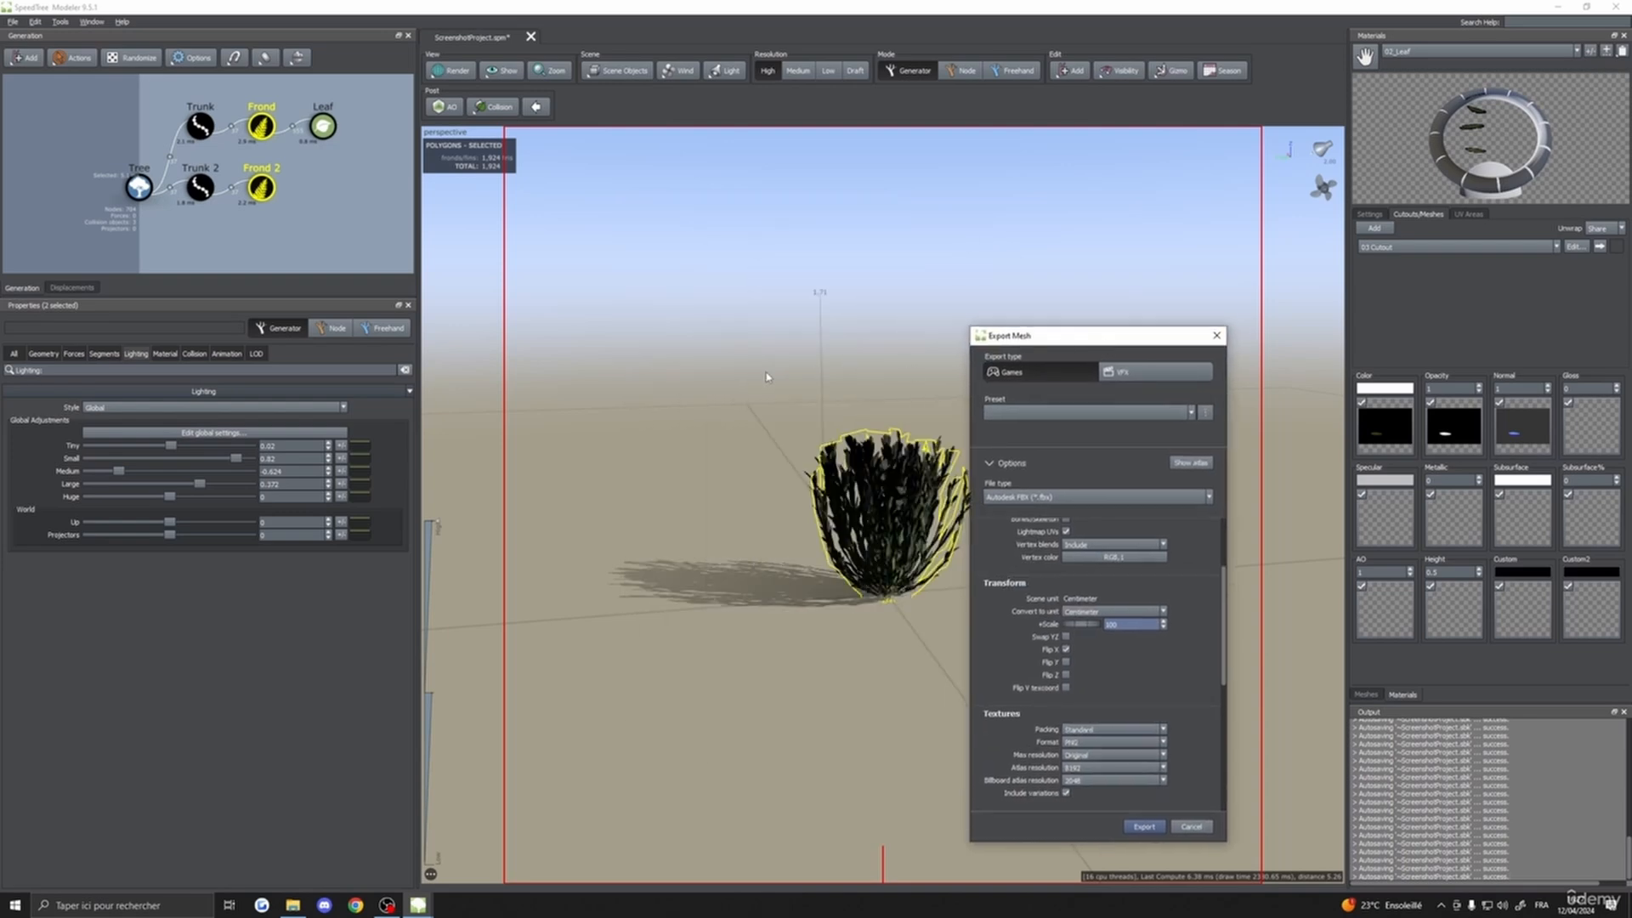
pyautogui.click(1216, 335)
# - Check the scene unit choices in the Tree Window preferences, keep Centimeter, and cancel the preferences
pyautogui.moveTo(582, 278); pyautogui.dragTo(652, 270)
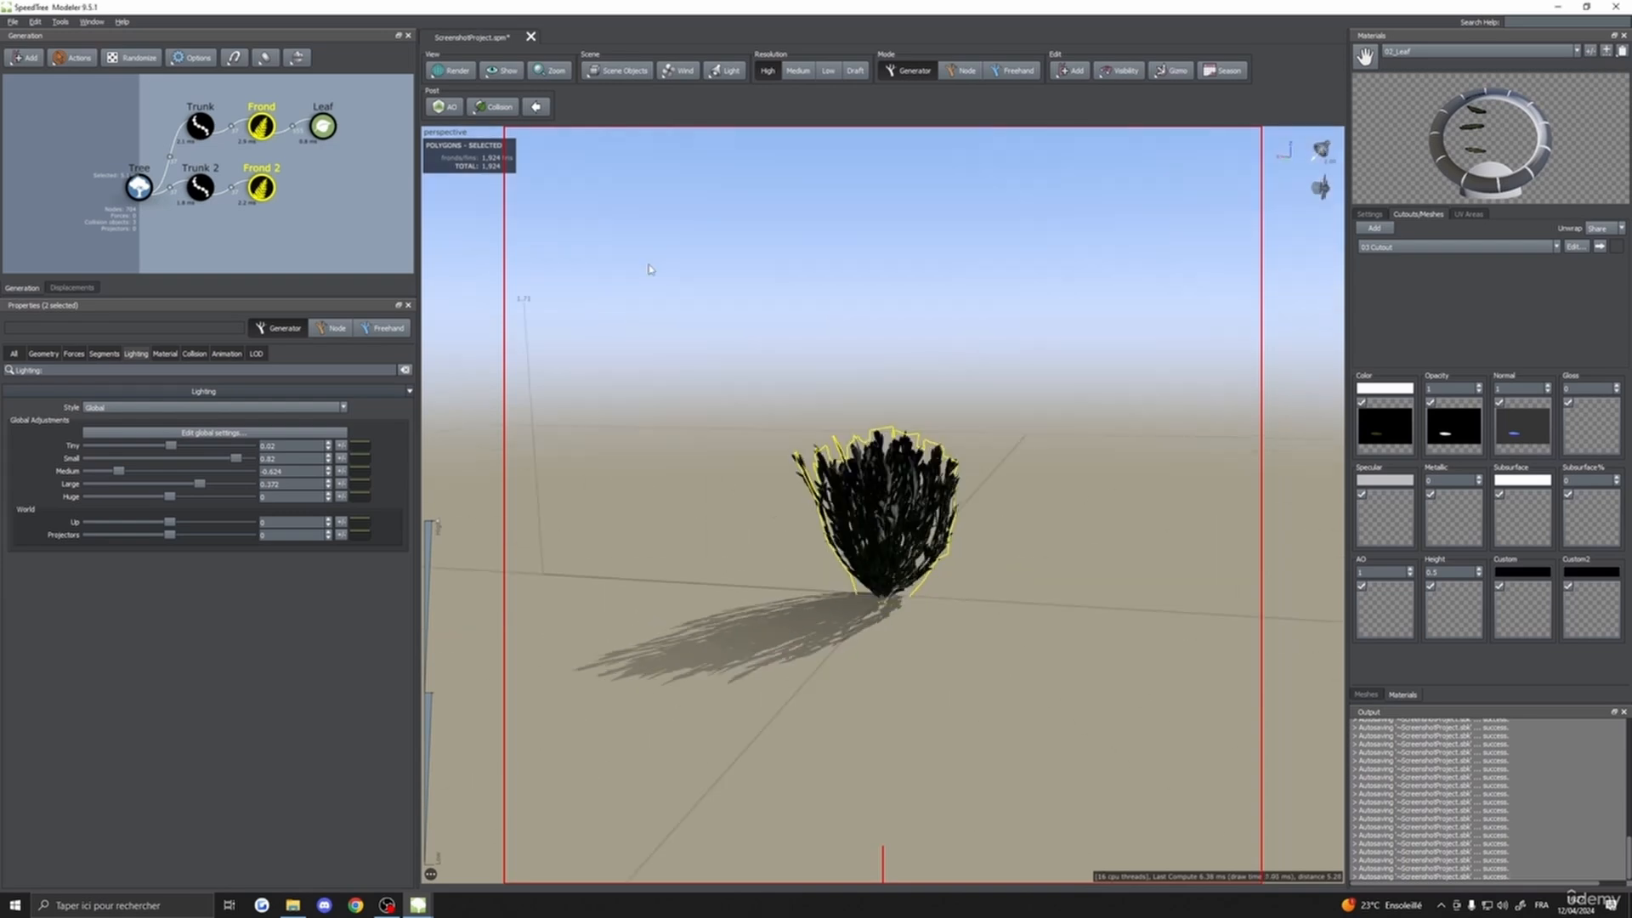
pyautogui.click(86, 22)
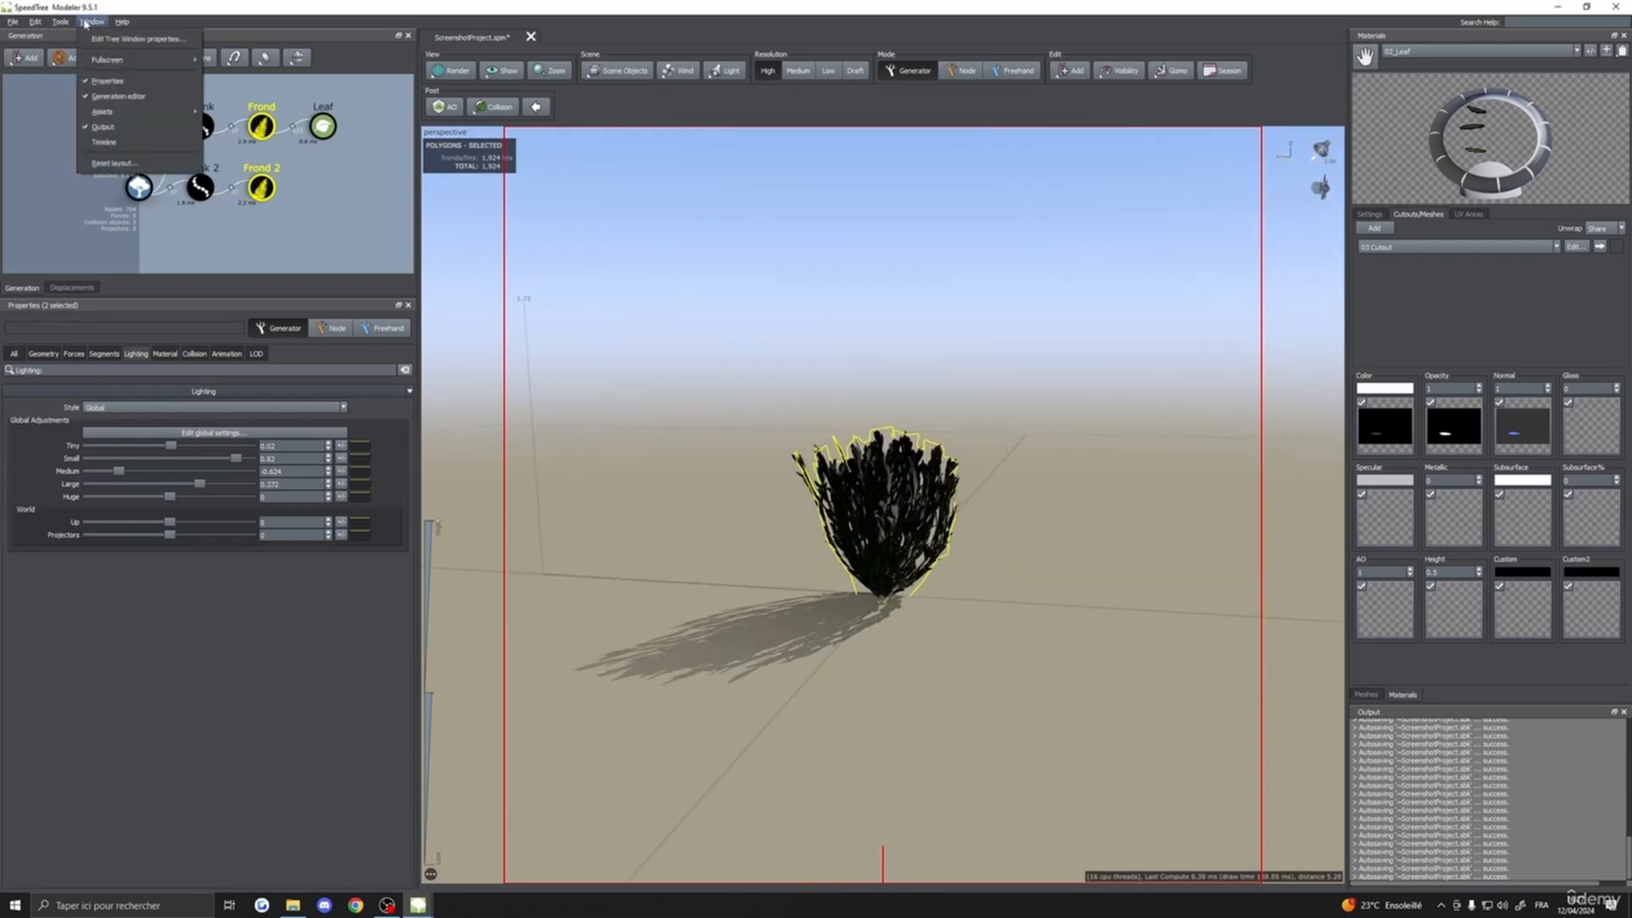
pyautogui.moveTo(58, 24)
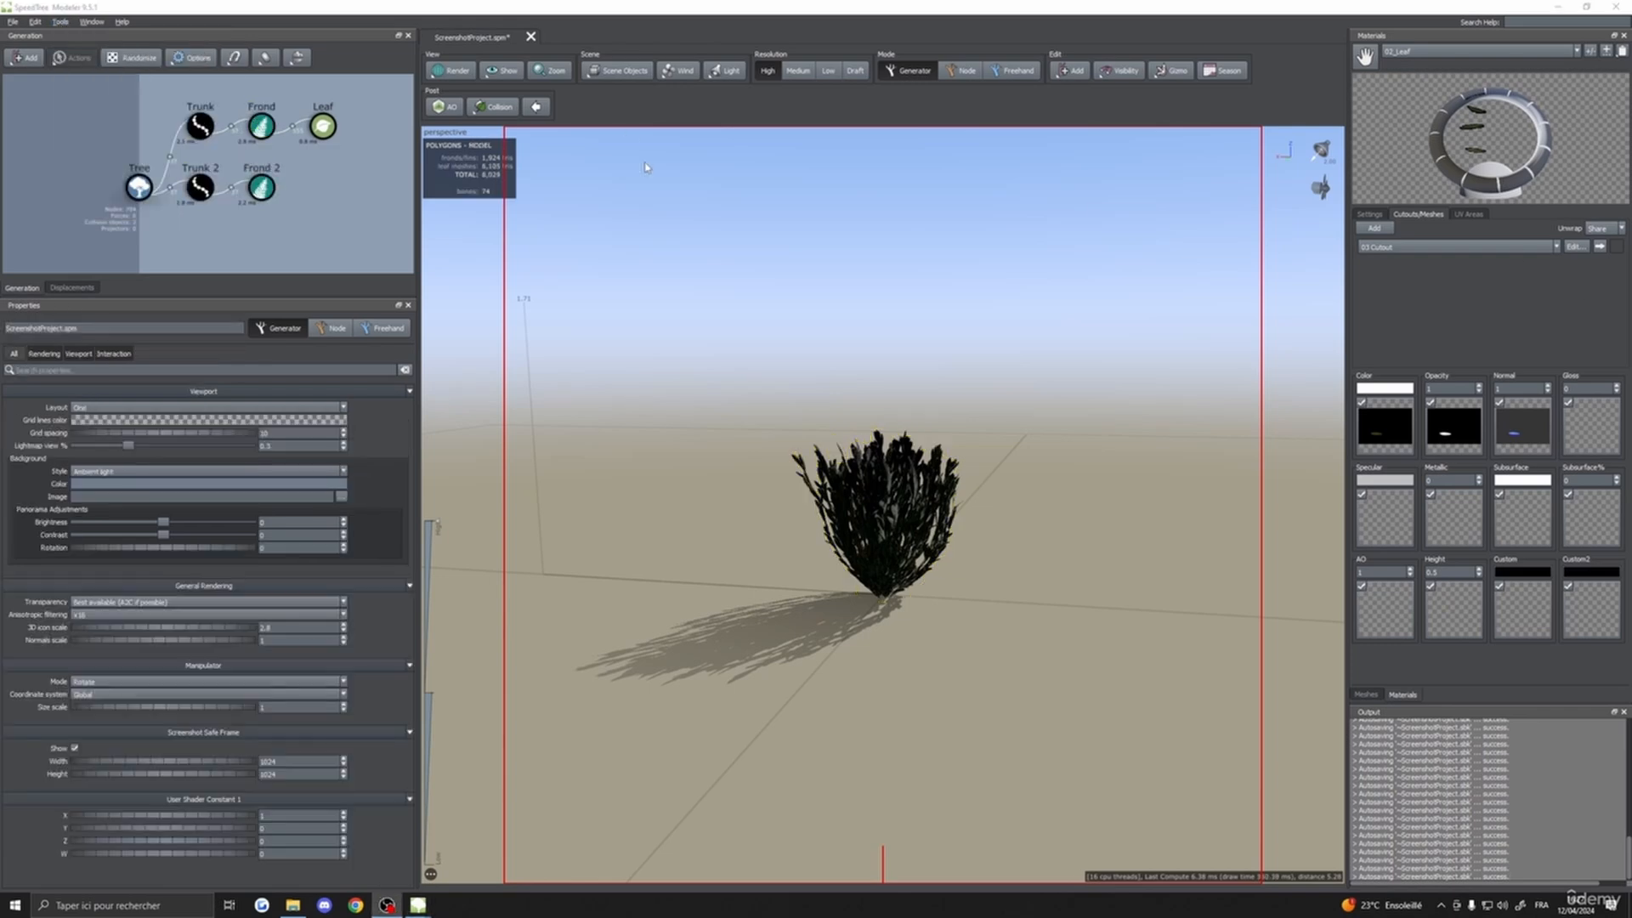
pyautogui.click(35, 22)
pyautogui.click(68, 129)
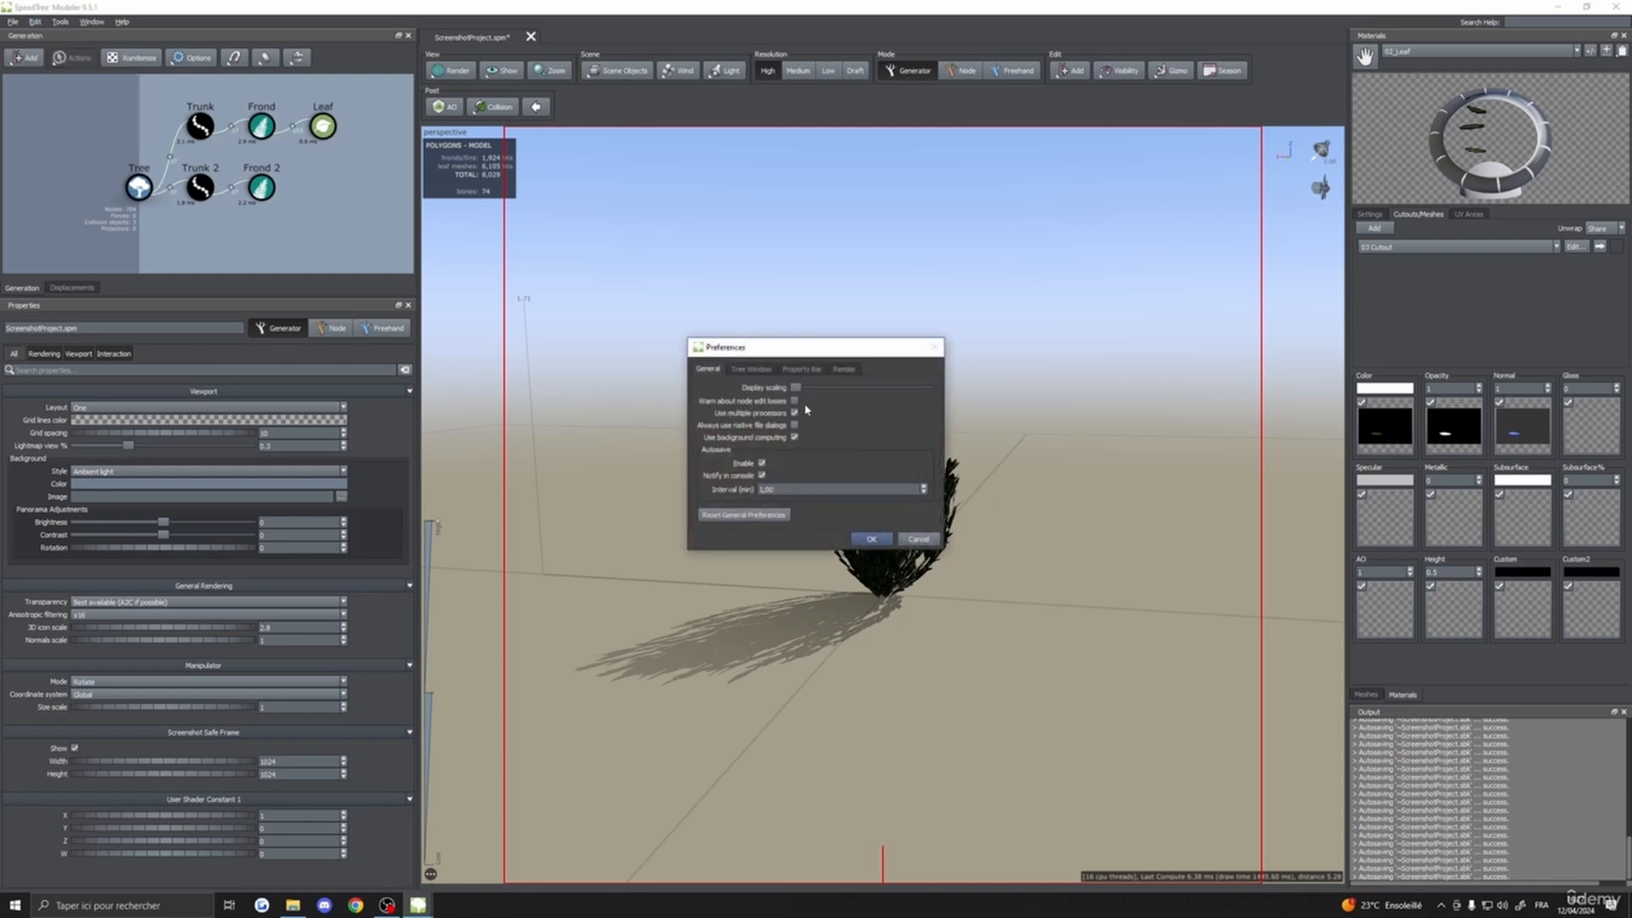
pyautogui.click(752, 369)
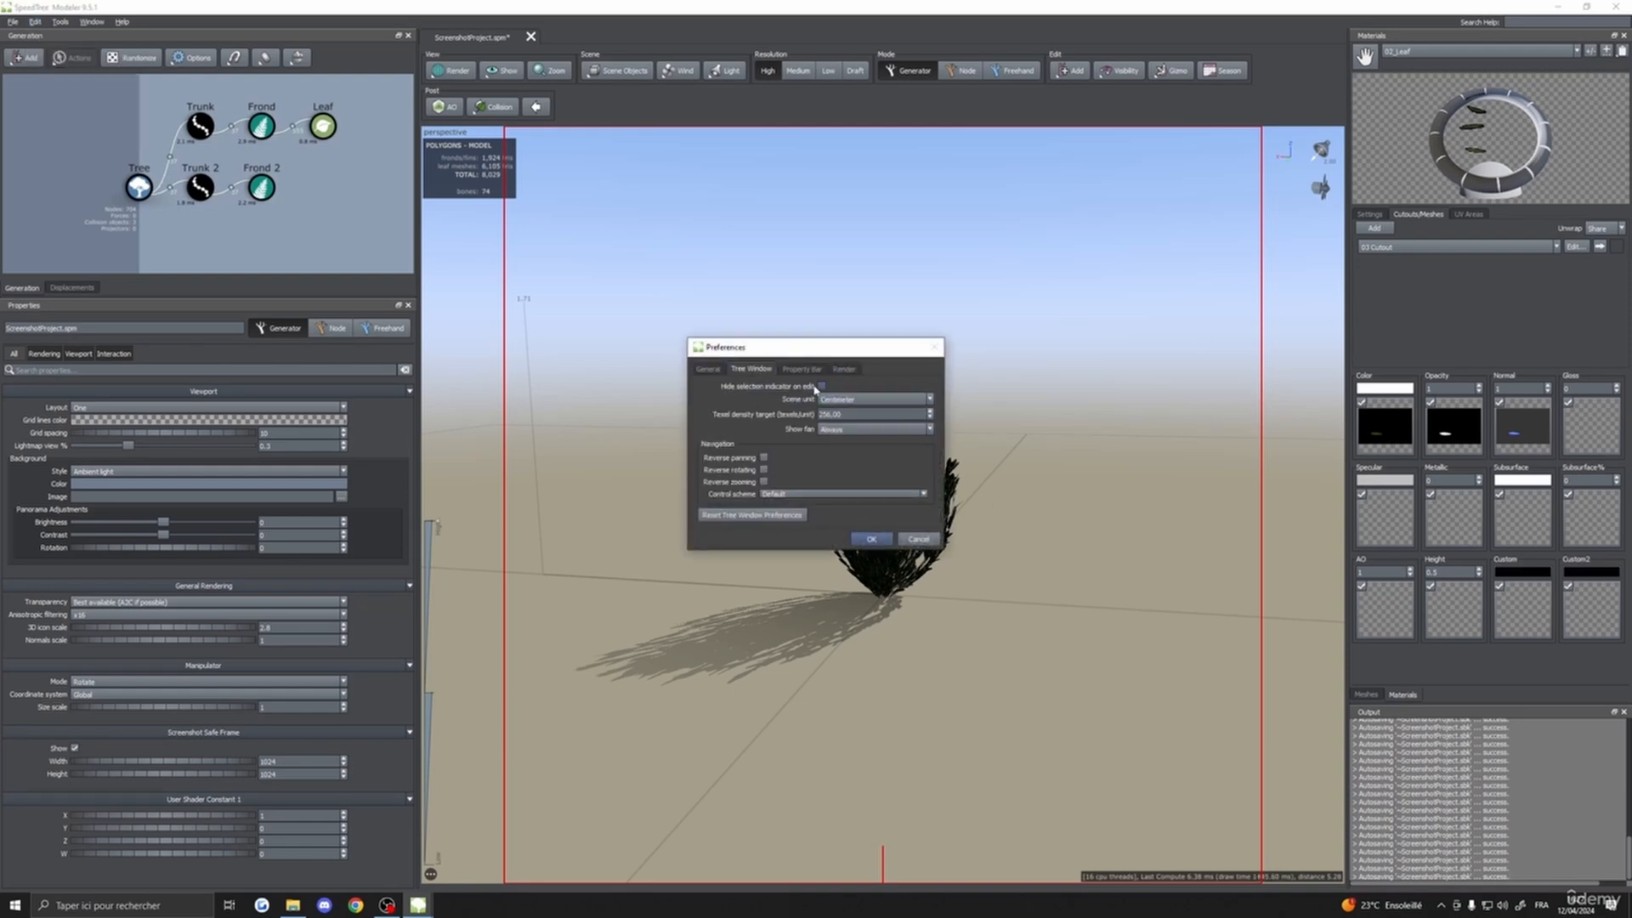
pyautogui.click(849, 408)
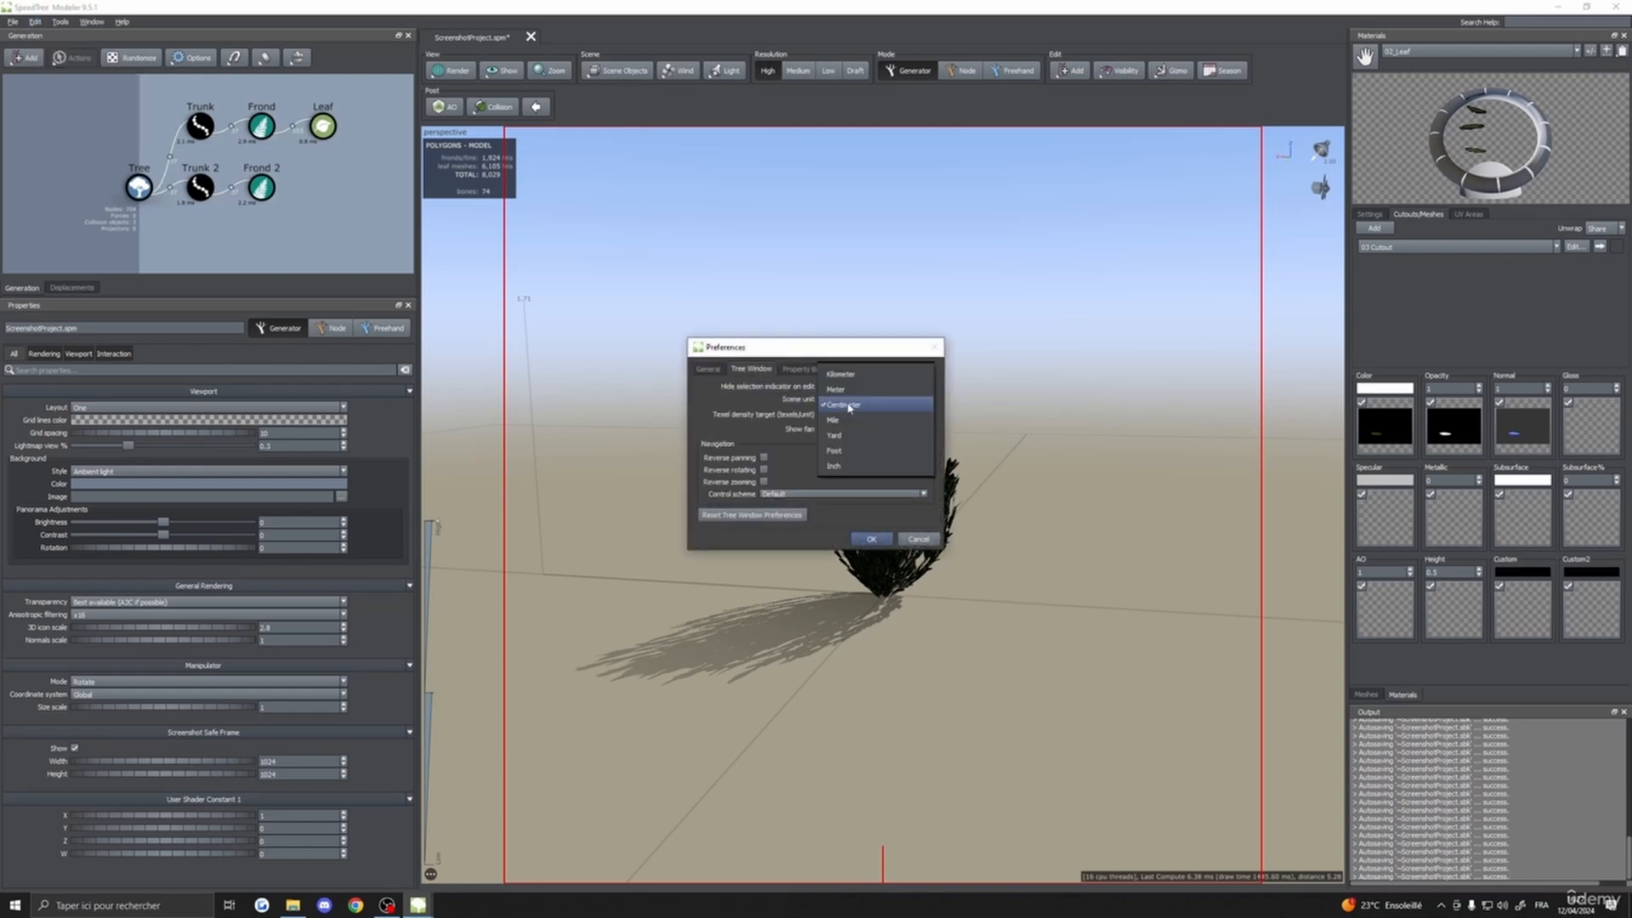
pyautogui.click(850, 406)
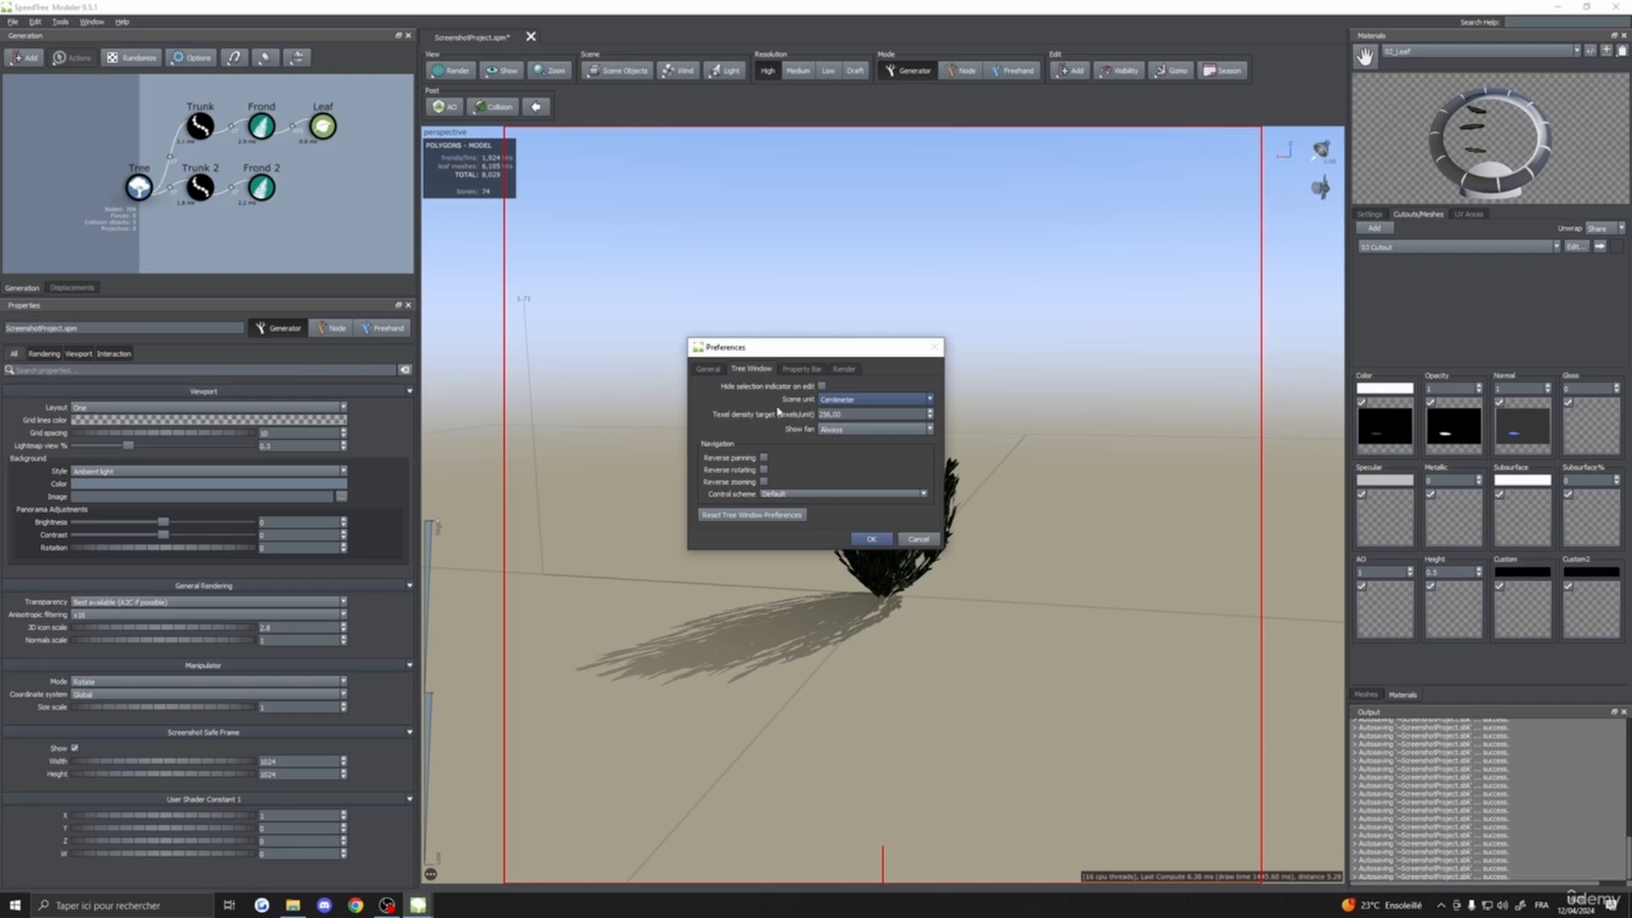
pyautogui.click(837, 400)
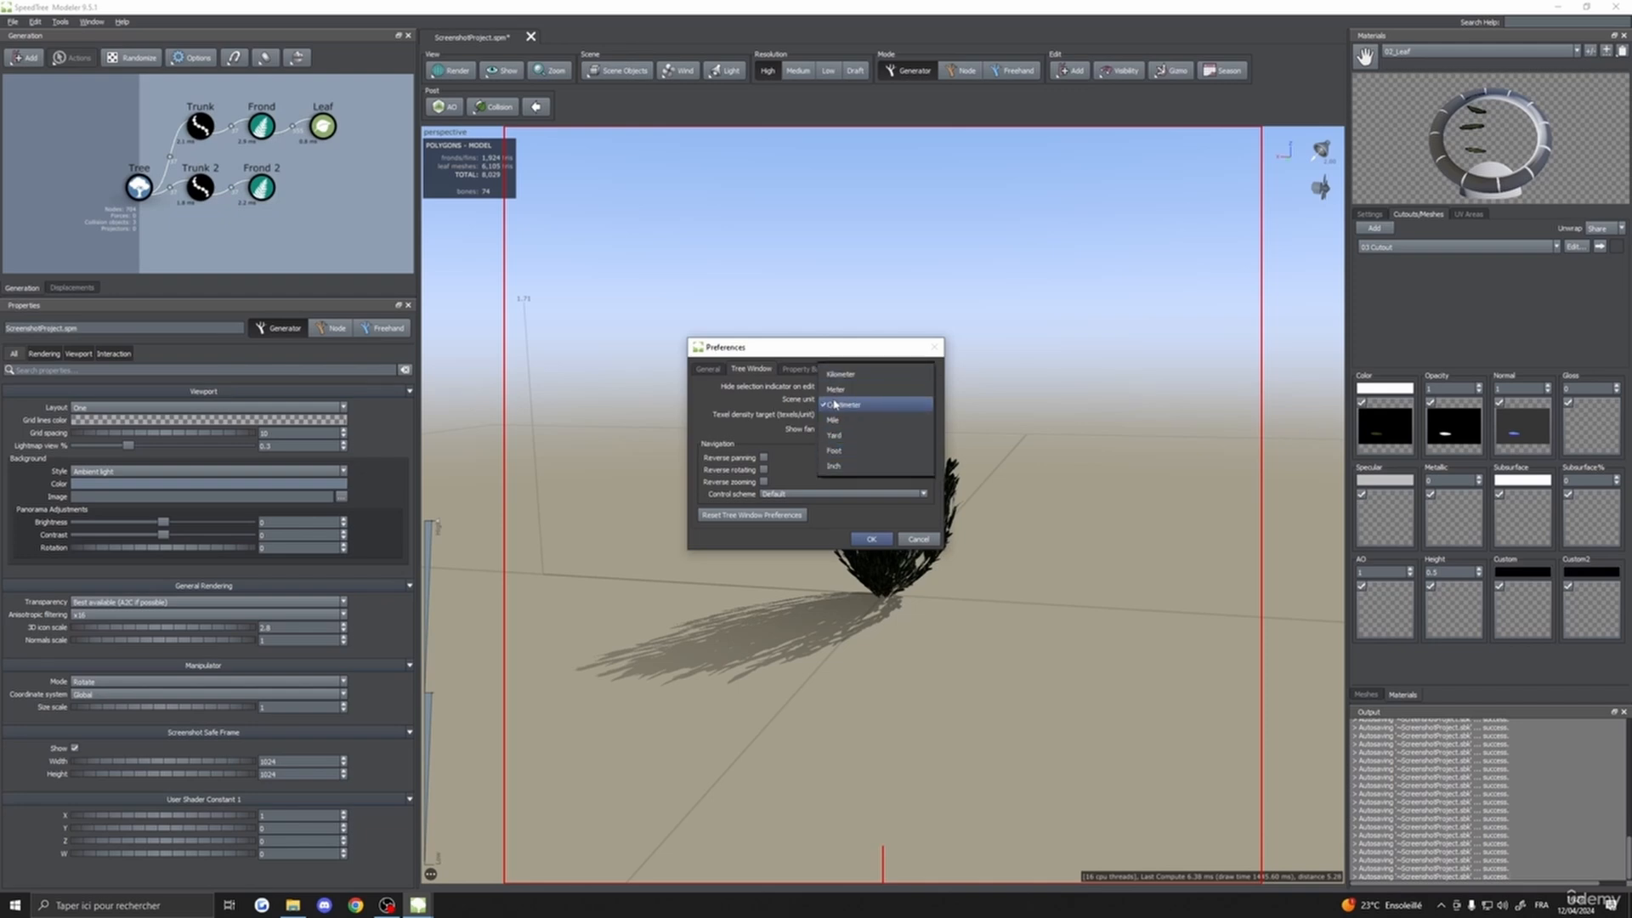
pyautogui.click(836, 405)
pyautogui.click(923, 540)
# - Reopen the mesh export settings, review the transform scale, and move the dialog clear of the plant
pyautogui.moveTo(1011, 619); pyautogui.dragTo(940, 638)
pyautogui.scroll(5, 924, 649)
pyautogui.scroll(-4, 1007, 642)
pyautogui.click(13, 21)
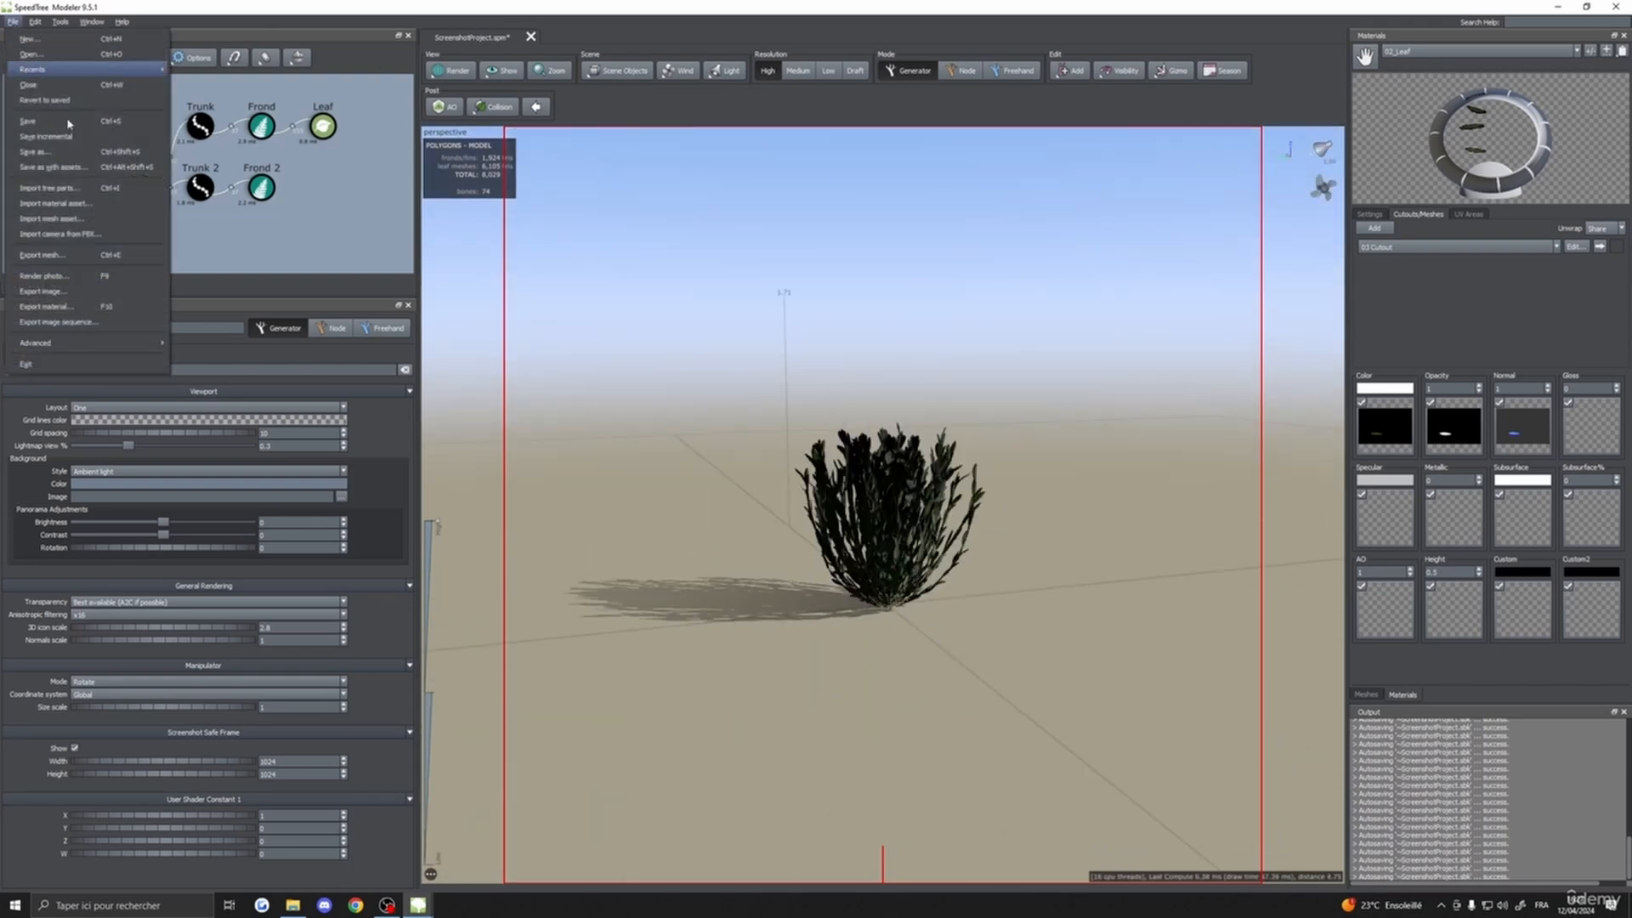
pyautogui.click(68, 252)
pyautogui.scroll(-4, 848, 592)
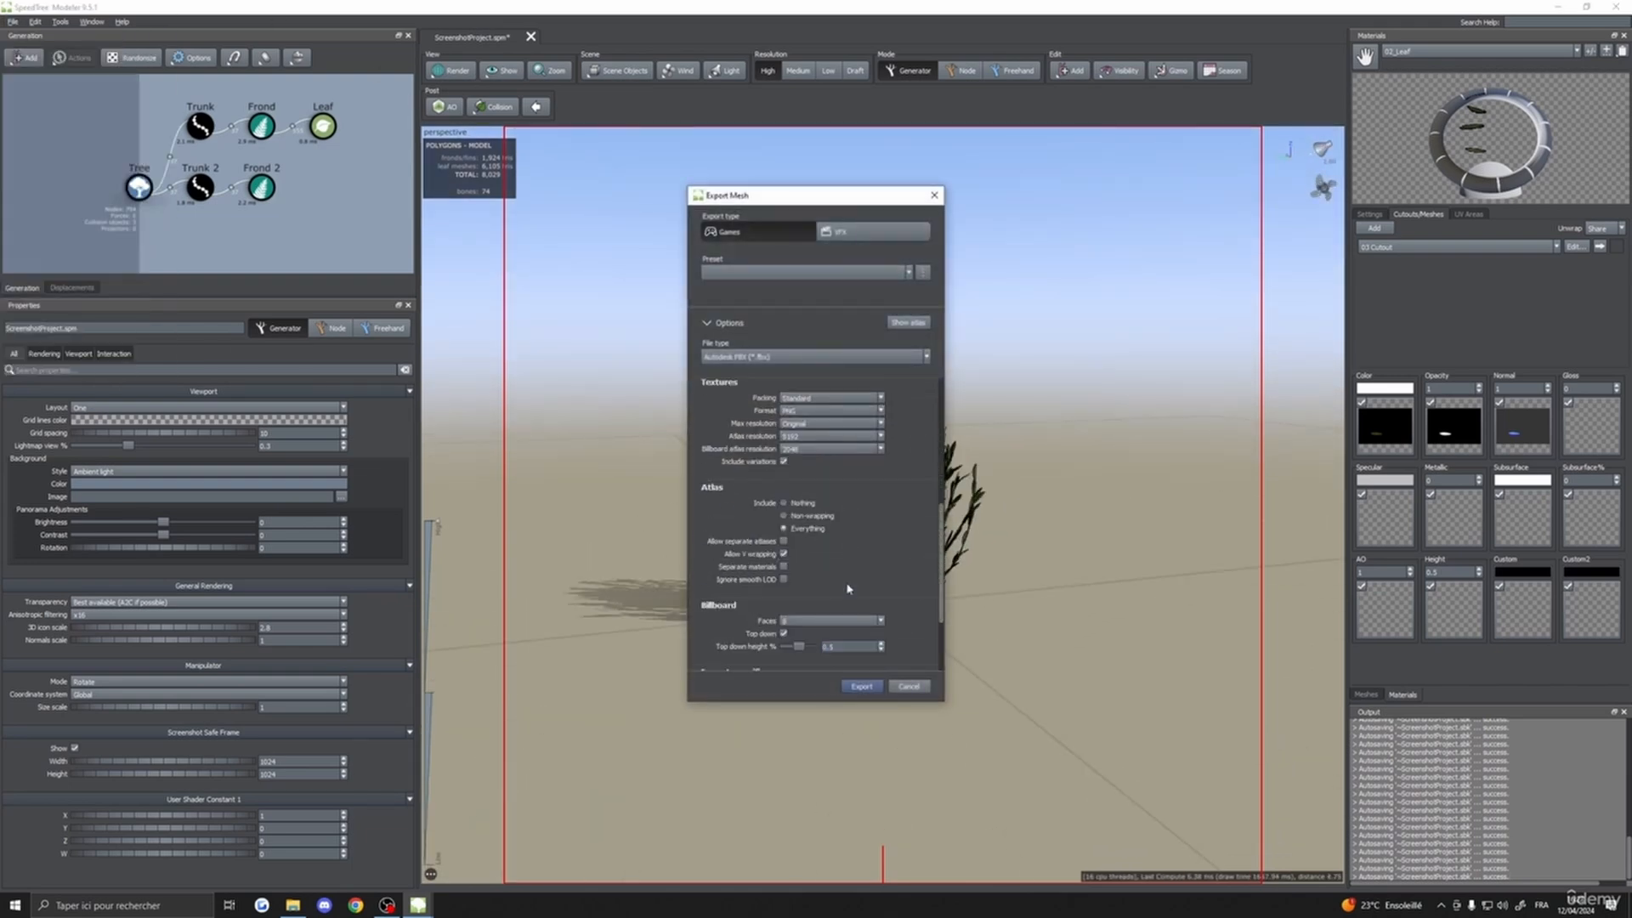
pyautogui.scroll(2, 847, 592)
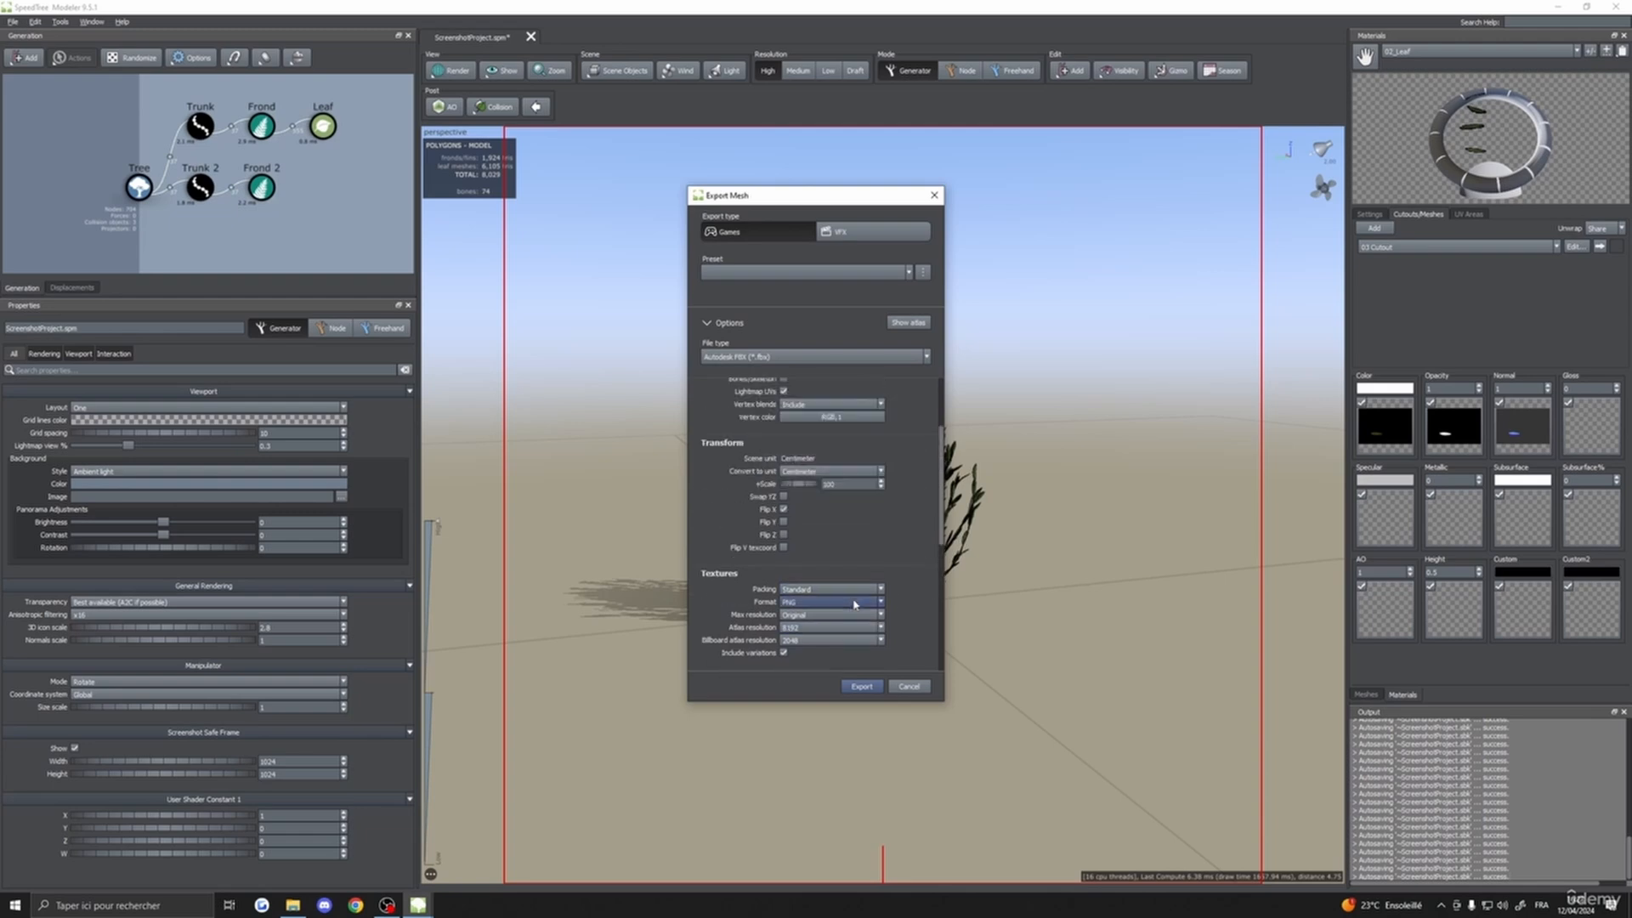
pyautogui.doubleClick(845, 486)
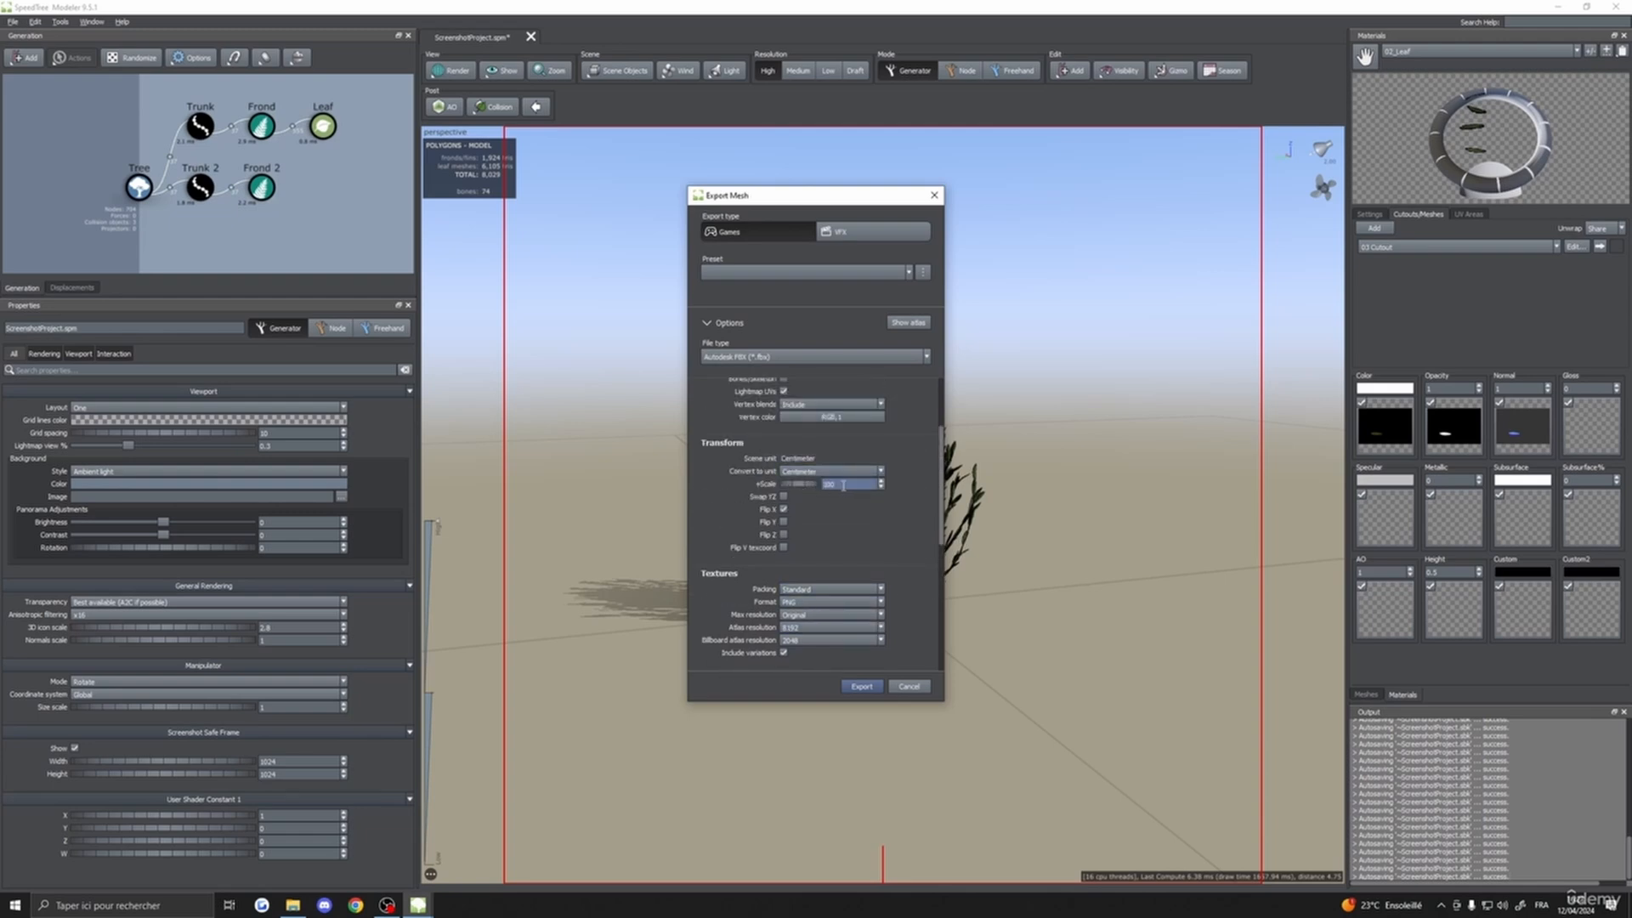
pyautogui.doubleClick(843, 485)
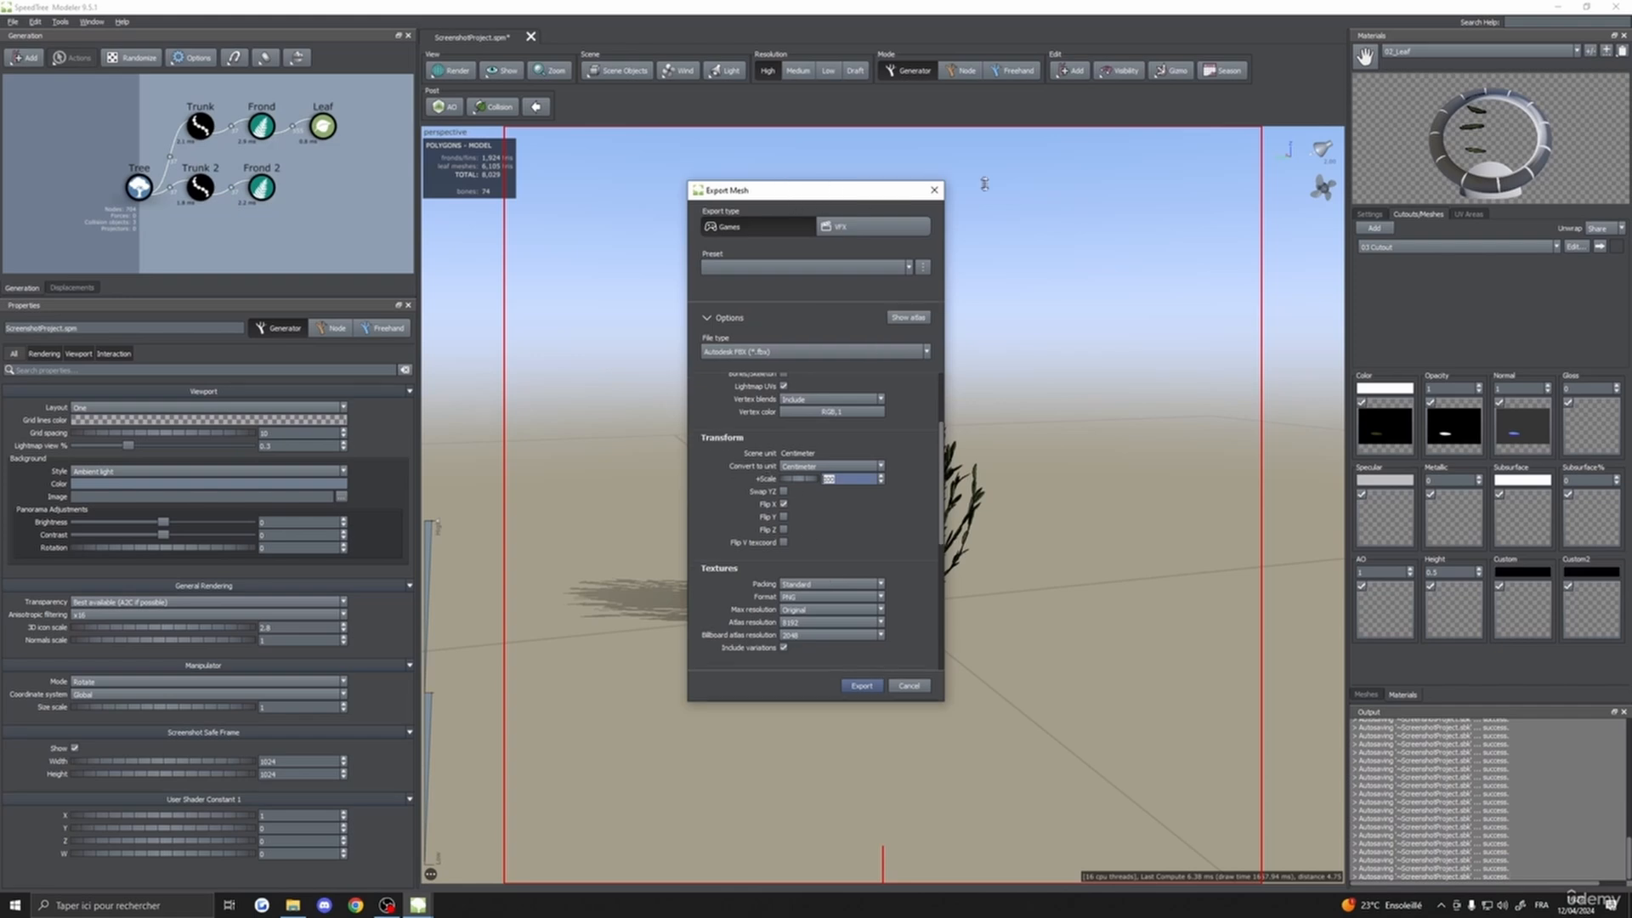
pyautogui.moveTo(771, 200); pyautogui.dragTo(595, 213)
pyautogui.click(1051, 517)
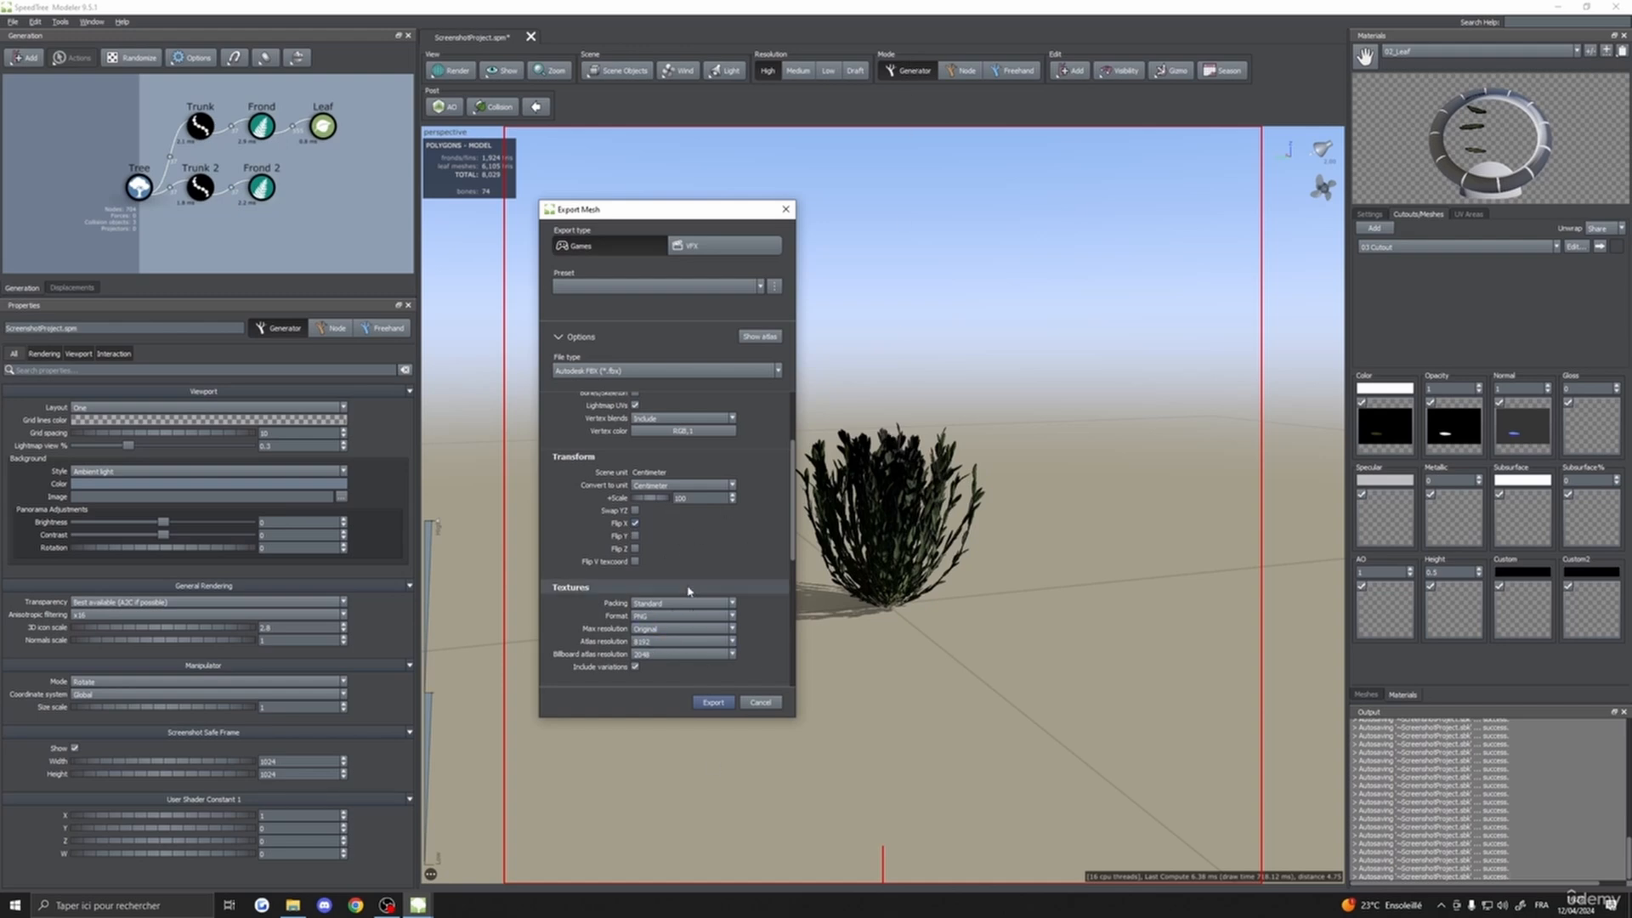
pyautogui.moveTo(622, 215); pyautogui.dragTo(535, 194)
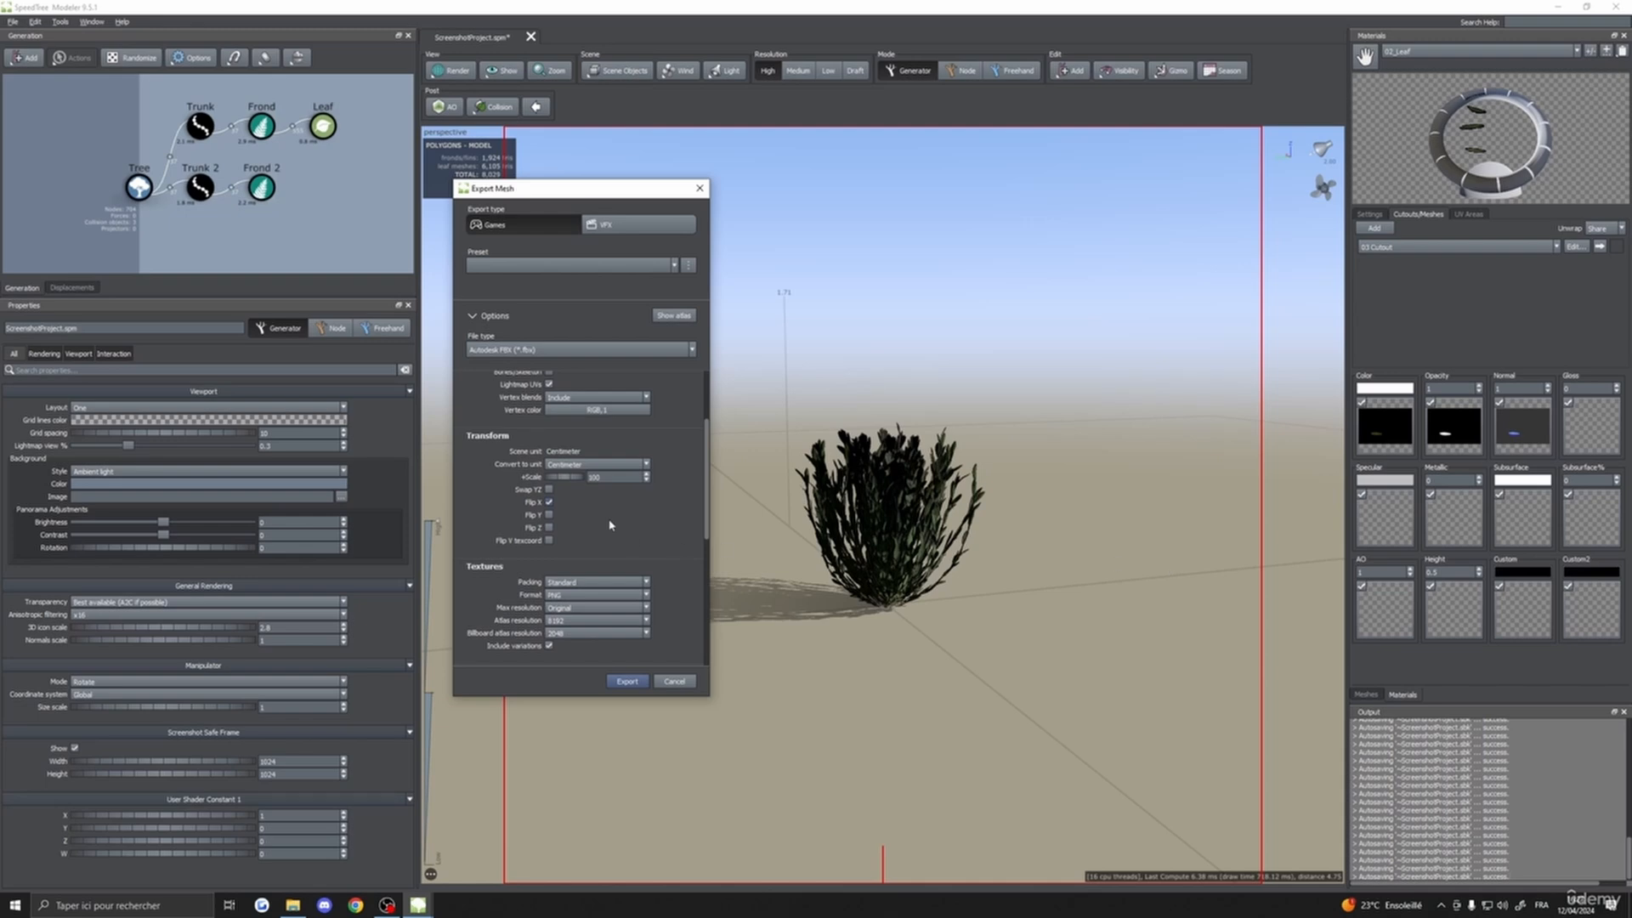
# - Check the atlas resolution choices and set the export's maximum texture resolution to 1024
pyautogui.scroll(-1, 579, 529)
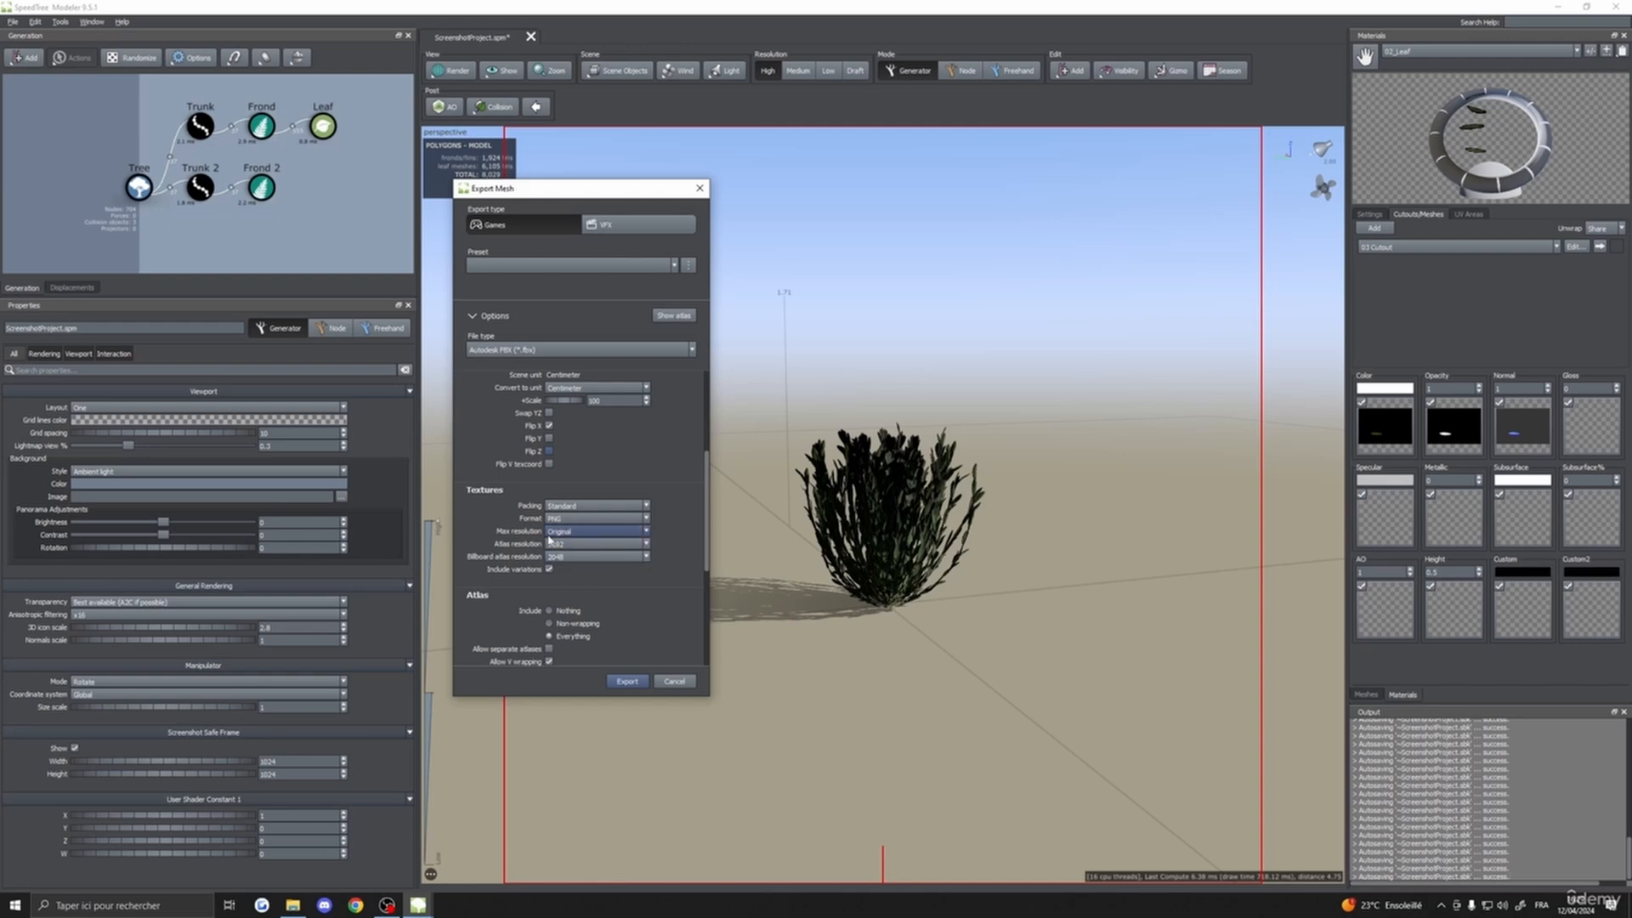
pyautogui.click(558, 544)
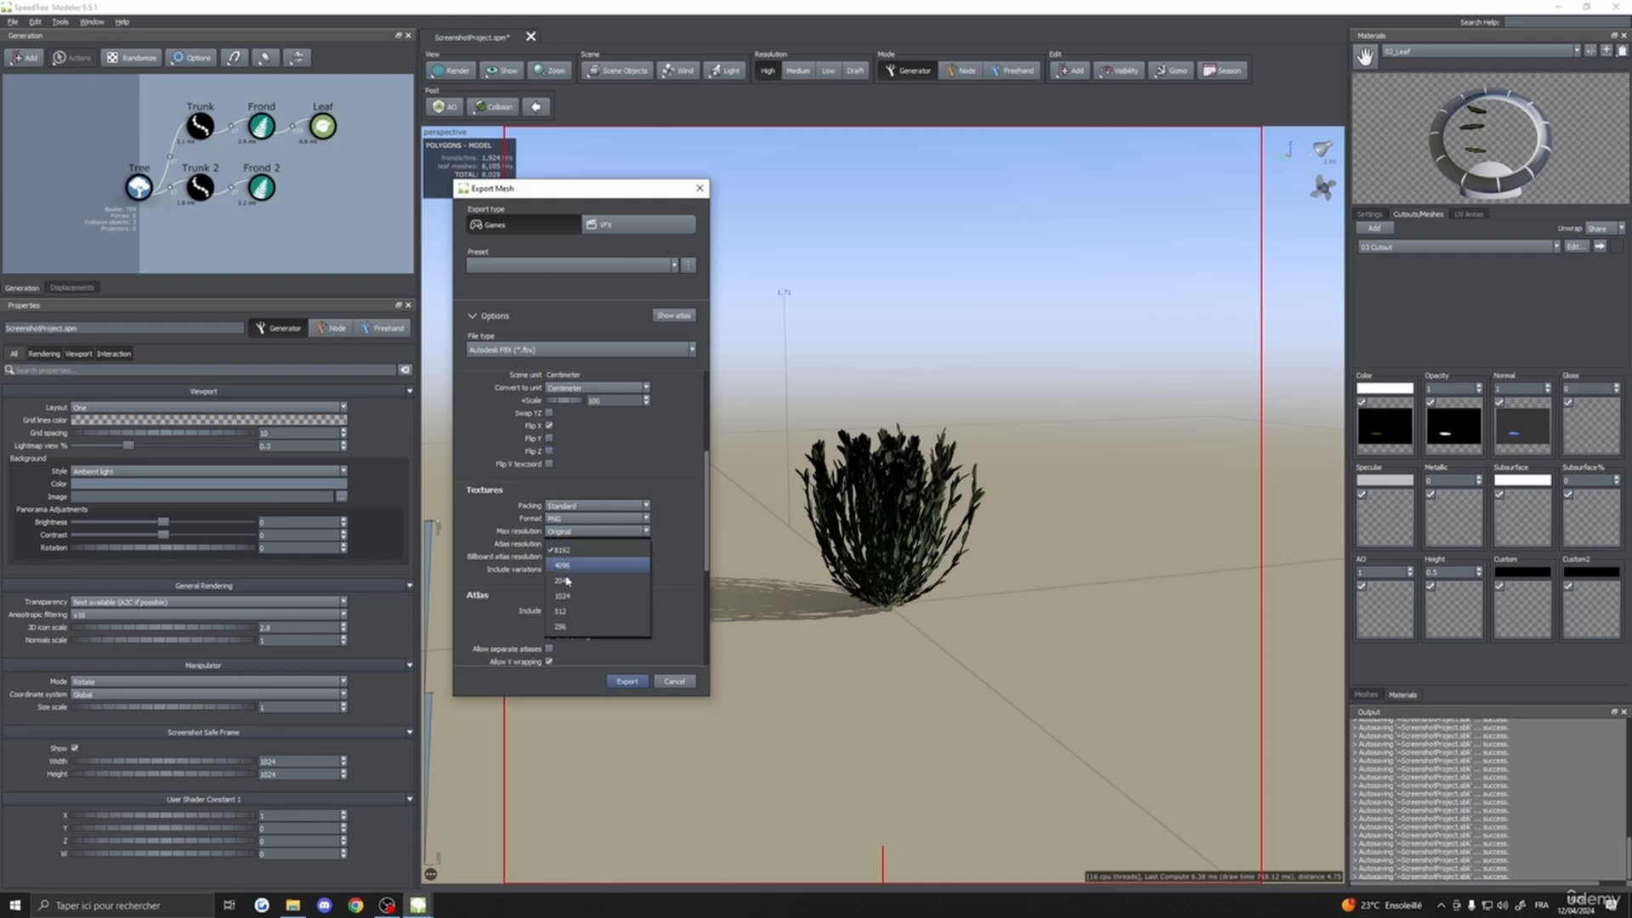
pyautogui.click(558, 538)
pyautogui.click(557, 532)
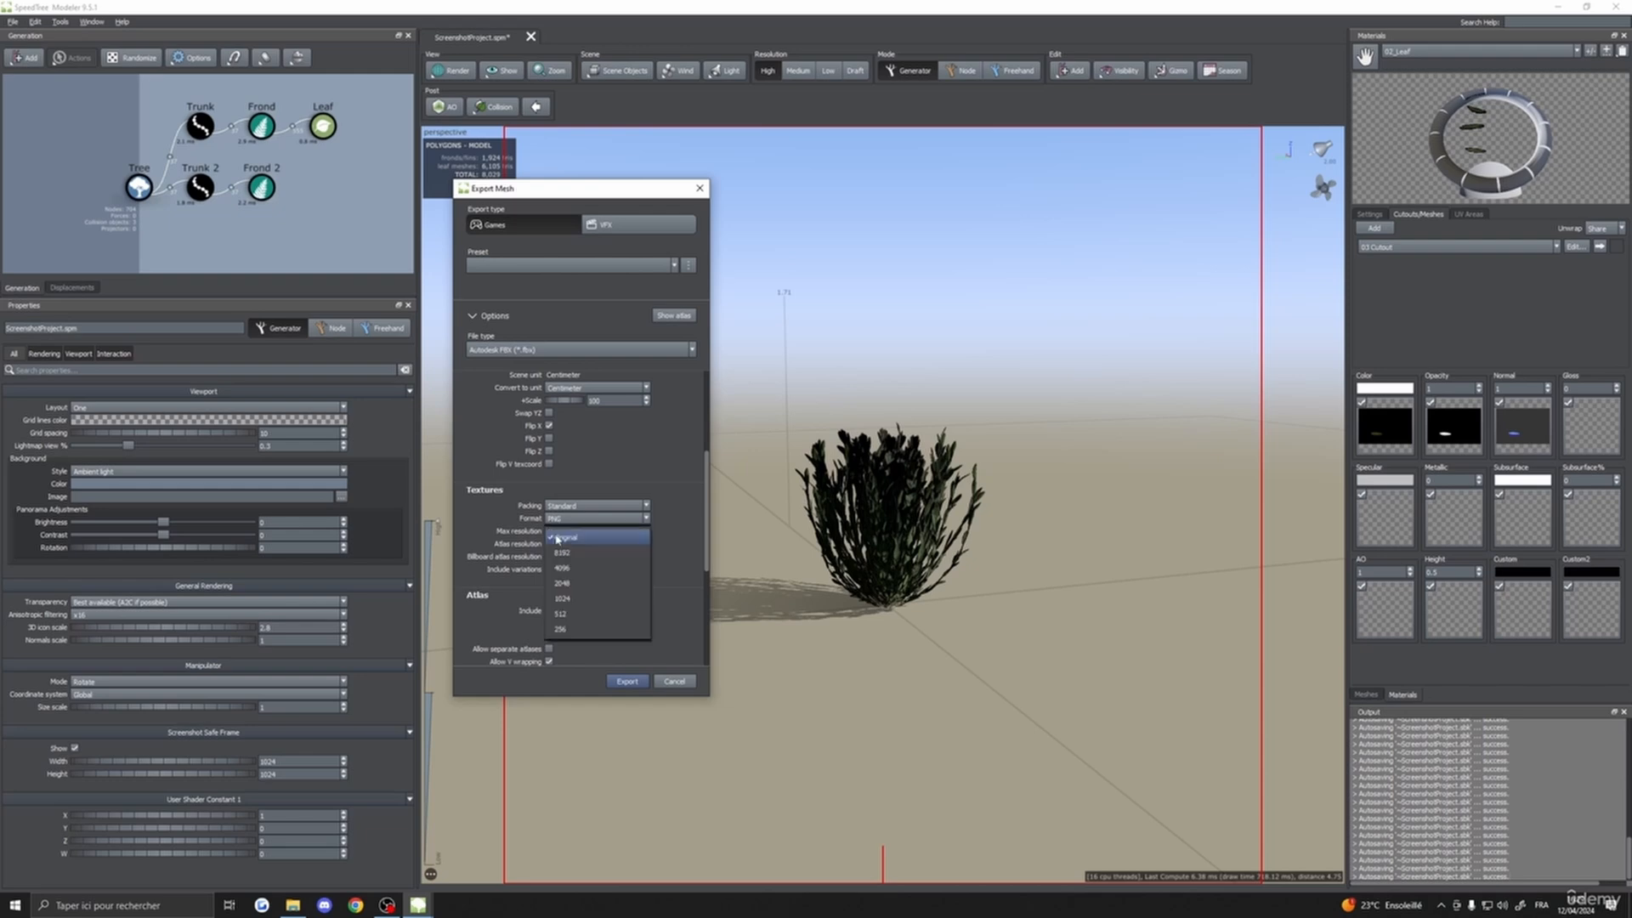
pyautogui.click(561, 568)
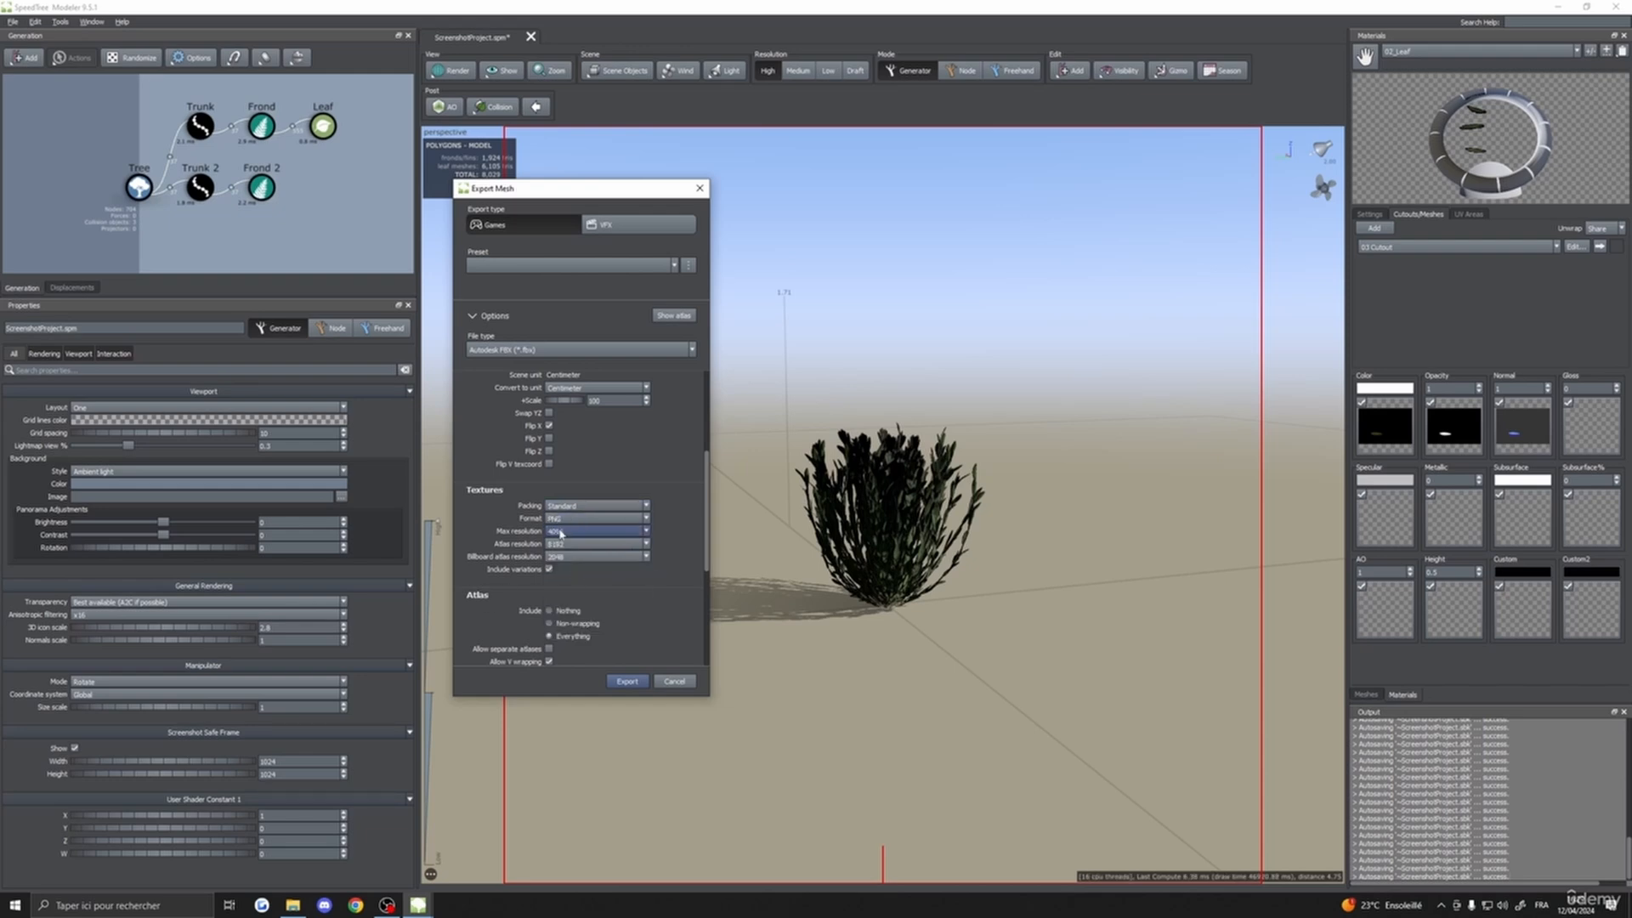
pyautogui.scroll(-2, 583, 533)
# - Review the atlas options, preview the generated texture atlas in the export dialog, and hide the preview
pyautogui.moveTo(544, 188); pyautogui.dragTo(658, 150)
pyautogui.scroll(-3, 632, 488)
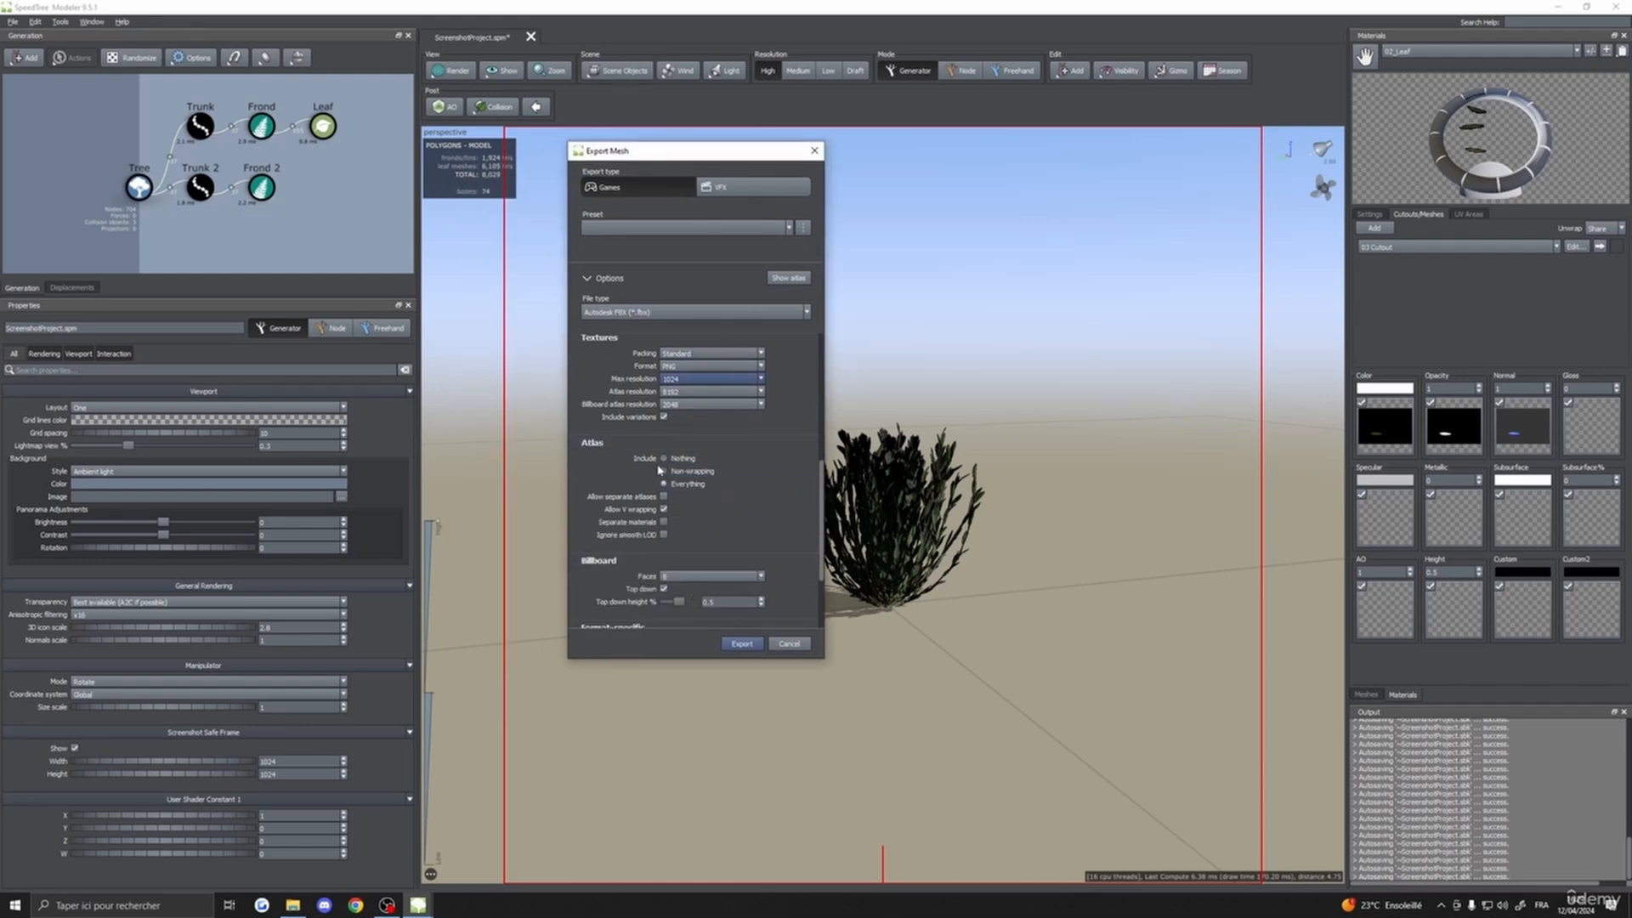
pyautogui.click(788, 277)
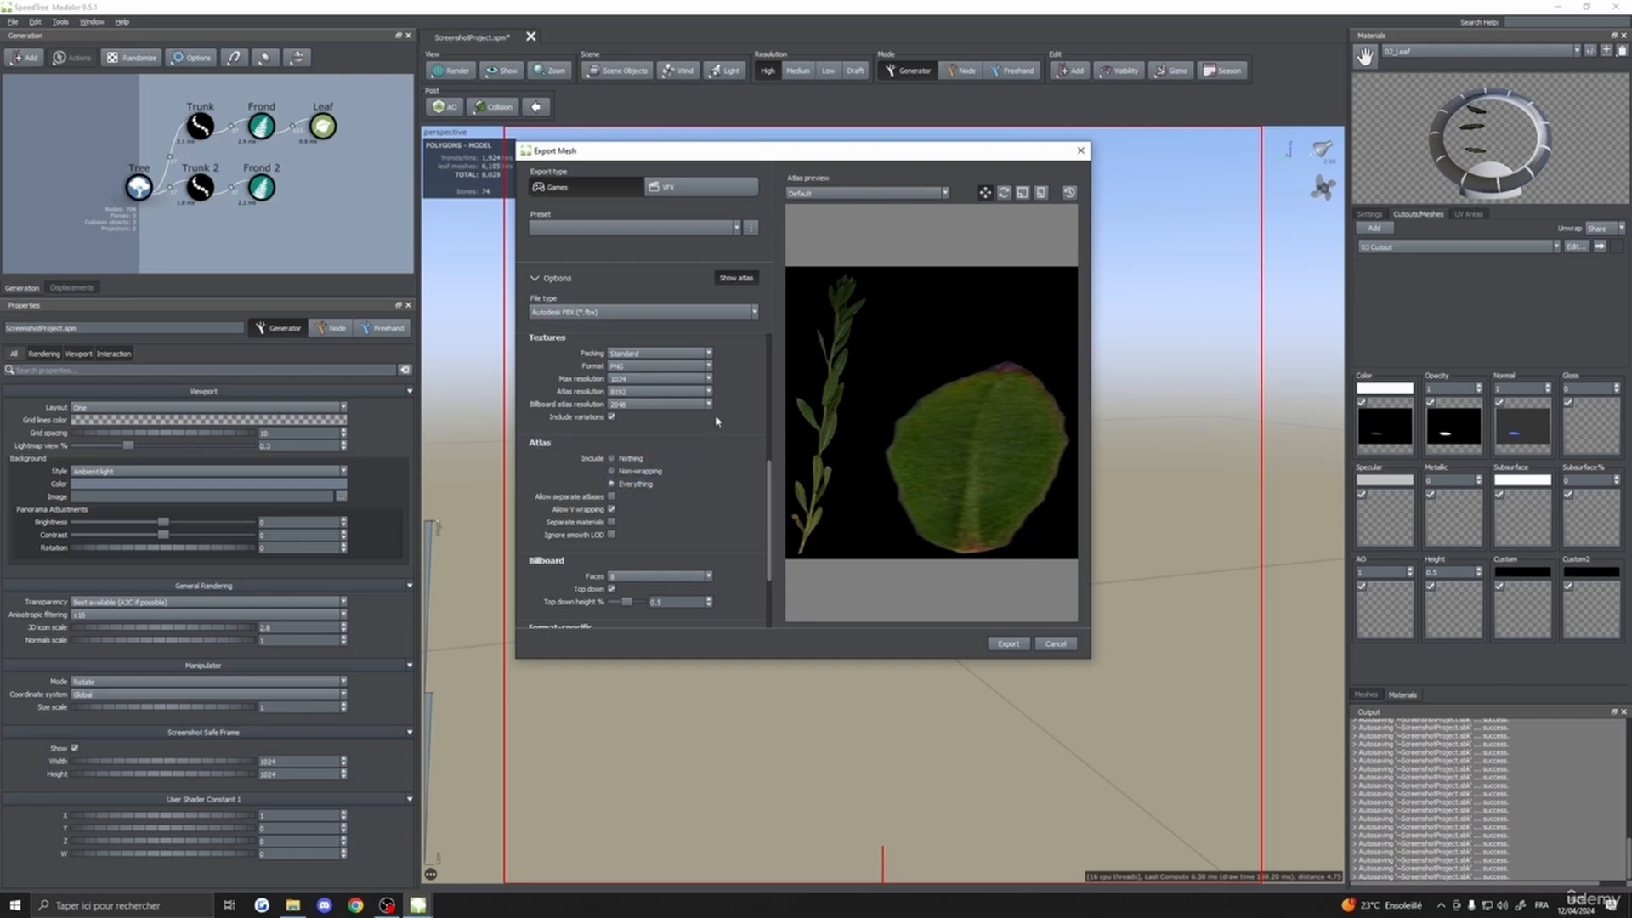
pyautogui.click(736, 278)
# - Review the billboard face count and format-specific axis options, keeping 8 faces and Maya Y-up
pyautogui.scroll(-3, 774, 544)
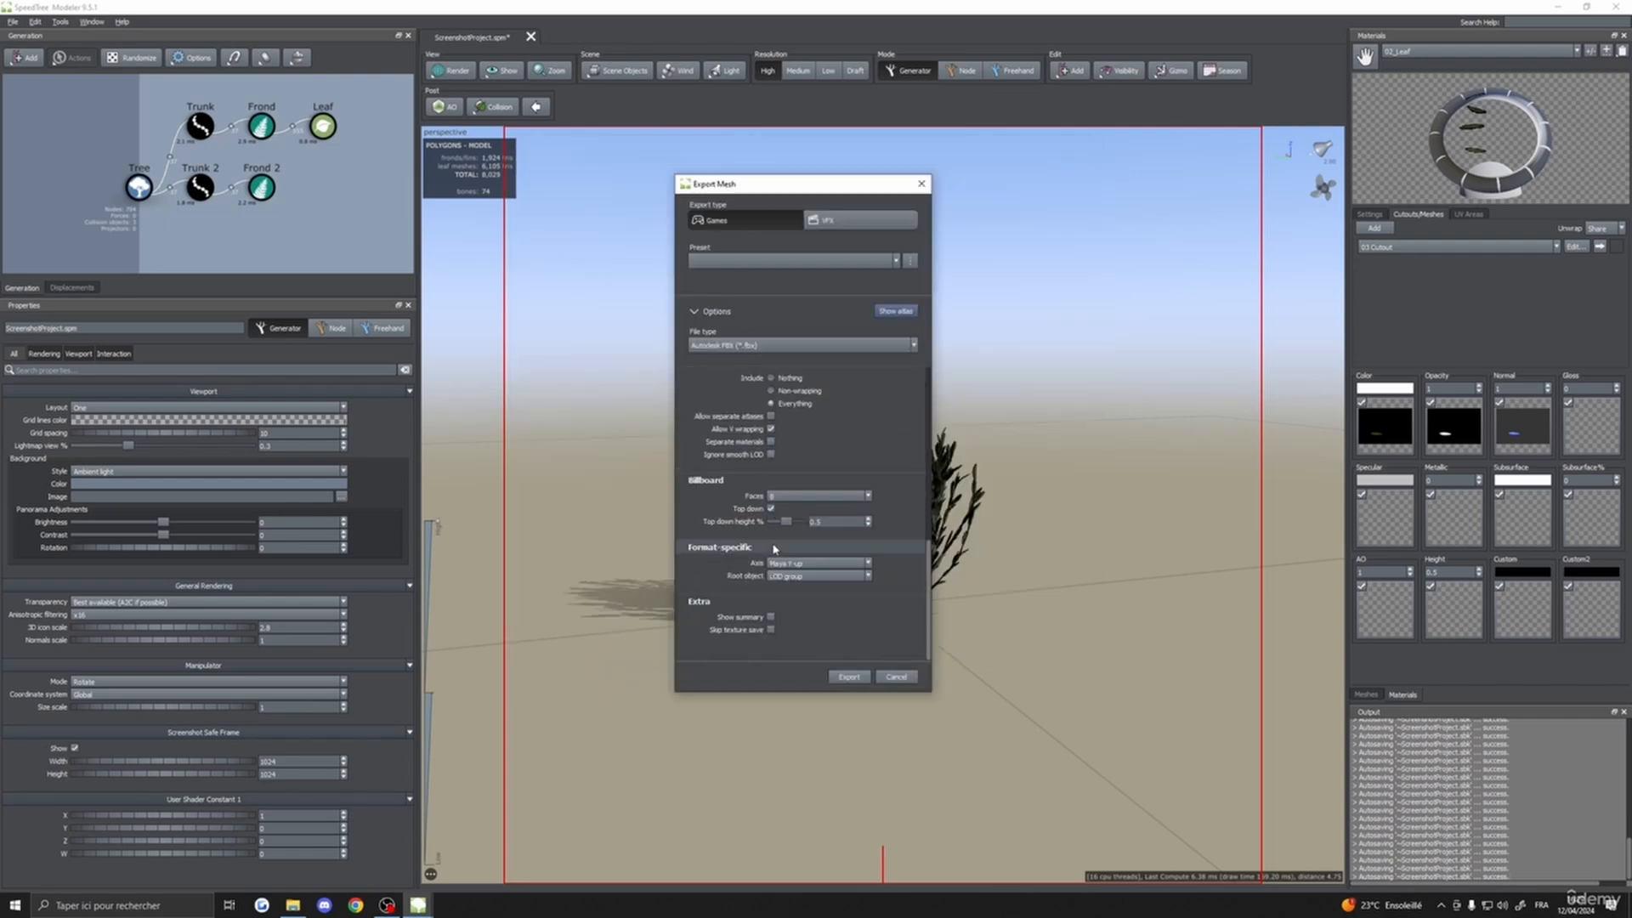
pyautogui.click(783, 496)
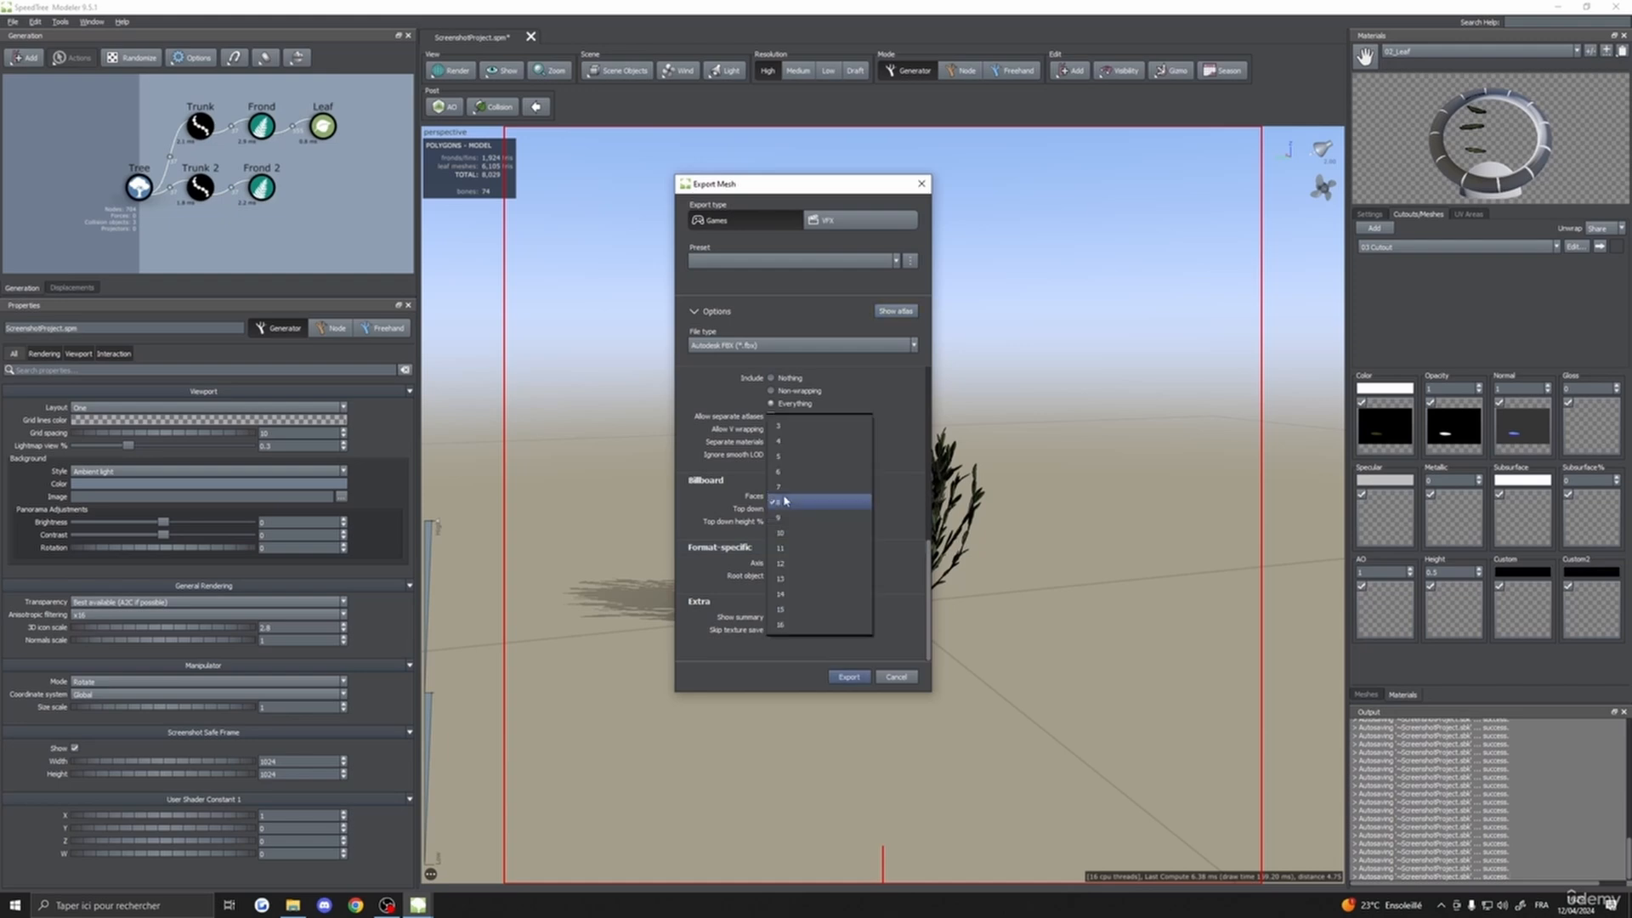
pyautogui.click(784, 500)
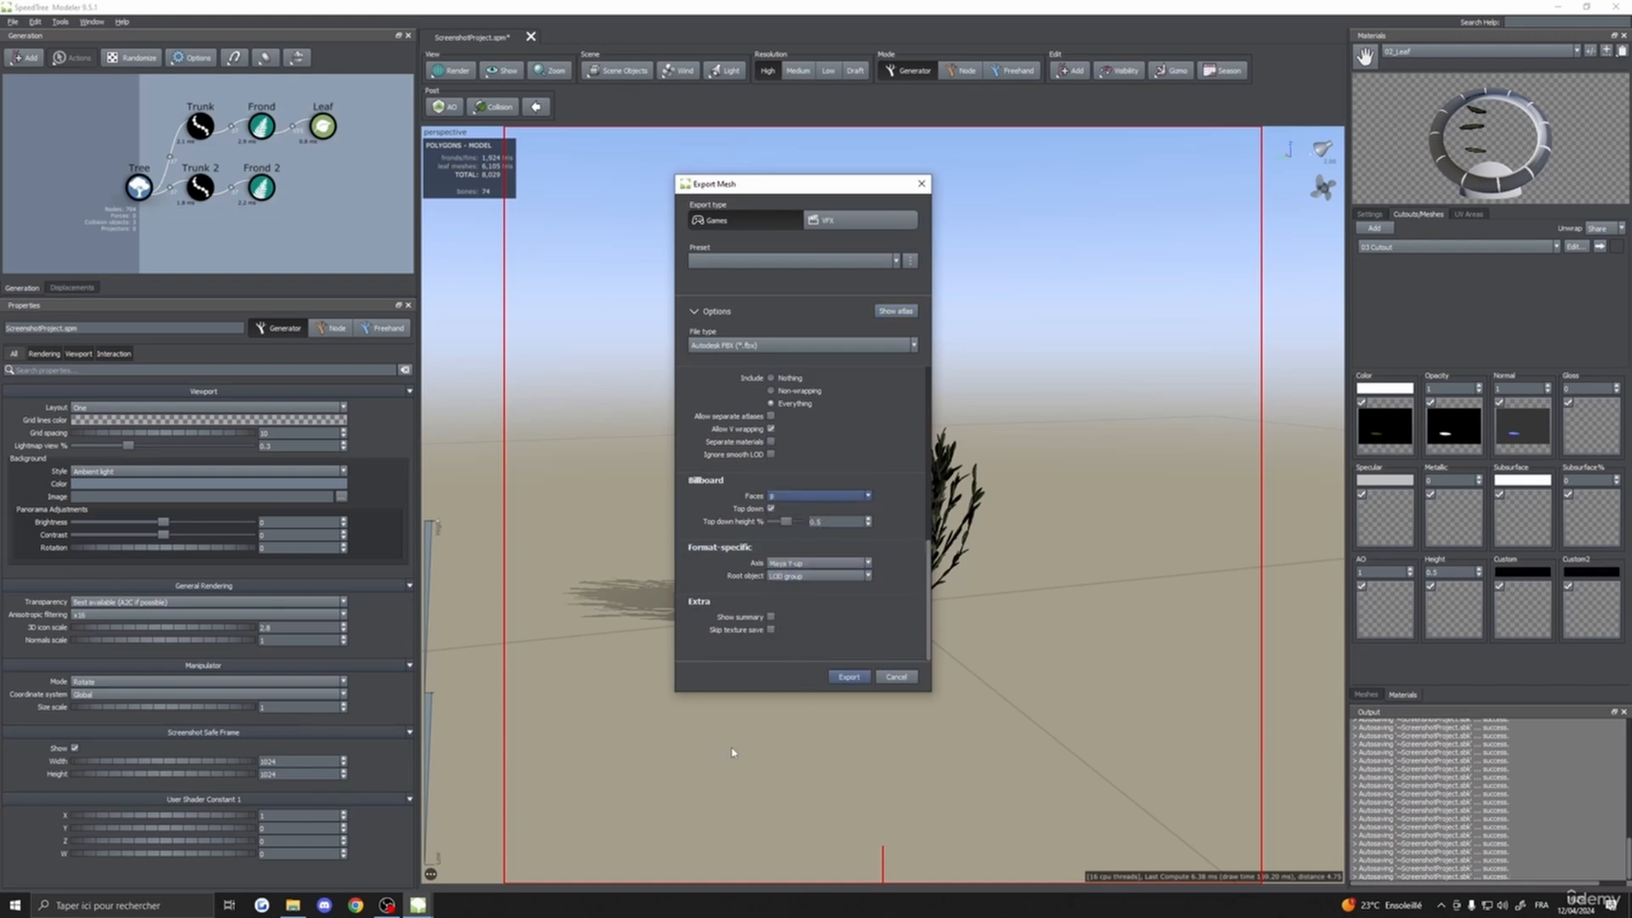
pyautogui.click(781, 564)
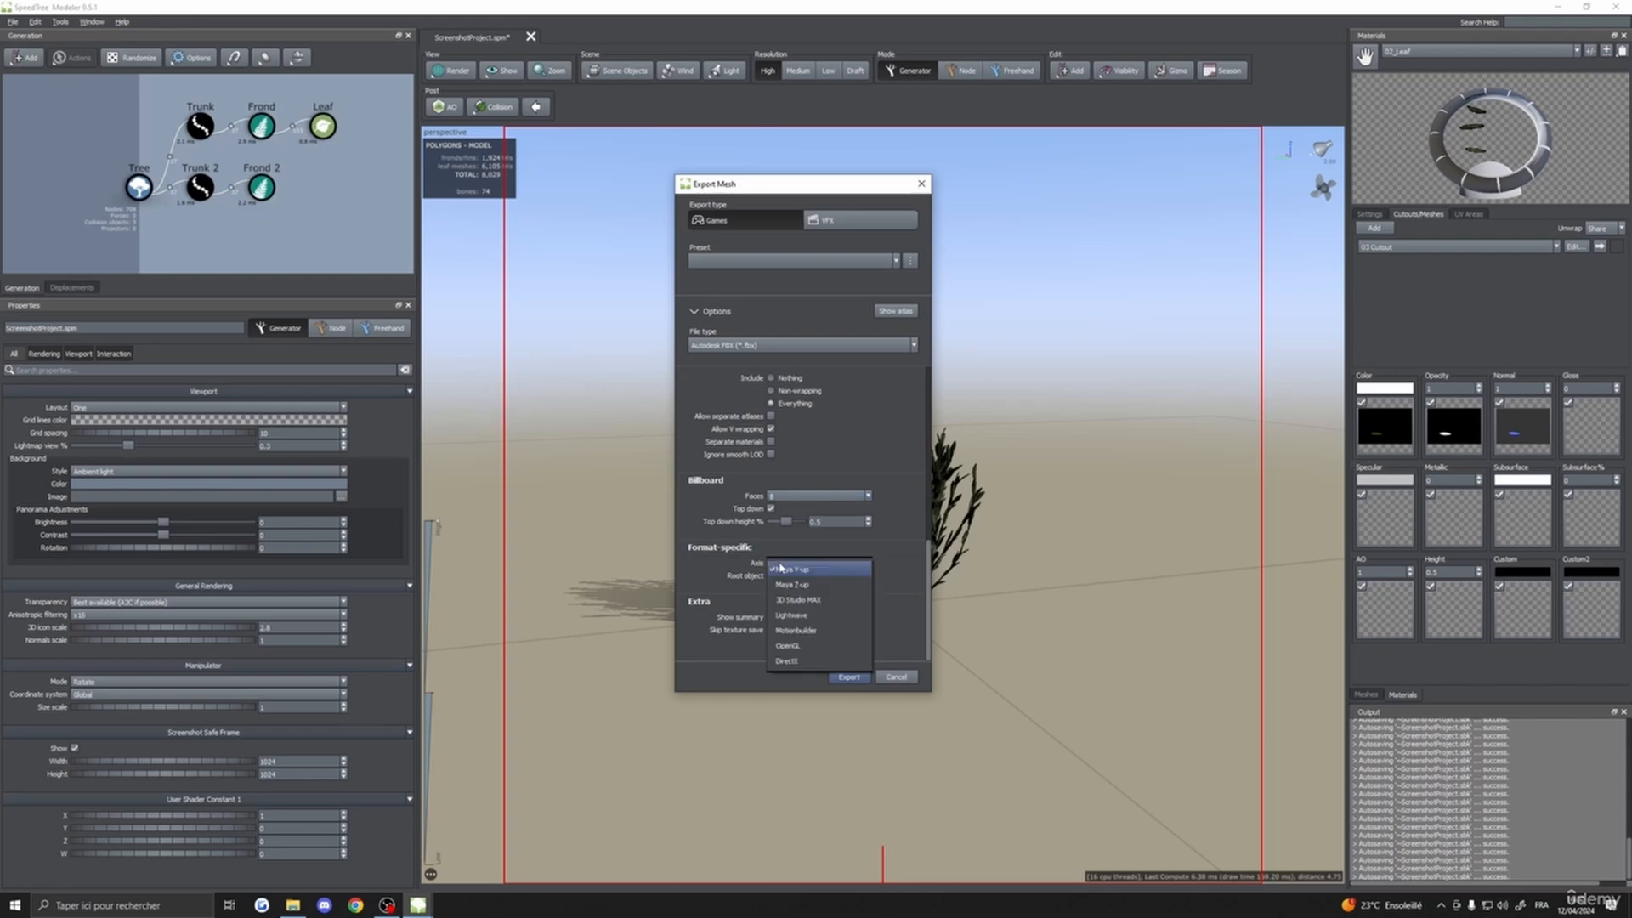
pyautogui.click(781, 570)
pyautogui.scroll(11, 795, 643)
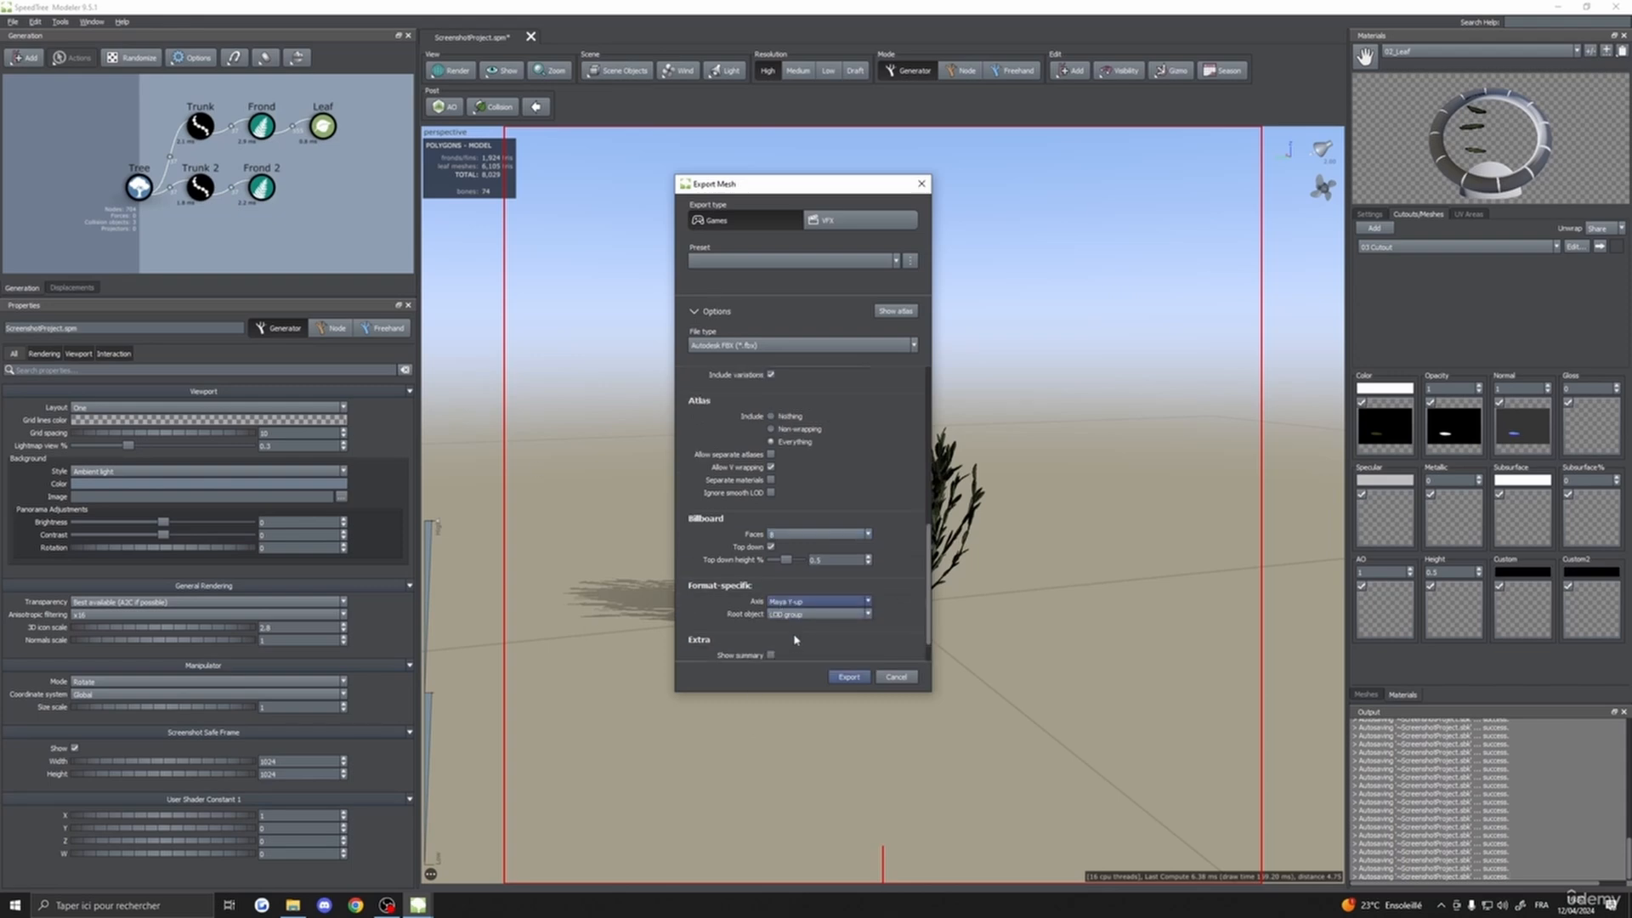
# - Start exporting the bush mesh and create a folder named Mesh3D inside GrassCourse on the desktop
pyautogui.scroll(-3, 807, 635)
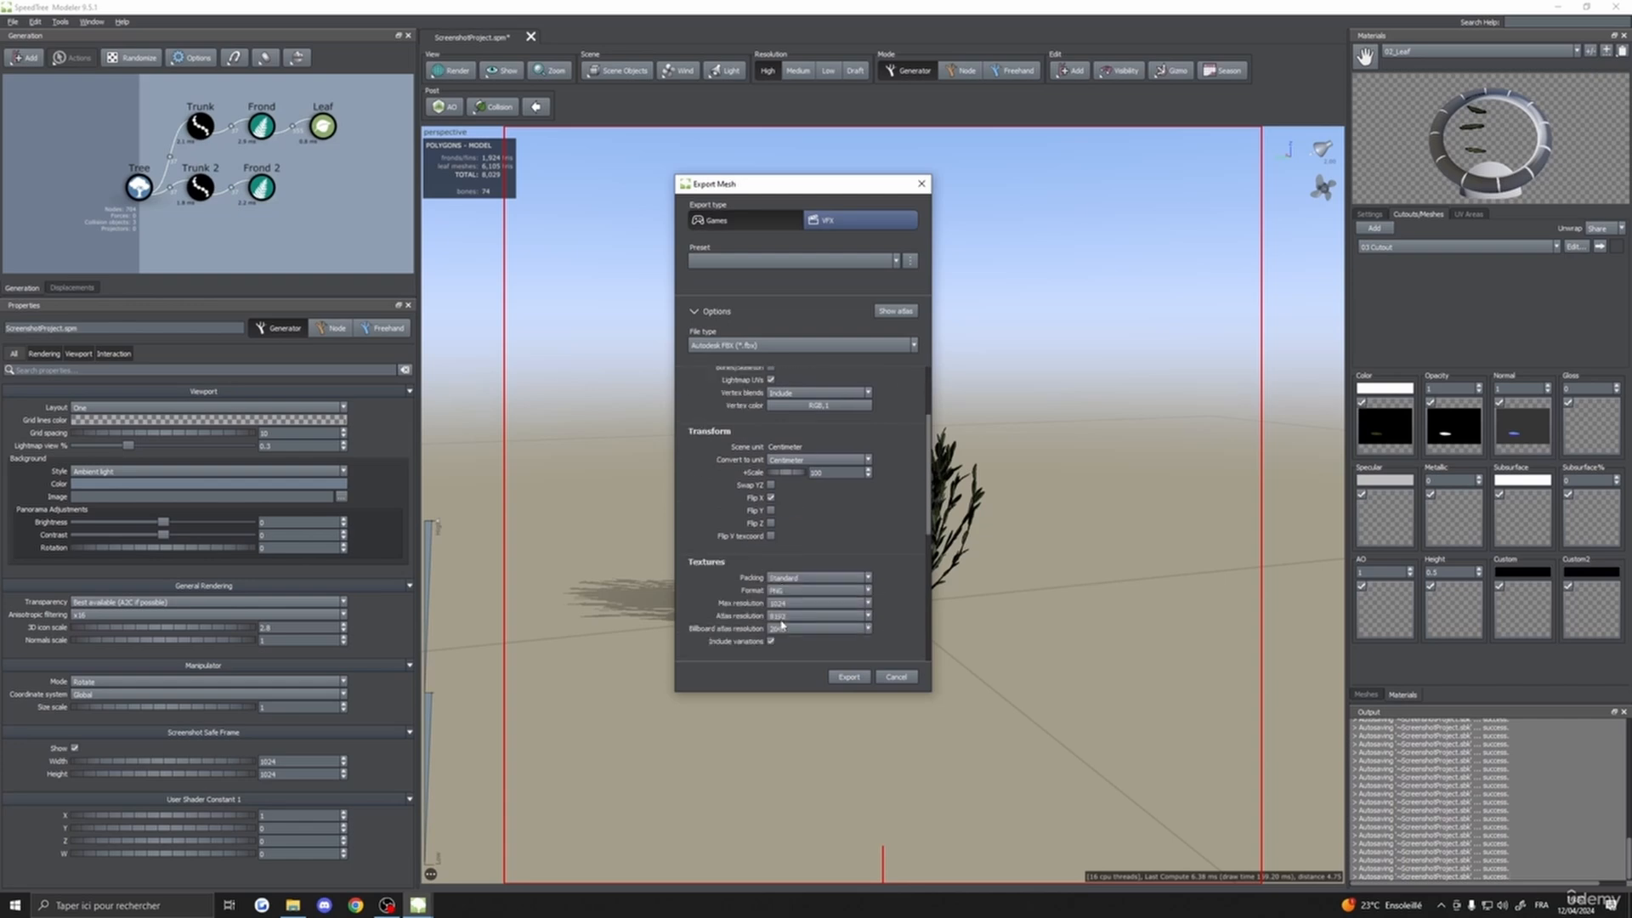
pyautogui.scroll(-7, 769, 510)
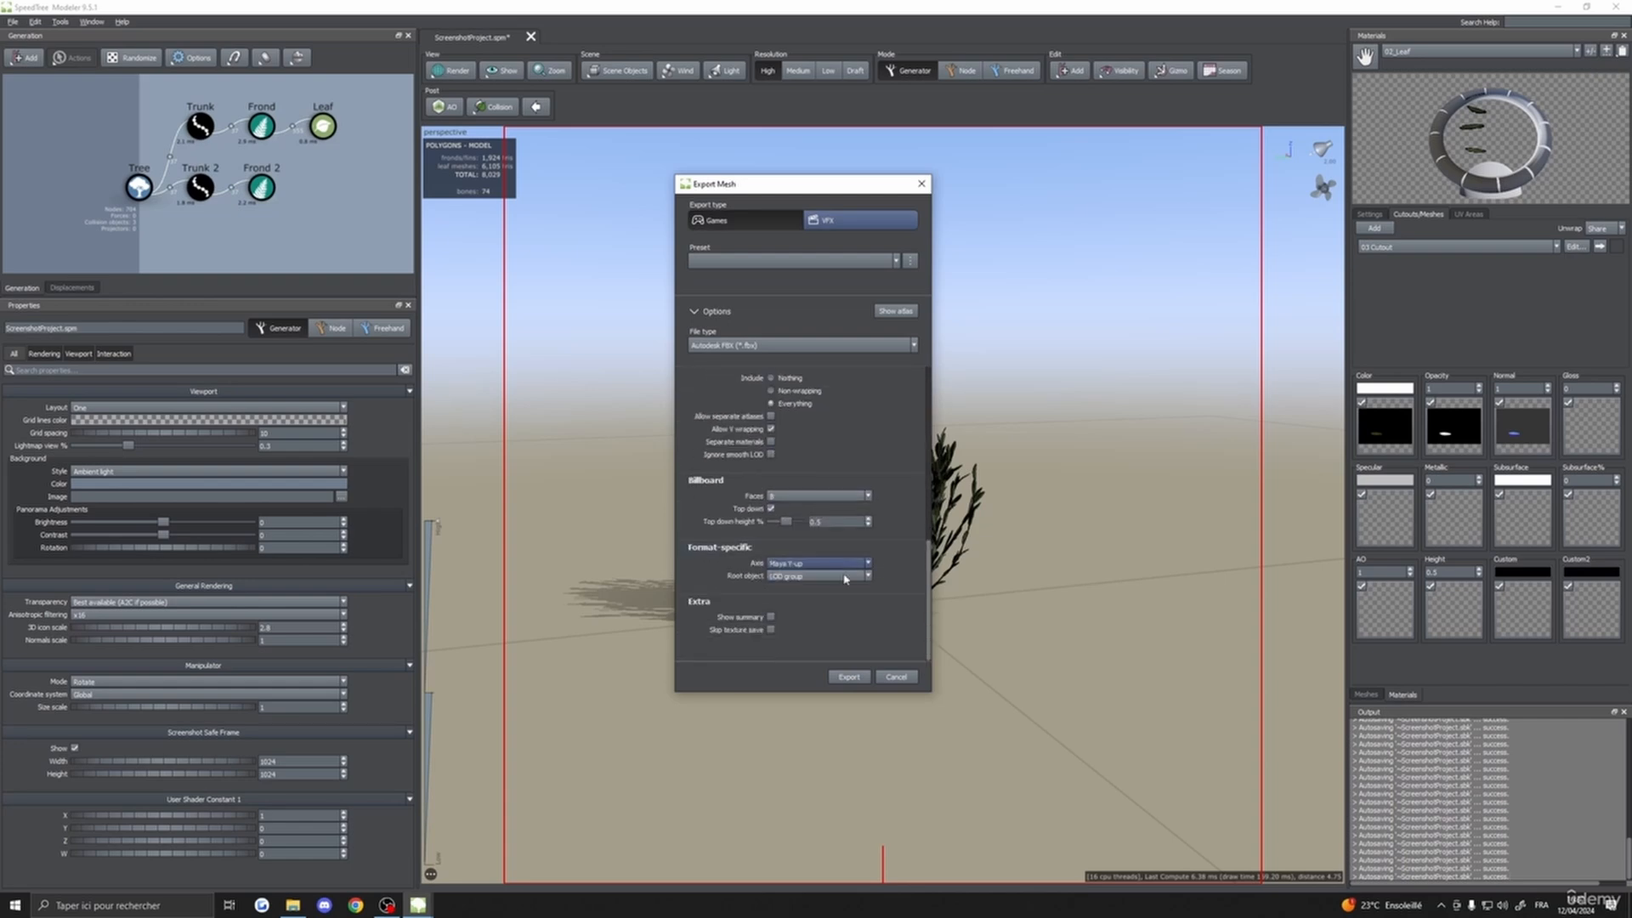
pyautogui.click(850, 677)
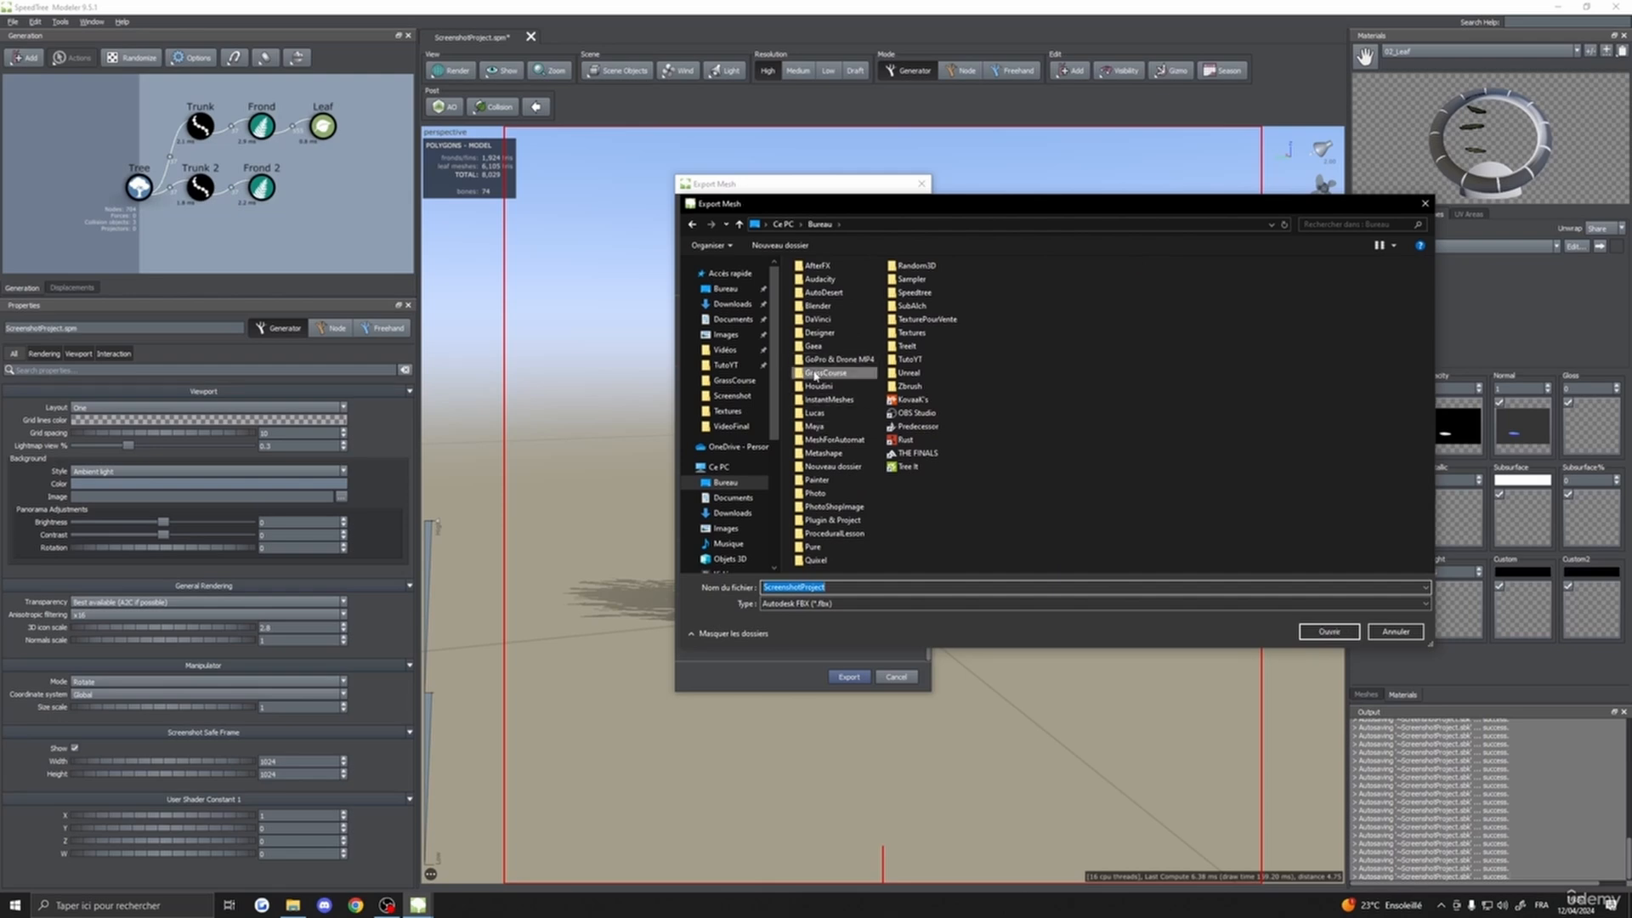
pyautogui.doubleClick(826, 372)
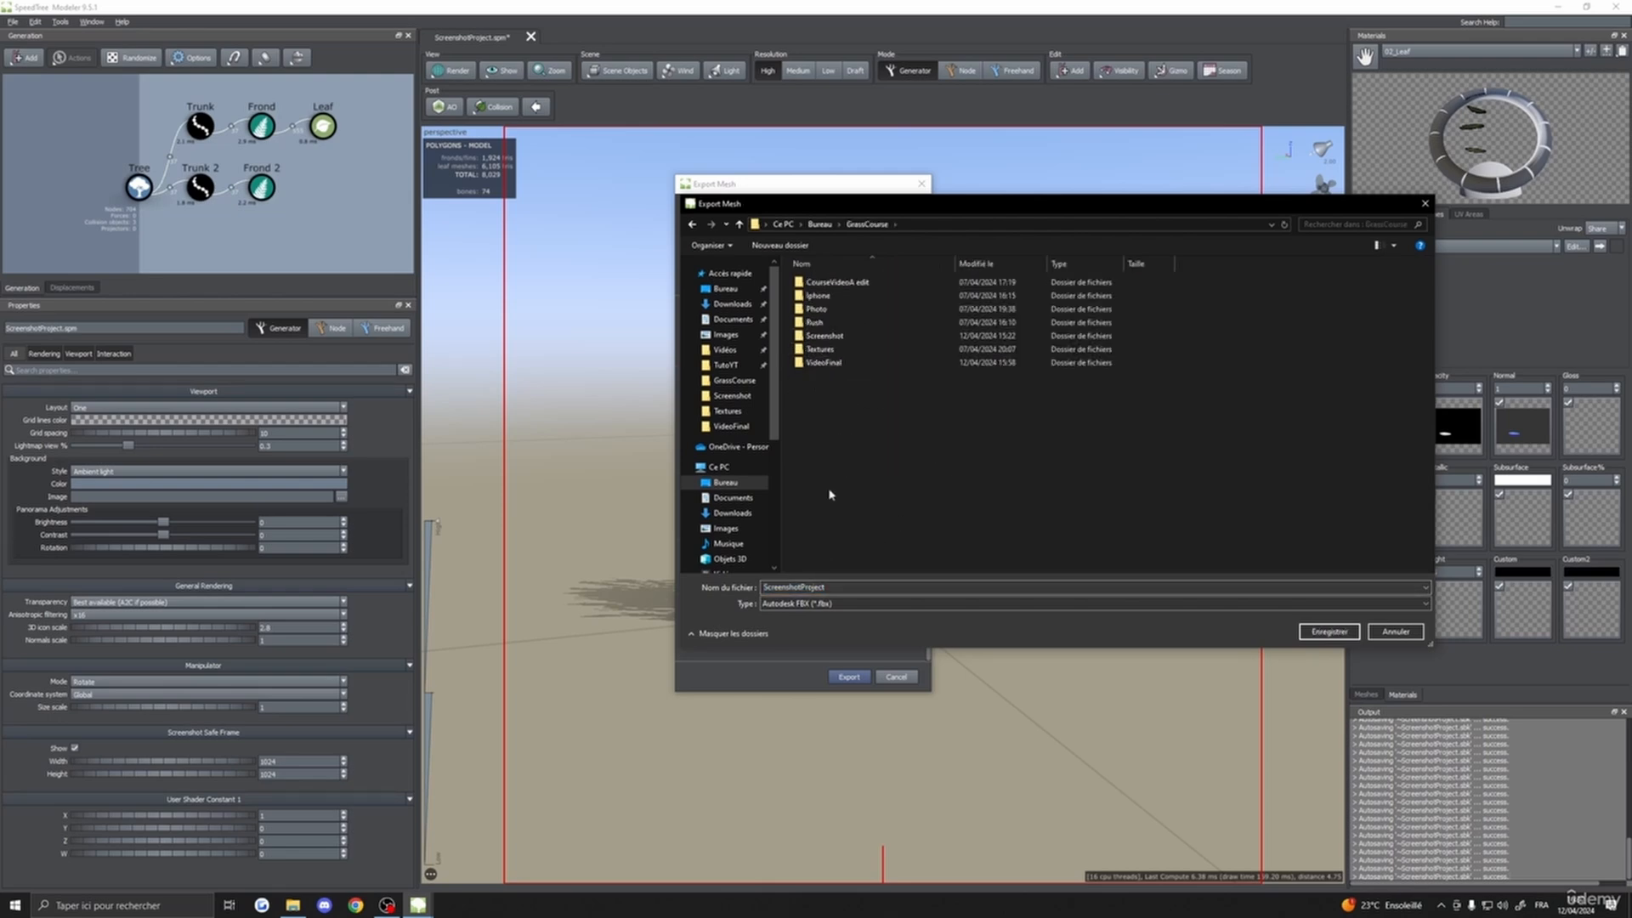
pyautogui.rightClick(805, 387)
pyautogui.moveTo(892, 566)
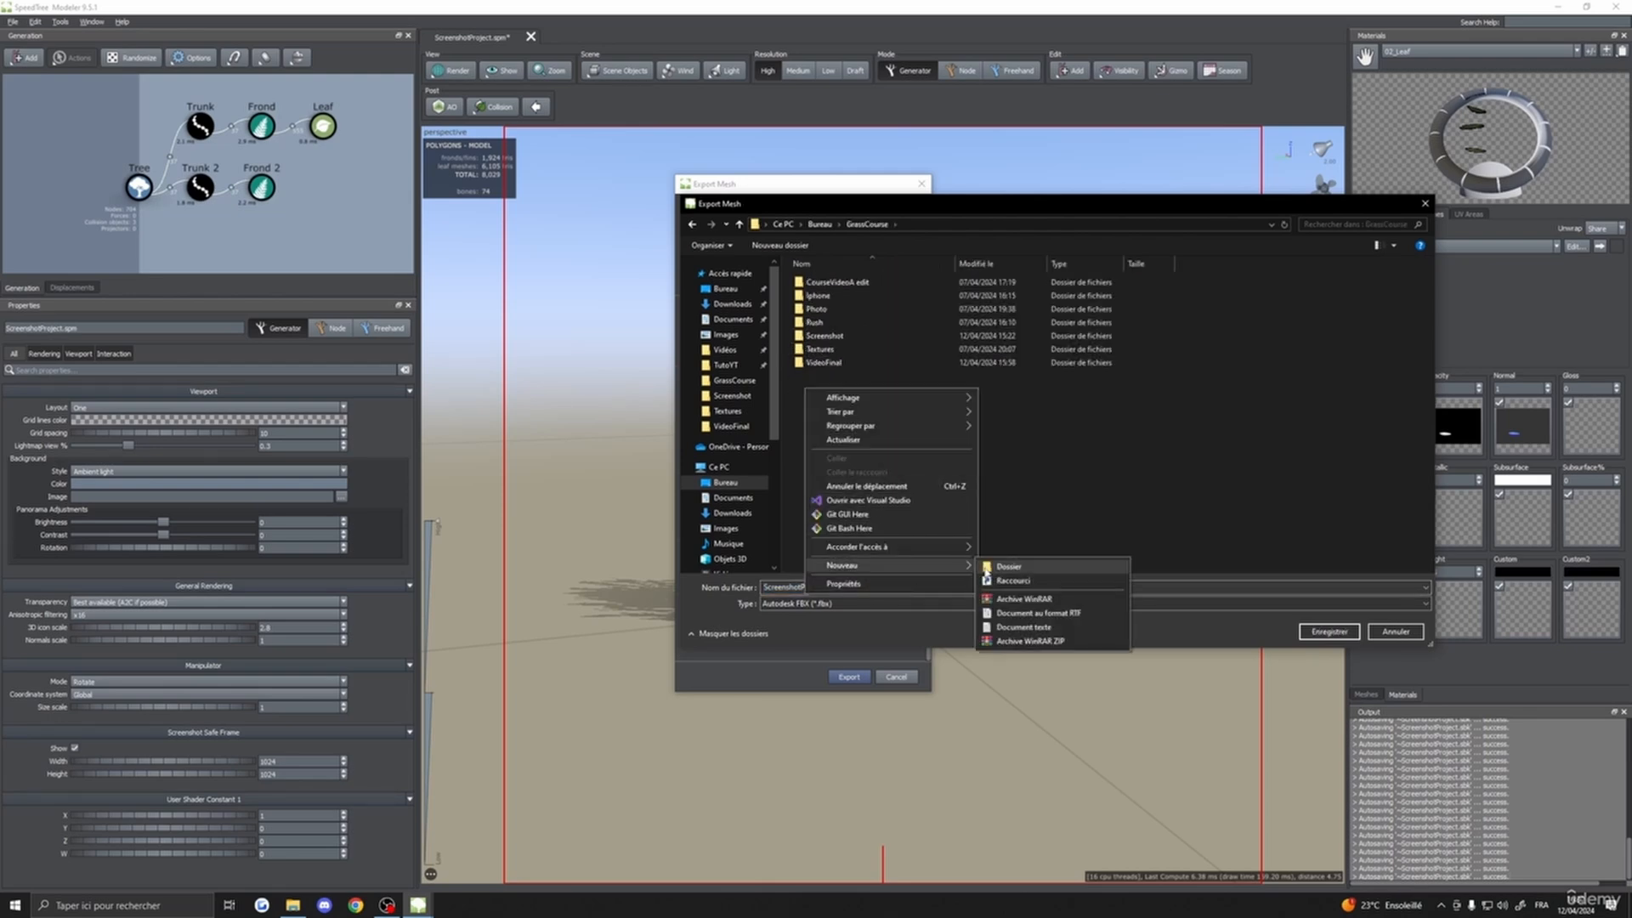
pyautogui.click(990, 568)
pyautogui.write('Me')
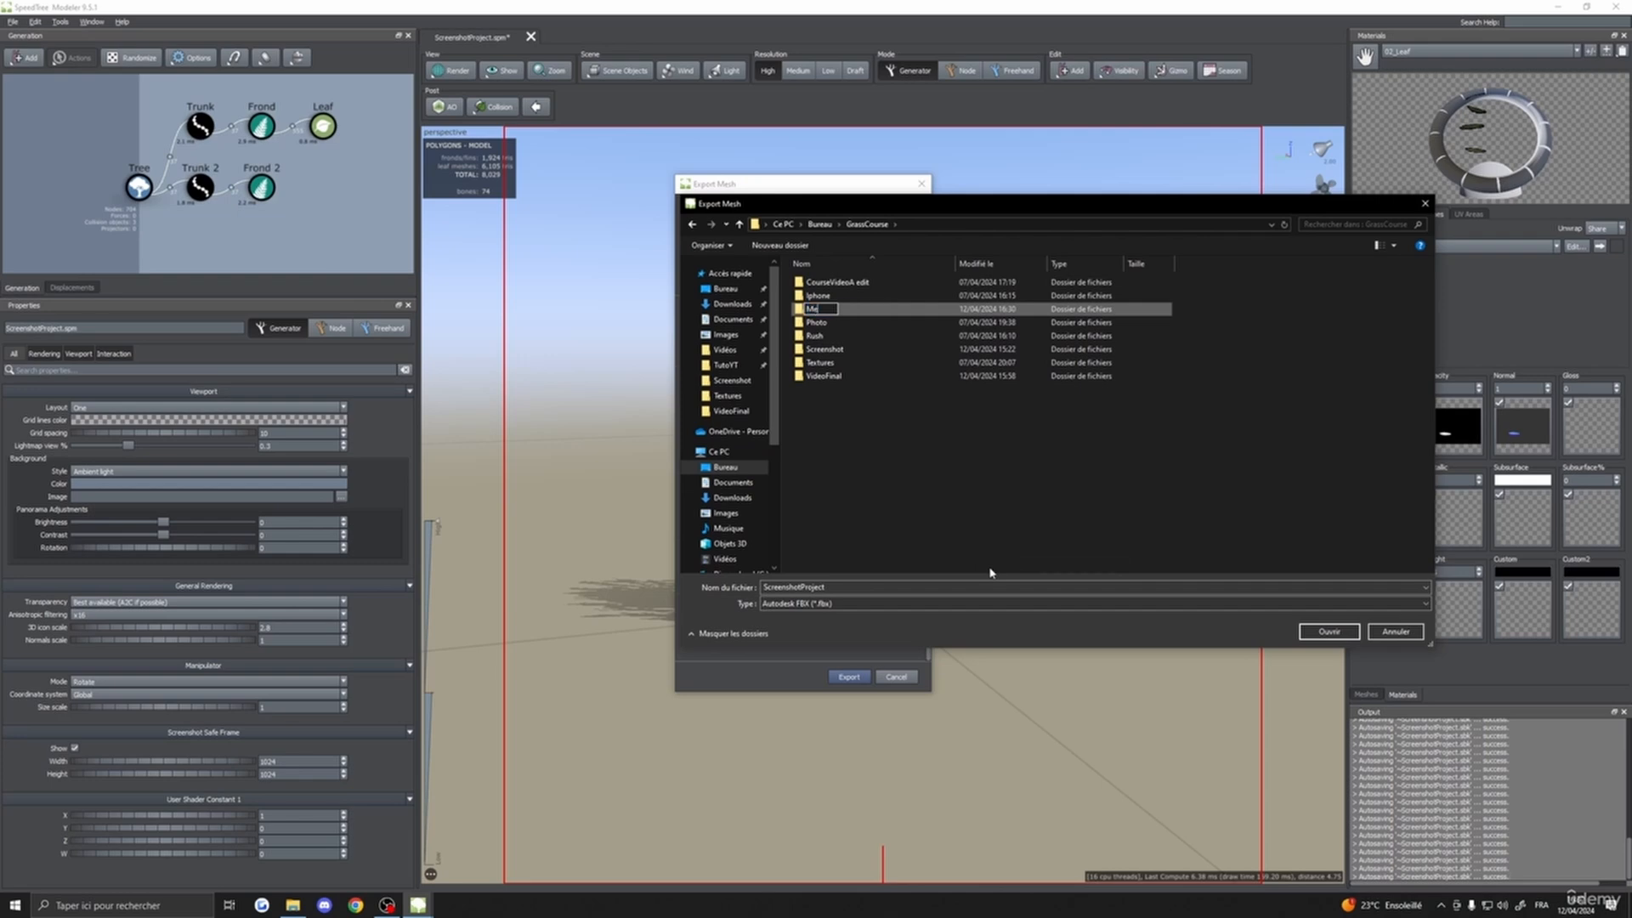
pyautogui.write('sh3d')
pyautogui.press('BackSpace')
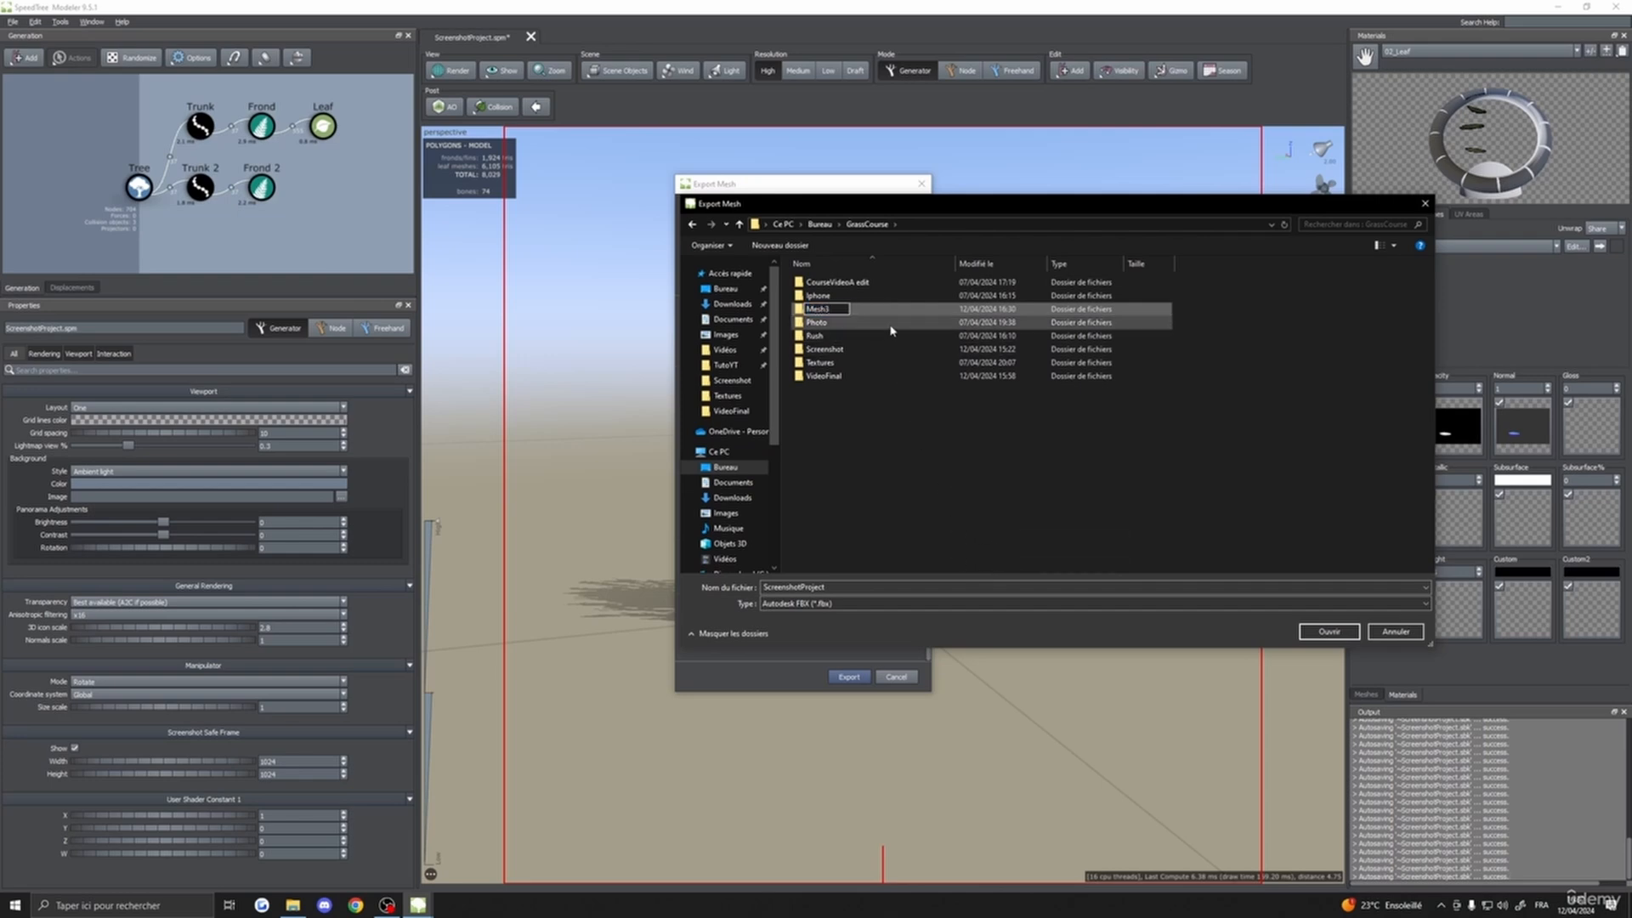
pyautogui.write('D')
pyautogui.press('Return')
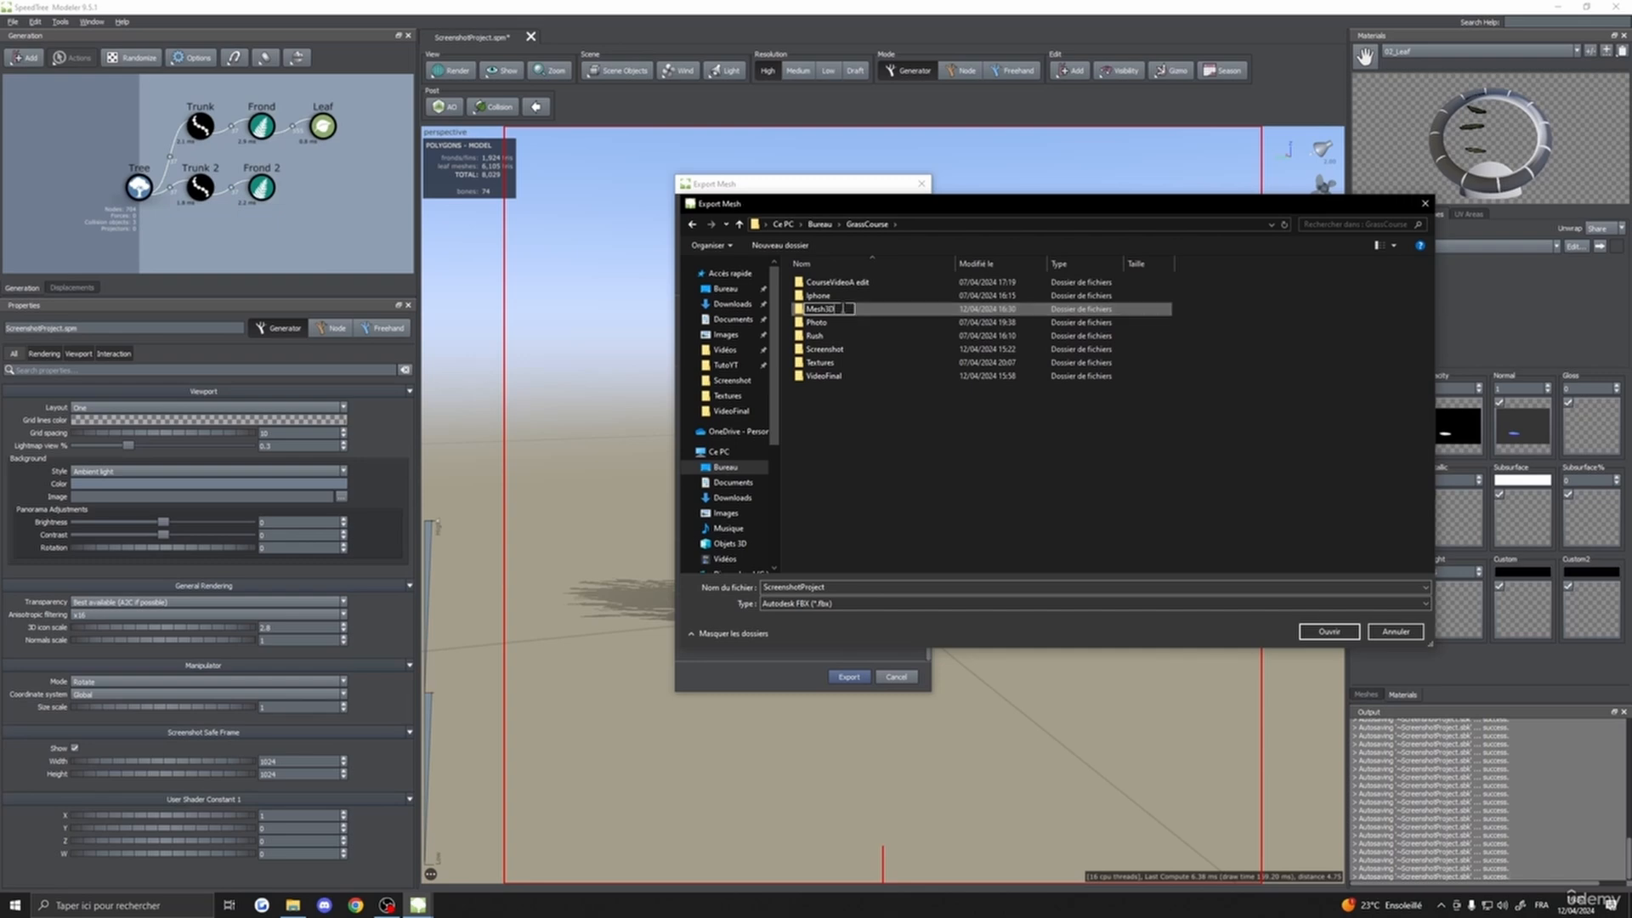
# - Create a subfolder named 01 inside the Mesh3D folder
pyautogui.doubleClick(868, 310)
pyautogui.rightClick(809, 329)
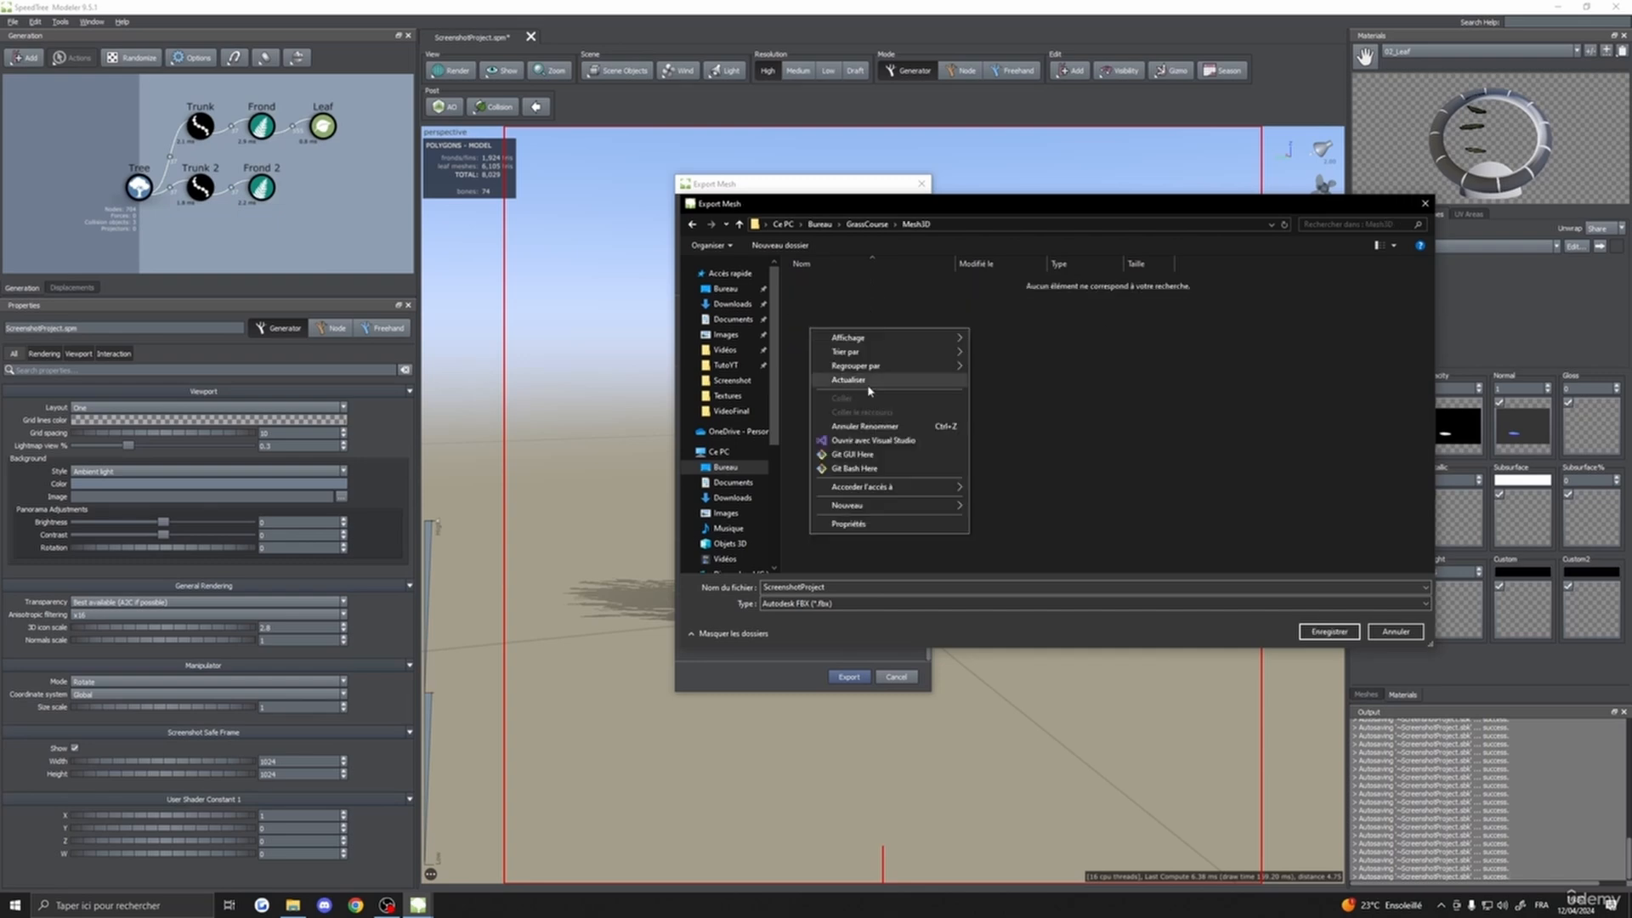
pyautogui.moveTo(935, 510)
pyautogui.click(1012, 510)
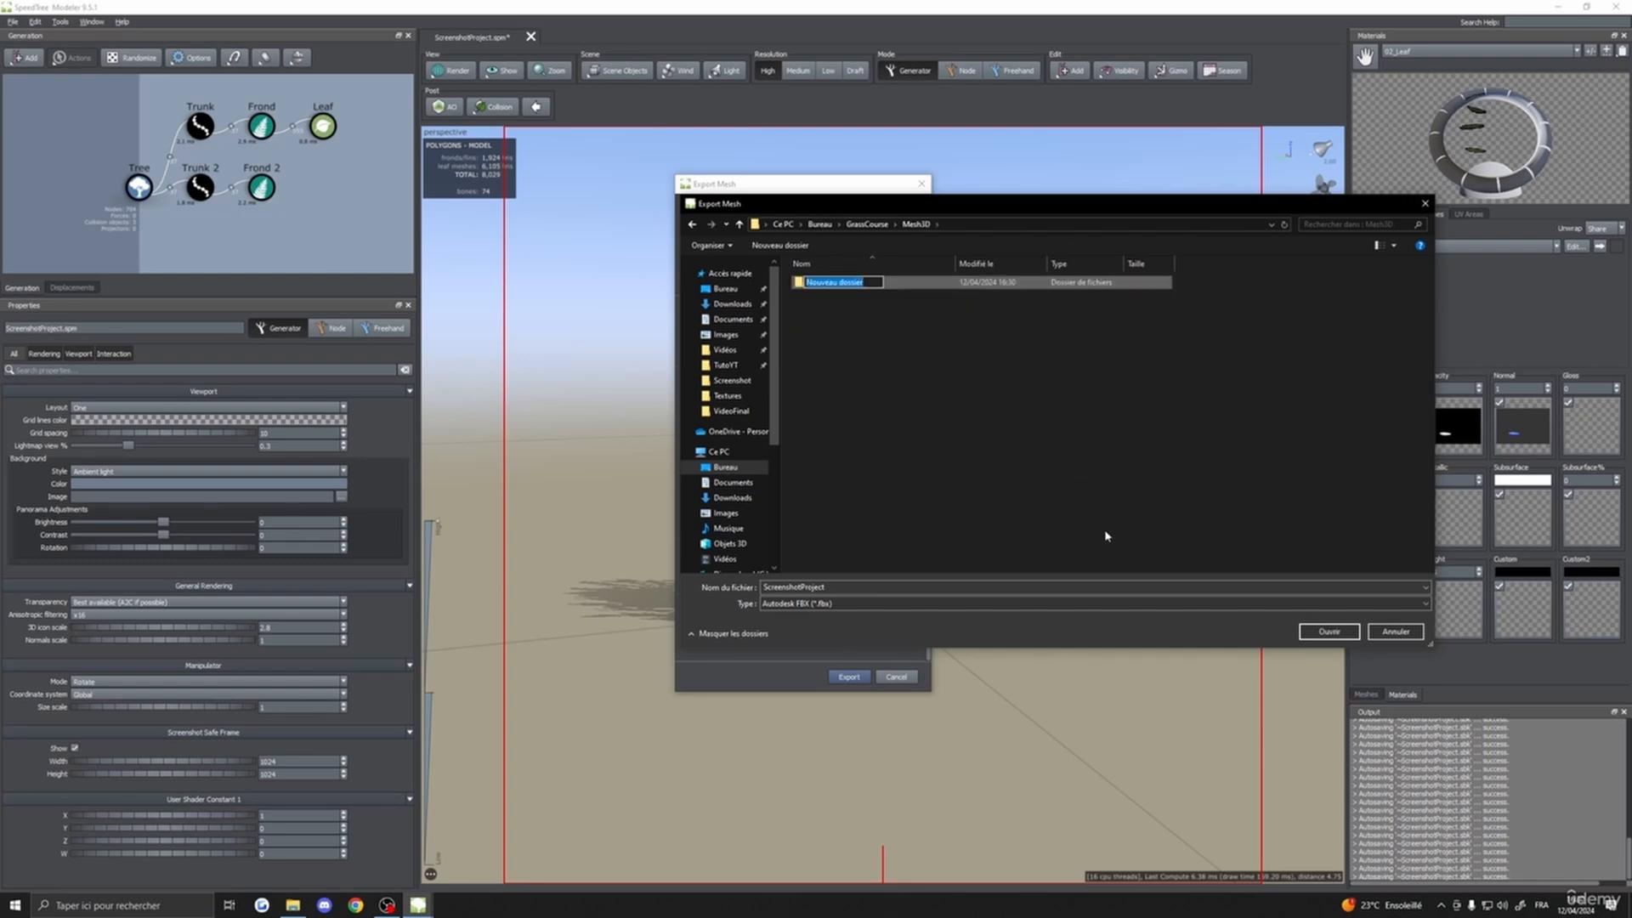
pyautogui.write('01')
pyautogui.press('Return')
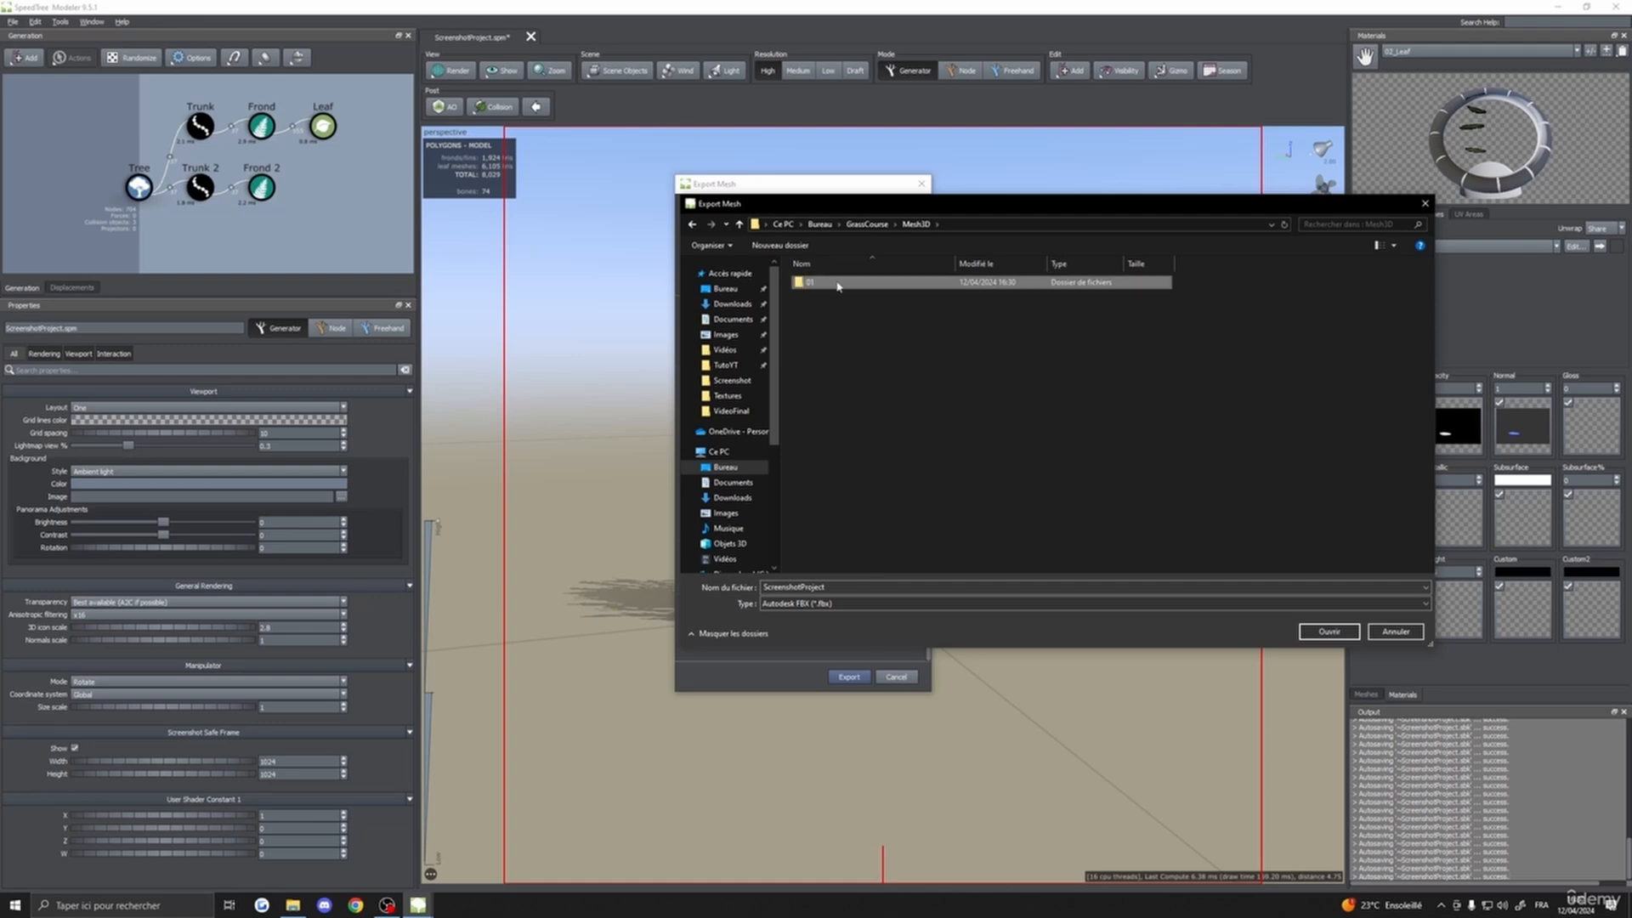
# - Export the bush as an Autodesk FBX file named 01 into the new 01 folder
pyautogui.doubleClick(838, 283)
pyautogui.moveTo(837, 586); pyautogui.dragTo(573, 588)
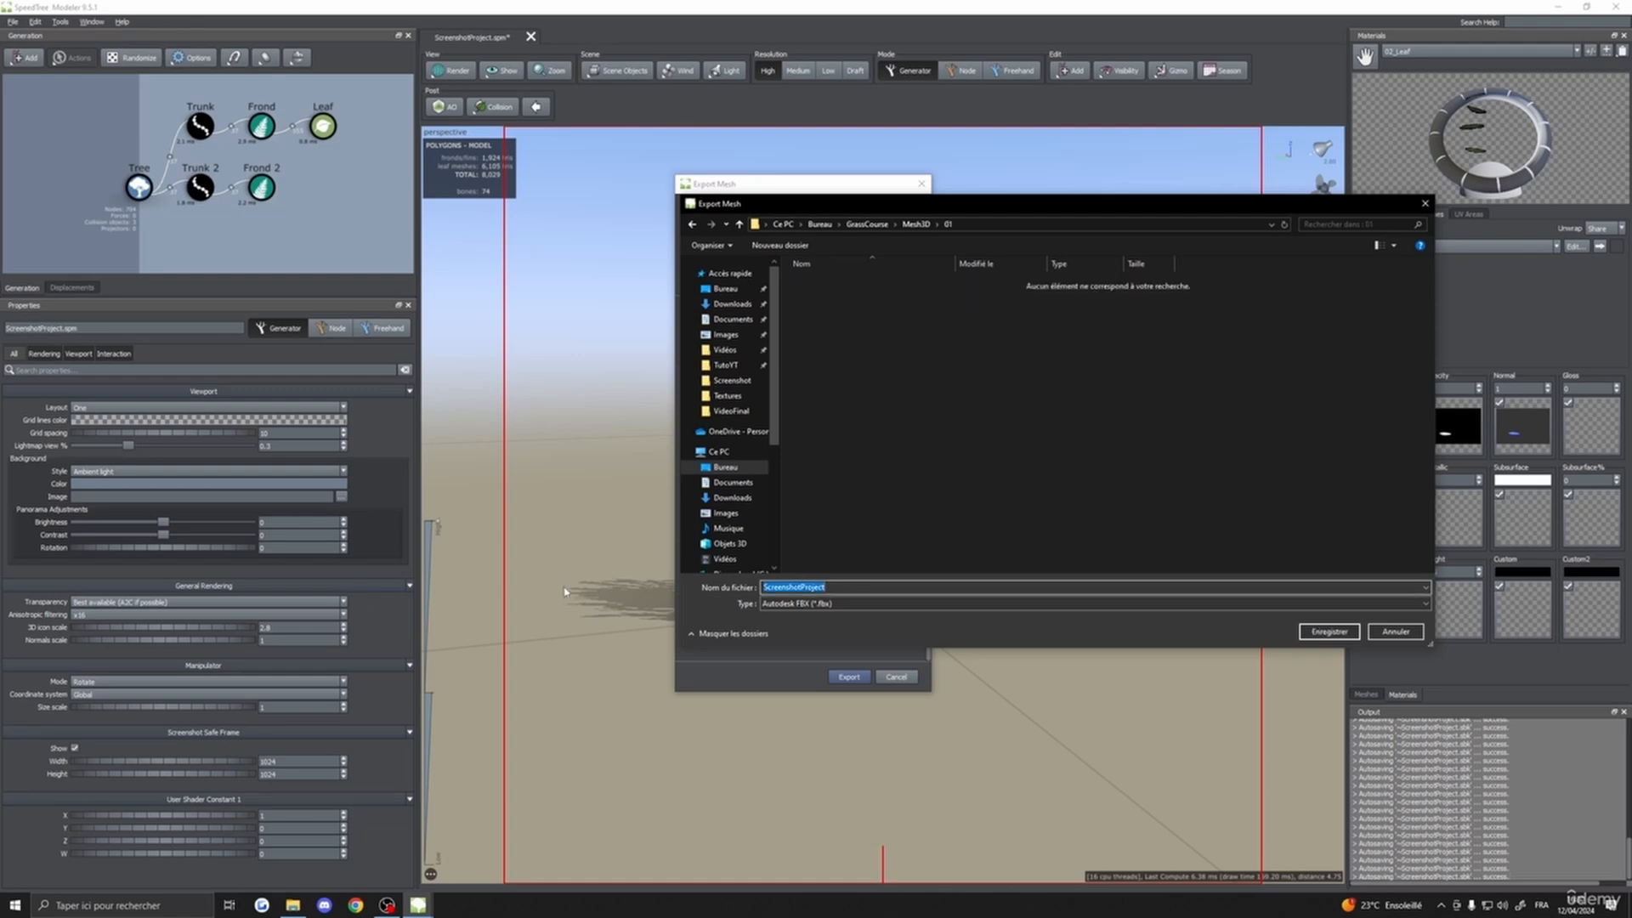
pyautogui.write('01')
pyautogui.click(1330, 631)
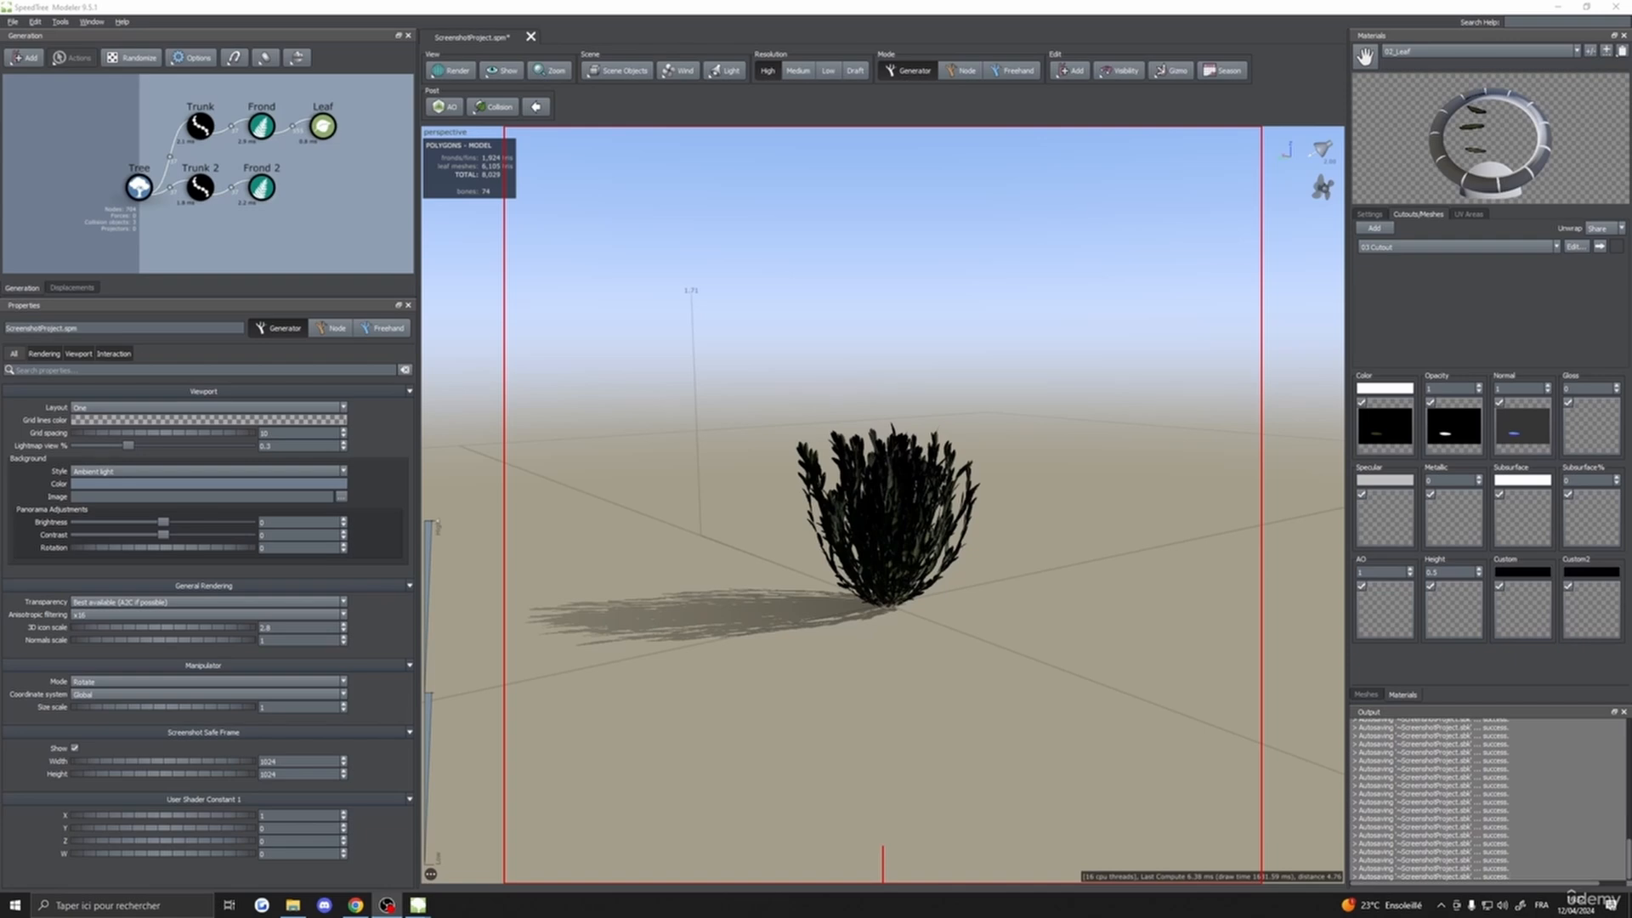
# - Switch to the Grass01 project window and view the grass patch from slightly above
pyautogui.moveTo(966, 495); pyautogui.dragTo(935, 595)
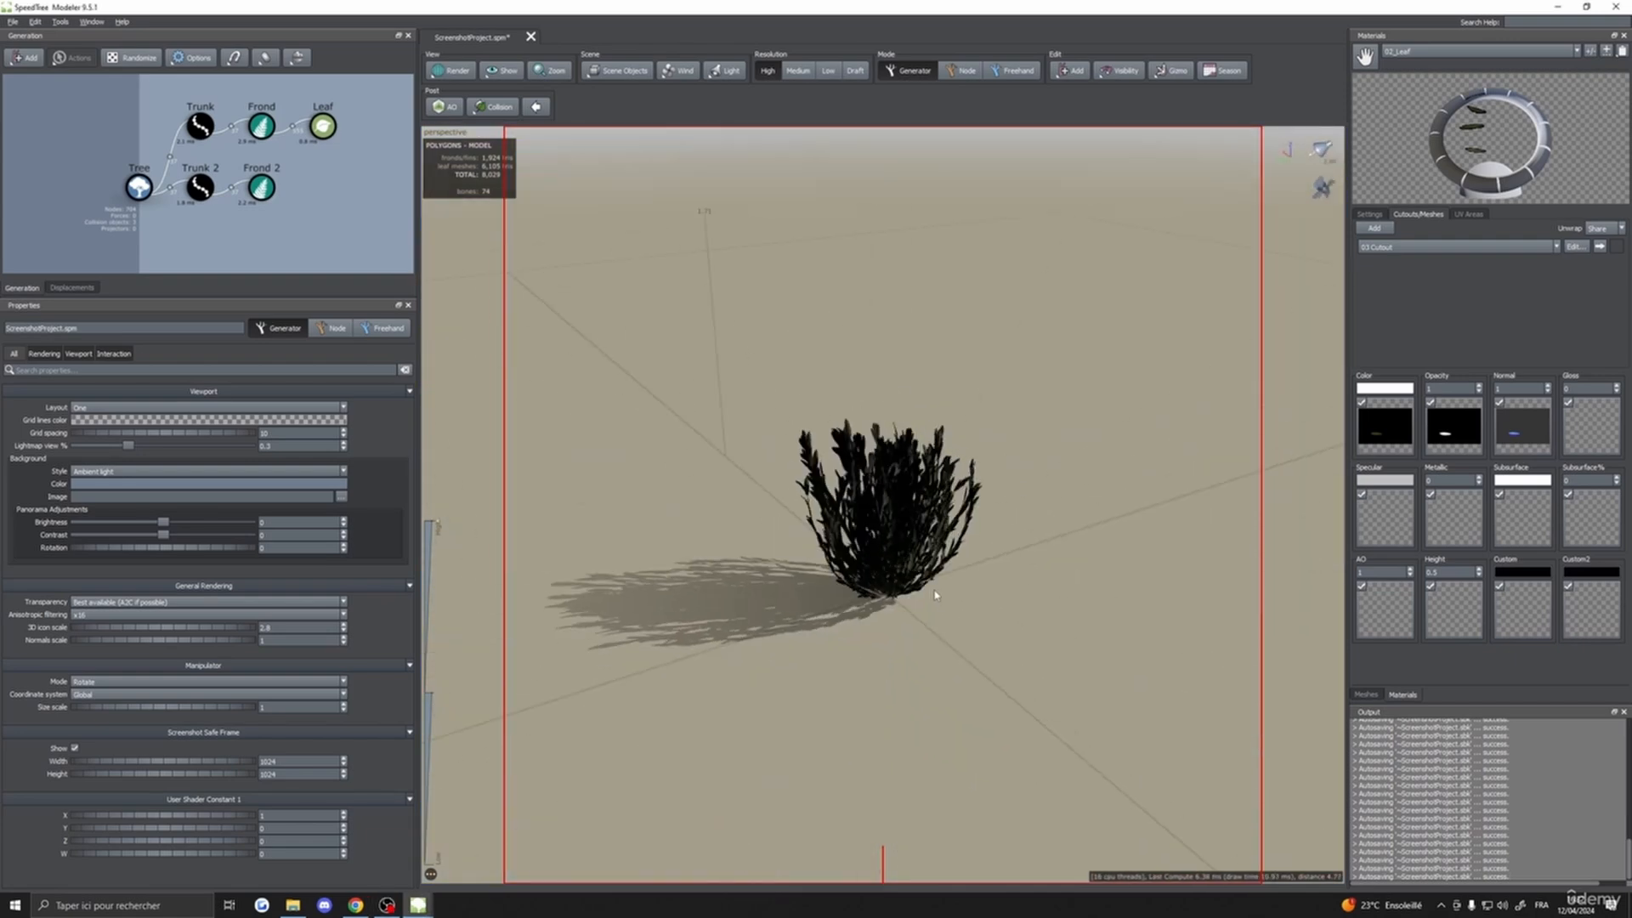
pyautogui.click(417, 905)
pyautogui.click(348, 843)
pyautogui.moveTo(942, 392); pyautogui.dragTo(927, 490)
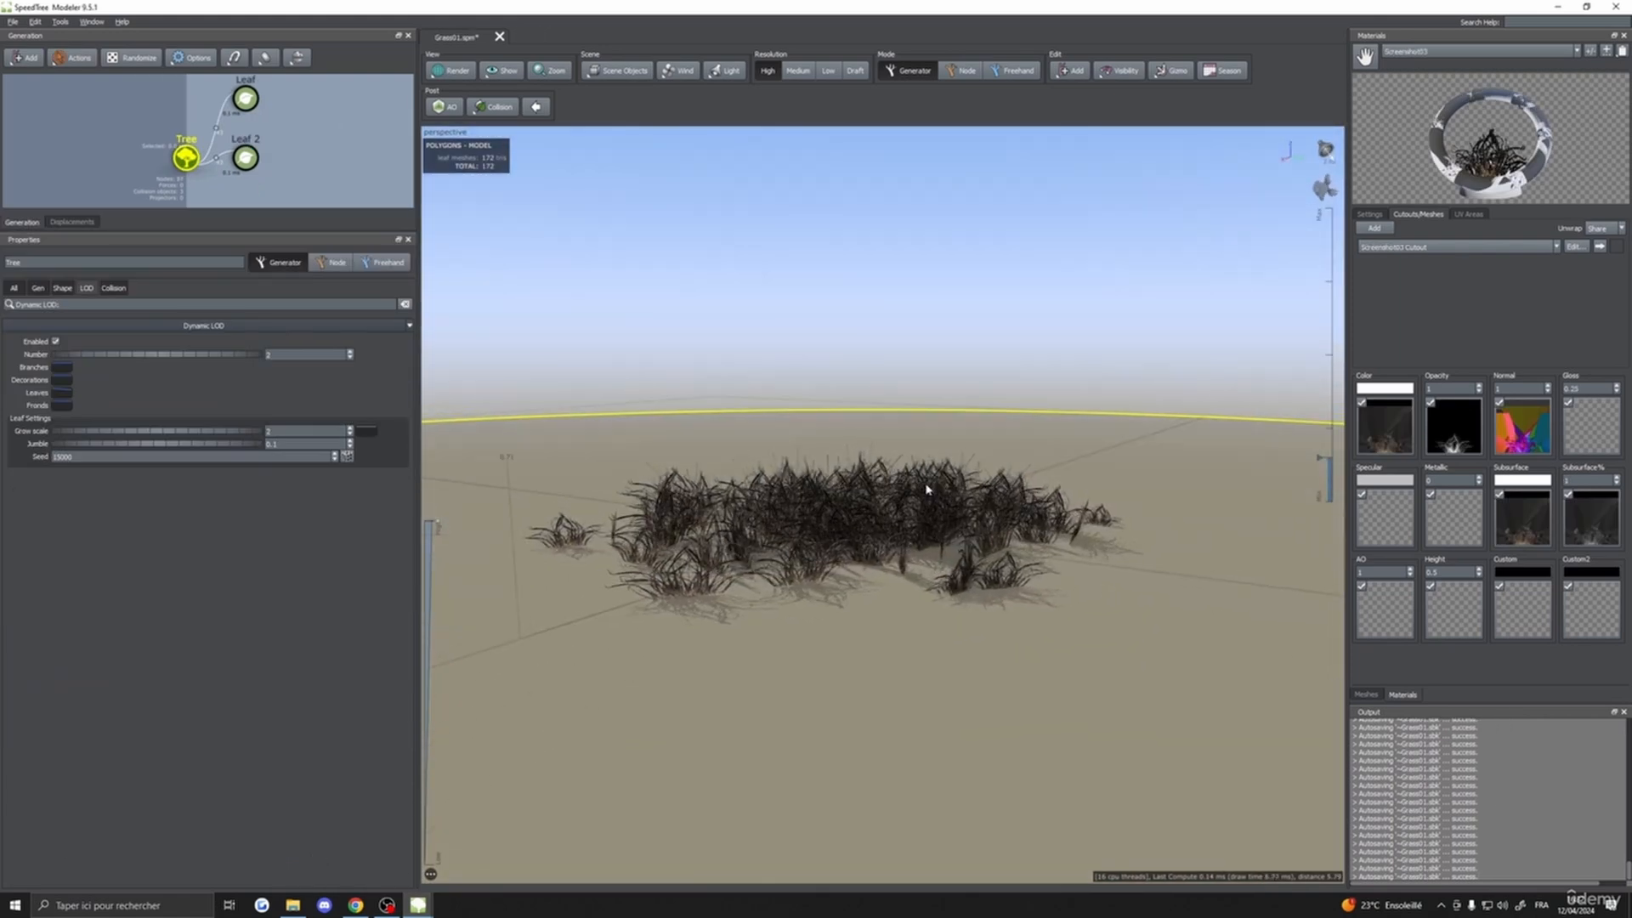
# - Open the grass patch's mesh export settings and set both the atlas resolution and the maximum texture resolution to 4096
pyautogui.click(13, 21)
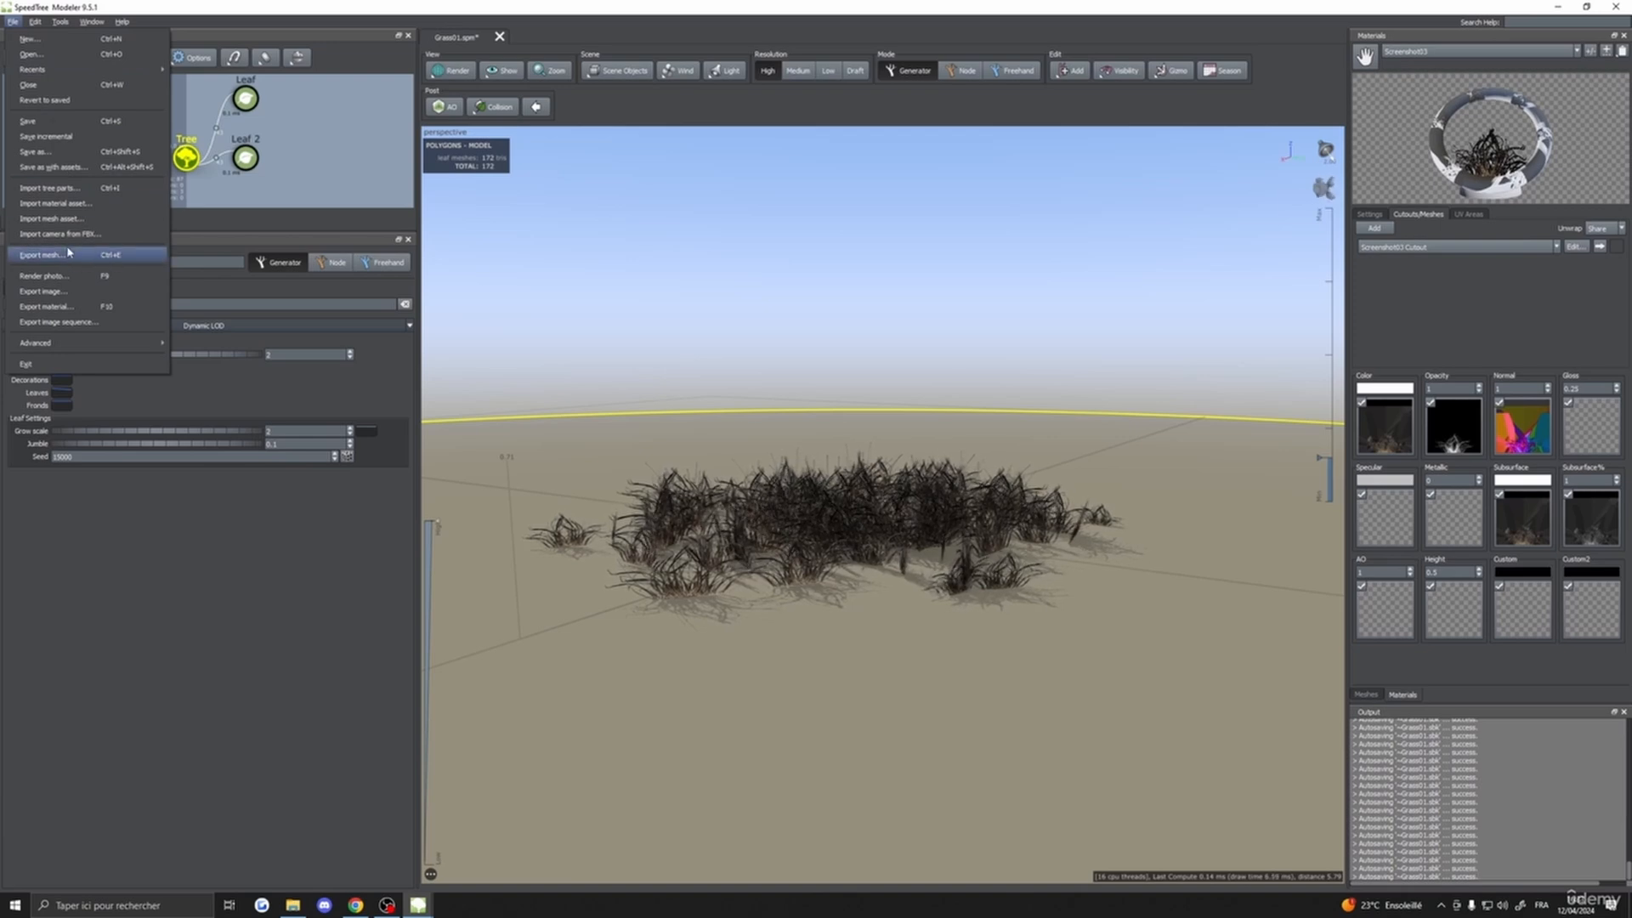
pyautogui.click(42, 255)
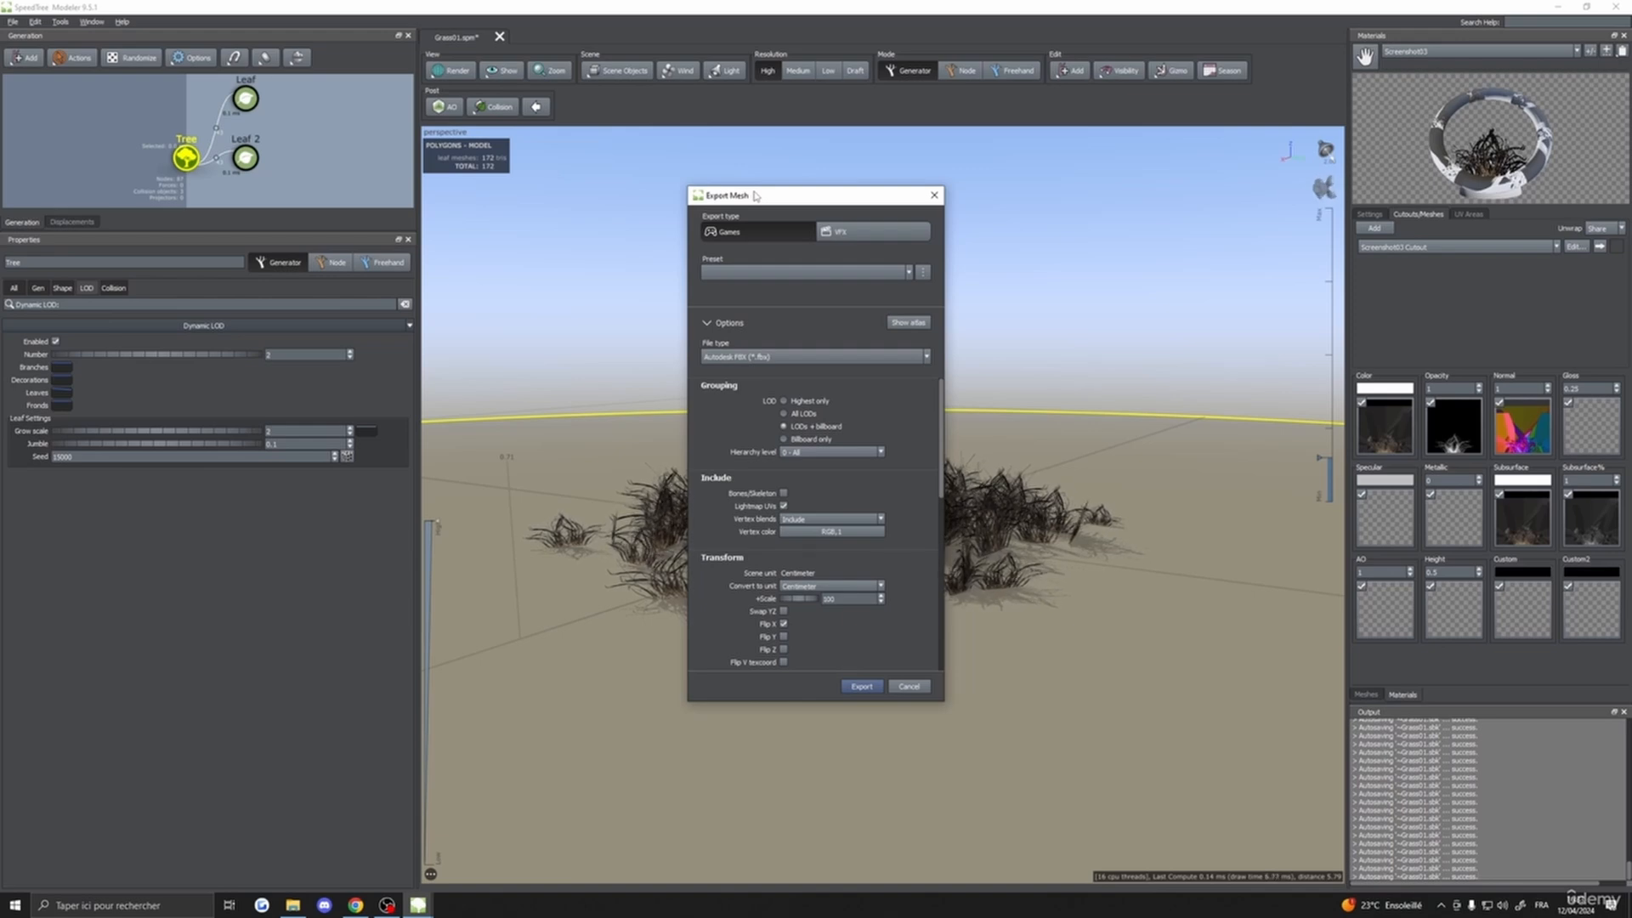
pyautogui.scroll(-6, 845, 473)
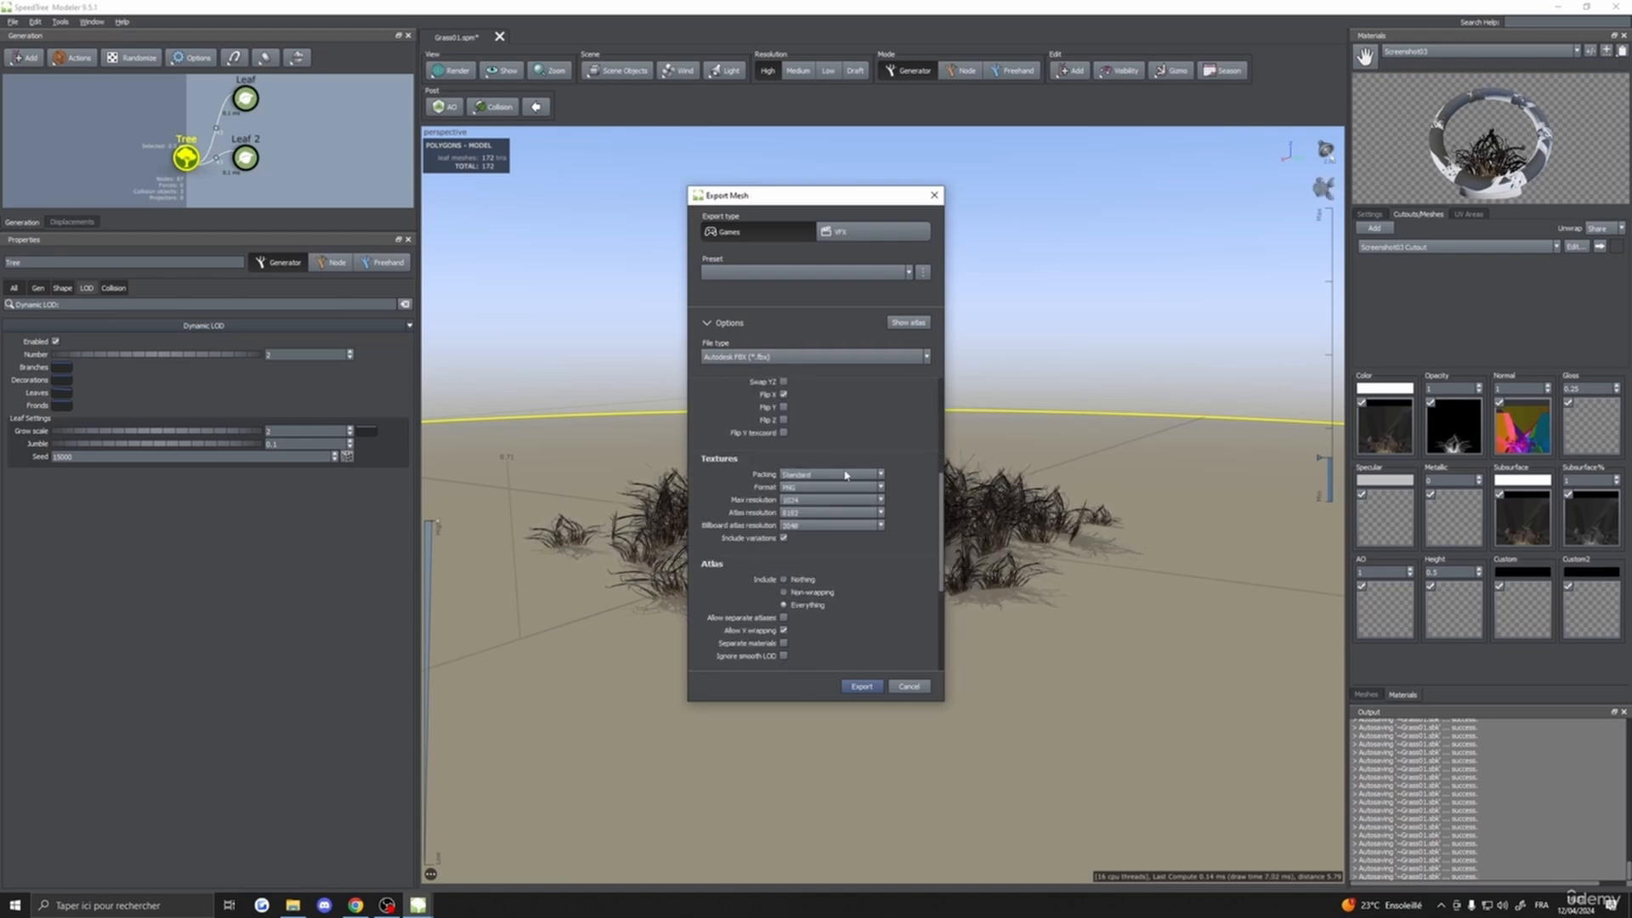
pyautogui.click(837, 513)
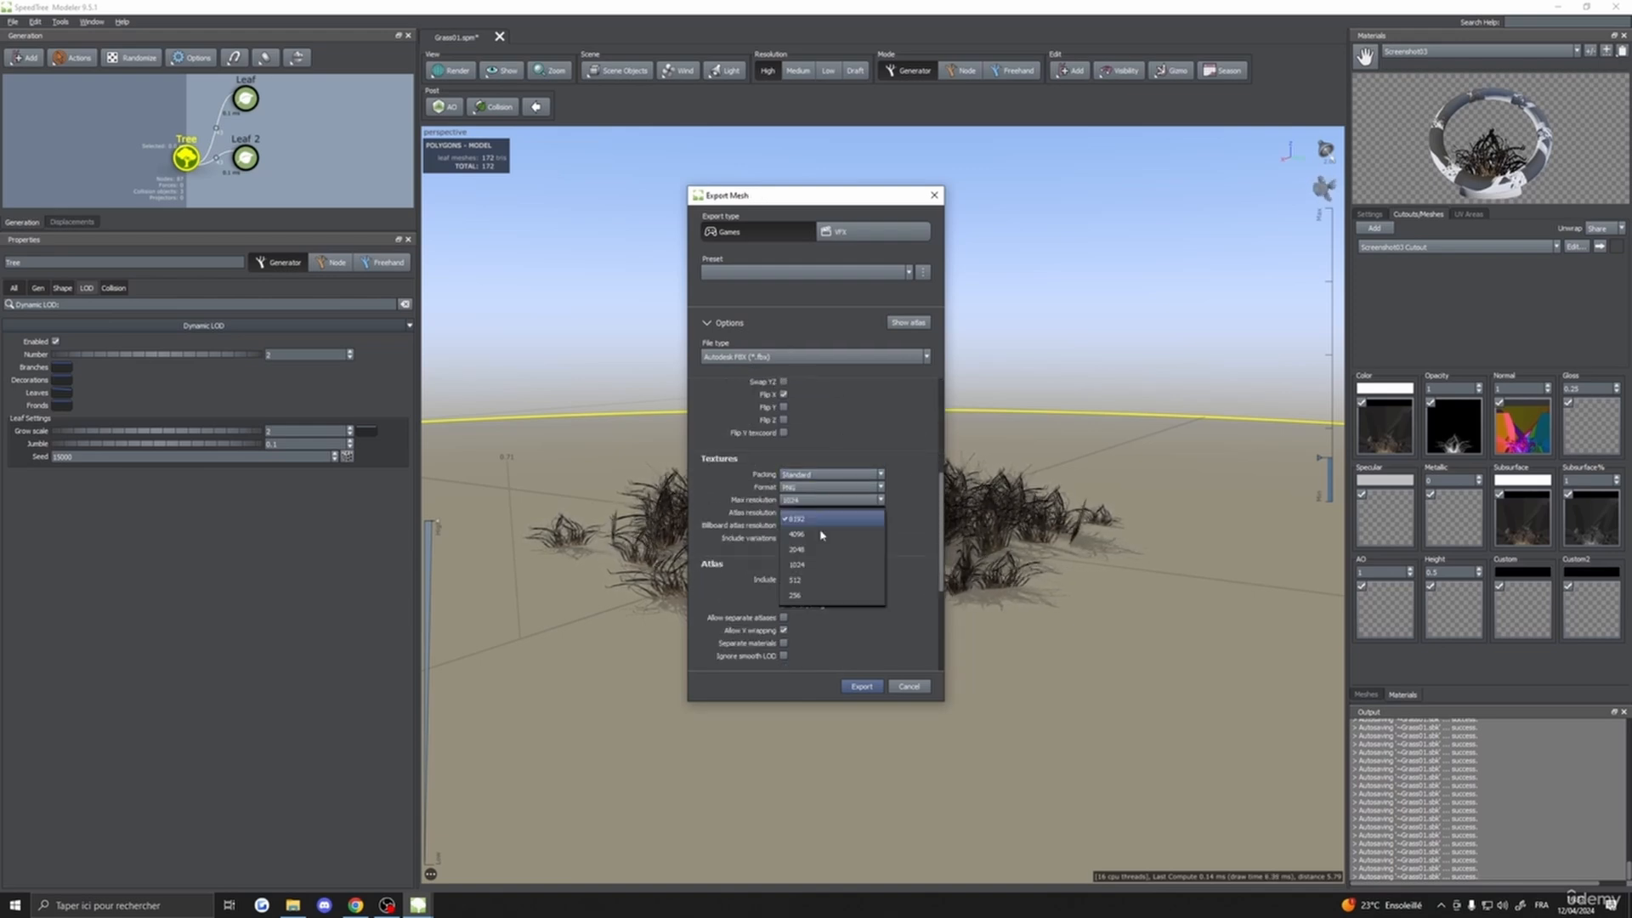
pyautogui.click(835, 544)
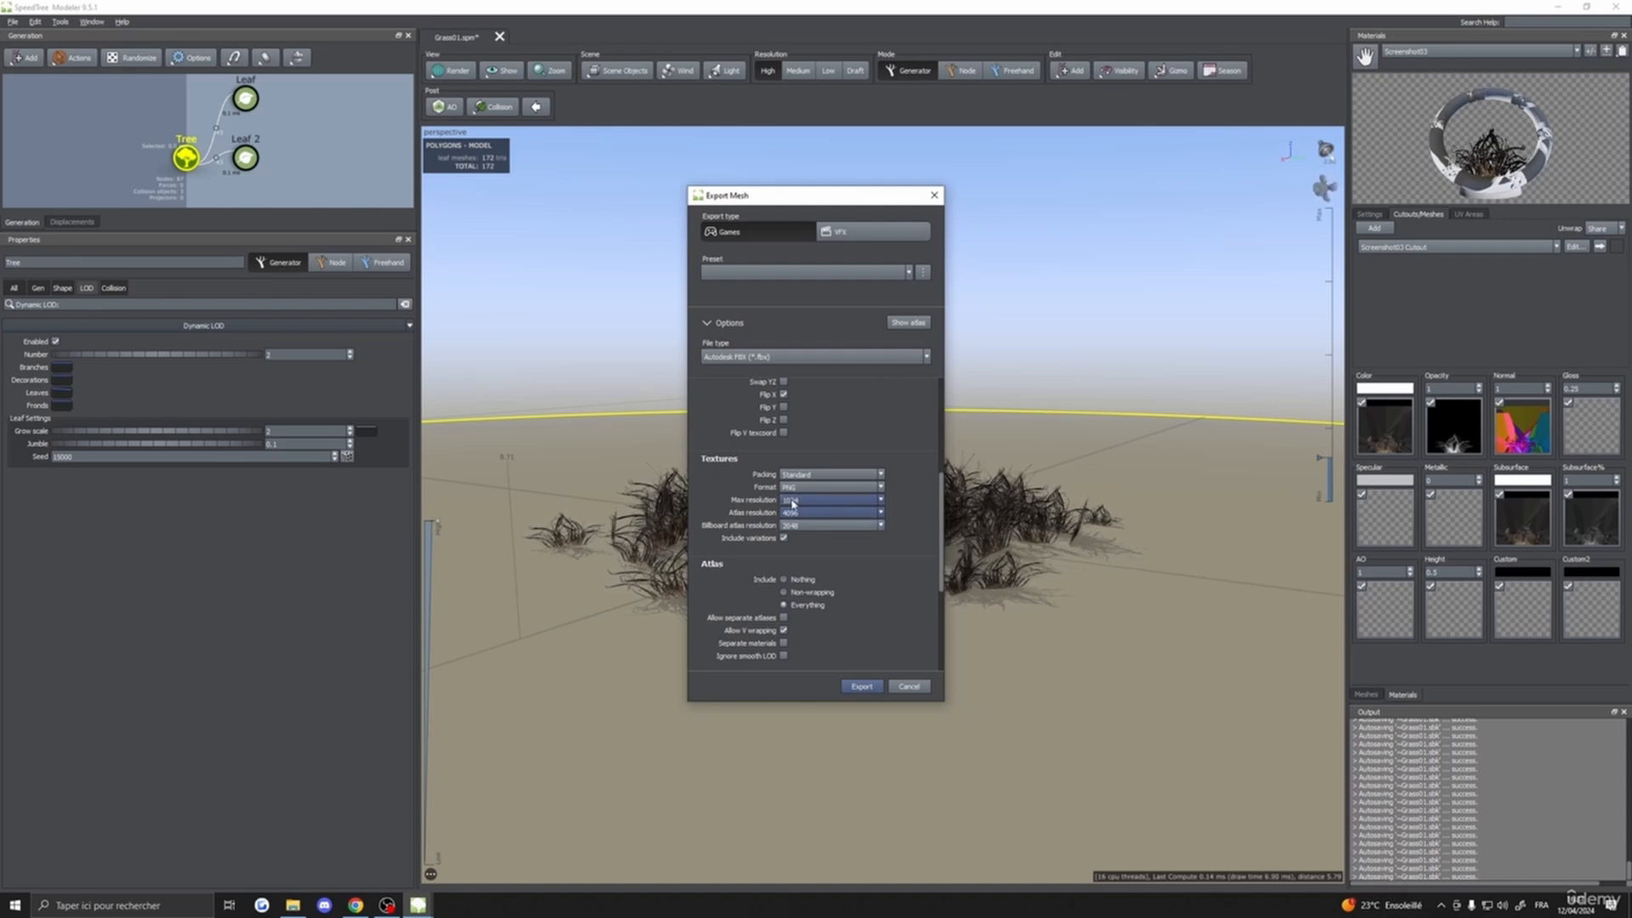
pyautogui.click(829, 500)
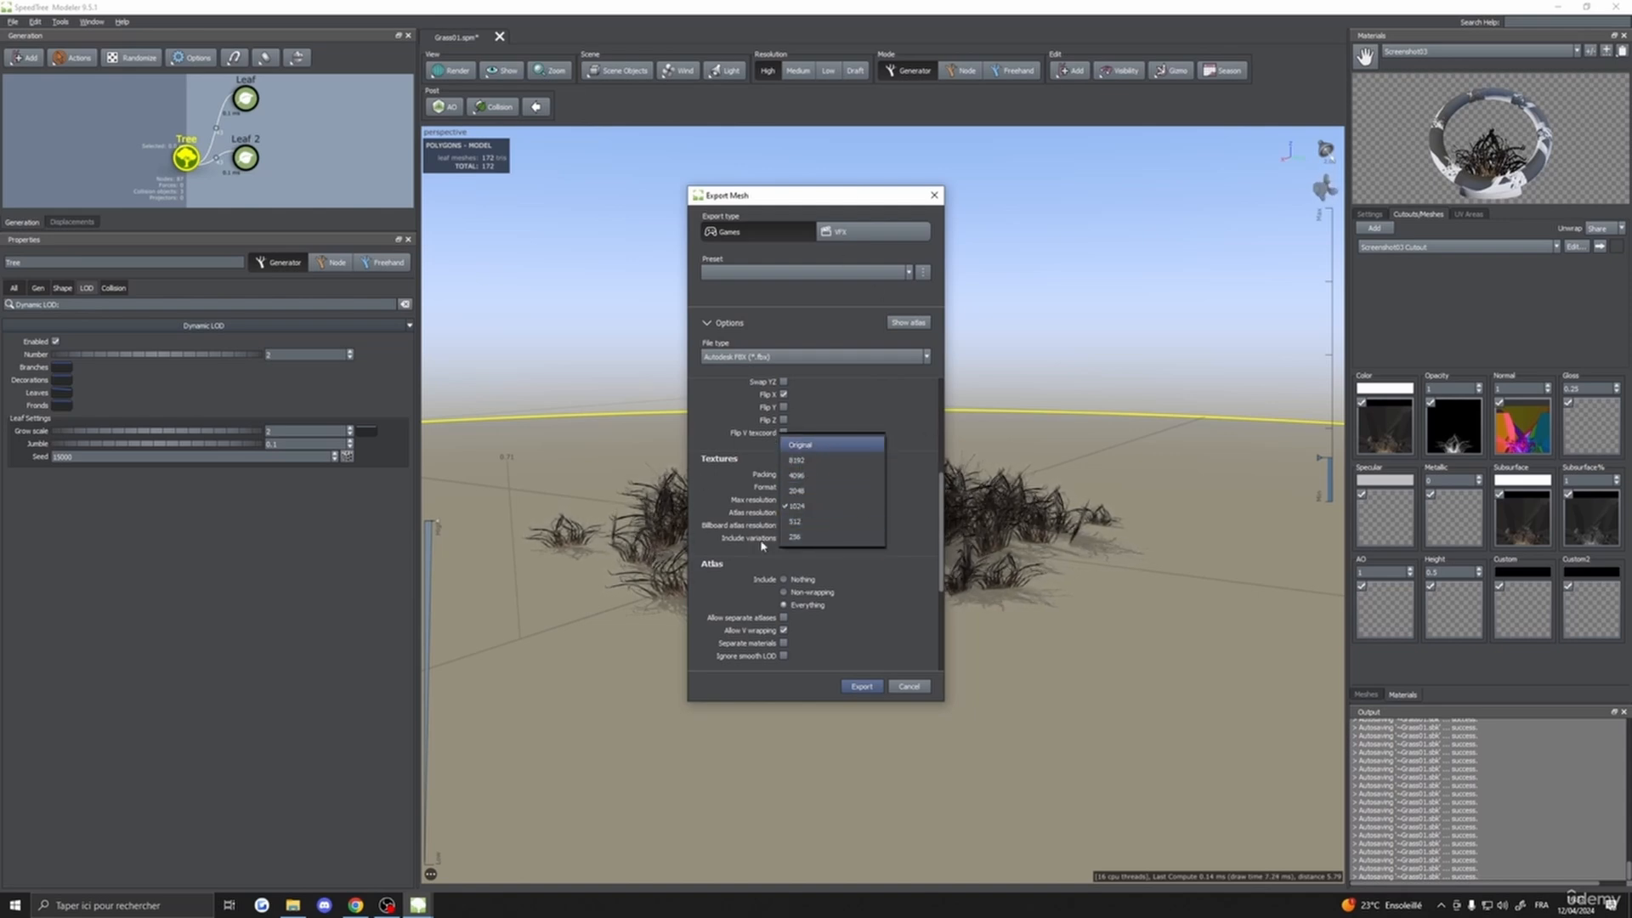
pyautogui.click(800, 477)
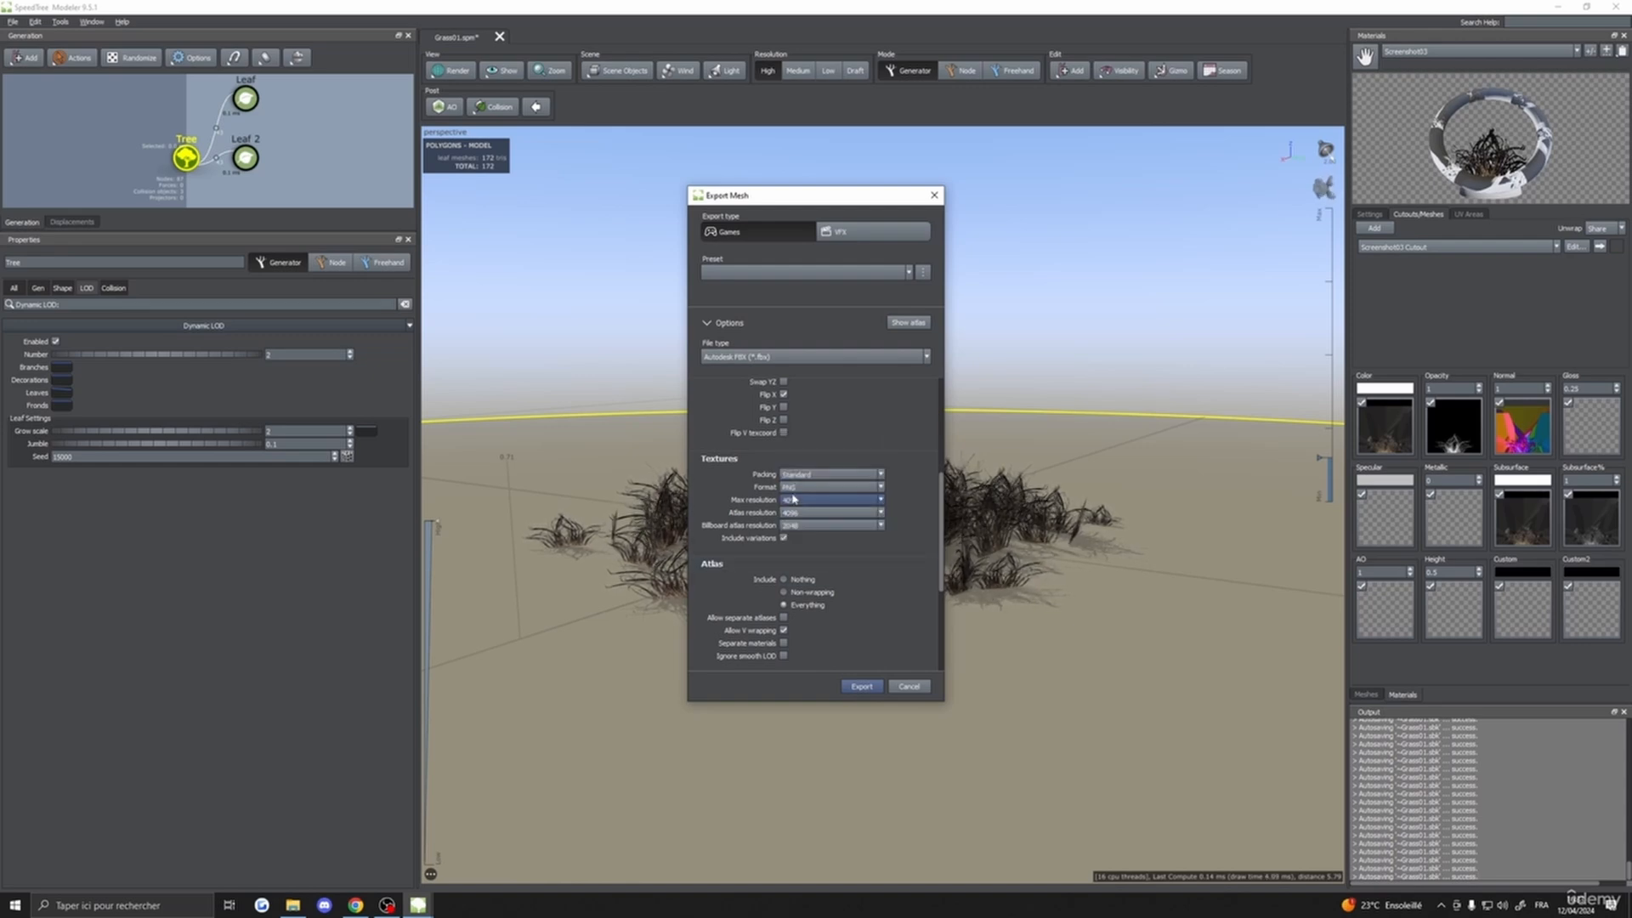
# - Keep the atlas including everything and set the export's LOD grouping to All LODs
pyautogui.scroll(-3, 866, 582)
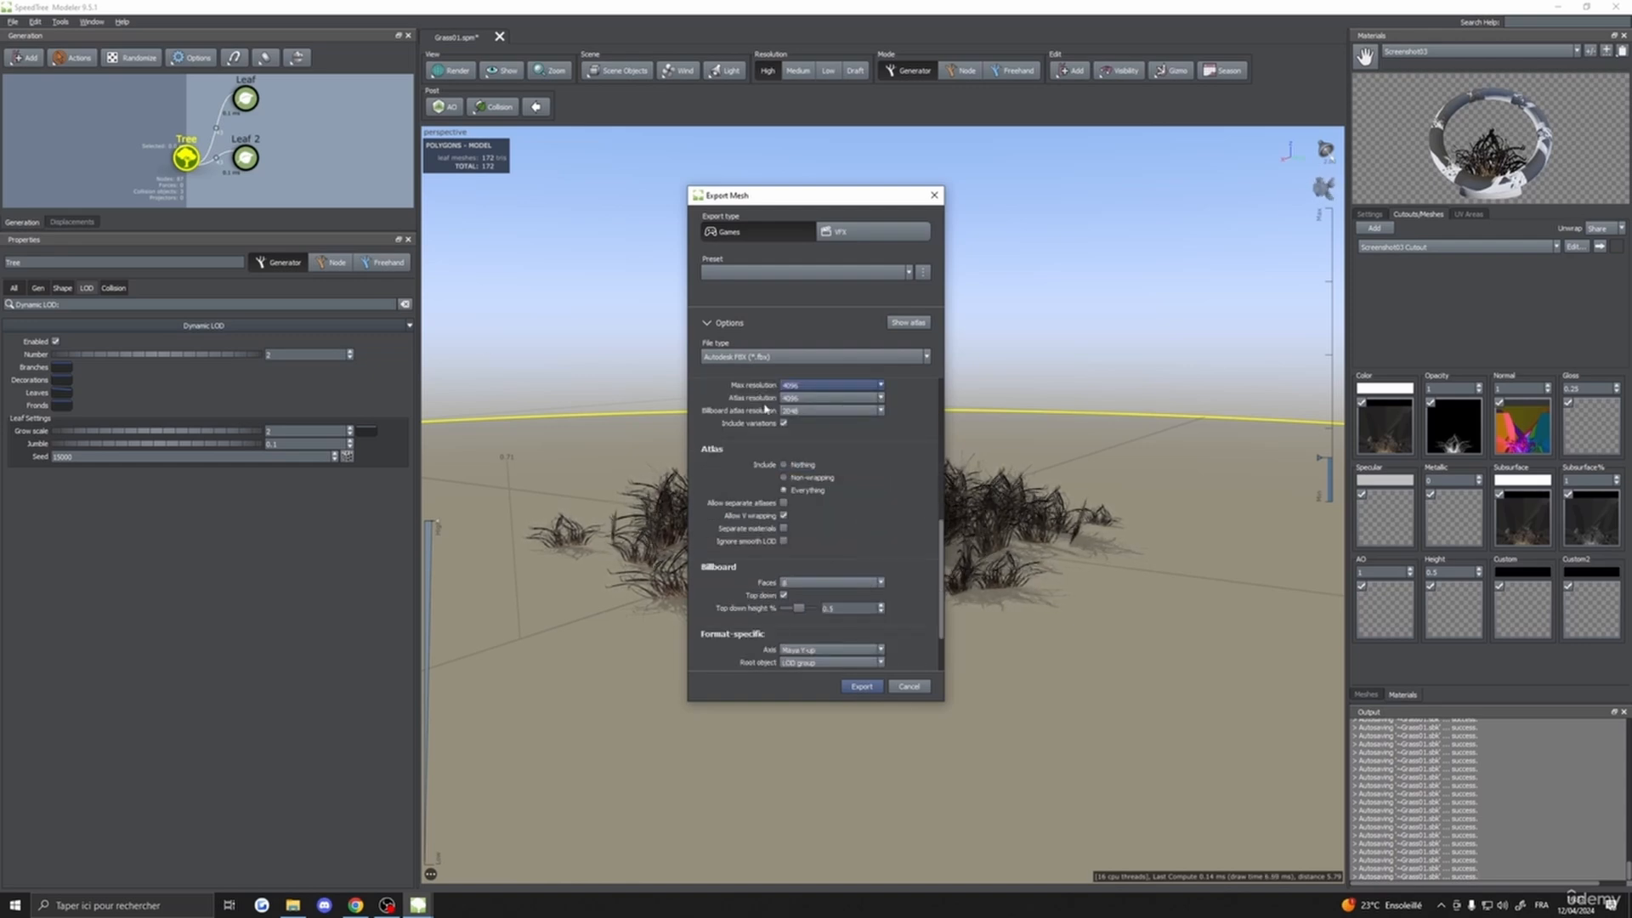
pyautogui.click(783, 490)
pyautogui.scroll(-2, 788, 551)
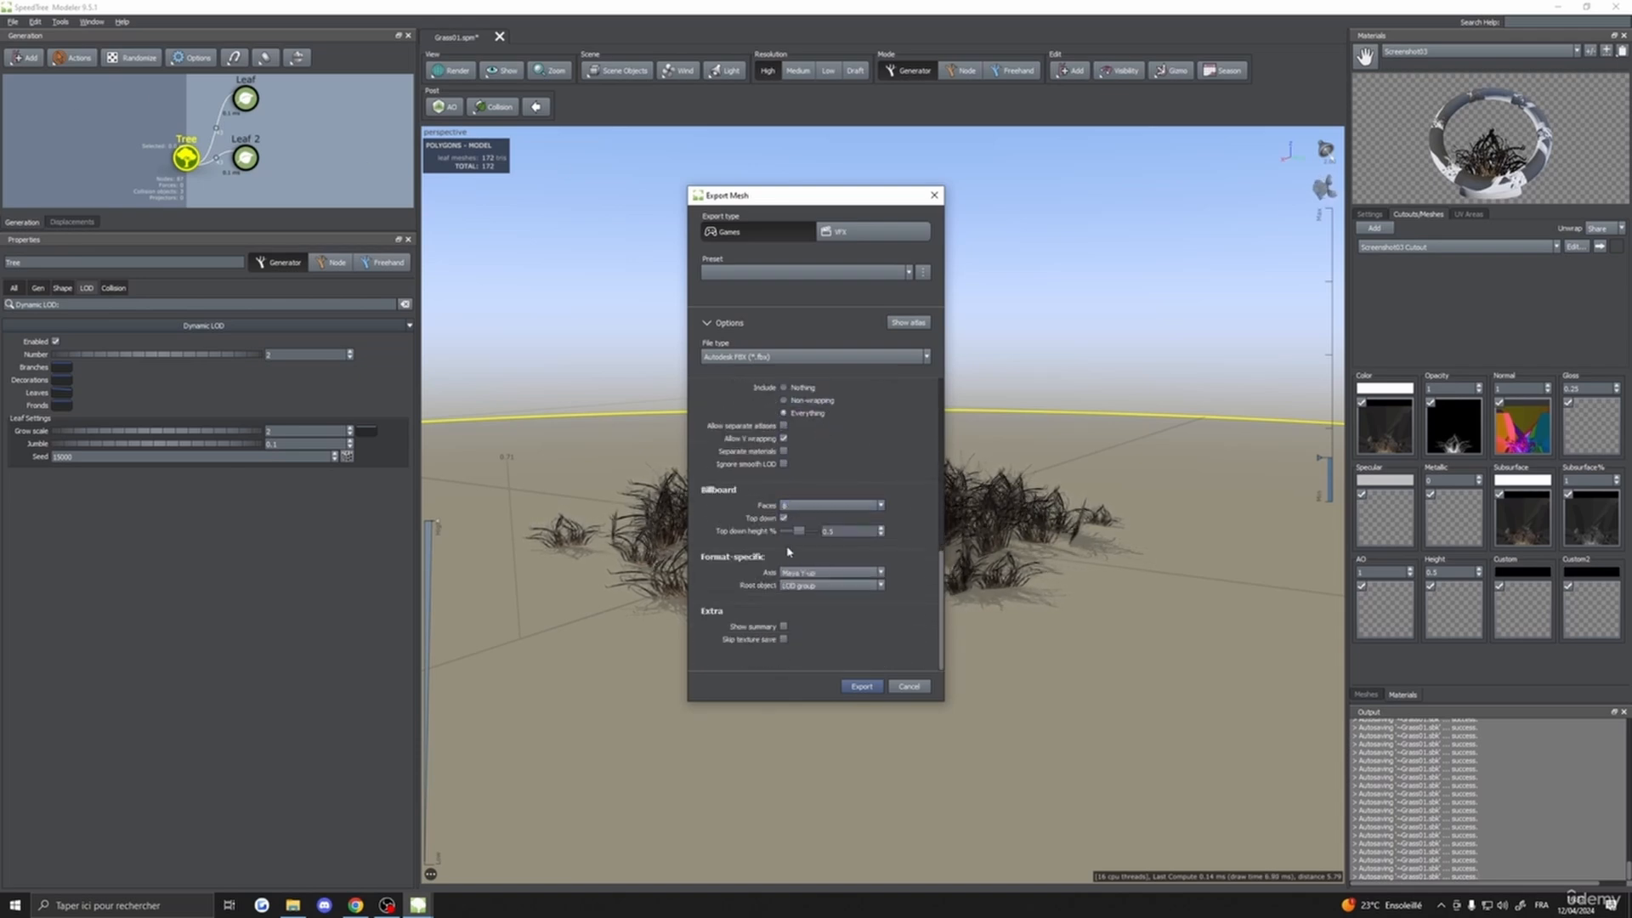
pyautogui.scroll(10, 784, 575)
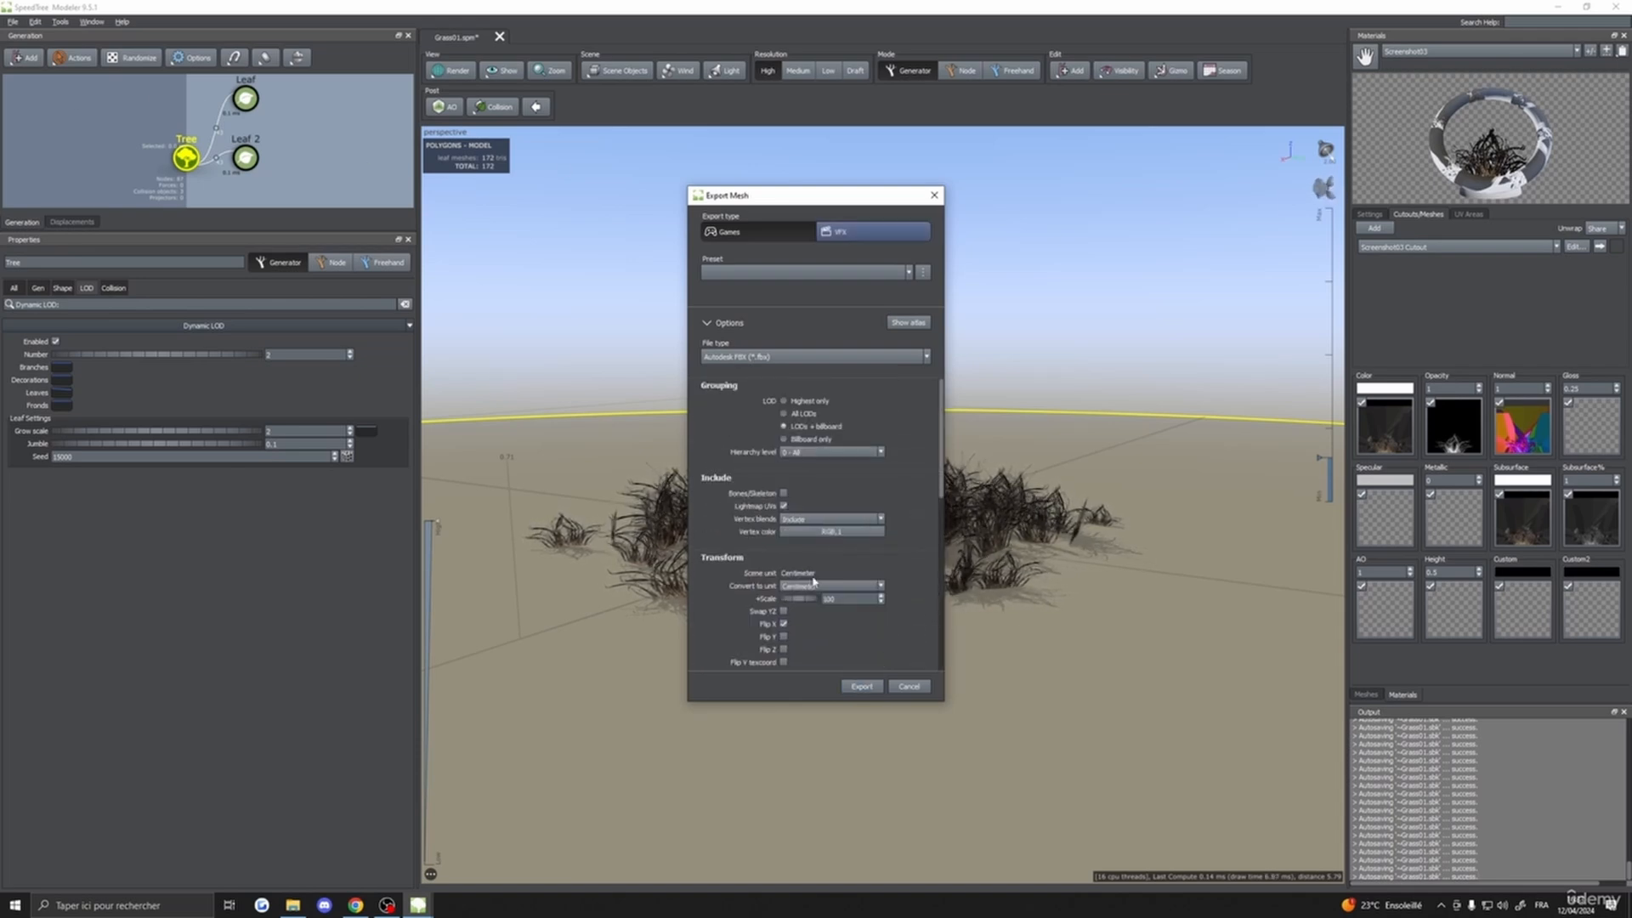
pyautogui.click(785, 414)
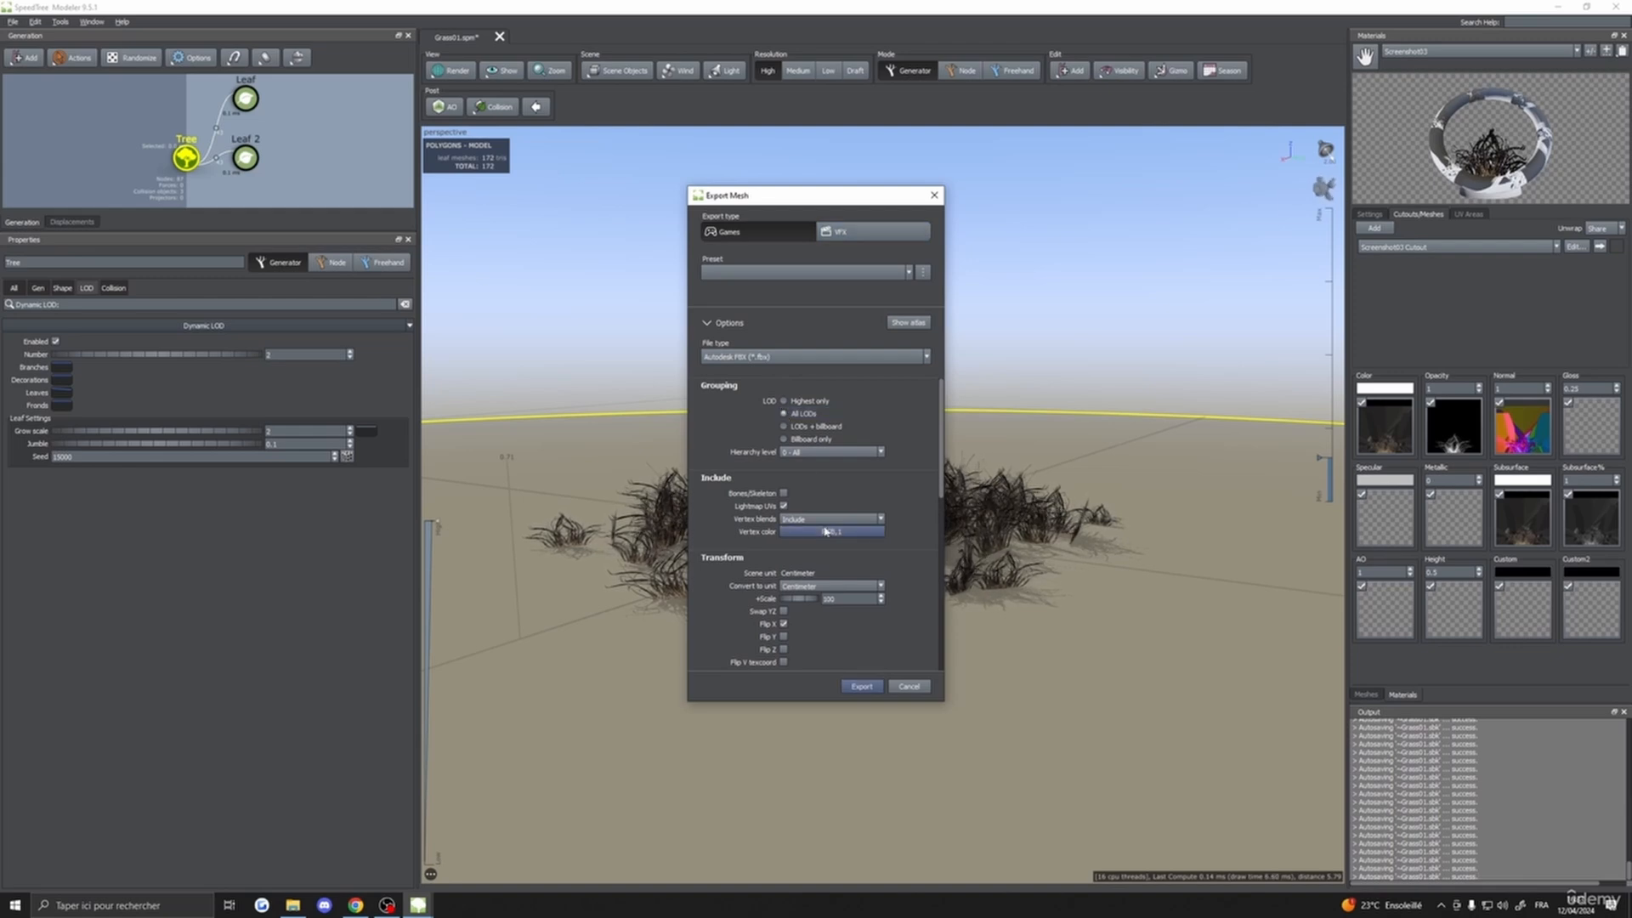
# - Review the grass export's transform, texture, atlas and billboard settings, and dismiss them without exporting
pyautogui.scroll(-2, 825, 531)
pyautogui.scroll(2, 825, 532)
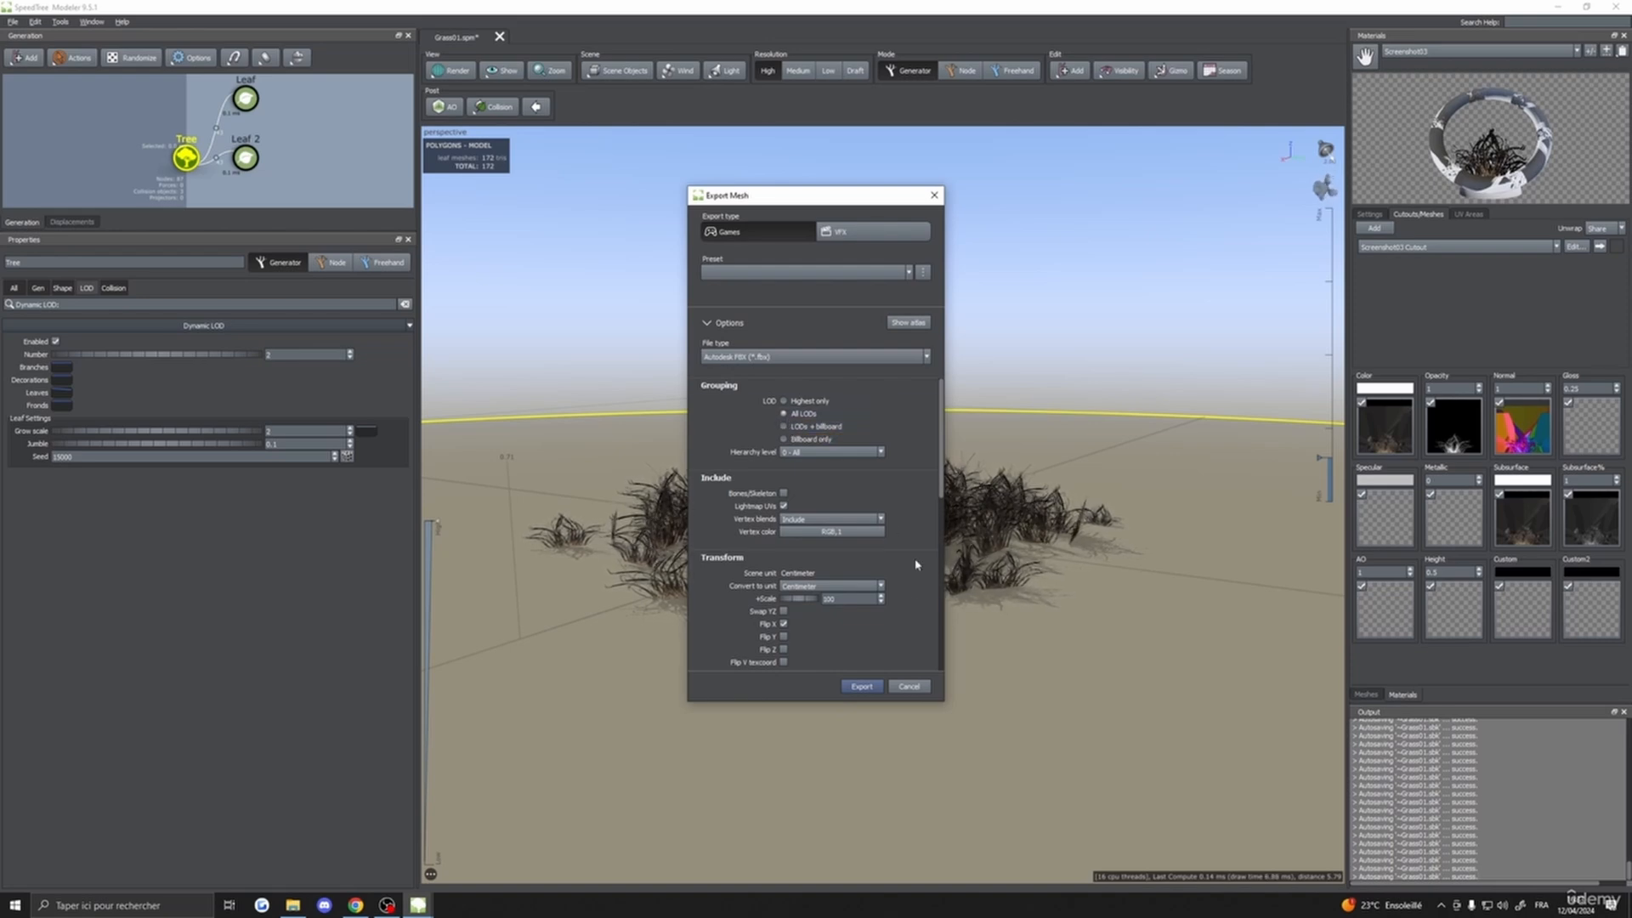
pyautogui.scroll(-6, 916, 565)
pyautogui.scroll(6, 874, 579)
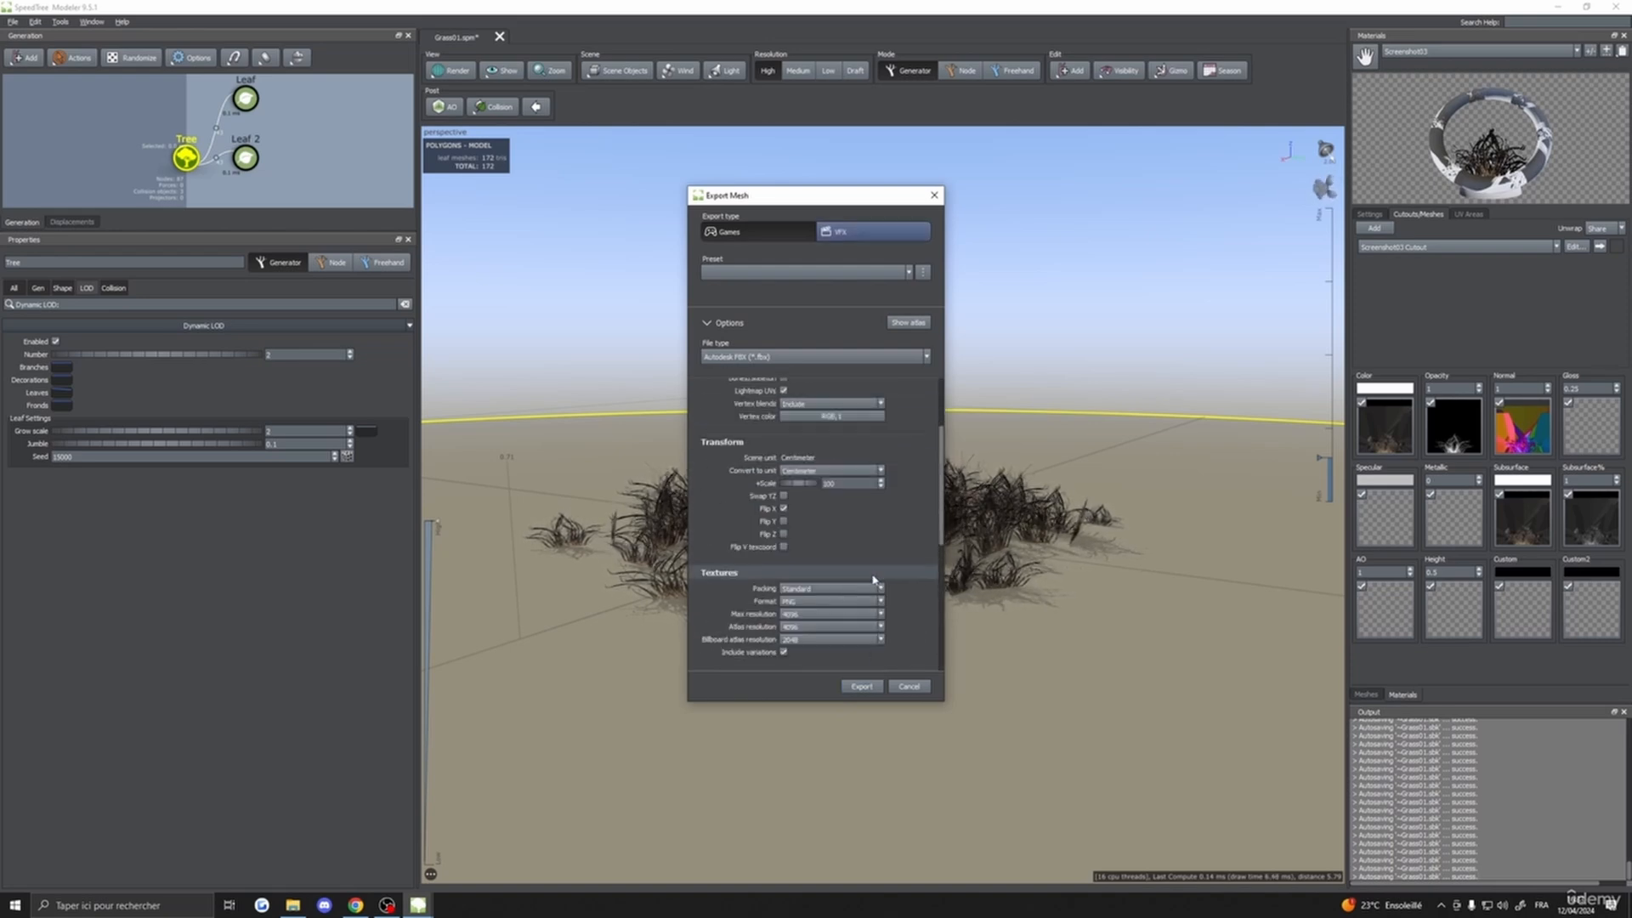
pyautogui.scroll(-6, 869, 581)
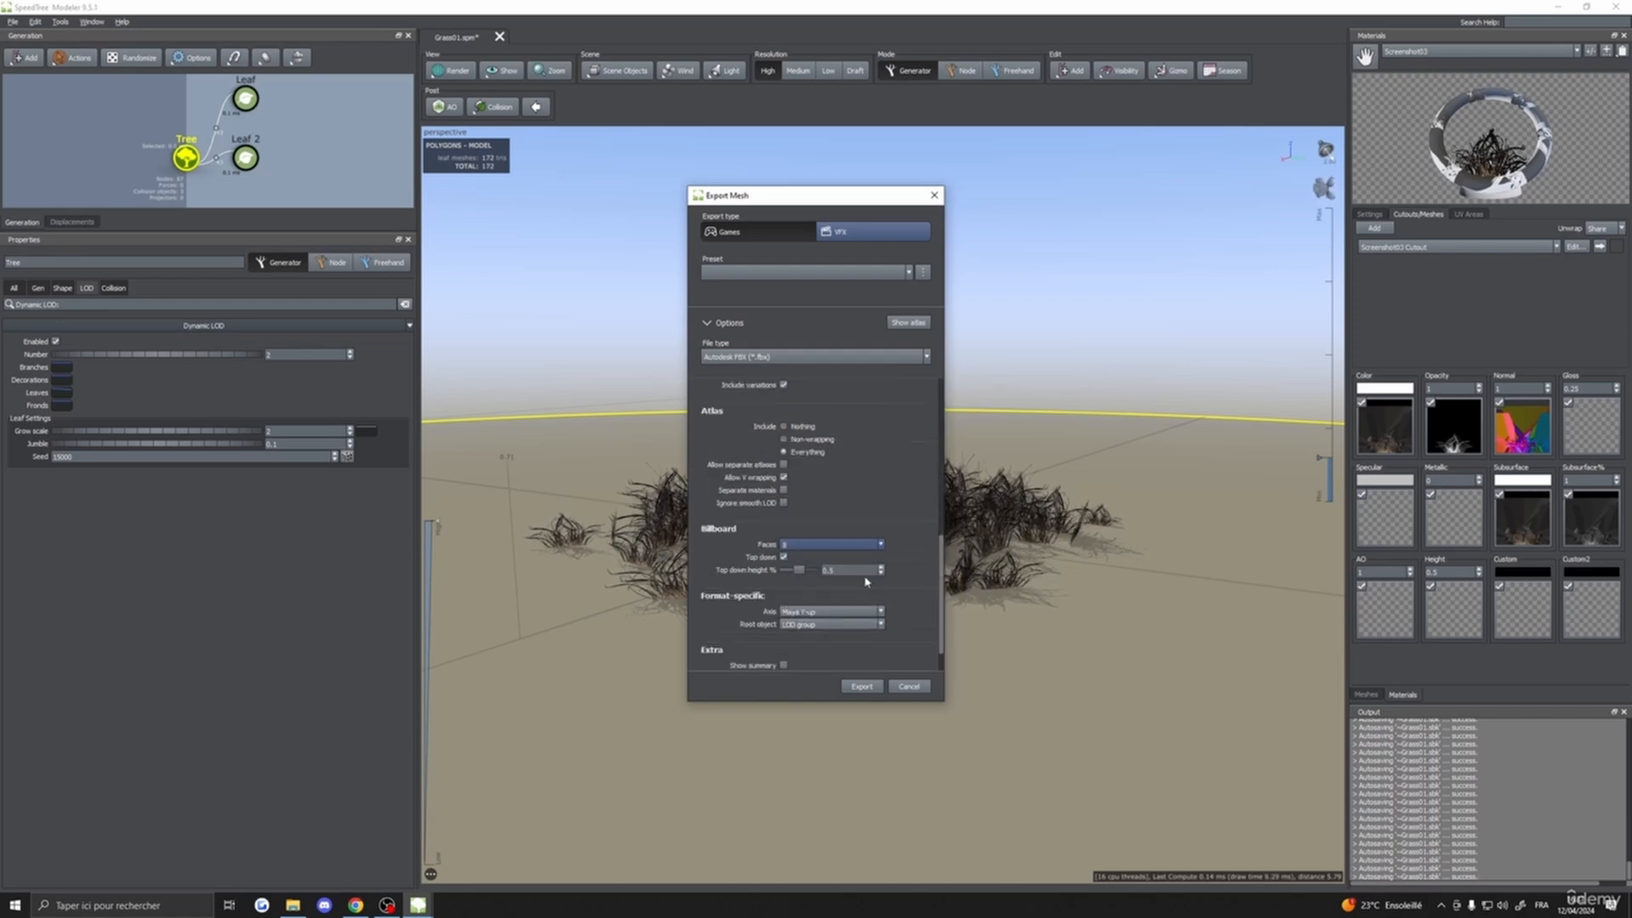
pyautogui.click(908, 684)
# - Display the grass patch with a vertex color render mode and examine the blades up close from several angles
pyautogui.click(450, 71)
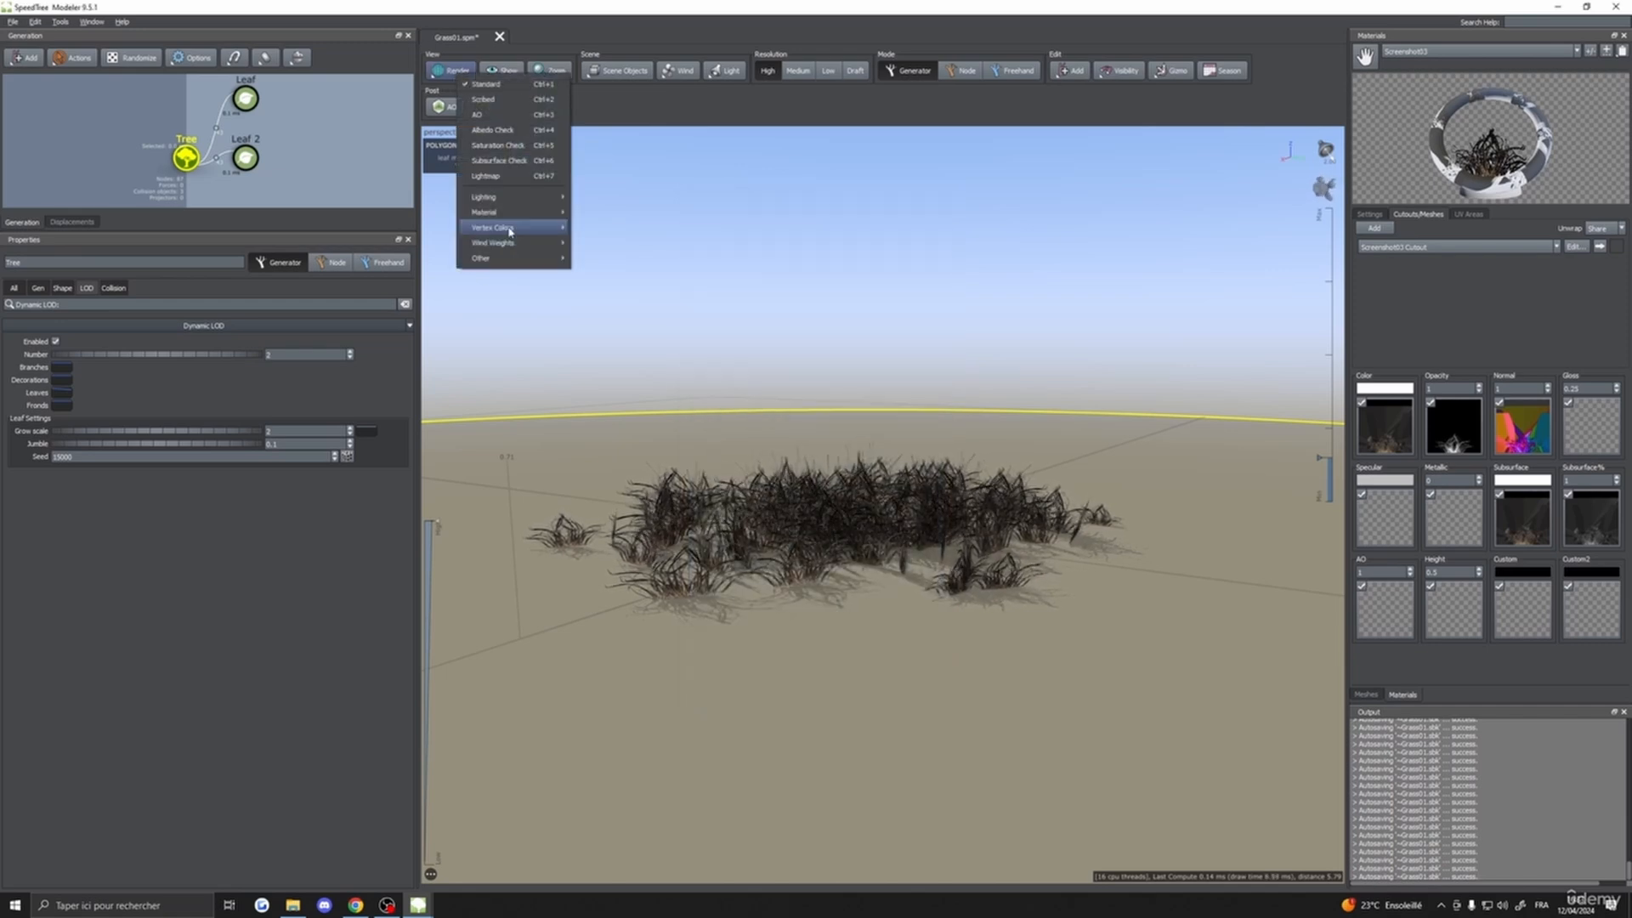
pyautogui.moveTo(521, 228)
pyautogui.click(588, 230)
pyautogui.scroll(5, 939, 456)
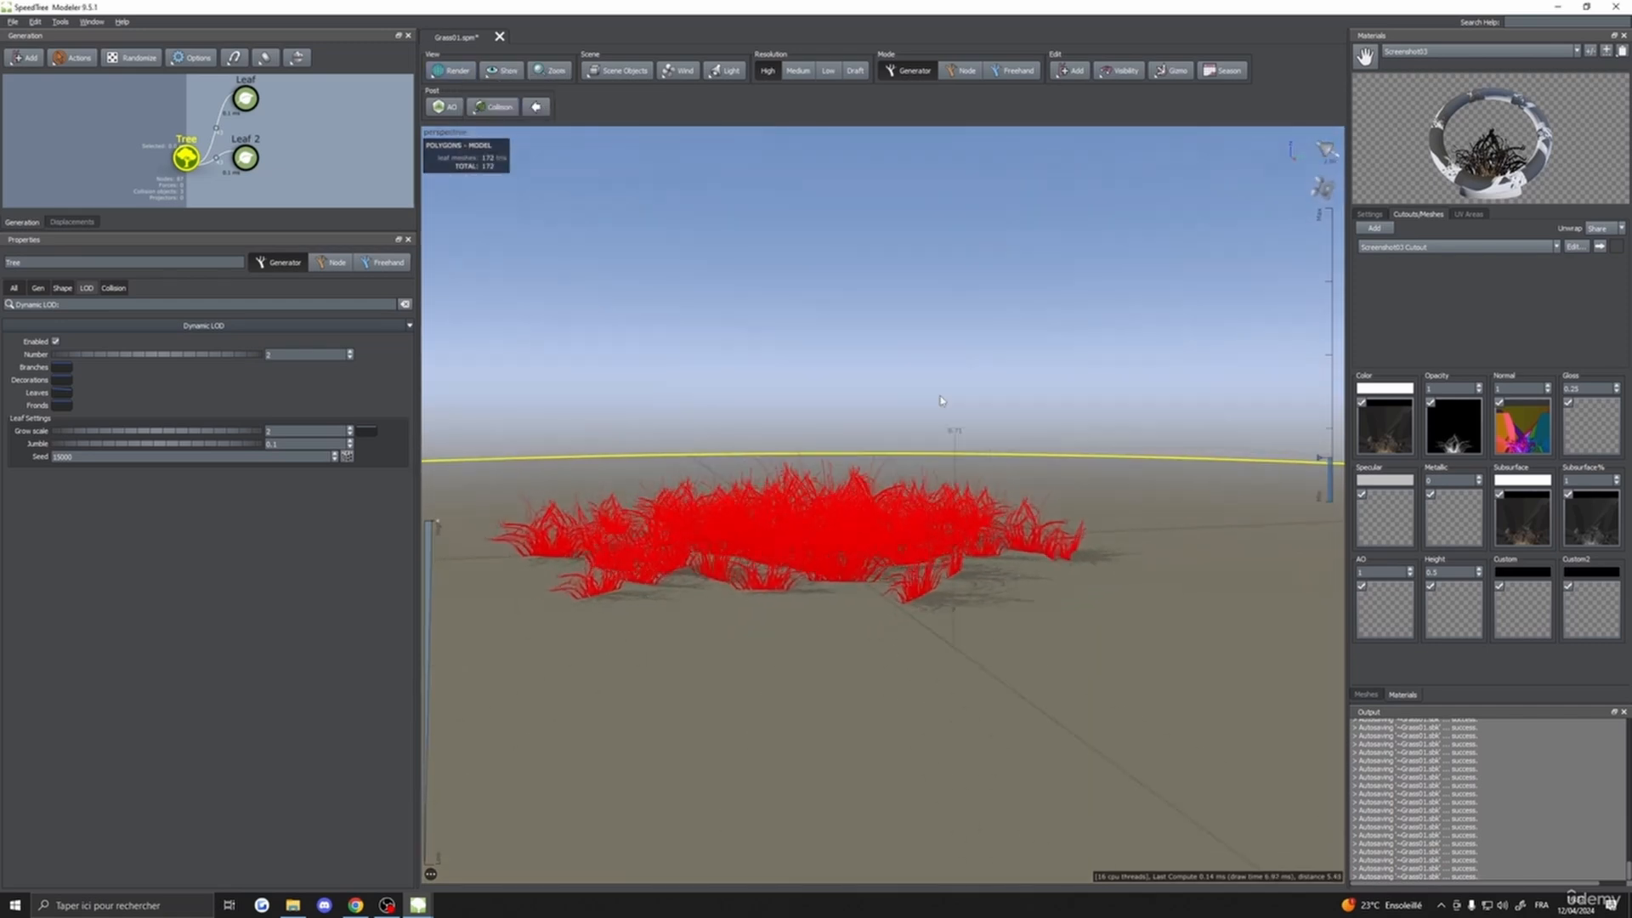
pyautogui.scroll(8, 939, 456)
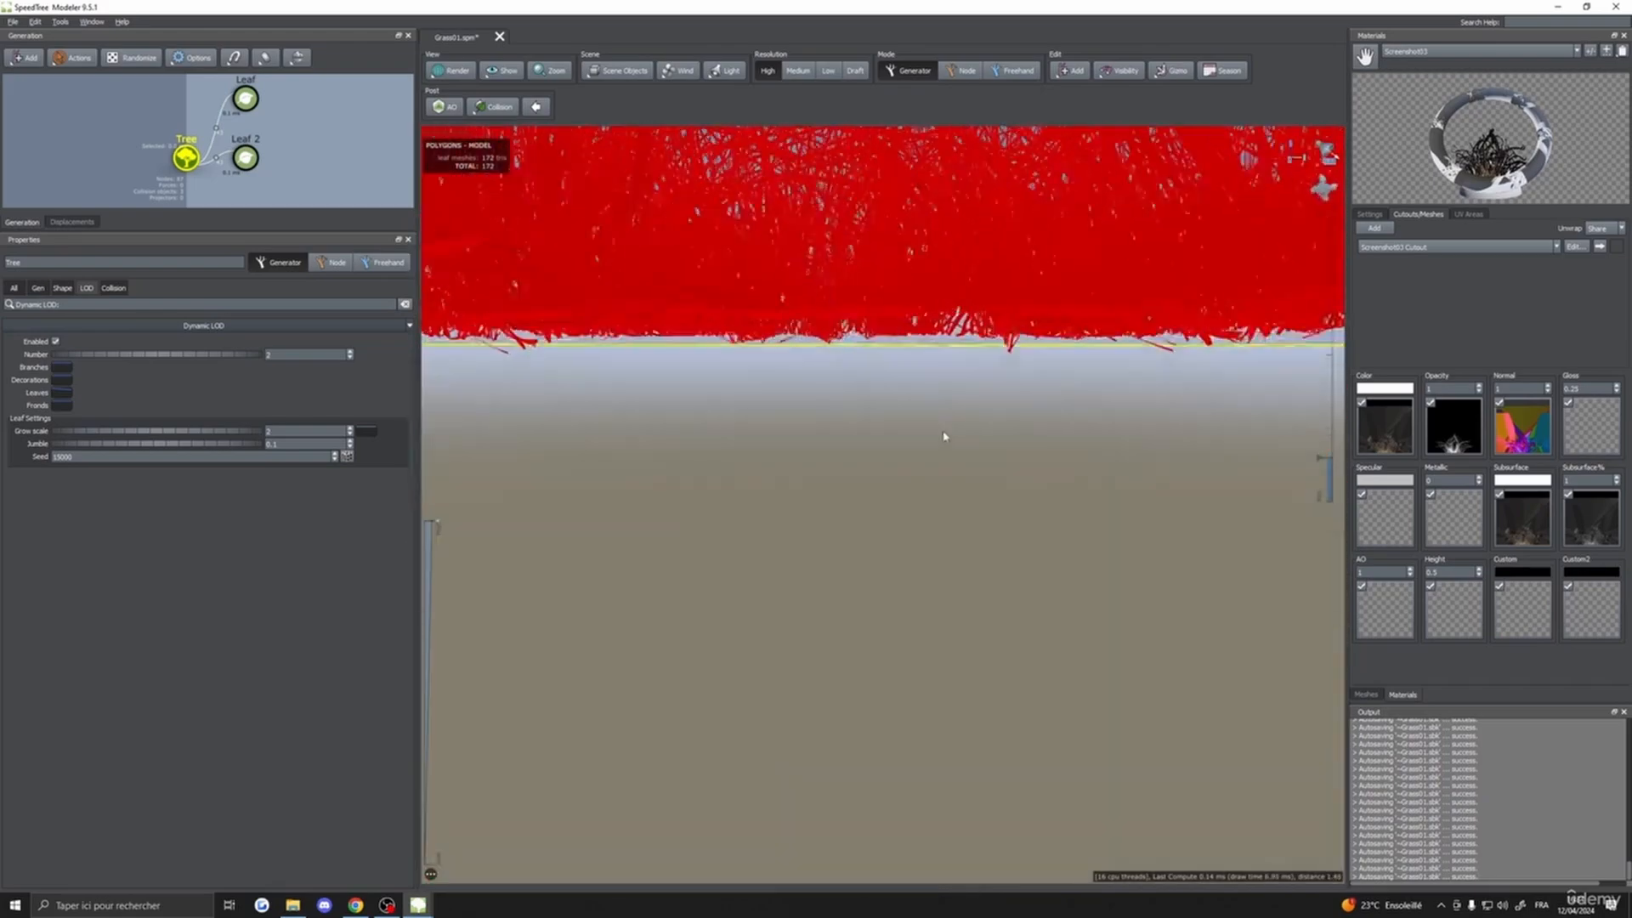
pyautogui.scroll(-10, 960, 446)
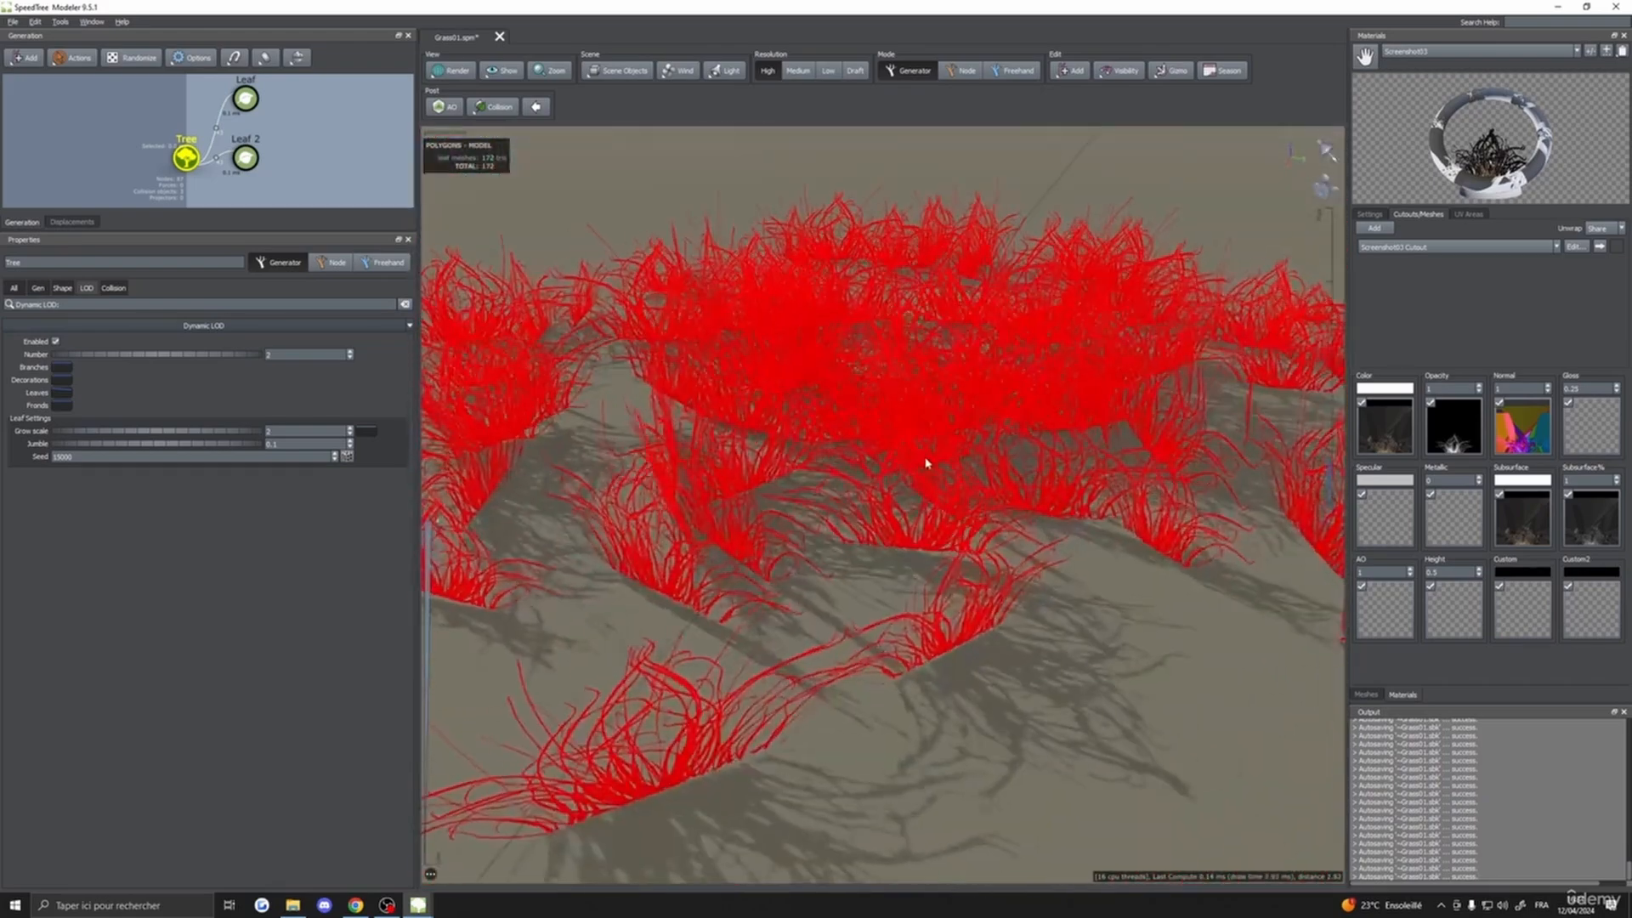
pyautogui.moveTo(963, 399); pyautogui.dragTo(869, 460)
pyautogui.scroll(5, 877, 437)
pyautogui.scroll(-4, 875, 442)
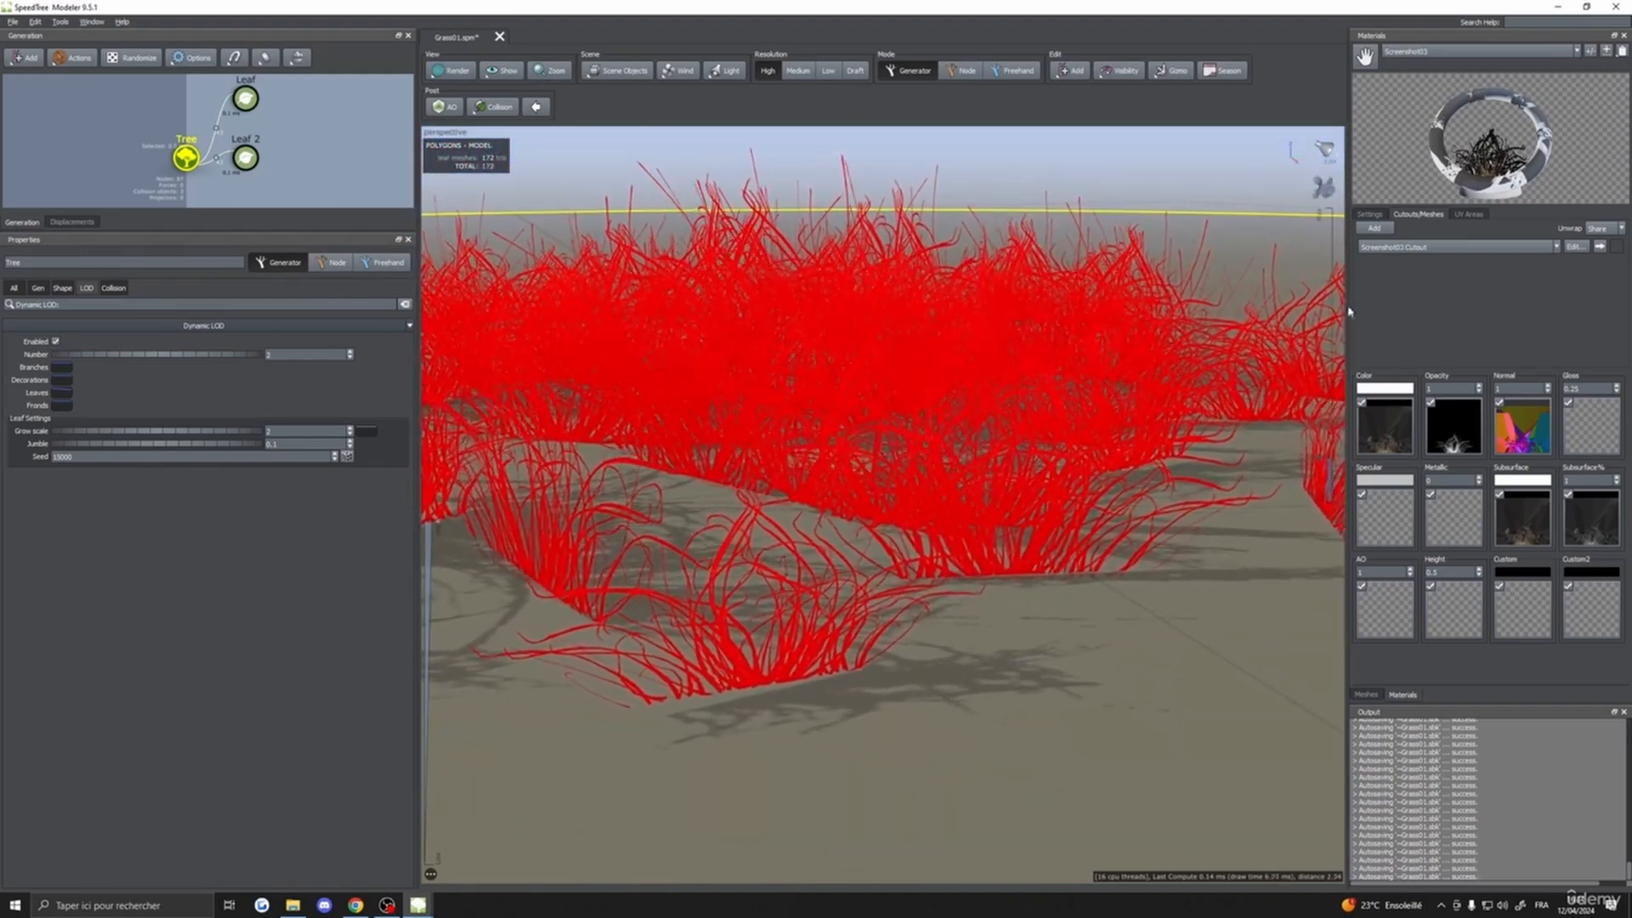
pyautogui.moveTo(1247, 354); pyautogui.dragTo(1516, 91)
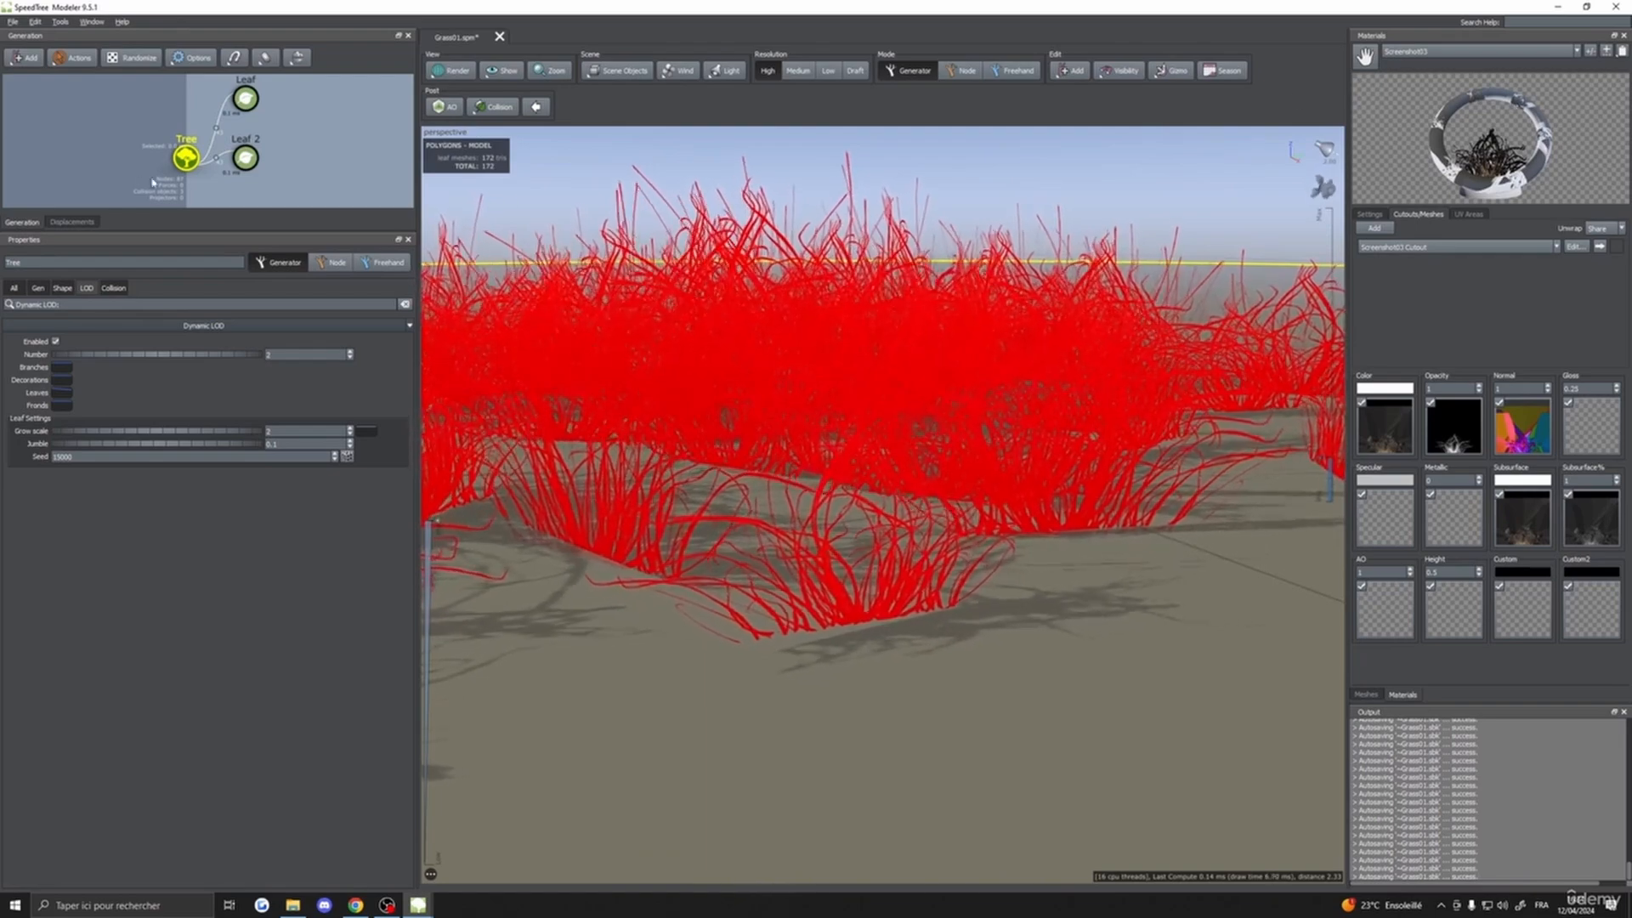
# - Open the Screenshot03 cutout mesh for editing and fill its vertex colors with black
pyautogui.moveTo(231, 101); pyautogui.dragTo(265, 174)
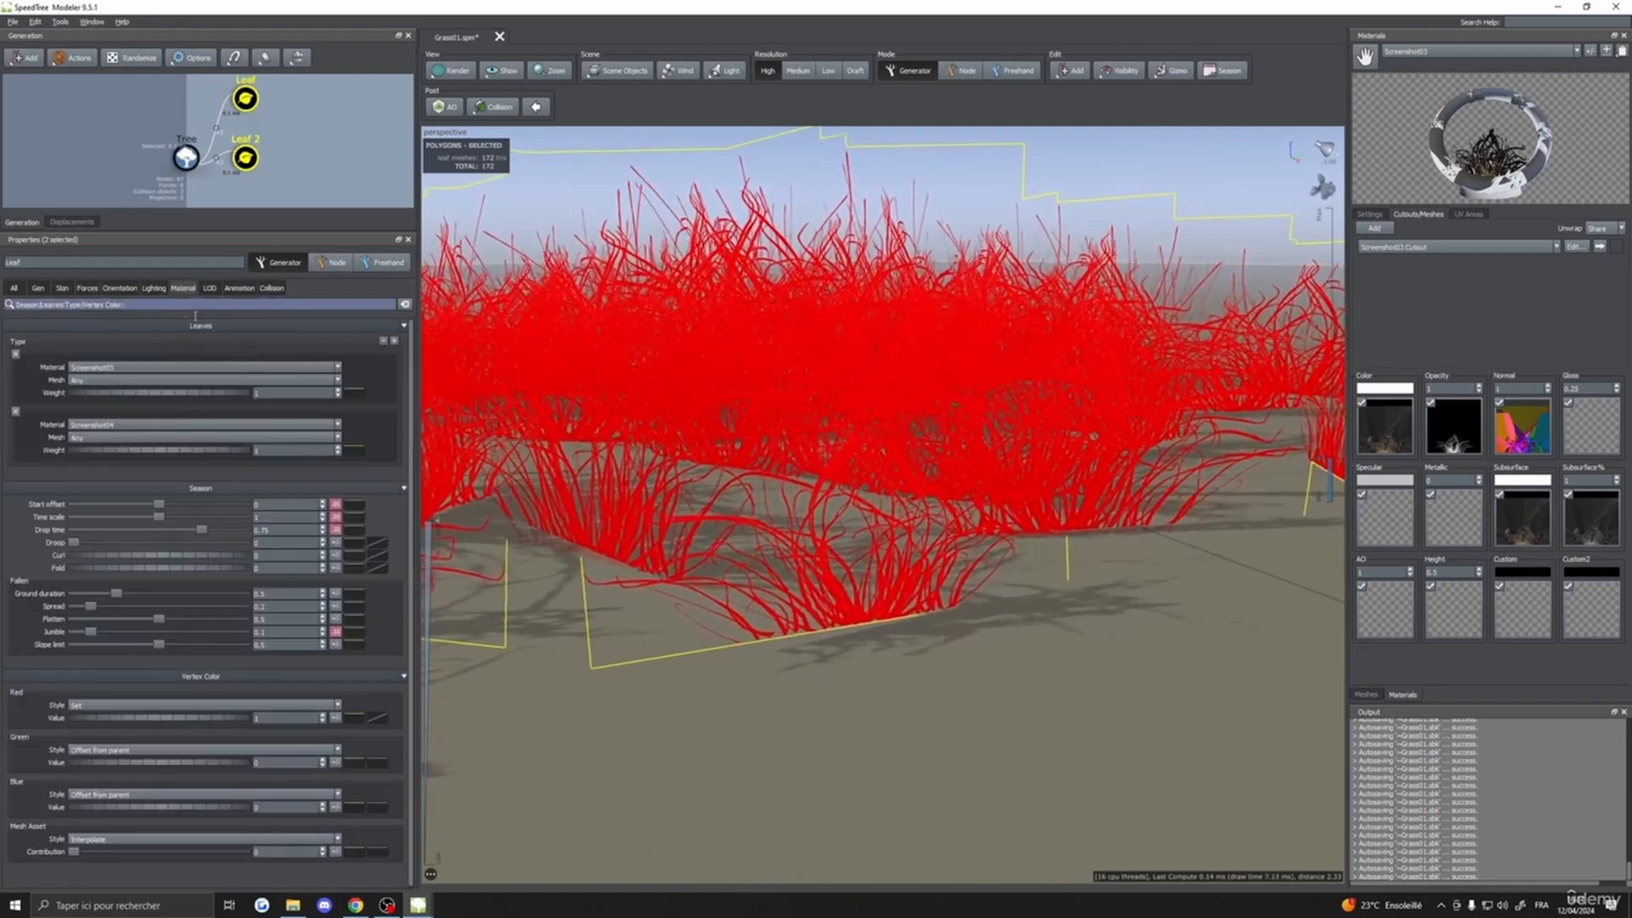
pyautogui.click(245, 100)
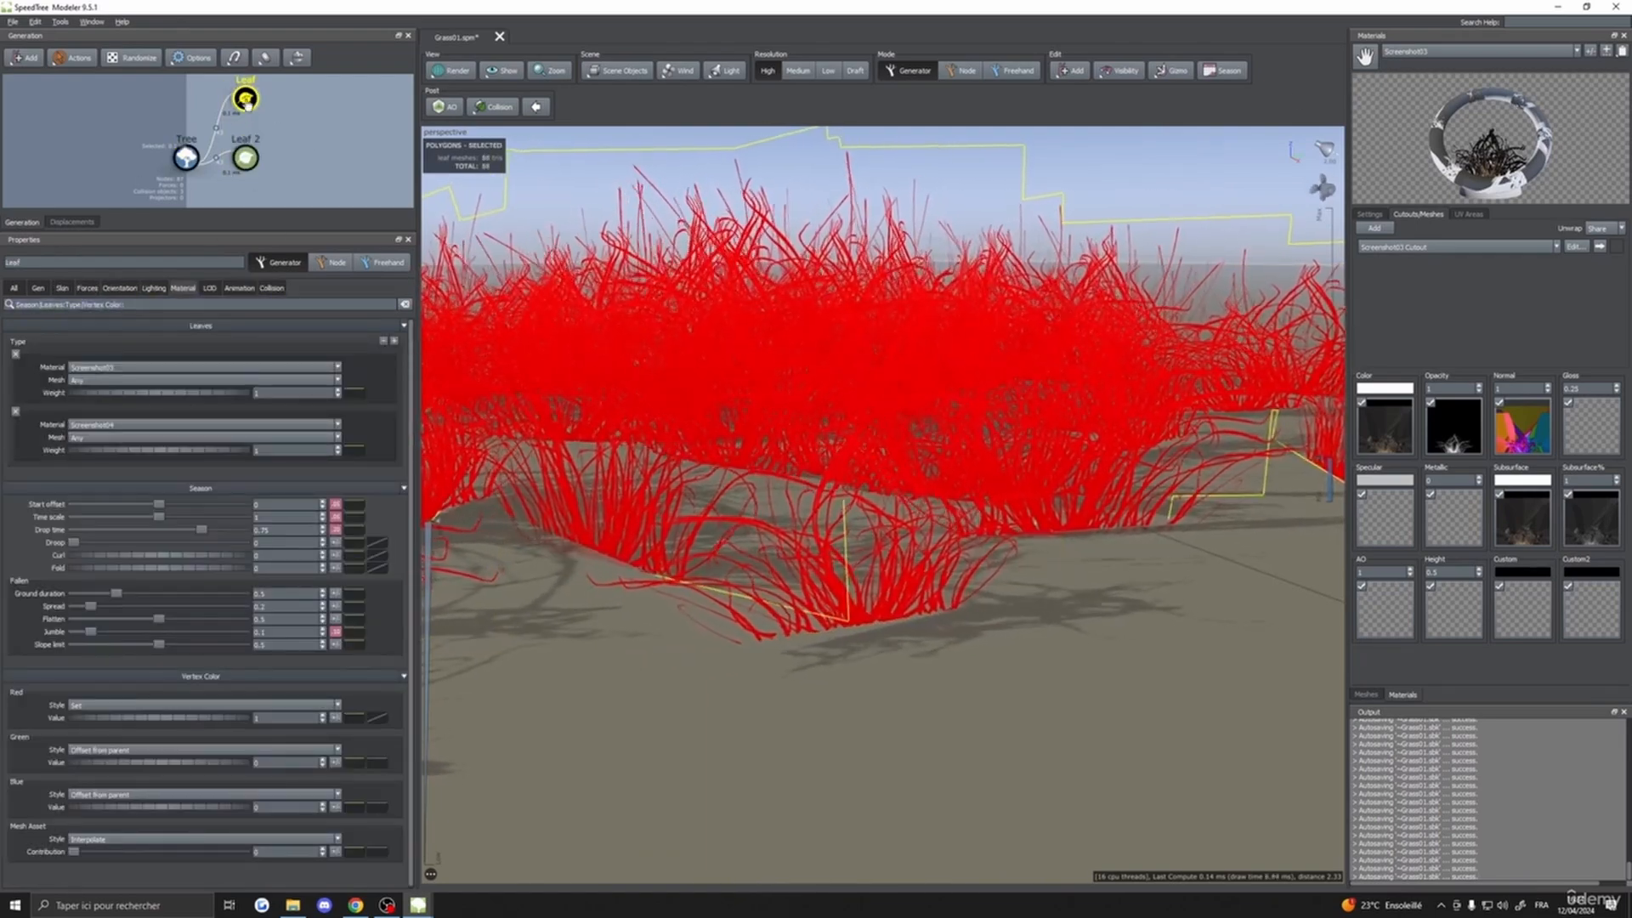
pyautogui.click(246, 157)
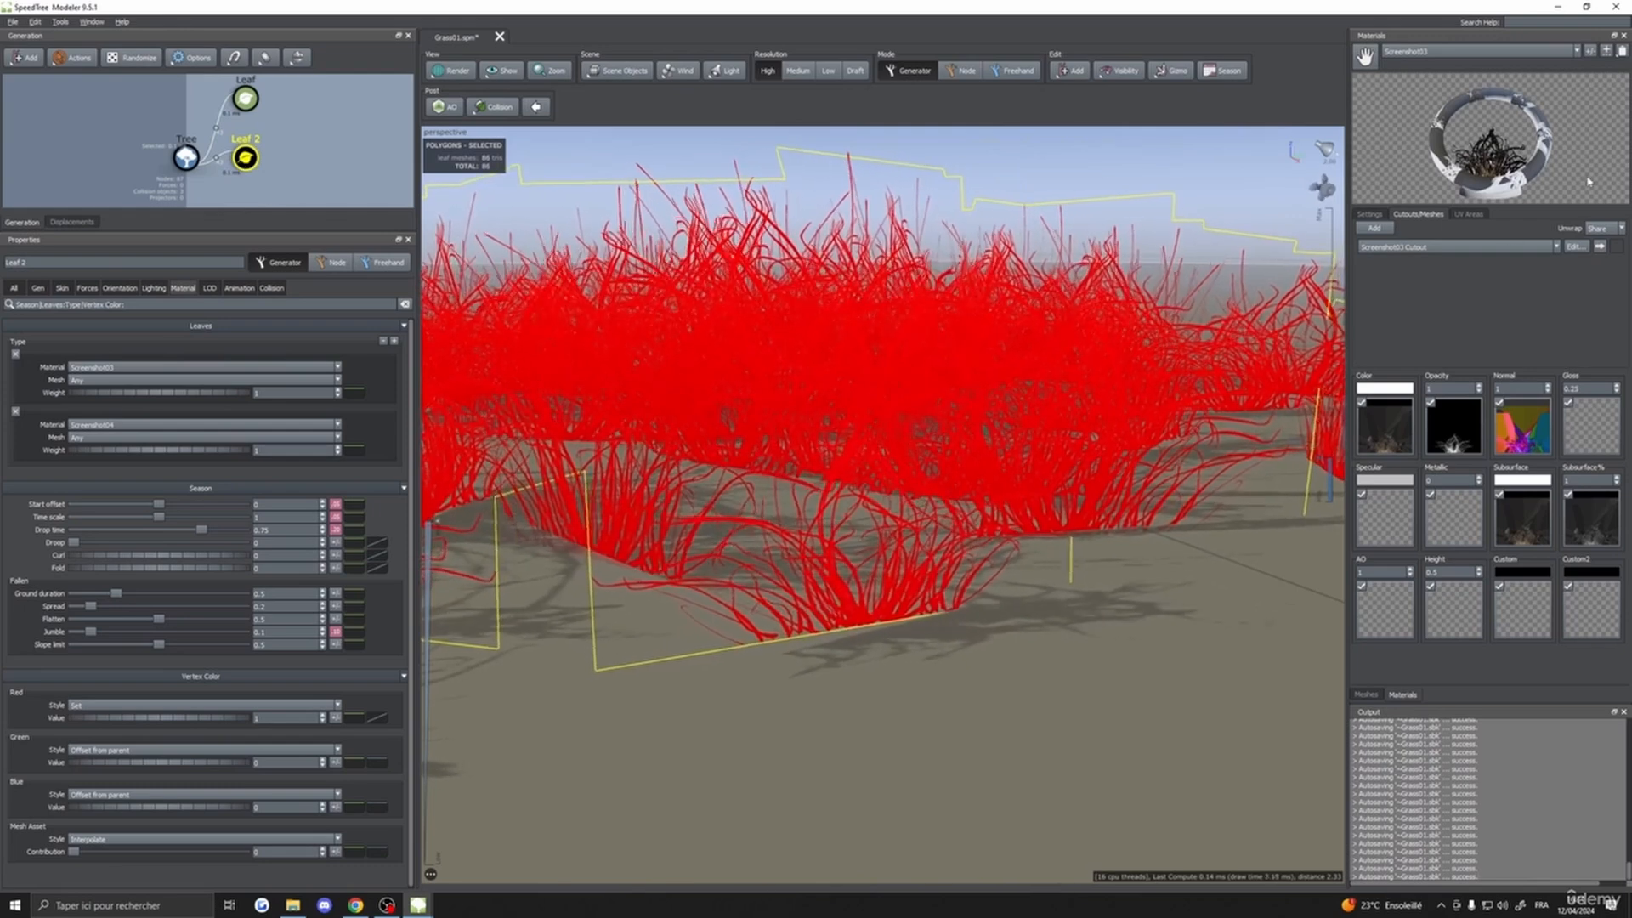
pyautogui.click(1575, 247)
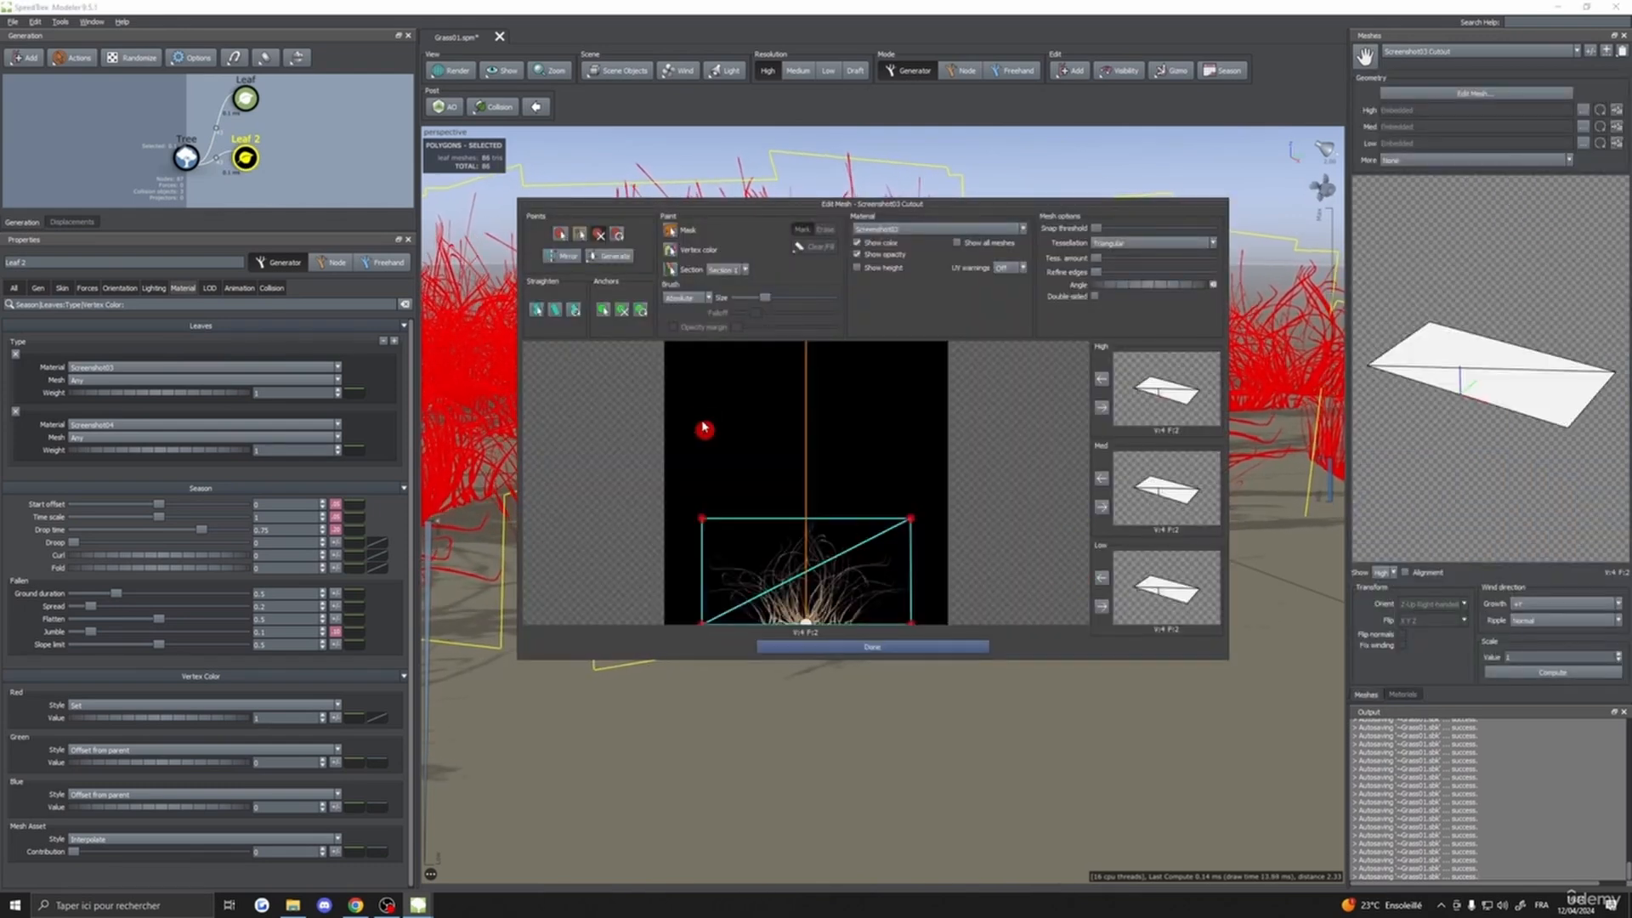
pyautogui.click(672, 249)
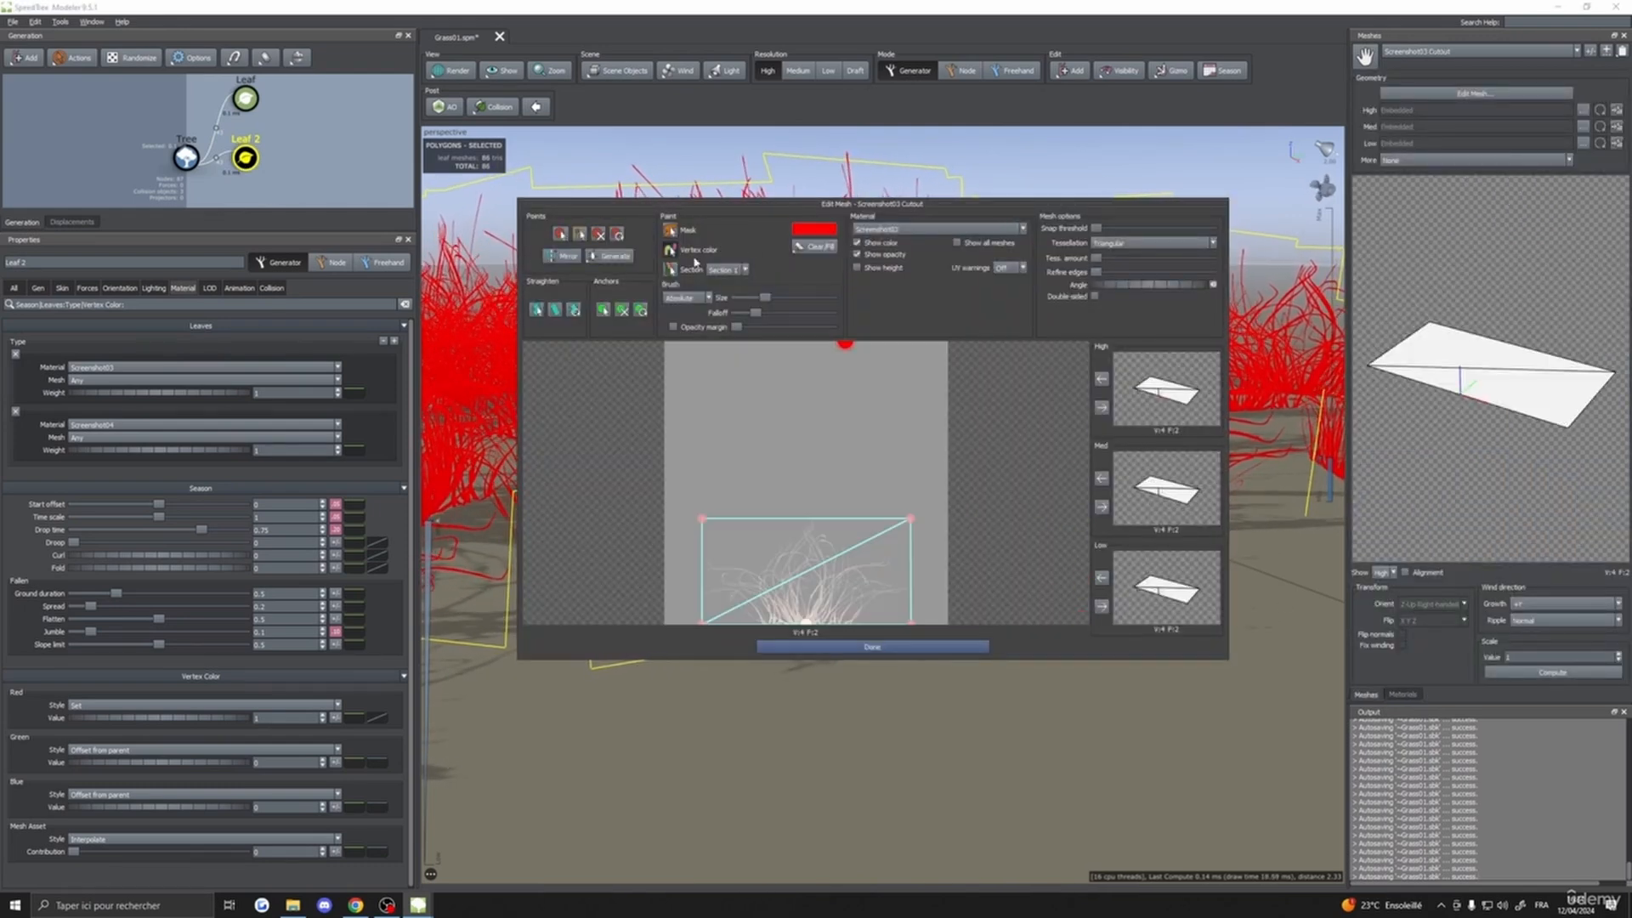
pyautogui.moveTo(769, 208); pyautogui.dragTo(746, 164)
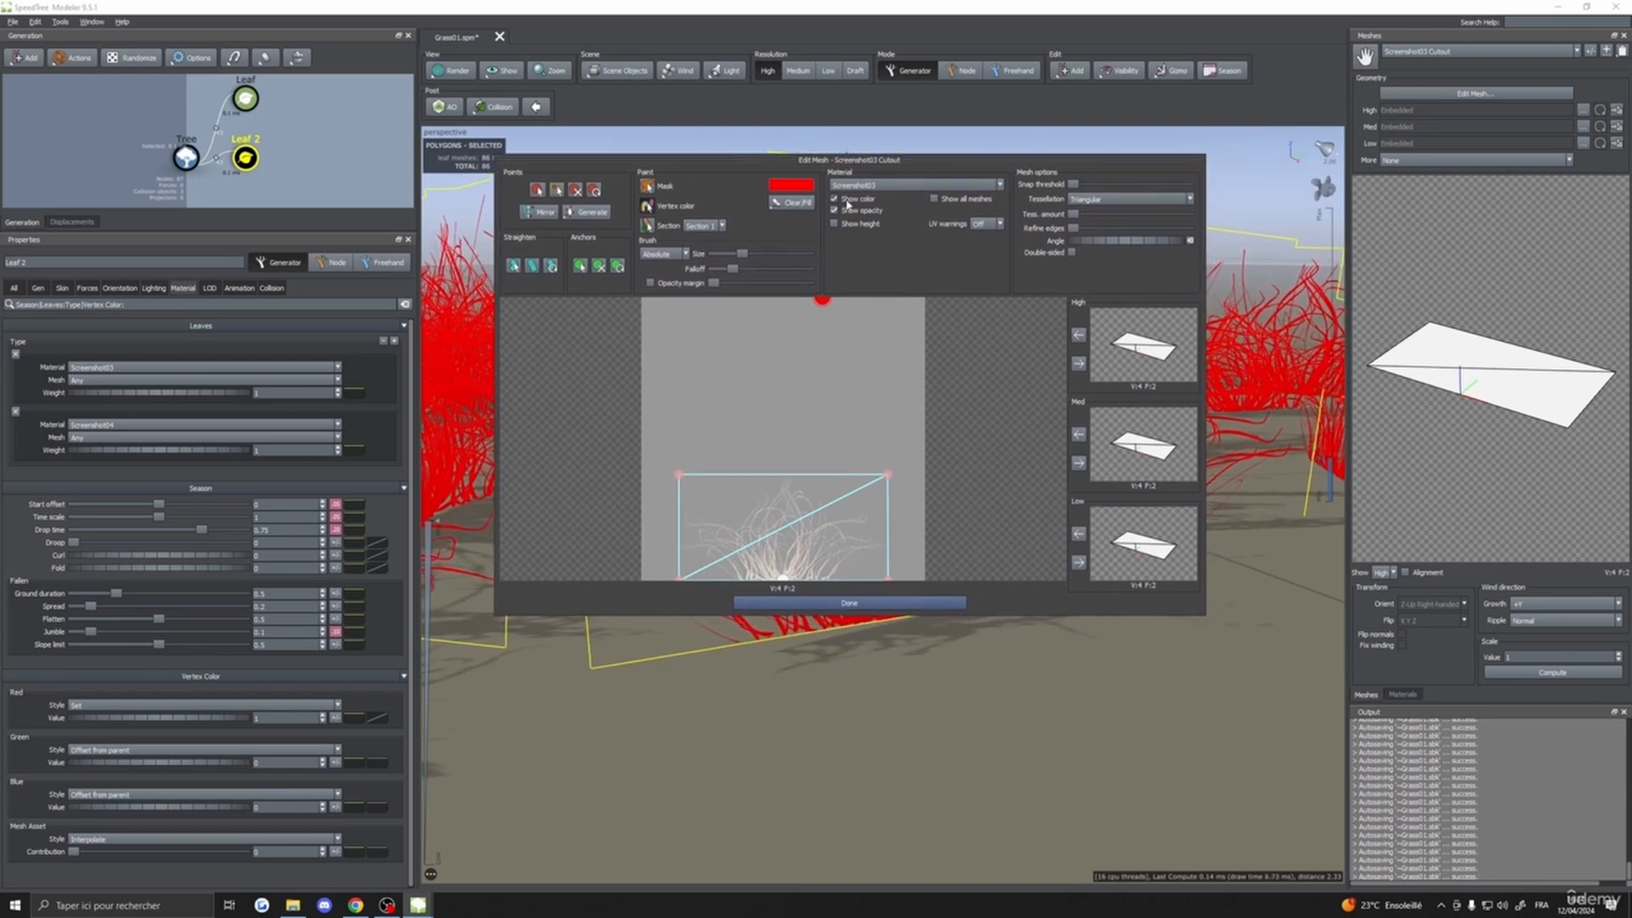
pyautogui.click(790, 202)
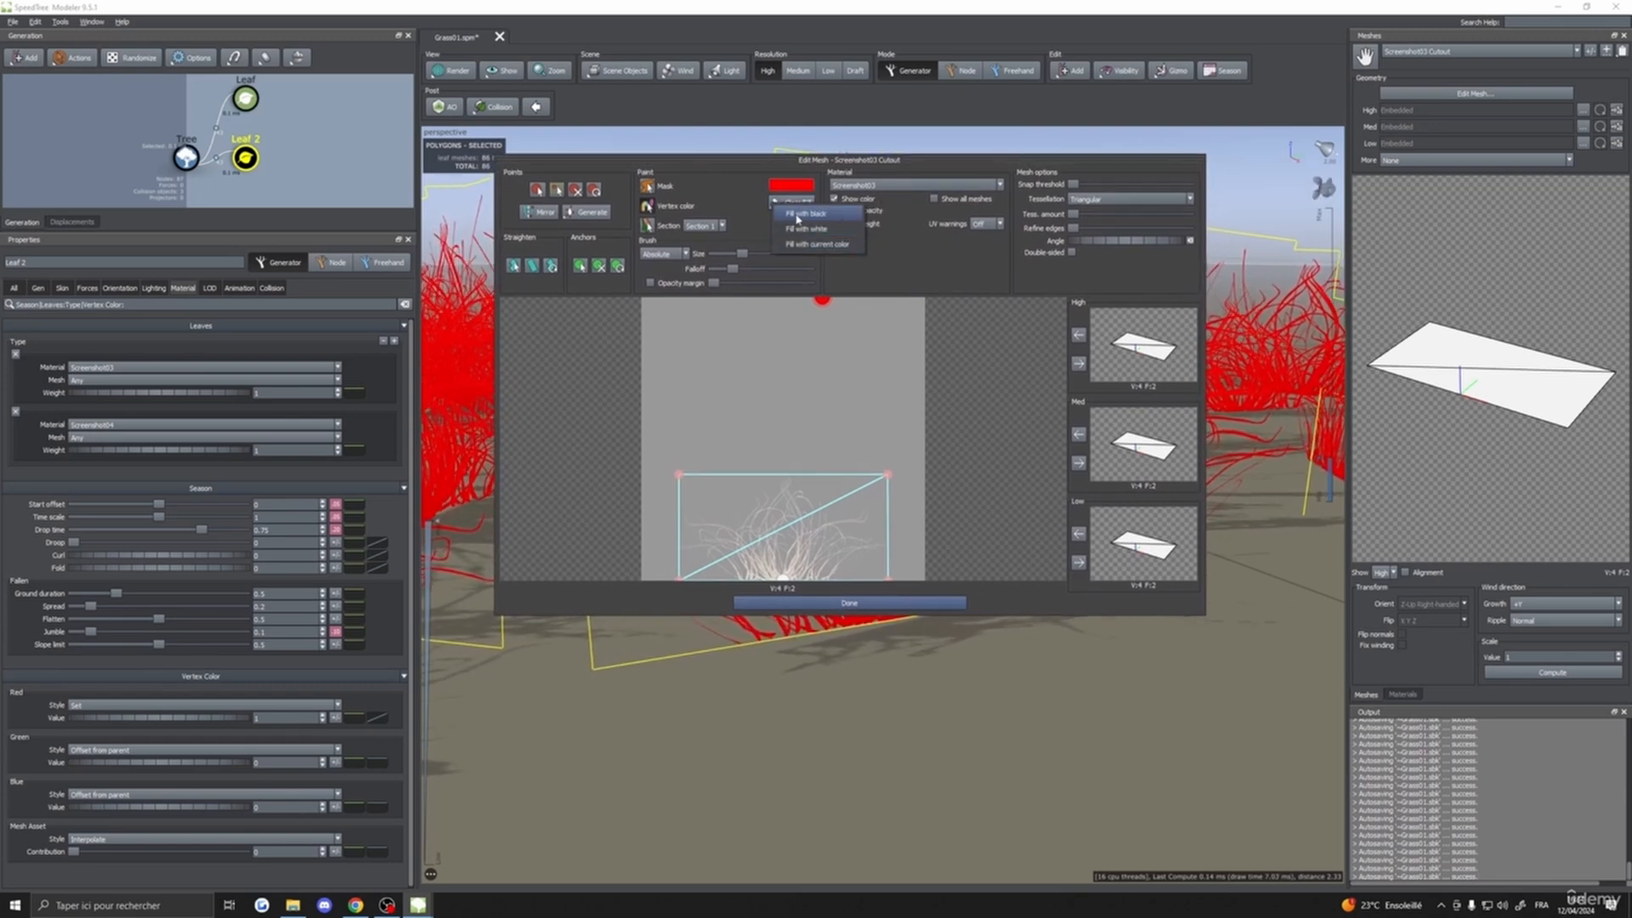
pyautogui.click(799, 214)
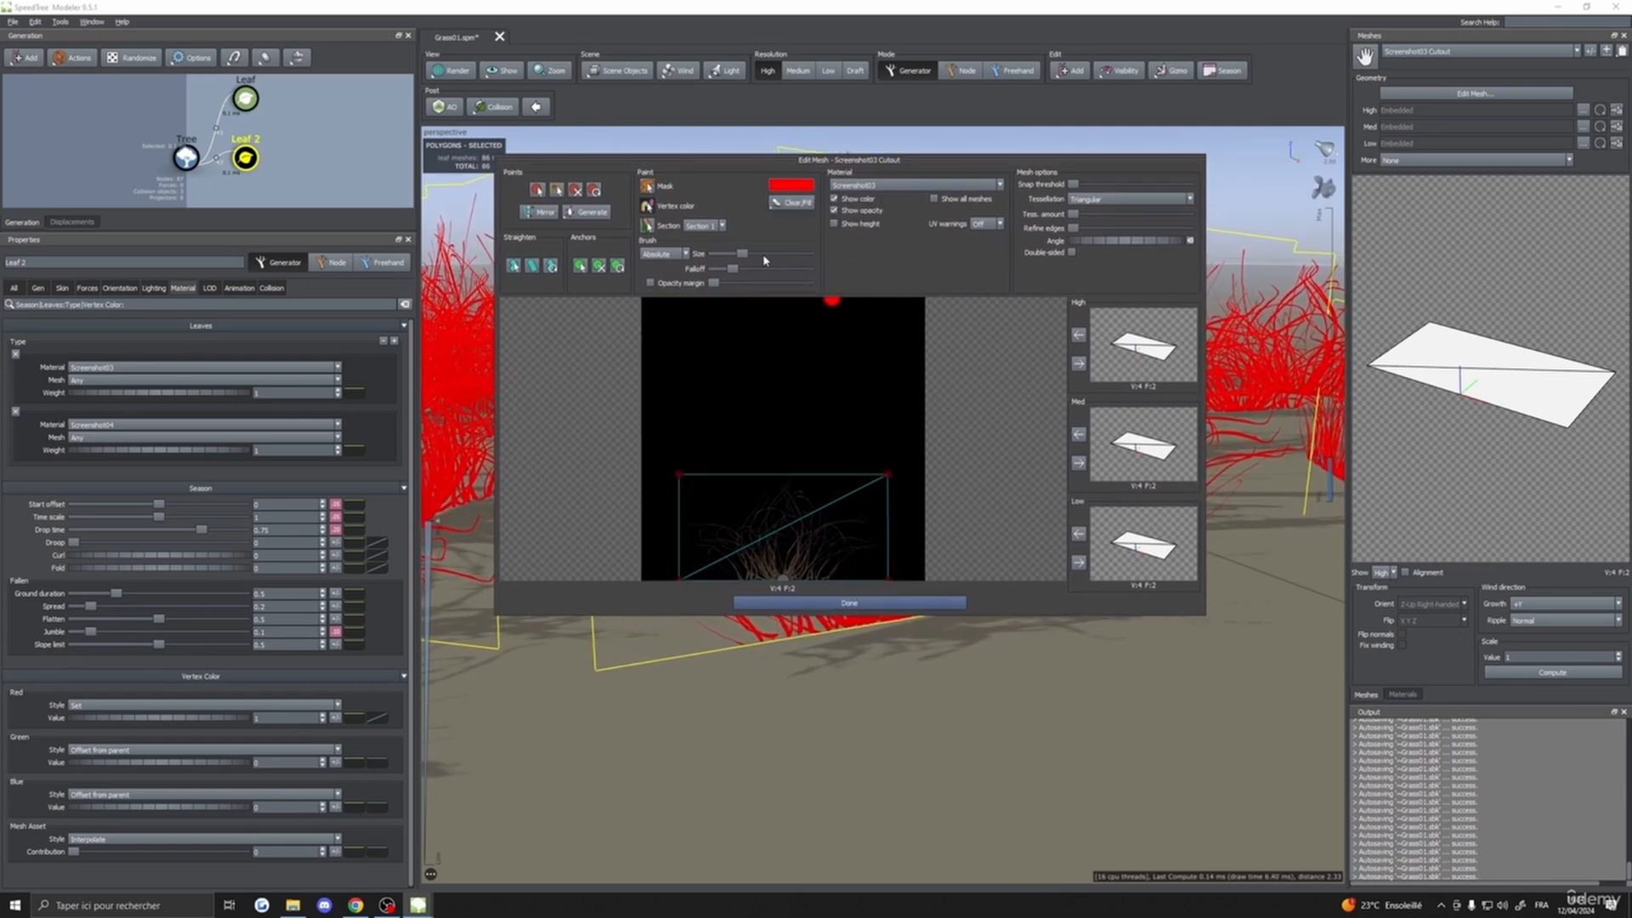
# - Enlarge the brush, paint red over the Screenshot03 grass above its base, and apply the mesh to the High, Med and Low levels
pyautogui.moveTo(764, 258); pyautogui.dragTo(784, 254)
pyautogui.moveTo(685, 487)
pyautogui.mouseDown()
pyautogui.moveTo(603, 495)
pyautogui.moveTo(871, 514)
pyautogui.moveTo(630, 544)
pyautogui.moveTo(940, 539)
pyautogui.mouseUp()
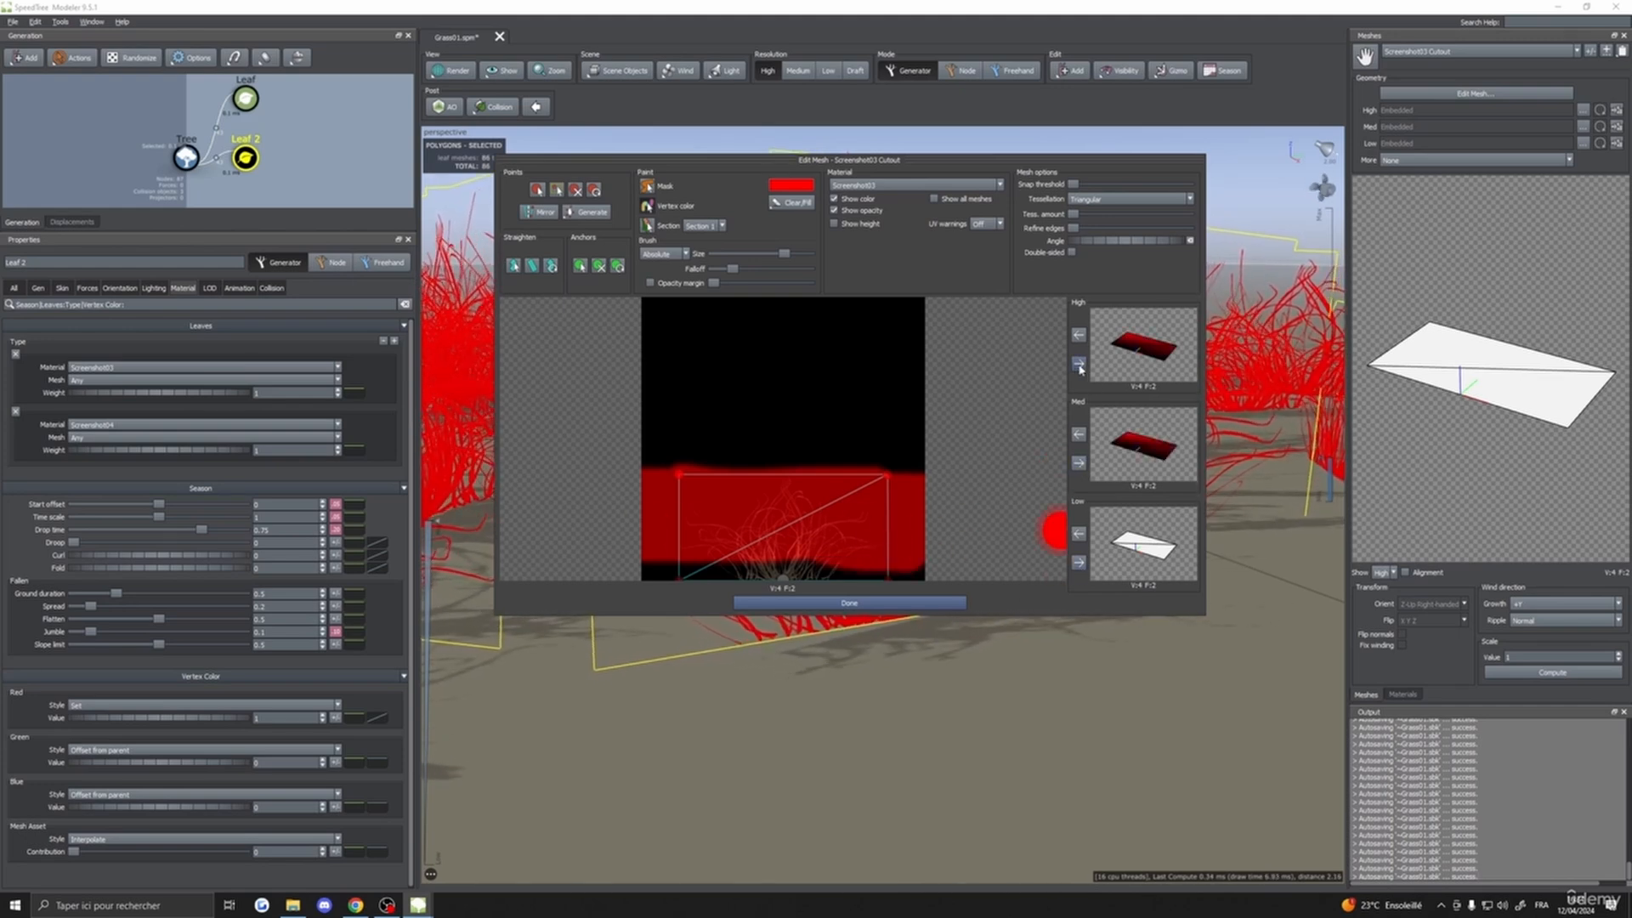
pyautogui.click(1078, 559)
pyautogui.click(939, 603)
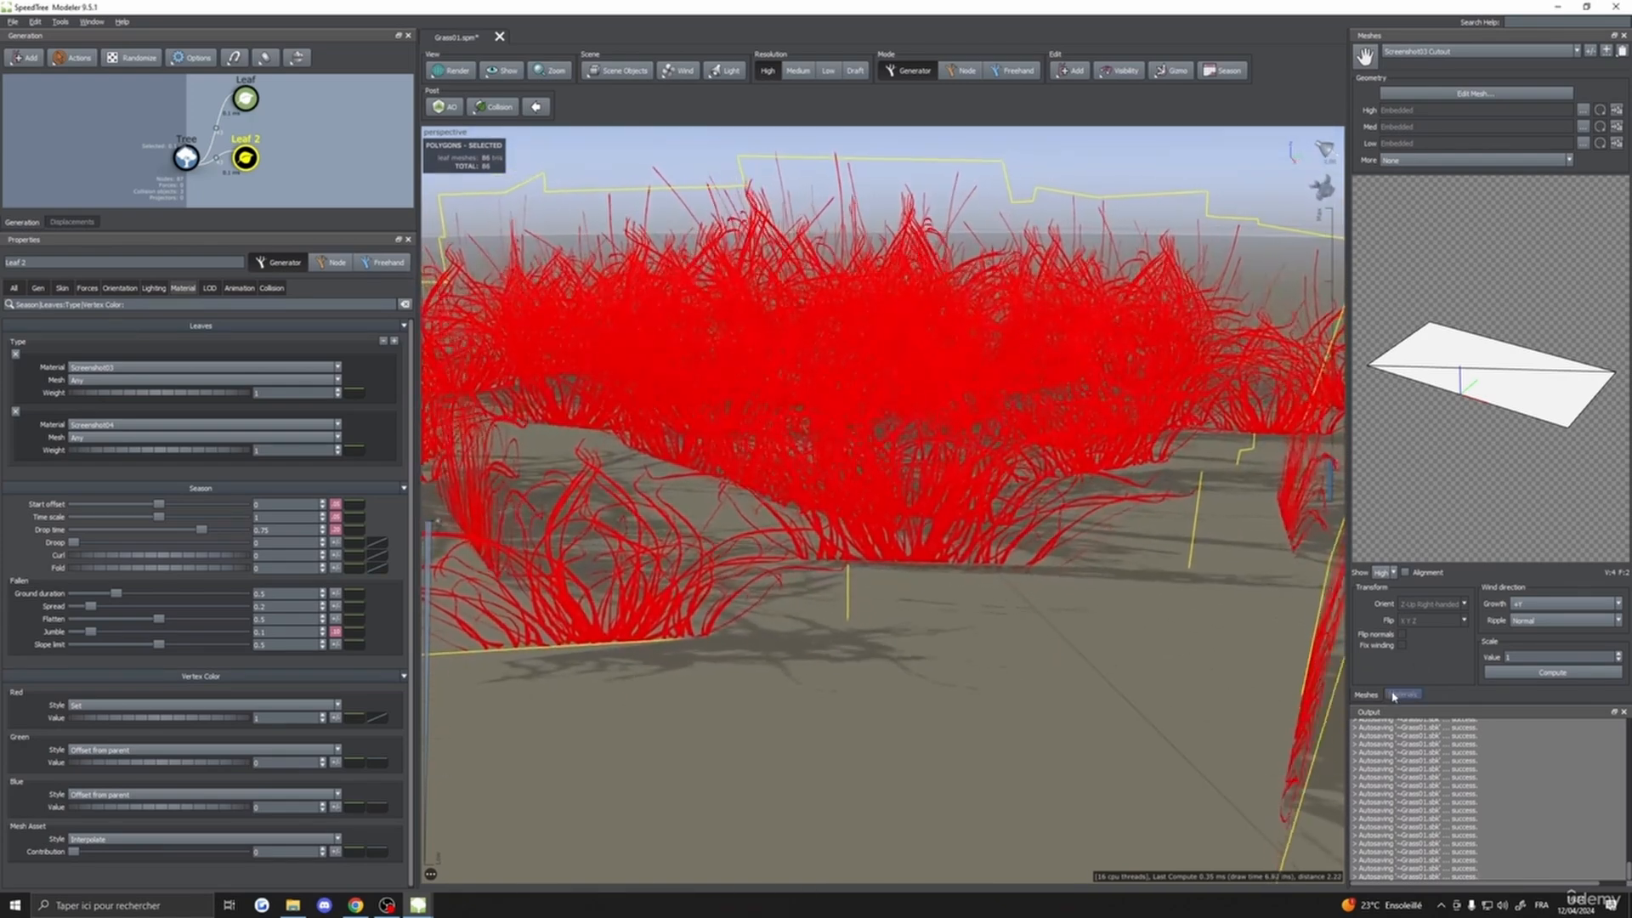
# - Switch to the Screenshot04 material, open its cutout mesh for editing and fill the vertex colors with black
pyautogui.click(1403, 694)
pyautogui.click(1445, 51)
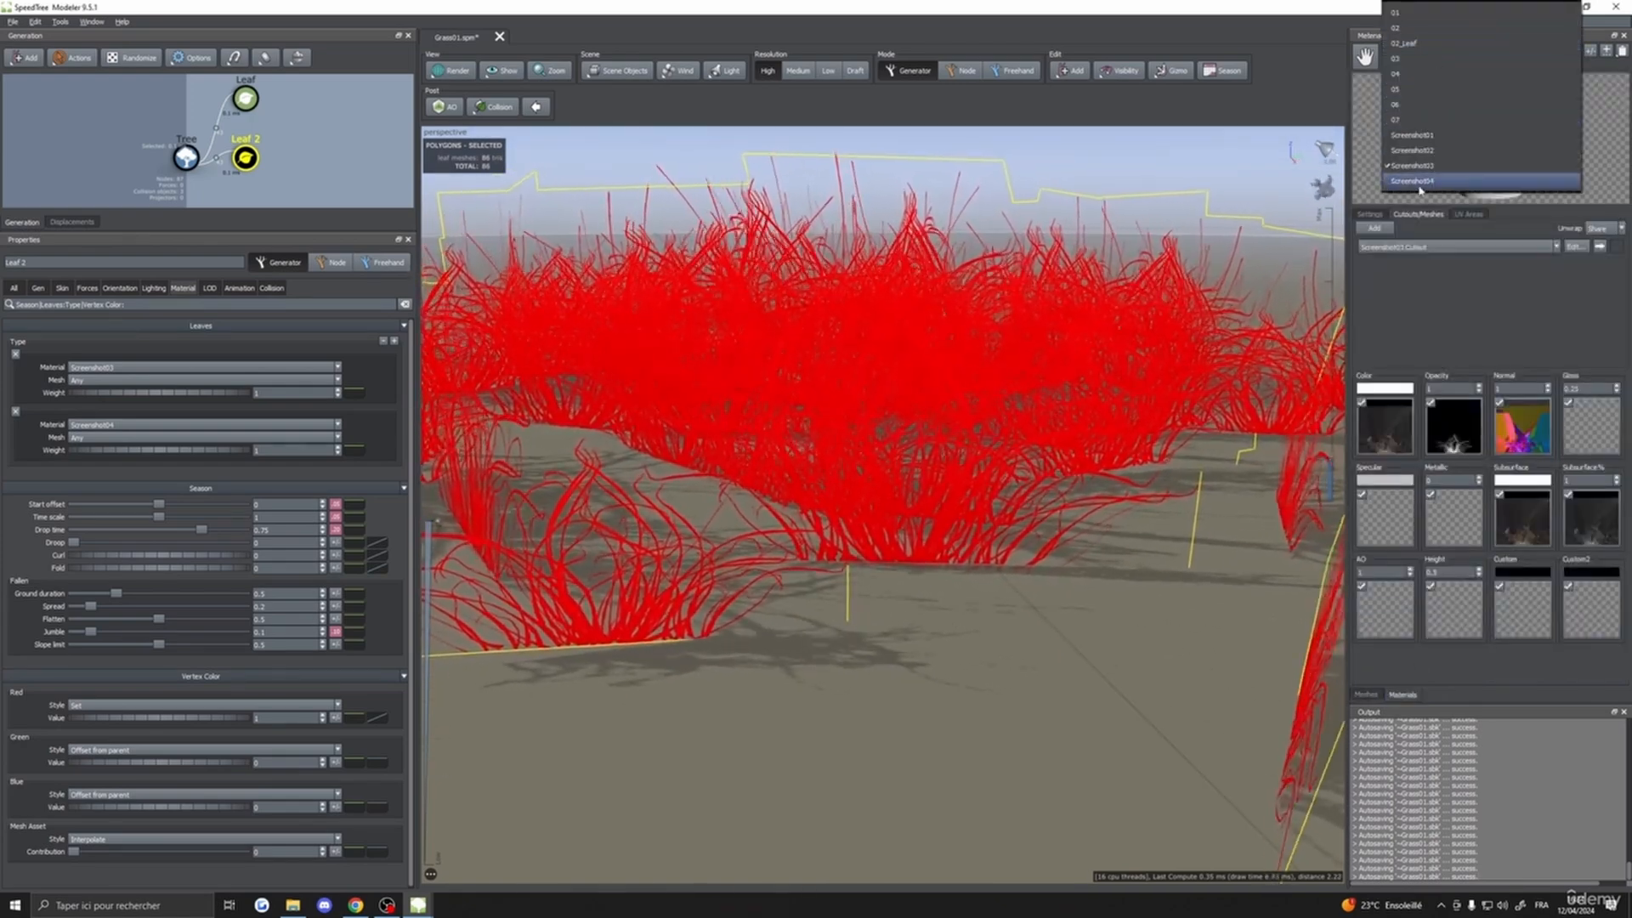
pyautogui.click(1412, 181)
pyautogui.click(1575, 247)
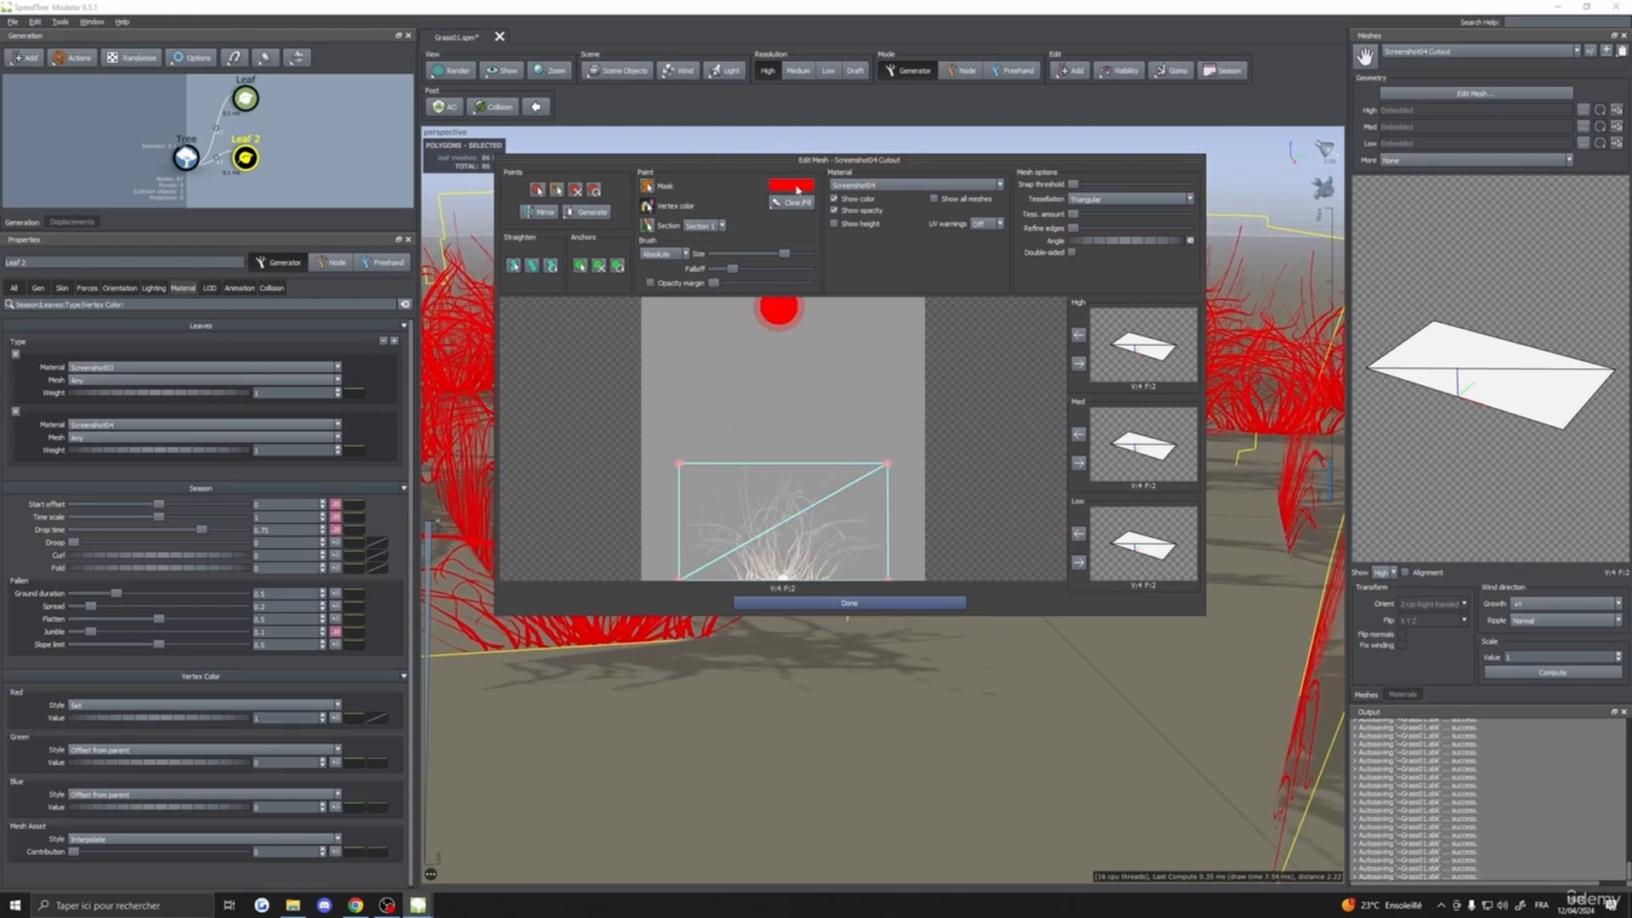
pyautogui.click(804, 203)
pyautogui.click(827, 214)
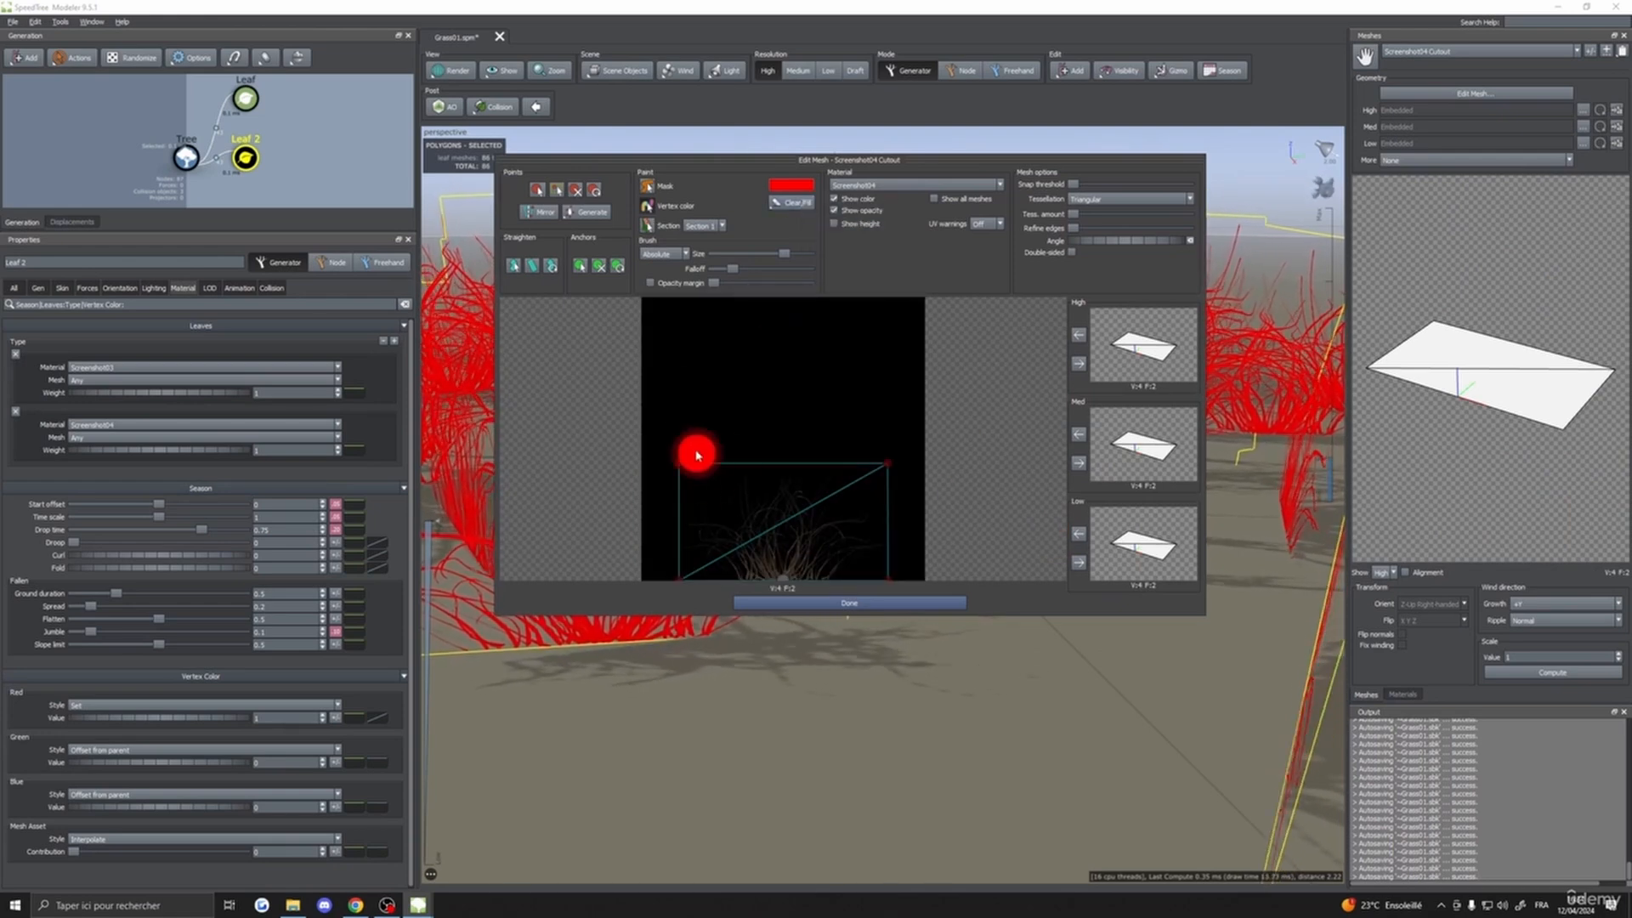
# - Paint red over the Screenshot04 grass above its base and apply the mesh to the High, Med and Low levels
pyautogui.moveTo(663, 483)
pyautogui.mouseDown()
pyautogui.moveTo(717, 473)
pyautogui.moveTo(722, 499)
pyautogui.moveTo(962, 492)
pyautogui.moveTo(941, 527)
pyautogui.moveTo(648, 553)
pyautogui.moveTo(945, 551)
pyautogui.mouseUp()
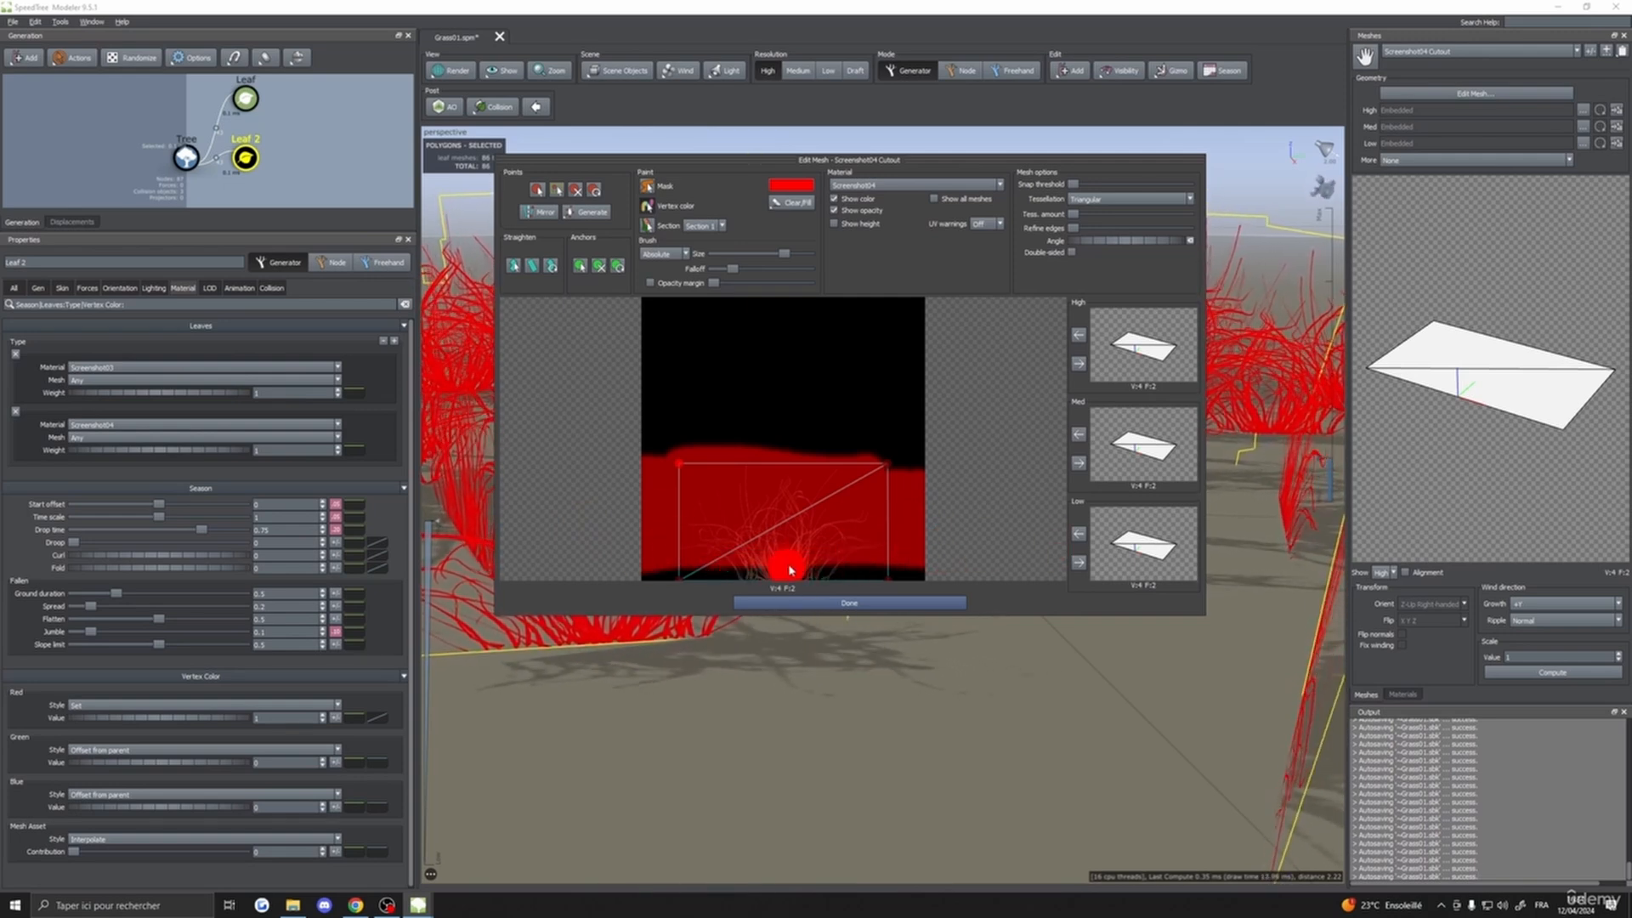
pyautogui.click(1079, 364)
pyautogui.moveTo(855, 498); pyautogui.dragTo(1084, 466)
pyautogui.moveTo(637, 456); pyautogui.dragTo(1095, 438)
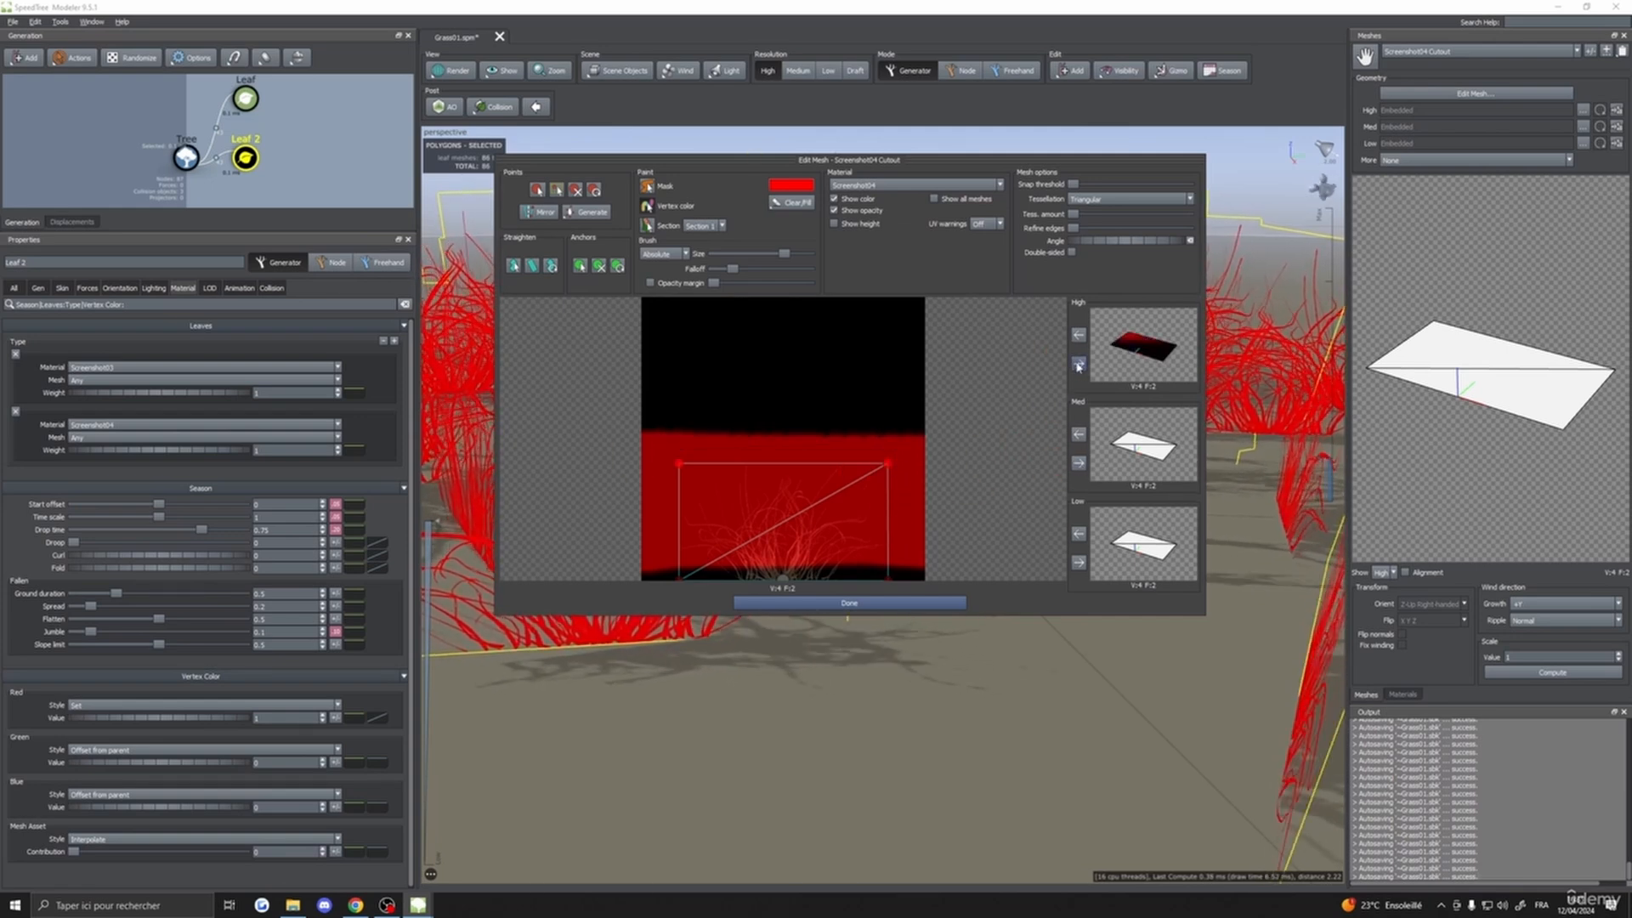
pyautogui.click(1080, 464)
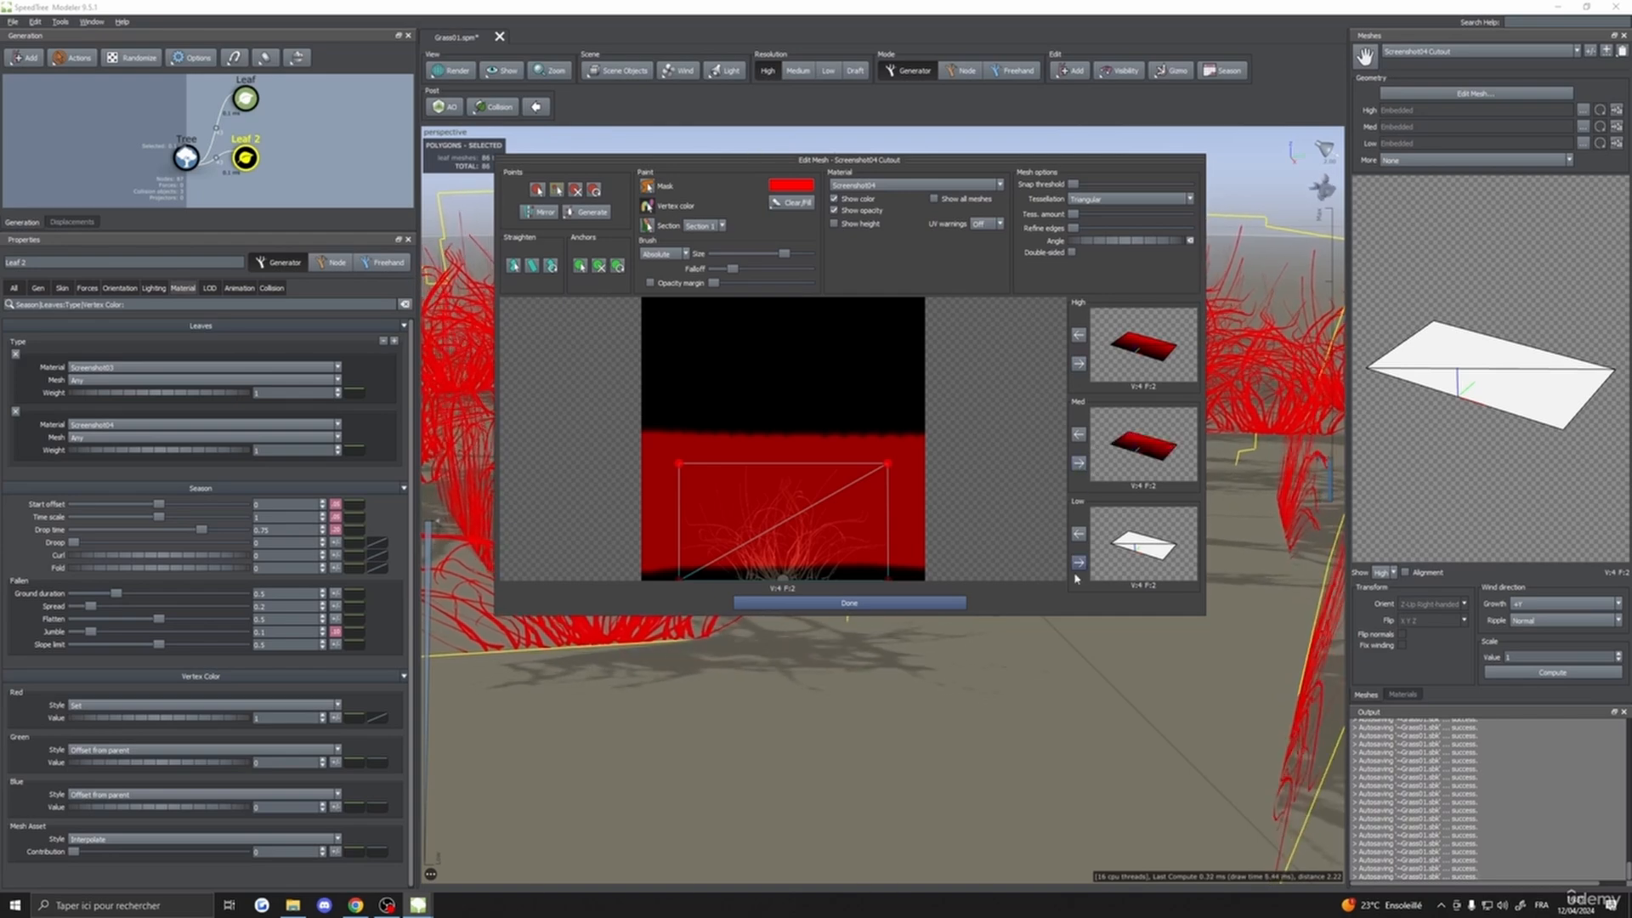
pyautogui.click(860, 604)
pyautogui.moveTo(861, 607); pyautogui.dragTo(670, 487)
# - On both Leaf generators, set the red vertex color value to 0 with a Max curve and the mesh asset contribution to 1
pyautogui.keyDown('ctrl'); pyautogui.click(246, 99); pyautogui.keyUp('ctrl')
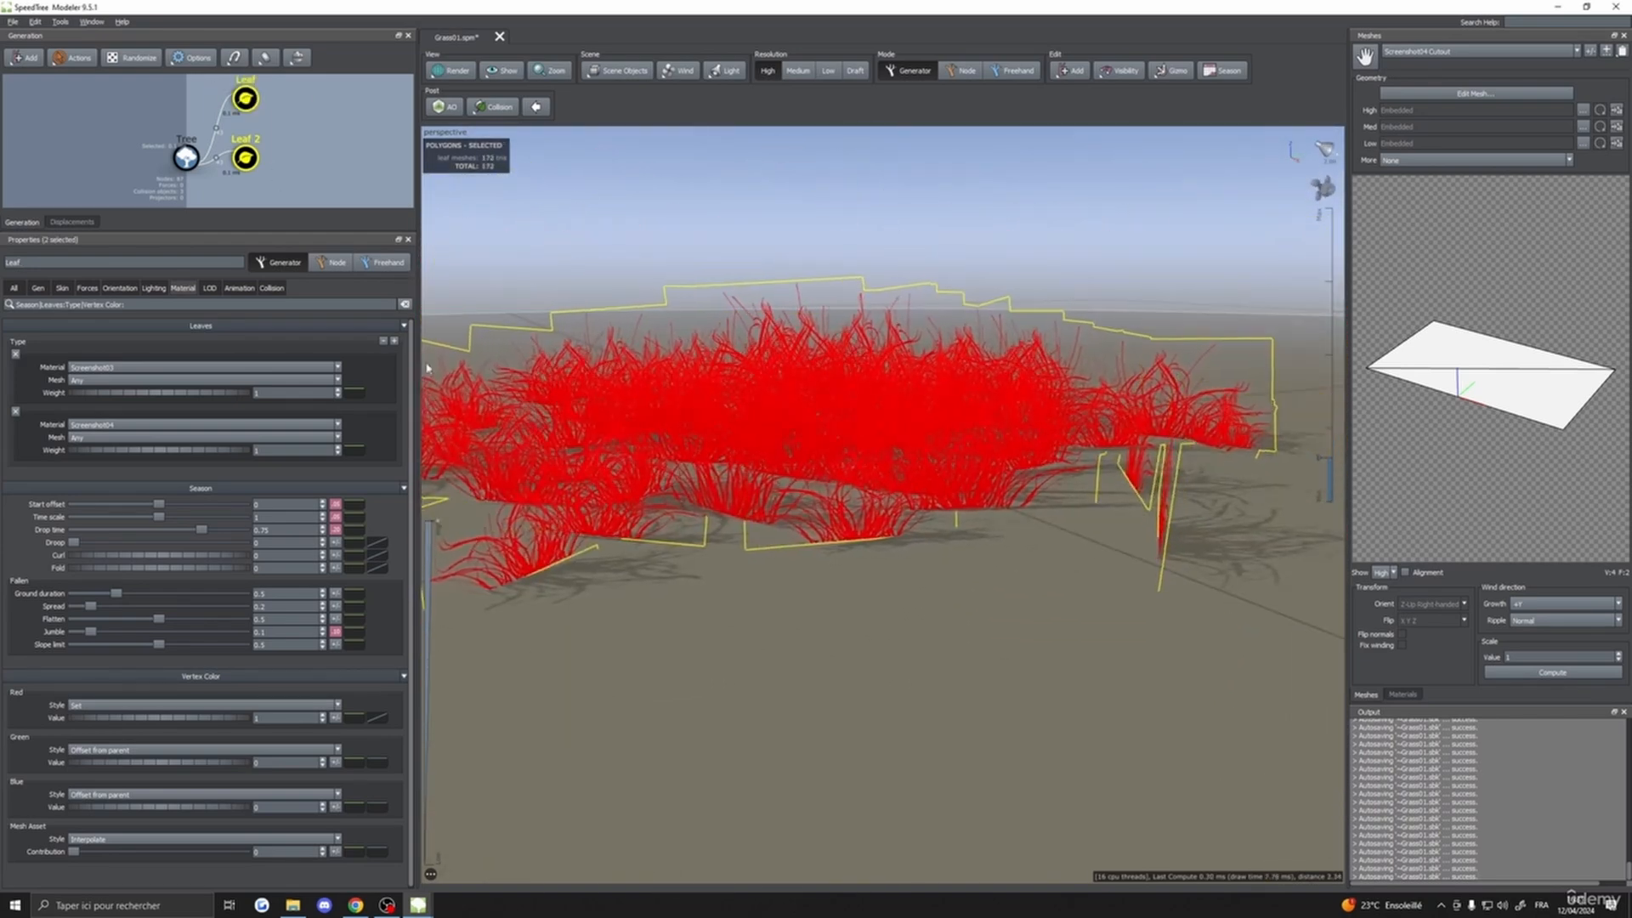
pyautogui.click(14, 288)
pyautogui.scroll(-10, 170, 693)
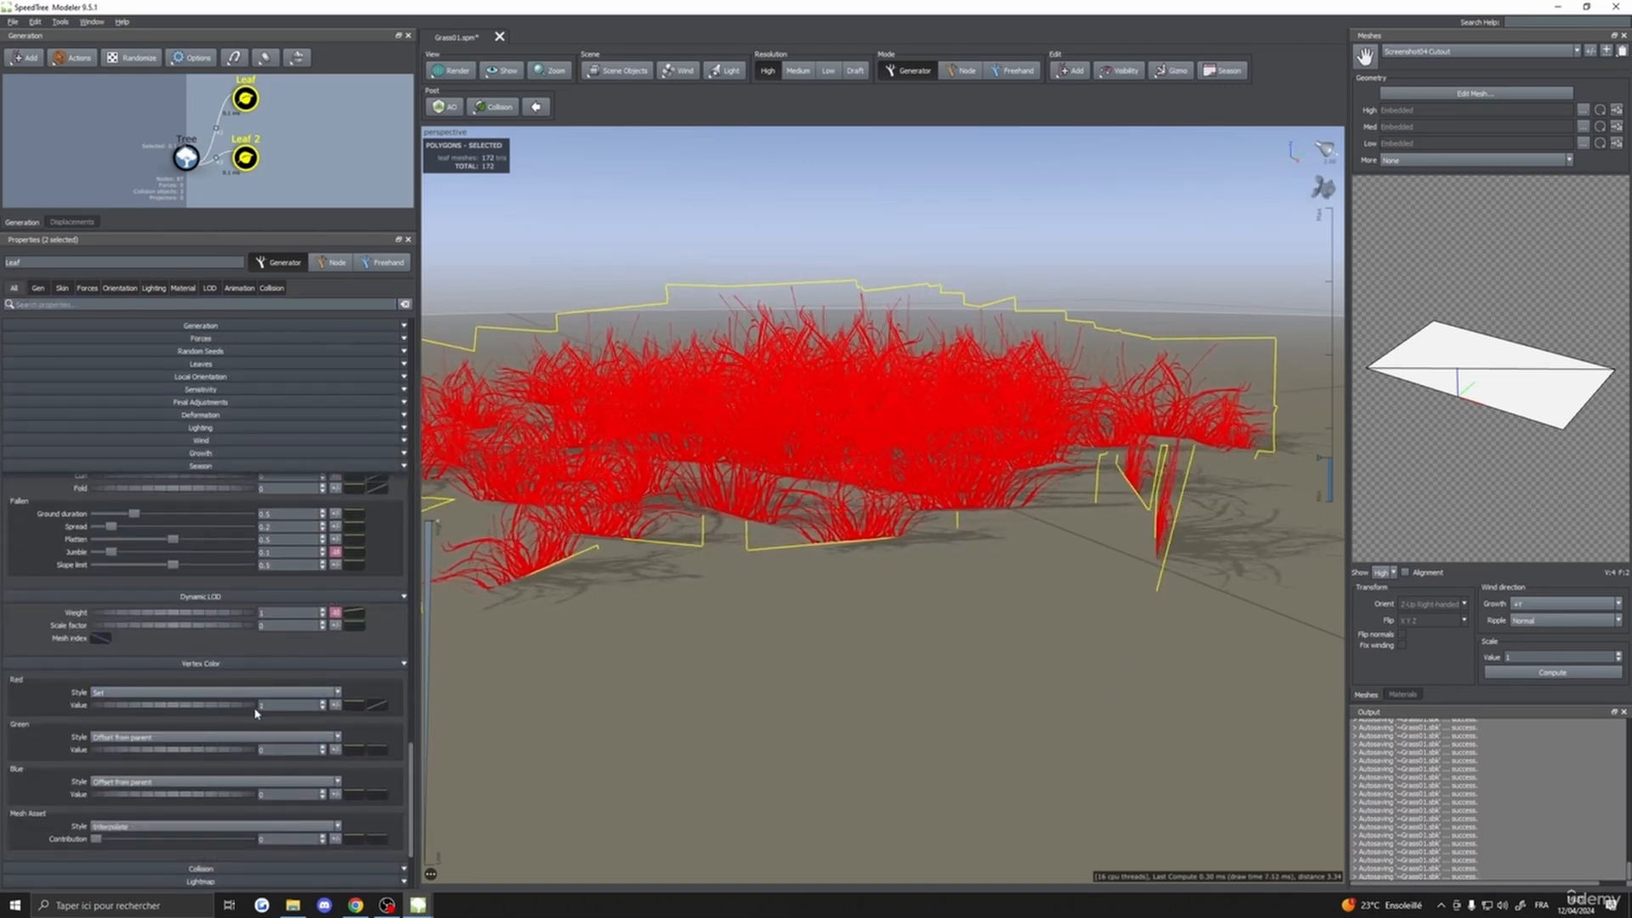
pyautogui.moveTo(267, 705); pyautogui.dragTo(221, 708)
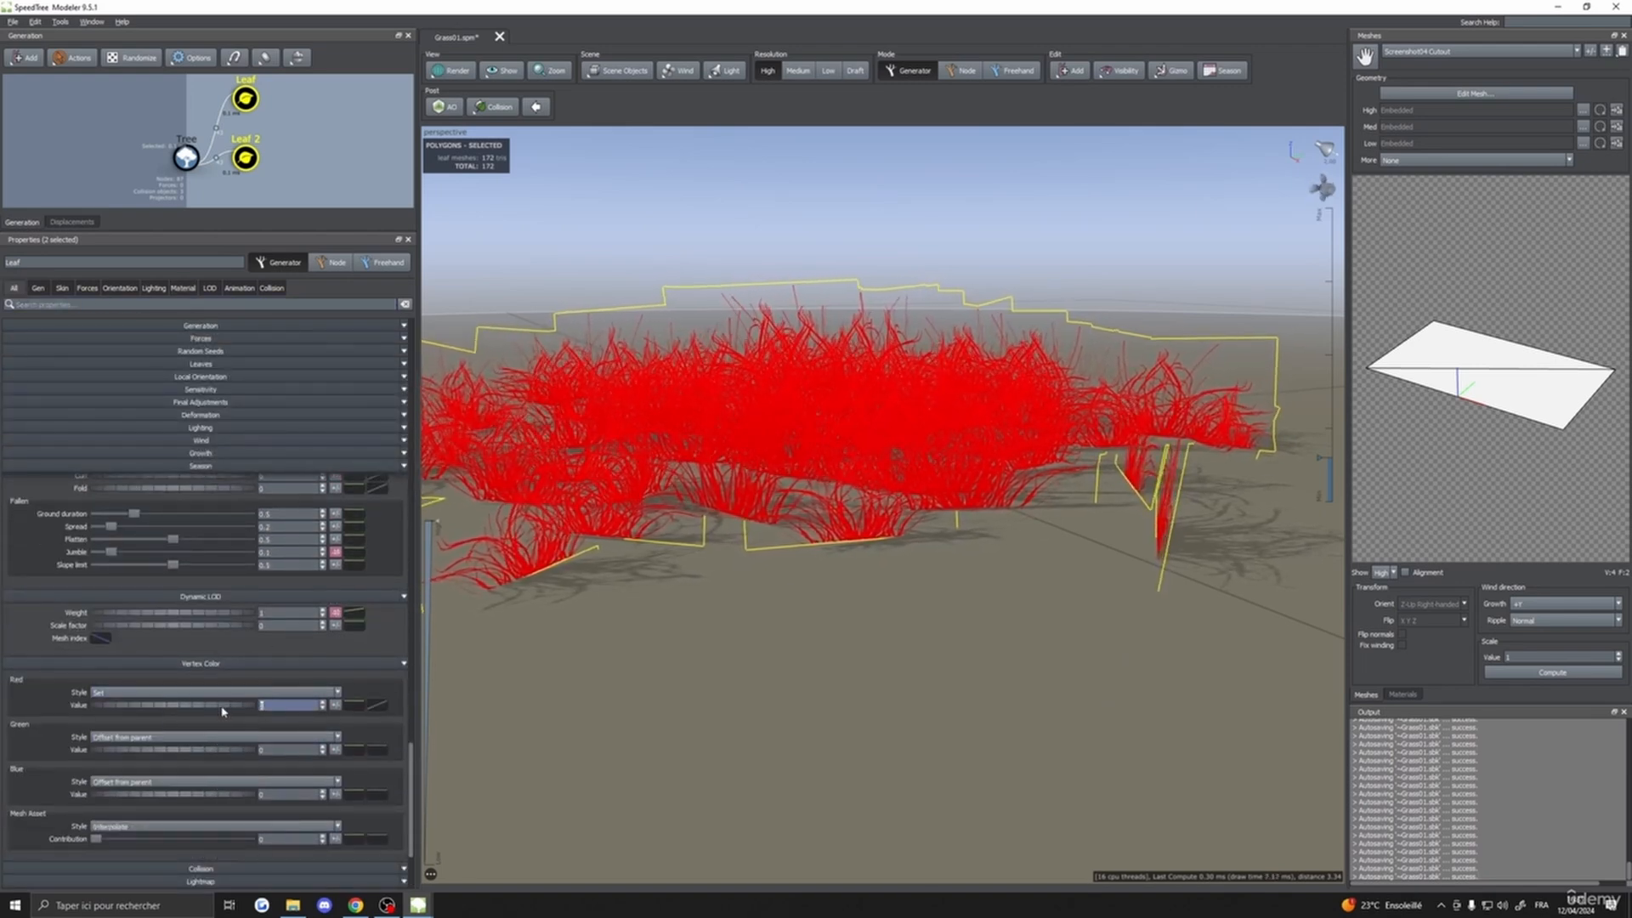
pyautogui.click(375, 705)
pyautogui.click(551, 693)
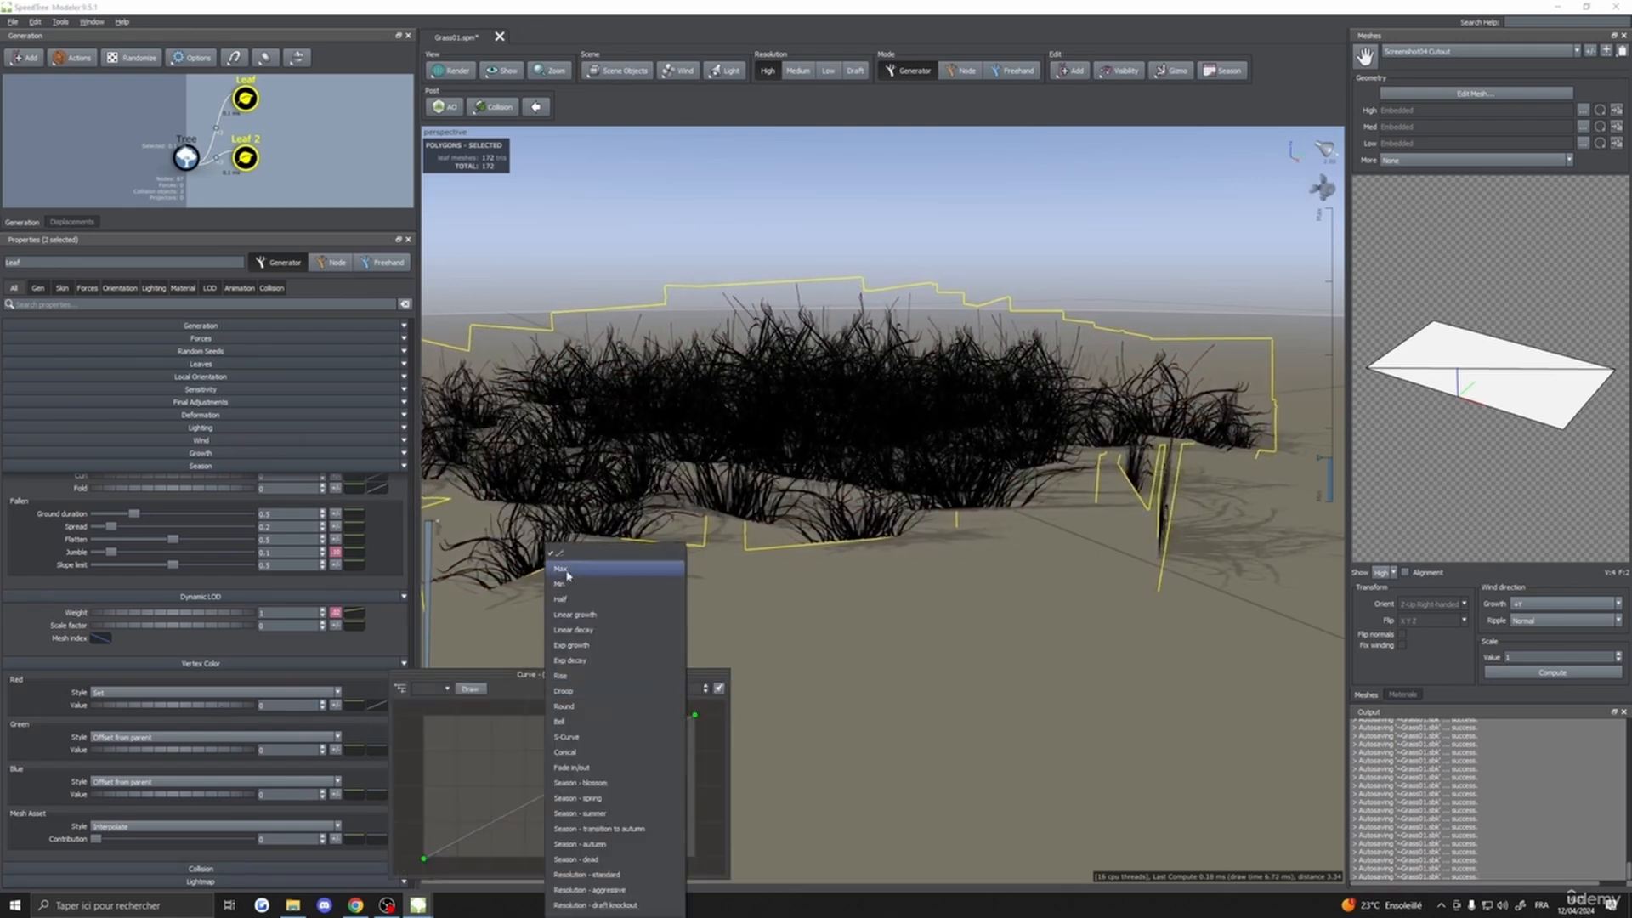
pyautogui.click(565, 573)
pyautogui.click(354, 717)
pyautogui.scroll(-3, 354, 716)
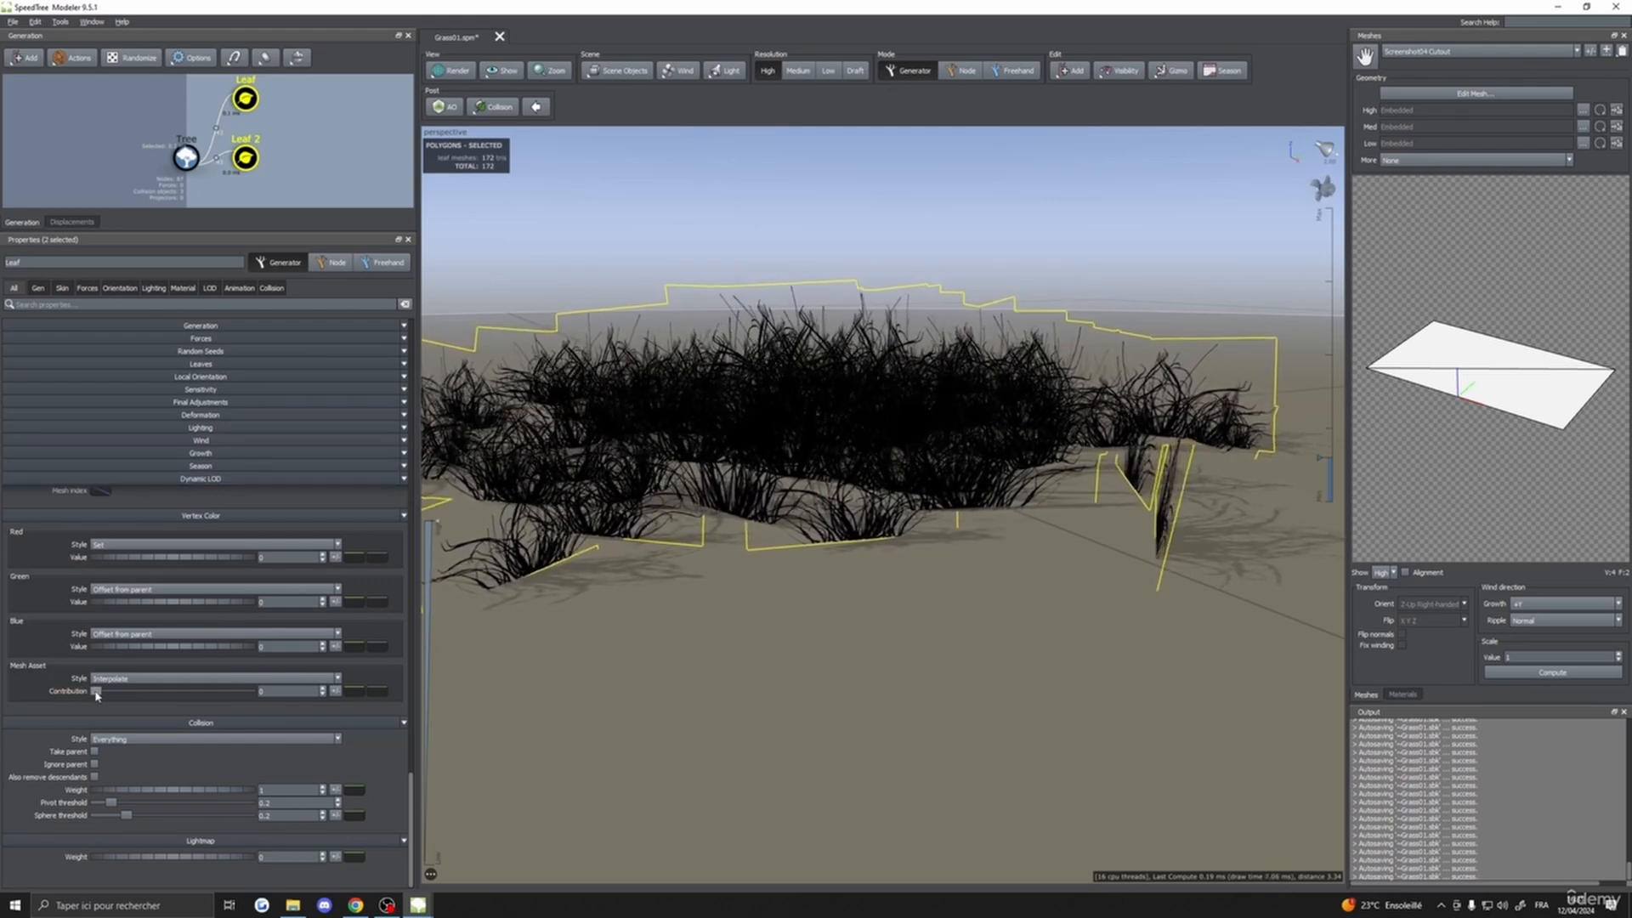
pyautogui.moveTo(96, 693); pyautogui.dragTo(181, 693)
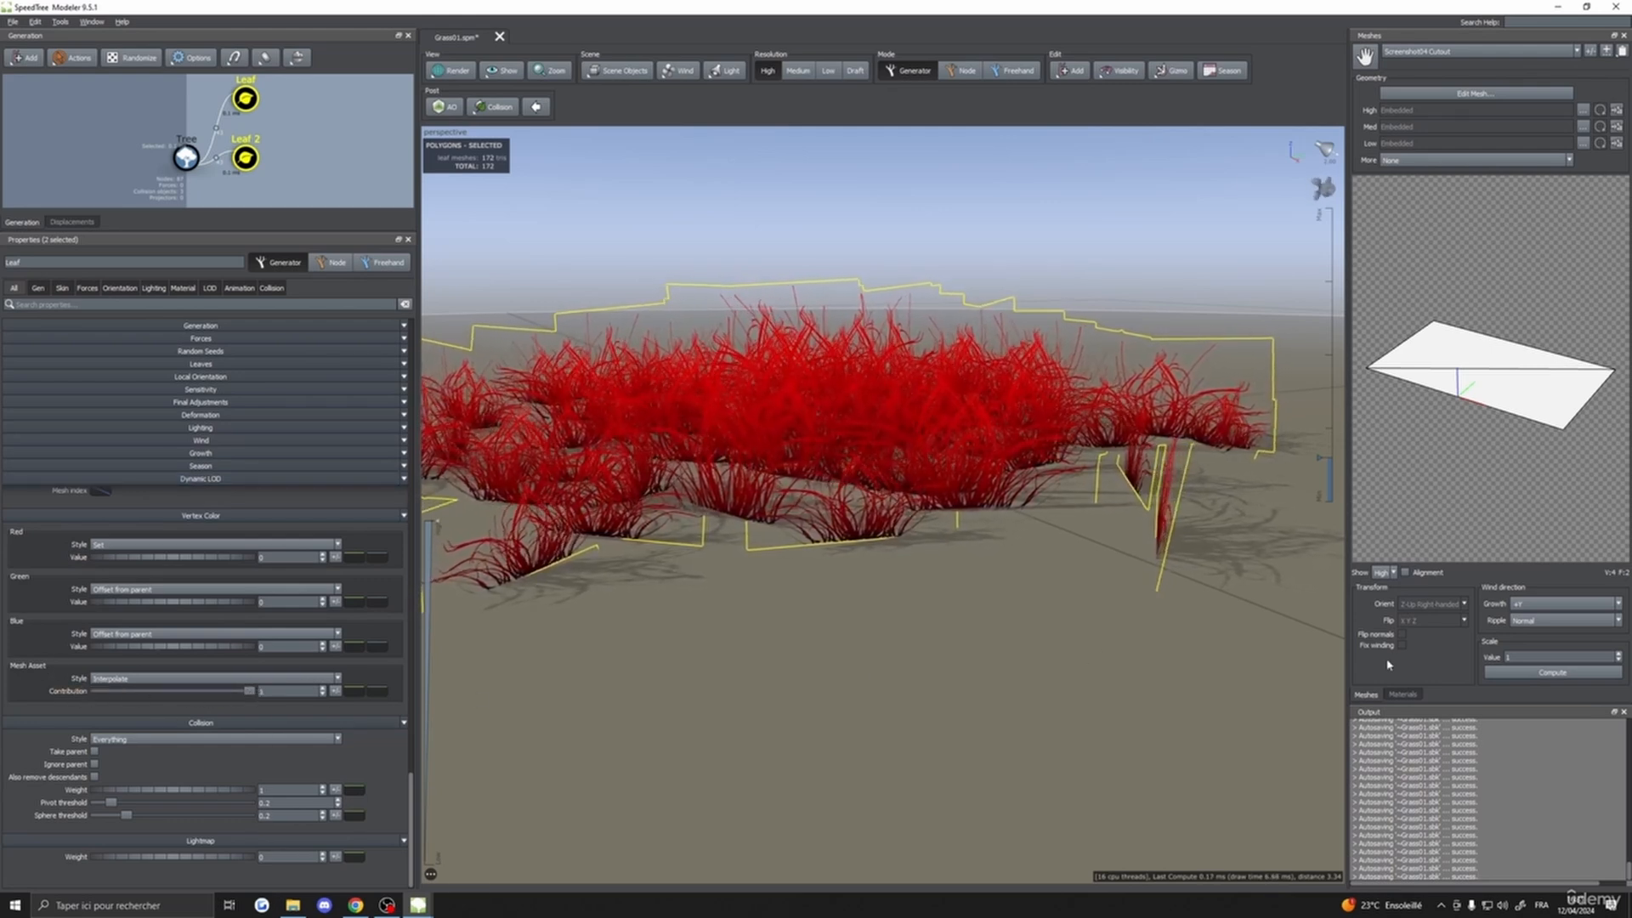
# - Check the painted vertex colors of the Screenshot04 cutout mesh and examine the color gradient across the grass patch
pyautogui.click(1402, 694)
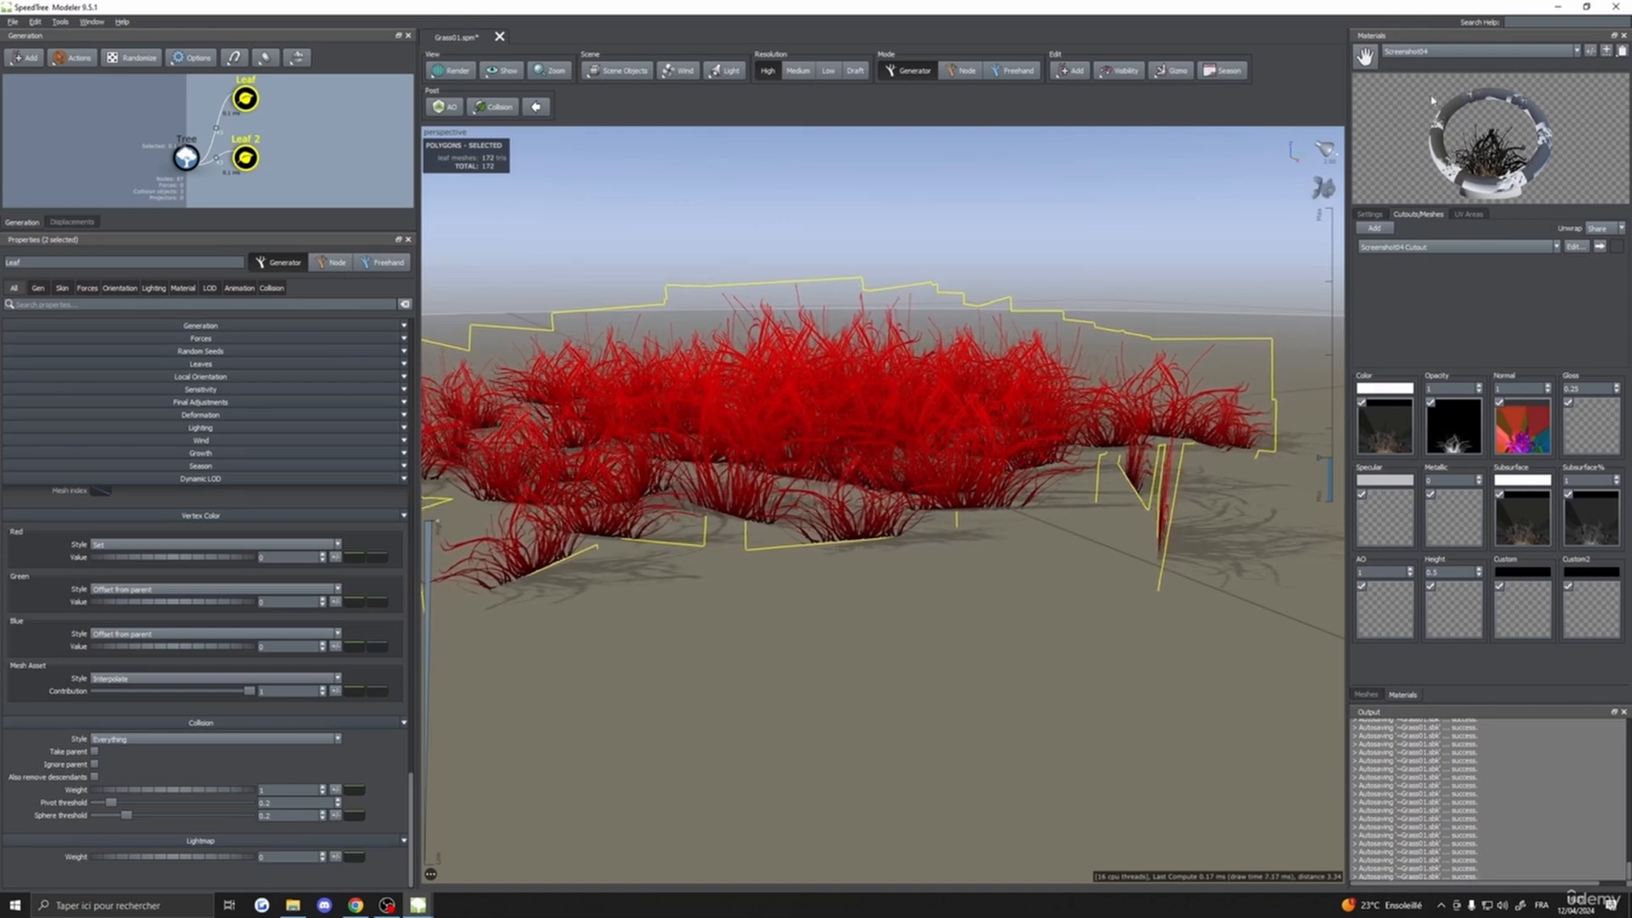
pyautogui.click(1445, 51)
pyautogui.click(1577, 247)
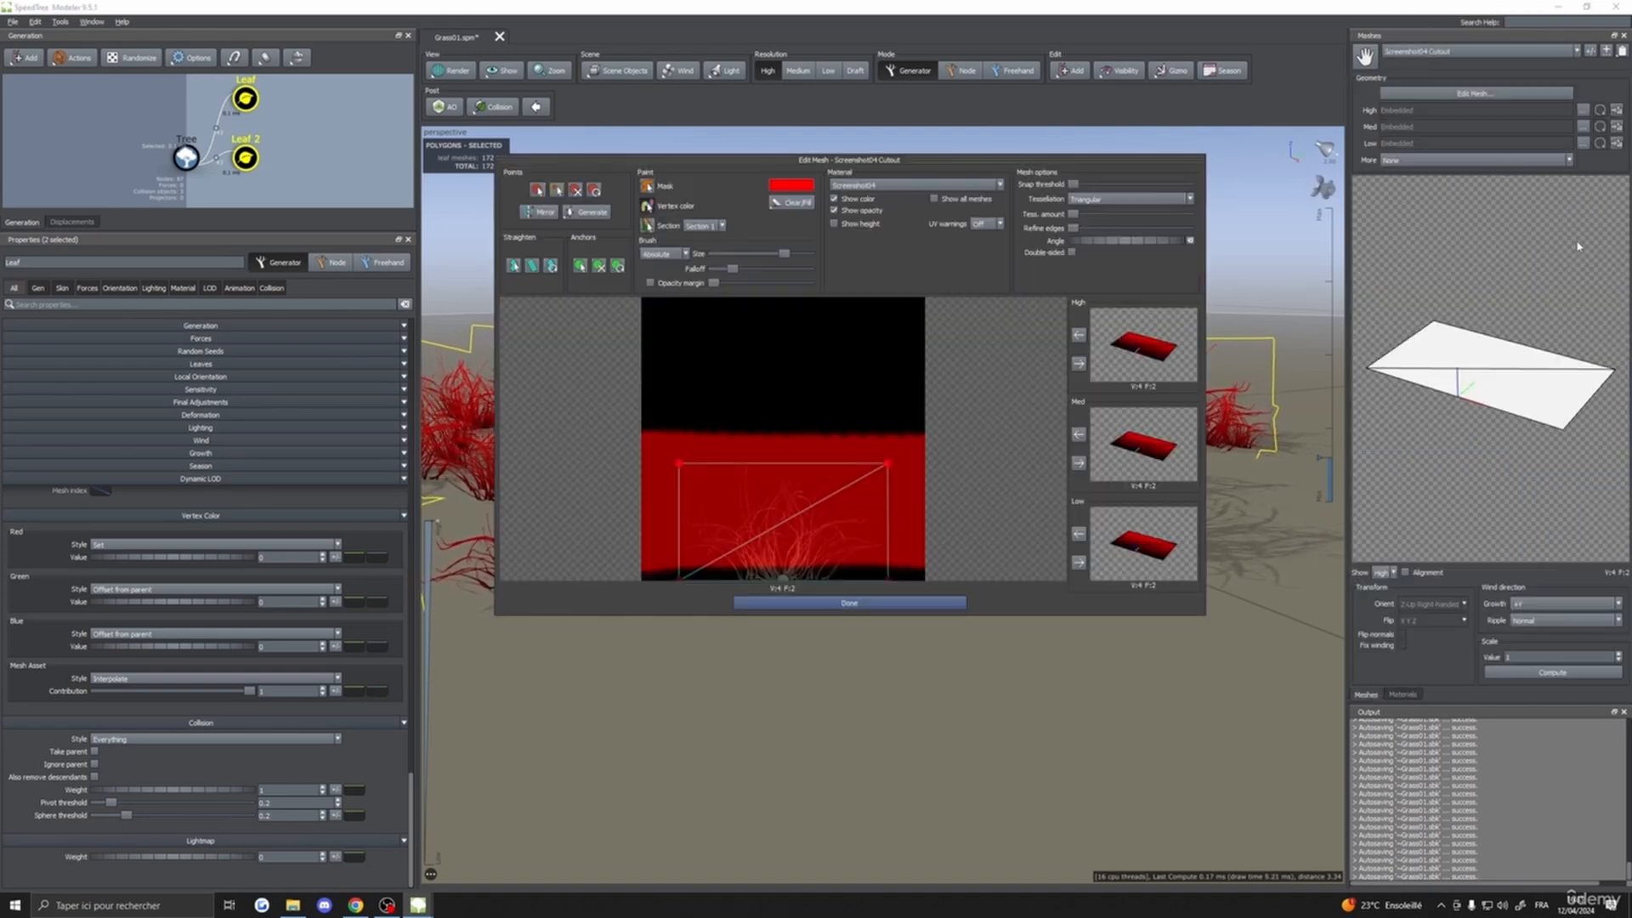
pyautogui.click(850, 603)
pyautogui.moveTo(881, 660); pyautogui.dragTo(1014, 681)
pyautogui.scroll(5, 1006, 681)
pyautogui.scroll(-4, 1042, 692)
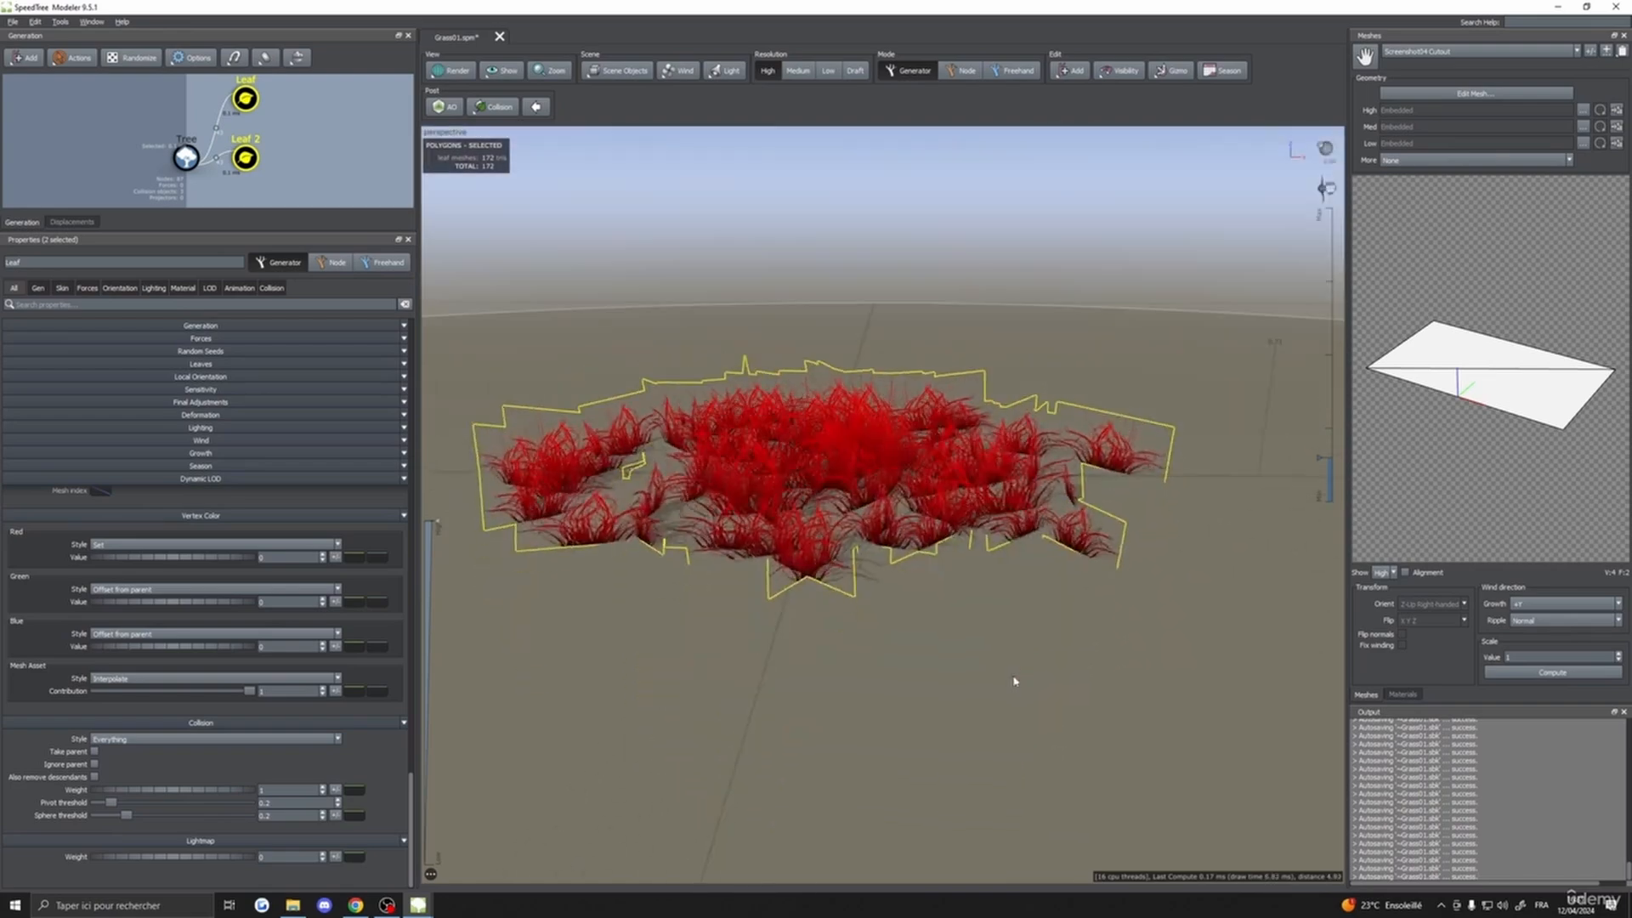
pyautogui.scroll(5, 1012, 671)
pyautogui.scroll(-5, 977, 678)
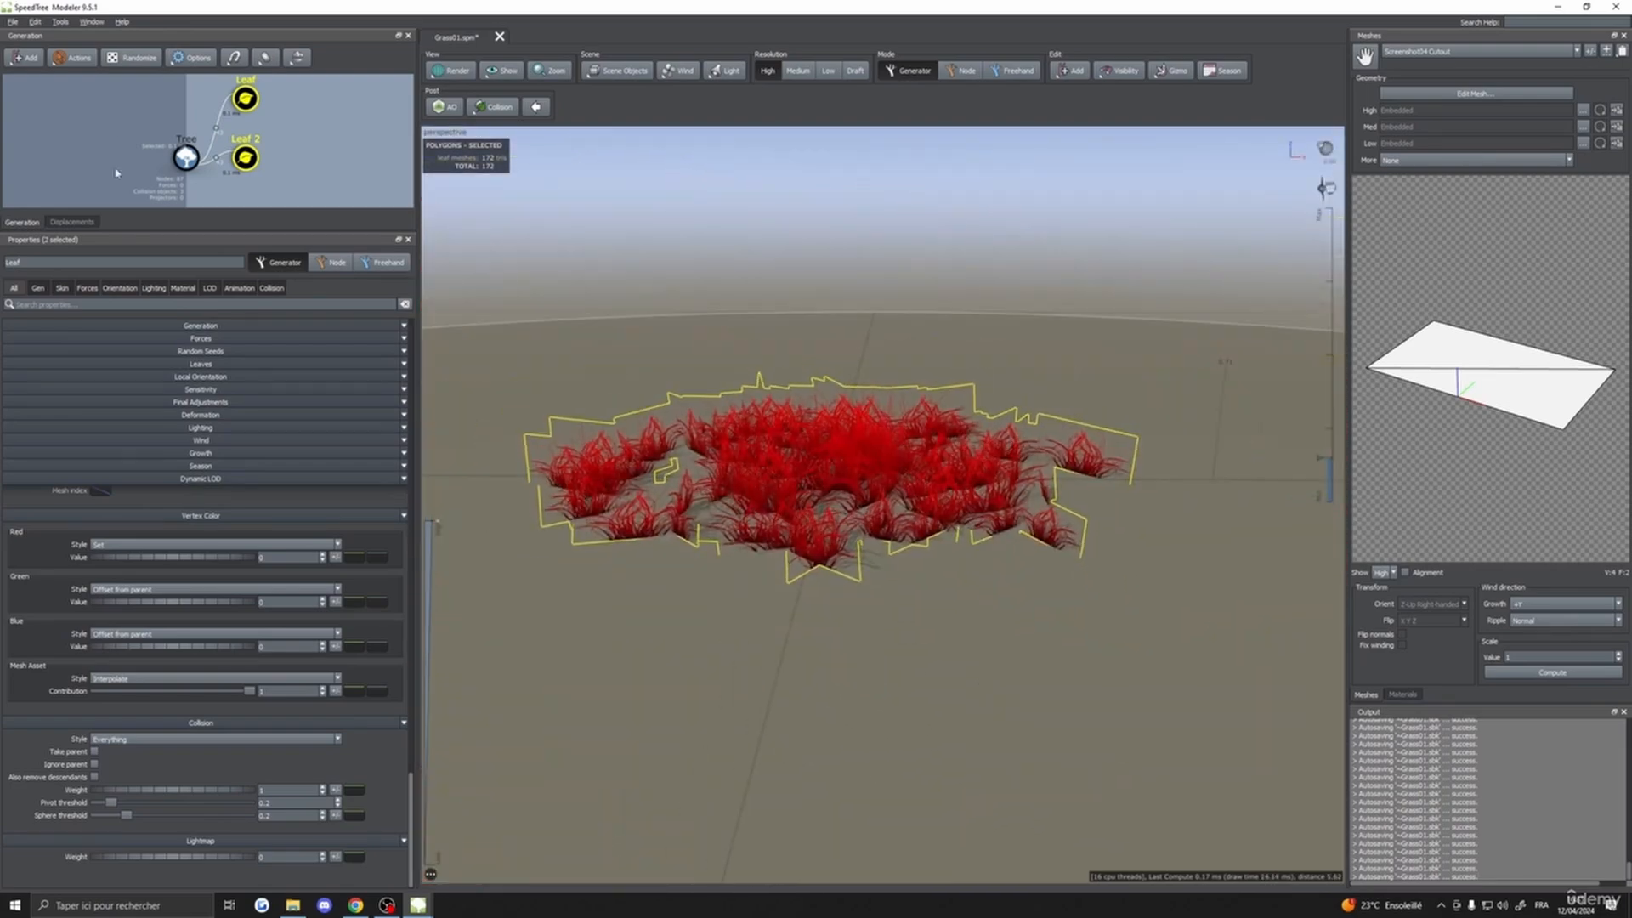
pyautogui.click(12, 21)
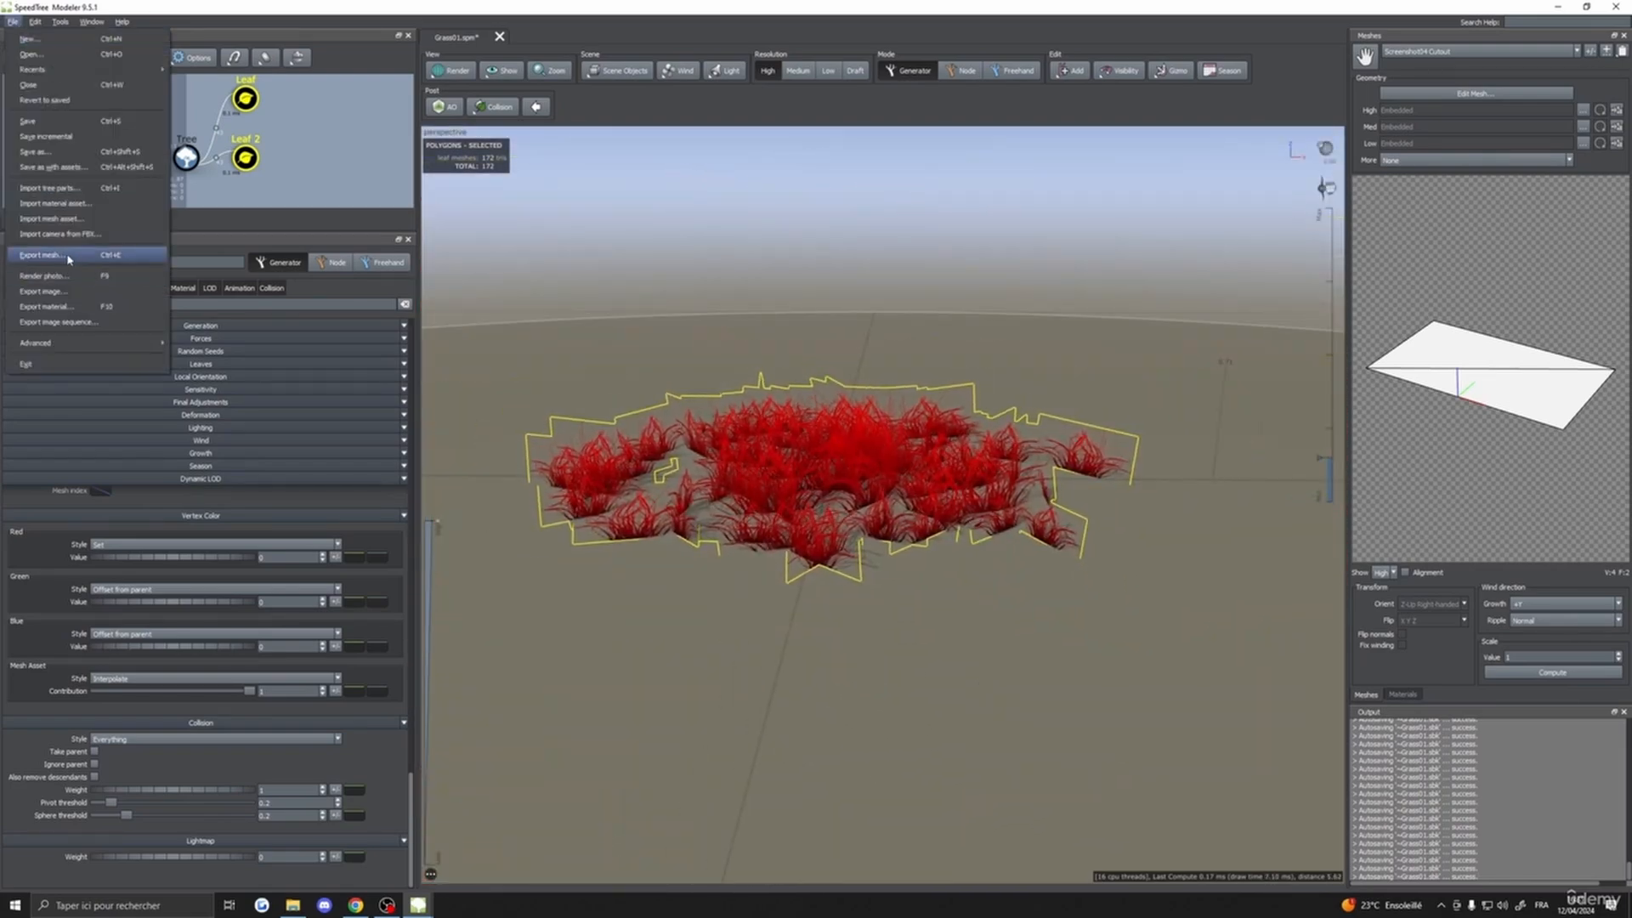
pyautogui.click(43, 255)
pyautogui.click(925, 687)
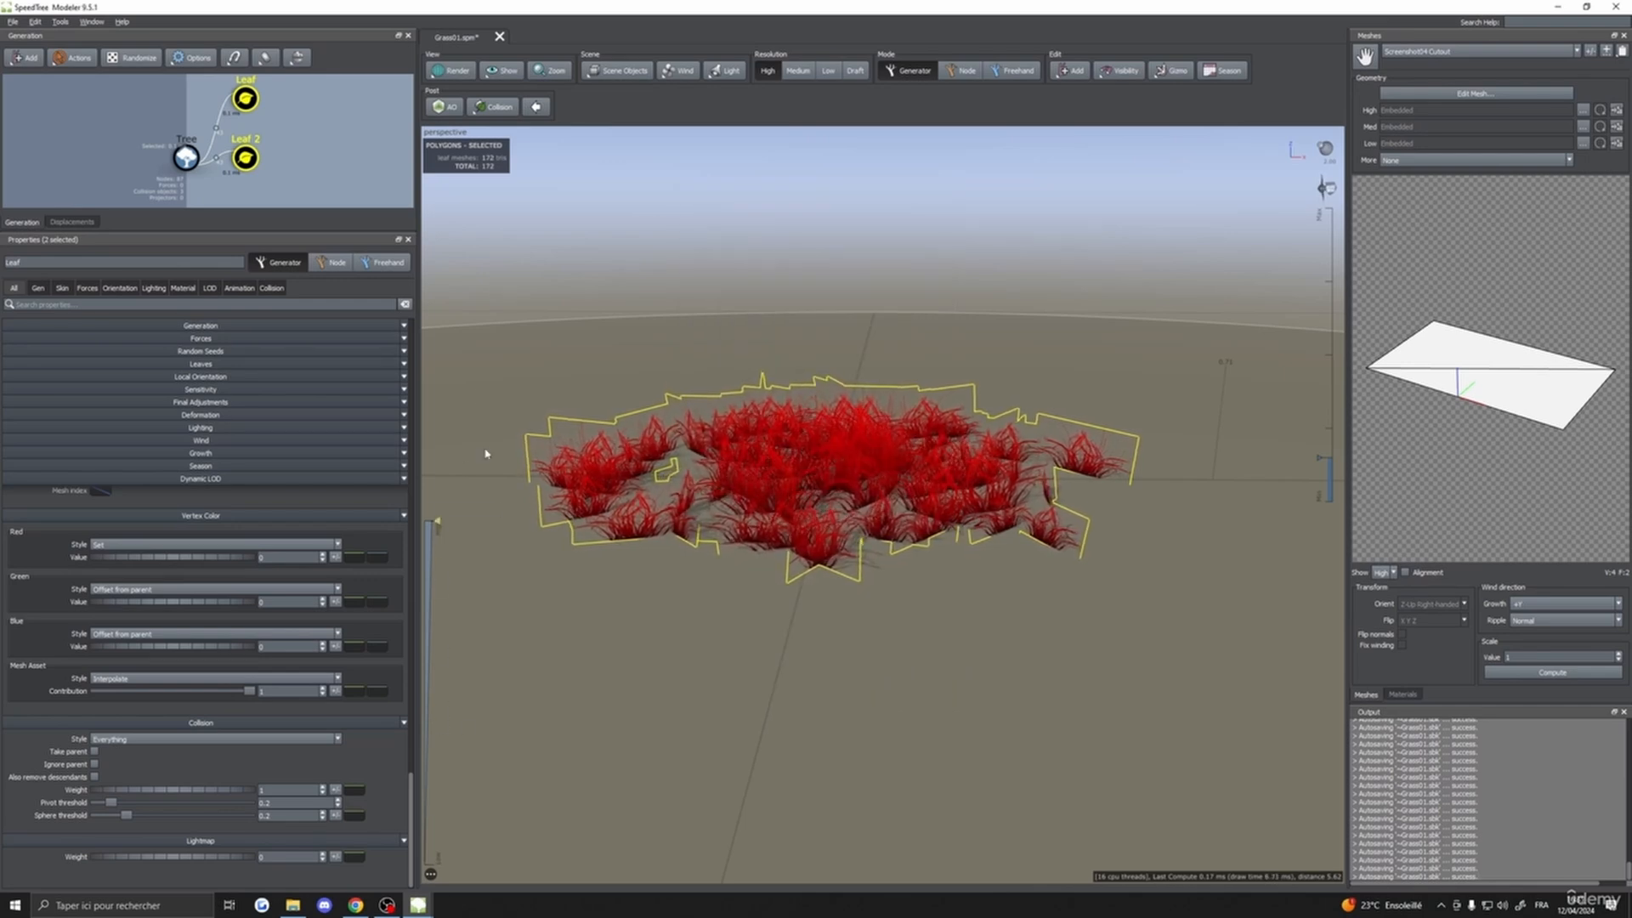
pyautogui.scroll(3, 733, 743)
pyautogui.scroll(-5, 762, 740)
pyautogui.moveTo(761, 739)
pyautogui.mouseDown()
pyautogui.moveTo(801, 699)
pyautogui.moveTo(763, 751)
pyautogui.mouseUp()
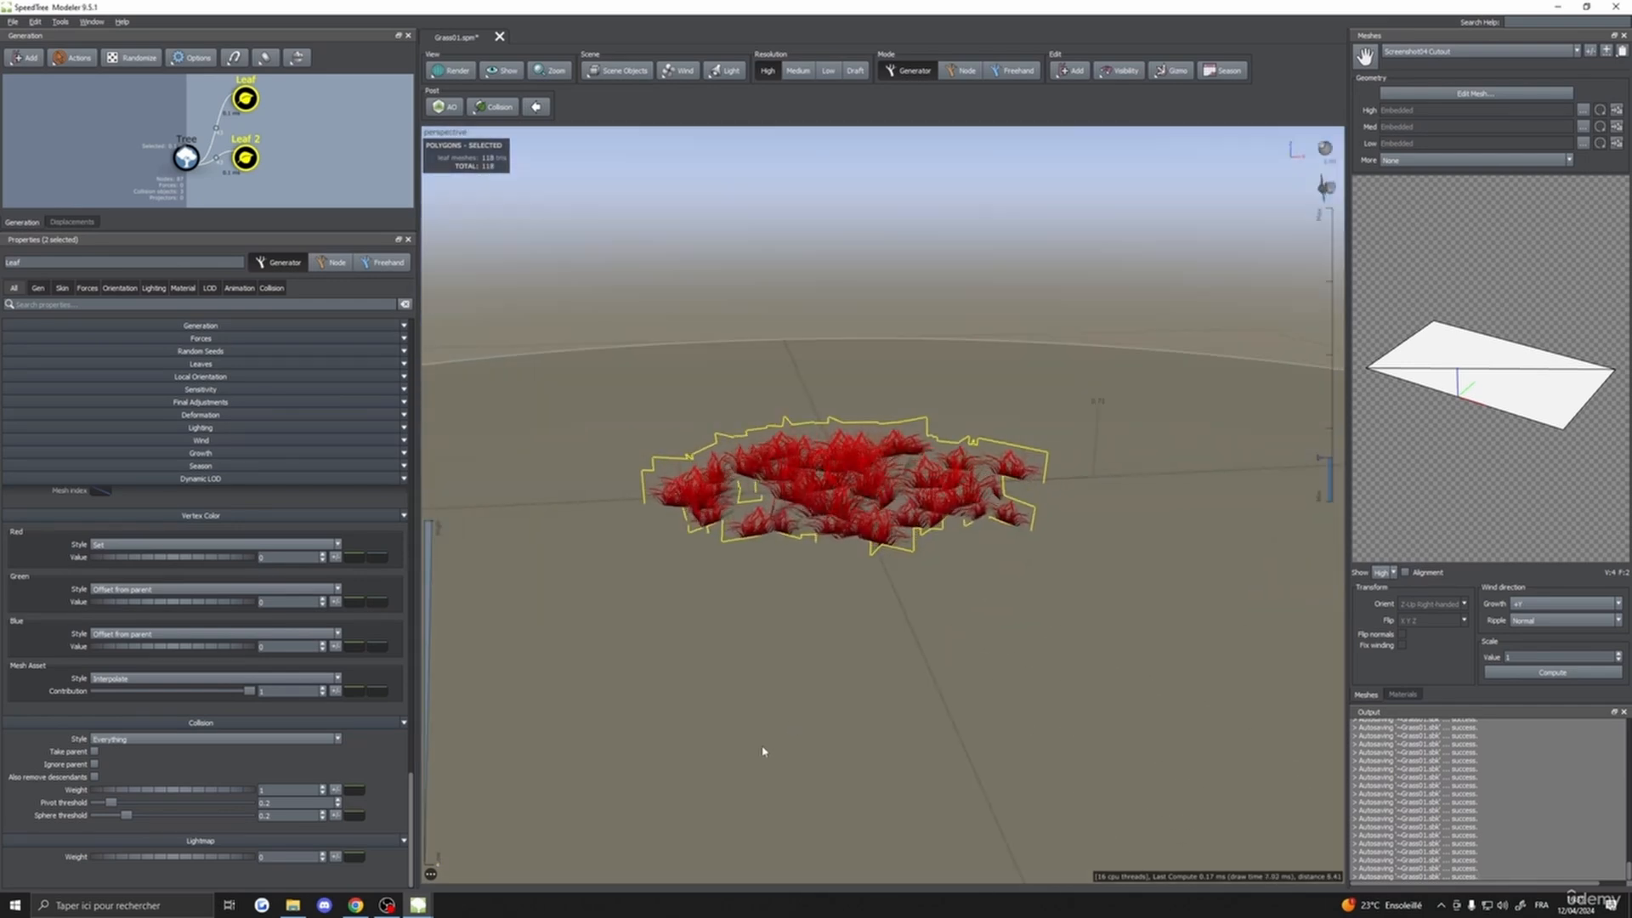
# - Open the mesh export settings and set the grass patch's atlas resolution and maximum texture resolution to 4096
pyautogui.click(12, 22)
pyautogui.click(42, 255)
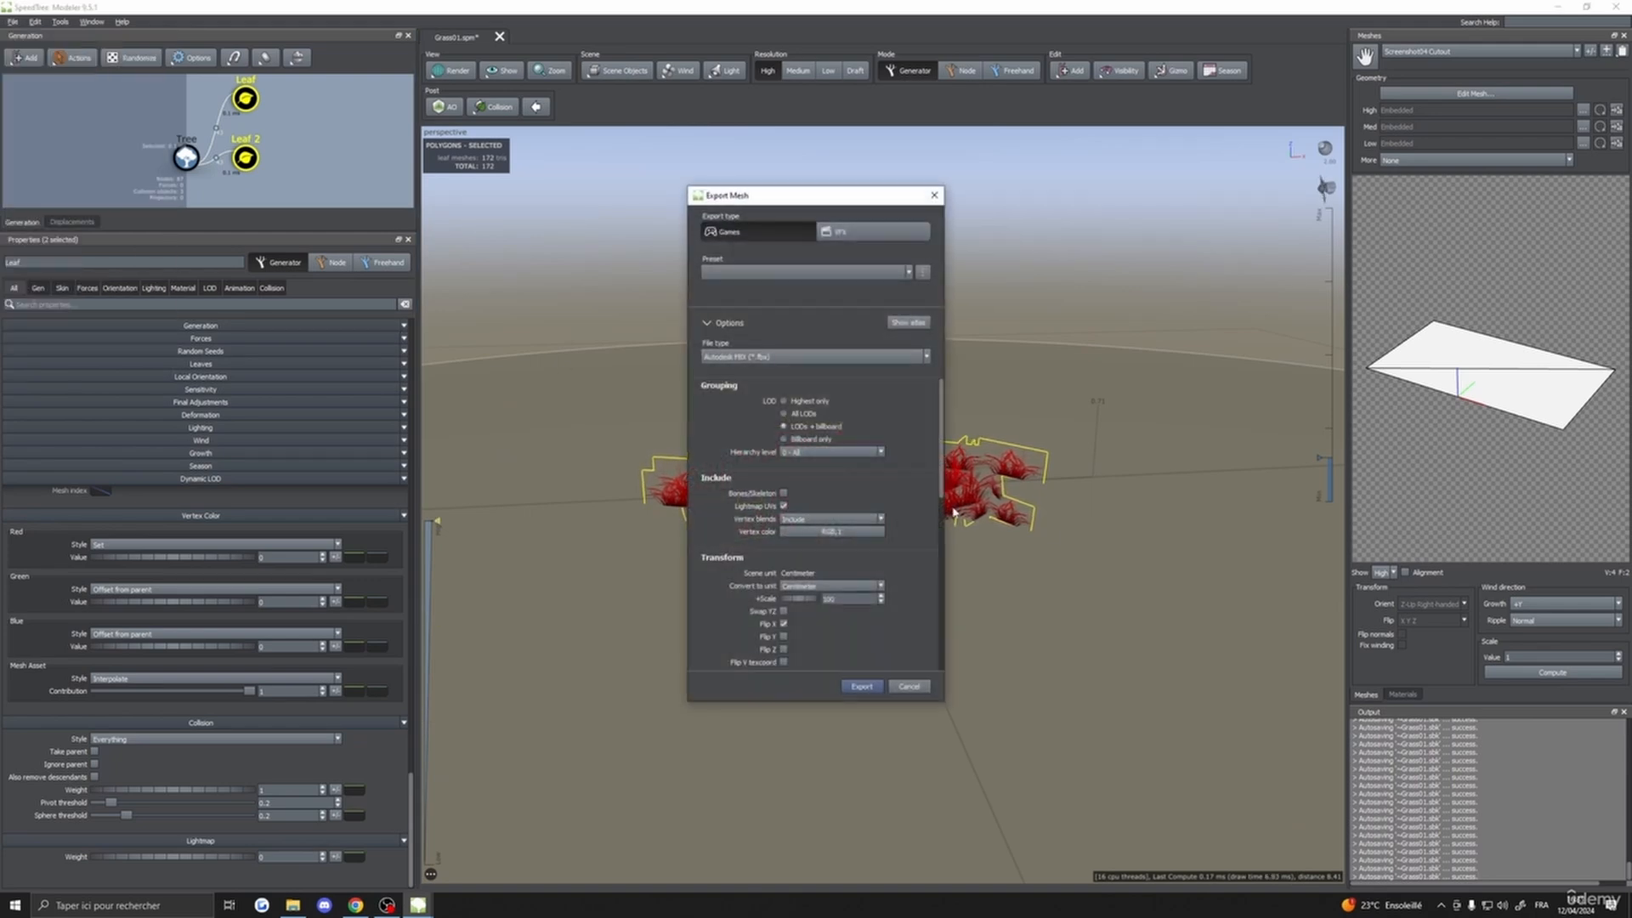
pyautogui.scroll(-5, 816, 520)
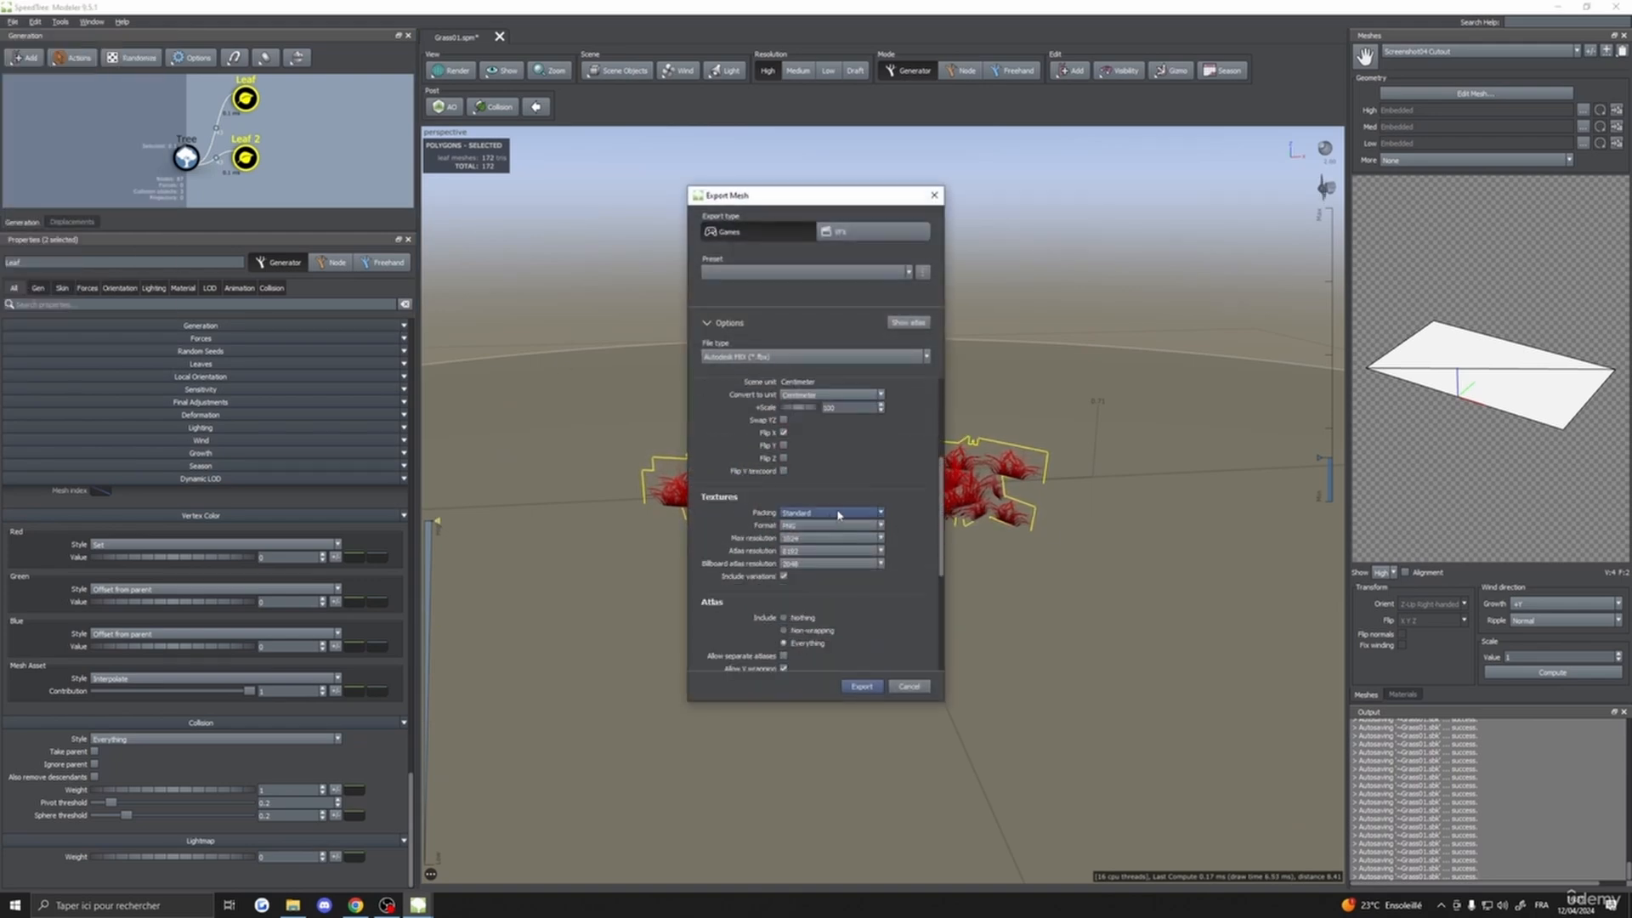
pyautogui.click(813, 551)
pyautogui.click(798, 571)
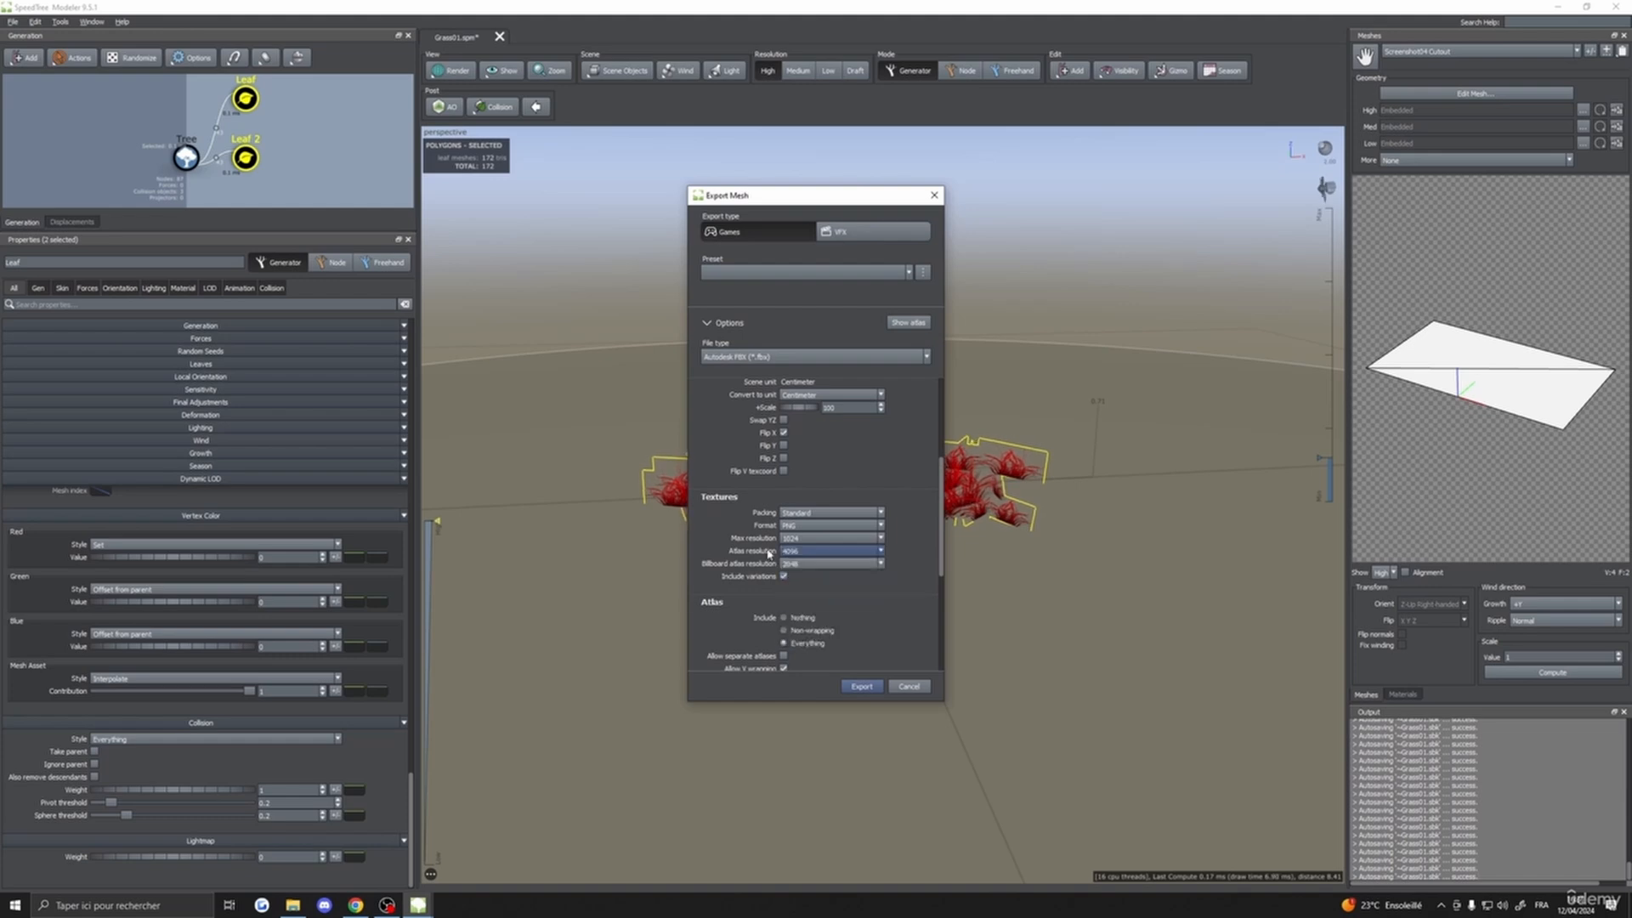
pyautogui.click(808, 539)
pyautogui.click(798, 527)
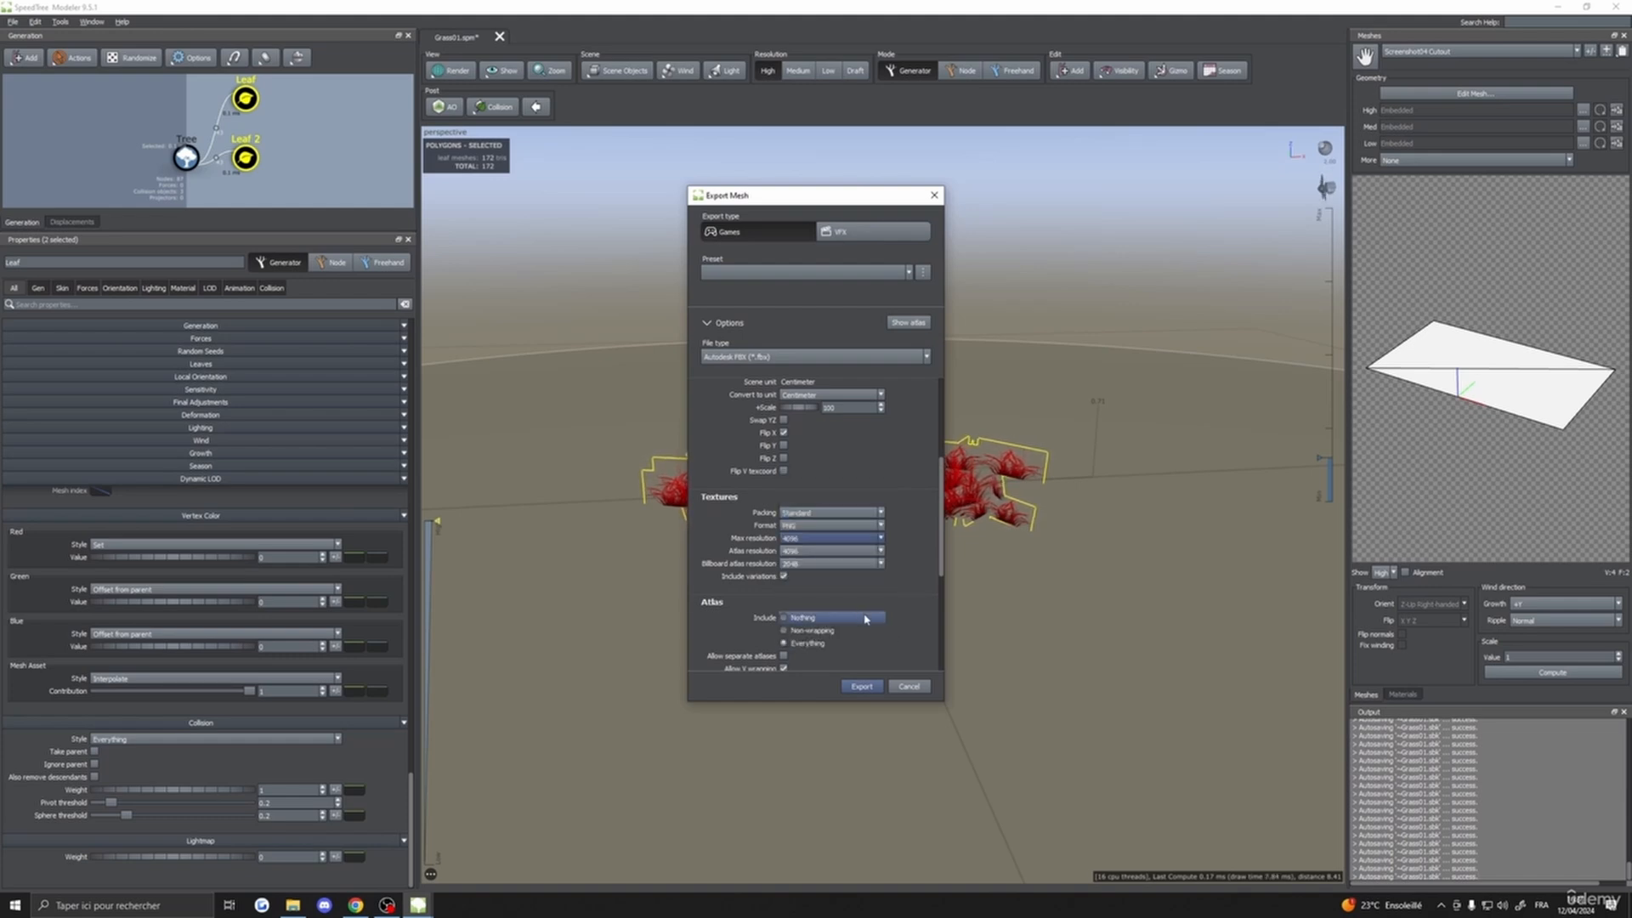
# - Set the mesh export grouping to include all LODs without the billboard
pyautogui.scroll(-5, 865, 620)
pyautogui.scroll(6, 866, 619)
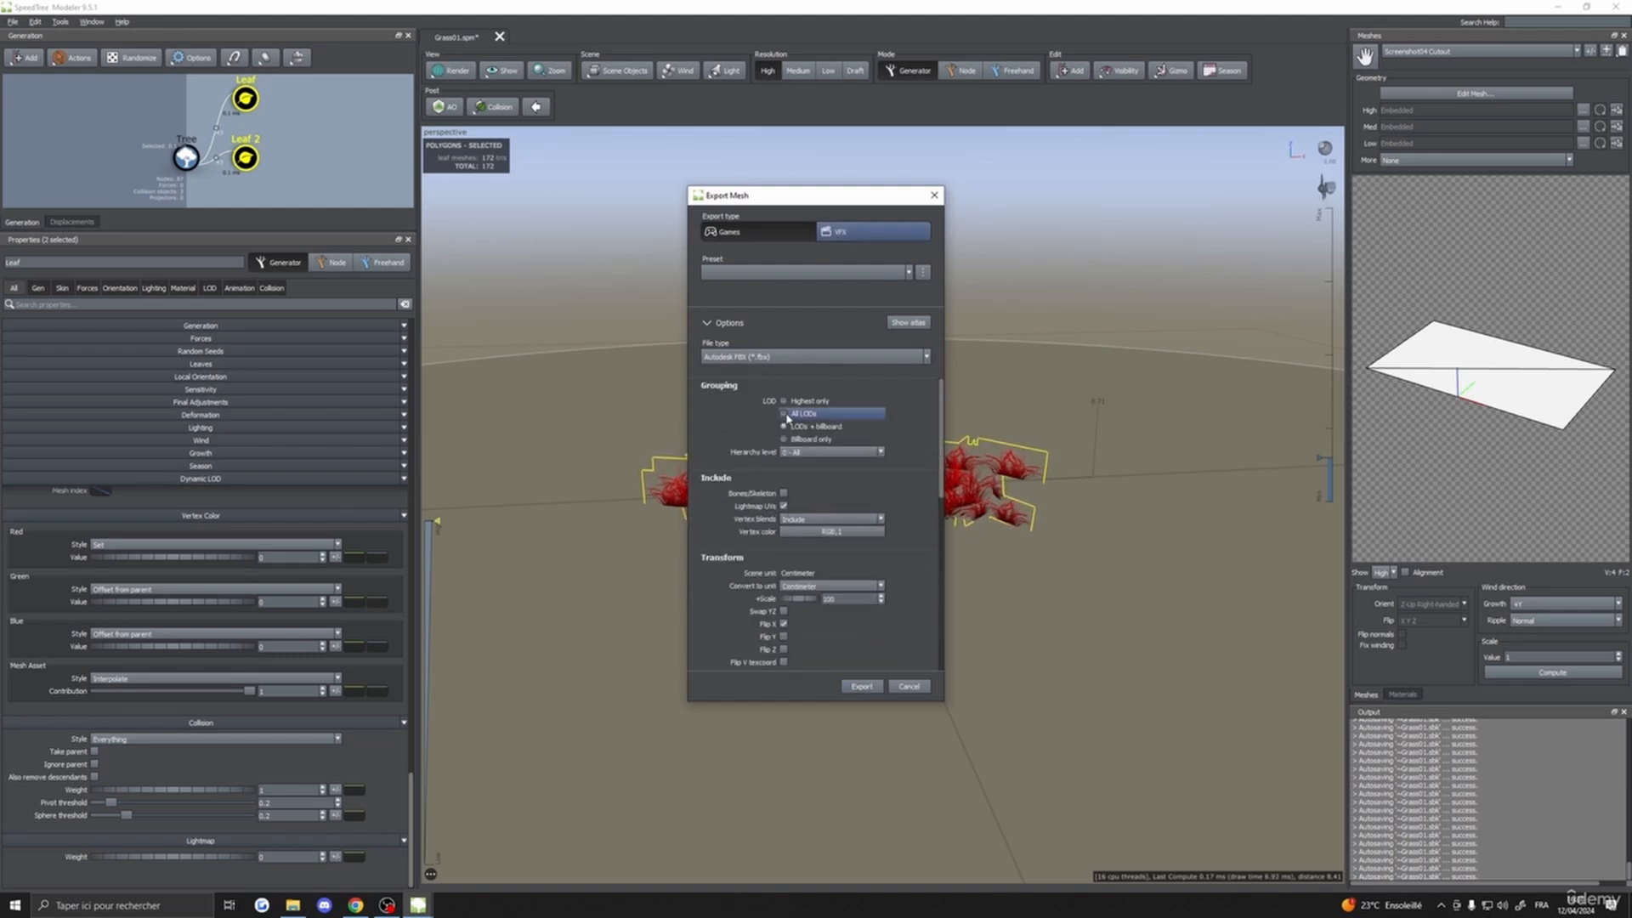
pyautogui.click(783, 414)
# - Create a 02Grass folder inside Mesh3D and export the grass patch into it as an FBX file named 02Grass
pyautogui.click(861, 686)
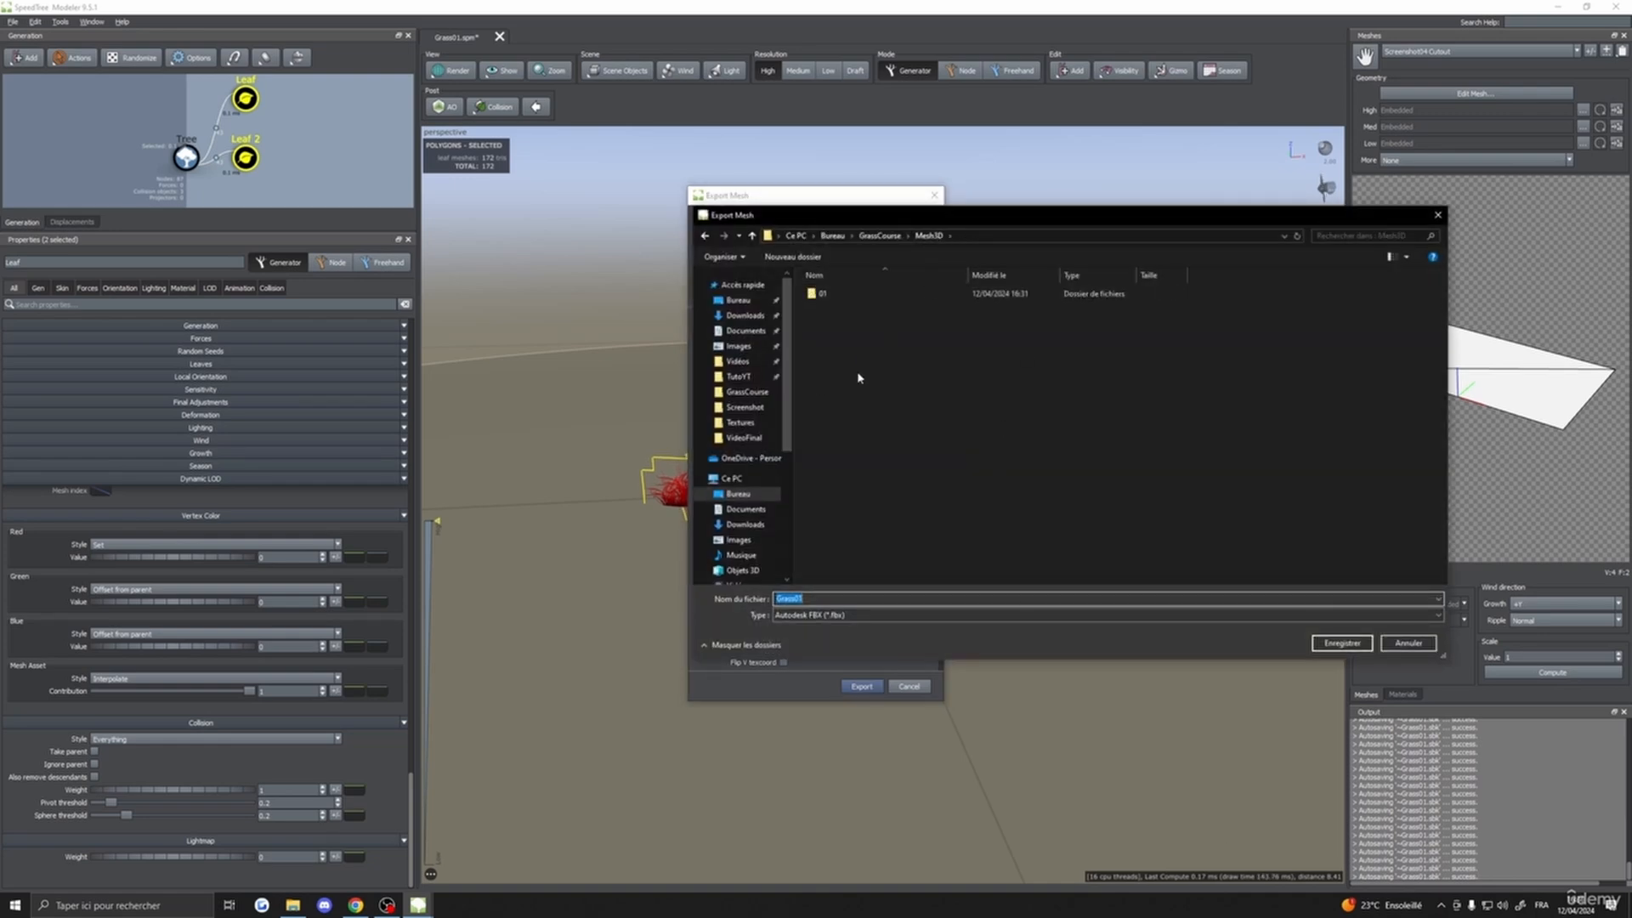
pyautogui.rightClick(816, 321)
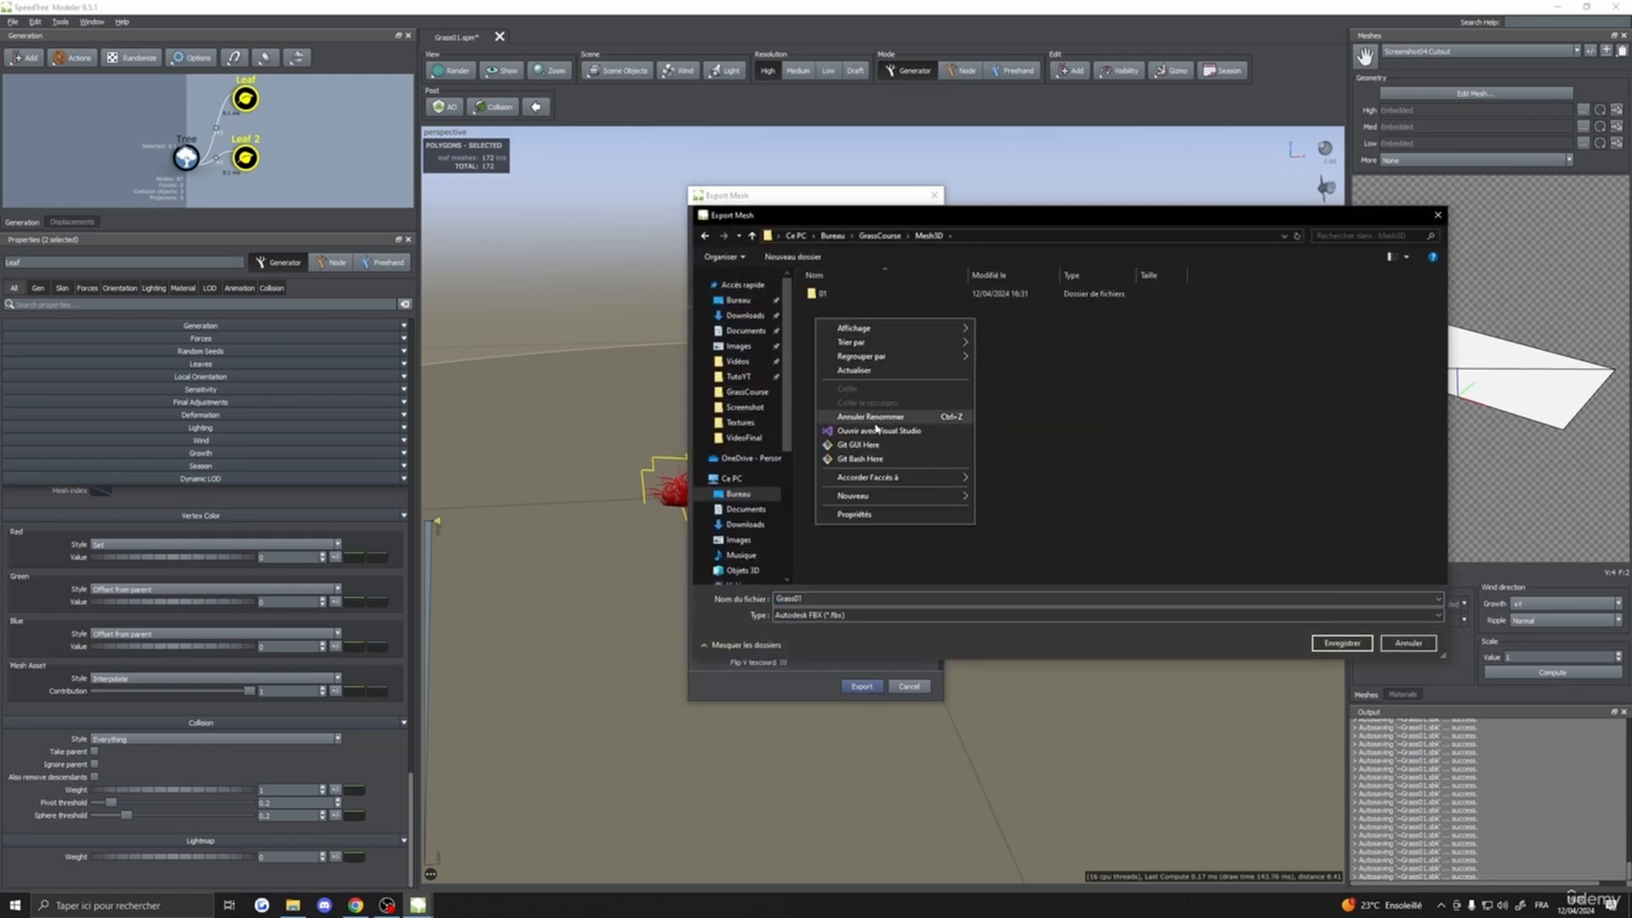
pyautogui.click(997, 498)
pyautogui.write('02')
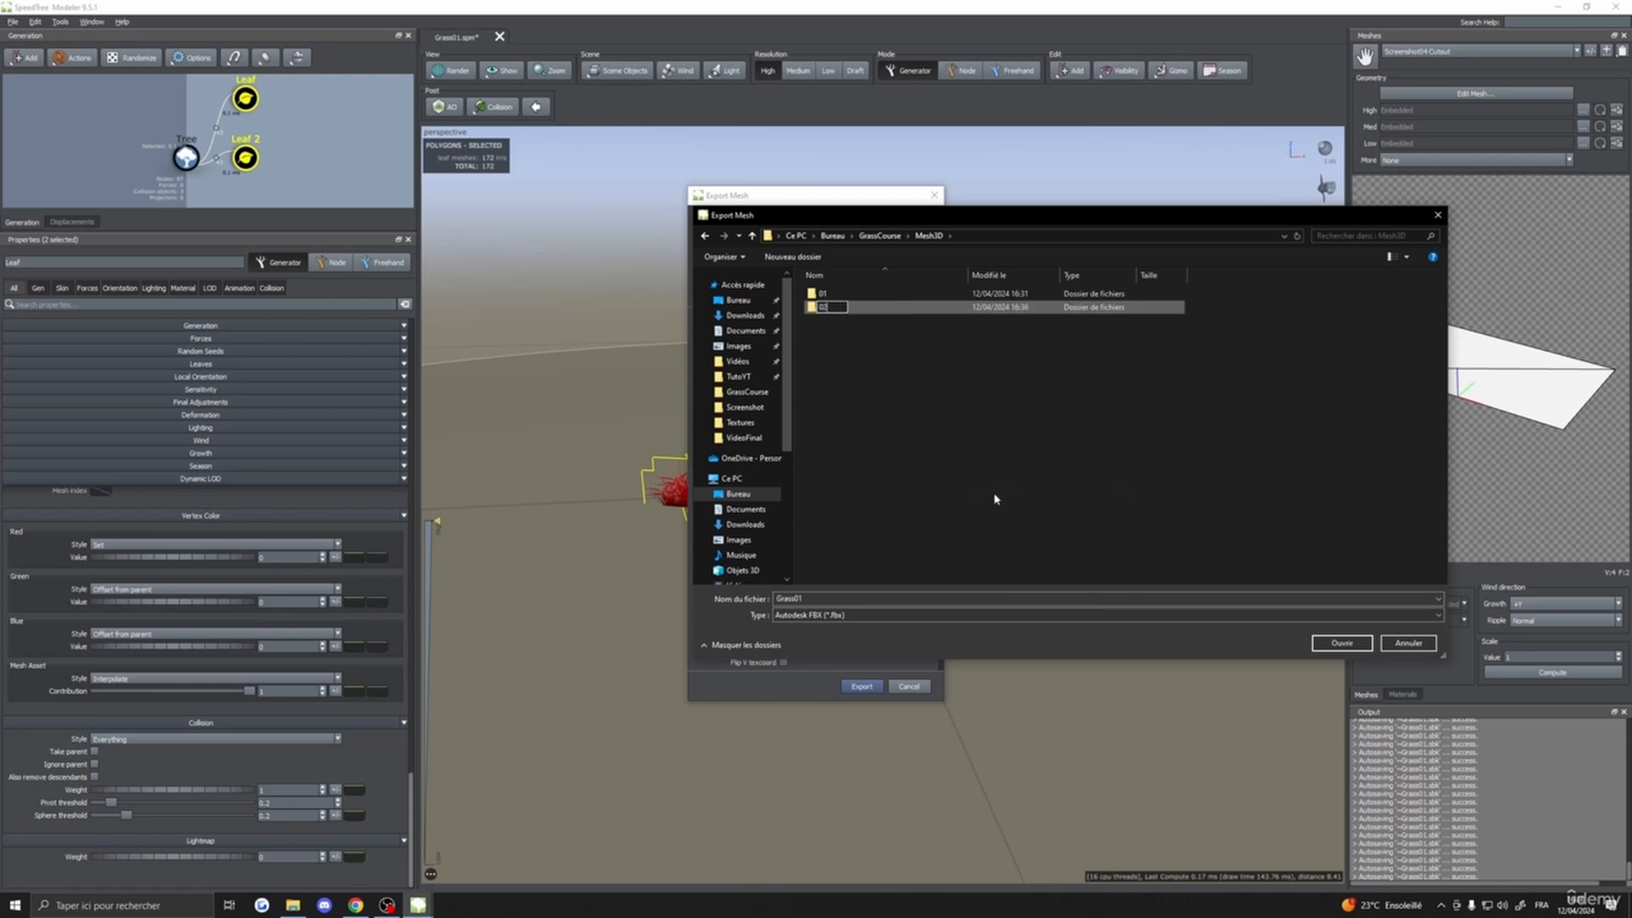
pyautogui.press('Return')
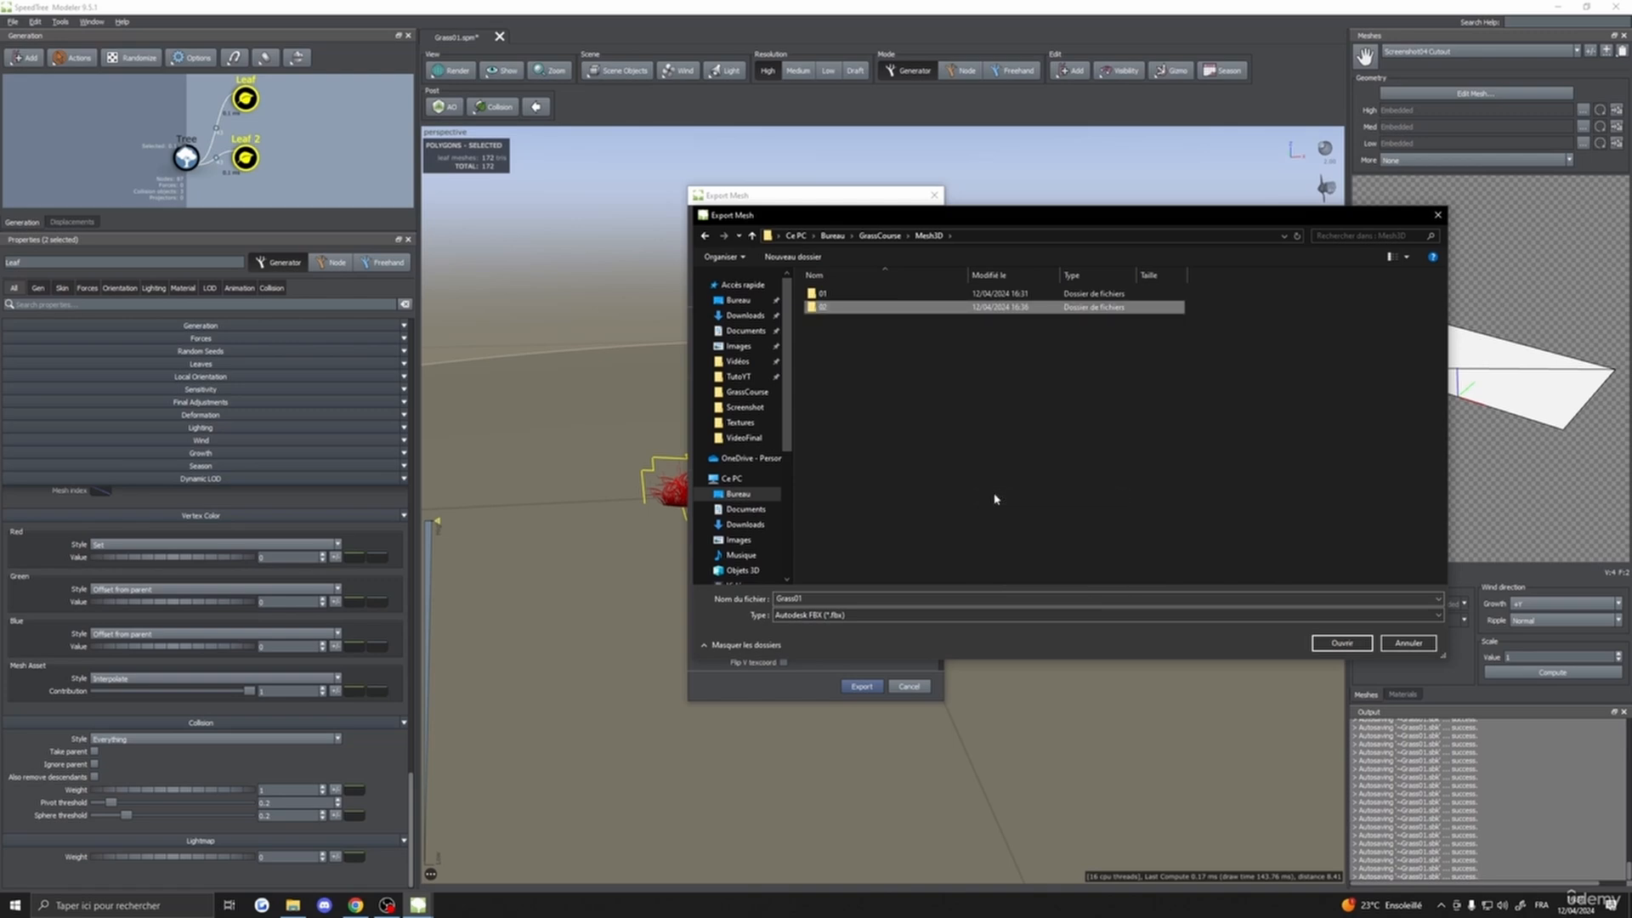
pyautogui.click(823, 308)
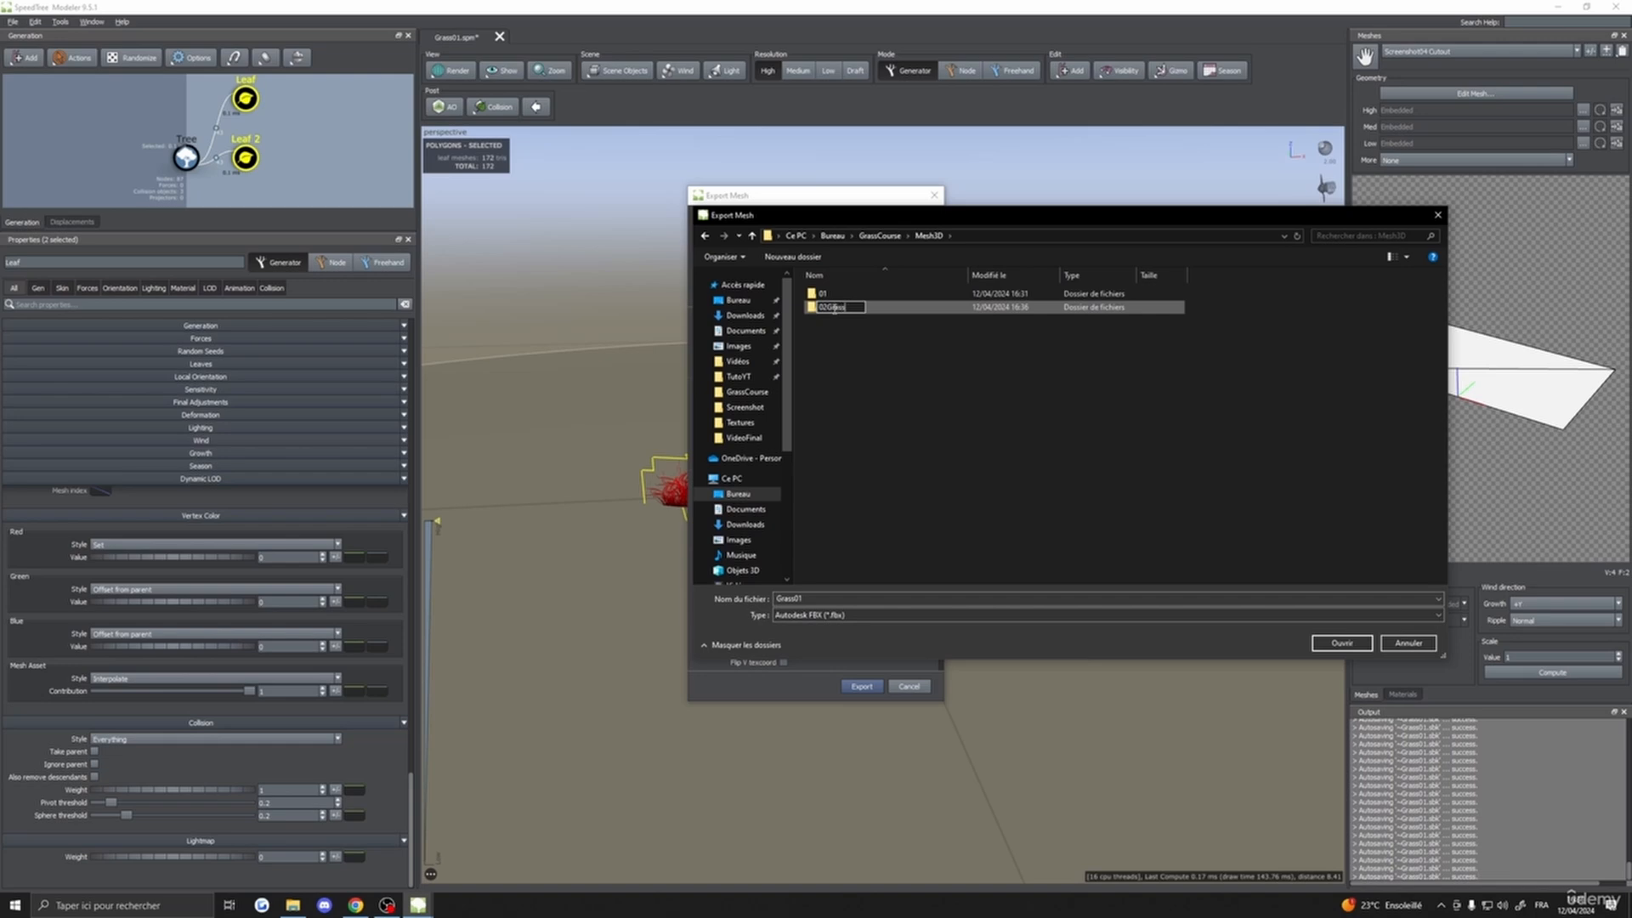
pyautogui.write('Grass')
pyautogui.press('Return')
pyautogui.doubleClick(867, 310)
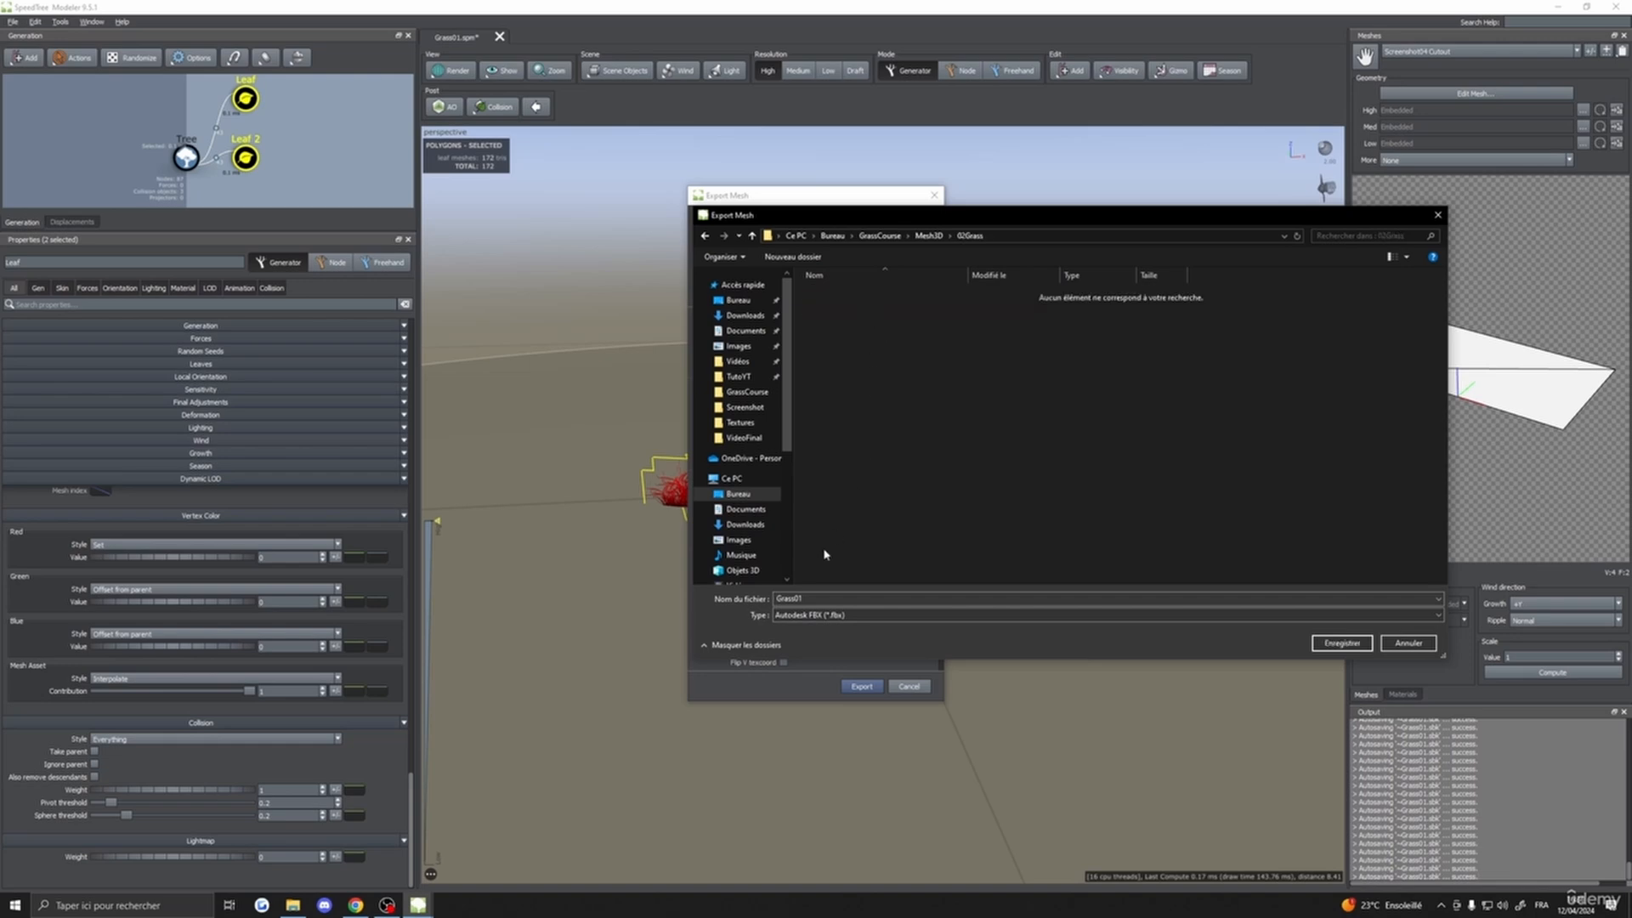
pyautogui.doubleClick(824, 597)
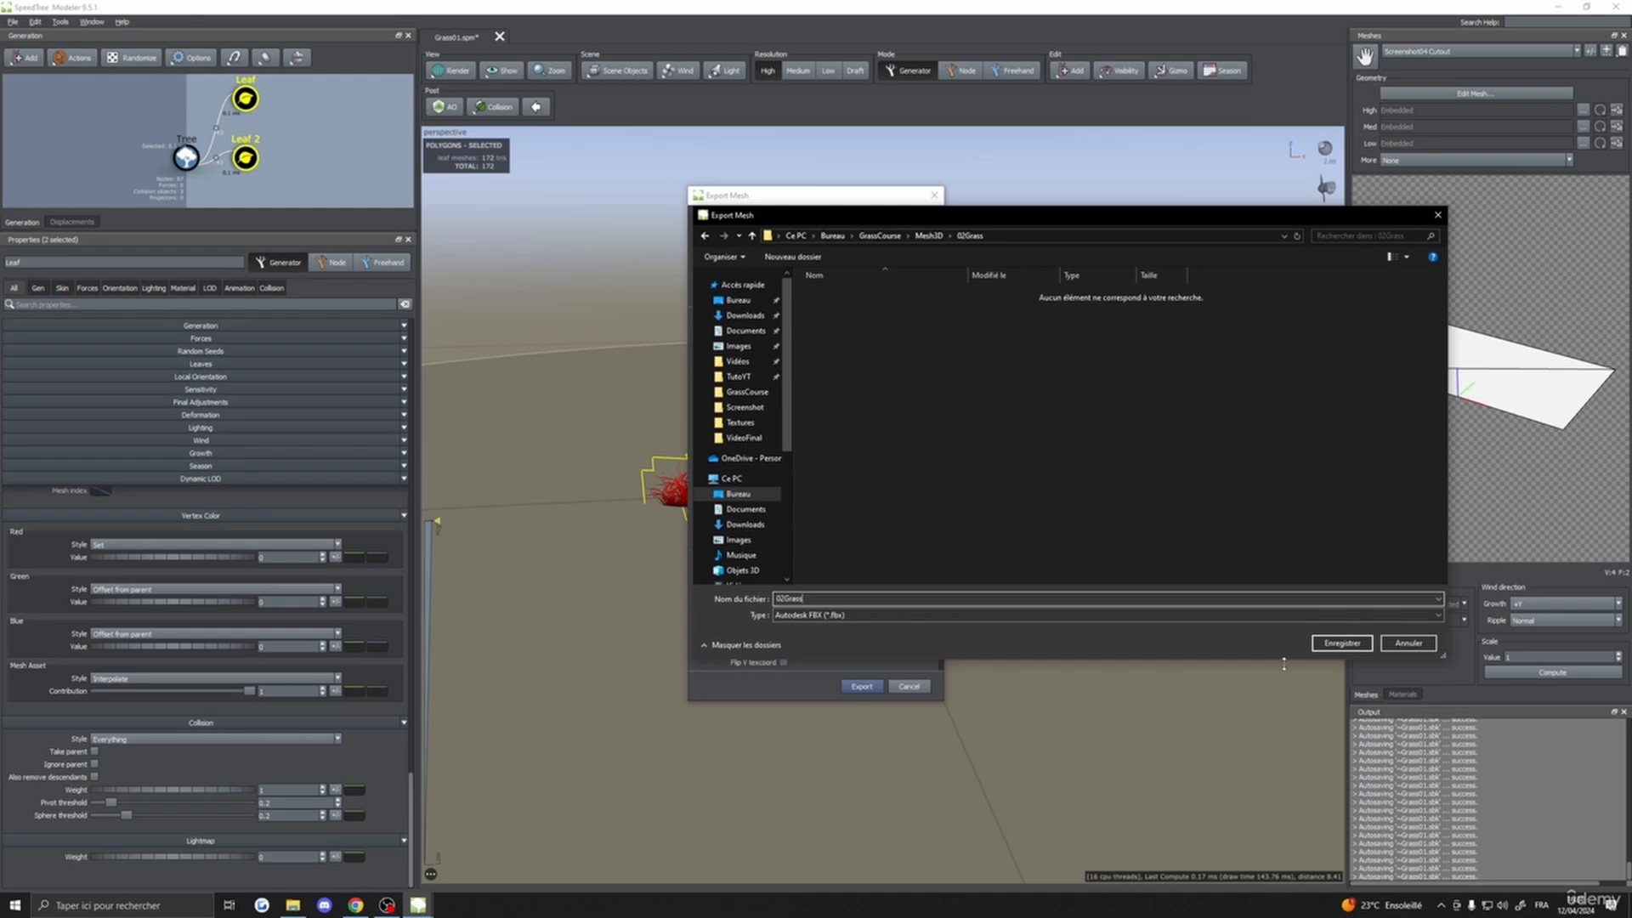
pyautogui.click(1343, 642)
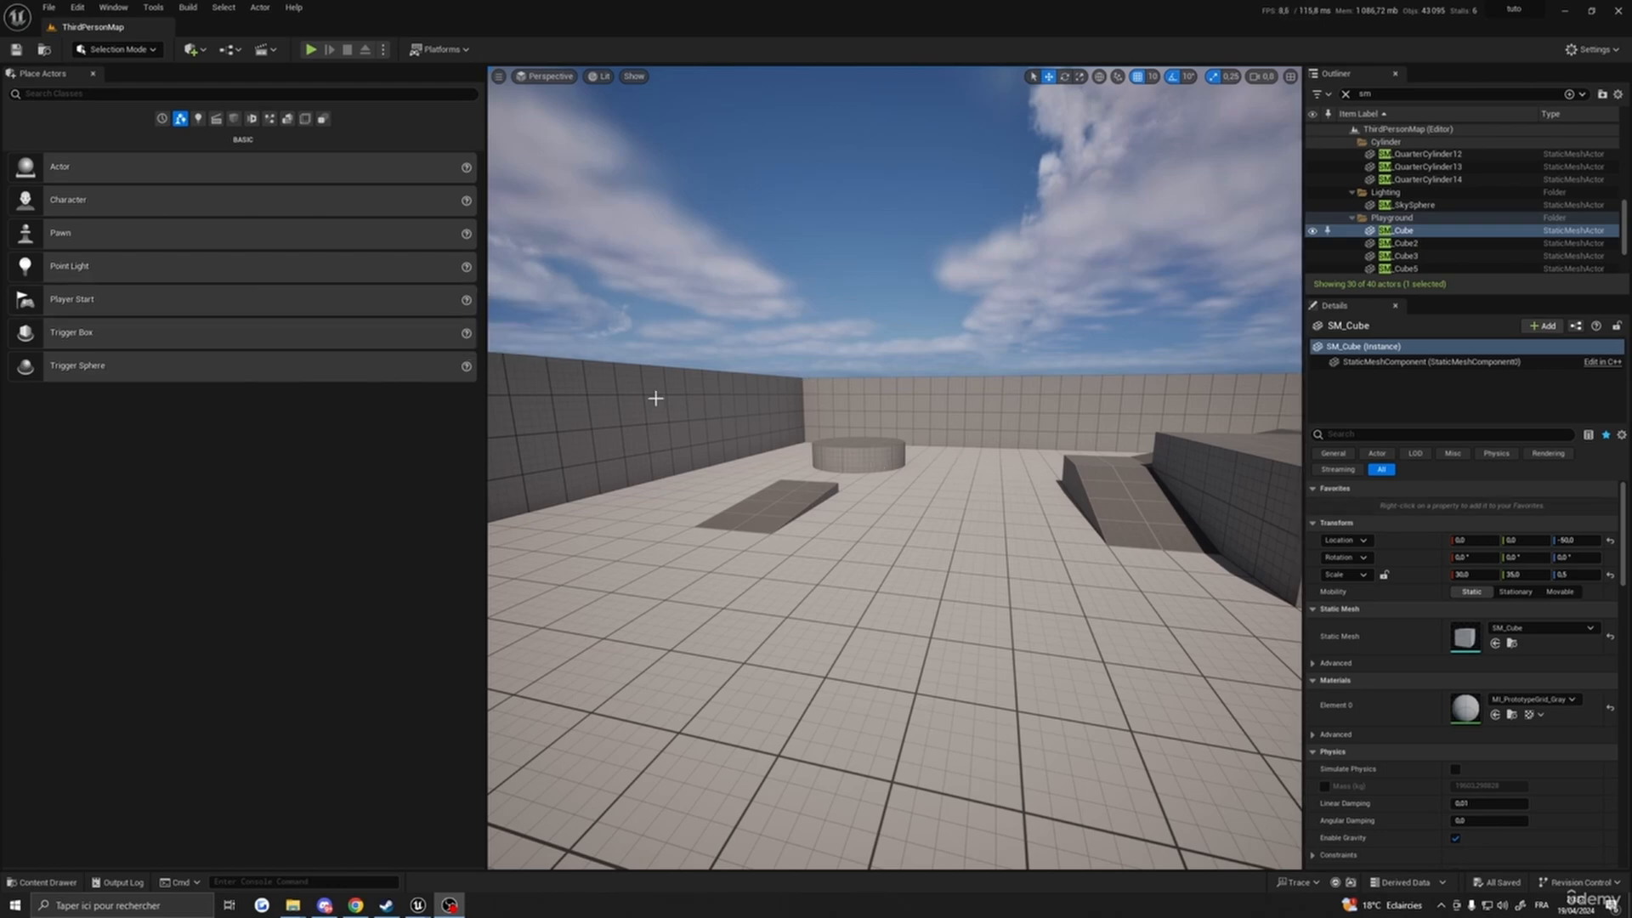
# - Switch to Unreal Editor and bring the exported 02Grass folder from Mesh3D into the Content folder for FBX import
pyautogui.moveTo(652, 394); pyautogui.dragTo(786, 396, button='right')
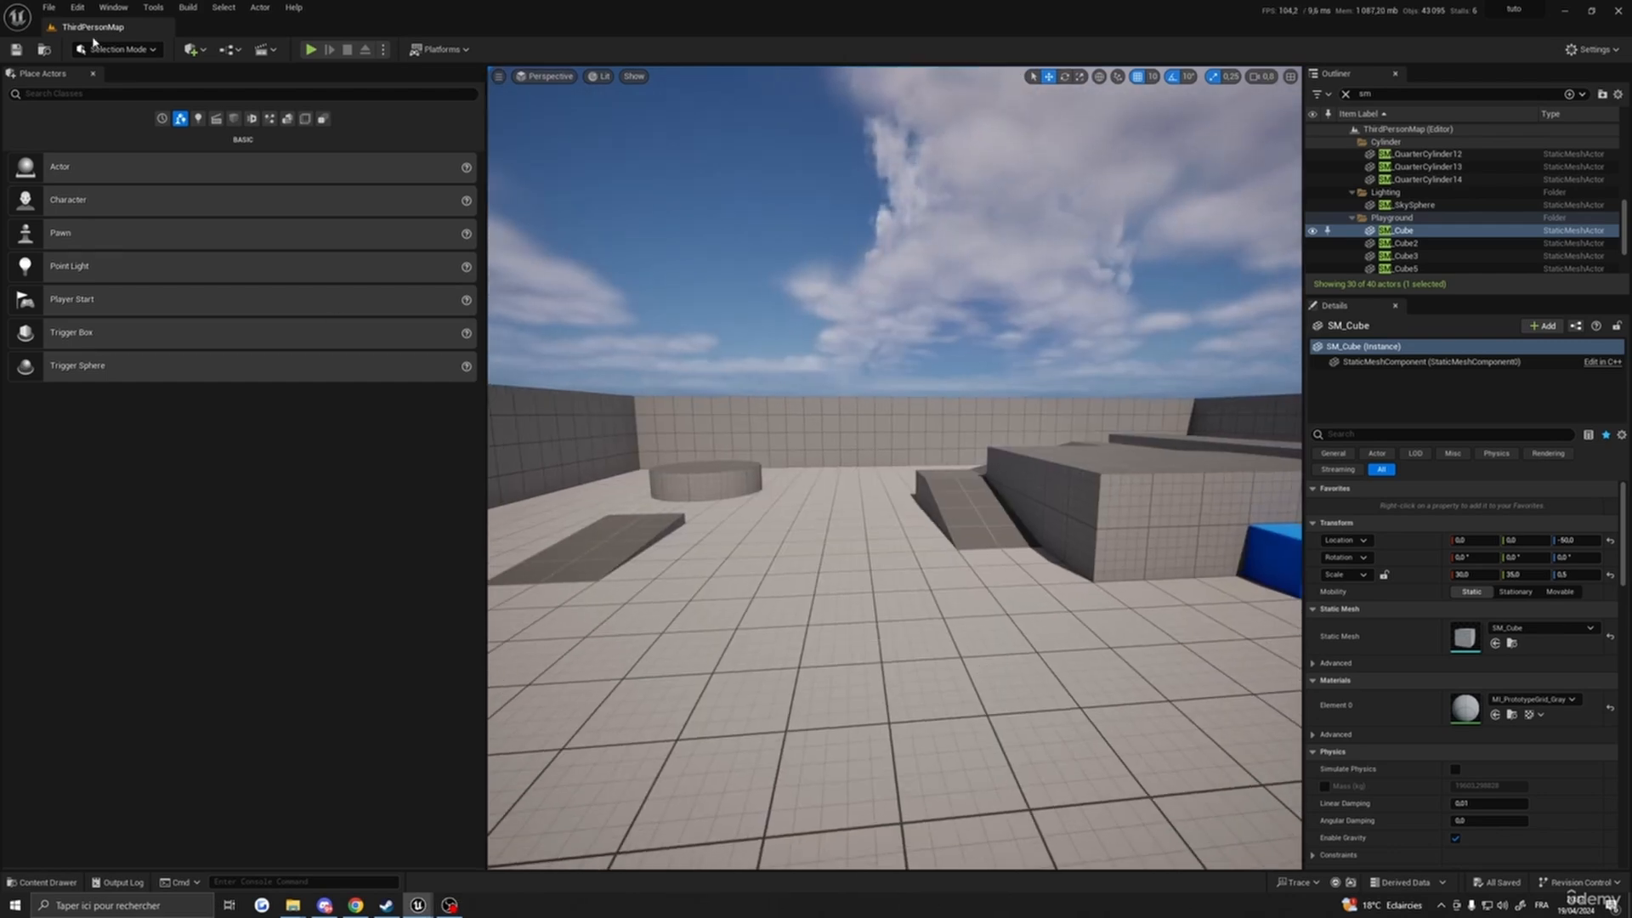
pyautogui.moveTo(784, 492)
pyautogui.mouseDown(button='right')
pyautogui.moveTo(765, 502)
pyautogui.moveTo(784, 492)
pyautogui.mouseUp(button='right')
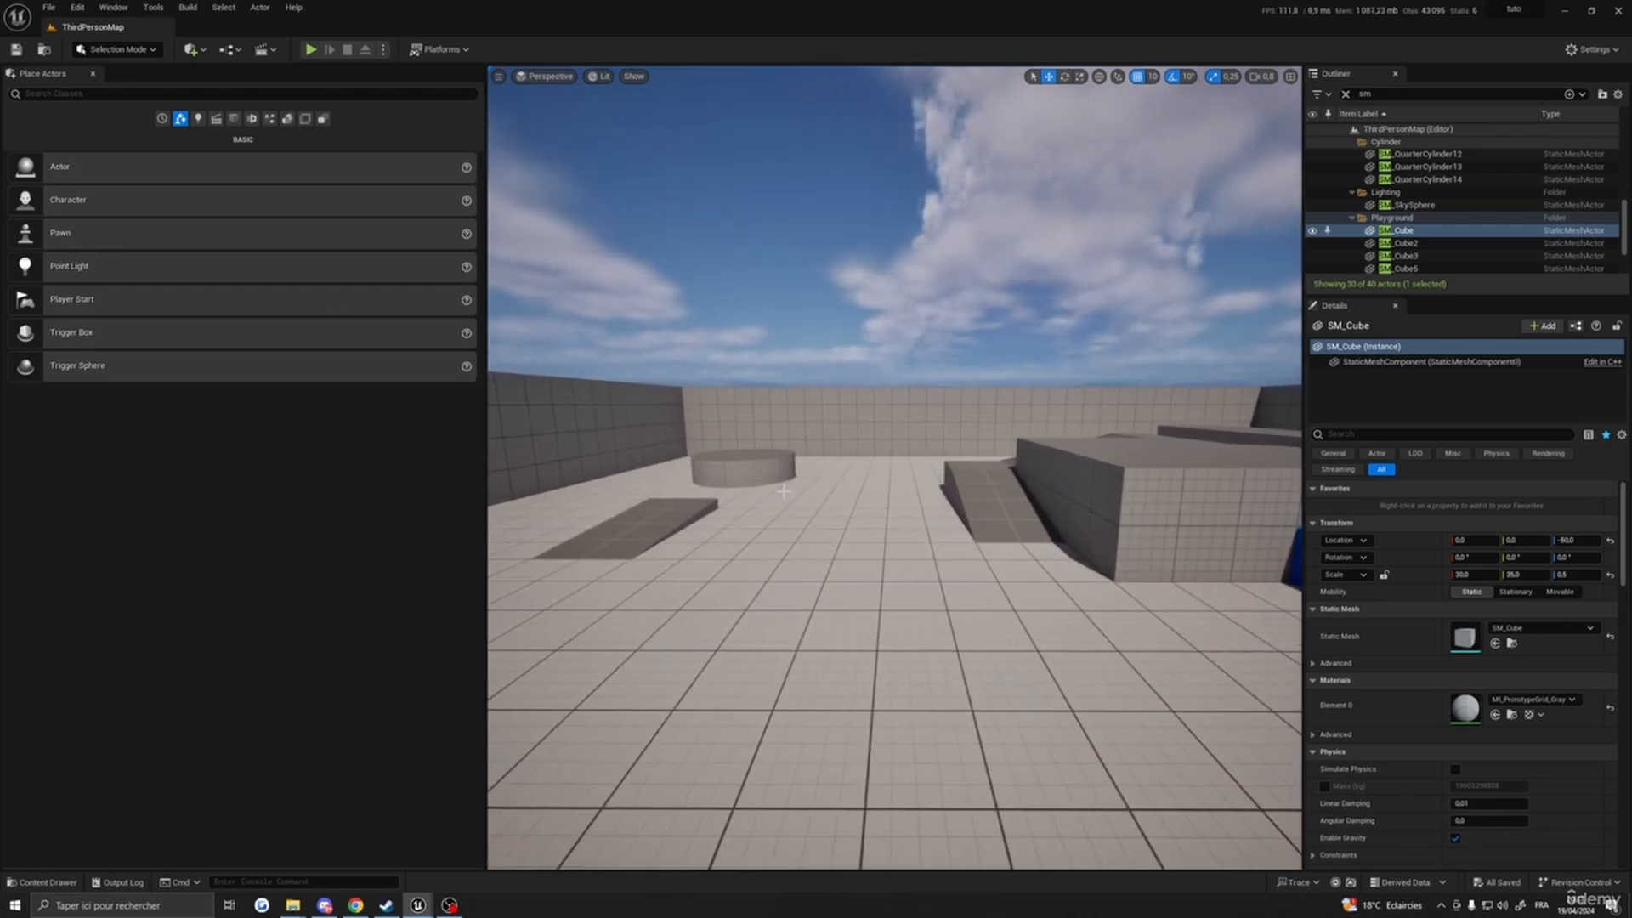
pyautogui.click(44, 883)
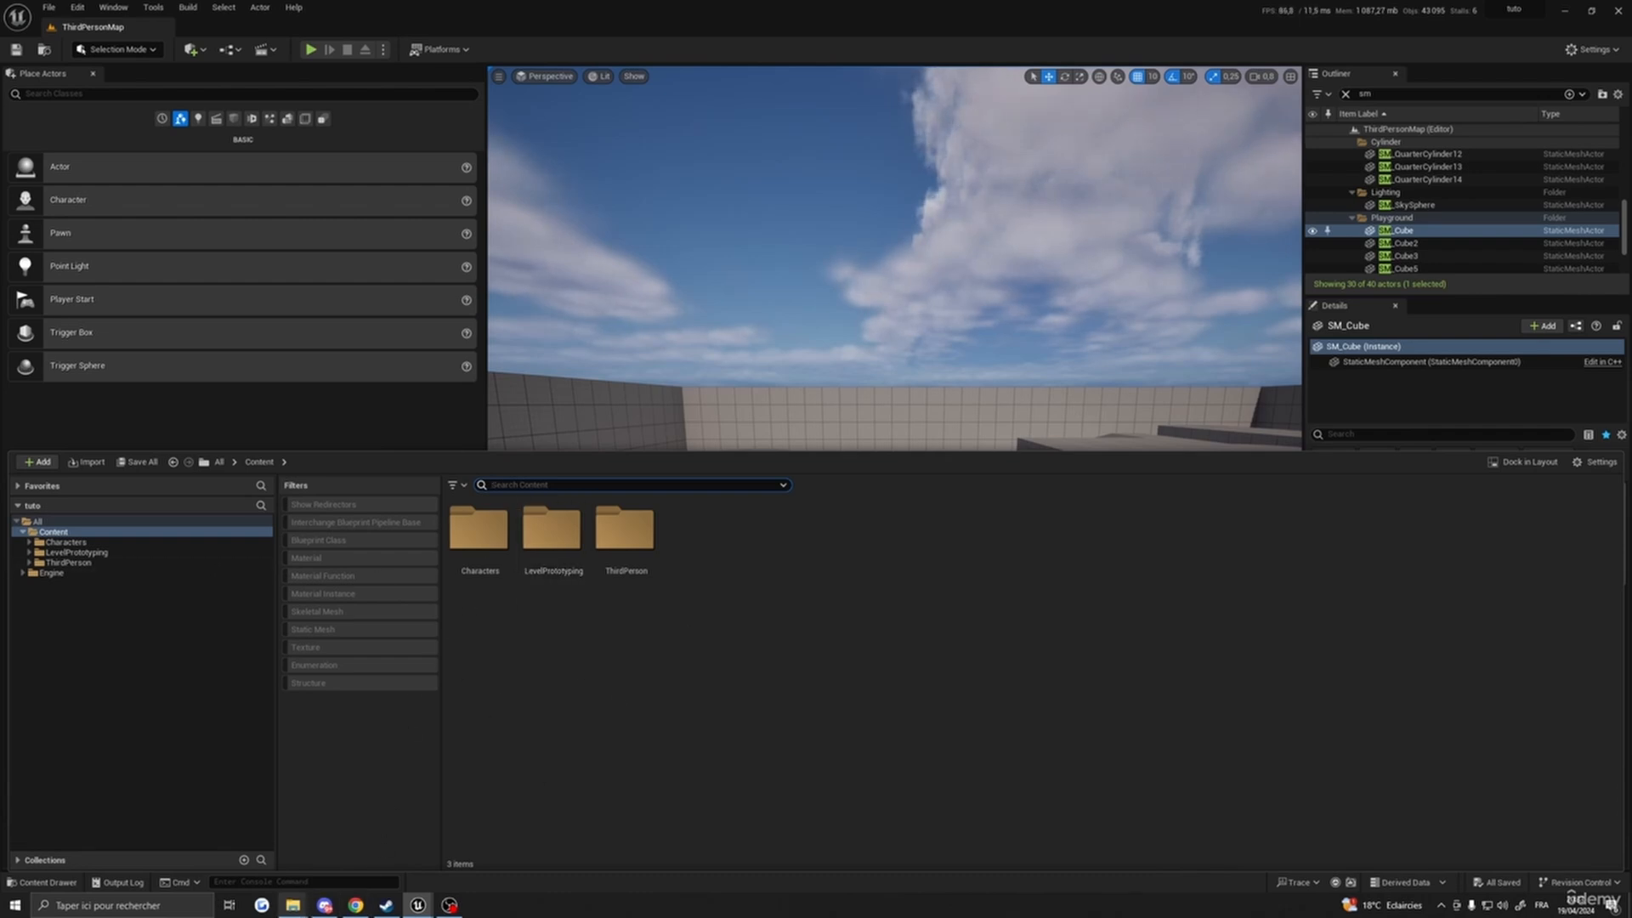
pyautogui.moveTo(292, 911)
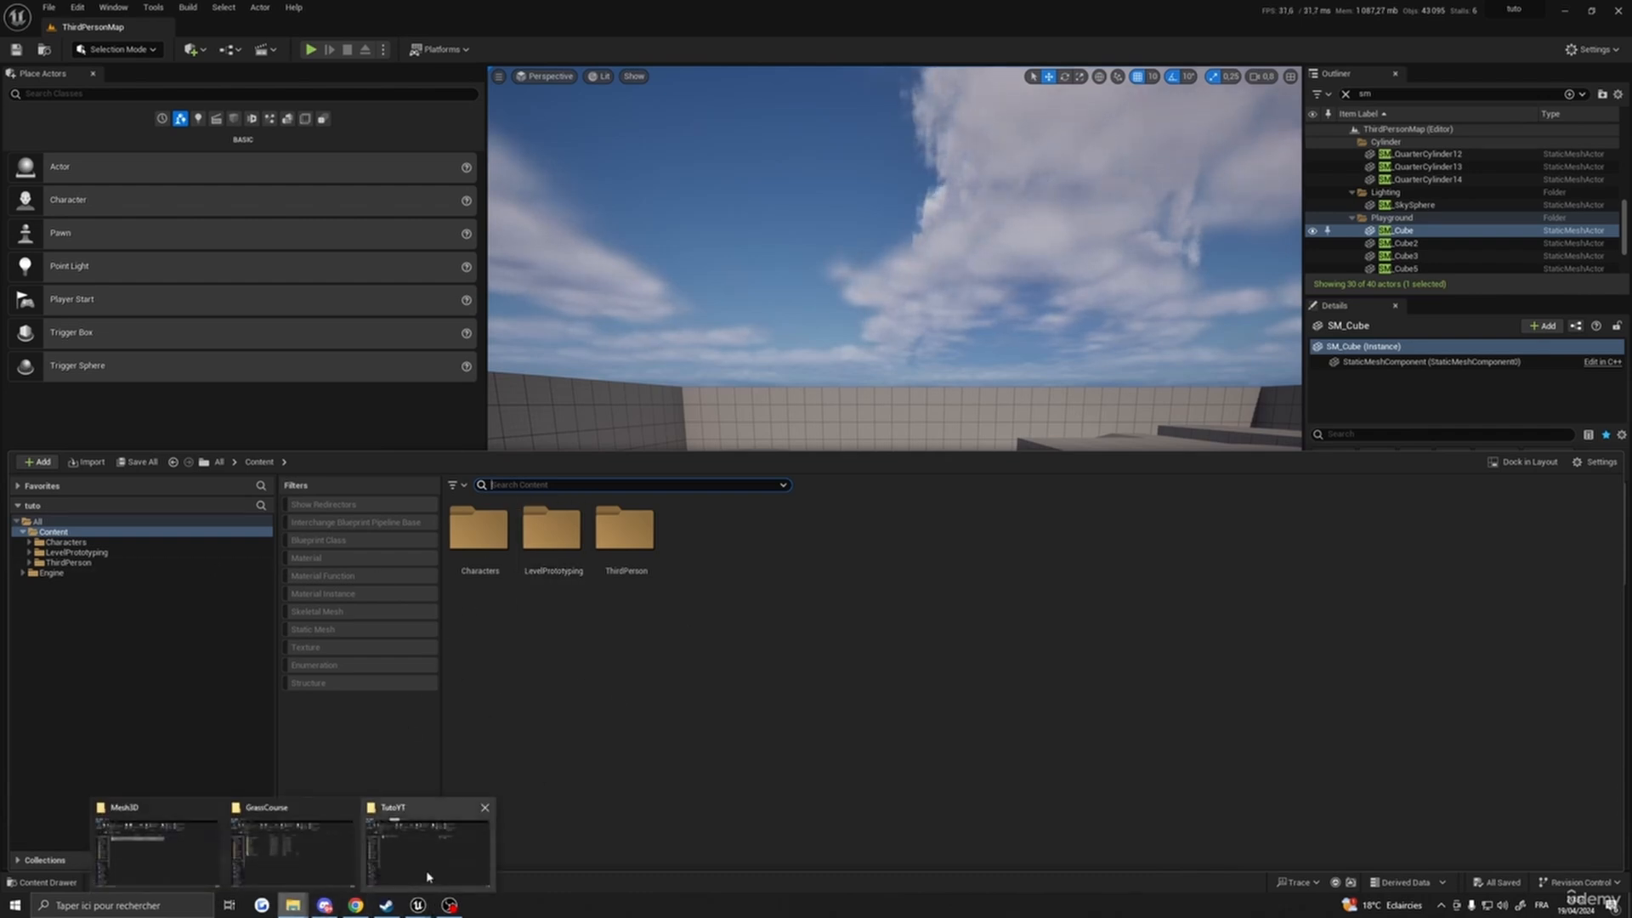
pyautogui.click(155, 846)
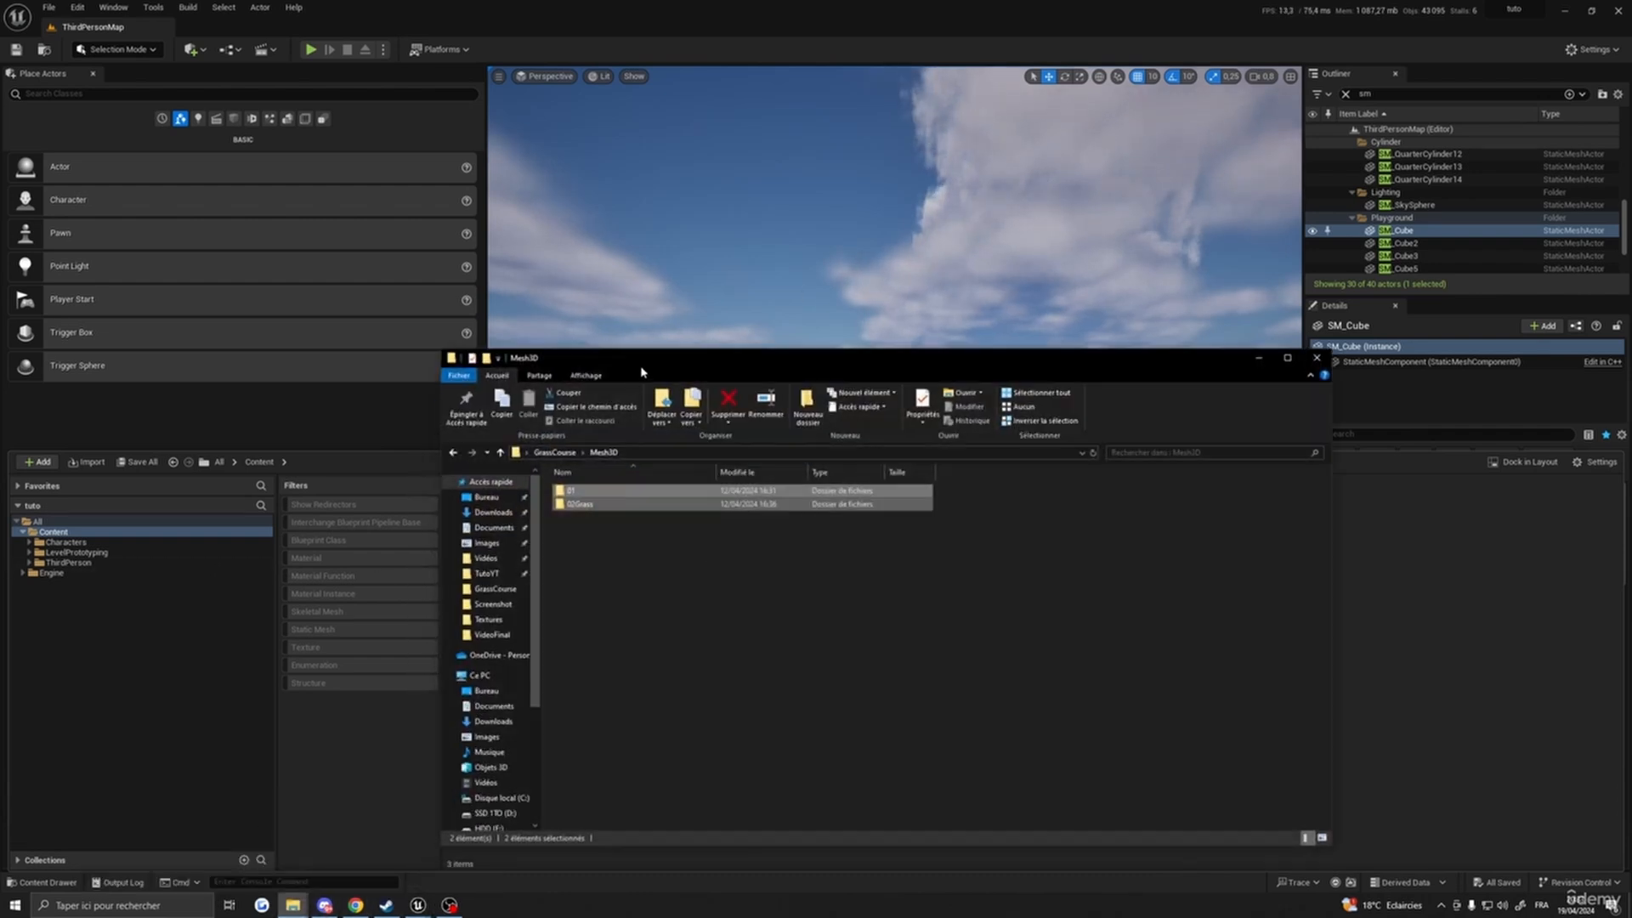
pyautogui.moveTo(642, 371); pyautogui.dragTo(1044, 403)
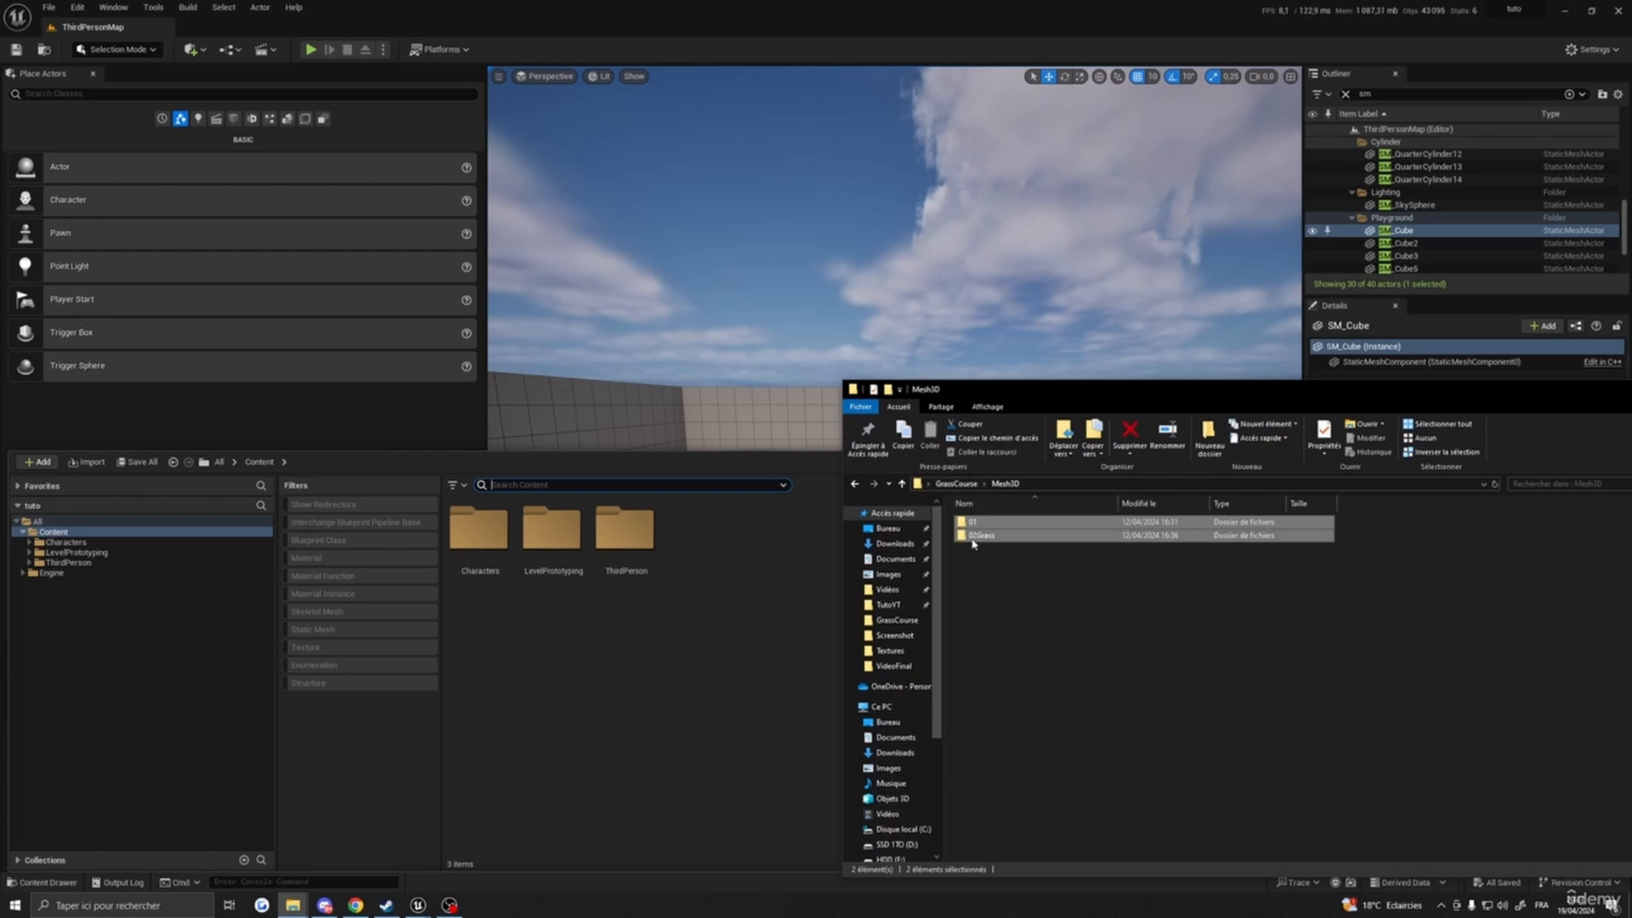
pyautogui.moveTo(976, 538); pyautogui.dragTo(765, 587)
pyautogui.click(776, 231)
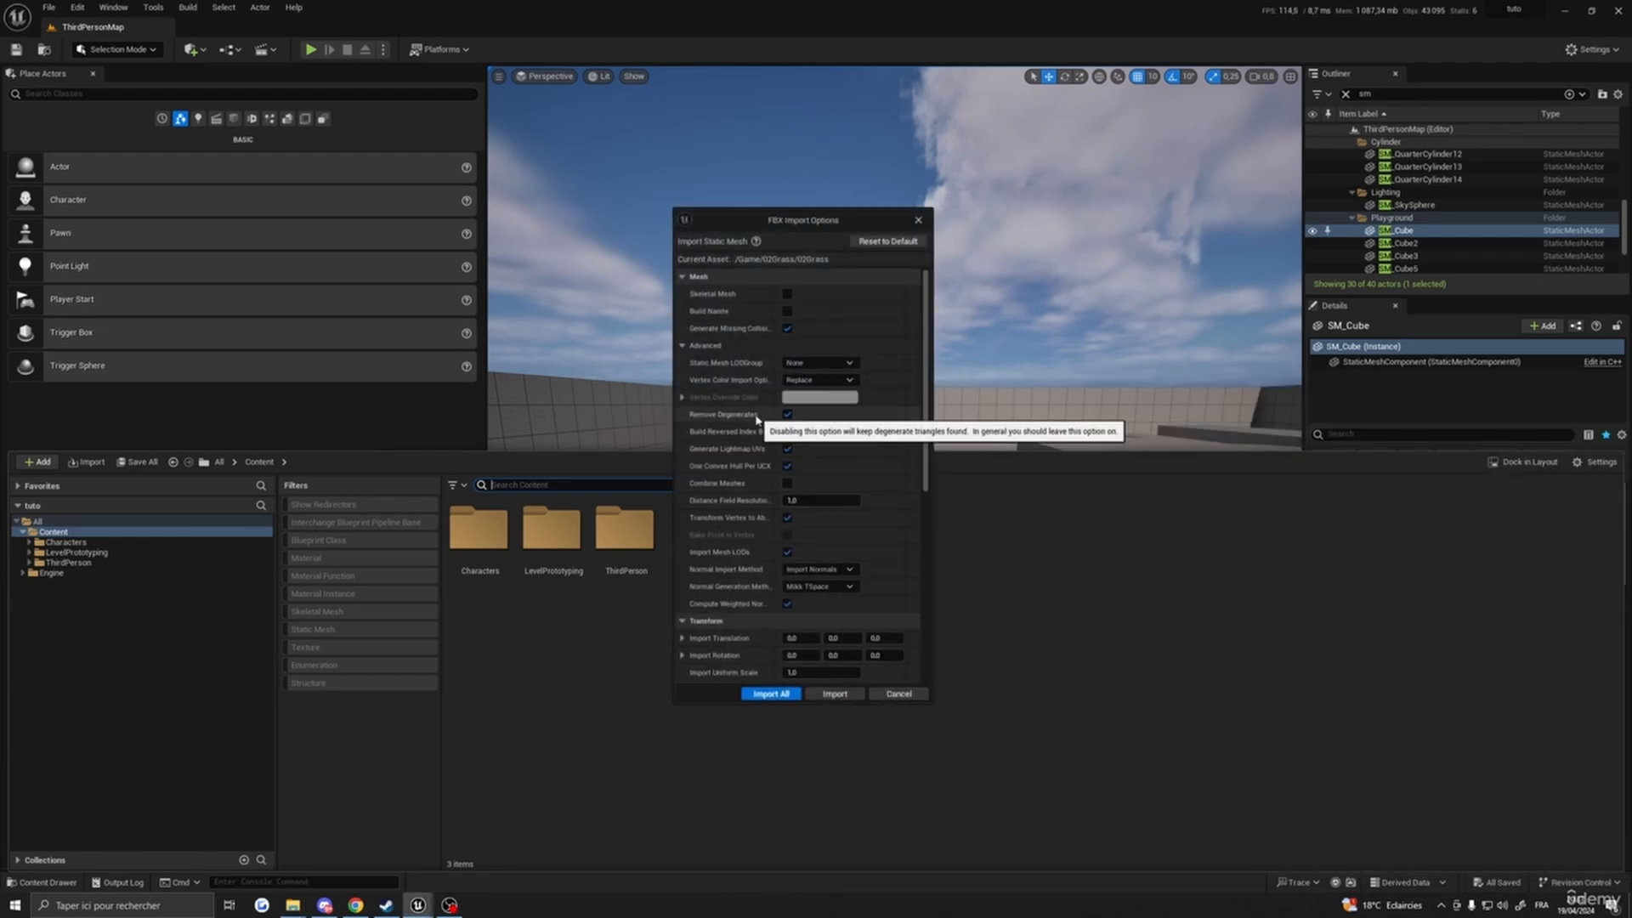
# - Turn off Import Mesh LODs in the advanced mesh settings of the FBX import
pyautogui.click(690, 347)
pyautogui.scroll(-1, 748, 593)
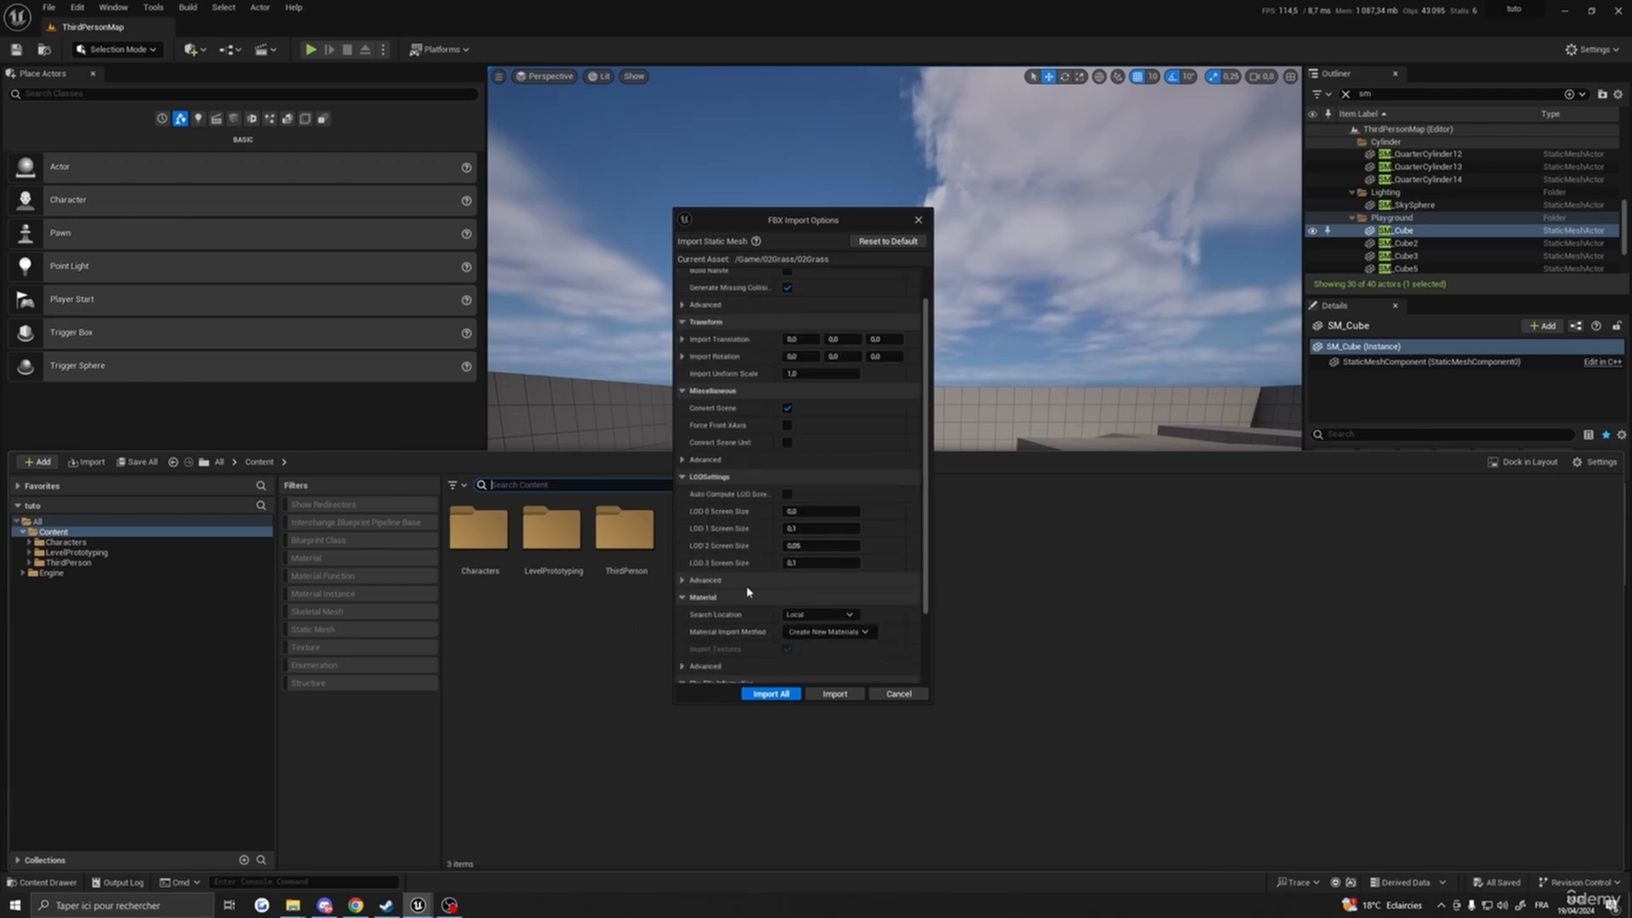
pyautogui.click(769, 477)
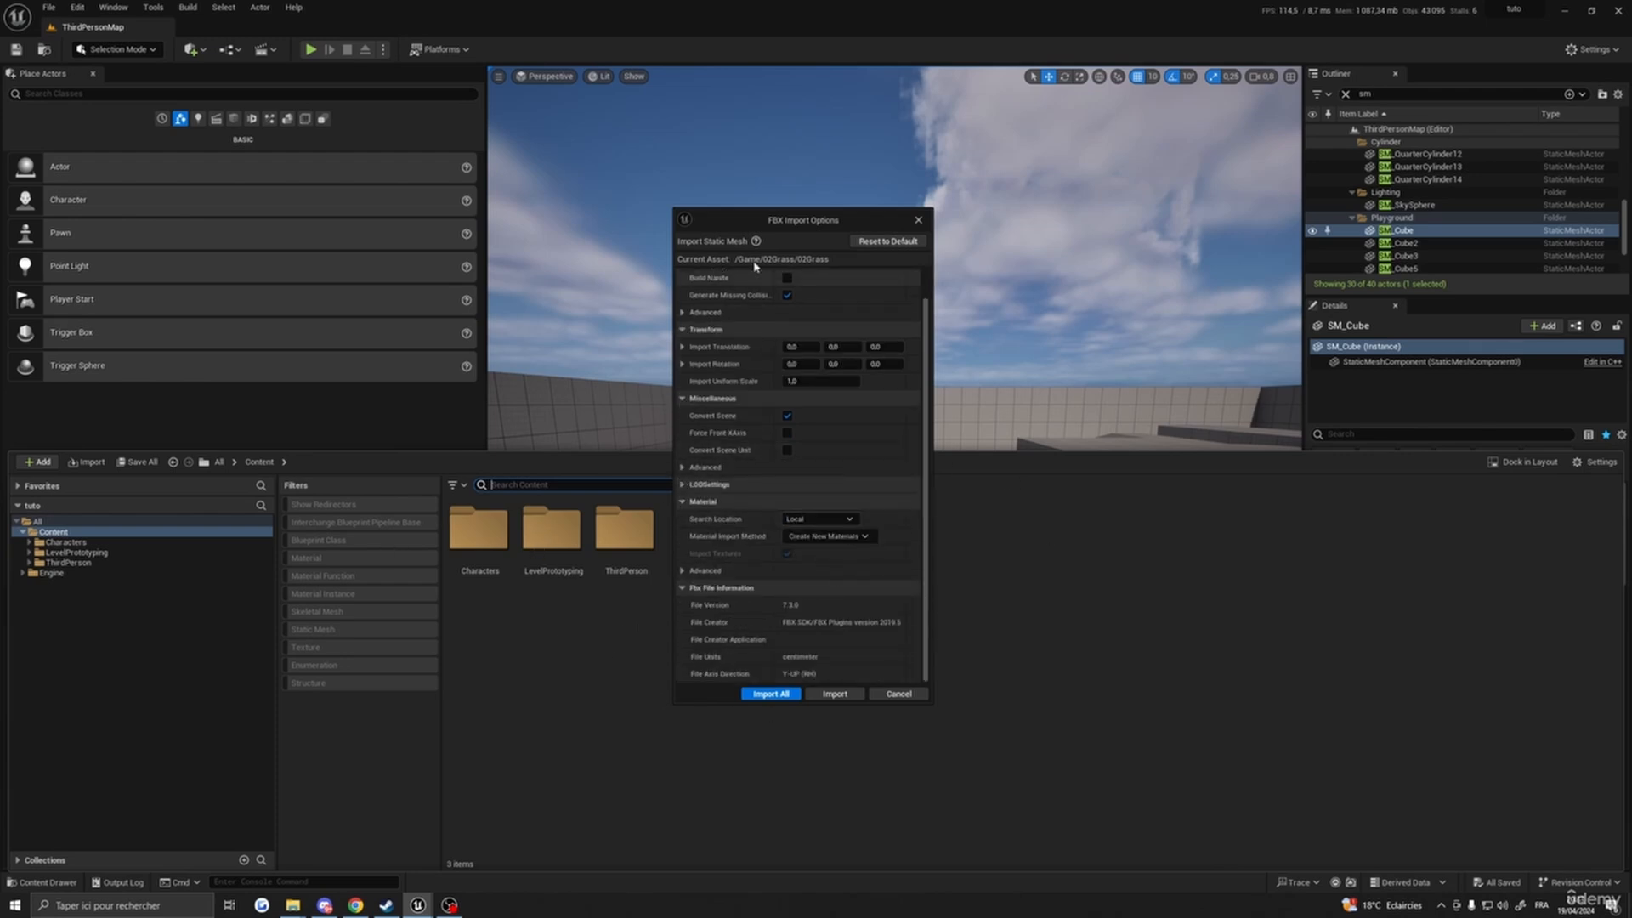
pyautogui.click(689, 312)
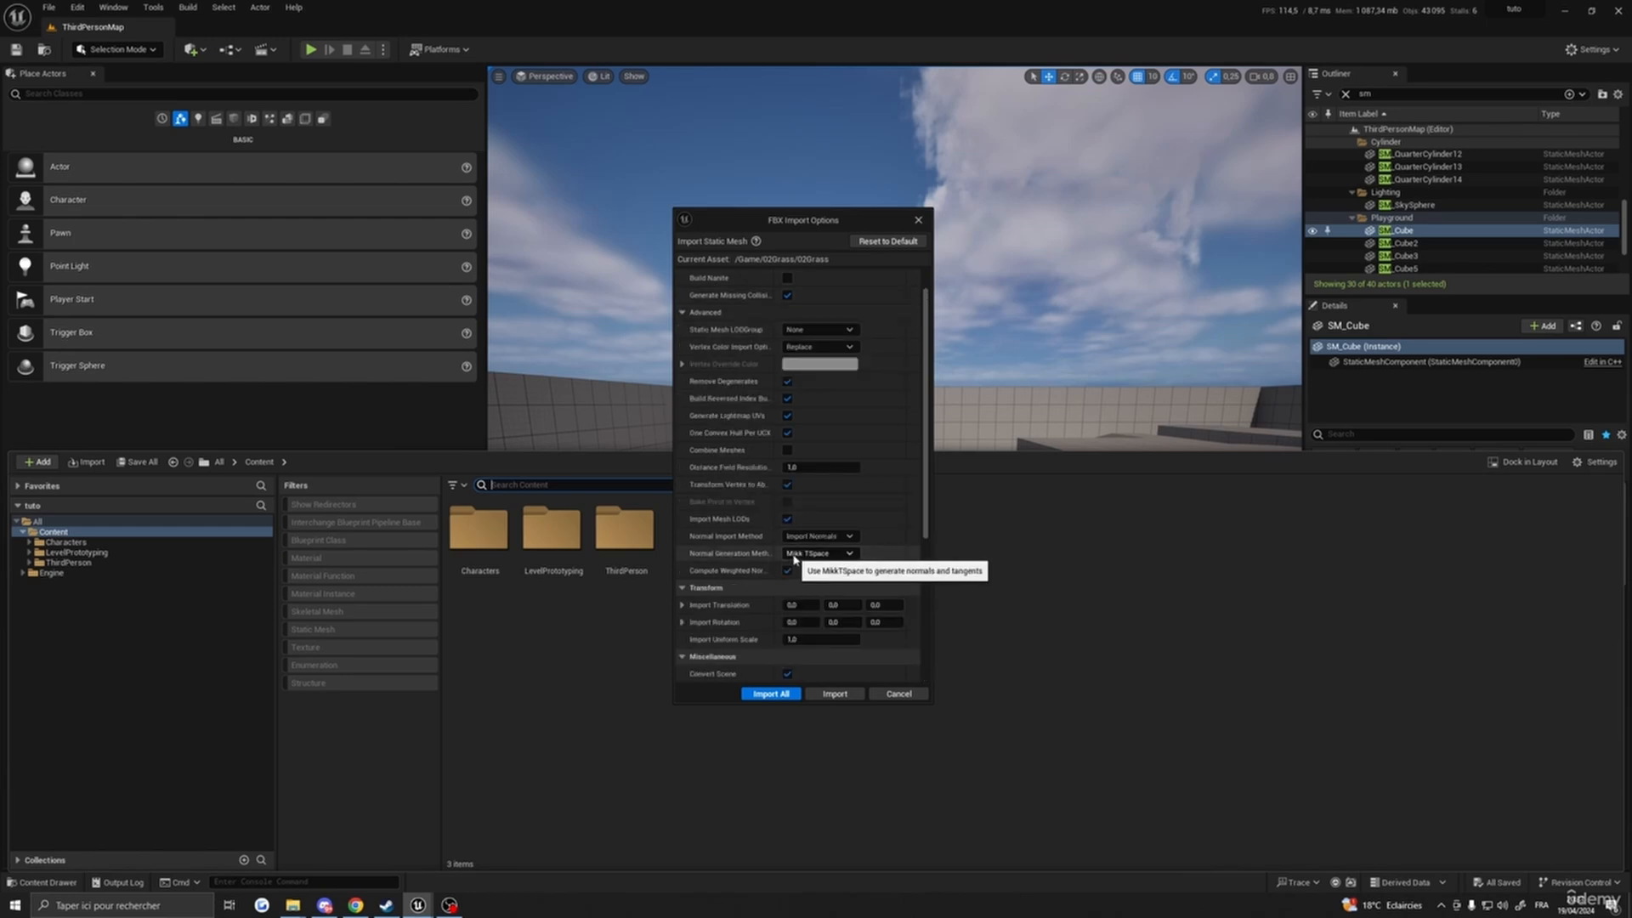
pyautogui.click(787, 519)
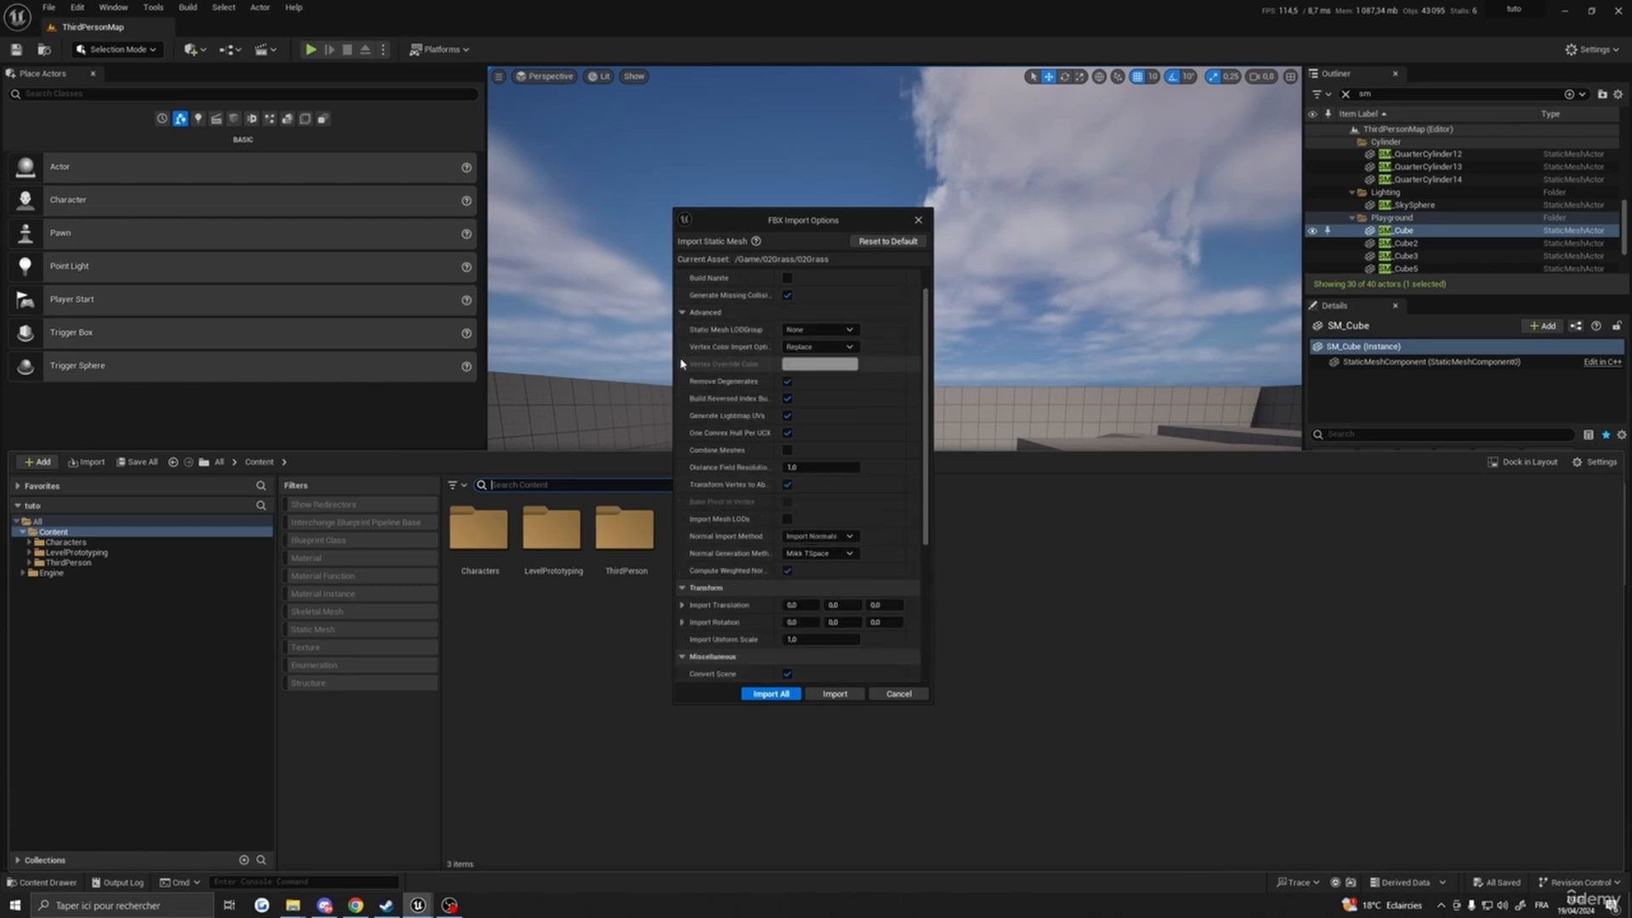
pyautogui.click(683, 312)
pyautogui.scroll(1, 787, 473)
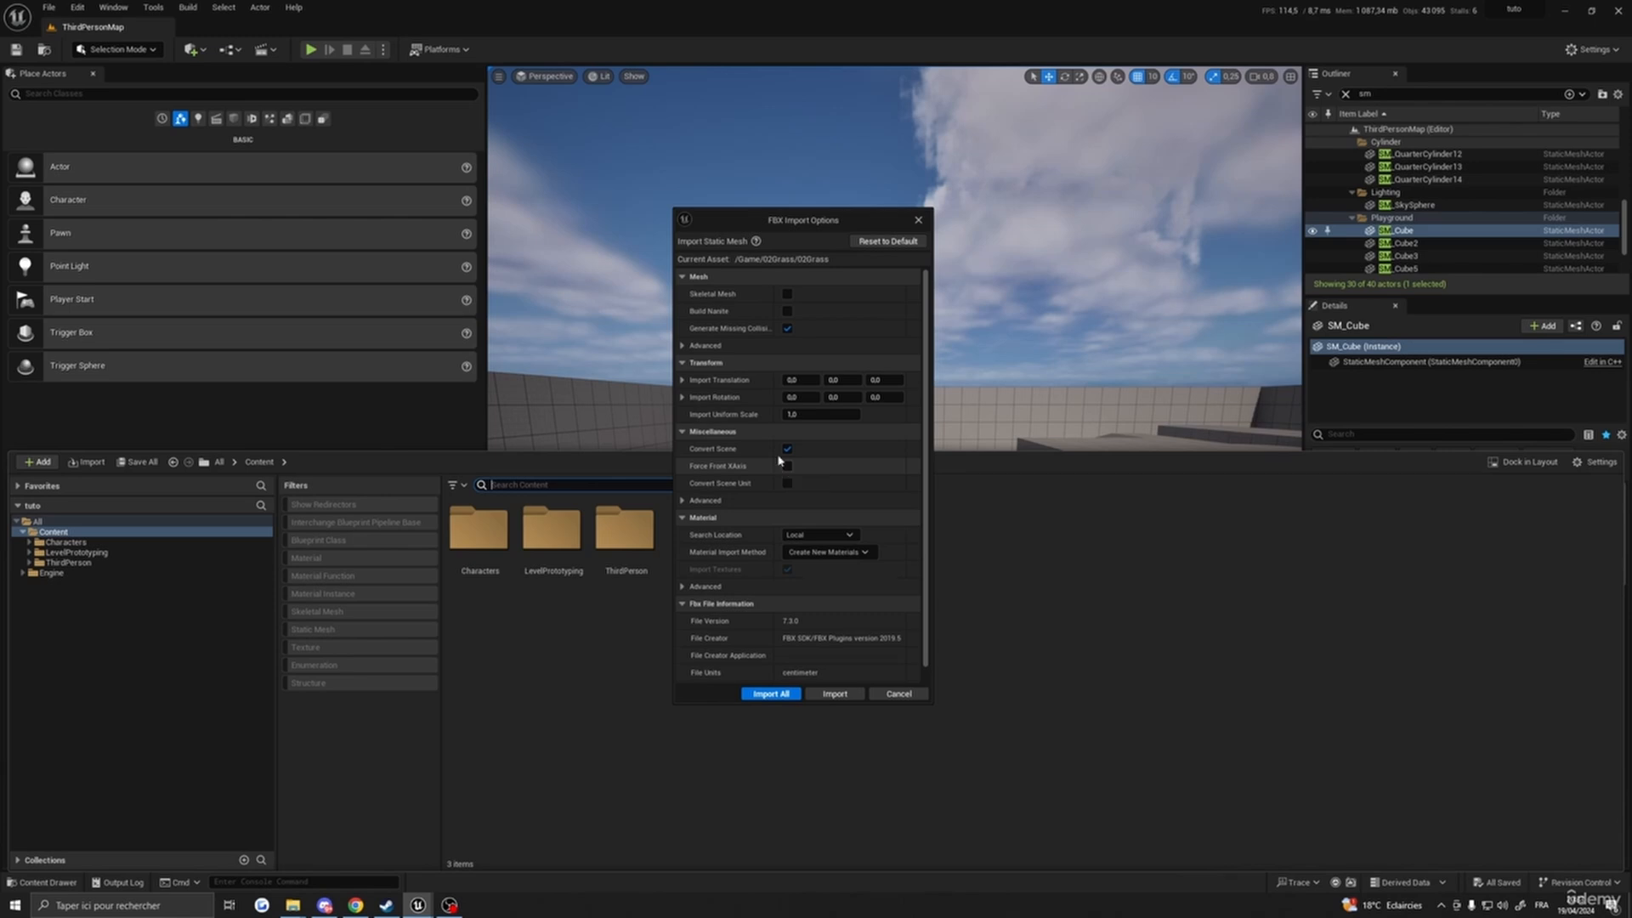
# - Set the vertex color import option to Replace and turn on Import Mesh LODs for the grass mesh
pyautogui.click(683, 345)
pyautogui.click(821, 381)
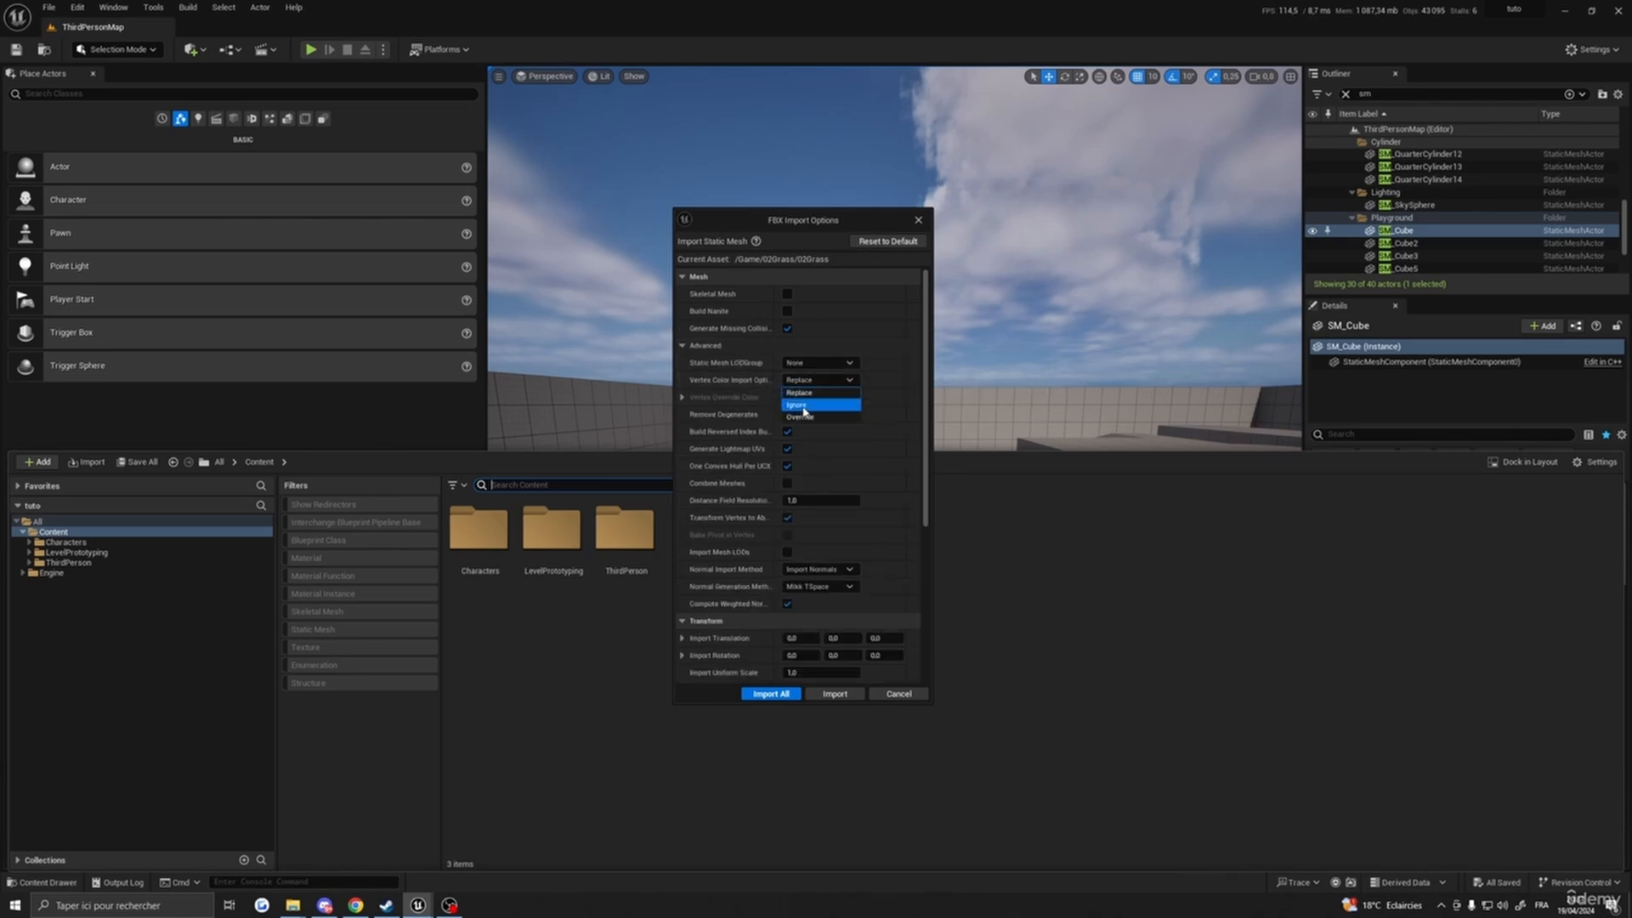
pyautogui.click(804, 406)
pyautogui.click(786, 381)
pyautogui.click(807, 394)
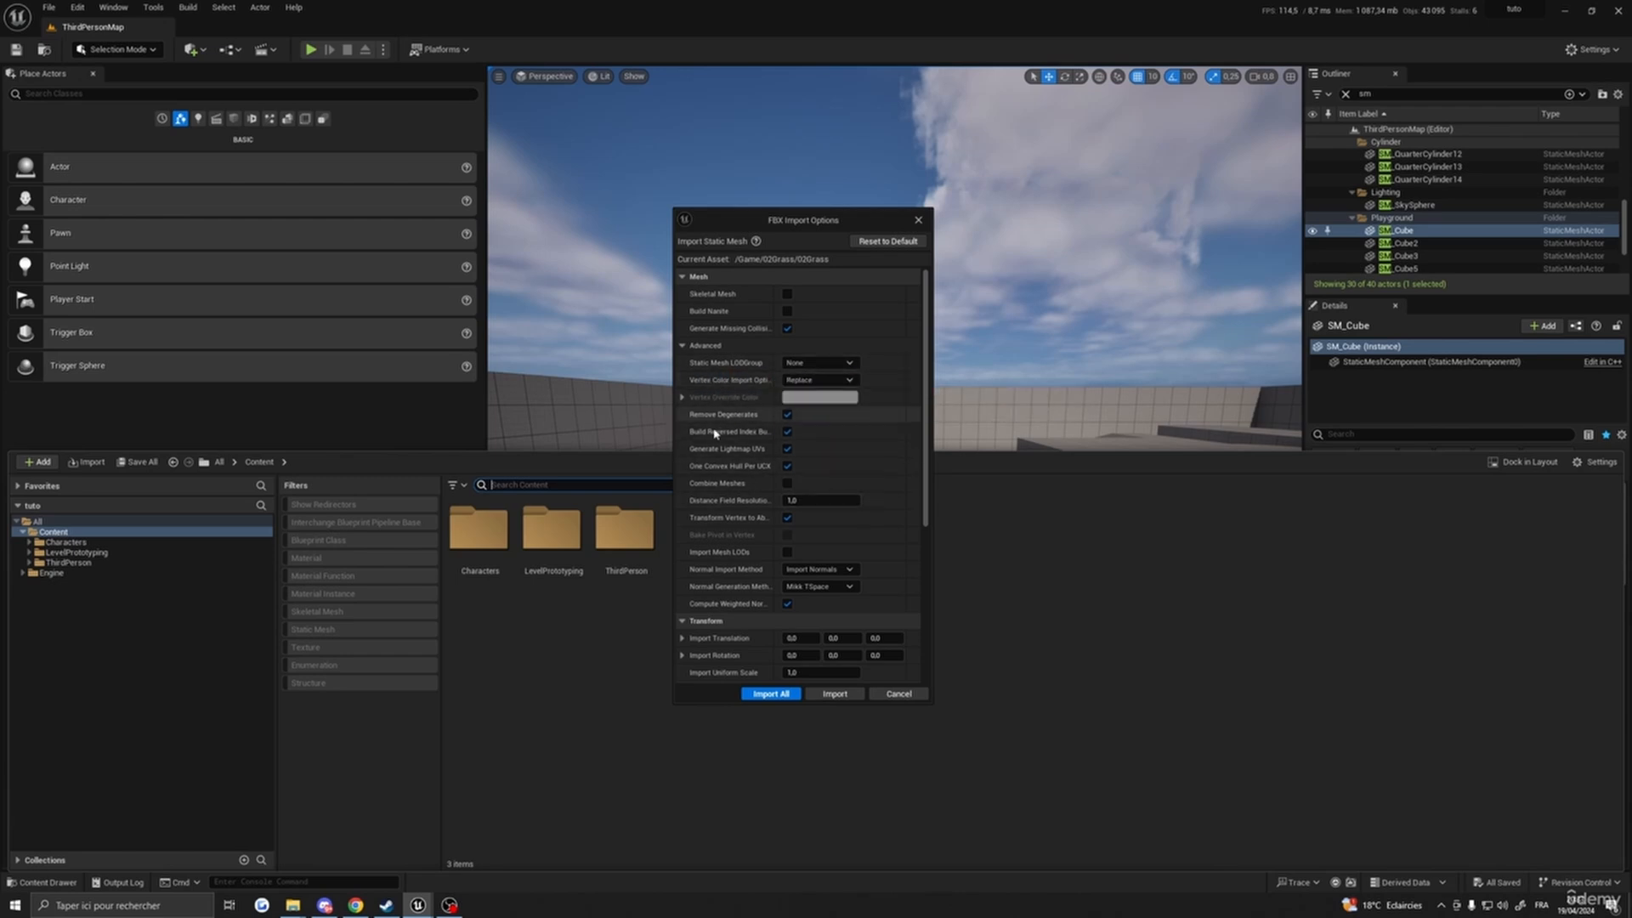
pyautogui.scroll(-1, 787, 552)
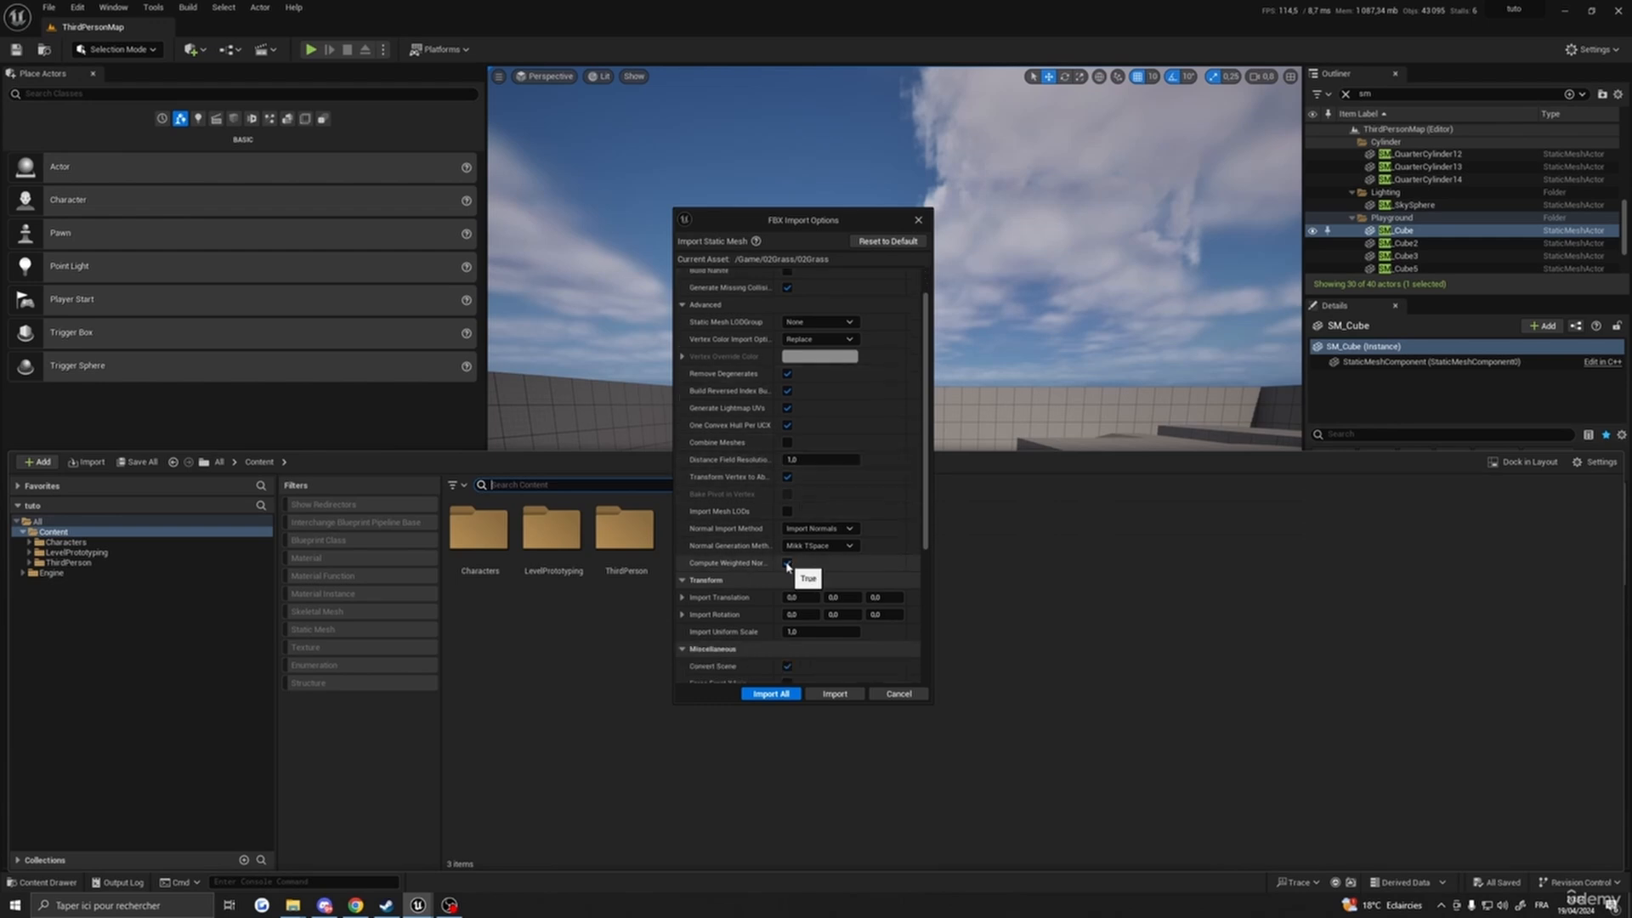
pyautogui.click(787, 511)
pyautogui.scroll(-5, 782, 510)
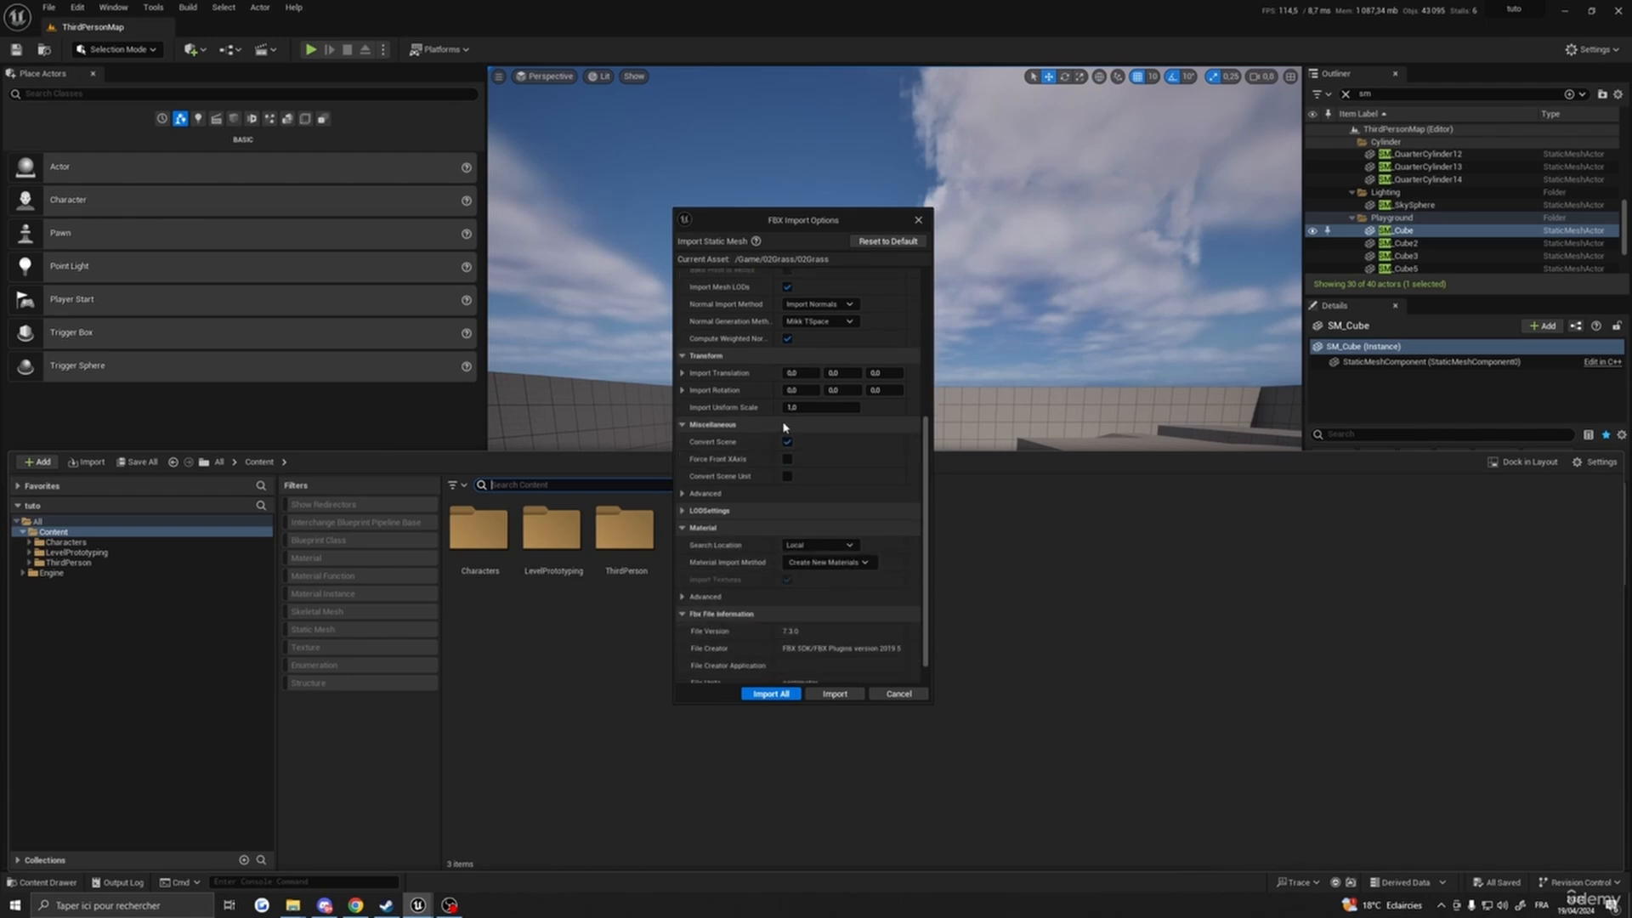
pyautogui.moveTo(798, 222); pyautogui.dragTo(657, 215)
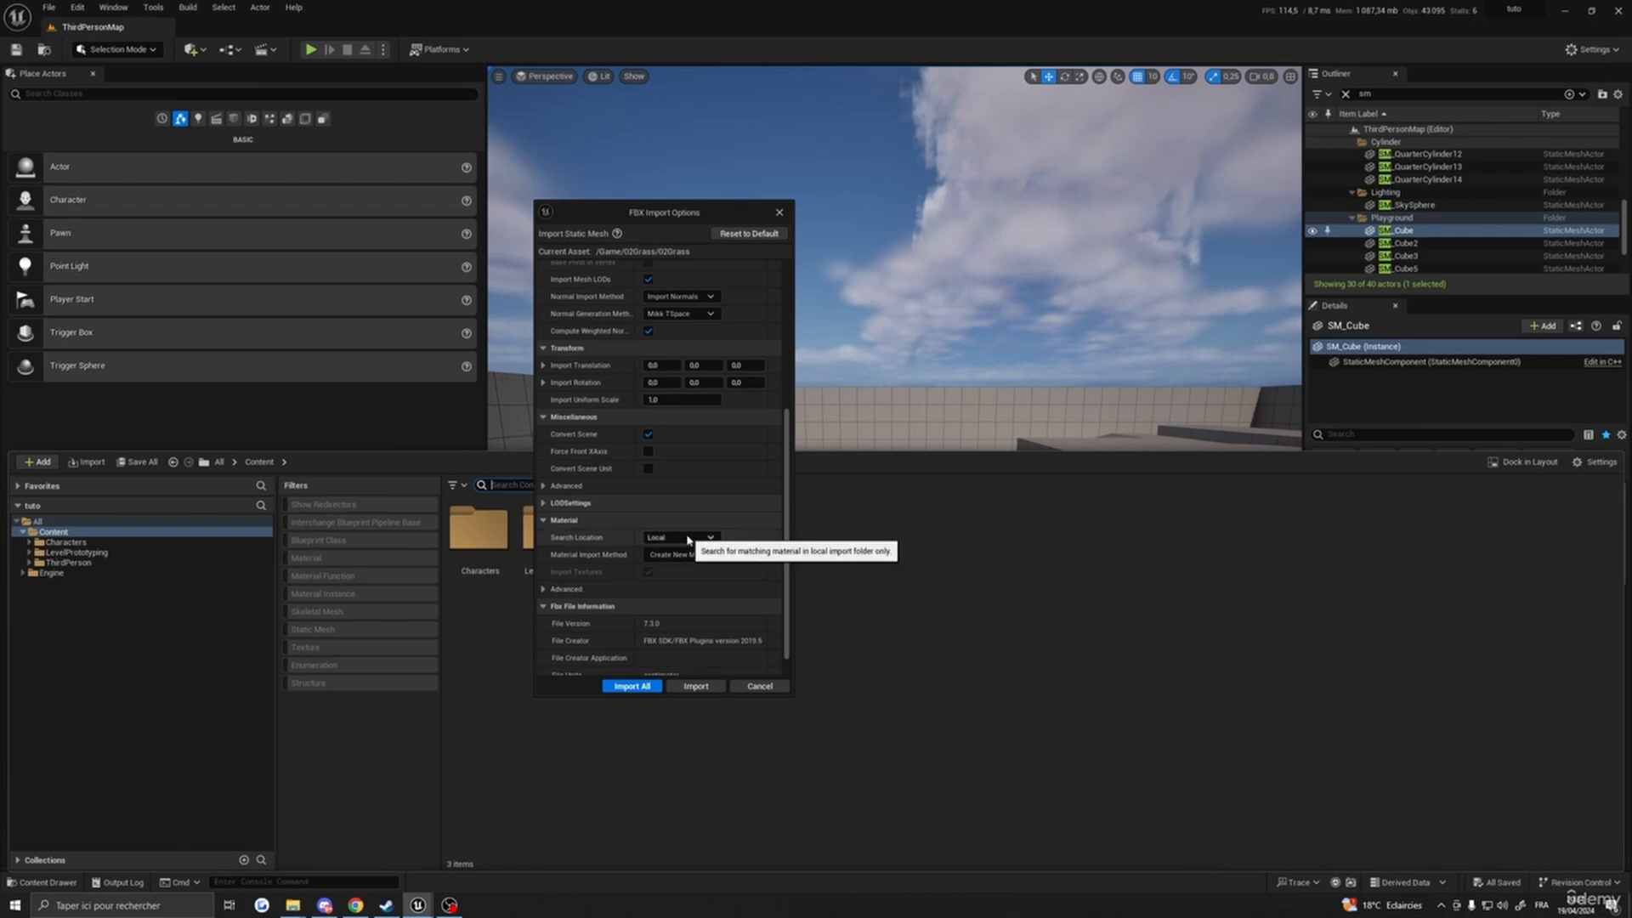
pyautogui.moveTo(648, 219); pyautogui.dragTo(666, 222)
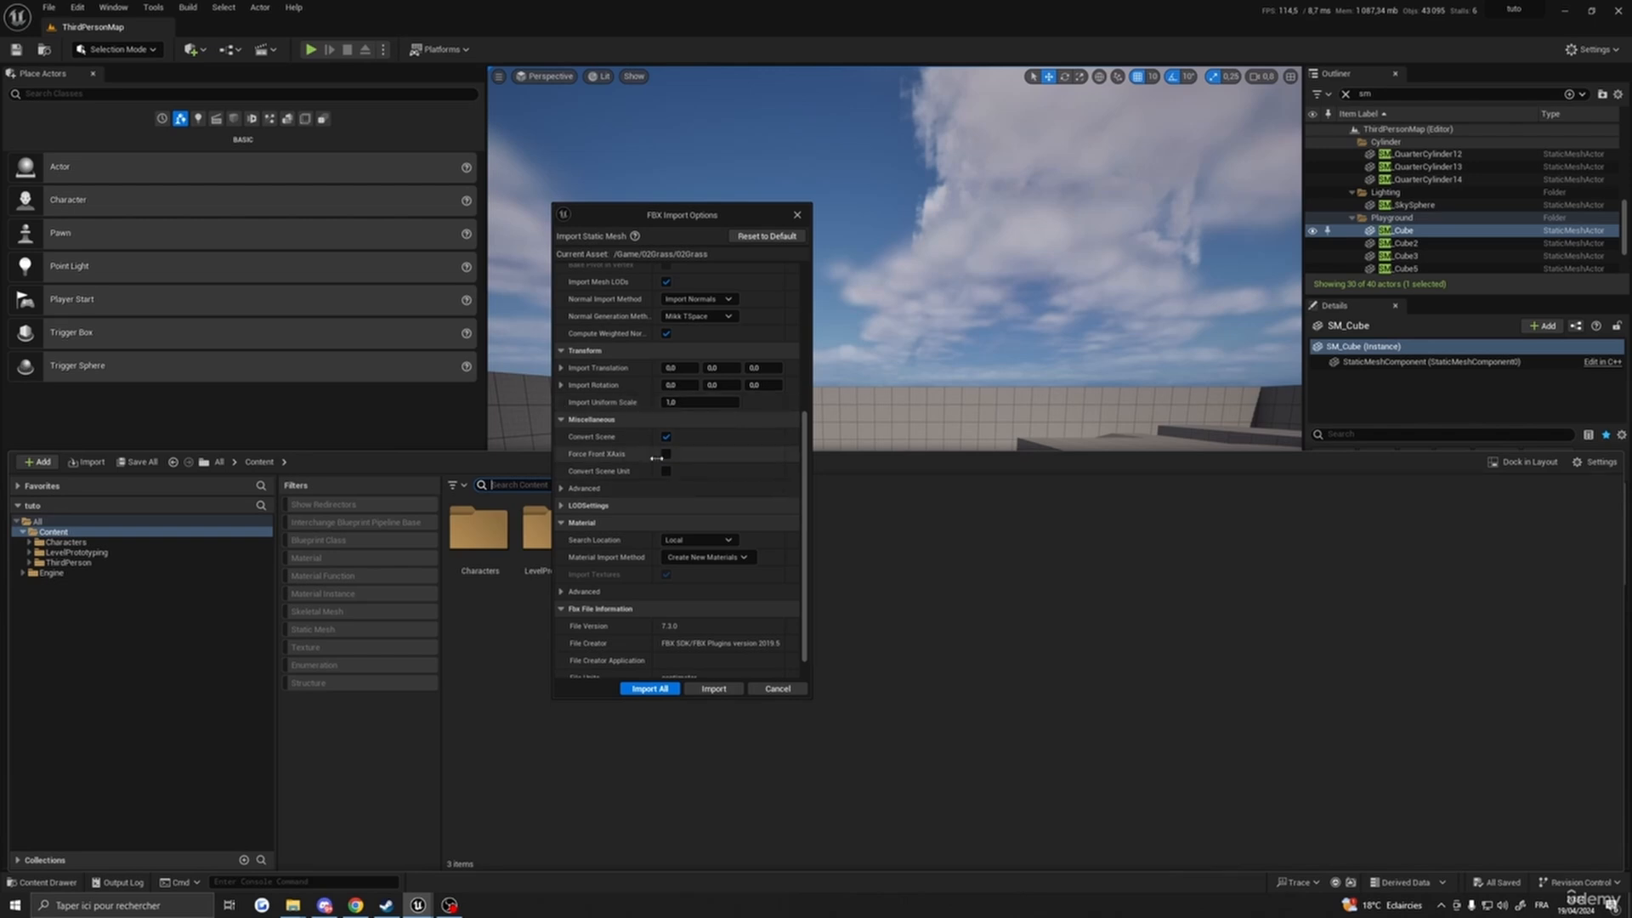
pyautogui.moveTo(680, 215); pyautogui.dragTo(768, 193)
# - Review the FBX import's LOD settings and set the LOD 3 screen size to 0.01
pyautogui.scroll(-1, 763, 408)
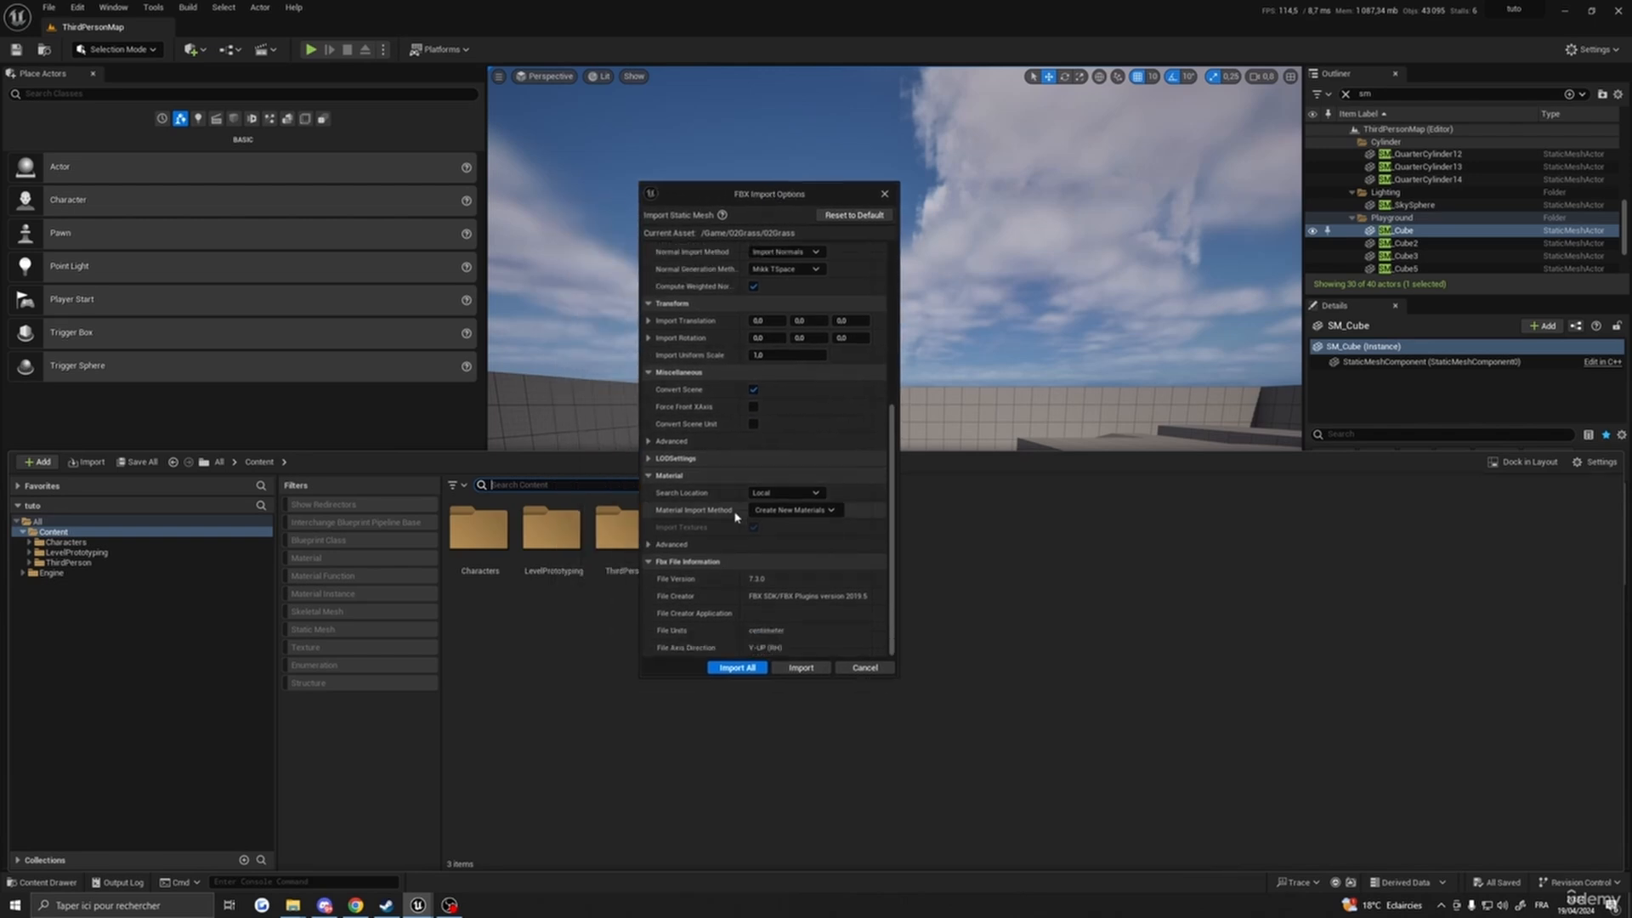
pyautogui.click(653, 460)
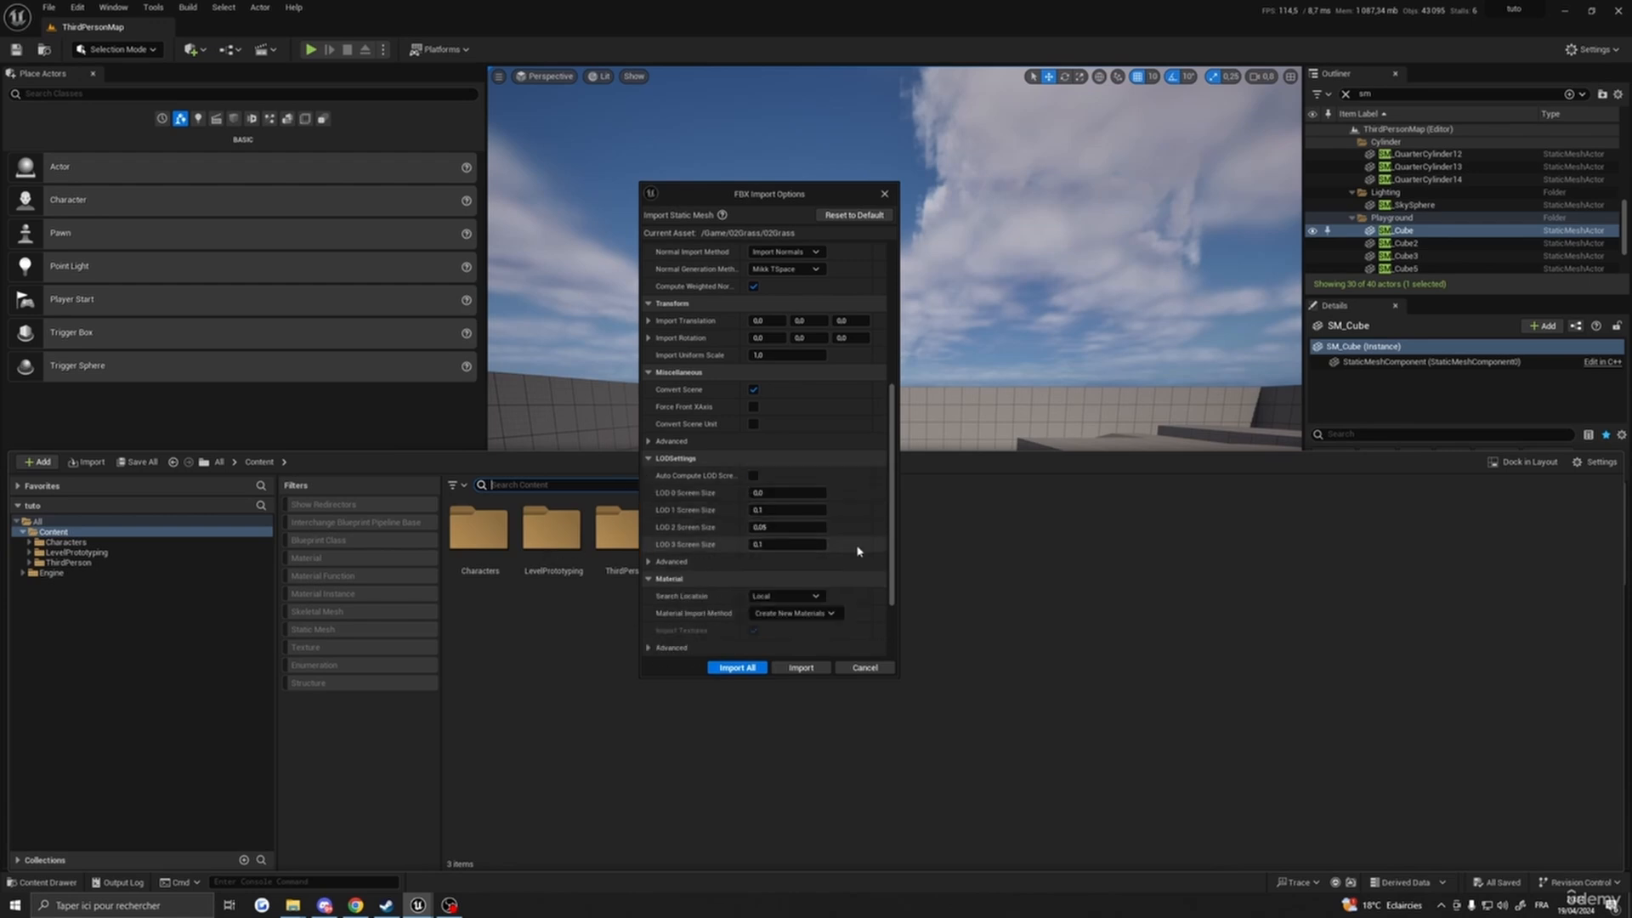
pyautogui.click(649, 562)
pyautogui.scroll(-3, 651, 568)
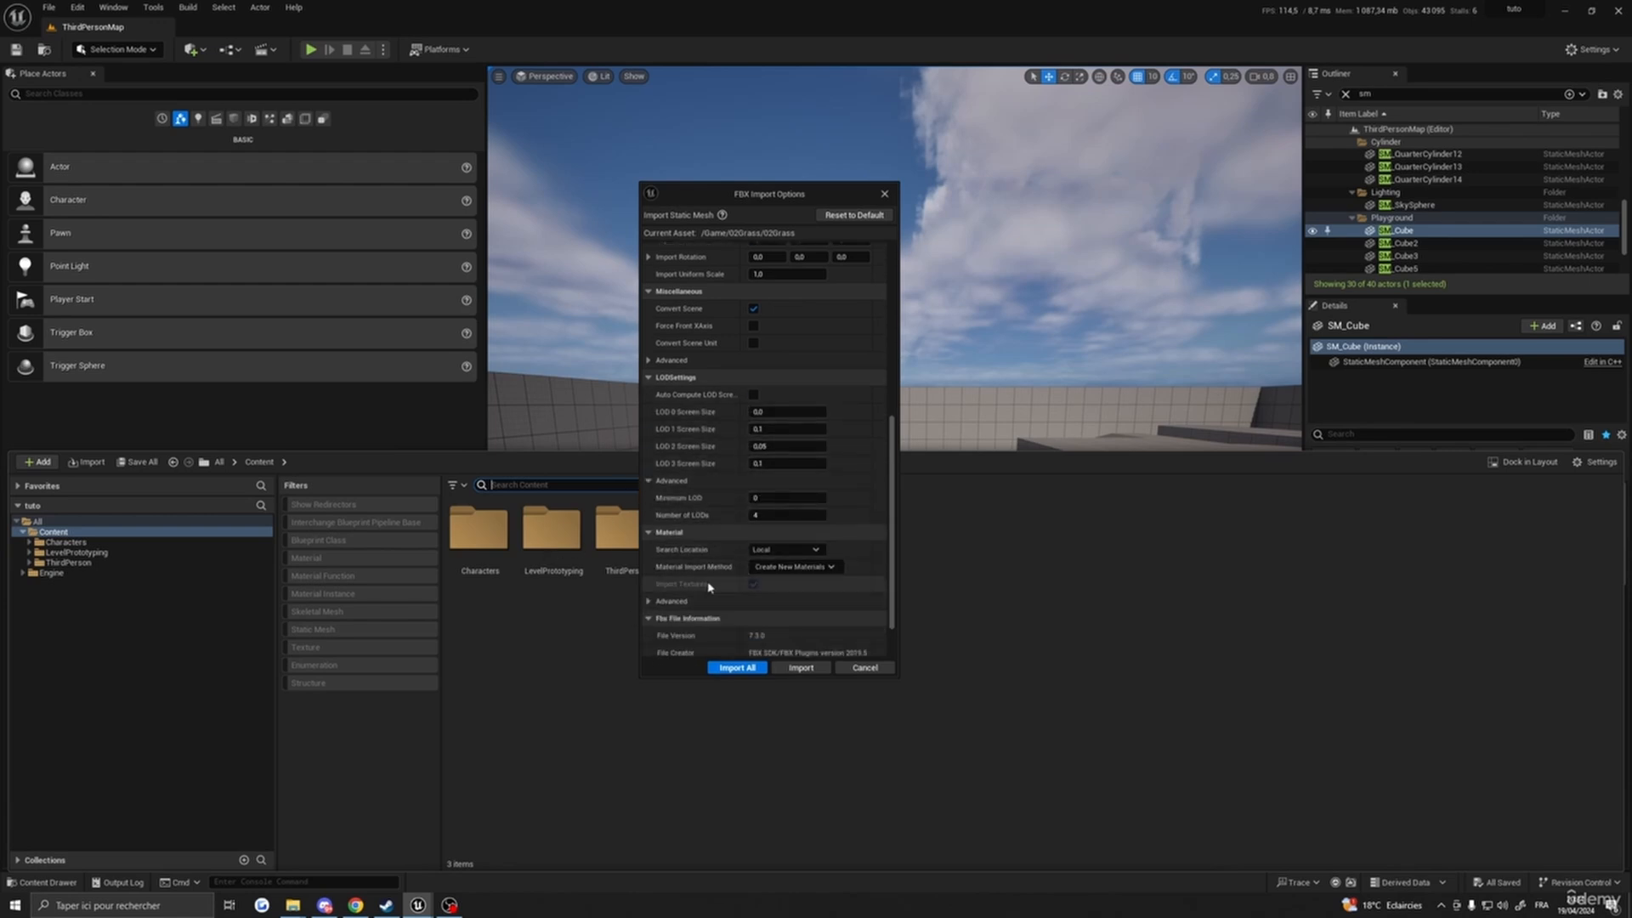
pyautogui.click(767, 515)
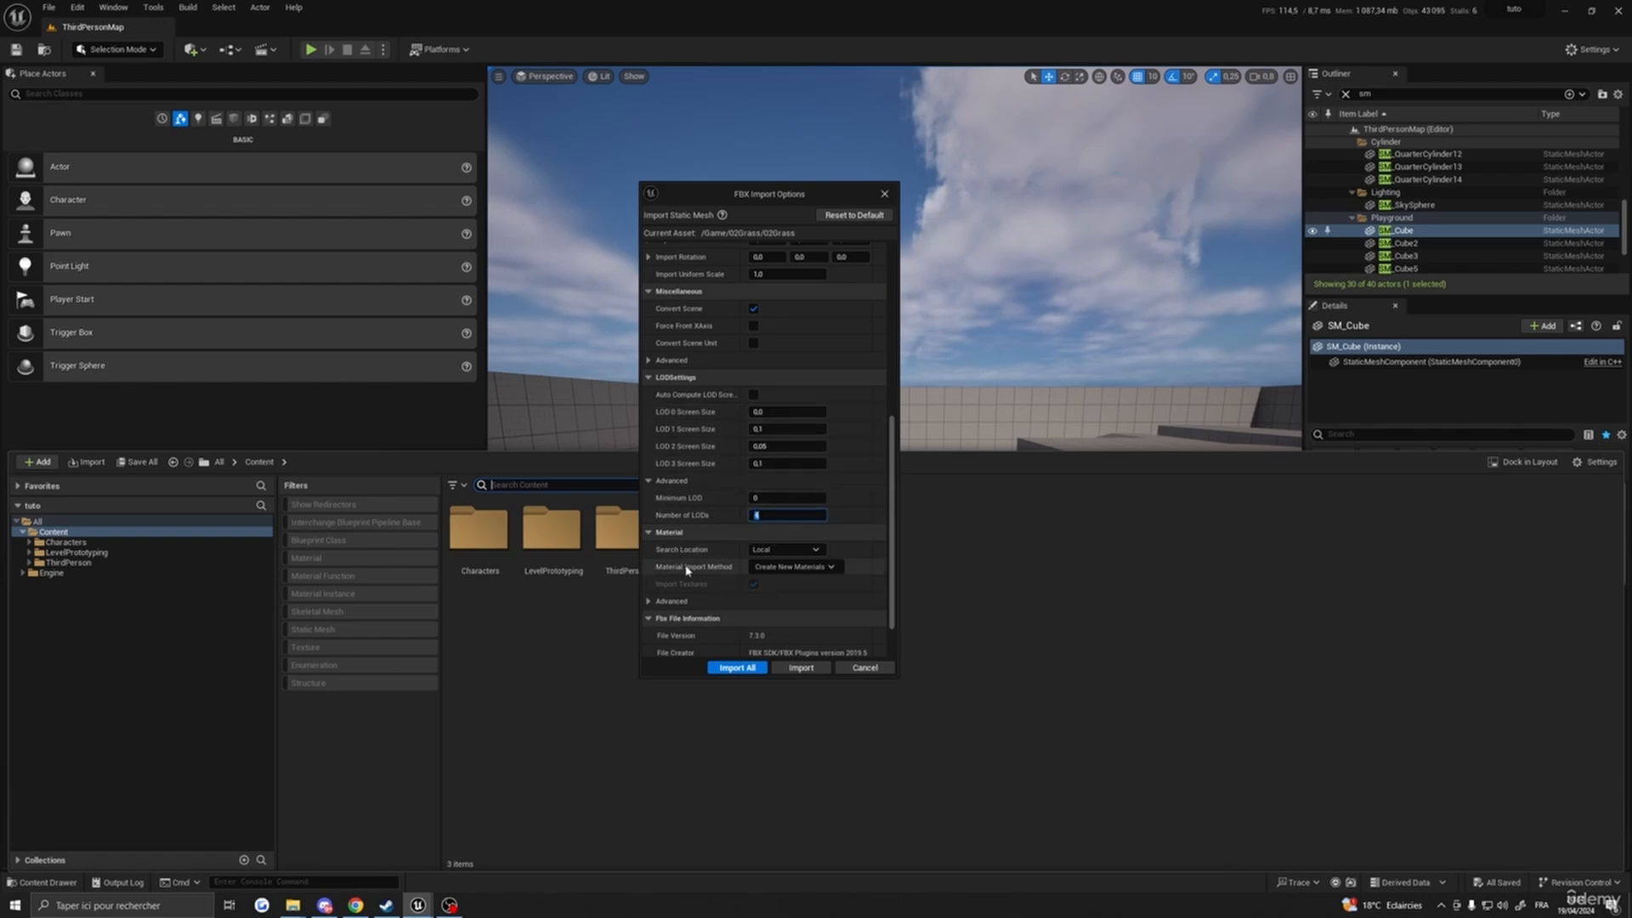
pyautogui.click(761, 411)
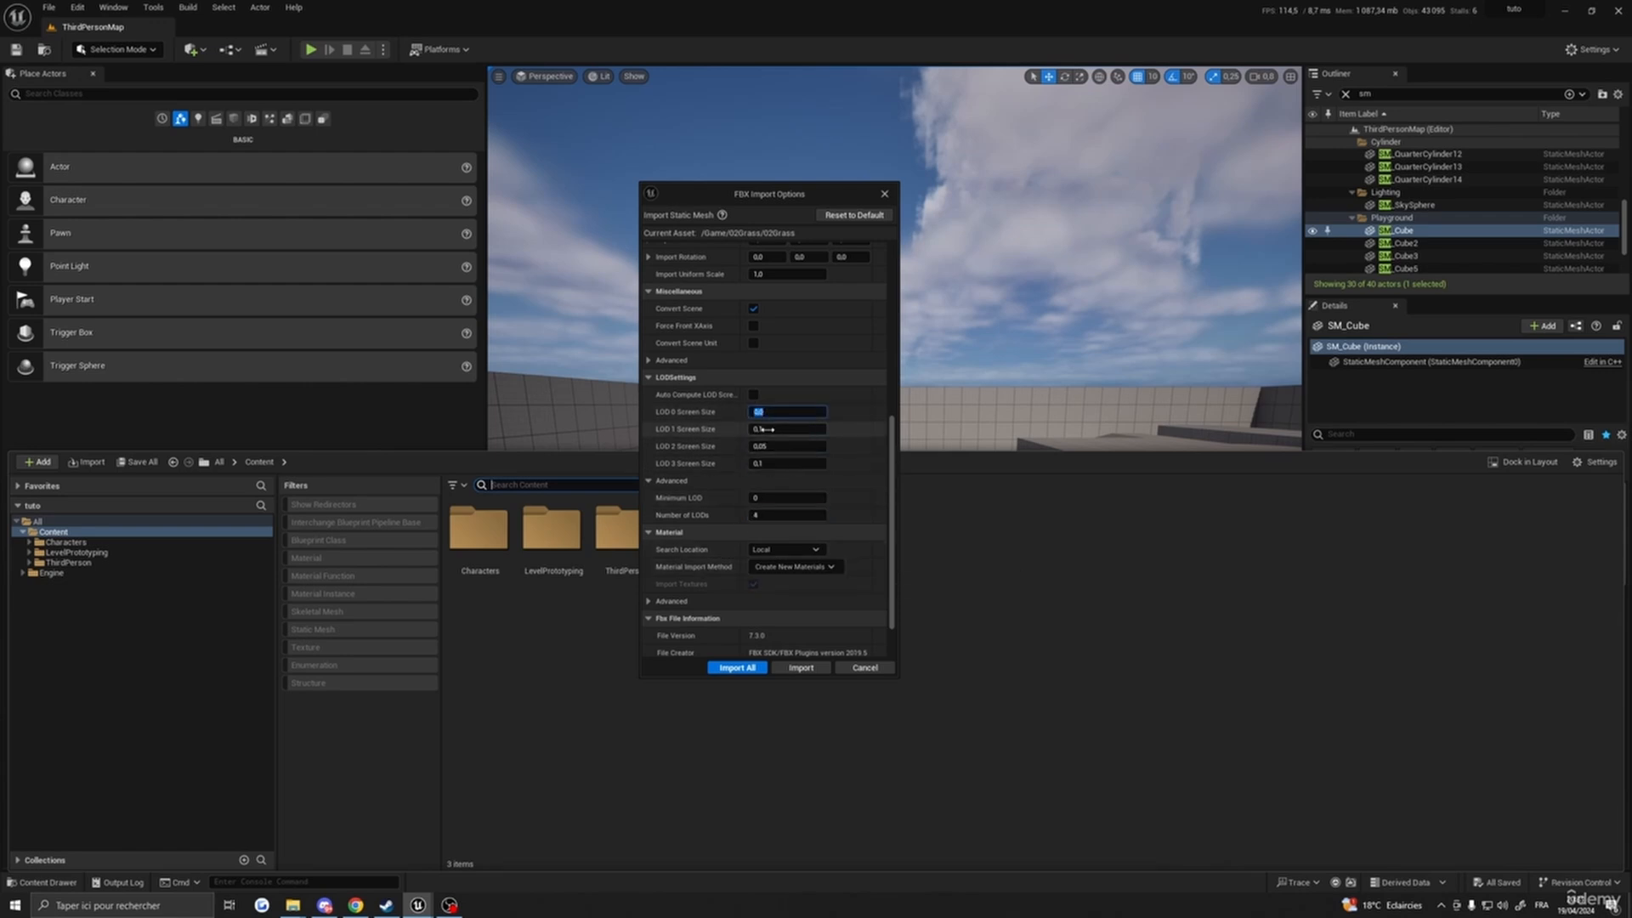
pyautogui.click(765, 429)
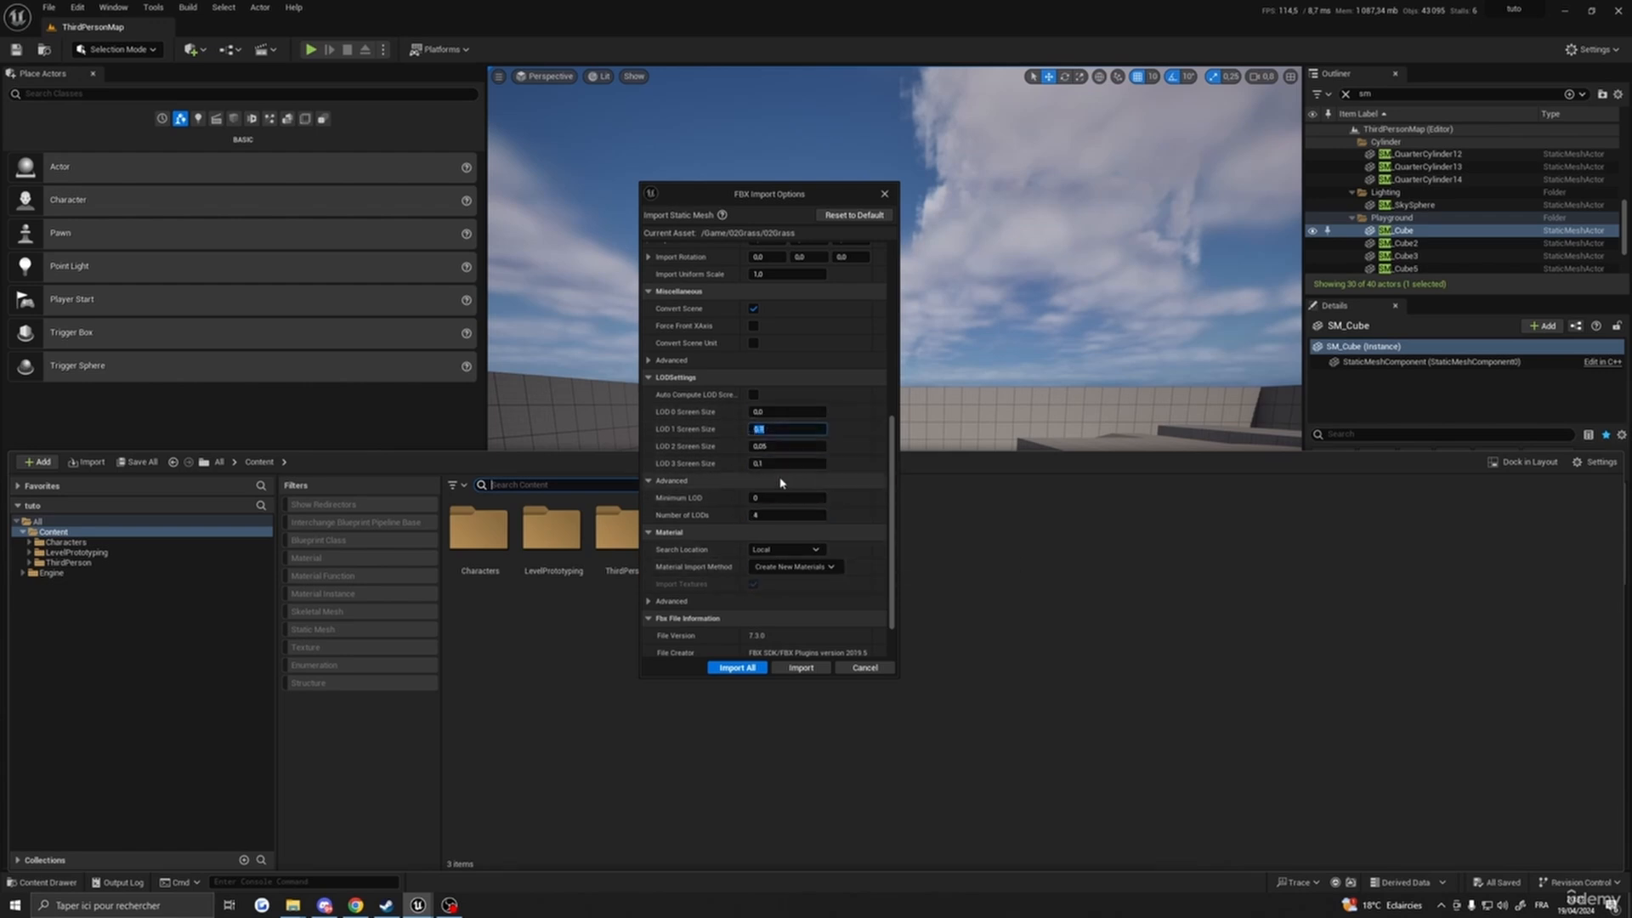
pyautogui.click(762, 446)
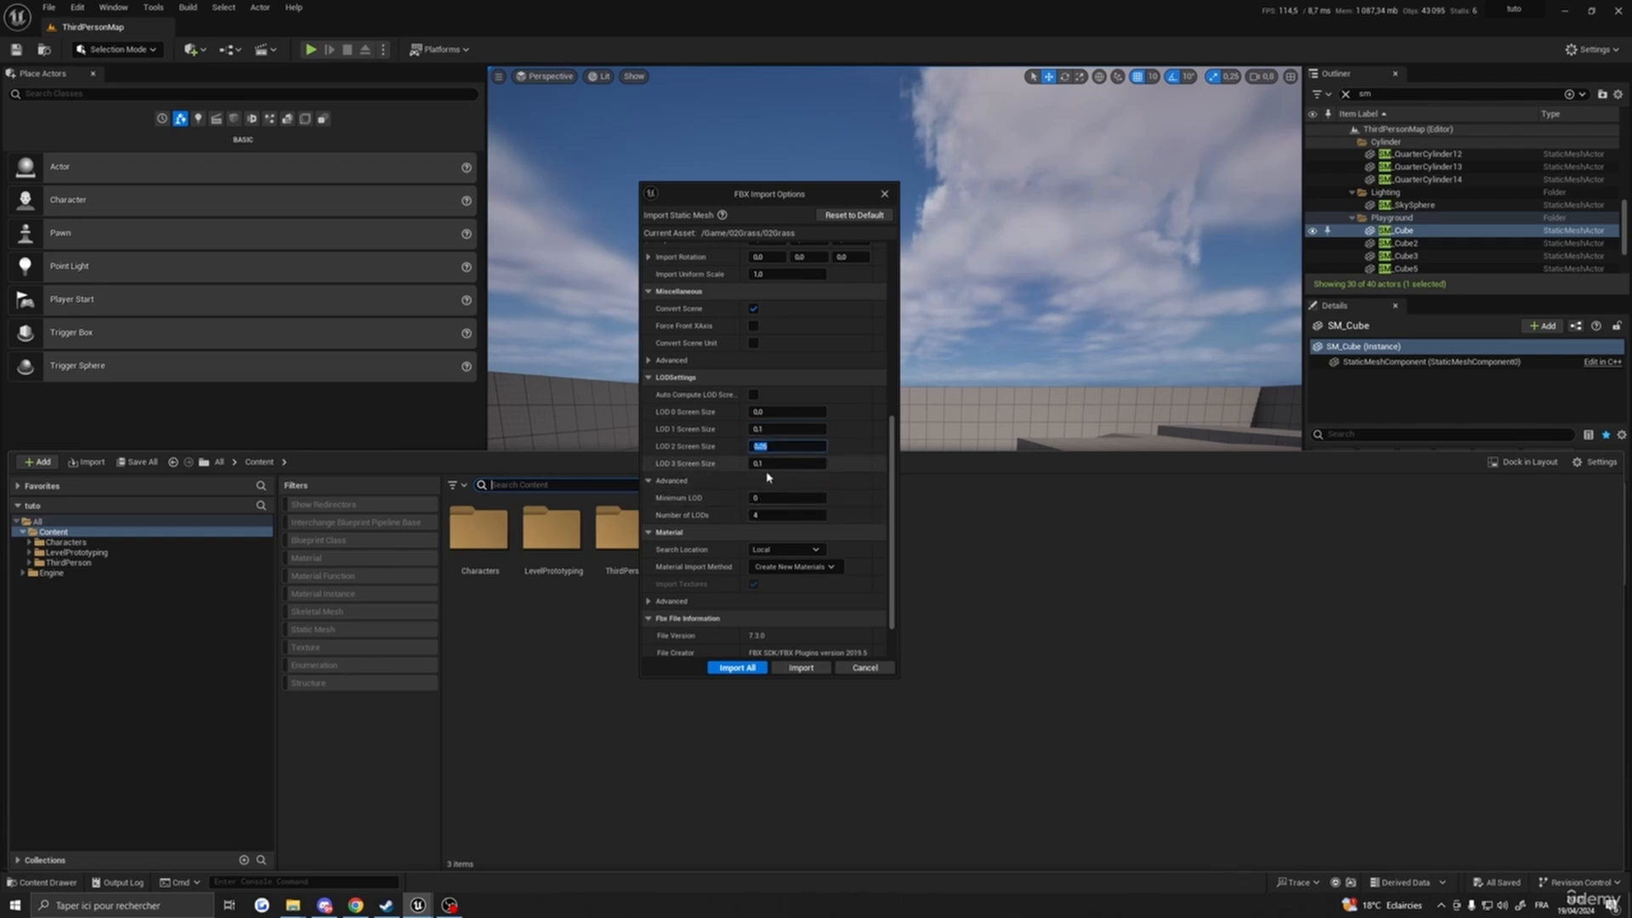
pyautogui.click(762, 464)
pyautogui.scroll(-2, 773, 587)
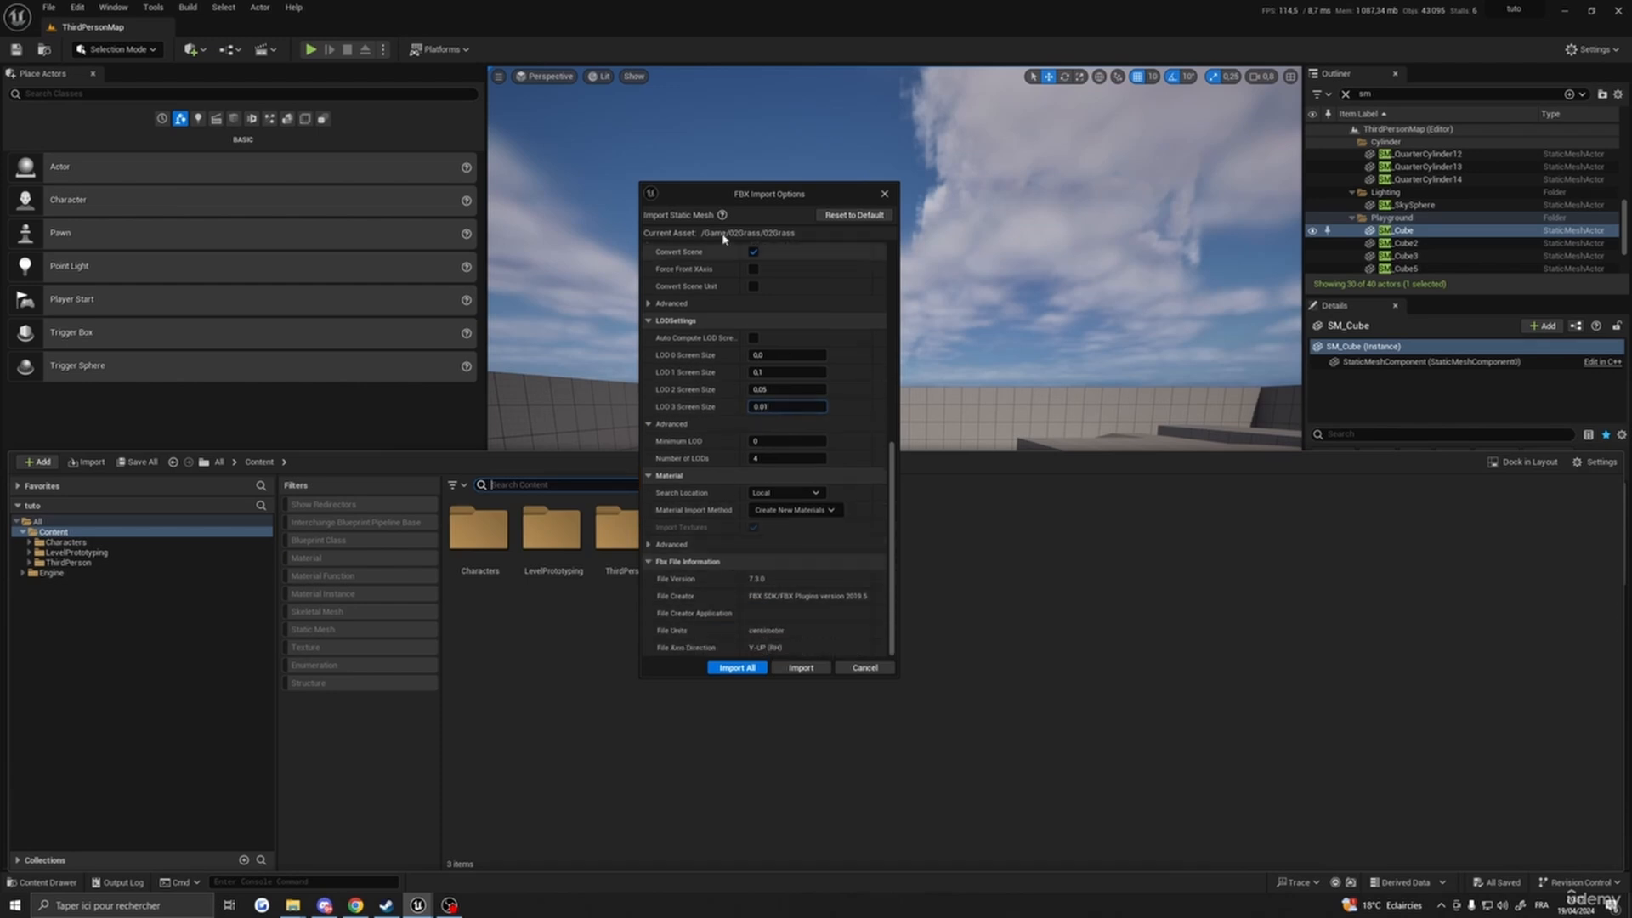
# - Import all the grass meshes with the configured FBX options and dismiss the message log
pyautogui.scroll(5, 765, 340)
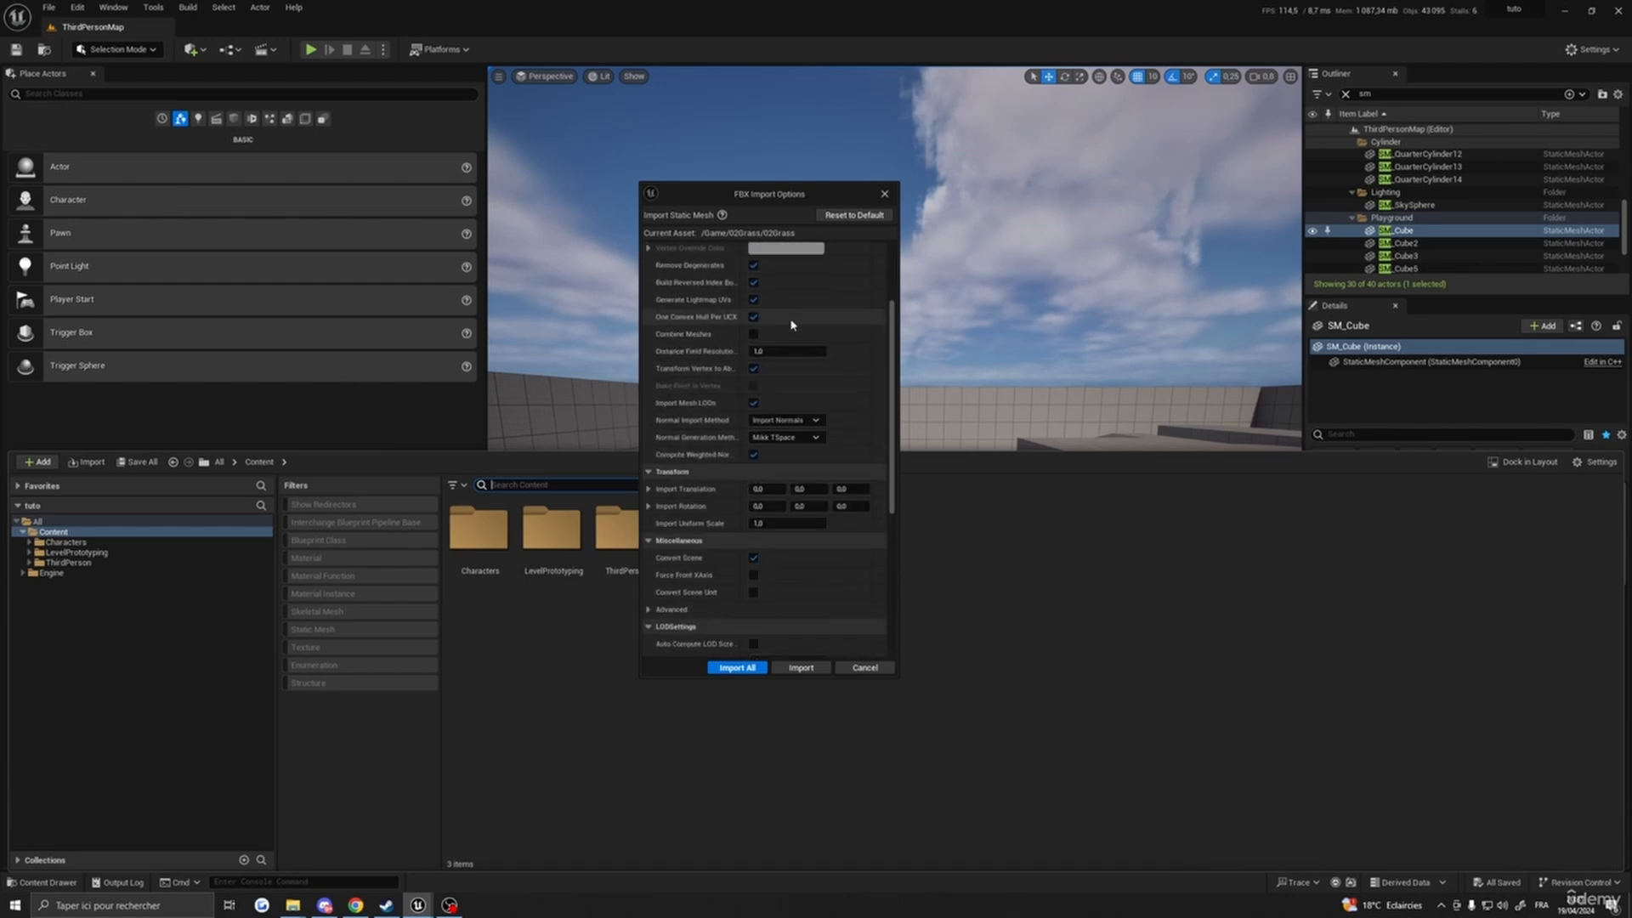
pyautogui.click(737, 667)
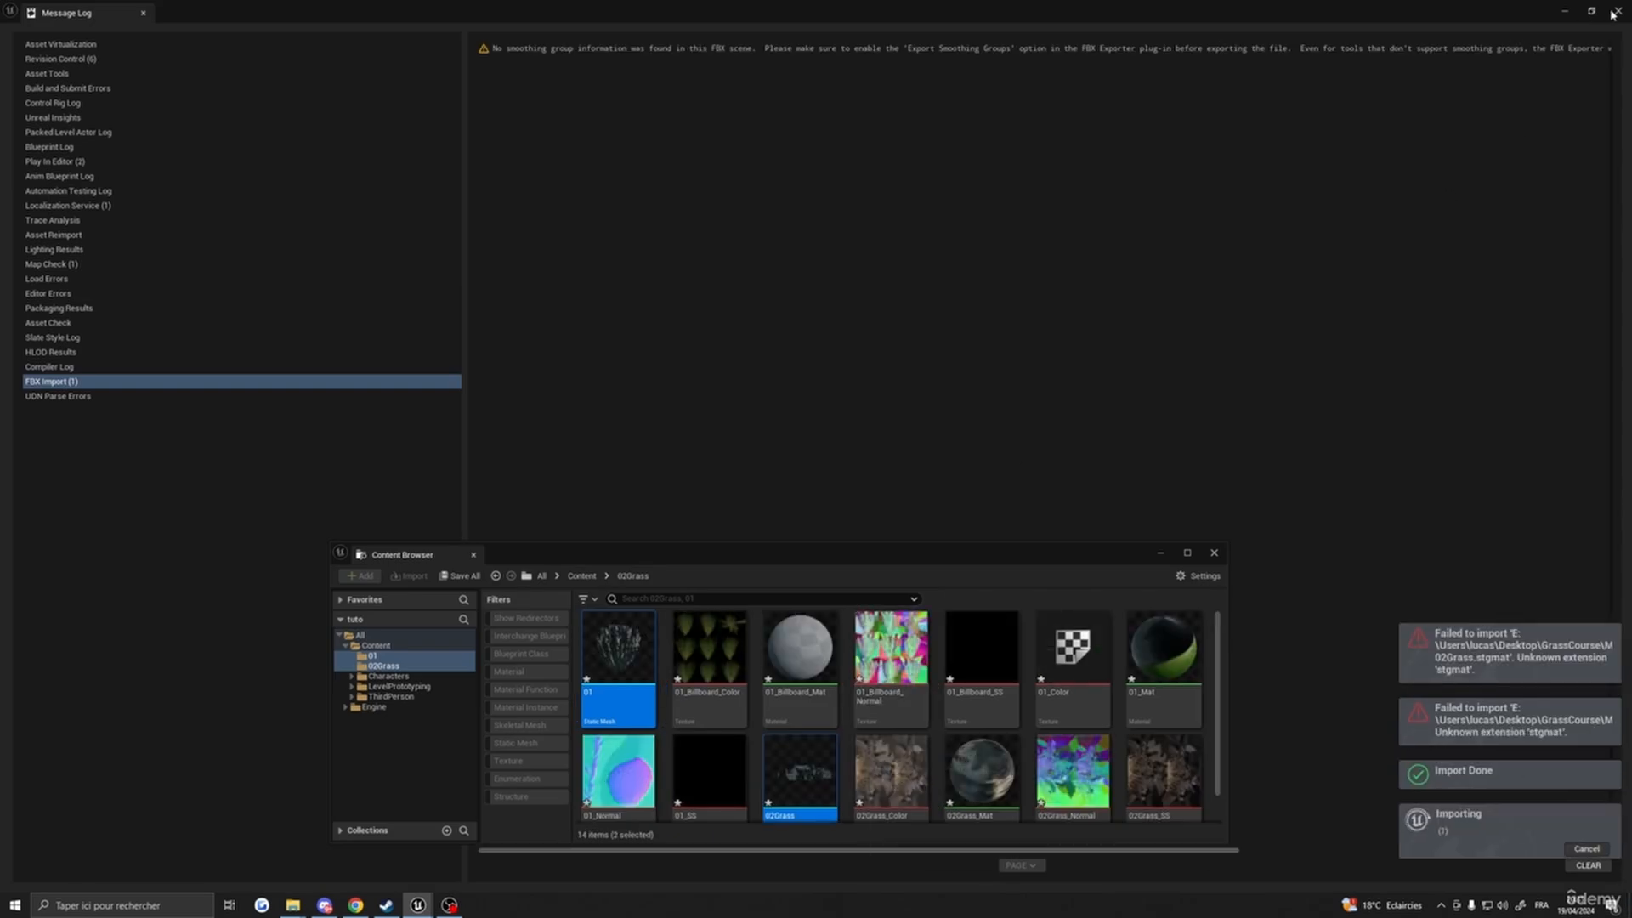
pyautogui.click(1611, 12)
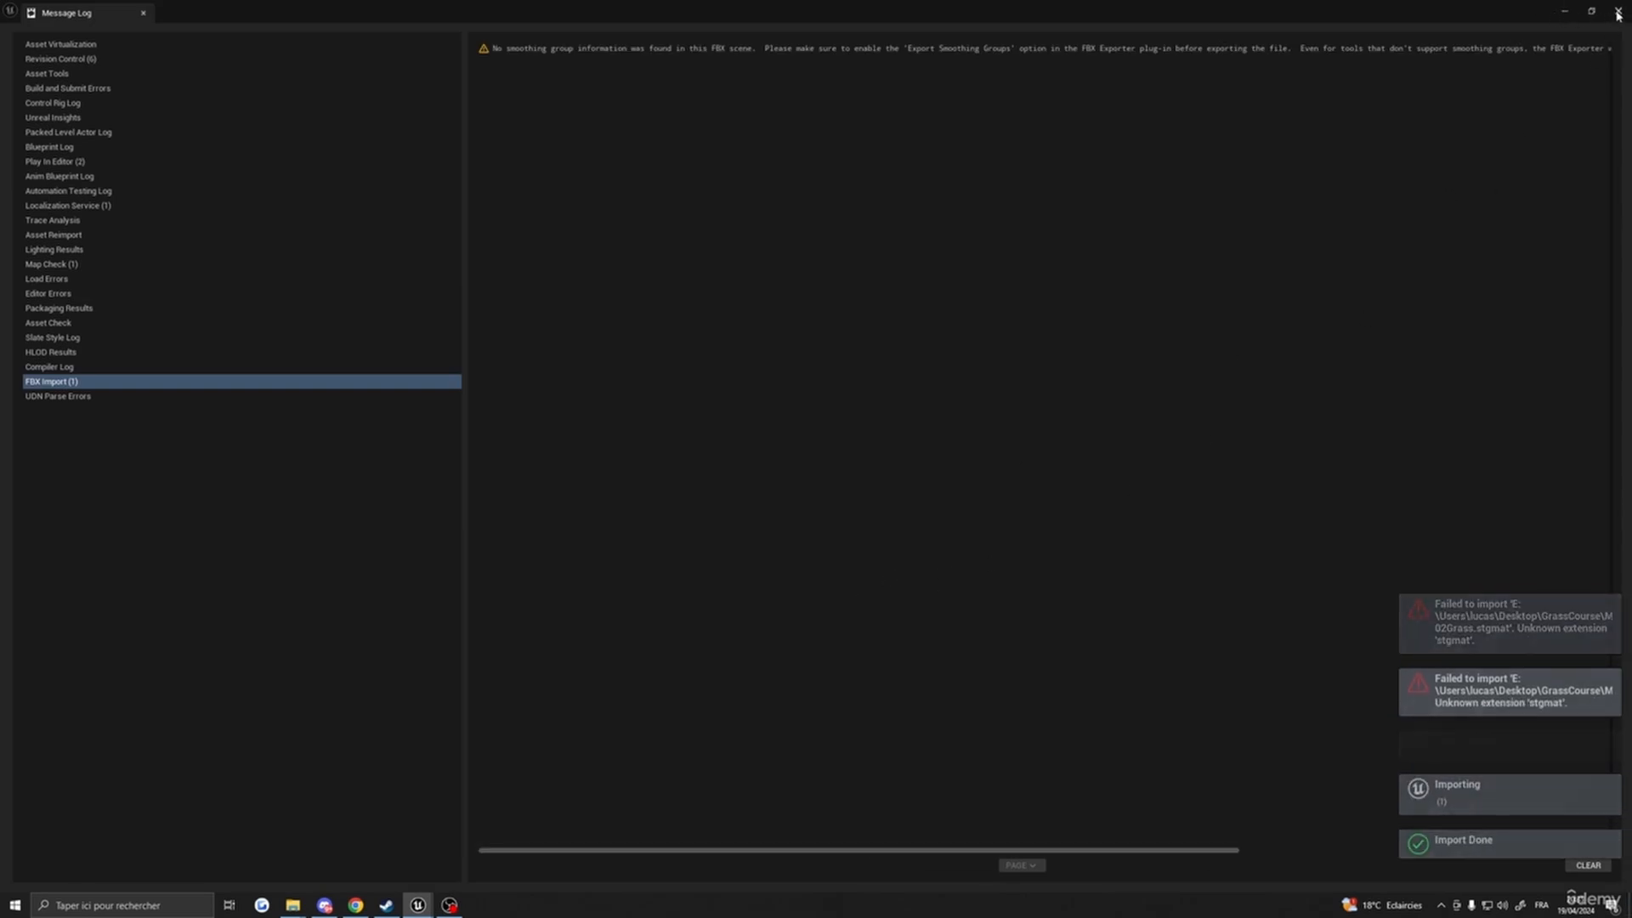
pyautogui.click(1617, 13)
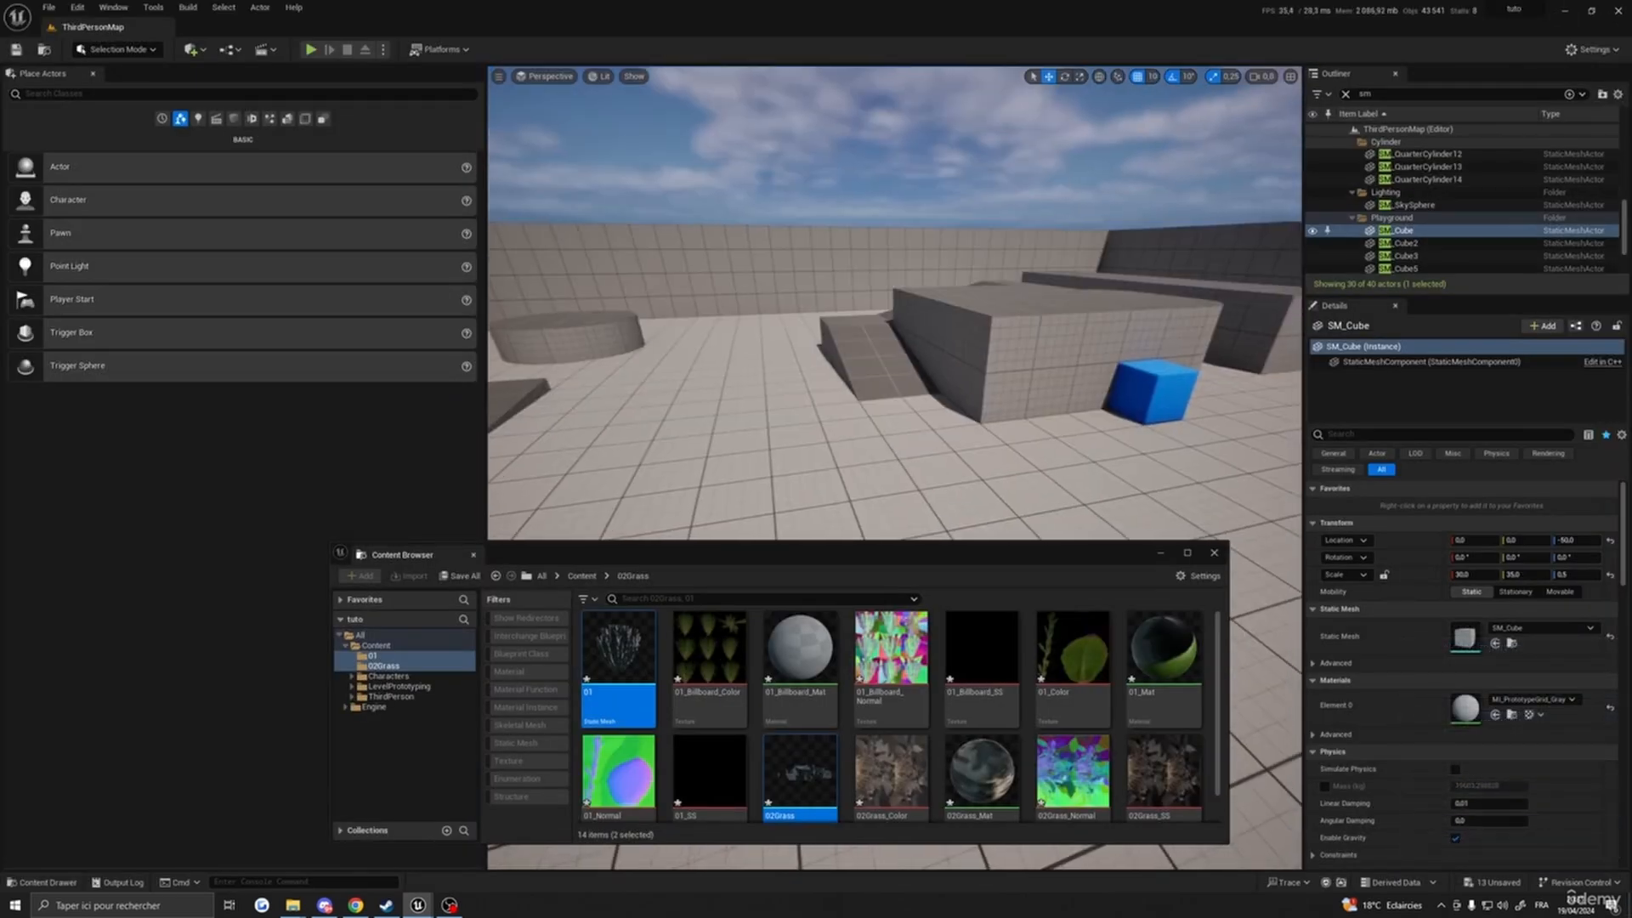
pyautogui.moveTo(894, 357); pyautogui.dragTo(807, 255, button='right')
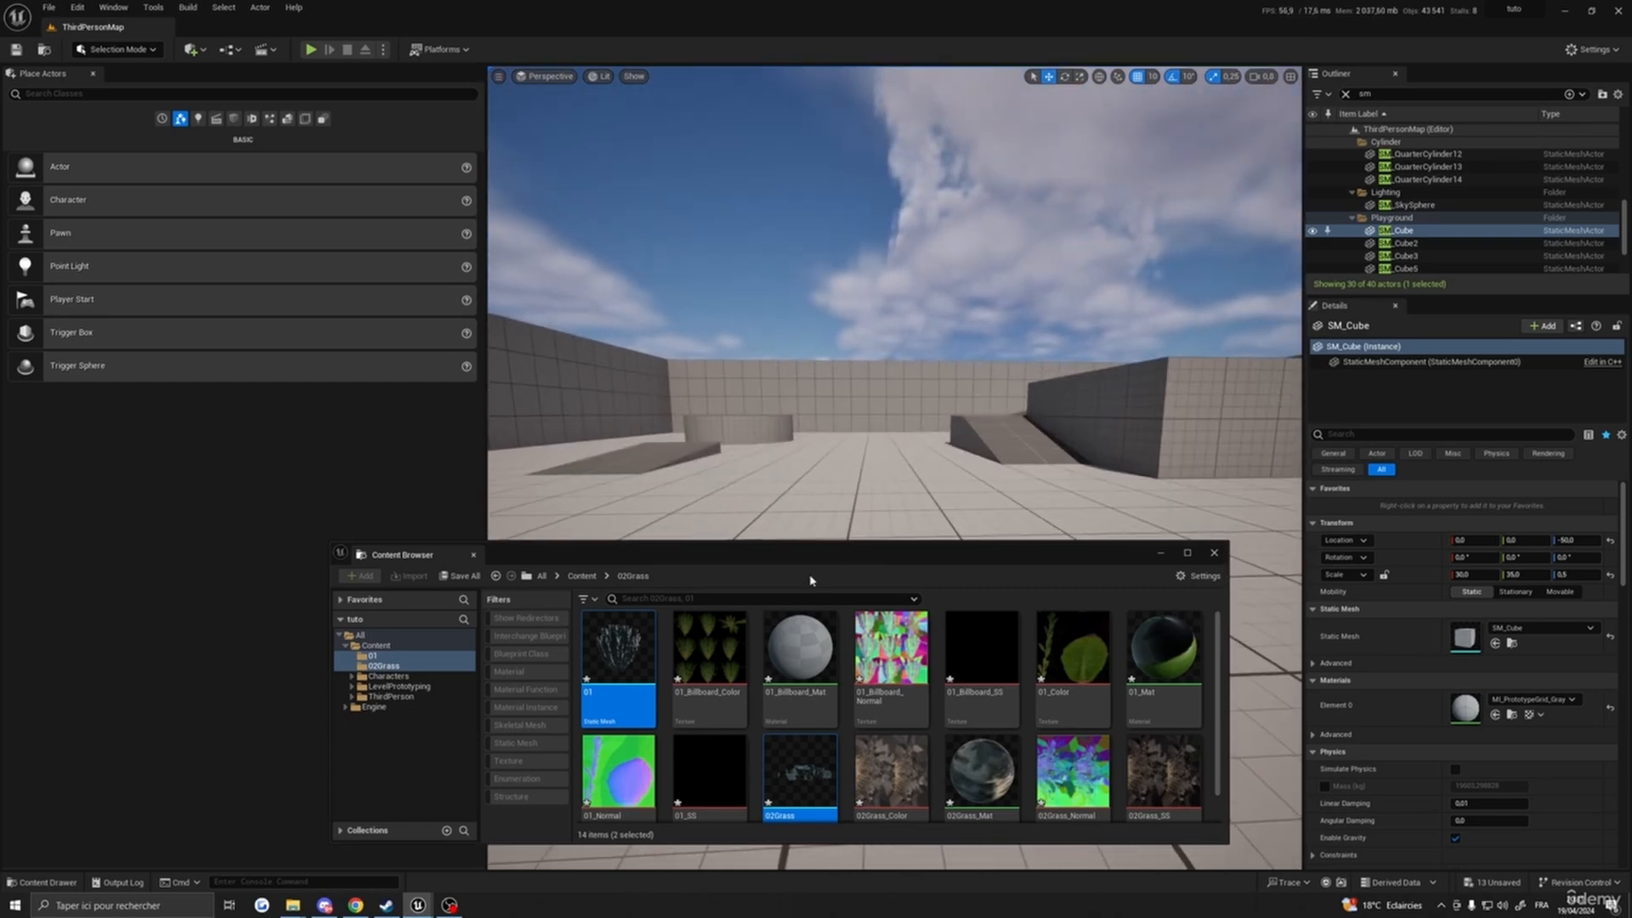
pyautogui.moveTo(799, 557); pyautogui.dragTo(907, 418)
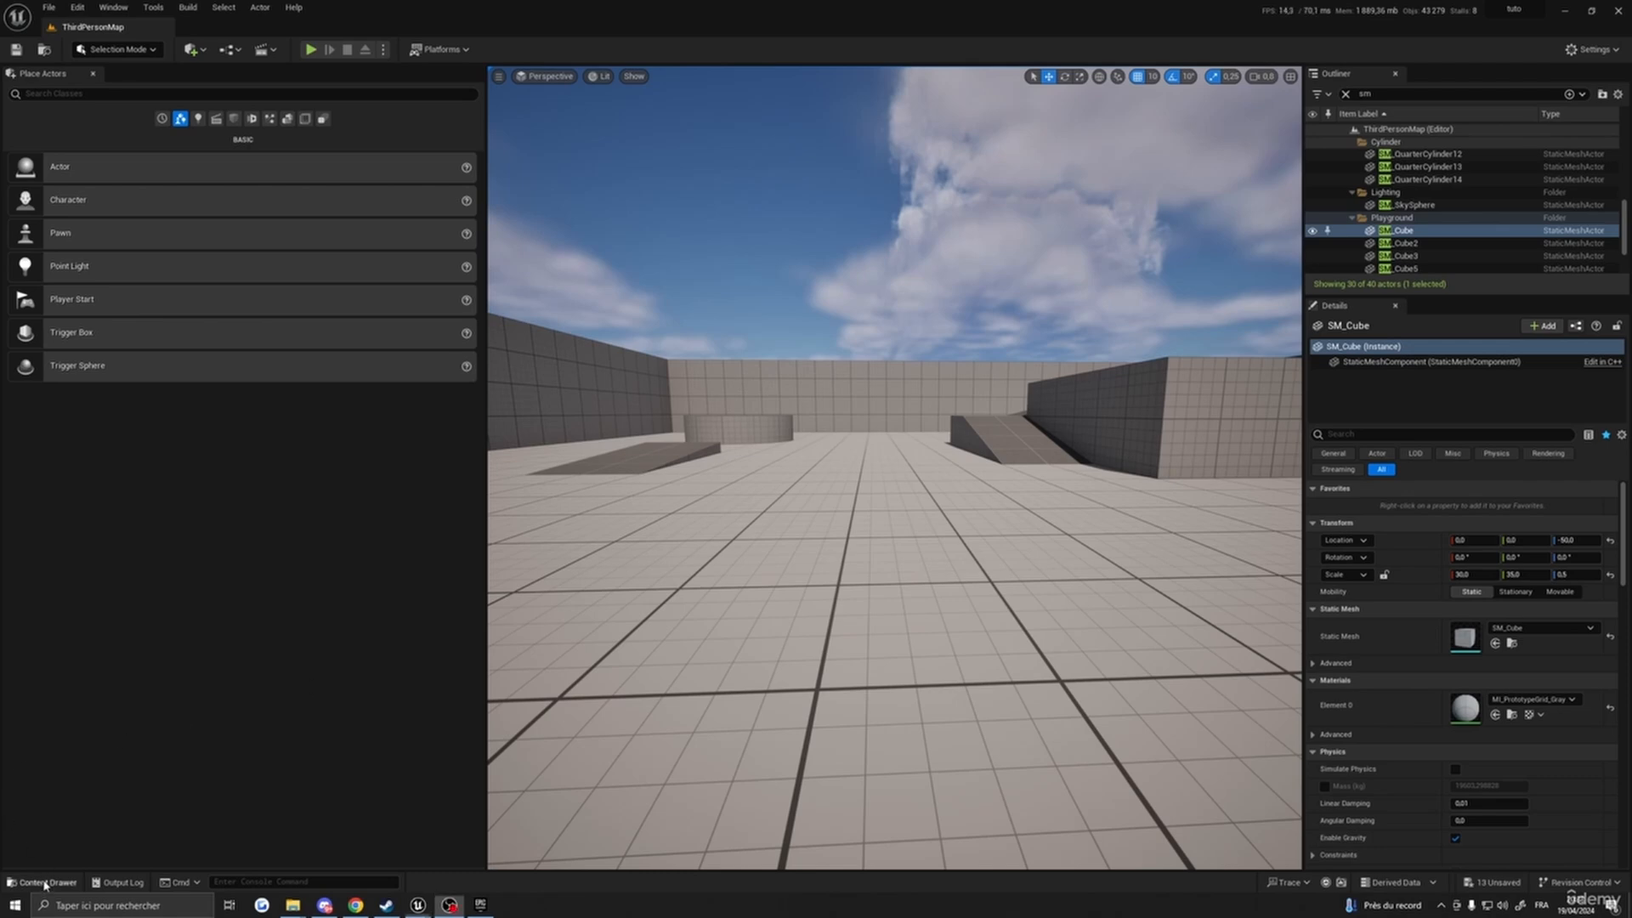
# - Place the 01 static mesh from the 01 content folder on the level floor
pyautogui.click(45, 884)
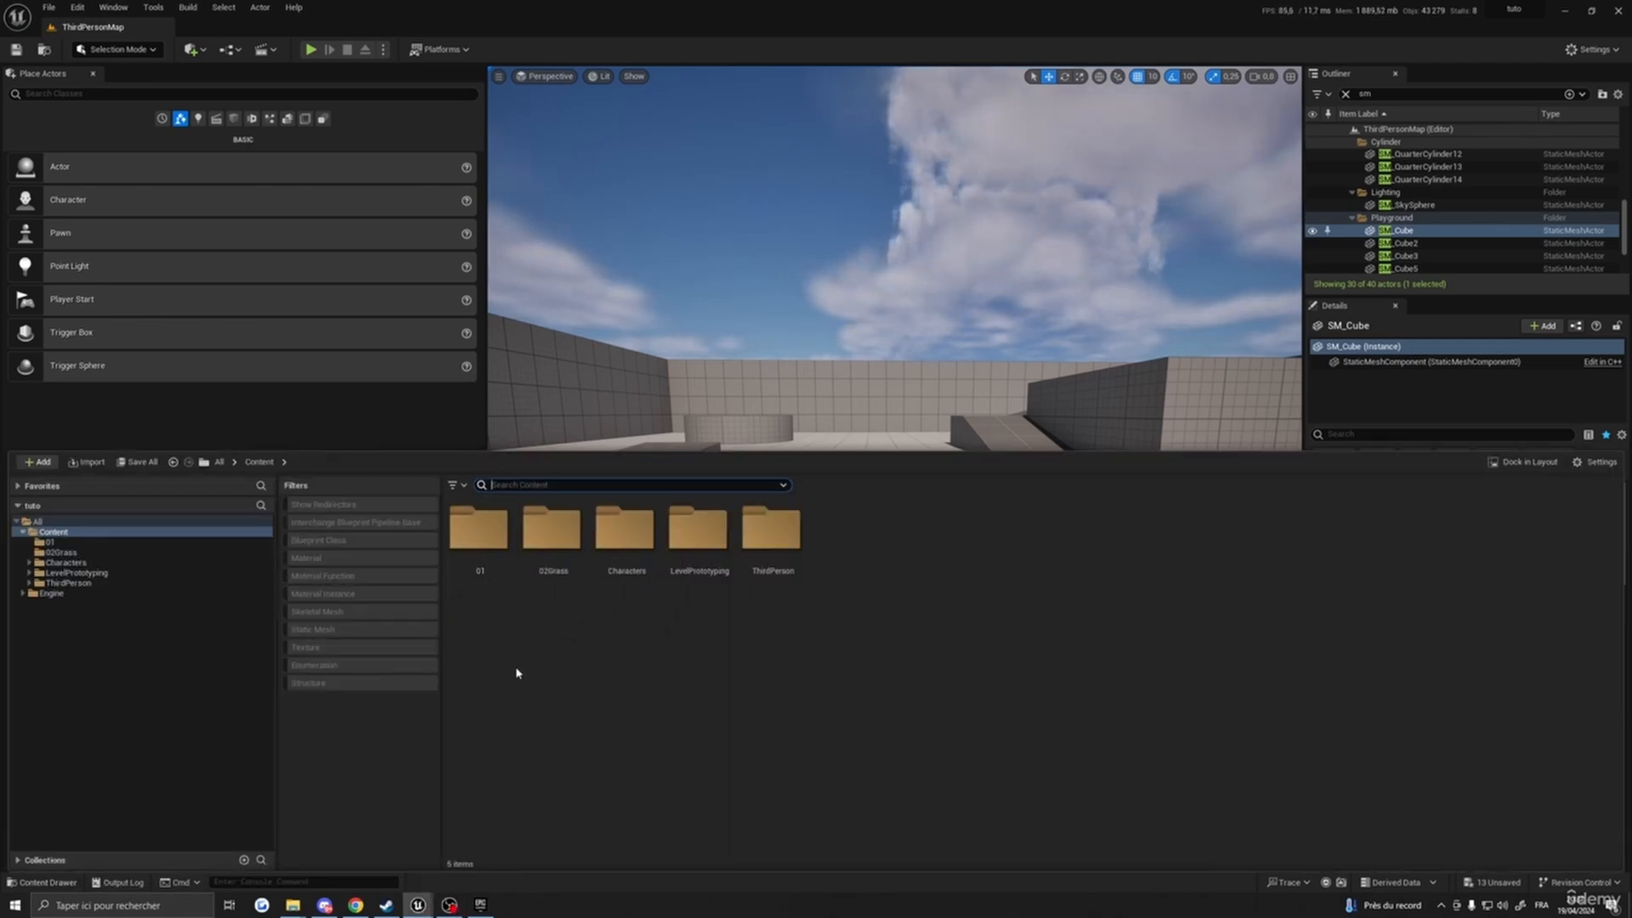
pyautogui.doubleClick(481, 540)
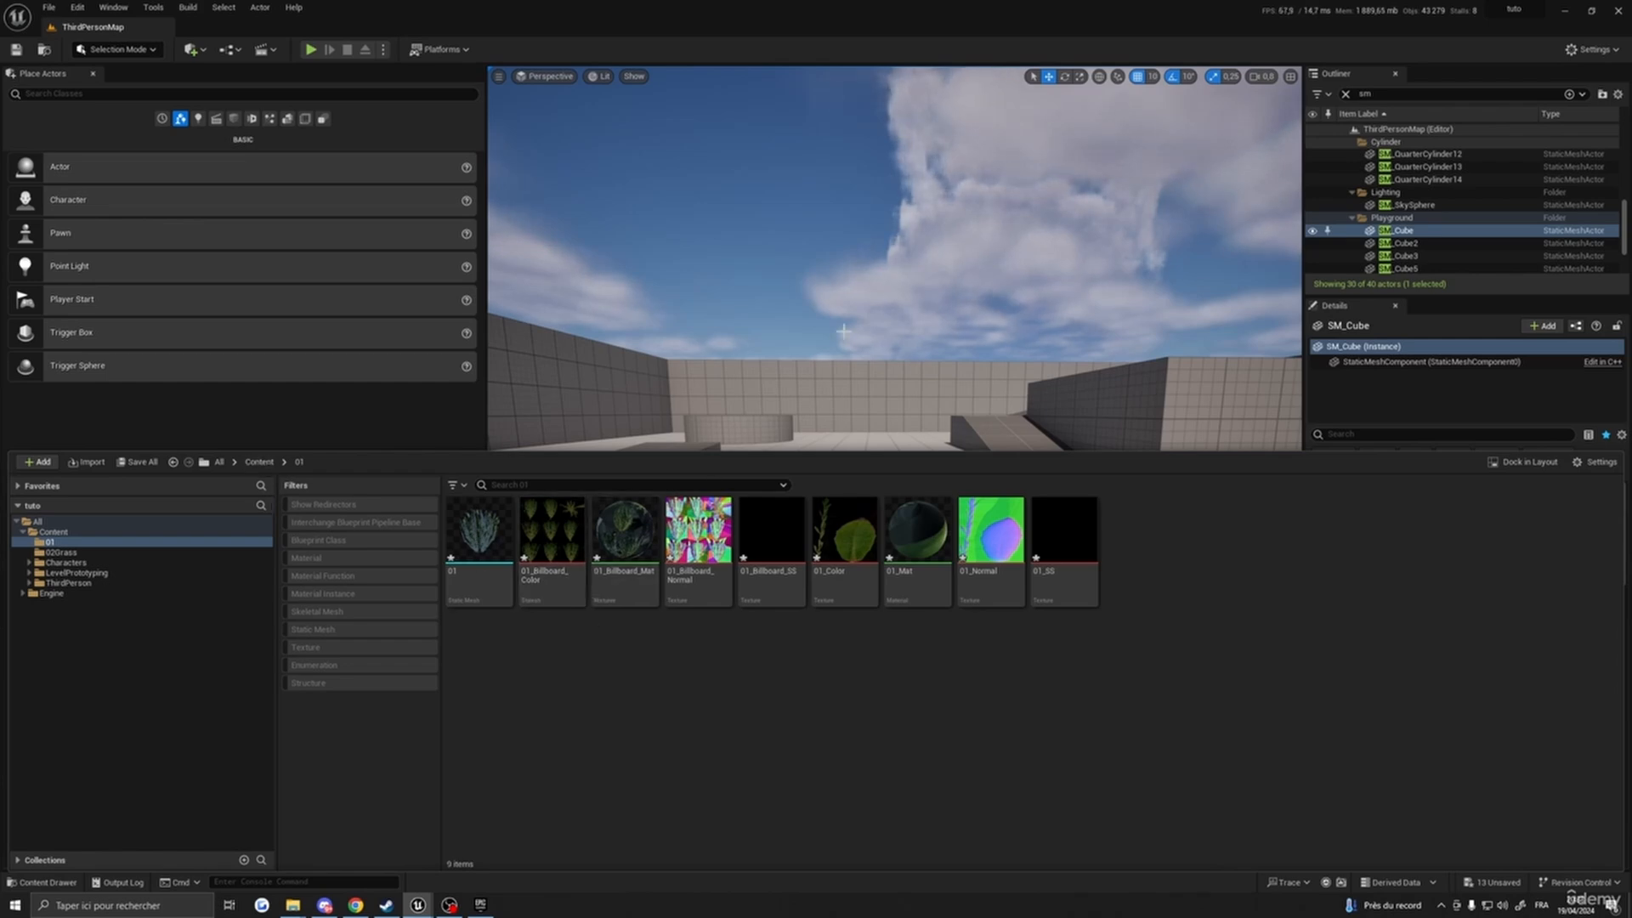
pyautogui.moveTo(595, 382)
pyautogui.mouseDown(button='right')
pyautogui.moveTo(646, 387)
pyautogui.moveTo(595, 442)
pyautogui.moveTo(595, 408)
pyautogui.moveTo(595, 476)
pyautogui.moveTo(595, 382)
pyautogui.mouseUp(button='right')
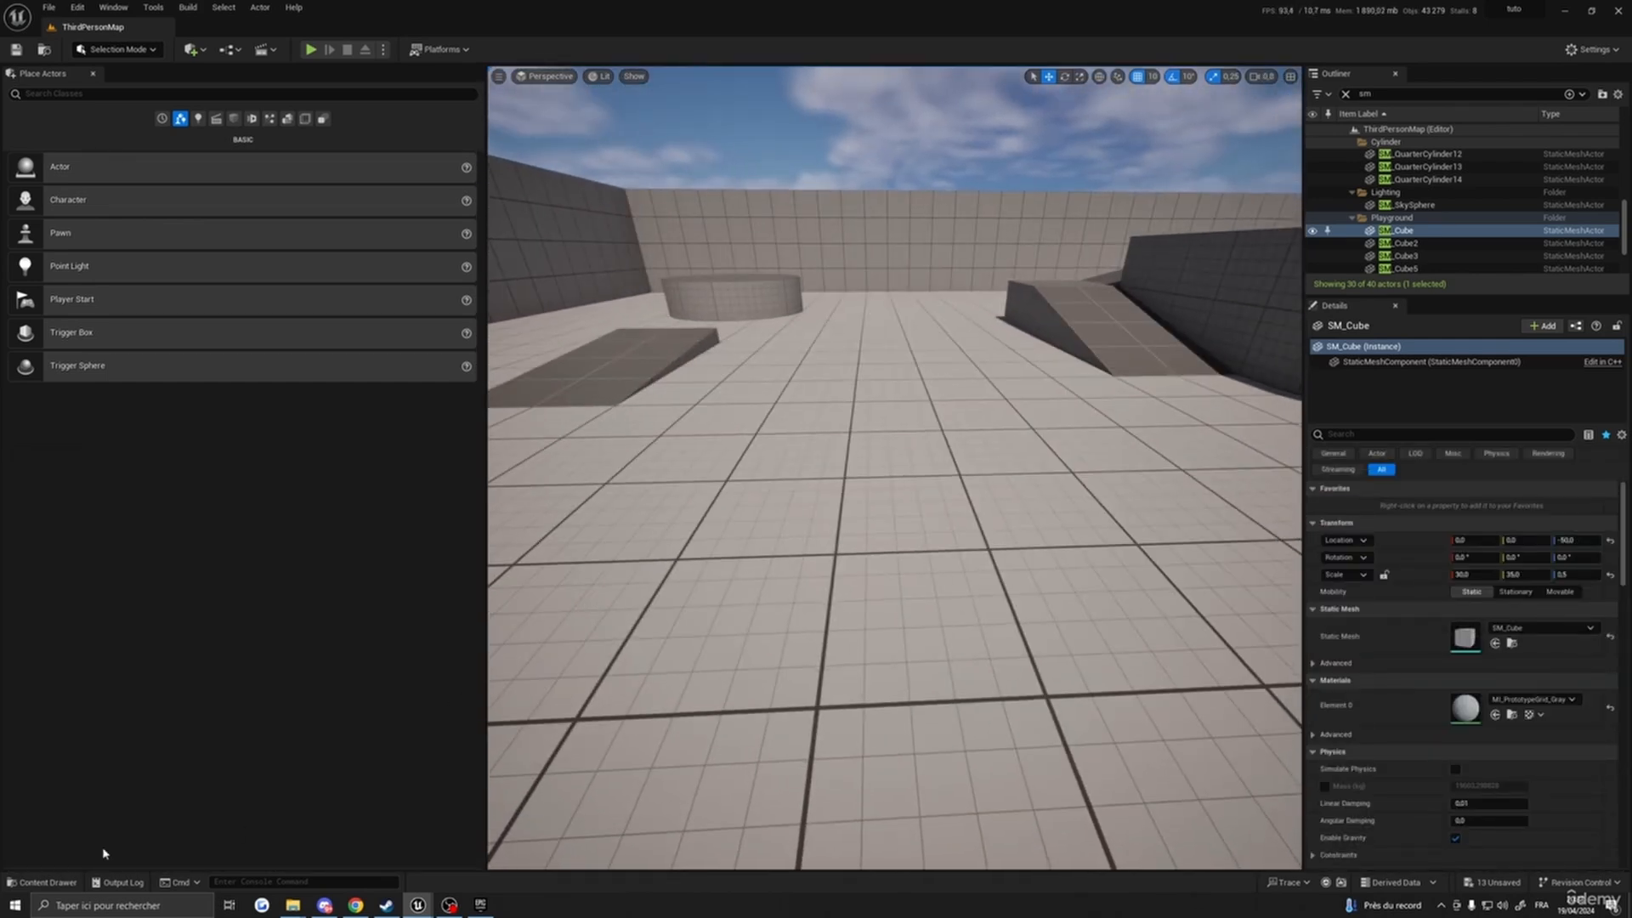
pyautogui.click(43, 883)
pyautogui.moveTo(494, 568); pyautogui.dragTo(779, 532)
pyautogui.moveTo(780, 532); pyautogui.dragTo(731, 502, button='right')
pyautogui.scroll(-4, 736, 489)
pyautogui.scroll(-3, 735, 488)
pyautogui.moveTo(994, 346); pyautogui.dragTo(1044, 325, button='right')
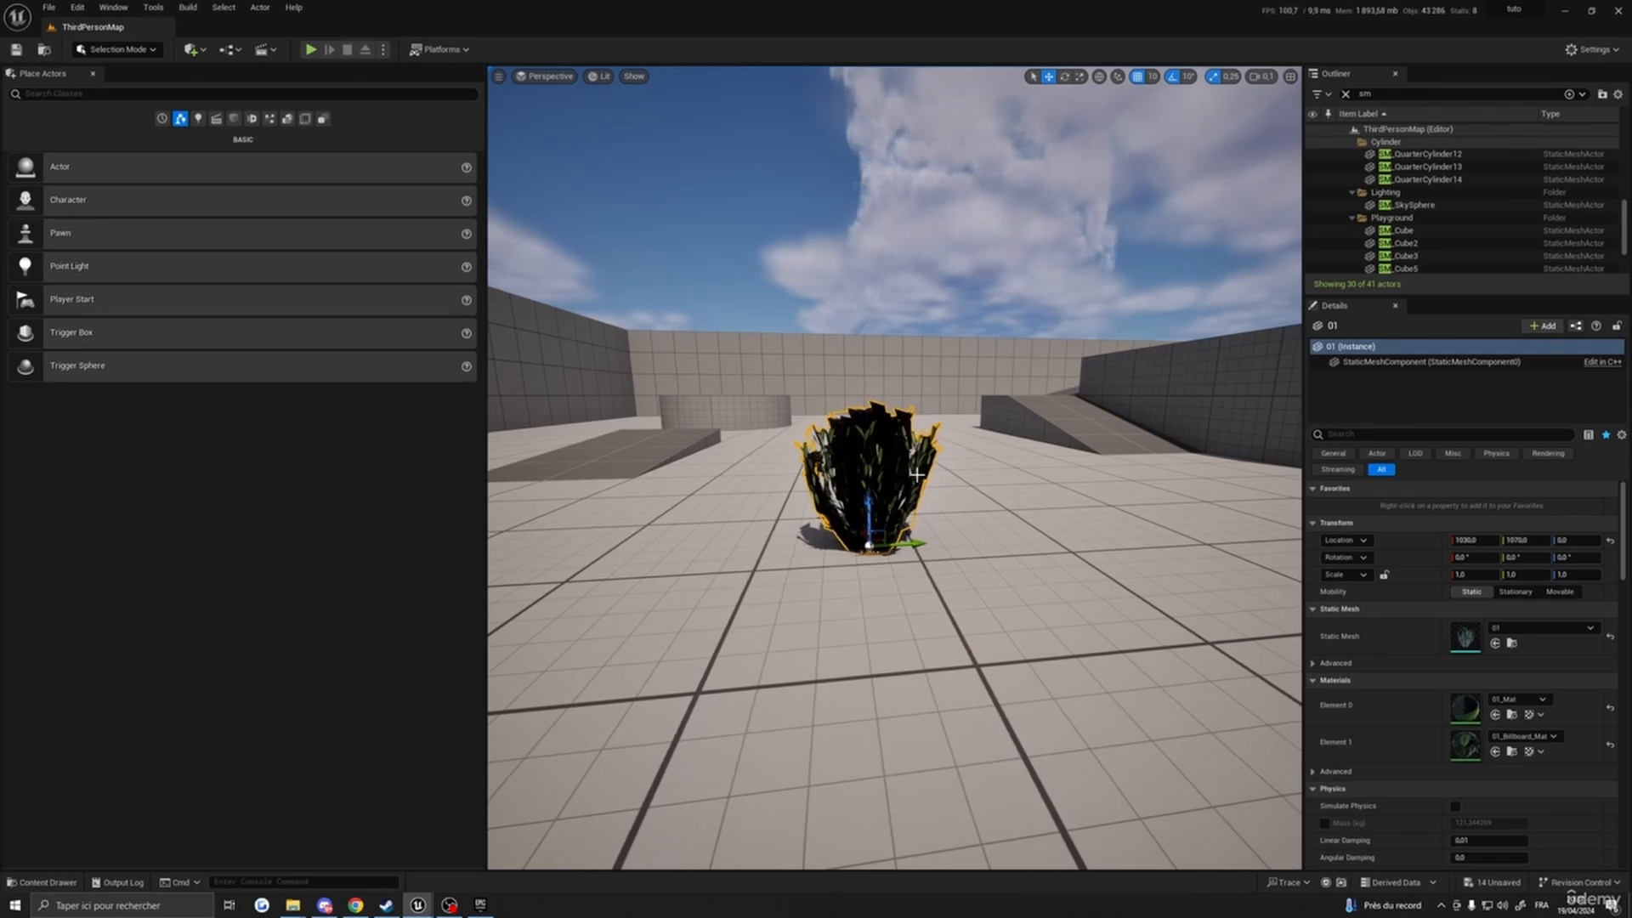
pyautogui.moveTo(943, 534)
pyautogui.mouseDown(button='right')
pyautogui.moveTo(912, 528)
pyautogui.moveTo(933, 536)
pyautogui.mouseUp(button='right')
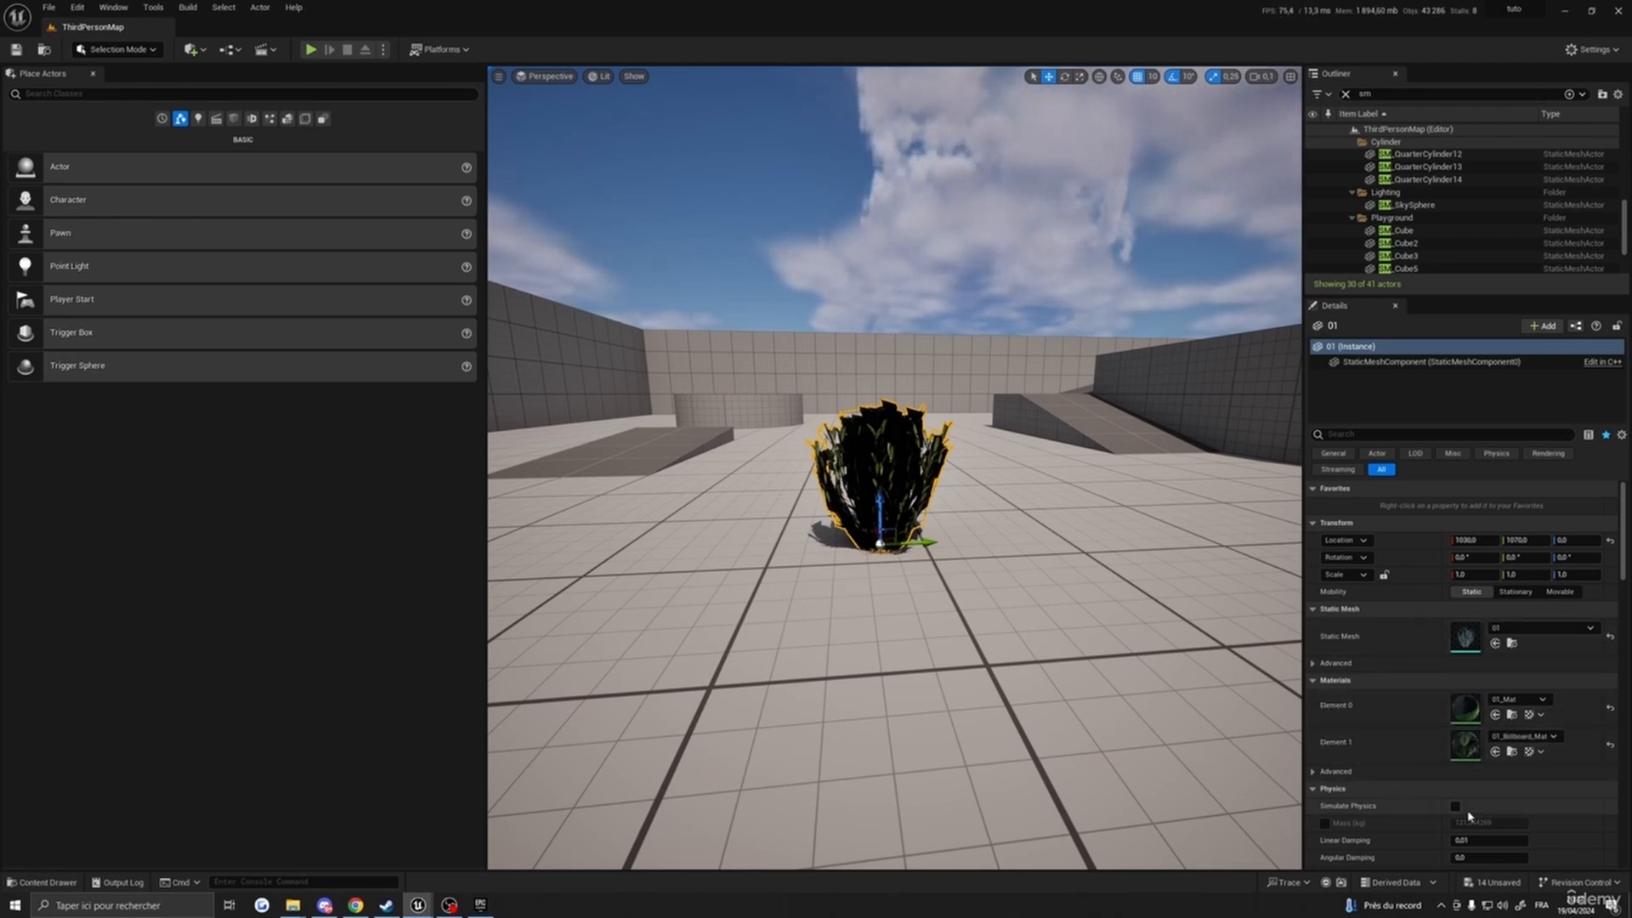
# - Open the 01_Mat material of the placed mesh and delete the normal texture sample that shows an error
pyautogui.doubleClick(1475, 718)
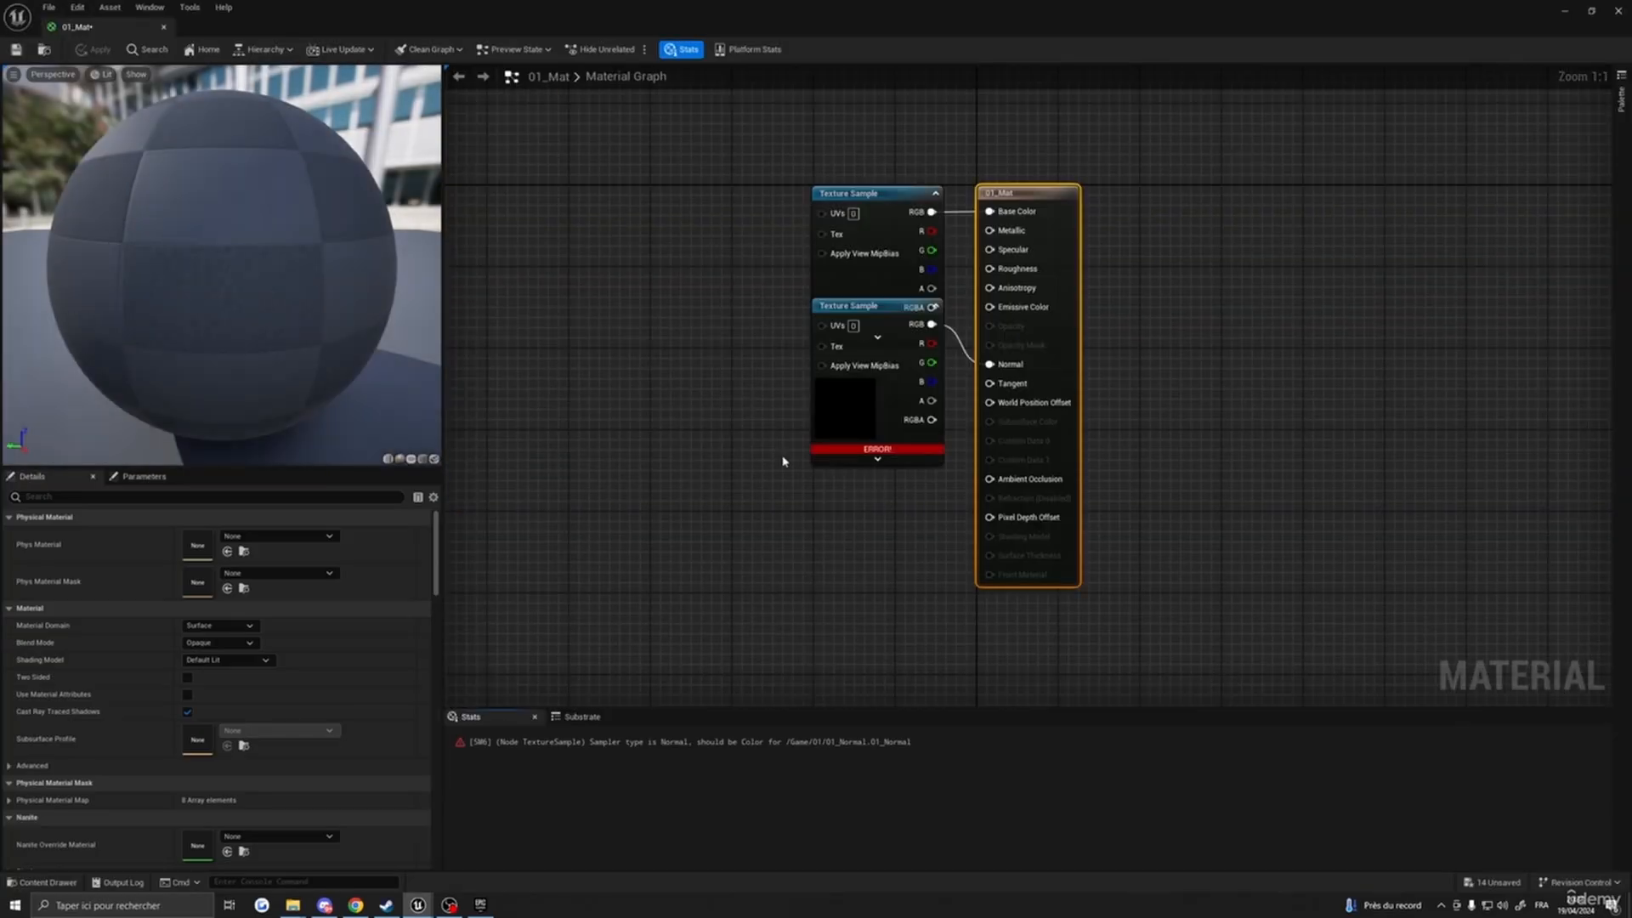
pyautogui.click(842, 418)
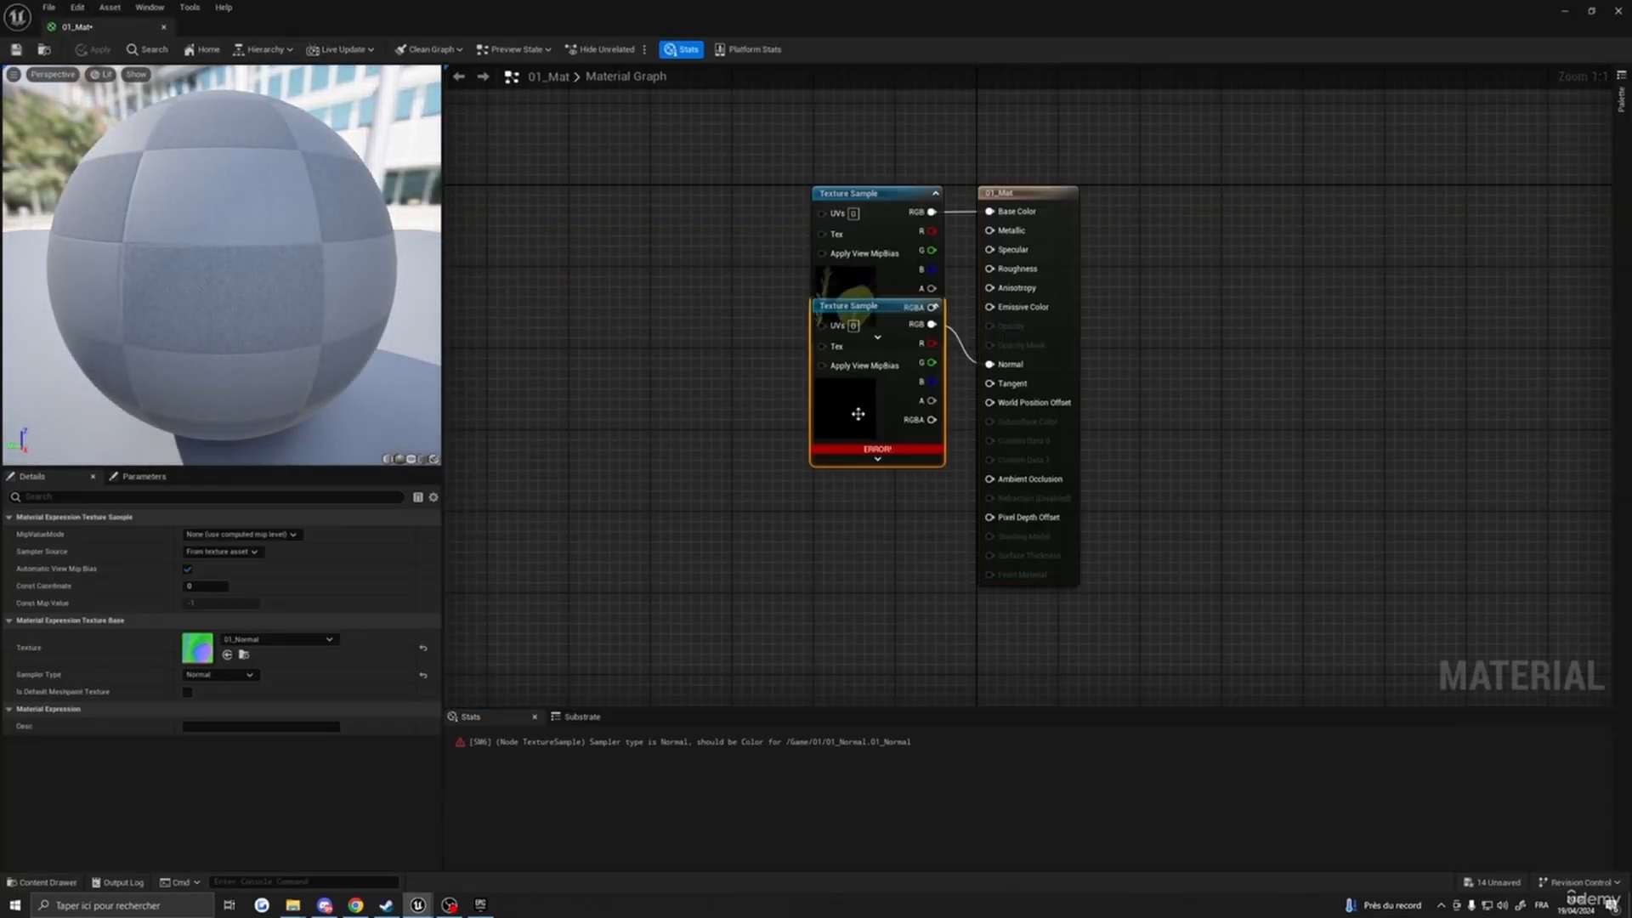
pyautogui.moveTo(843, 418); pyautogui.dragTo(793, 466)
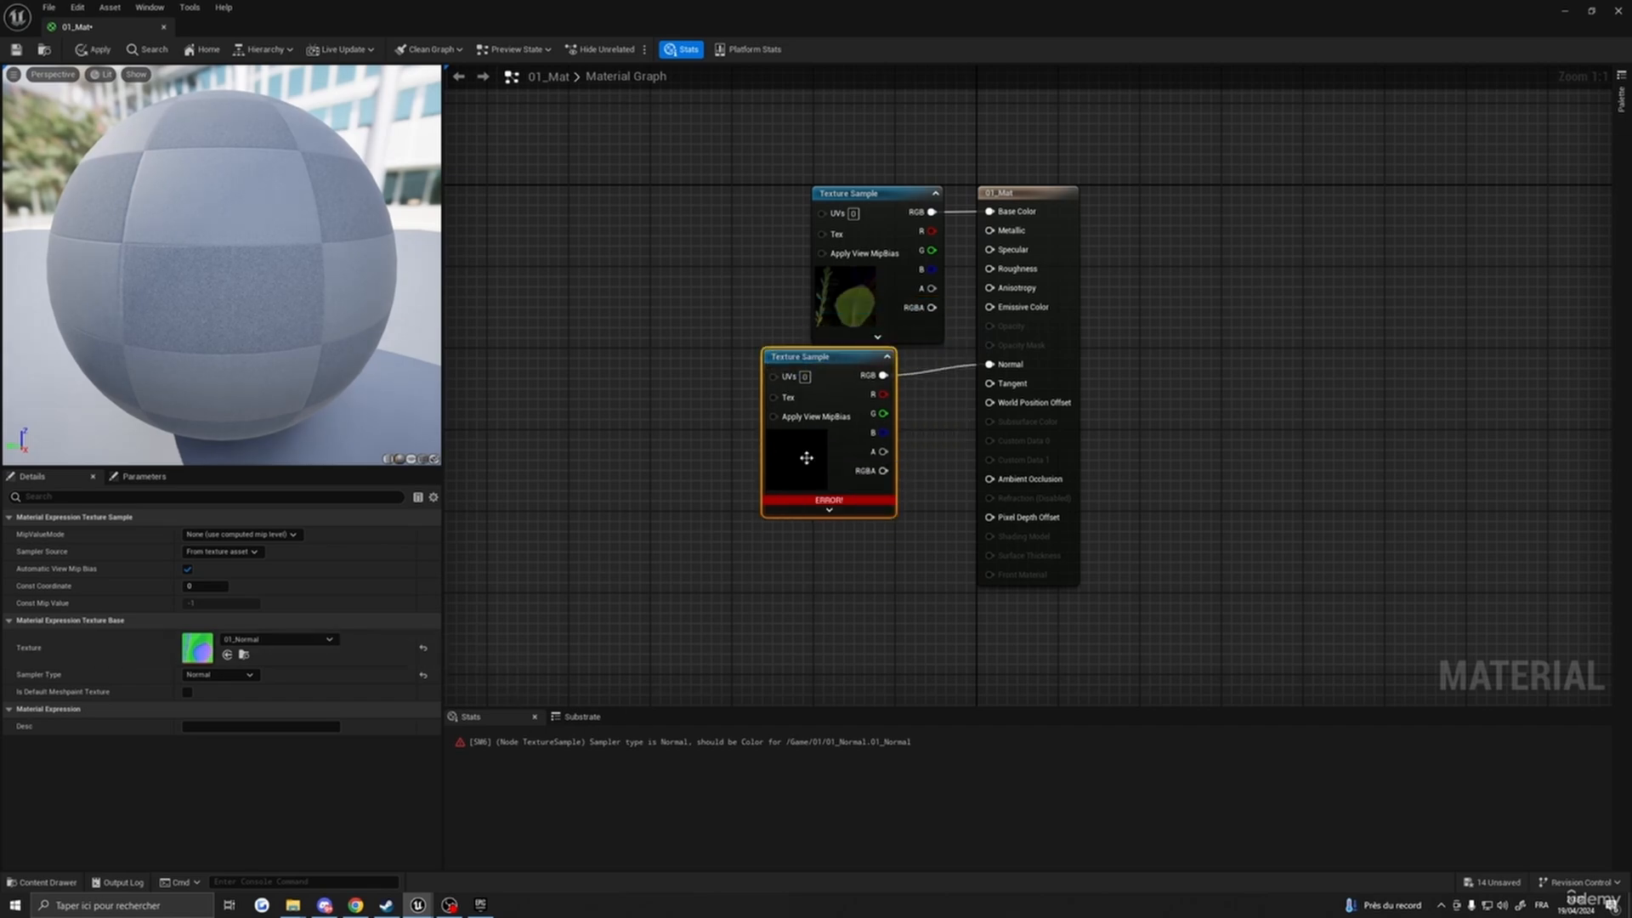
pyautogui.press('Delete')
# - Add the 01_Normal texture to the 01_Mat graph and connect its RGB output to the Normal input
pyautogui.hotkey('ctrl', 'space')
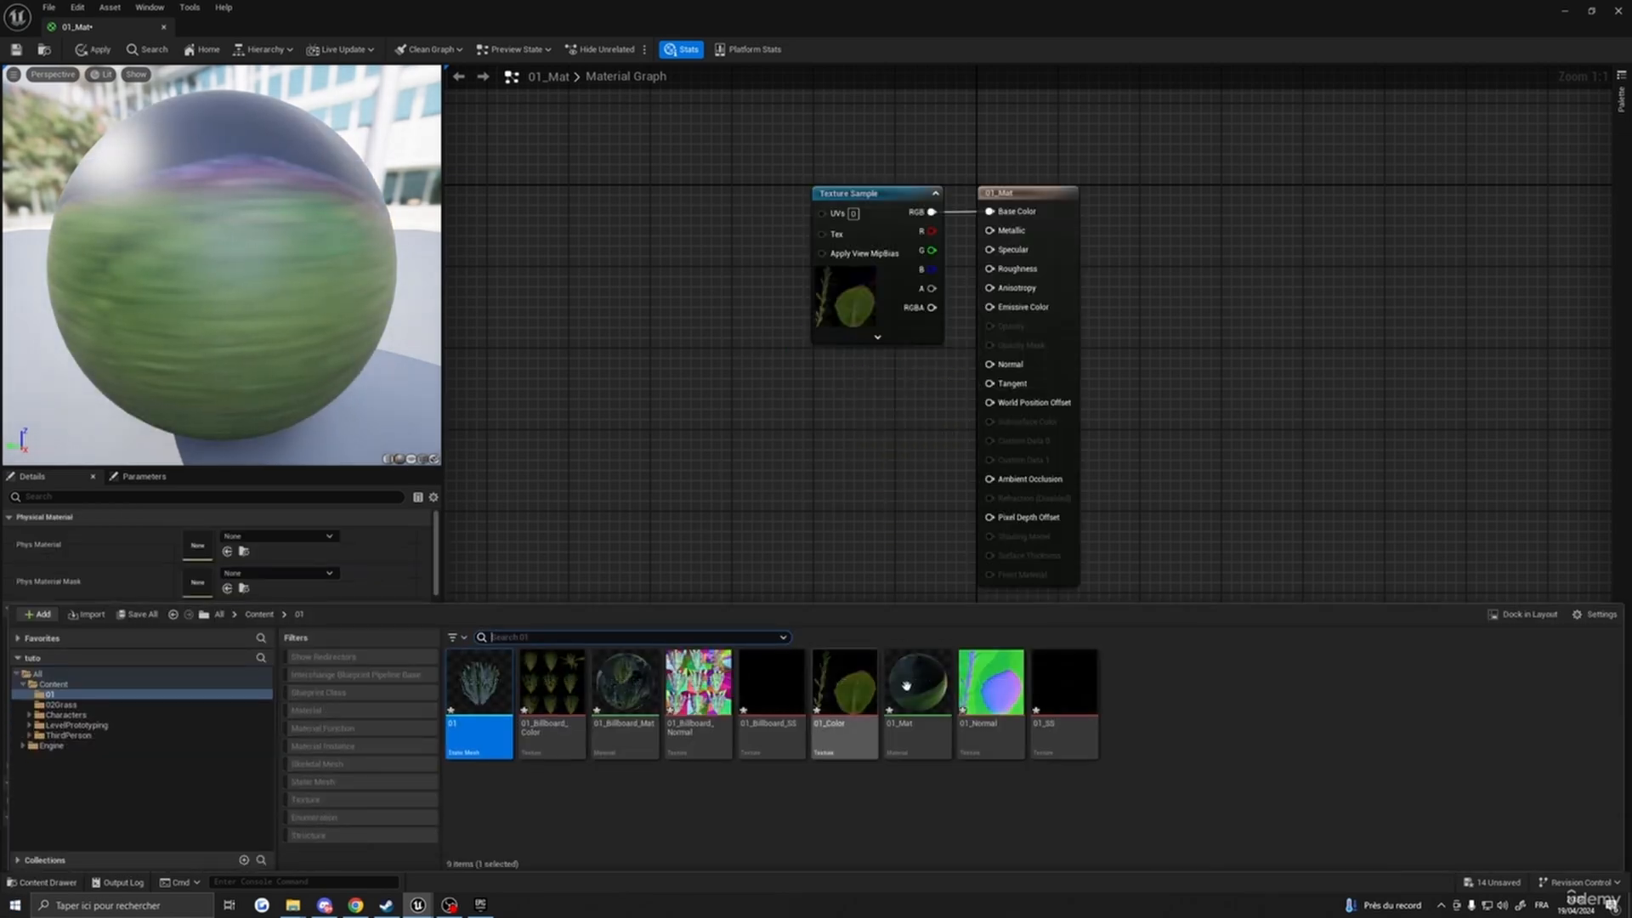
pyautogui.moveTo(991, 685); pyautogui.dragTo(690, 449)
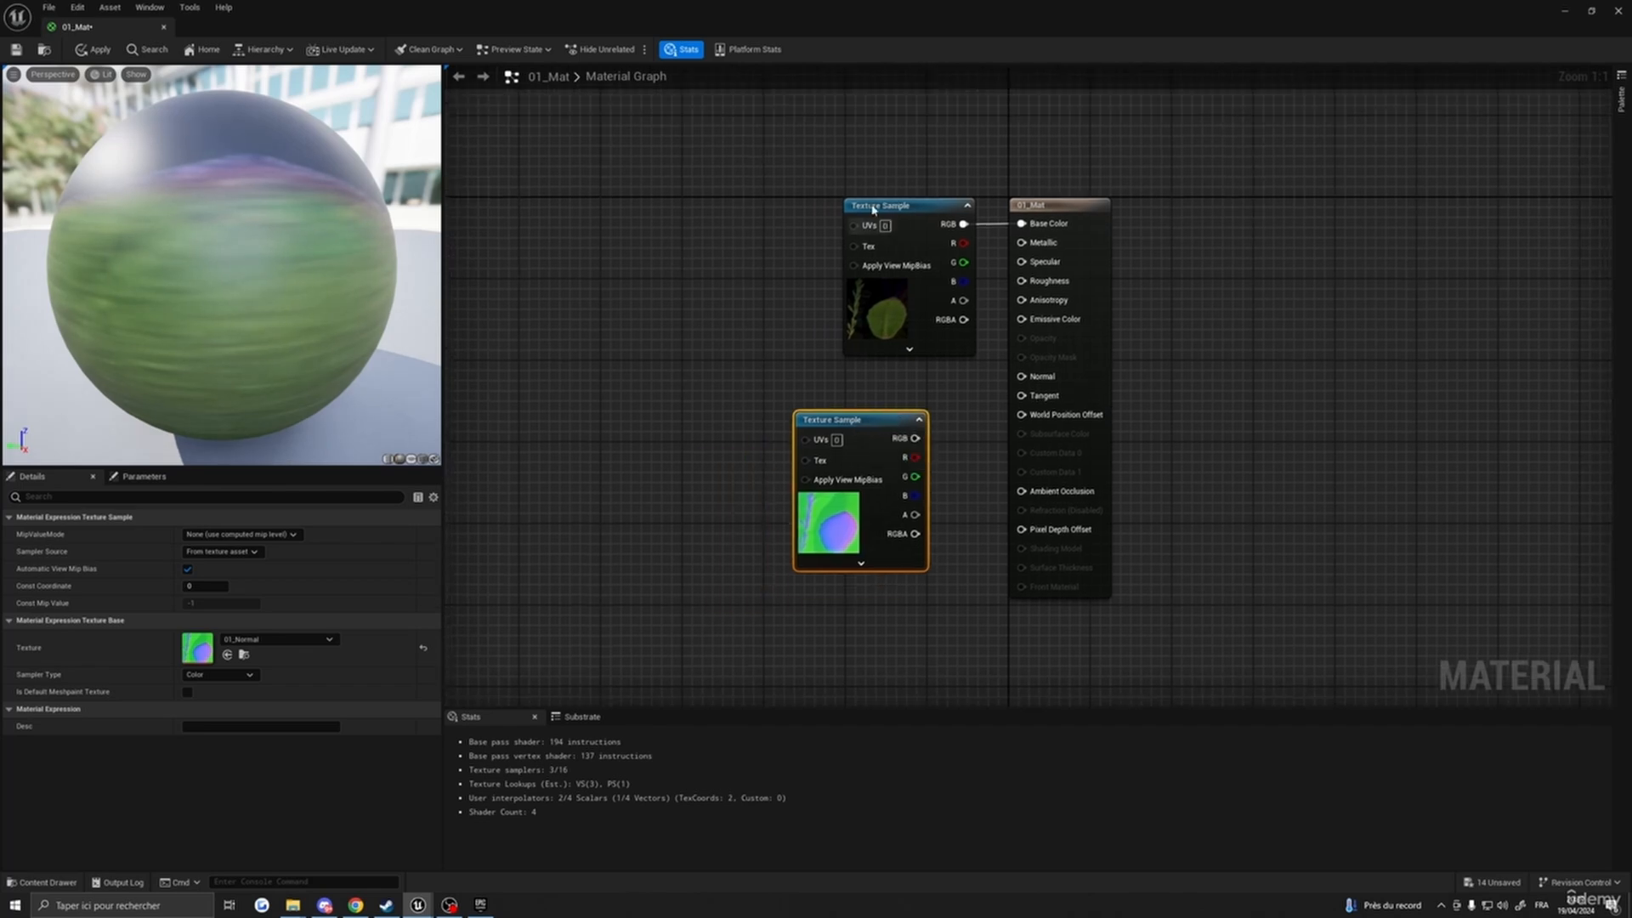
pyautogui.moveTo(884, 206); pyautogui.dragTo(794, 195)
pyautogui.moveTo(854, 430); pyautogui.dragTo(1174, 366)
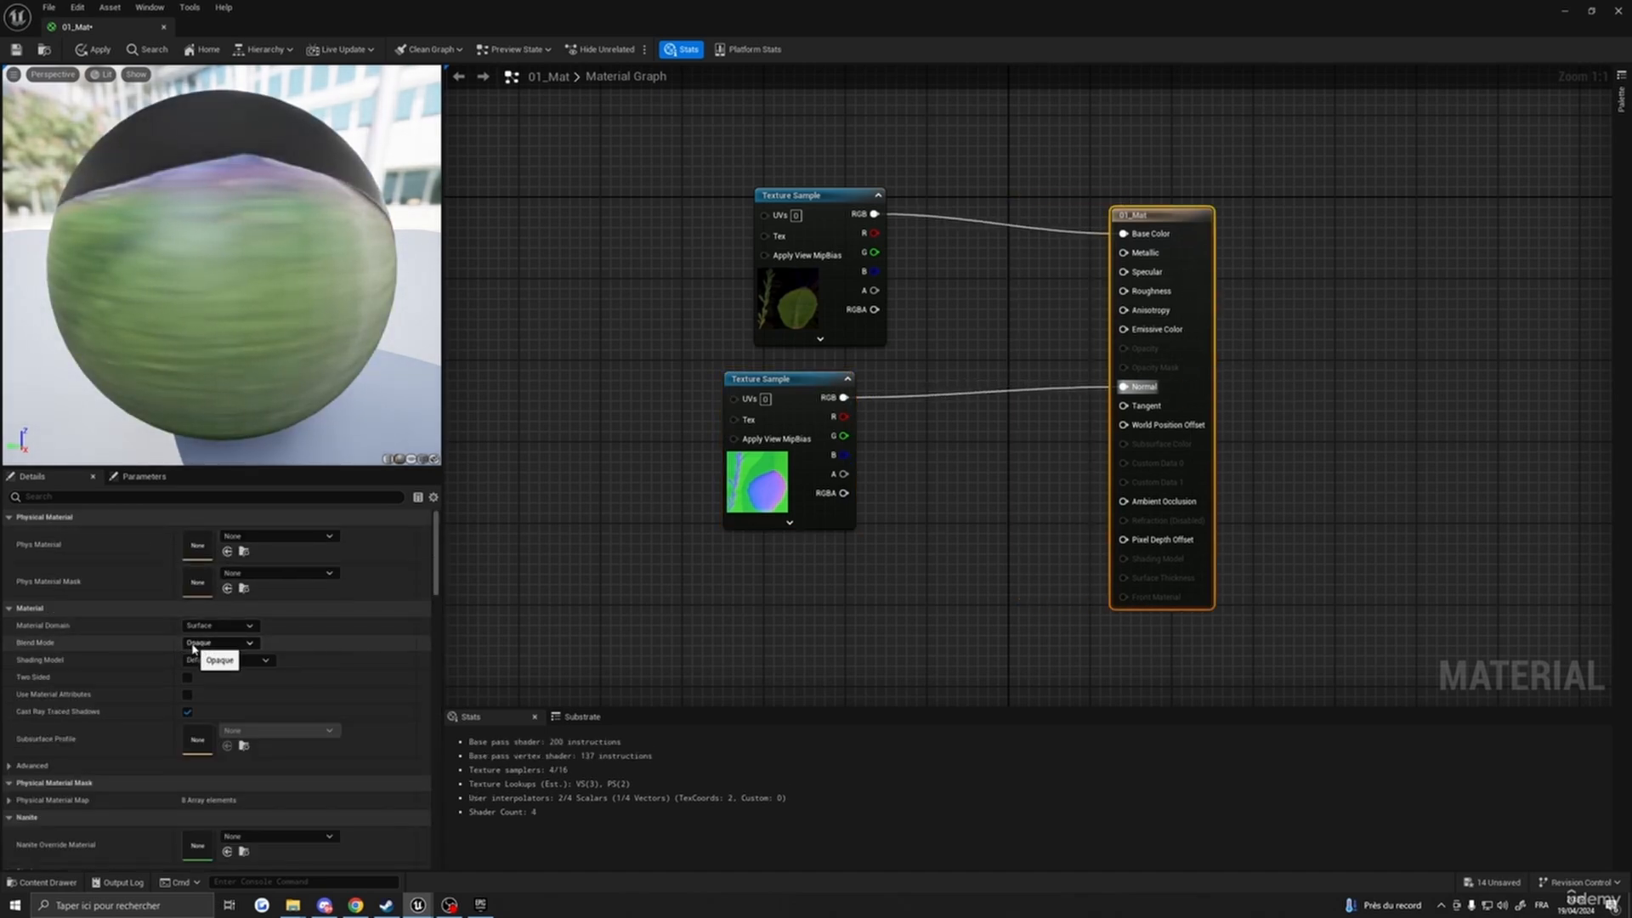
# - Set the 01_Mat blend mode to Masked, make the material two-sided, and apply it to the plant in the level
pyautogui.click(195, 645)
pyautogui.click(204, 674)
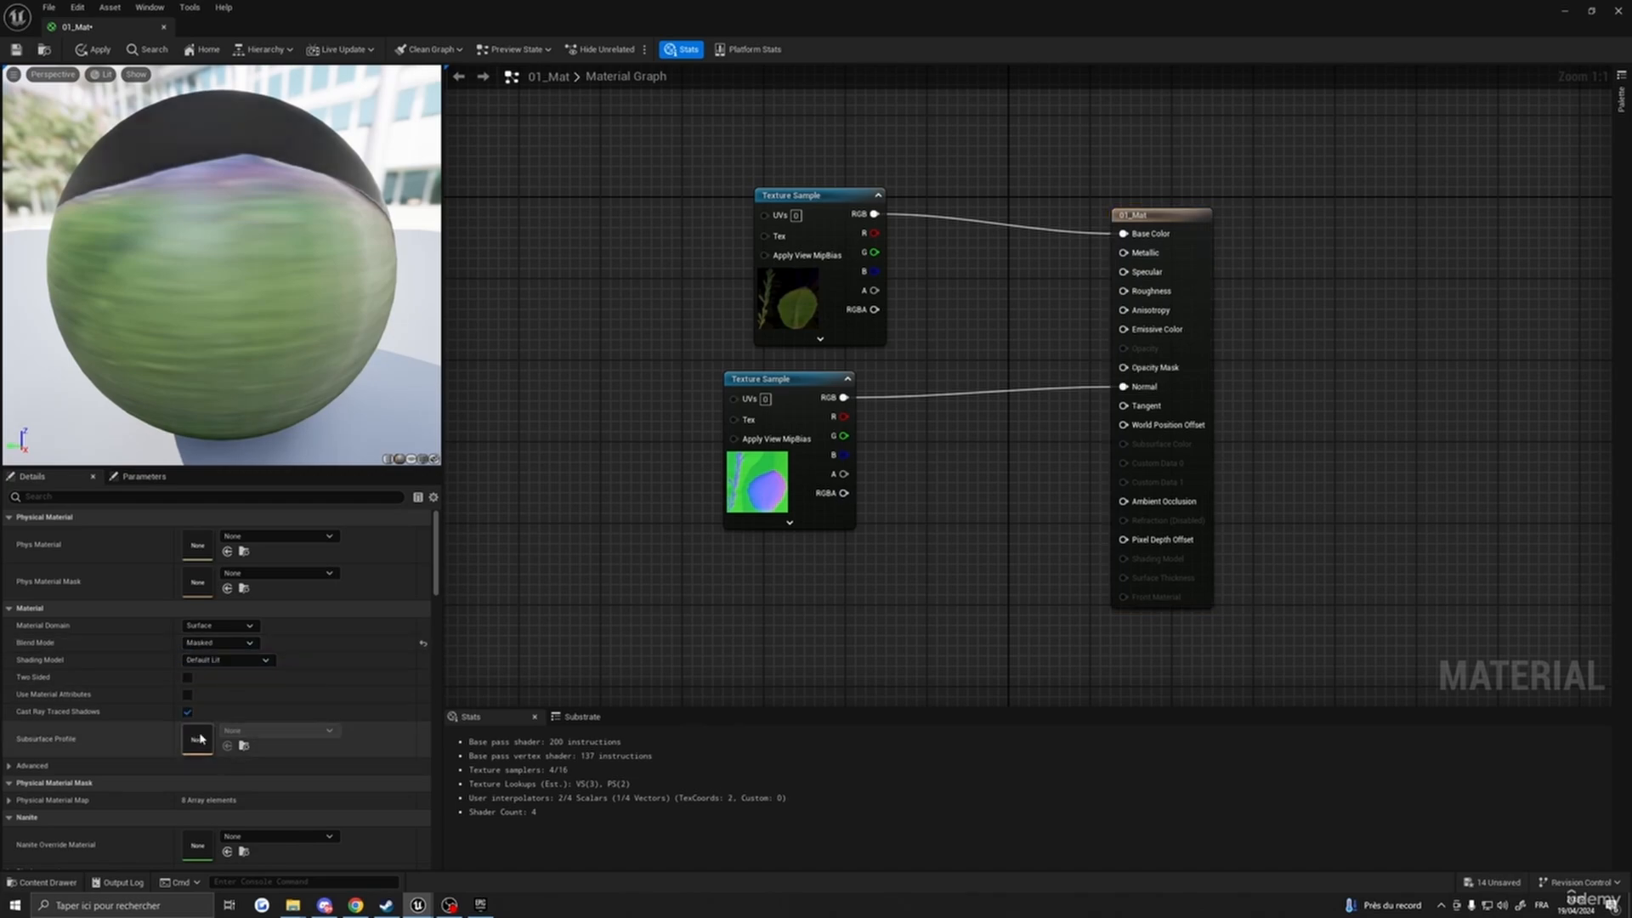
pyautogui.click(188, 678)
pyautogui.moveTo(126, 34); pyautogui.dragTo(1112, 271)
pyautogui.moveTo(884, 451); pyautogui.dragTo(859, 333, button='right')
pyautogui.press('w')
pyautogui.scroll(3, 842, 463)
pyautogui.press('w')
pyautogui.press('s')
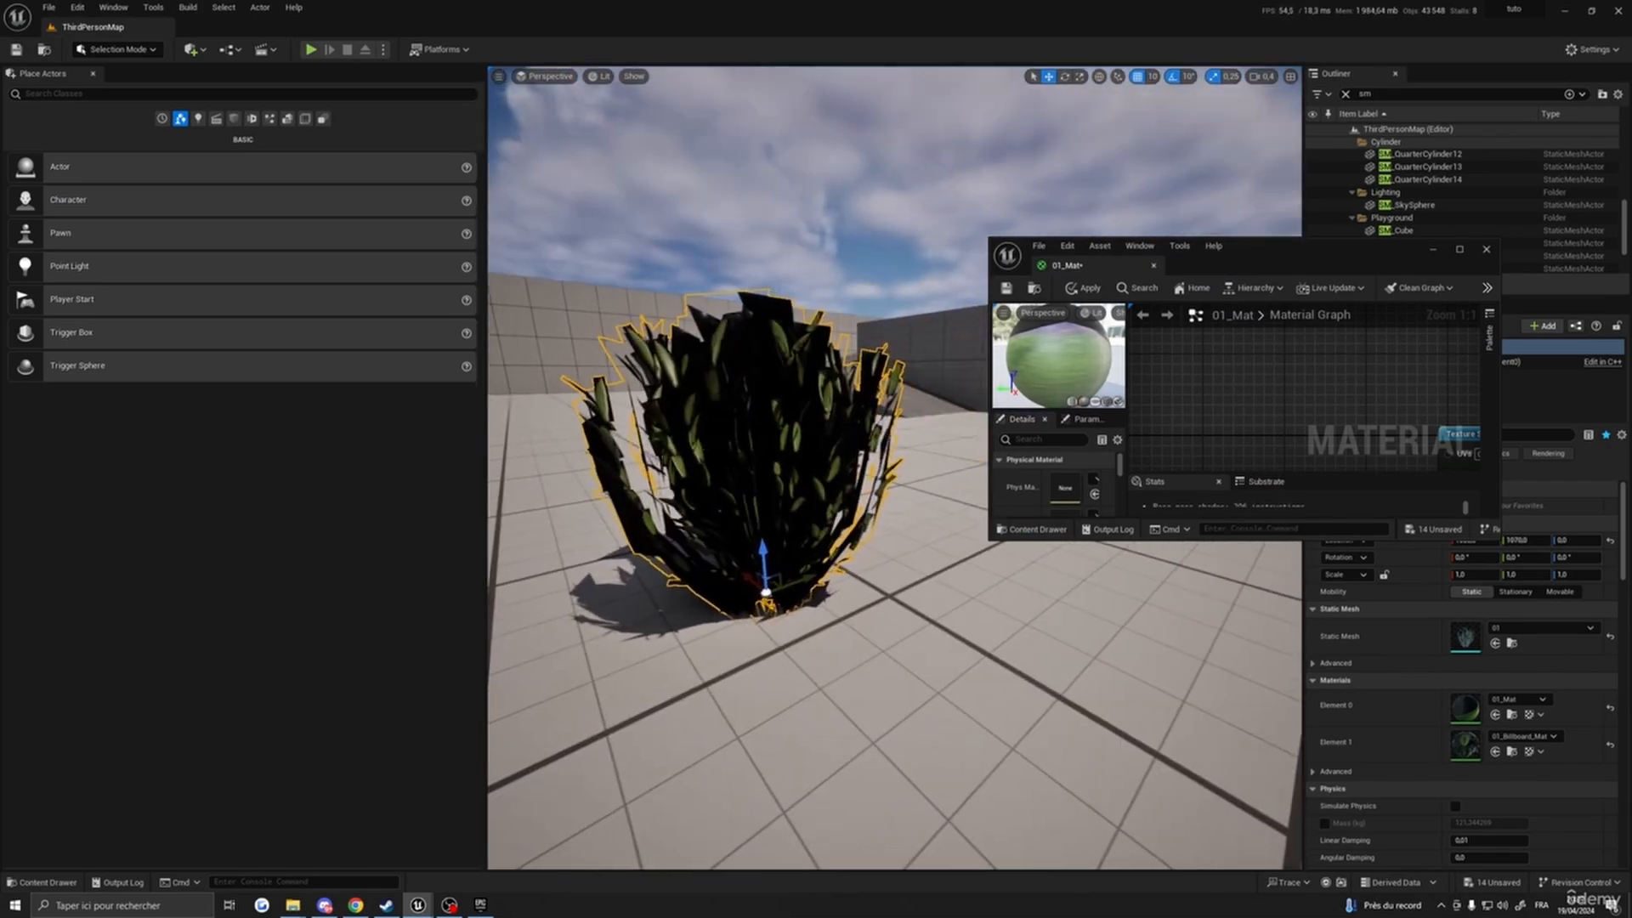
pyautogui.click(1080, 288)
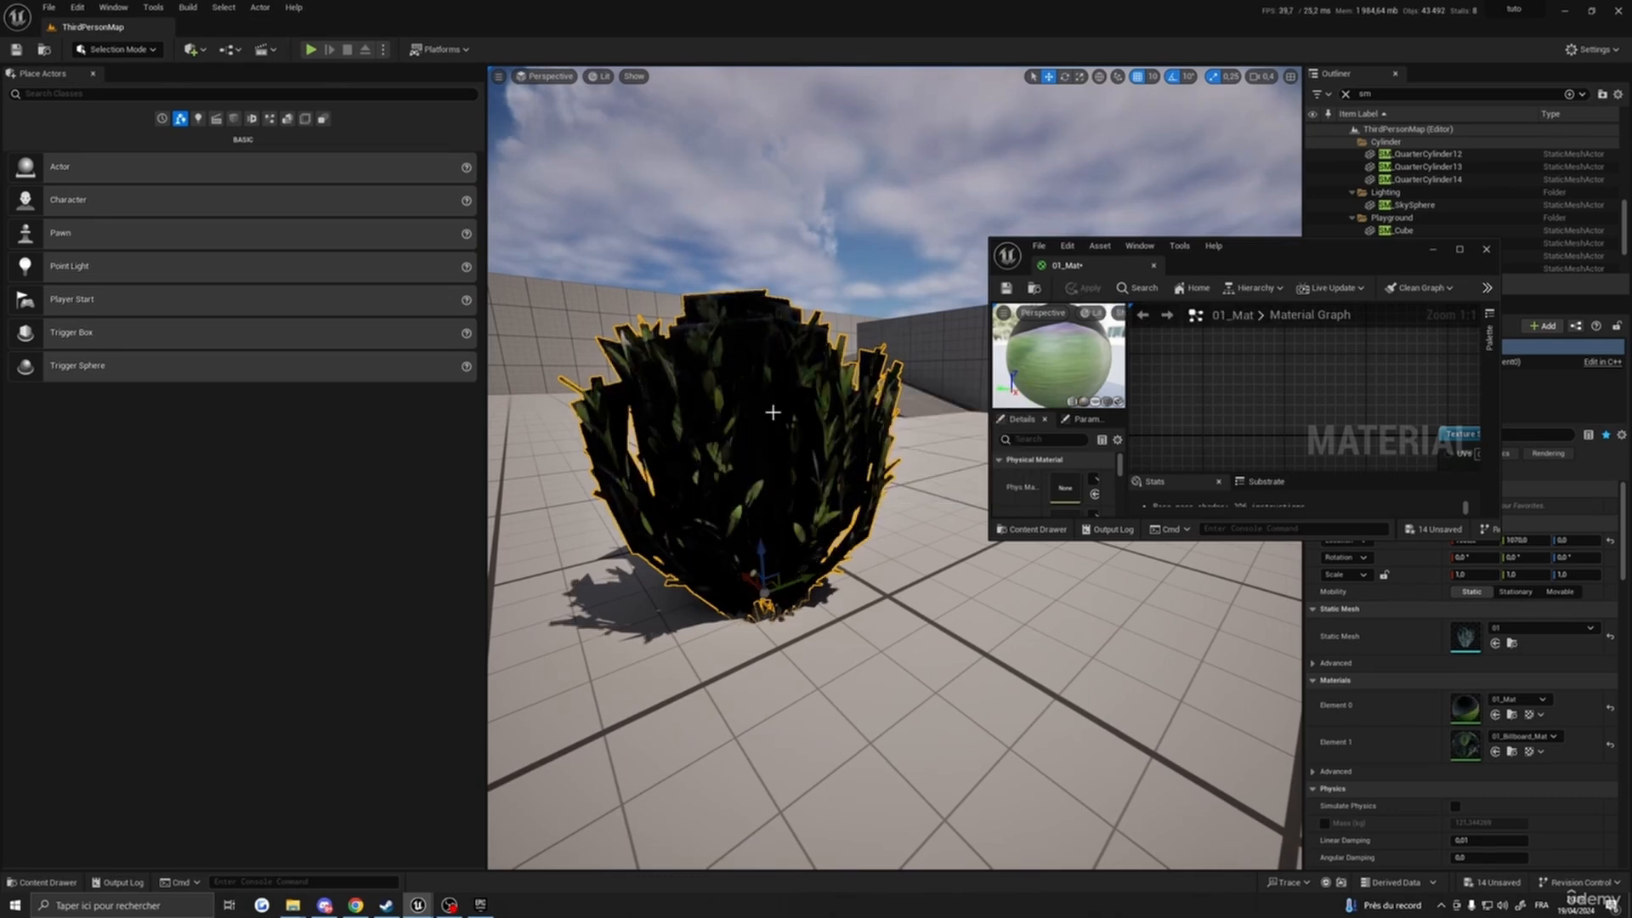
# - Examine how the masked, two-sided material looks on the plant in the level
pyautogui.press('w')
pyautogui.press('d')
pyautogui.moveTo(773, 412); pyautogui.dragTo(706, 444, button='right')
pyautogui.press('s')
pyautogui.scroll(-3, 1292, 406)
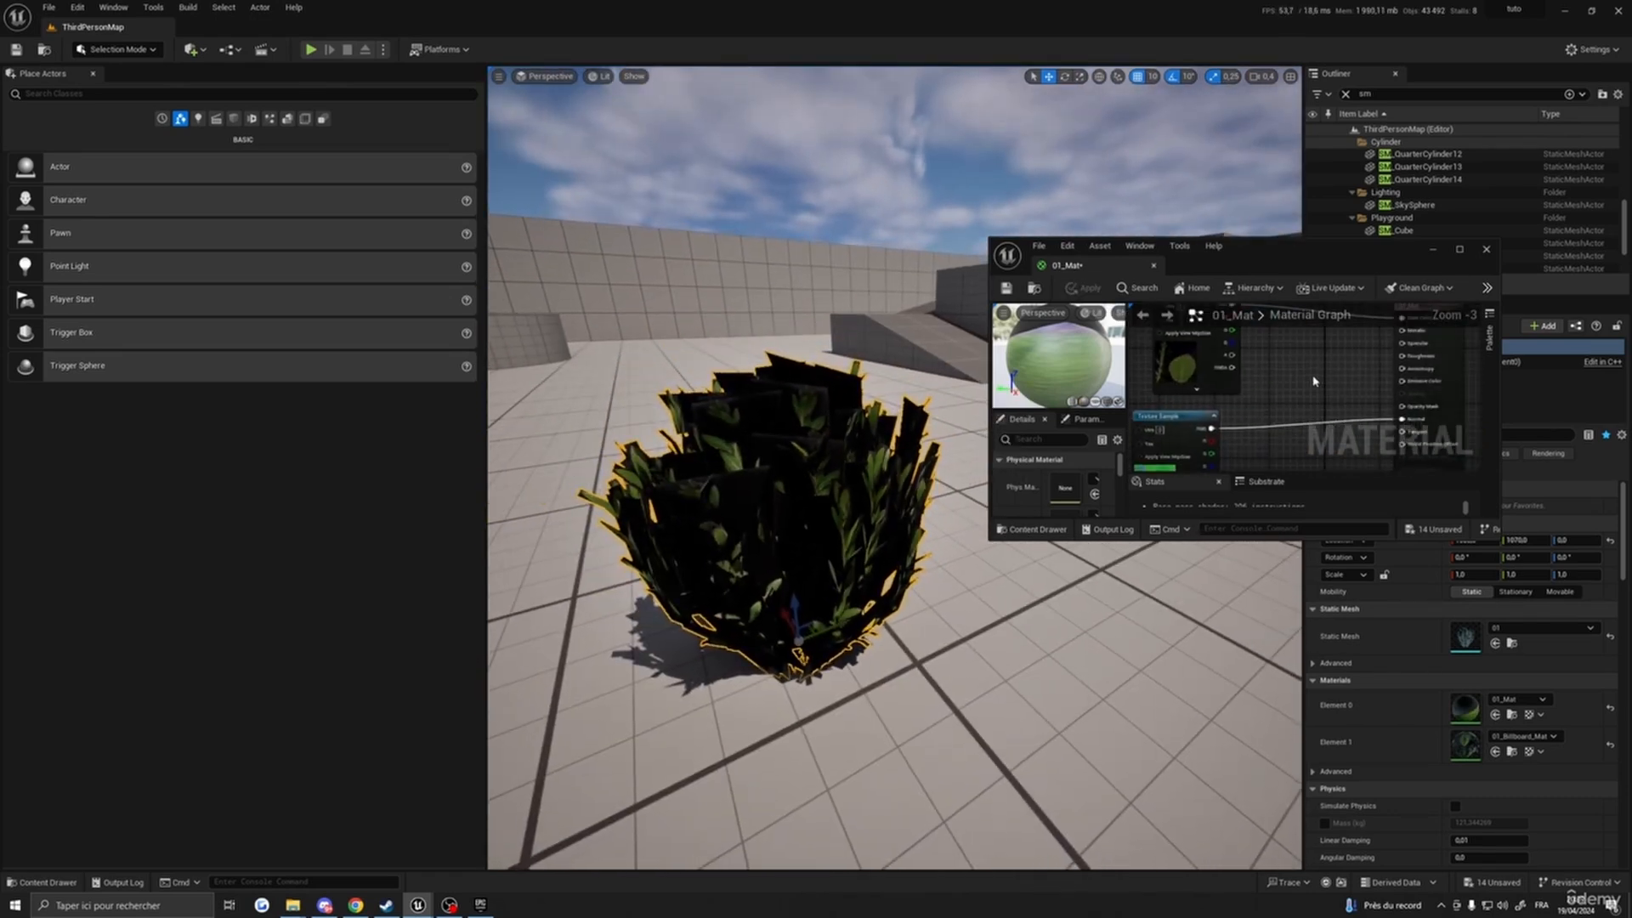
pyautogui.moveTo(1292, 406); pyautogui.dragTo(1281, 406, button='right')
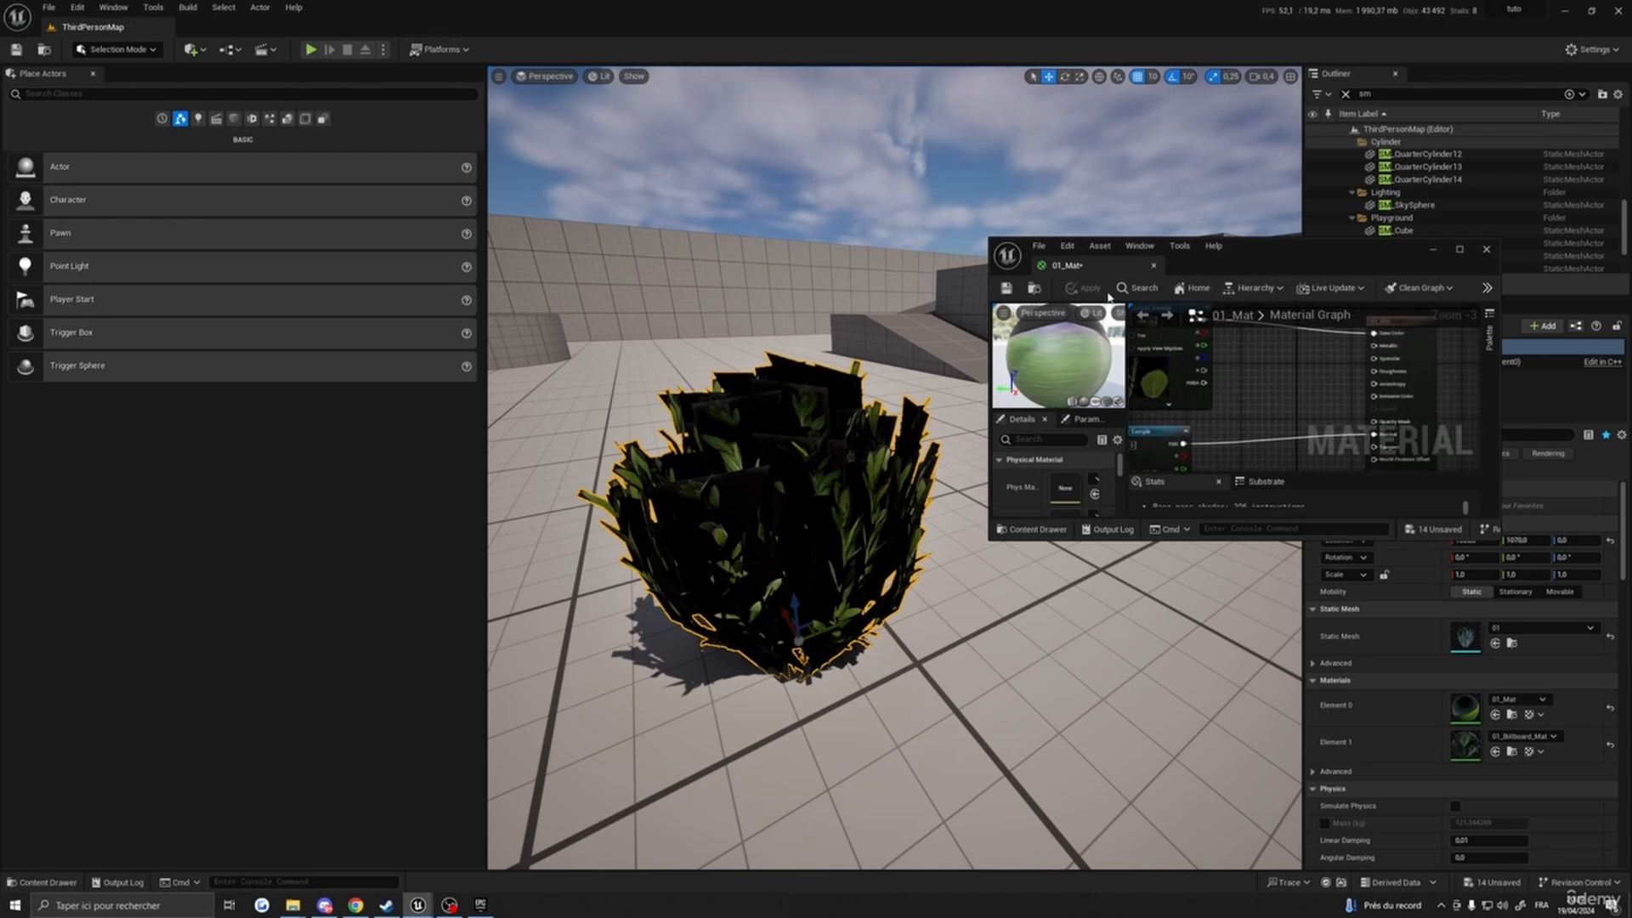
# - Open the 01_Color texture from its texture sample and inspect its alpha channel separately from the red, green and blue channels
pyautogui.click(1459, 249)
pyautogui.scroll(3, 842, 441)
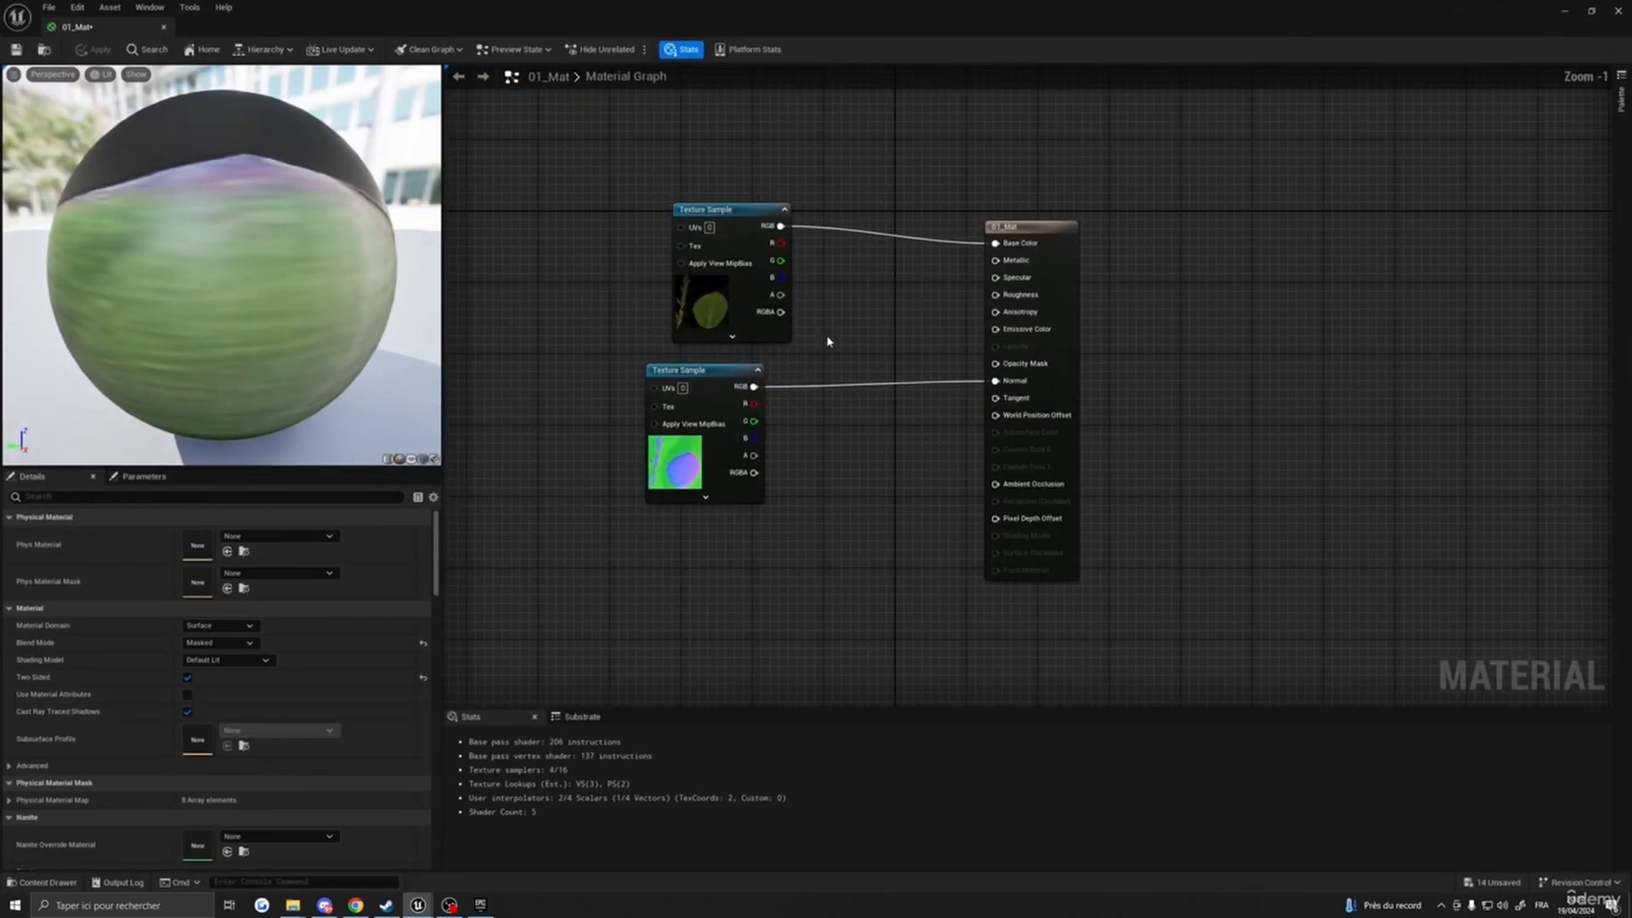
pyautogui.moveTo(704, 333); pyautogui.dragTo(736, 340)
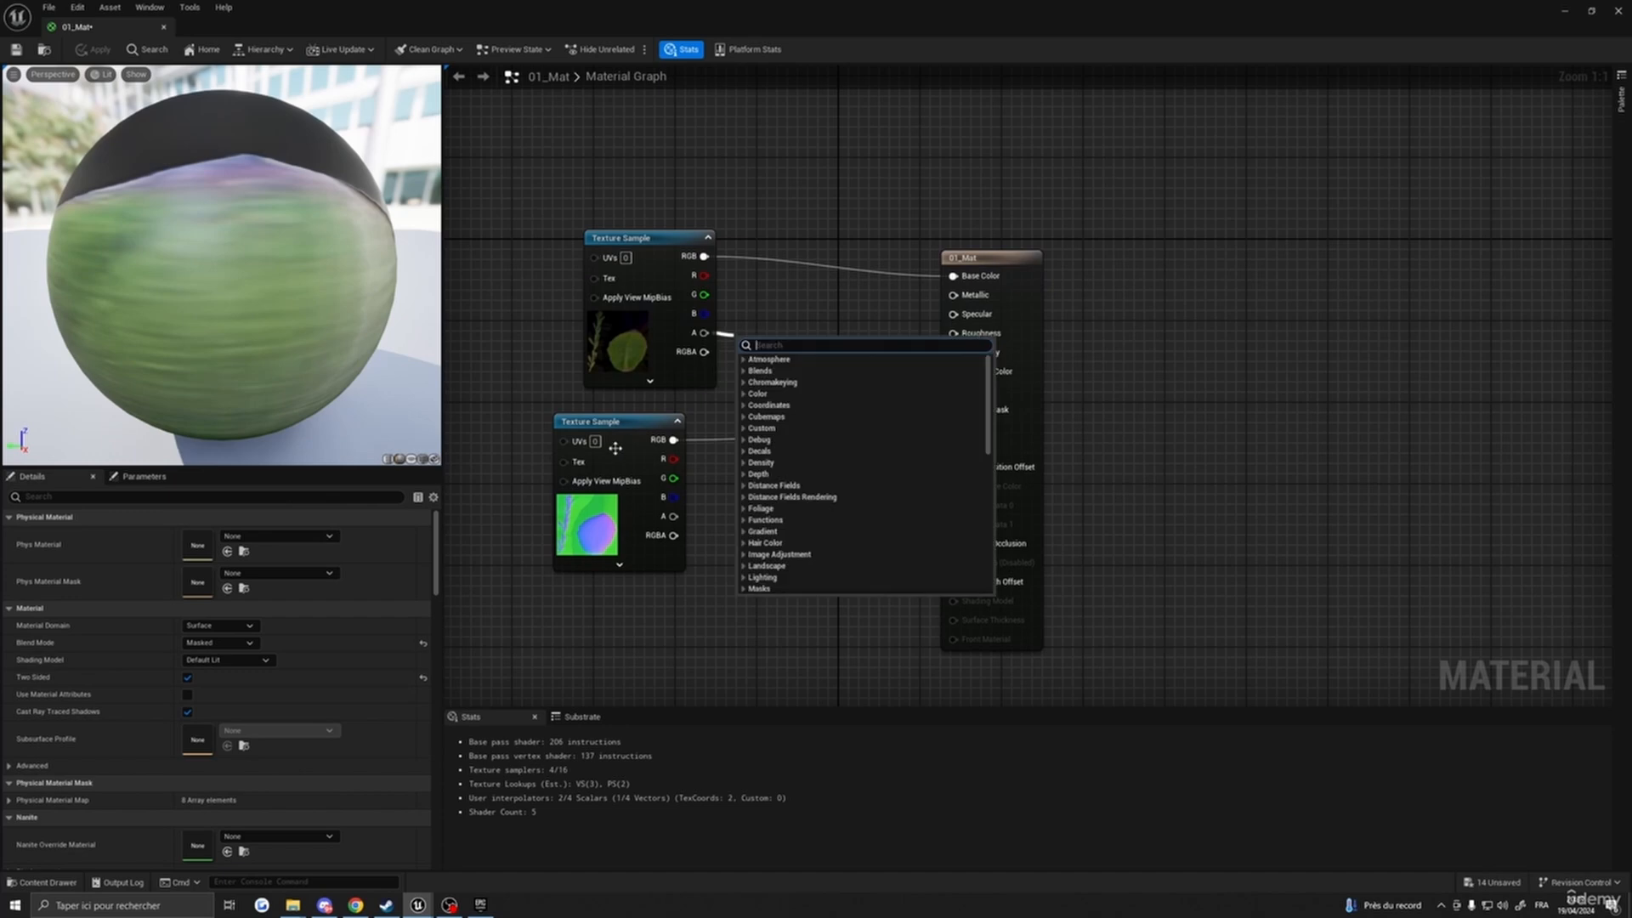
pyautogui.click(705, 332)
pyautogui.doubleClick(647, 342)
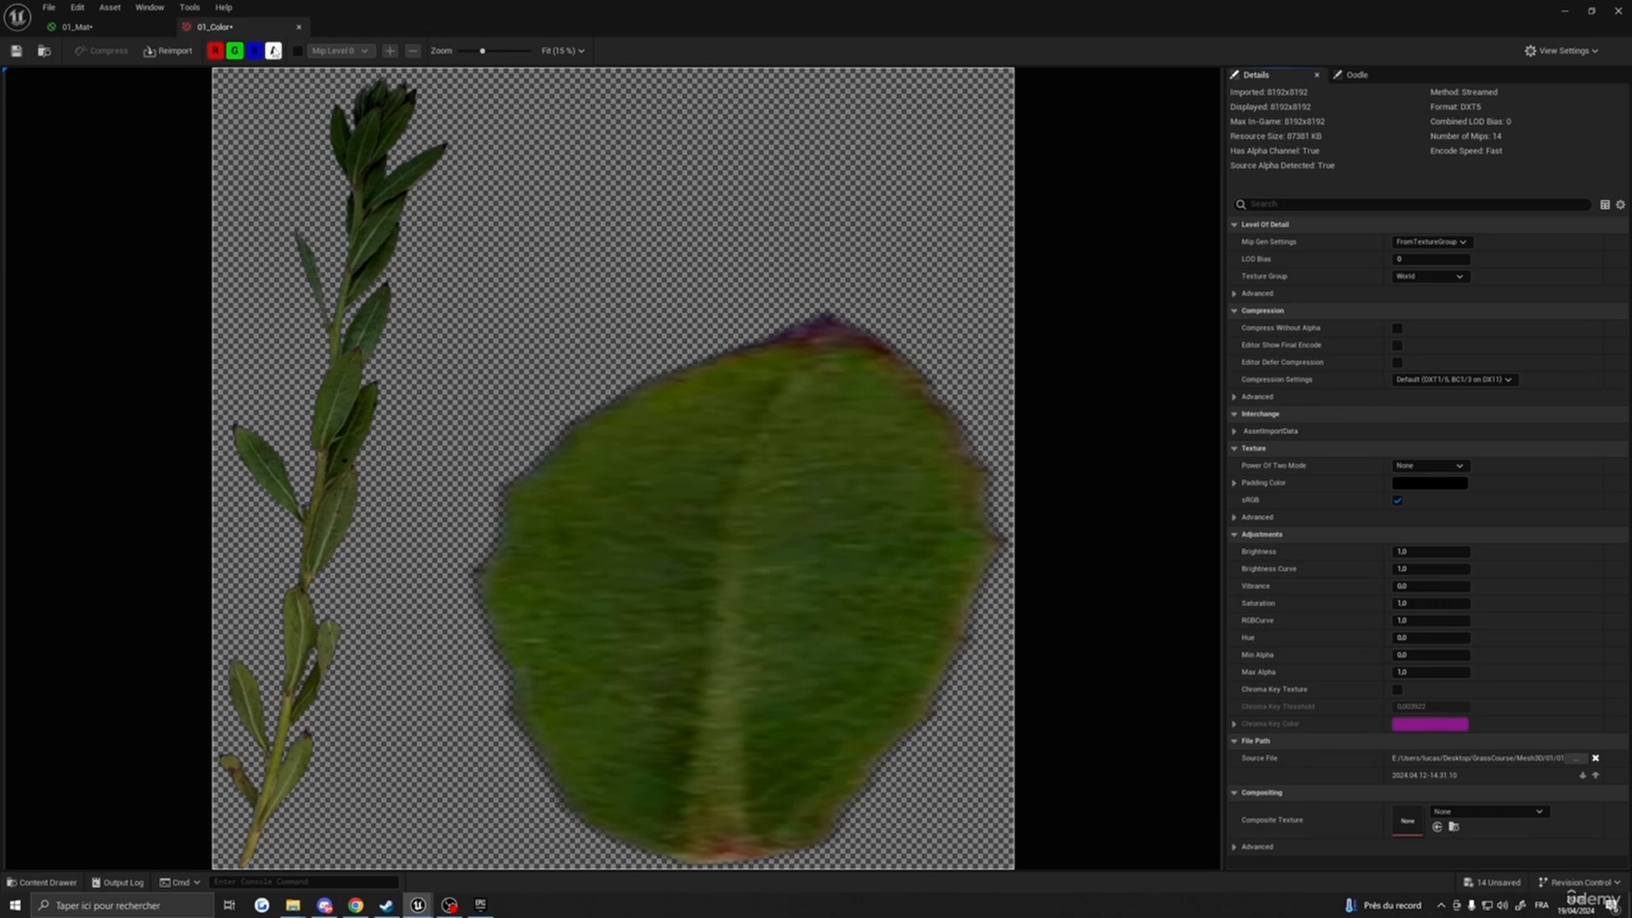
pyautogui.click(217, 52)
pyautogui.click(235, 51)
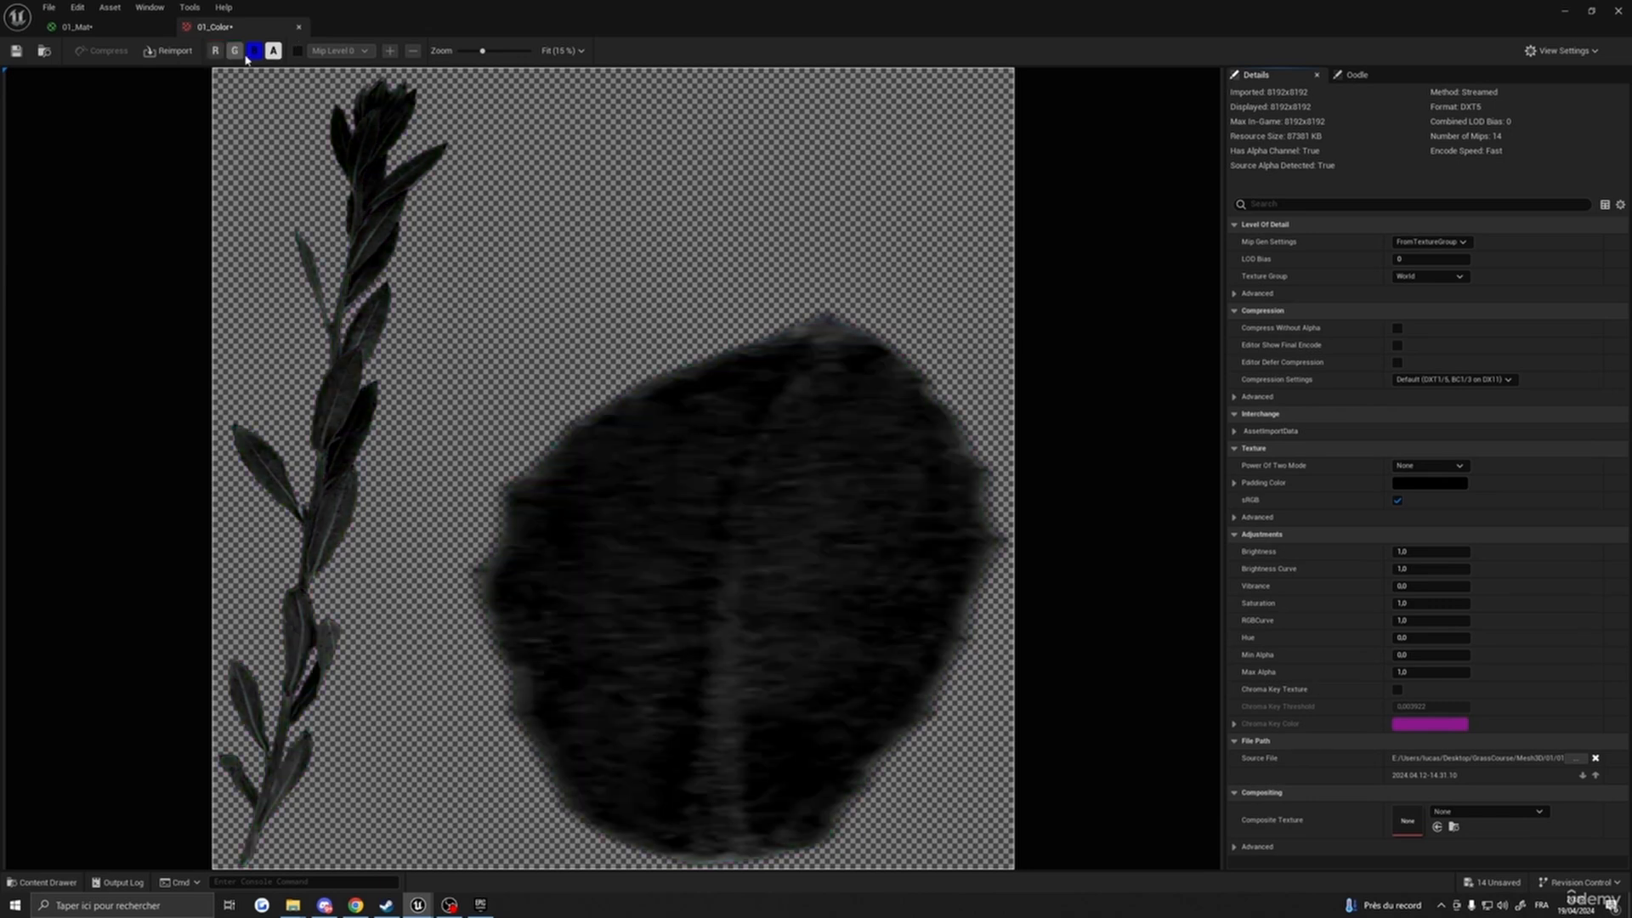
pyautogui.click(255, 51)
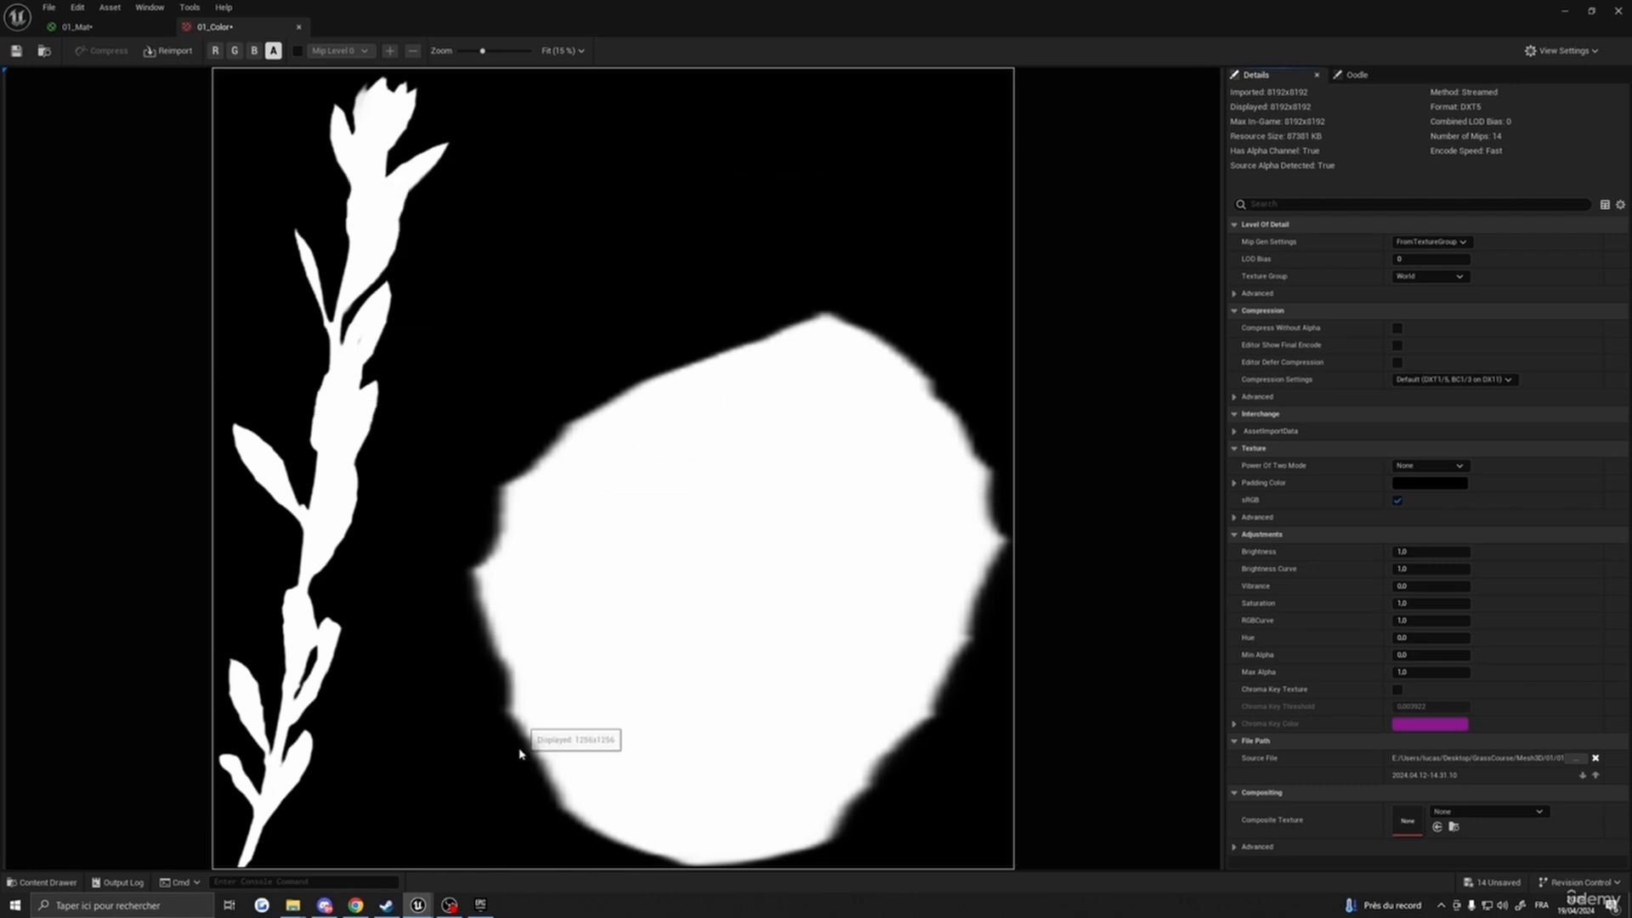
pyautogui.click(254, 50)
pyautogui.click(235, 50)
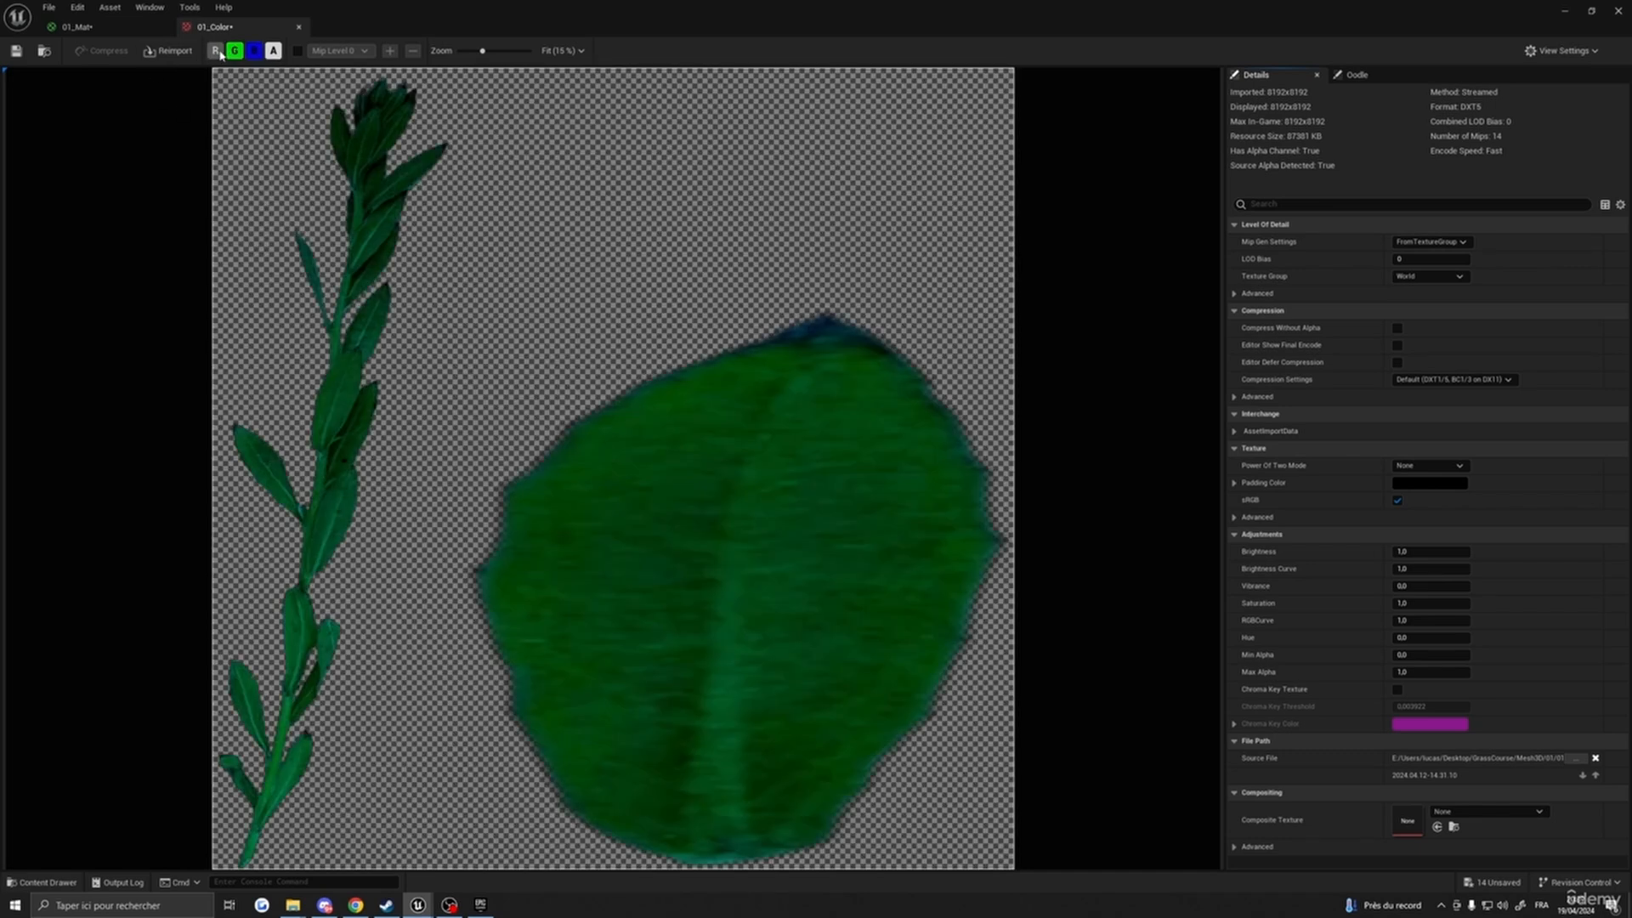
pyautogui.click(215, 50)
pyautogui.click(299, 27)
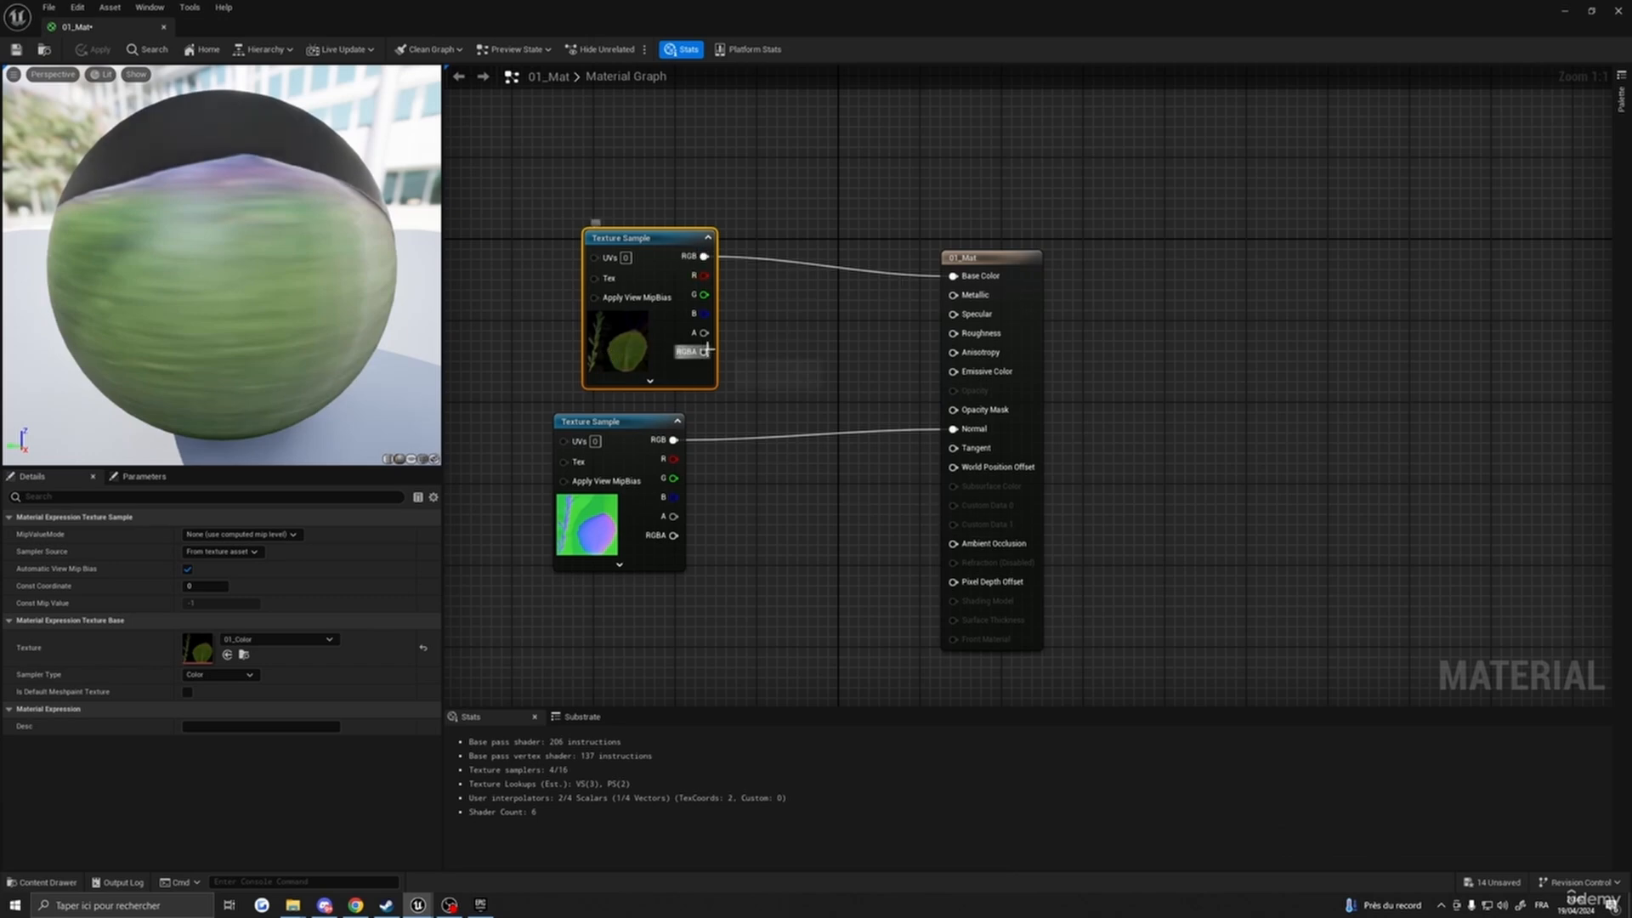
# - Connect the alpha output of the 01_Color texture sample to the Opacity Mask input, apply the material and save it
pyautogui.moveTo(704, 332); pyautogui.dragTo(954, 409)
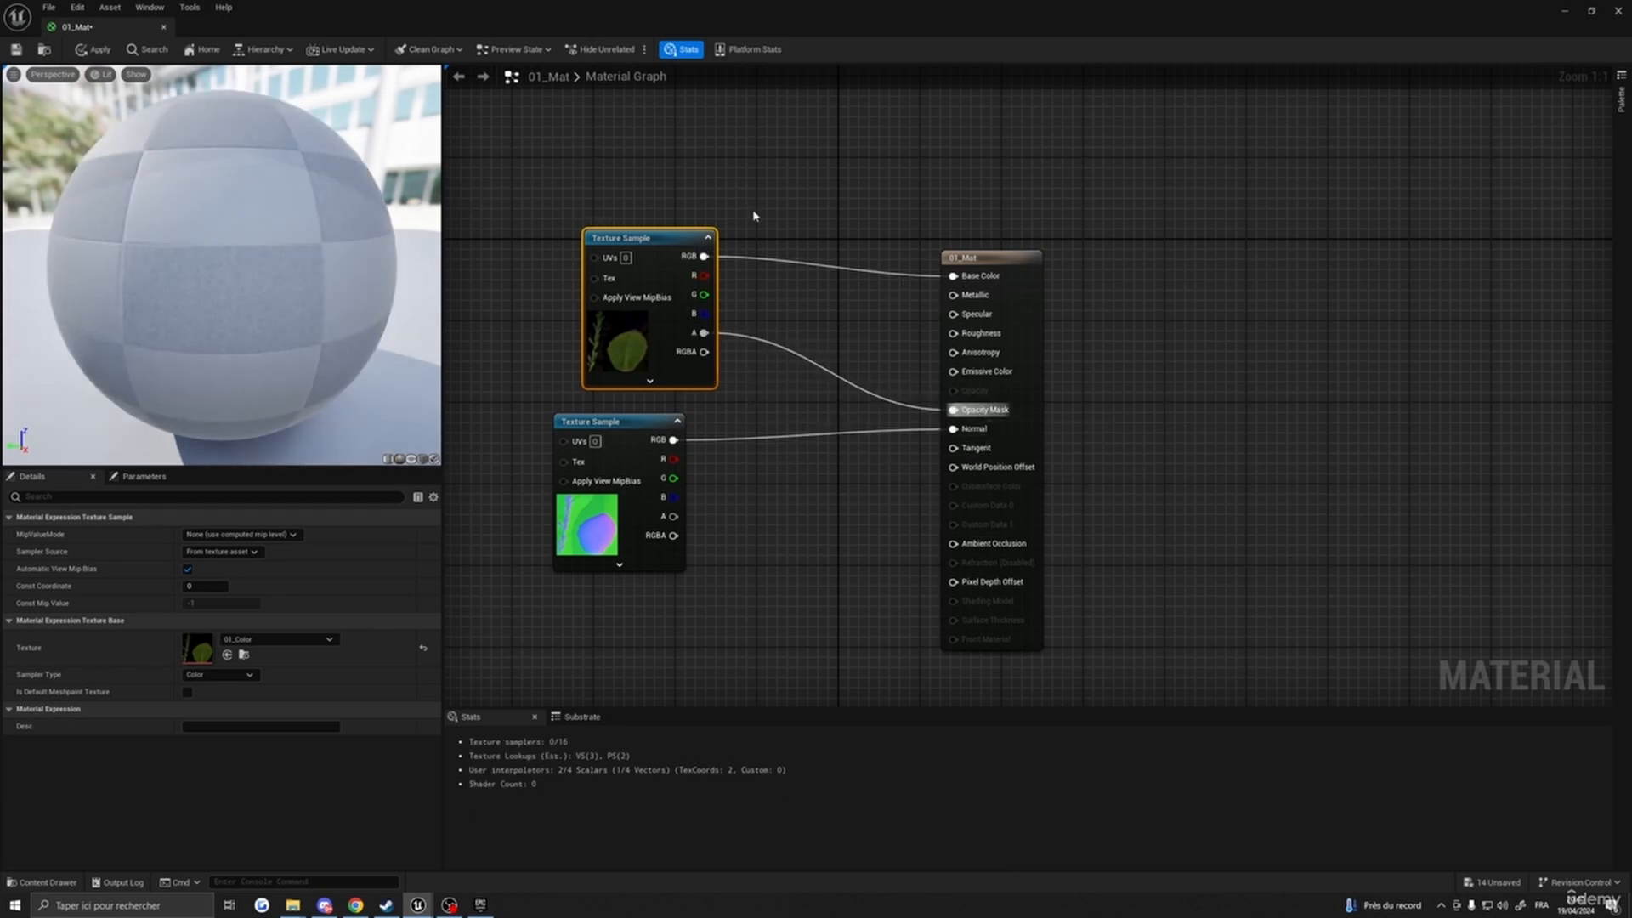
pyautogui.click(97, 51)
pyautogui.hotkey('ctrl', 's')
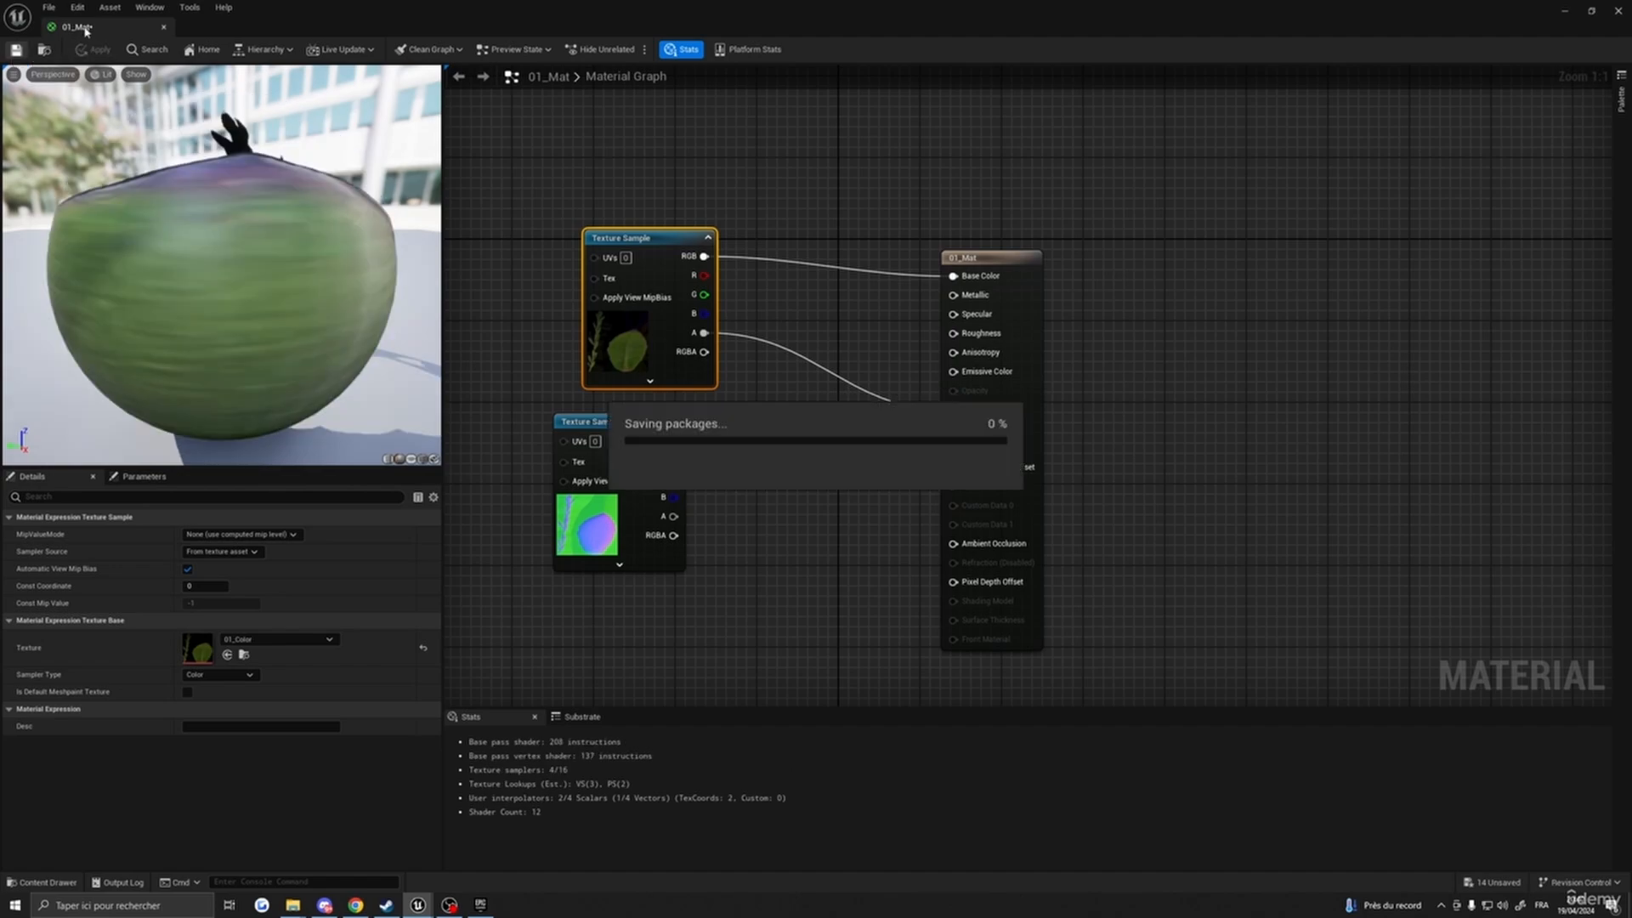
# - Examine the plant's leaf cutouts in the level from several angles without the selection outline
pyautogui.moveTo(89, 27); pyautogui.dragTo(1039, 261)
pyautogui.moveTo(850, 357); pyautogui.dragTo(927, 340, button='right')
pyautogui.press('s')
pyautogui.moveTo(782, 285)
pyautogui.mouseDown(button='right')
pyautogui.moveTo(737, 256)
pyautogui.moveTo(595, 264)
pyautogui.moveTo(773, 259)
pyautogui.mouseUp(button='right')
pyautogui.press('g')
pyautogui.press('d')
pyautogui.press('a')
pyautogui.press('d')
pyautogui.press('a')
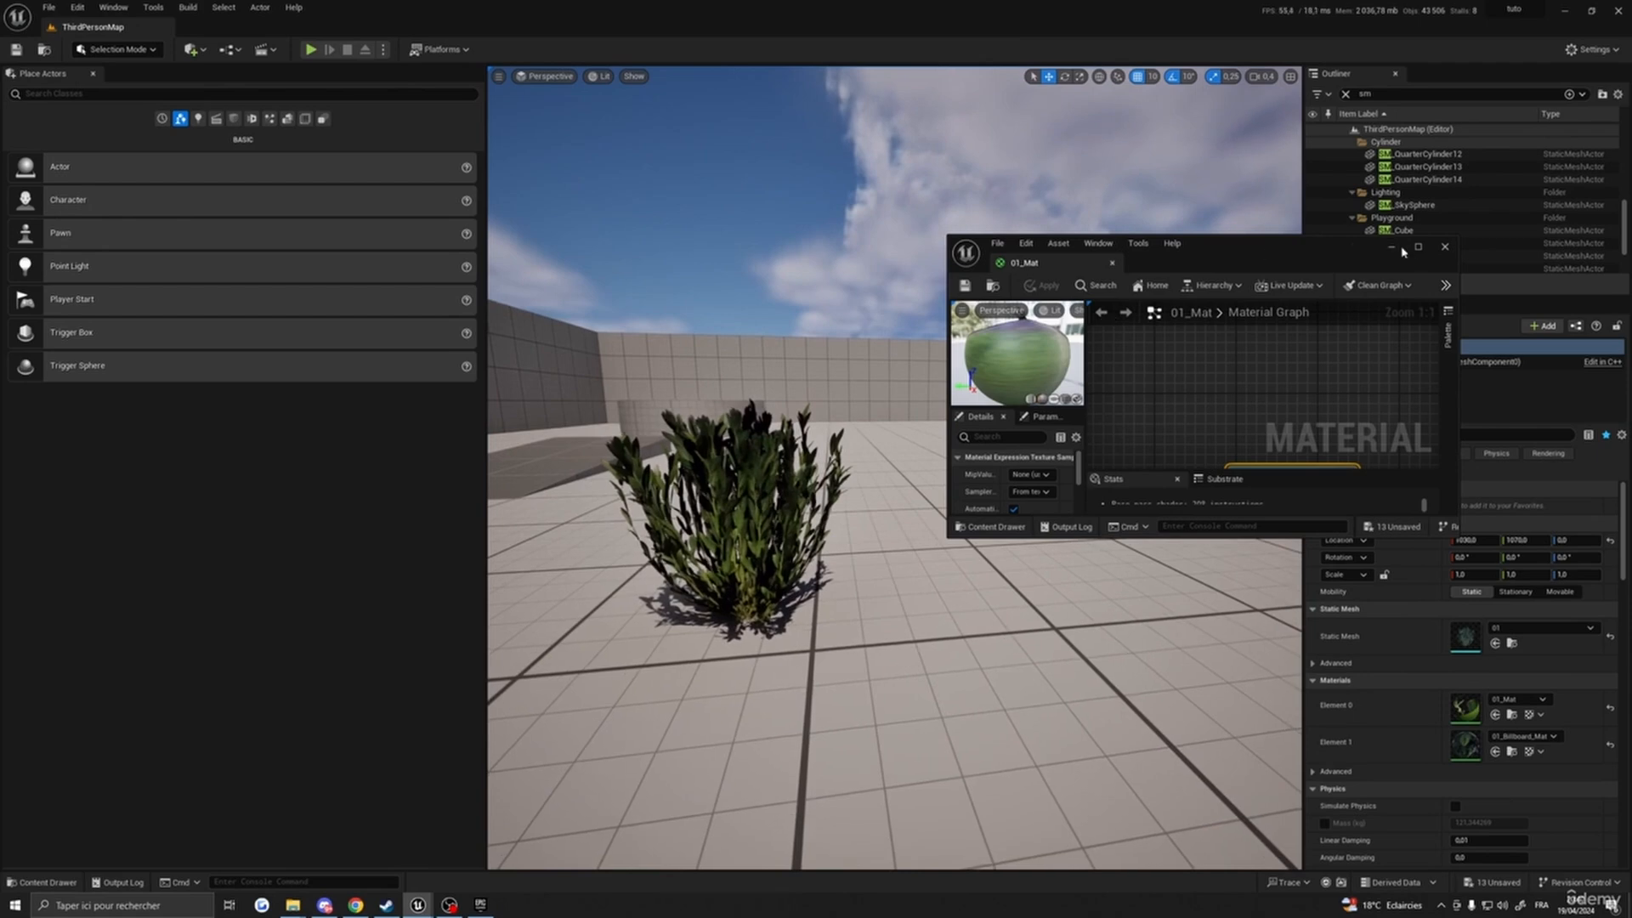
# - Move the 01_Mat output node away from the texture samples and add a constant node with the value 0.5
pyautogui.click(1418, 246)
pyautogui.moveTo(1026, 370); pyautogui.dragTo(1045, 356, button='right')
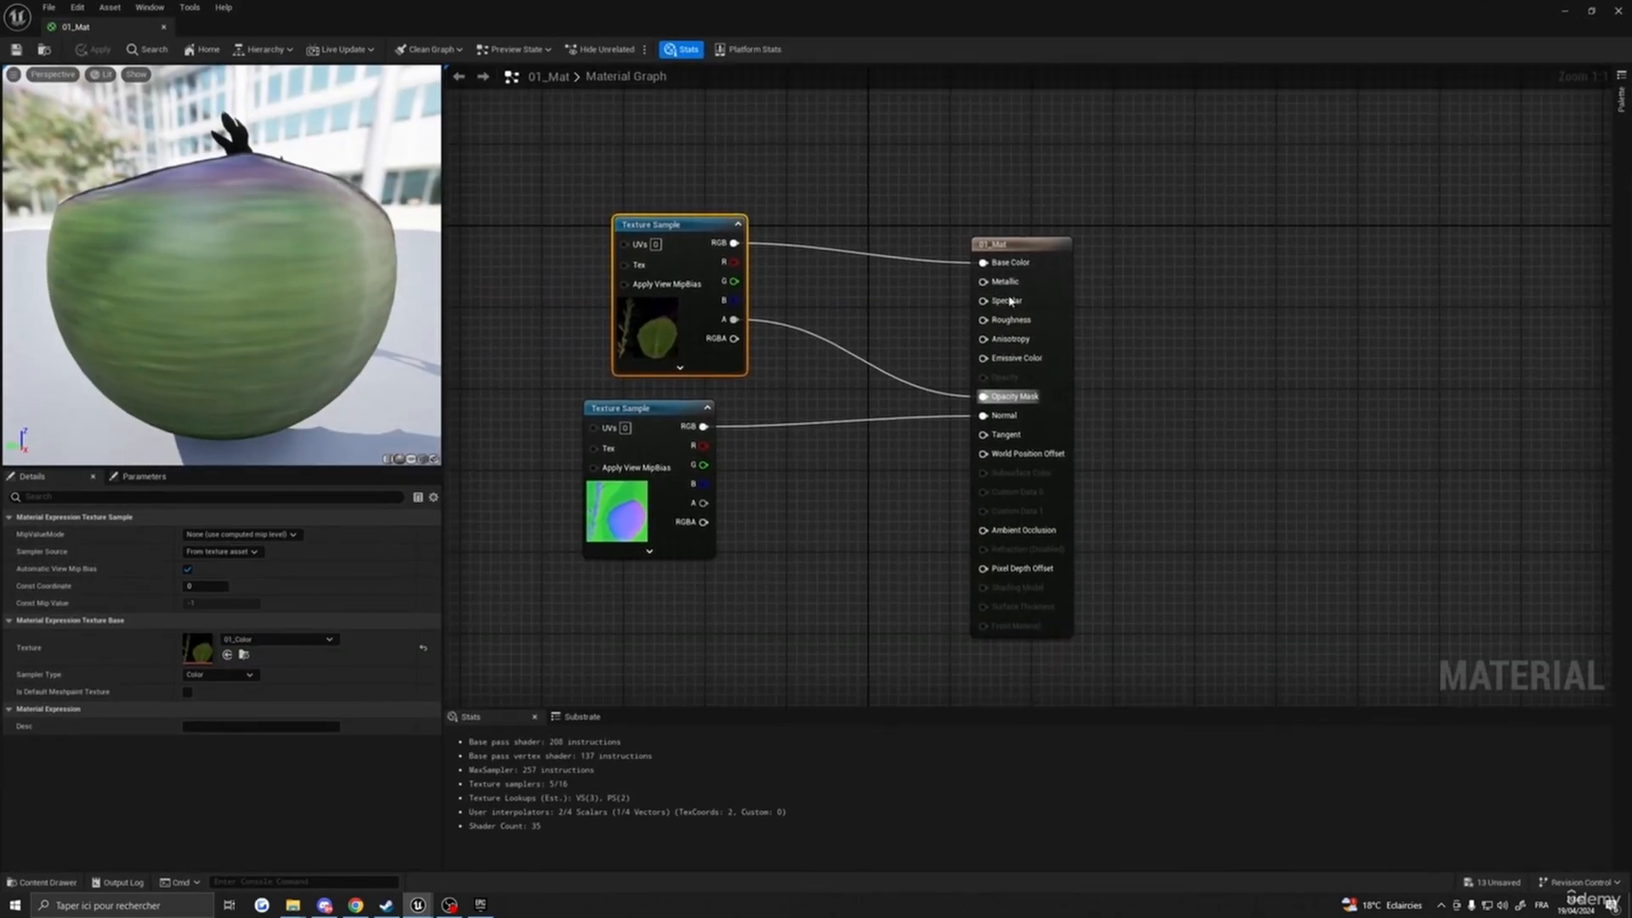
pyautogui.moveTo(1058, 306); pyautogui.dragTo(1270, 285)
pyautogui.click(1065, 286)
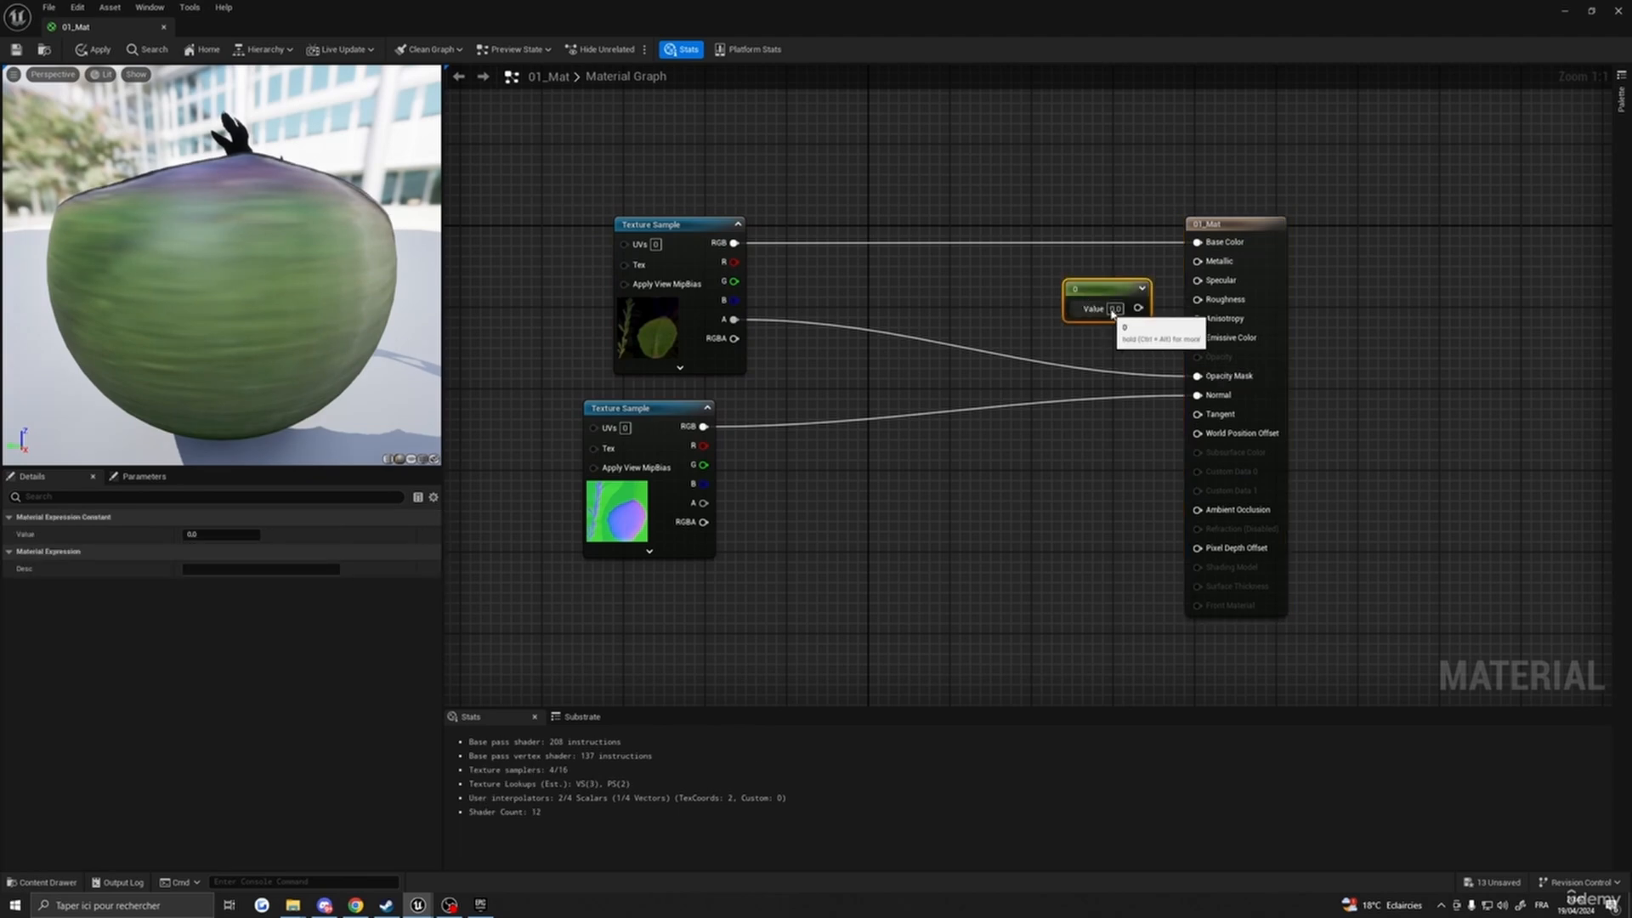
pyautogui.write('0.5')
pyautogui.press('Return')
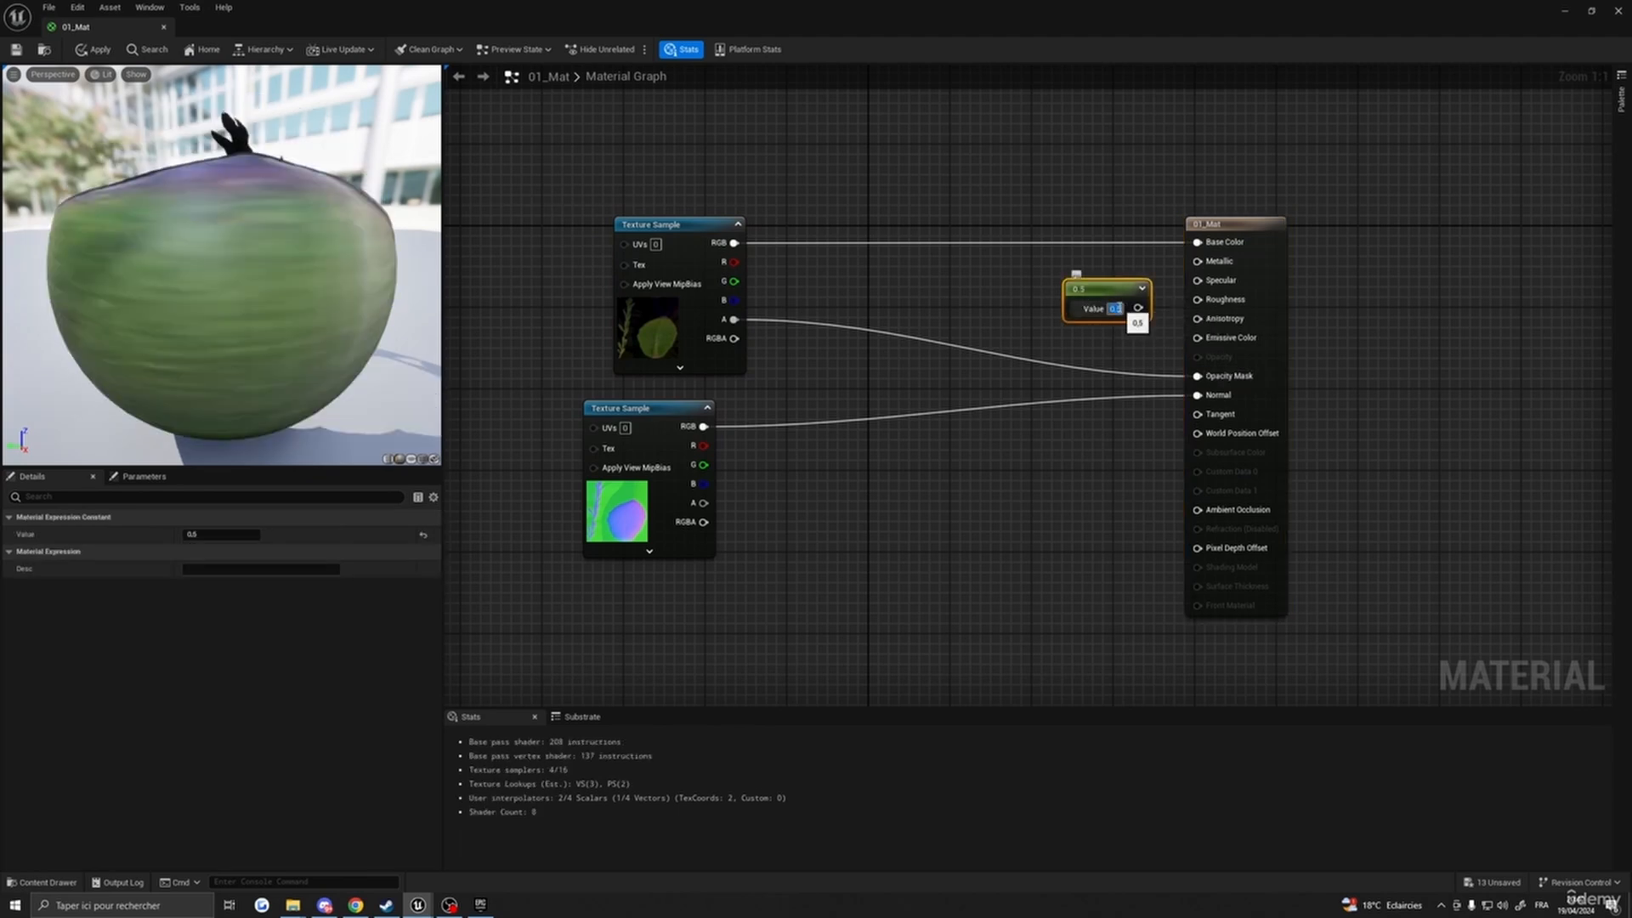
# - Connect the 0.5 constant to Specular and a second 0.5 constant to Roughness, then apply and save the material
pyautogui.moveTo(1137, 309); pyautogui.dragTo(1094, 265)
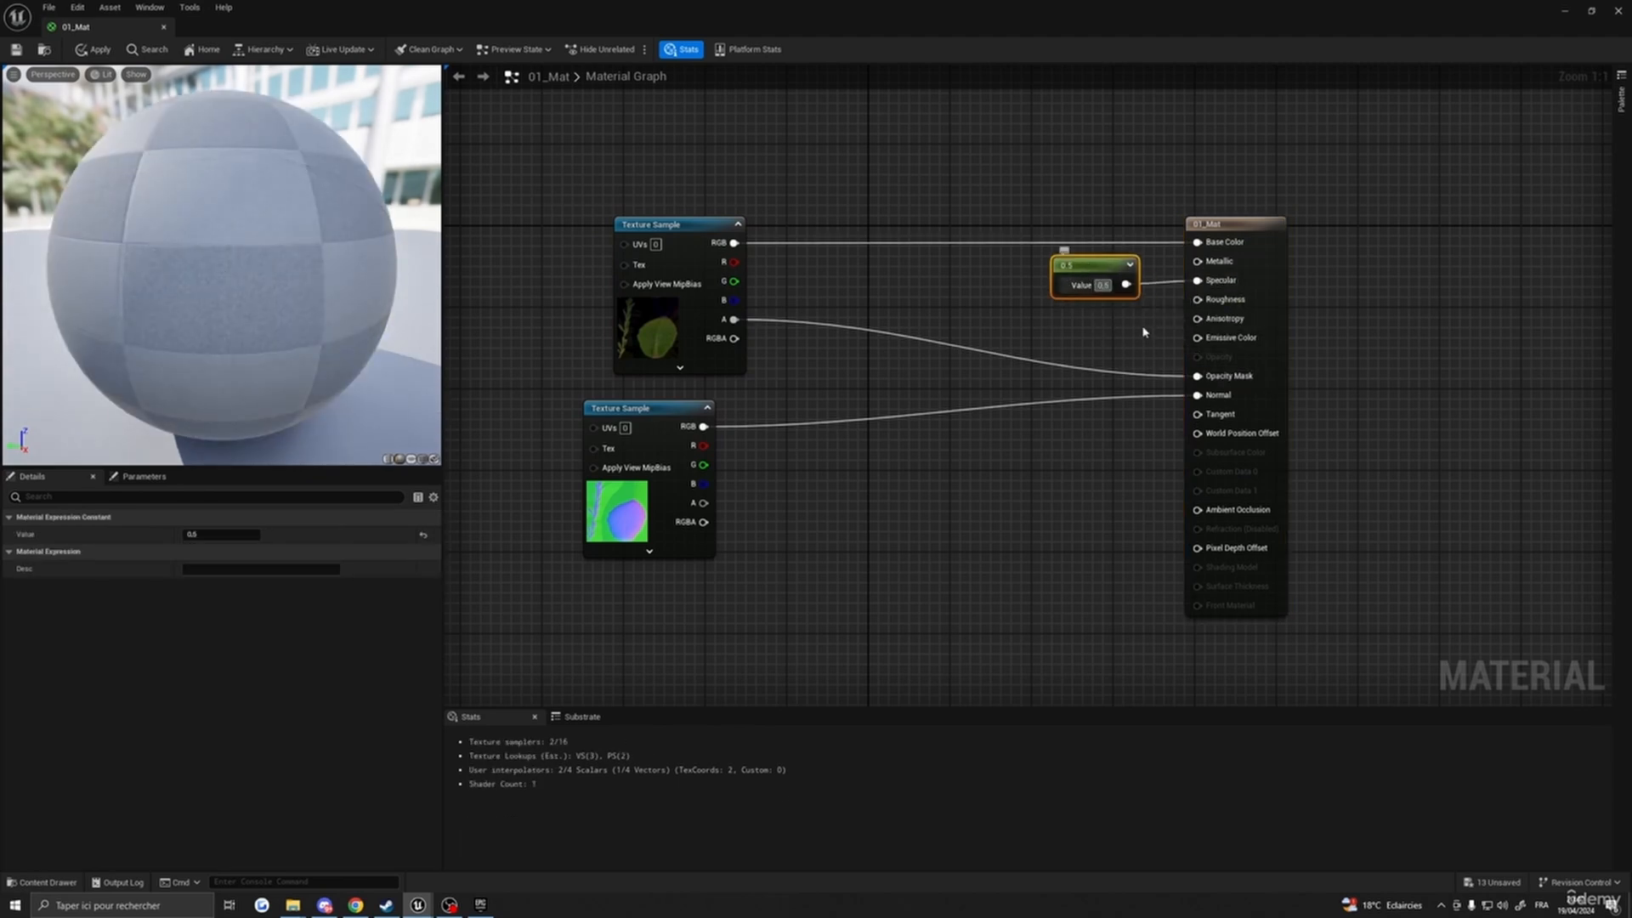
pyautogui.click(1063, 341)
pyautogui.moveTo(1133, 363); pyautogui.dragTo(1198, 299)
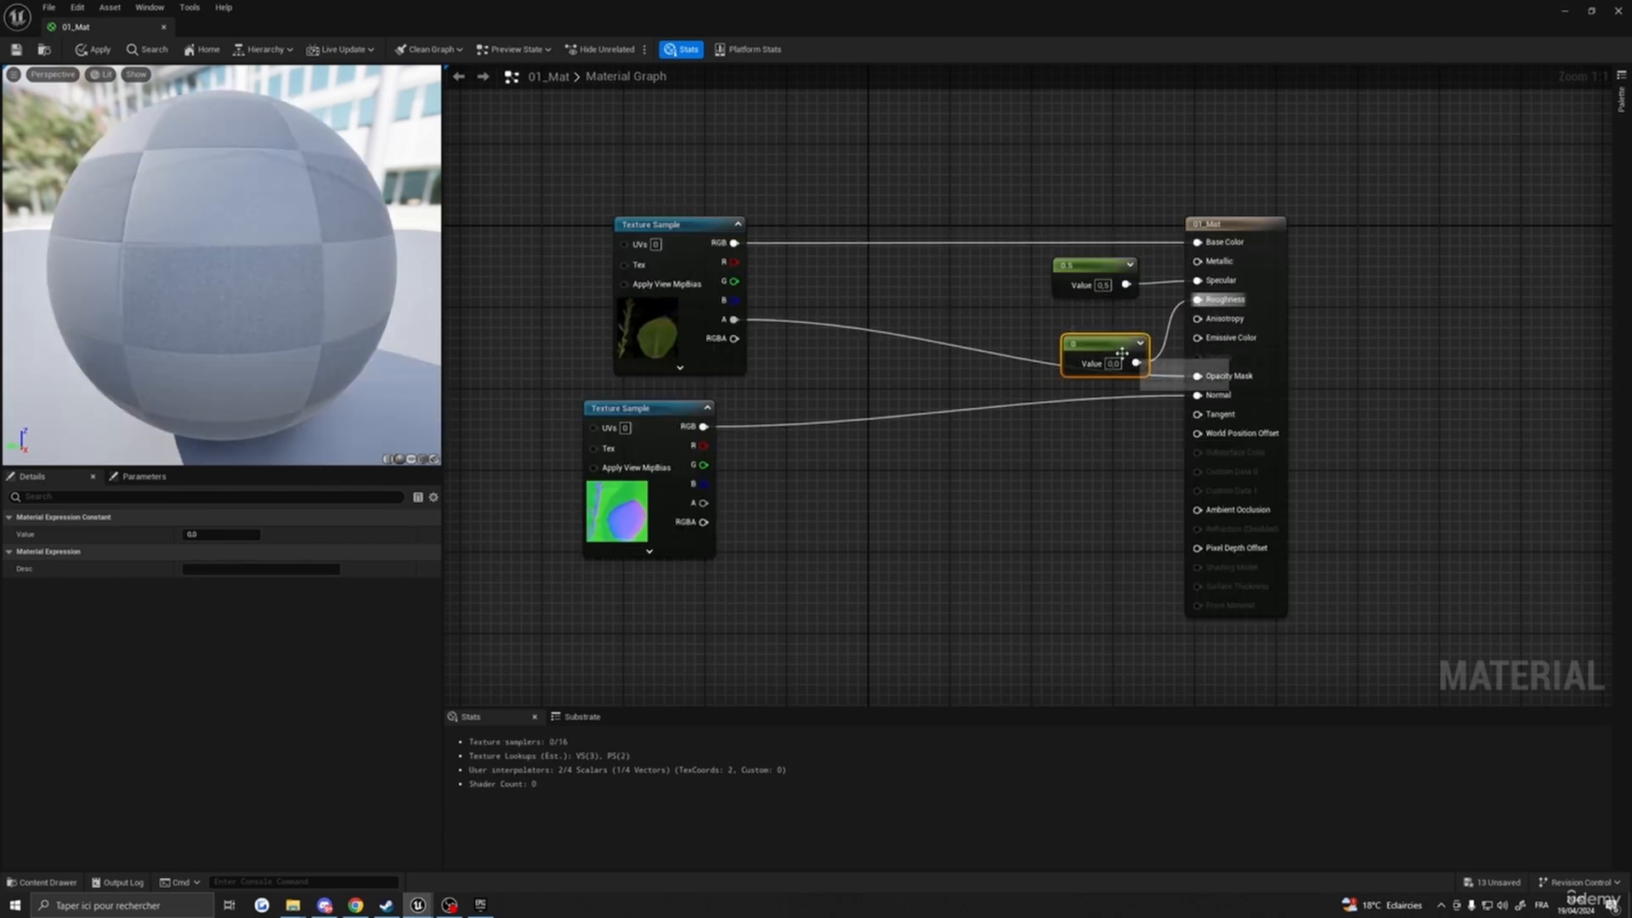
pyautogui.click(1115, 364)
pyautogui.write('0,5')
pyautogui.press('Return')
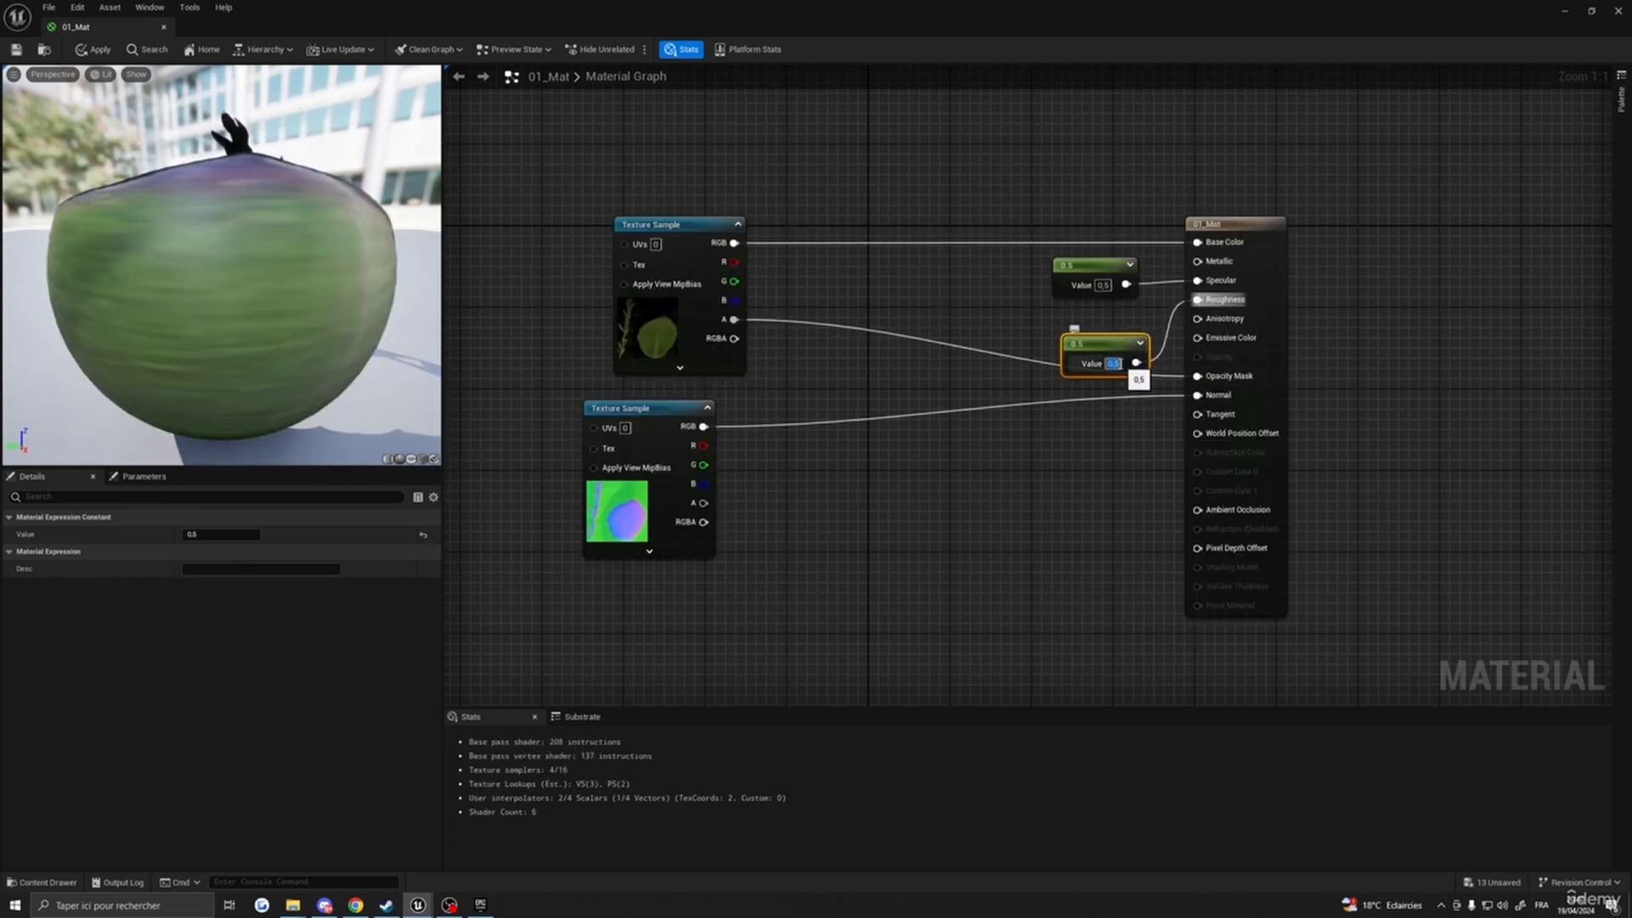
pyautogui.click(94, 49)
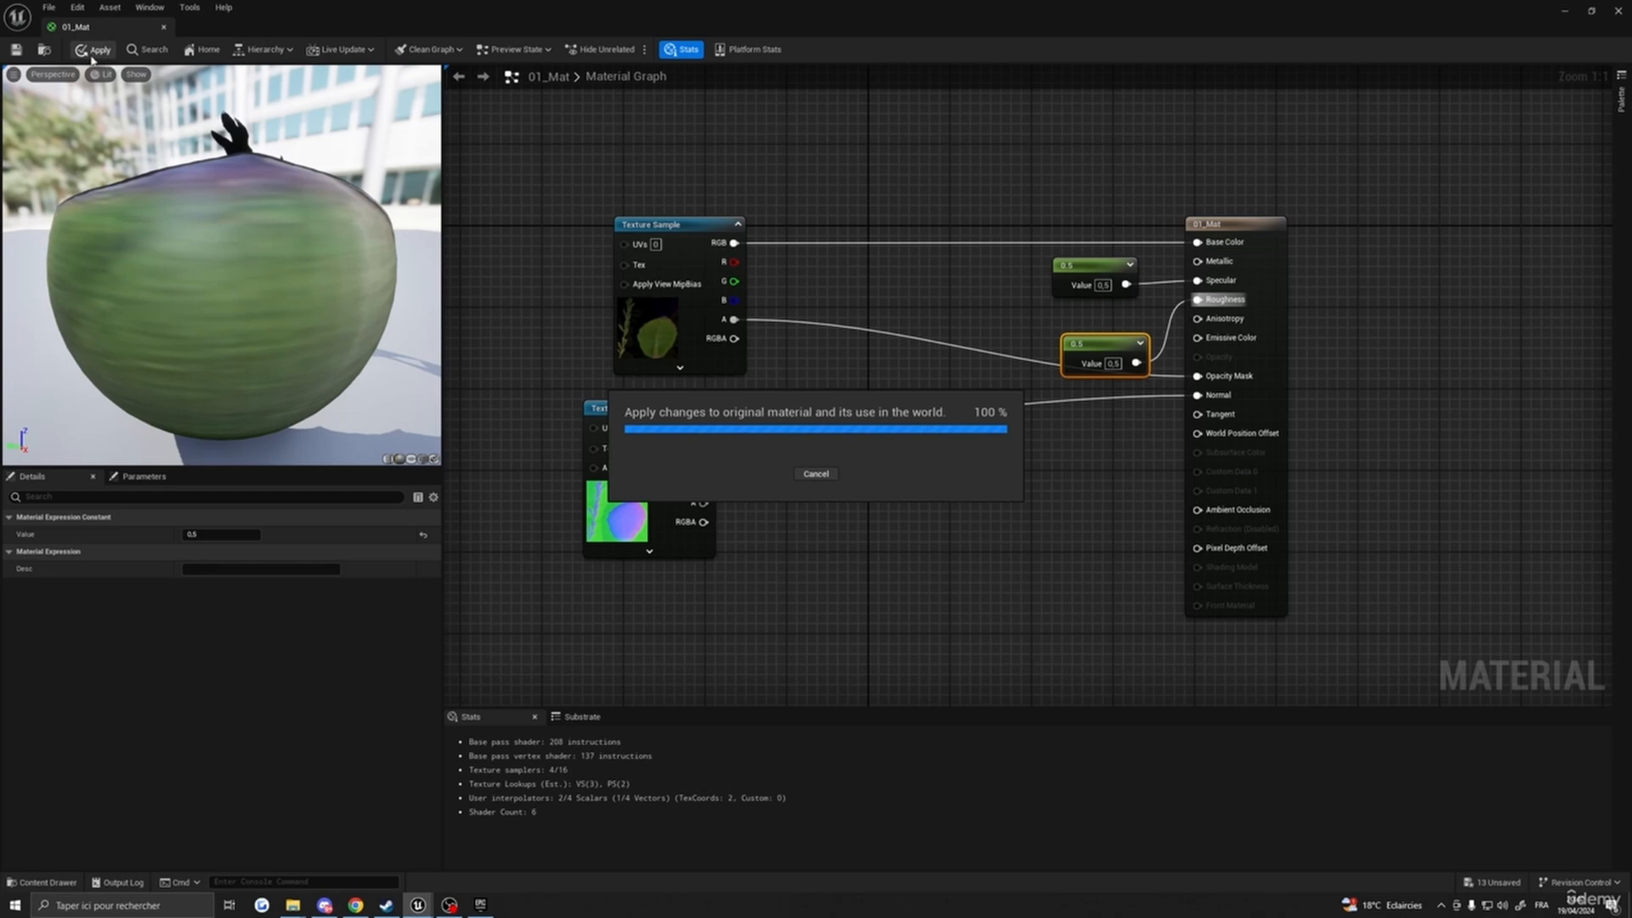
pyautogui.click(16, 49)
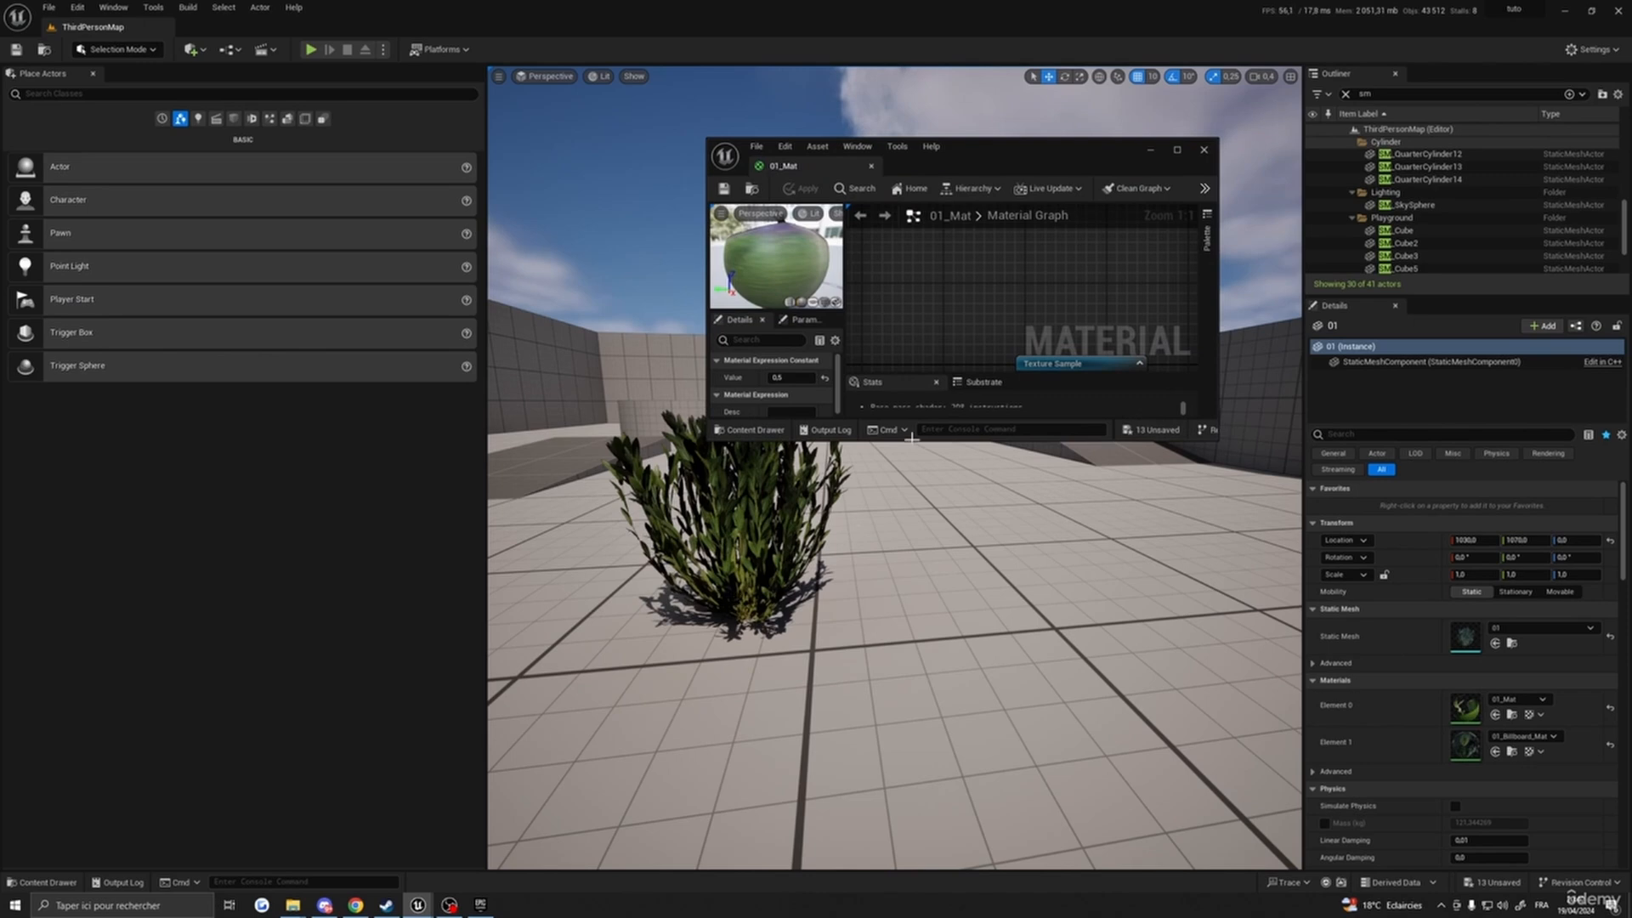
# - Select the 01_Mat output node in the floating material editor, enlarge the window and place it beside the plant
pyautogui.scroll(-5, 1034, 306)
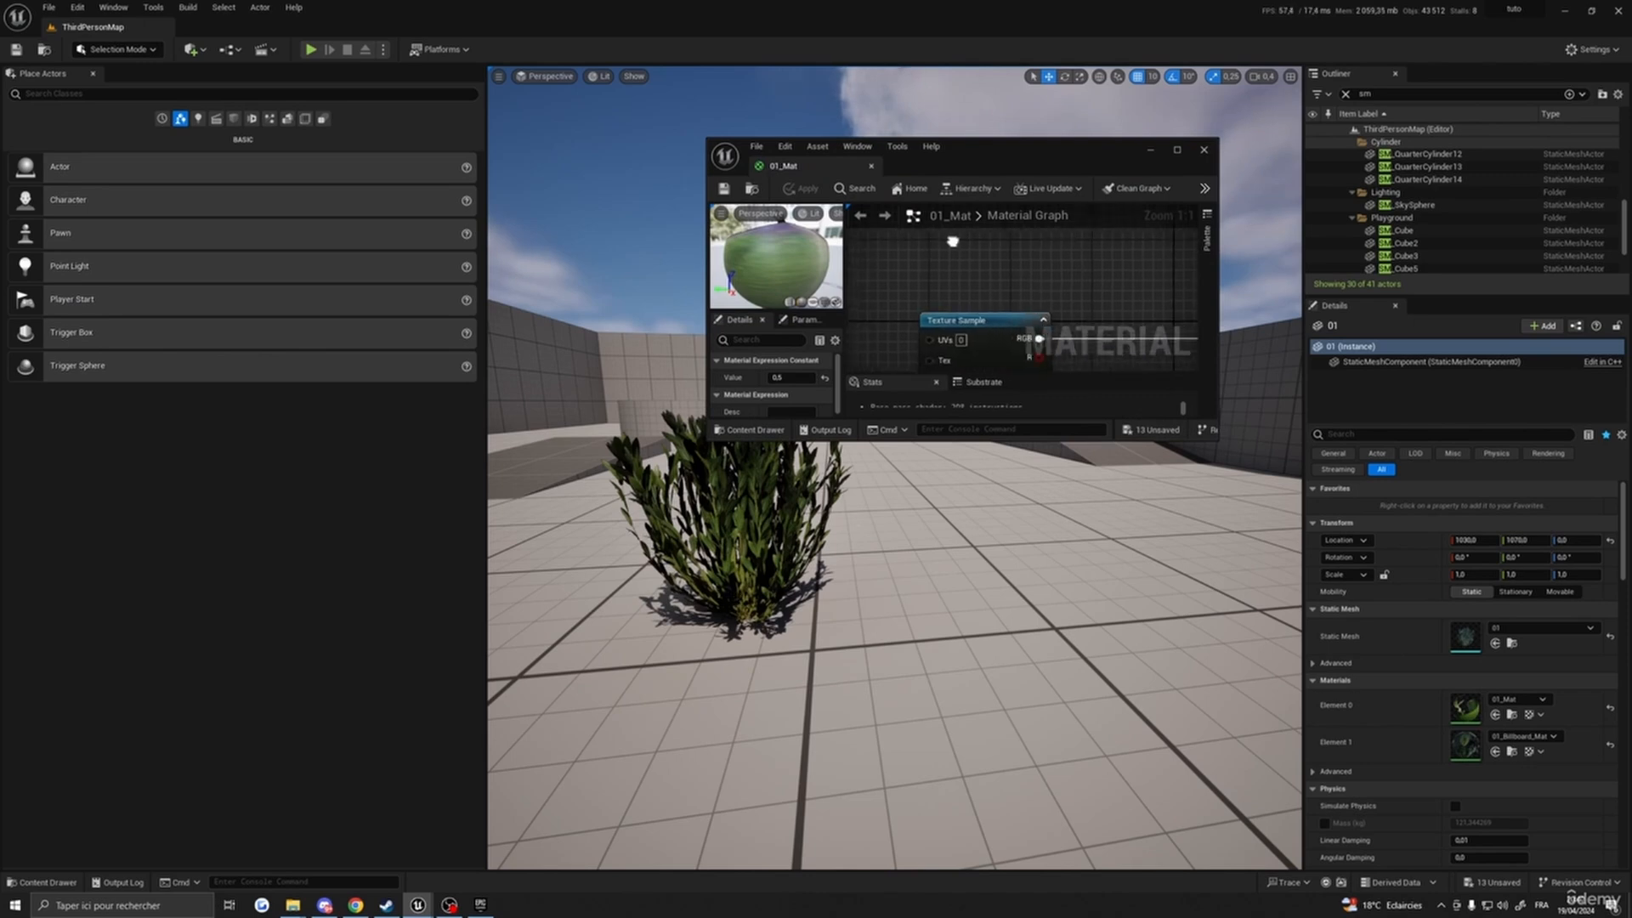
pyautogui.scroll(5, 1034, 306)
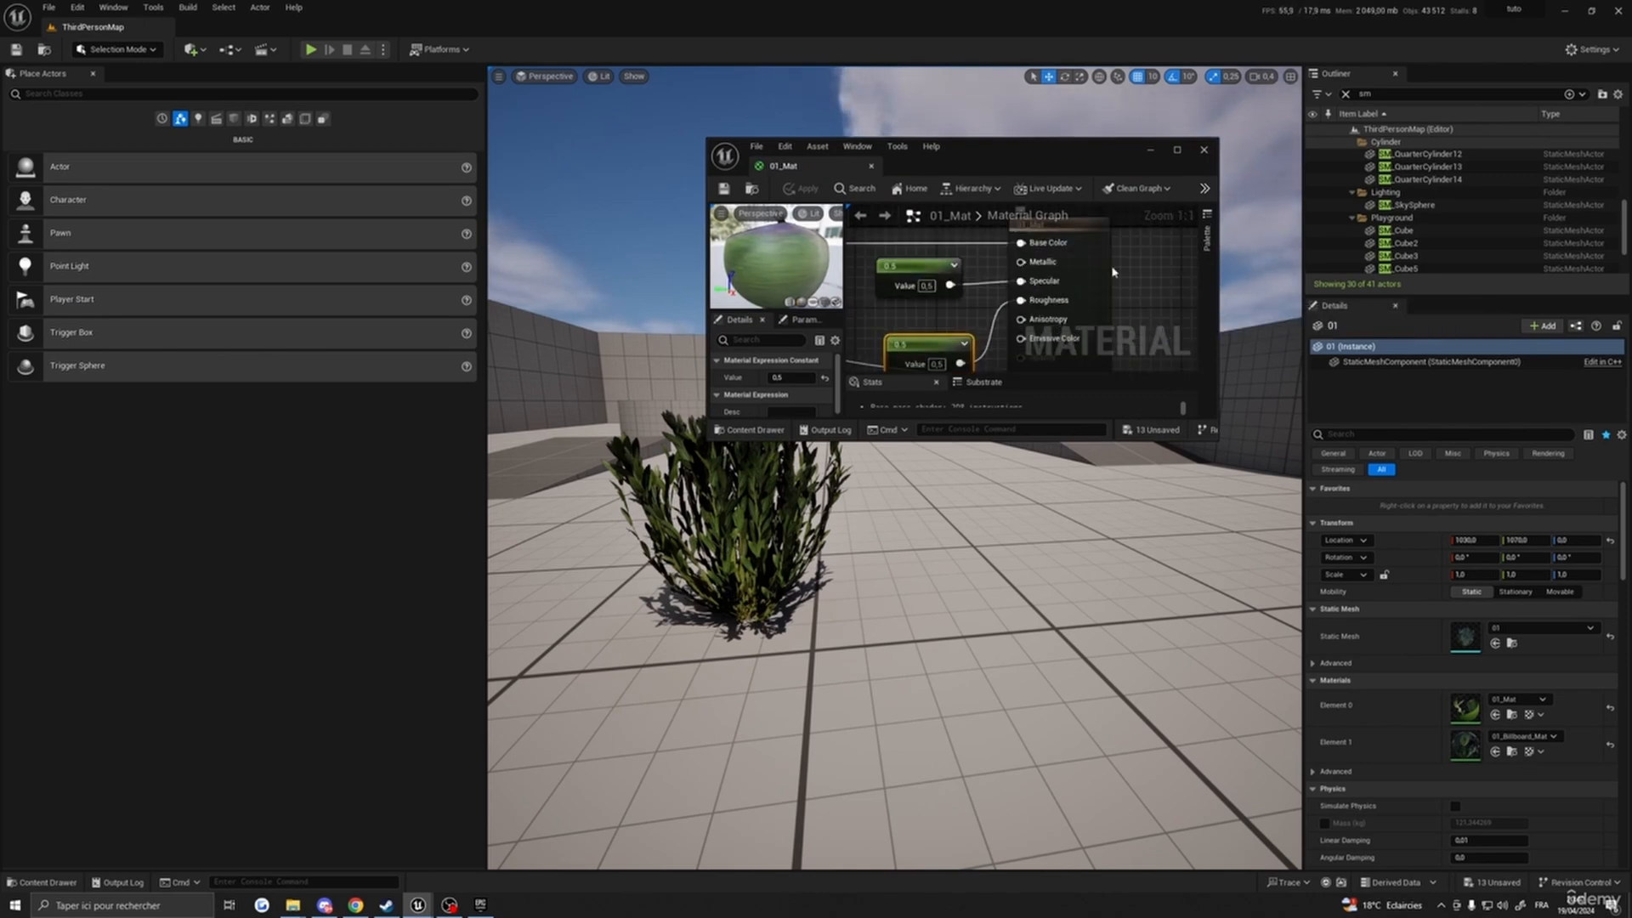
pyautogui.click(1075, 345)
pyautogui.moveTo(914, 338); pyautogui.dragTo(969, 304, button='right')
pyautogui.moveTo(980, 438); pyautogui.dragTo(980, 653)
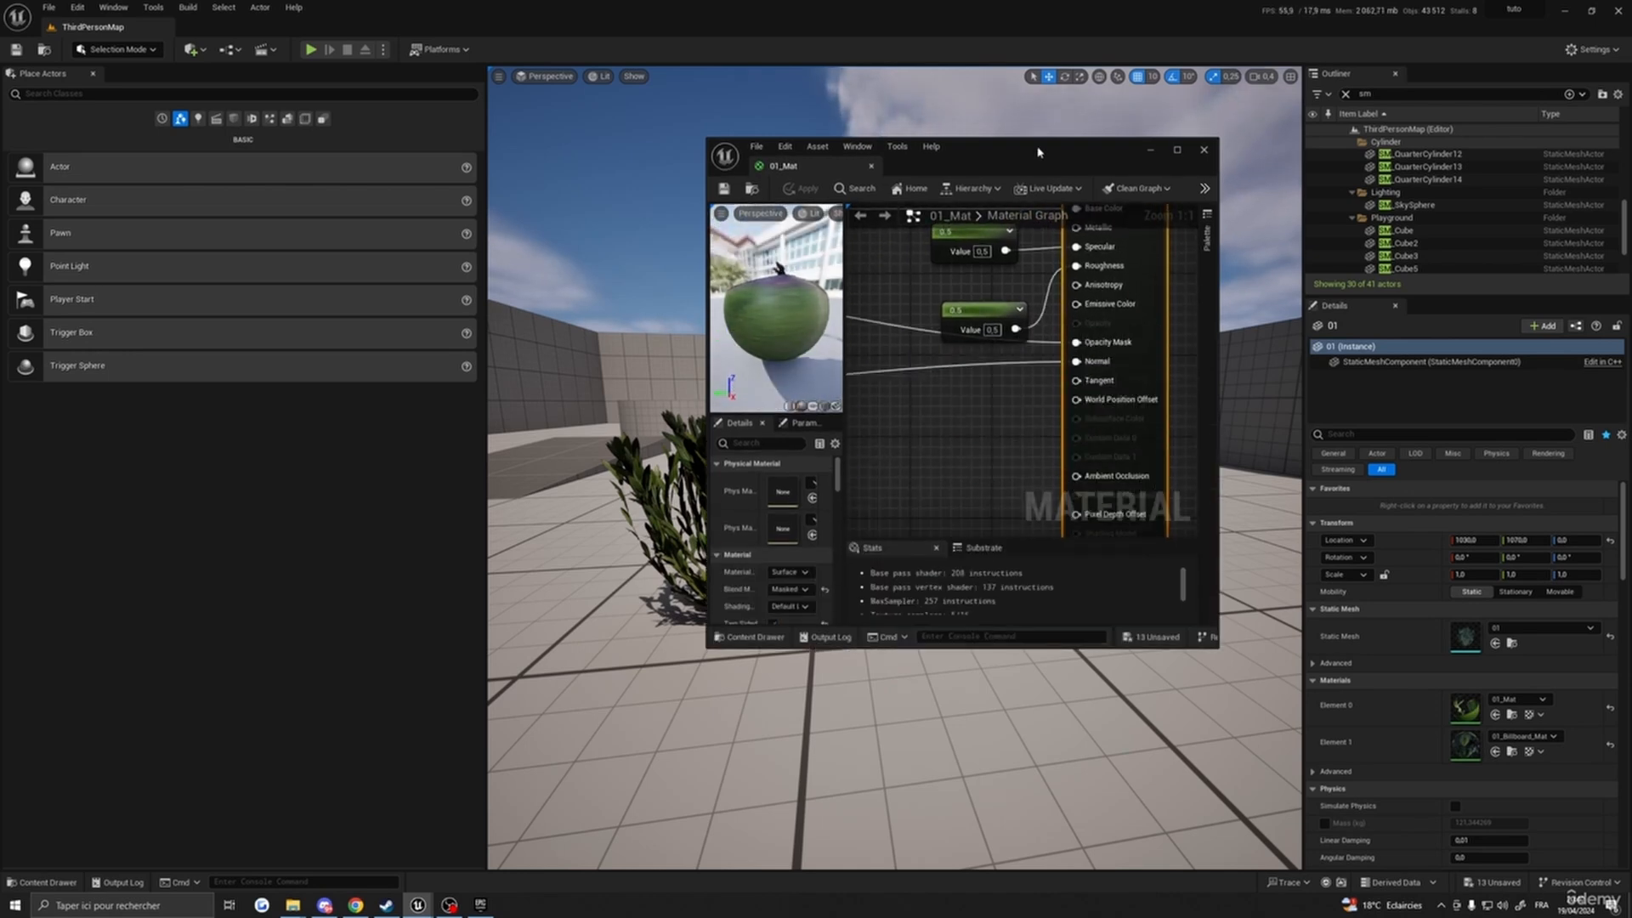
pyautogui.moveTo(1018, 154); pyautogui.dragTo(1279, 223)
# - Examine how light reflects off the plant's leaves in the level from close up and from different sides
pyautogui.press('w')
pyautogui.moveTo(860, 374); pyautogui.dragTo(901, 408, button='right')
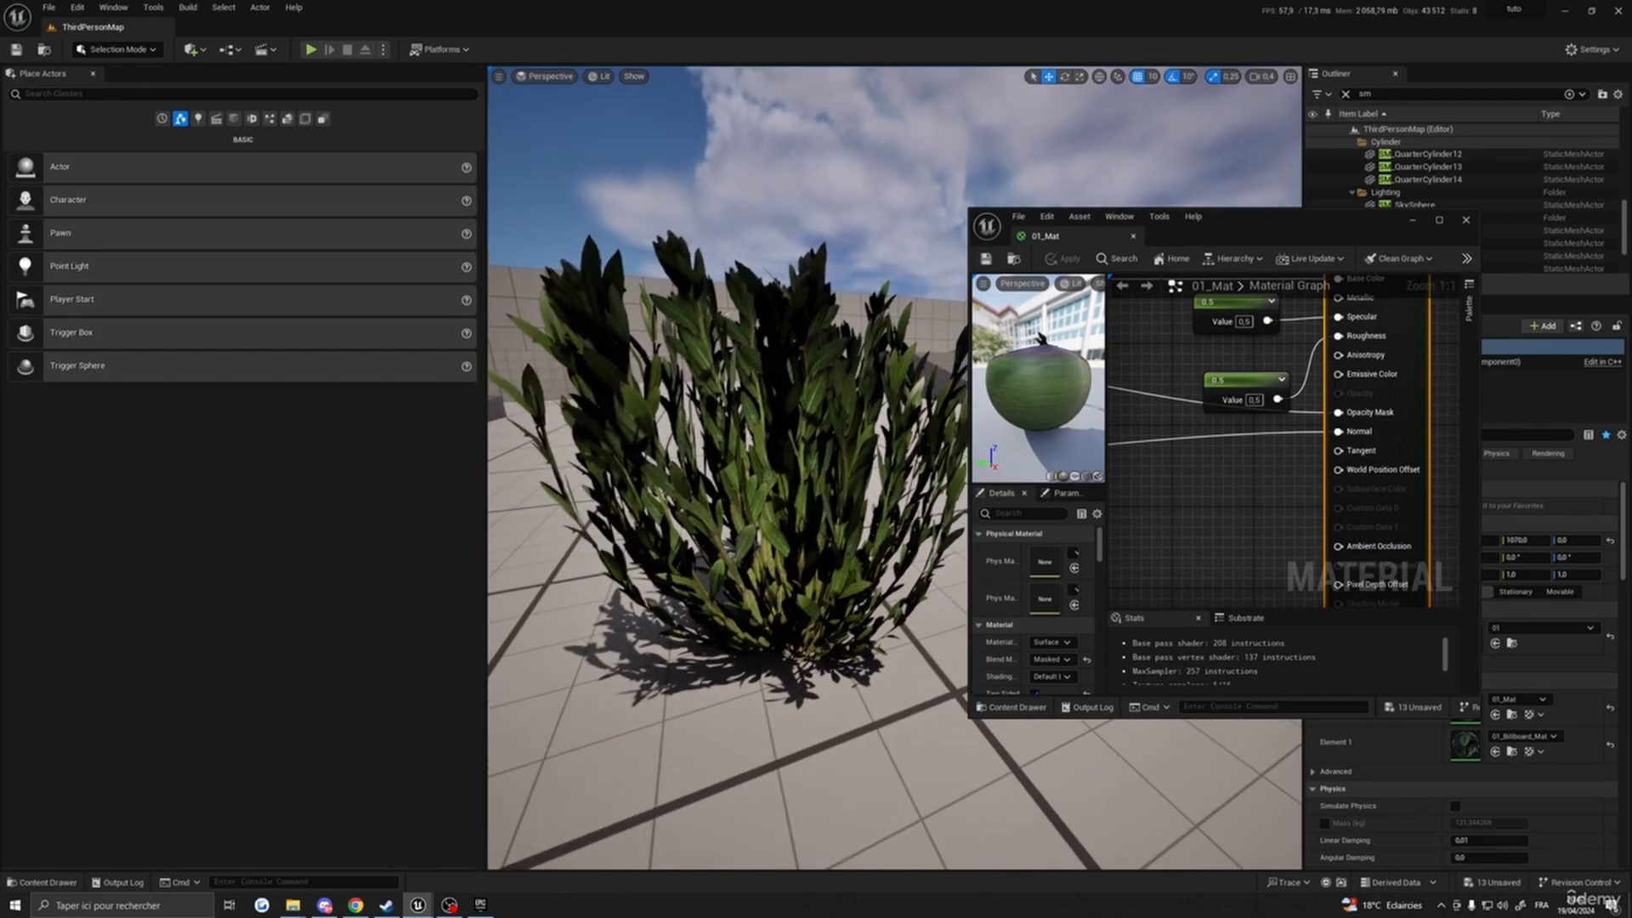
pyautogui.press('d')
pyautogui.press('a')
pyautogui.press('d')
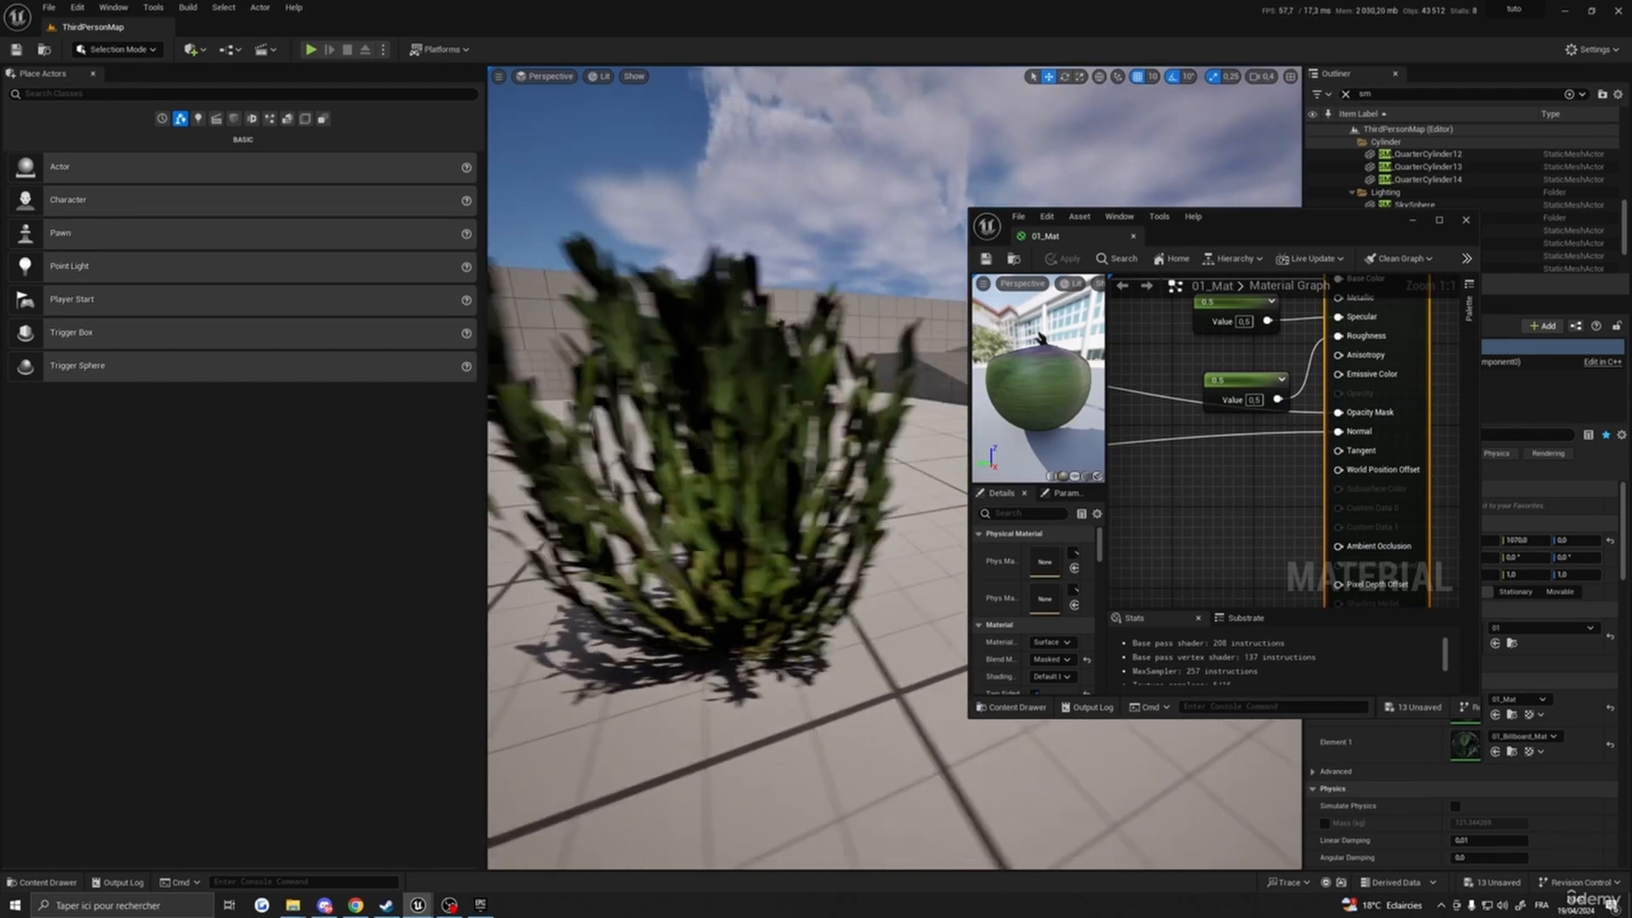
pyautogui.press('a')
pyautogui.press('d')
pyautogui.press('s')
pyautogui.press('d')
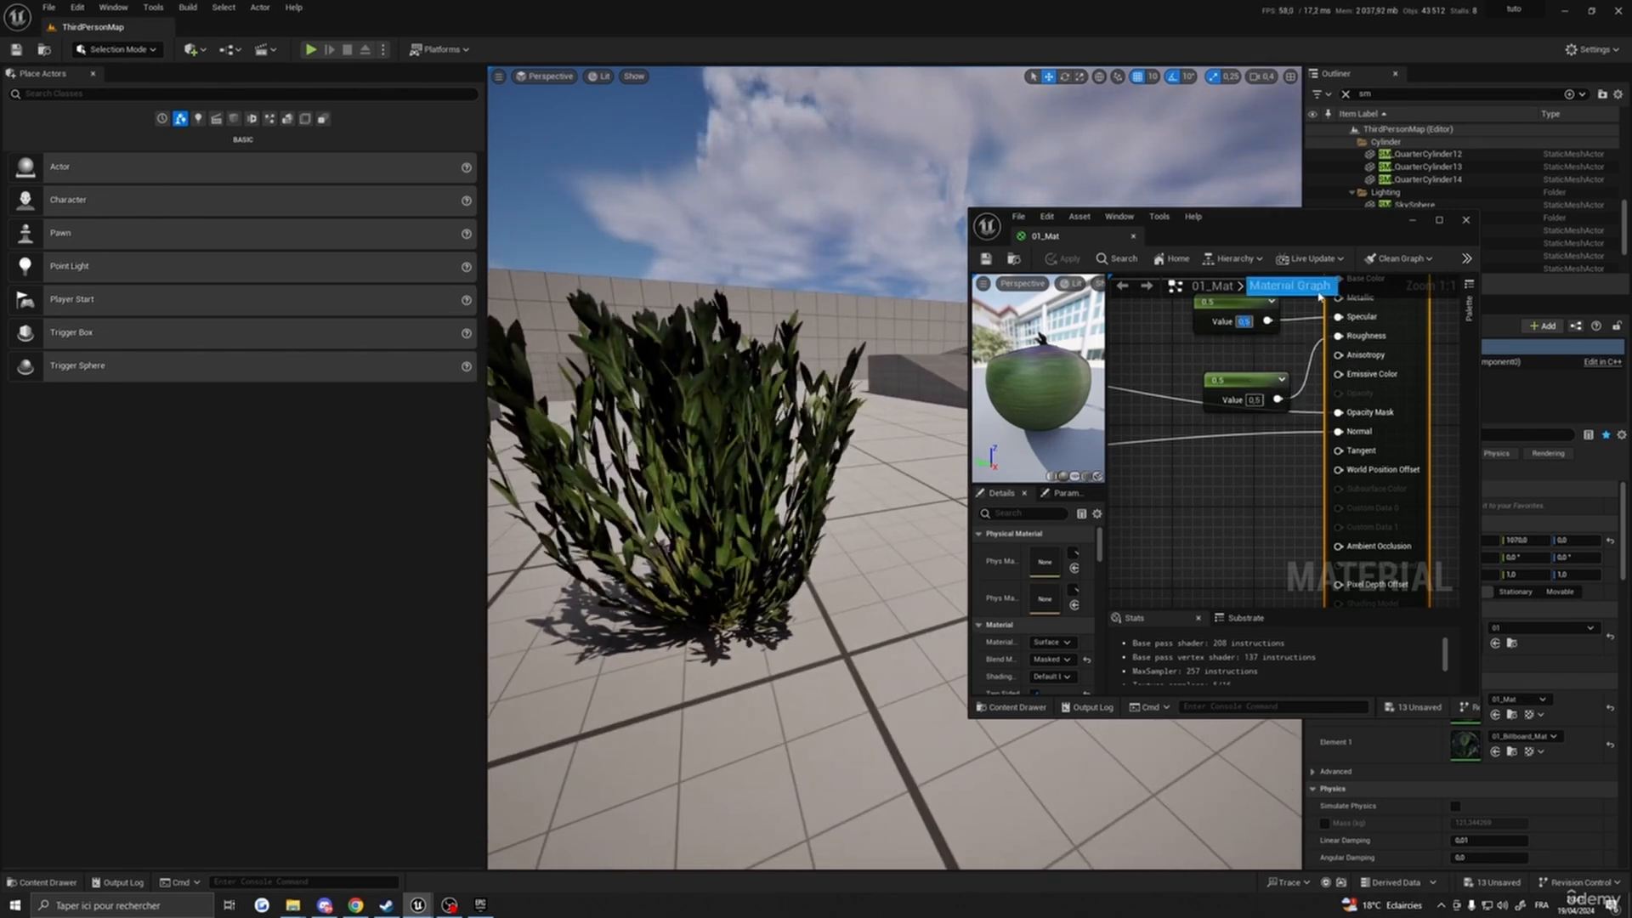
# - Set the Specular constant to 0 and the Roughness constant to 1, and apply the material
pyautogui.press('Return')
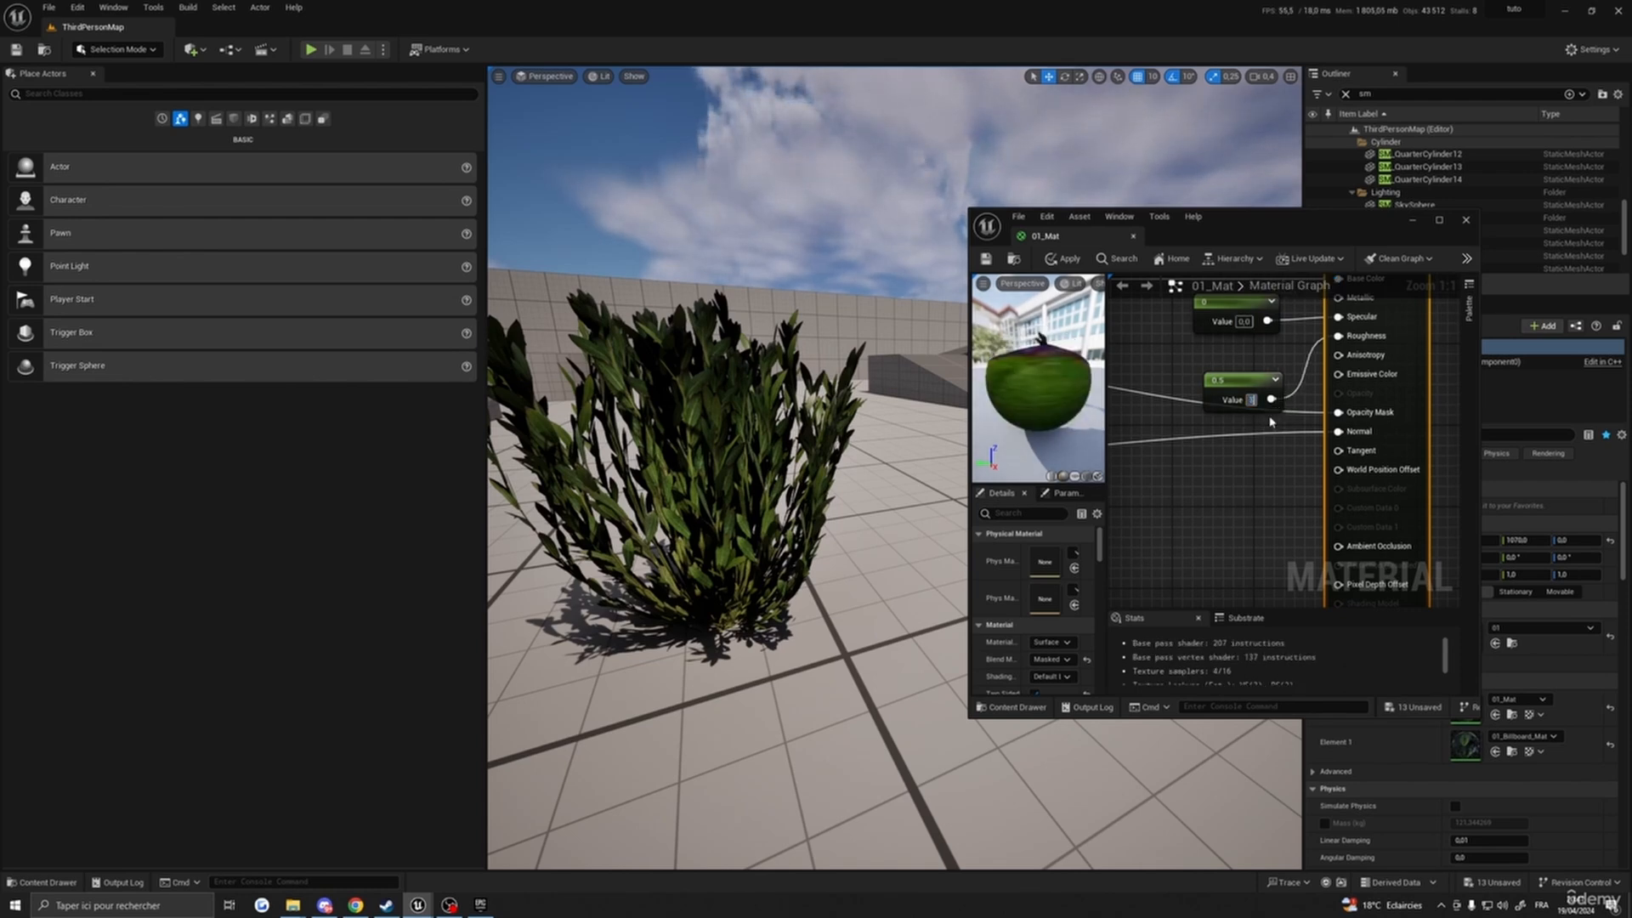
pyautogui.press('Return')
pyautogui.click(1064, 258)
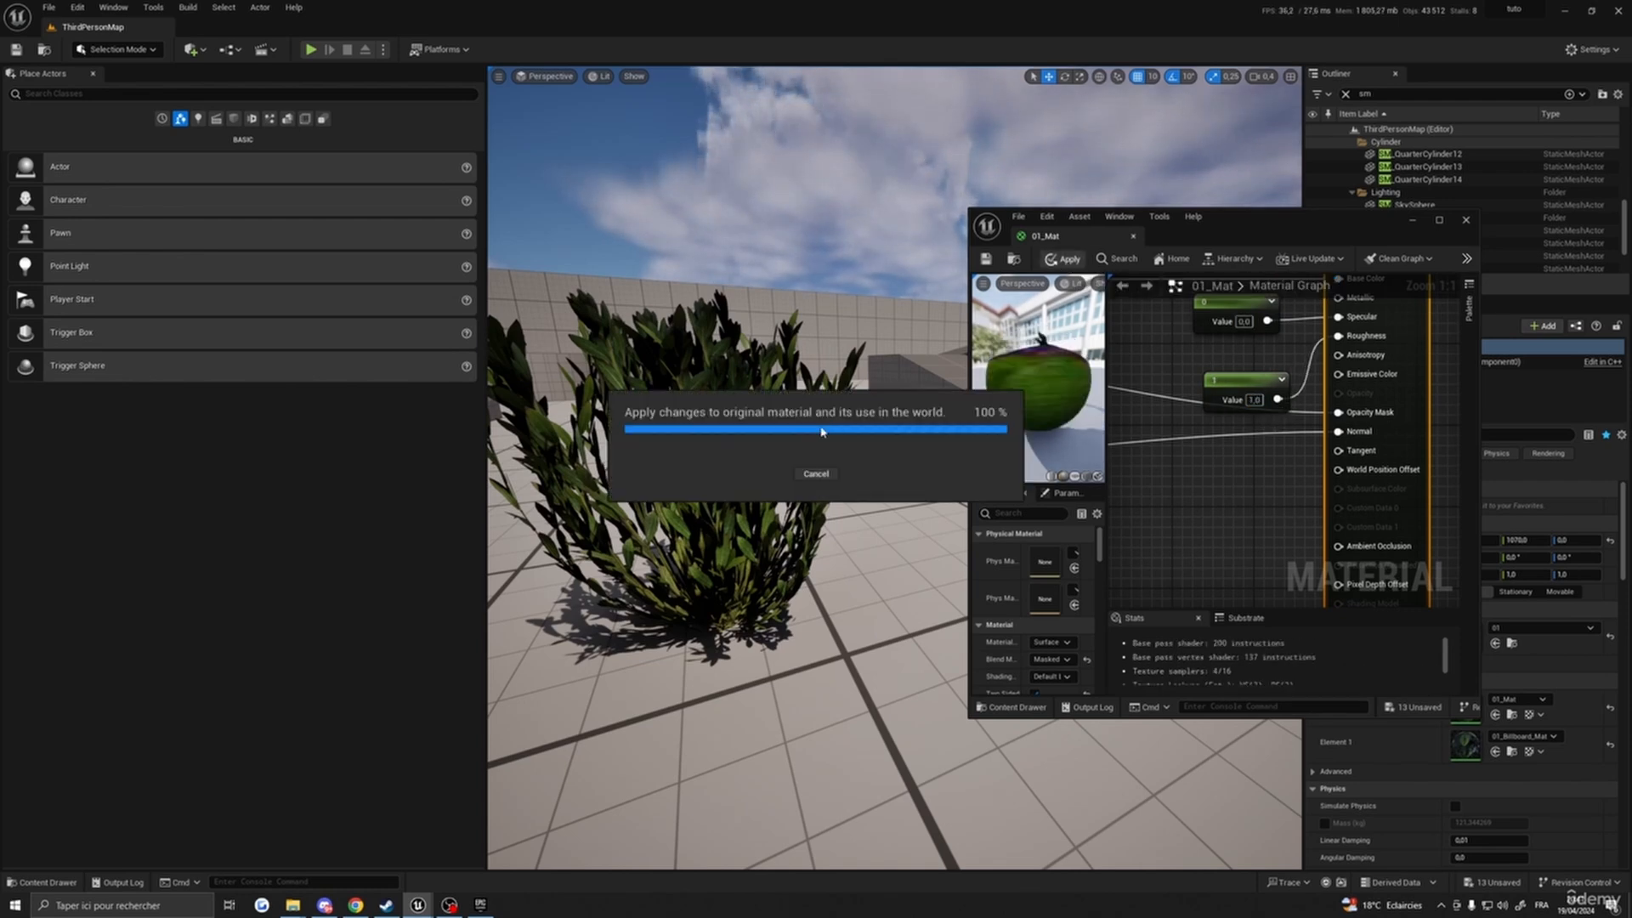
# - Examine the plant's leaf shading in the level from several angles and distances with the new specular and roughness values
pyautogui.press('w')
pyautogui.moveTo(821, 432); pyautogui.dragTo(947, 552, button='right')
pyautogui.press('s')
pyautogui.press('a')
pyautogui.press('s')
pyautogui.press('q')
pyautogui.press('w')
pyautogui.moveTo(867, 507); pyautogui.dragTo(926, 514, button='right')
pyautogui.press('w')
pyautogui.press('w')
pyautogui.press('s')
pyautogui.press('w')
pyautogui.press('q')
pyautogui.moveTo(1227, 467); pyautogui.dragTo(1234, 518, button='right')
# - Maximize the material editor and spread the texture samples, constants and output node farther apart in the graph
pyautogui.click(1437, 220)
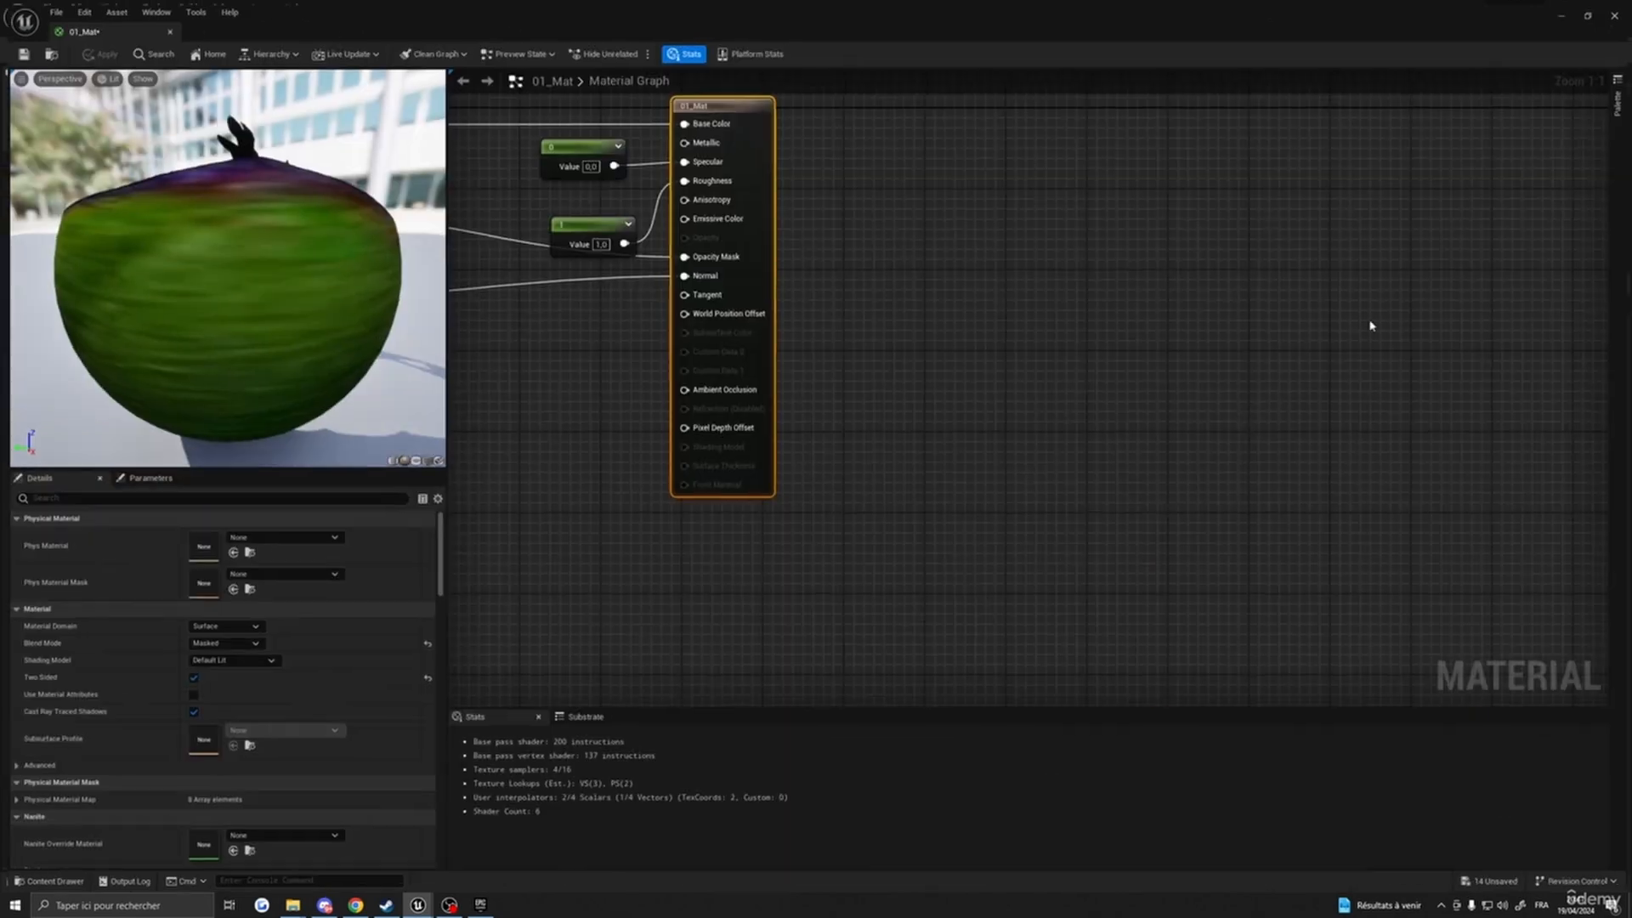
pyautogui.press('Home')
pyautogui.moveTo(655, 224); pyautogui.dragTo(852, 230, button='right')
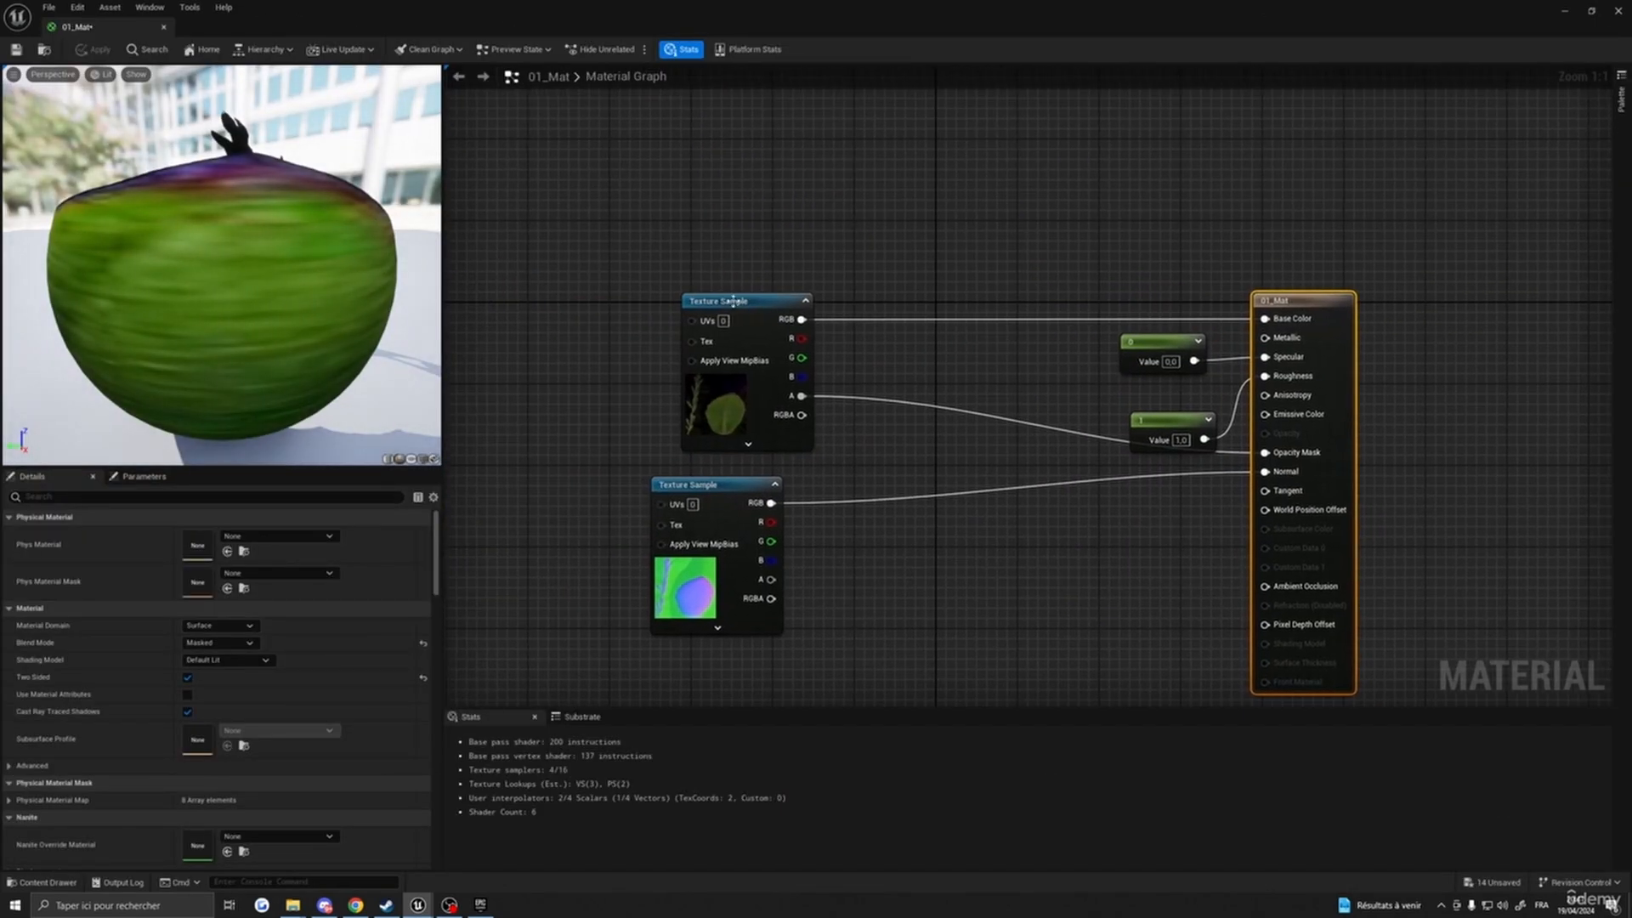
pyautogui.moveTo(748, 302); pyautogui.dragTo(625, 273)
pyautogui.moveTo(684, 488); pyautogui.dragTo(568, 533)
pyautogui.moveTo(858, 560); pyautogui.dragTo(847, 566, button='right')
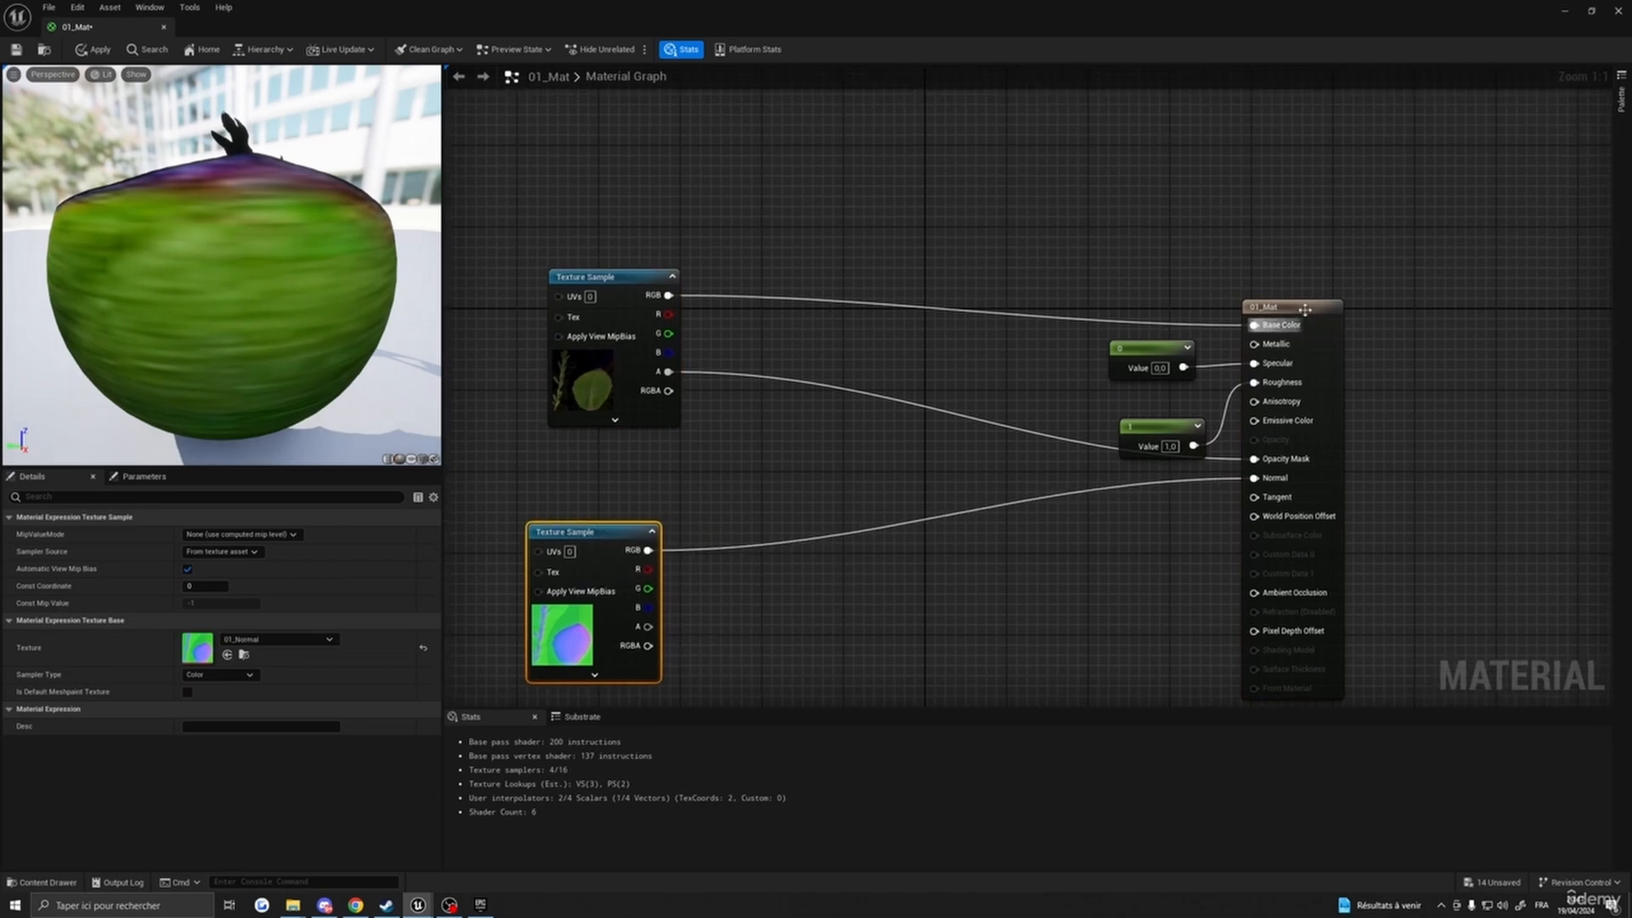
pyautogui.moveTo(1304, 306); pyautogui.dragTo(1385, 296)
pyautogui.moveTo(987, 573); pyautogui.dragTo(1080, 576, button='right')
pyautogui.moveTo(1184, 330); pyautogui.dragTo(1281, 450)
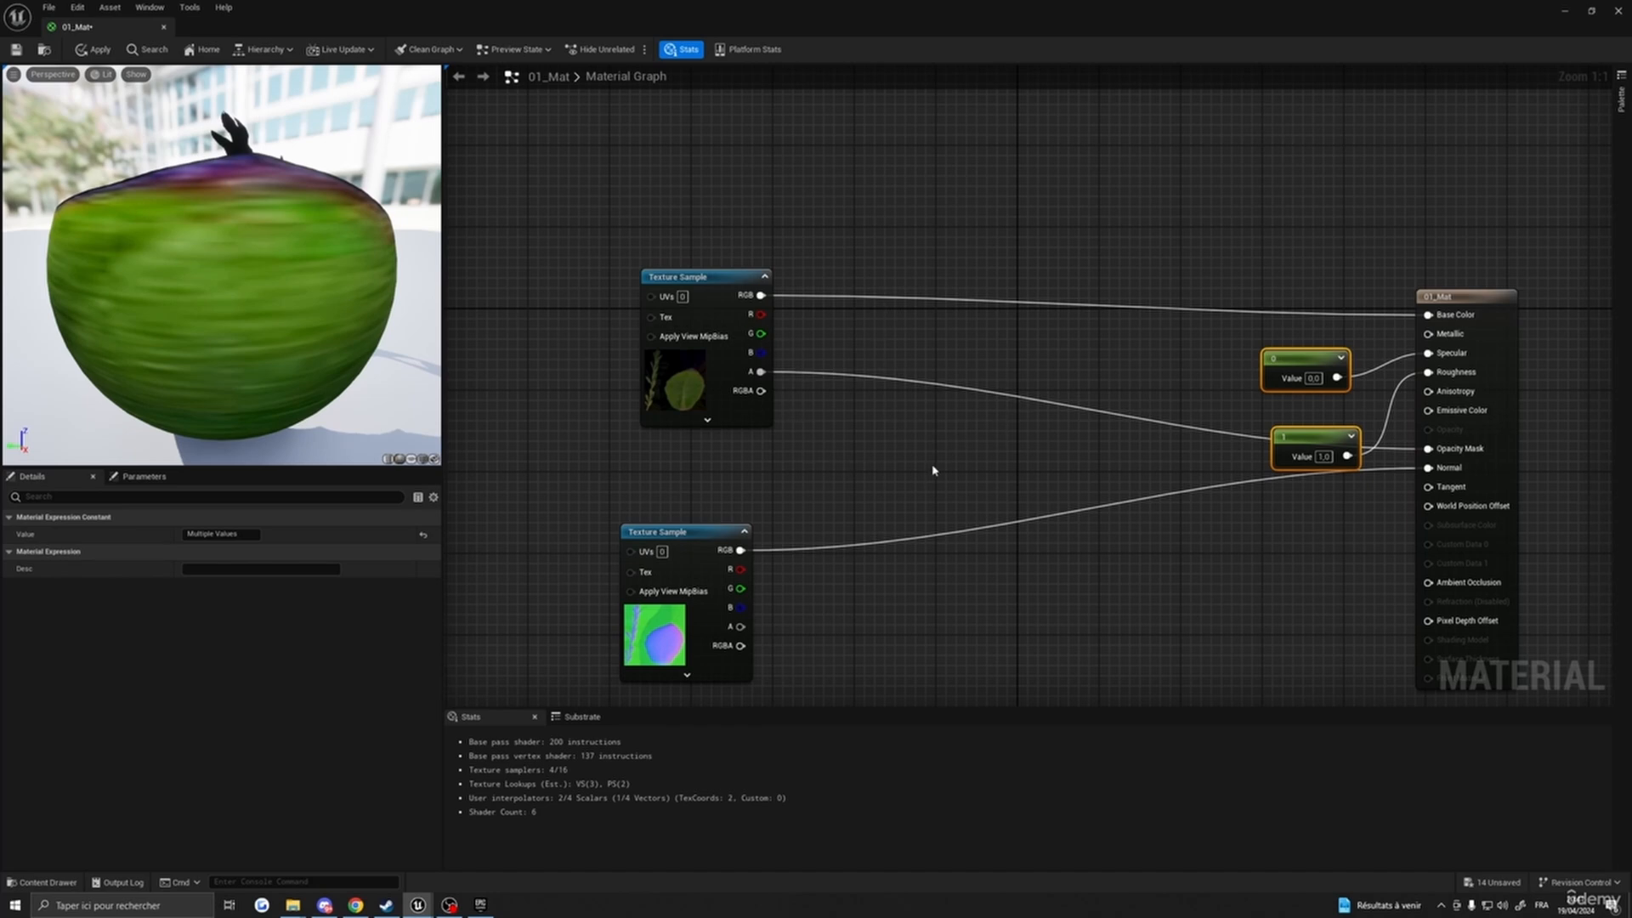
pyautogui.moveTo(932, 467); pyautogui.dragTo(880, 455, button='right')
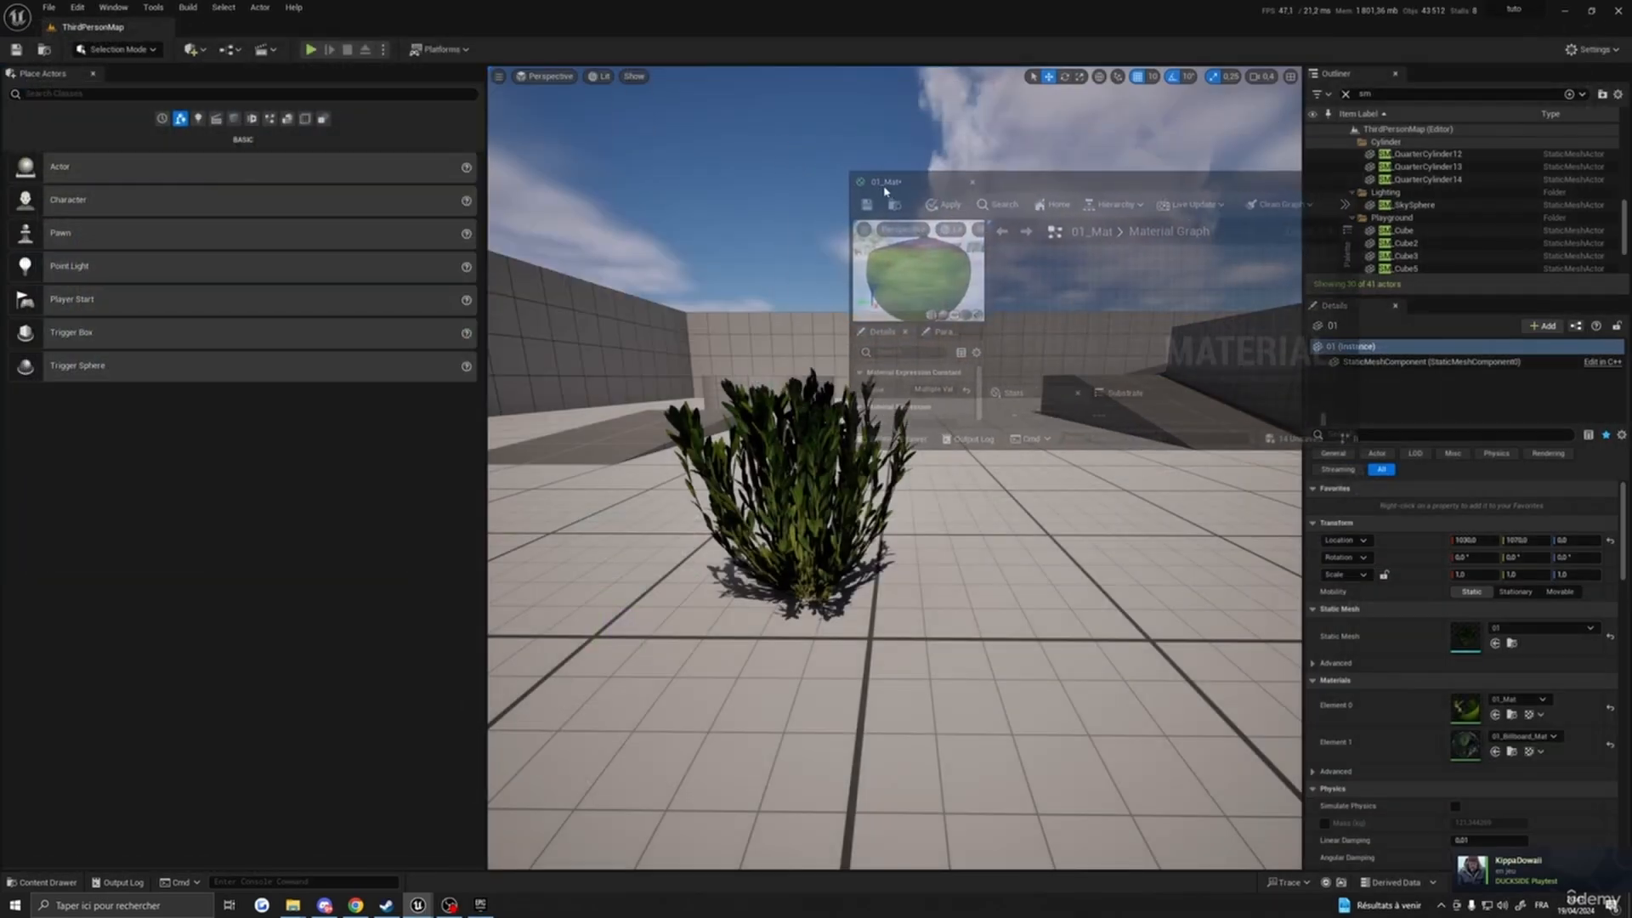
# - Float the material editor over the level, select the output node and enlarge the window and its material properties area
pyautogui.scroll(-6, 1122, 340)
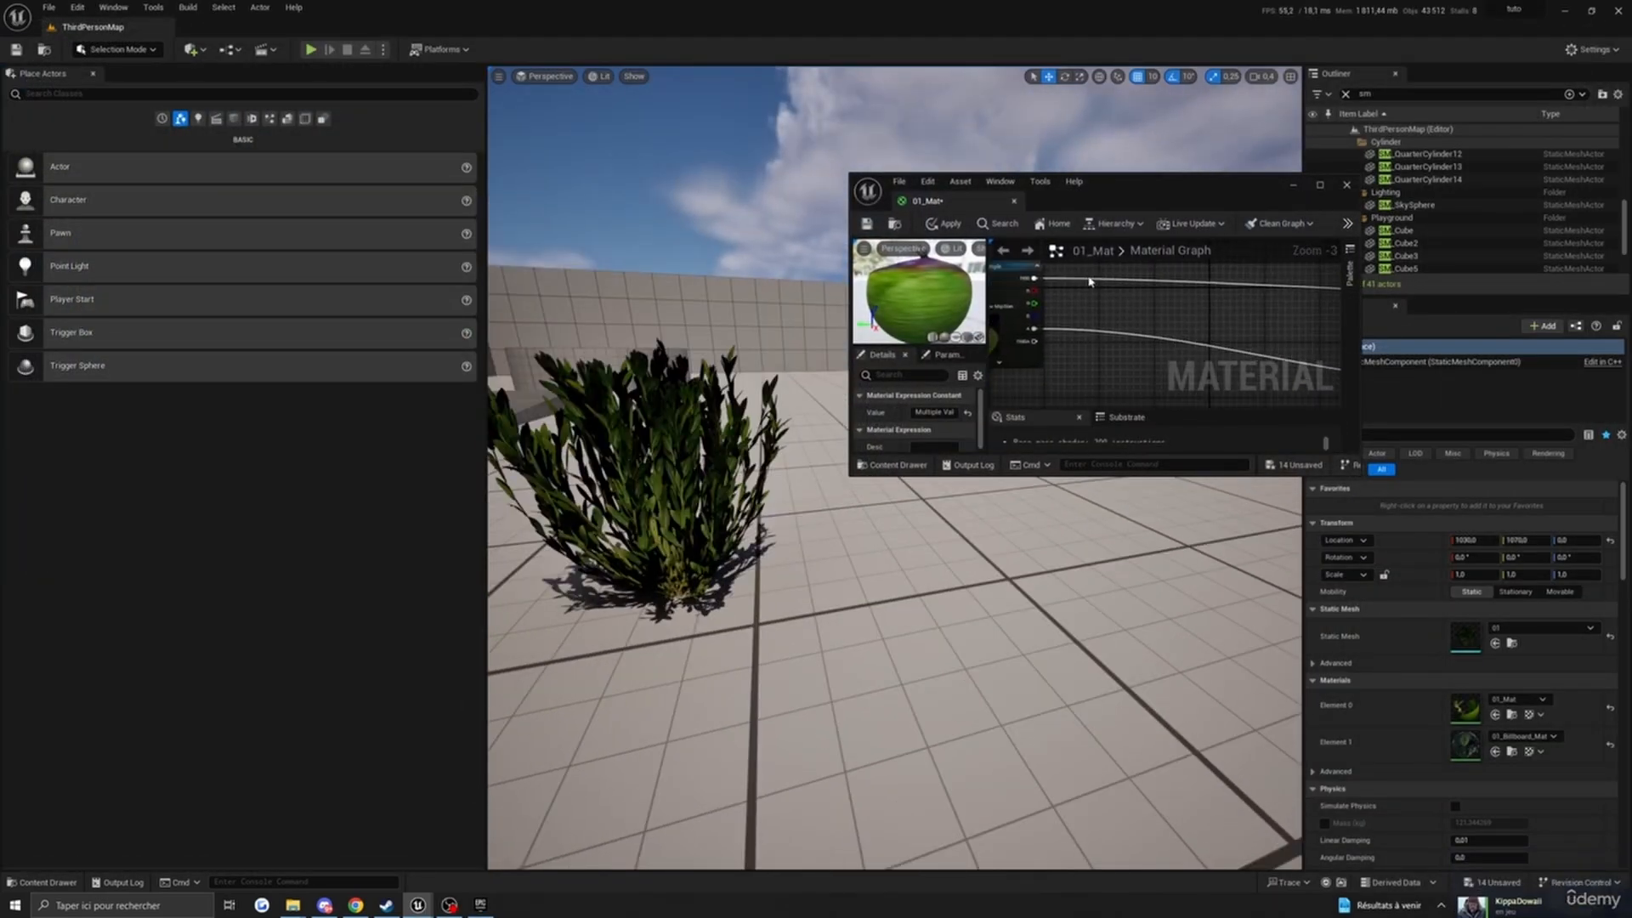
pyautogui.scroll(4, 1066, 309)
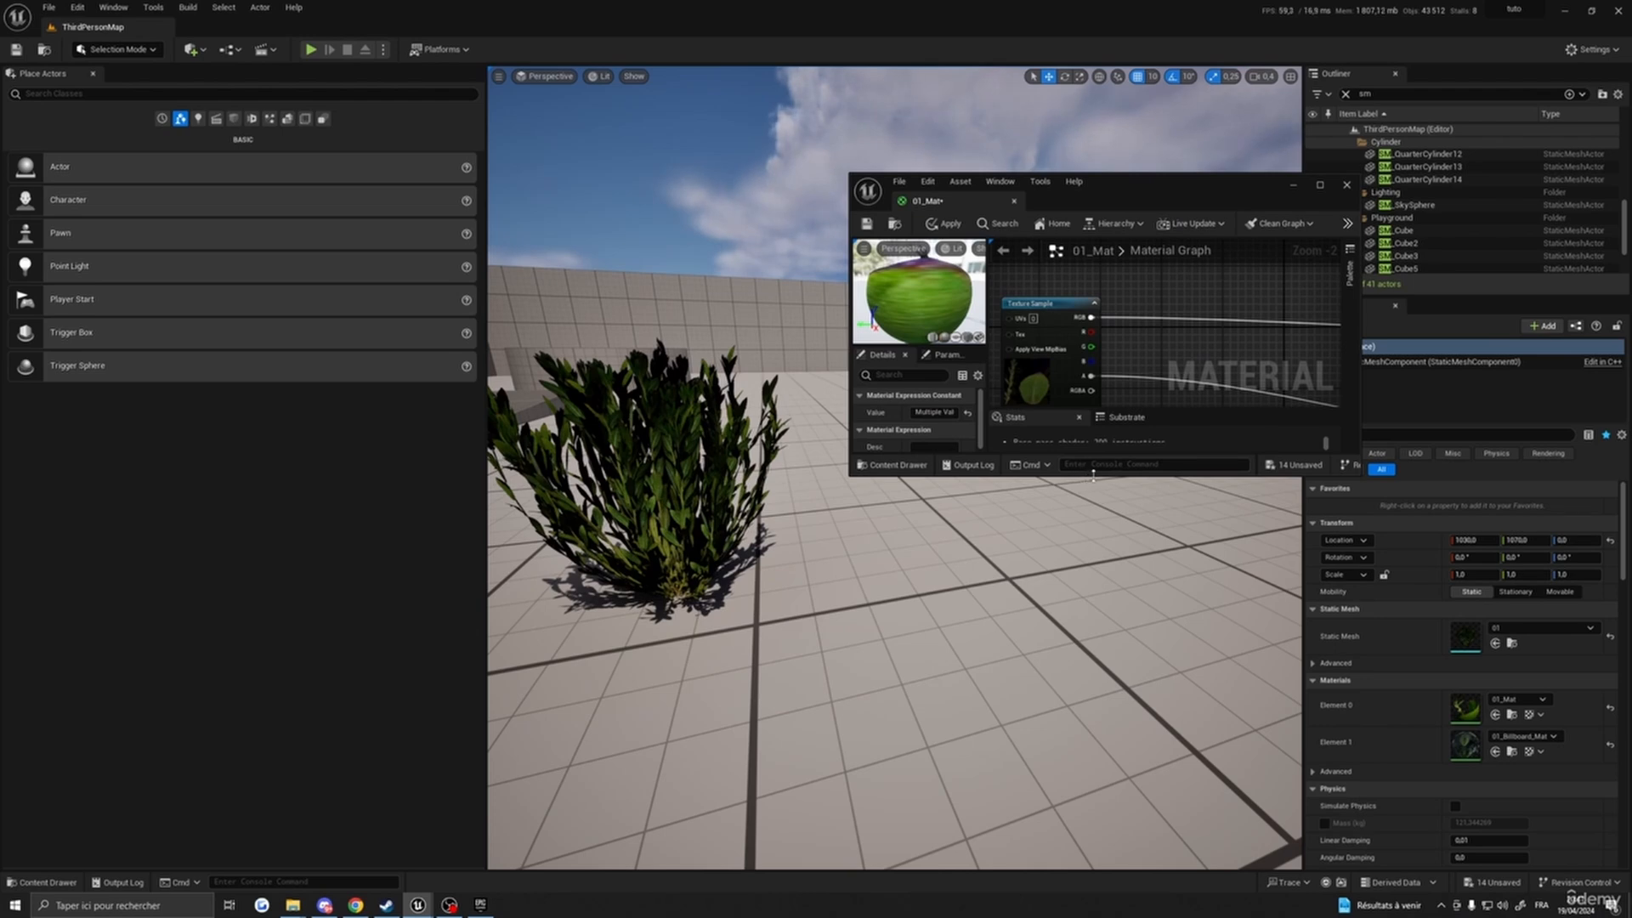
pyautogui.moveTo(1094, 476); pyautogui.dragTo(1094, 642)
pyautogui.moveTo(1301, 408); pyautogui.dragTo(1196, 416, button='right')
pyautogui.scroll(-7, 1155, 340)
pyautogui.scroll(8, 1186, 353)
pyautogui.click(1250, 345)
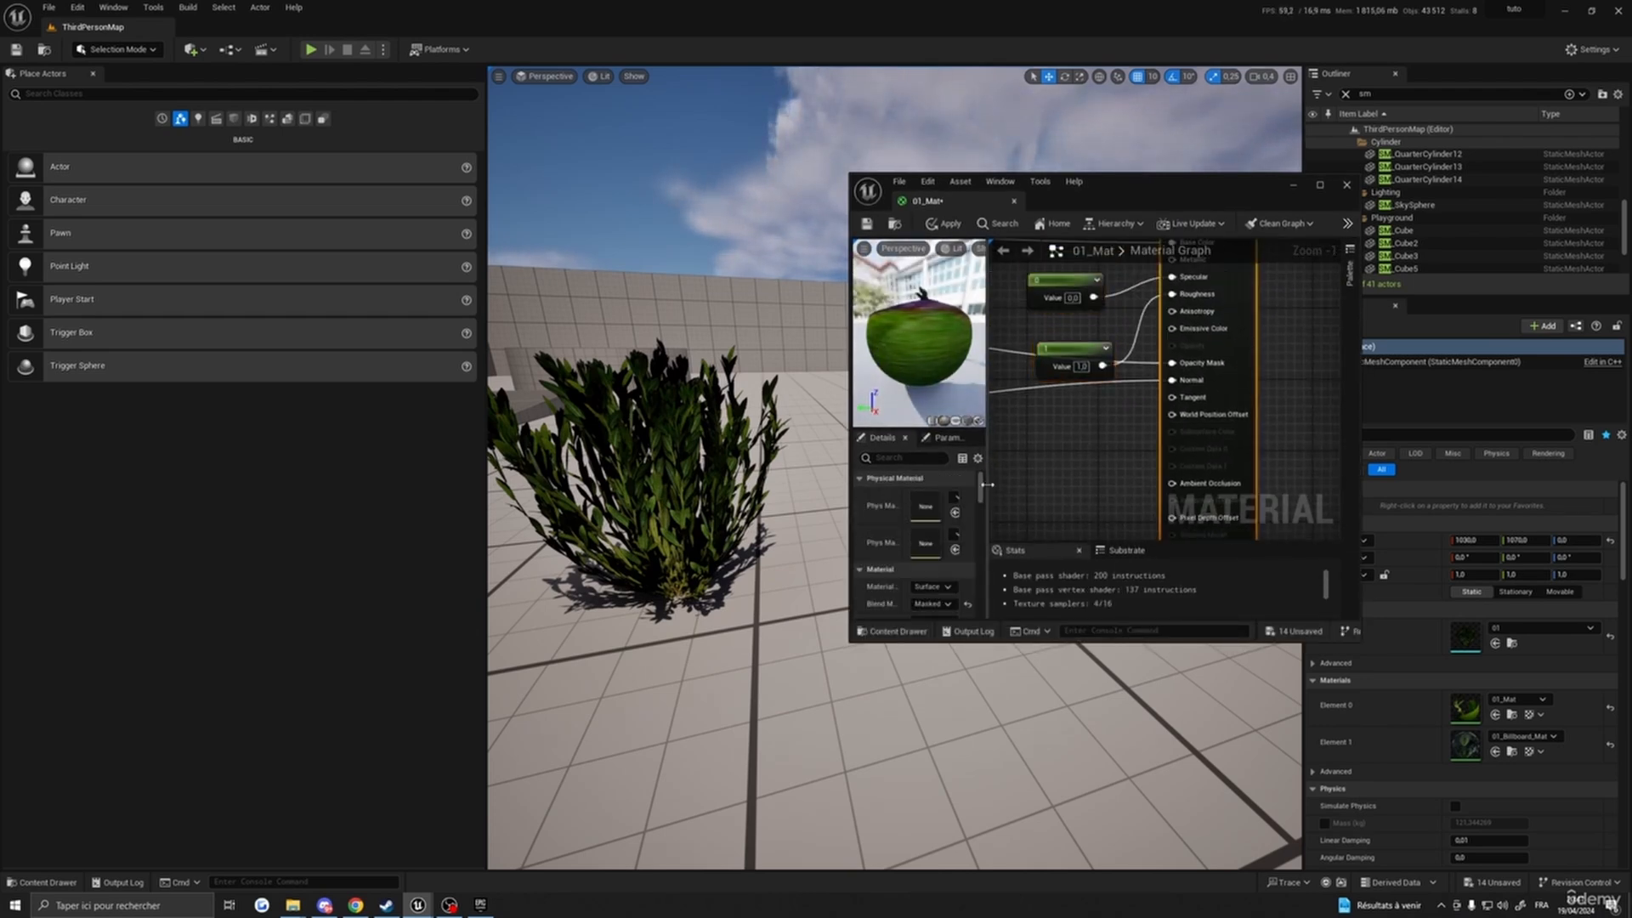
pyautogui.moveTo(987, 484); pyautogui.dragTo(1077, 484)
pyautogui.moveTo(1091, 646); pyautogui.dragTo(1092, 803)
pyautogui.moveTo(1360, 419); pyautogui.dragTo(1618, 419)
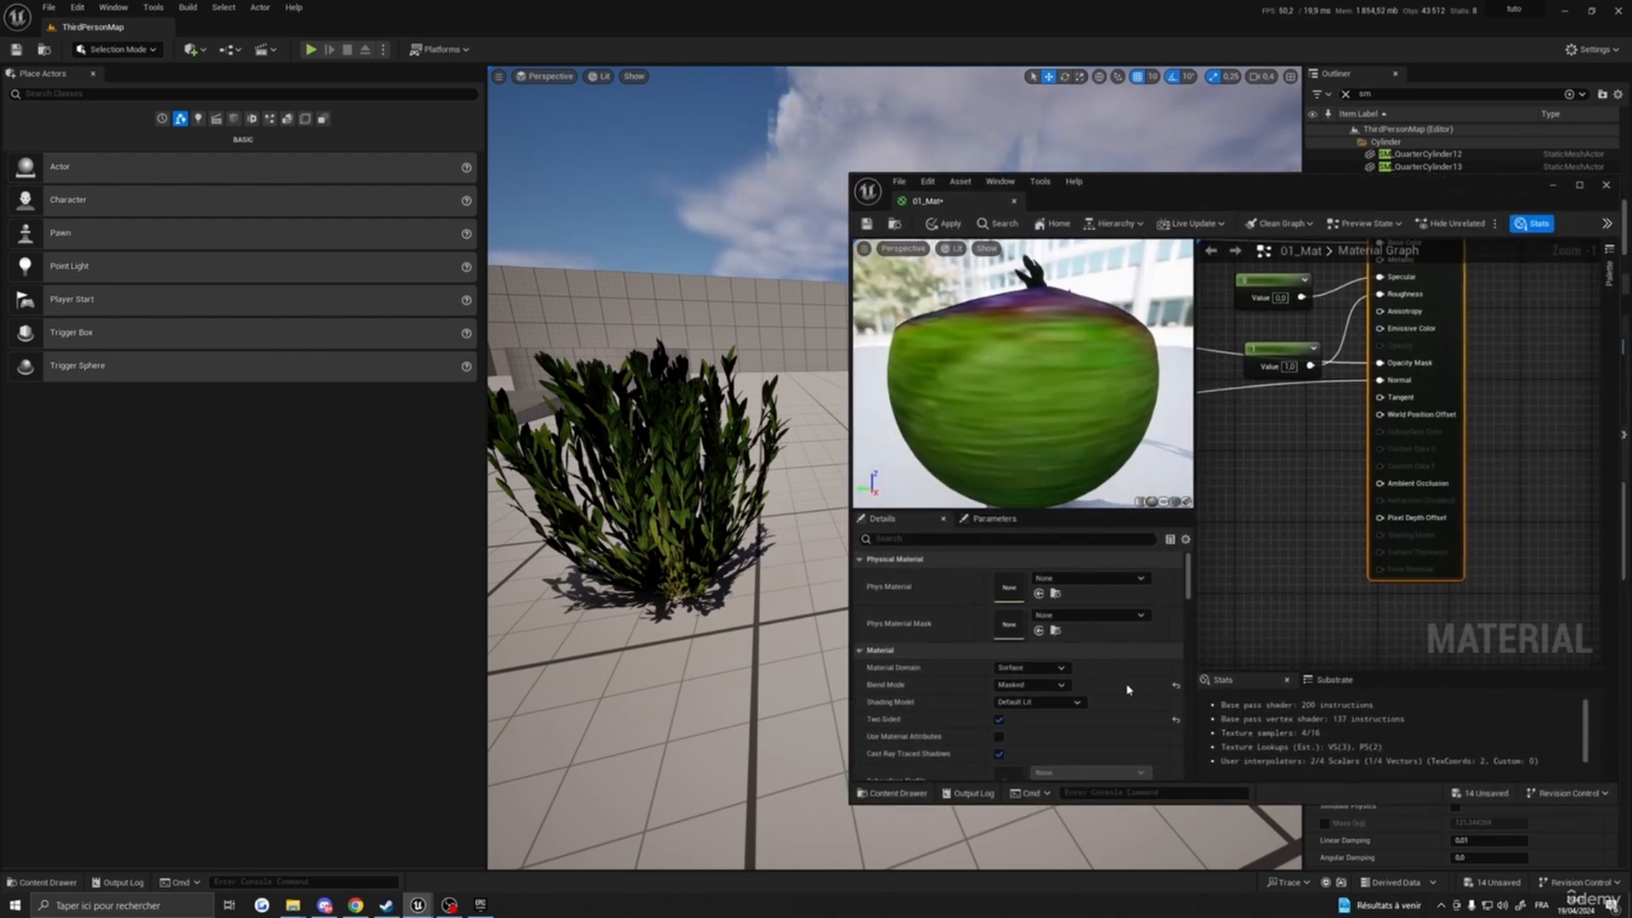
# - Keep the blend mode Masked, set the shading model of 01_Mat to Subsurface and apply the material
pyautogui.scroll(-1, 1060, 680)
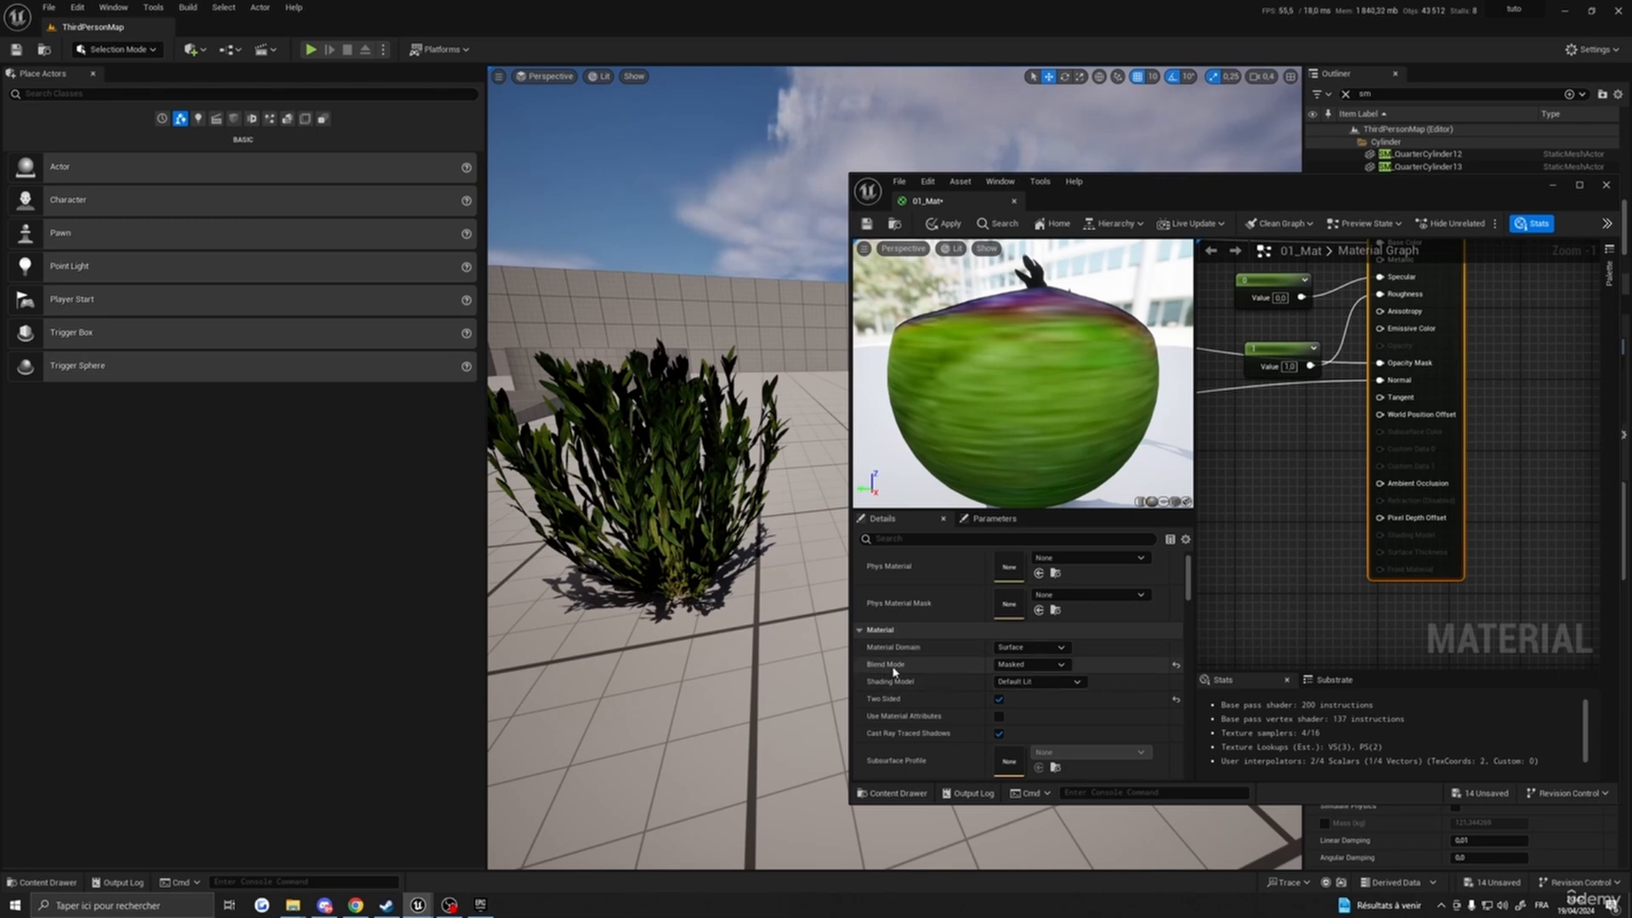
pyautogui.click(1032, 668)
pyautogui.click(1054, 695)
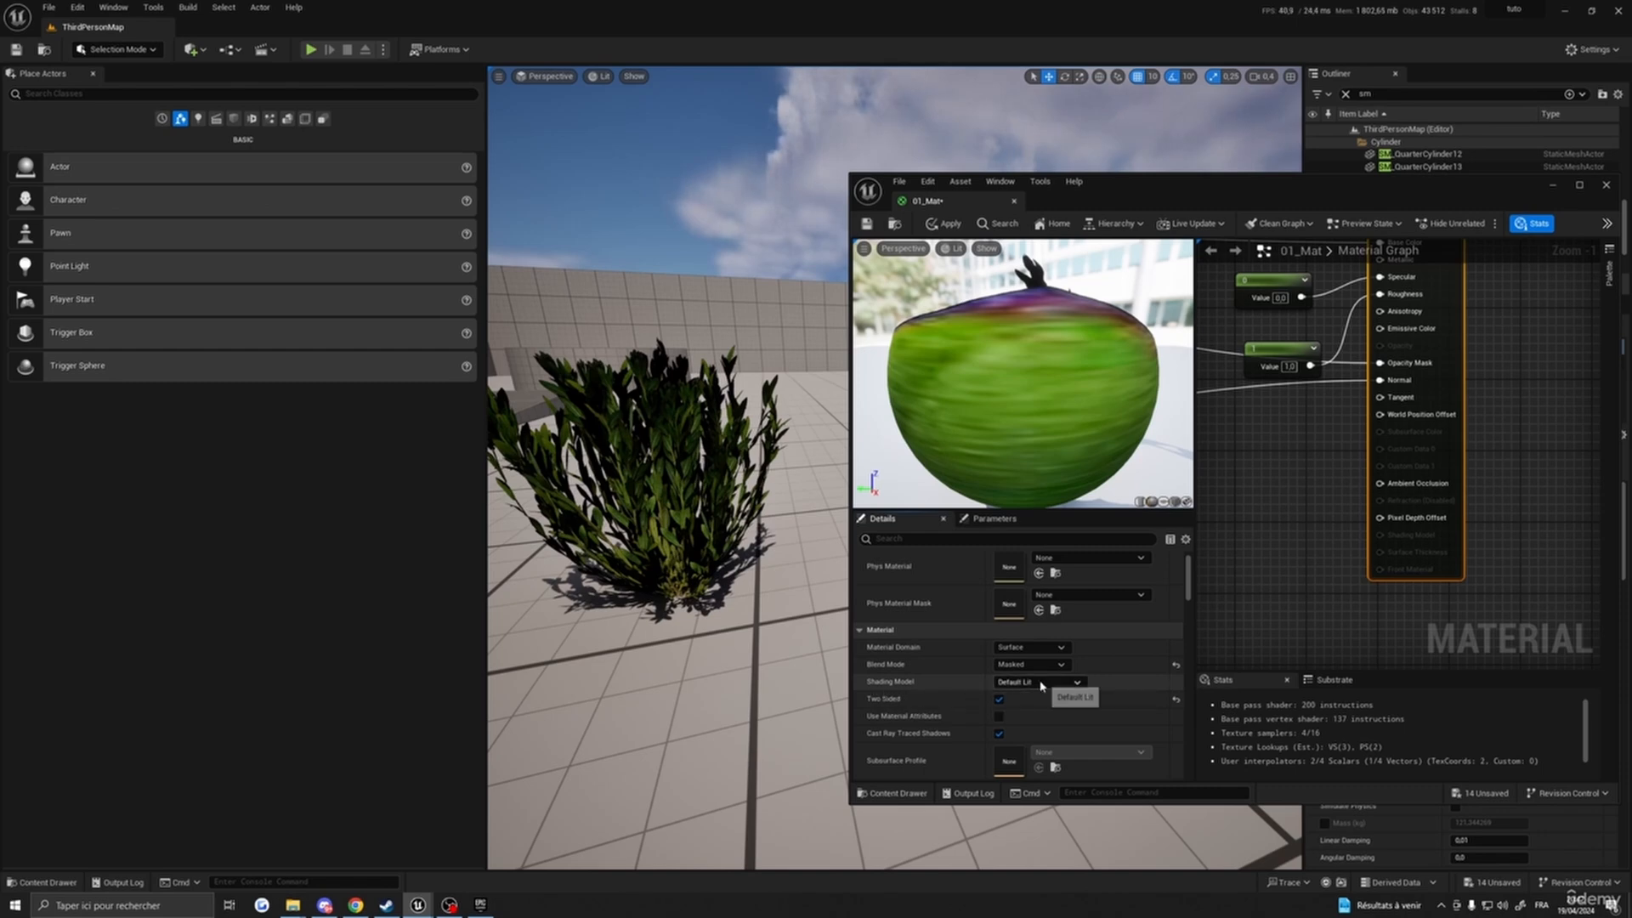
pyautogui.click(1041, 684)
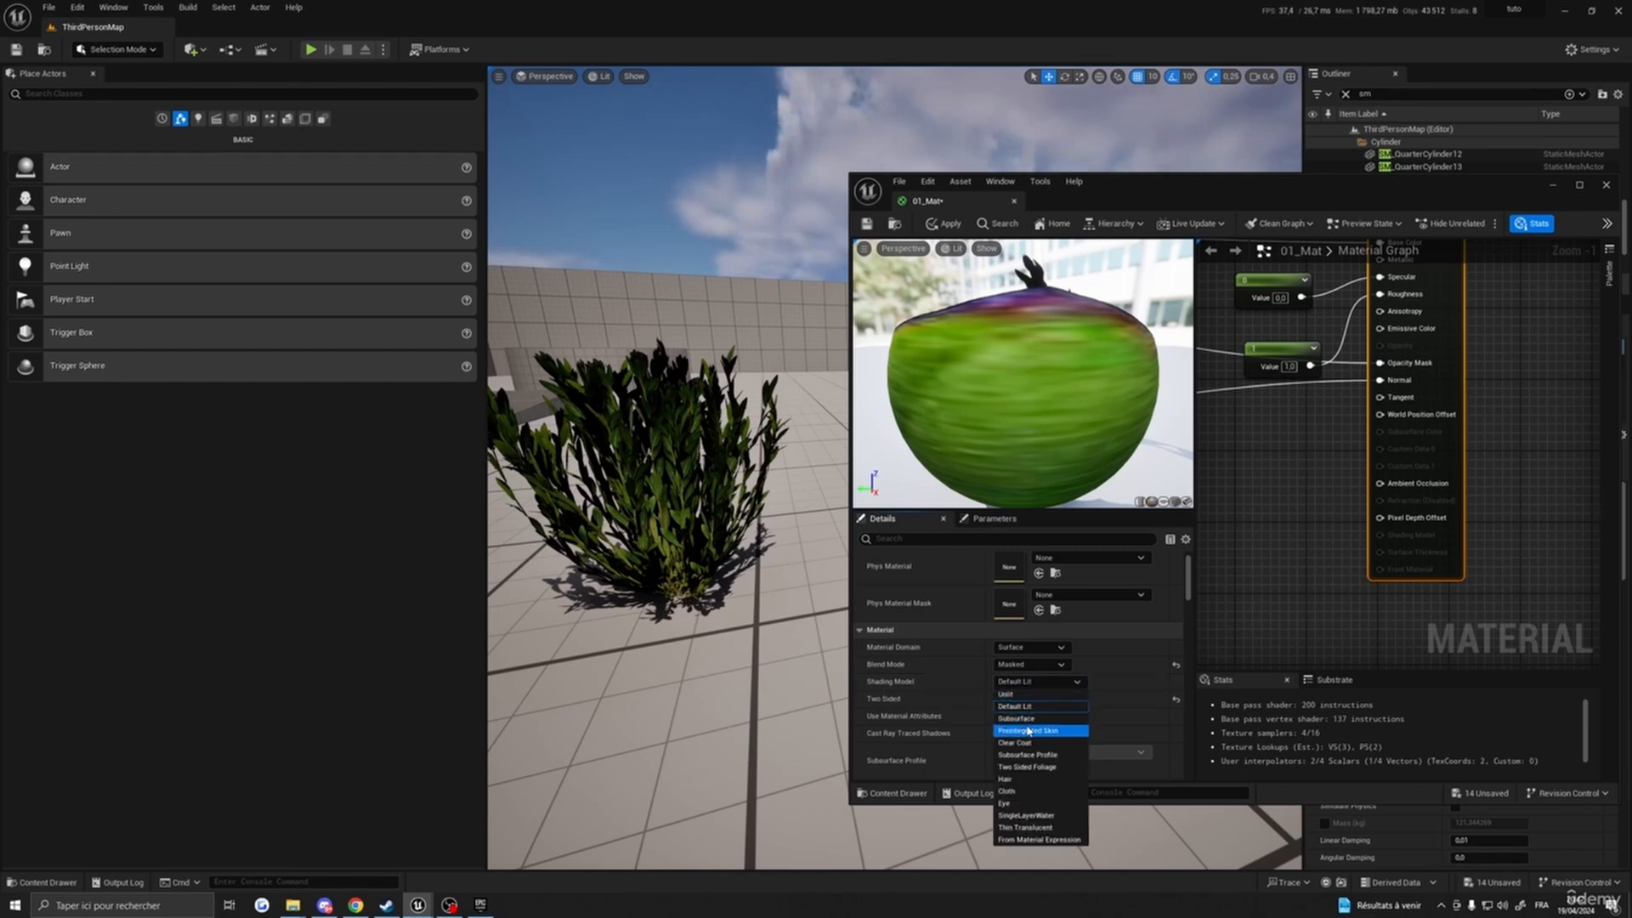
pyautogui.click(1022, 720)
pyautogui.scroll(-3, 1443, 538)
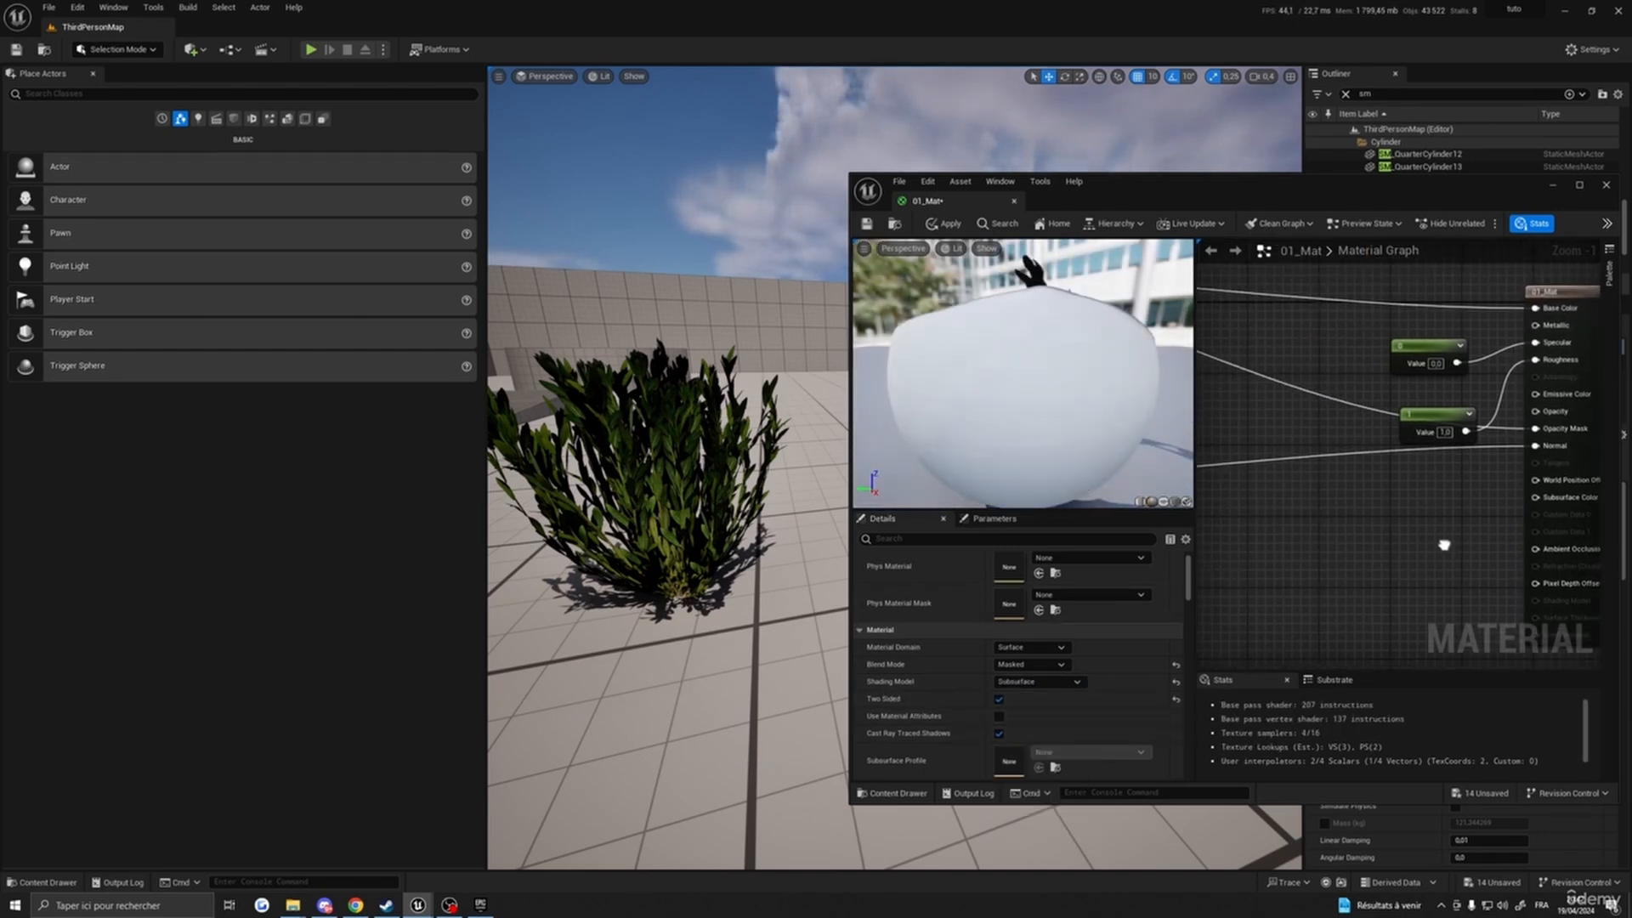
pyautogui.moveTo(1383, 559); pyautogui.dragTo(1502, 555, button='right')
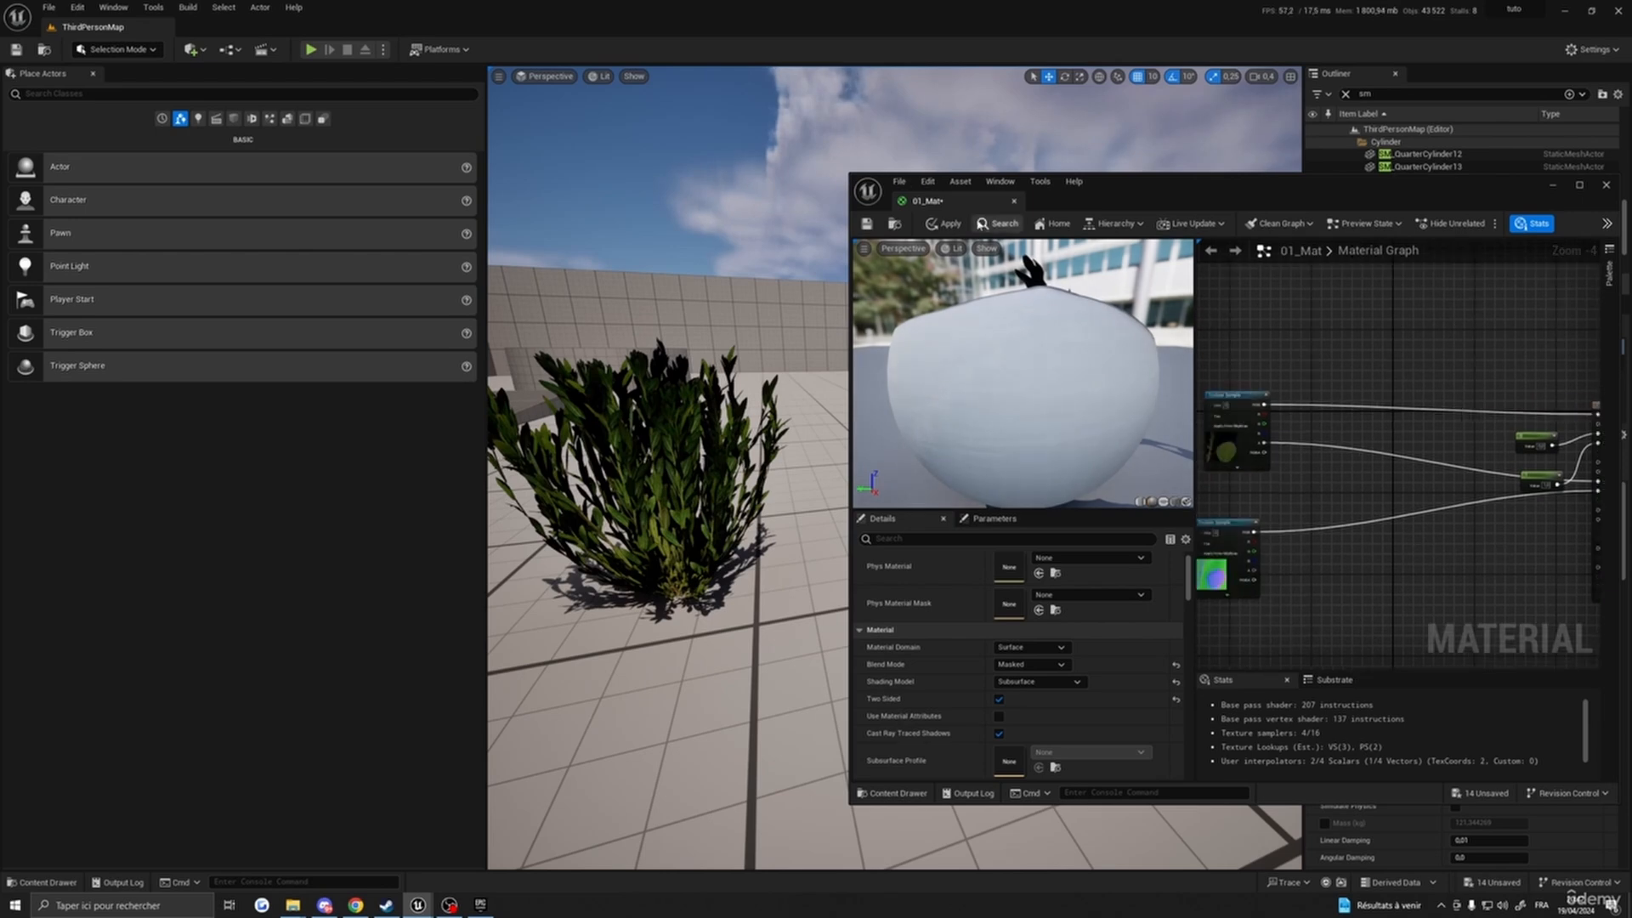
pyautogui.click(943, 224)
pyautogui.moveTo(778, 509); pyautogui.dragTo(612, 502, button='right')
# - Connect the RGB output of the 01_Color texture sample to the Subsurface Color input and apply the material
pyautogui.scroll(-3, 1349, 471)
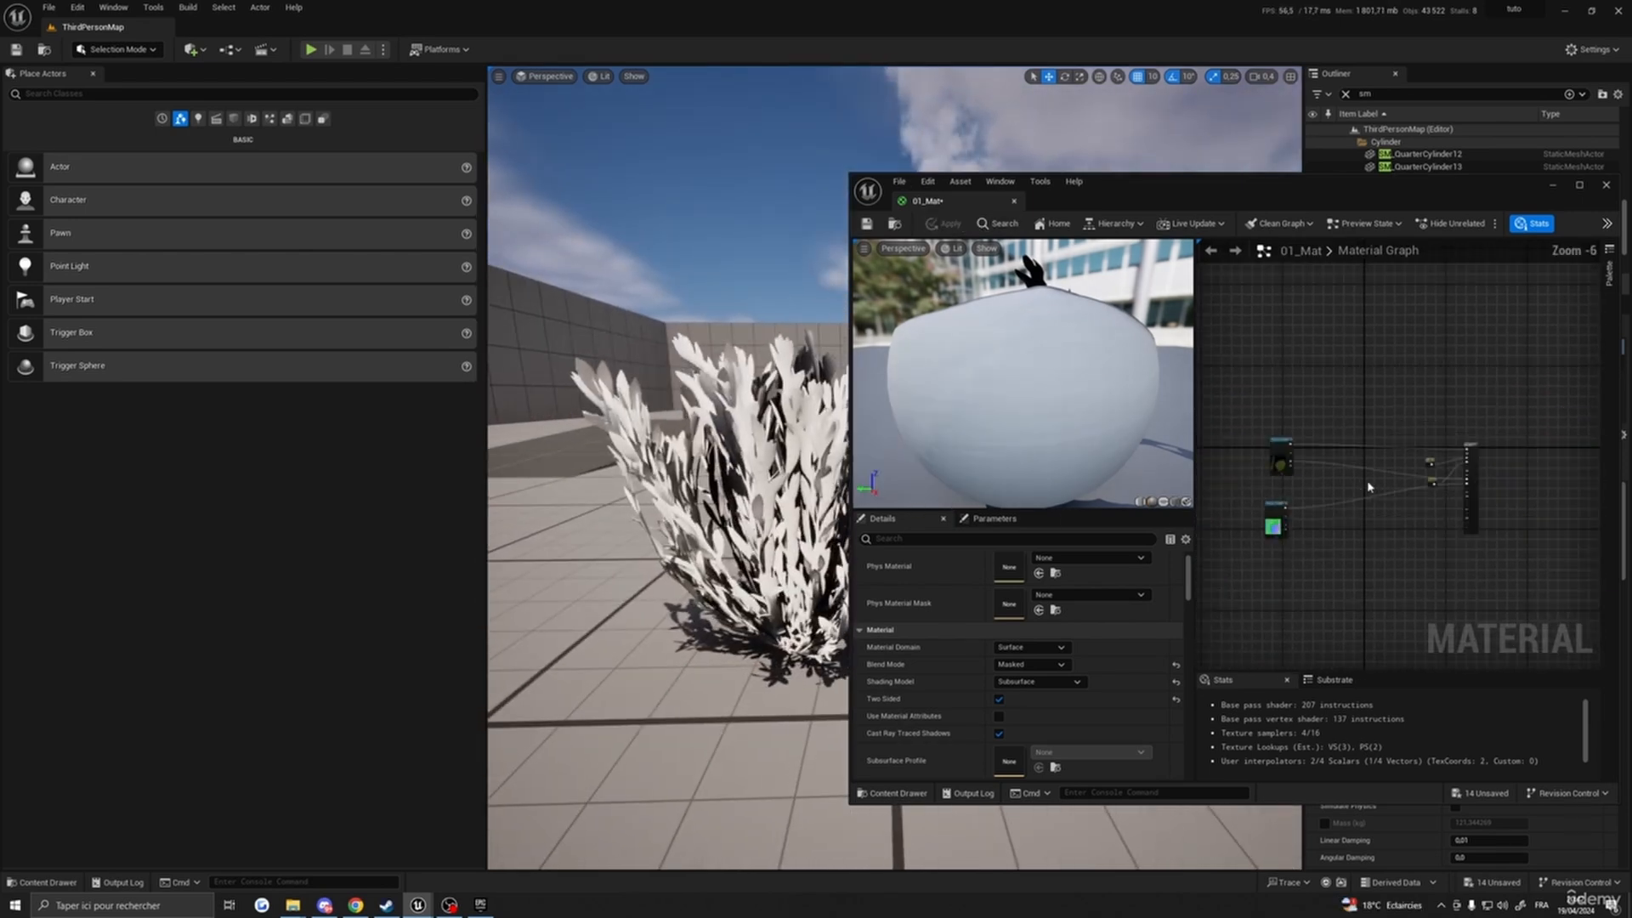
pyautogui.scroll(4, 1437, 472)
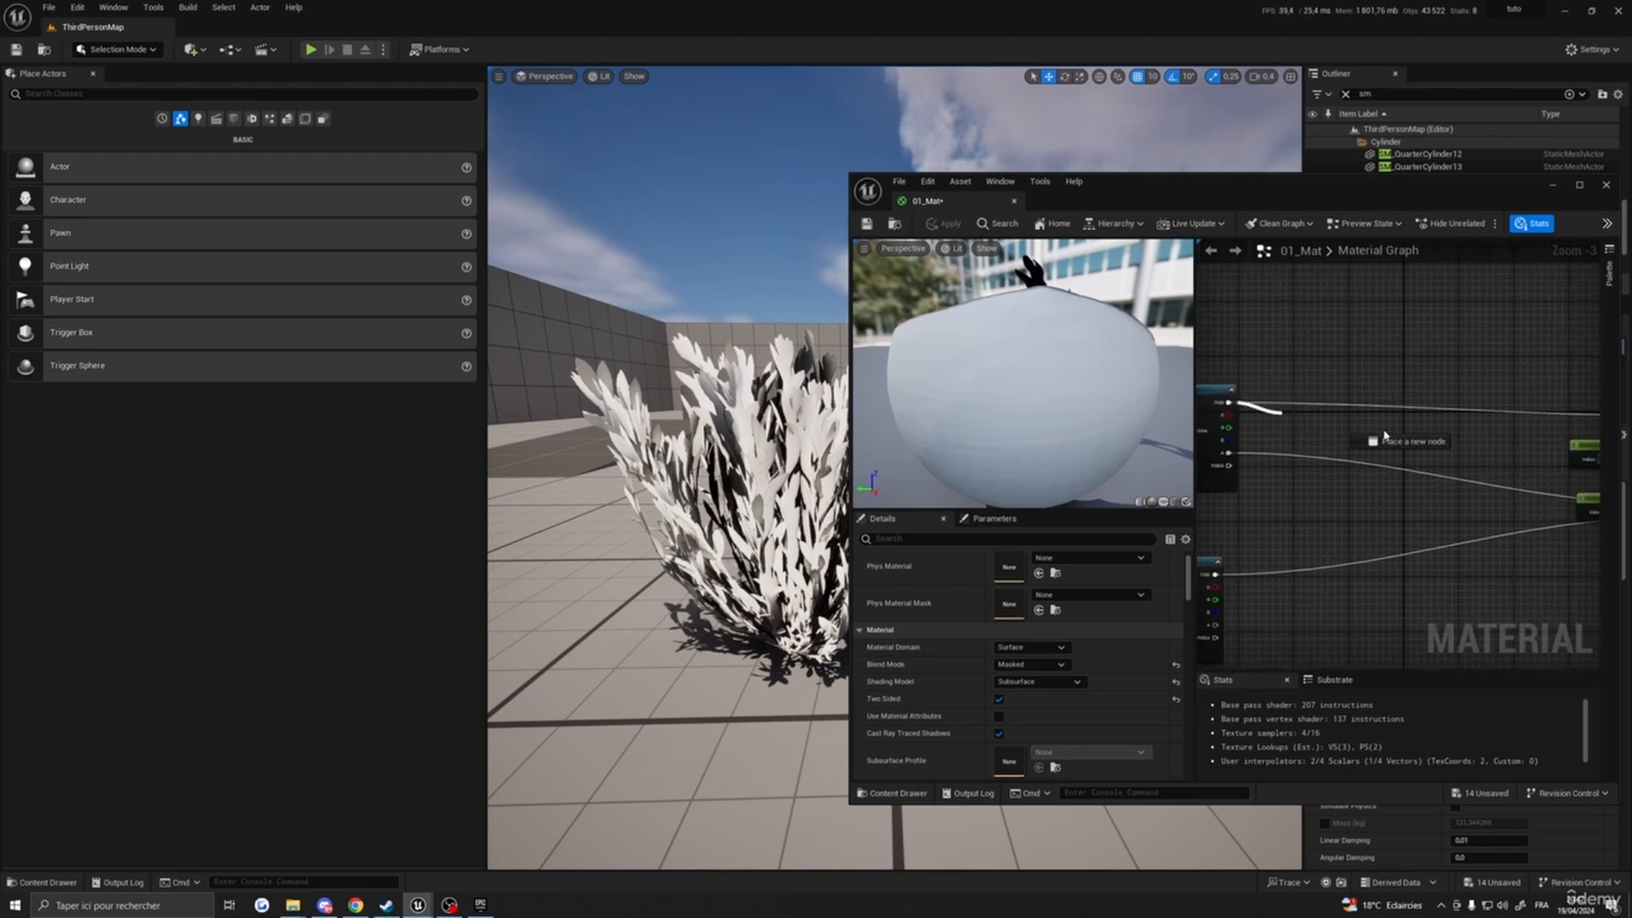
pyautogui.moveTo(1514, 505); pyautogui.dragTo(1489, 554)
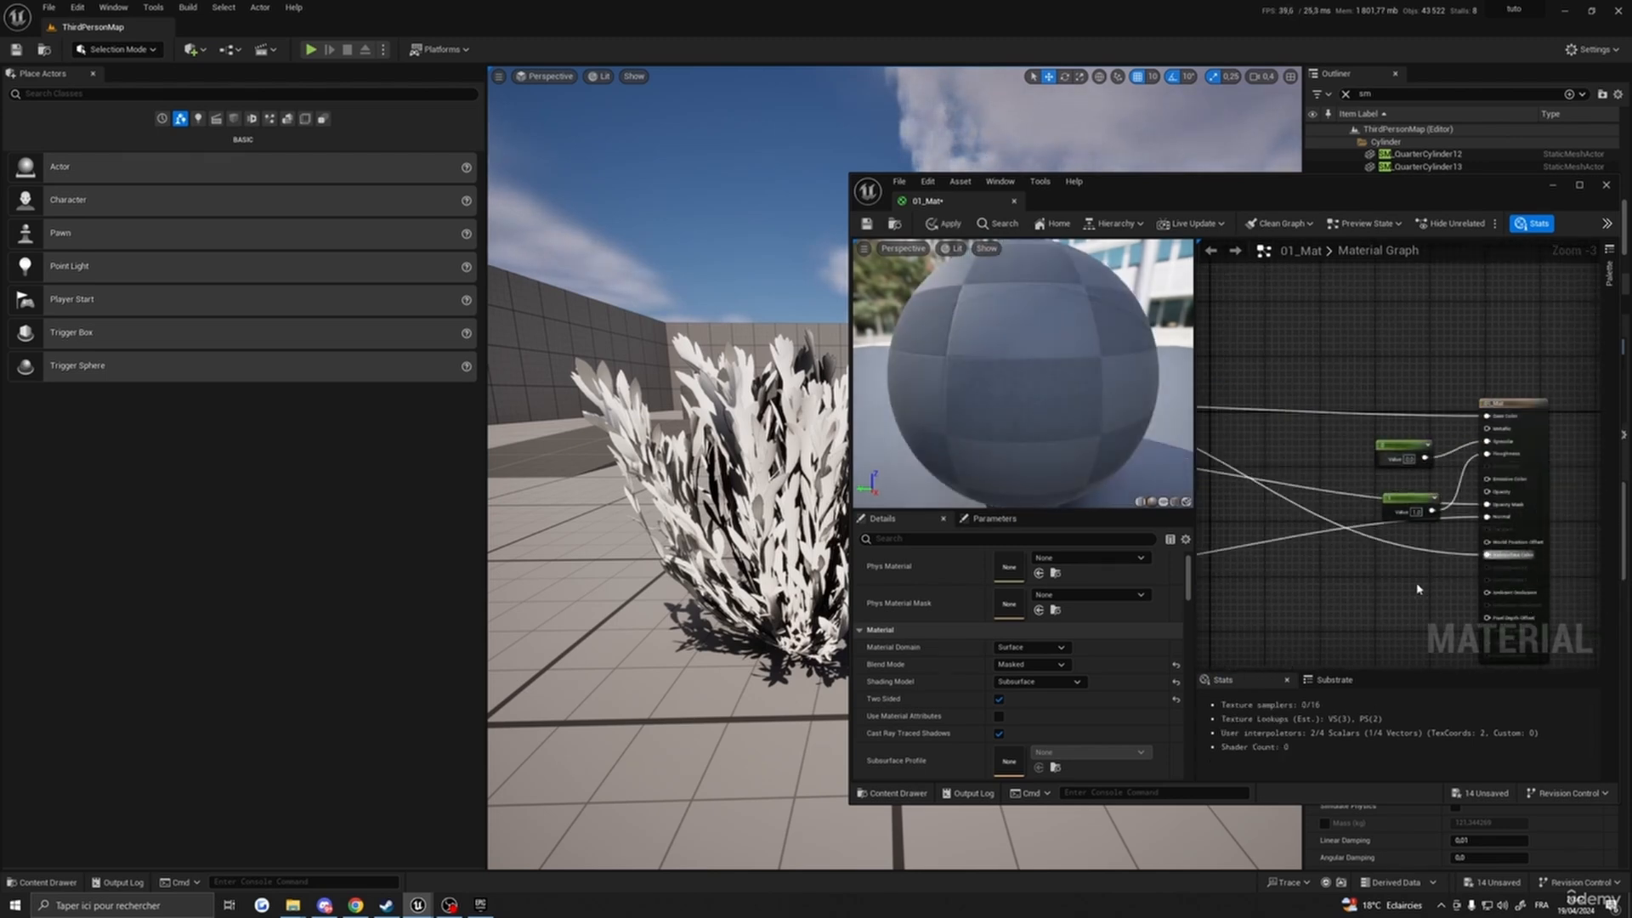
pyautogui.click(950, 224)
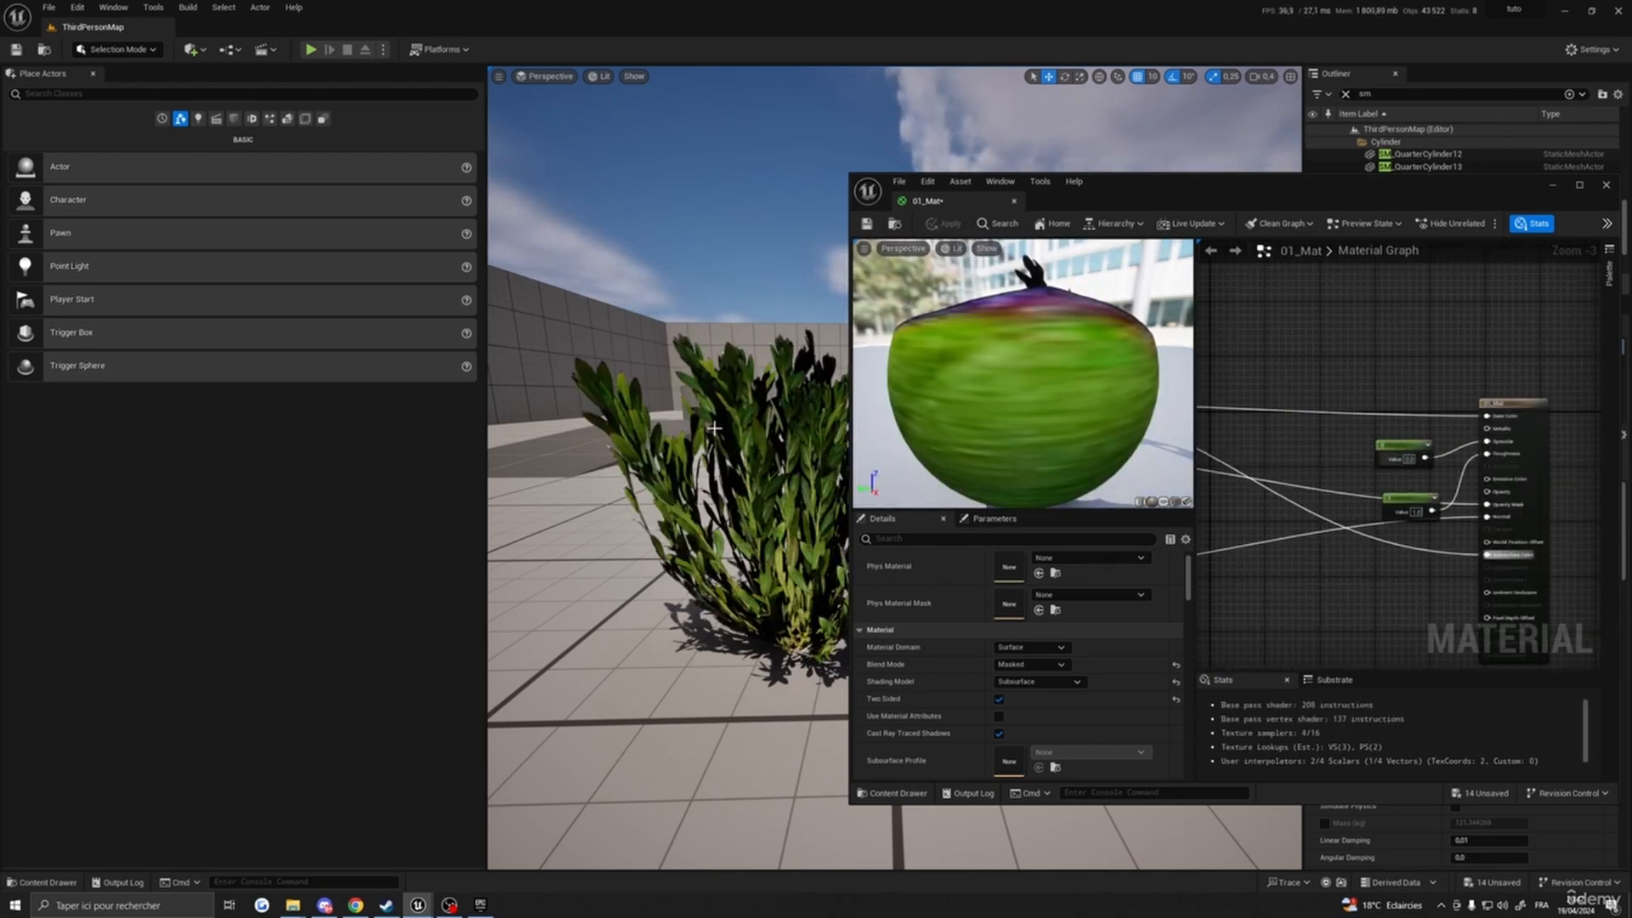
# - Examine the plant's subsurface shading in the level from different angles and review the material graph
pyautogui.moveTo(668, 476); pyautogui.dragTo(595, 485, button='right')
pyautogui.scroll(1, 646, 488)
pyautogui.moveTo(668, 510); pyautogui.dragTo(722, 450, button='right')
pyautogui.moveTo(1309, 554); pyautogui.dragTo(1275, 485, button='right')
pyautogui.scroll(-3, 1418, 590)
pyautogui.scroll(3, 1358, 515)
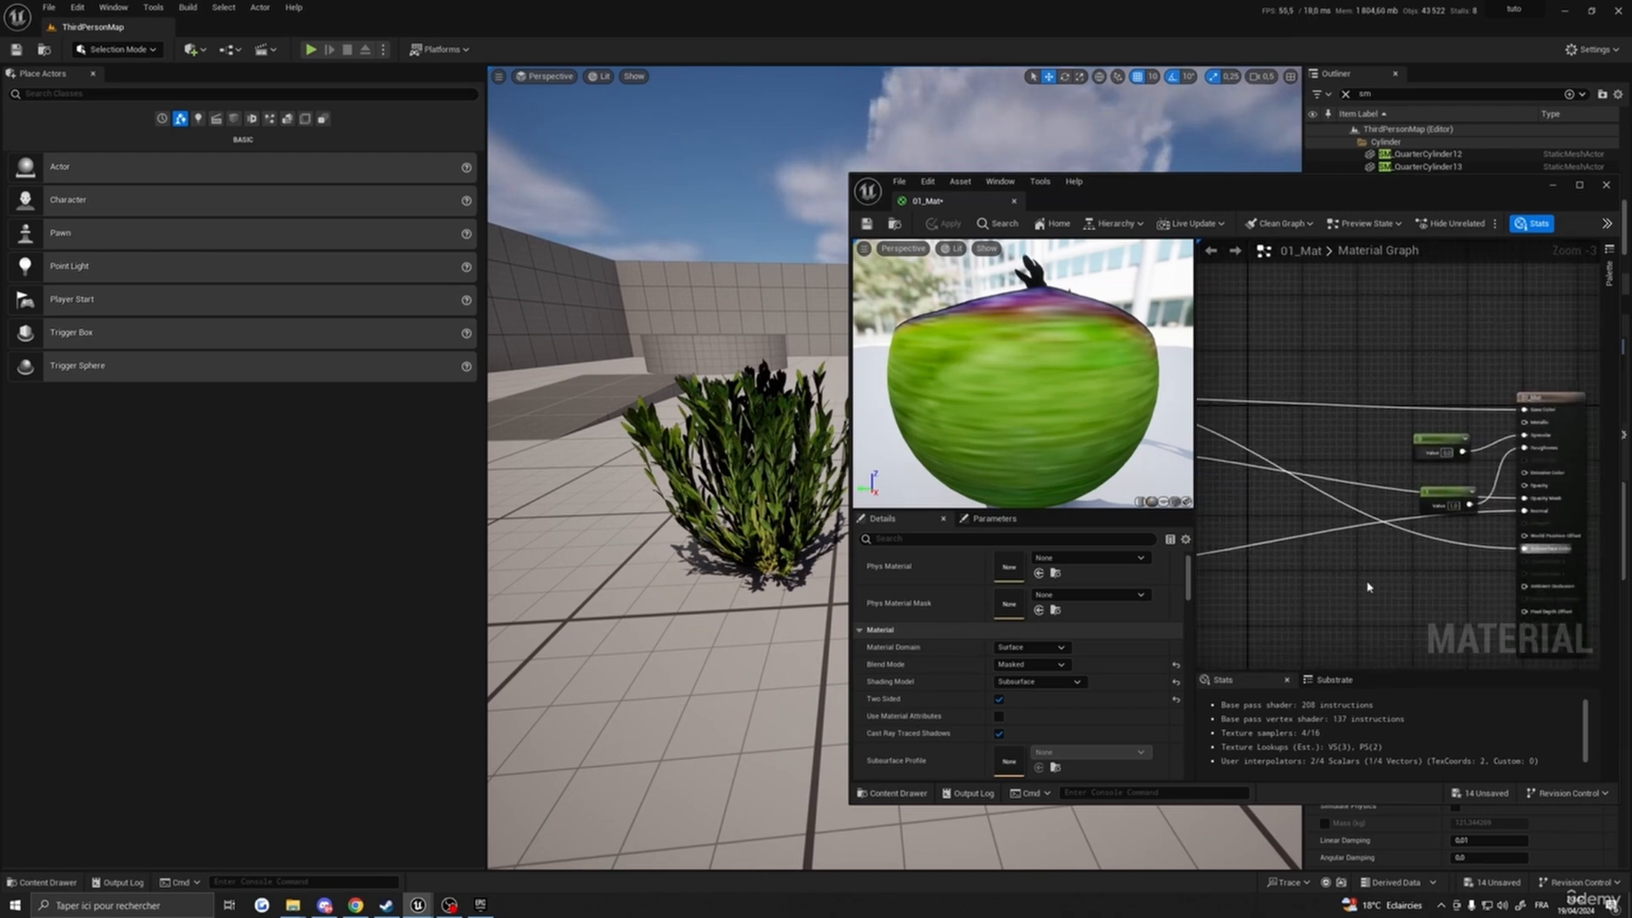
# - Maximize the material editor and insert a Multiply node between the color texture's RGB output and the Subsurface Color input
pyautogui.click(1580, 186)
pyautogui.moveTo(955, 510); pyautogui.dragTo(1119, 515, button='right')
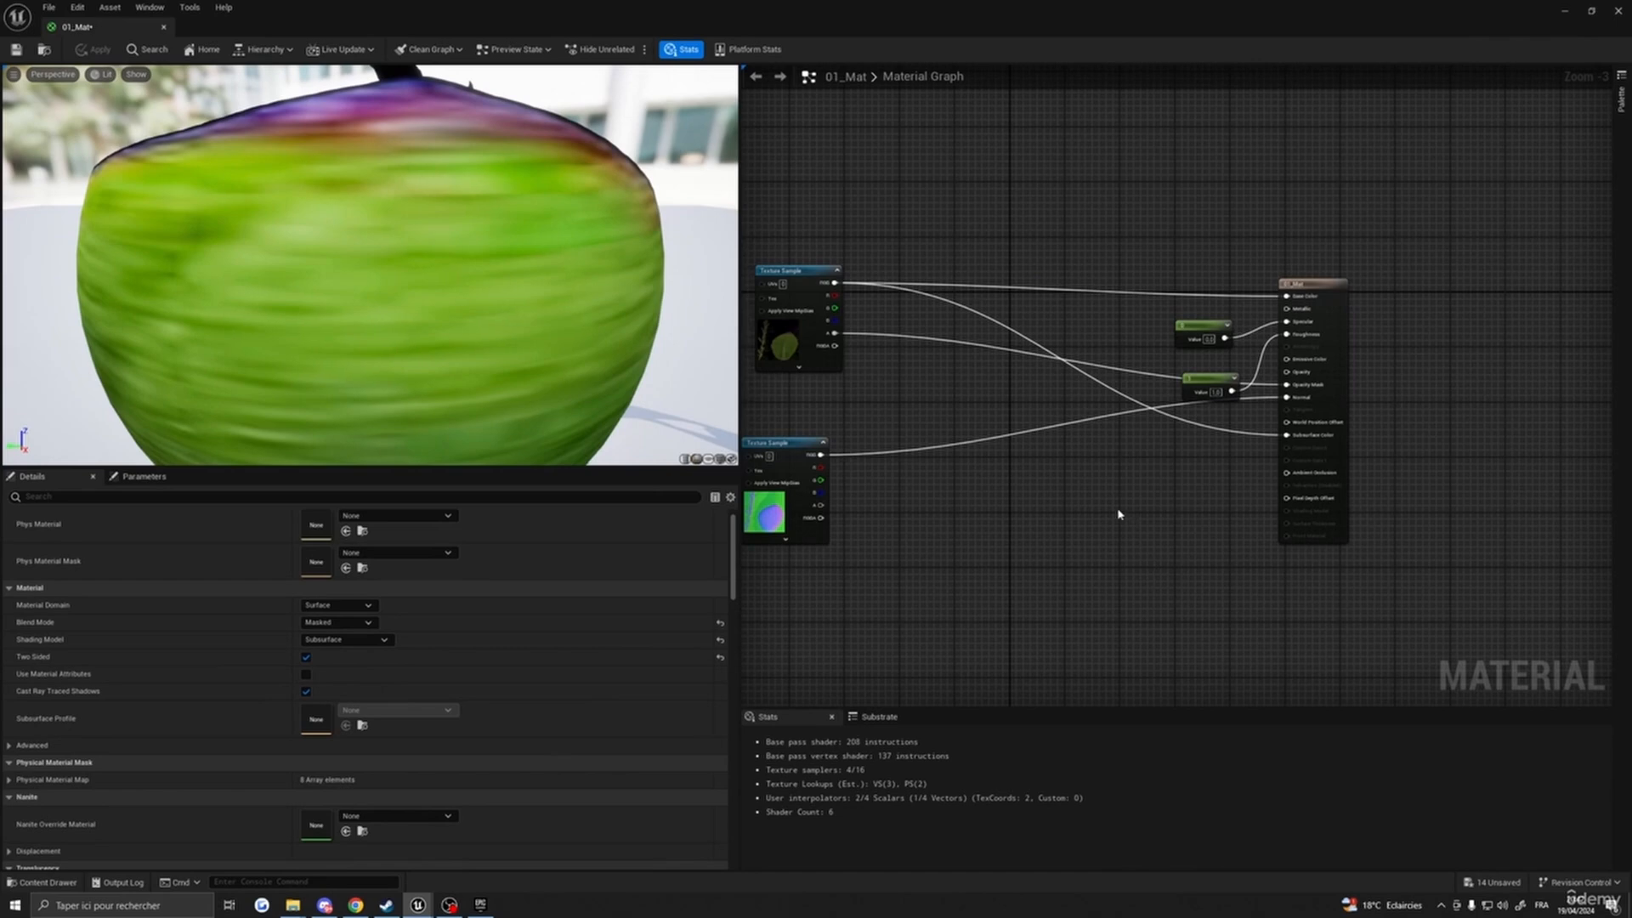
pyautogui.press('m')
pyautogui.click(1152, 446)
pyautogui.moveTo(1165, 452); pyautogui.dragTo(1327, 442)
pyautogui.moveTo(1217, 463); pyautogui.dragTo(1197, 464)
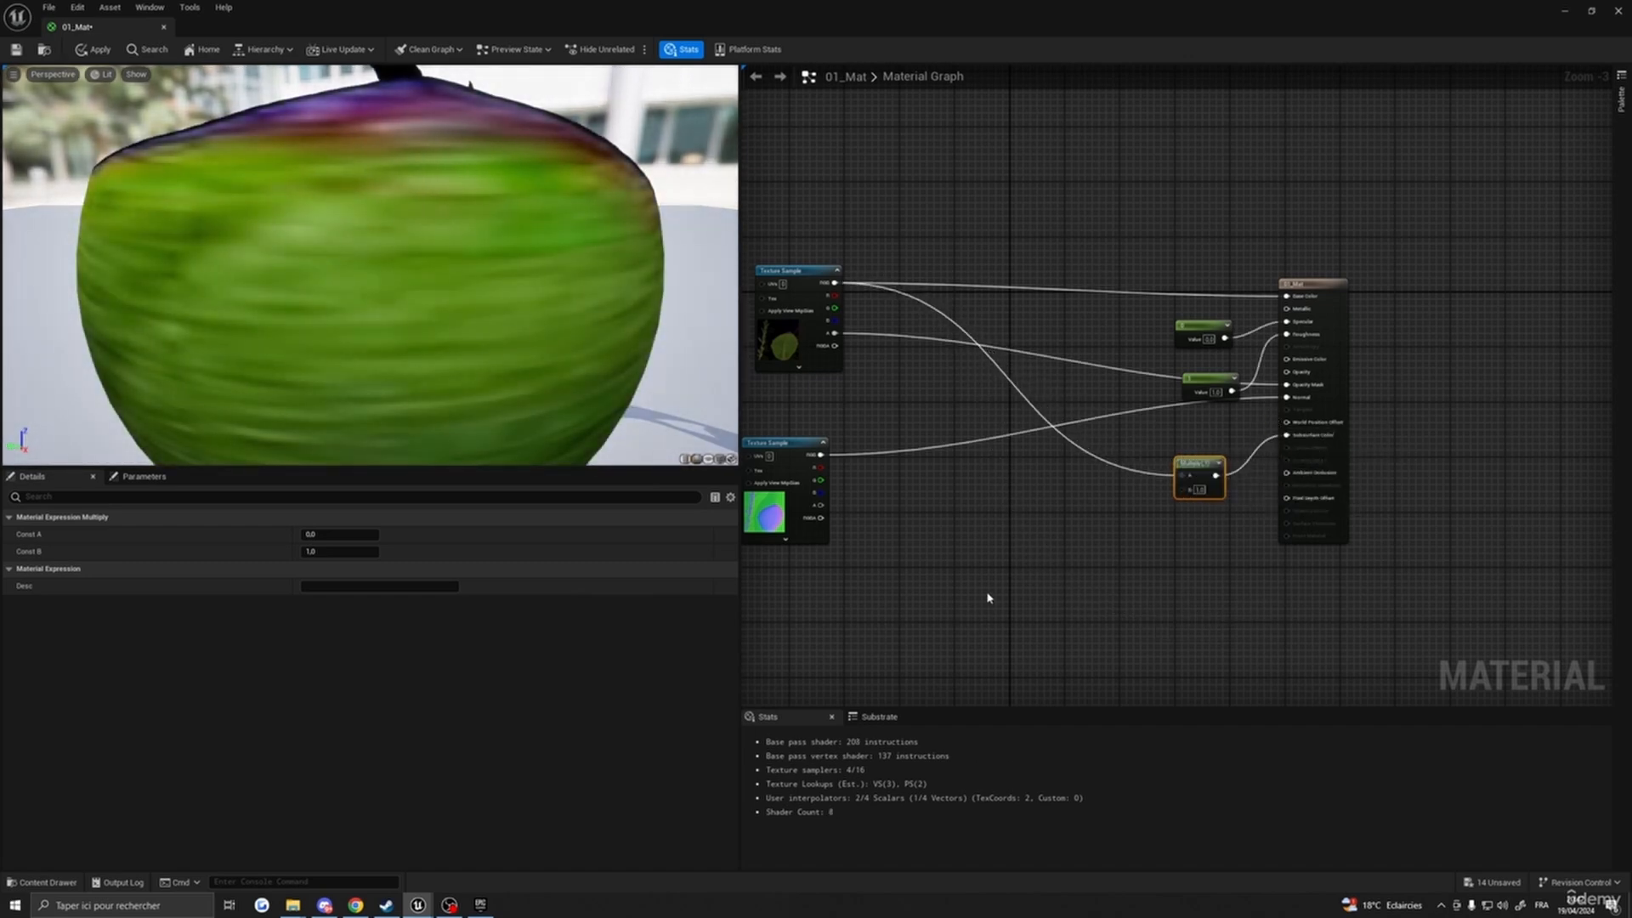
# - Add a scalar parameter named Subsurface Amount and connect it to the B input of the subsurface Multiply node
pyautogui.click(1049, 537)
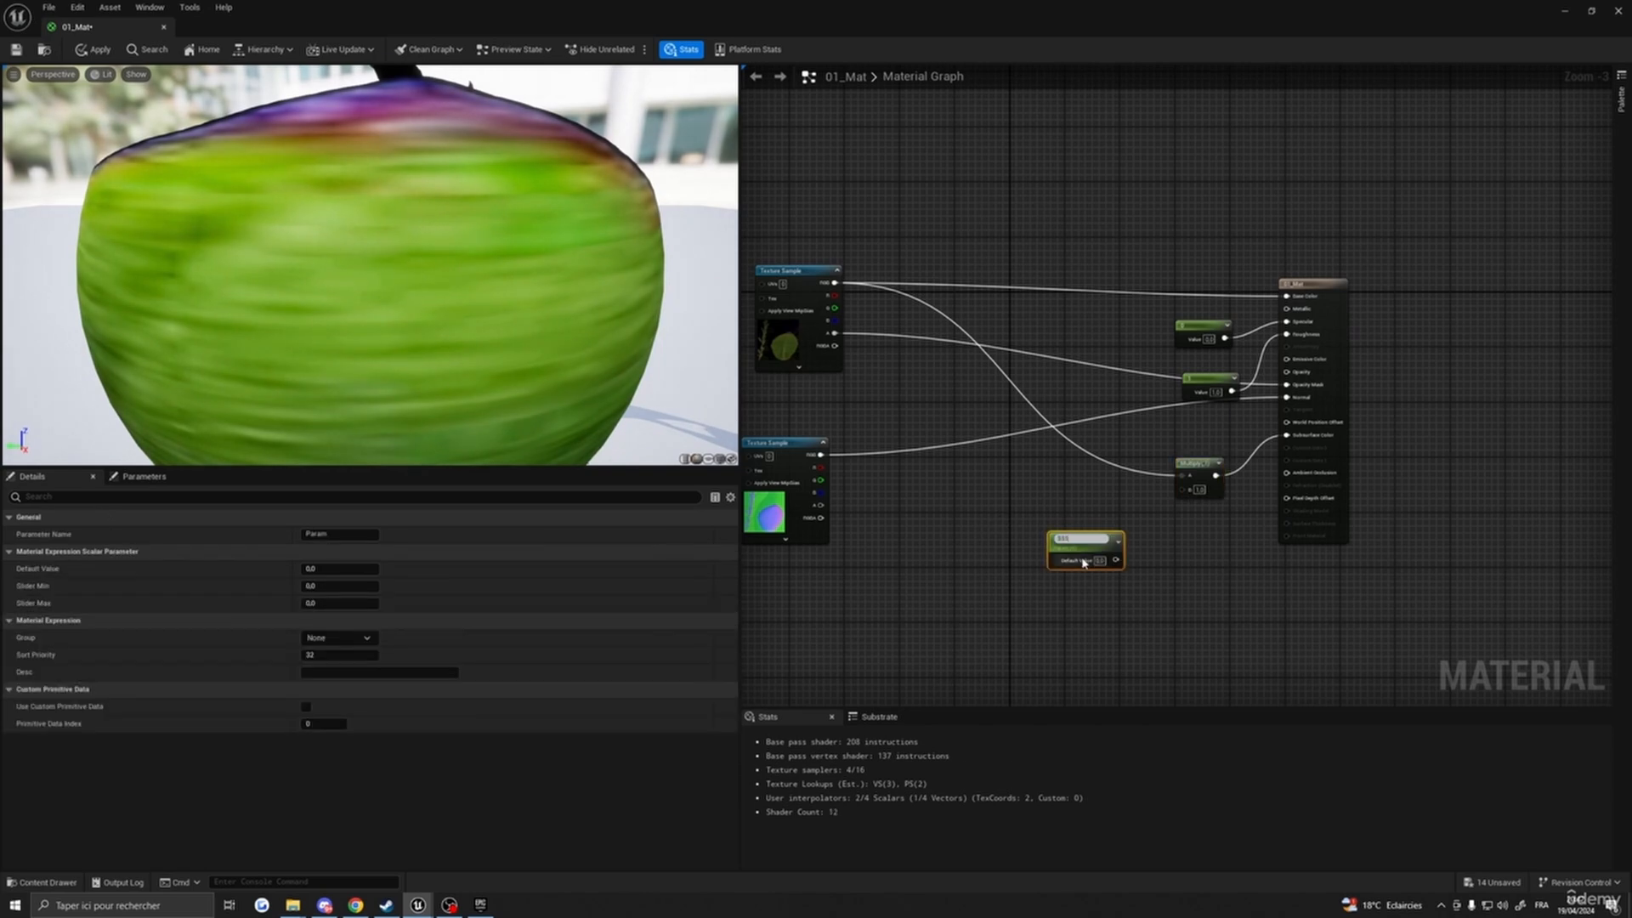
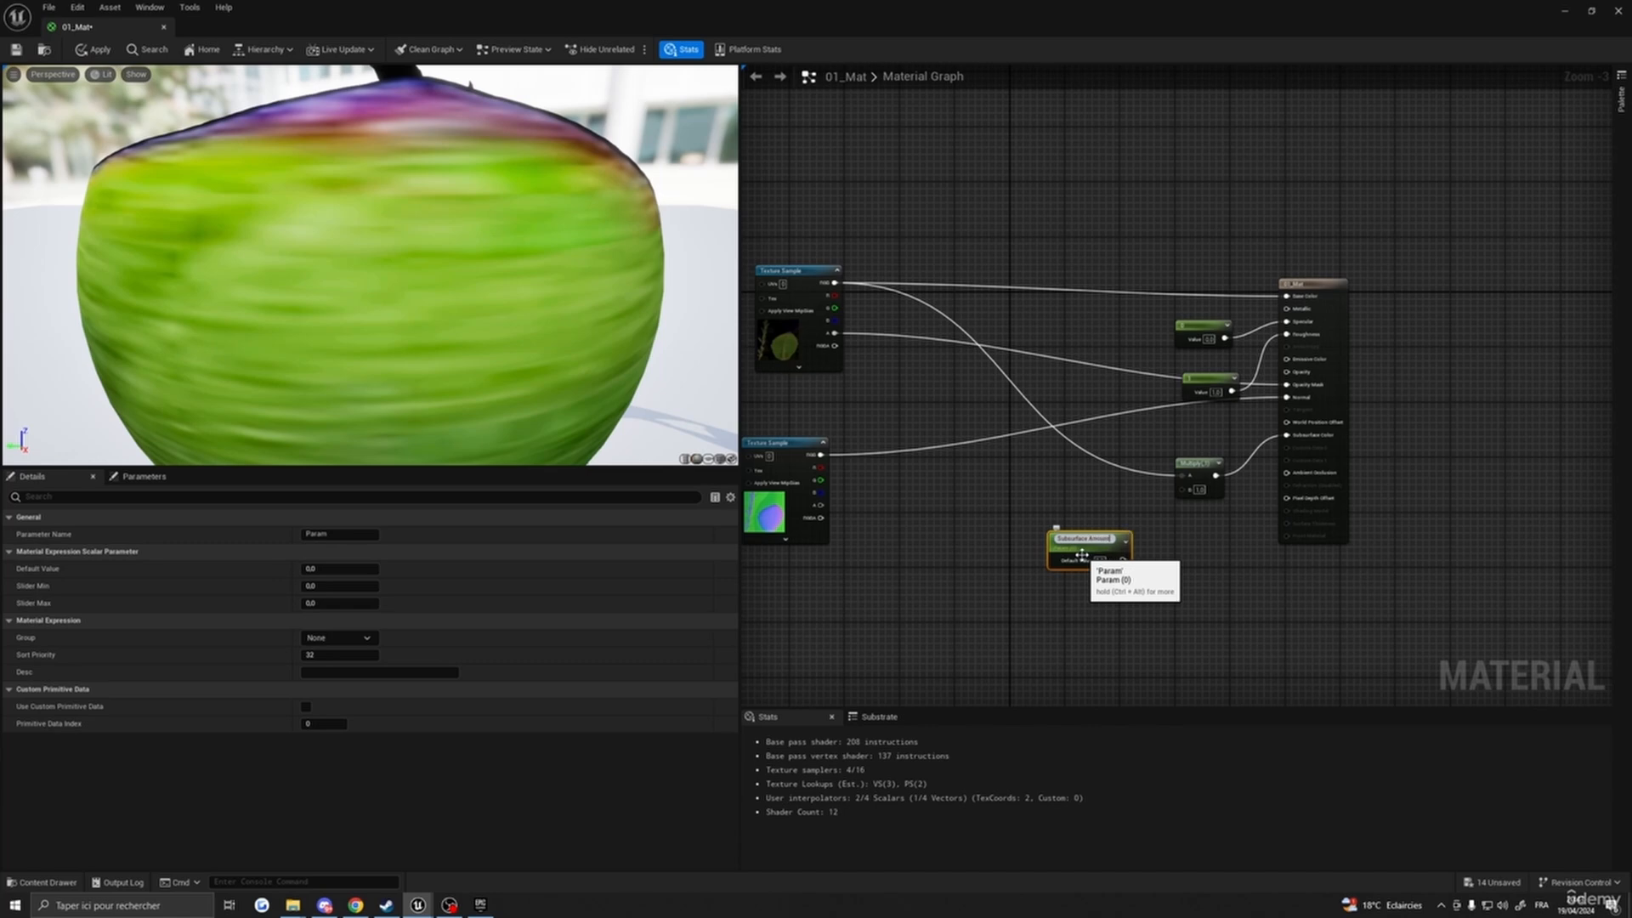
pyautogui.press('Return')
pyautogui.moveTo(1116, 556); pyautogui.dragTo(1181, 477)
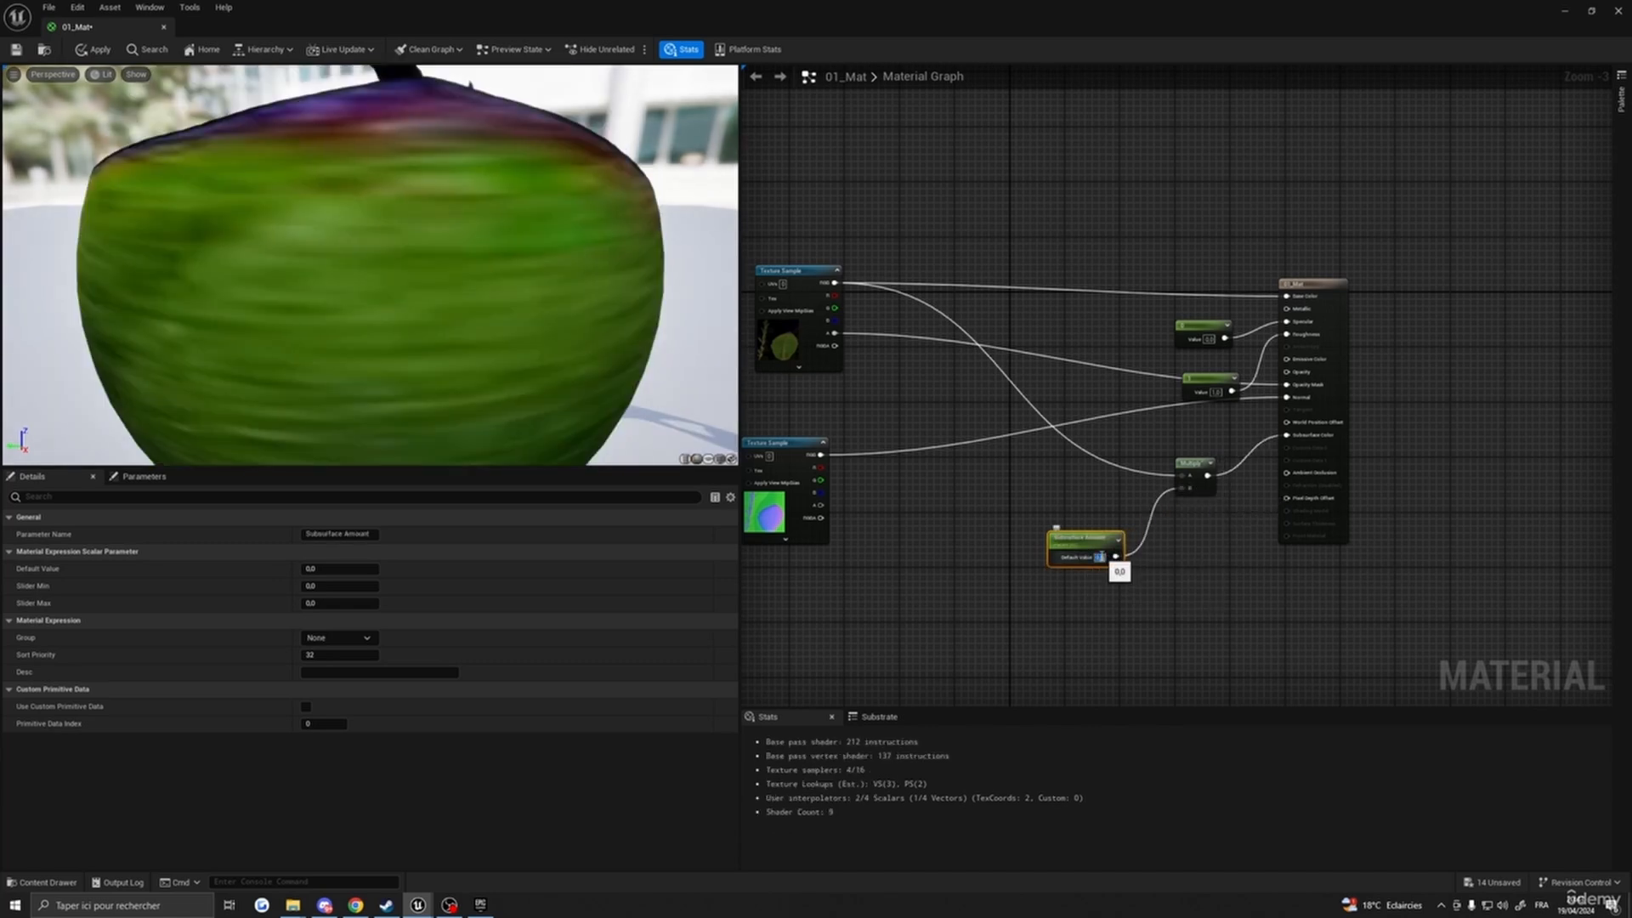
# - Set the default value of Subsurface Amount to 1 and apply the material
pyautogui.write('1')
pyautogui.press('Return')
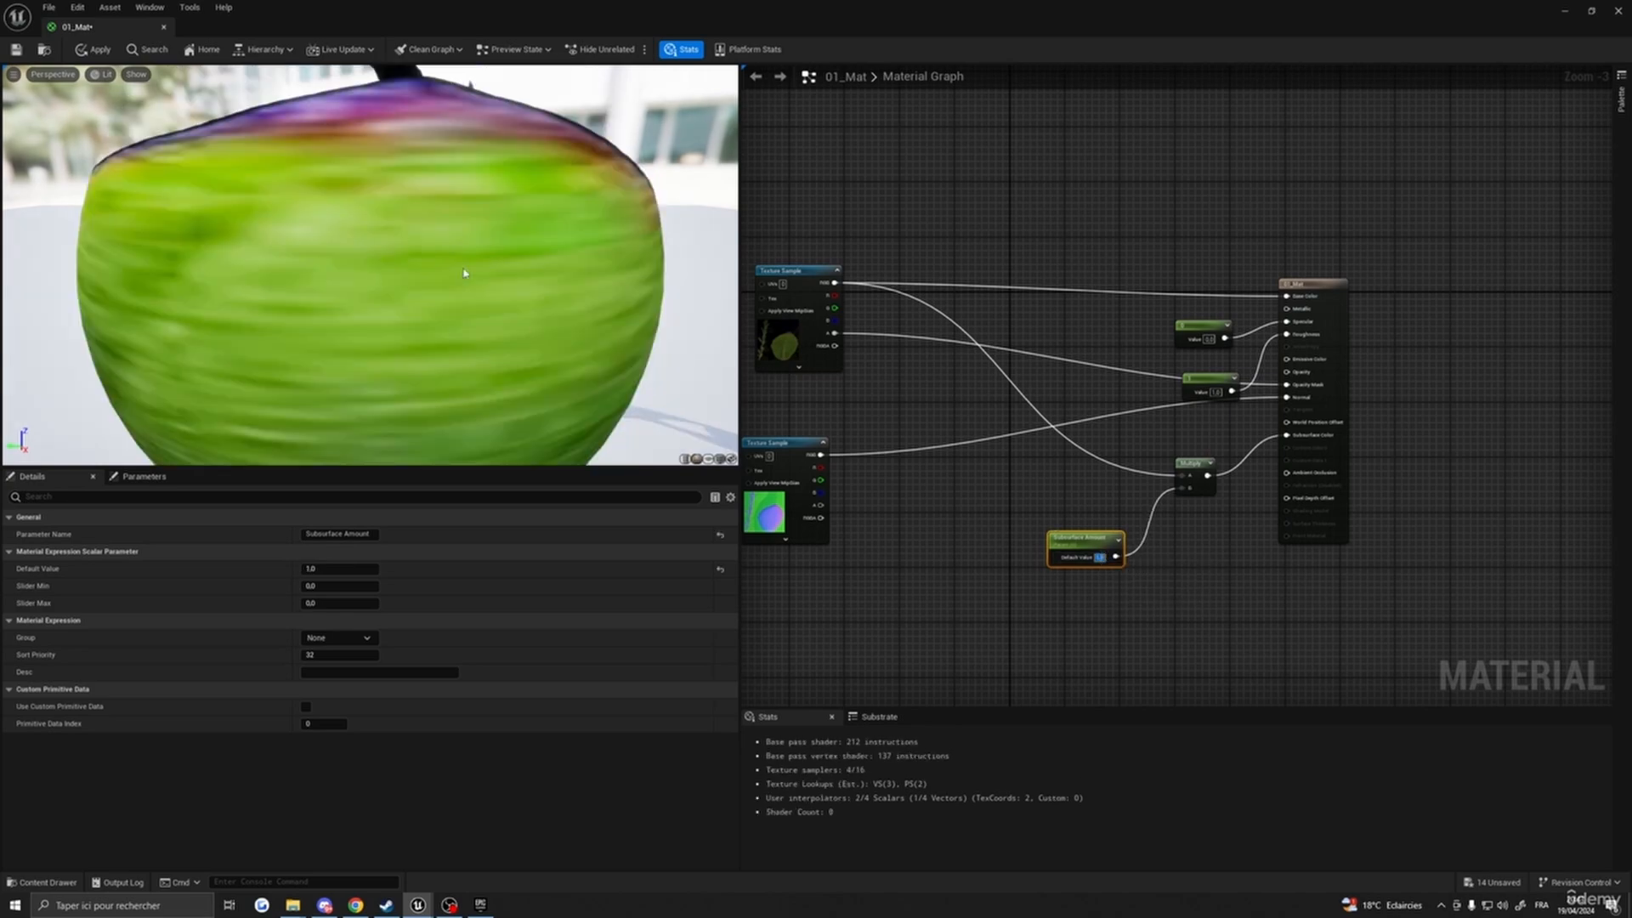
pyautogui.click(100, 53)
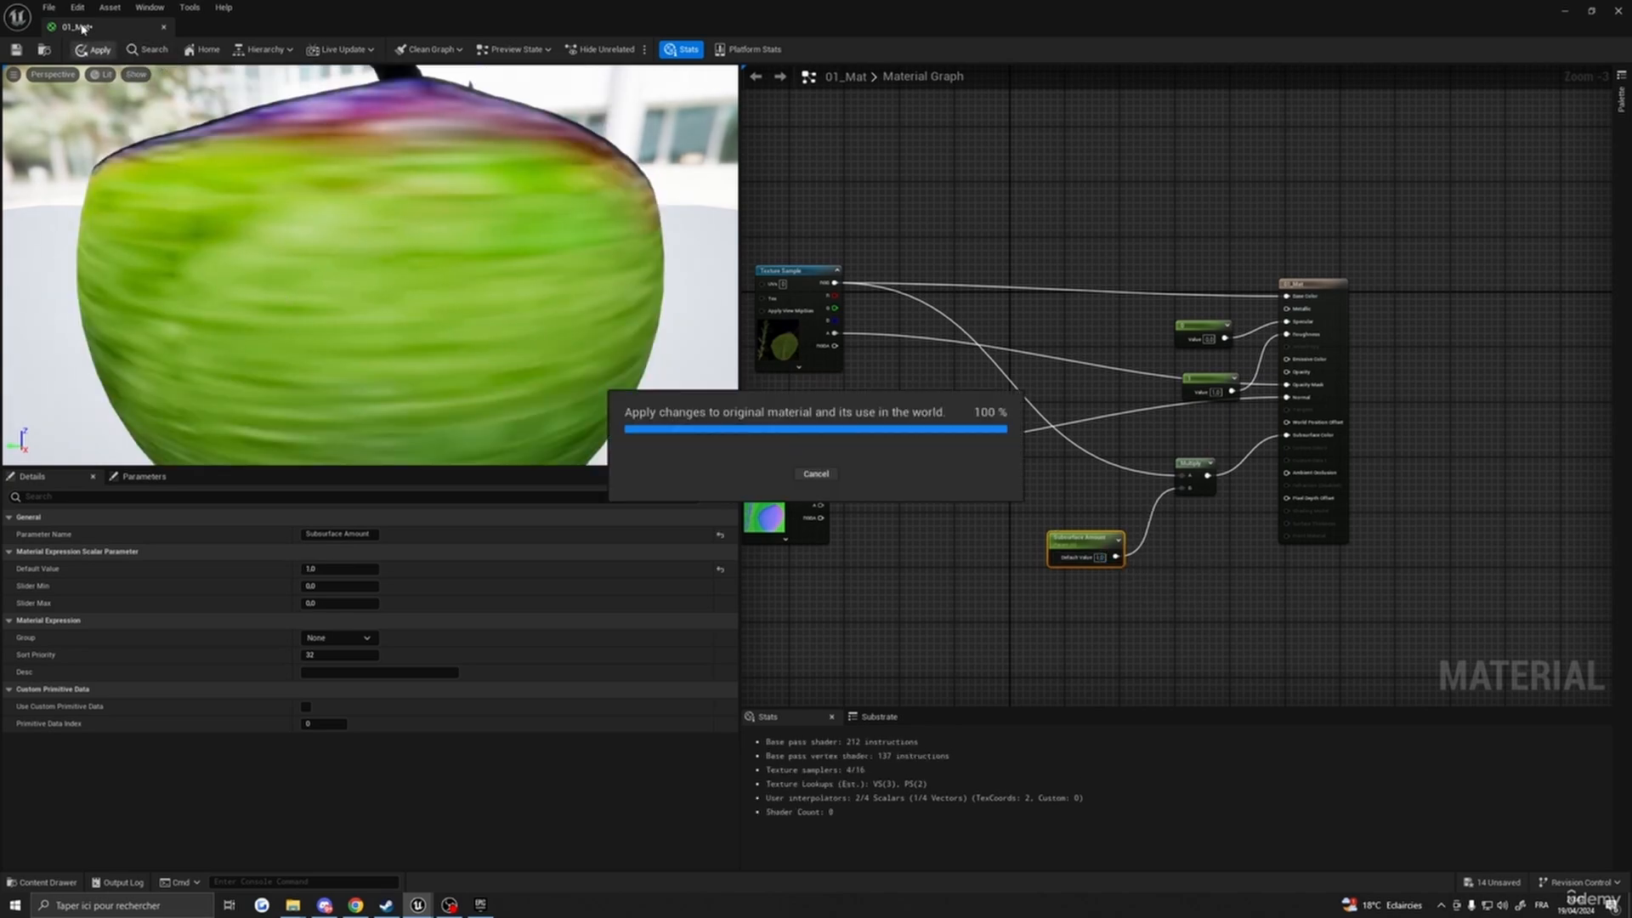
# - Shrink the material editor beside the level, try a Subsurface Amount of about 2.84, apply it and inspect the plant up close
pyautogui.moveTo(80, 28); pyautogui.dragTo(978, 204)
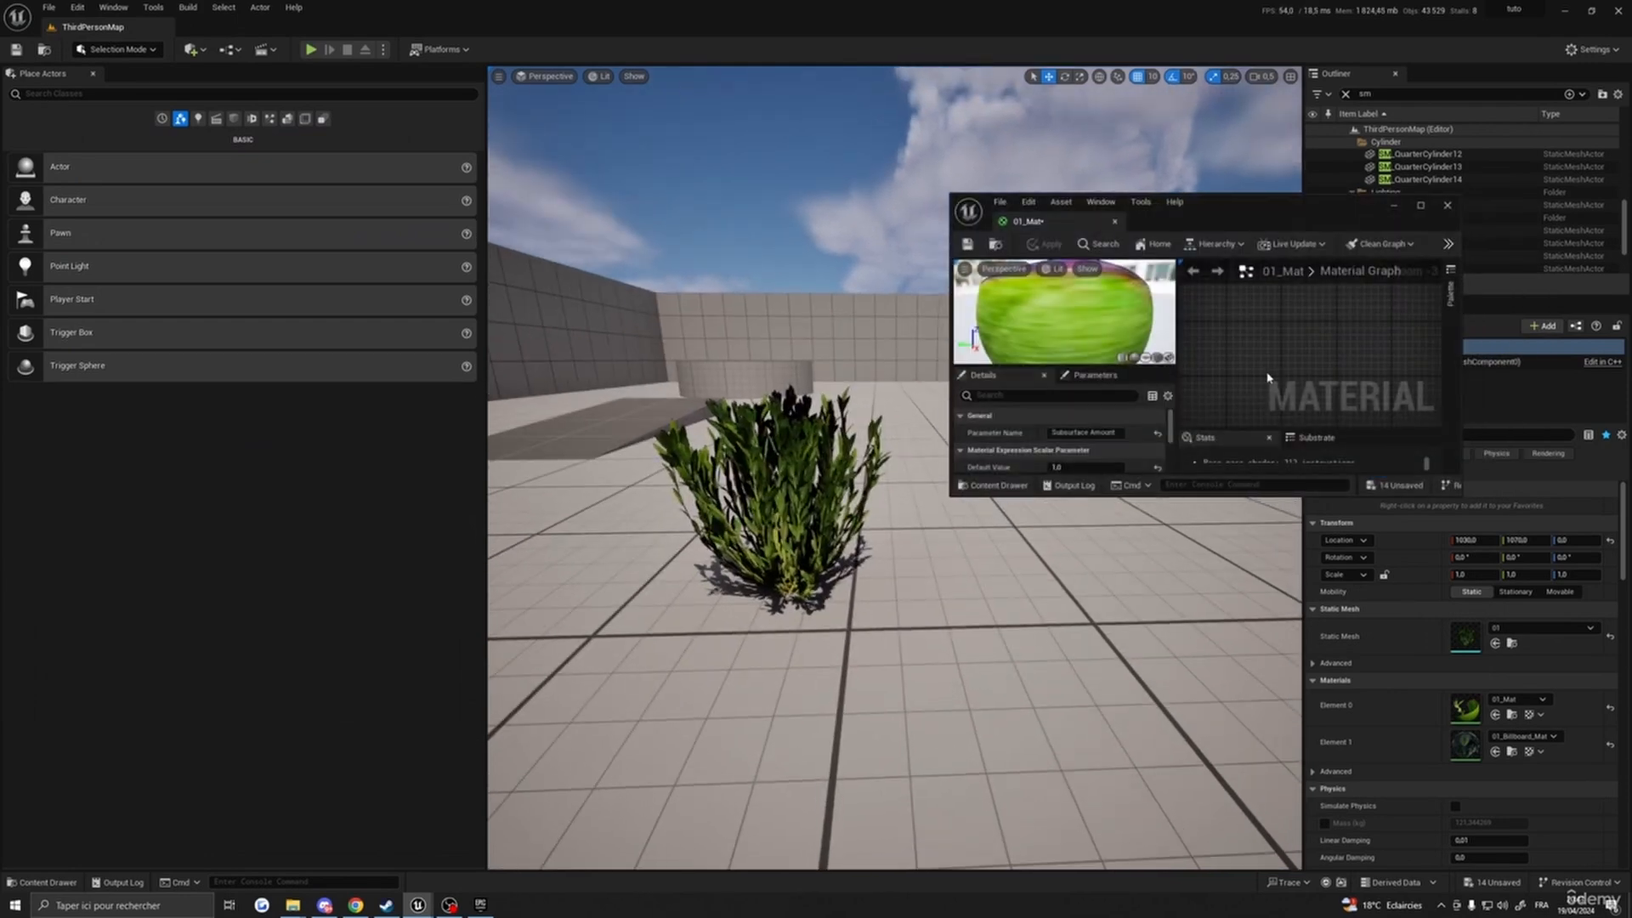
pyautogui.scroll(5, 1282, 333)
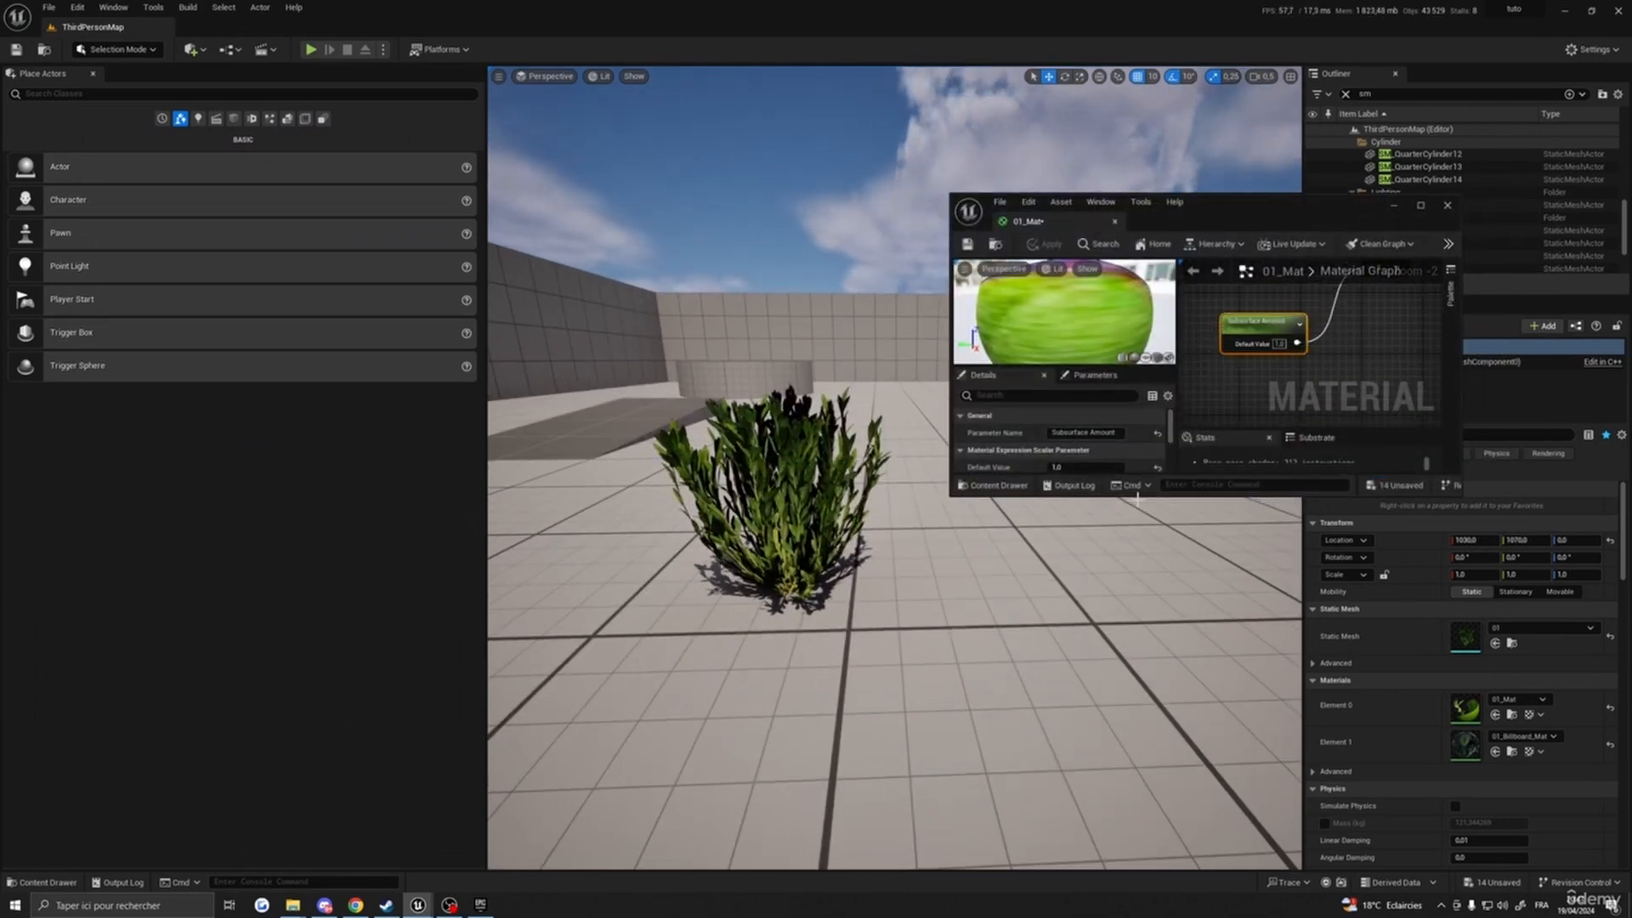
pyautogui.moveTo(1144, 497); pyautogui.dragTo(1144, 715)
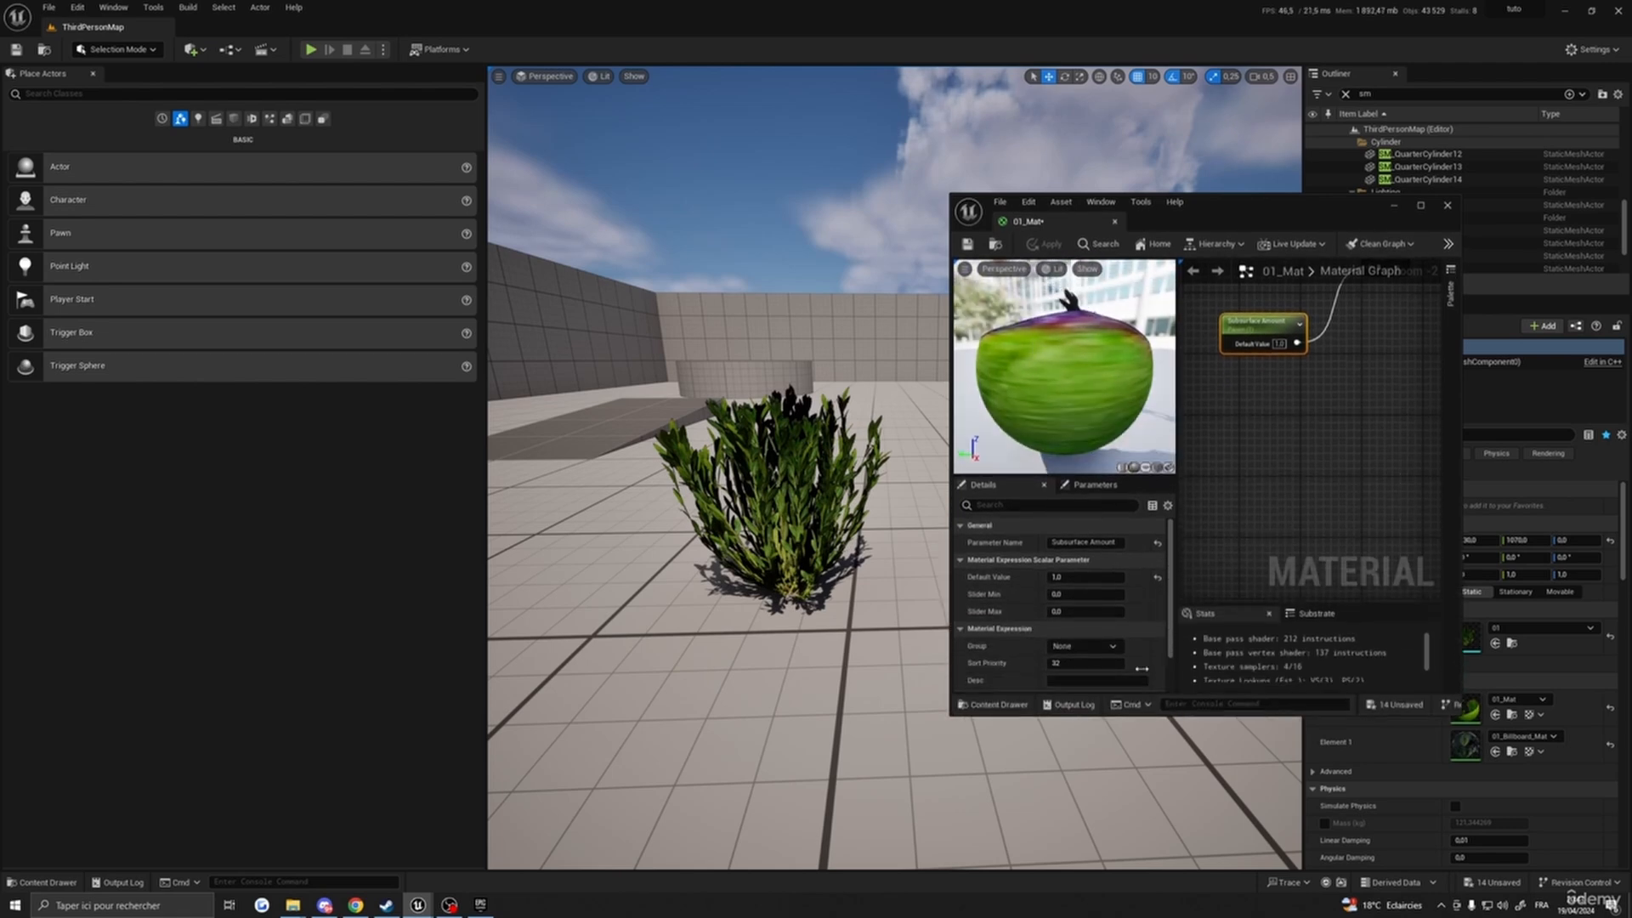
pyautogui.moveTo(1068, 575); pyautogui.dragTo(1109, 577)
pyautogui.click(1035, 244)
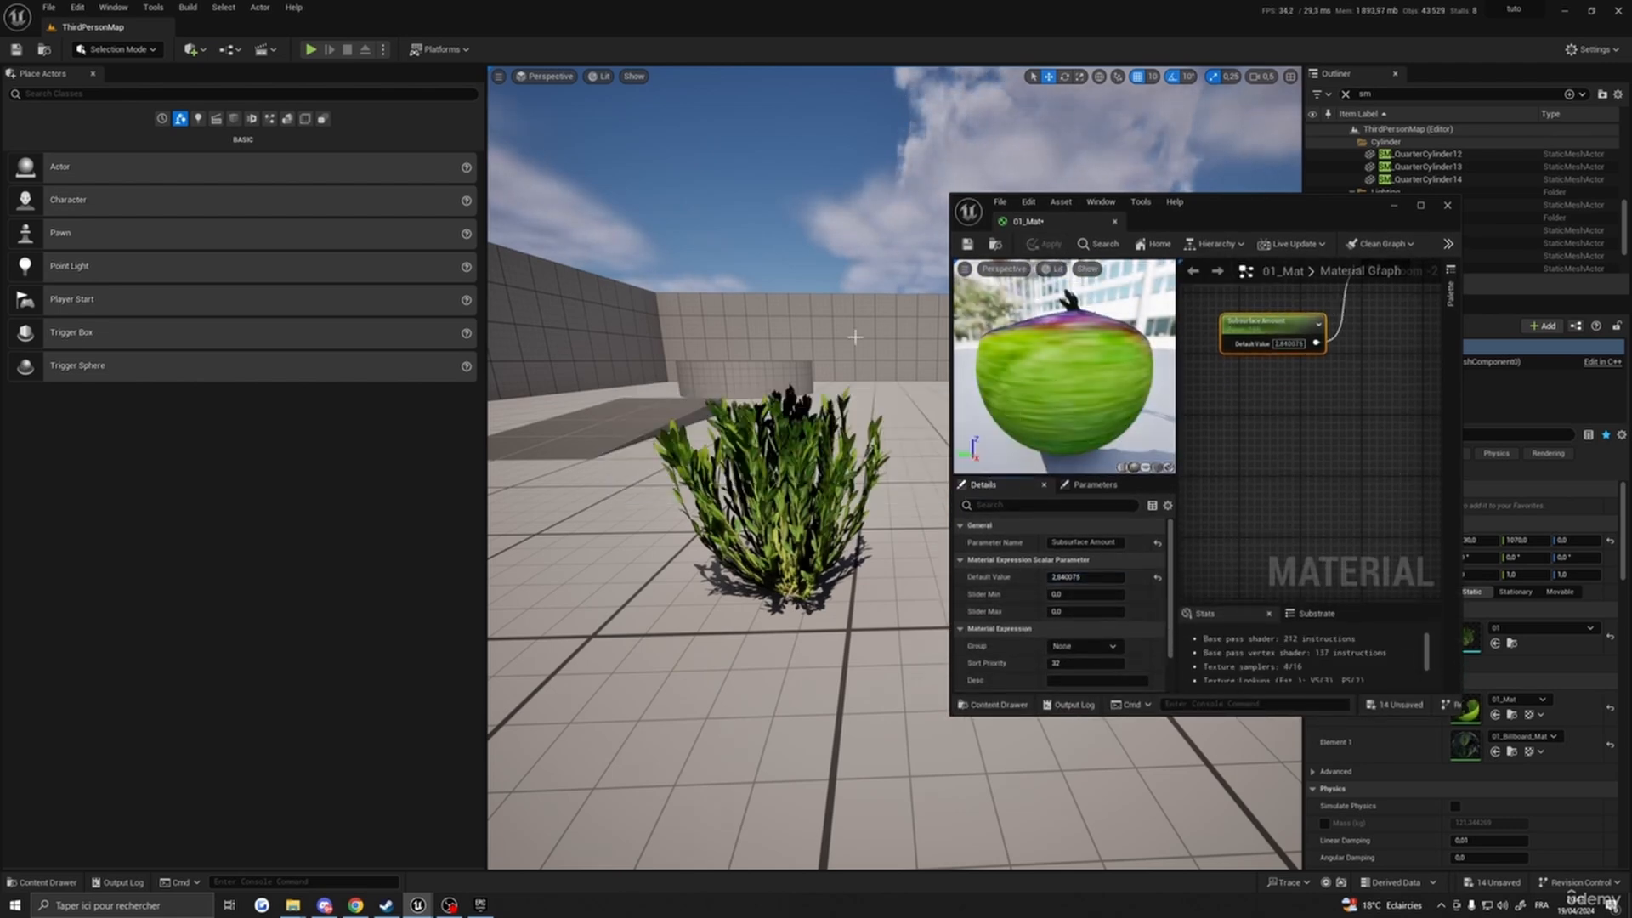
pyautogui.moveTo(855, 336); pyautogui.dragTo(799, 366, button='right')
pyautogui.scroll(-3, 841, 374)
# - Try Subsurface Amount default values of 0 and about 4.5 to compare the plant's shading
pyautogui.click(1062, 577)
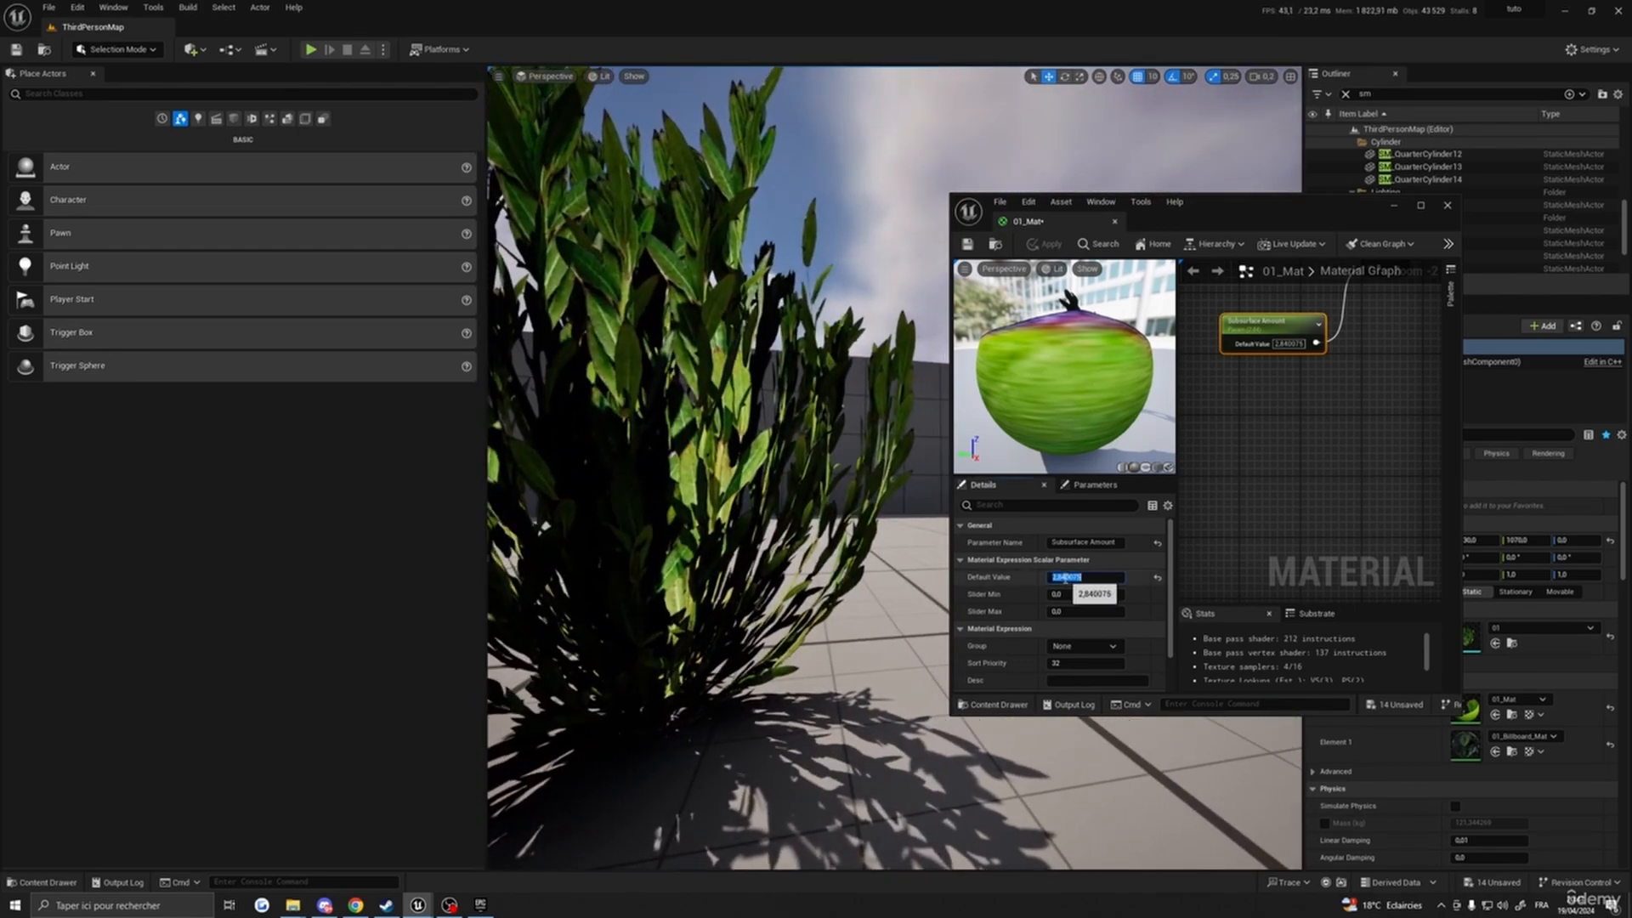
pyautogui.press('Return')
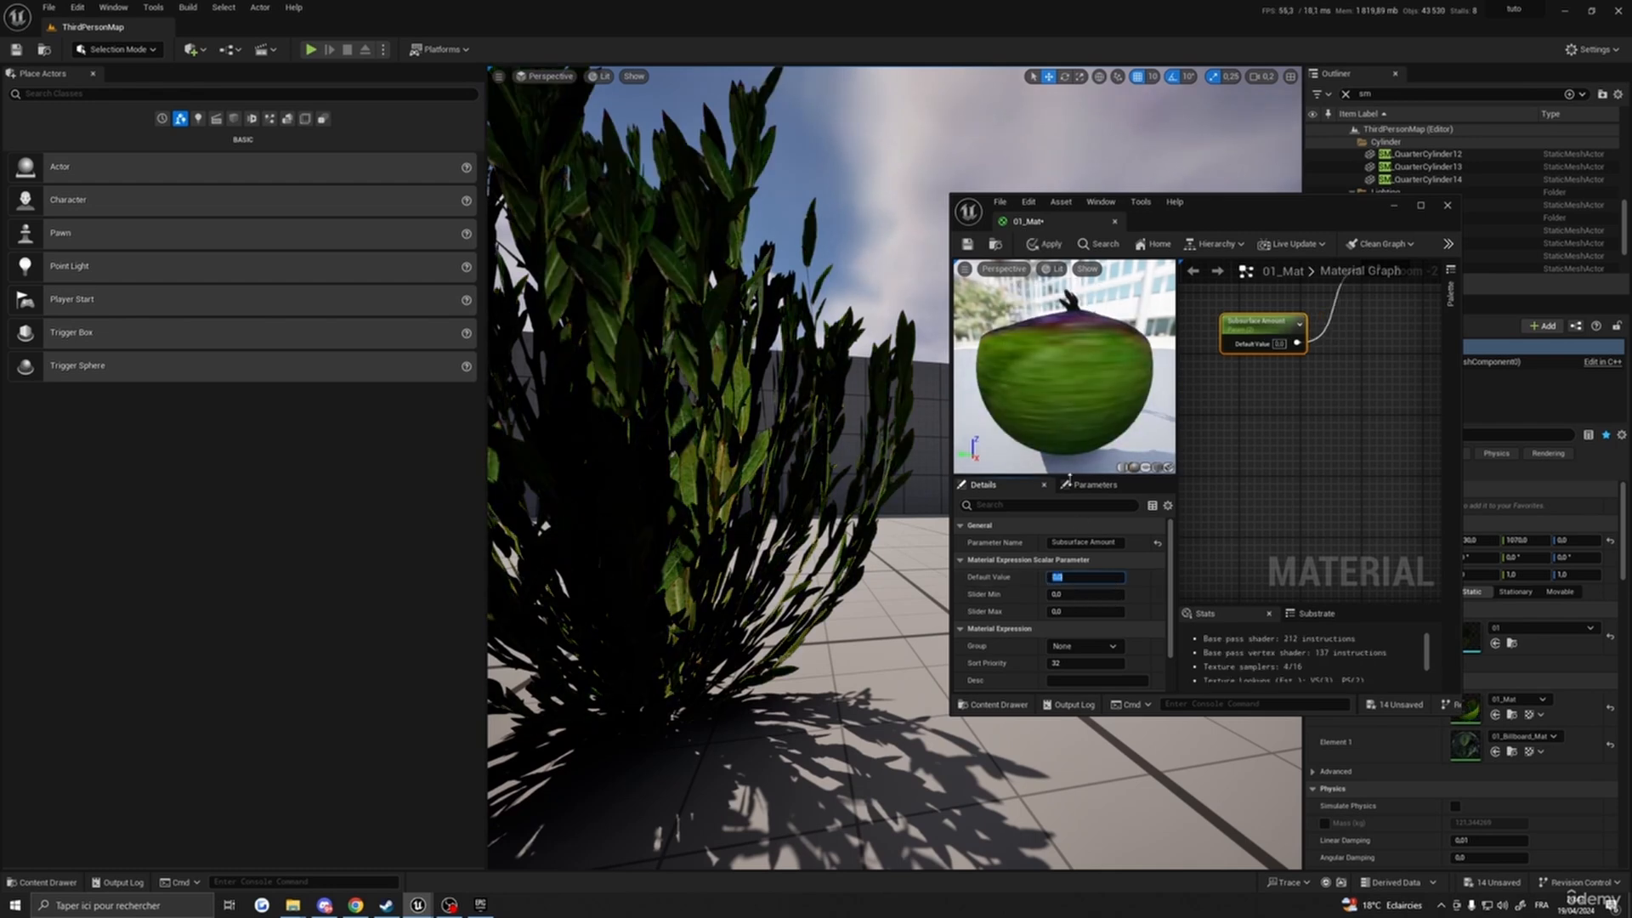
pyautogui.click(1242, 521)
pyautogui.scroll(-3, 1098, 637)
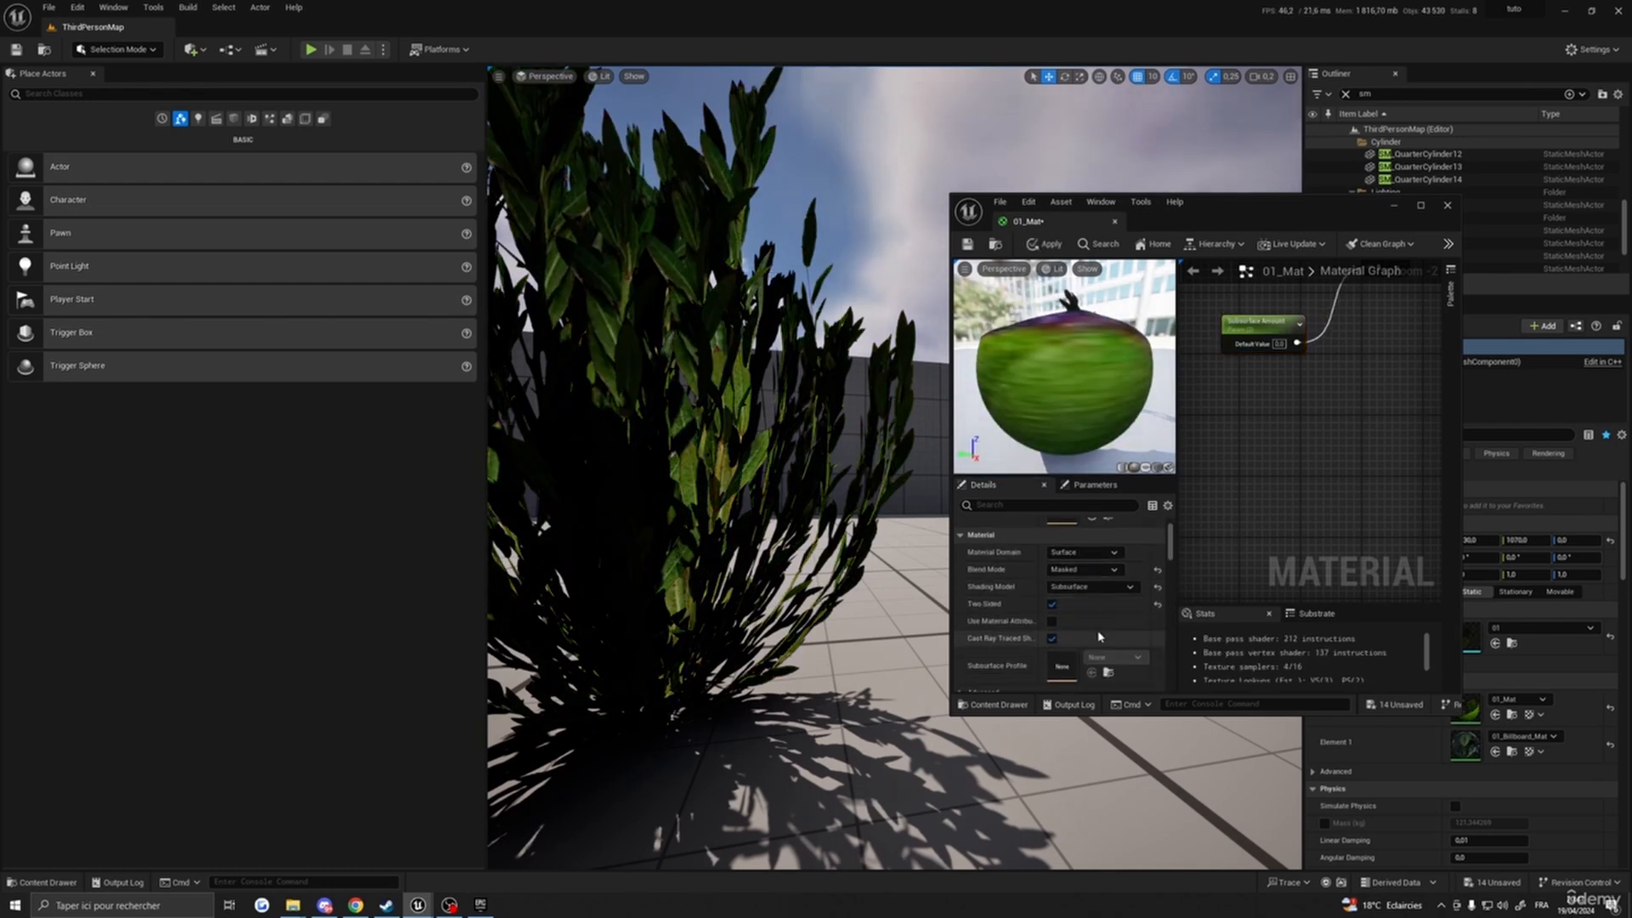
pyautogui.scroll(-3, 1098, 637)
pyautogui.click(1245, 330)
pyautogui.scroll(1, 1031, 583)
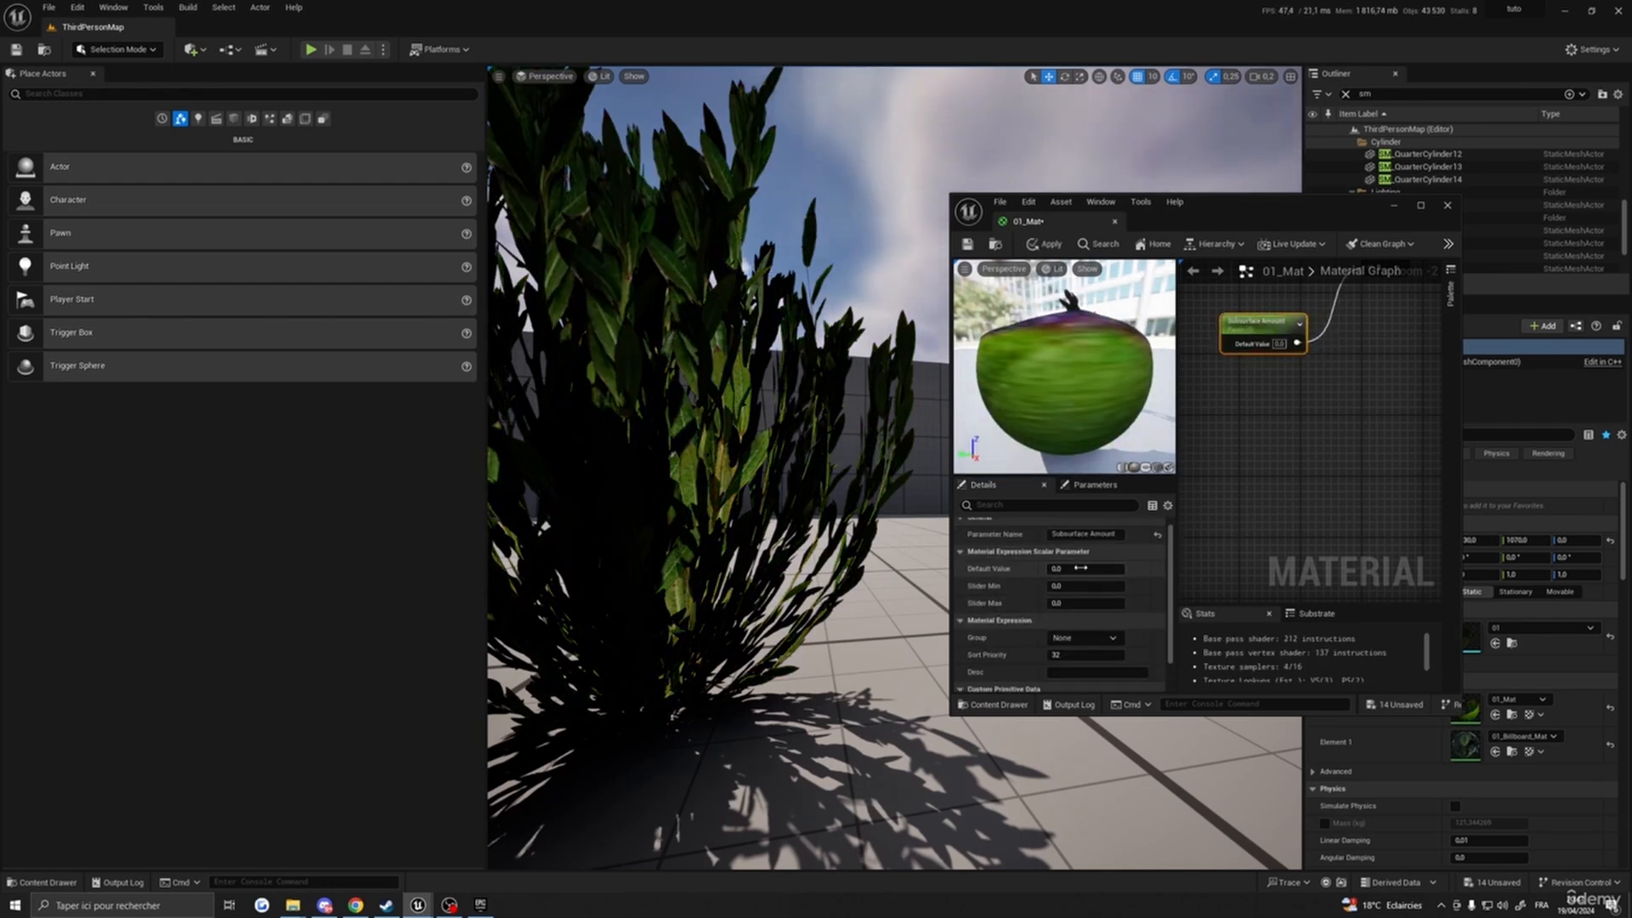
pyautogui.moveTo(1067, 568)
pyautogui.mouseDown()
pyautogui.moveTo(1176, 569)
pyautogui.moveTo(1069, 569)
pyautogui.mouseUp()
# - Set the Subsurface Amount default value to 1 and view the plant from farther away
pyautogui.click(1070, 571)
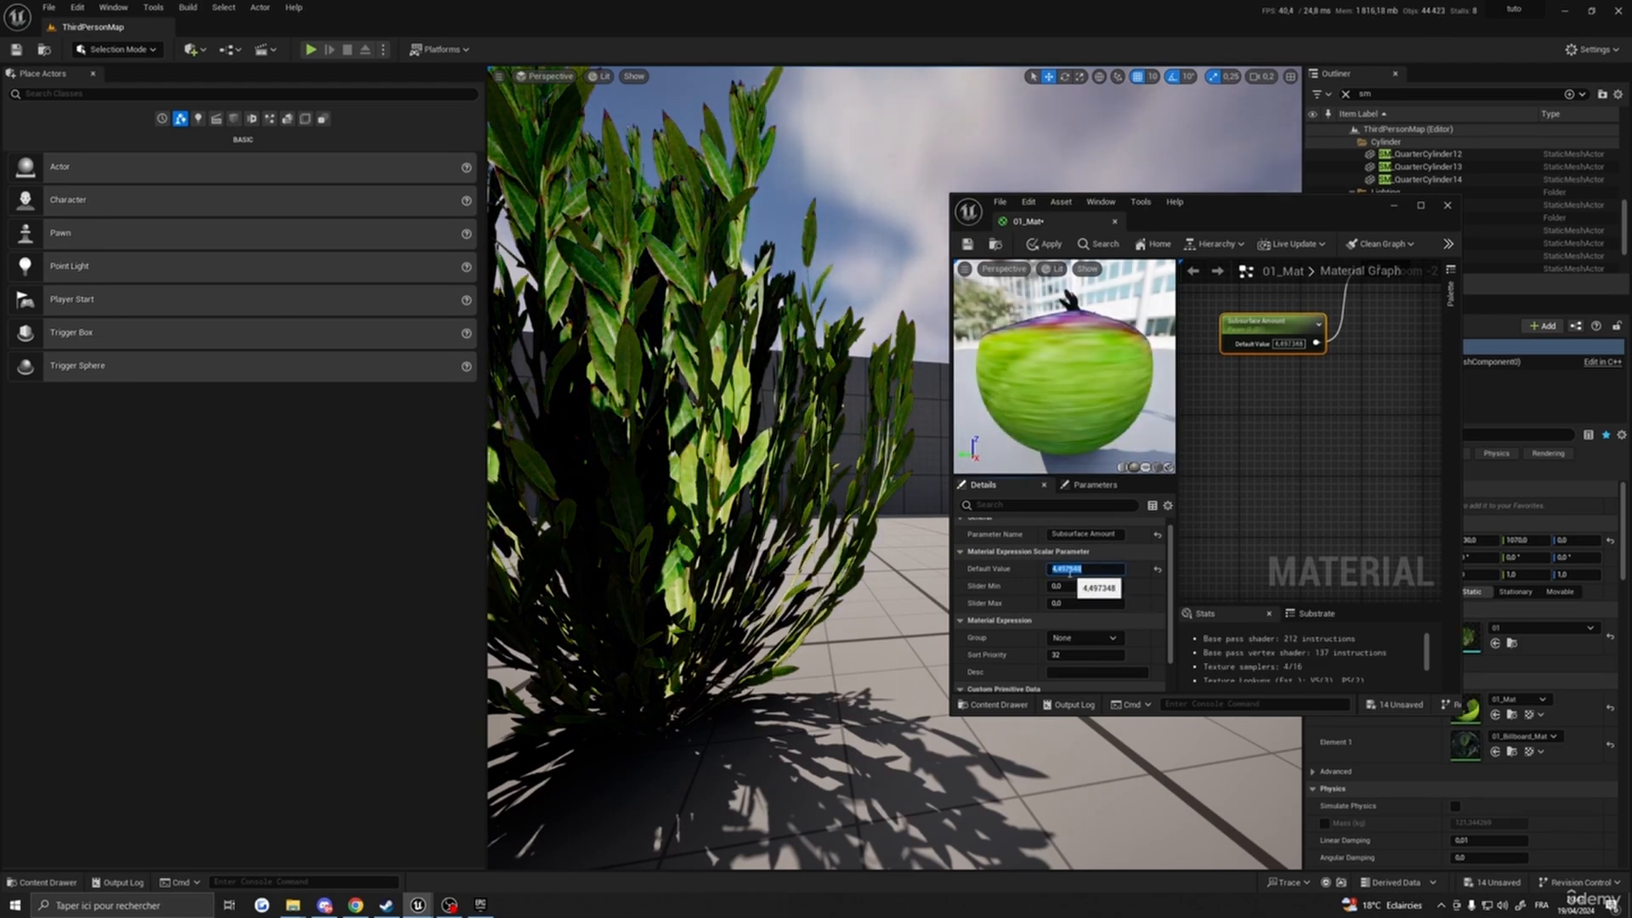
pyautogui.press('Return')
pyautogui.press('s')
pyautogui.moveTo(705, 561)
pyautogui.mouseDown(button='right')
pyautogui.moveTo(704, 510)
pyautogui.moveTo(578, 510)
pyautogui.moveTo(578, 544)
pyautogui.moveTo(714, 569)
pyautogui.moveTo(695, 569)
pyautogui.mouseUp(button='right')
pyautogui.scroll(3, 705, 561)
pyautogui.press('d')
pyautogui.press('d')
pyautogui.press('w')
pyautogui.moveTo(1307, 404); pyautogui.dragTo(1260, 456, button='right')
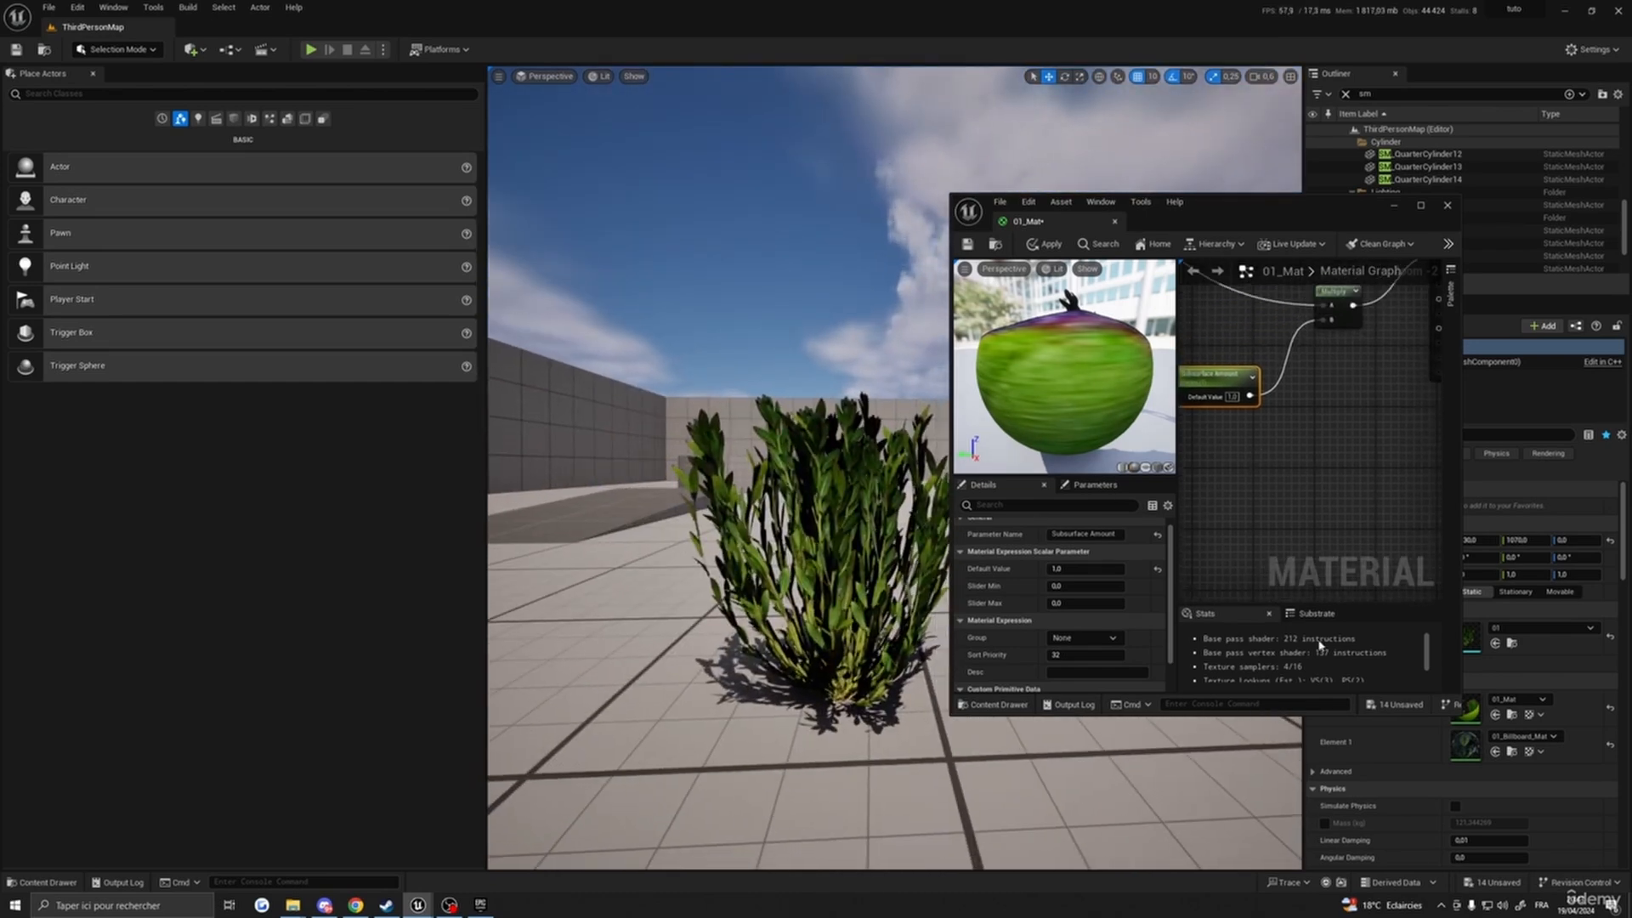
# - Maximize the material editor and move the output node and the color texture sample farther apart to make room between them
pyautogui.click(1420, 205)
pyautogui.moveTo(1054, 408); pyautogui.dragTo(1116, 520, button='right')
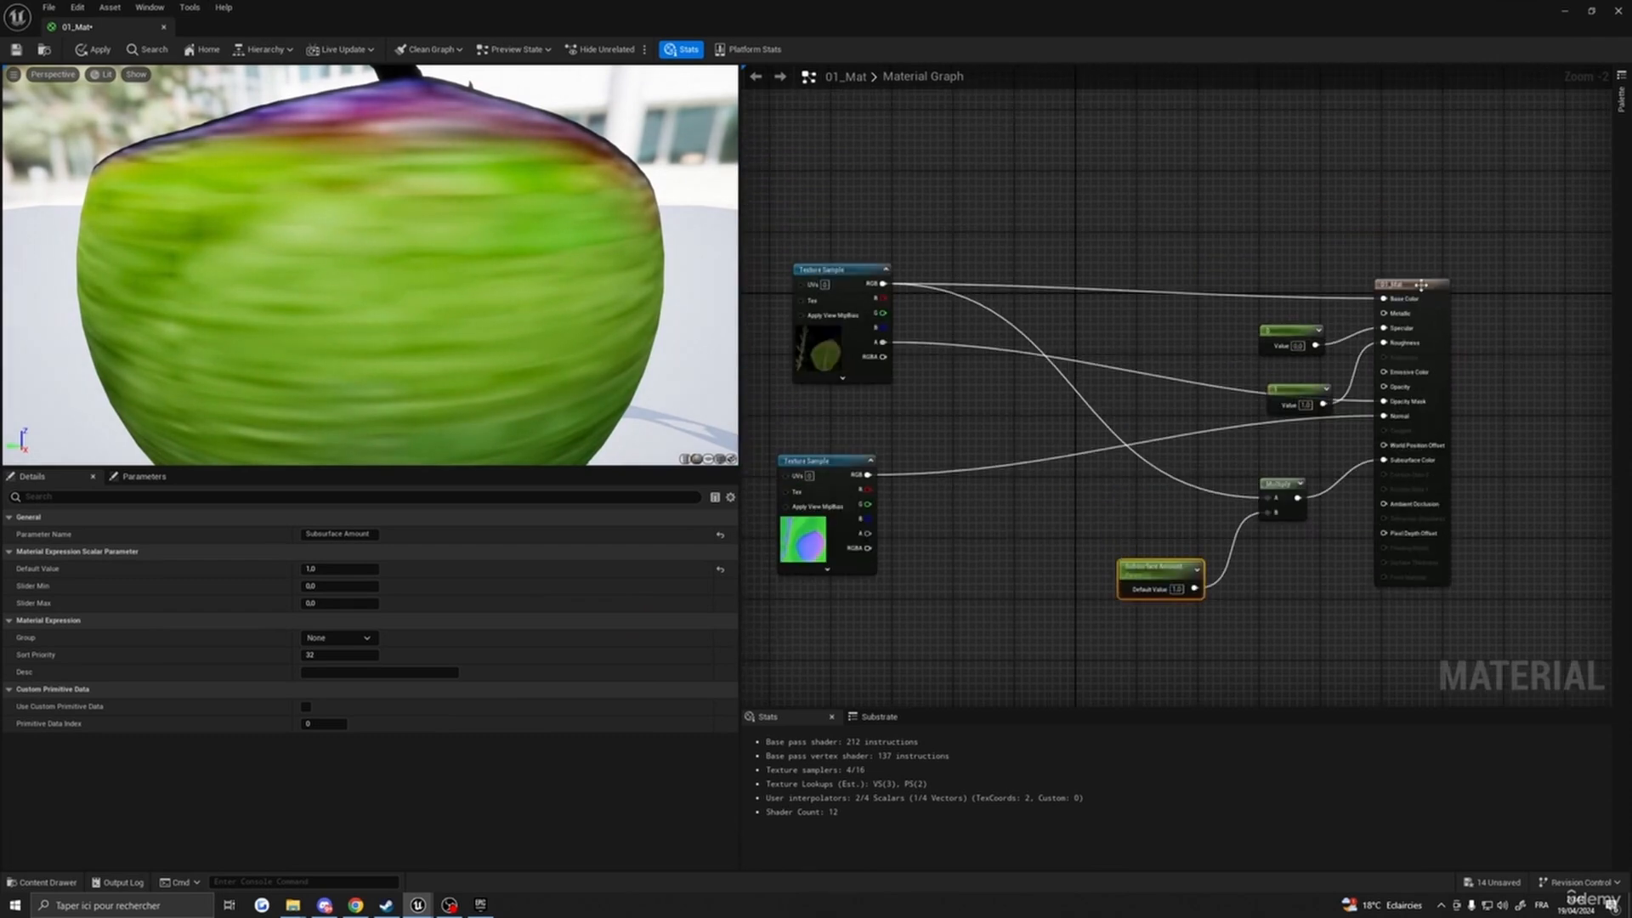
pyautogui.moveTo(1421, 285); pyautogui.dragTo(1467, 270)
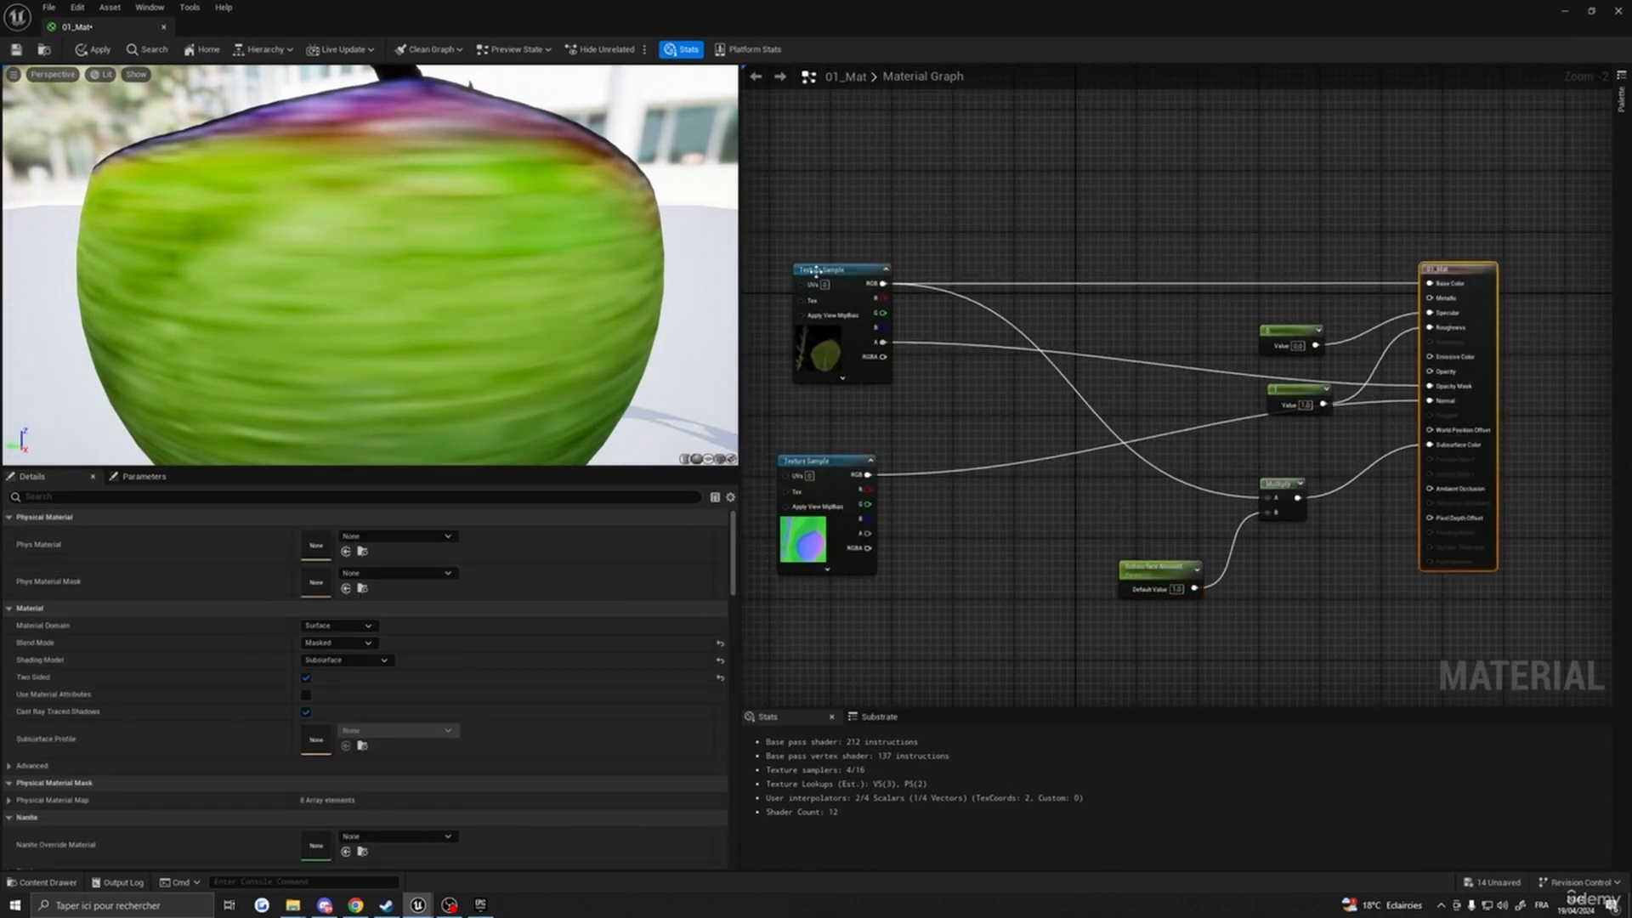
pyautogui.moveTo(816, 271); pyautogui.dragTo(800, 263)
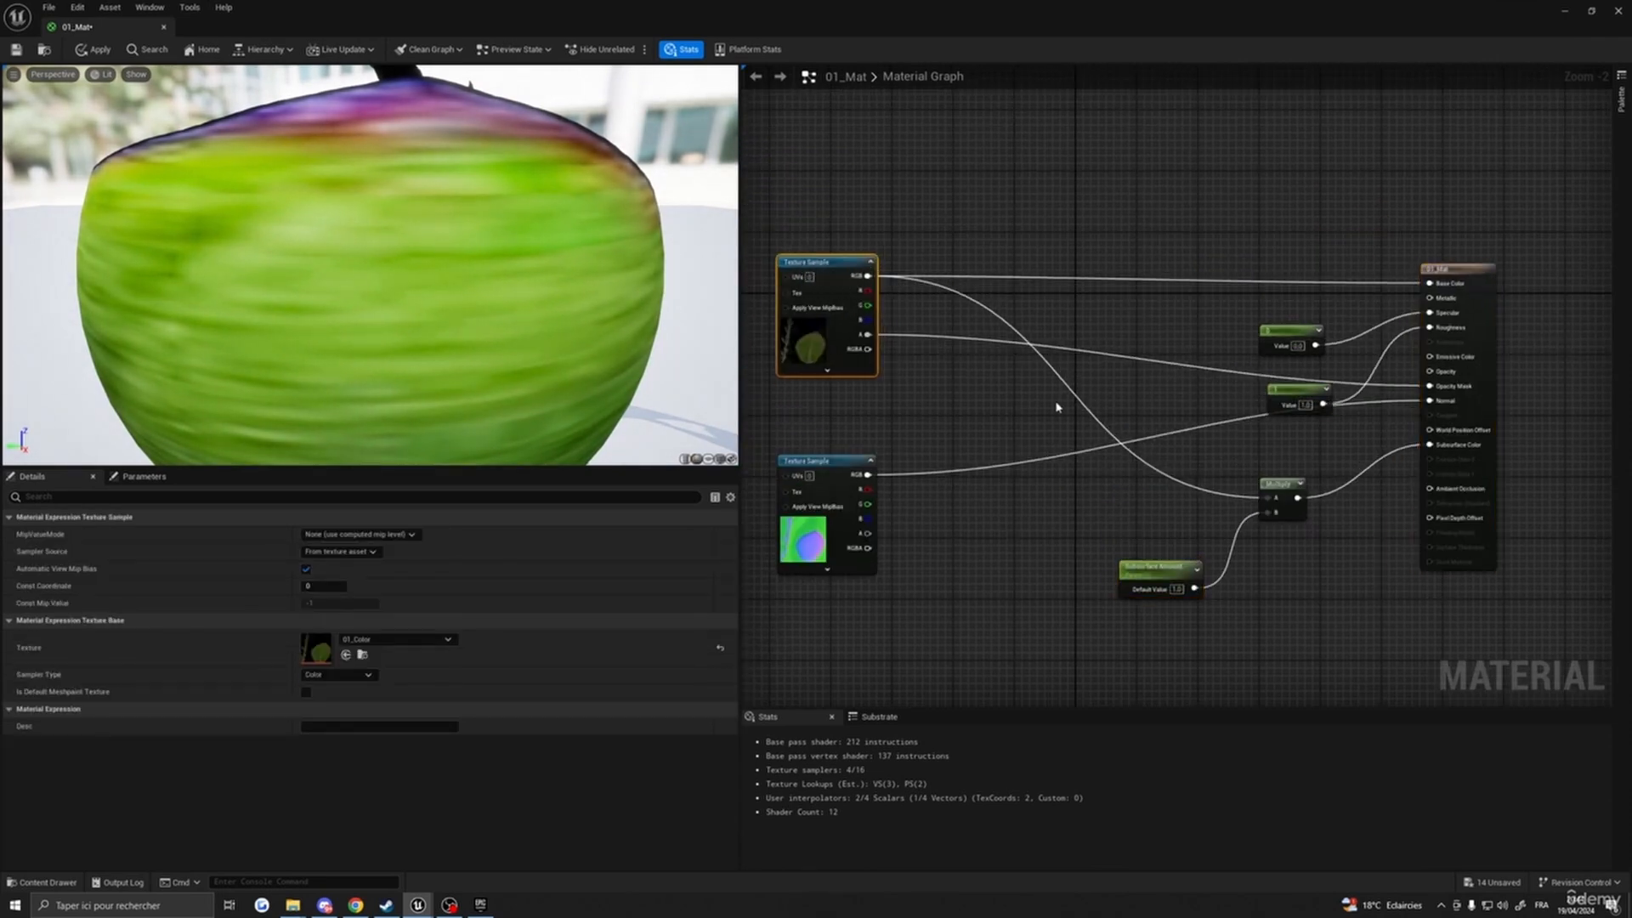
# - Insert a Multiply node after the color texture's RGB output so it feeds both Base Color and the subsurface Multiply node
pyautogui.click(1000, 255)
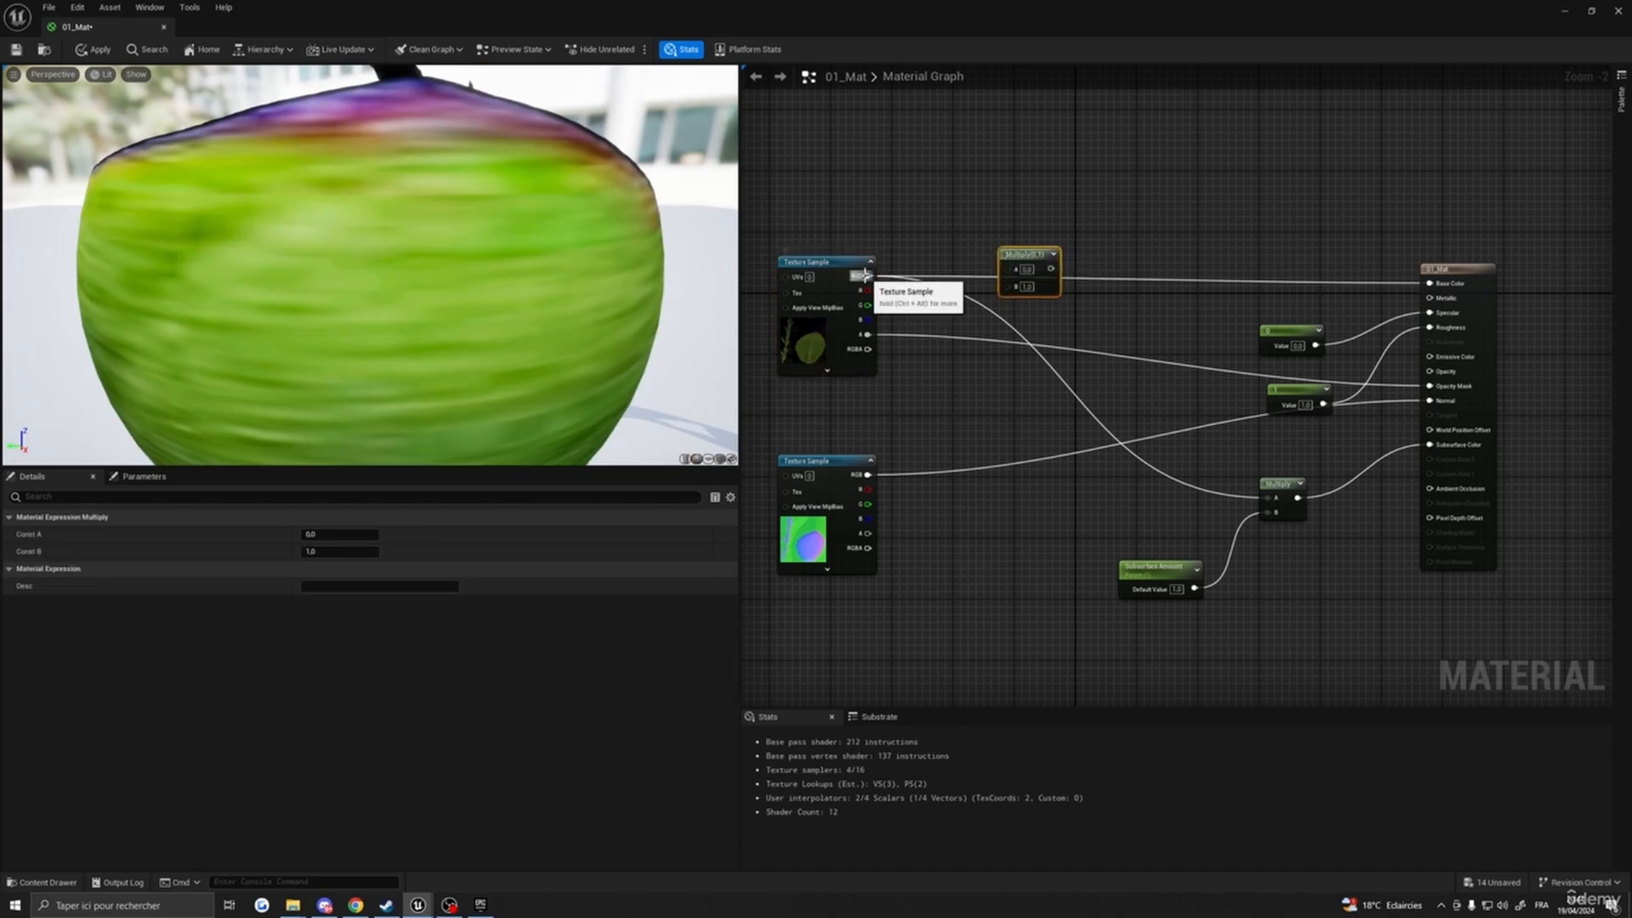
pyautogui.keyDown('ctrl'); pyautogui.moveTo(869, 277); pyautogui.dragTo(1054, 276); pyautogui.keyUp('ctrl')
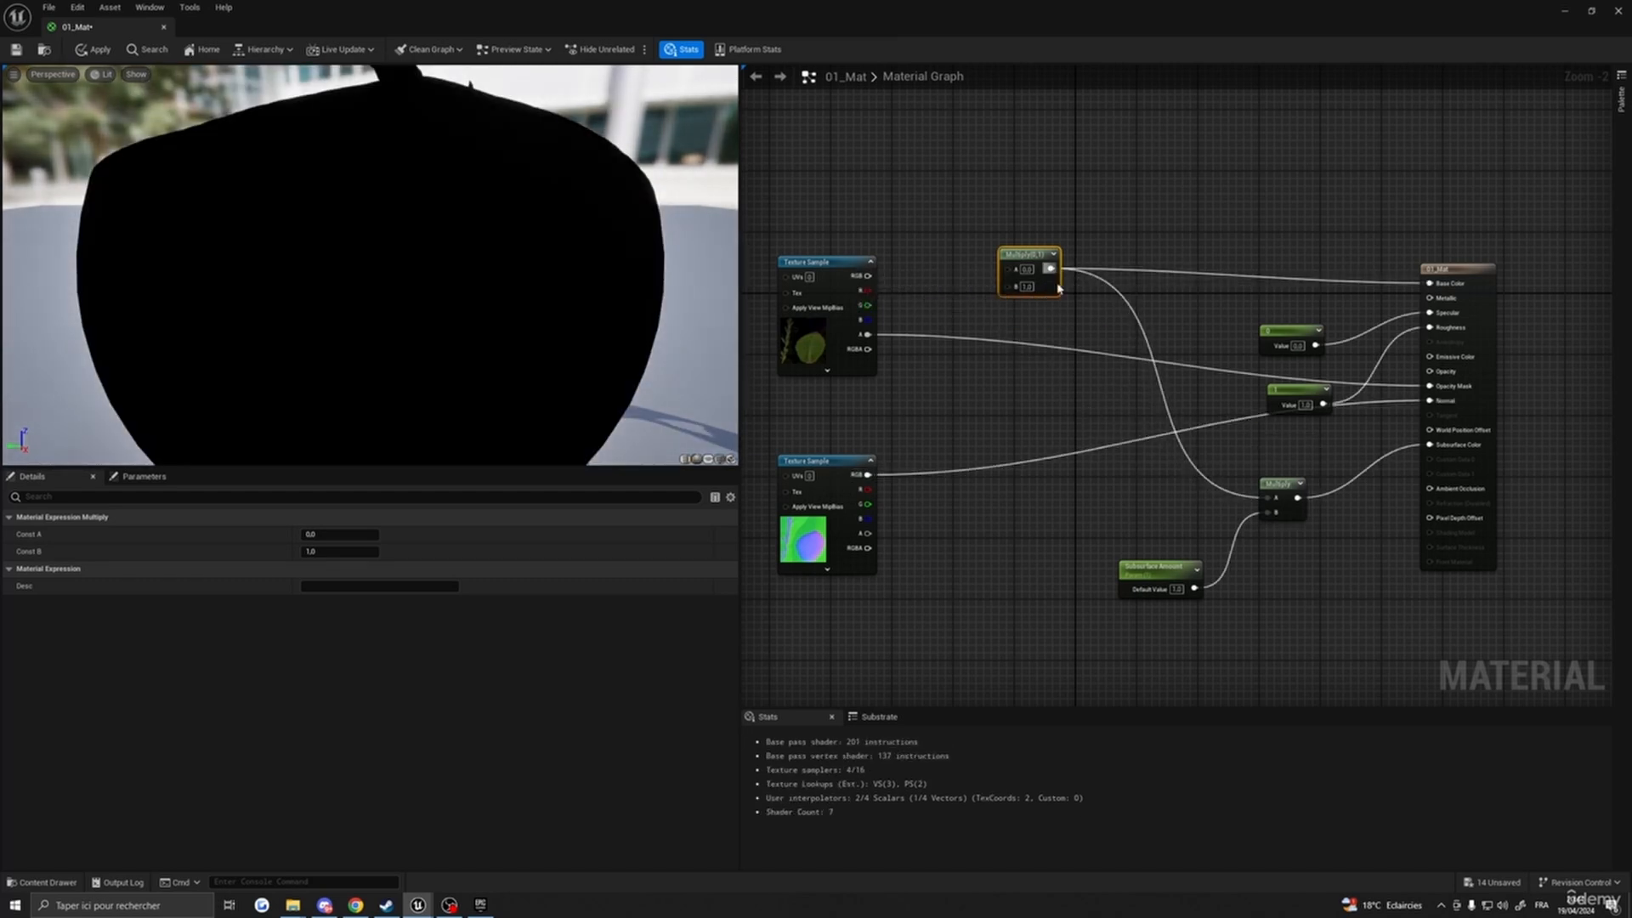
pyautogui.moveTo(1028, 255); pyautogui.dragTo(1105, 269)
pyautogui.moveTo(868, 276); pyautogui.dragTo(1102, 300)
# - Place a scalar parameter node below and before the new Multiply node
pyautogui.click(1101, 301)
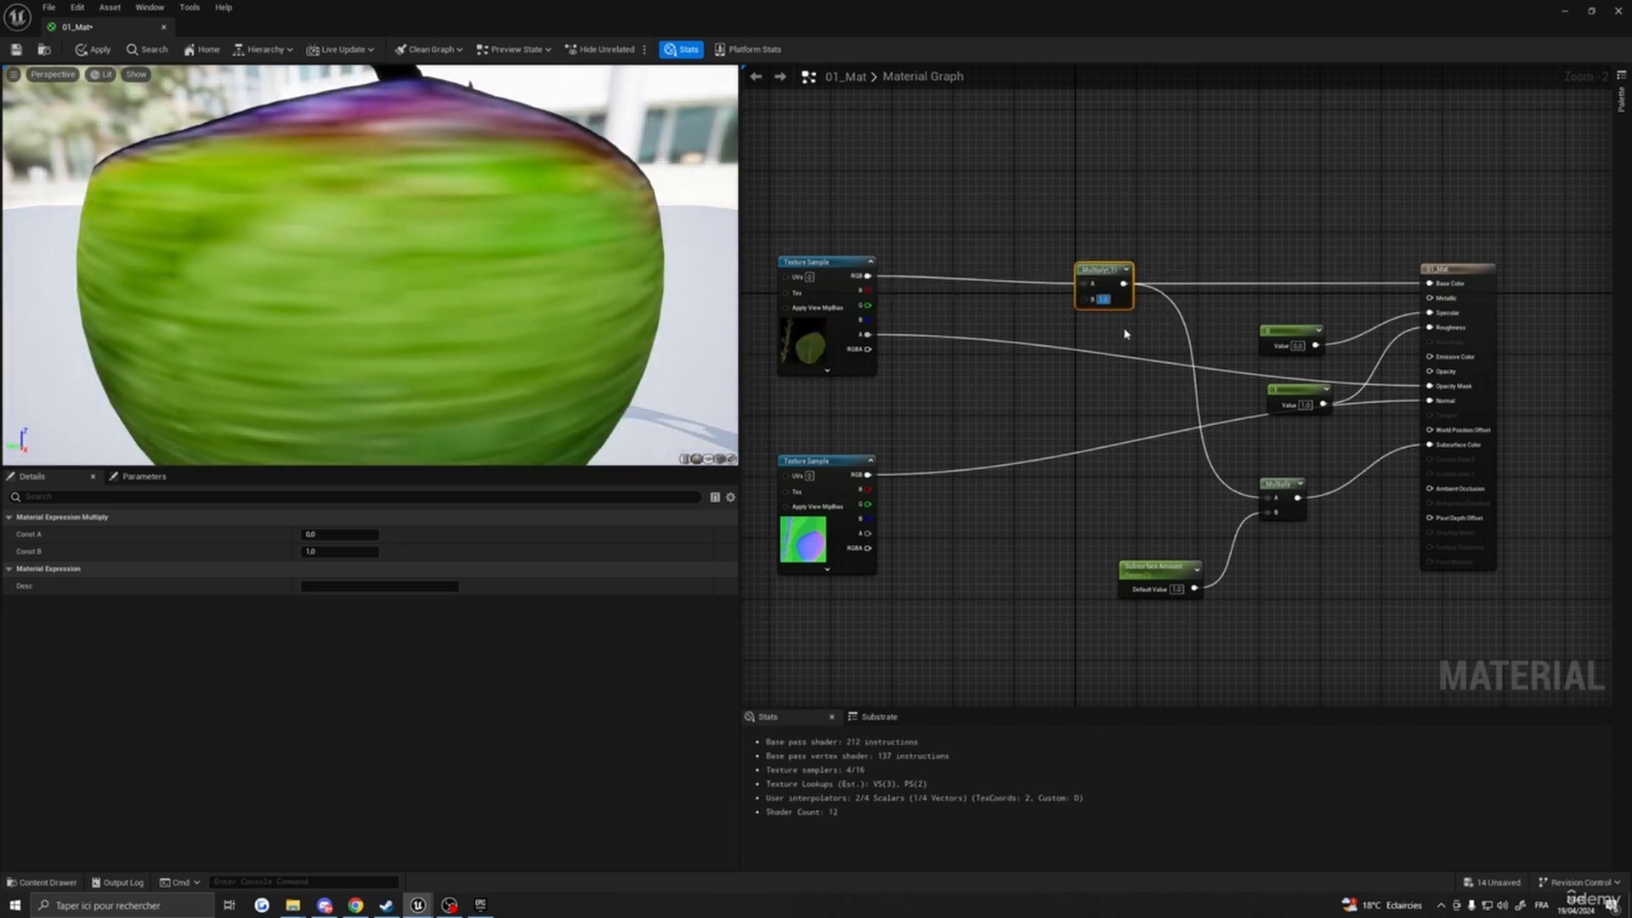
pyautogui.click(969, 374)
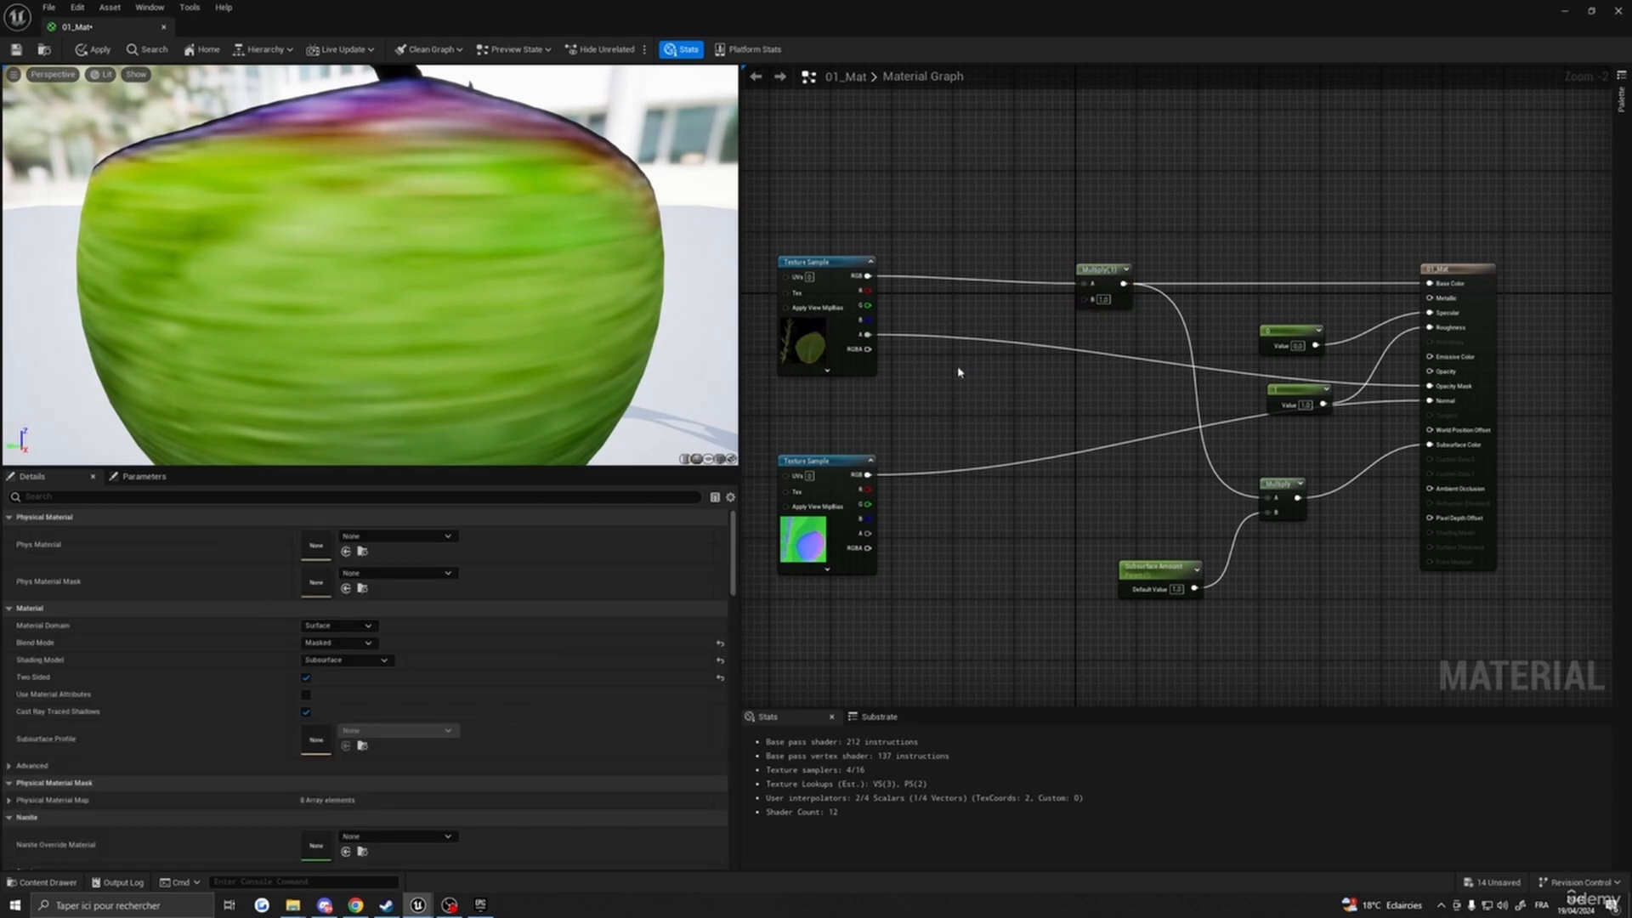
pyautogui.click(959, 372)
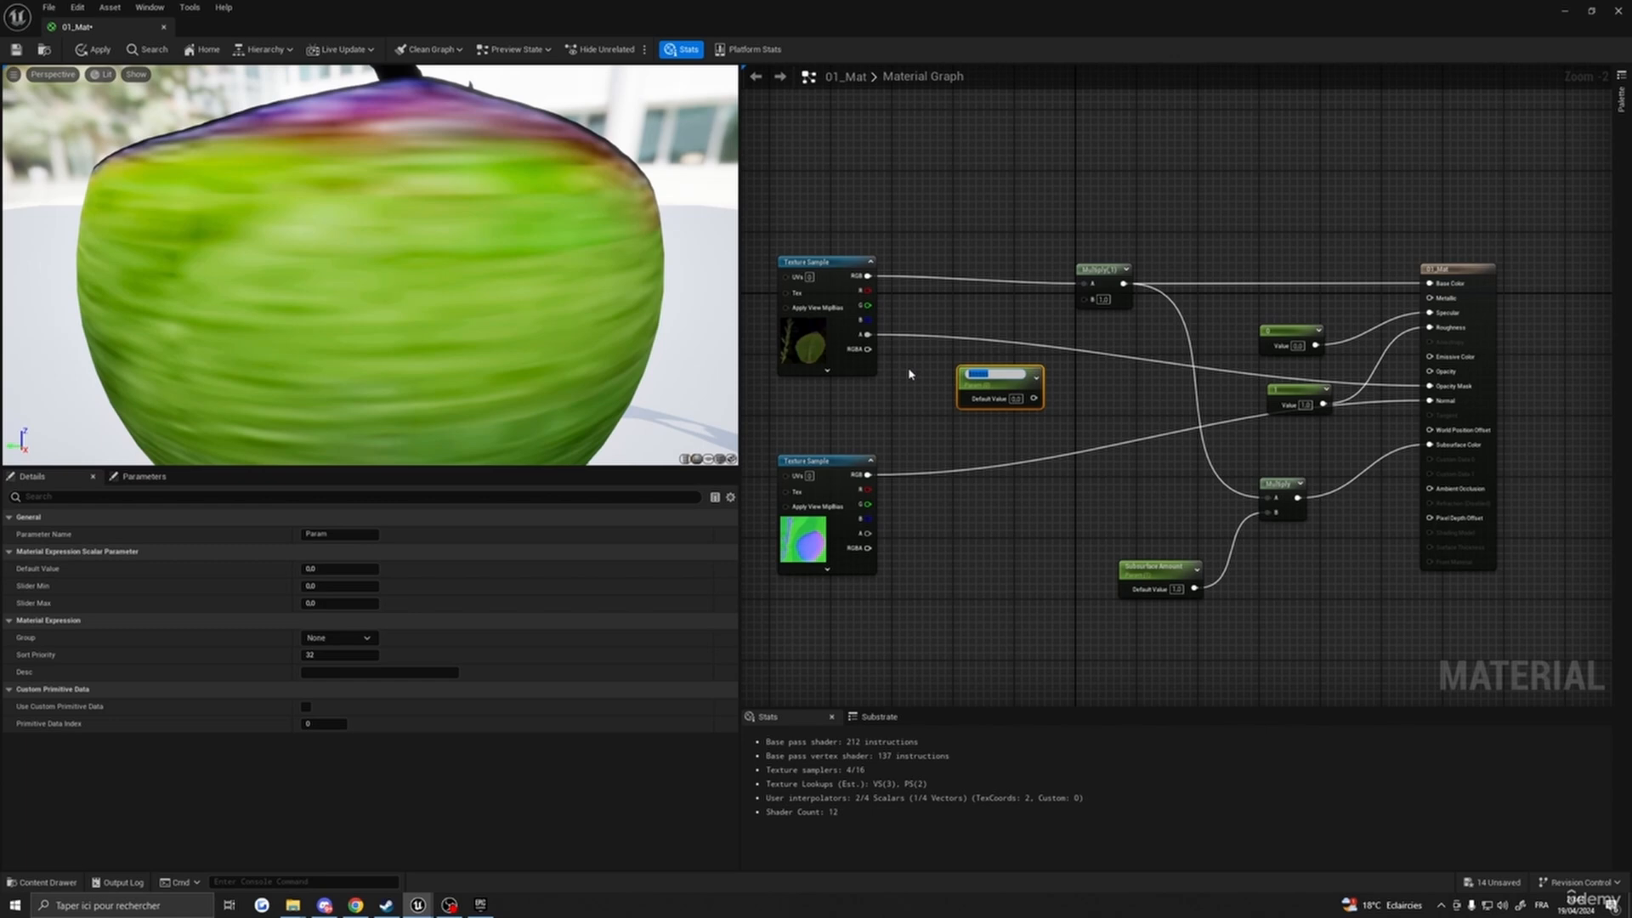
# - Place a Constant node below the scalar parameter and convert it to a parameter
pyautogui.click(1008, 439)
pyautogui.press('1')
pyautogui.click(987, 437)
pyautogui.rightClick(1010, 456)
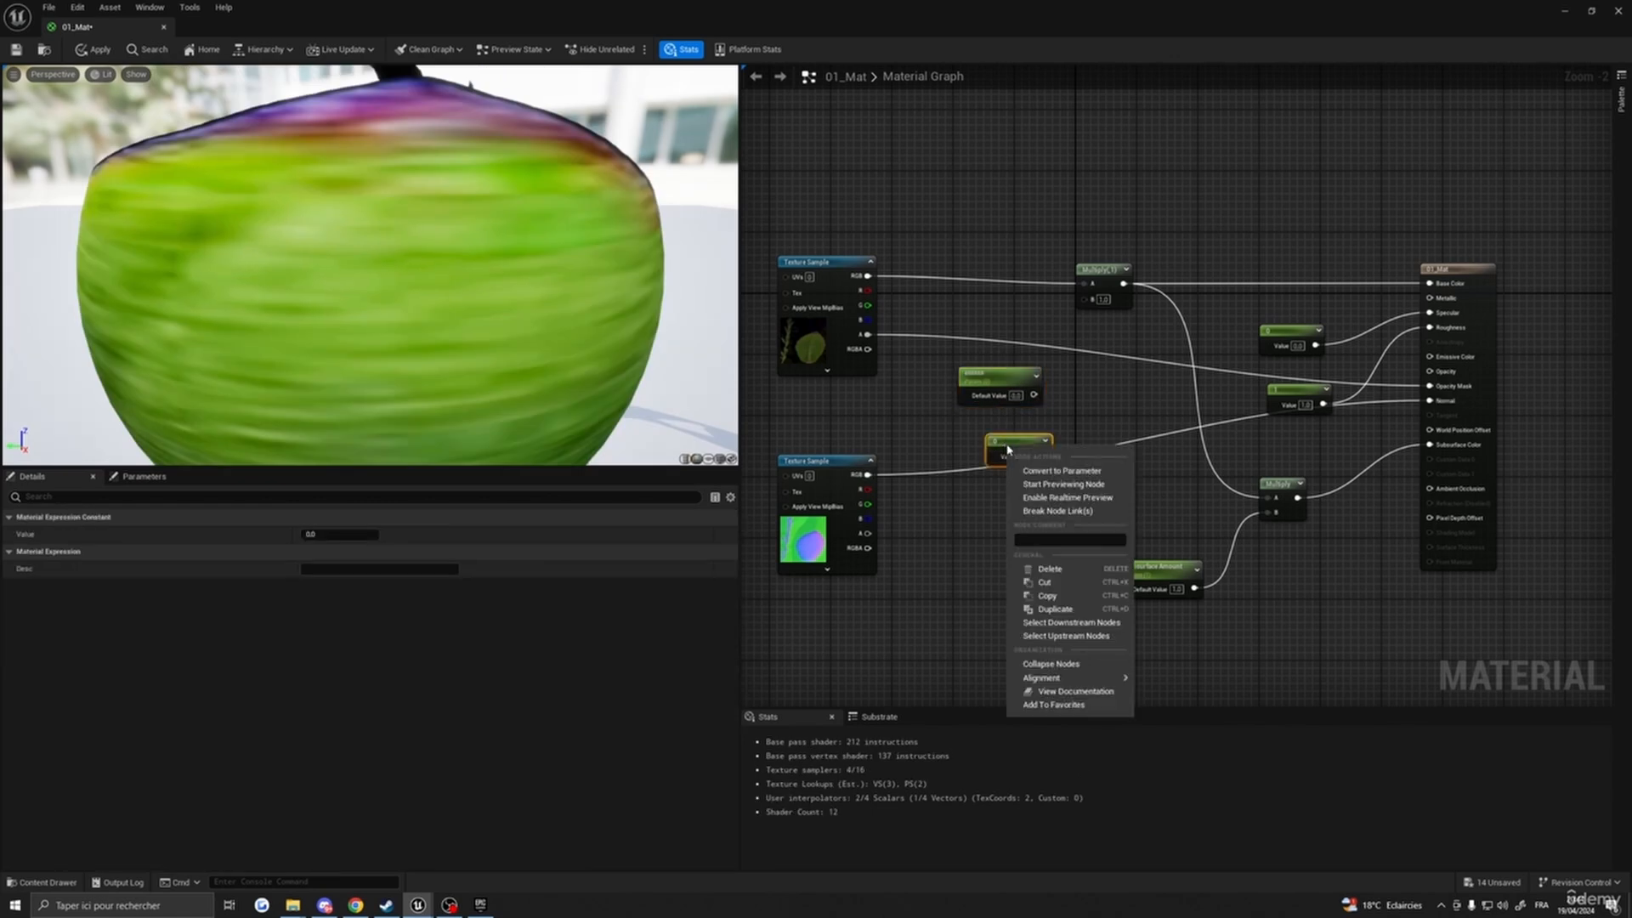
pyautogui.click(1024, 468)
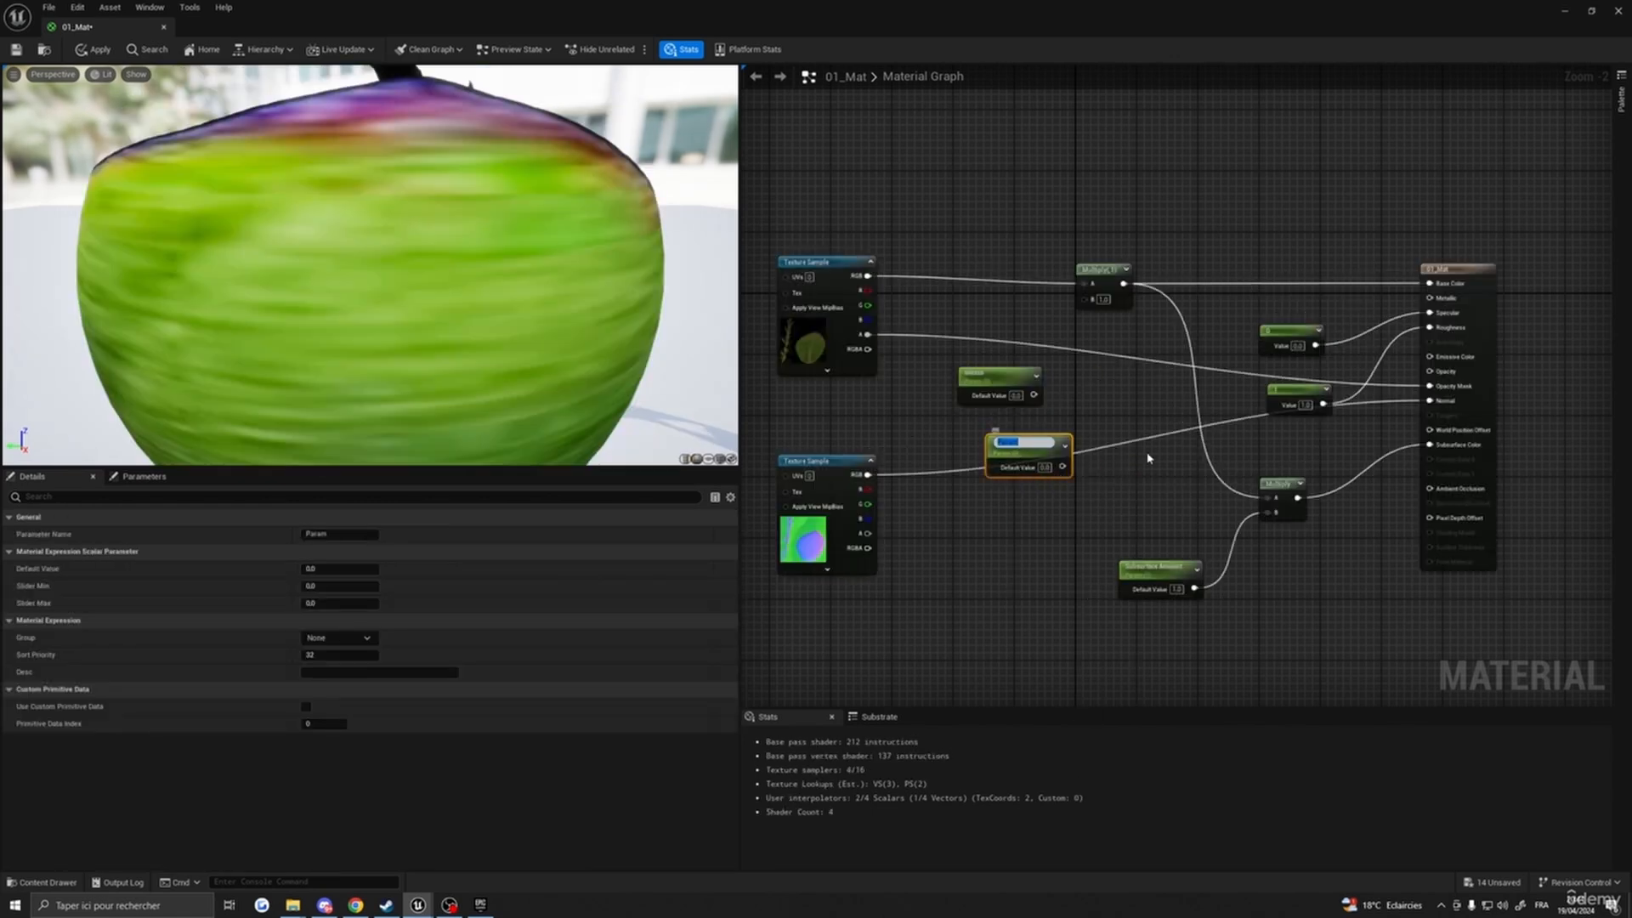
# - Search the node list for "const" and add a Constant node below the scalar parameter
pyautogui.rightClick(999, 431)
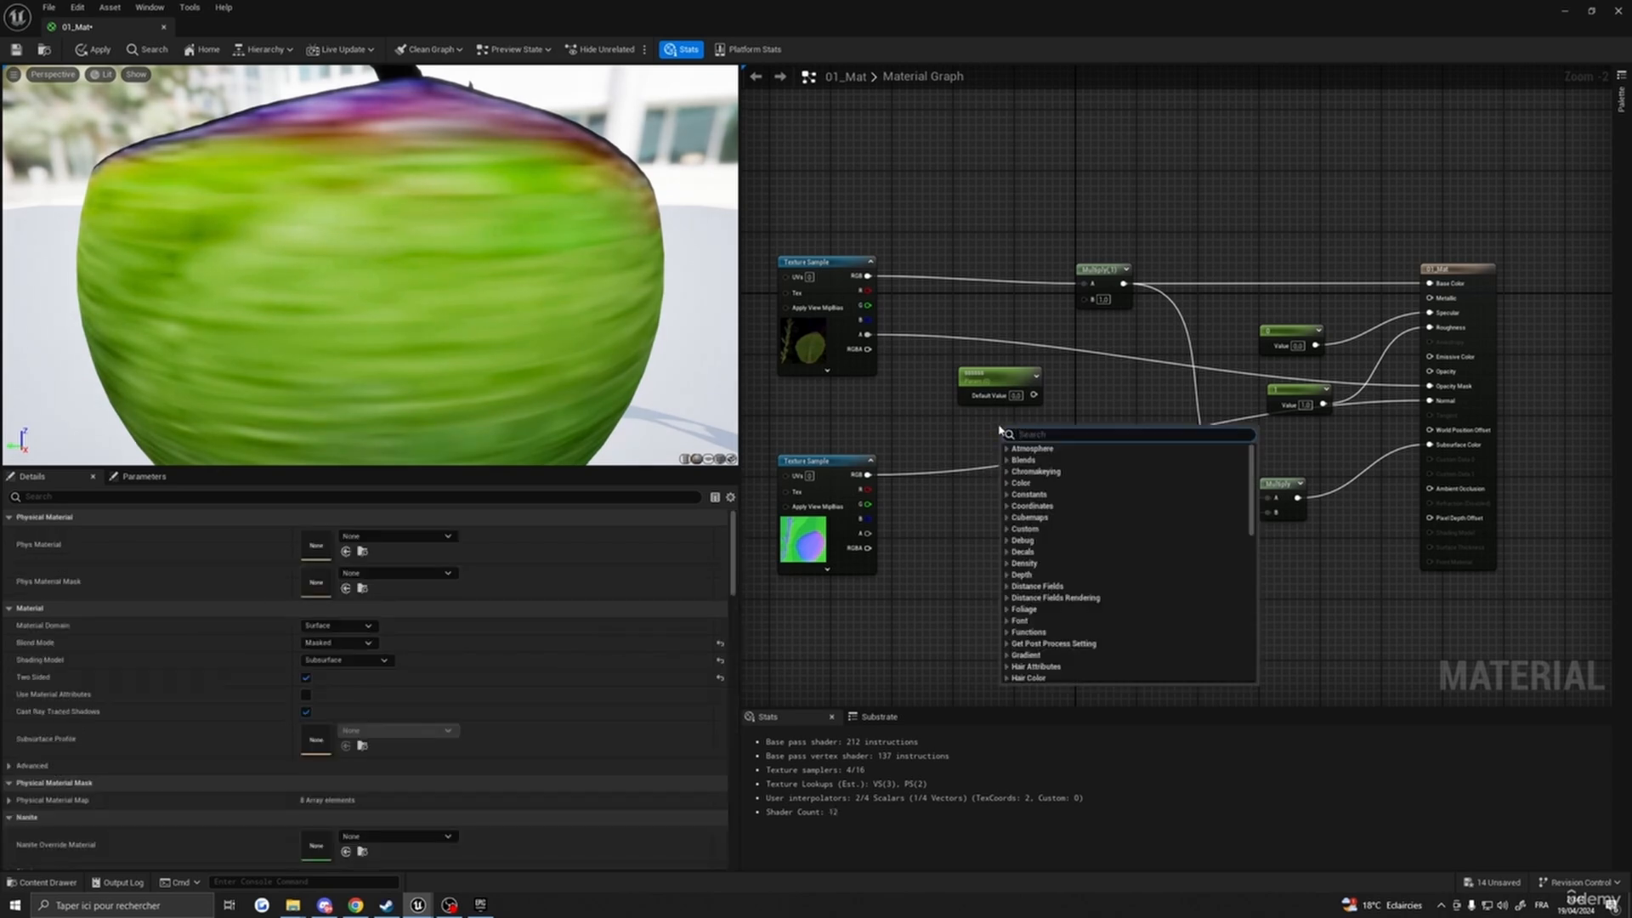
pyautogui.write('parame')
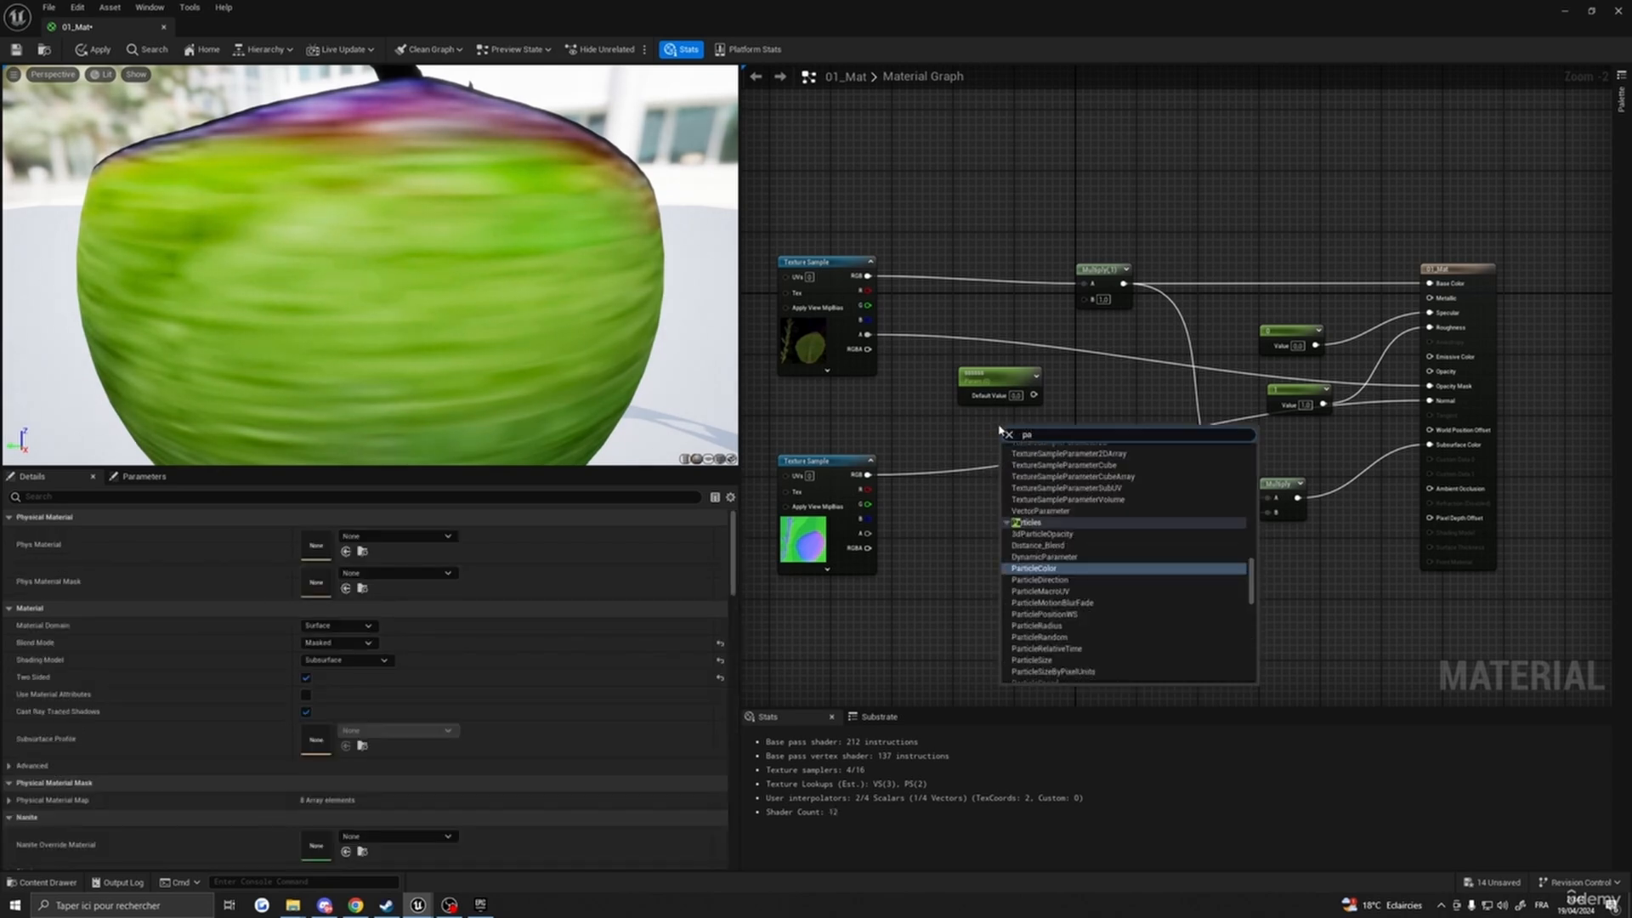
pyautogui.press('BackSpace')
pyautogui.press('BackSpace')
pyautogui.press('BackSpace')
pyautogui.press('BackSpace')
pyautogui.press('BackSpace')
pyautogui.press('BackSpace')
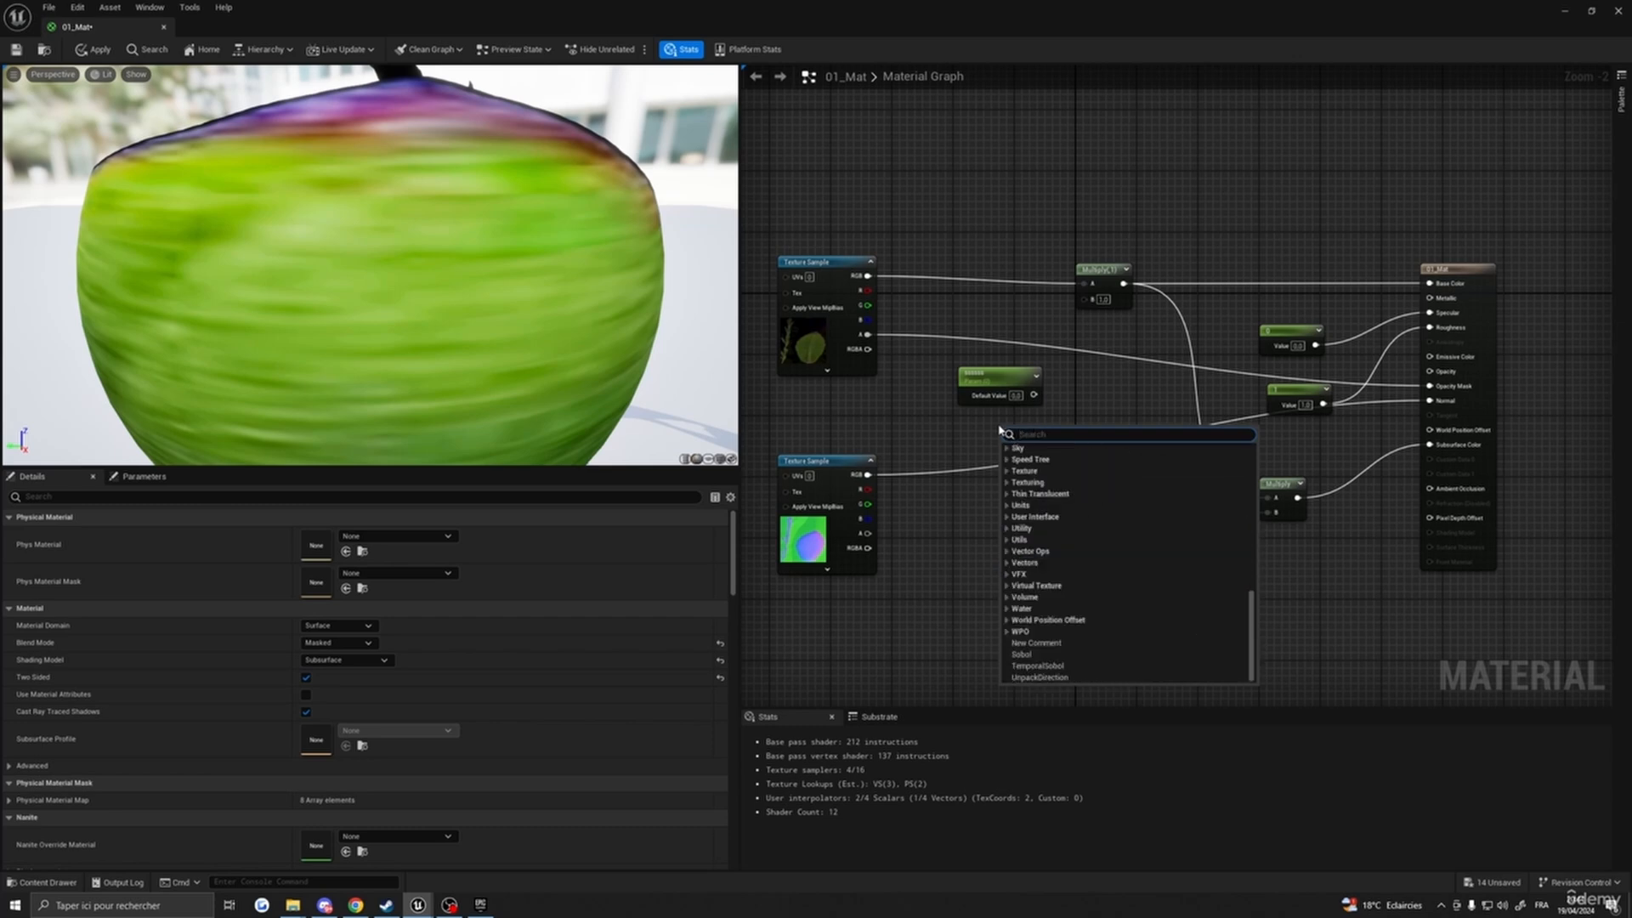
pyautogui.write('const')
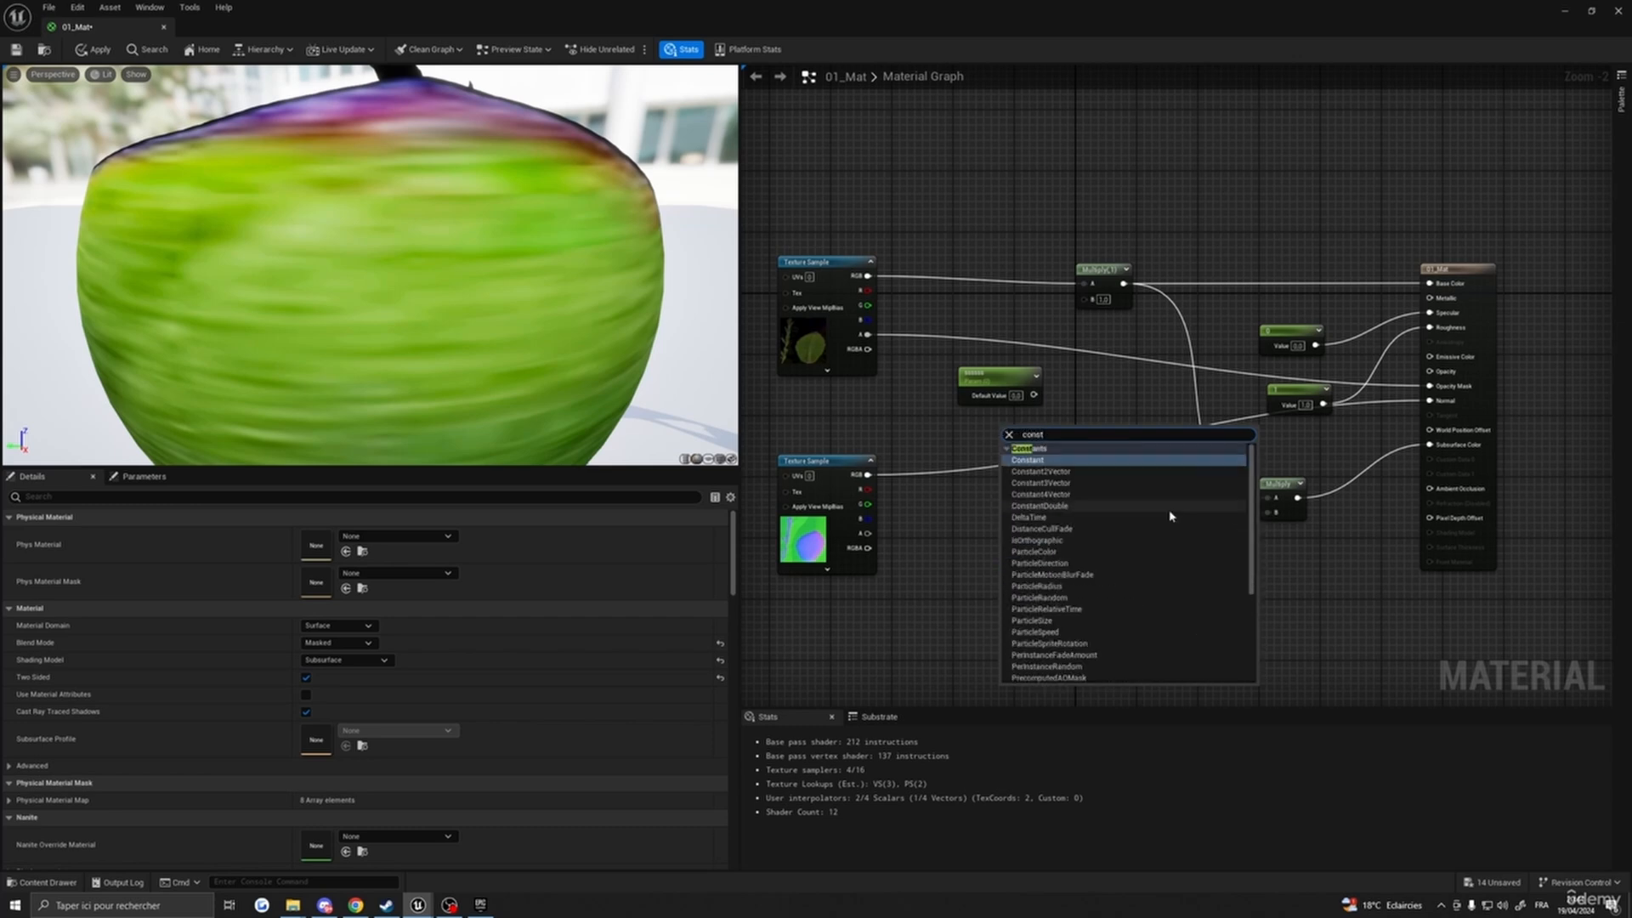
pyautogui.click(1058, 465)
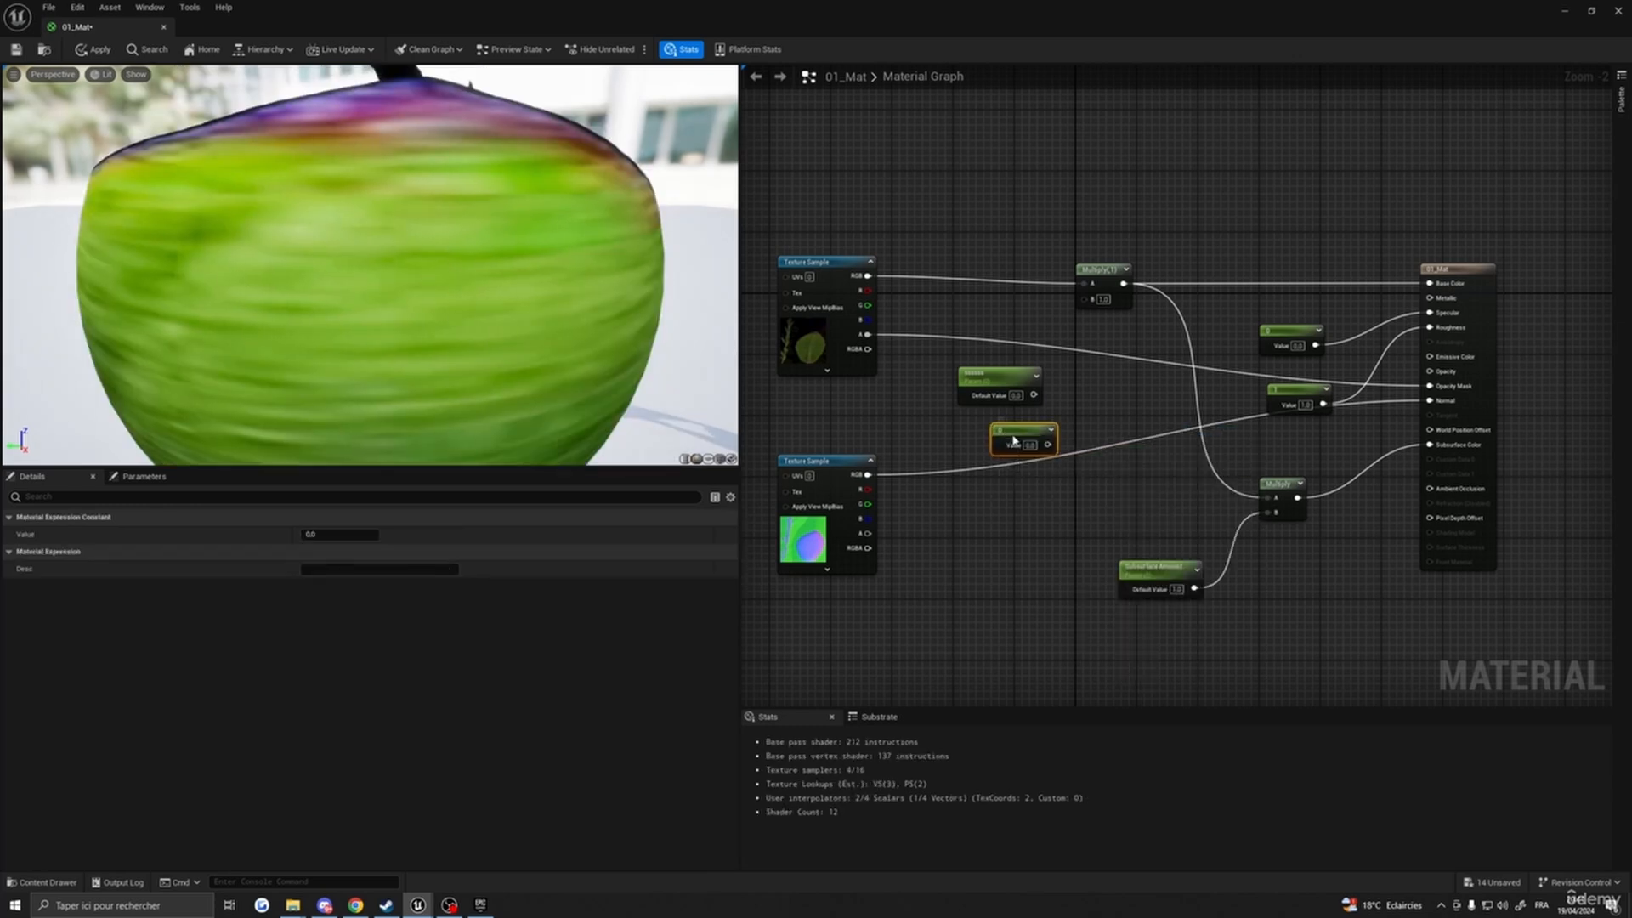
# - Convert the added Constant node to a parameter and delete it
pyautogui.rightClick(1018, 437)
pyautogui.click(1073, 470)
pyautogui.click(1045, 442)
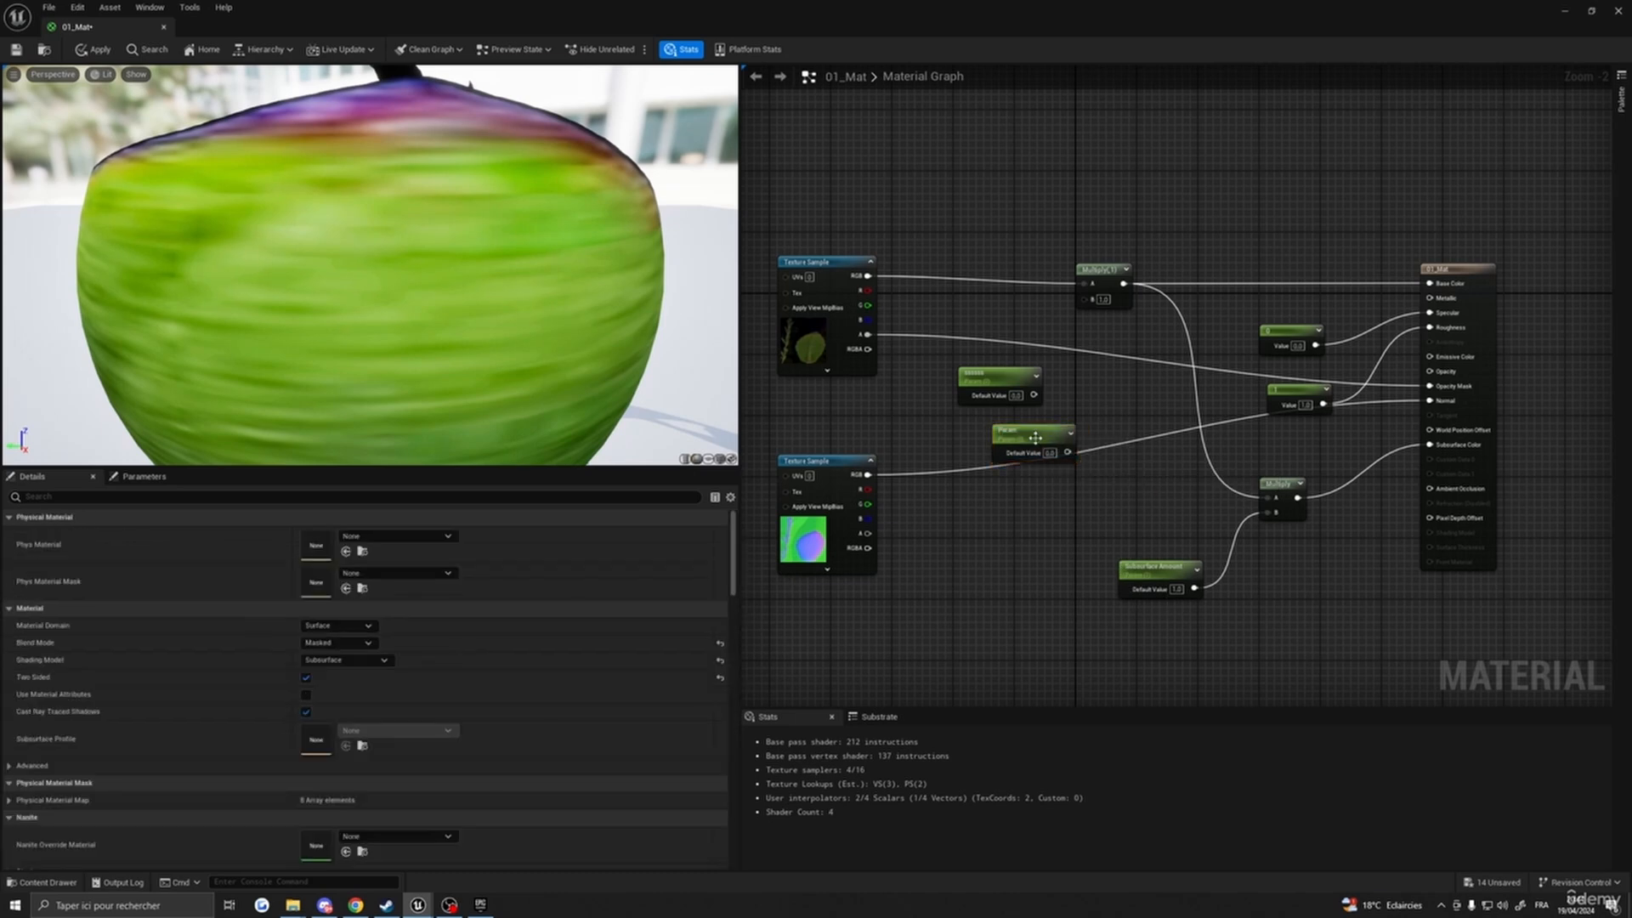
pyautogui.click(1033, 436)
pyautogui.press('Delete')
# - Rename the remaining scalar parameter Brightness and connect it to the B input of the base color Multiply node
pyautogui.click(975, 381)
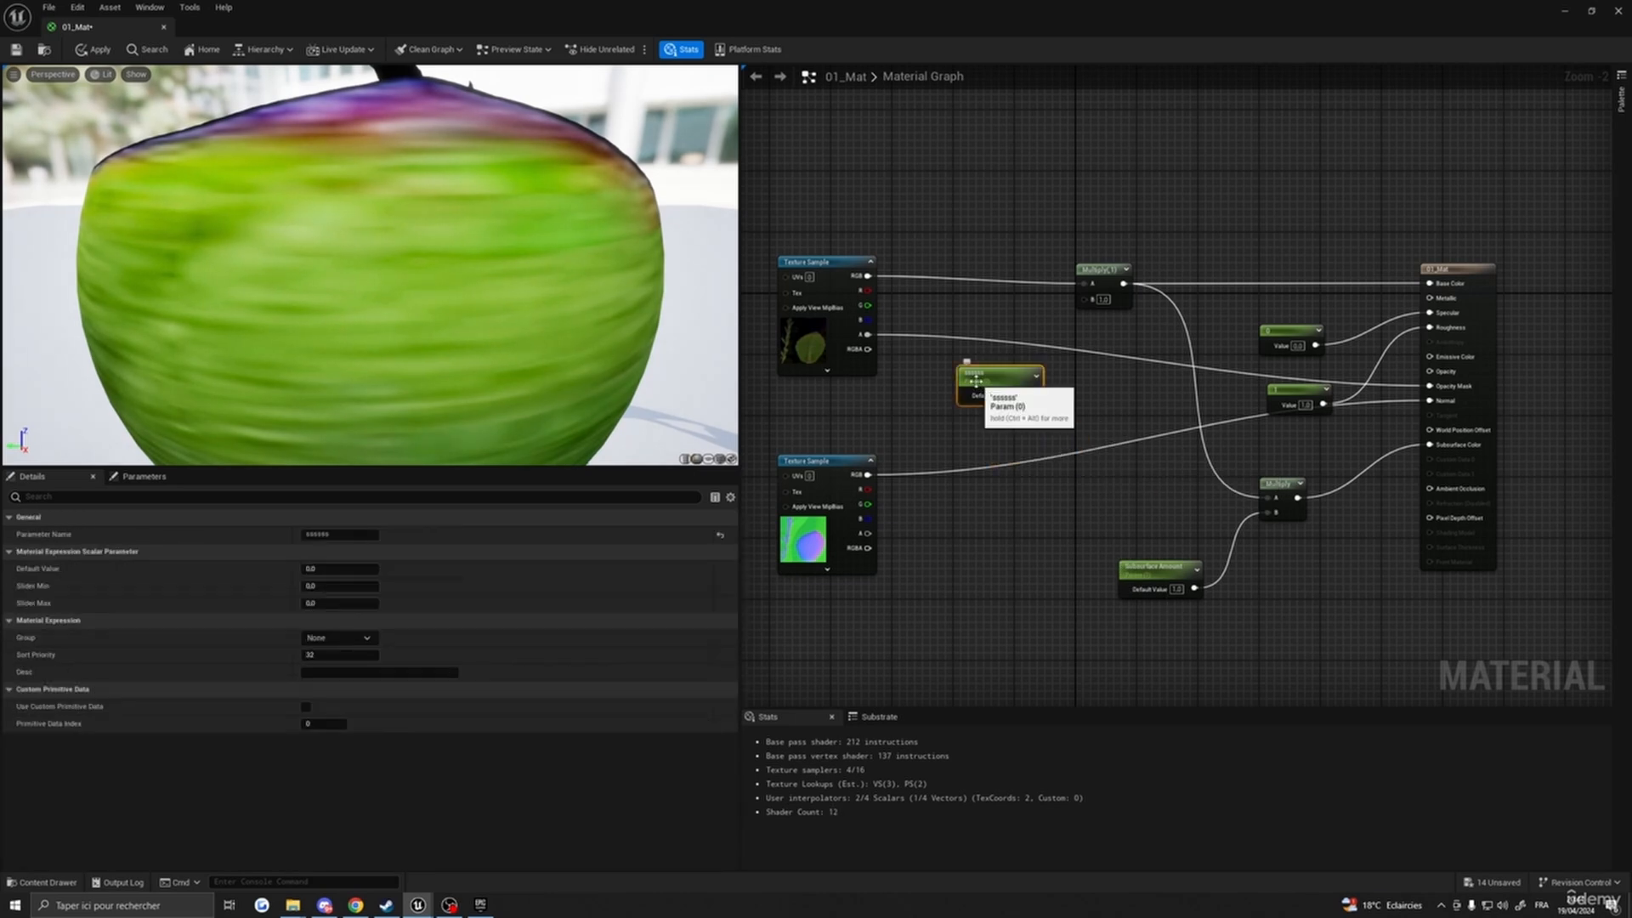
pyautogui.doubleClick(976, 378)
pyautogui.write('Brightness')
pyautogui.press('Return')
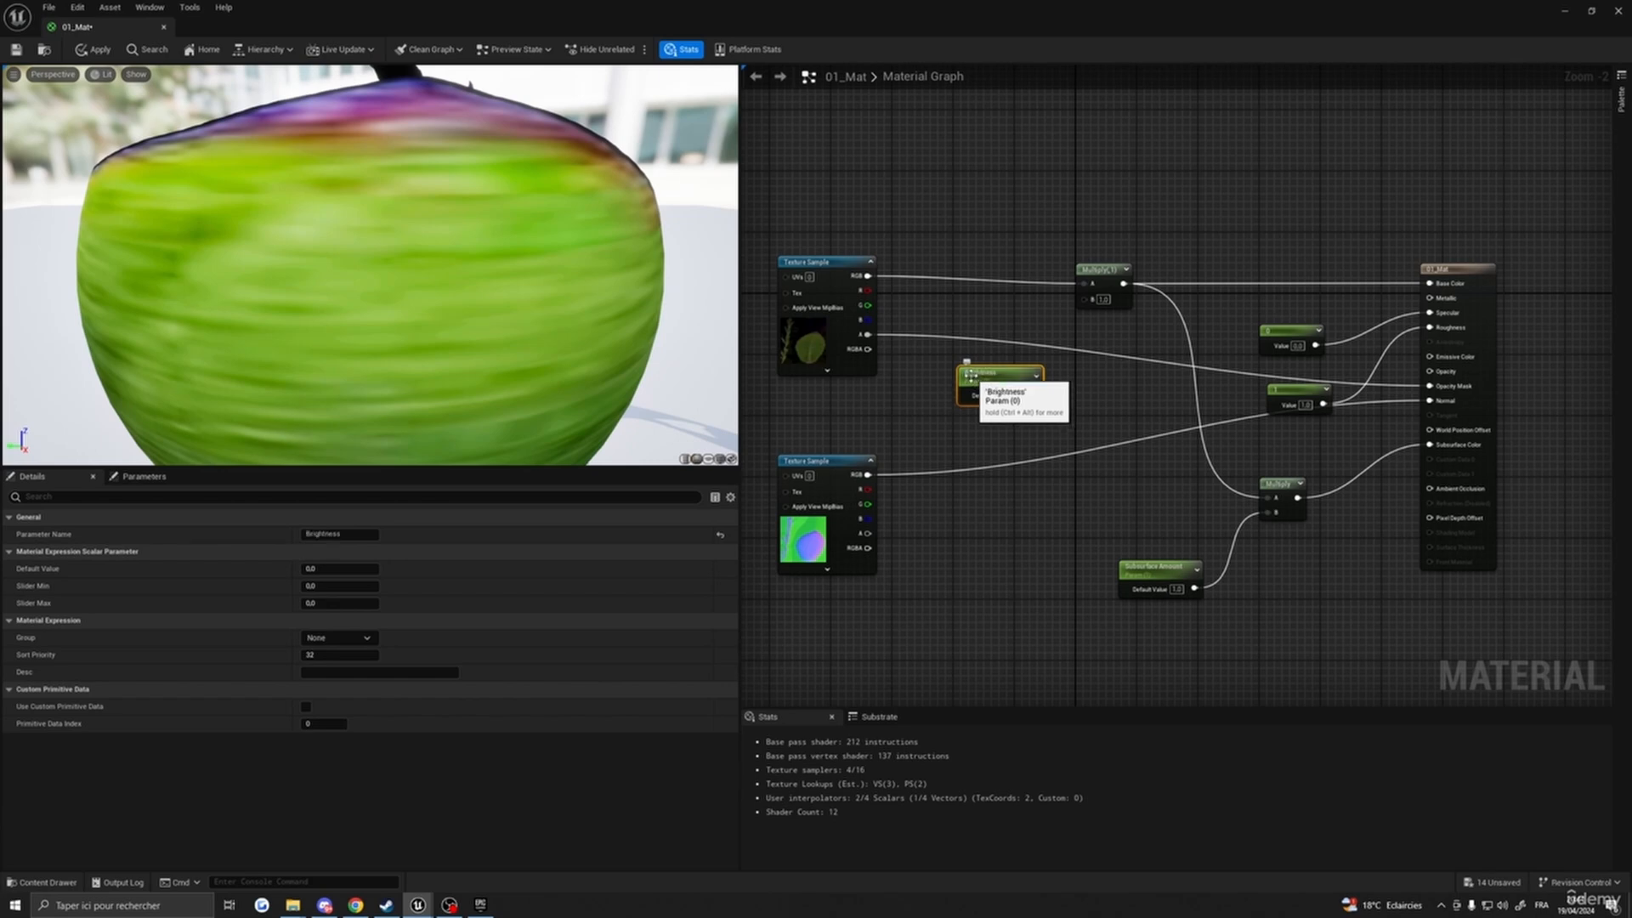
pyautogui.moveTo(1000, 388); pyautogui.dragTo(1085, 298)
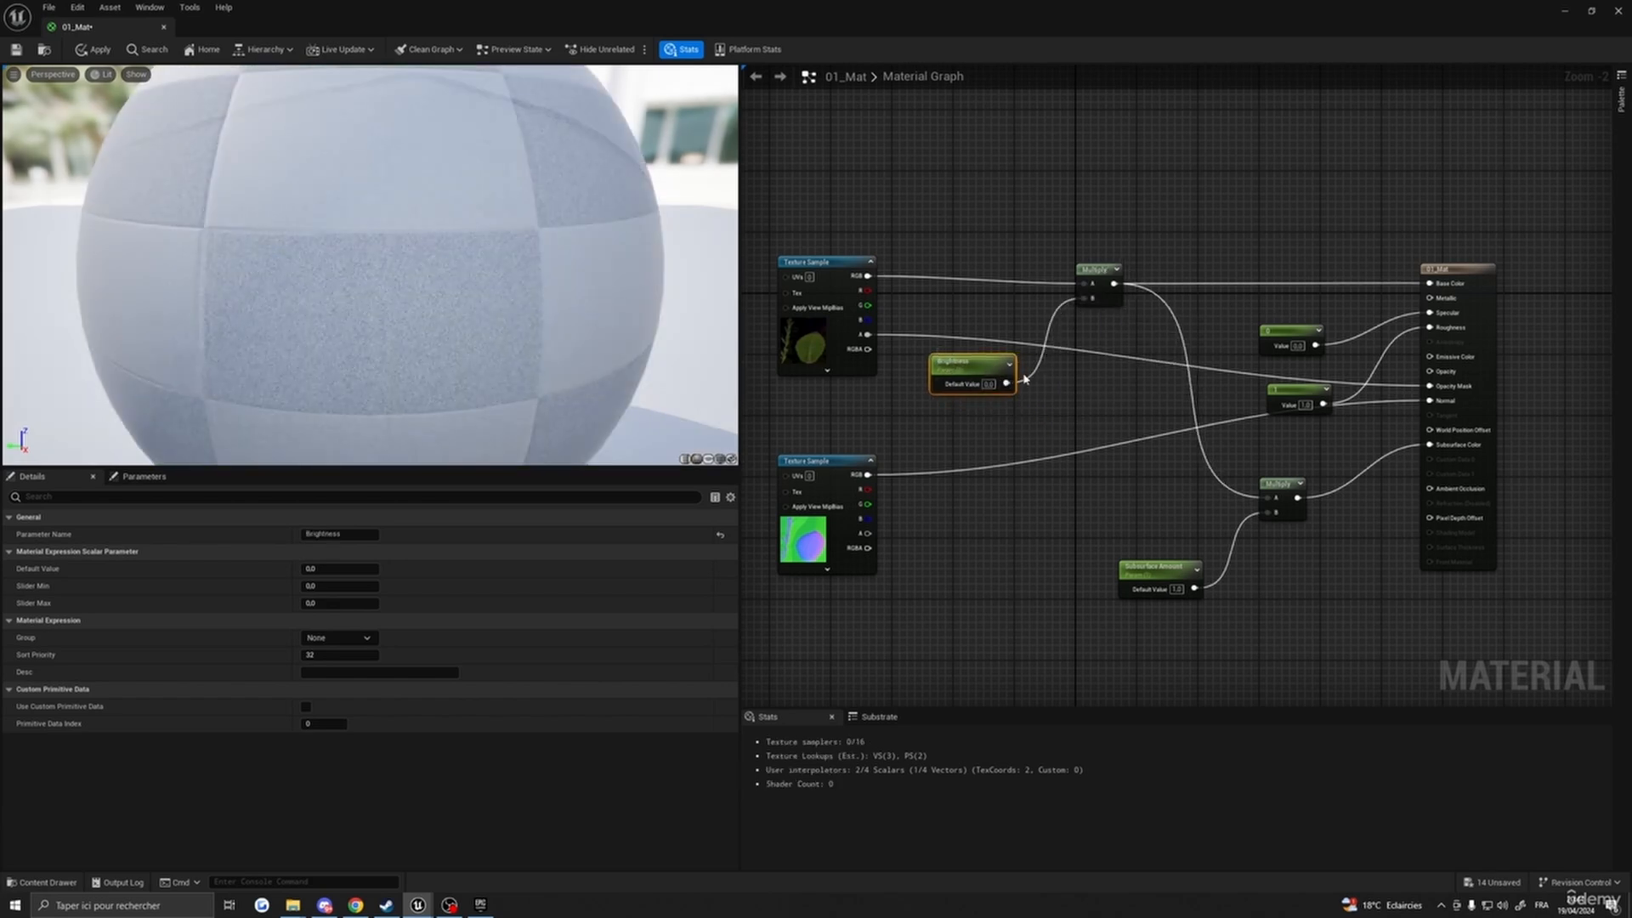
pyautogui.click(679, 553)
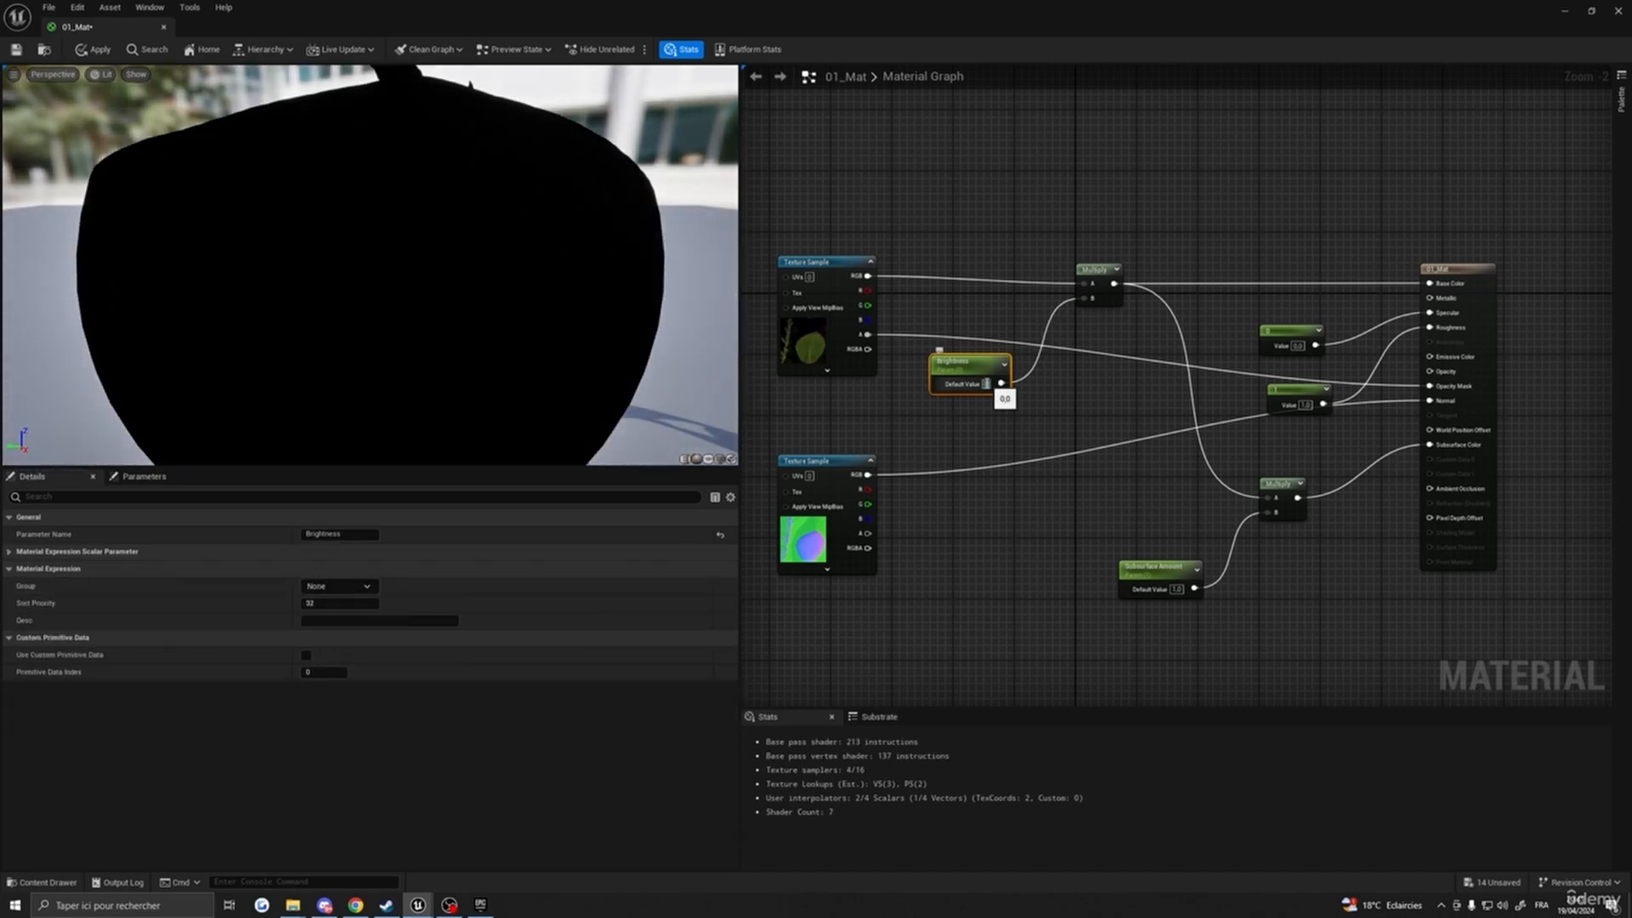
# - Set the Brightness parameter's default value to 1 and slider maximum to 5, and apply the material changes
pyautogui.write('1')
pyautogui.press('Return')
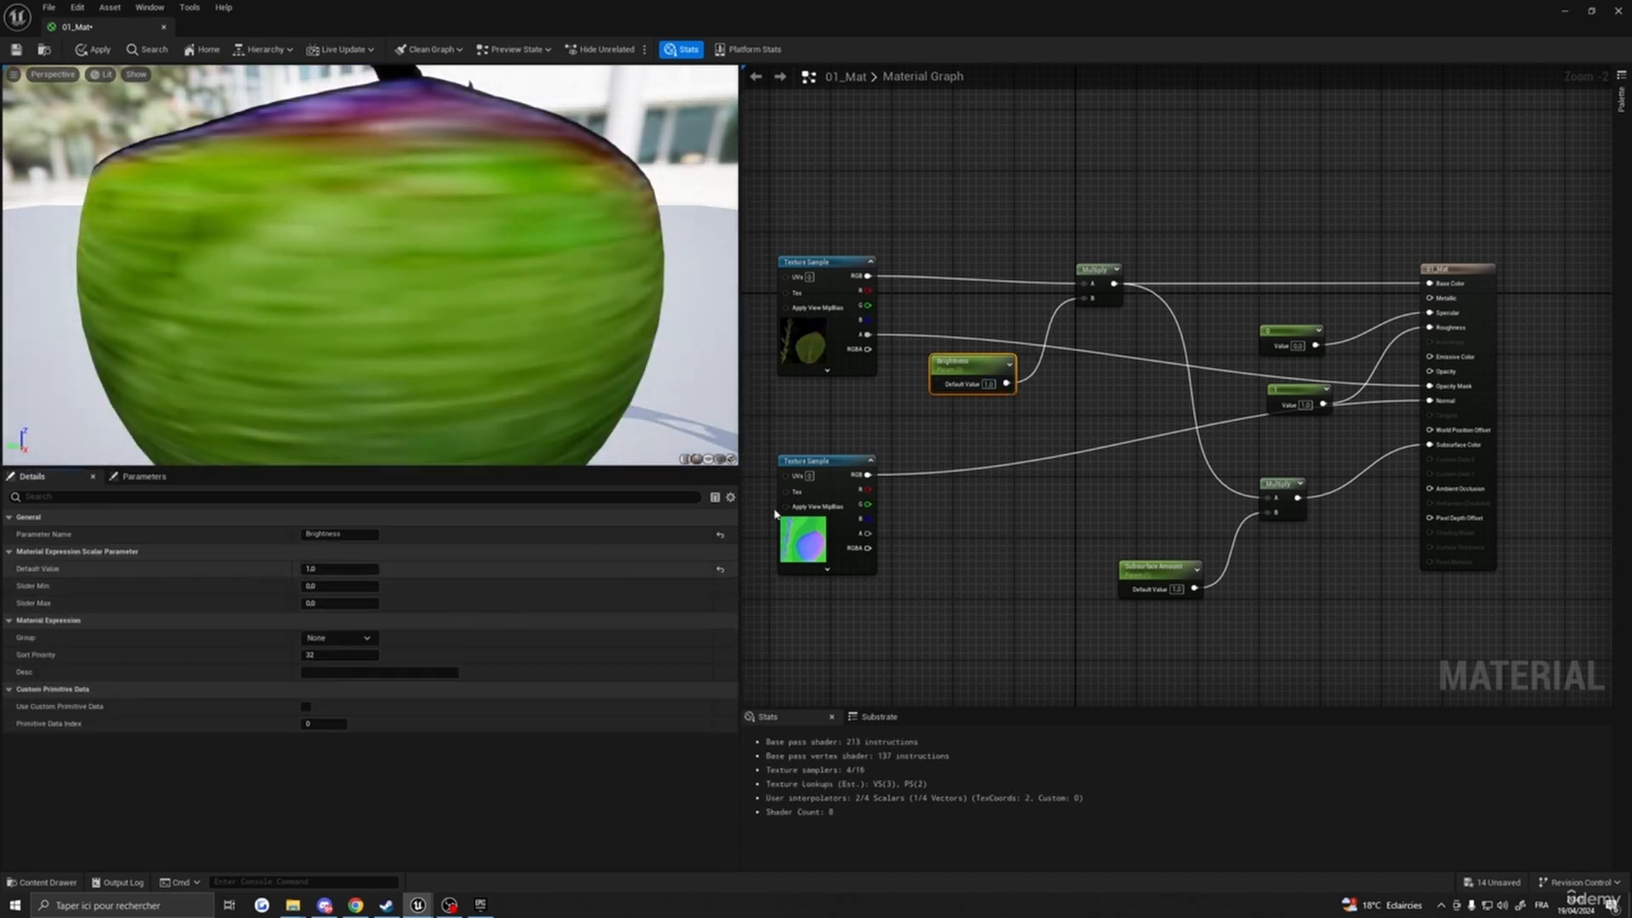
pyautogui.click(98, 51)
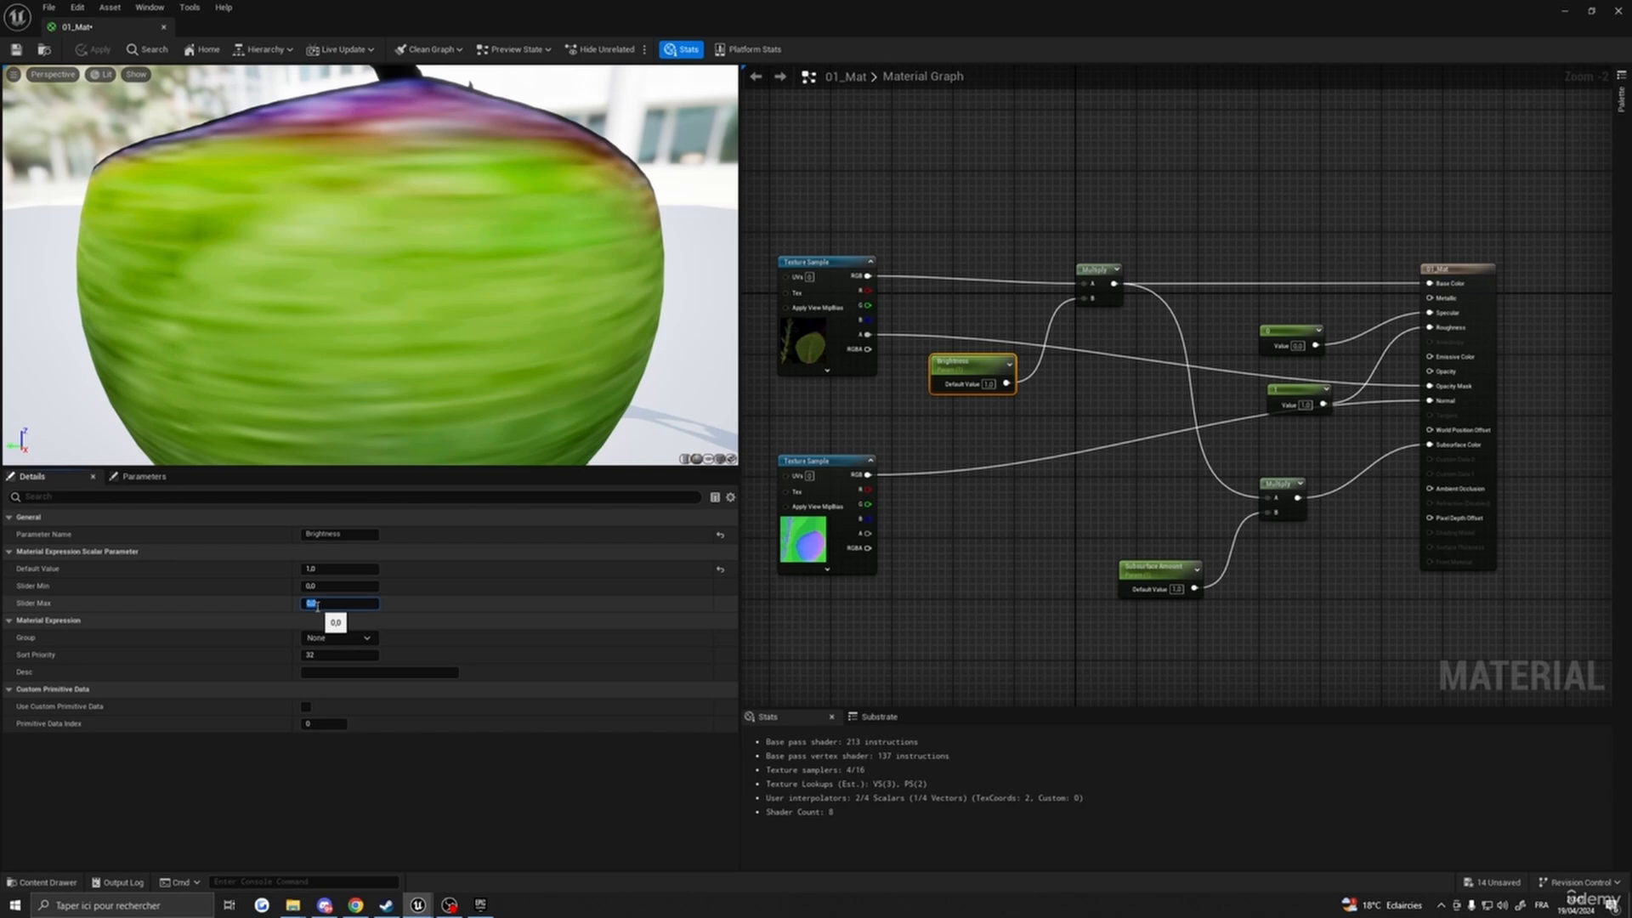
pyautogui.press('Return')
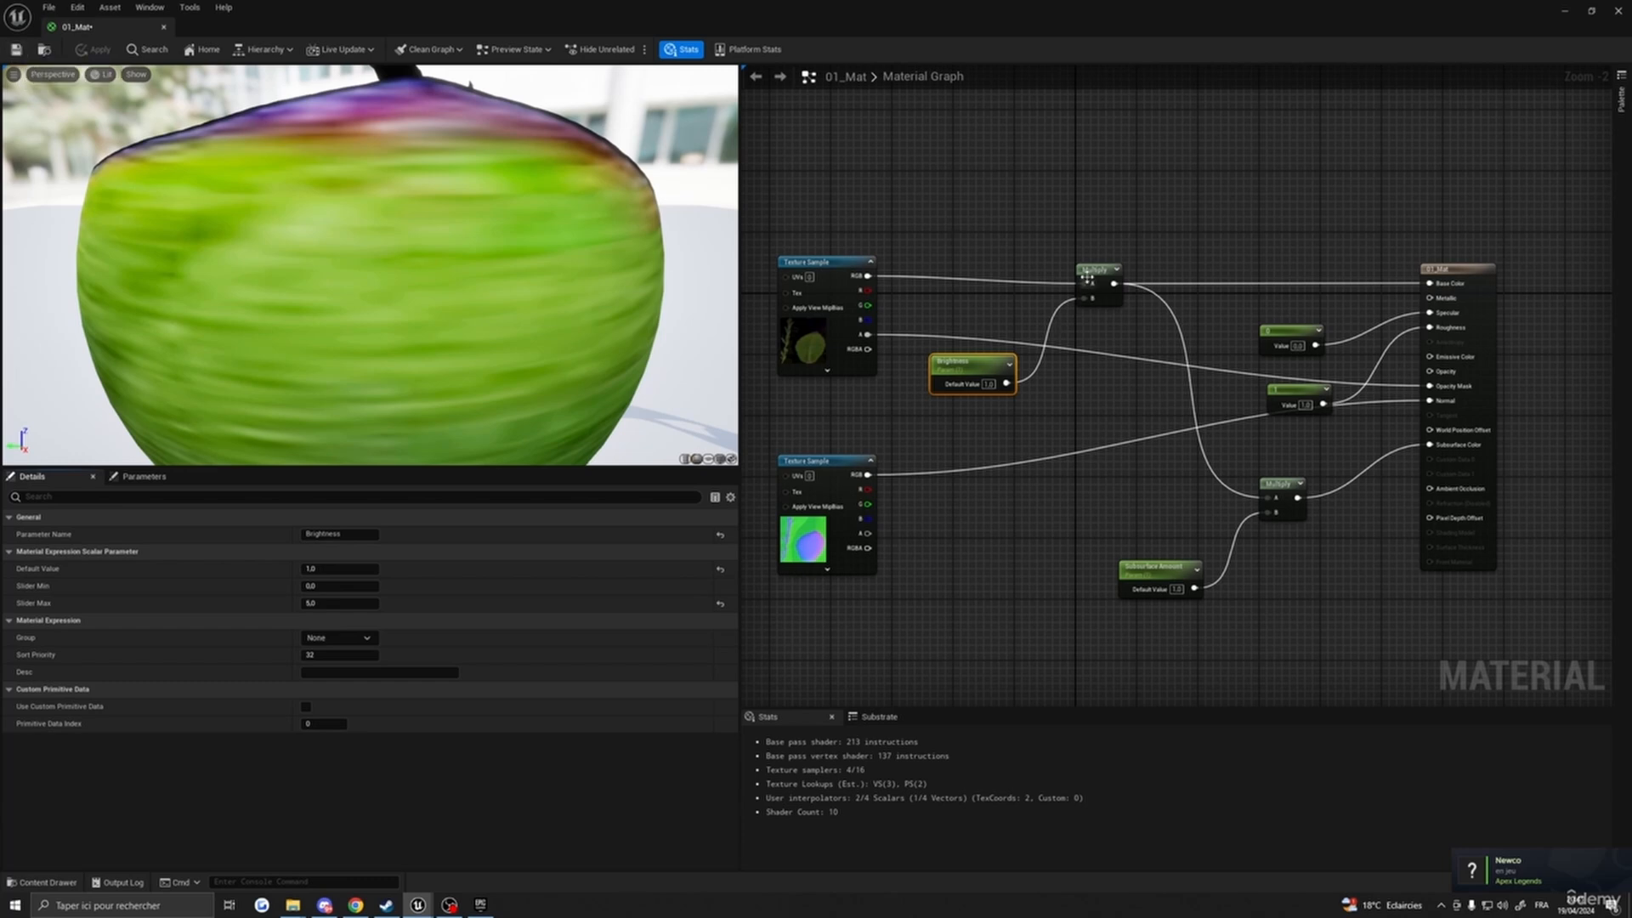
# - Move Multiply and Brightness closer to the textures, add a Power node after Multiply, and transfer Multiply's output connections to it
pyautogui.moveTo(1087, 278); pyautogui.dragTo(1010, 278)
pyautogui.moveTo(977, 366); pyautogui.dragTo(947, 365)
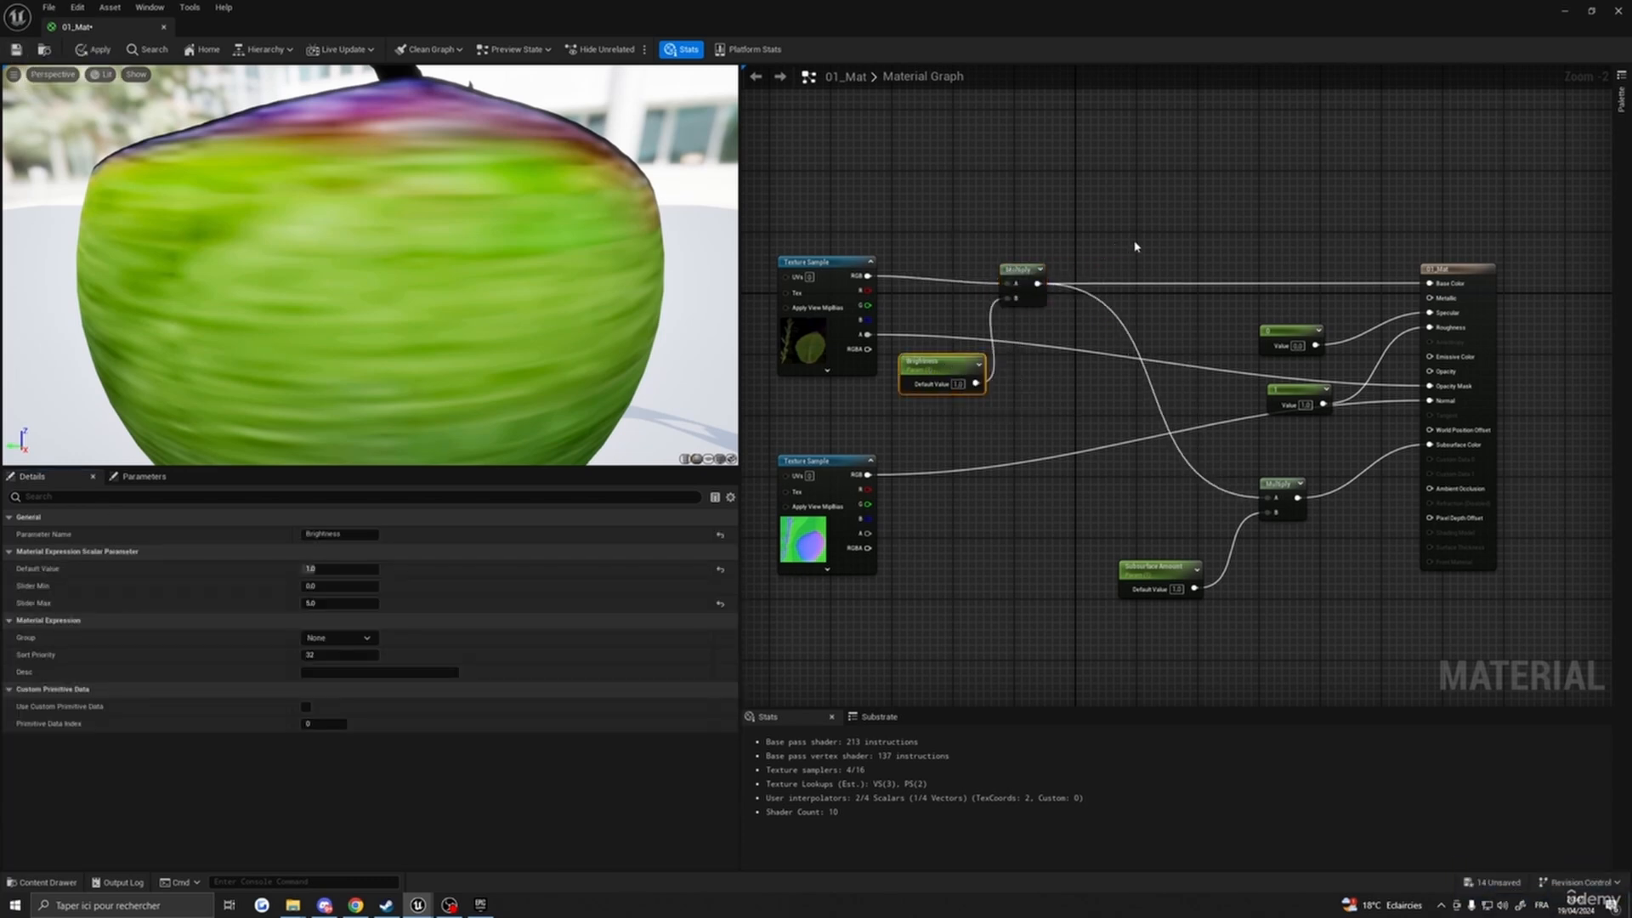
pyautogui.rightClick(1170, 251)
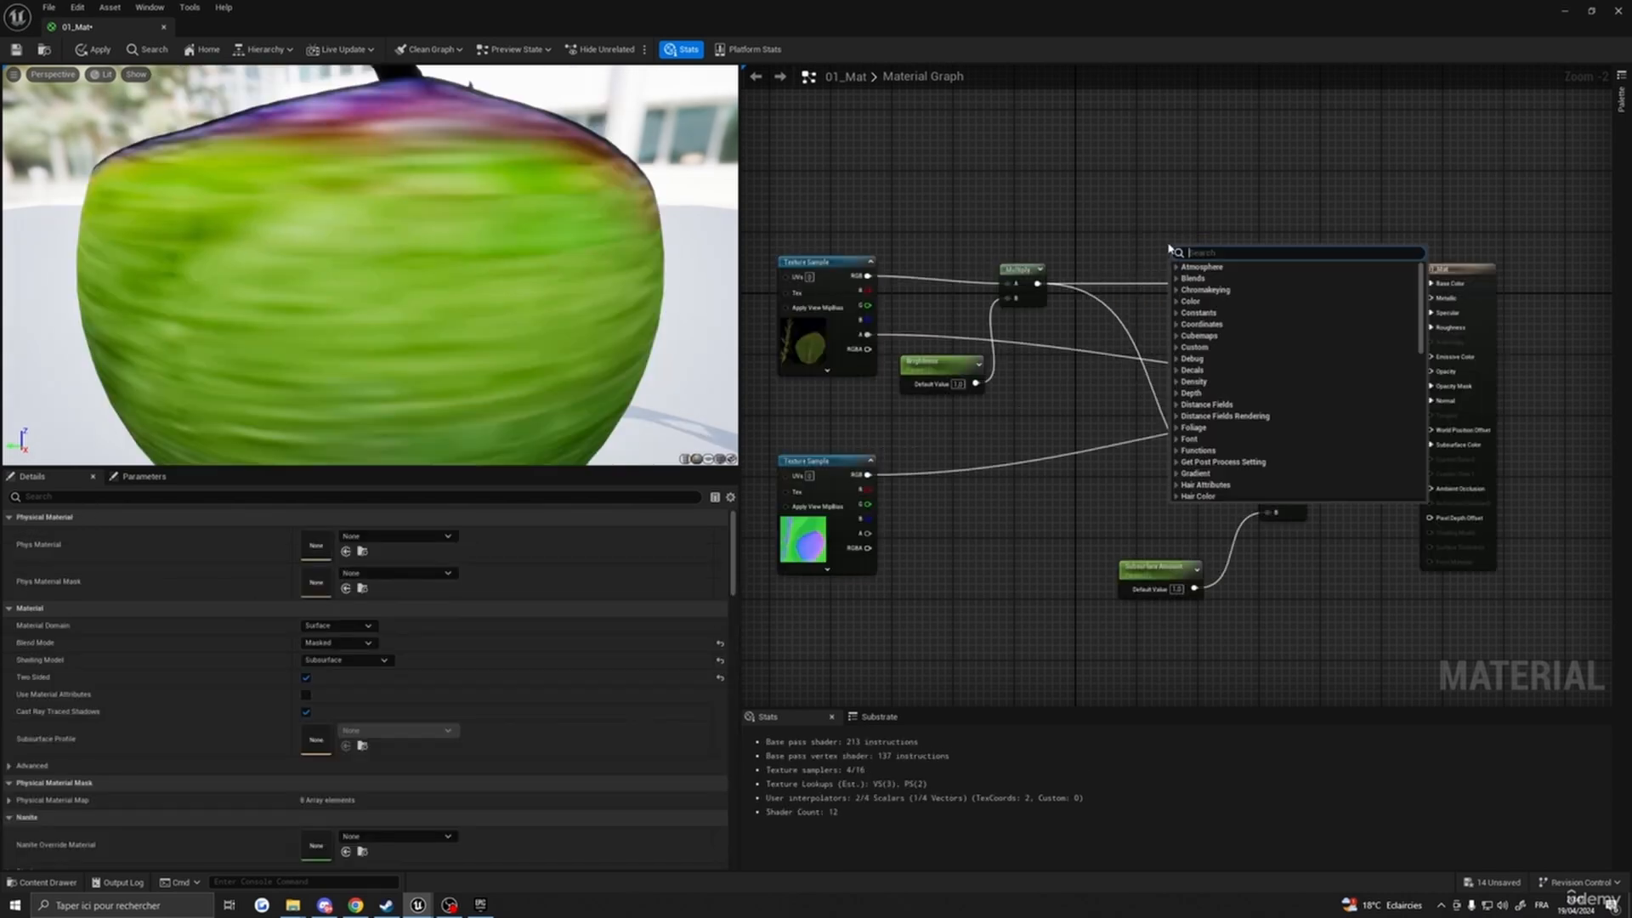
pyautogui.write('power')
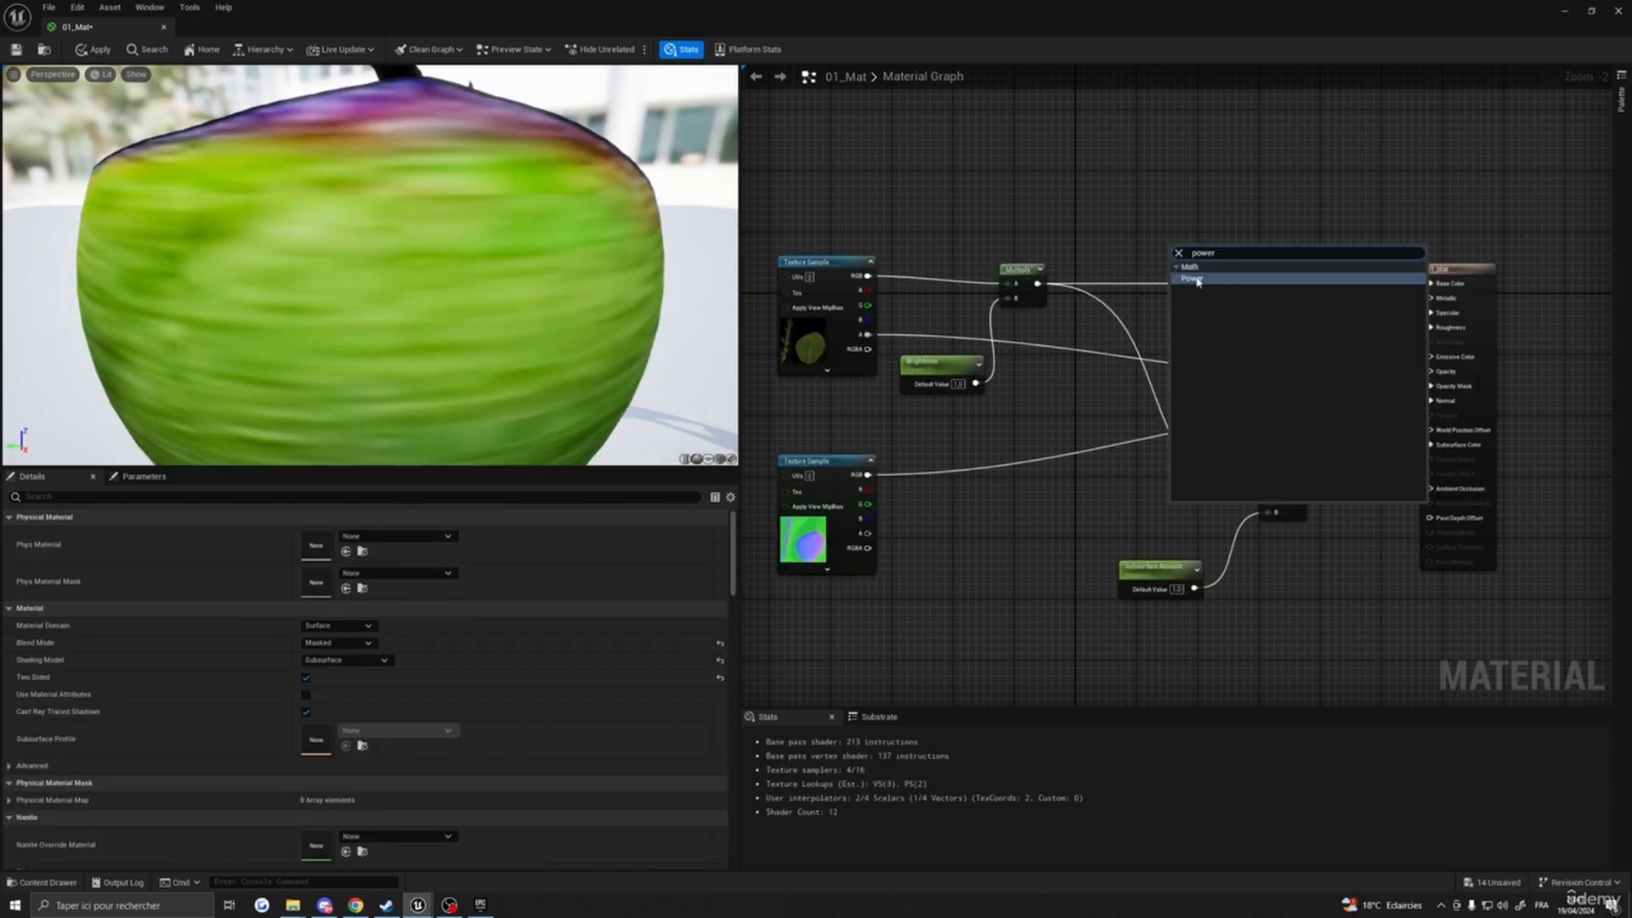
pyautogui.click(1198, 283)
pyautogui.moveTo(1192, 254); pyautogui.dragTo(1139, 277)
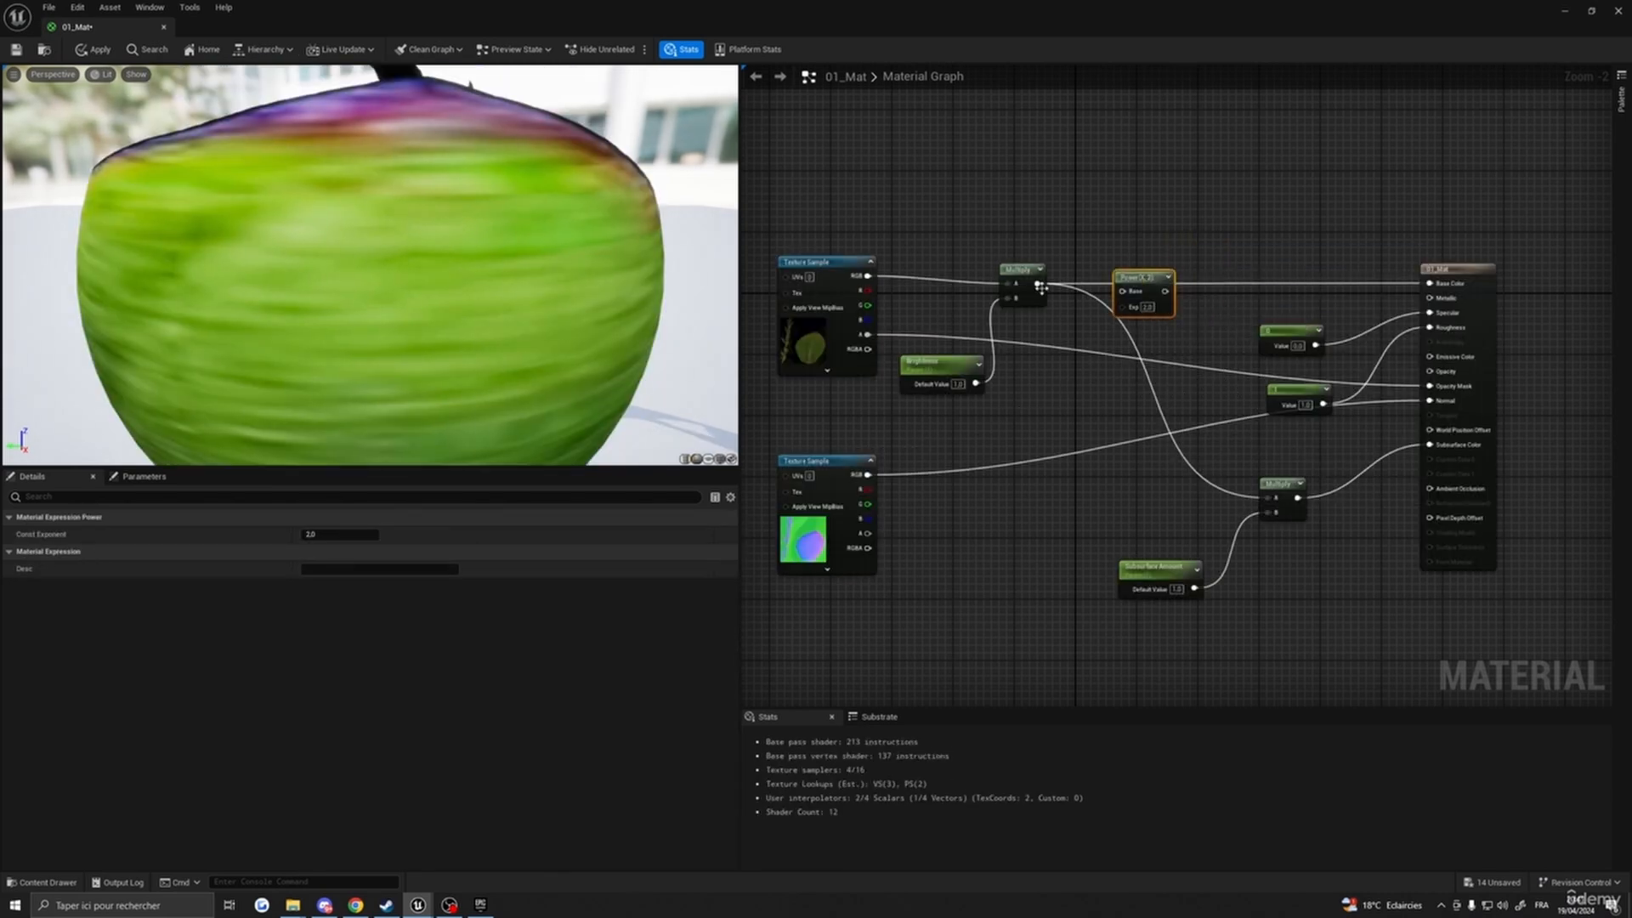
pyautogui.keyDown('ctrl'); pyautogui.moveTo(1037, 284); pyautogui.dragTo(1166, 291); pyautogui.keyUp('ctrl')
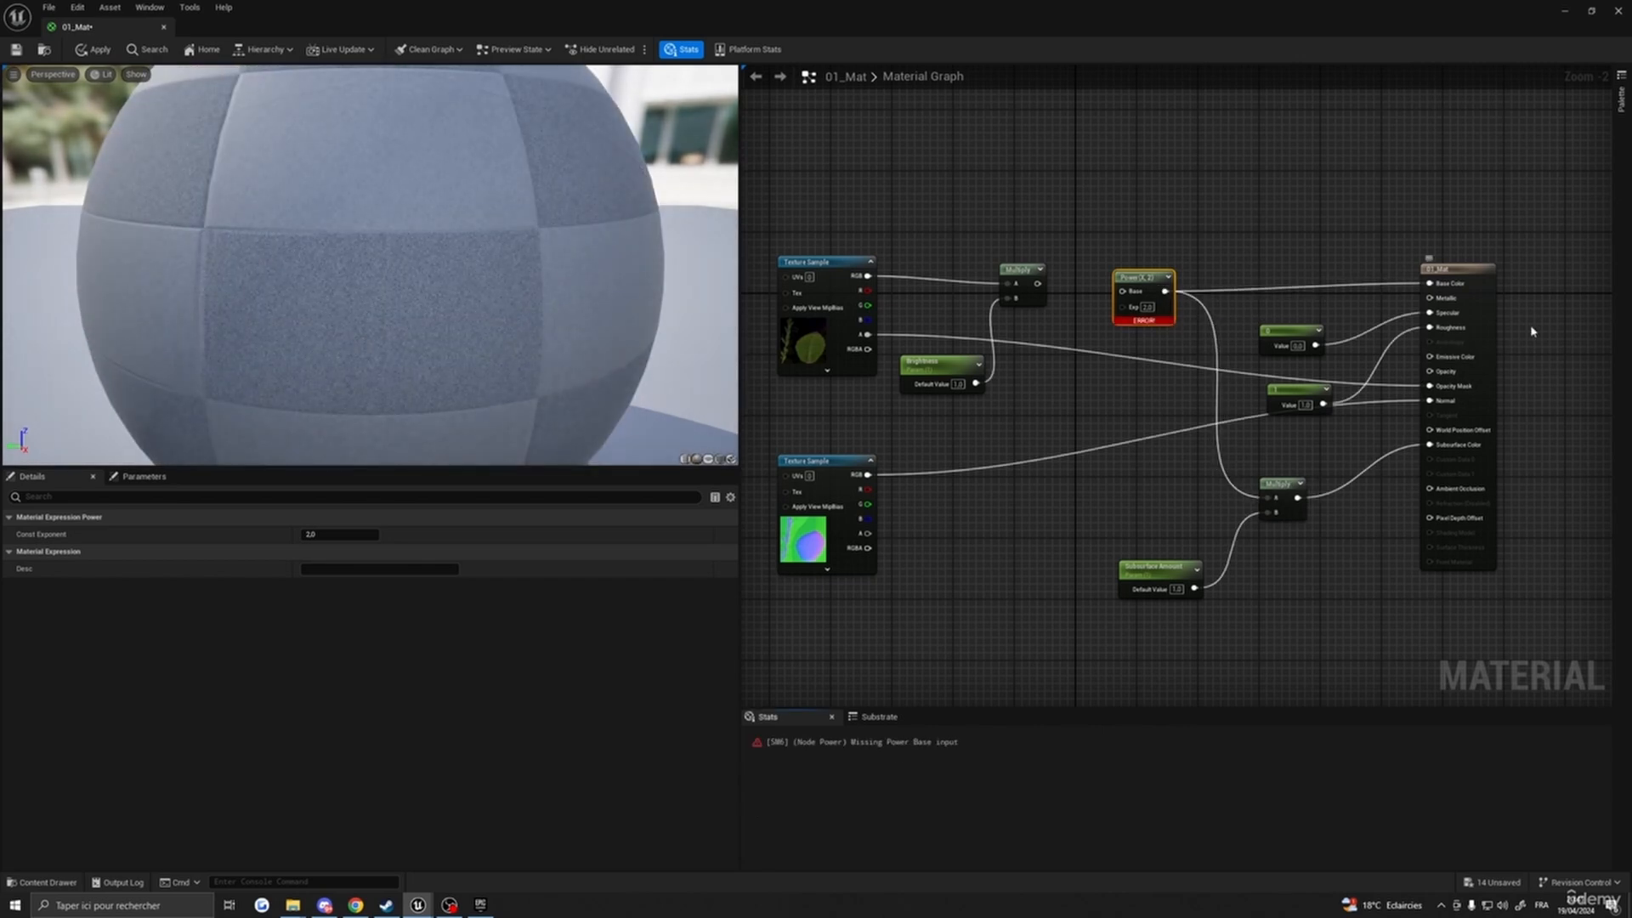
# - Add a scalar parameter named Contrast and place it just below the Brightness parameter
pyautogui.click(1033, 395)
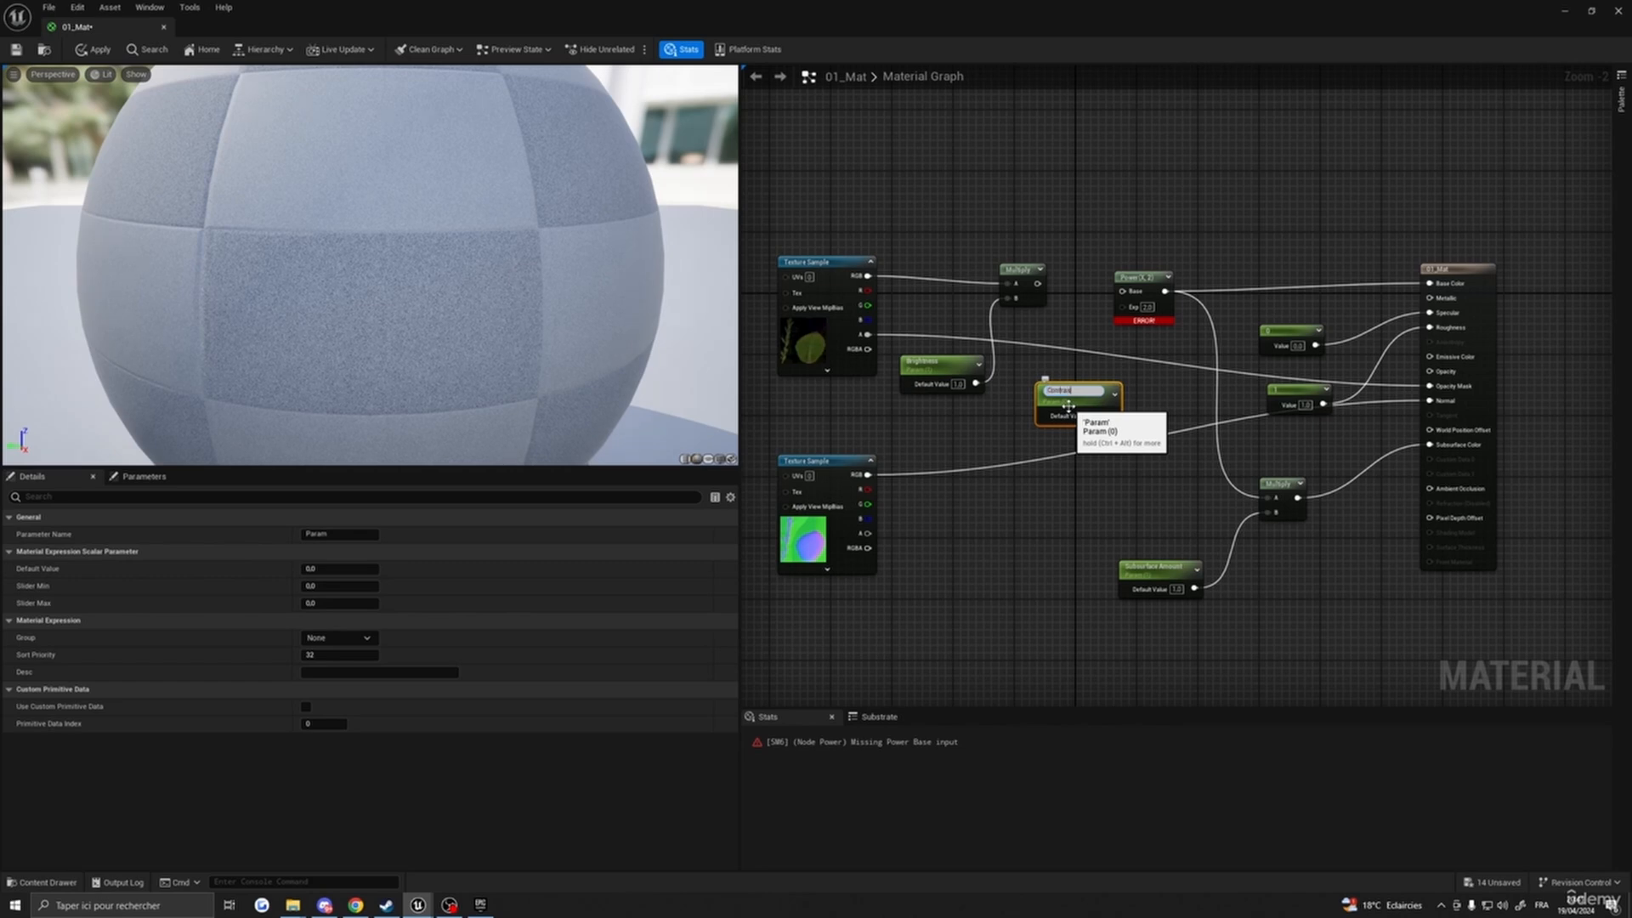
pyautogui.press('Return')
pyautogui.moveTo(1068, 406); pyautogui.dragTo(1012, 417)
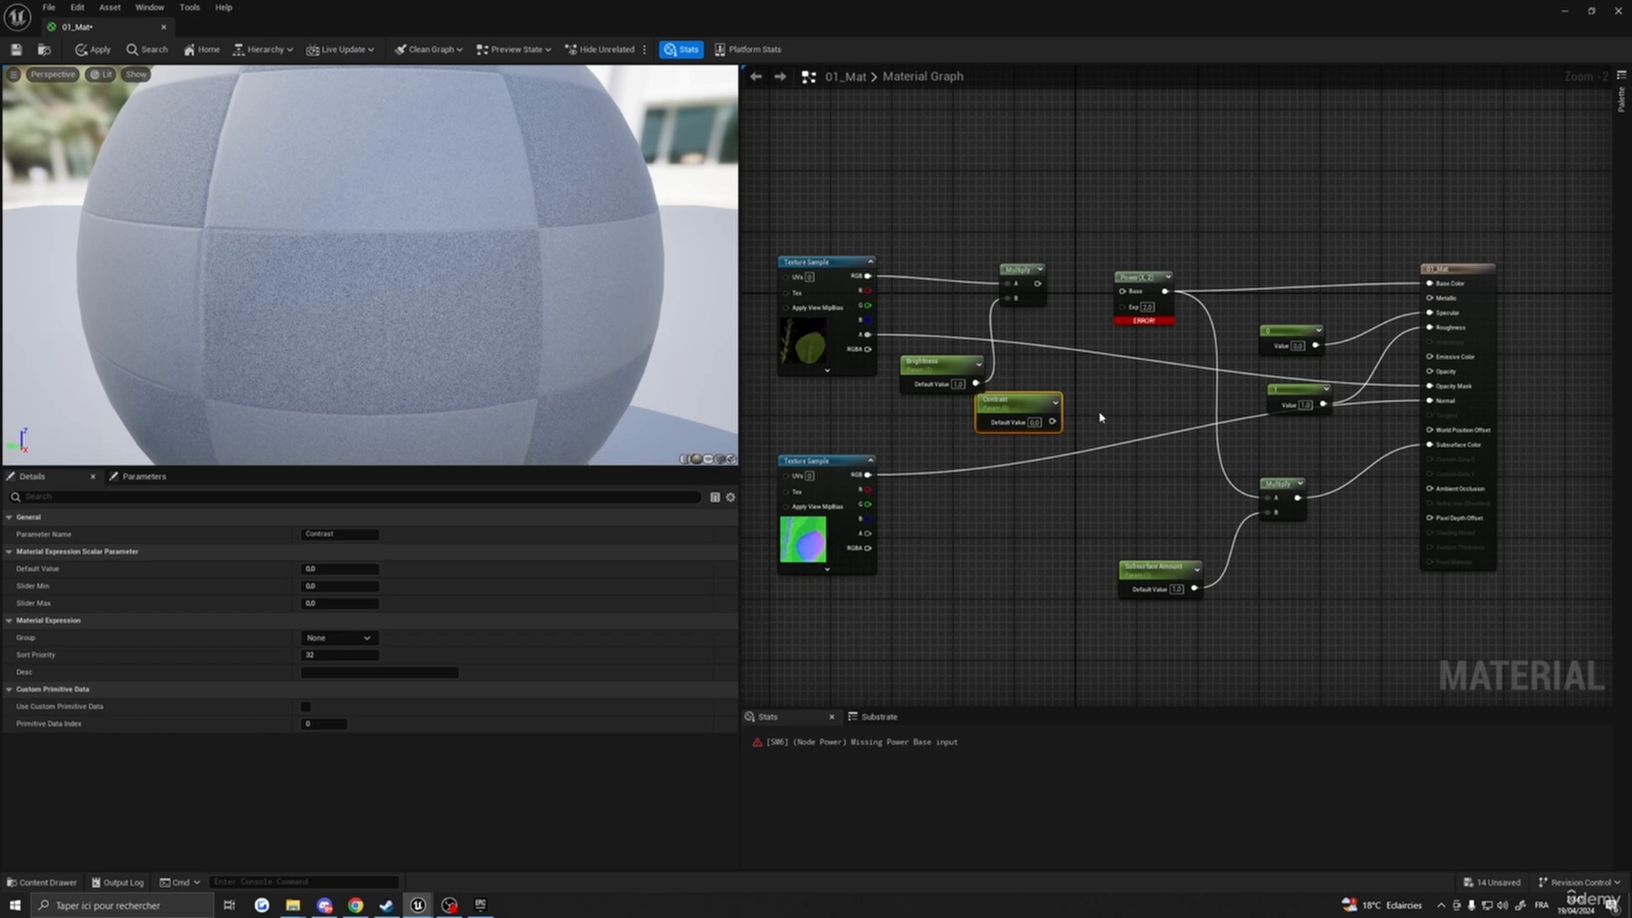
# - Add a OneMinus node beside Contrast and connect Contrast through it to the Power node's Exp input
pyautogui.rightClick(1100, 417)
pyautogui.write('onemi')
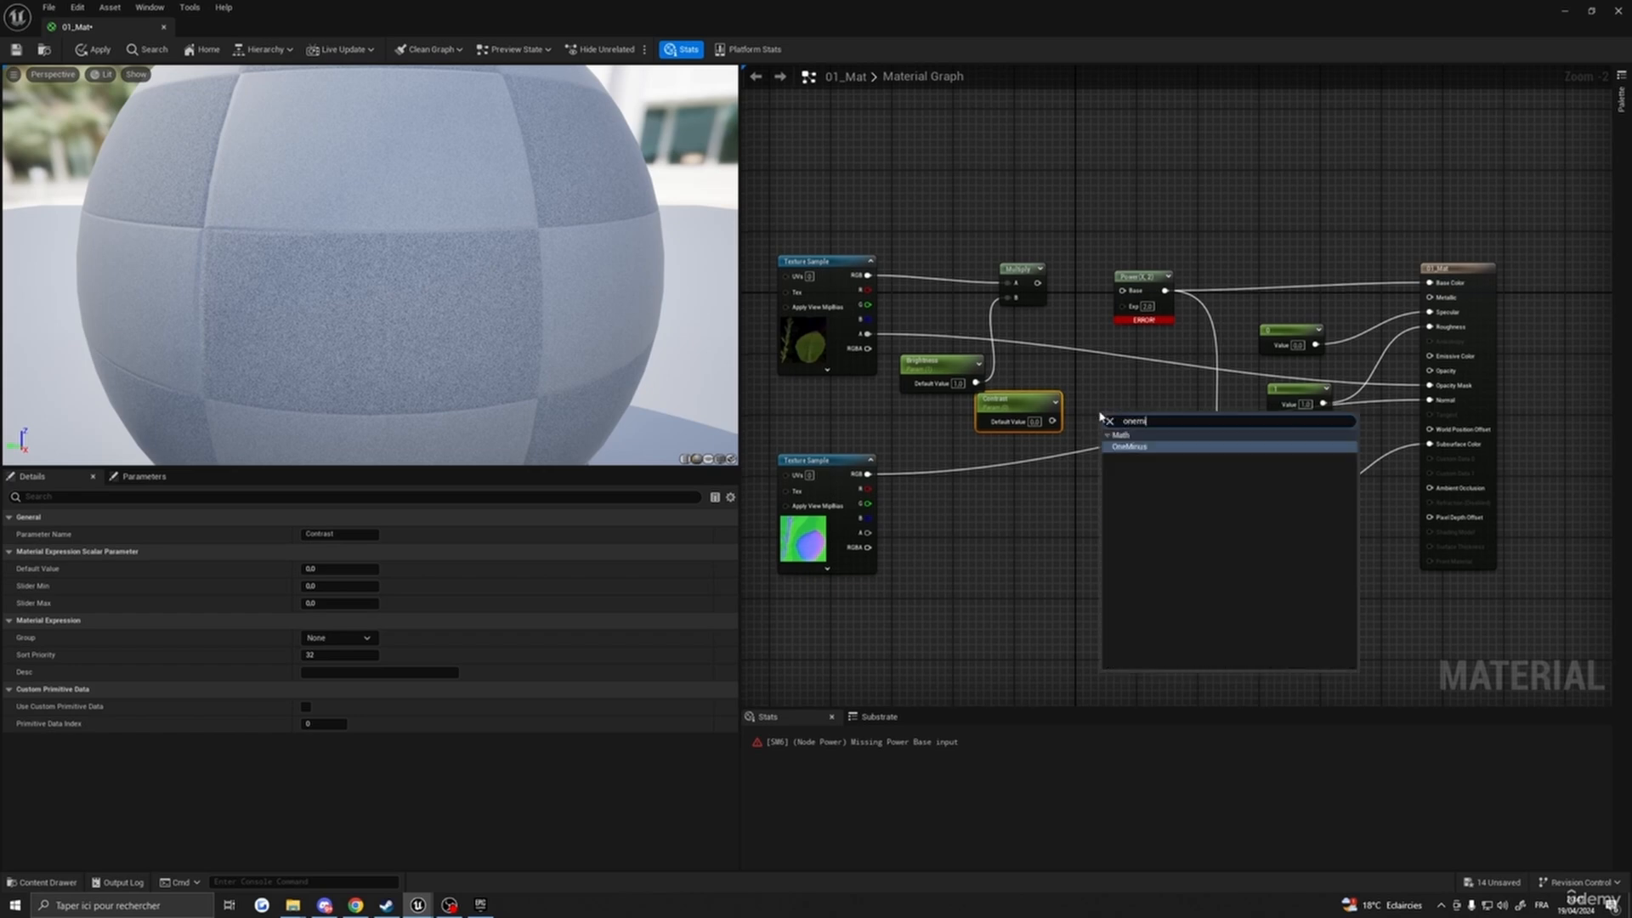
pyautogui.press('Return')
pyautogui.moveTo(1052, 421); pyautogui.dragTo(1108, 433)
pyautogui.moveTo(1128, 322); pyautogui.dragTo(1123, 306)
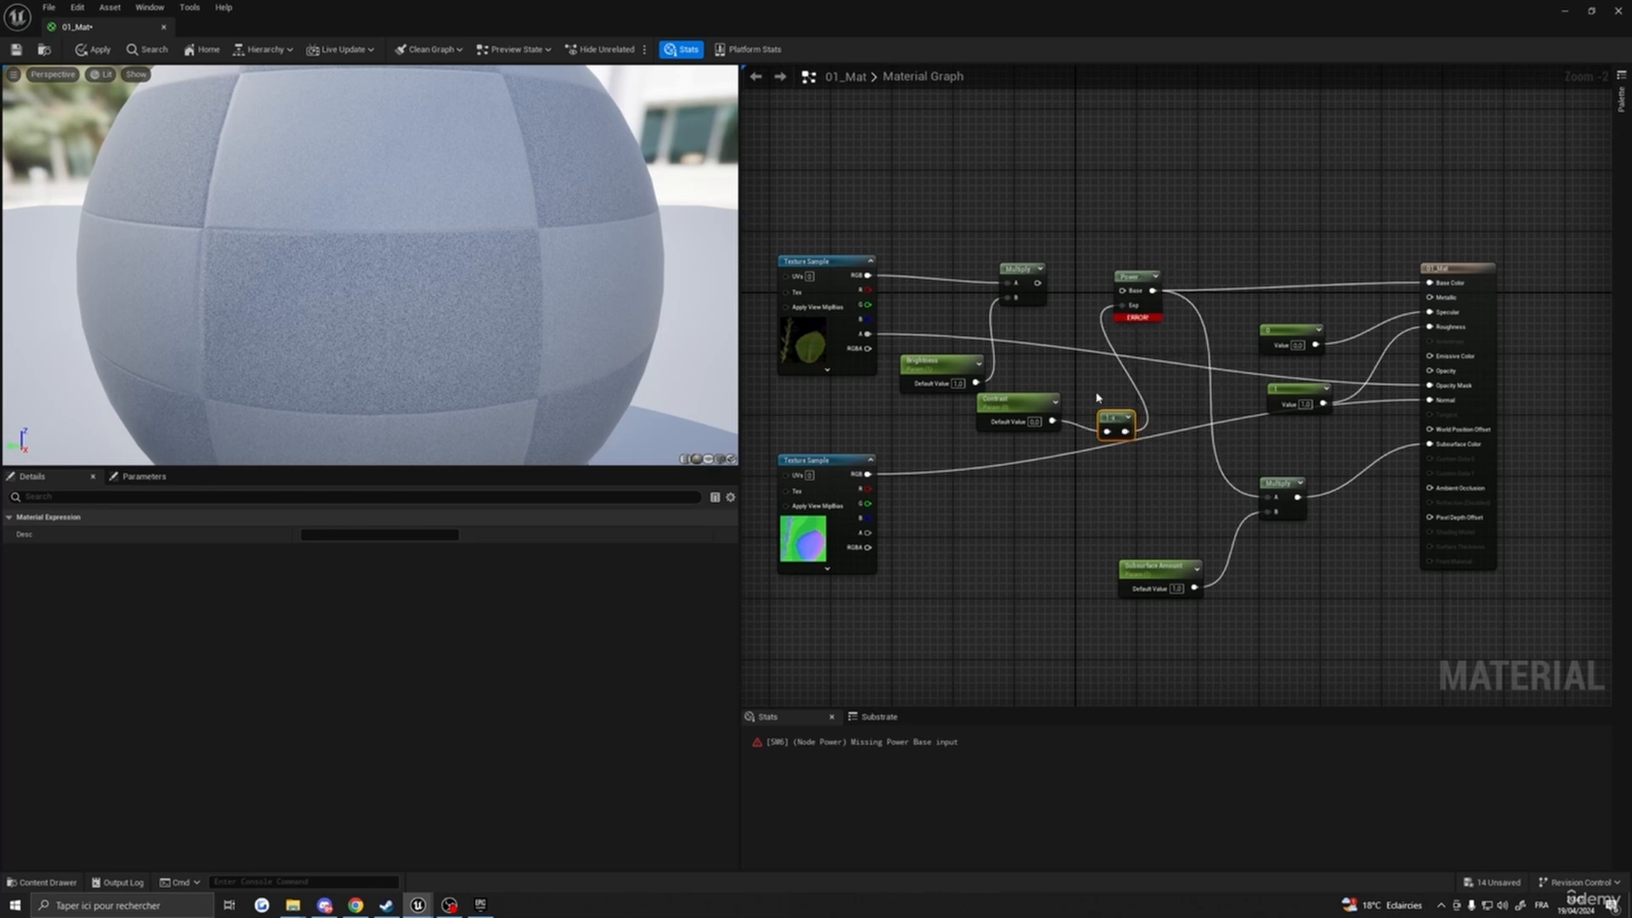
pyautogui.moveTo(1112, 421)
pyautogui.mouseDown()
pyautogui.moveTo(1122, 395)
pyautogui.moveTo(1063, 402)
pyautogui.moveTo(1123, 410)
pyautogui.mouseUp()
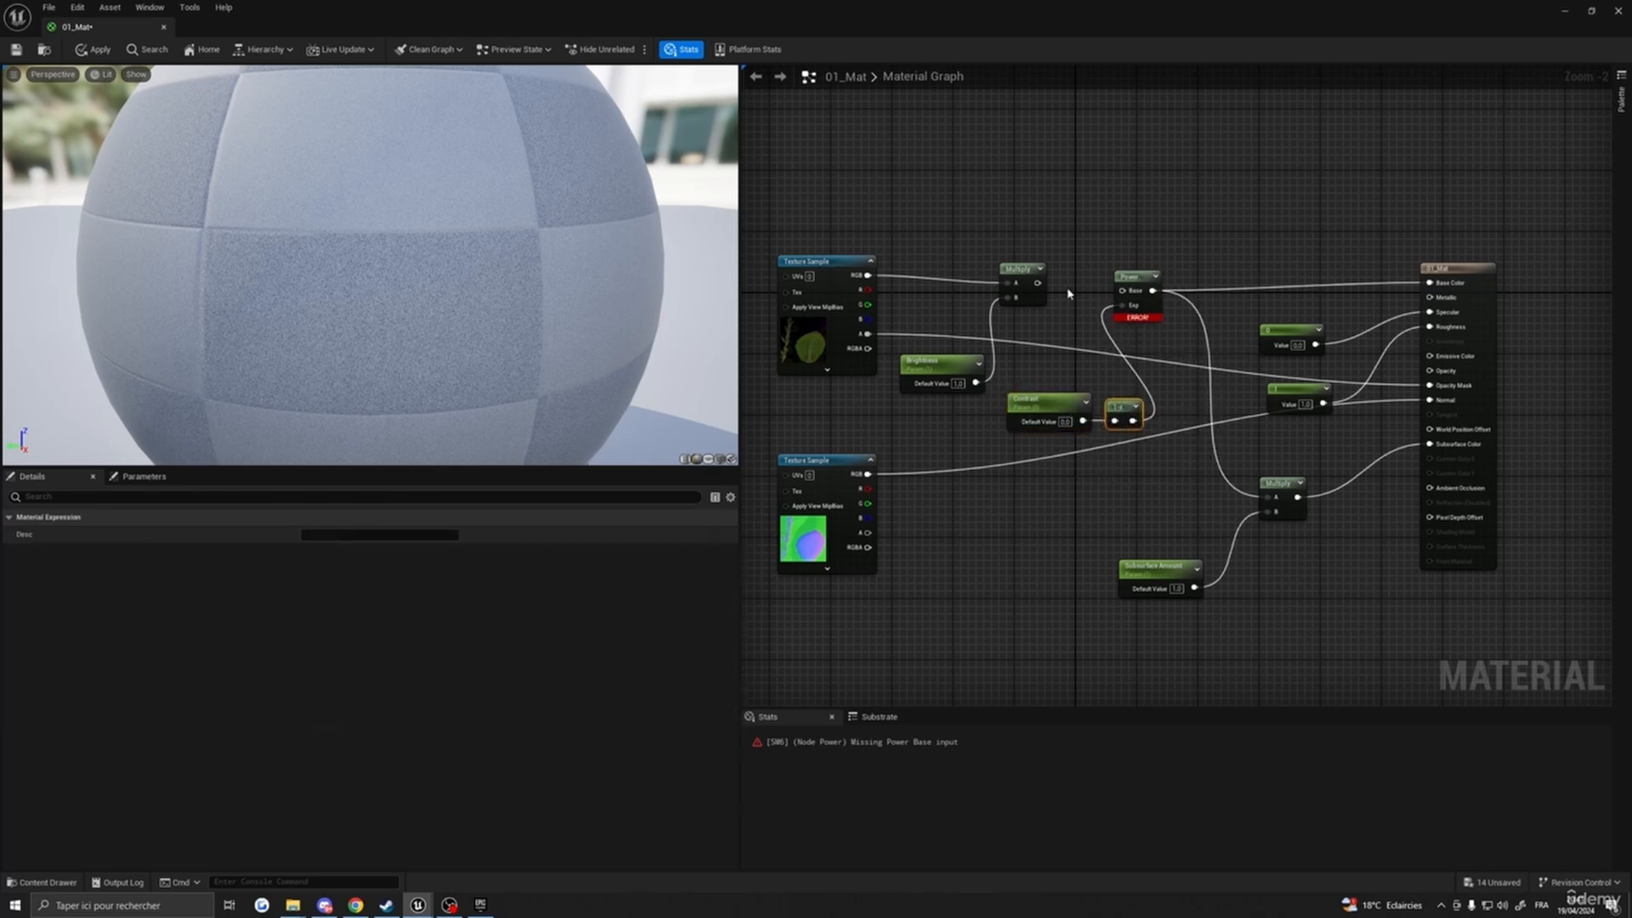
# - Connect the brightness Multiply output to the Power node's Base input and apply the material changes
pyautogui.moveTo(1038, 284); pyautogui.dragTo(1122, 291)
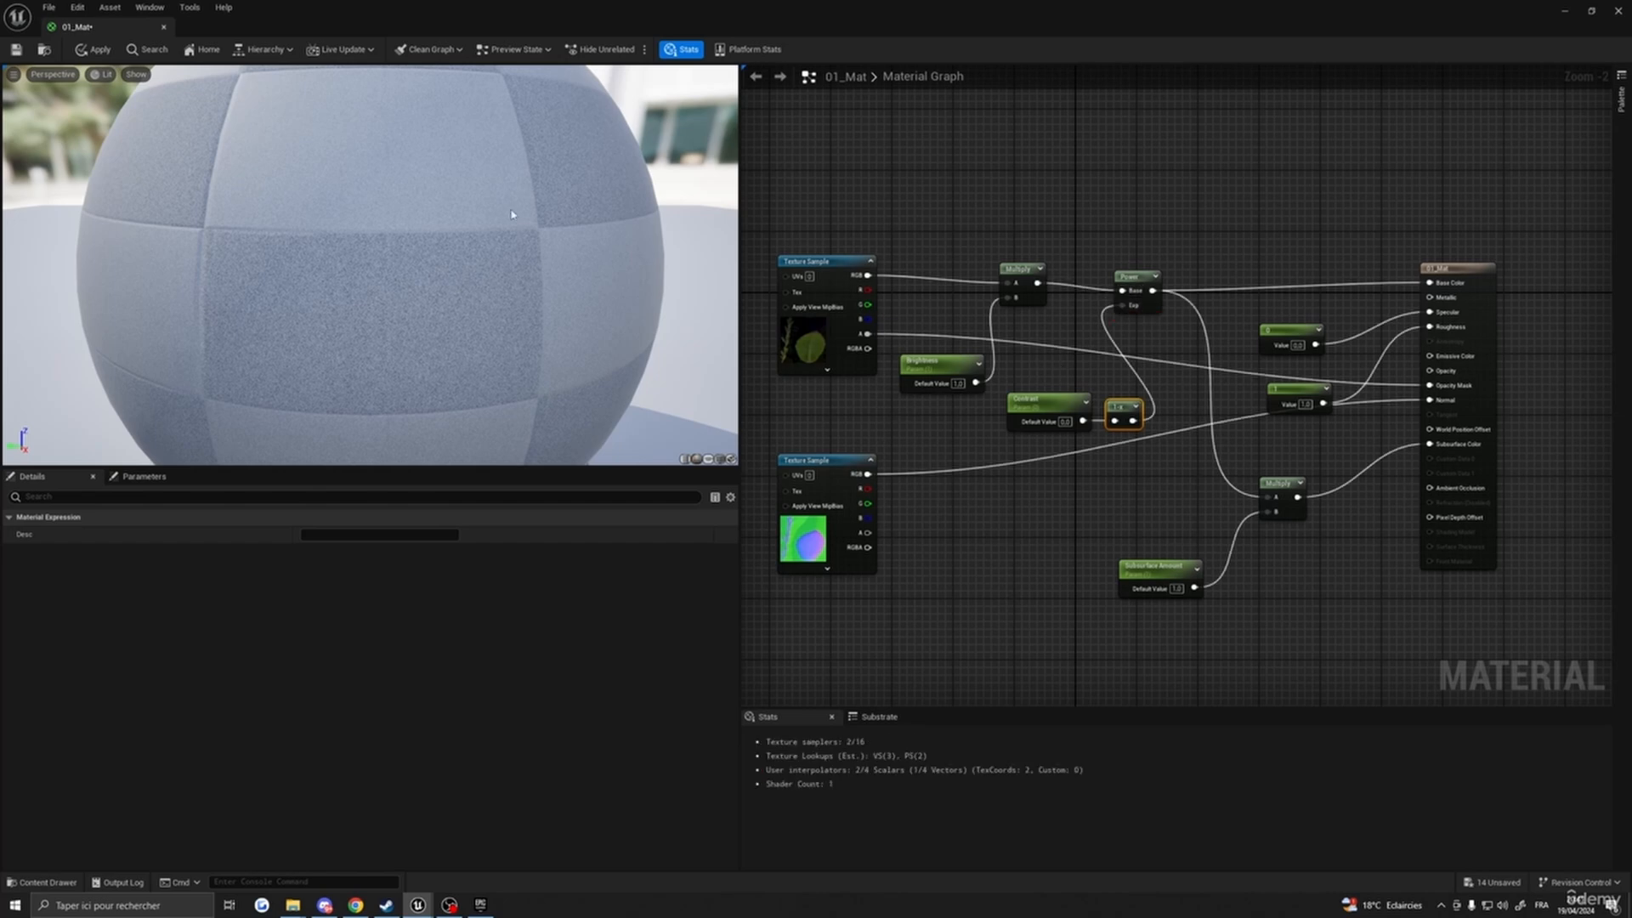
pyautogui.click(92, 49)
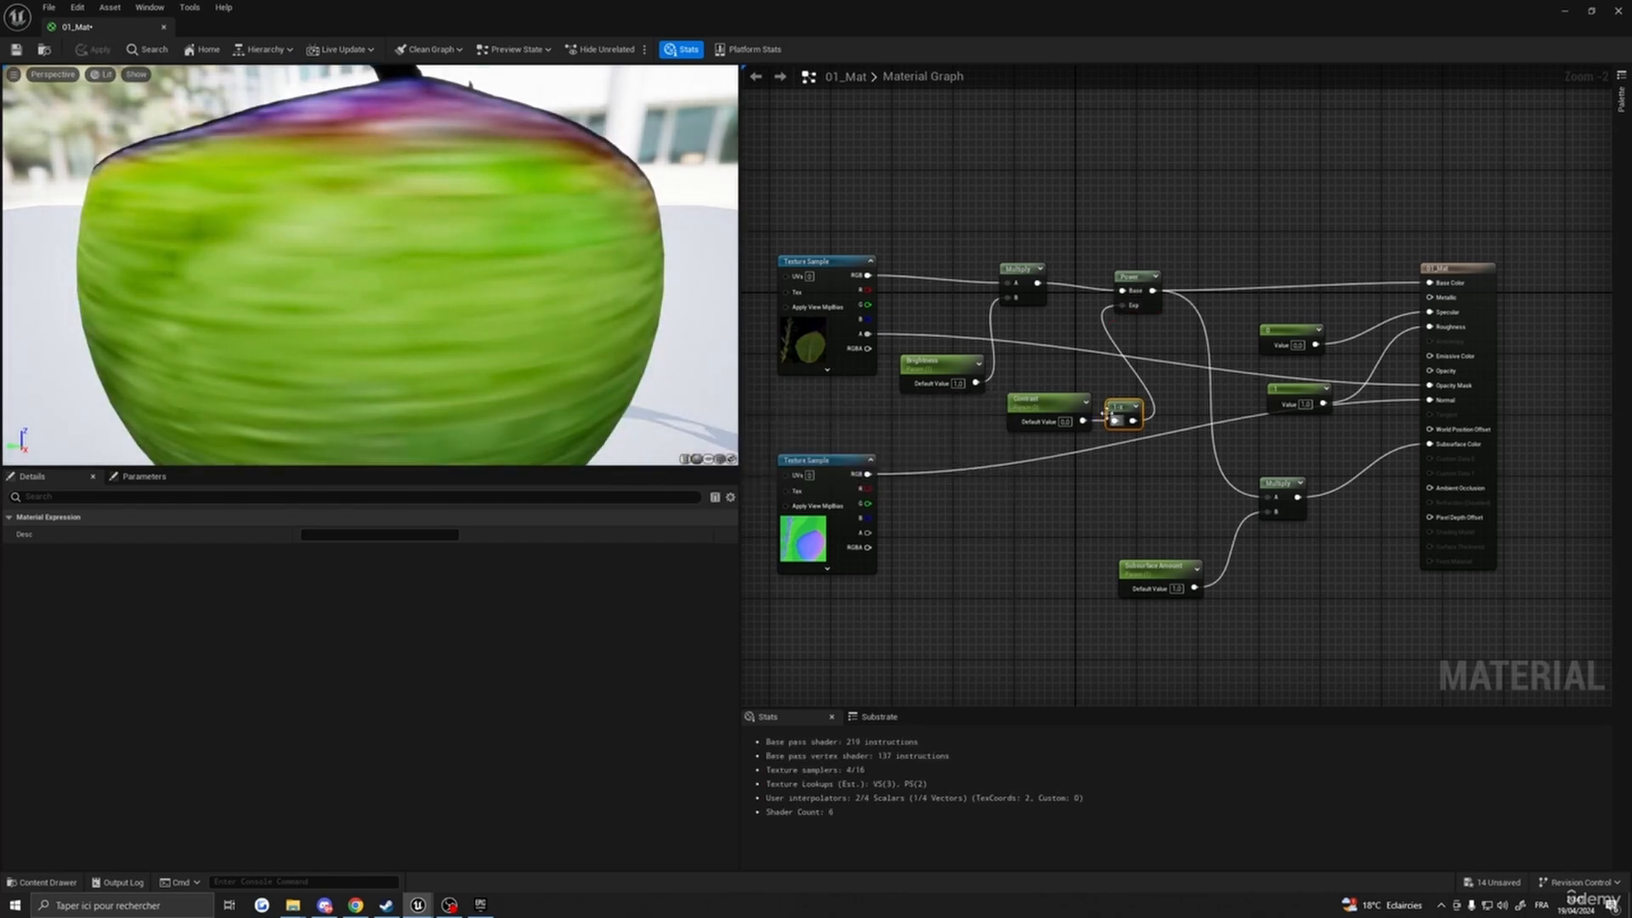
# - Set the Contrast parameter's slider maximum to 2
pyautogui.click(1058, 406)
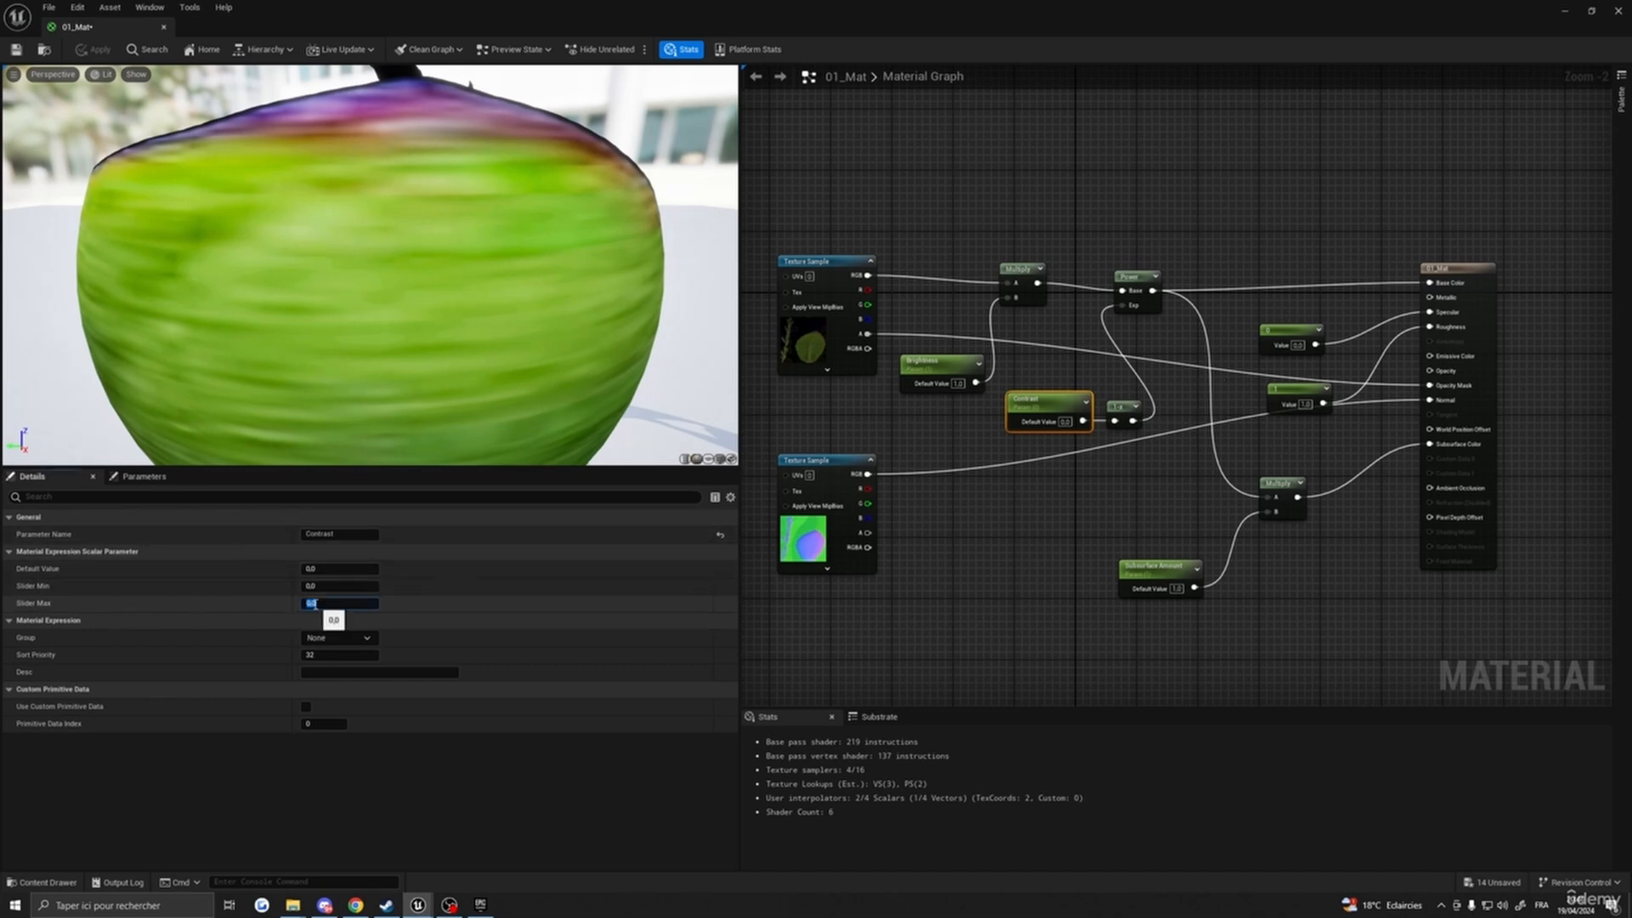
pyautogui.click(314, 603)
pyautogui.write('2')
pyautogui.press('Return')
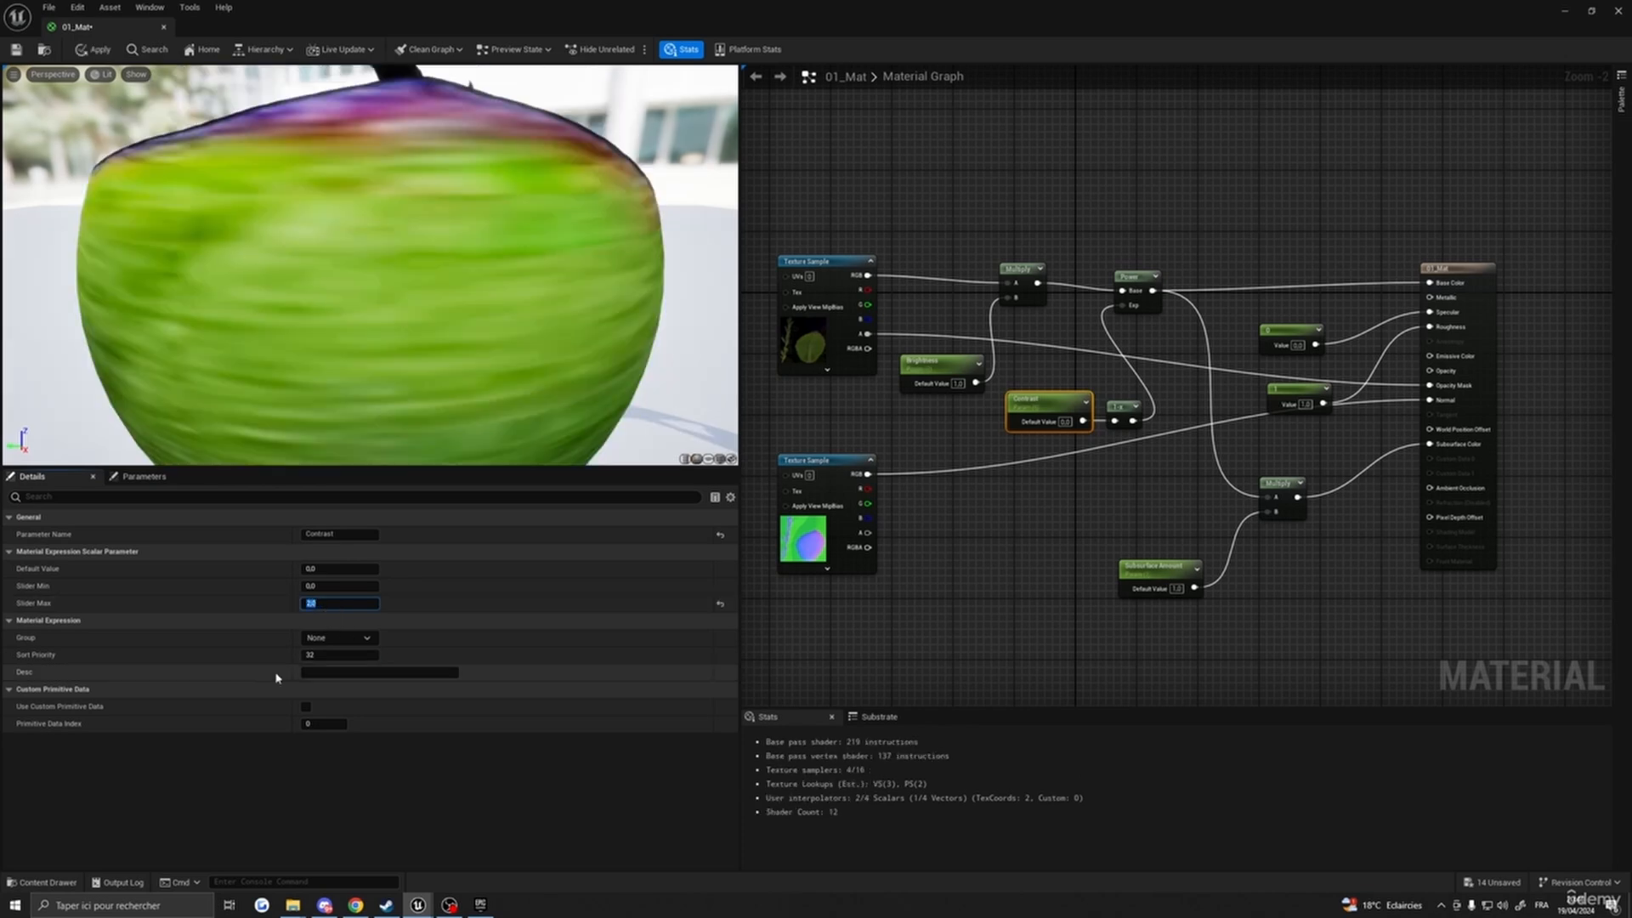
# - Test different default values for Contrast with its slider maximum set to 1, and return the default to 0
pyautogui.click(312, 568)
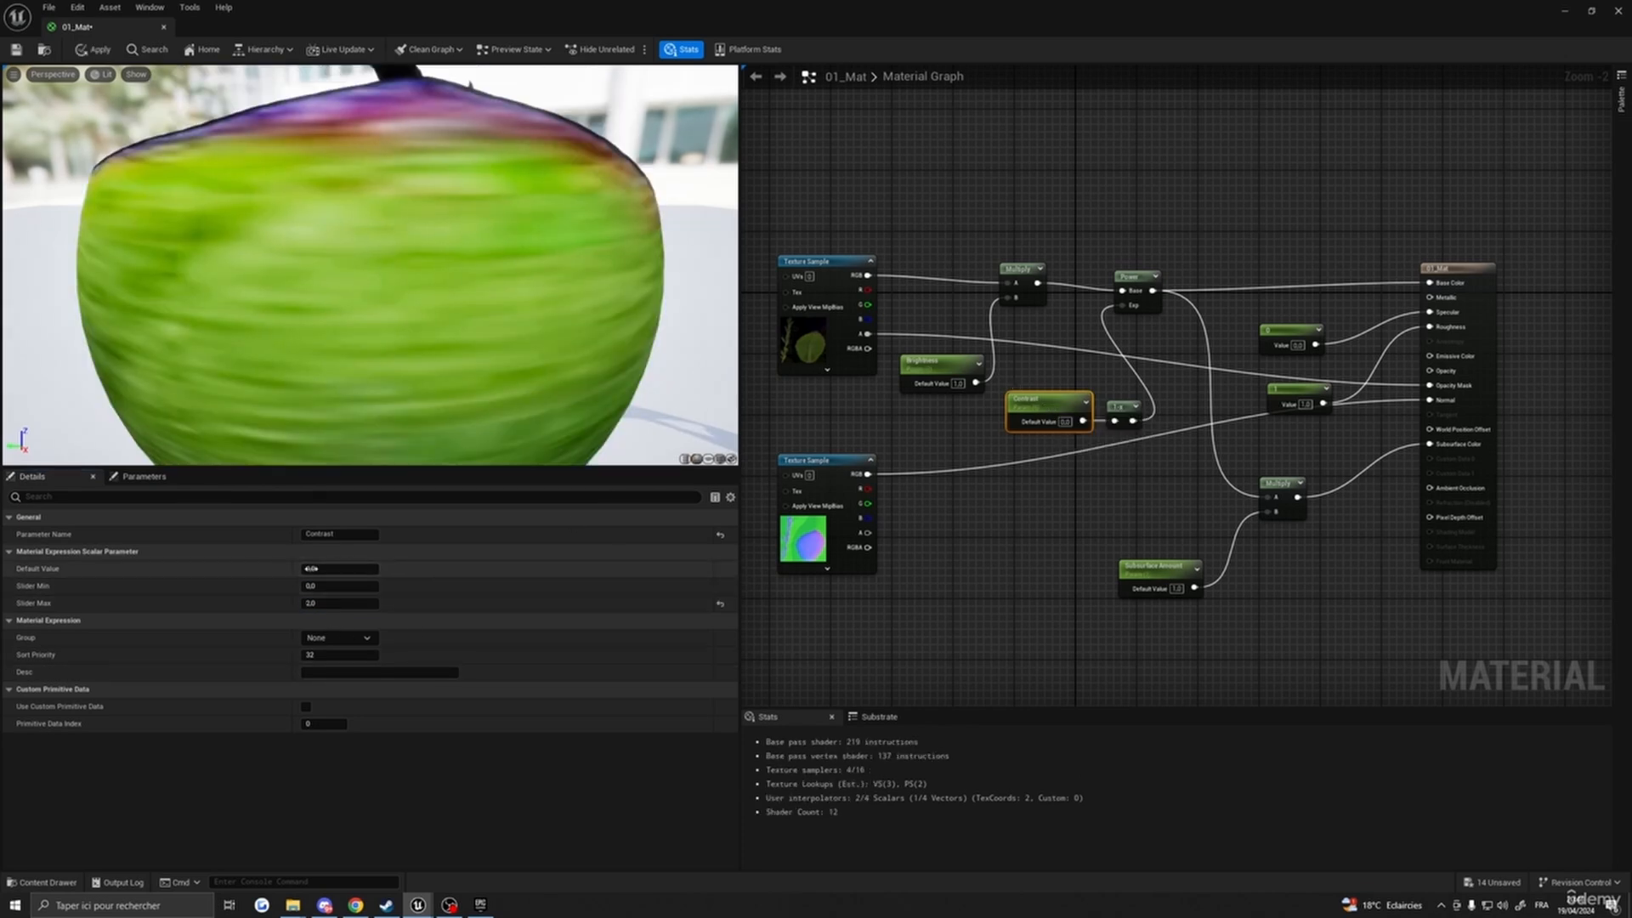
pyautogui.moveTo(321, 569)
pyautogui.mouseDown()
pyautogui.moveTo(244, 568)
pyautogui.moveTo(346, 568)
pyautogui.mouseUp()
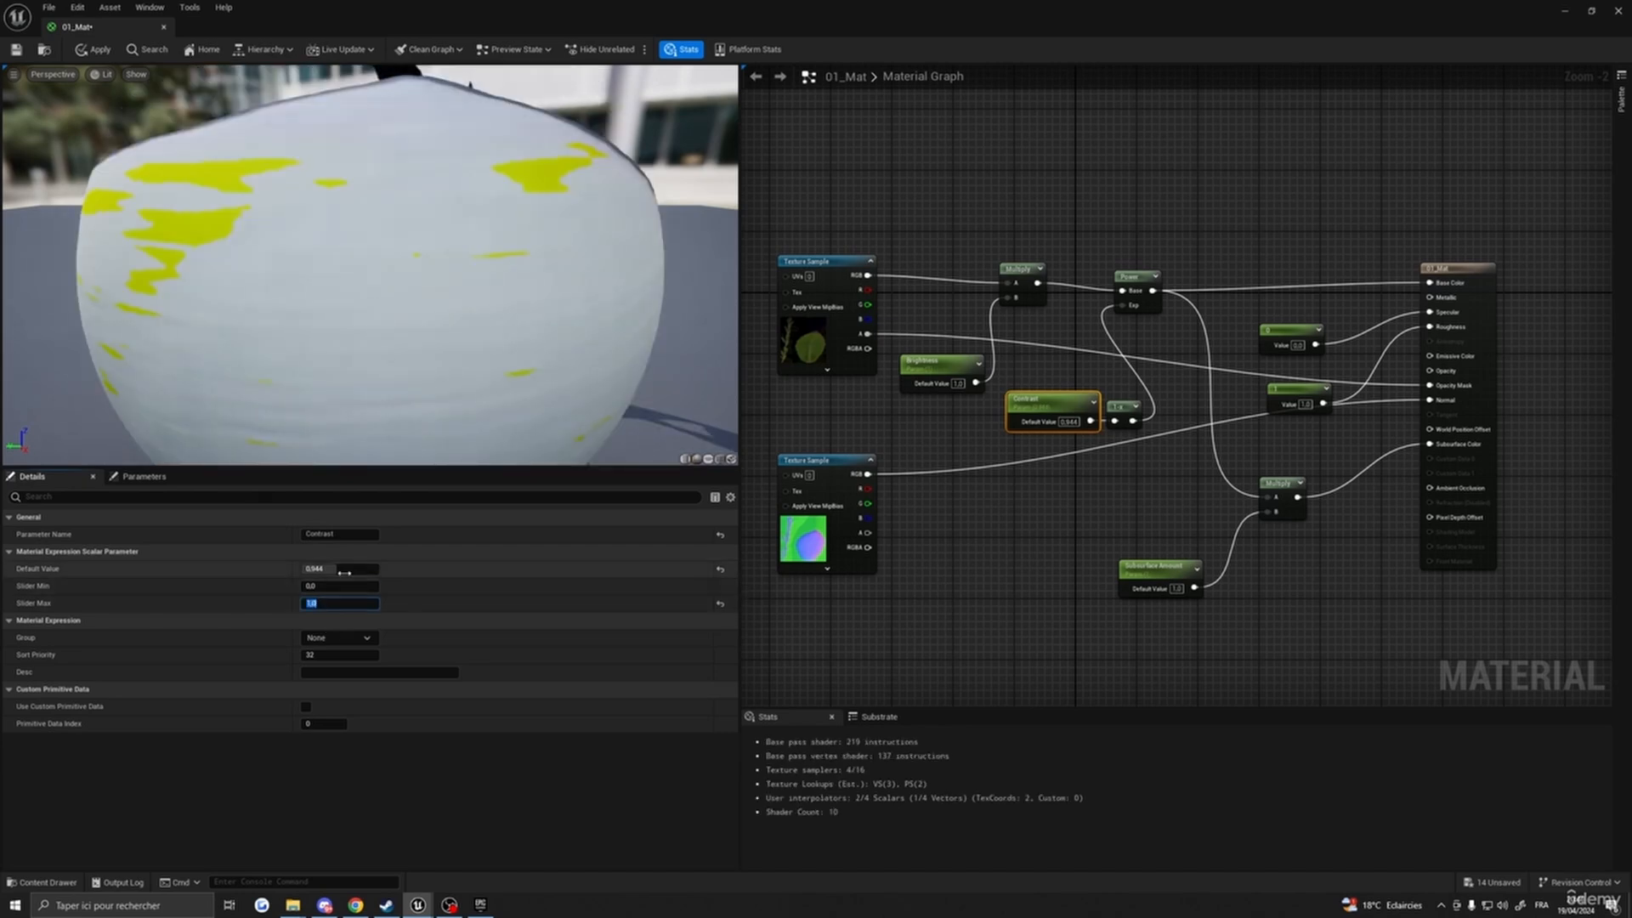
pyautogui.click(841, 633)
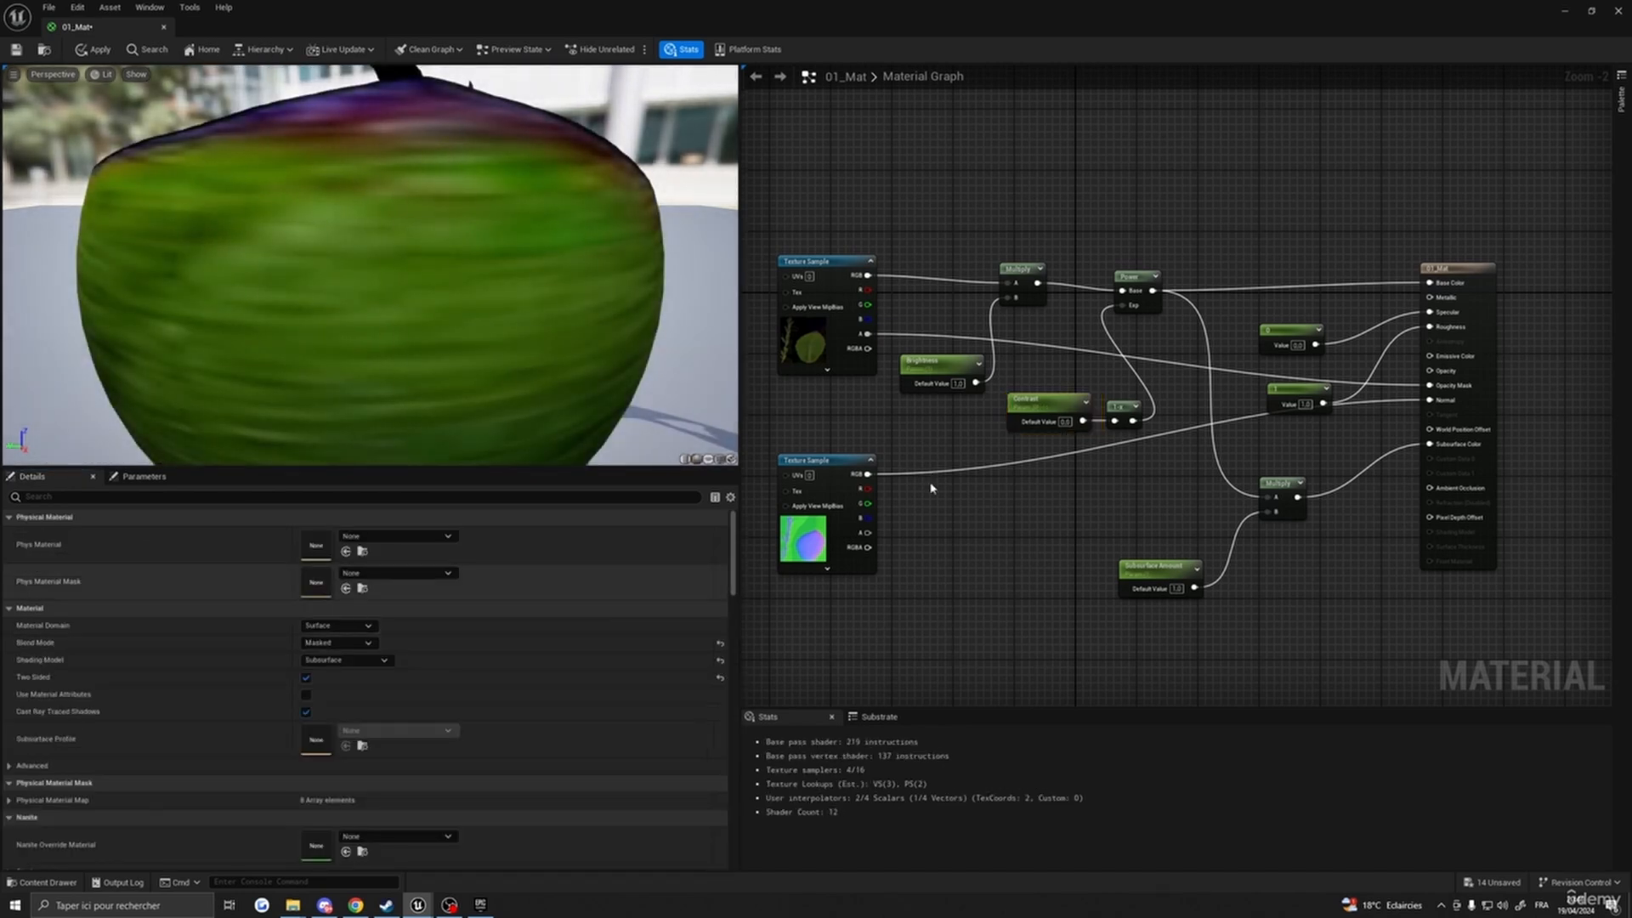
pyautogui.click(1037, 401)
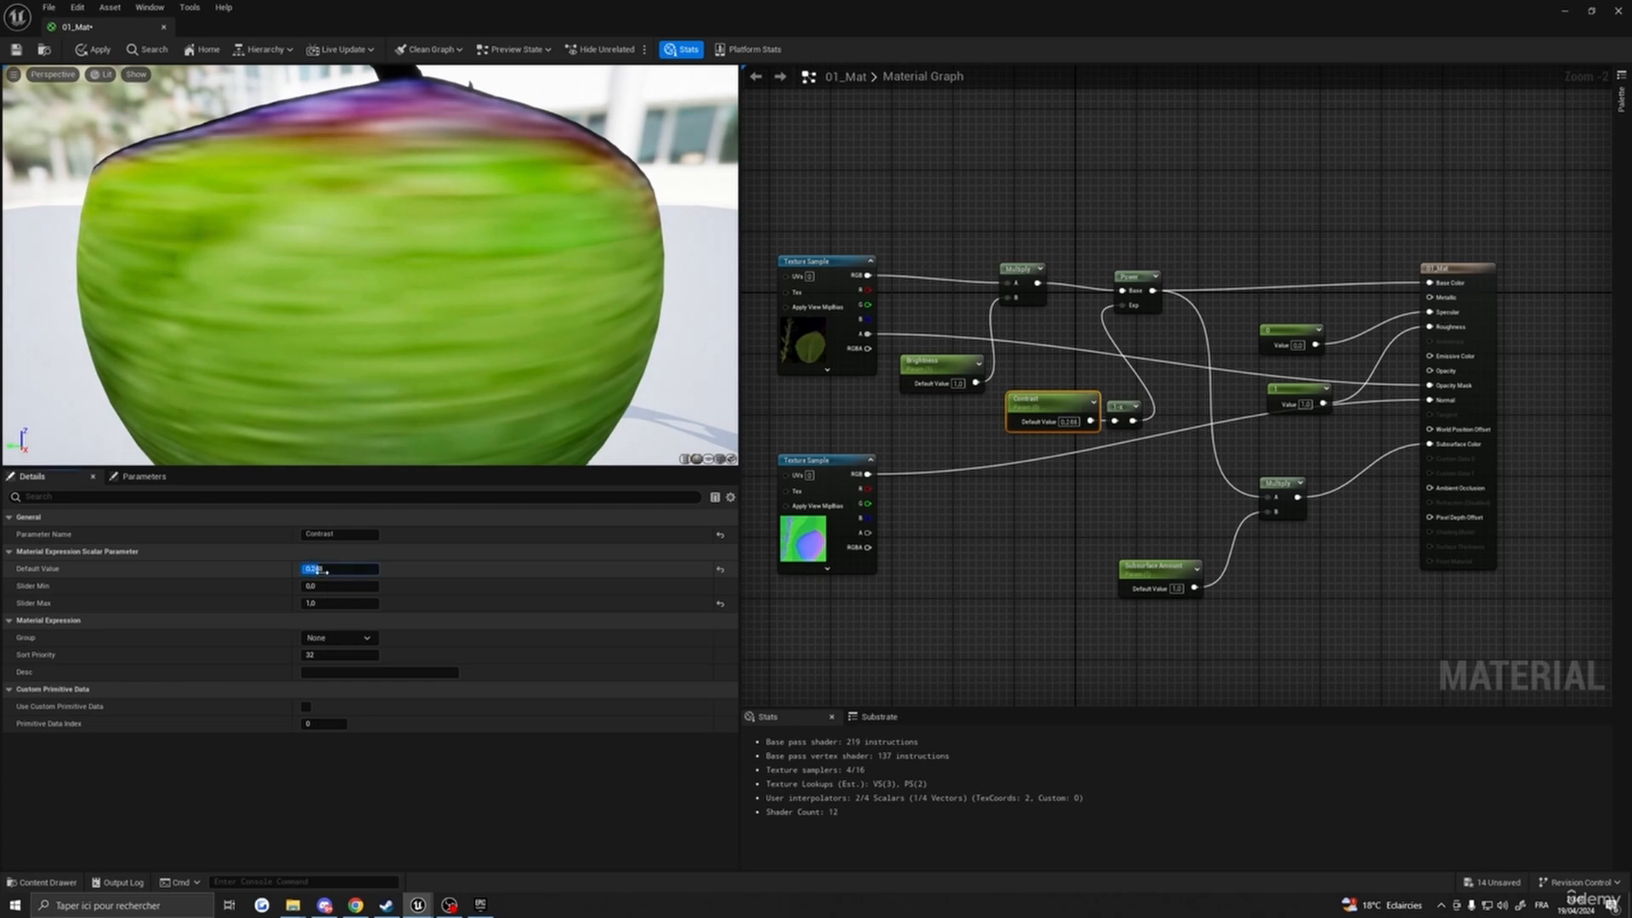
pyautogui.moveTo(326, 571)
pyautogui.mouseDown()
pyautogui.moveTo(375, 569)
pyautogui.moveTo(303, 569)
pyautogui.mouseUp()
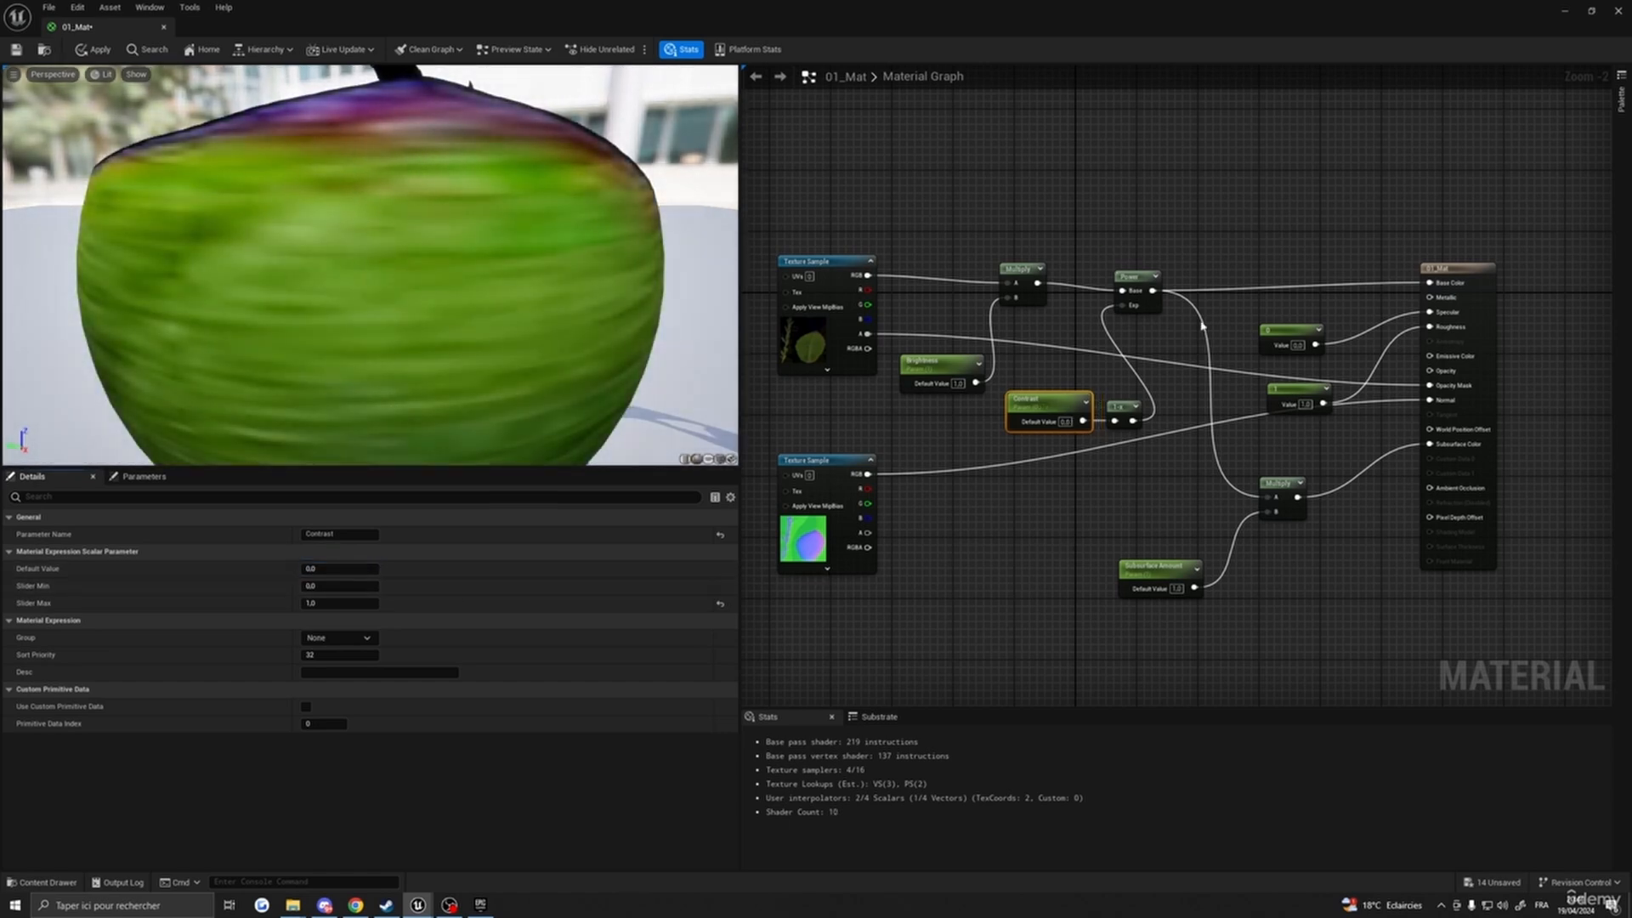
# - Paste a copy of the brightness Multiply node after Power and transfer Power's output connections to the copy
pyautogui.moveTo(1020, 272); pyautogui.dragTo(1004, 272)
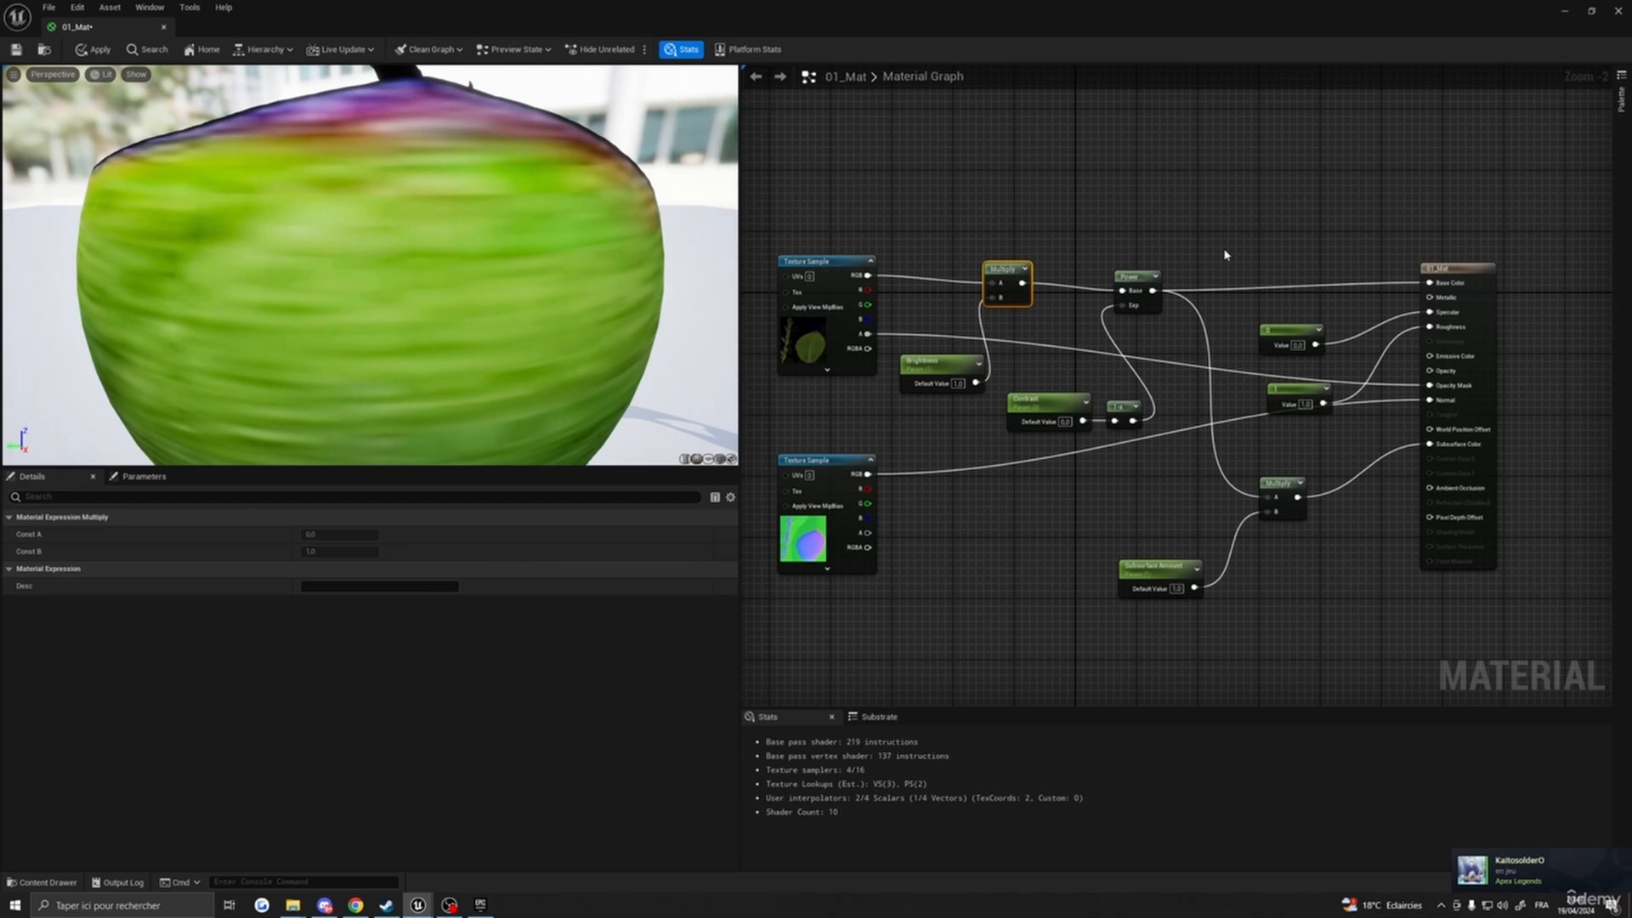
pyautogui.hotkey('ctrl', 'v')
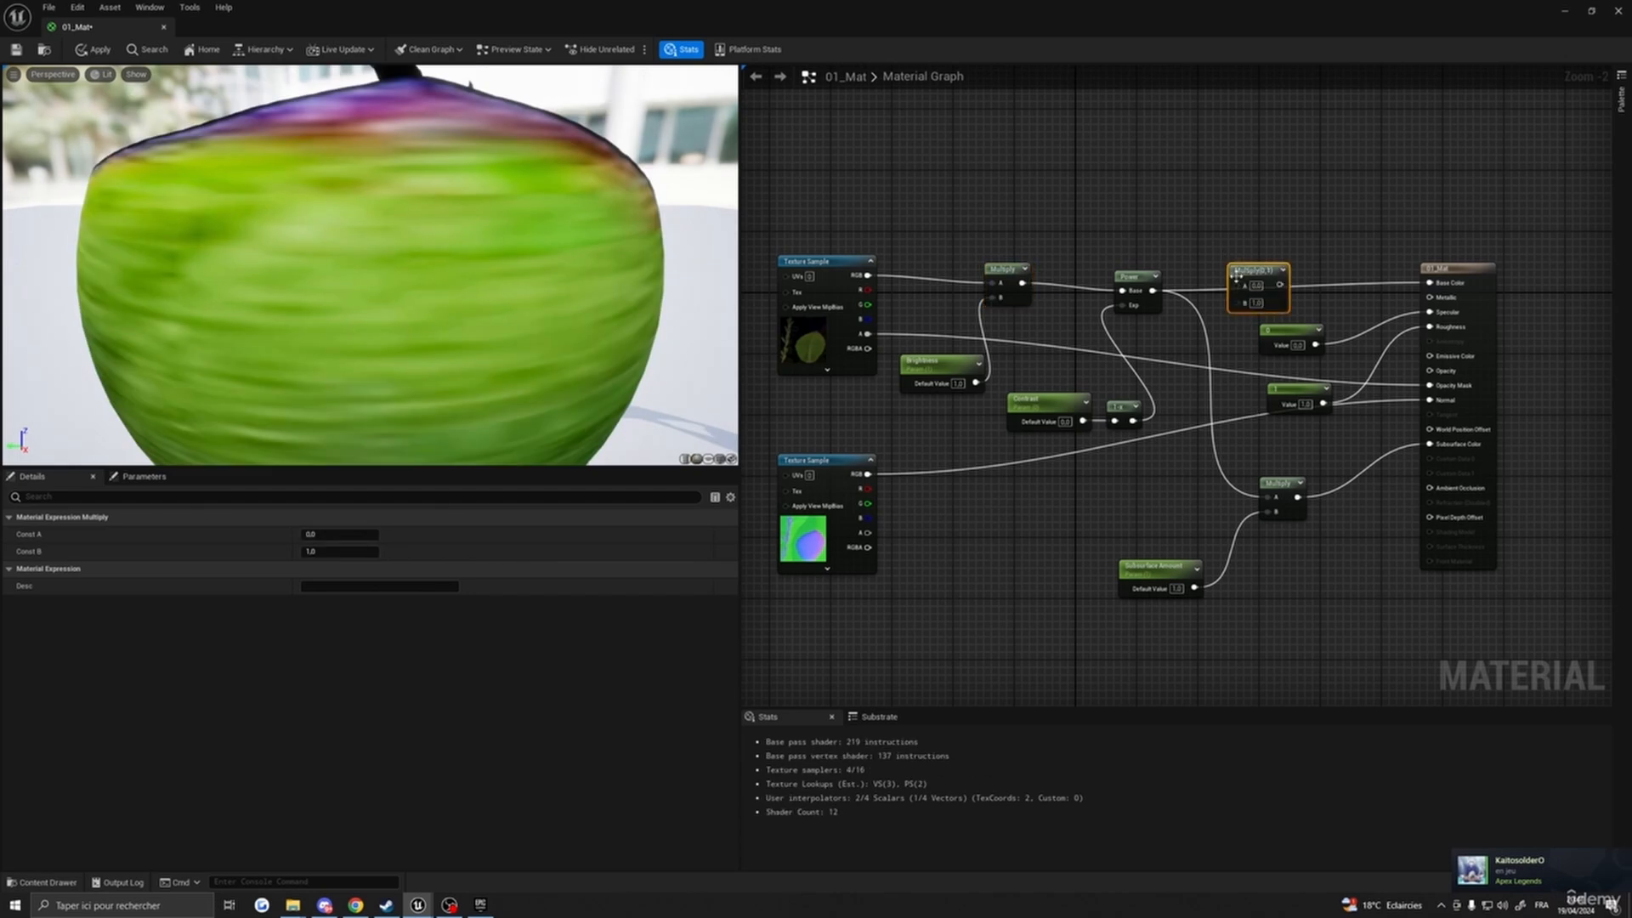
pyautogui.keyDown('ctrl'); pyautogui.moveTo(1161, 290); pyautogui.dragTo(1504, 536); pyautogui.keyUp('ctrl')
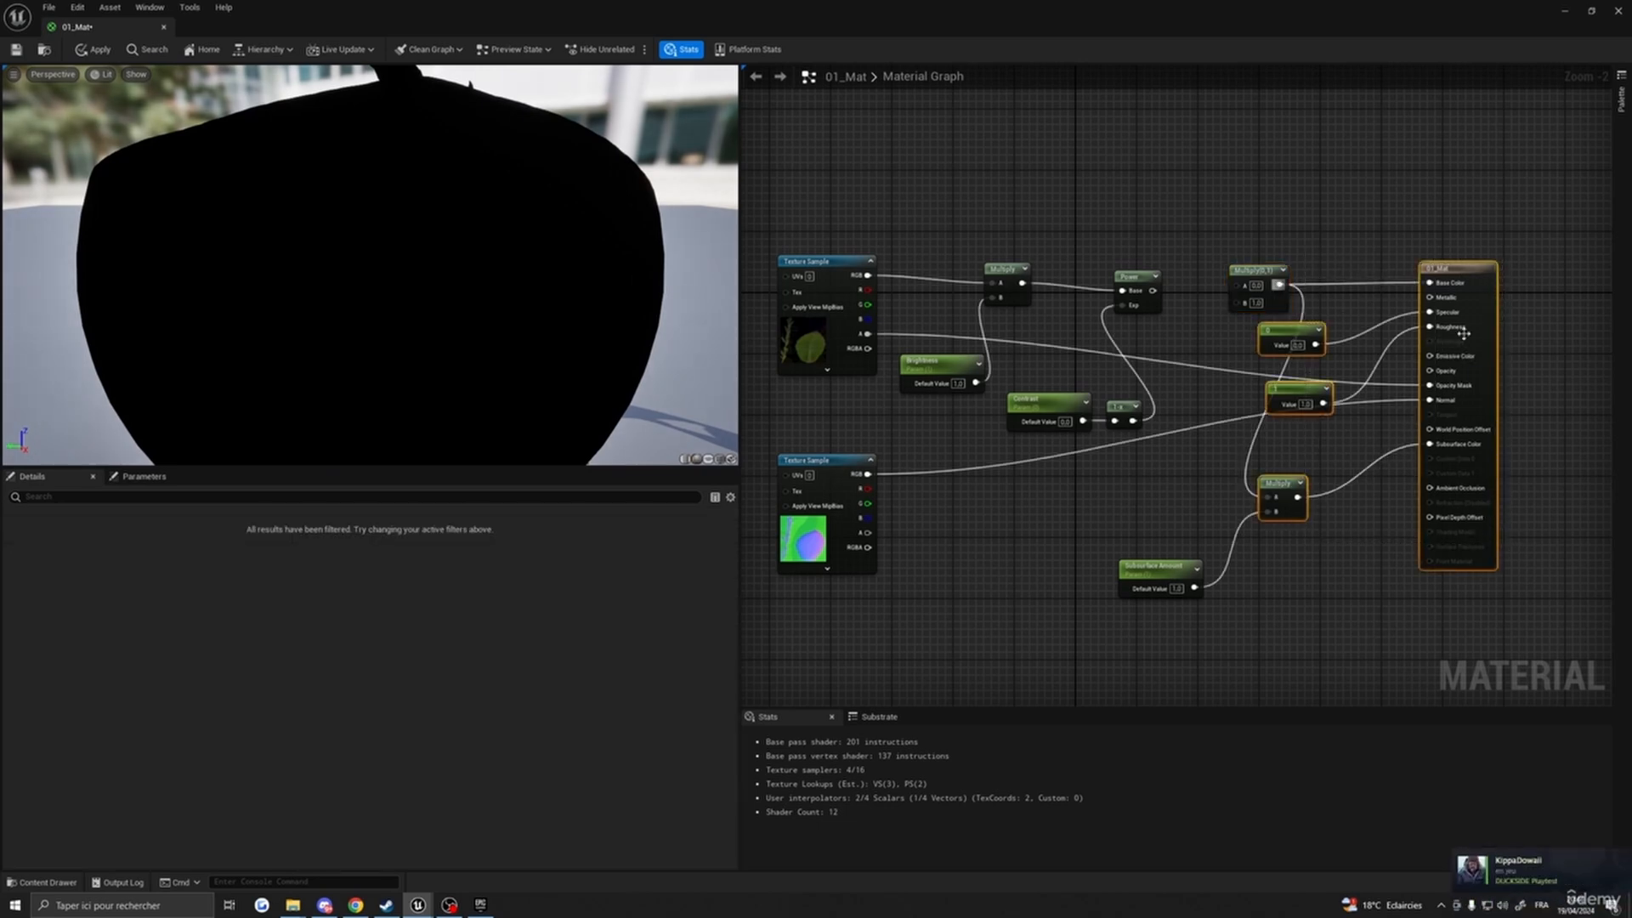
# - Shift the material output and its neighbouring nodes away to make room, and connect Power to the new Multiply's A input
pyautogui.moveTo(1464, 310); pyautogui.dragTo(1589, 317)
pyautogui.moveTo(1409, 248); pyautogui.dragTo(1187, 266, button='right')
pyautogui.click(1095, 293)
pyautogui.moveTo(987, 301); pyautogui.dragTo(1074, 302)
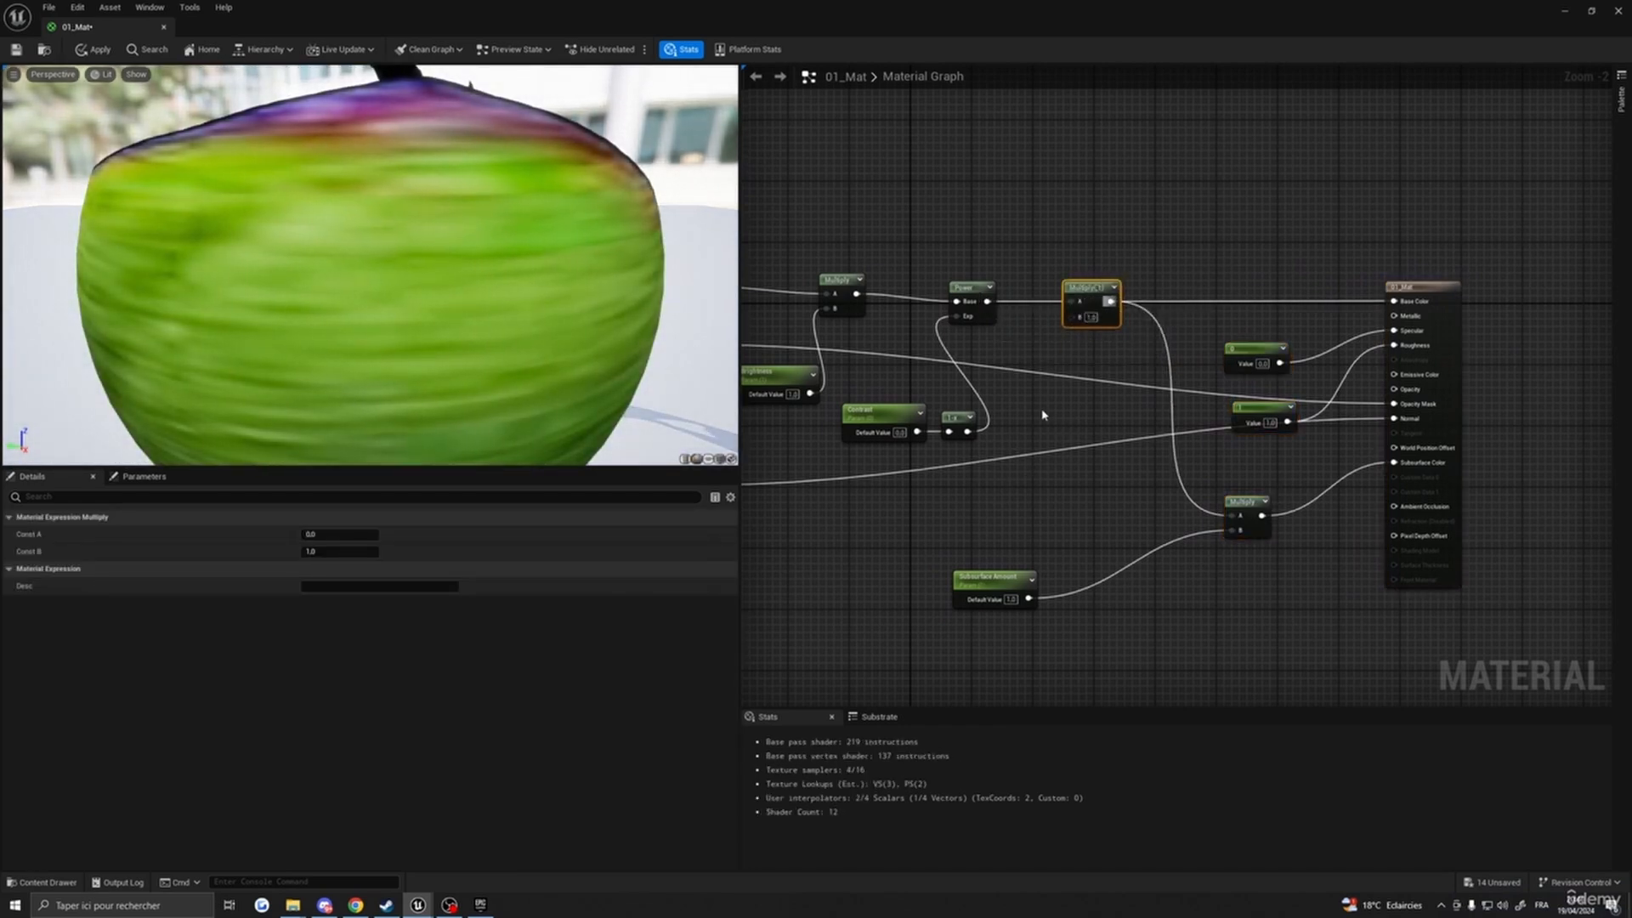
# - Add a Constant3Vector node and place it below the new Multiply node
pyautogui.press('3')
pyautogui.click(1056, 381)
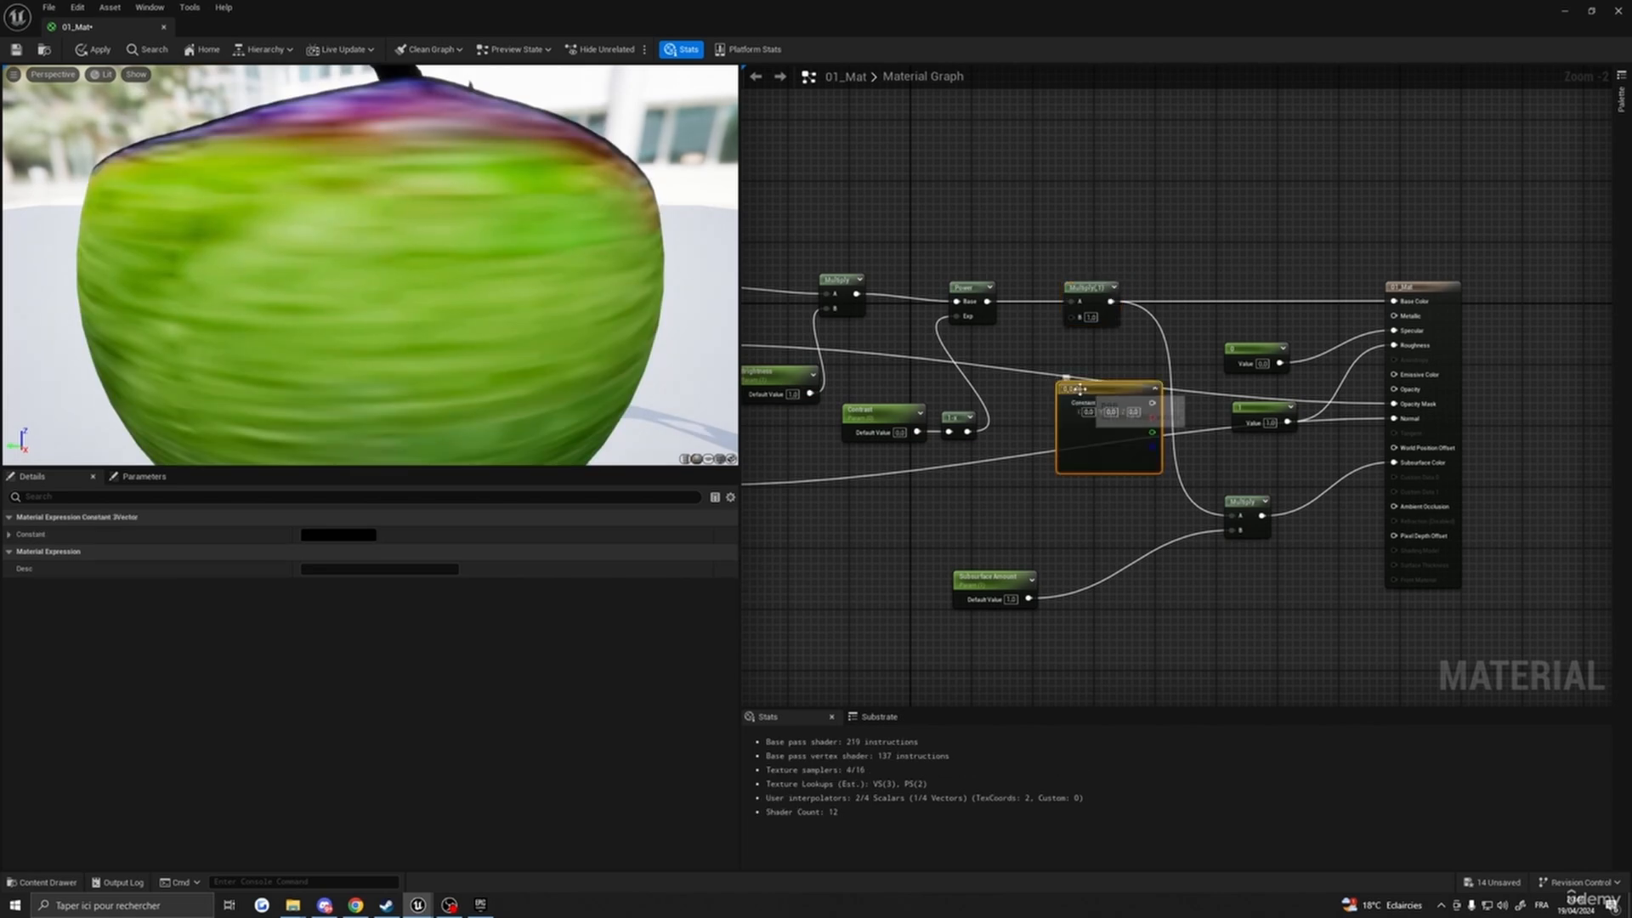
pyautogui.moveTo(1075, 387); pyautogui.dragTo(1050, 396)
pyautogui.rightClick(1162, 223)
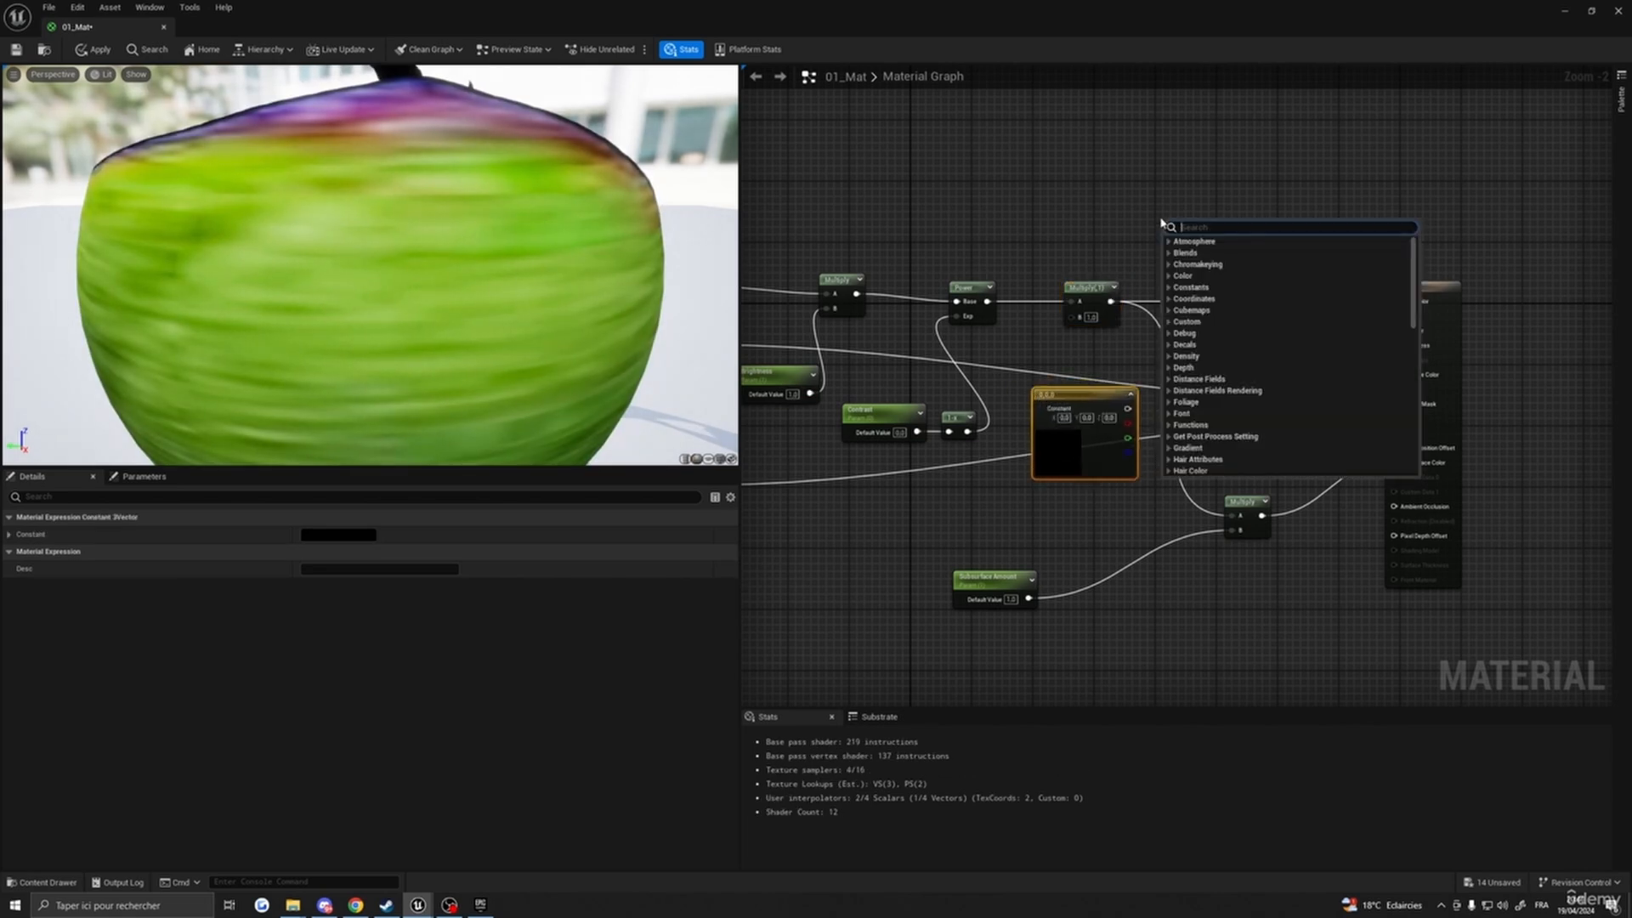
pyautogui.write('const')
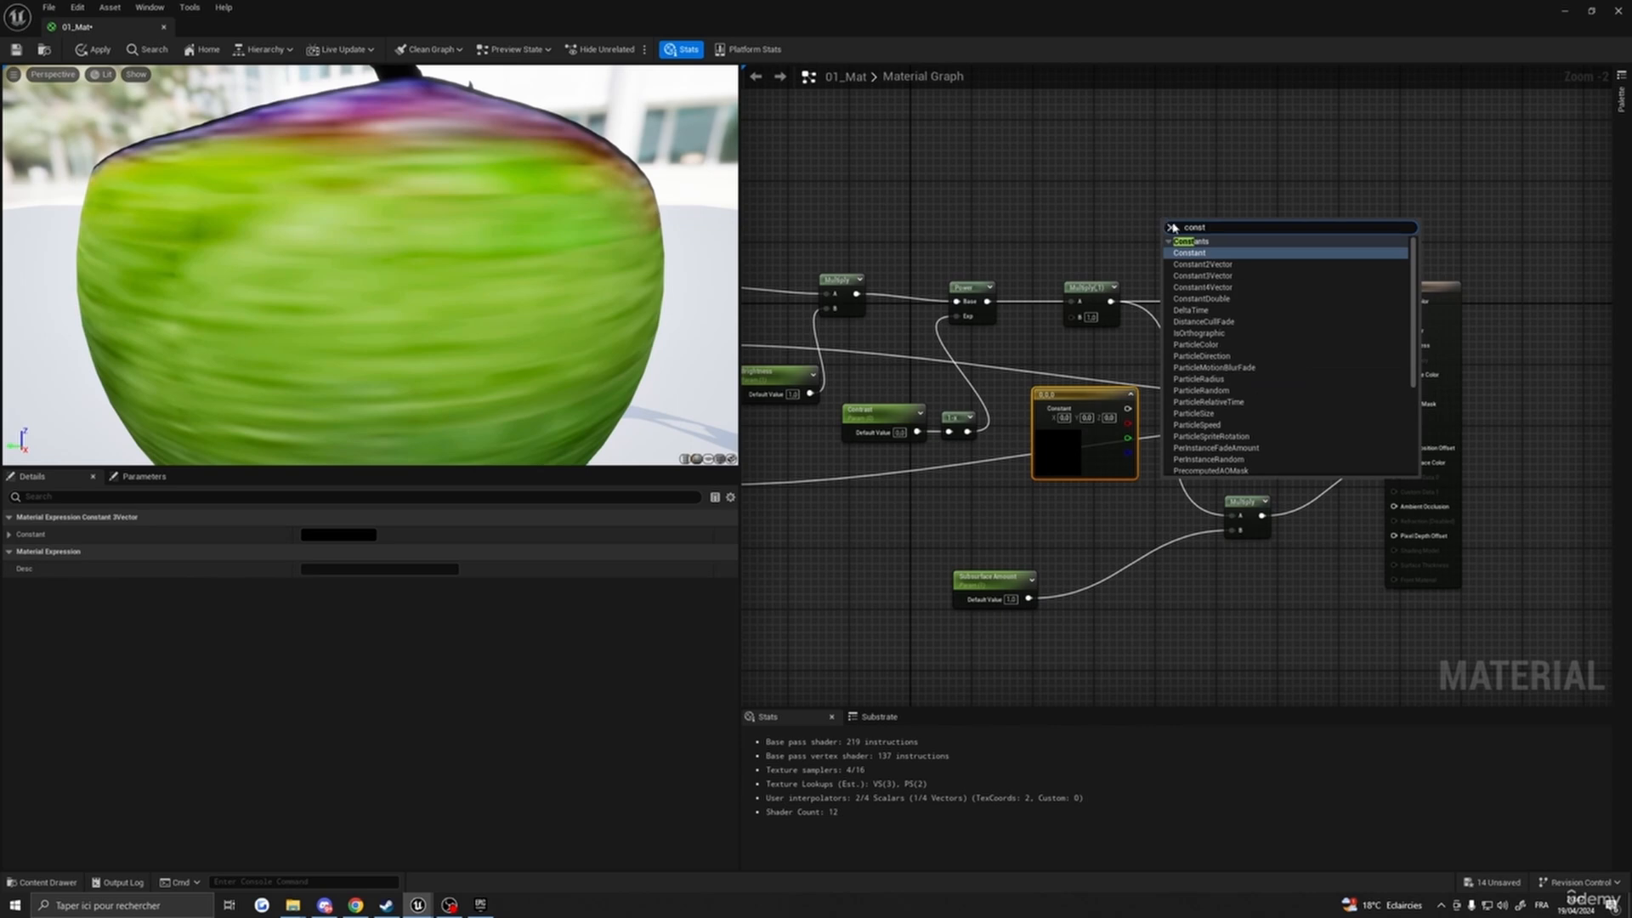
pyautogui.click(1202, 275)
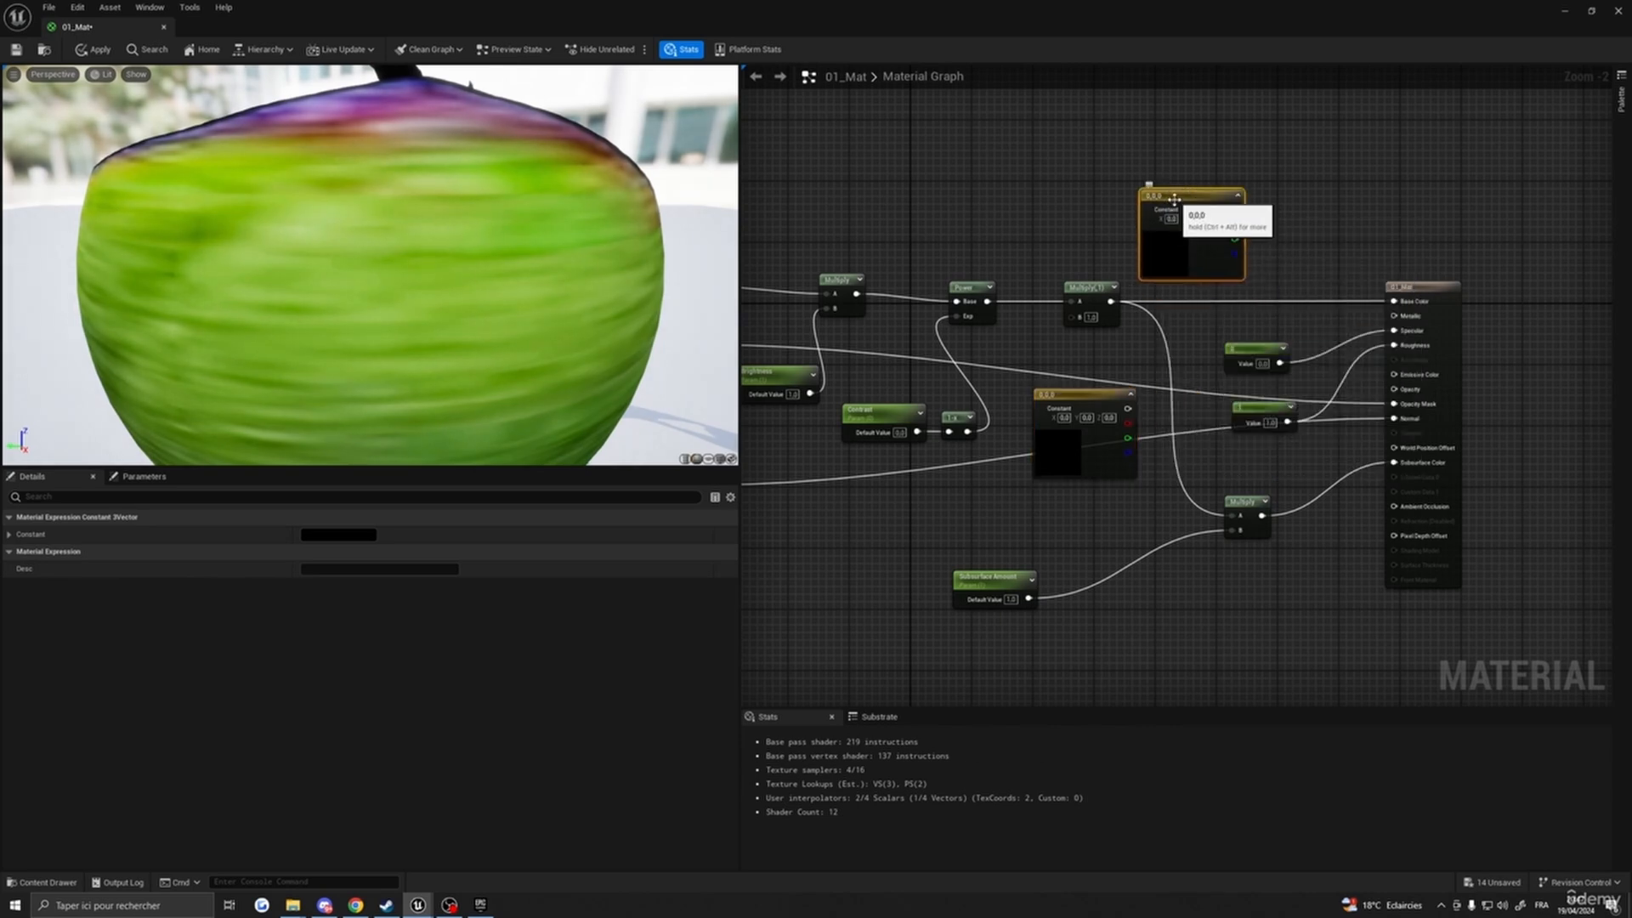
pyautogui.press('Delete')
# - Convert the Constant3Vector to a parameter named Tint and connect it to the new Multiply's B input
pyautogui.rightClick(1062, 406)
pyautogui.click(1096, 431)
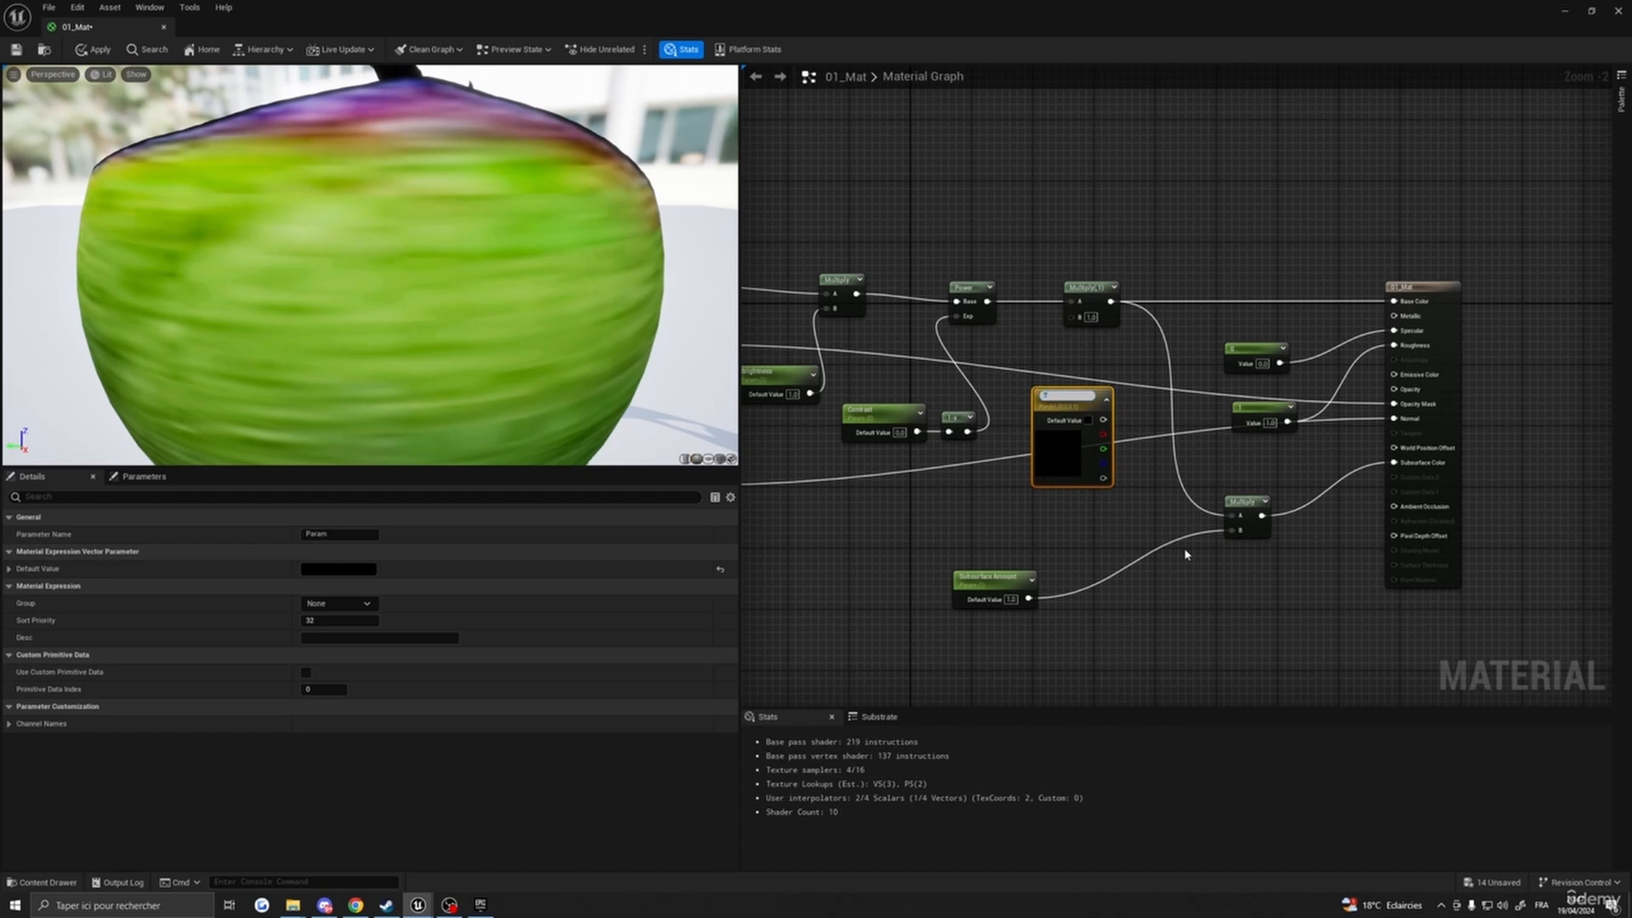
pyautogui.press('Return')
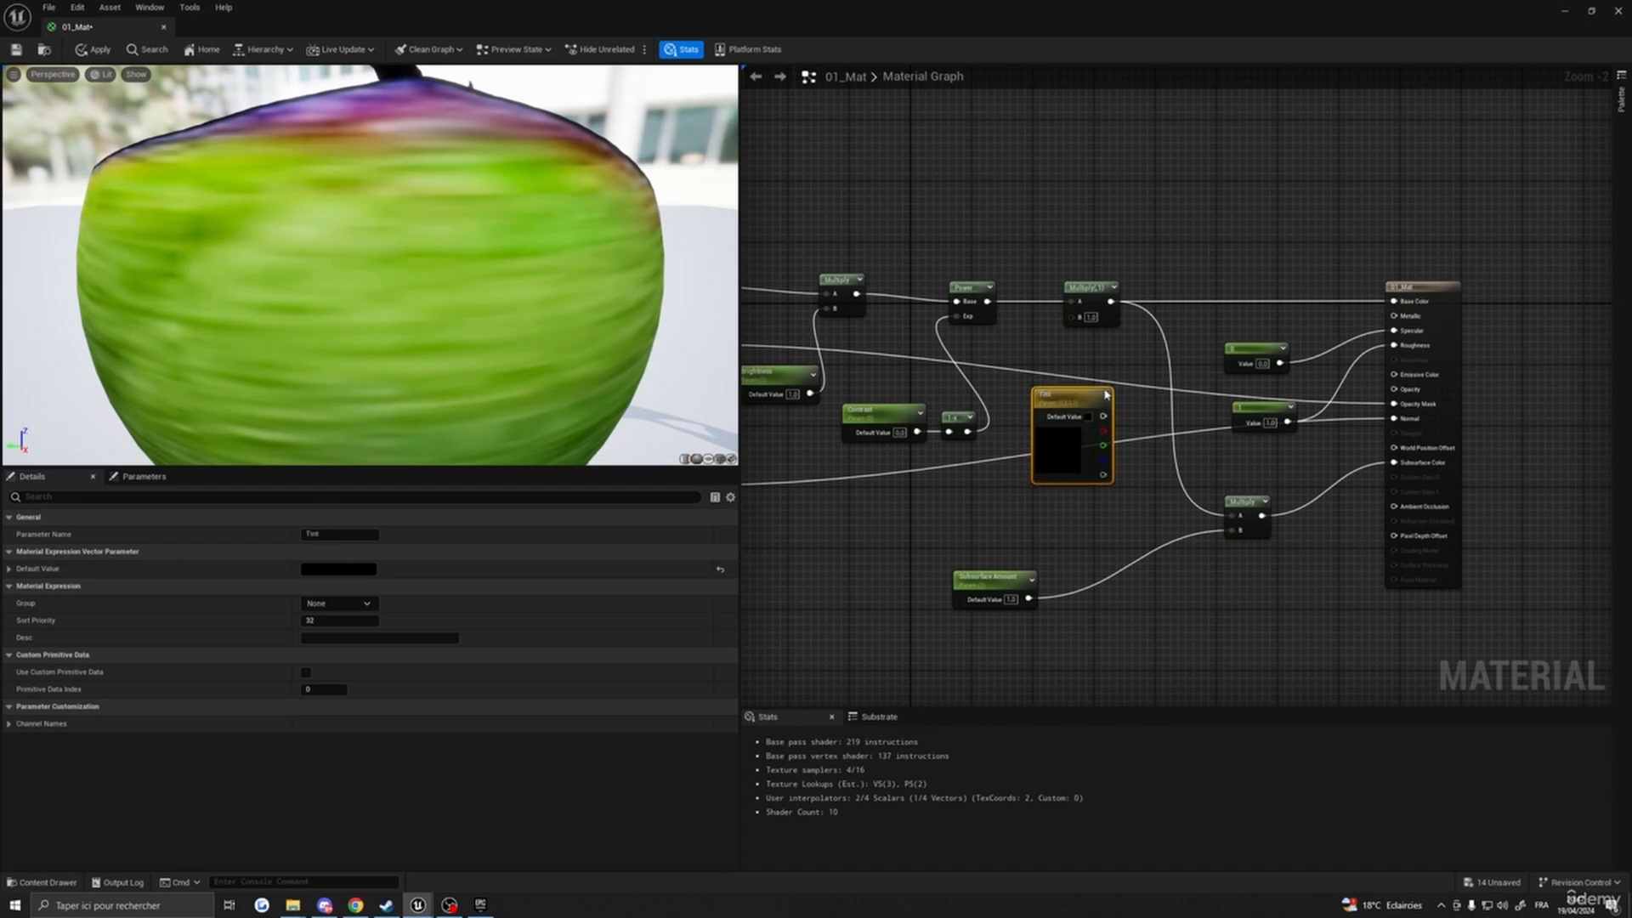
pyautogui.moveTo(1104, 416); pyautogui.dragTo(1078, 317)
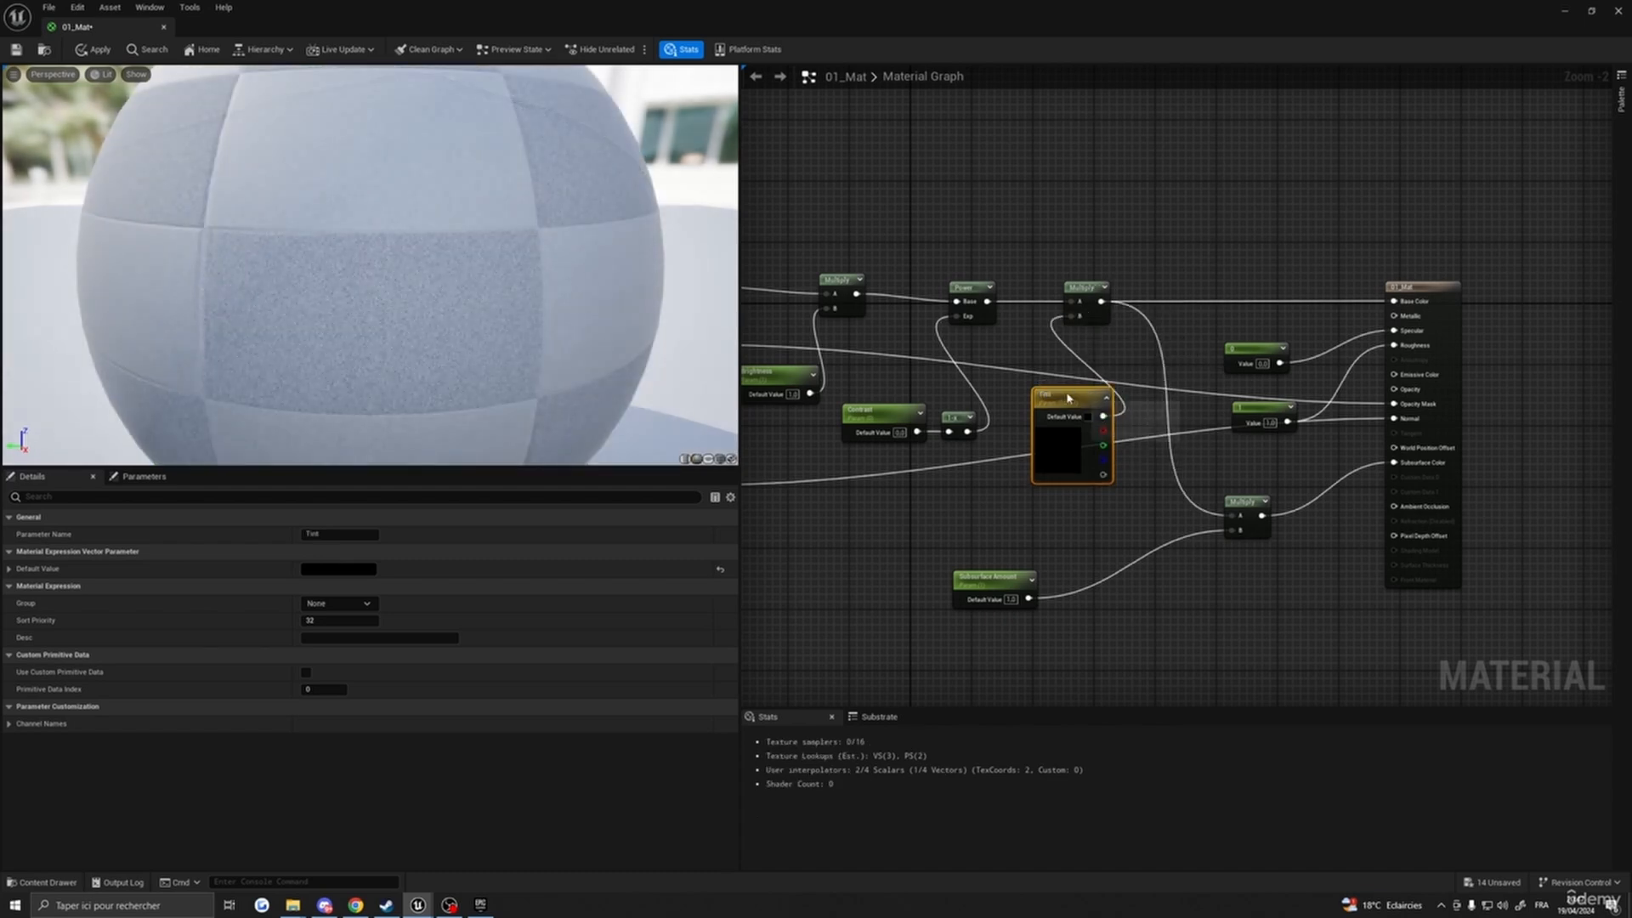
# - Set the Tint parameter's default color to white and apply the material changes
pyautogui.moveTo(1069, 451); pyautogui.dragTo(1055, 450)
pyautogui.doubleClick(1056, 451)
pyautogui.moveTo(1230, 527); pyautogui.dragTo(1222, 472)
pyautogui.click(1233, 774)
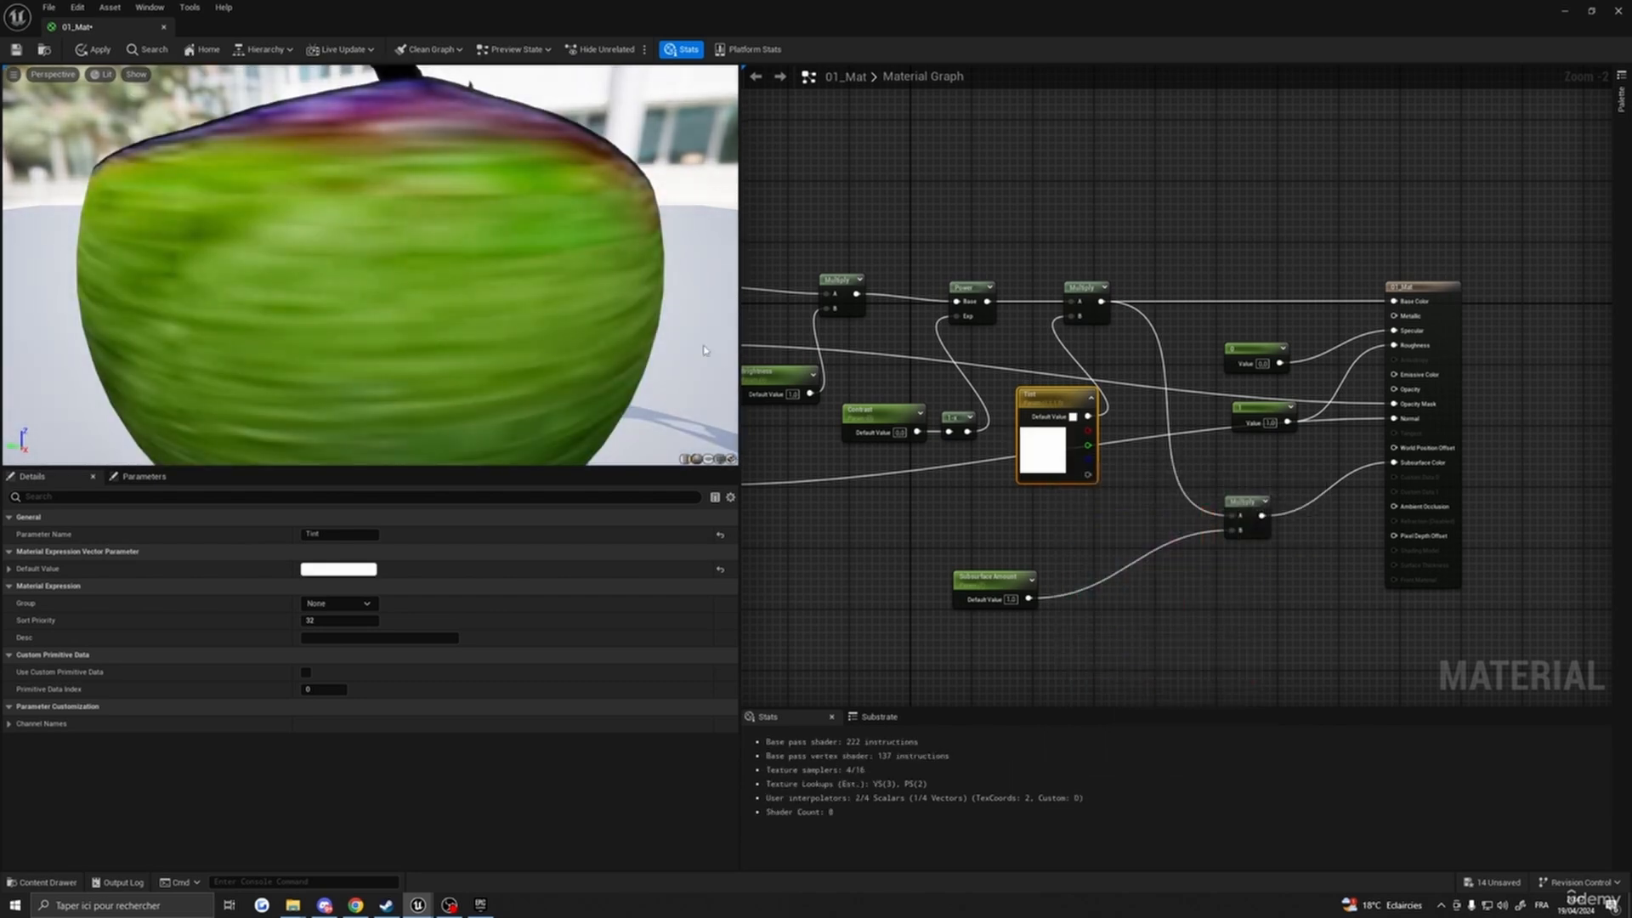
pyautogui.click(94, 49)
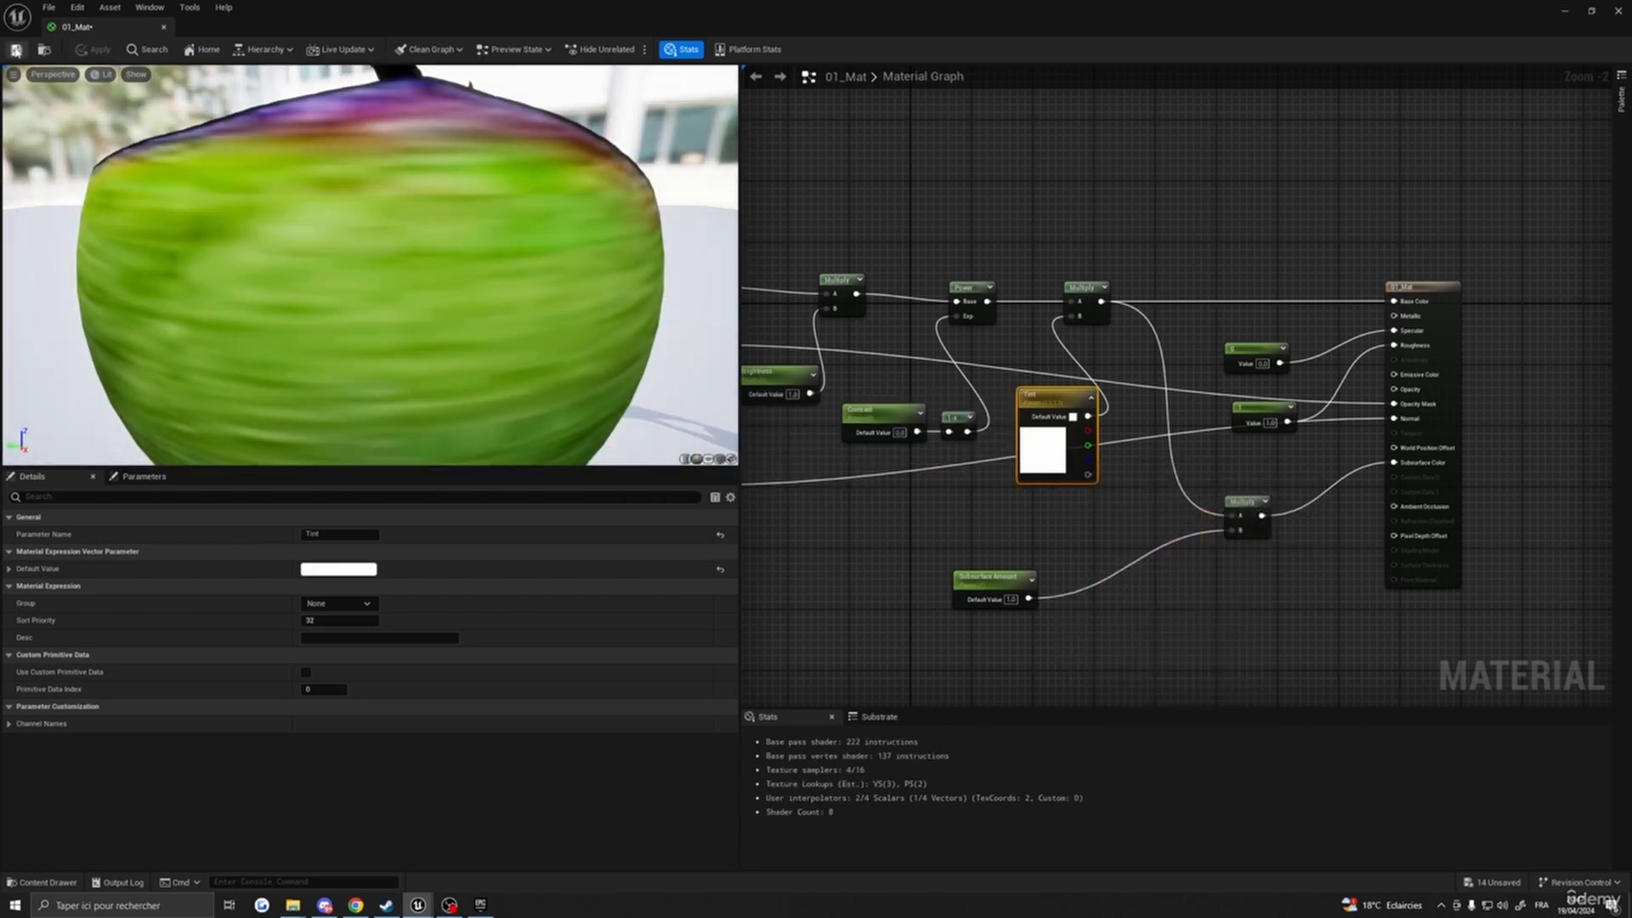
# - Save the 01_Mat material and enlarge its floating editor window downward and sideways while keeping the bush in the viewport visible
pyautogui.hotkey('ctrl', 's')
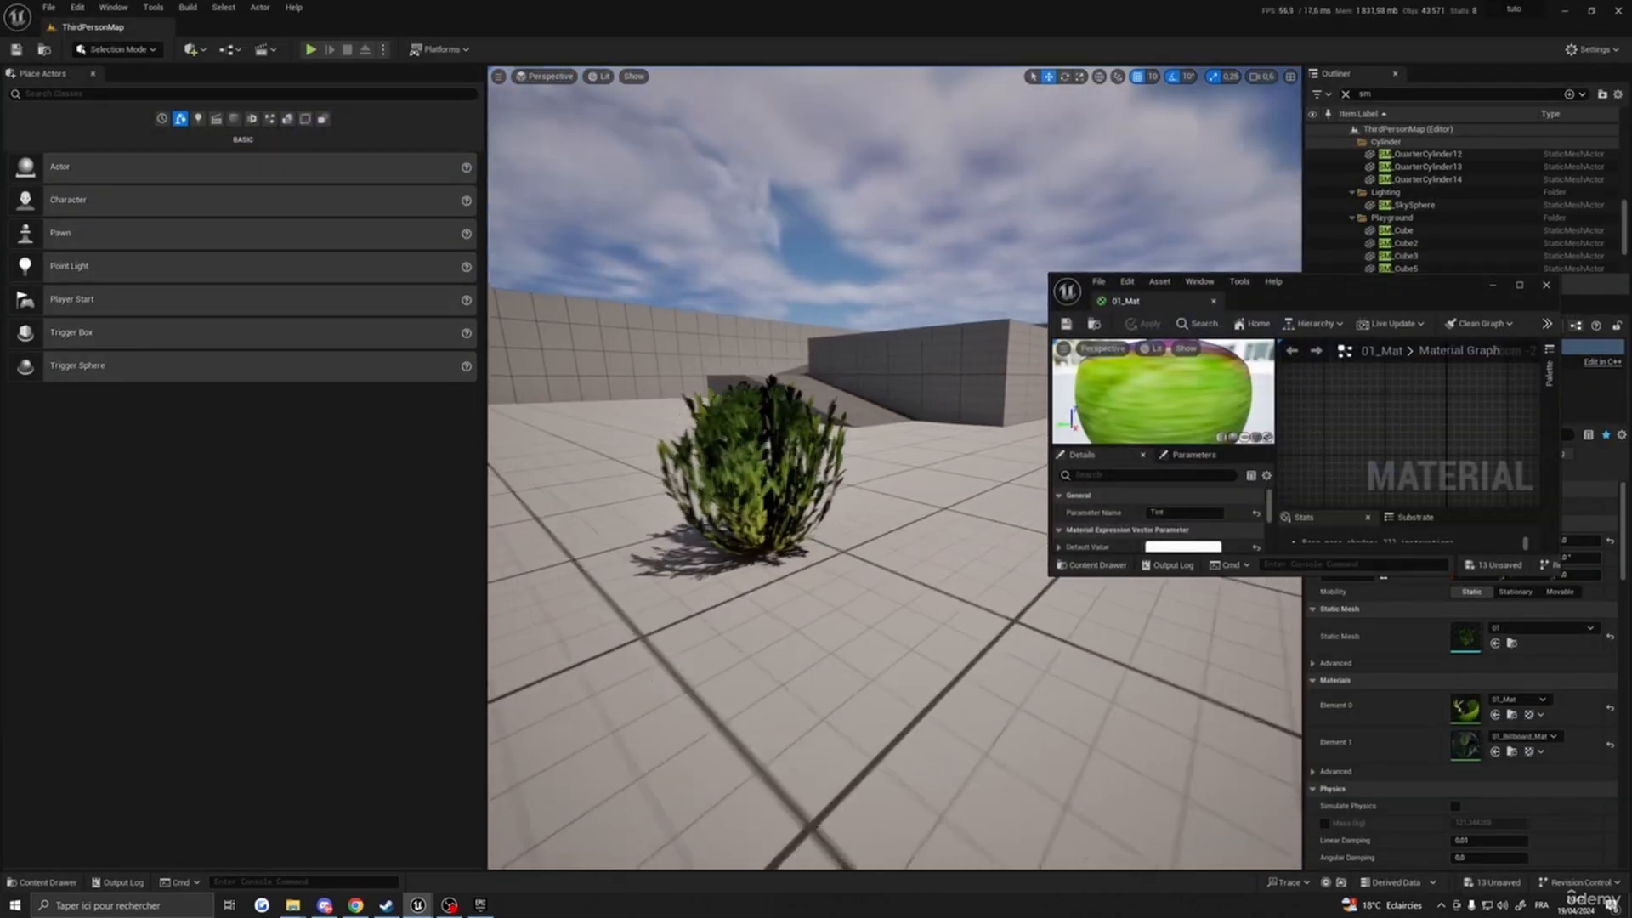
pyautogui.rightClick(1290, 391)
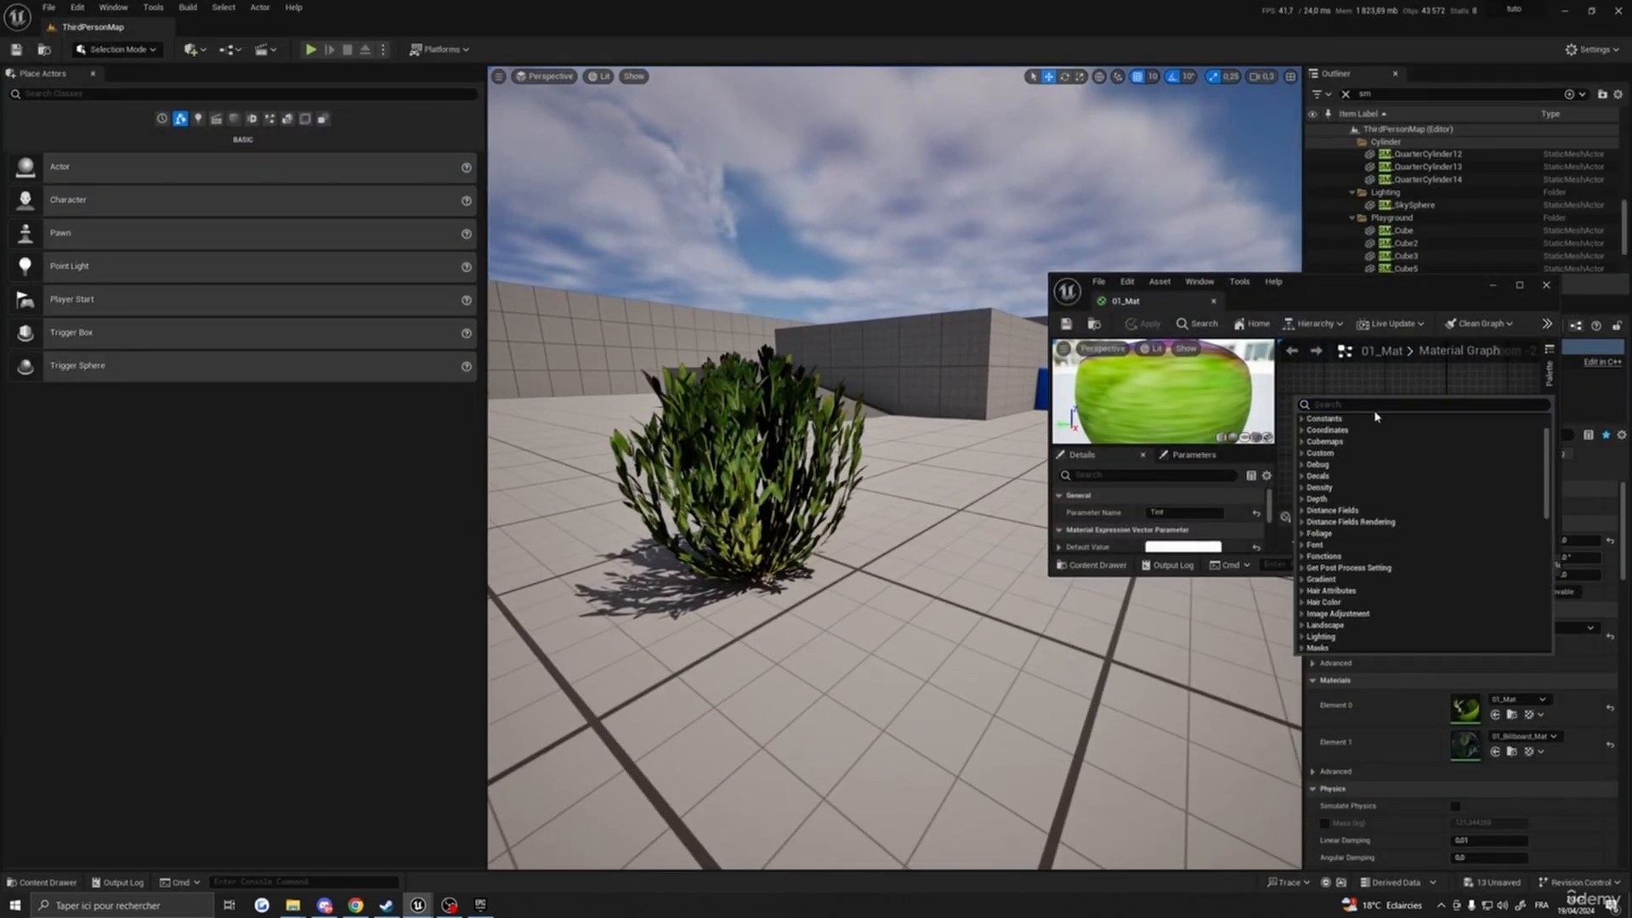
pyautogui.click(1369, 390)
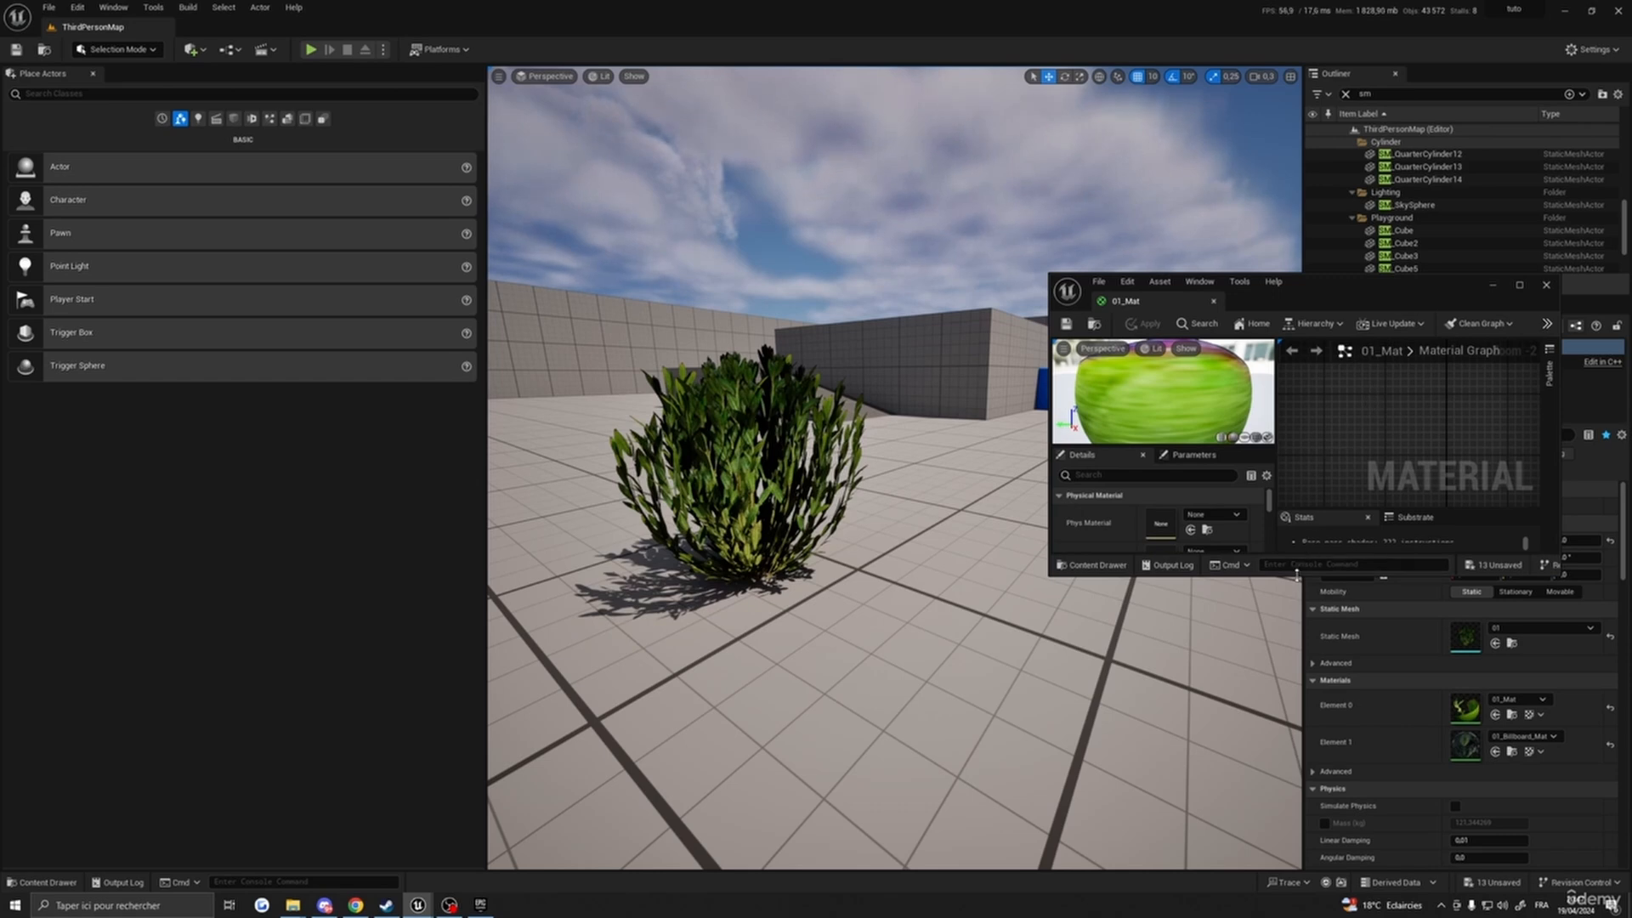
pyautogui.moveTo(1297, 576); pyautogui.dragTo(1297, 835)
pyautogui.moveTo(1560, 567); pyautogui.dragTo(1630, 568)
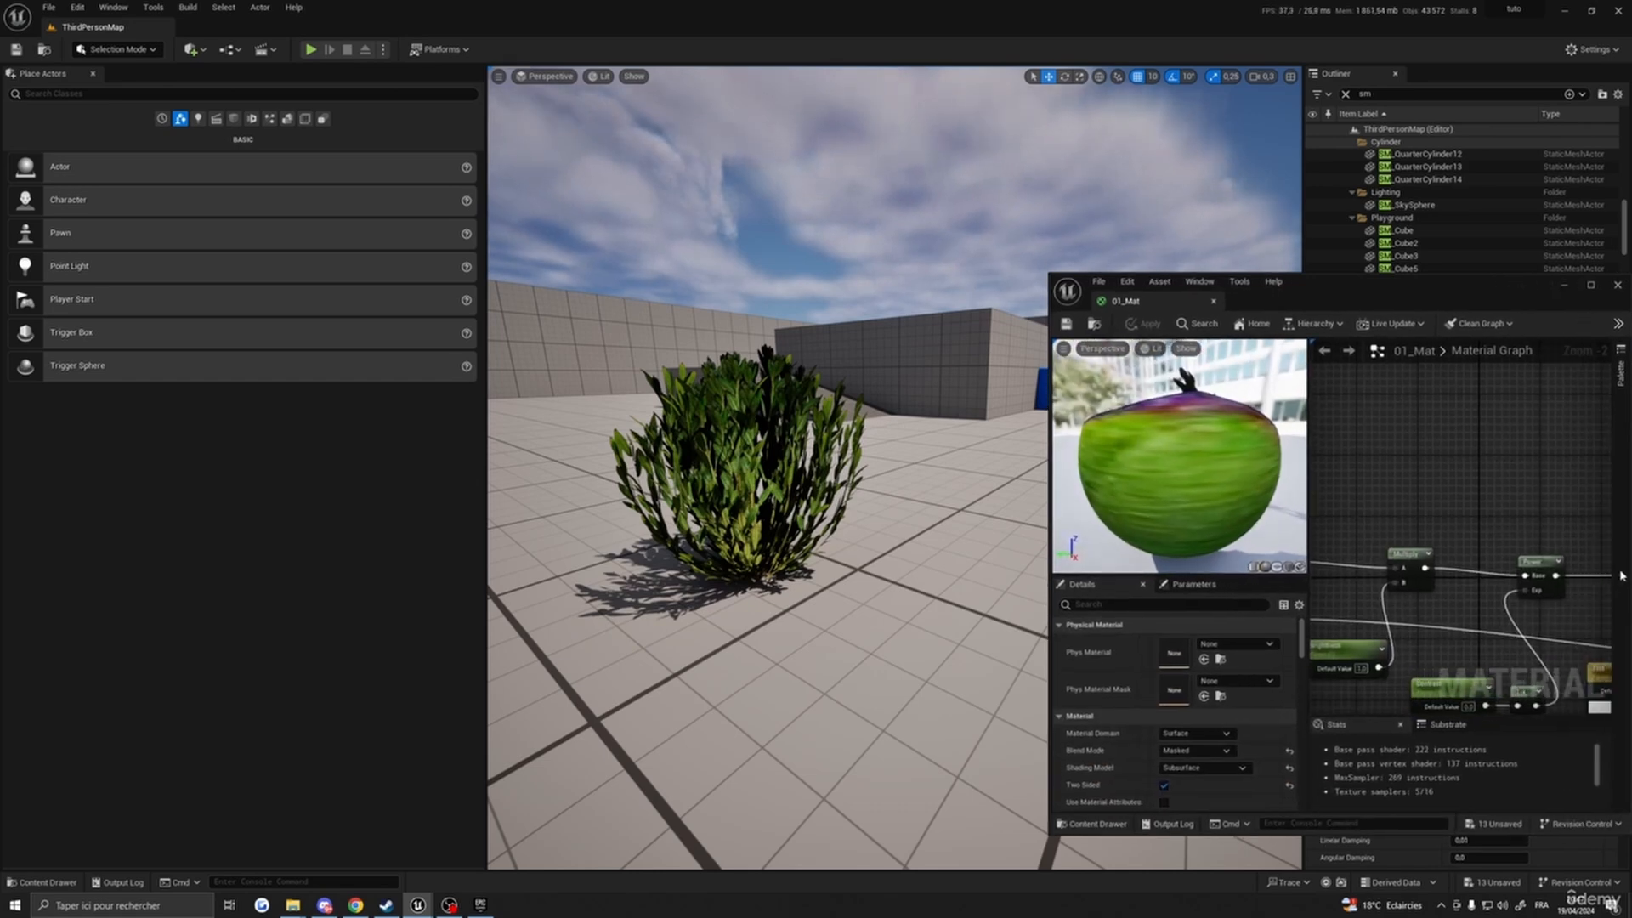
# - Set the Tint parameter's default color to a near-white green, about R 0.97, G 1.0, B 0.98
pyautogui.moveTo(1586, 530); pyautogui.dragTo(1398, 404, button='right')
pyautogui.doubleClick(1424, 610)
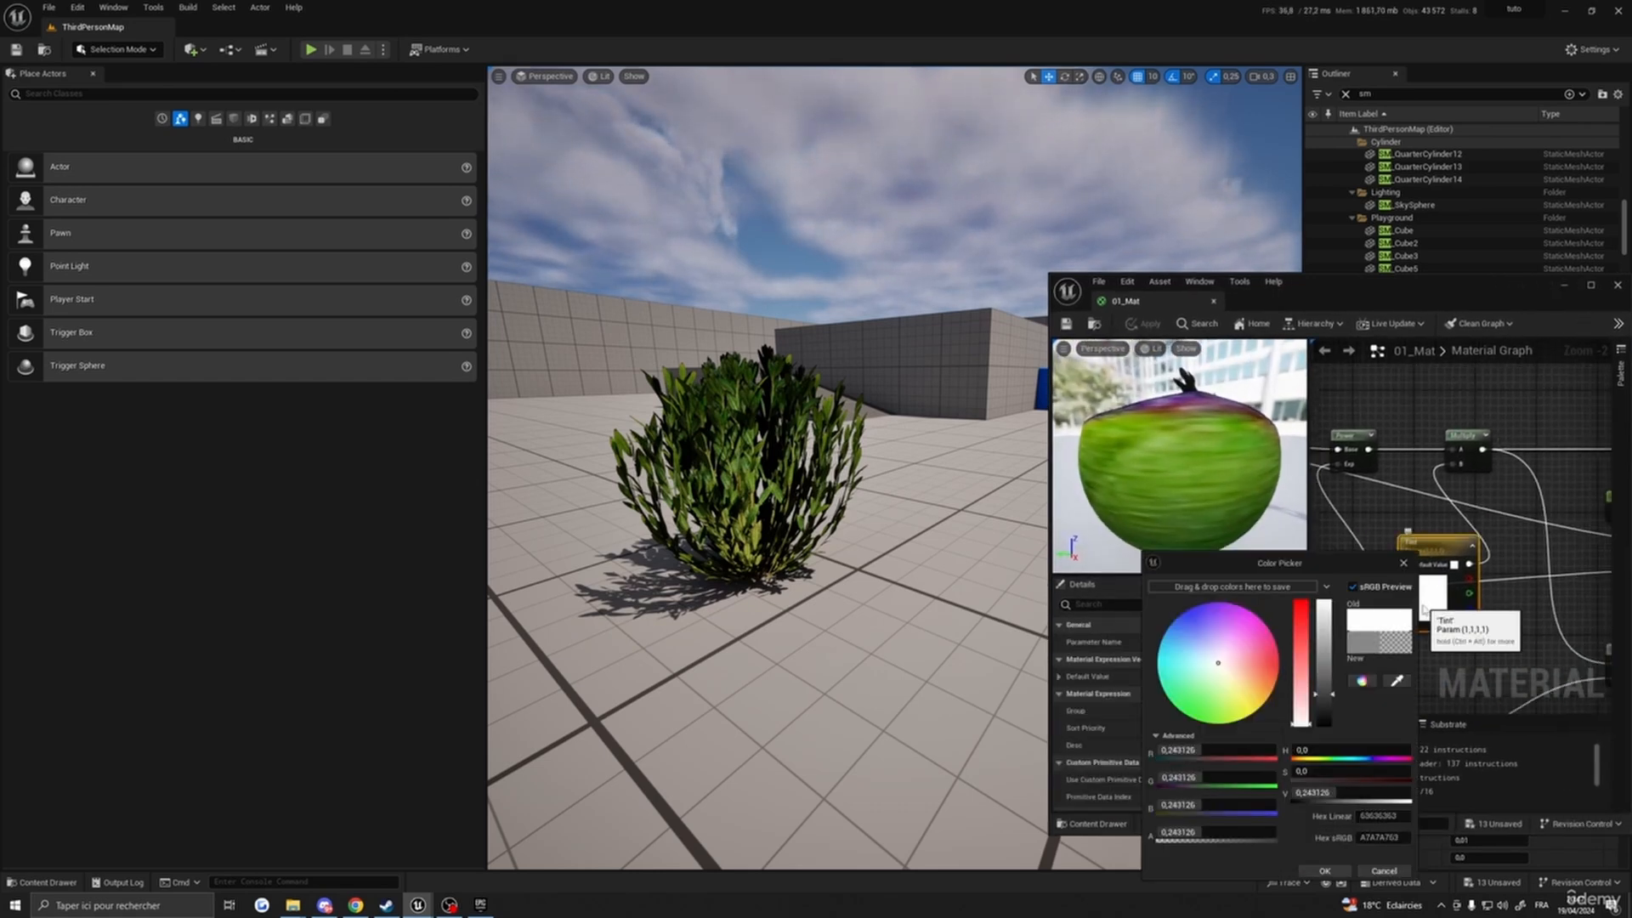
pyautogui.click(1419, 585)
pyautogui.doubleClick(1419, 585)
pyautogui.moveTo(1214, 702); pyautogui.dragTo(1219, 670)
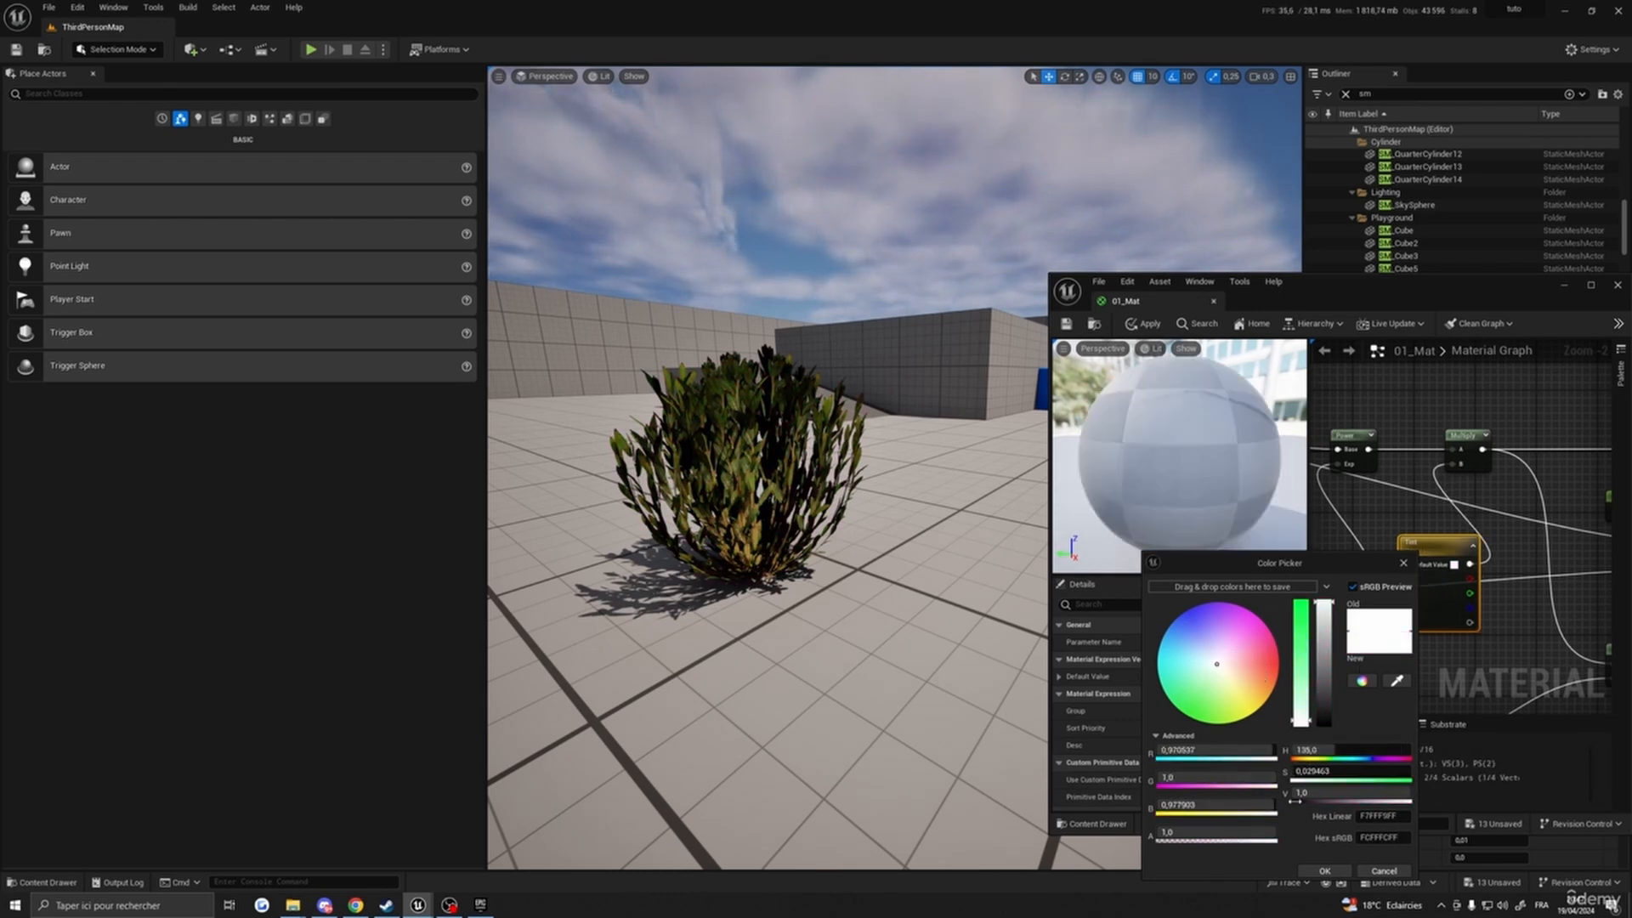
pyautogui.click(1324, 870)
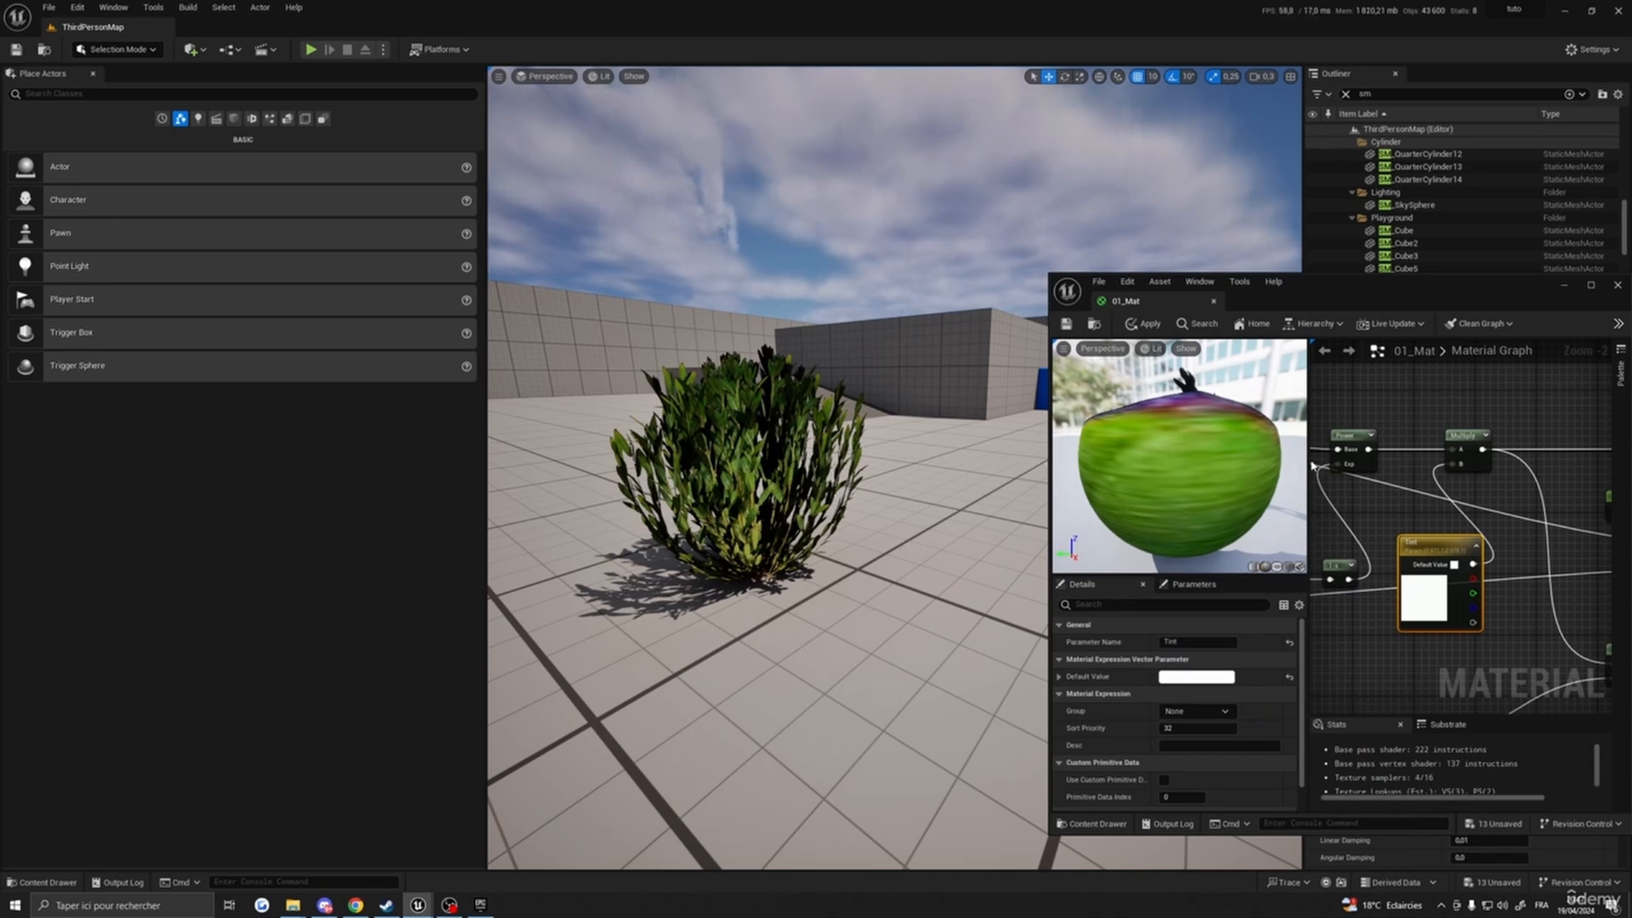
# - Widen the material graph area and try a slight change to the Contrast parameter's default value, ending at 0
pyautogui.moveTo(1308, 466); pyautogui.dragTo(1159, 462)
pyautogui.moveTo(1367, 382); pyautogui.dragTo(1563, 377, button='right')
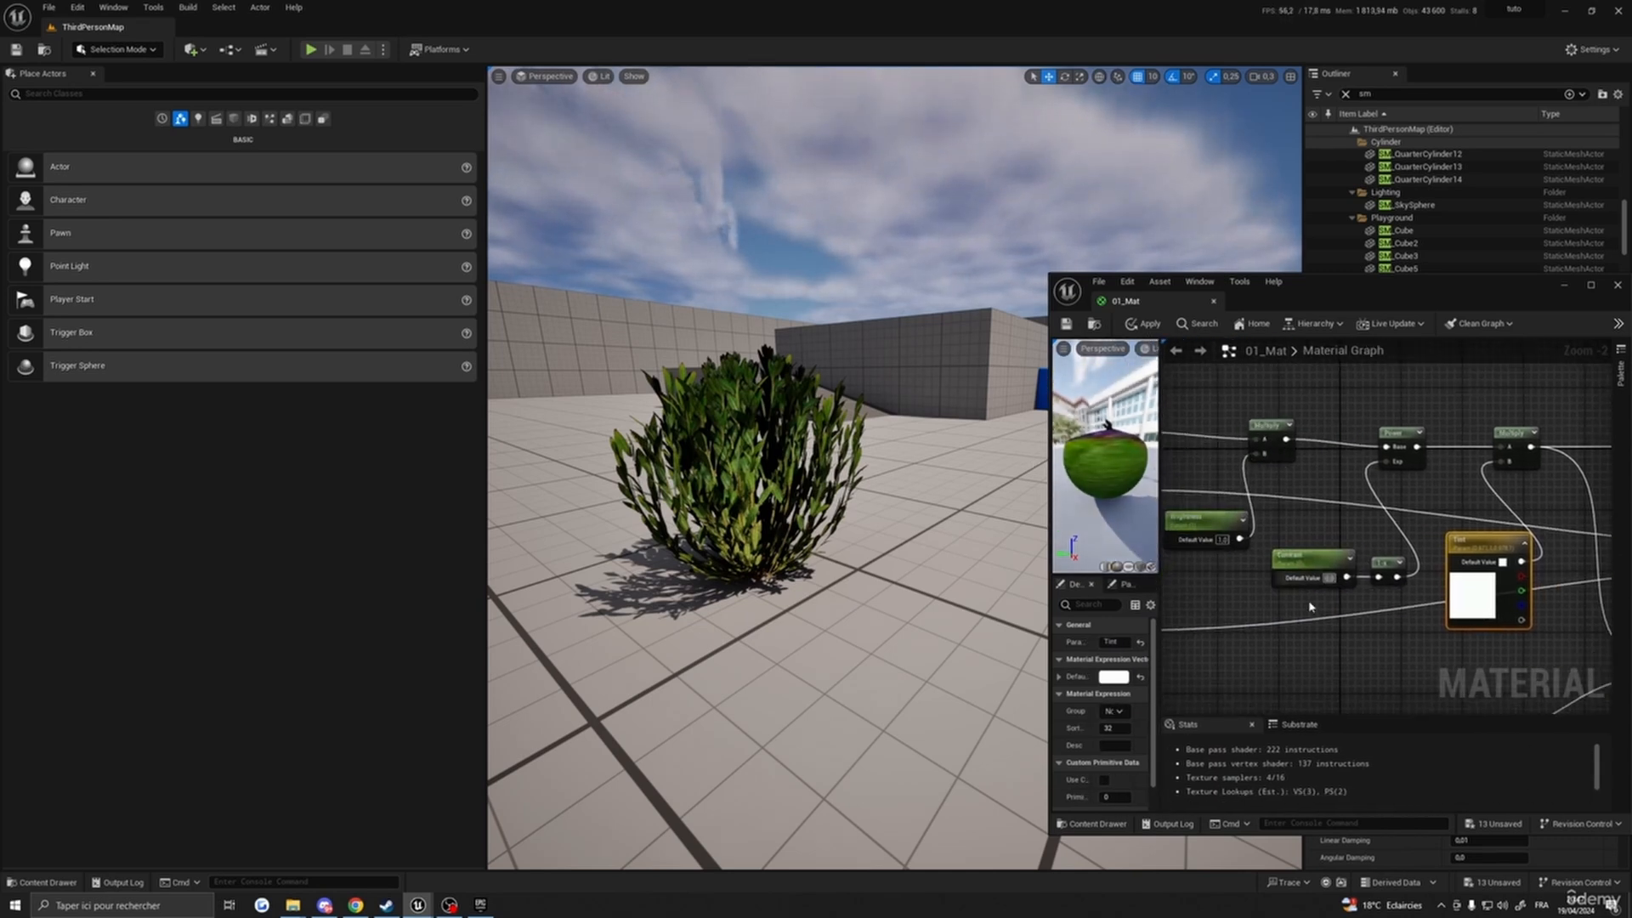
pyautogui.click(1313, 571)
pyautogui.moveTo(1109, 676); pyautogui.dragTo(1117, 677)
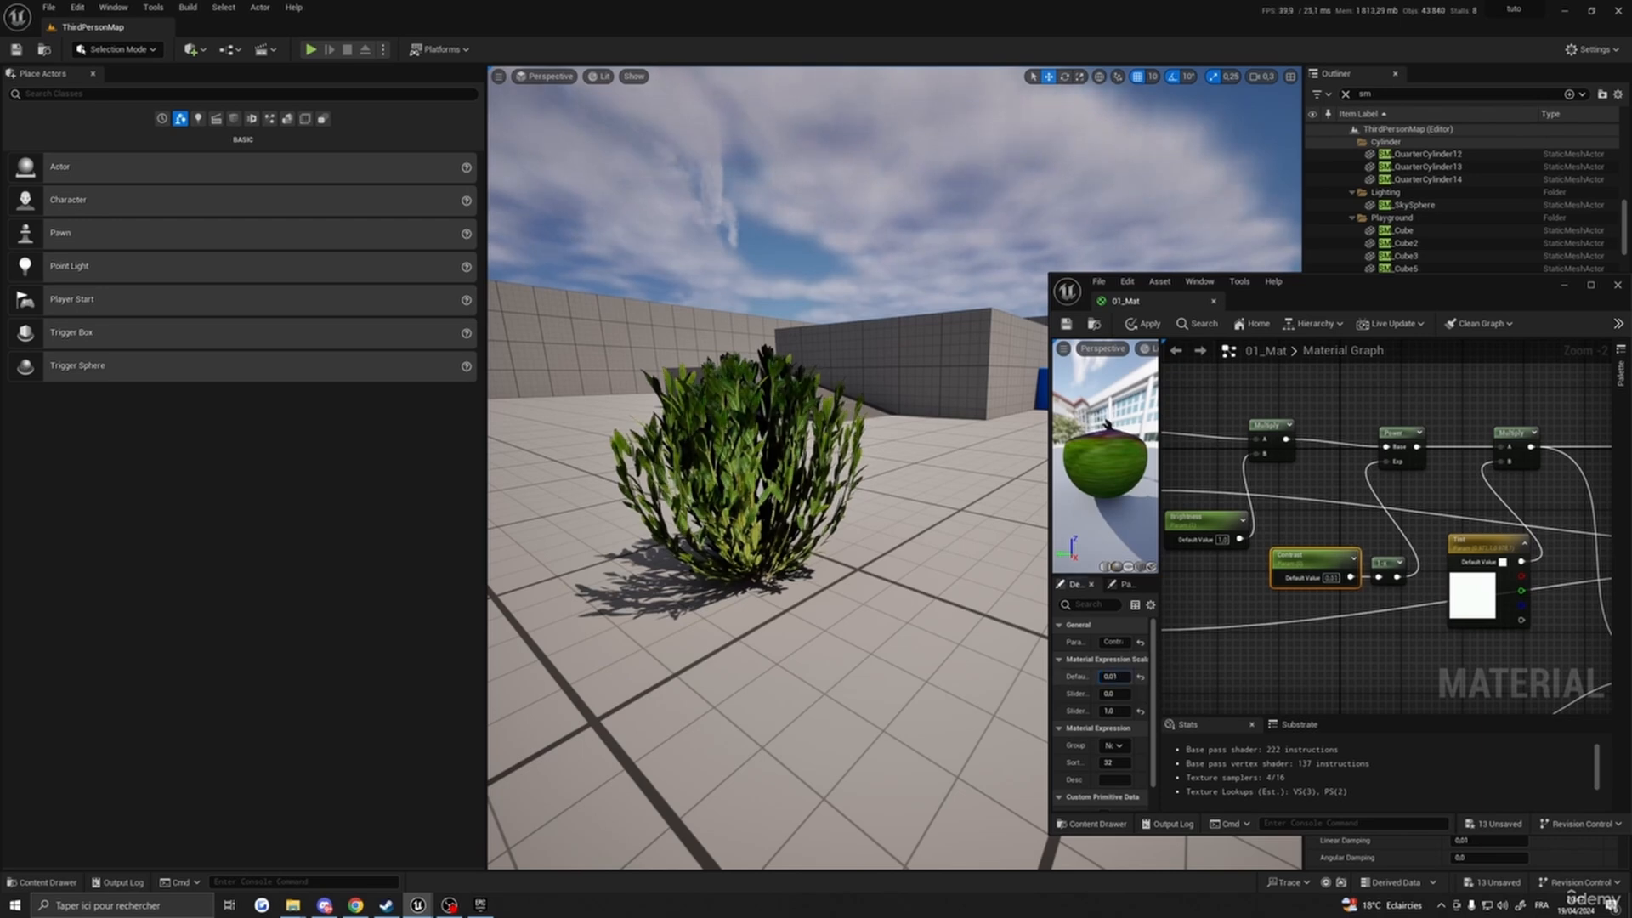
# - Set the Brightness parameter's default value to about 0.7 and check the bush from another angle
pyautogui.click(1232, 518)
pyautogui.moveTo(1112, 677); pyautogui.dragTo(1103, 677)
pyautogui.moveTo(840, 623); pyautogui.dragTo(901, 595, button='right')
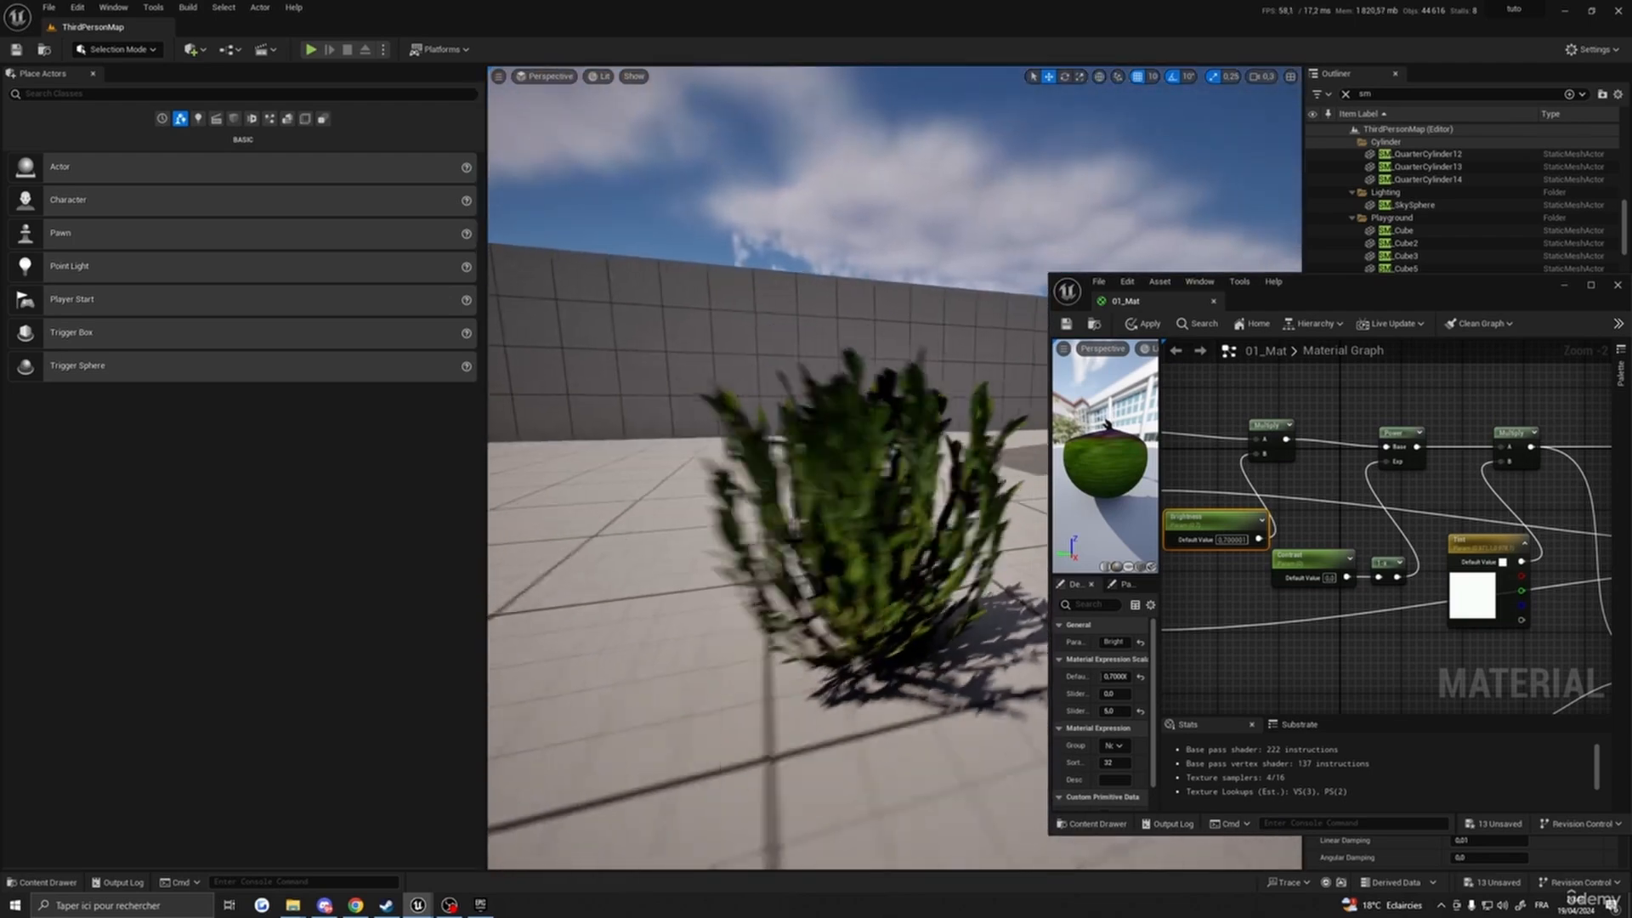
# - Adjust the Subsurface Amount parameter's default value to about 0.82 while viewing the bush up close against the light
pyautogui.scroll(-3, 1322, 566)
pyautogui.scroll(4, 1321, 566)
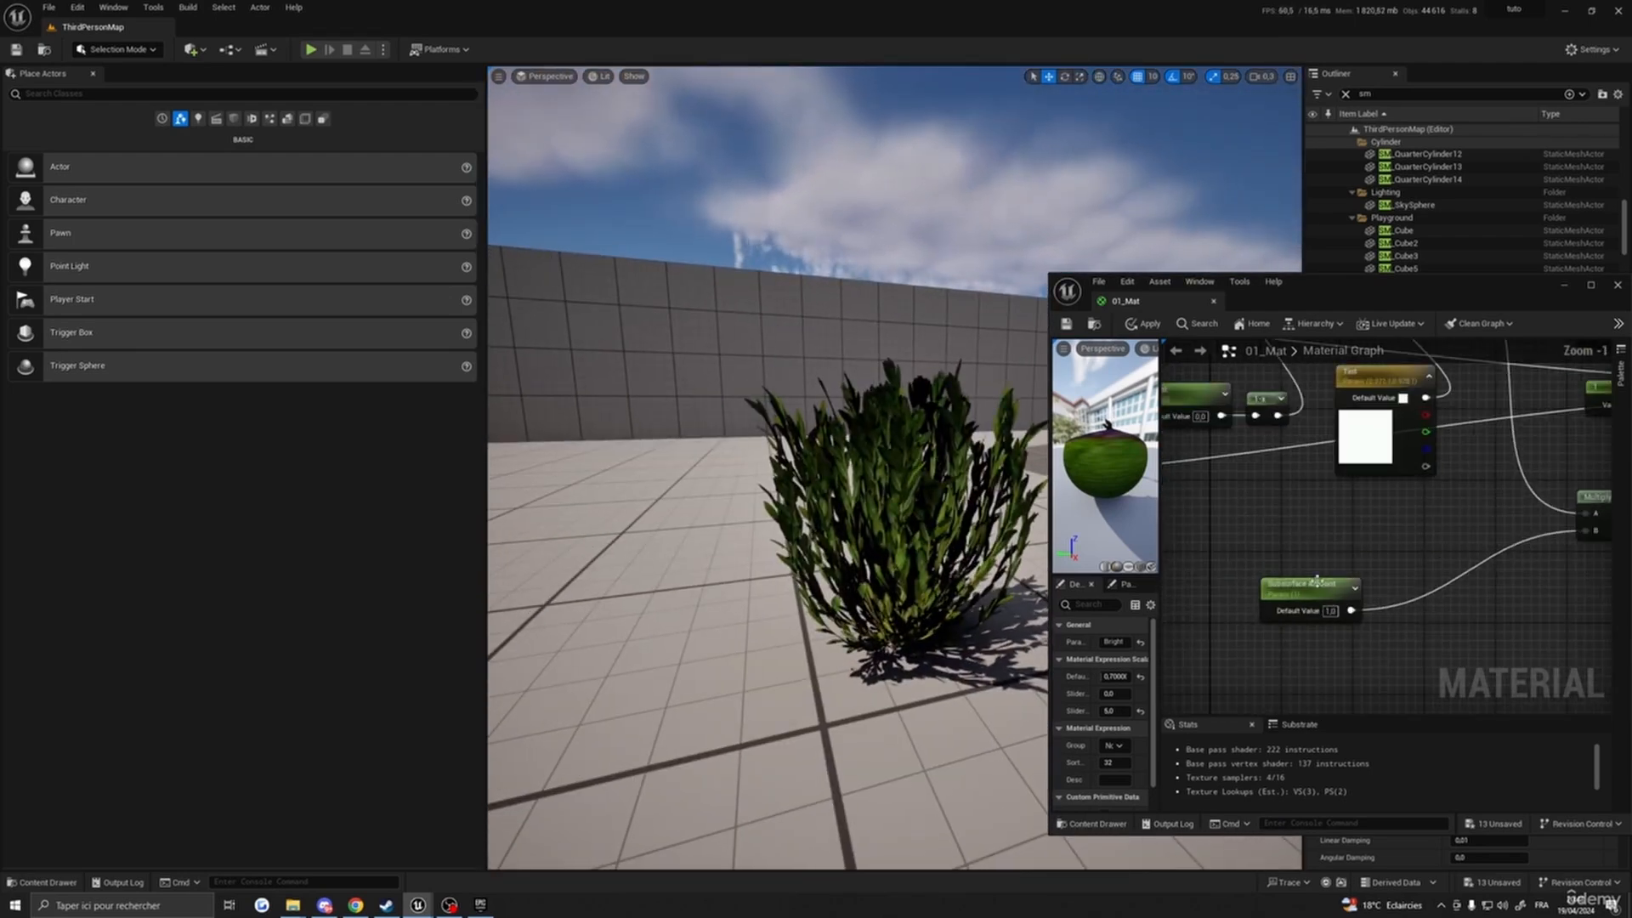
pyautogui.moveTo(882, 595); pyautogui.dragTo(1020, 623, button='right')
pyautogui.click(1288, 587)
pyautogui.moveTo(935, 595)
pyautogui.mouseDown(button='right')
pyautogui.moveTo(714, 595)
pyautogui.moveTo(918, 587)
pyautogui.mouseUp(button='right')
pyautogui.scroll(2, 867, 599)
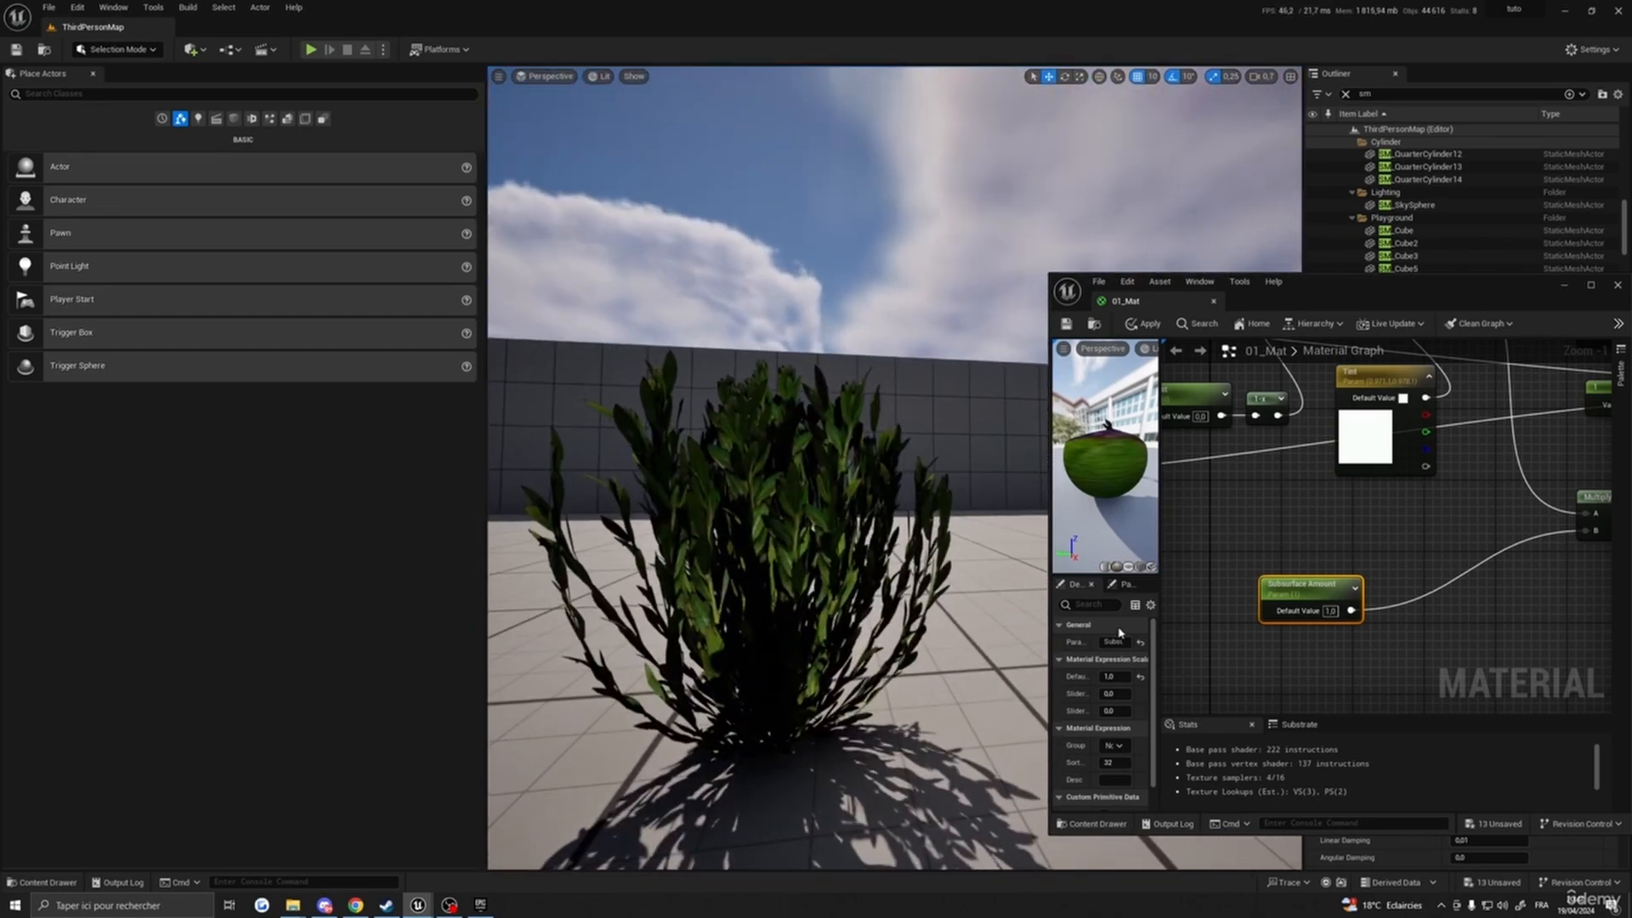
pyautogui.moveTo(1114, 675)
pyautogui.mouseDown()
pyautogui.moveTo(1135, 676)
pyautogui.moveTo(1092, 675)
pyautogui.moveTo(1173, 675)
pyautogui.moveTo(1128, 676)
pyautogui.mouseUp()
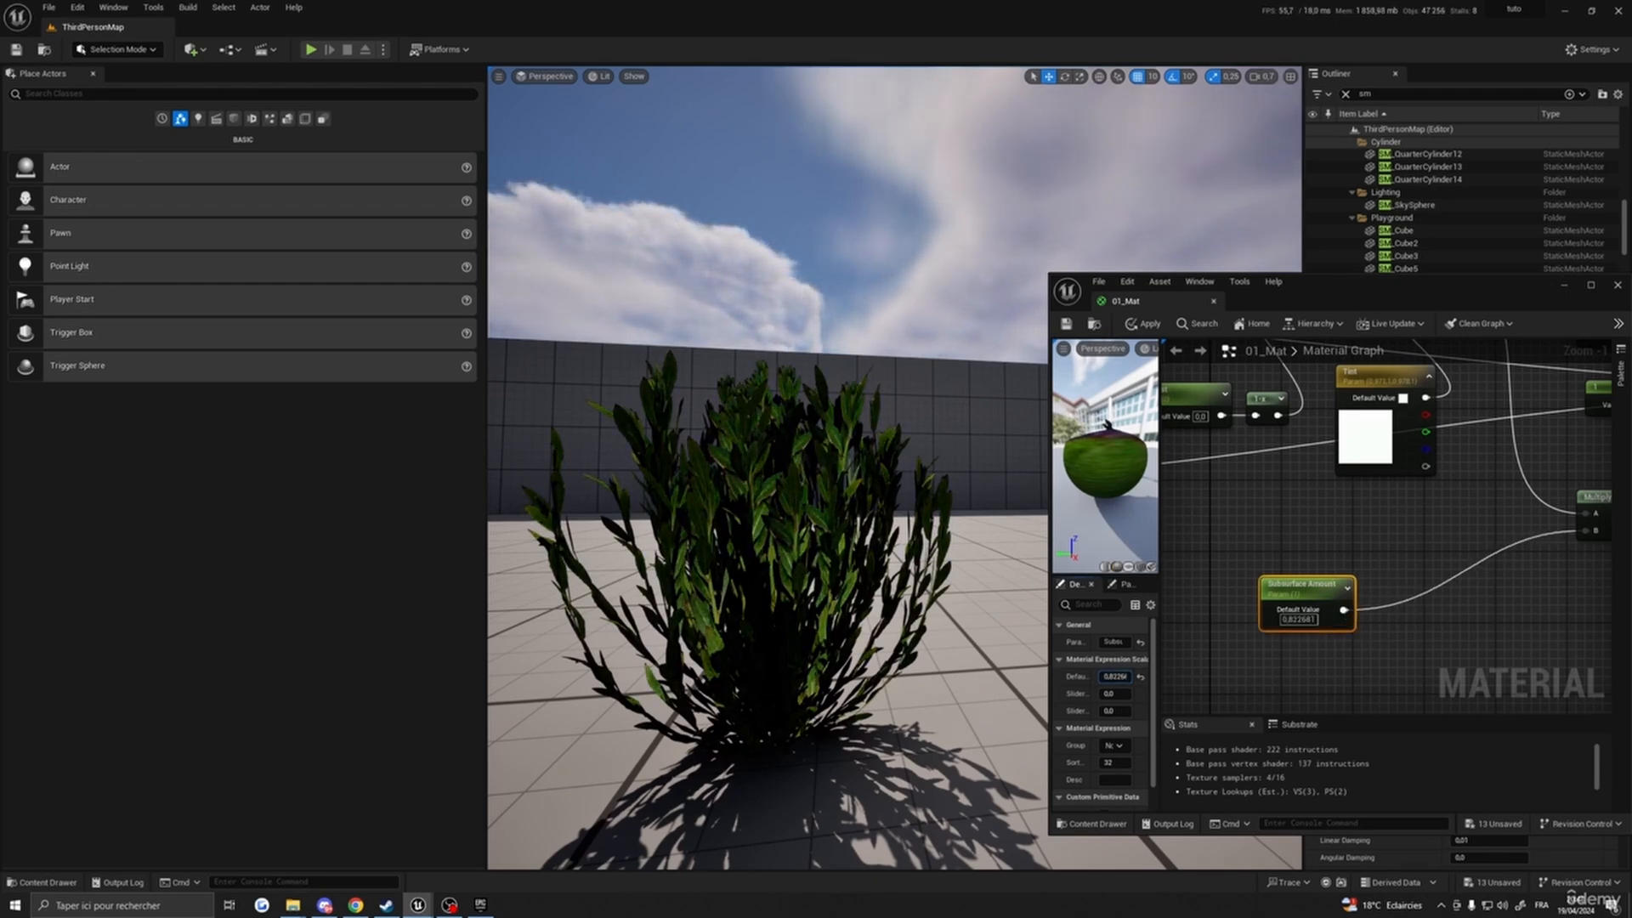
pyautogui.moveTo(824, 646); pyautogui.dragTo(1109, 646, button='right')
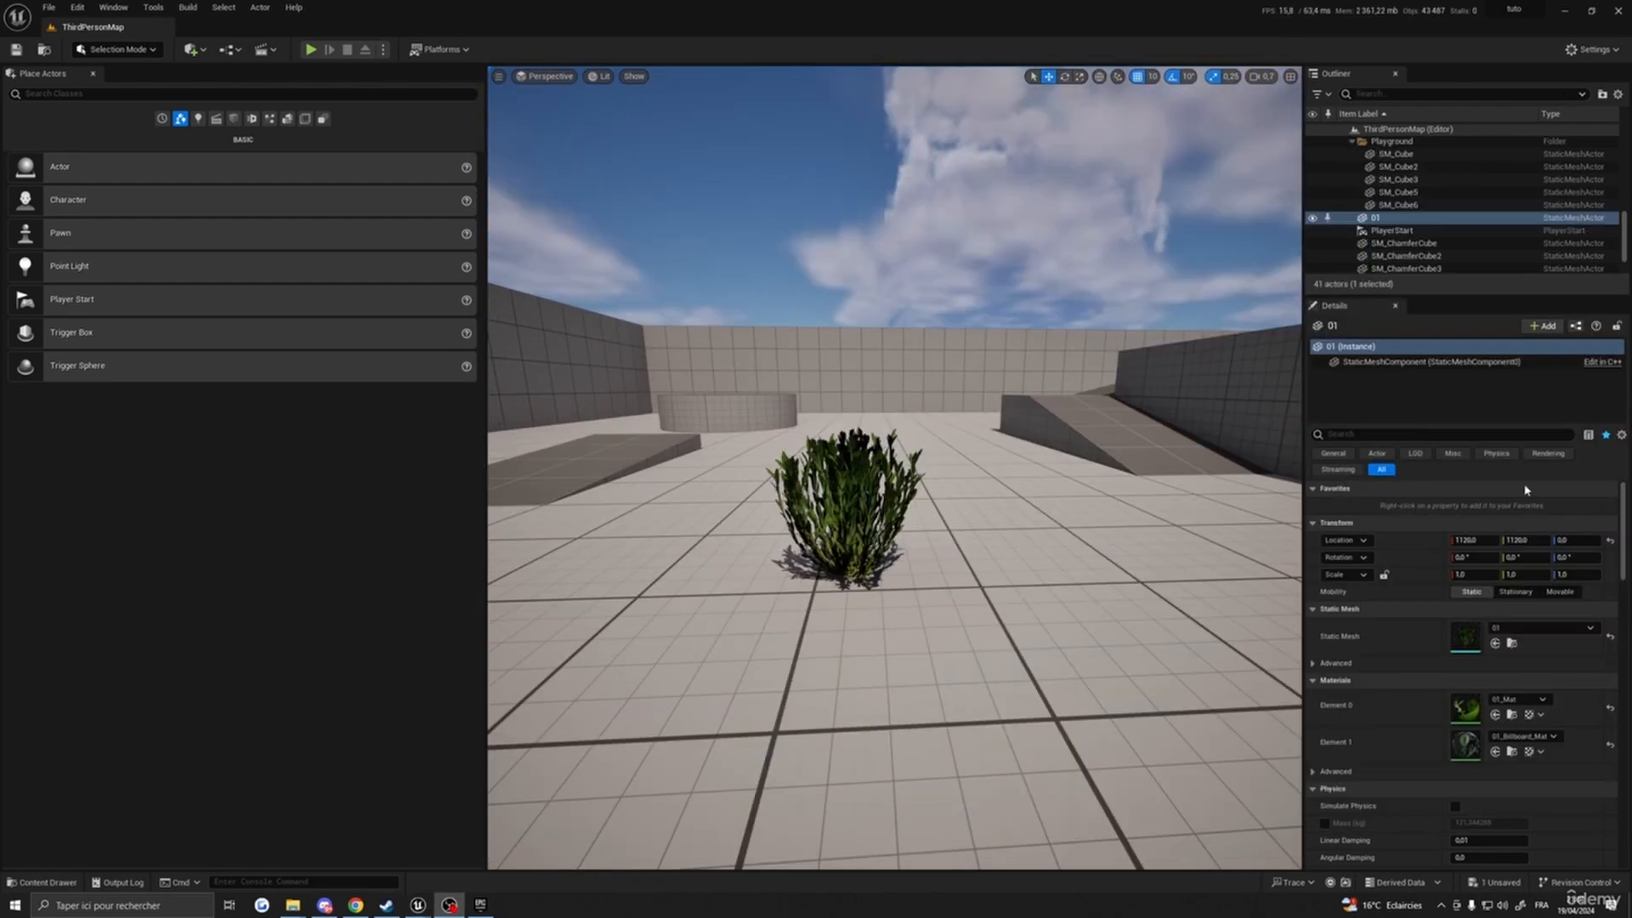
# - Open the bush's 01_Billboard_Mat material and delete the Texture Sample node connected to Normal
pyautogui.doubleClick(1474, 753)
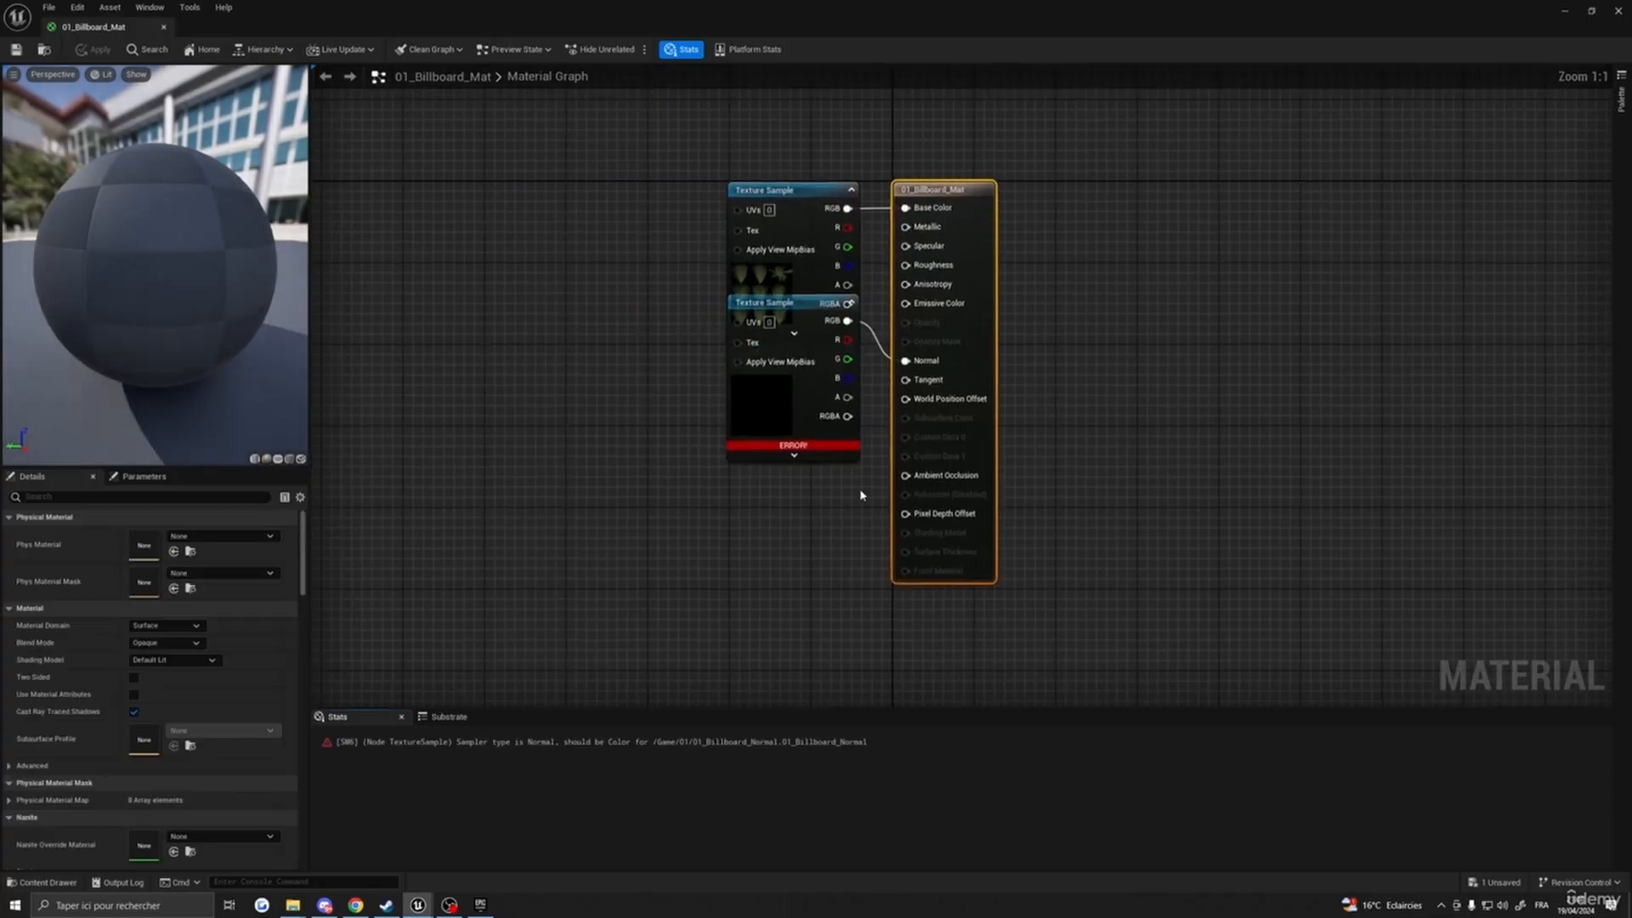
pyautogui.click(772, 398)
pyautogui.press('Delete')
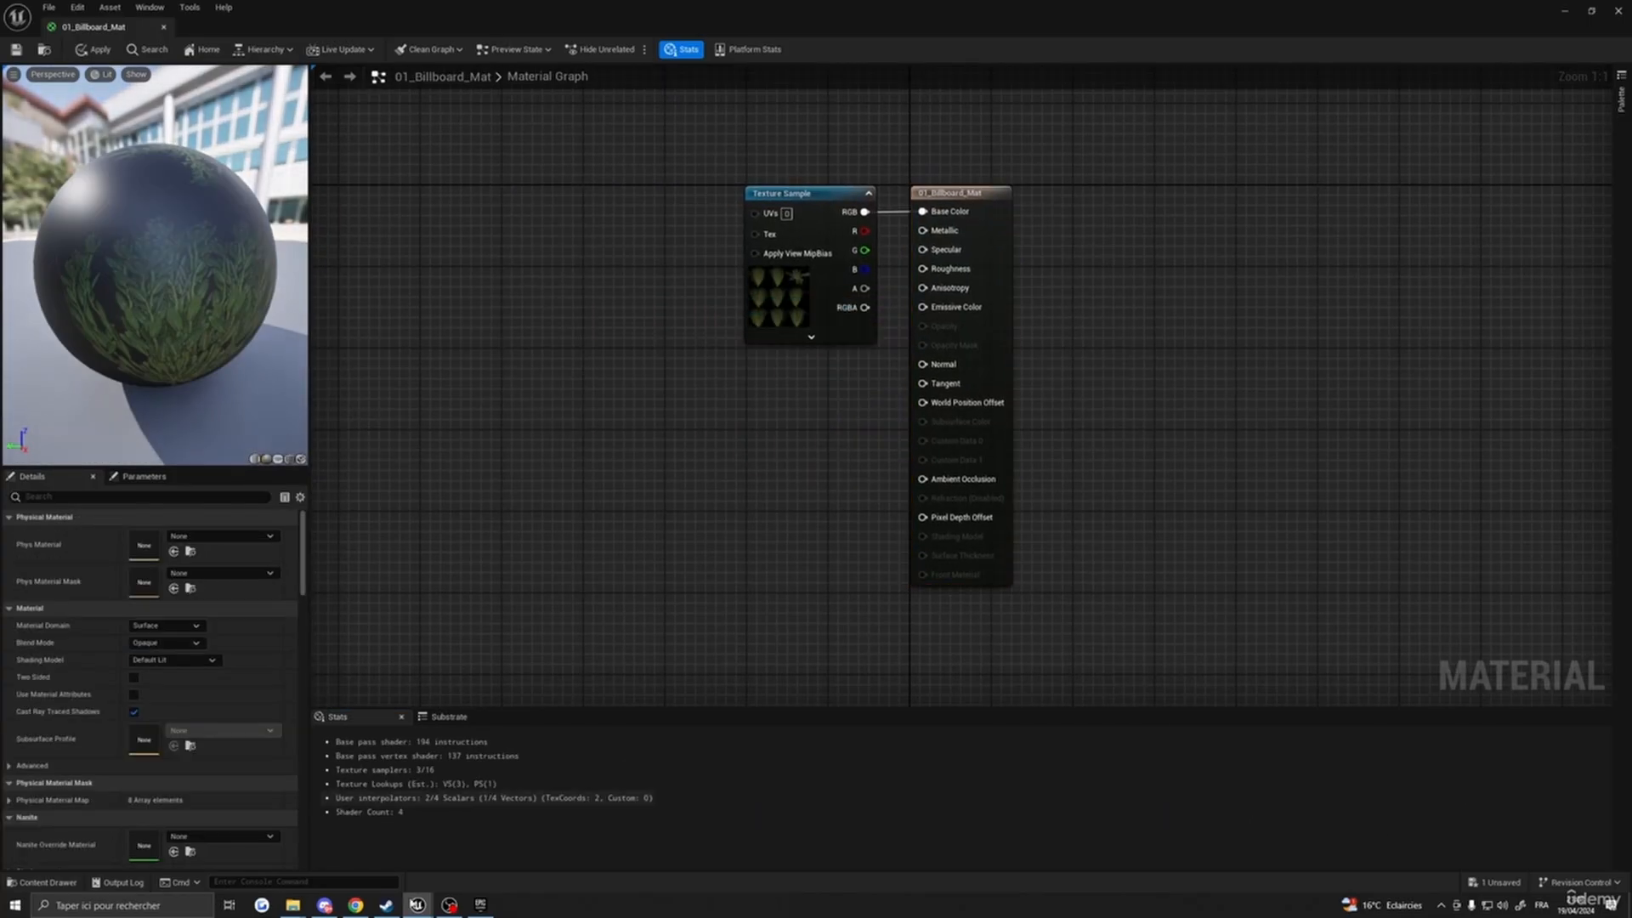
pyautogui.click(76, 882)
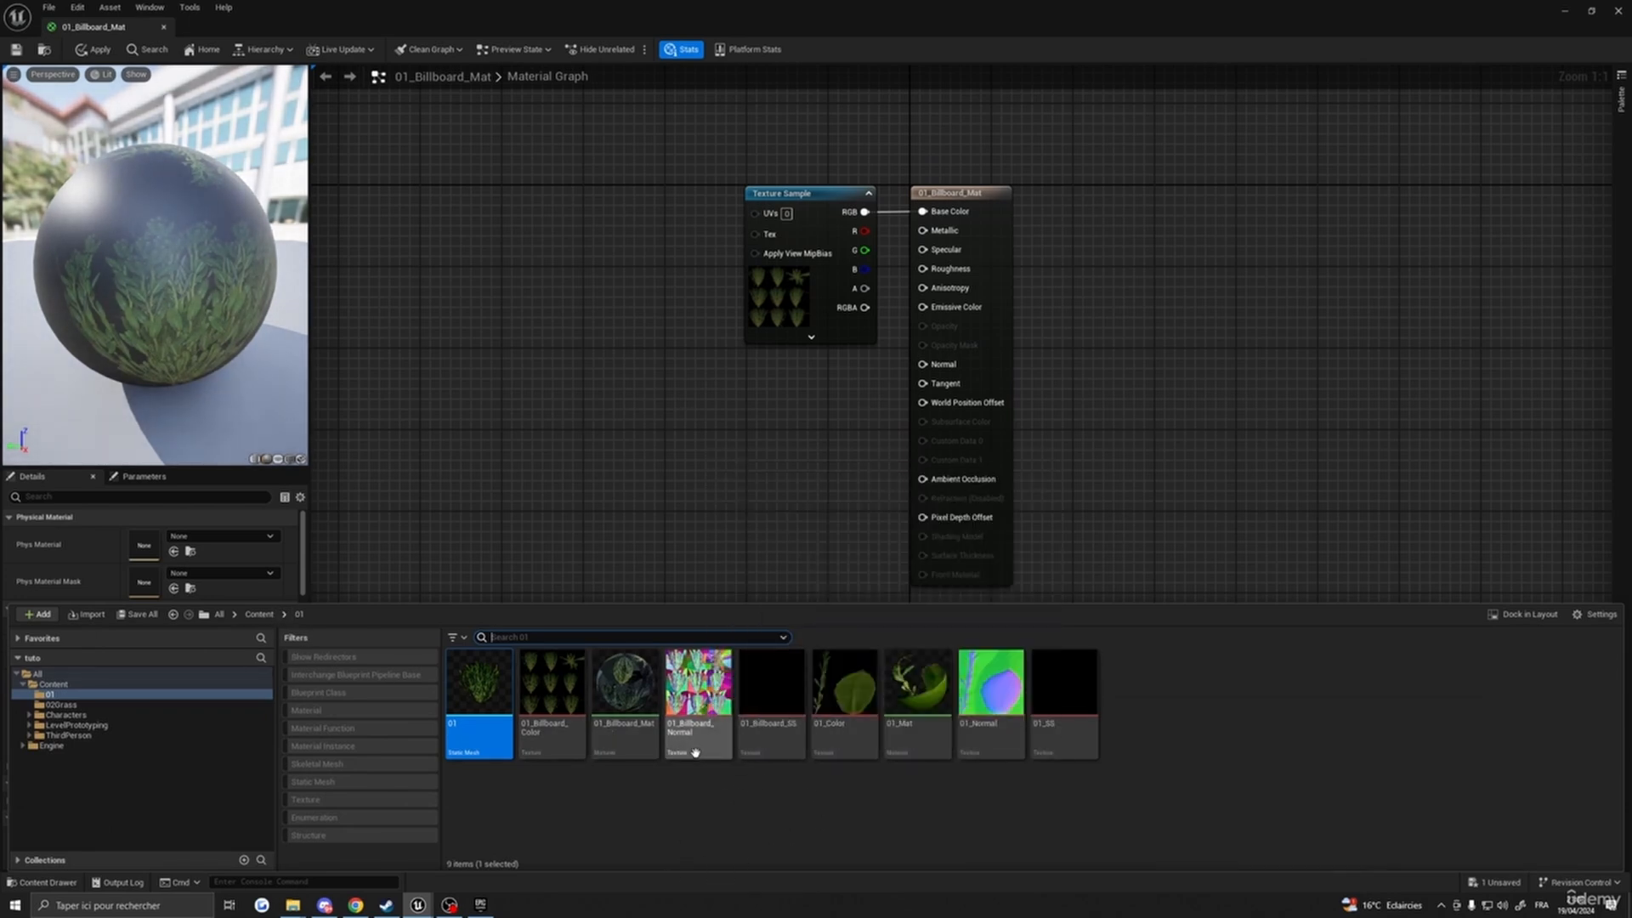
pyautogui.click(586, 511)
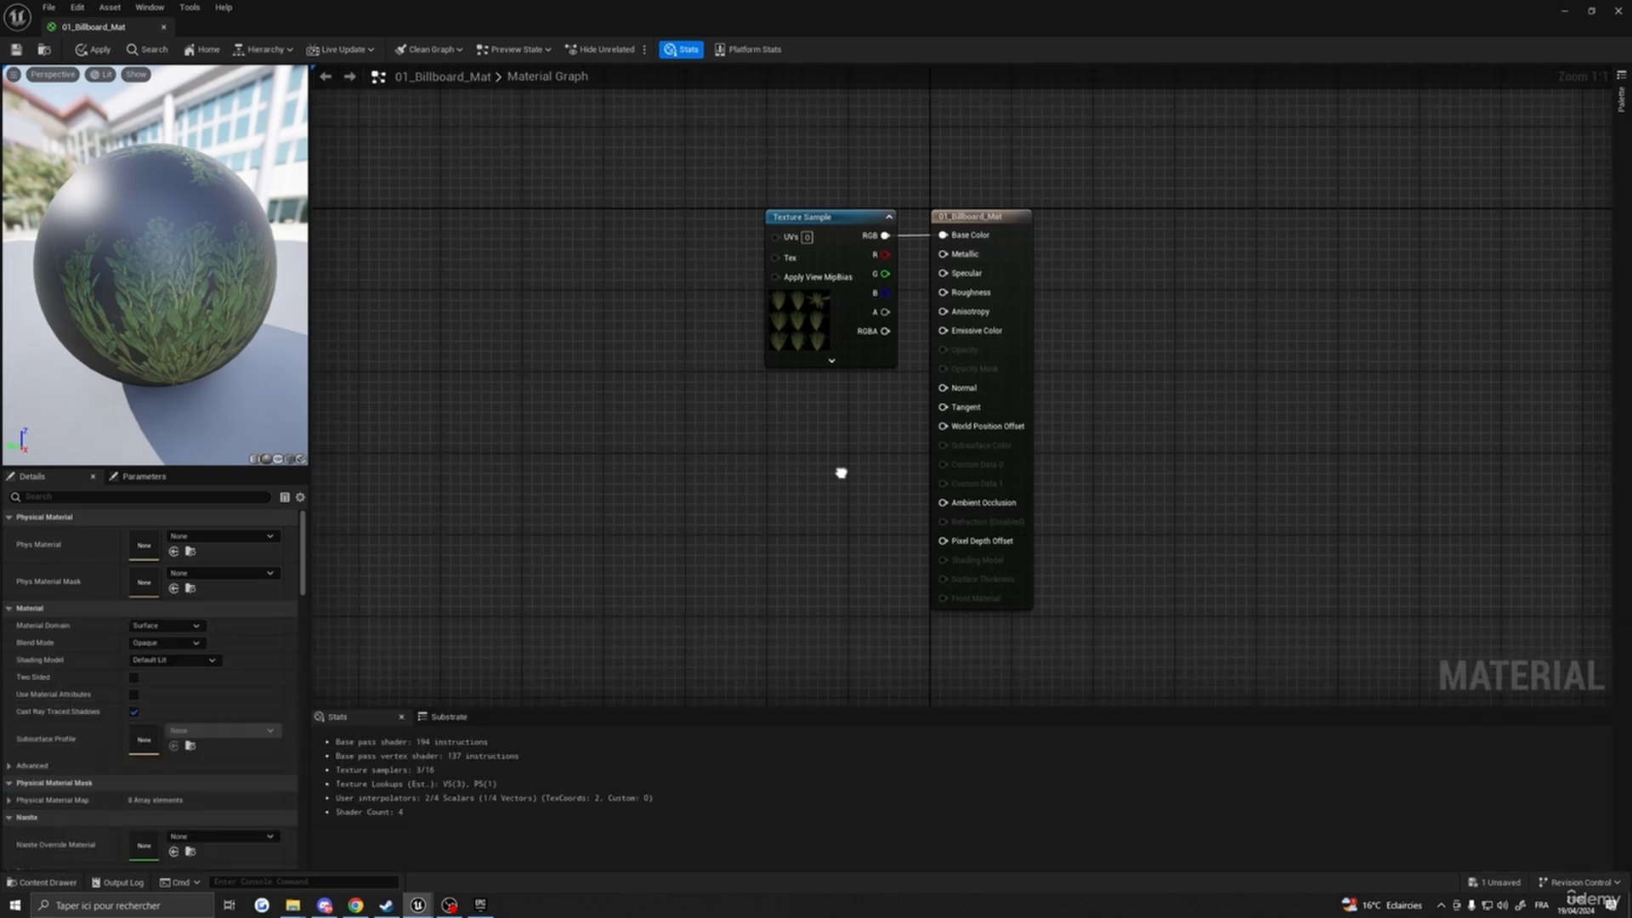
# - Spread the color Texture Sample and the material output node far apart to make room between them
pyautogui.moveTo(978, 317); pyautogui.dragTo(1124, 317)
pyautogui.moveTo(783, 285); pyautogui.dragTo(677, 283)
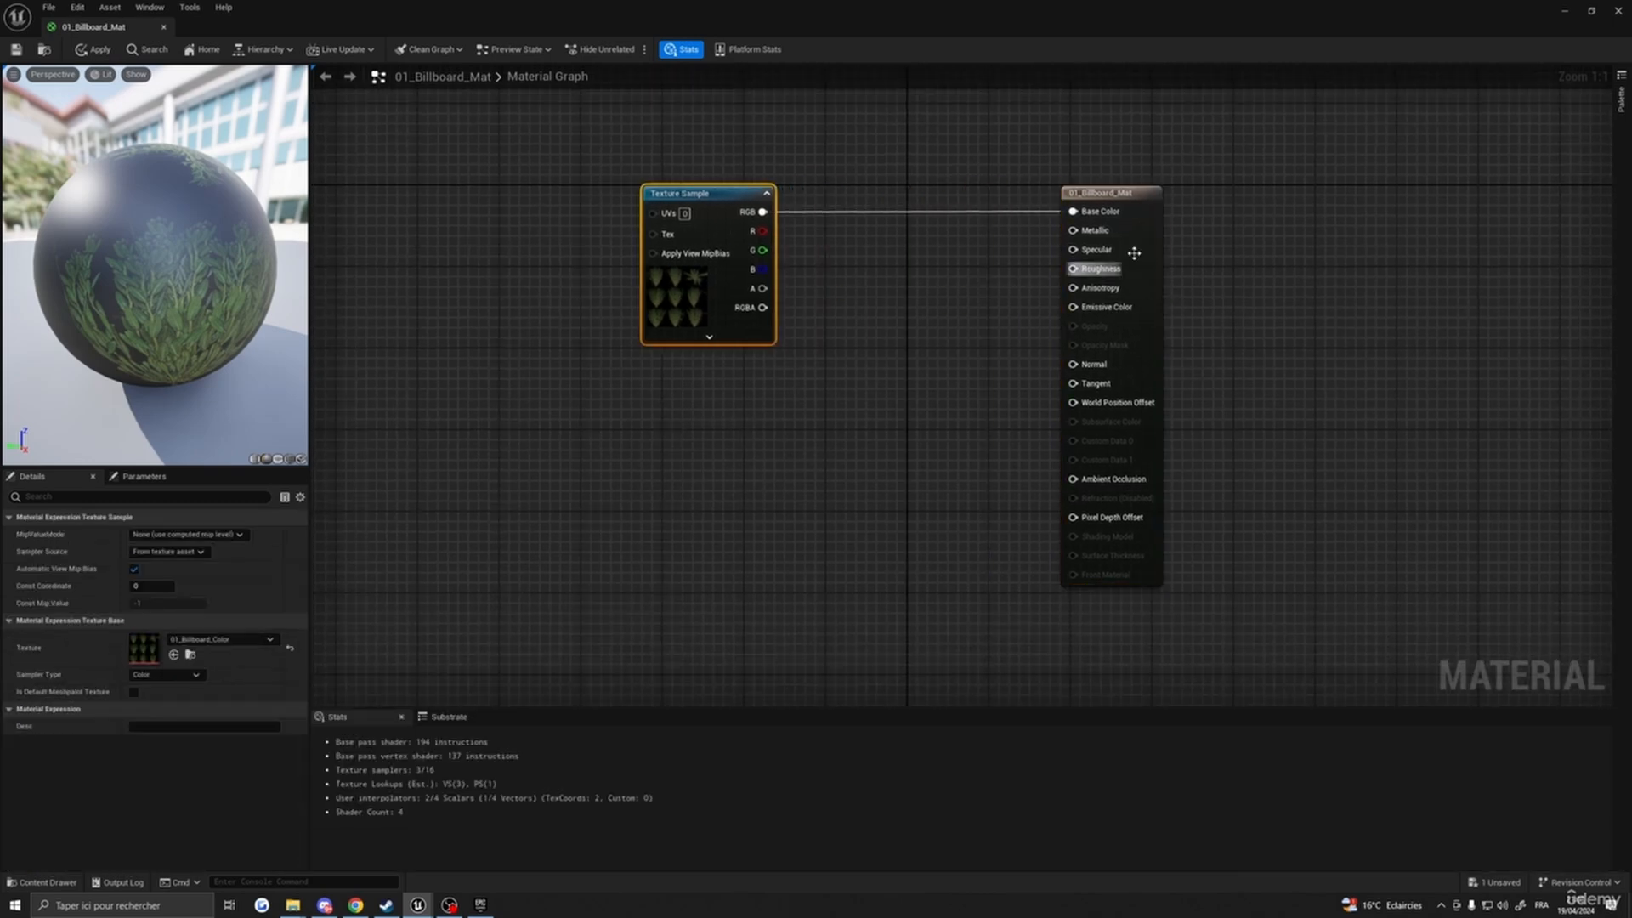
pyautogui.moveTo(1133, 252); pyautogui.dragTo(1191, 255, button='right')
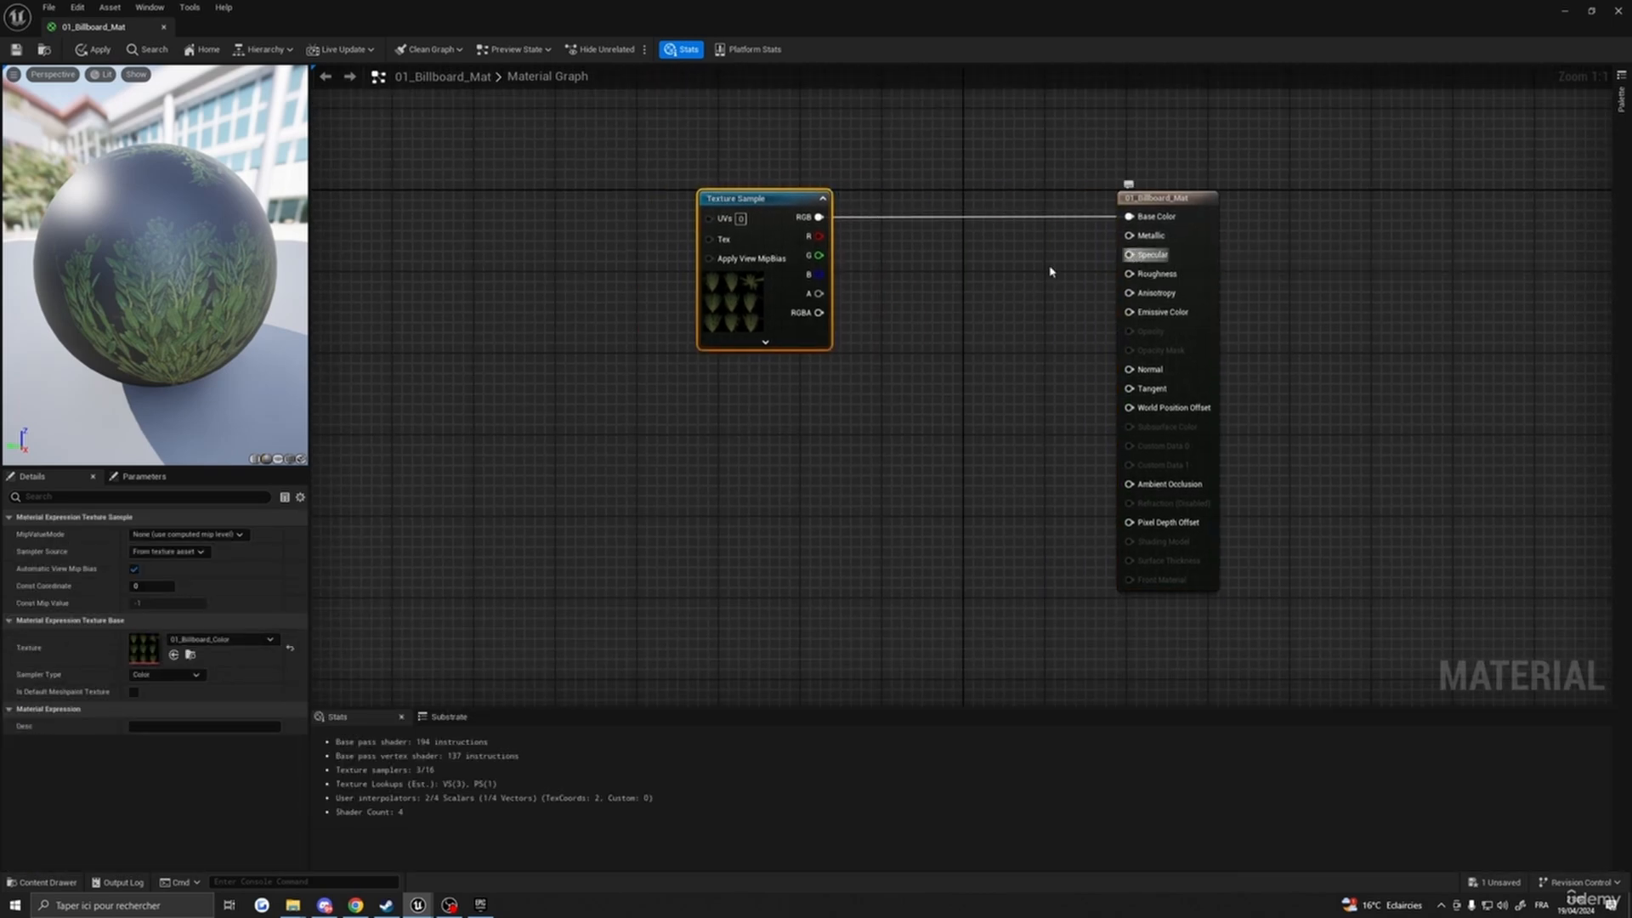
pyautogui.moveTo(1216, 313); pyautogui.dragTo(1297, 303)
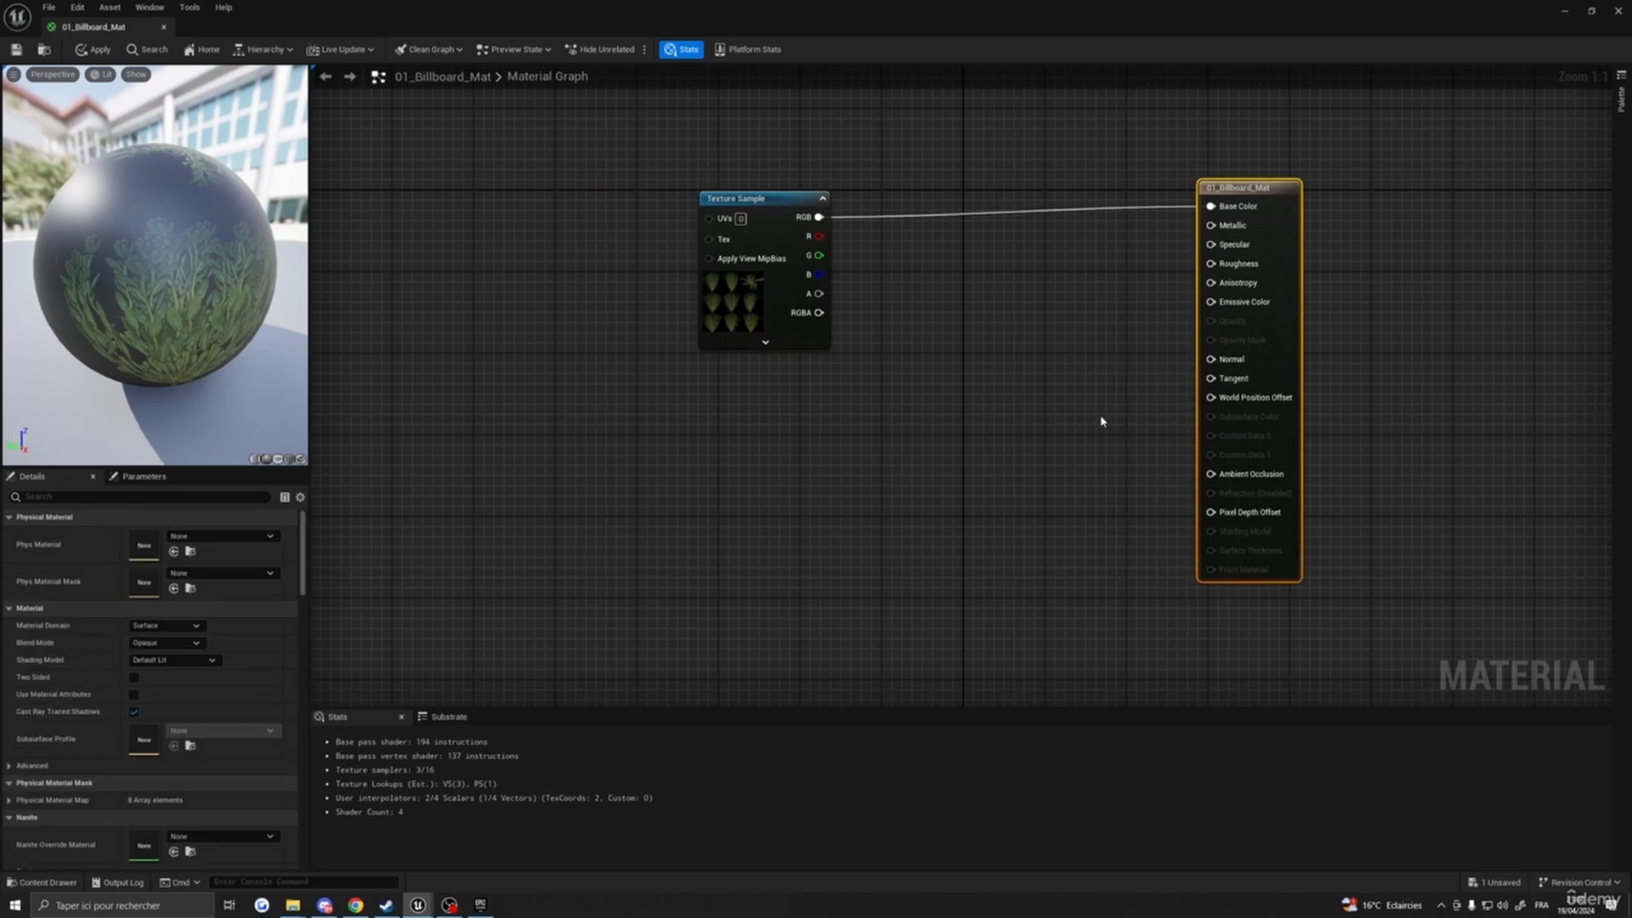
pyautogui.moveTo(1279, 274); pyautogui.dragTo(1320, 296)
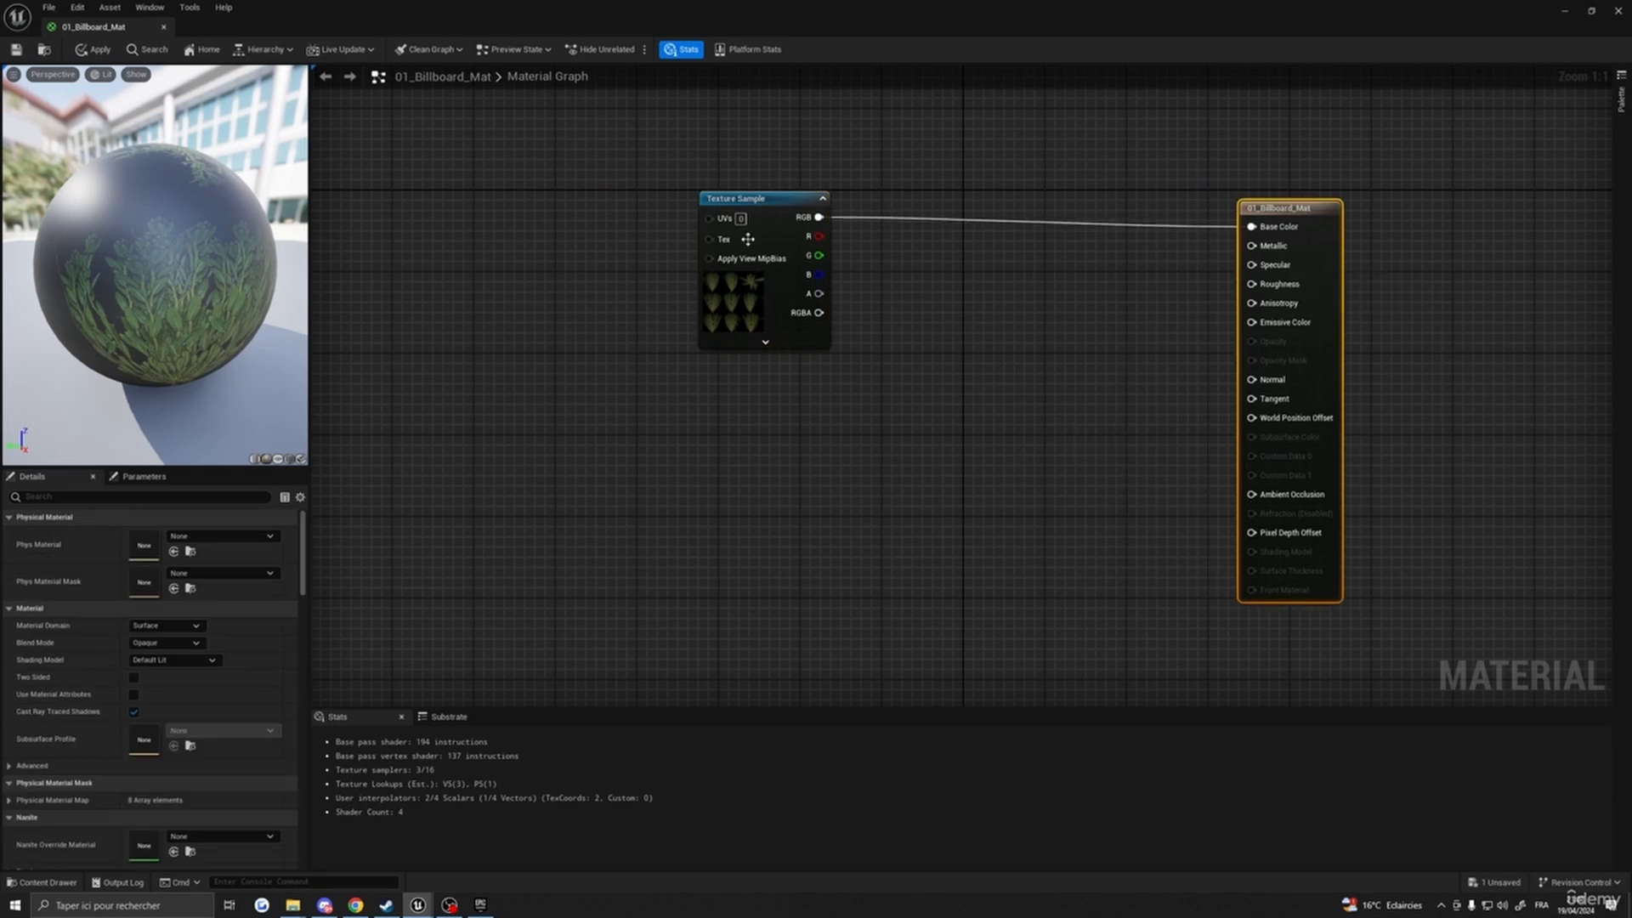
pyautogui.moveTo(728, 208); pyautogui.dragTo(657, 219)
pyautogui.moveTo(811, 441); pyautogui.dragTo(977, 440, button='right')
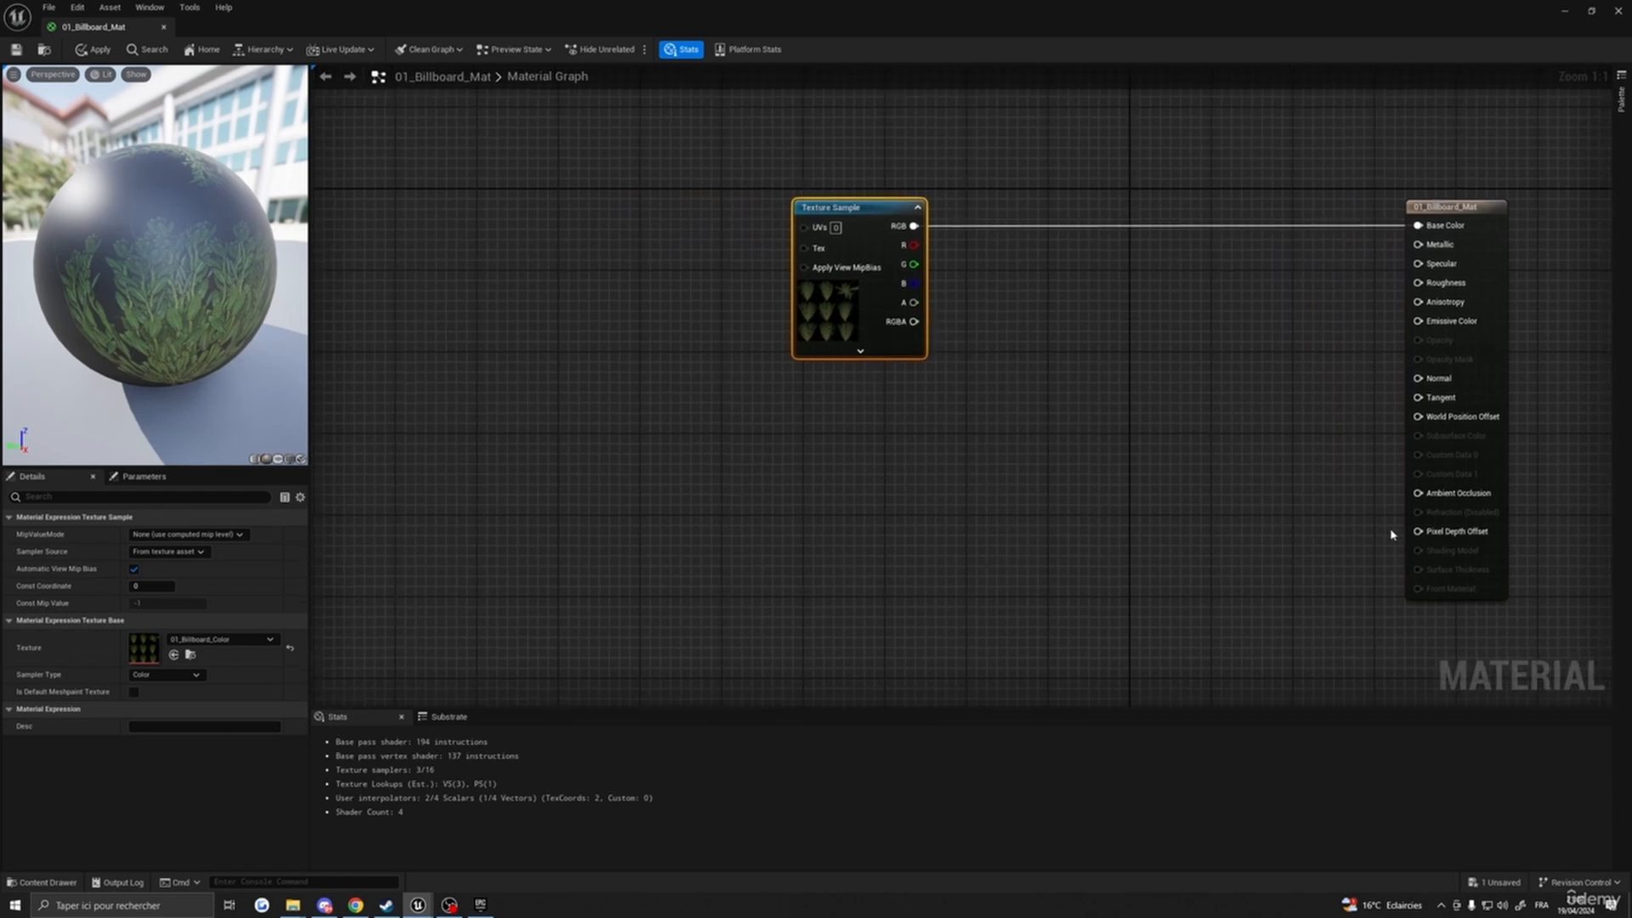
pyautogui.moveTo(1477, 211); pyautogui.dragTo(1415, 200)
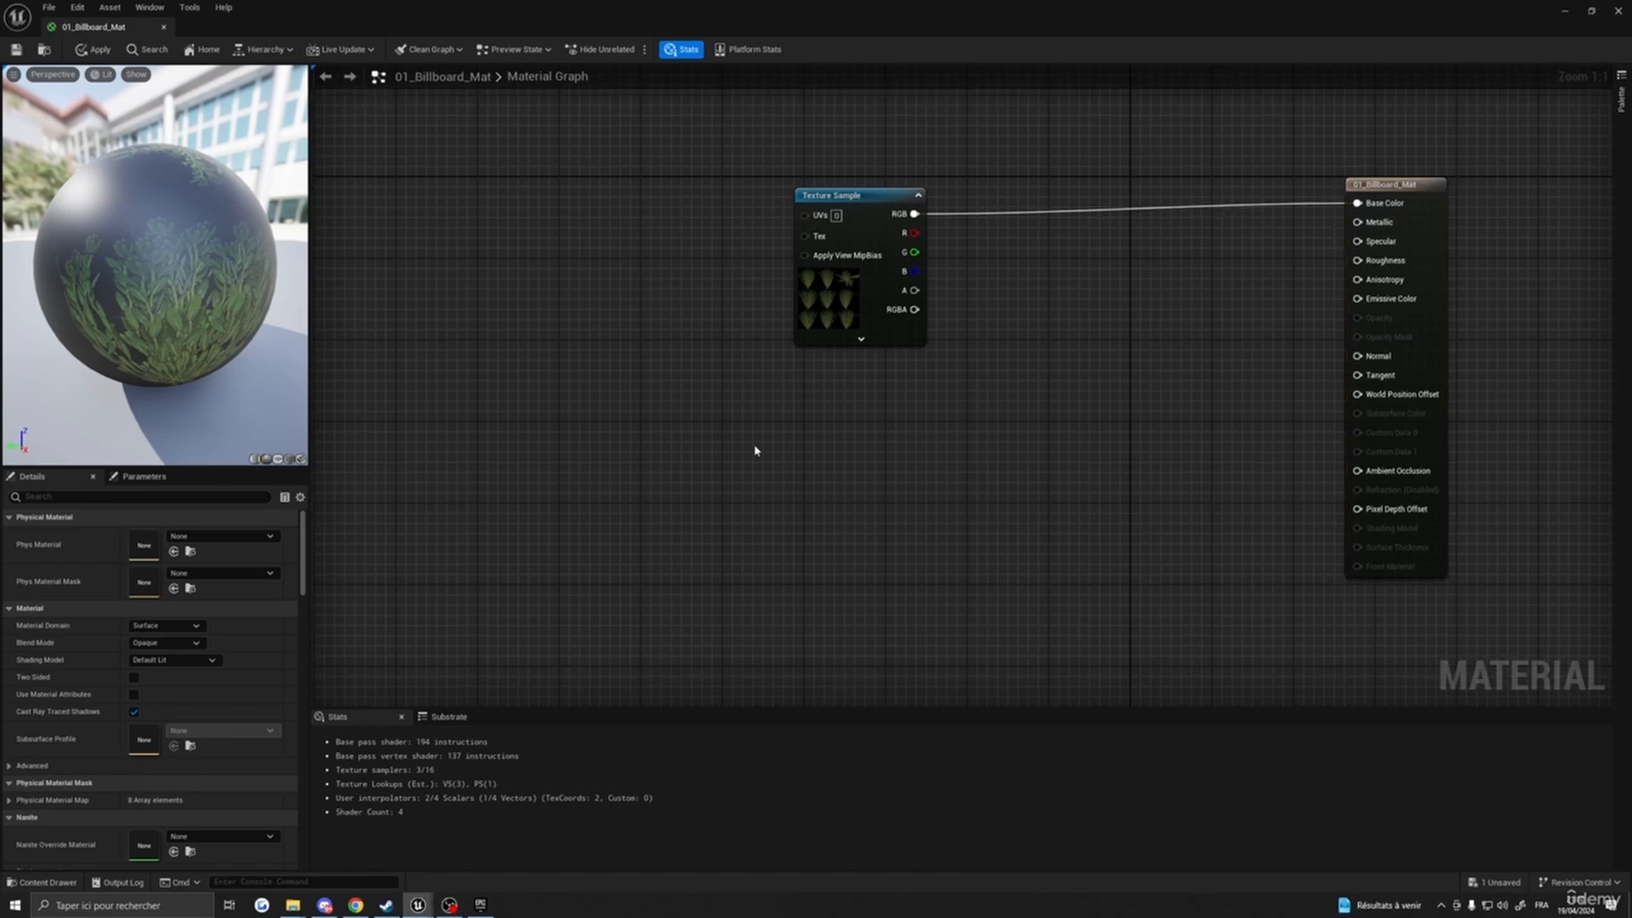
pyautogui.press('Home')
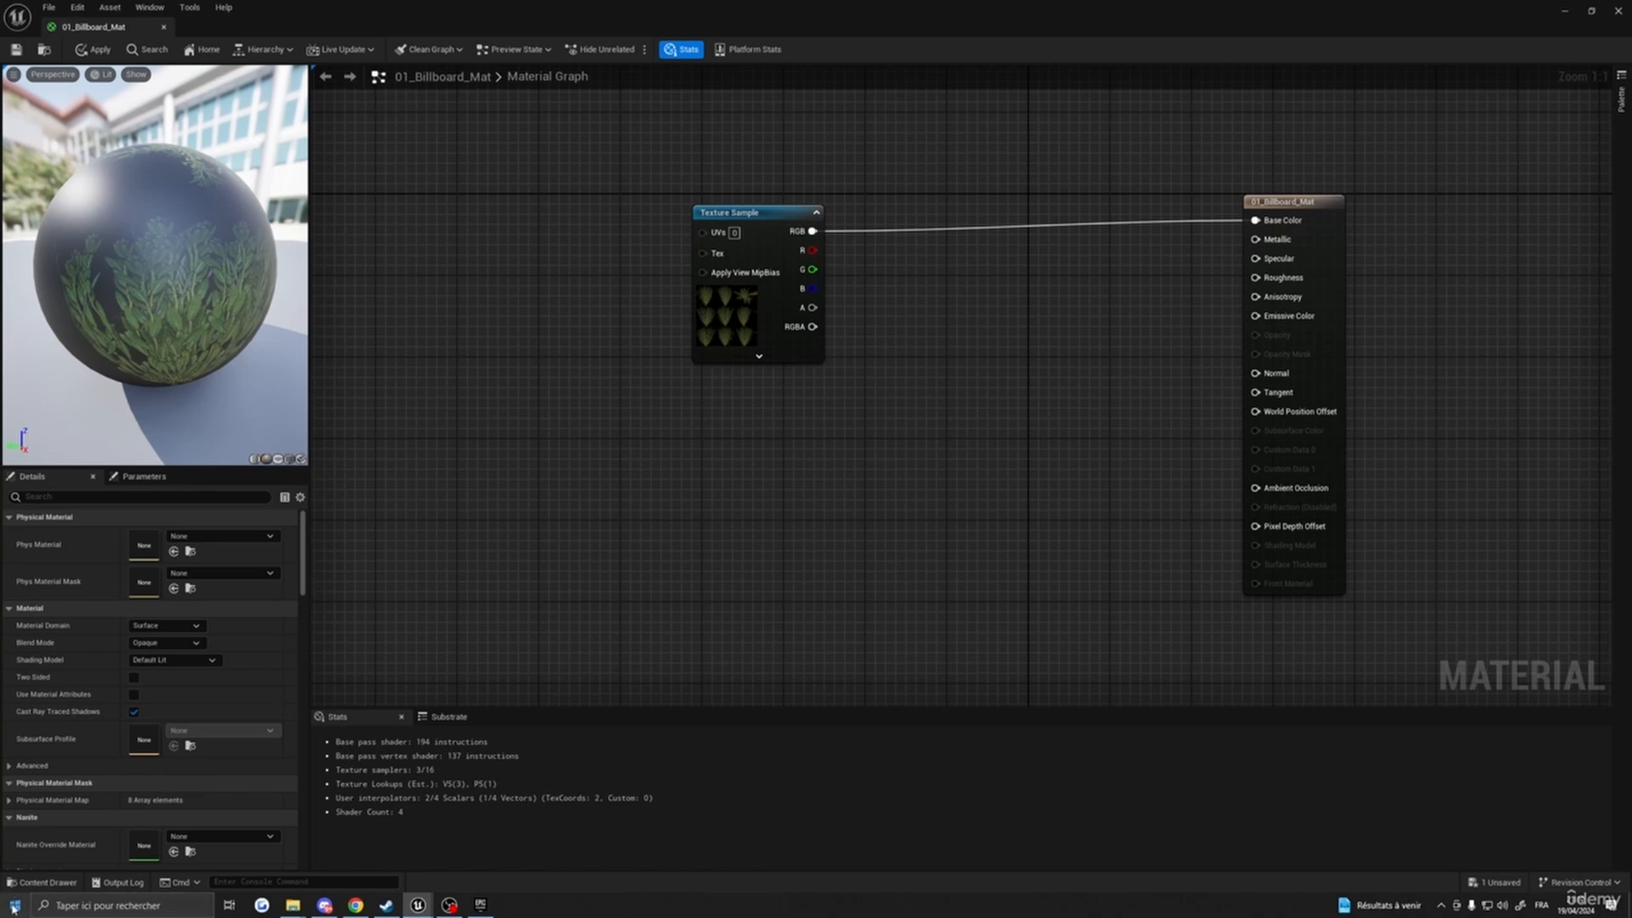
# - Create a new folder named MF in the project's Content folder
pyautogui.click(43, 883)
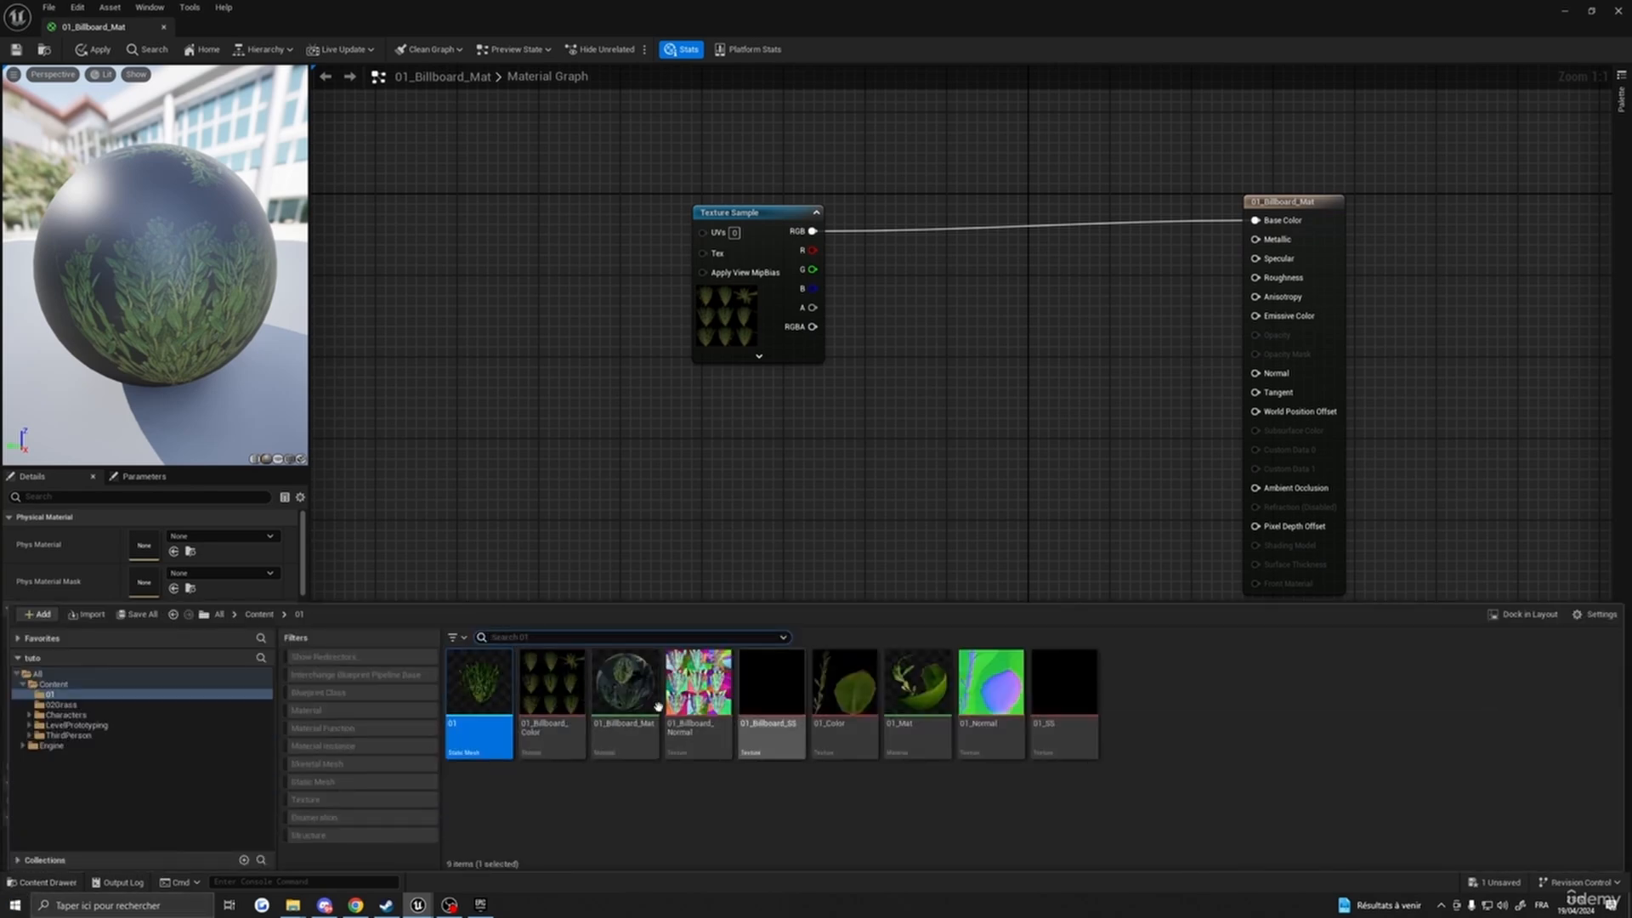
pyautogui.click(259, 614)
pyautogui.rightClick(855, 709)
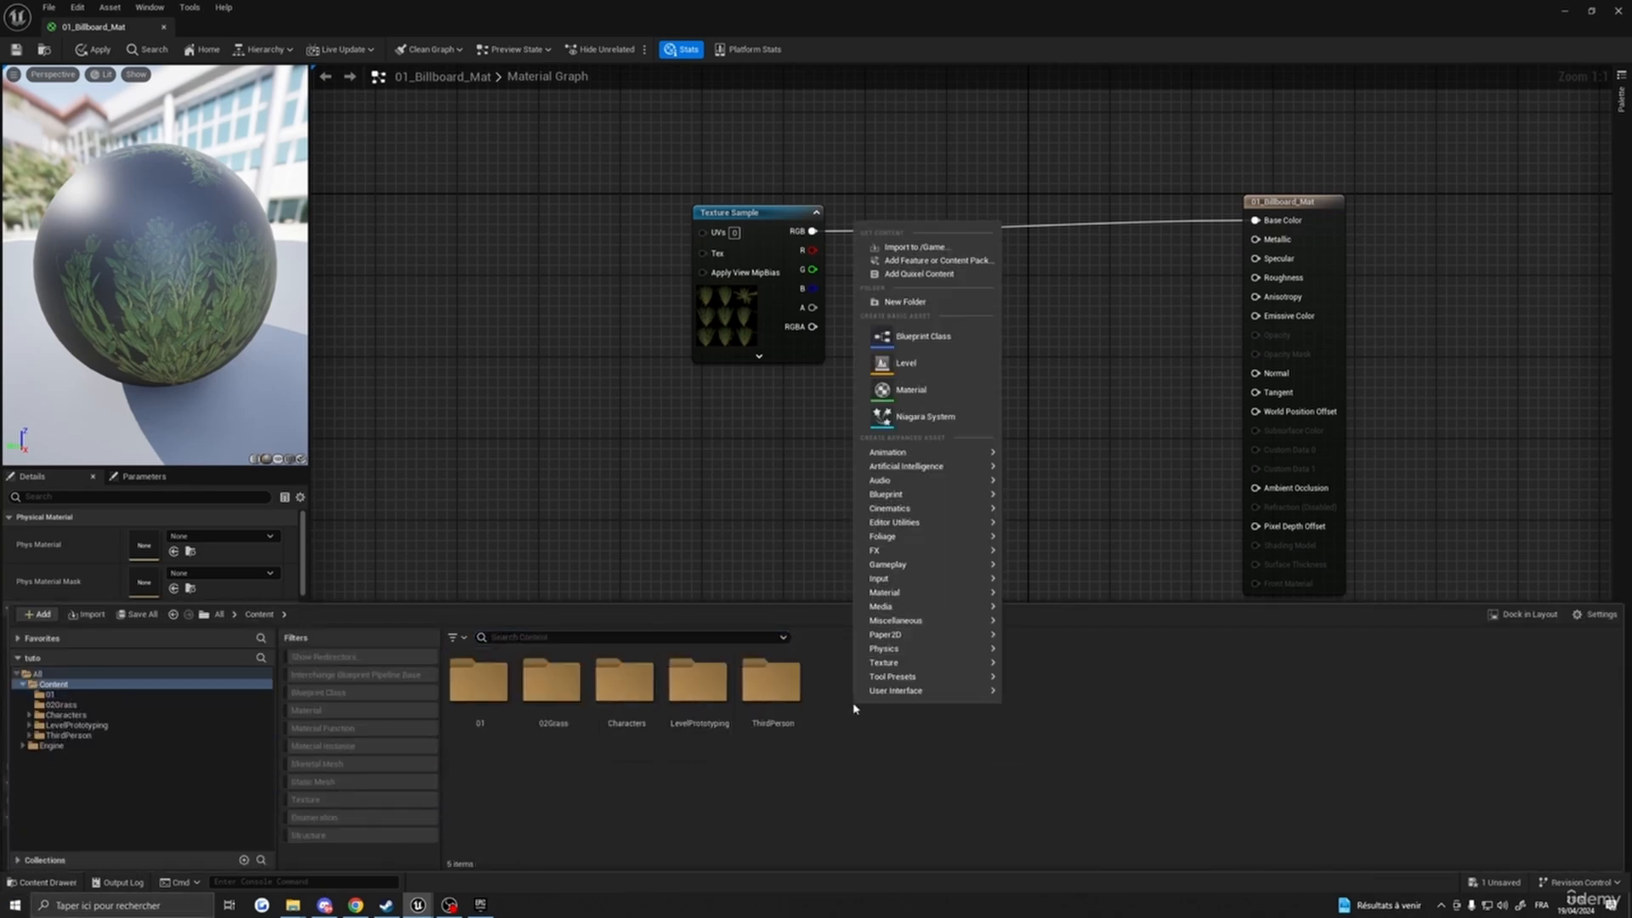
pyautogui.click(885, 304)
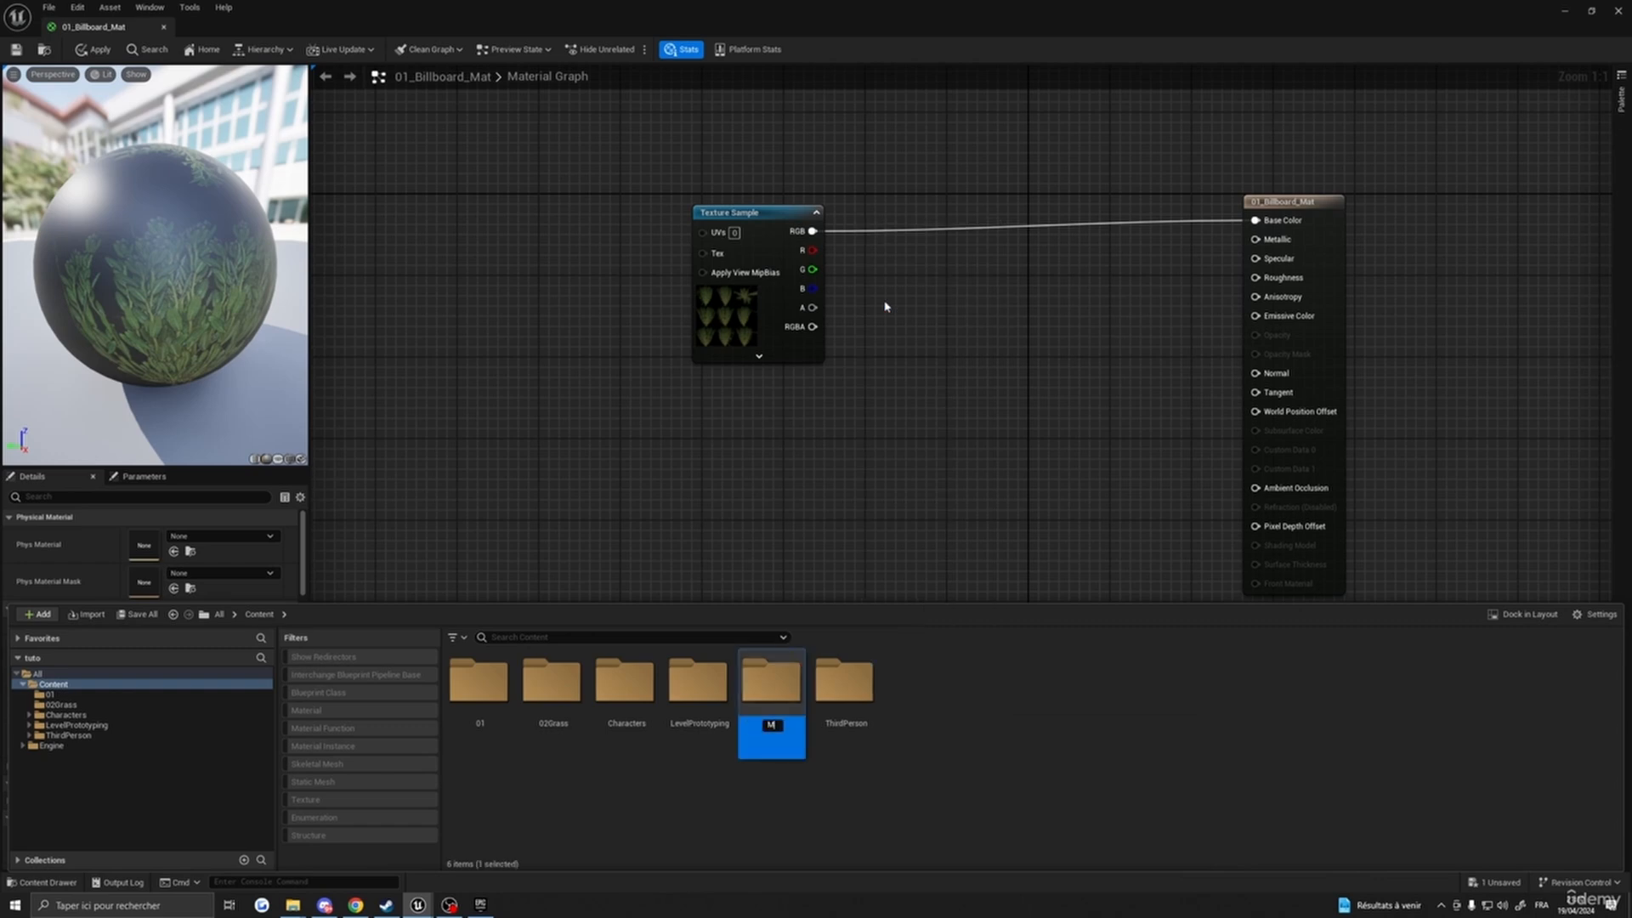
pyautogui.press('Return')
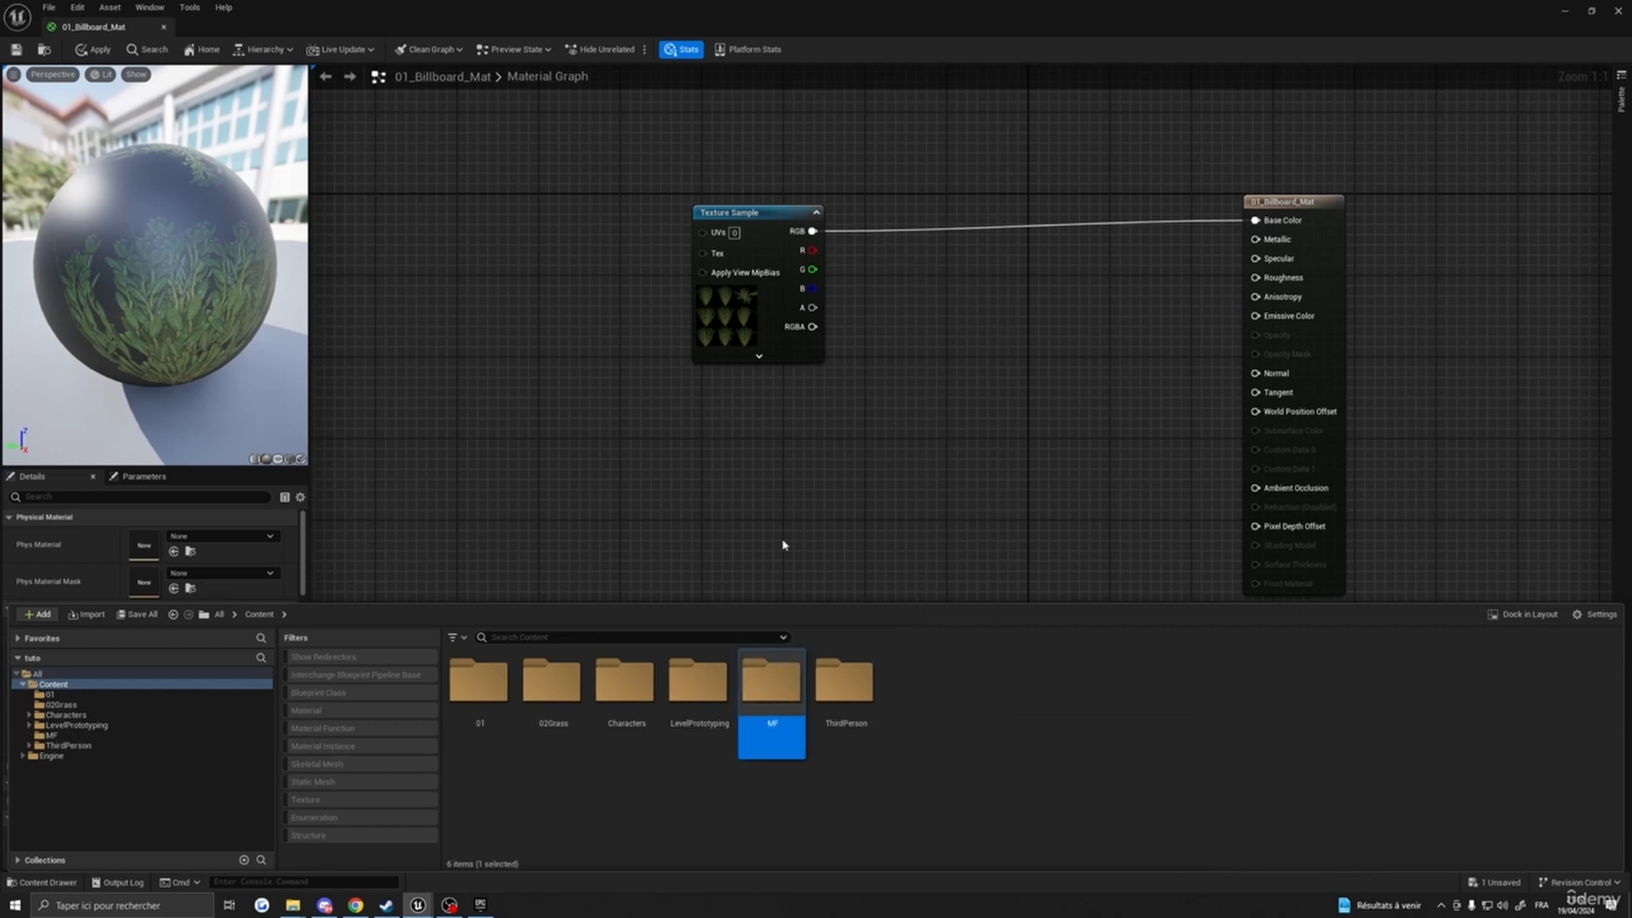
# - Create a Material Function named MF_BillBoard inside the MF folder
pyautogui.doubleClick(772, 693)
pyautogui.rightClick(594, 697)
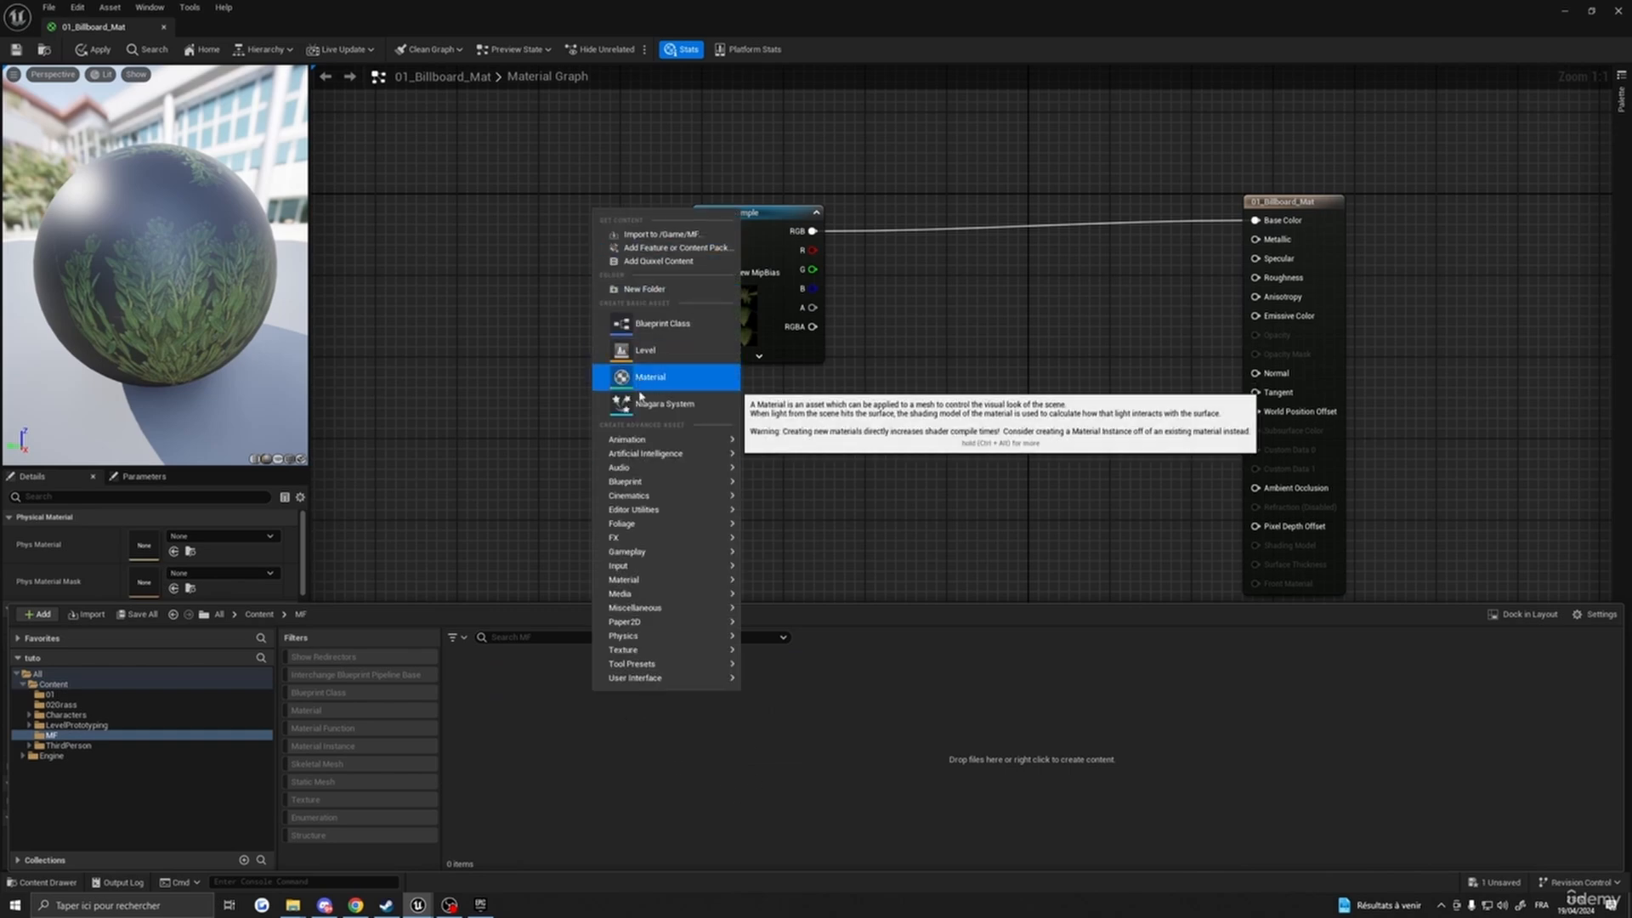
pyautogui.moveTo(678, 599)
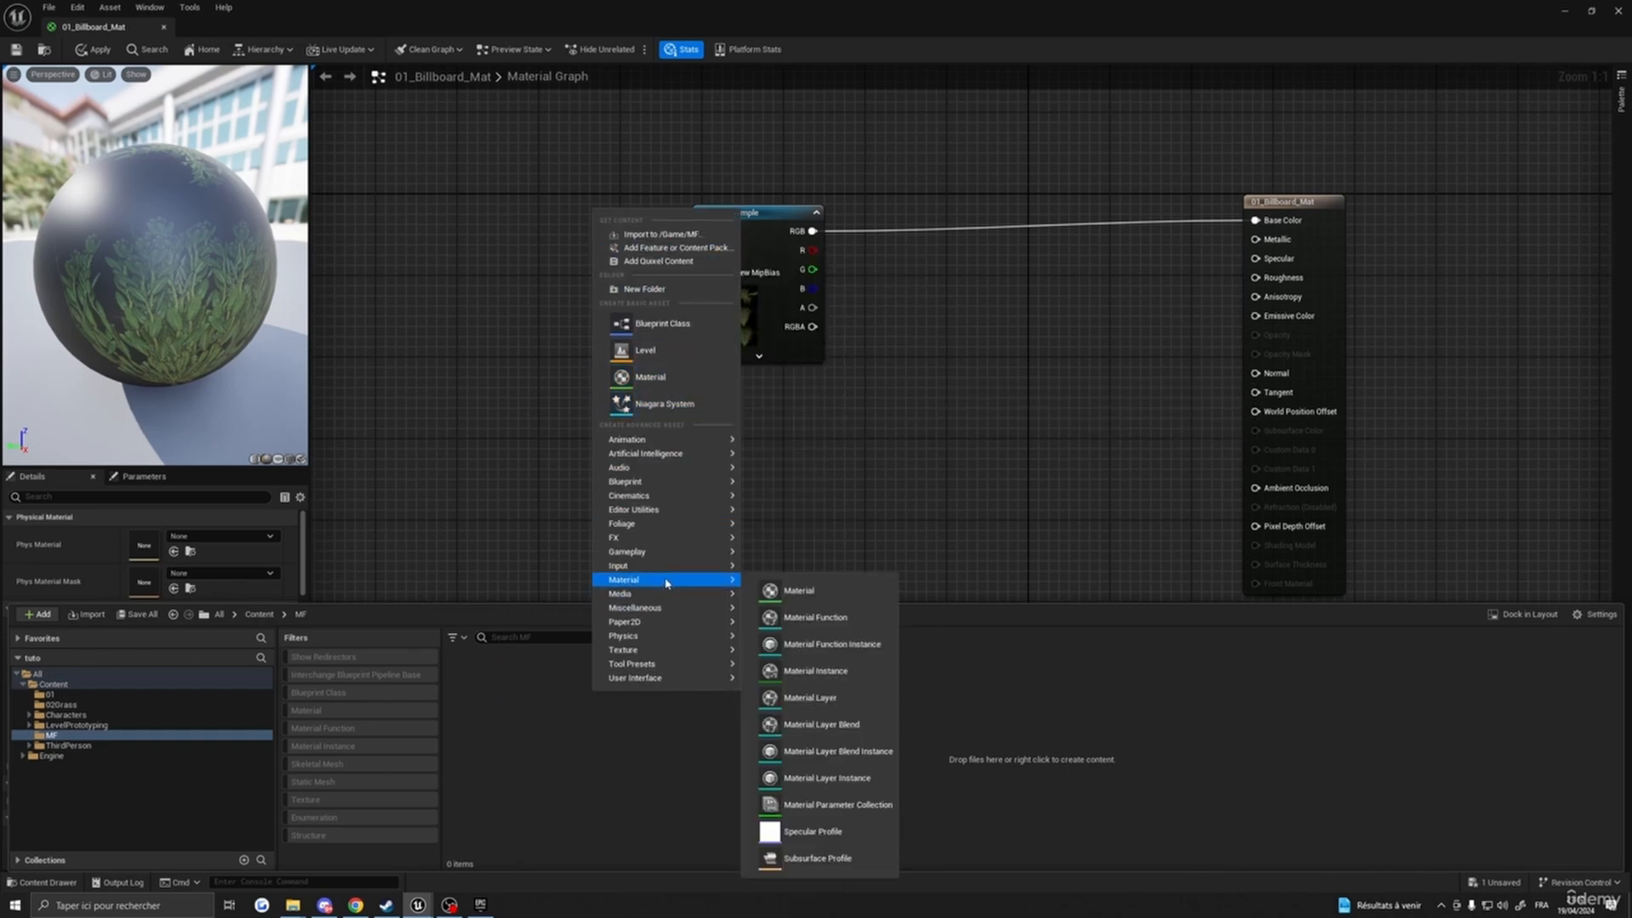
pyautogui.click(778, 617)
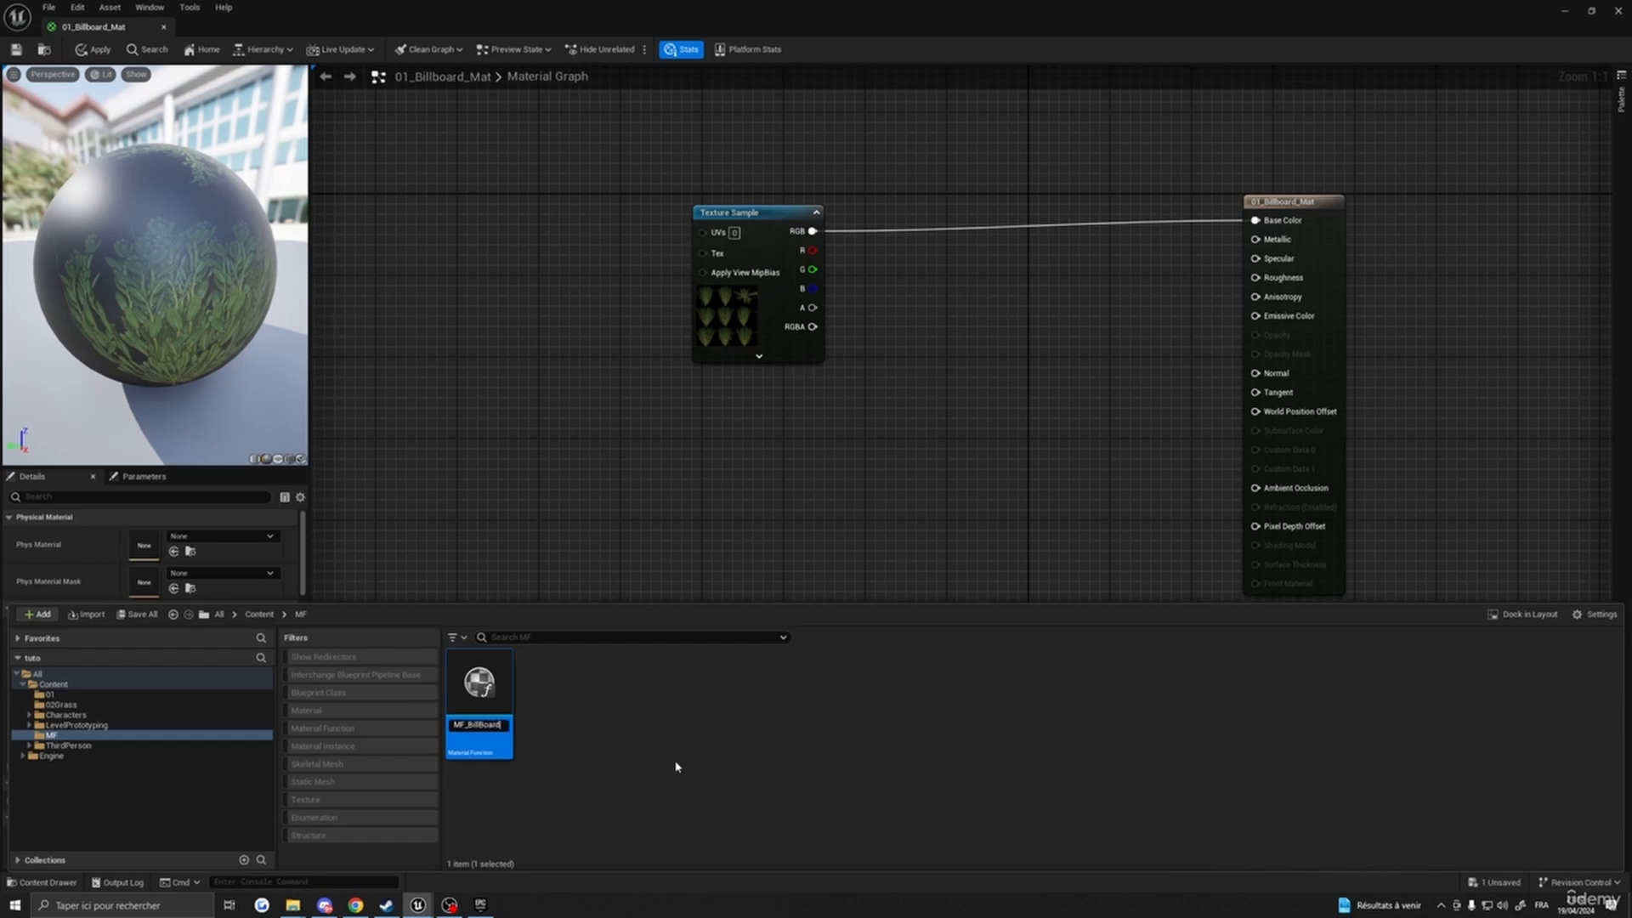
pyautogui.press('Return')
# - Open the MF_BillBoard material function and add an Object Position (Absolute) node well before the Output Result node
pyautogui.doubleClick(478, 684)
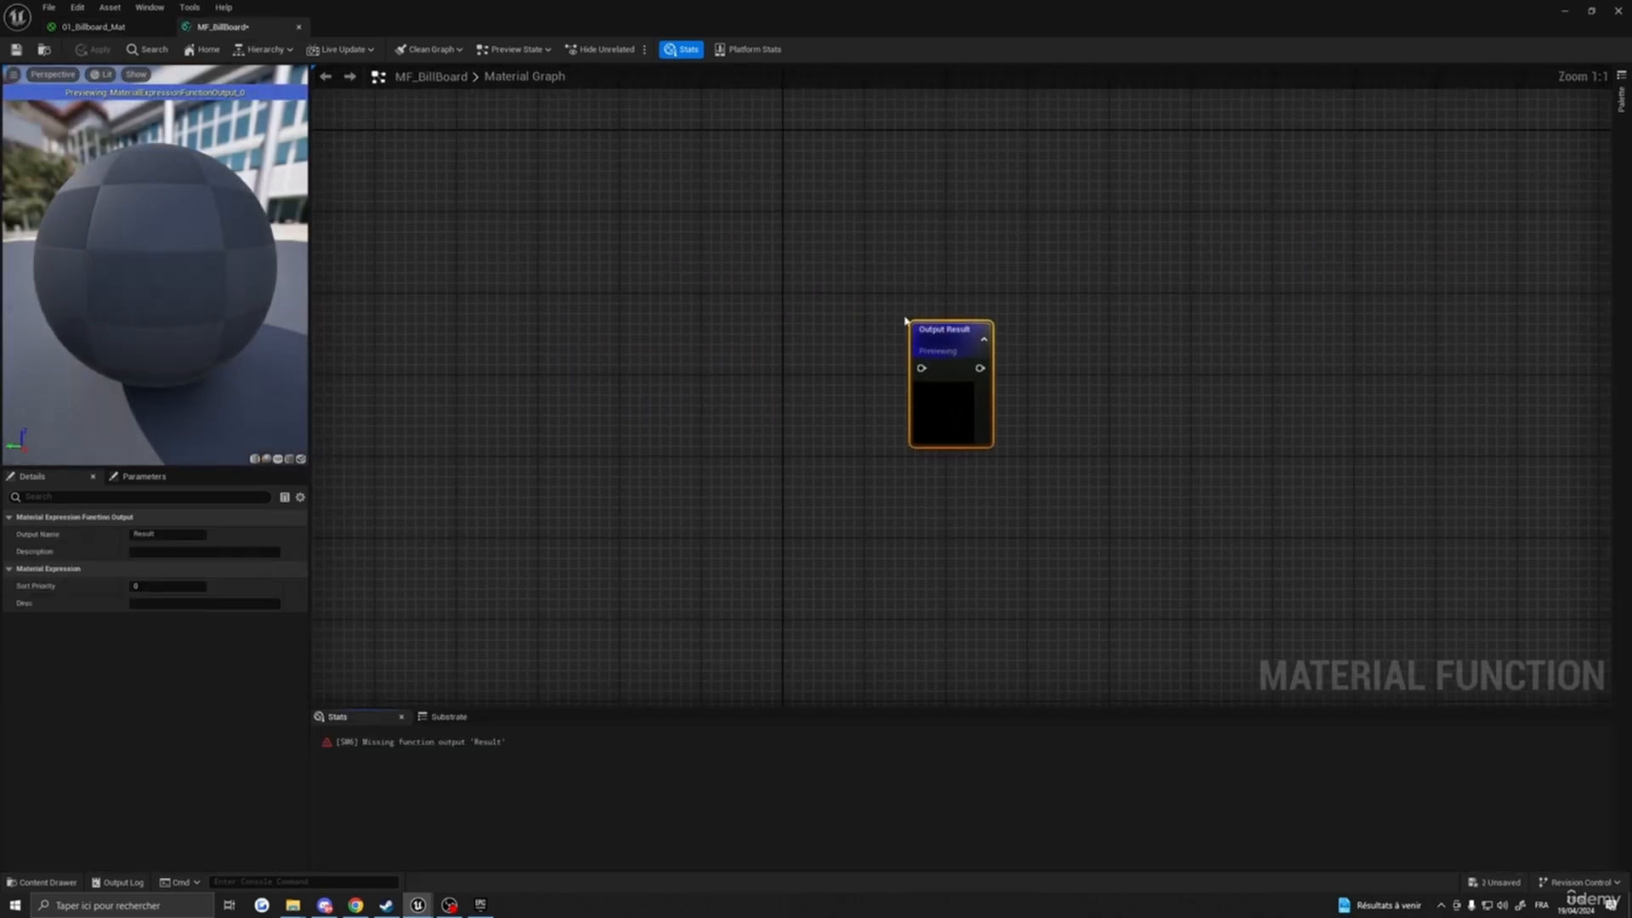
pyautogui.moveTo(906, 322); pyautogui.dragTo(1097, 543, button='right')
pyautogui.scroll(-3, 1069, 526)
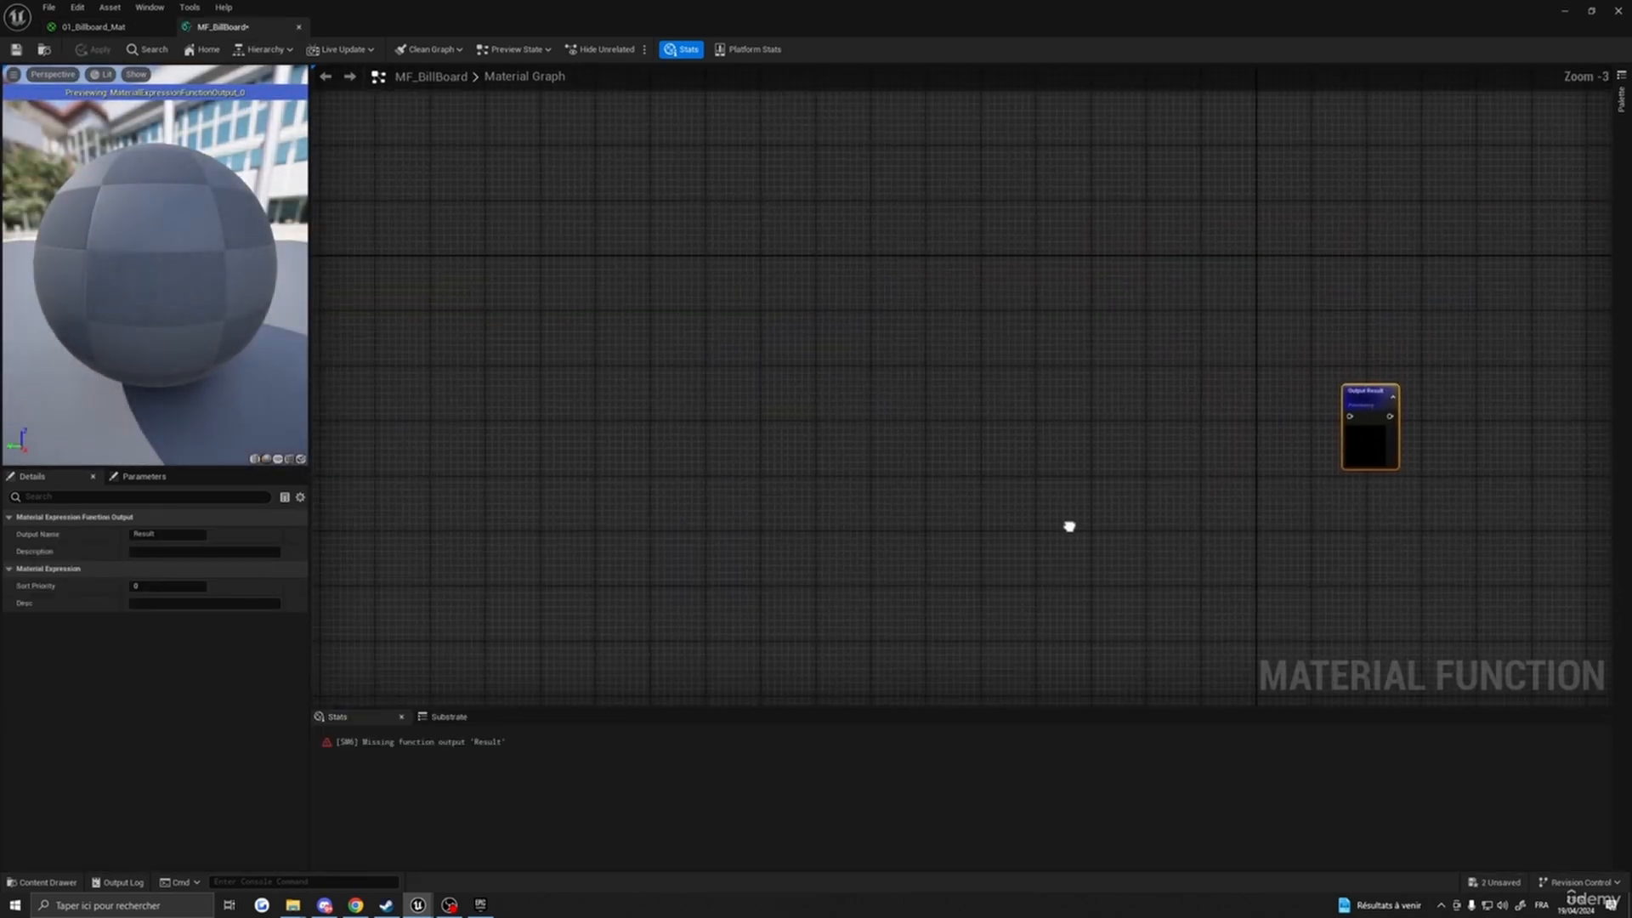
pyautogui.rightClick(776, 411)
pyautogui.write('oject')
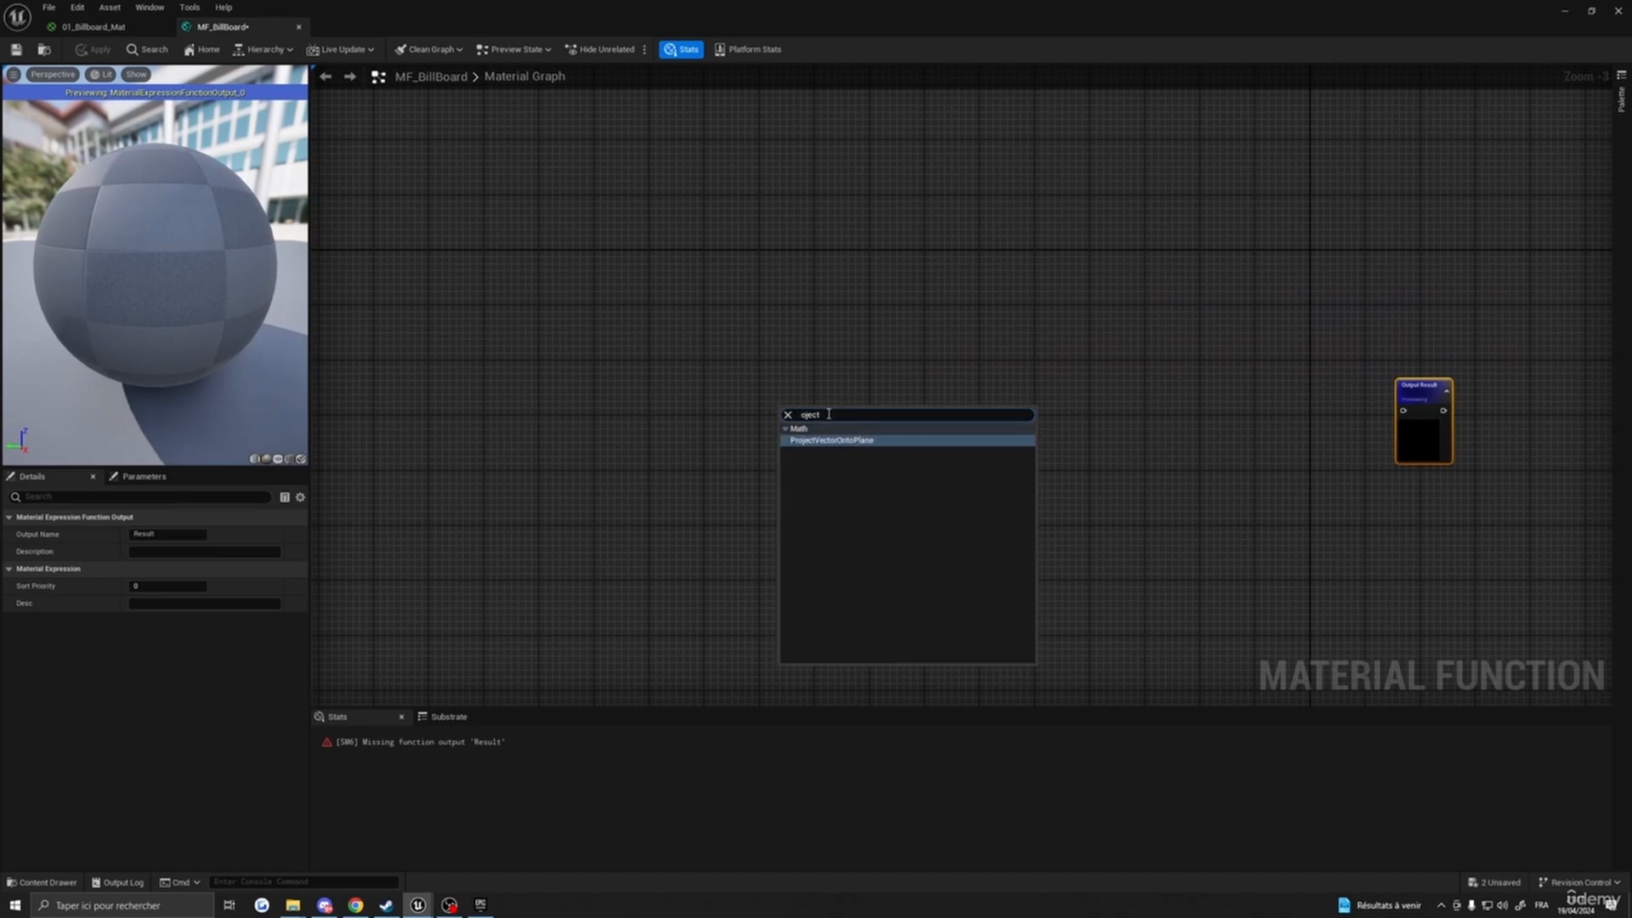
pyautogui.write('obje')
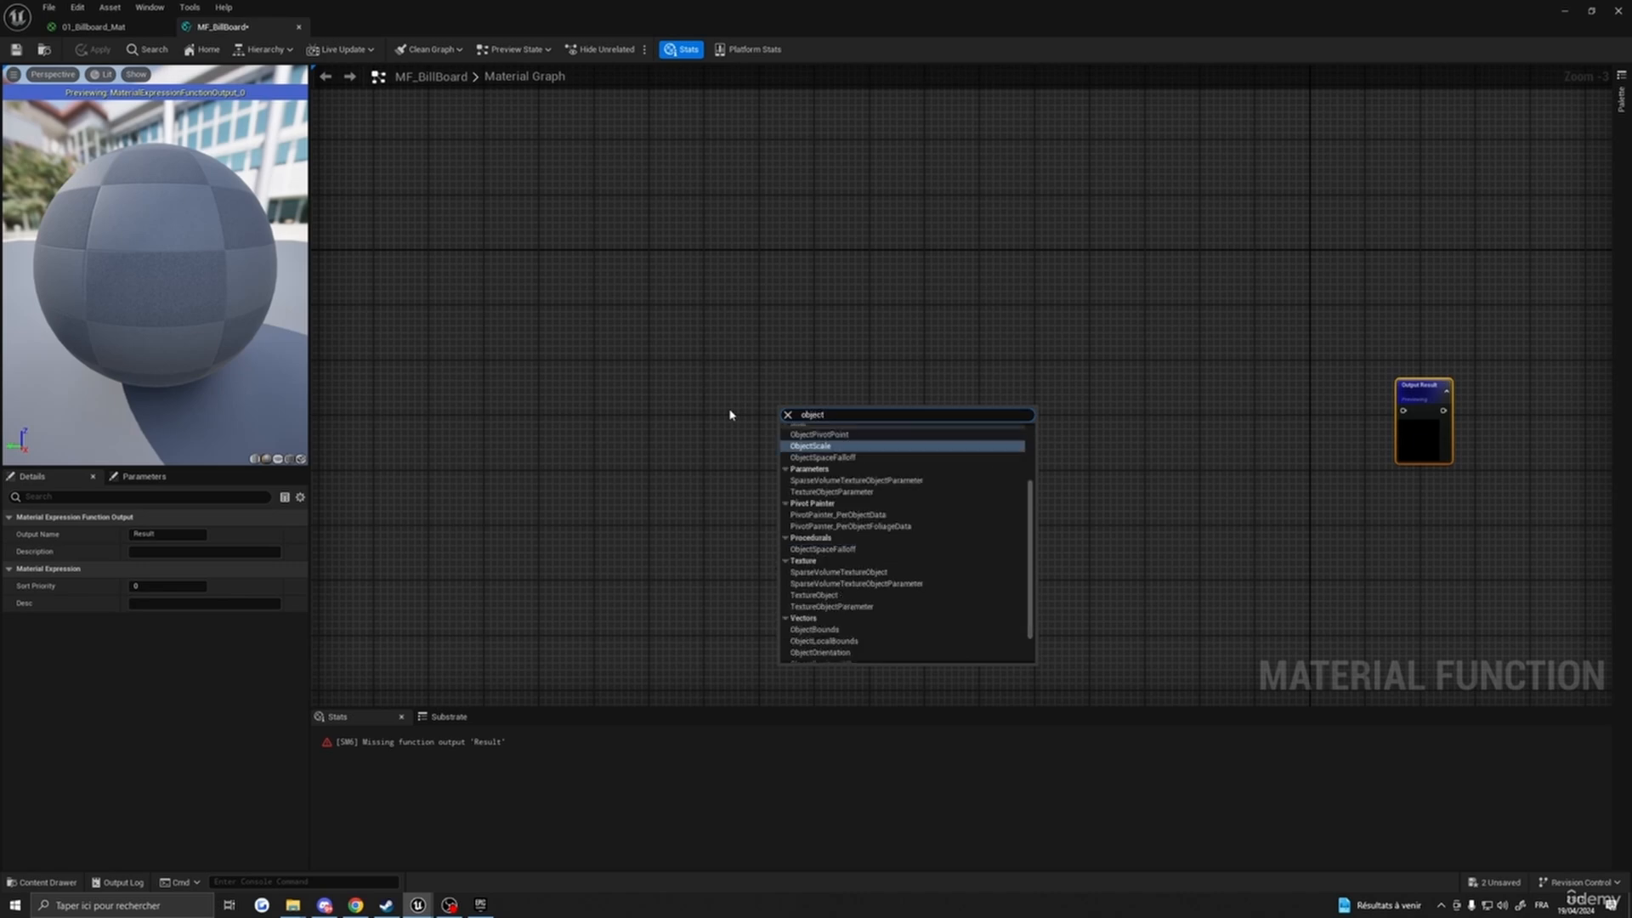
pyautogui.write('ct posi')
pyautogui.click(818, 440)
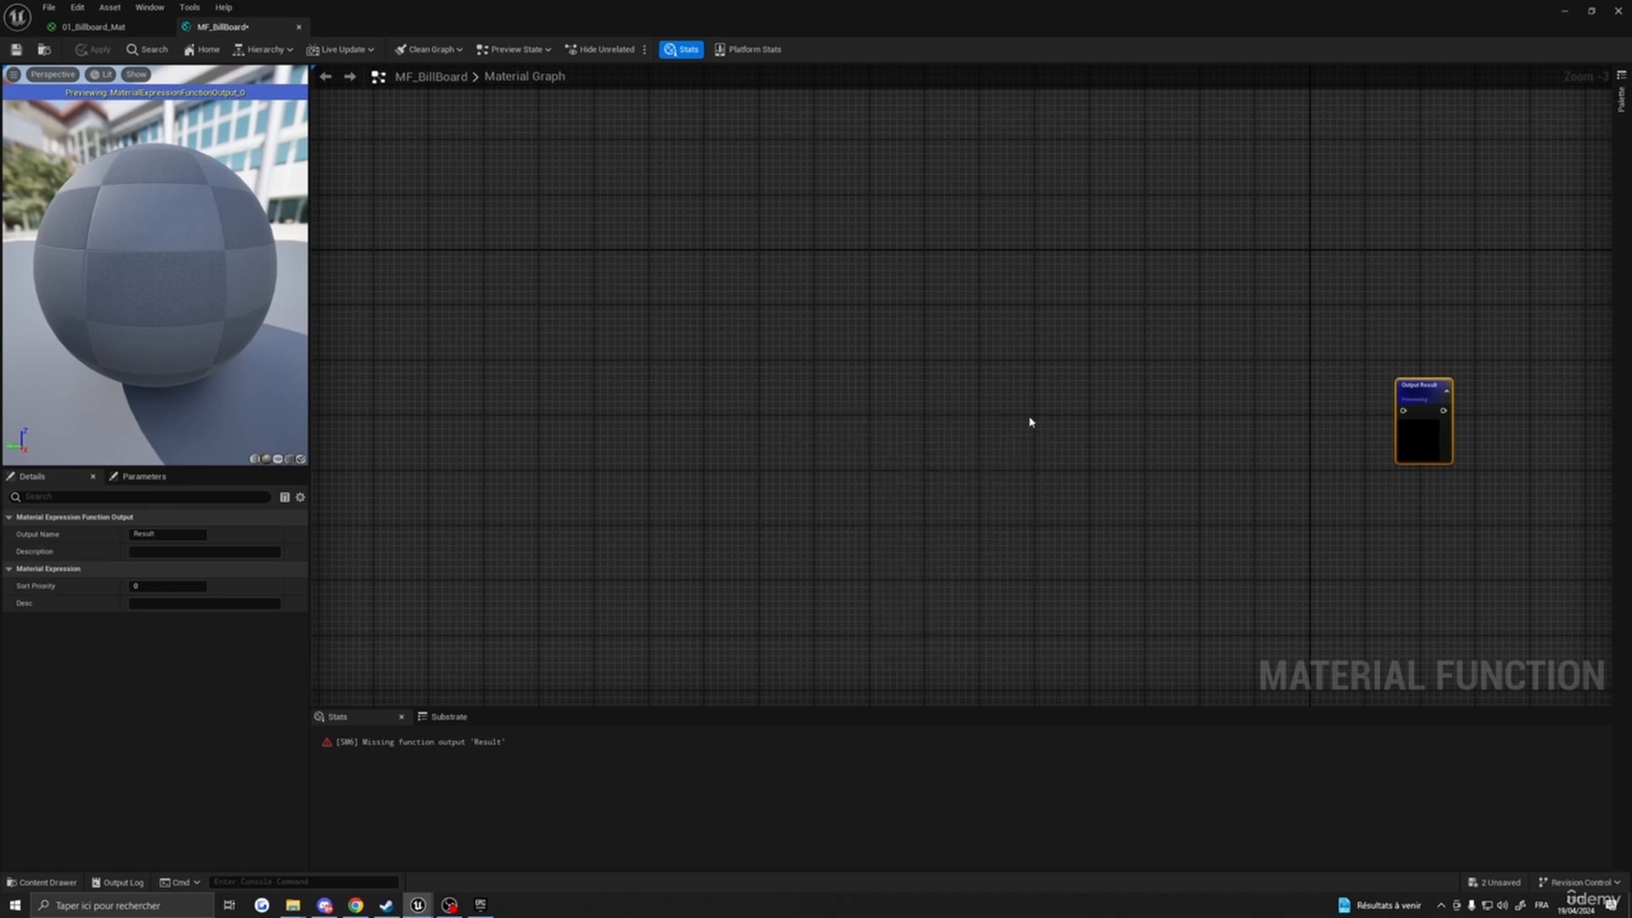
pyautogui.moveTo(721, 393); pyautogui.dragTo(721, 380)
# - Add a Camera Position node and place it just below the Object Position node
pyautogui.rightClick(749, 491)
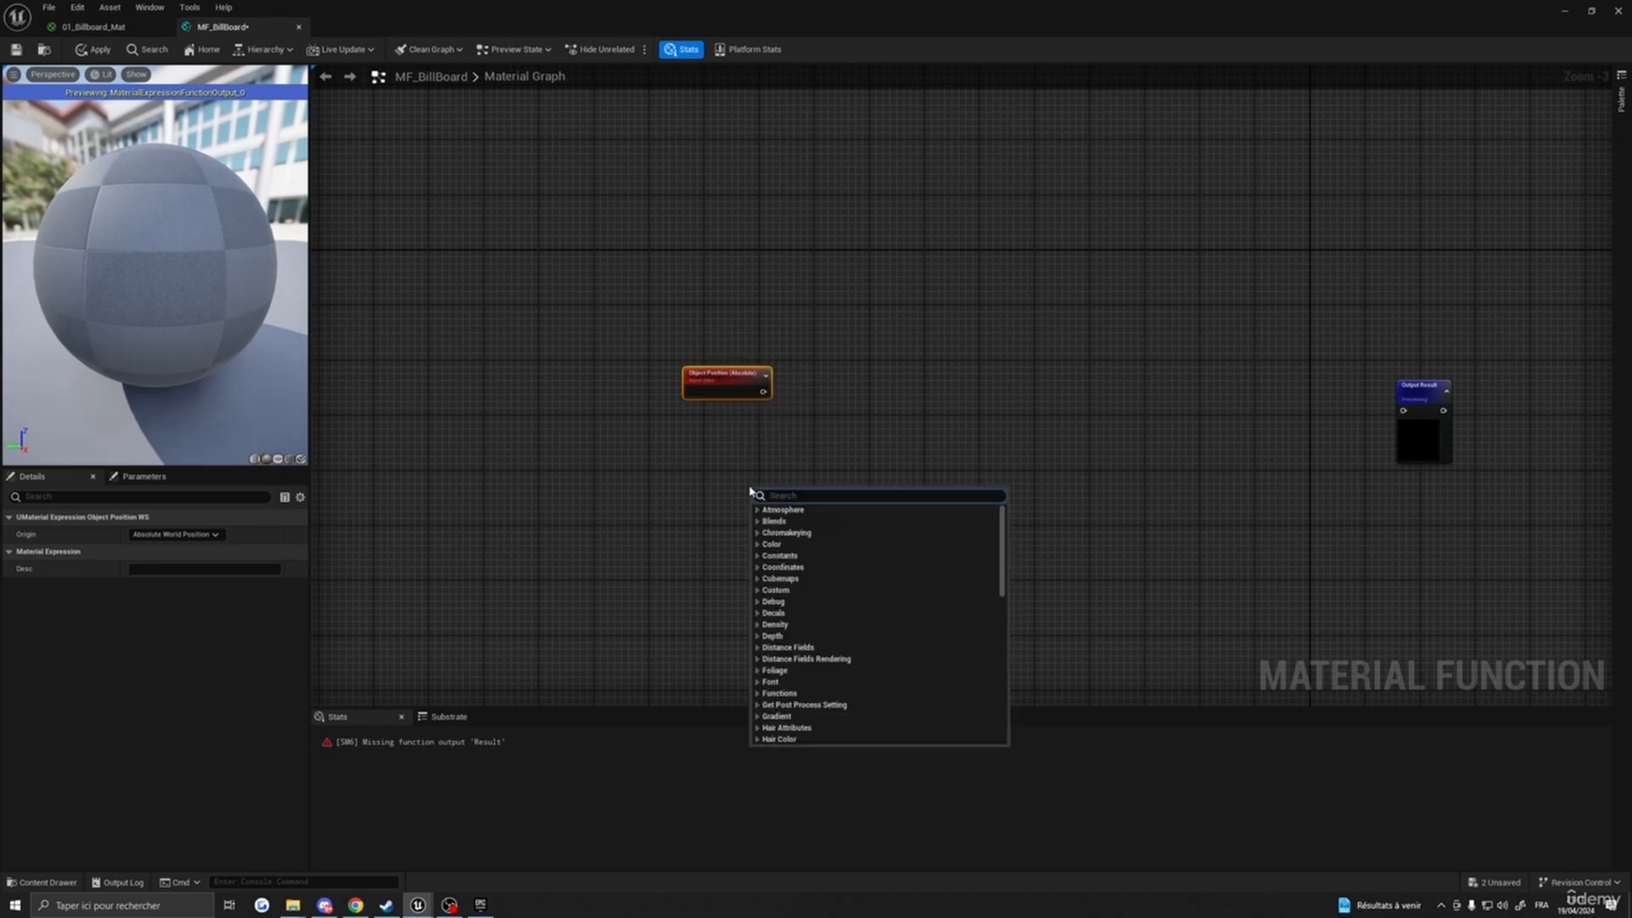
pyautogui.write('camera')
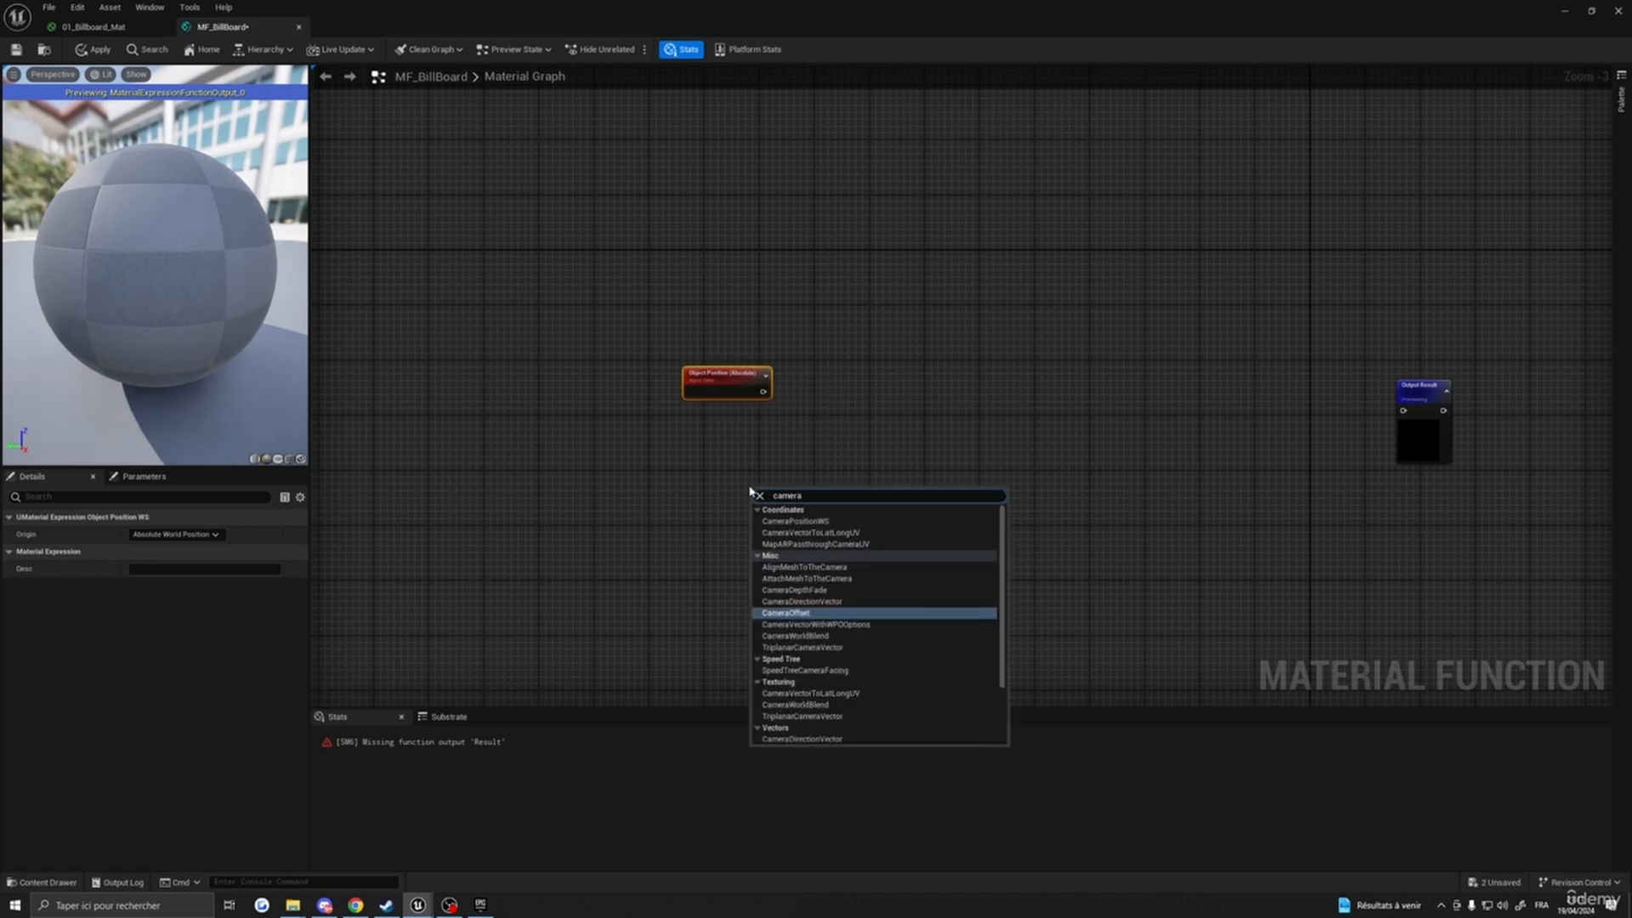
pyautogui.click(799, 522)
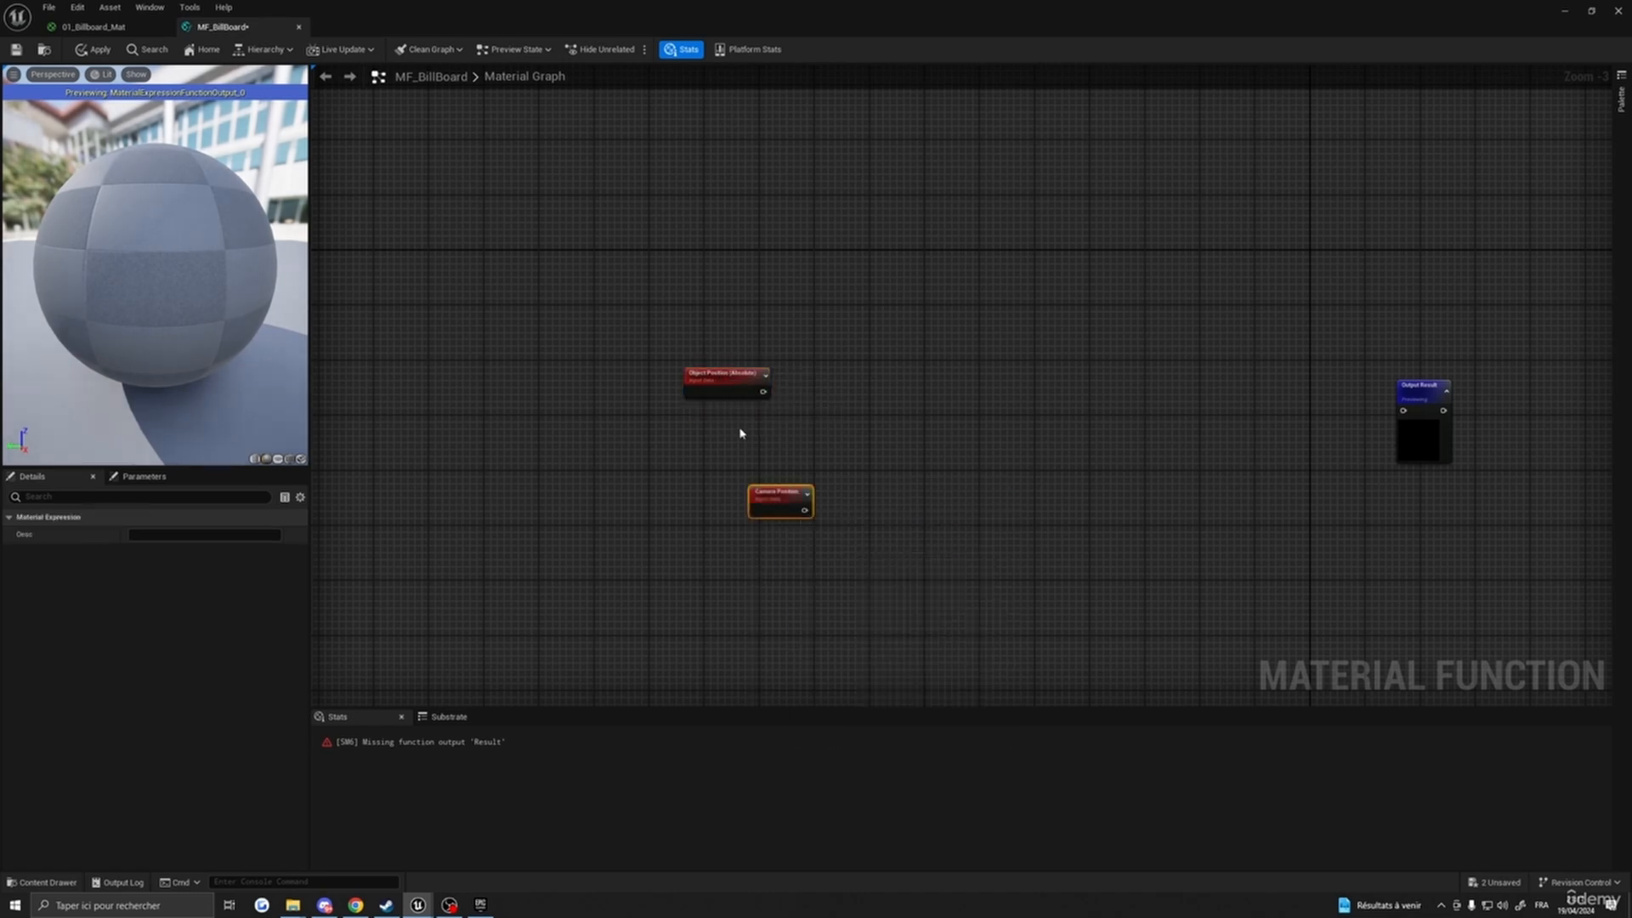
pyautogui.moveTo(769, 491); pyautogui.dragTo(724, 427)
# - Add a Subtract node with Object Position wired to A and Camera Position to B, and arrange the nodes compactly
pyautogui.rightClick(817, 410)
pyautogui.write('su')
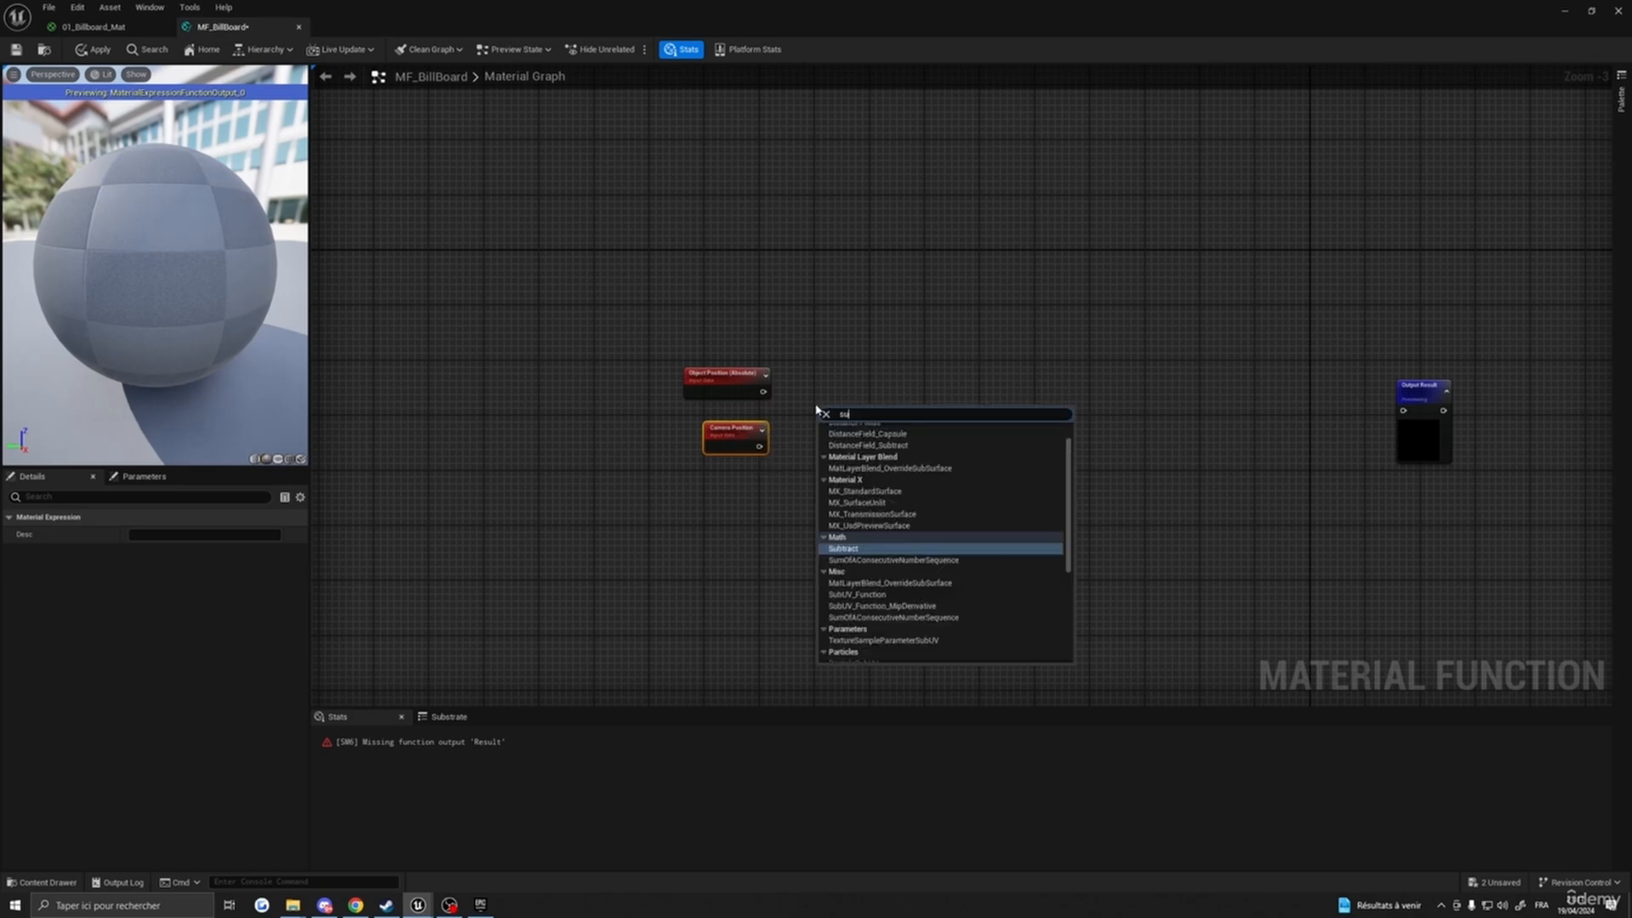
pyautogui.write('bst')
pyautogui.press('BackSpace')
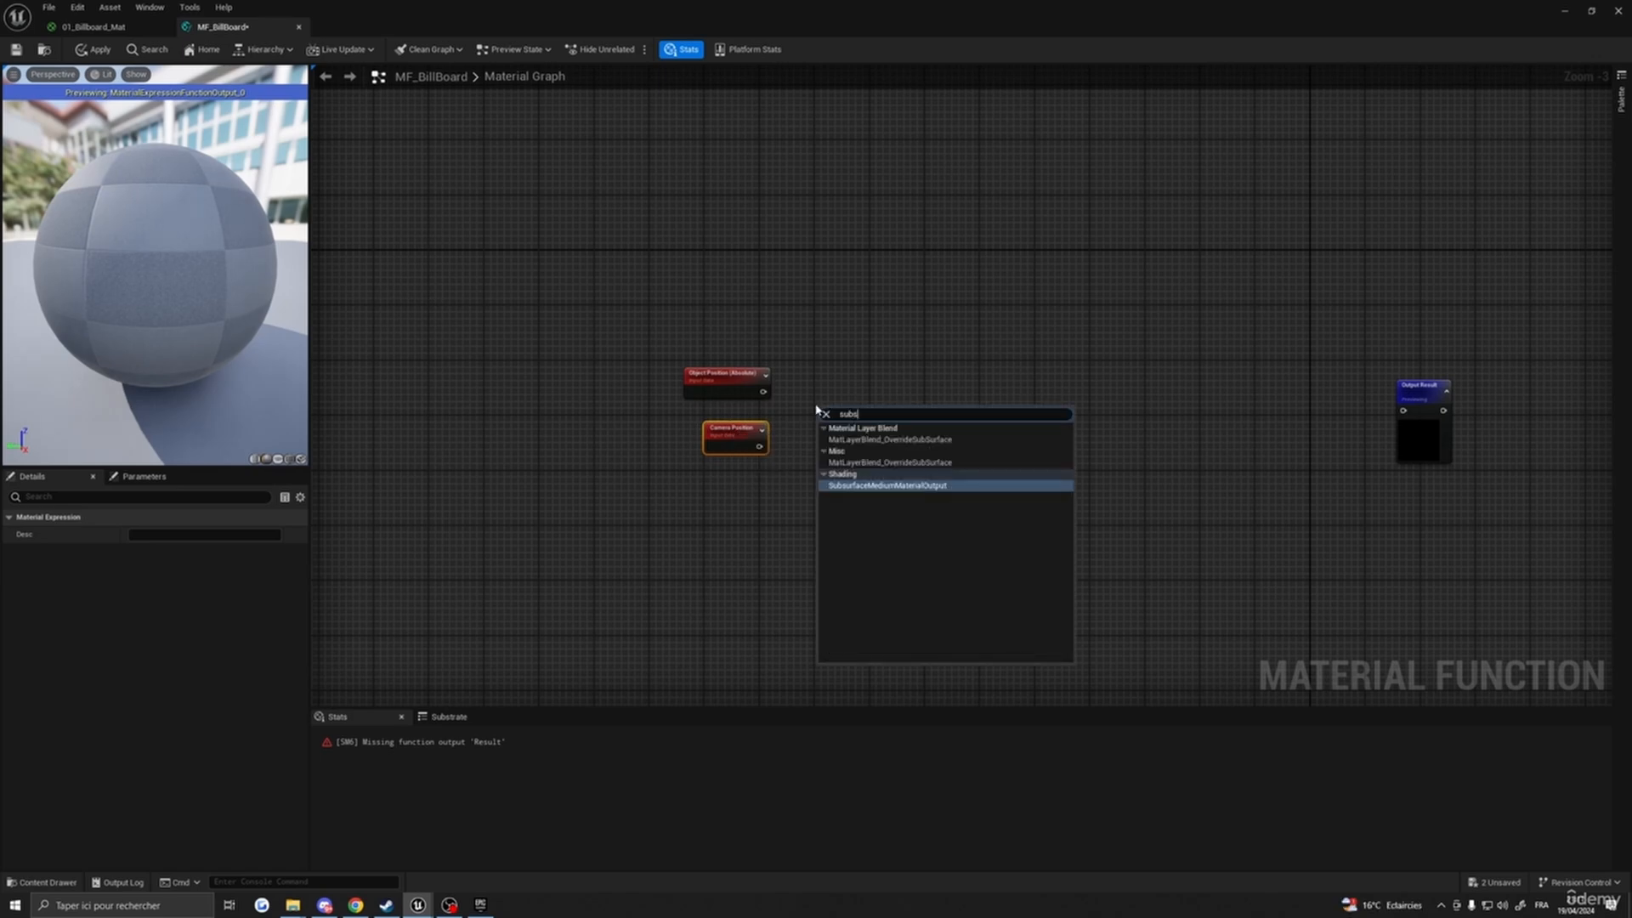
pyautogui.press('BackSpace')
pyautogui.write('tra')
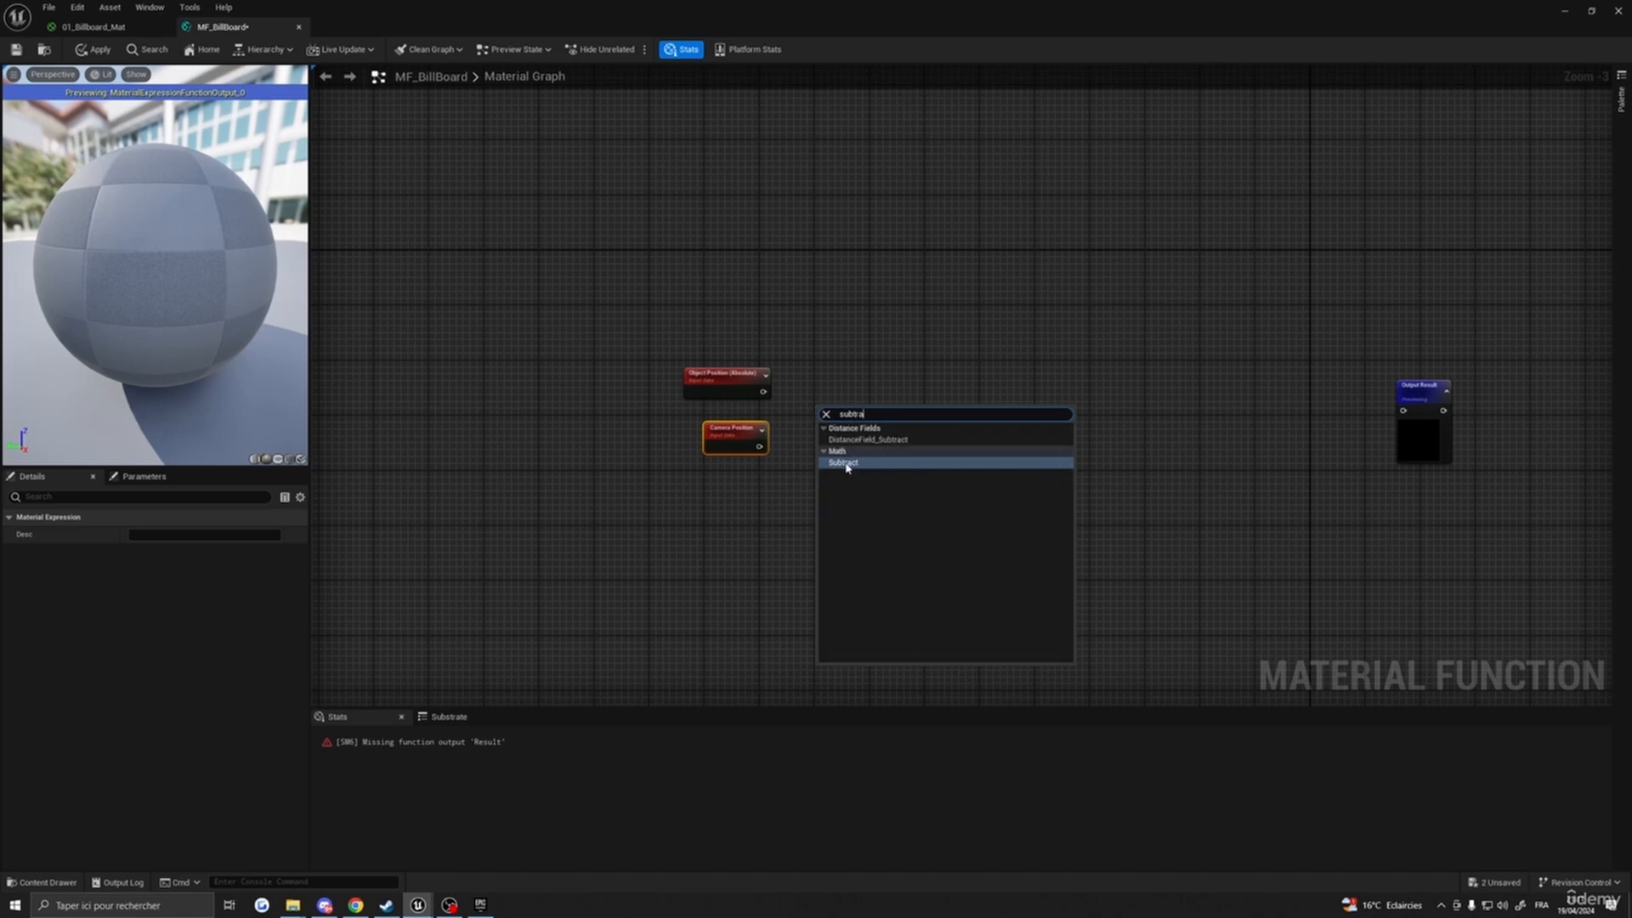
pyautogui.click(846, 463)
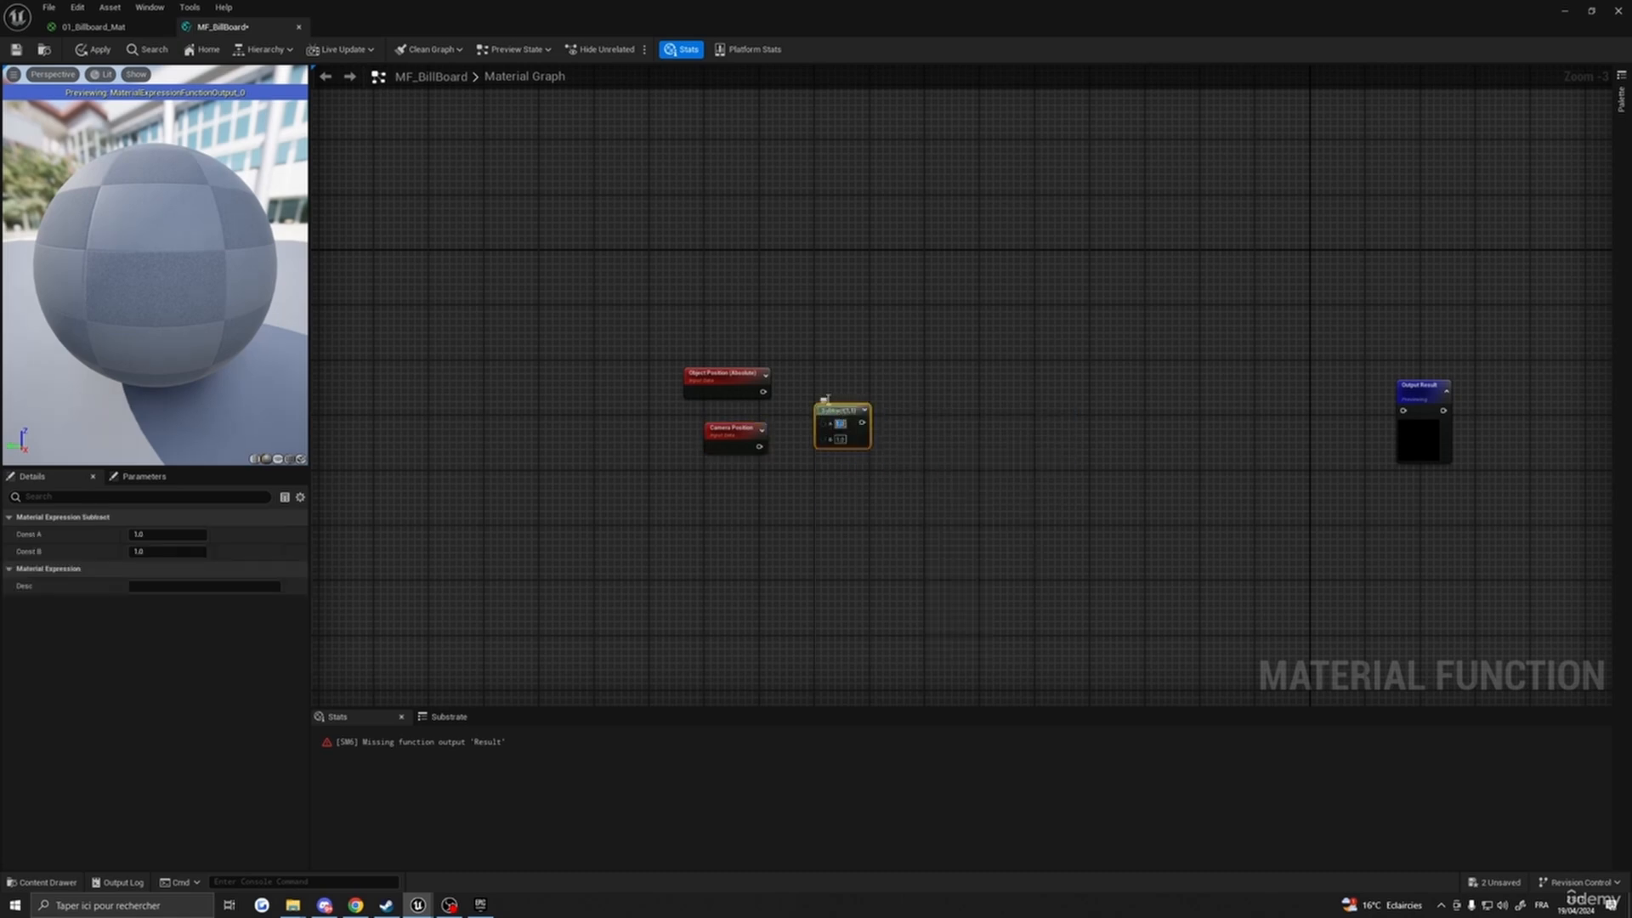
pyautogui.moveTo(824, 401)
pyautogui.mouseDown()
pyautogui.moveTo(815, 384)
pyautogui.moveTo(841, 452)
pyautogui.moveTo(815, 418)
pyautogui.mouseUp()
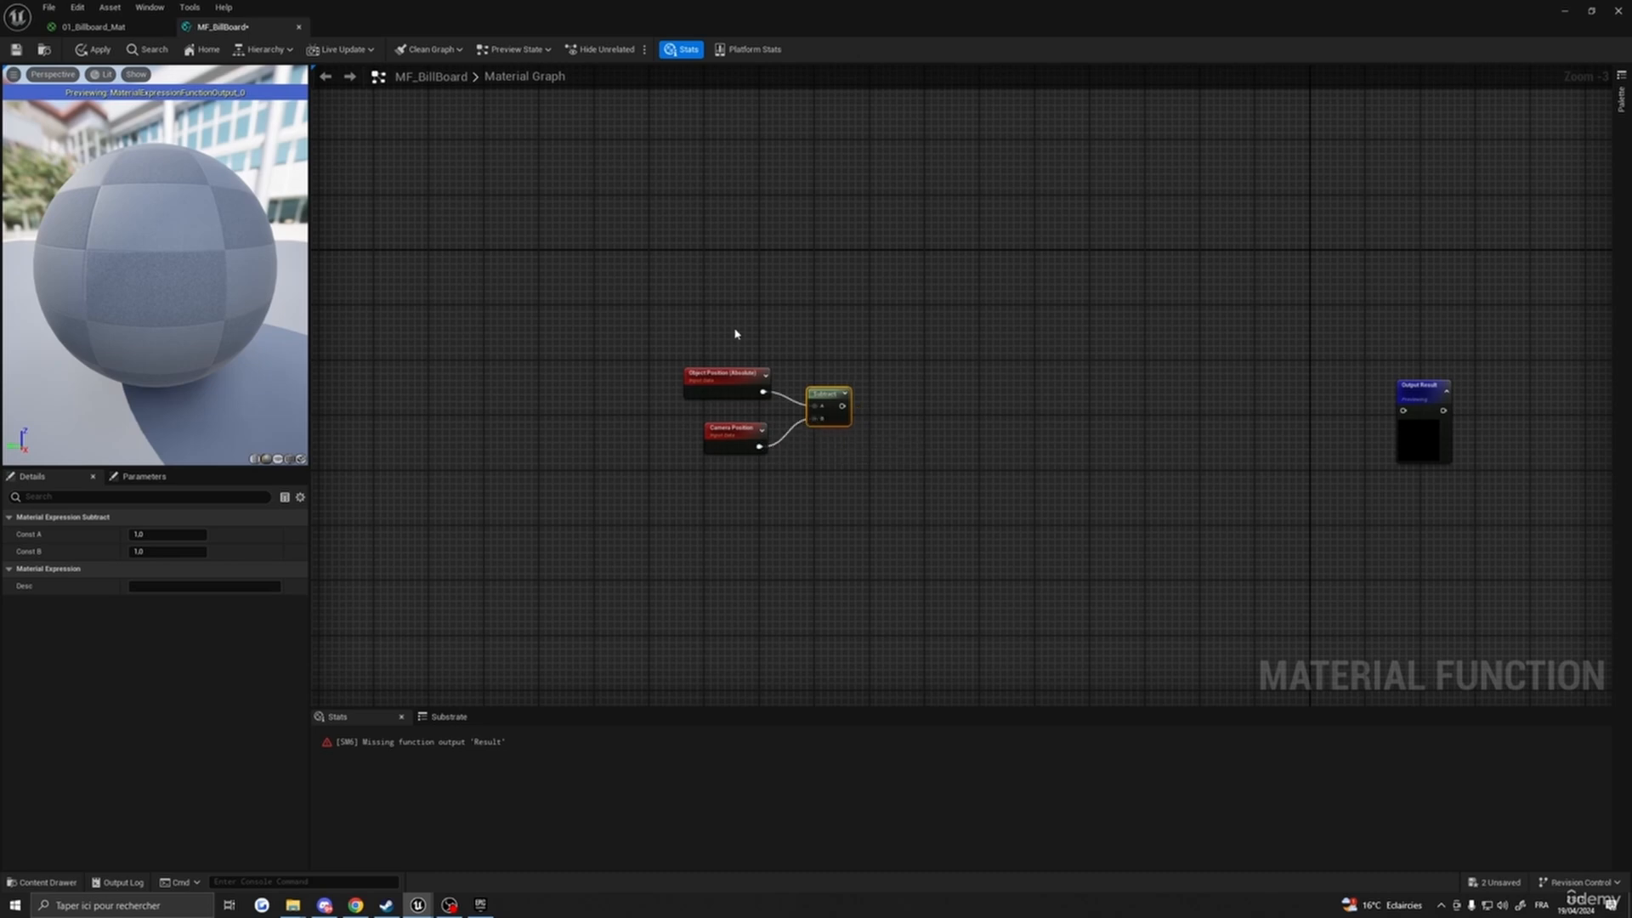
pyautogui.moveTo(712, 382); pyautogui.dragTo(720, 383)
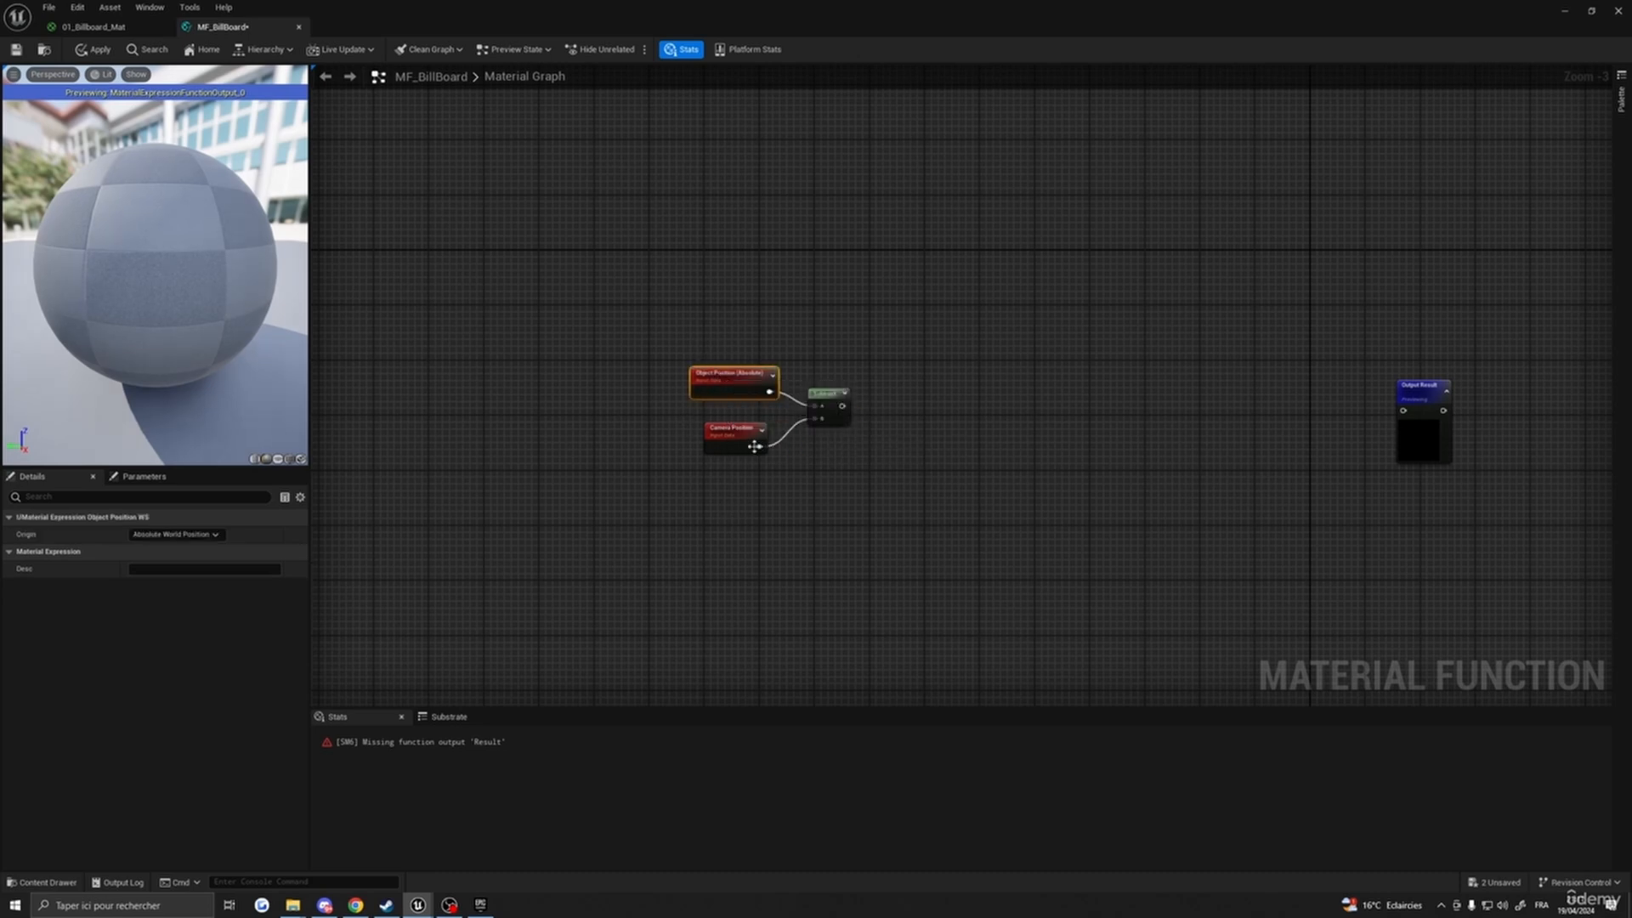
pyautogui.moveTo(838, 390); pyautogui.dragTo(830, 397)
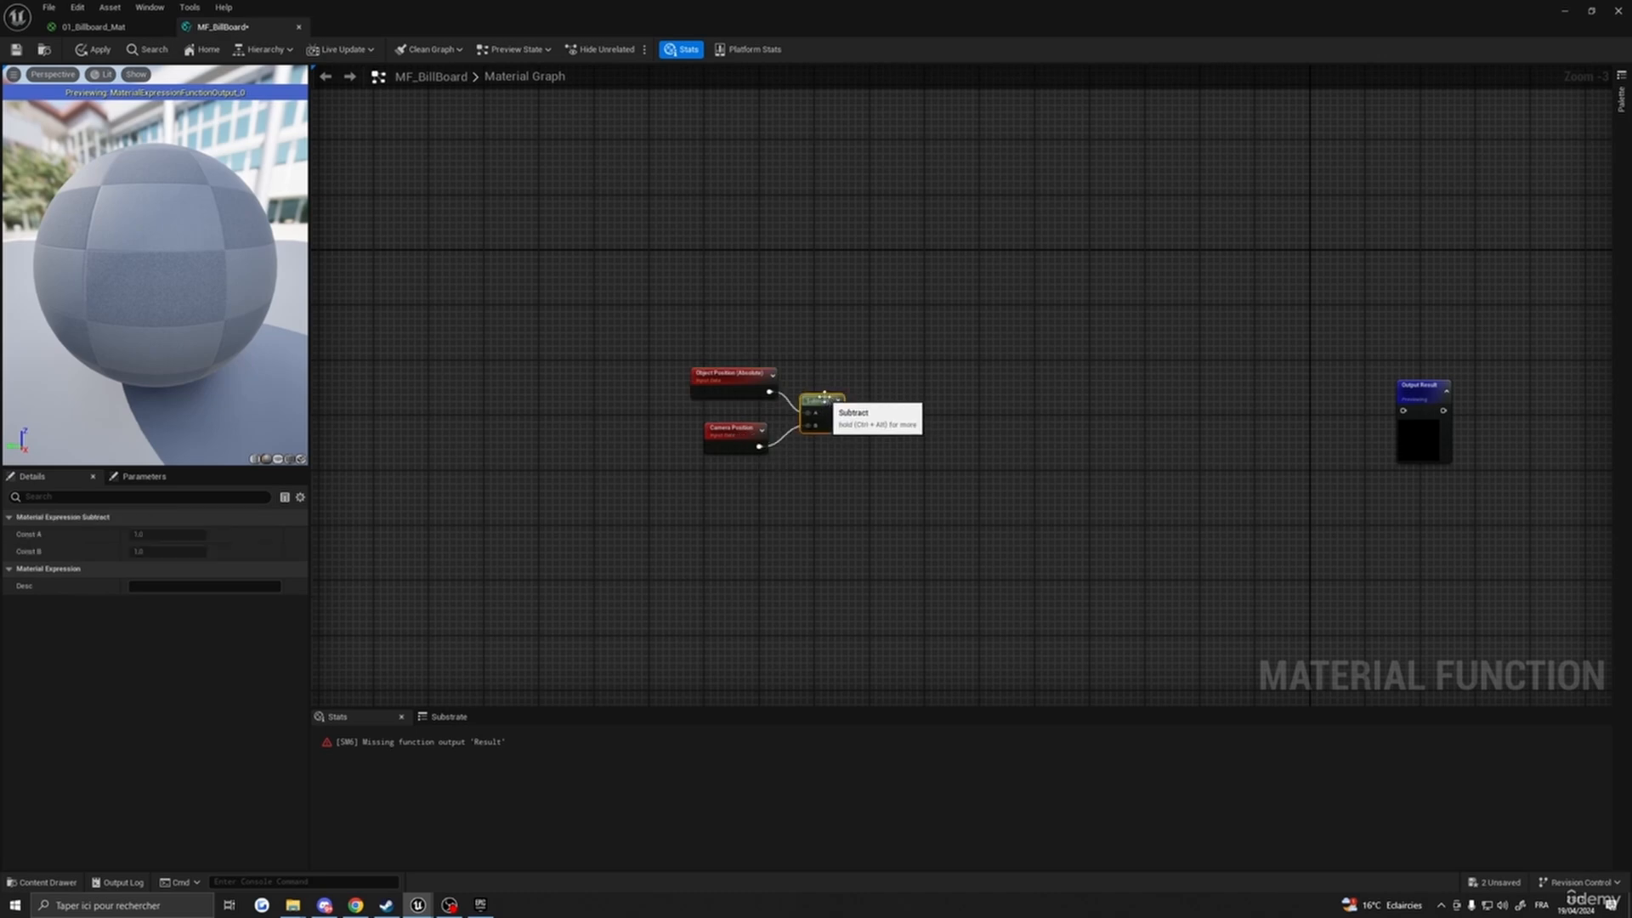
# - Add a Normalize node after the Subtract node and connect the Subtract output to its vector input
pyautogui.rightClick(879, 420)
pyautogui.write('normal')
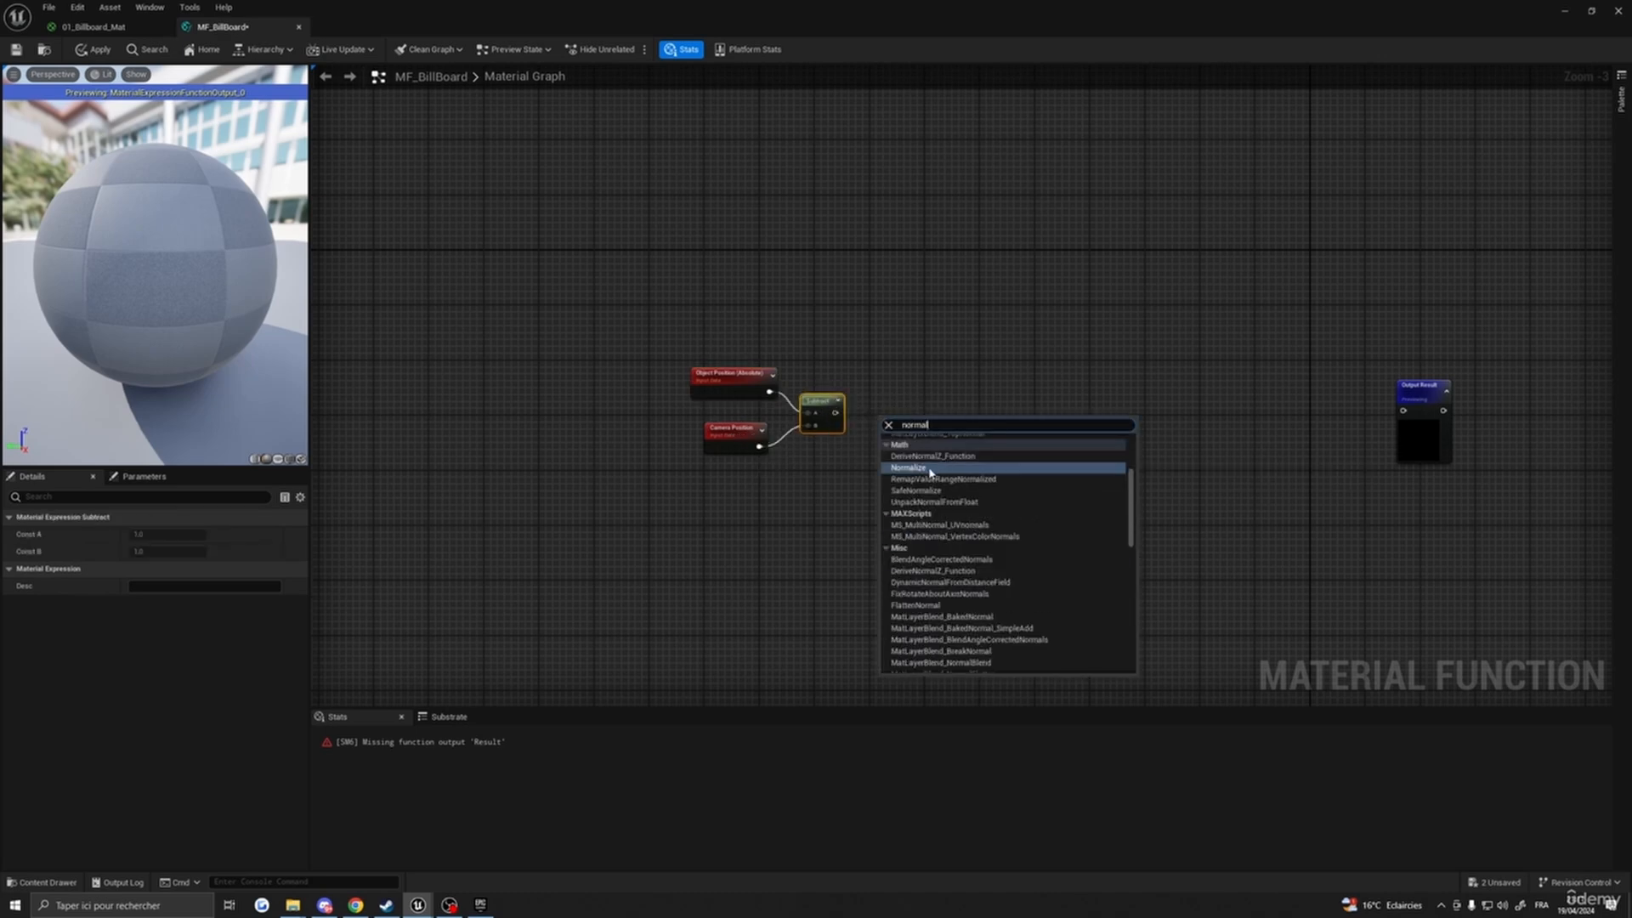
pyautogui.press('Return')
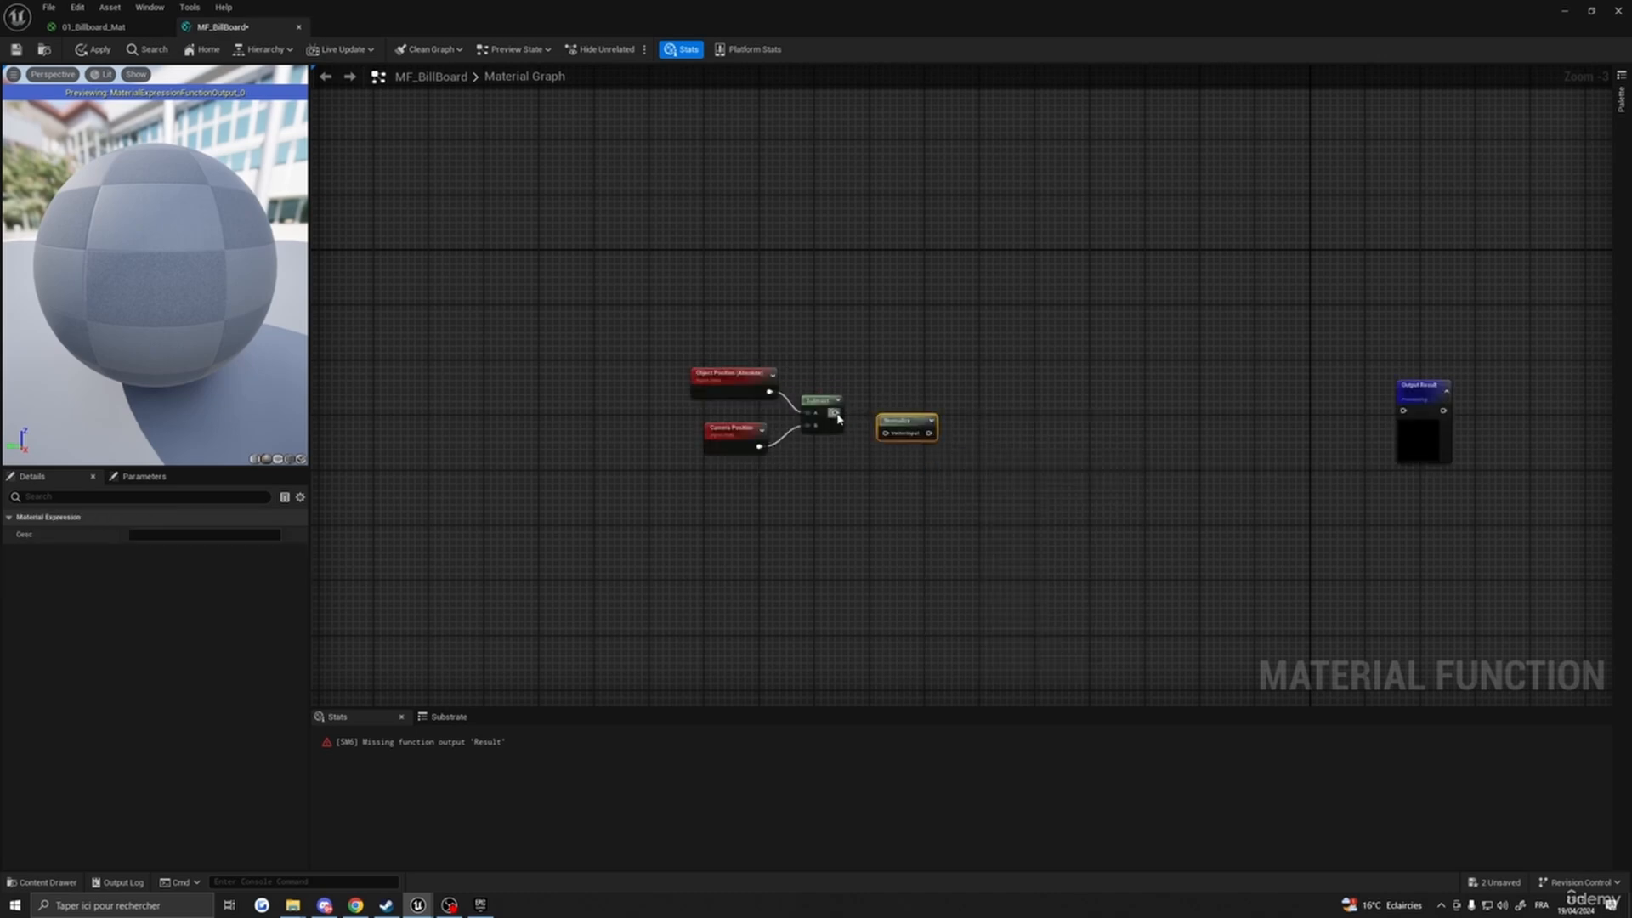
pyautogui.moveTo(835, 412); pyautogui.dragTo(885, 432)
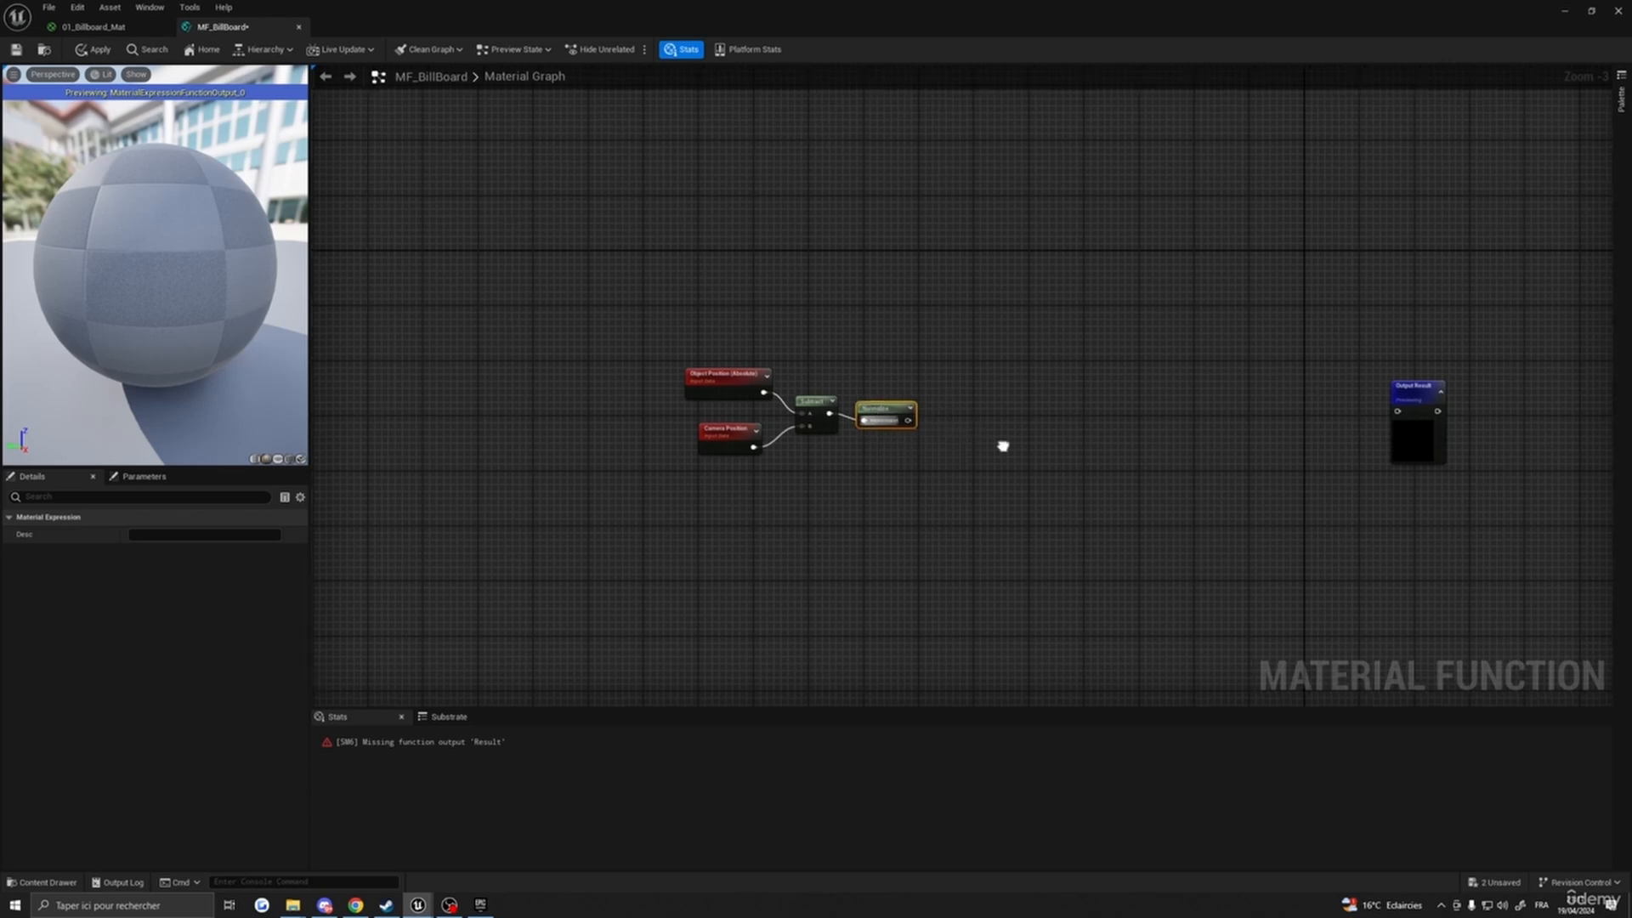
# - Add a DotProduct node and connect the Normalize output to its A input
pyautogui.moveTo(1002, 445); pyautogui.dragTo(977, 437, button='right')
pyautogui.rightClick(977, 437)
pyautogui.write('dot')
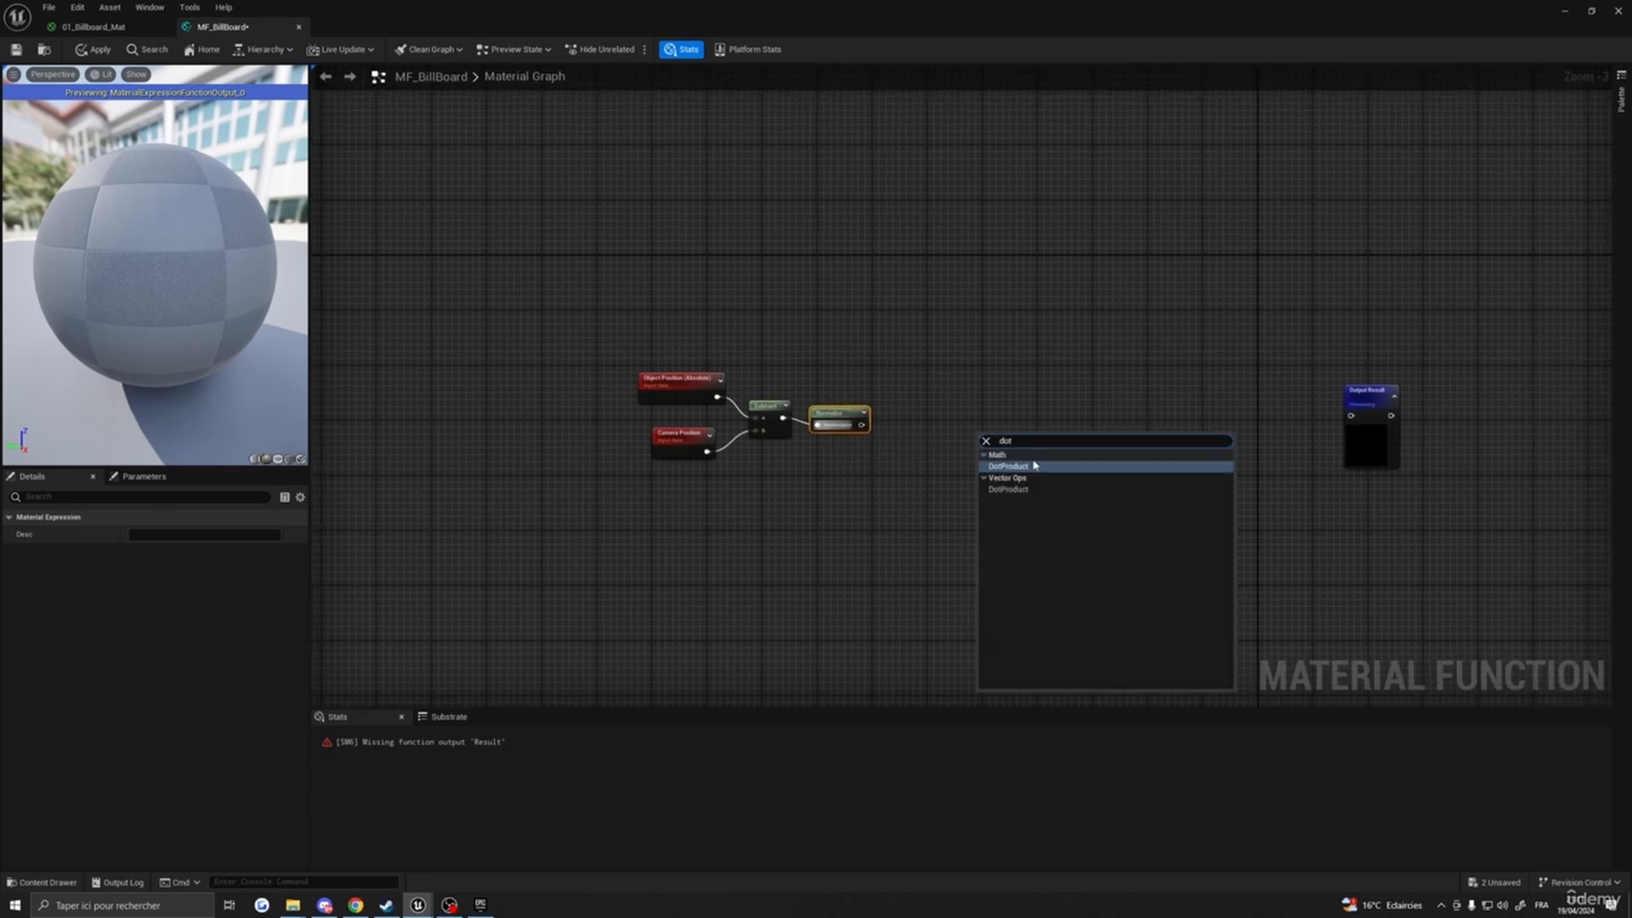
pyautogui.press('Return')
pyautogui.moveTo(986, 437); pyautogui.dragTo(893, 424)
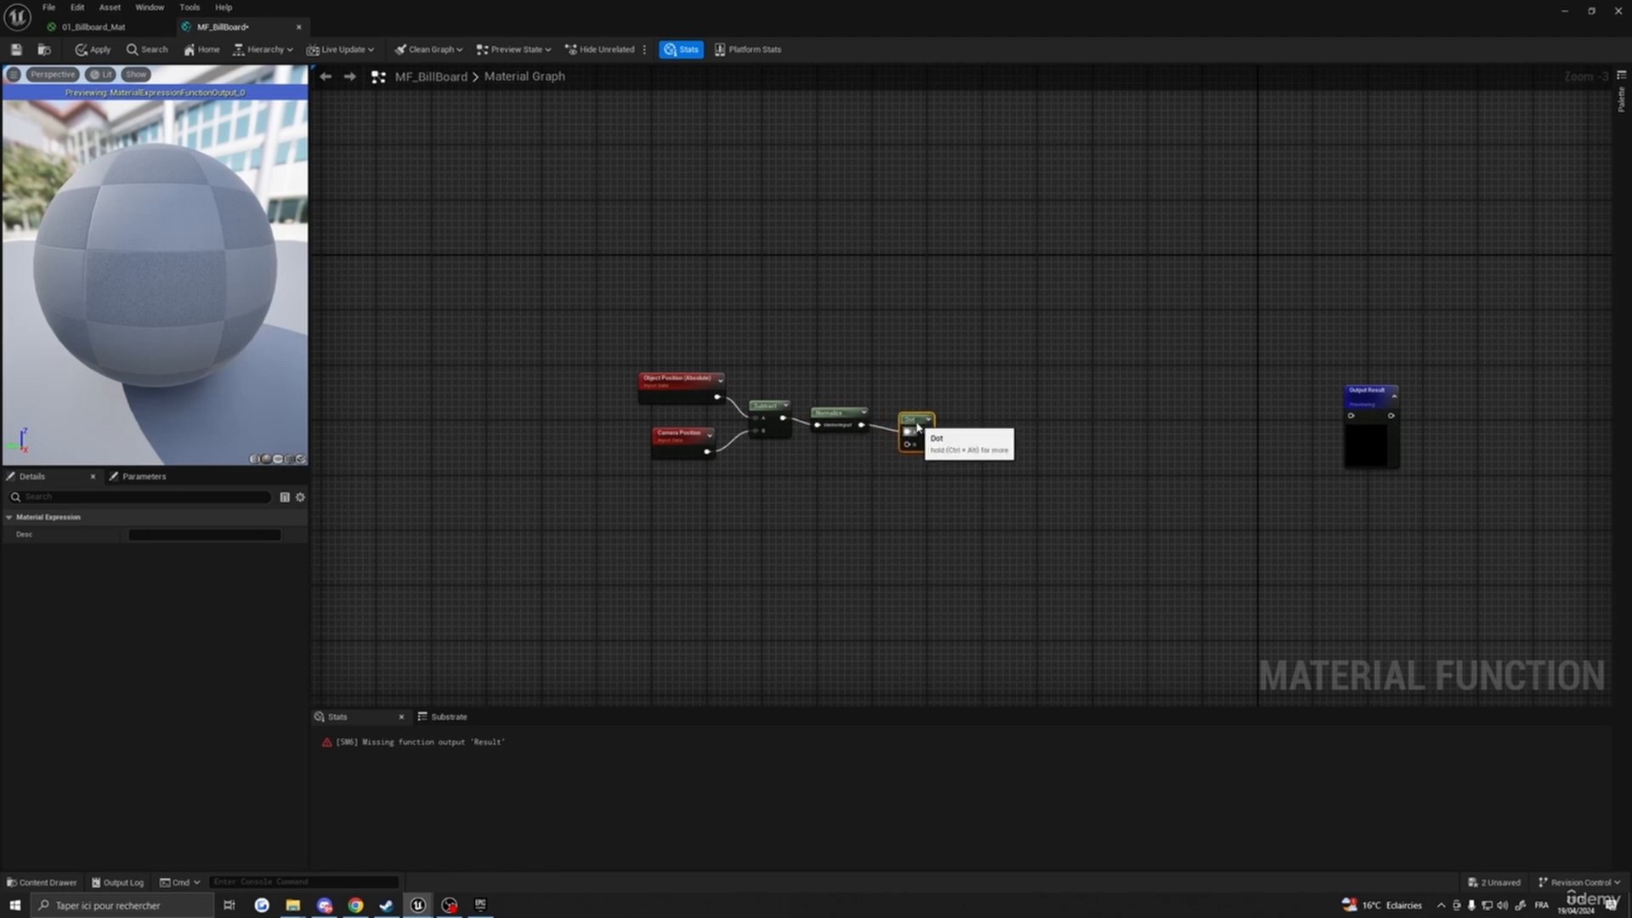
# - Add a VertexNormalWS node below Normalize and connect it to the B input of the Dot node
pyautogui.rightClick(801, 499)
pyautogui.write('vertex')
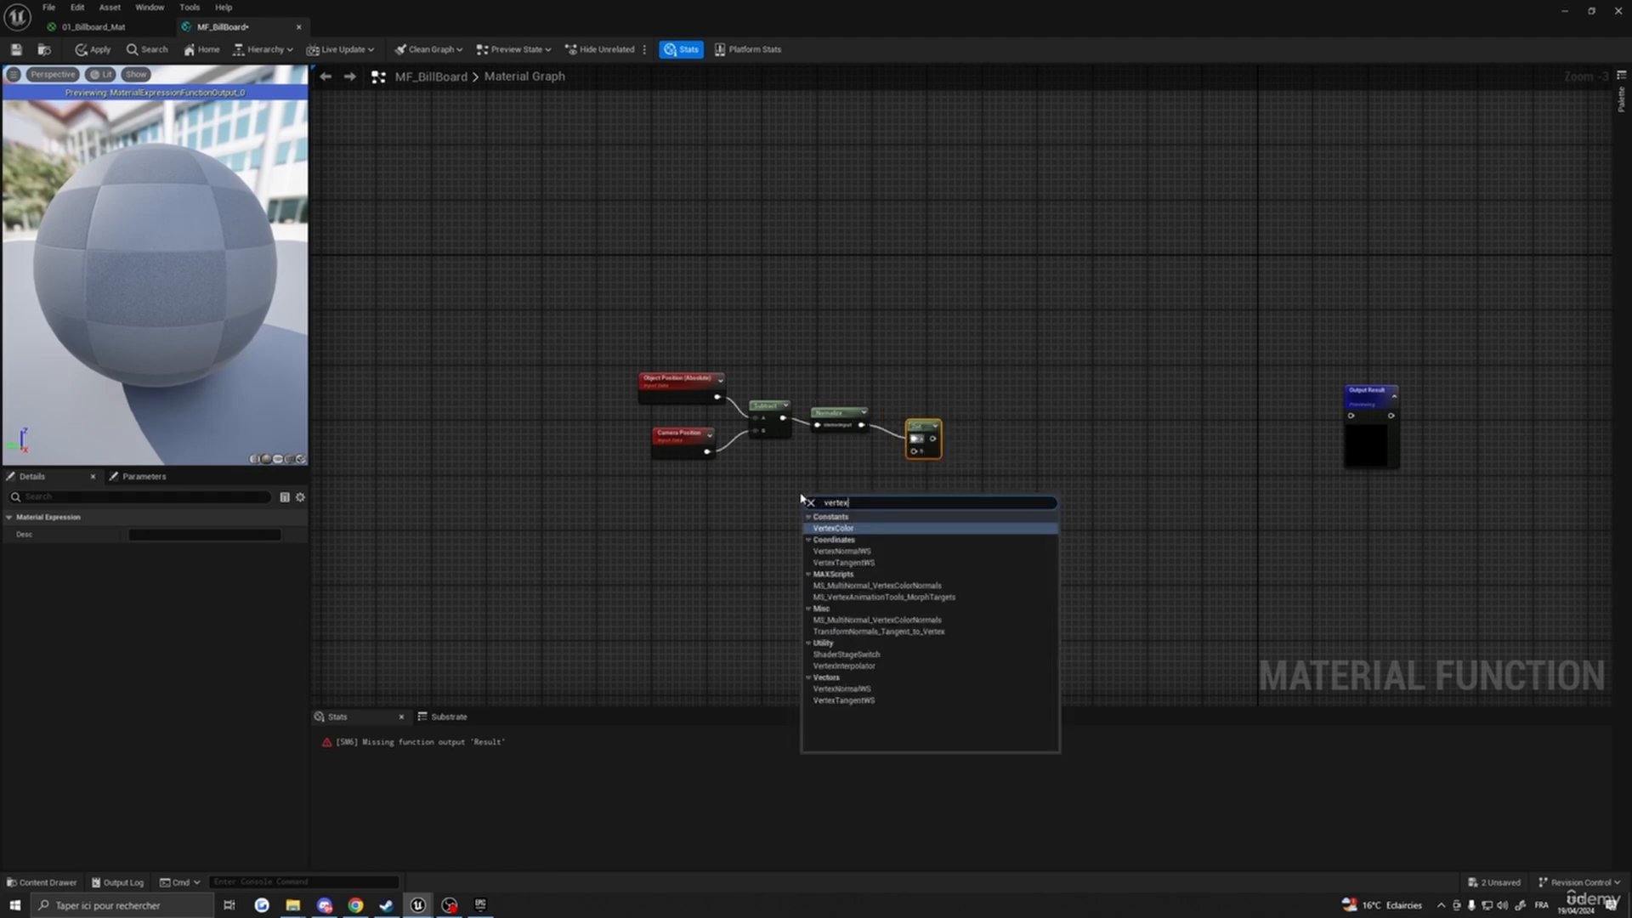
pyautogui.click(828, 551)
pyautogui.moveTo(859, 506); pyautogui.dragTo(914, 451)
# - Add a Constant3Vector node below Camera Position, set it to 0, 0, 1 and collapse its preview
pyautogui.rightClick(922, 514)
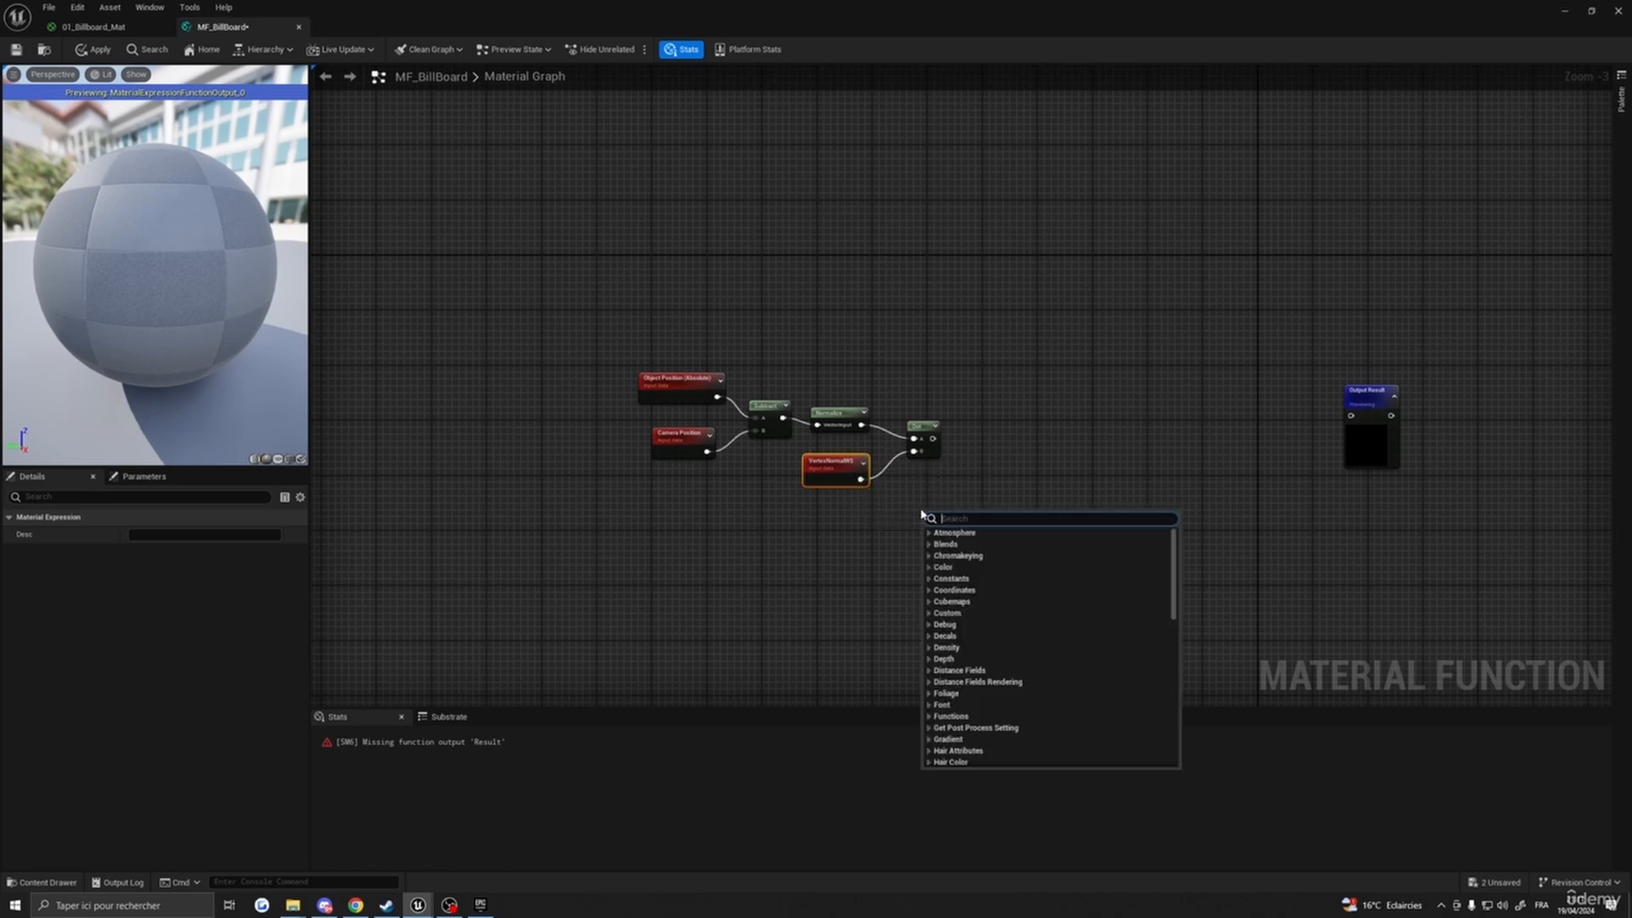
pyautogui.click(683, 587)
pyautogui.moveTo(683, 587); pyautogui.dragTo(859, 517, button='right')
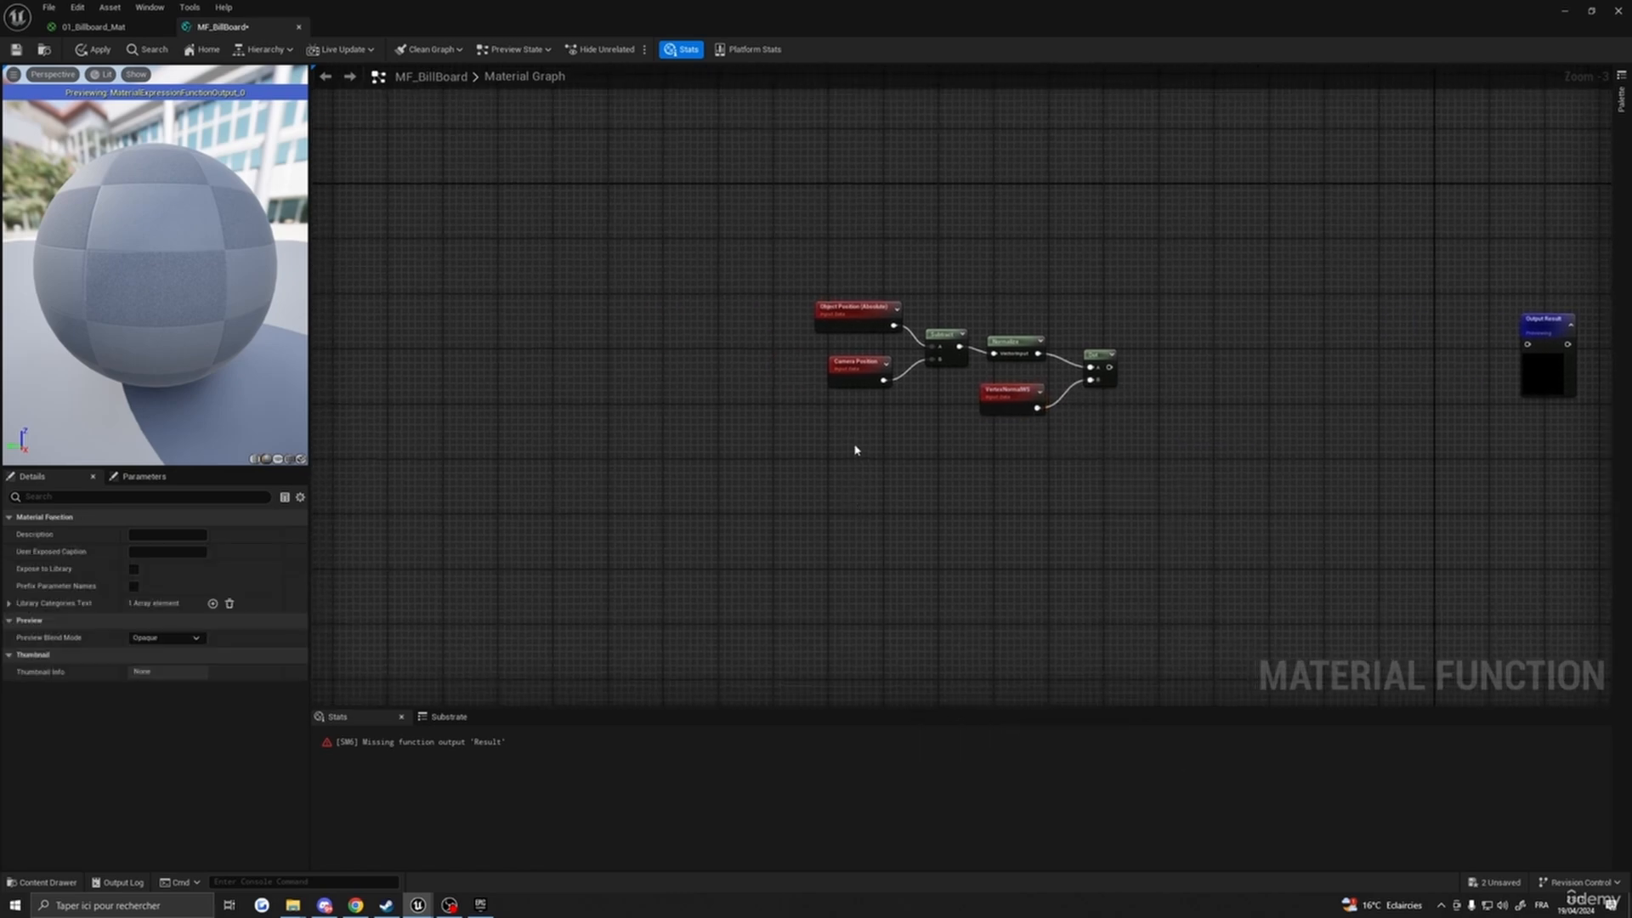
pyautogui.press('3')
pyautogui.click(827, 470)
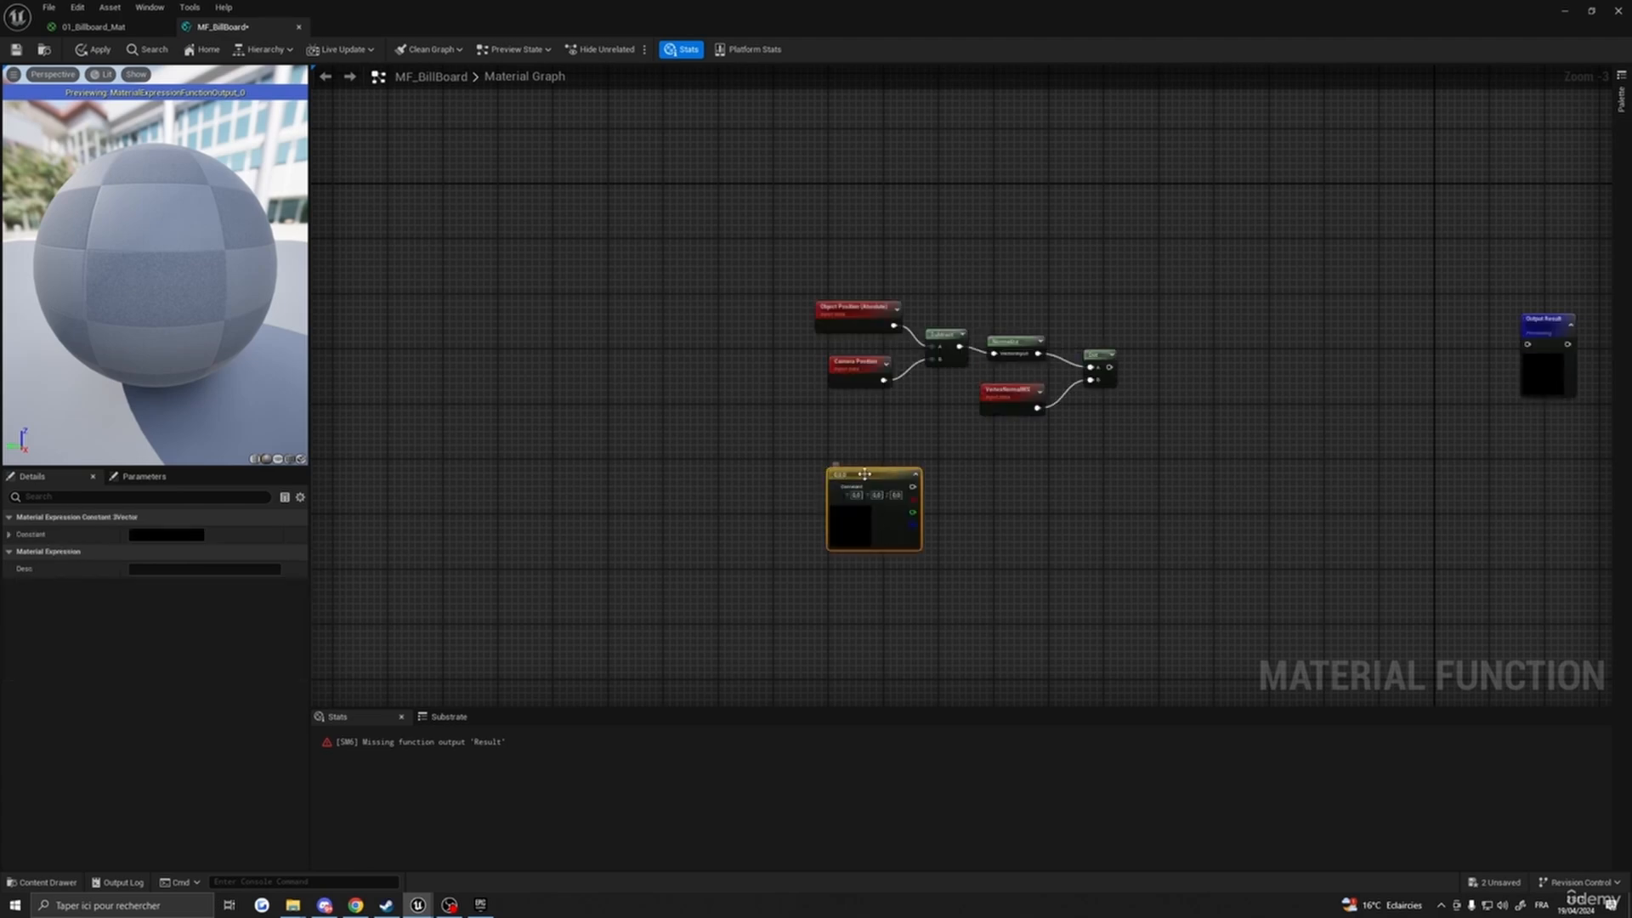
pyautogui.moveTo(860, 470); pyautogui.dragTo(819, 454)
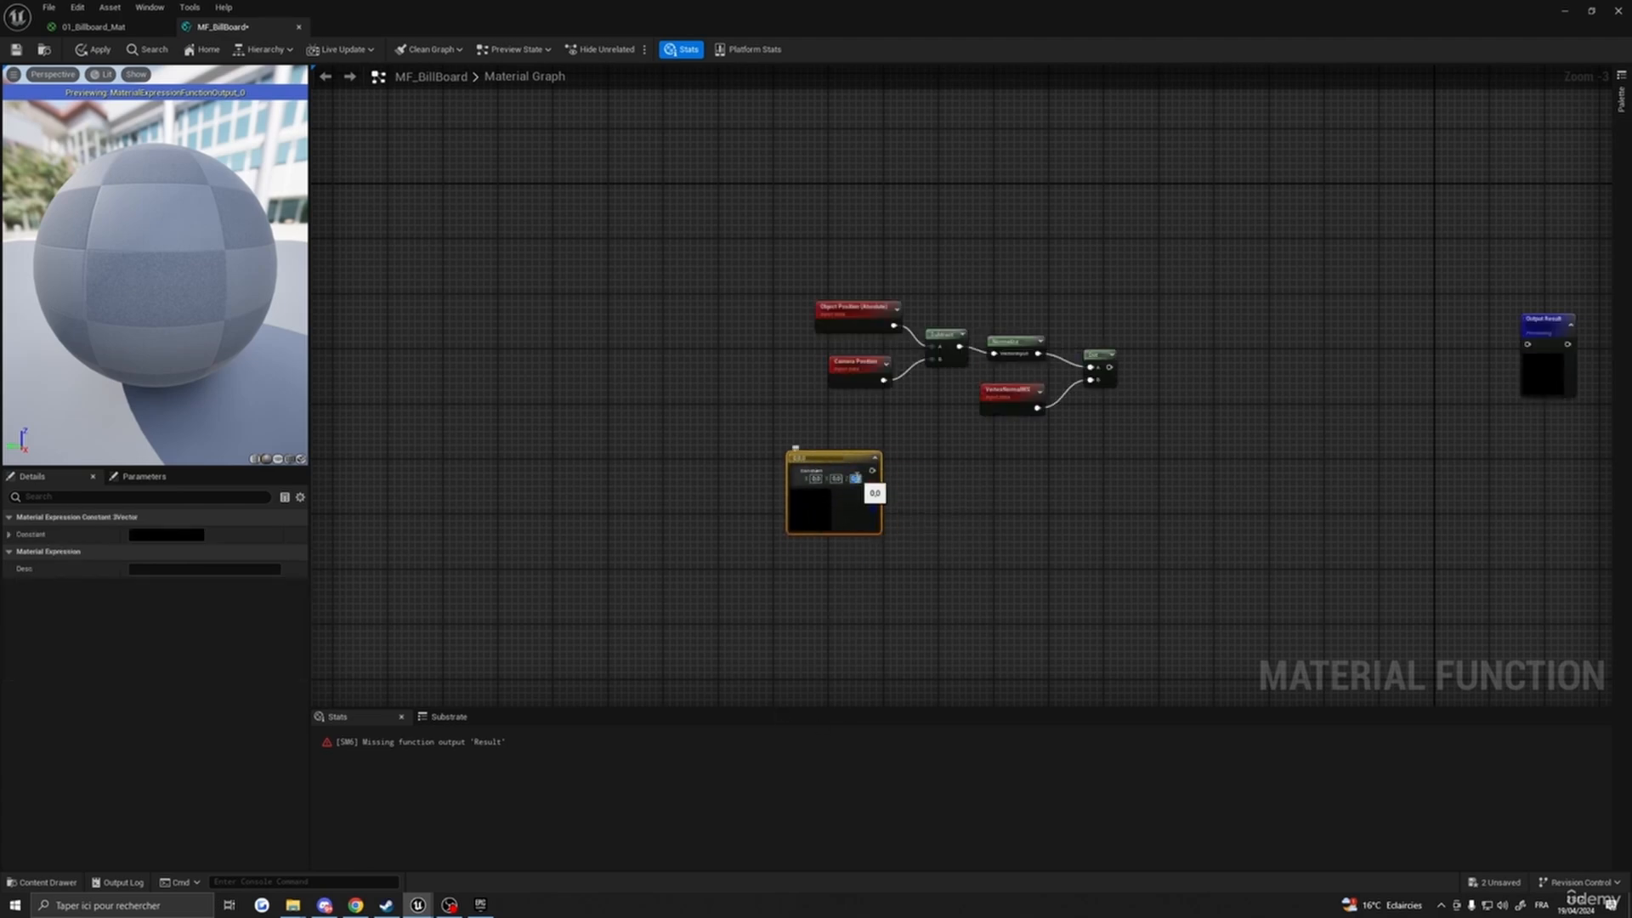
pyautogui.write('1')
pyautogui.press('Return')
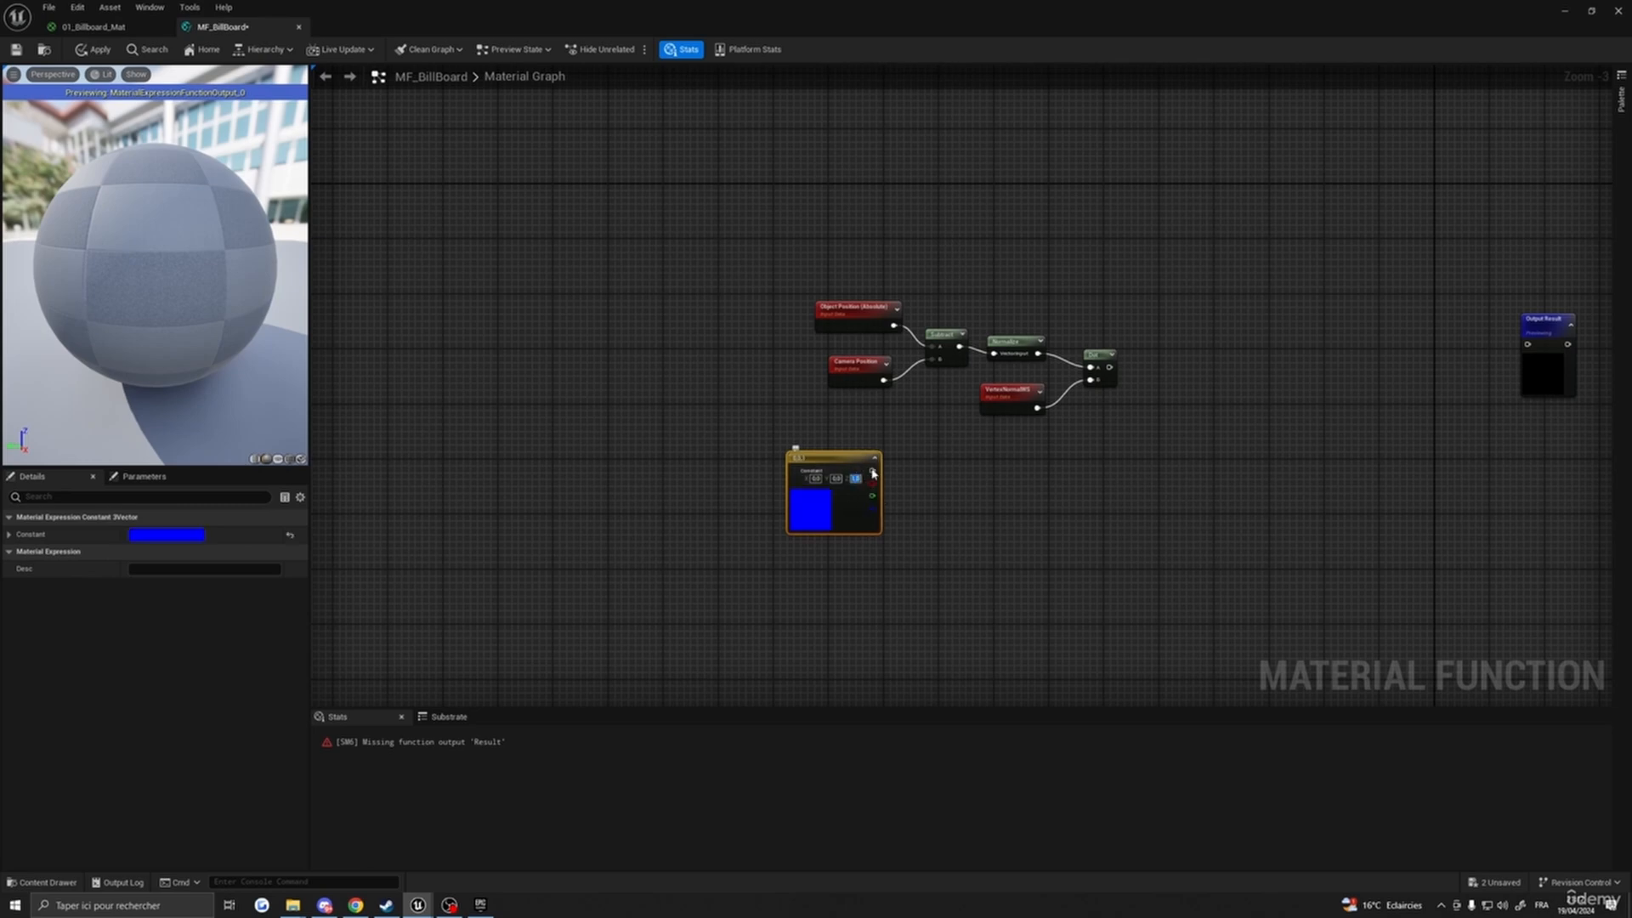
pyautogui.click(874, 458)
pyautogui.moveTo(856, 473); pyautogui.dragTo(863, 481)
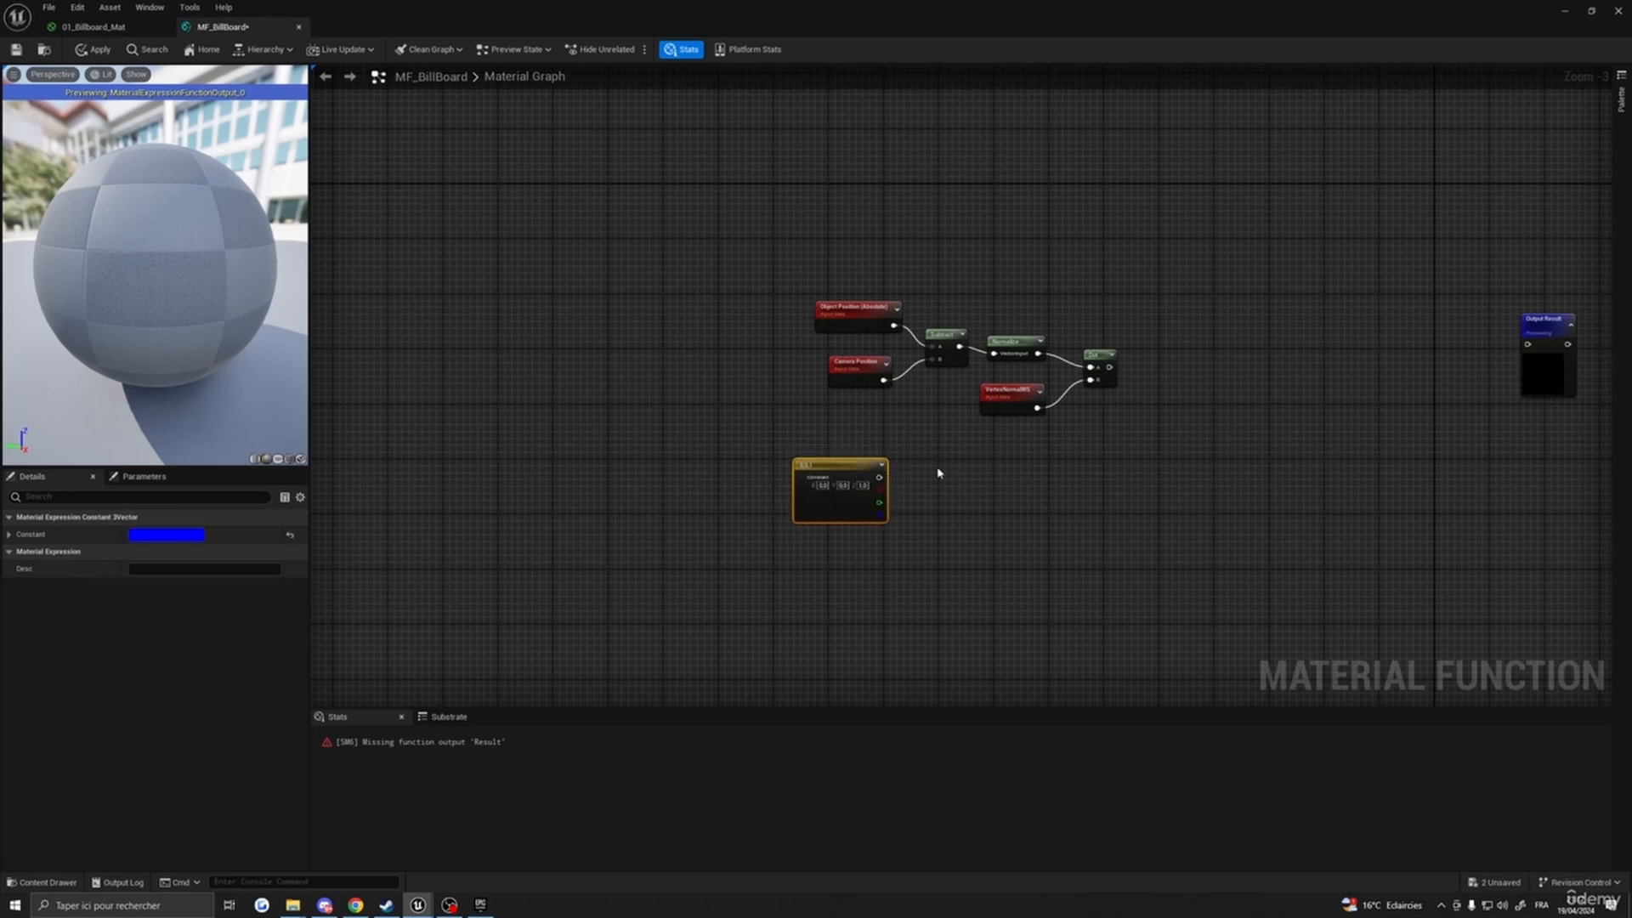
# - Add a TransformVector node fed by the 0, 0, 1 constant and set its source to View Space
pyautogui.rightClick(979, 474)
pyautogui.write('transf')
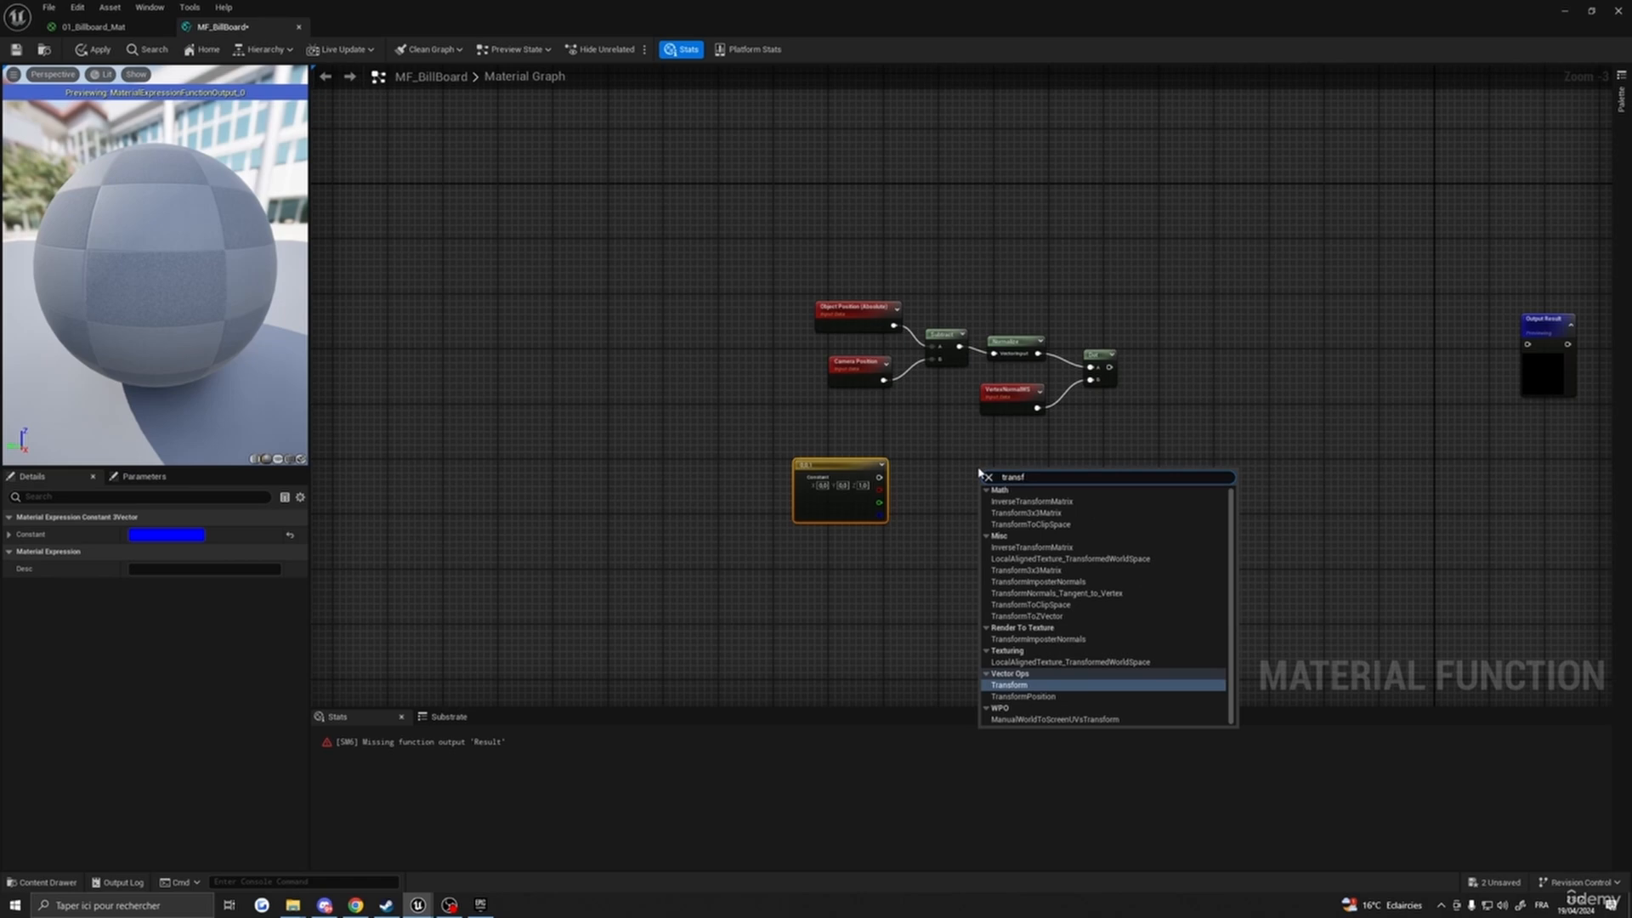
pyautogui.write('orm vect')
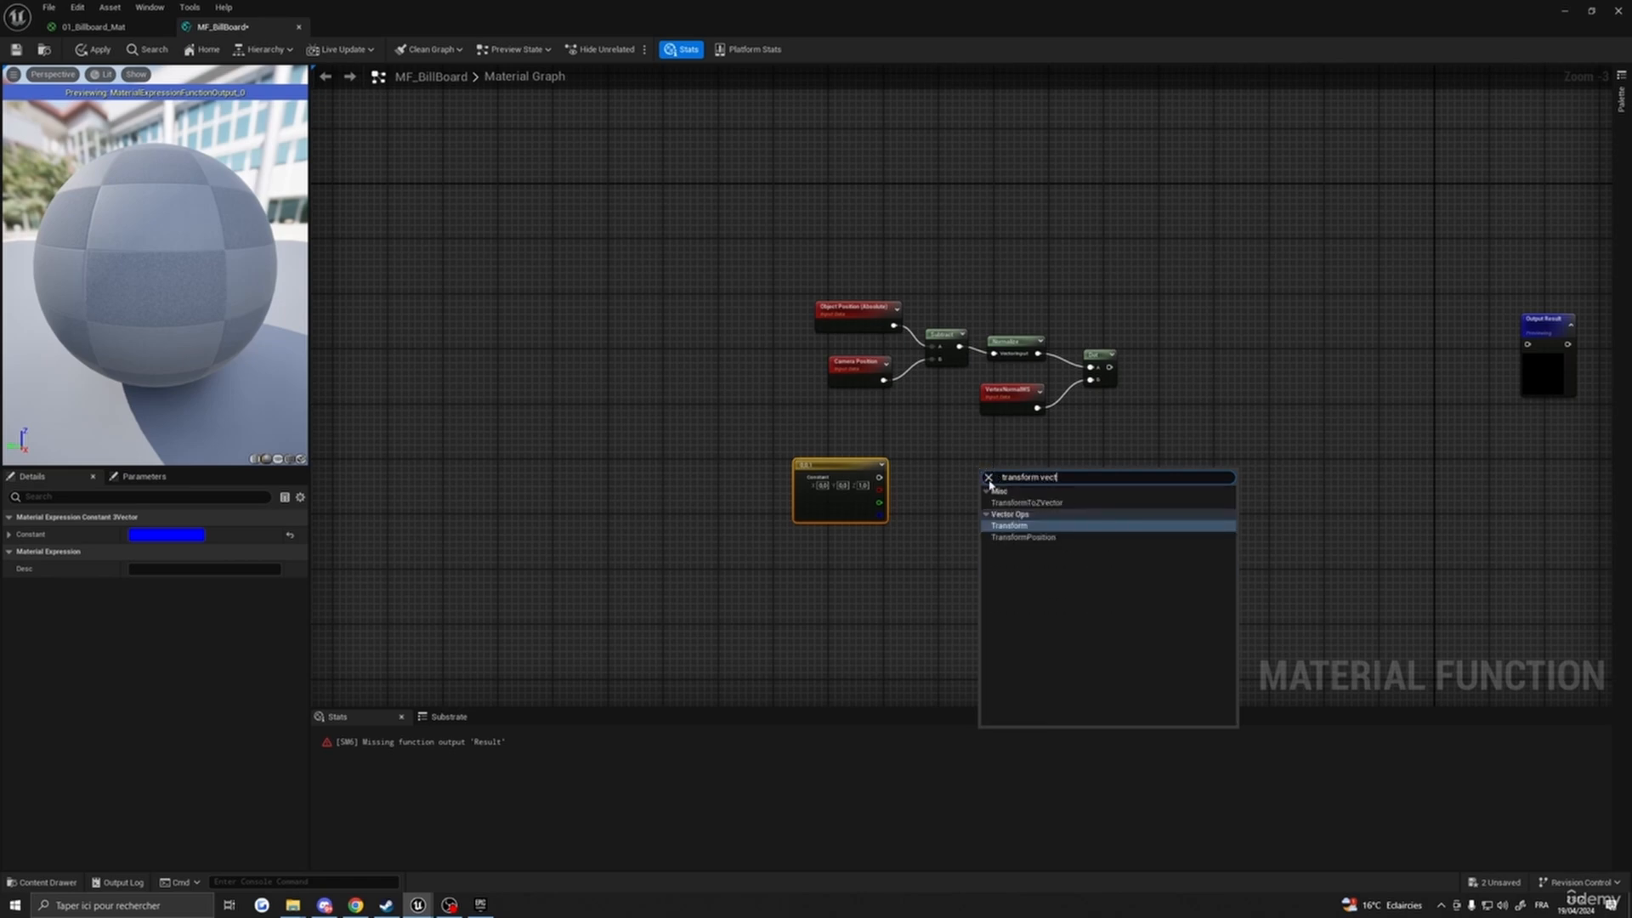
pyautogui.click(1003, 527)
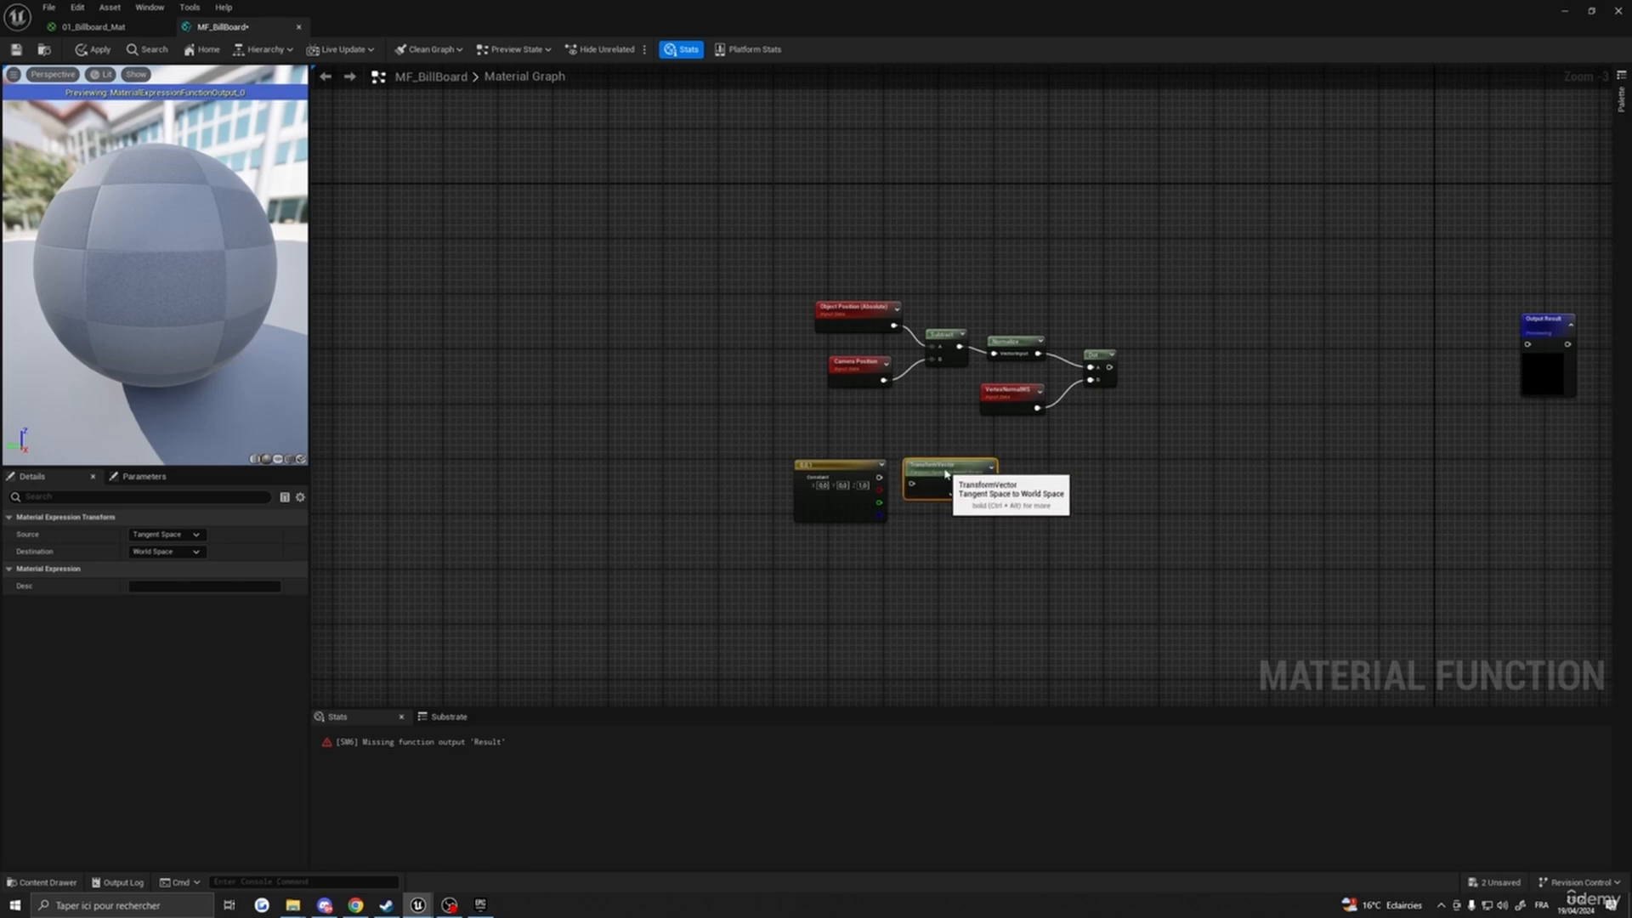
pyautogui.moveTo(1016, 484); pyautogui.dragTo(925, 483)
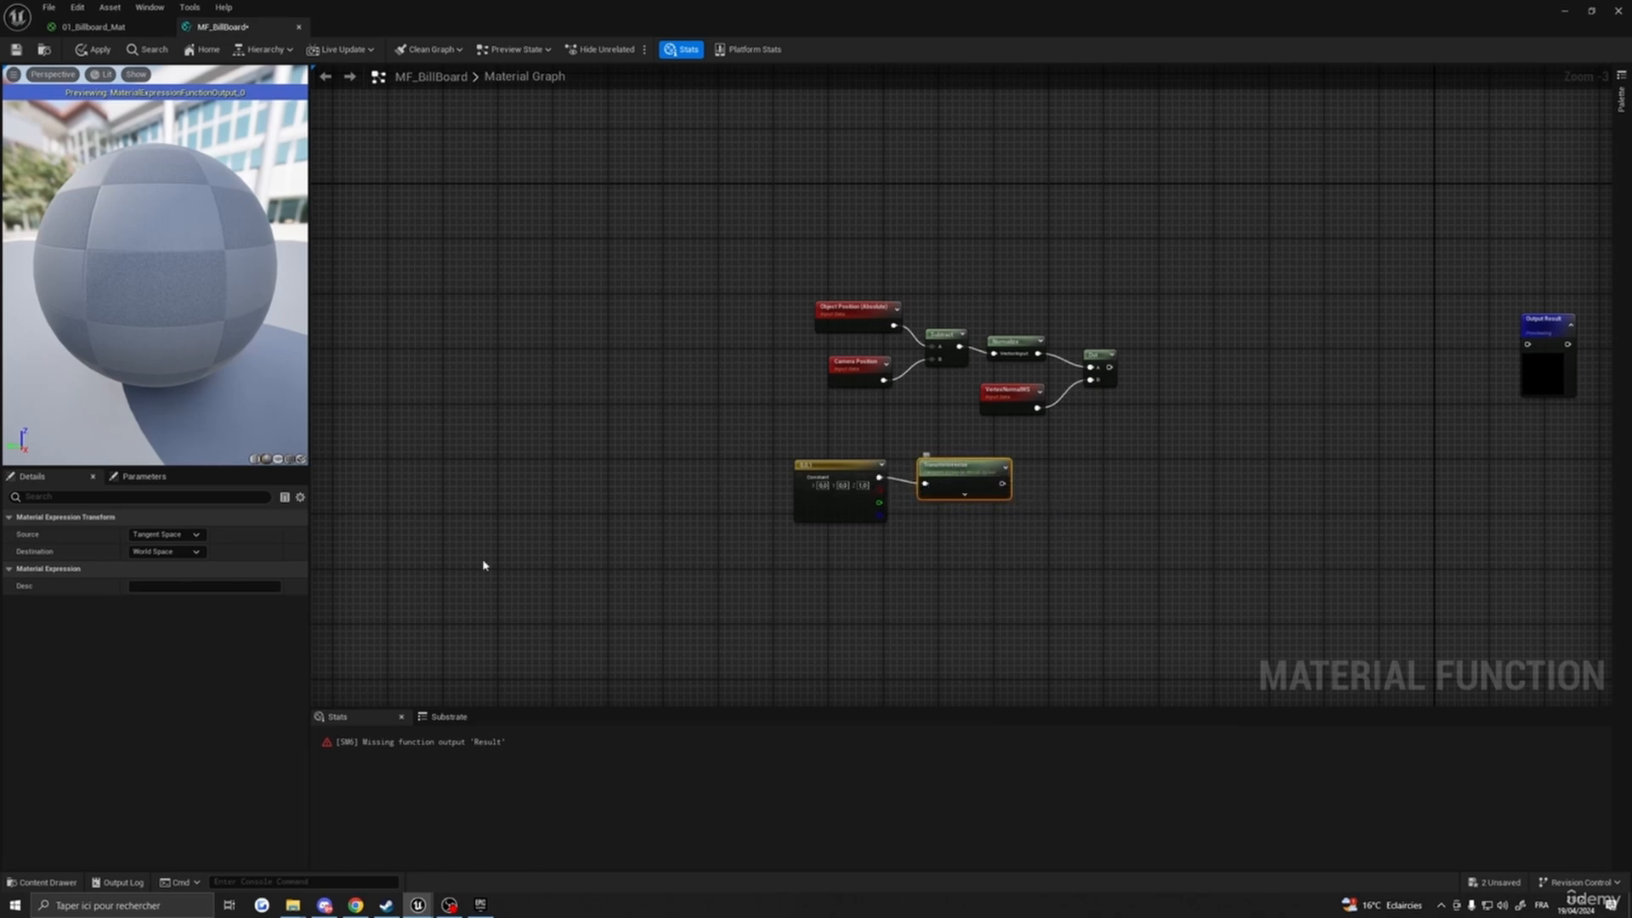
pyautogui.click(167, 534)
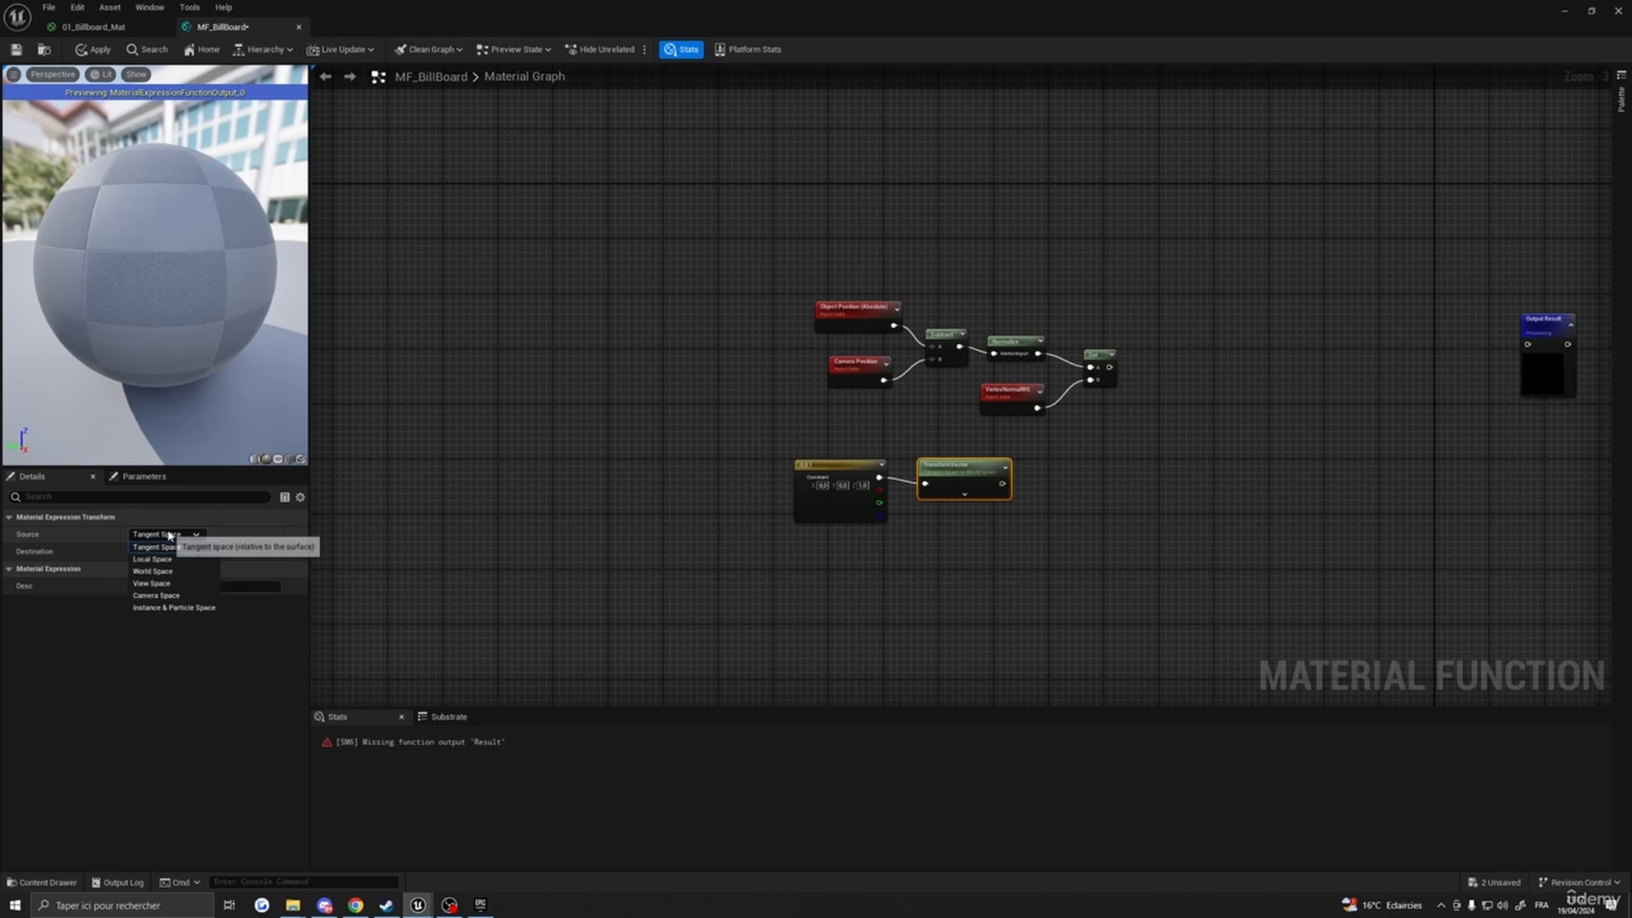
pyautogui.click(151, 583)
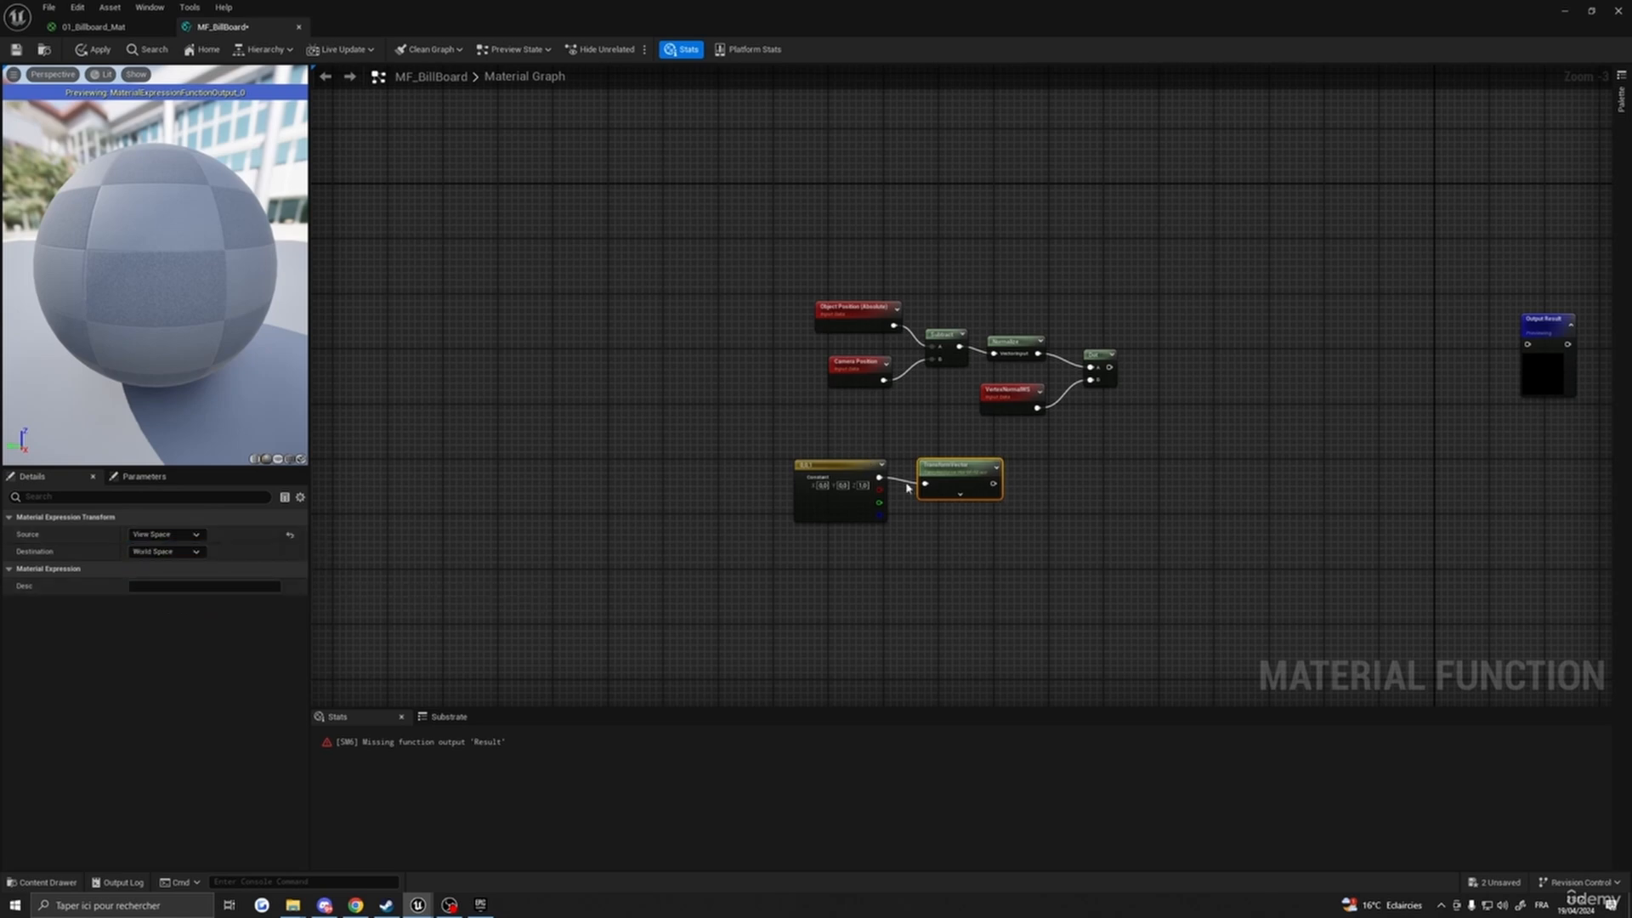
pyautogui.moveTo(970, 466); pyautogui.dragTo(964, 467)
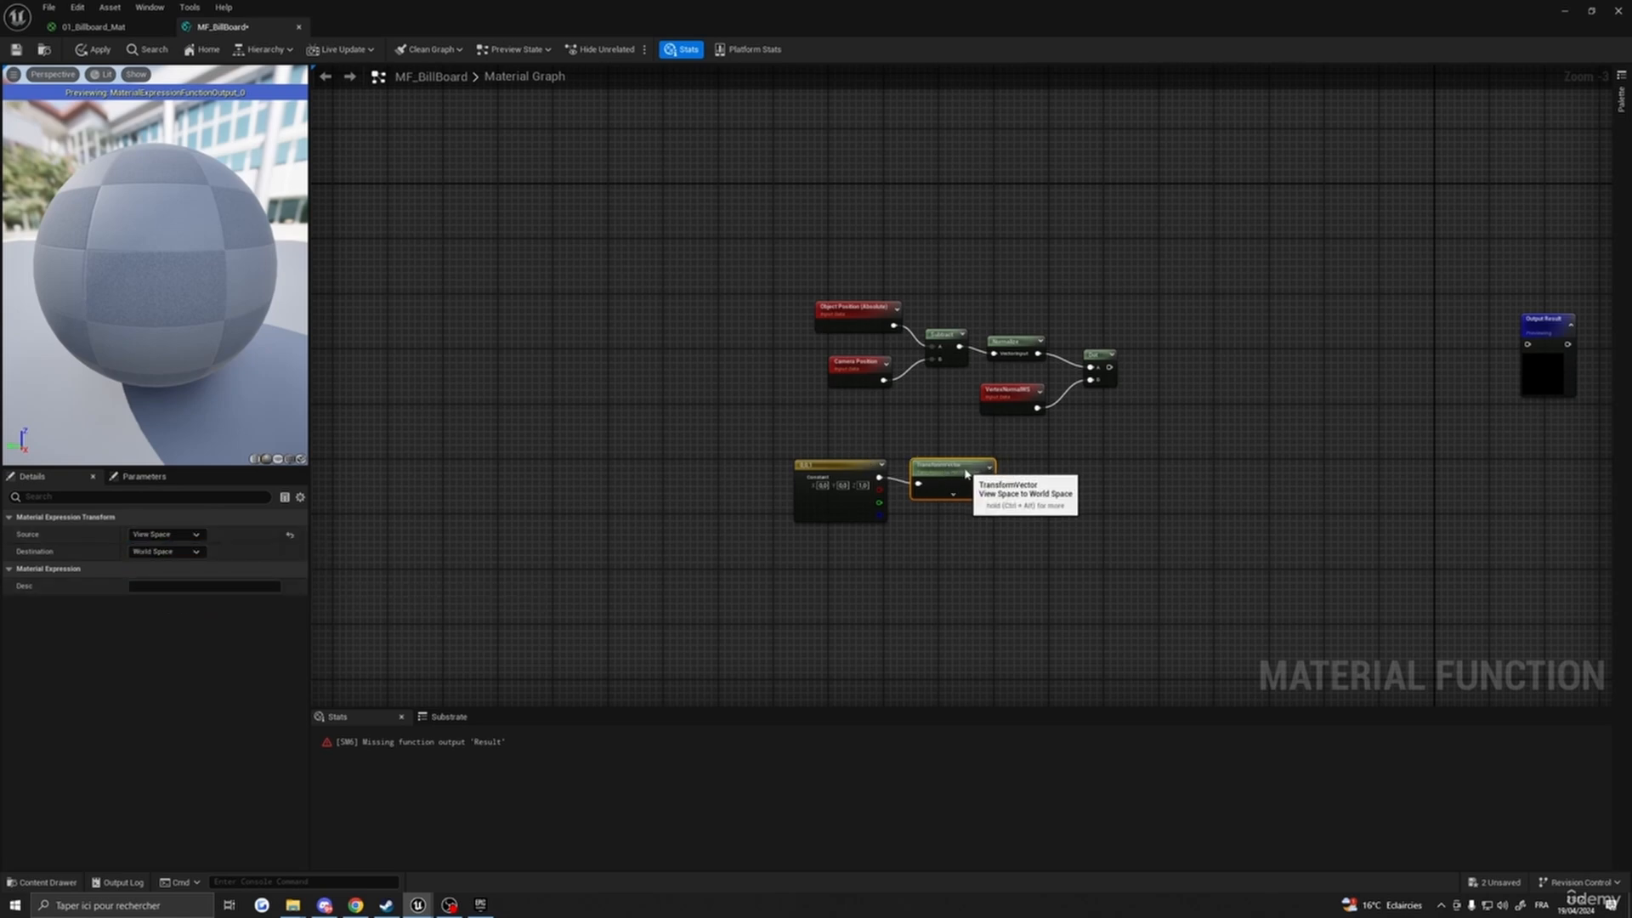
# - Add a second DotProduct node after TransformVector and connect VertexNormalWS to its A input
pyautogui.rightClick(1087, 476)
pyautogui.write('dot')
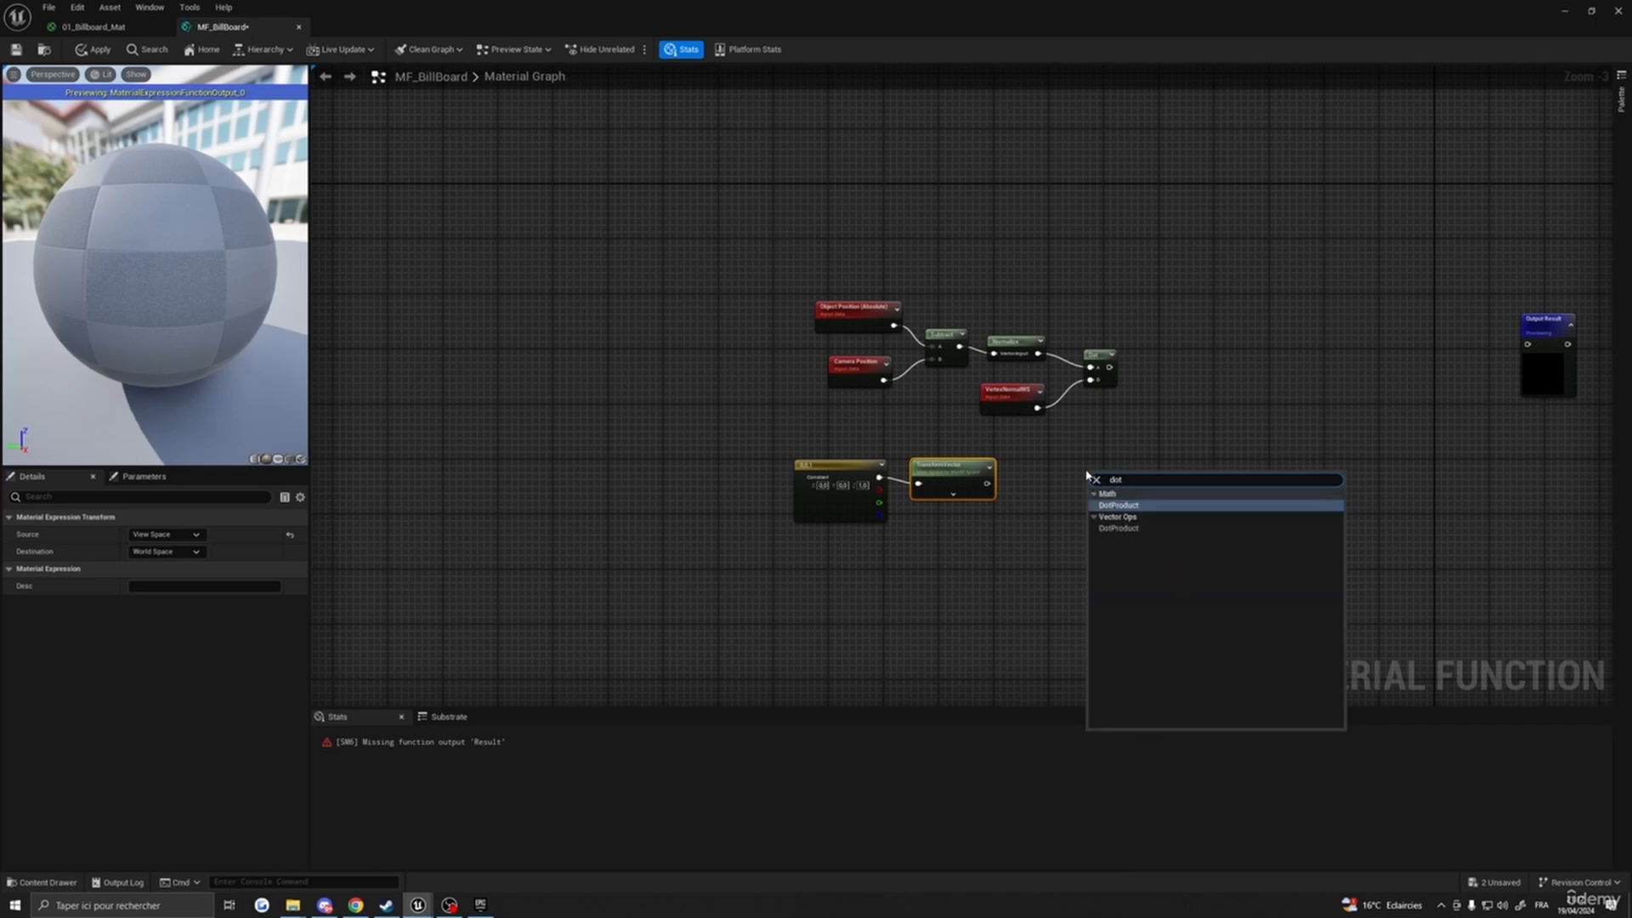
pyautogui.click(1124, 505)
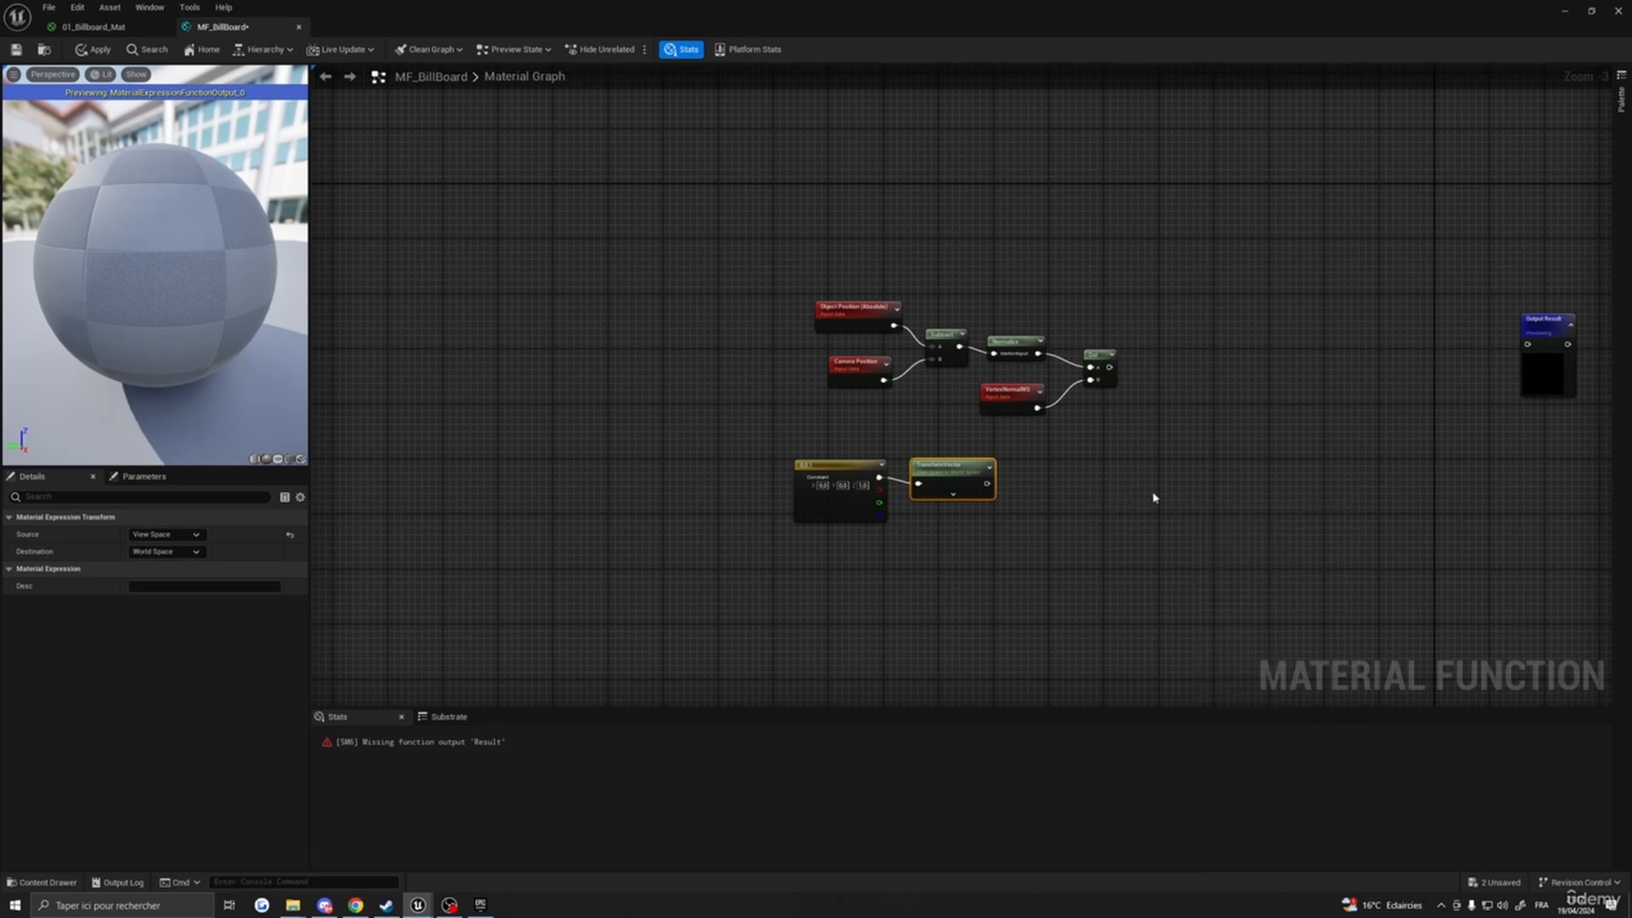
pyautogui.click(1100, 361)
pyautogui.click(1100, 486)
pyautogui.moveTo(1100, 486); pyautogui.dragTo(1093, 463)
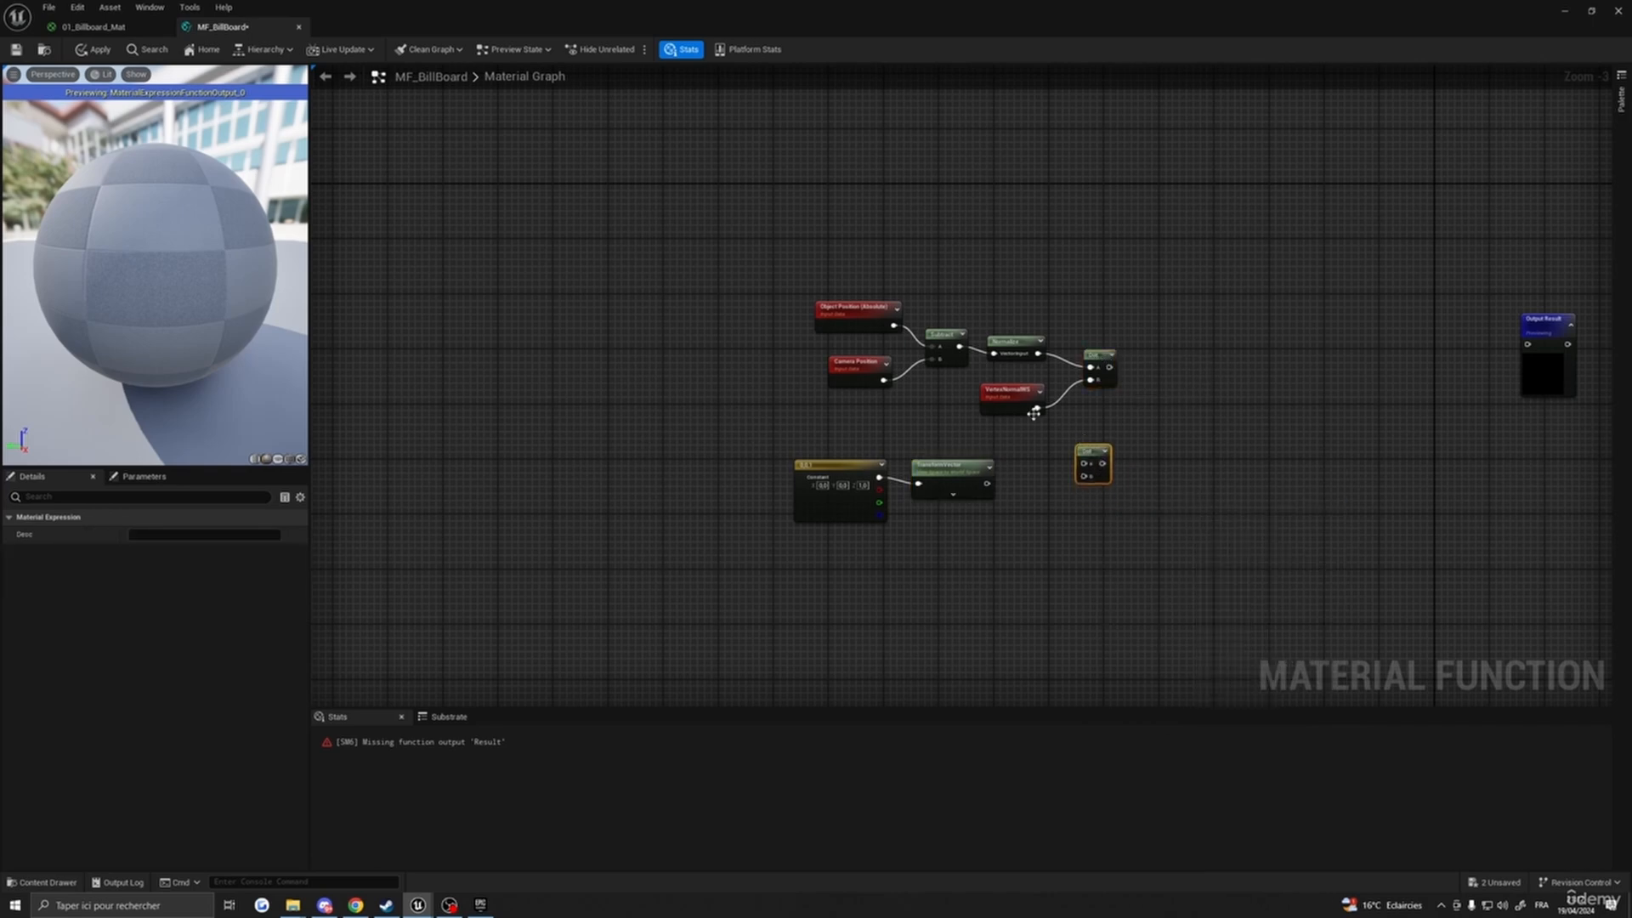
pyautogui.moveTo(1037, 408); pyautogui.dragTo(1084, 464)
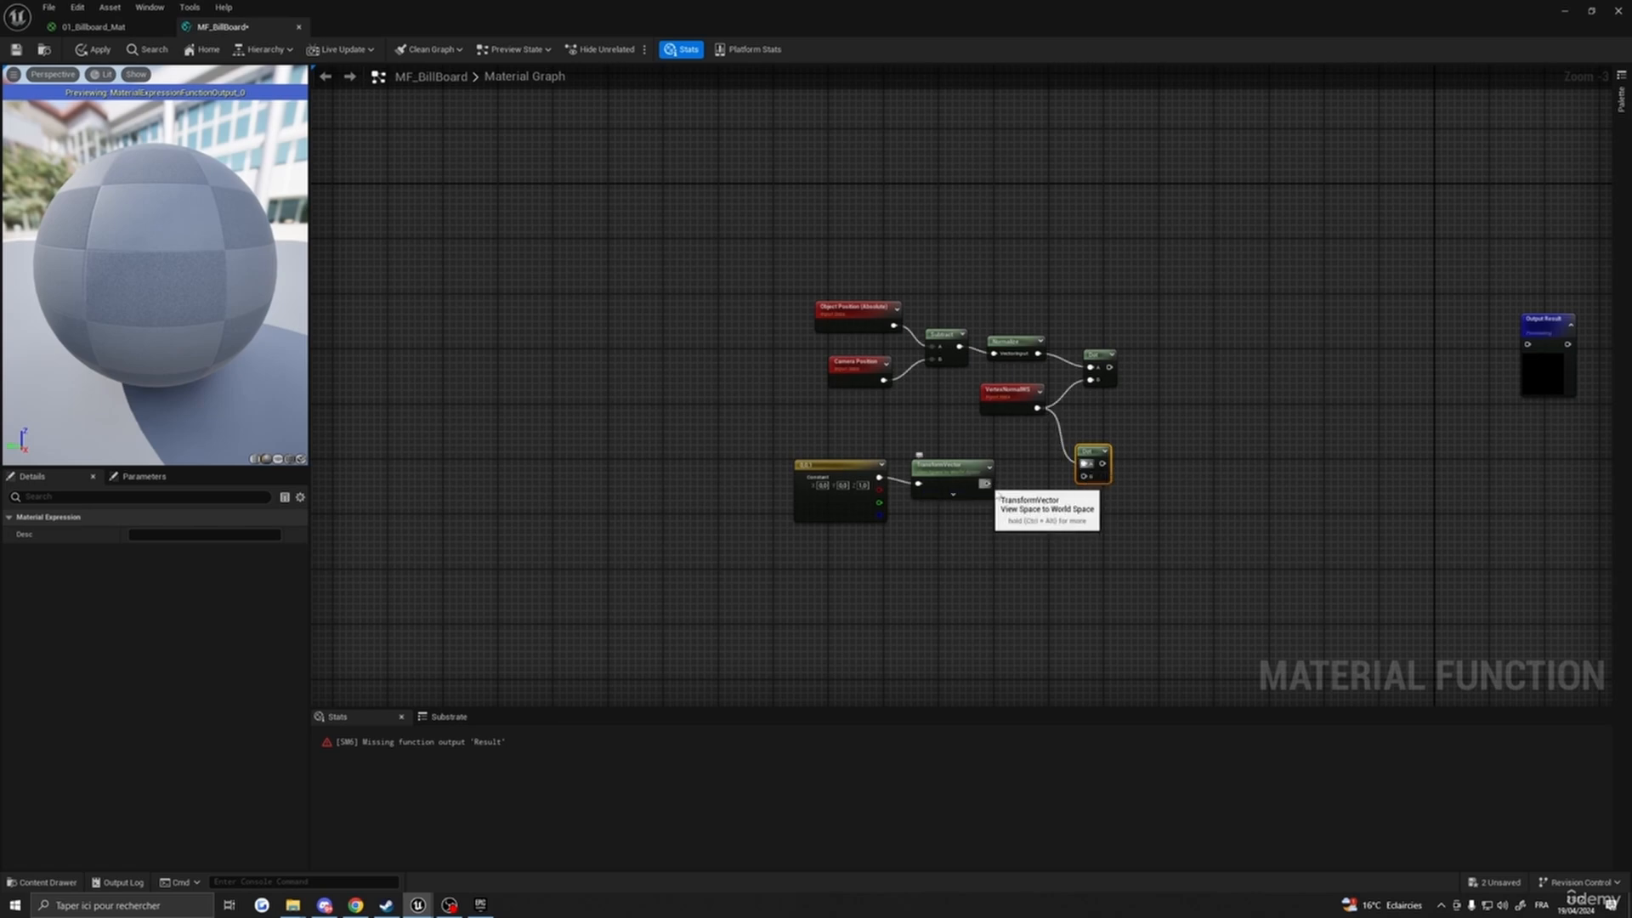
# - Connect TransformVector to the lower Dot node's B input and add a Min node fed by both Dot outputs
pyautogui.moveTo(987, 483); pyautogui.dragTo(1084, 476)
pyautogui.moveTo(1167, 476); pyautogui.dragTo(1098, 541, button='right')
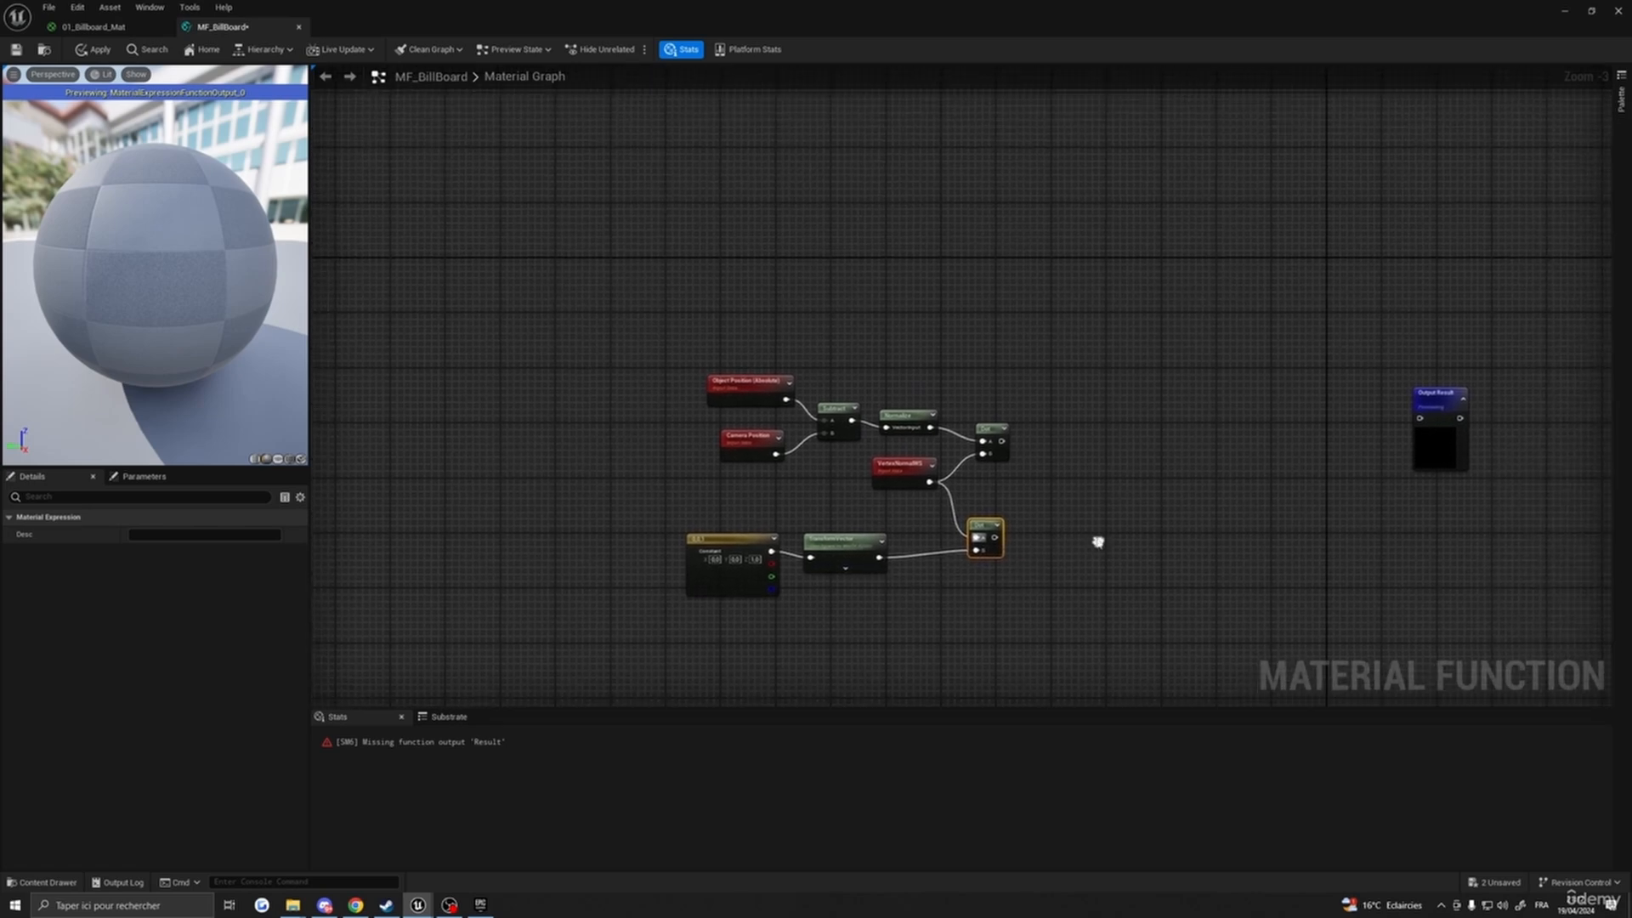
pyautogui.rightClick(1060, 480)
pyautogui.write('min')
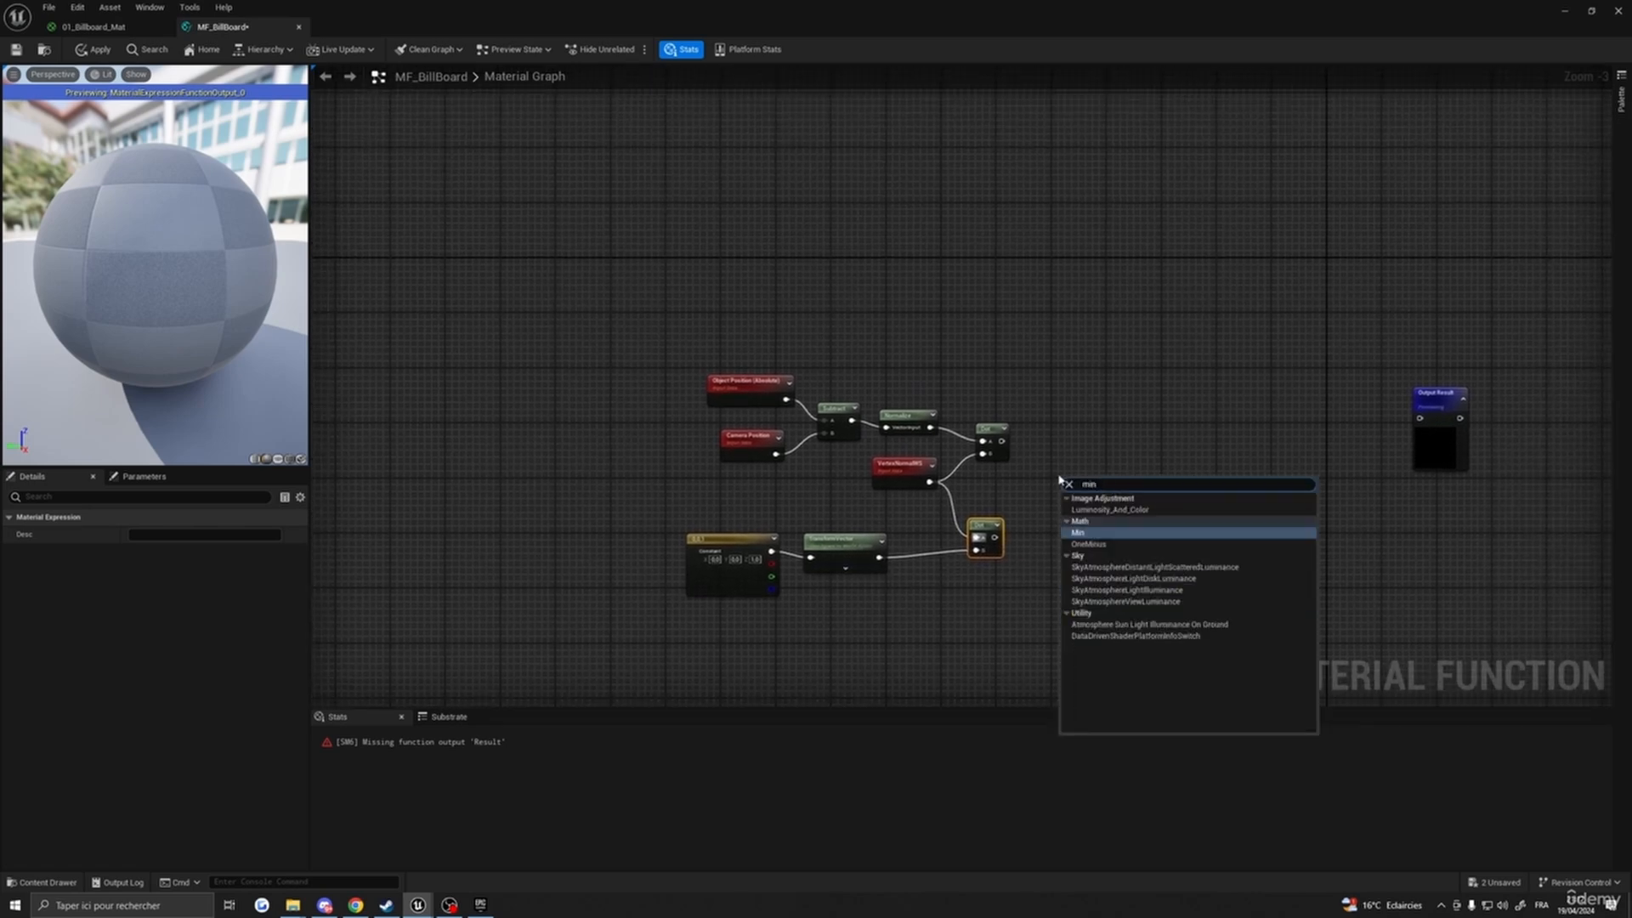
pyautogui.click(1076, 533)
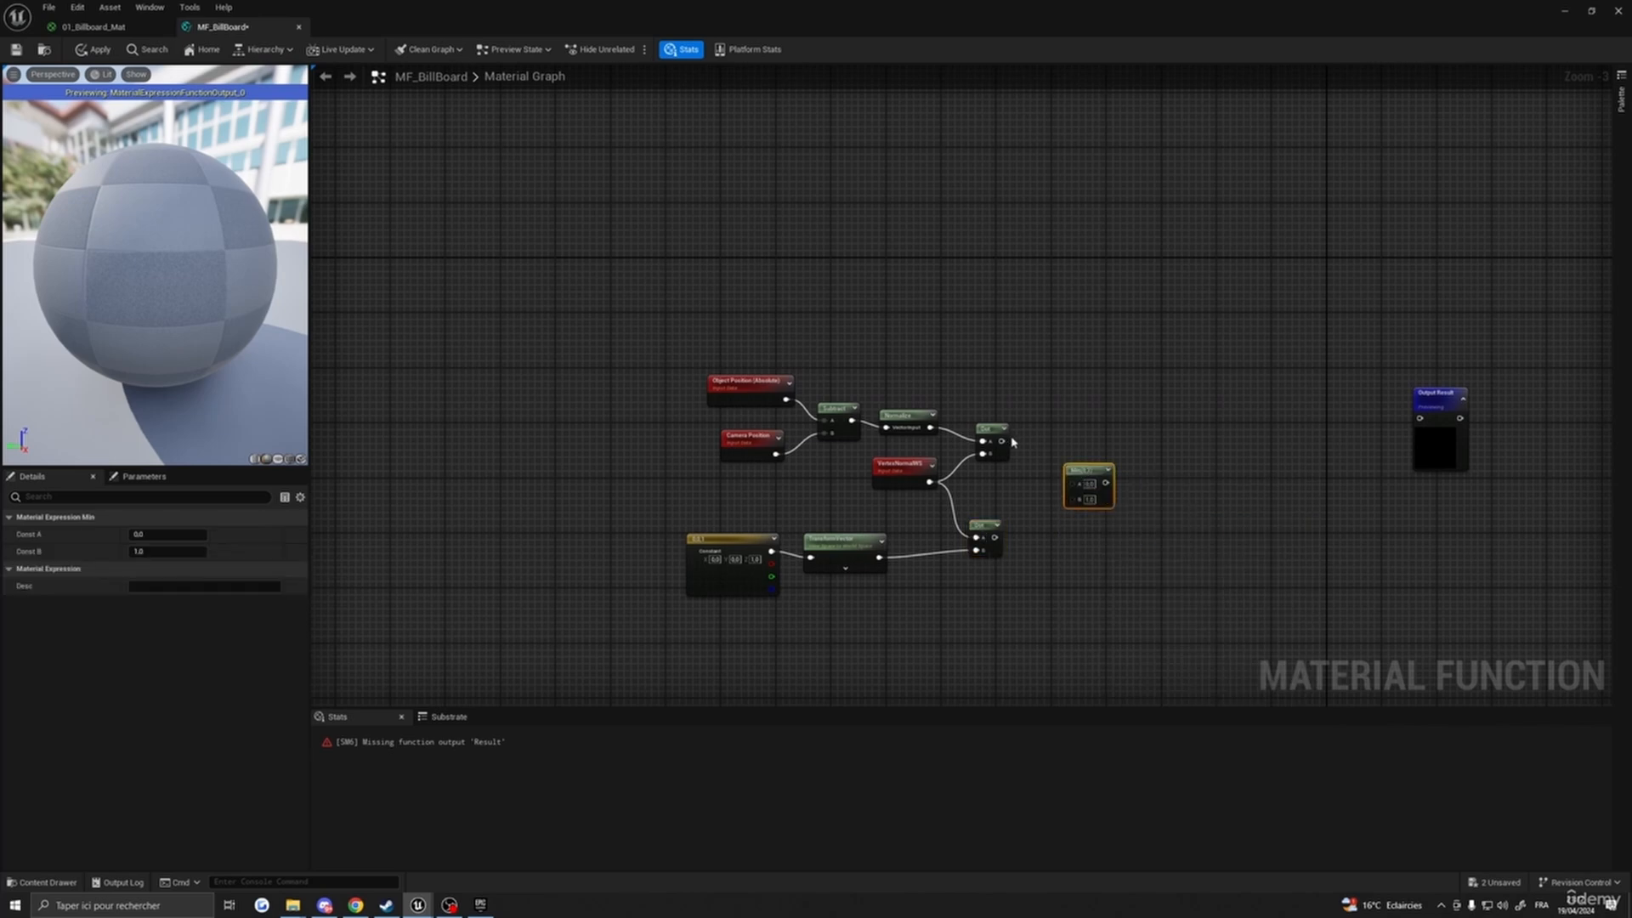
pyautogui.moveTo(1003, 441); pyautogui.dragTo(1054, 489)
pyautogui.moveTo(995, 538); pyautogui.dragTo(1048, 485)
# - Add a Multiply node after Min, connect Min's output to both its inputs, and shift the Output Result node aside
pyautogui.rightClick(1135, 476)
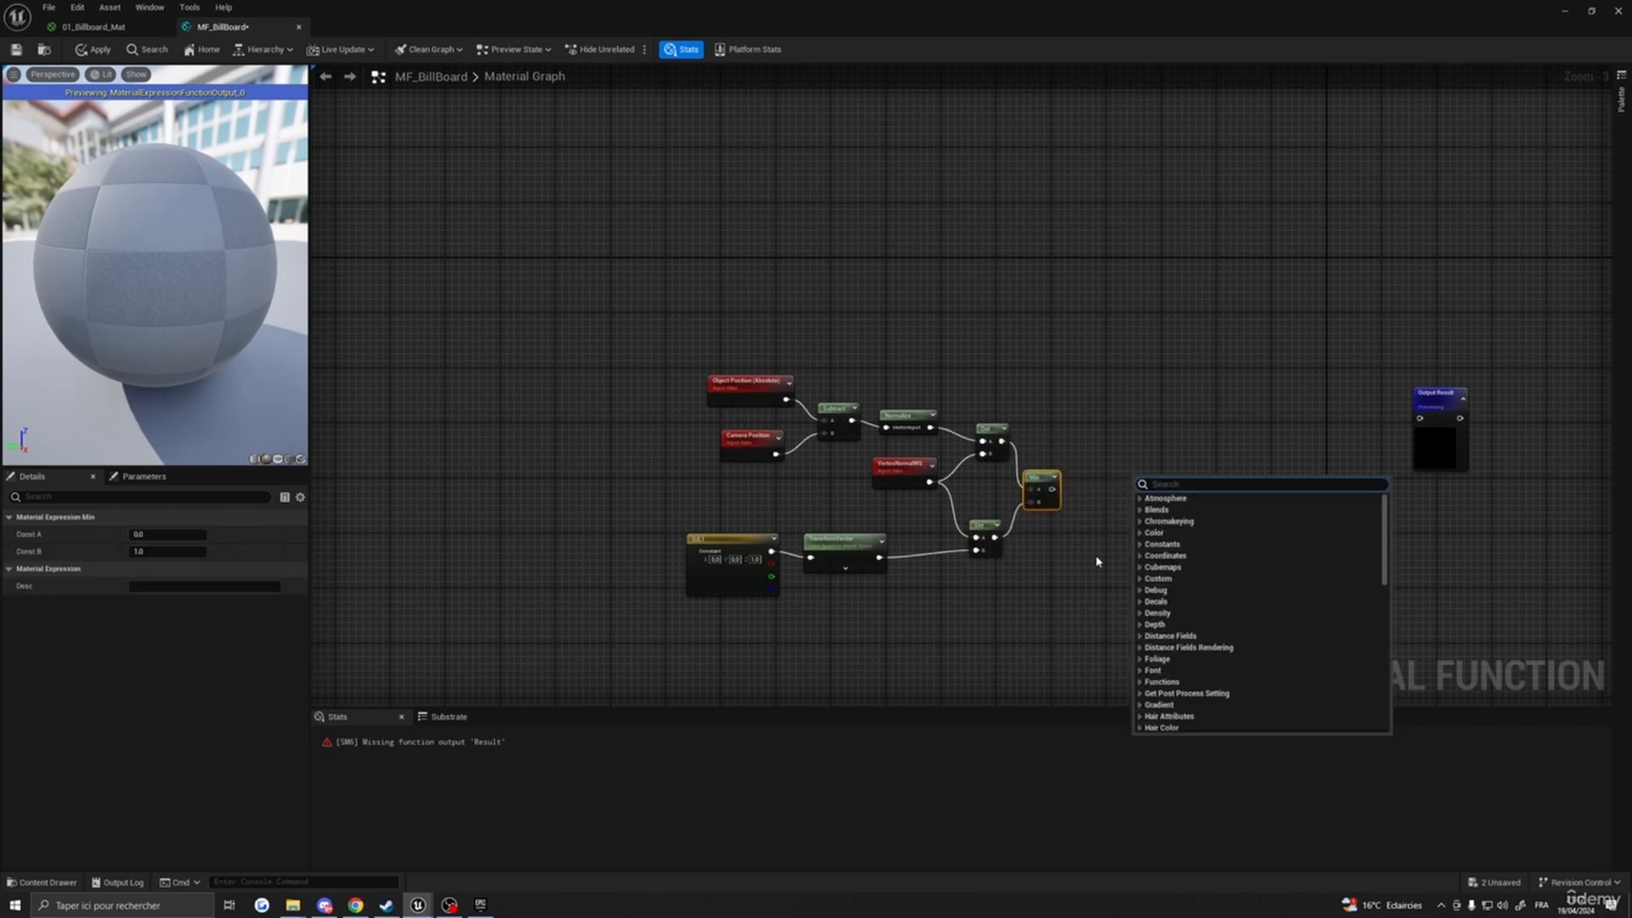
pyautogui.click(1115, 571)
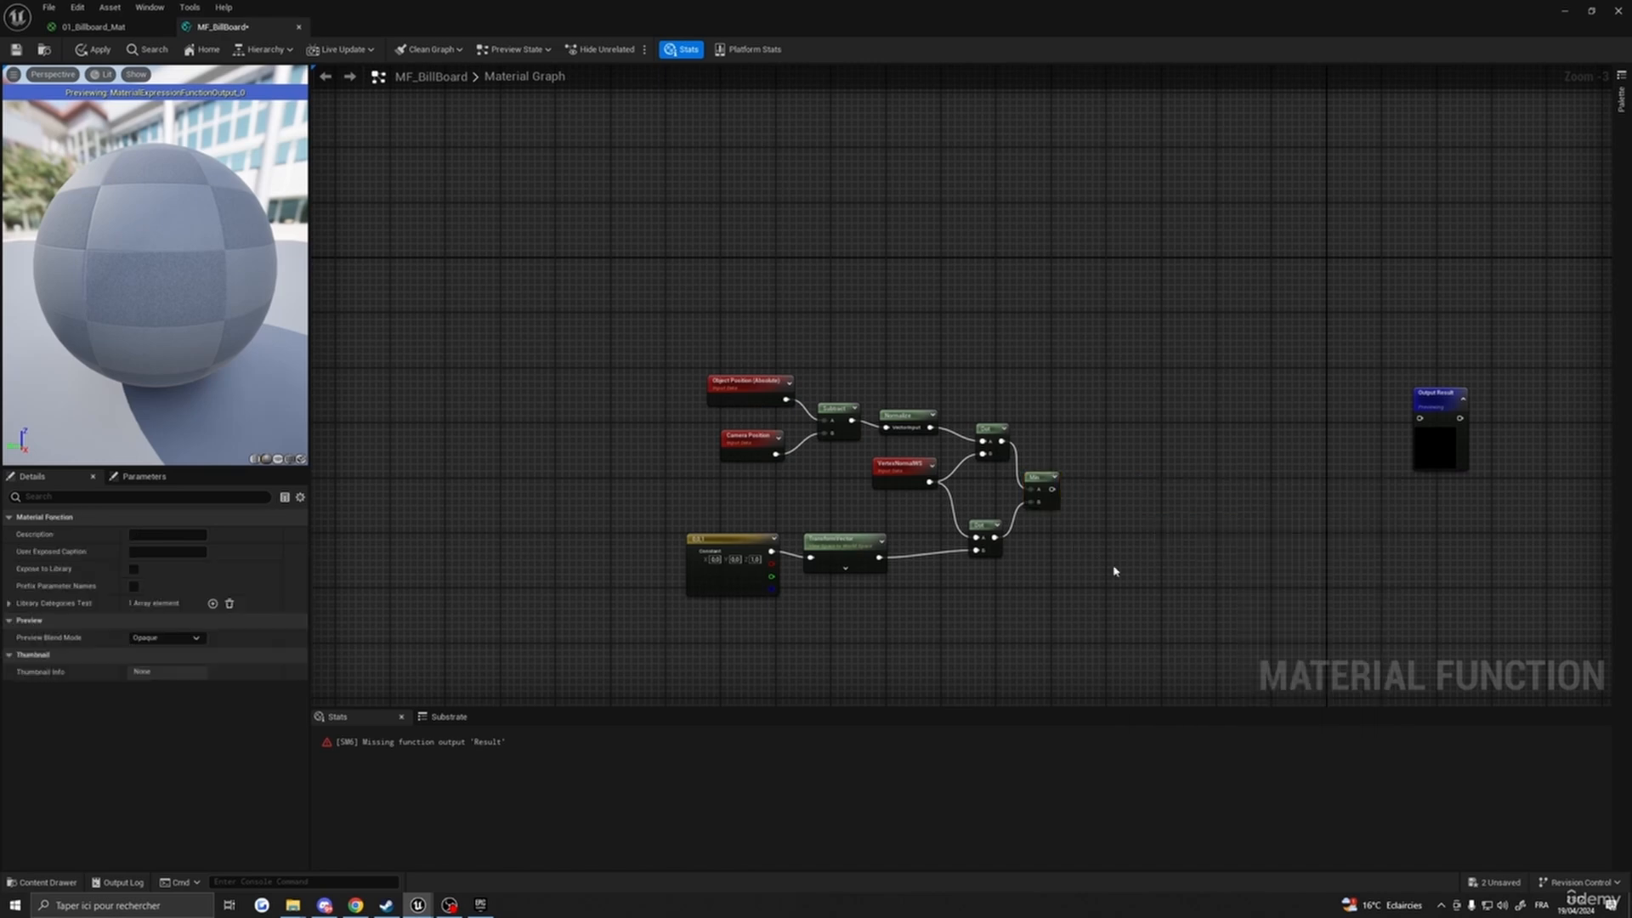
pyautogui.click(1113, 481)
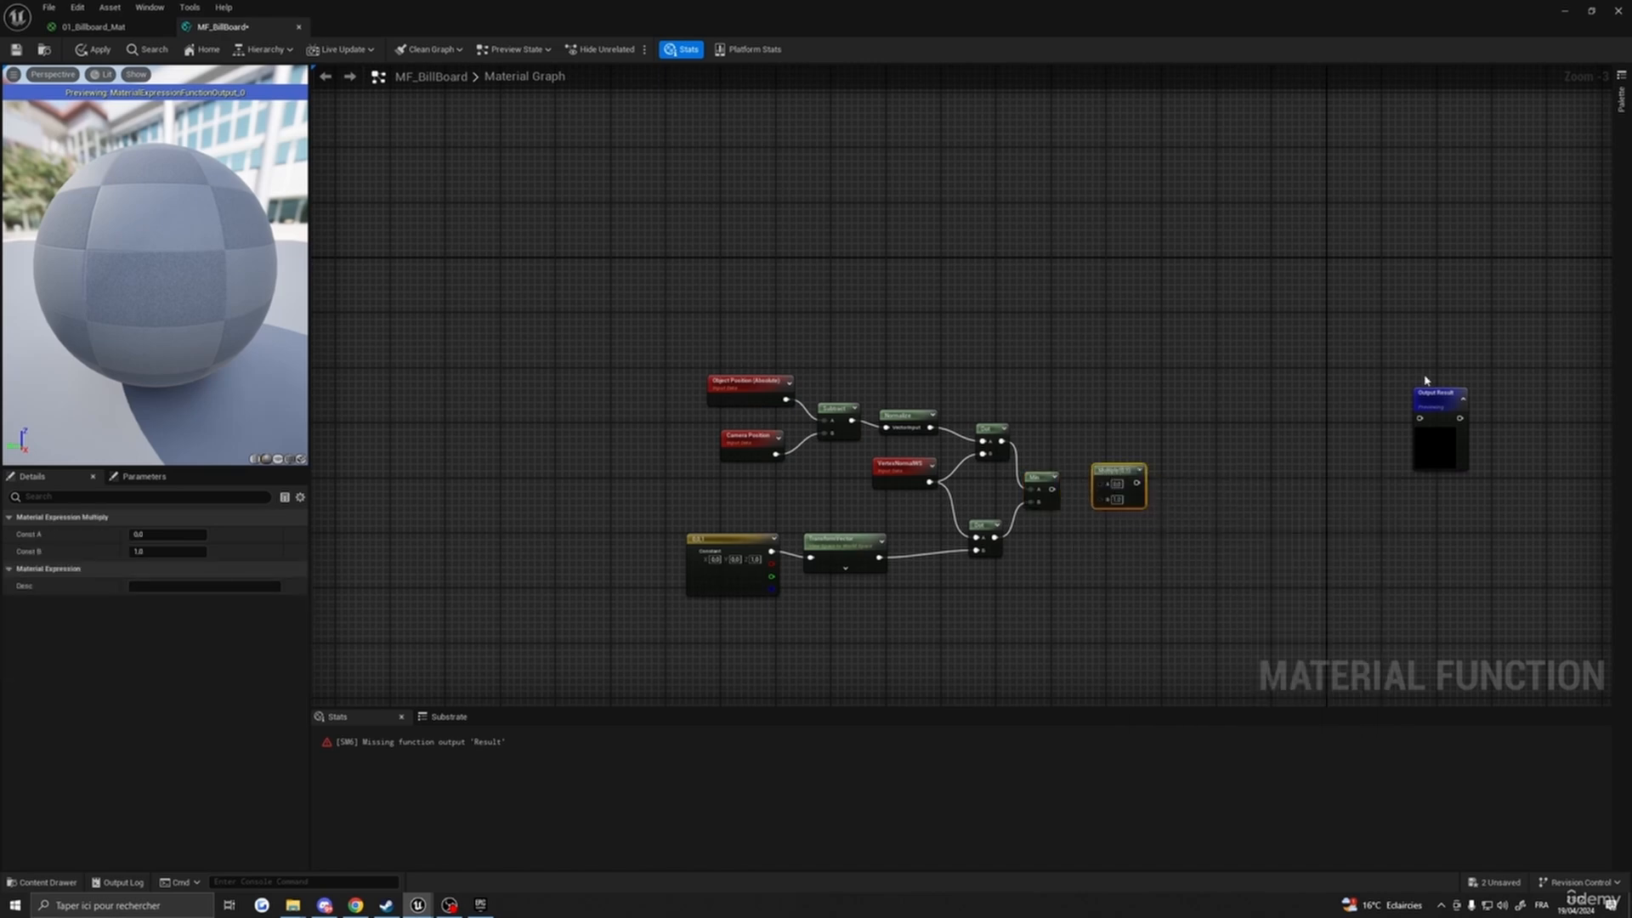
pyautogui.moveTo(1426, 398); pyautogui.dragTo(1510, 387)
pyautogui.moveTo(1311, 531); pyautogui.dragTo(1234, 438, button='right')
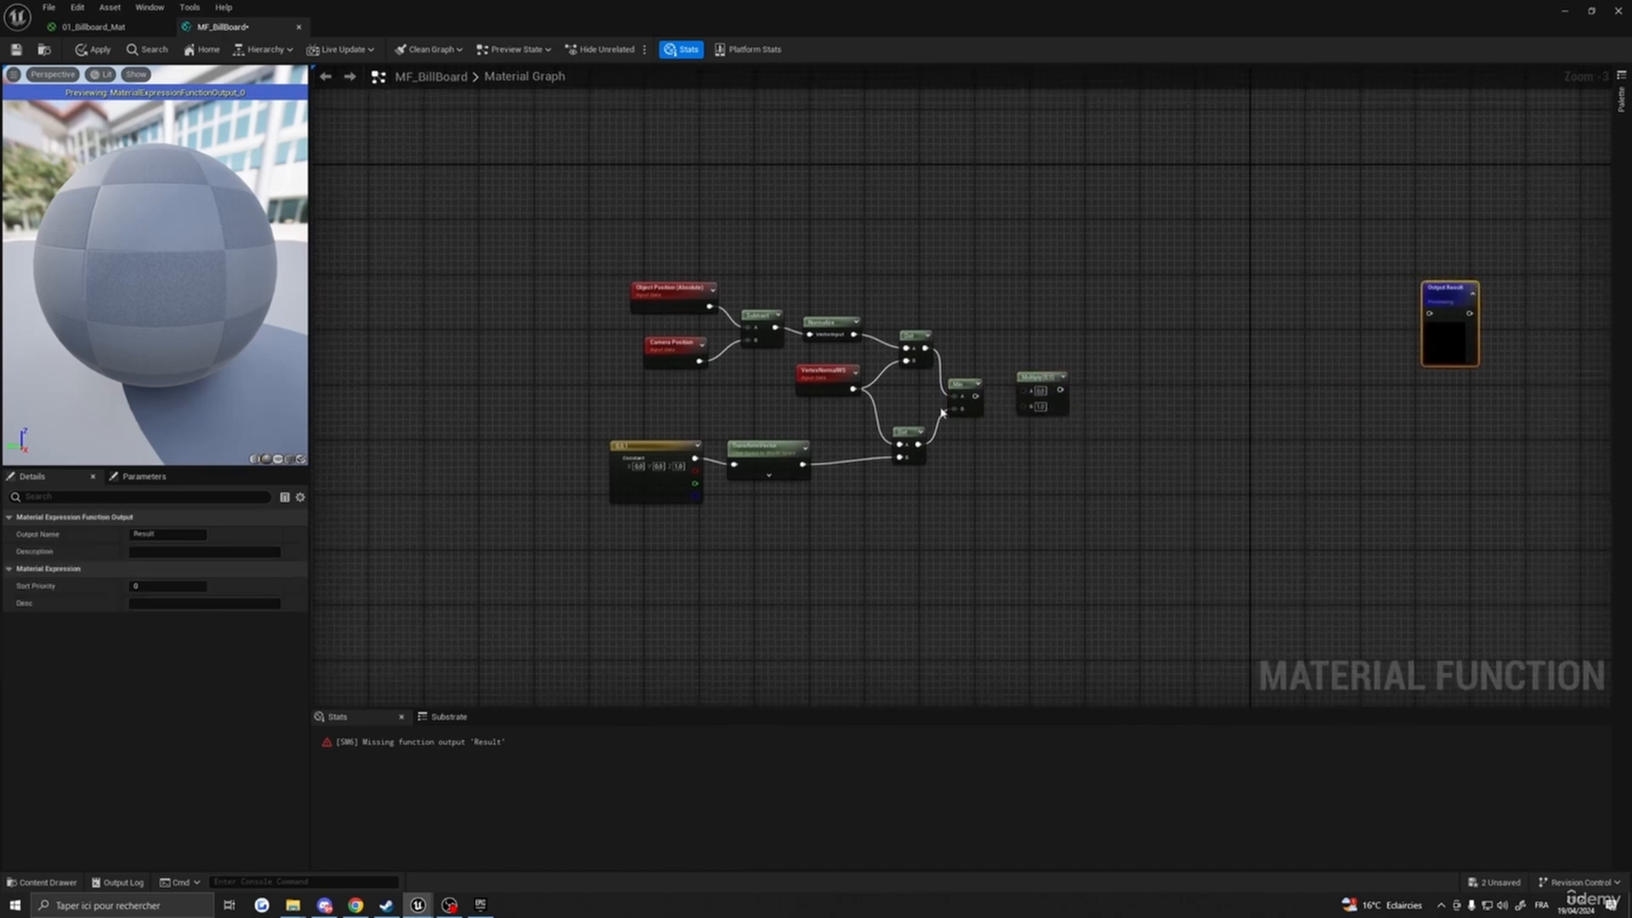
pyautogui.moveTo(975, 395); pyautogui.dragTo(1024, 401)
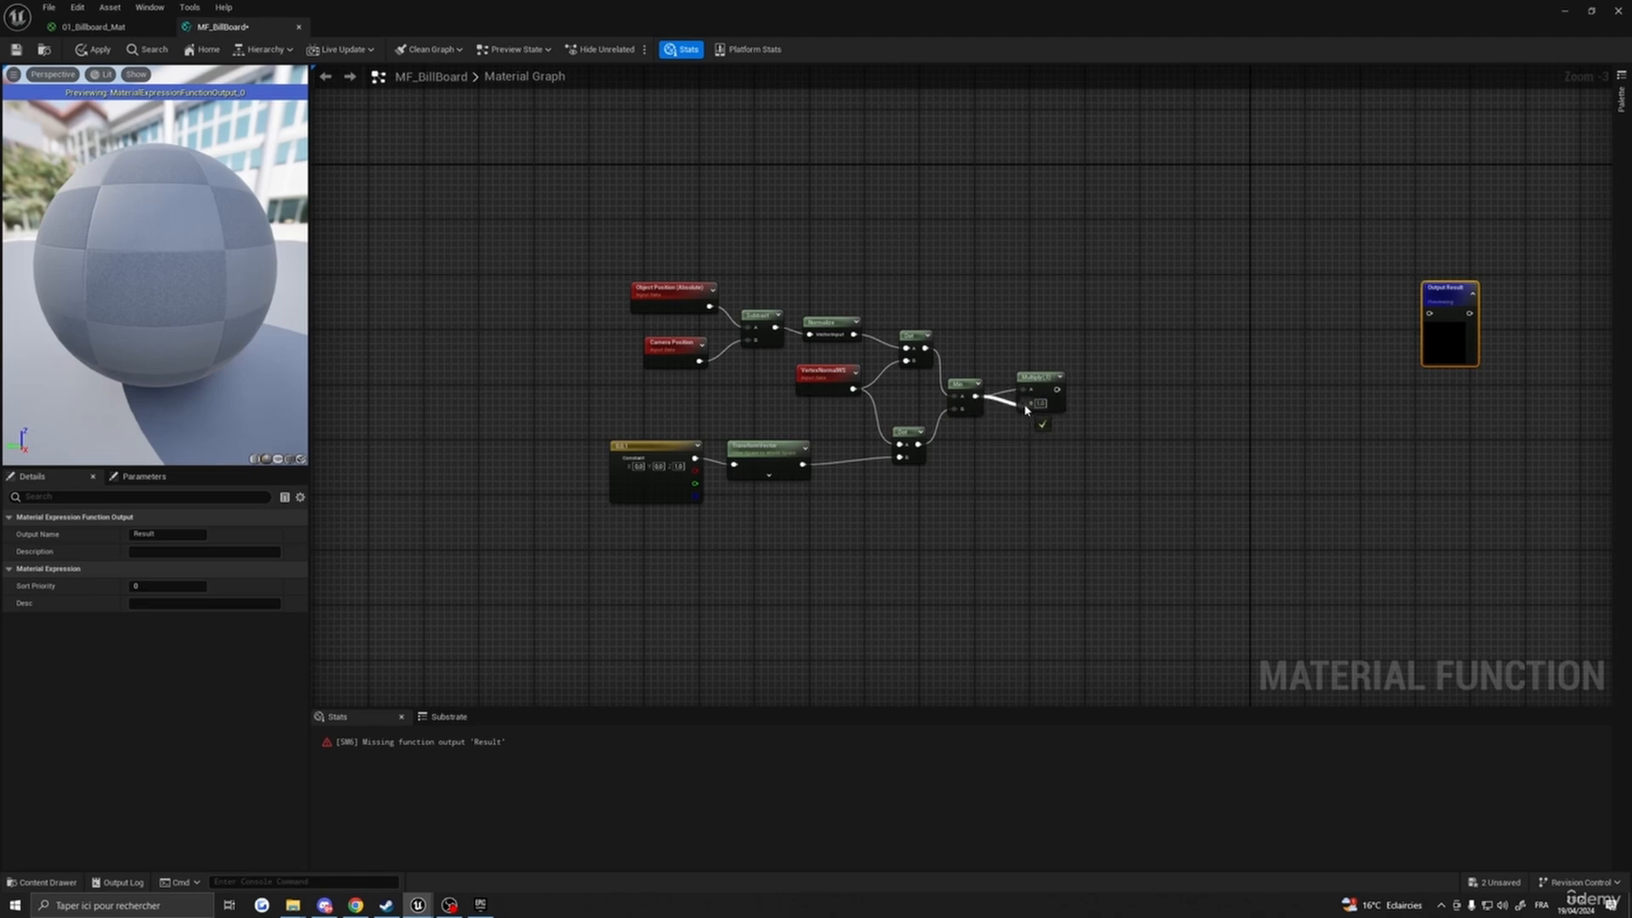
# - Duplicate the Multiply node, feed the first Multiply's output into both inputs of the copy, and place an unconnected Add node beyond it
pyautogui.click(1033, 387)
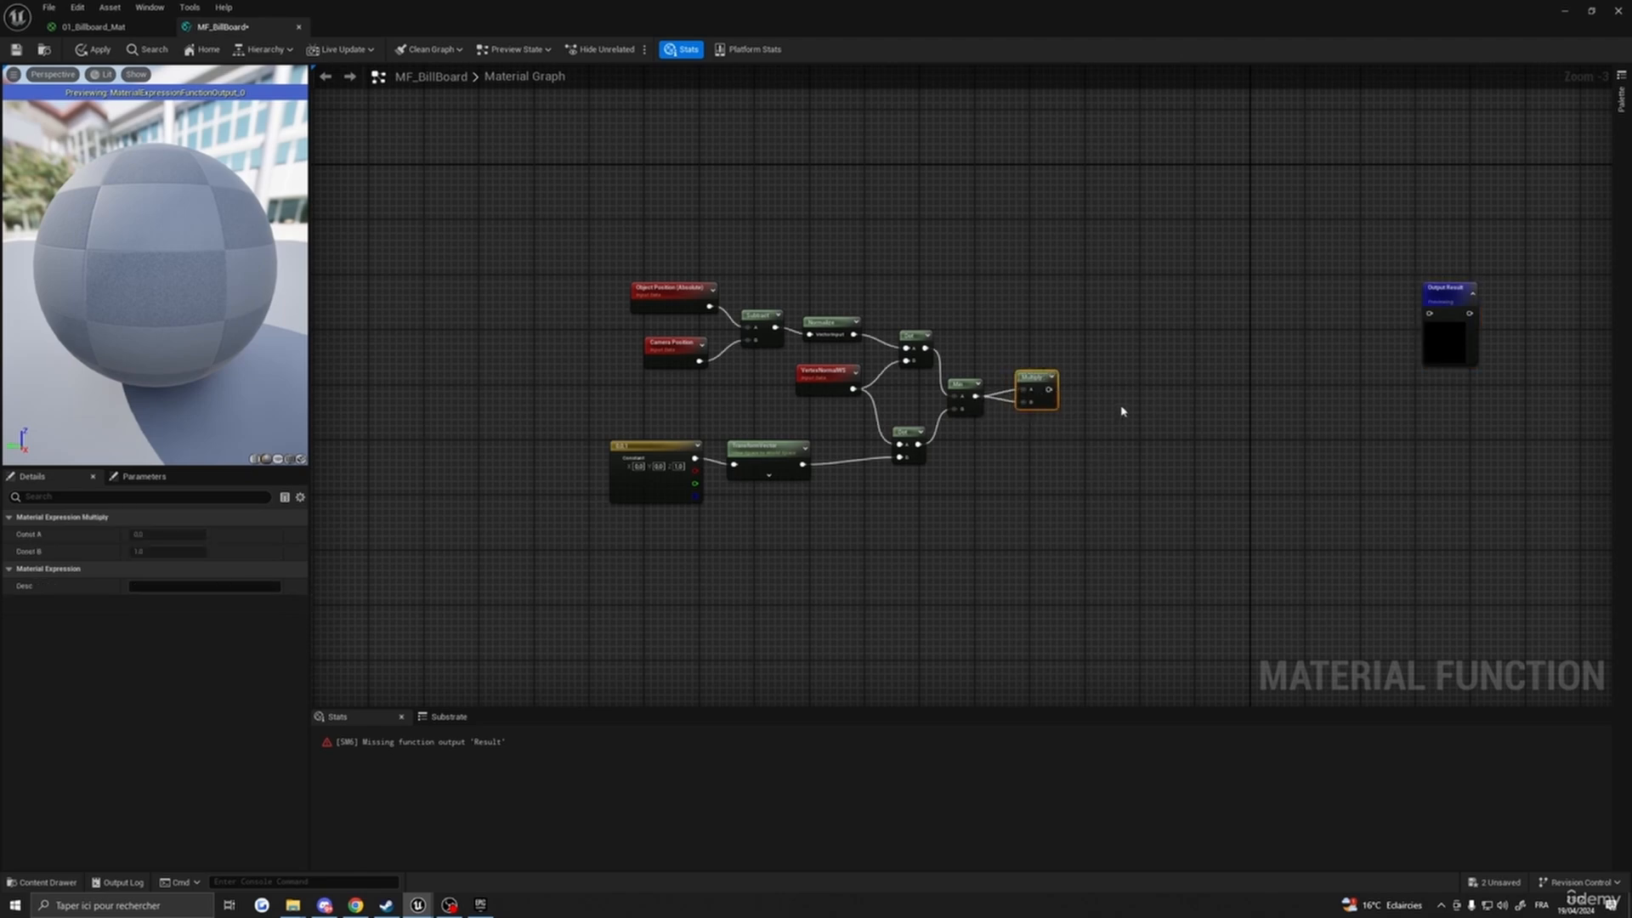
pyautogui.hotkey('ctrl', 'd')
pyautogui.moveTo(1049, 390); pyautogui.dragTo(1105, 387)
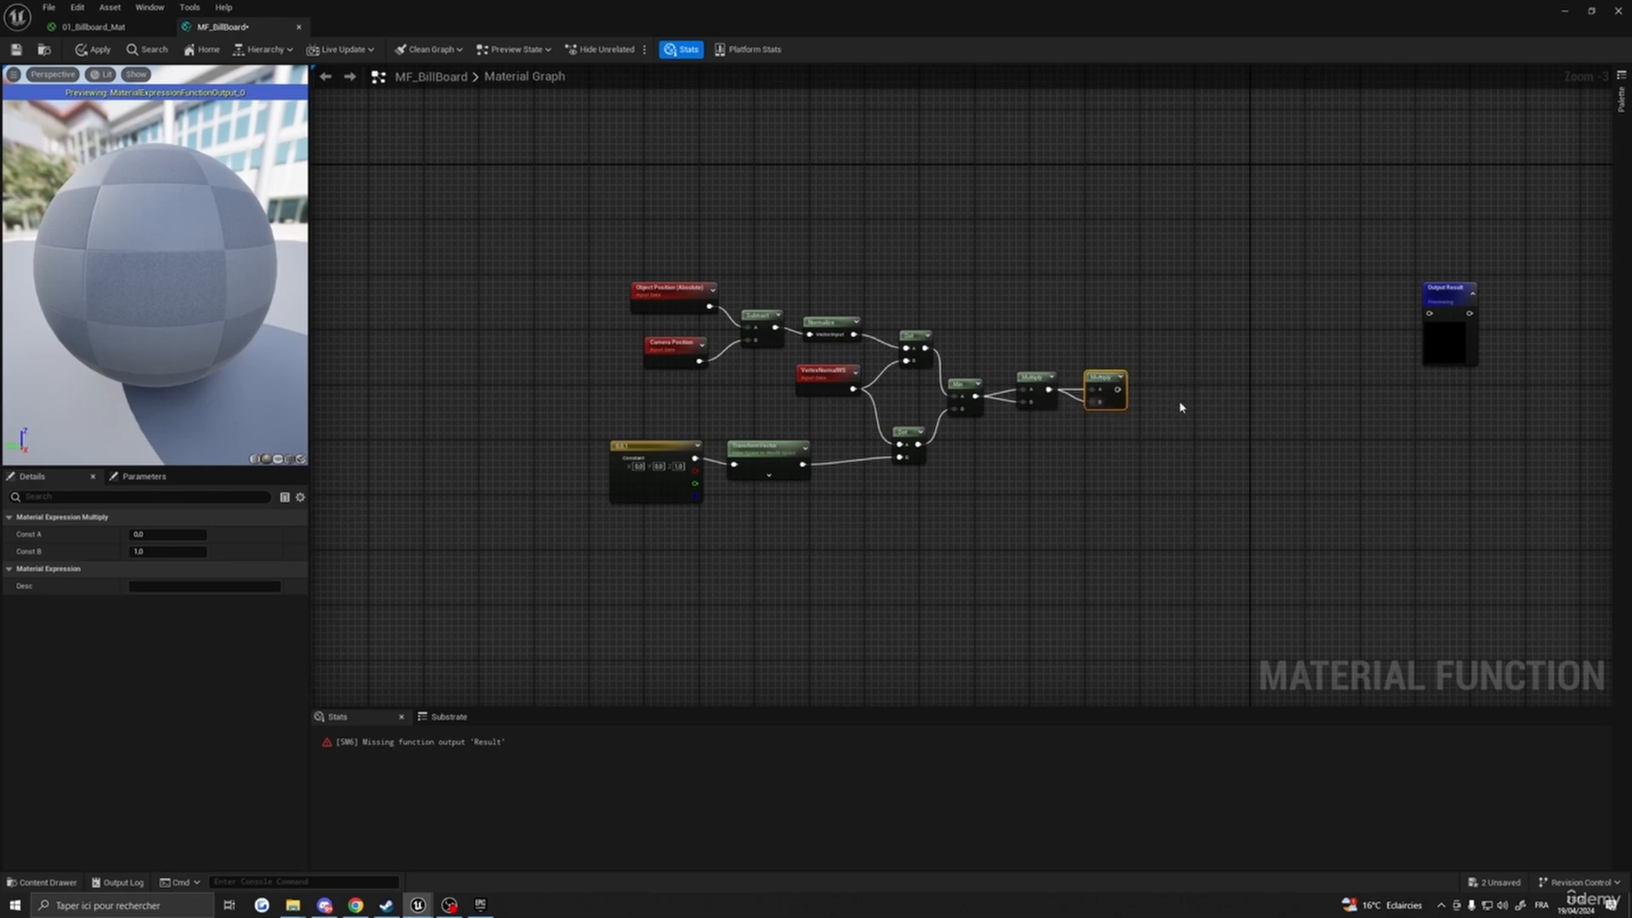
pyautogui.click(1180, 407)
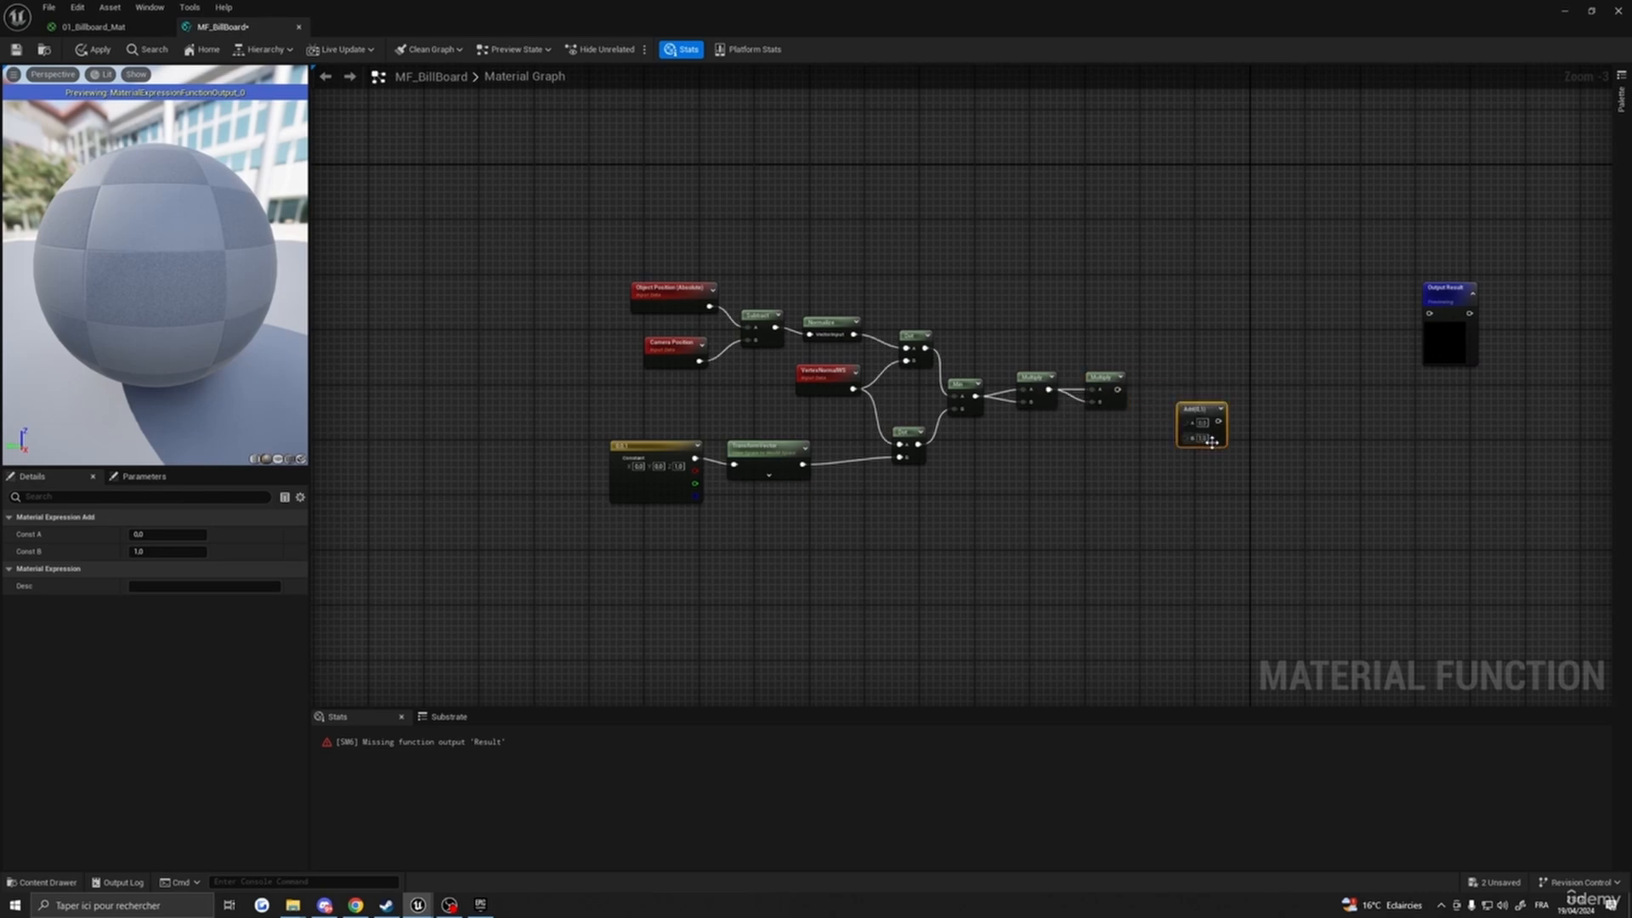
pyautogui.moveTo(1193, 407); pyautogui.dragTo(1176, 440)
# - Add a TextureCoordinate node below the constant vector node
pyautogui.moveTo(959, 630); pyautogui.dragTo(1056, 533, button='right')
pyautogui.moveTo(685, 622); pyautogui.dragTo(793, 604, button='right')
pyautogui.rightClick(692, 467)
pyautogui.write('text')
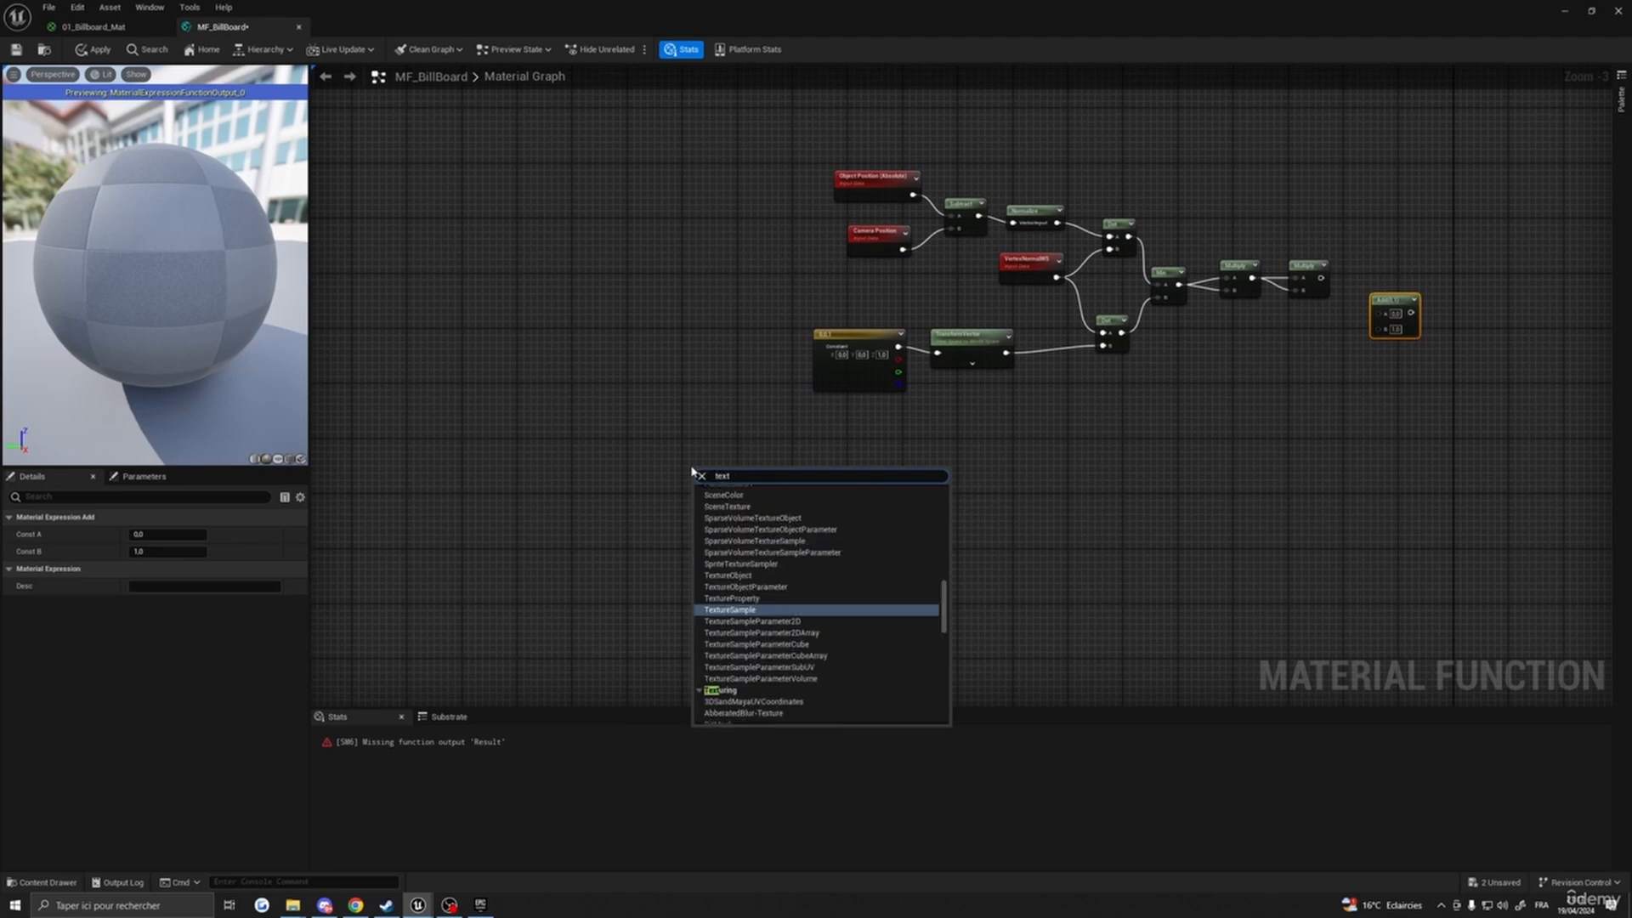
pyautogui.write('co')
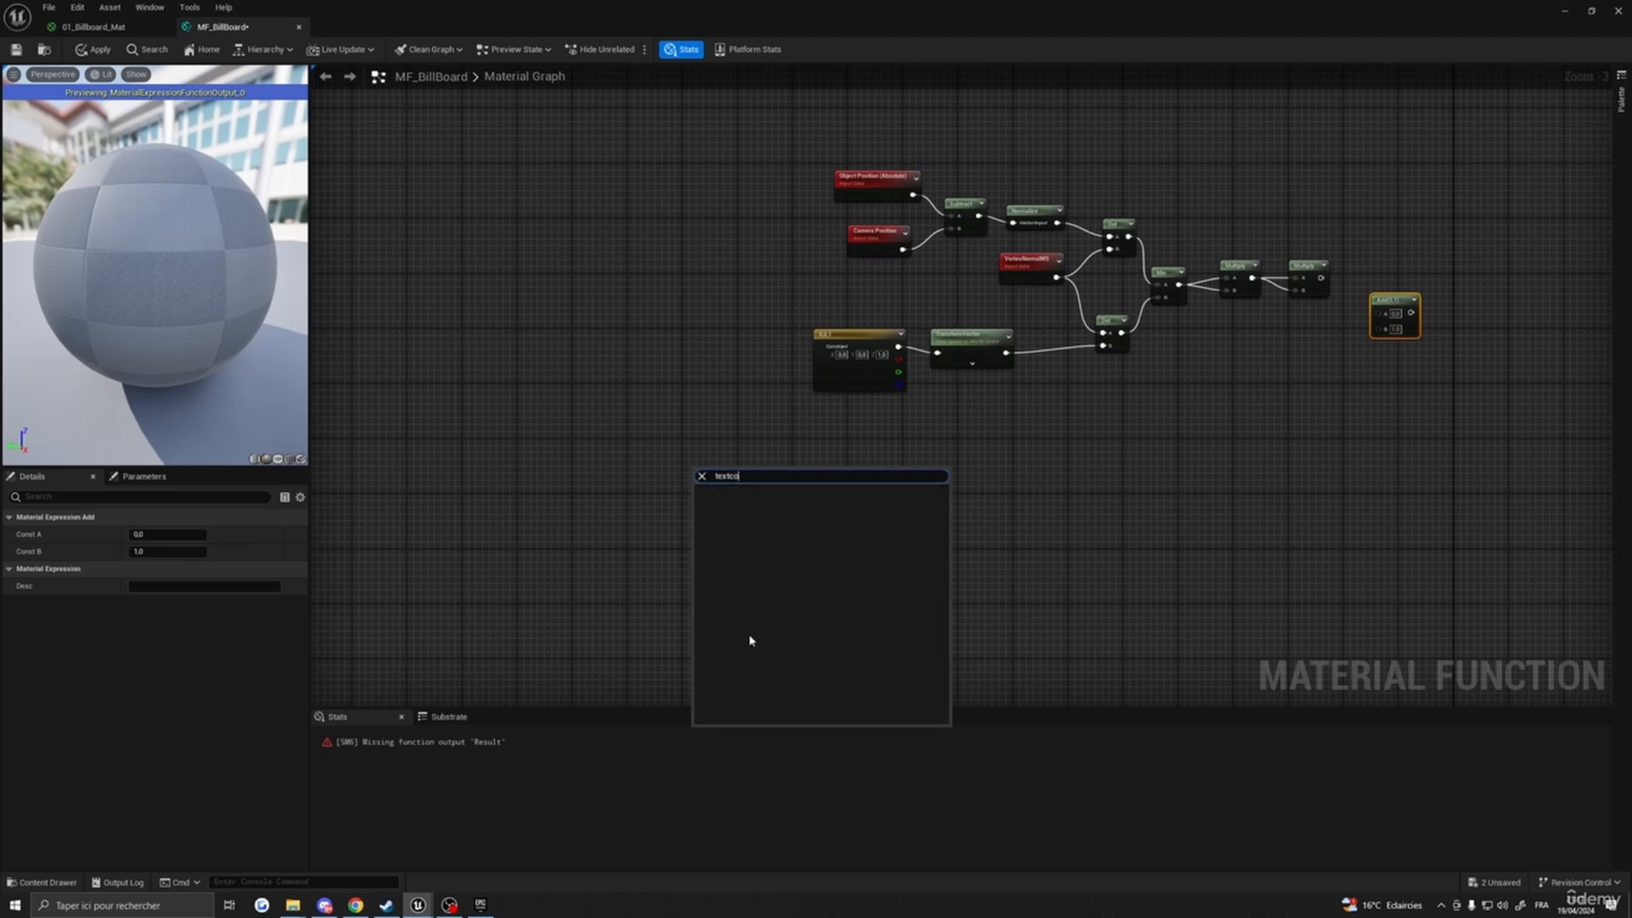
pyautogui.press('BackSpace')
pyautogui.press('BackSpace')
pyautogui.press('BackSpace')
pyautogui.press('BackSpace')
pyautogui.press('BackSpace')
pyautogui.write('cor')
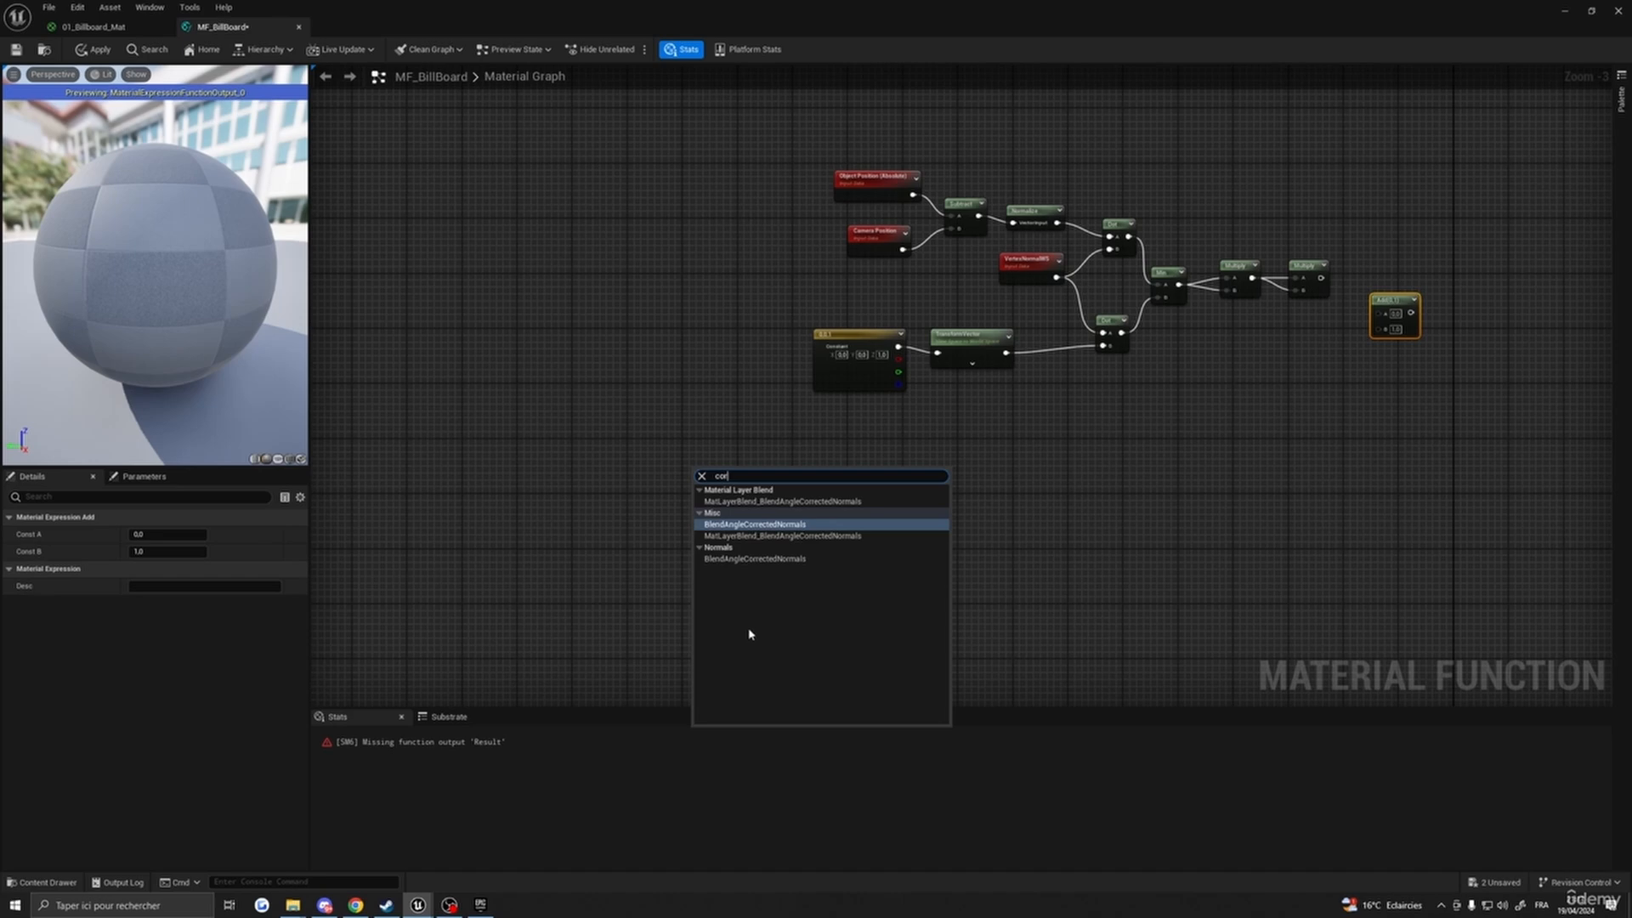
pyautogui.press('BackSpace')
pyautogui.write('ord')
pyautogui.click(738, 612)
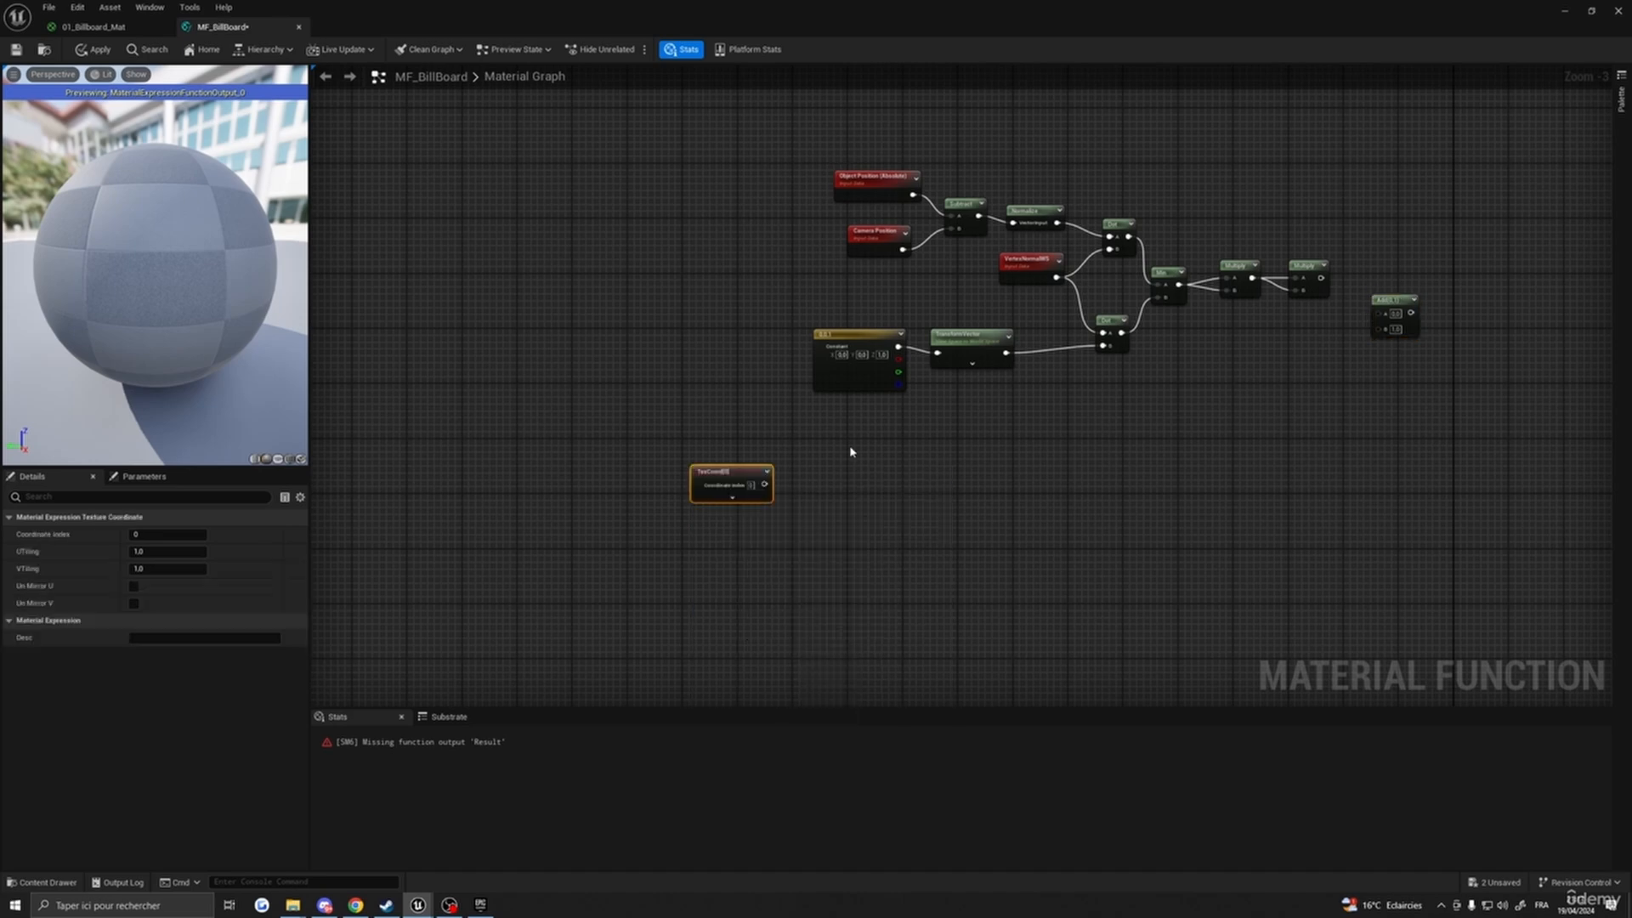
# - Set the TexCoord node's Coordinate Index to 2 and place a copy of it below the lower Dot node
pyautogui.moveTo(748, 488); pyautogui.dragTo(753, 467)
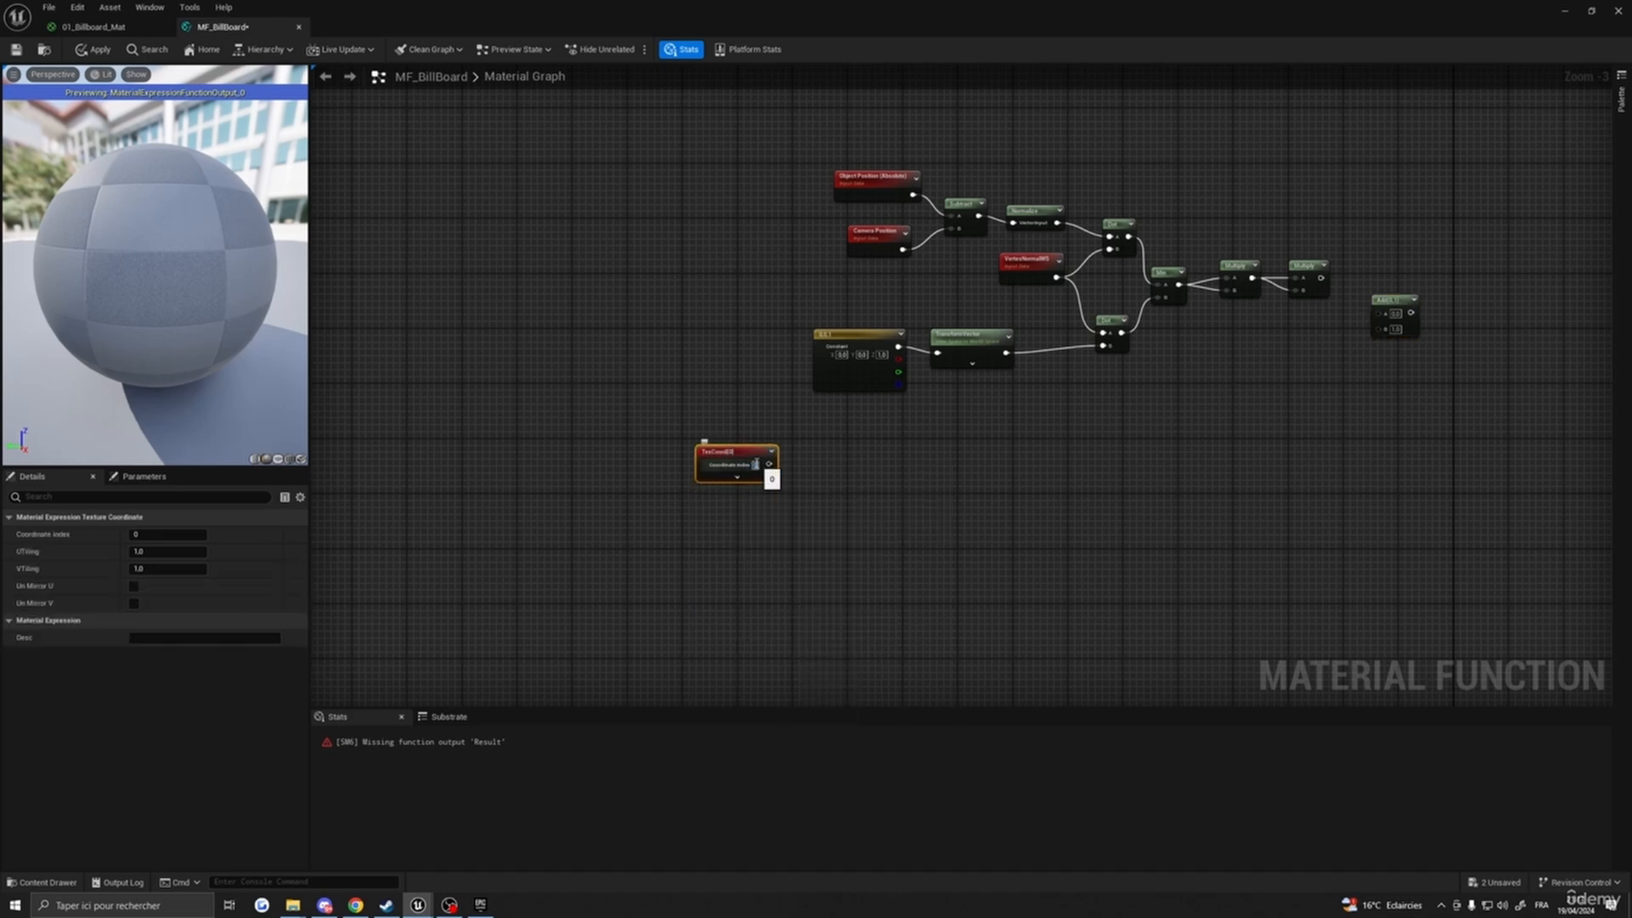
pyautogui.moveTo(753, 466); pyautogui.dragTo(753, 452)
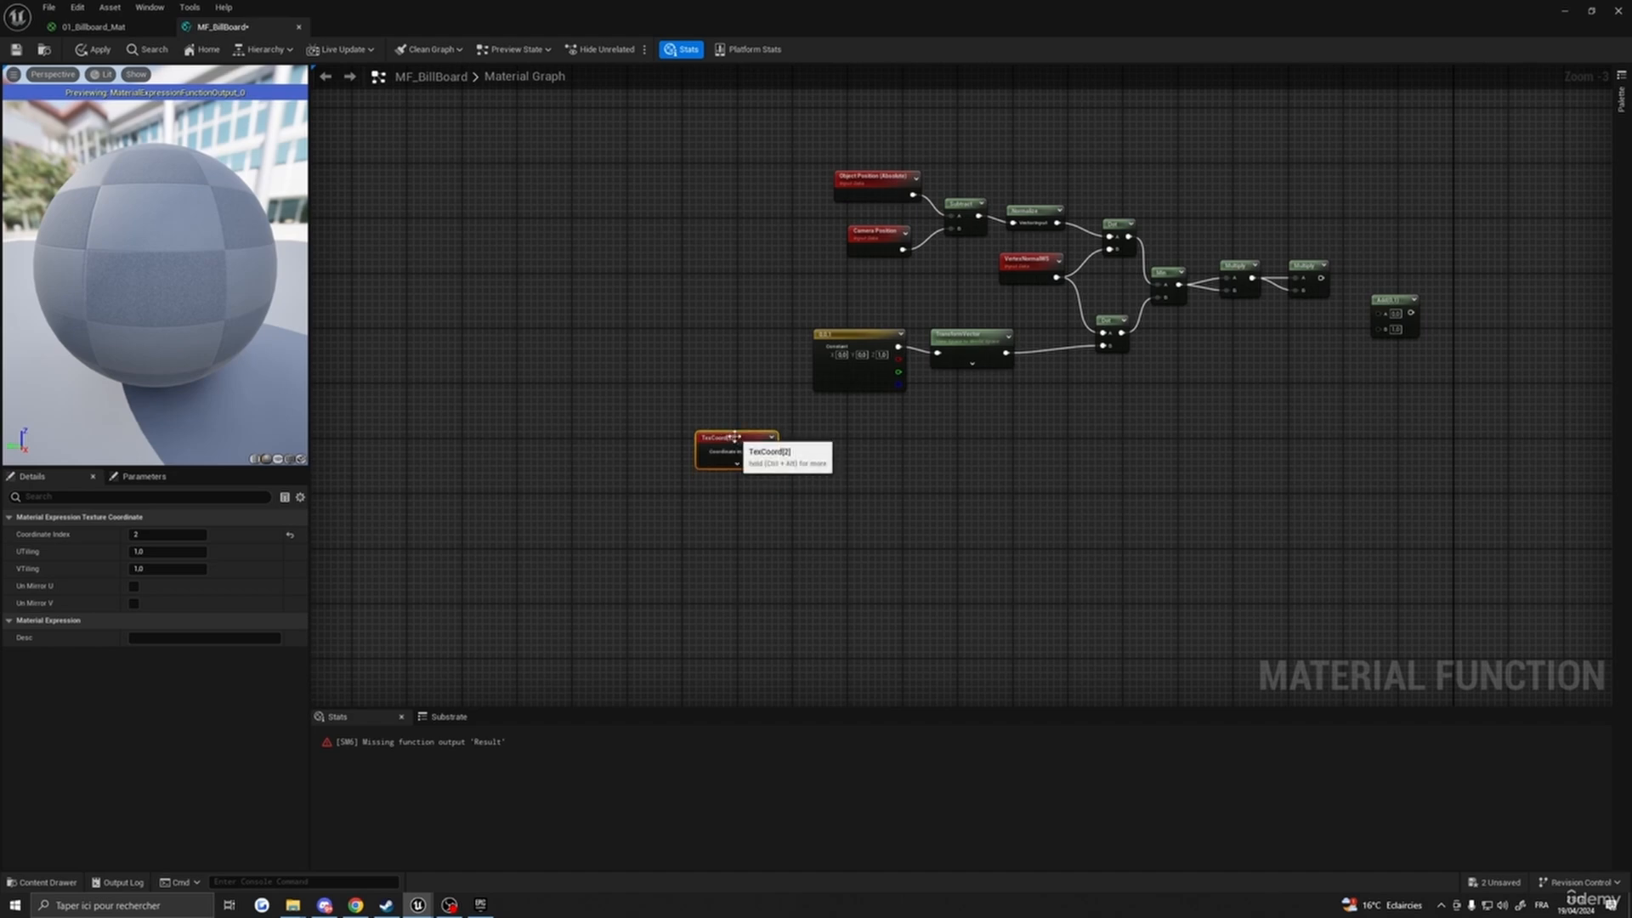
pyautogui.hotkey('ctrl', 'c')
pyautogui.hotkey('ctrl', 'v')
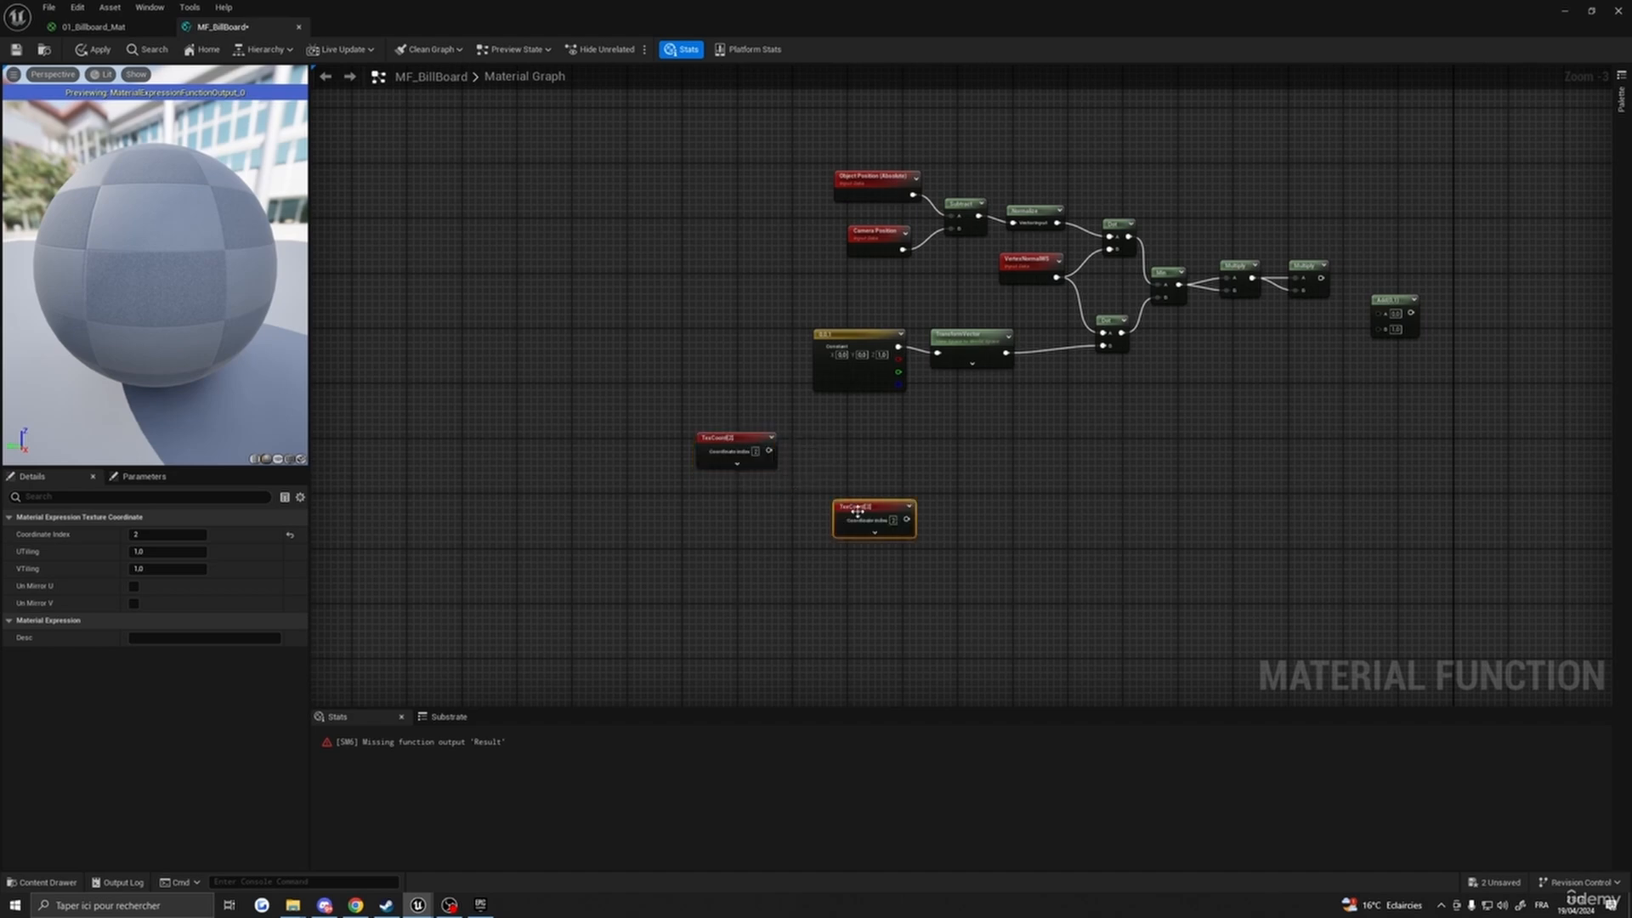
pyautogui.moveTo(868, 511); pyautogui.dragTo(1134, 436)
# - Add a ComponentMask node beside the first TexCoord node and limit it to the R channel
pyautogui.moveTo(884, 579); pyautogui.dragTo(893, 619, button='right')
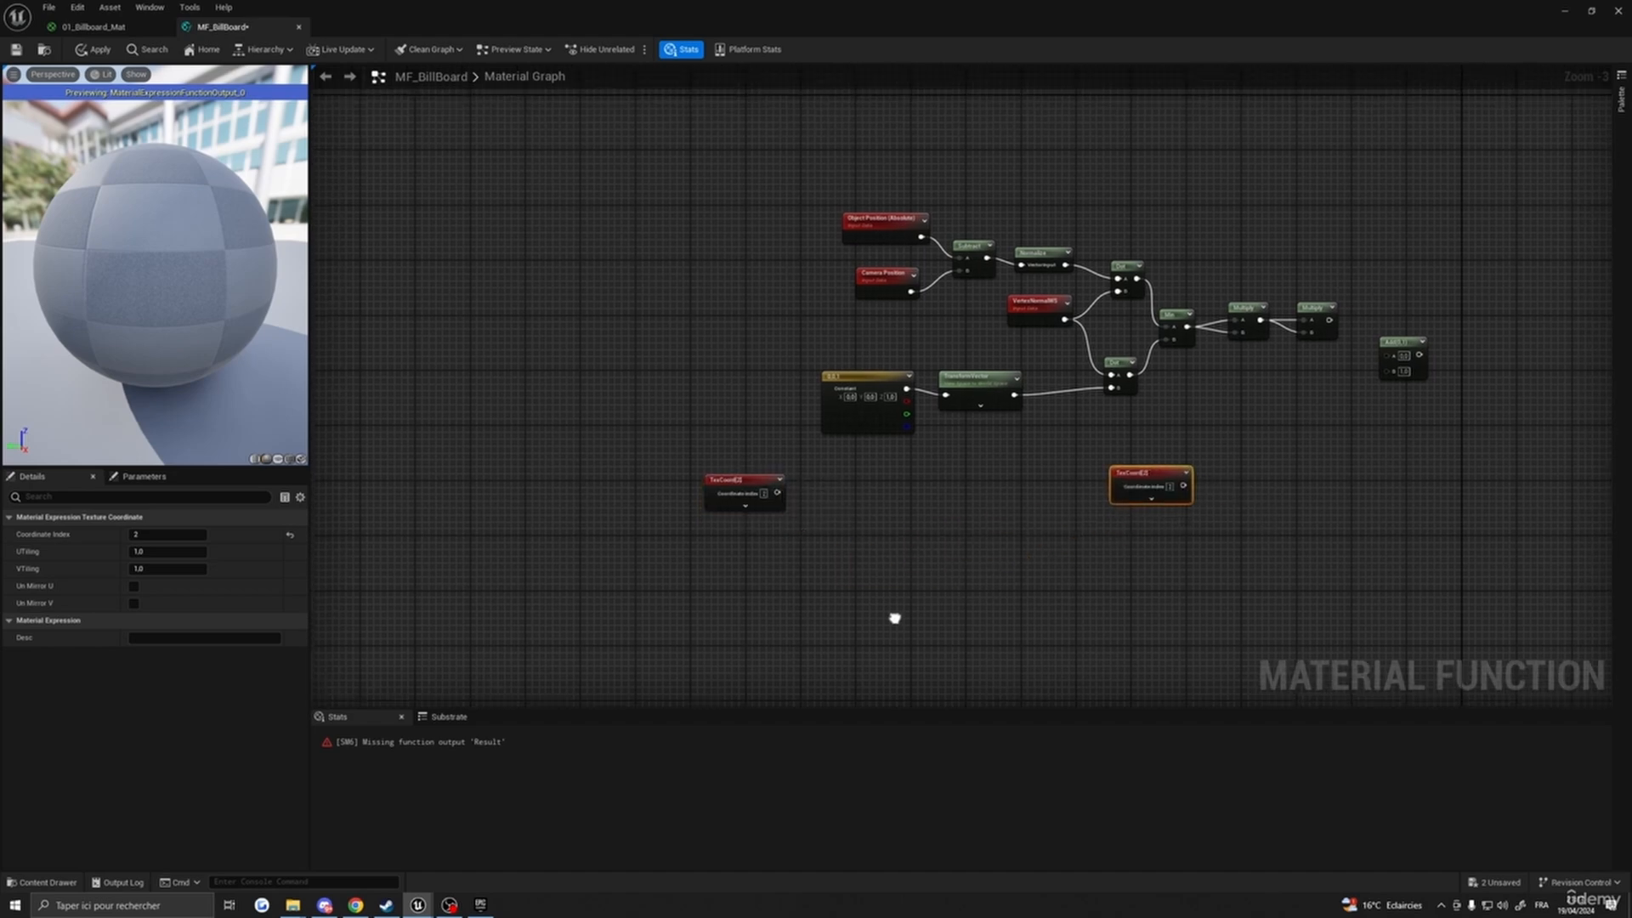
pyautogui.moveTo(845, 544); pyautogui.dragTo(878, 532, button='right')
pyautogui.rightClick(865, 502)
pyautogui.write('mask')
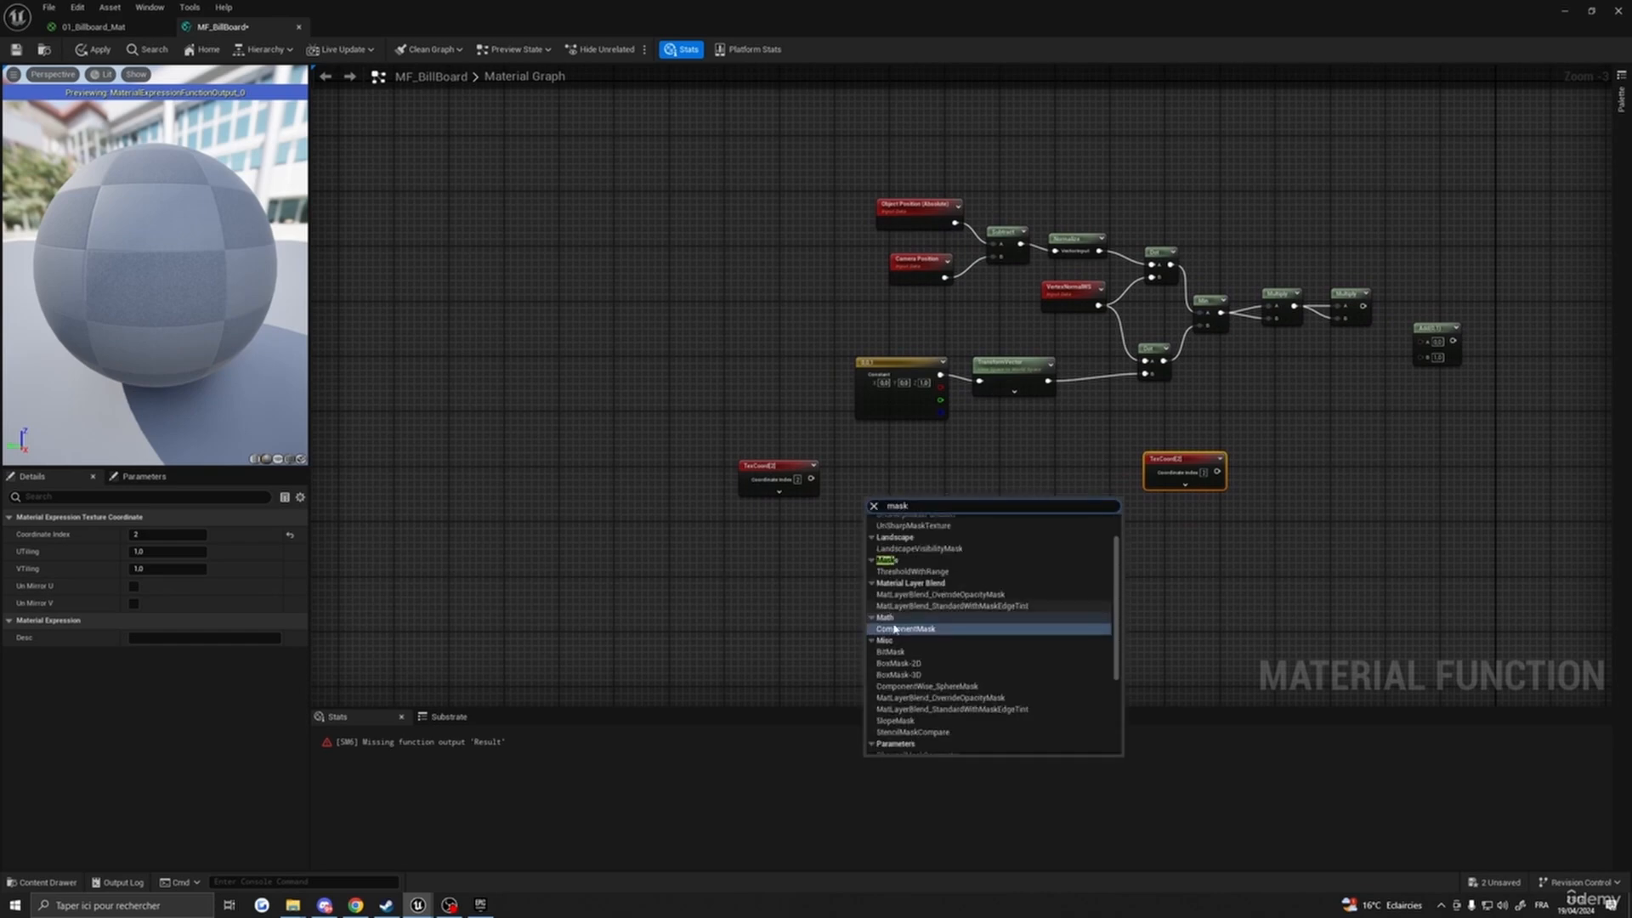
pyautogui.click(895, 629)
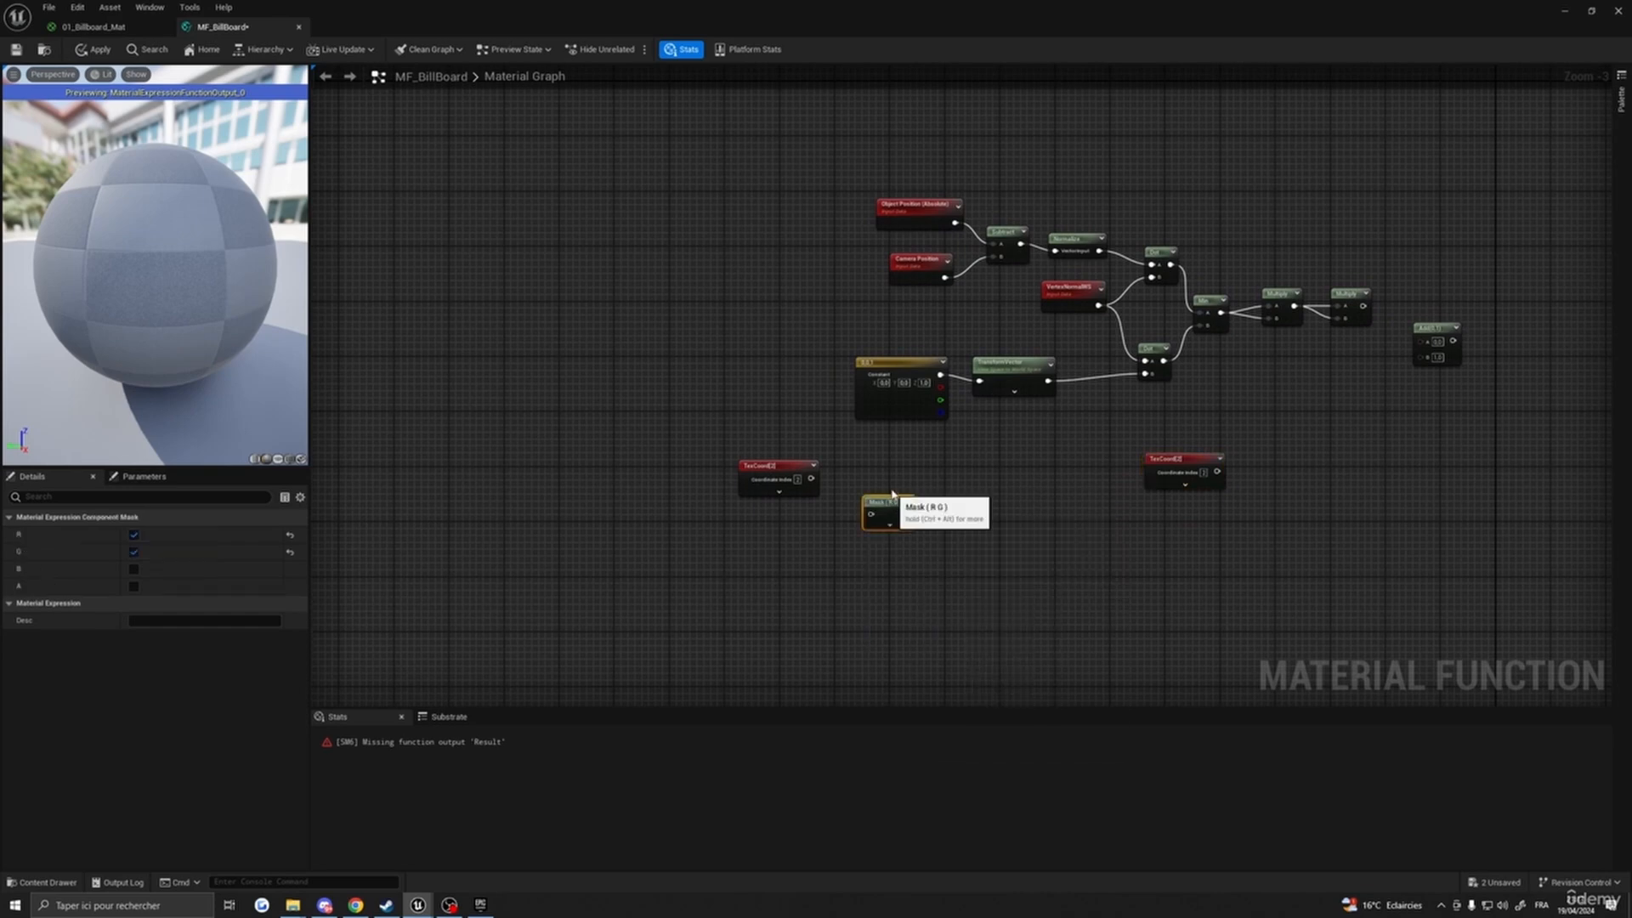
pyautogui.moveTo(896, 503); pyautogui.dragTo(905, 493)
pyautogui.click(133, 552)
pyautogui.click(134, 535)
pyautogui.click(133, 552)
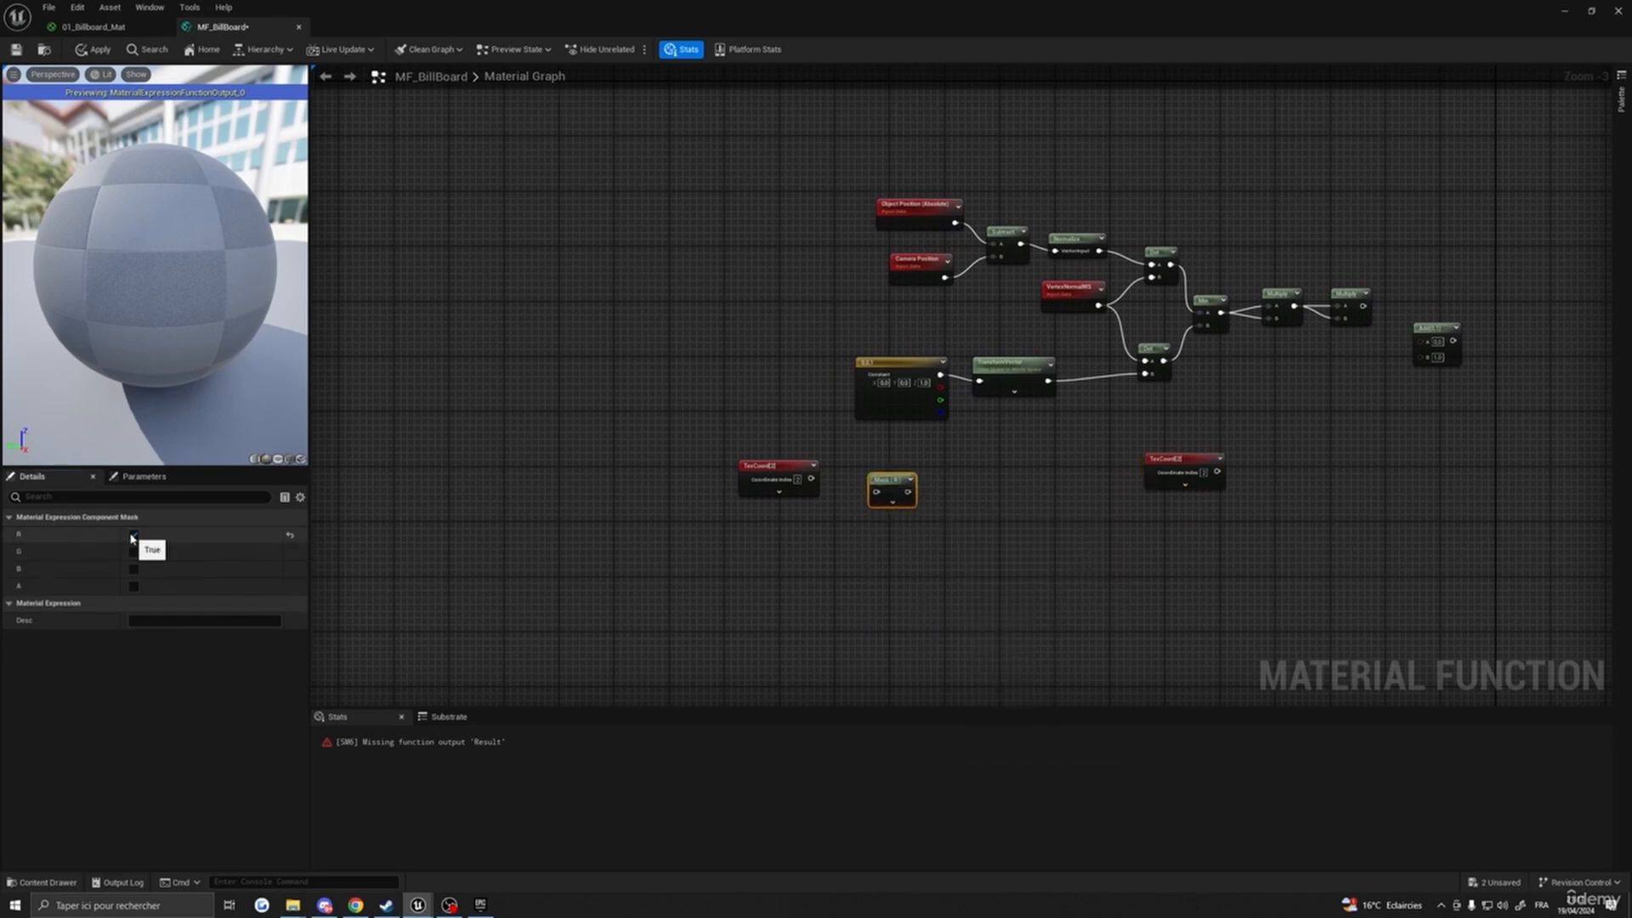
# - Connect the first TexCoord node to the R mask and feed the mask into input A of a new Multiply node
pyautogui.moveTo(893, 474)
pyautogui.mouseDown()
pyautogui.moveTo(845, 484)
pyautogui.moveTo(870, 486)
pyautogui.mouseUp()
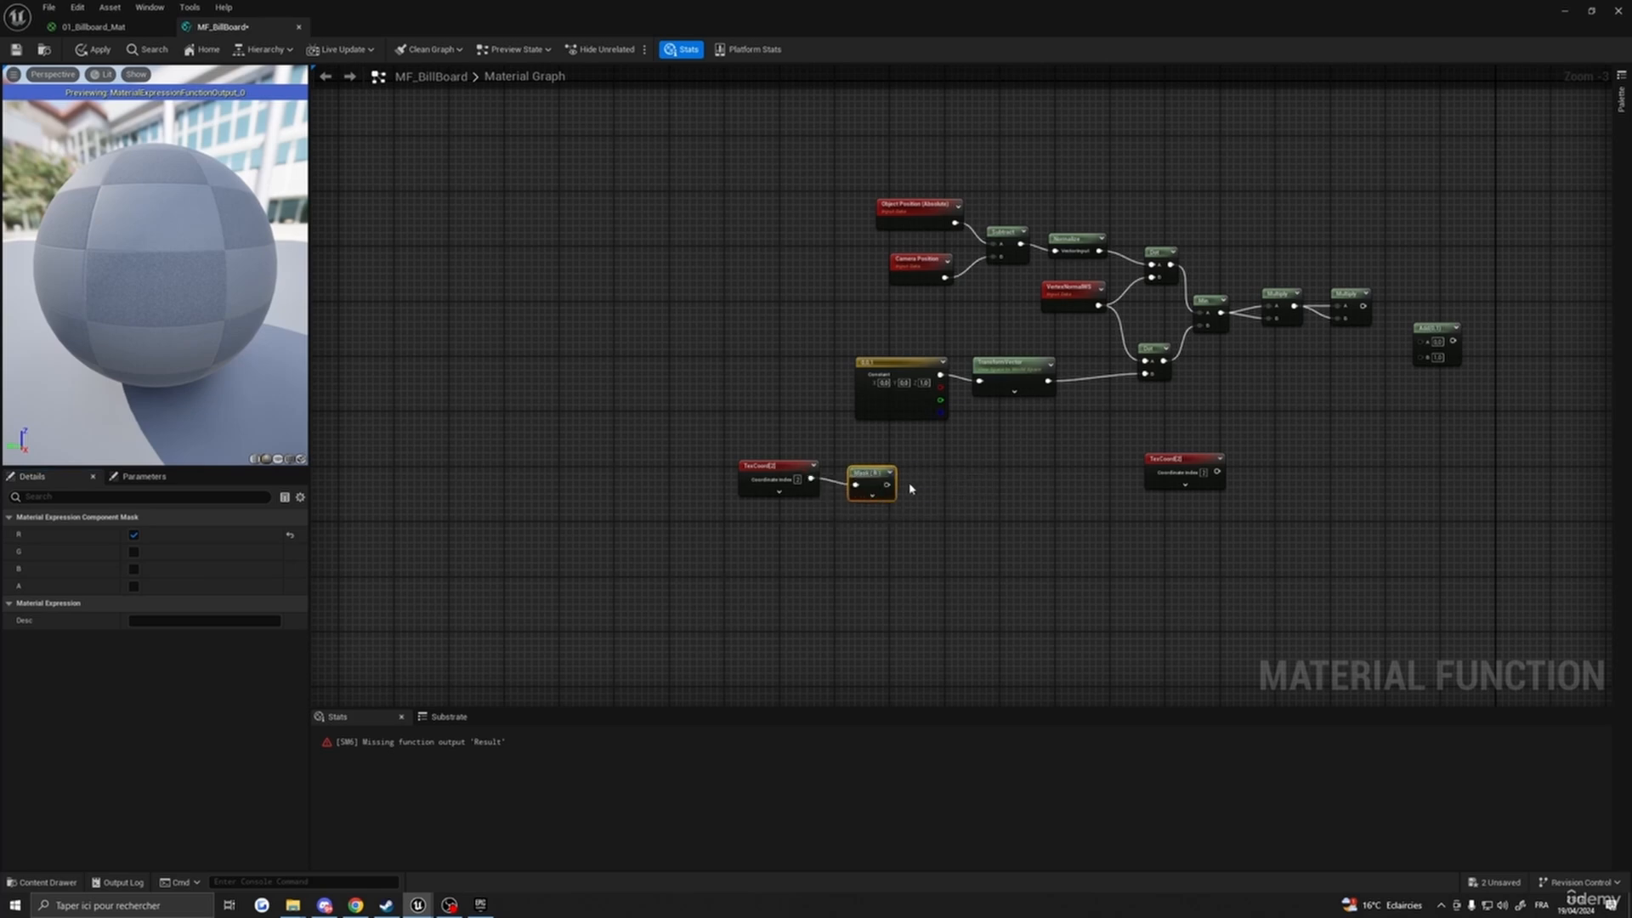
pyautogui.click(972, 491)
pyautogui.moveTo(887, 486); pyautogui.dragTo(976, 480)
# - Add a FunctionInput node below the R mask and set its input type to Function Input Scalar
pyautogui.rightClick(854, 541)
pyautogui.write('input')
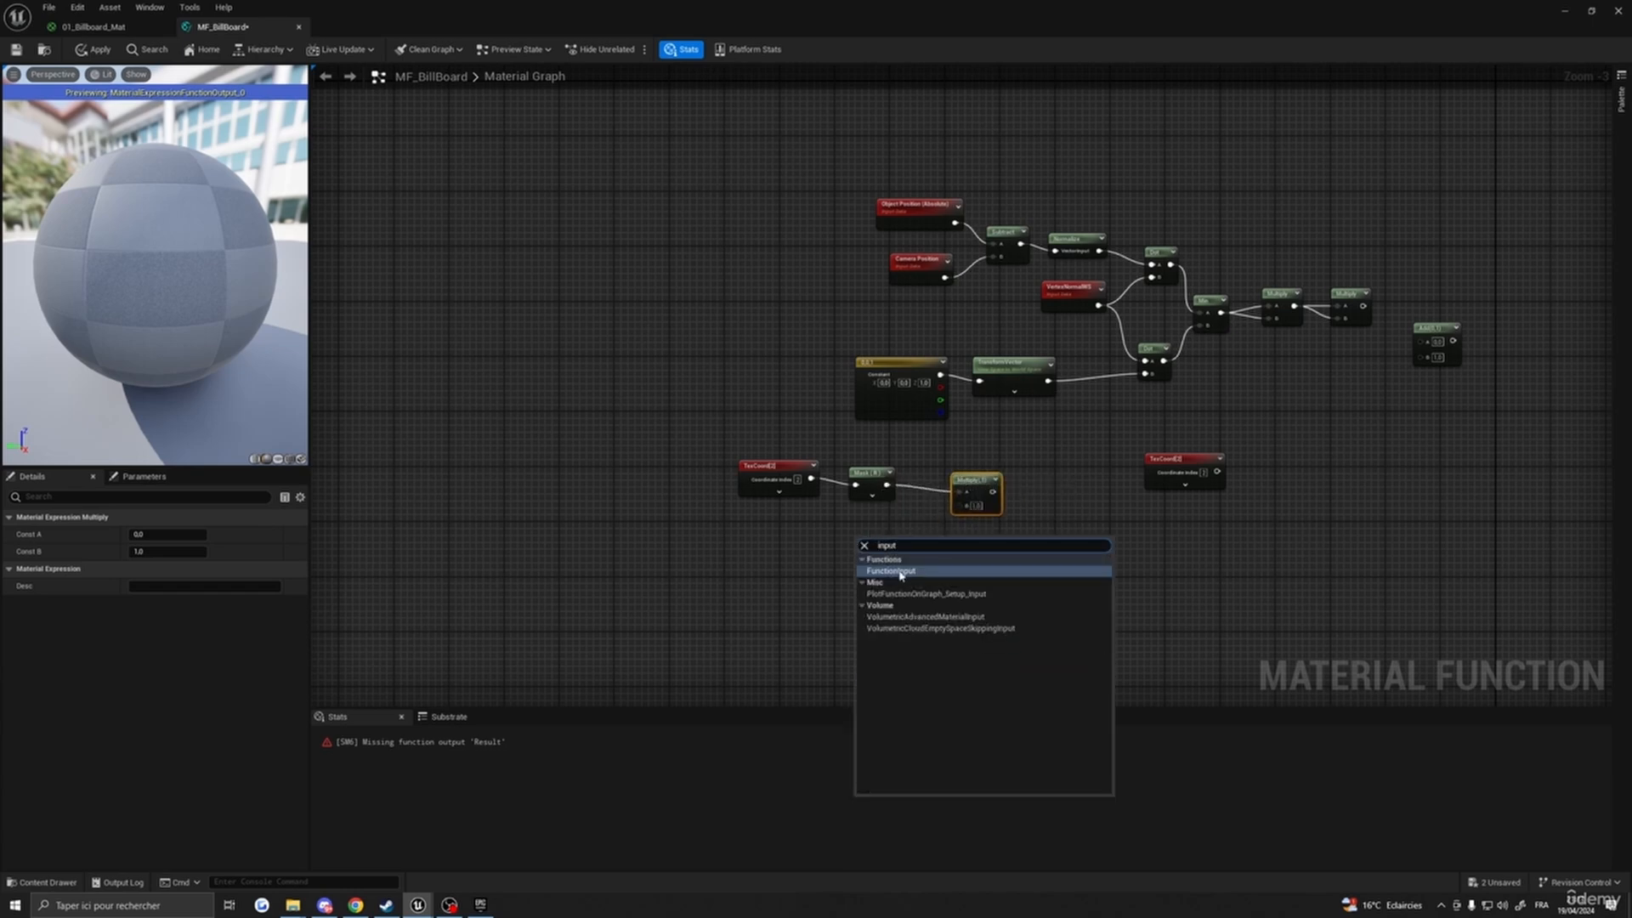
pyautogui.click(899, 571)
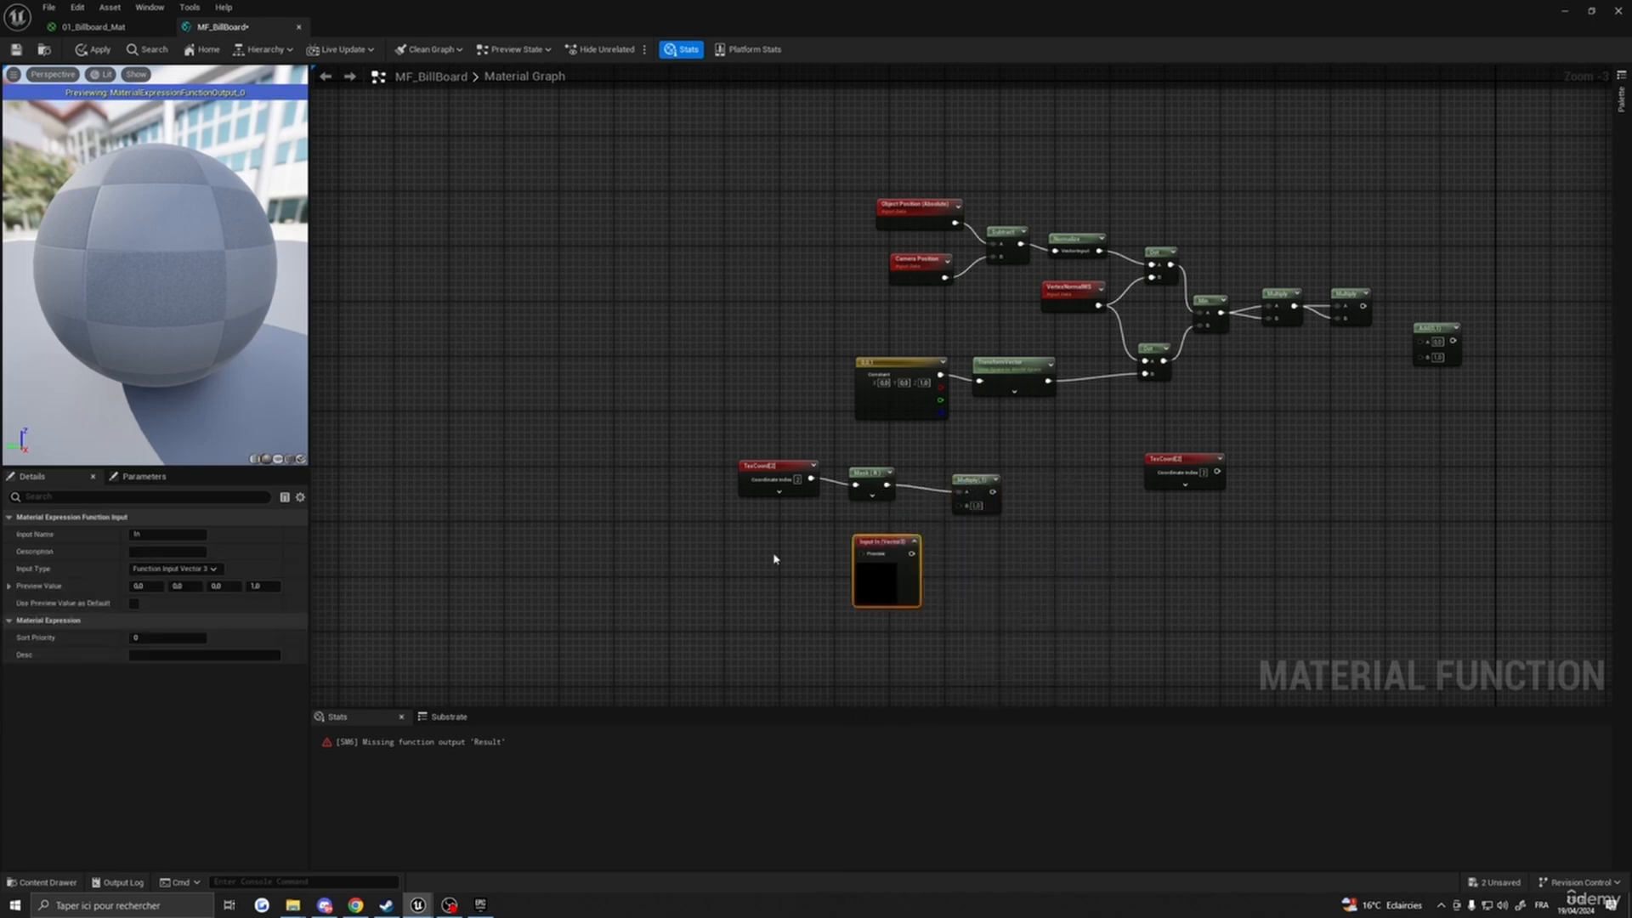
pyautogui.moveTo(889, 542); pyautogui.dragTo(859, 528)
pyautogui.doubleClick(862, 530)
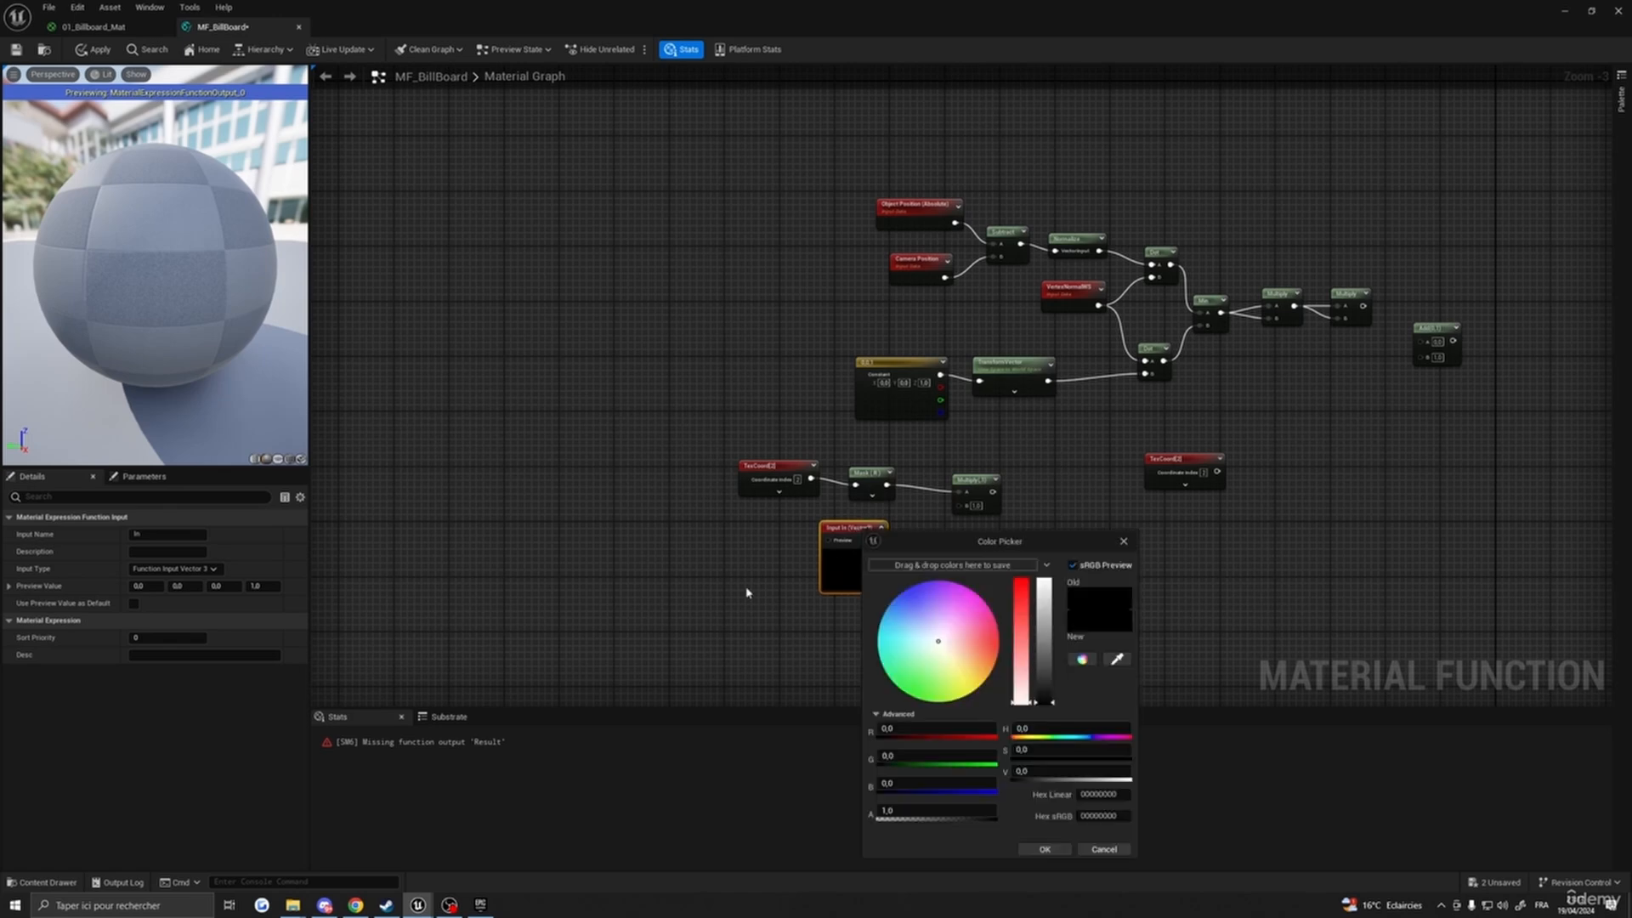
pyautogui.click(174, 569)
pyautogui.click(175, 583)
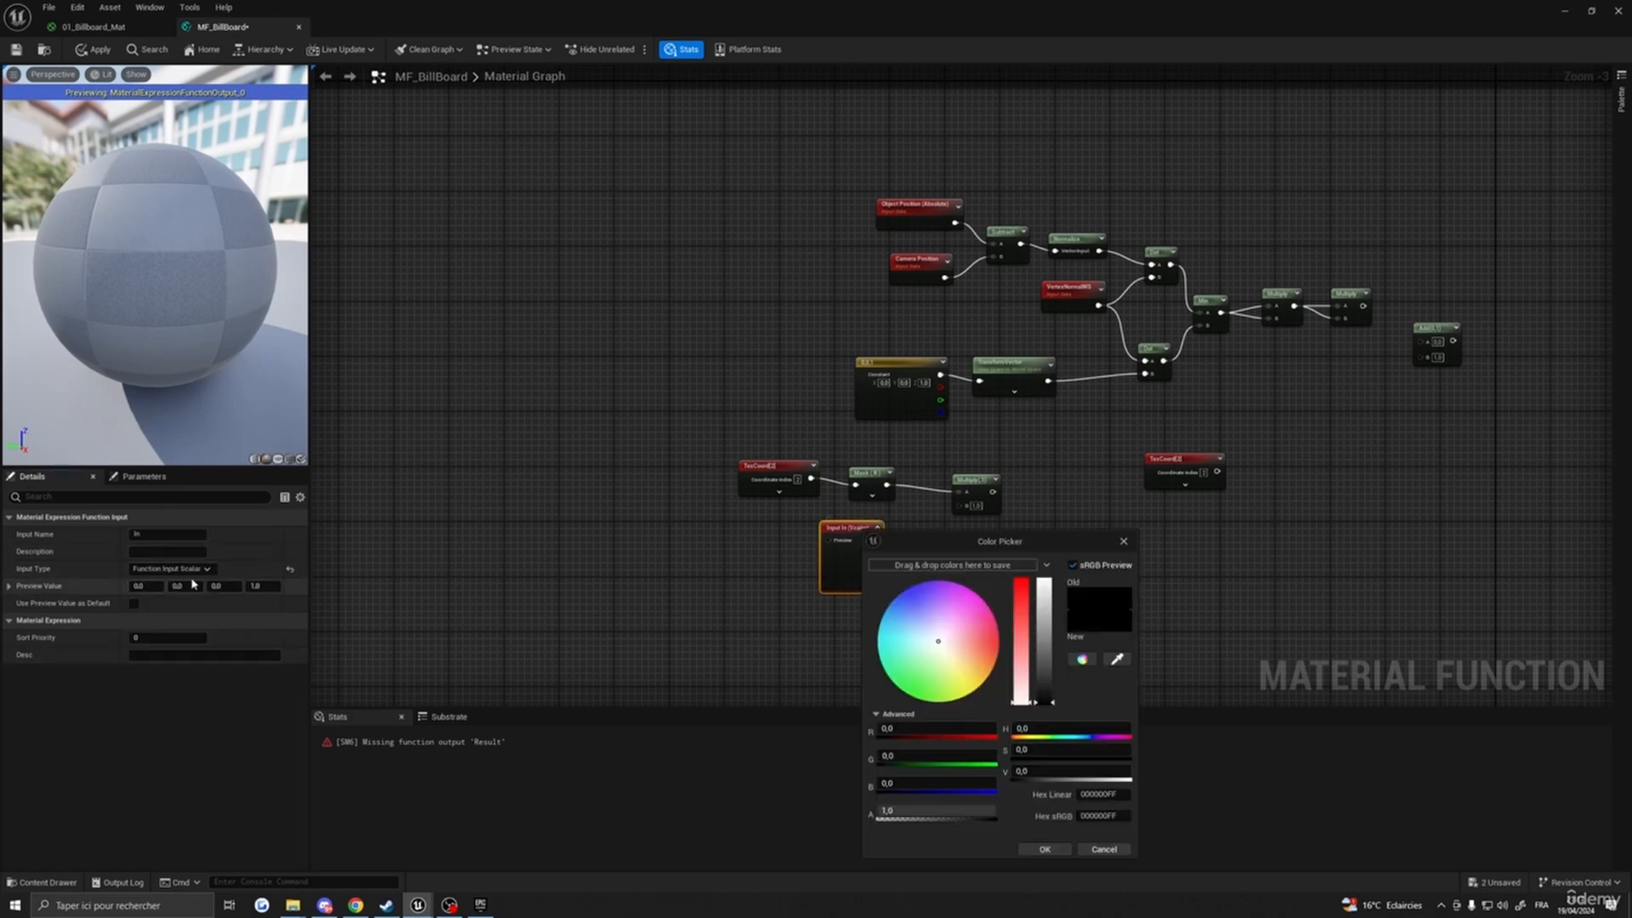
pyautogui.click(1122, 543)
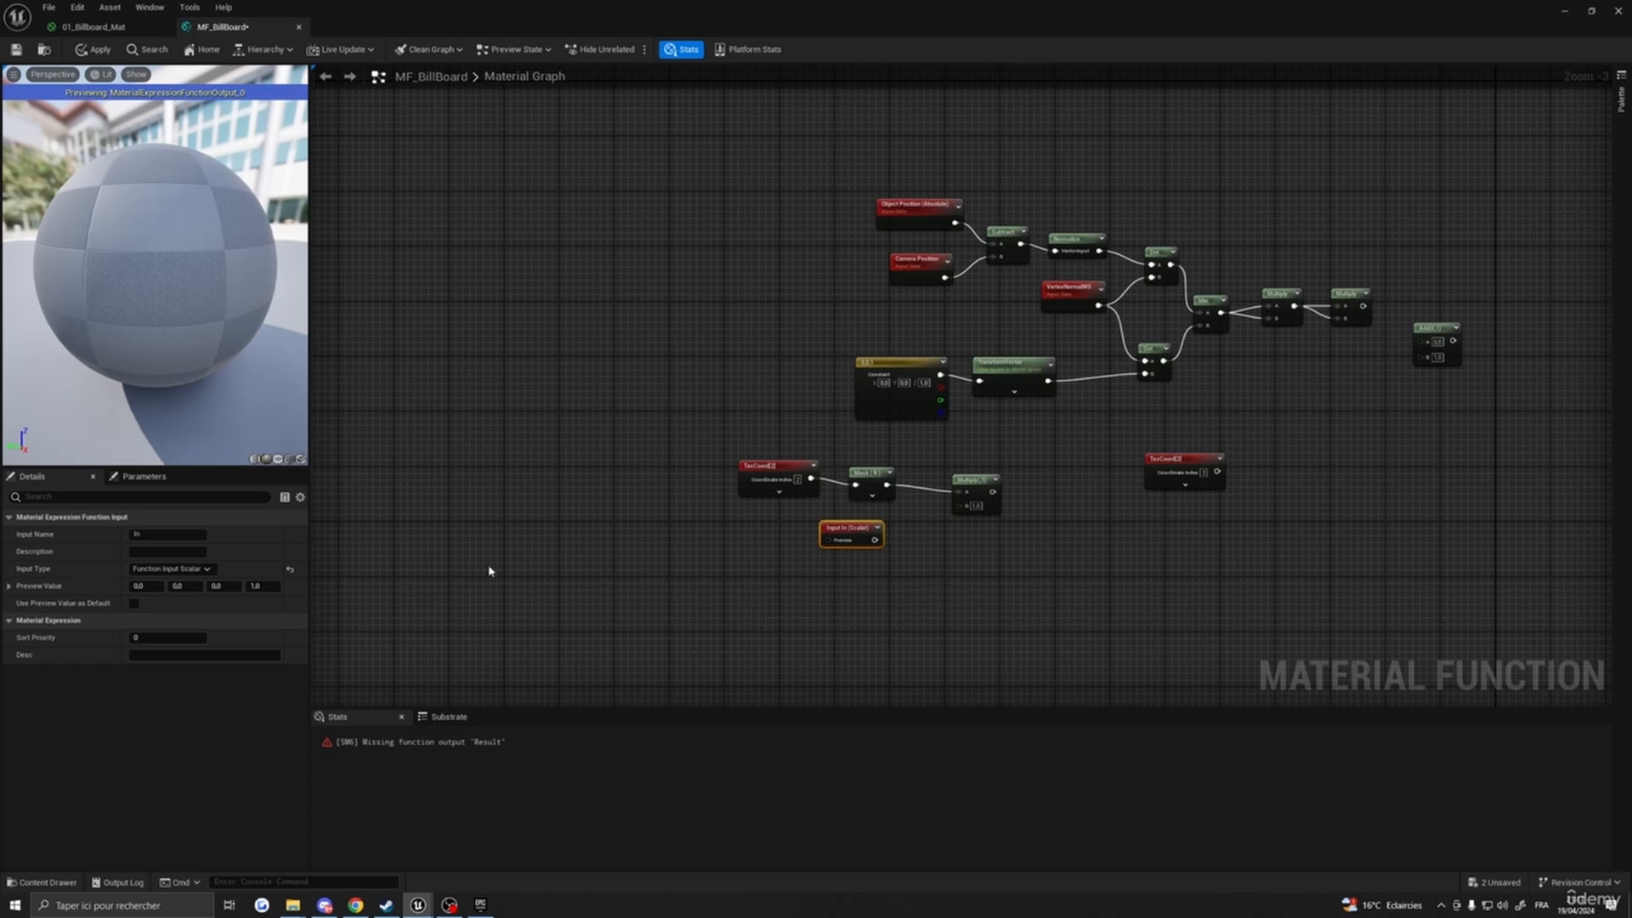
# - Name the scalar function input Opacity and connect it to input B of the masked branch's Multiply node
pyautogui.click(168, 536)
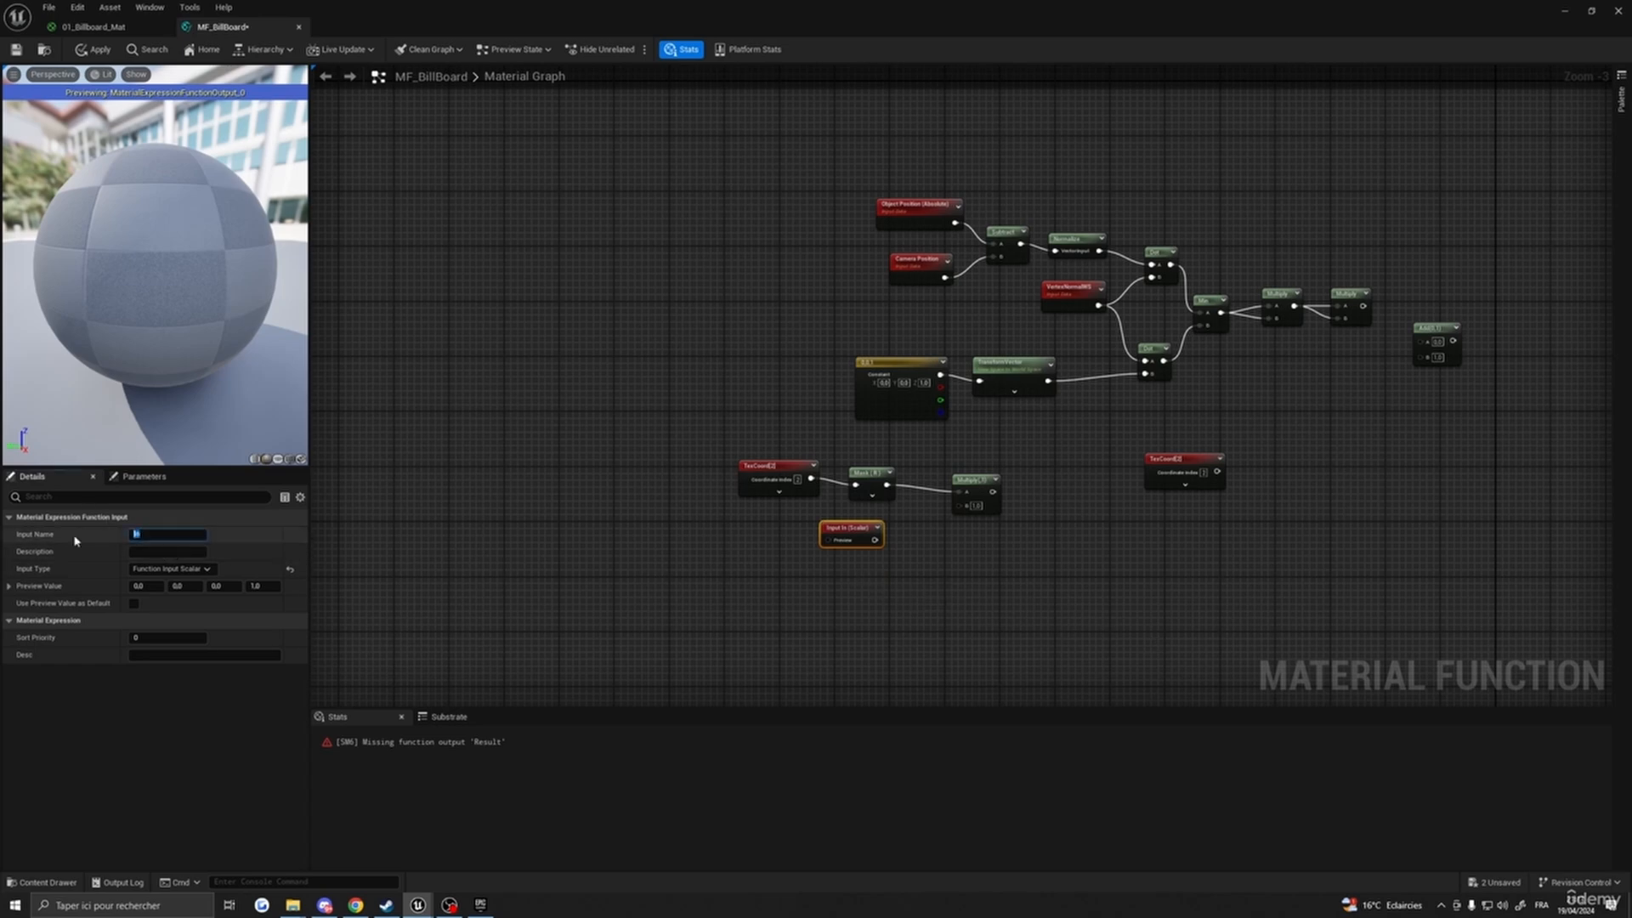
pyautogui.press('Return')
pyautogui.moveTo(890, 540); pyautogui.dragTo(960, 505)
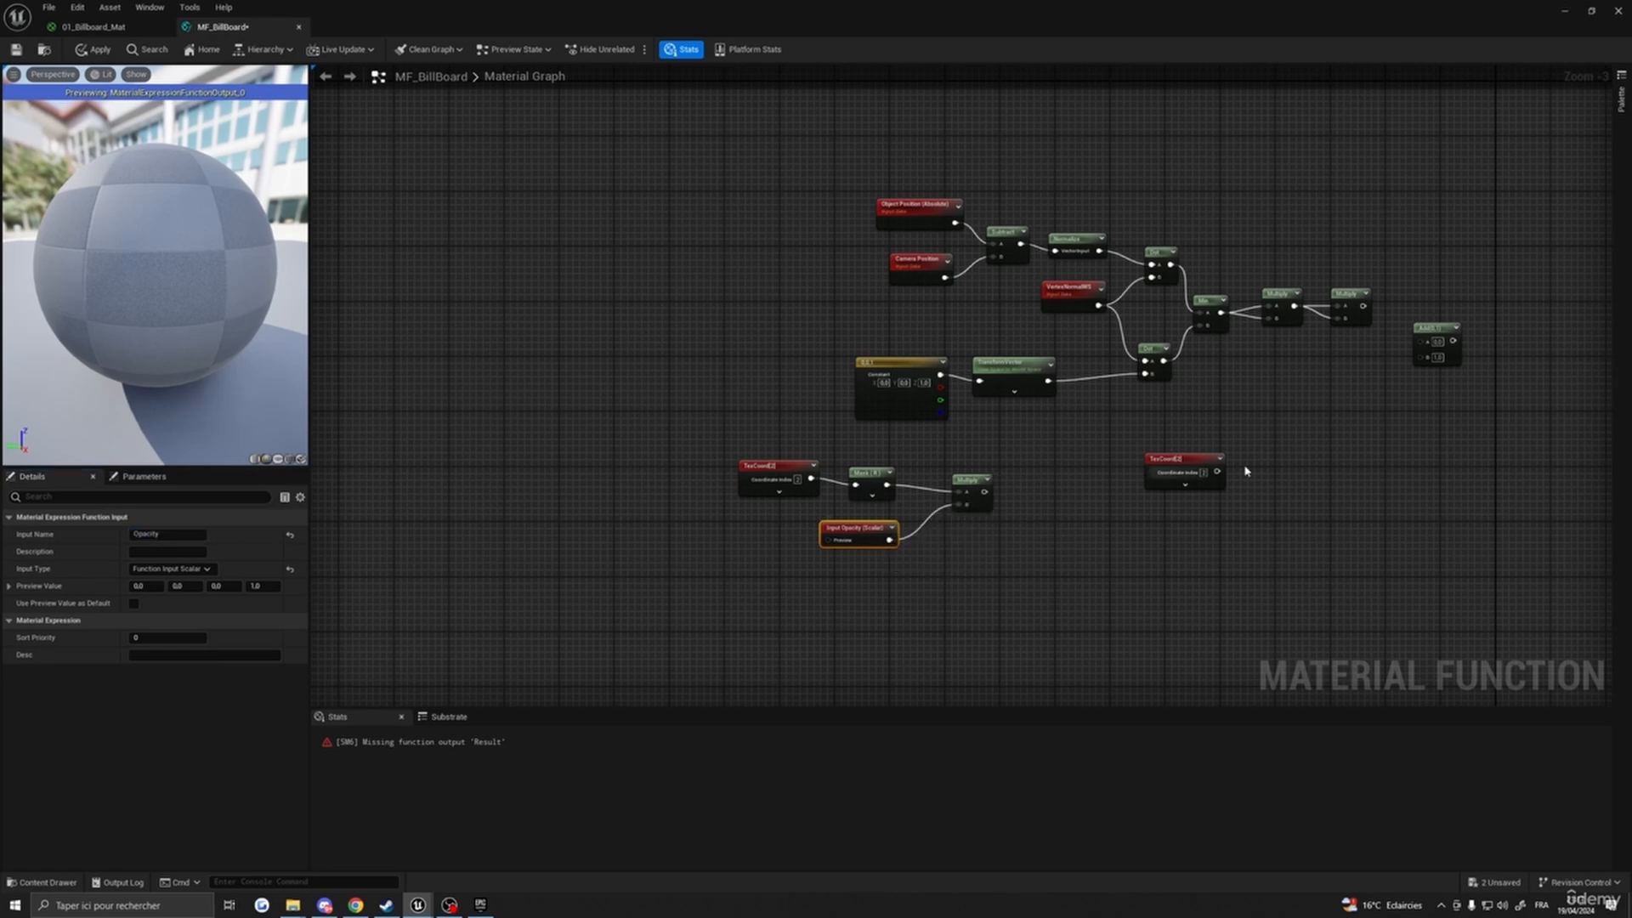
# - Move the second TexCoord node down and add a FunctionOutput node fed by the opacity Multiply
pyautogui.moveTo(1142, 508); pyautogui.dragTo(1066, 502, button='right')
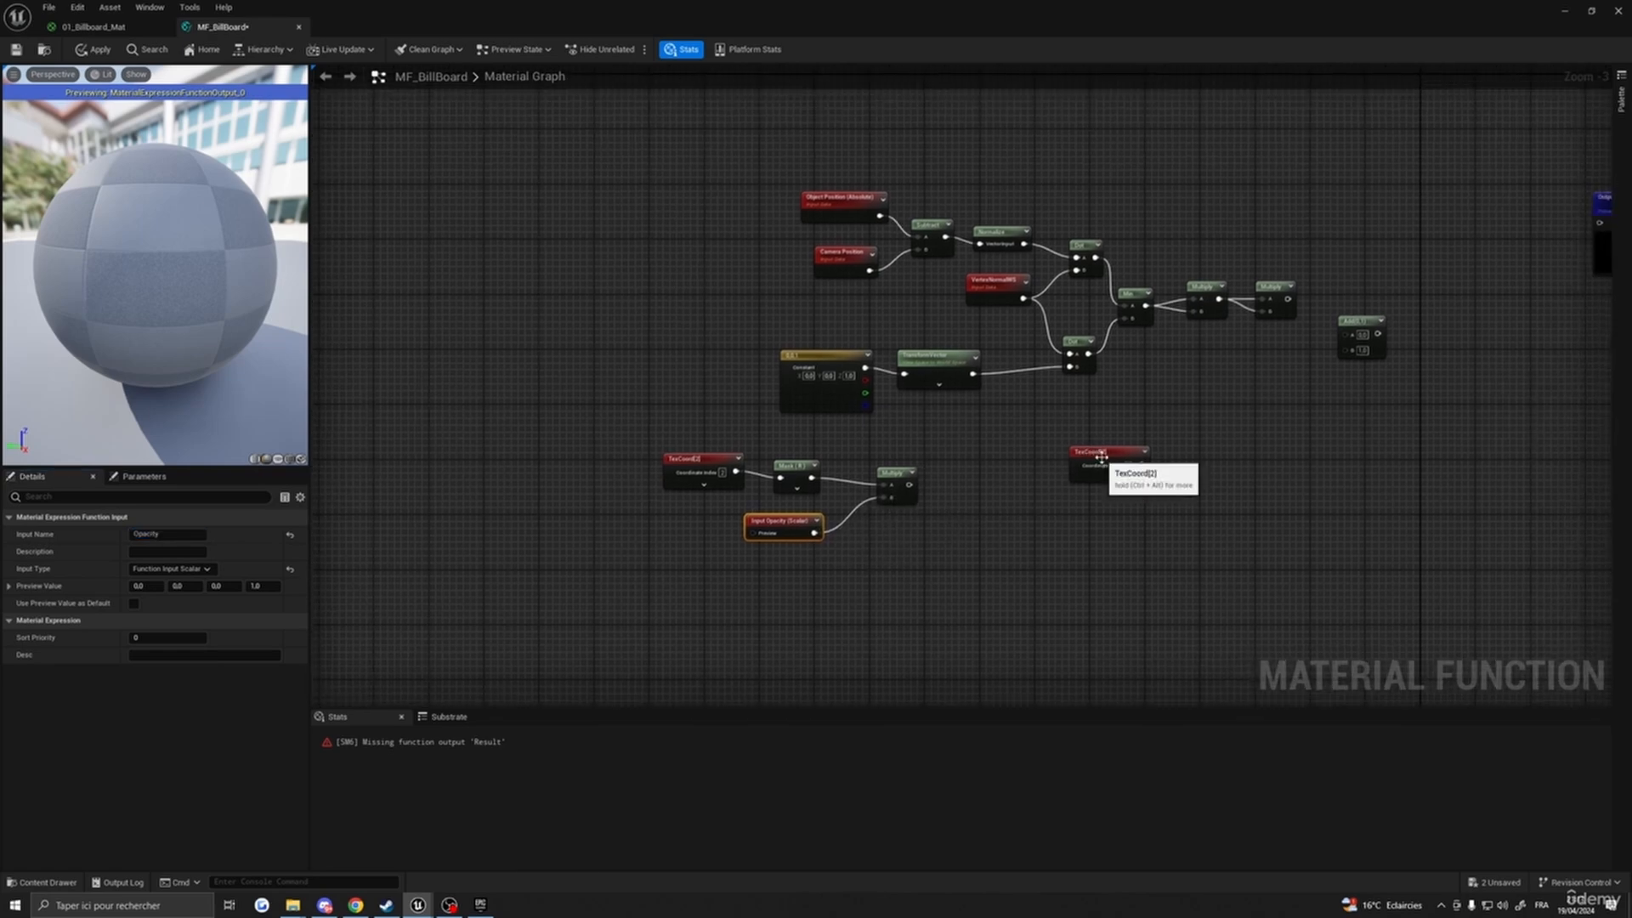
pyautogui.moveTo(1081, 449); pyautogui.dragTo(1073, 519)
pyautogui.rightClick(985, 499)
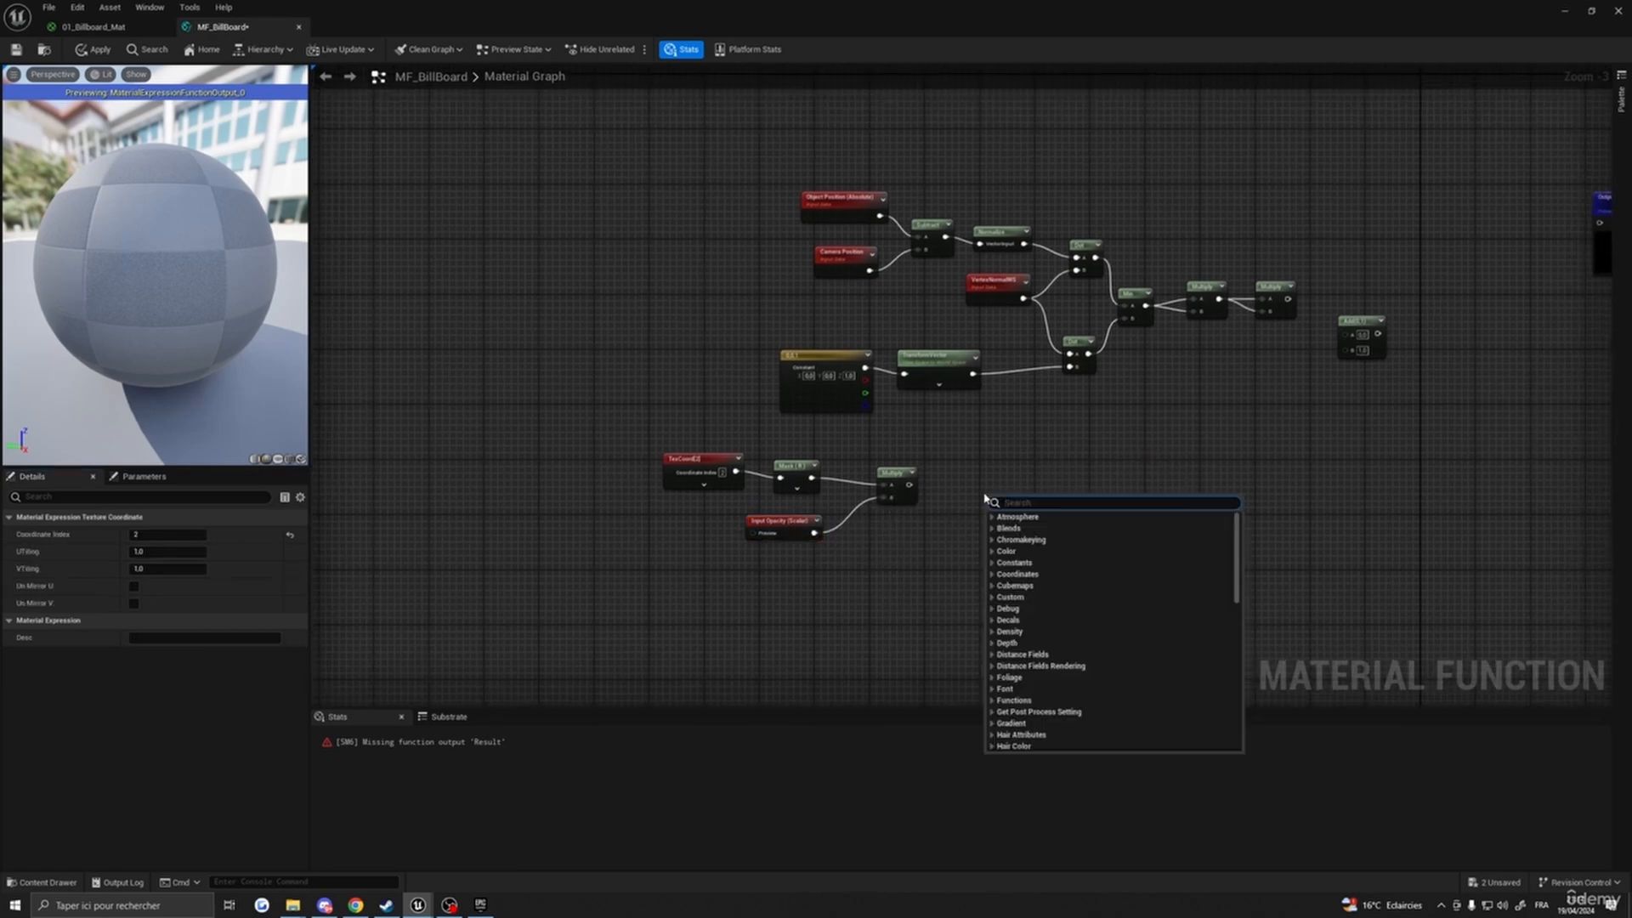
pyautogui.write('out')
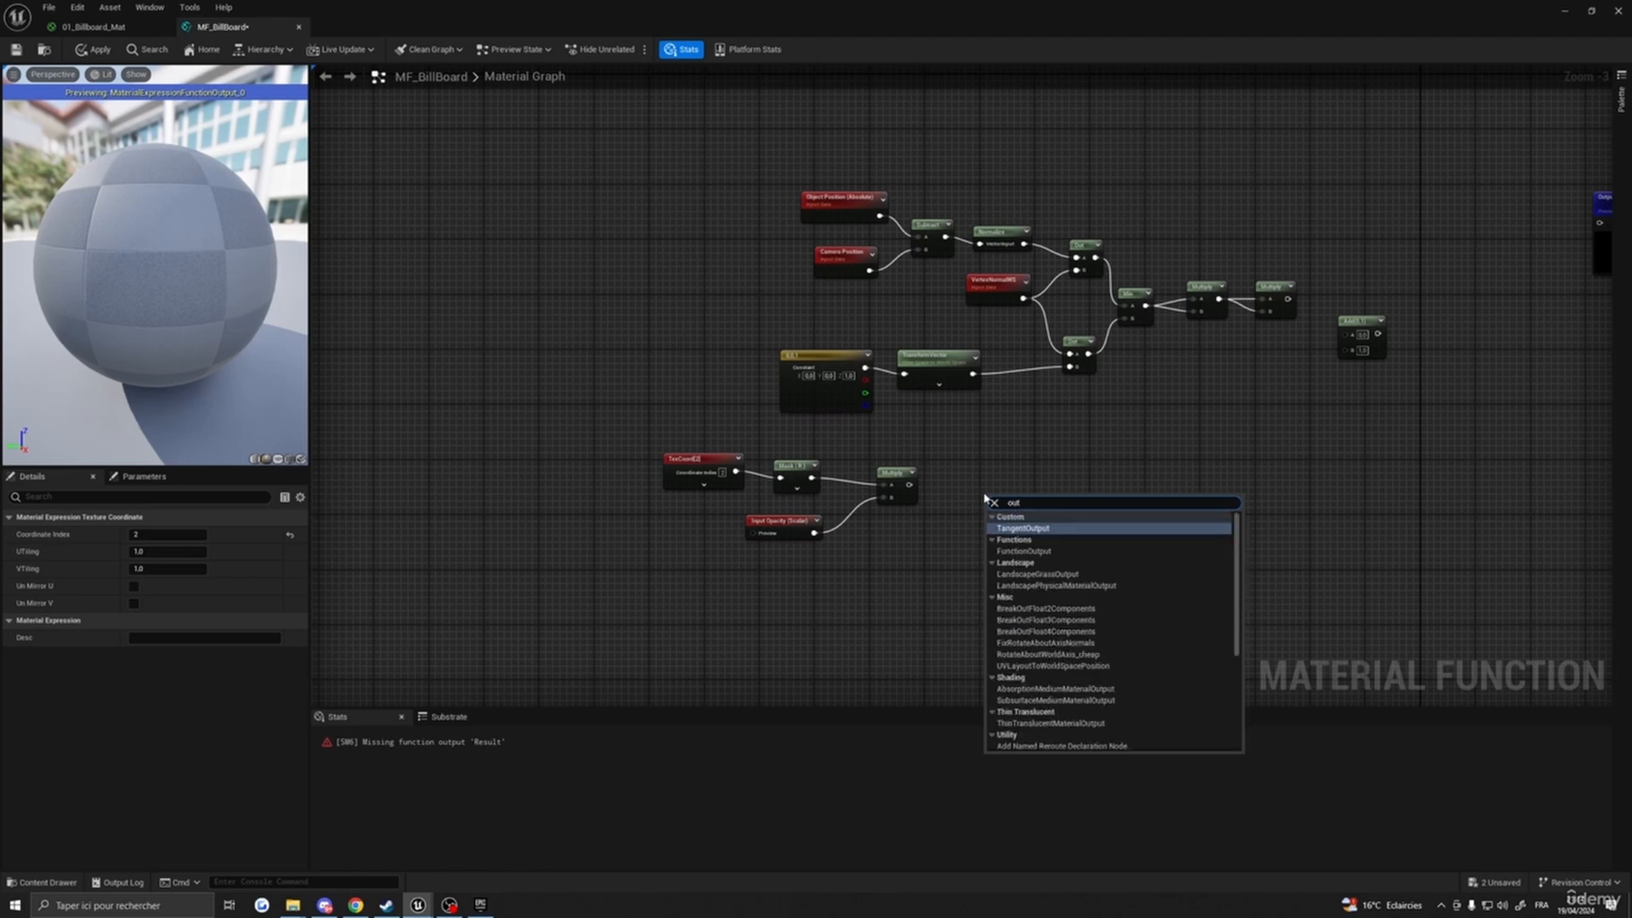
pyautogui.click(1024, 551)
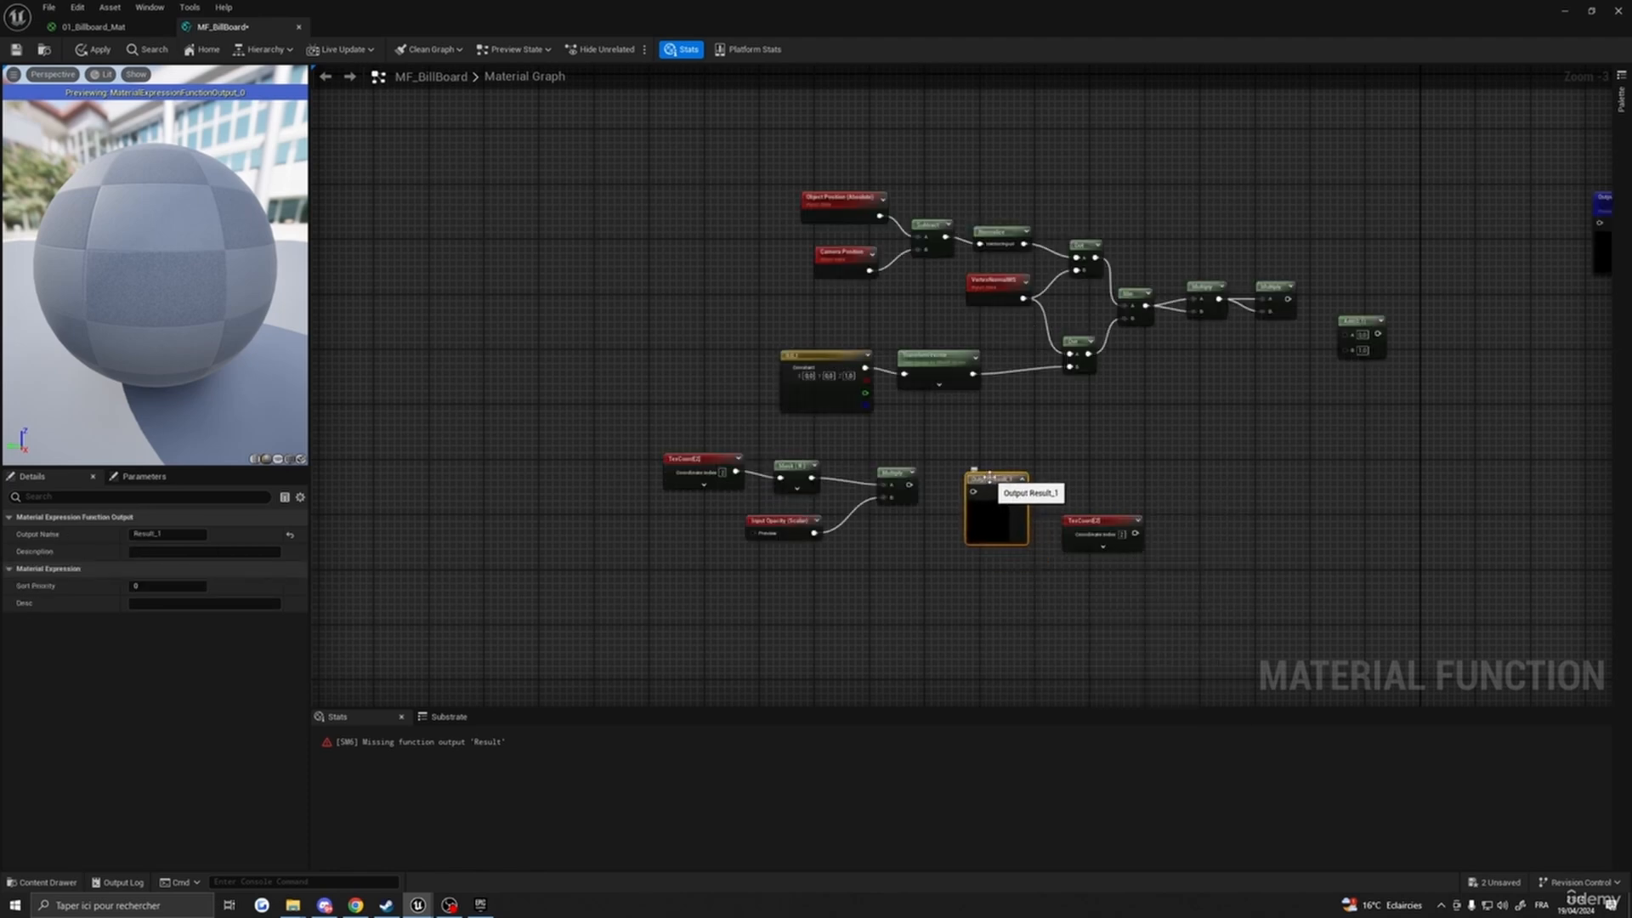
pyautogui.moveTo(910, 484); pyautogui.dragTo(984, 480)
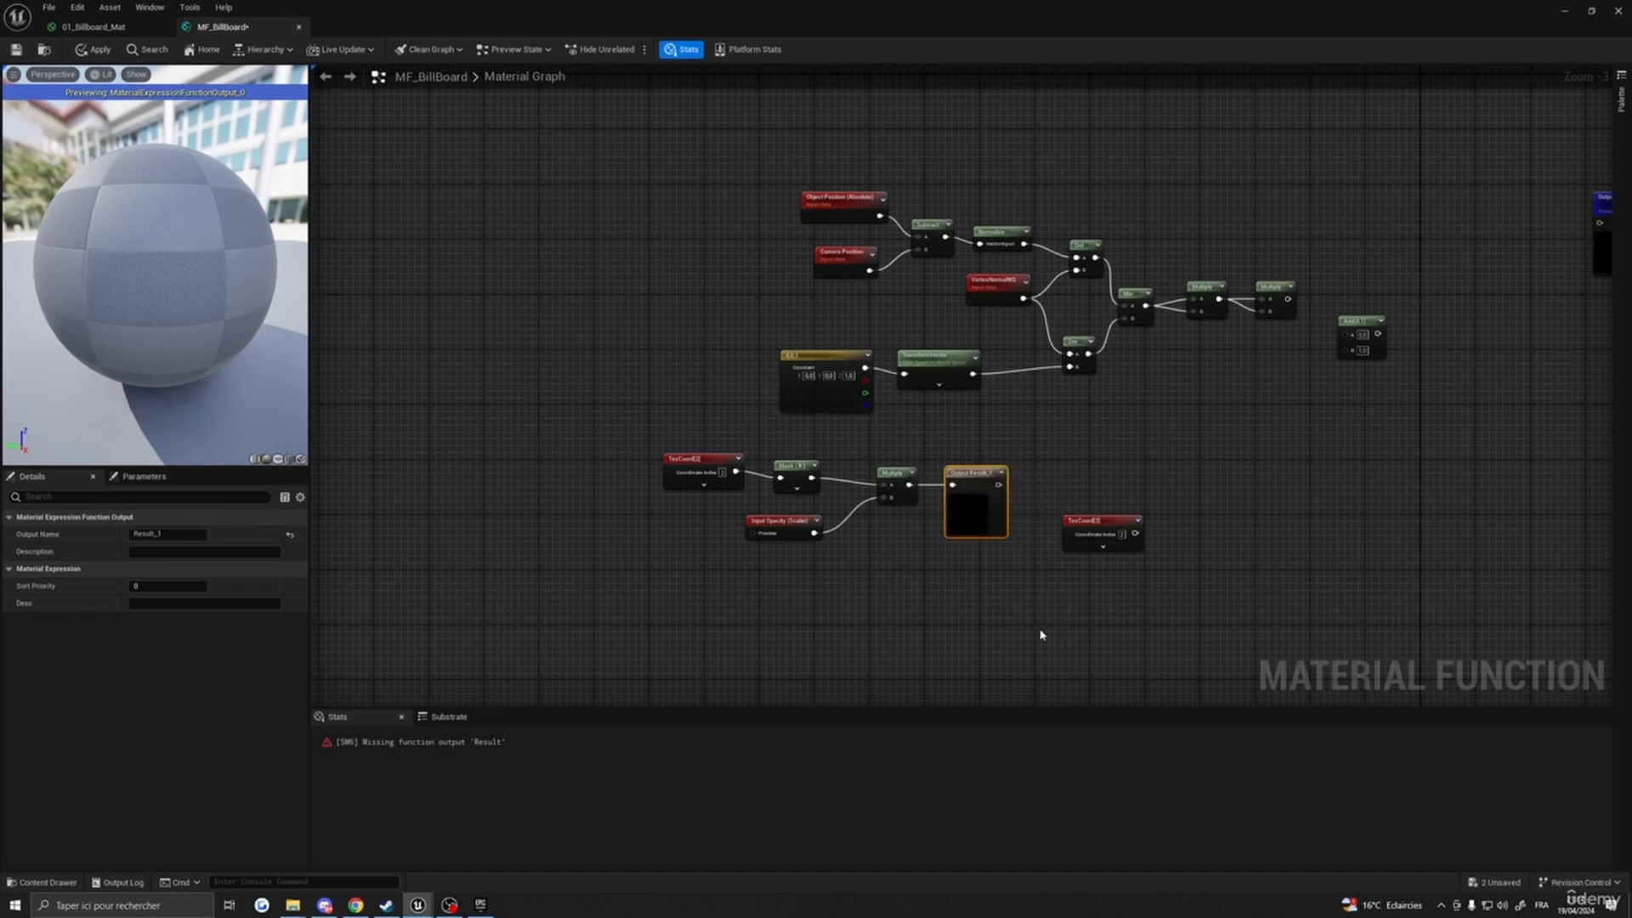
# - Name the function output fed by the opacity Multiply Opacity
pyautogui.click(170, 534)
pyautogui.write('Opacity')
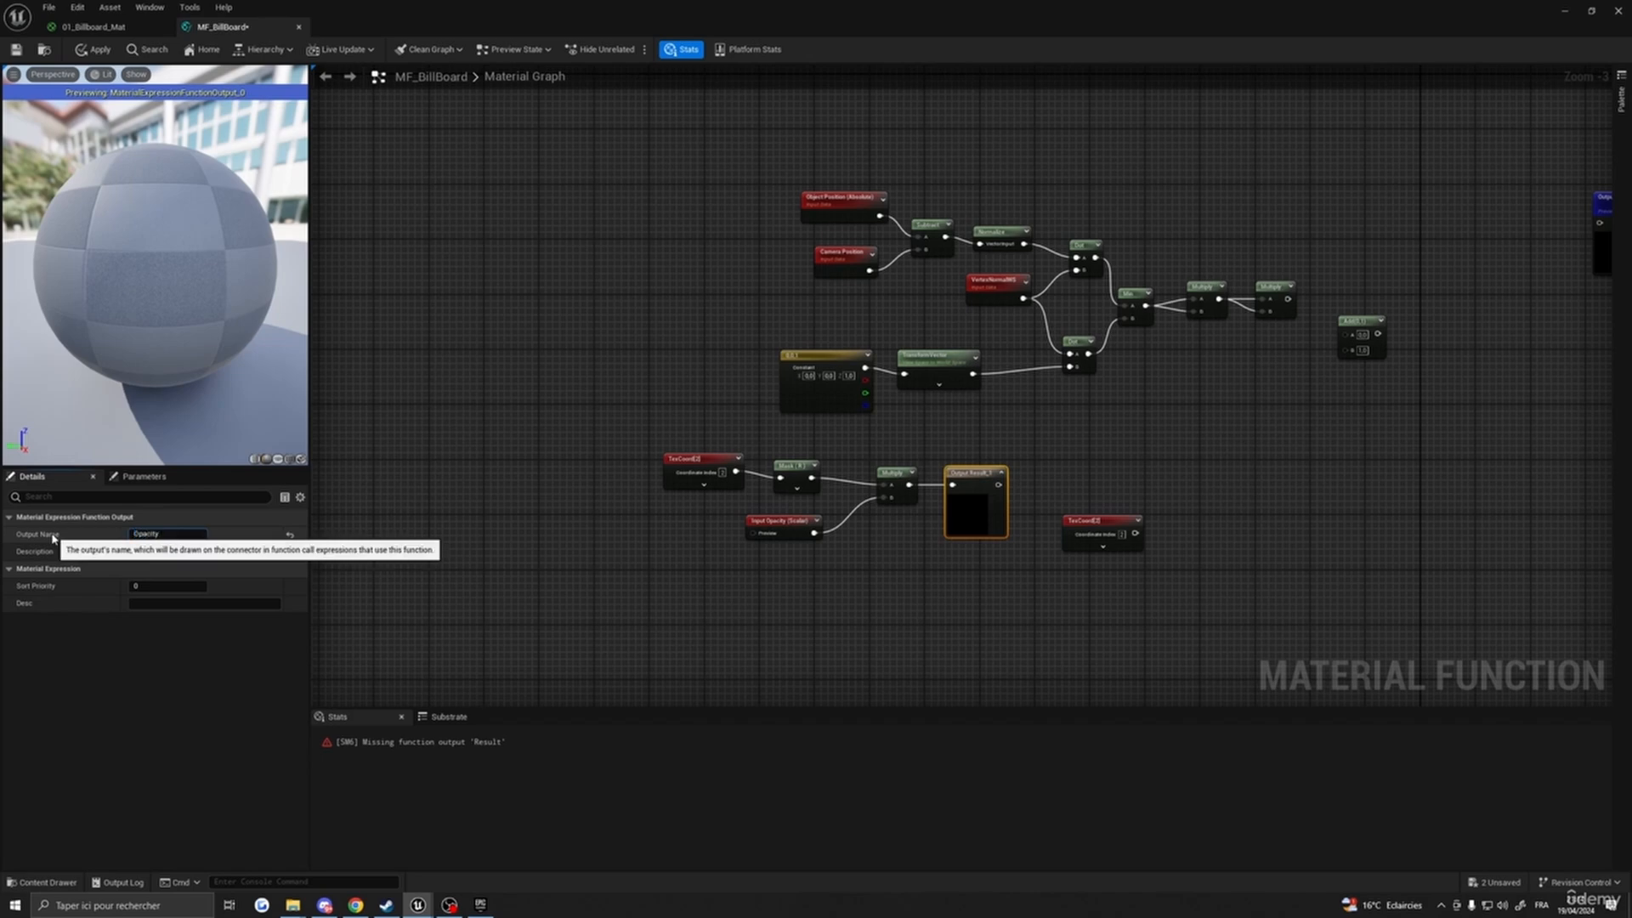
pyautogui.press('Return')
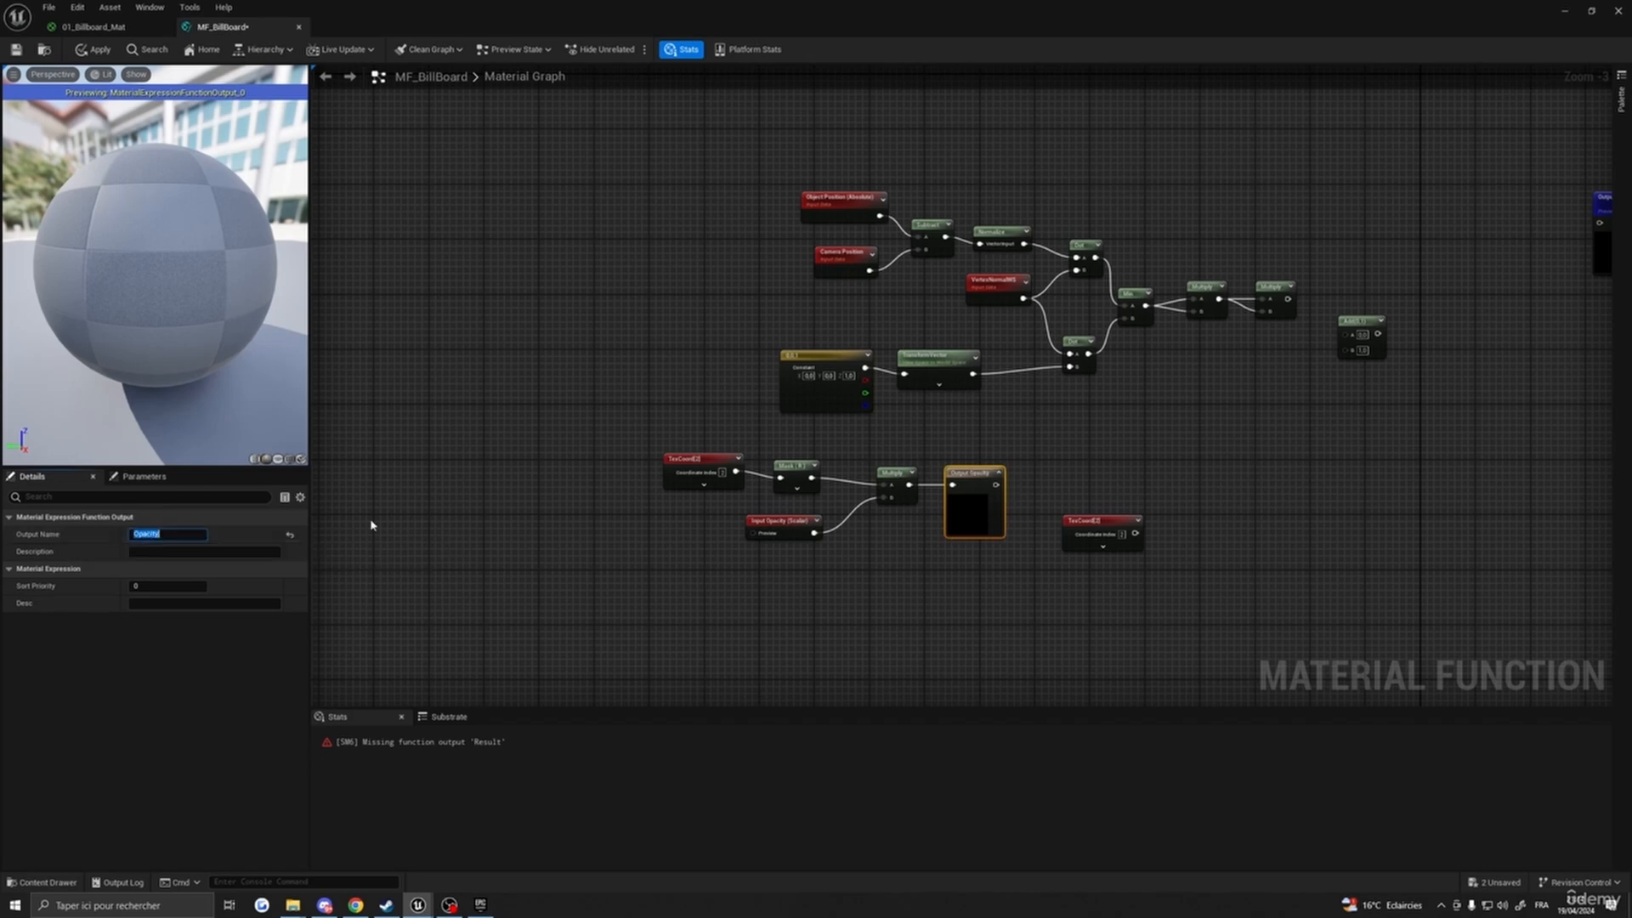
# - Add a ComponentMask with only R enabled, fed by the second TexCoord node, and add a Lerp node beside it
pyautogui.moveTo(1100, 516)
pyautogui.mouseDown()
pyautogui.moveTo(1080, 470)
pyautogui.moveTo(1084, 529)
pyautogui.moveTo(1085, 500)
pyautogui.mouseUp()
pyautogui.moveTo(1151, 487); pyautogui.dragTo(1100, 495, button='right')
pyautogui.rightClick(1120, 500)
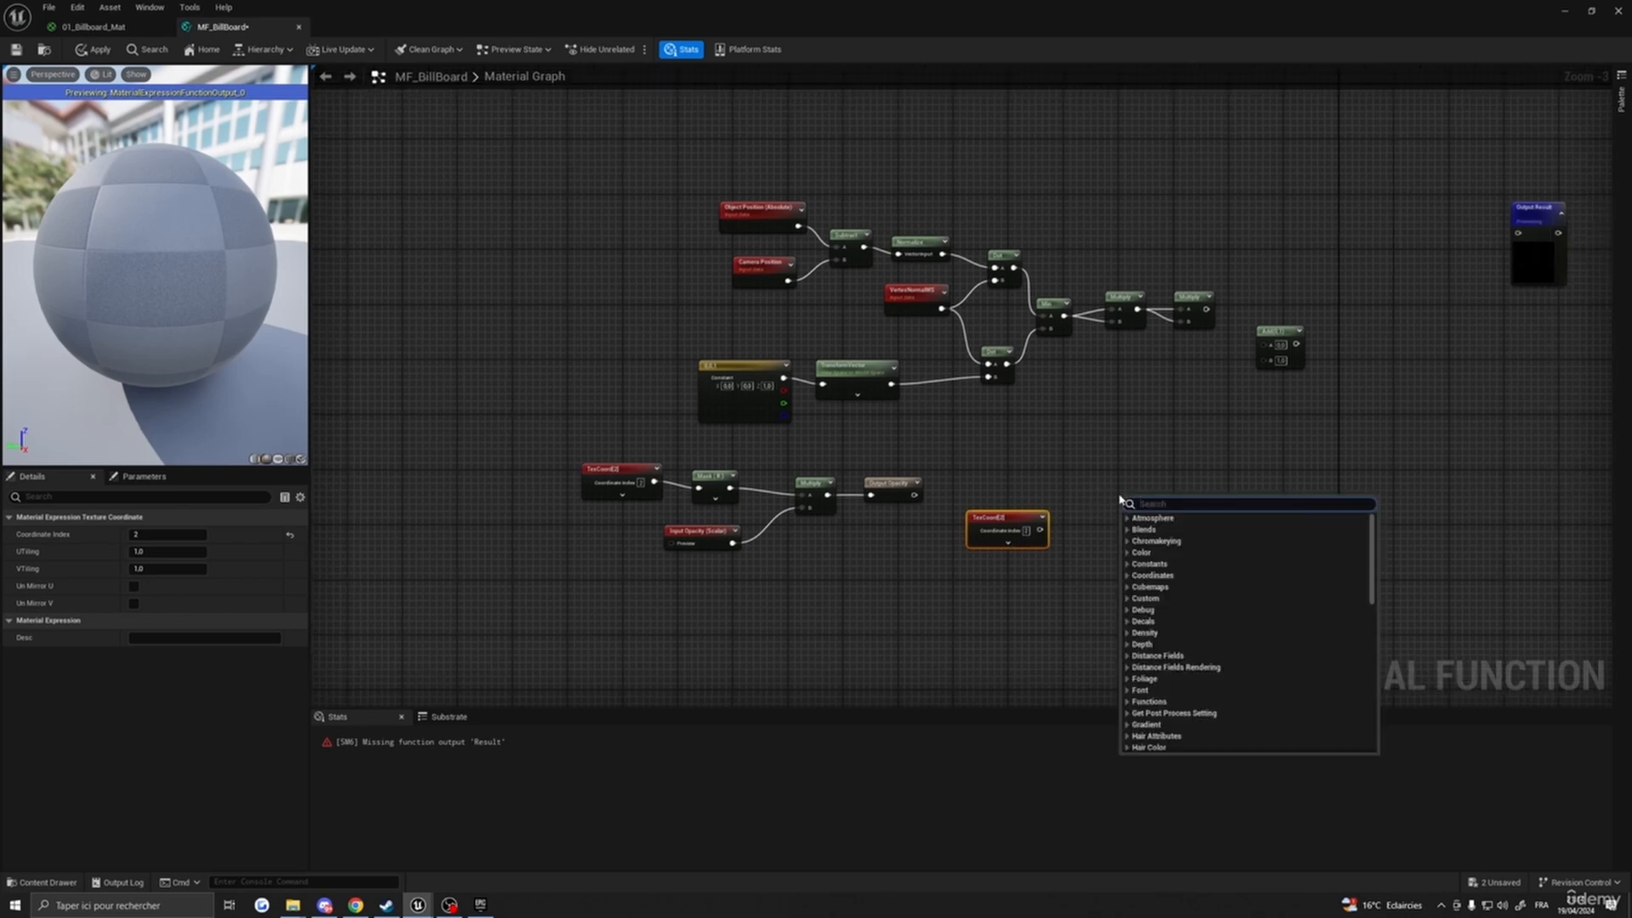
pyautogui.write('mask')
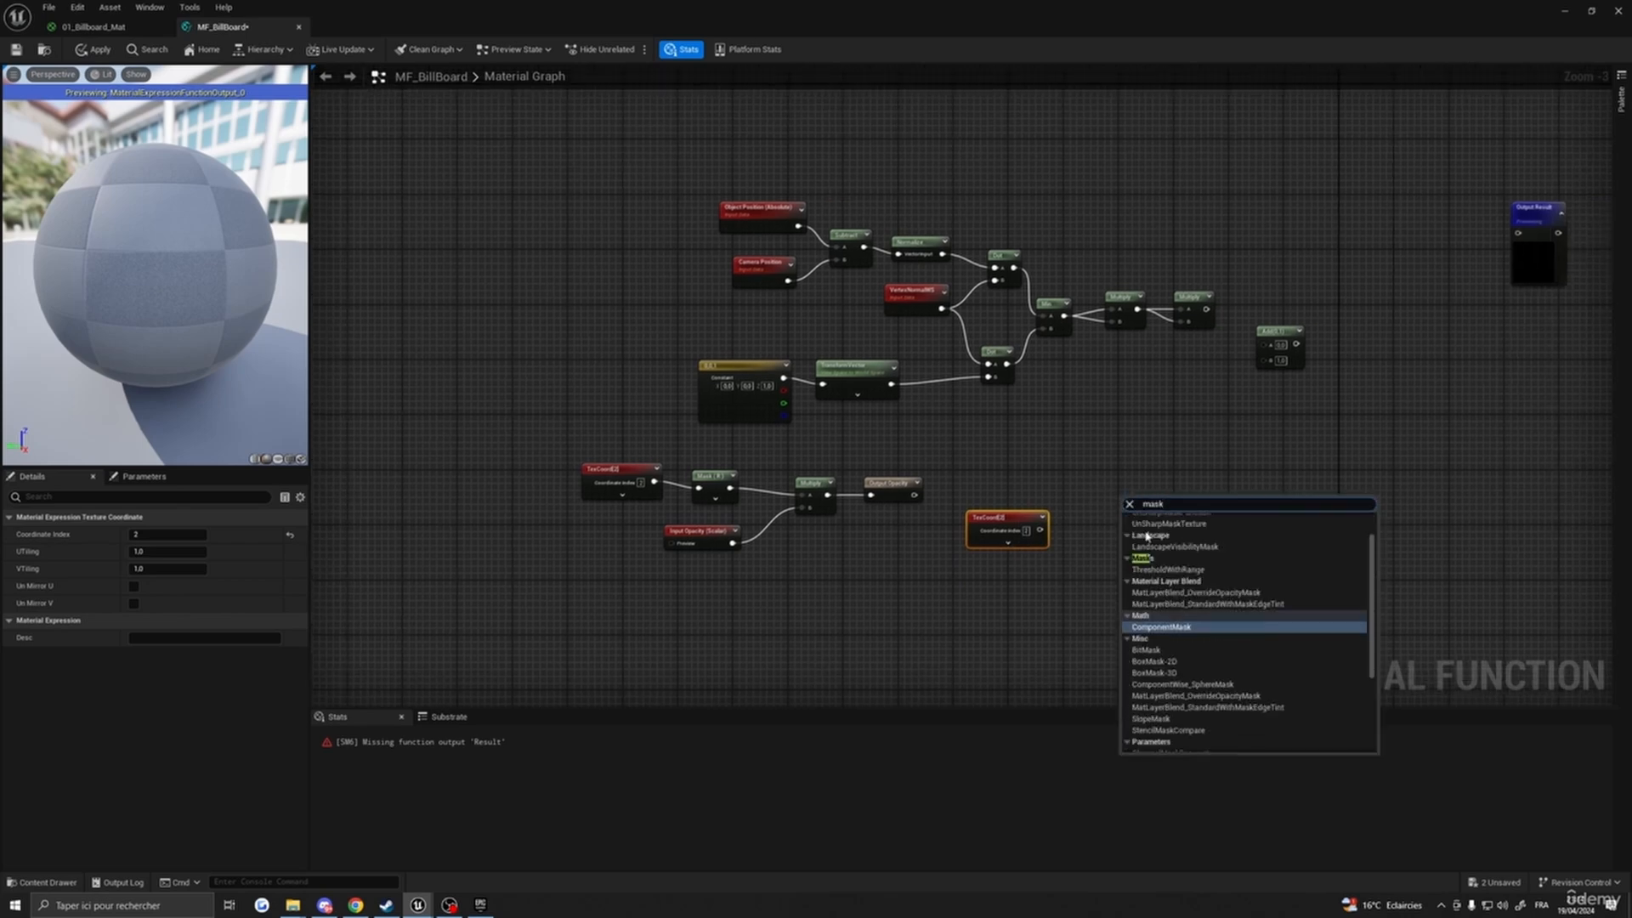
pyautogui.click(1161, 626)
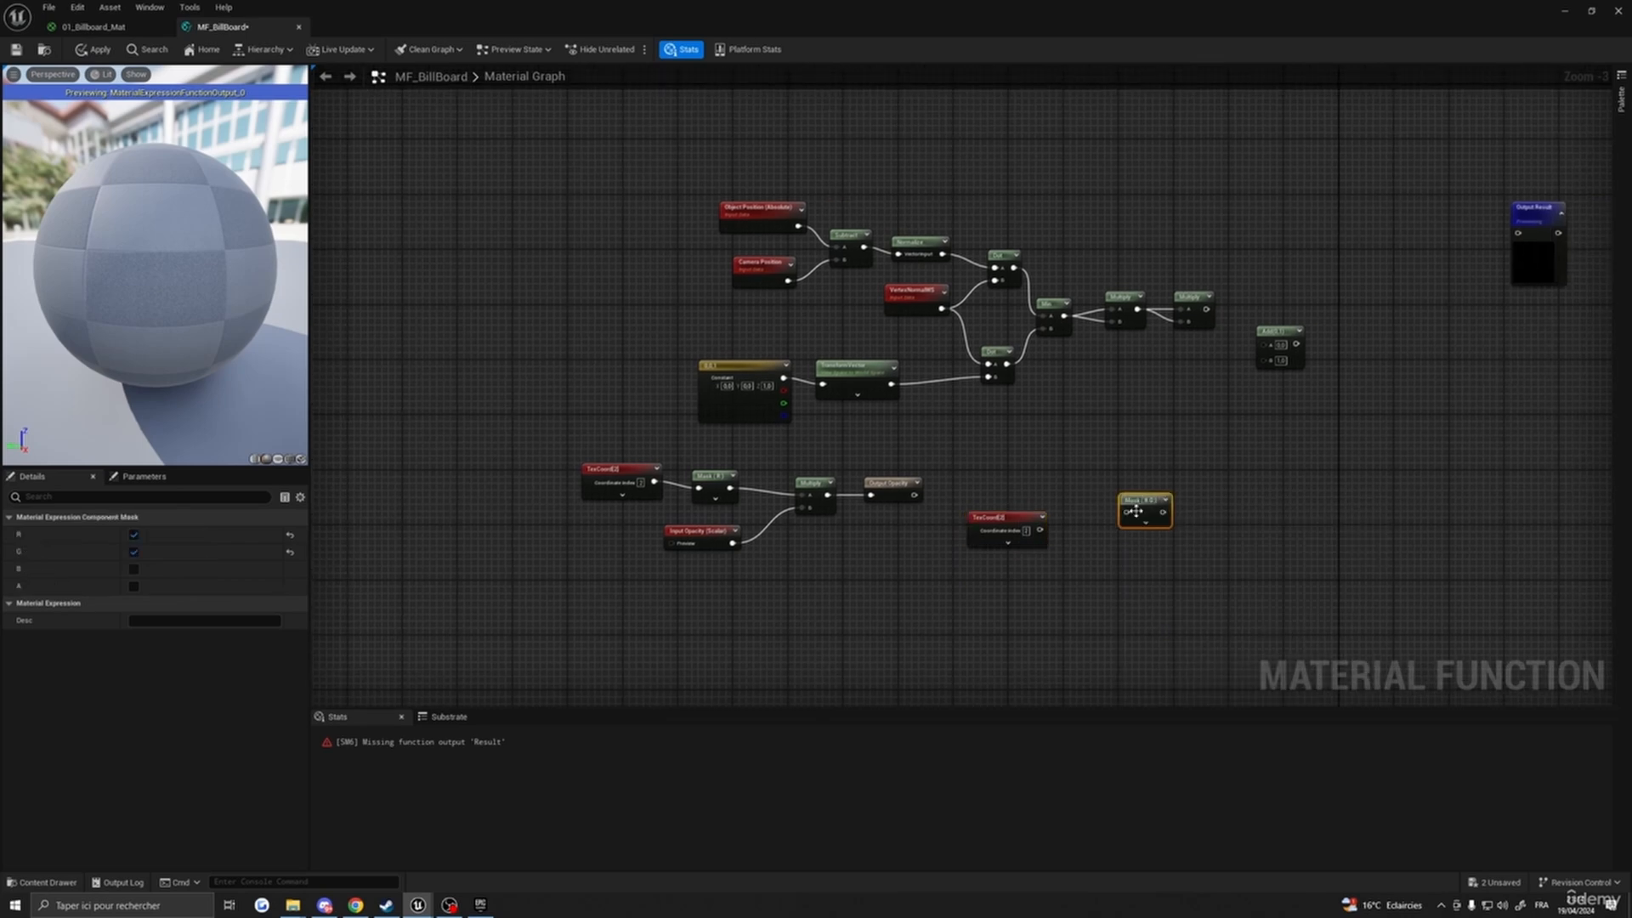
pyautogui.click(133, 552)
pyautogui.moveTo(1143, 505); pyautogui.dragTo(1050, 459)
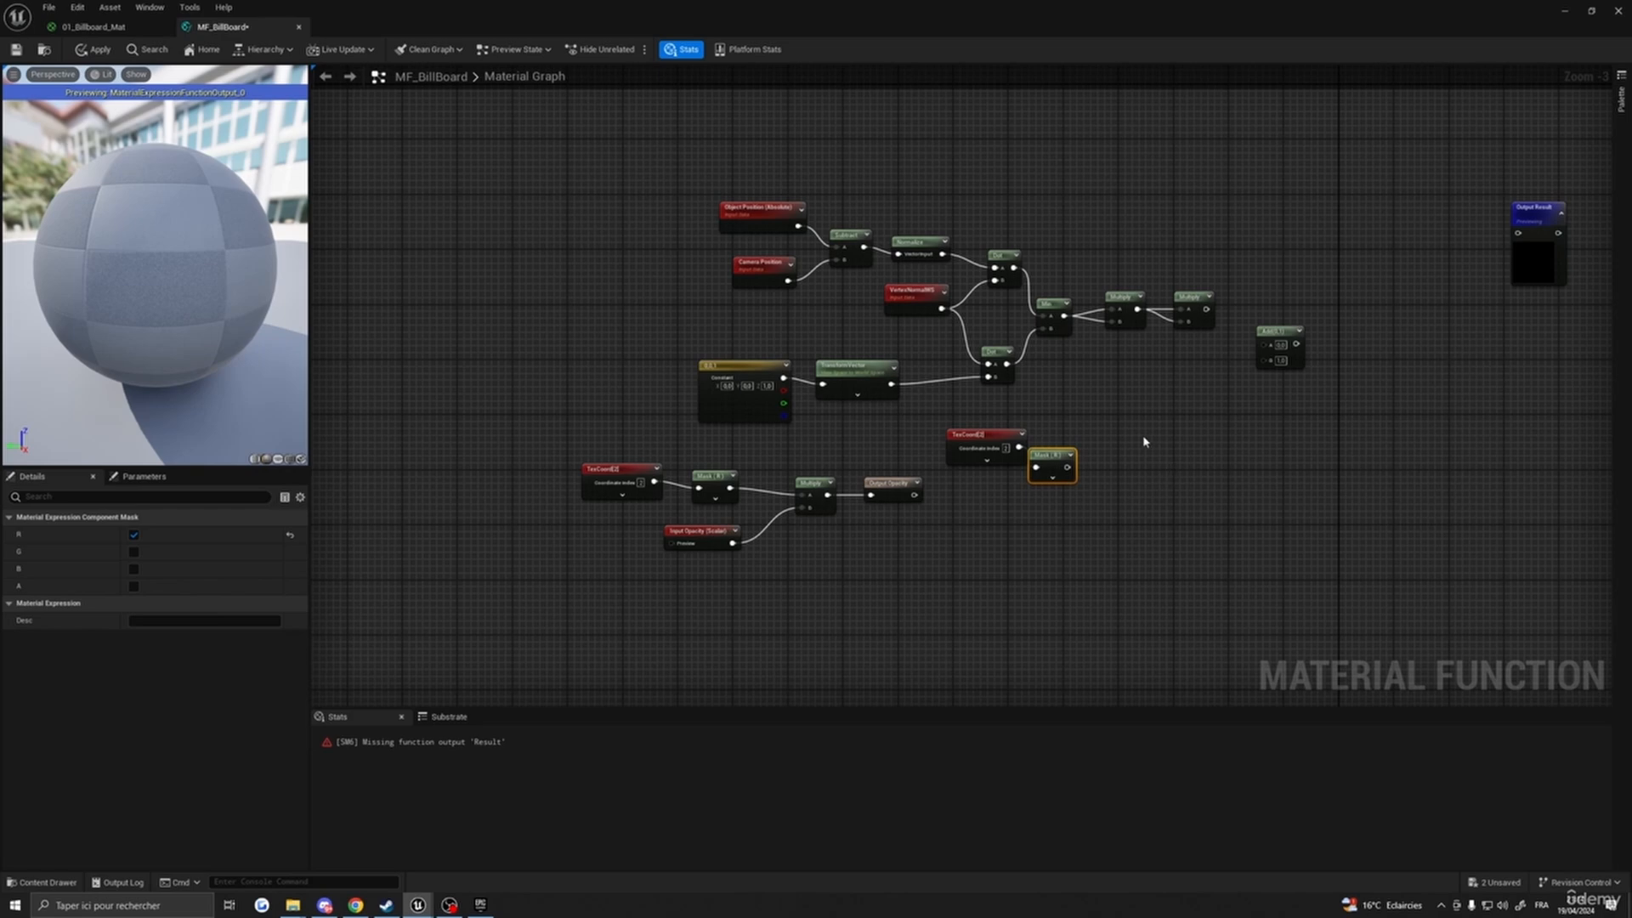
pyautogui.click(1142, 443)
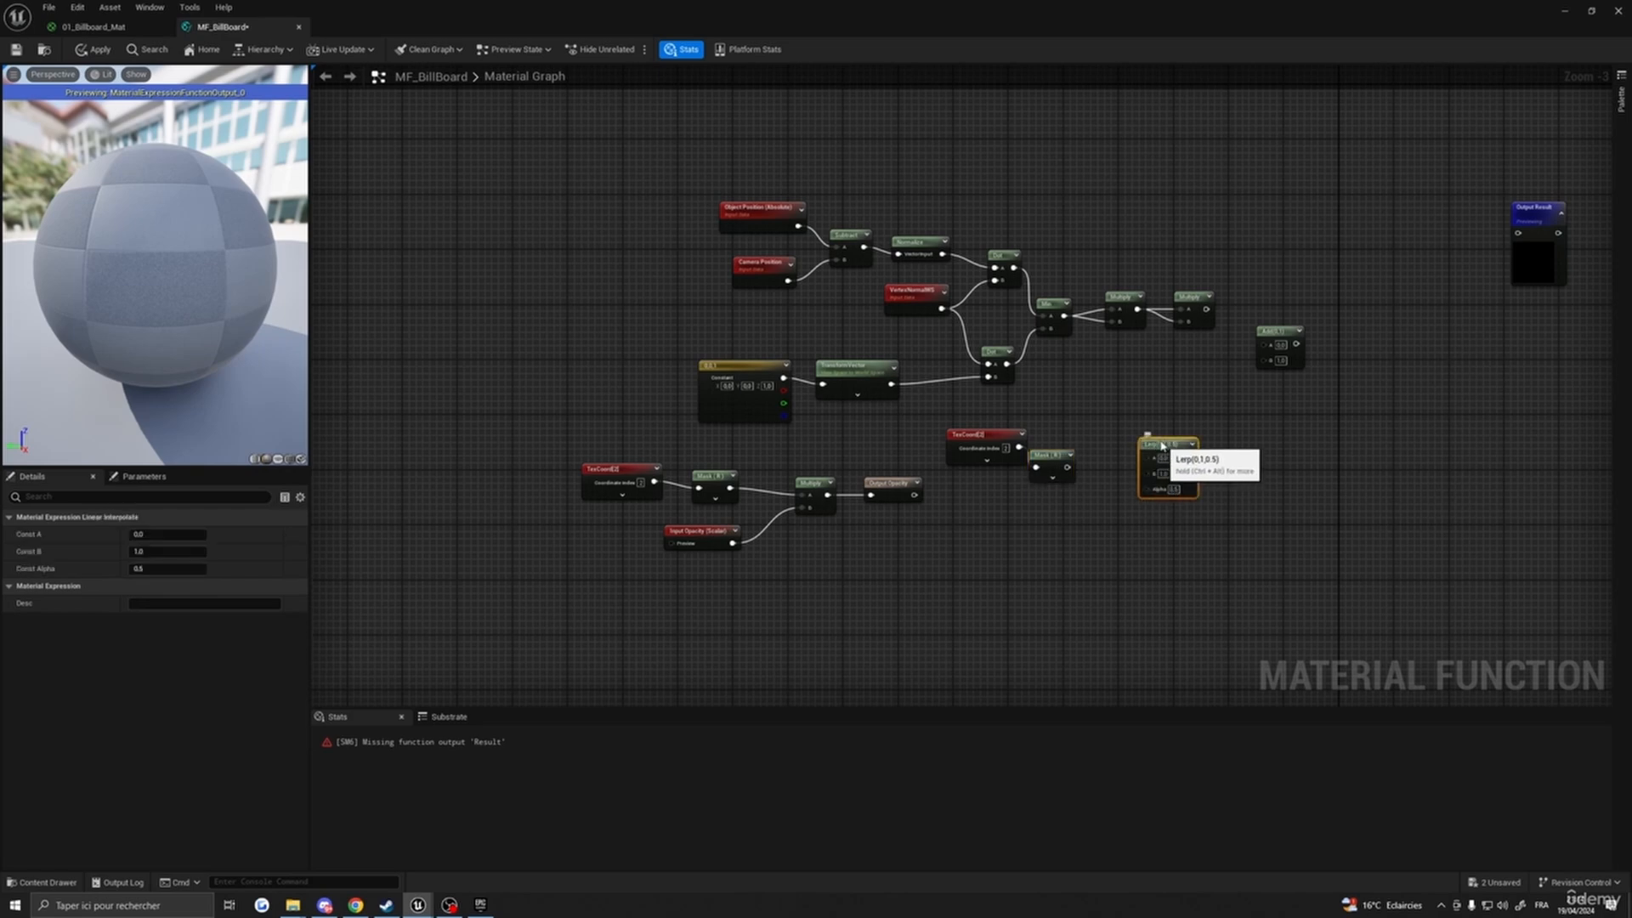
pyautogui.rightClick(1247, 458)
pyautogui.write('inte')
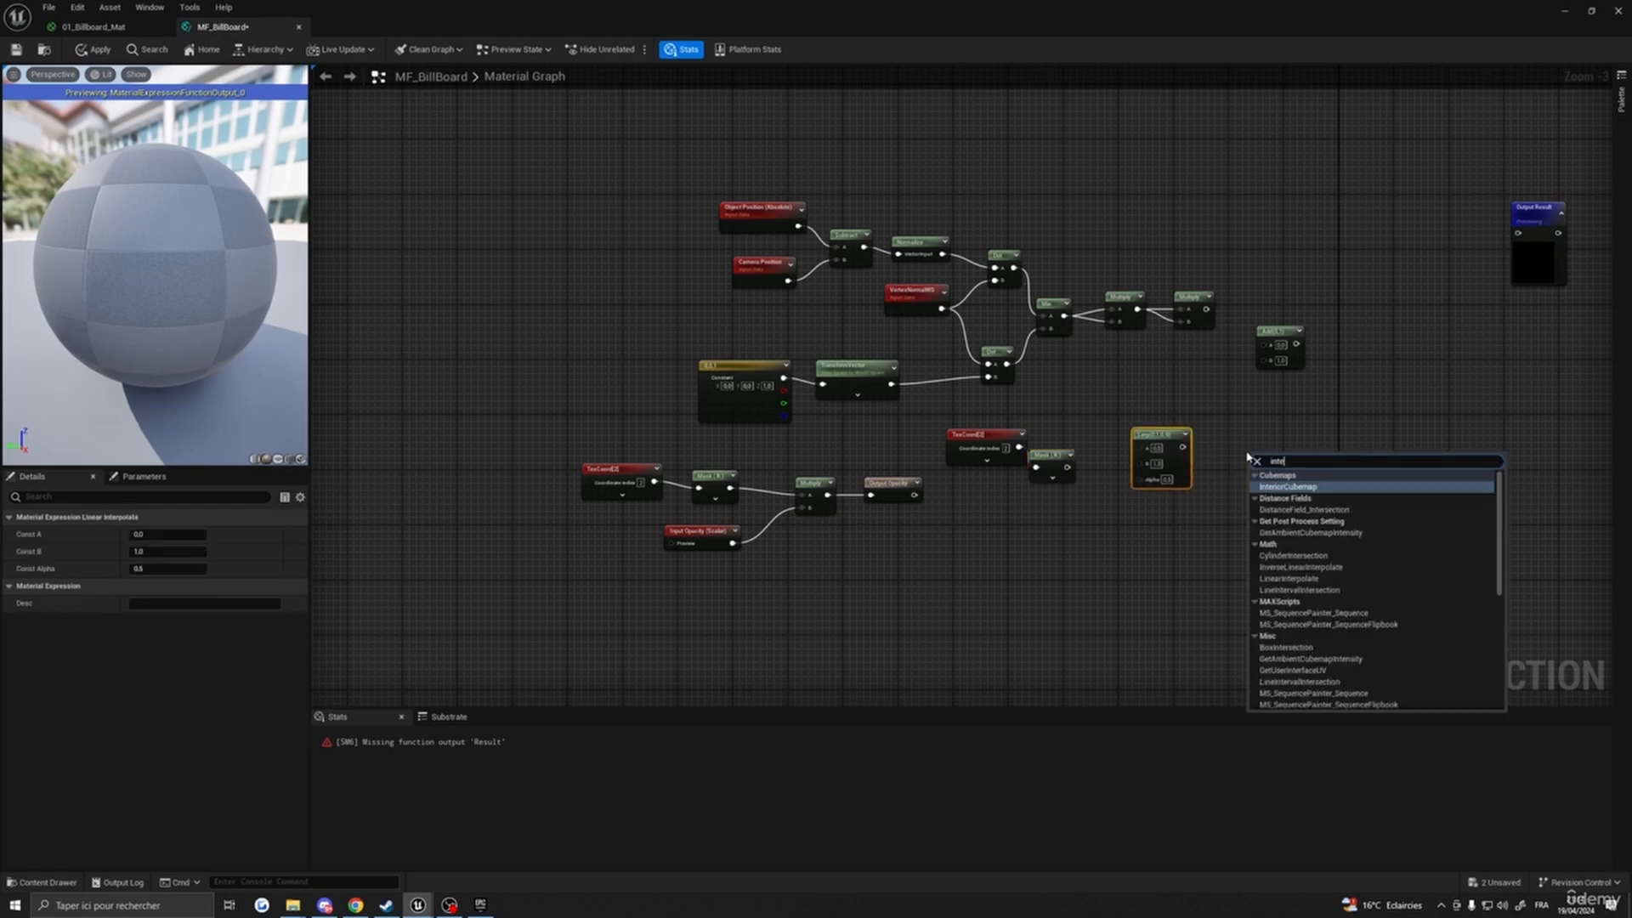
pyautogui.write('rp')
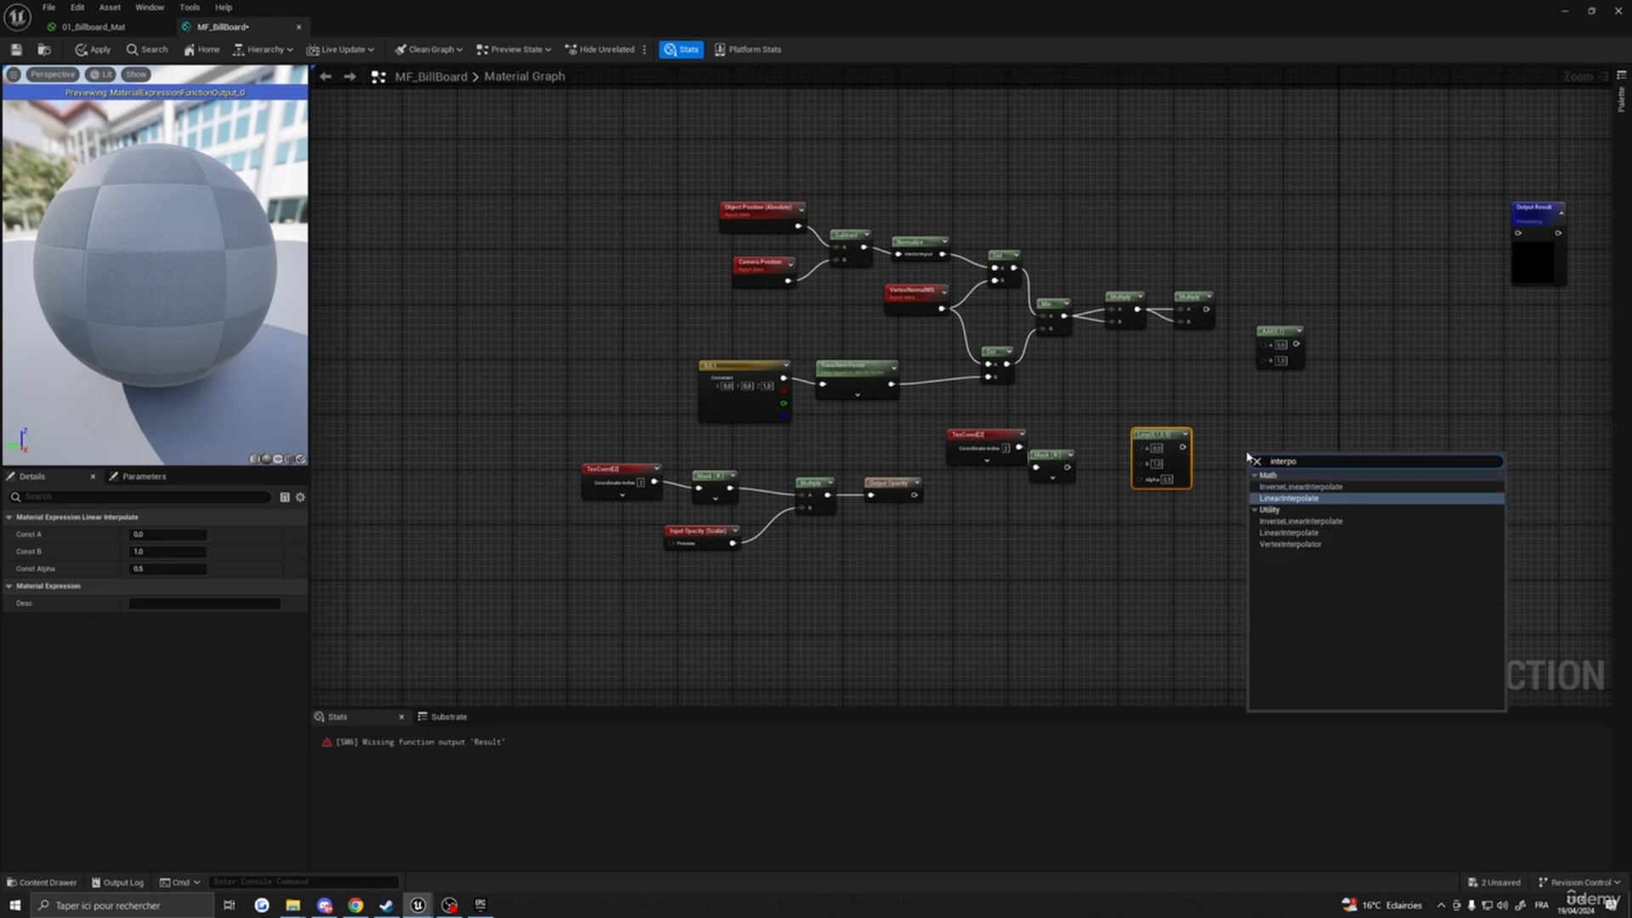
pyautogui.write('o')
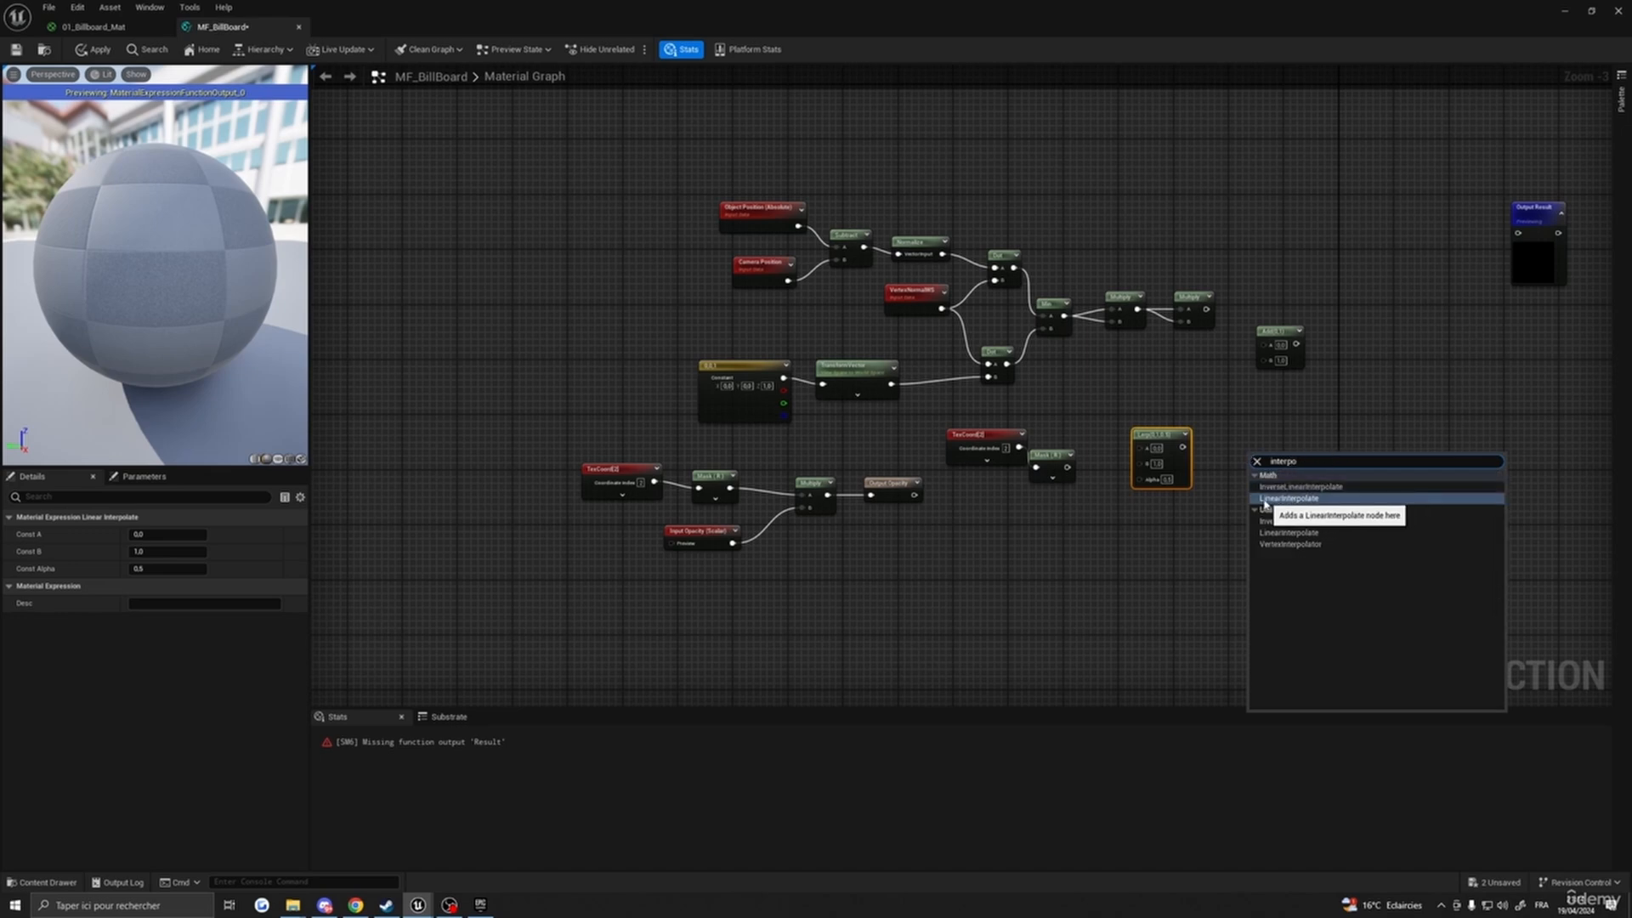
pyautogui.click(1257, 460)
pyautogui.click(1262, 424)
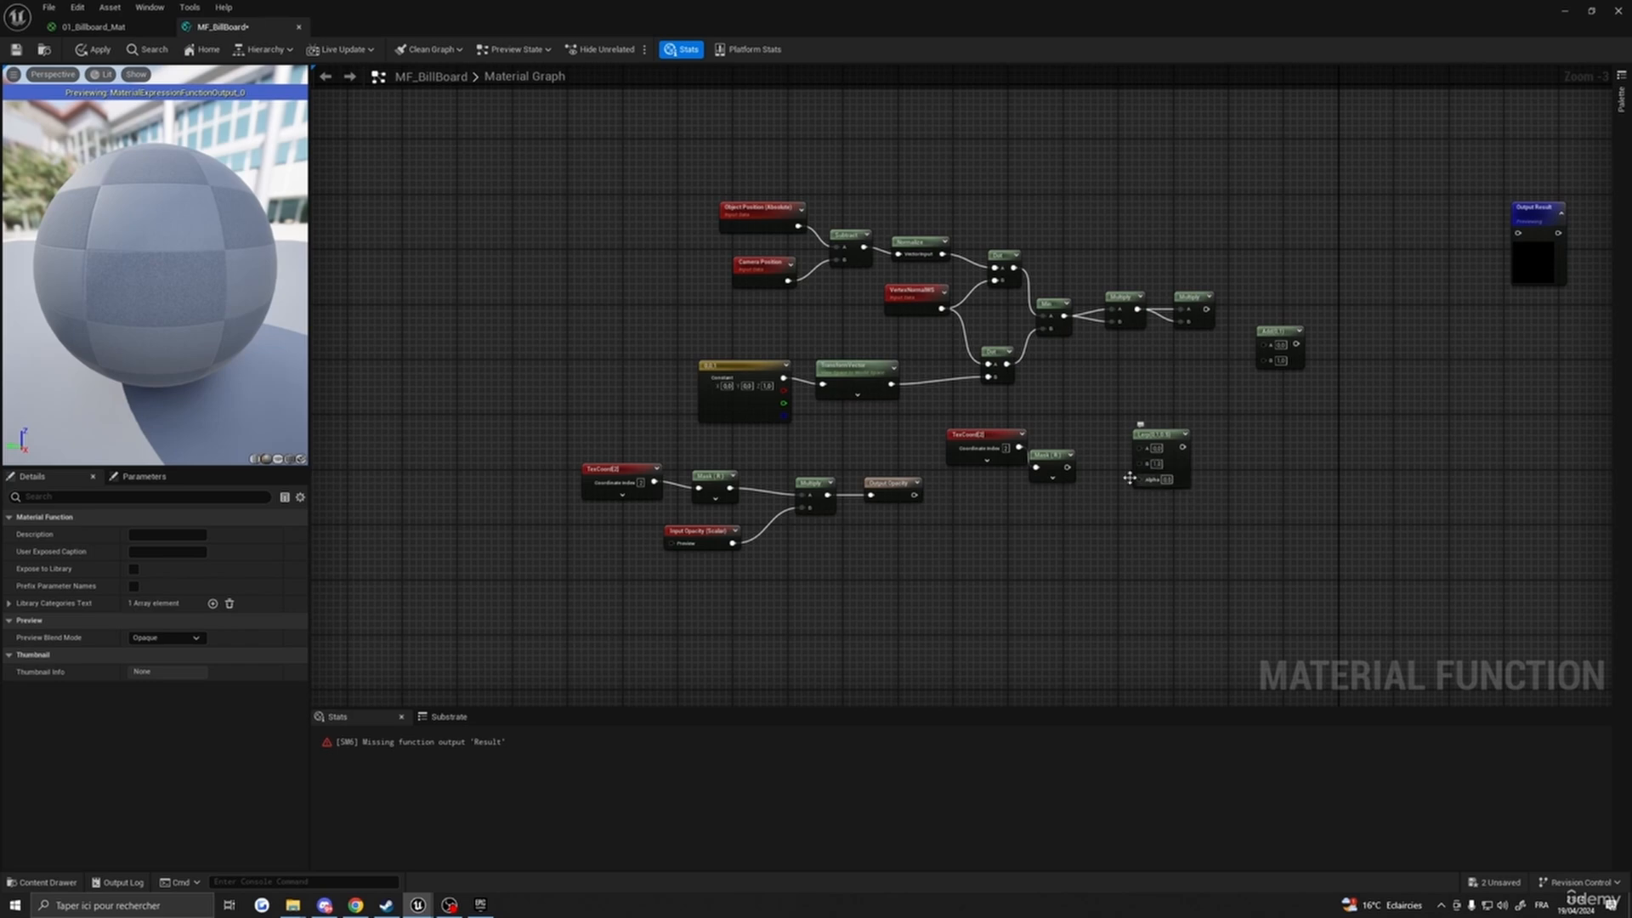
# - Connect the second R mask to the Lerp's Alpha input and set A to 0.18 and B to 0.38
pyautogui.moveTo(1068, 467); pyautogui.dragTo(1161, 428)
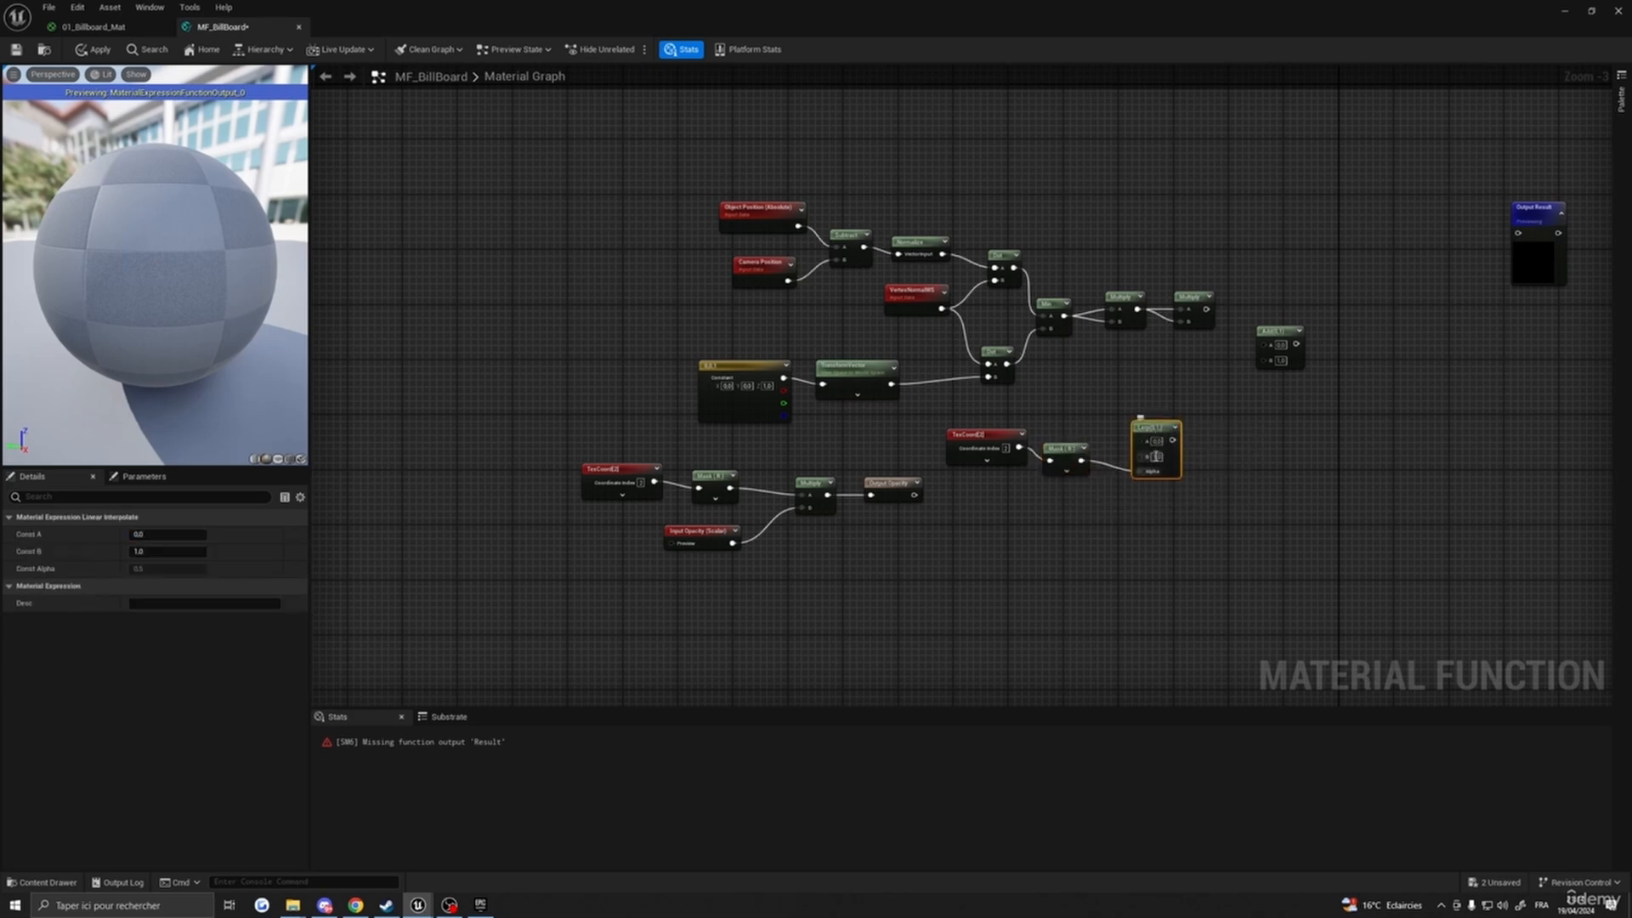
pyautogui.click(1155, 441)
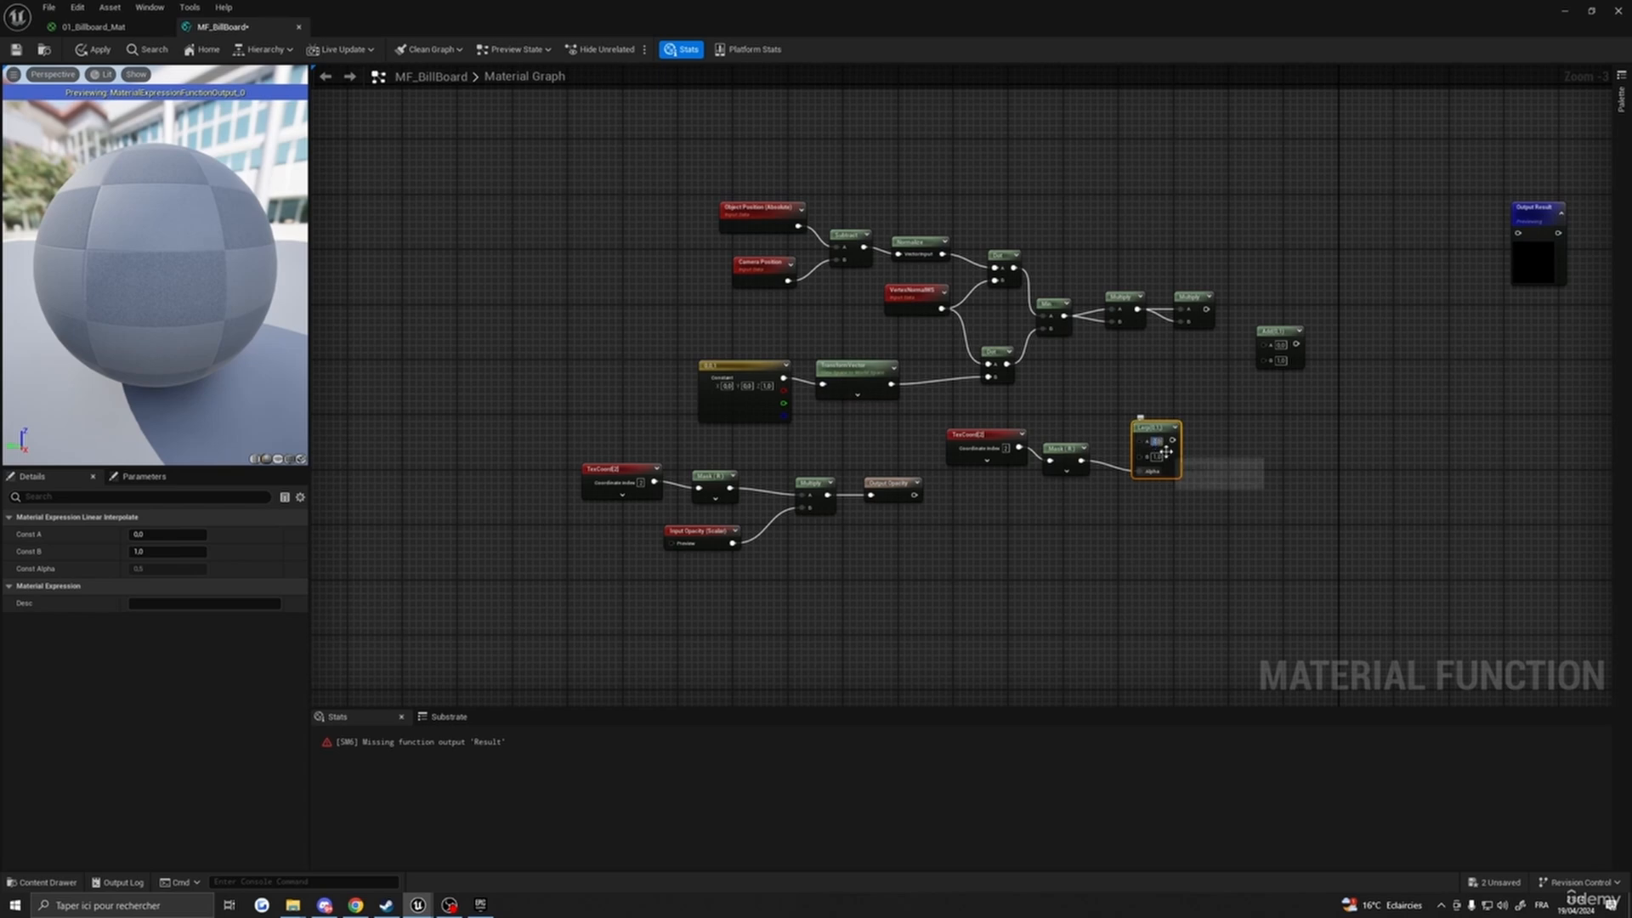
pyautogui.click(1153, 443)
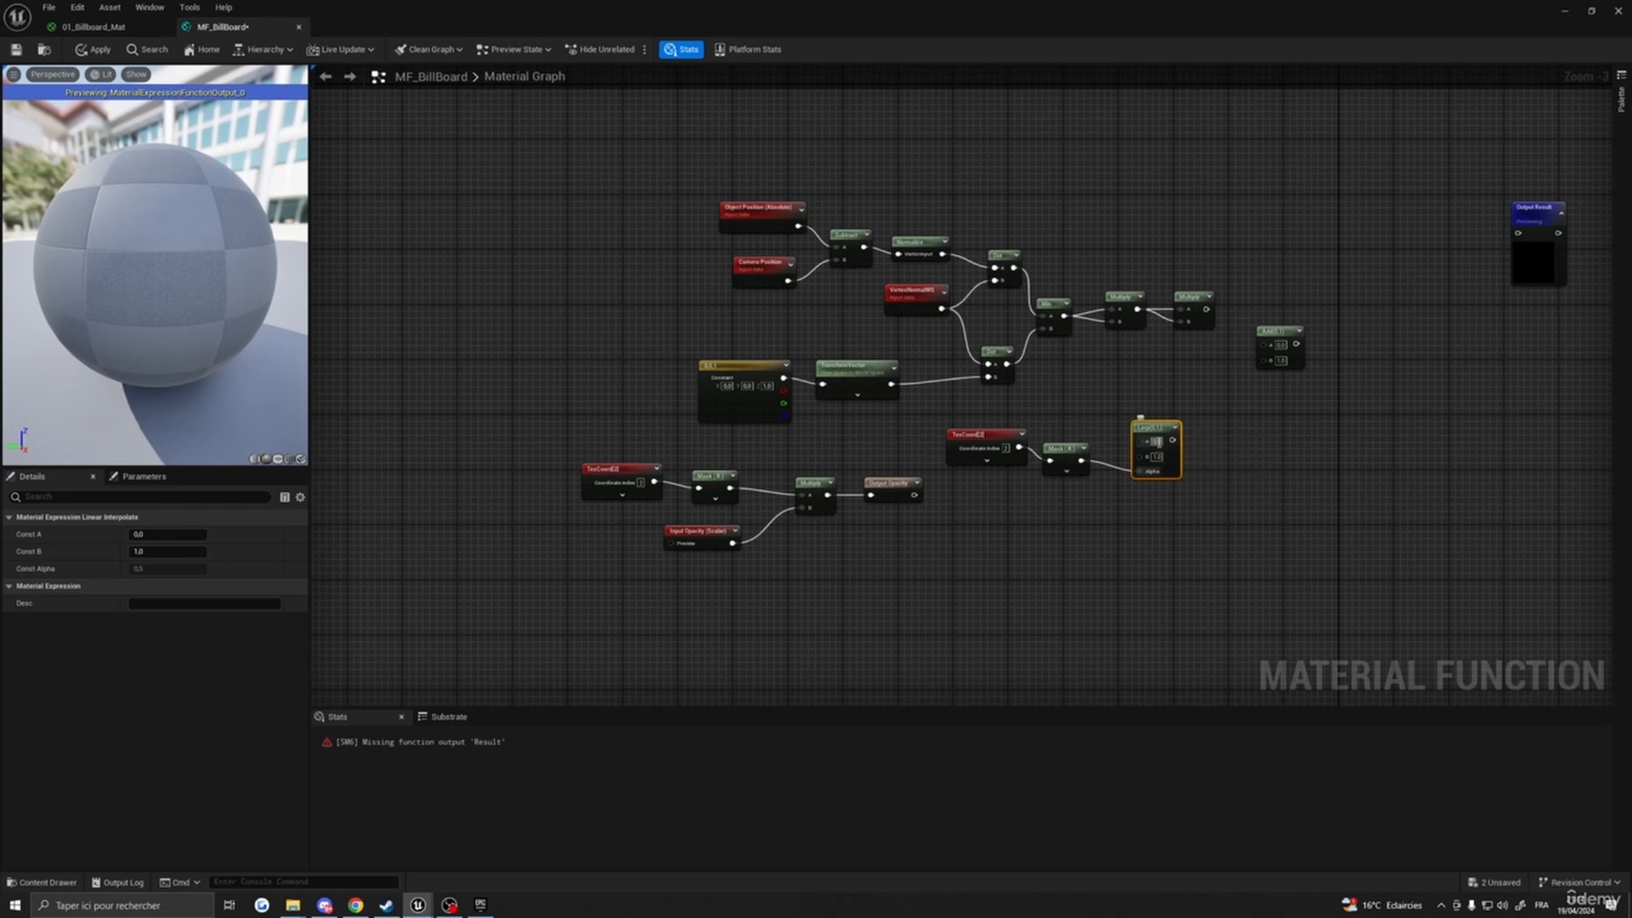
pyautogui.moveTo(1151, 442); pyautogui.dragTo(1173, 455)
pyautogui.write('0,18')
pyautogui.press('Return')
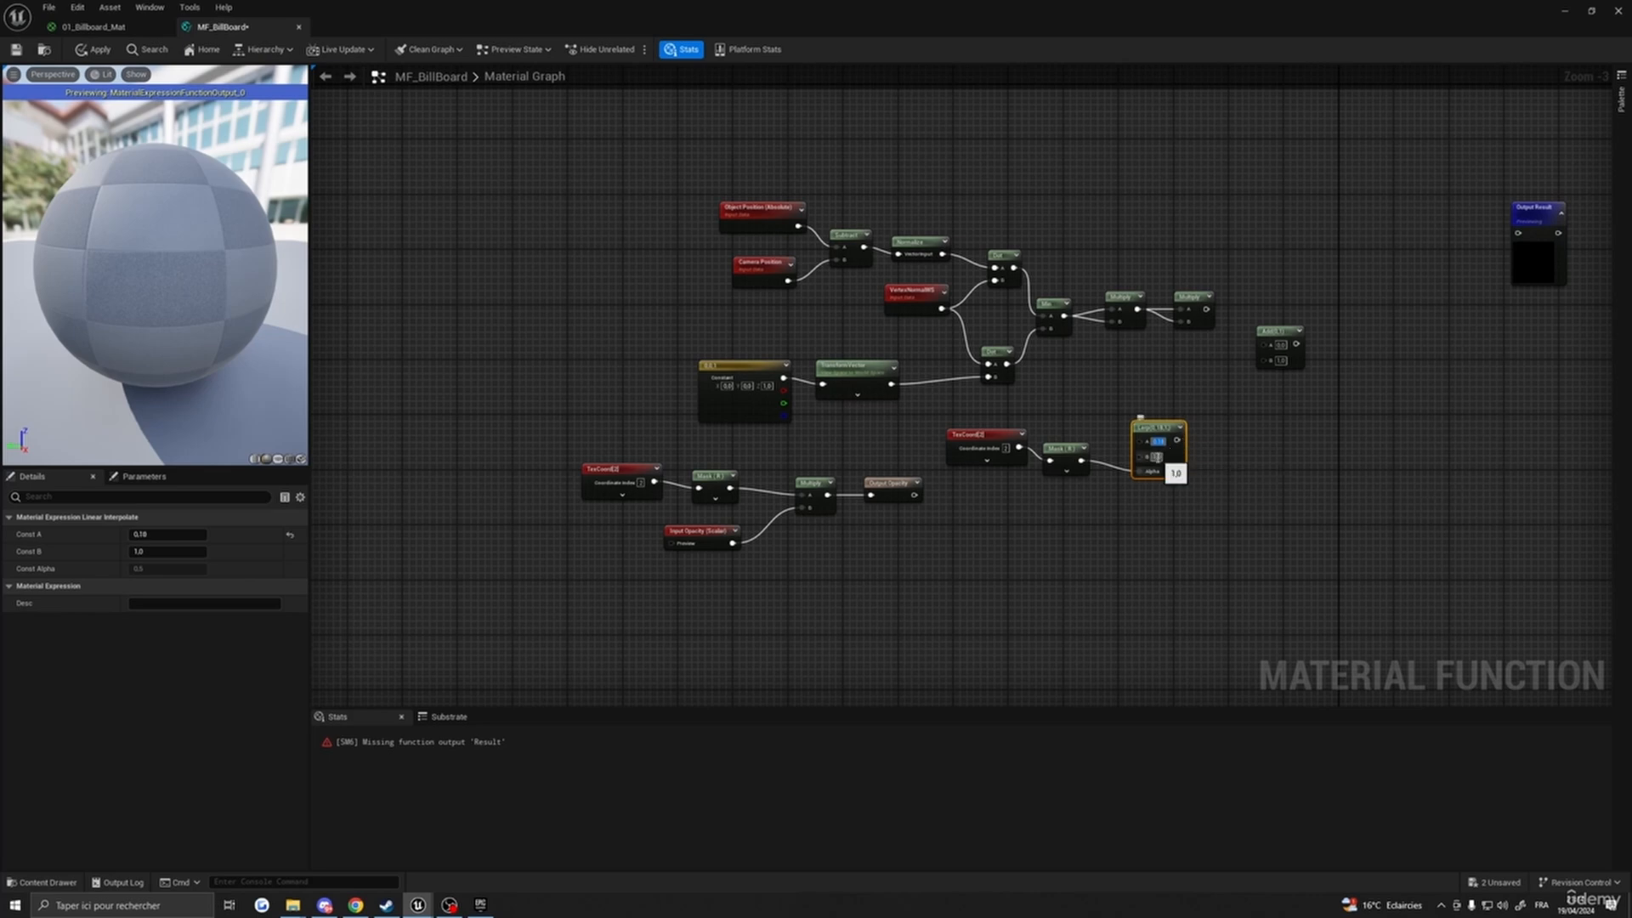
pyautogui.moveTo(1155, 457); pyautogui.dragTo(1204, 460)
pyautogui.write('0,38')
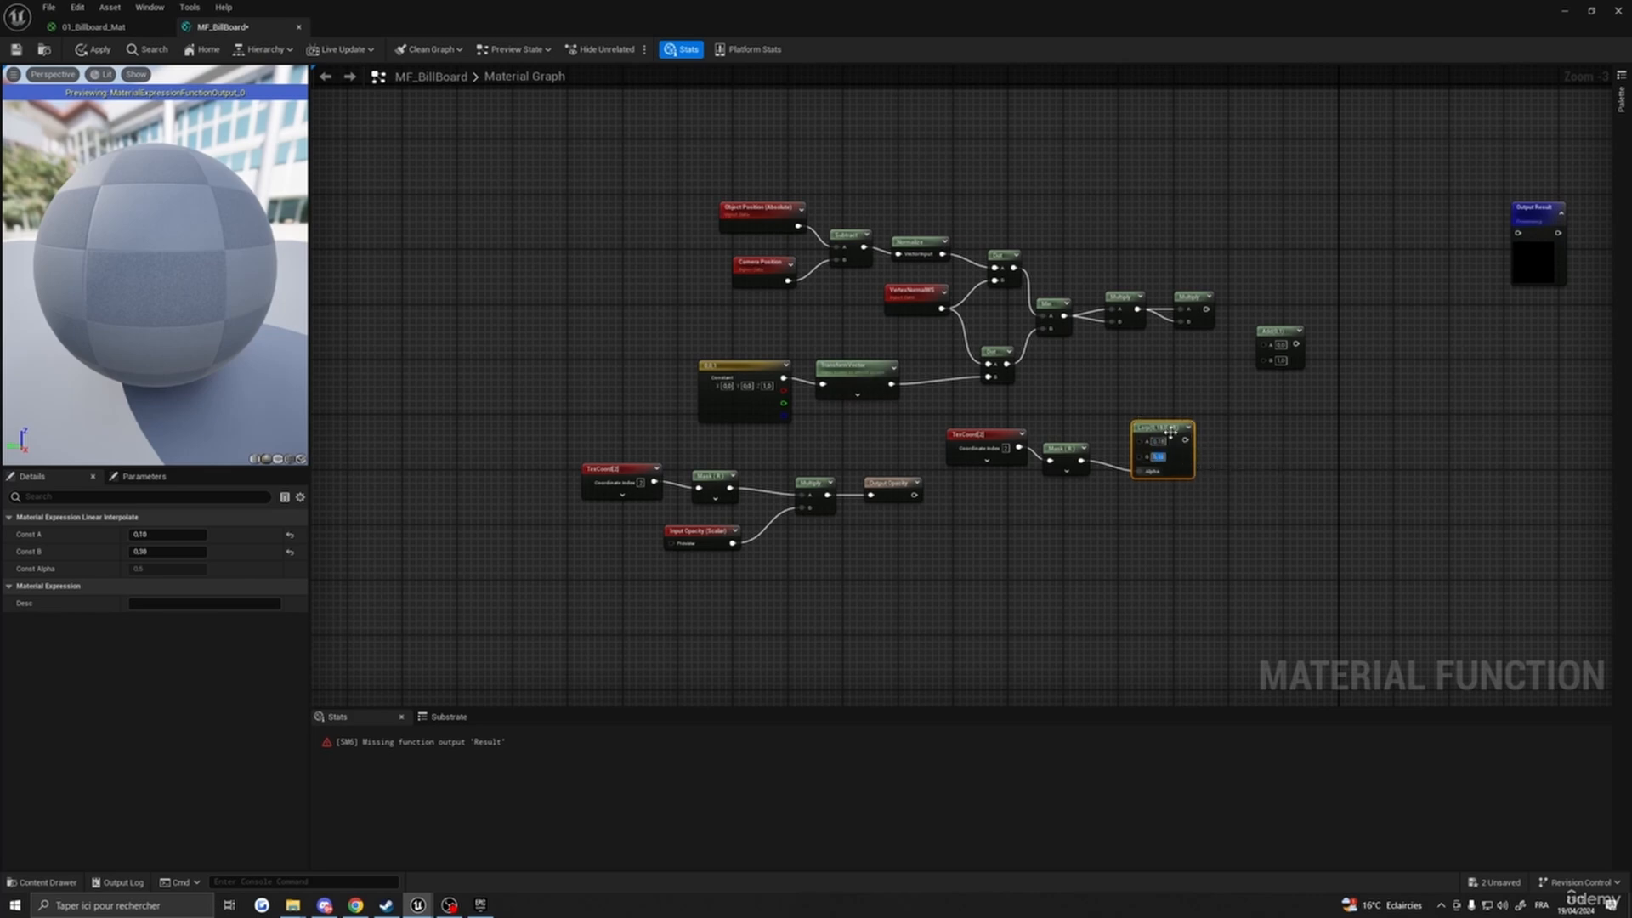
pyautogui.press('Return')
# - Feed the last camera-facing Multiply into input A of the Add node and the Lerp into input B
pyautogui.moveTo(1270, 330)
pyautogui.mouseDown()
pyautogui.moveTo(1261, 309)
pyautogui.moveTo(1257, 324)
pyautogui.mouseUp()
pyautogui.moveTo(1186, 440); pyautogui.dragTo(1258, 338)
pyautogui.moveTo(1304, 408); pyautogui.dragTo(1227, 444, button='right')
# - Add a Saturate node right after the Add node and feed the Add result into it
pyautogui.rightClick(1247, 368)
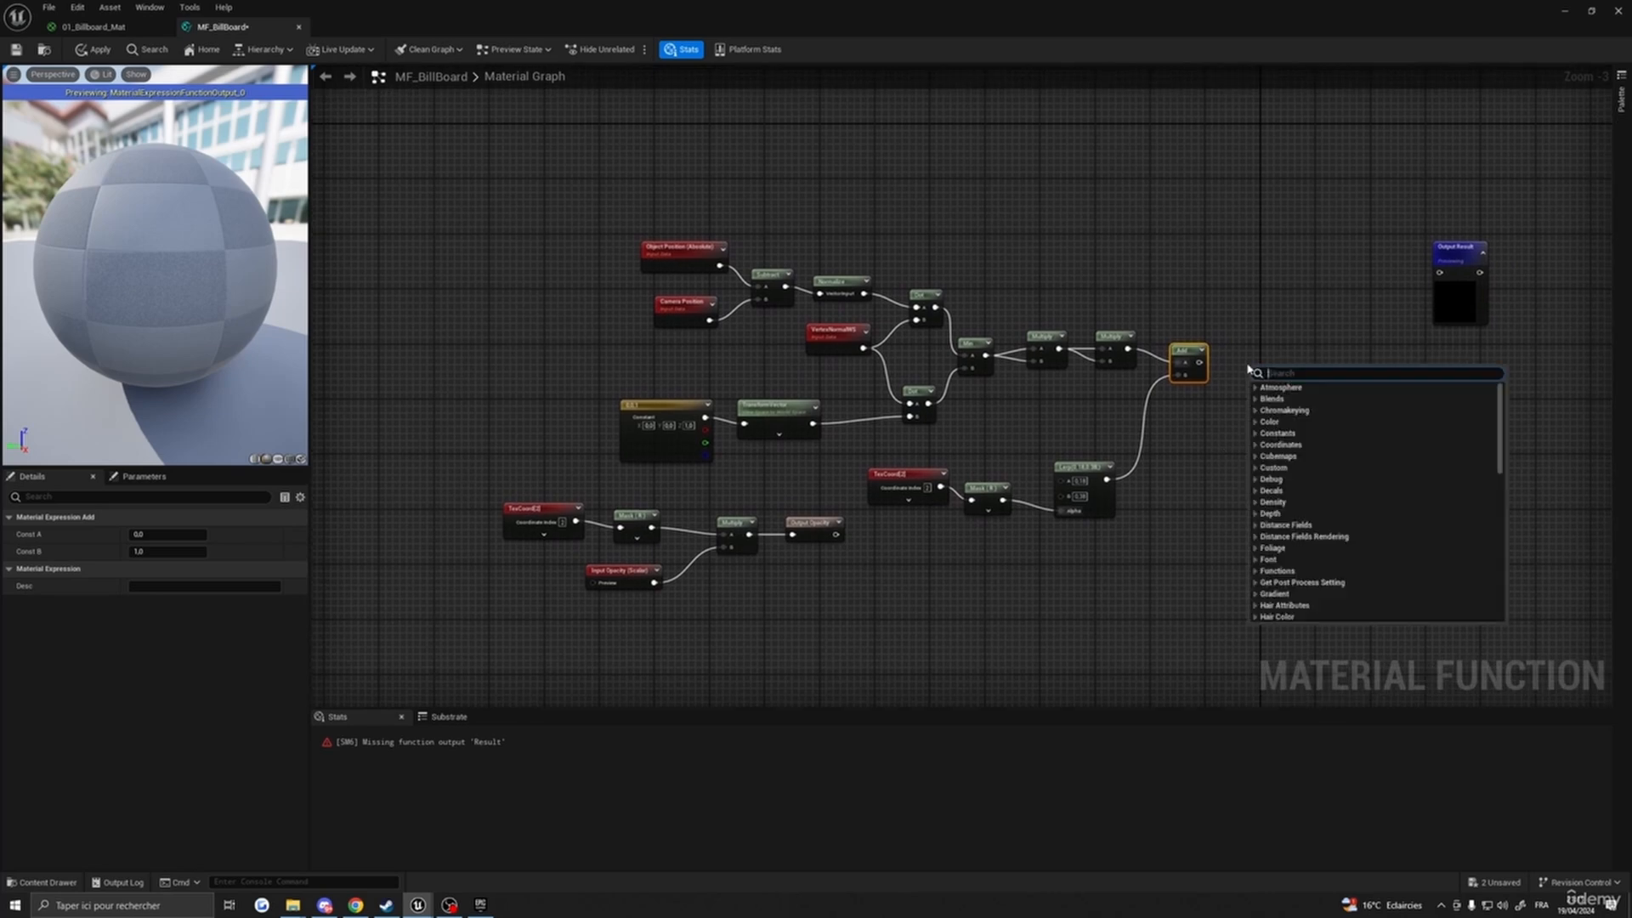
pyautogui.write('satur')
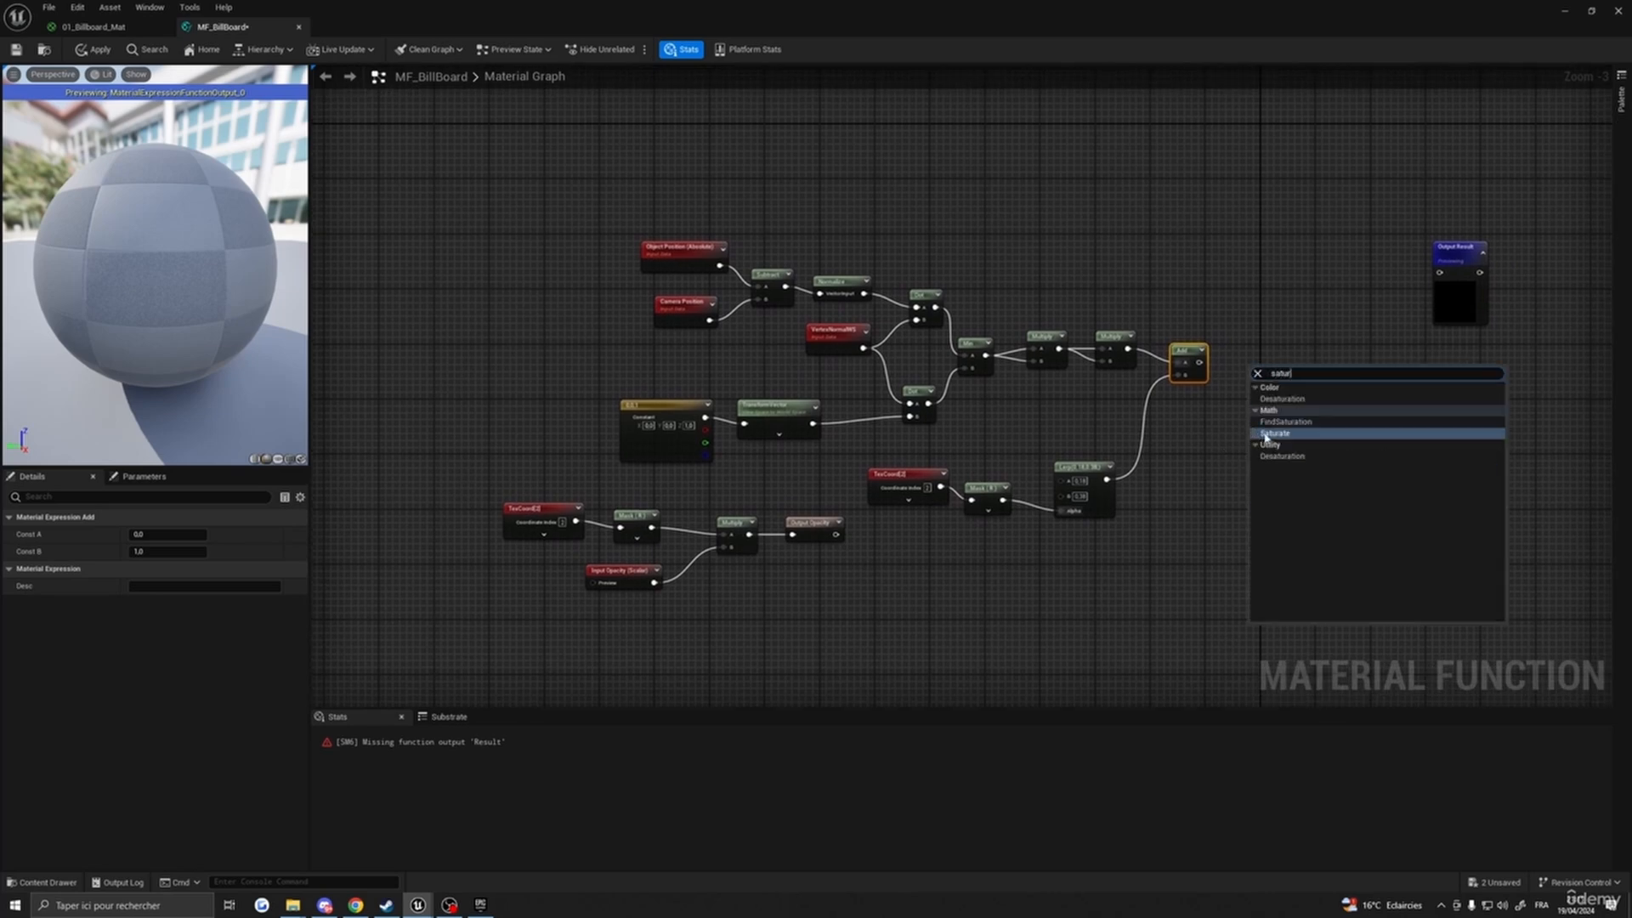
pyautogui.click(1265, 436)
pyautogui.moveTo(1199, 362); pyautogui.dragTo(1236, 359)
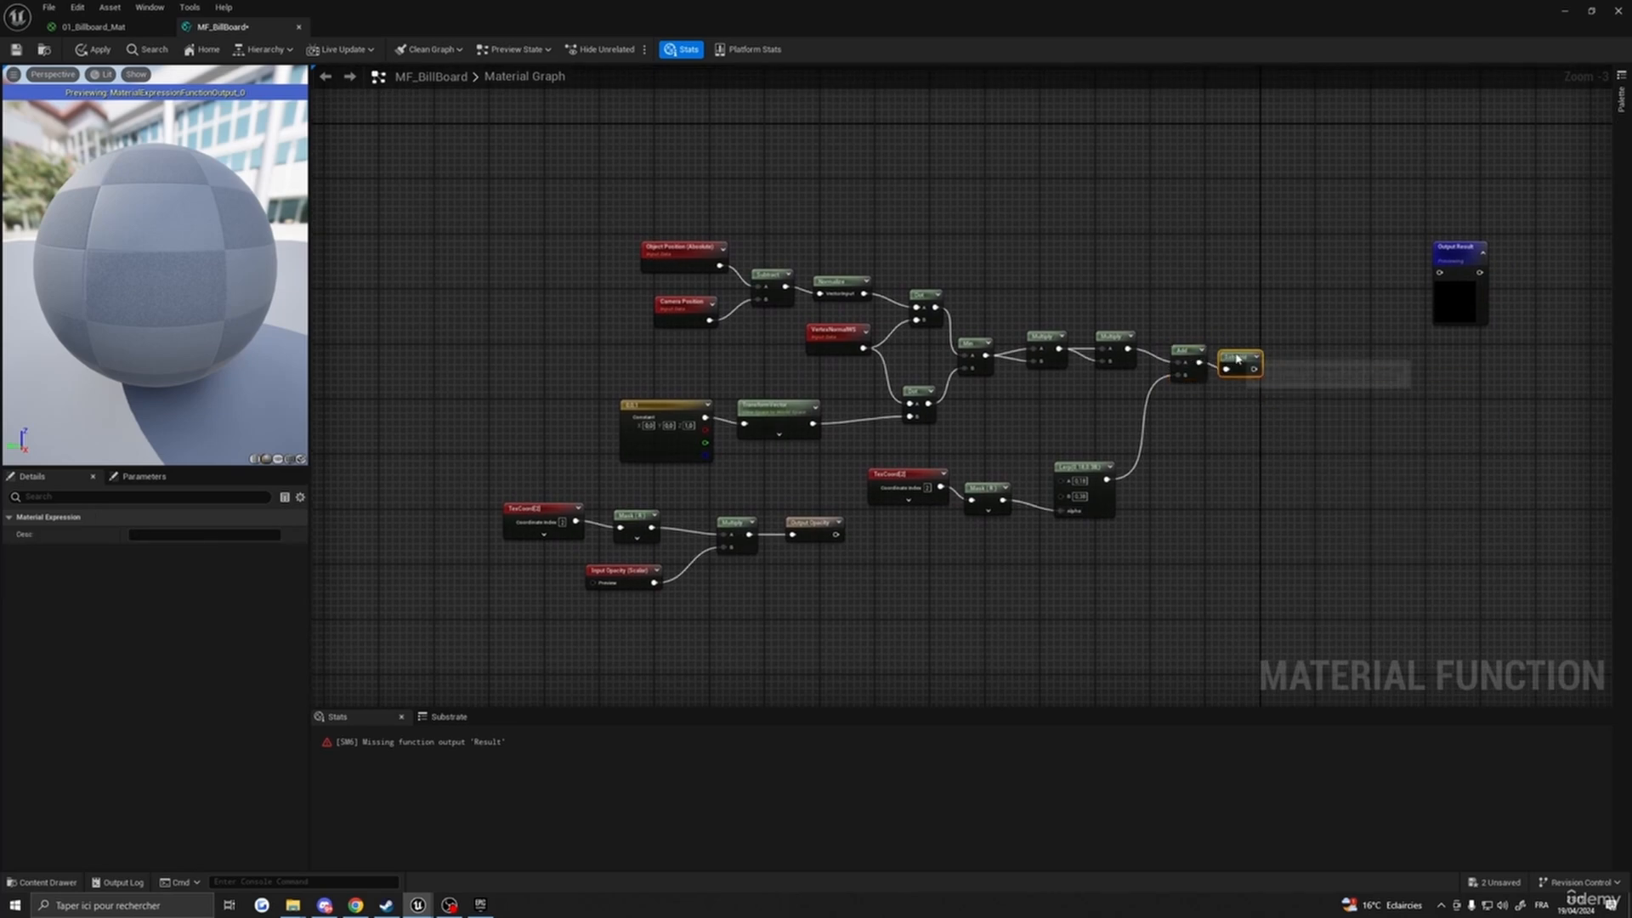
# - Add an AppendVector node and connect the Saturate node to its A input
pyautogui.moveTo(1363, 379); pyautogui.dragTo(1307, 410, button='right')
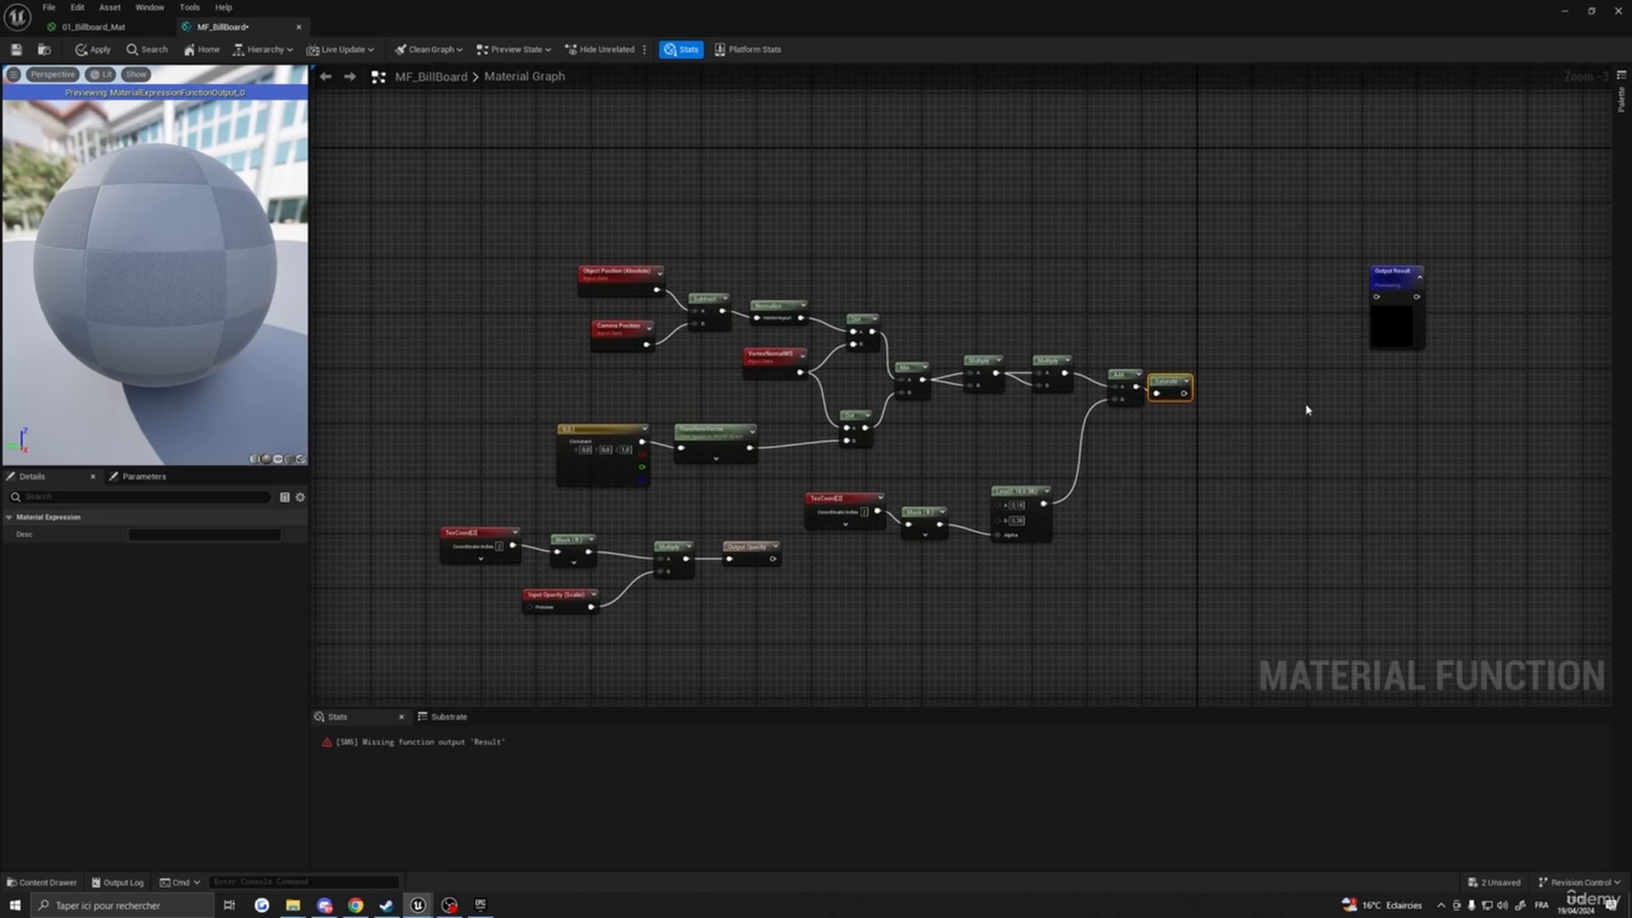
pyautogui.rightClick(1247, 389)
pyautogui.write('appen')
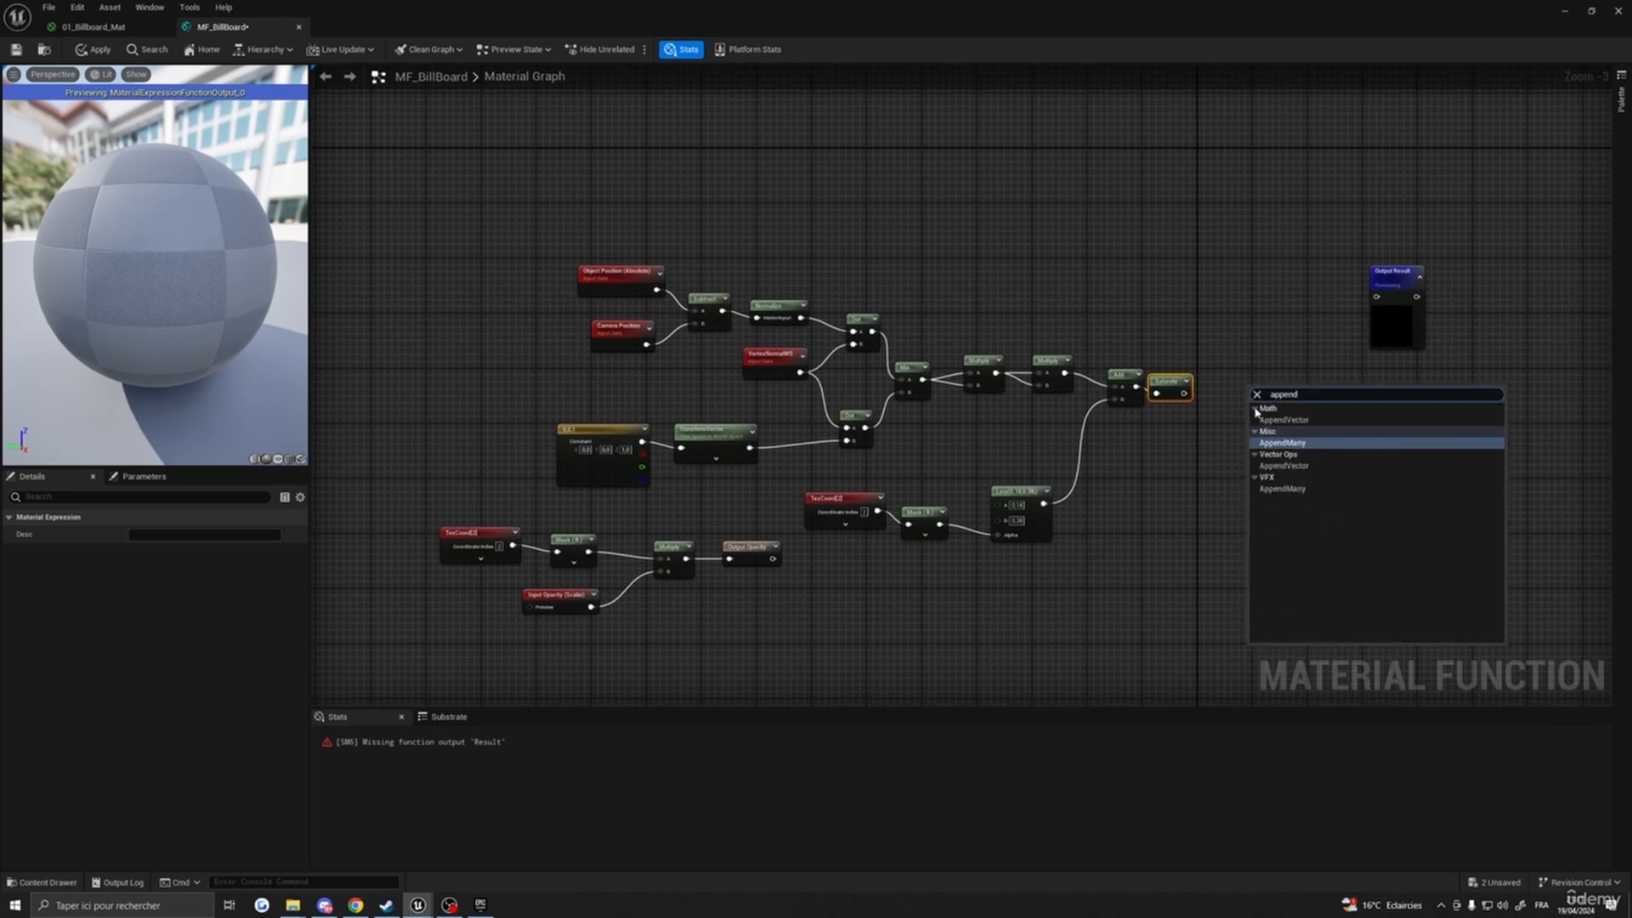
pyautogui.write('d')
pyautogui.click(1282, 420)
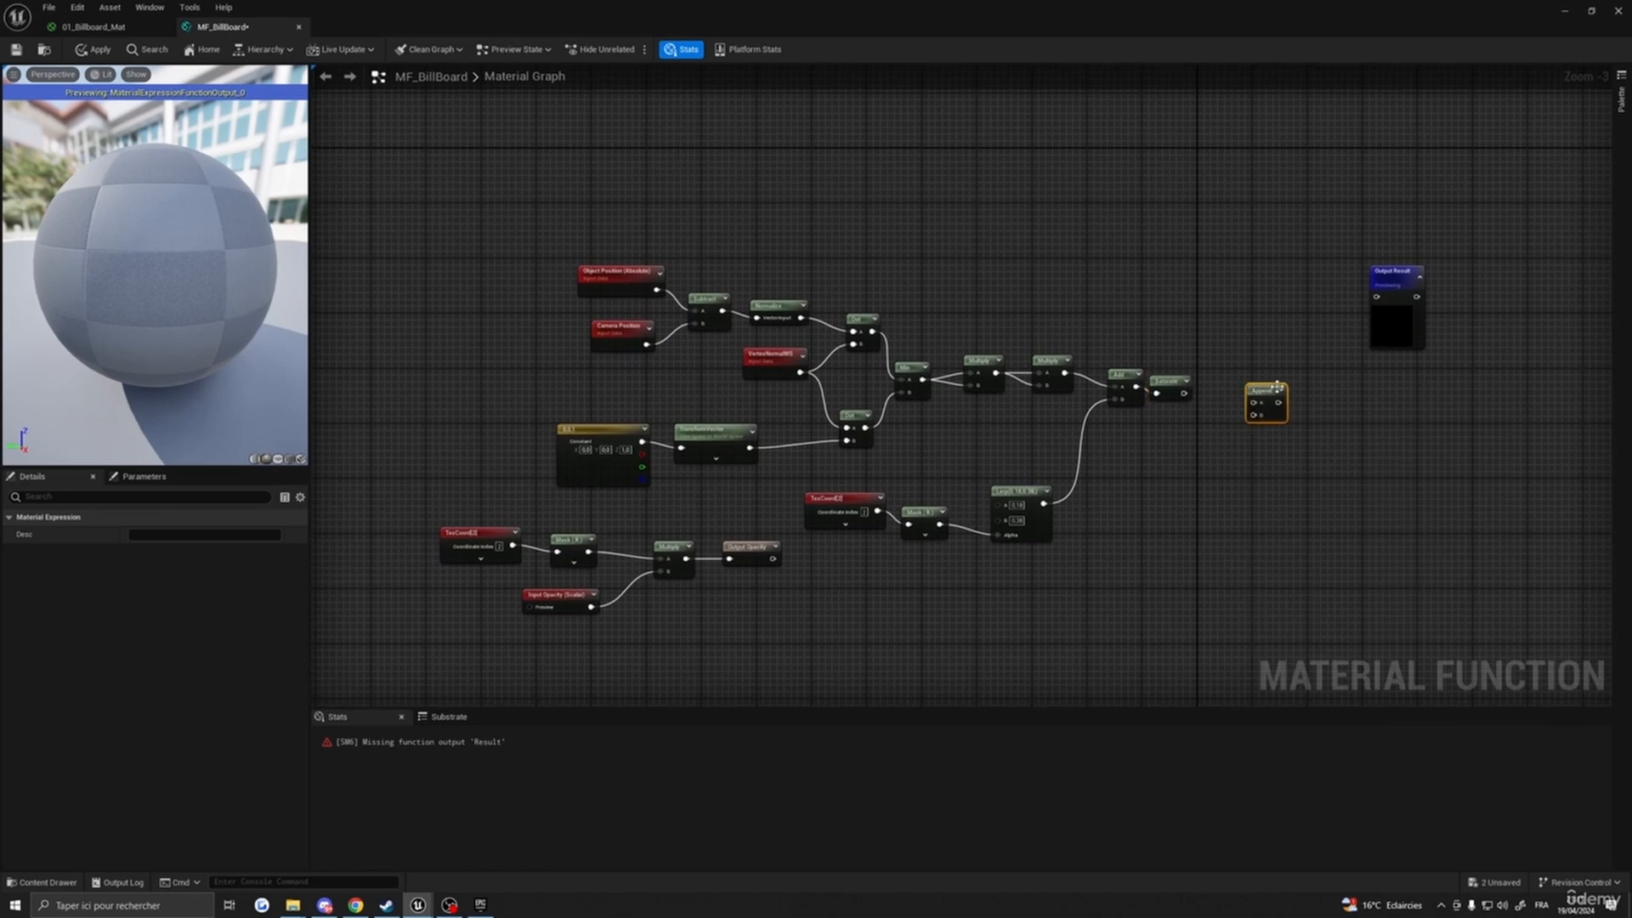
pyautogui.moveTo(1184, 393); pyautogui.dragTo(1233, 394)
# - Add a Constant node of value 0 below Saturate, connect it to Append's B input and align the Append node with Saturate
pyautogui.moveTo(1182, 519); pyautogui.dragTo(1184, 472, button='right')
pyautogui.click(1175, 401)
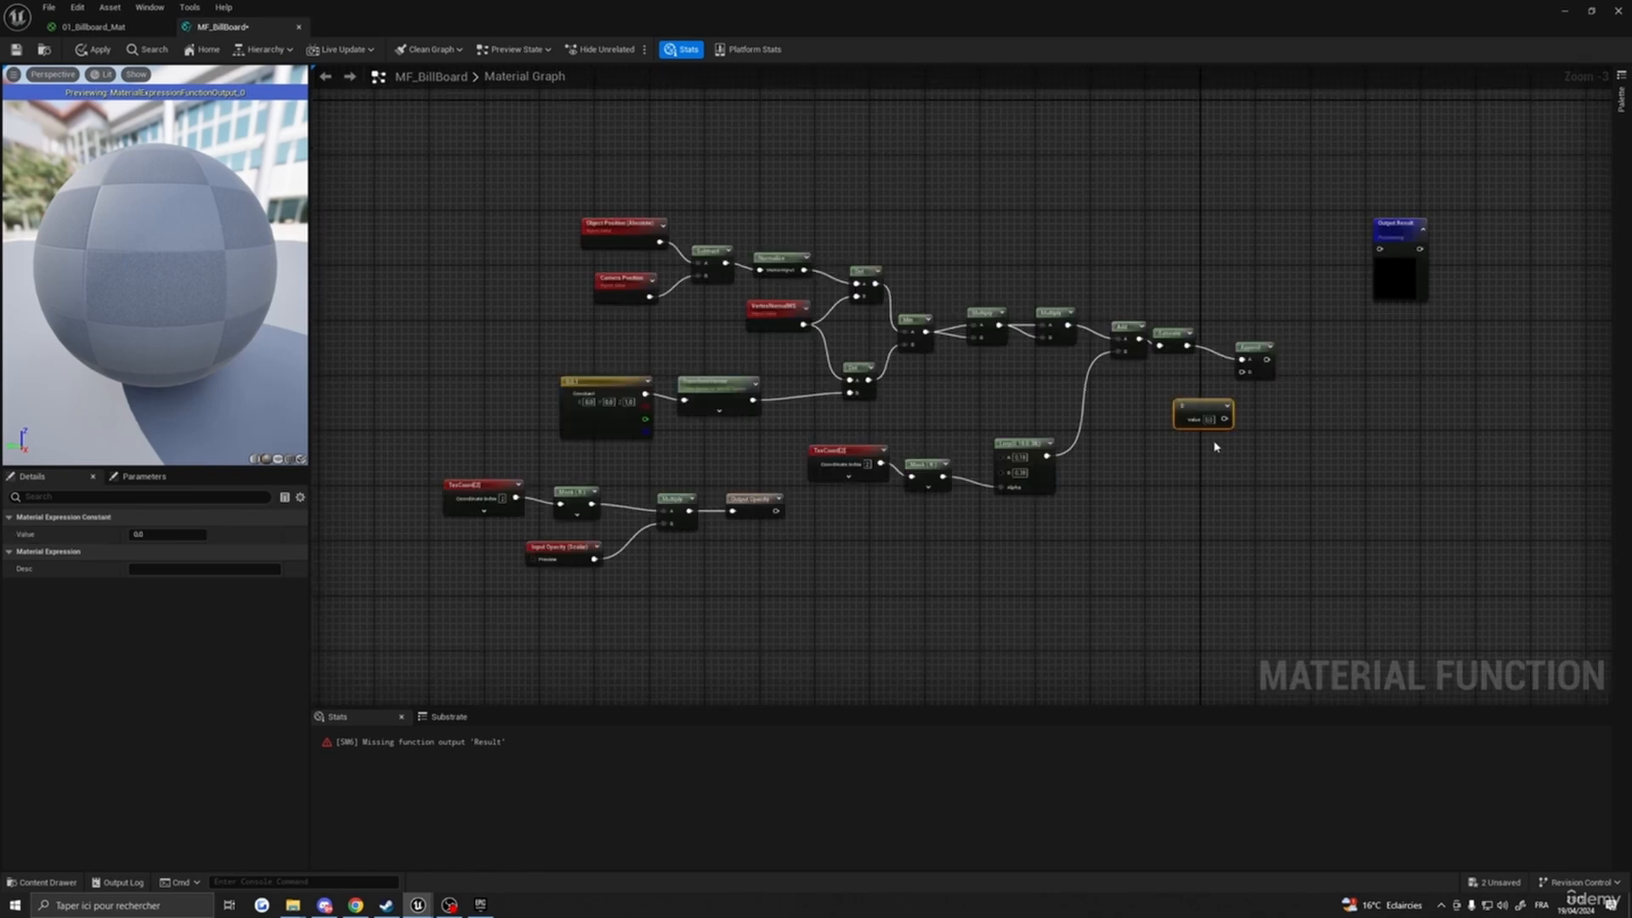
pyautogui.moveTo(1198, 421); pyautogui.dragTo(1176, 410)
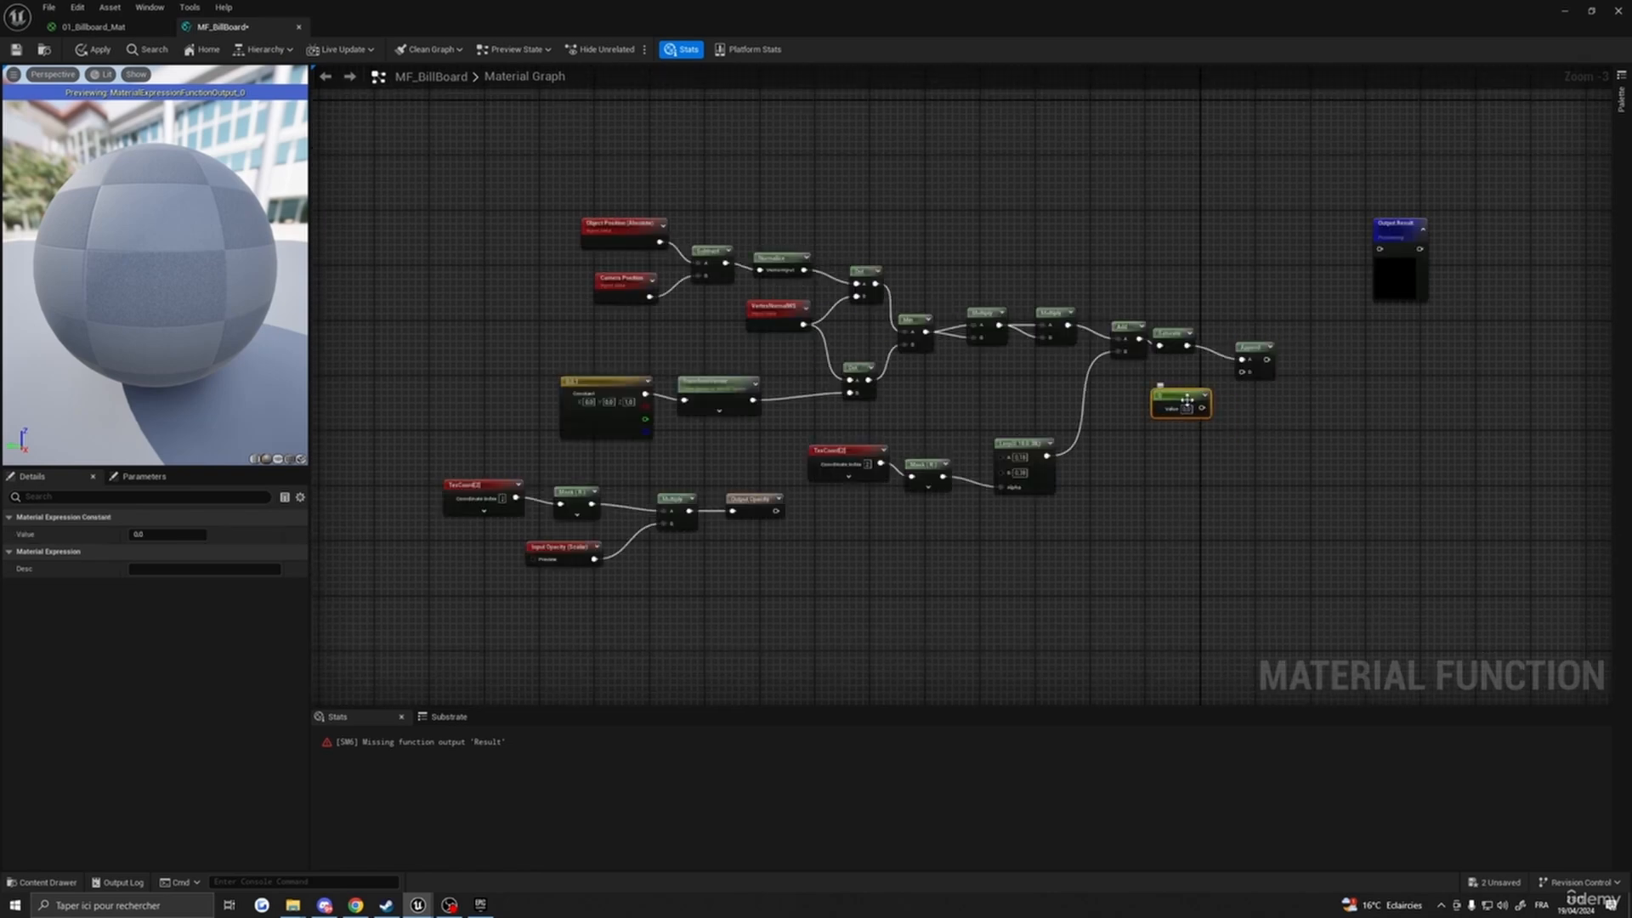
pyautogui.scroll(4, 1326, 417)
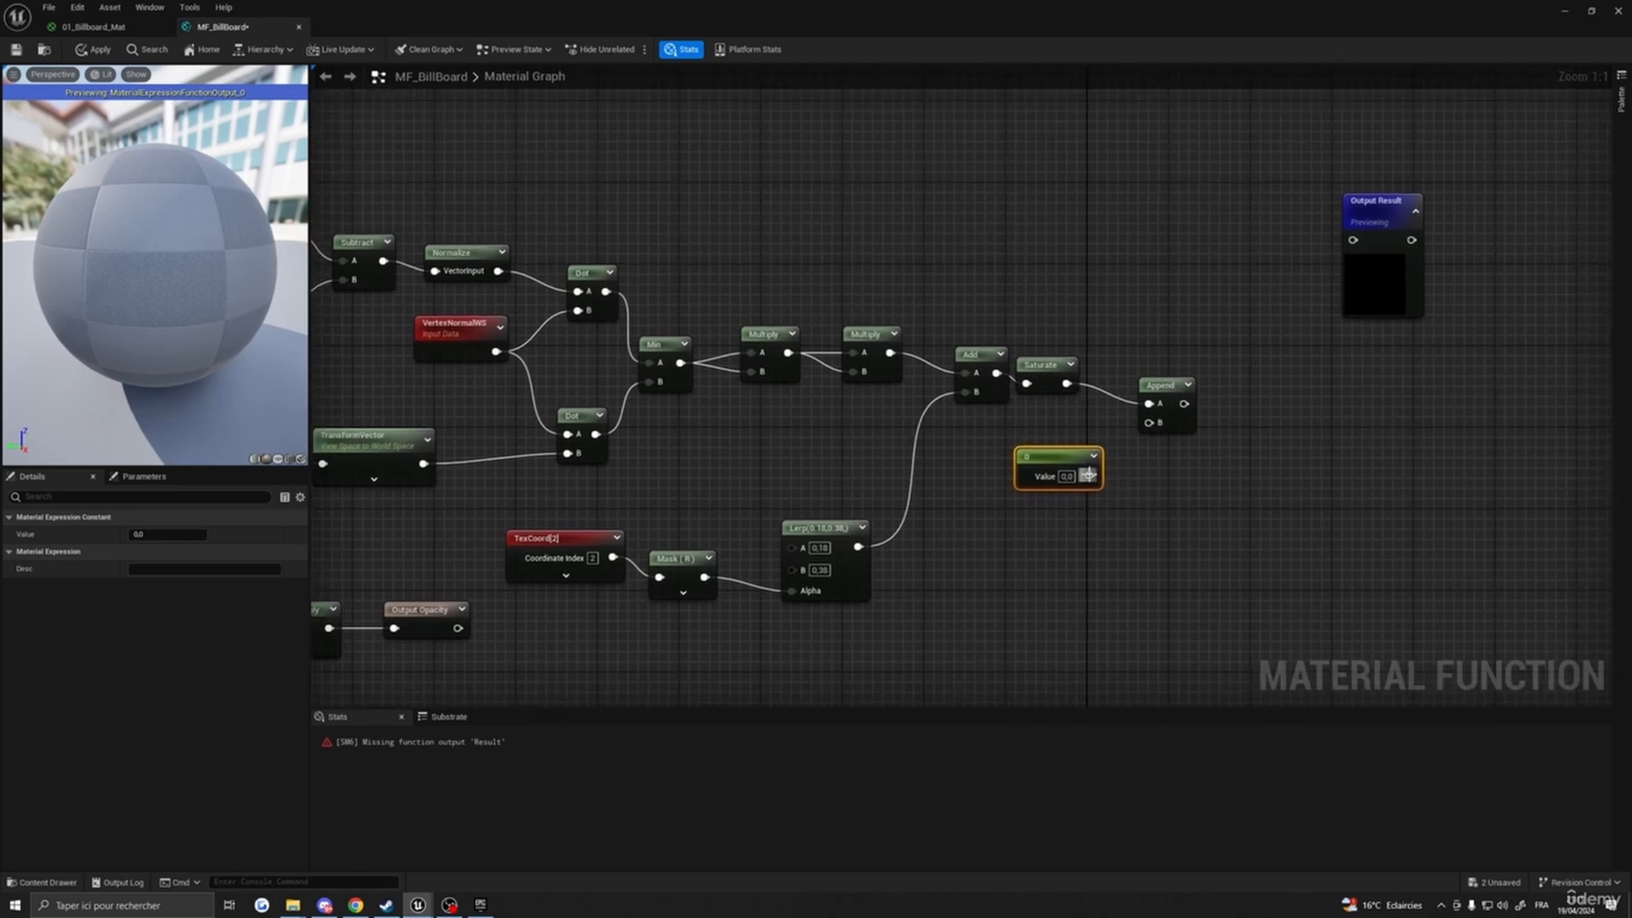
pyautogui.moveTo(1090, 476); pyautogui.dragTo(1149, 422)
pyautogui.moveTo(1324, 439); pyautogui.dragTo(1242, 472, button='right')
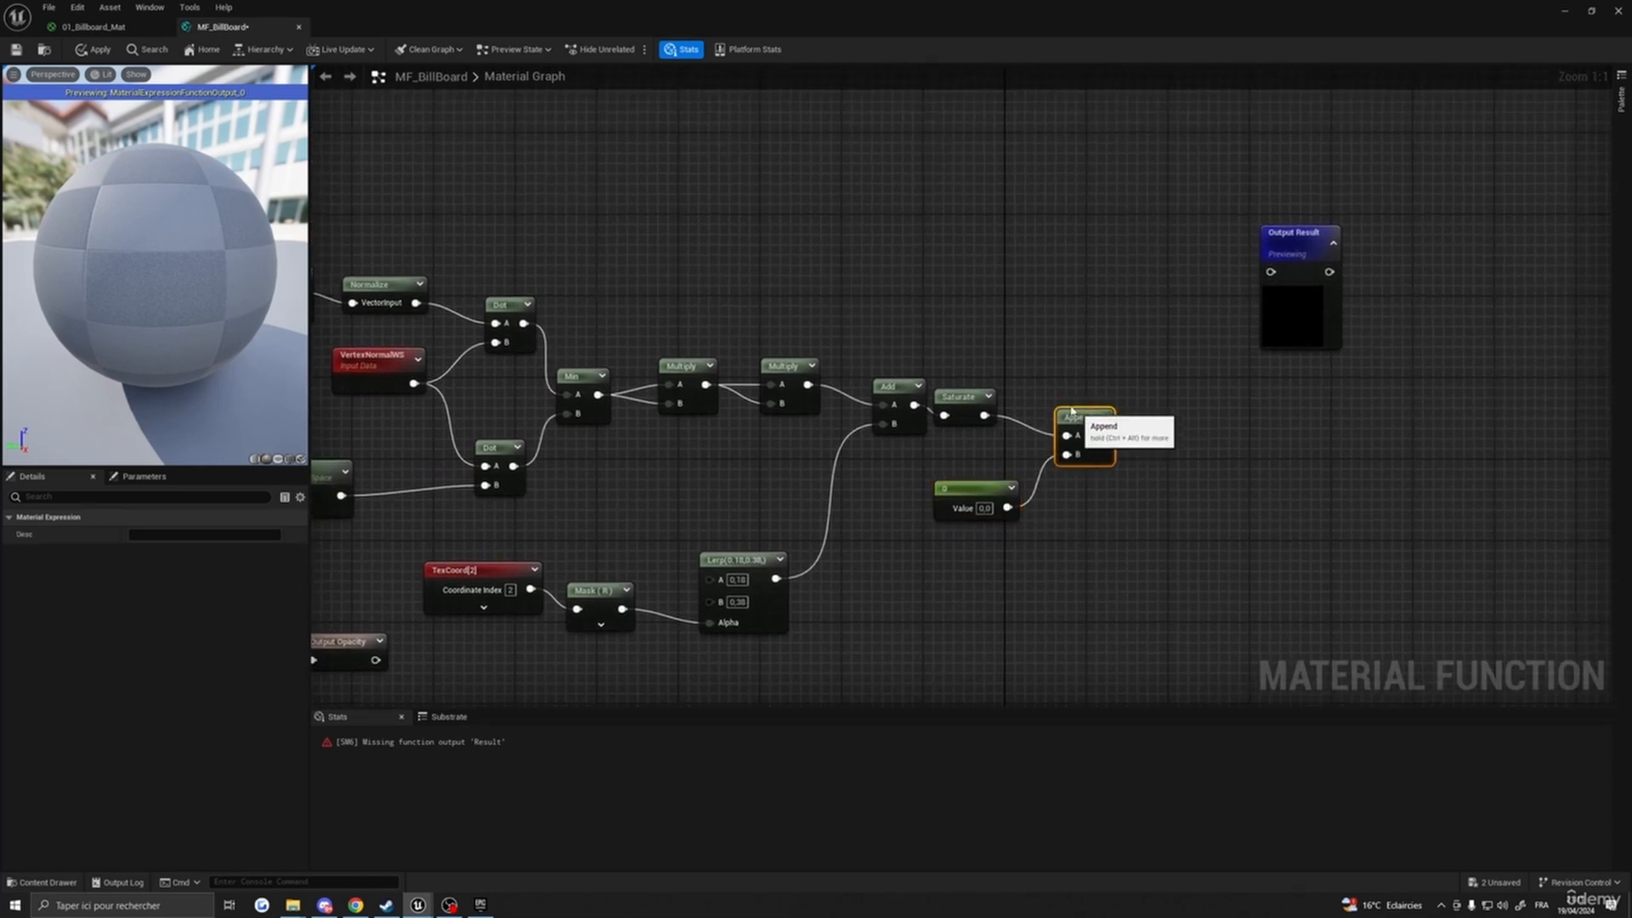
pyautogui.moveTo(1090, 438); pyautogui.dragTo(1058, 416)
# - Move the Result output level with the Append node, rename it CustumUV and connect Append to it
pyautogui.moveTo(1179, 415); pyautogui.dragTo(1109, 458, button='right')
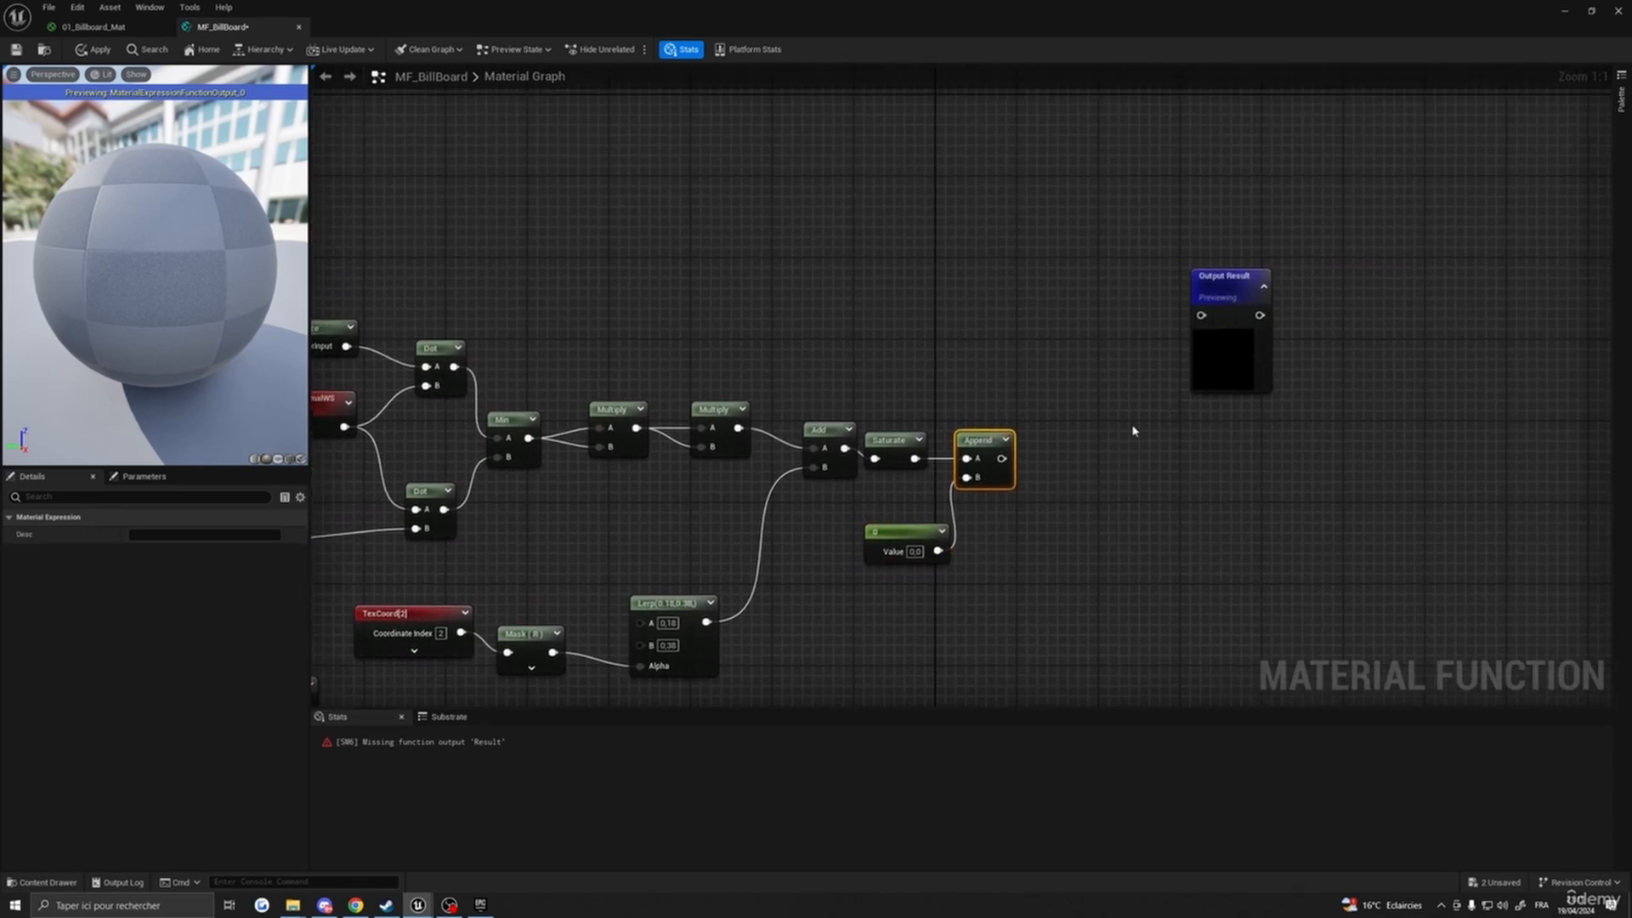
pyautogui.moveTo(1235, 285); pyautogui.dragTo(1240, 410)
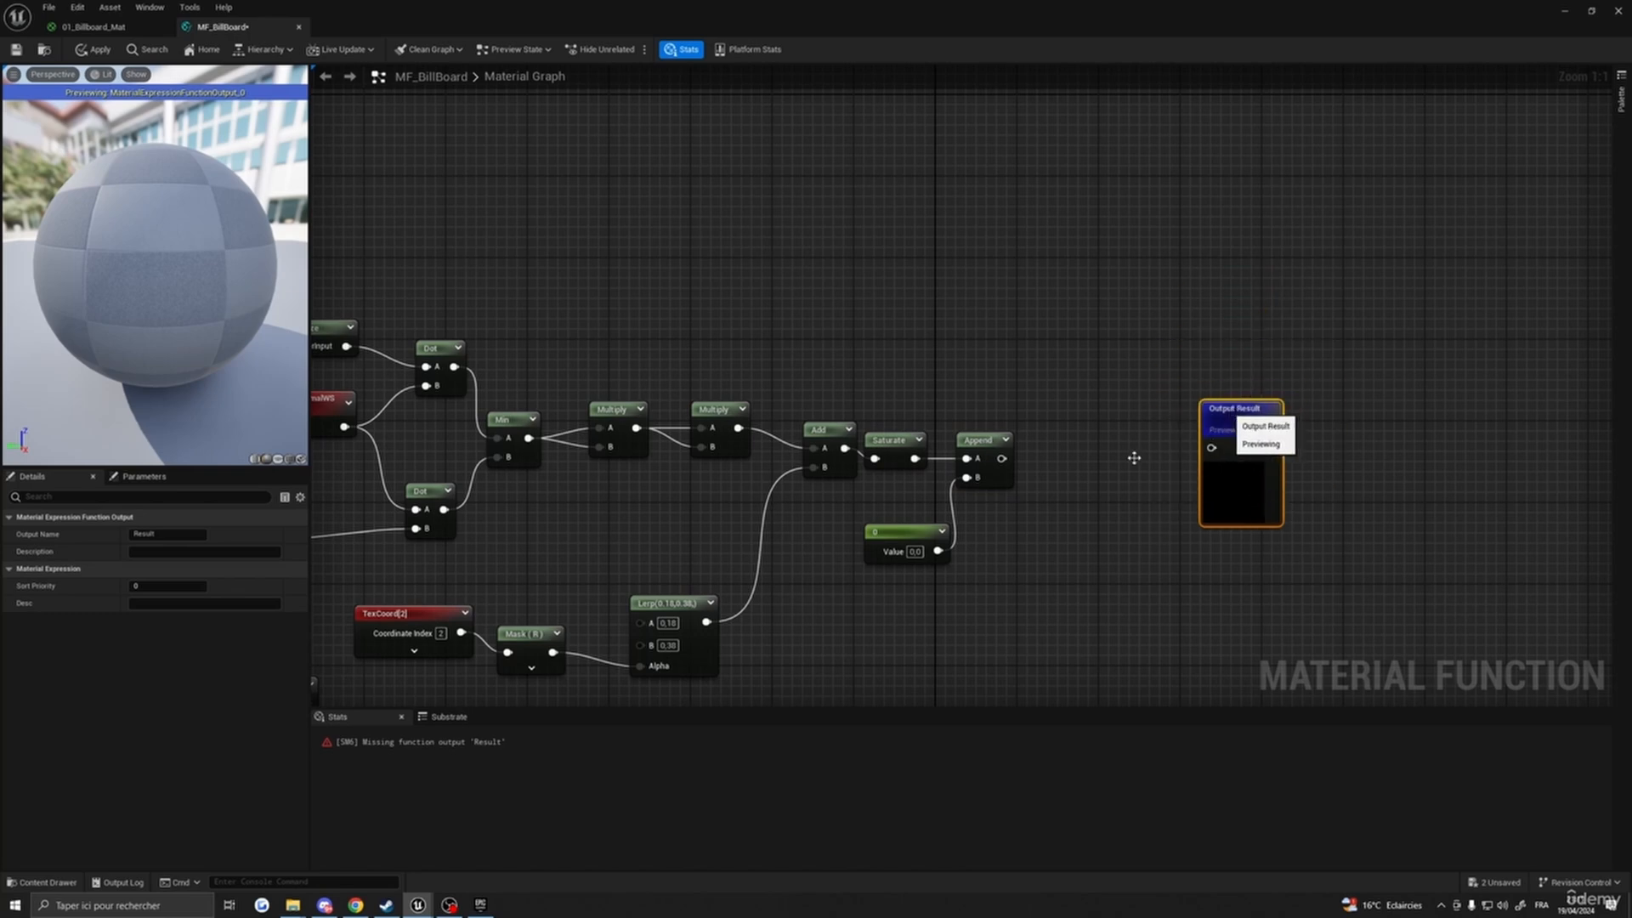
pyautogui.click(151, 535)
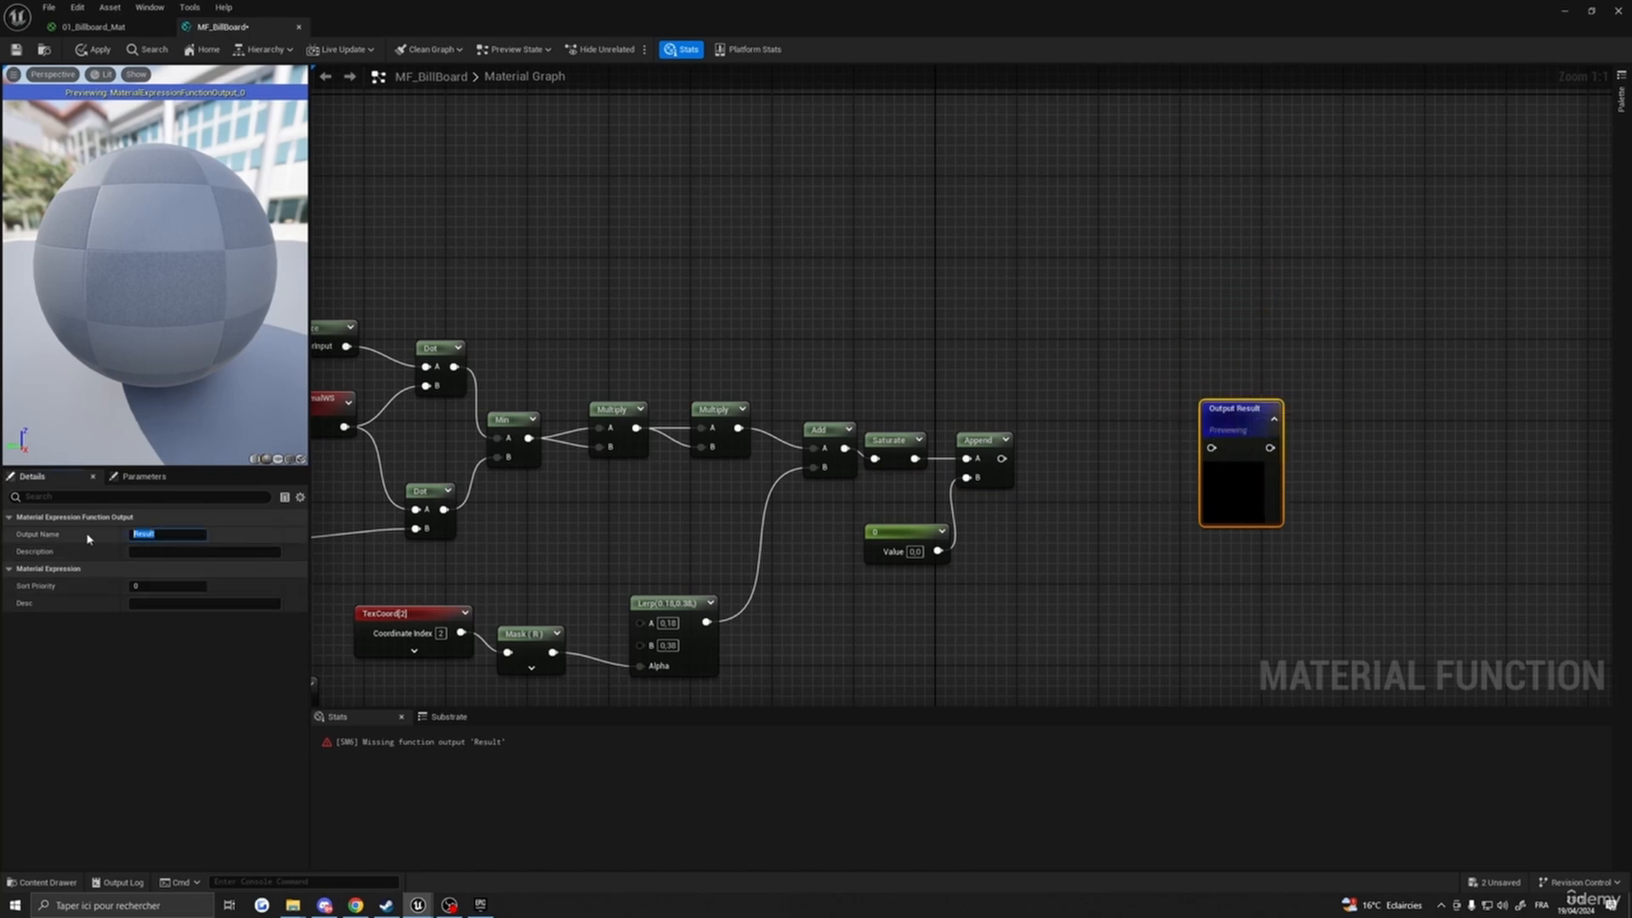
pyautogui.write('O')
pyautogui.press('Return')
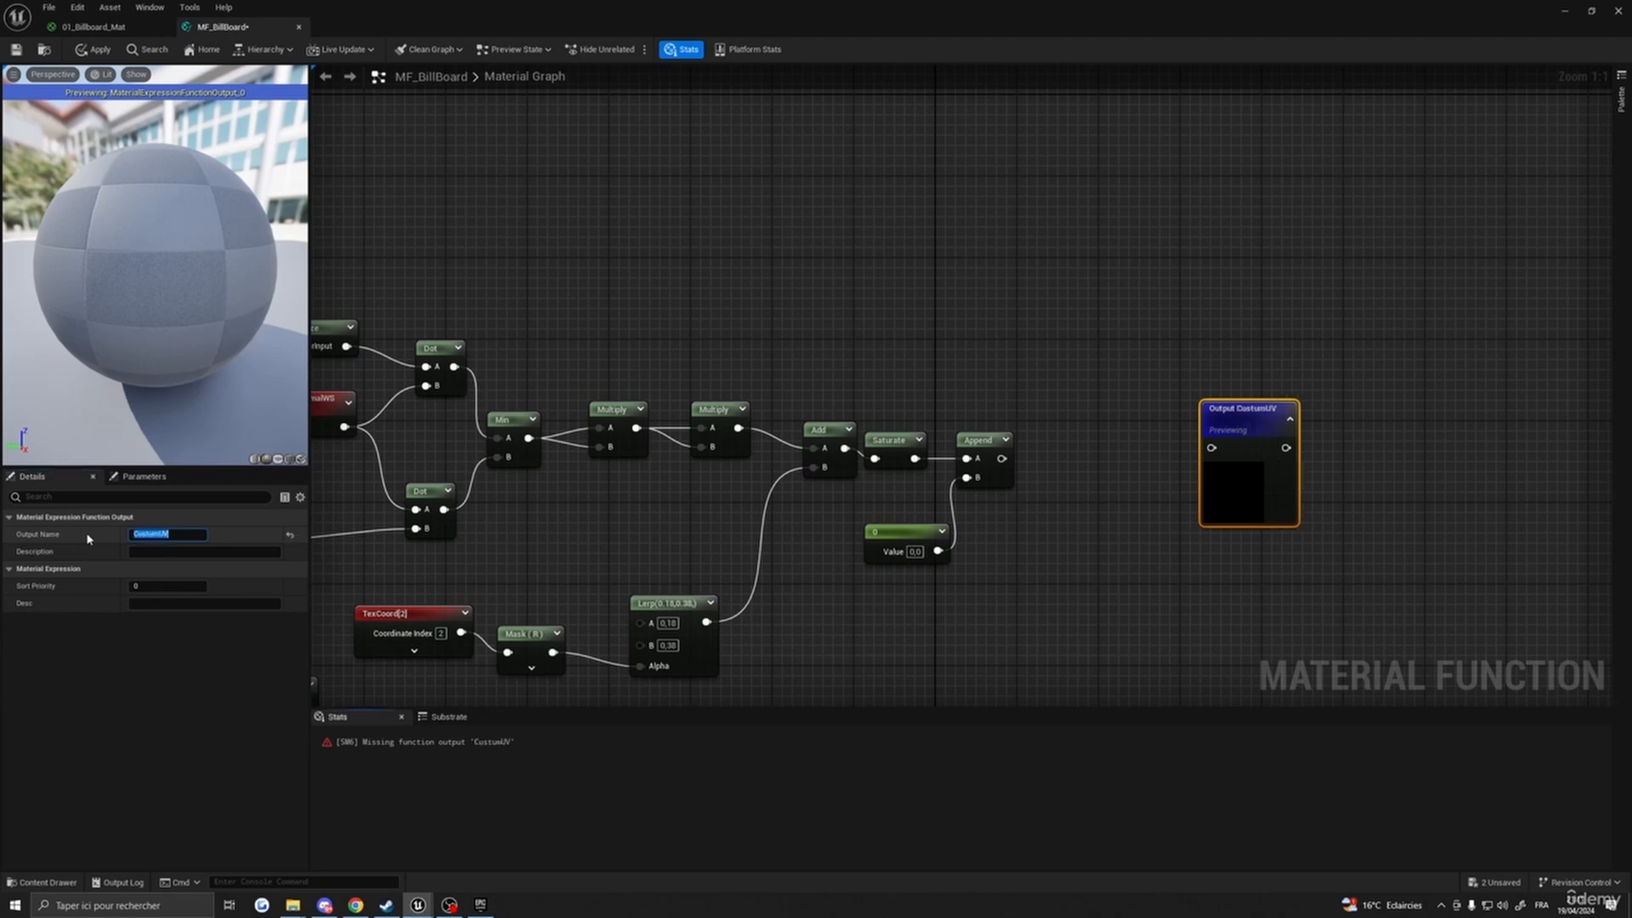
pyautogui.moveTo(1002, 459); pyautogui.dragTo(1212, 447)
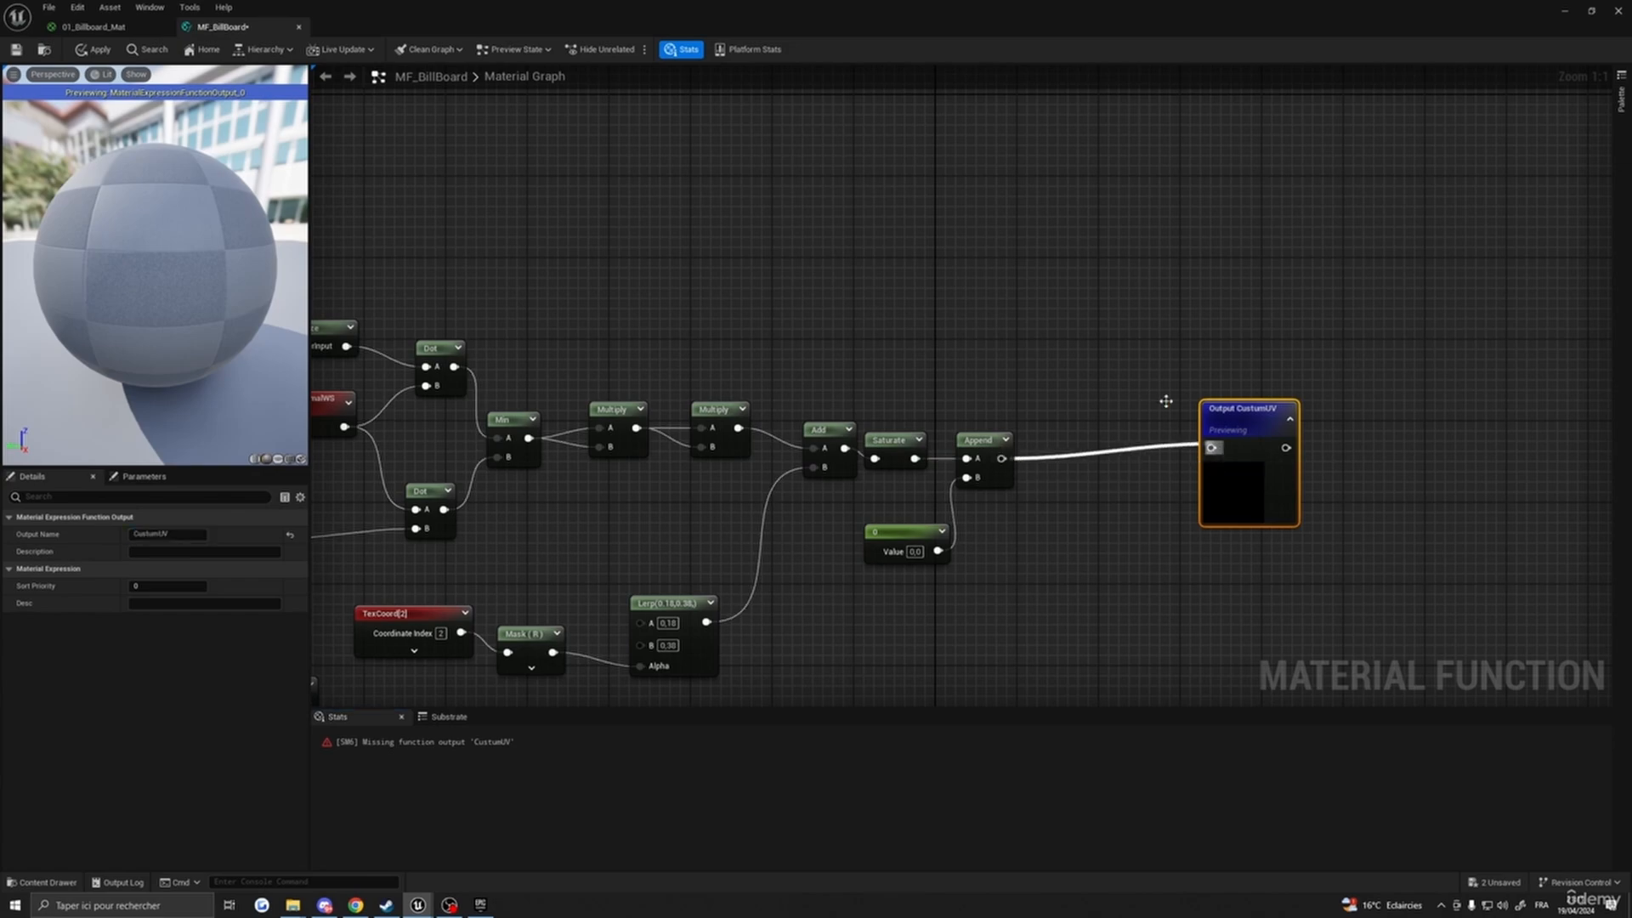
# - Apply the changes to the MF_BillBoard function and close its editor
pyautogui.scroll(-6, 1167, 405)
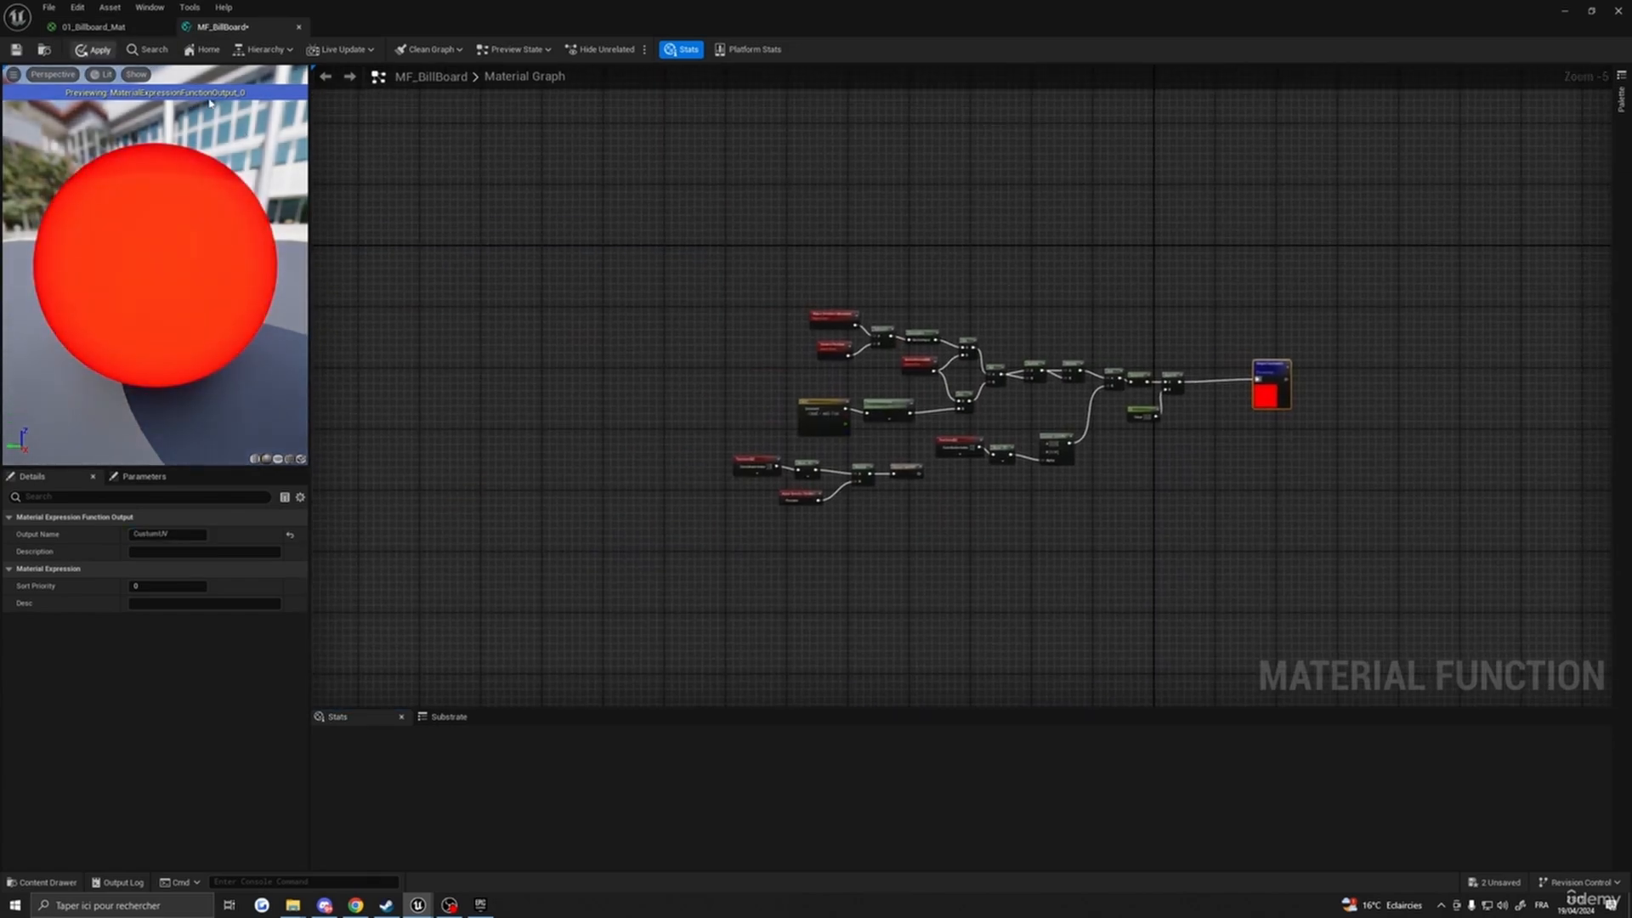
pyautogui.click(95, 49)
pyautogui.click(299, 27)
# - Place the MF_BillBoard function from the MF folder in the 01_Billboard_Mat graph and move the Texture Sample farther from the material output
pyautogui.click(65, 884)
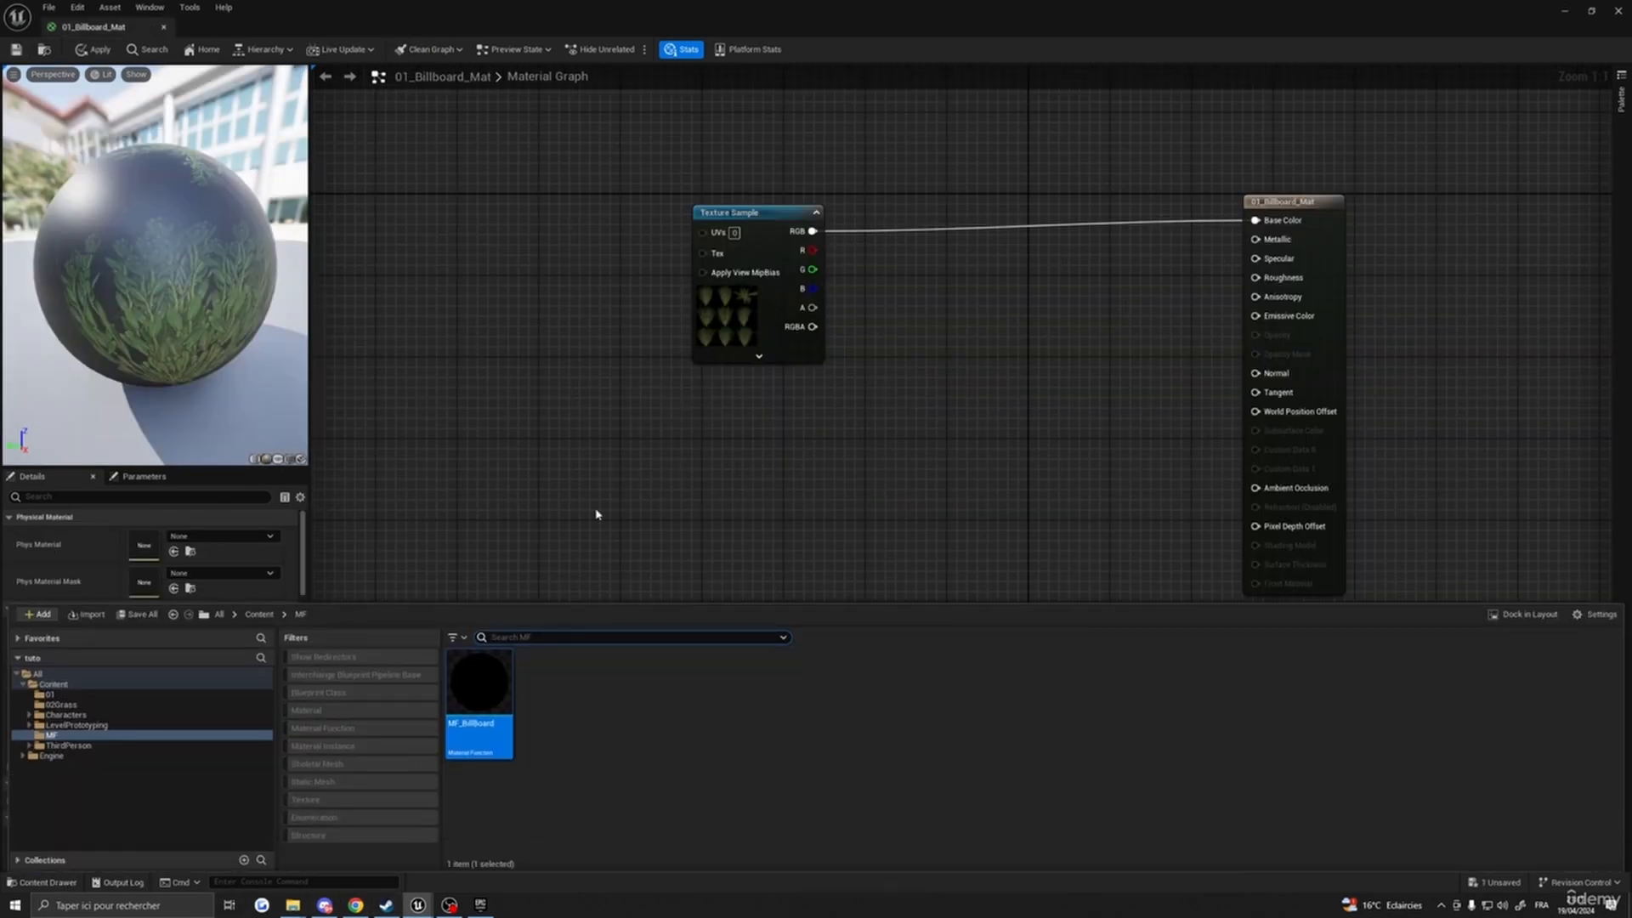
pyautogui.moveTo(479, 685); pyautogui.dragTo(906, 487)
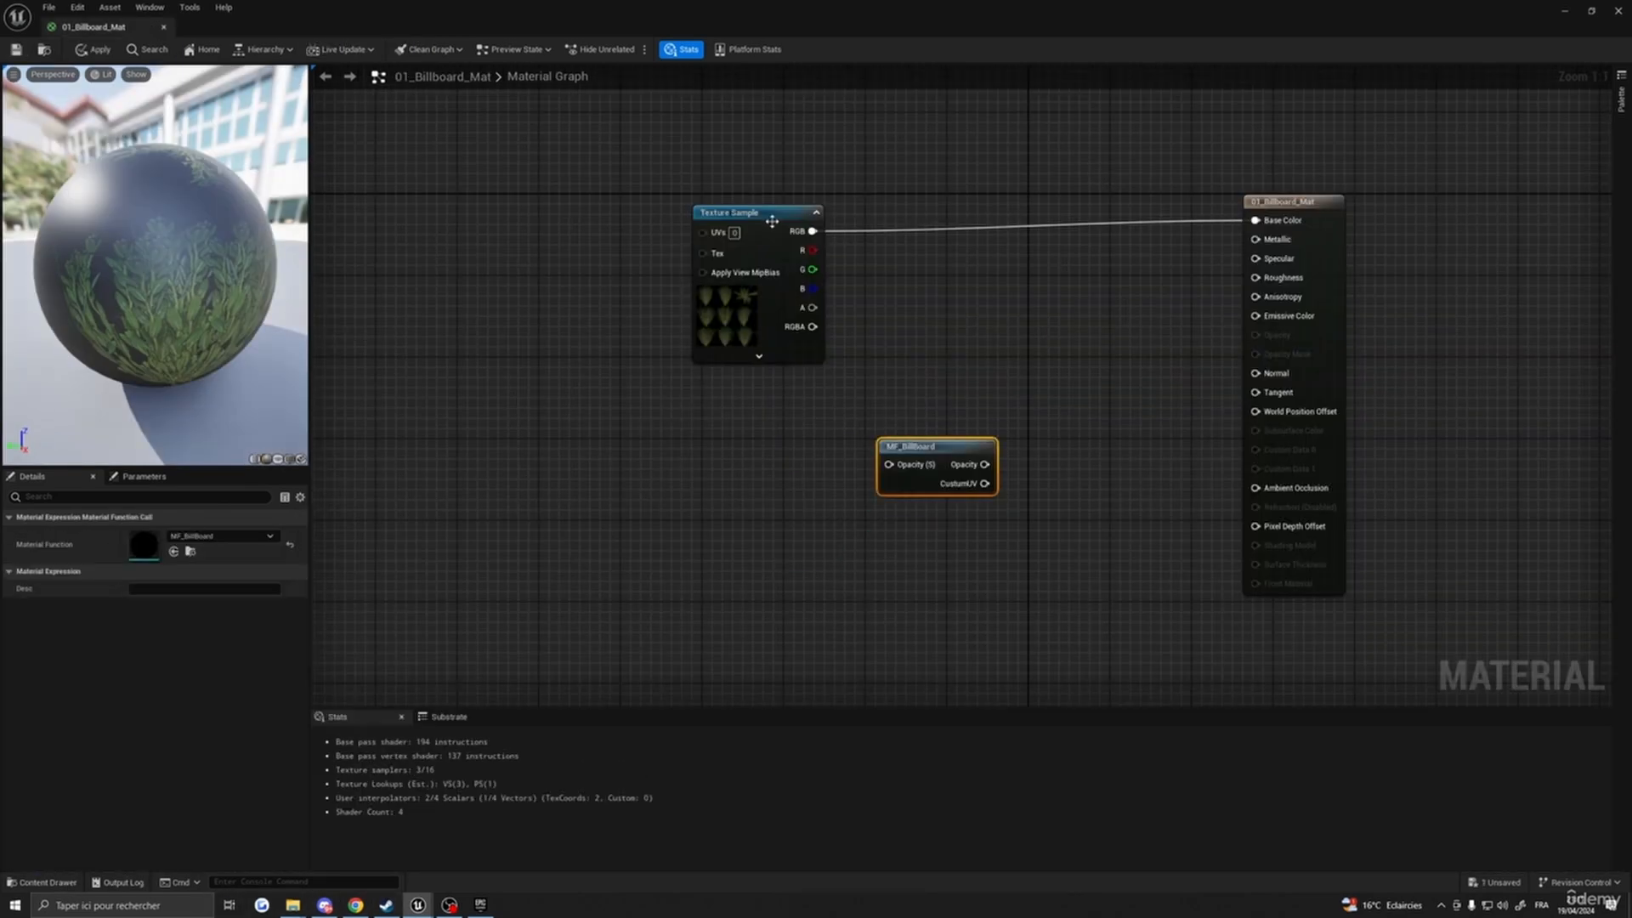
pyautogui.moveTo(773, 222); pyautogui.dragTo(668, 222)
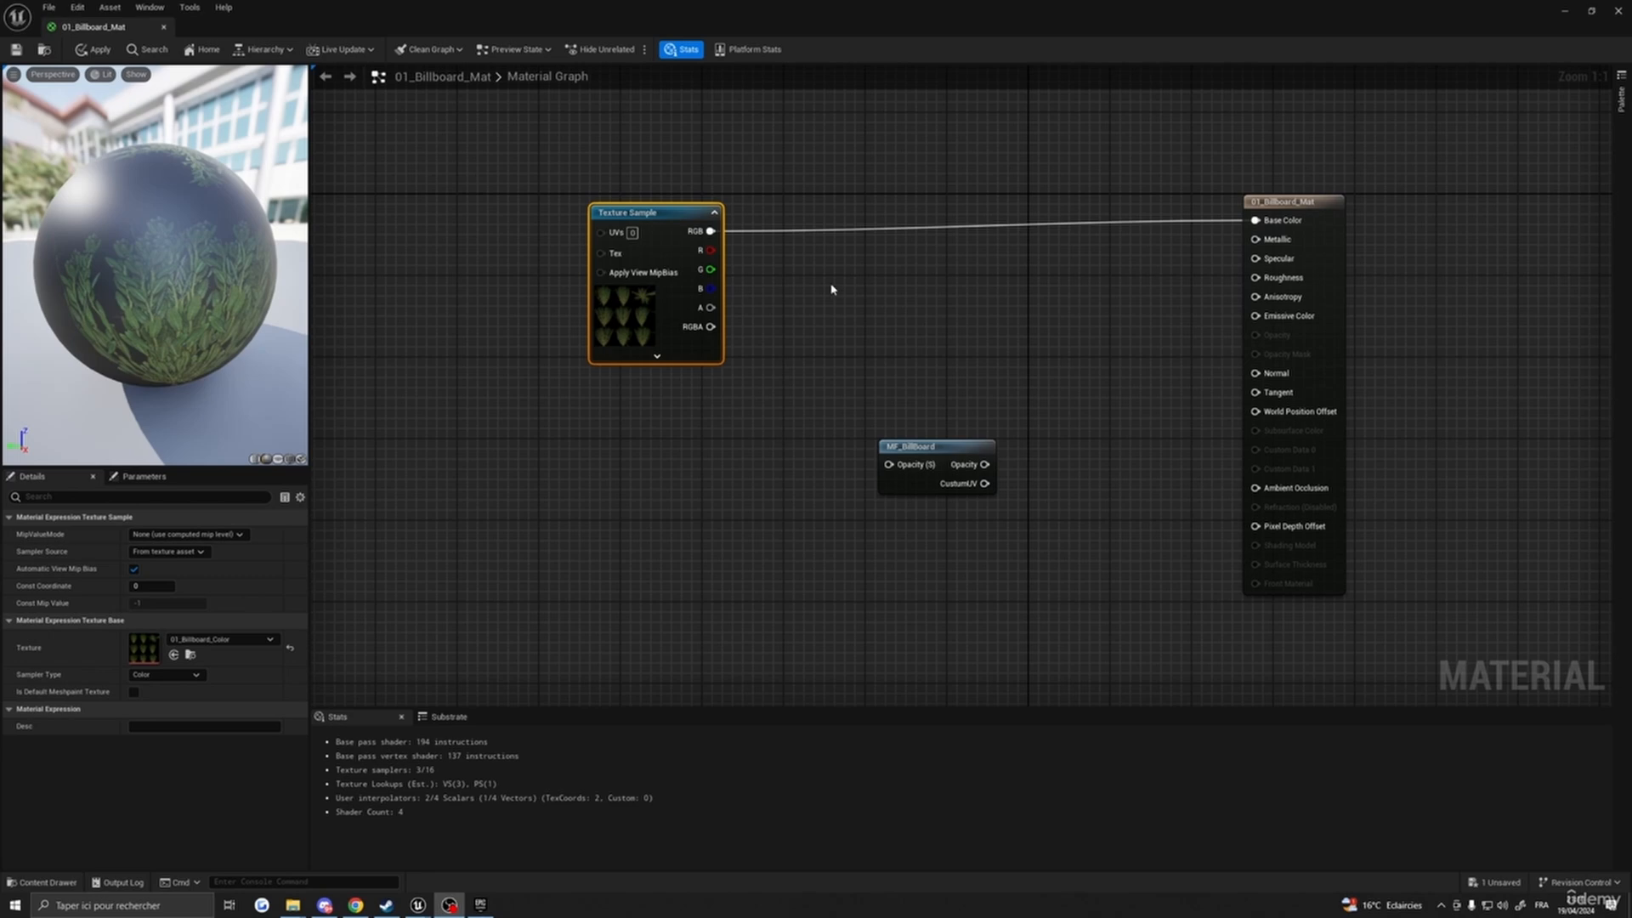
# - Move the MF_BillBoard node closer to the Texture Sample, align the material output with the base color wire and set the blend mode to Masked
pyautogui.moveTo(948, 440); pyautogui.dragTo(892, 372)
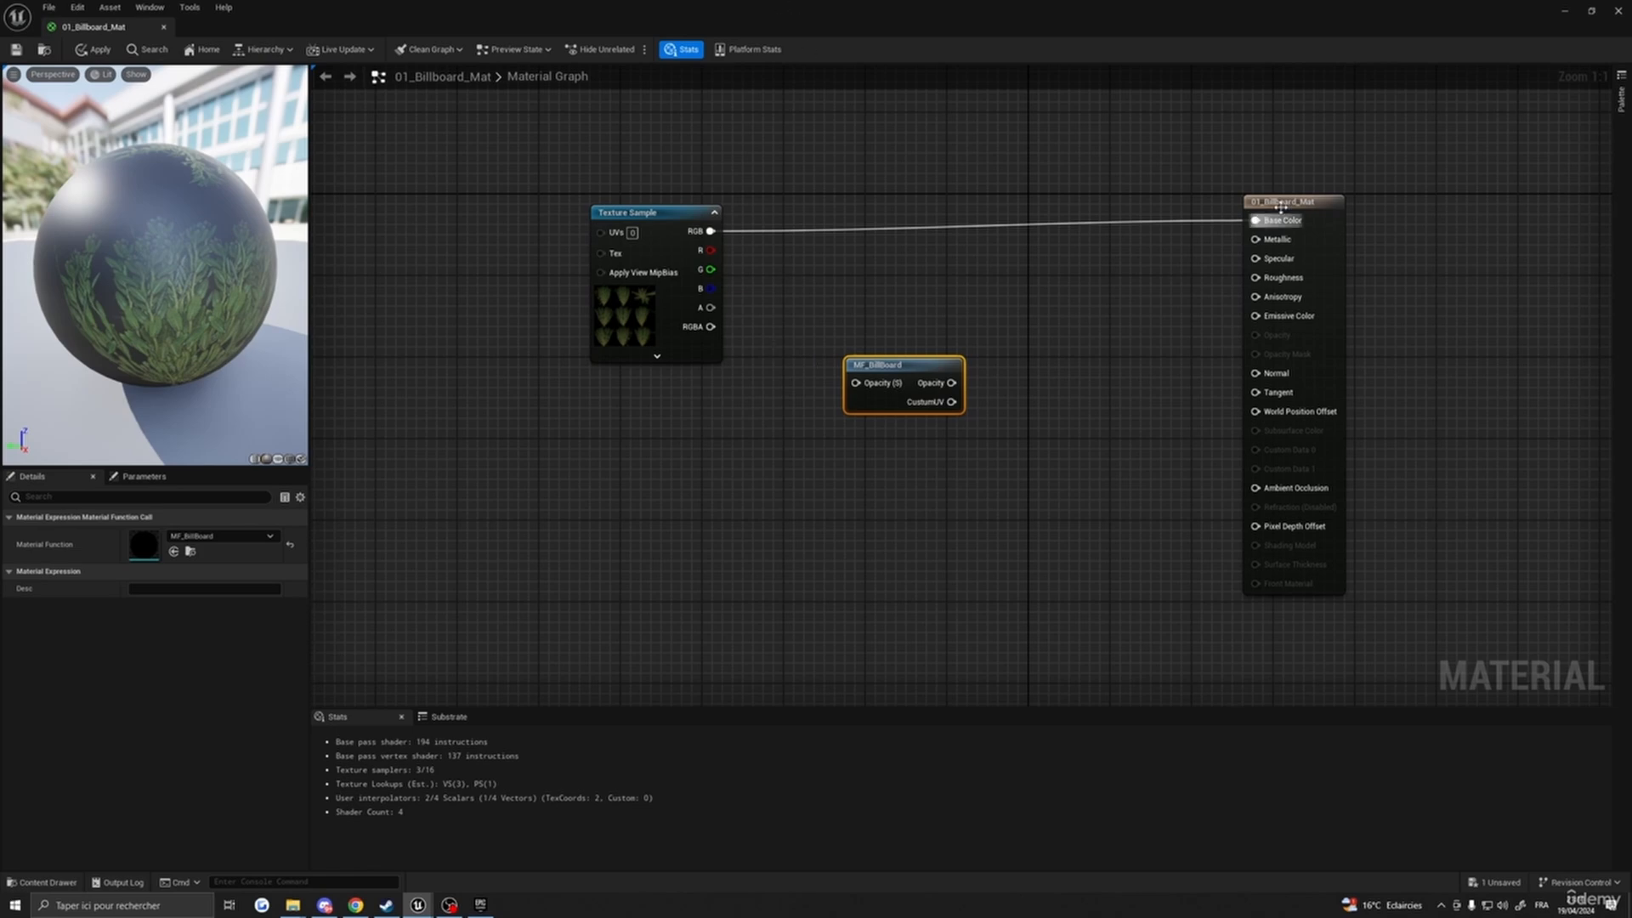
pyautogui.moveTo(1292, 202)
pyautogui.mouseDown()
pyautogui.moveTo(1220, 204)
pyautogui.moveTo(1320, 219)
pyautogui.mouseUp()
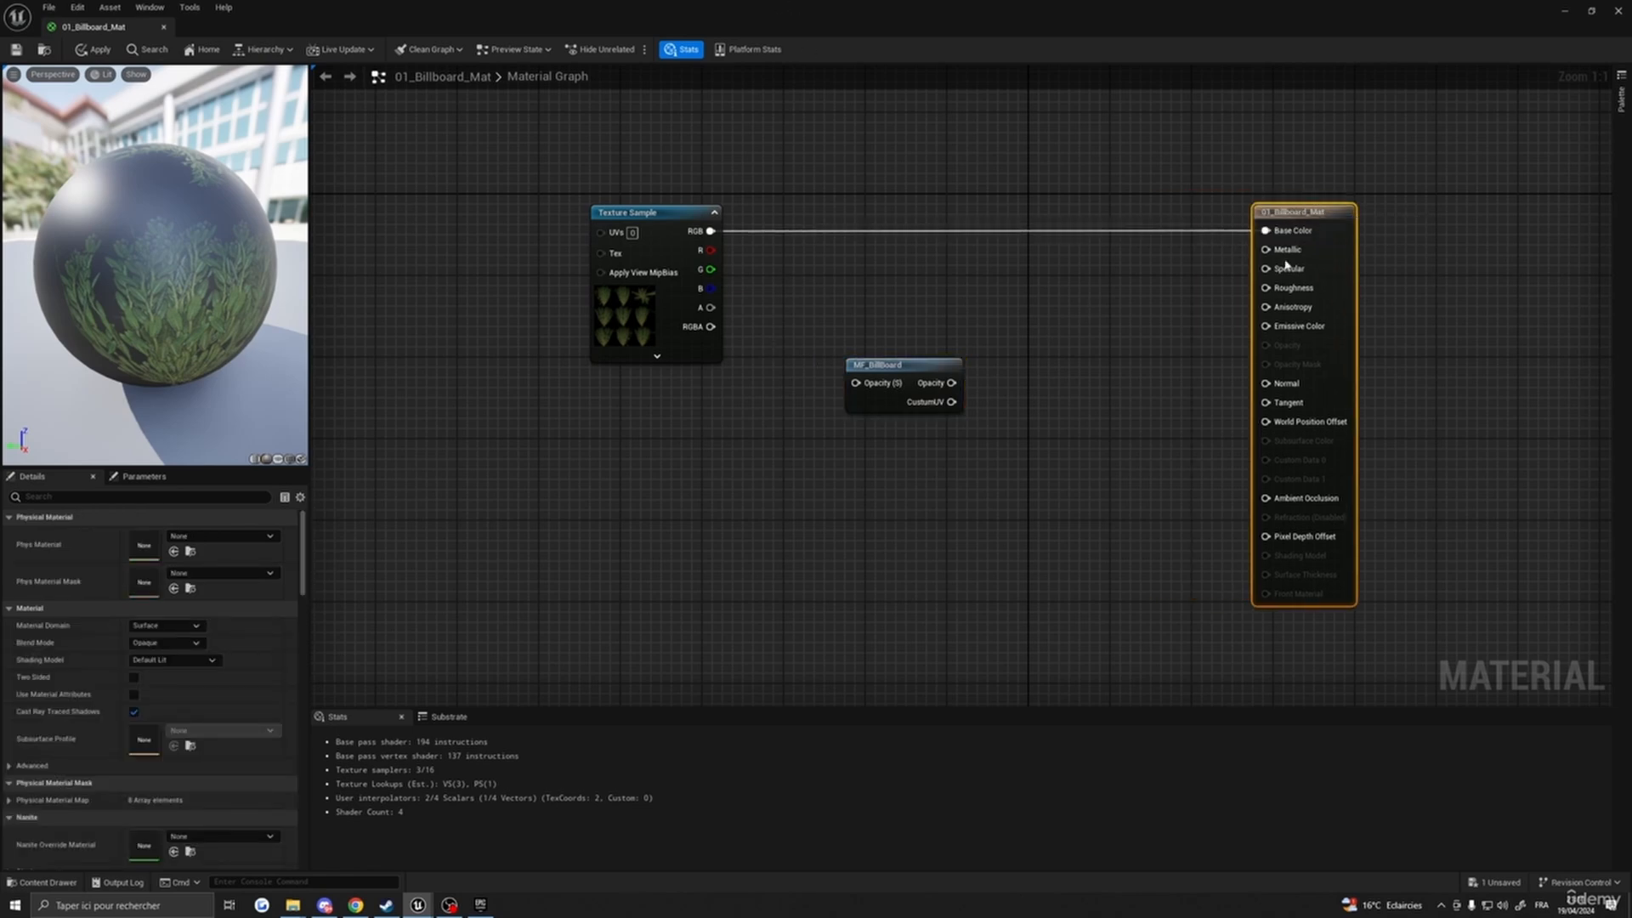
pyautogui.click(156, 644)
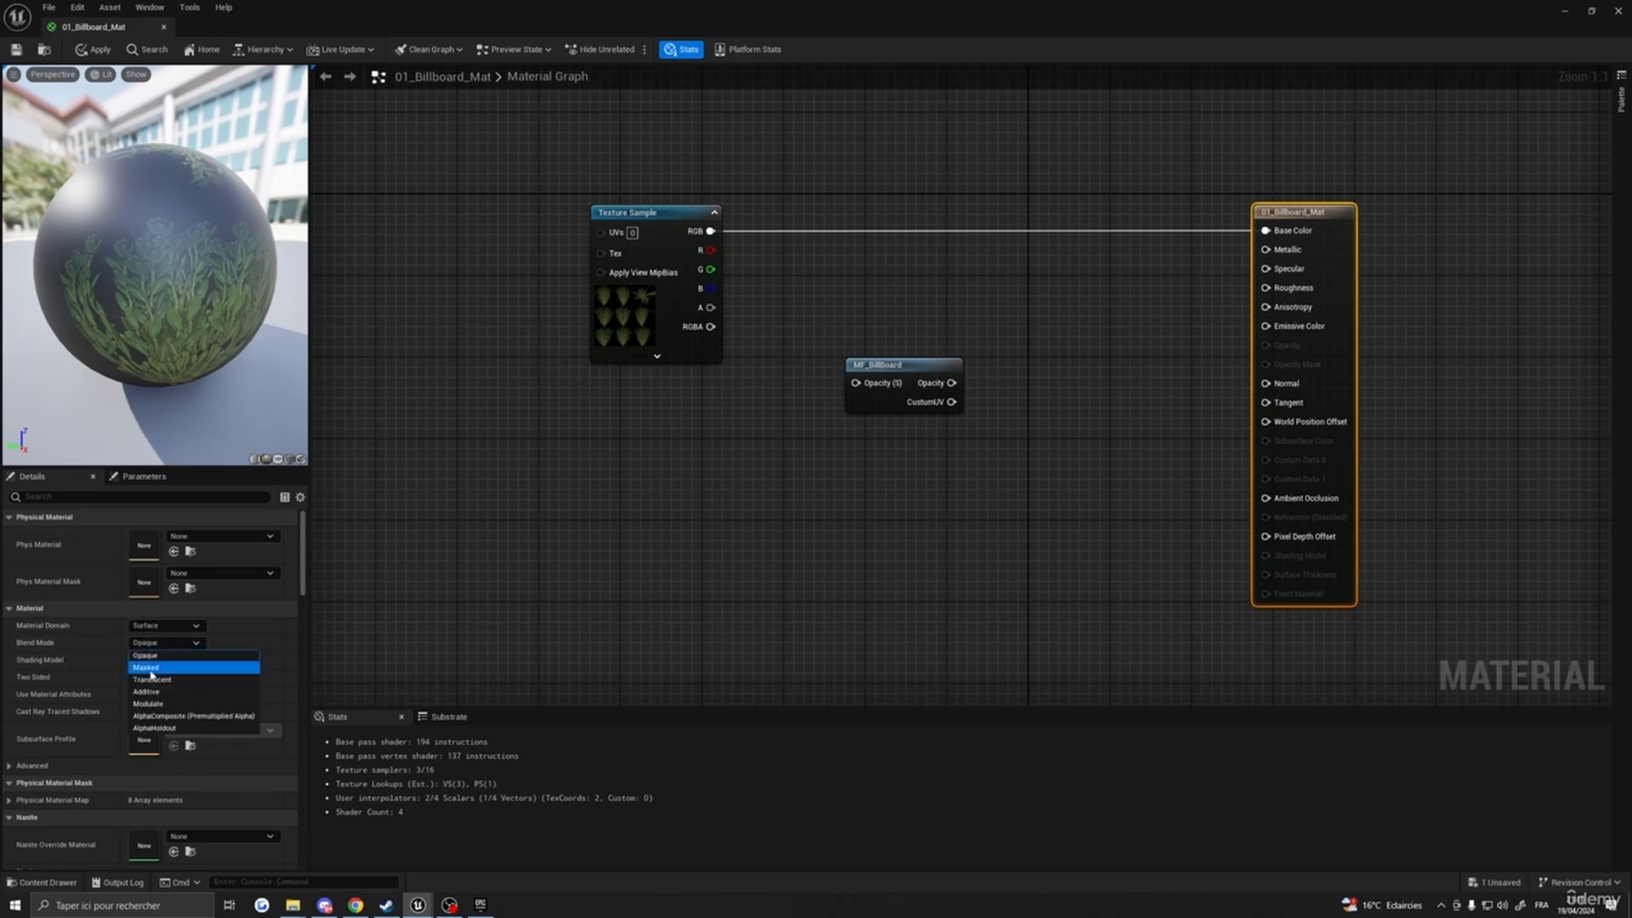
pyautogui.click(153, 668)
# - Set the material's Num Customized UVs to 3 and shift the output node slightly up
pyautogui.click(47, 499)
pyautogui.write('cust')
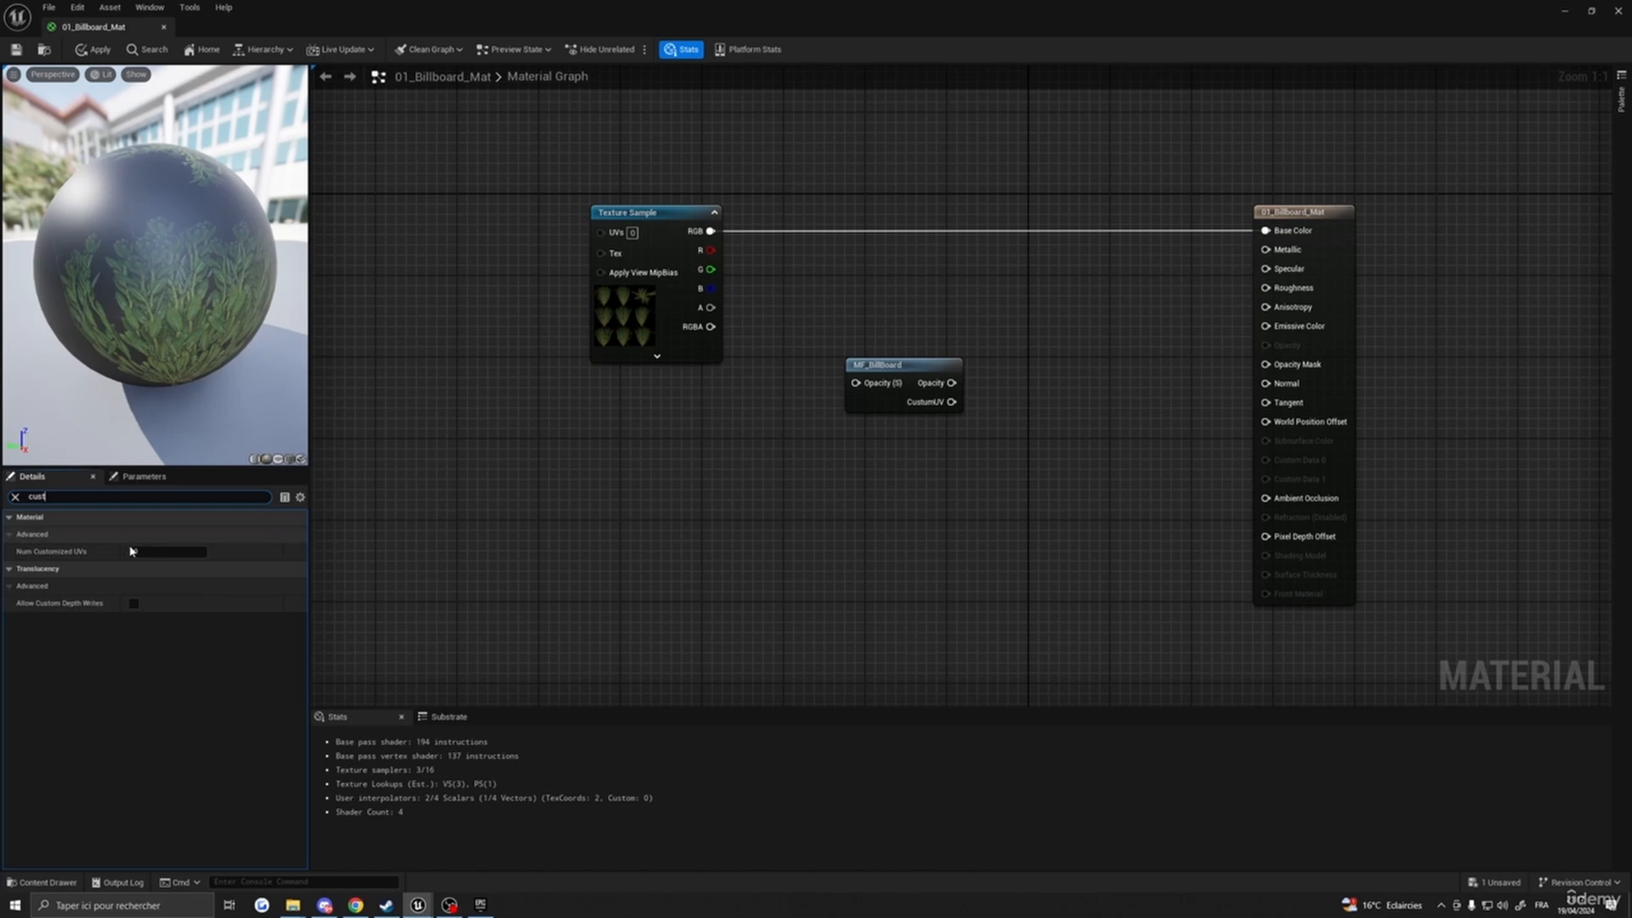
pyautogui.click(141, 553)
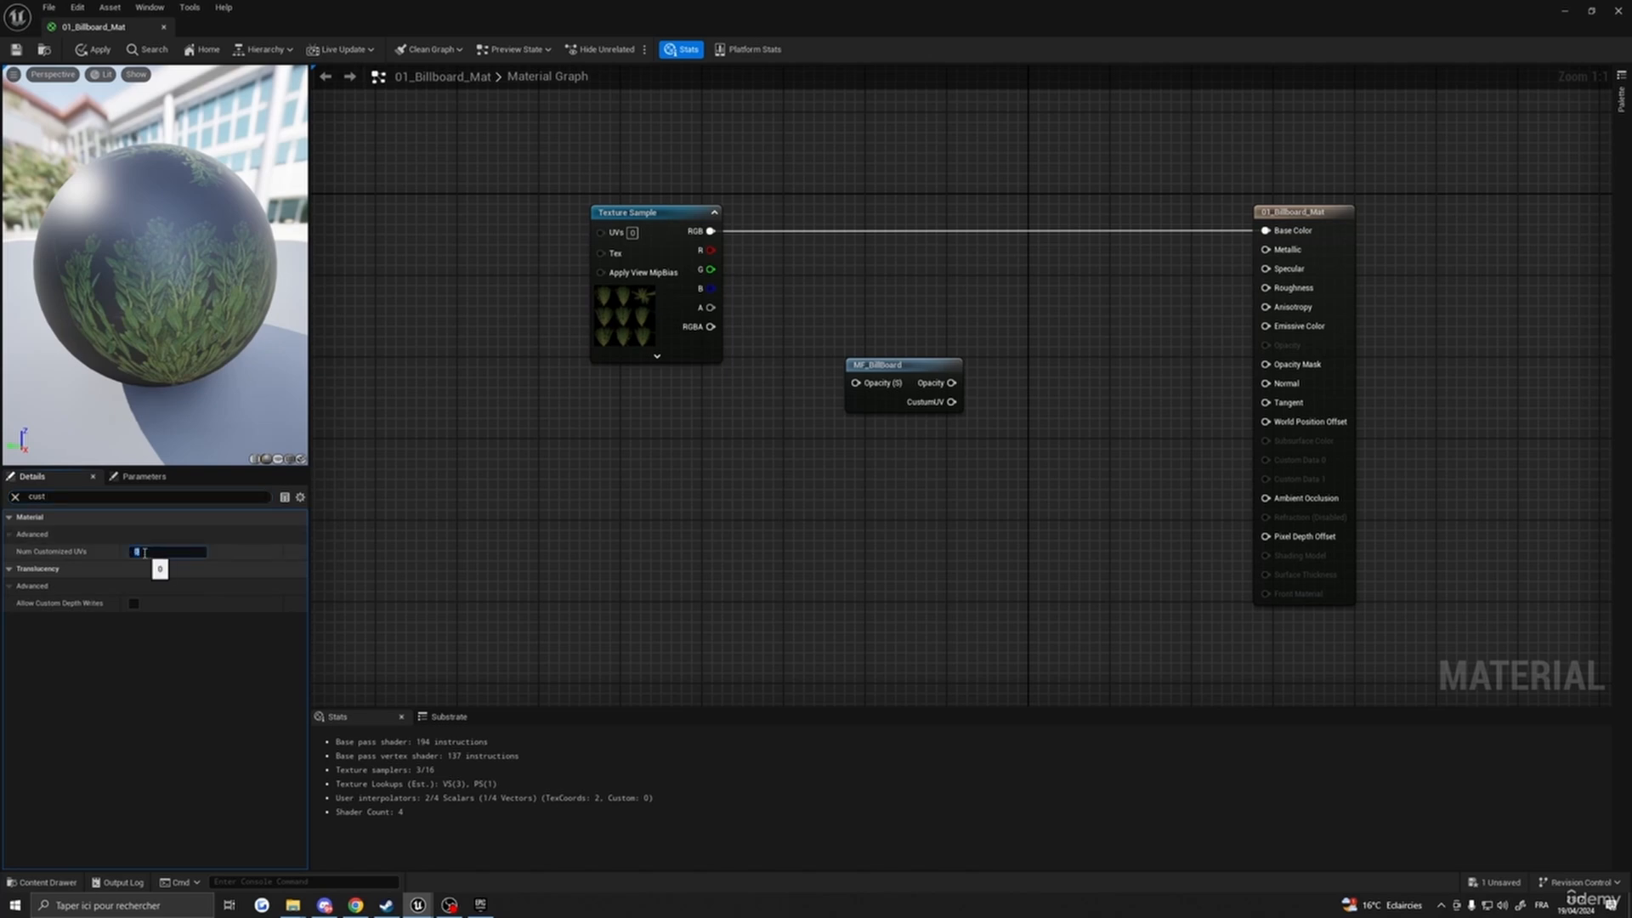
pyautogui.write('3')
pyautogui.press('Return')
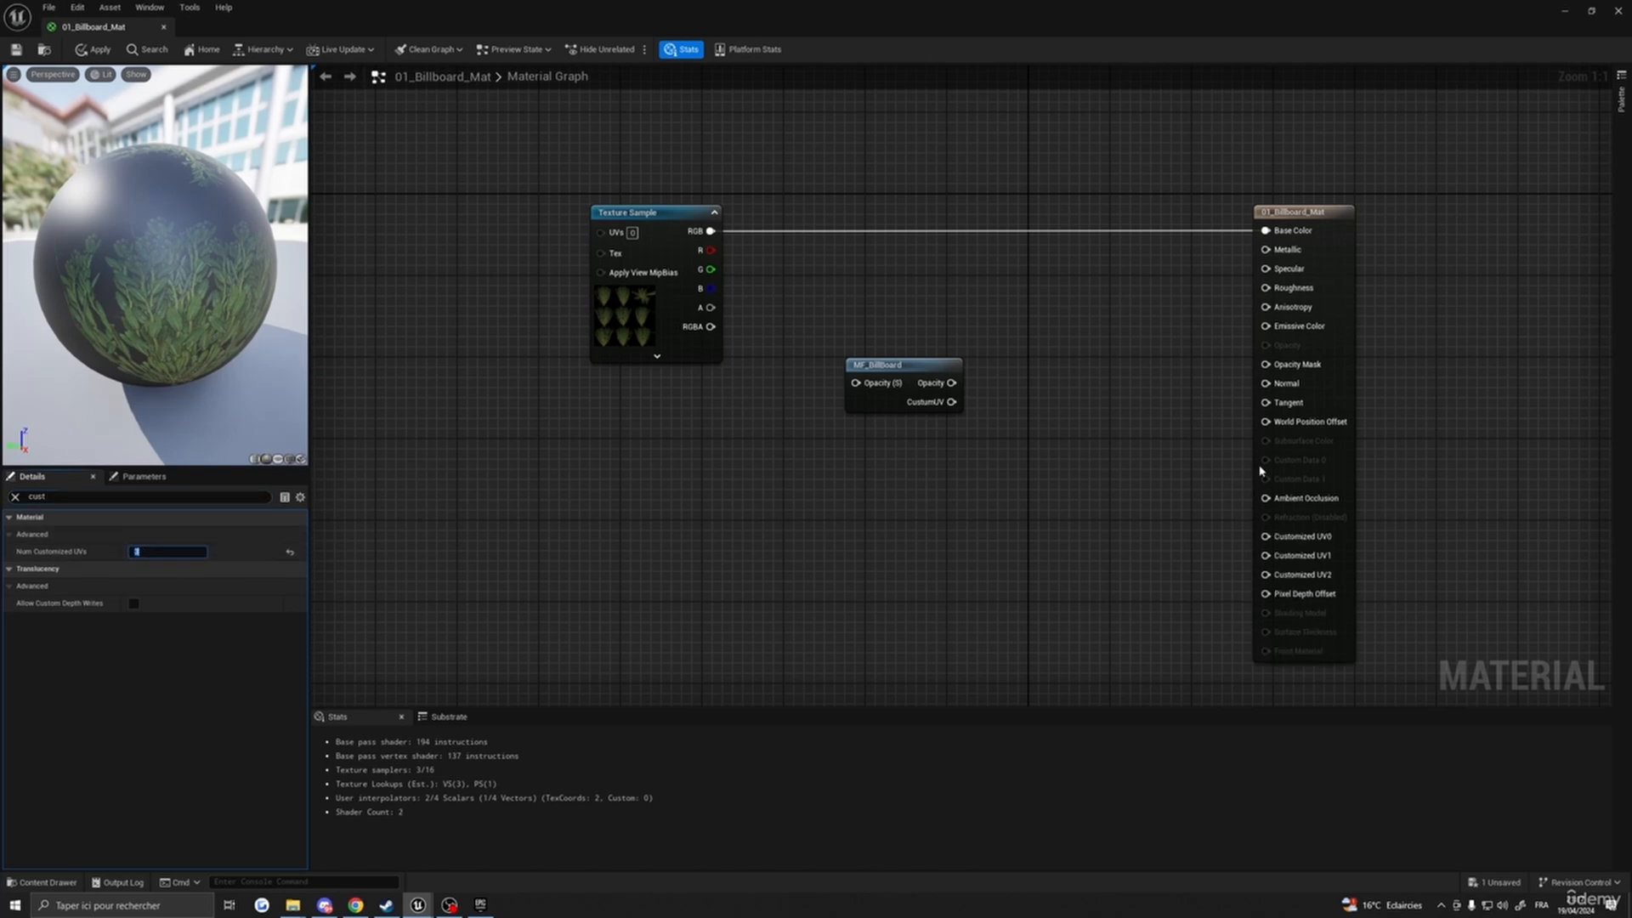
pyautogui.moveTo(1327, 227); pyautogui.dragTo(1328, 217)
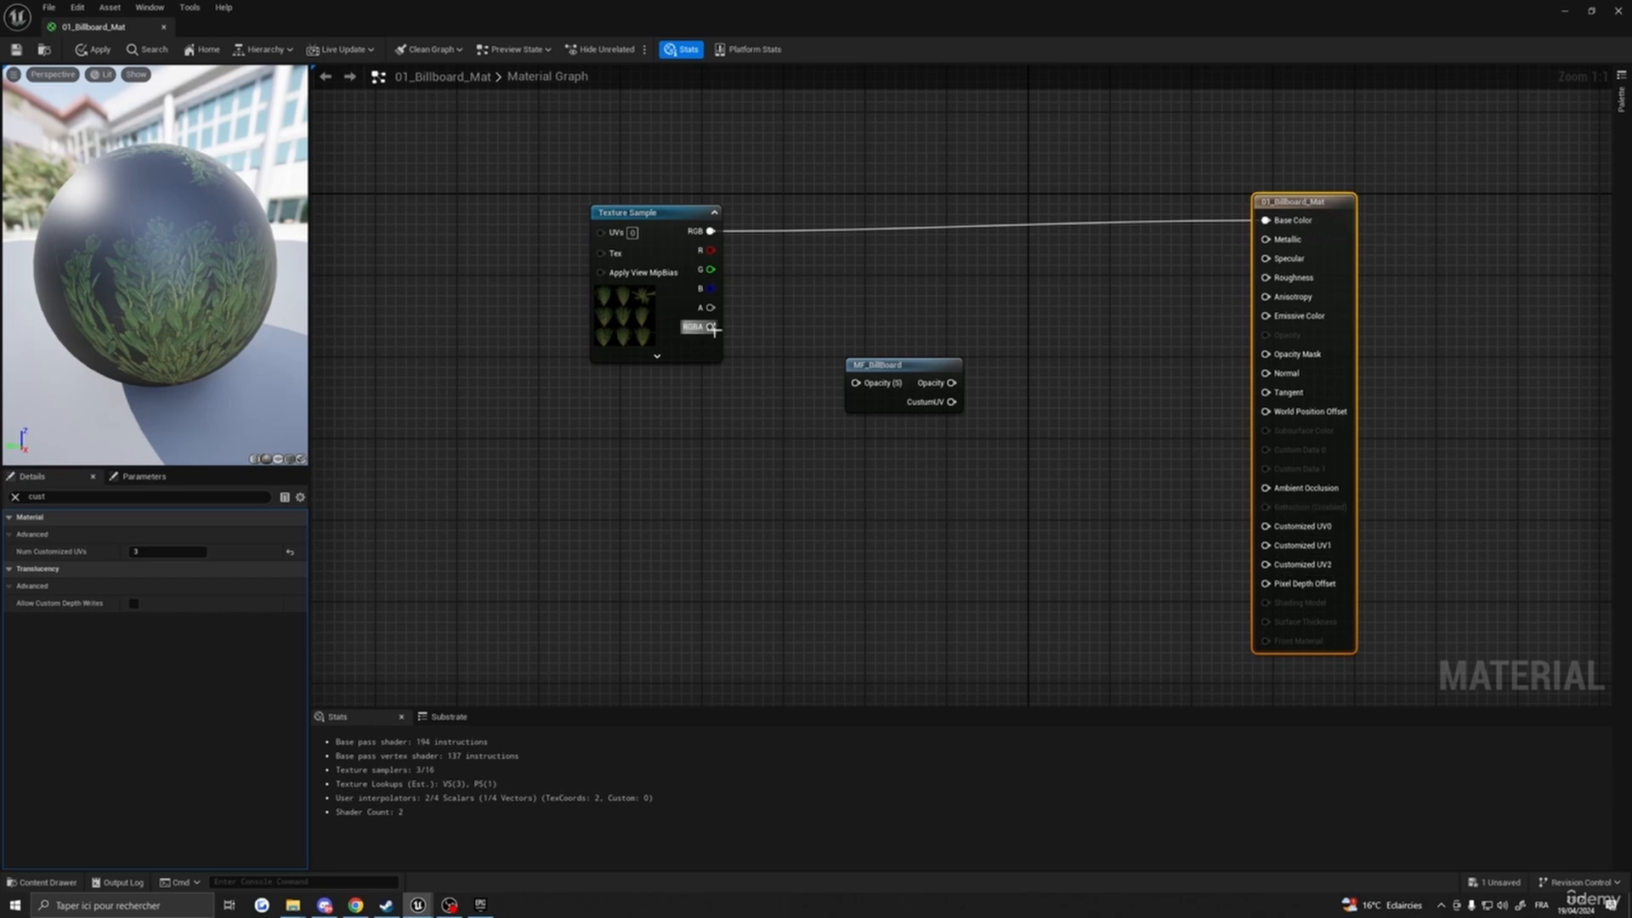
# - Inspect only the alpha channel of the 01_Billboard_Color texture, then close the texture
pyautogui.doubleClick(640, 308)
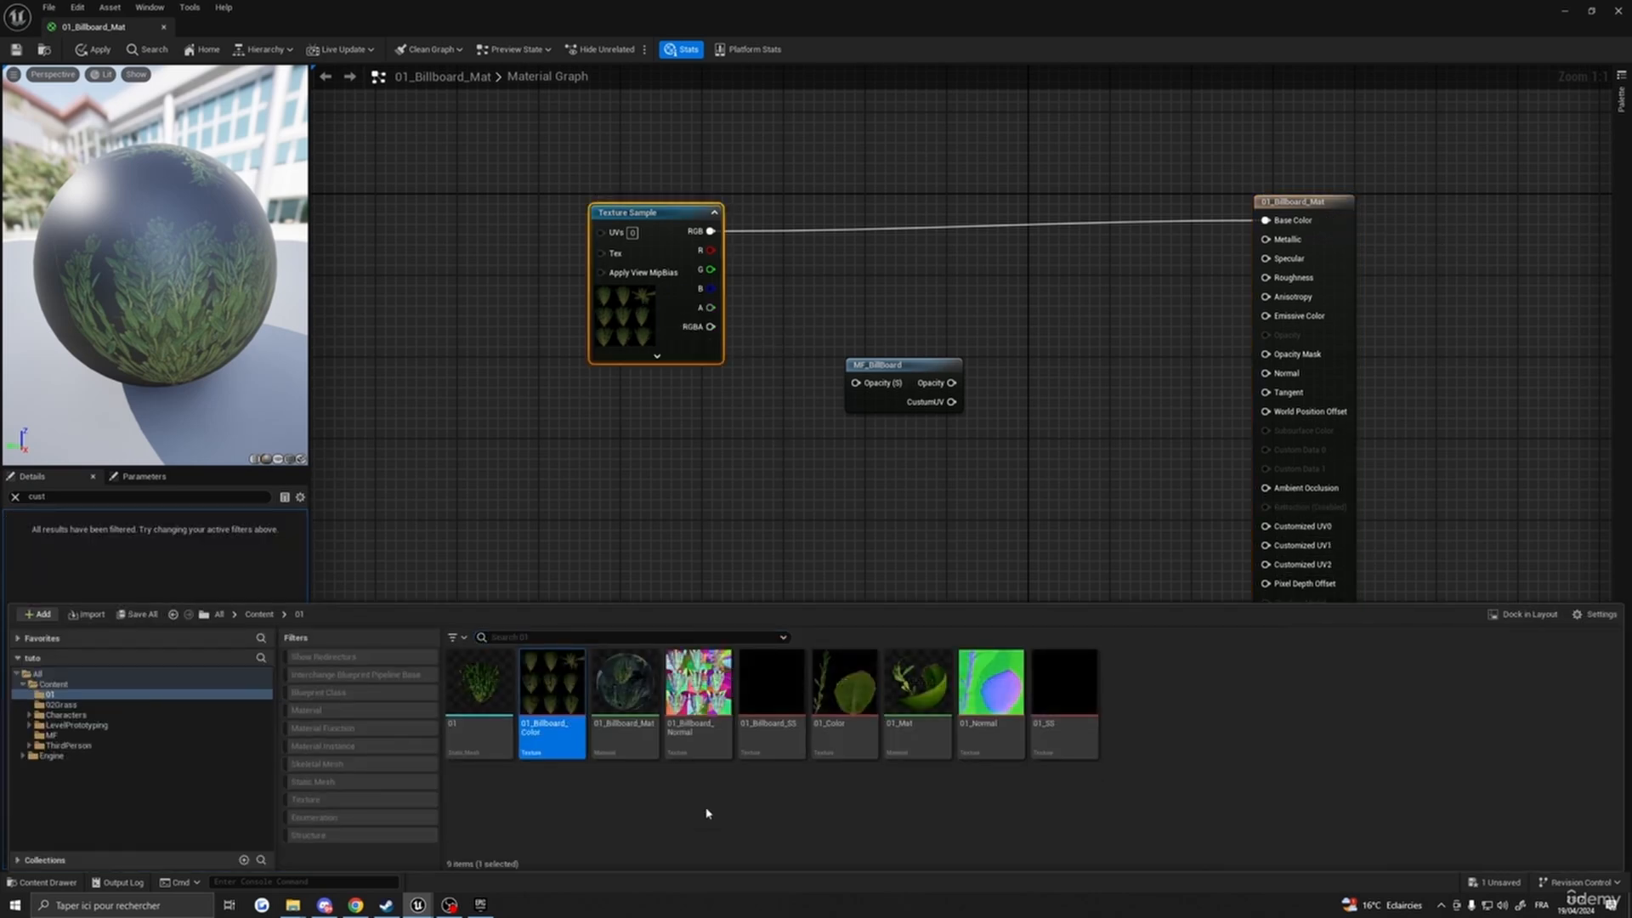
pyautogui.doubleClick(544, 718)
pyautogui.click(217, 51)
pyautogui.click(254, 51)
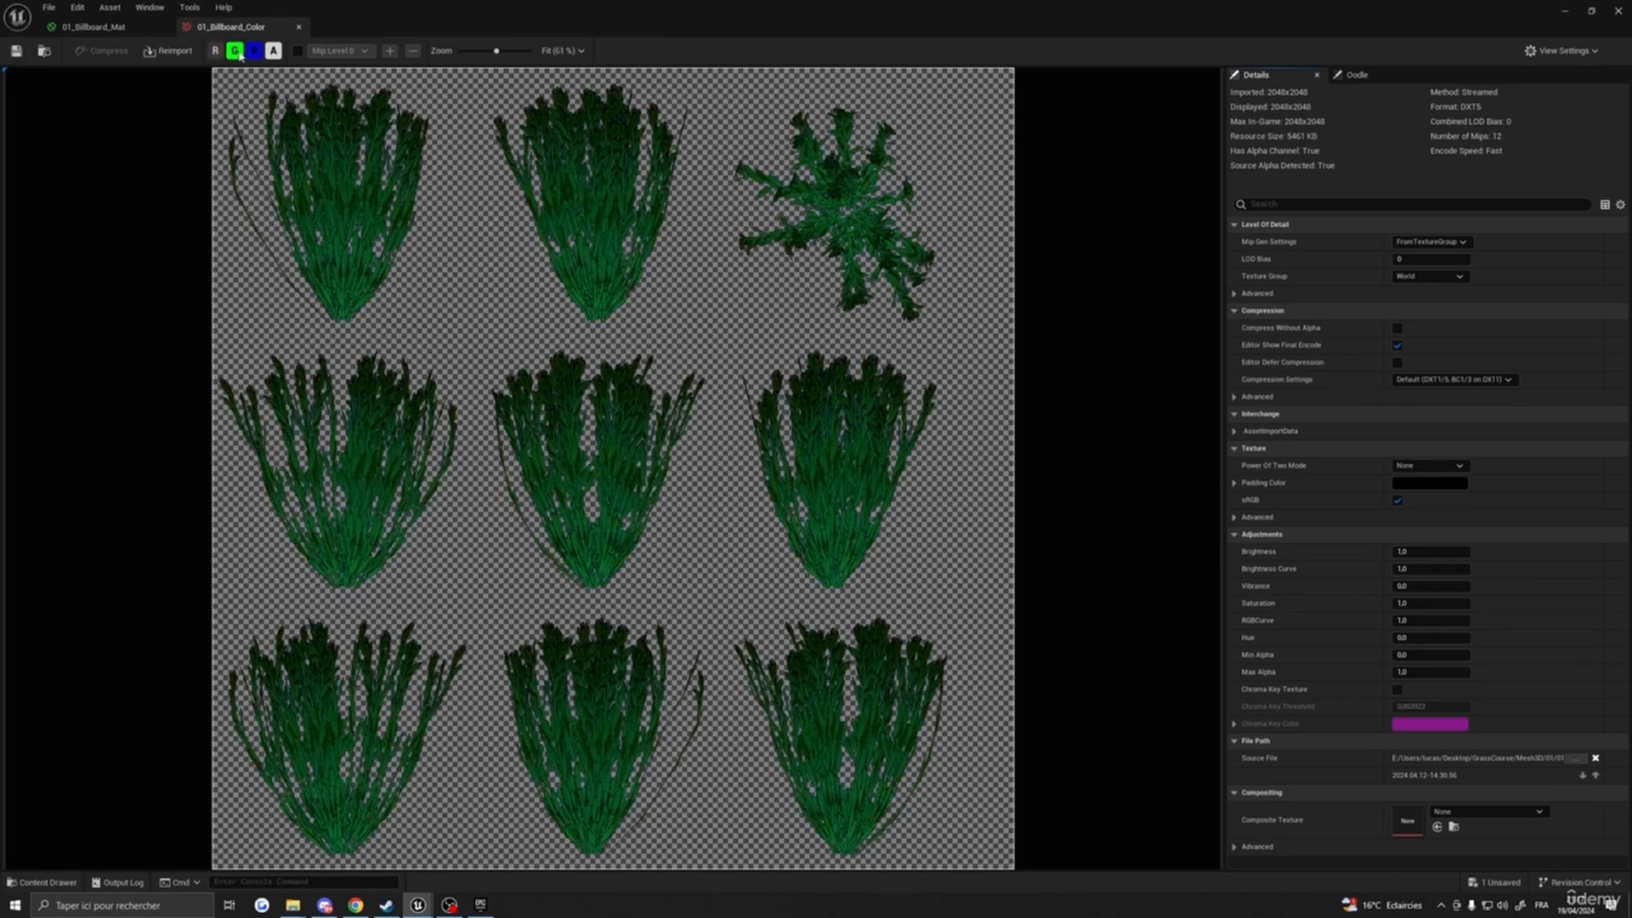
pyautogui.click(235, 51)
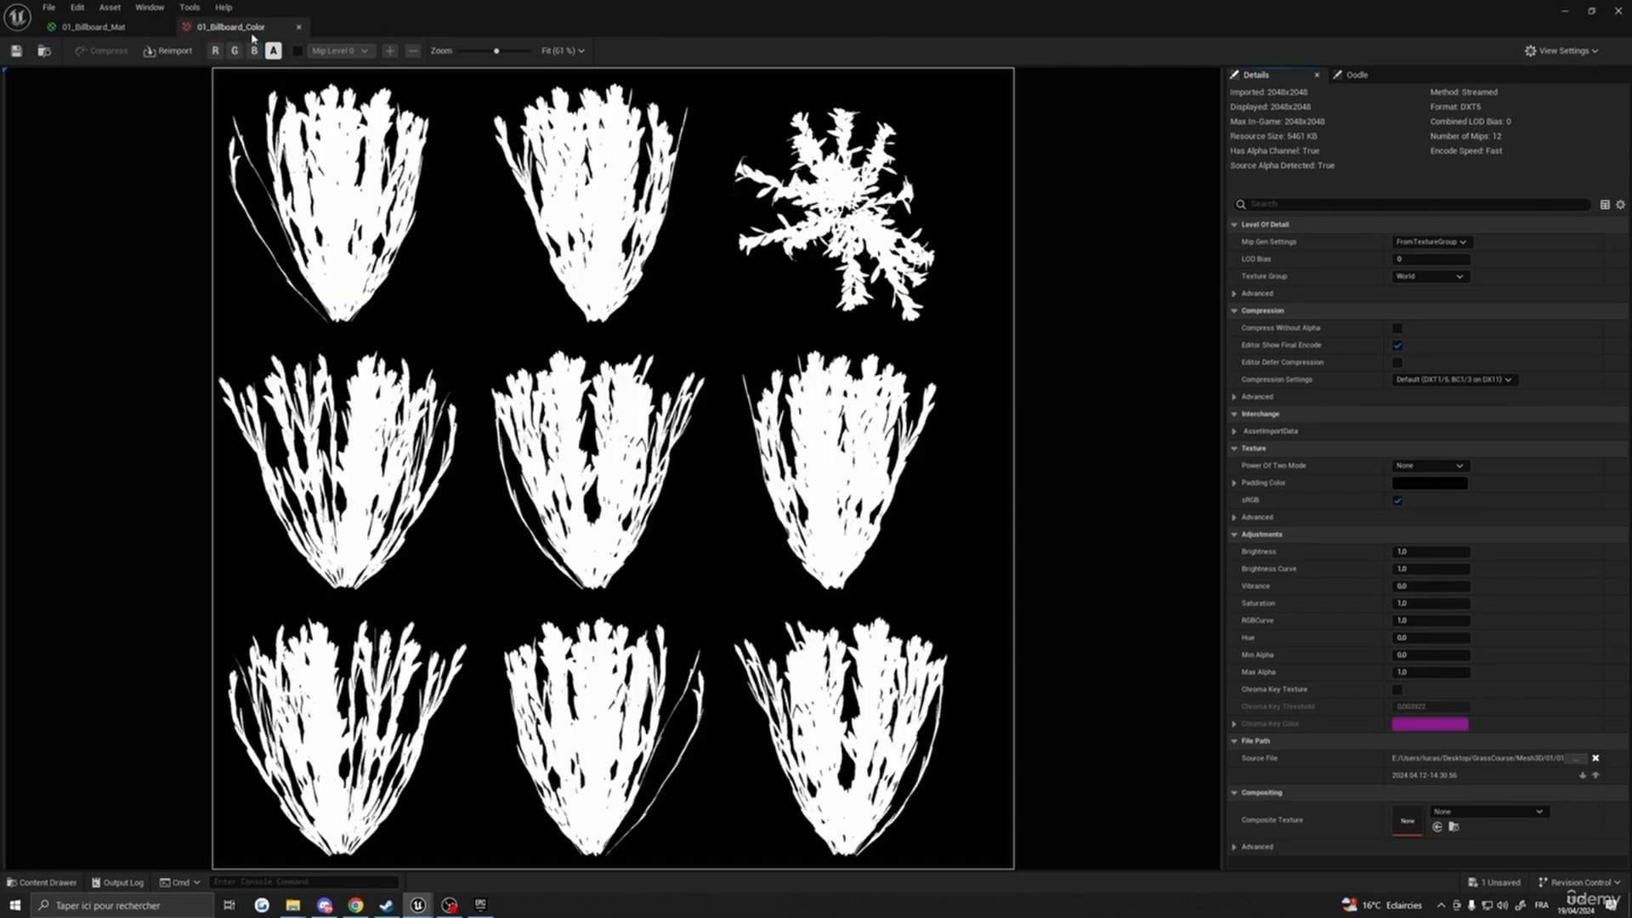
pyautogui.click(298, 27)
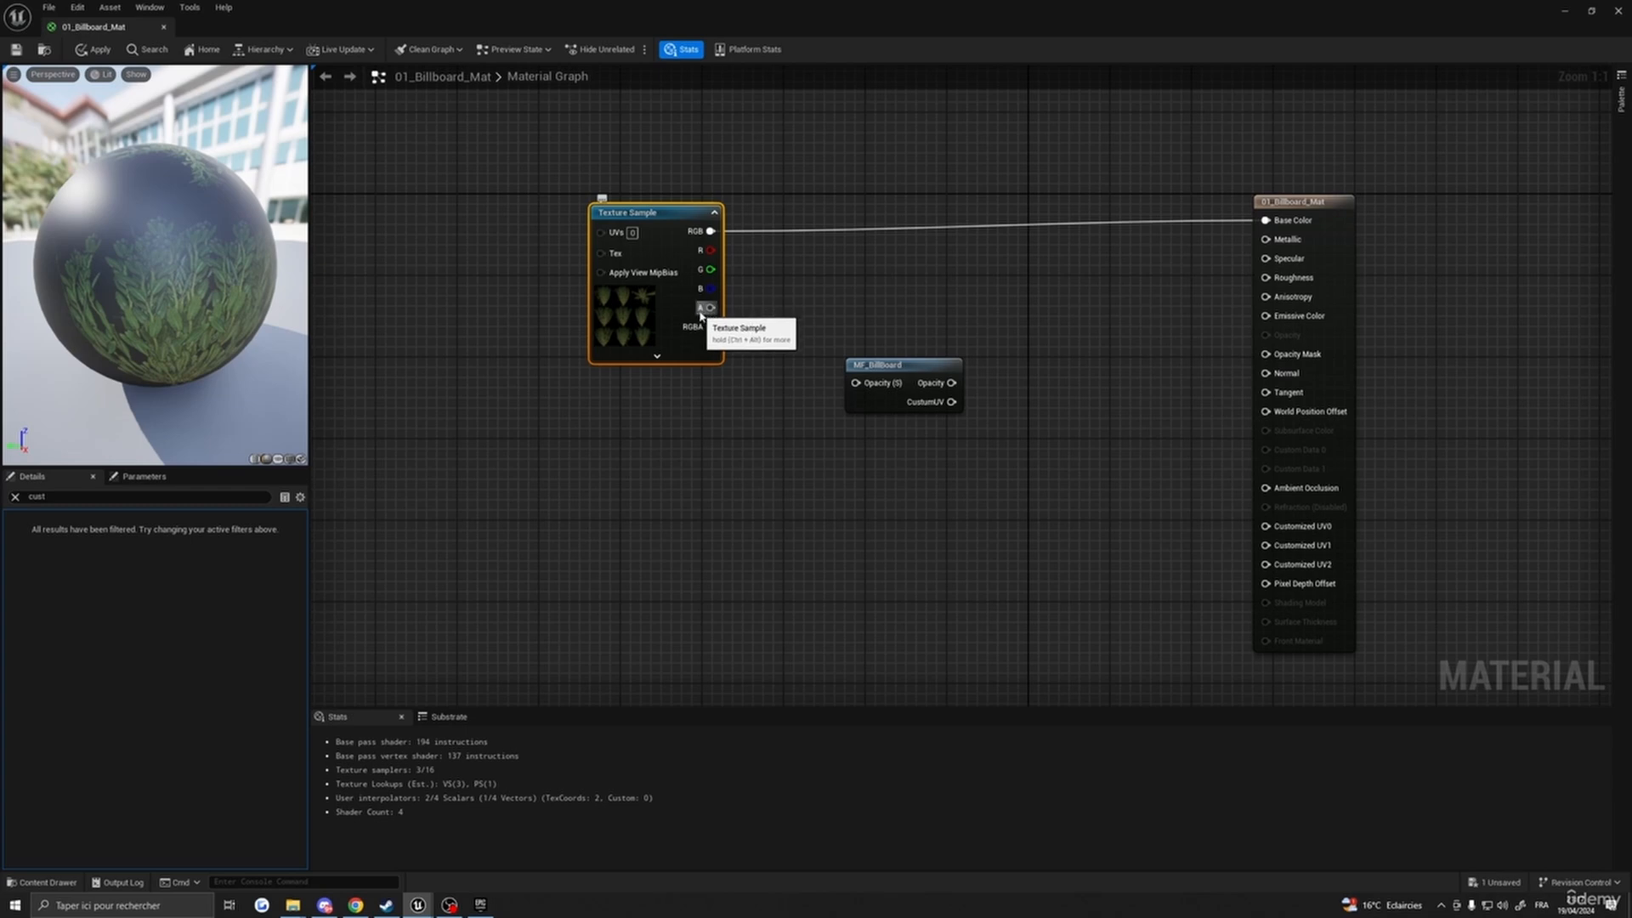
# - Connect the Texture Sample's alpha to MF_BillBoard's Opacity input, its Opacity output to Opacity Mask and CustumUV to Customized UV2
pyautogui.moveTo(704, 310); pyautogui.dragTo(867, 393)
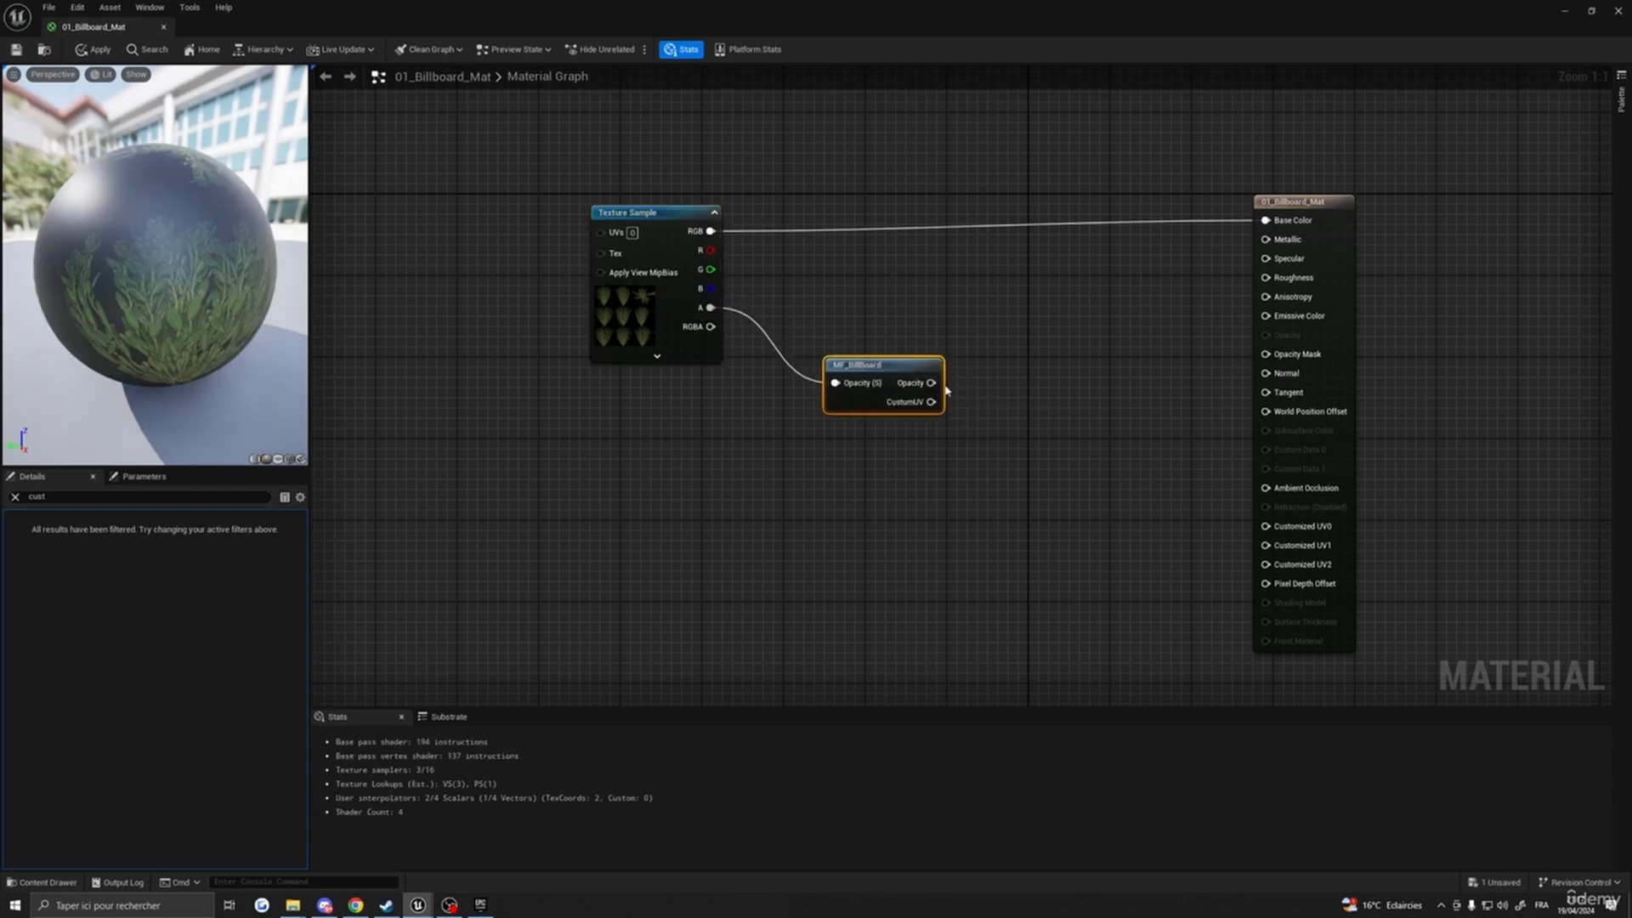
pyautogui.moveTo(932, 384); pyautogui.dragTo(1286, 358)
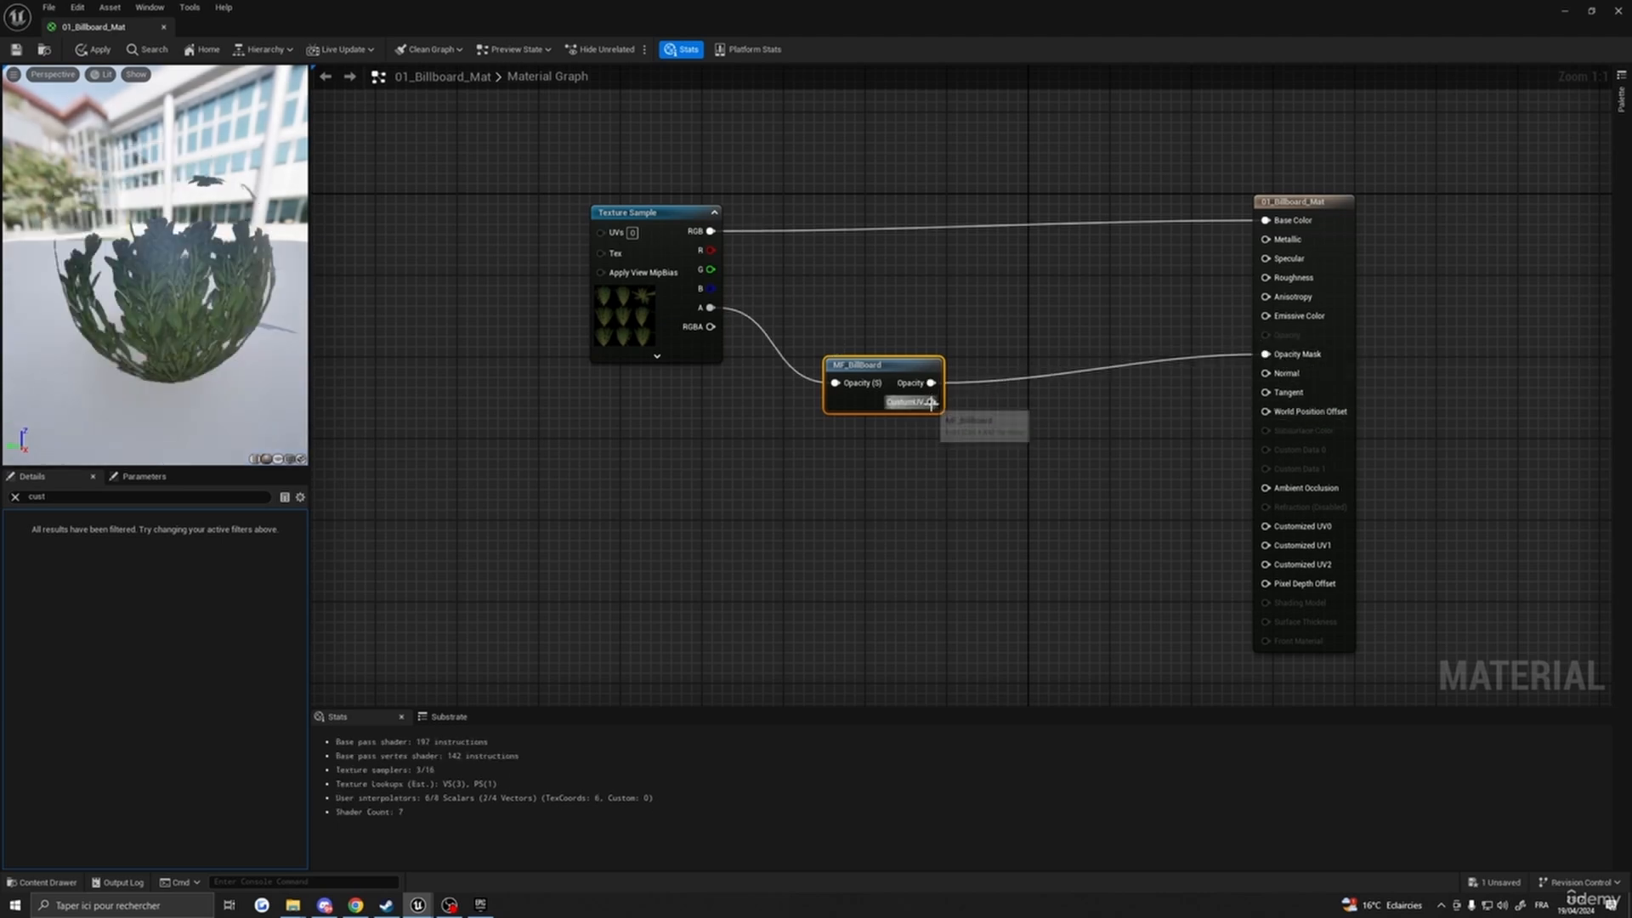
pyautogui.moveTo(932, 402); pyautogui.dragTo(1267, 566)
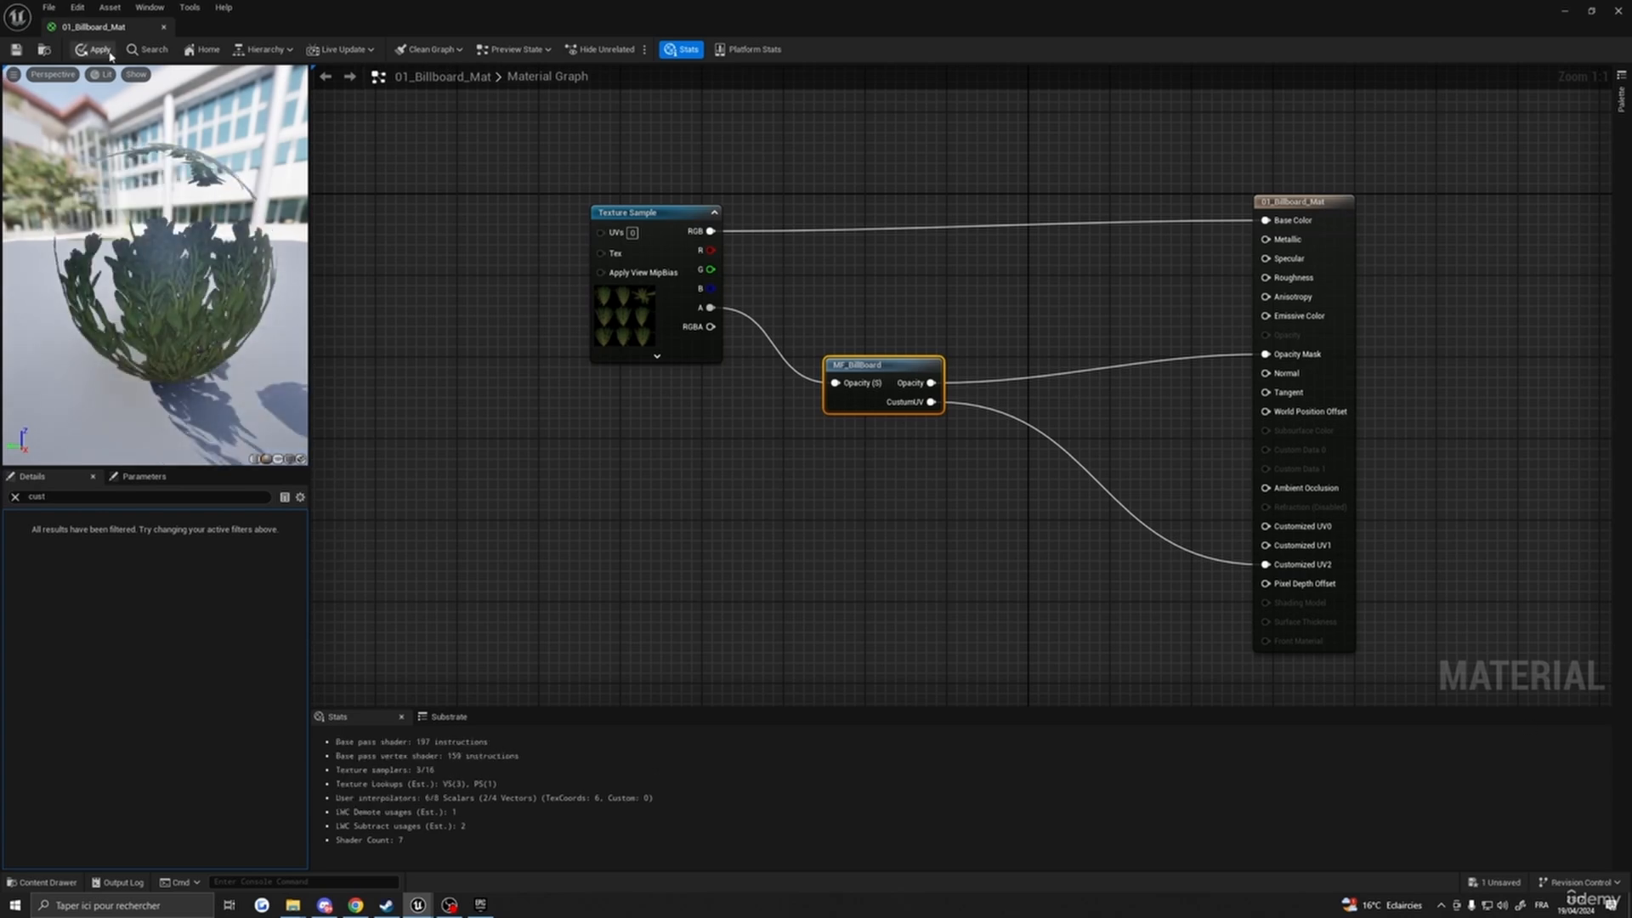
# - Apply and save the 01_Billboard_Mat material and close its editor
pyautogui.click(93, 50)
pyautogui.click(16, 50)
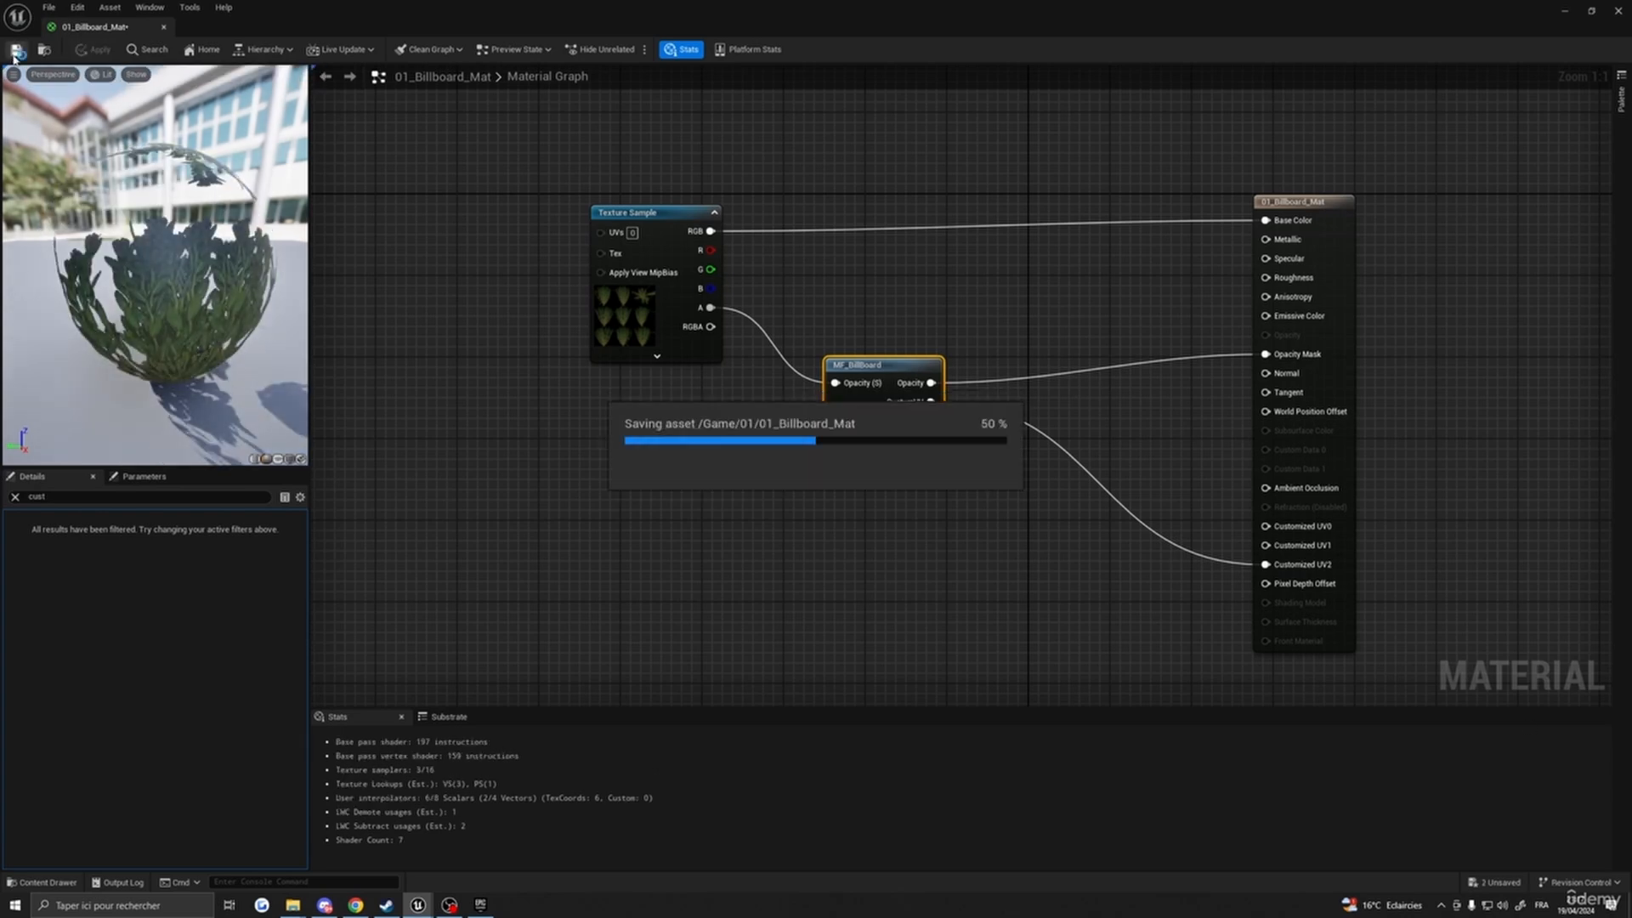
pyautogui.click(163, 26)
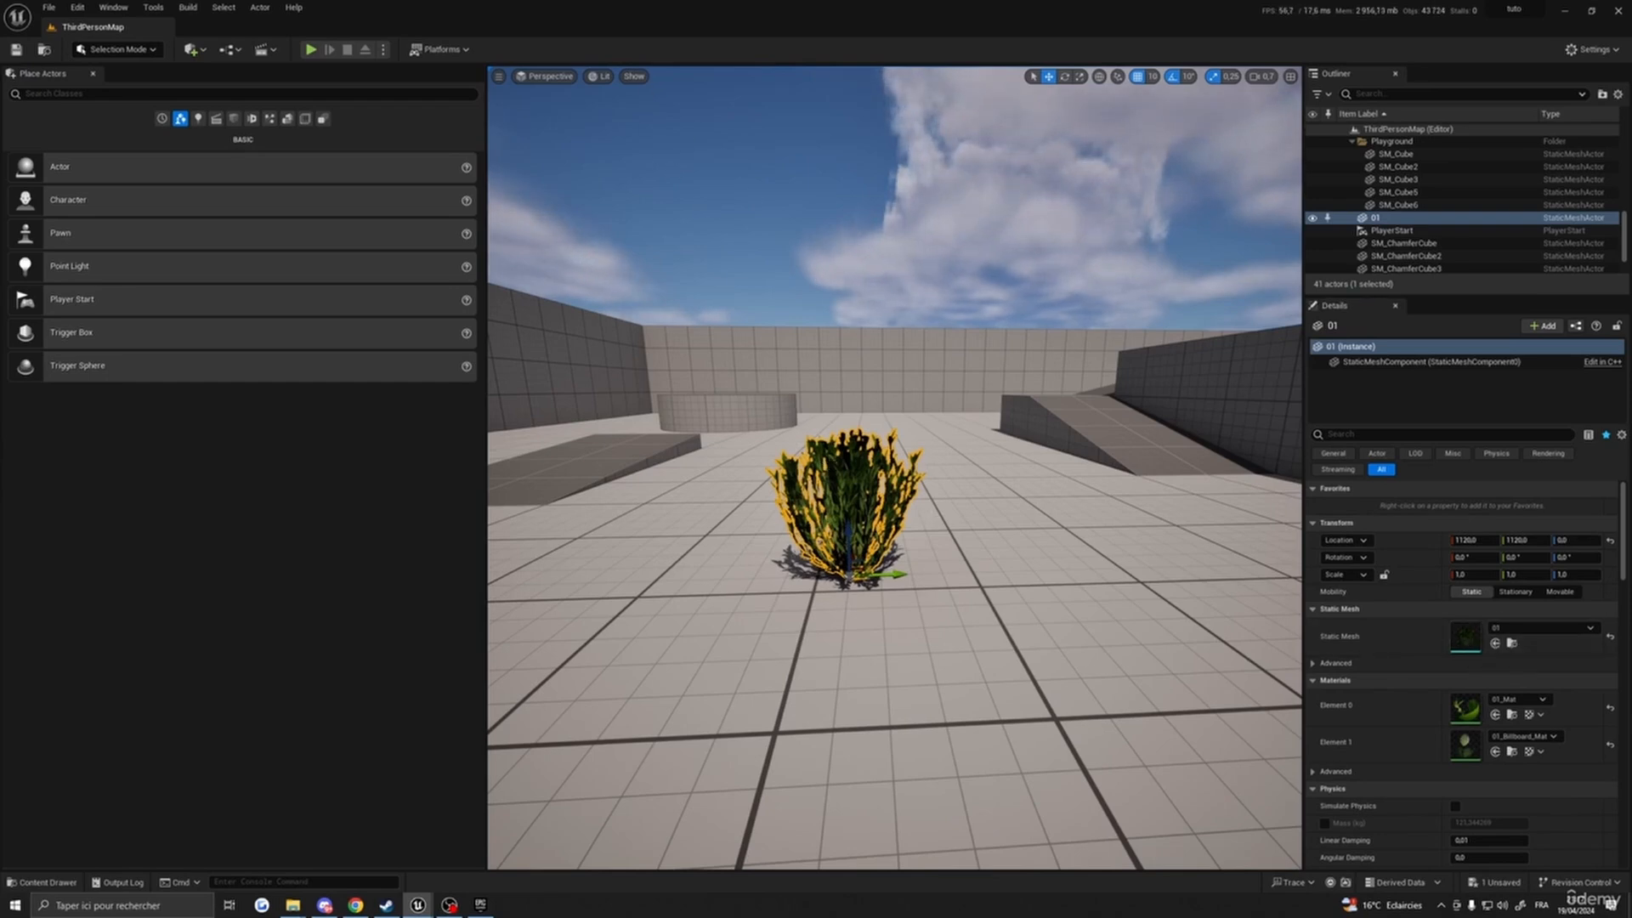
# - Open the 01 static mesh, filter its details by "lod" and enable the Custom LOD view showing all LODs at once
pyautogui.moveTo(1631, 213); pyautogui.dragTo(202, 27)
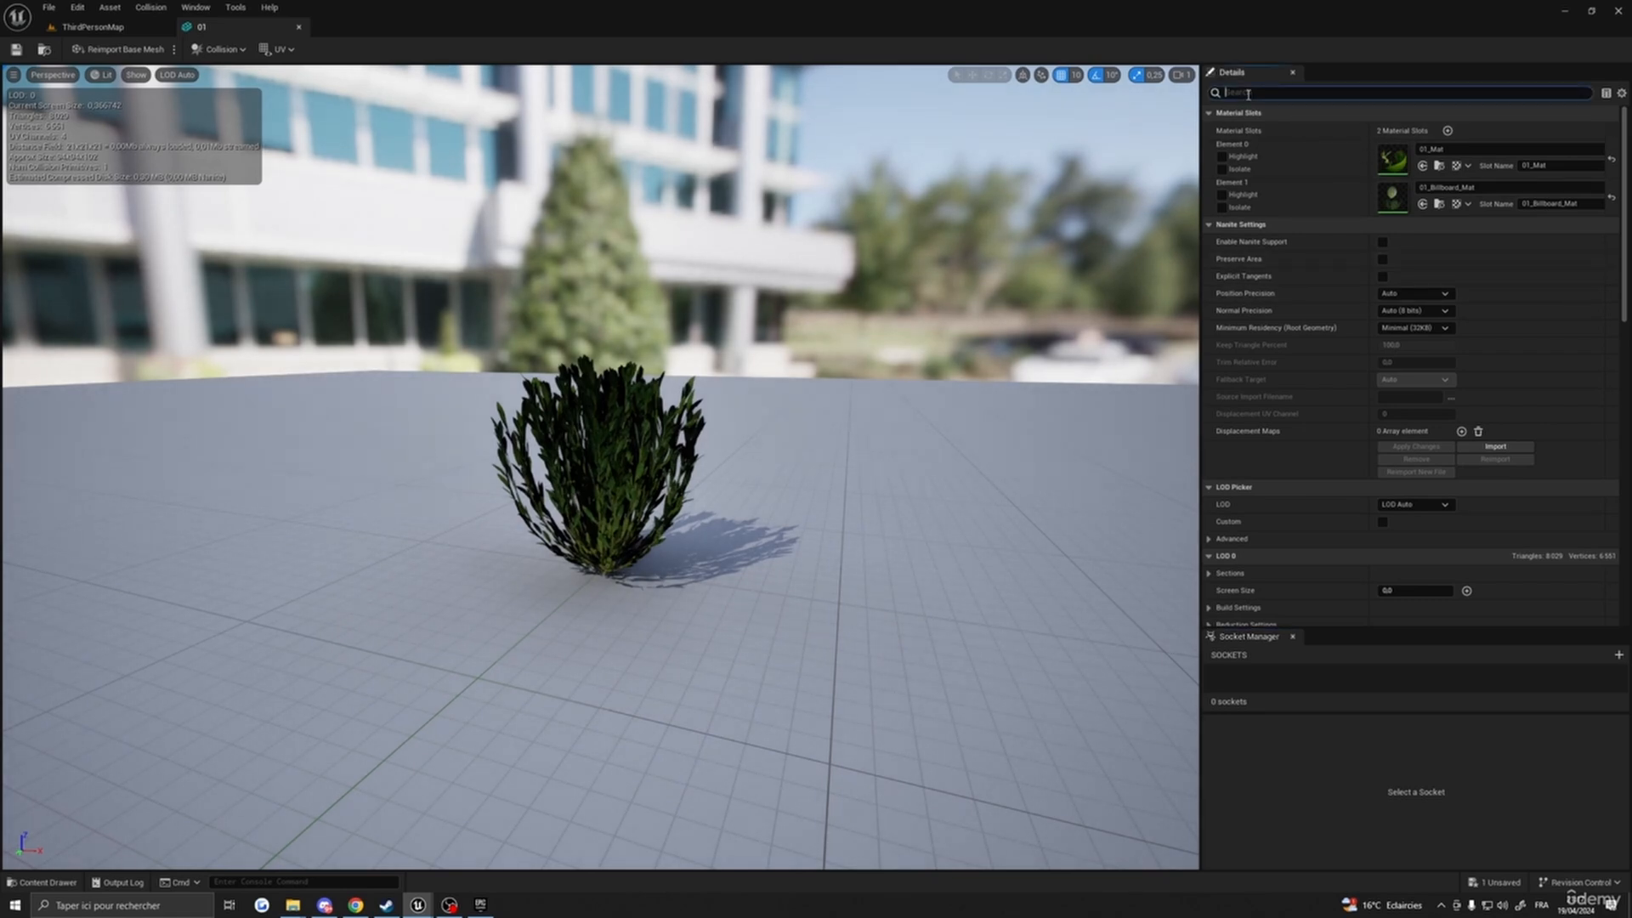
pyautogui.write('lod')
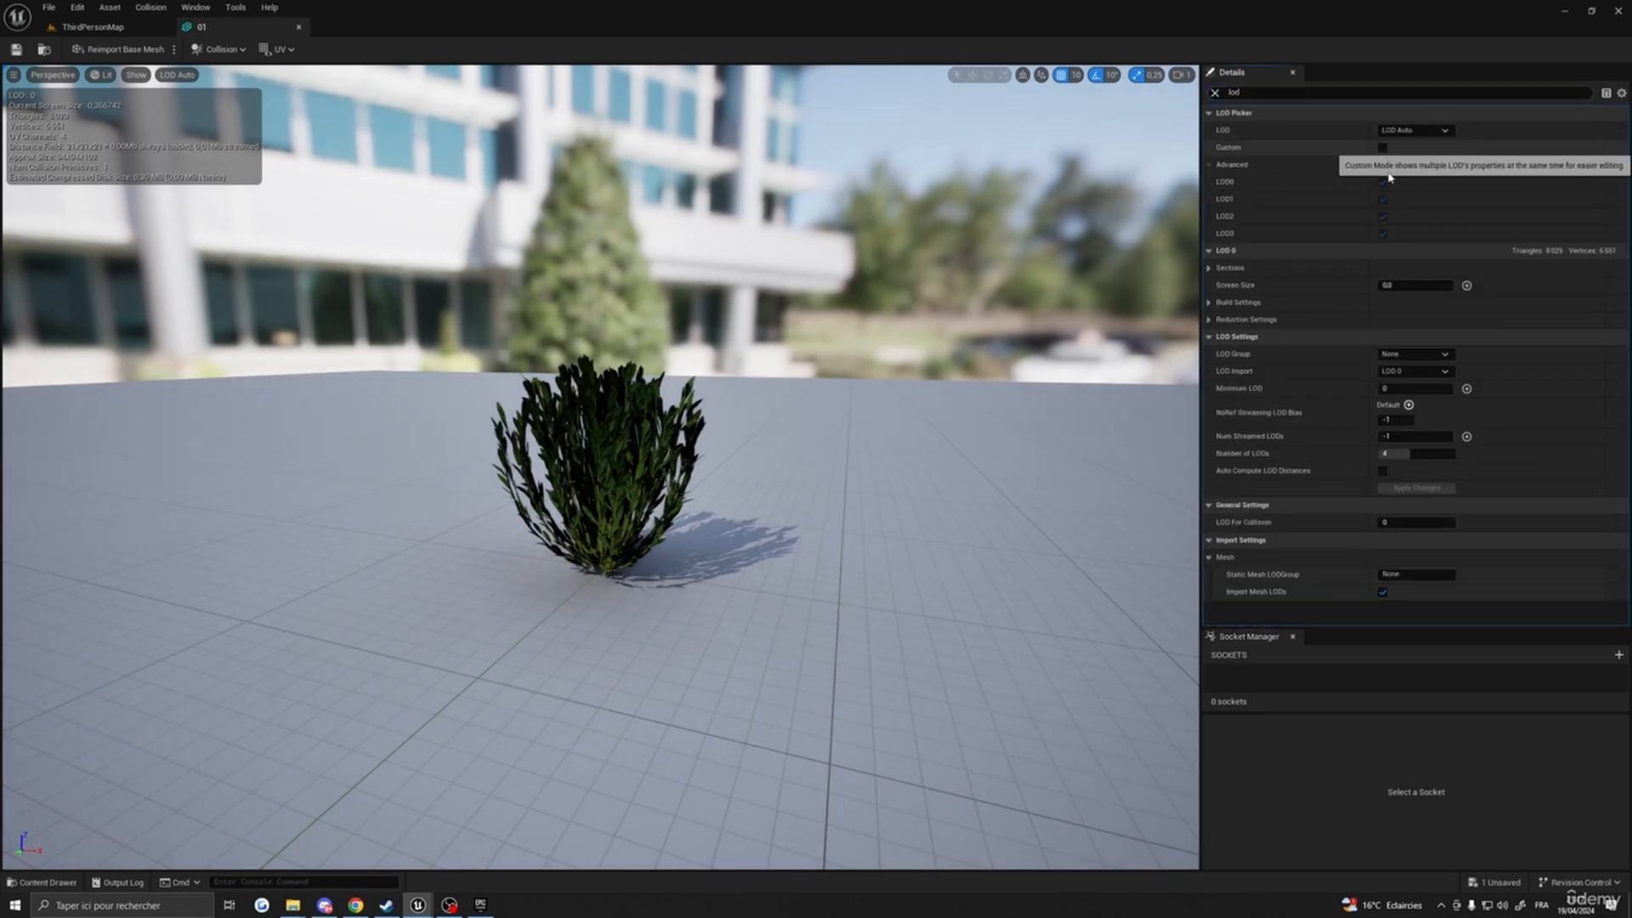
pyautogui.scroll(-5, 1400, 468)
pyautogui.scroll(5, 1400, 469)
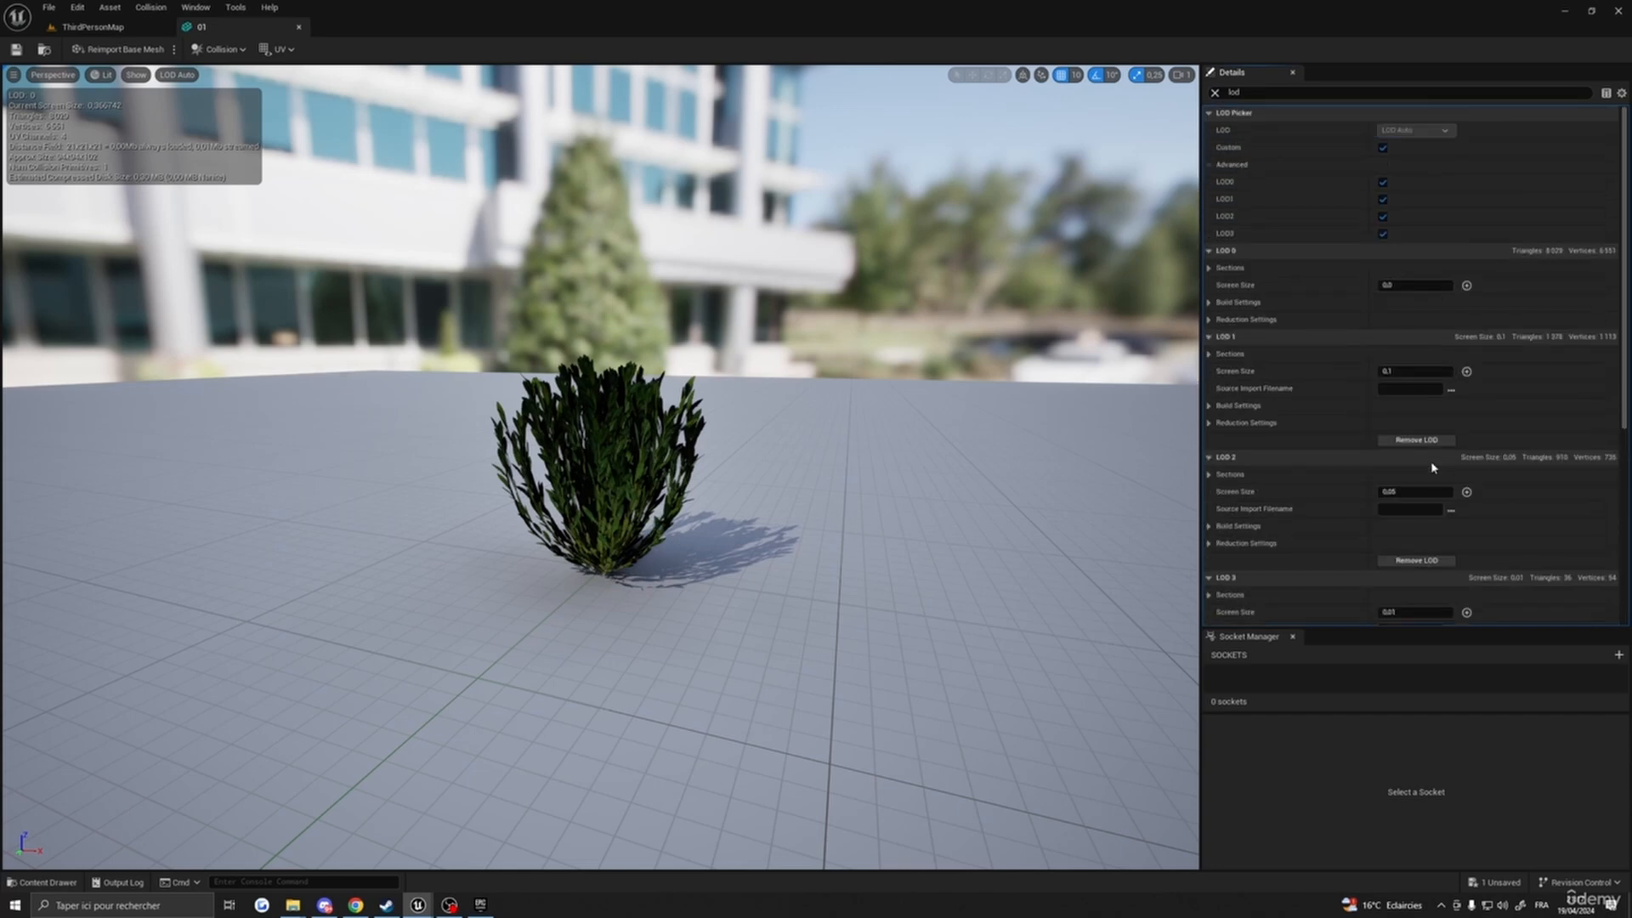
pyautogui.scroll(-5, 1360, 425)
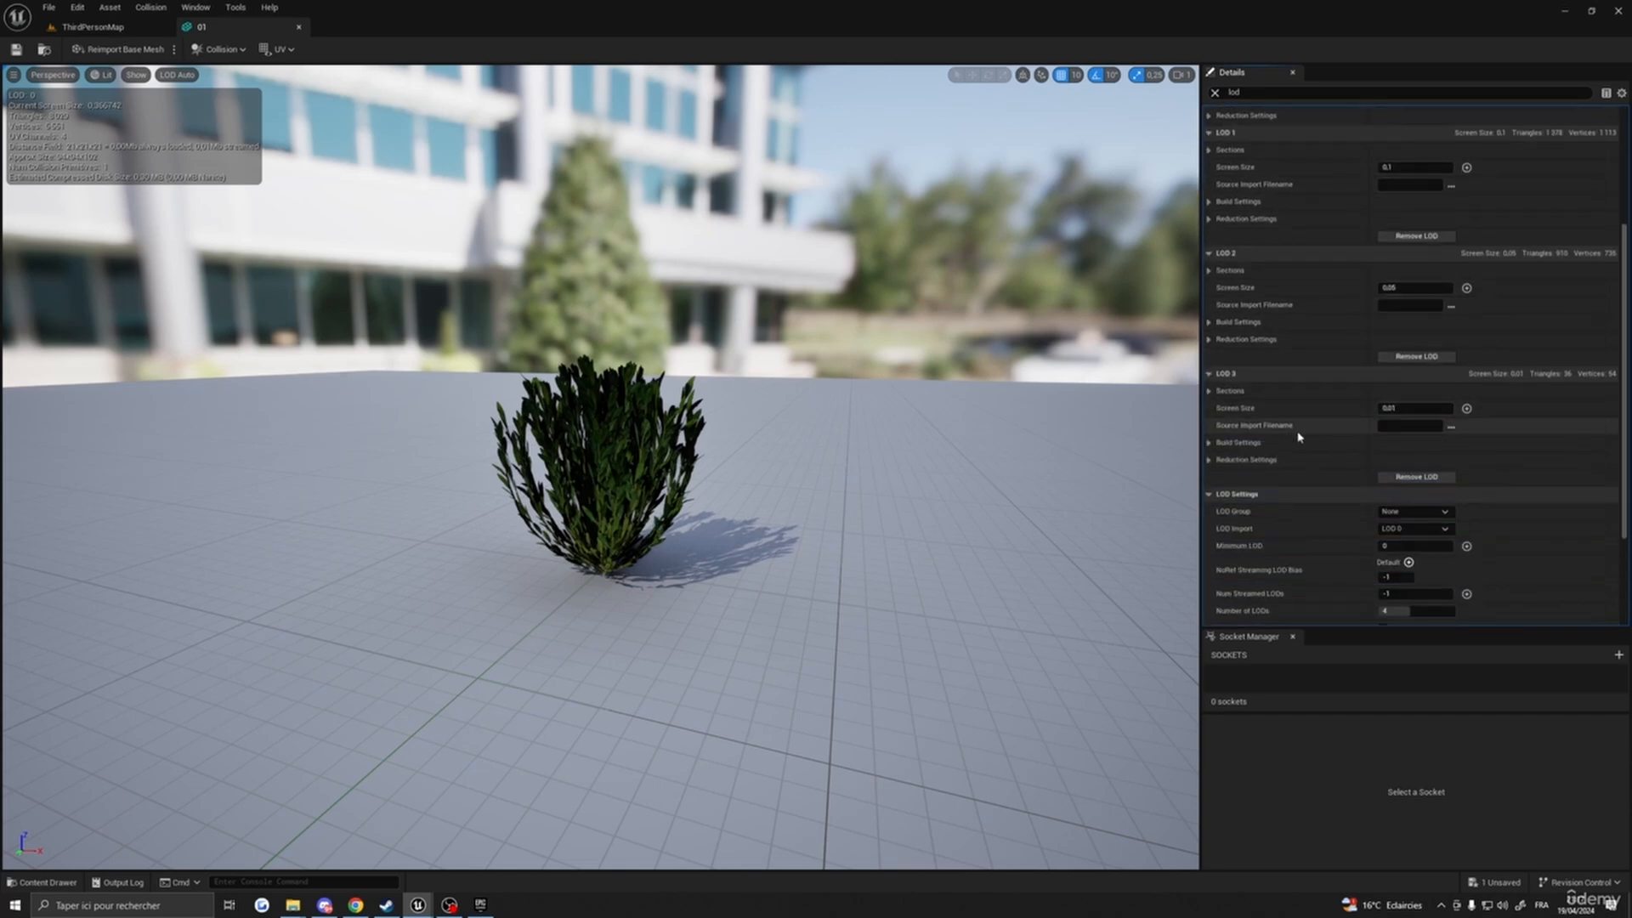
# - Try to set LOD 3's screen size to 1
pyautogui.click(1397, 285)
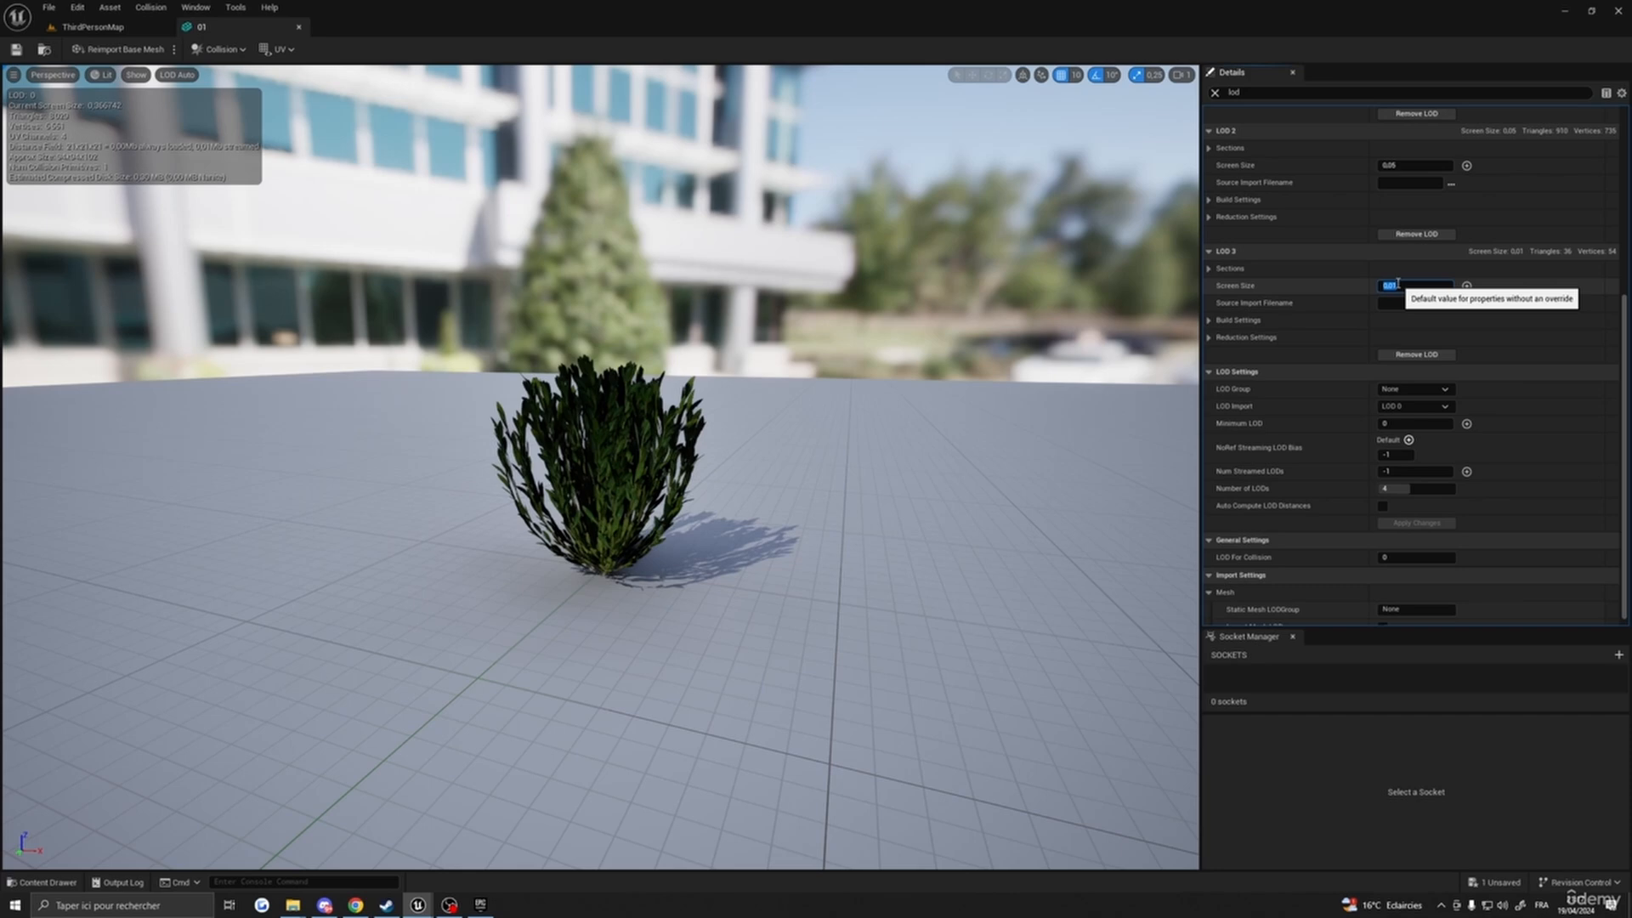
pyautogui.write('1')
pyautogui.press('Return')
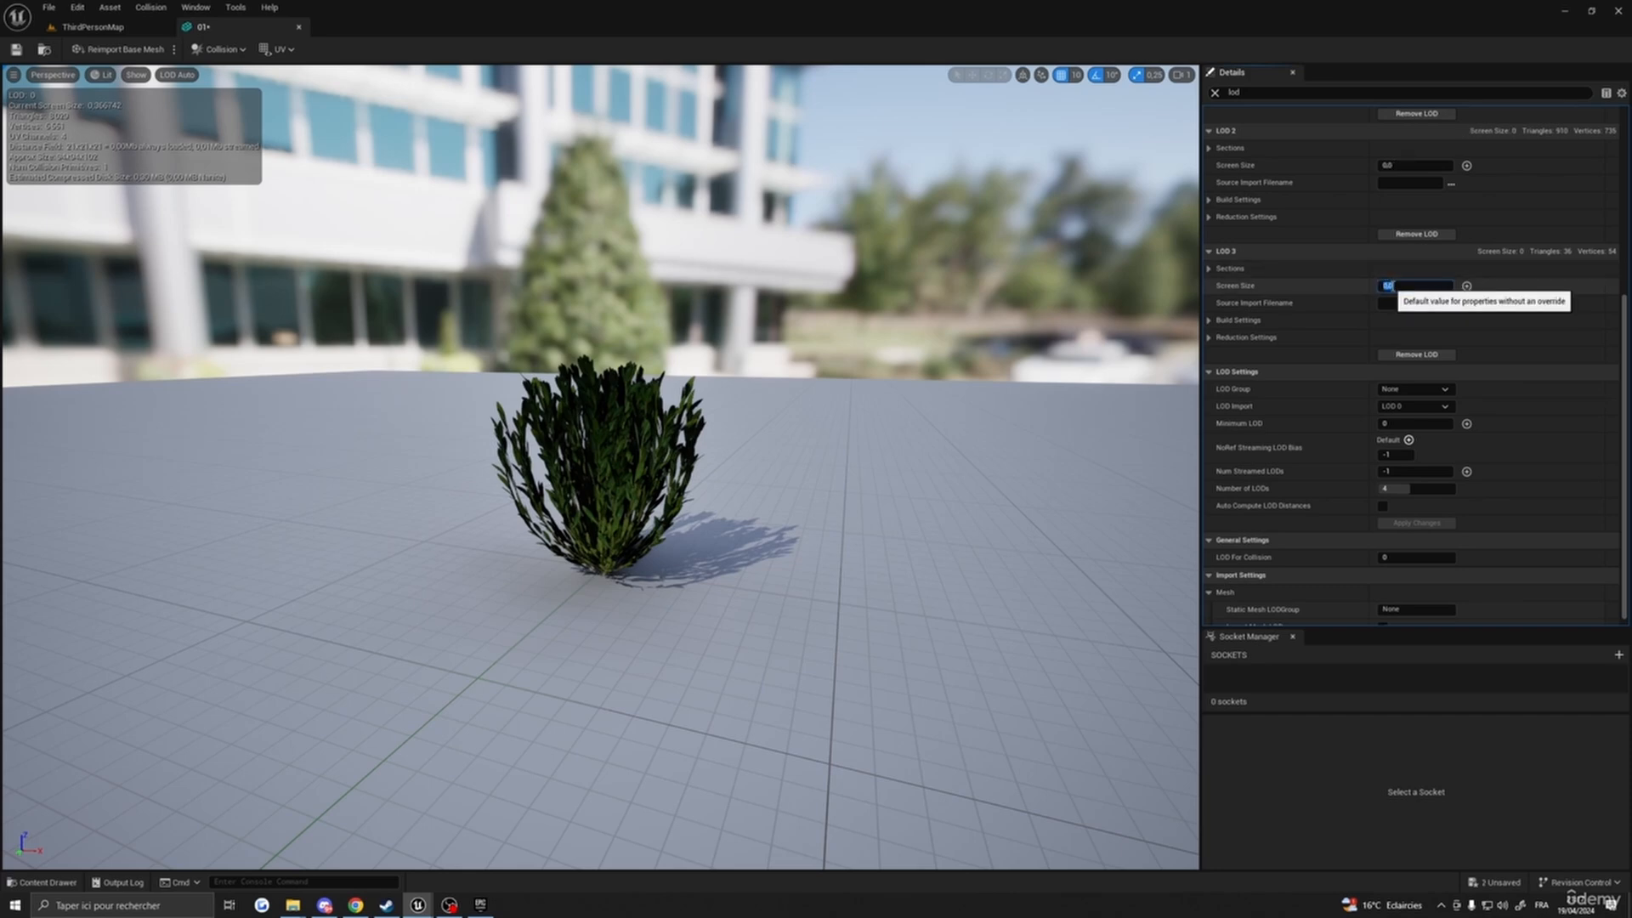
# - Set the screen sizes to 1,0 for LOD 0, 0,9999 for LOD 1, 0,9998 for LOD 2 and 0,9997 for LOD 3
pyautogui.scroll(5, 1386, 336)
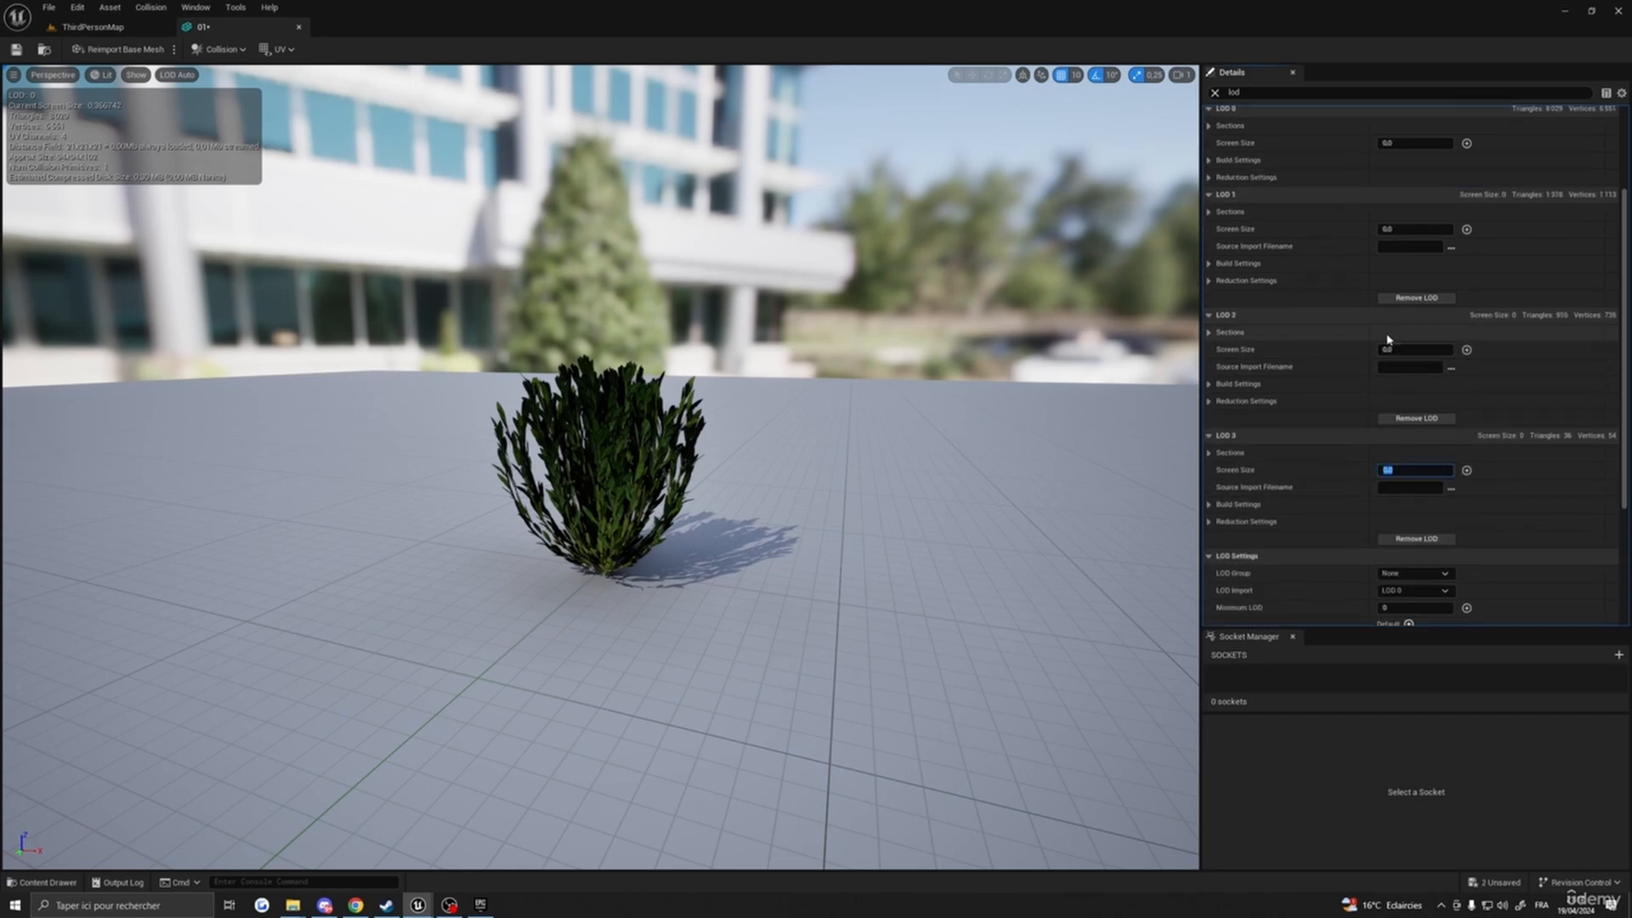
pyautogui.click(1389, 285)
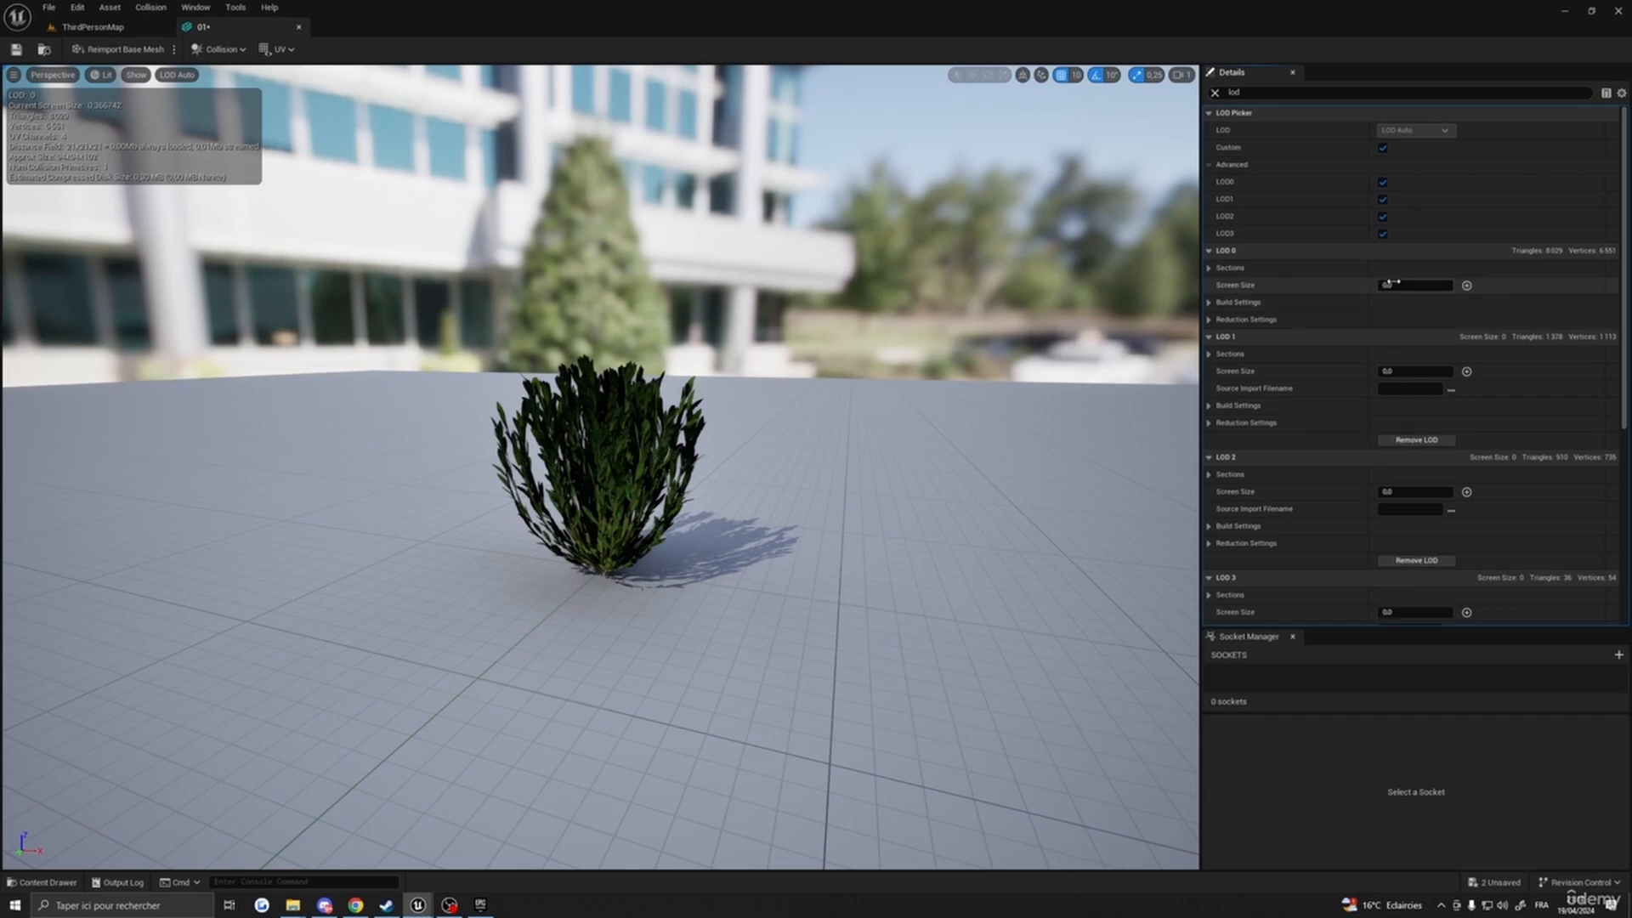
pyautogui.click(1394, 371)
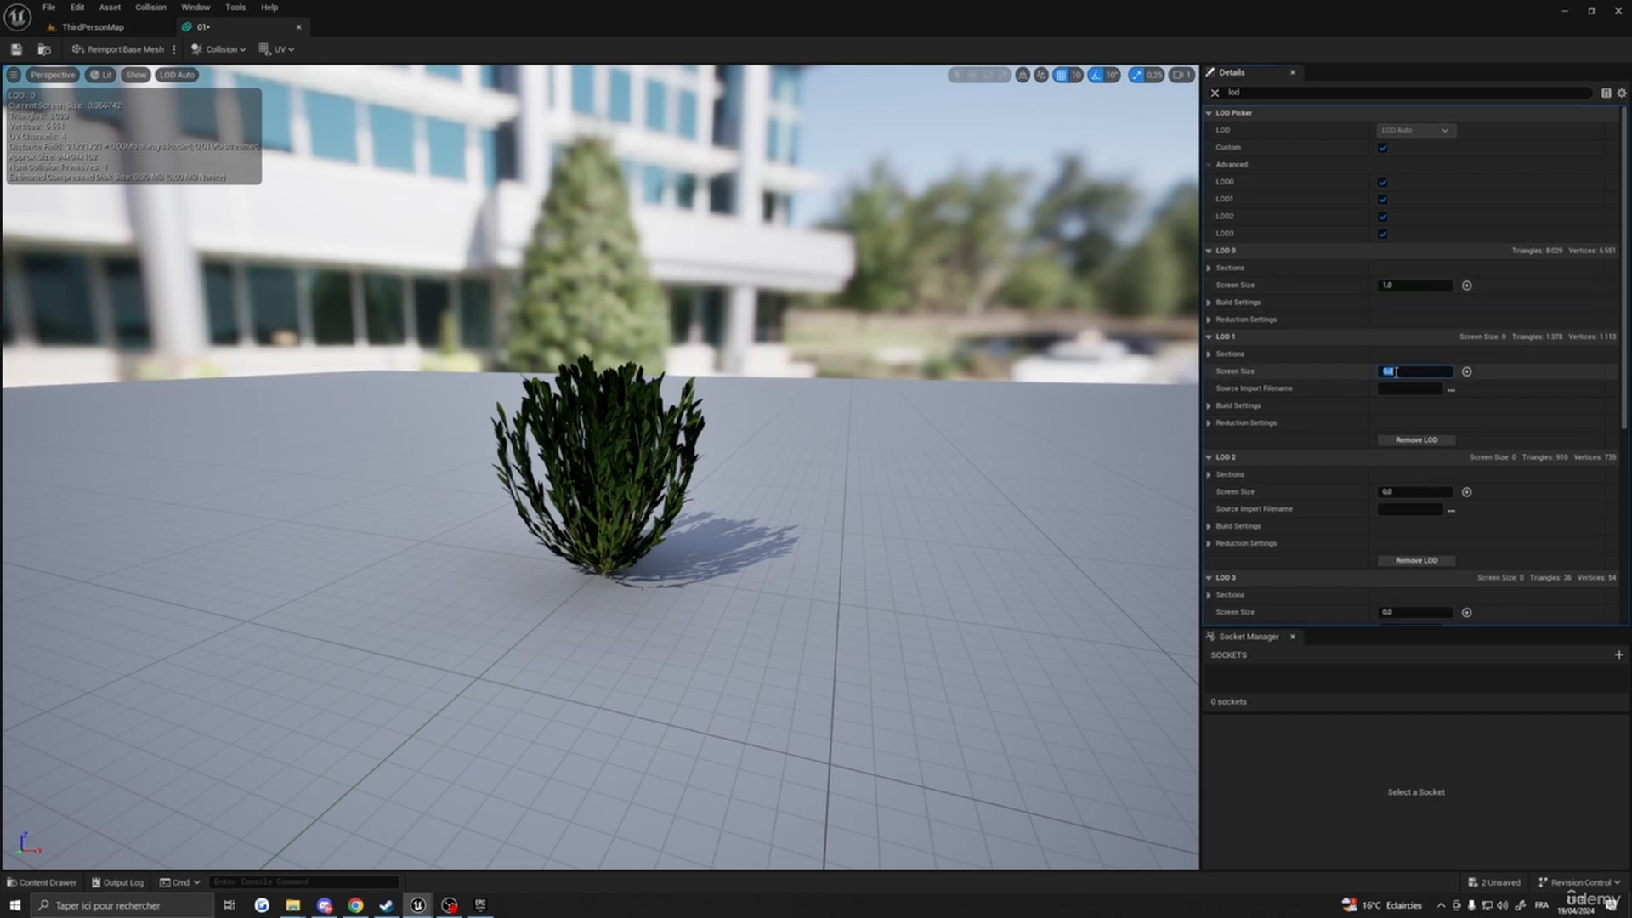
pyautogui.press('Return')
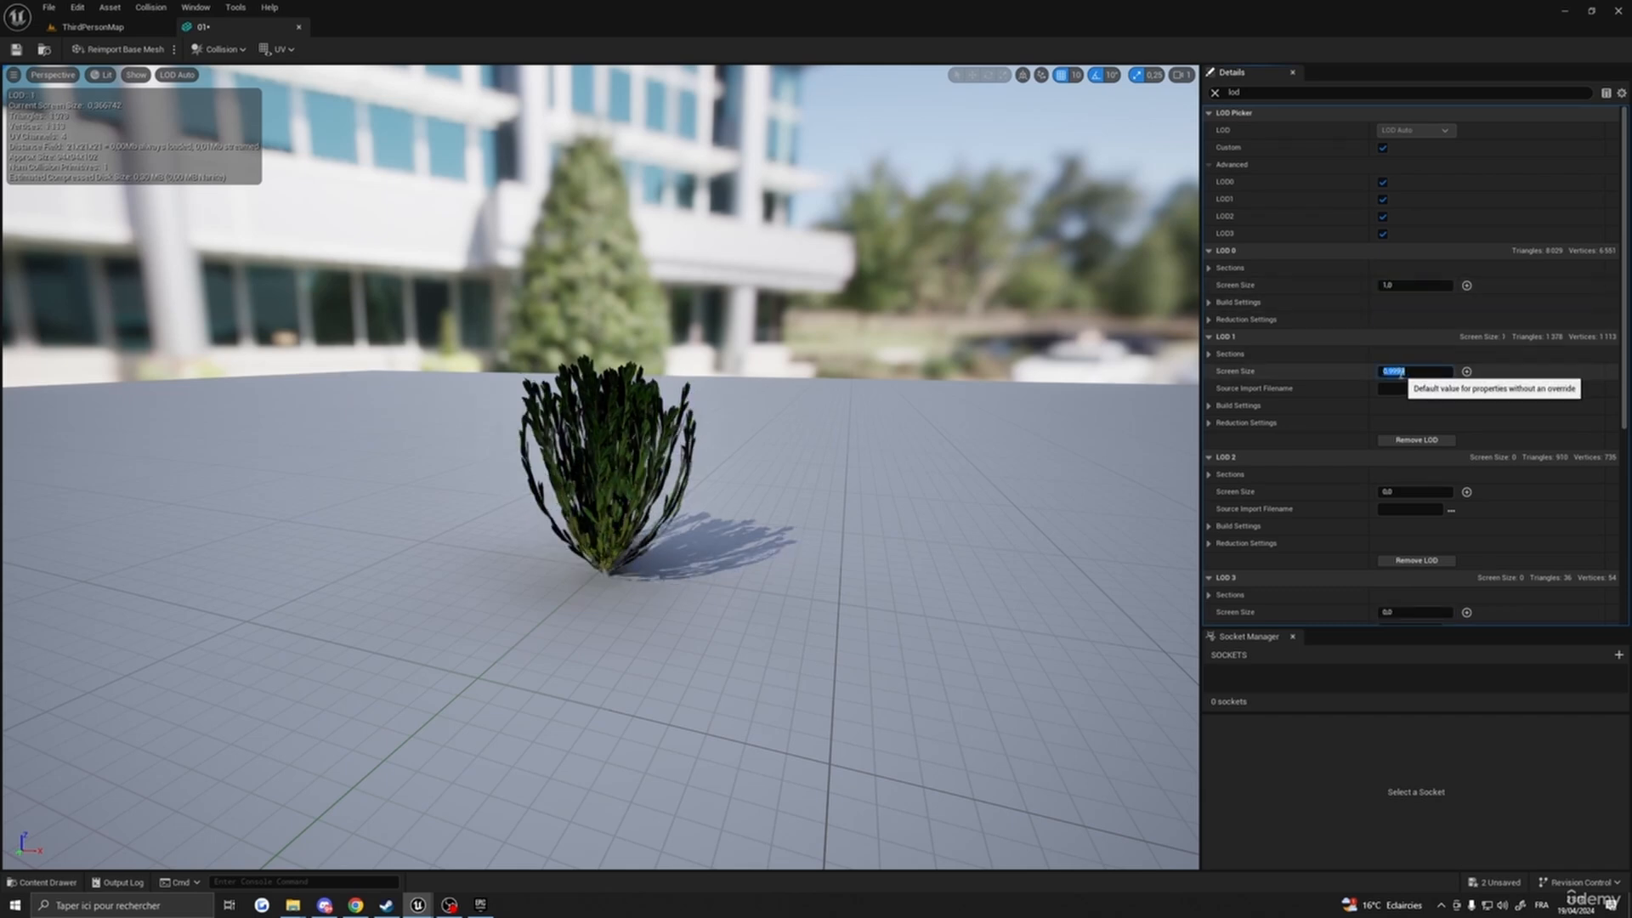
pyautogui.click(1395, 491)
pyautogui.write('1')
pyautogui.press('Return')
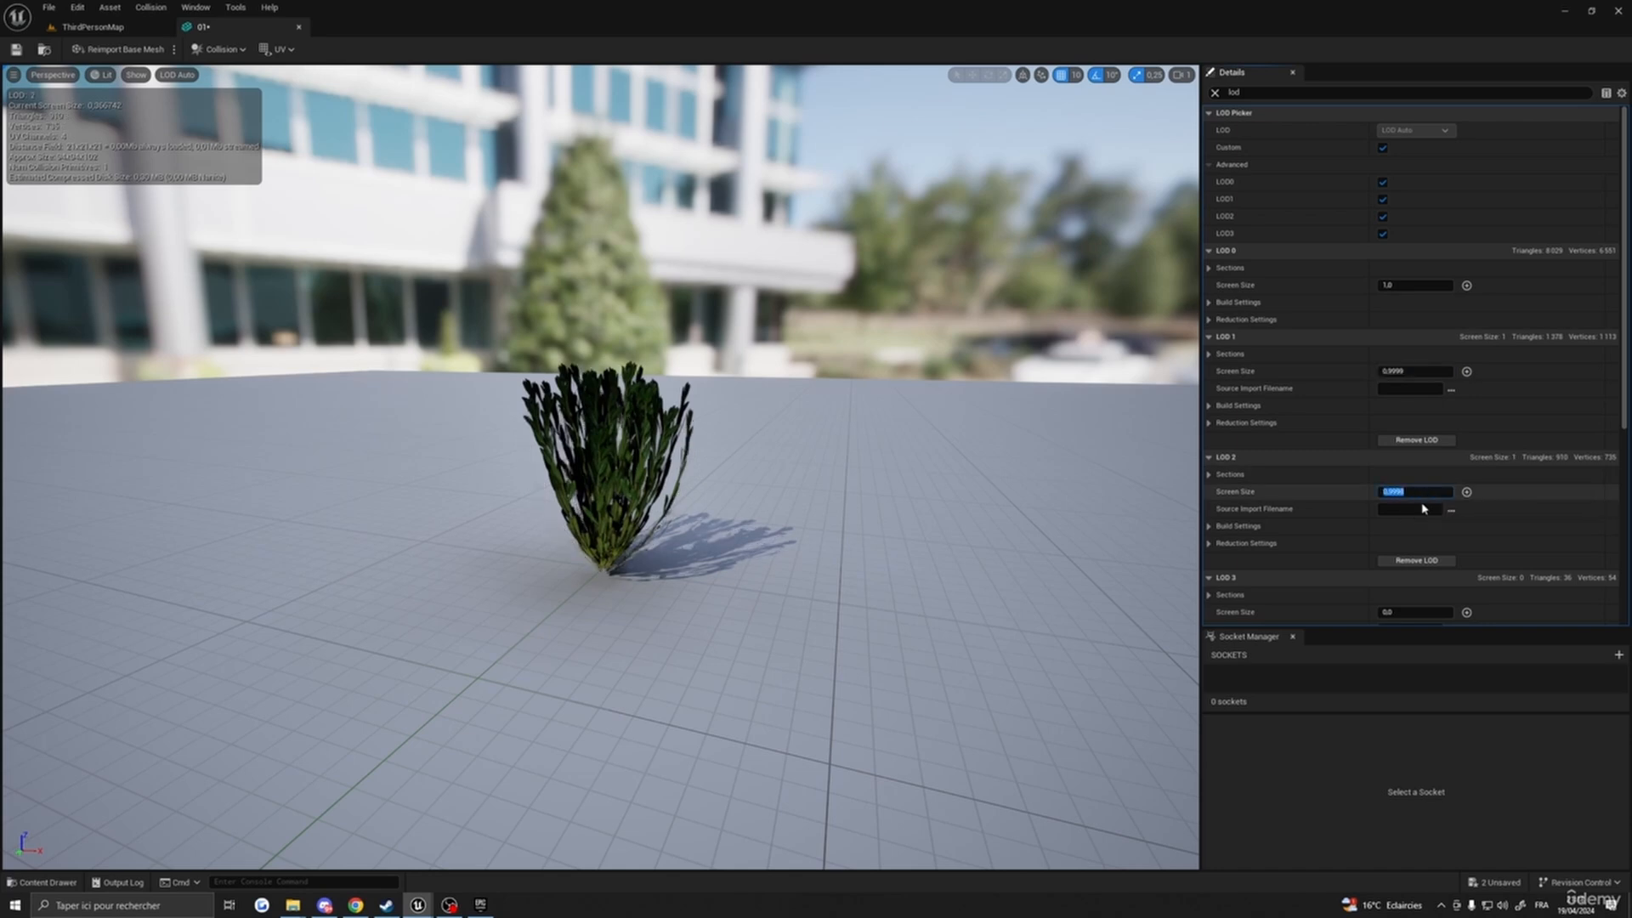
pyautogui.scroll(-3, 1395, 491)
pyautogui.click(1395, 490)
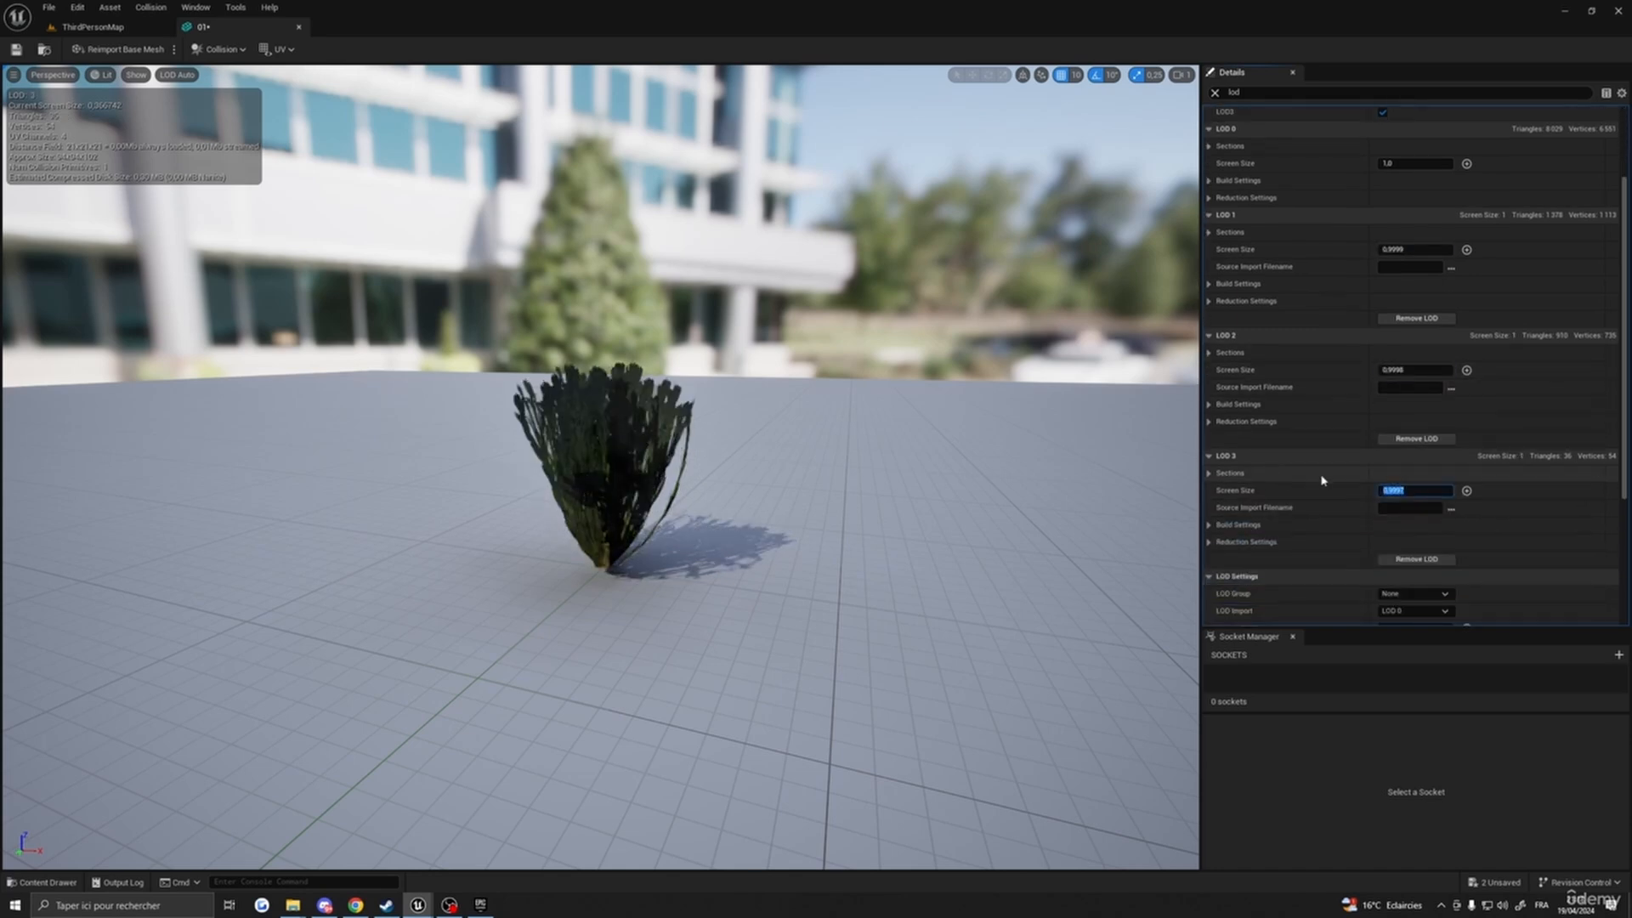
pyautogui.write('0,9997')
pyautogui.press('Return')
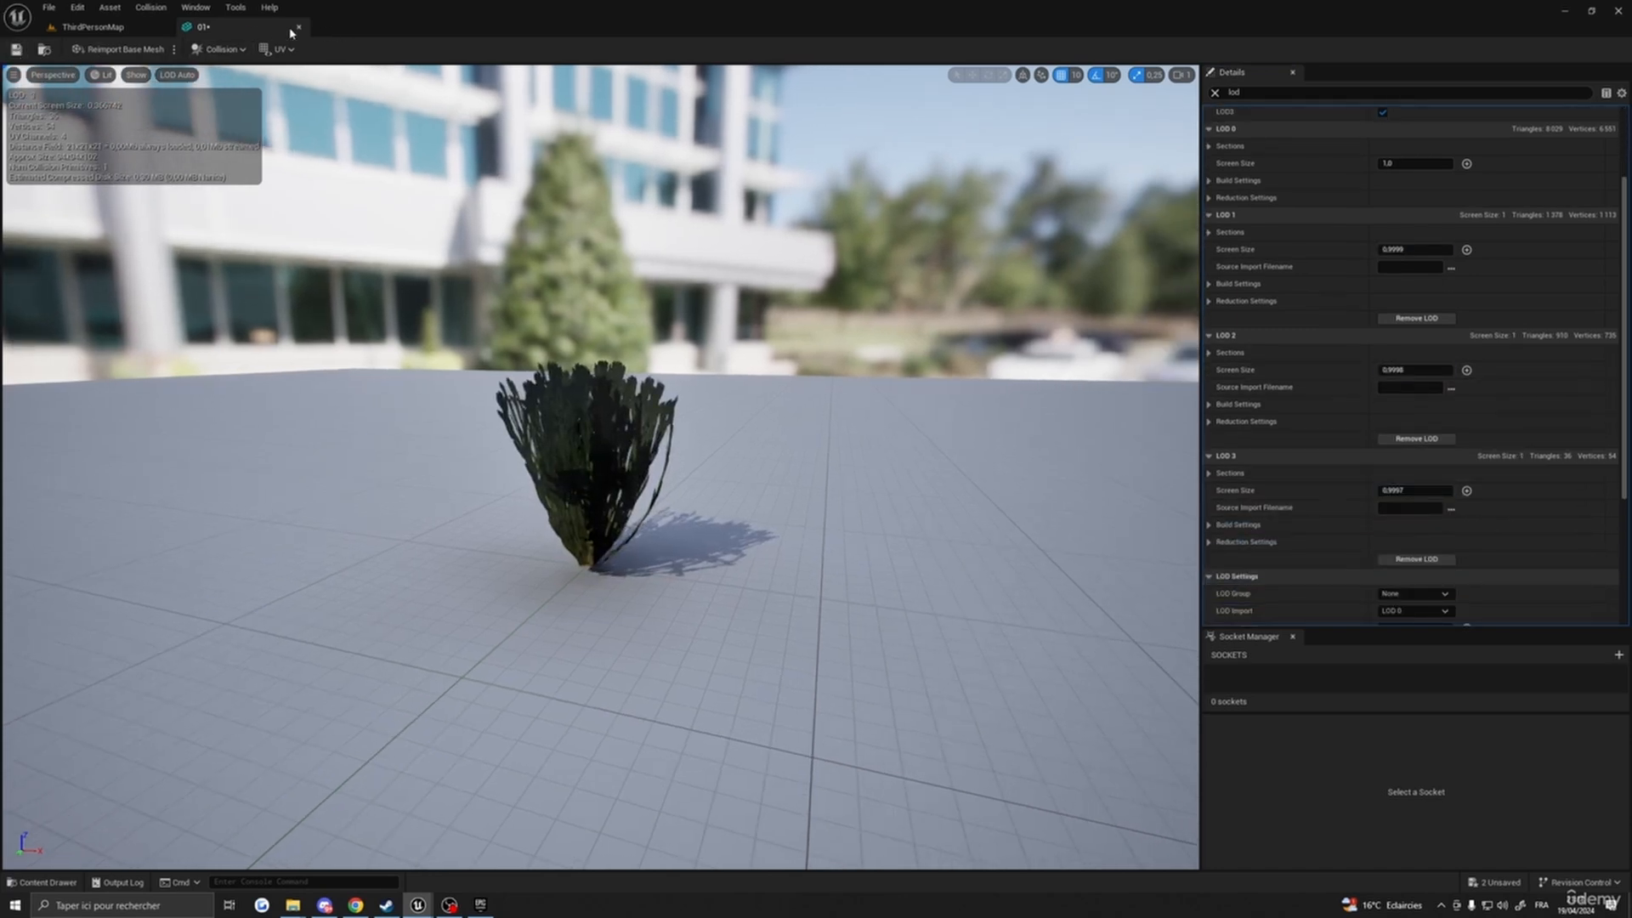
# - Save the 01 static mesh and close its editor
pyautogui.click(17, 49)
pyautogui.click(298, 26)
# - Examine the 01 plant's billboard LOD in the level from several sides, heights and distances
pyautogui.press('w')
pyautogui.moveTo(893, 468); pyautogui.dragTo(870, 477, button='right')
pyautogui.press('s')
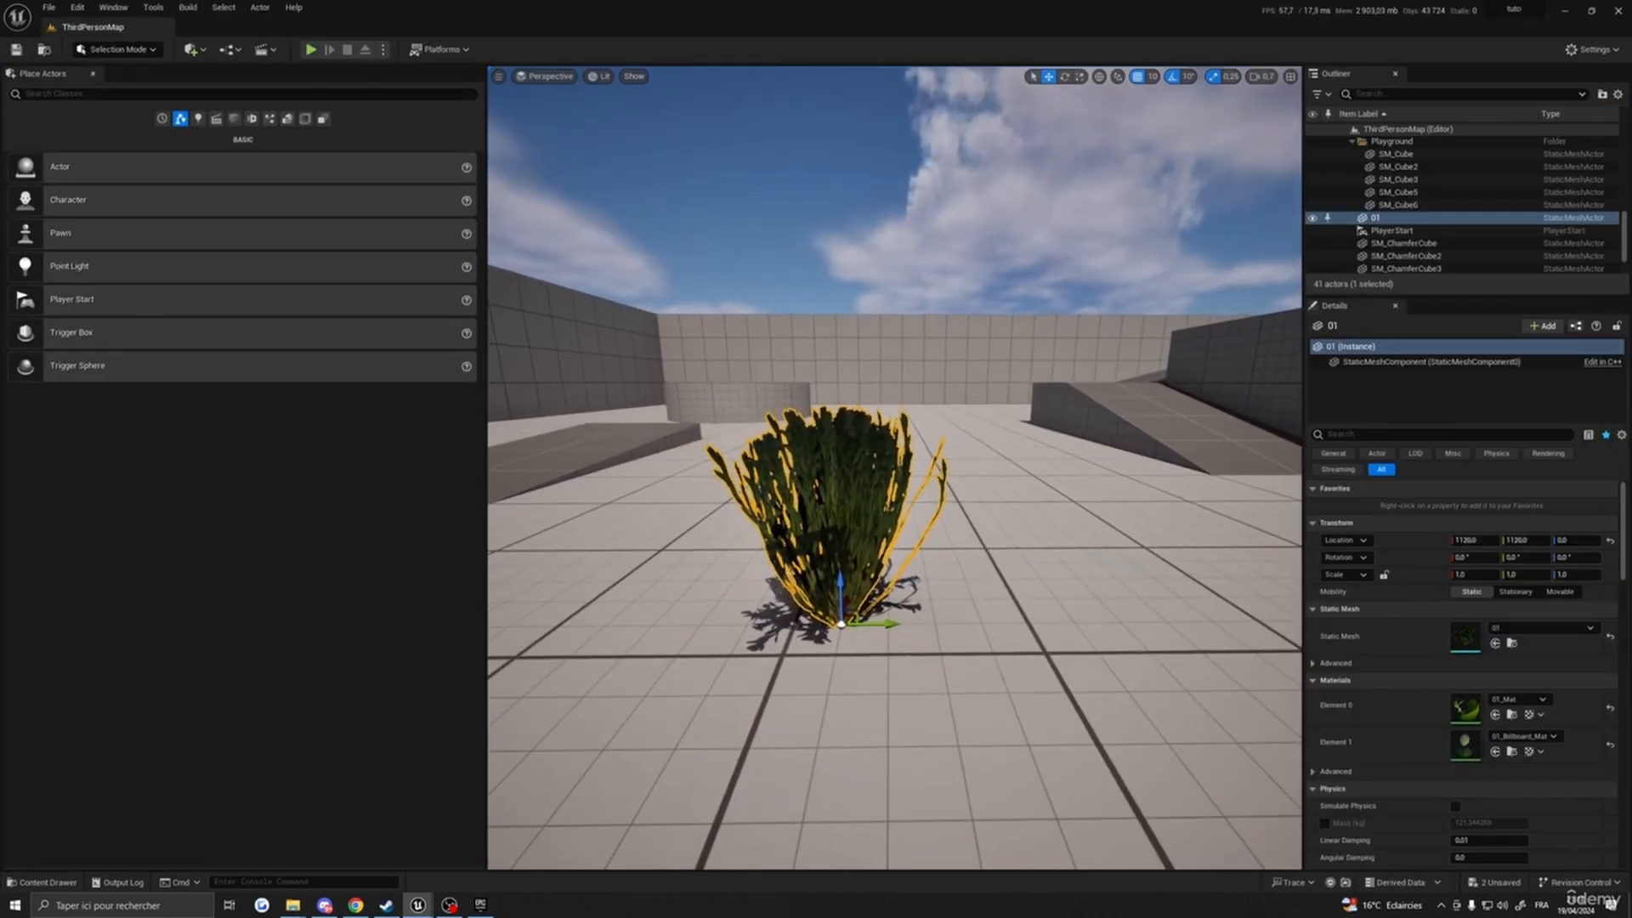
pyautogui.press('s')
pyautogui.moveTo(947, 433); pyautogui.dragTo(765, 542, button='right')
pyautogui.press('w')
pyautogui.press('d')
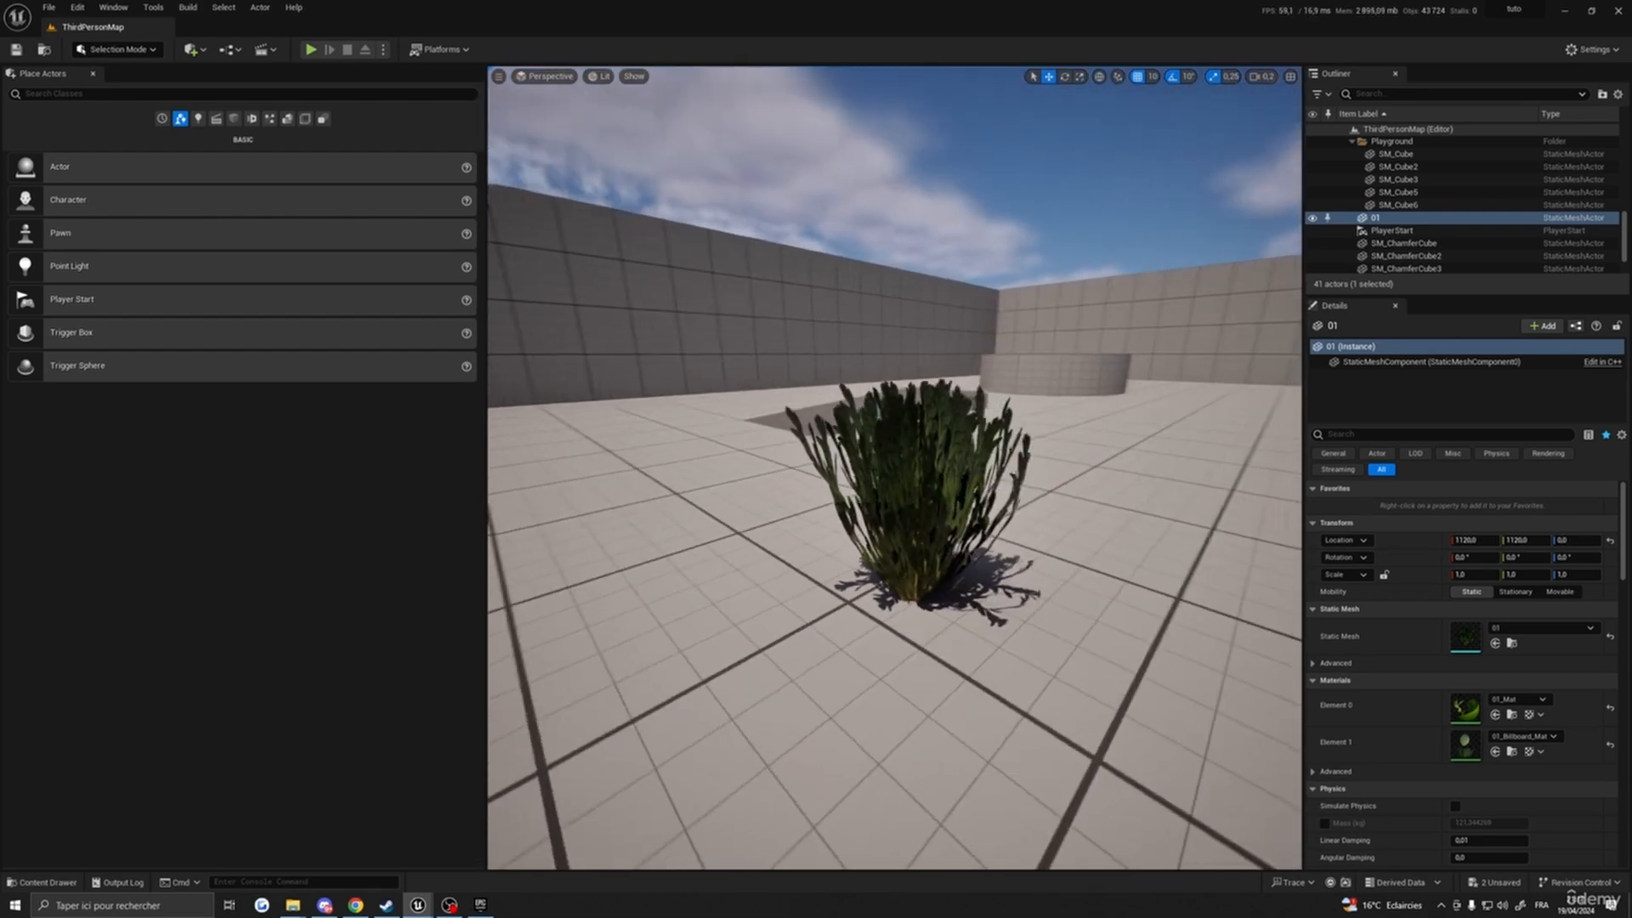
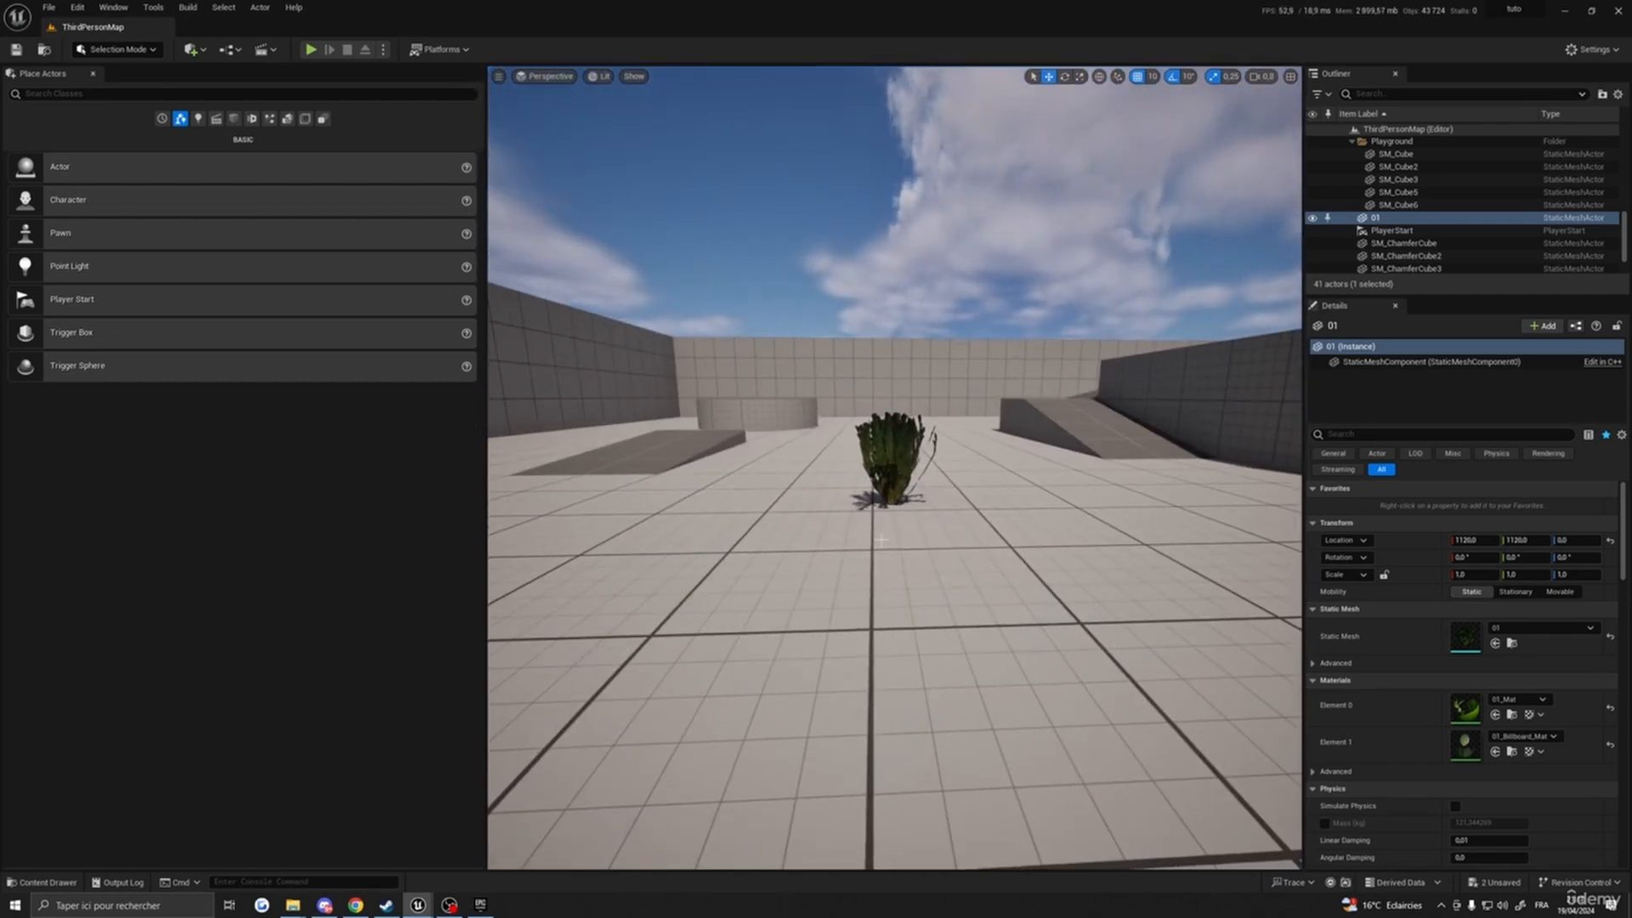
pyautogui.press('a')
pyautogui.moveTo(881, 538); pyautogui.dragTo(1135, 521, button='right')
pyautogui.press('w')
pyautogui.press('s')
pyautogui.press('w')
pyautogui.press('a')
pyautogui.press('w')
pyautogui.press('s')
pyautogui.press('d')
pyautogui.press('a')
pyautogui.press('a')
pyautogui.press('d')
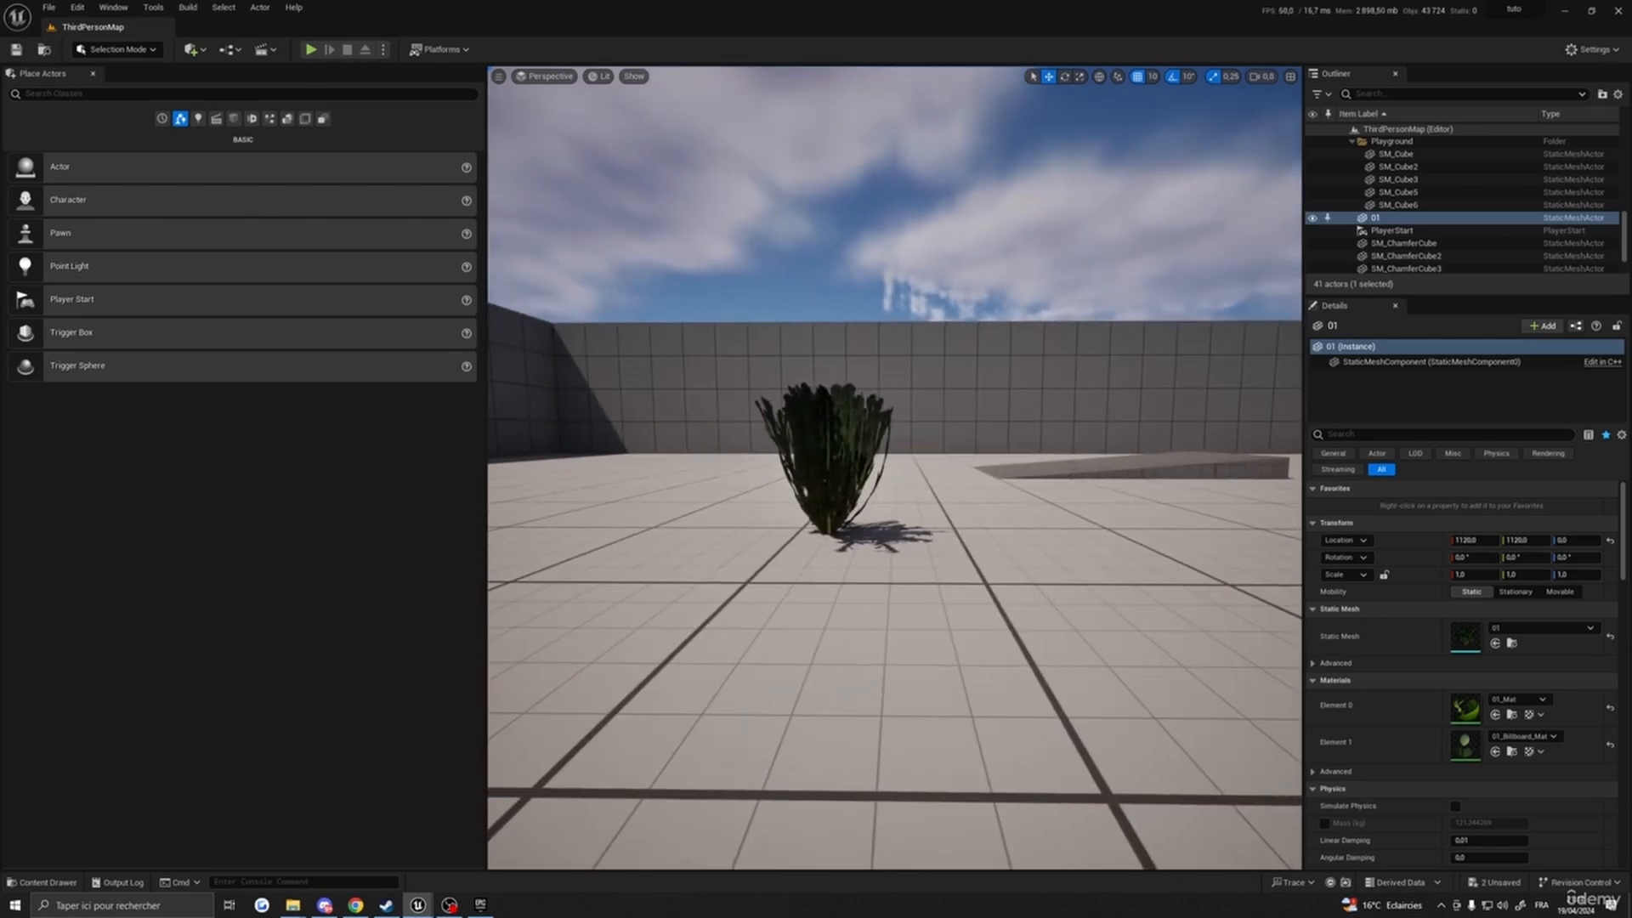
pyautogui.press('a')
pyautogui.moveTo(889, 548)
pyautogui.mouseDown(button='right')
pyautogui.moveTo(872, 548)
pyautogui.moveTo(1020, 549)
pyautogui.moveTo(889, 549)
pyautogui.mouseUp(button='right')
pyautogui.press('w')
pyautogui.press('s')
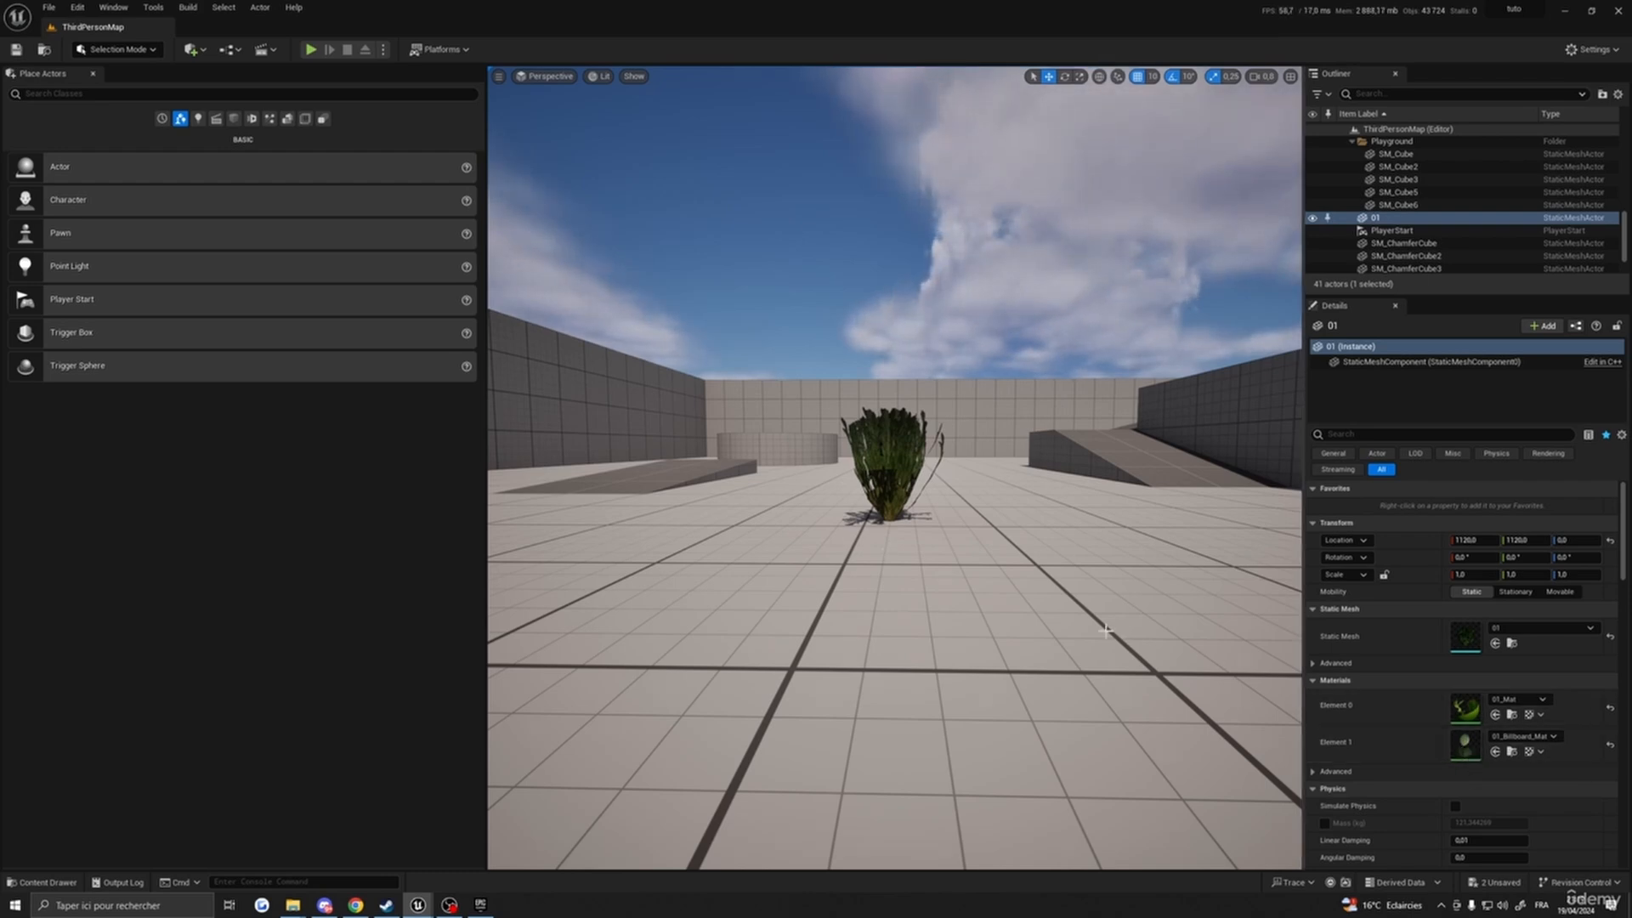
pyautogui.moveTo(1105, 630); pyautogui.dragTo(1207, 630, button='right')
pyautogui.press('s')
pyautogui.press('w')
pyautogui.press('a')
pyautogui.press('q')
pyautogui.press('e')
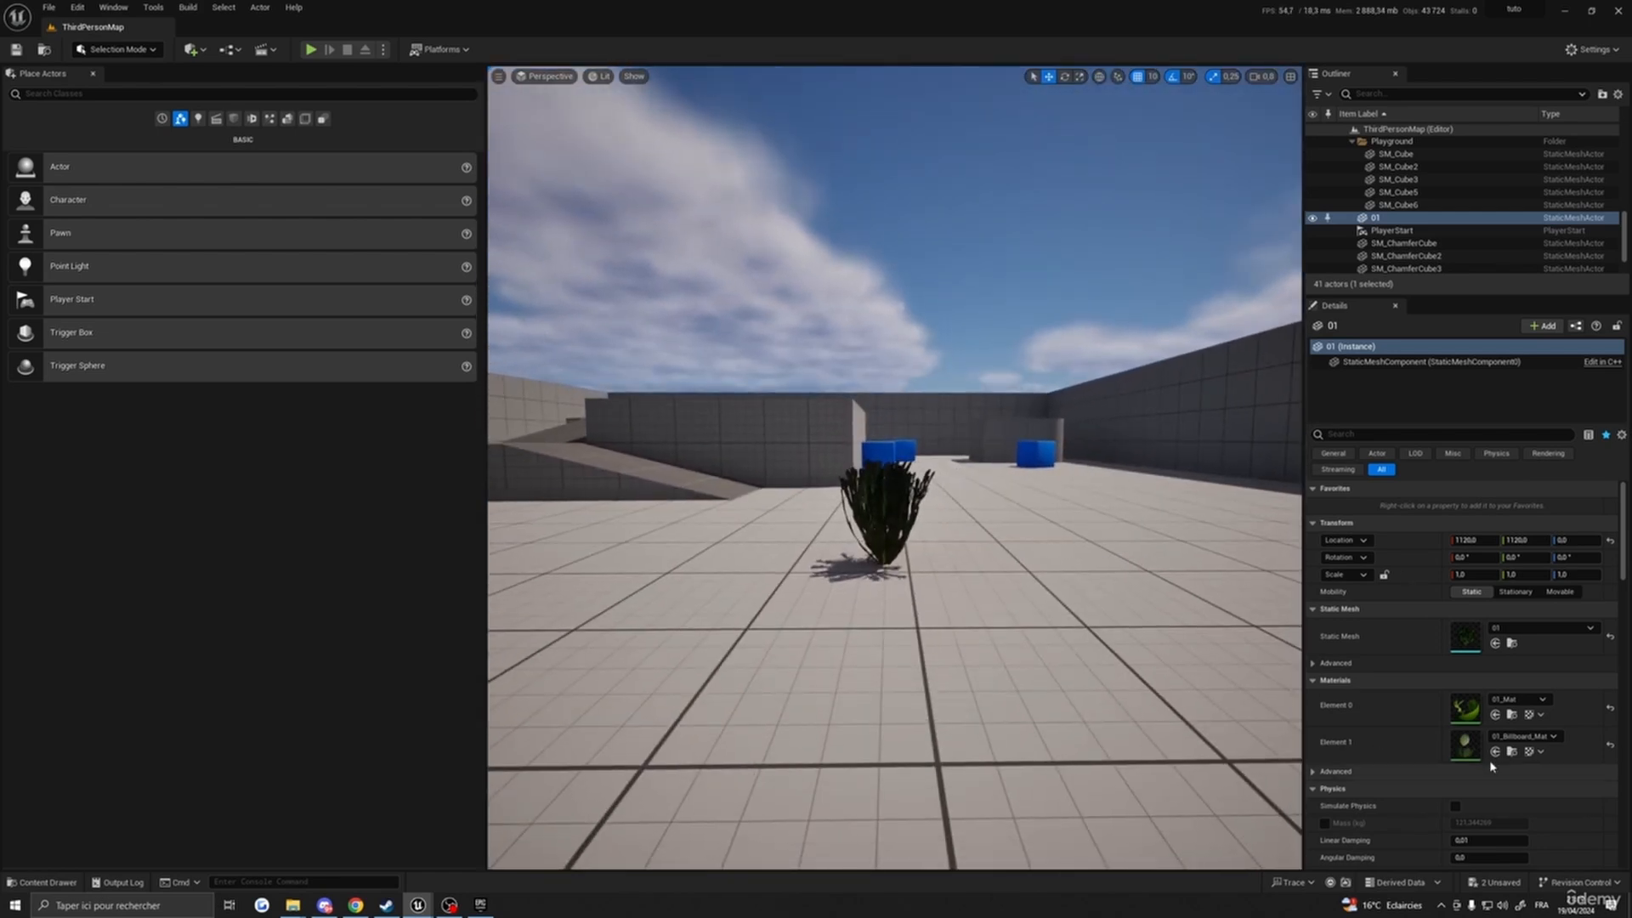
# - Dock the 01_Billboard_Mat editor in the main window and close the BillBoard function, discarding its changes
pyautogui.moveTo(1631, 89); pyautogui.dragTo(288, 48)
pyautogui.moveTo(175, 42); pyautogui.dragTo(918, 27)
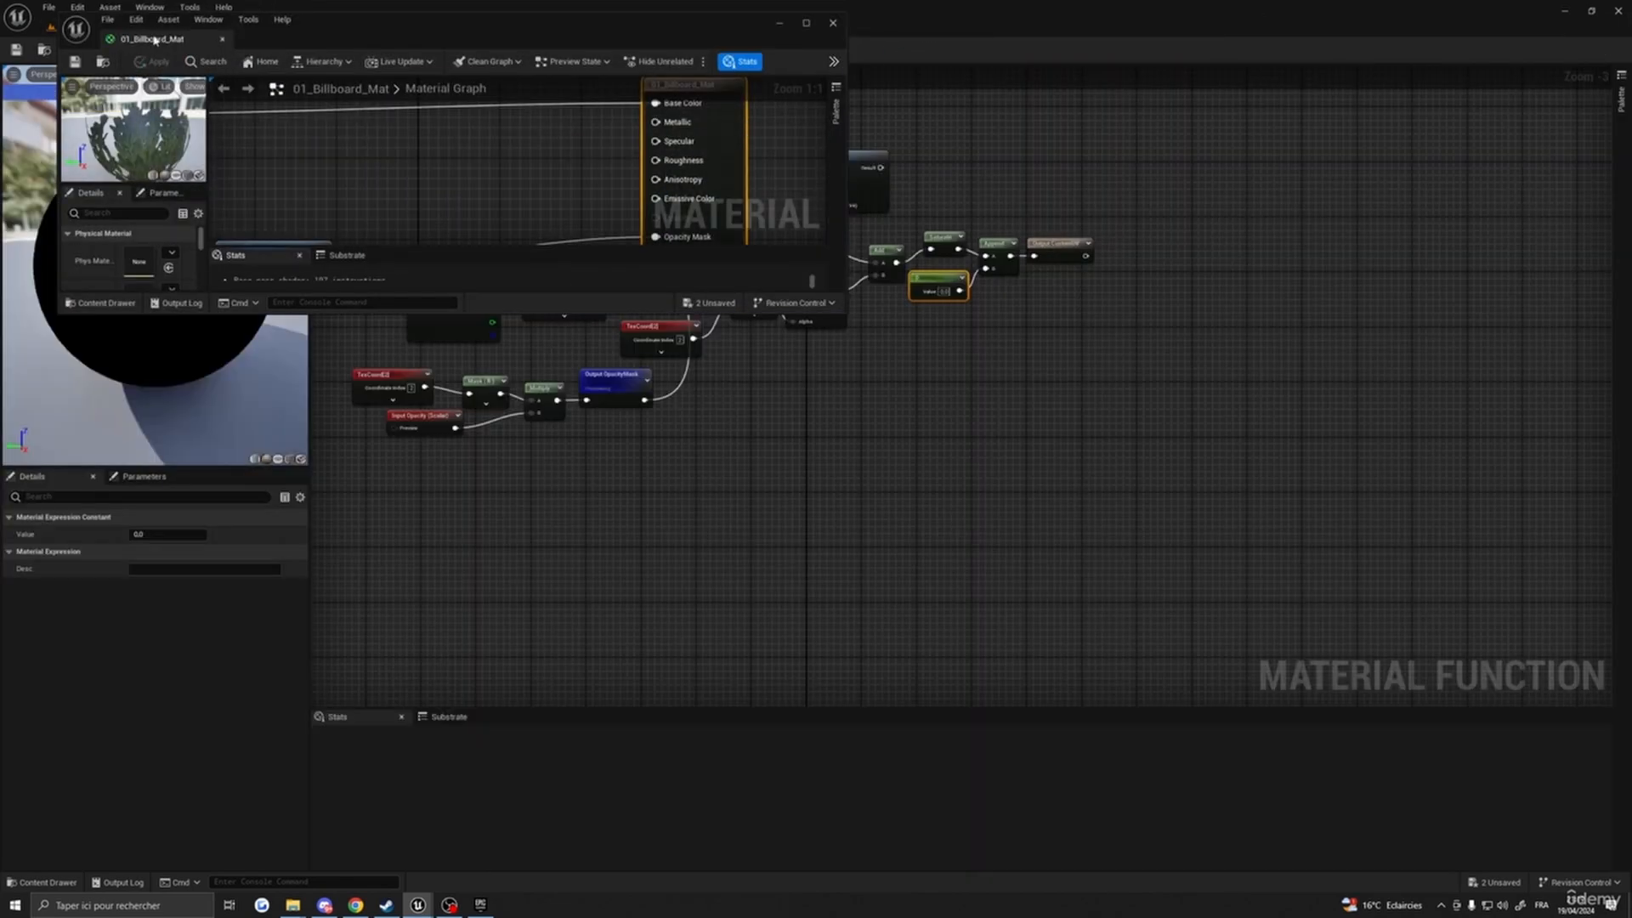
pyautogui.moveTo(153, 40); pyautogui.dragTo(269, 35)
pyautogui.click(299, 27)
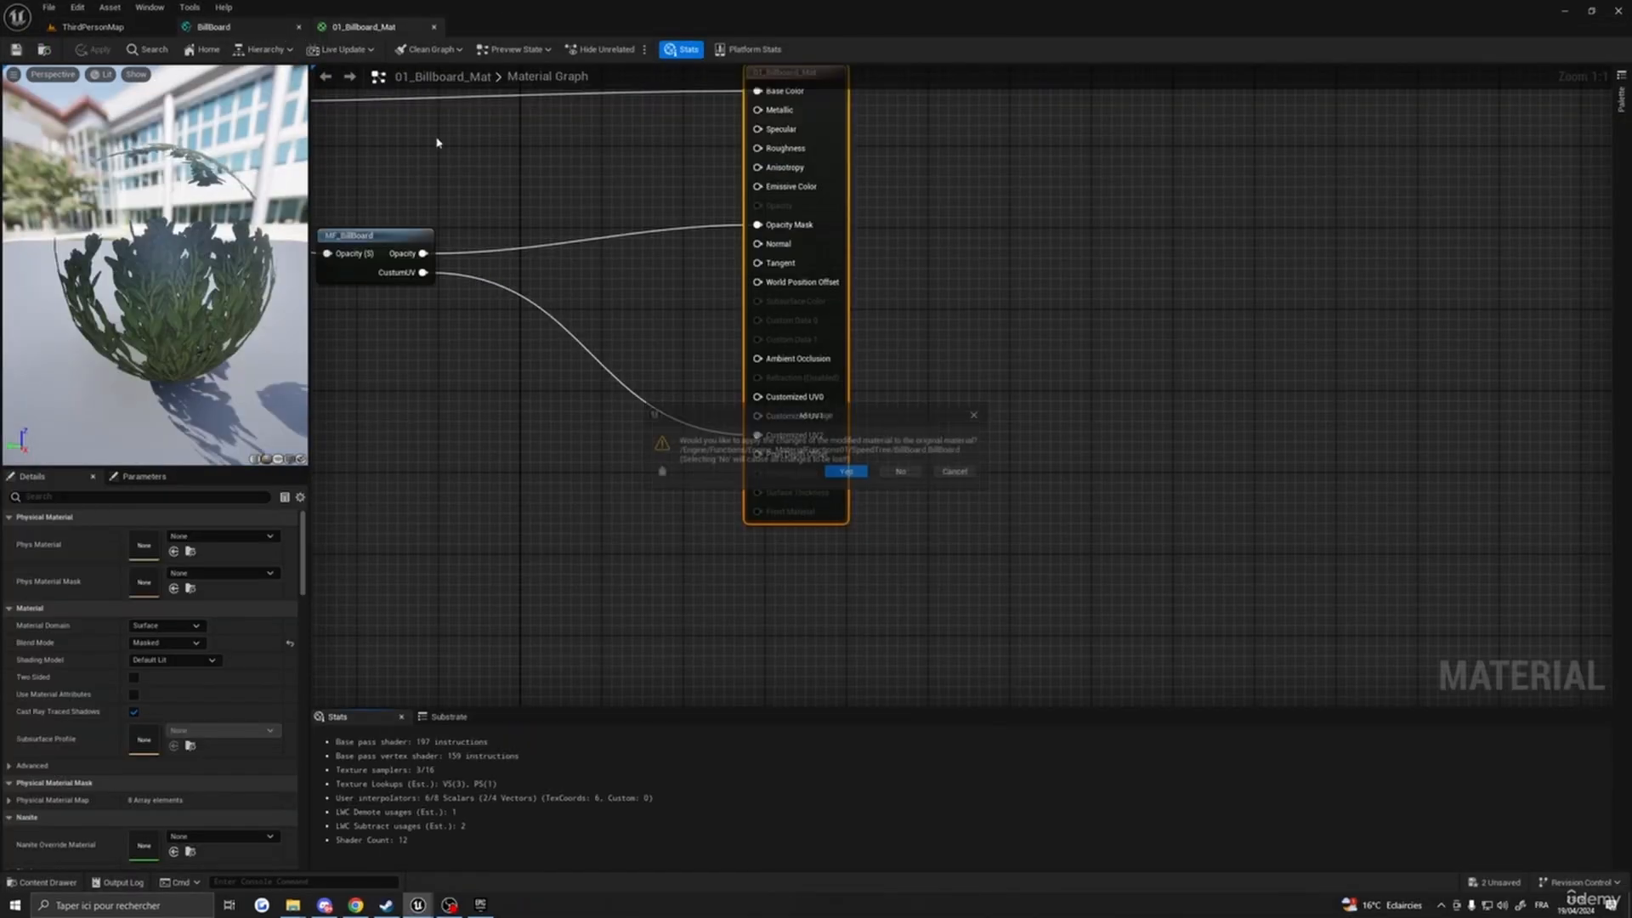
pyautogui.click(898, 473)
# - Inspect the 01_Billboard_Color texture used by the Texture Sample node, and close its editor
pyautogui.moveTo(442, 338); pyautogui.dragTo(950, 490, button='right')
pyautogui.click(638, 344)
pyautogui.hotkey('ctrl', 'space')
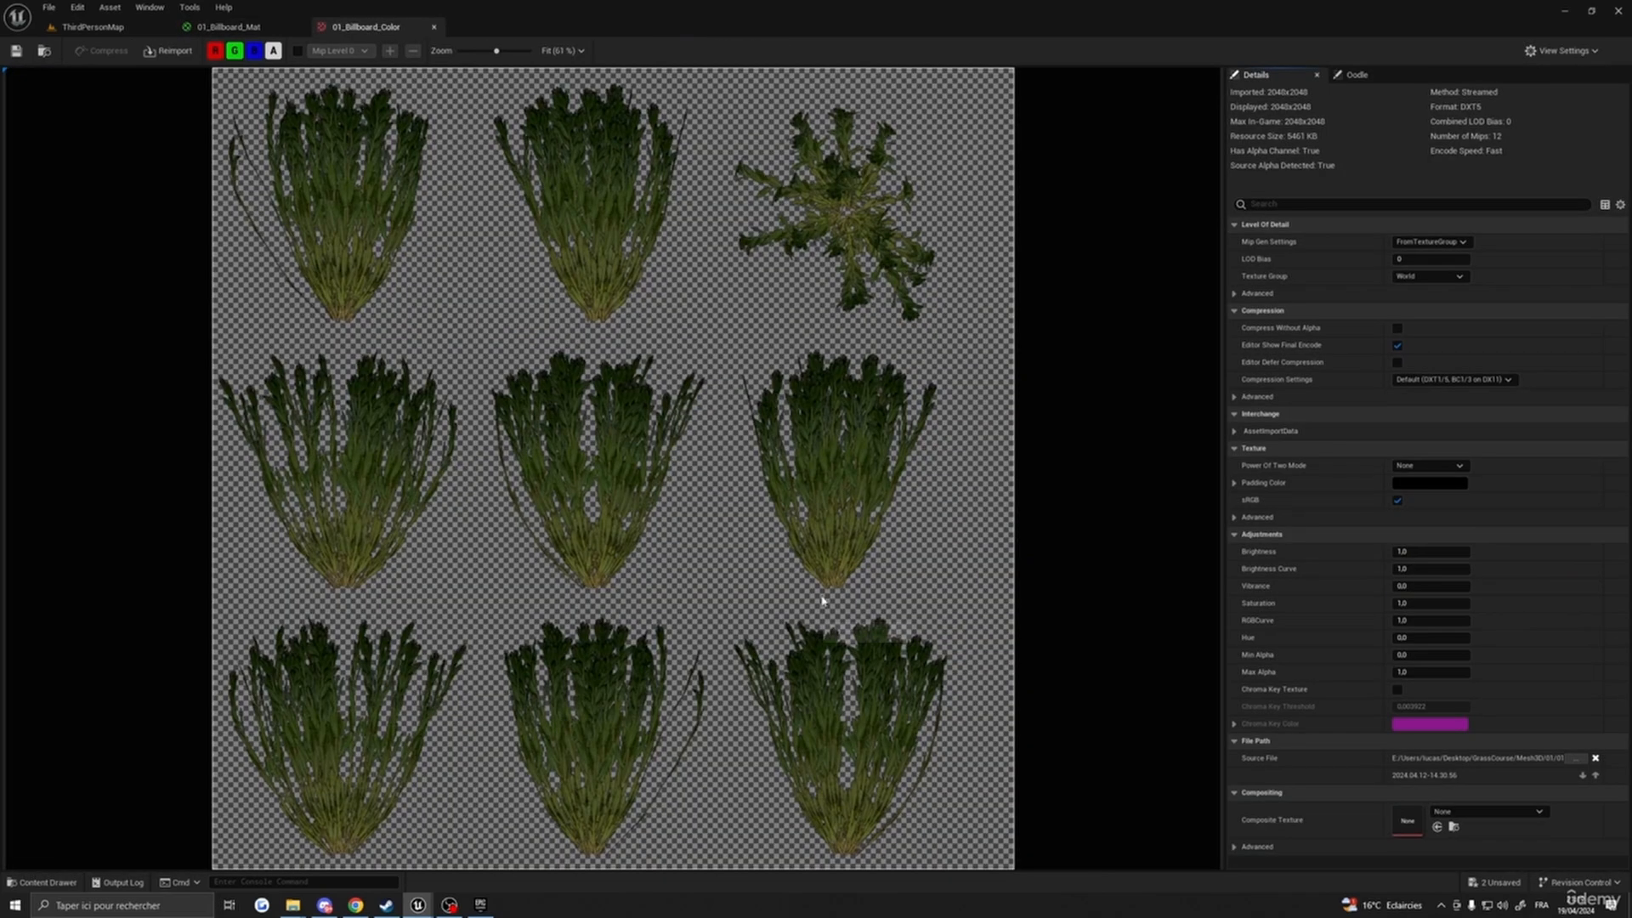
pyautogui.doubleClick(553, 684)
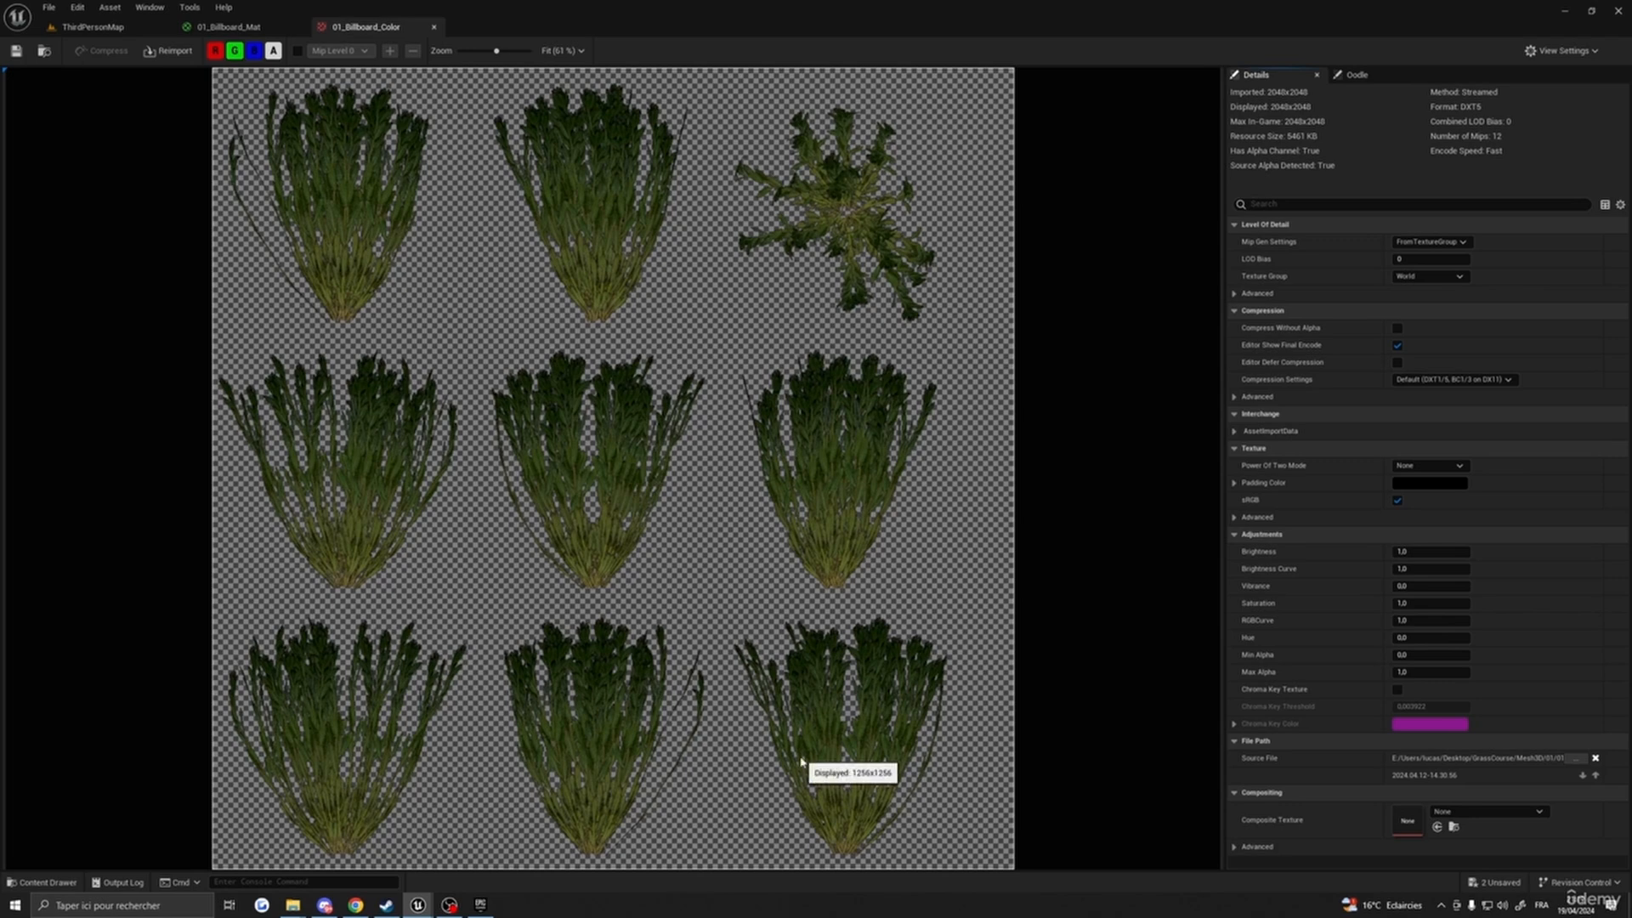
pyautogui.click(433, 26)
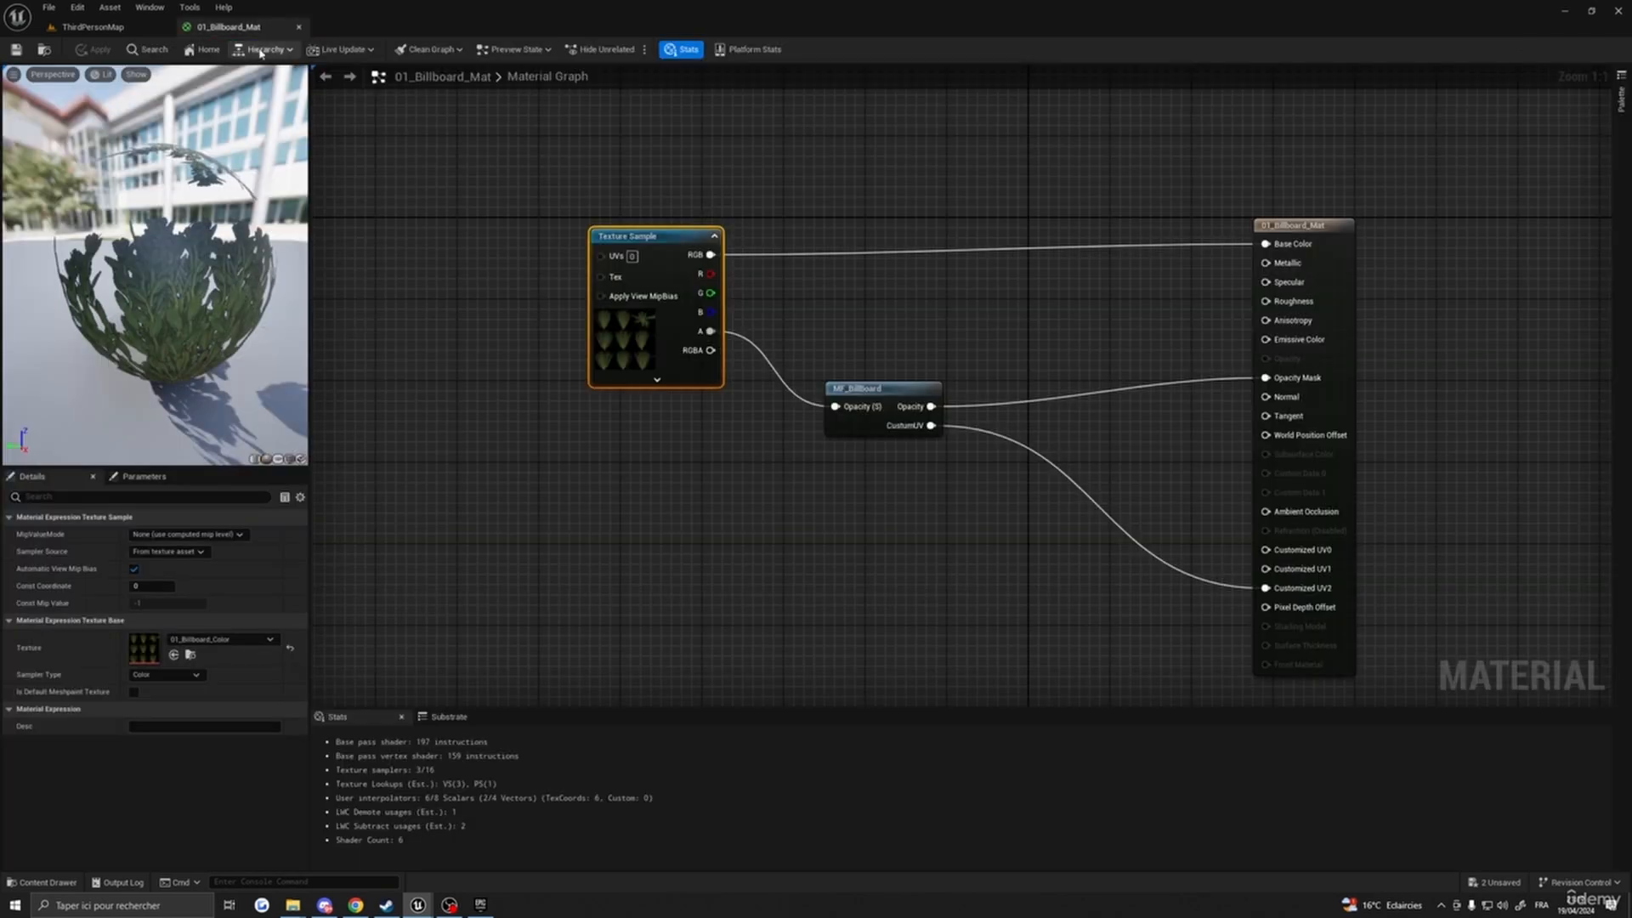
# - Close 01_Billboard_Mat and view the 01 plant's shading in the level from a different angle and distance
pyautogui.click(299, 27)
pyautogui.moveTo(895, 468); pyautogui.dragTo(762, 472, button='right')
pyautogui.press('s')
pyautogui.press('w')
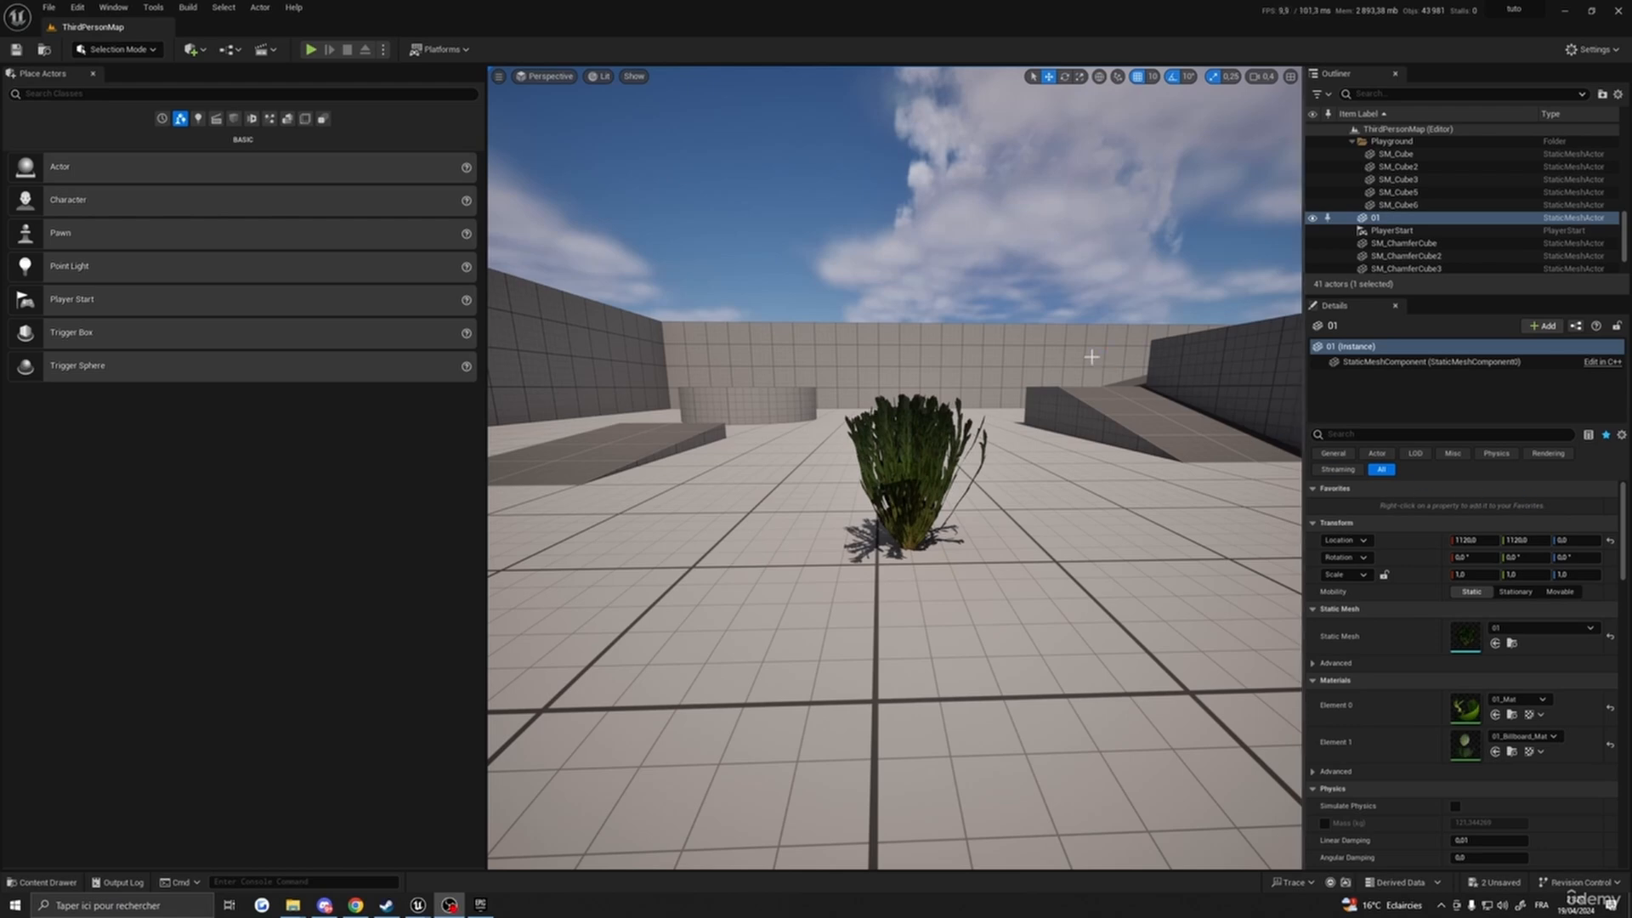
# - Open 01_Billboard_Mat from the plant's Element 1 material slot, and open 01_Mat in a separate window over it
pyautogui.doubleClick(1464, 745)
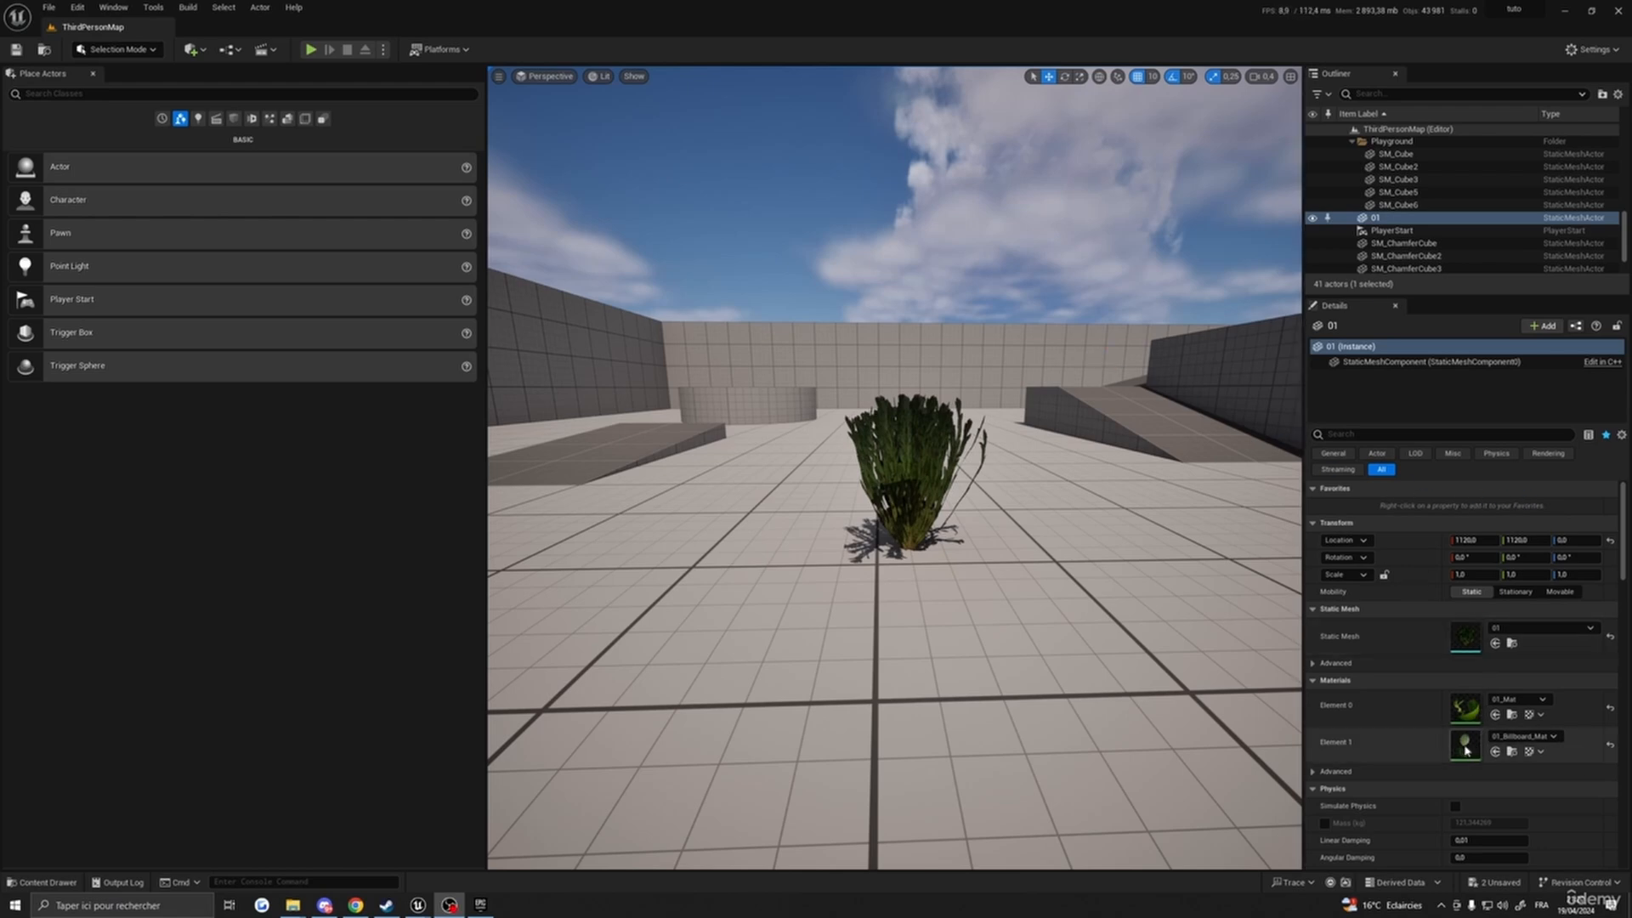
pyautogui.moveTo(592, 205); pyautogui.dragTo(885, 301, button='right')
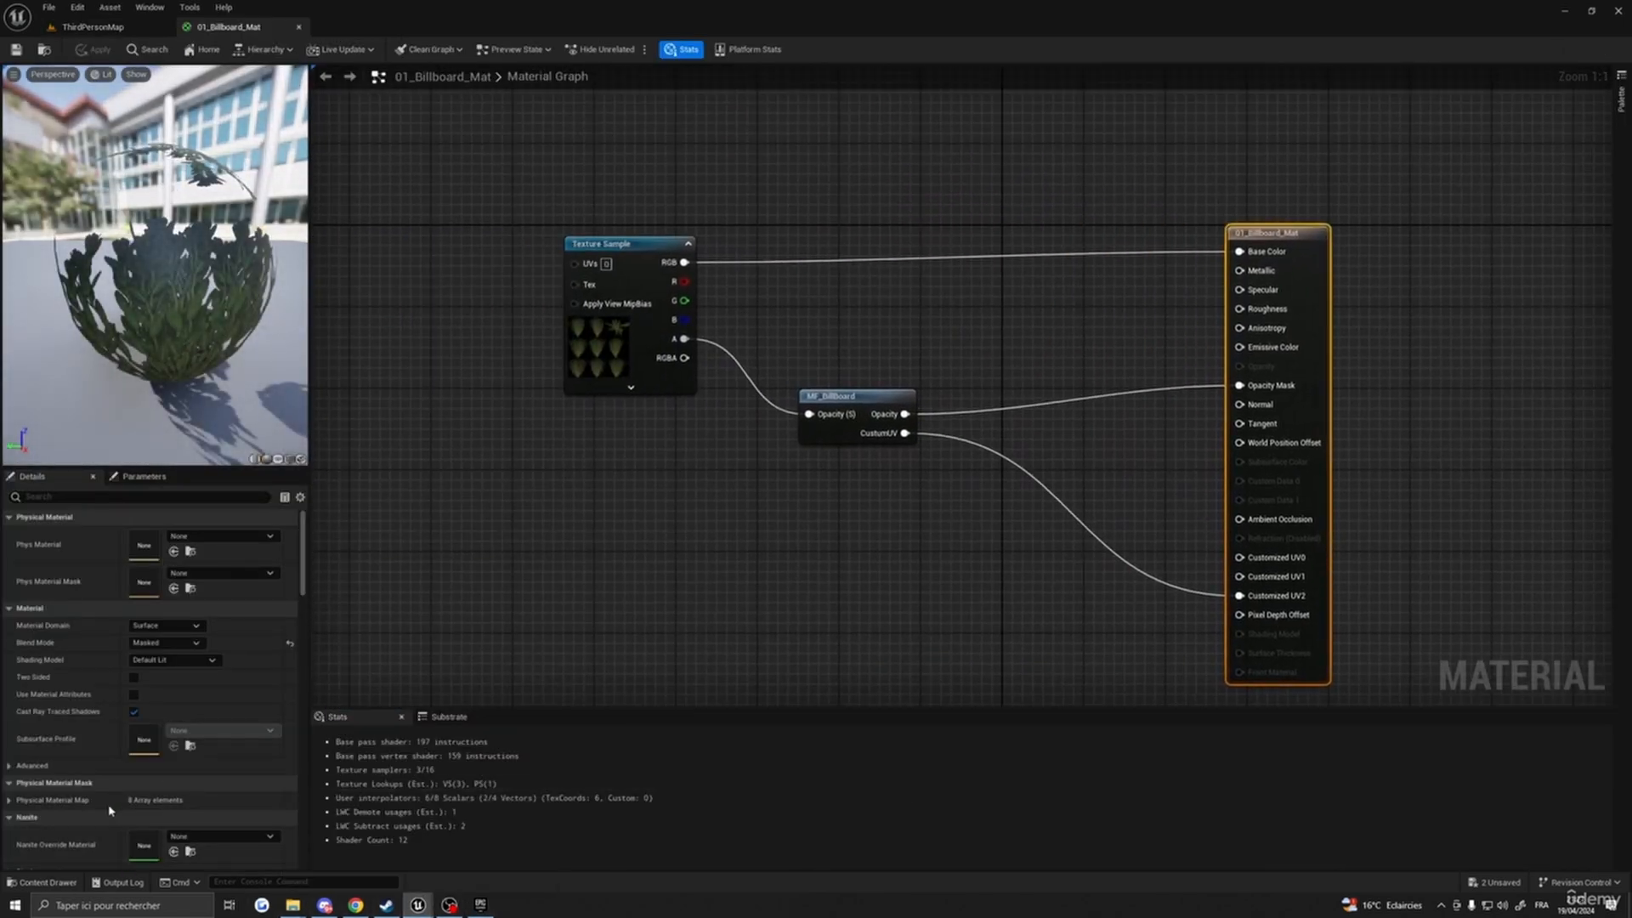
pyautogui.click(42, 882)
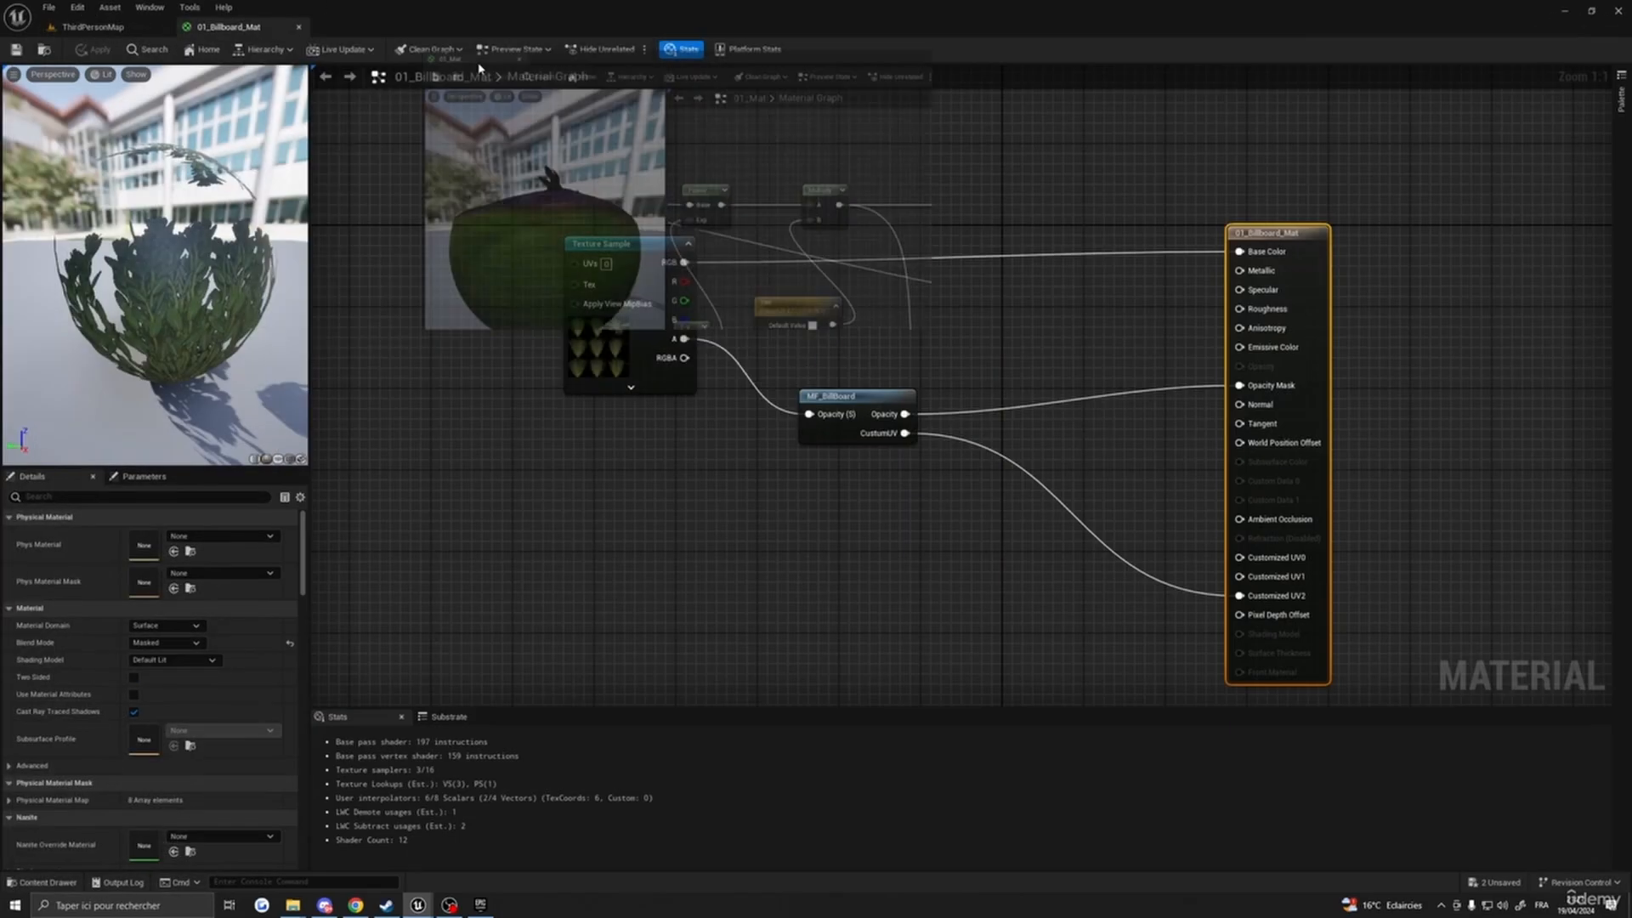
pyautogui.moveTo(479, 64); pyautogui.dragTo(961, 220)
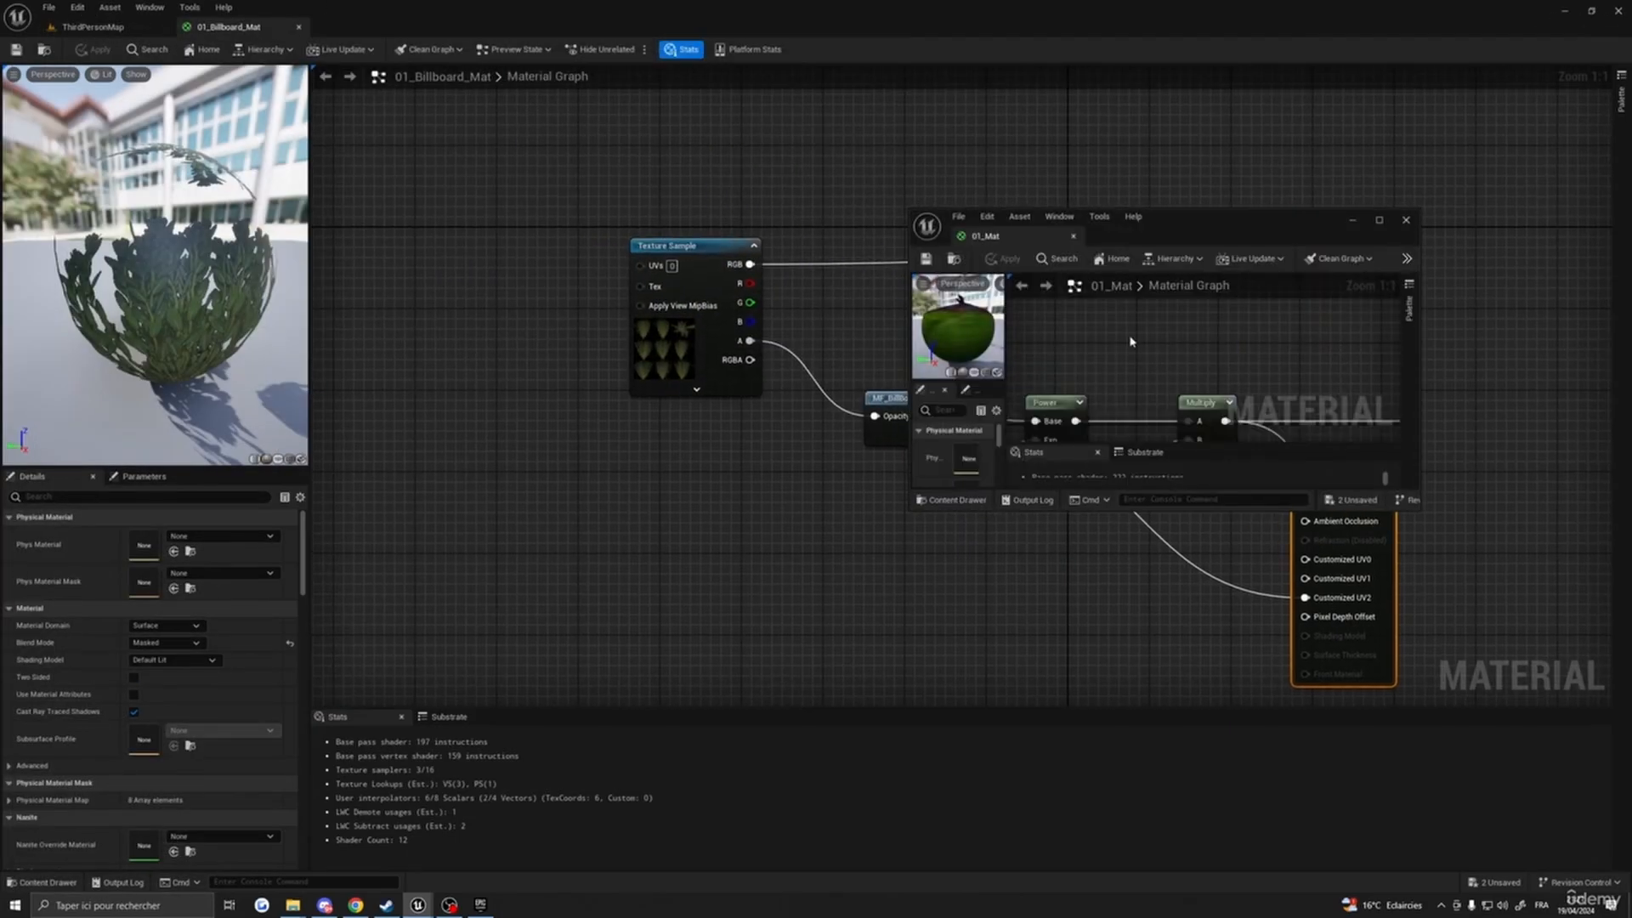
# - Copy 01_Mat's brightness, contrast, tint and subsurface nodes with the constants, excluding the texture samples, and minimize its window
pyautogui.scroll(-5, 1130, 339)
pyautogui.moveTo(1130, 339); pyautogui.dragTo(1194, 316, button='right')
pyautogui.scroll(1, 1162, 375)
pyautogui.moveTo(1162, 375); pyautogui.dragTo(1190, 412, button='right')
pyautogui.scroll(-2, 1152, 350)
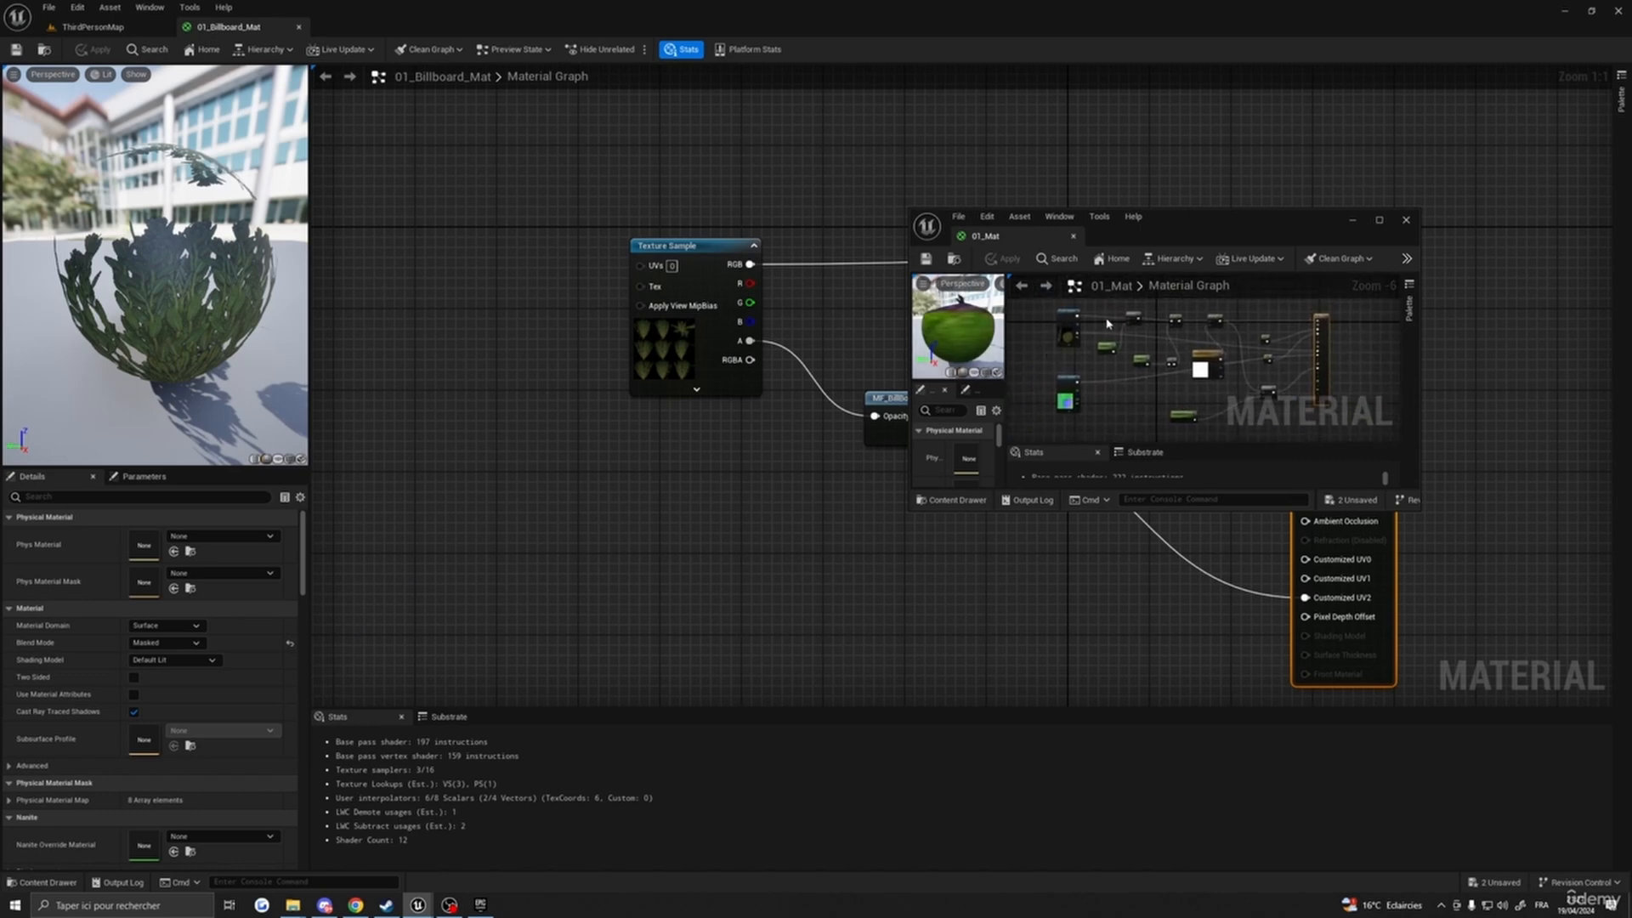
pyautogui.moveTo(1103, 311); pyautogui.dragTo(1279, 357)
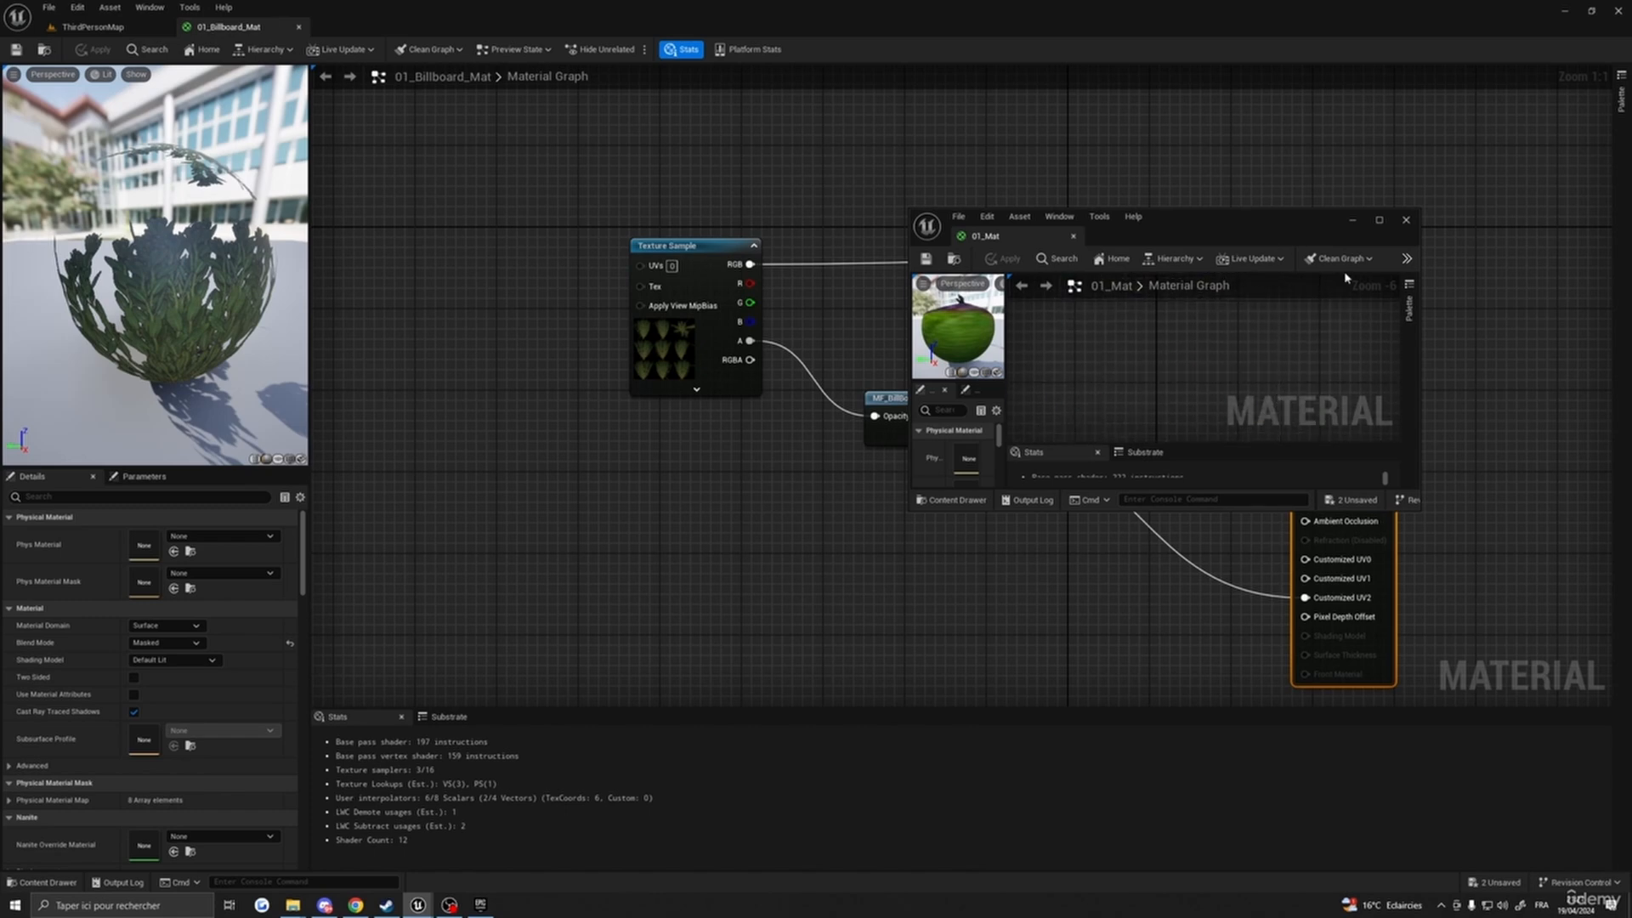
pyautogui.moveTo(1230, 510); pyautogui.dragTo(1230, 795)
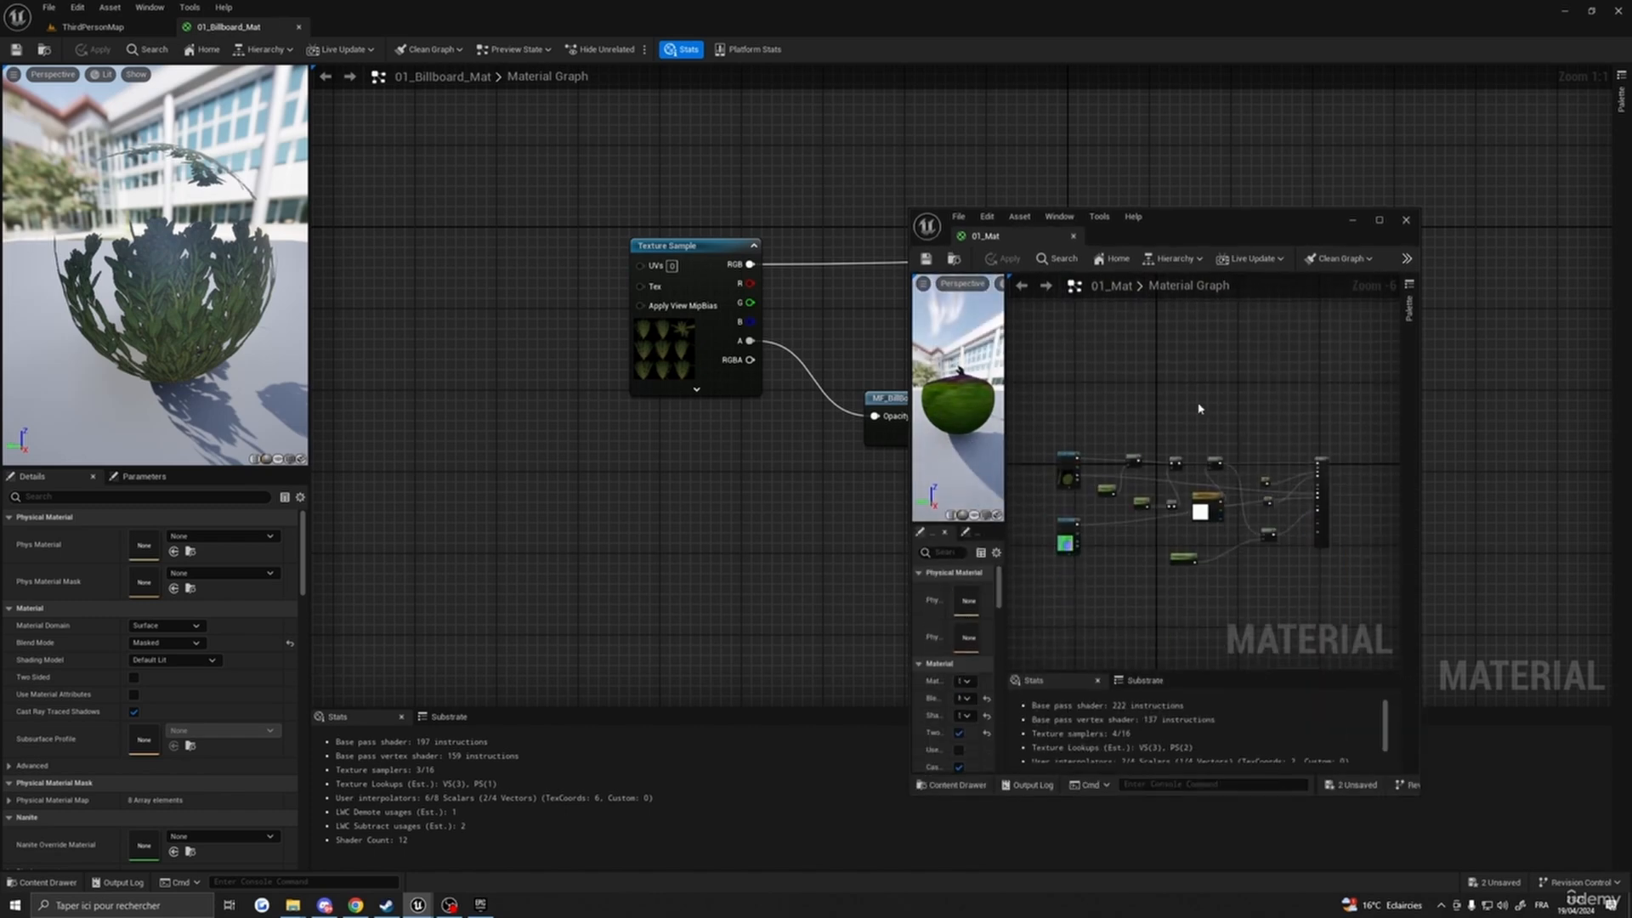
pyautogui.moveTo(1110, 484); pyautogui.dragTo(1284, 612)
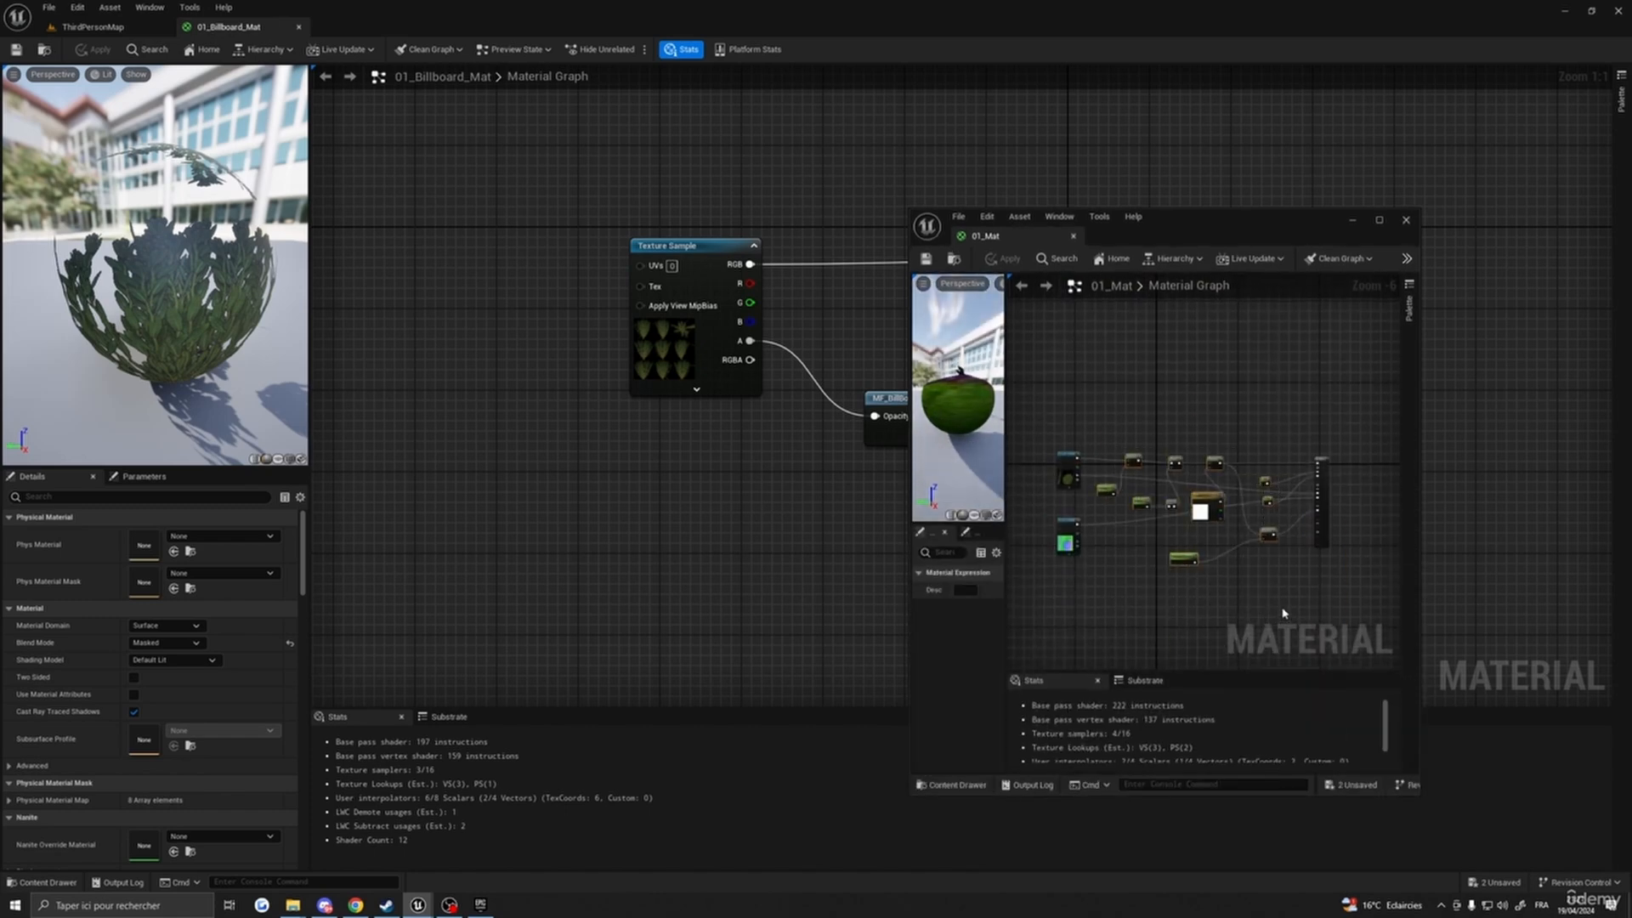
pyautogui.click(1354, 223)
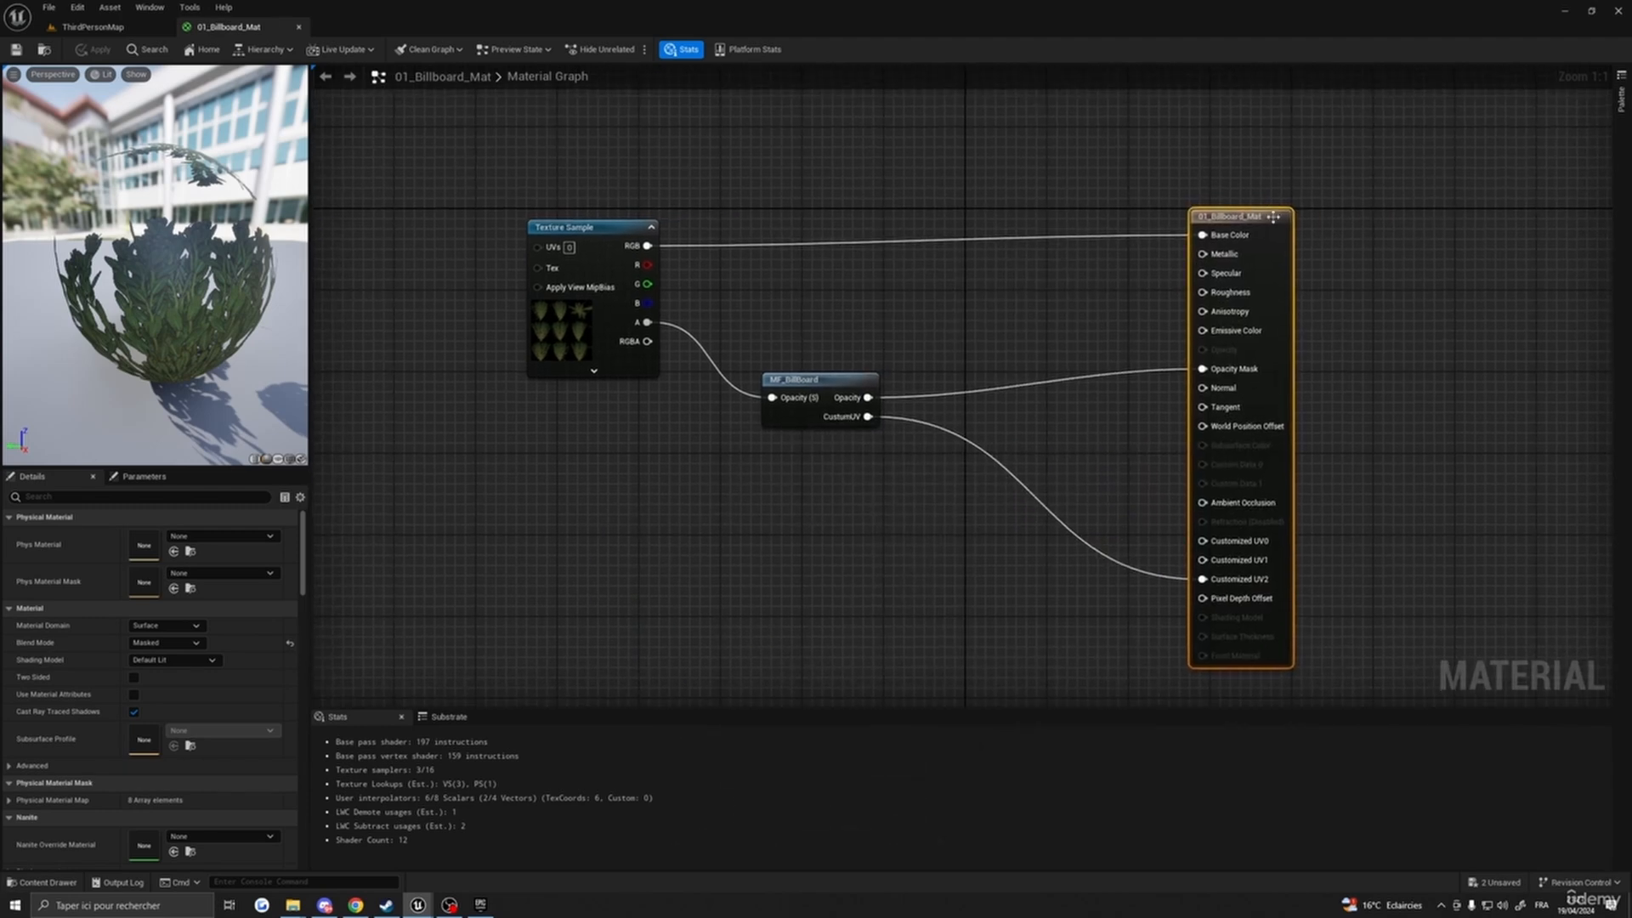
# - Connect a 0 constant to Specular and a constant set to 1 to Roughness in 01_Billboard_Mat
pyautogui.press('1')
pyautogui.click(1145, 292)
pyautogui.moveTo(1173, 298); pyautogui.dragTo(1264, 283)
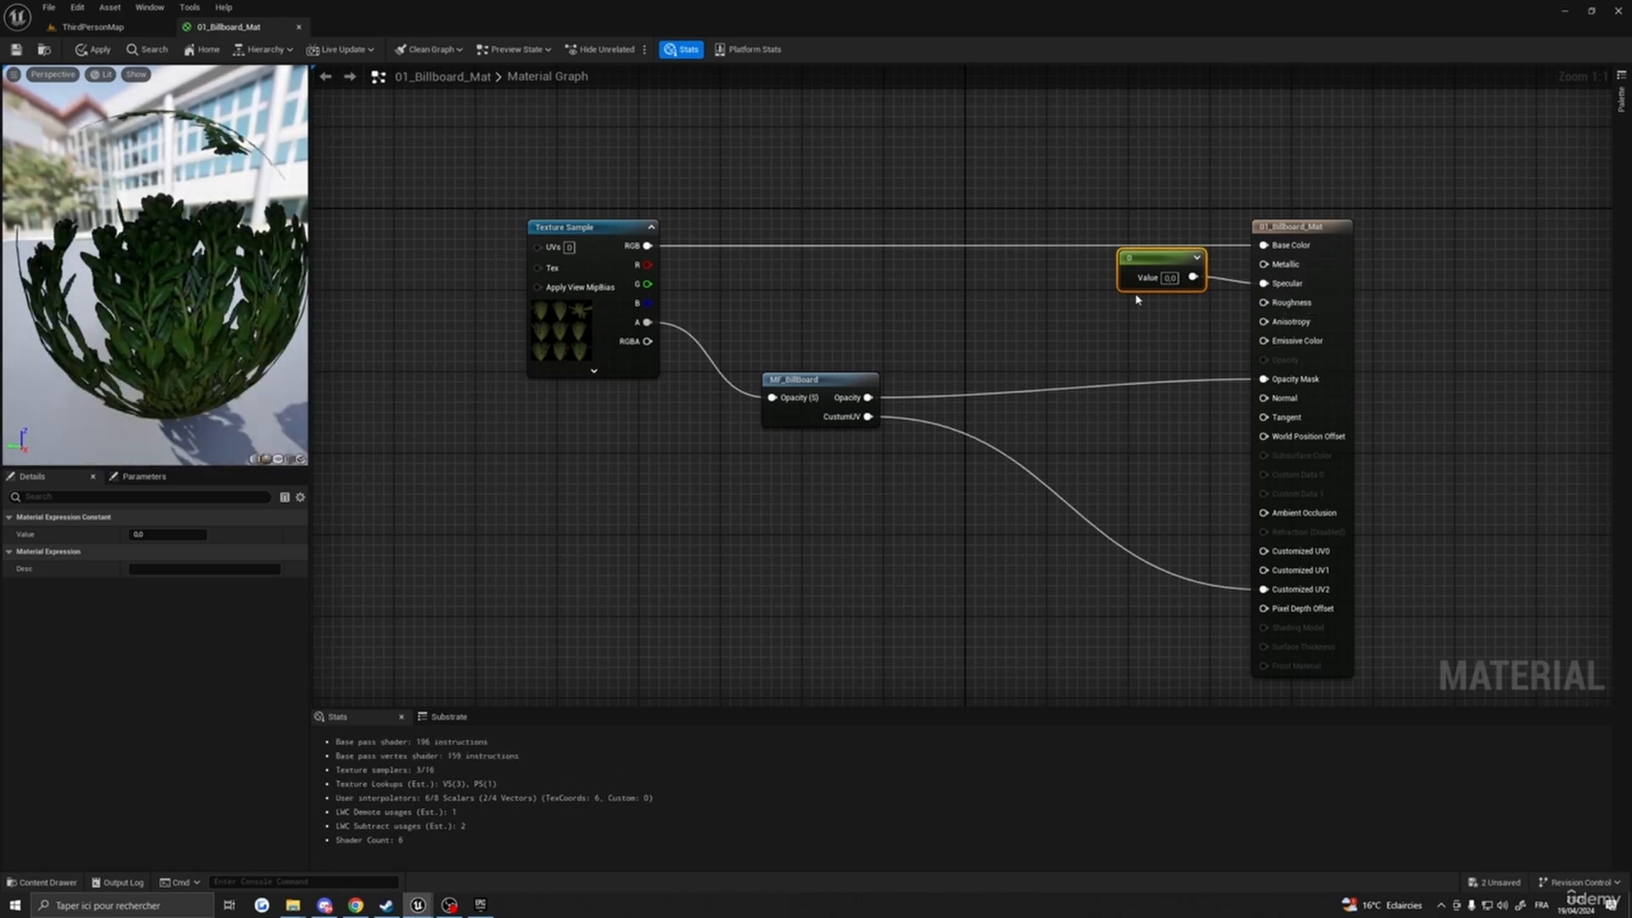
pyautogui.press('1')
pyautogui.click(1125, 323)
pyautogui.click(1173, 345)
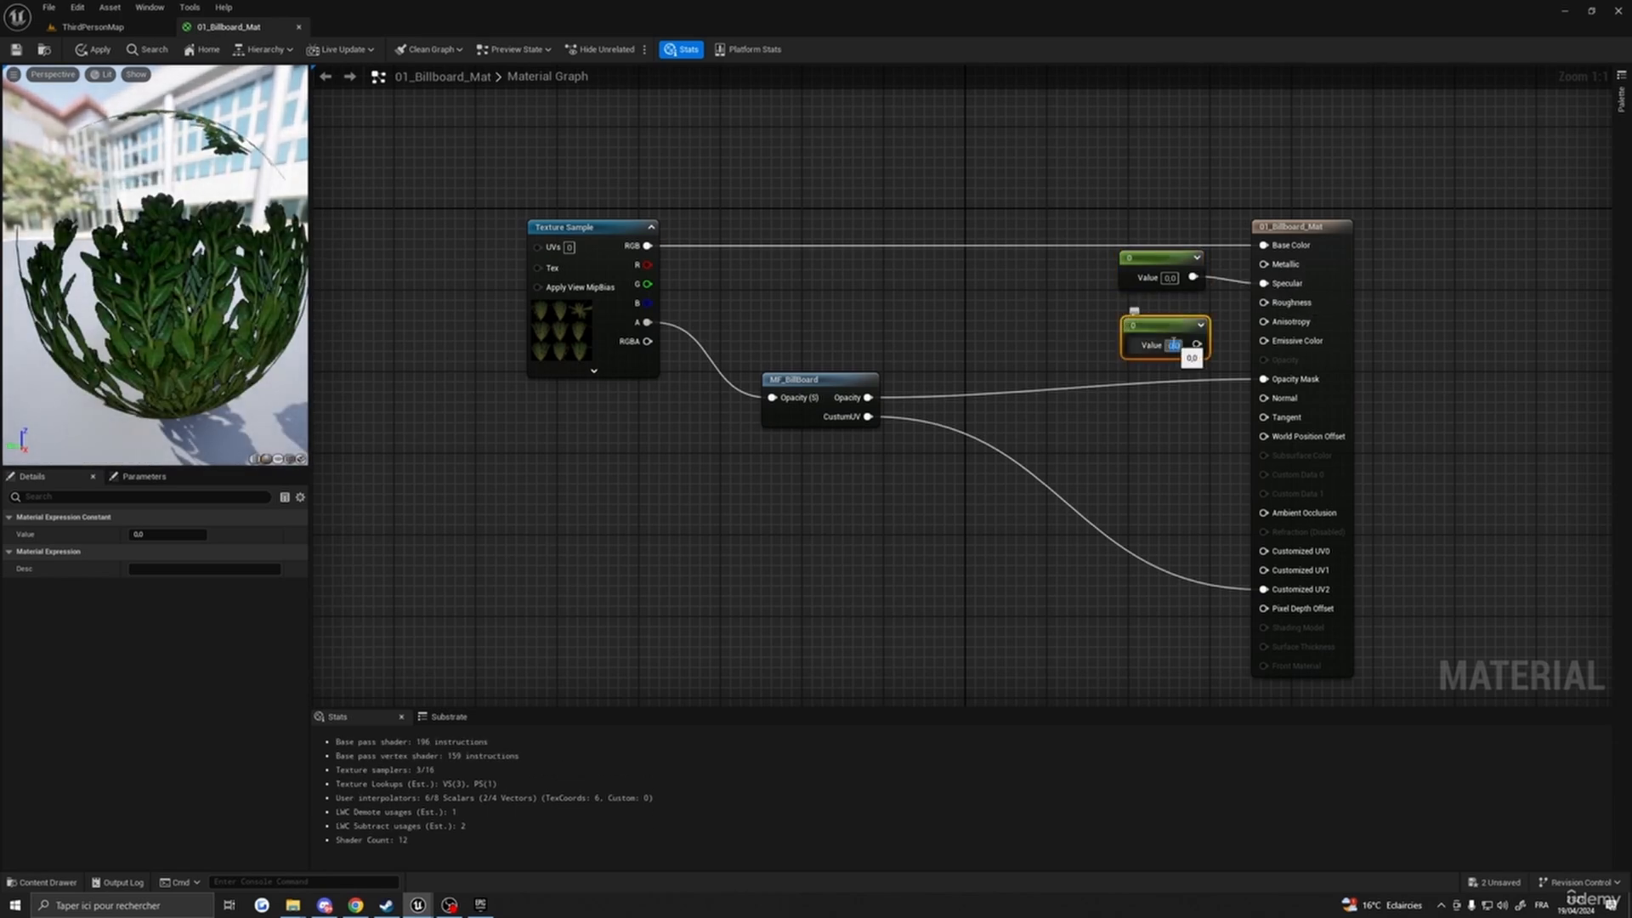
pyautogui.write('1')
pyautogui.press('Return')
pyautogui.moveTo(1196, 344); pyautogui.dragTo(1264, 302)
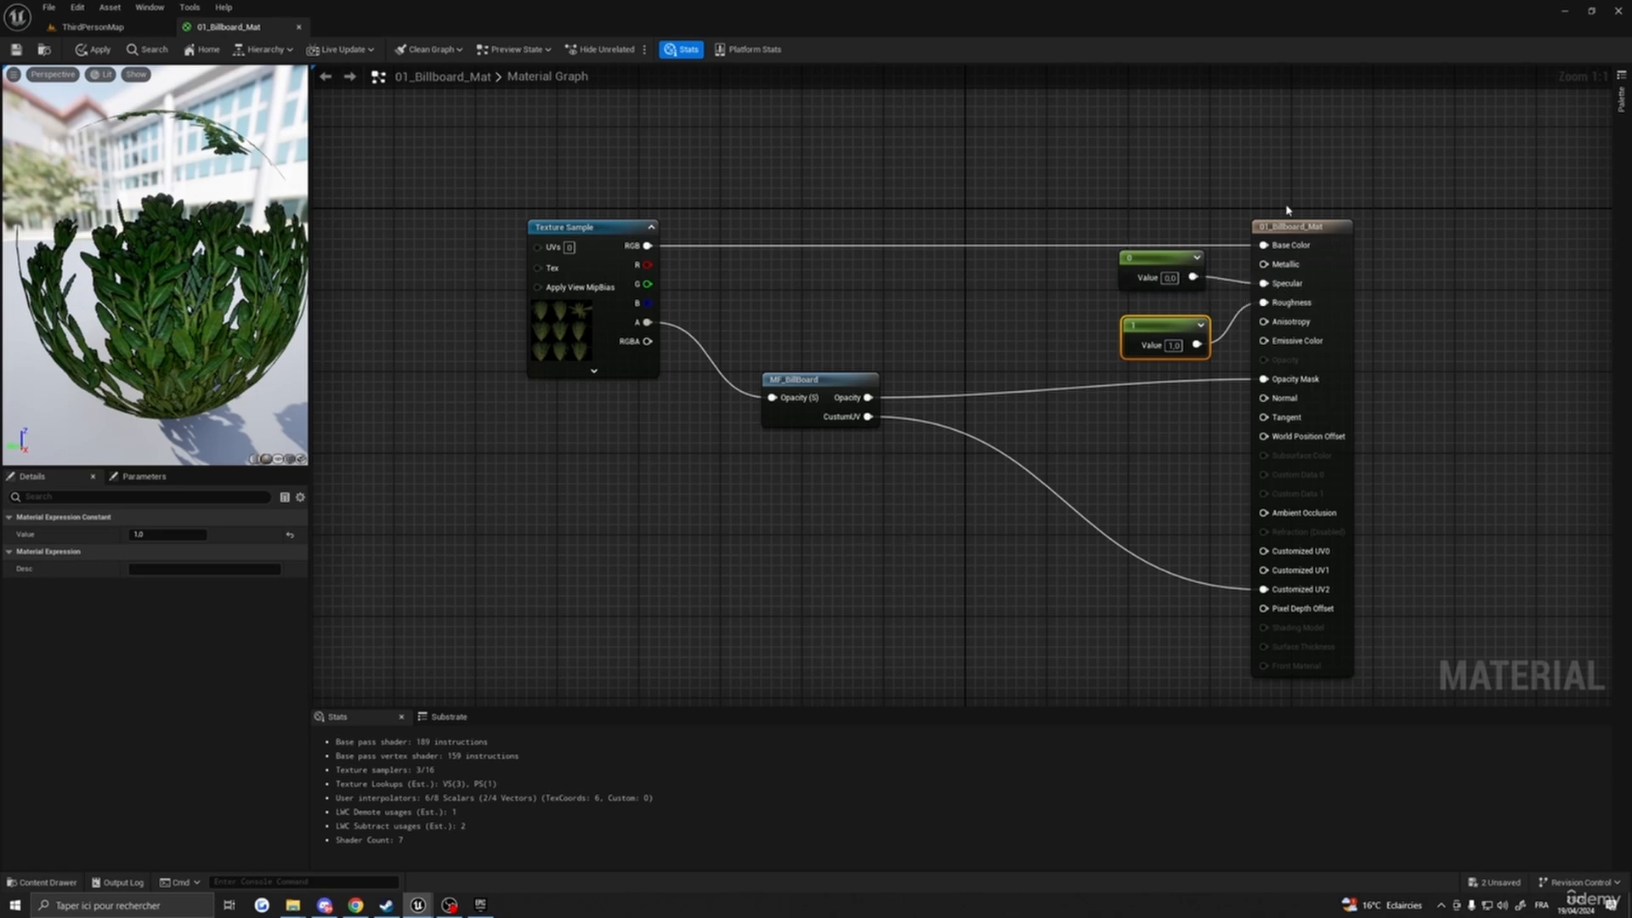
# - Move the Texture Sample farther from the material output and paste the nodes copied from 01_Mat between them
pyautogui.scroll(-1, 1287, 210)
pyautogui.moveTo(677, 240); pyautogui.dragTo(453, 239)
pyautogui.moveTo(822, 350); pyautogui.dragTo(987, 339, button='right')
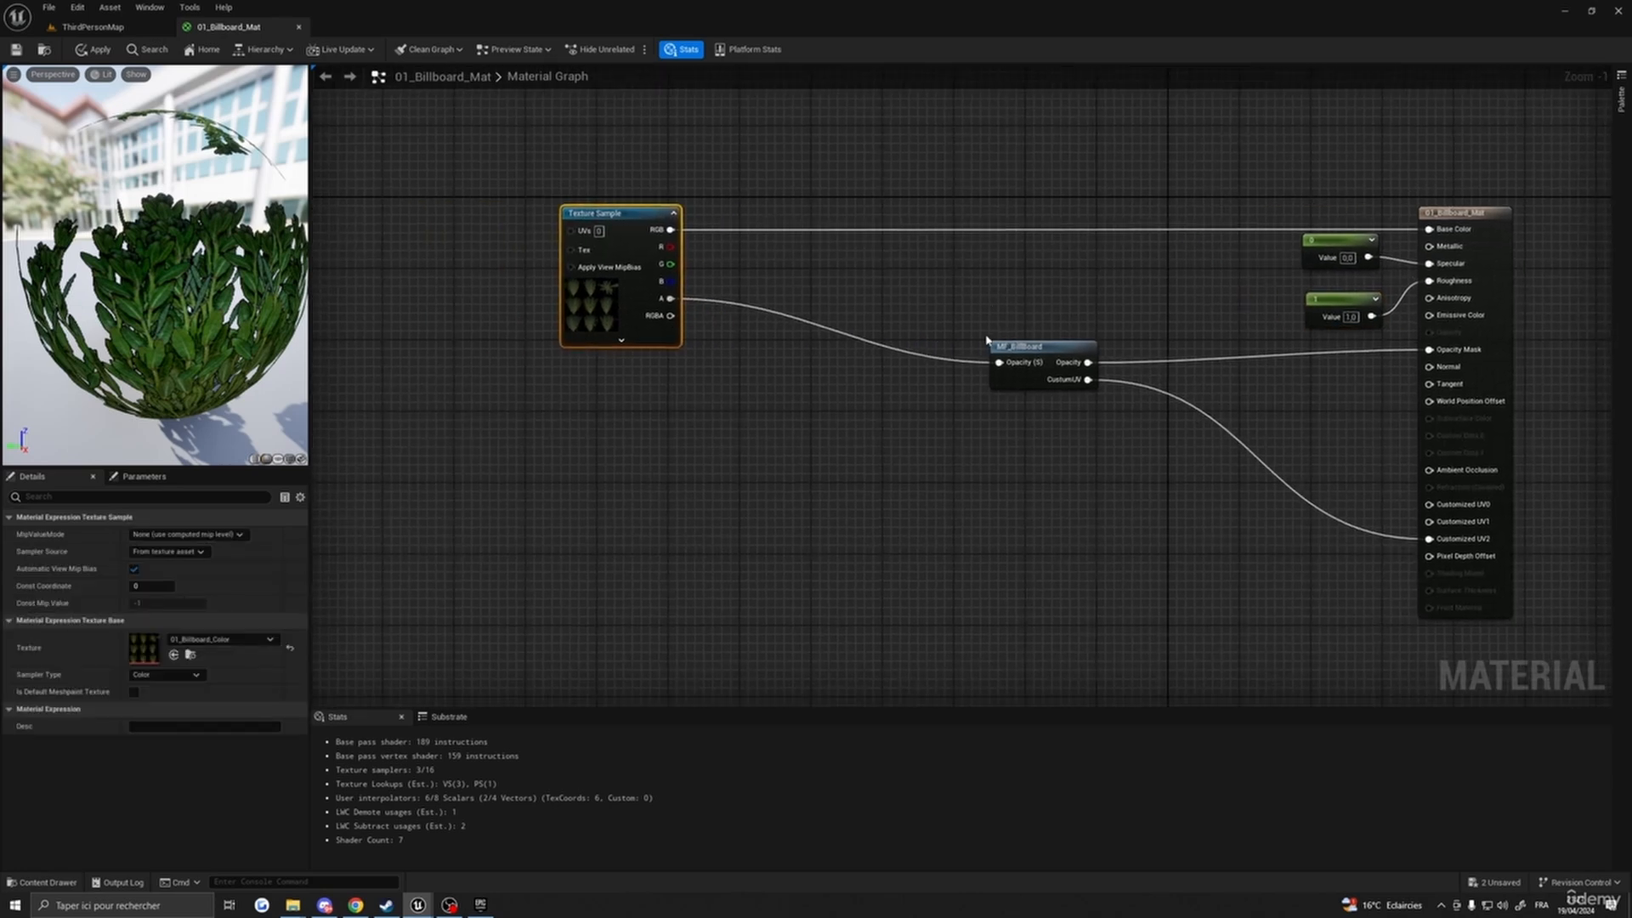
pyautogui.scroll(-5, 944, 339)
pyautogui.scroll(4, 860, 347)
pyautogui.moveTo(869, 388); pyautogui.dragTo(830, 384, button='right')
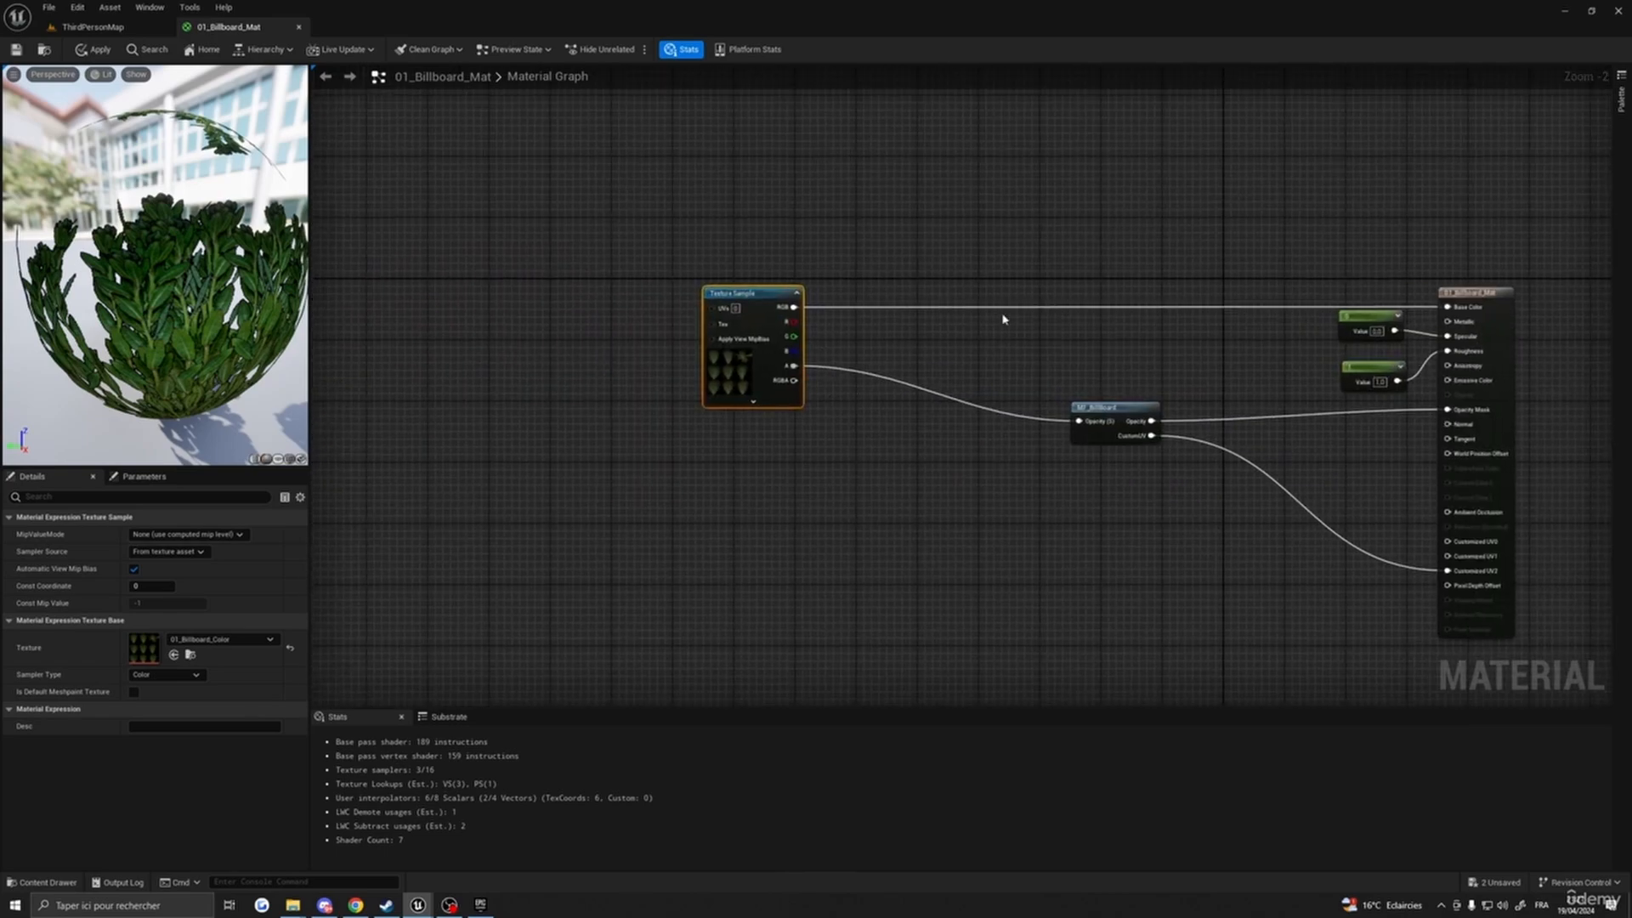
pyautogui.hotkey('ctrl', 'v')
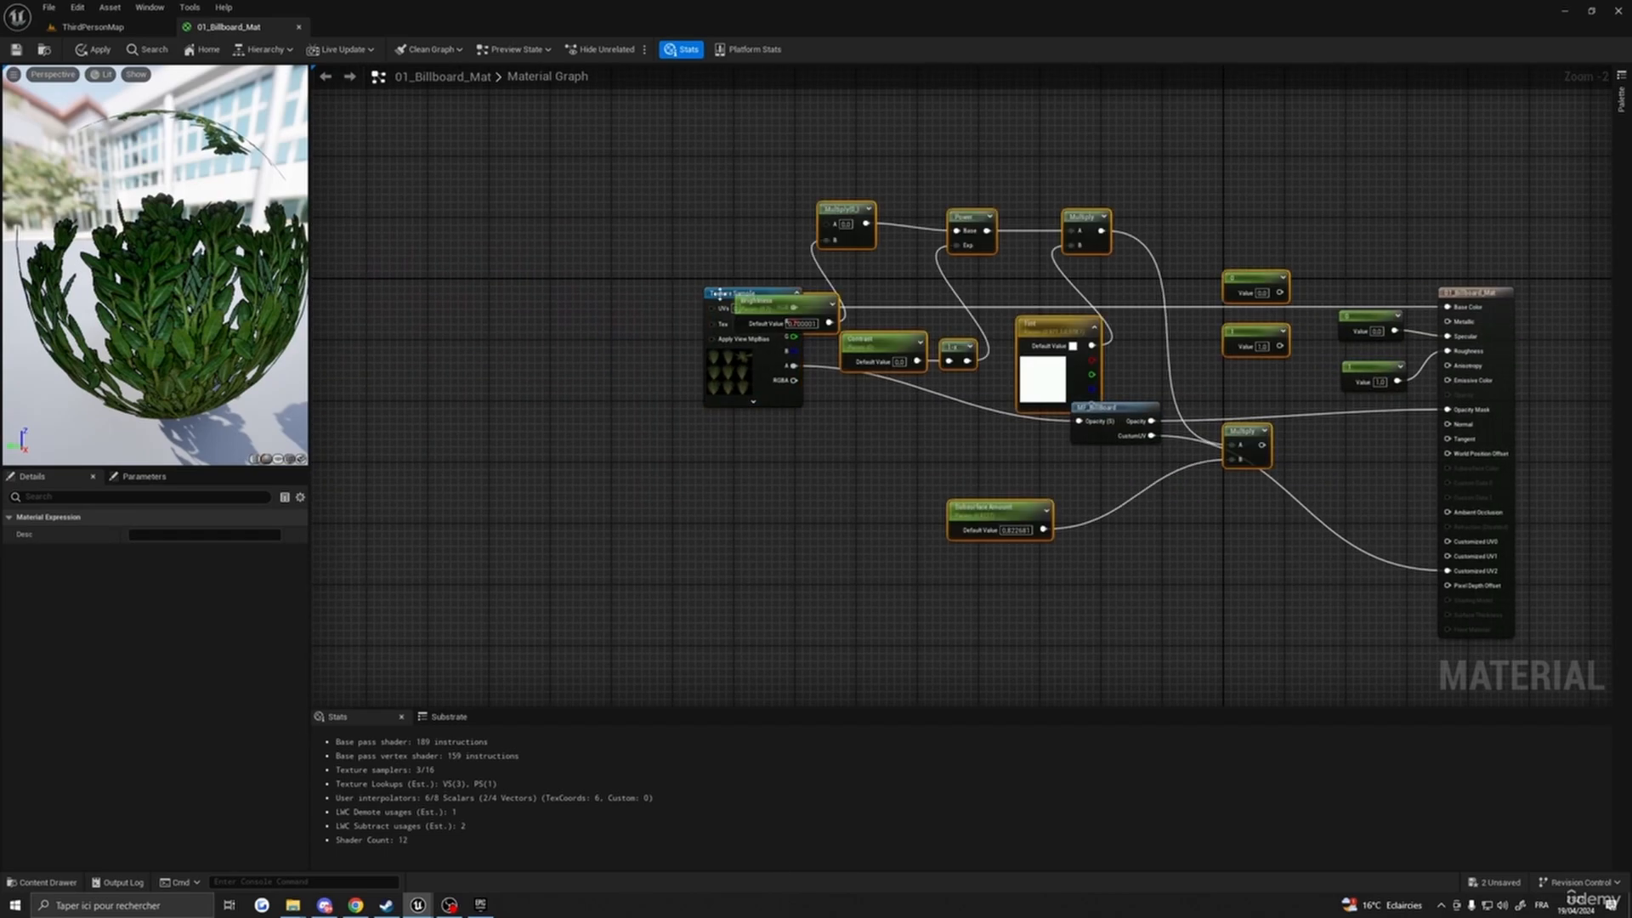
# - Arrange the Texture Sample, the first Multiply and the MF_BillBoard node clear of the other pasted nodes
pyautogui.moveTo(719, 295); pyautogui.dragTo(567, 233)
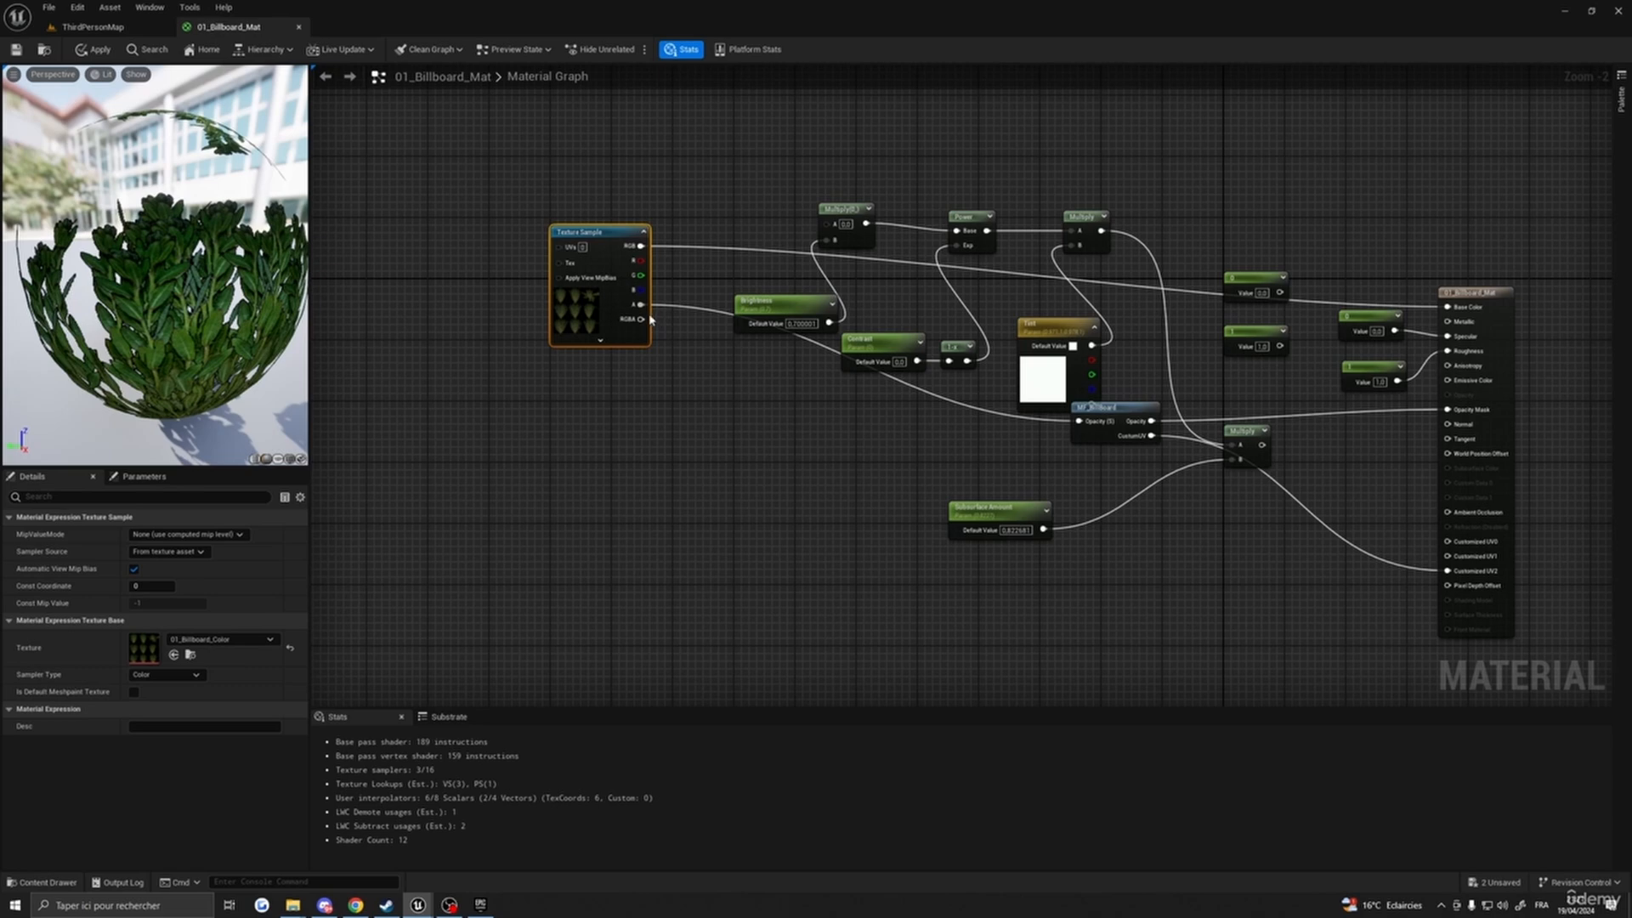
pyautogui.moveTo(839, 211); pyautogui.dragTo(823, 212)
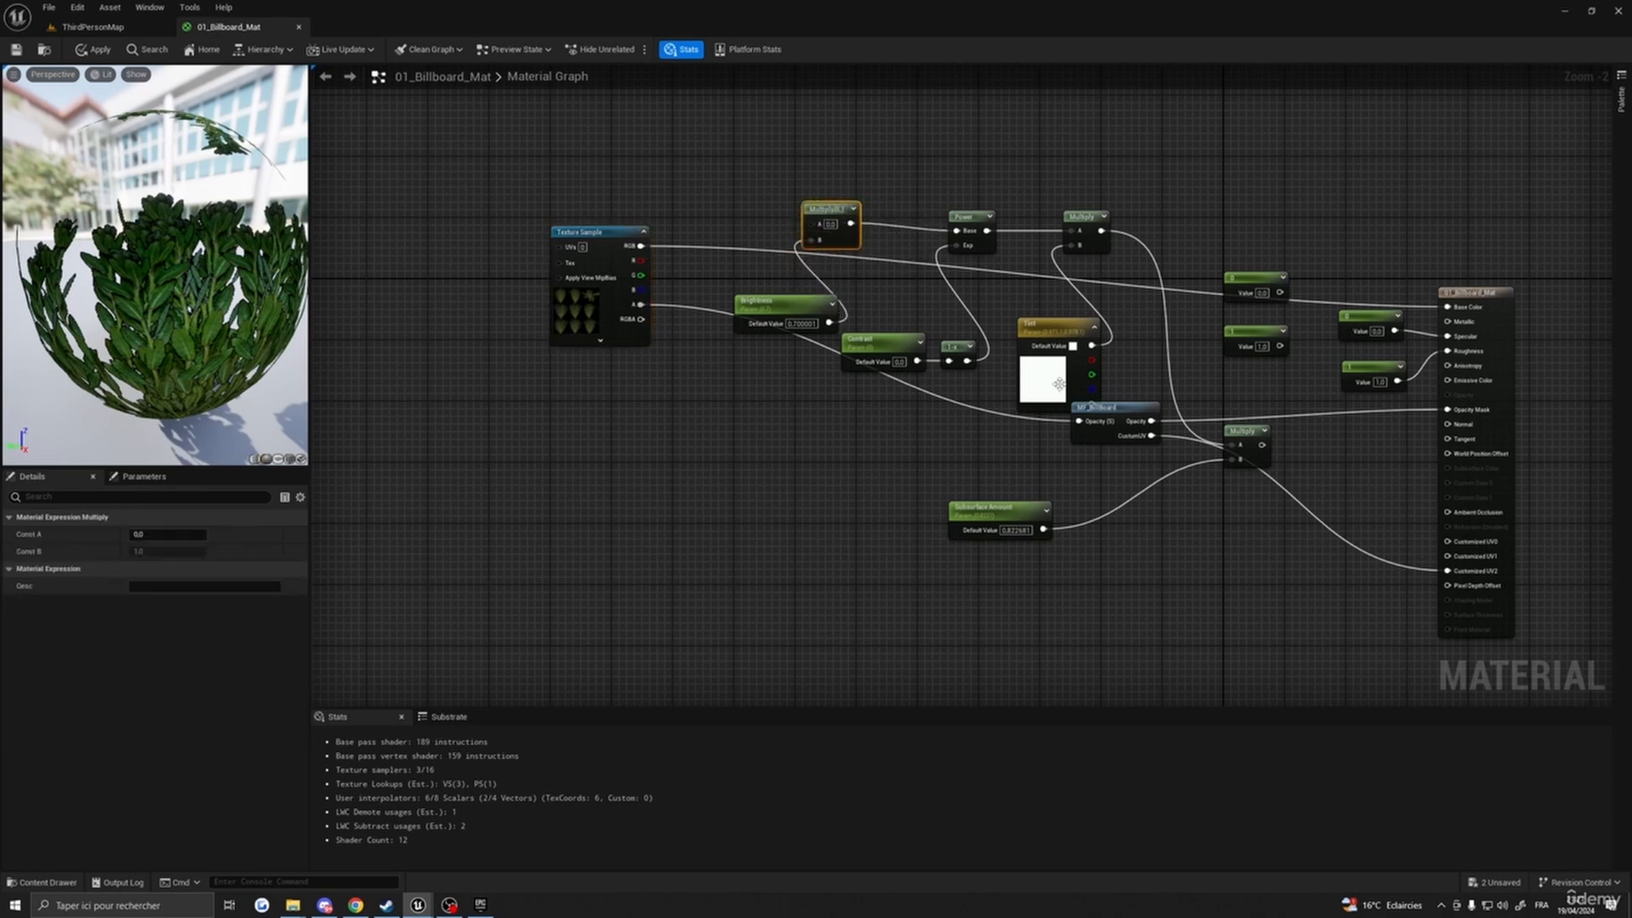
pyautogui.moveTo(1128, 422); pyautogui.dragTo(1348, 527)
# - Delete the pasted duplicate 0 and 1 constants from the material graph
pyautogui.click(1257, 279)
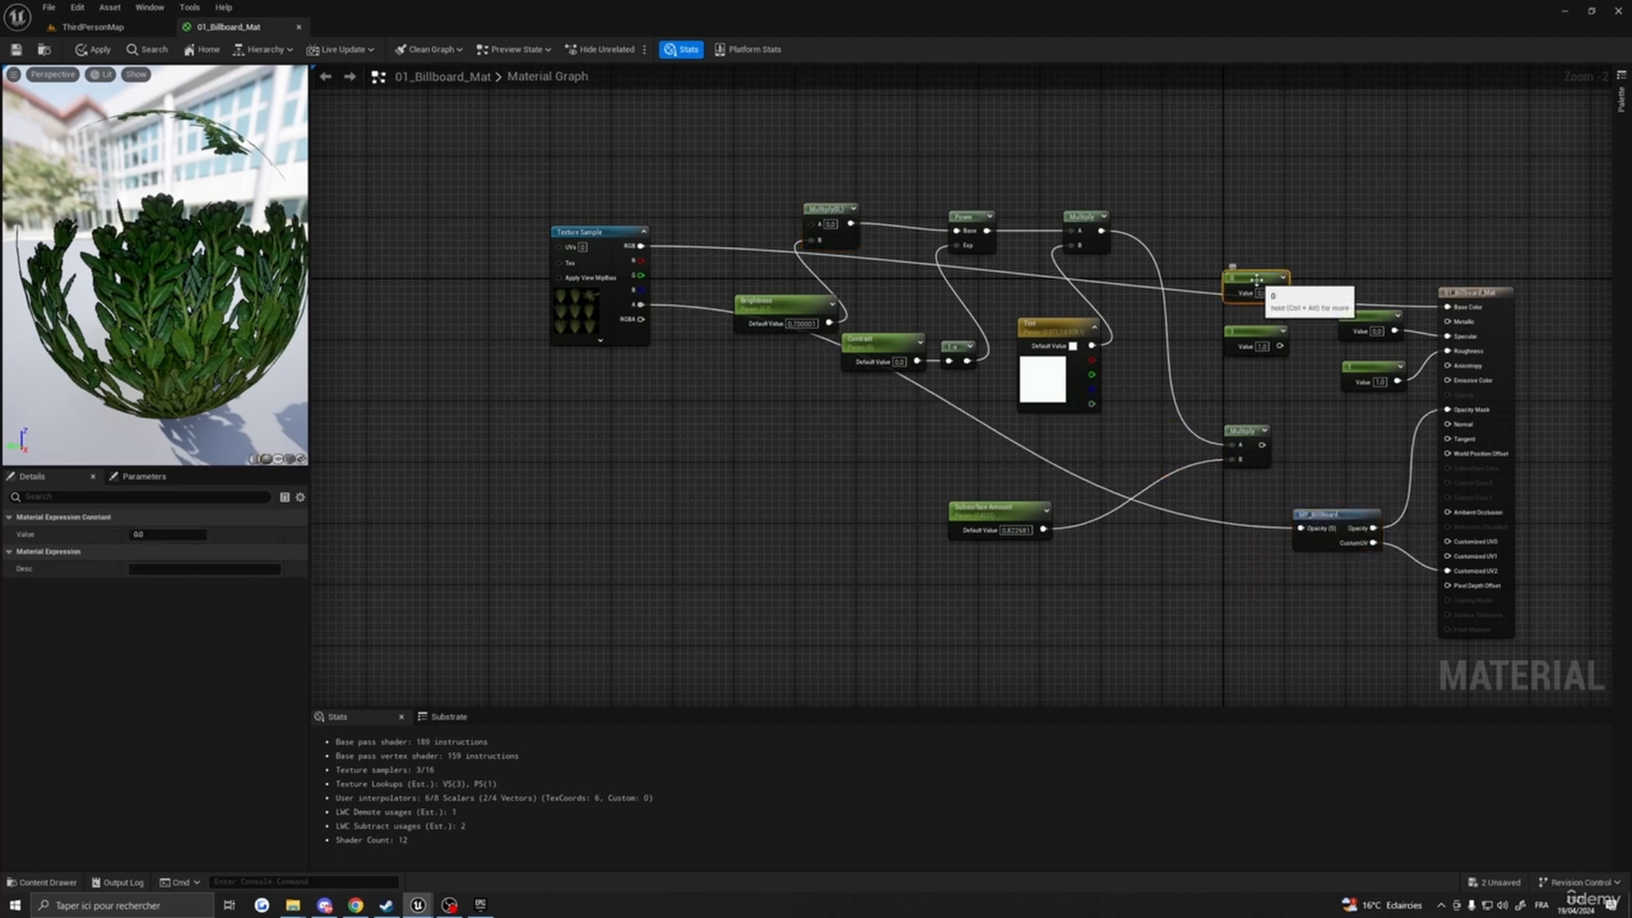
pyautogui.press('Delete')
pyautogui.click(1256, 338)
pyautogui.press('Delete')
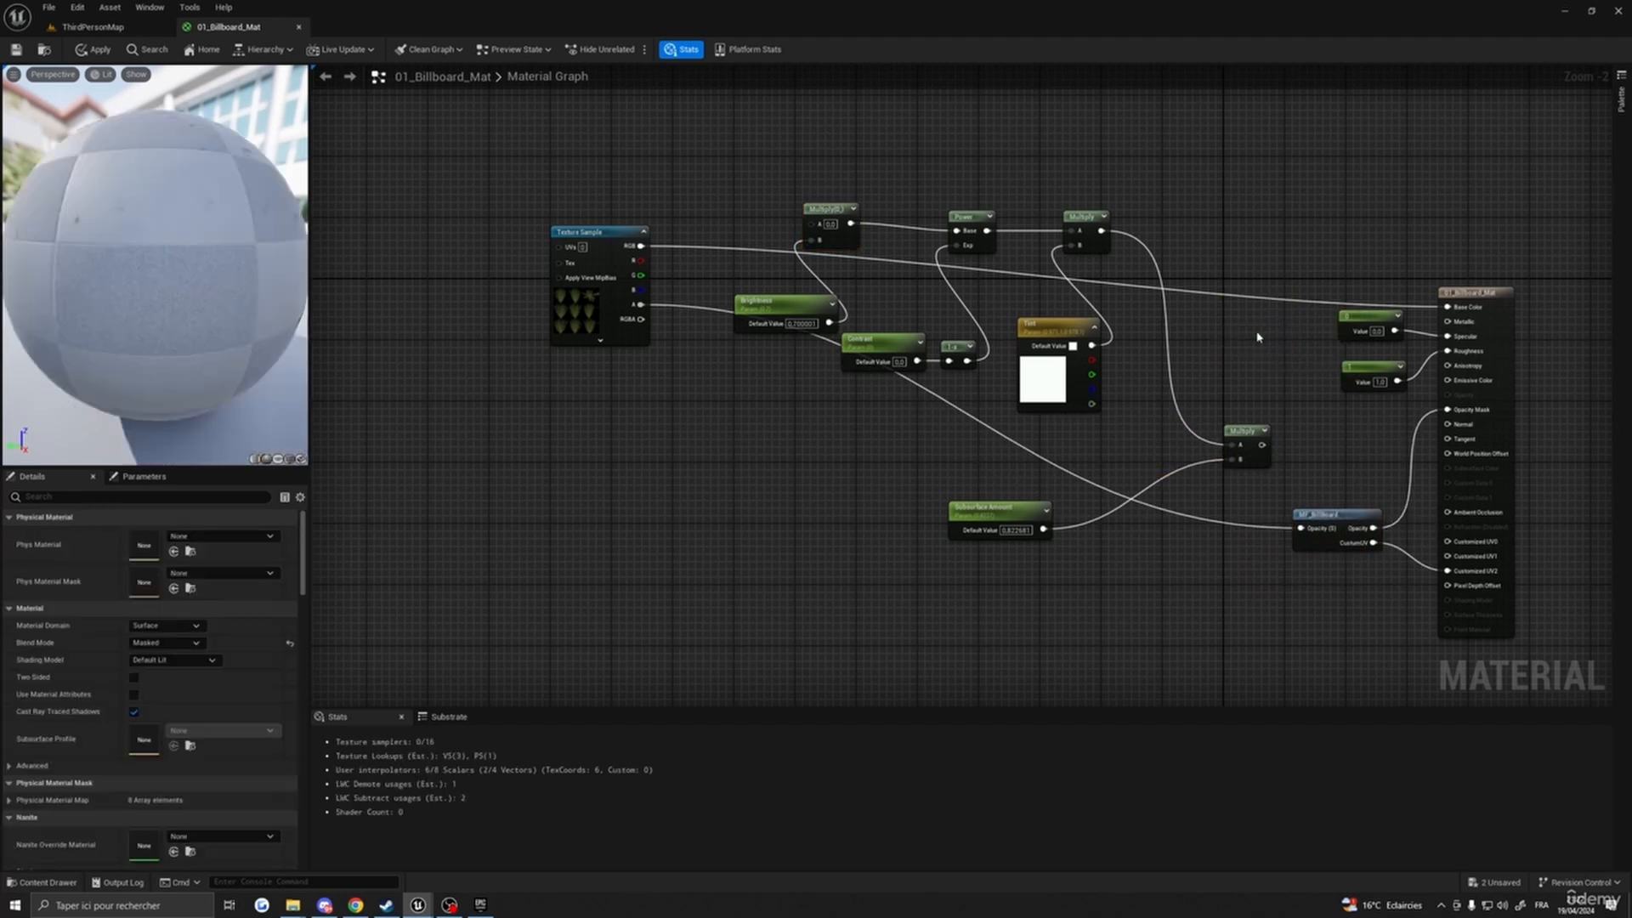
# - Delete the pasted Subsurface Amount parameter and the Multiply node it feeds
pyautogui.moveTo(1240, 437); pyautogui.dragTo(1246, 399)
pyautogui.click(1001, 514)
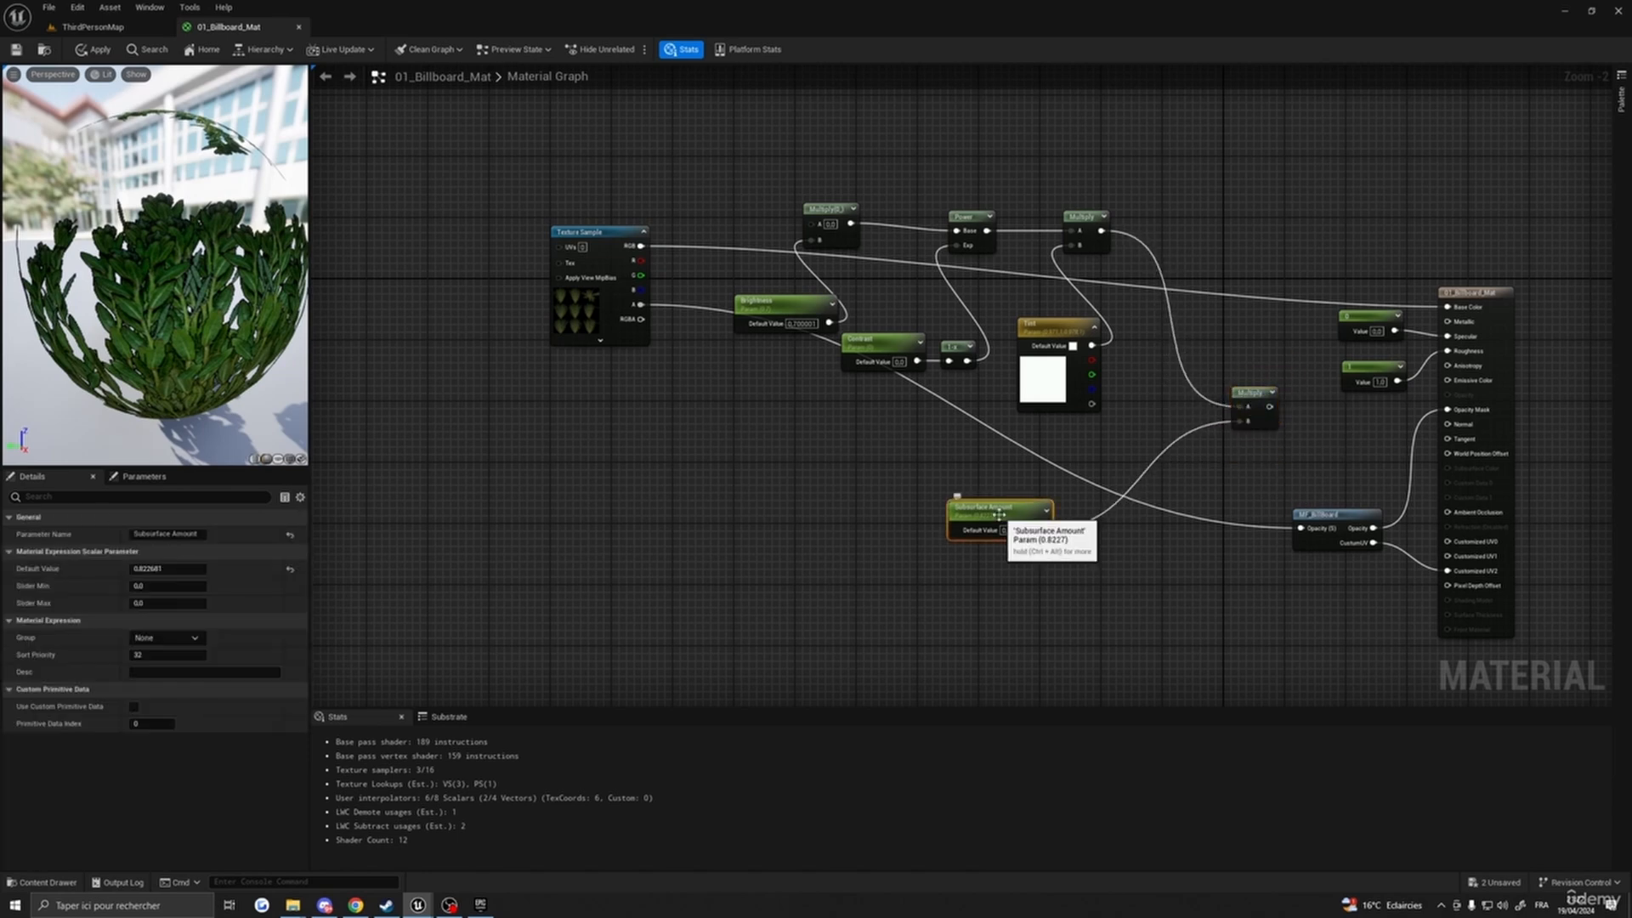
pyautogui.press('Delete')
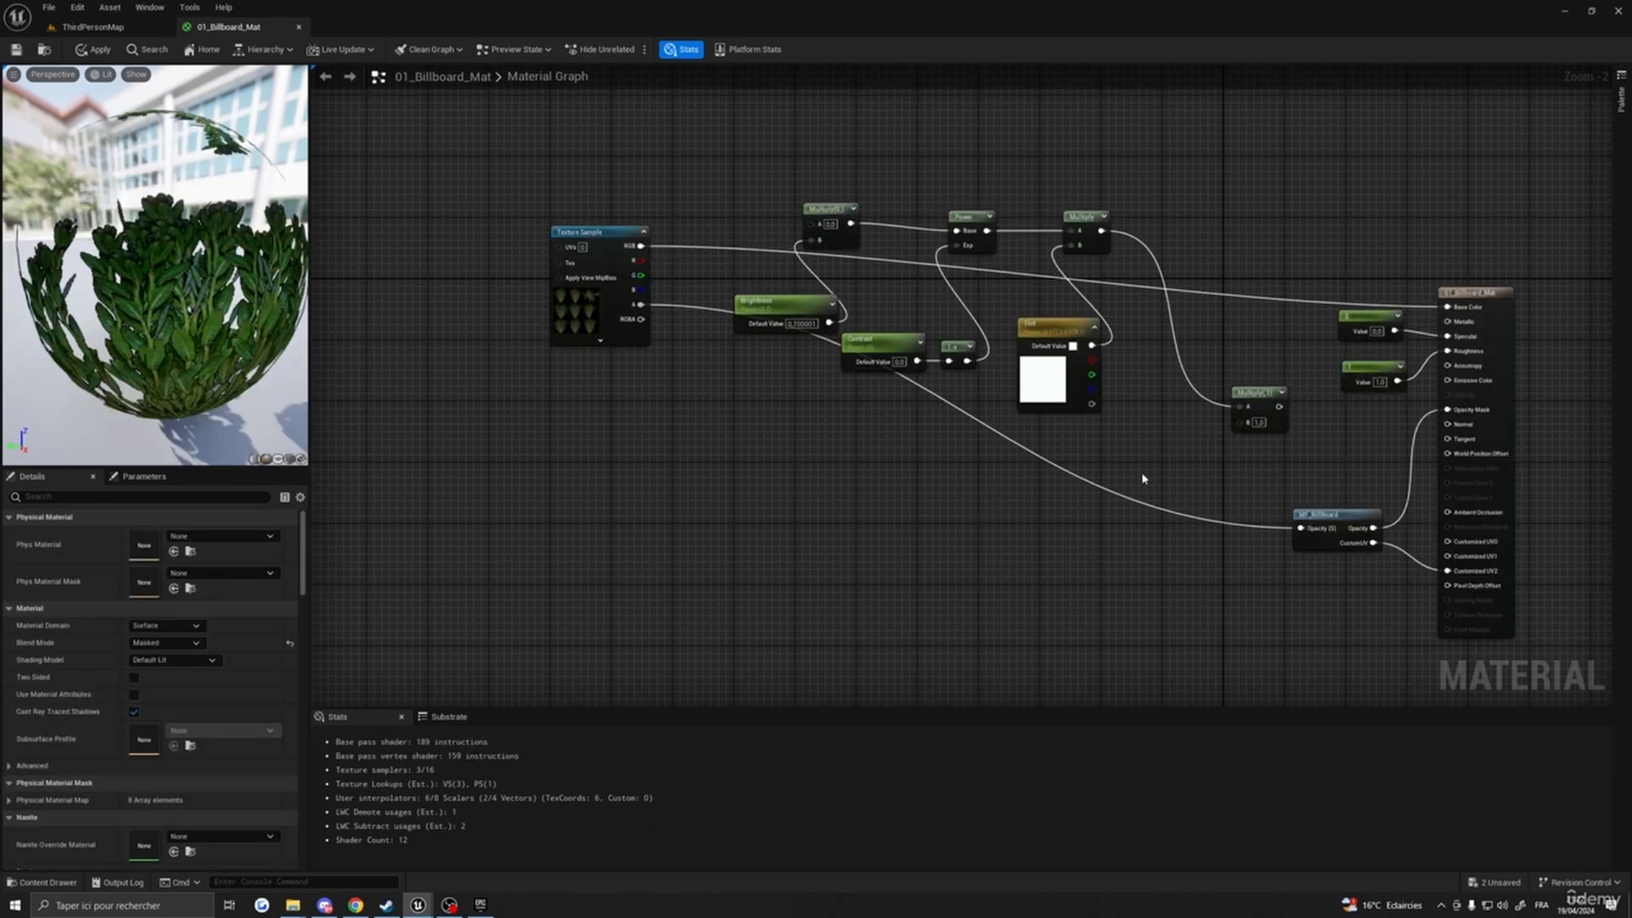
pyautogui.click(1256, 393)
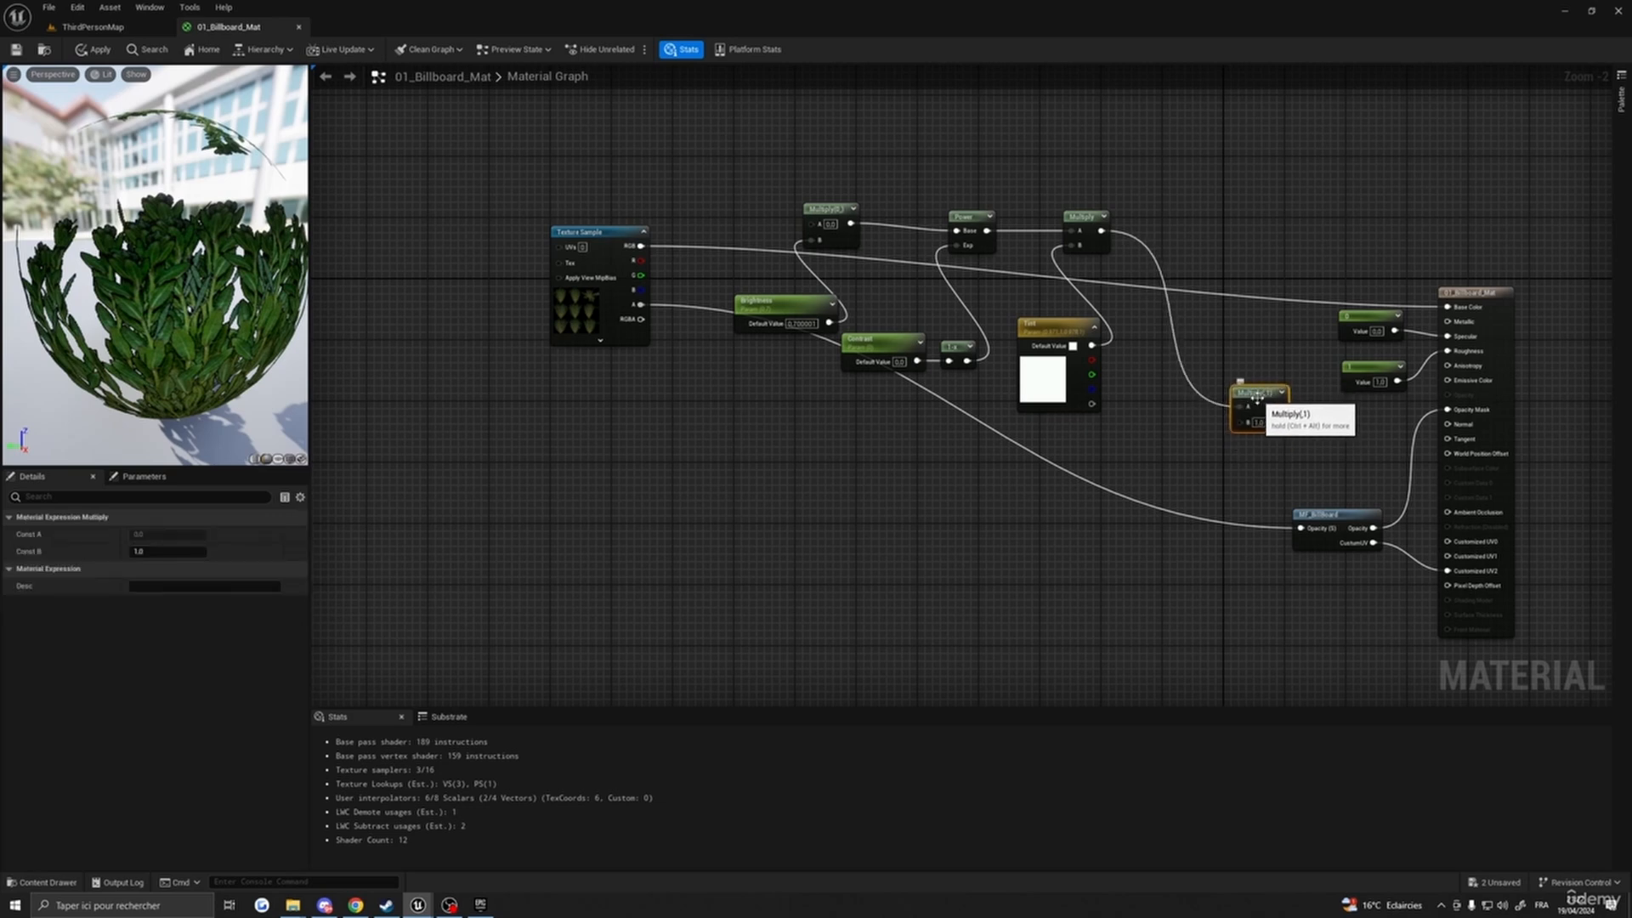
pyautogui.press('Delete')
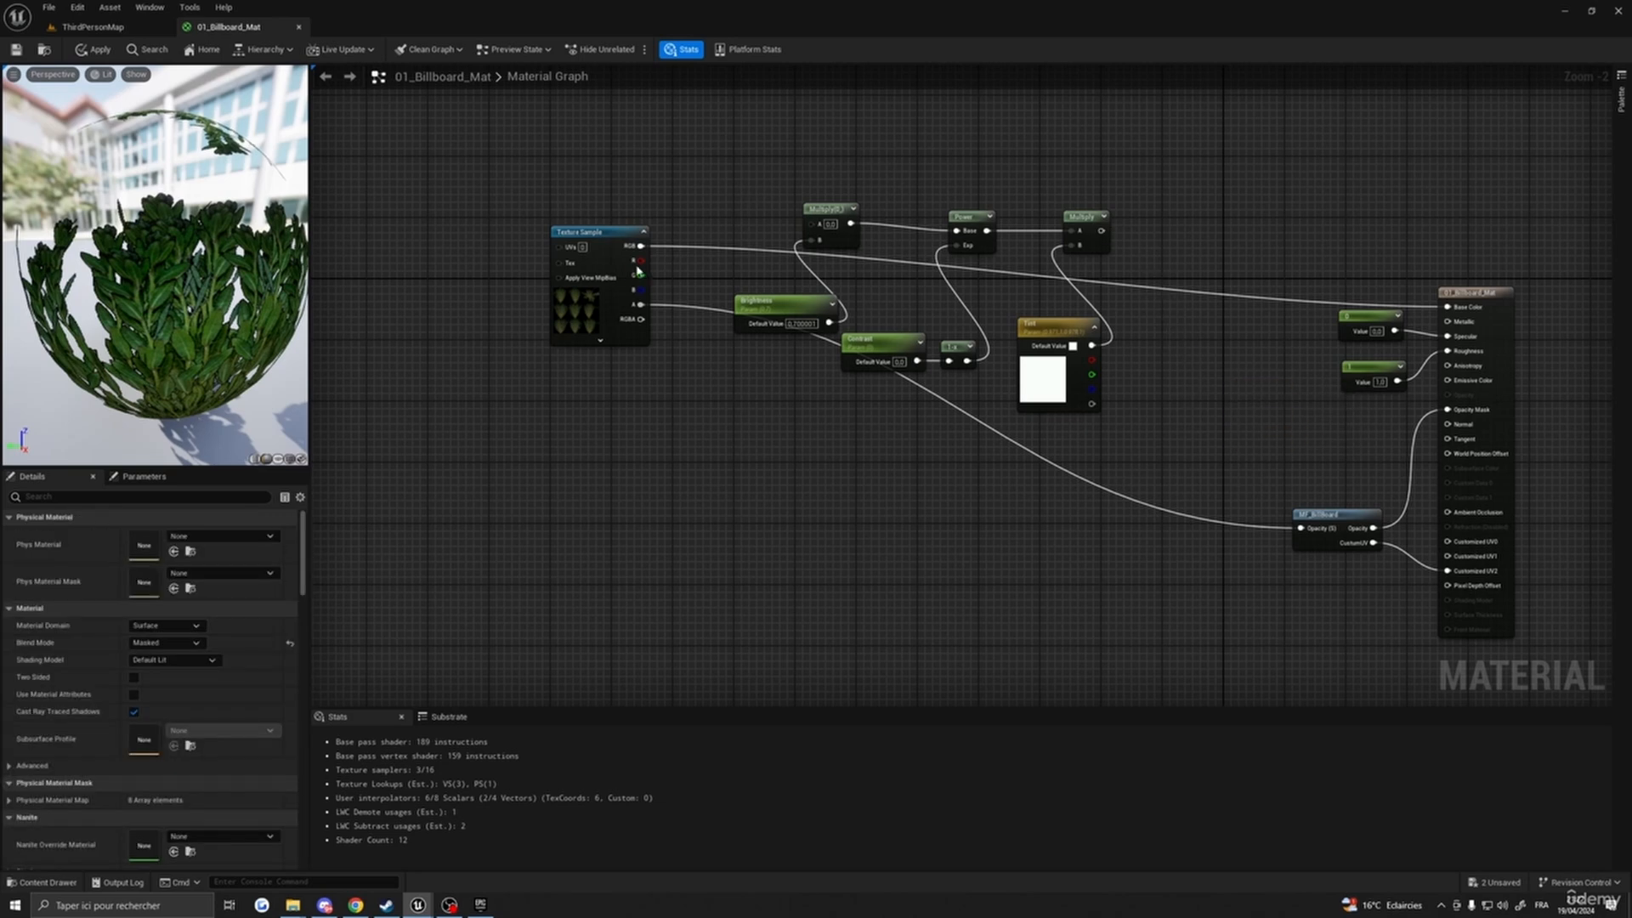
# - Route the Texture Sample's RGB through the pasted adjustment nodes into Base Color, and apply, save and close the material
pyautogui.moveTo(638, 271); pyautogui.dragTo(815, 227)
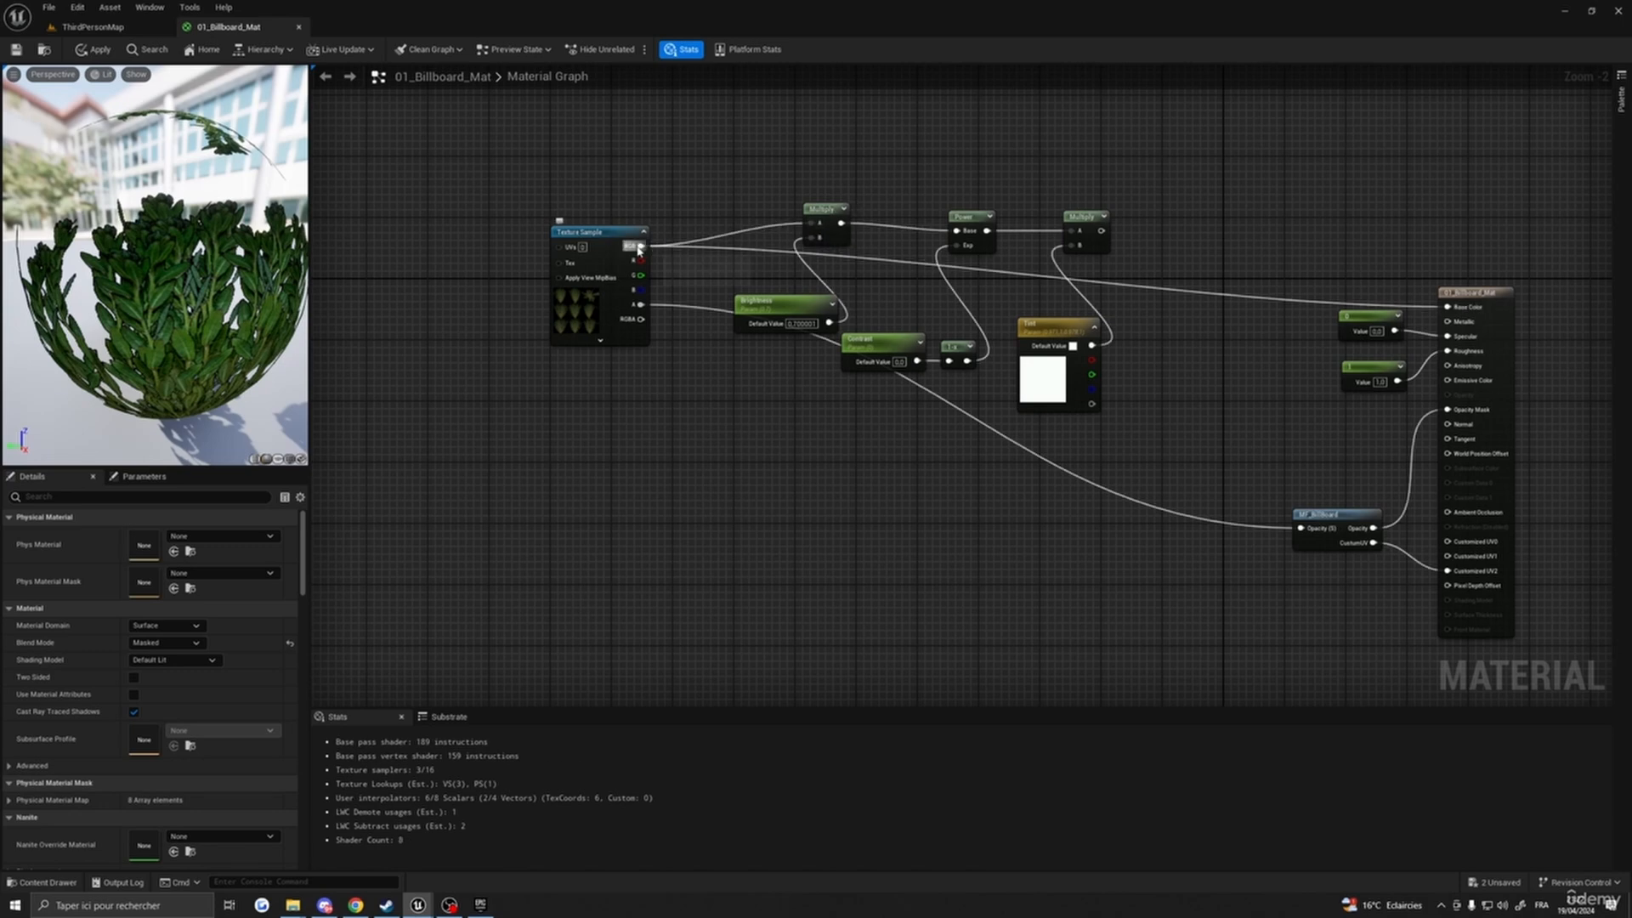
pyautogui.moveTo(1103, 231); pyautogui.dragTo(1448, 307)
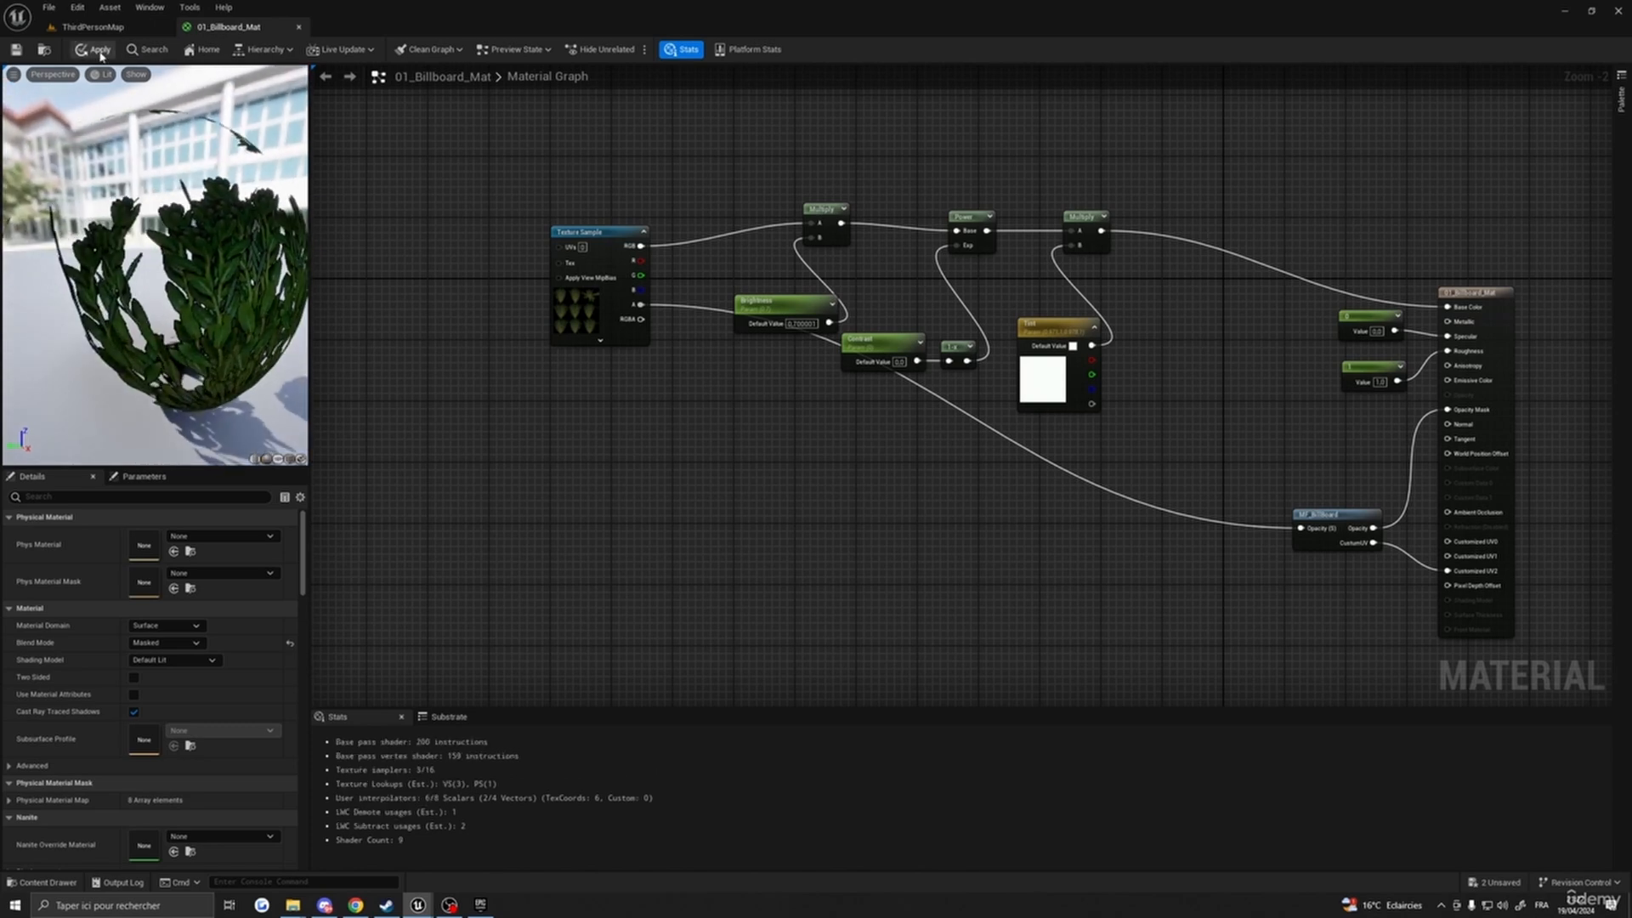
pyautogui.click(98, 51)
pyautogui.hotkey('ctrl', 's')
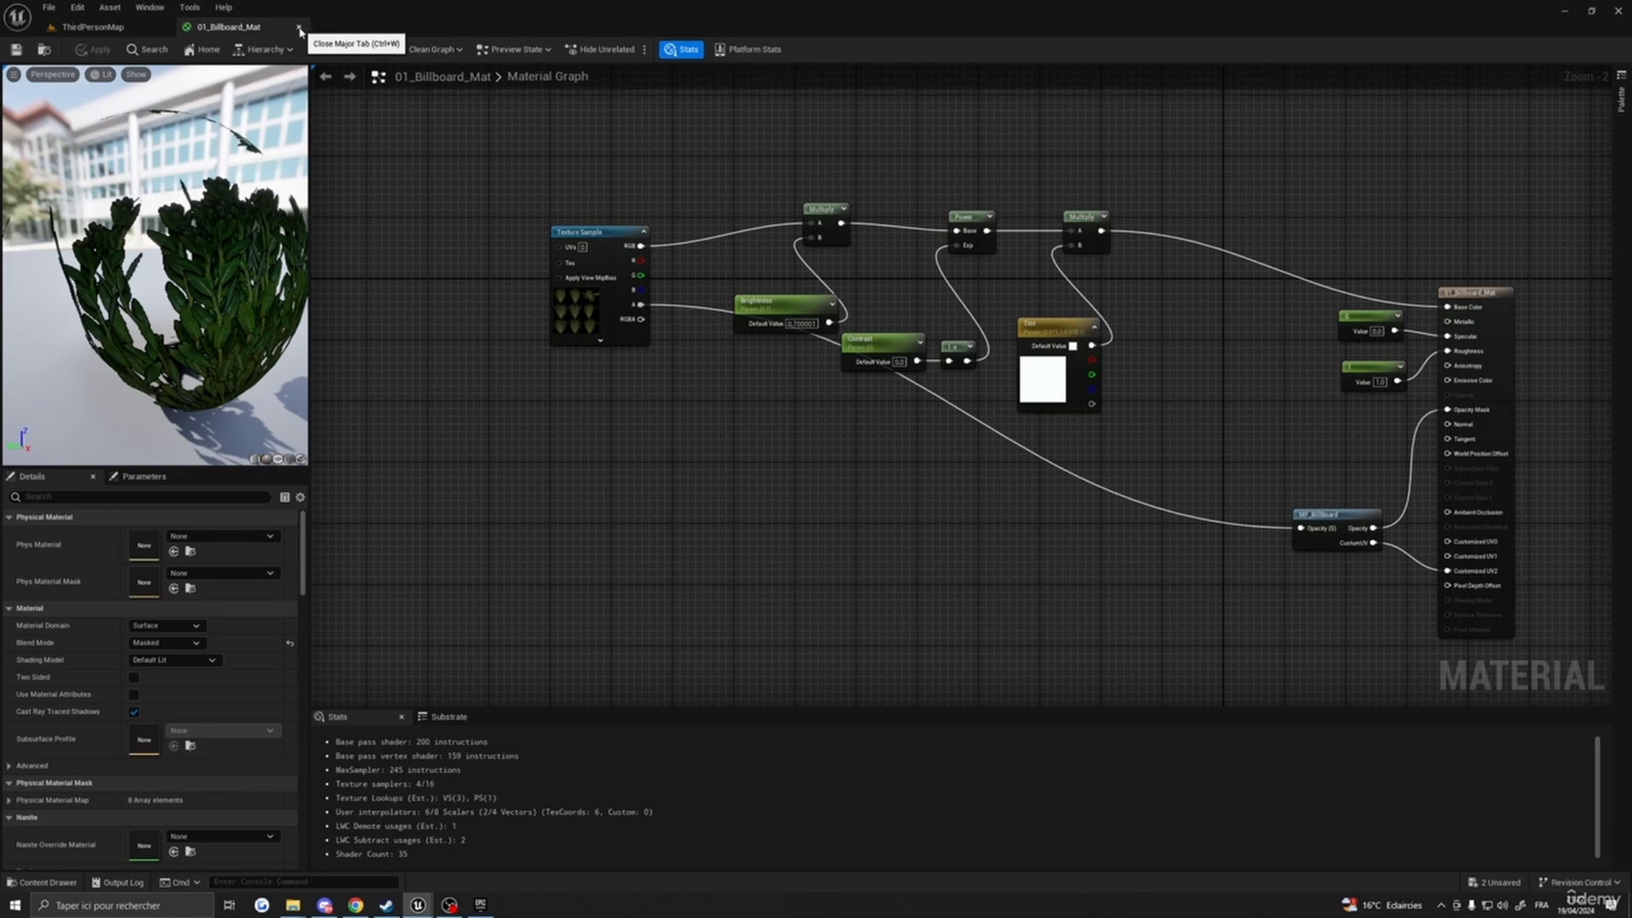
pyautogui.click(299, 31)
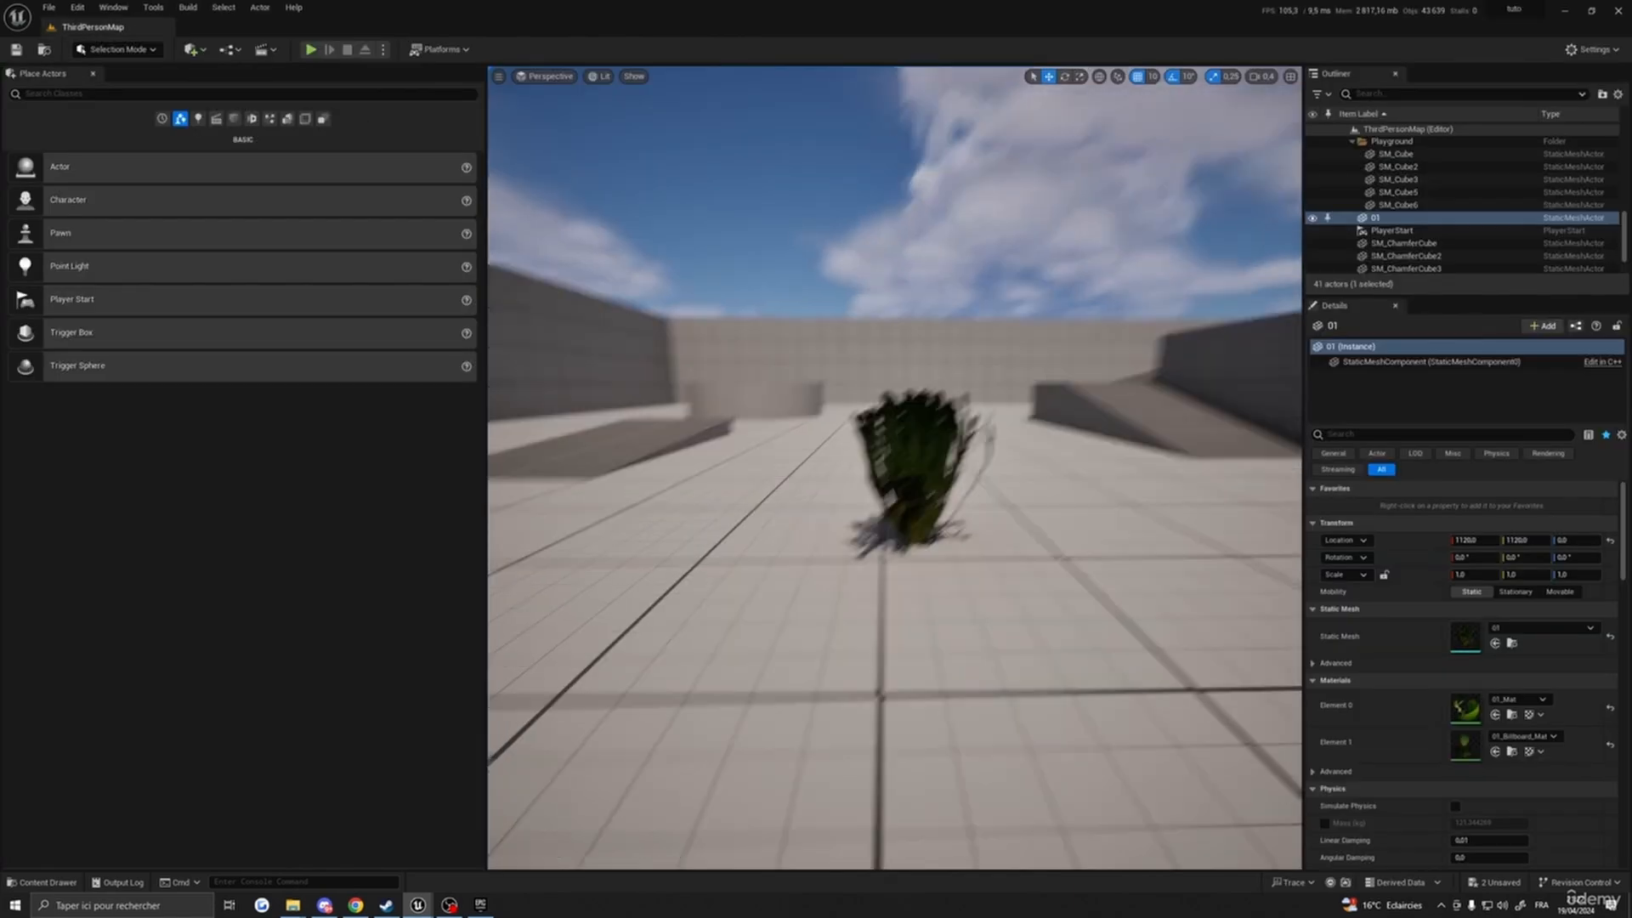
# - Open the 01 static mesh and enable the Custom LOD mode to show the settings of all its LODs
pyautogui.doubleClick(1473, 643)
pyautogui.moveTo(706, 619); pyautogui.dragTo(786, 612, button='right')
pyautogui.scroll(-1, 786, 612)
pyautogui.press('a')
pyautogui.scroll(-3, 786, 612)
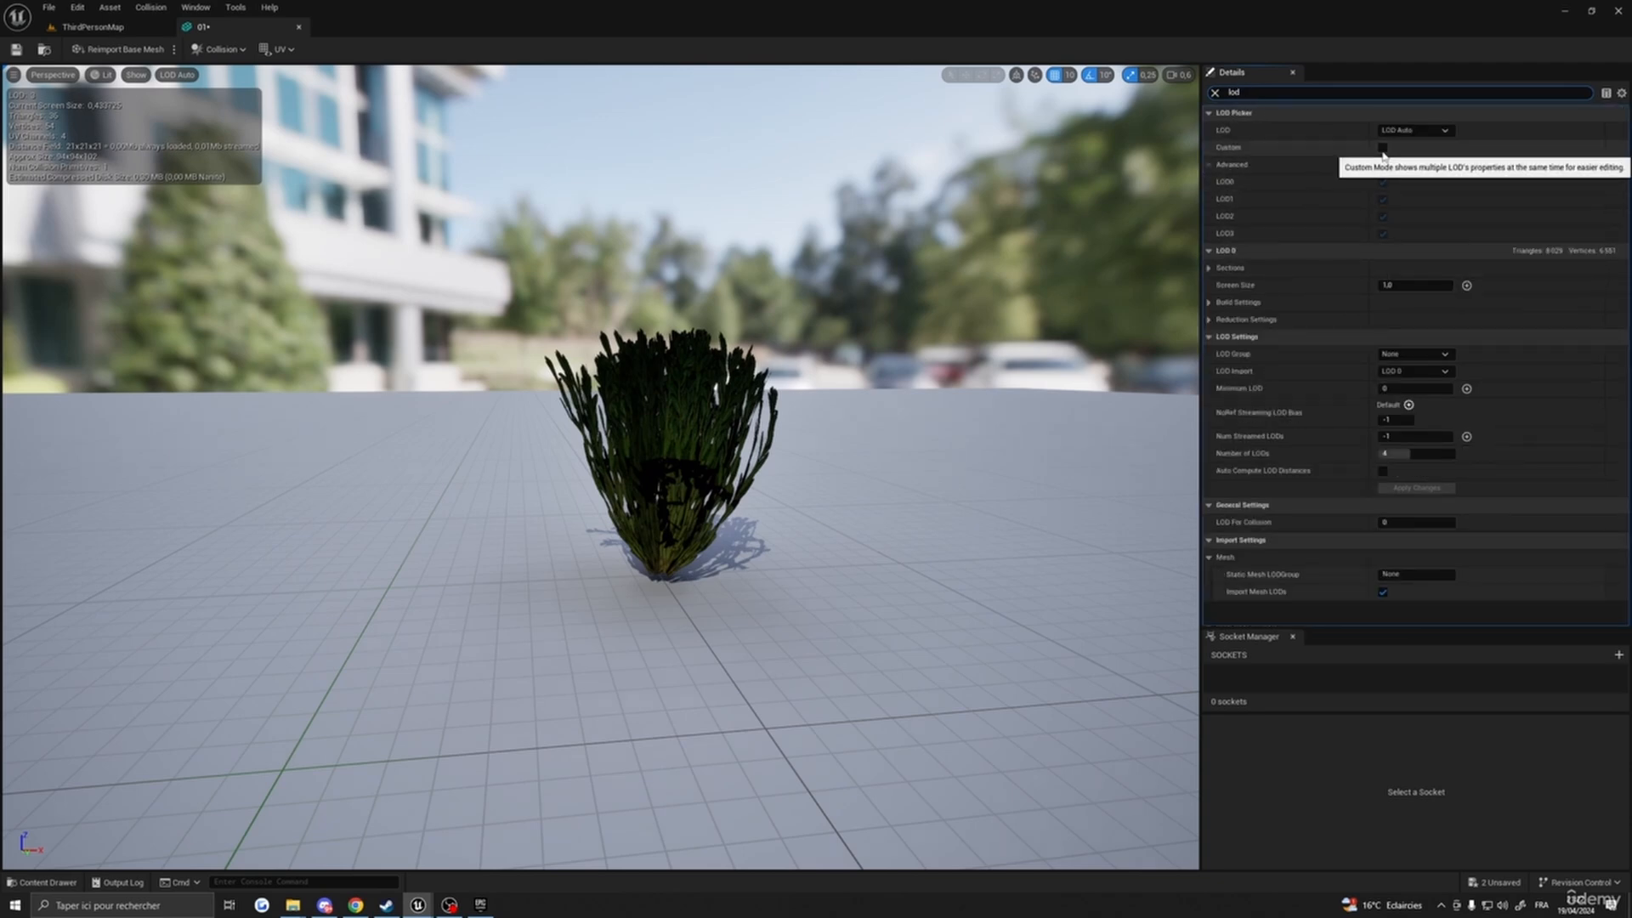
pyautogui.click(1383, 149)
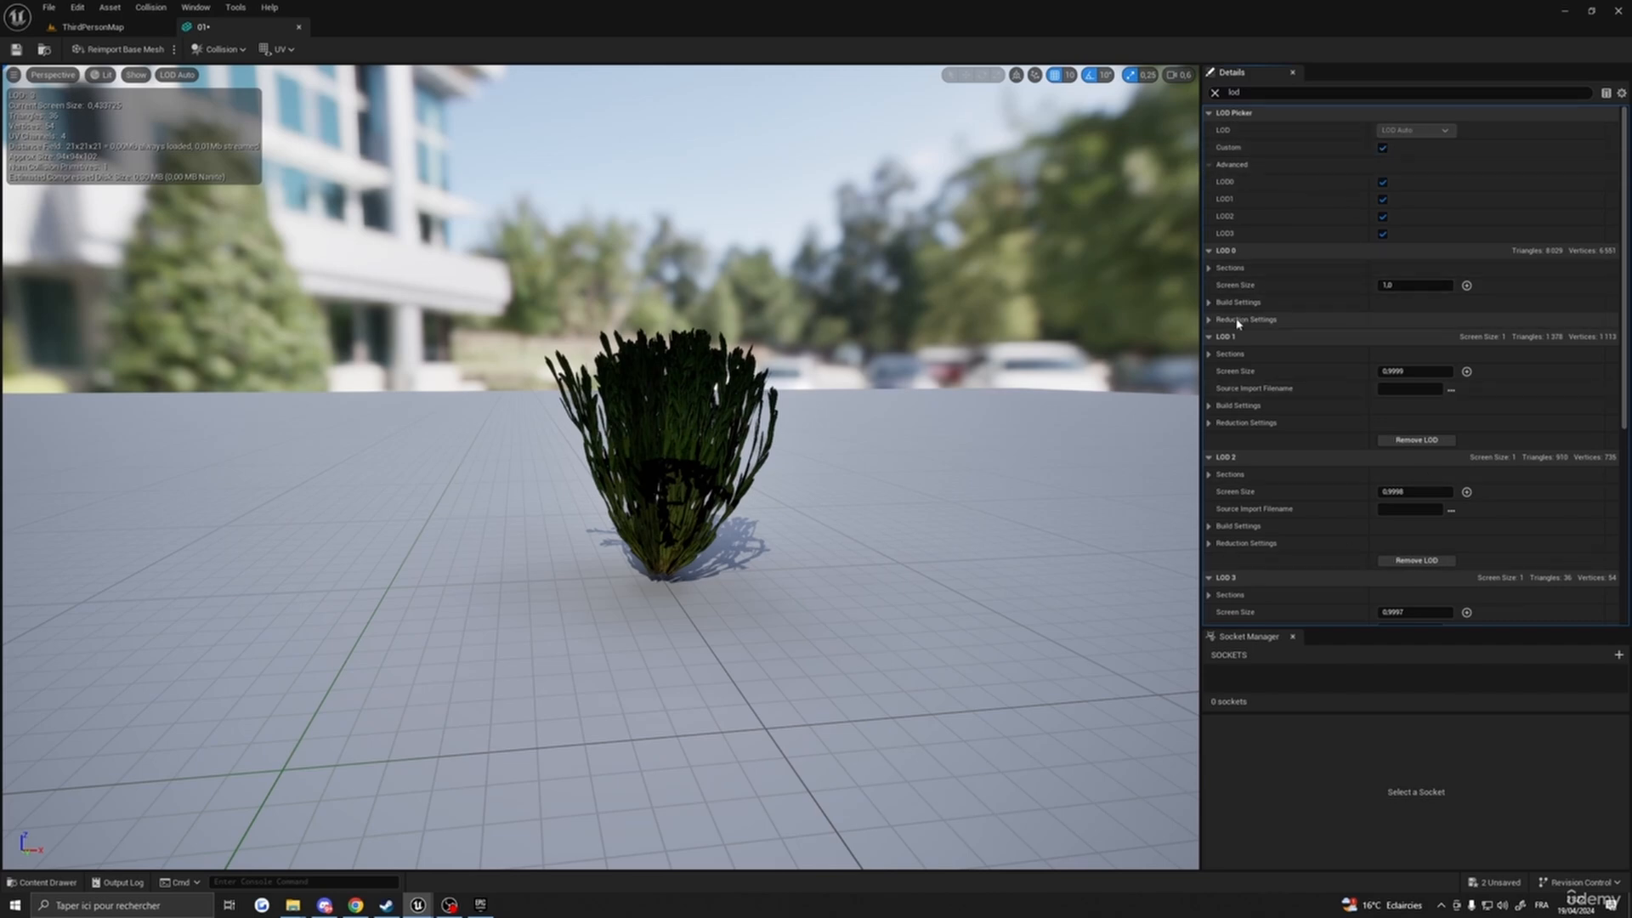
# - Expand the Sections of LOD 0 through LOD 3 to show each LOD's material slot settings
pyautogui.click(1209, 267)
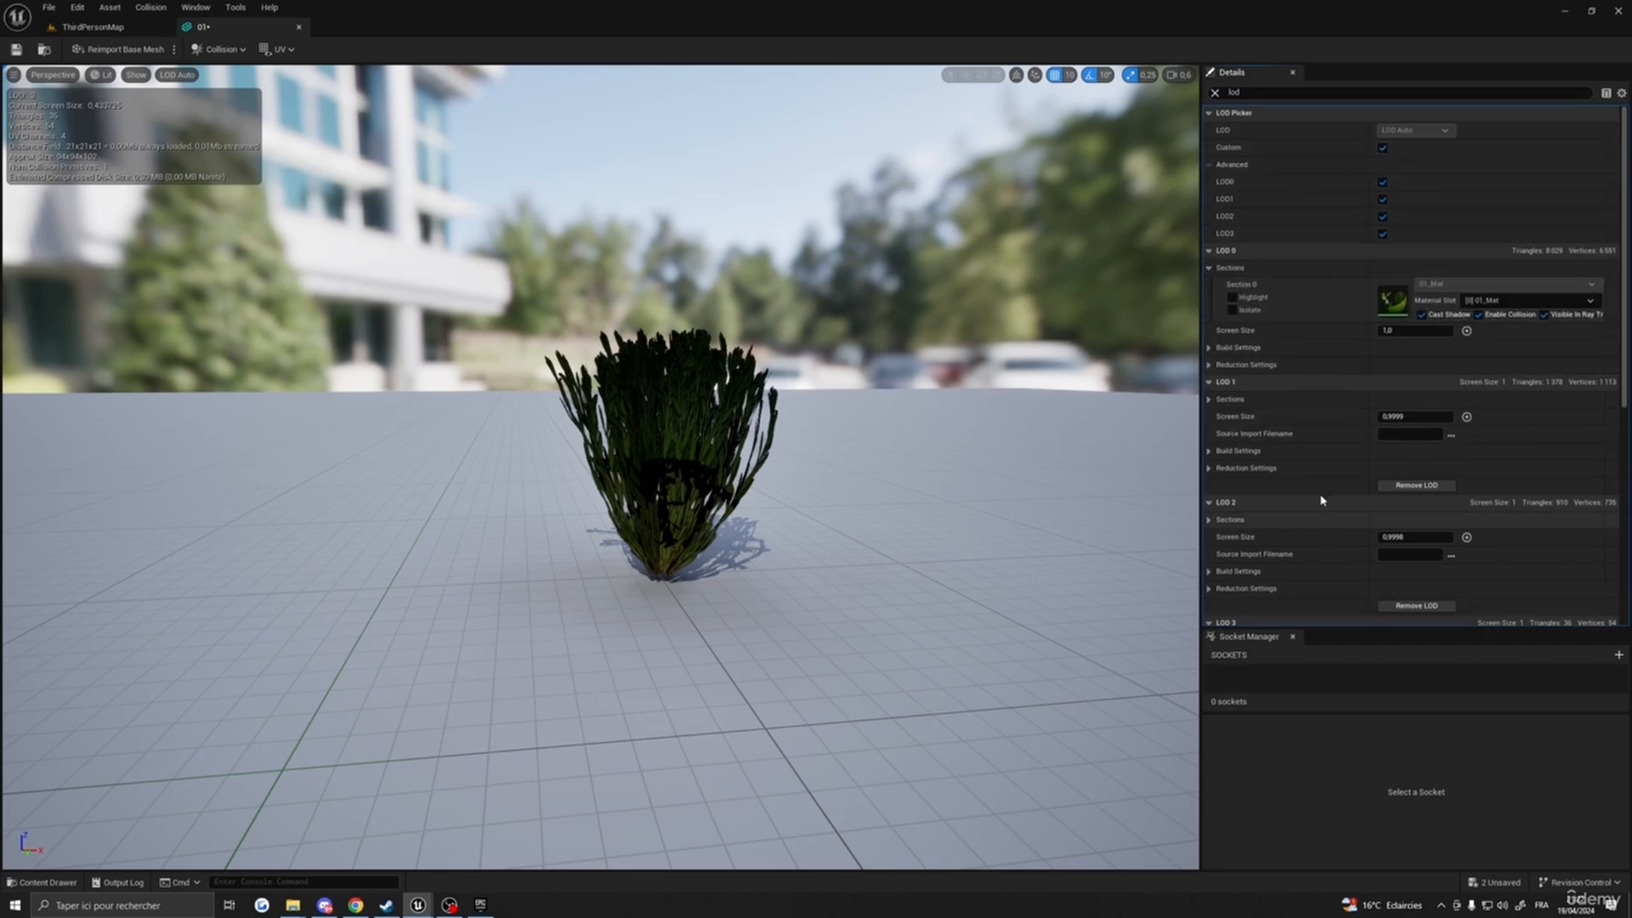
pyautogui.click(1209, 399)
pyautogui.scroll(-3, 1224, 408)
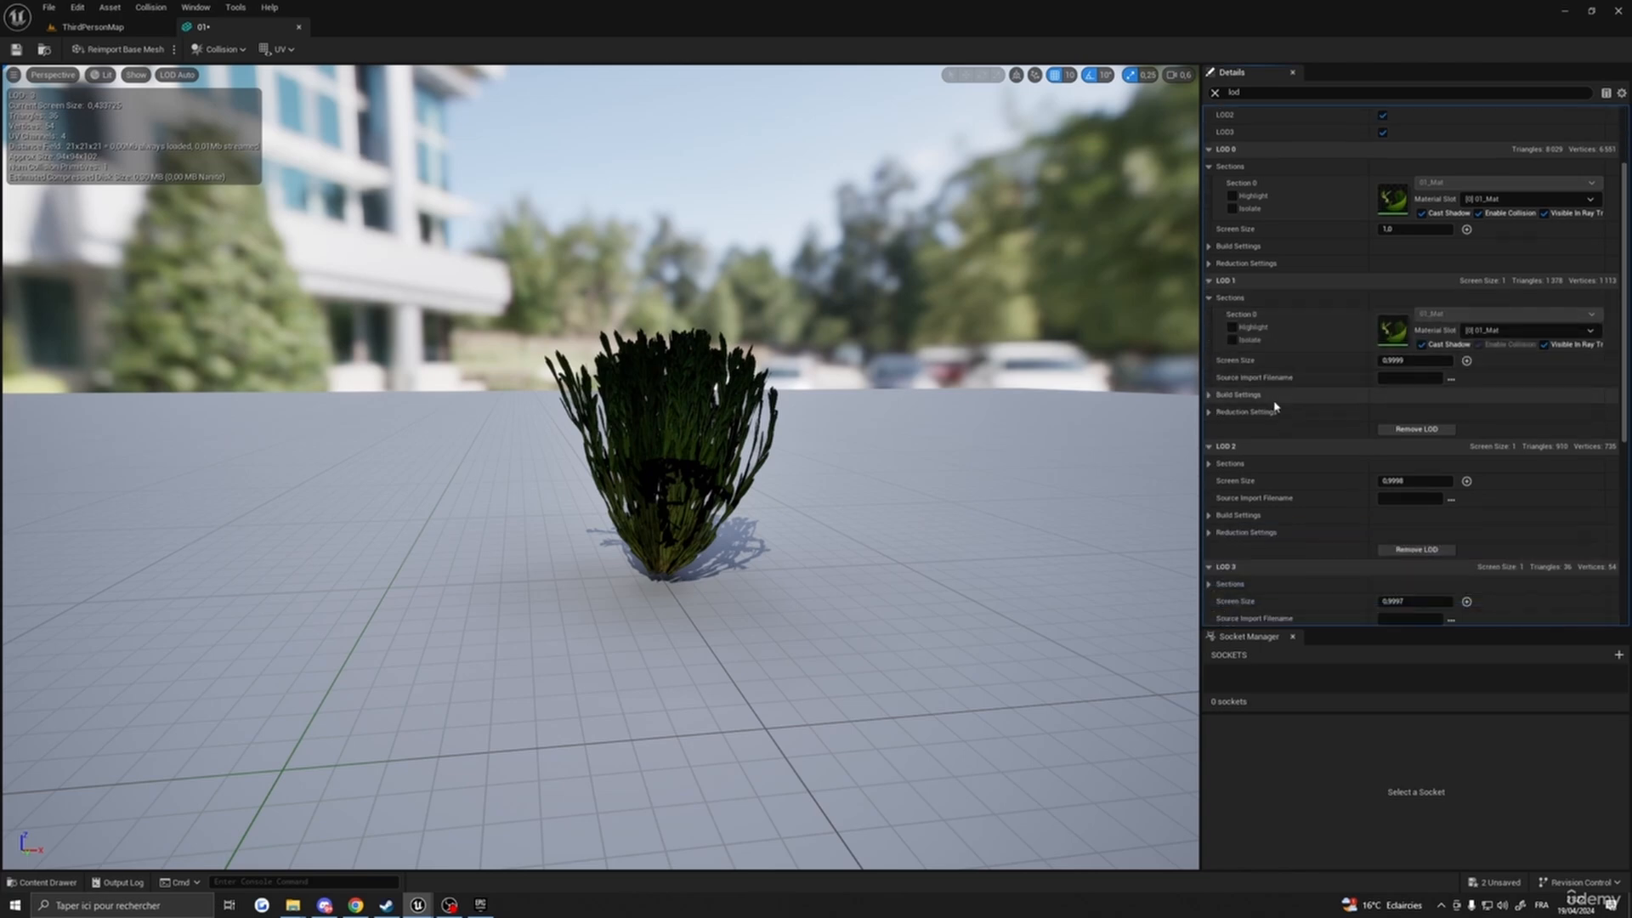
pyautogui.click(1209, 447)
pyautogui.scroll(-1, 1226, 452)
pyautogui.click(1209, 428)
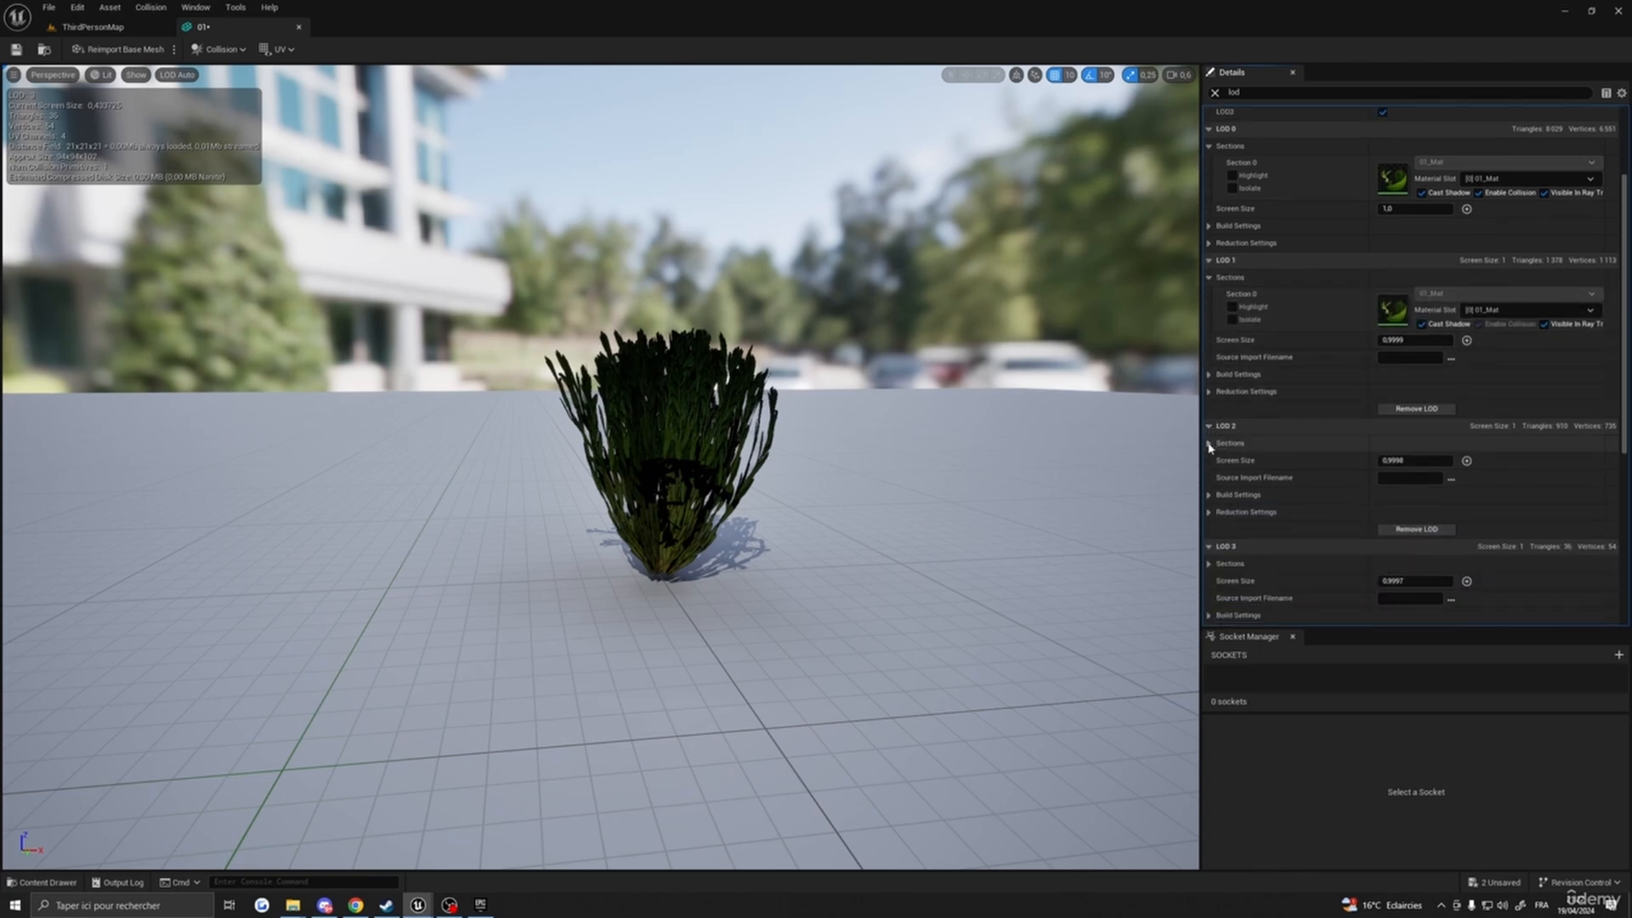
pyautogui.click(1209, 444)
pyautogui.scroll(-4, 1248, 457)
pyautogui.scroll(5, 1300, 475)
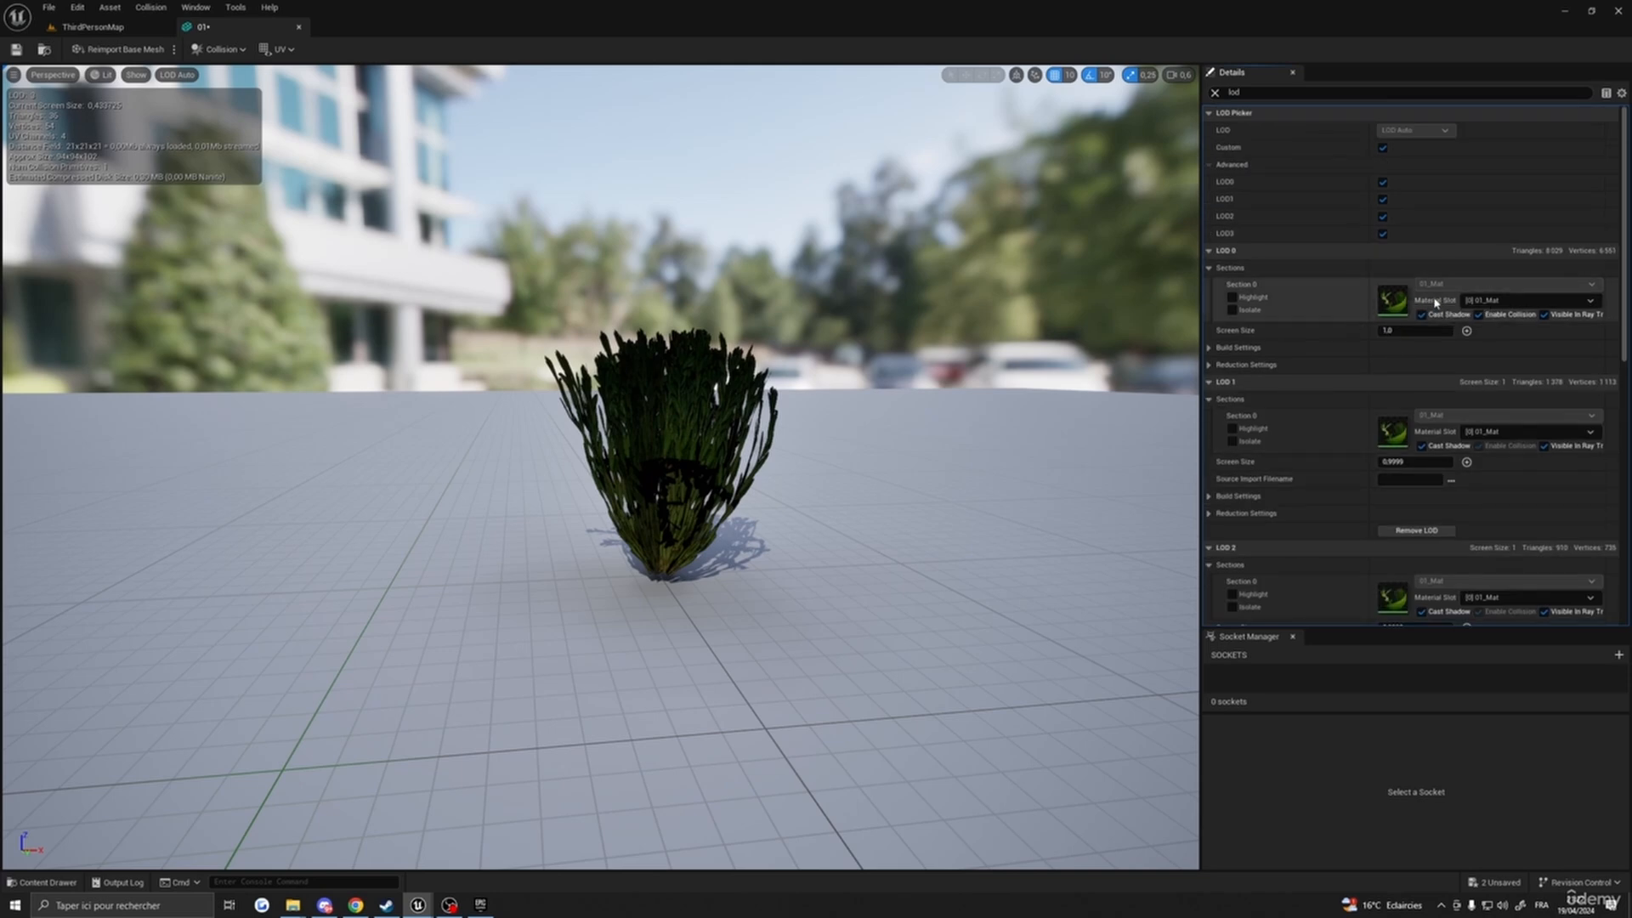
# - Set the Screen Size of LOD 1 to 0.5
pyautogui.click(1389, 330)
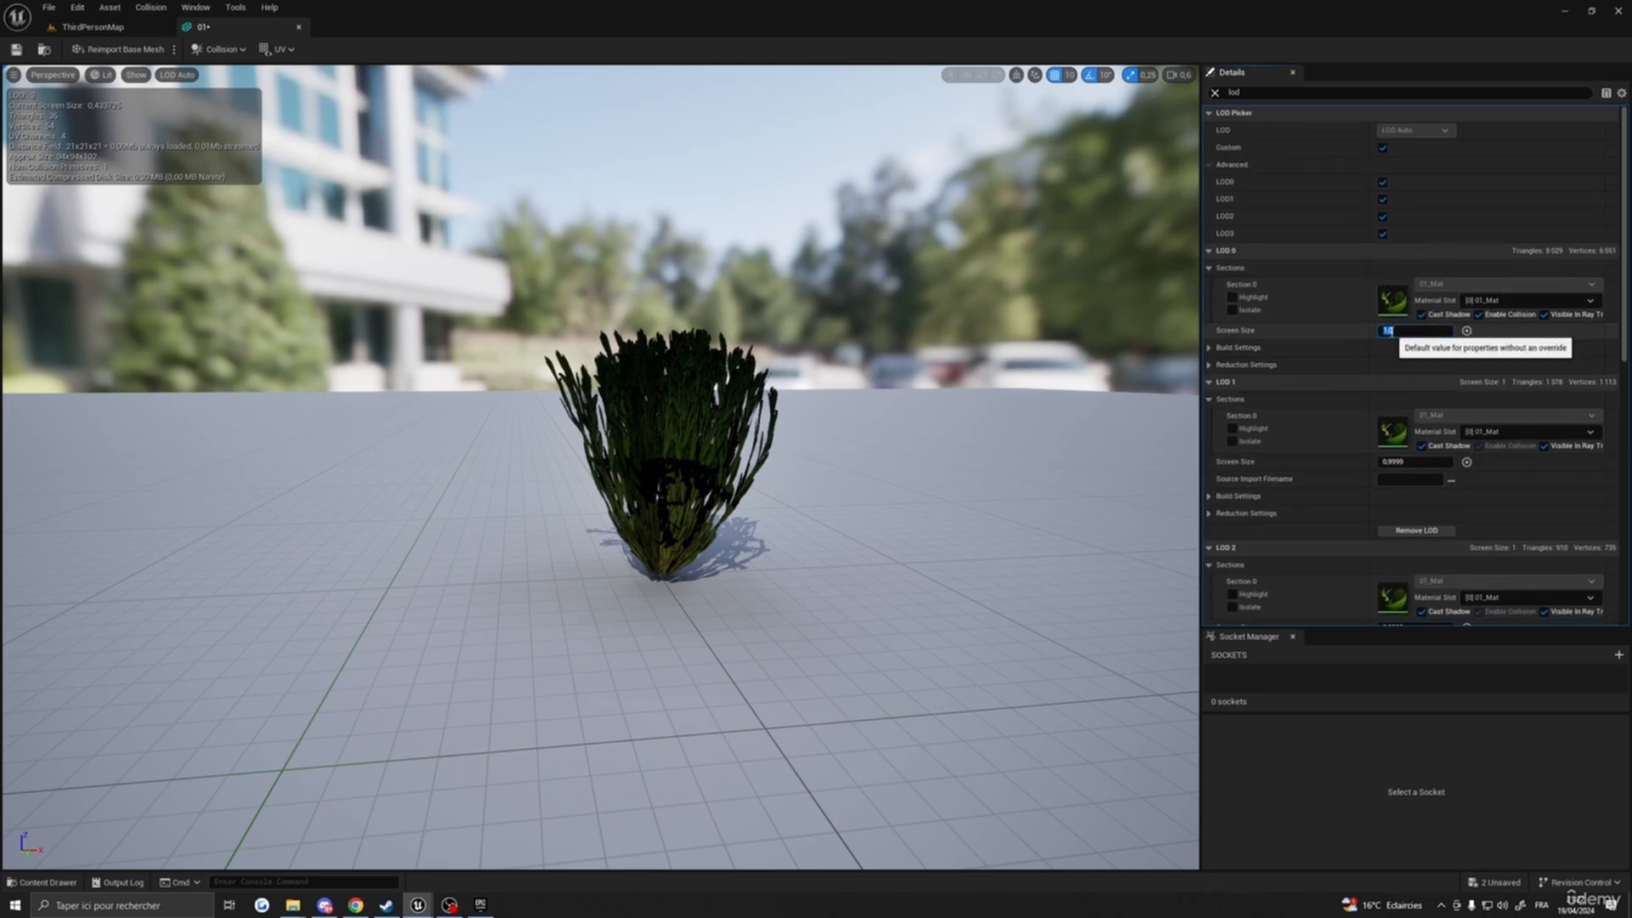
pyautogui.click(1393, 461)
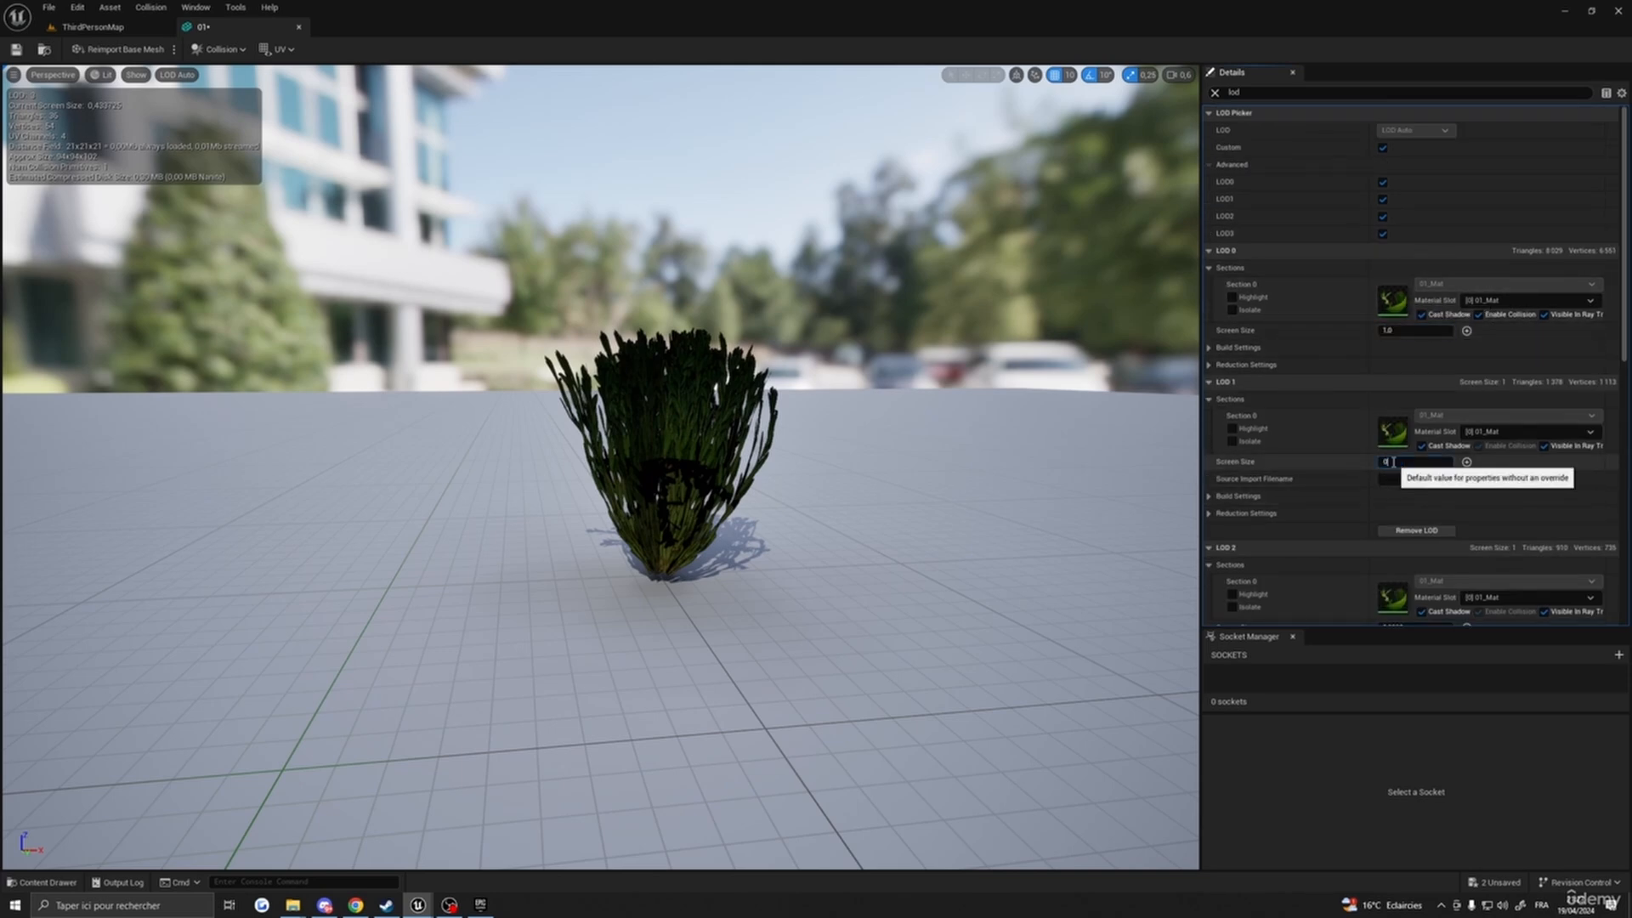
pyautogui.write('0.5')
# - Set the Screen Size of LOD 2 to 0.3 and of LOD 3 to 0.2
pyautogui.scroll(-4, 1394, 459)
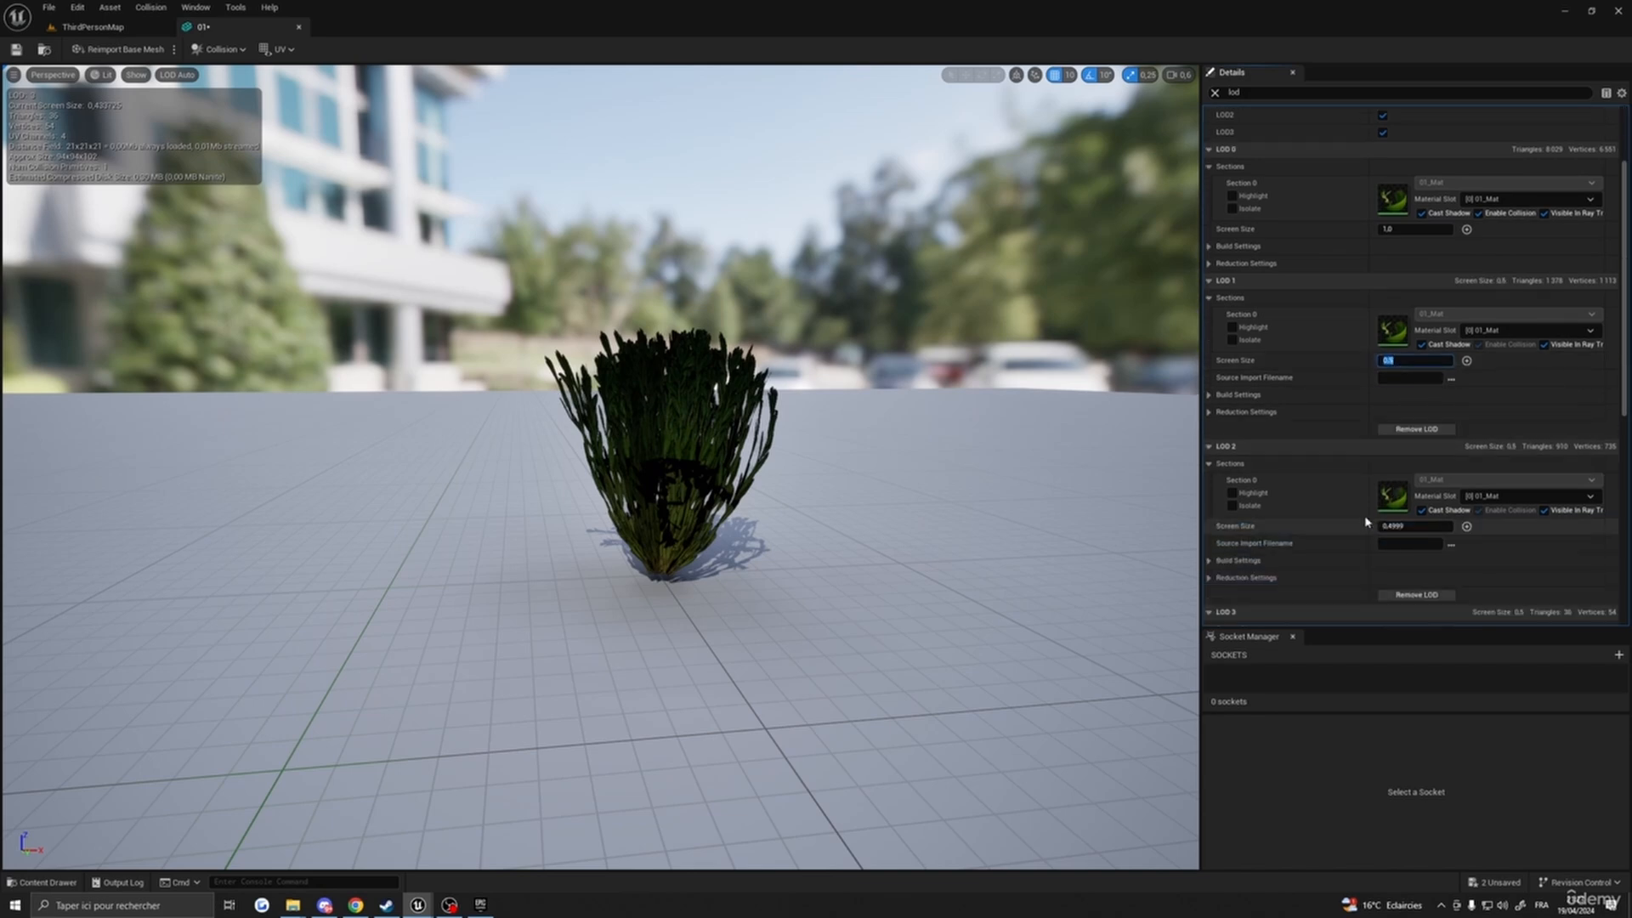
pyautogui.click(1394, 445)
pyautogui.write('0.3')
pyautogui.press('Return')
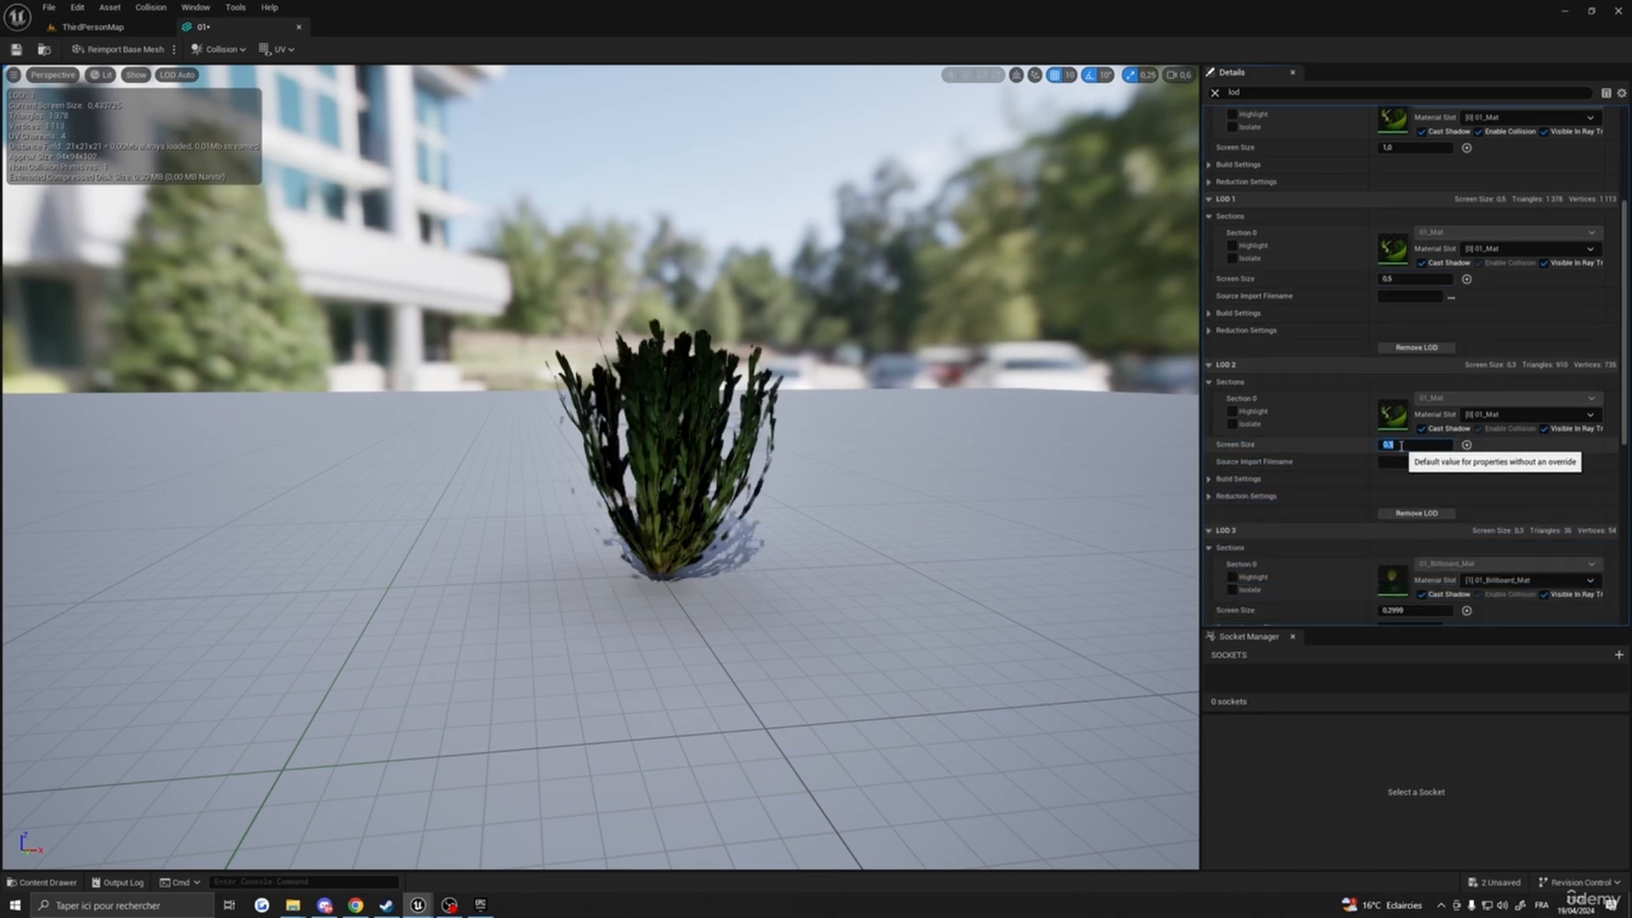
pyautogui.scroll(-2, 1399, 459)
pyautogui.click(1392, 529)
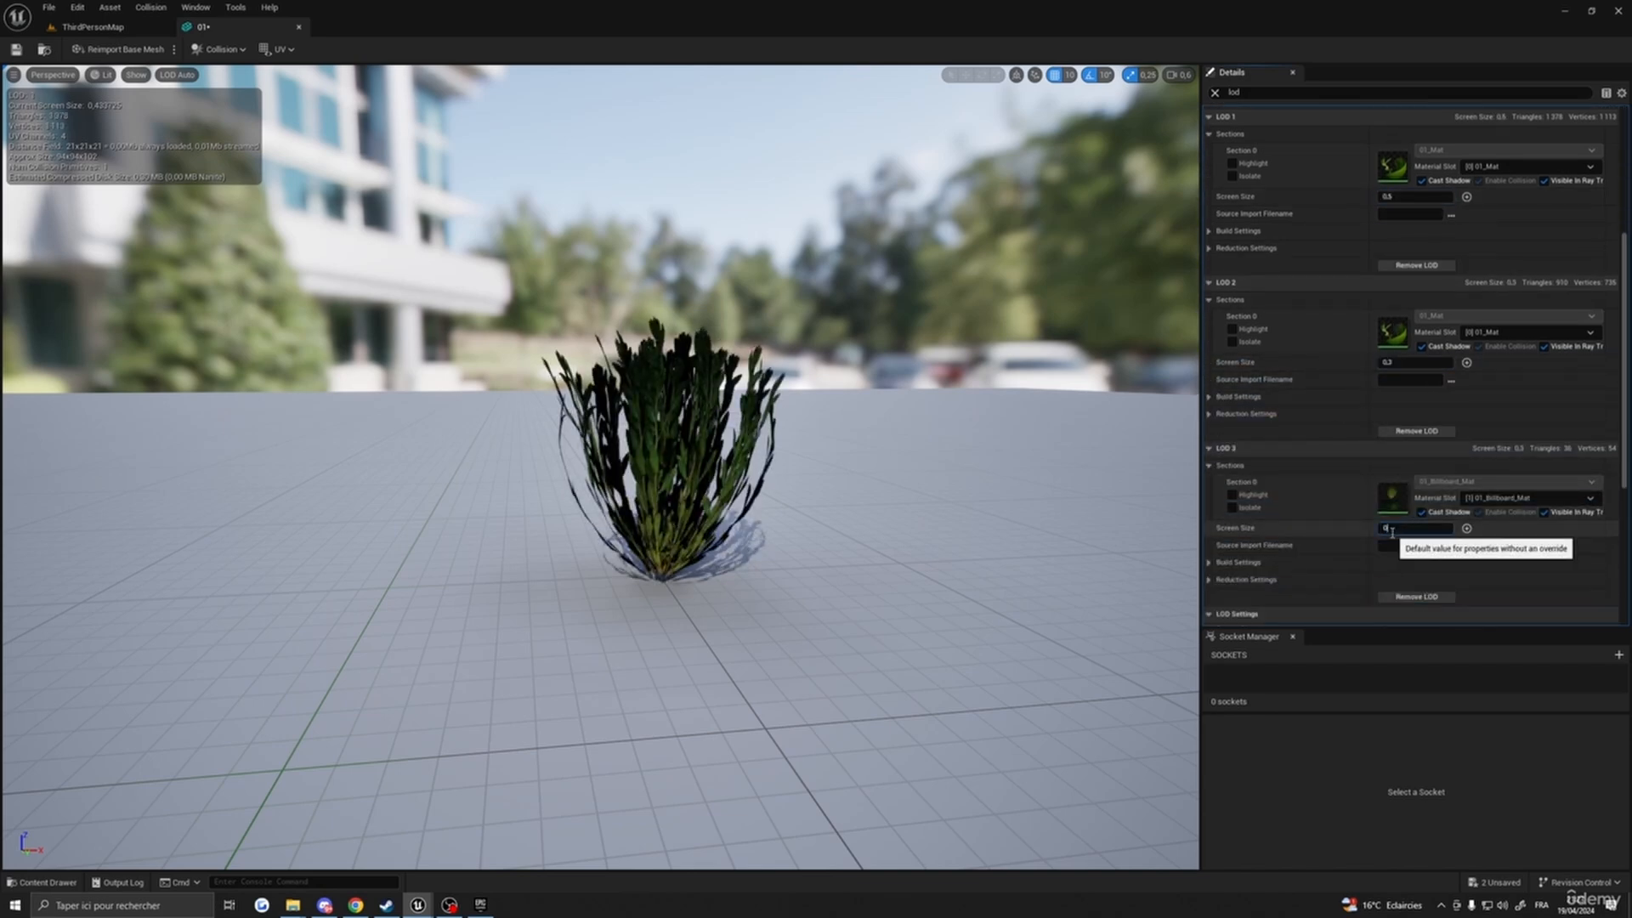
# - Examine the plant in the preview up close and from farther away, comparing the current screen size with the LOD 0 setting
pyautogui.moveTo(756, 483); pyautogui.dragTo(799, 479, button='right')
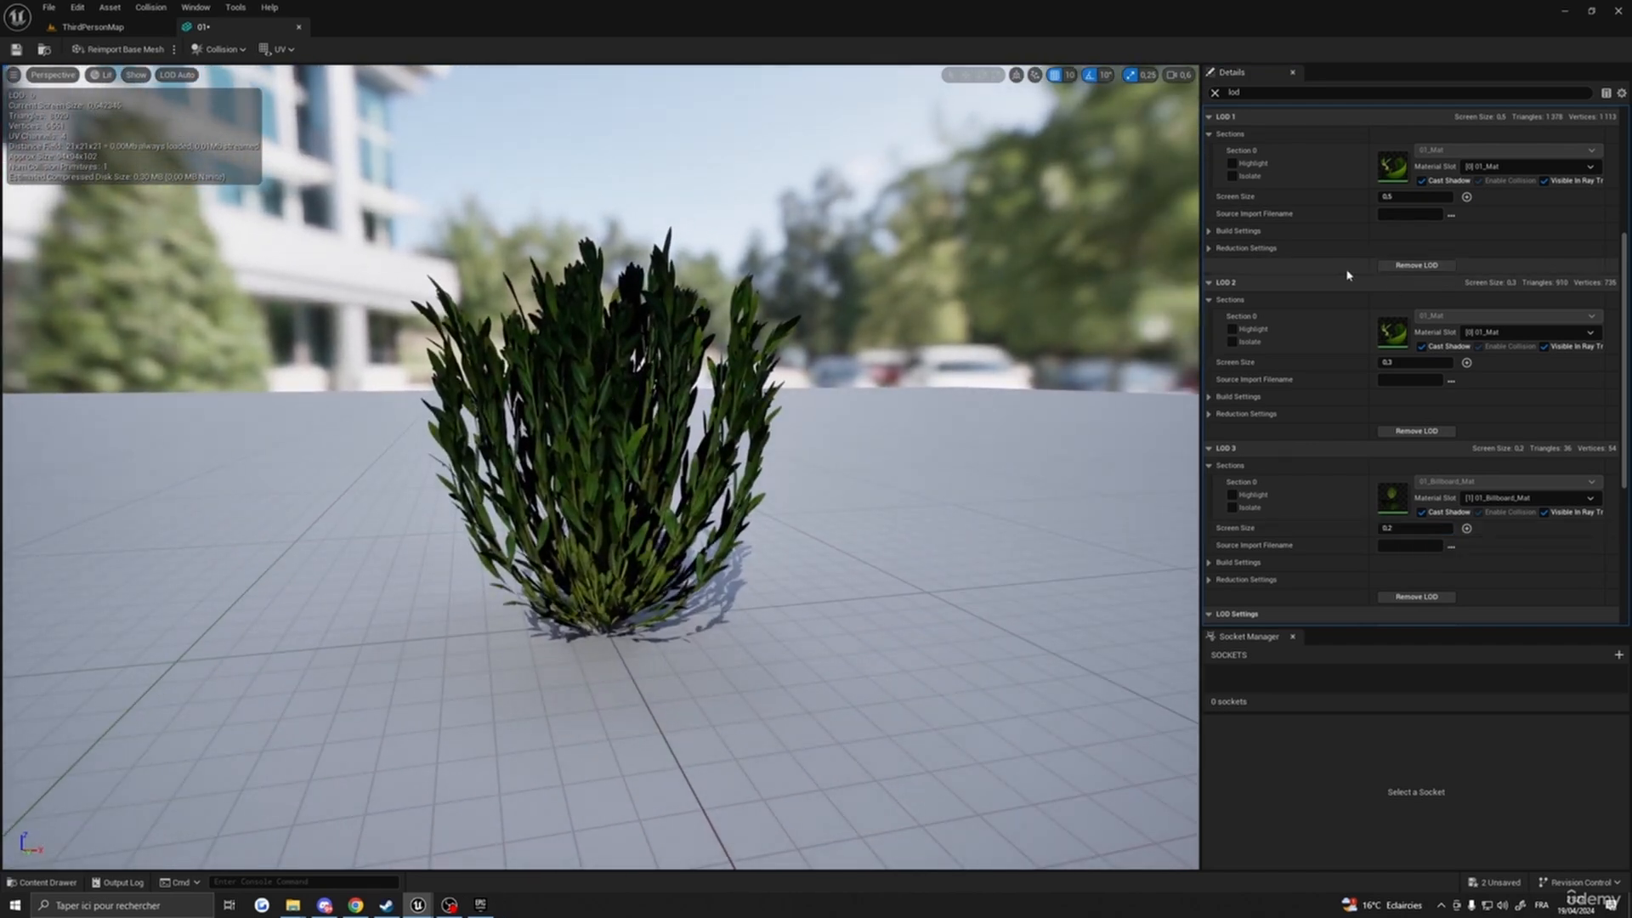
pyautogui.scroll(6, 1343, 276)
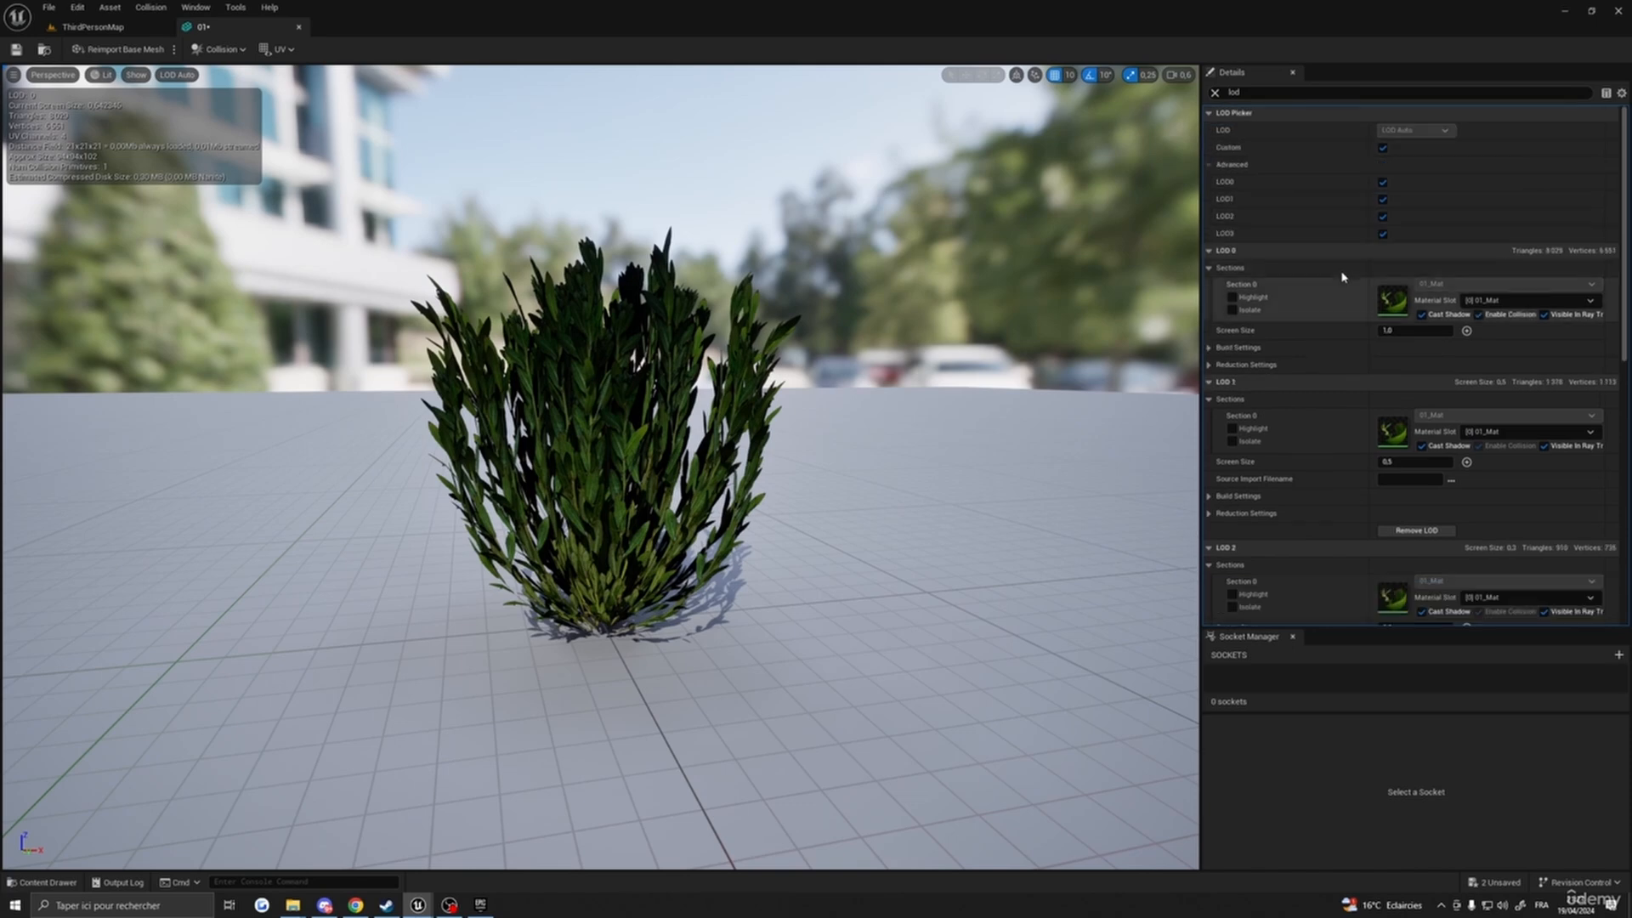
pyautogui.click(1401, 331)
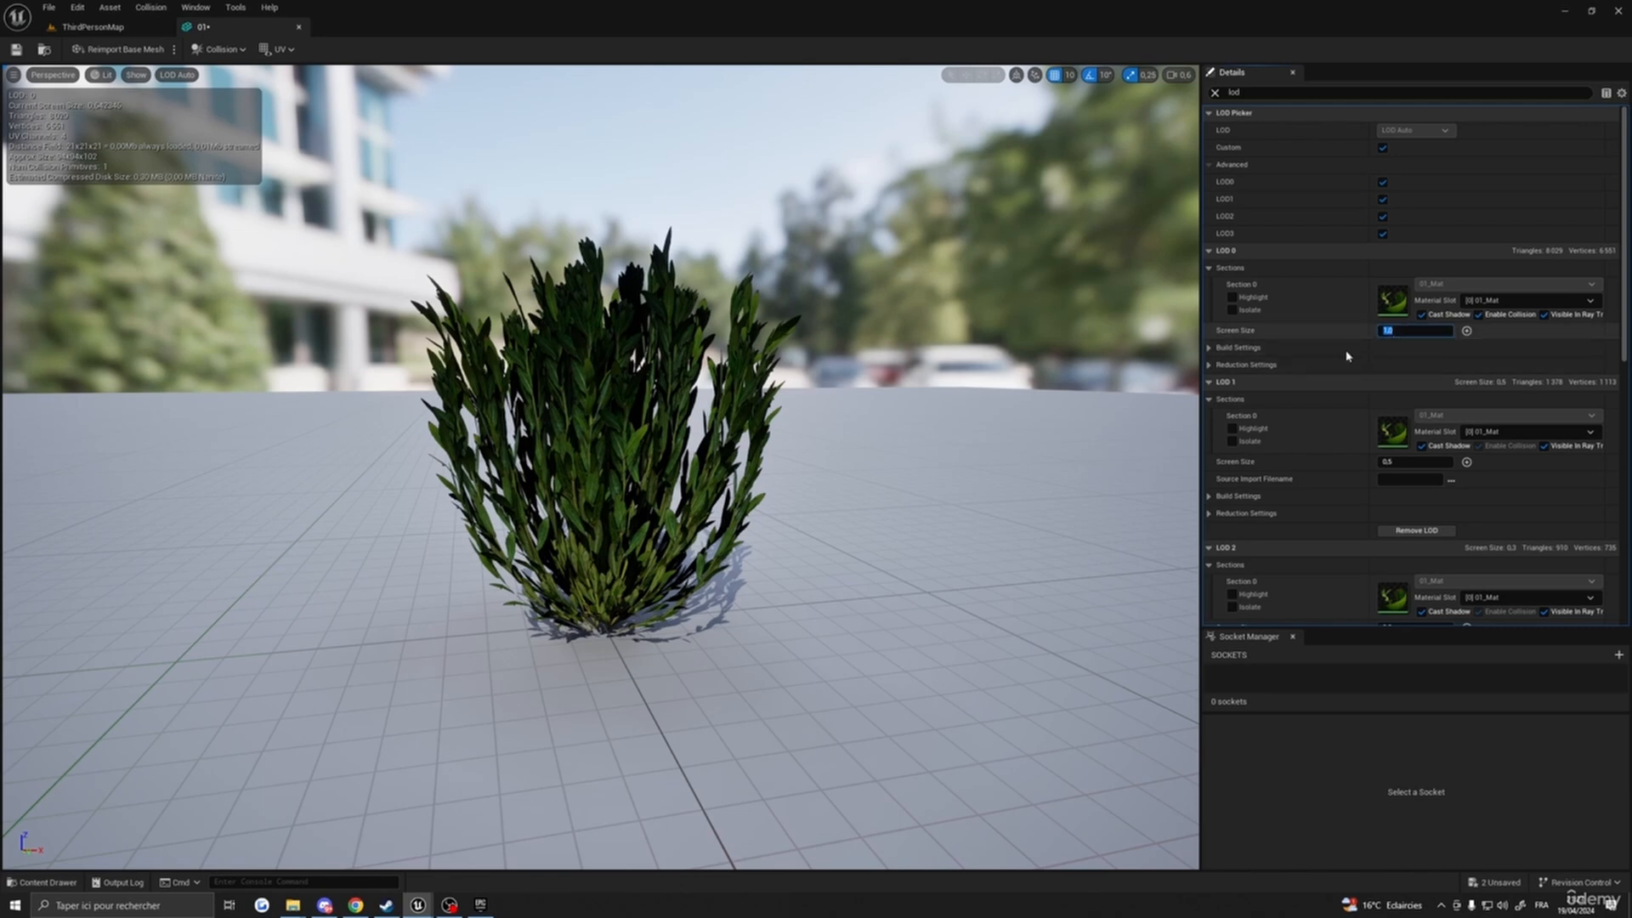
pyautogui.moveTo(1105, 382); pyautogui.dragTo(1091, 388, button='right')
pyautogui.press('s')
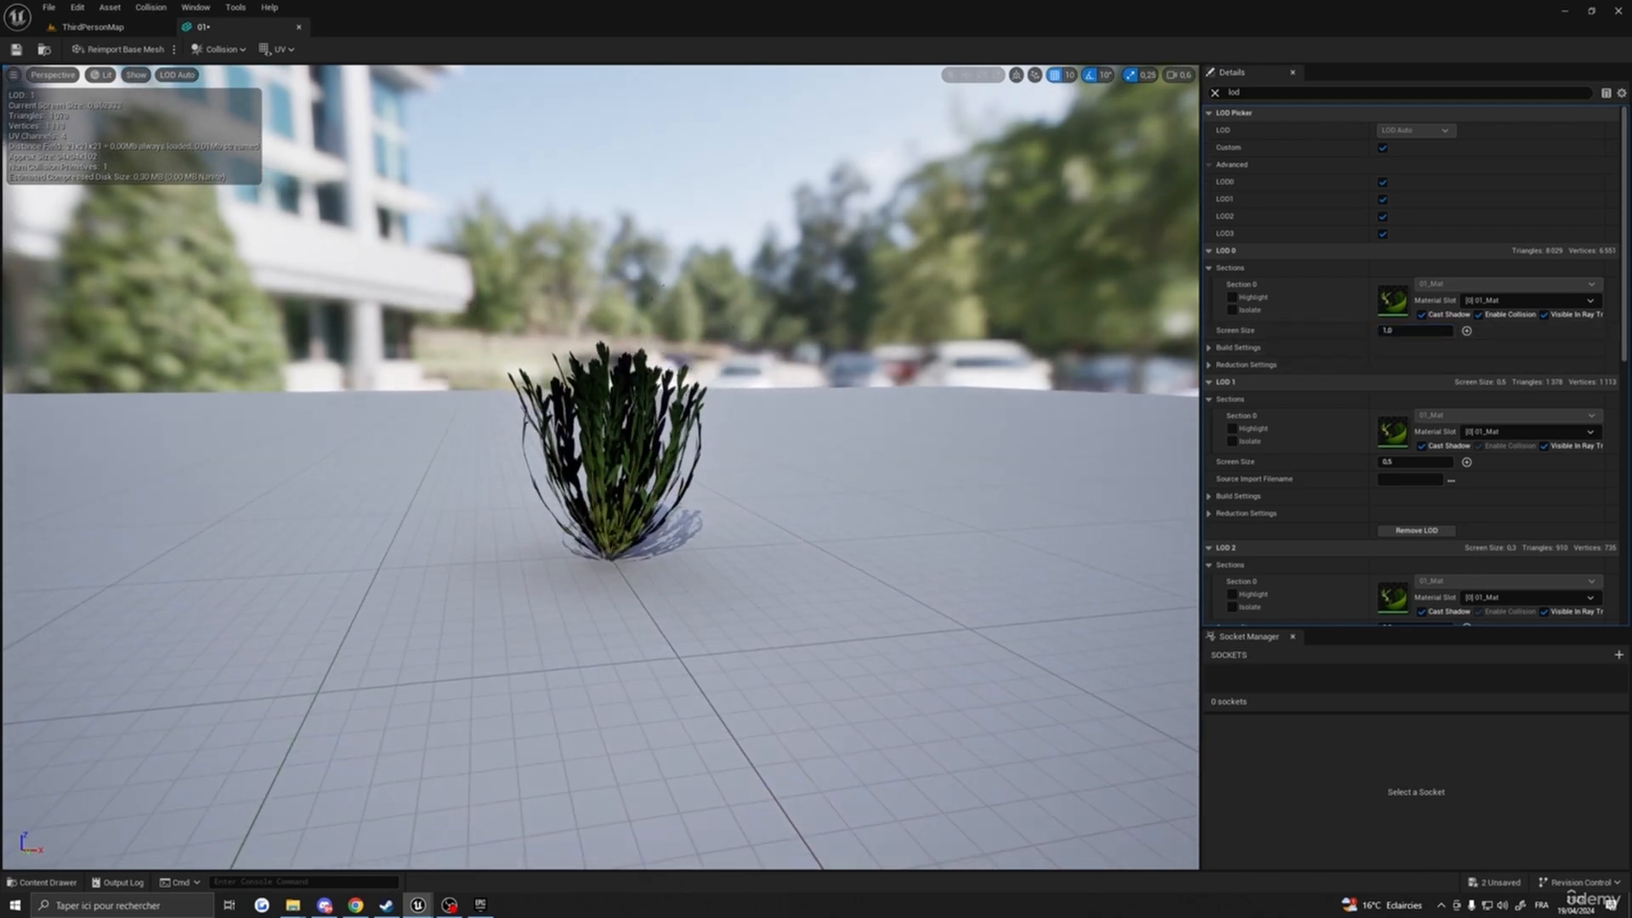
pyautogui.press('w')
pyautogui.scroll(1, 600, 467)
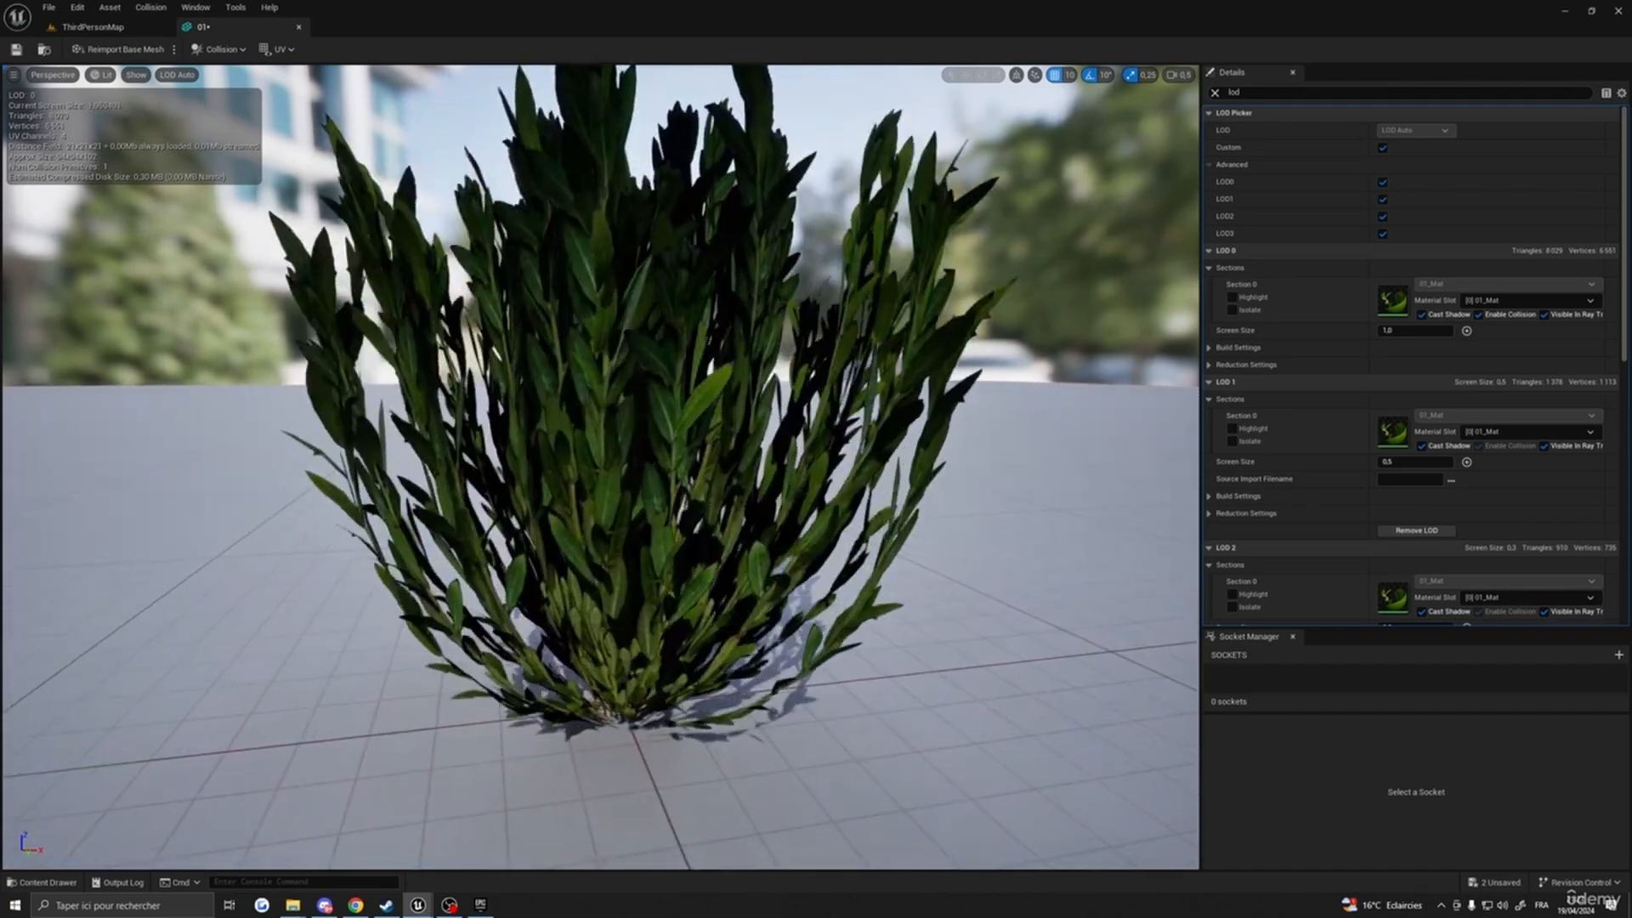
pyautogui.press('s')
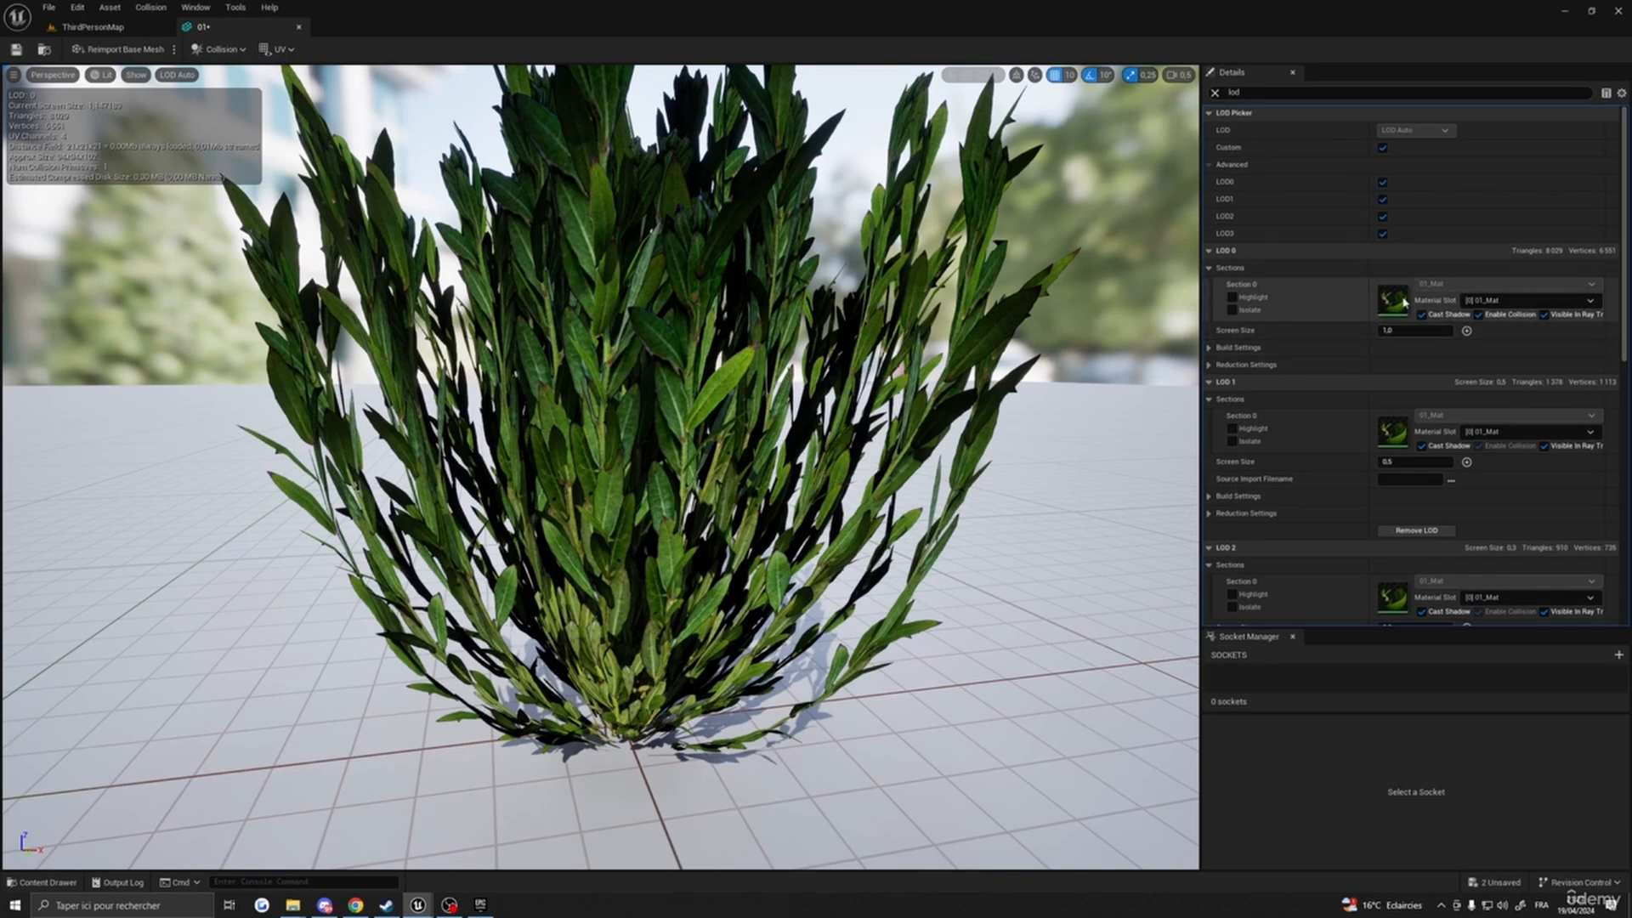
pyautogui.moveTo(444, 273); pyautogui.dragTo(444, 323, button='right')
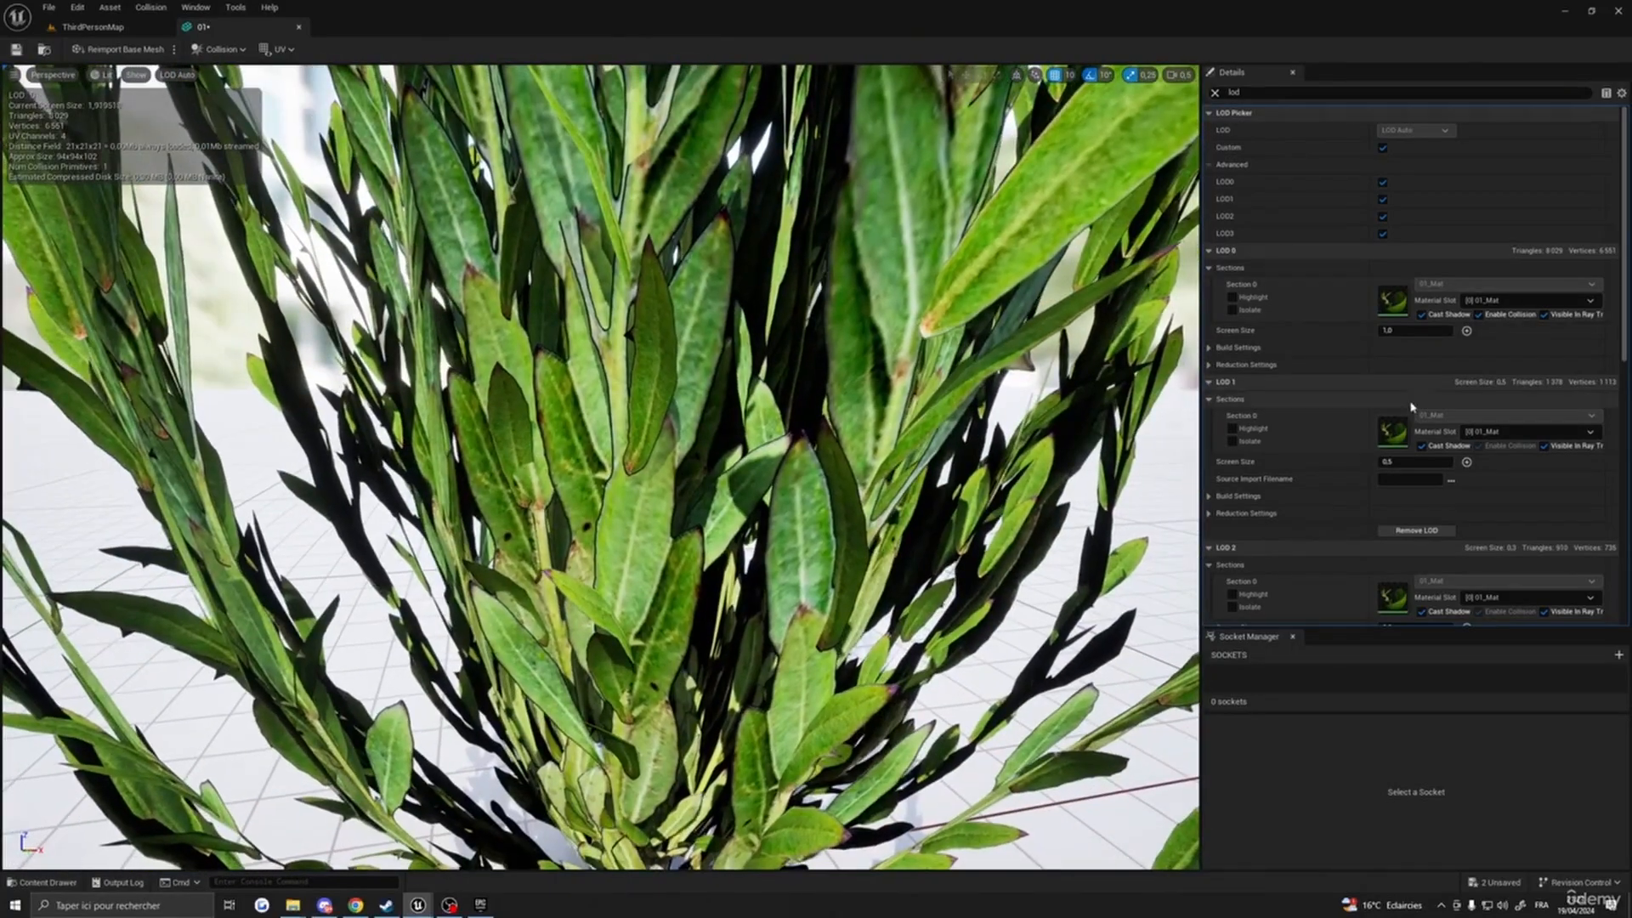
pyautogui.scroll(-5, 935, 408)
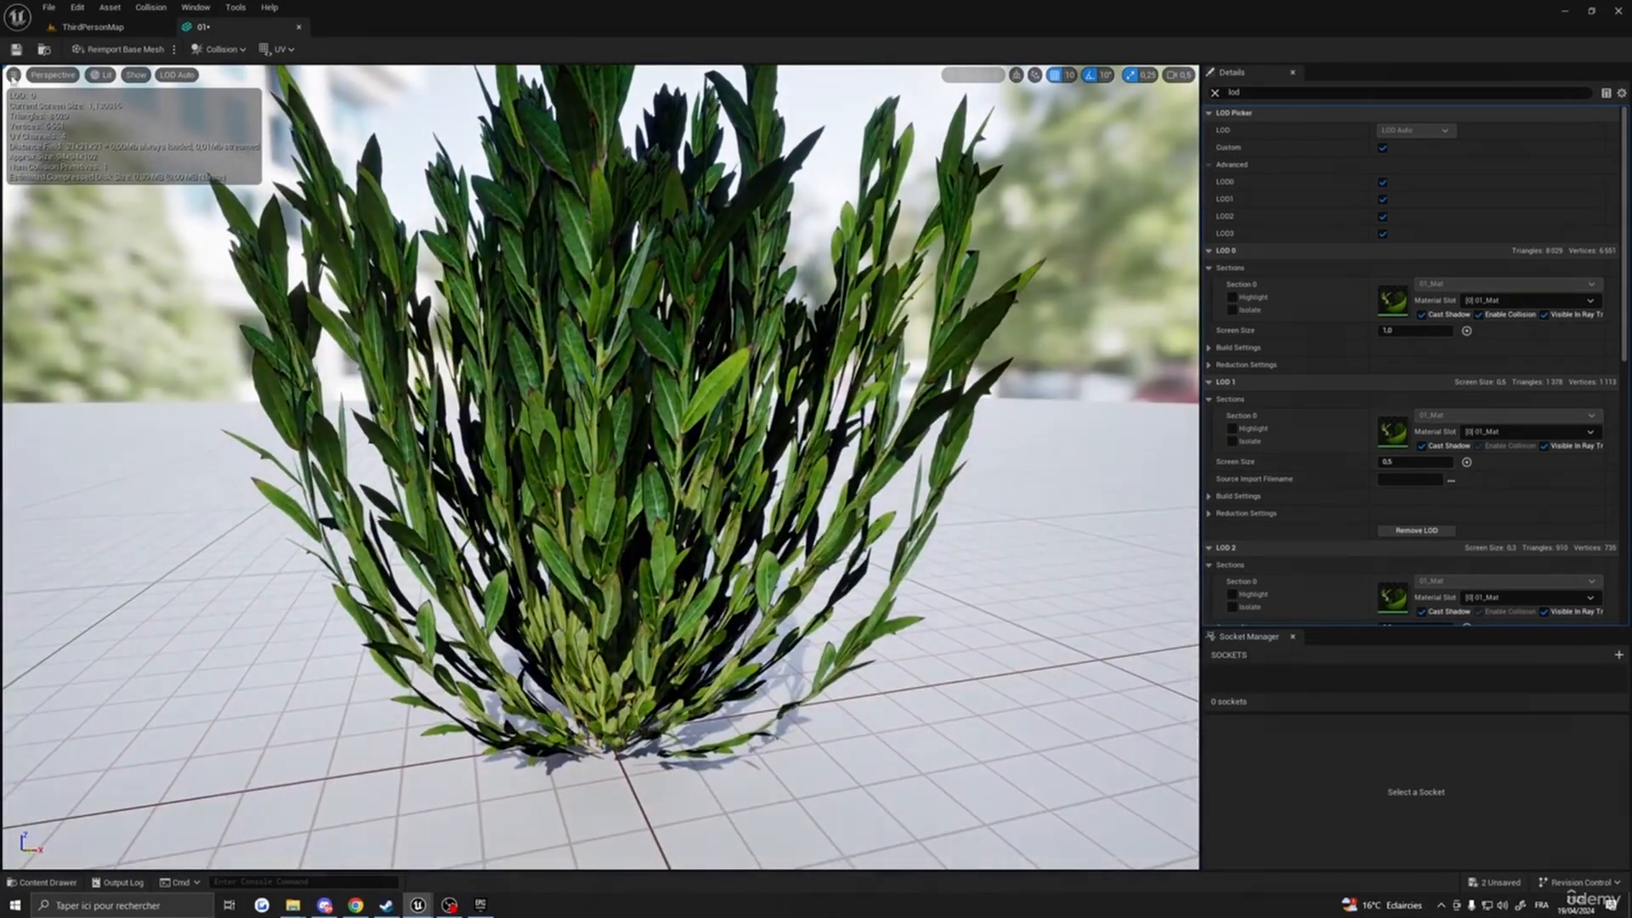
pyautogui.moveTo(765, 296)
pyautogui.mouseDown(button='right')
pyautogui.moveTo(748, 255)
pyautogui.moveTo(748, 285)
pyautogui.mouseUp(button='right')
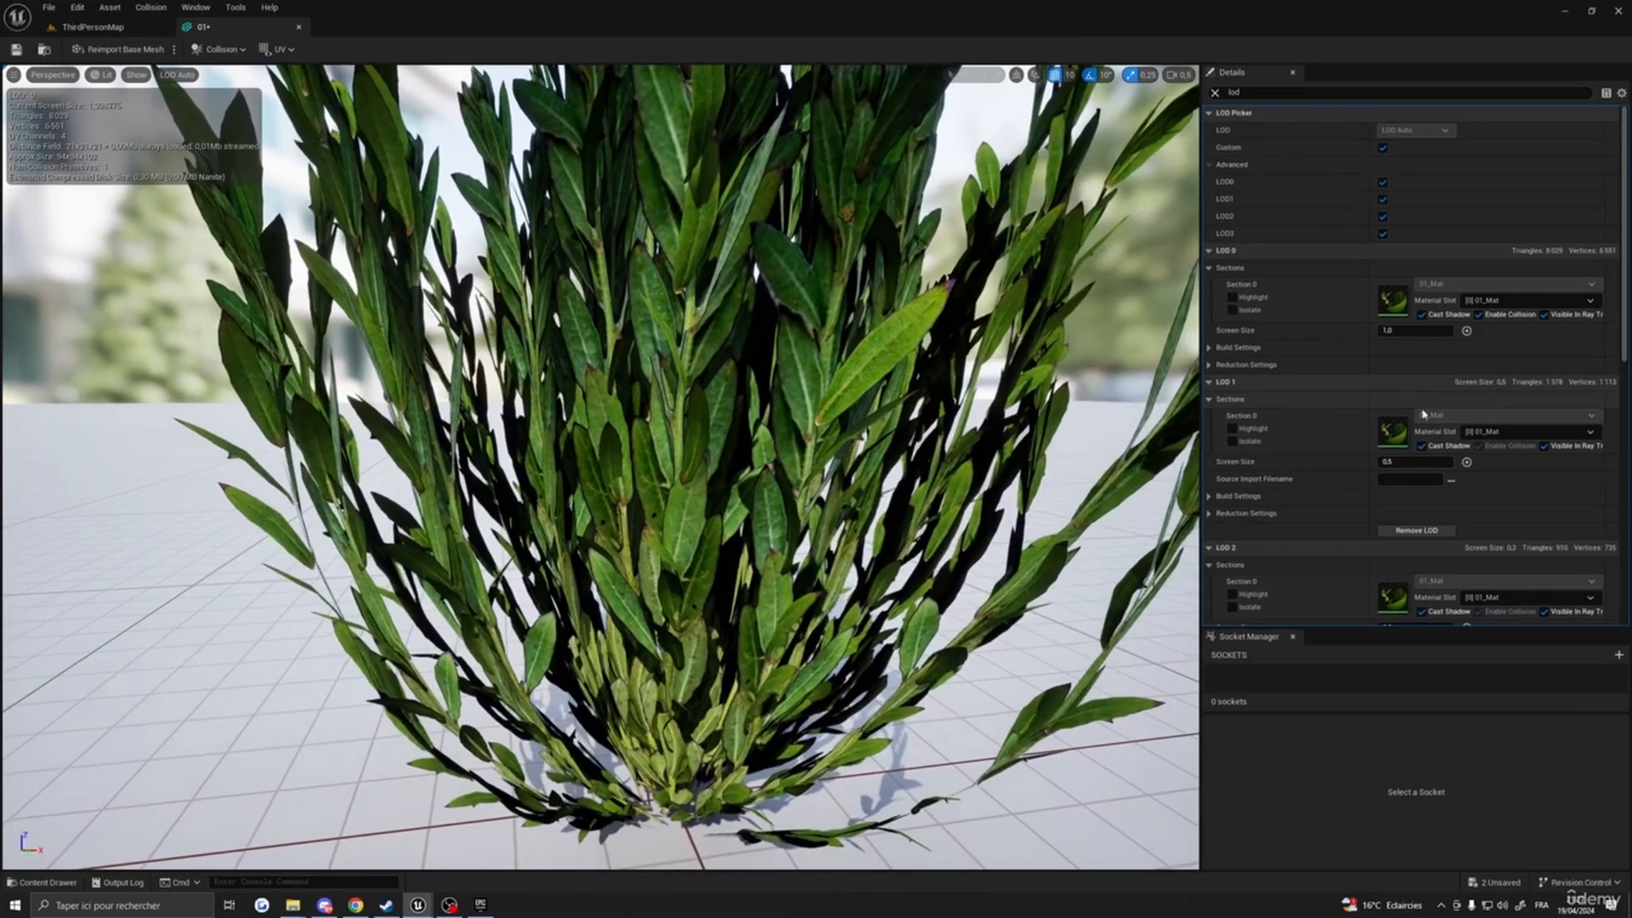
pyautogui.click(1396, 464)
pyautogui.scroll(-4, 142, 160)
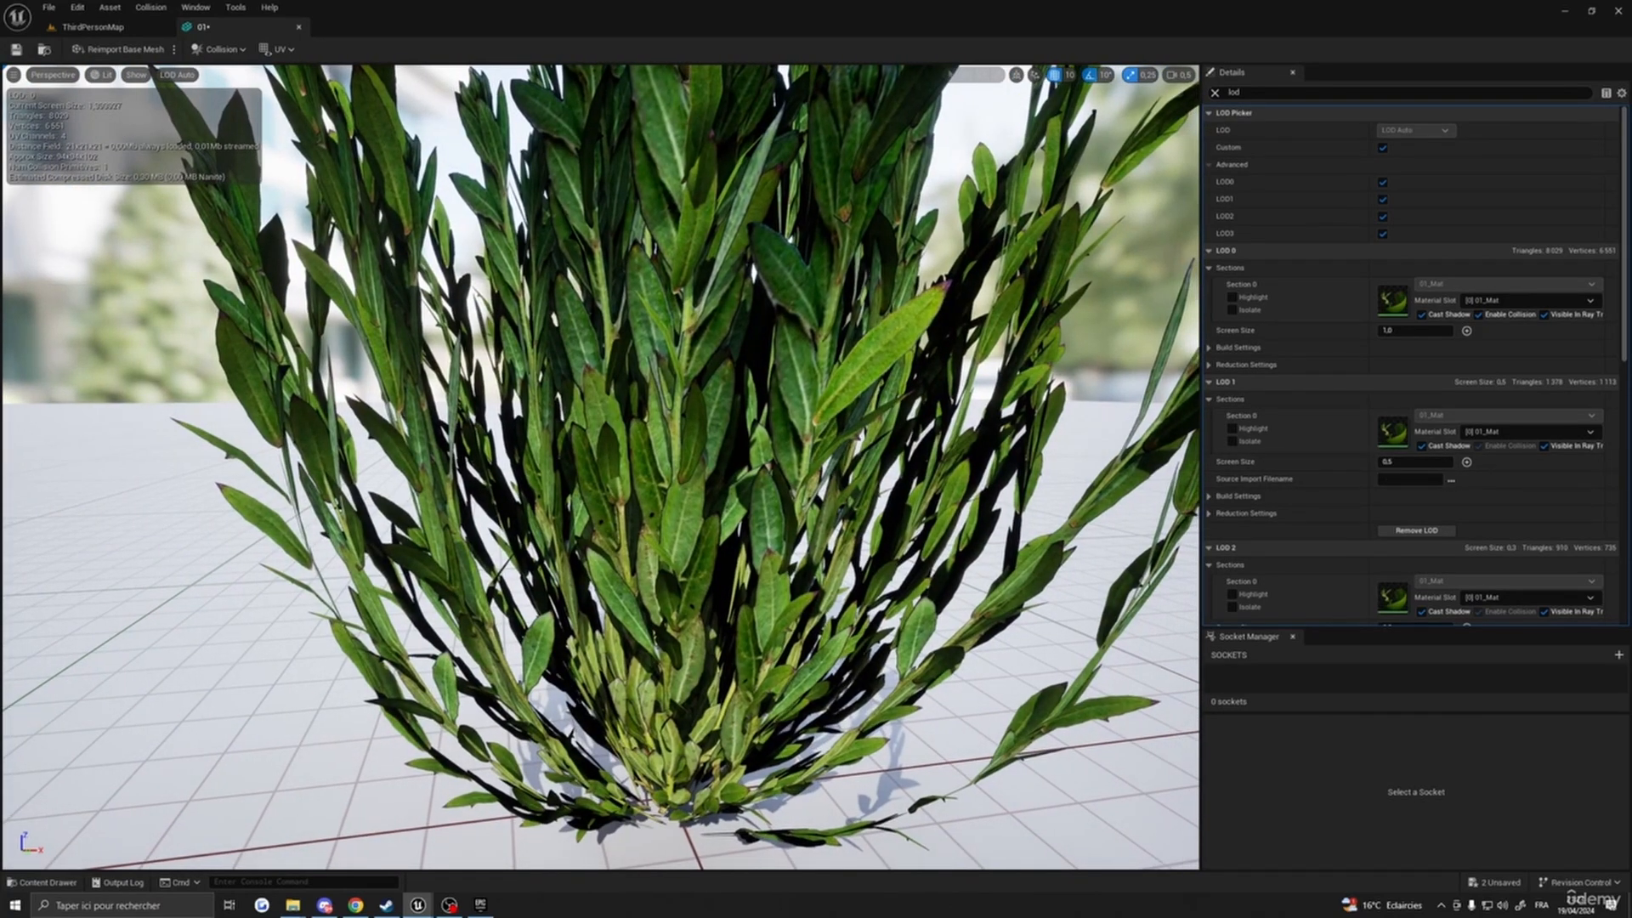
pyautogui.scroll(-6, 104, 109)
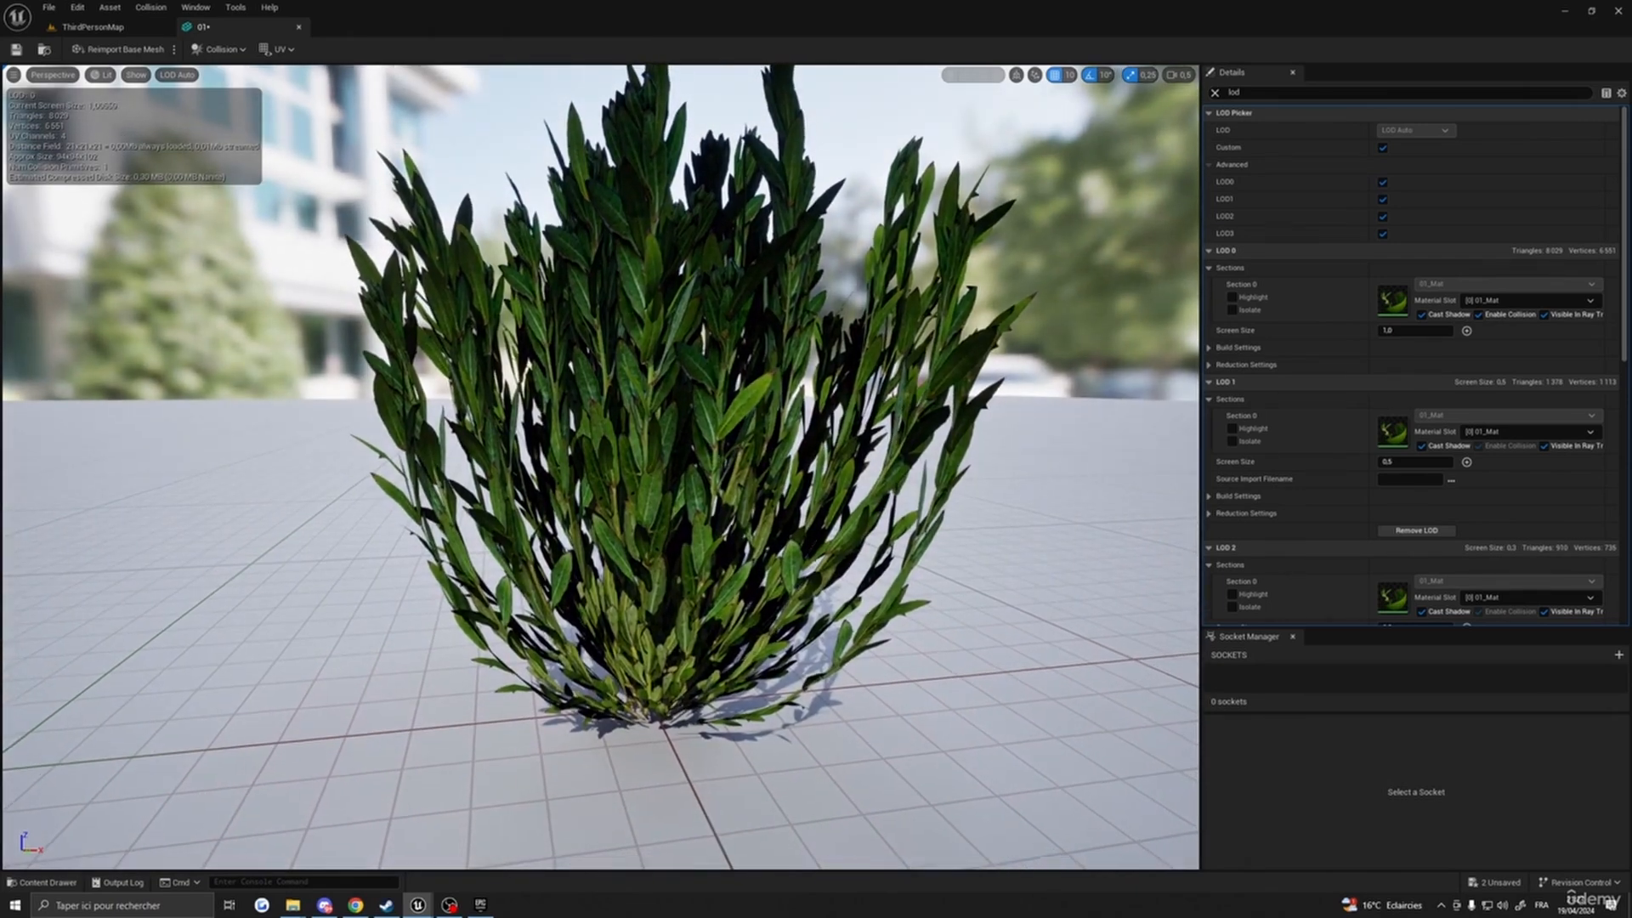
# - Examine the switch between LOD 0 and LOD 1 by varying the preview distance and checking the current screen size and triangle read-outs
pyautogui.scroll(5, 600, 467)
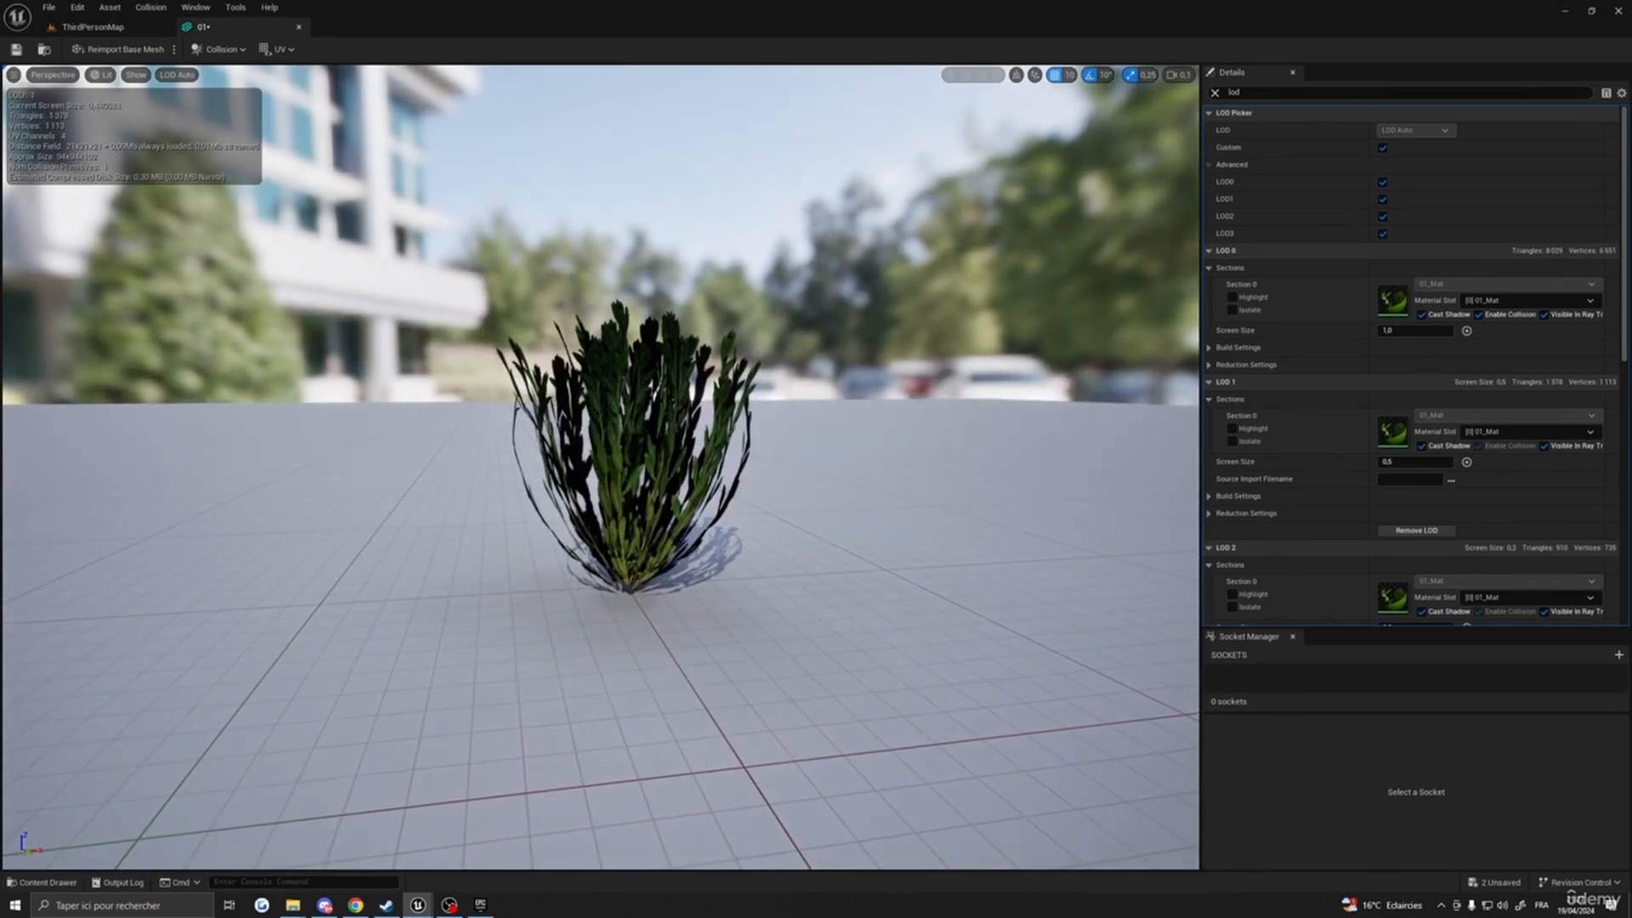
pyautogui.scroll(-4, 49, 108)
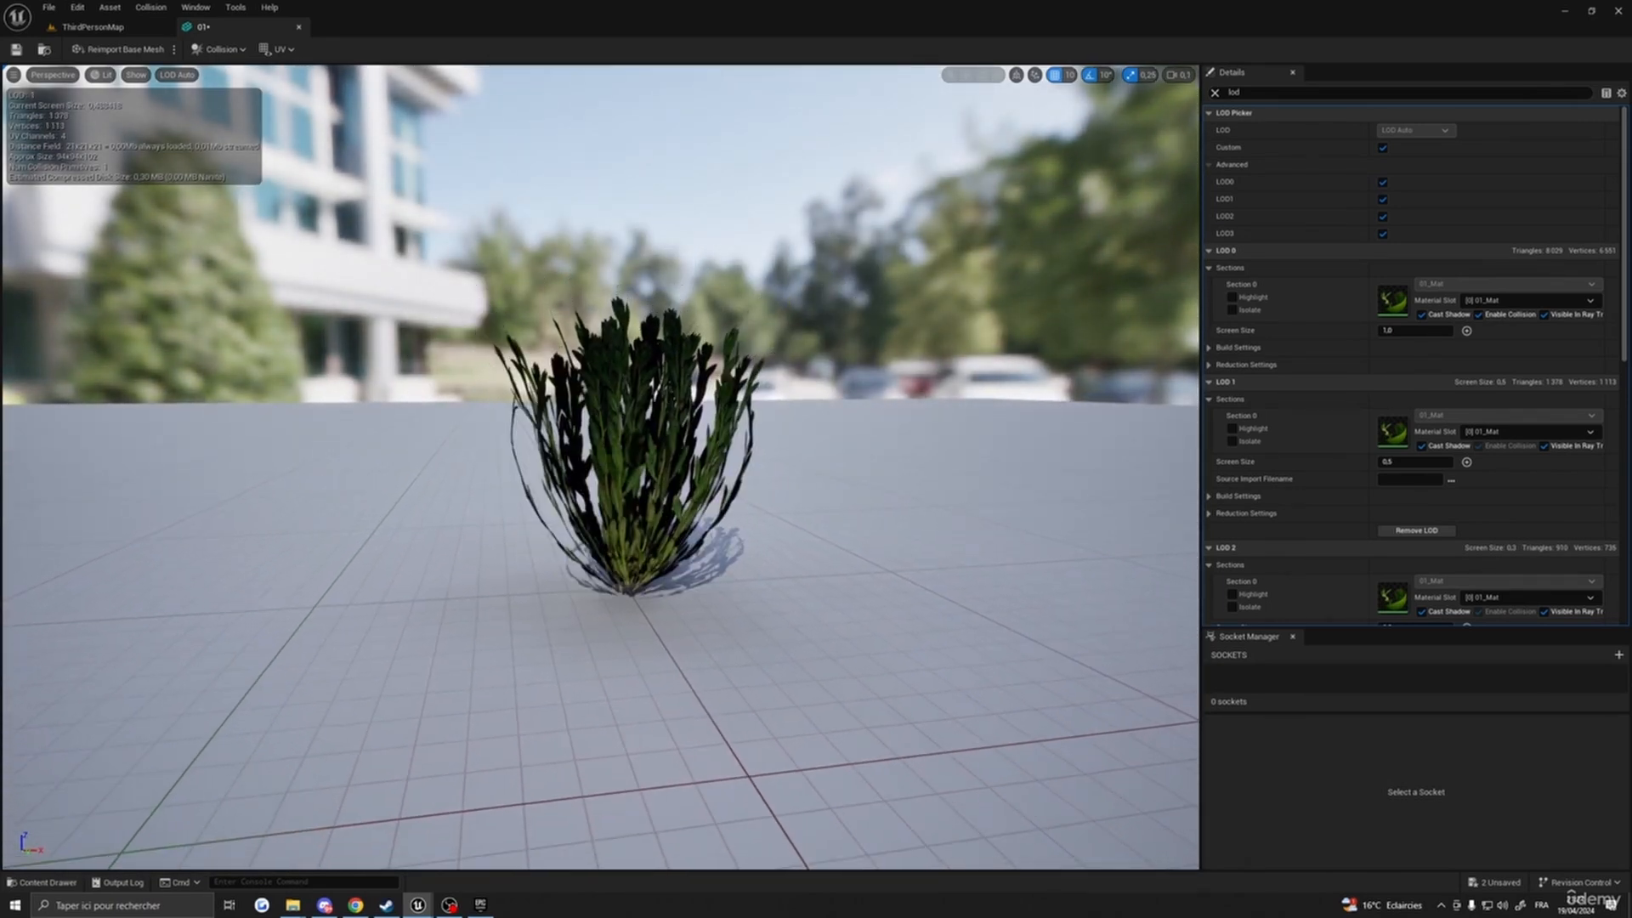
pyautogui.scroll(4, 368, 216)
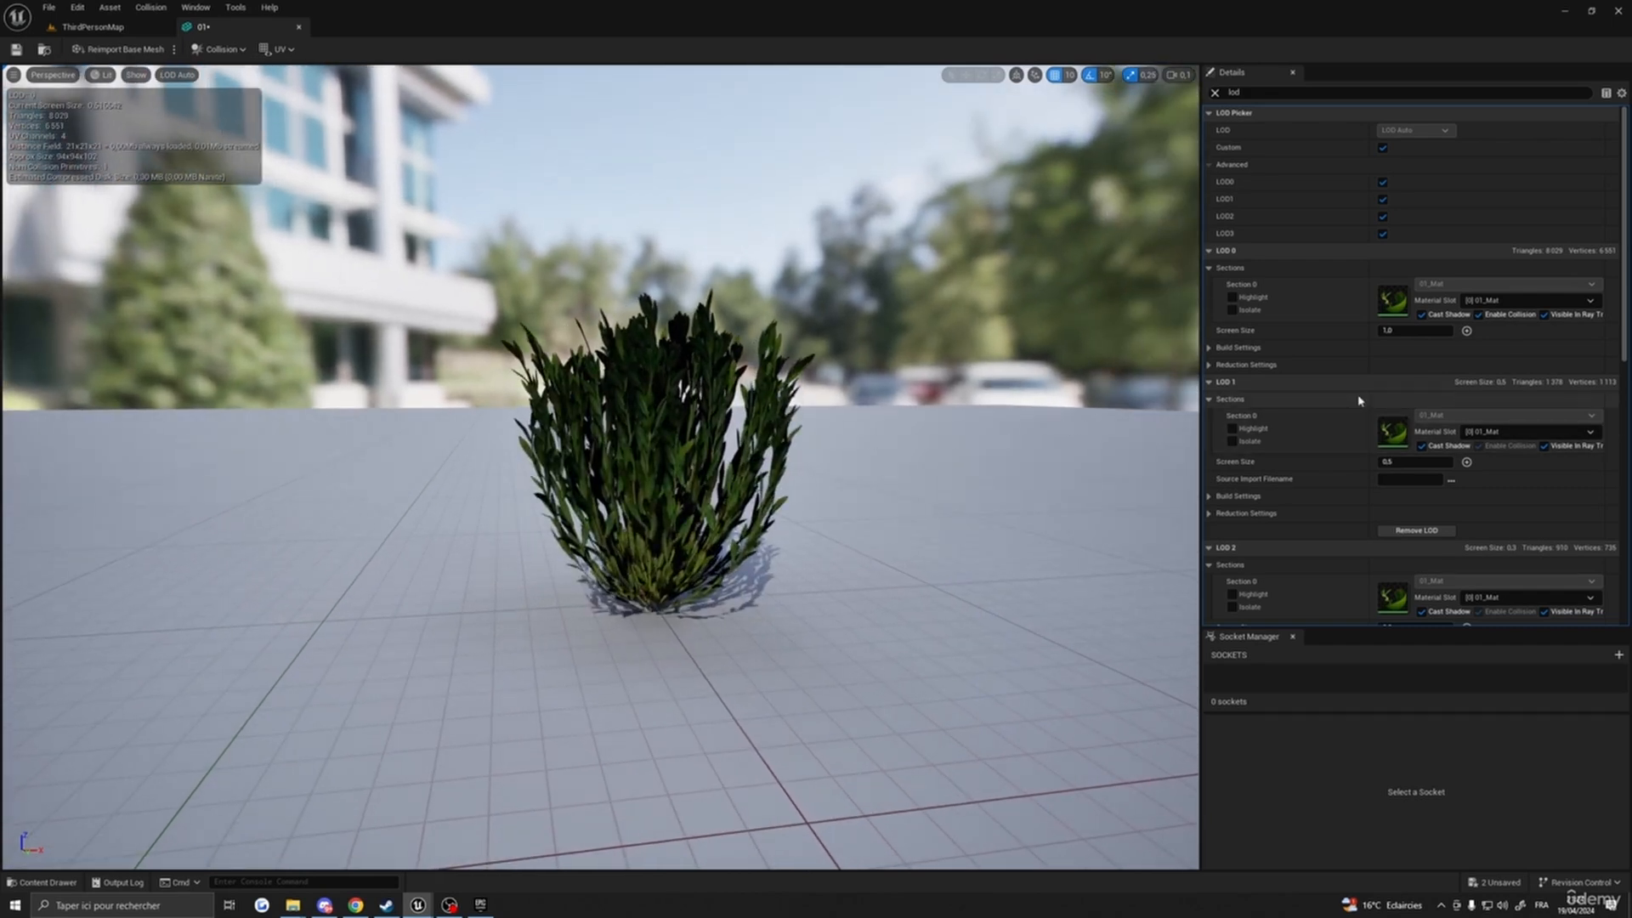
pyautogui.moveTo(1115, 421); pyautogui.dragTo(1131, 435, button='right')
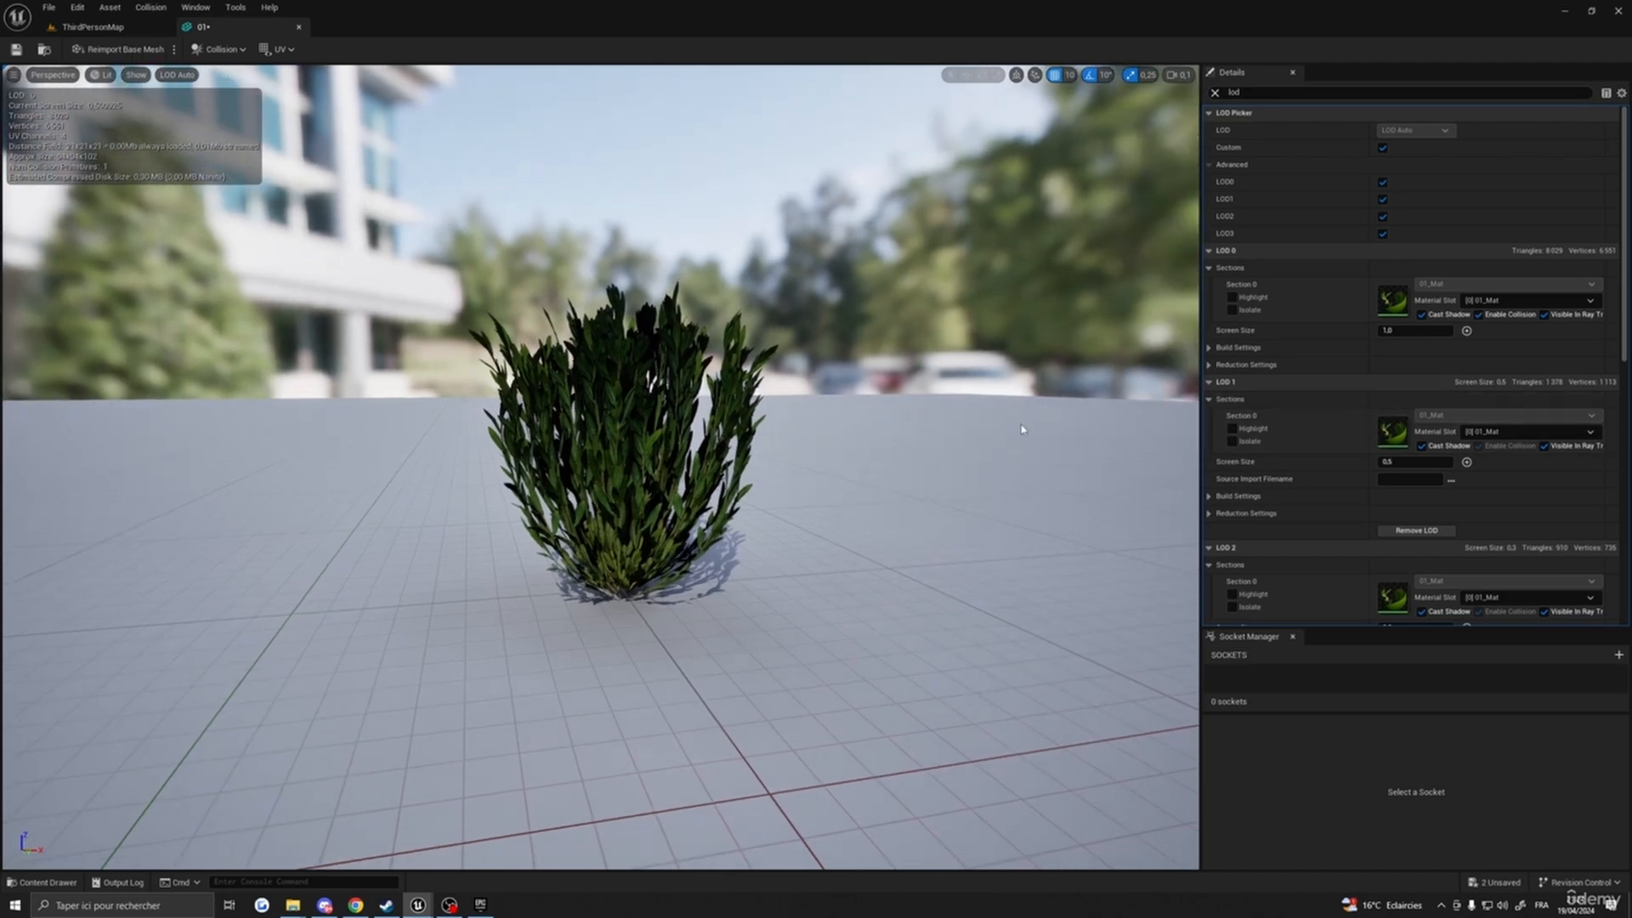
pyautogui.moveTo(891, 473)
pyautogui.mouseDown(button='right')
pyautogui.moveTo(854, 481)
pyautogui.moveTo(884, 467)
pyautogui.mouseUp(button='right')
pyautogui.press('w')
pyautogui.press('w')
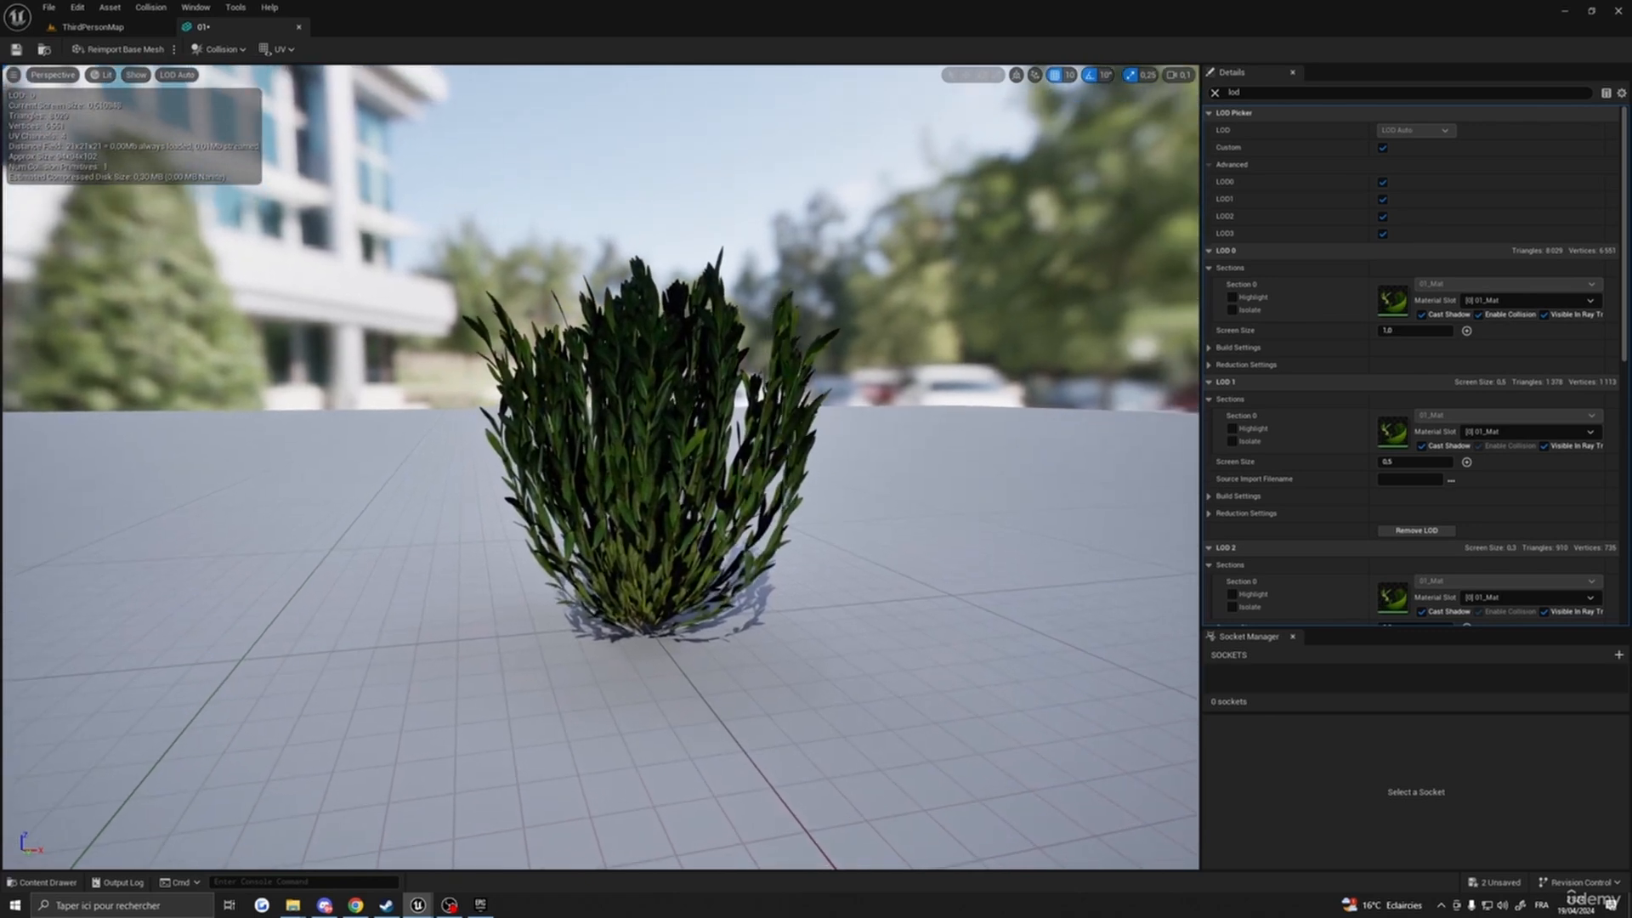
pyautogui.press('s')
pyautogui.press('s')
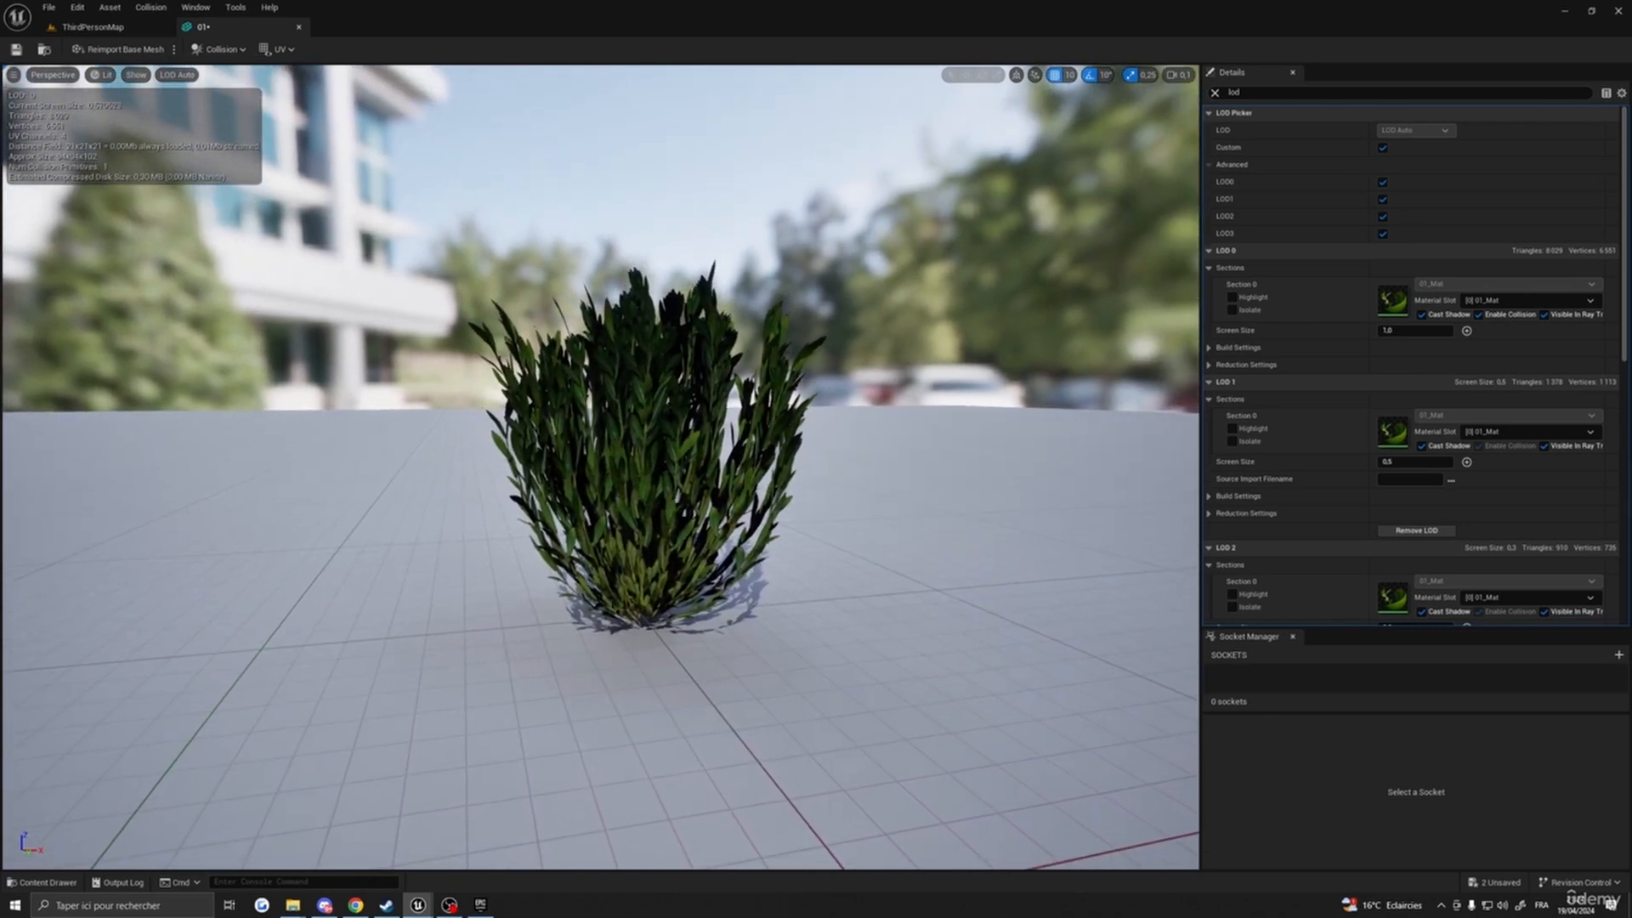
pyautogui.press('s')
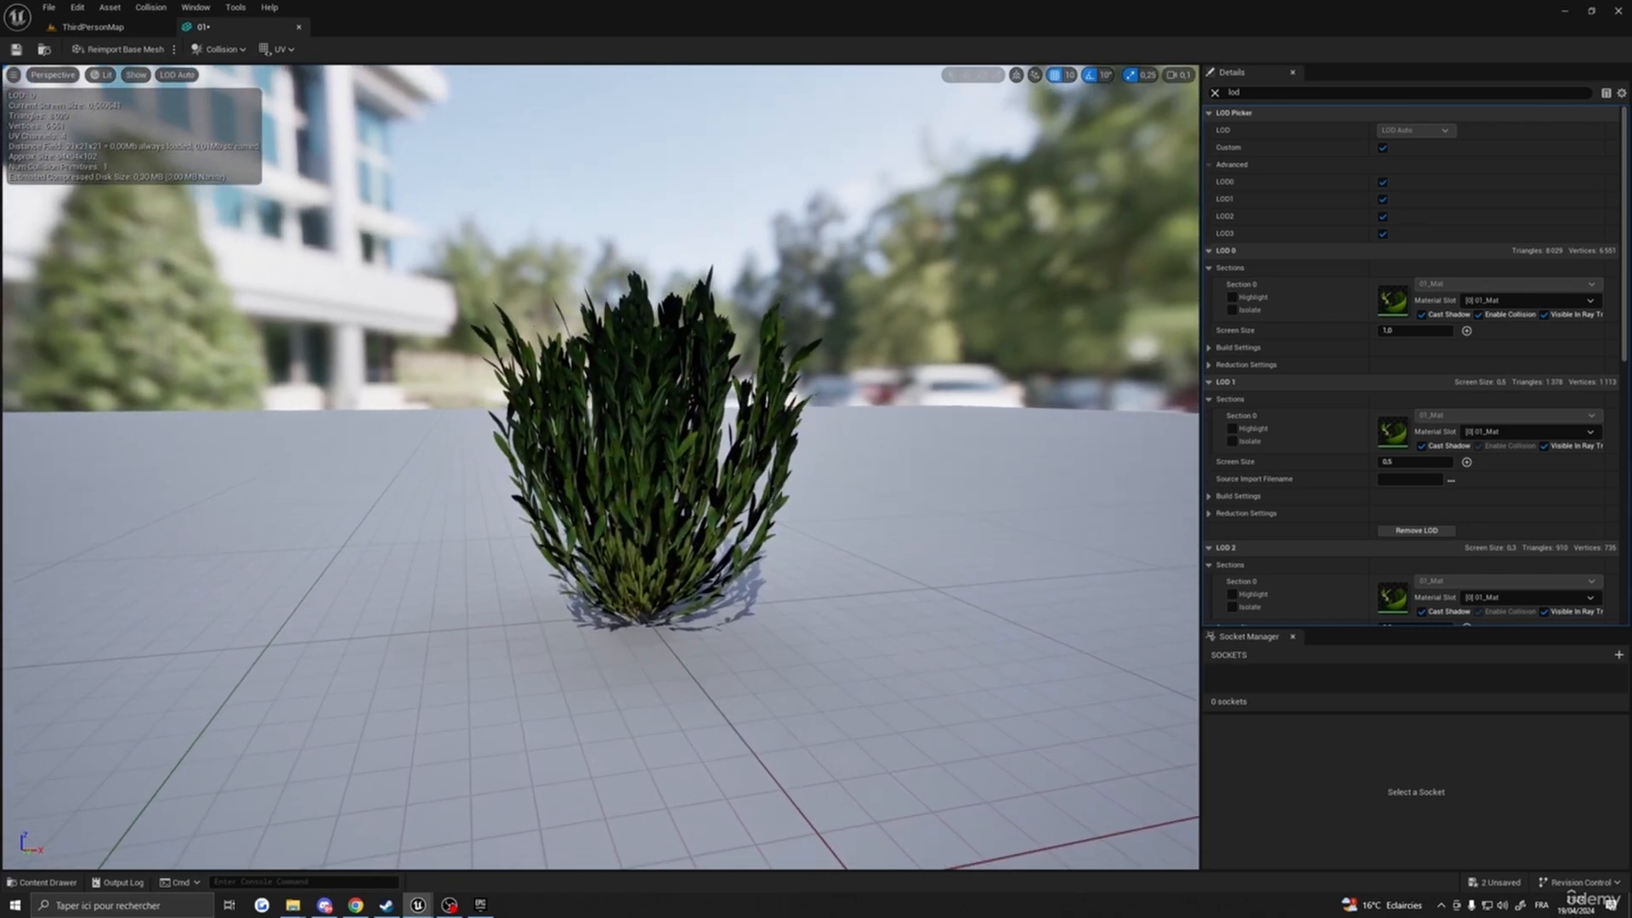
pyautogui.press('w')
pyautogui.moveTo(875, 473); pyautogui.dragTo(820, 494, button='right')
pyautogui.press('w')
pyautogui.scroll(1, 601, 467)
pyautogui.press('s')
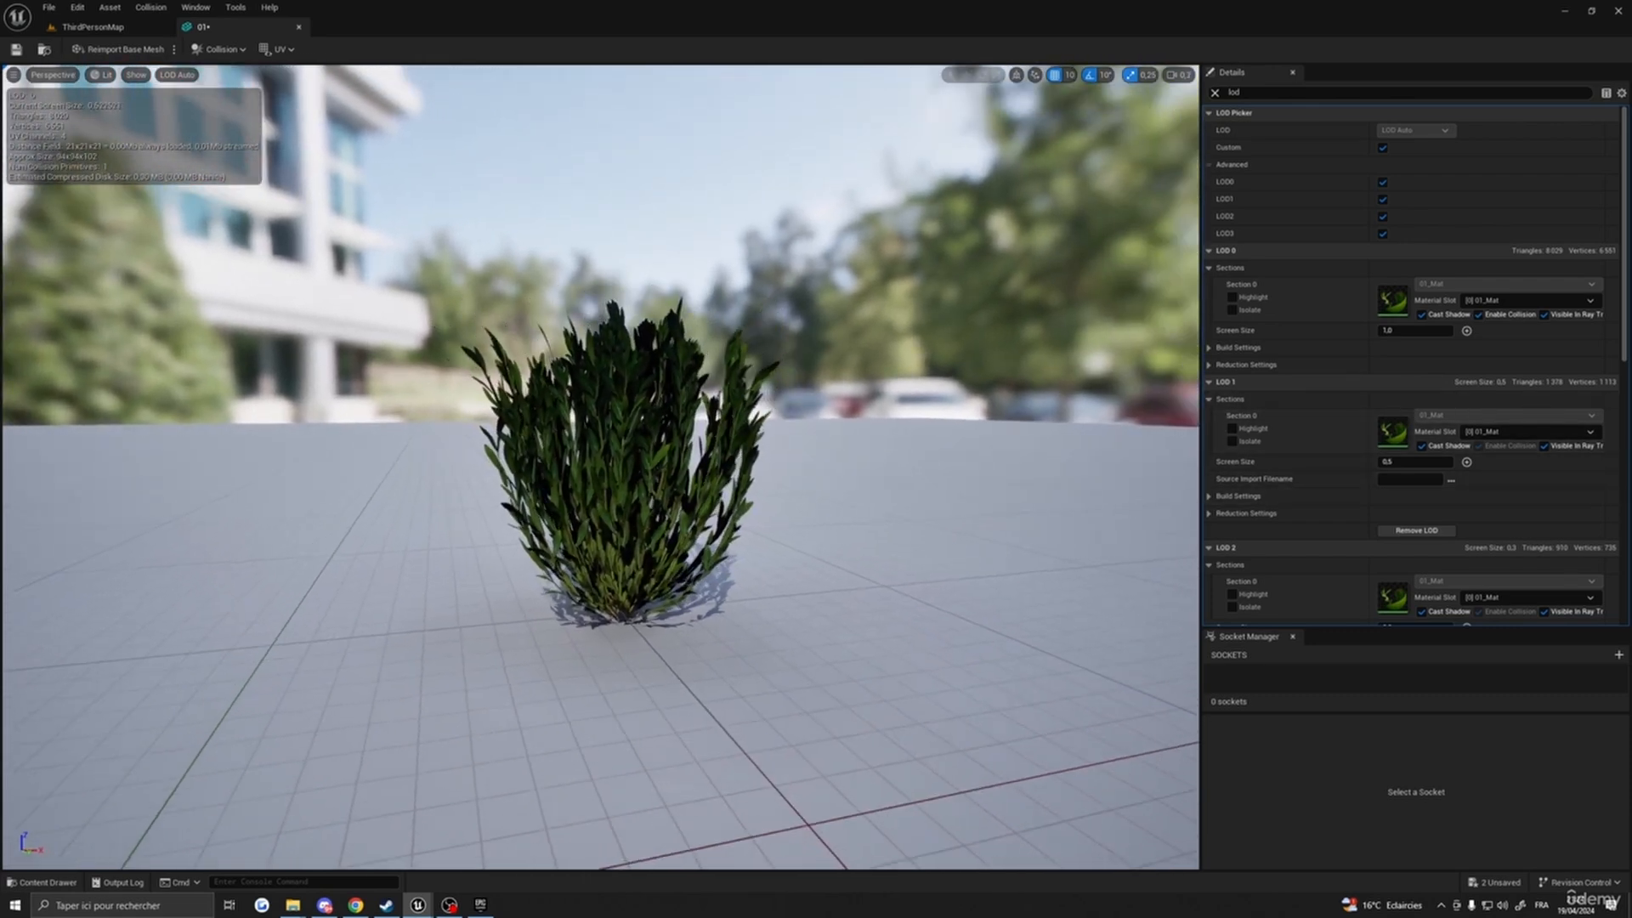
pyautogui.press('w')
pyautogui.press('w')
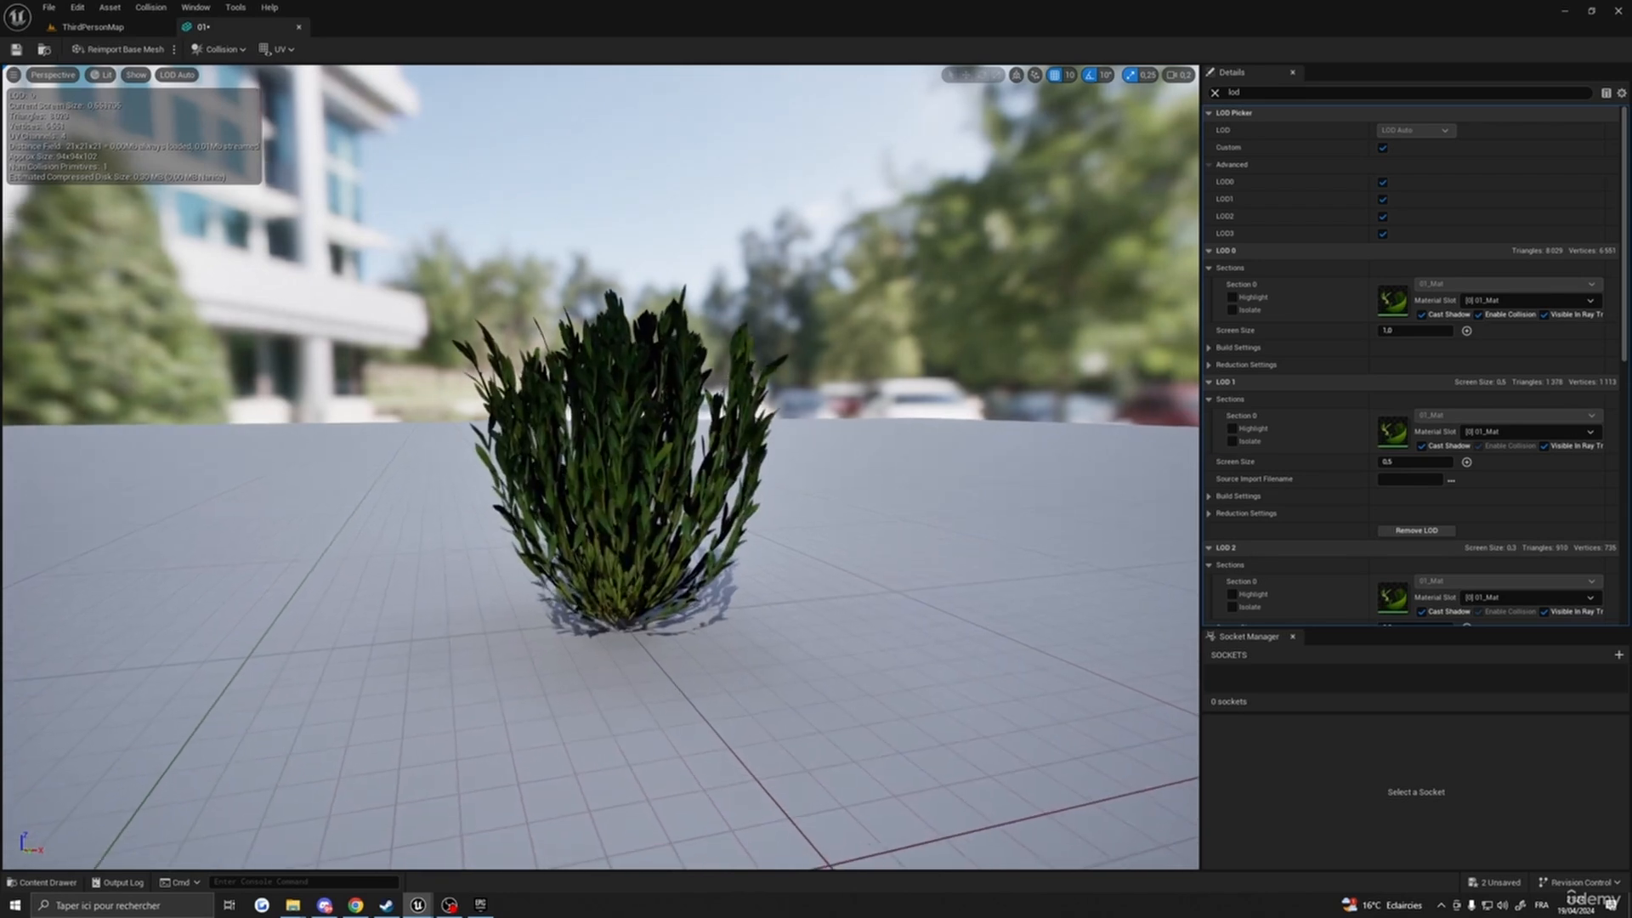
pyautogui.press('s')
pyautogui.press('w')
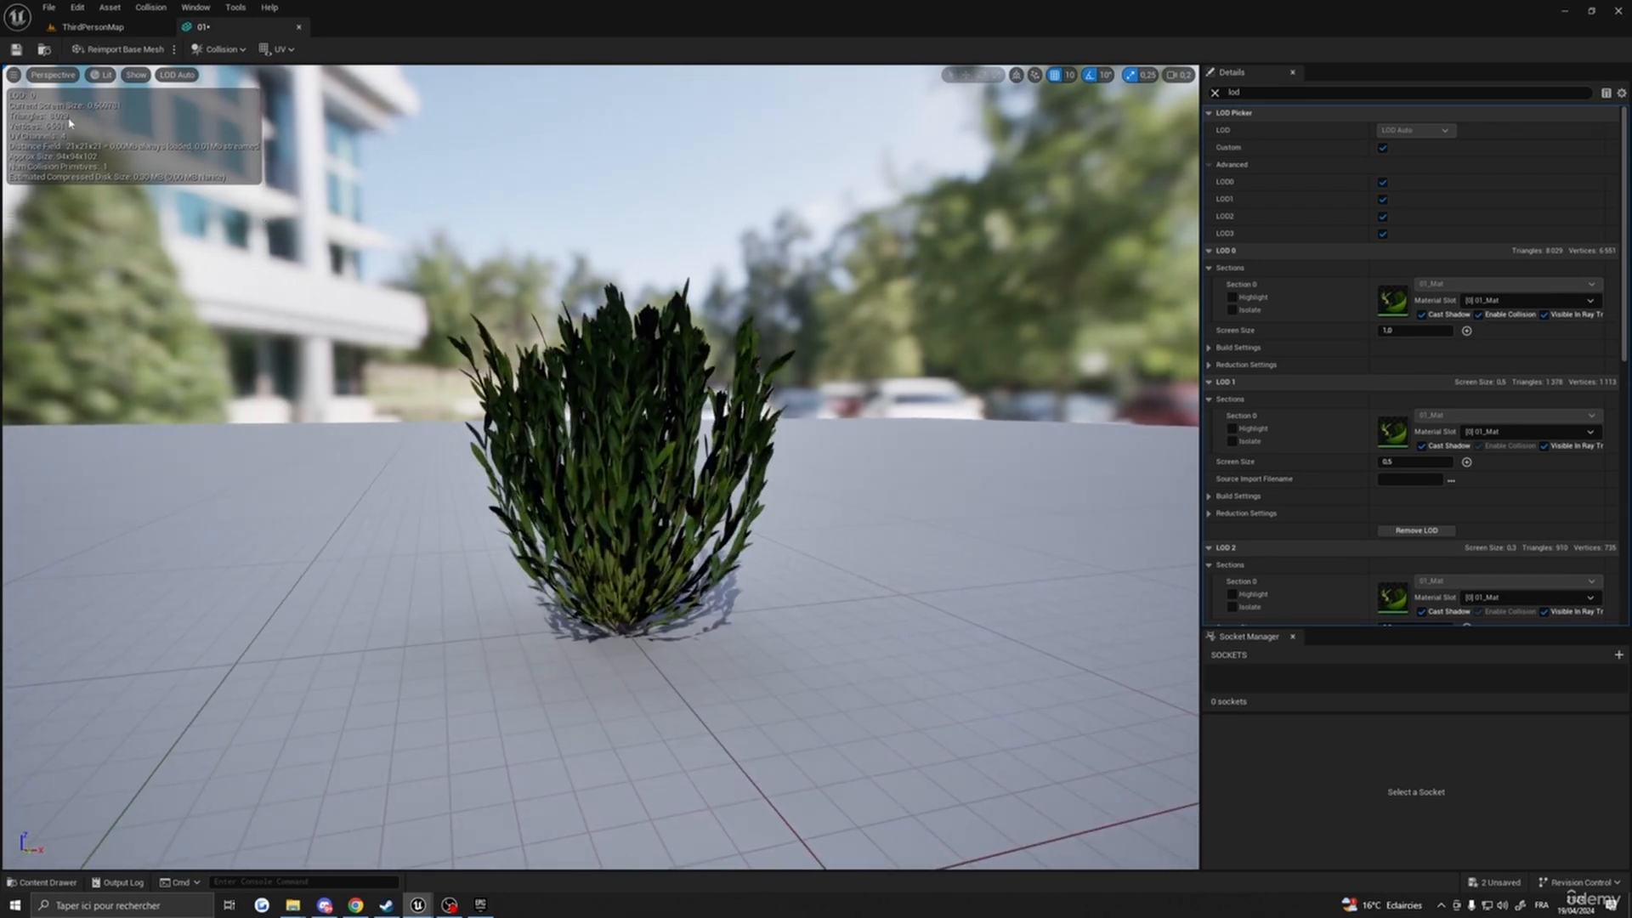
pyautogui.moveTo(590, 422)
pyautogui.mouseDown(button='right')
pyautogui.moveTo(522, 404)
pyautogui.moveTo(588, 408)
pyautogui.moveTo(579, 430)
pyautogui.mouseUp(button='right')
pyautogui.press('s')
pyautogui.press('w')
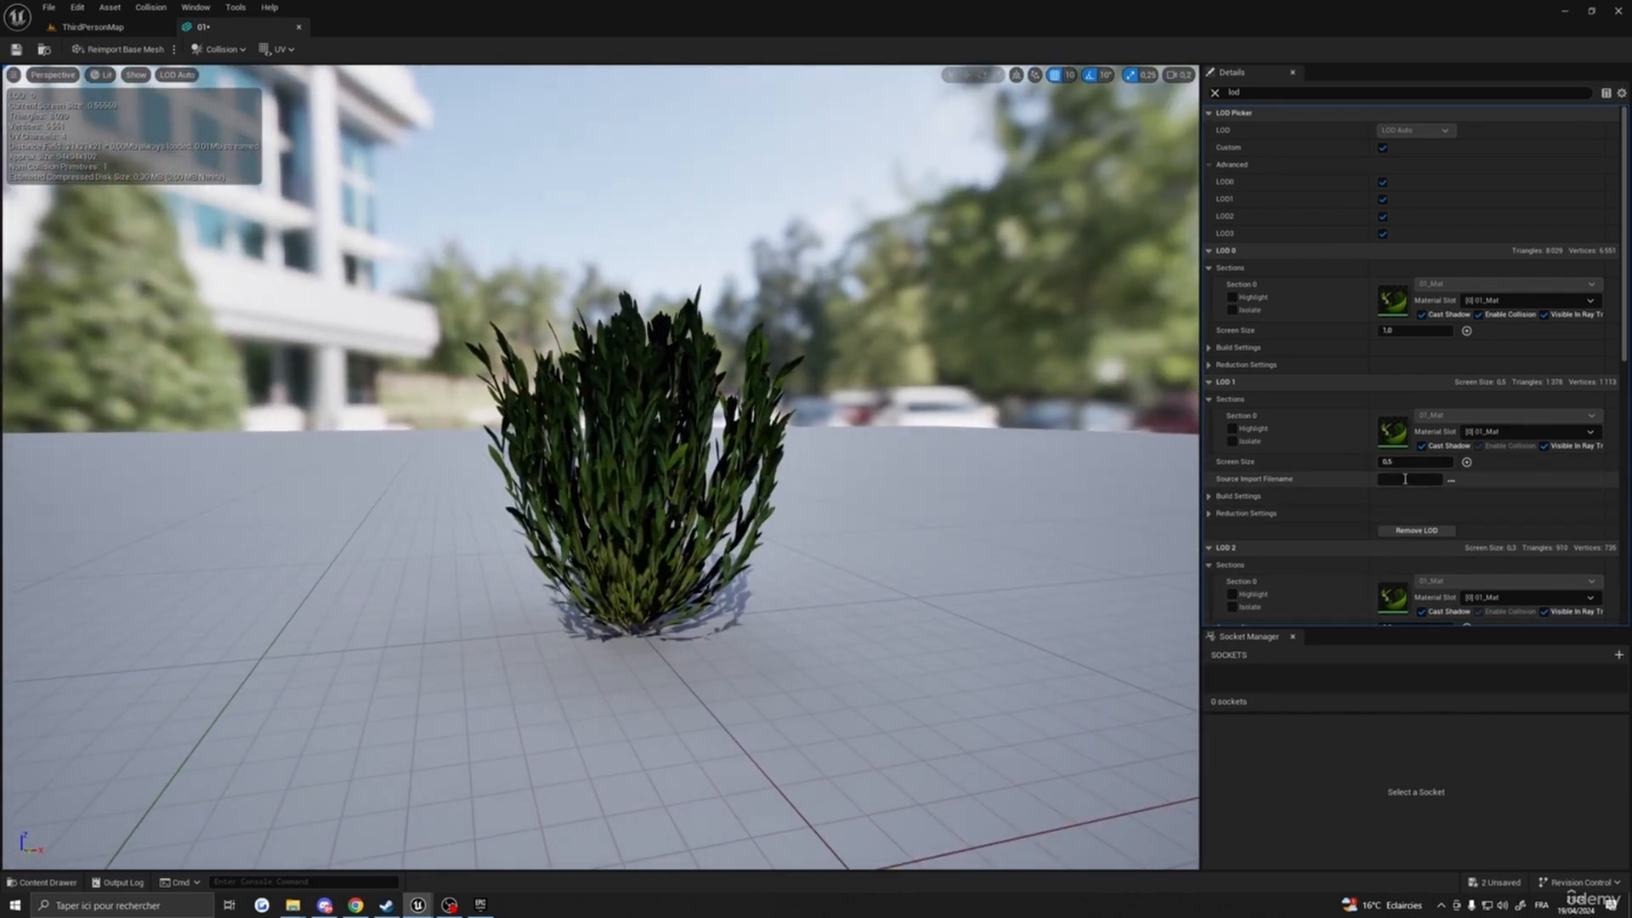
# - Examine how the plant changes from LOD 0 through LOD 2 with distance, comparing the current screen size with each LOD's setting
pyautogui.scroll(-3, 1403, 462)
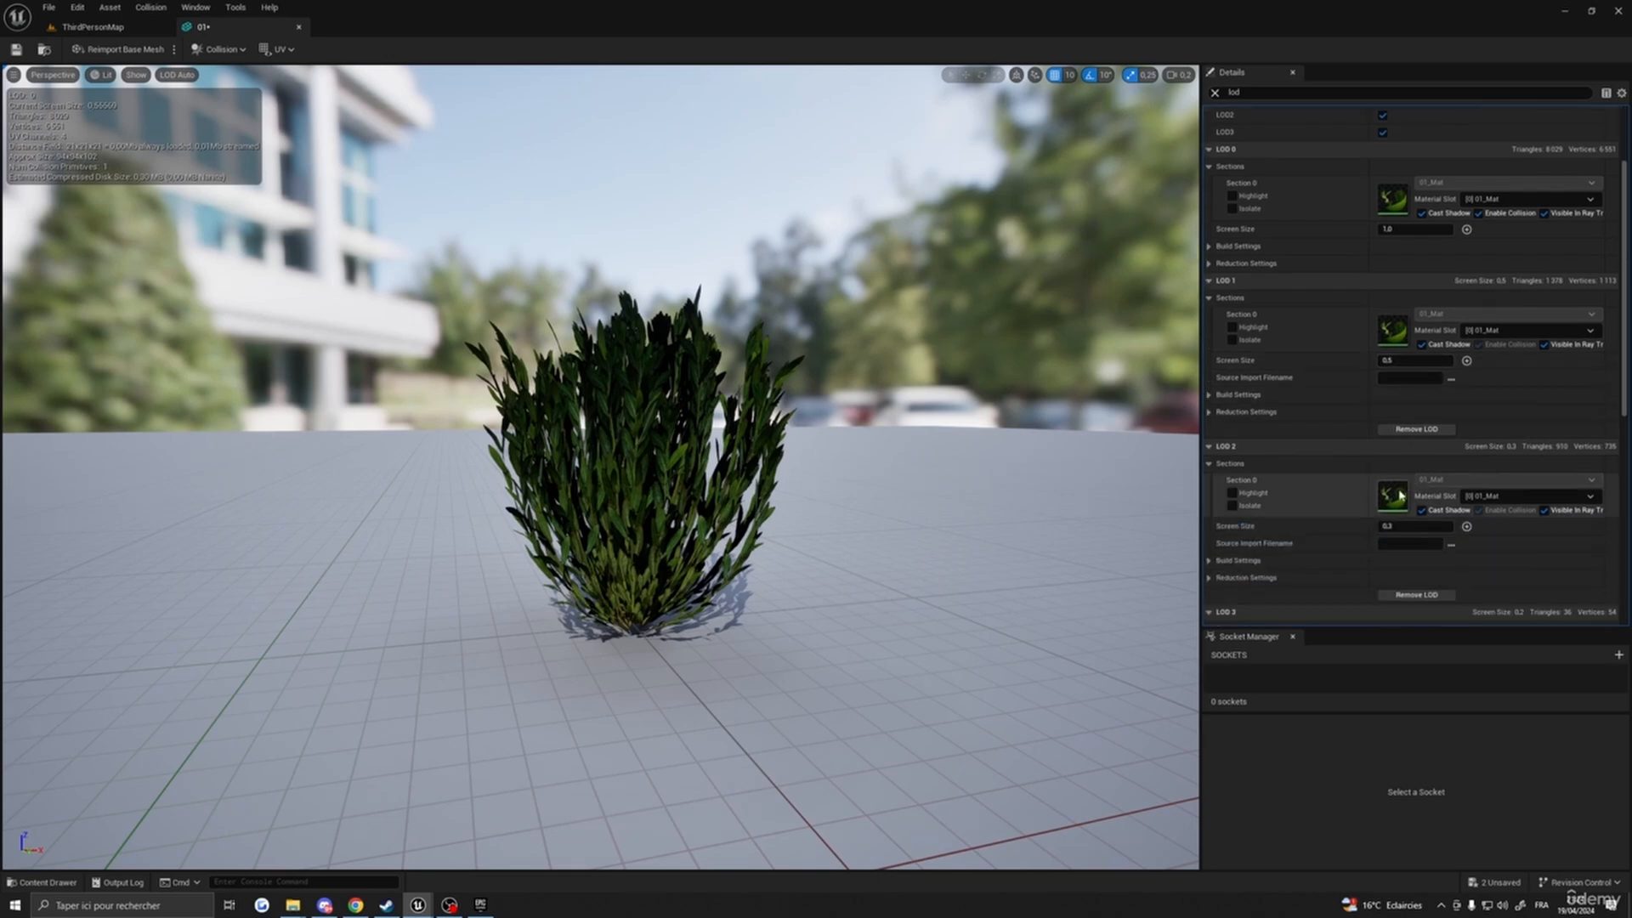
pyautogui.press('s')
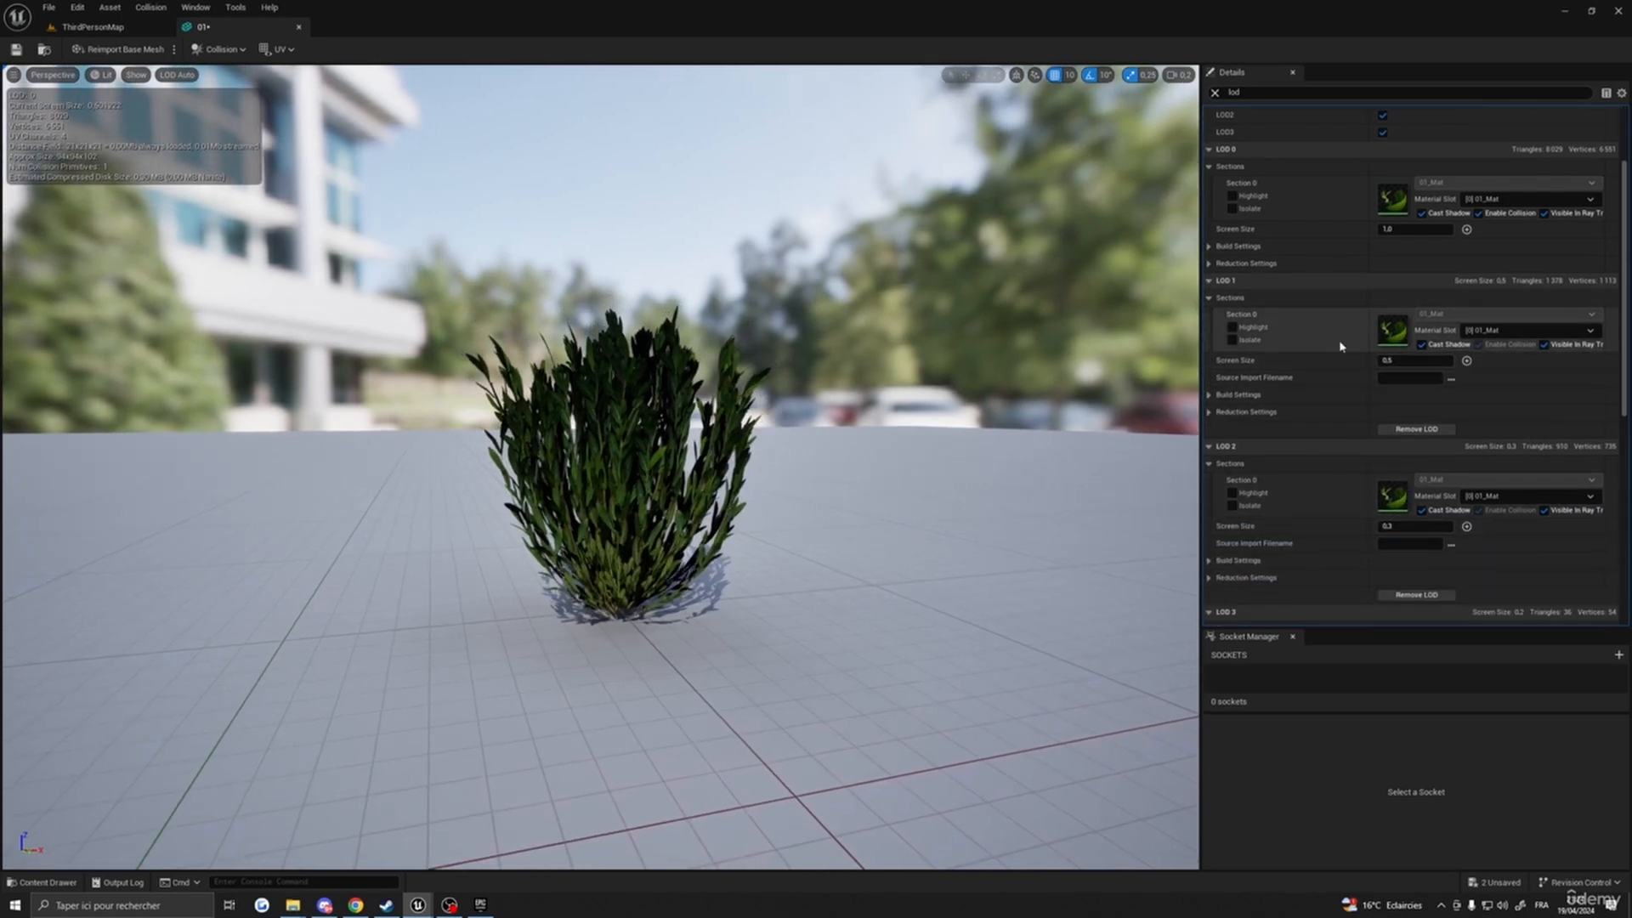
pyautogui.press('s')
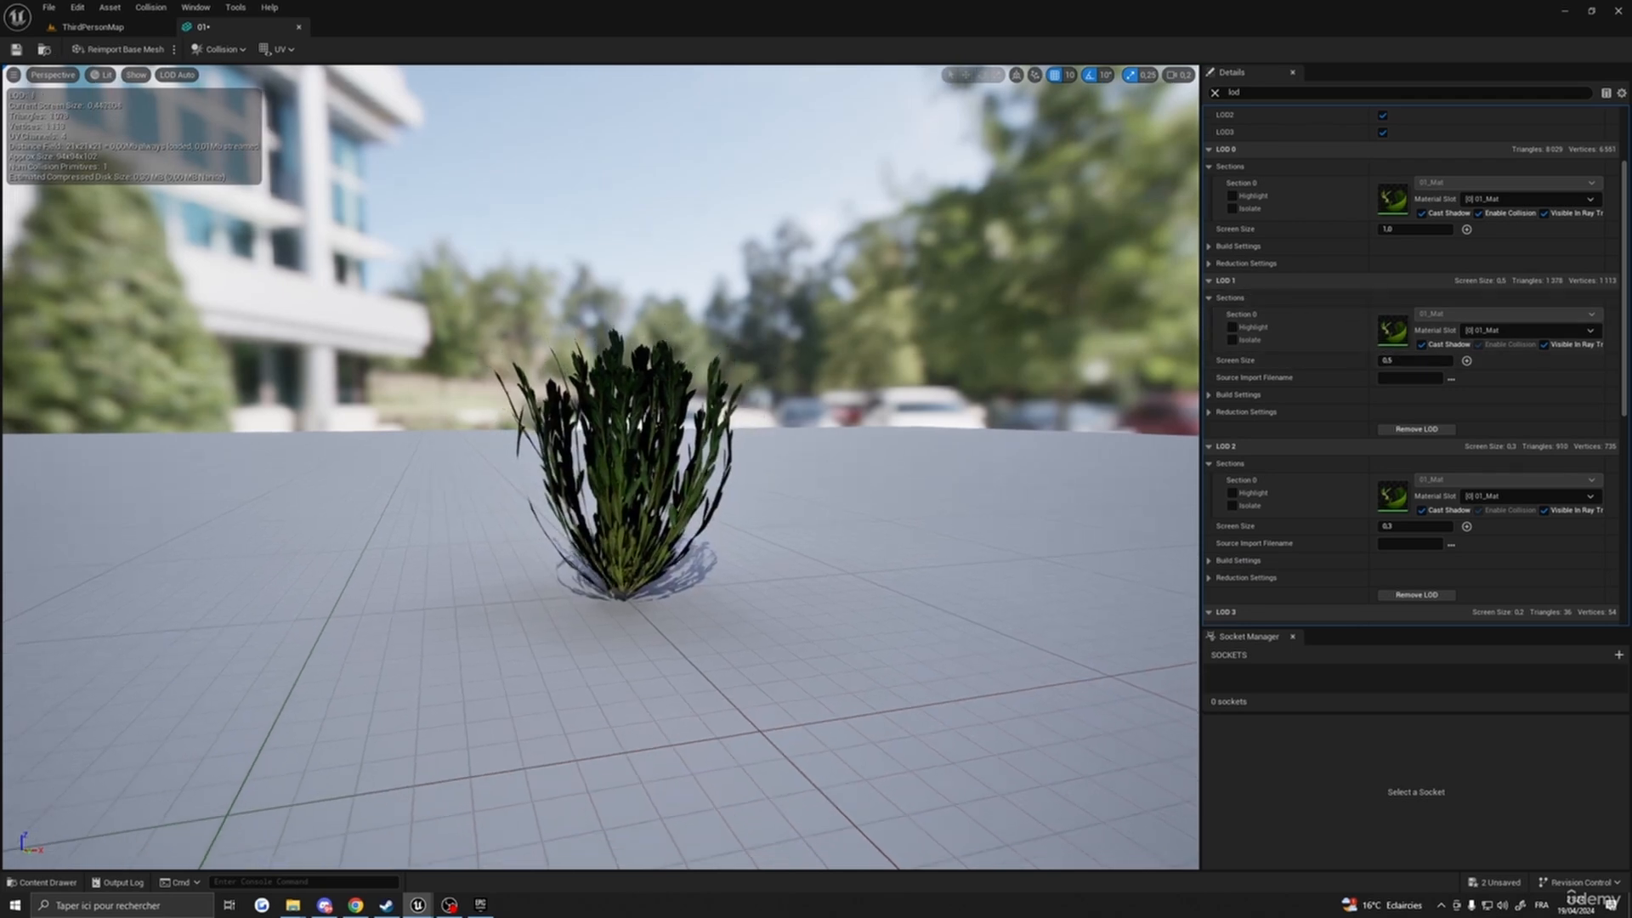
pyautogui.press('s')
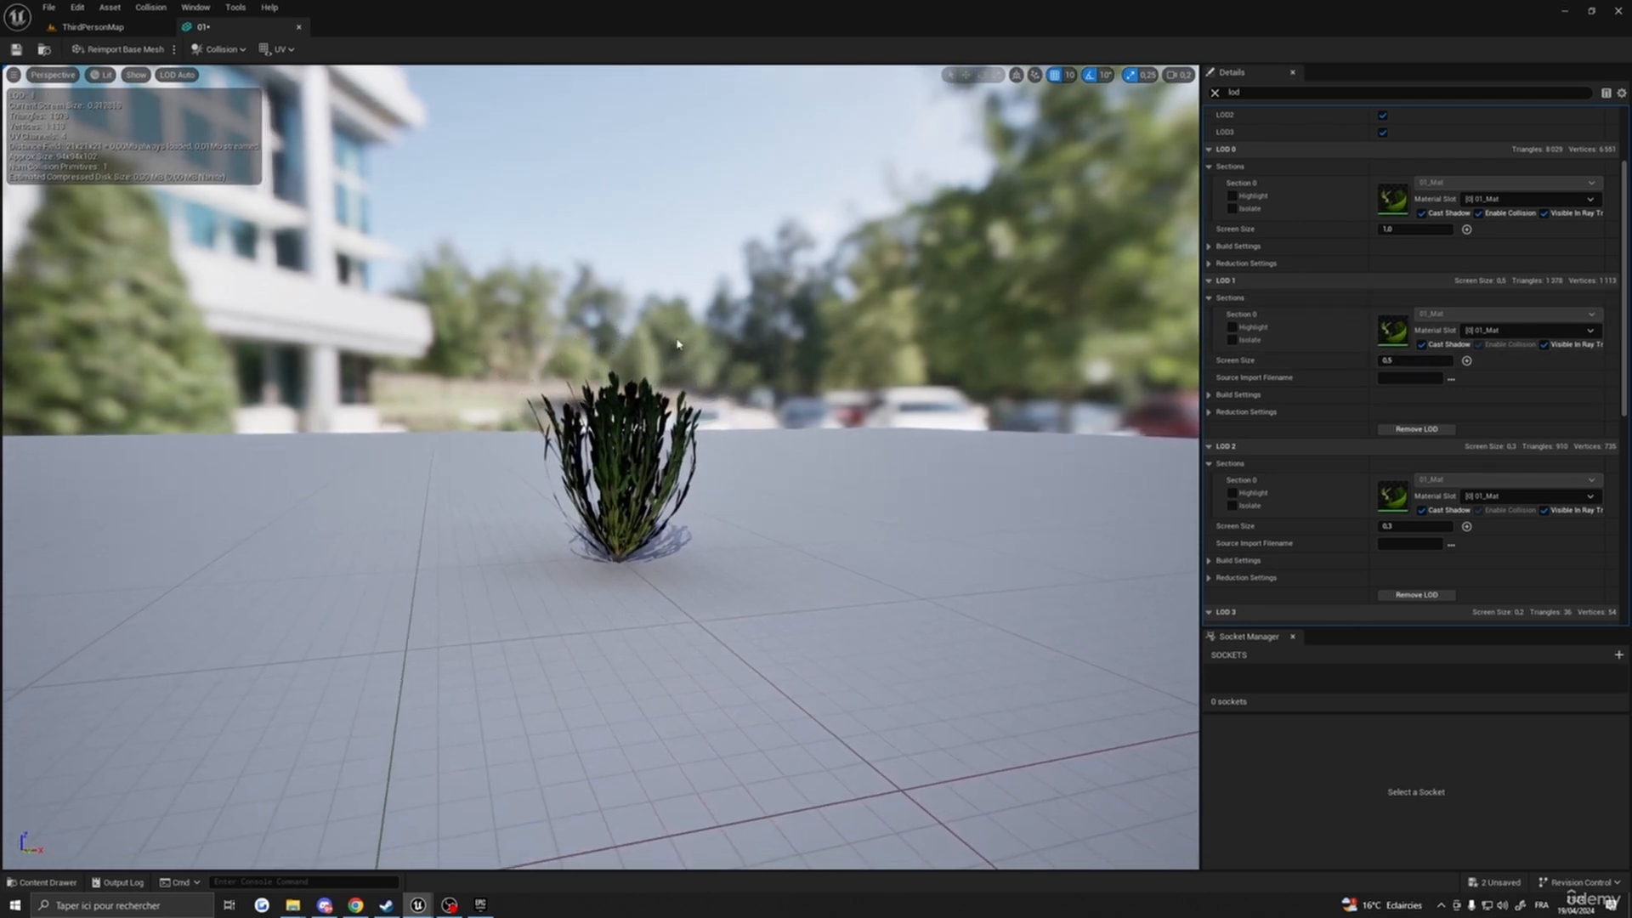
pyautogui.press('s')
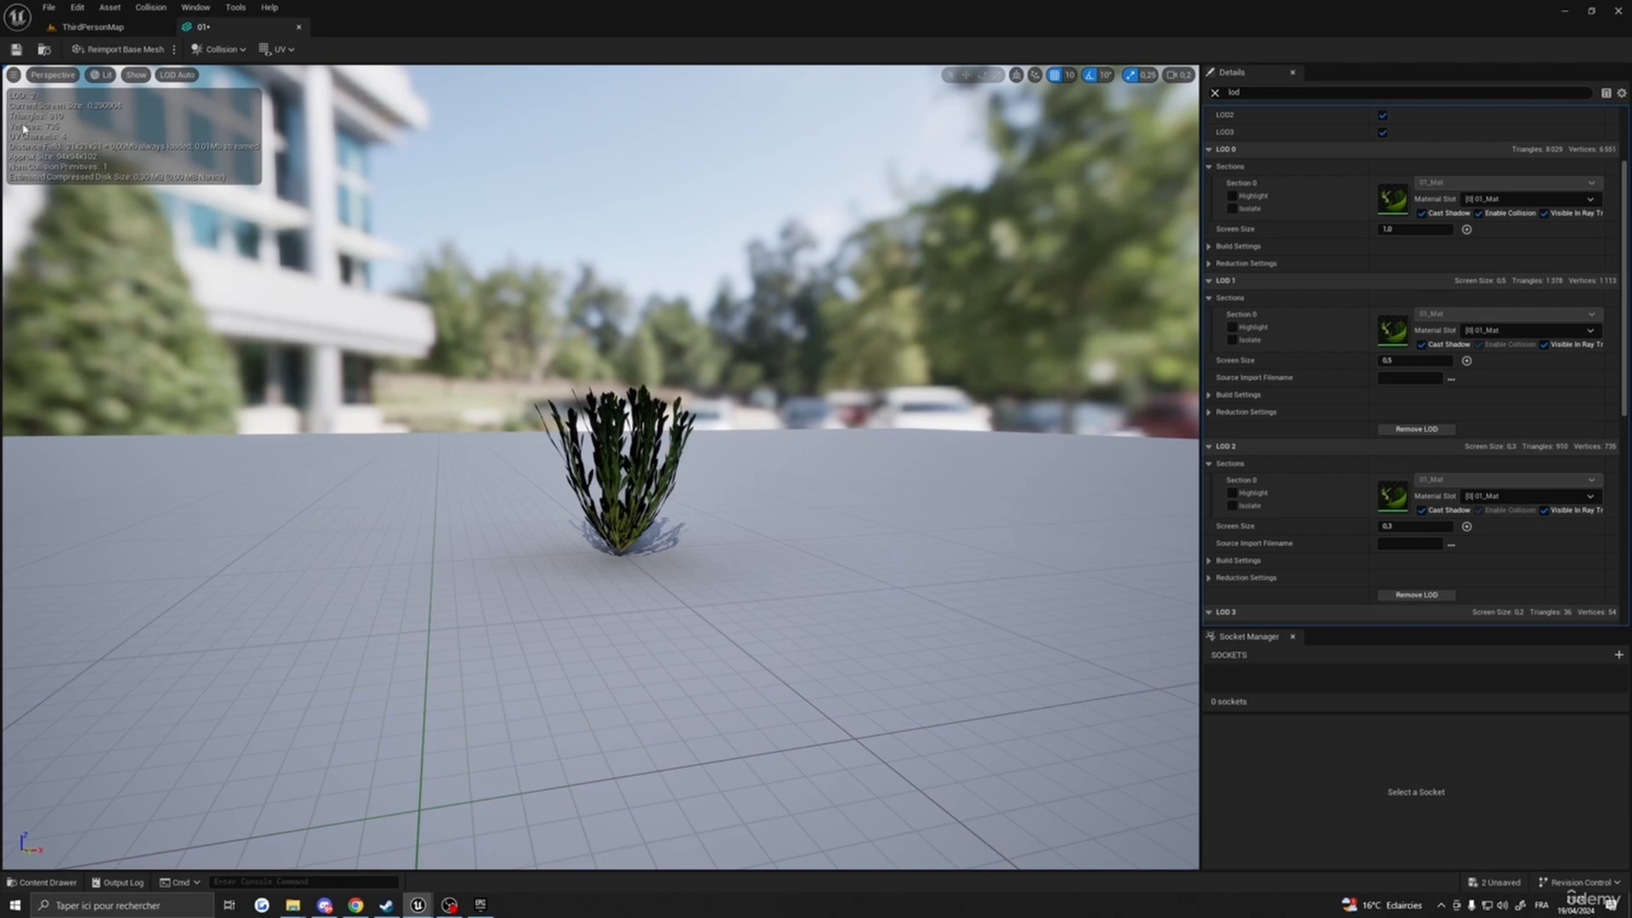
pyautogui.press('s')
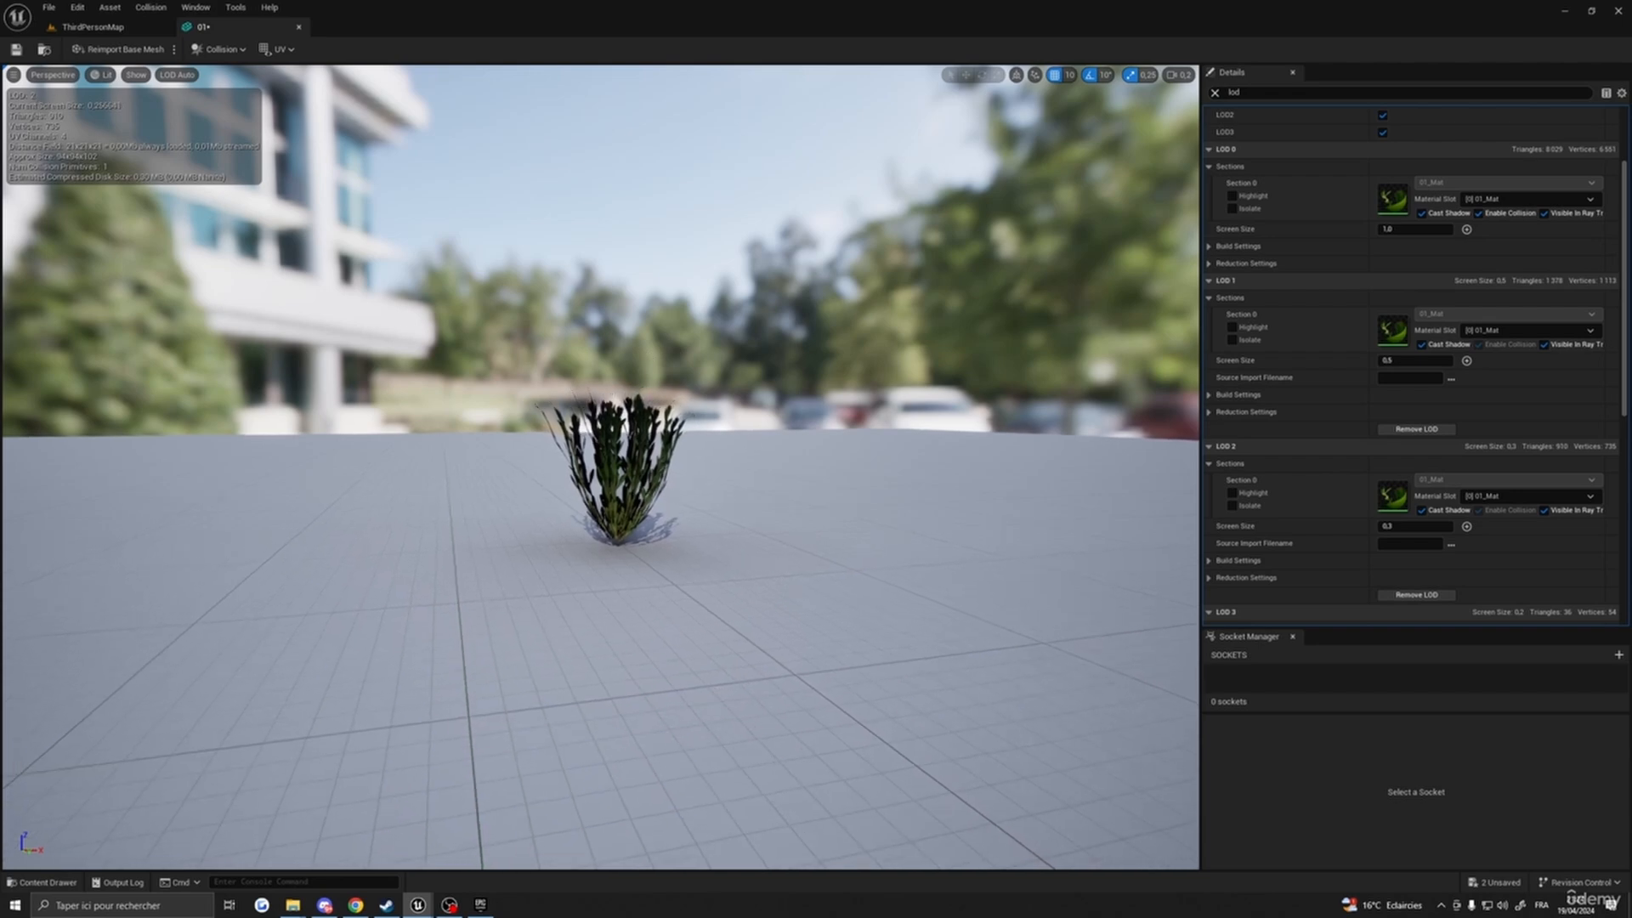
pyautogui.scroll(-5, 1283, 483)
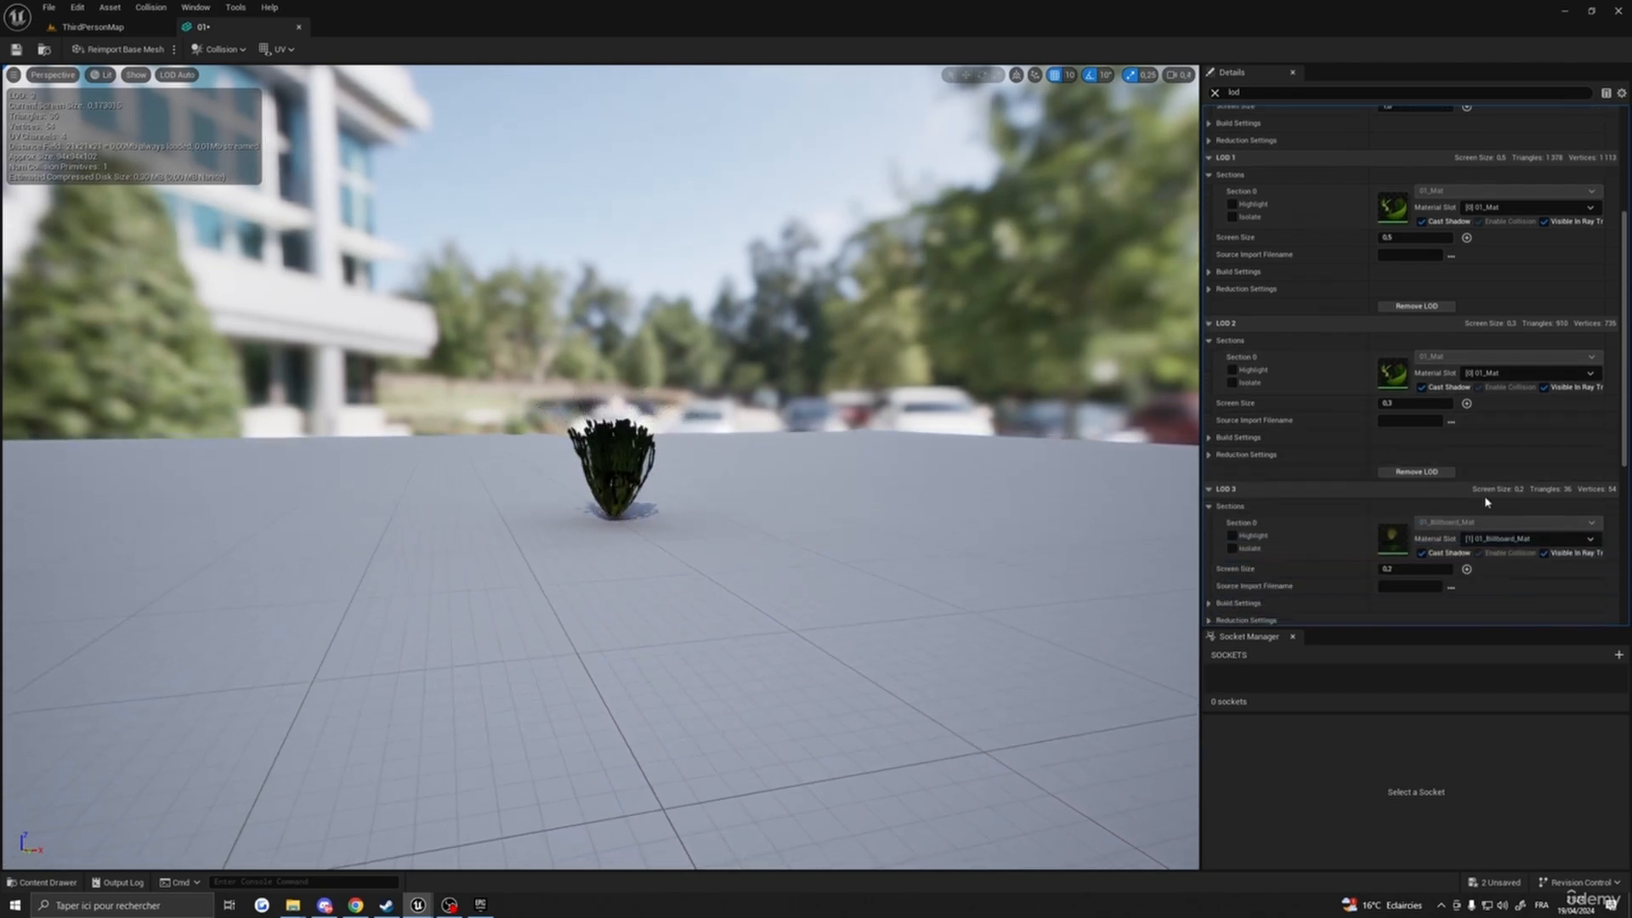
# - Examine the LOD 3 billboard in the preview and compare the current screen size with its Screen Size setting
pyautogui.moveTo(573, 451)
pyautogui.mouseDown(button='right')
pyautogui.moveTo(508, 460)
pyautogui.moveTo(600, 440)
pyautogui.mouseUp(button='right')
pyautogui.press('w')
pyautogui.press('s')
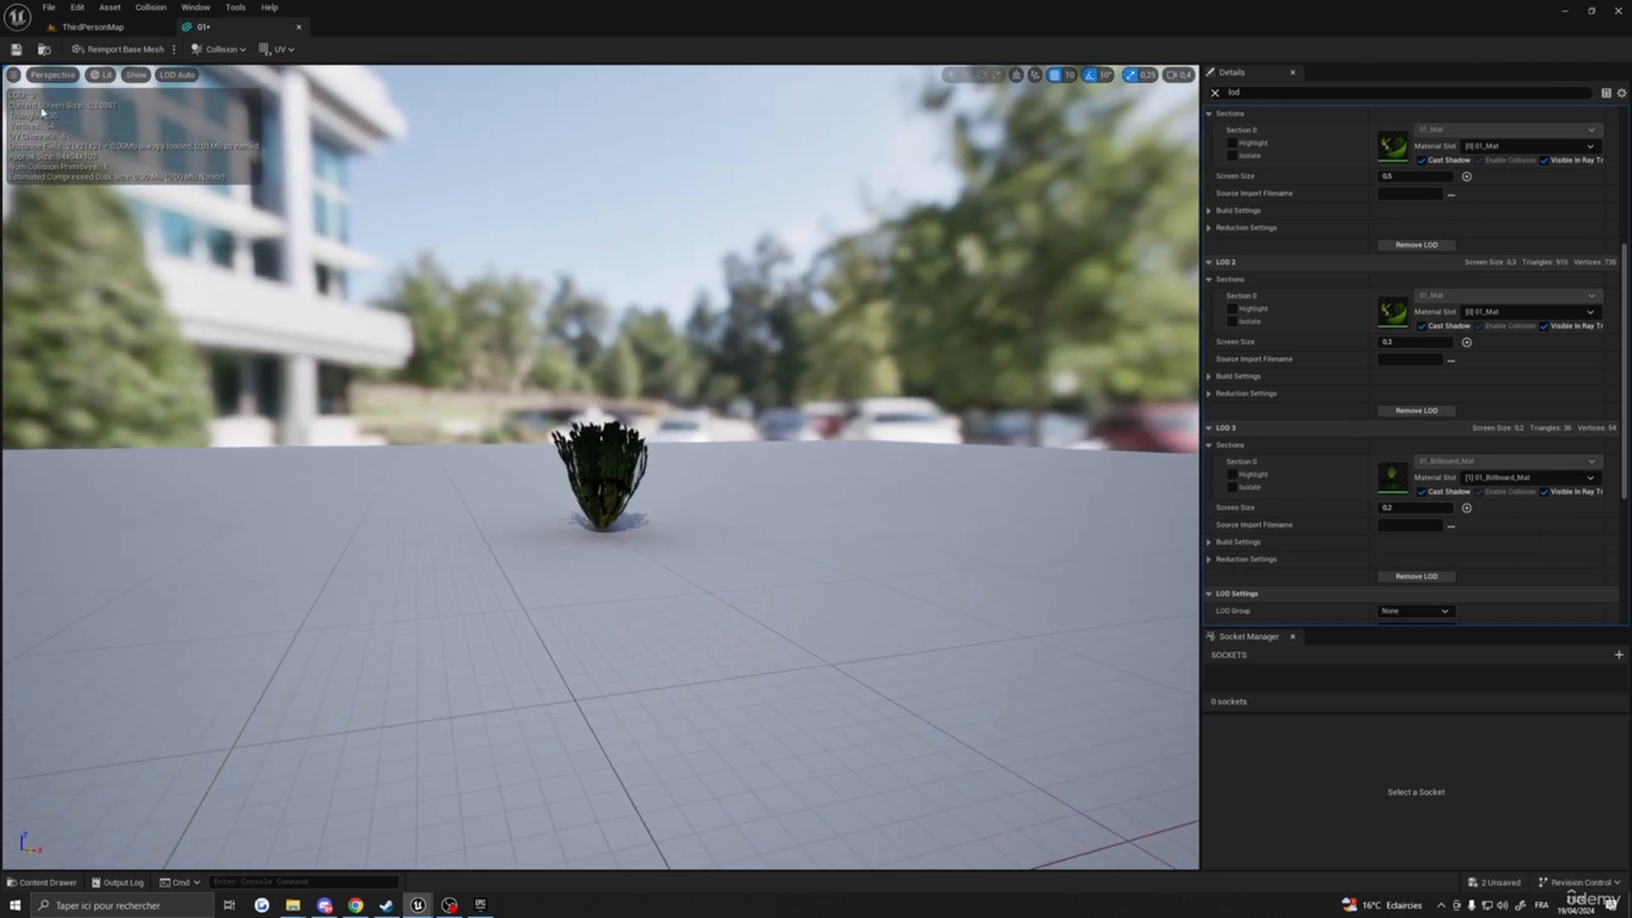
pyautogui.moveTo(497, 435); pyautogui.dragTo(465, 431, button='right')
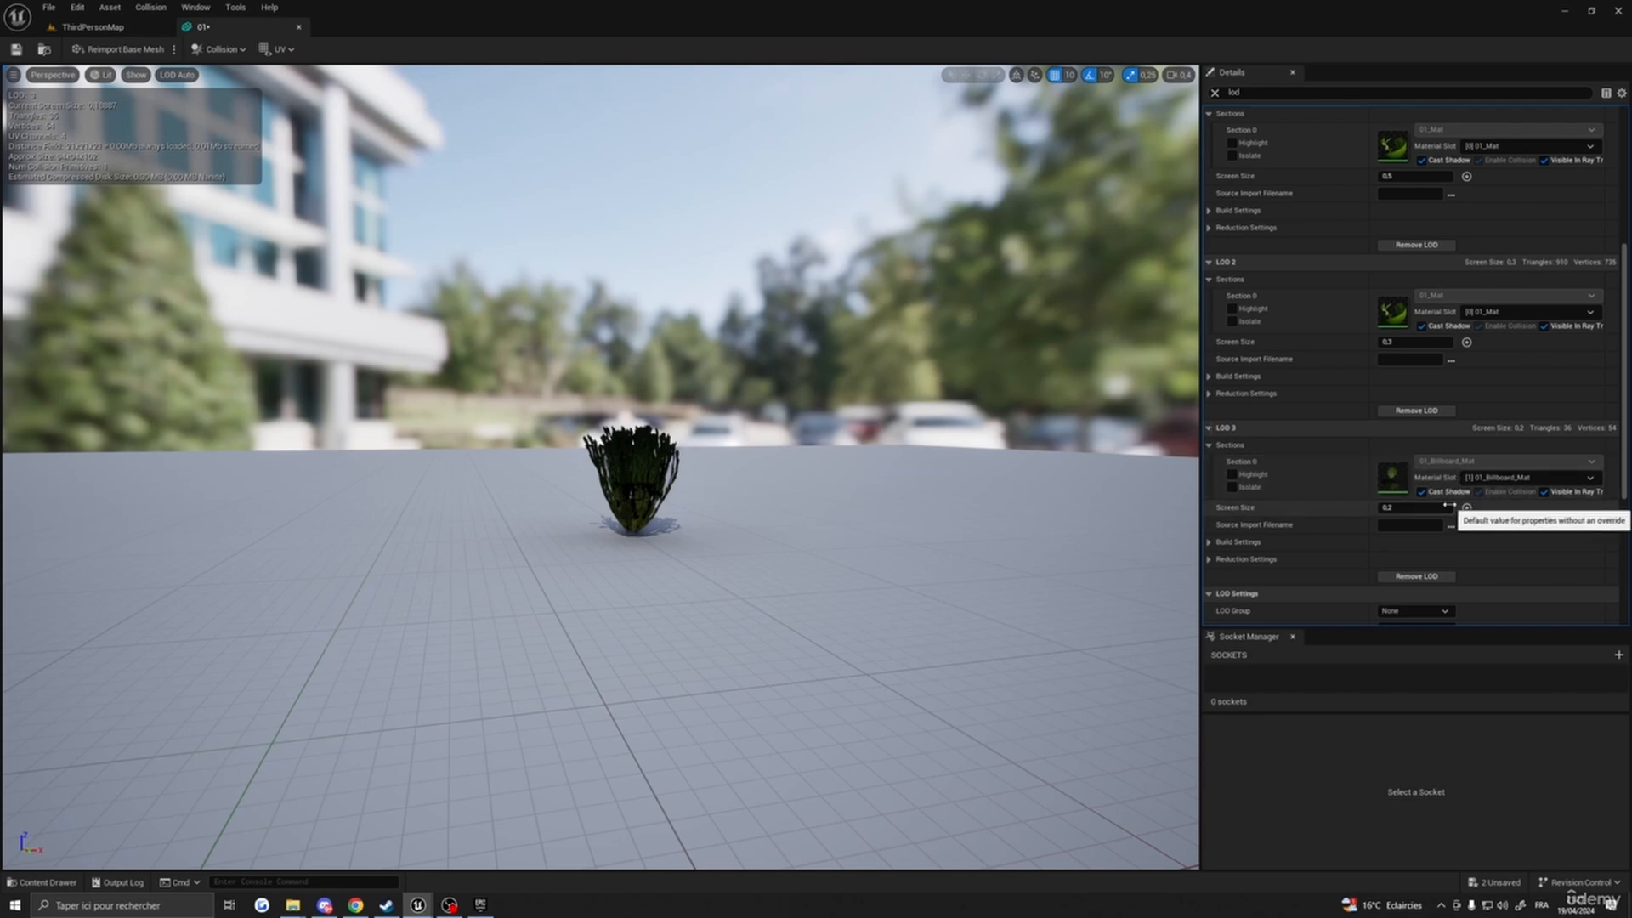
pyautogui.moveTo(935, 459); pyautogui.dragTo(971, 453, button='right')
pyautogui.press('w')
pyautogui.scroll(2, 901, 449)
pyautogui.scroll(5, 1370, 469)
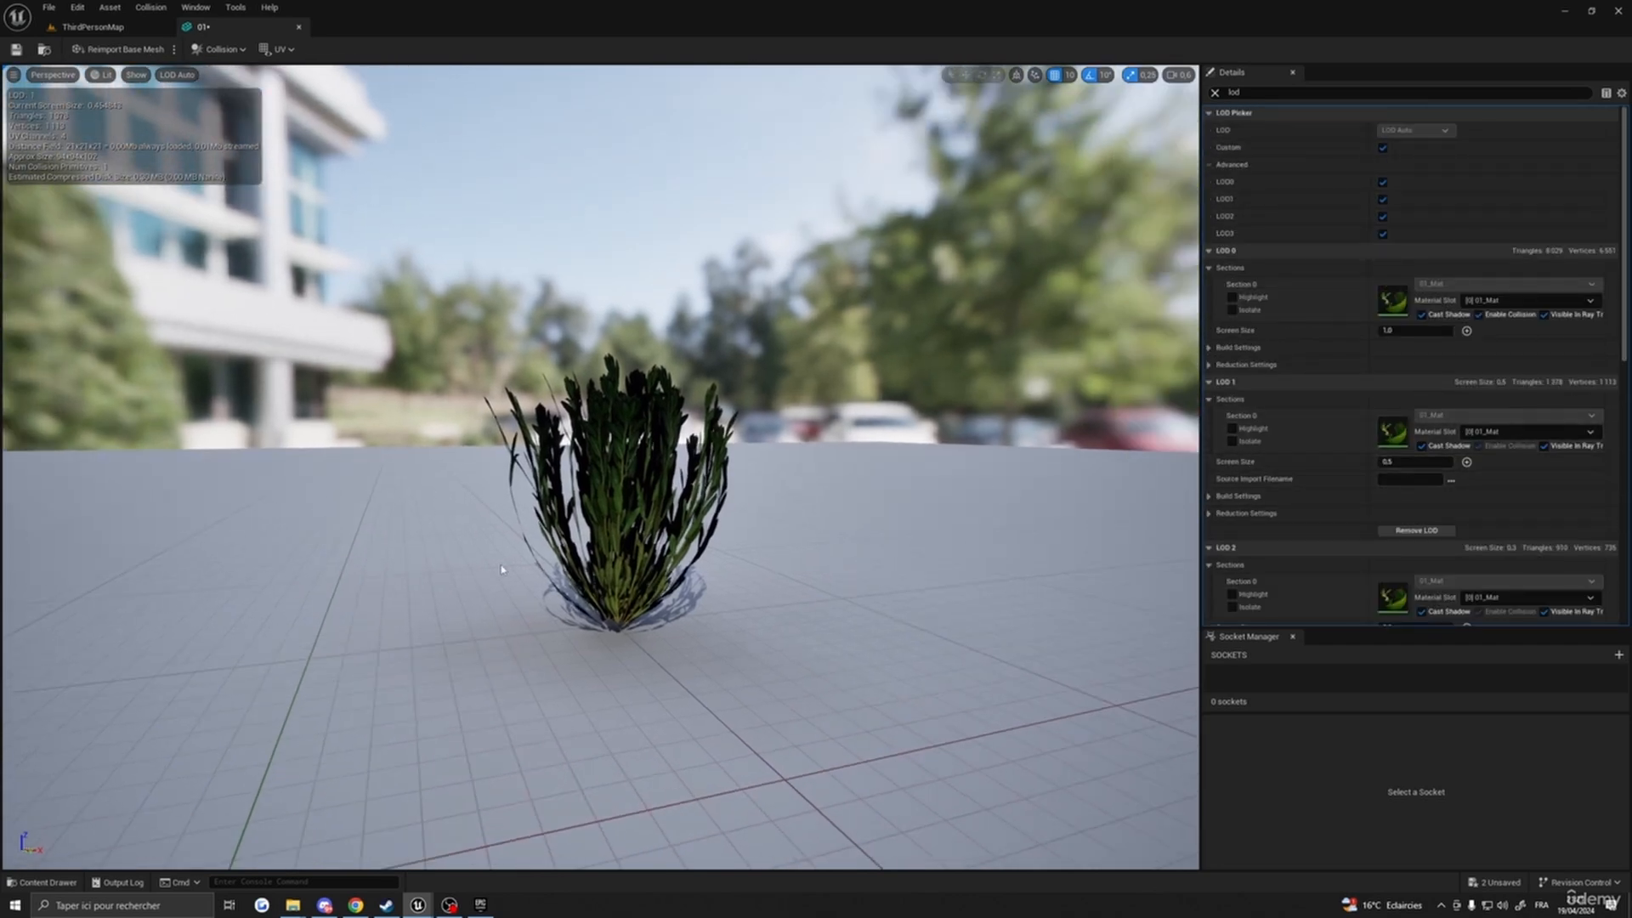
# - Recheck the switch between LOD 0 and LOD 1 at several distances and set the Screen Size of LOD 1 to 0.1
pyautogui.moveTo(522, 532)
pyautogui.mouseDown(button='right')
pyautogui.moveTo(459, 512)
pyautogui.moveTo(522, 532)
pyautogui.mouseUp(button='right')
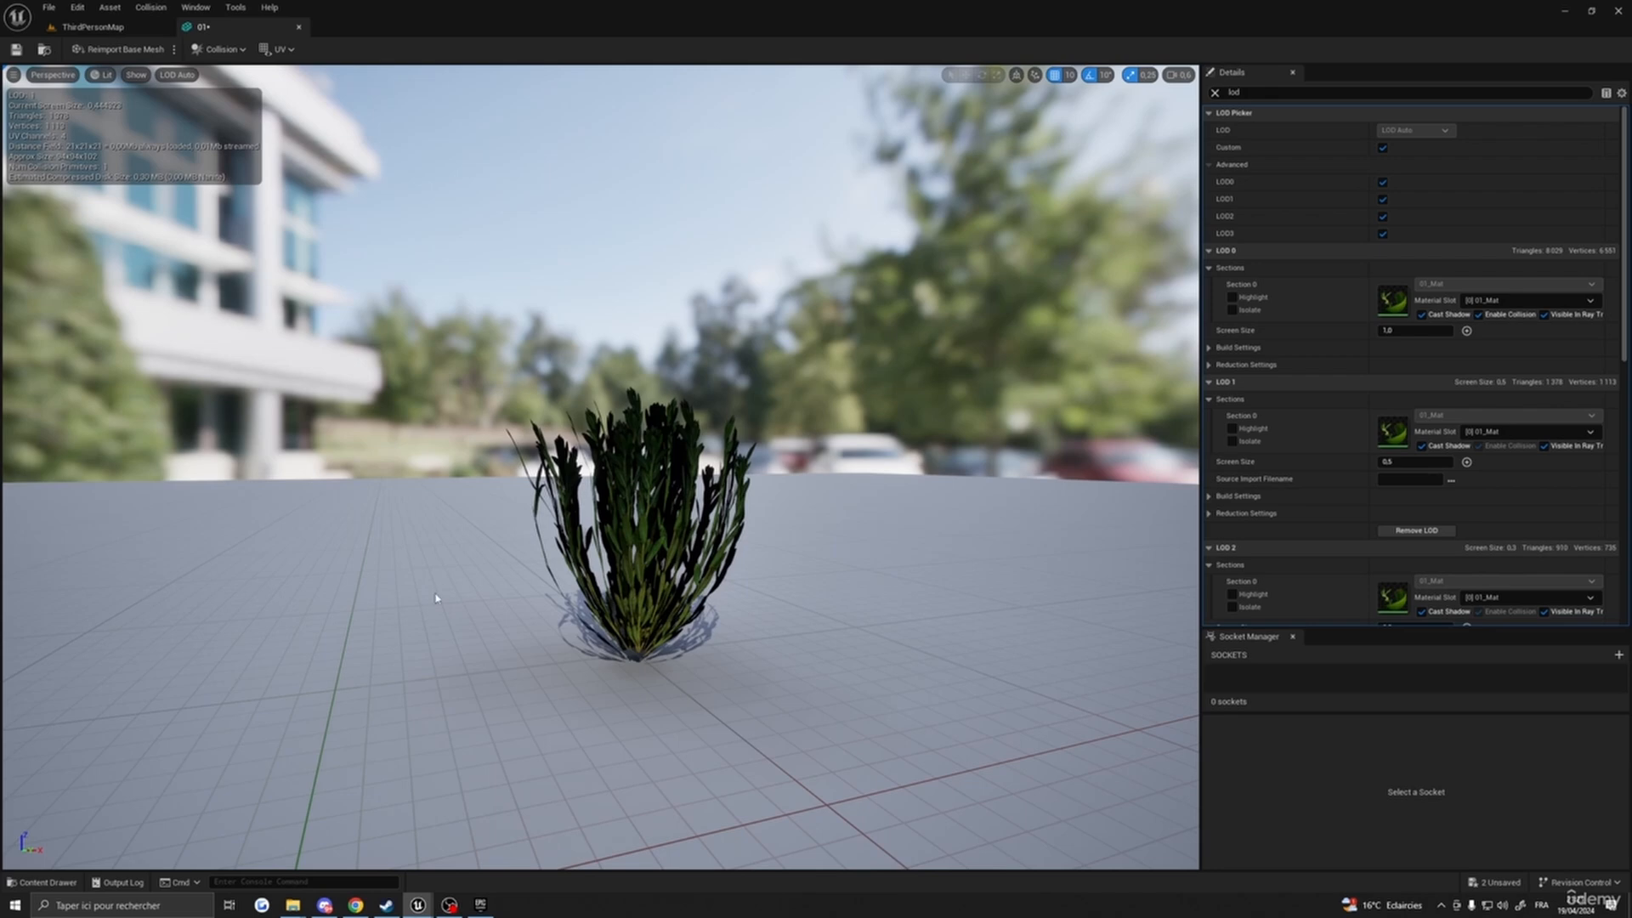
pyautogui.press('s')
pyautogui.moveTo(482, 613); pyautogui.dragTo(510, 654, button='right')
pyautogui.press('w')
pyautogui.press('s')
pyautogui.press('w')
pyautogui.press('w')
pyautogui.moveTo(1095, 510); pyautogui.dragTo(1096, 510, button='right')
pyautogui.click(1399, 463)
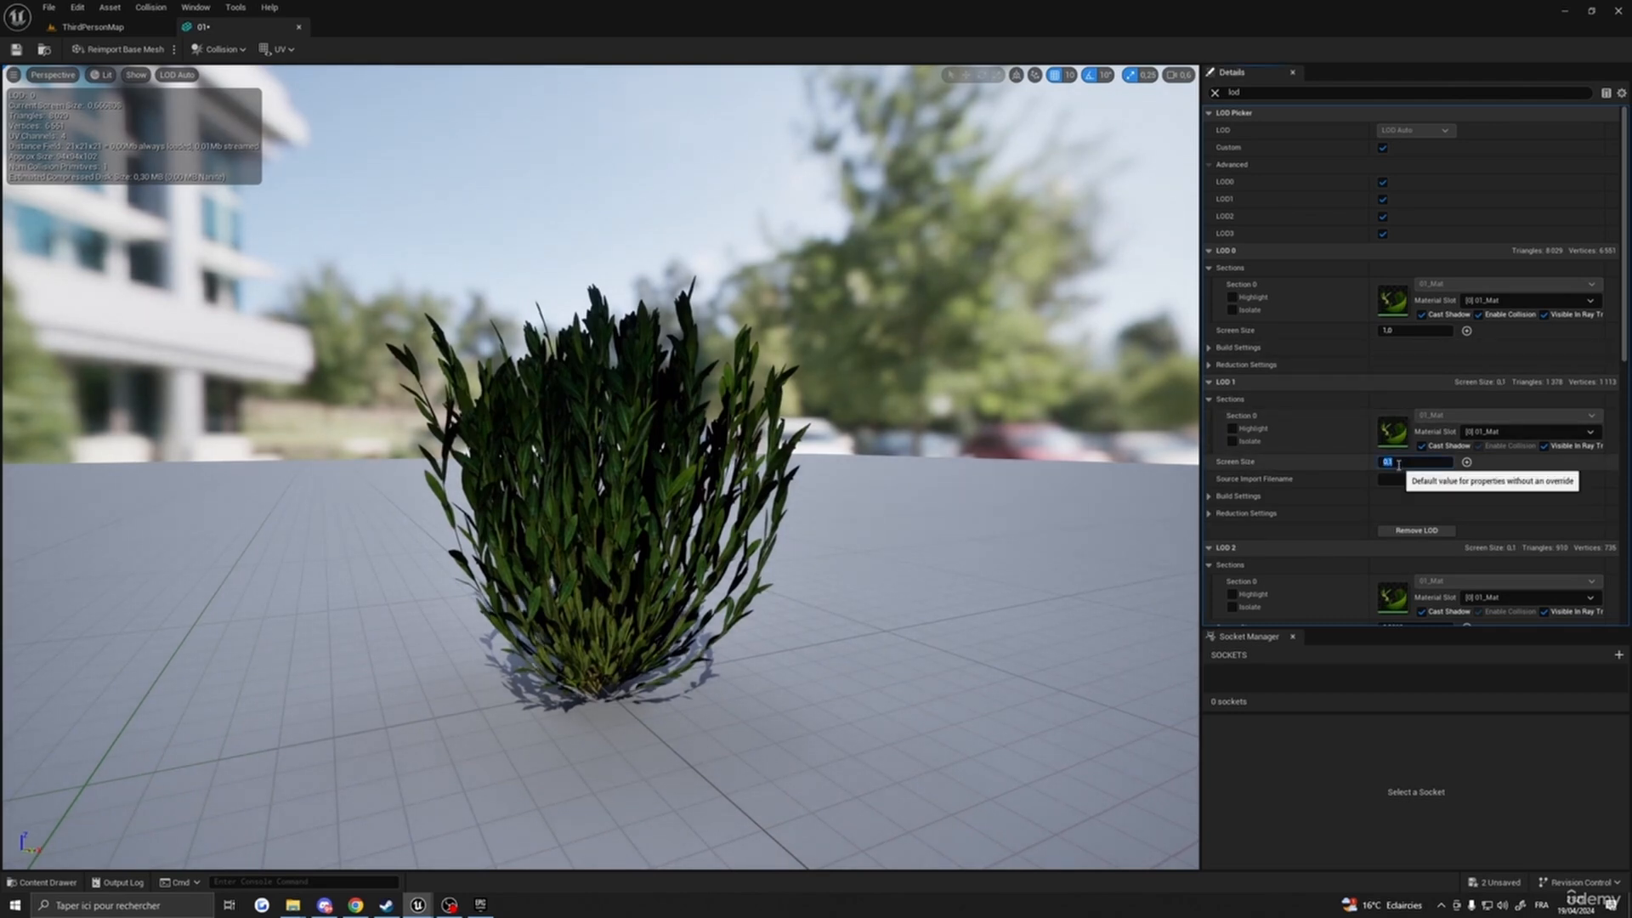
# - Set the Screen Size of LOD 2 to 0.05
pyautogui.press('s')
pyautogui.moveTo(1062, 340); pyautogui.dragTo(1063, 340, button='right')
pyautogui.press('s')
pyautogui.scroll(-5, 1445, 505)
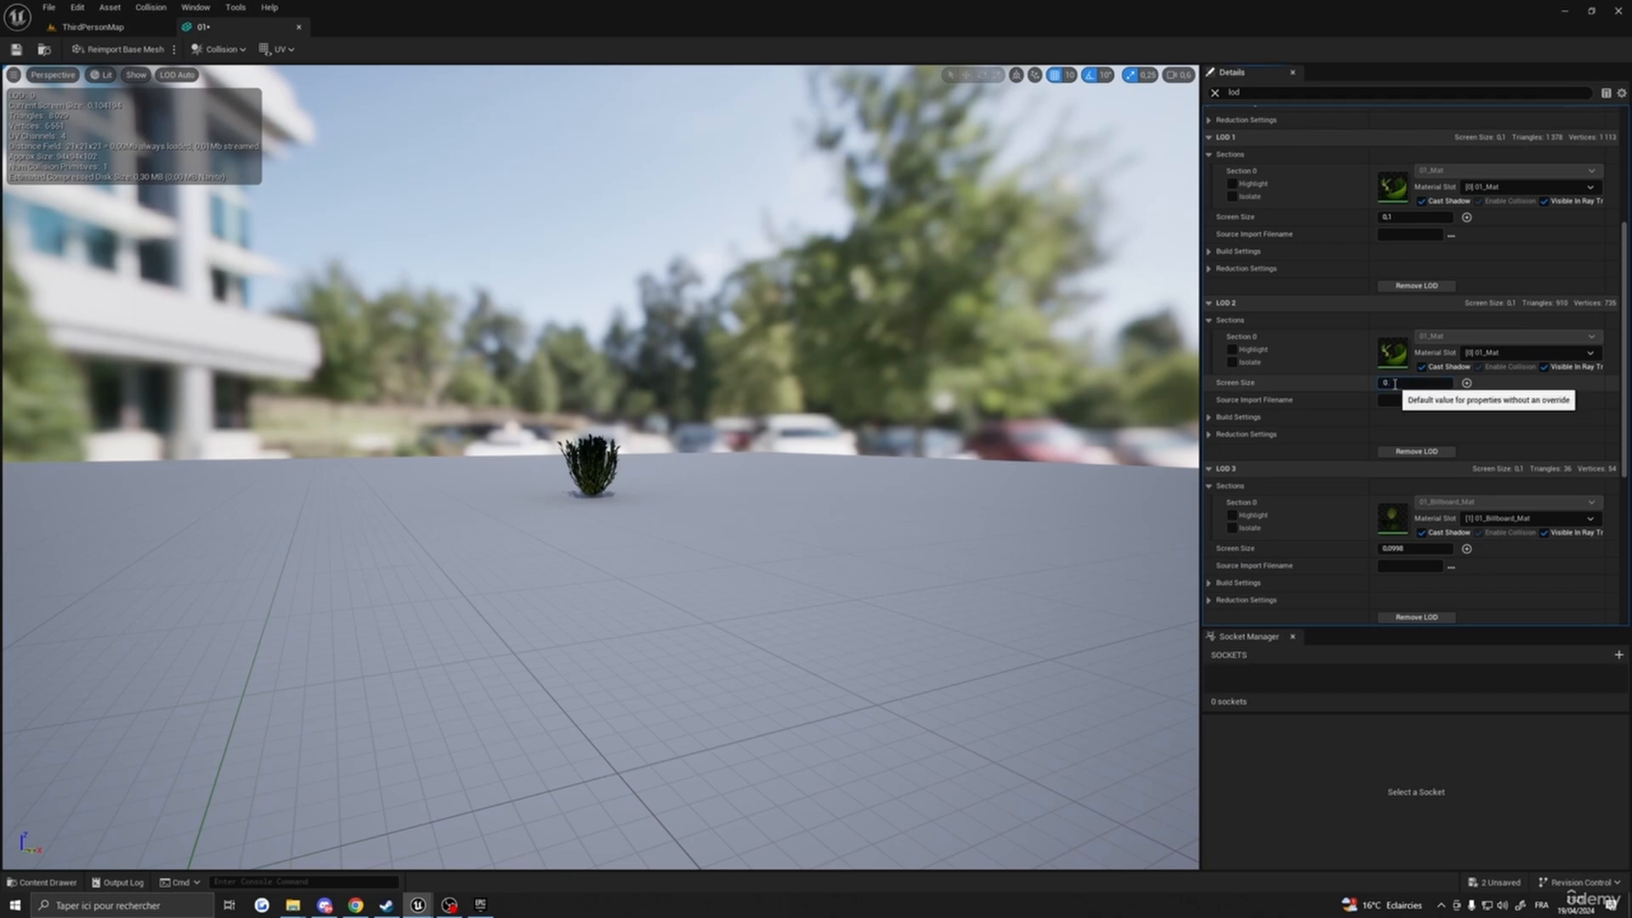
pyautogui.press('Return')
# - Examine the distant plant in the preview to judge where LOD 0 gives way to LOD 1
pyautogui.press('w')
pyautogui.moveTo(1108, 422); pyautogui.dragTo(1108, 422, button='right')
pyautogui.moveTo(606, 388); pyautogui.dragTo(605, 388, button='right')
pyautogui.press('w')
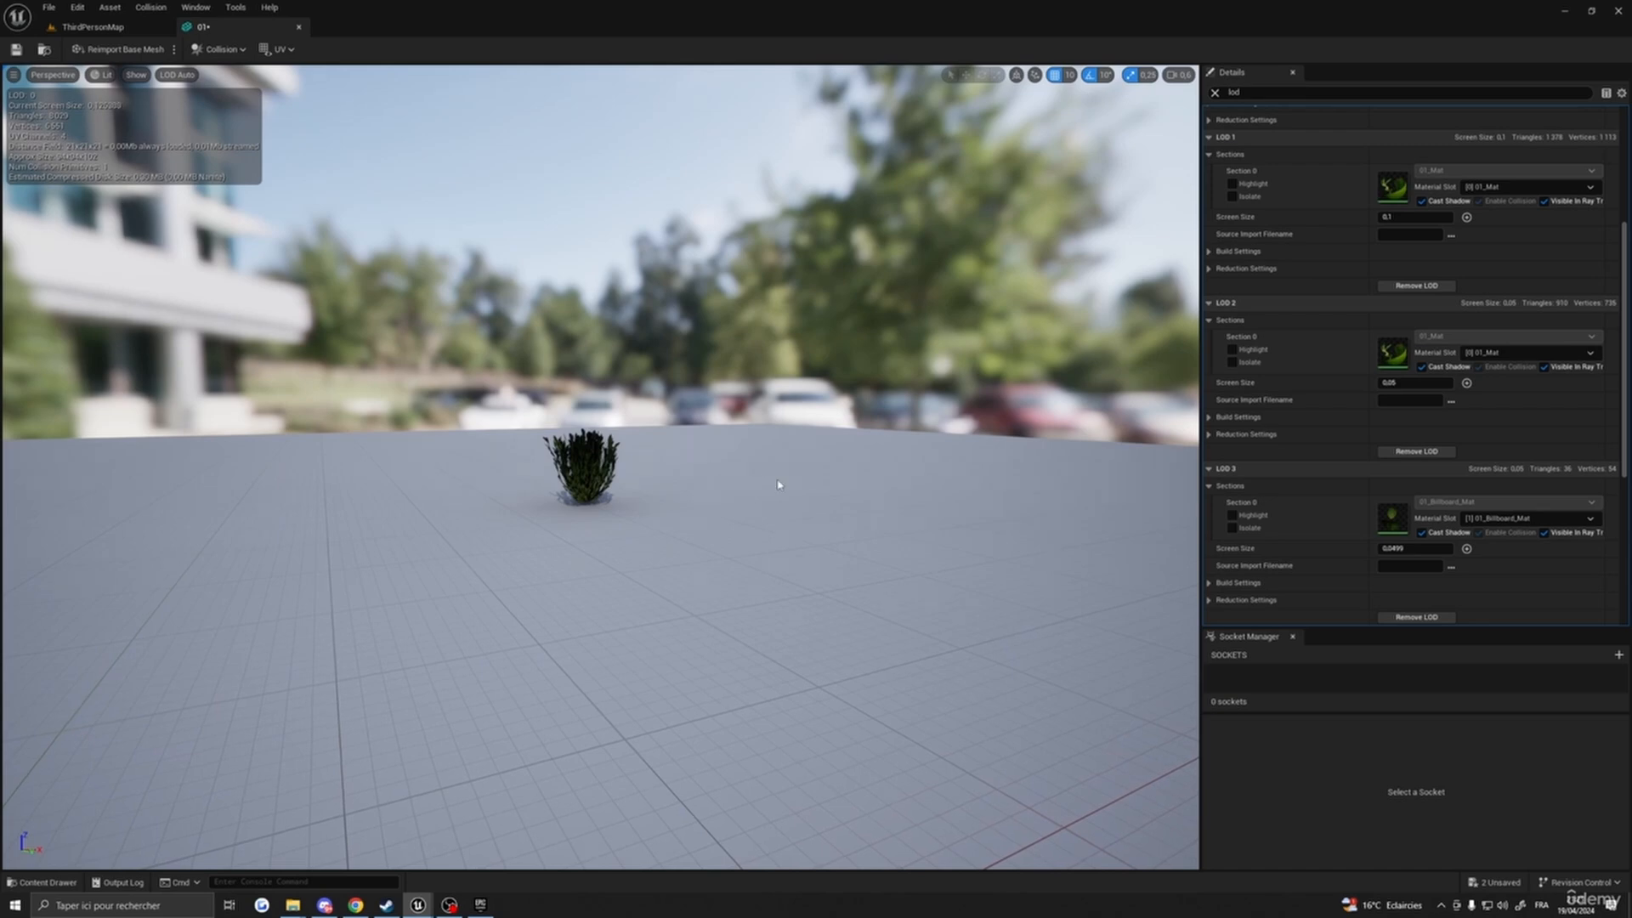
pyautogui.press('s')
pyautogui.moveTo(778, 484); pyautogui.dragTo(778, 485, button='right')
pyautogui.press('w')
# - Lower the Screen Size of LOD 1 to 0.03, checking the switch at varying preview distances
pyautogui.scroll(1, 1444, 502)
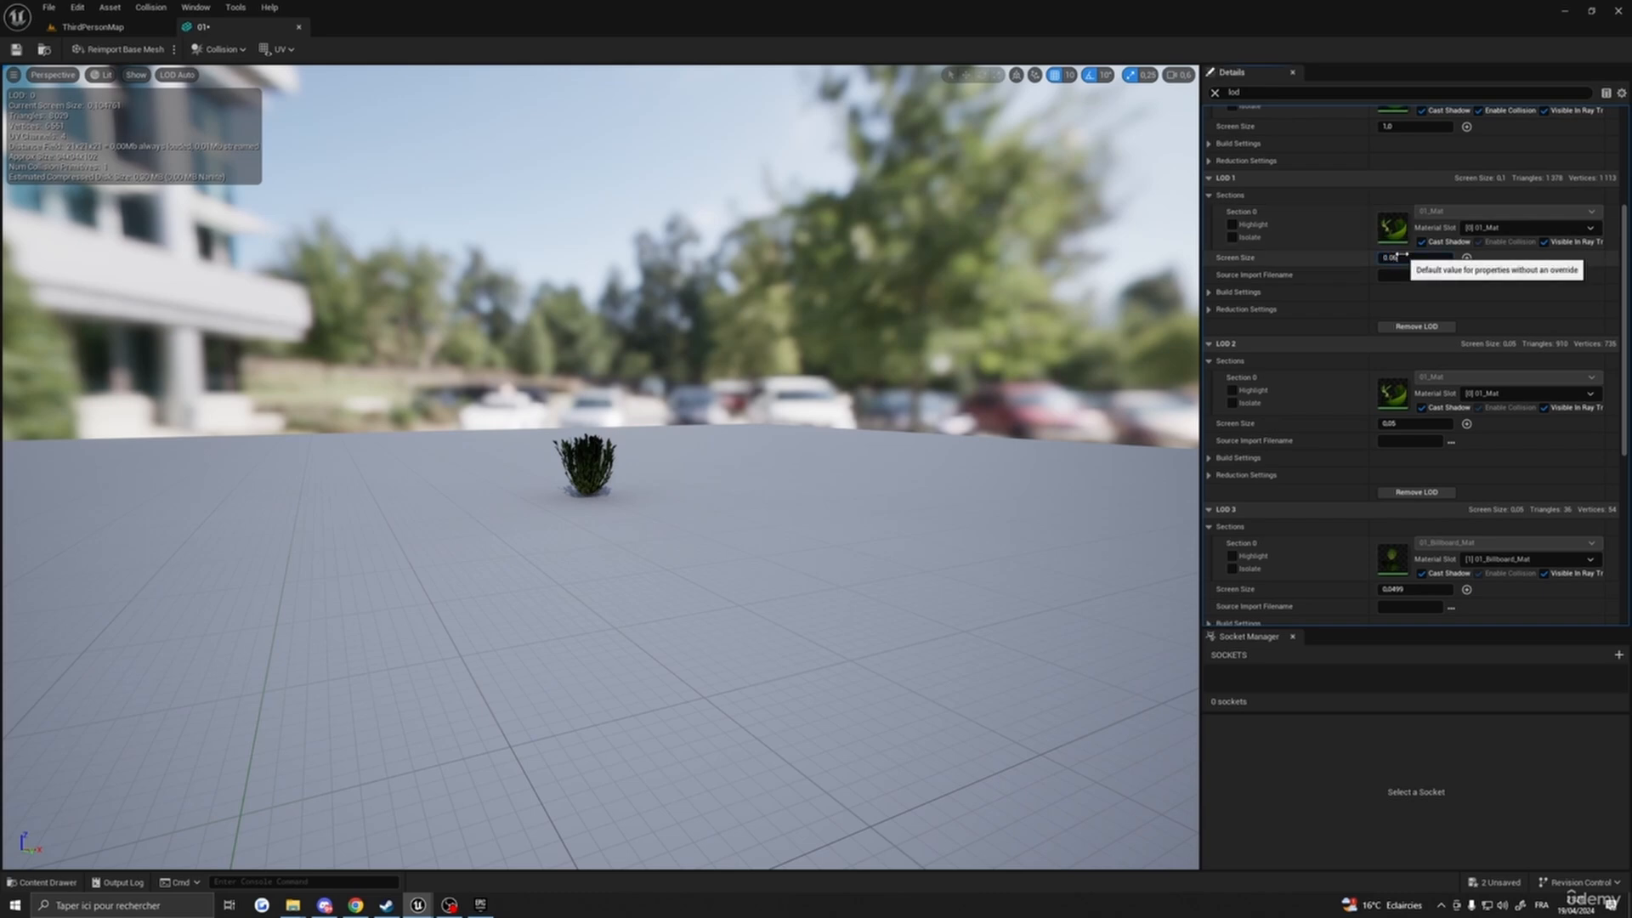
pyautogui.press('s')
pyautogui.moveTo(739, 401); pyautogui.dragTo(723, 401, button='right')
pyautogui.press('w')
pyautogui.press('s')
pyautogui.press('w')
pyautogui.press('s')
pyautogui.press('w')
pyautogui.press('s')
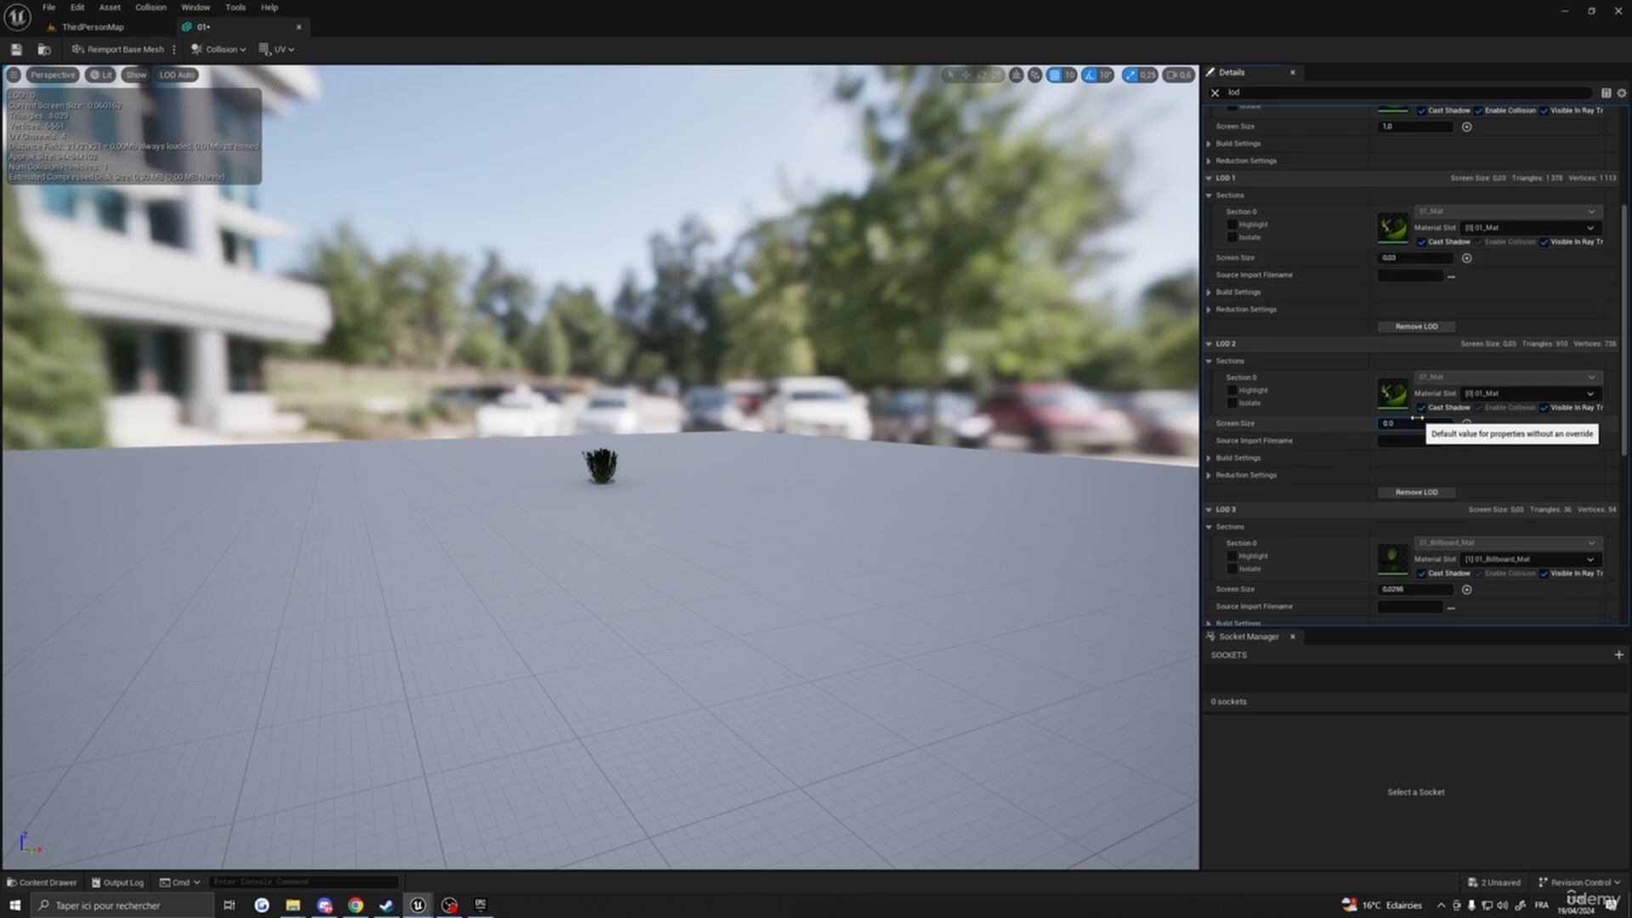
# - Set the Screen Size of LOD 2 to 0.01 and inspect the plant from far away
pyautogui.moveTo(667, 518); pyautogui.dragTo(662, 516, button='right')
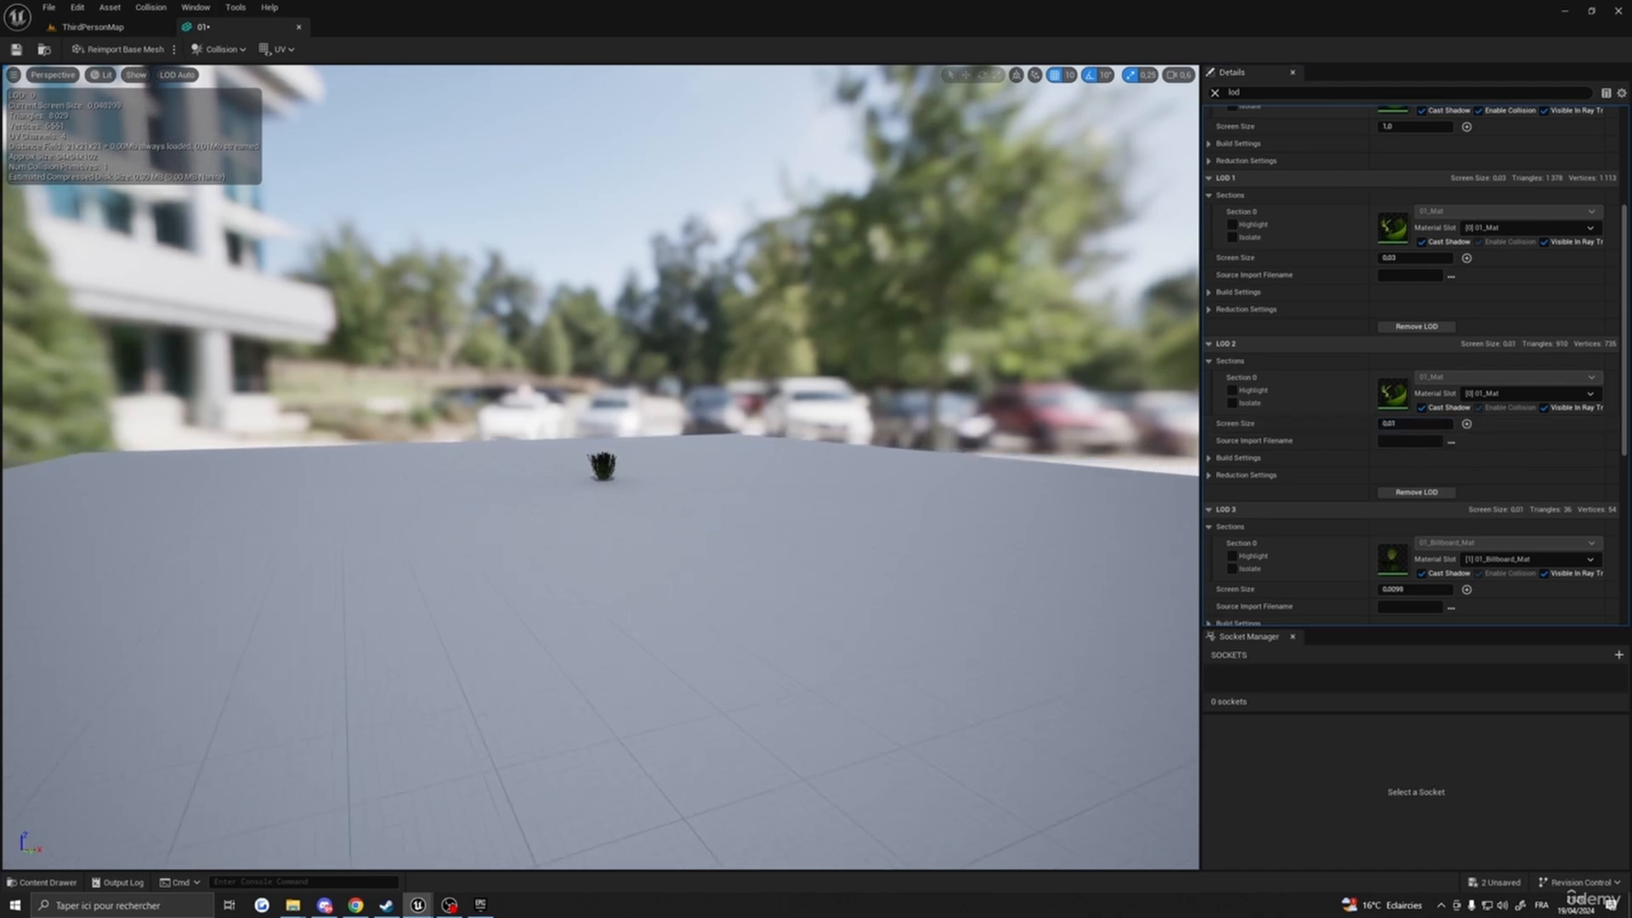
pyautogui.moveTo(662, 516); pyautogui.dragTo(669, 633)
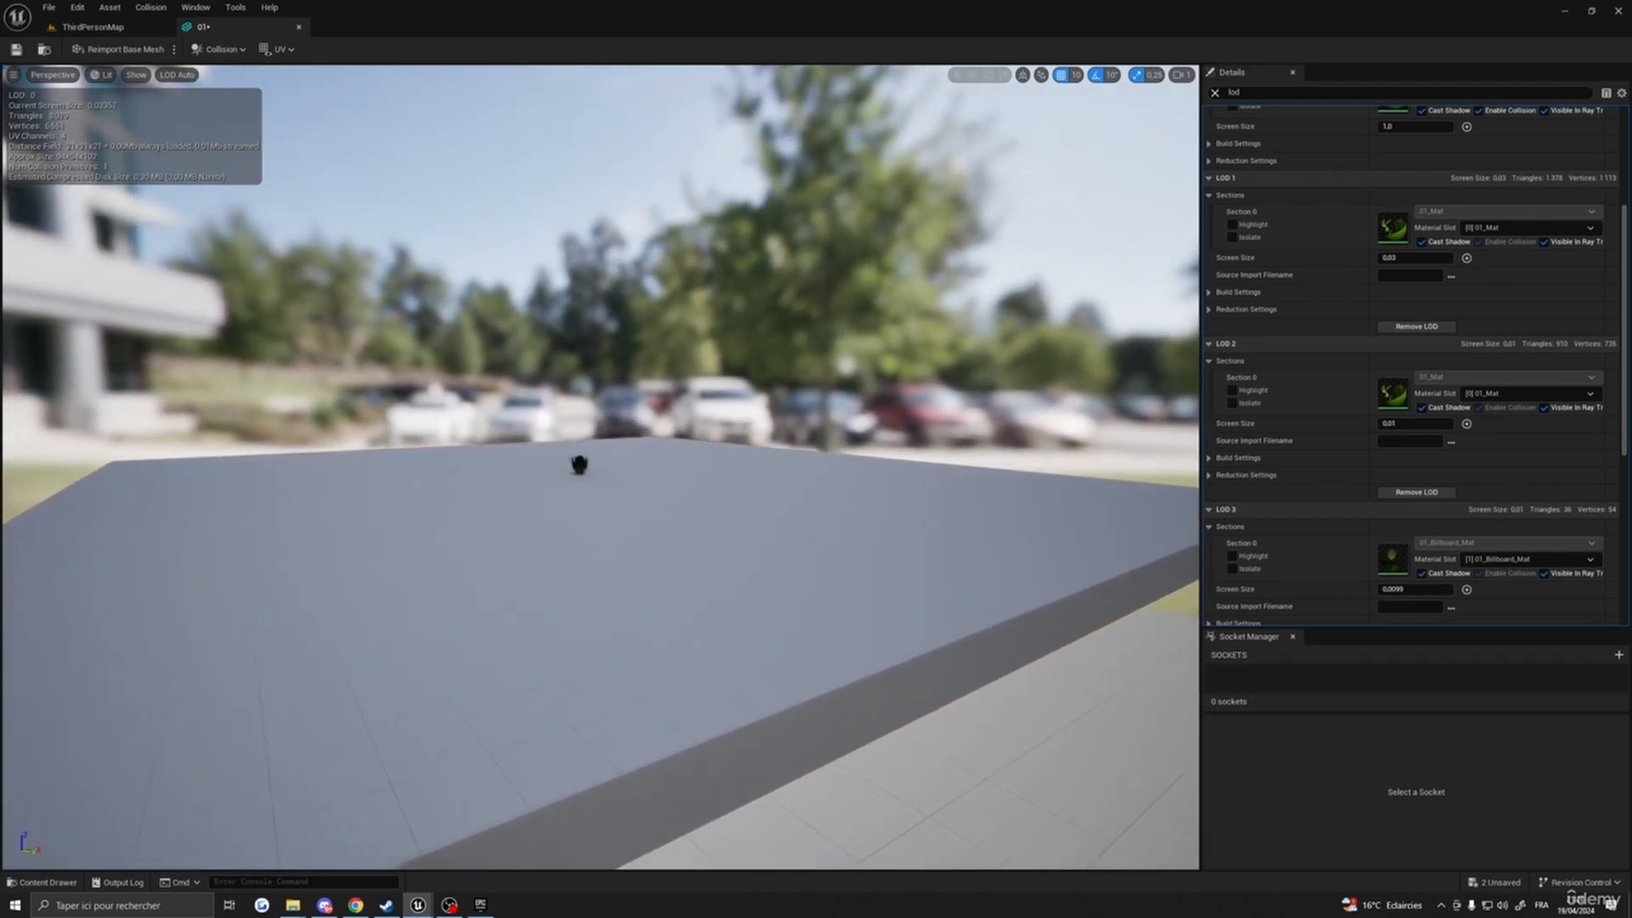
pyautogui.moveTo(563, 467); pyautogui.dragTo(526, 447, button='right')
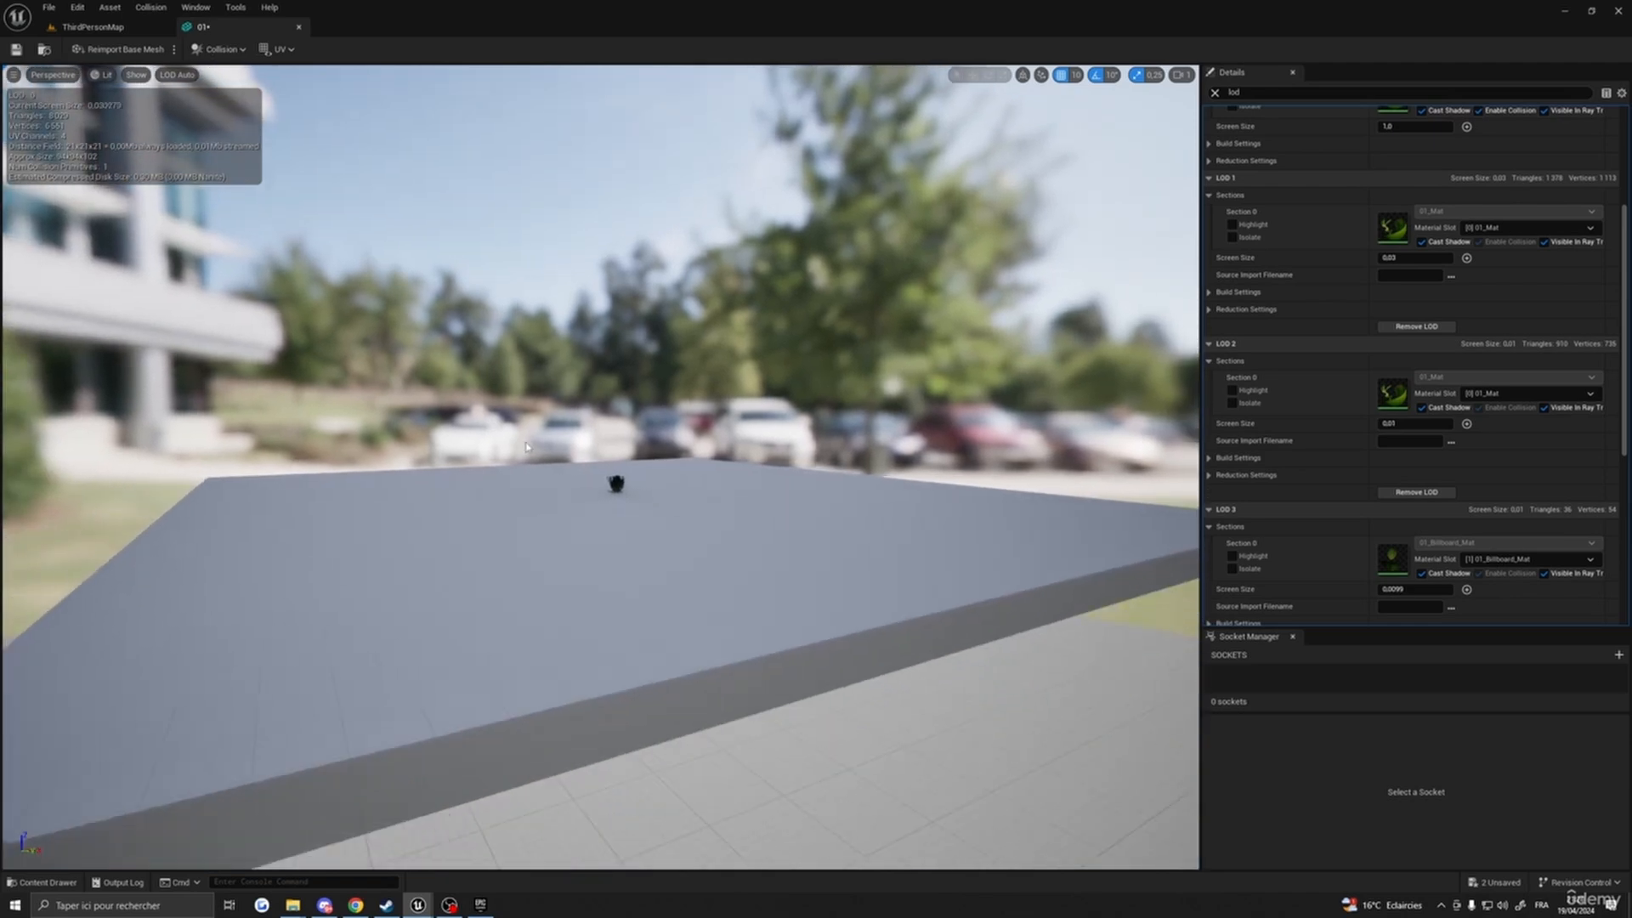
# - Collapse the LOD 2 settings, set the Screen Size of LOD 3 to 0.0, and try a higher value for it
pyautogui.scroll(-3, 1326, 536)
pyautogui.moveTo(754, 554); pyautogui.dragTo(757, 517)
pyautogui.scroll(-1, 1414, 573)
pyautogui.click(1411, 488)
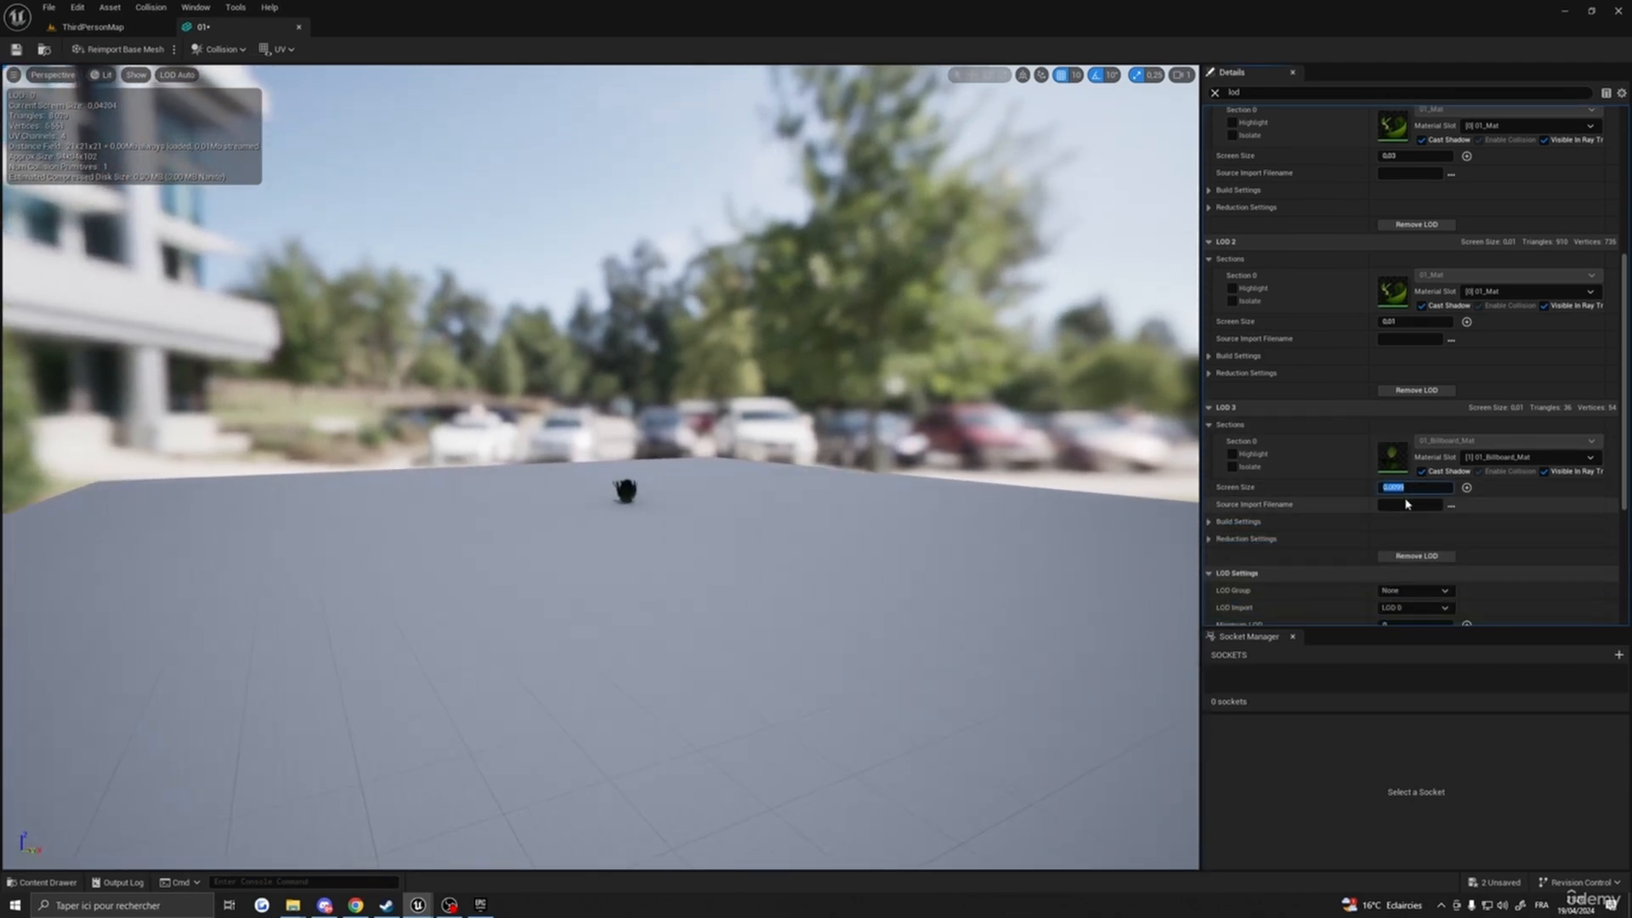
pyautogui.scroll(2, 1339, 323)
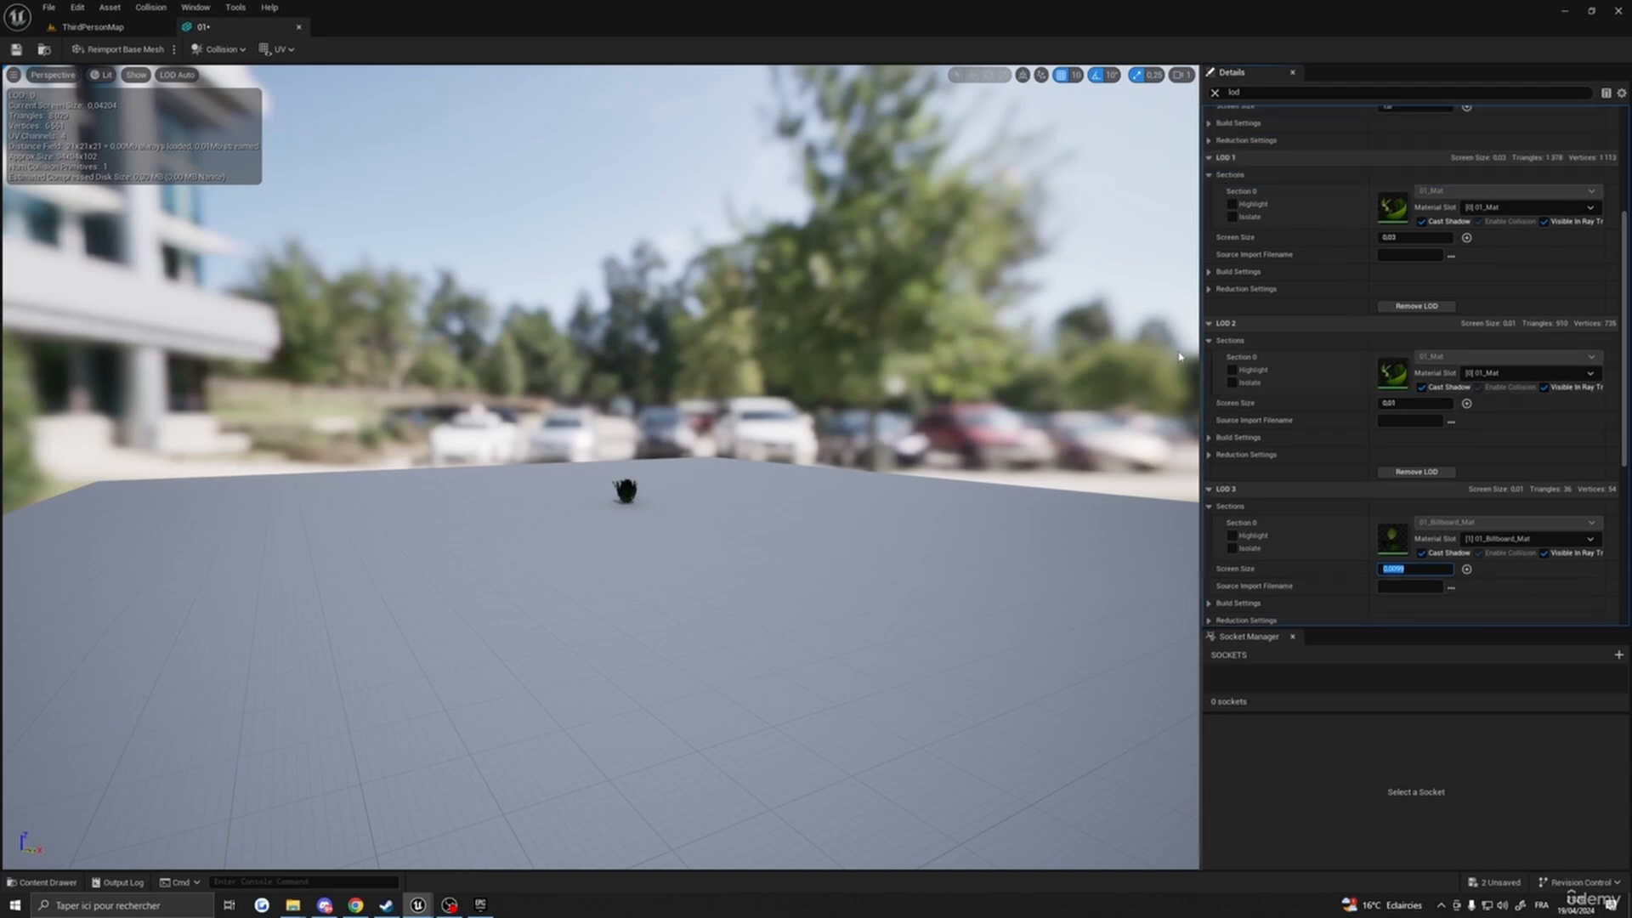
pyautogui.click(1222, 324)
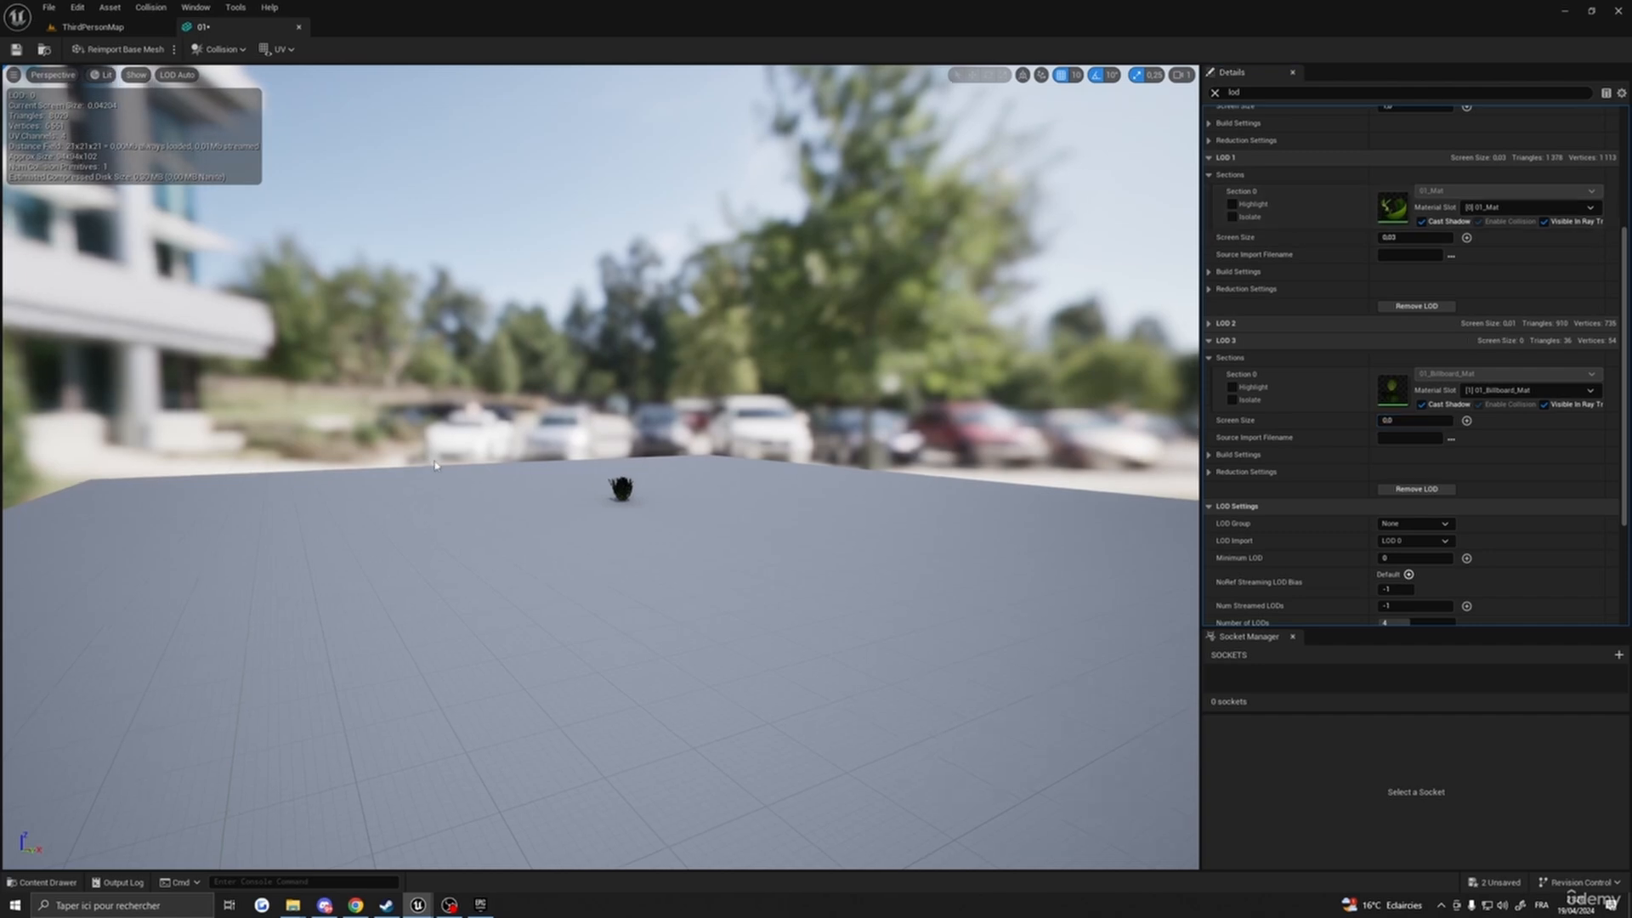
pyautogui.click(1403, 417)
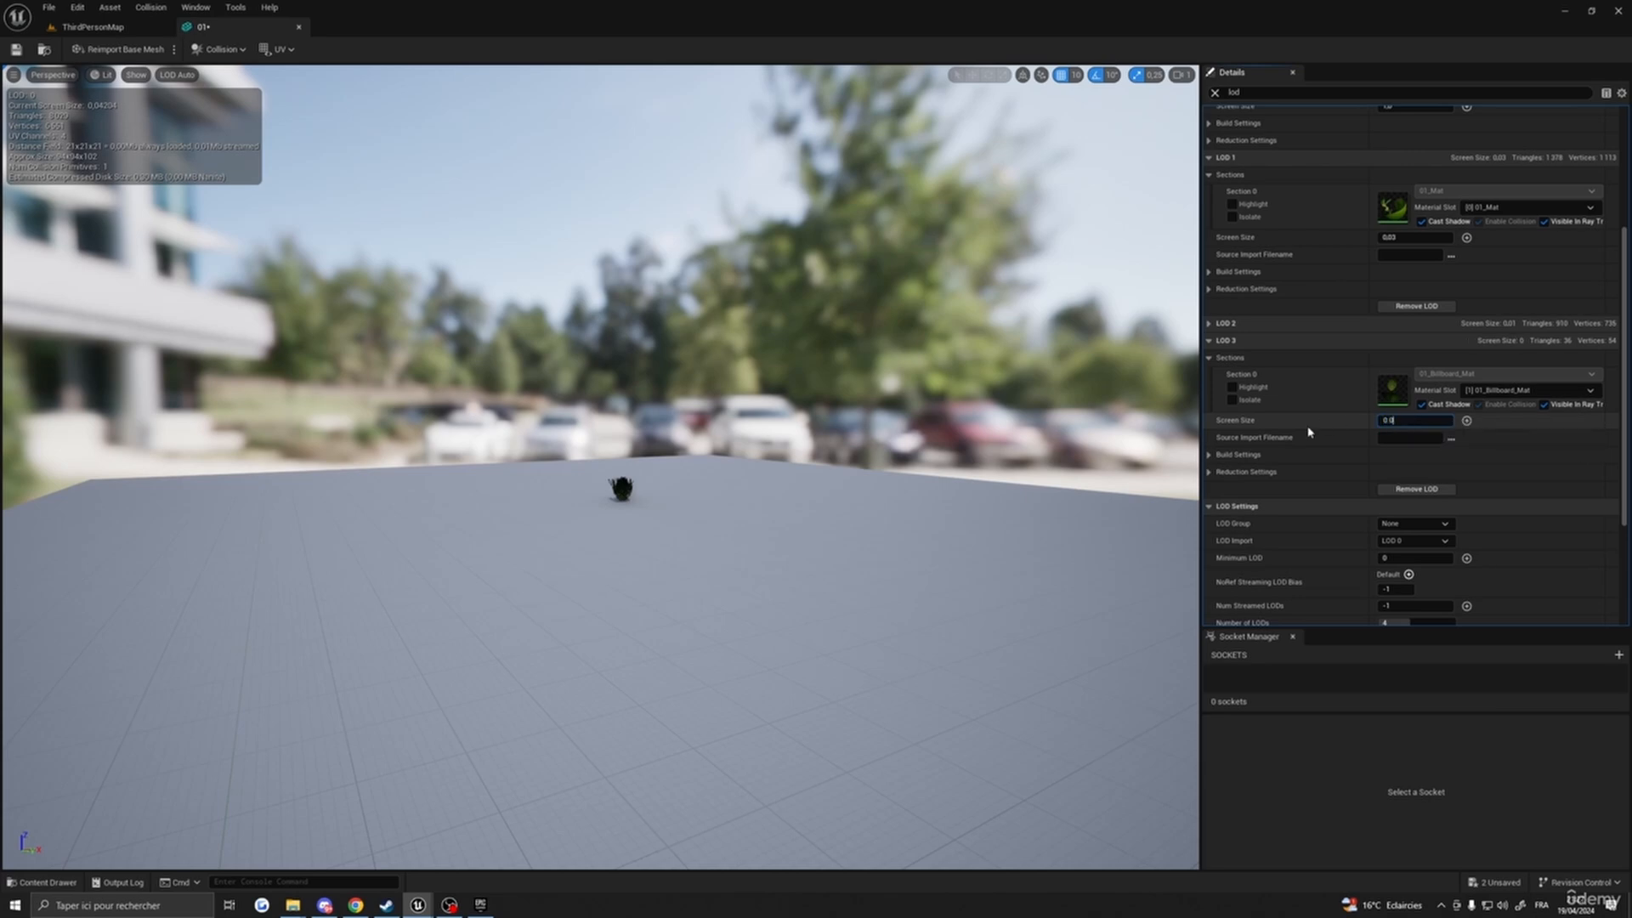
pyautogui.write('4,02')
# - Expand the LOD 2 settings, set its Screen Size to 0.02, and set the Screen Size of LOD 3 to 0.01
pyautogui.scroll(1, 1275, 442)
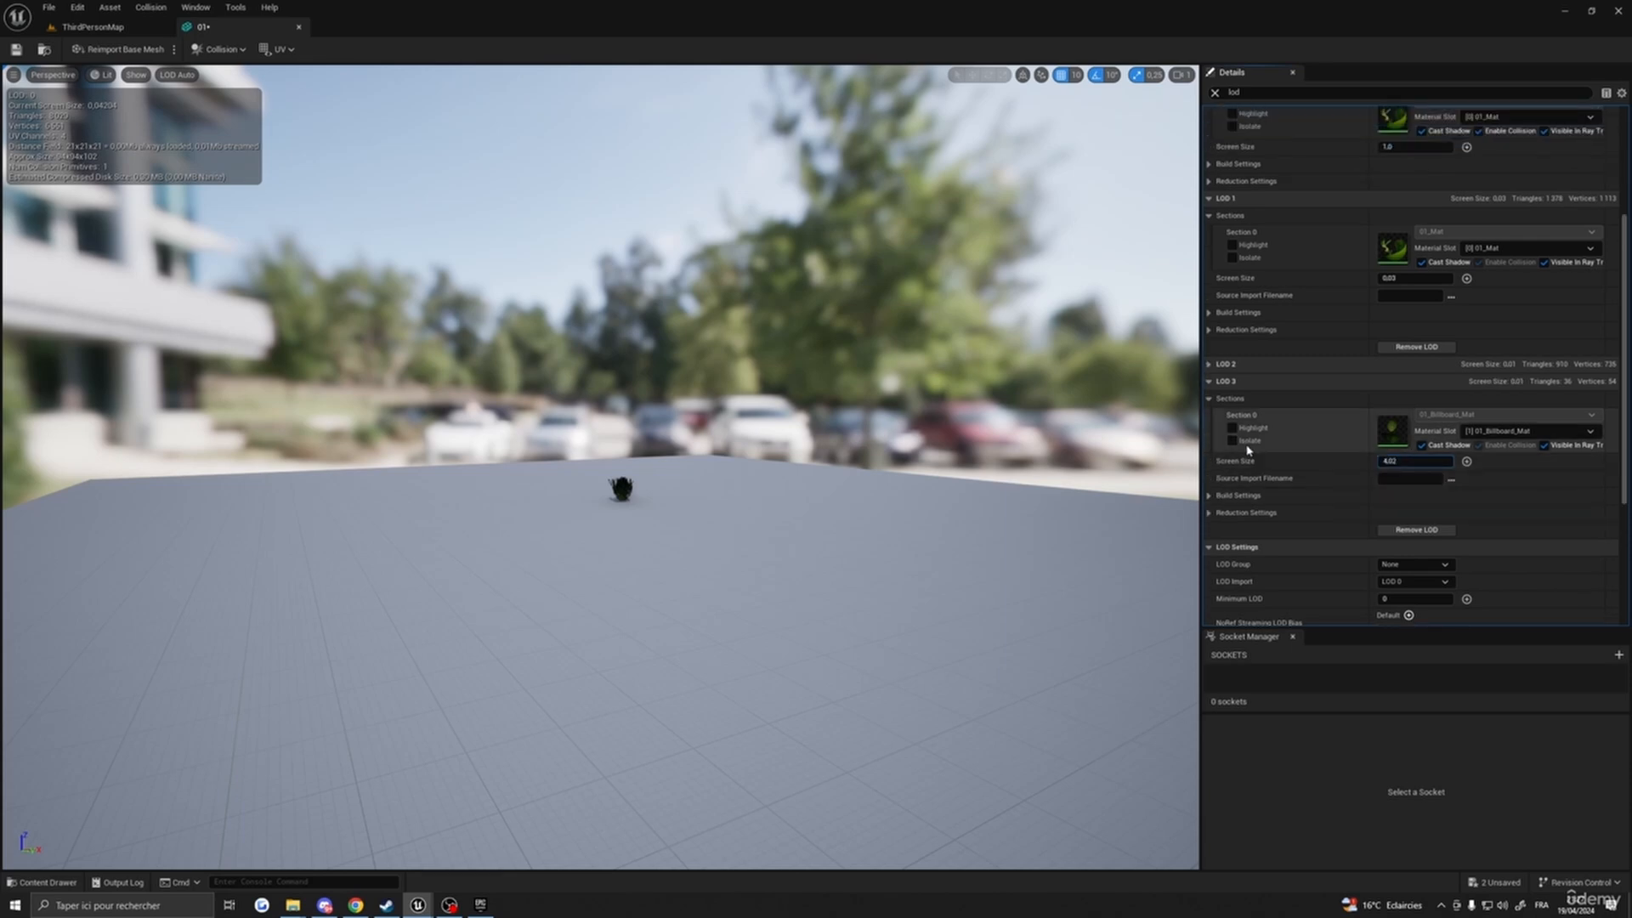
pyautogui.scroll(-5, 1247, 450)
pyautogui.scroll(5, 1245, 452)
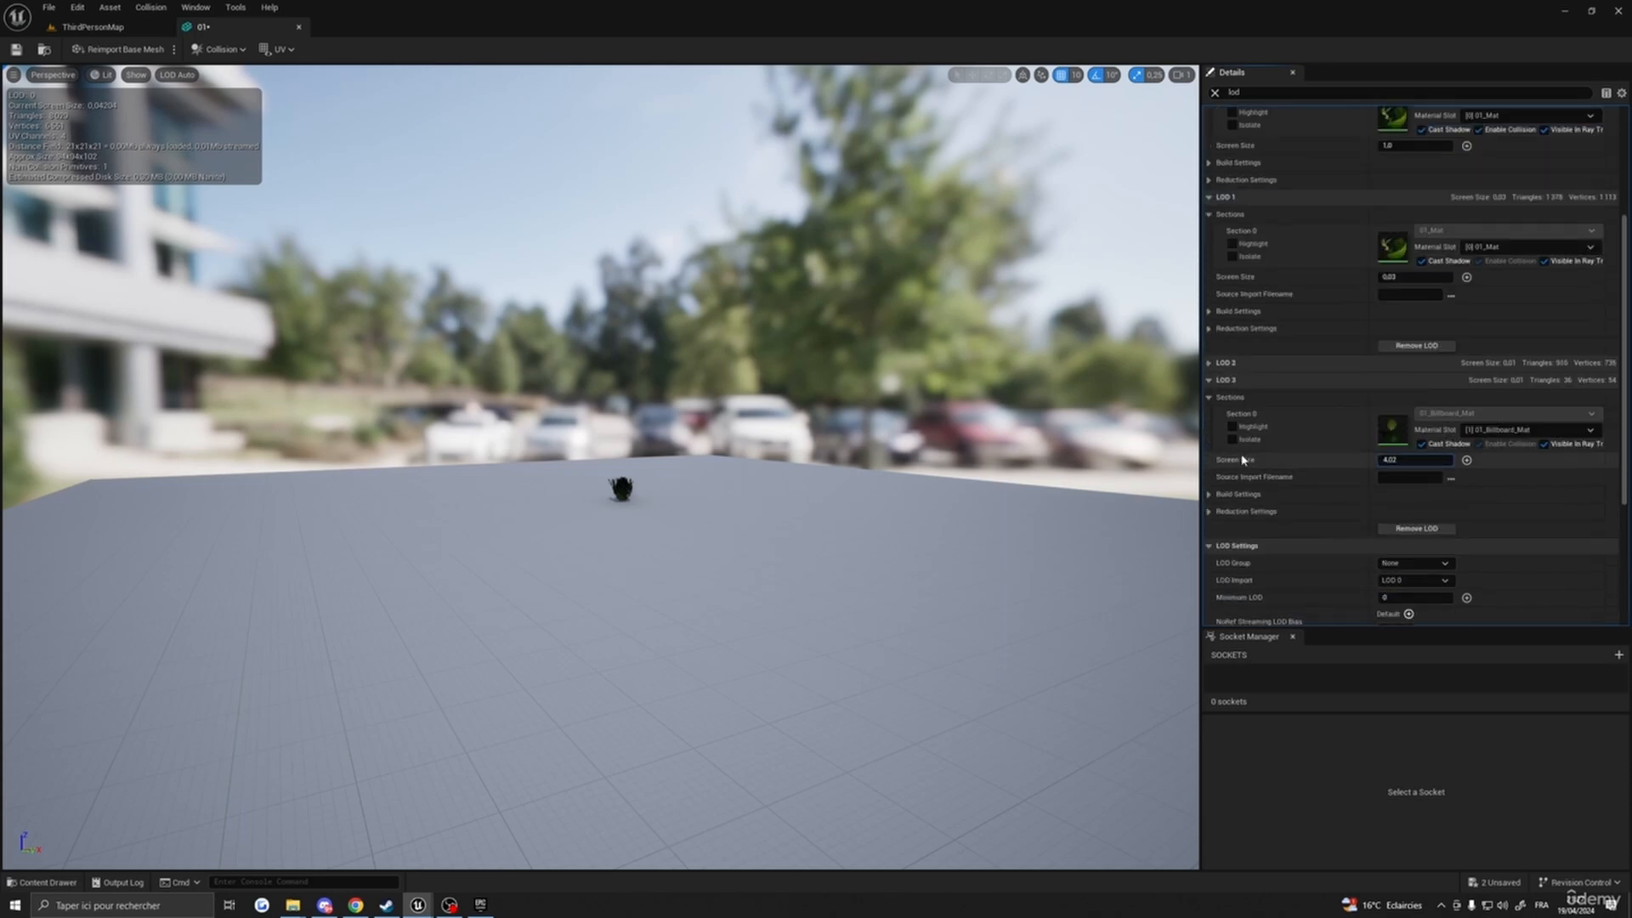
pyautogui.scroll(5, 1243, 460)
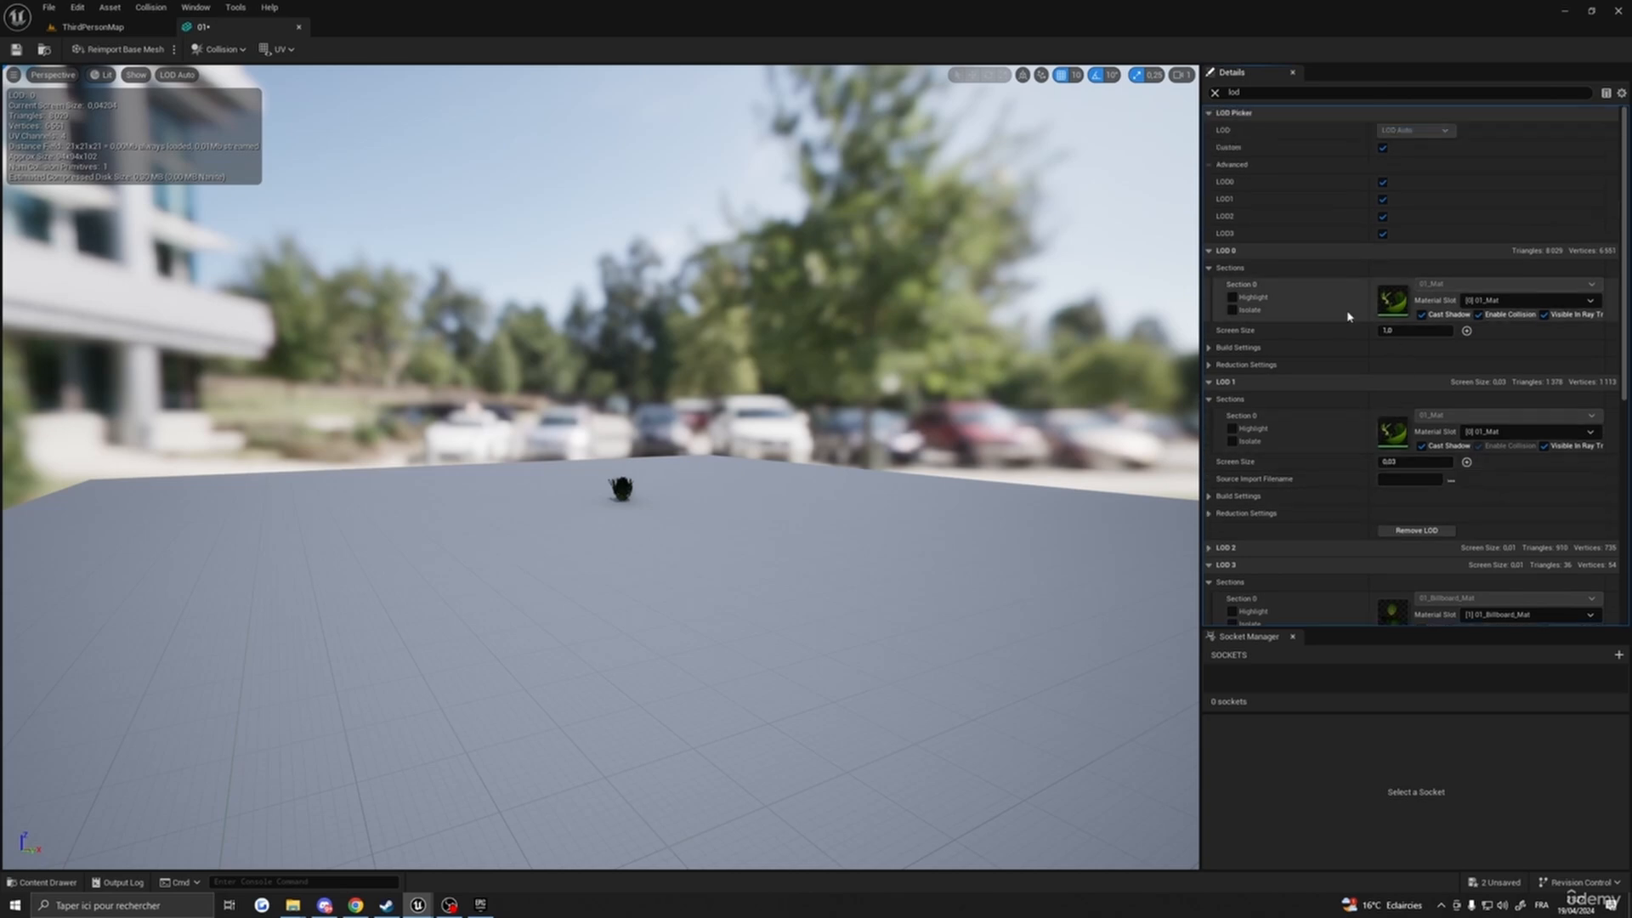
pyautogui.scroll(-3, 1346, 316)
pyautogui.click(1208, 450)
pyautogui.scroll(-2, 1336, 495)
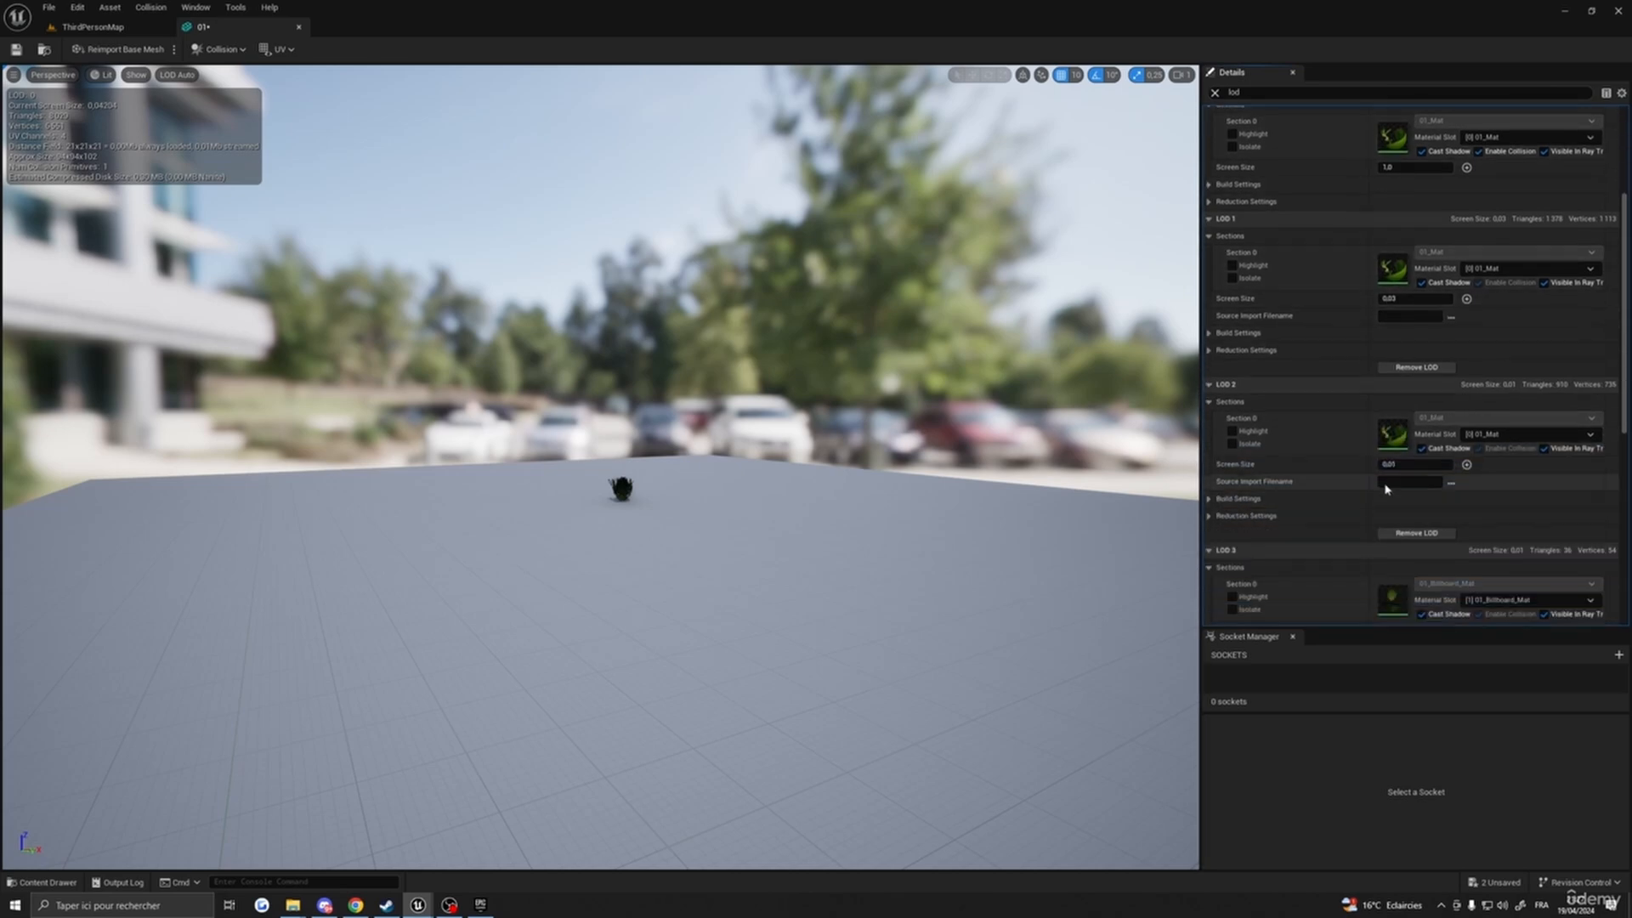
pyautogui.click(1401, 464)
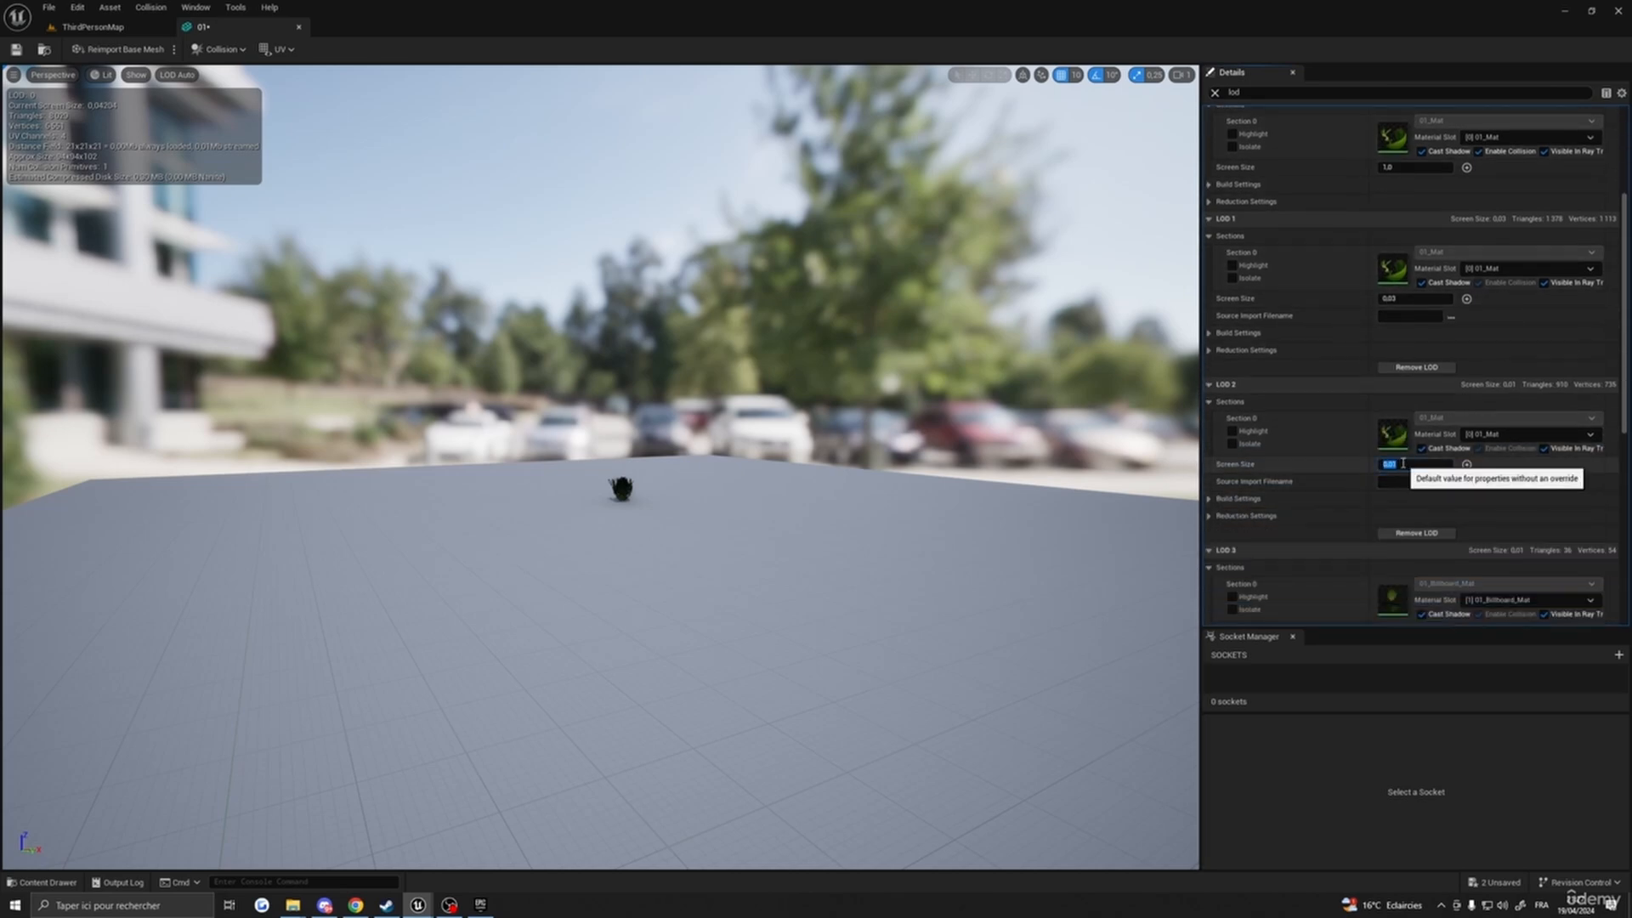
pyautogui.scroll(-6, 1403, 464)
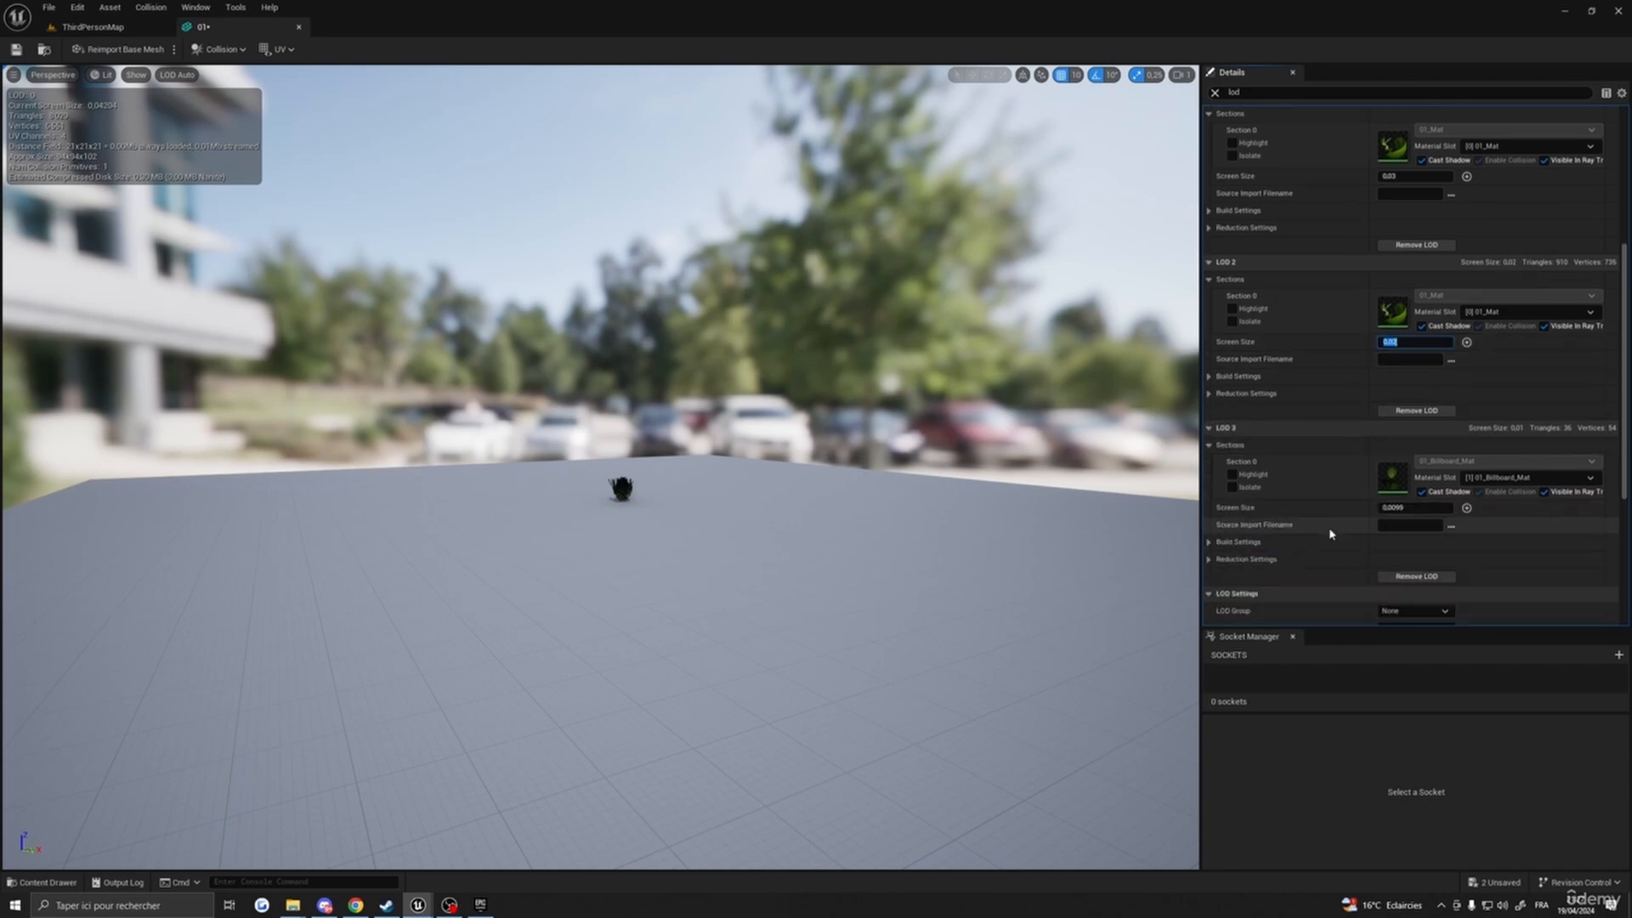
pyautogui.click(1395, 406)
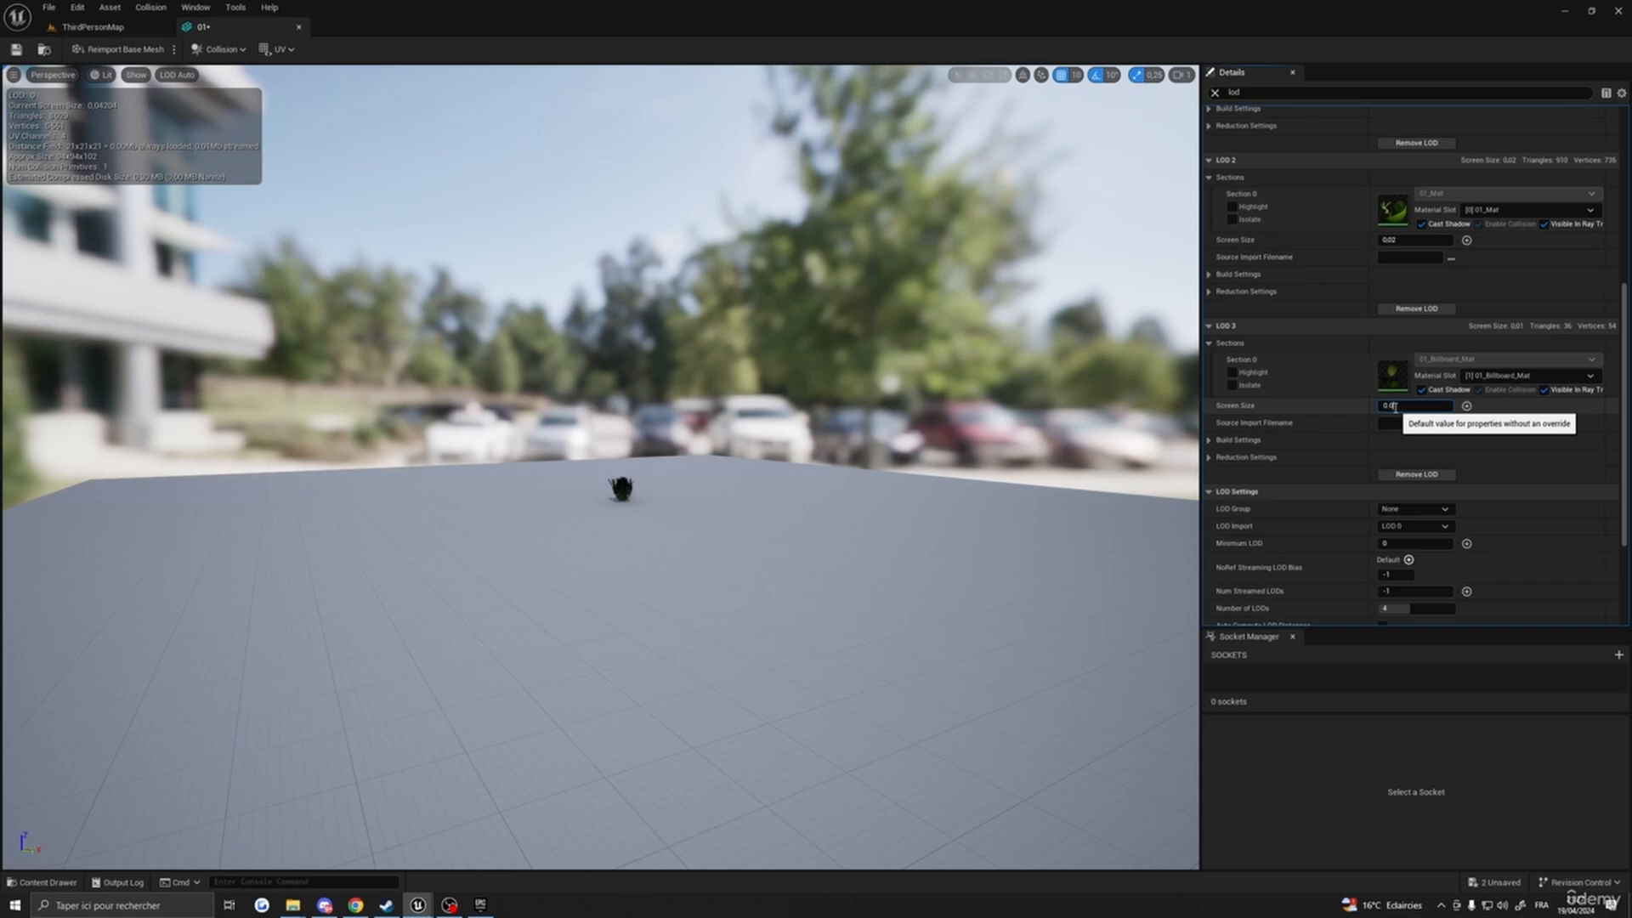
# - Examine all LOD transitions of the plant by varying the preview distance and watching the LOD and screen size read-outs
pyautogui.moveTo(1190, 425); pyautogui.dragTo(1142, 411, button='right')
pyautogui.press('w')
pyautogui.press('w')
pyautogui.press('d')
pyautogui.scroll(-1, 1194, 425)
pyautogui.press('s')
pyautogui.press('s')
pyautogui.press('s')
pyautogui.scroll(3, 1142, 412)
pyautogui.press('s')
pyautogui.press('s')
pyautogui.press('w')
pyautogui.press('w')
pyautogui.scroll(4, 1142, 411)
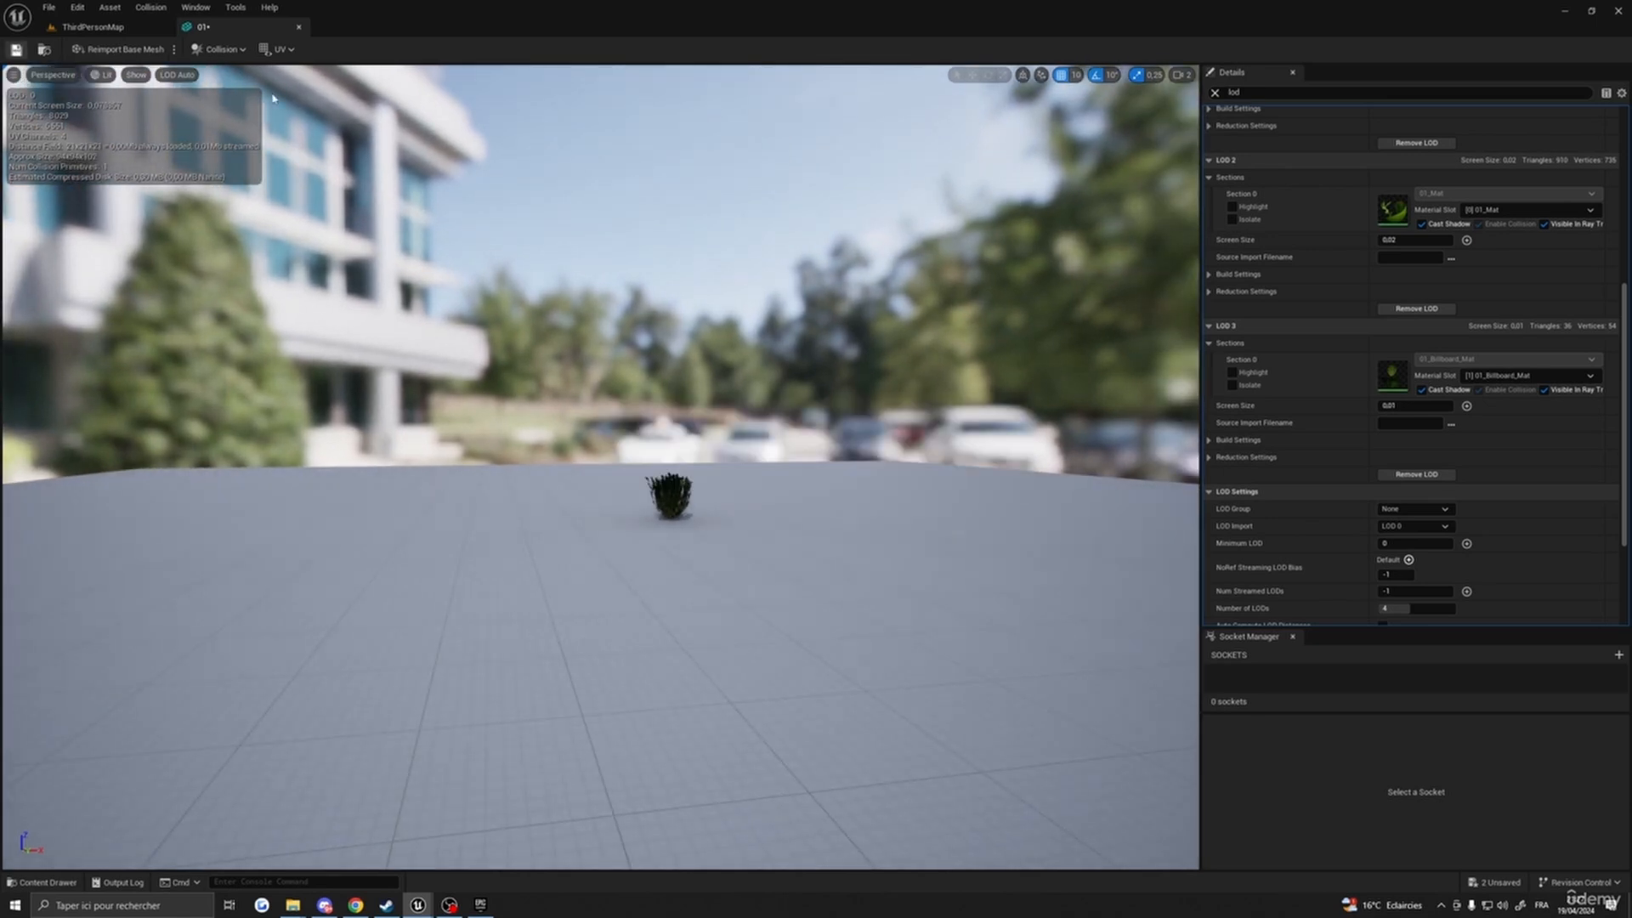
# - Save the 01 mesh, close its editor, and view the plant in the level from far away
pyautogui.click(297, 29)
pyautogui.moveTo(892, 468); pyautogui.dragTo(892, 468, button='right')
pyautogui.press('s')
pyautogui.scroll(1, 893, 467)
pyautogui.press('w')
pyautogui.press('w')
pyautogui.press('s')
pyautogui.press('s')
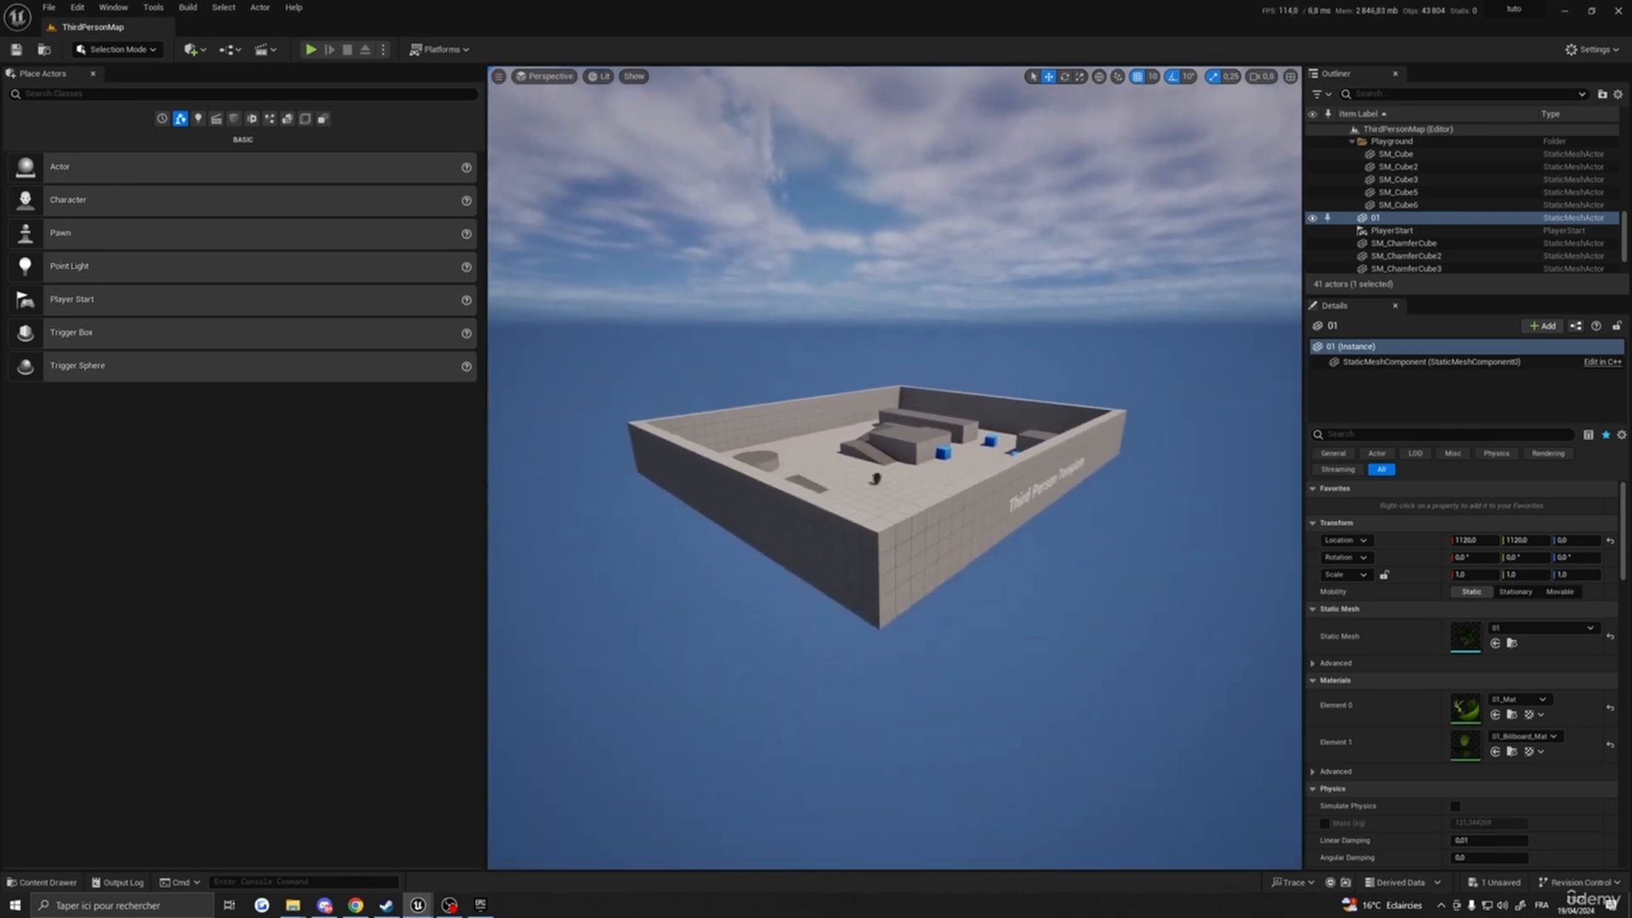
# - Frame the selected 01 plant in the level and examine it at close range
pyautogui.press('f')
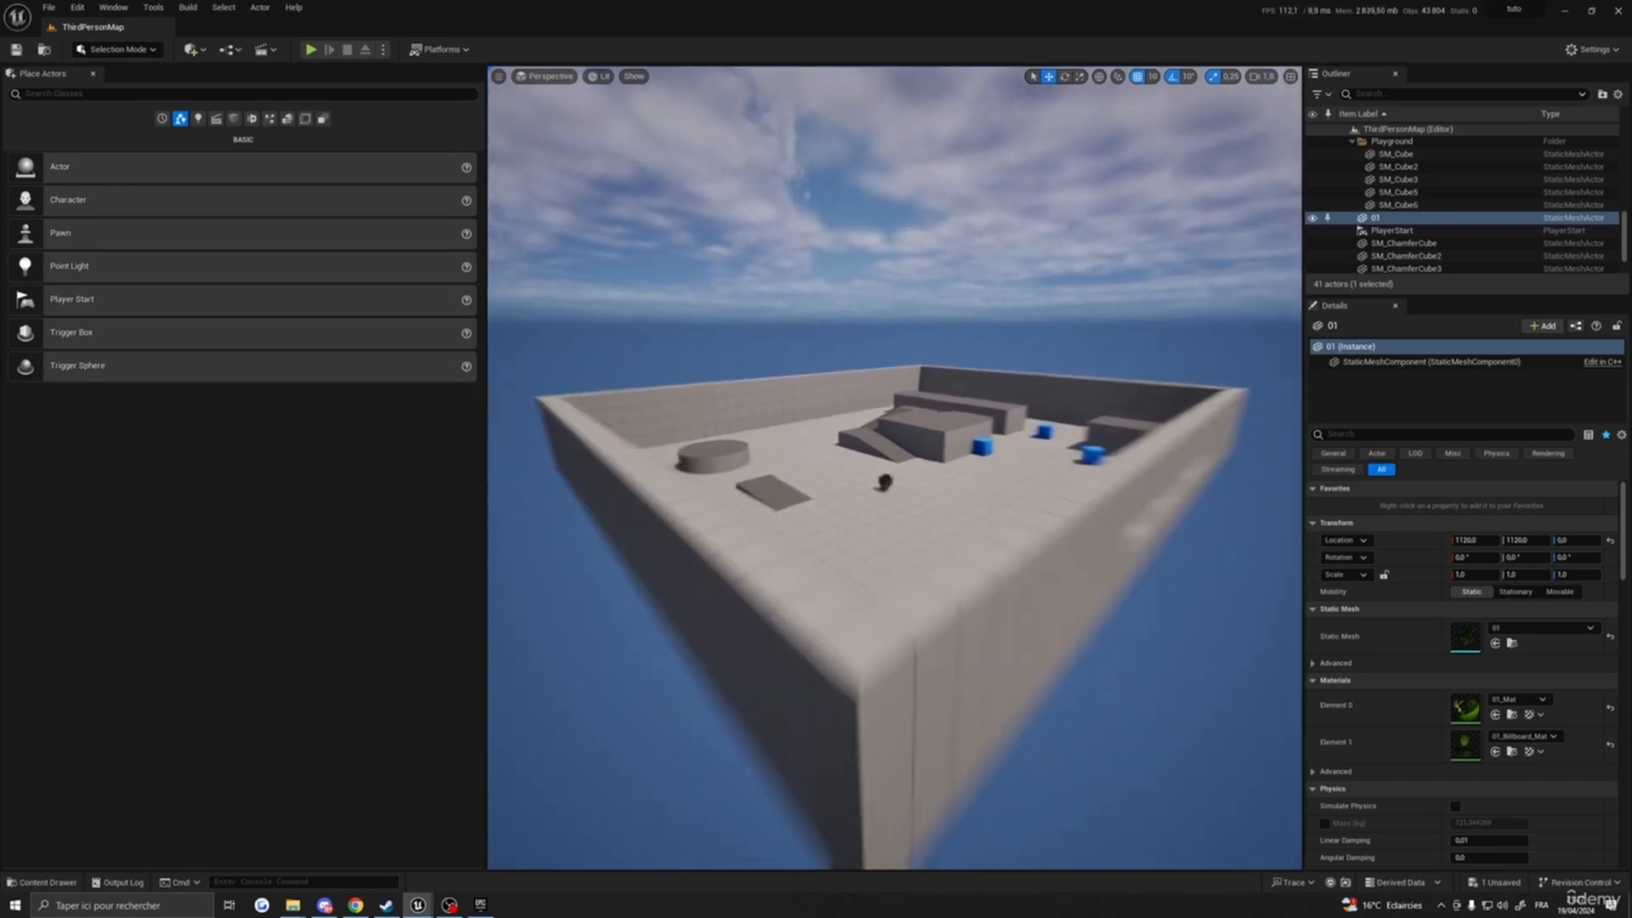
pyautogui.press('w')
pyautogui.moveTo(764, 387); pyautogui.dragTo(764, 387, button='right')
pyautogui.press('s')
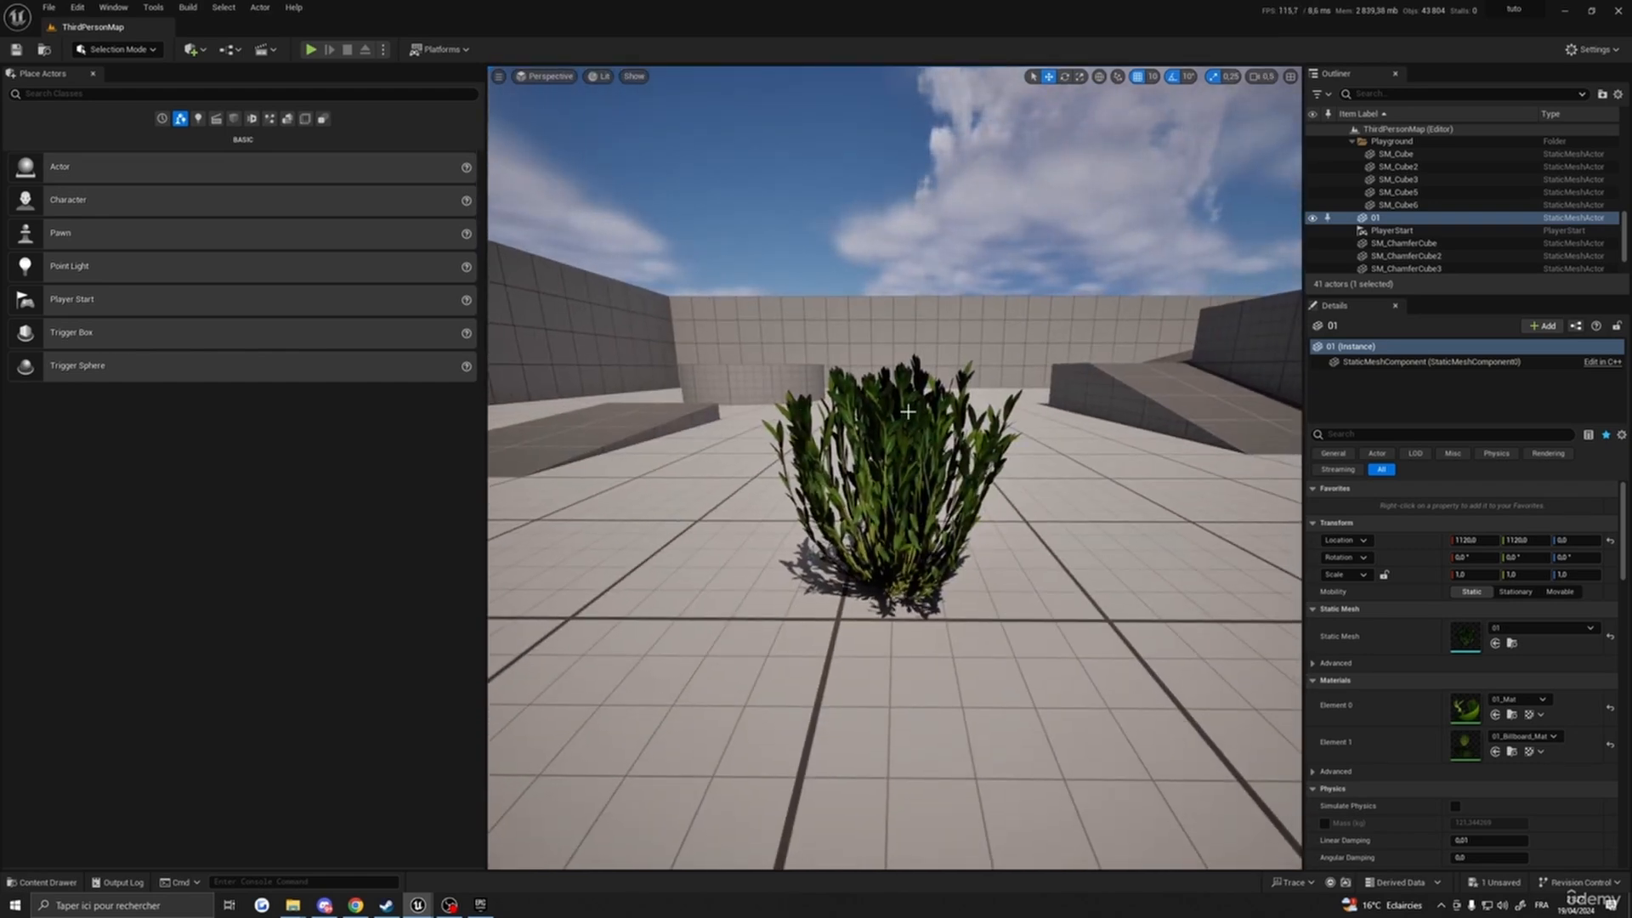
pyautogui.moveTo(921, 415)
pyautogui.mouseDown(button='right')
pyautogui.moveTo(884, 399)
pyautogui.moveTo(921, 416)
pyautogui.mouseUp(button='right')
pyautogui.press('w')
pyautogui.press('s')
pyautogui.press('w')
pyautogui.press('s')
# - Examine the plant's LOD changes in the level while moving nearer to it and farther away
pyautogui.scroll(3, 921, 415)
pyautogui.press('s')
pyautogui.scroll(2, 921, 415)
pyautogui.press('w')
pyautogui.press('w')
pyautogui.scroll(-2, 921, 416)
pyautogui.press('w')
pyautogui.press('s')
pyautogui.press('s')
pyautogui.scroll(-1, 921, 415)
# - Switch to Foliage mode and add the 01 mesh as a foliage type, saved as 01_FoliageType in the 01 folder
pyautogui.click(119, 50)
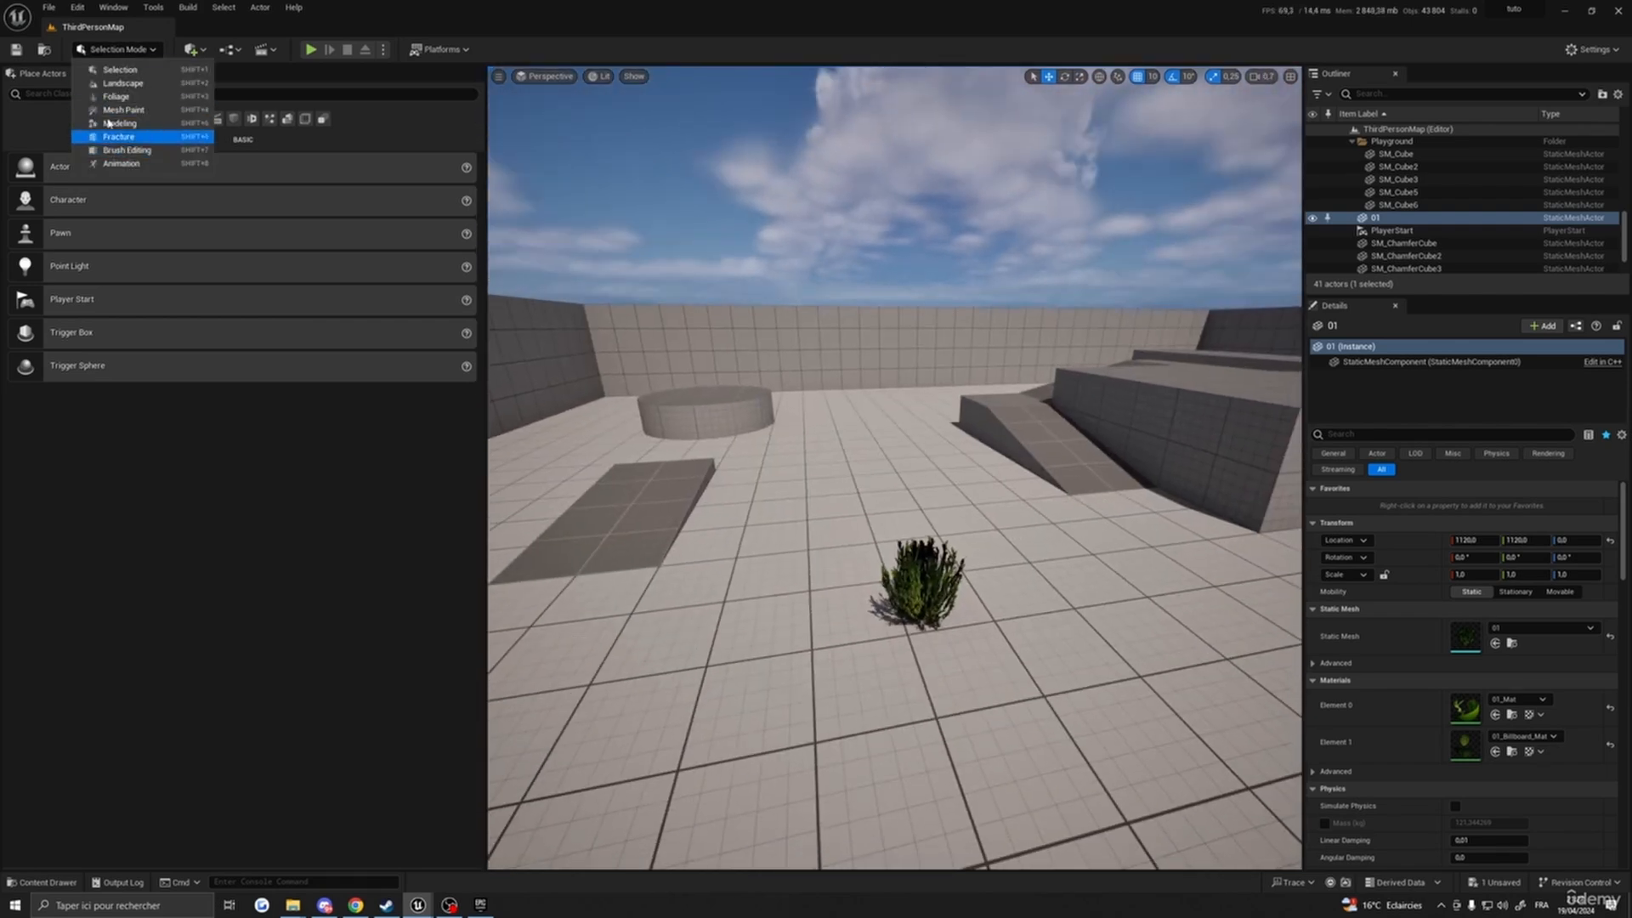
pyautogui.click(106, 98)
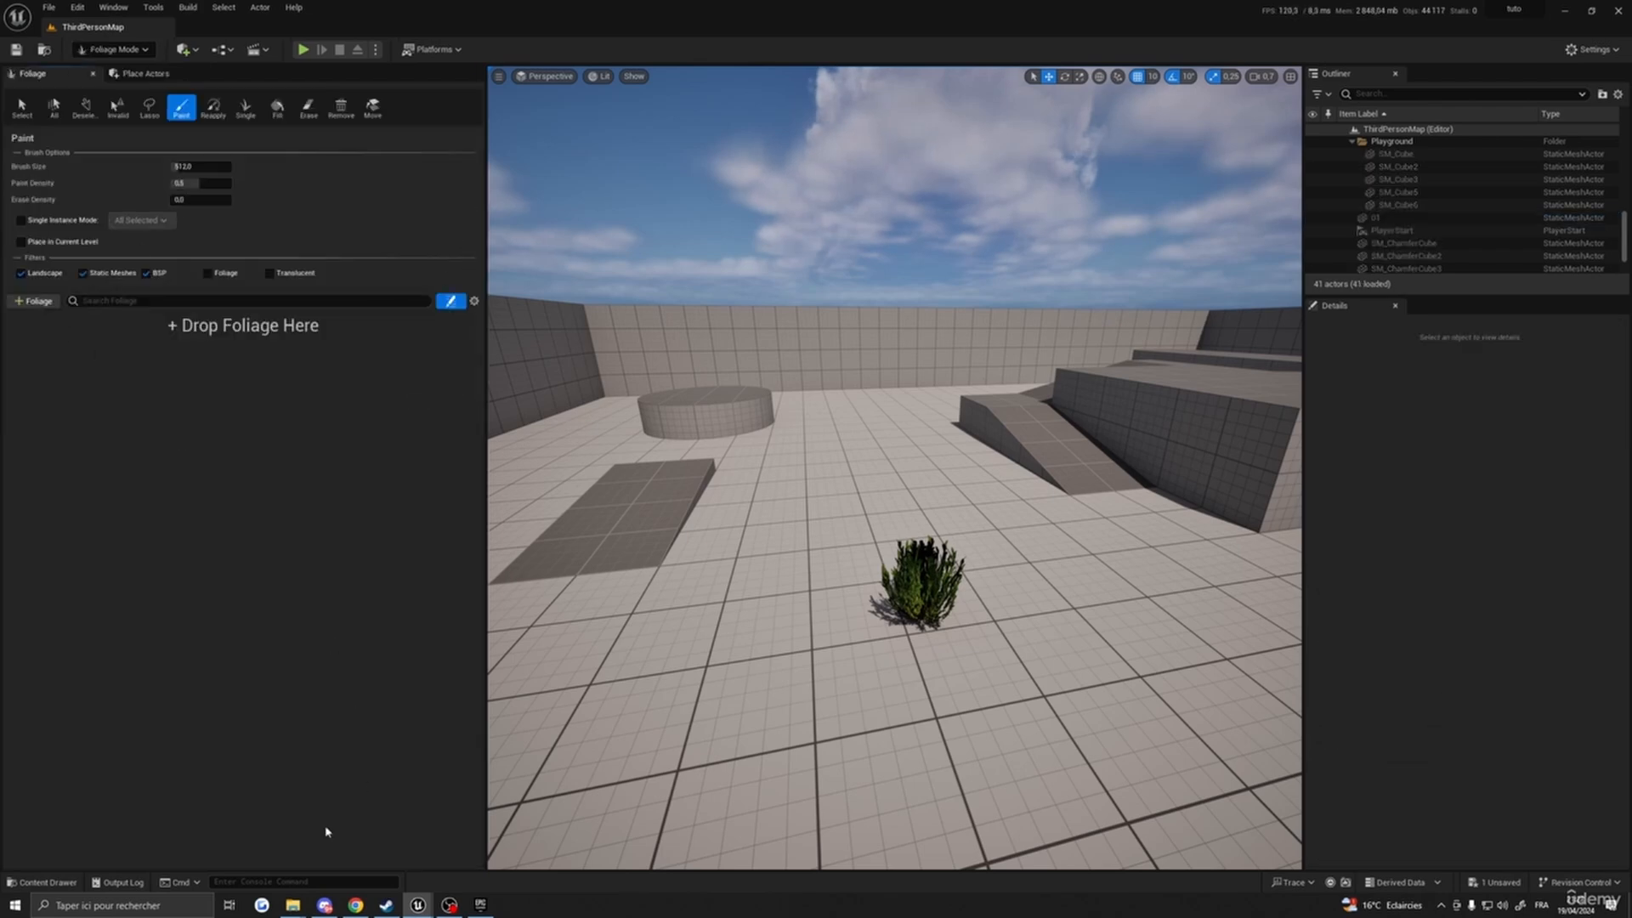
pyautogui.click(44, 883)
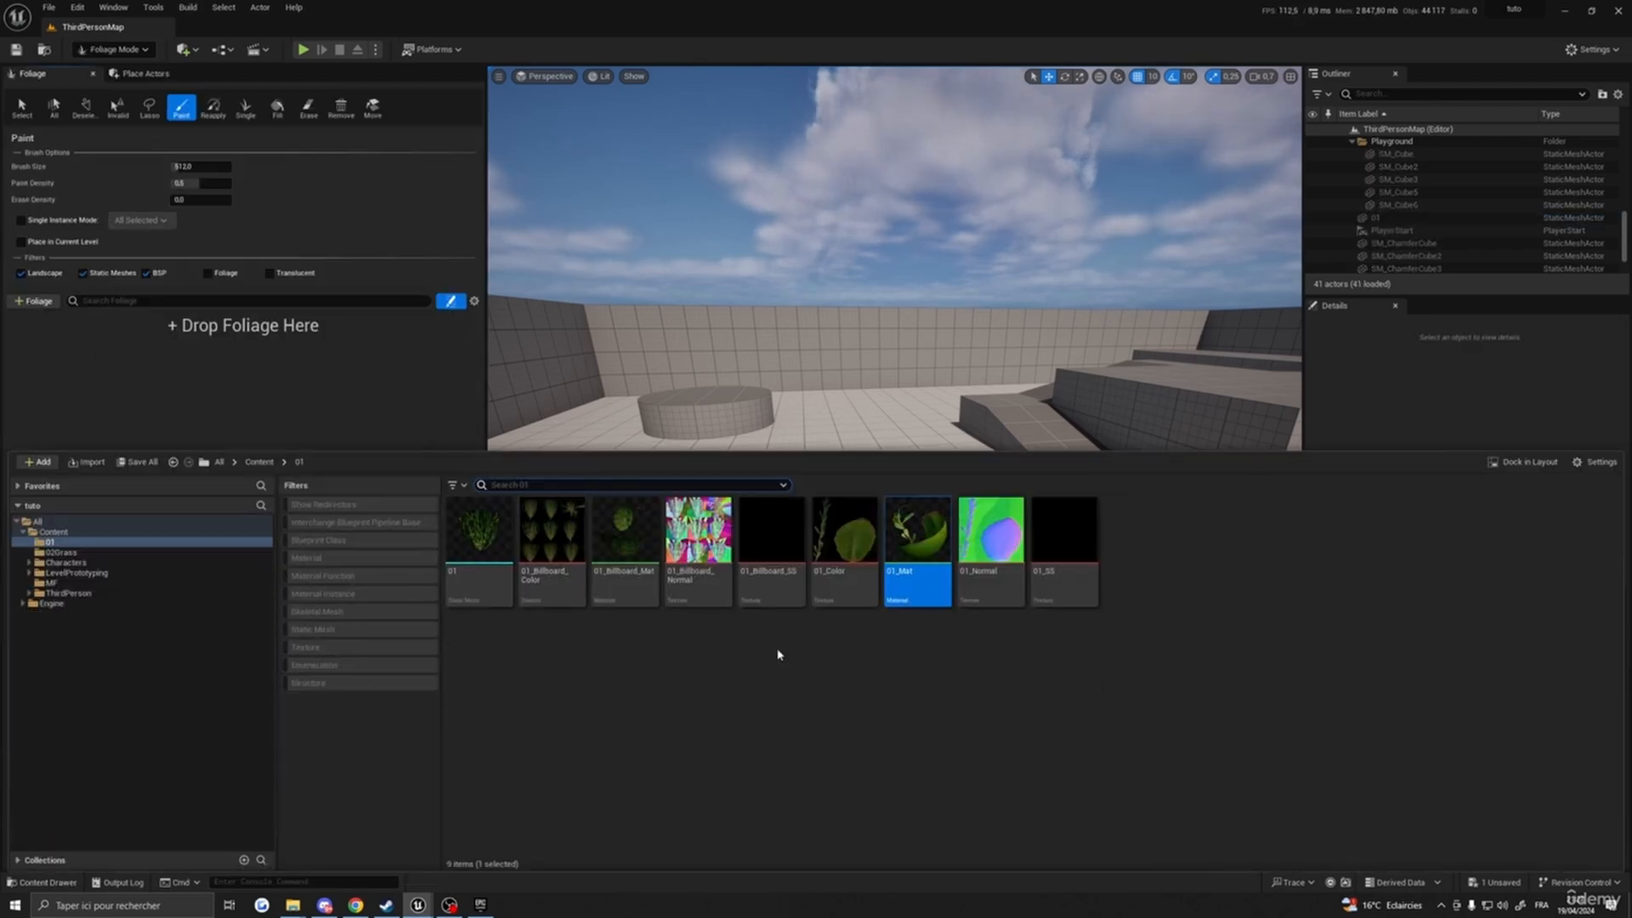
pyautogui.moveTo(495, 595); pyautogui.dragTo(238, 374)
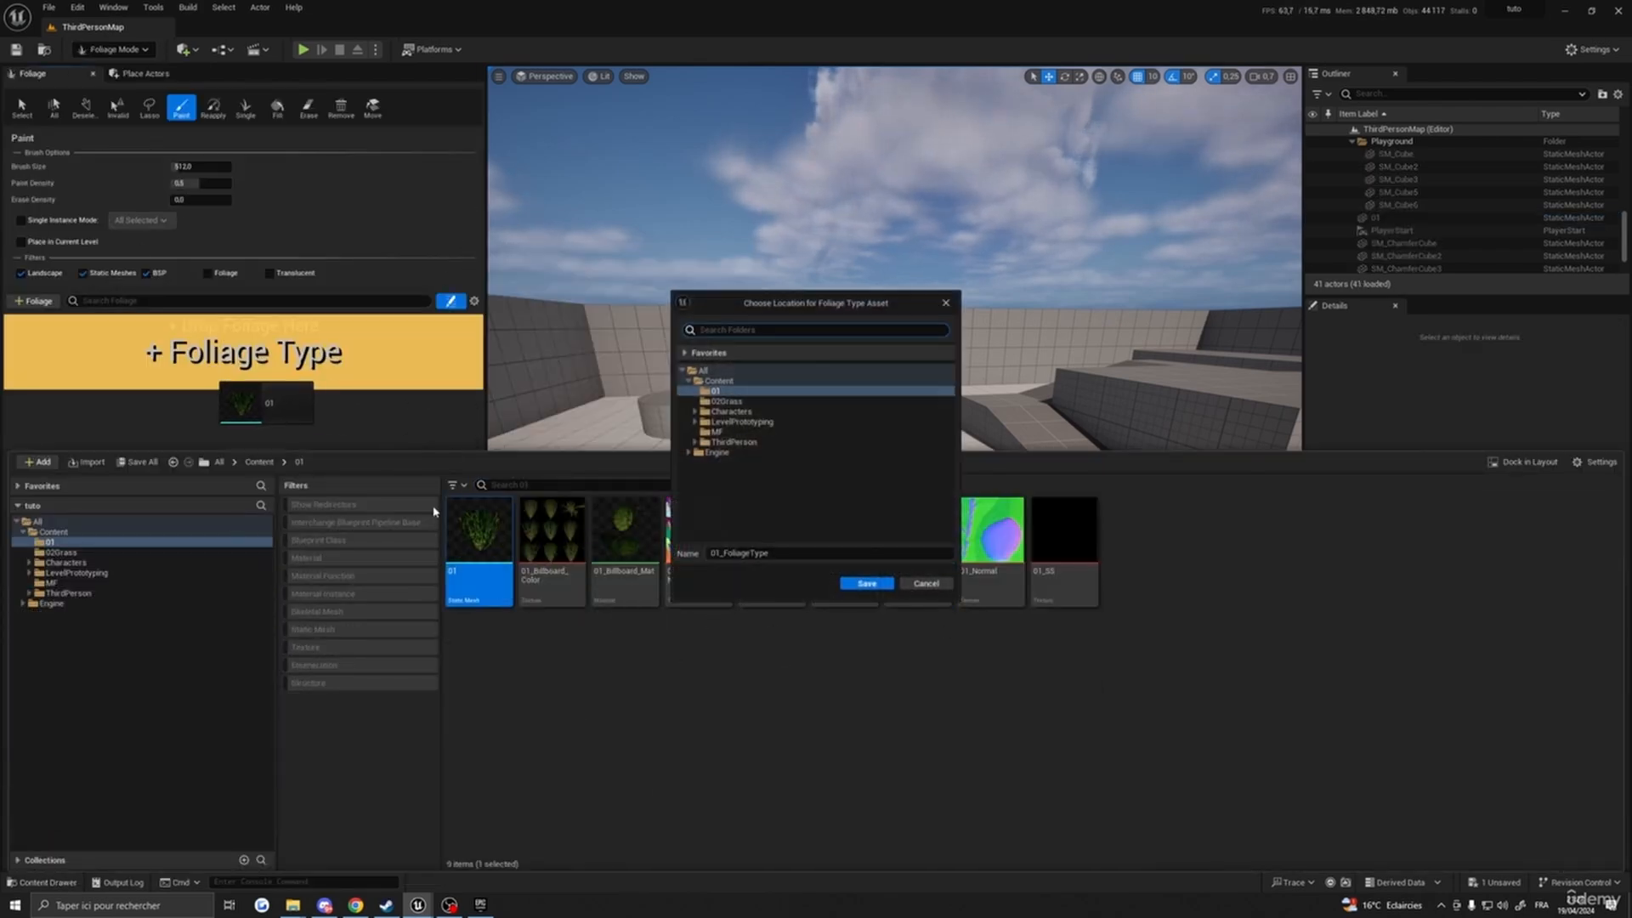
pyautogui.click(909, 585)
pyautogui.moveTo(429, 550); pyautogui.dragTo(196, 357)
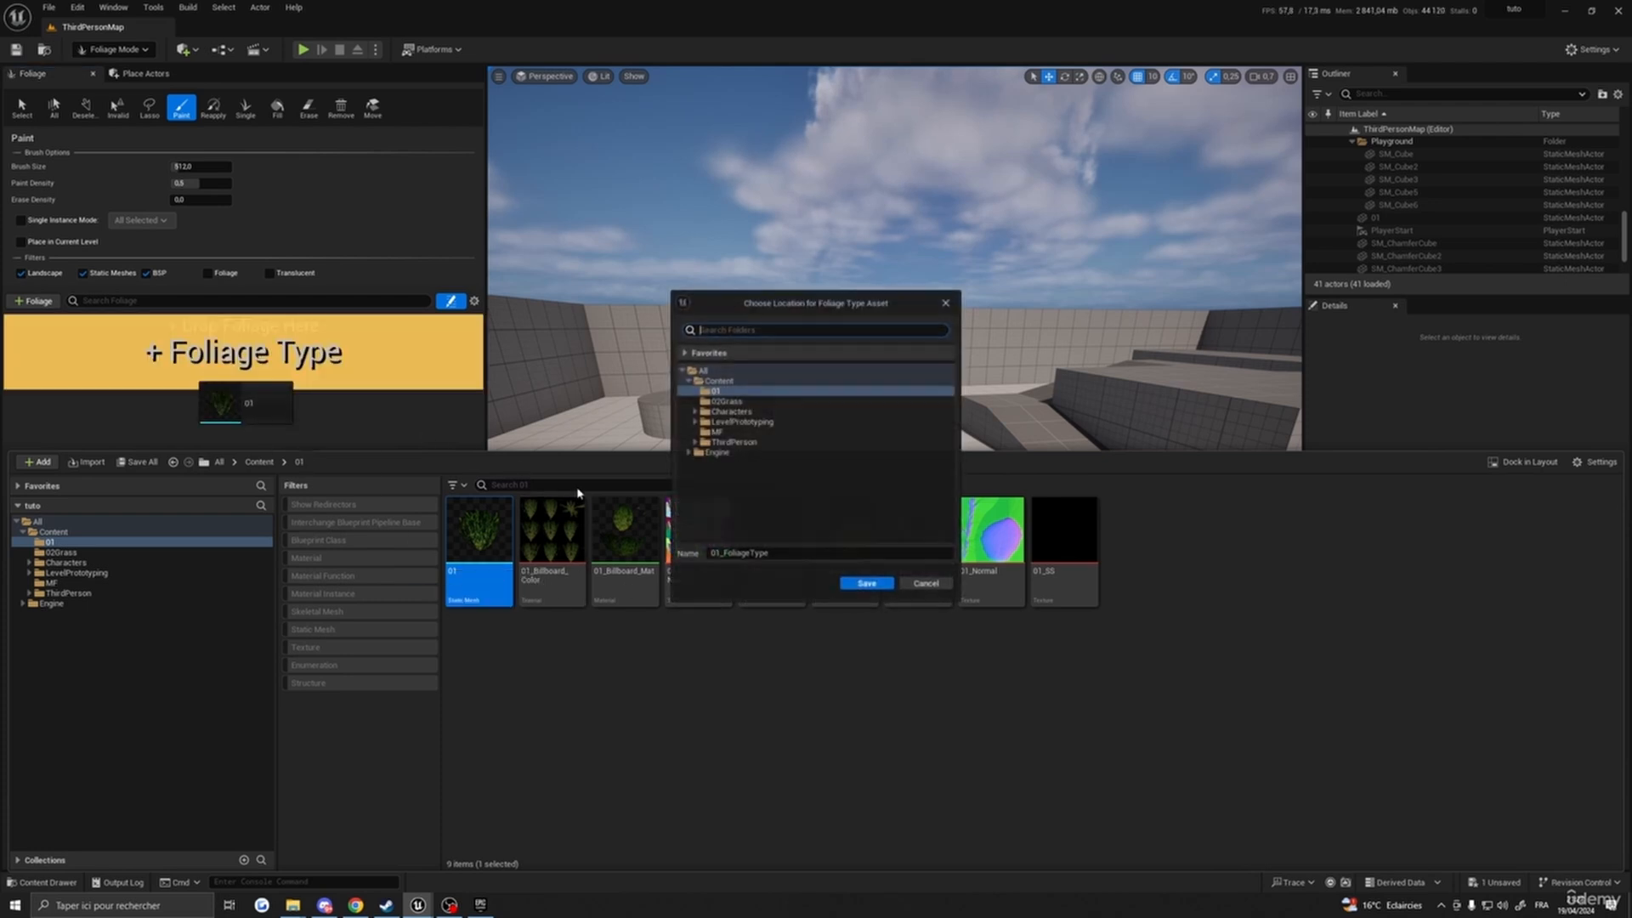
pyautogui.click(865, 584)
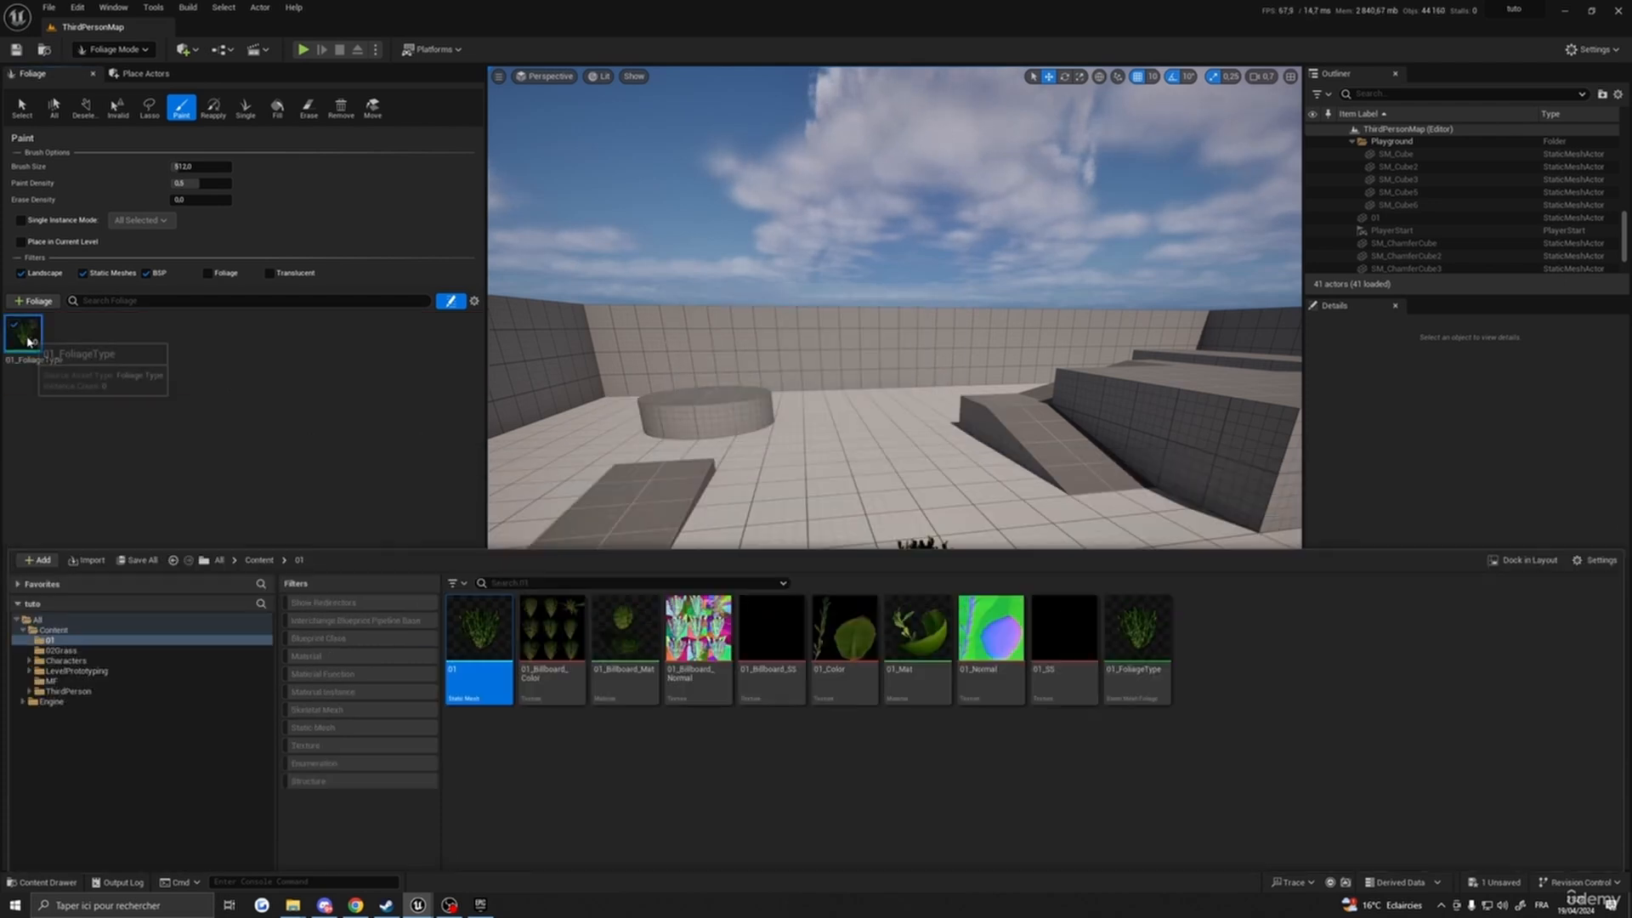
# - Set the density of 01_FoliageType to 10 and paint instances across the level floor around the existing plant
pyautogui.click(23, 332)
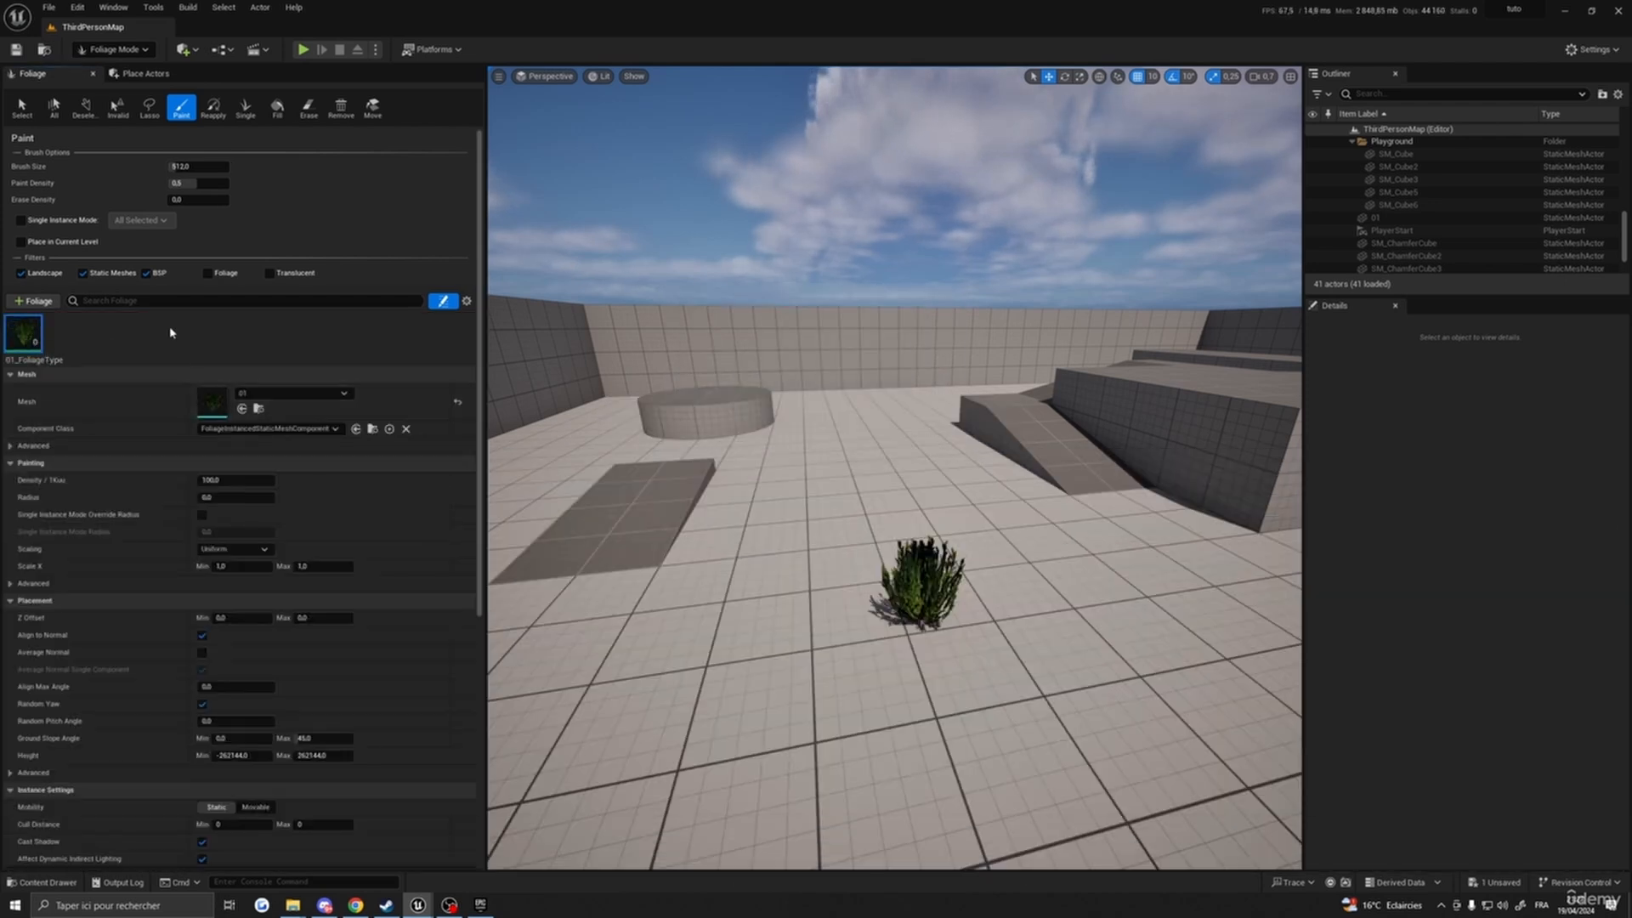
pyautogui.click(214, 480)
pyautogui.write('10')
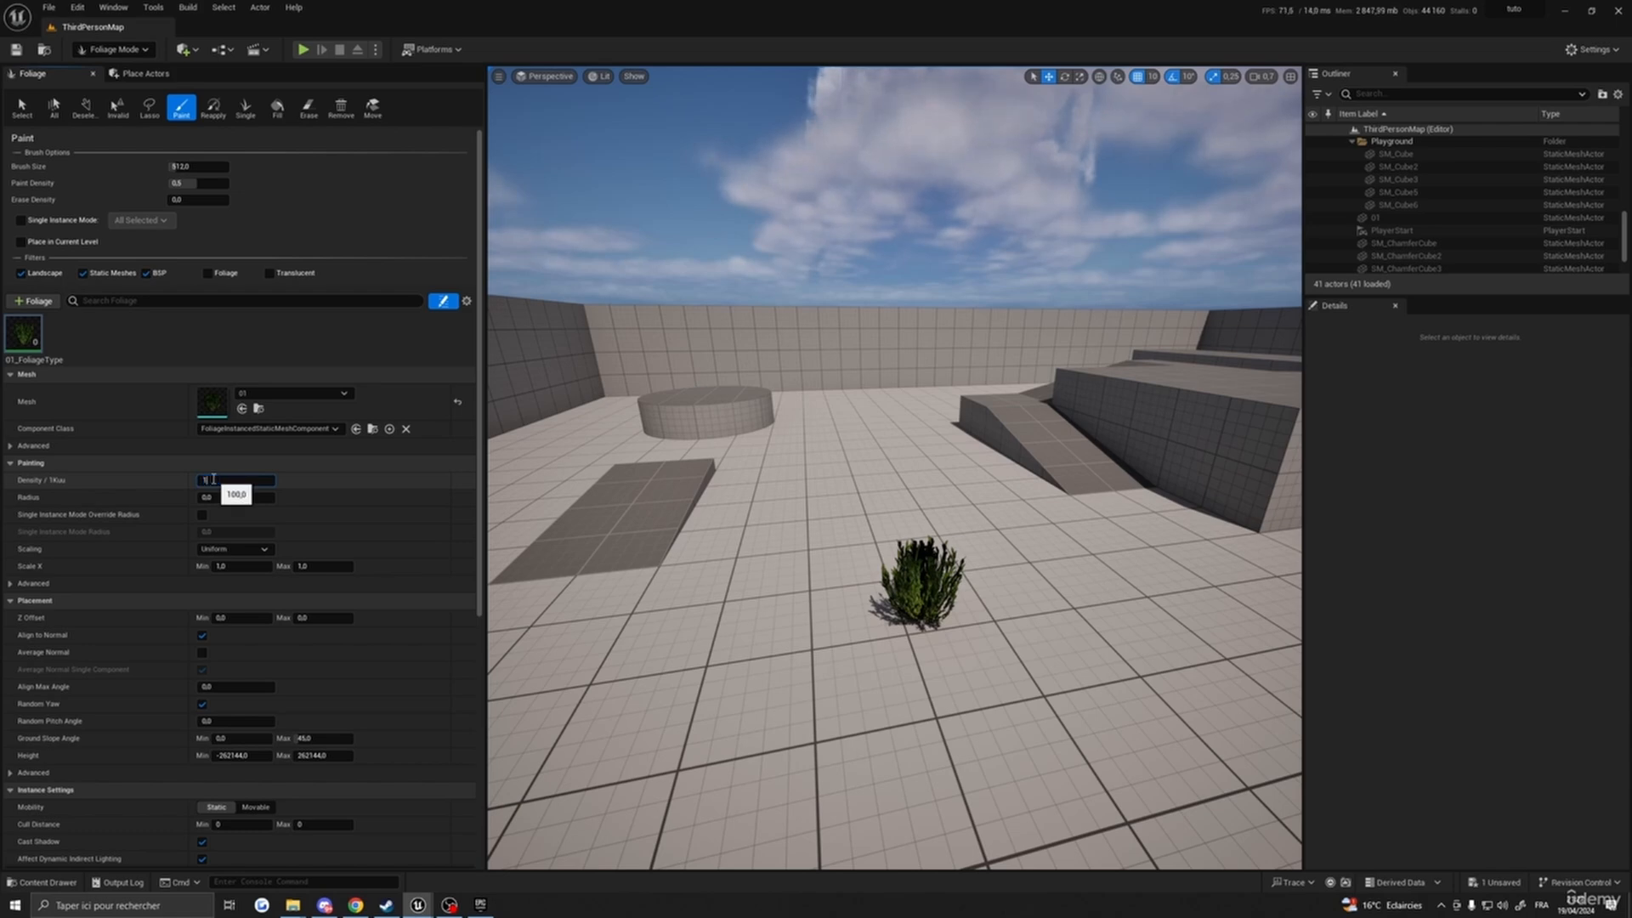
pyautogui.press('Return')
pyautogui.moveTo(595, 280)
pyautogui.mouseDown(button='right')
pyautogui.moveTo(632, 409)
pyautogui.moveTo(632, 348)
pyautogui.mouseUp(button='right')
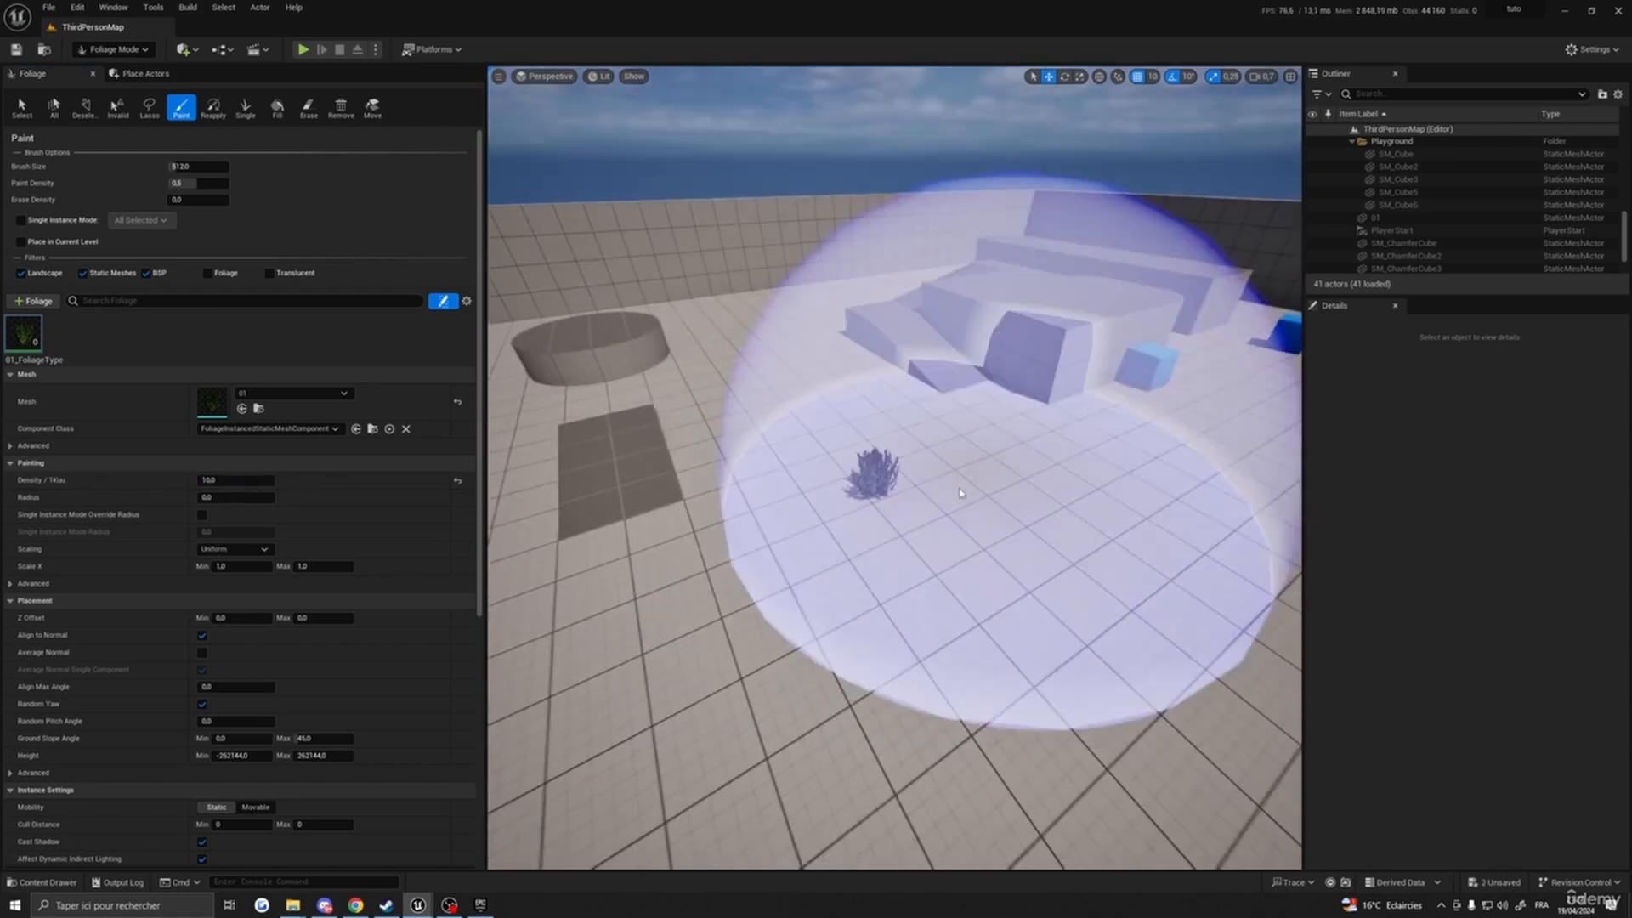
pyautogui.moveTo(986, 527)
pyautogui.mouseDown()
pyautogui.moveTo(1028, 570)
pyautogui.moveTo(598, 543)
pyautogui.moveTo(842, 656)
pyautogui.moveTo(703, 692)
pyautogui.mouseUp()
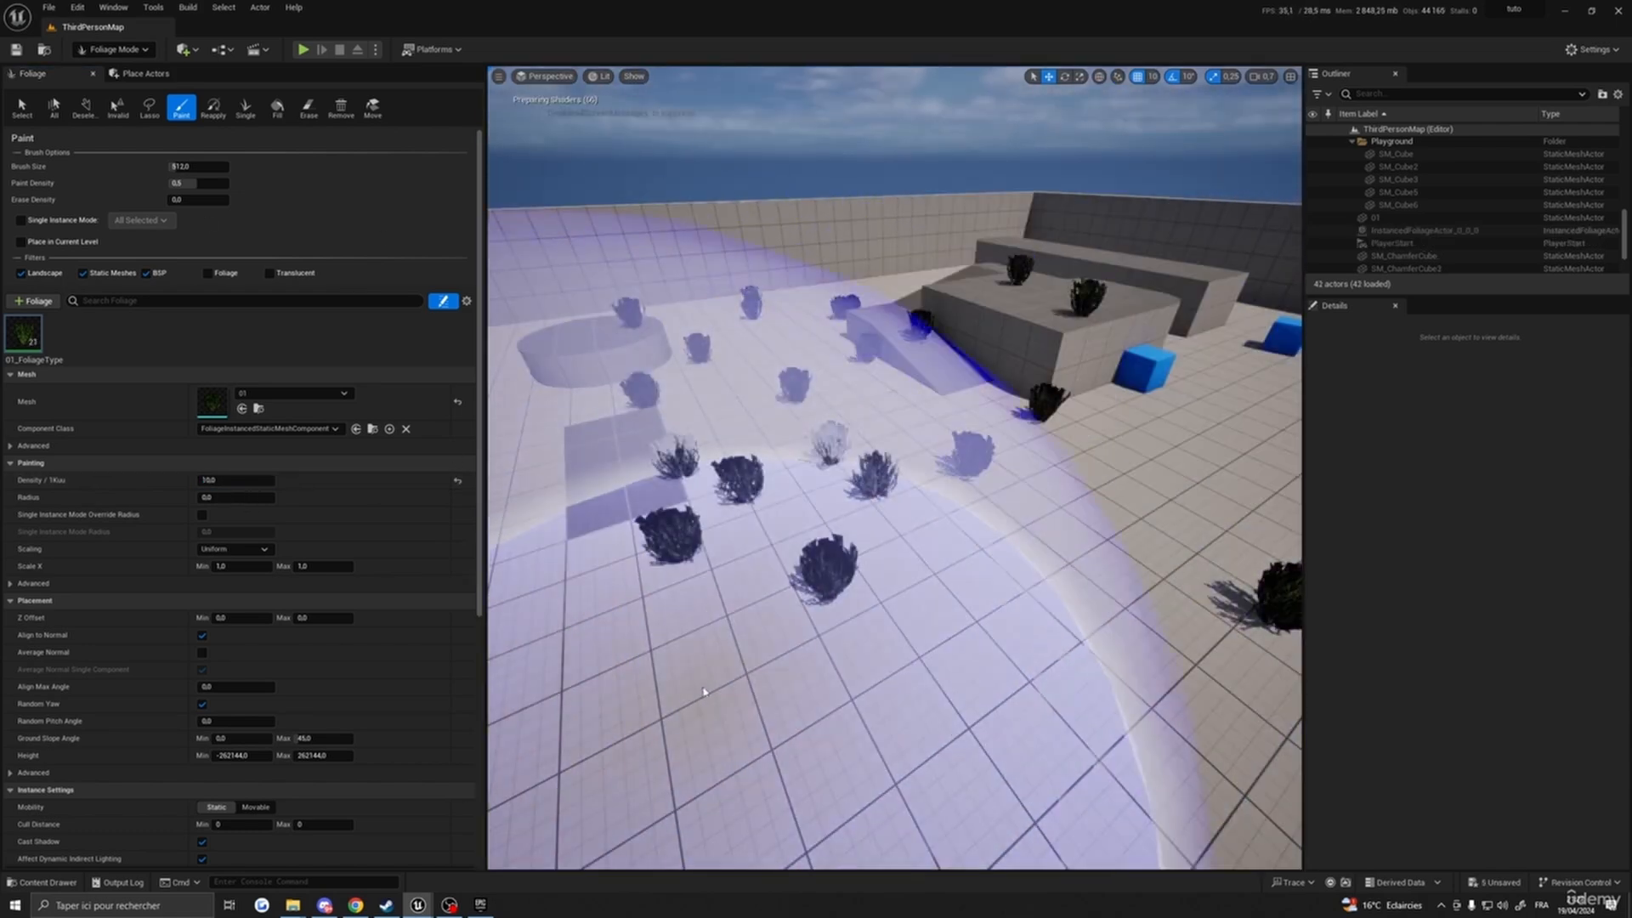
# - Examine the painted plants in the level from near and far to check their LOD changes
pyautogui.moveTo(703, 692)
pyautogui.mouseDown(button='right')
pyautogui.moveTo(609, 686)
pyautogui.moveTo(898, 663)
pyautogui.moveTo(519, 605)
pyautogui.moveTo(629, 613)
pyautogui.moveTo(510, 620)
pyautogui.mouseUp(button='right')
pyautogui.press('w')
pyautogui.scroll(-3, 899, 663)
pyautogui.press('s')
pyautogui.scroll(4, 604, 617)
pyautogui.press('w')
pyautogui.scroll(-2, 519, 605)
pyautogui.press('s')
pyautogui.scroll(1, 553, 619)
pyautogui.press('a')
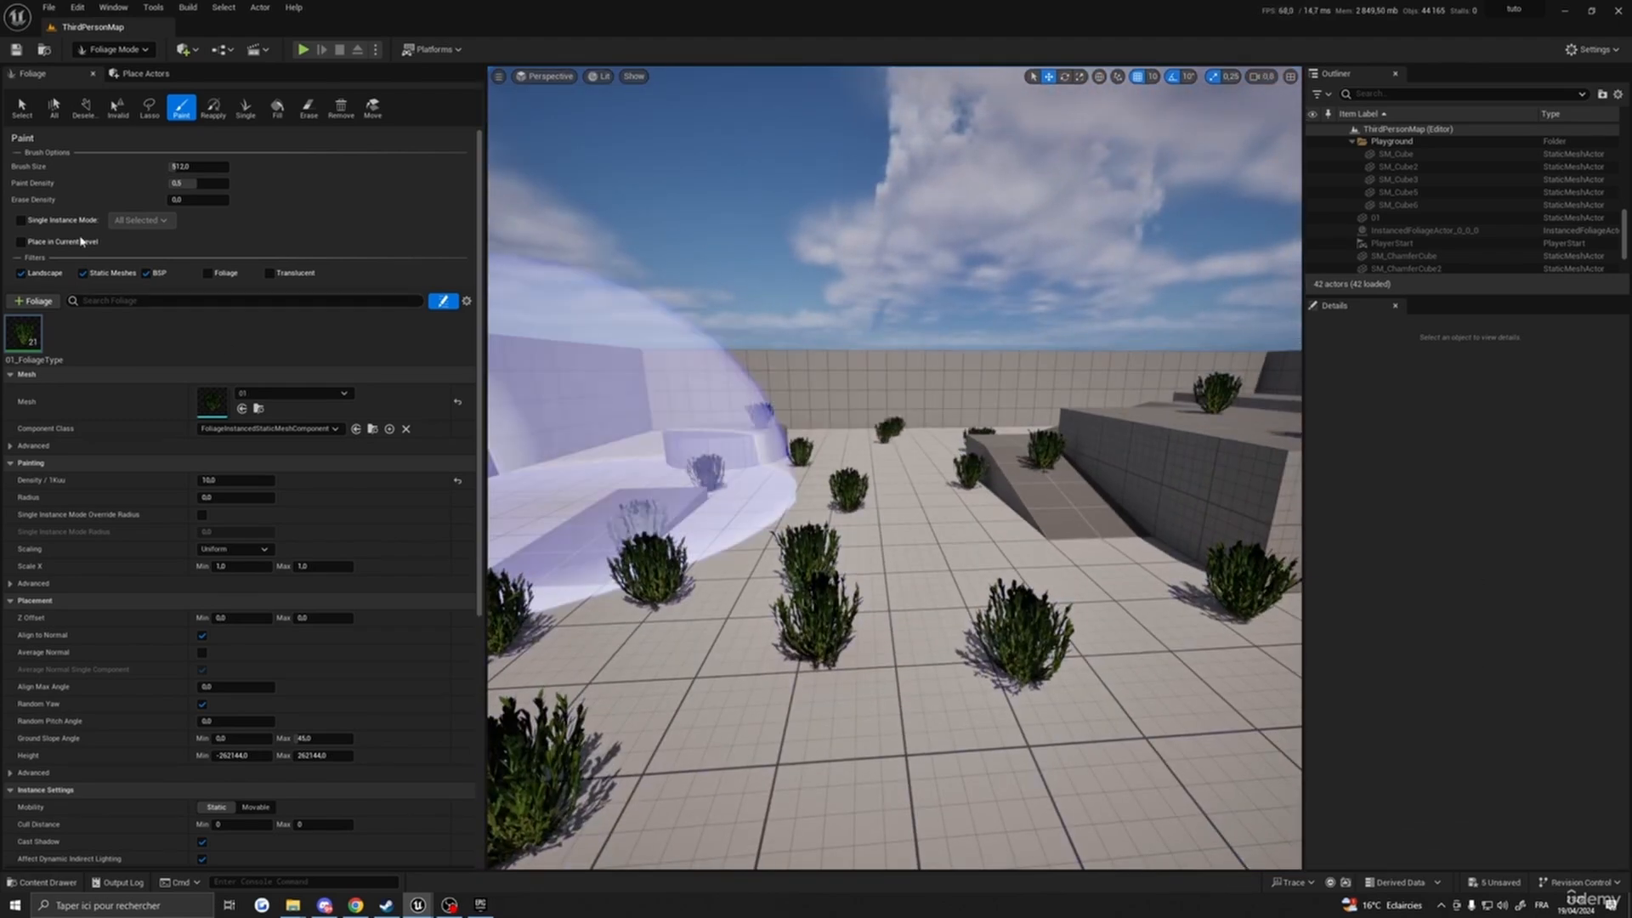
# - Return to Selection mode, move through the painted plants, and select the instanced foliage actor
pyautogui.click(115, 50)
pyautogui.click(120, 70)
pyautogui.moveTo(509, 340)
pyautogui.mouseDown(button='right')
pyautogui.moveTo(492, 357)
pyautogui.moveTo(491, 336)
pyautogui.moveTo(595, 336)
pyautogui.moveTo(497, 337)
pyautogui.mouseUp(button='right')
pyautogui.press('a')
pyautogui.press('w')
pyautogui.press('s')
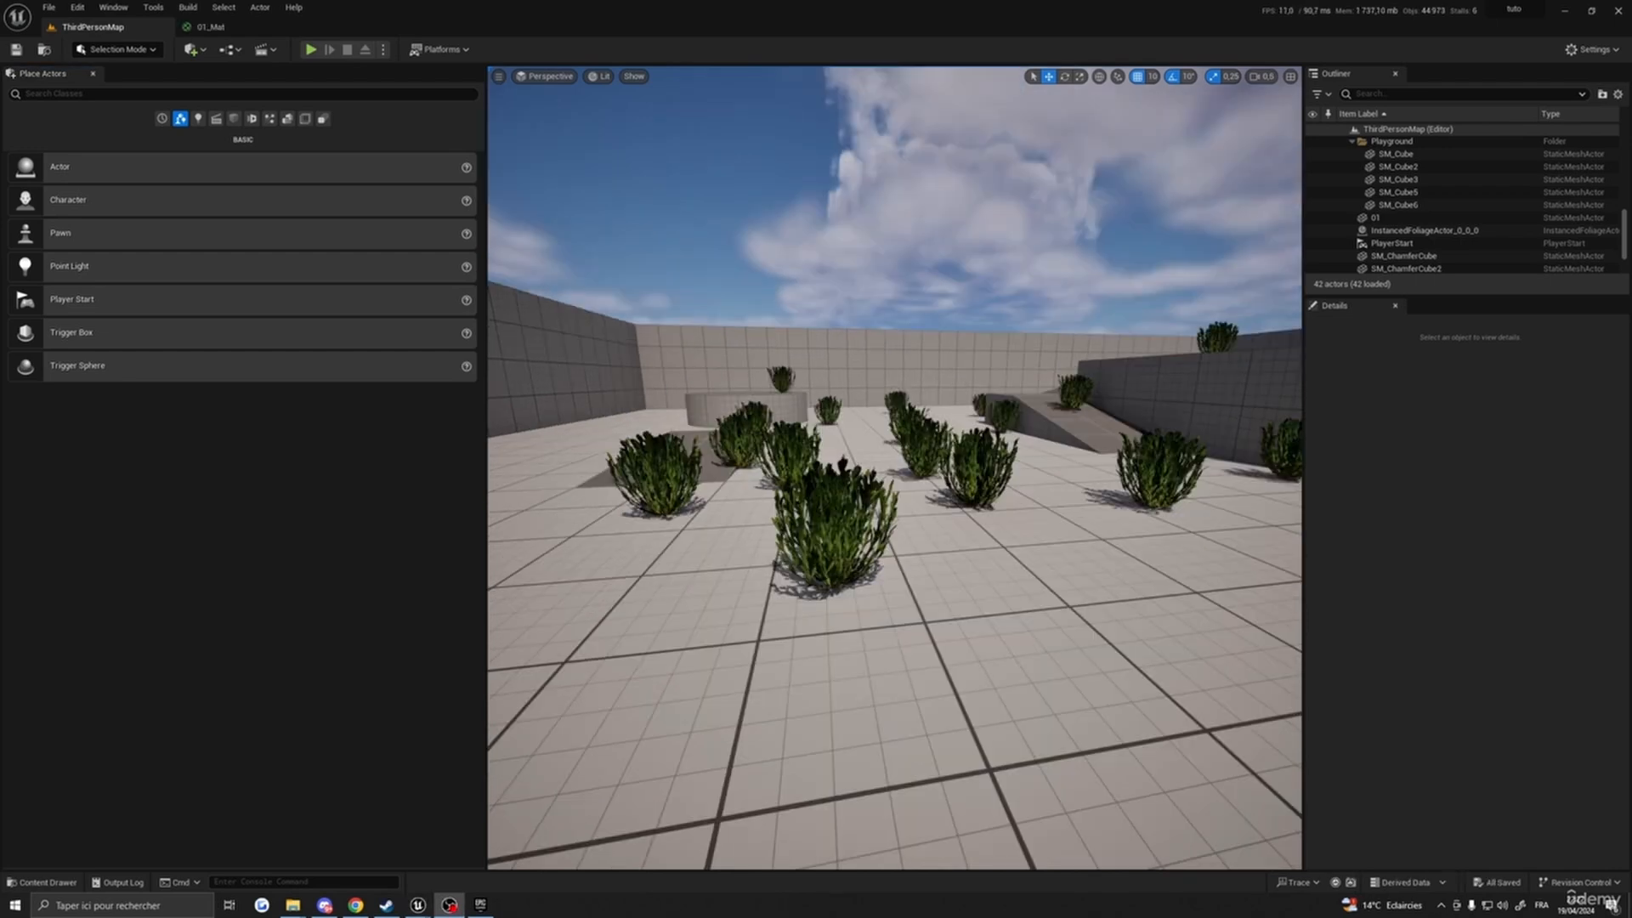
pyautogui.moveTo(877, 513); pyautogui.dragTo(815, 531, button='right')
pyautogui.click(877, 512)
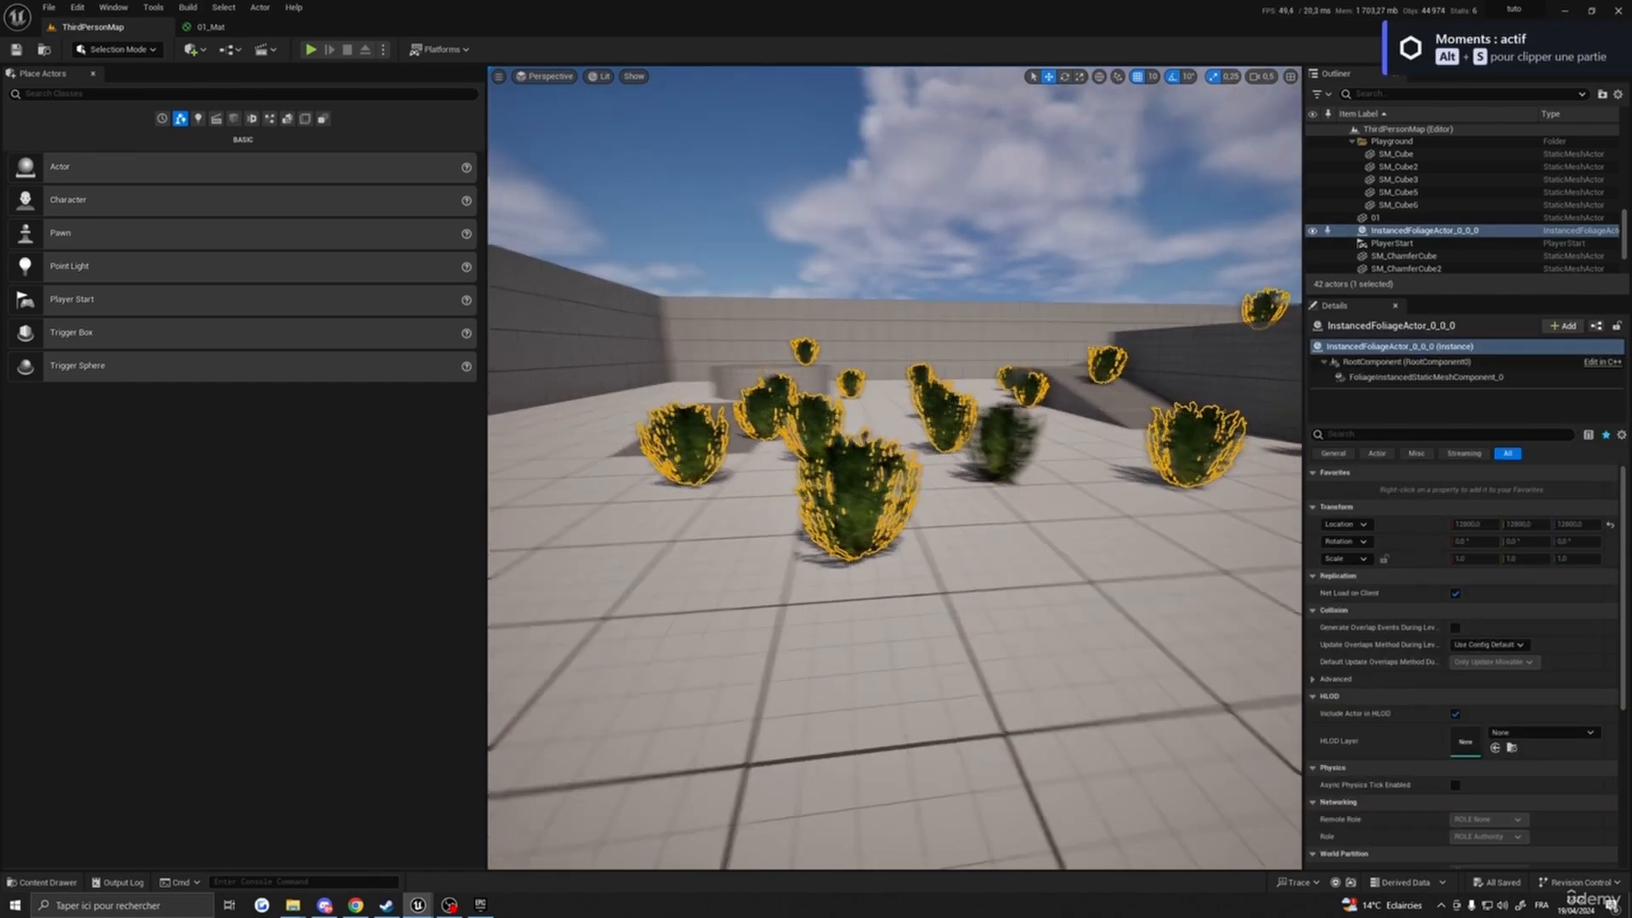
# - Open the 01 static mesh from the 01 content folder and view the plant up close
pyautogui.click(42, 882)
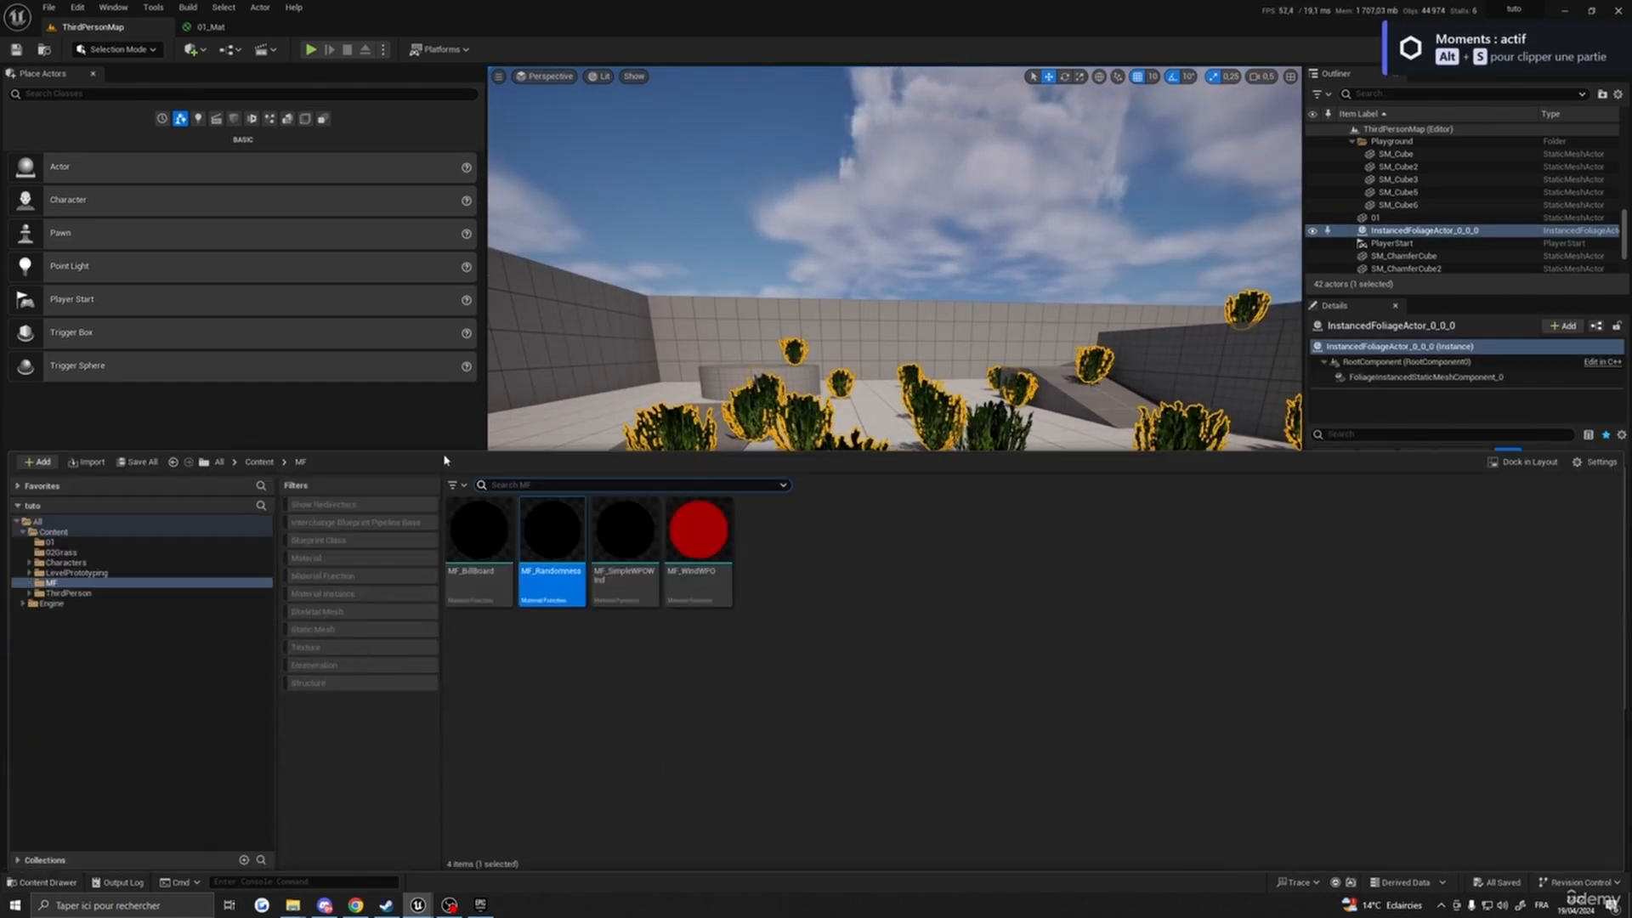
pyautogui.click(260, 461)
pyautogui.doubleClick(482, 542)
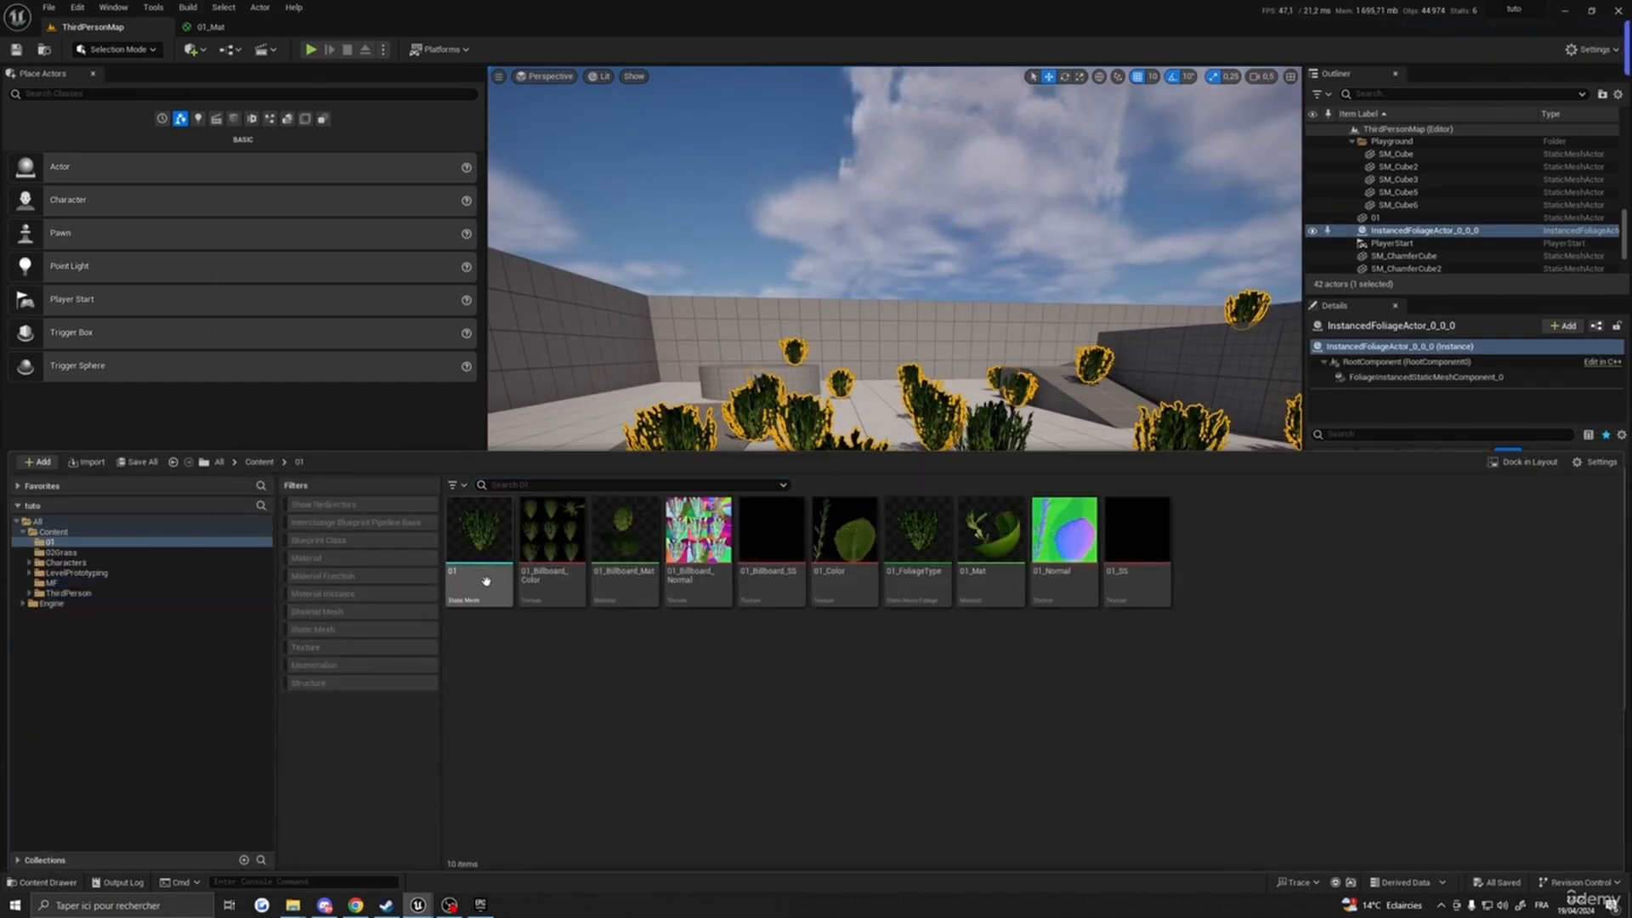
pyautogui.click(489, 583)
pyautogui.hotkey('ctrl', 'space')
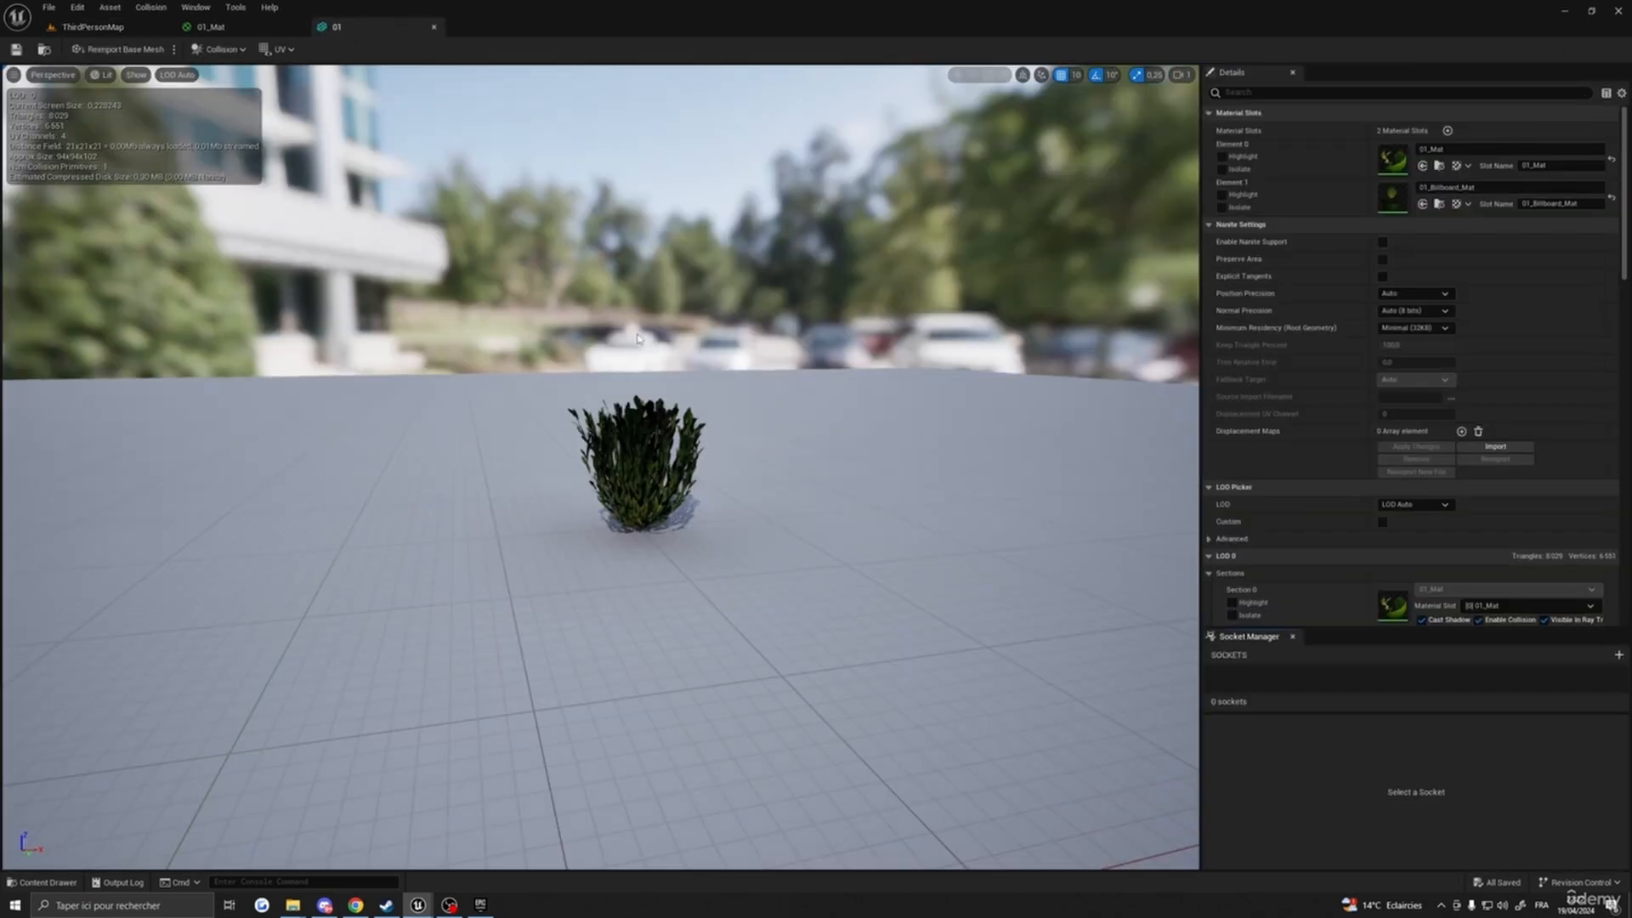
pyautogui.moveTo(599, 467); pyautogui.dragTo(496, 433, button='right')
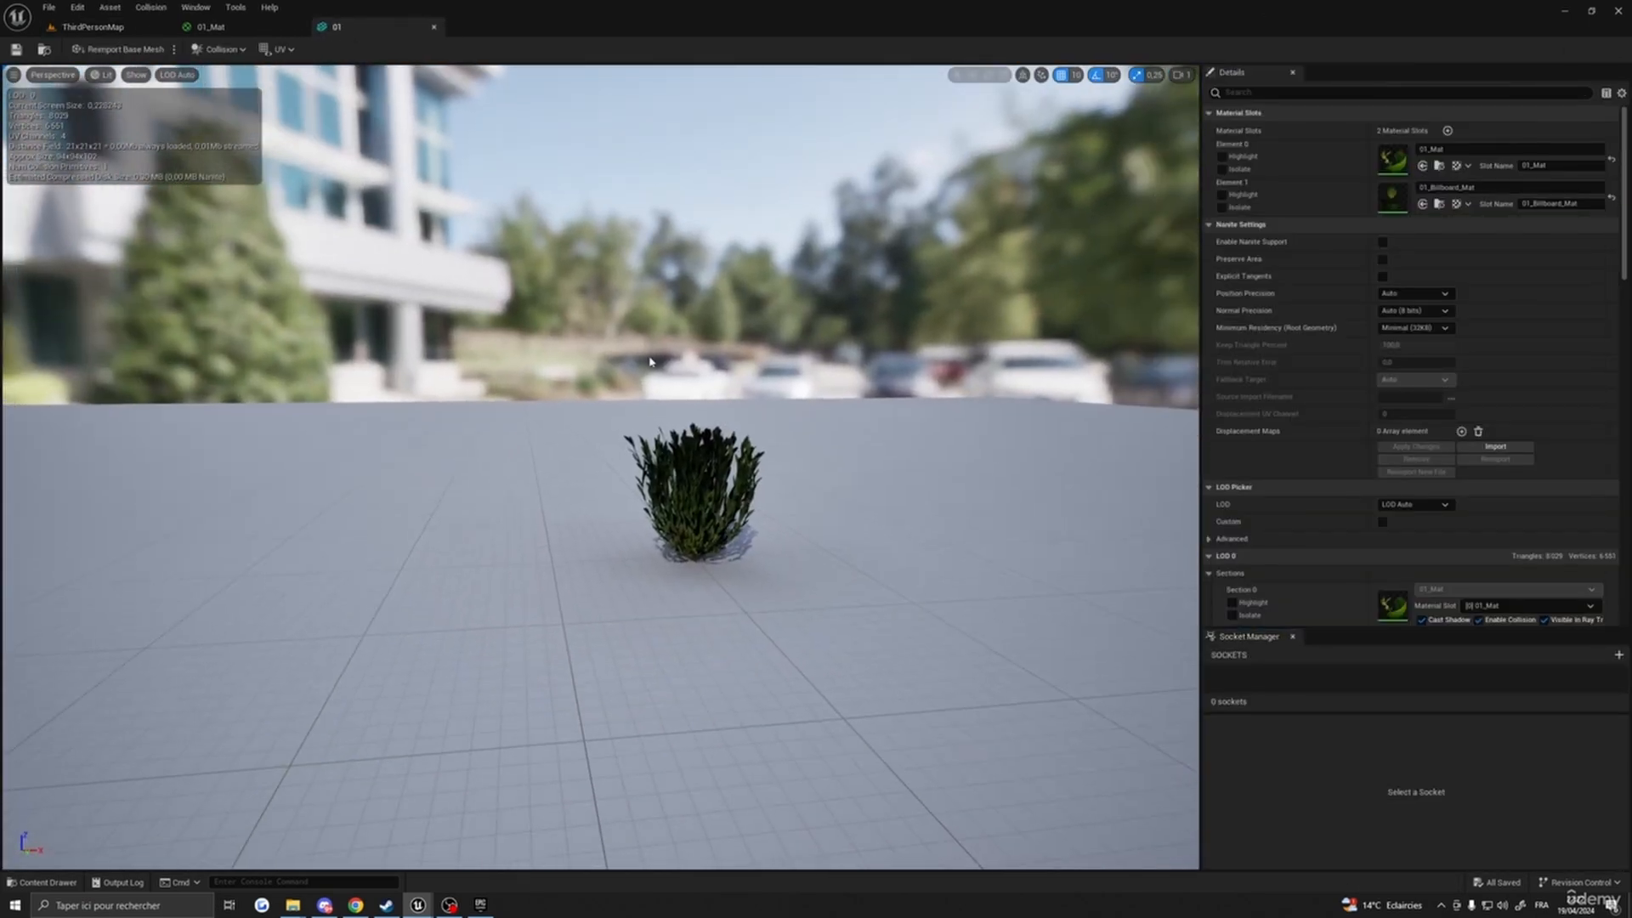
pyautogui.moveTo(649, 362); pyautogui.dragTo(598, 422, button='right')
pyautogui.scroll(-3, 649, 362)
pyautogui.press('d')
pyautogui.press('e')
pyautogui.press('d')
pyautogui.press('a')
pyautogui.press('w')
pyautogui.press('q')
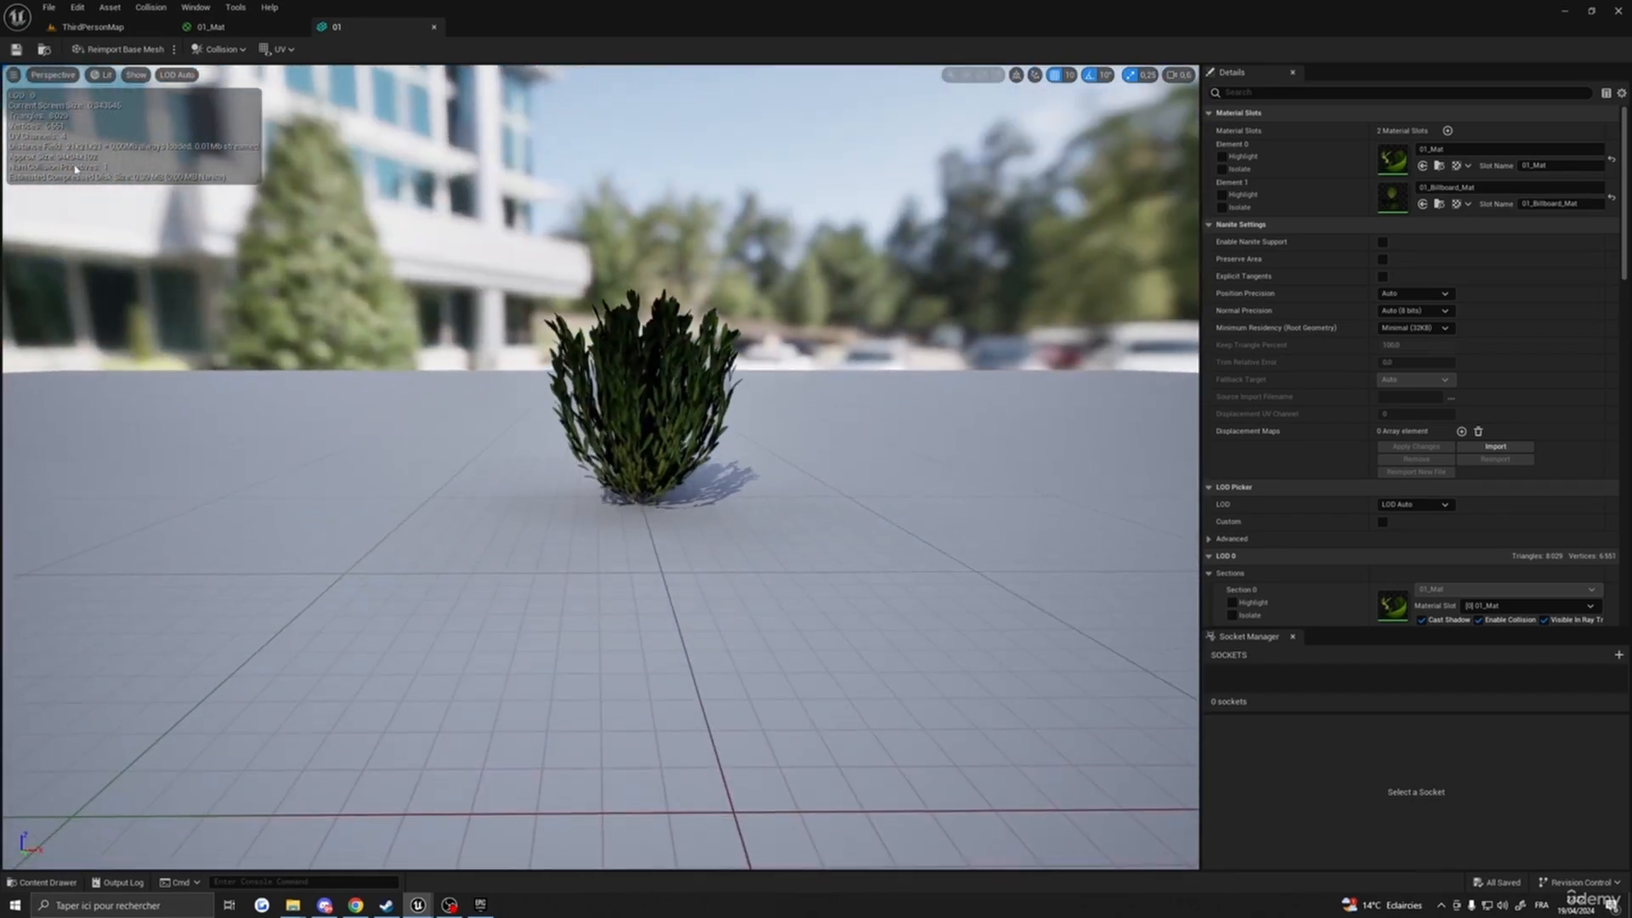
# - Display the vertex colors of the 01 mesh and examine them around the plant at different distances
pyautogui.click(137, 75)
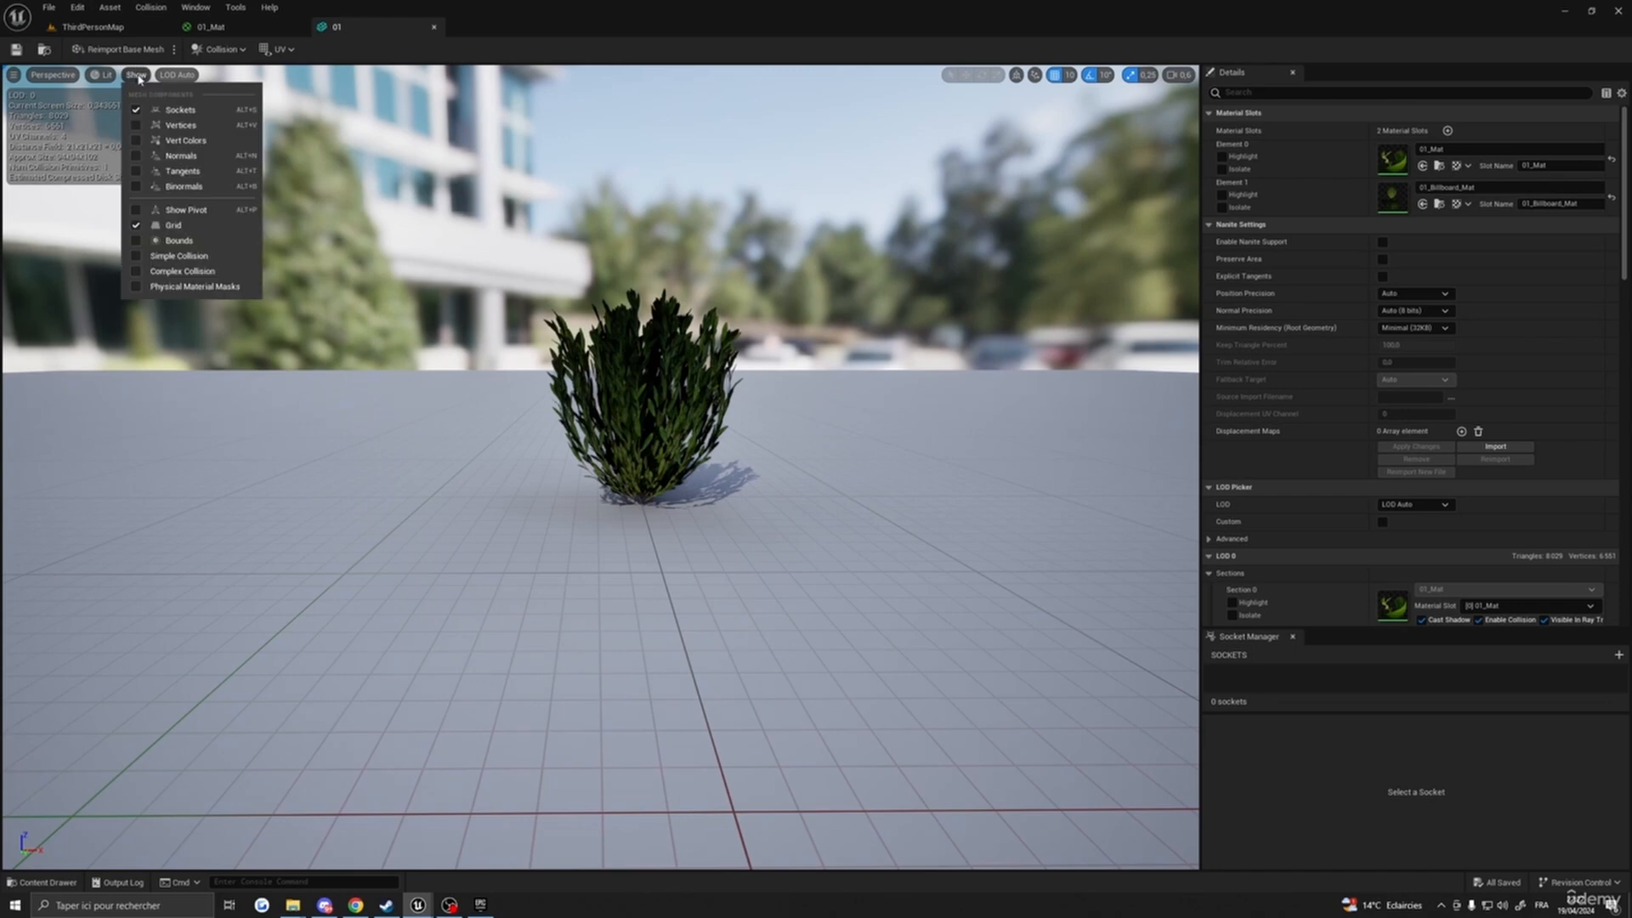
pyautogui.click(180, 140)
pyautogui.moveTo(205, 94); pyautogui.dragTo(446, 124, button='right')
pyautogui.press('a')
pyautogui.press('w')
pyautogui.press('d')
pyautogui.press('s')
pyautogui.press('w')
pyautogui.press('w')
pyautogui.press('s')
pyautogui.press('w')
pyautogui.press('d')
pyautogui.press('s')
pyautogui.press('w')
pyautogui.press('s')
pyautogui.press('a')
pyautogui.scroll(1, 467, 127)
pyautogui.press('w')
pyautogui.press('w')
pyautogui.press('d')
pyautogui.press('s')
pyautogui.scroll(-2, 480, 119)
pyautogui.press('w')
pyautogui.scroll(-1, 438, 98)
pyautogui.press('s')
pyautogui.press('w')
pyautogui.press('s')
pyautogui.scroll(1, 467, 110)
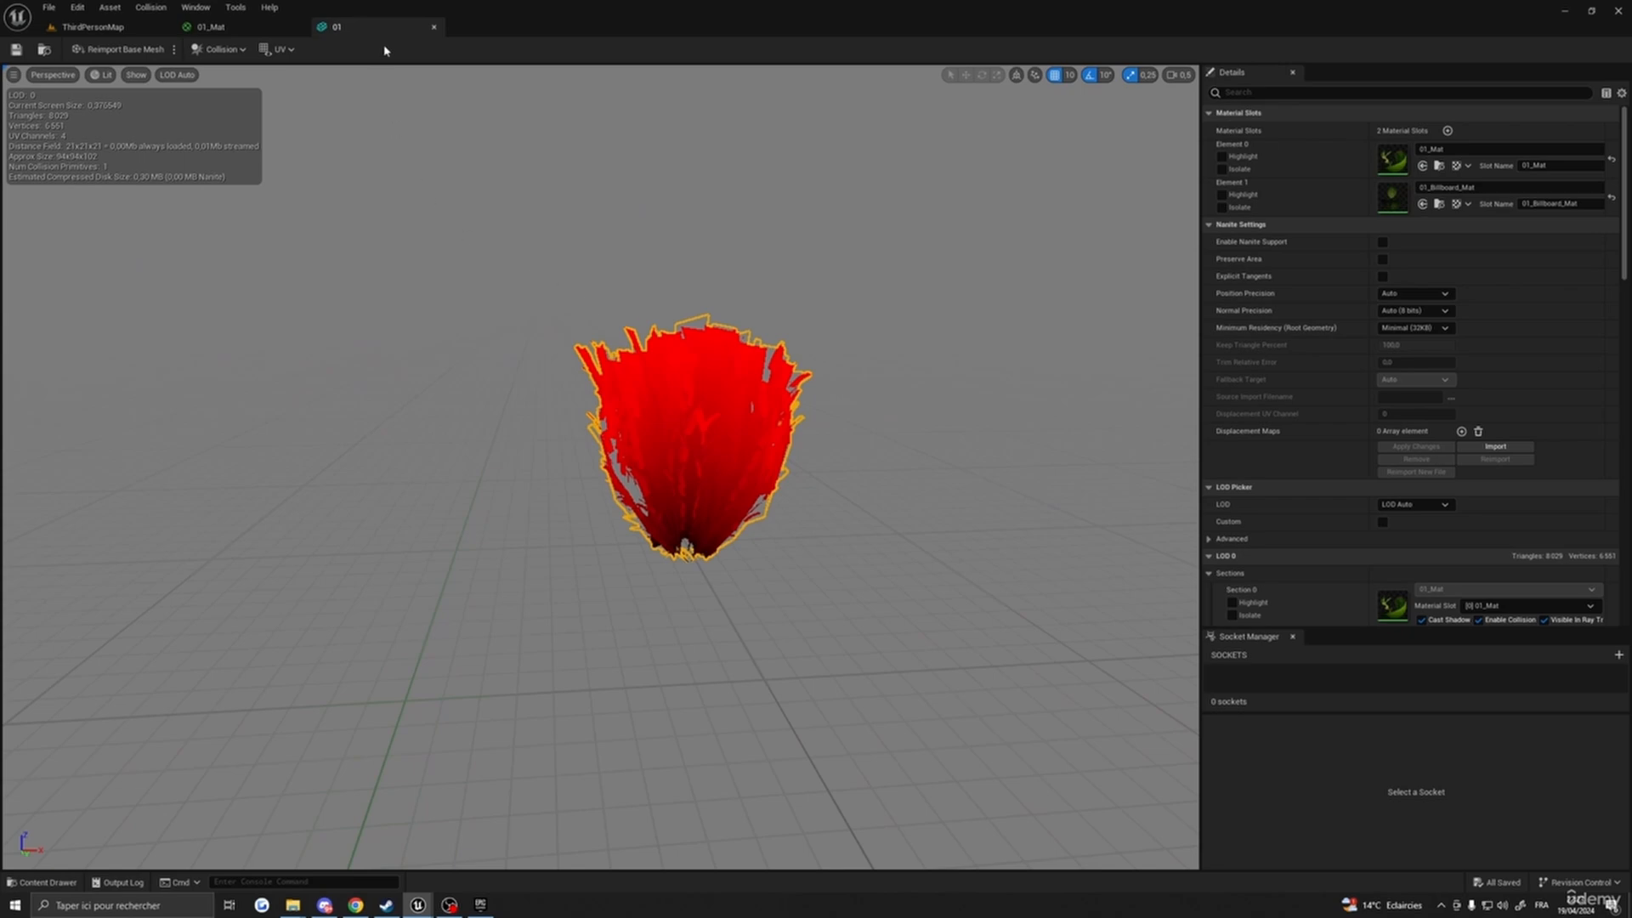
# - Close the 01 mesh editor and bring the node network of the 01_Mat material graph into close view
pyautogui.click(433, 27)
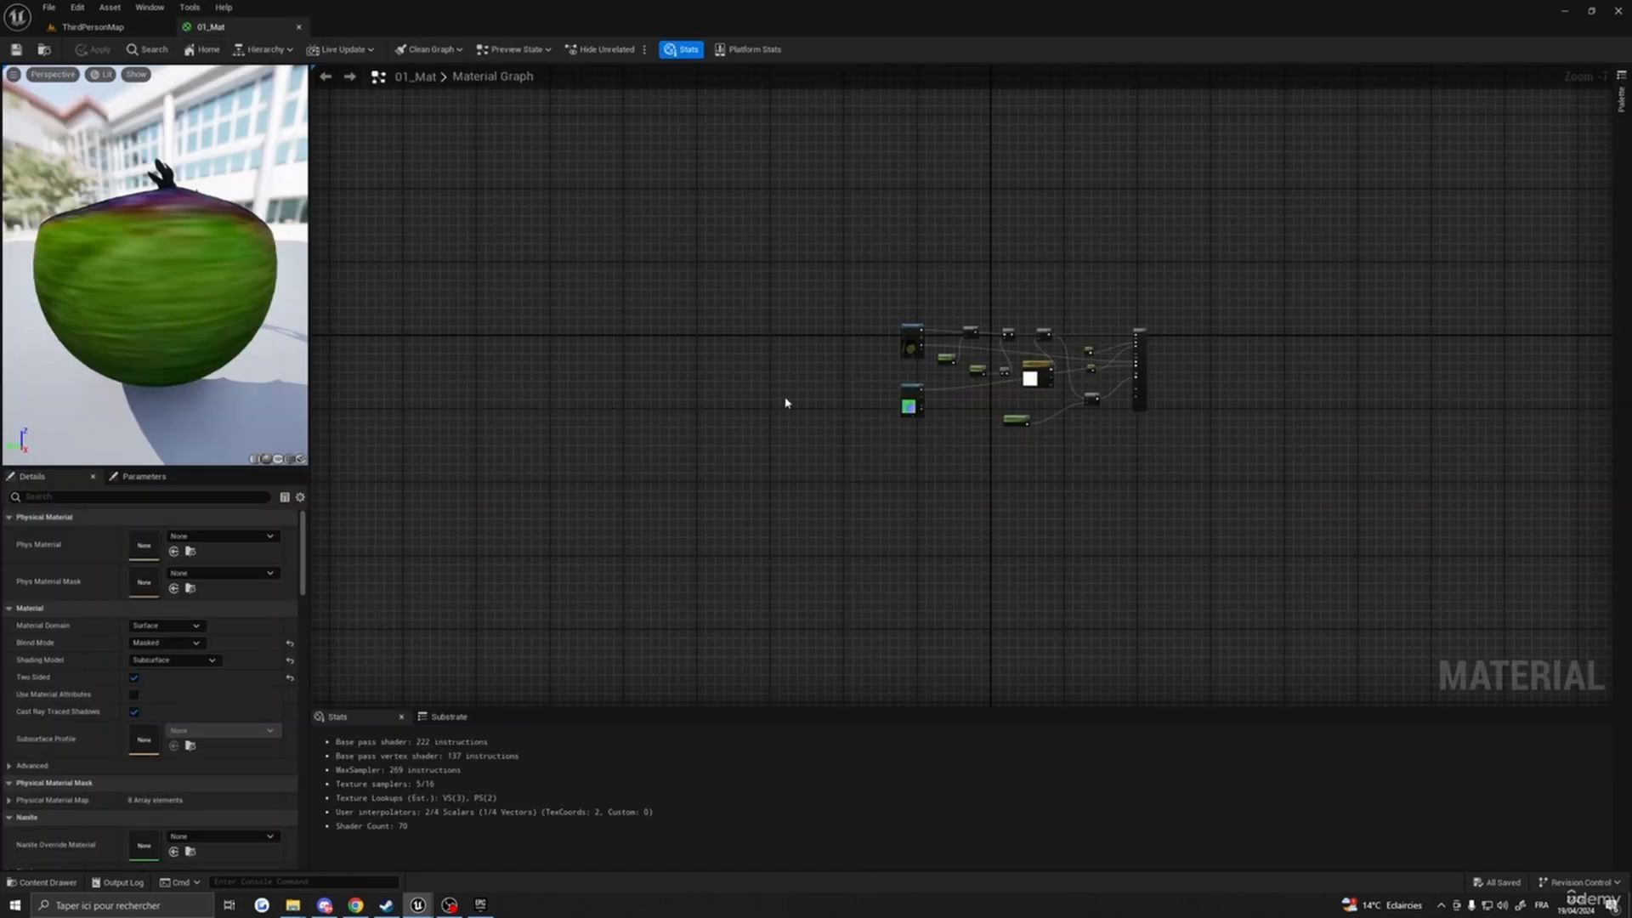
pyautogui.moveTo(791, 461); pyautogui.dragTo(881, 478, button='right')
pyautogui.scroll(-3, 840, 442)
pyautogui.scroll(4, 1149, 552)
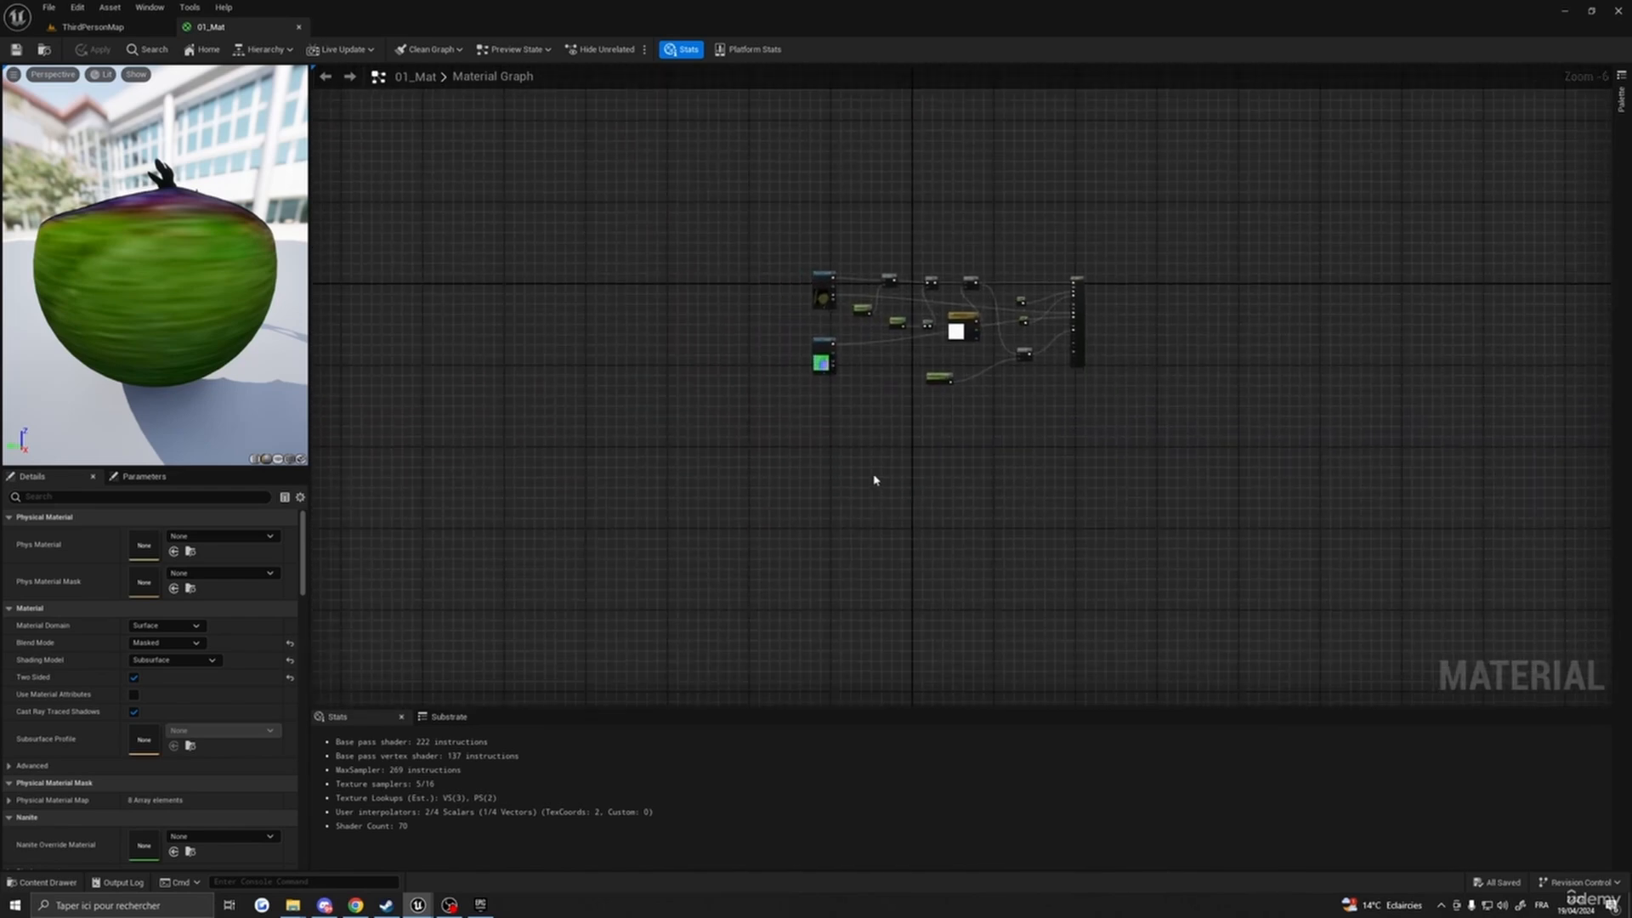
pyautogui.scroll(4, 832, 416)
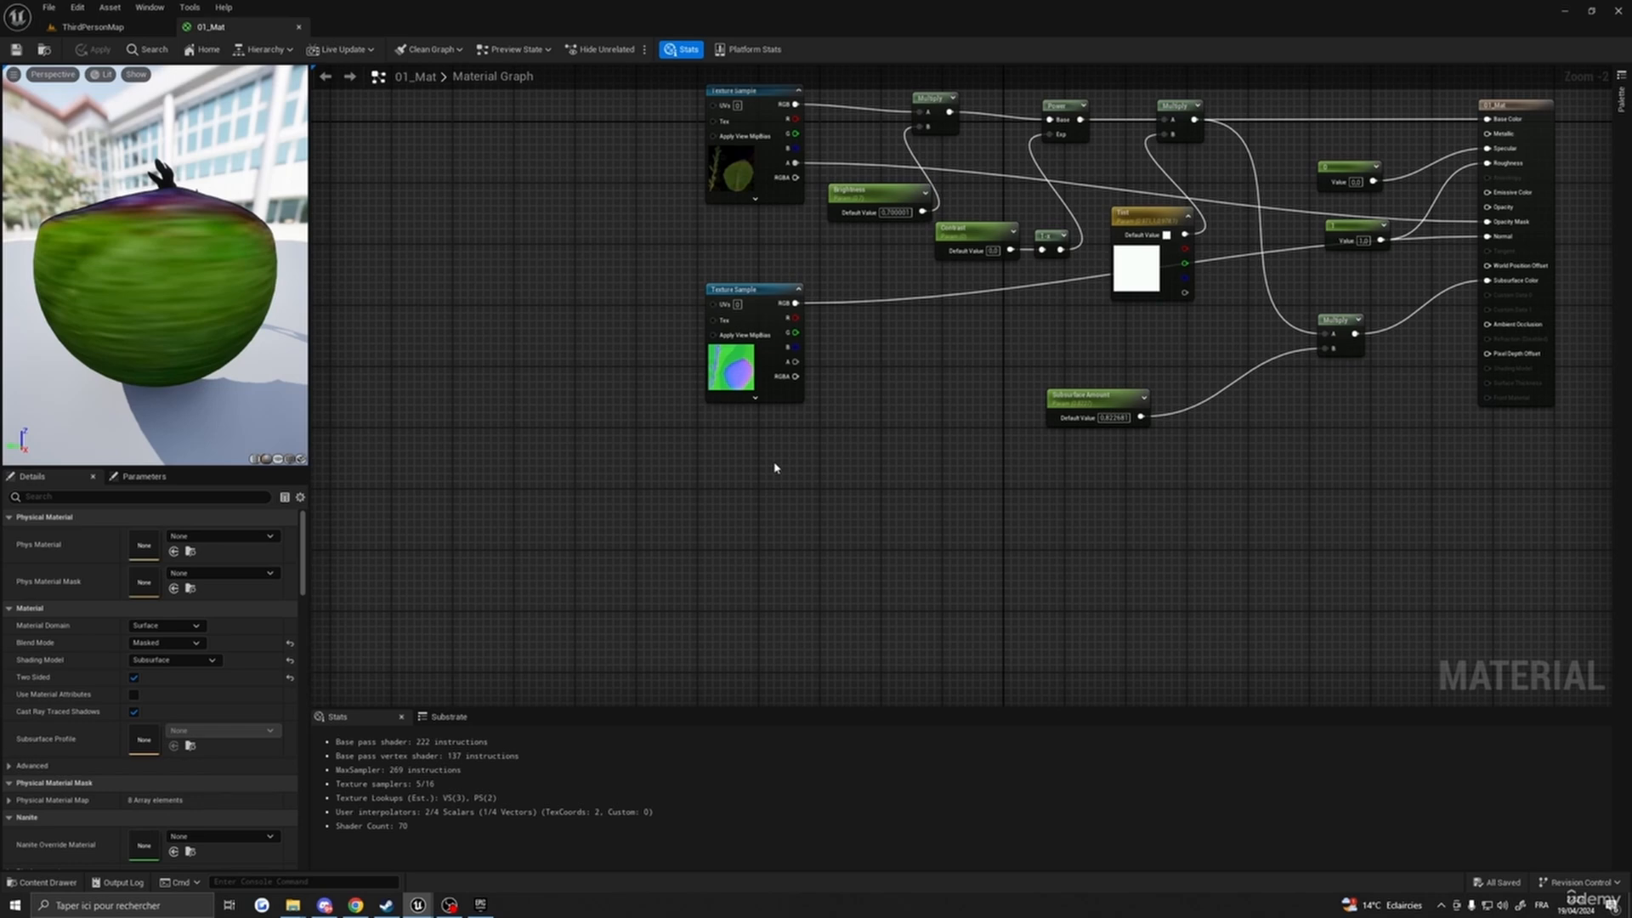
# - Move the Subsurface Amount parameter node farther away from the Multiply node it feeds
pyautogui.moveTo(1097, 396); pyautogui.dragTo(993, 406)
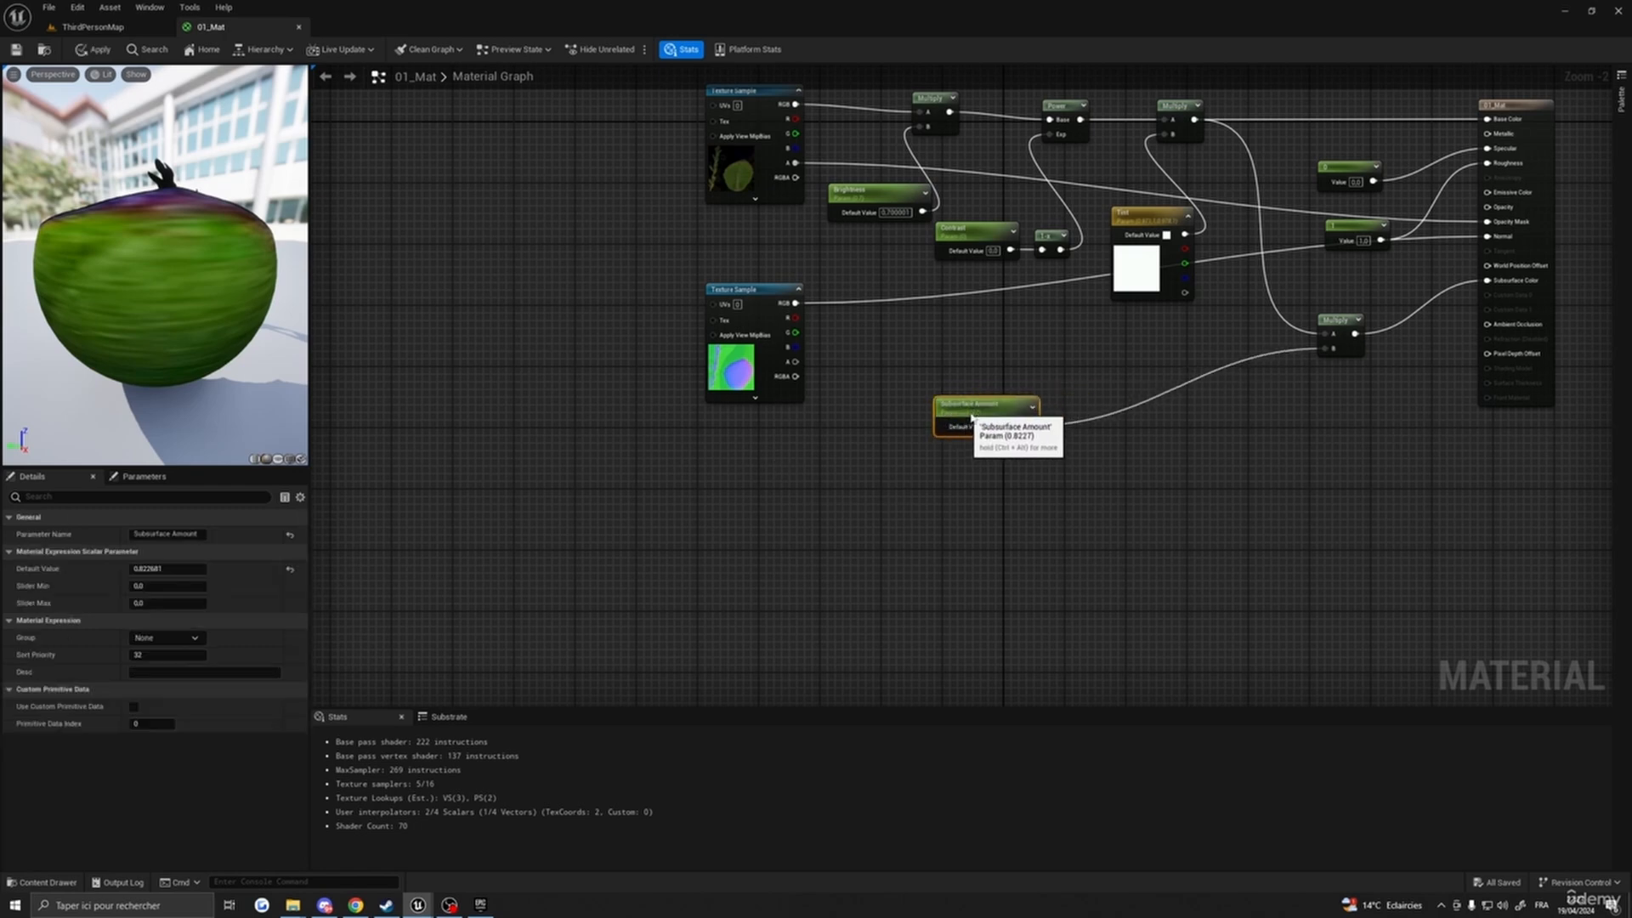
pyautogui.moveTo(993, 406); pyautogui.dragTo(839, 462, button='right')
pyautogui.moveTo(839, 462); pyautogui.dragTo(860, 462)
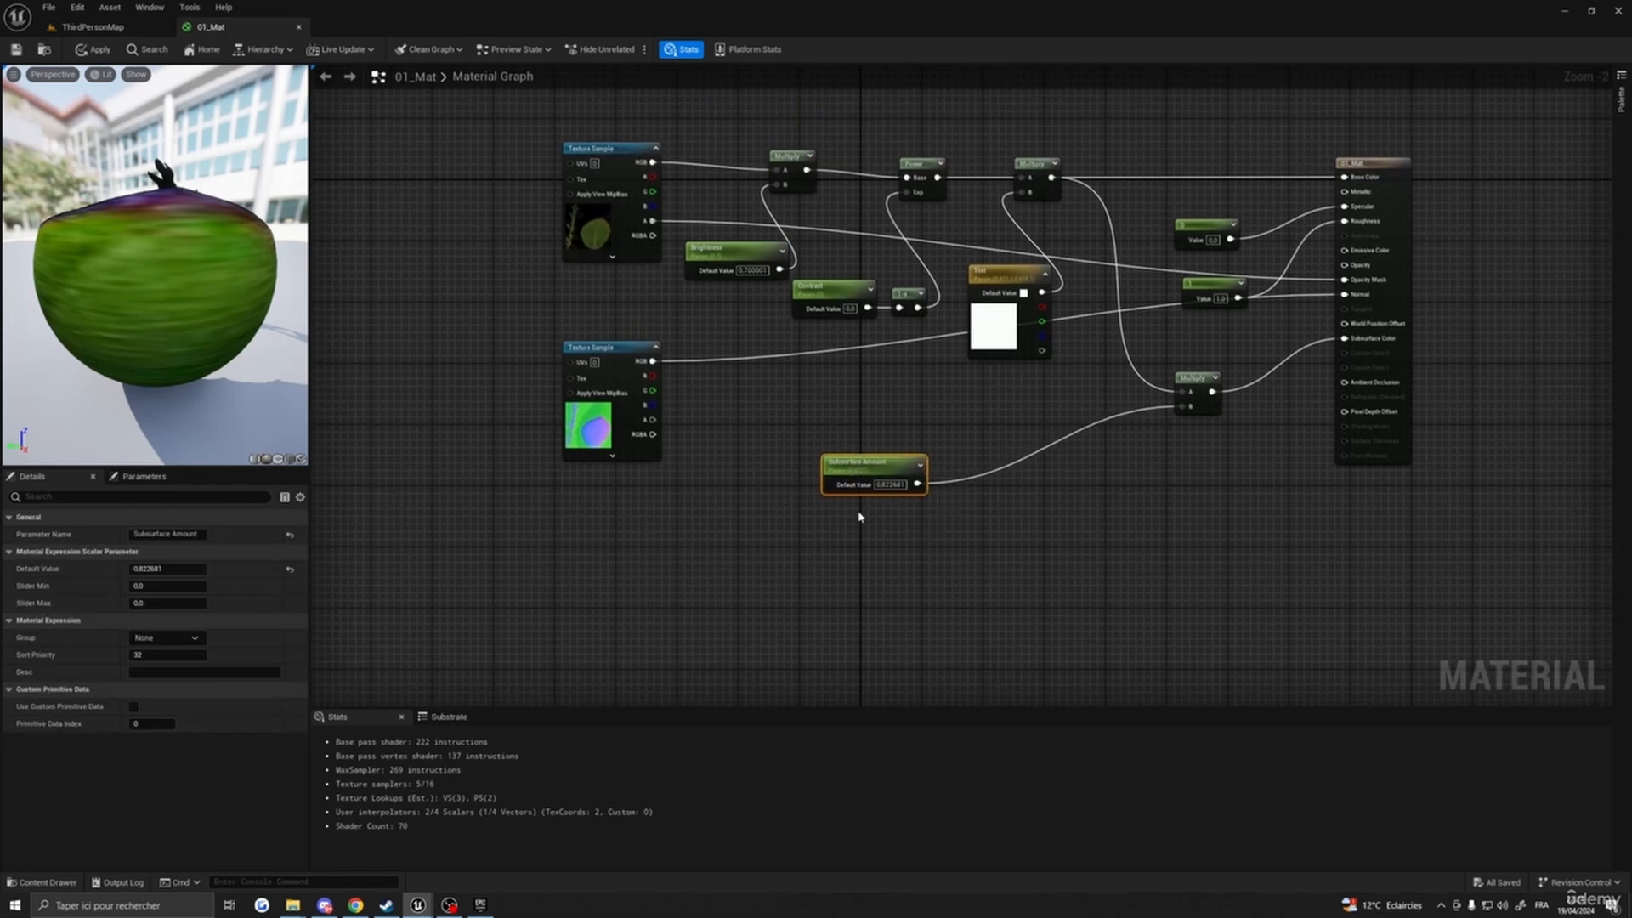
pyautogui.moveTo(974, 583); pyautogui.dragTo(972, 569, button='right')
pyautogui.moveTo(801, 553); pyautogui.dragTo(885, 529, button='right')
# - Create a material function named MF_ObjectRandom in the MF content folder
pyautogui.click(38, 882)
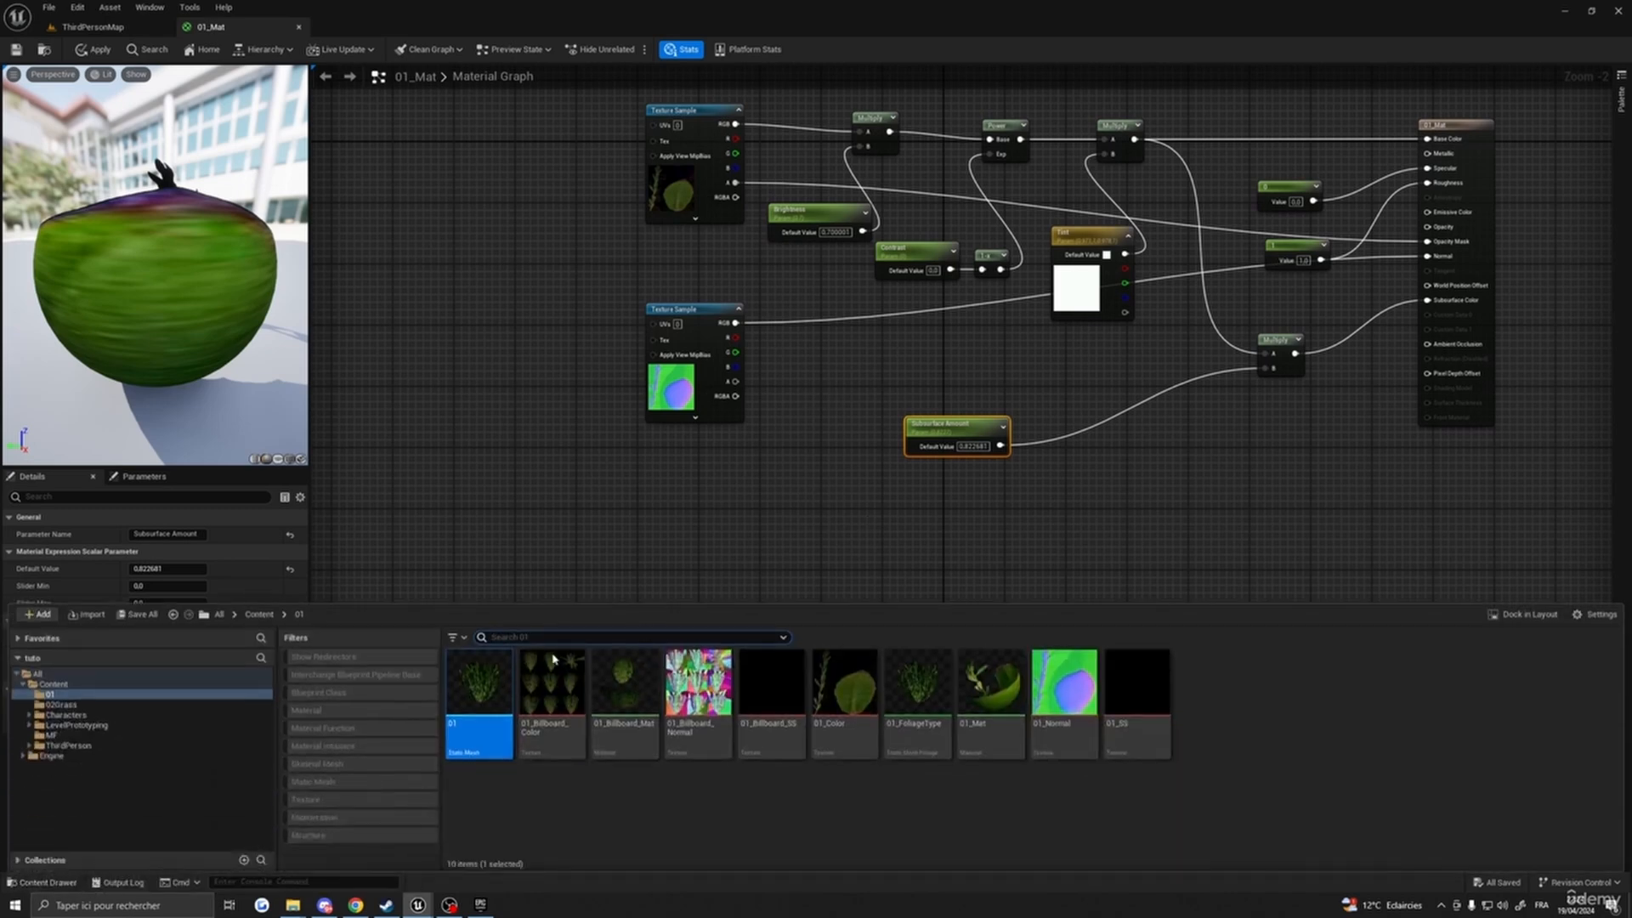
pyautogui.click(259, 614)
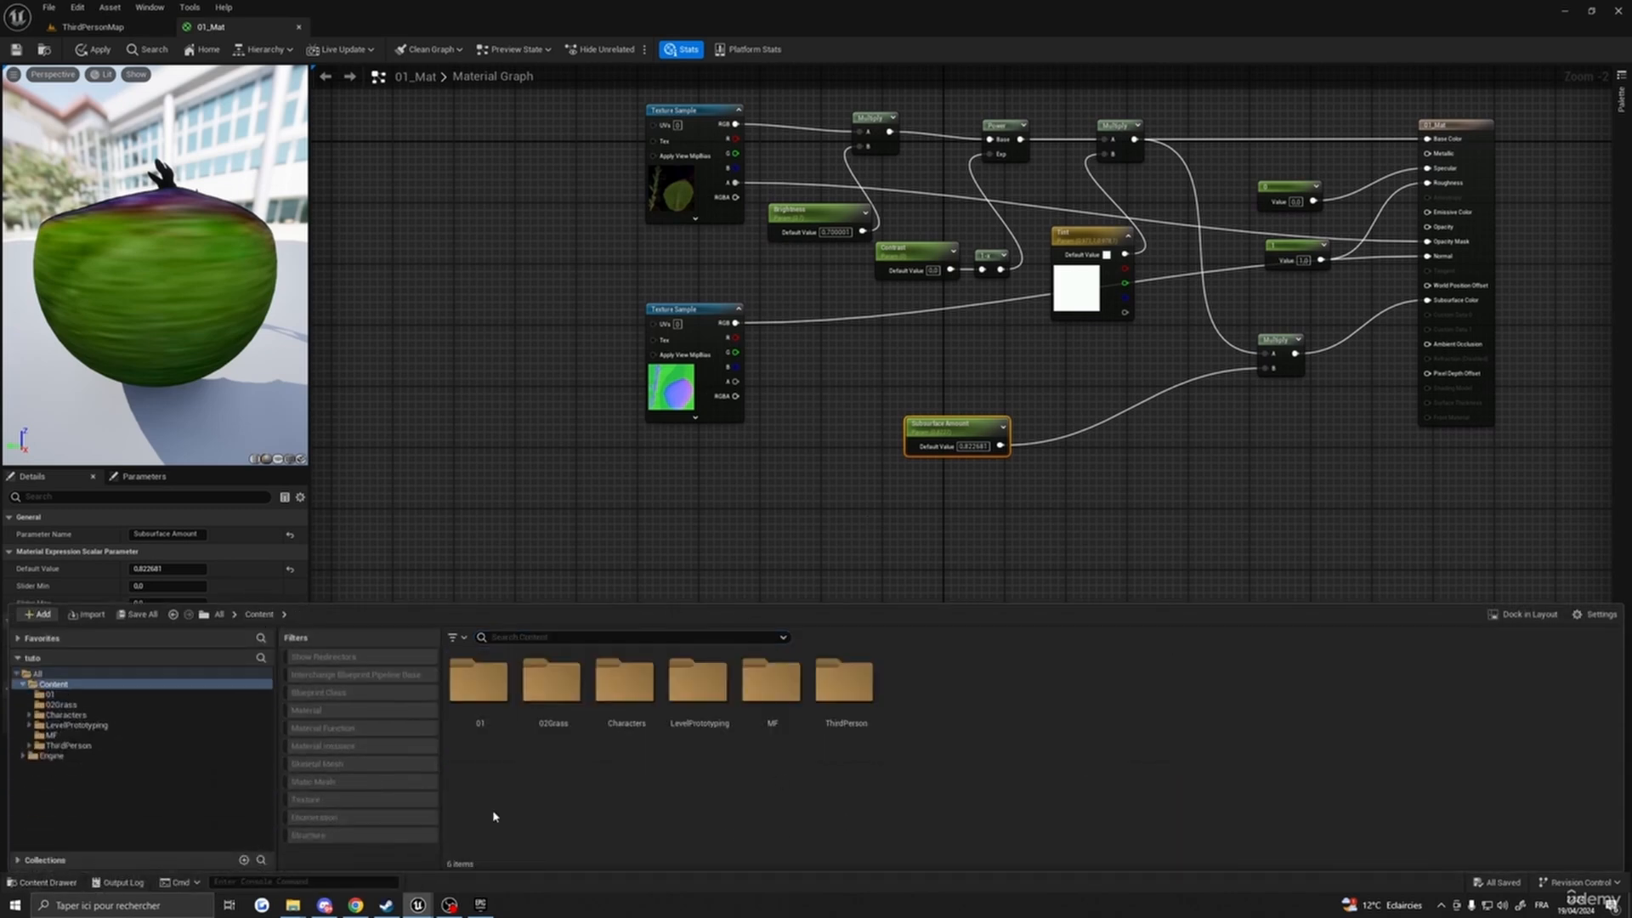
pyautogui.doubleClick(769, 688)
pyautogui.rightClick(776, 748)
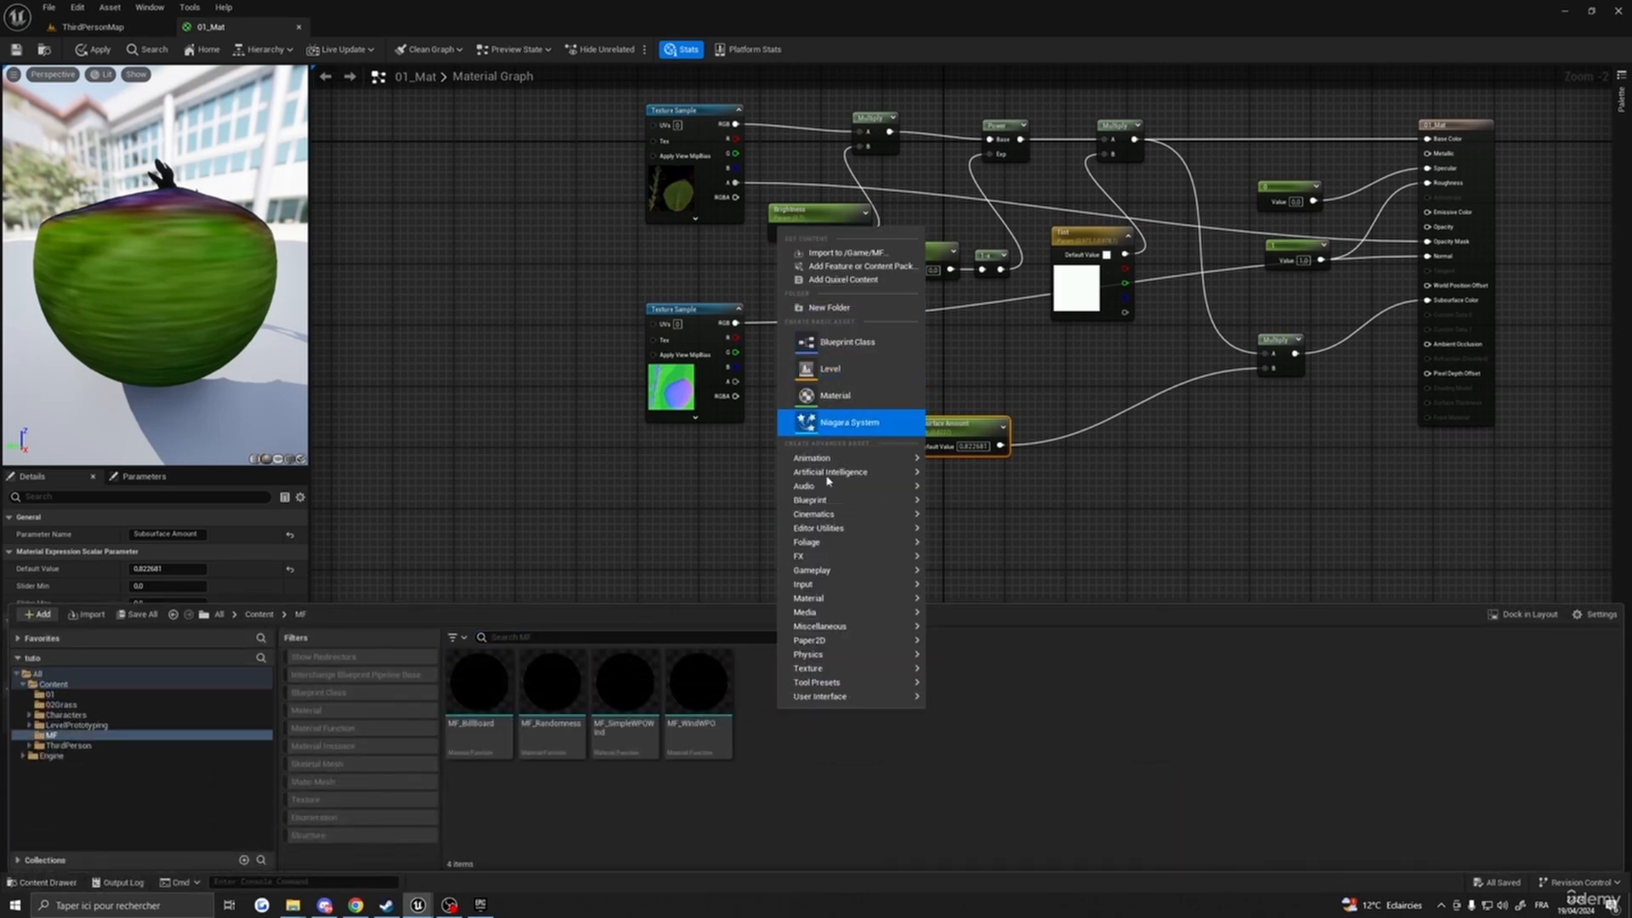
pyautogui.moveTo(829, 602)
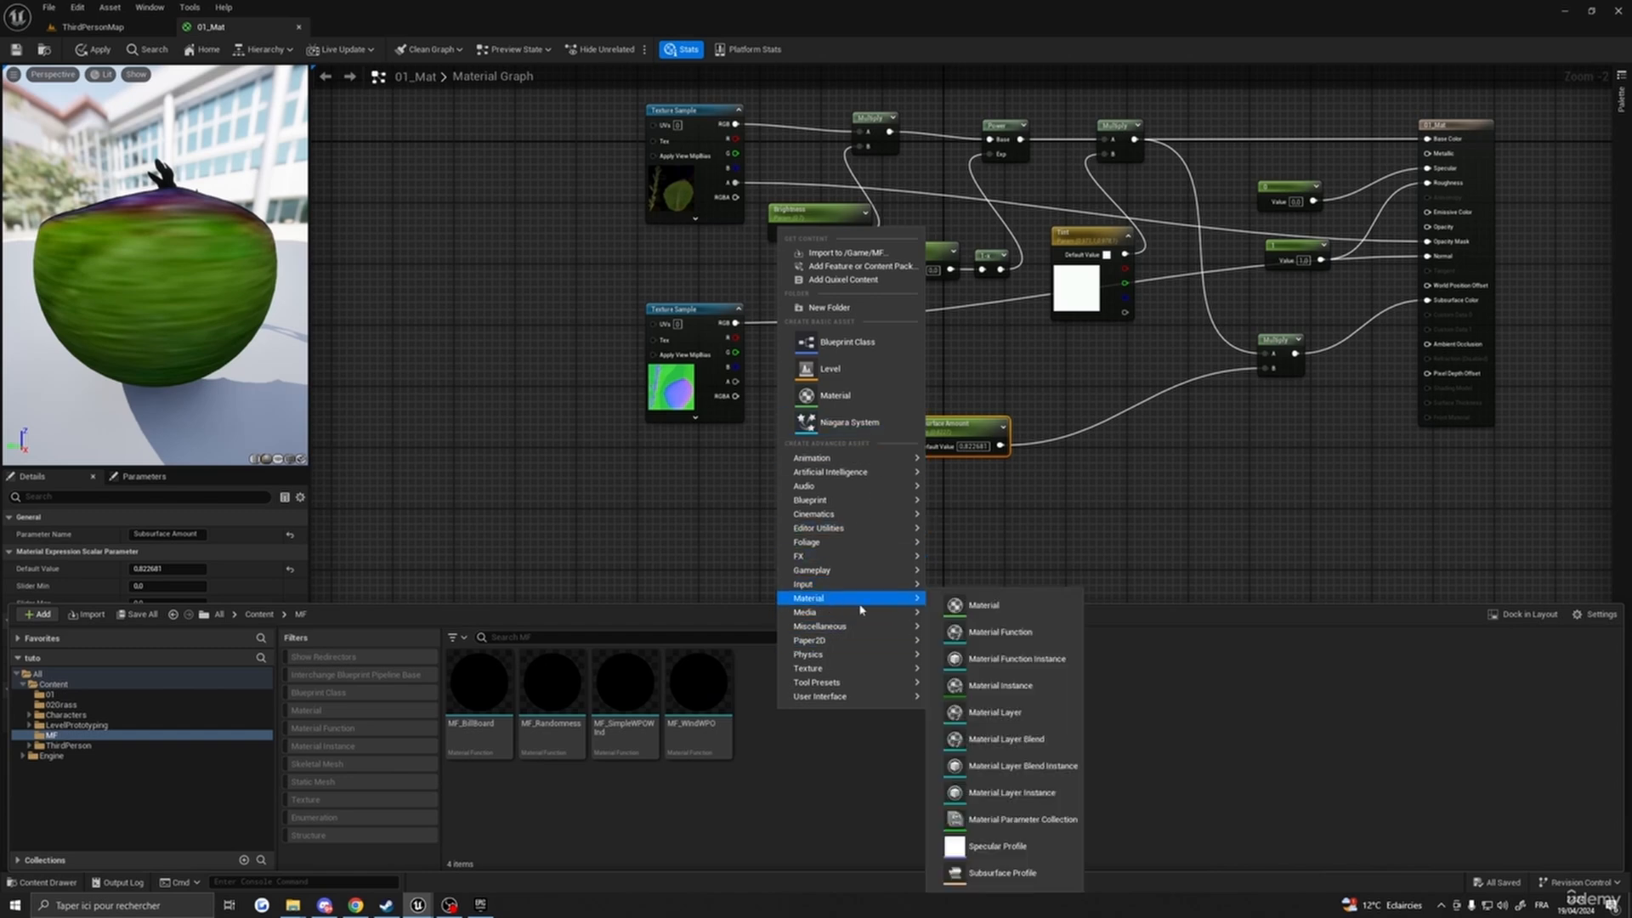
pyautogui.click(999, 632)
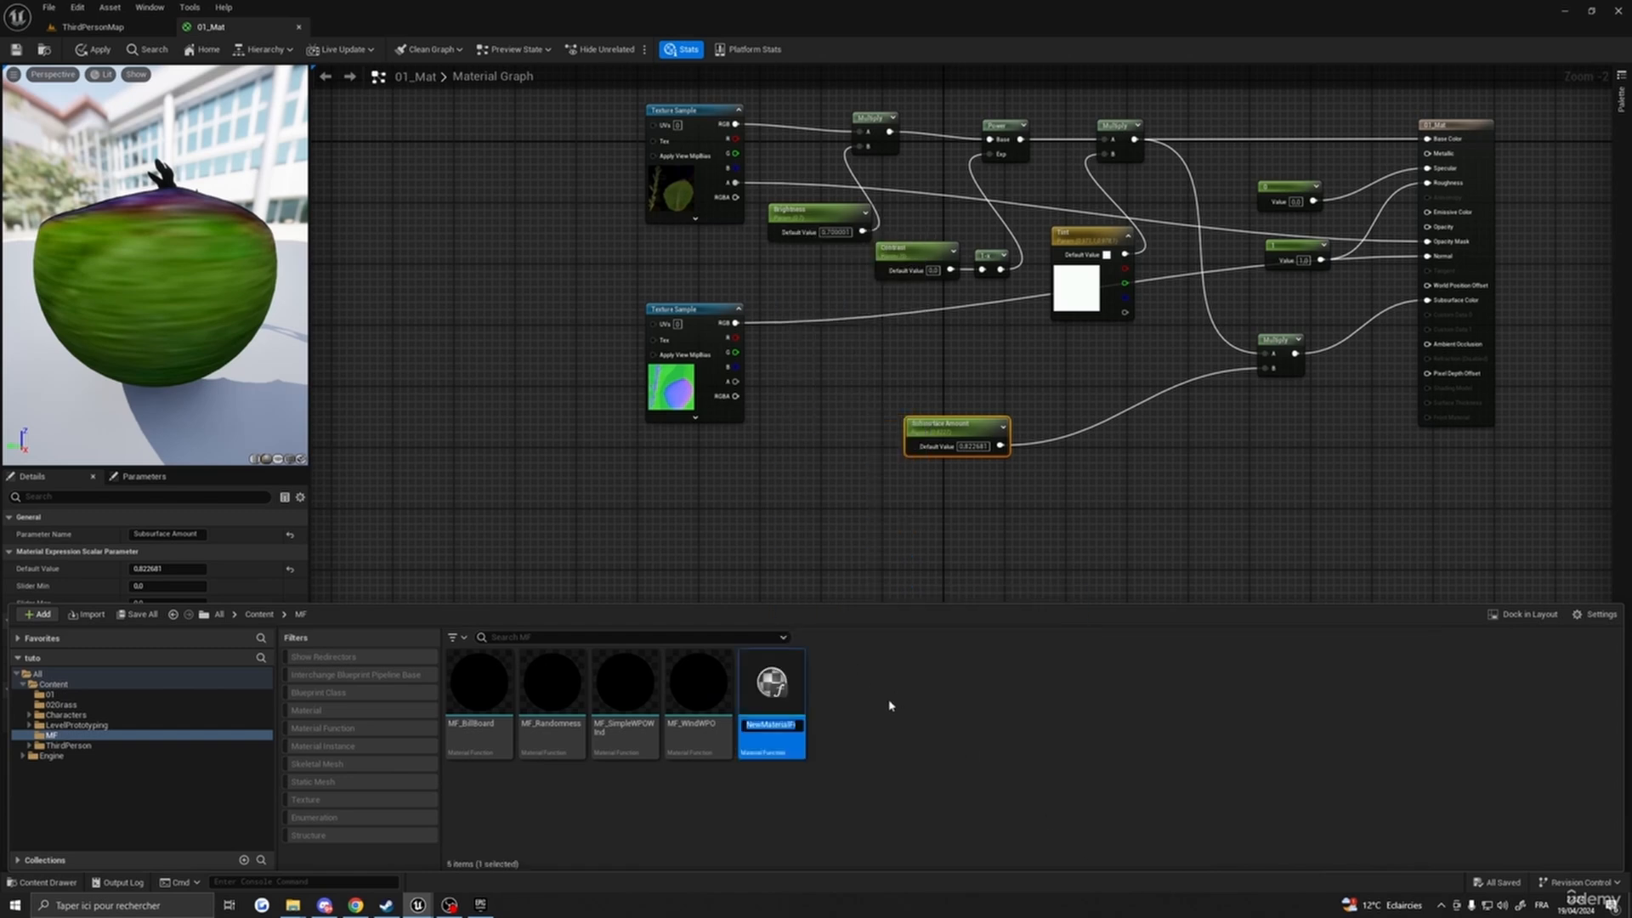
pyautogui.write('MF')
pyautogui.write('_O')
pyautogui.write('bjectRand')
pyautogui.write('om')
pyautogui.press('Return')
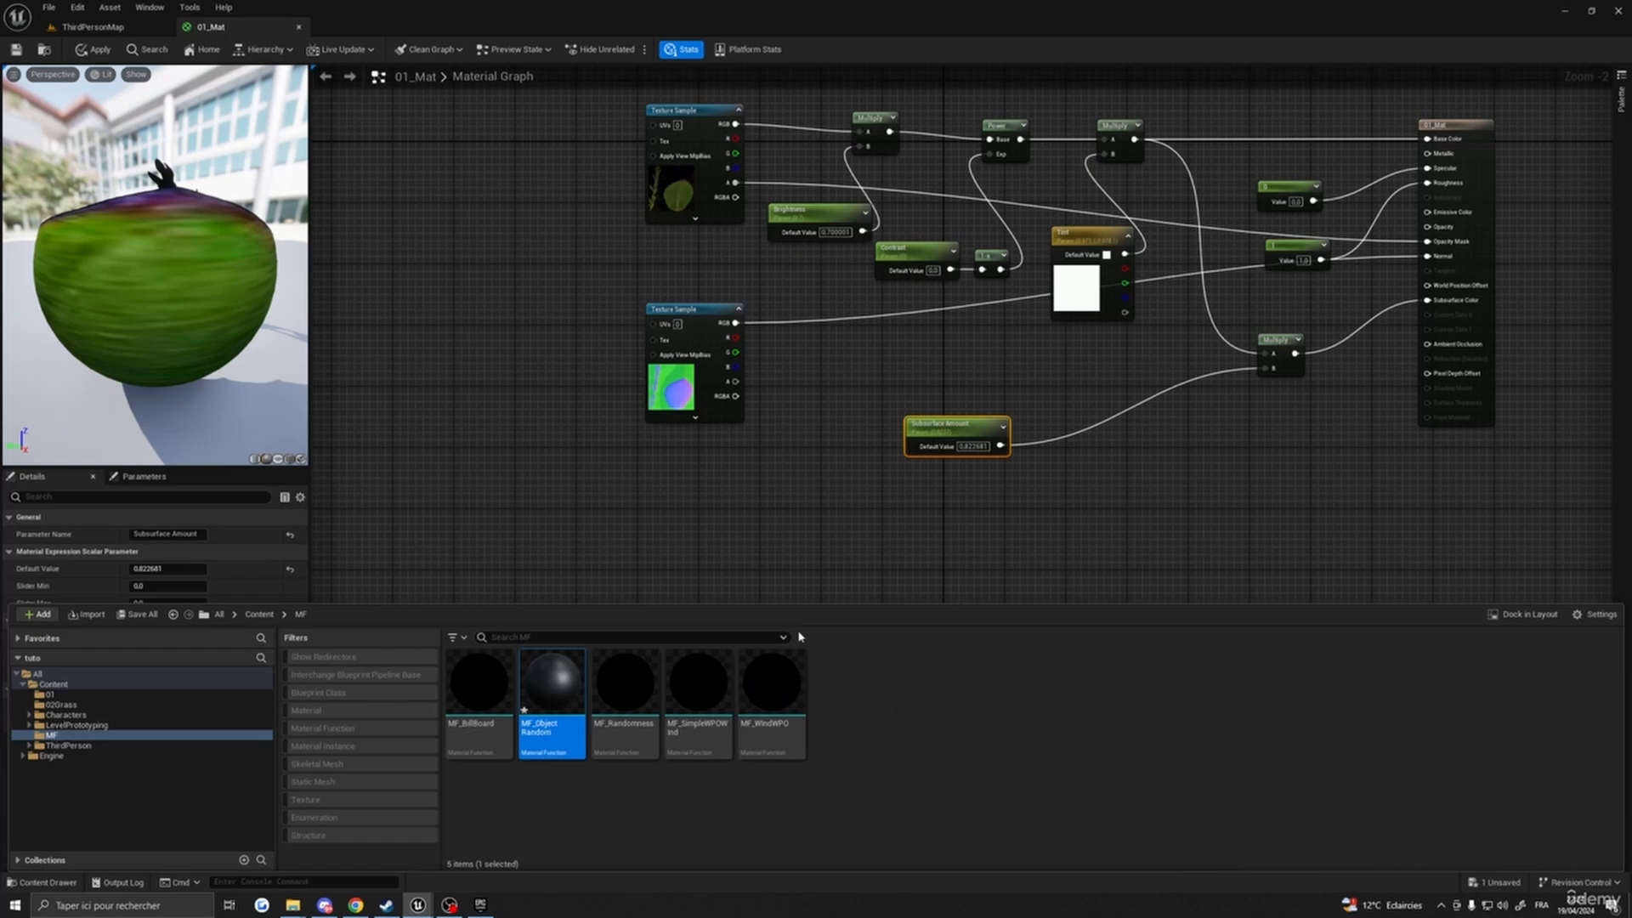
# - Open MF_ObjectRandom for editing, leaving empty graph space ahead of its Output Result node
pyautogui.doubleClick(542, 716)
pyautogui.moveTo(787, 393); pyautogui.dragTo(929, 492, button='right')
pyautogui.scroll(-3, 977, 463)
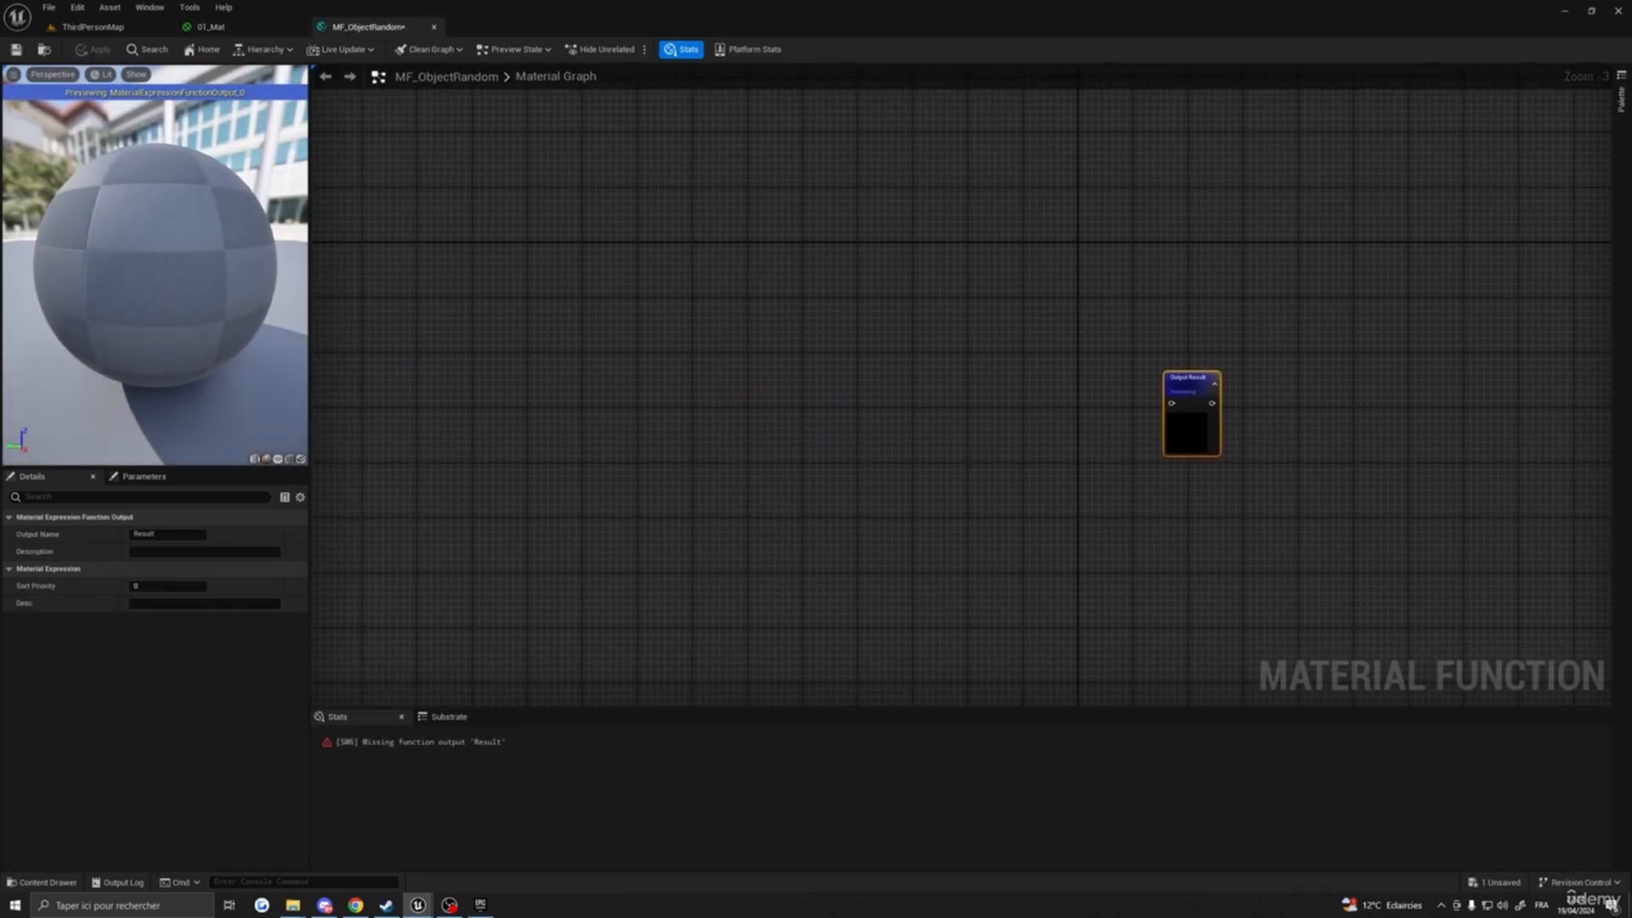
pyautogui.moveTo(869, 432); pyautogui.dragTo(926, 445, button='right')
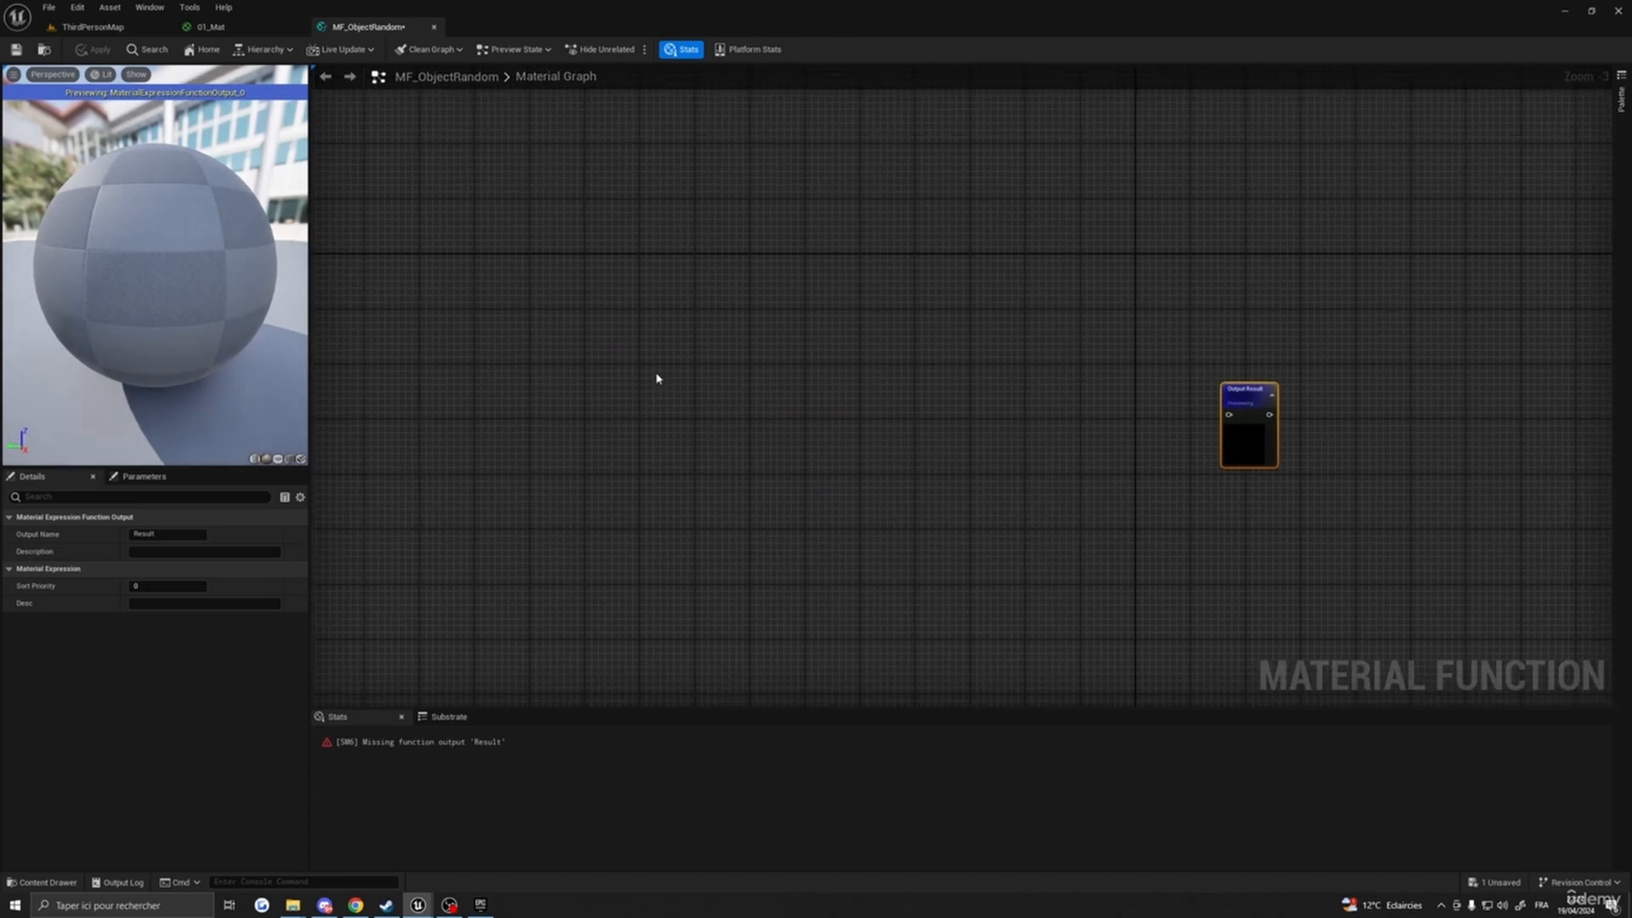
pyautogui.moveTo(656, 380); pyautogui.dragTo(628, 374, button='right')
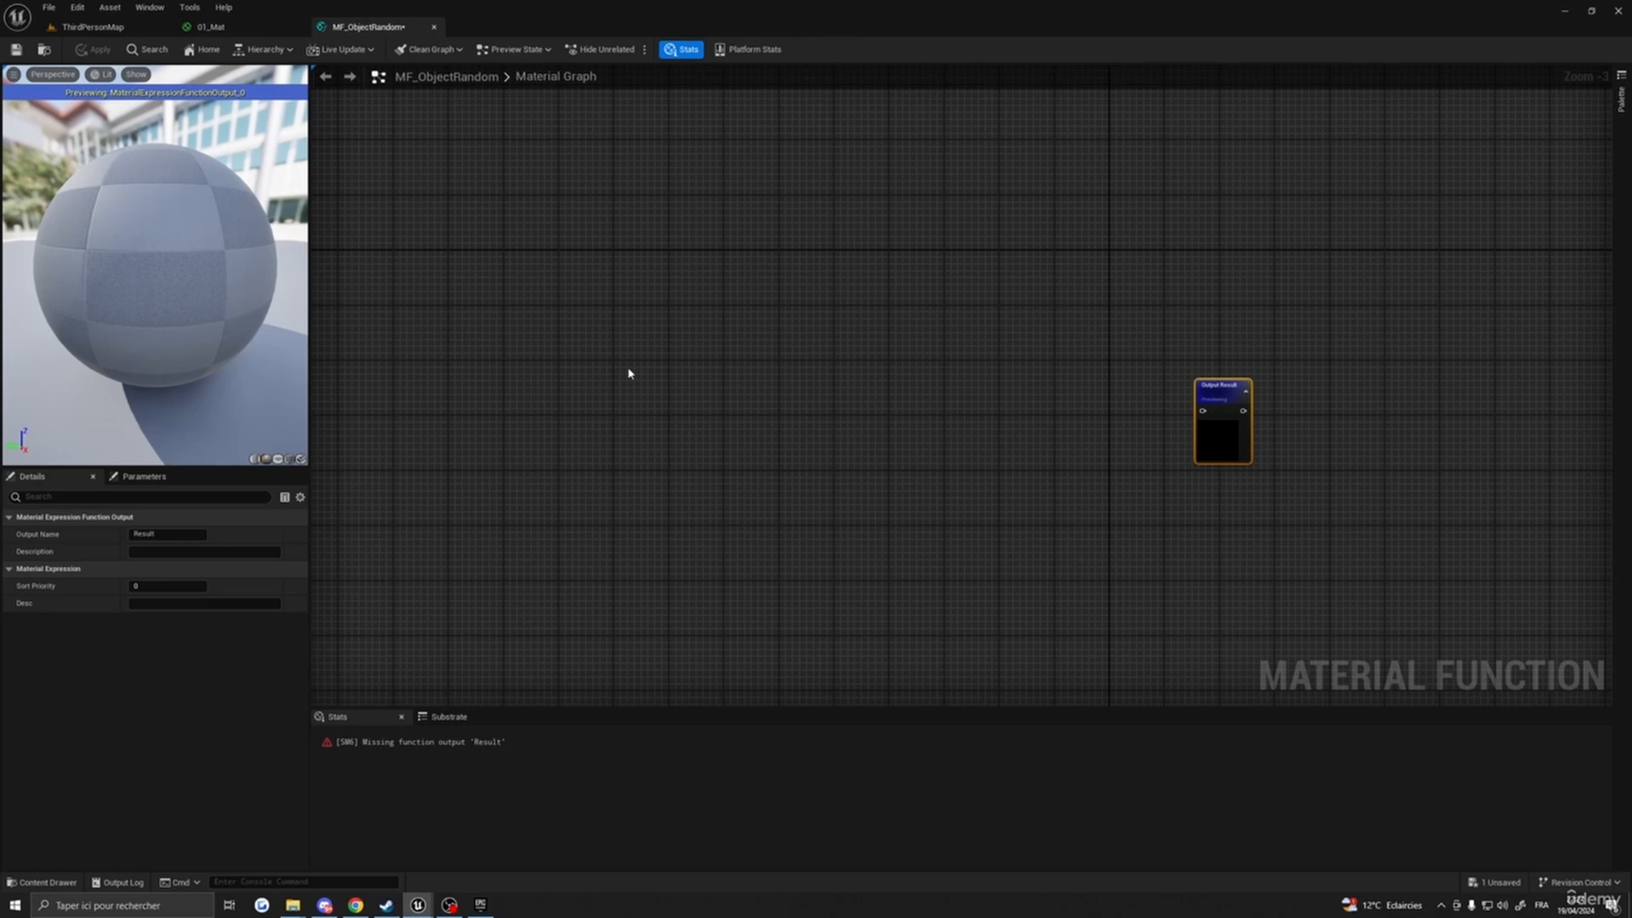
pyautogui.moveTo(939, 404); pyautogui.dragTo(926, 394, button='right')
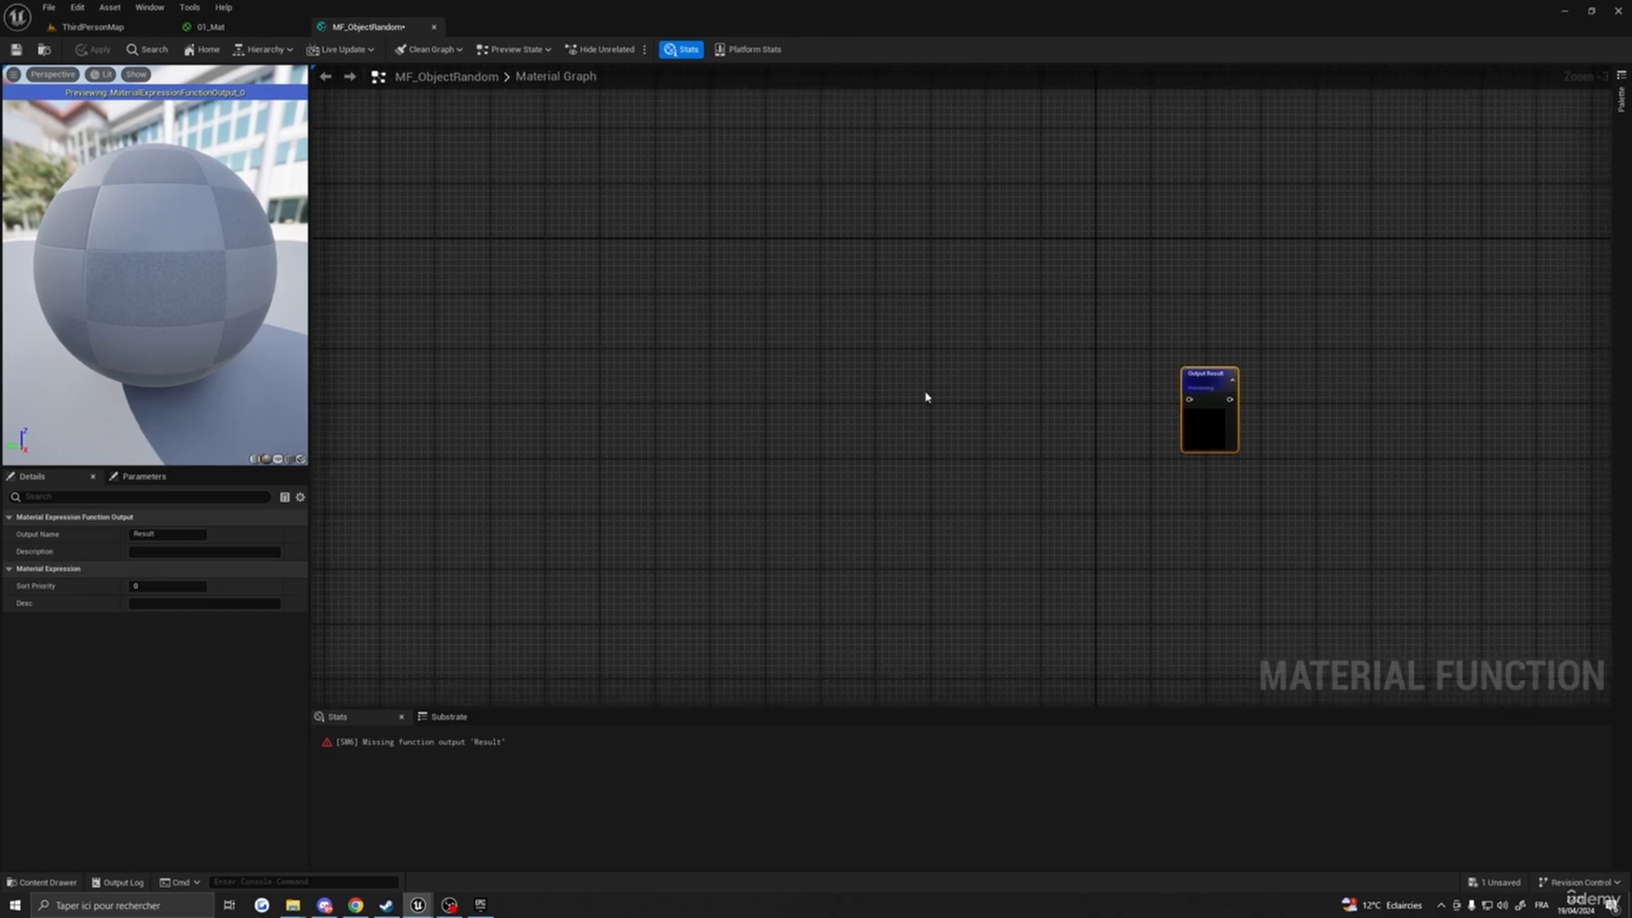
# - Add a FunctionInput node in the empty graph space and set its input type to Function Input Scalar
pyautogui.moveTo(776, 459); pyautogui.dragTo(907, 477, button='right')
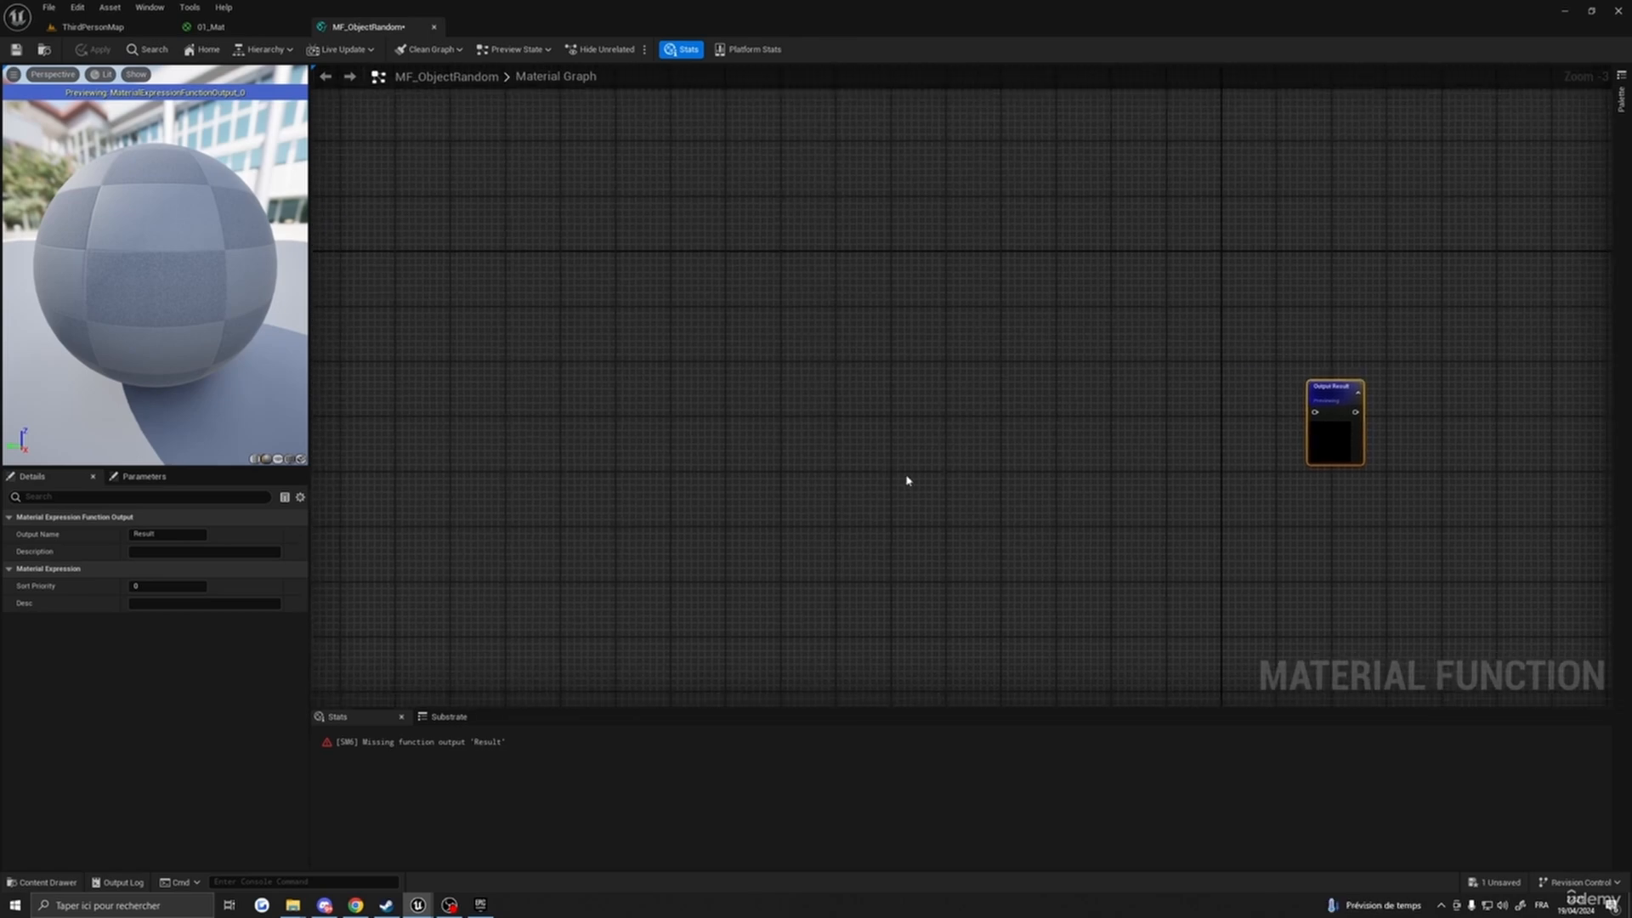
pyautogui.scroll(-4, 900, 488)
pyautogui.scroll(6, 859, 365)
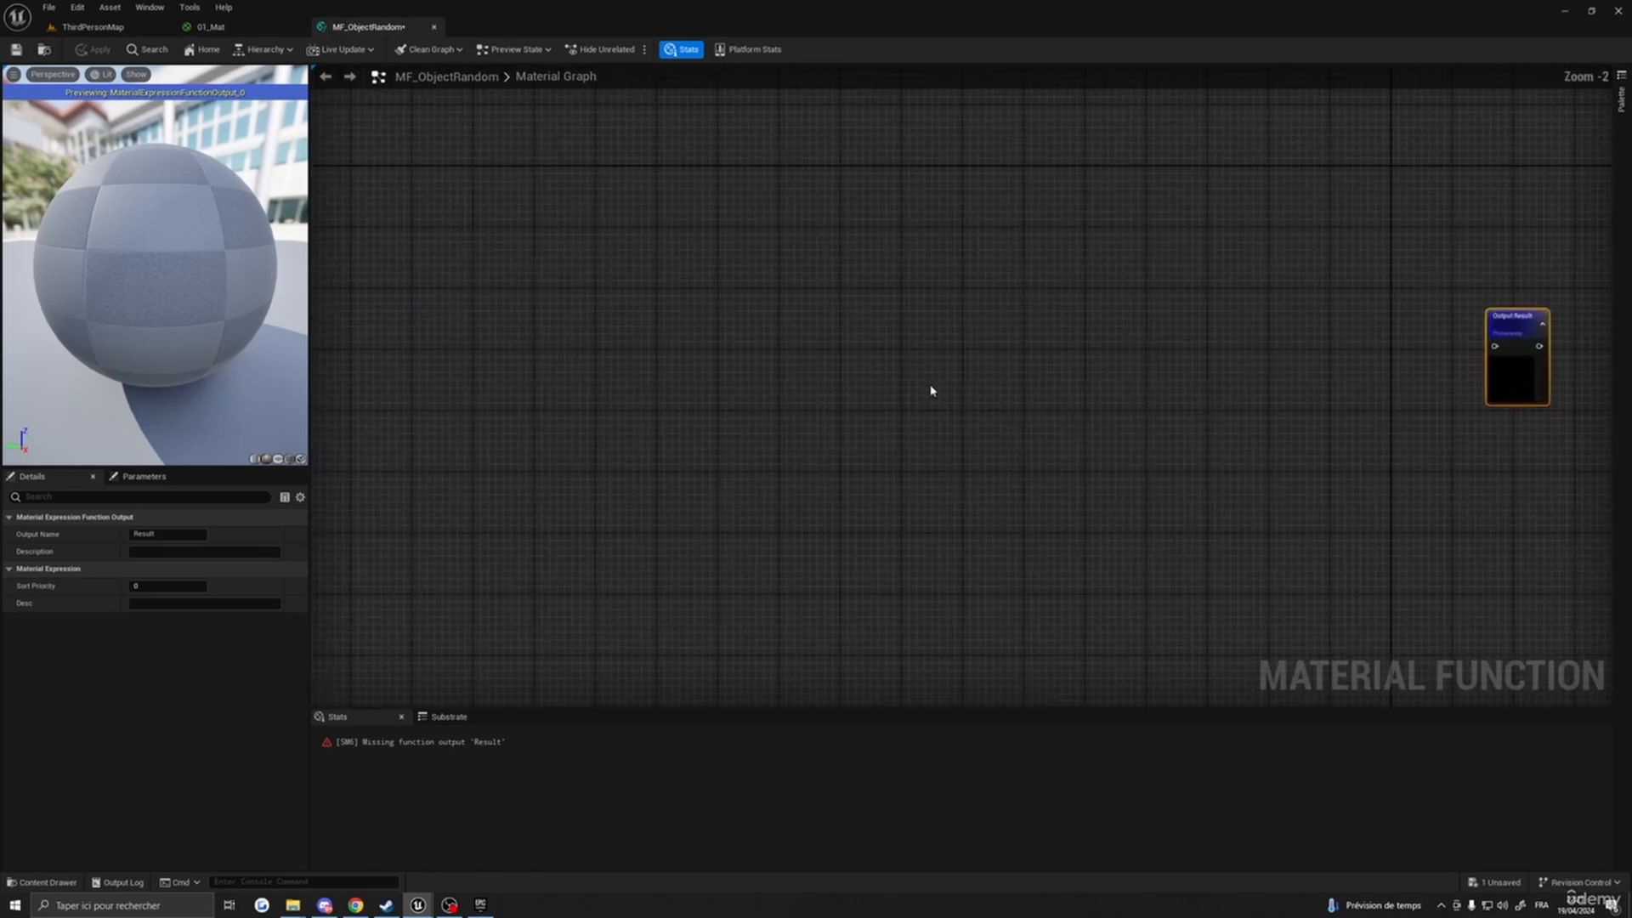
pyautogui.moveTo(933, 390); pyautogui.dragTo(981, 483, button='right')
pyautogui.scroll(2, 835, 454)
pyautogui.rightClick(618, 305)
pyautogui.write('func')
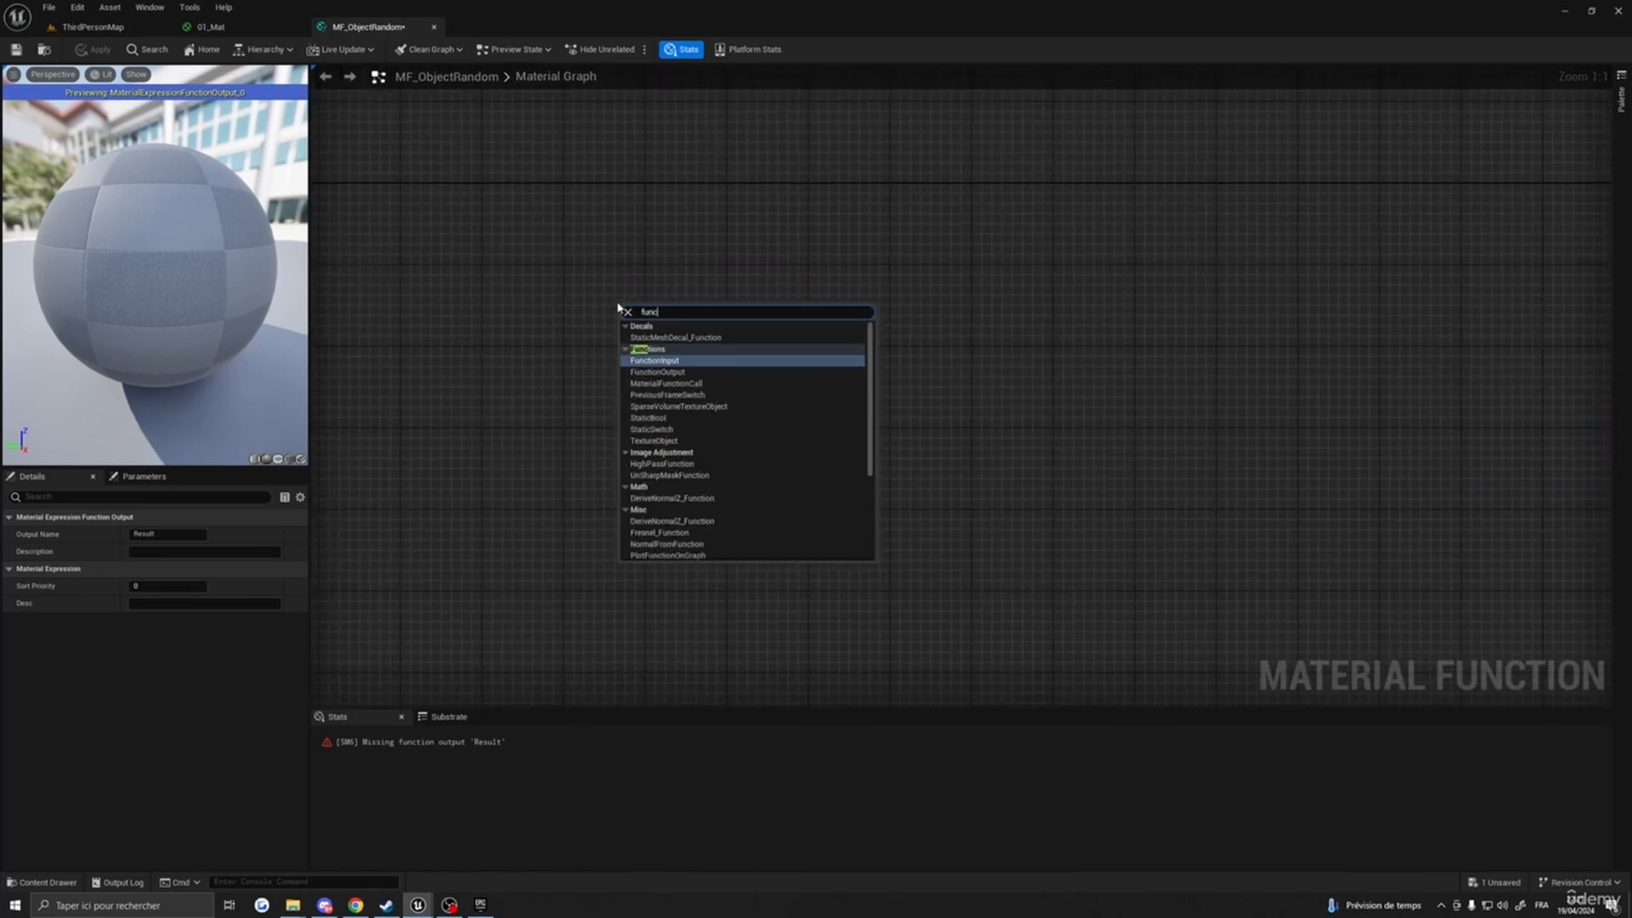
pyautogui.write('tio')
pyautogui.click(659, 361)
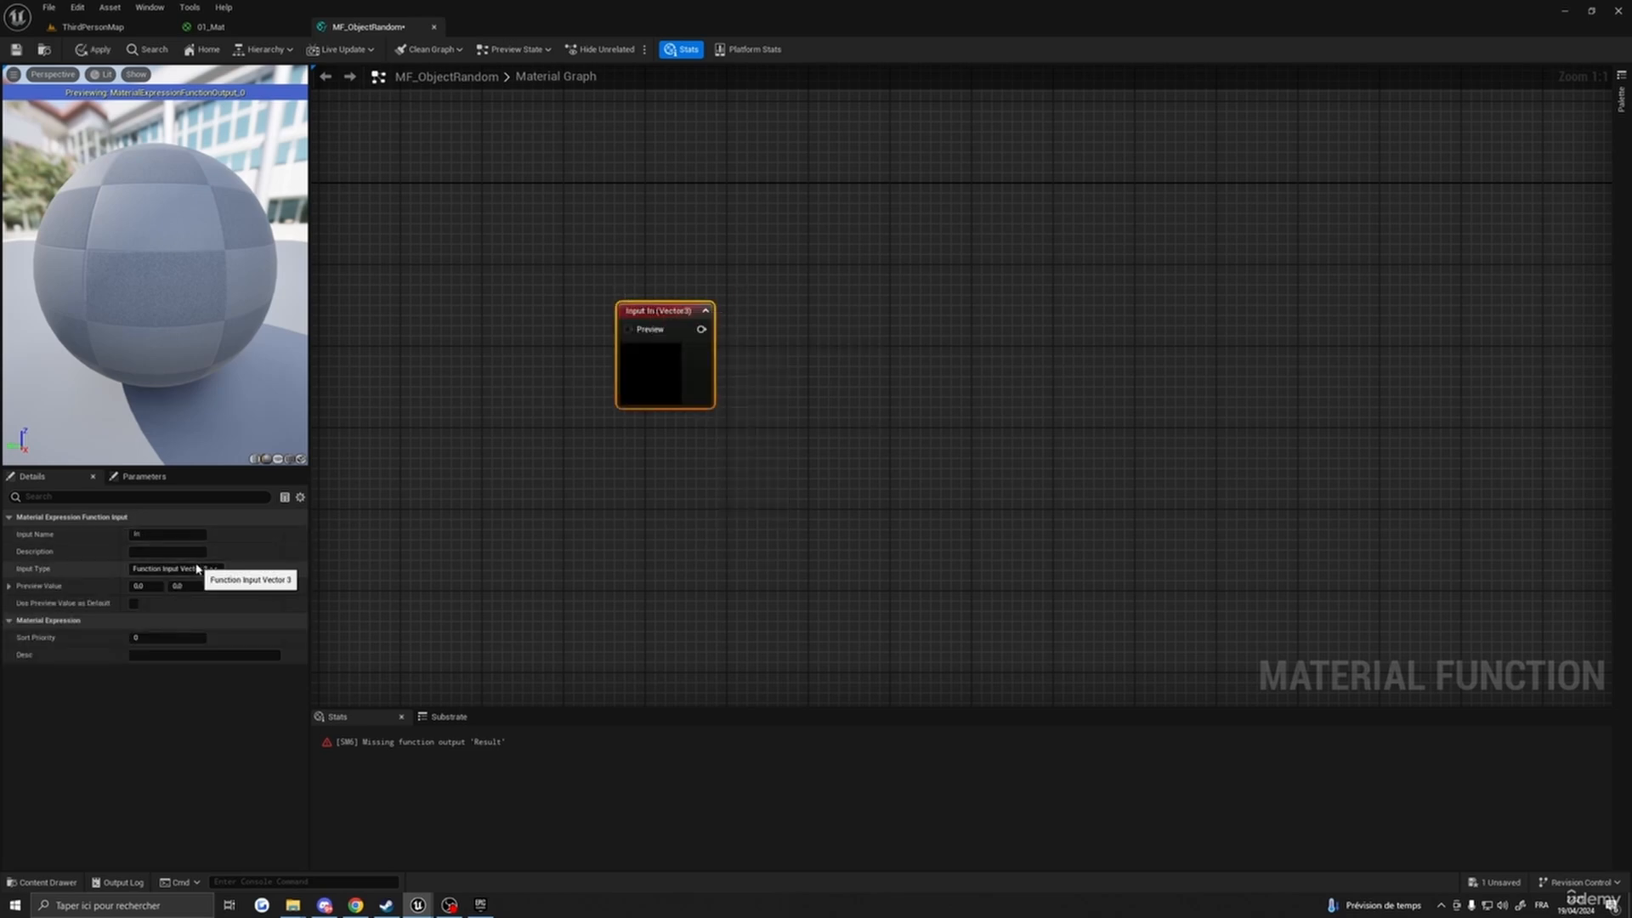
pyautogui.click(198, 569)
pyautogui.click(174, 583)
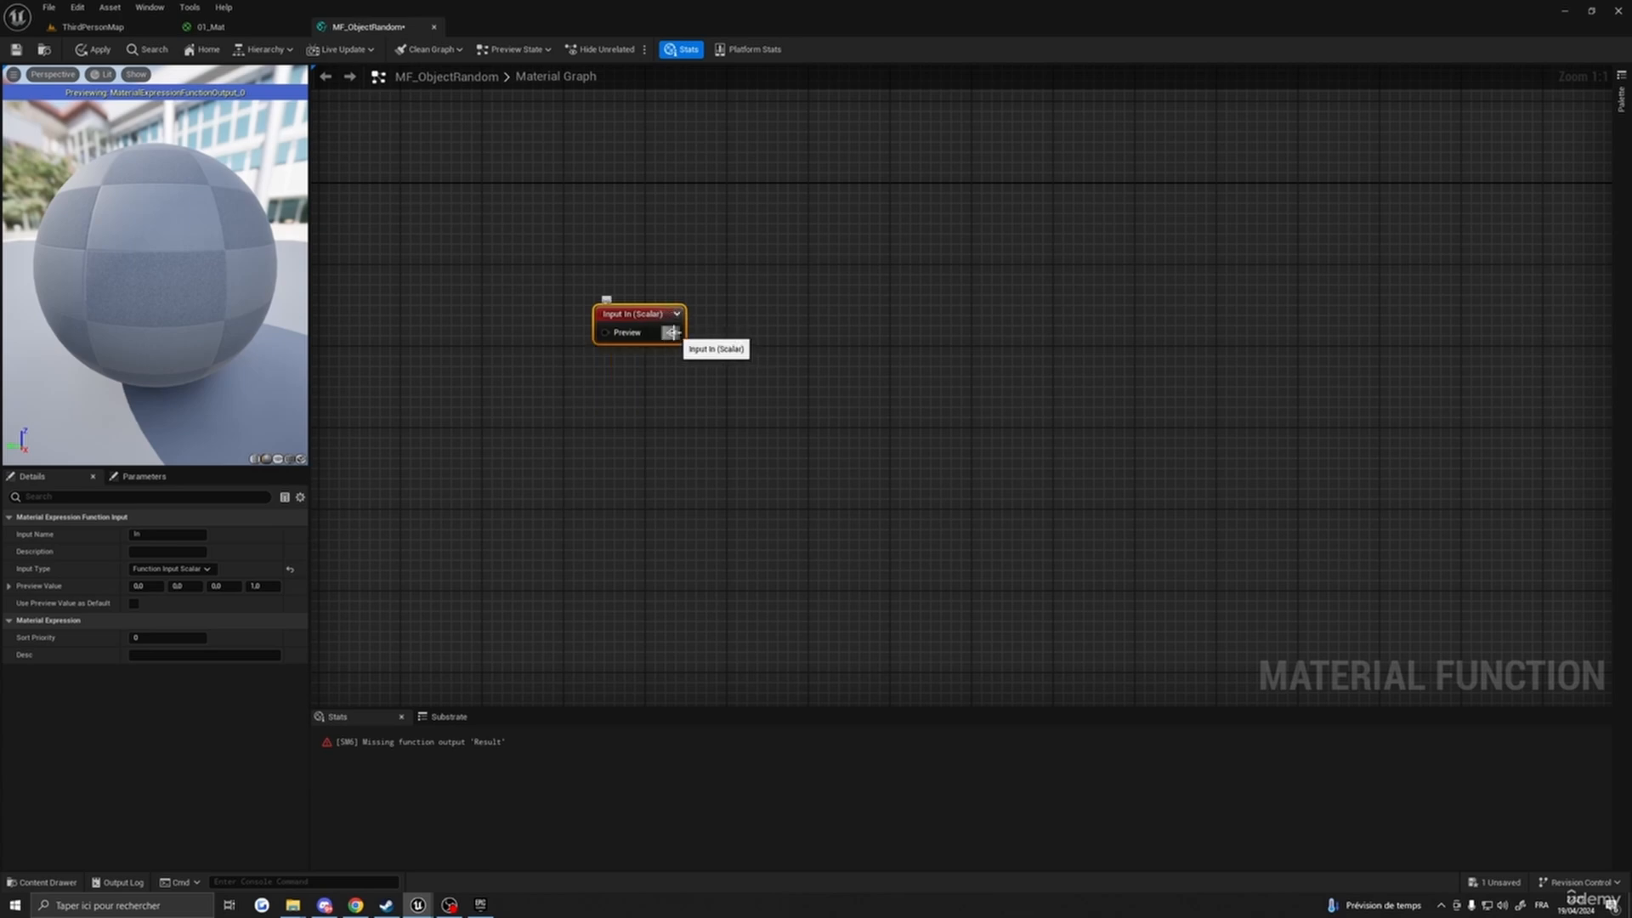
# - Add a named reroute declaration called Seed fed by the scalar input, and align it beside that input node
pyautogui.moveTo(671, 333); pyautogui.dragTo(747, 337)
pyautogui.write('reroute')
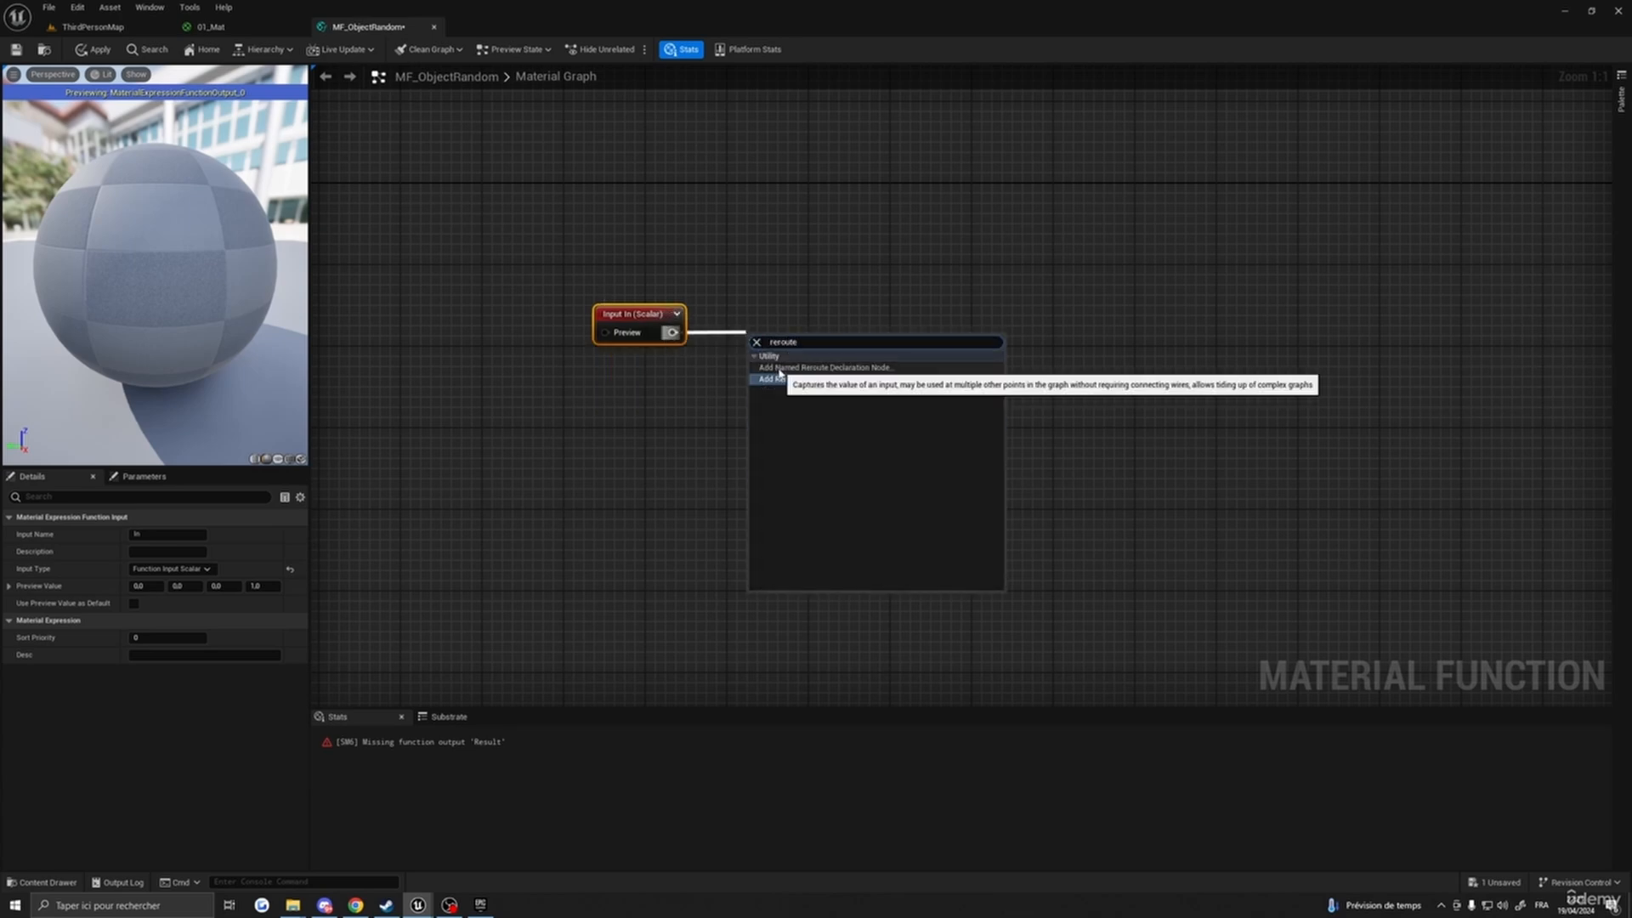
pyautogui.click(778, 368)
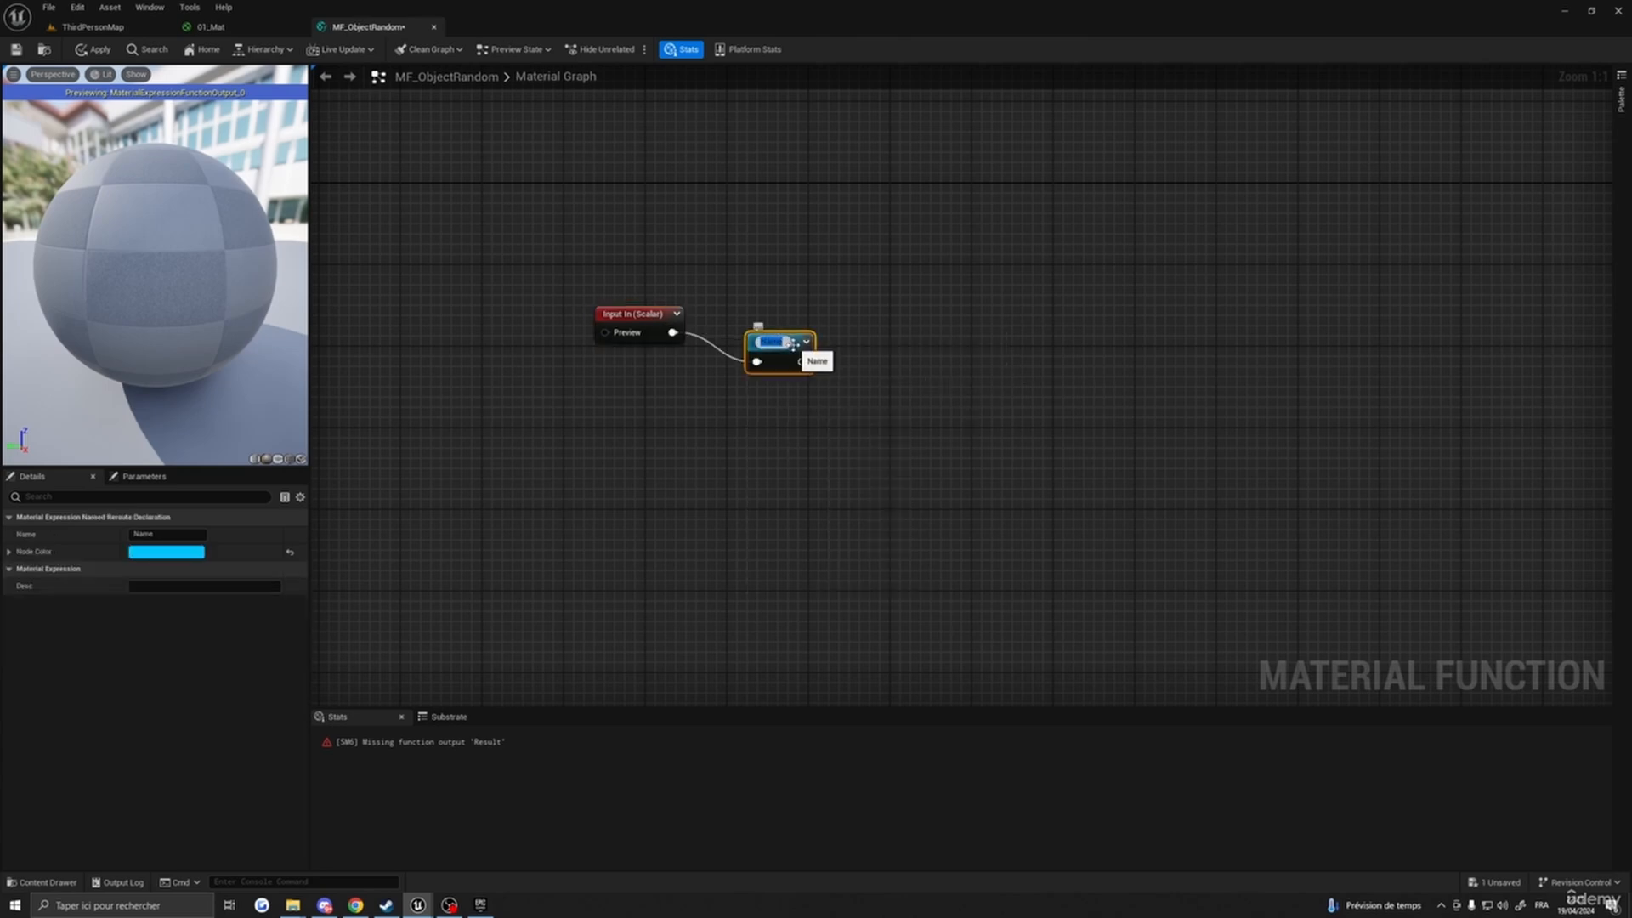
pyautogui.press('Return')
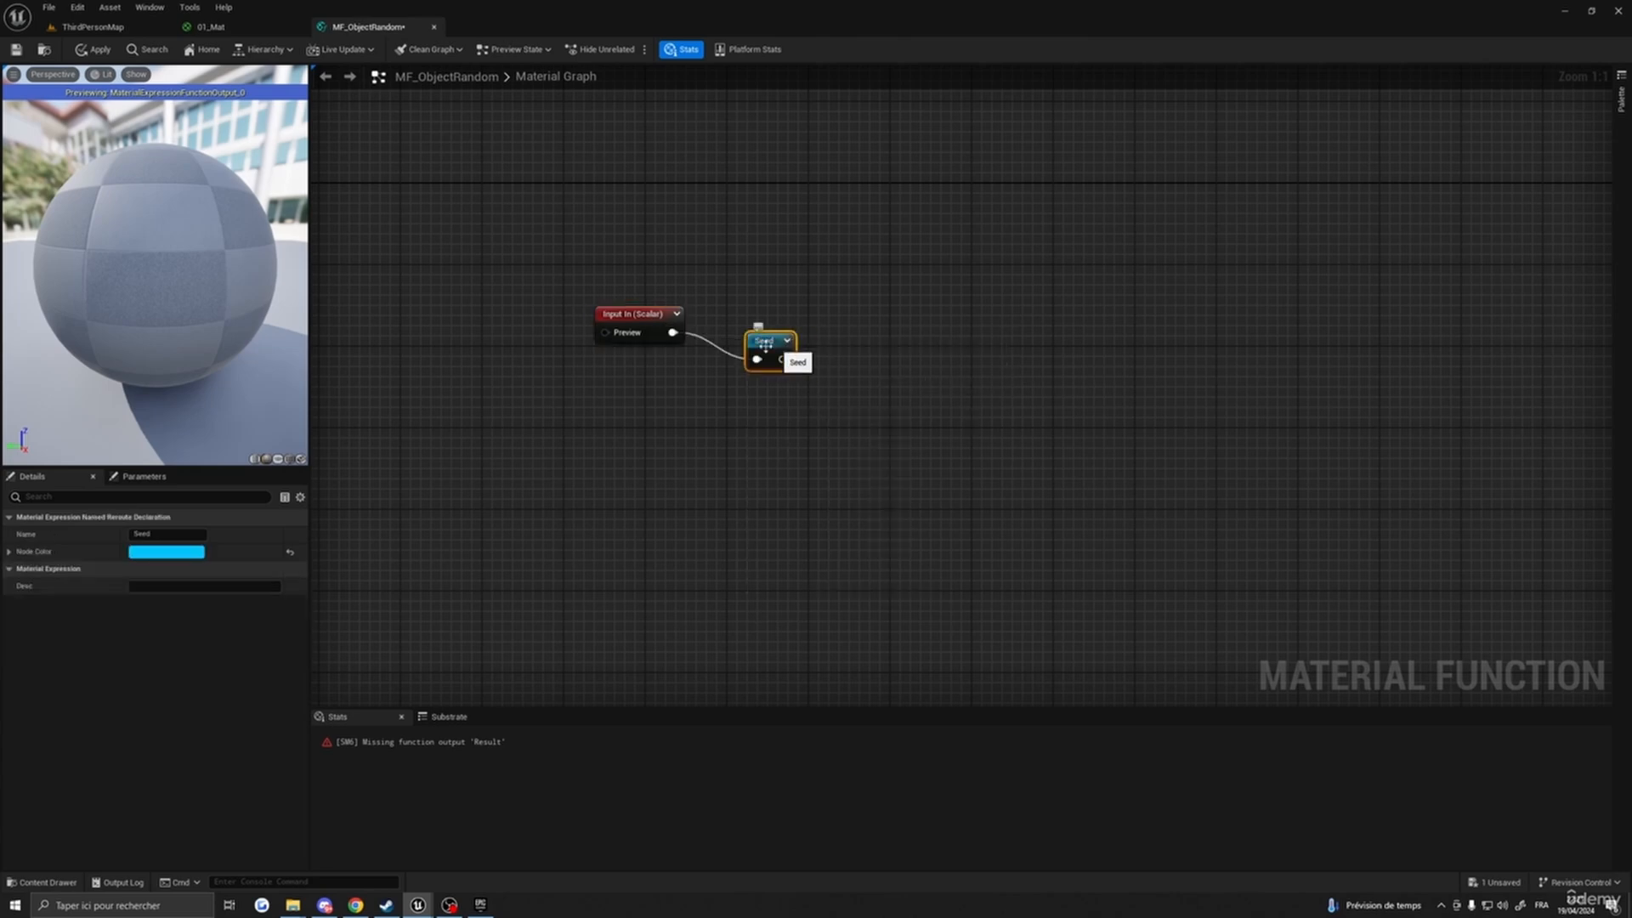
pyautogui.moveTo(760, 345); pyautogui.dragTo(642, 316)
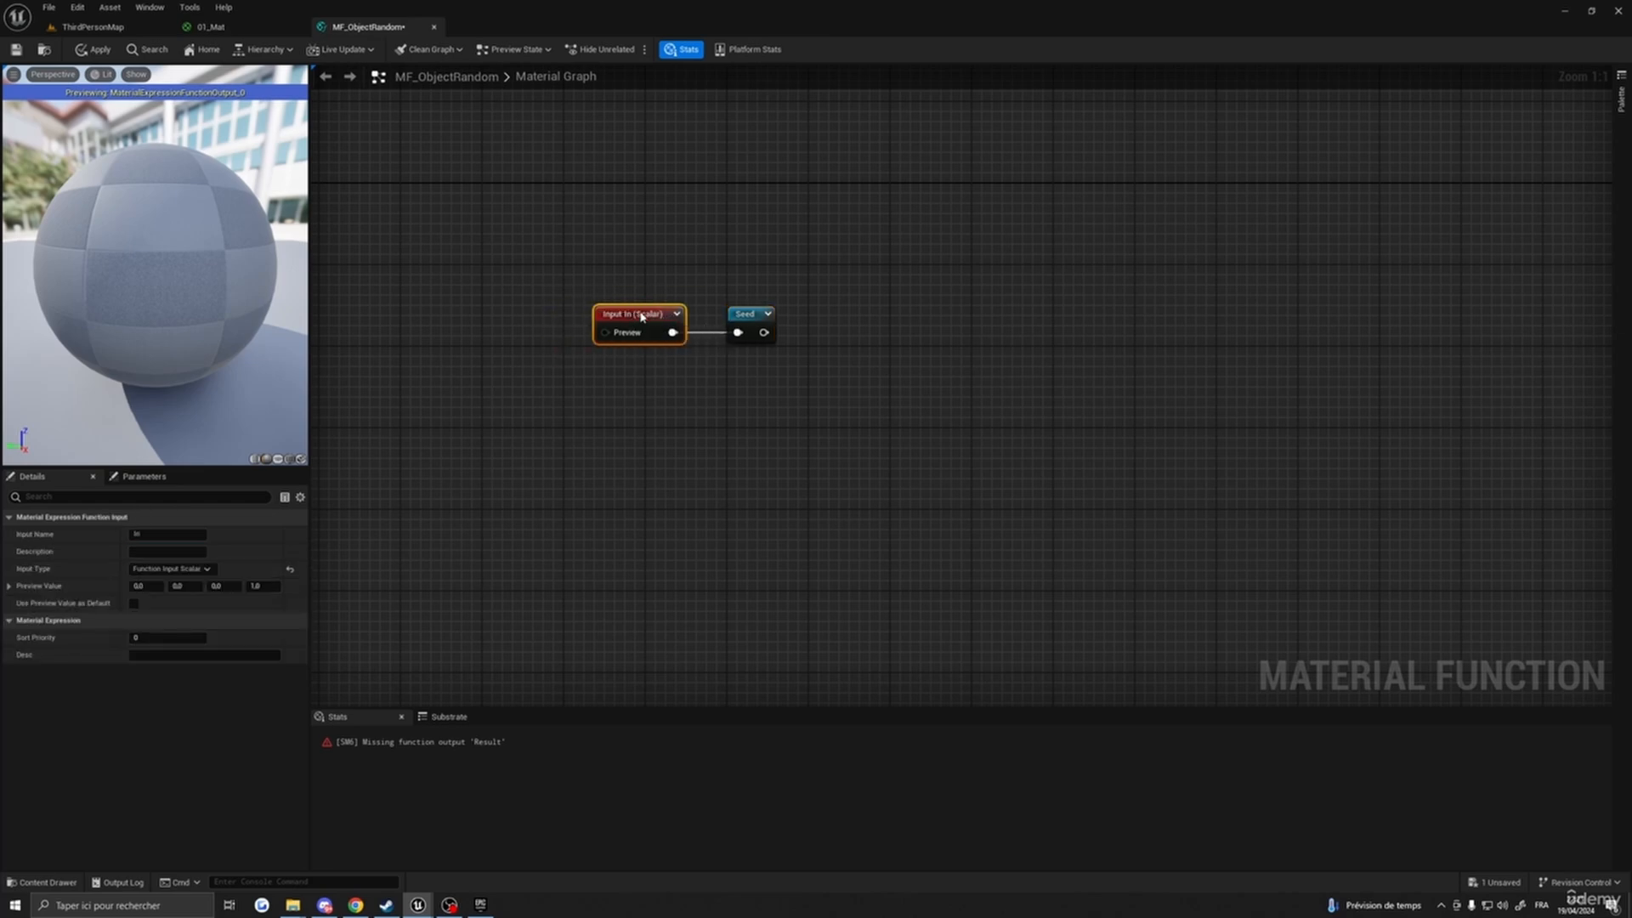
pyautogui.click(748, 315)
pyautogui.click(643, 314)
pyautogui.click(745, 315)
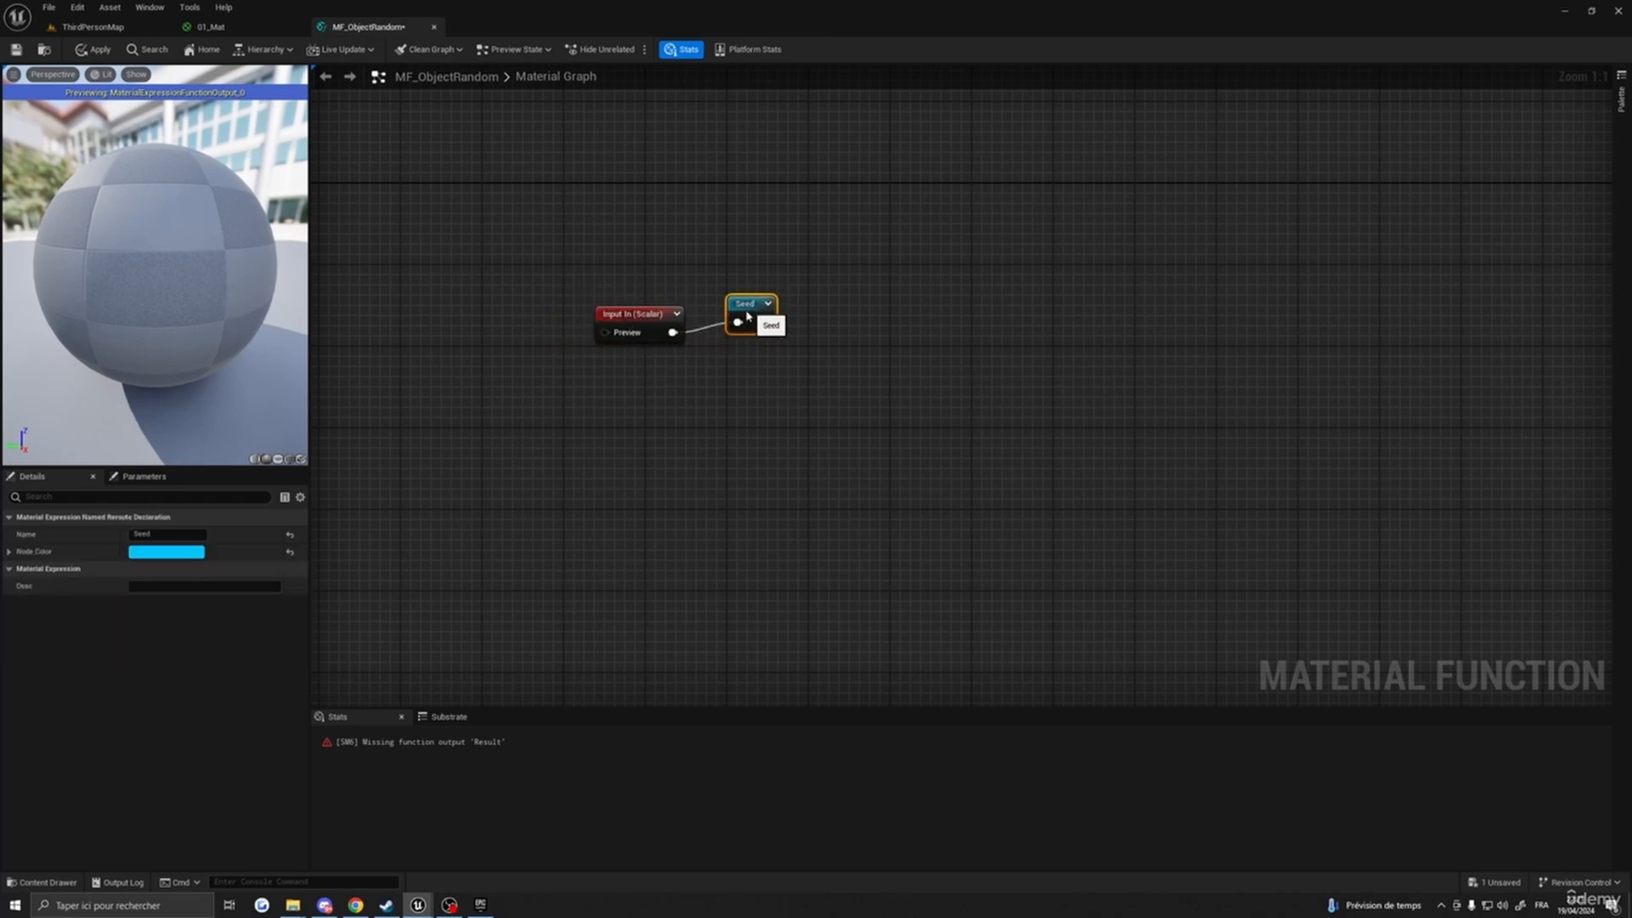
# - Place a Seed named reroute usage node in the empty space beyond the Seed declaration
pyautogui.rightClick(912, 350)
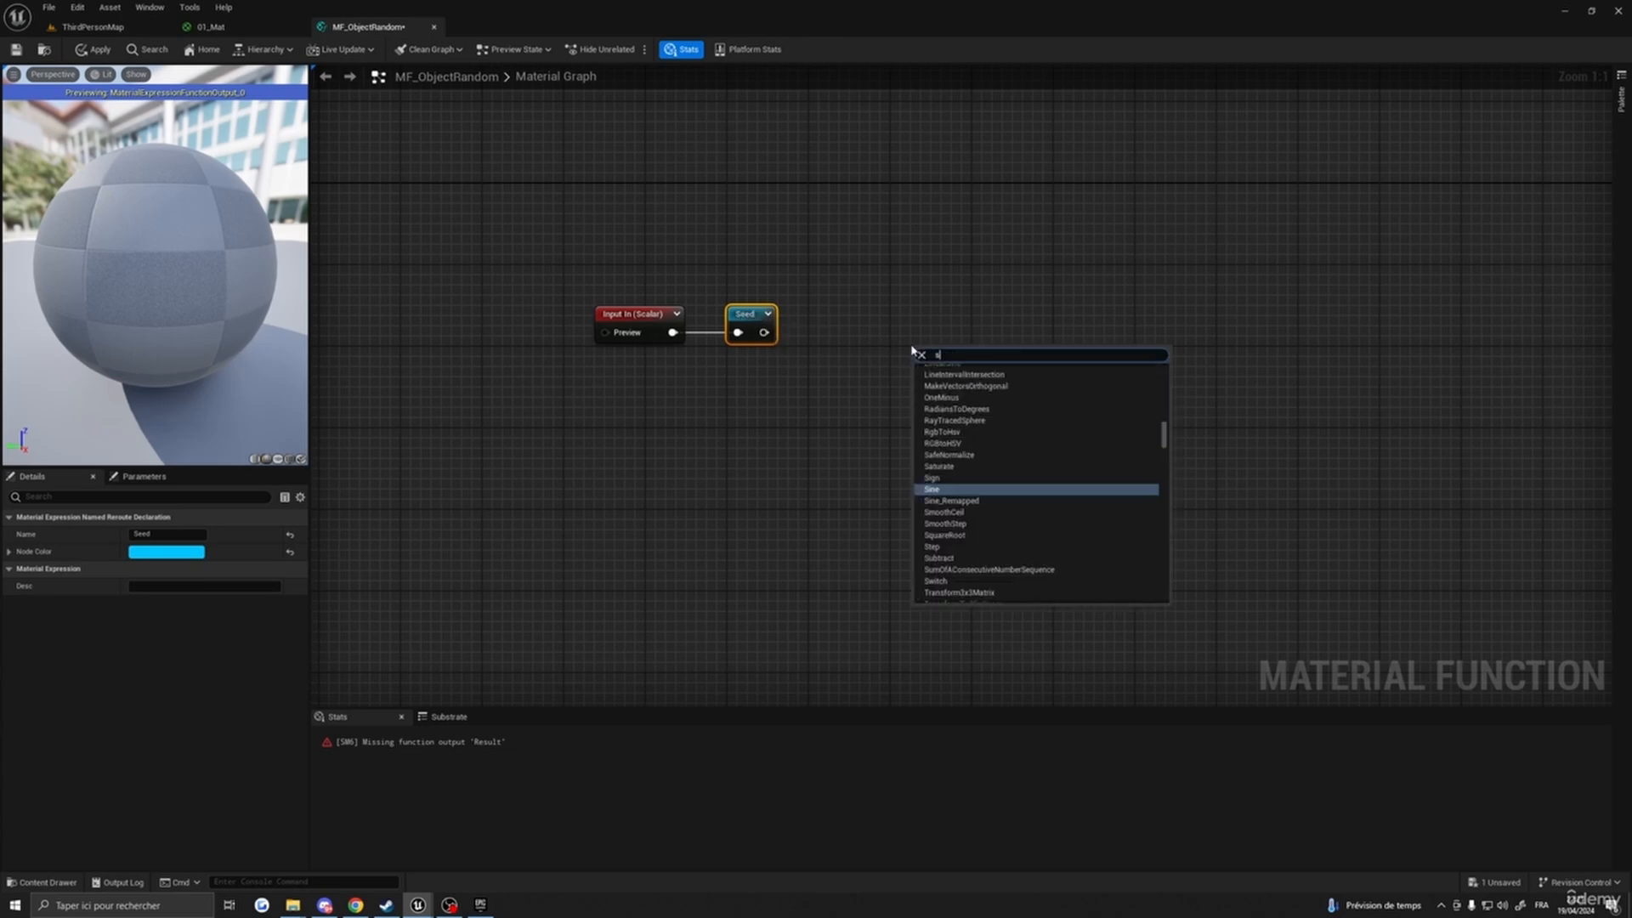
pyautogui.write('seed')
pyautogui.press('Return')
pyautogui.moveTo(954, 354); pyautogui.dragTo(1036, 313)
# - Add an Object Position (Absolute) node just above the Seed usage node
pyautogui.moveTo(1154, 444); pyautogui.dragTo(983, 427, button='right')
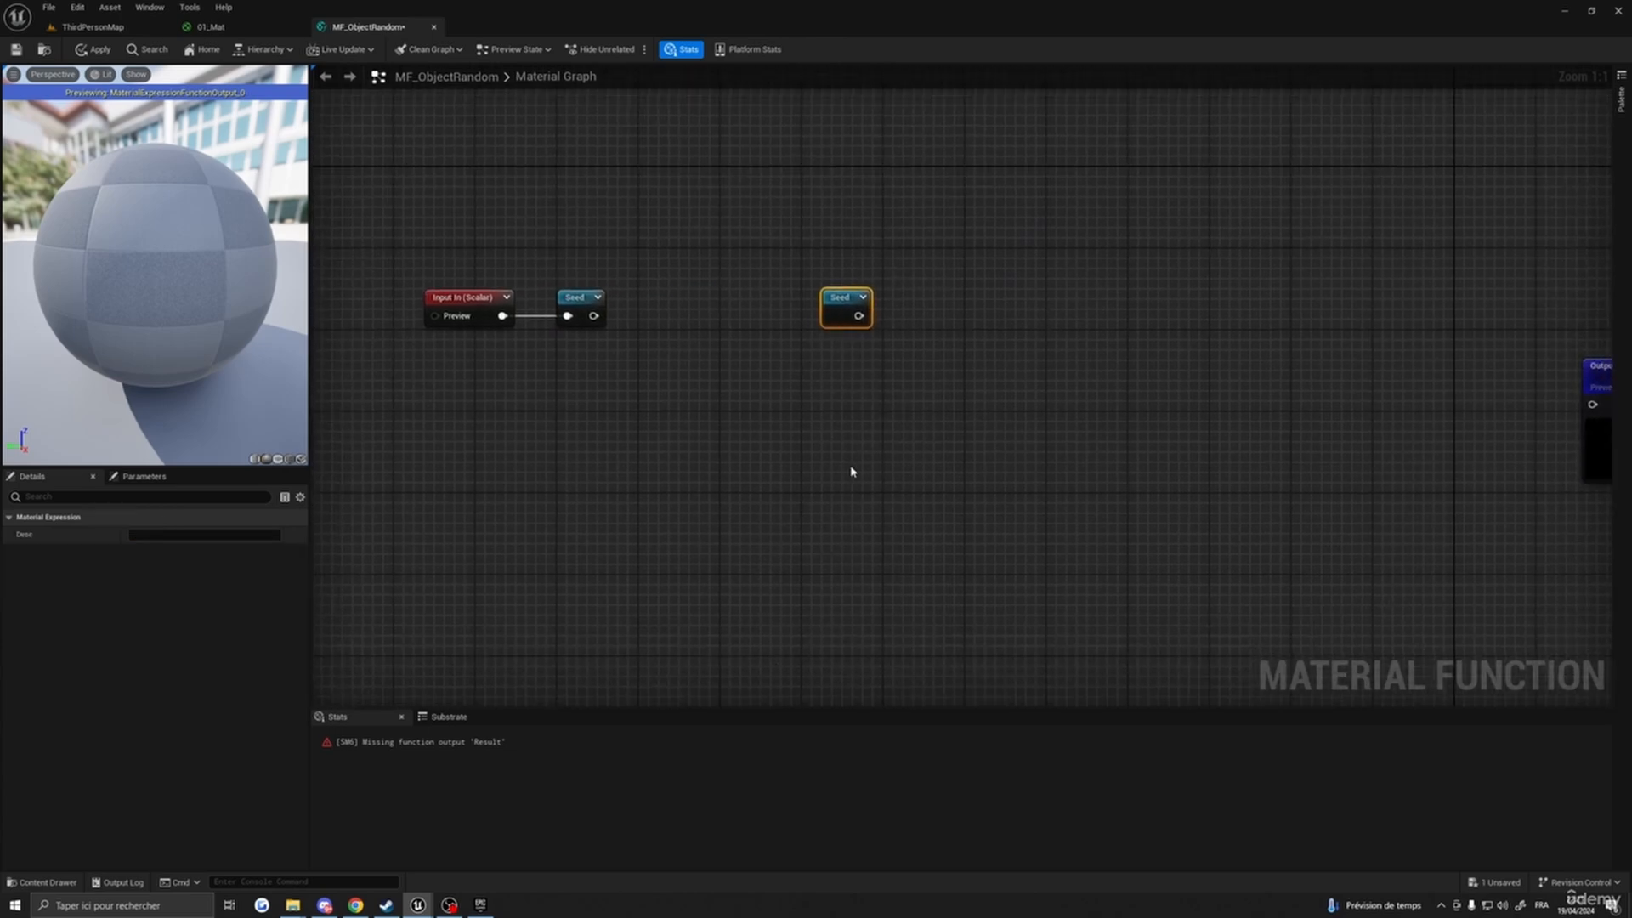
pyautogui.moveTo(938, 591); pyautogui.dragTo(899, 581, button='right')
pyautogui.moveTo(955, 318); pyautogui.dragTo(1016, 449, button='right')
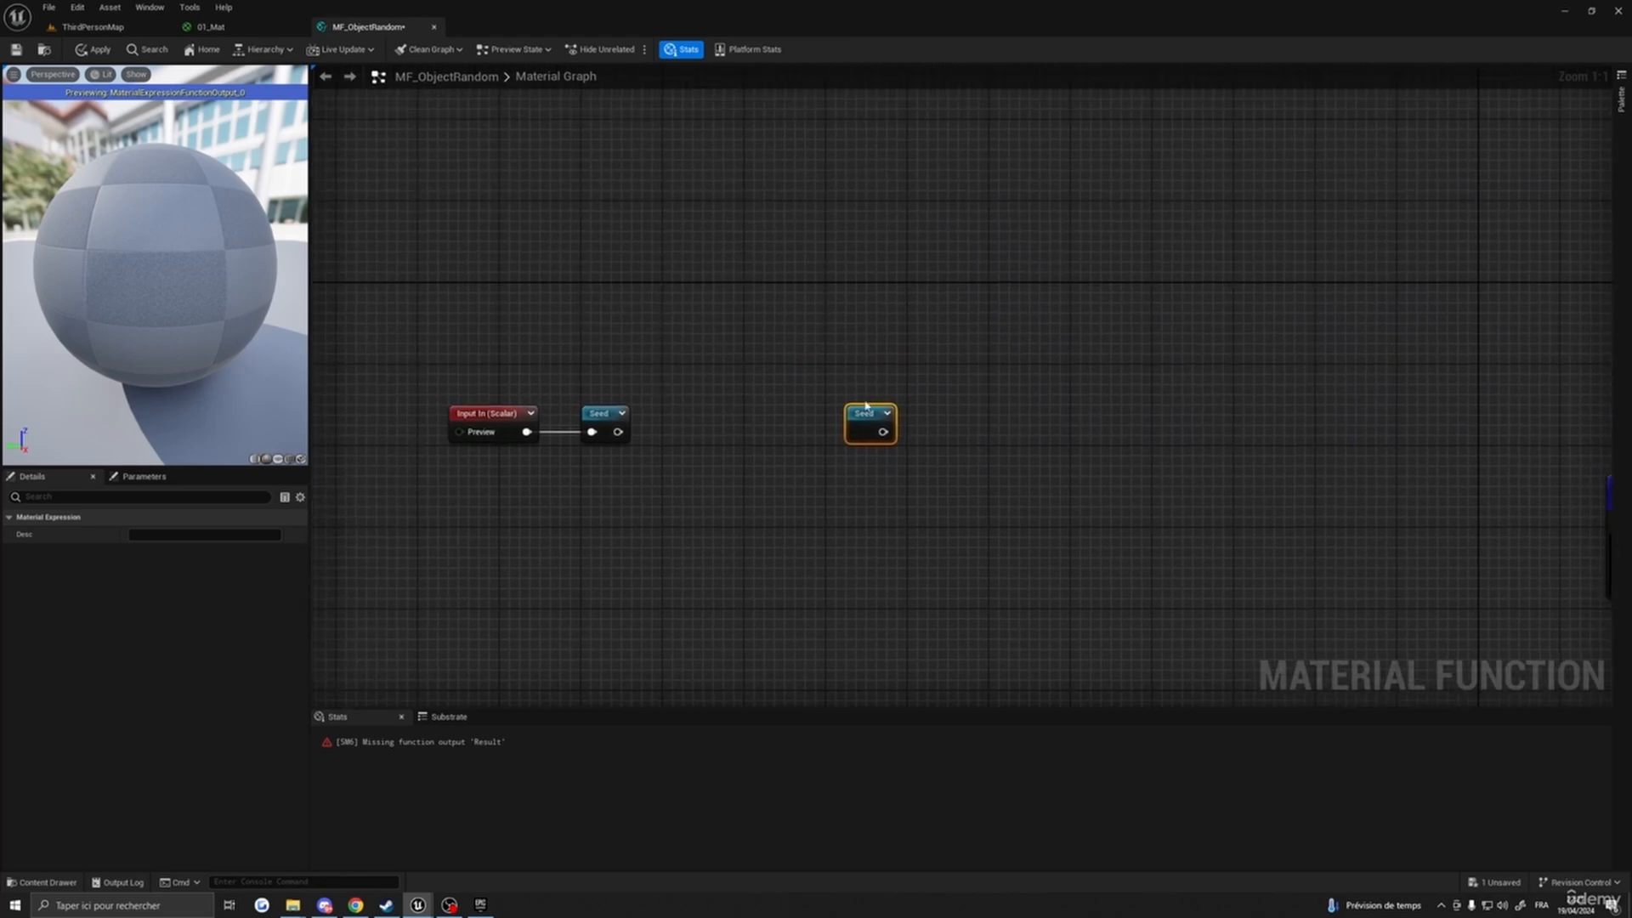
pyautogui.moveTo(867, 365); pyautogui.dragTo(878, 340, button='right')
pyautogui.rightClick(881, 340)
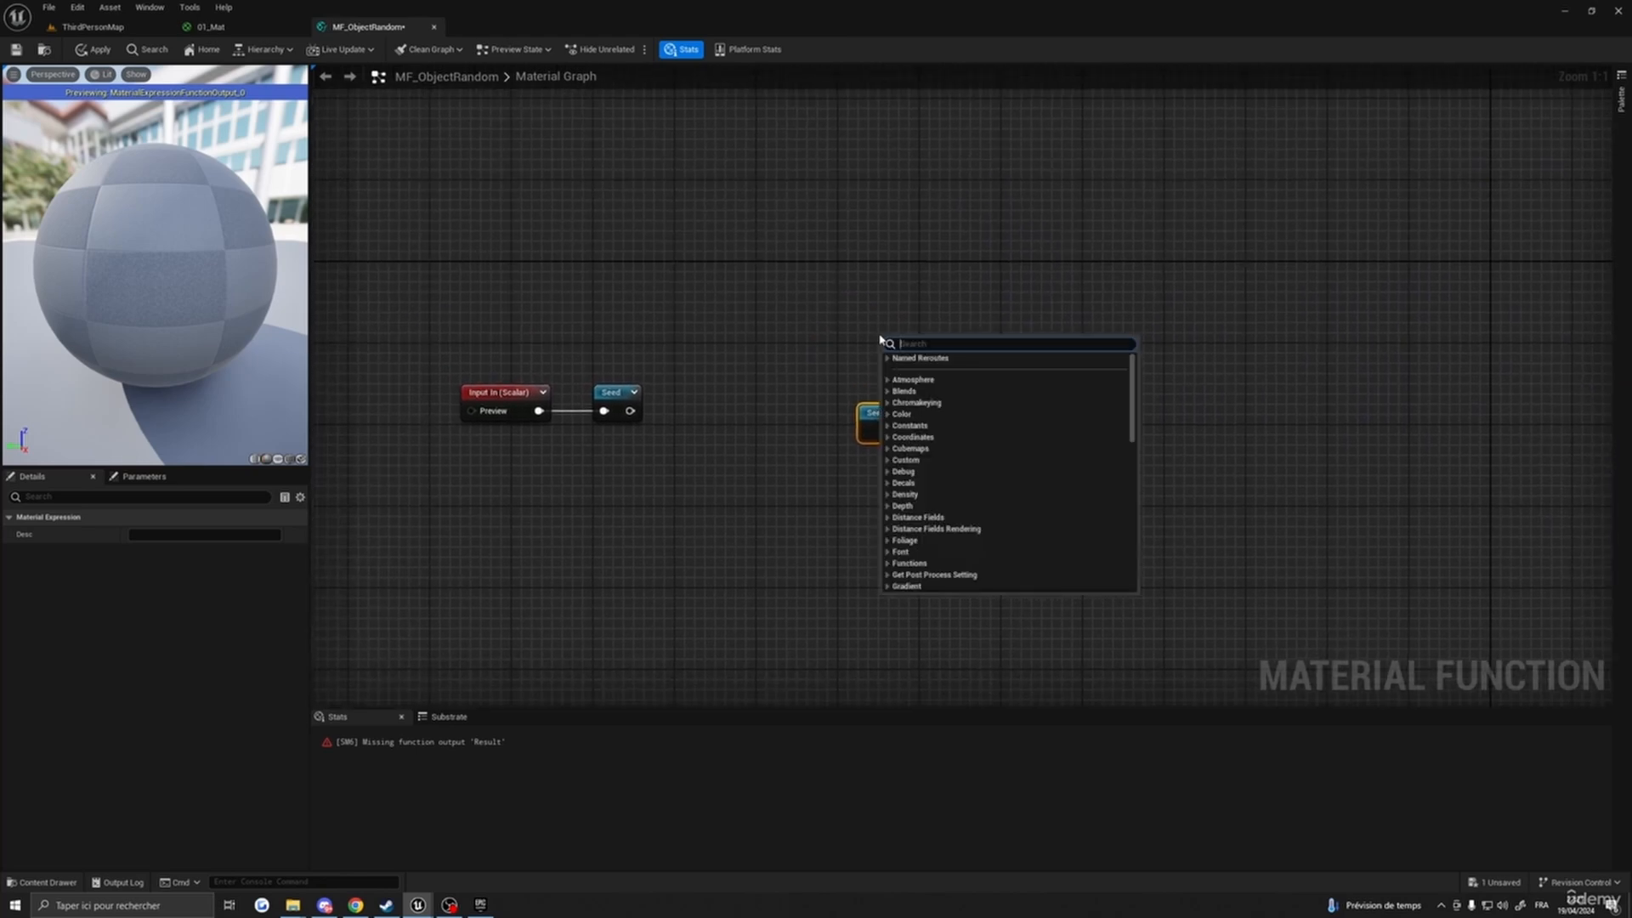
pyautogui.write('object')
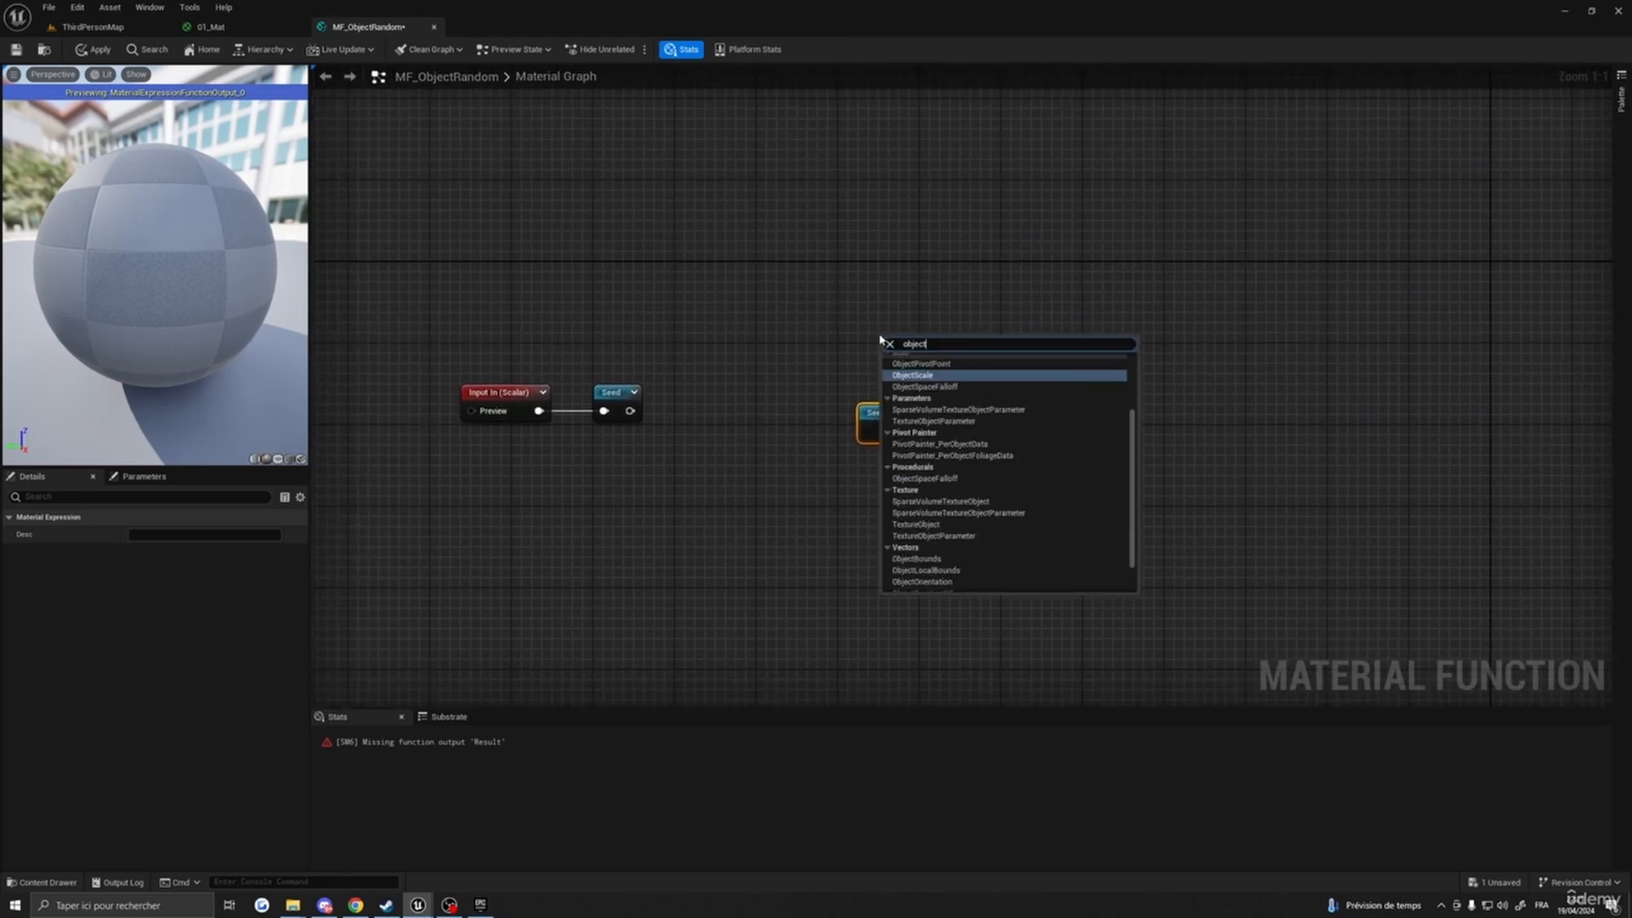
pyautogui.write('posi')
pyautogui.click(953, 369)
pyautogui.moveTo(926, 352); pyautogui.dragTo(872, 339)
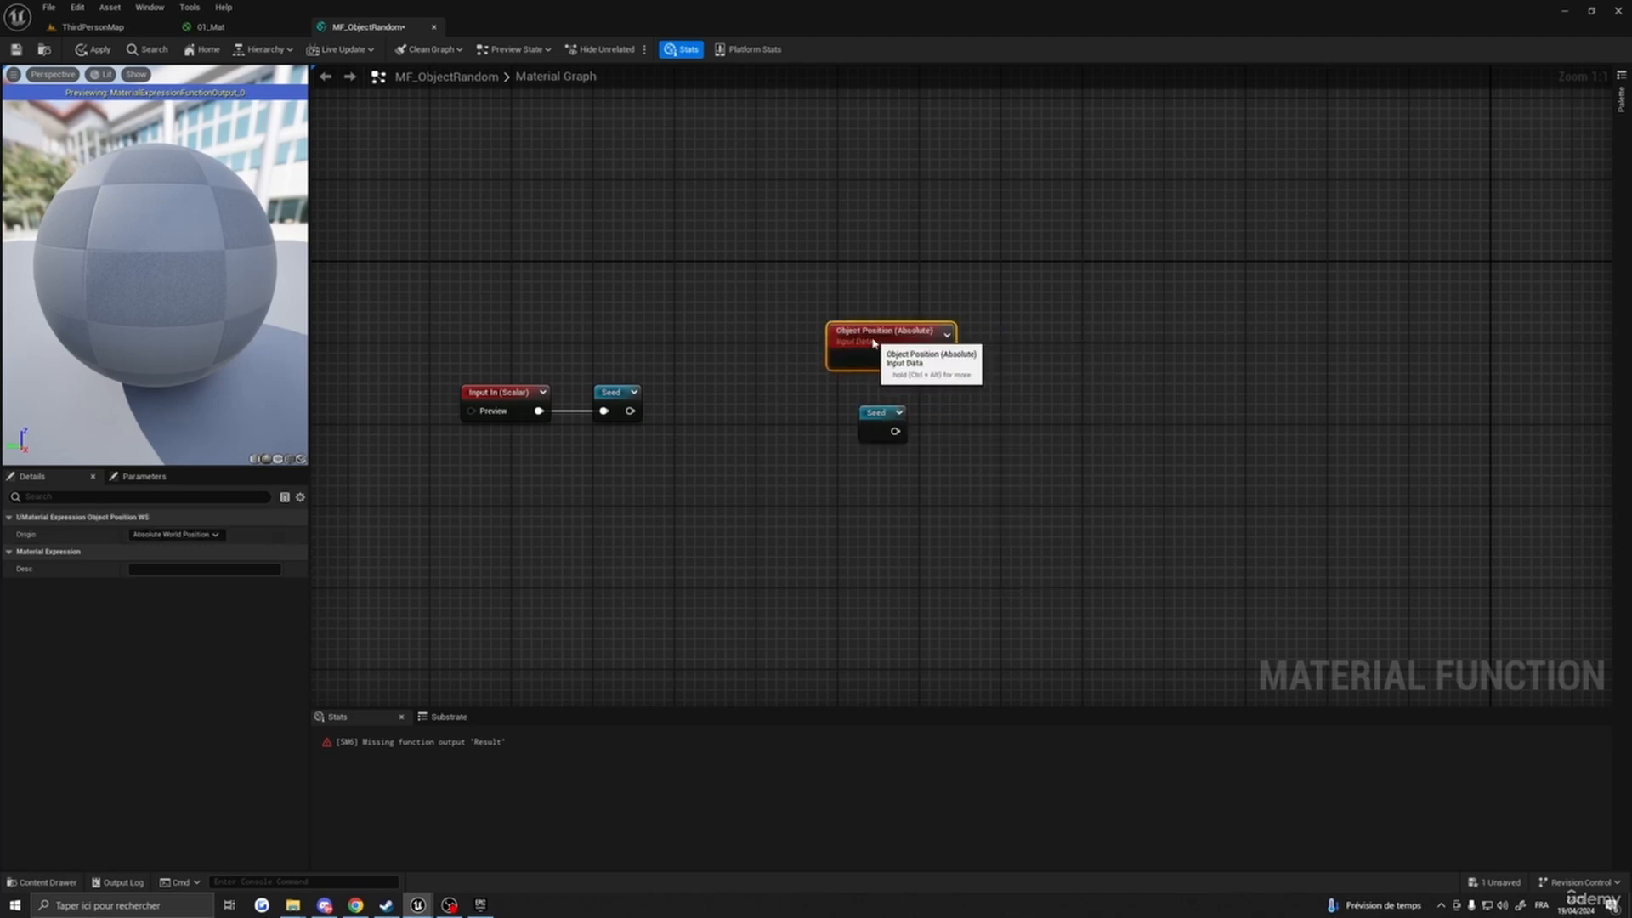
# - Add a Multiply node beside Object Position and line up the Seed usage node beneath Object Position
pyautogui.moveTo(1063, 408); pyautogui.dragTo(878, 430, button='right')
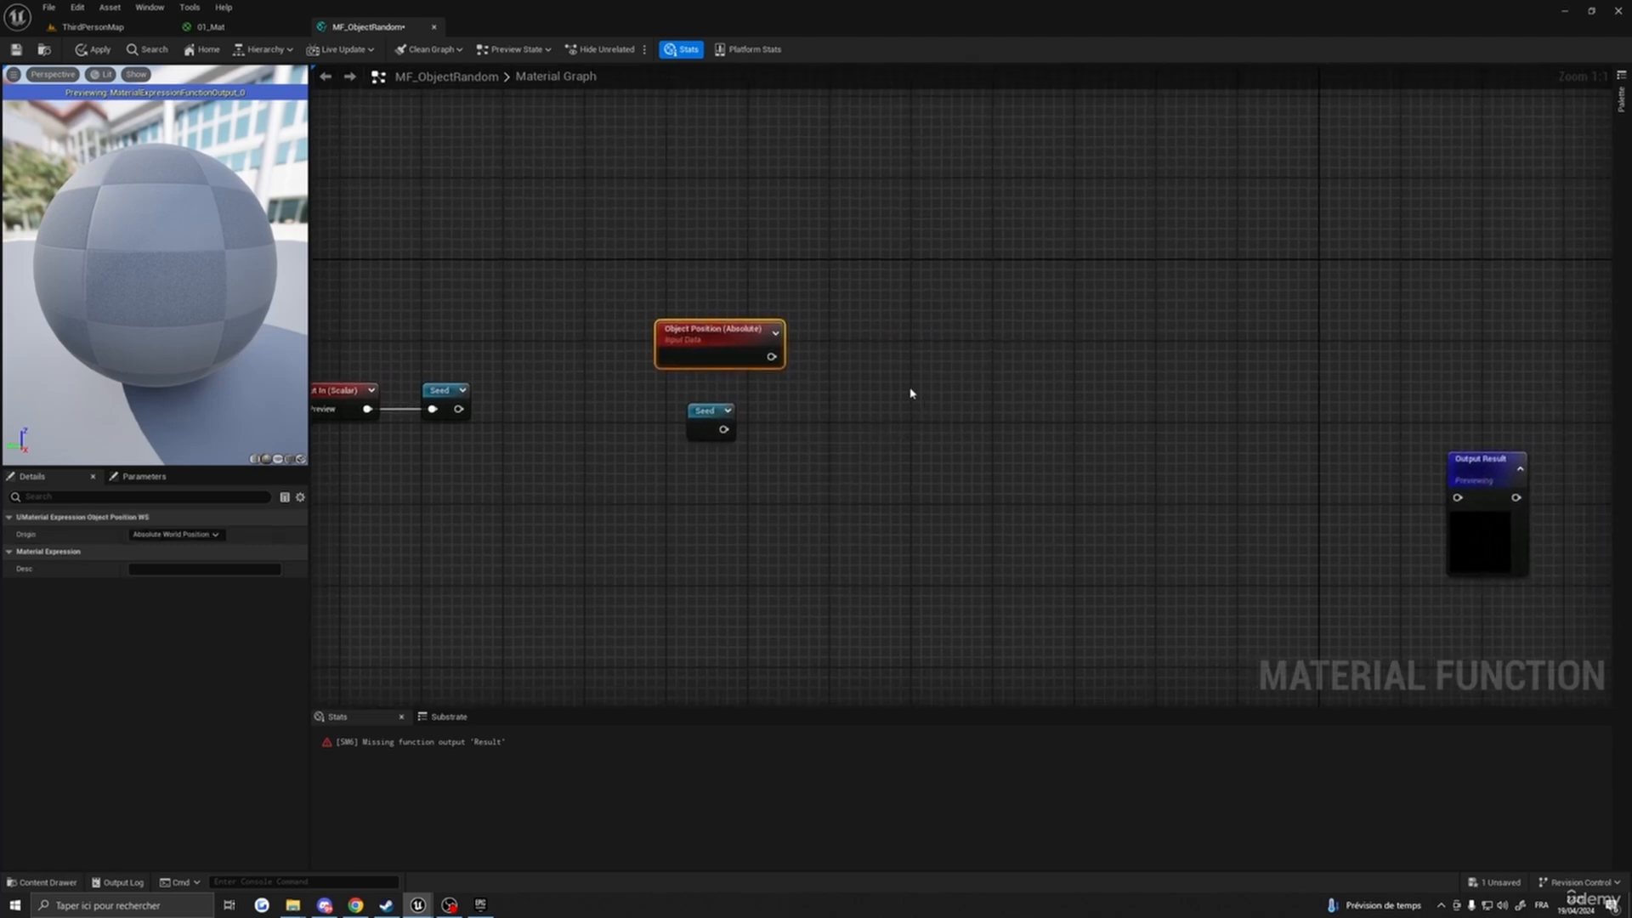
pyautogui.press('m')
pyautogui.click(875, 380)
pyautogui.moveTo(890, 388); pyautogui.dragTo(866, 373)
pyautogui.moveTo(718, 410); pyautogui.dragTo(686, 399)
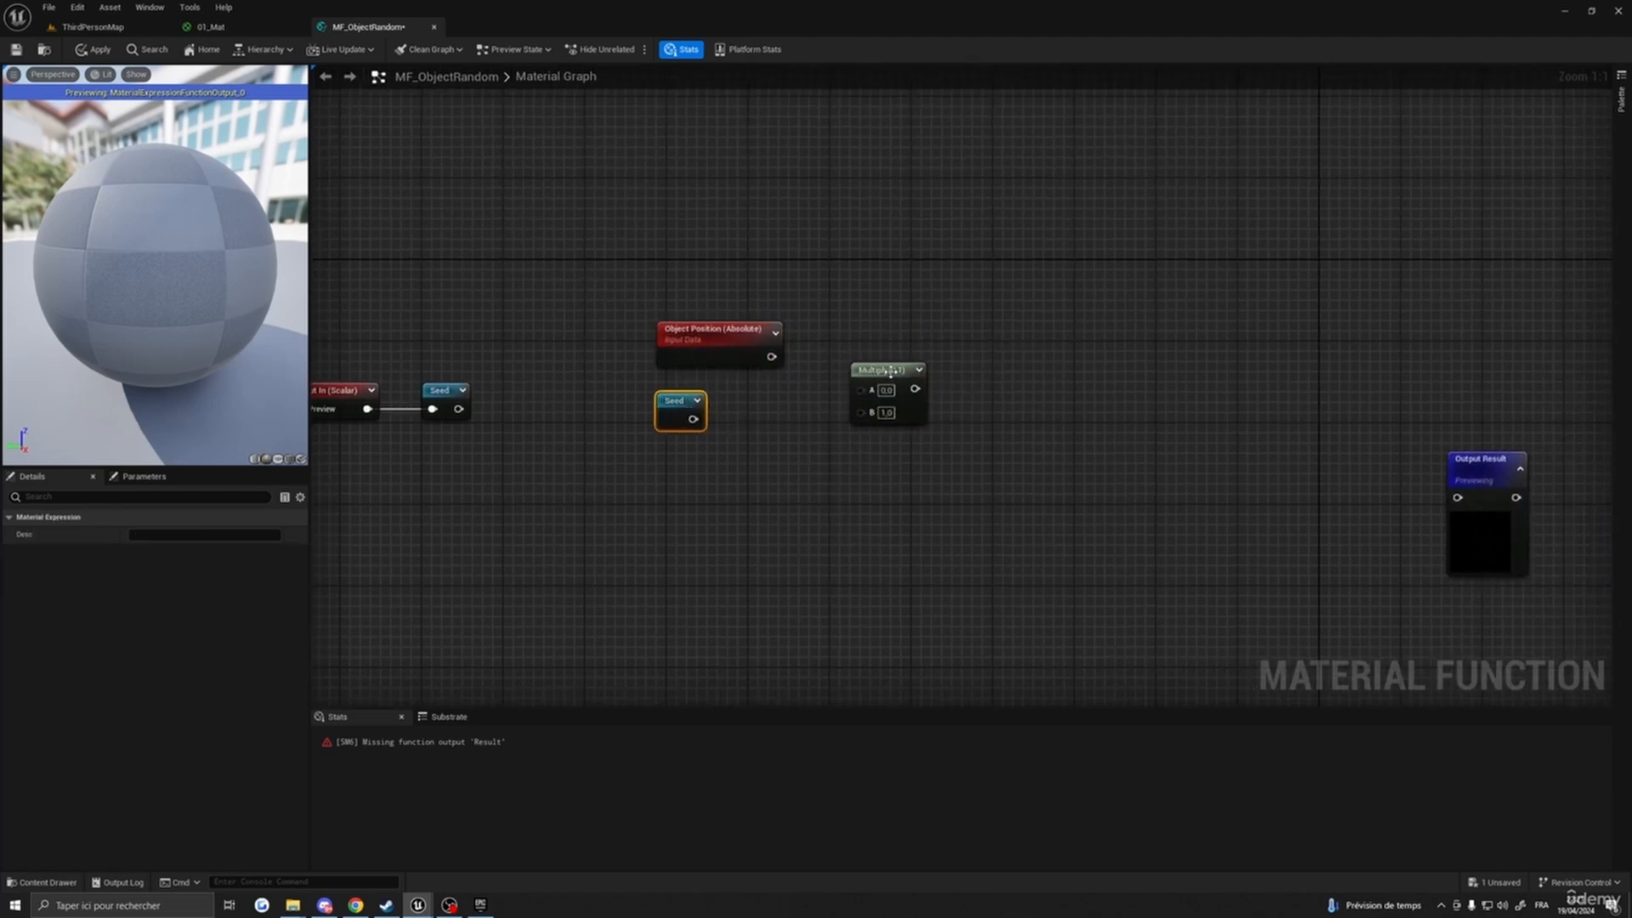
pyautogui.moveTo(890, 371); pyautogui.dragTo(858, 350)
# - Add a three-component constant vector below the Seed usage node and set it to 1, 1.25, 1.33
pyautogui.press('3')
pyautogui.click(697, 510)
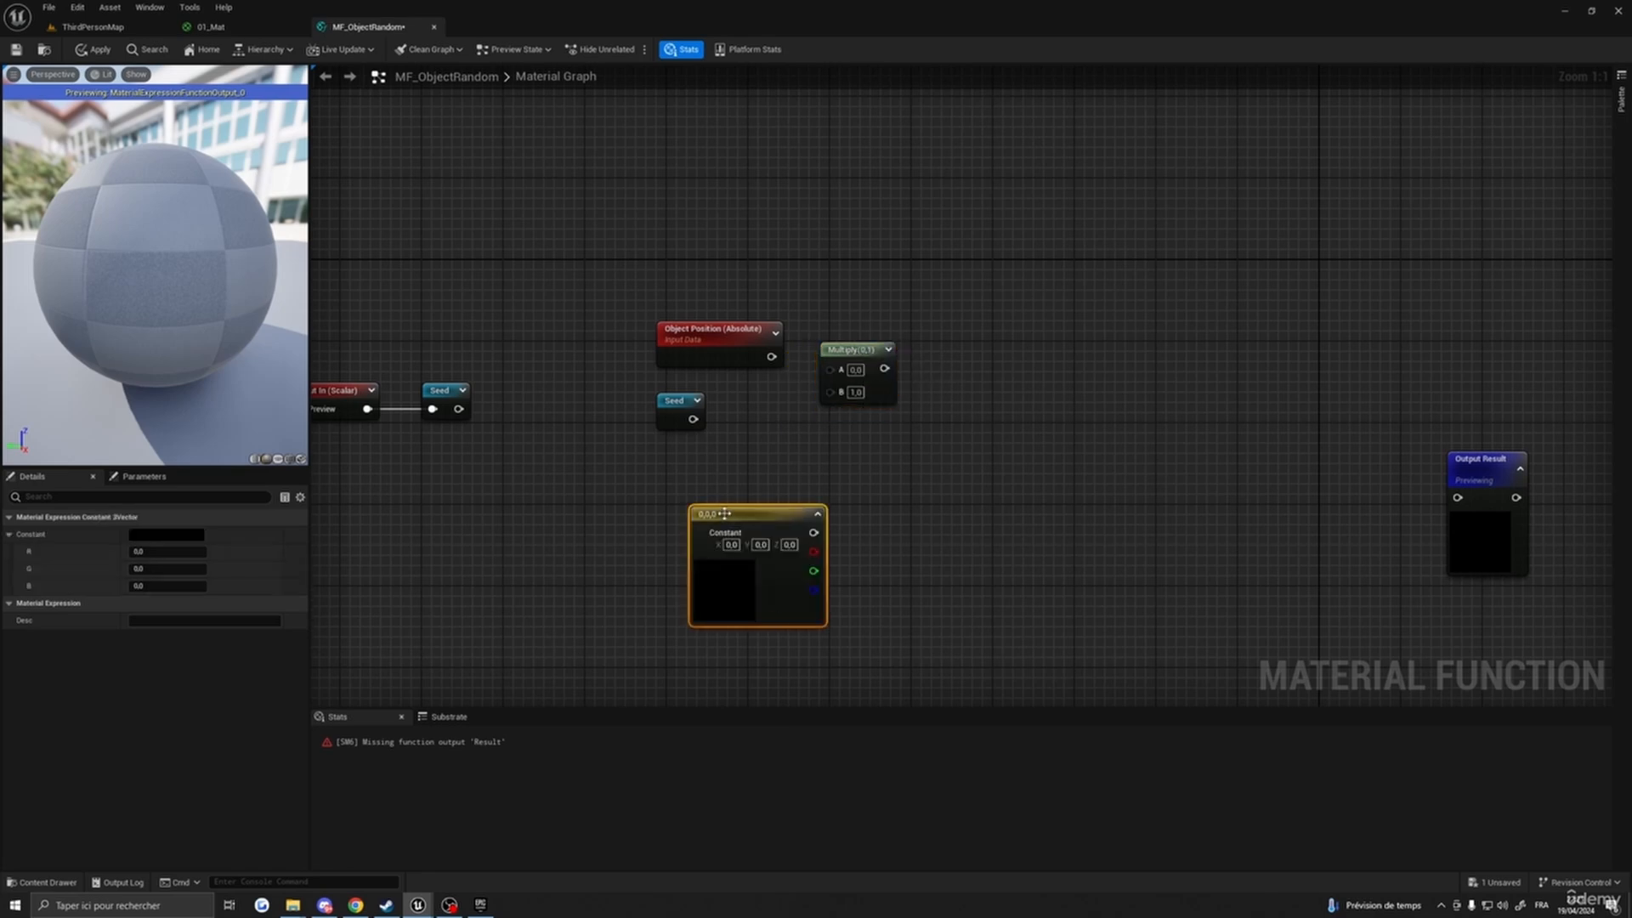
pyautogui.moveTo(697, 510); pyautogui.dragTo(670, 481)
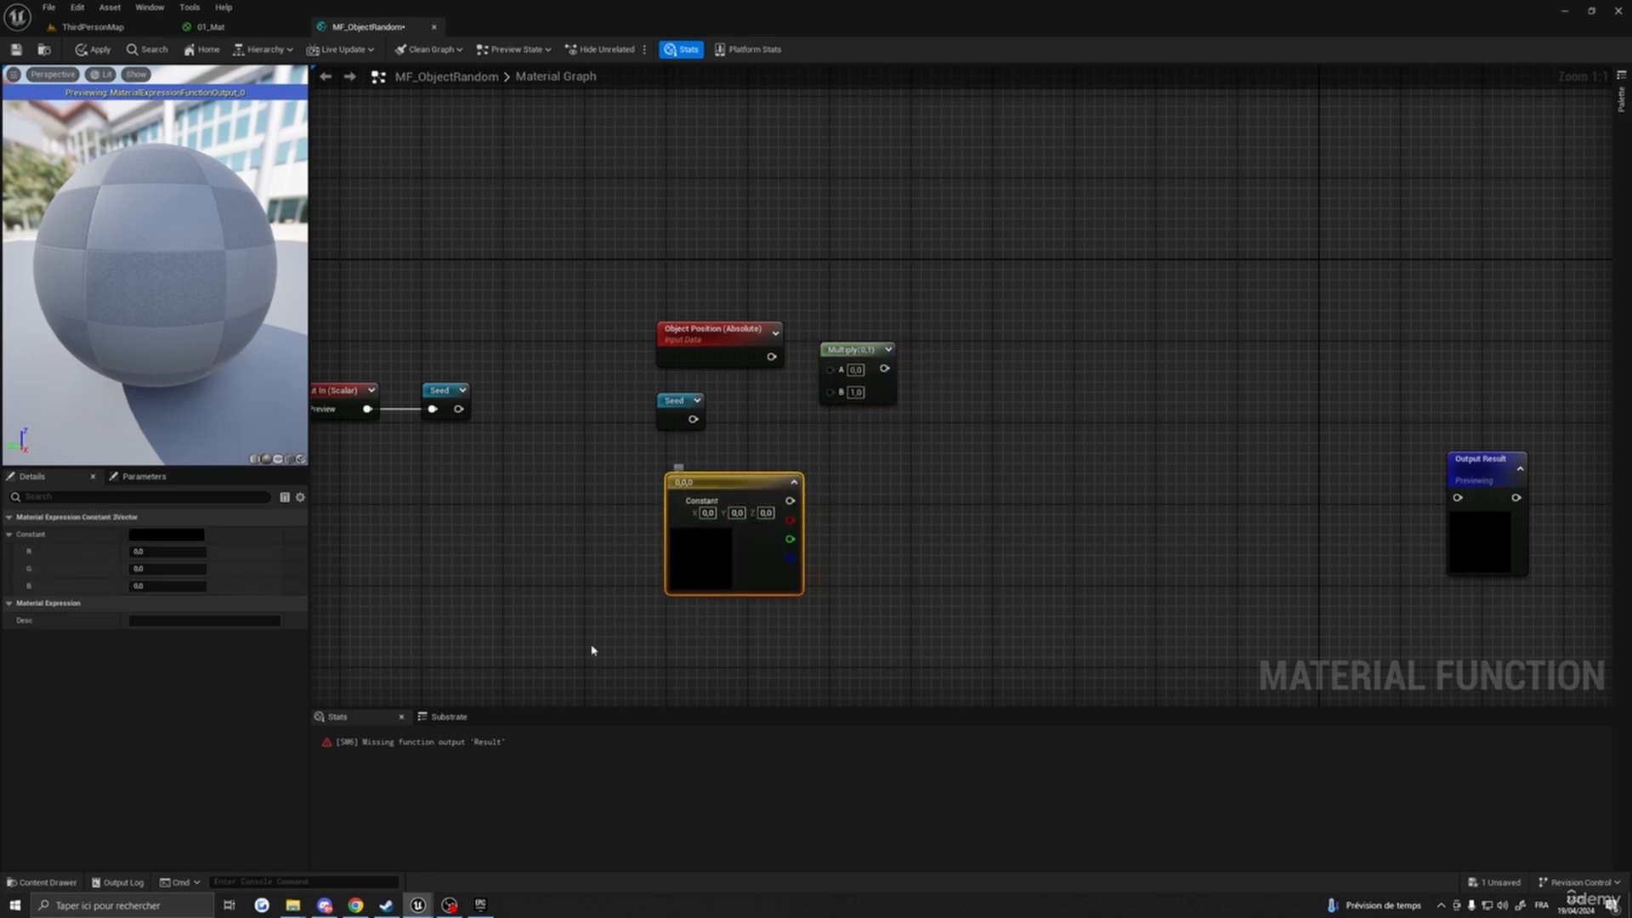
pyautogui.click(707, 512)
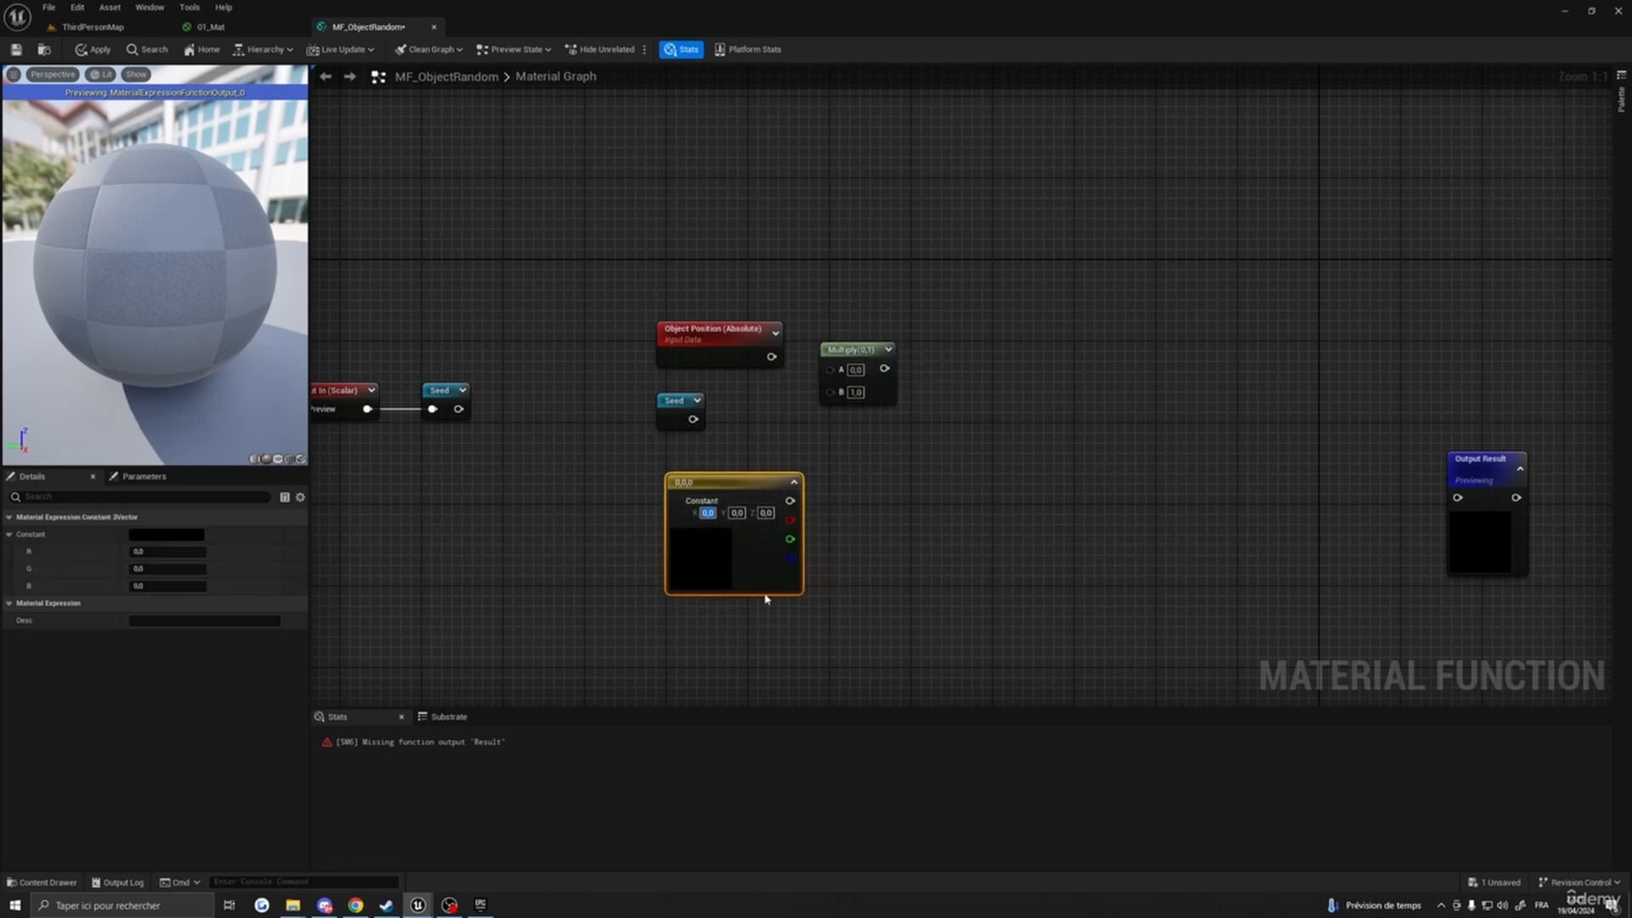
pyautogui.write('1')
pyautogui.press('Tab')
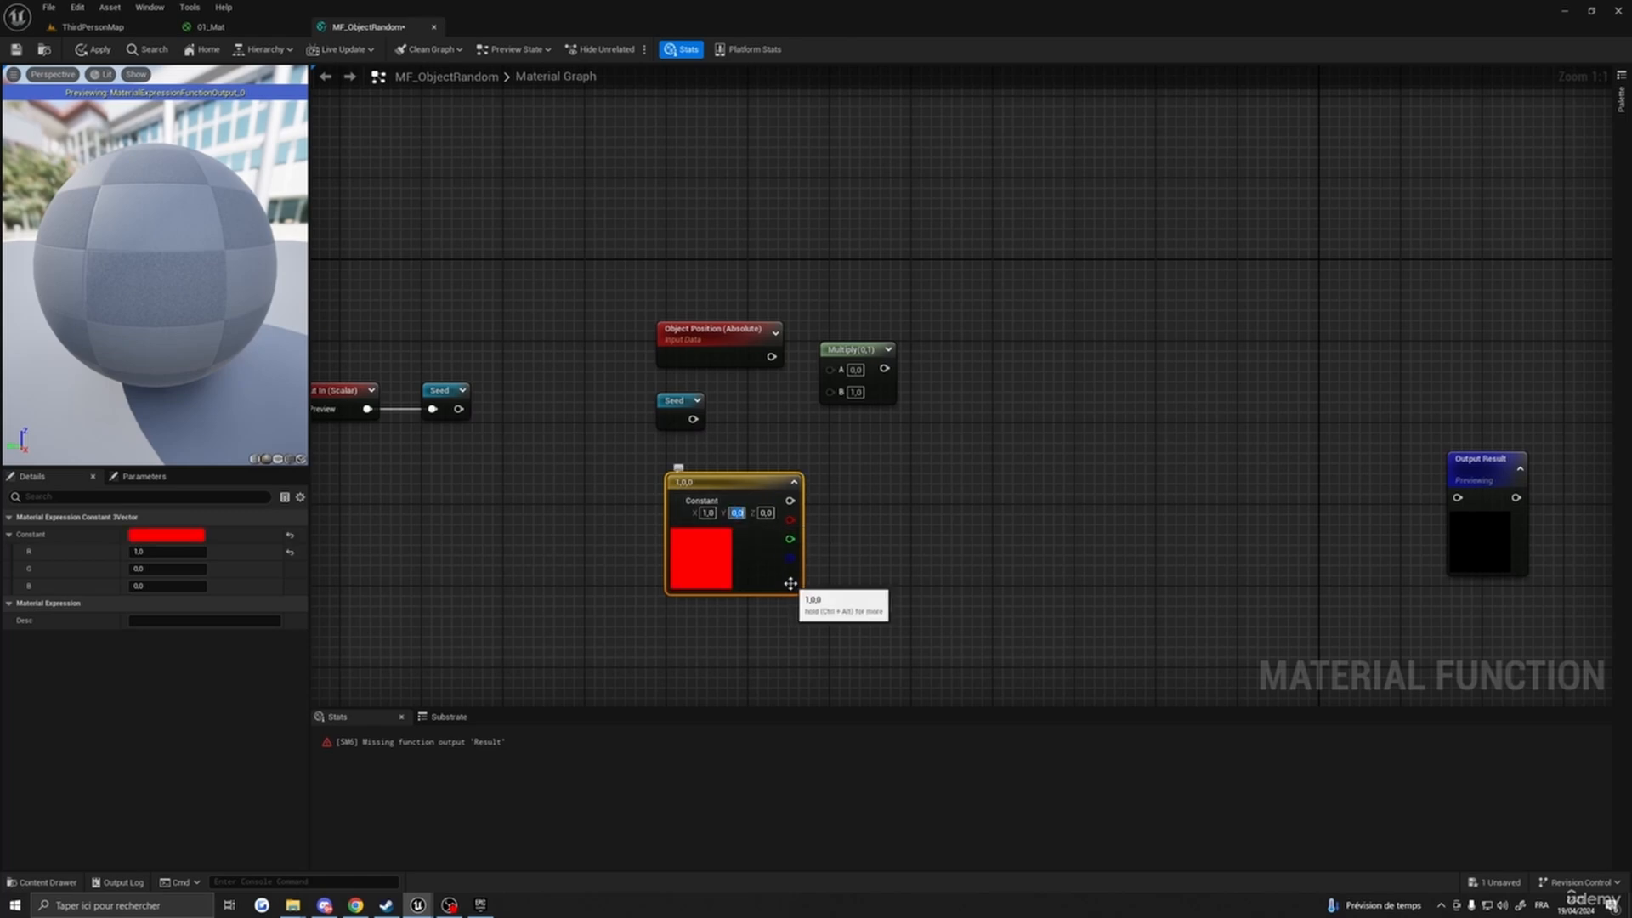
pyautogui.write('1,25')
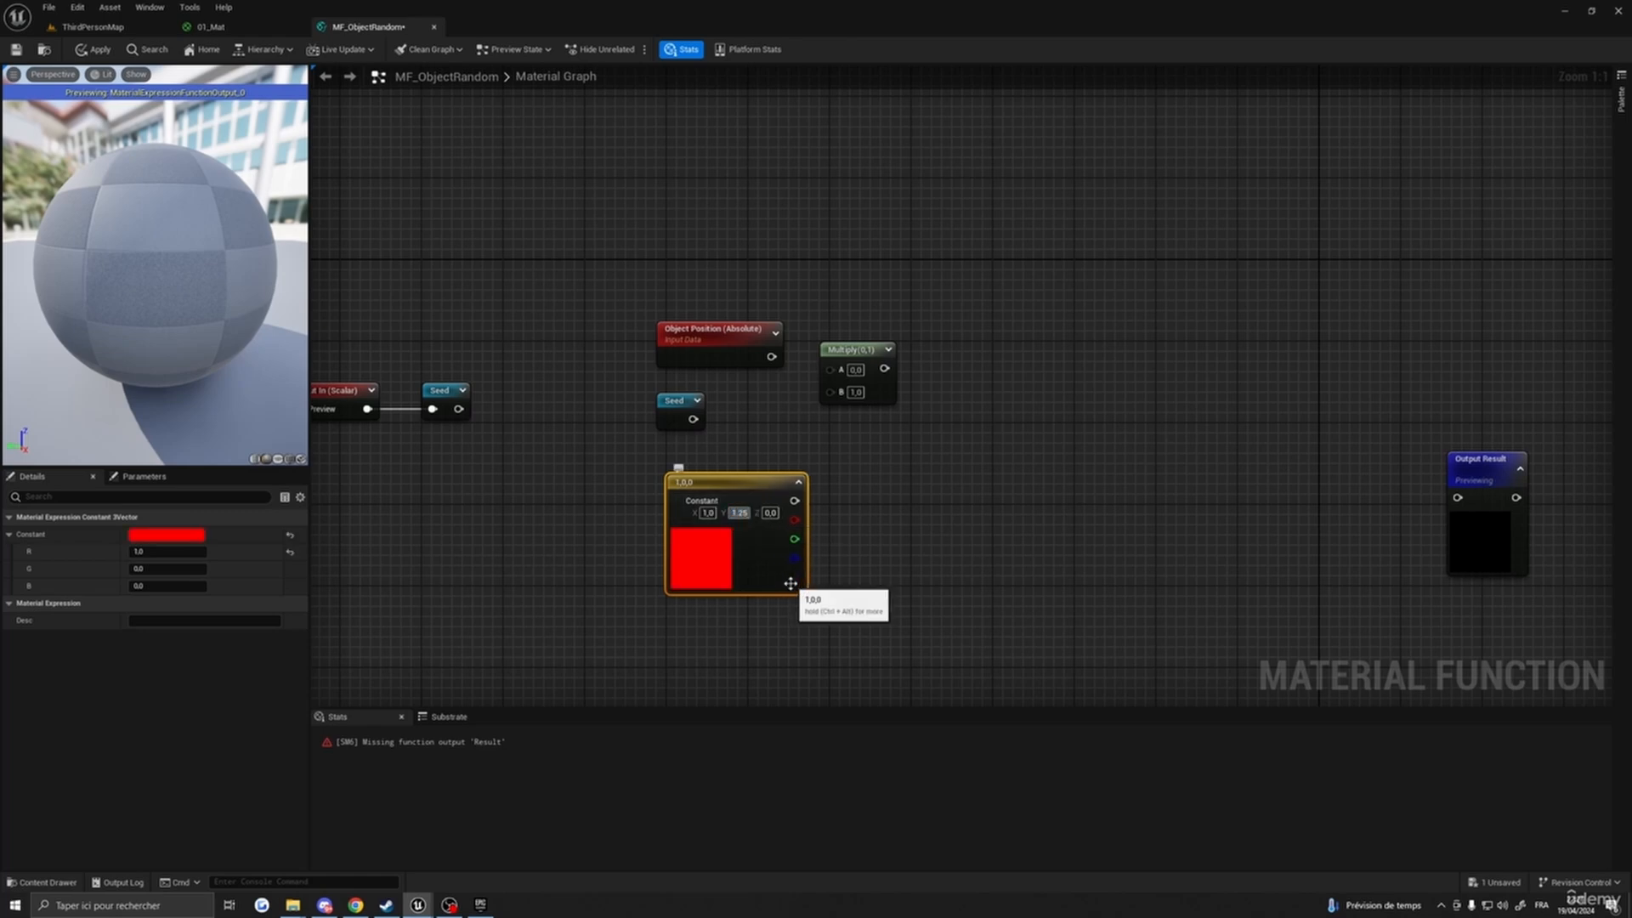
pyautogui.press('Tab')
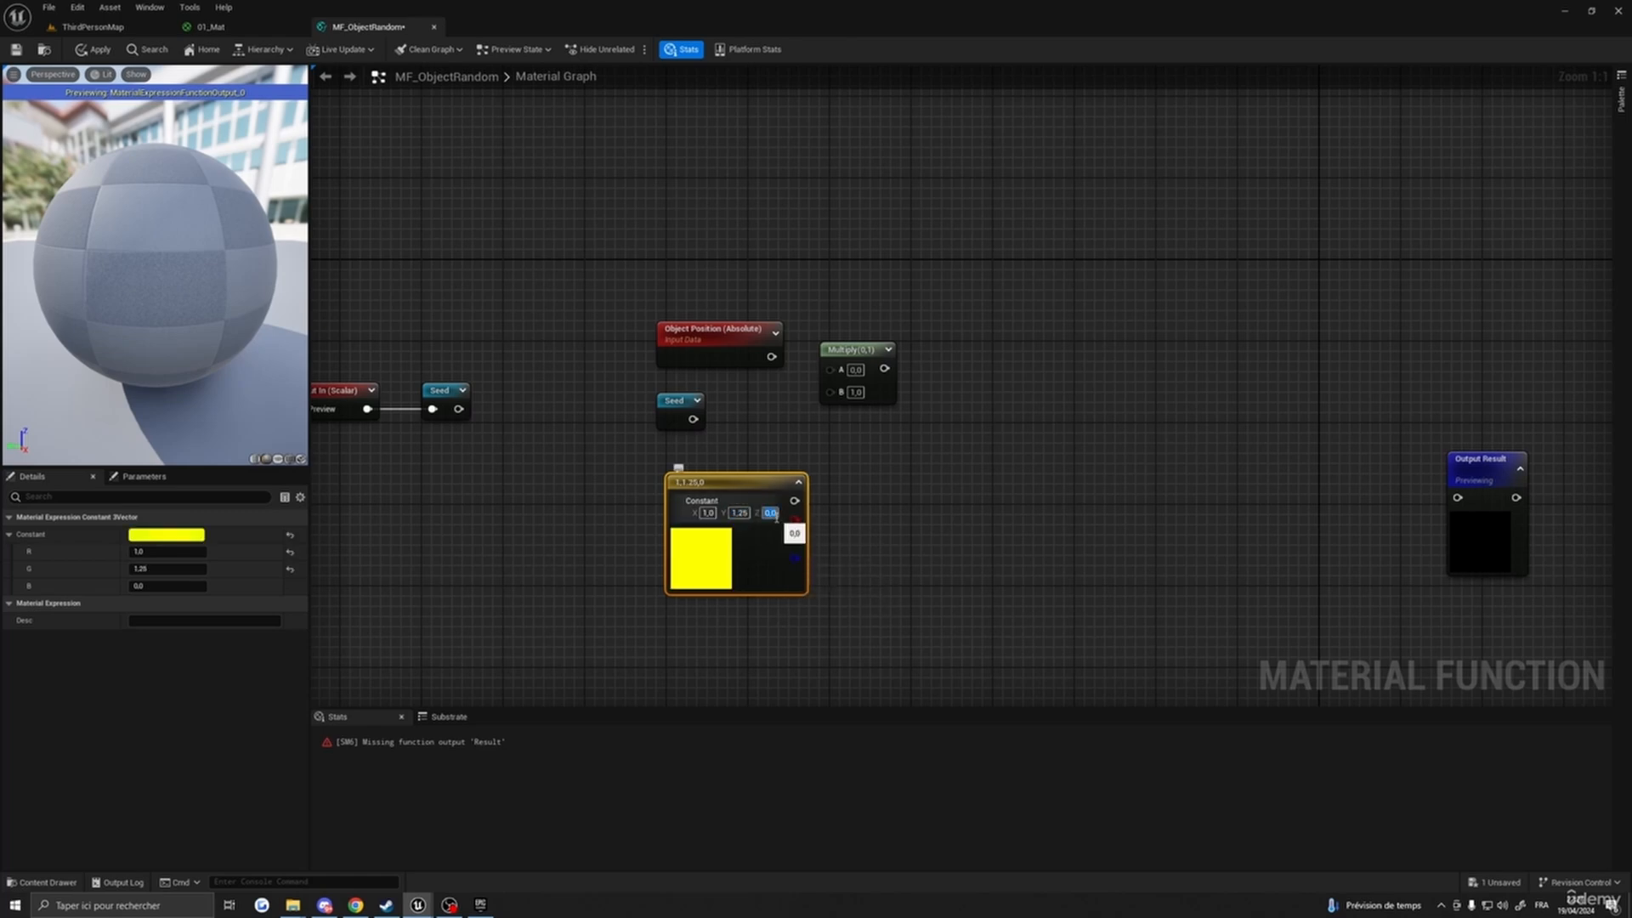
pyautogui.write('1,33')
pyautogui.press('Return')
# - Wire Object Position into Multiply's A input and the constant vector into B, arranging the nodes around the connection
pyautogui.moveTo(775, 480); pyautogui.dragTo(765, 460)
pyautogui.moveTo(894, 510); pyautogui.dragTo(938, 536, button='right')
pyautogui.moveTo(725, 429); pyautogui.dragTo(694, 430)
pyautogui.moveTo(770, 483); pyautogui.dragTo(780, 464)
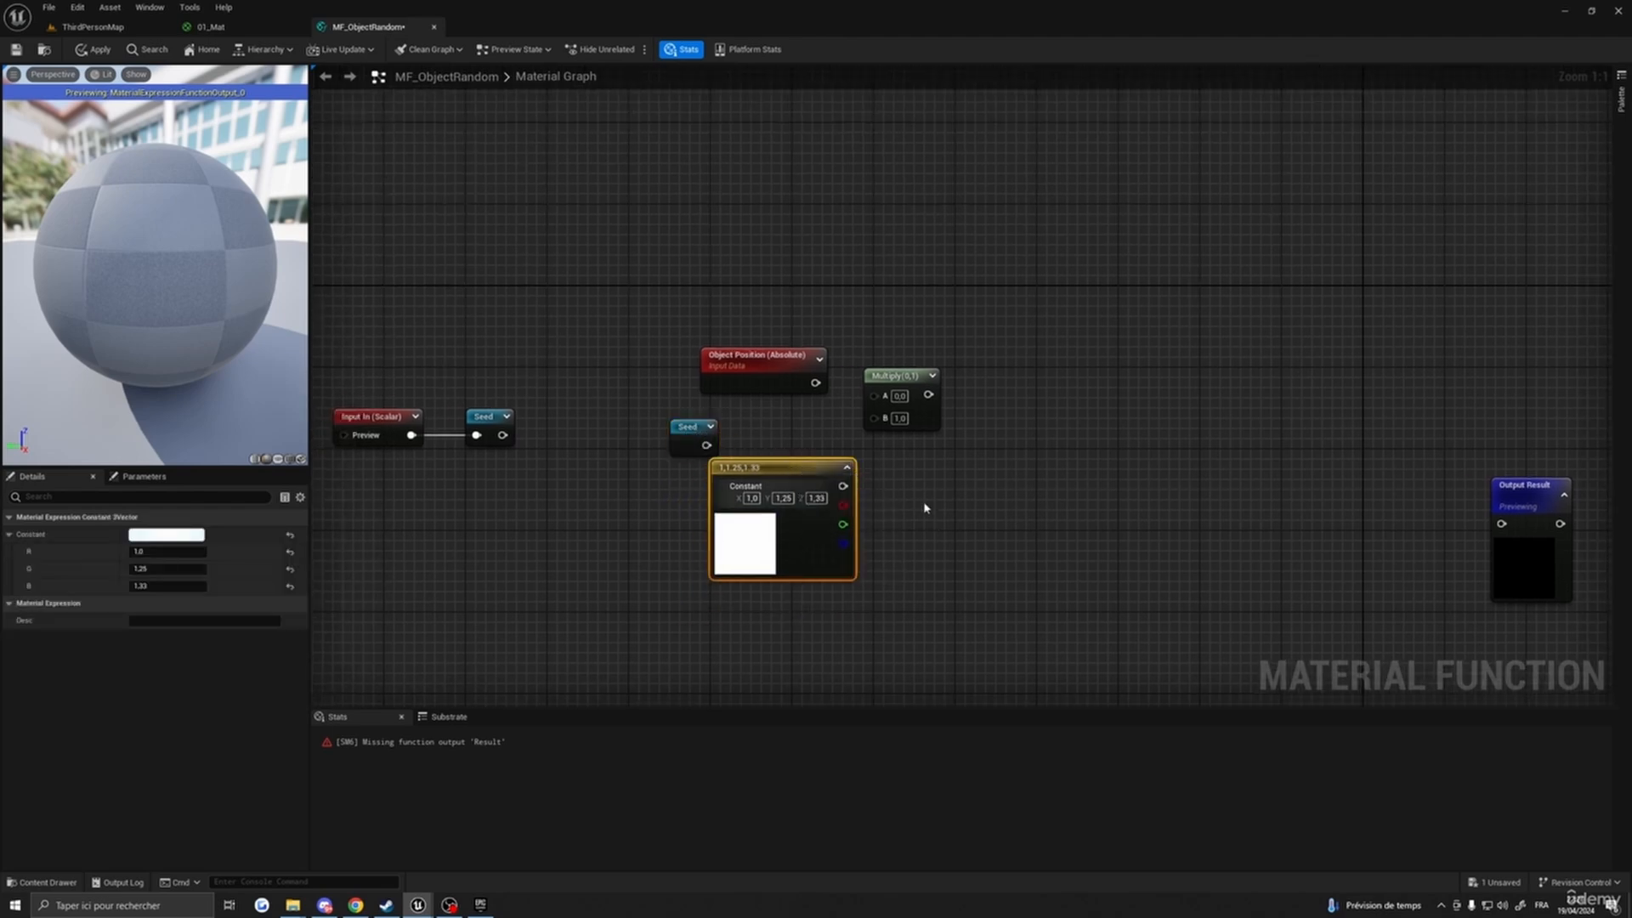
pyautogui.moveTo(925, 508); pyautogui.dragTo(907, 524, button='right')
pyautogui.moveTo(797, 399); pyautogui.dragTo(894, 391)
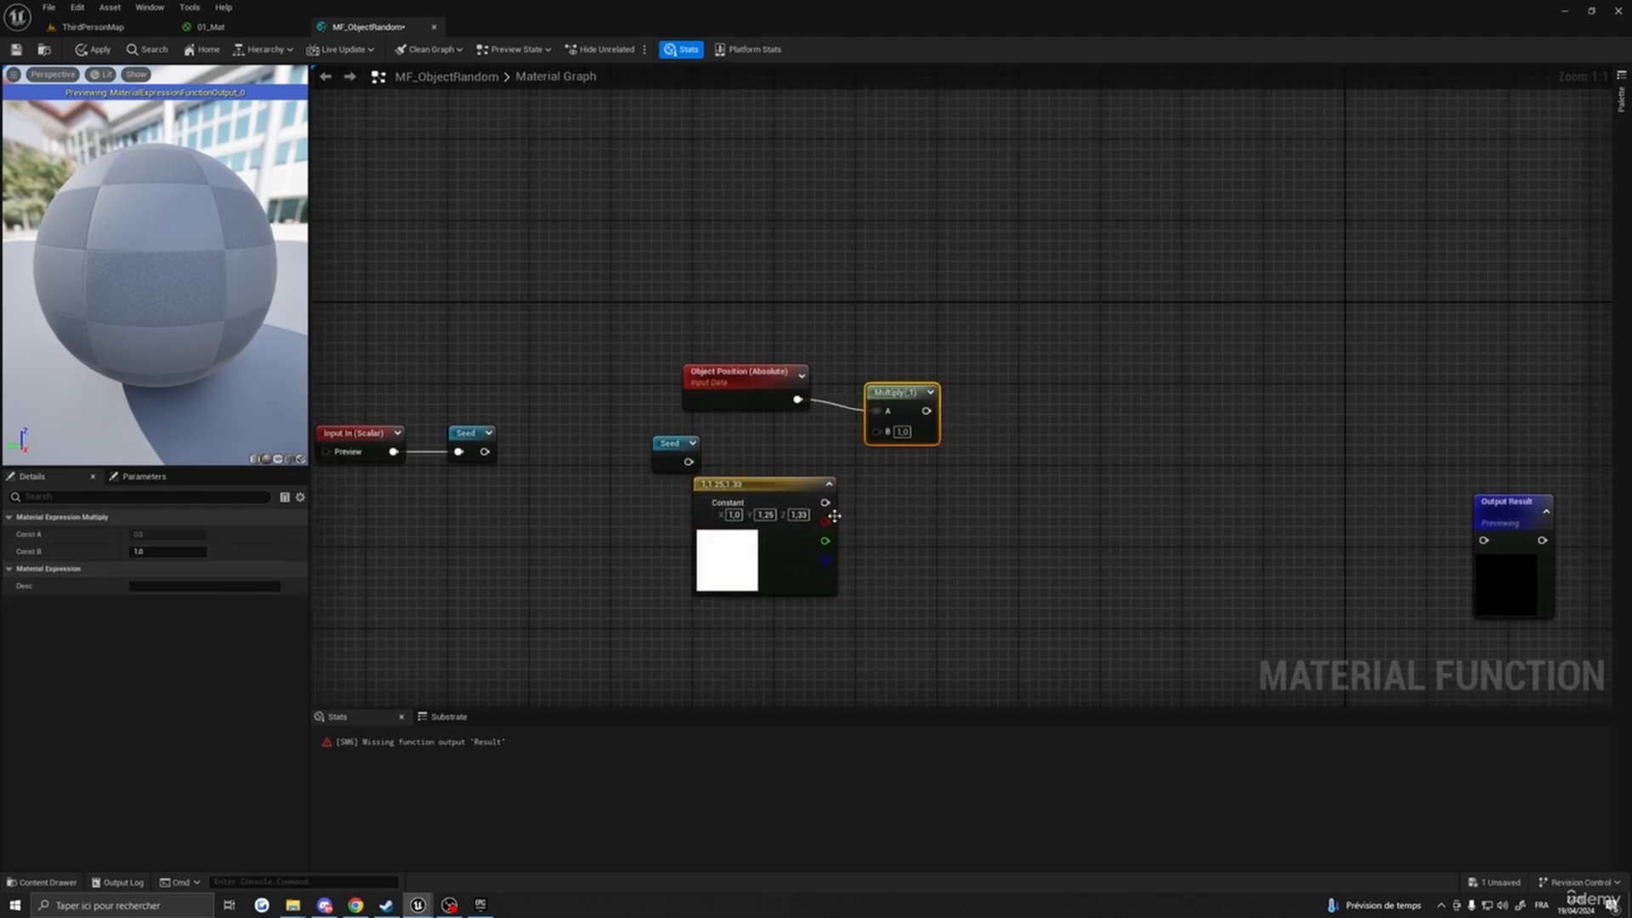
pyautogui.moveTo(824, 502); pyautogui.dragTo(878, 435)
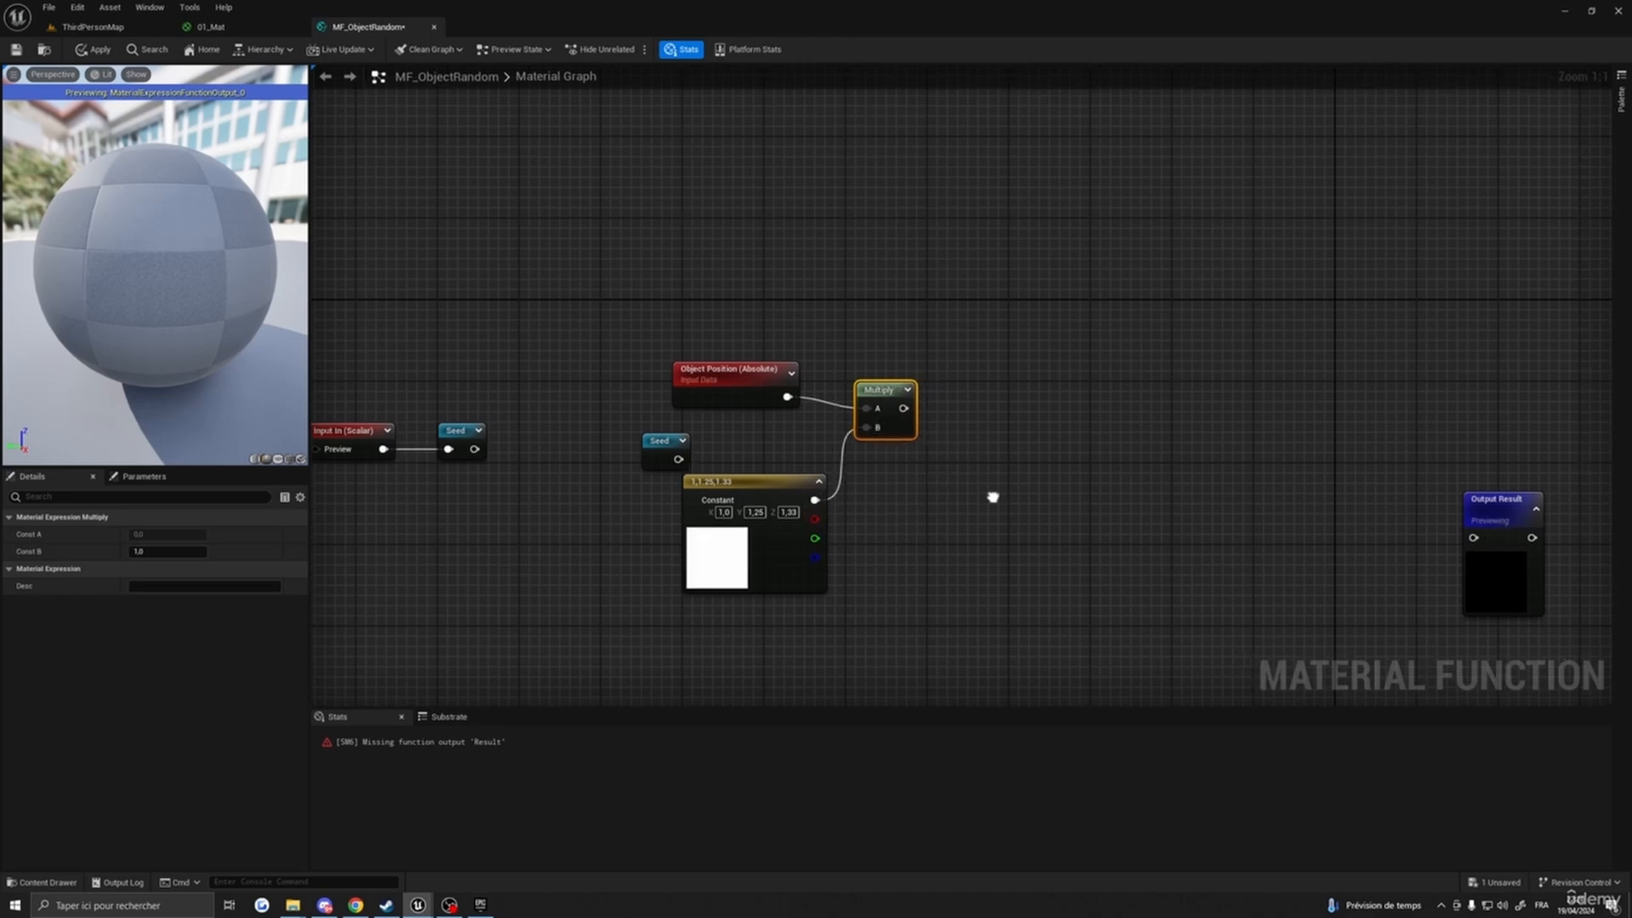
# - Add a Divide node after Multiply, feeding the Multiply result into A and the relocated Seed usage node into B
pyautogui.rightClick(984, 438)
pyautogui.write('divide')
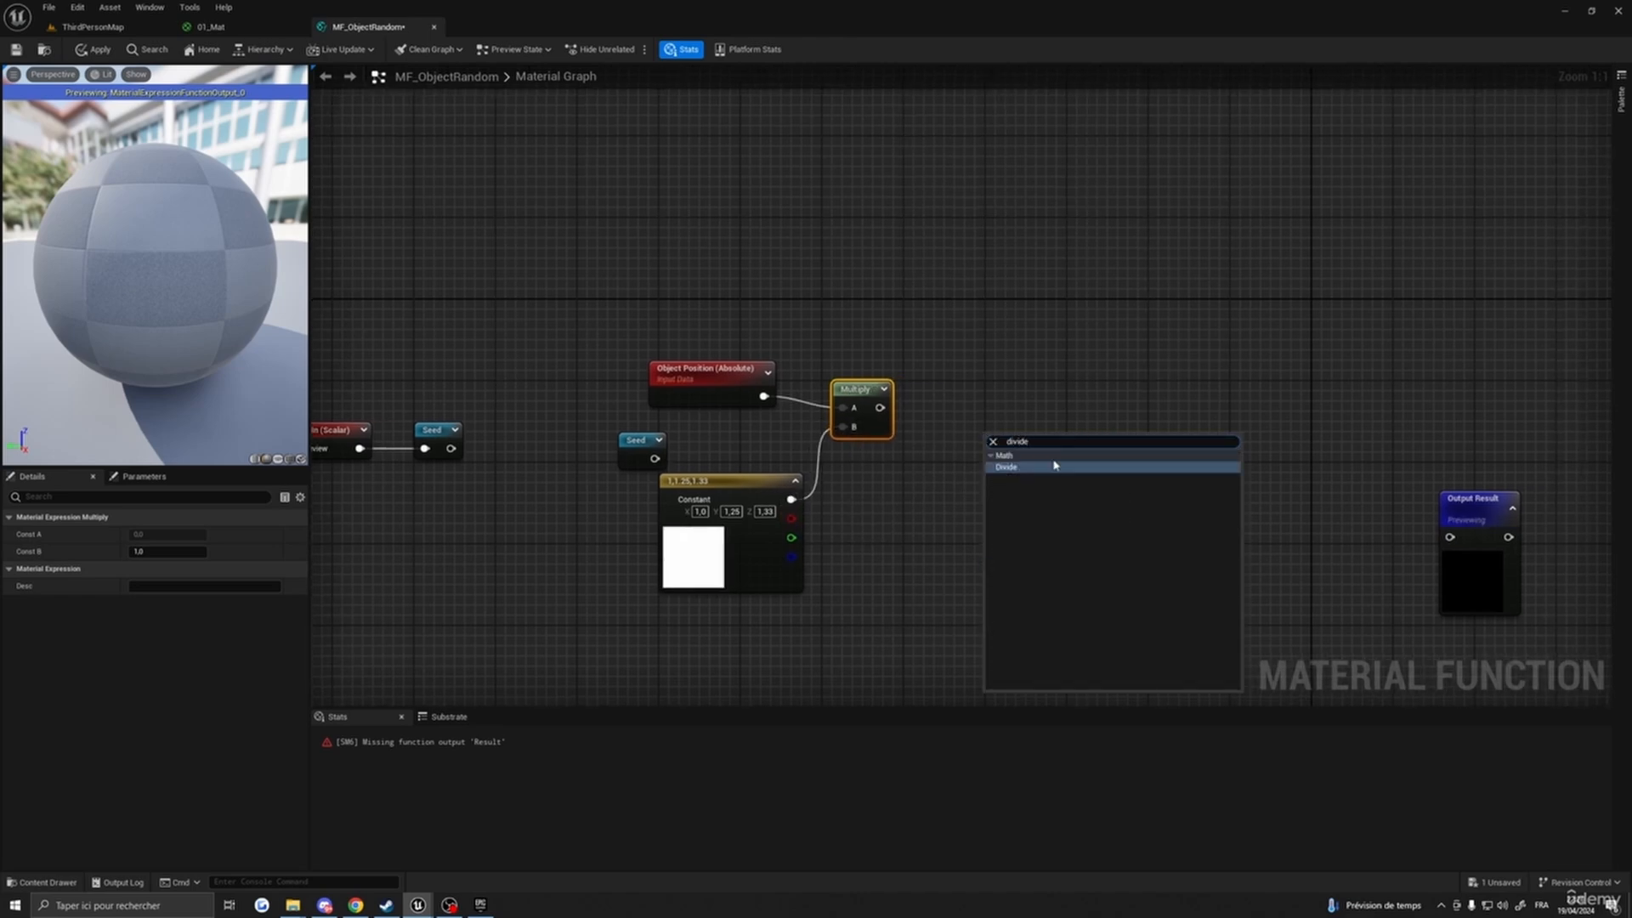
pyautogui.click(1054, 465)
pyautogui.moveTo(999, 446); pyautogui.dragTo(969, 388)
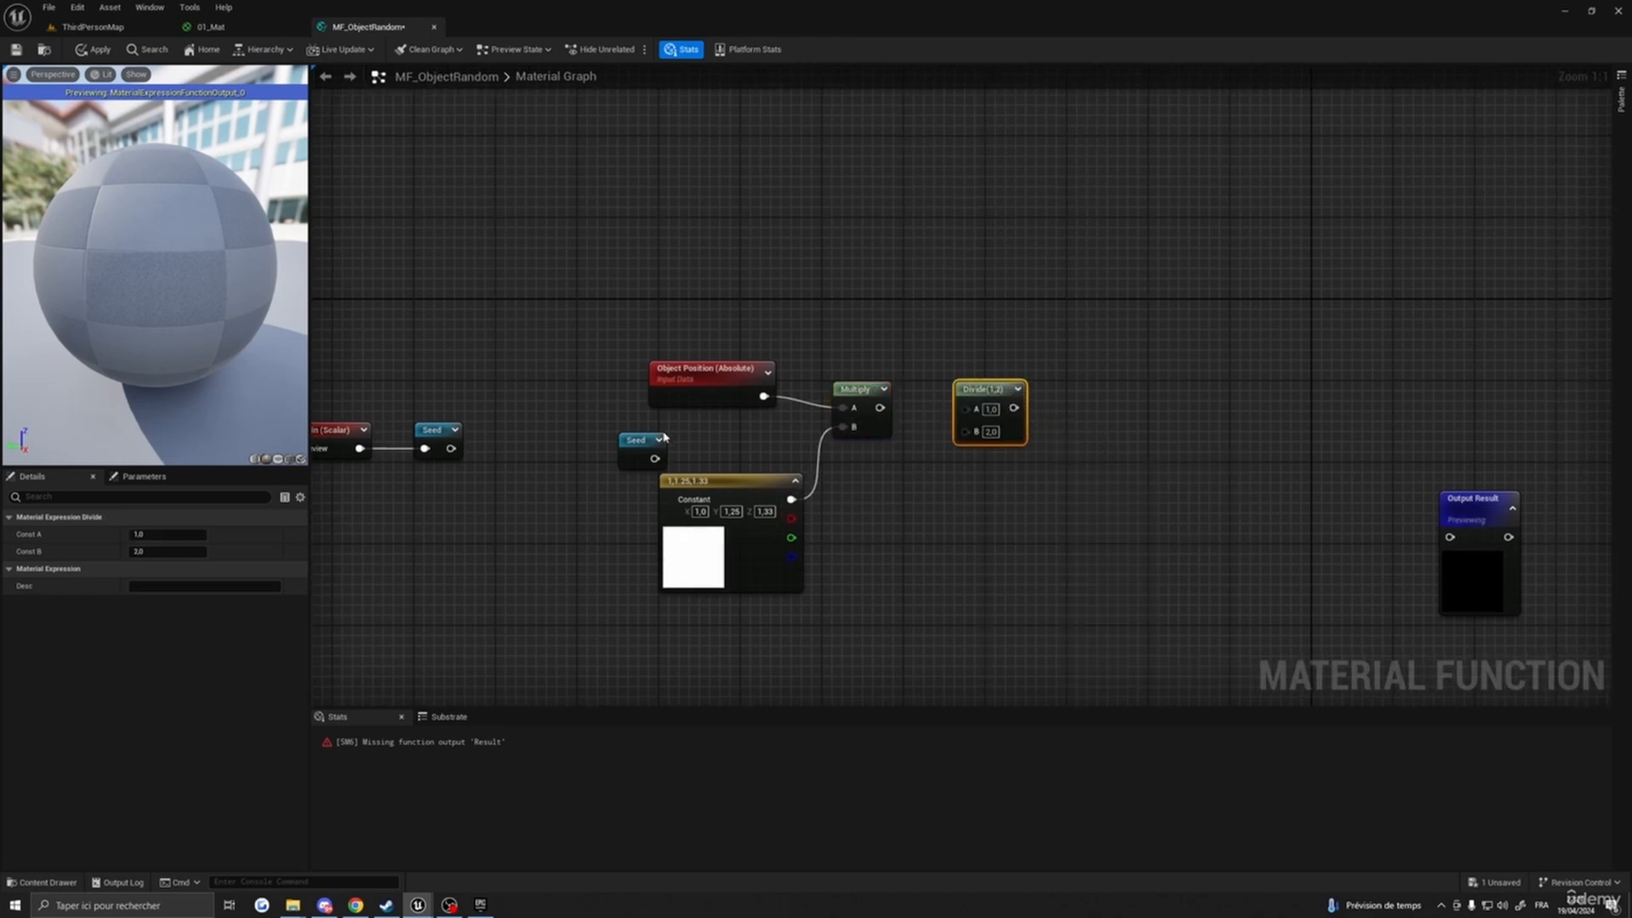
pyautogui.moveTo(654, 459); pyautogui.dragTo(891, 470)
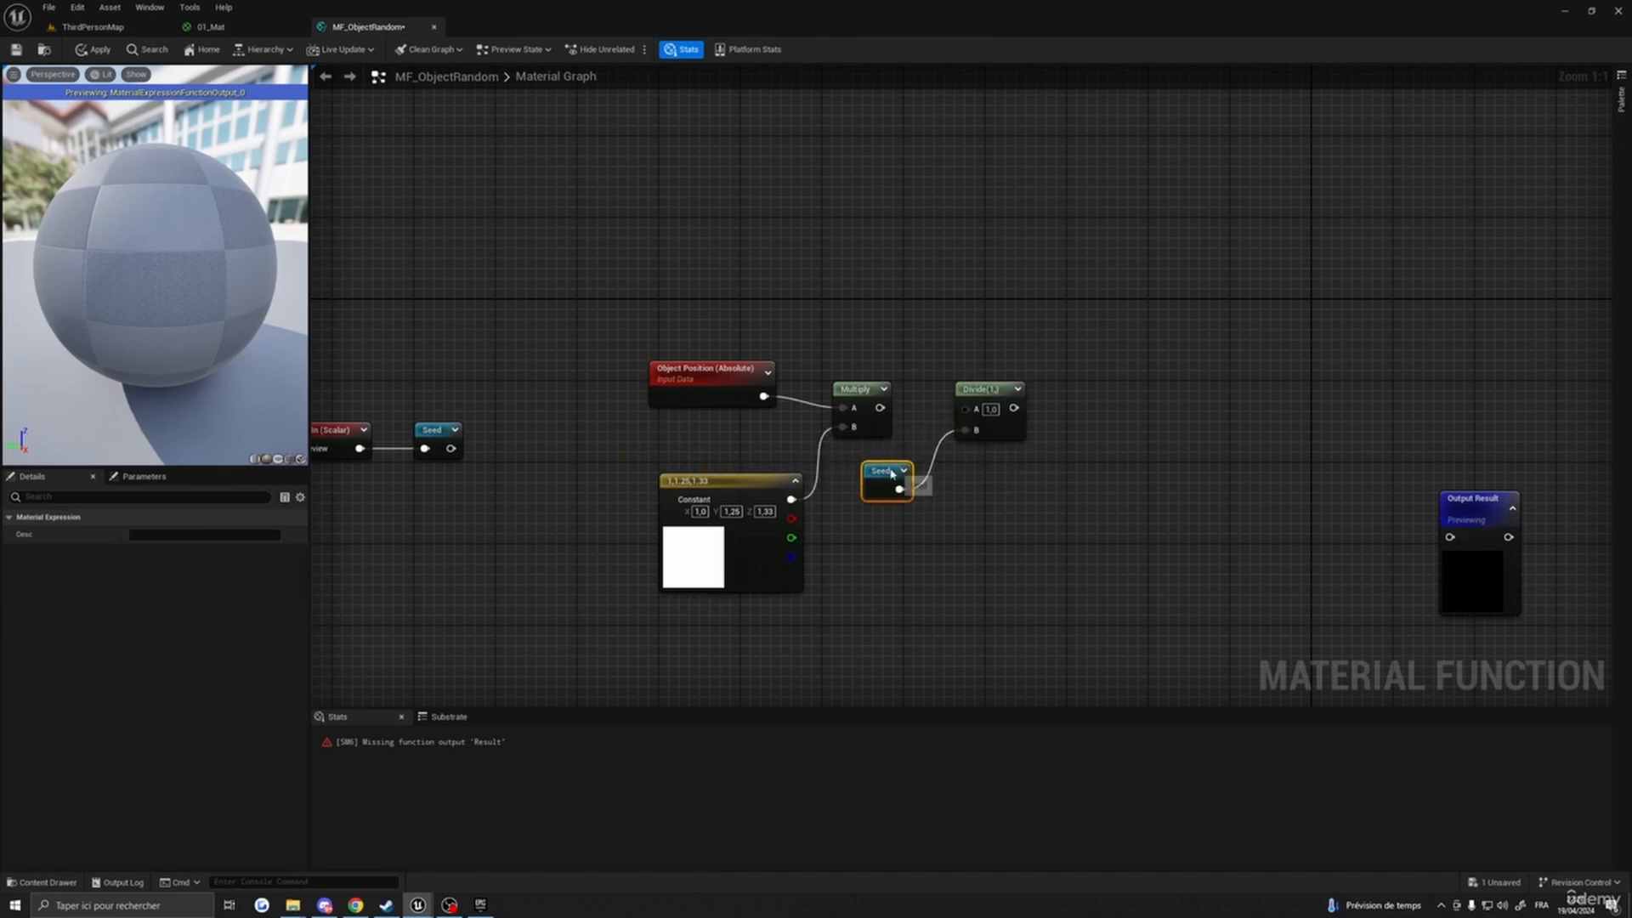
pyautogui.click(990, 410)
pyautogui.moveTo(880, 407); pyautogui.dragTo(957, 388)
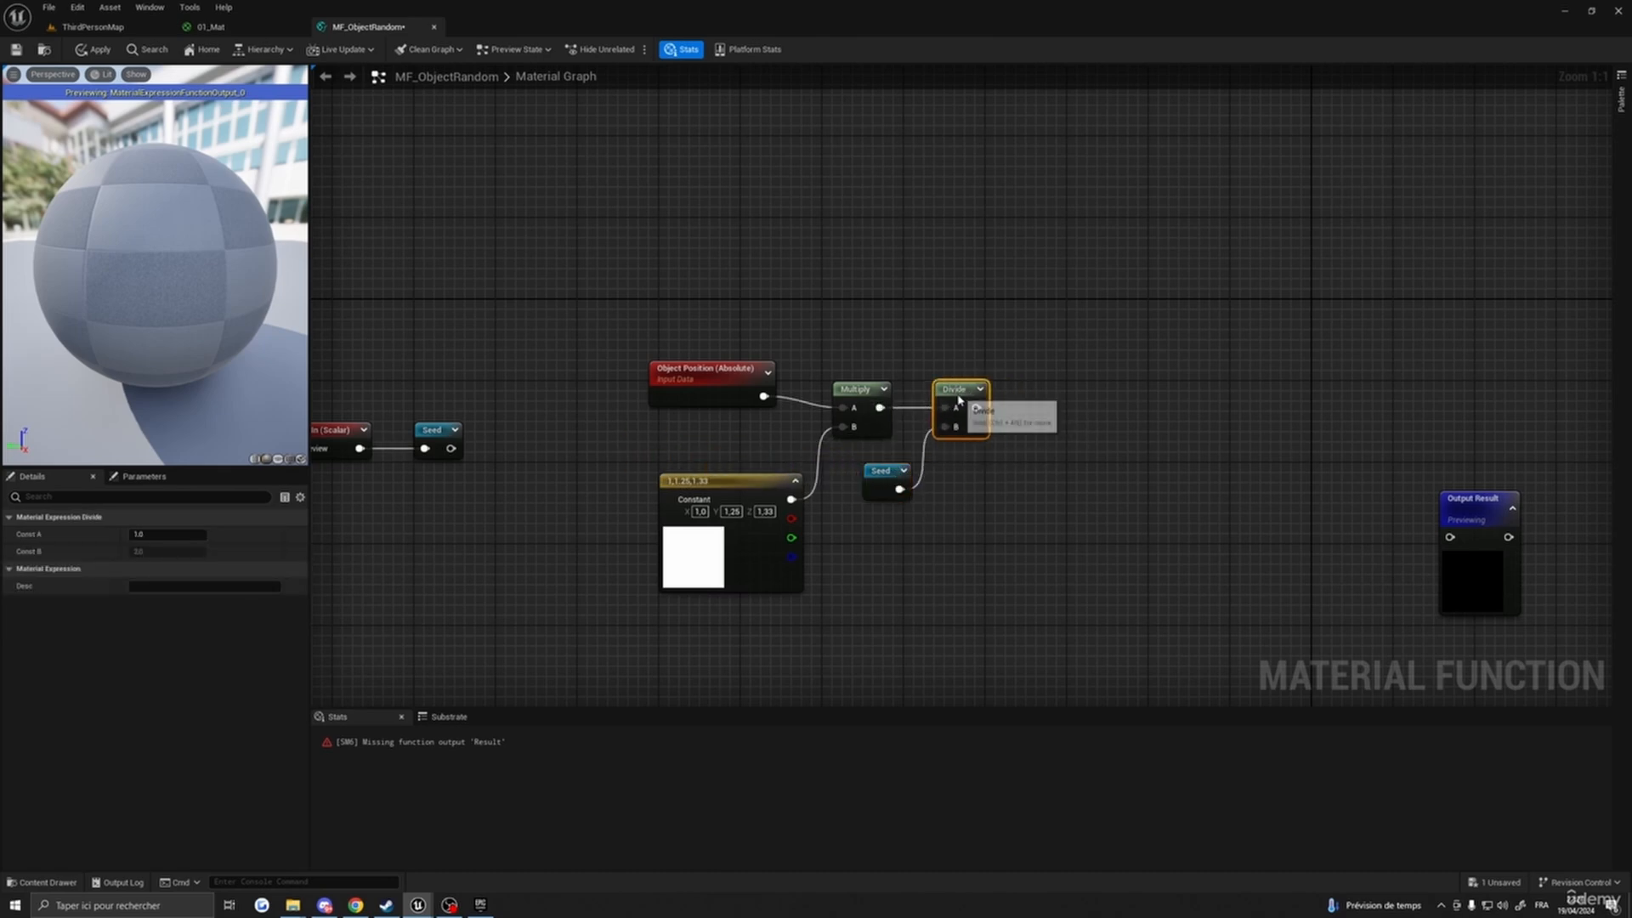
# - Add a BreakOutFloat3Components node fed by the Divide result, and move the Output Result node farther away
pyautogui.moveTo(1122, 543); pyautogui.dragTo(1048, 536, button='right')
pyautogui.rightClick(1049, 456)
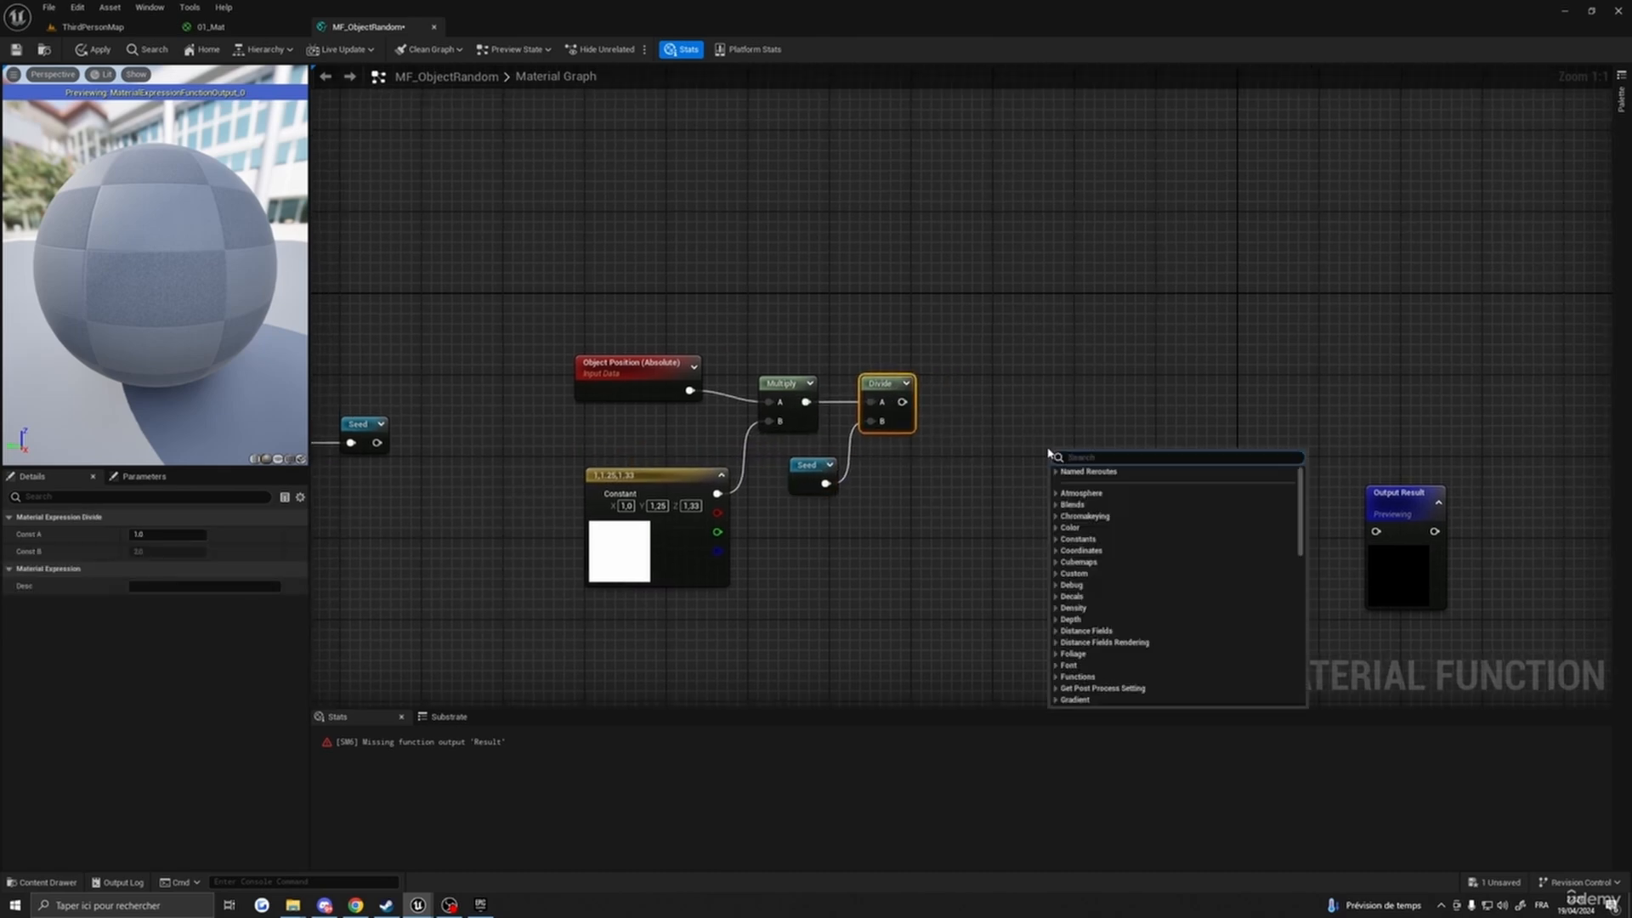
pyautogui.write('breako')
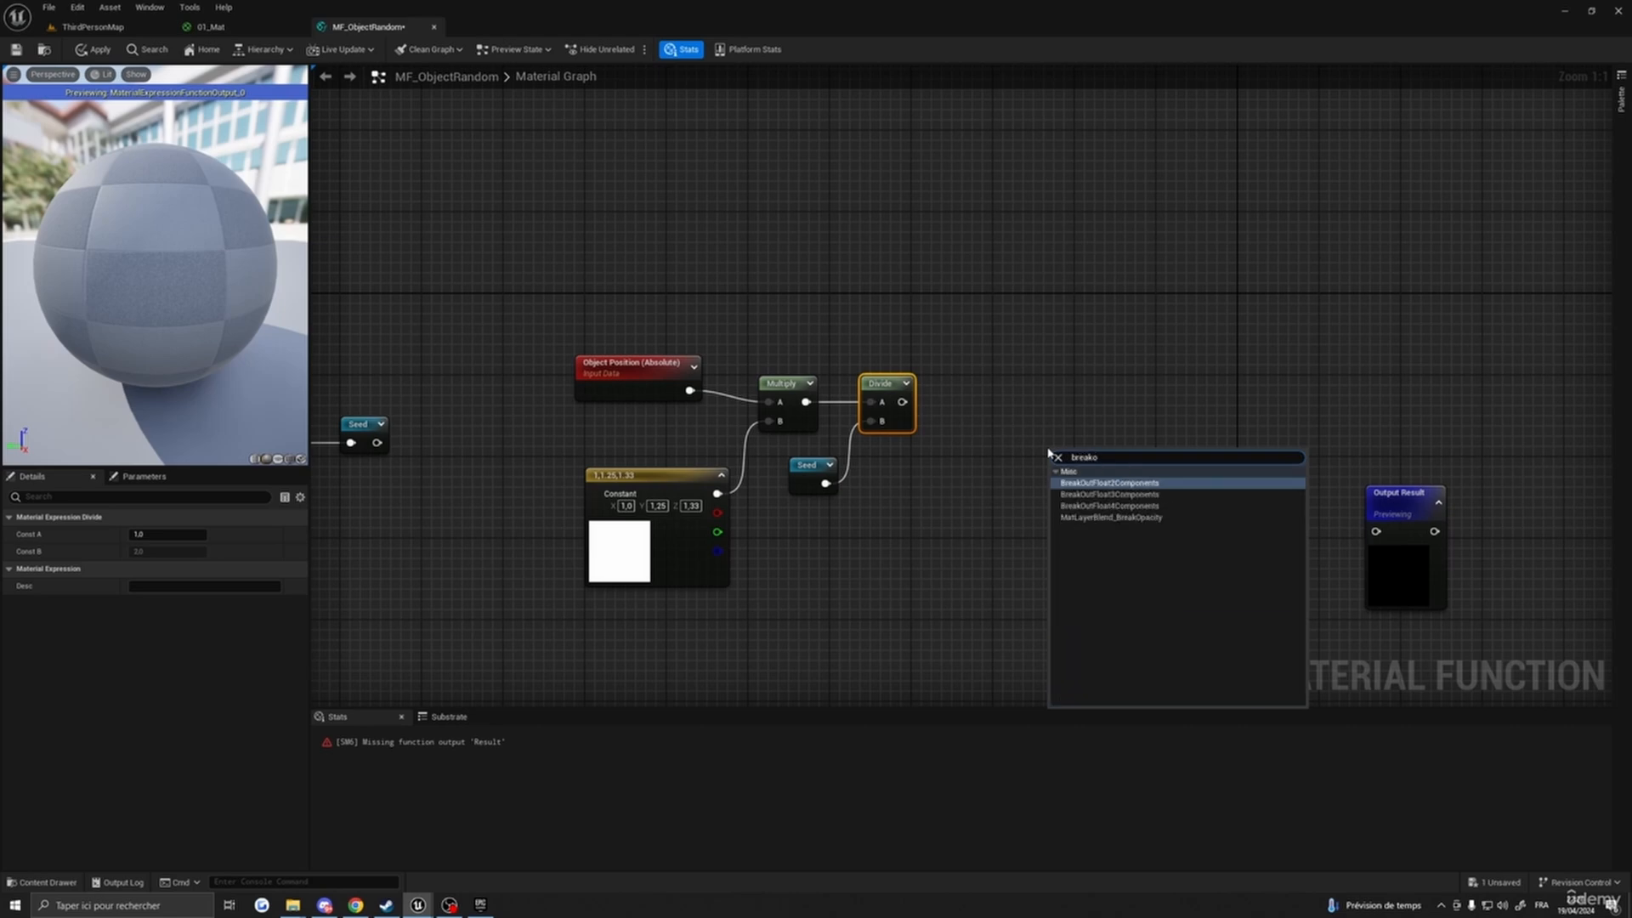
pyautogui.click(1105, 494)
pyautogui.moveTo(1097, 464); pyautogui.dragTo(991, 404)
pyautogui.moveTo(1206, 448); pyautogui.dragTo(927, 404, button='right')
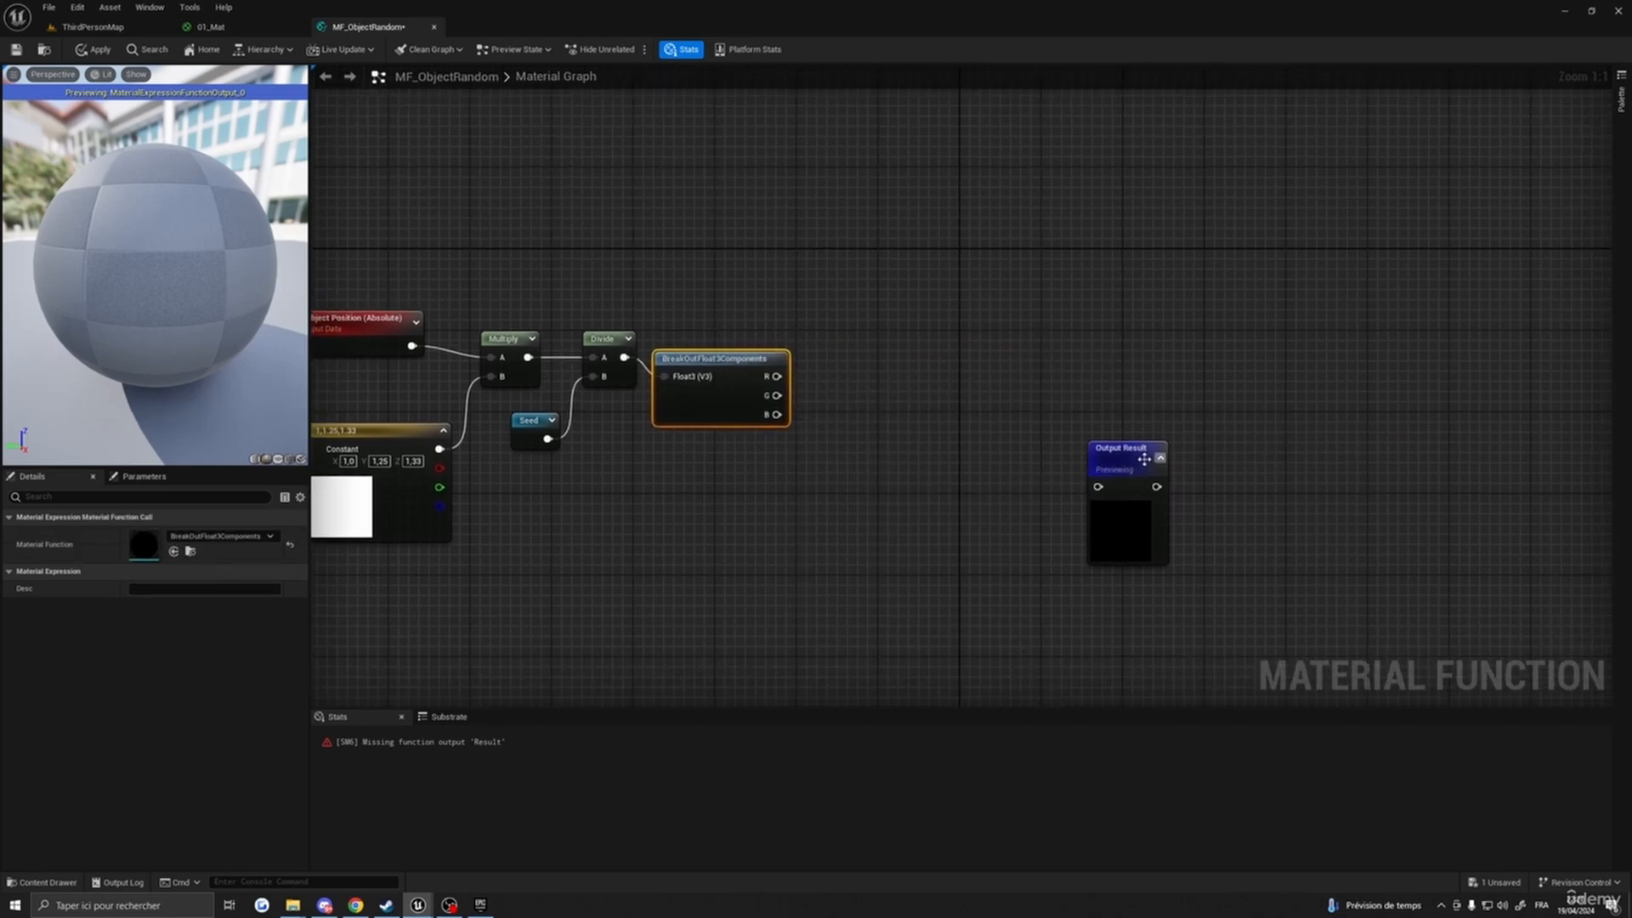
pyautogui.moveTo(1150, 452); pyautogui.dragTo(1305, 443)
pyautogui.moveTo(979, 418); pyautogui.dragTo(1023, 426, button='right')
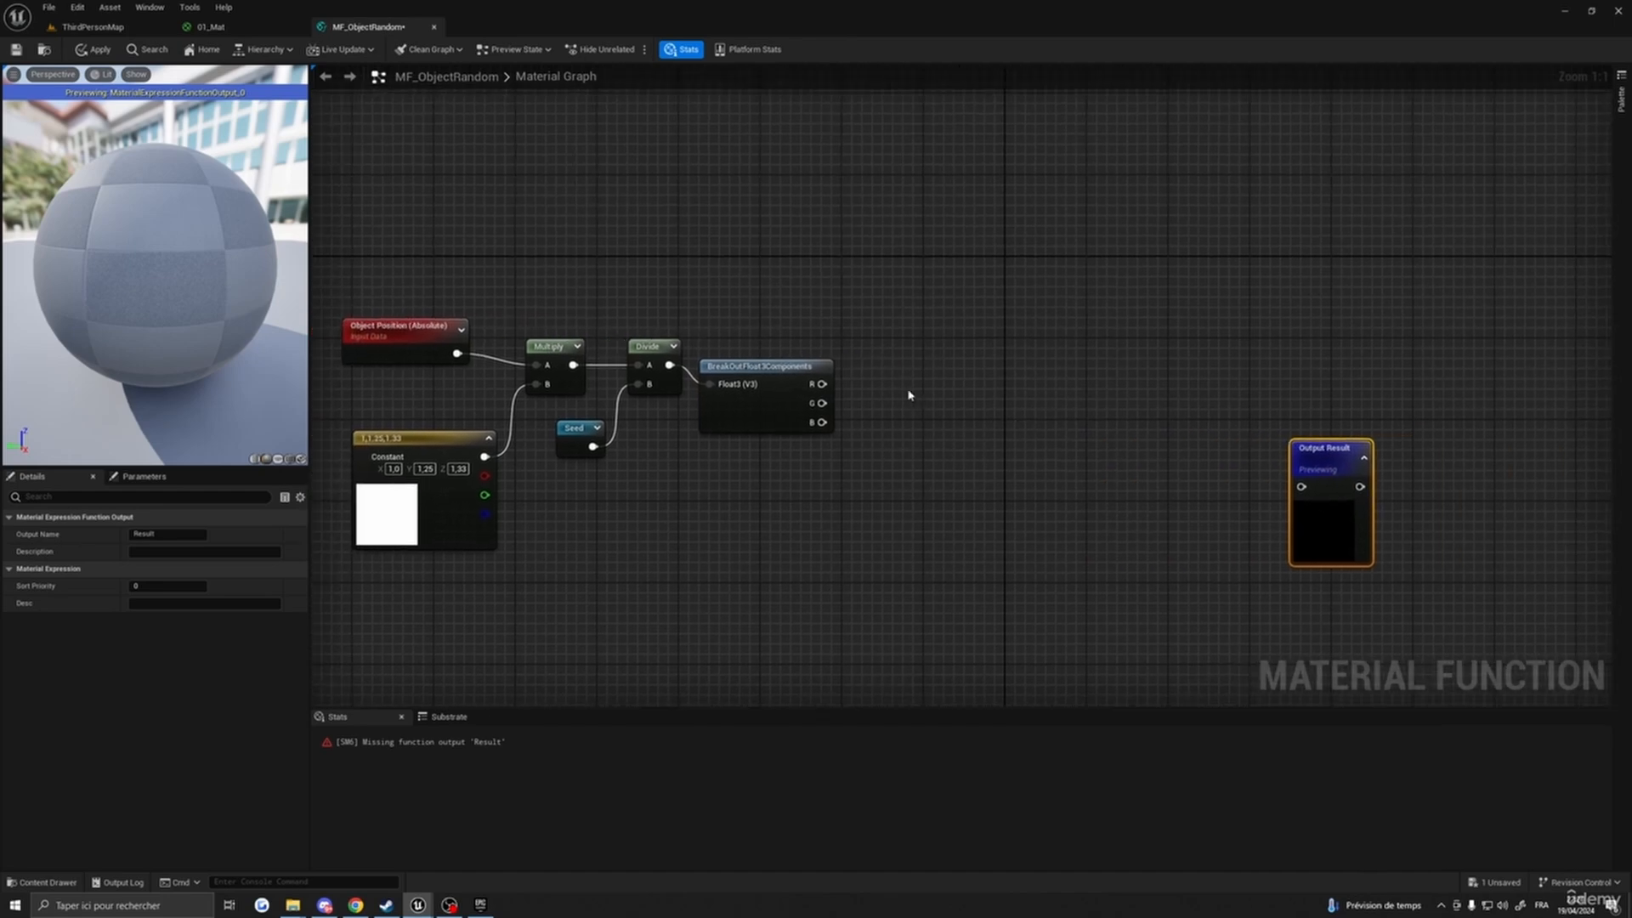
# - Create two chained Add nodes that sum the BreakOutFloat3Components outputs: R and G into the first, its result and B into the second
pyautogui.click(908, 395)
pyautogui.click(1047, 443)
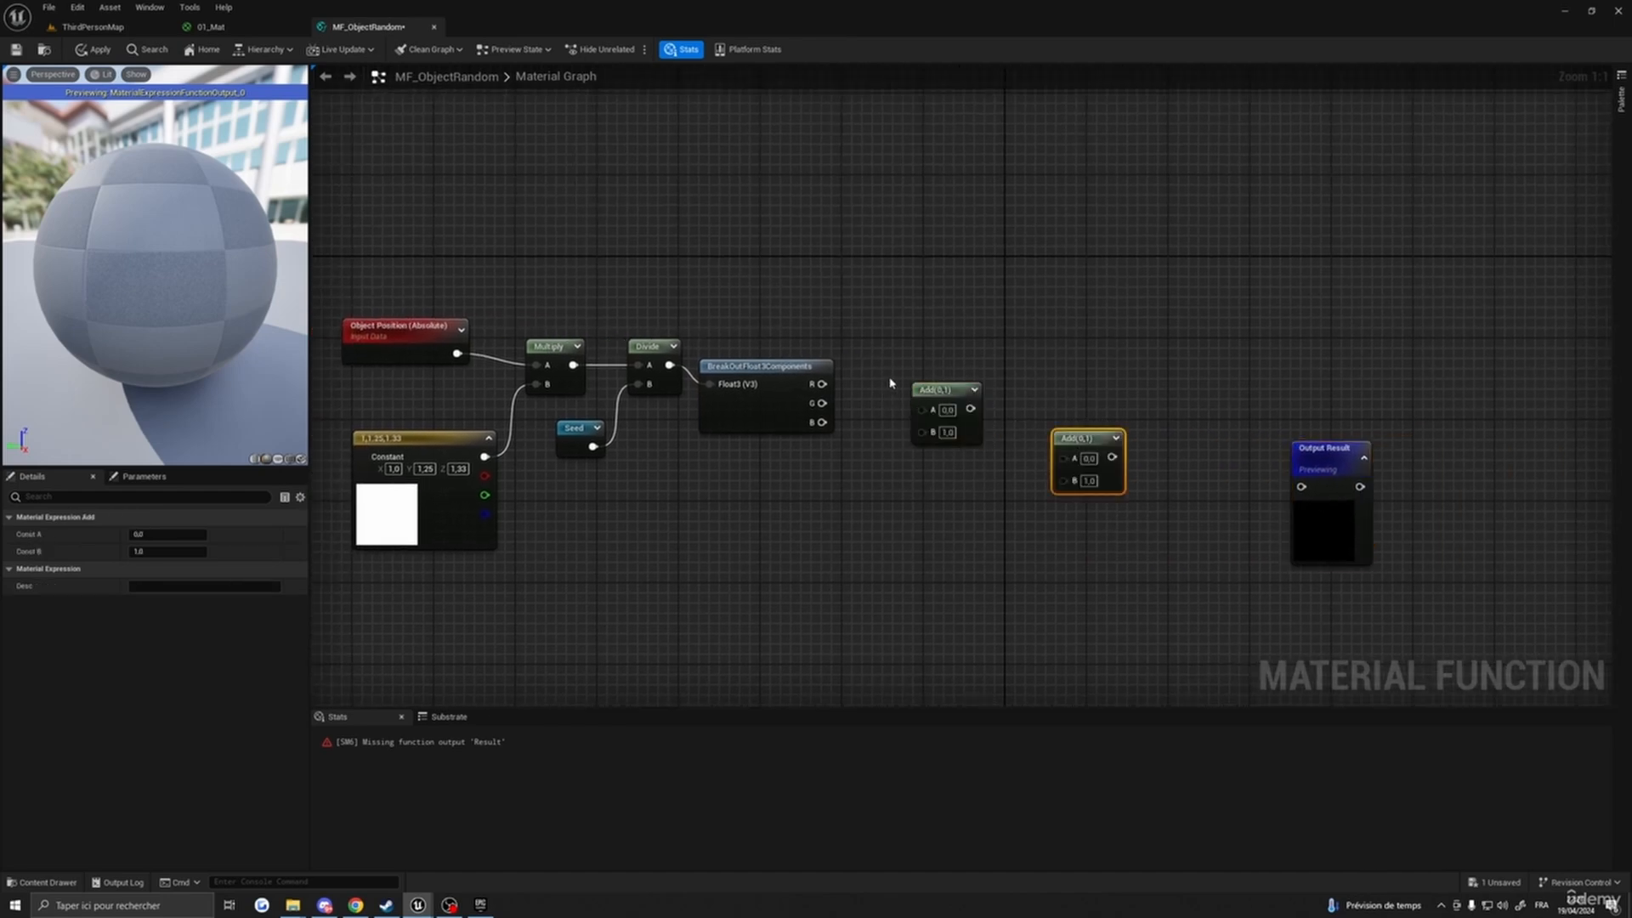
pyautogui.moveTo(935, 389); pyautogui.dragTo(902, 346)
pyautogui.moveTo(822, 383); pyautogui.dragTo(892, 364)
pyautogui.moveTo(822, 403); pyautogui.dragTo(899, 386)
pyautogui.moveTo(913, 346); pyautogui.dragTo(912, 377)
pyautogui.moveTo(1075, 437); pyautogui.dragTo(1008, 426)
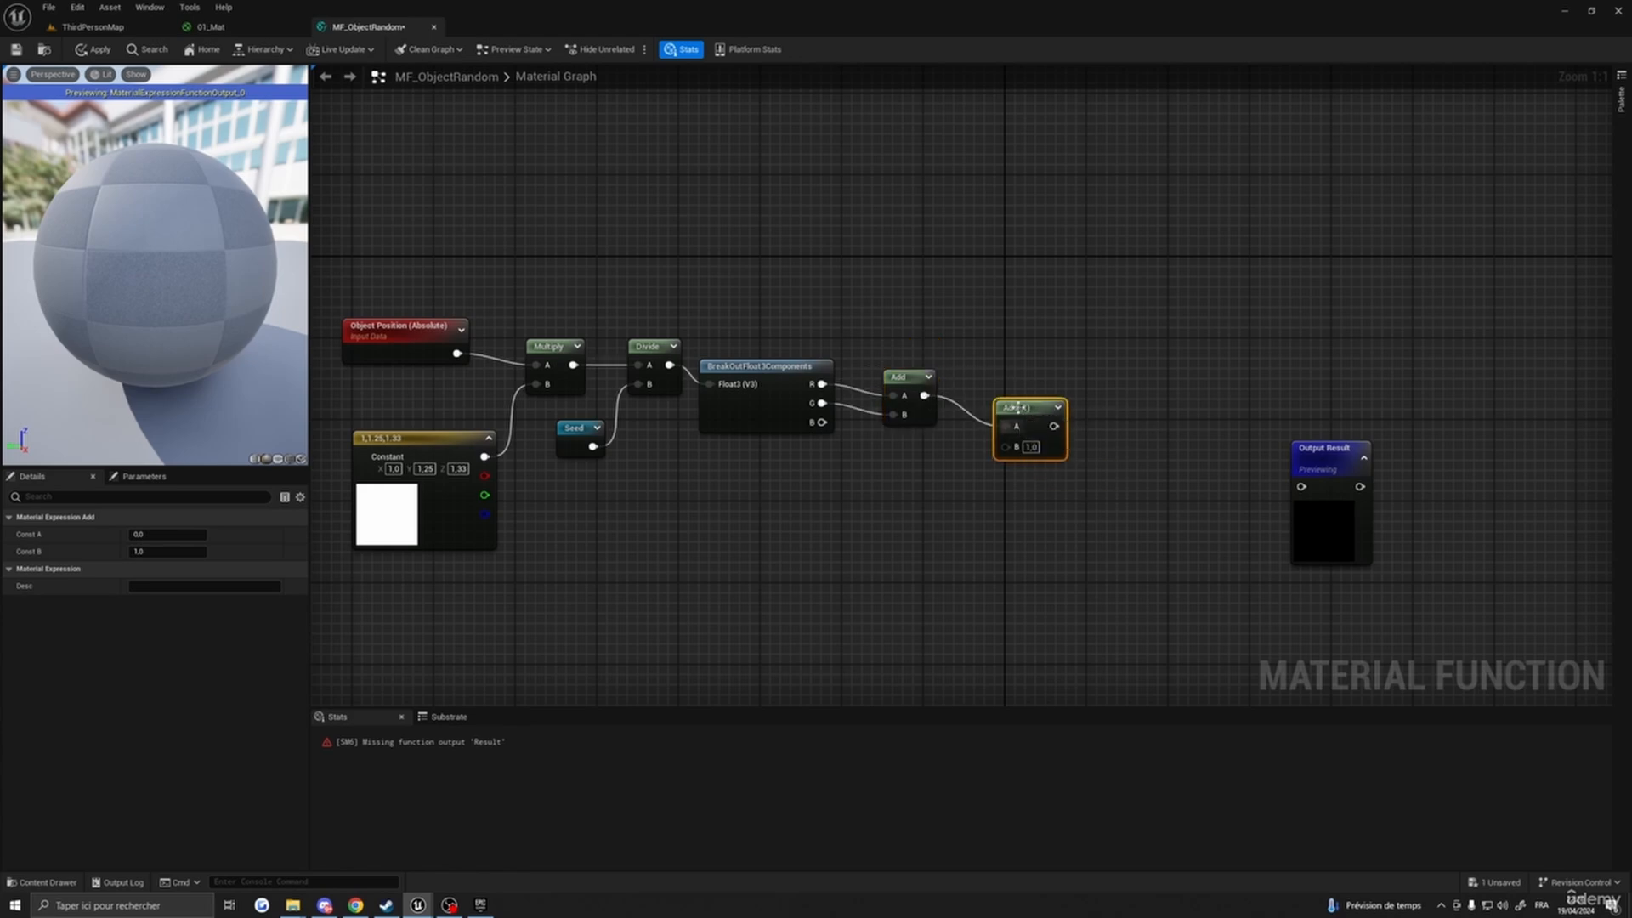
pyautogui.moveTo(822, 421); pyautogui.dragTo(995, 386)
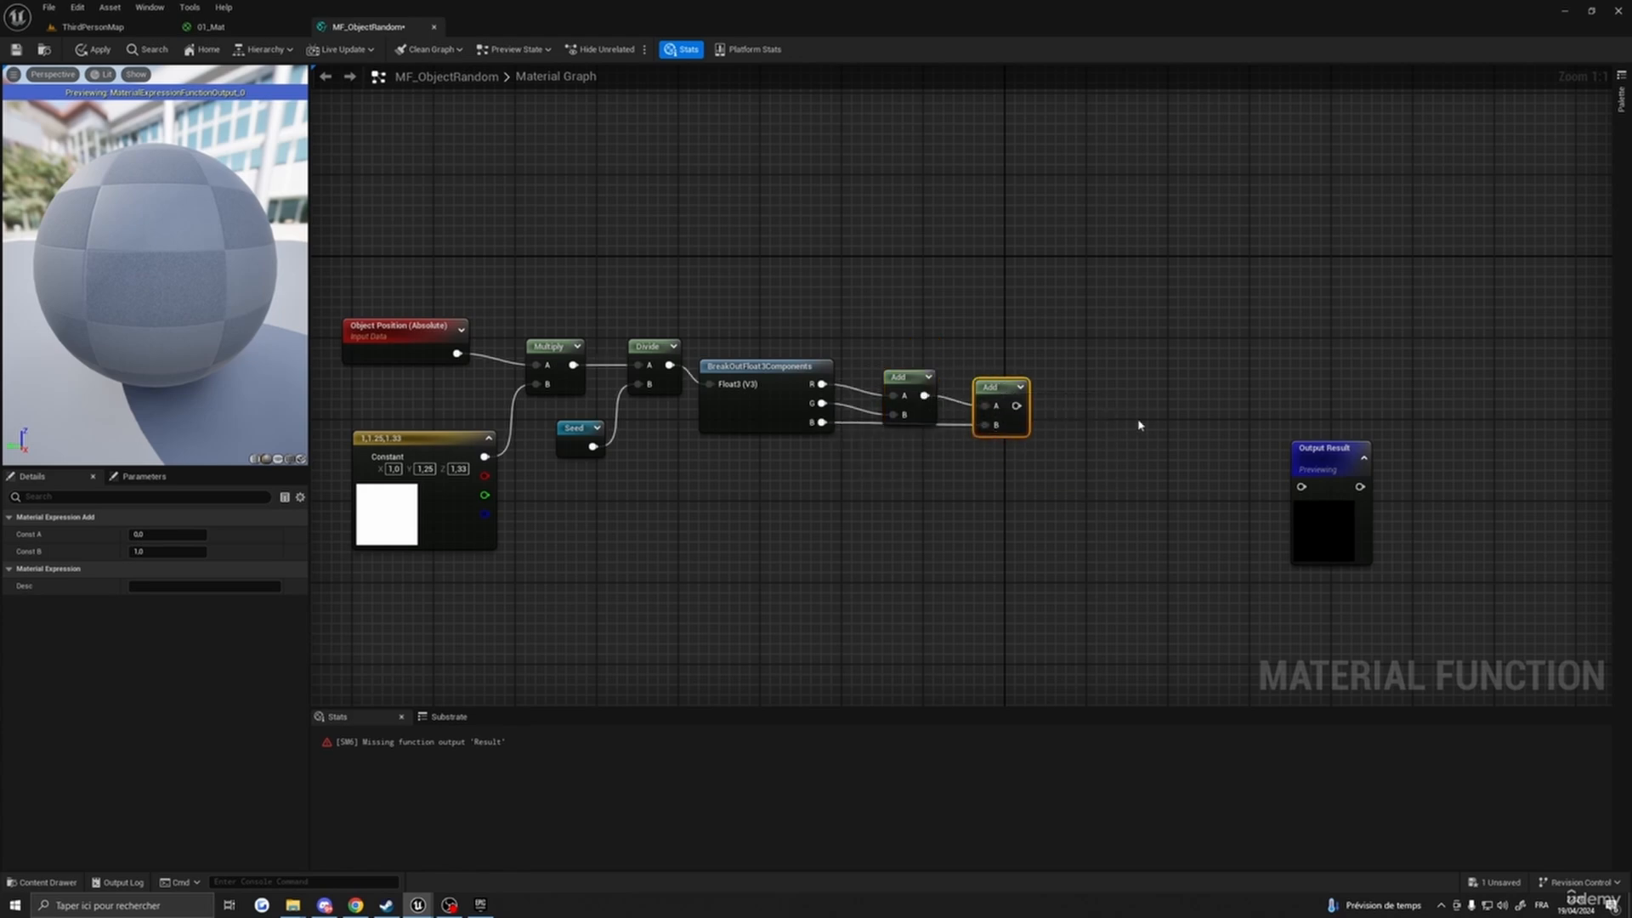
# - Add a Frac node fed by the second Add and wire it into the Output Result node, moved closer
pyautogui.moveTo(1139, 425); pyautogui.dragTo(1007, 425, button='right')
pyautogui.rightClick(1028, 421)
pyautogui.write('frac')
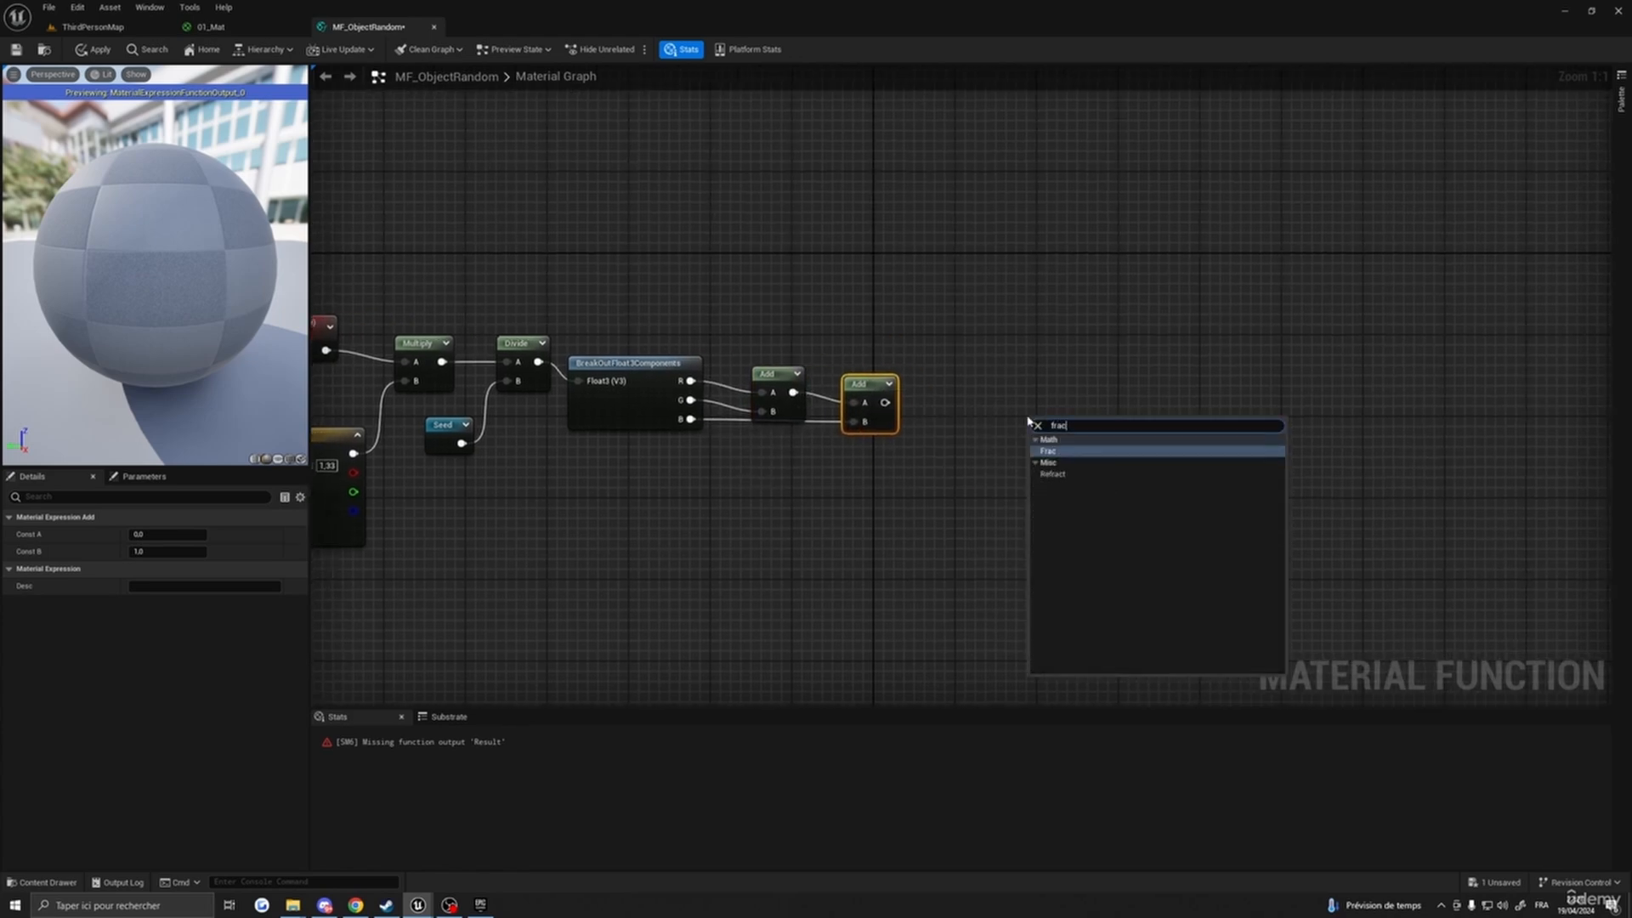
pyautogui.click(1045, 451)
pyautogui.moveTo(884, 402); pyautogui.dragTo(992, 384)
pyautogui.moveTo(1200, 456); pyautogui.dragTo(1134, 432, button='right')
pyautogui.moveTo(1136, 432); pyautogui.dragTo(1095, 360)
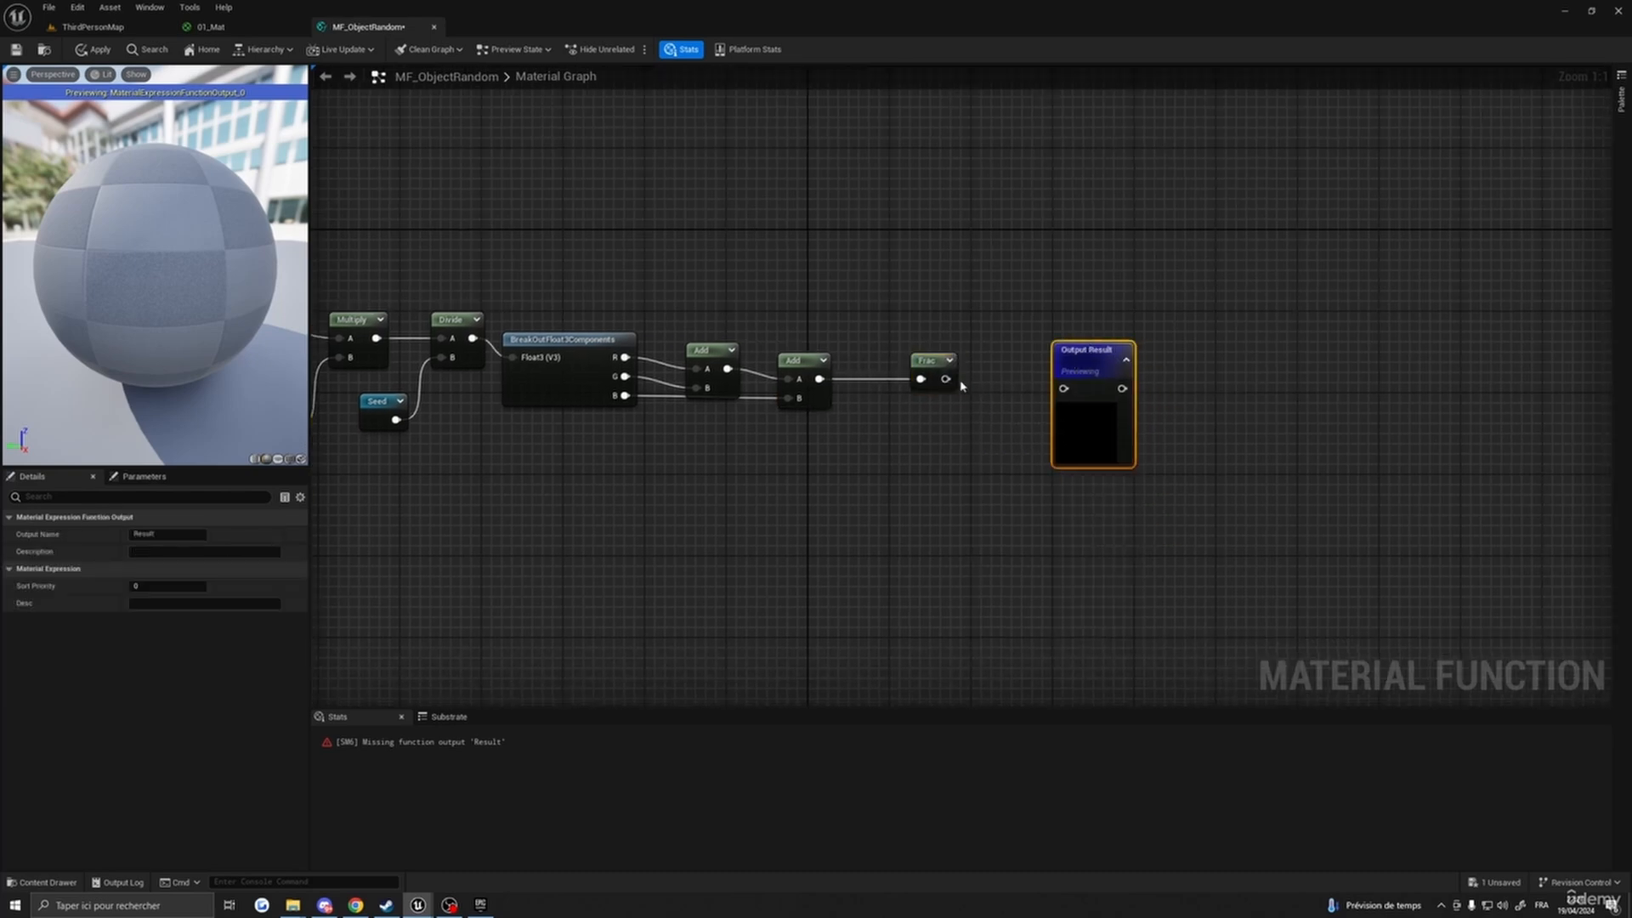
pyautogui.moveTo(945, 379); pyautogui.dragTo(1064, 389)
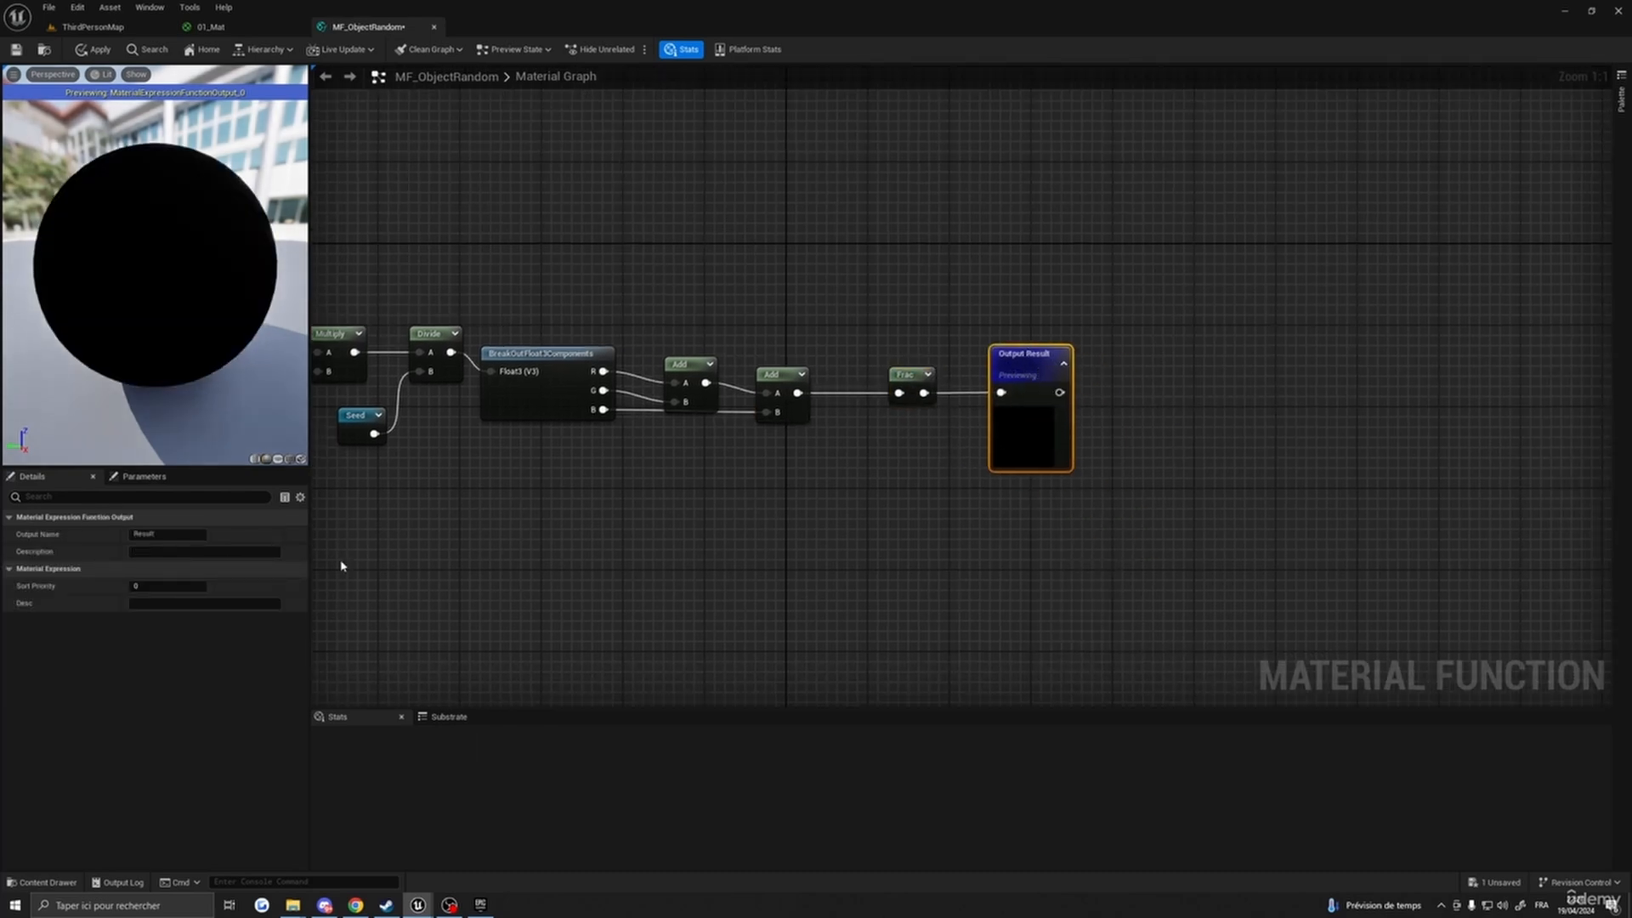
# - Rename the function output from Result to ObjectRandomA
pyautogui.doubleClick(164, 532)
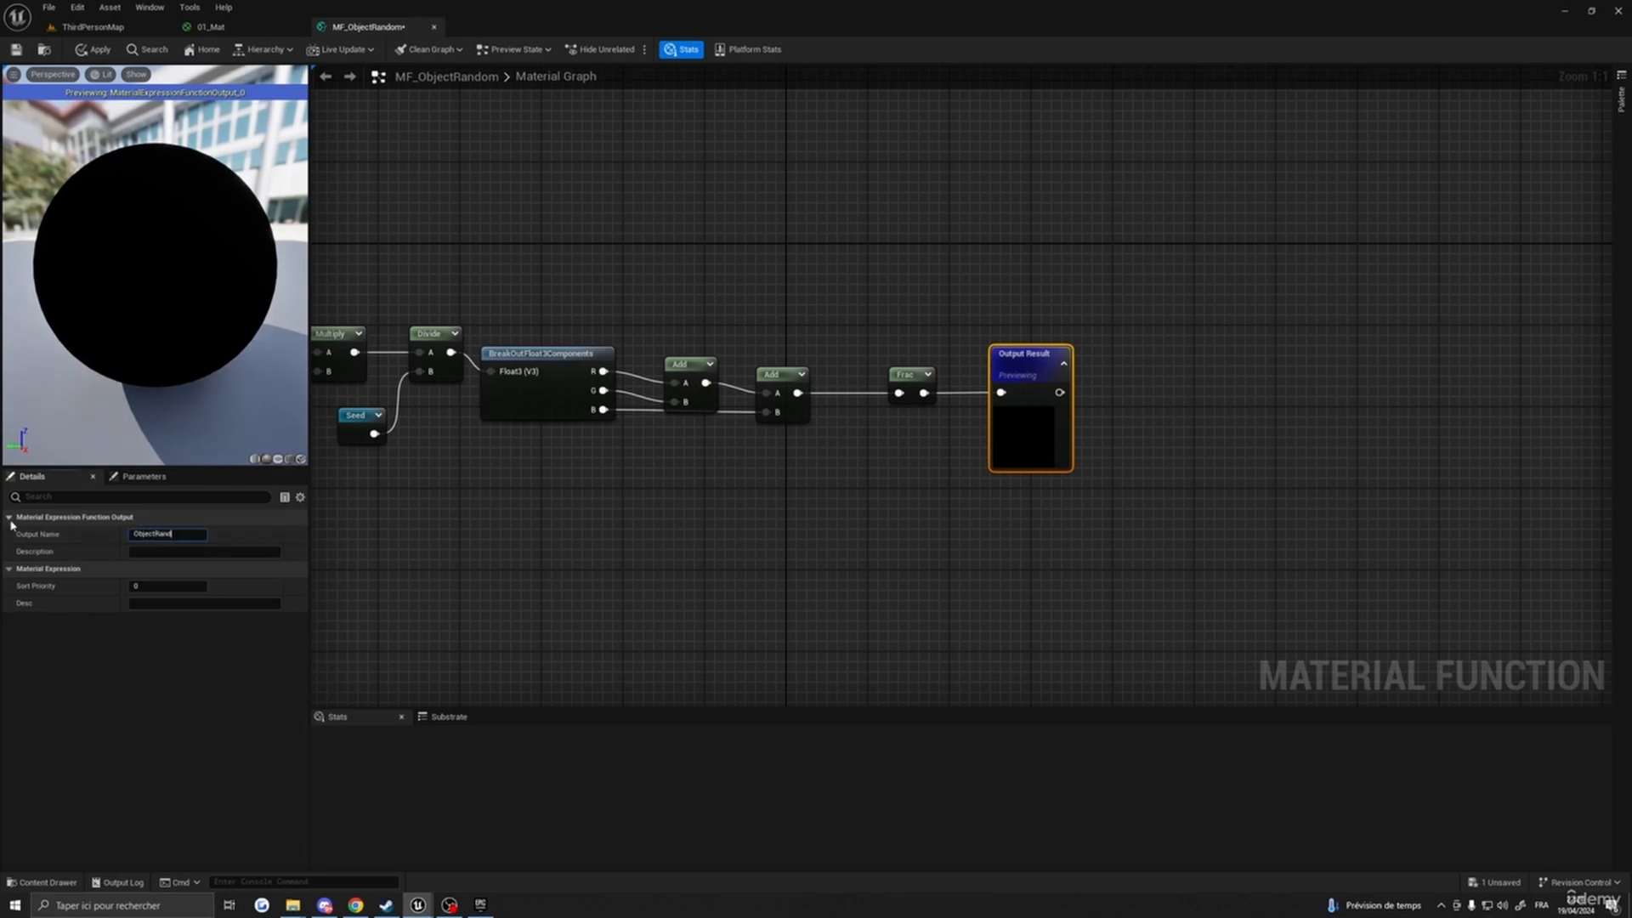
pyautogui.write('ObjectRandomA')
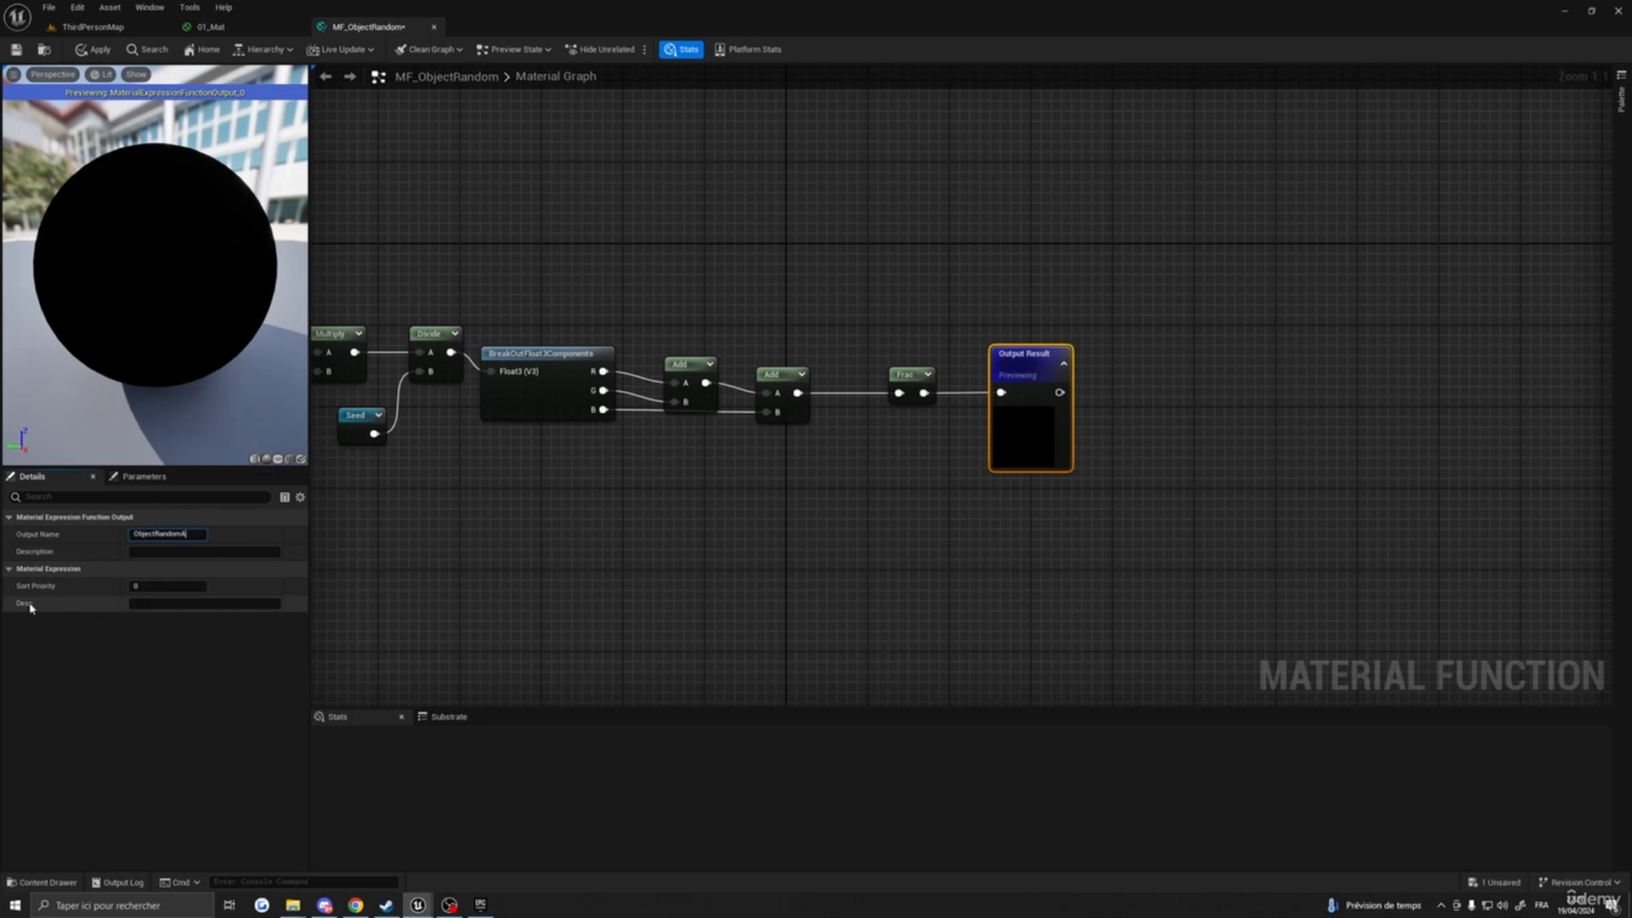
pyautogui.press('Return')
# - Duplicate the whole chain from Object Position to the output node three times, stacking the copies below the original
pyautogui.scroll(-5, 980, 565)
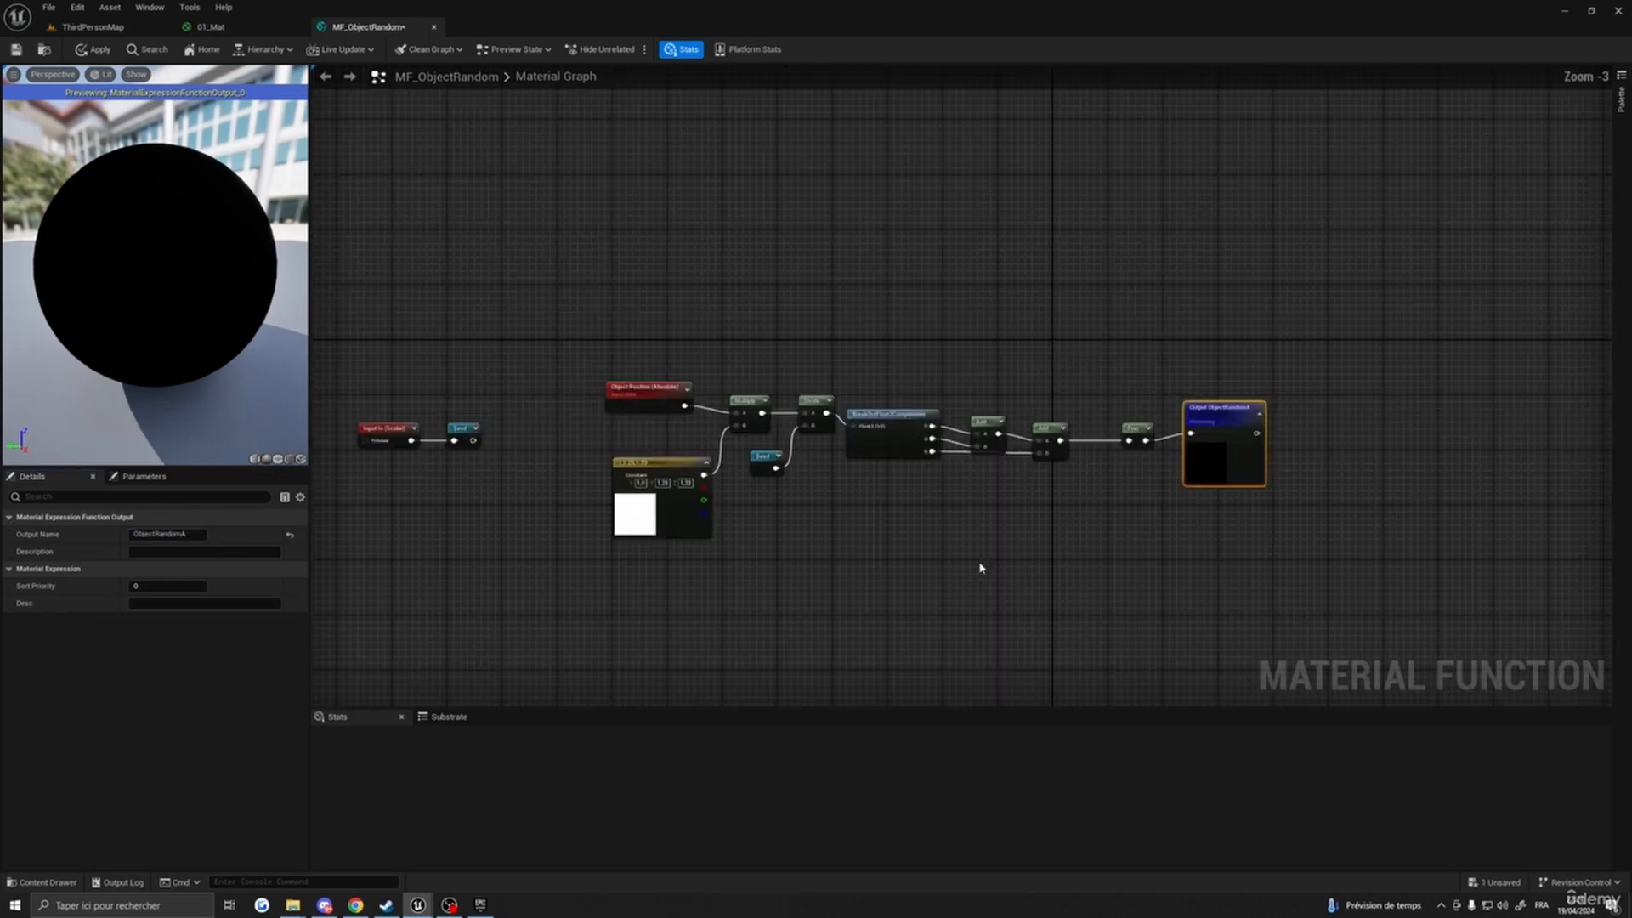
pyautogui.moveTo(578, 381); pyautogui.dragTo(1115, 546)
pyautogui.moveTo(732, 636); pyautogui.dragTo(899, 477, button='right')
pyautogui.hotkey('ctrl', 'd')
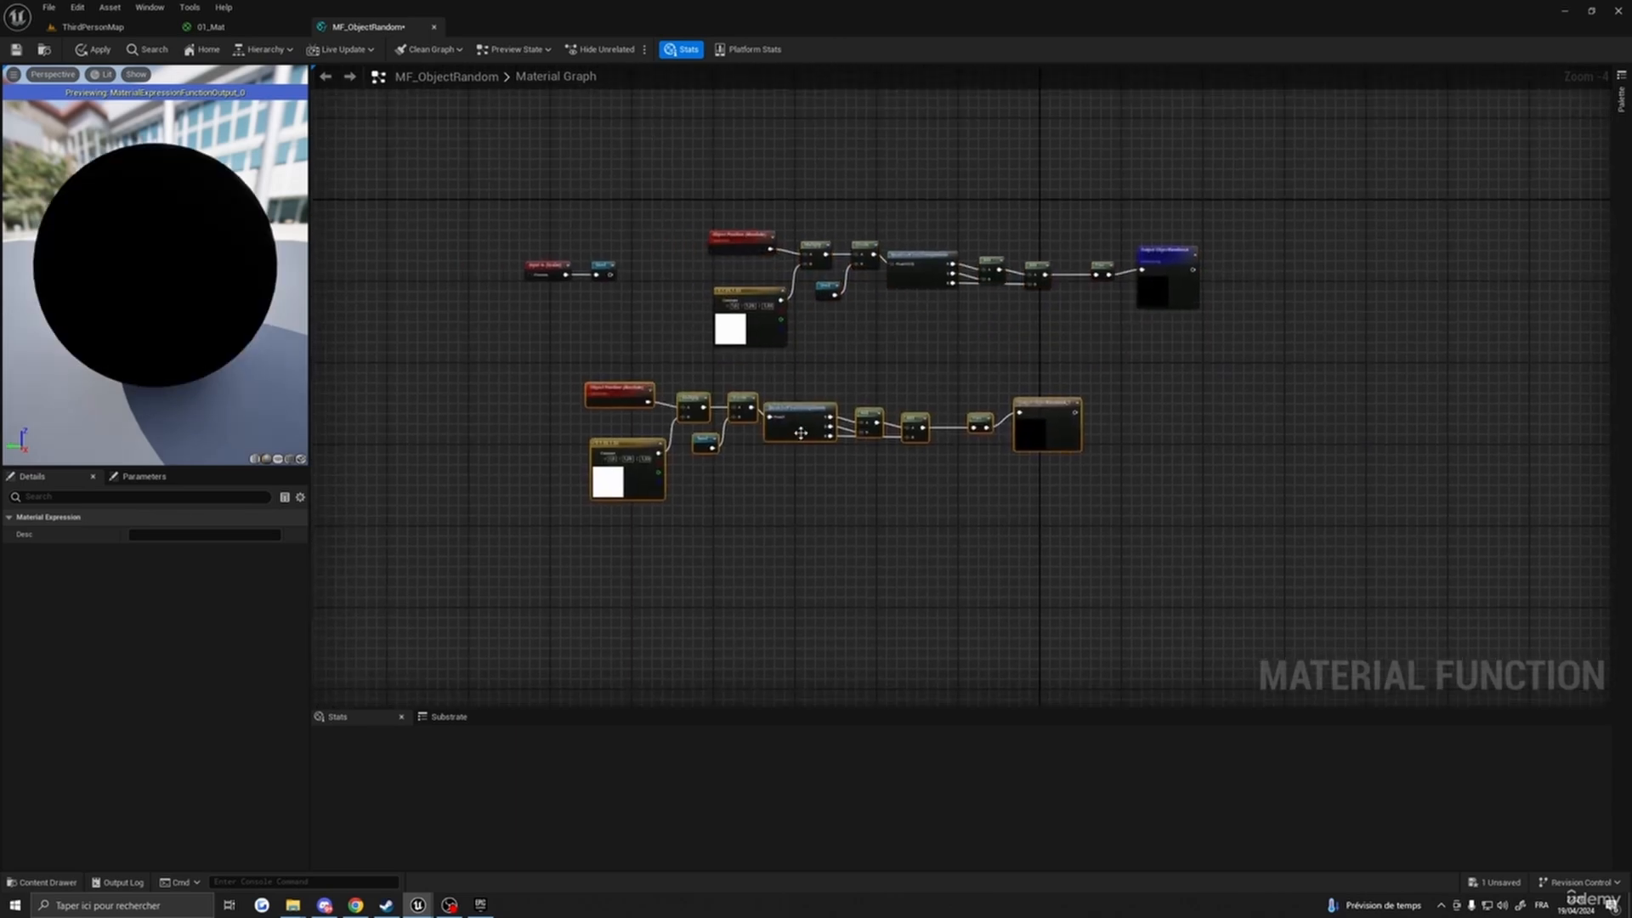
pyautogui.moveTo(801, 434); pyautogui.dragTo(916, 429)
pyautogui.moveTo(927, 566); pyautogui.dragTo(890, 449, button='right')
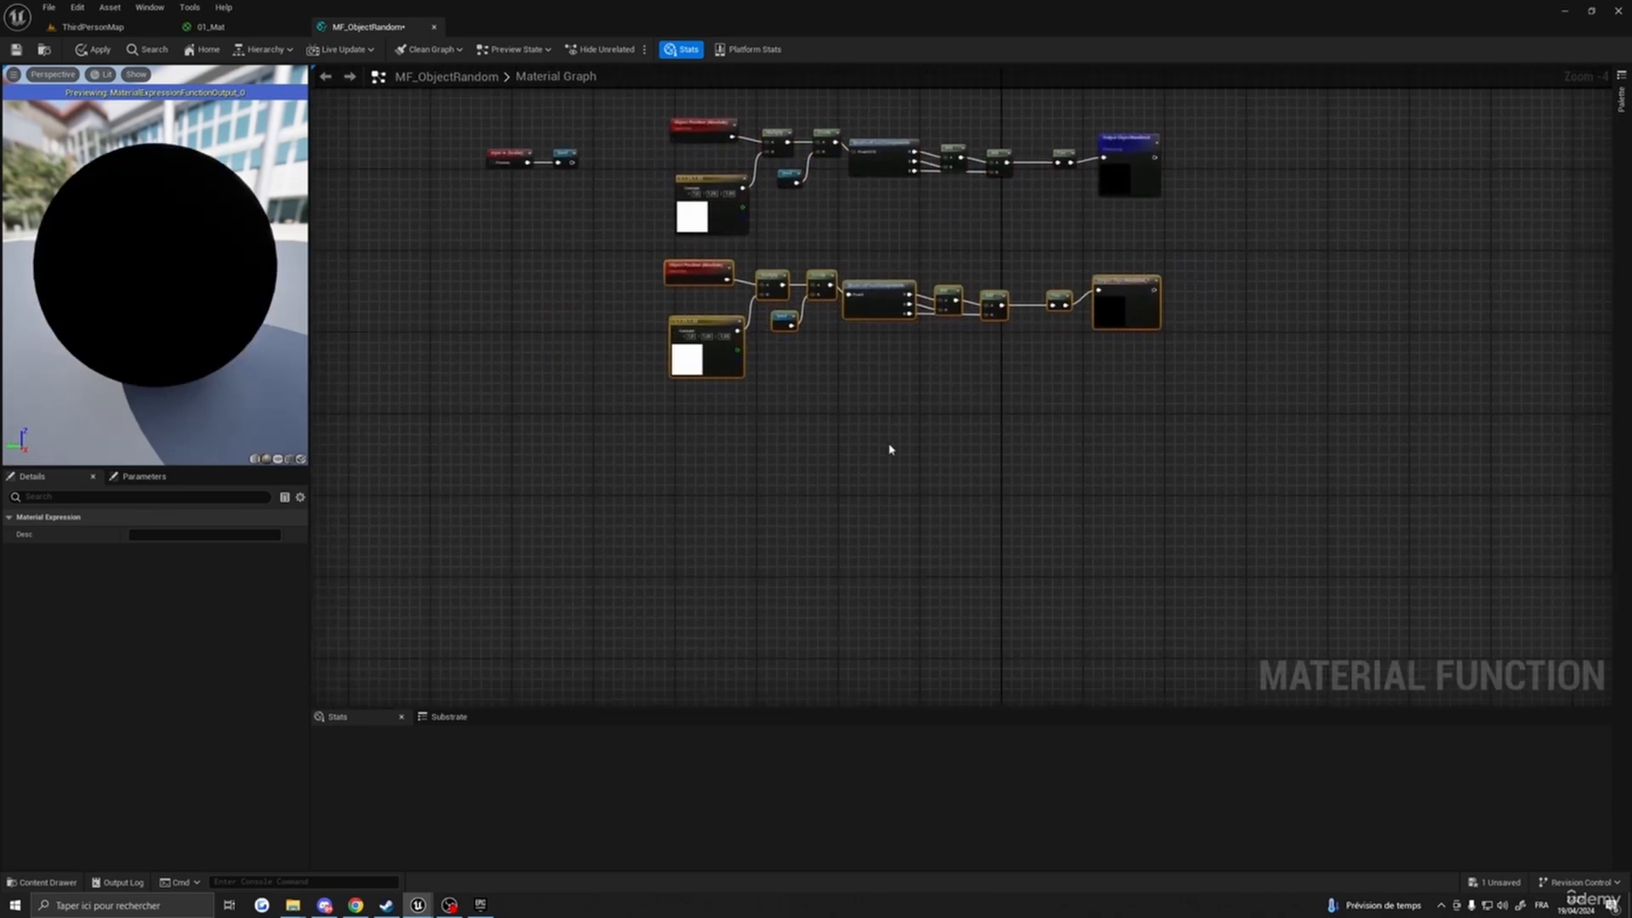
pyautogui.hotkey('ctrl', 'd')
pyautogui.moveTo(888, 476); pyautogui.dragTo(884, 429)
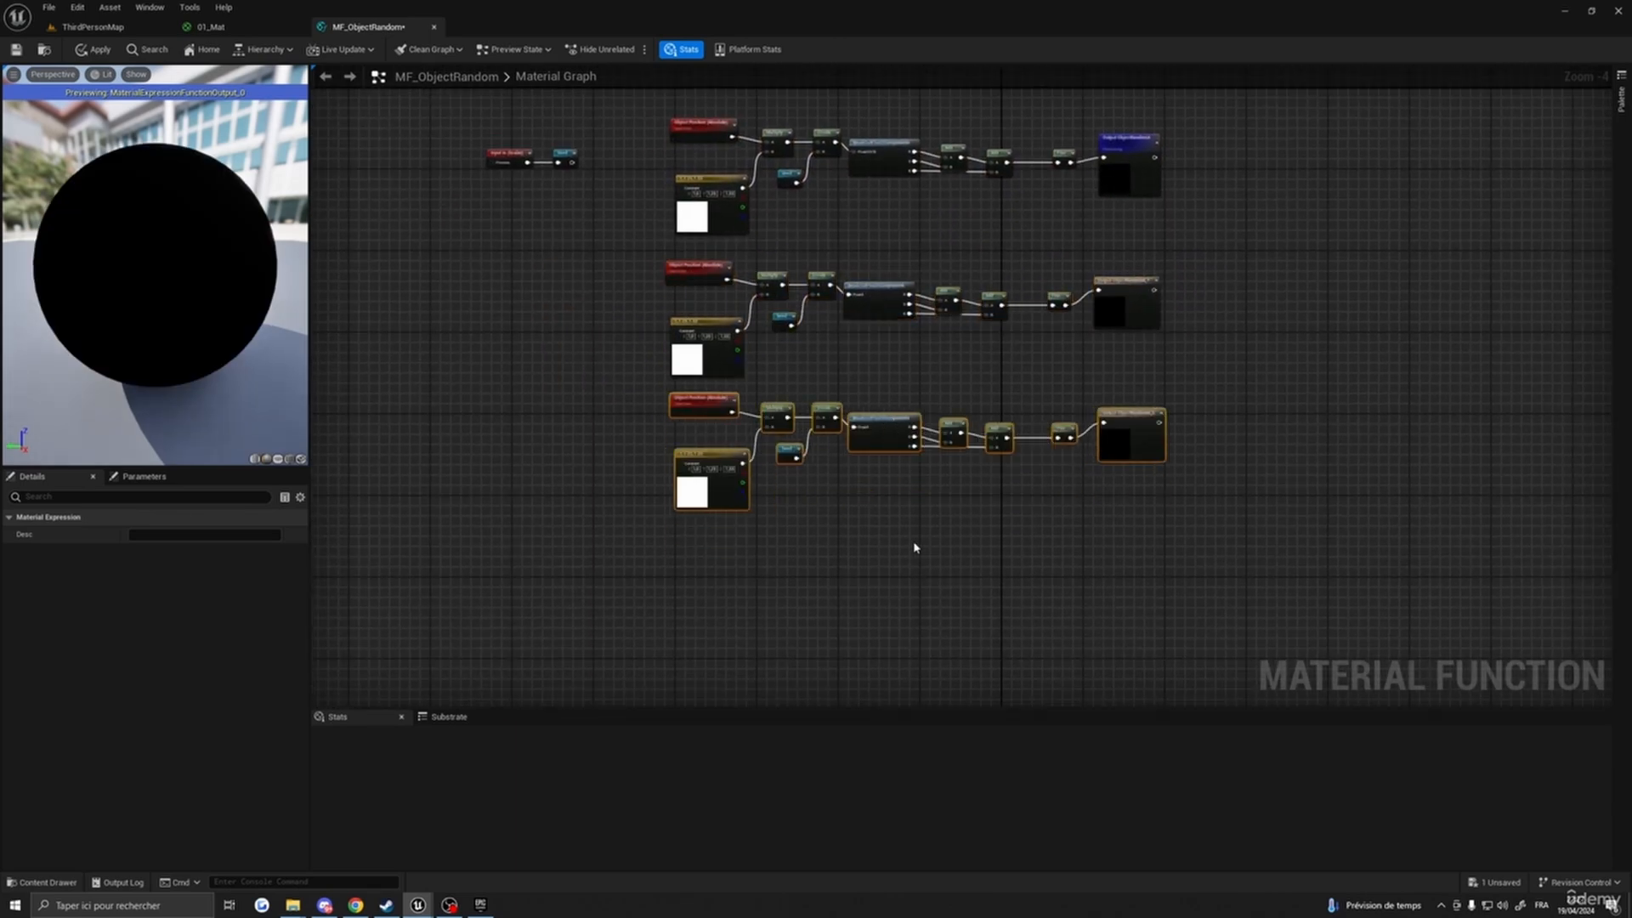
pyautogui.moveTo(907, 619); pyautogui.dragTo(904, 499, button='right')
pyautogui.hotkey('ctrl', 'd')
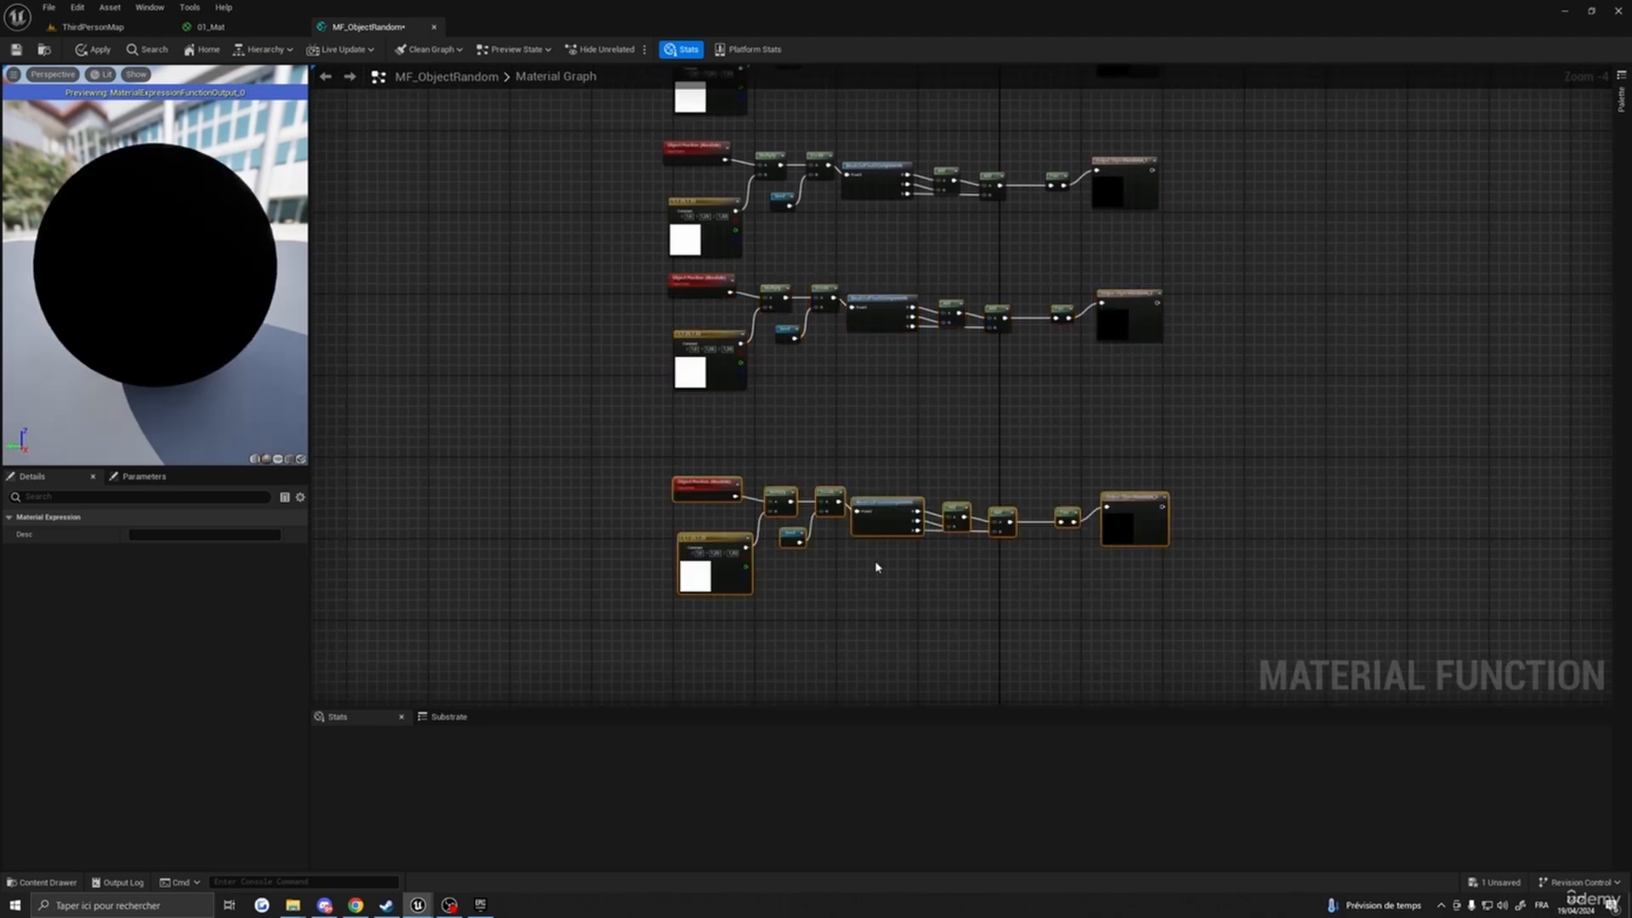
pyautogui.moveTo(872, 508); pyautogui.dragTo(857, 441)
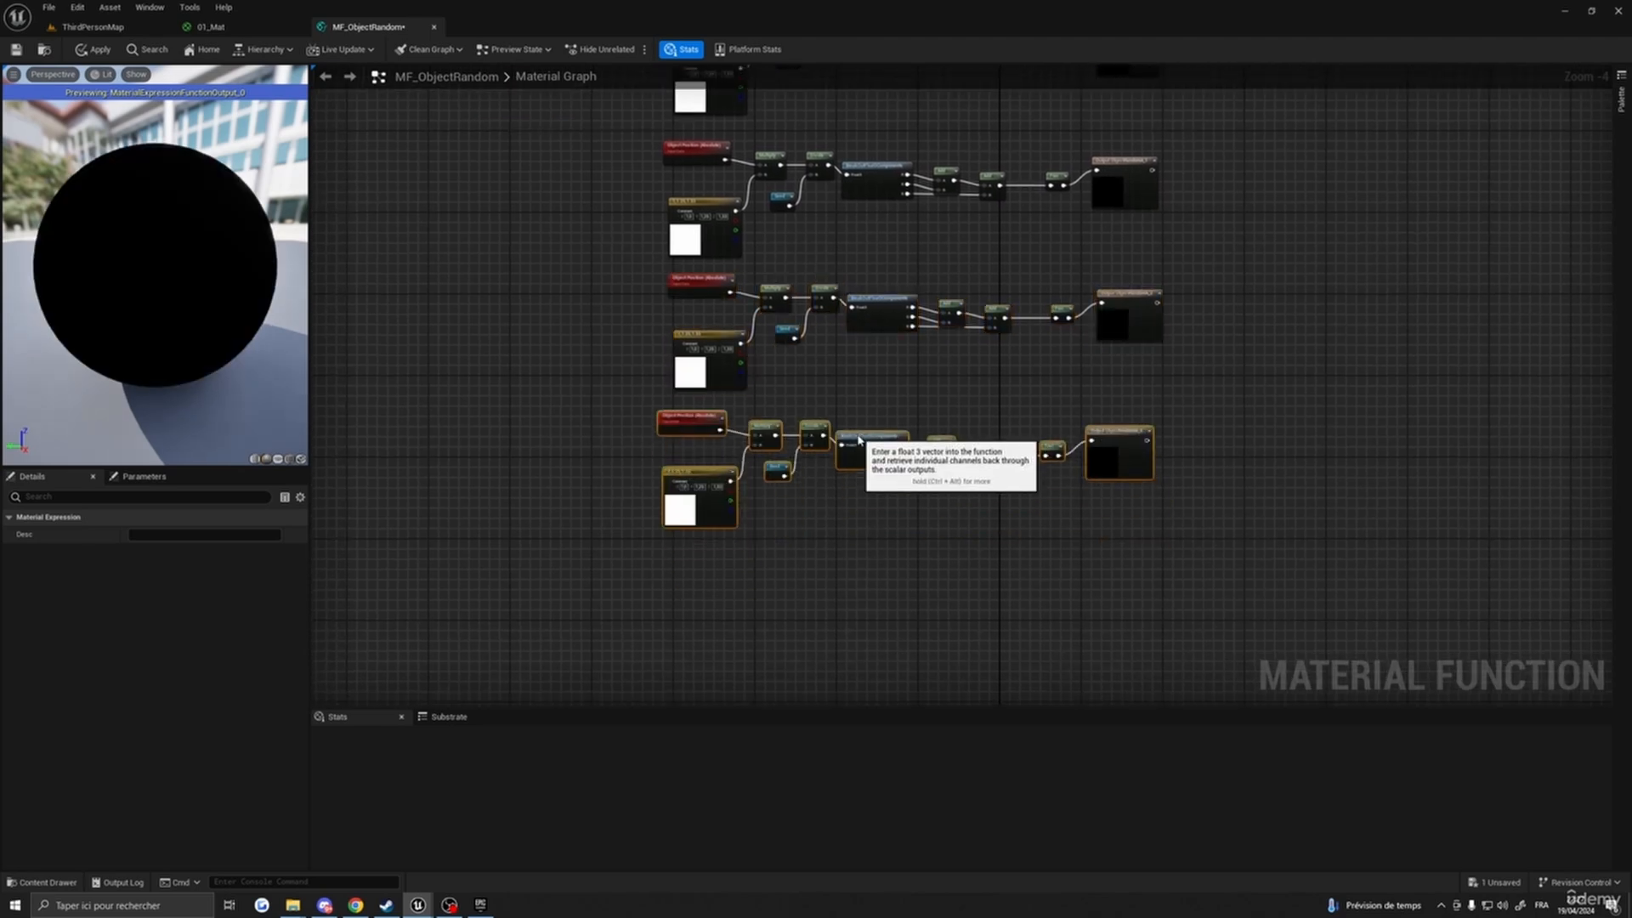
pyautogui.click(867, 383)
# - Set the constant vector in the second chain to 1.7, 1.88, 1.95
pyautogui.scroll(5, 824, 340)
pyautogui.scroll(-2, 829, 370)
pyautogui.scroll(2, 794, 408)
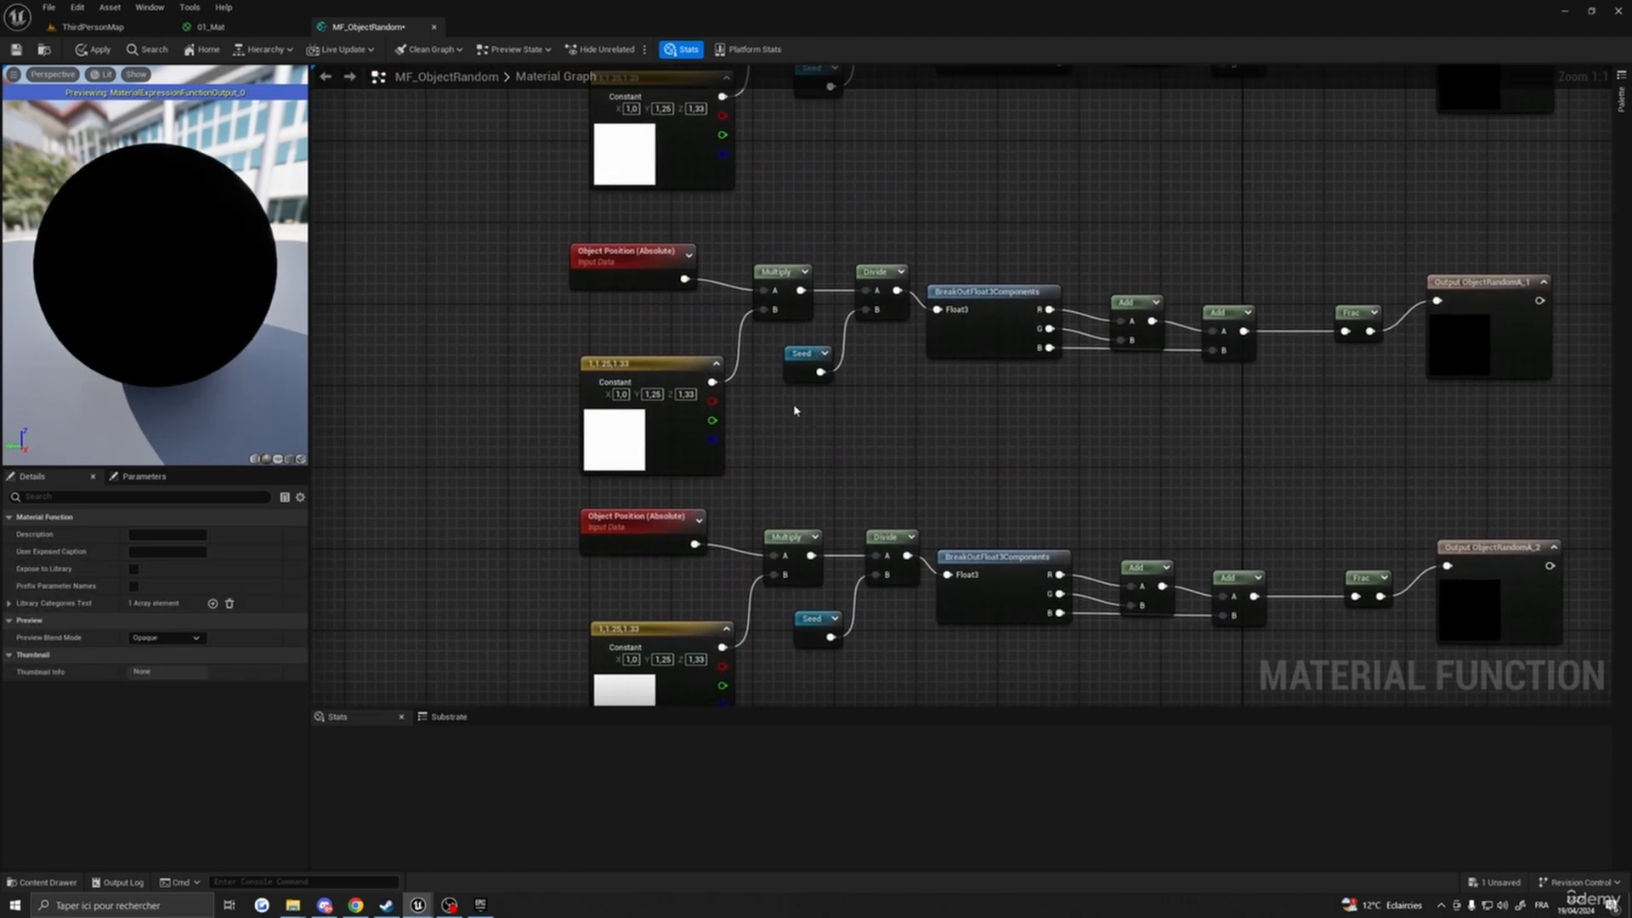
pyautogui.click(621, 394)
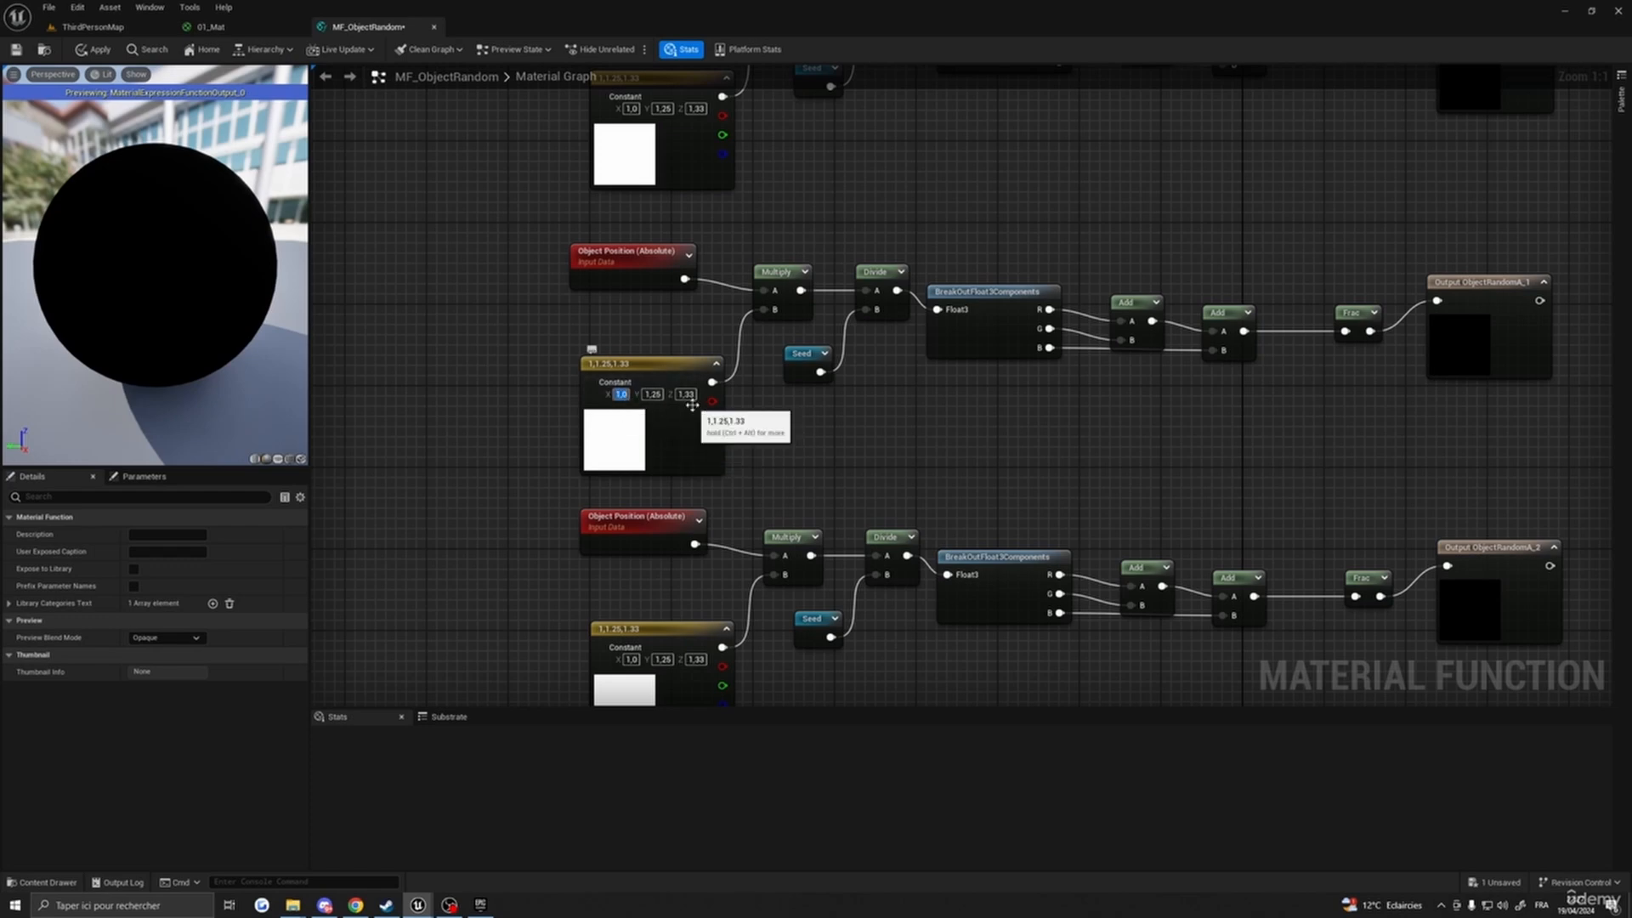
pyautogui.write('1.7')
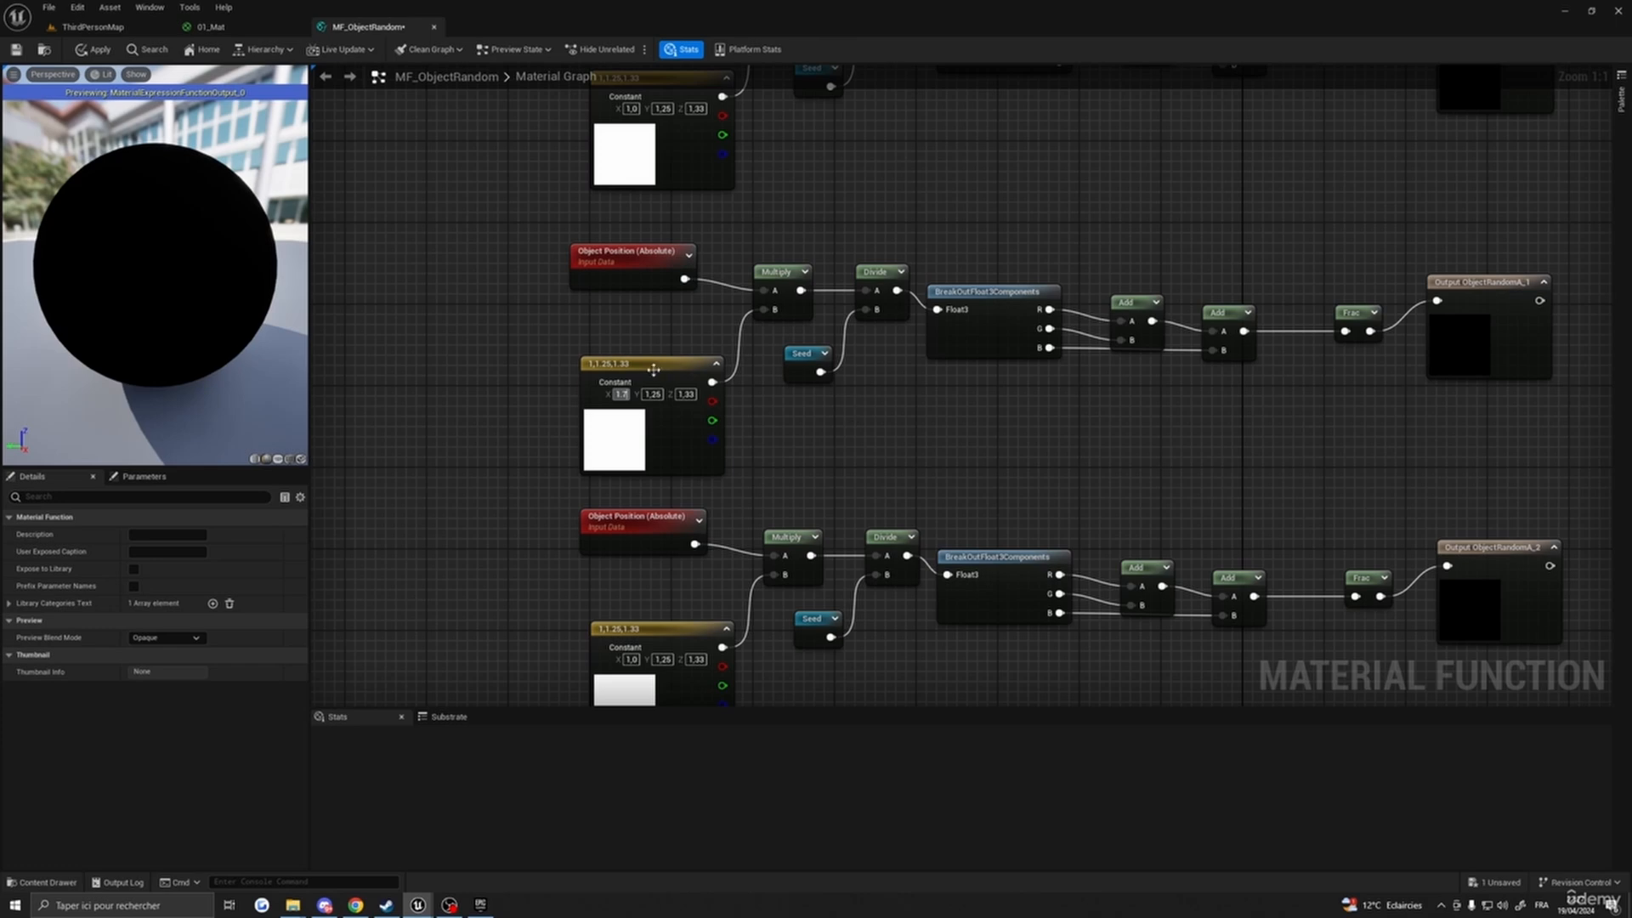
pyautogui.press('Return')
pyautogui.click(652, 394)
pyautogui.write('1')
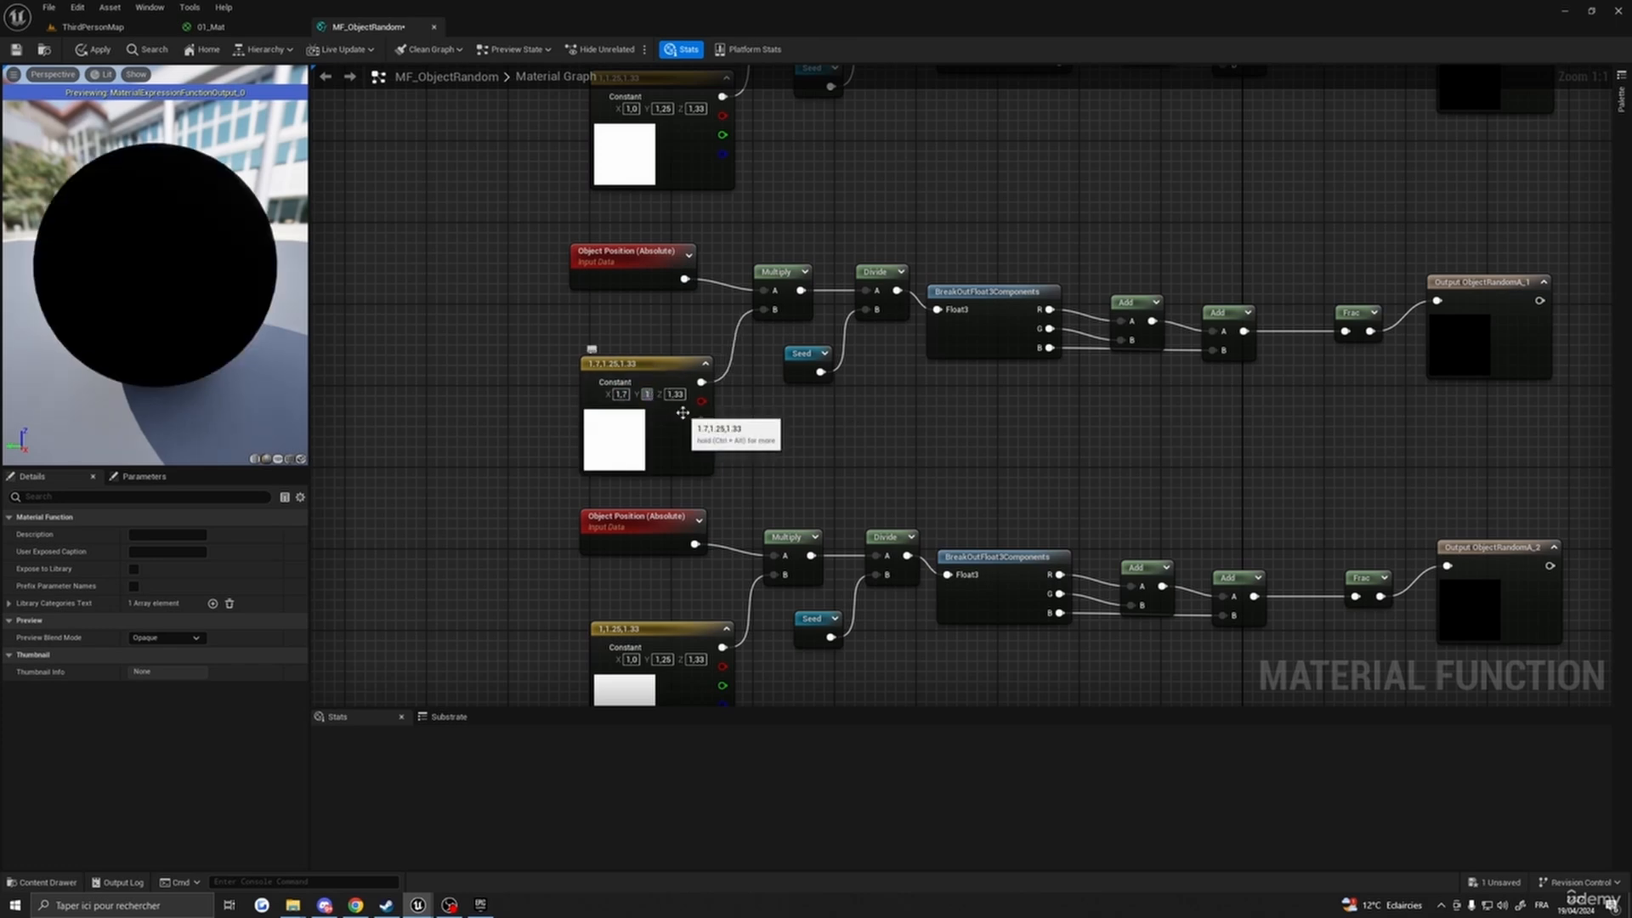
pyautogui.write('.88')
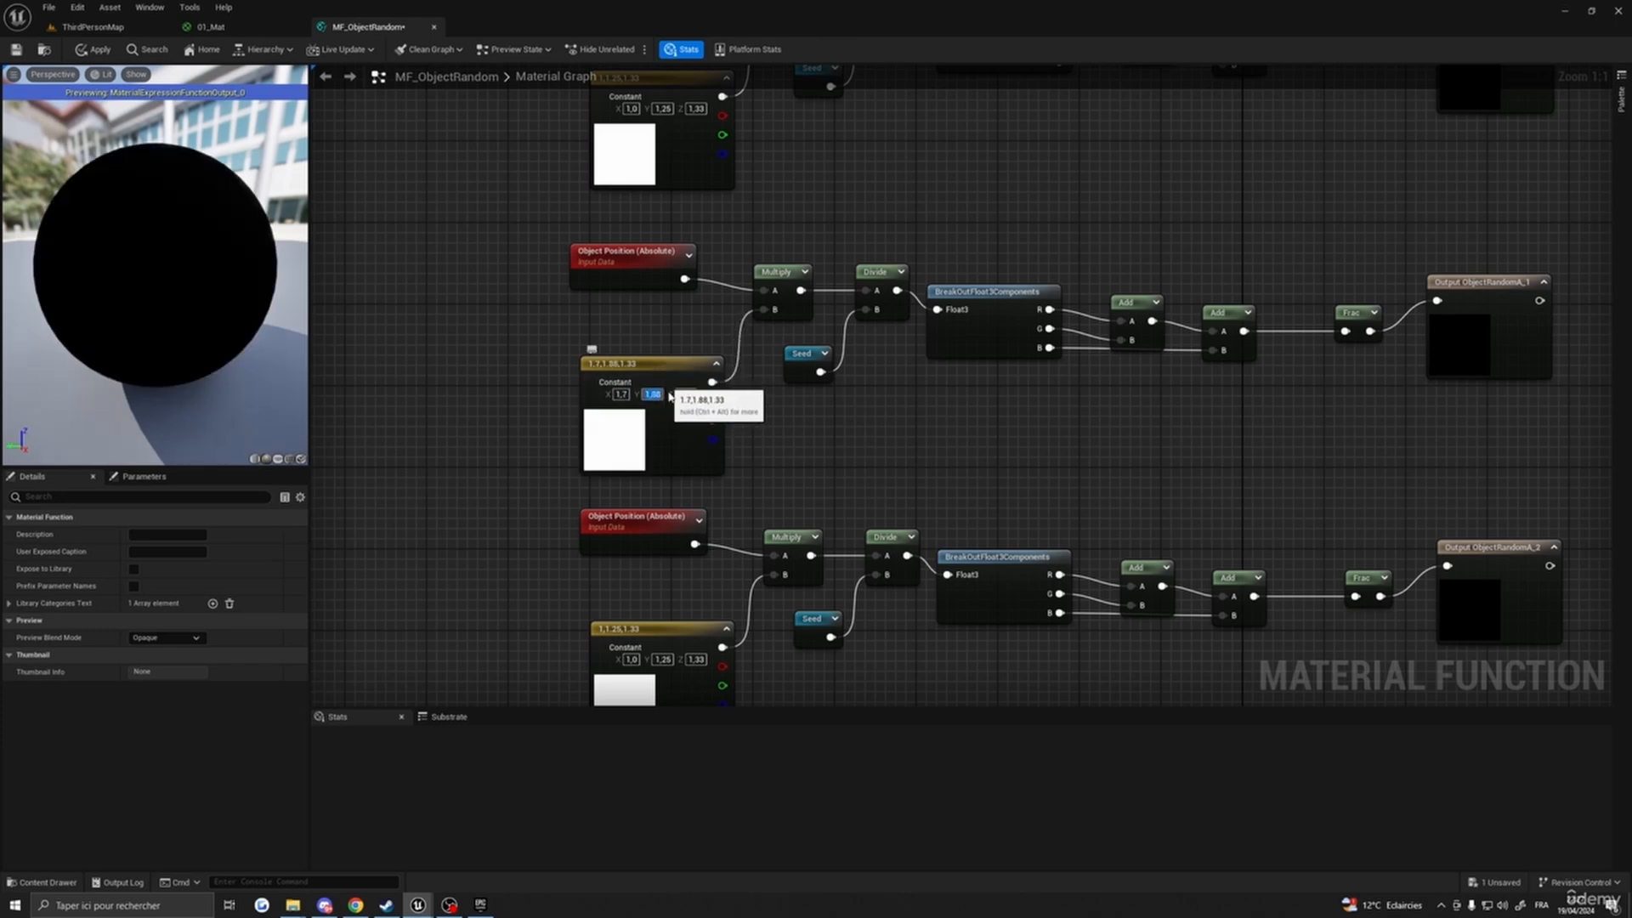
pyautogui.press('Return')
pyautogui.write('1.95')
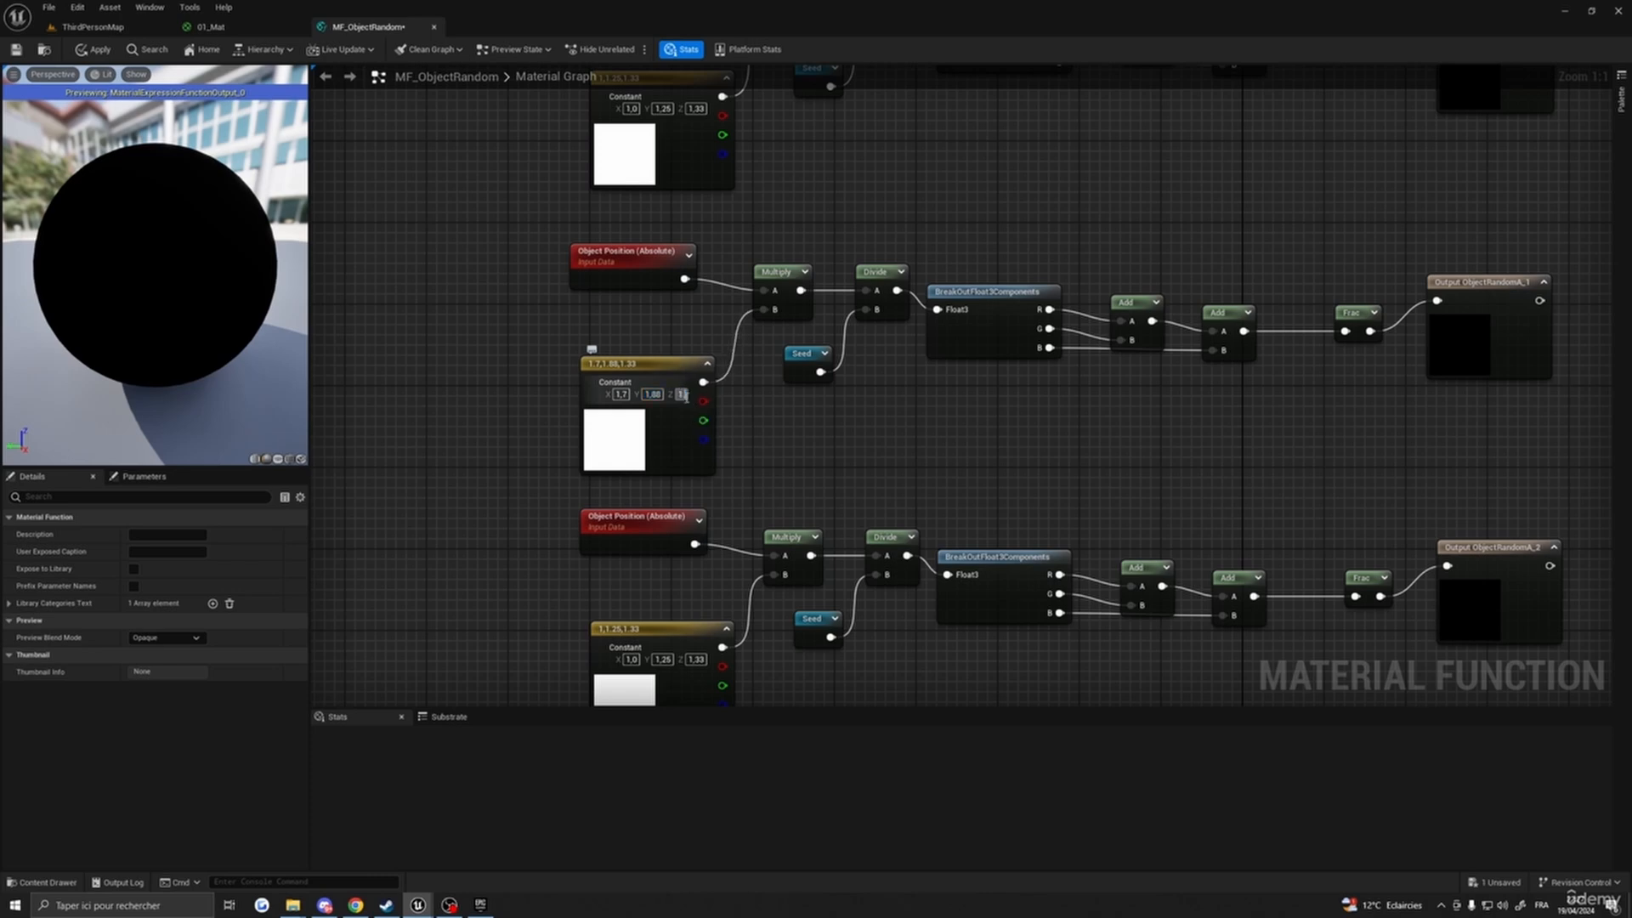
pyautogui.press('Return')
# - Set the constant vector in the third chain to 2.25, 2.39, 2.55
pyautogui.moveTo(1049, 437); pyautogui.dragTo(1000, 291, button='right')
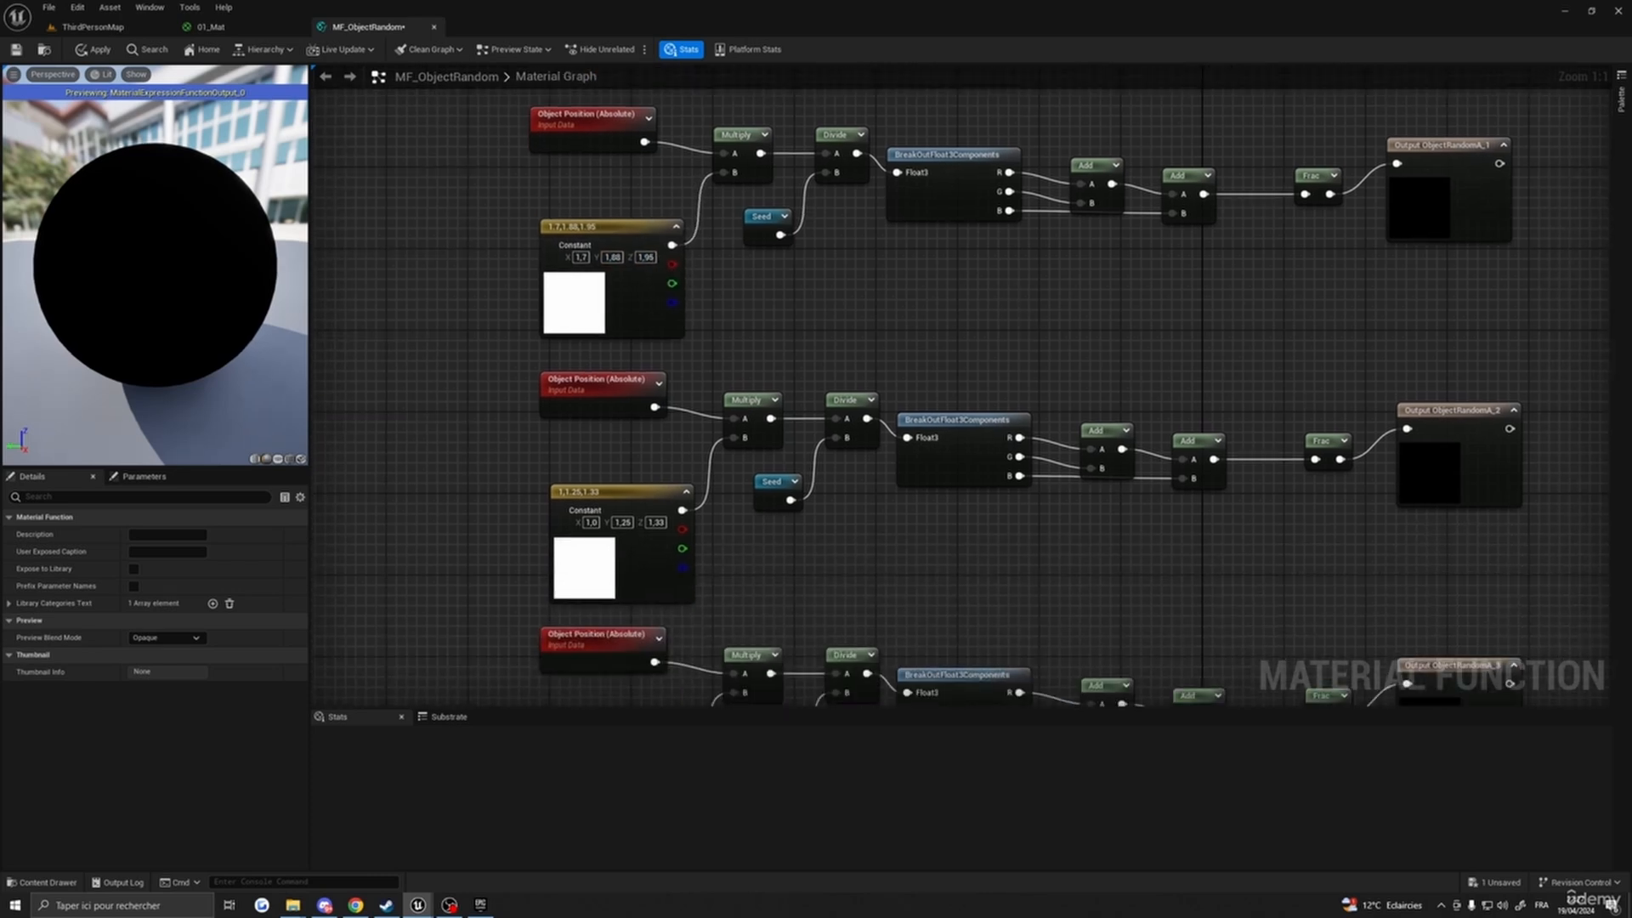
pyautogui.moveTo(653, 535); pyautogui.dragTo(706, 427, button='right')
pyautogui.click(634, 433)
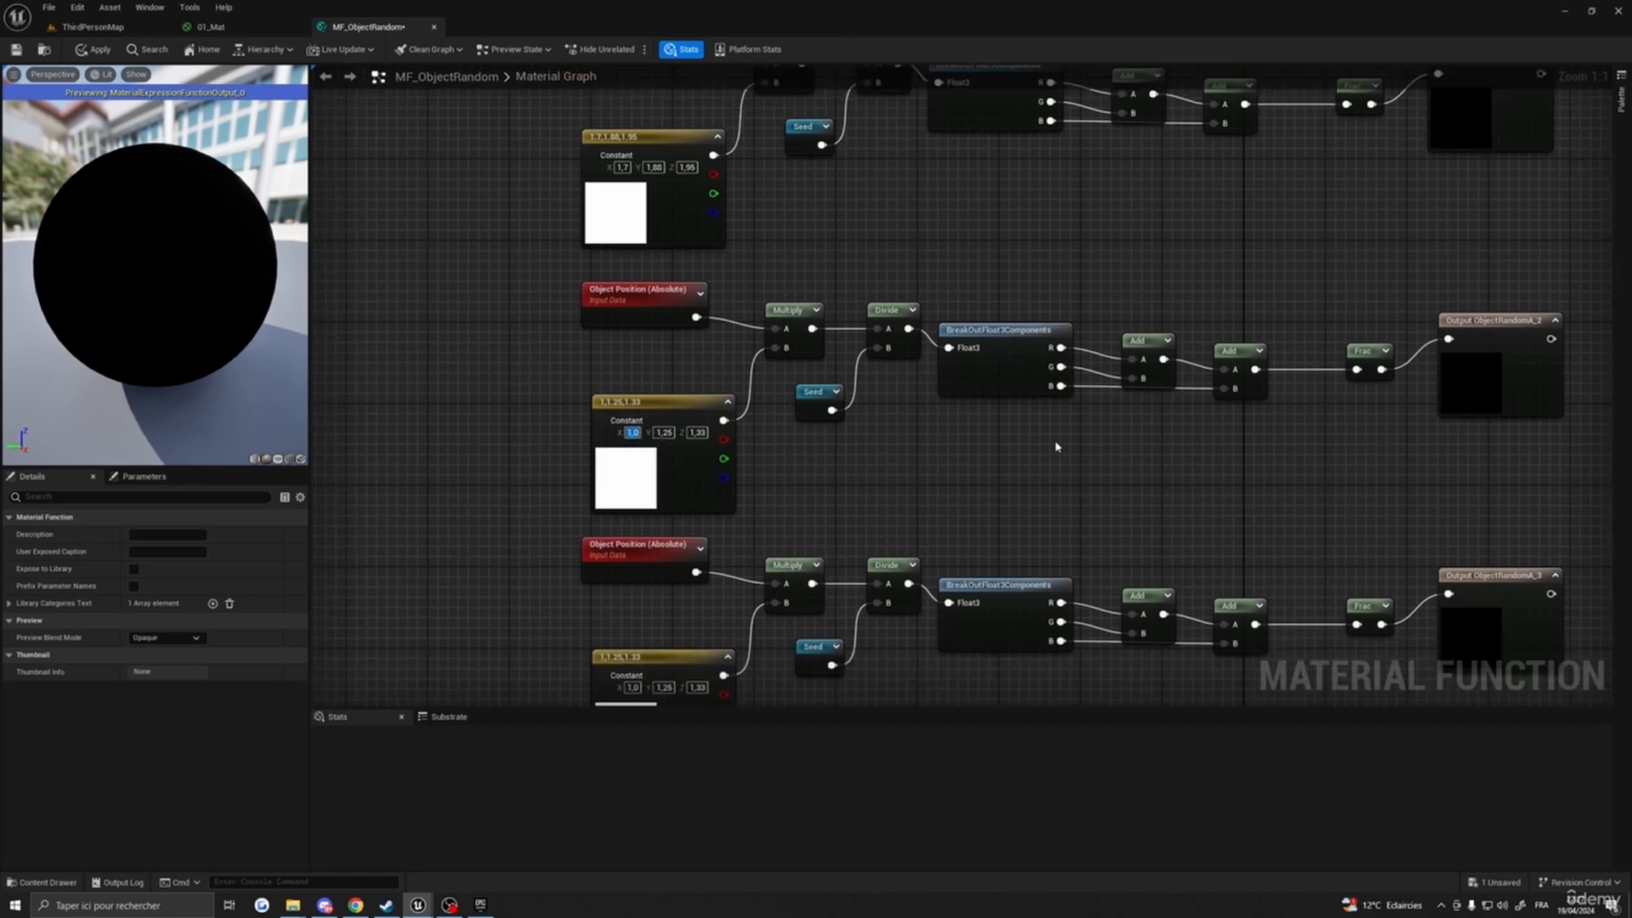
pyautogui.write('2.25')
pyautogui.press('Tab')
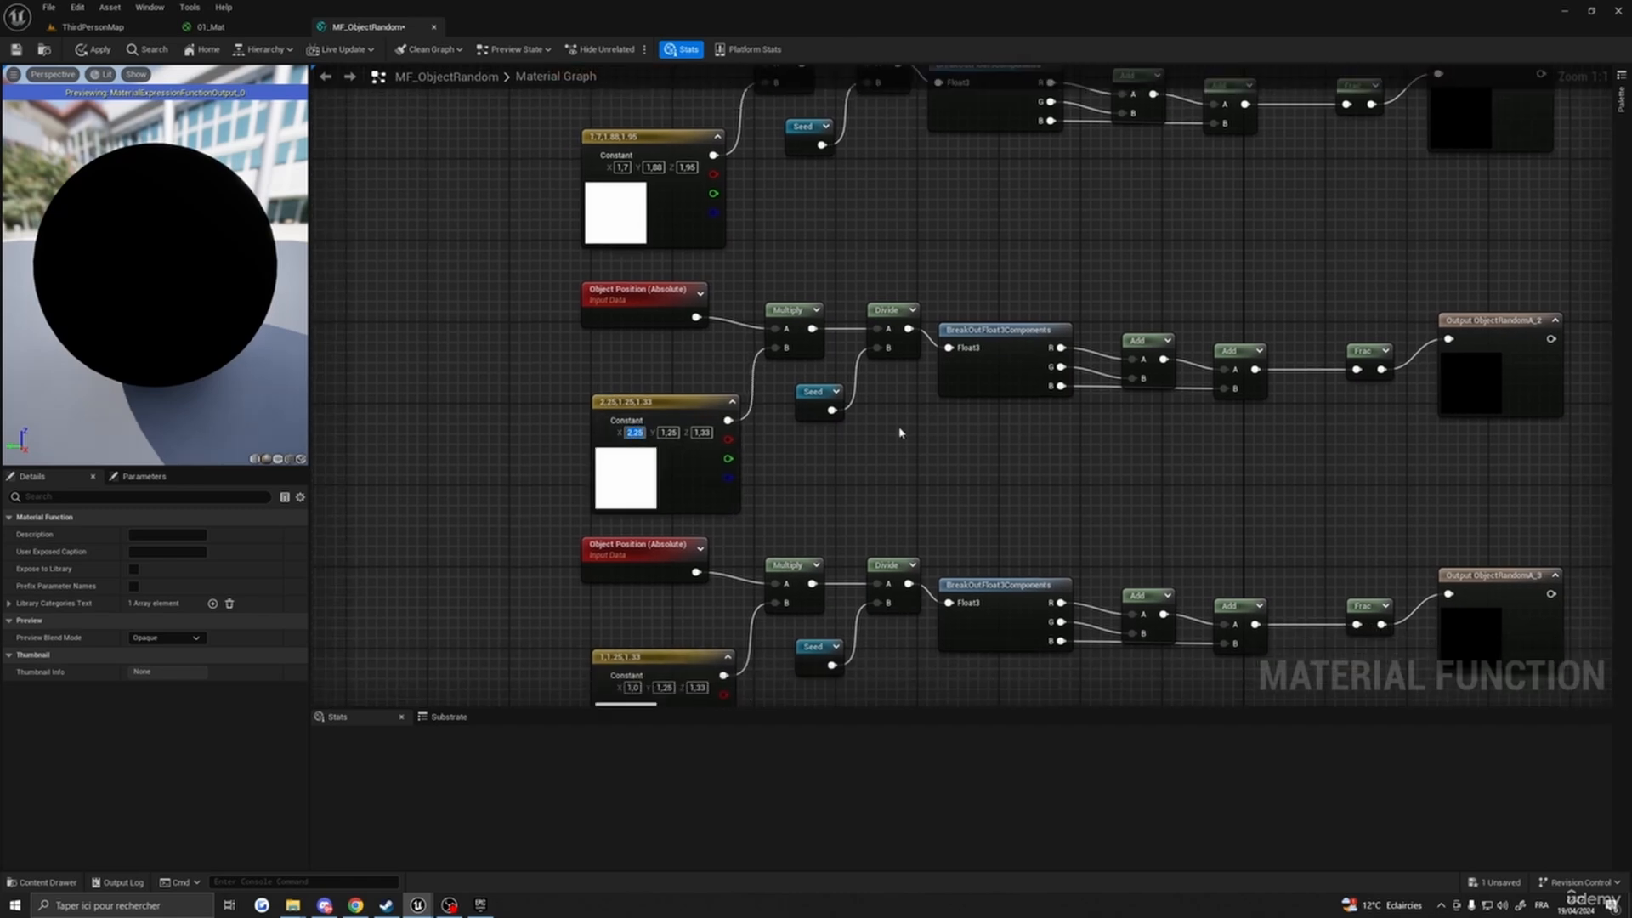
pyautogui.write('2')
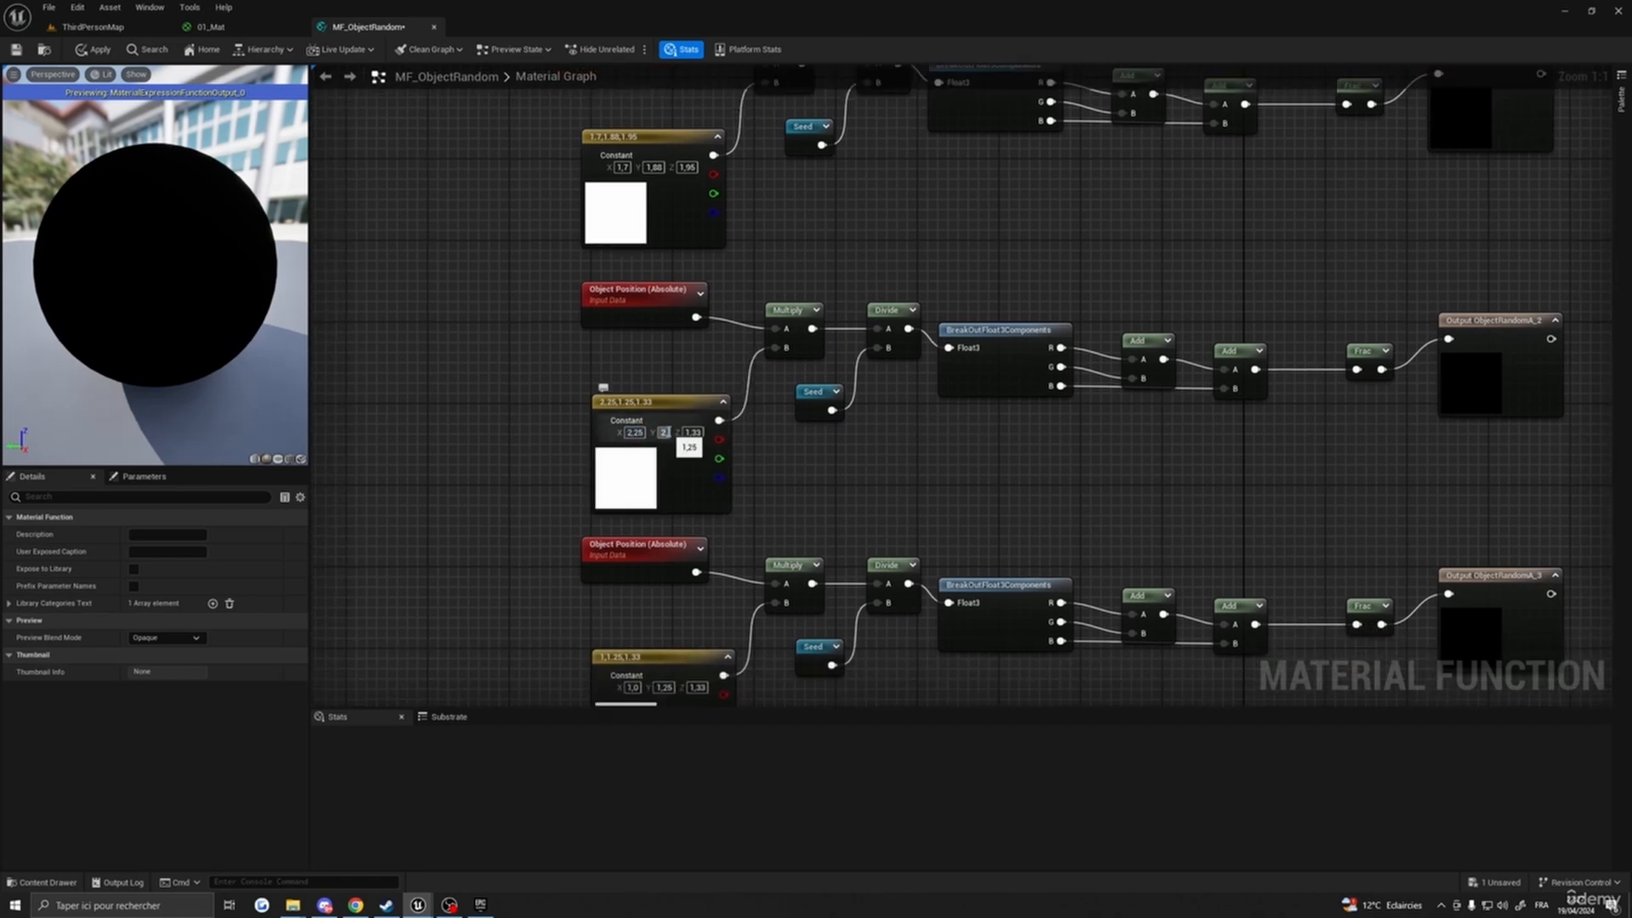
pyautogui.write('.3')
pyautogui.write('9')
pyautogui.press('Tab')
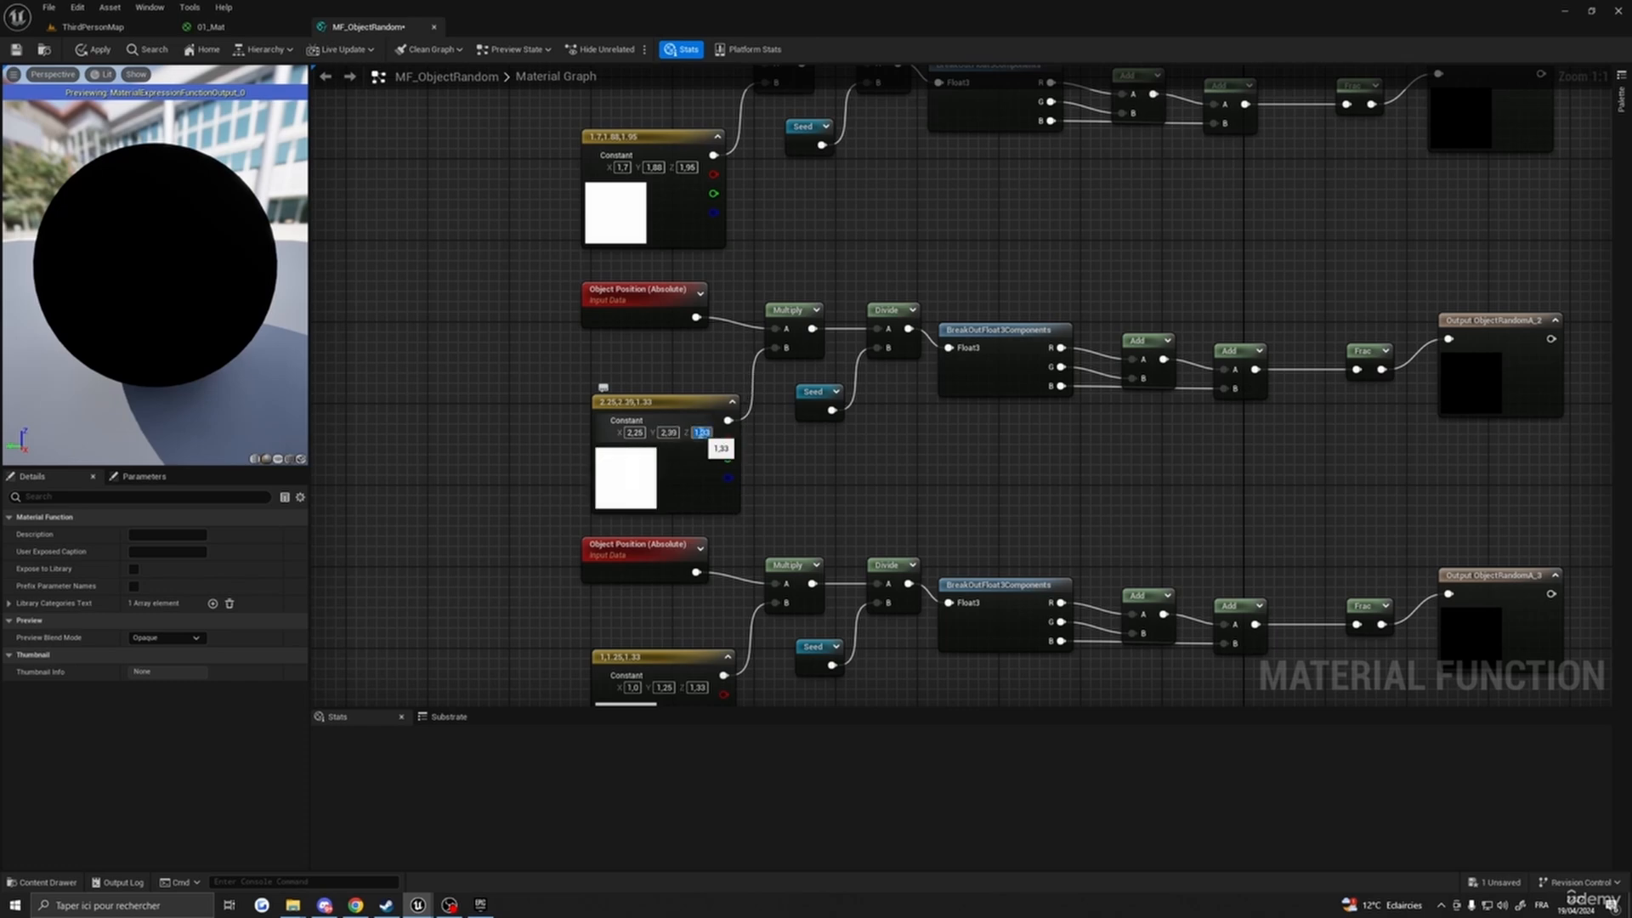
pyautogui.write('2')
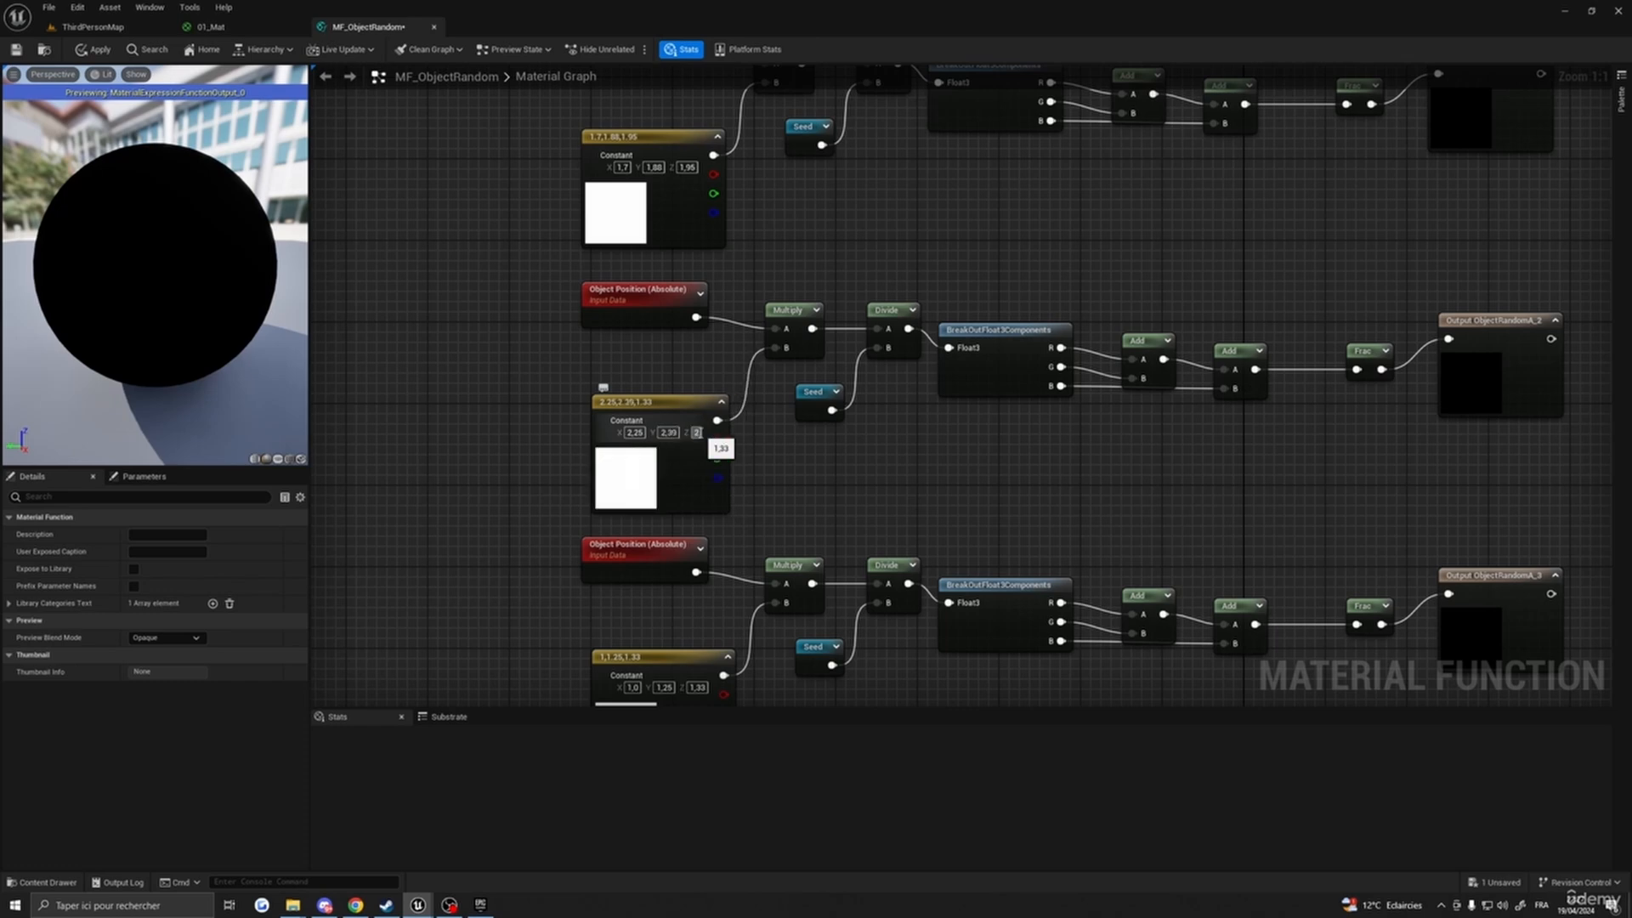
pyautogui.write('.55')
# - Set the constant vector in the fourth chain to 2.81, 2.98, 3.15
pyautogui.moveTo(864, 476); pyautogui.dragTo(862, 340, button='right')
pyautogui.moveTo(734, 564); pyautogui.dragTo(678, 547, button='right')
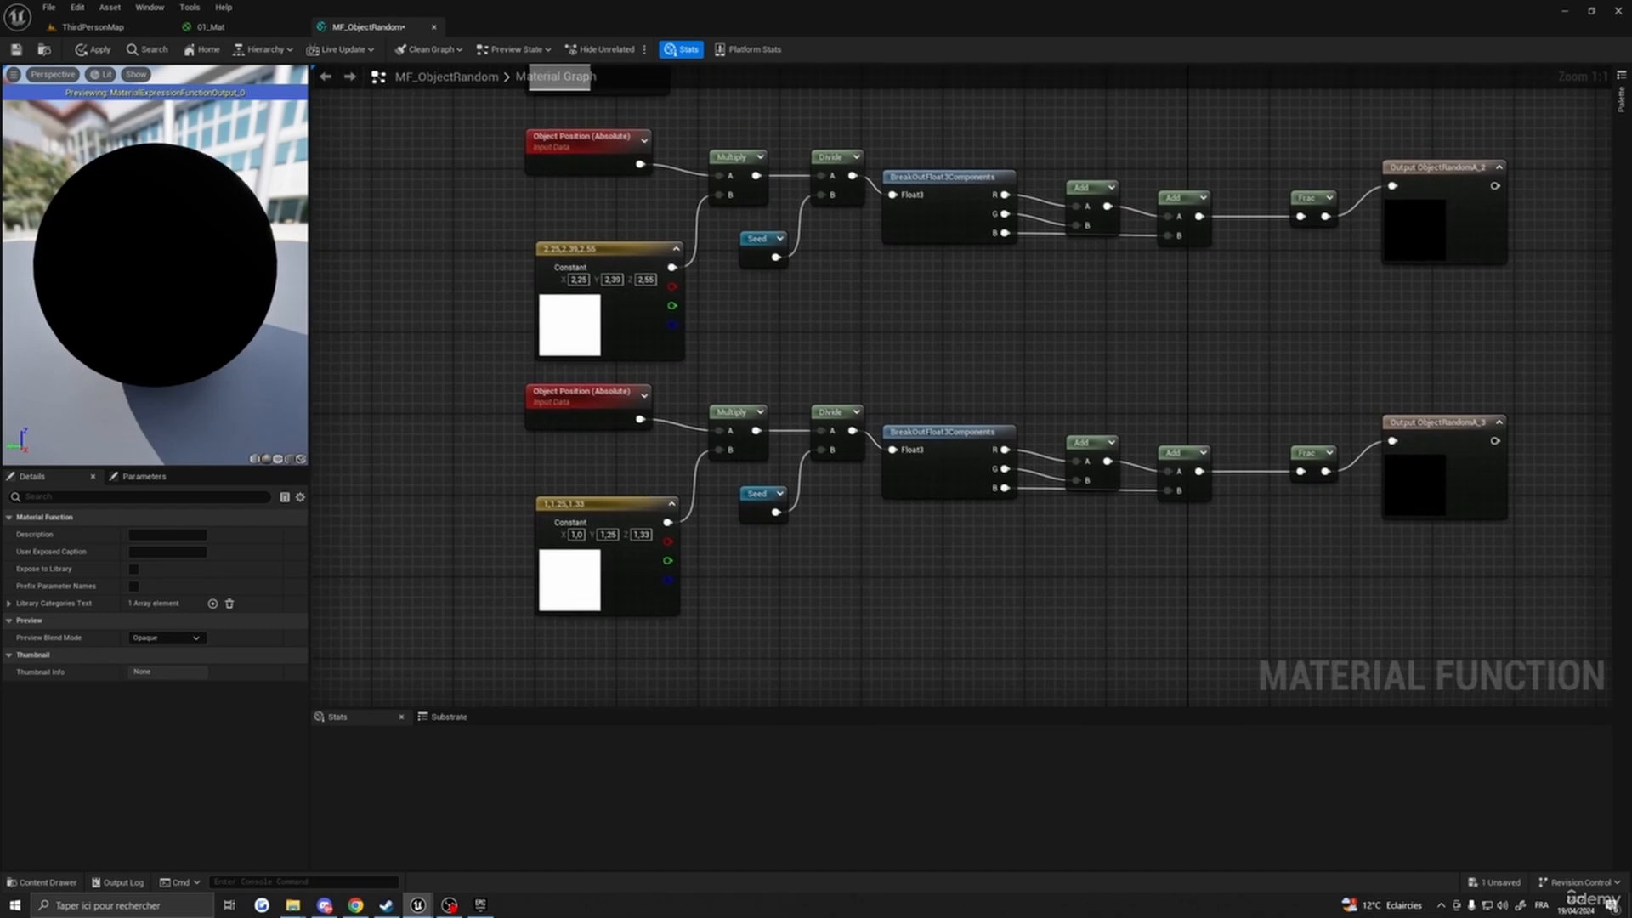
pyautogui.click(633, 533)
pyautogui.write('2,81')
pyautogui.press('Tab')
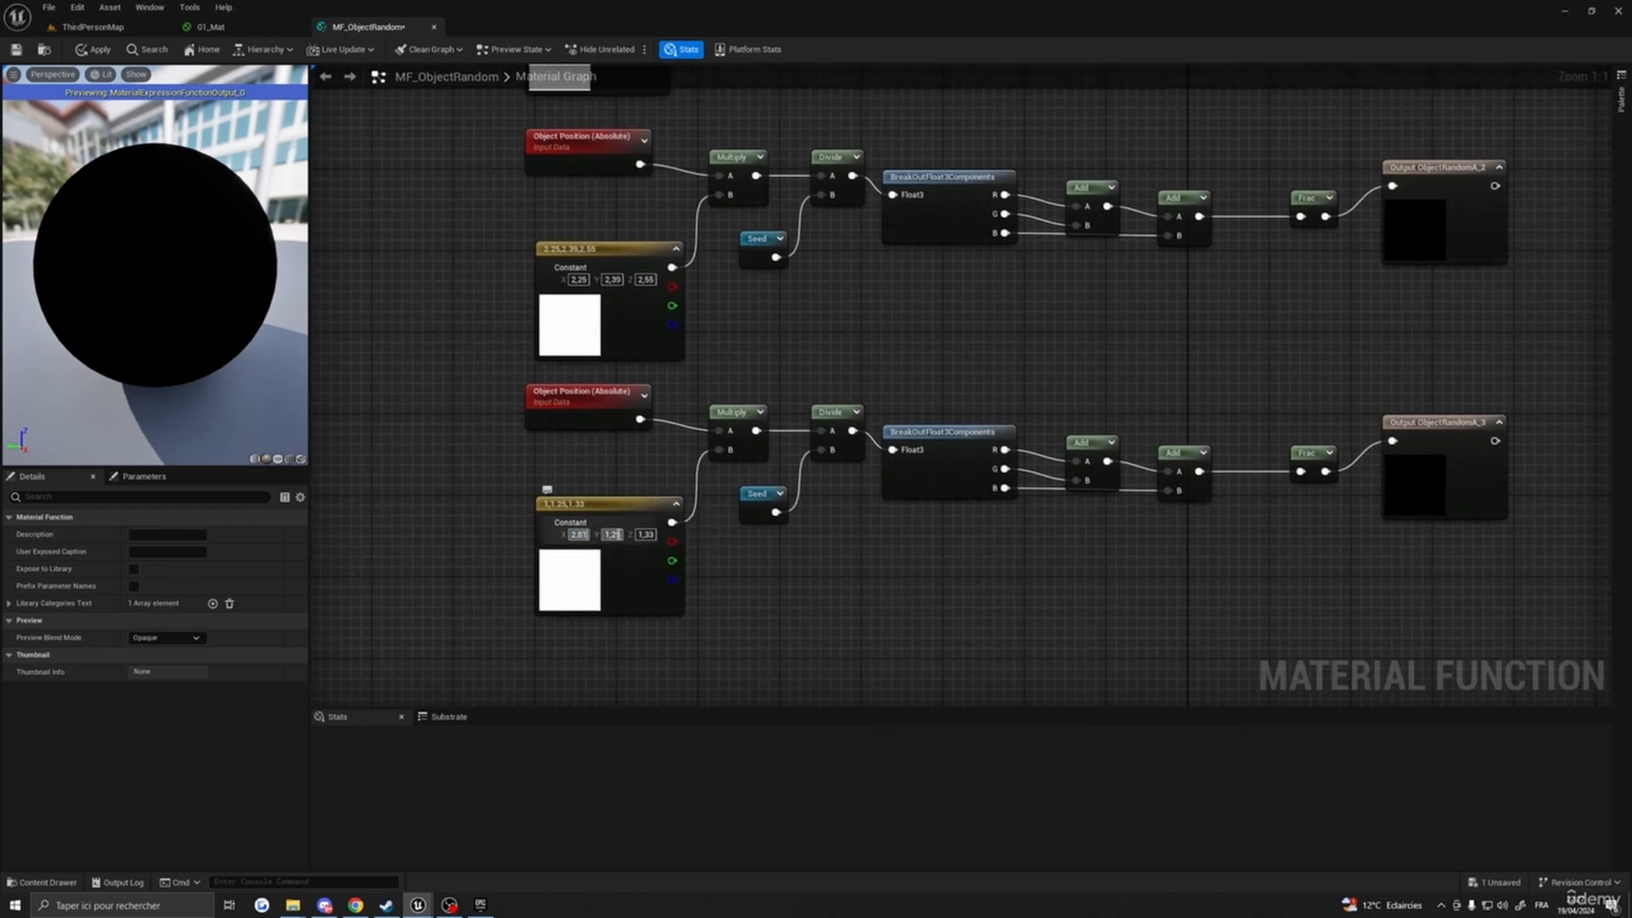
pyautogui.write('2')
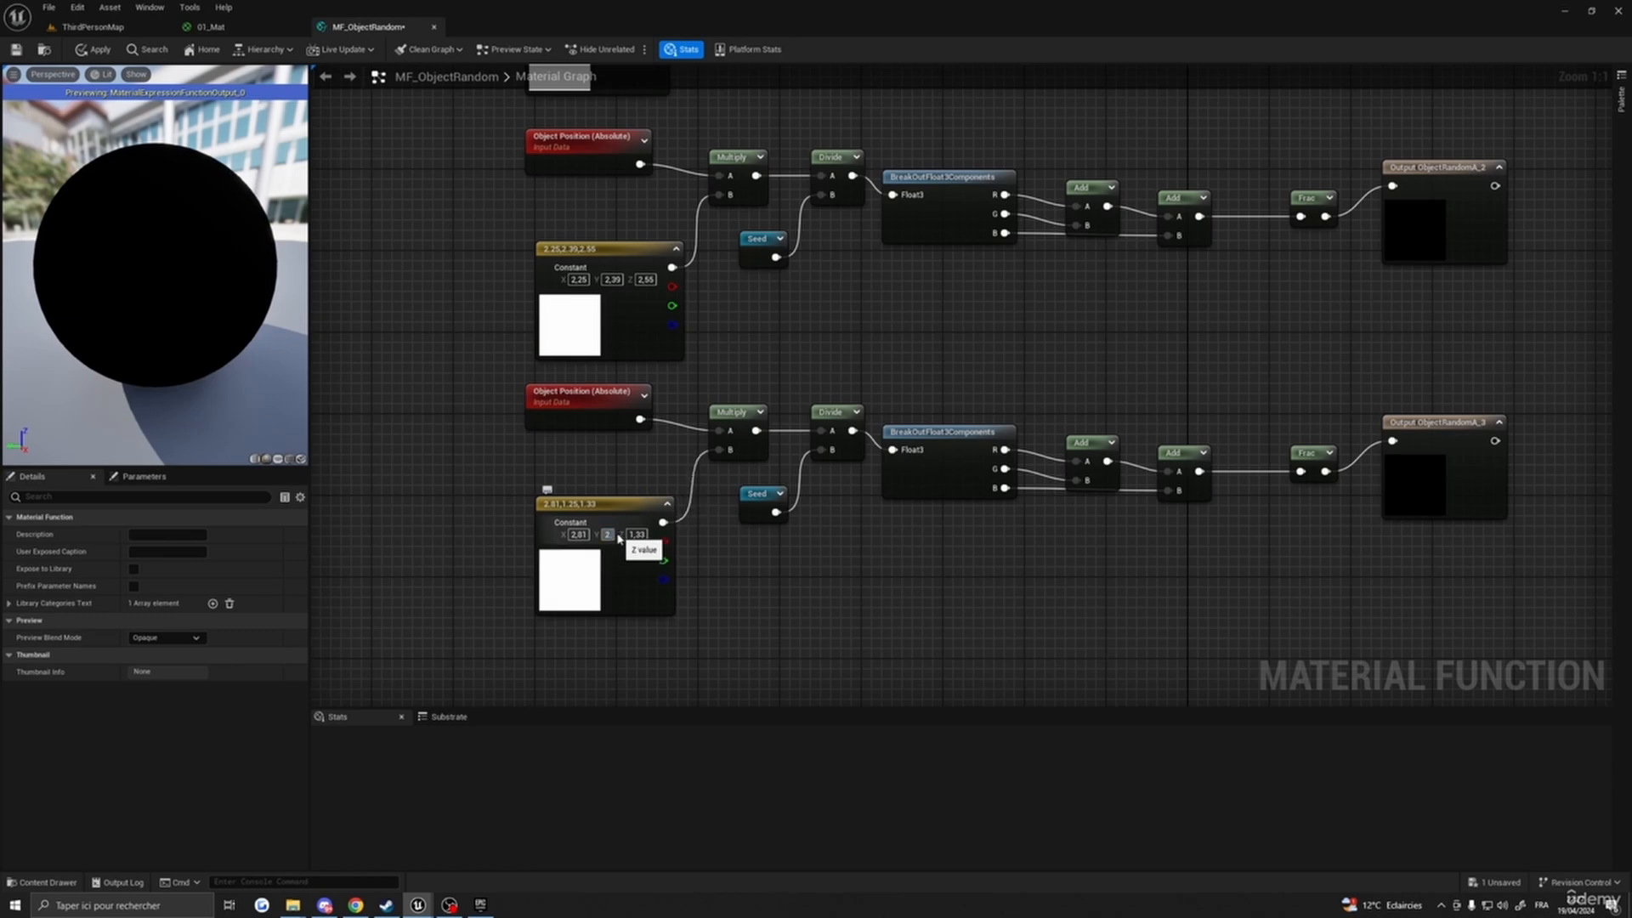
pyautogui.write(',98')
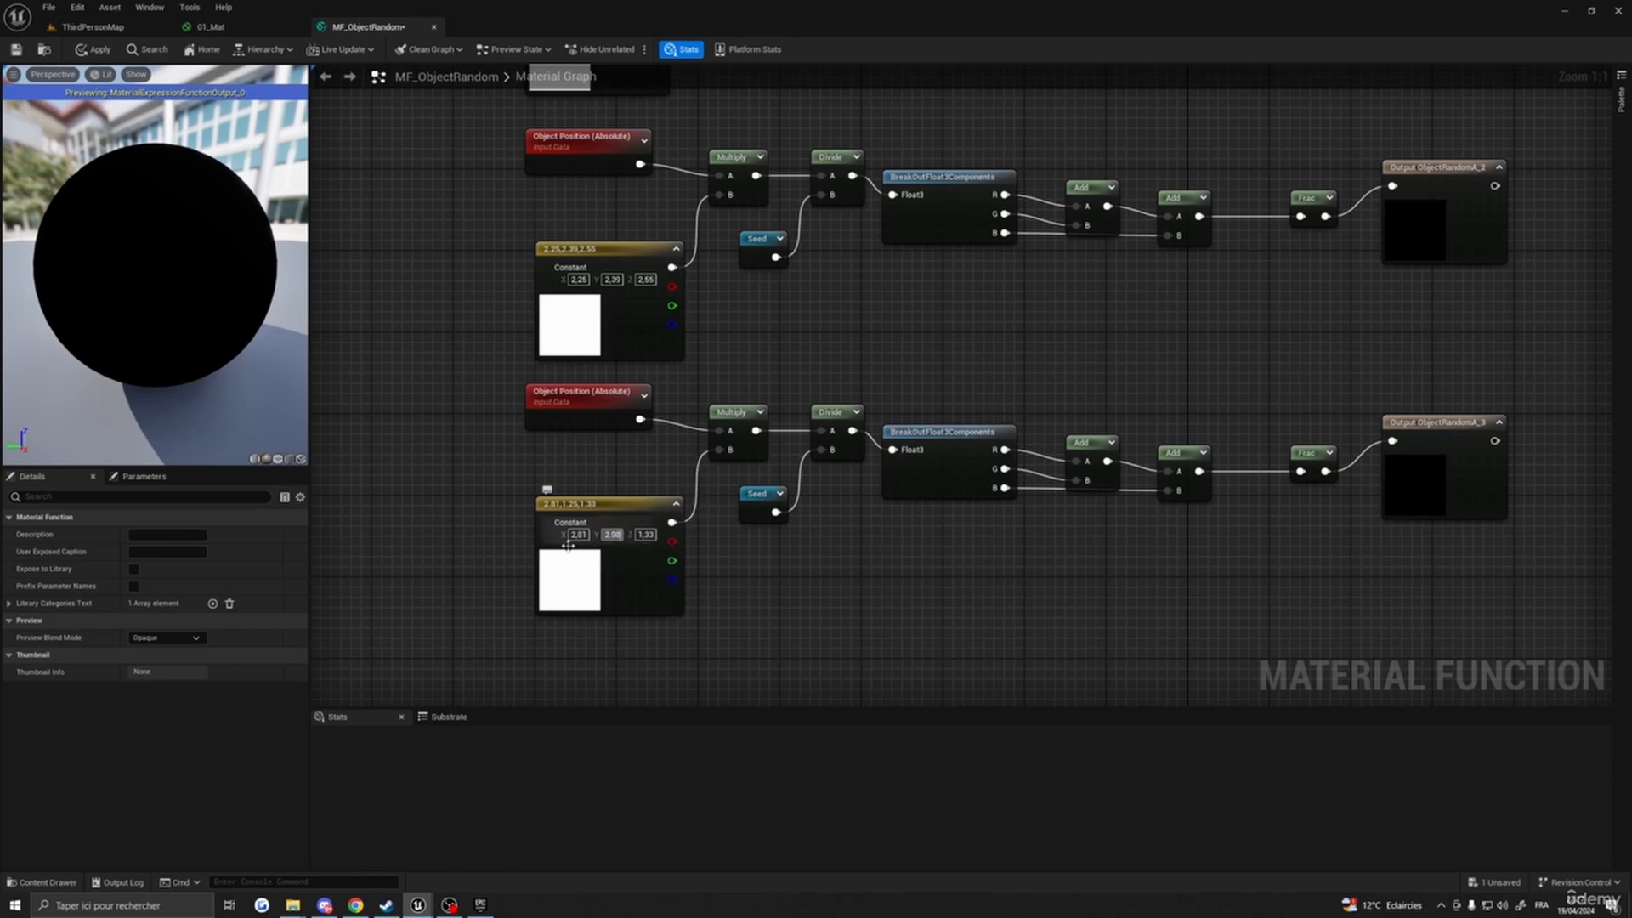
pyautogui.press('Tab')
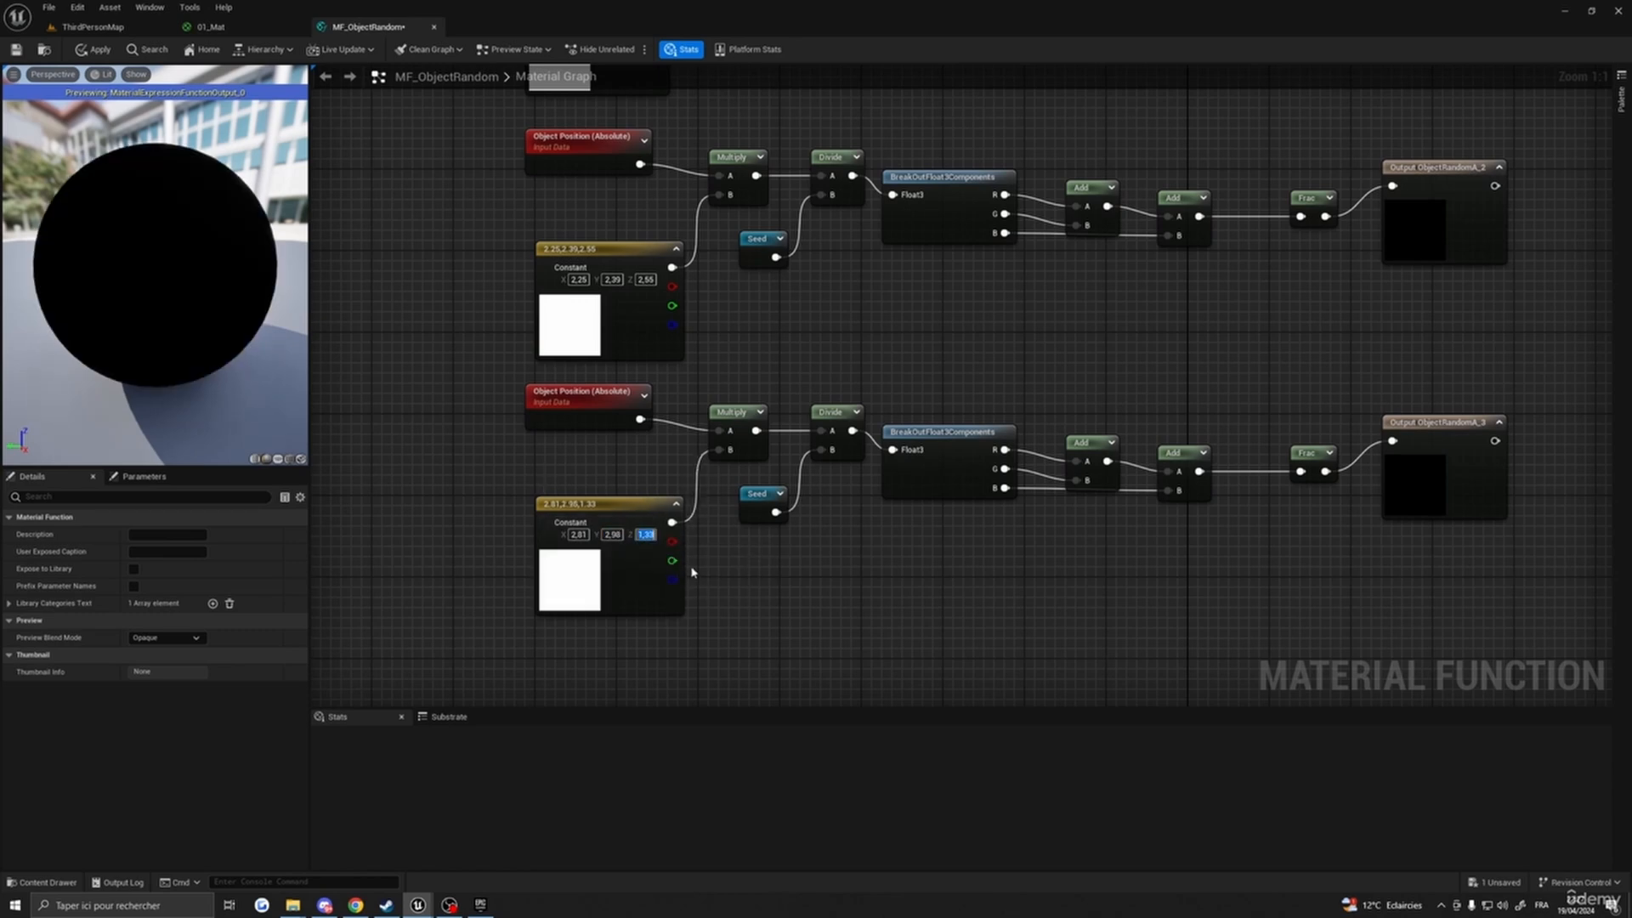
pyautogui.write('3,15')
pyautogui.press('Return')
# - Rename the output node of the second random chain to ObjectRandomB
pyautogui.moveTo(972, 531); pyautogui.dragTo(818, 578, button='right')
pyautogui.moveTo(1105, 372); pyautogui.dragTo(1112, 561, button='right')
pyautogui.moveTo(1155, 424); pyautogui.dragTo(1183, 505, button='right')
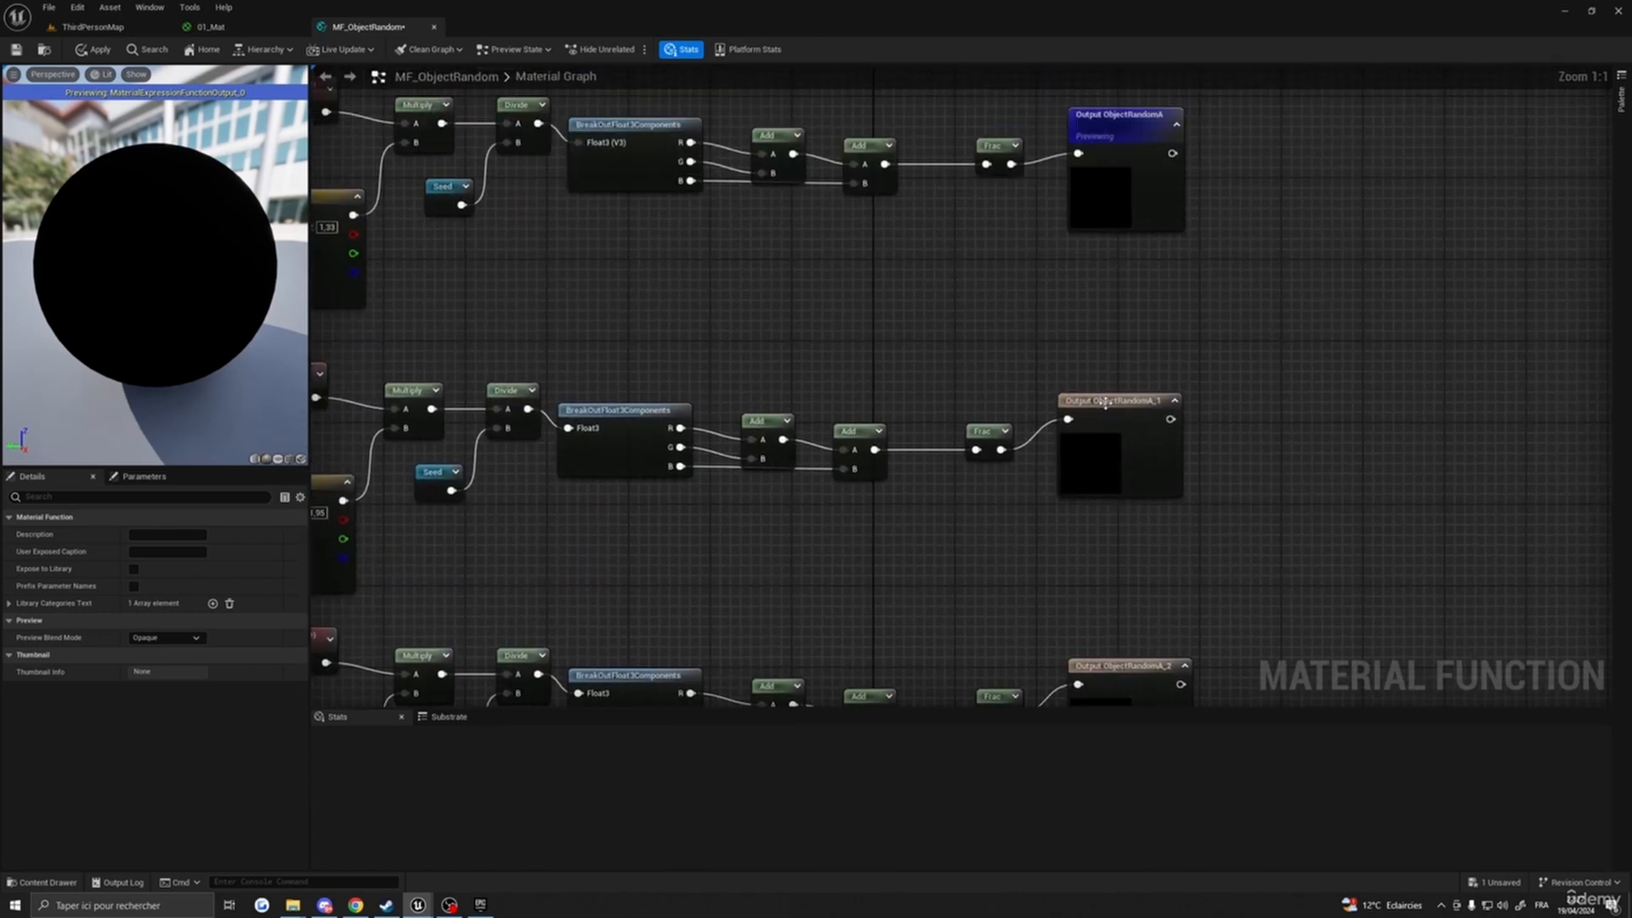
pyautogui.click(1107, 400)
pyautogui.moveTo(195, 534); pyautogui.dragTo(185, 534)
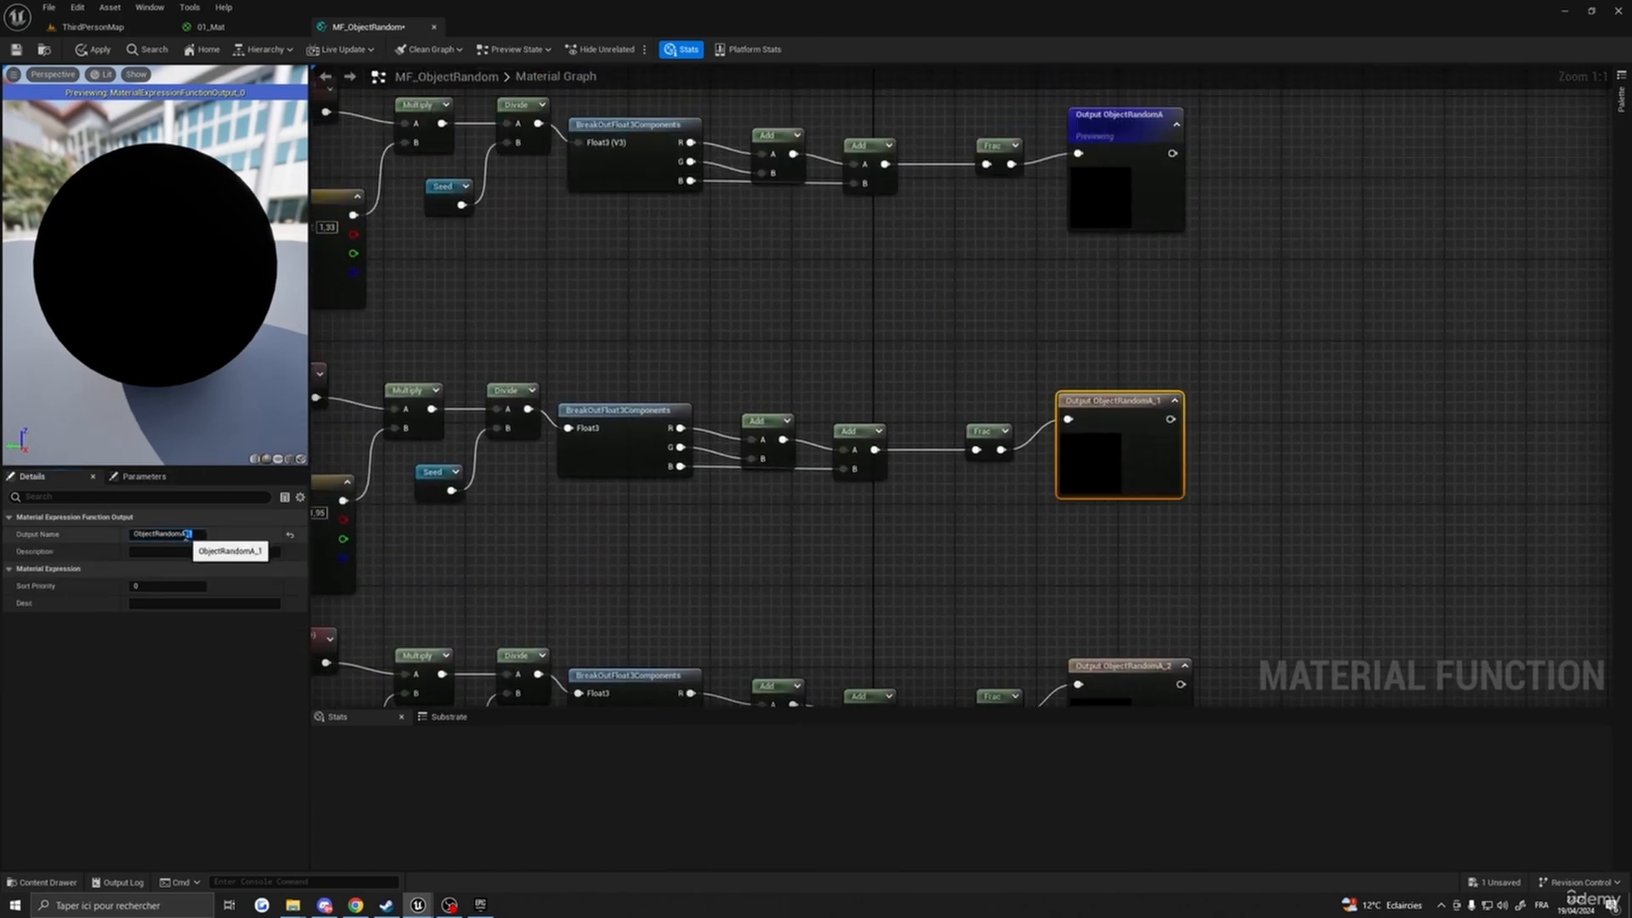
pyautogui.write('b')
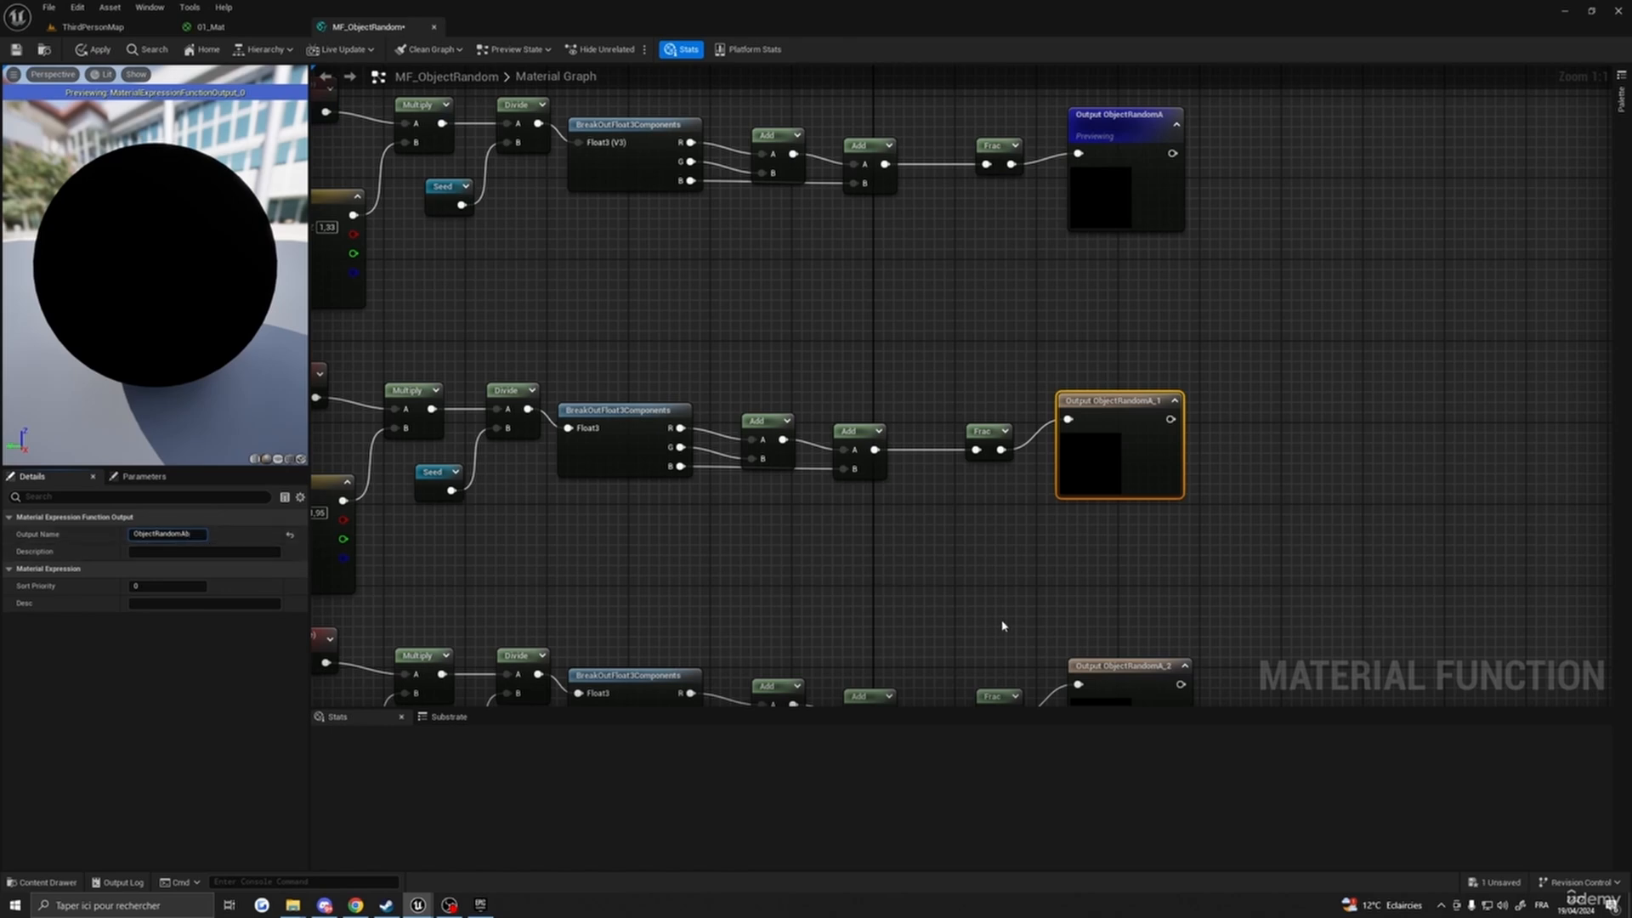
pyautogui.moveTo(991, 618); pyautogui.dragTo(980, 610, button='right')
pyautogui.click(196, 533)
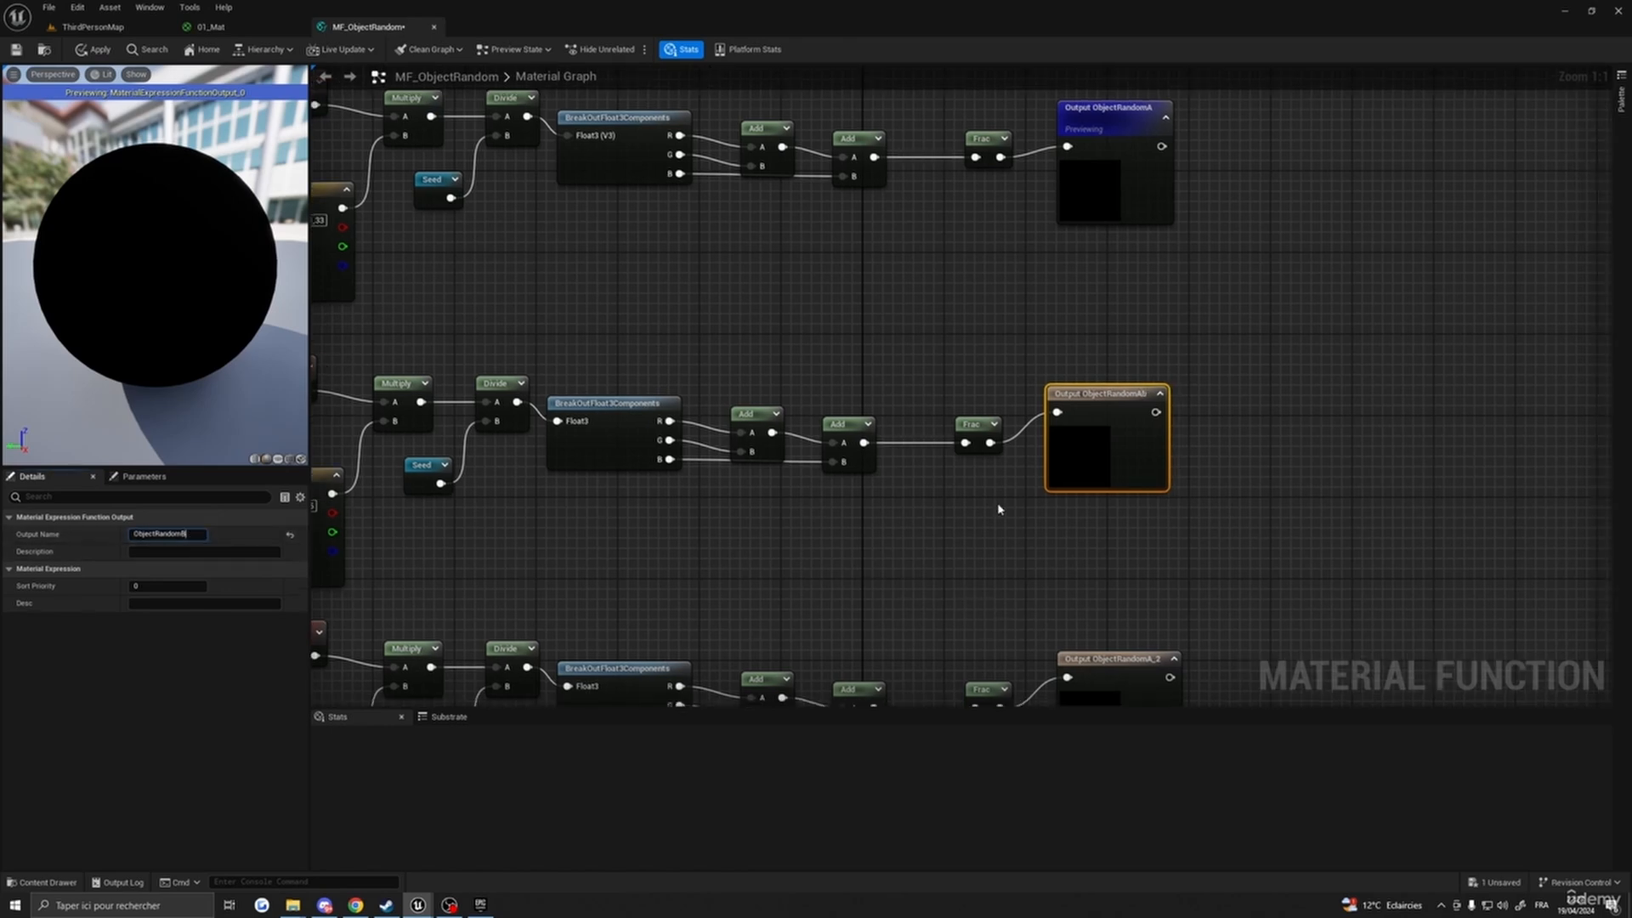
# - Rename the third chain's output to ObjectRandomC and the fourth chain's output to ObjectRandomD
pyautogui.moveTo(998, 510); pyautogui.dragTo(980, 323, button='right')
pyautogui.click(1096, 471)
pyautogui.click(190, 535)
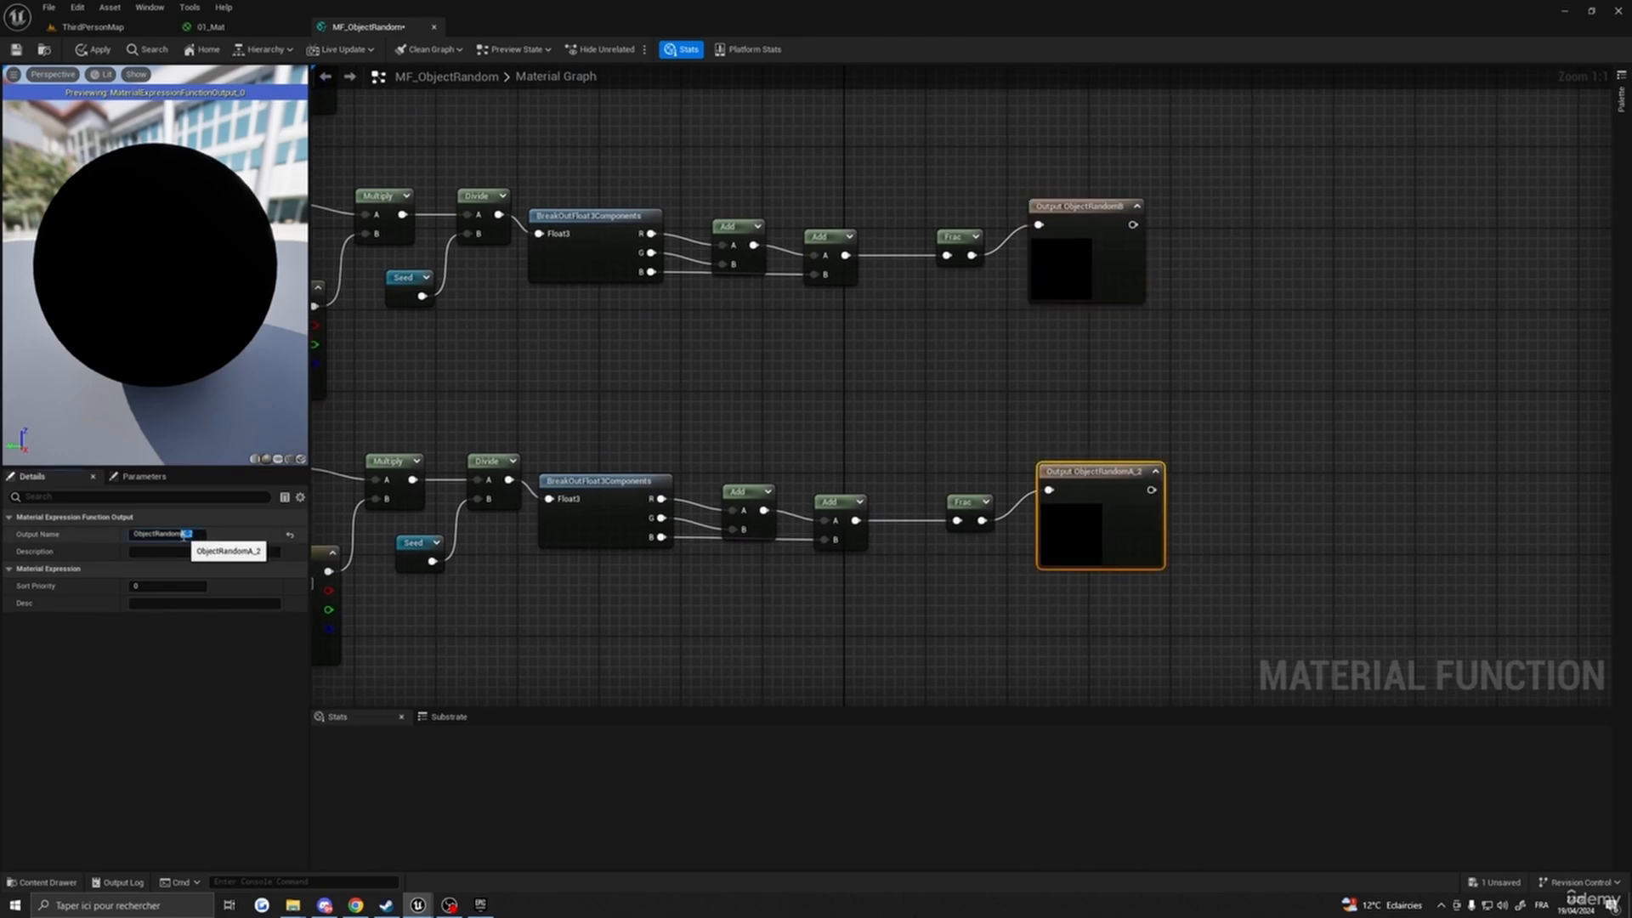
pyautogui.moveTo(921, 639); pyautogui.dragTo(936, 354, button='right')
pyautogui.click(1130, 441)
pyautogui.moveTo(199, 534); pyautogui.dragTo(180, 534)
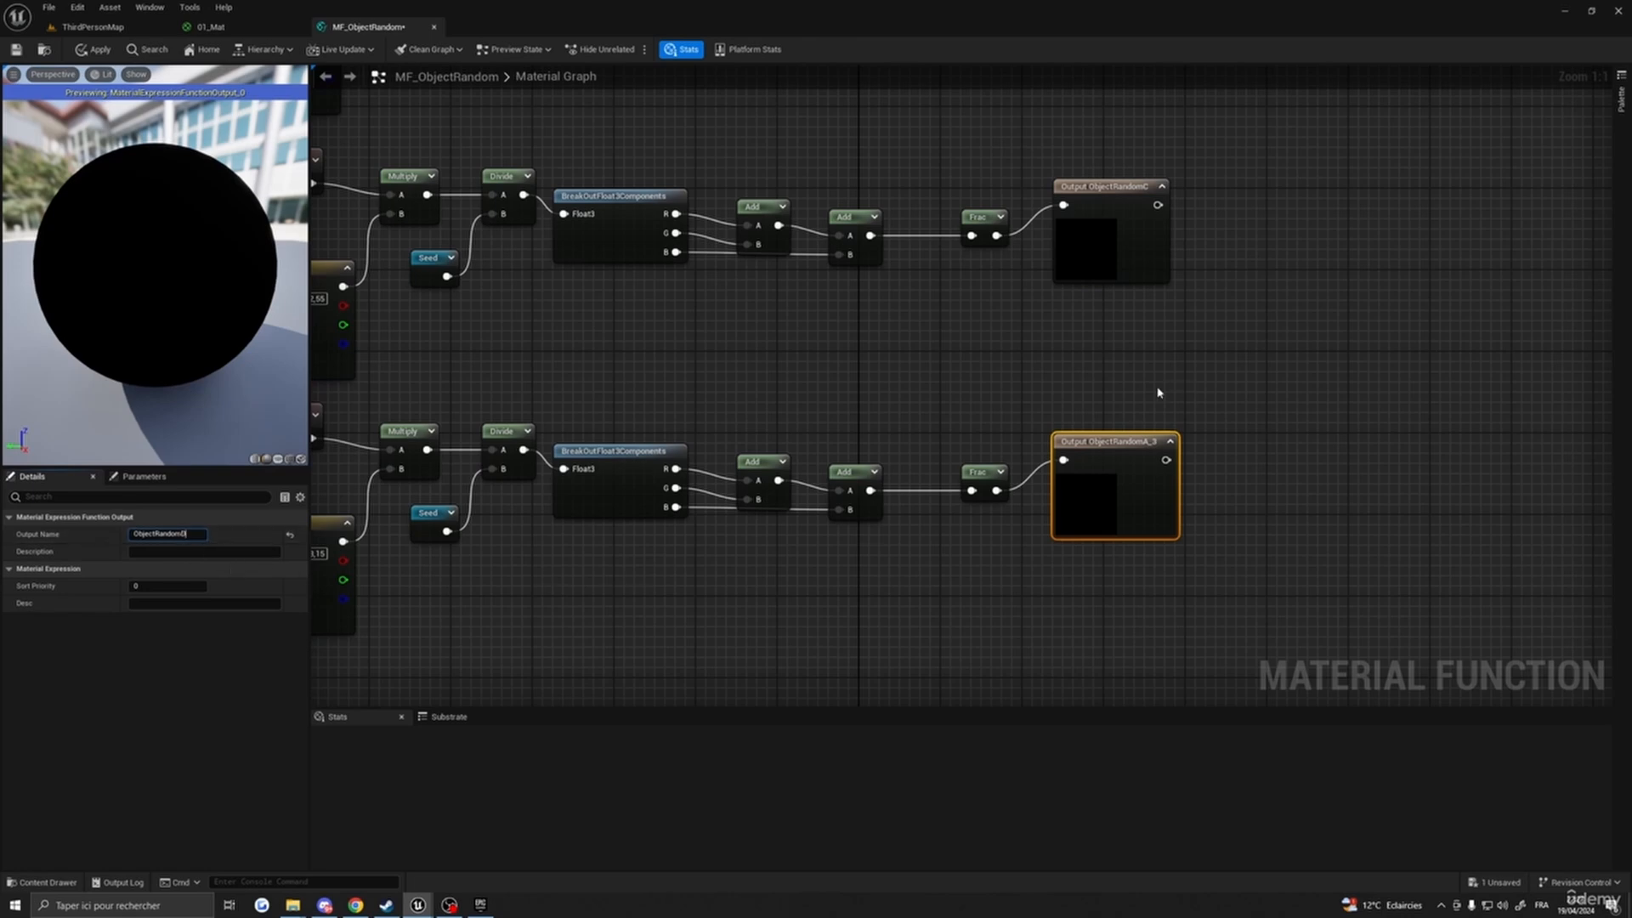
# - Apply and save the changes to MF_ObjectRandom and close its editor
pyautogui.scroll(-6, 1150, 395)
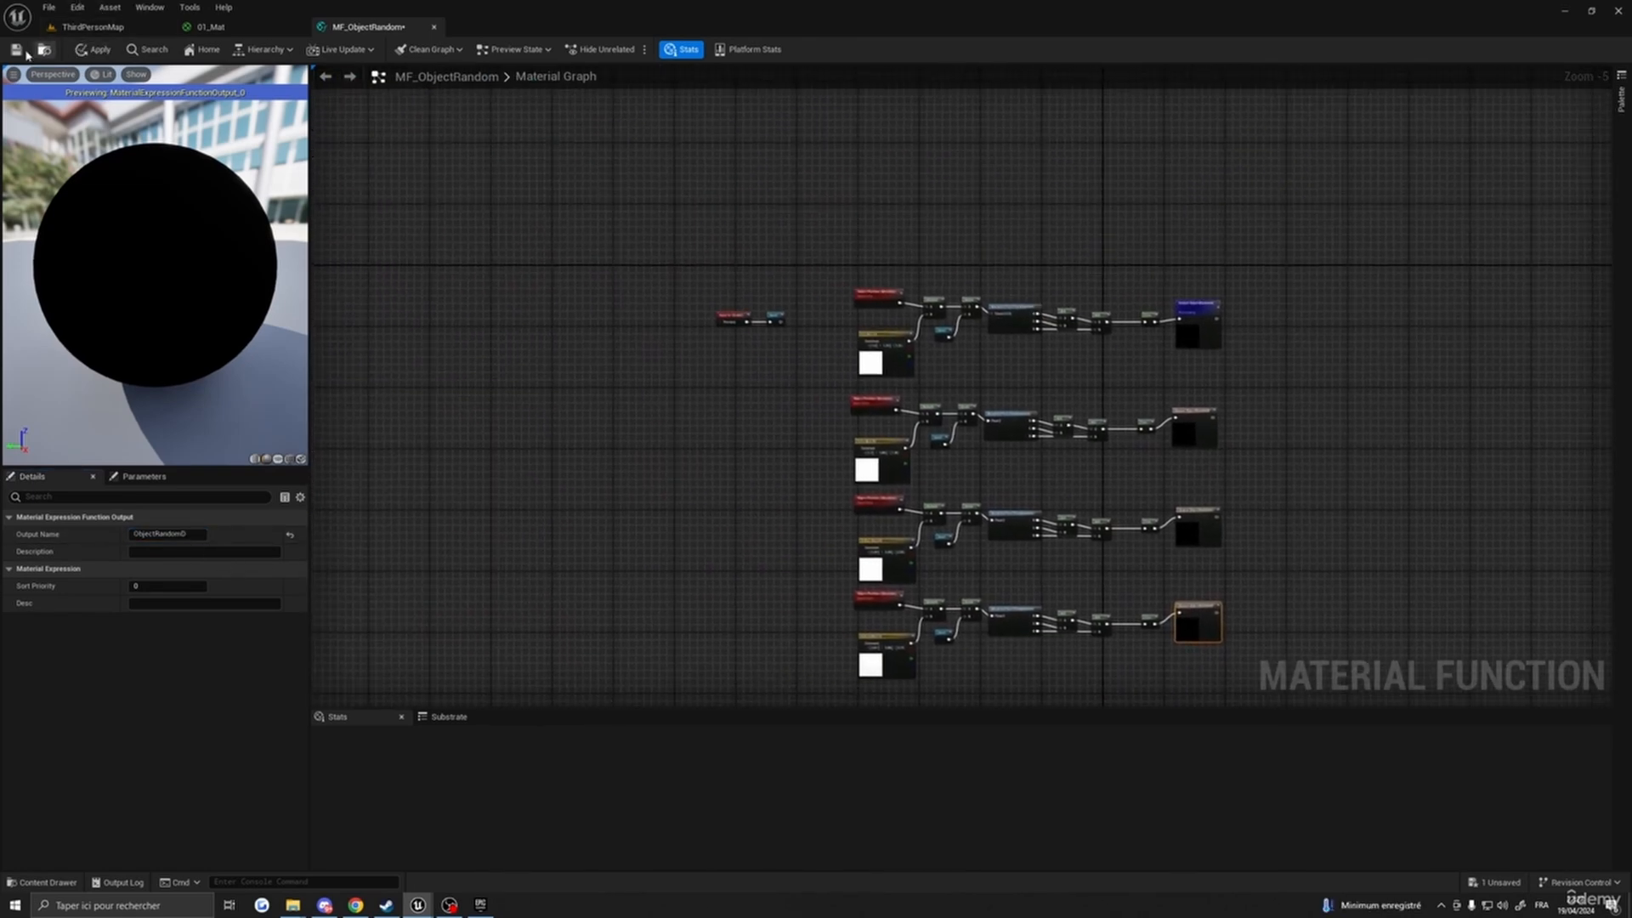
pyautogui.click(93, 50)
pyautogui.click(16, 49)
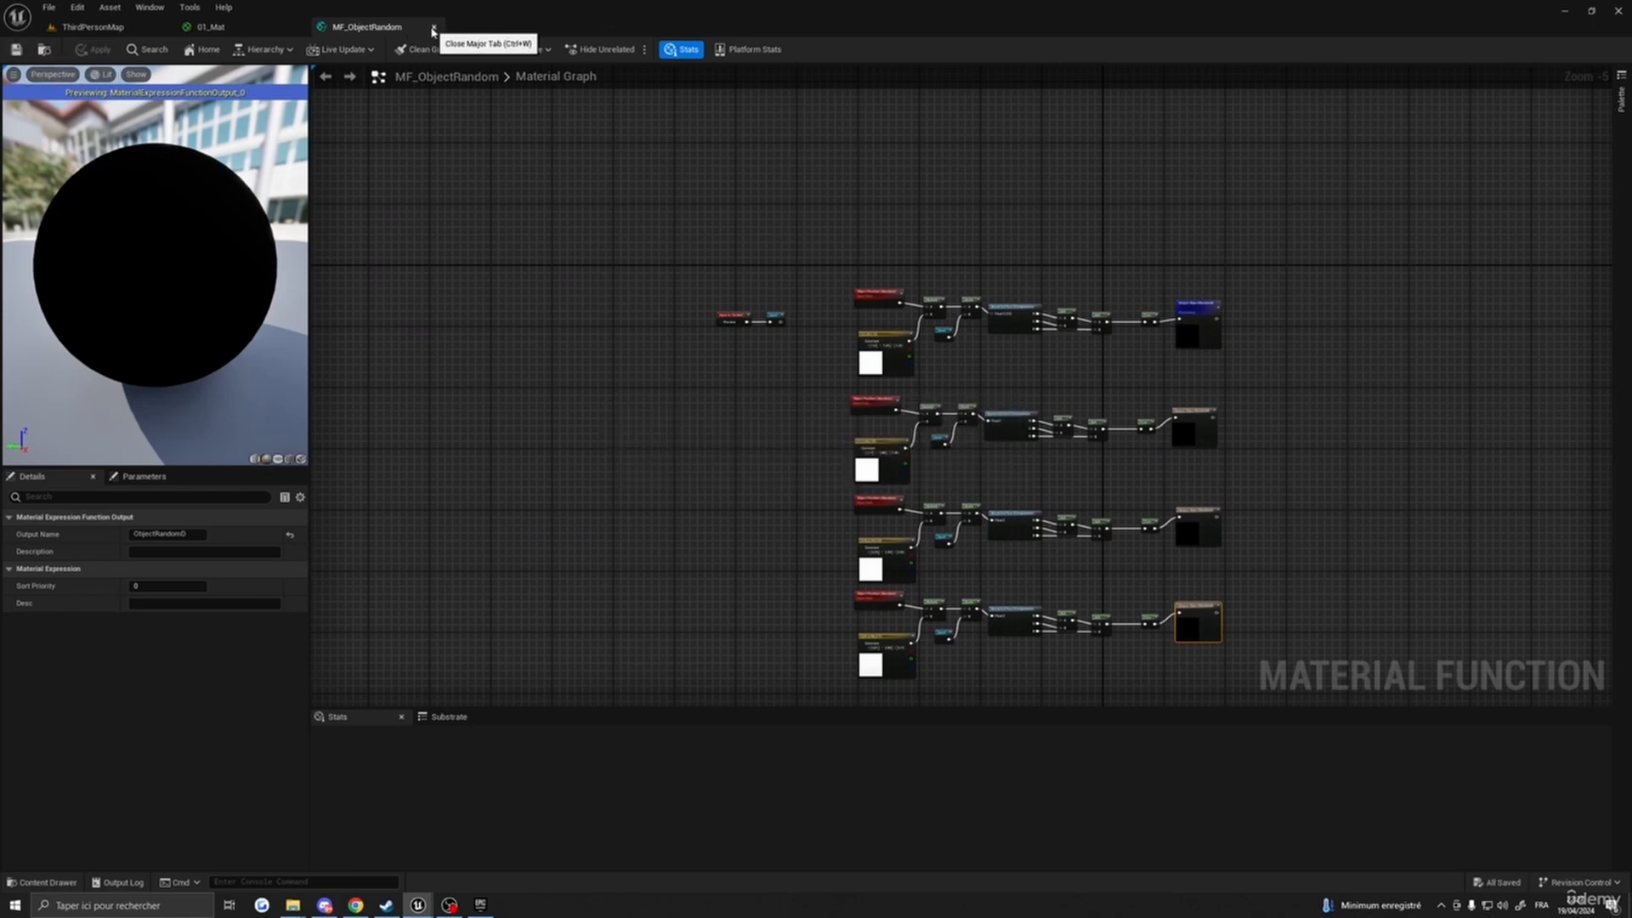
pyautogui.click(432, 29)
# - Create a material function named MF_SimpleWind in the MF content folder and open it for editing
pyautogui.click(47, 882)
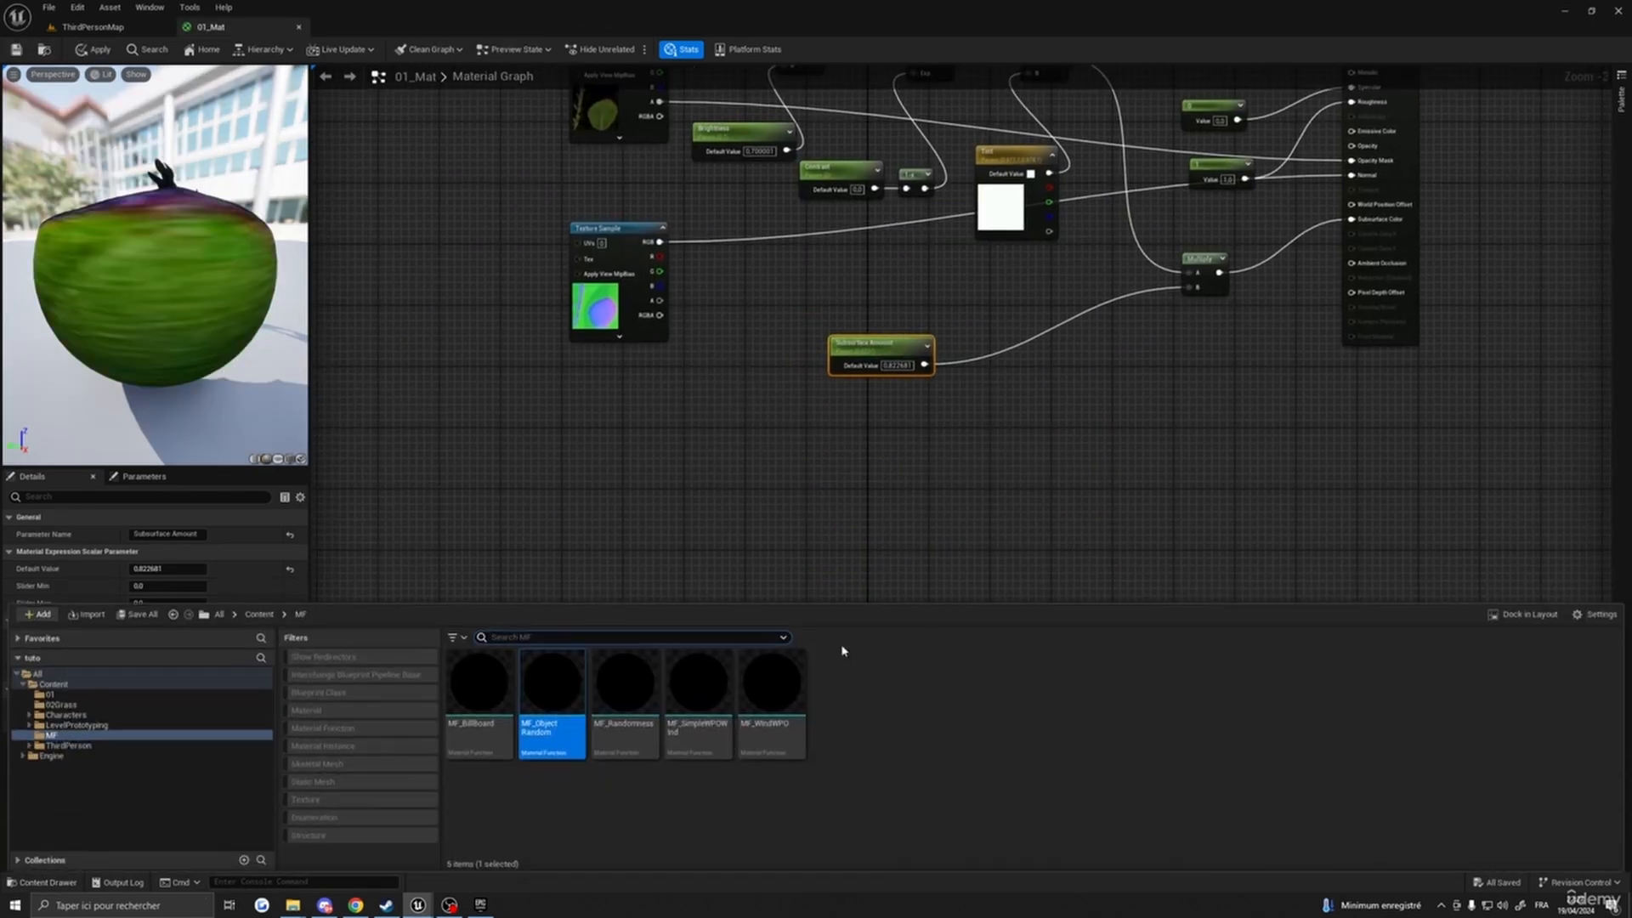
pyautogui.rightClick(865, 648)
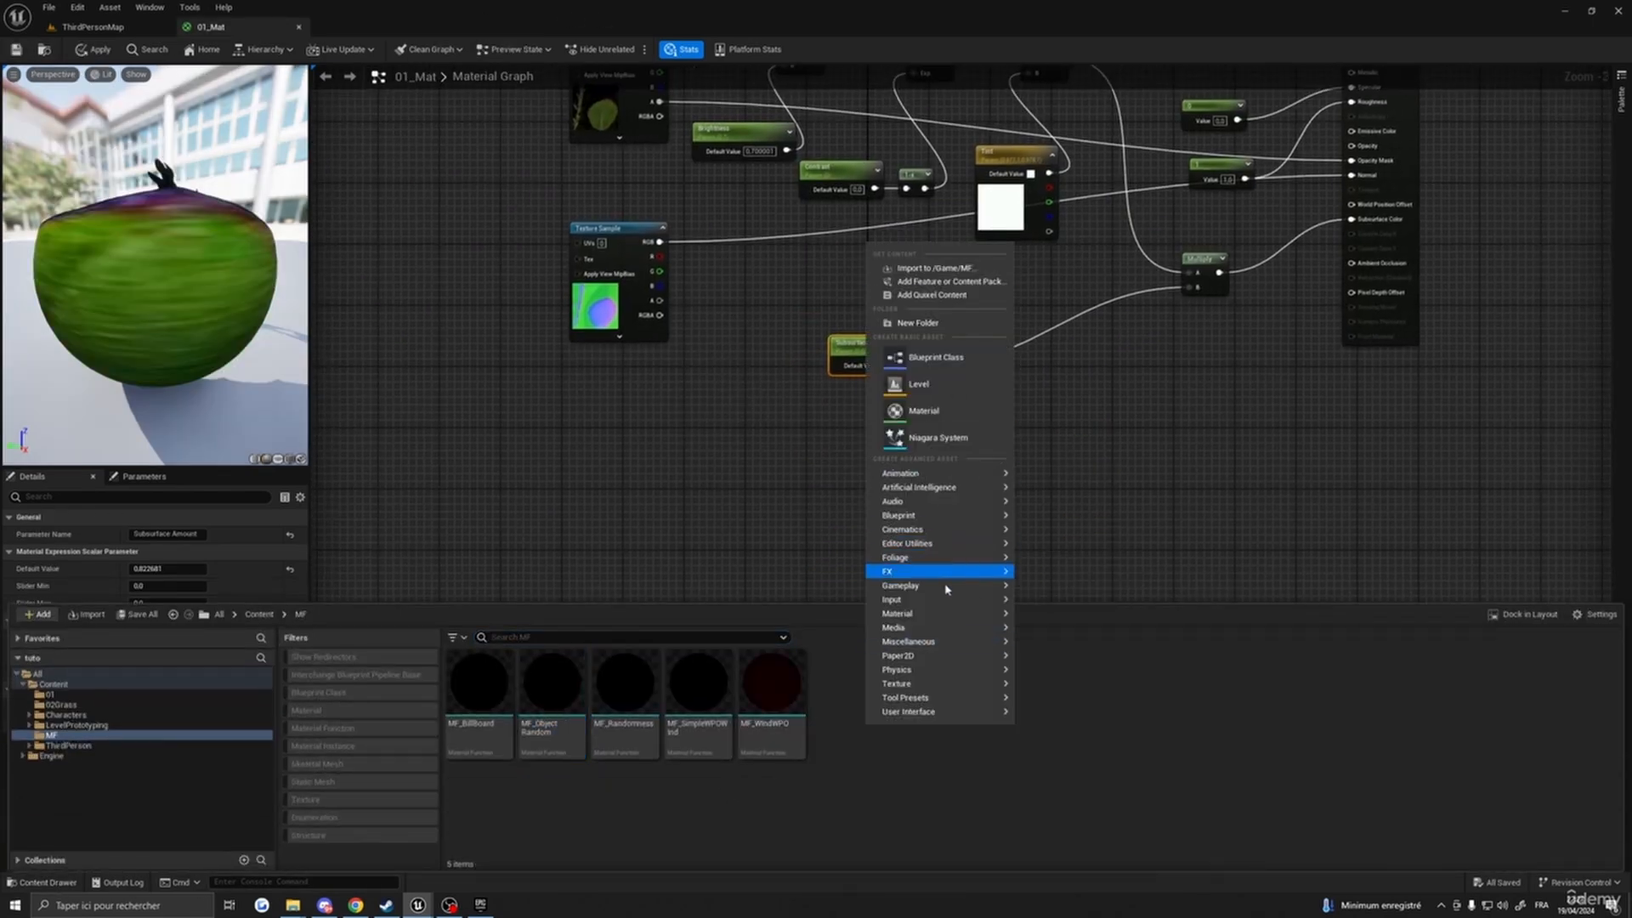
pyautogui.moveTo(947, 588)
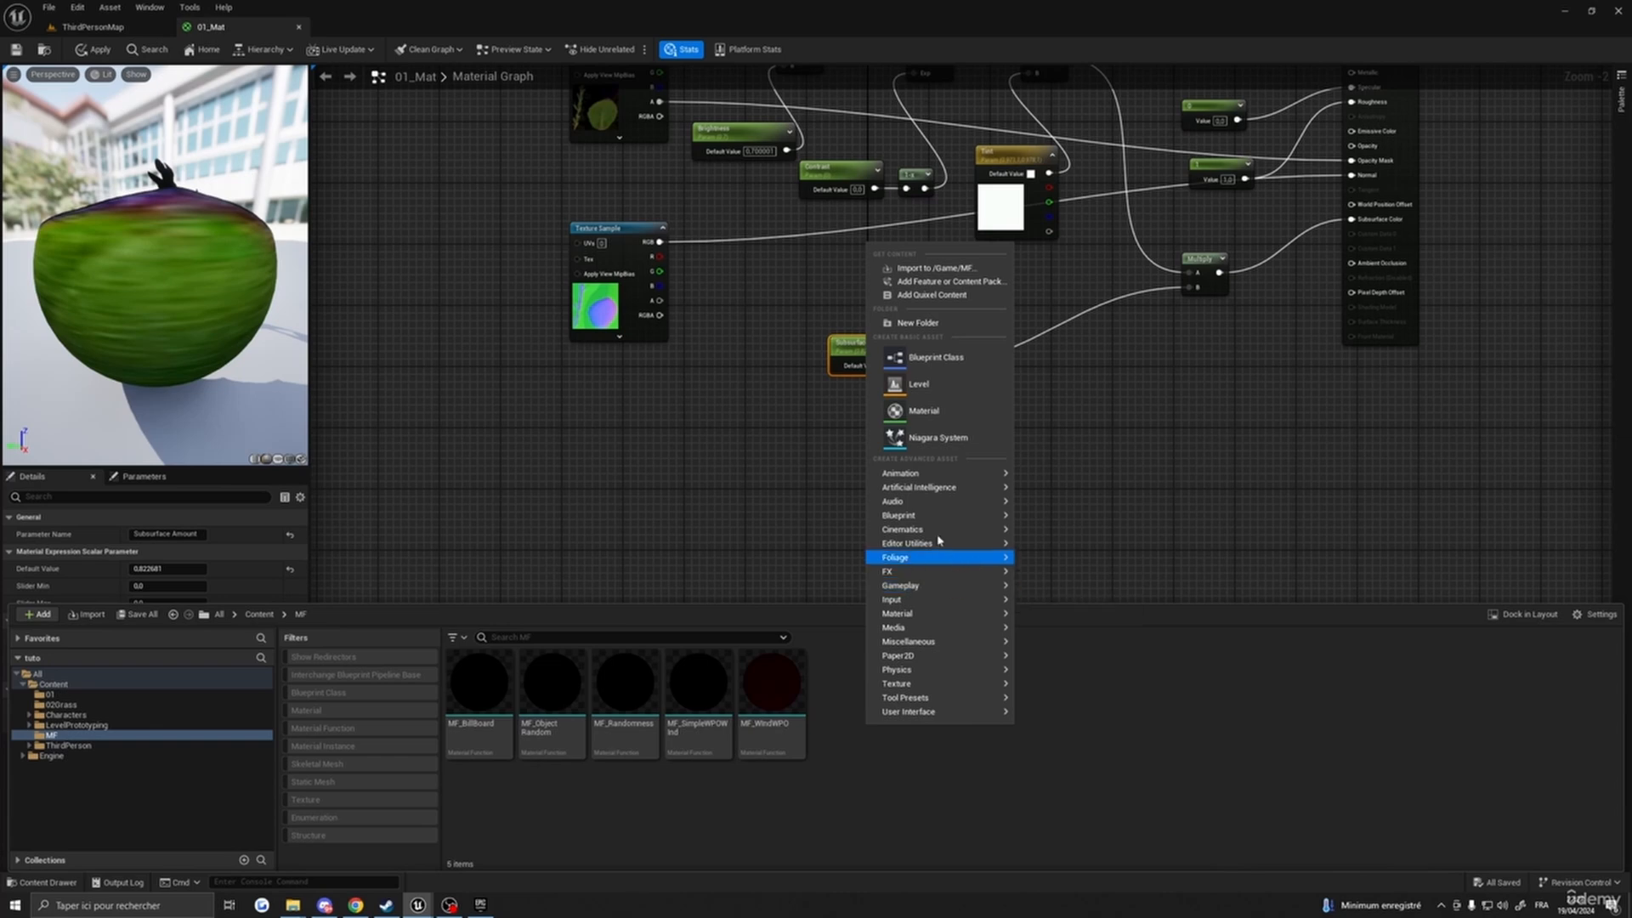
pyautogui.moveTo(927, 625)
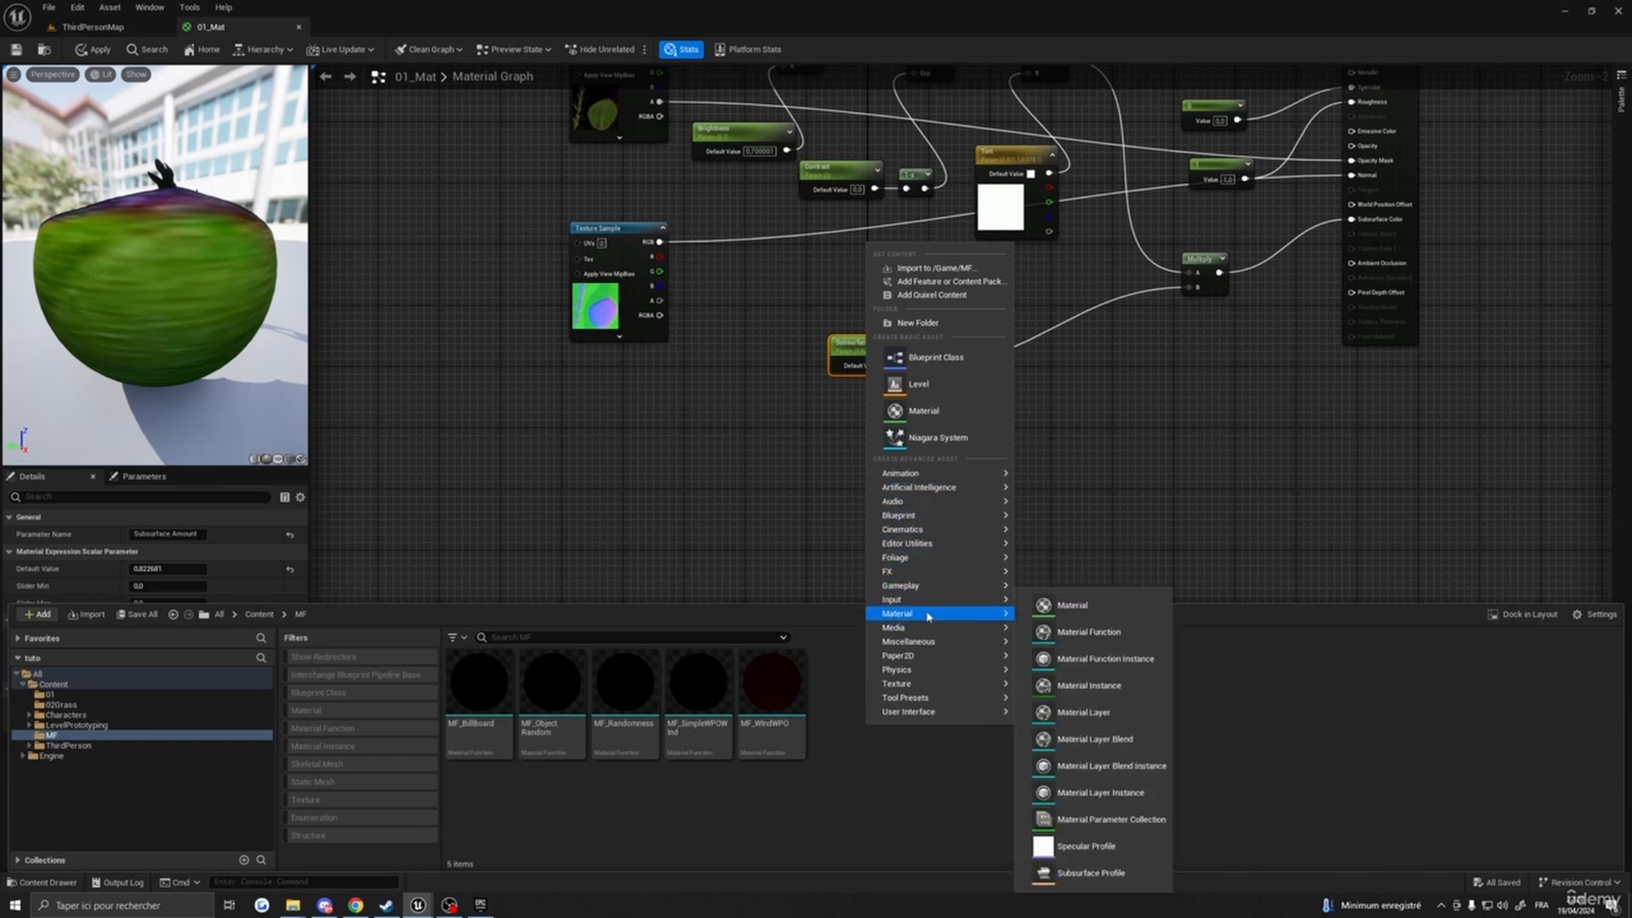
pyautogui.click(1089, 631)
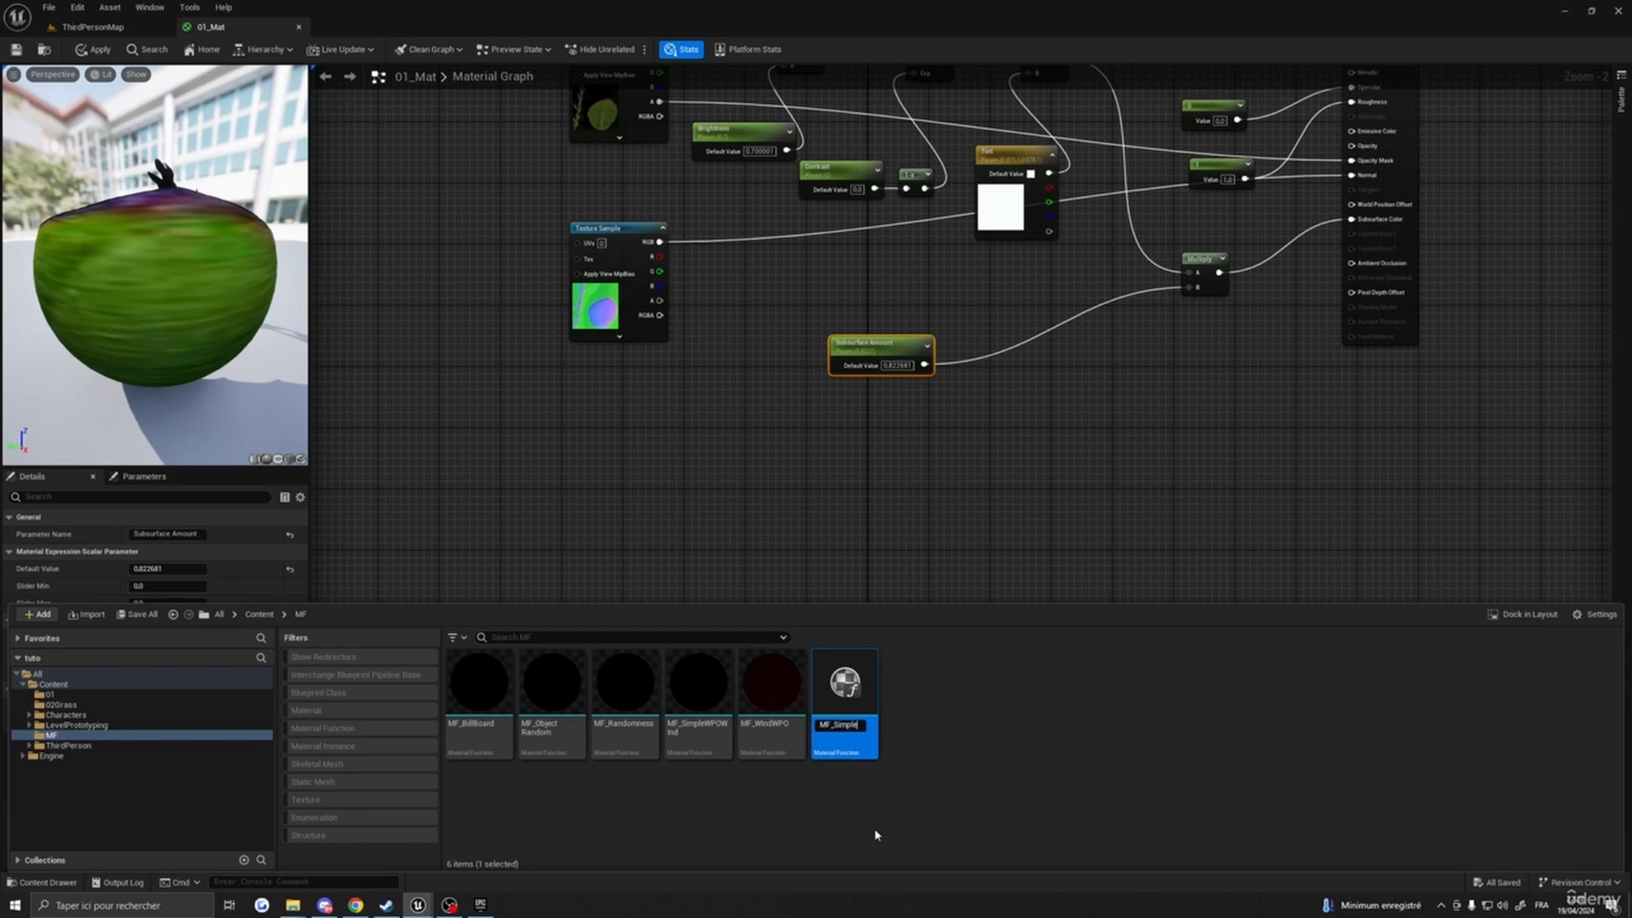
pyautogui.press('Return')
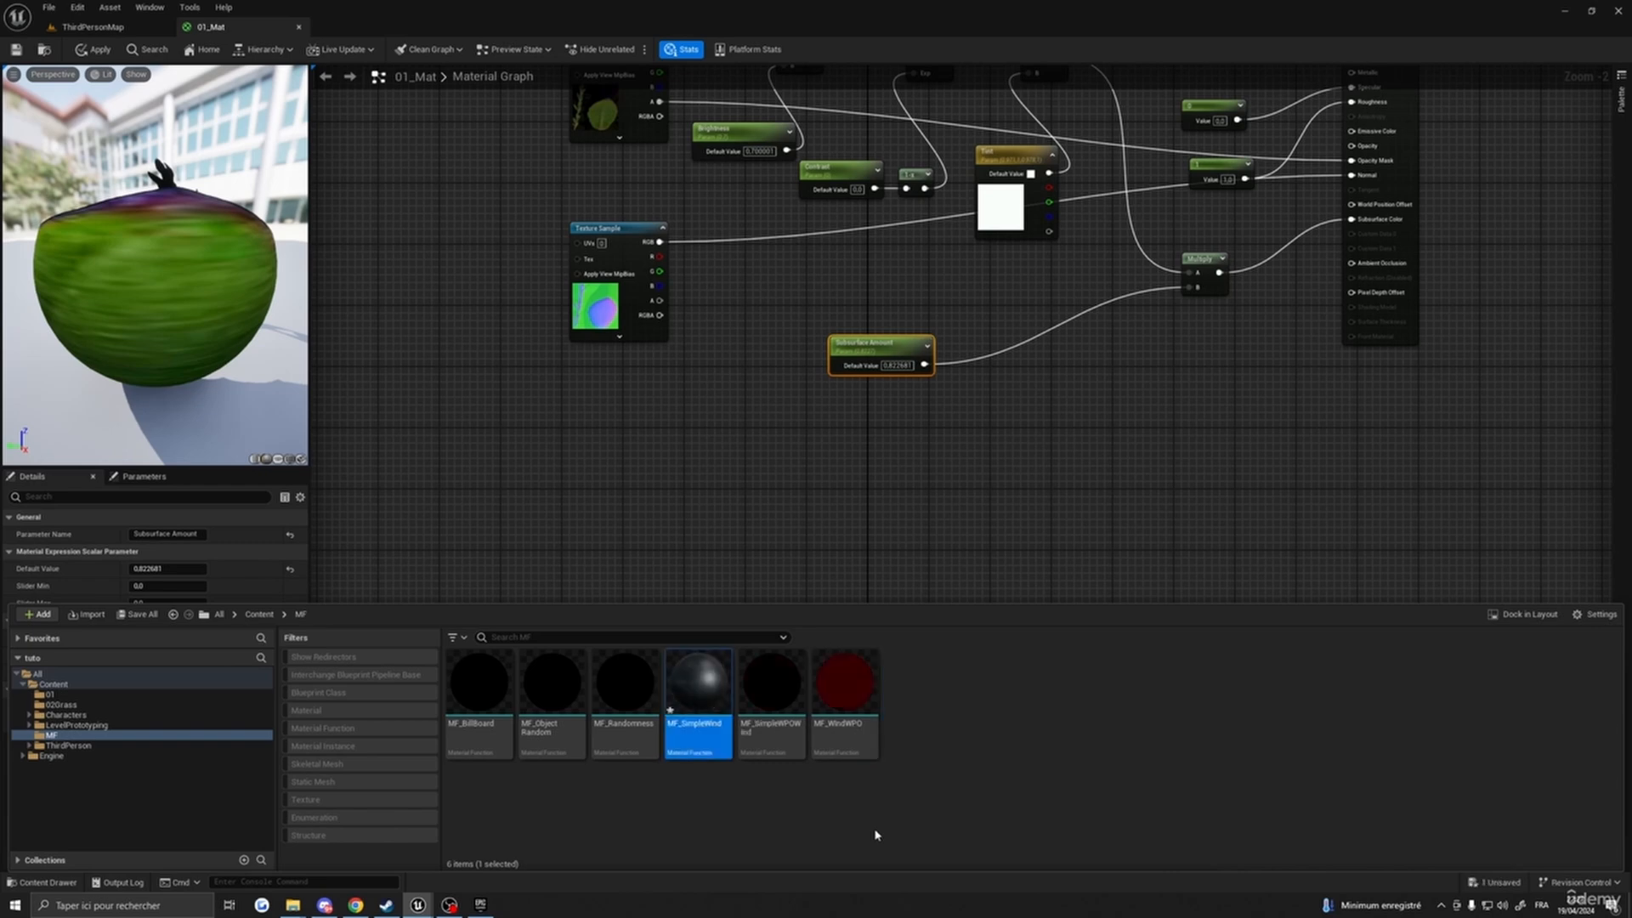
pyautogui.doubleClick(696, 705)
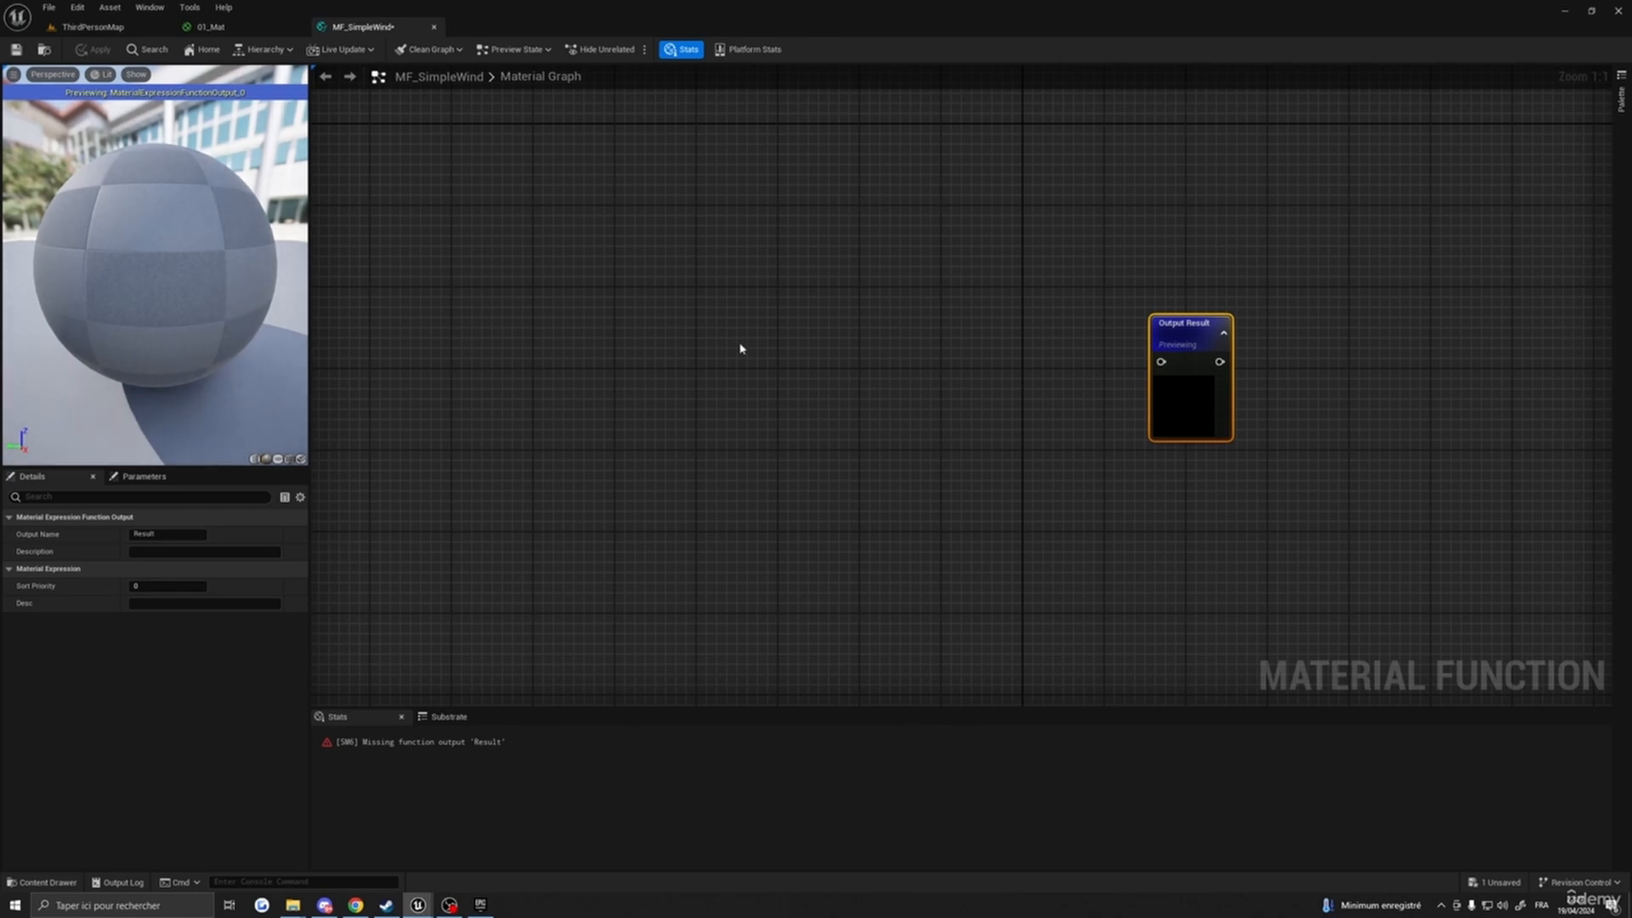
# - Examine the foliage bushes in ThirdPersonMap from several viewpoints
pyautogui.click(109, 7)
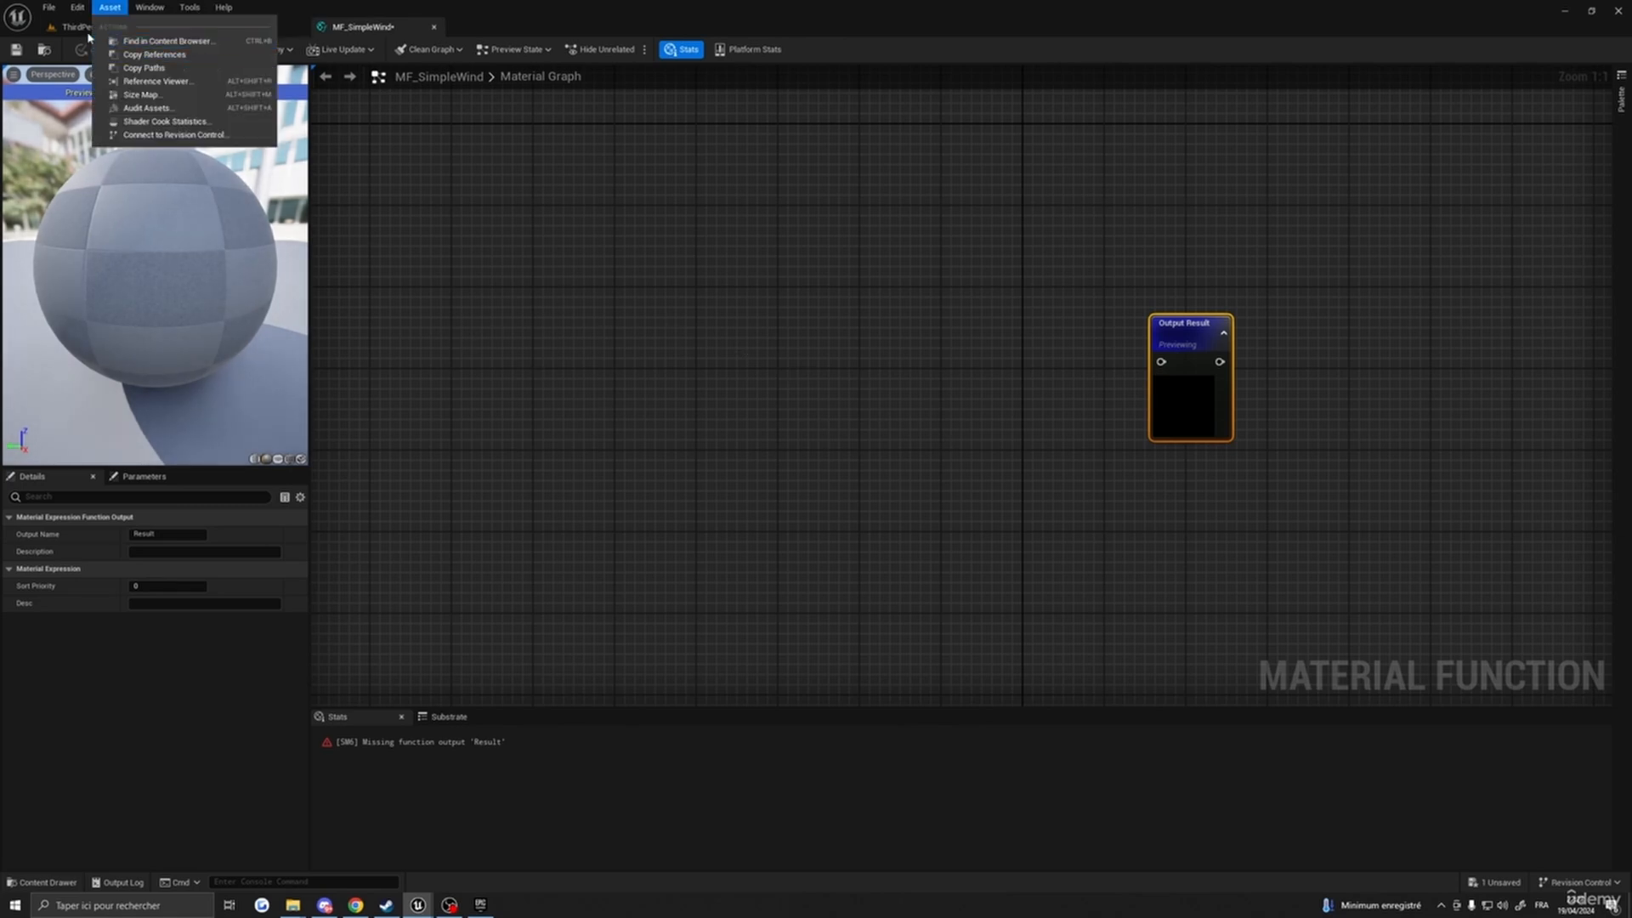
pyautogui.click(92, 27)
pyautogui.moveTo(546, 226); pyautogui.dragTo(587, 231, button='right')
pyautogui.press('g')
pyautogui.press('w')
pyautogui.press('s')
pyautogui.press('s')
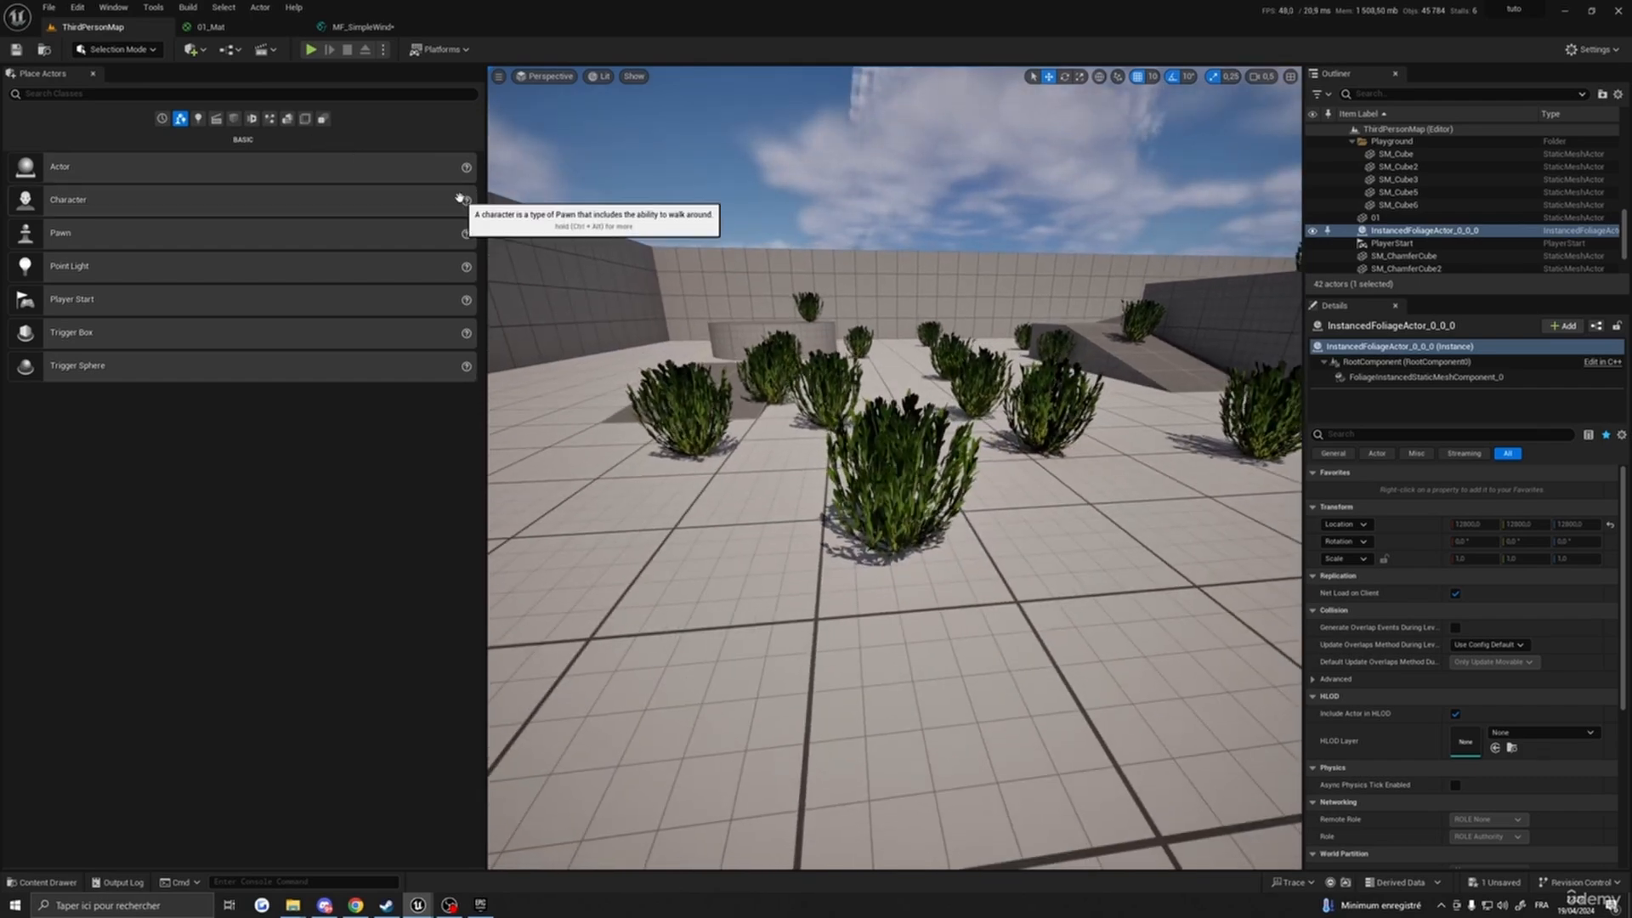
pyautogui.moveTo(586, 229); pyautogui.dragTo(613, 194, button='right')
pyautogui.press('w')
pyautogui.press('e')
pyautogui.press('w')
pyautogui.press('s')
pyautogui.press('w')
pyautogui.press('s')
pyautogui.press('q')
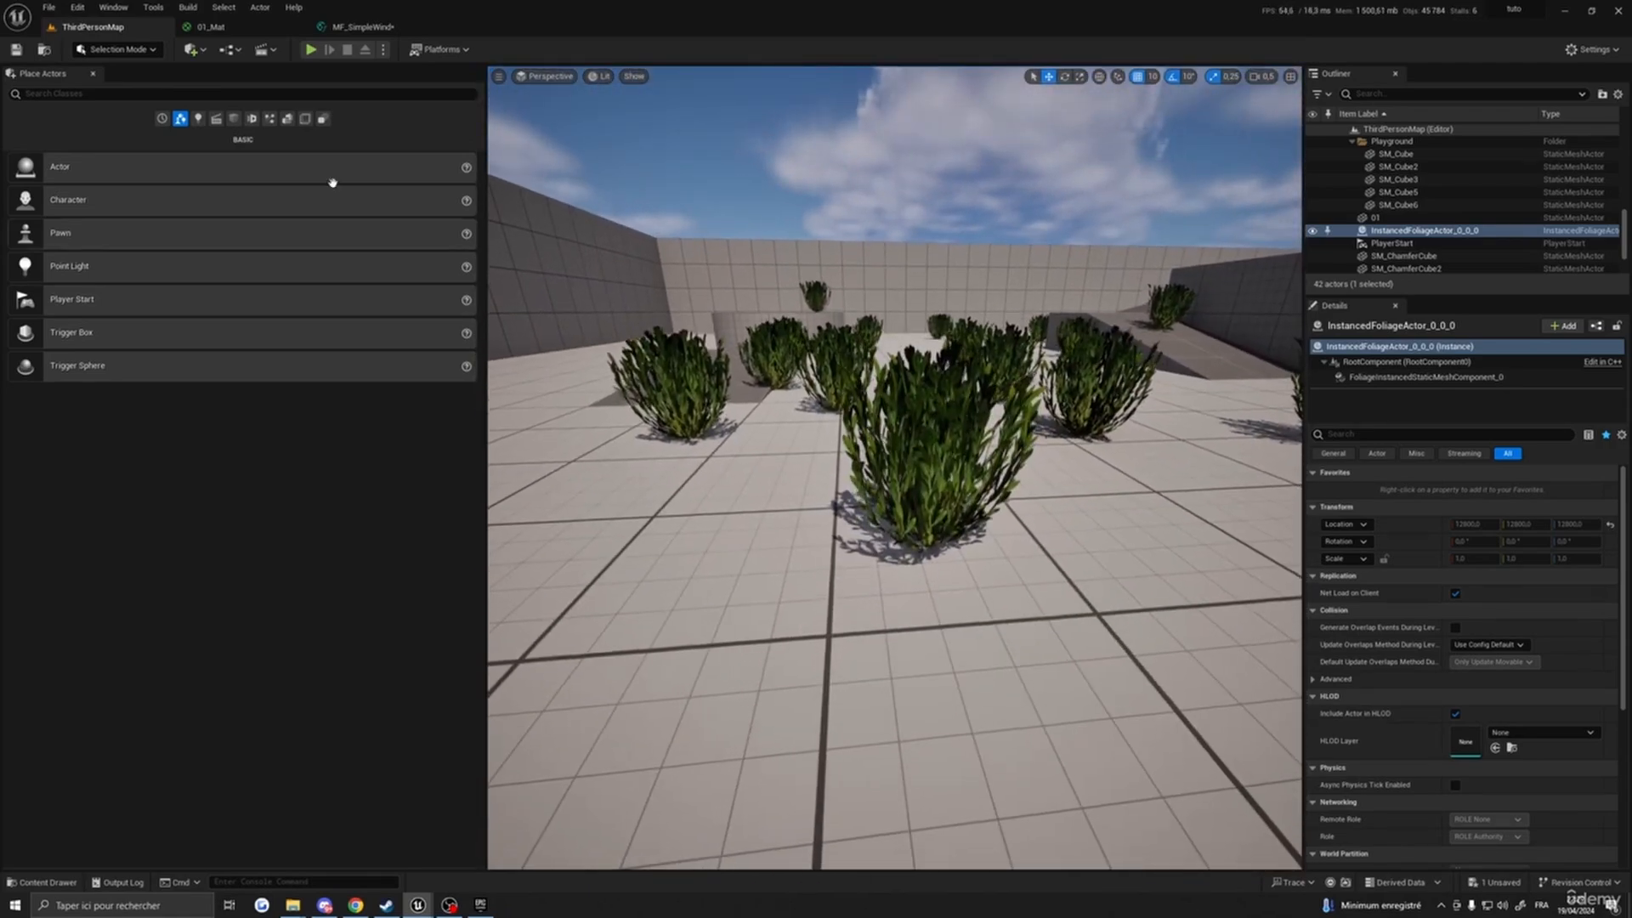
# - Return to the MF_SimpleWind graph and add a Time node well ahead of the output node
pyautogui.click(357, 26)
pyautogui.moveTo(943, 424); pyautogui.dragTo(996, 478, button='right')
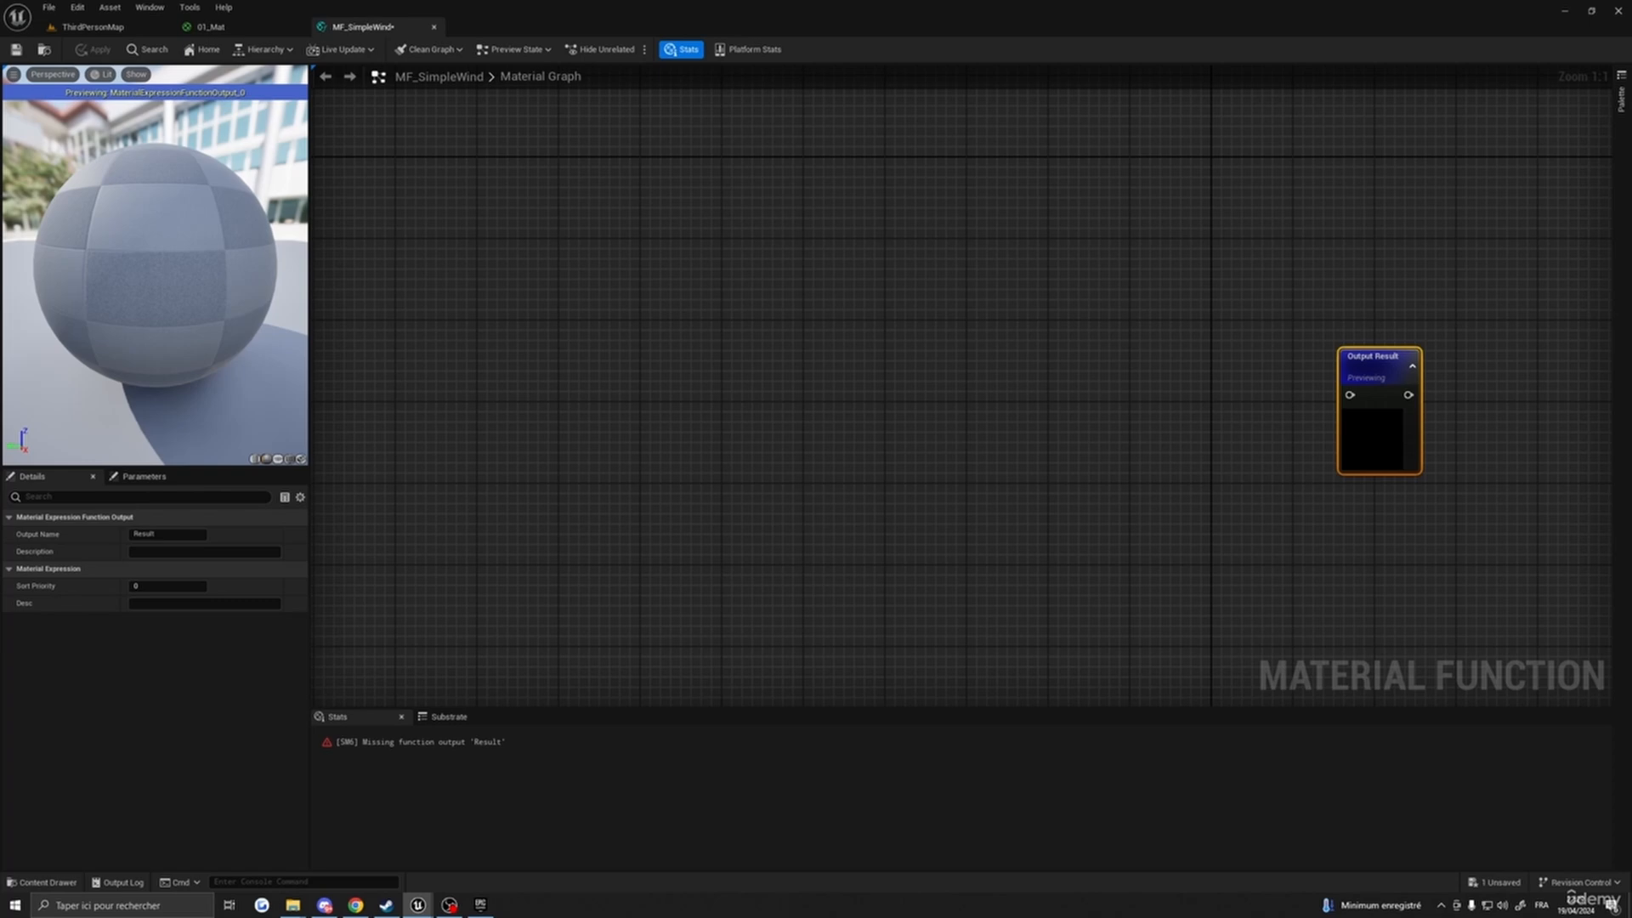
pyautogui.moveTo(841, 285); pyautogui.dragTo(929, 340, button='right')
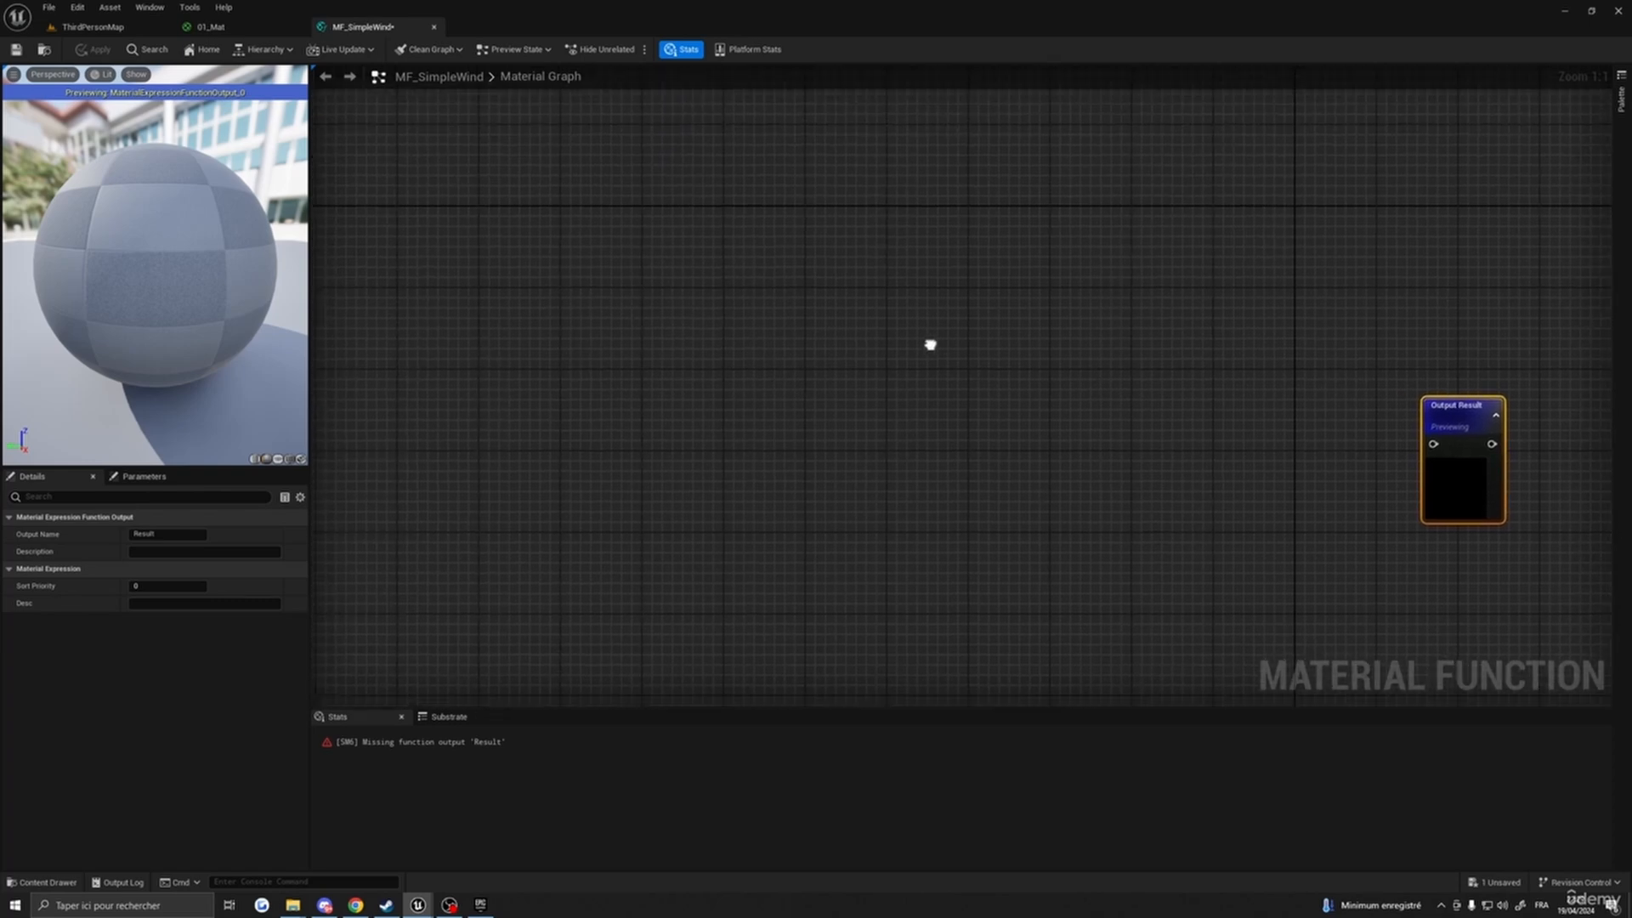
pyautogui.moveTo(782, 320); pyautogui.dragTo(893, 328, button='right')
pyautogui.rightClick(725, 256)
pyautogui.write('timre')
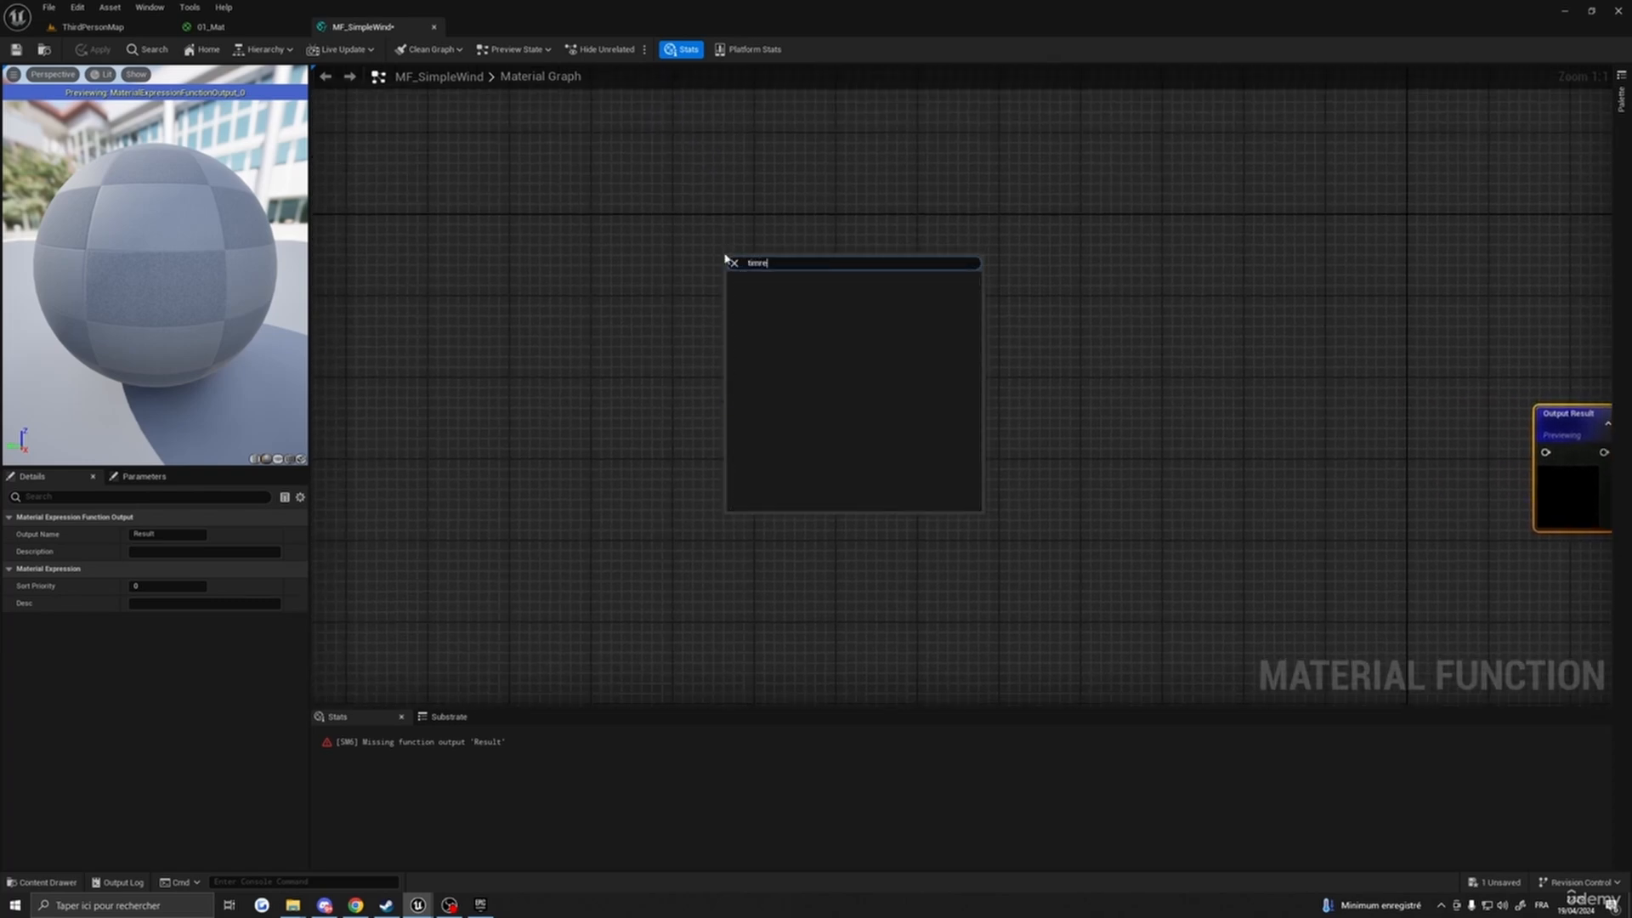
pyautogui.press('BackSpace')
pyautogui.press('BackSpace')
pyautogui.write('e')
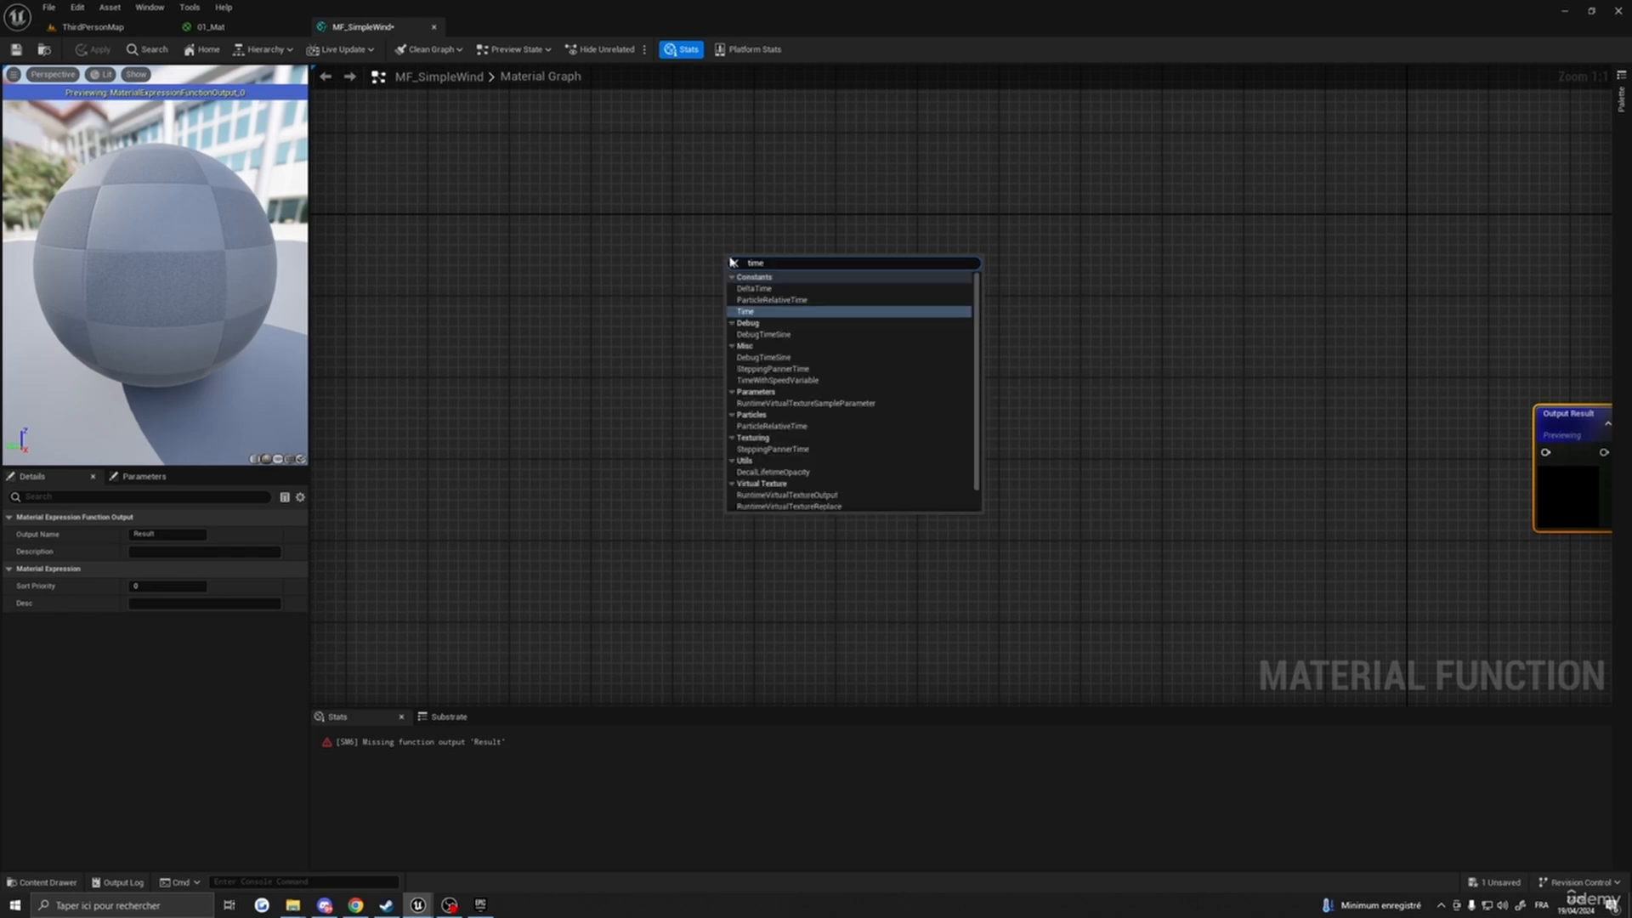
pyautogui.click(751, 312)
pyautogui.moveTo(1047, 260); pyautogui.dragTo(818, 247, button='right')
pyautogui.moveTo(544, 246); pyautogui.dragTo(514, 206)
pyautogui.moveTo(732, 244); pyautogui.dragTo(795, 301, button='right')
# - Add a scalar function input named Time beside the Time node and collapse its preview
pyautogui.rightClick(819, 284)
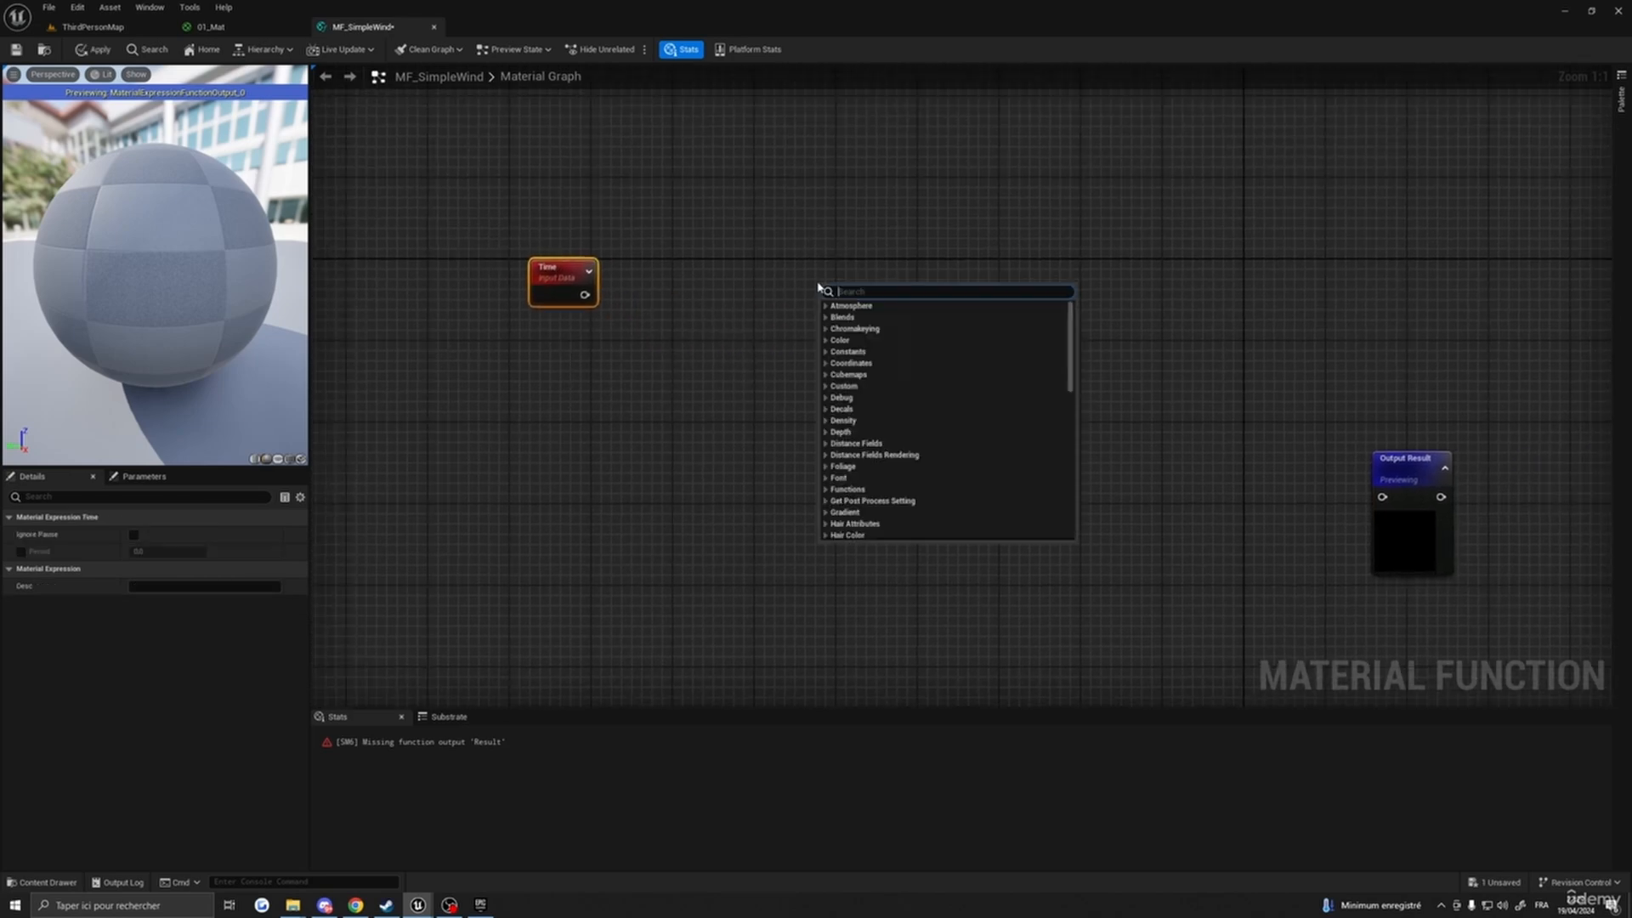
pyautogui.write('functi')
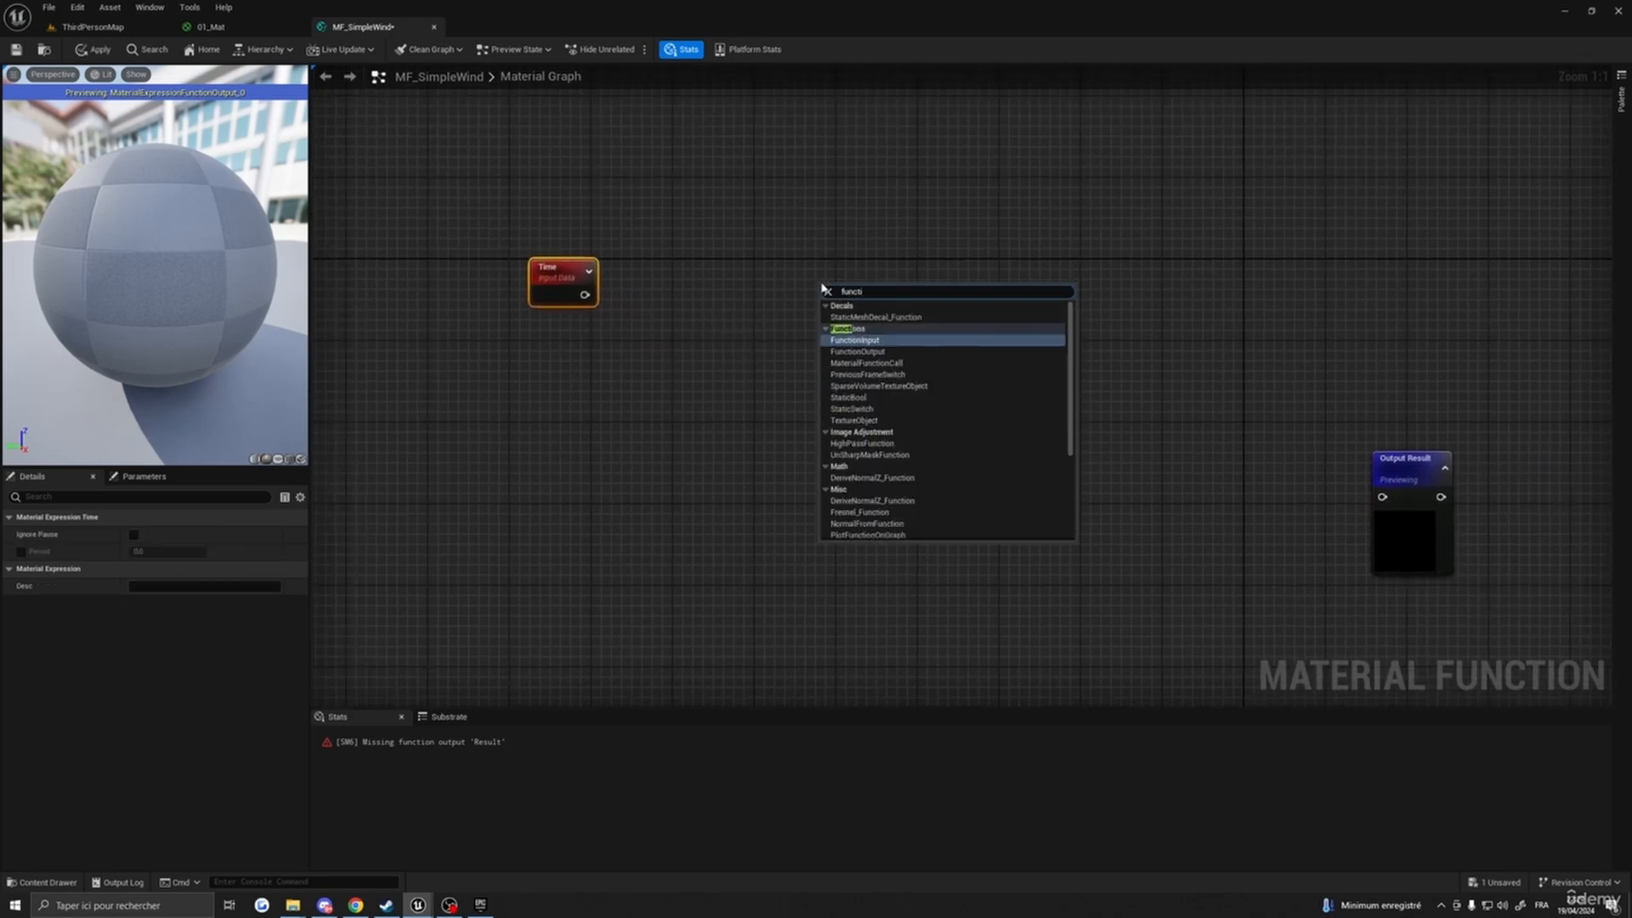
pyautogui.click(859, 340)
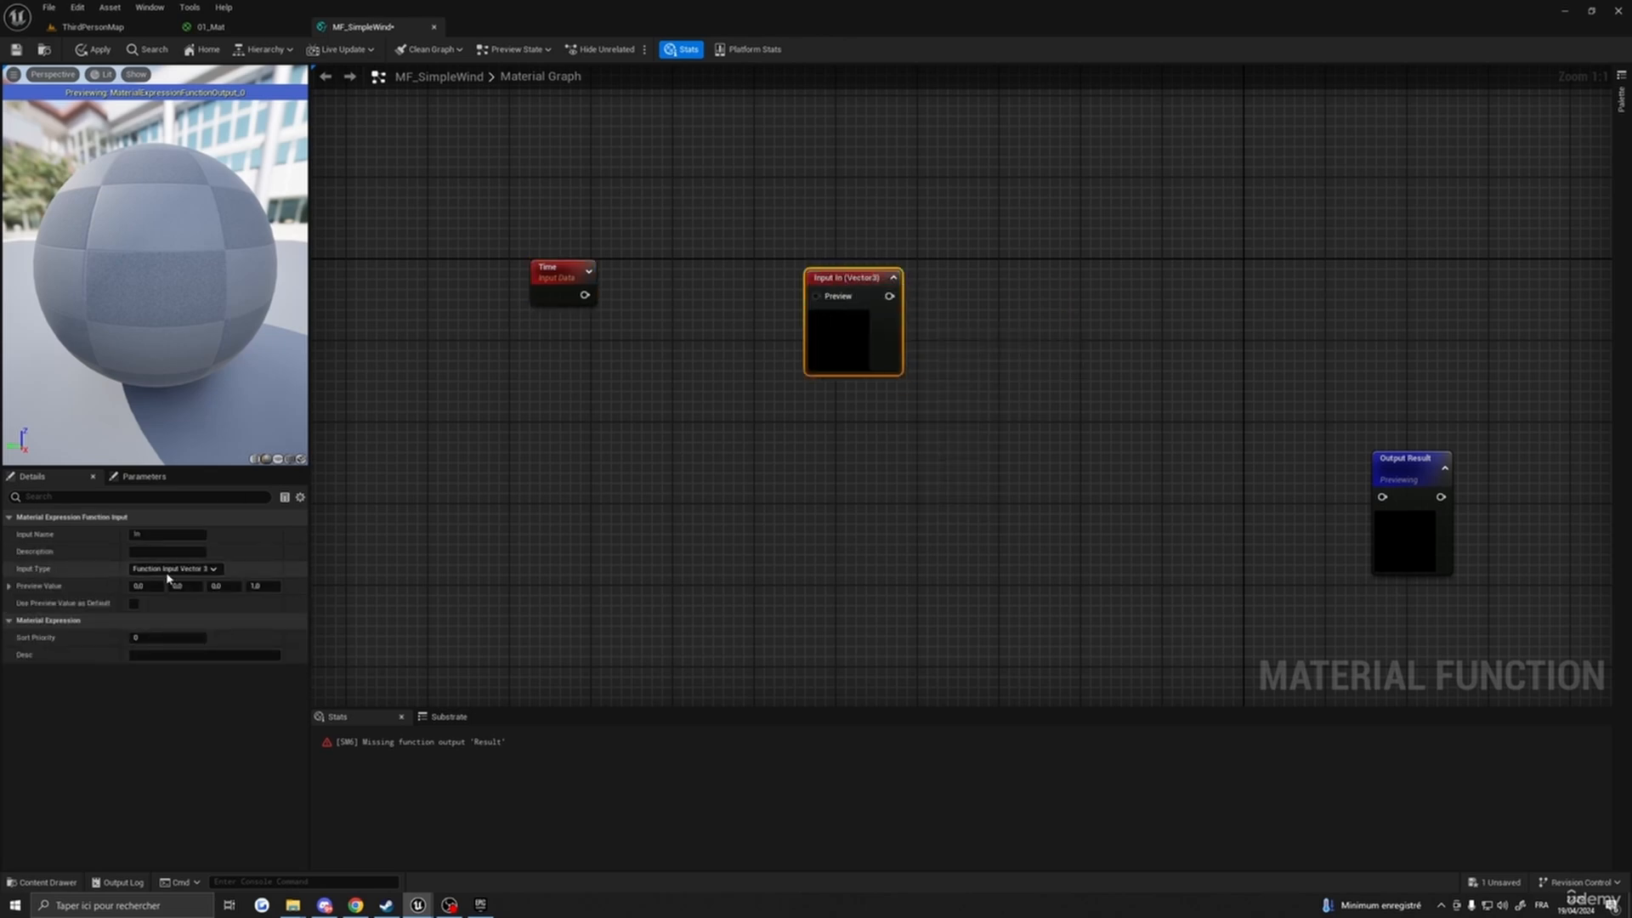
pyautogui.click(174, 569)
pyautogui.click(167, 581)
pyautogui.click(168, 535)
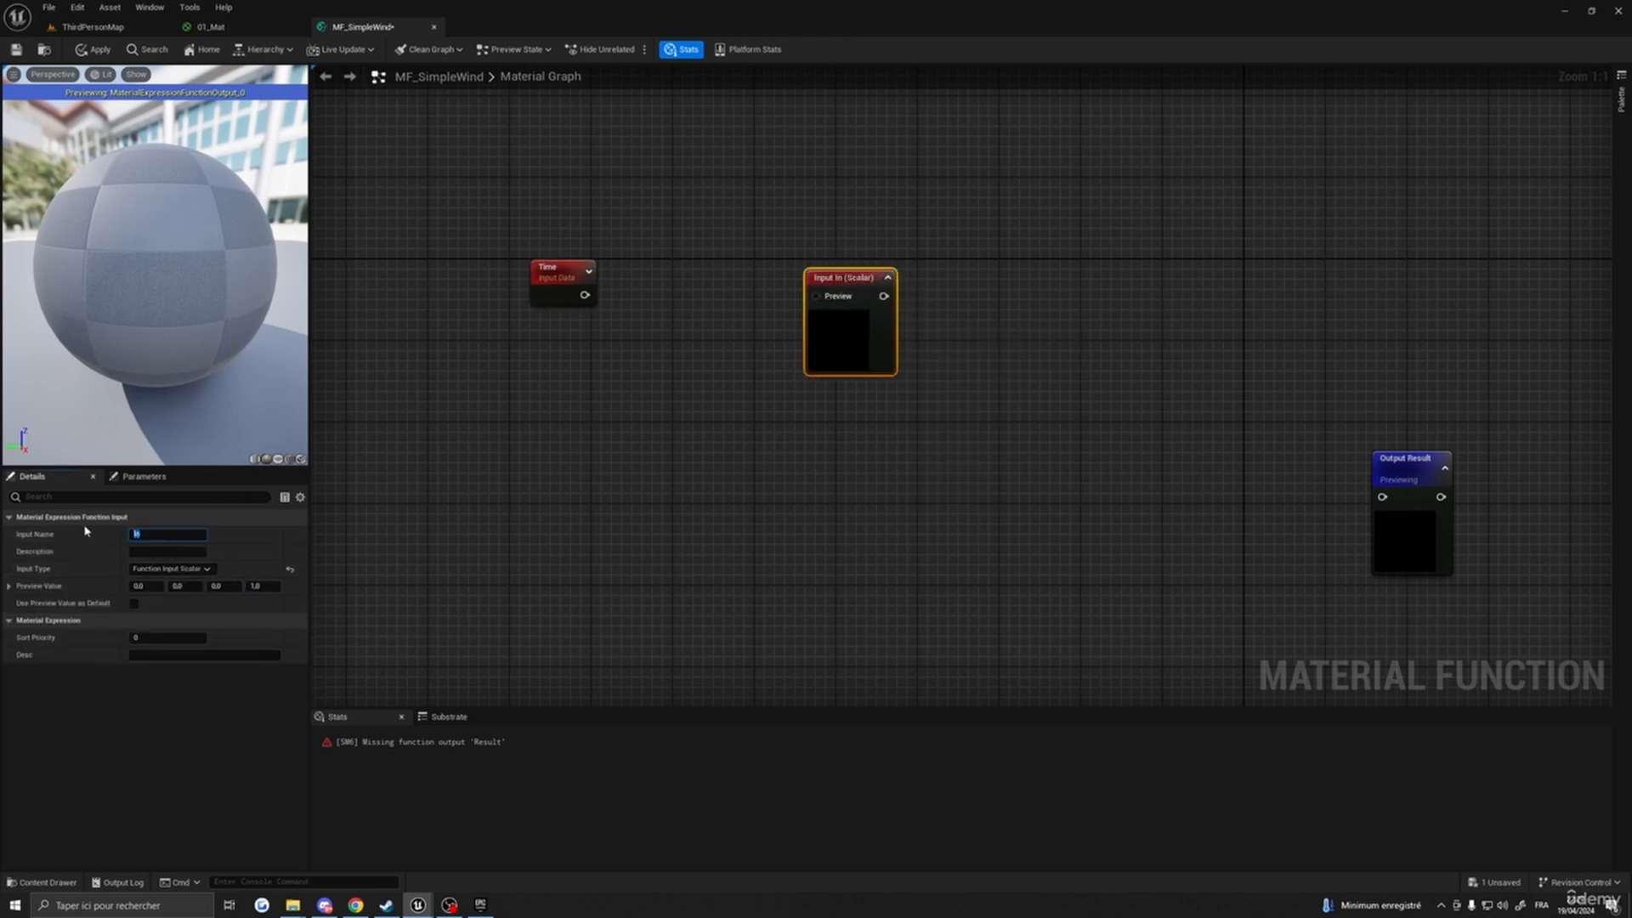
pyautogui.press('Return')
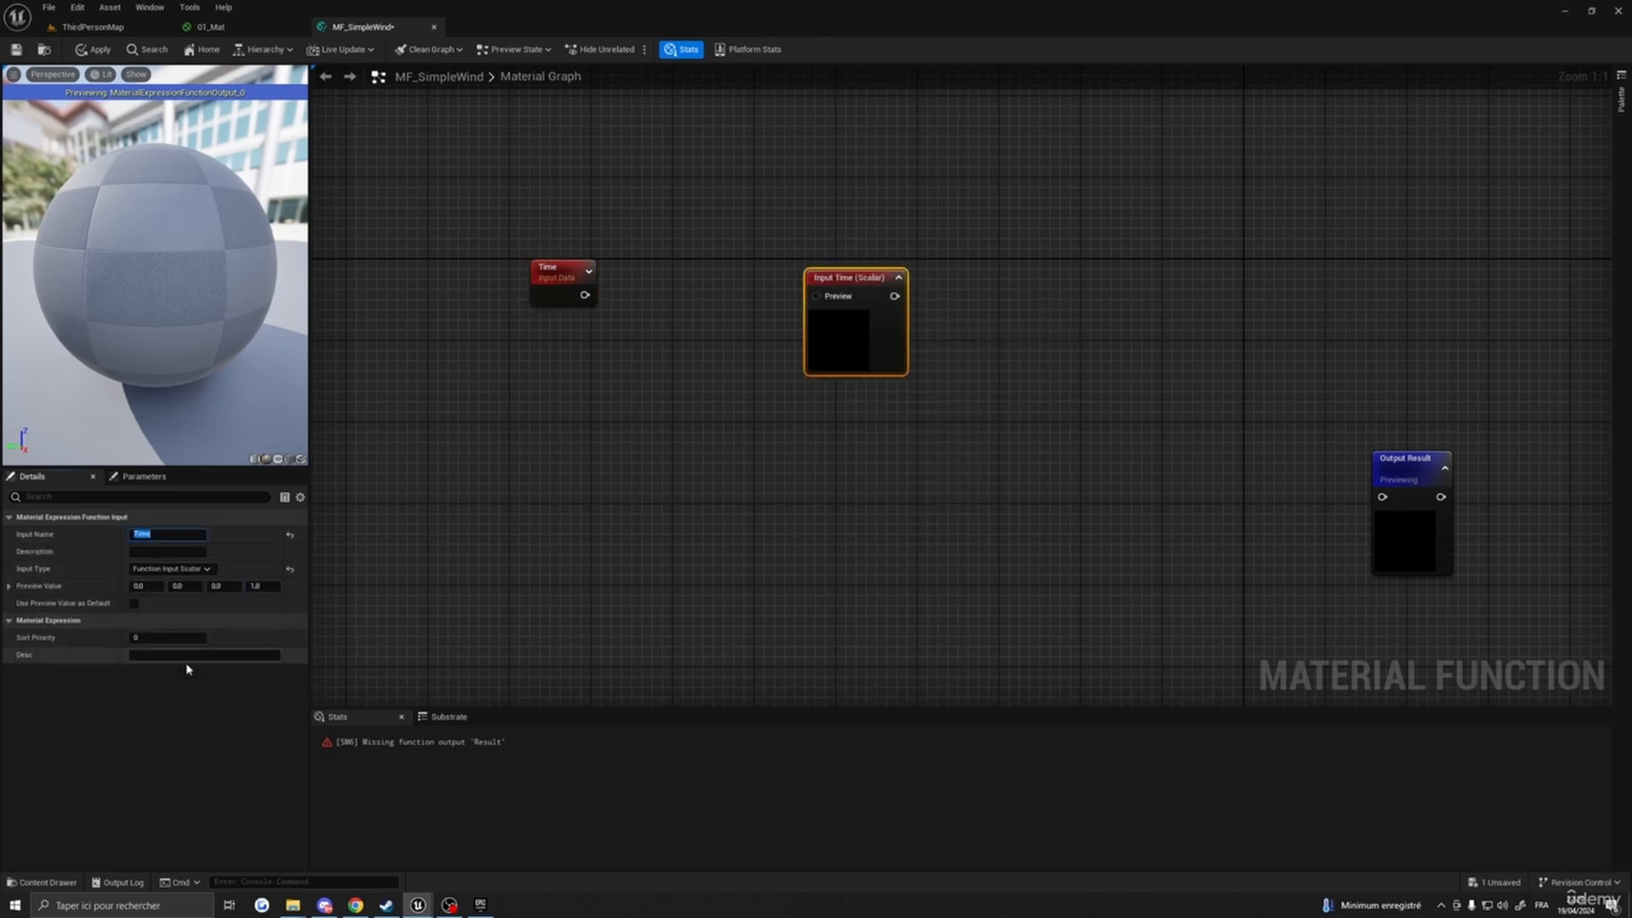
pyautogui.click(898, 278)
pyautogui.doubleClick(849, 277)
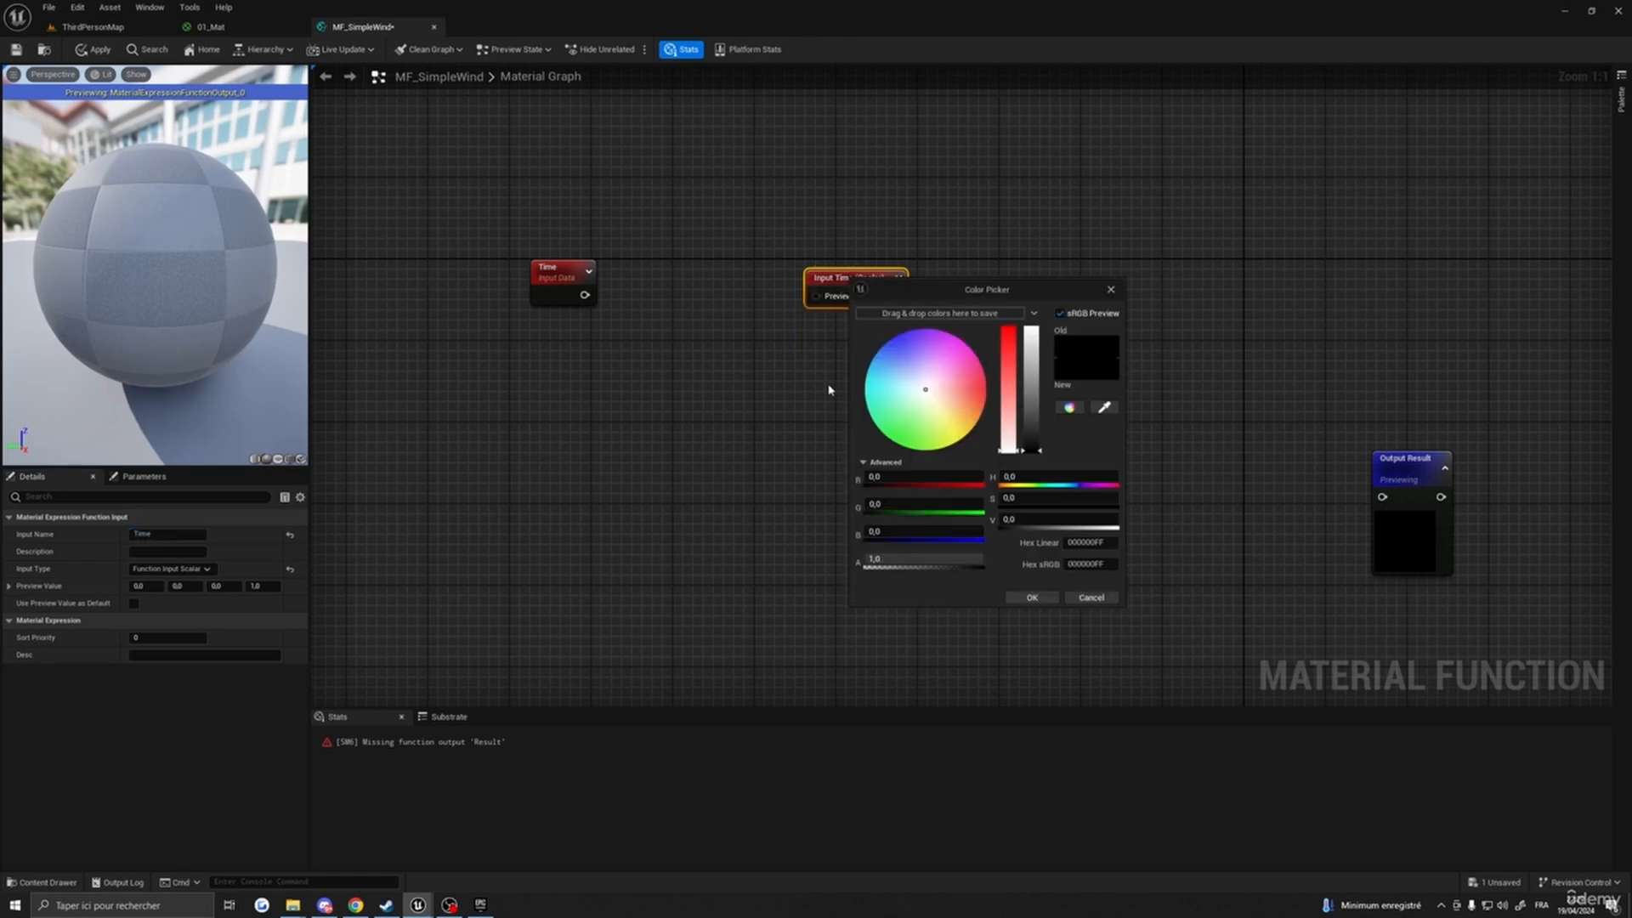
pyautogui.rightClick(839, 481)
pyautogui.click(1110, 289)
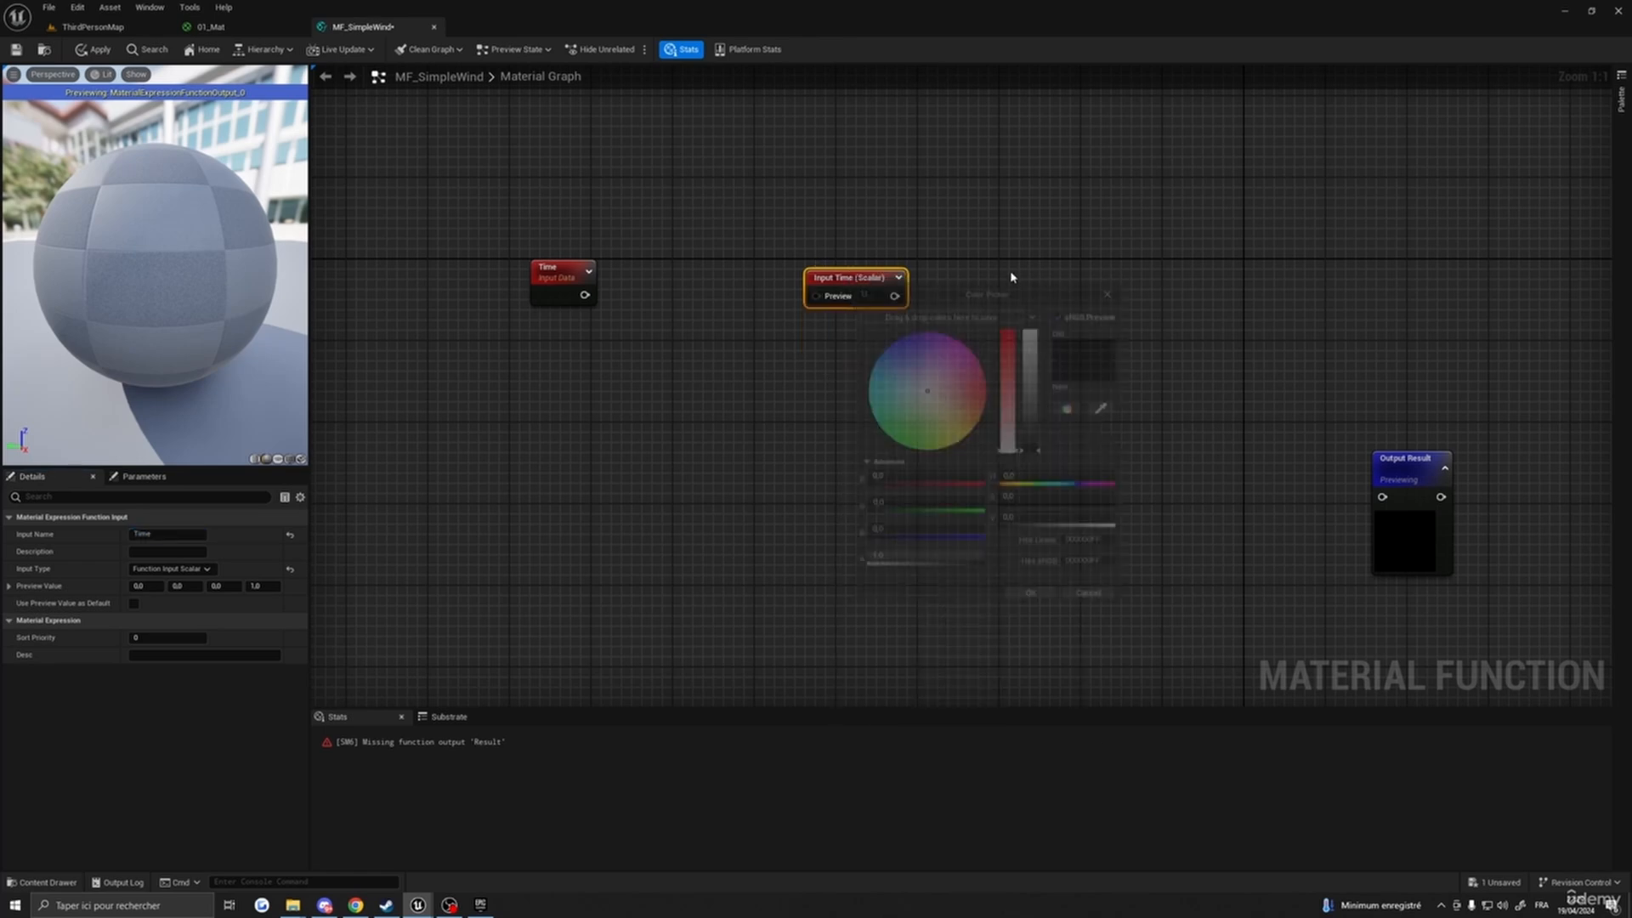
# - Duplicate the Time function input twice and stack the copies below the original
pyautogui.hotkey('ctrl', 'd')
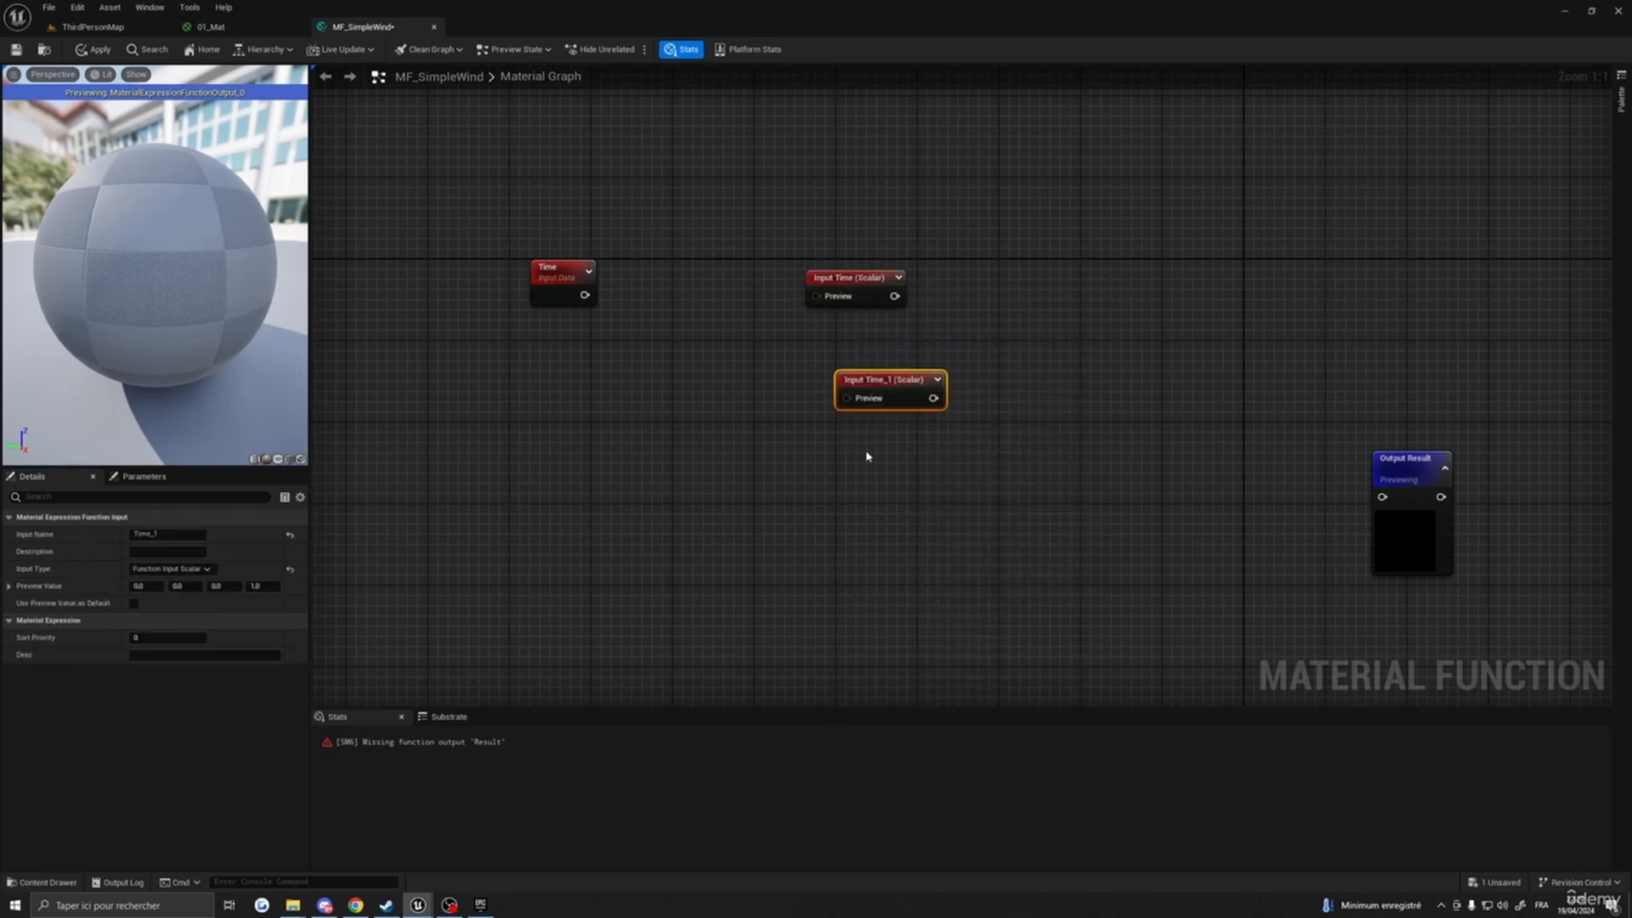
pyautogui.hotkey('ctrl', 'd')
pyautogui.moveTo(903, 382); pyautogui.dragTo(873, 362)
pyautogui.moveTo(911, 467); pyautogui.dragTo(849, 488)
pyautogui.moveTo(1044, 464); pyautogui.dragTo(1014, 410, button='right')
pyautogui.moveTo(825, 313); pyautogui.dragTo(834, 323)
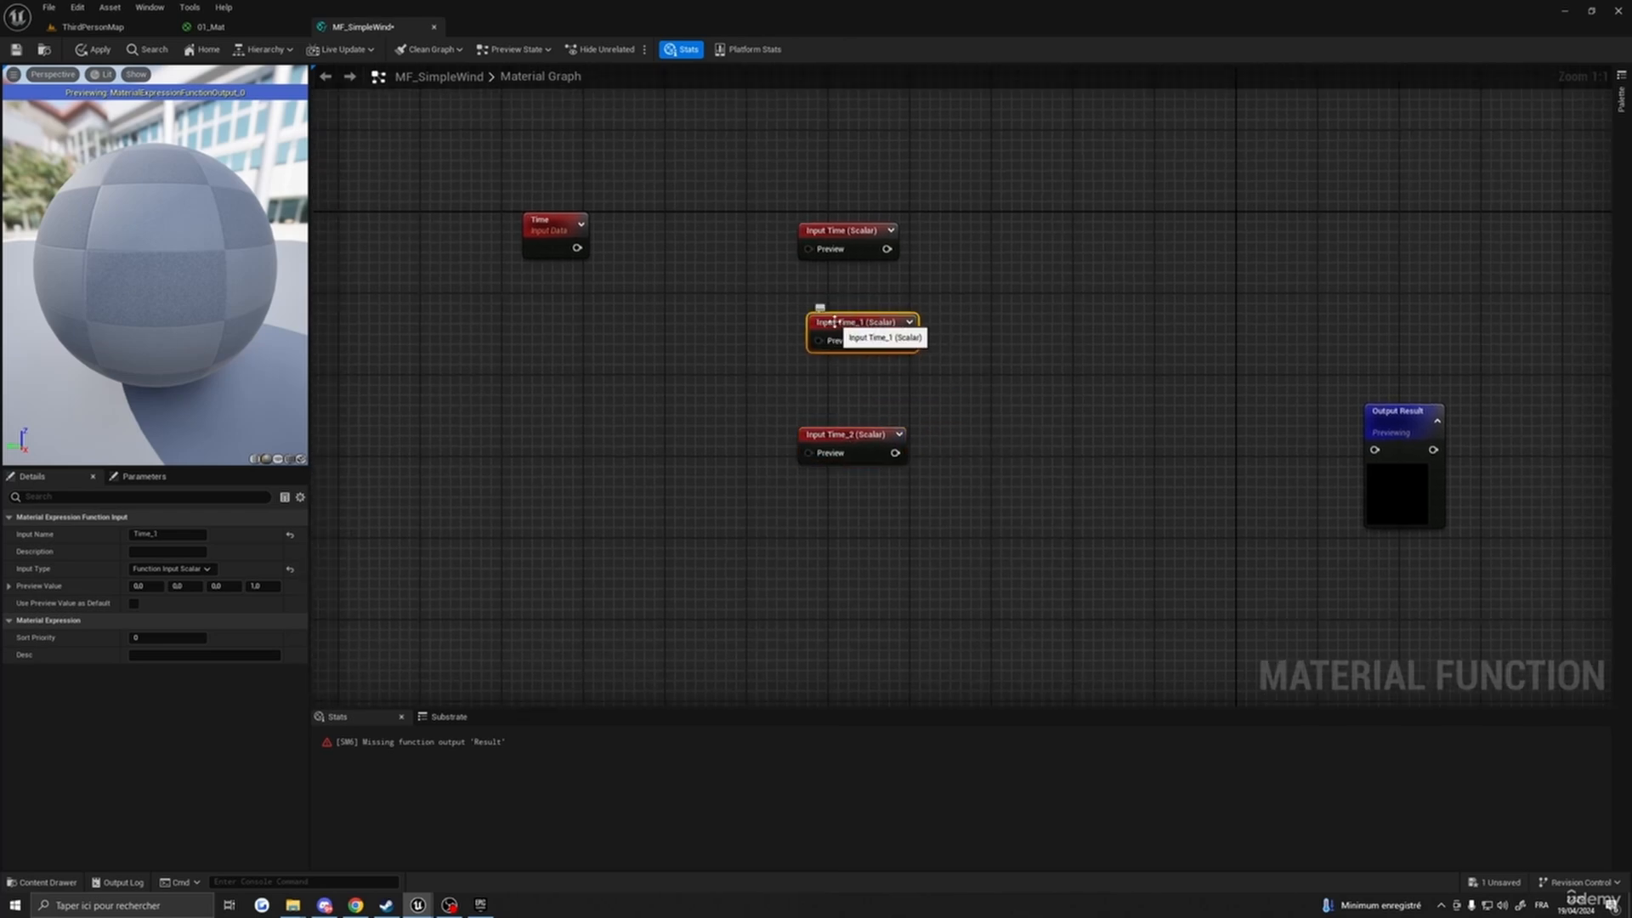
# - Rename the first duplicated function input to Speed and the second one to Variation
pyautogui.click(170, 534)
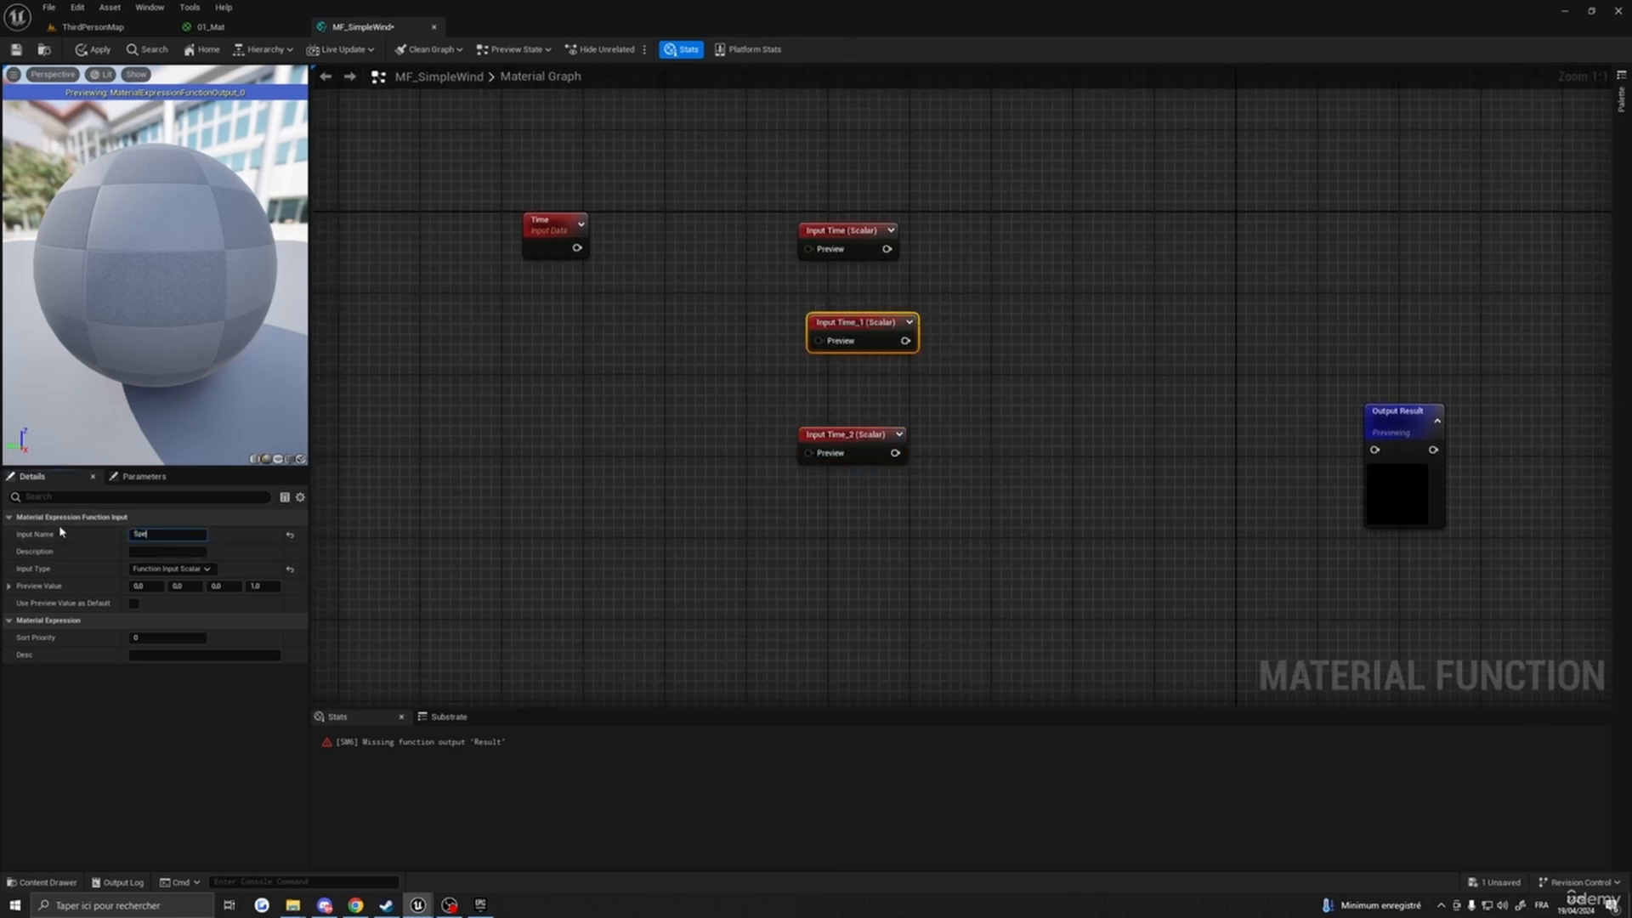
pyautogui.click(842, 445)
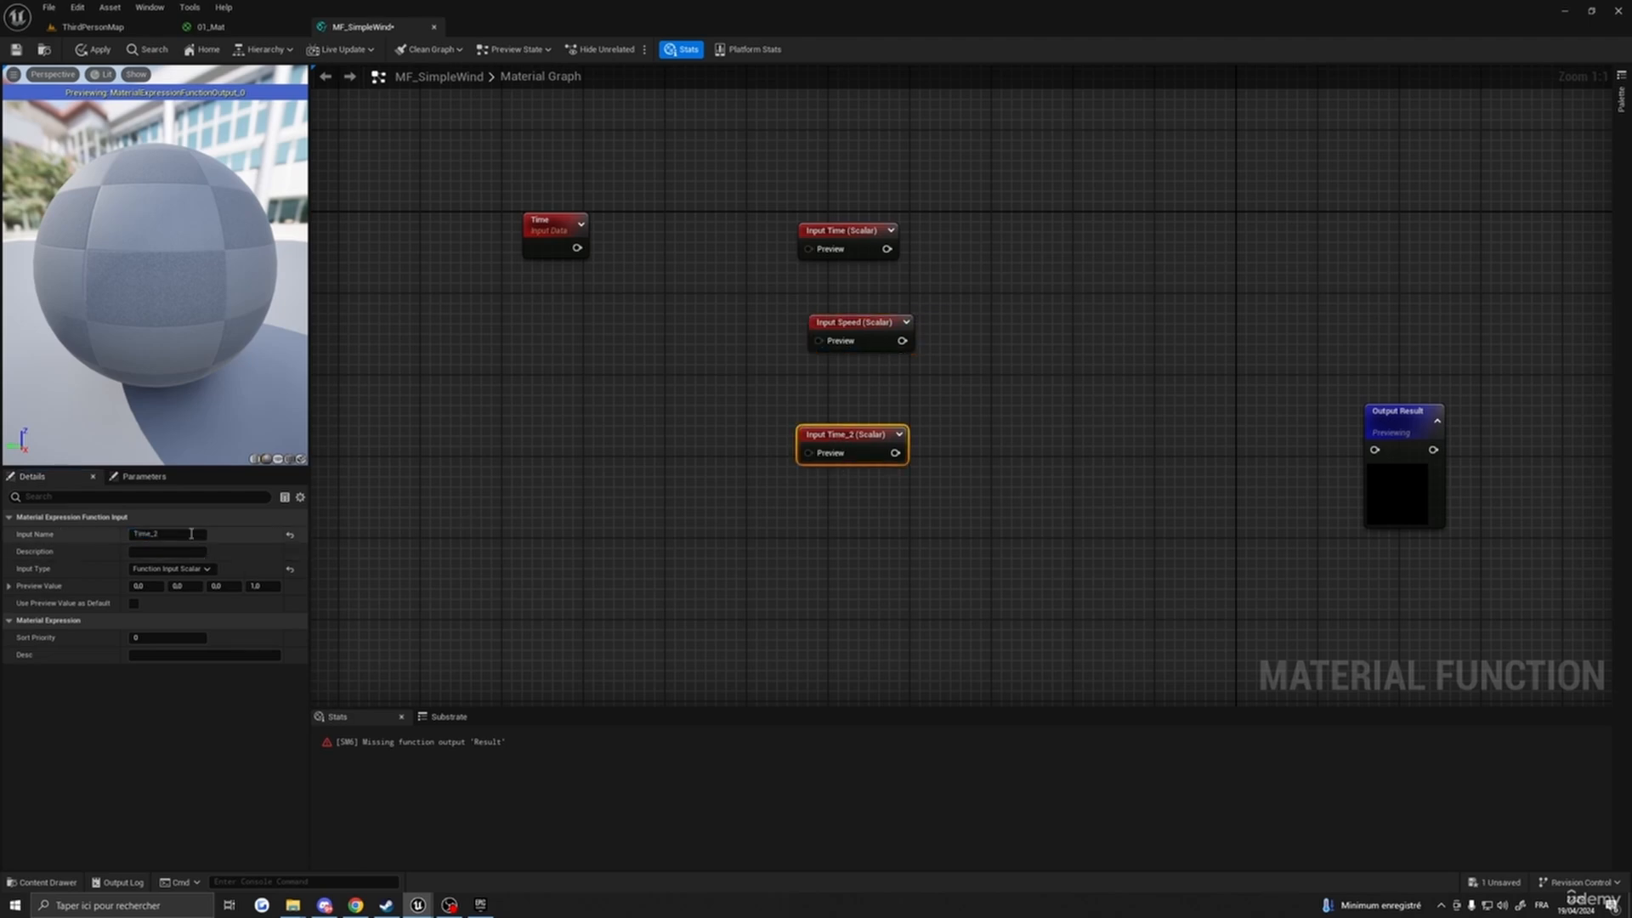
pyautogui.click(170, 535)
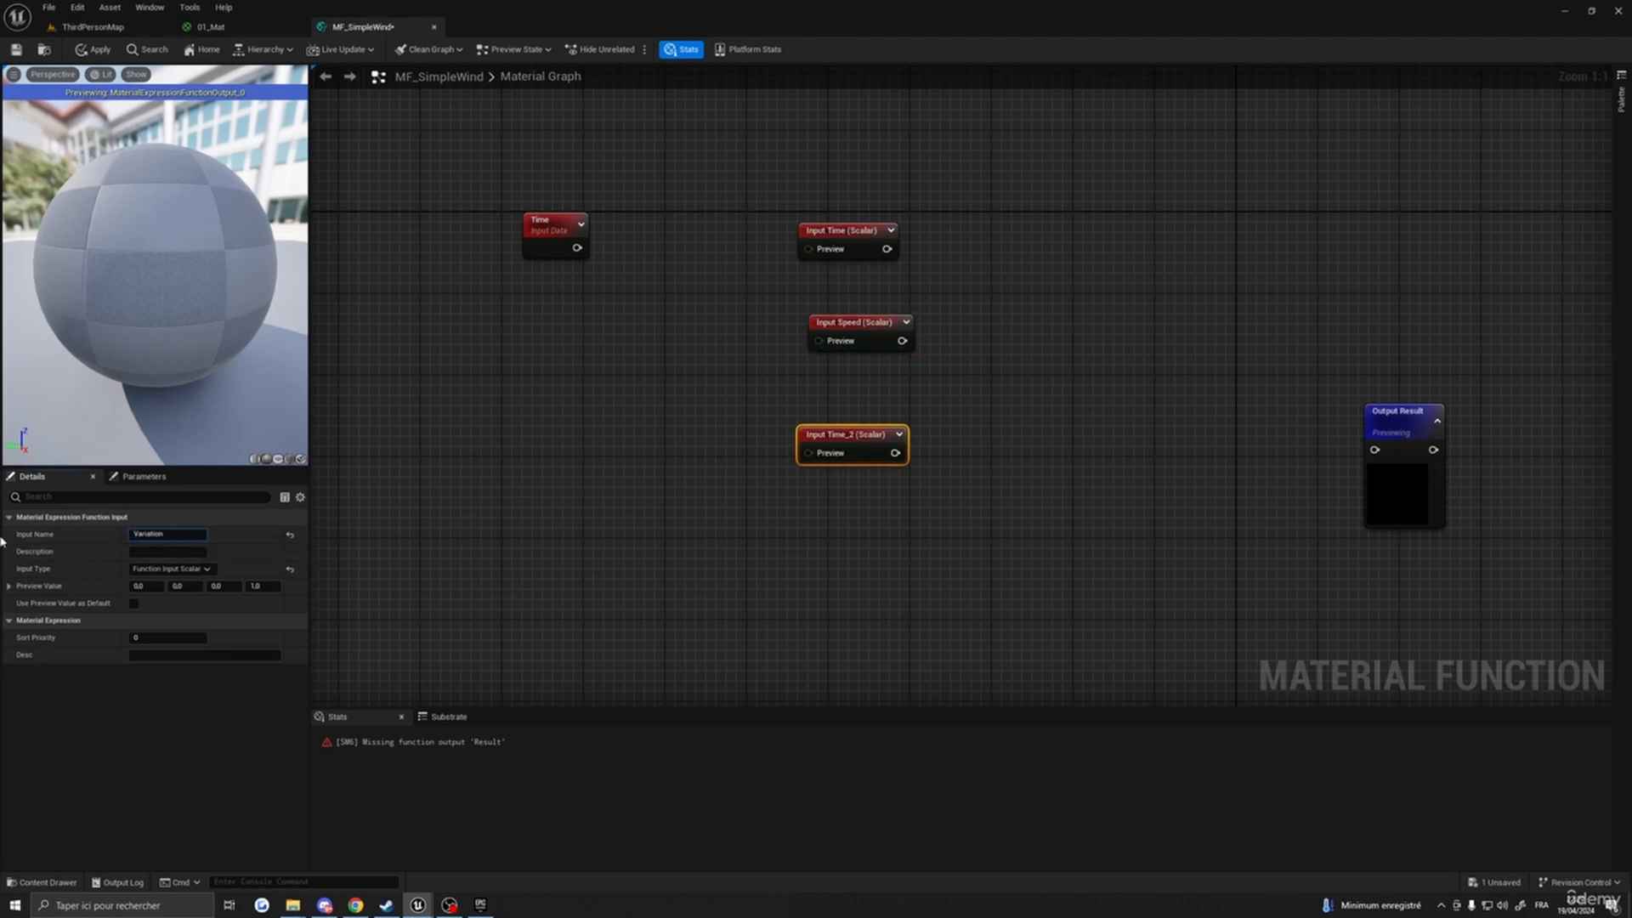
pyautogui.moveTo(906, 567); pyautogui.dragTo(857, 561, button='right')
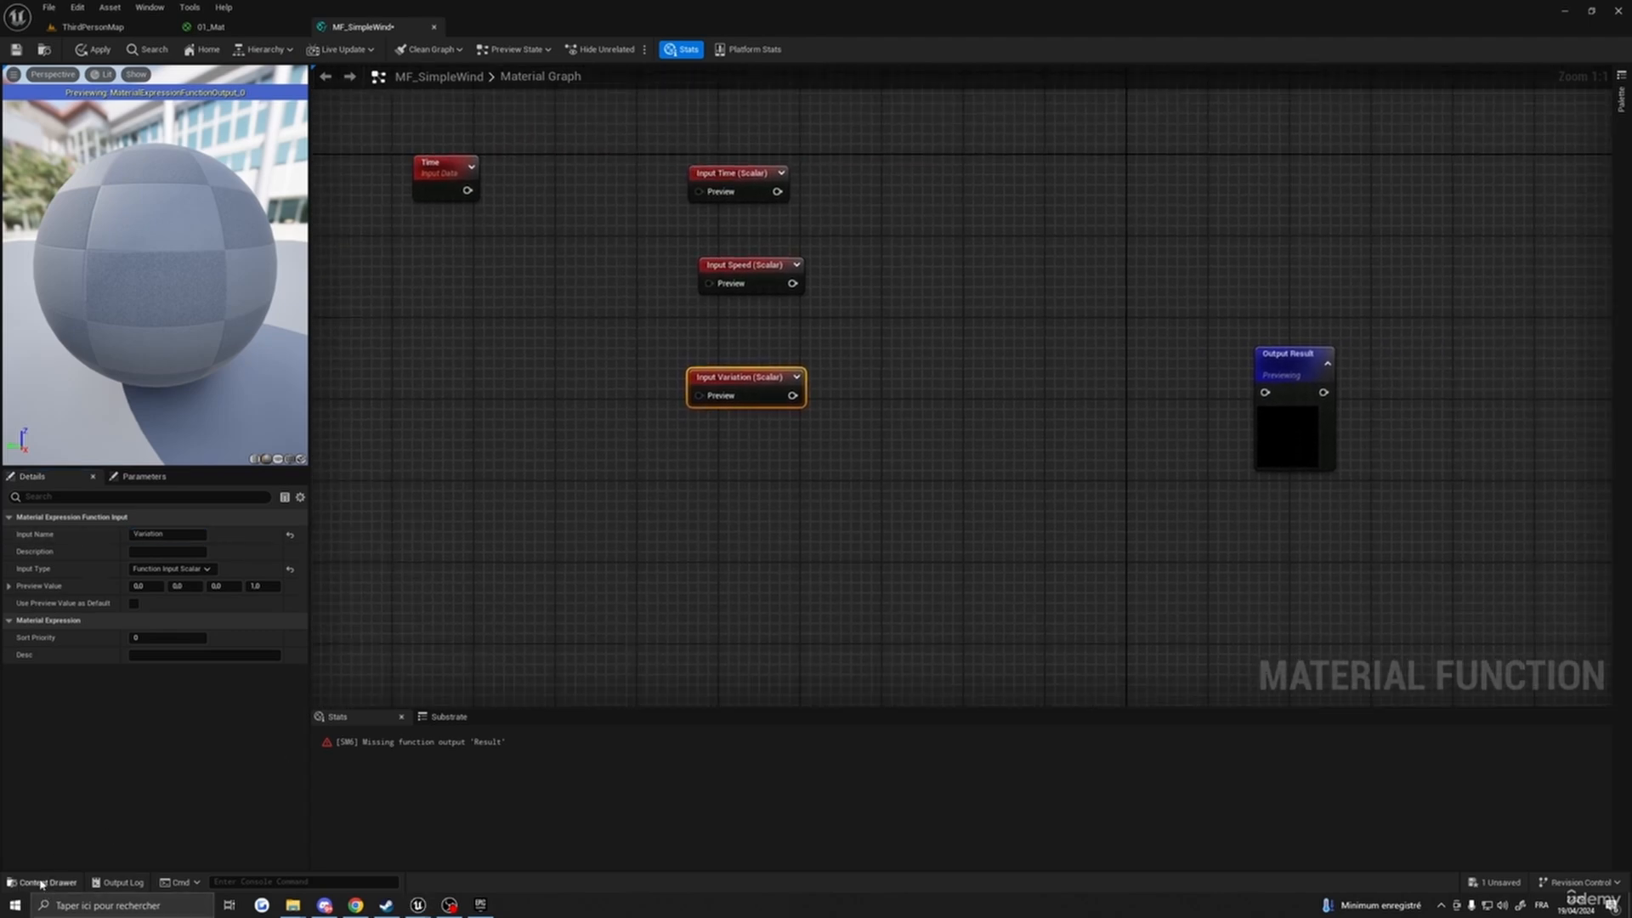
# - Add the MF_ObjectRandom function from the project's MF folder to the graph below and ahead of the Variation input
pyautogui.hotkey('ctrl', 'space')
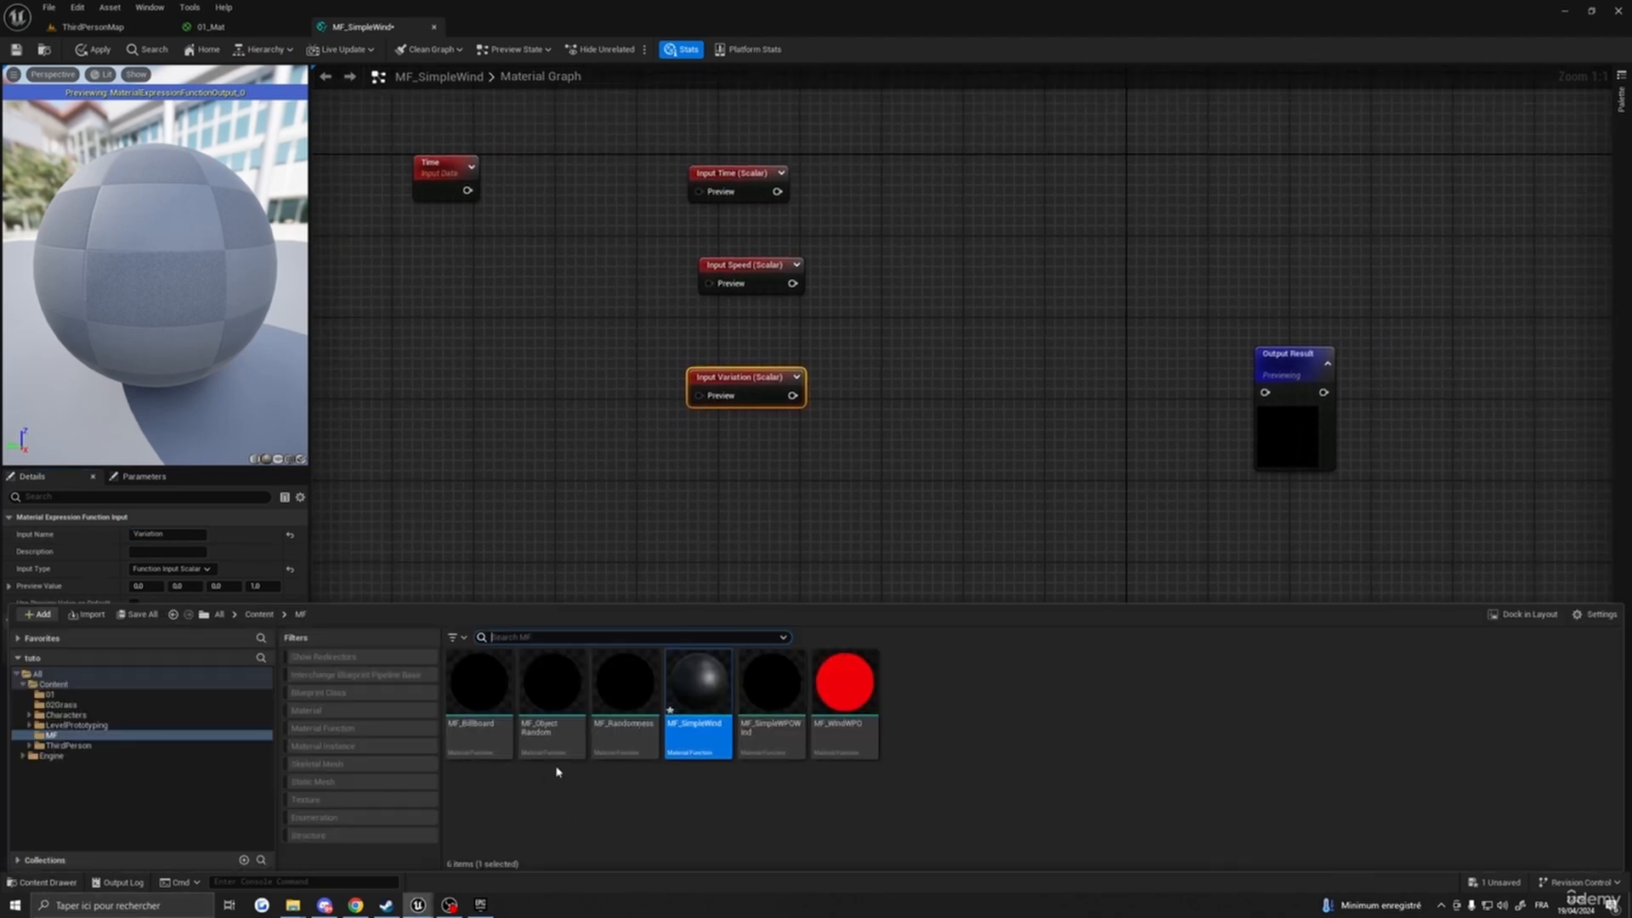
pyautogui.moveTo(552, 690); pyautogui.dragTo(633, 441)
pyautogui.moveTo(891, 500); pyautogui.dragTo(1007, 503, button='right')
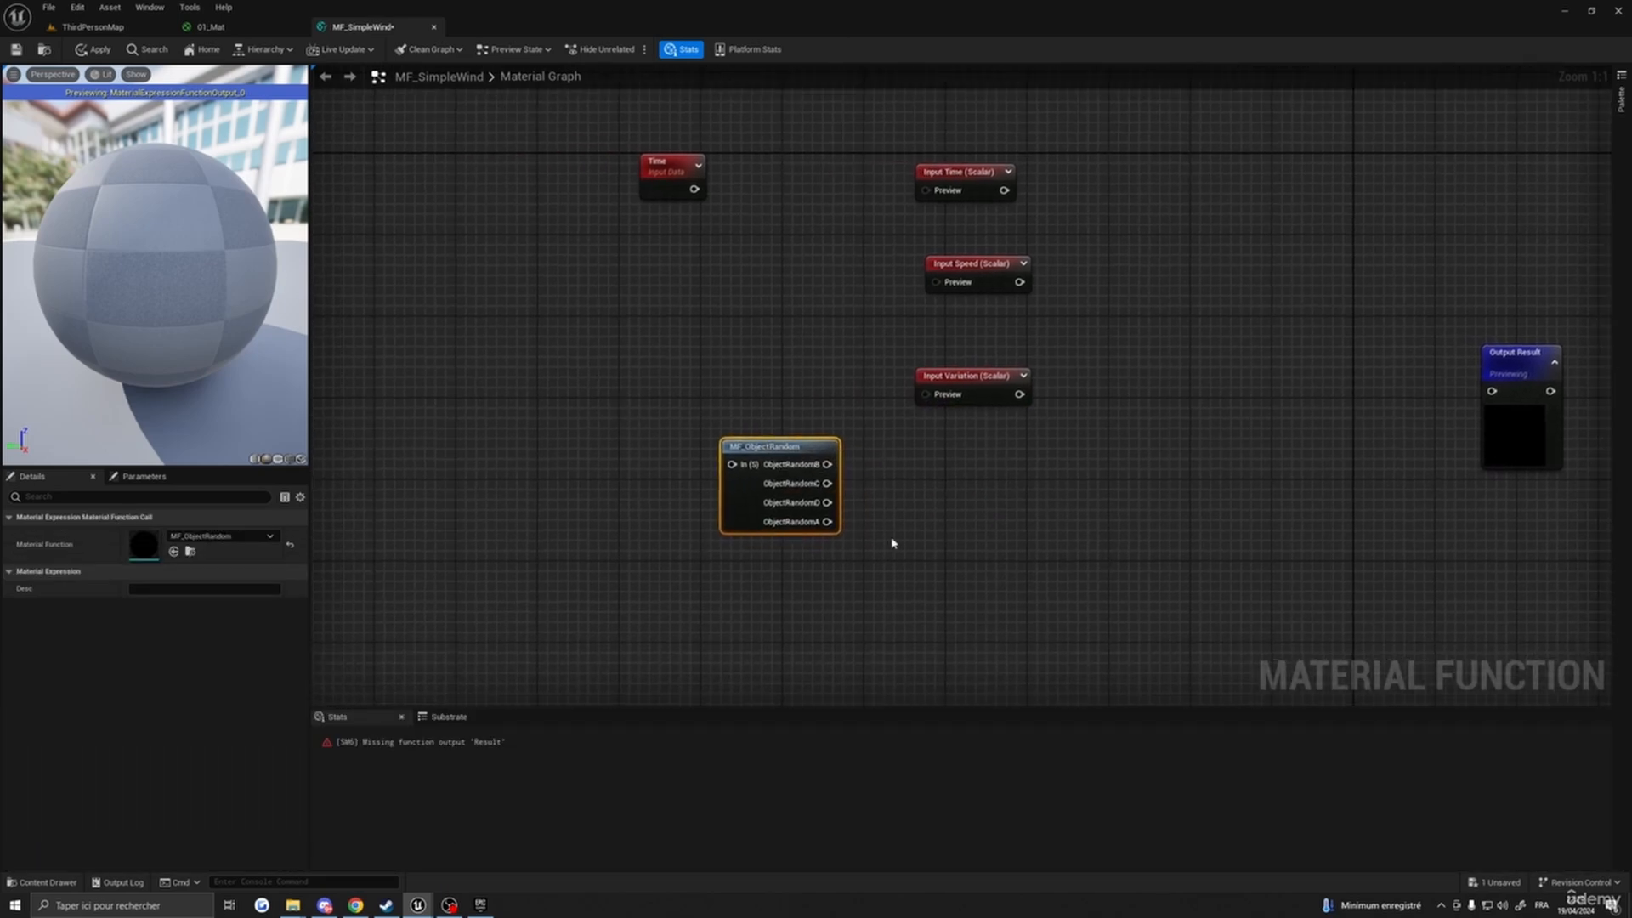
# - Add a constant with value 1 ahead of MF_ObjectRandom and connect it to the function's In pin
pyautogui.moveTo(892, 543); pyautogui.dragTo(927, 540, button='right')
pyautogui.press('1')
pyautogui.click(578, 457)
pyautogui.moveTo(618, 465); pyautogui.dragTo(614, 440)
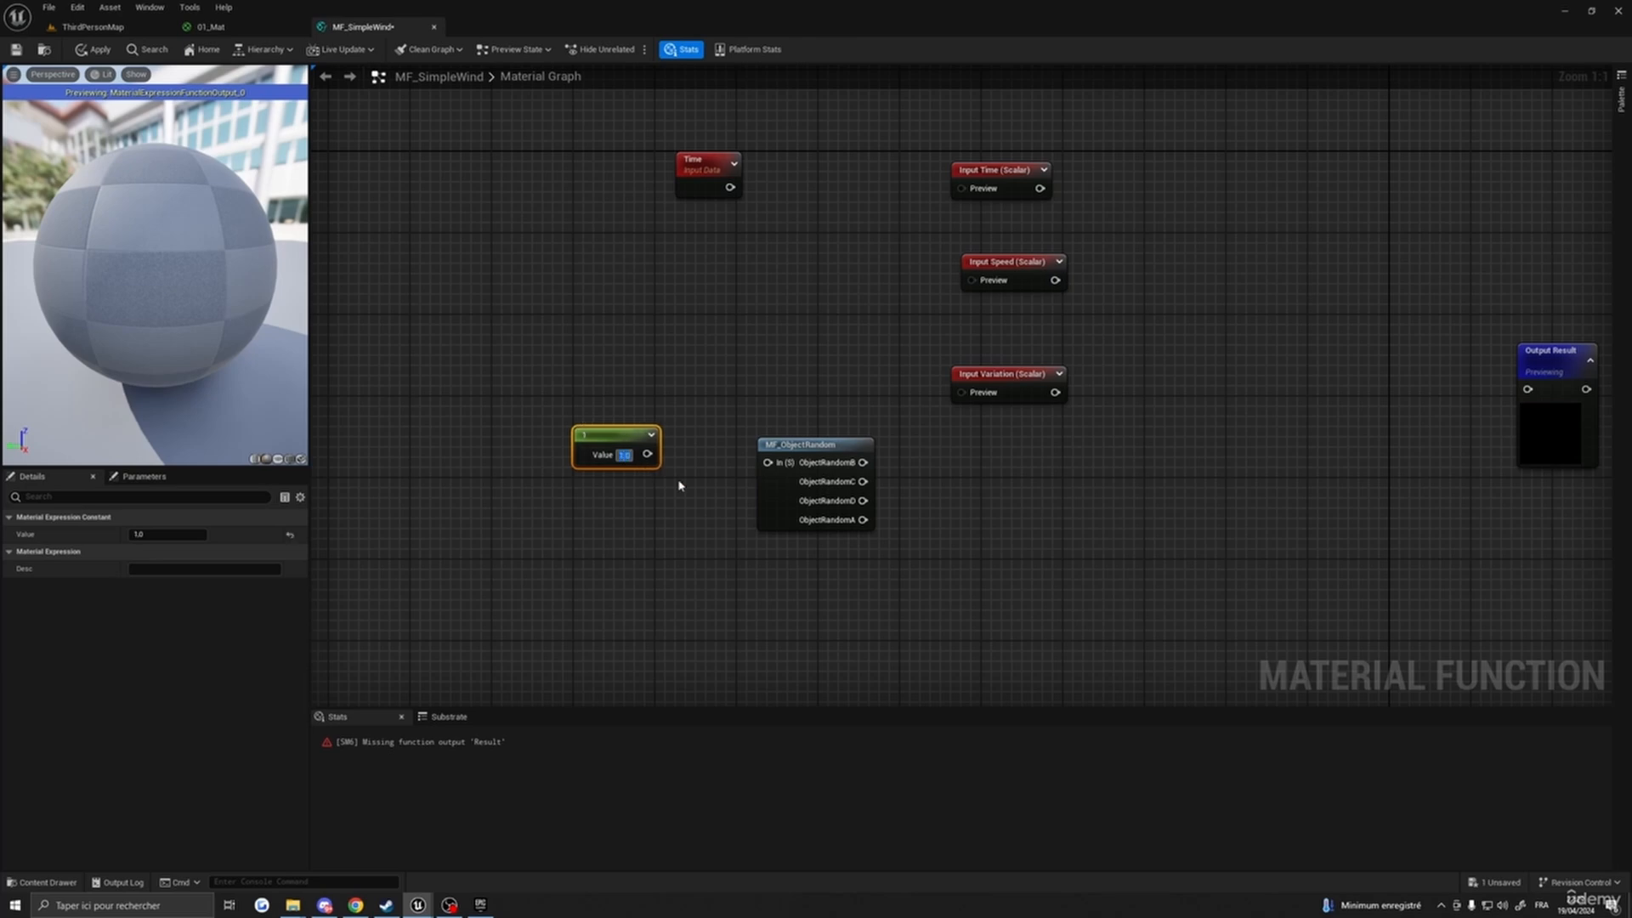
pyautogui.moveTo(646, 454); pyautogui.dragTo(784, 469)
pyautogui.moveTo(596, 446); pyautogui.dragTo(617, 456)
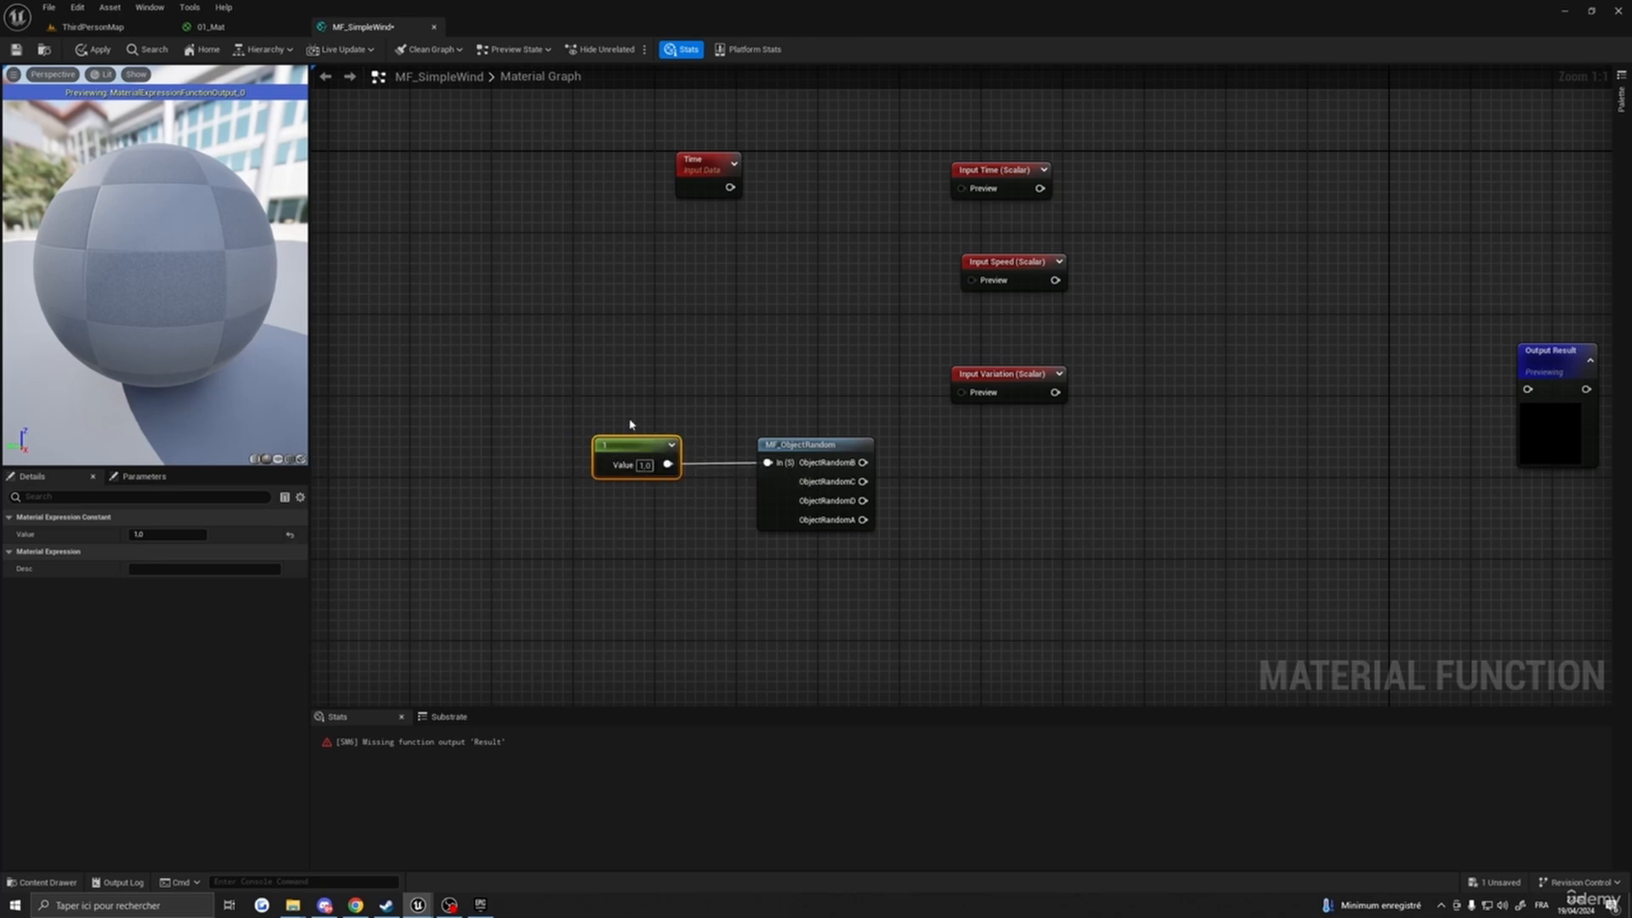
# - Space out the constant and the MF_ObjectRandom node, leaving more room before the Variation input
pyautogui.moveTo(808, 461); pyautogui.dragTo(786, 471)
pyautogui.moveTo(854, 495); pyautogui.dragTo(834, 522, button='right')
pyautogui.moveTo(620, 471); pyautogui.dragTo(610, 481)
pyautogui.moveTo(1002, 563); pyautogui.dragTo(945, 564, button='right')
pyautogui.moveTo(855, 492); pyautogui.dragTo(814, 515, button='right')
pyautogui.click(701, 497)
pyautogui.moveTo(701, 497); pyautogui.dragTo(691, 498)
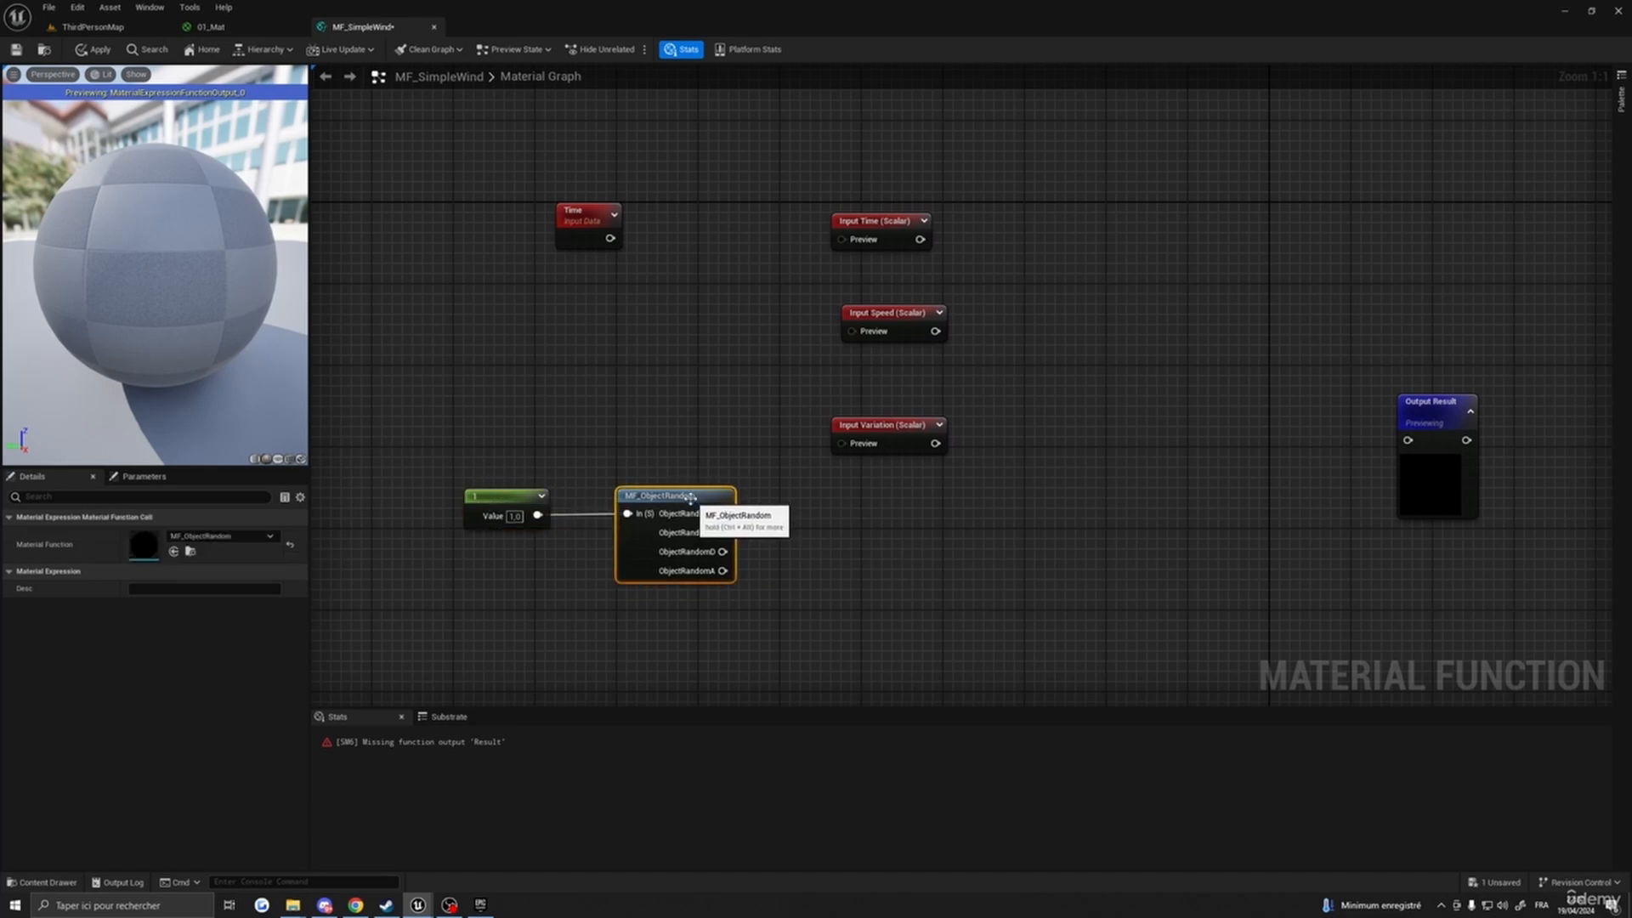
pyautogui.moveTo(859, 502); pyautogui.dragTo(840, 519, button='right')
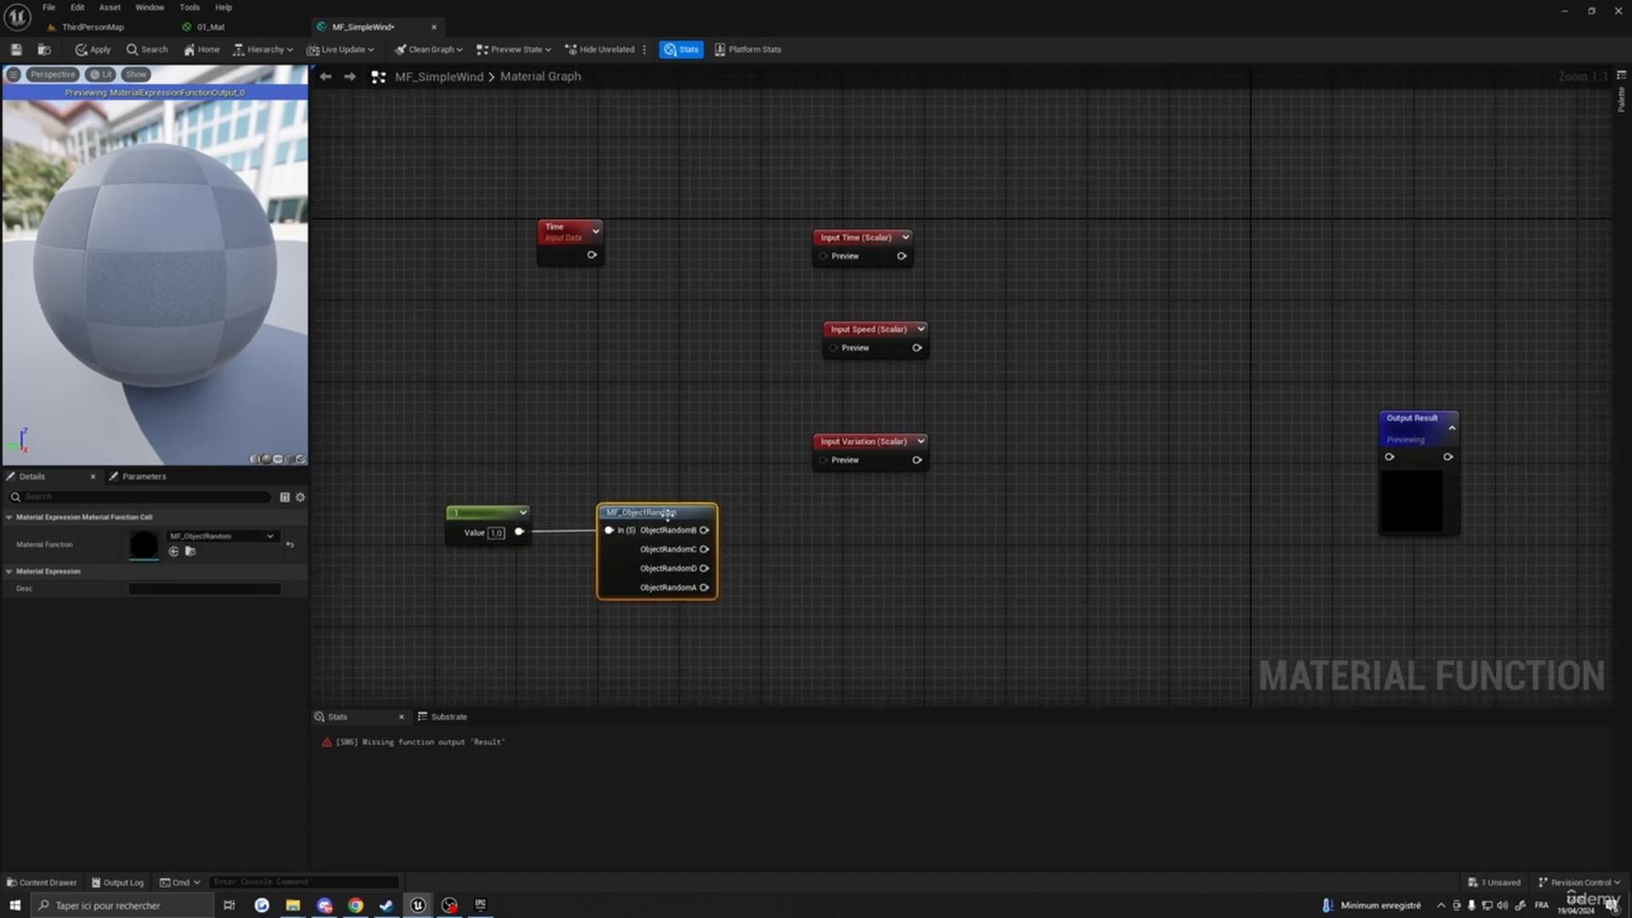
pyautogui.moveTo(666, 514); pyautogui.dragTo(648, 513)
pyautogui.moveTo(758, 524); pyautogui.dragTo(772, 525, button='right')
# - Connect ObjectRandomB to the Variation input's preview pin, replacing it with the ObjectRandomA output
pyautogui.moveTo(697, 531); pyautogui.dragTo(838, 466)
pyautogui.moveTo(1127, 386); pyautogui.dragTo(1140, 434, button='right')
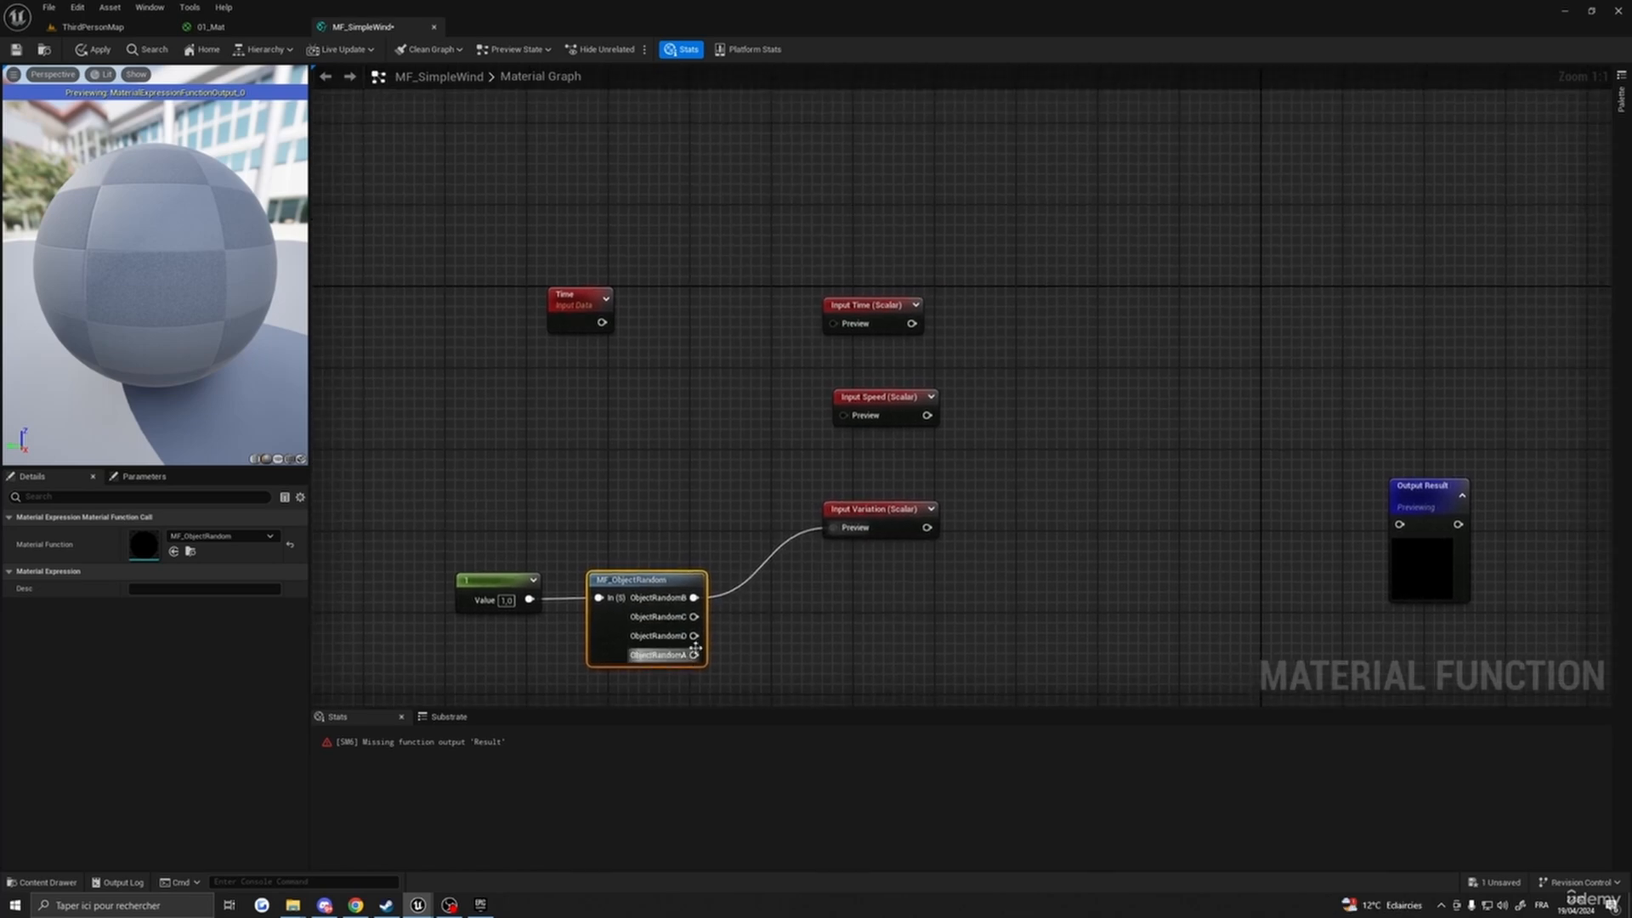
pyautogui.moveTo(695, 654); pyautogui.dragTo(840, 527)
pyautogui.moveTo(781, 462); pyautogui.dragTo(823, 503, button='right')
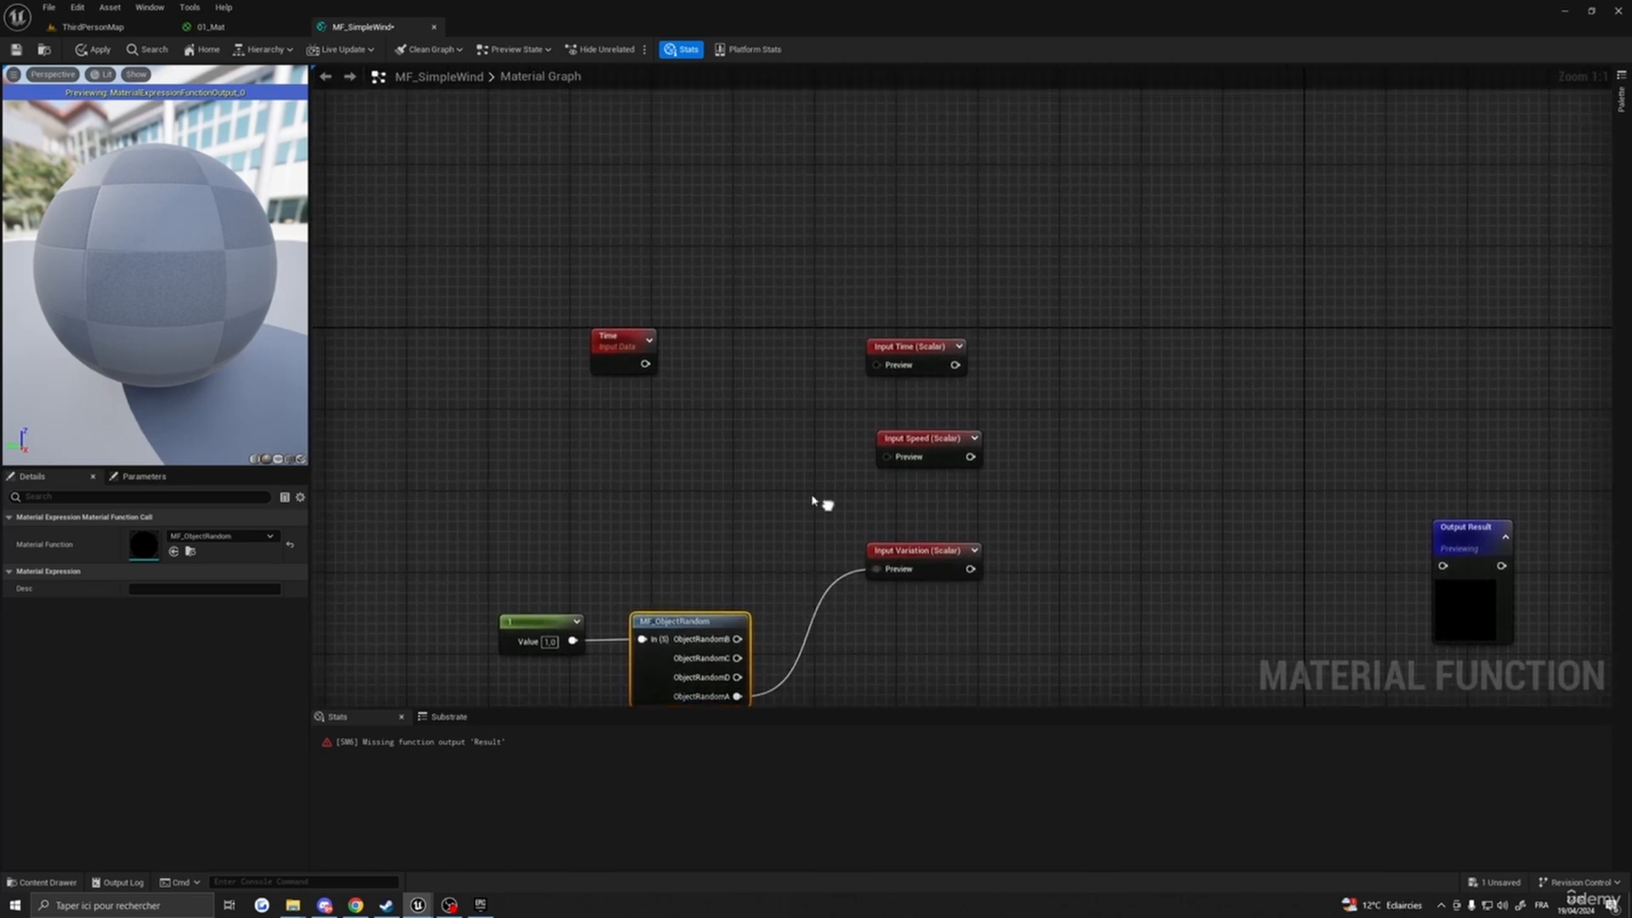
# - Connect the Time node to the Time input, feed that input into a new Multiply node, and add a spare Multiply below
pyautogui.moveTo(603, 323); pyautogui.dragTo(640, 289)
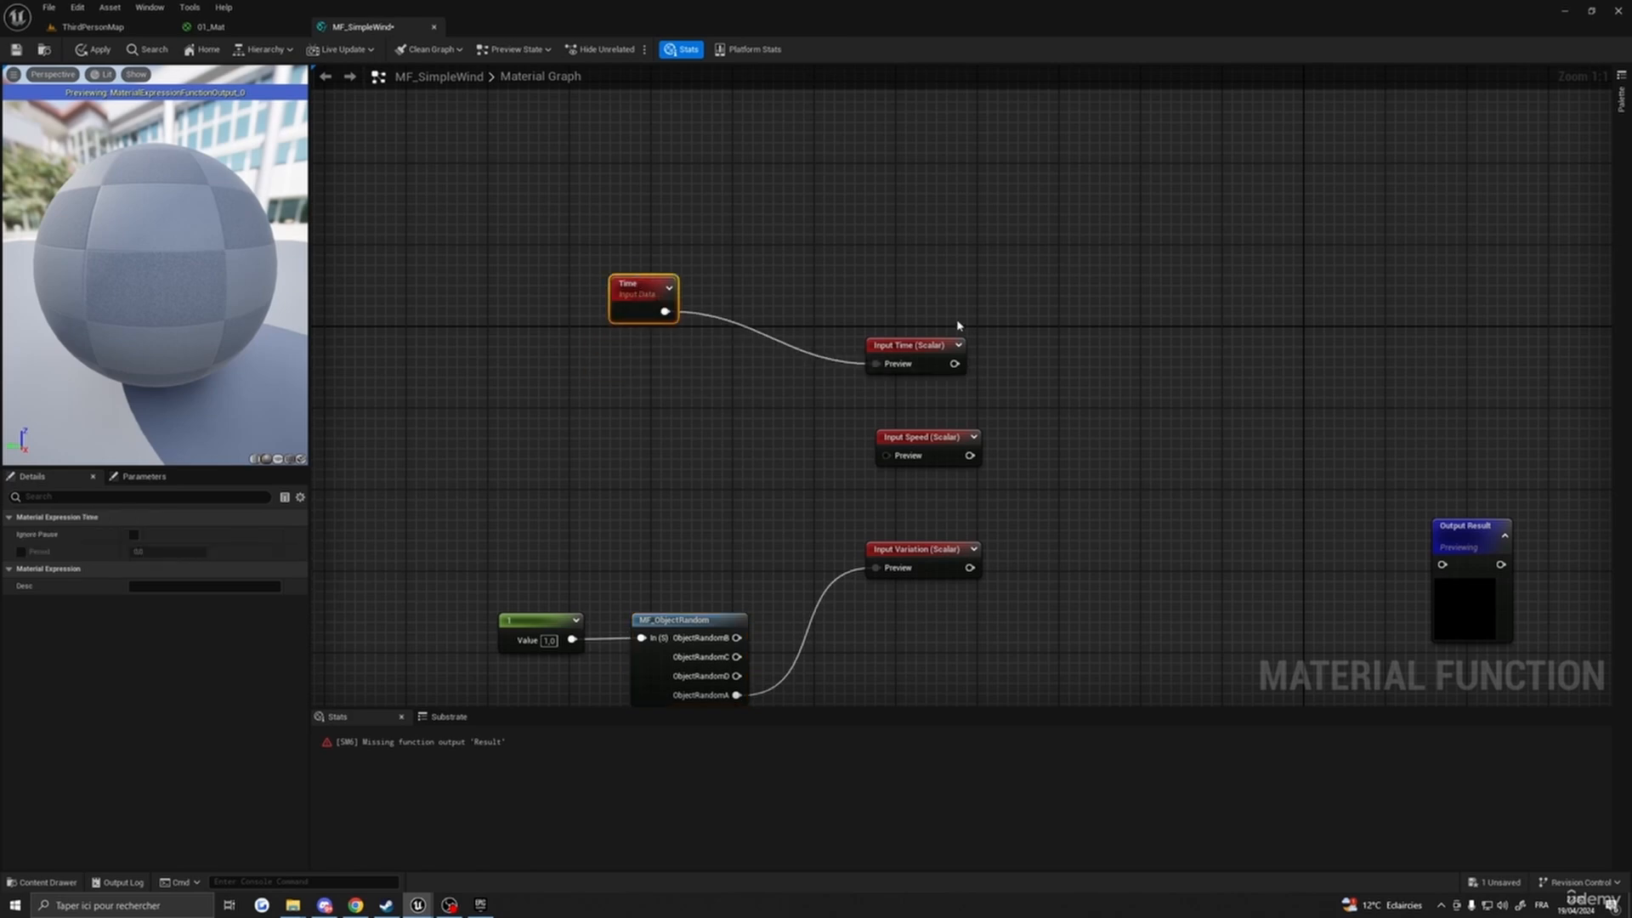
pyautogui.moveTo(959, 326); pyautogui.dragTo(824, 305, button='right')
pyautogui.moveTo(793, 329); pyautogui.dragTo(950, 311)
pyautogui.click(941, 286)
pyautogui.click(996, 430)
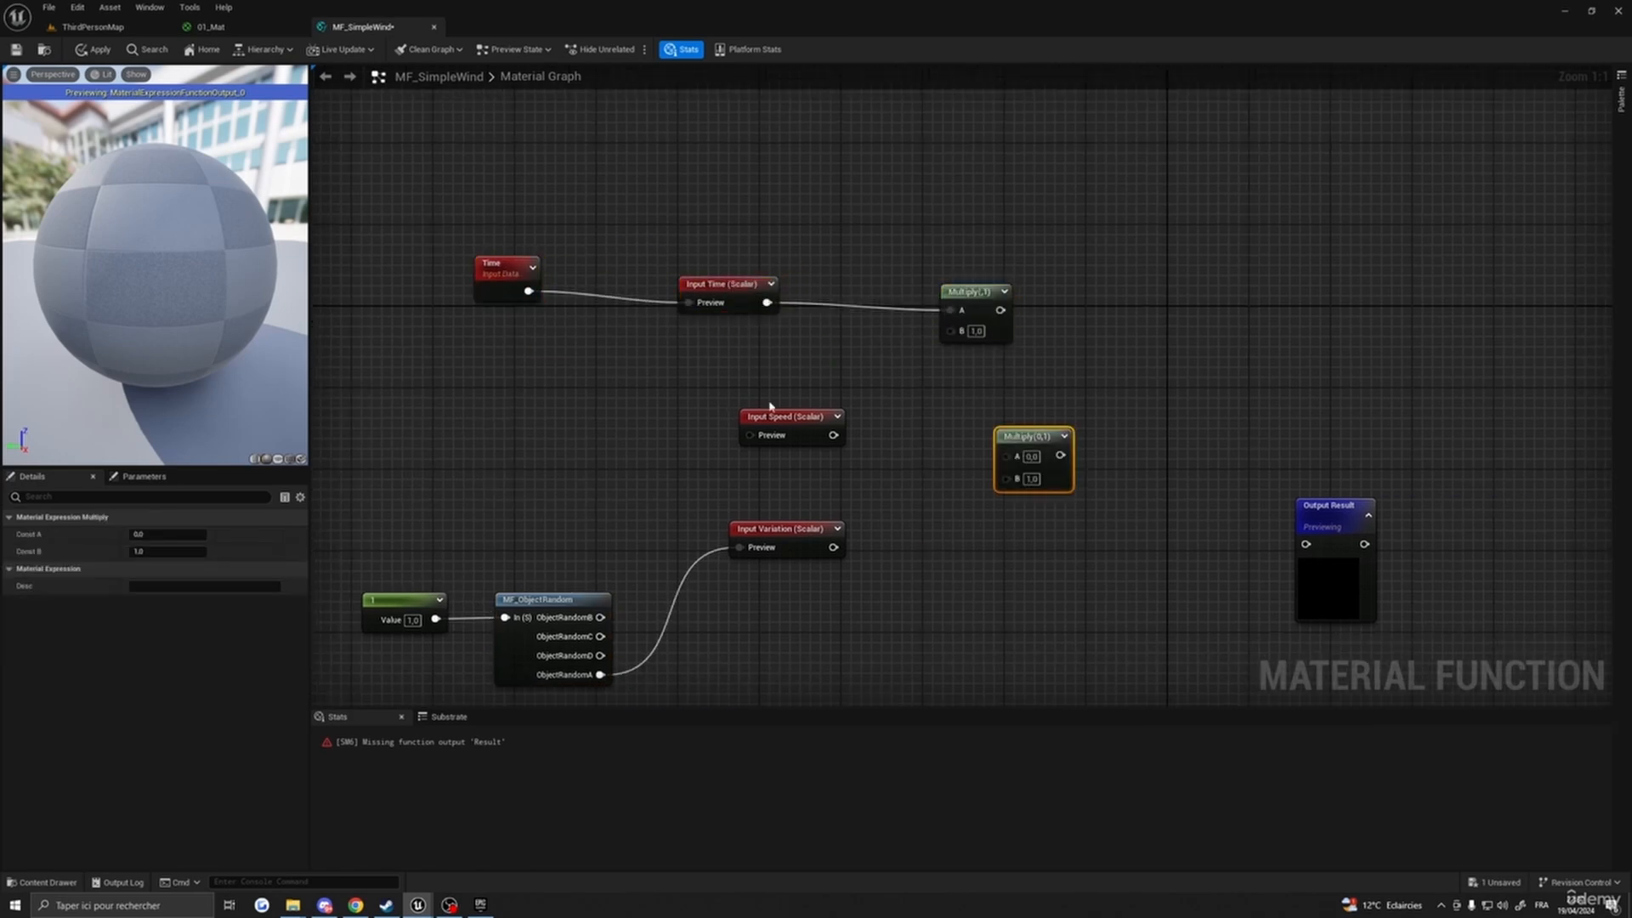
# - Connect the Speed input to the B pin of the upper Multiply node and tidy their placement
pyautogui.moveTo(771, 415); pyautogui.dragTo(951, 330)
pyautogui.click(973, 316)
pyautogui.moveTo(1077, 412); pyautogui.dragTo(950, 332, button='right')
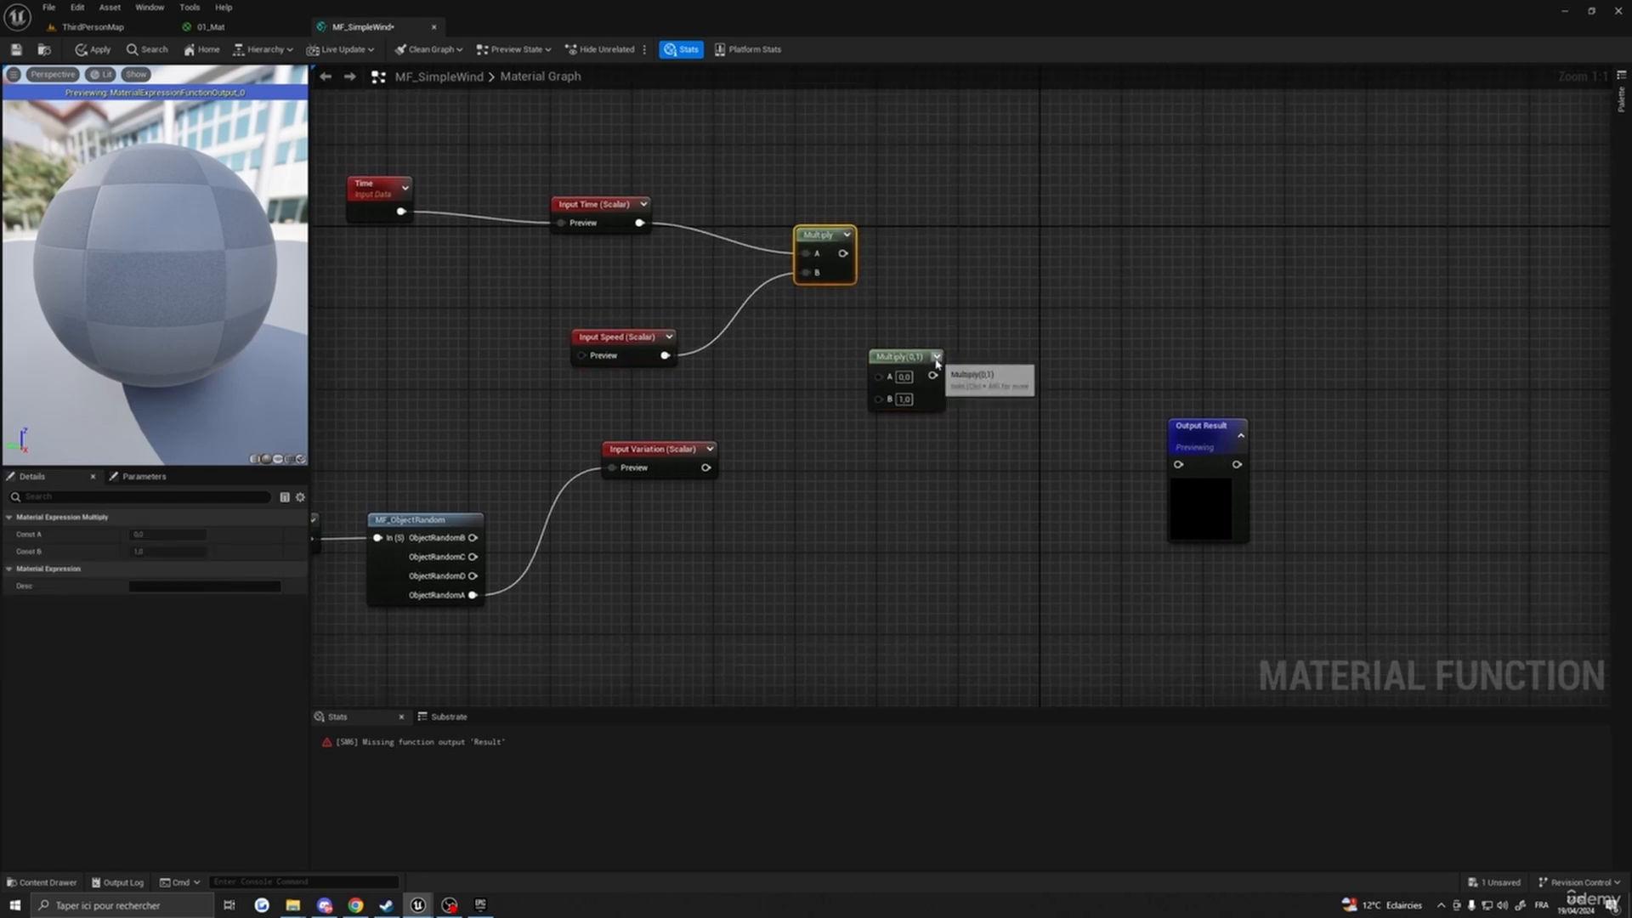
# - Place an Add node after the Time and Speed Multiply and connect the product to its A pin
pyautogui.click(1008, 295)
pyautogui.moveTo(893, 357); pyautogui.dragTo(973, 399)
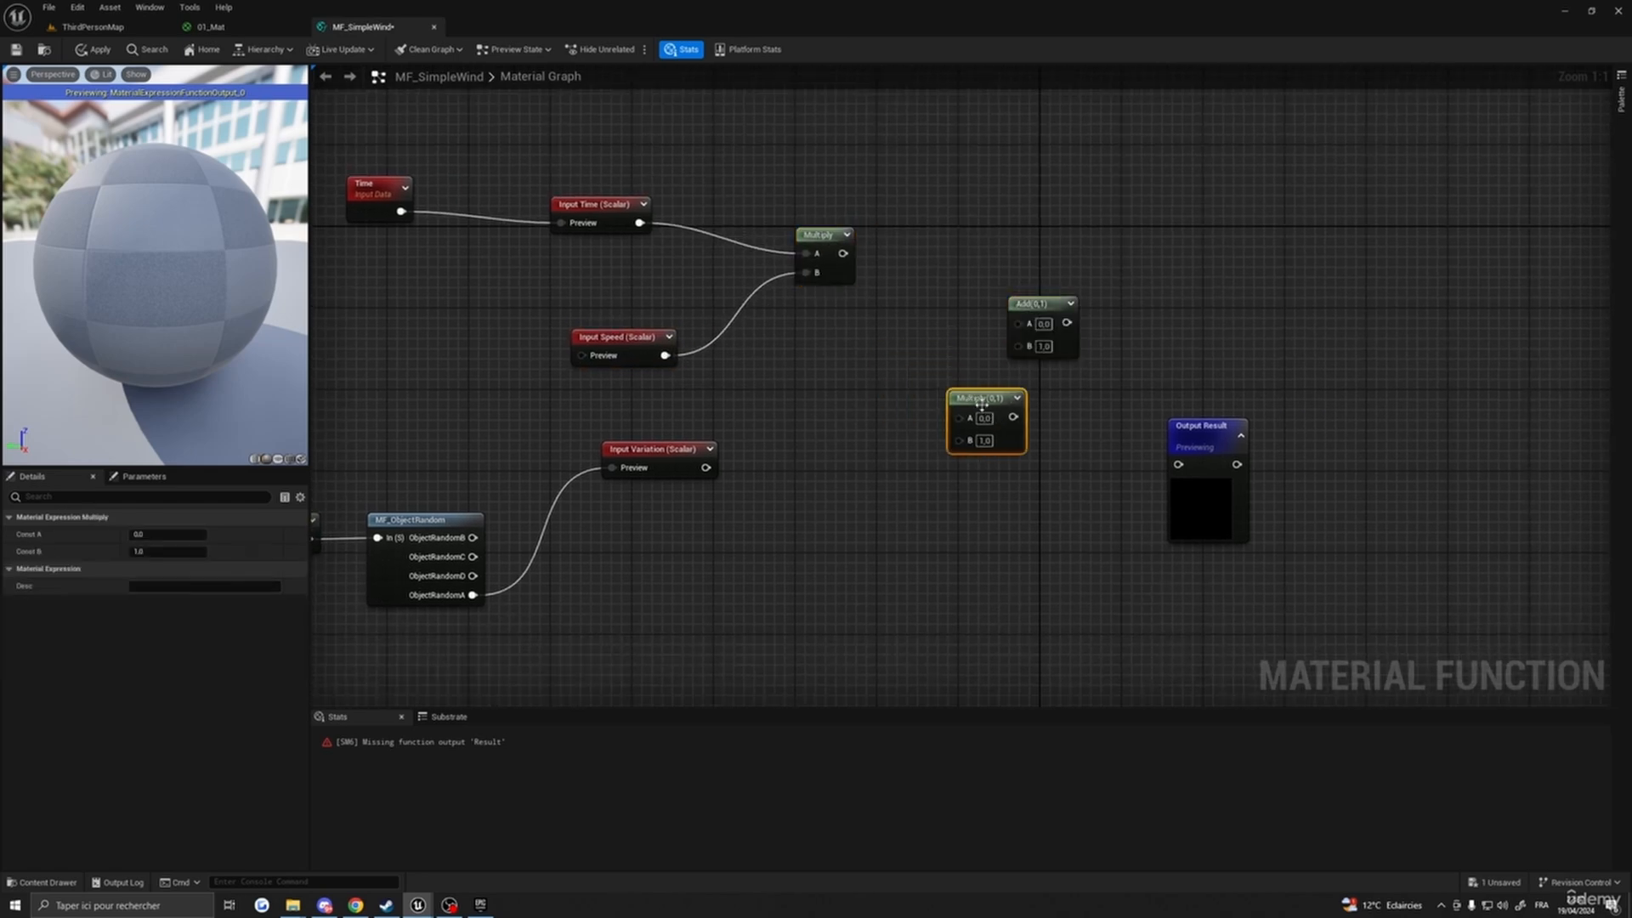
pyautogui.moveTo(1036, 303); pyautogui.dragTo(944, 282)
pyautogui.moveTo(841, 254); pyautogui.dragTo(929, 305)
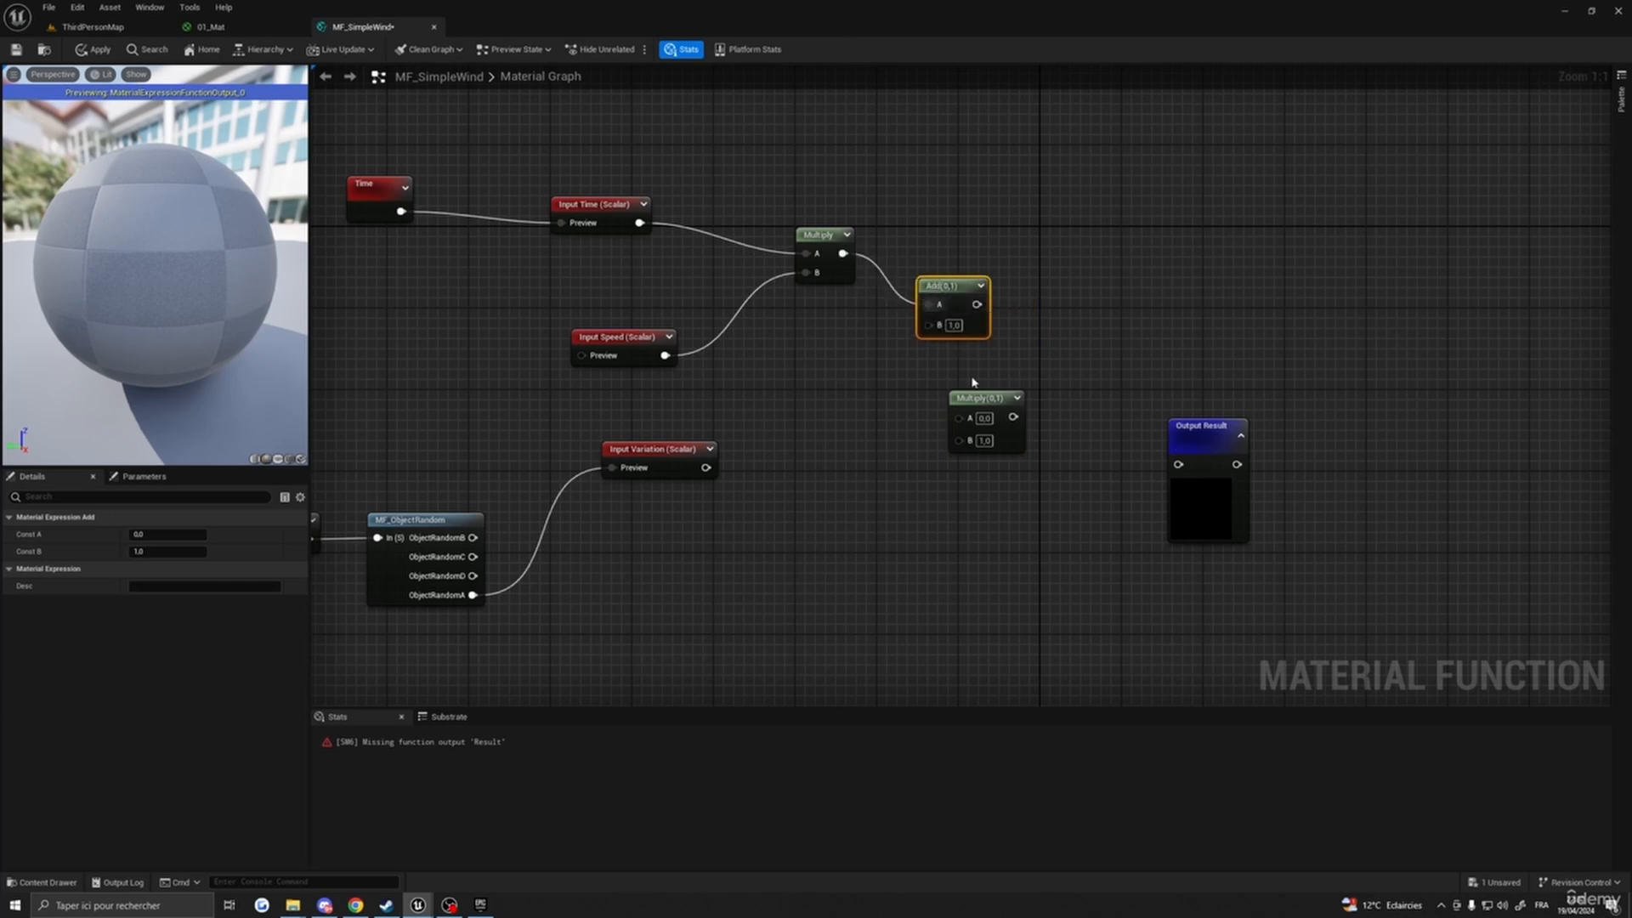
# - Use the spare Multiply node to multiply the Variation input by ObjectRandomA, removing the connection to the Variation preview pin
pyautogui.moveTo(985, 397); pyautogui.dragTo(808, 468)
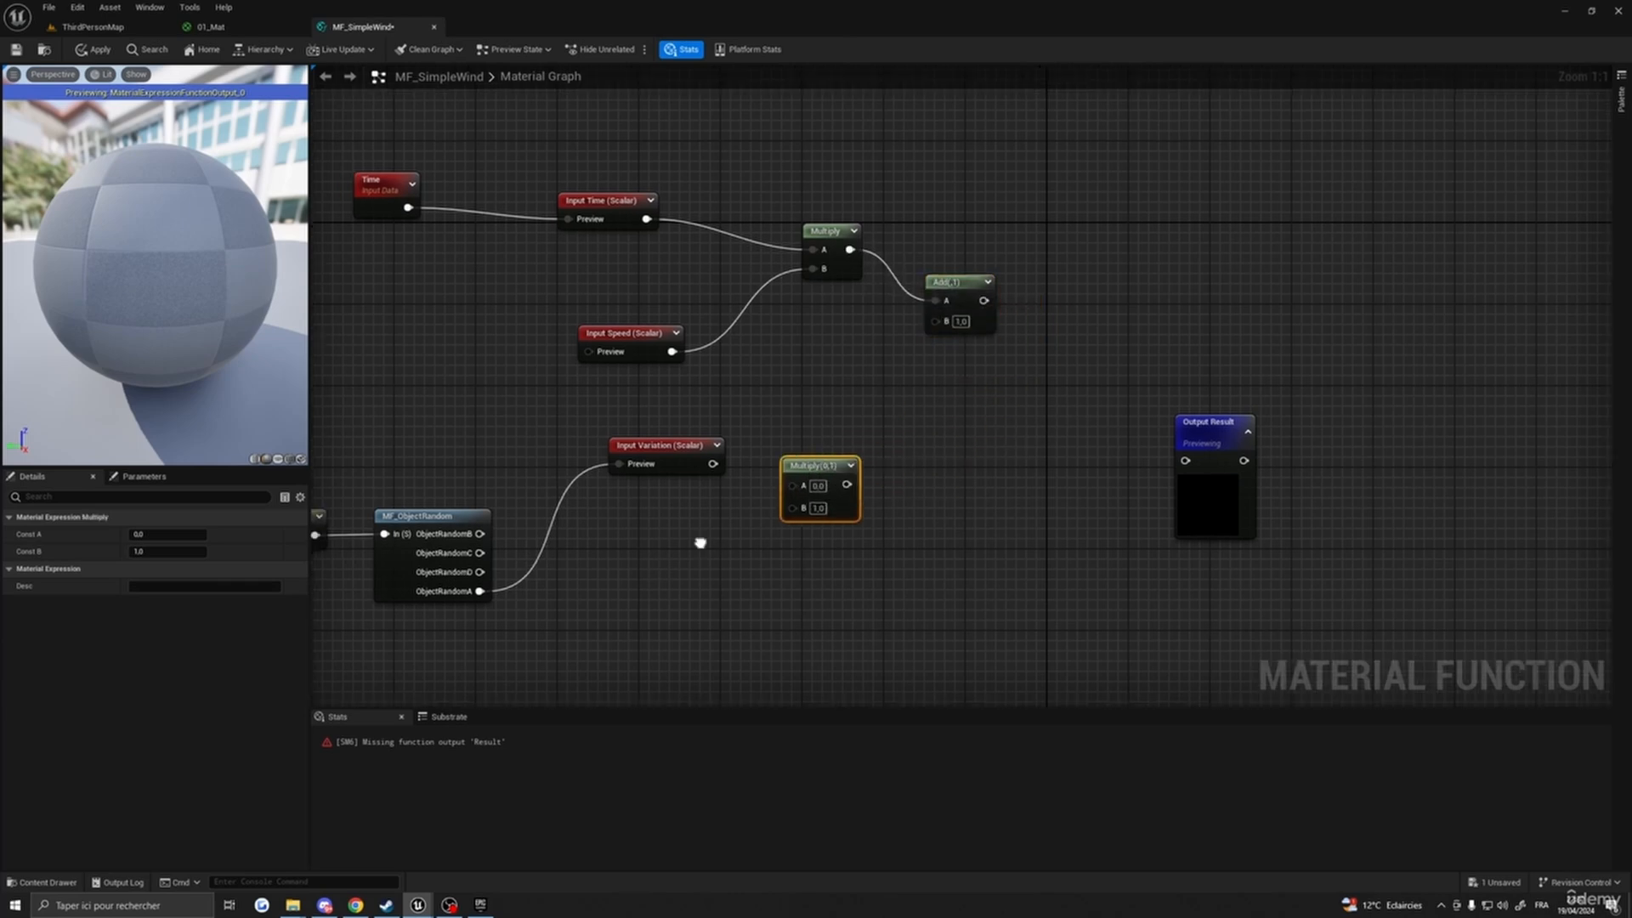
pyautogui.moveTo(703, 547); pyautogui.dragTo(782, 493, button='right')
pyautogui.moveTo(556, 536); pyautogui.dragTo(869, 452)
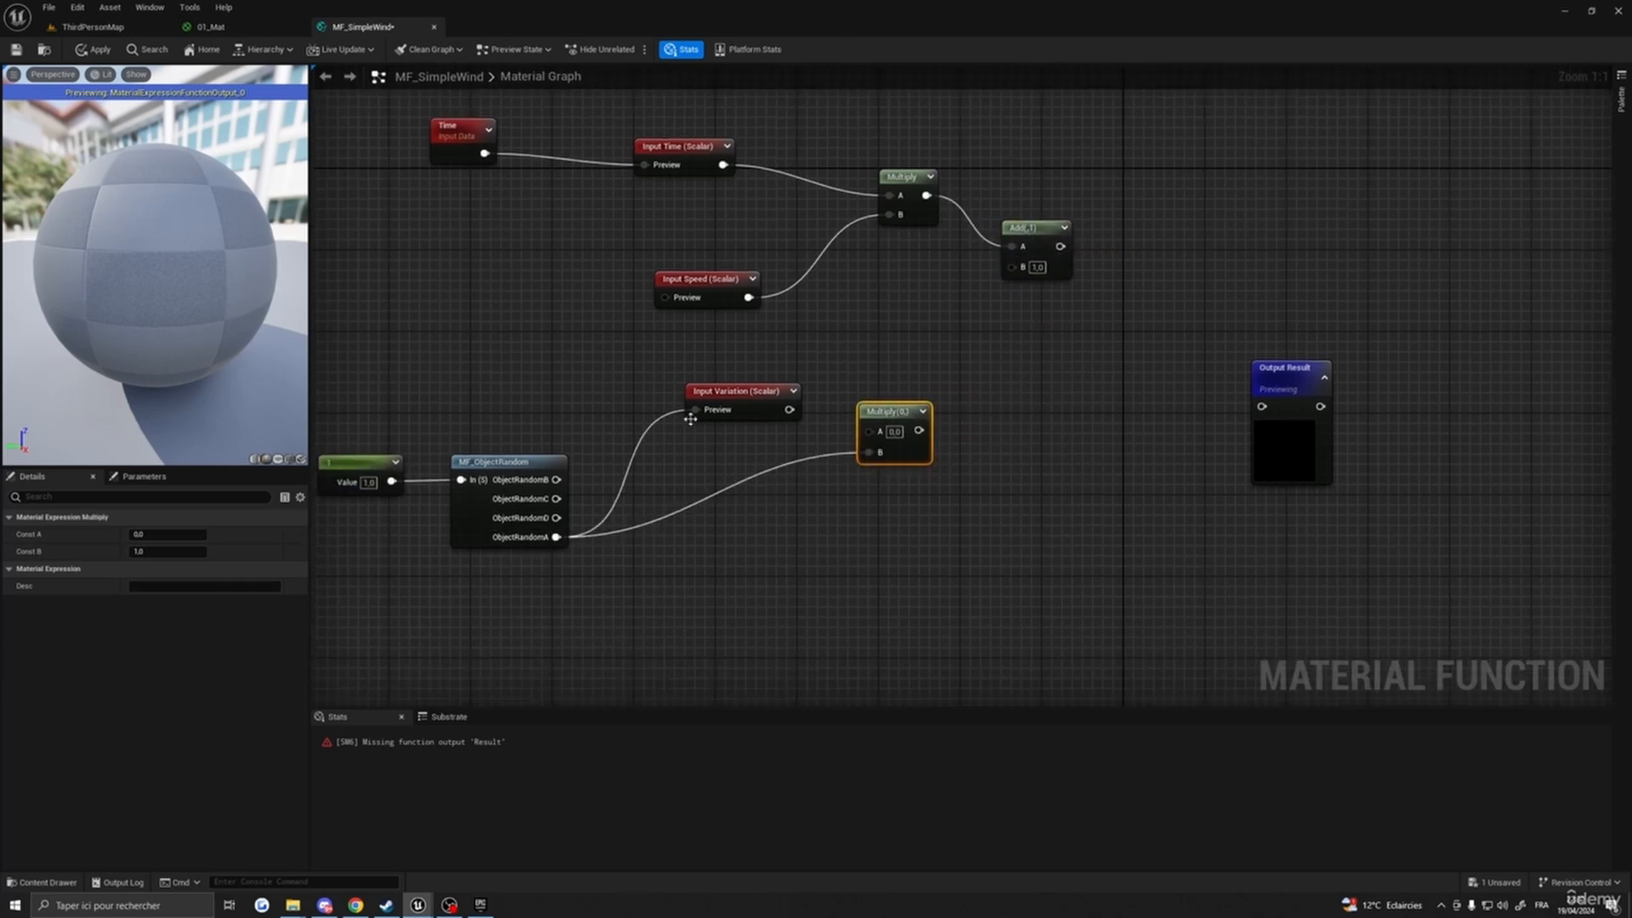
pyautogui.moveTo(769, 415); pyautogui.dragTo(828, 422)
pyautogui.moveTo(654, 360); pyautogui.dragTo(613, 370)
pyautogui.moveTo(553, 486); pyautogui.dragTo(562, 543, button='right')
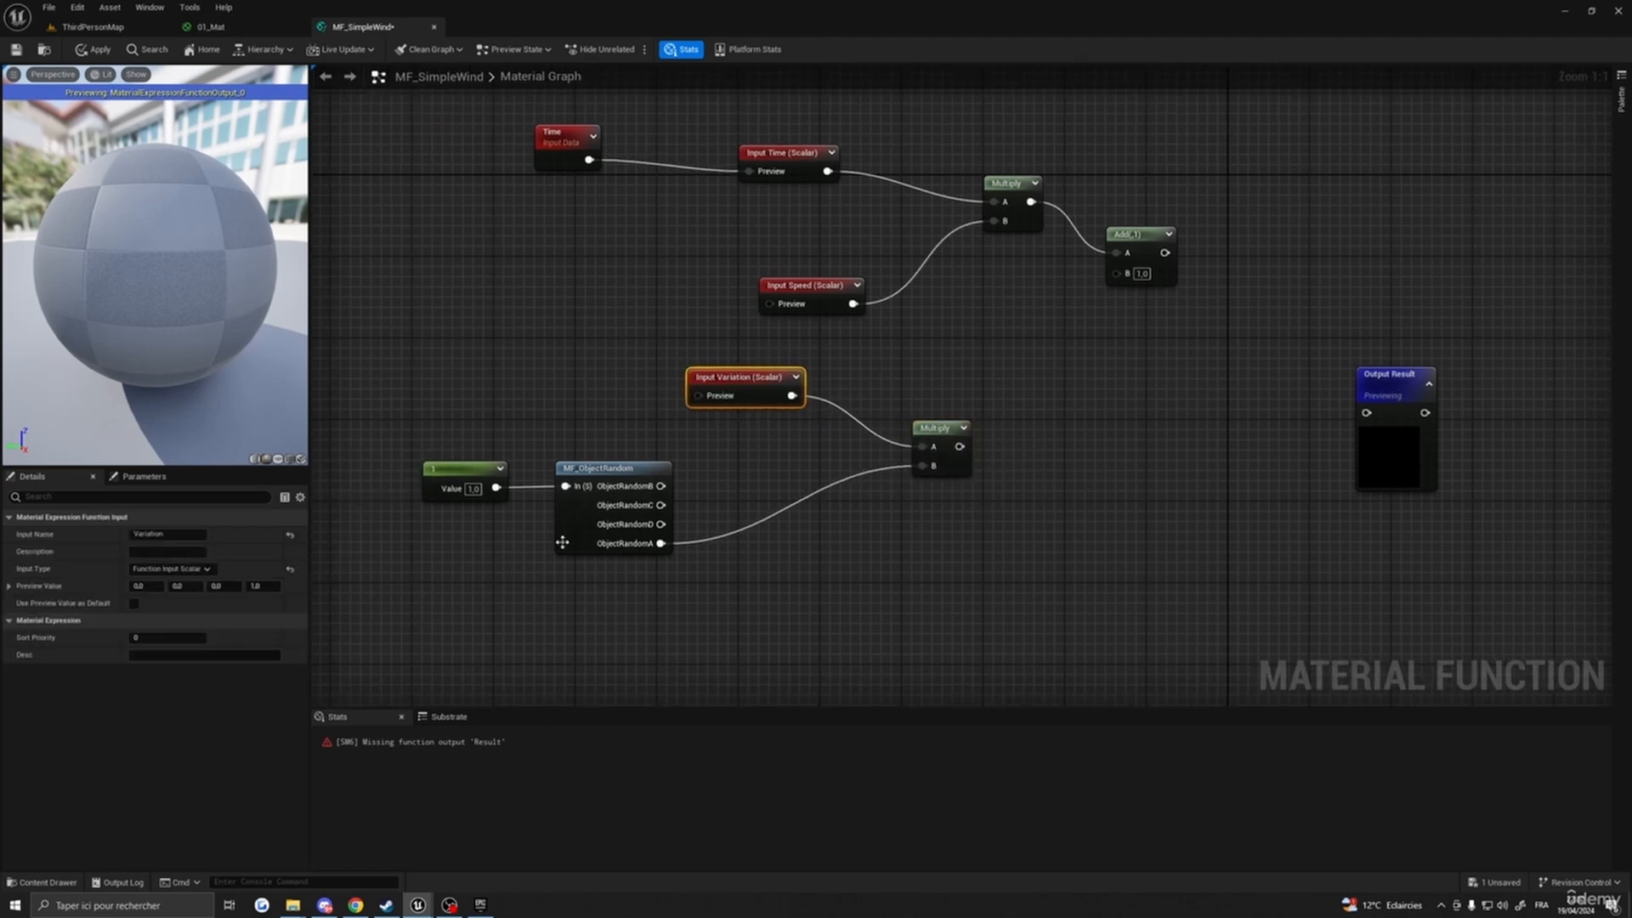
# - Connect the output of the Variation Multiply node to the B pin of the Add node
pyautogui.moveTo(799, 485); pyautogui.dragTo(823, 522, button='right')
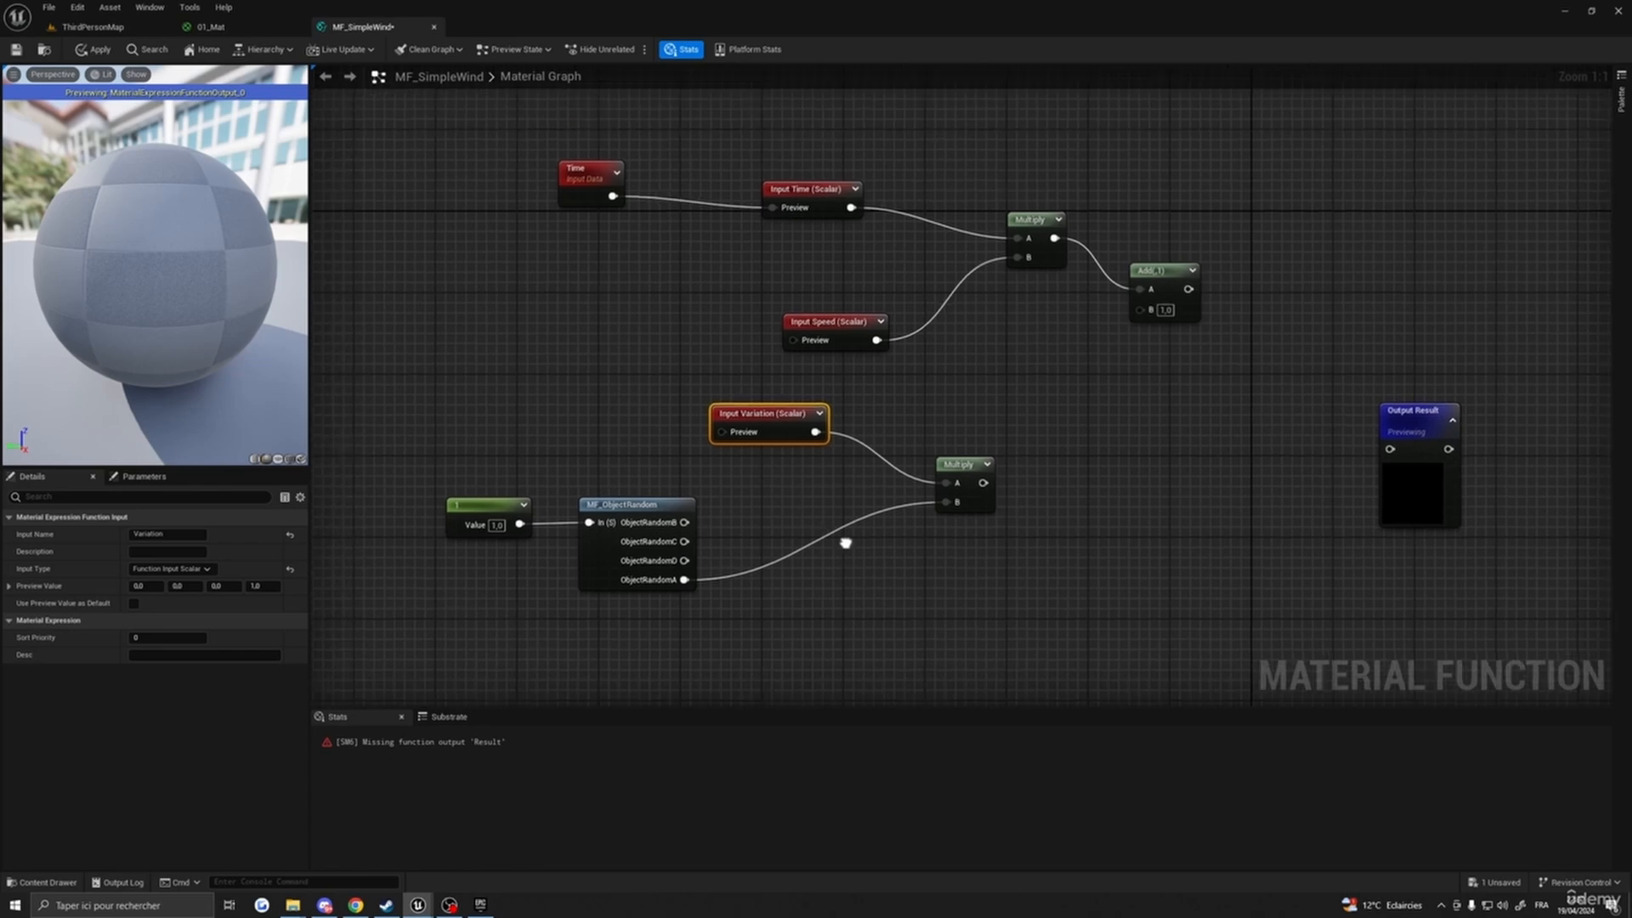
pyautogui.rightClick(775, 529)
pyautogui.moveTo(900, 416); pyautogui.dragTo(803, 320, button='right')
pyautogui.moveTo(724, 456); pyautogui.dragTo(769, 459, button='right')
pyautogui.click(557, 418)
pyautogui.moveTo(1056, 404); pyautogui.dragTo(858, 495, button='right')
pyautogui.moveTo(734, 489); pyautogui.dragTo(903, 315)
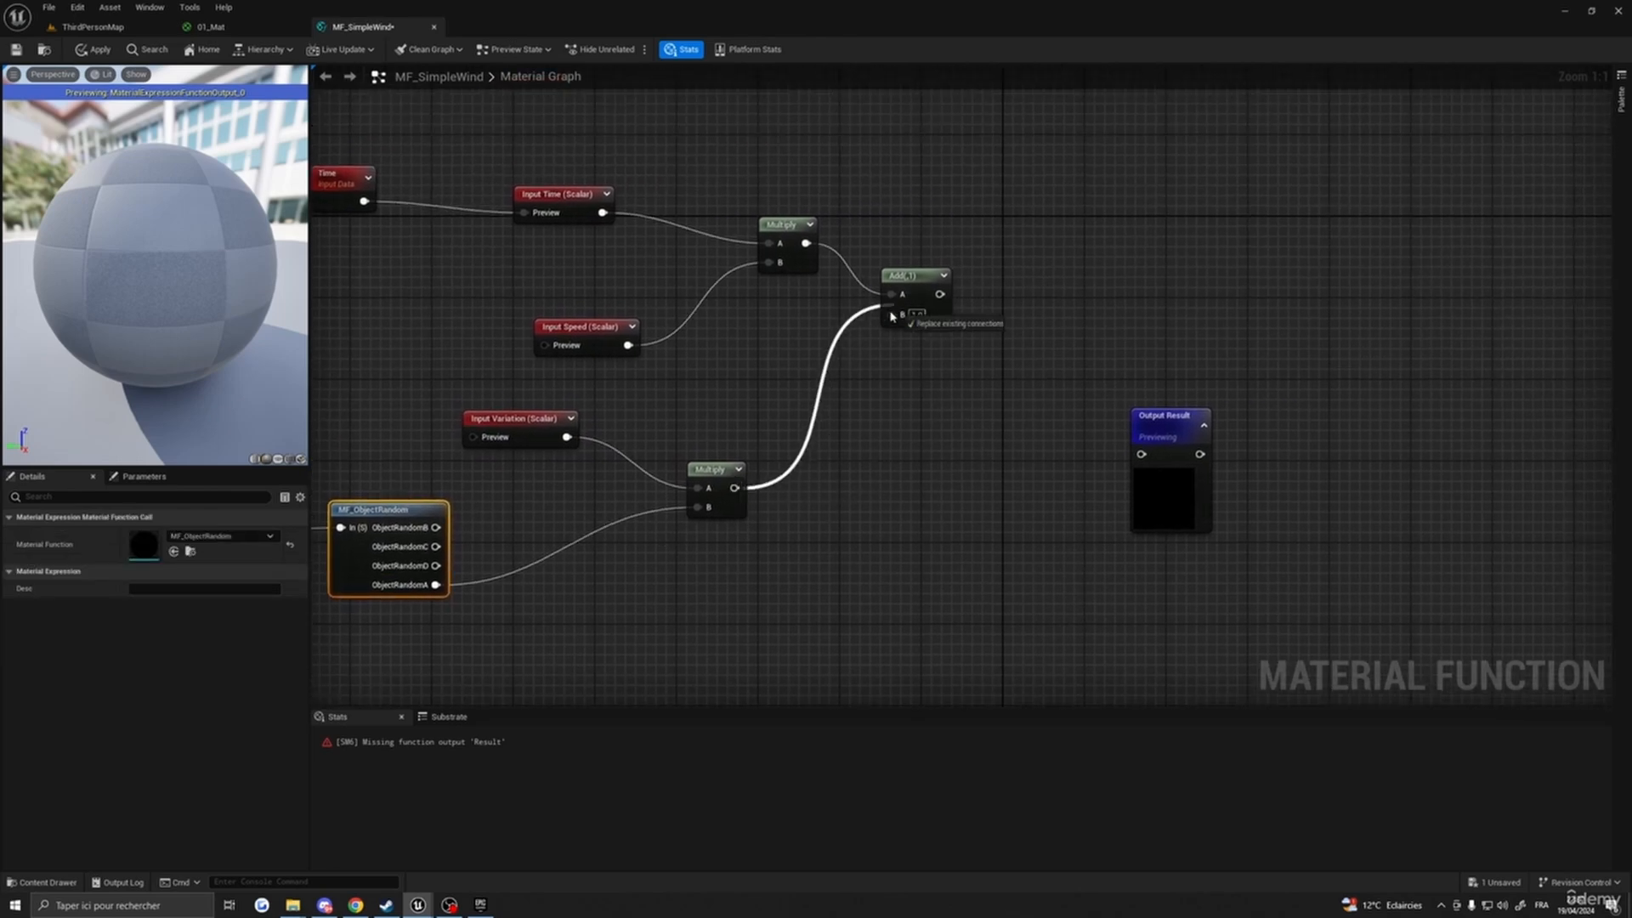
pyautogui.moveTo(994, 451); pyautogui.dragTo(850, 518, button='right')
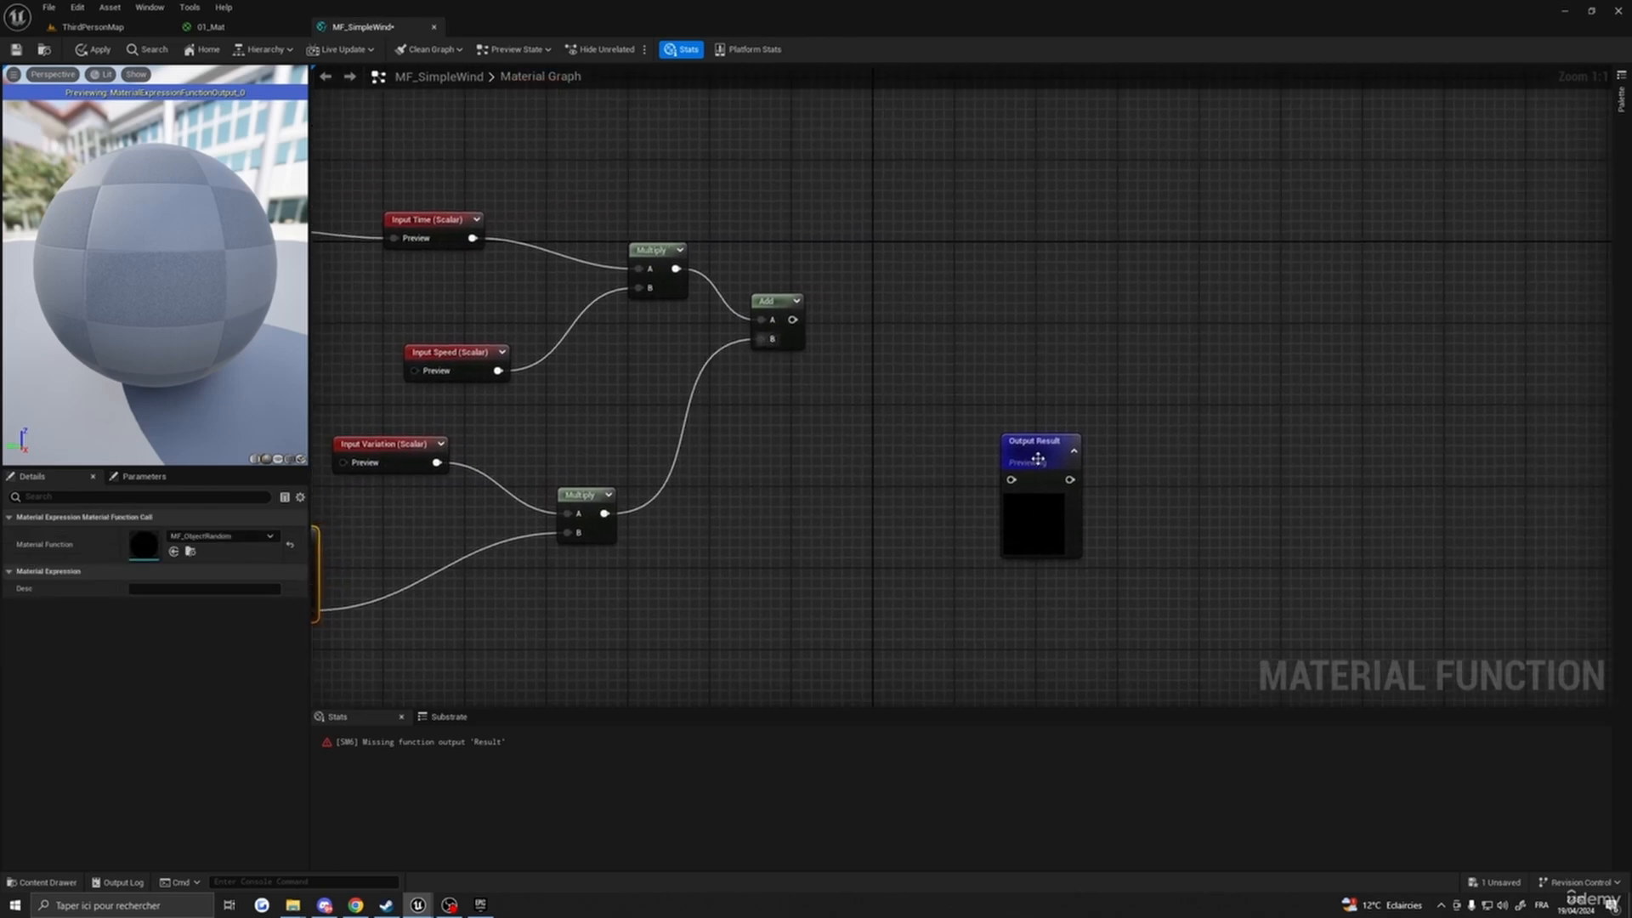
# - Move the Output Result node further along the graph and add a Sine node after the Add node
pyautogui.moveTo(1038, 459); pyautogui.dragTo(1156, 337)
pyautogui.moveTo(1212, 355); pyautogui.dragTo(896, 379, button='right')
pyautogui.moveTo(842, 356); pyautogui.dragTo(1066, 355)
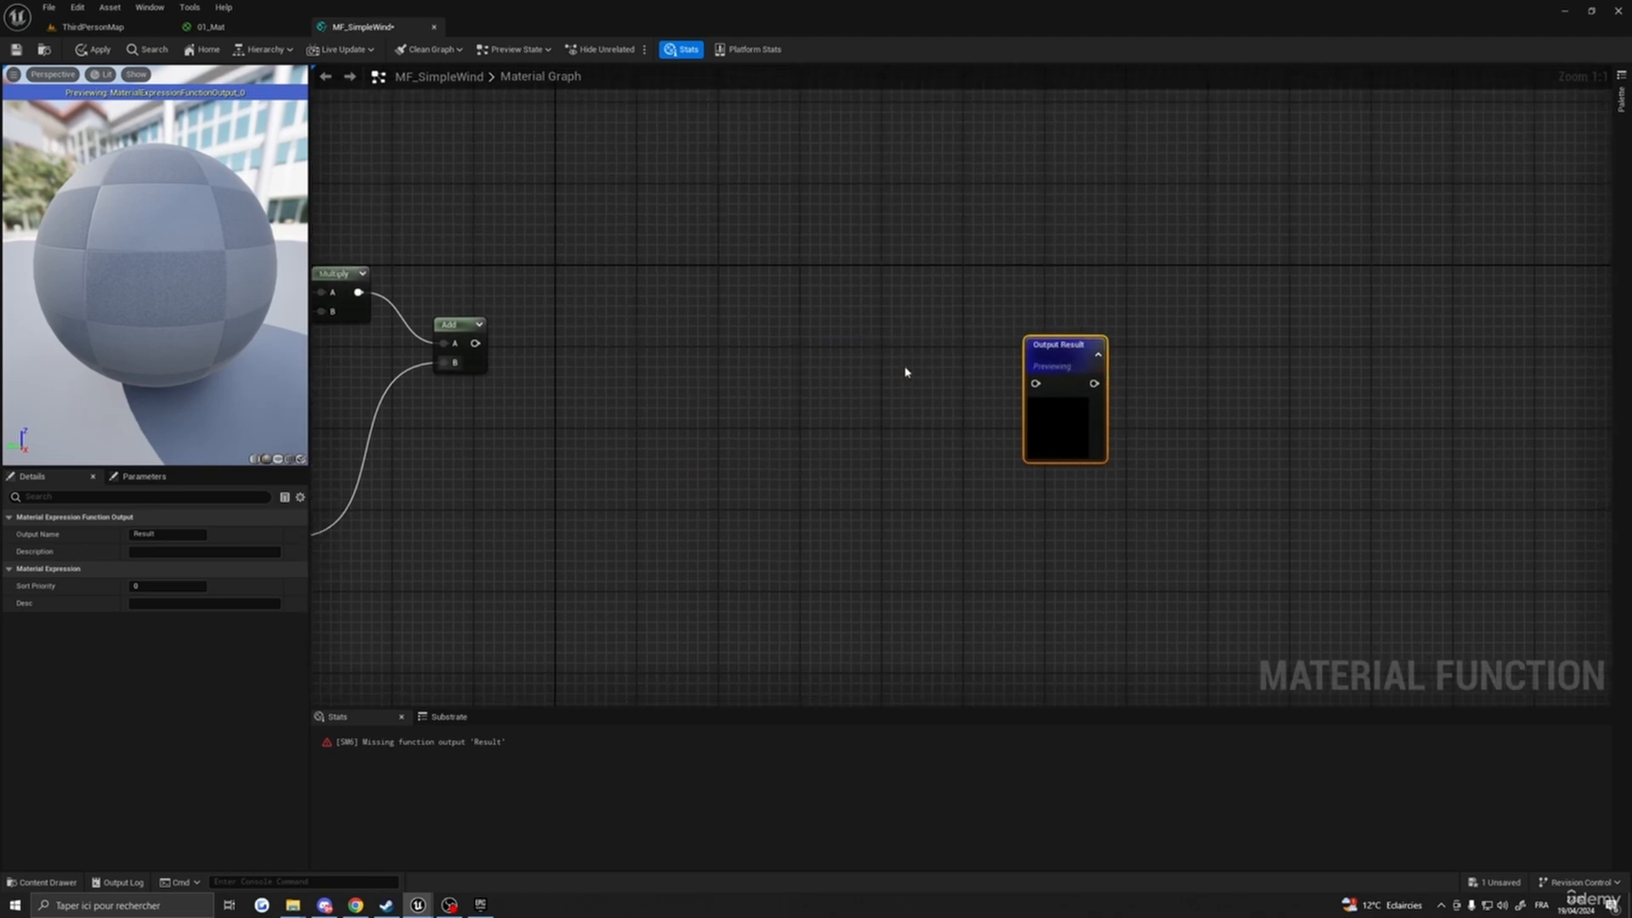
pyautogui.moveTo(905, 371); pyautogui.dragTo(852, 382, button='right')
pyautogui.rightClick(817, 312)
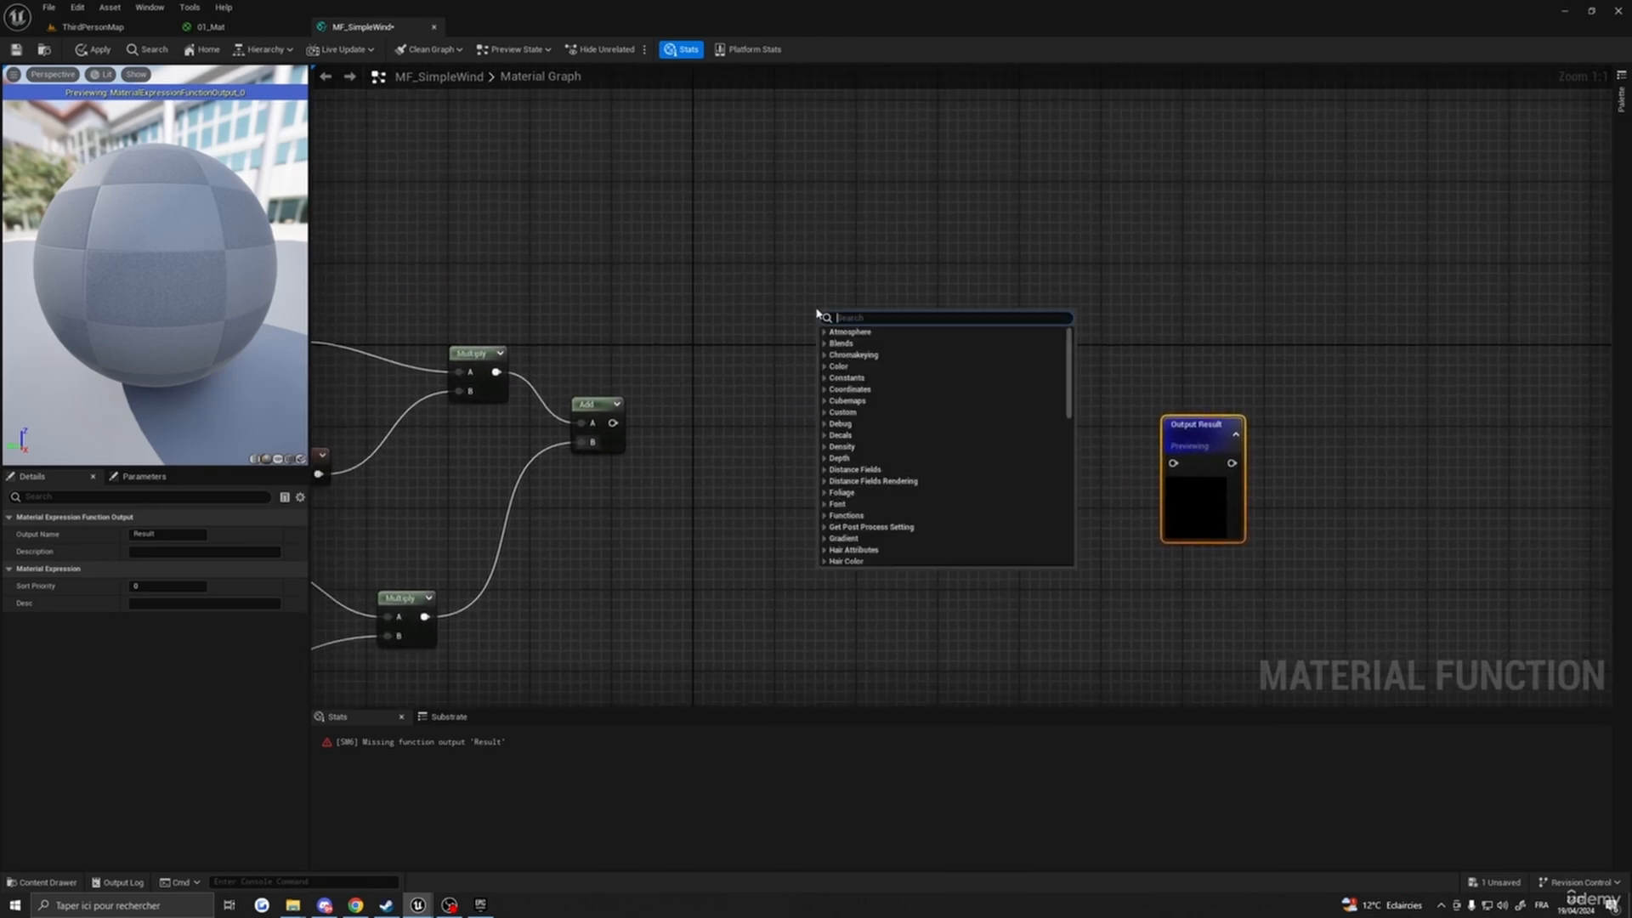
pyautogui.write('sine')
pyautogui.click(851, 436)
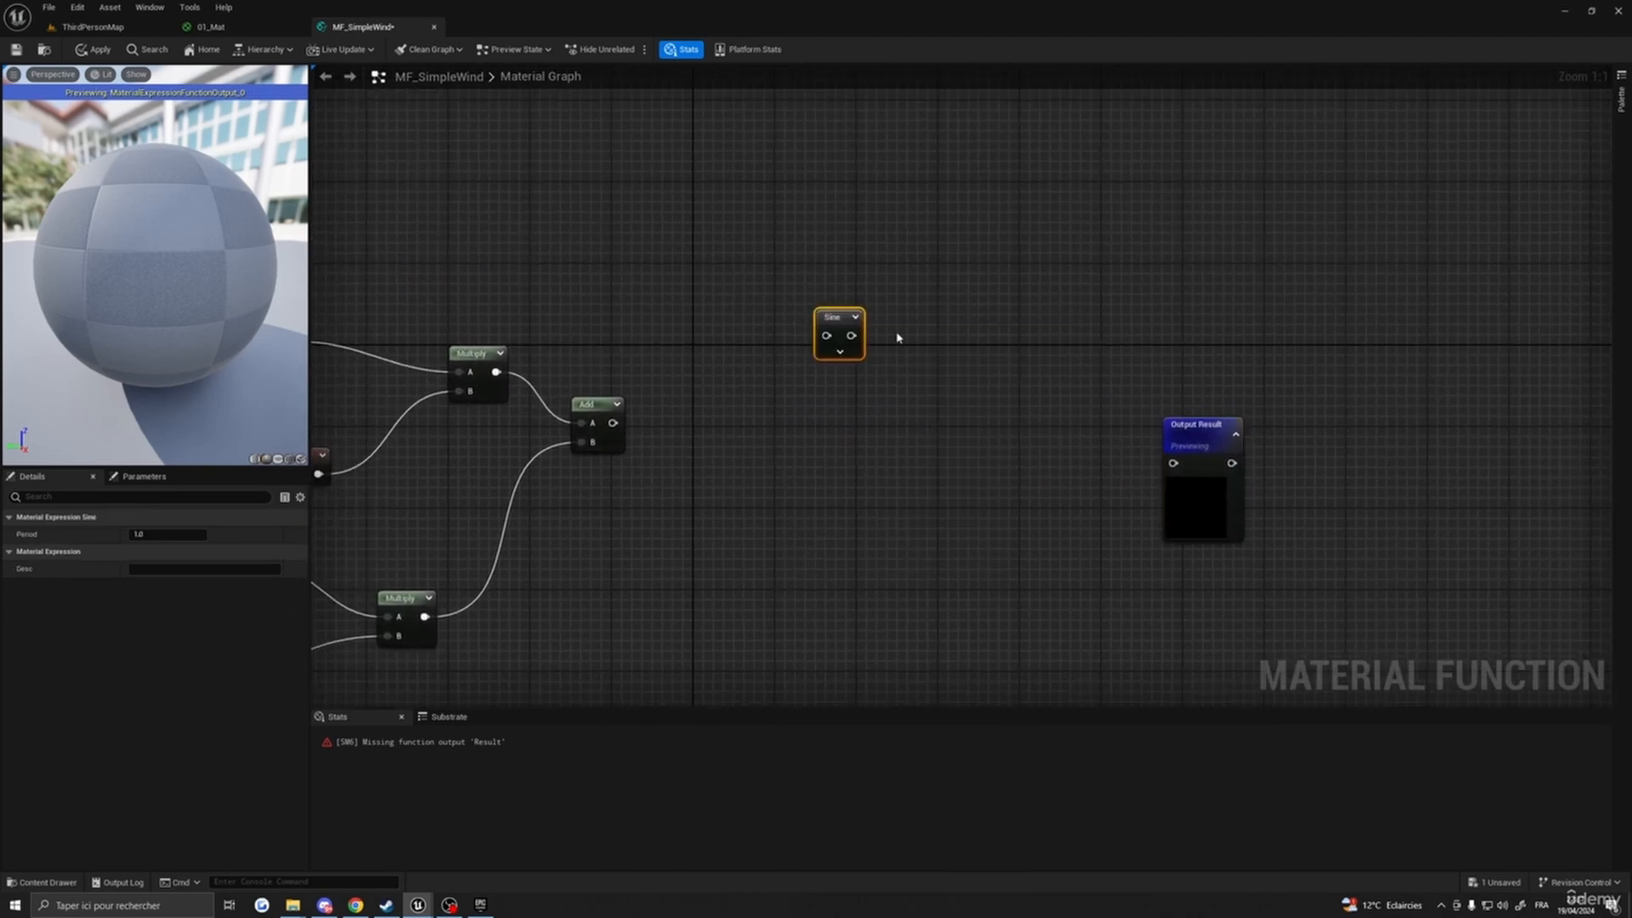
# - Duplicate the Sine node twice and stack the three Sine nodes in a column
pyautogui.hotkey('ctrl', 'w')
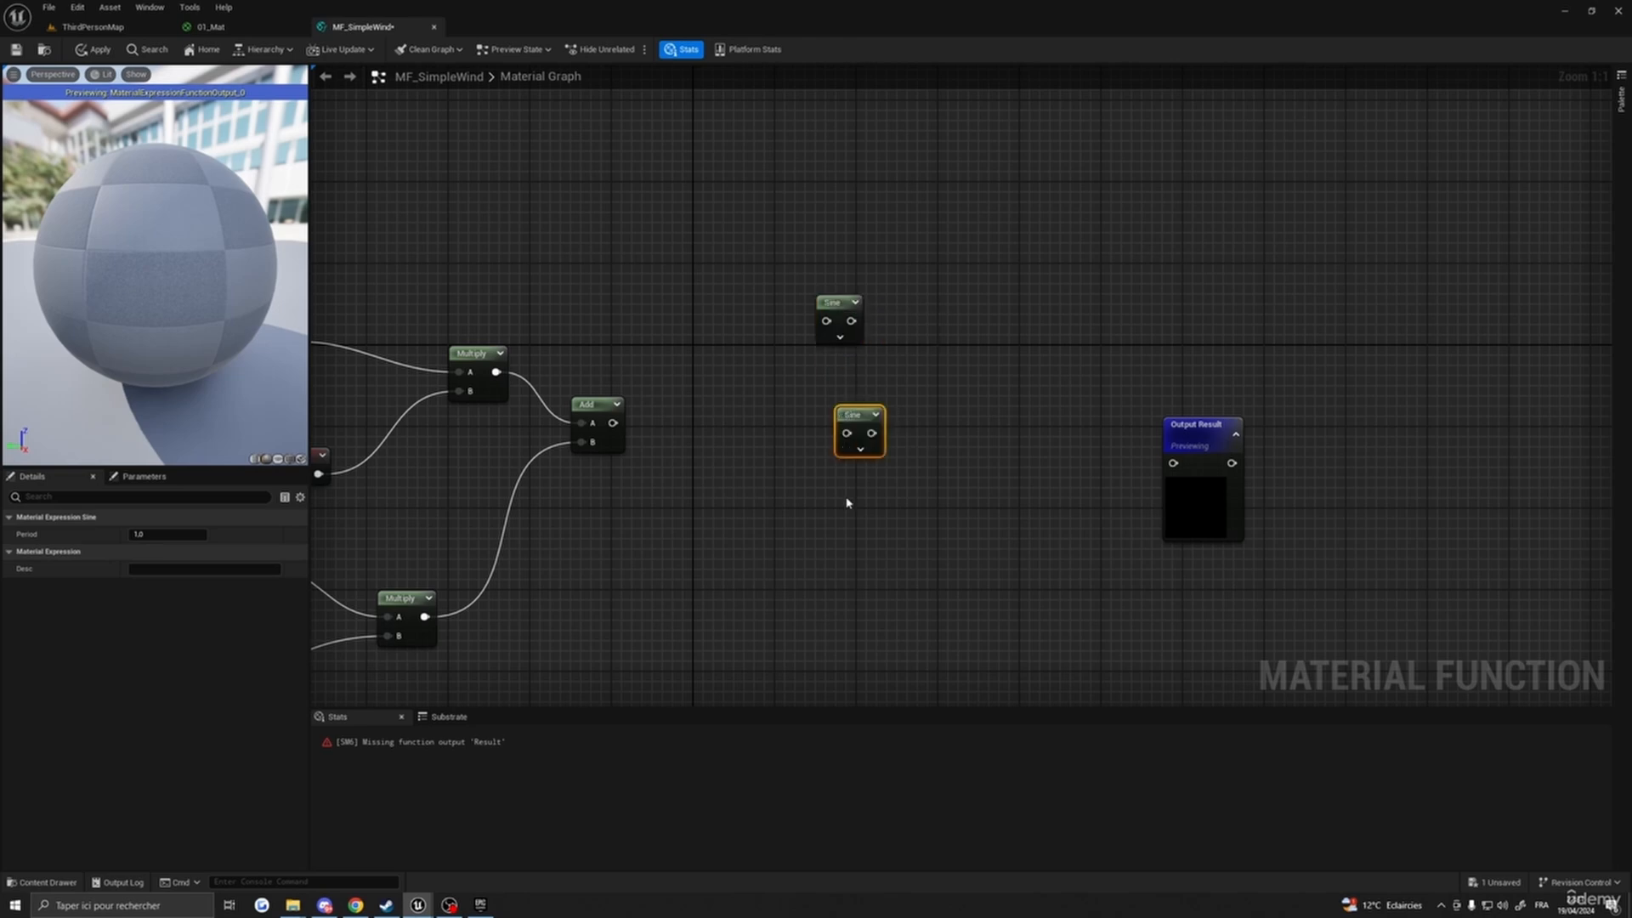
pyautogui.hotkey('ctrl', 'w')
pyautogui.moveTo(862, 409); pyautogui.dragTo(833, 420)
pyautogui.moveTo(863, 491); pyautogui.dragTo(823, 563)
# - Change the Period of the middle Sine node and set the lowest Sine node's Period to 1.33
pyautogui.click(836, 308)
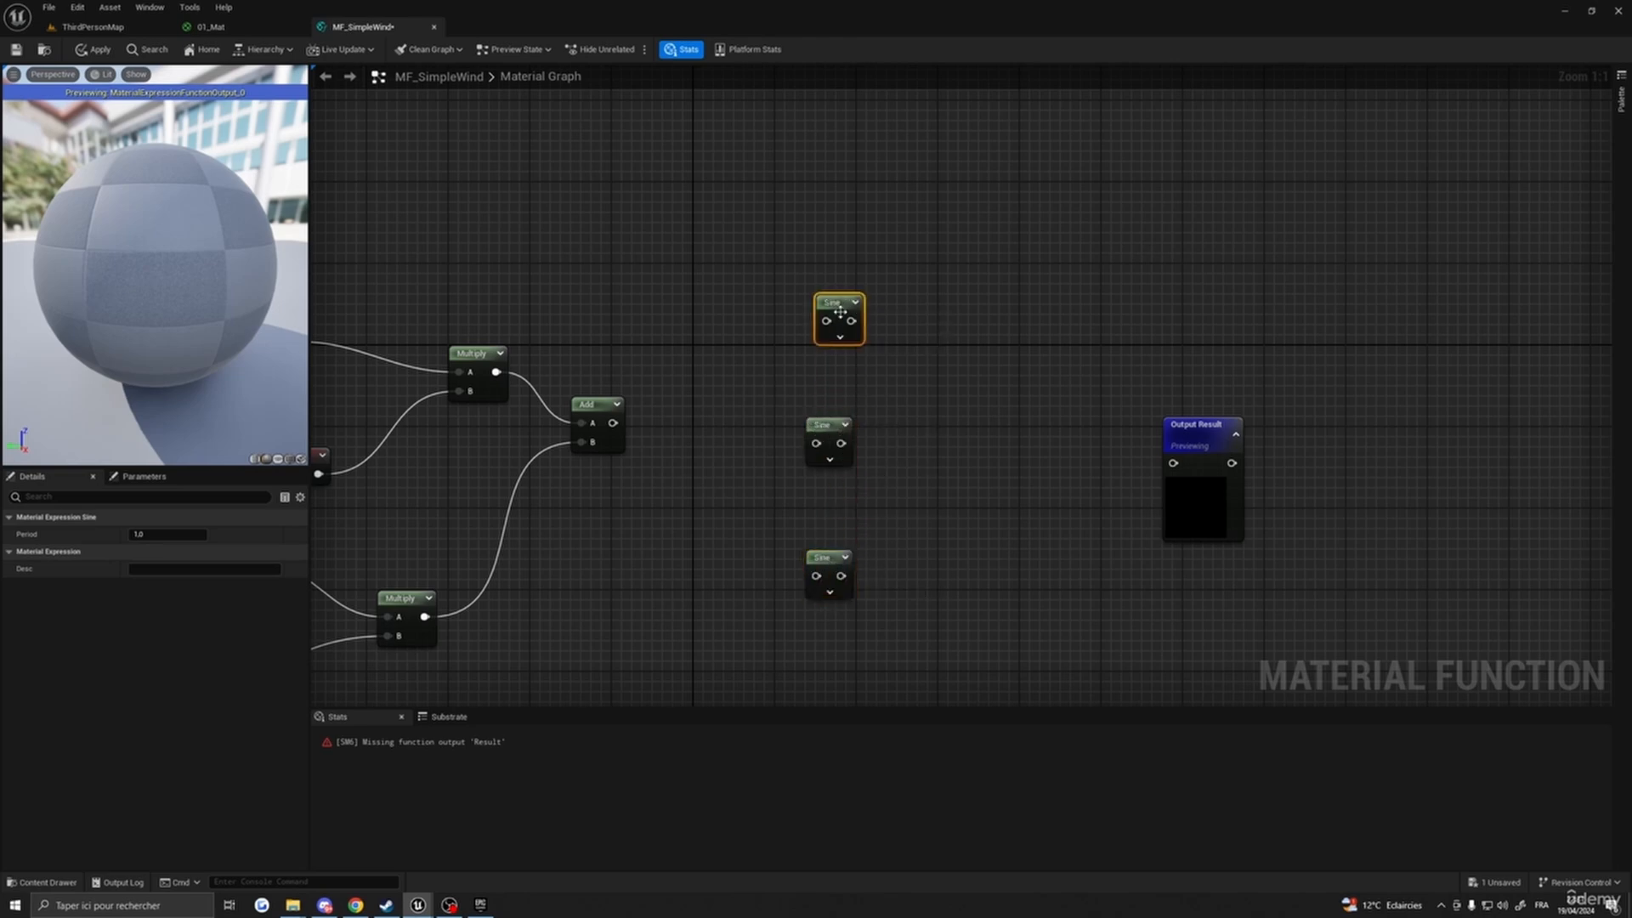
pyautogui.click(831, 425)
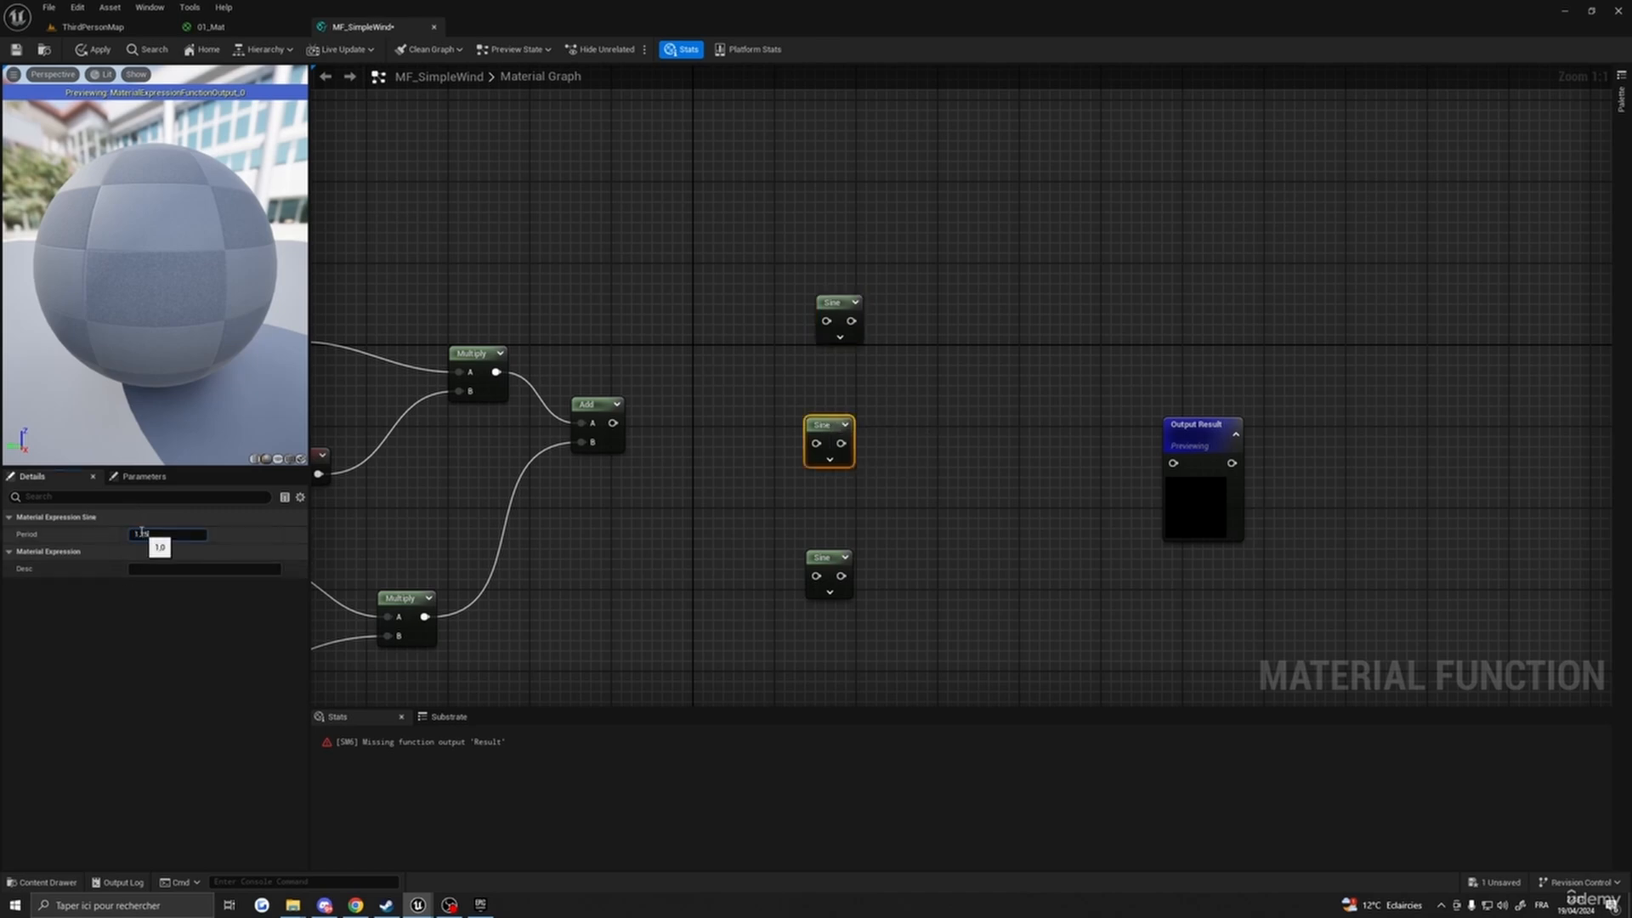
pyautogui.click(829, 573)
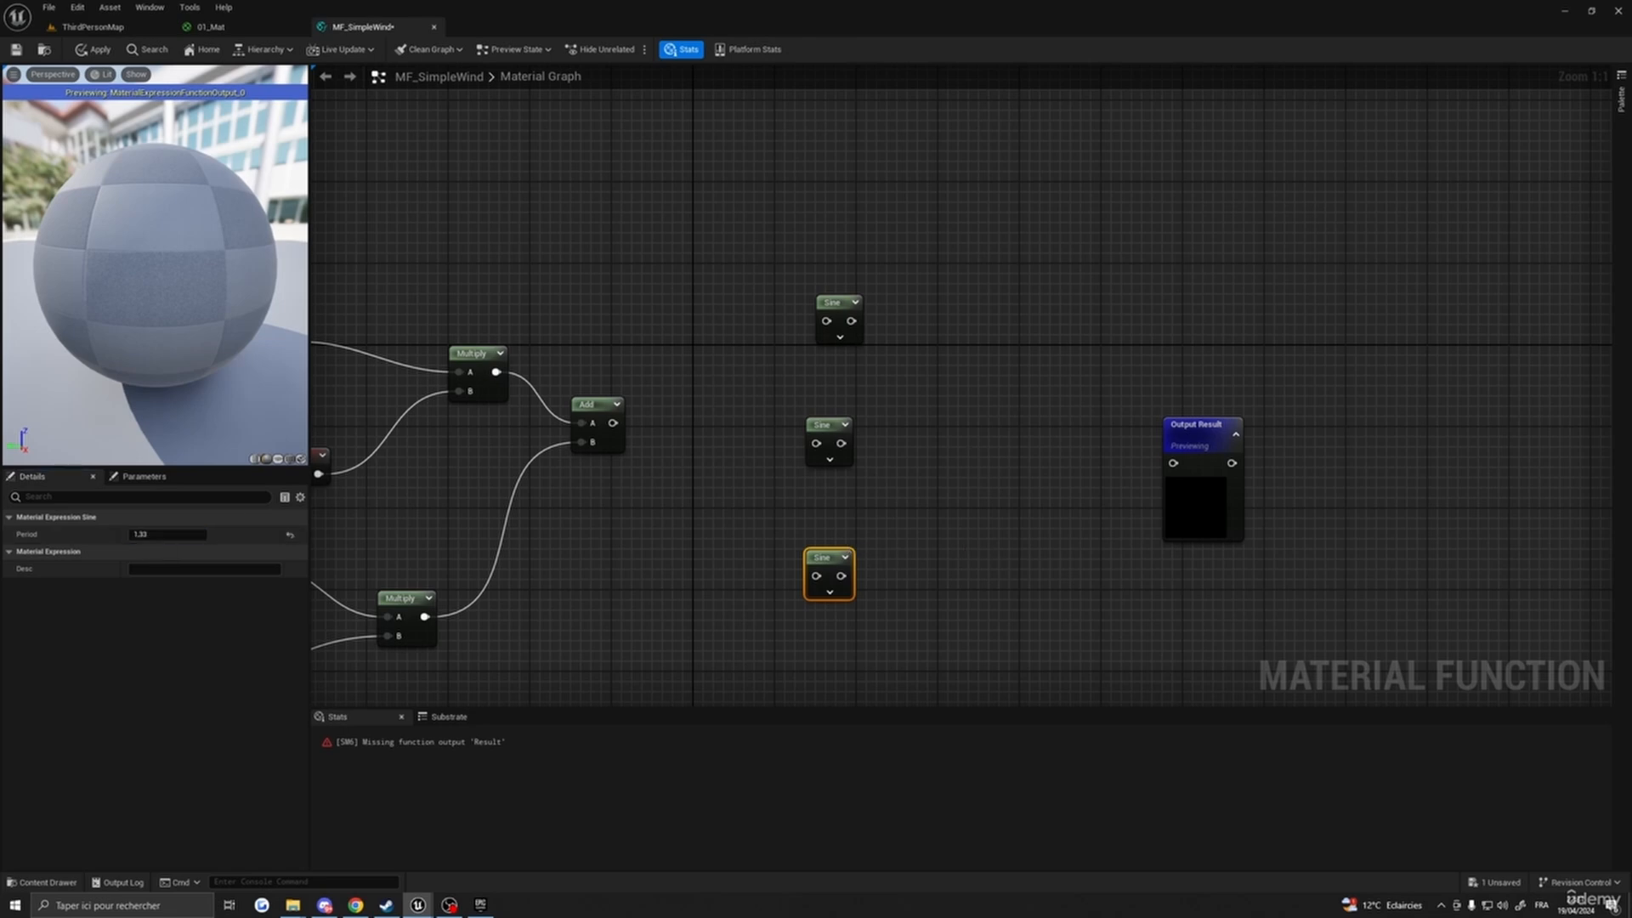
# - Shift the Output Result node further away and place two Add nodes after the column of Sine nodes
pyautogui.moveTo(918, 370); pyautogui.dragTo(892, 399, button='right')
pyautogui.moveTo(1166, 451); pyautogui.dragTo(1235, 450)
pyautogui.moveTo(876, 397); pyautogui.dragTo(809, 367, button='right')
pyautogui.click(854, 352)
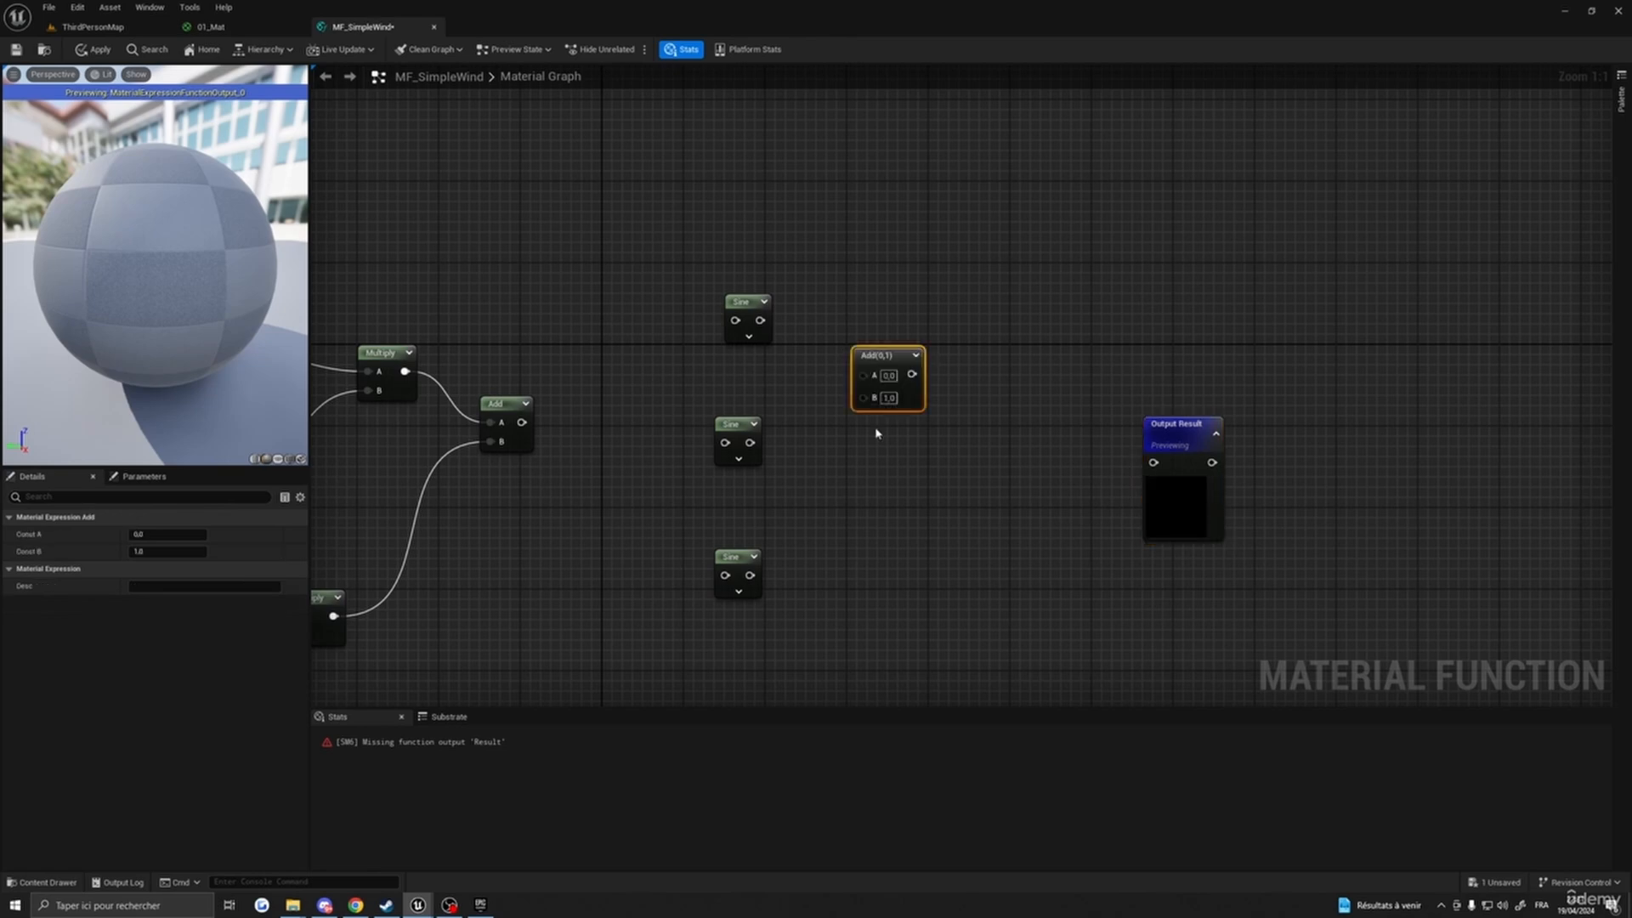
pyautogui.click(873, 552)
pyautogui.moveTo(897, 584); pyautogui.dragTo(898, 553)
# - Connect the top and middle Sine nodes to the first new Add node, and feed the time-variation sum into all three Sines
pyautogui.moveTo(760, 321); pyautogui.dragTo(857, 395)
pyautogui.moveTo(749, 442); pyautogui.dragTo(857, 410)
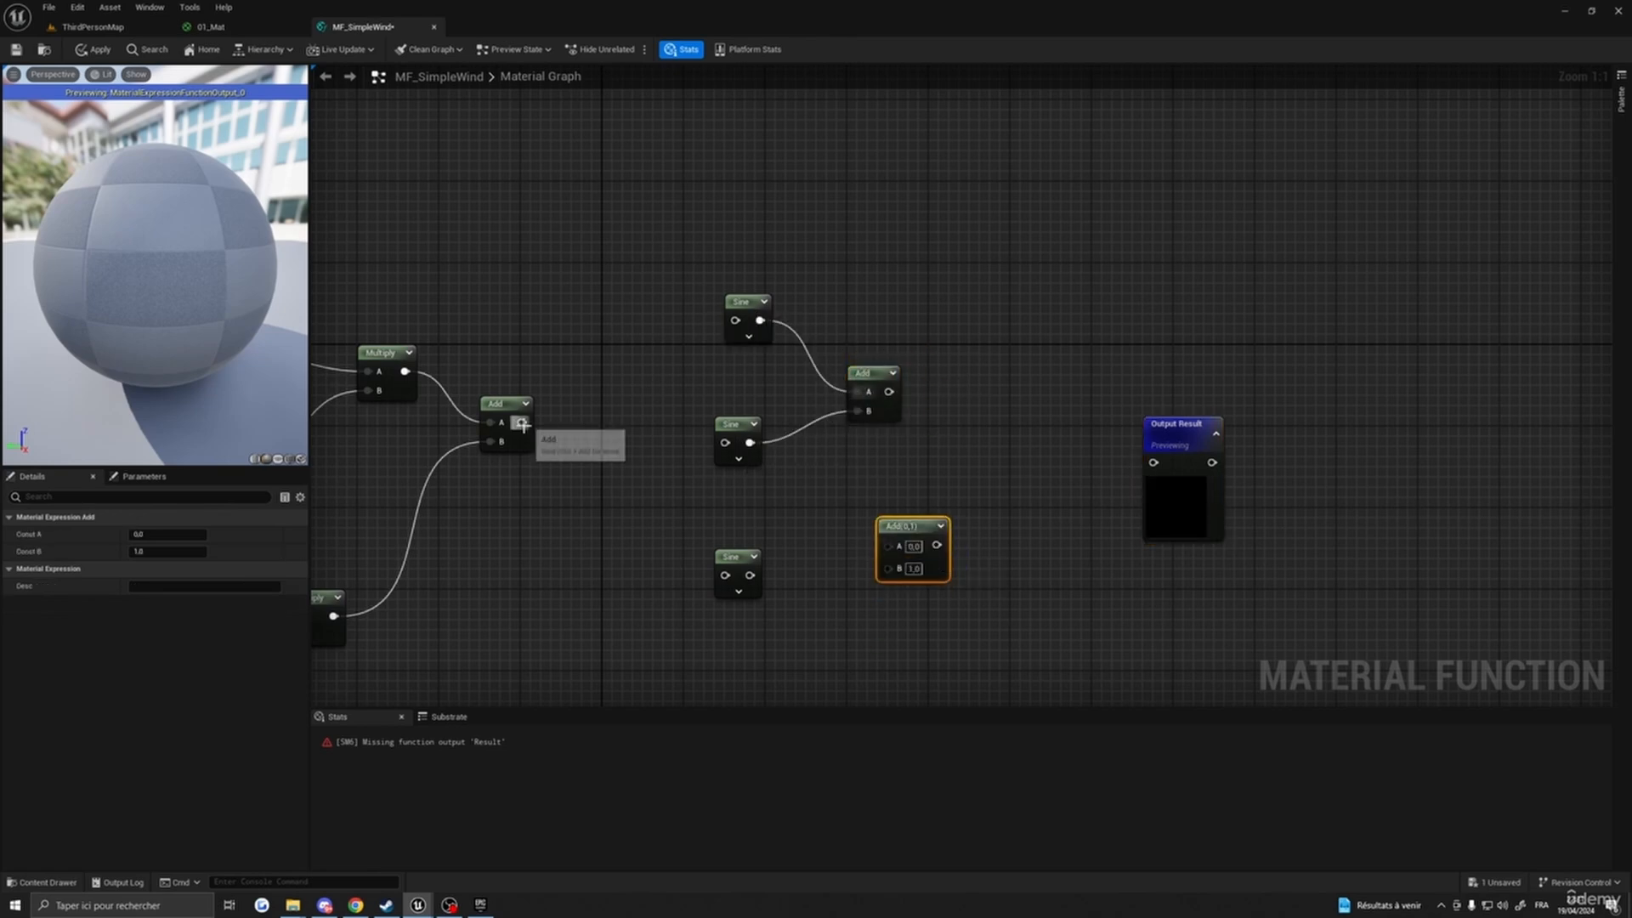
pyautogui.moveTo(522, 423); pyautogui.dragTo(729, 576)
pyautogui.moveTo(894, 548); pyautogui.dragTo(920, 526, button='right')
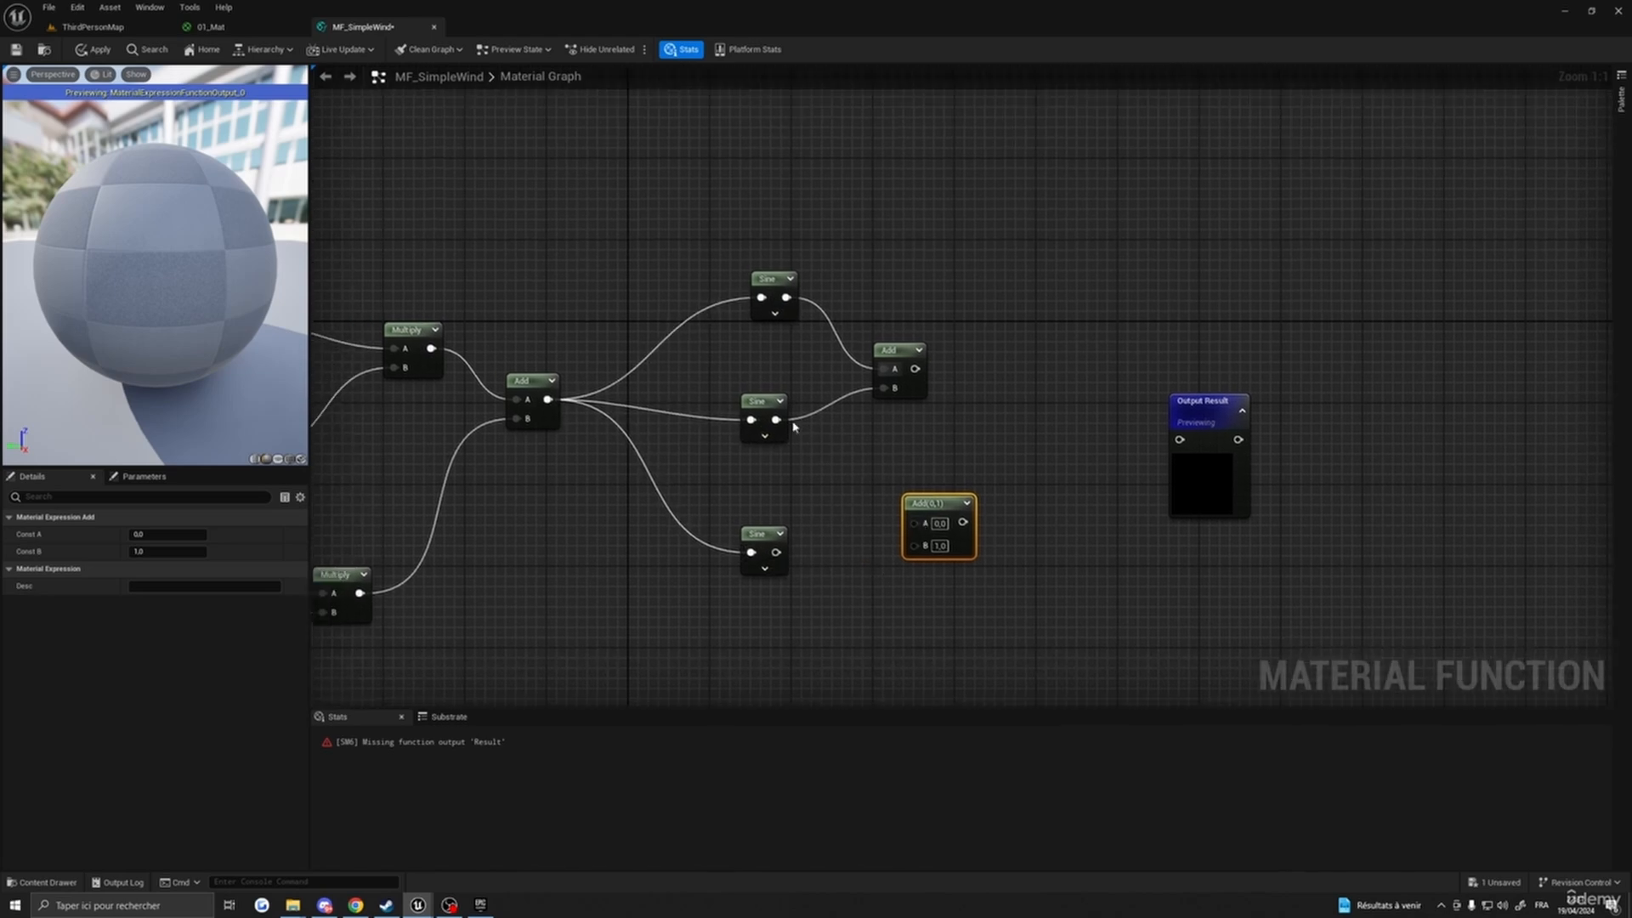
# - Connect the first sine sum to the second Add node's A pin and the lowest Sine node to its B pin
pyautogui.moveTo(912, 368); pyautogui.dragTo(908, 523)
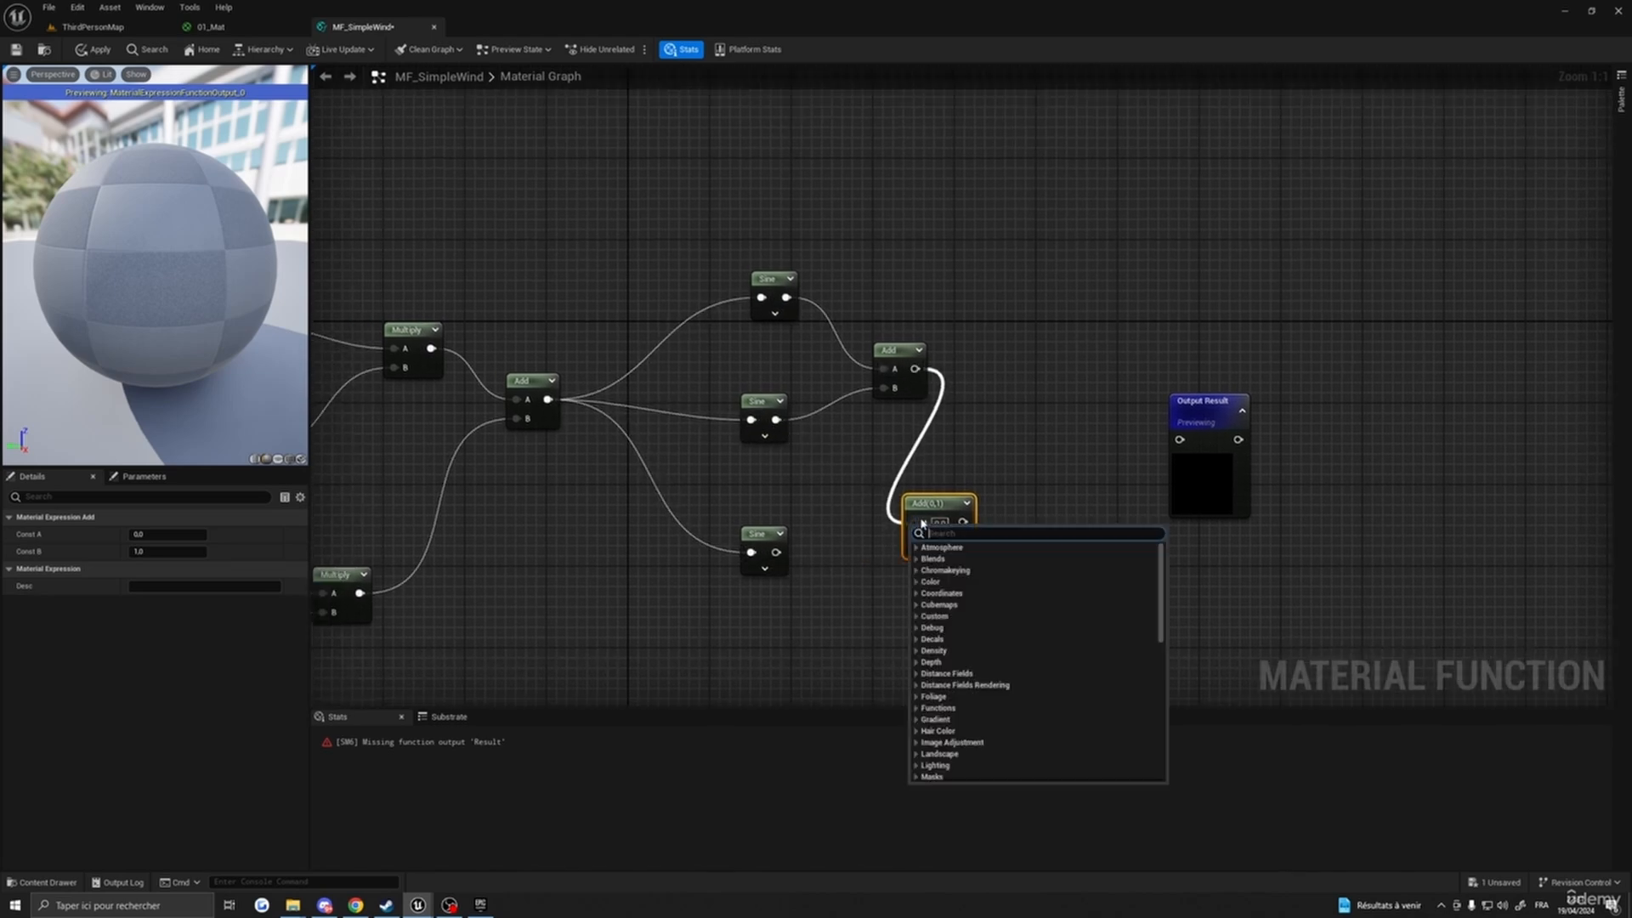
pyautogui.click(916, 369)
pyautogui.moveTo(915, 370); pyautogui.dragTo(969, 464)
pyautogui.moveTo(773, 553); pyautogui.dragTo(947, 506)
# - Move the Output Result node further out and feed the combined sine sum into a new Multiply node with B set to 0.33
pyautogui.moveTo(1097, 515); pyautogui.dragTo(907, 507, button='right')
pyautogui.moveTo(1002, 524); pyautogui.dragTo(872, 519, button='right')
pyautogui.moveTo(882, 396); pyautogui.dragTo(1116, 415)
pyautogui.moveTo(846, 465); pyautogui.dragTo(841, 457, button='right')
pyautogui.click(832, 520)
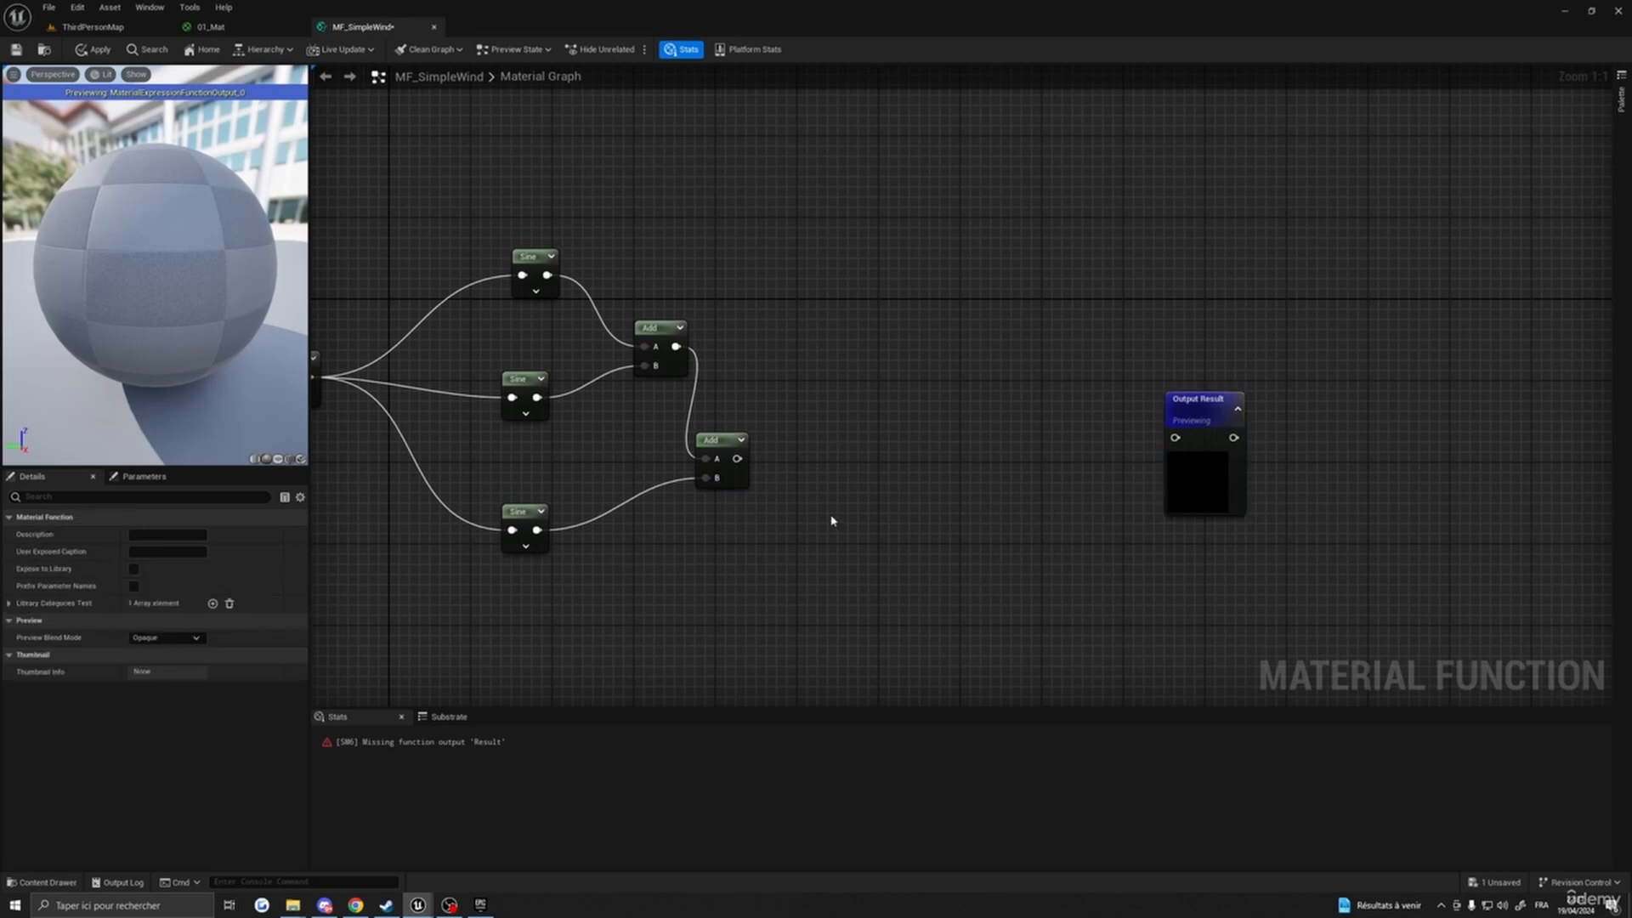
pyautogui.click(864, 451)
pyautogui.moveTo(737, 458); pyautogui.dragTo(876, 469)
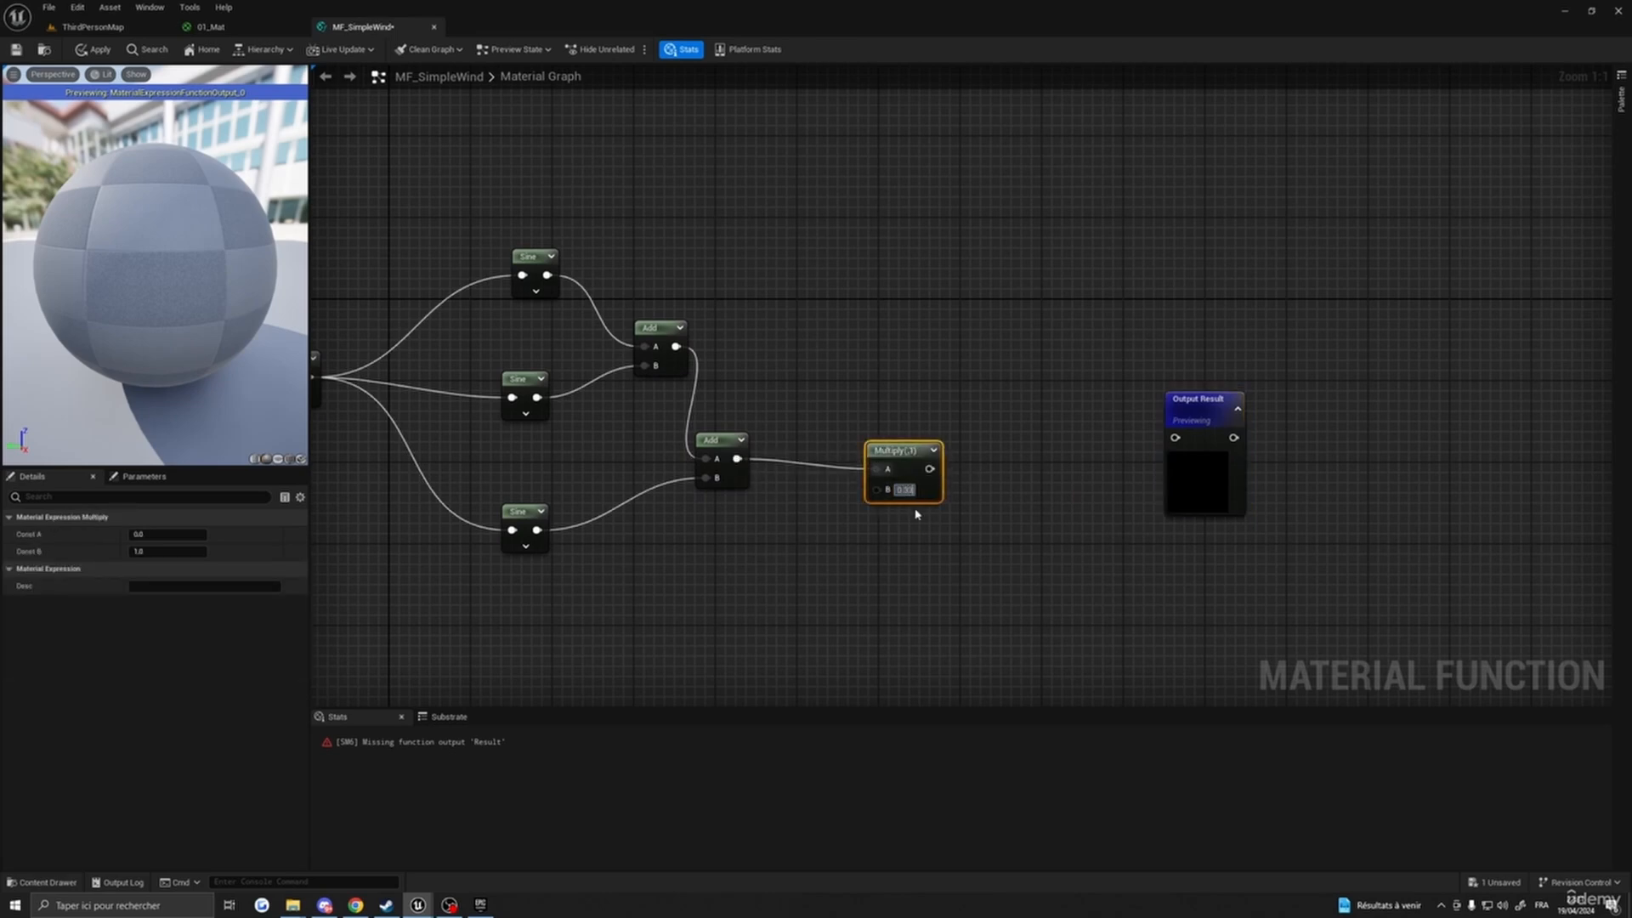
pyautogui.press('Return')
# - Select the three Sine nodes together
pyautogui.moveTo(535, 369); pyautogui.dragTo(756, 373, button='right')
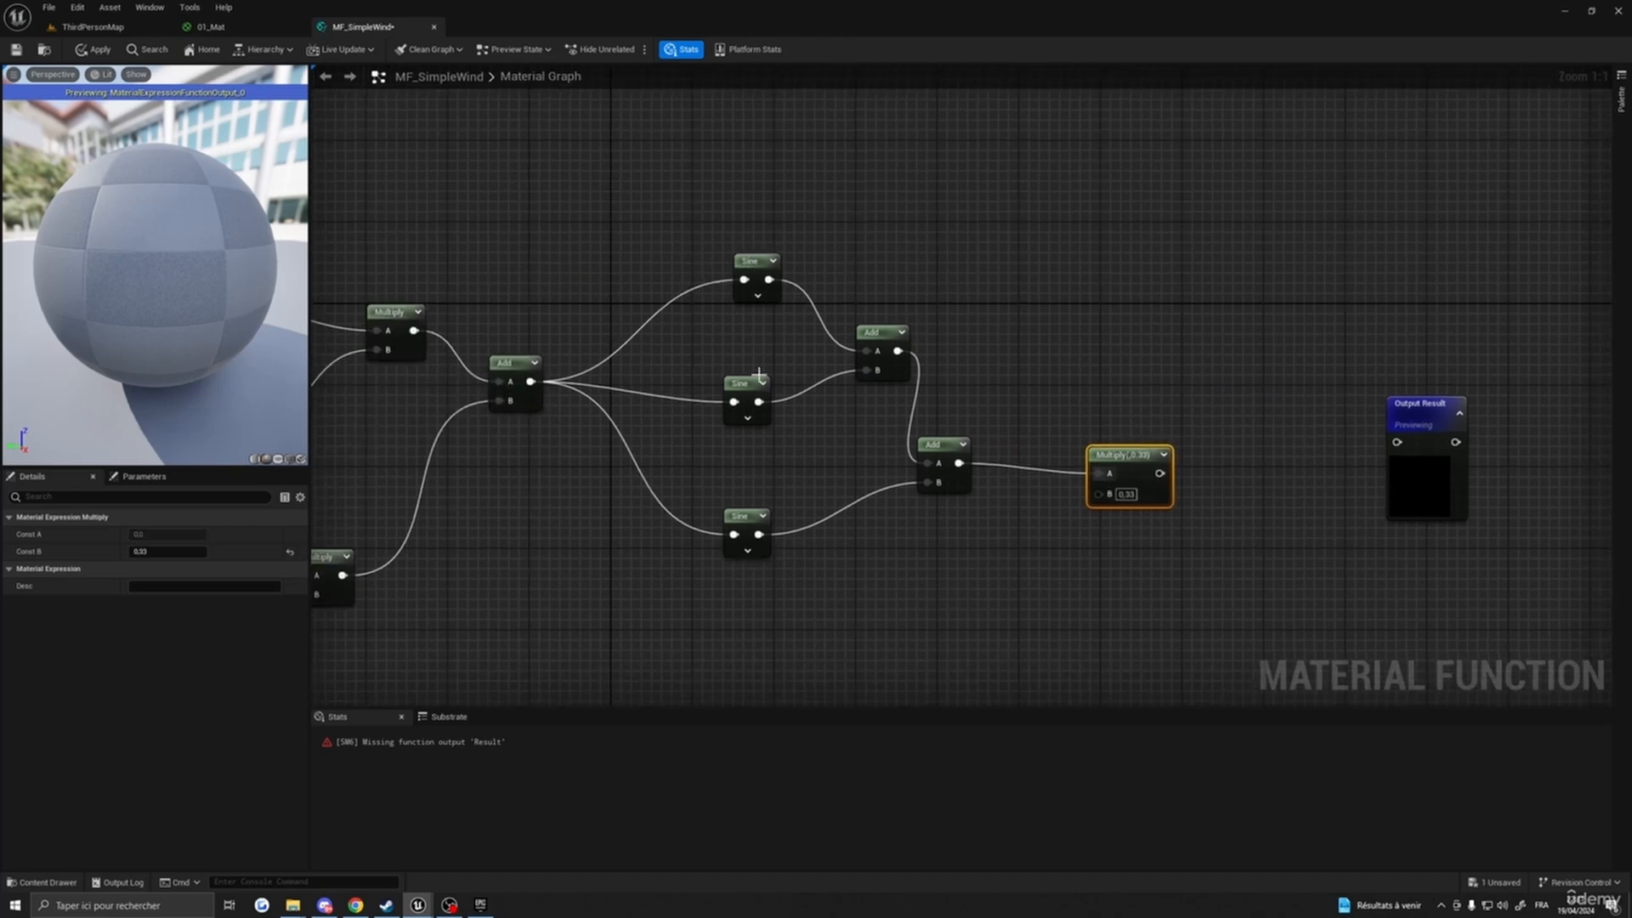
pyautogui.moveTo(728, 184); pyautogui.dragTo(767, 557)
pyautogui.moveTo(902, 599); pyautogui.dragTo(917, 522, button='right')
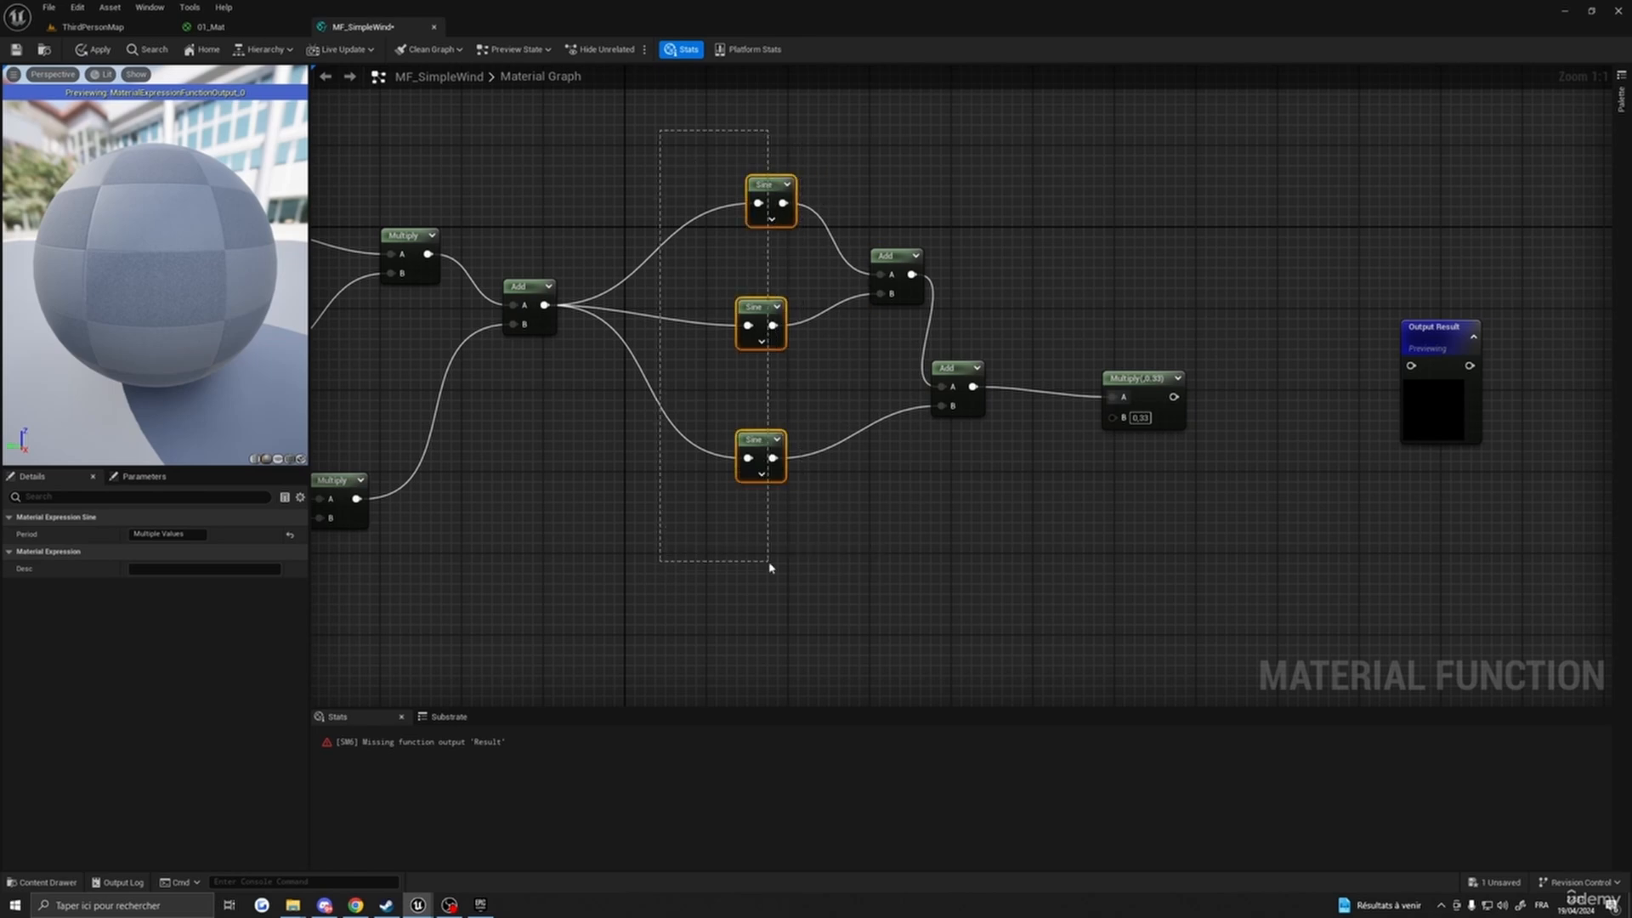
# - Nudge the Multiply node that scales the summed sines by 0.33 into a slightly better position
pyautogui.moveTo(825, 568); pyautogui.dragTo(825, 569)
pyautogui.moveTo(1183, 599); pyautogui.dragTo(1037, 644, button='right')
pyautogui.moveTo(1126, 516); pyautogui.dragTo(972, 561, button='right')
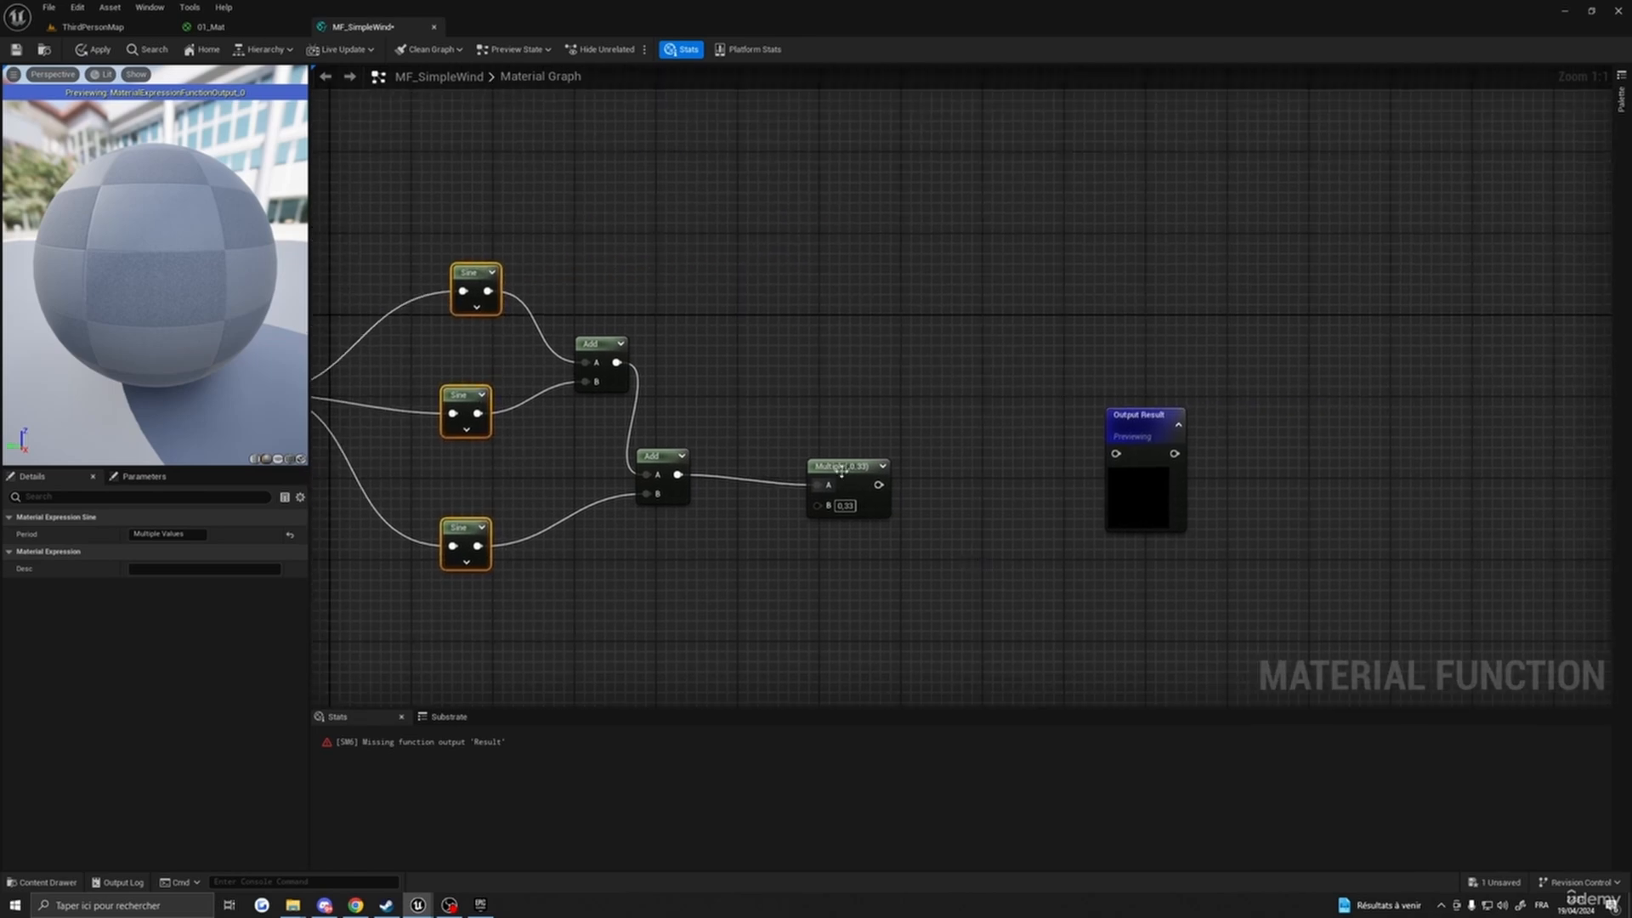
pyautogui.moveTo(846, 478); pyautogui.dragTo(862, 478)
pyautogui.moveTo(900, 612); pyautogui.dragTo(862, 606, button='right')
pyautogui.moveTo(826, 450); pyautogui.dragTo(816, 461)
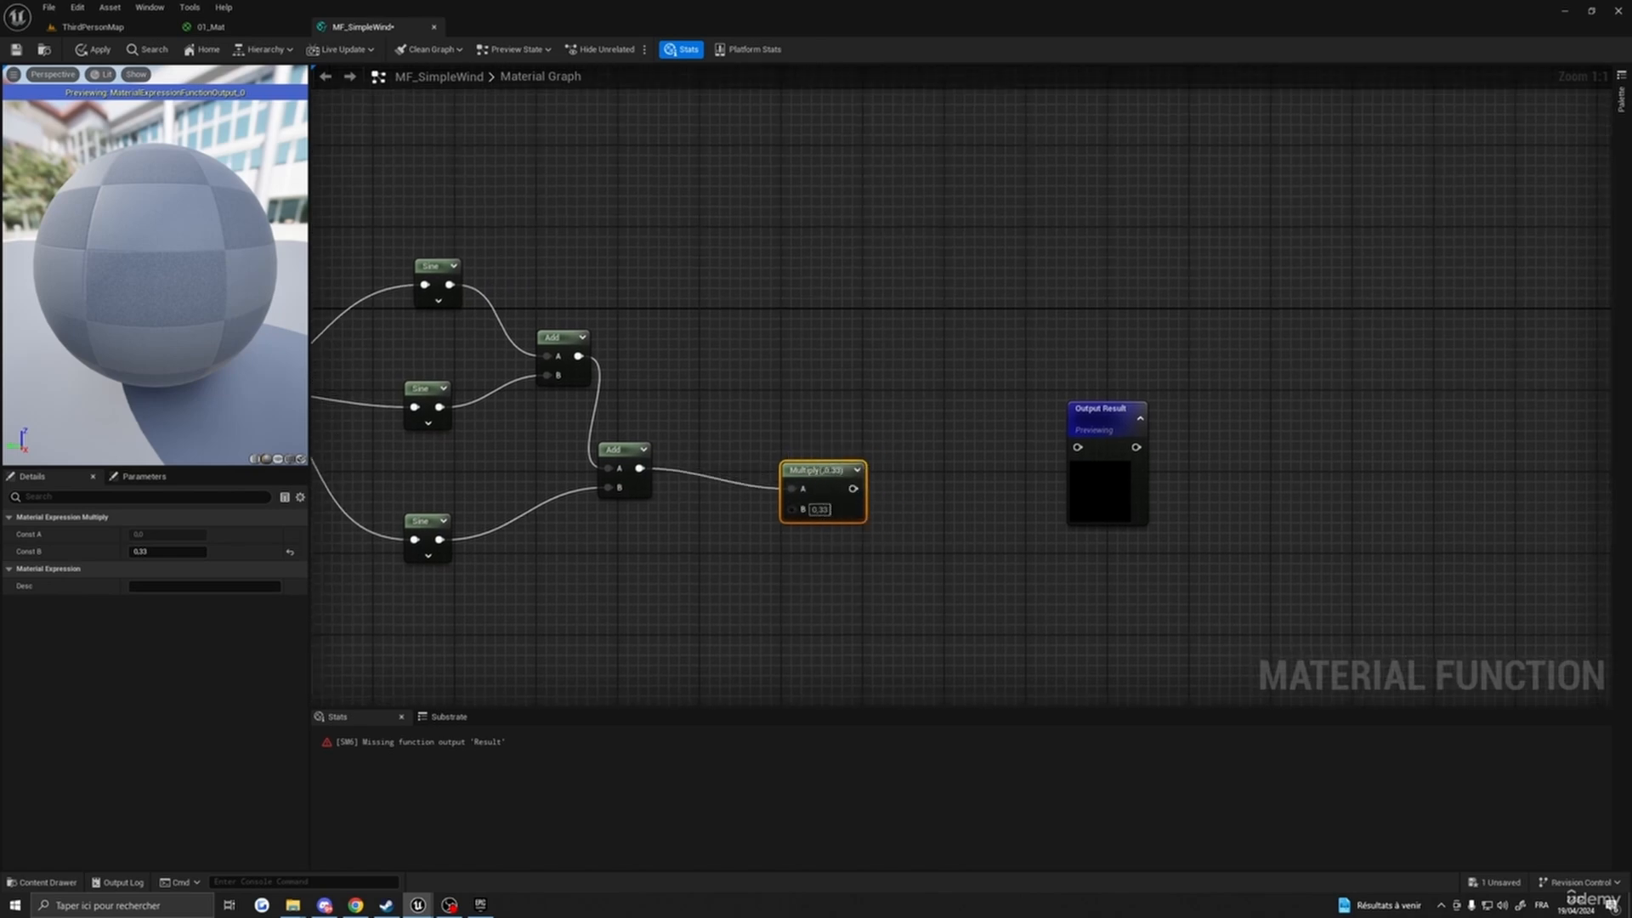
# - Add a FunctionInput node in the empty area below the 0.33 Multiply node
pyautogui.moveTo(785, 685); pyautogui.dragTo(891, 550, button='right')
pyautogui.click(1186, 323)
pyautogui.moveTo(970, 589); pyautogui.dragTo(871, 553, button='right')
pyautogui.rightClick(864, 406)
pyautogui.write('func')
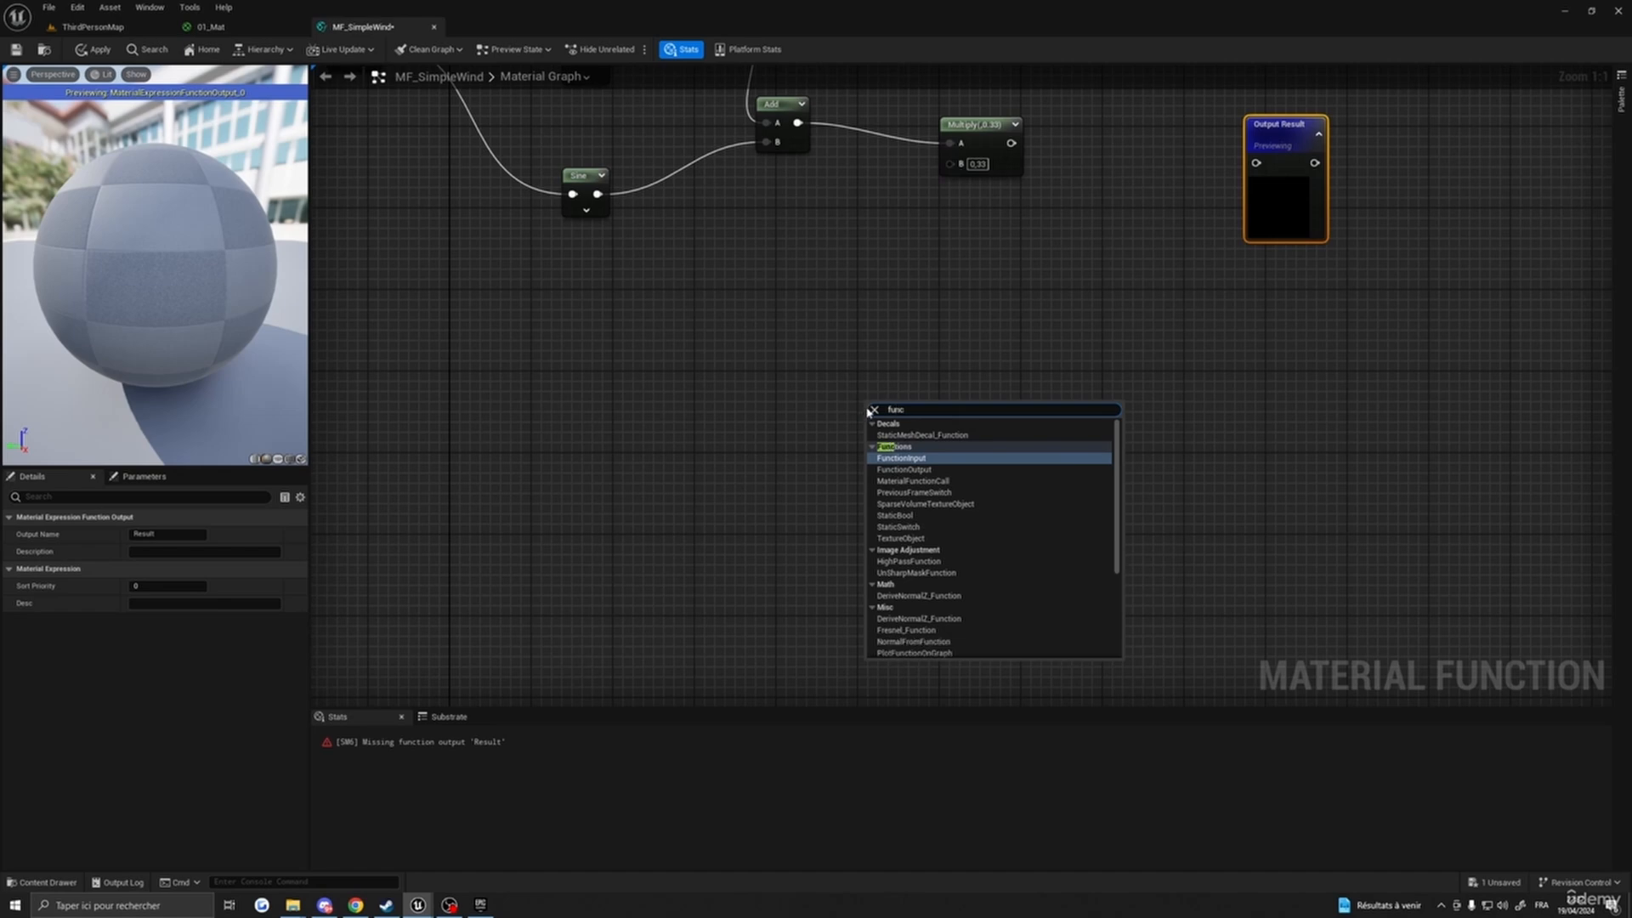
pyautogui.click(906, 459)
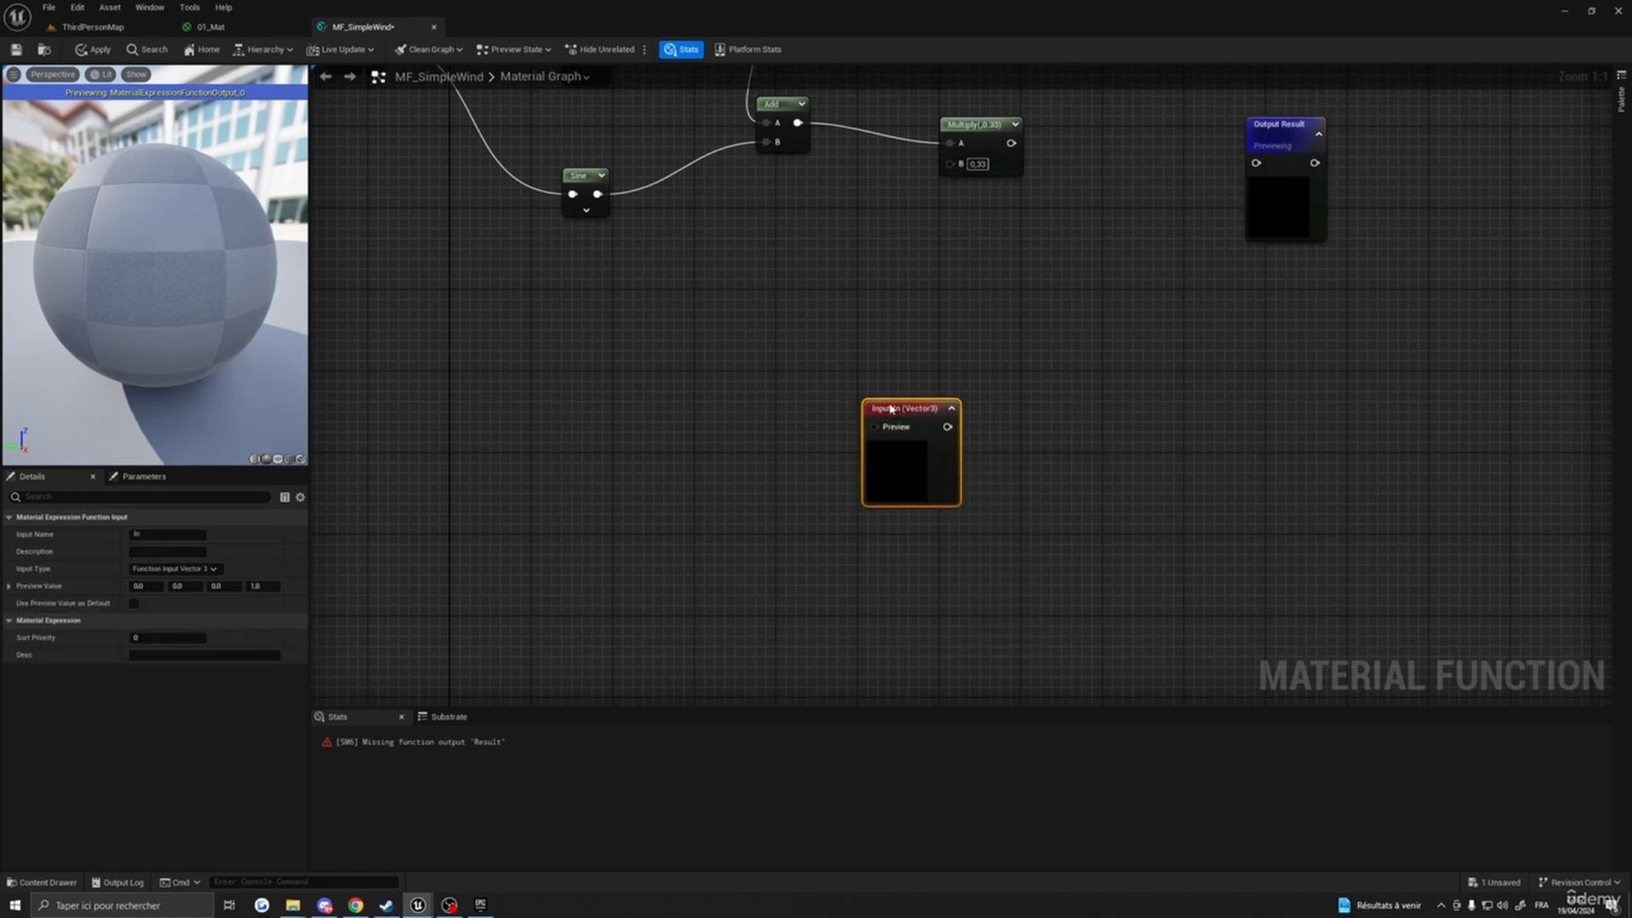
# - Set the new function input's type to Function Input Scalar, name it Mask, and place it below the sine branch
pyautogui.moveTo(886, 408); pyautogui.dragTo(819, 378)
pyautogui.click(153, 570)
pyautogui.click(170, 583)
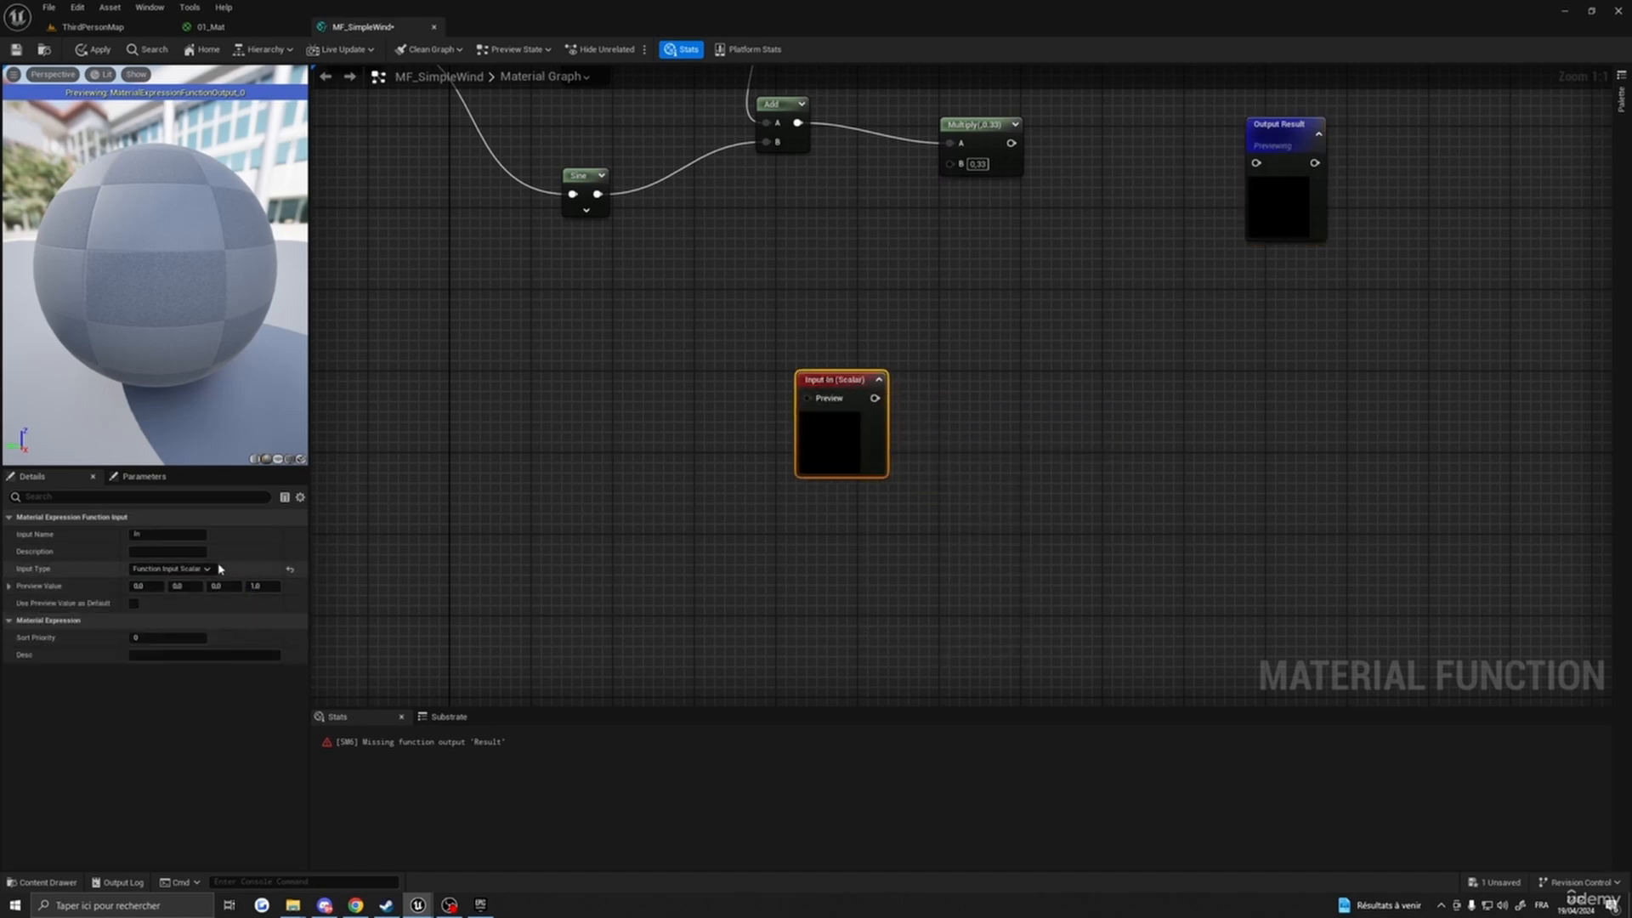
pyautogui.click(145, 535)
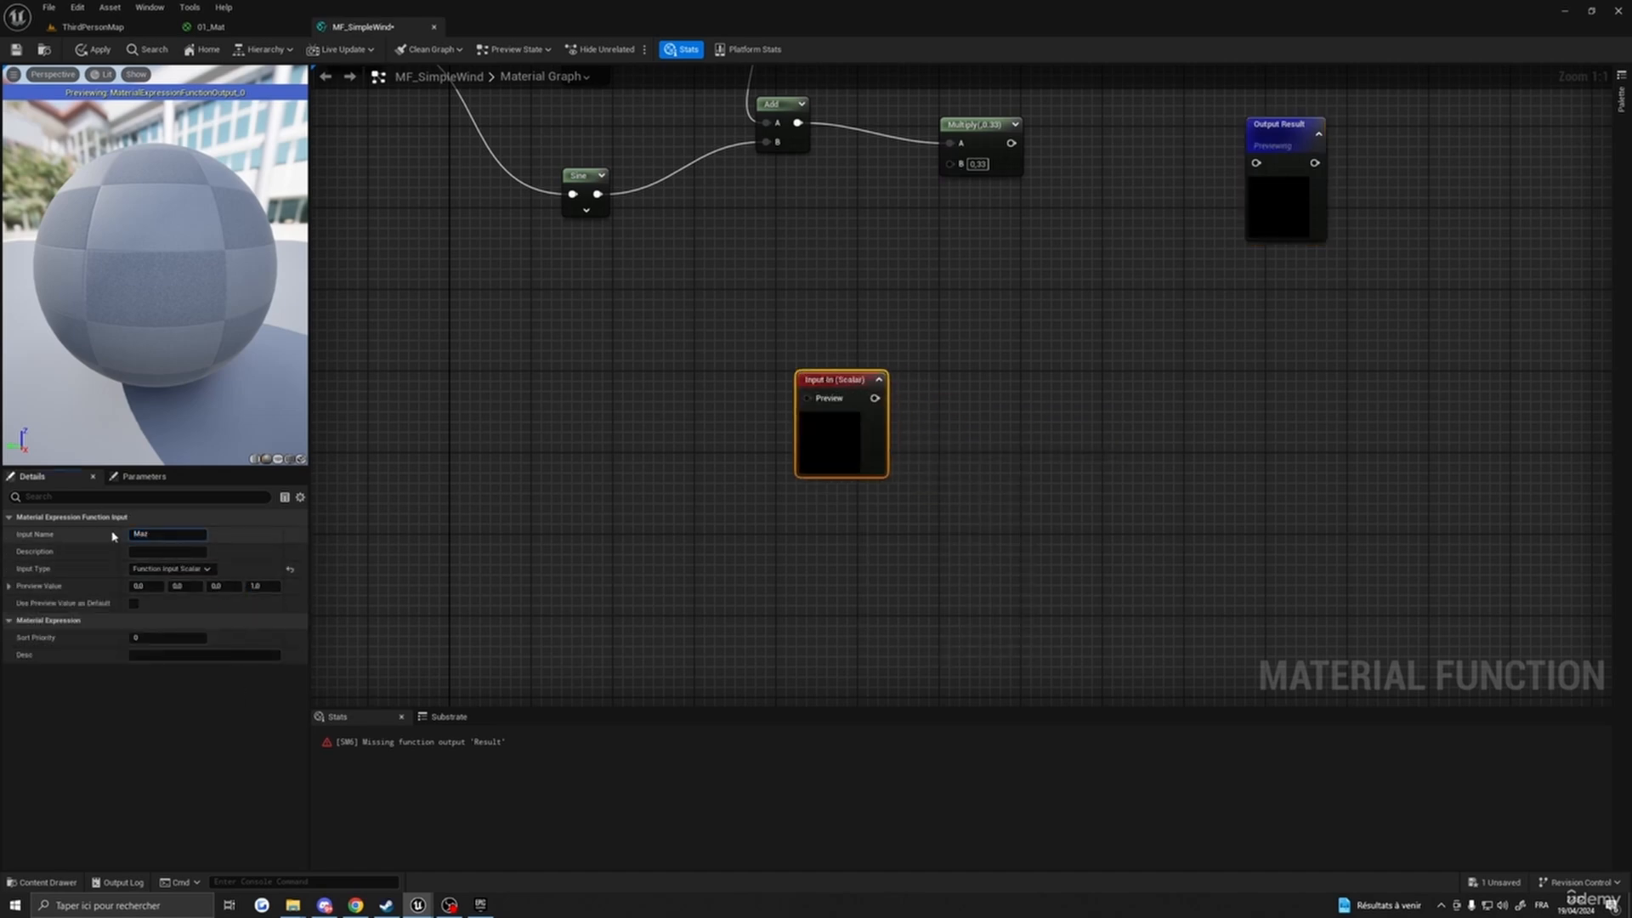
pyautogui.press('Return')
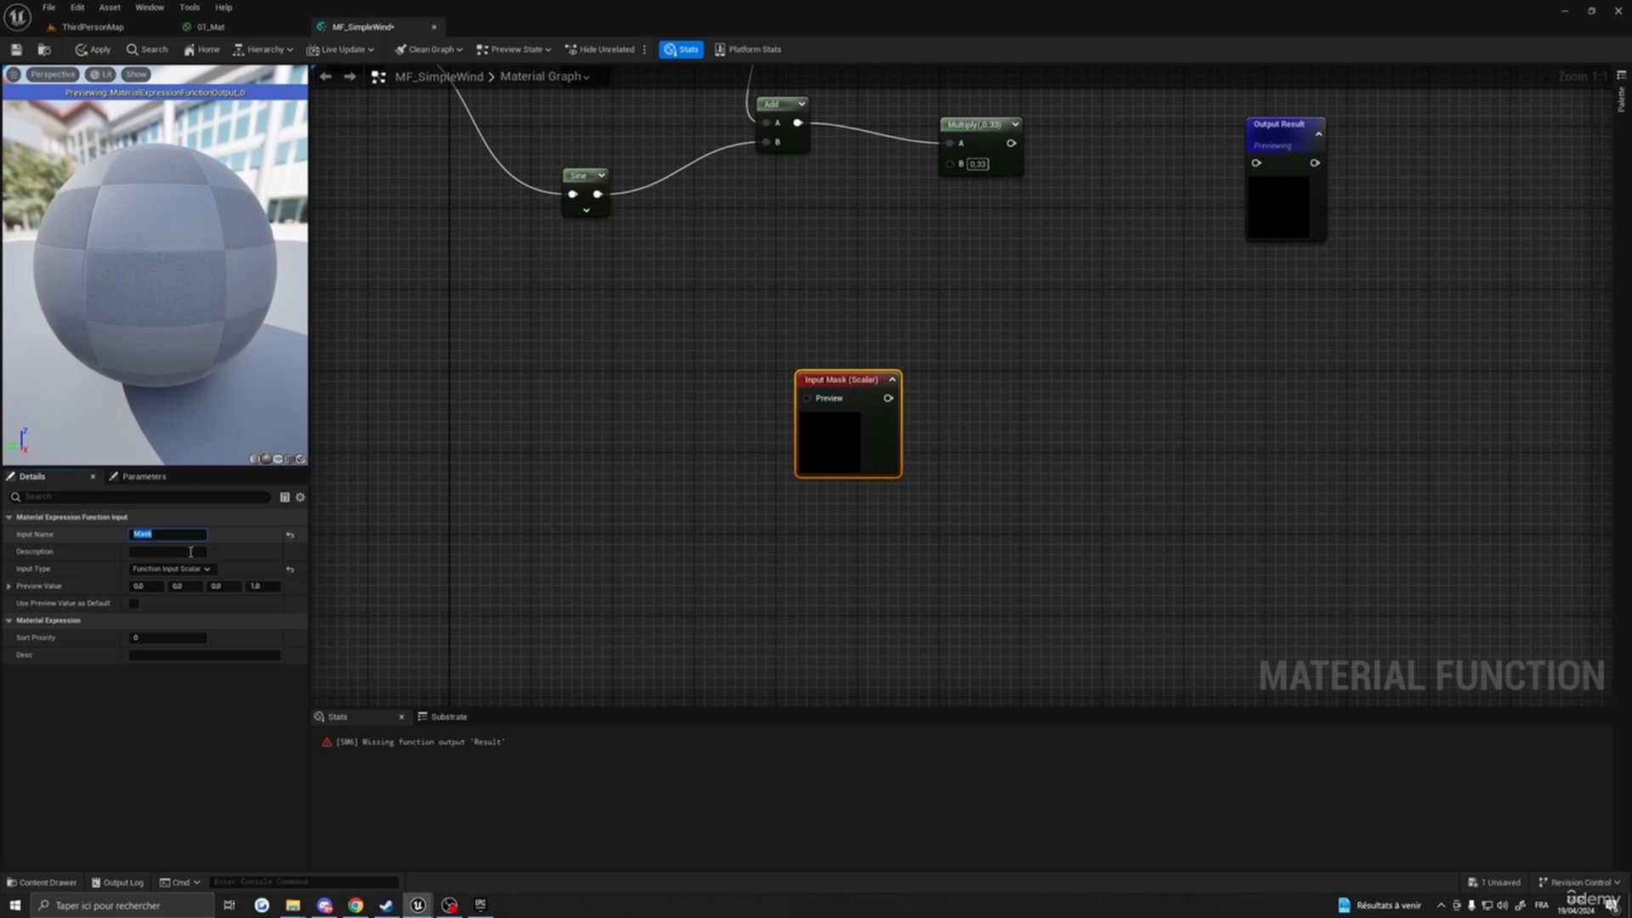
pyautogui.moveTo(847, 382); pyautogui.dragTo(808, 354)
pyautogui.moveTo(1097, 350); pyautogui.dragTo(1086, 454, button='right')
pyautogui.moveTo(845, 452); pyautogui.dragTo(835, 442)
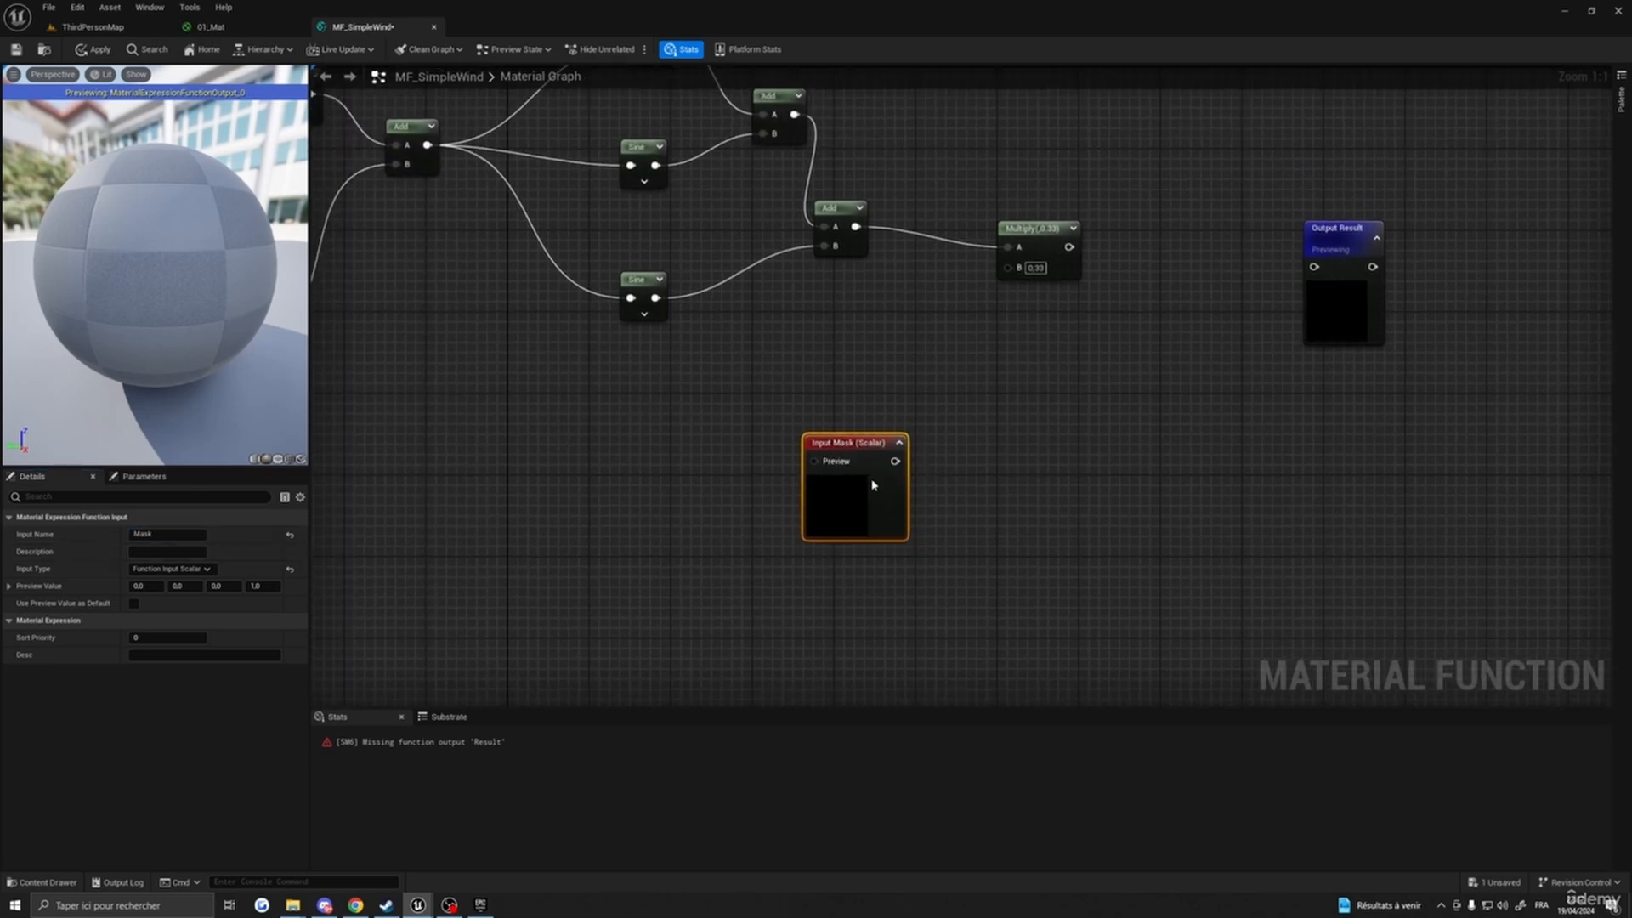
# - Add a BoundingBoxBased_0-1_UVW node and place it well before the Mask input
pyautogui.moveTo(1016, 534); pyautogui.dragTo(1194, 477, button='right')
pyautogui.moveTo(786, 539); pyautogui.dragTo(821, 499, button='right')
pyautogui.rightClick(774, 456)
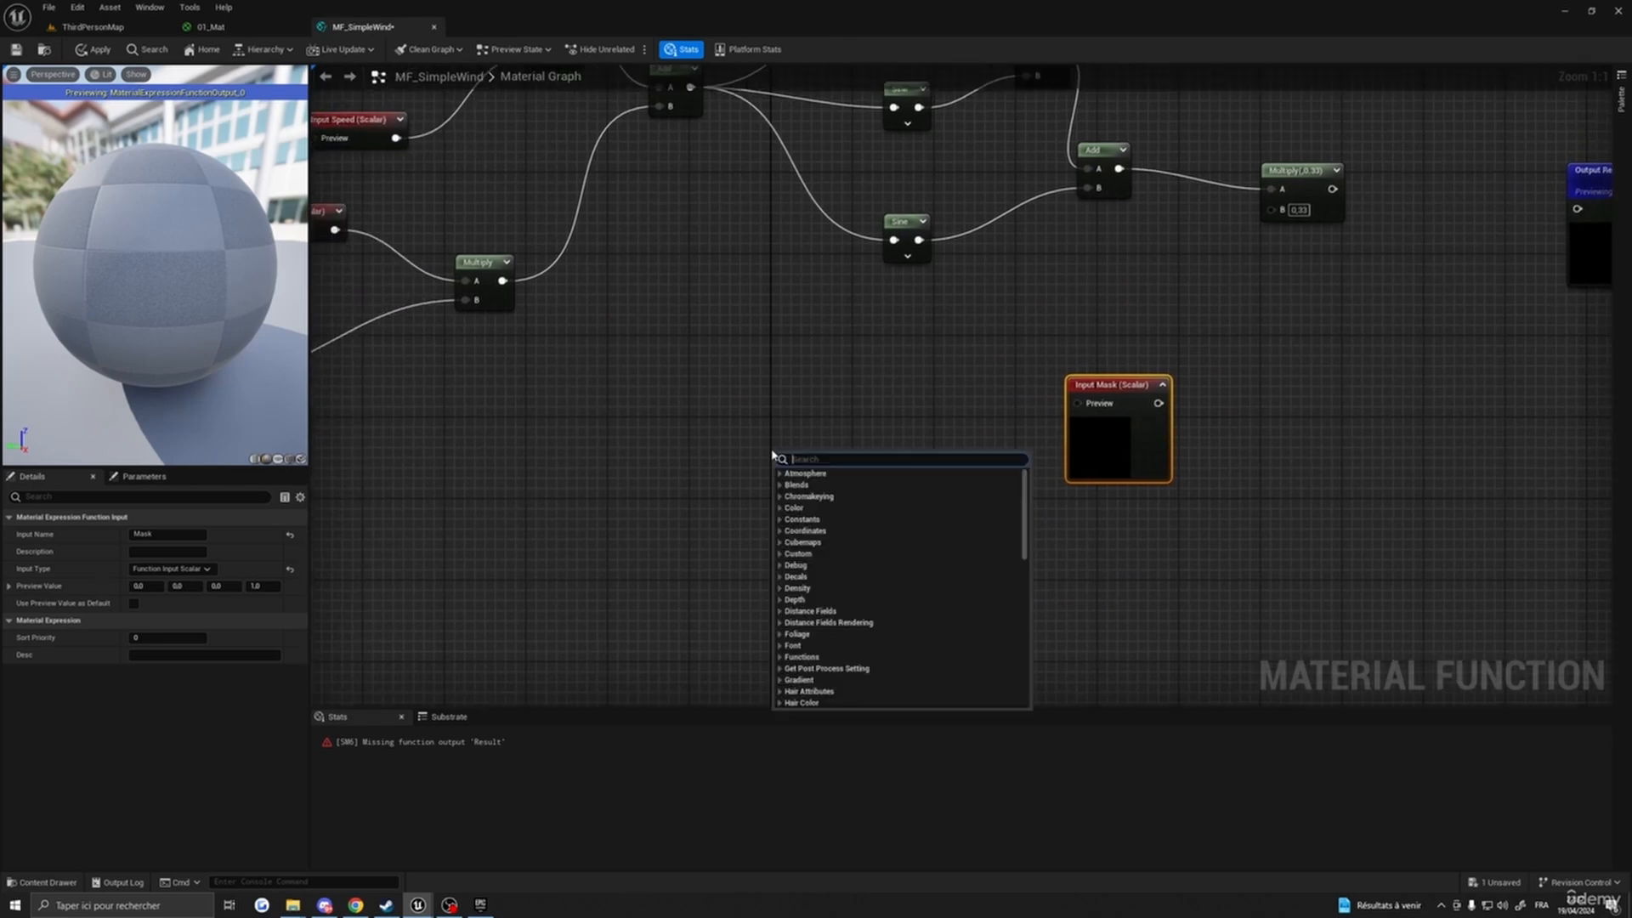
pyautogui.write('bound')
pyautogui.click(843, 508)
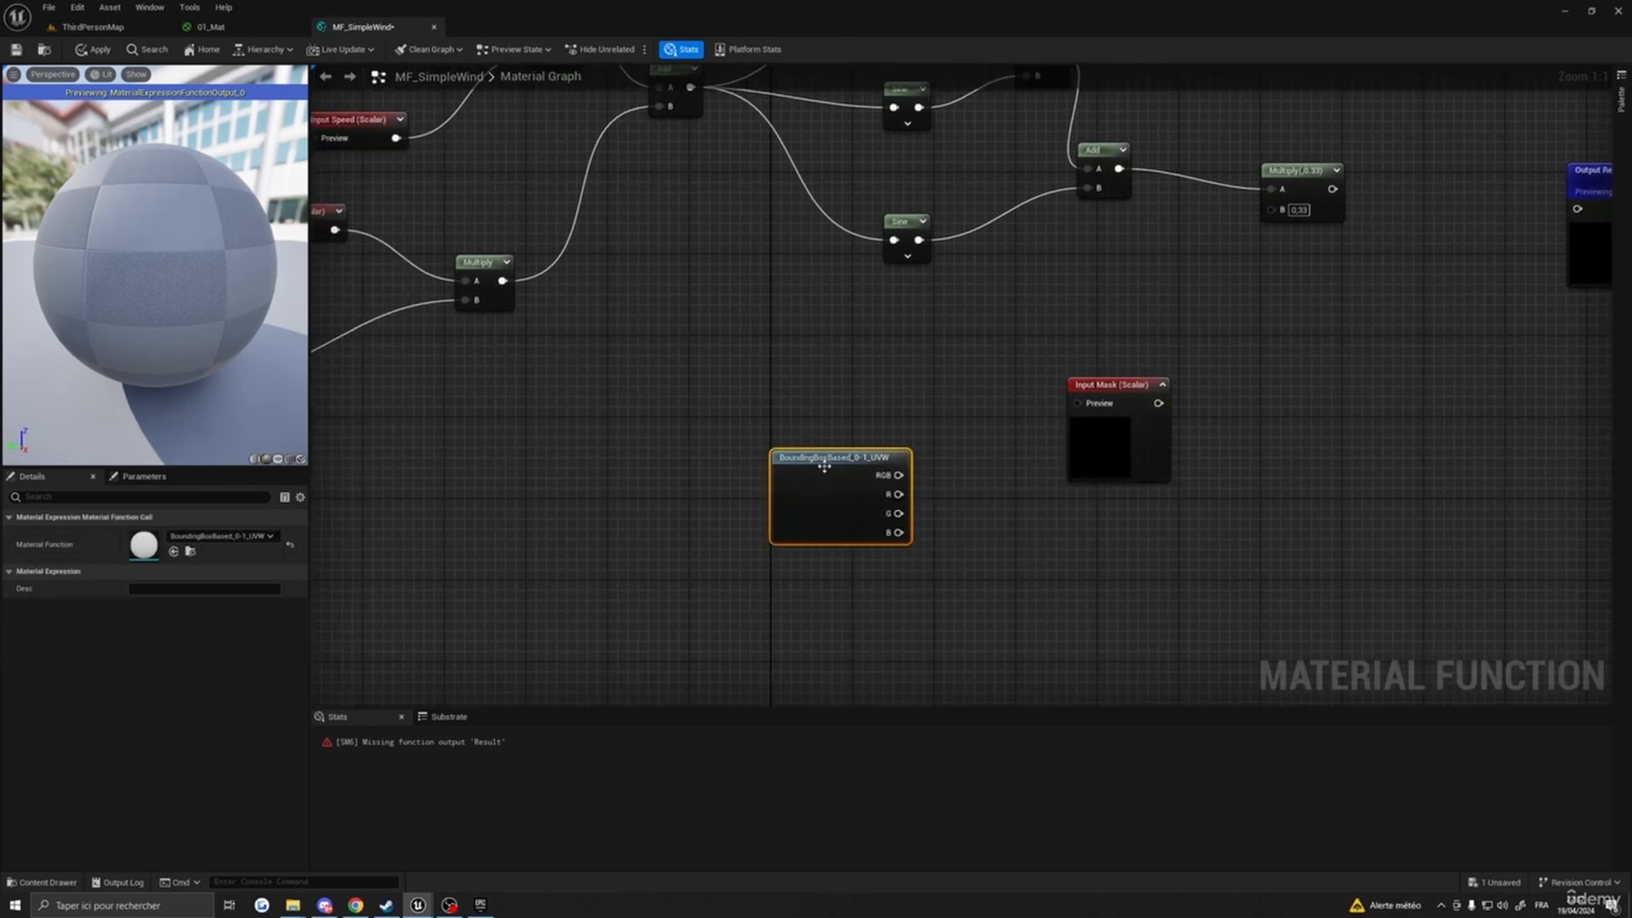
pyautogui.moveTo(823, 465); pyautogui.dragTo(590, 443)
# - Route the bounding-box node's B output through a OneMinus node into the Mask input's Preview, and shift both nodes closer to it
pyautogui.moveTo(871, 521); pyautogui.dragTo(739, 499, button='right')
pyautogui.rightClick(647, 498)
pyautogui.write('o')
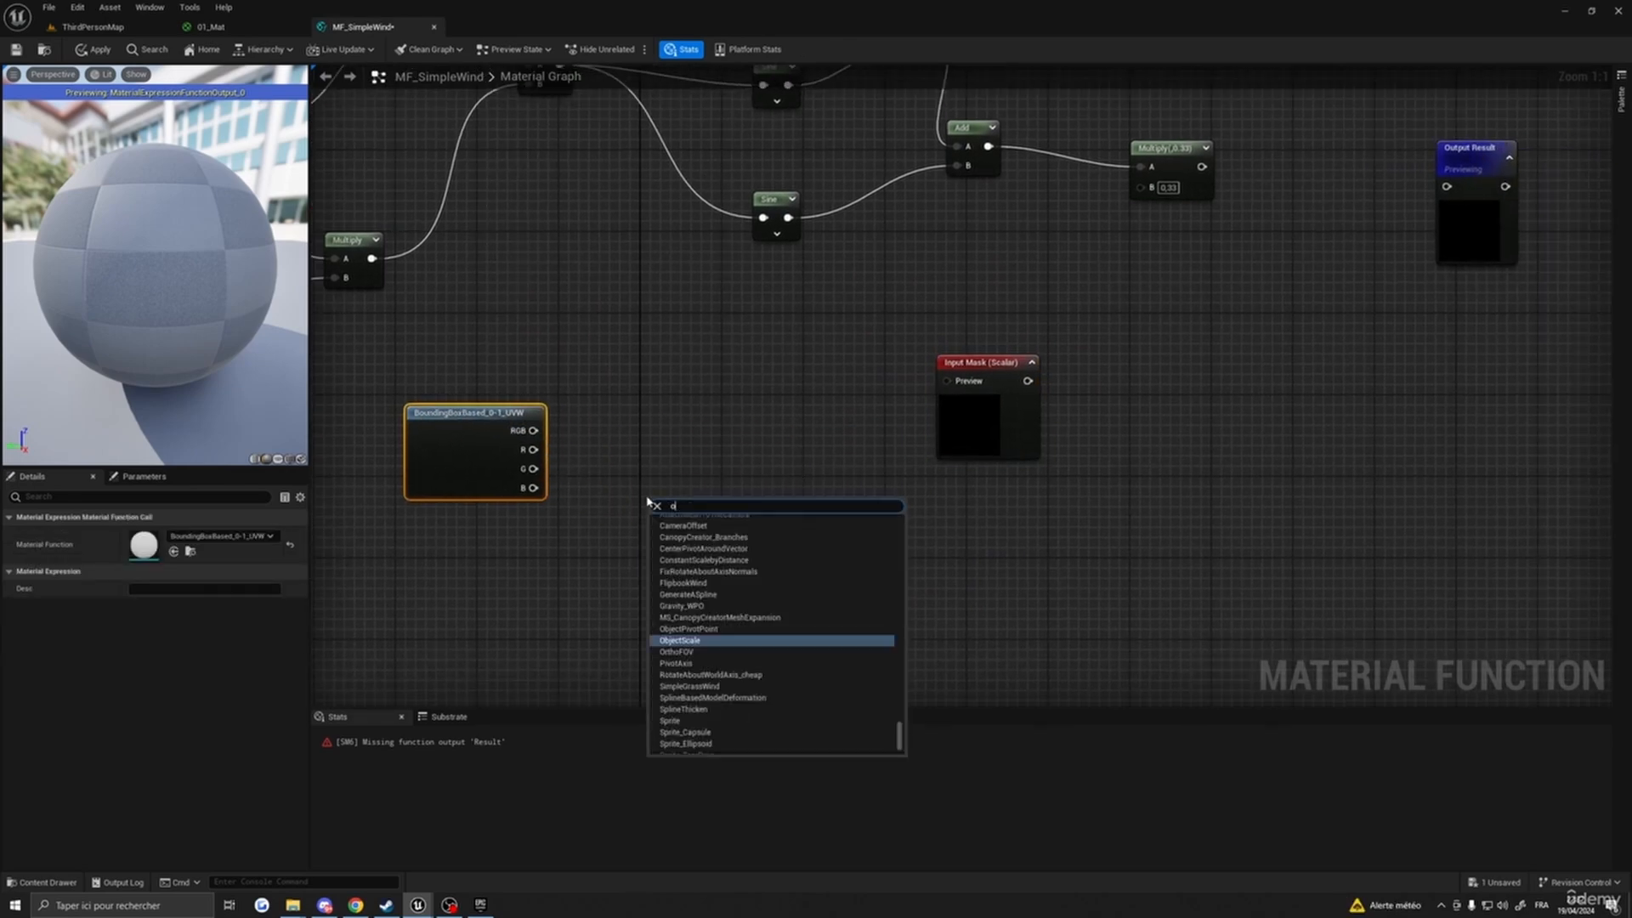
pyautogui.write('ne')
pyautogui.click(685, 602)
pyautogui.moveTo(533, 488); pyautogui.dragTo(928, 527)
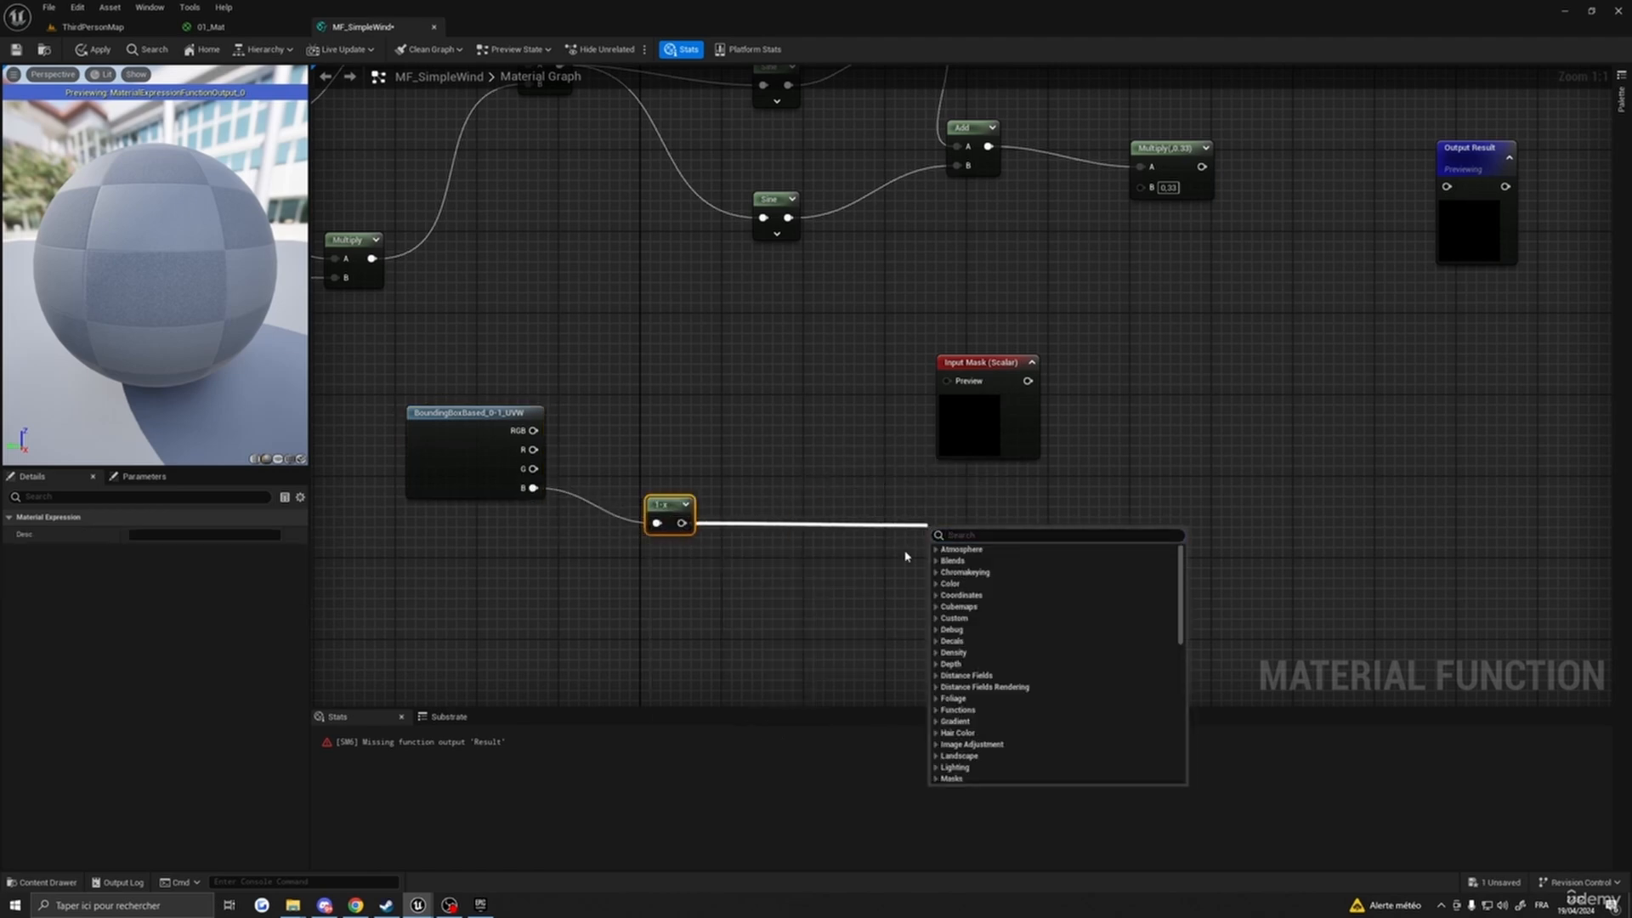
pyautogui.click(883, 426)
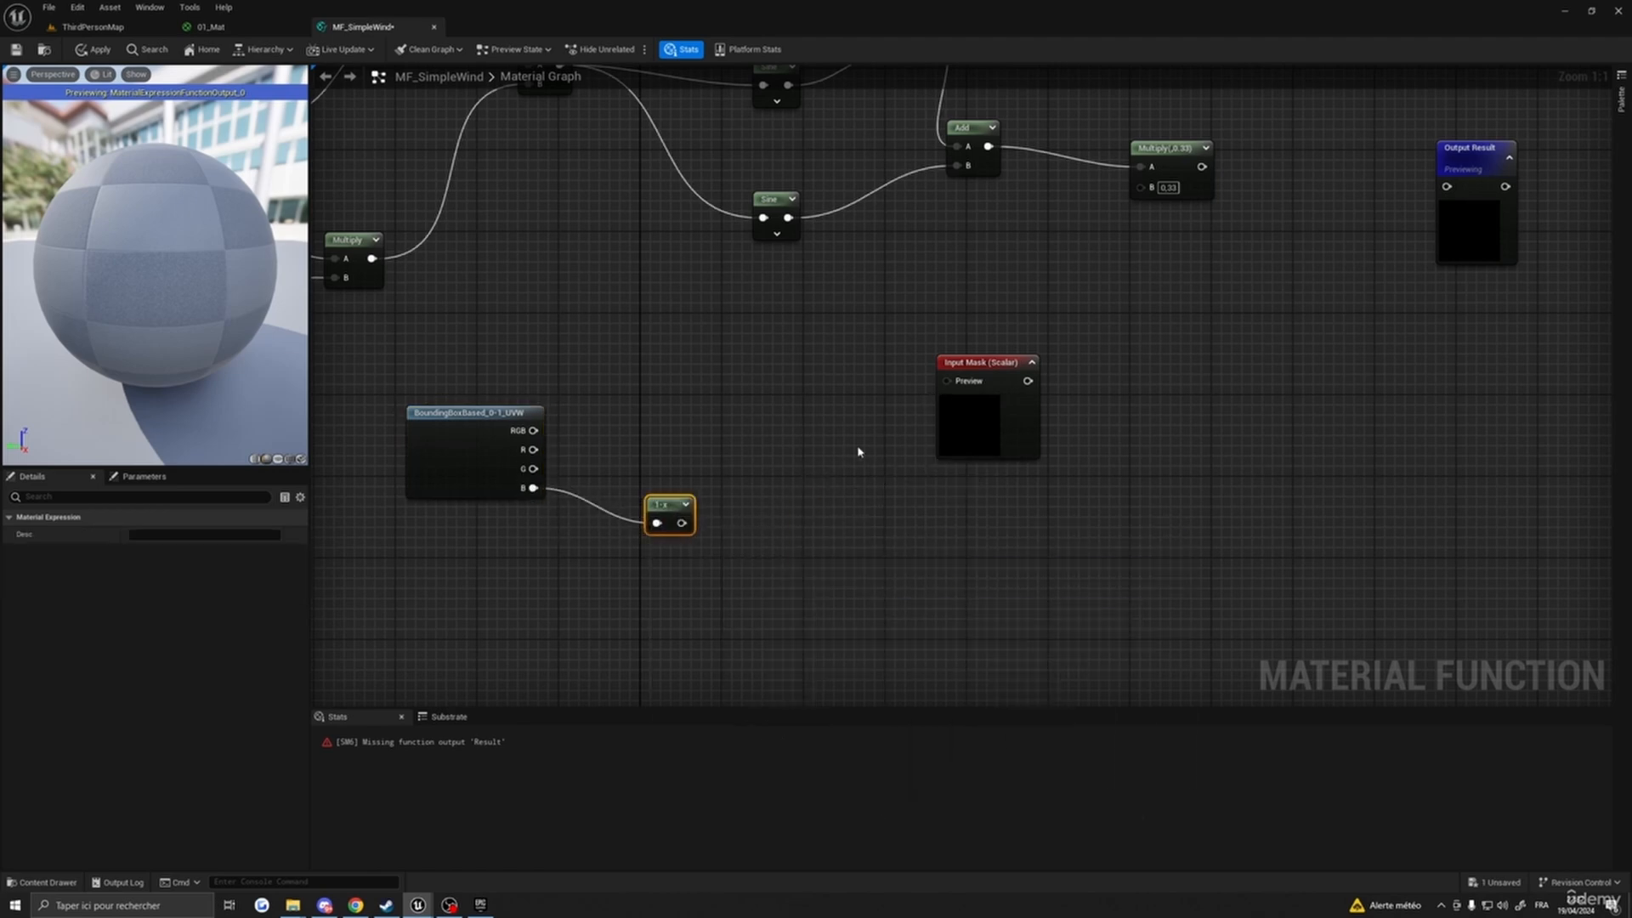
pyautogui.moveTo(684, 523); pyautogui.dragTo(946, 381)
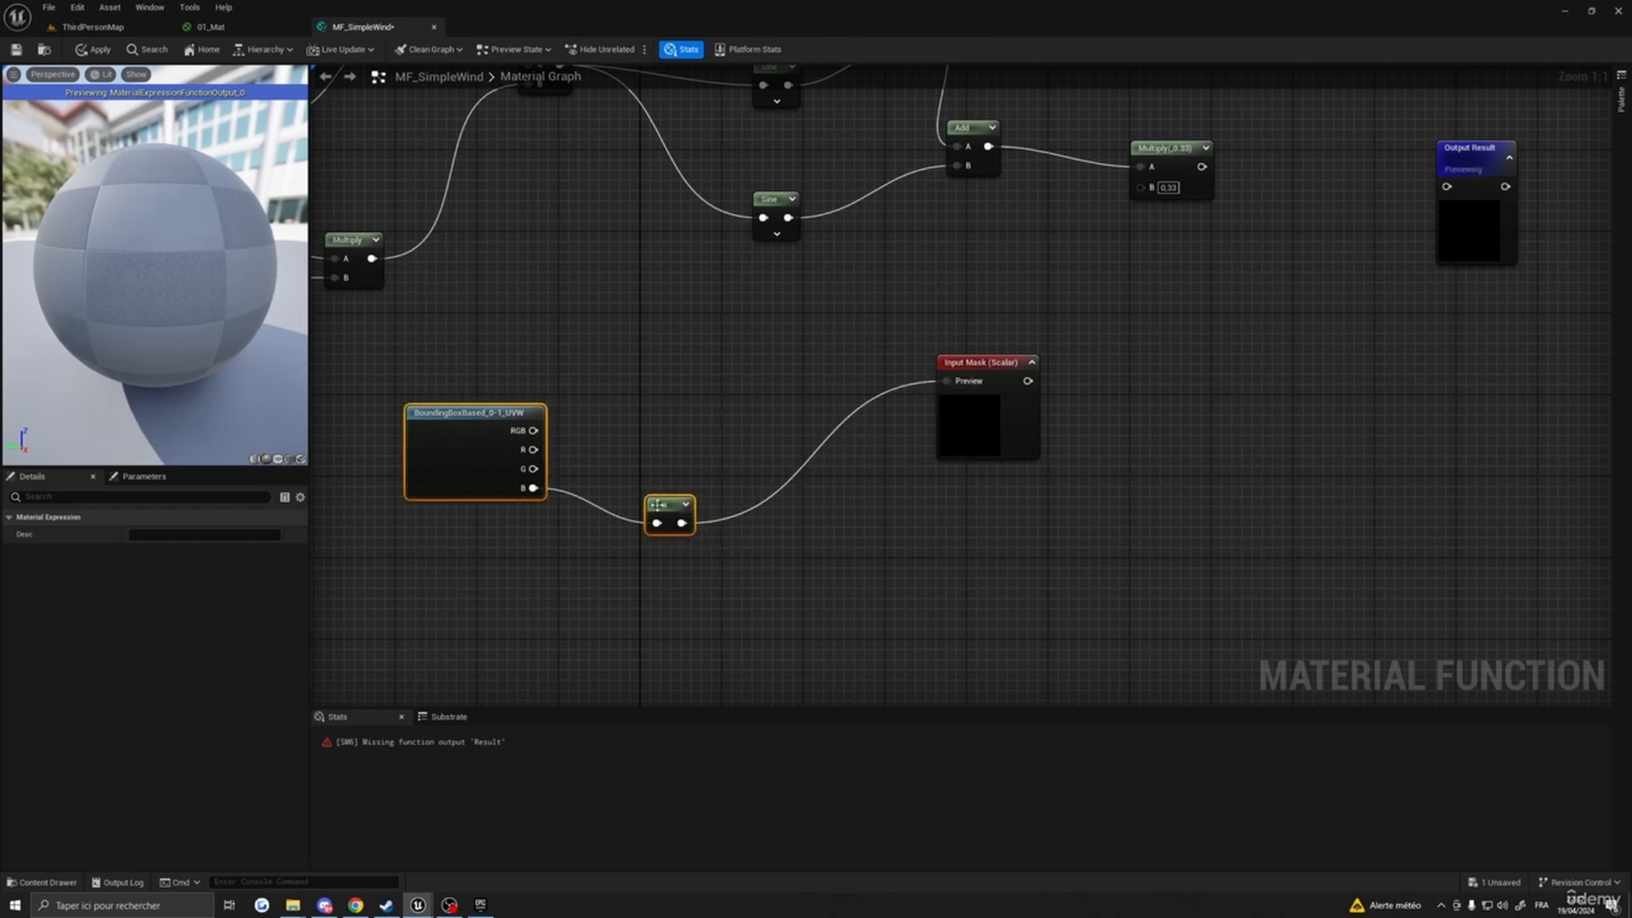
pyautogui.moveTo(492, 390); pyautogui.dragTo(790, 483)
pyautogui.moveTo(991, 382); pyautogui.dragTo(933, 460, button='right')
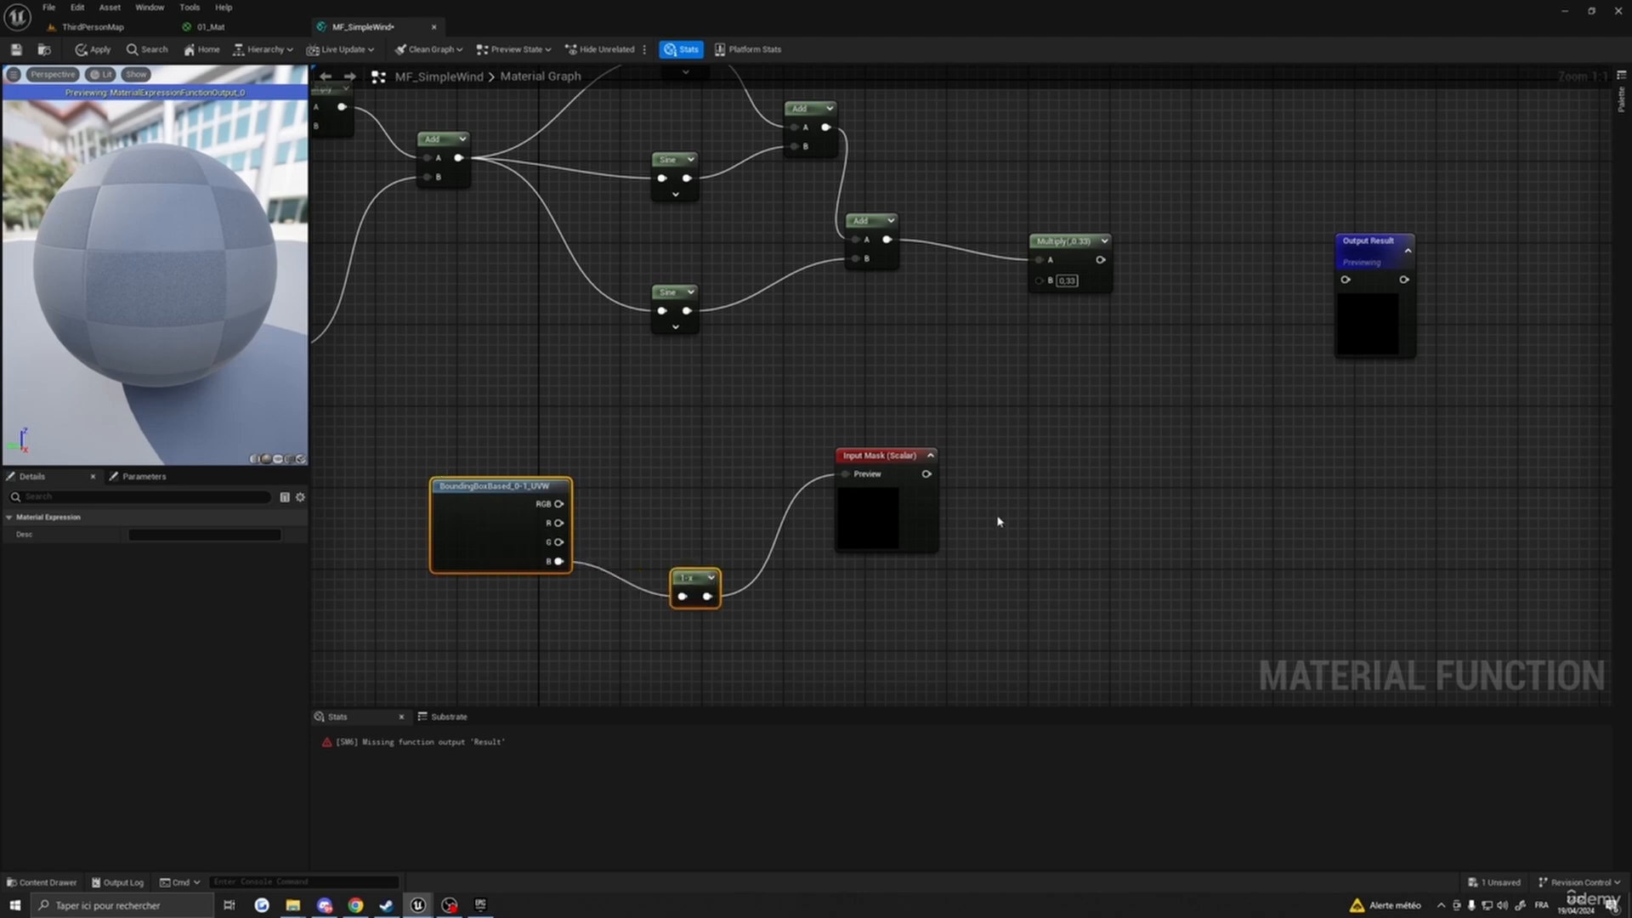
# - Add a Multiply node with the 0.33 Multiply result in A and the Mask input in B
pyautogui.moveTo(999, 522); pyautogui.dragTo(979, 568, button='right')
pyautogui.moveTo(823, 508); pyautogui.dragTo(1024, 379)
pyautogui.click(1031, 380)
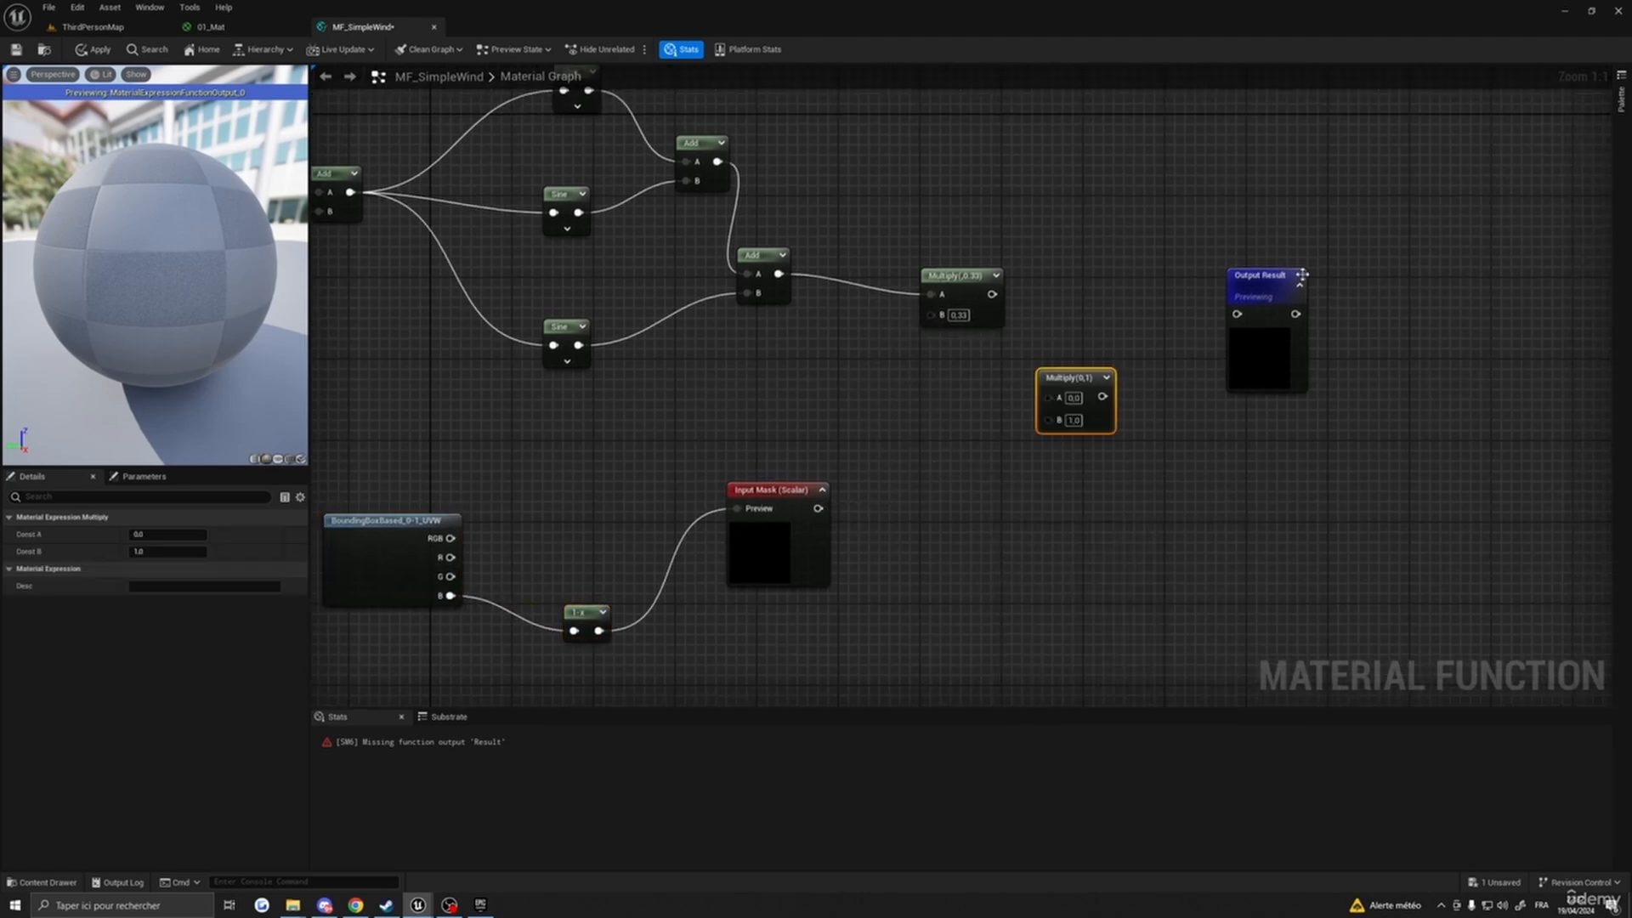
pyautogui.moveTo(1267, 285); pyautogui.dragTo(1337, 285)
pyautogui.moveTo(967, 277); pyautogui.dragTo(1048, 396)
pyautogui.moveTo(818, 509); pyautogui.dragTo(1059, 420)
# - Move the Output Result node farther away and add another Multiply node after the mask Multiply
pyautogui.moveTo(1241, 464); pyautogui.dragTo(759, 420, button='right')
pyautogui.moveTo(854, 239); pyautogui.dragTo(1130, 244)
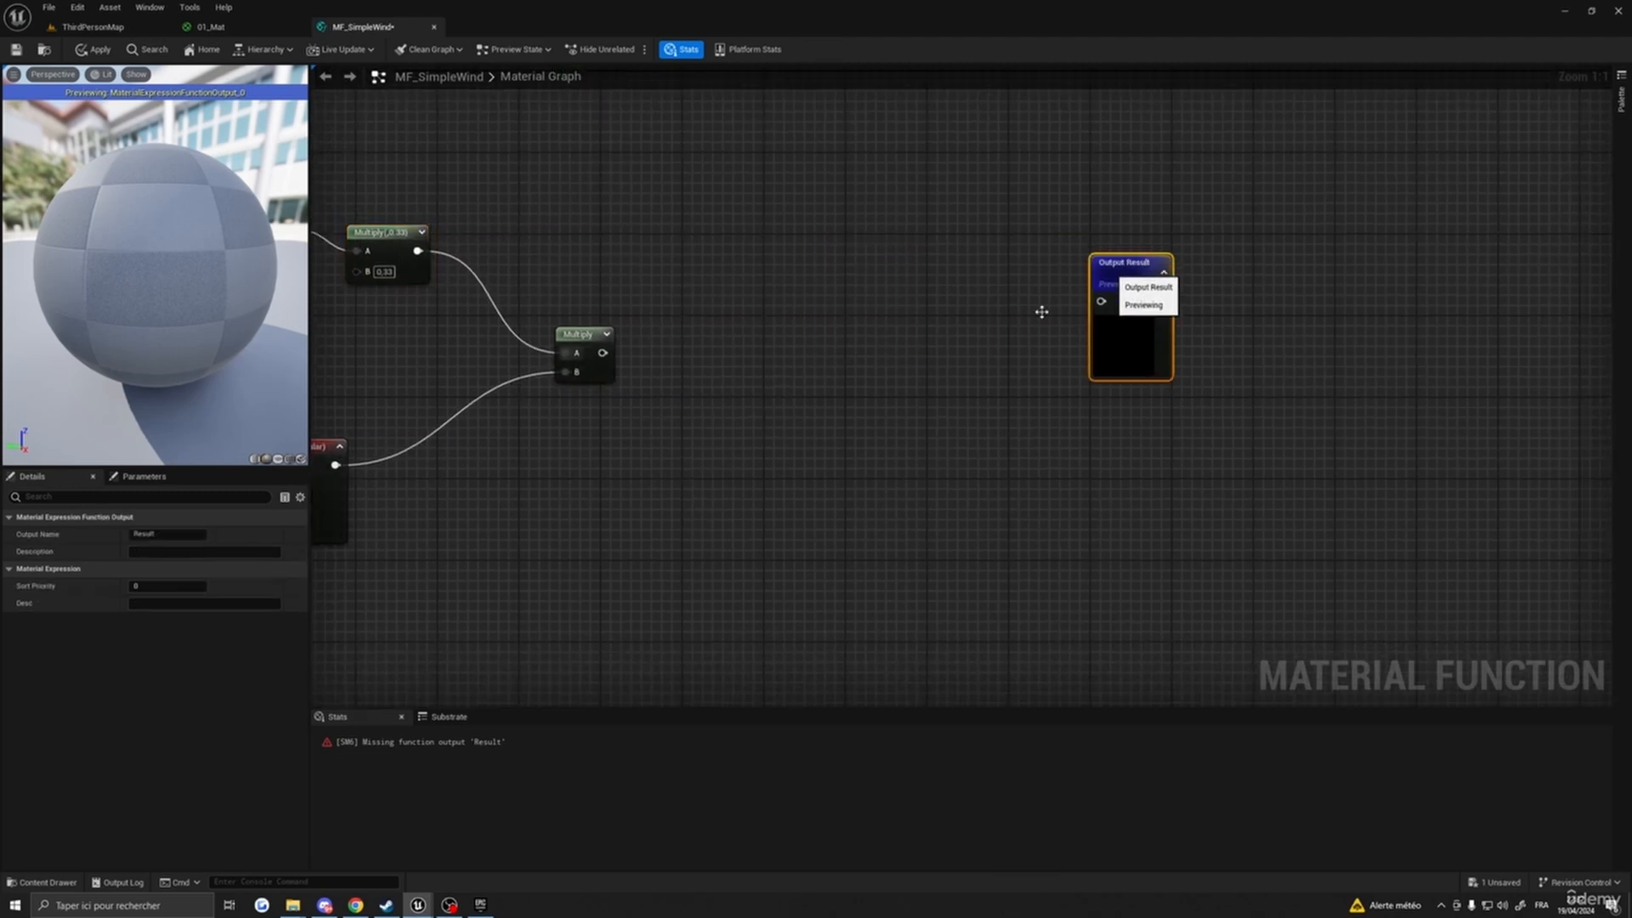
pyautogui.moveTo(785, 432); pyautogui.dragTo(922, 389, button='right')
pyautogui.press('m')
pyautogui.click(827, 370)
pyautogui.moveTo(874, 540); pyautogui.dragTo(893, 461, button='right')
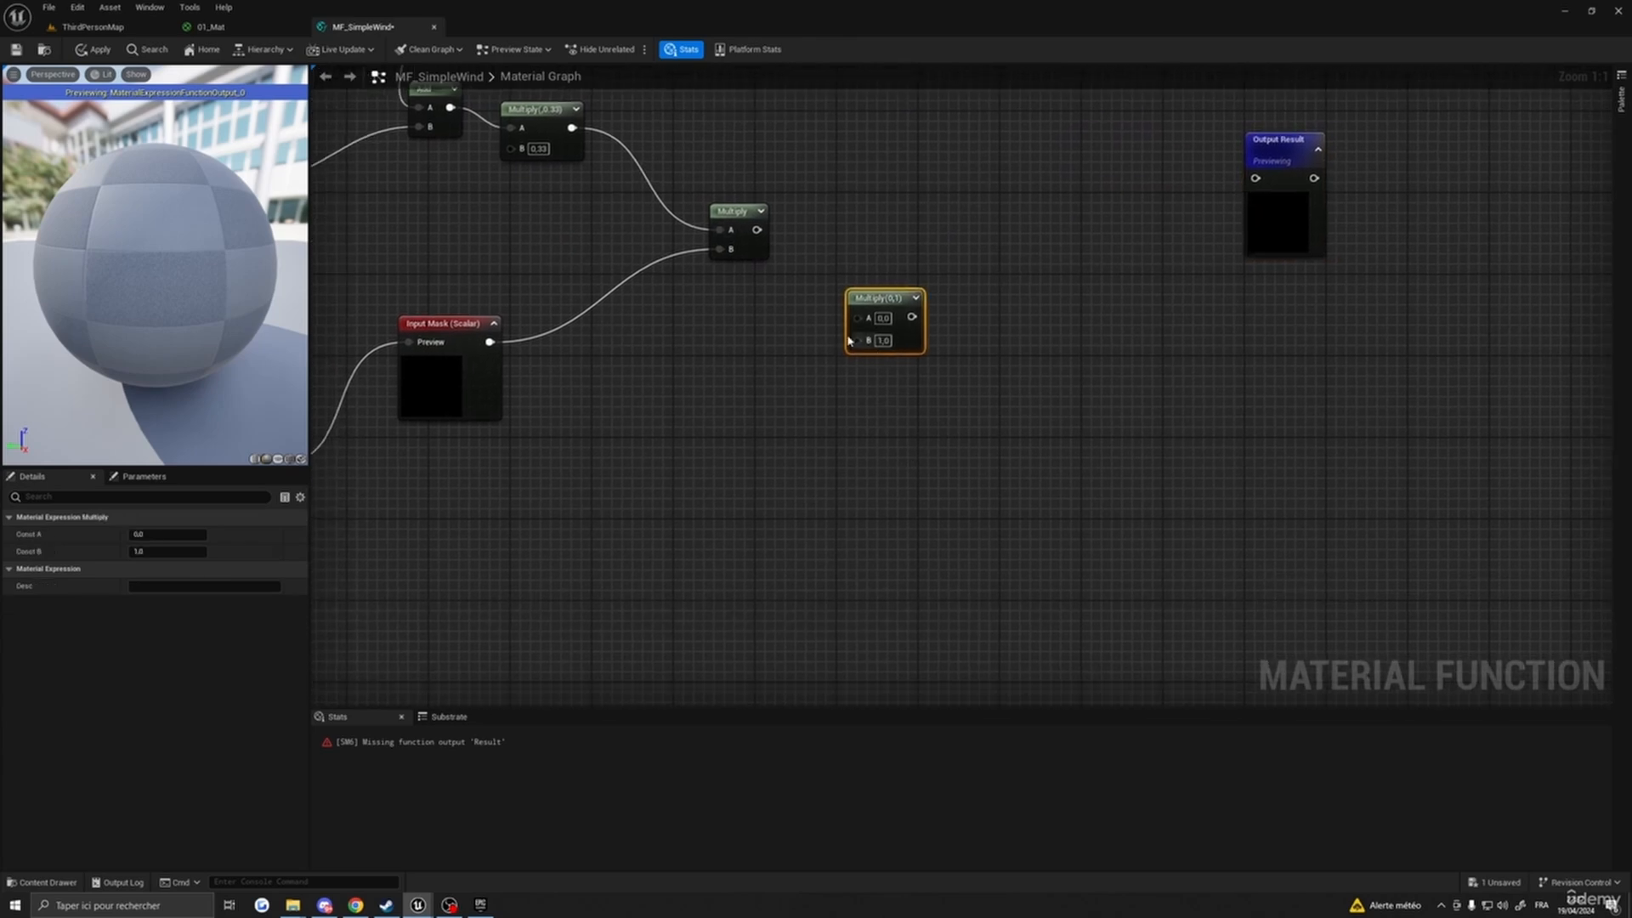
pyautogui.press('3')
pyautogui.click(711, 439)
pyautogui.moveTo(734, 442); pyautogui.dragTo(692, 441)
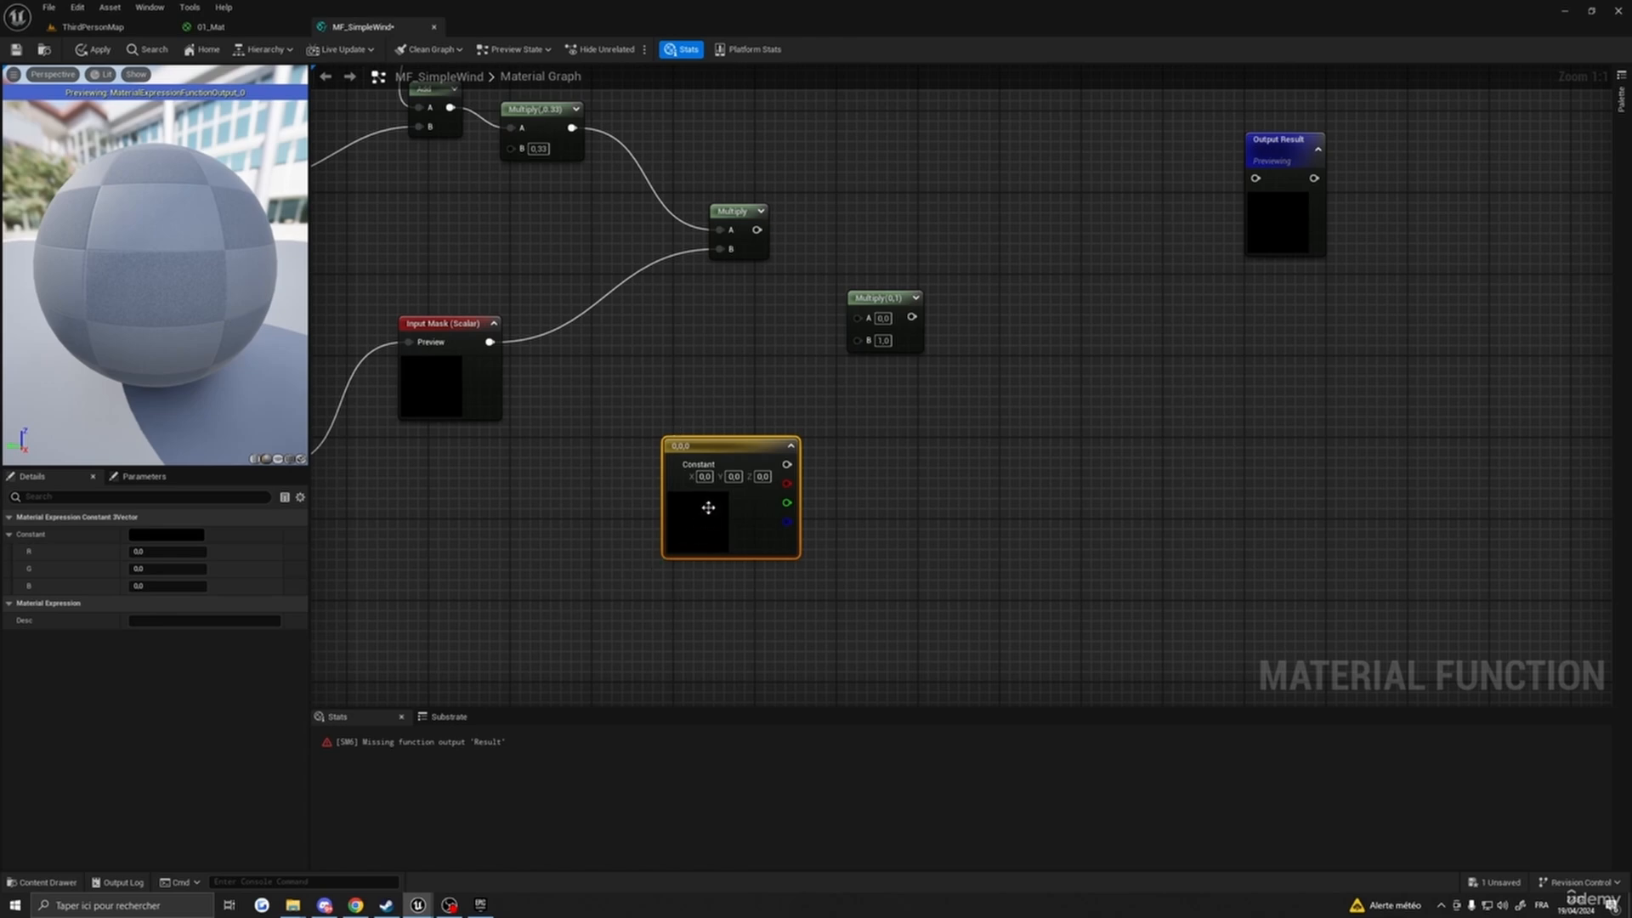
pyautogui.press('Delete')
# - Add a Vector 3 FunctionInput node below the unconnected Multiply node
pyautogui.rightClick(733, 454)
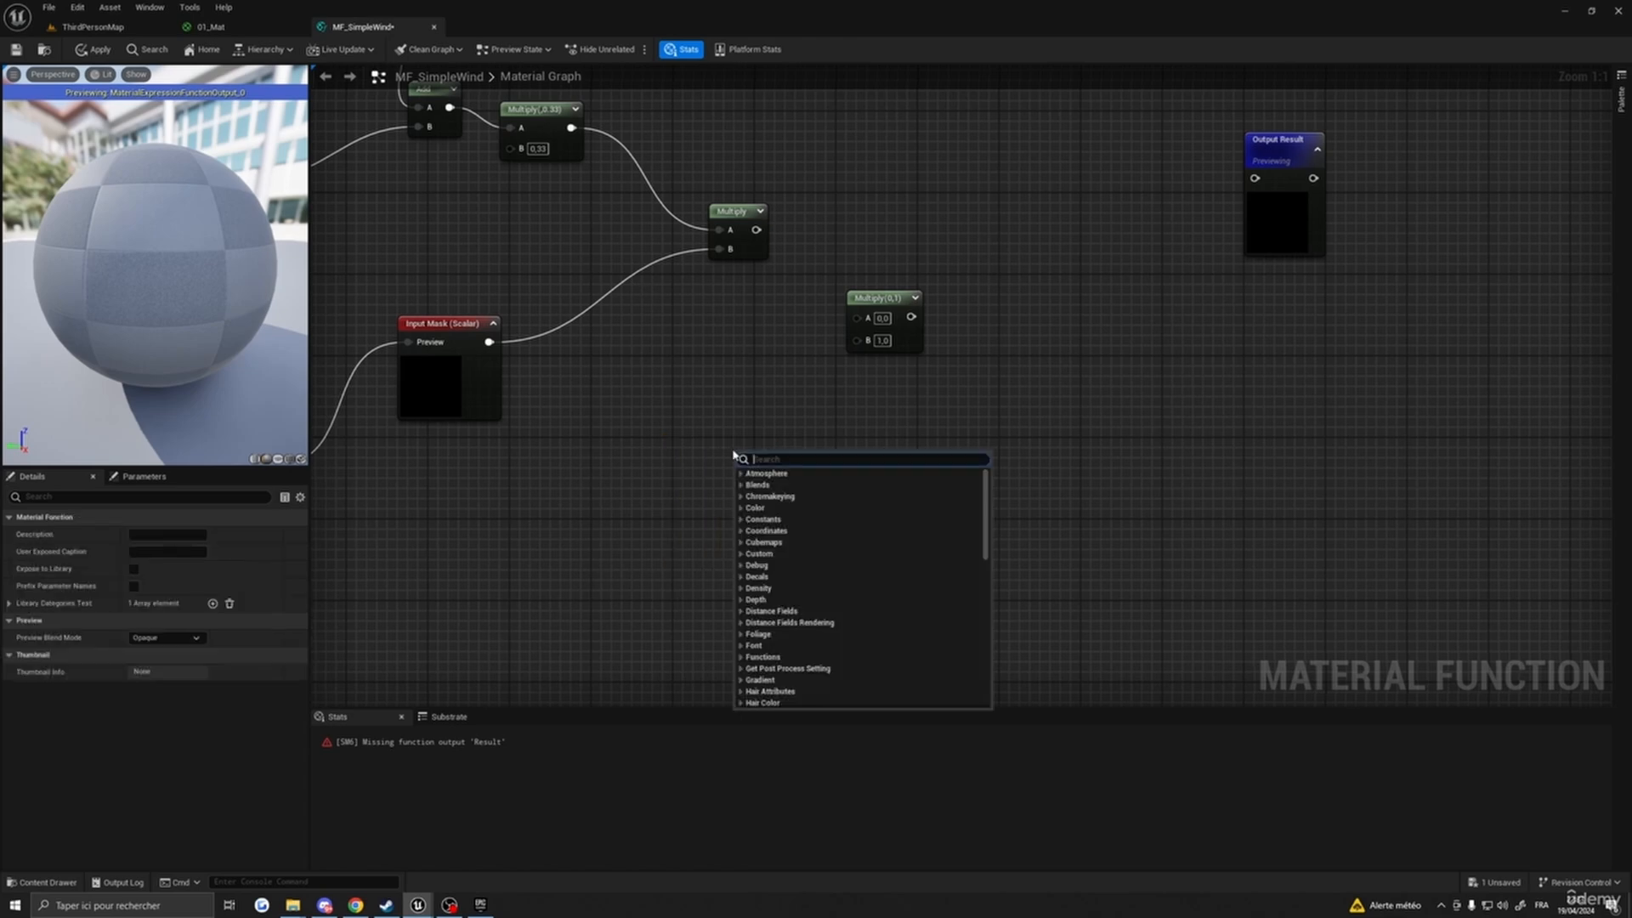
pyautogui.write('func')
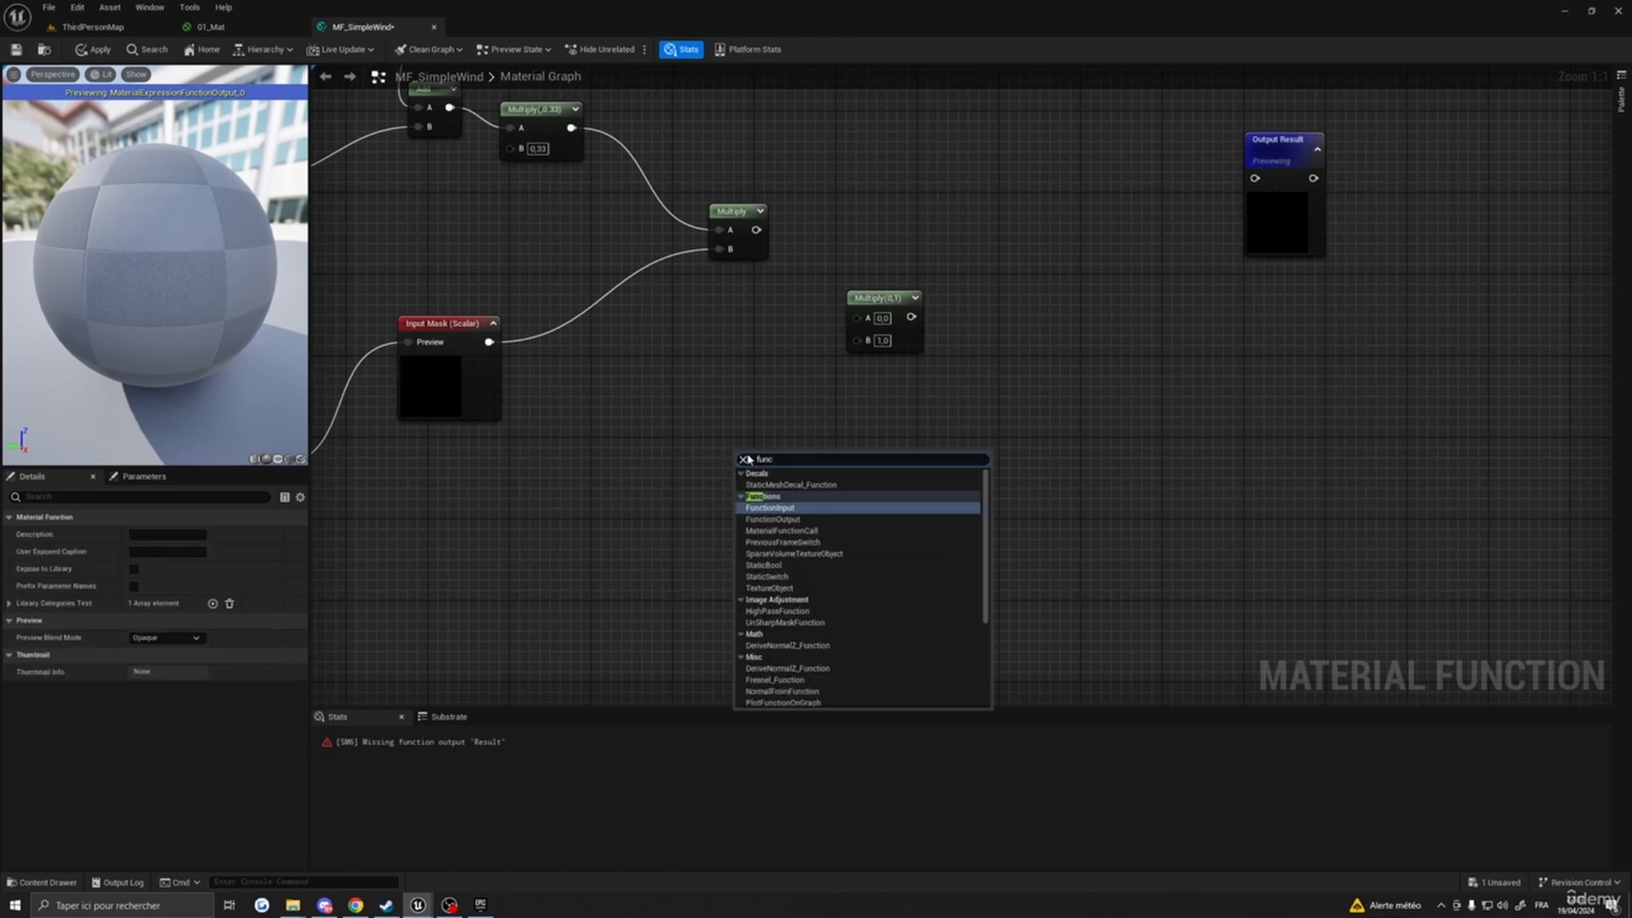
pyautogui.click(770, 508)
pyautogui.click(175, 569)
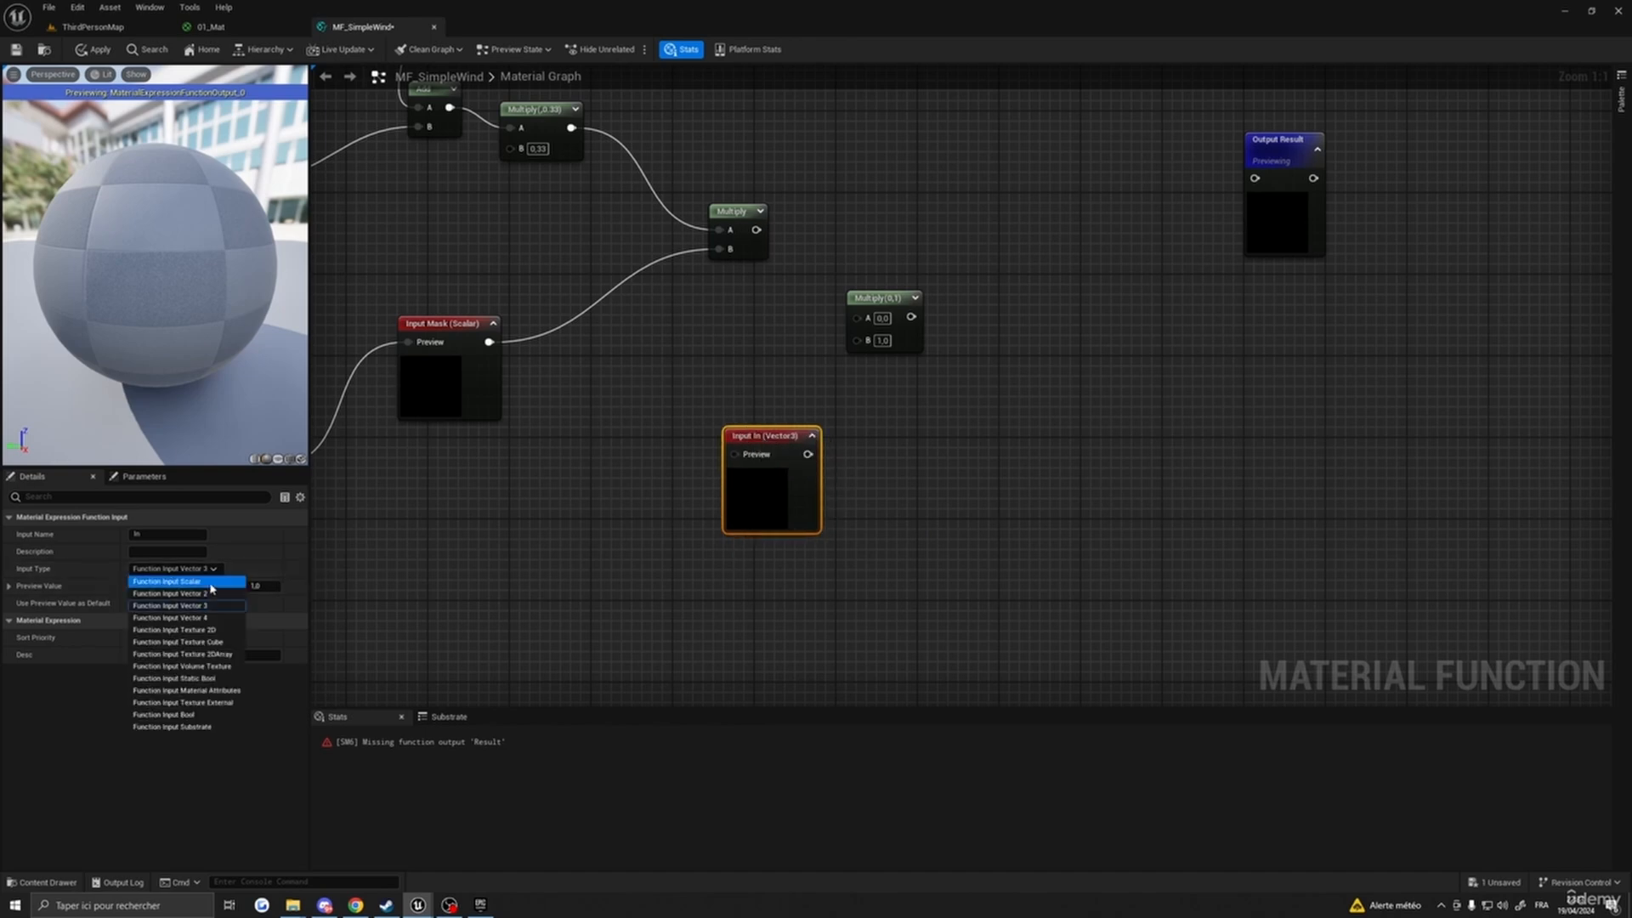
pyautogui.click(185, 580)
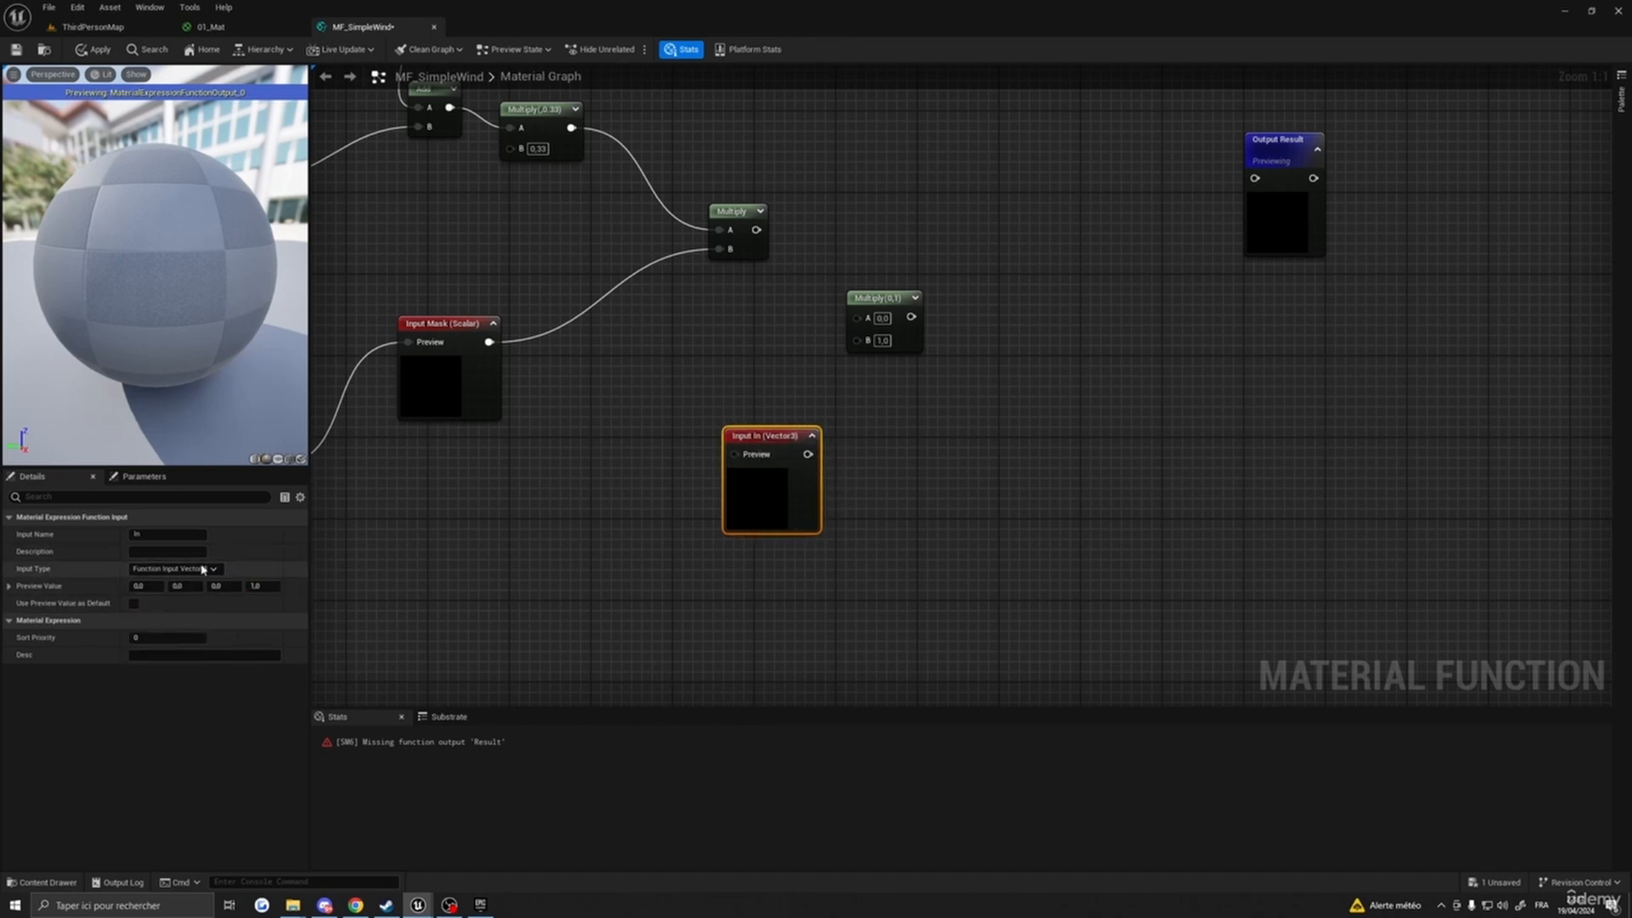
# - Name the vector input Direction and connect it to the new Multiply's B, with the mask Multiply's output in A
pyautogui.click(167, 534)
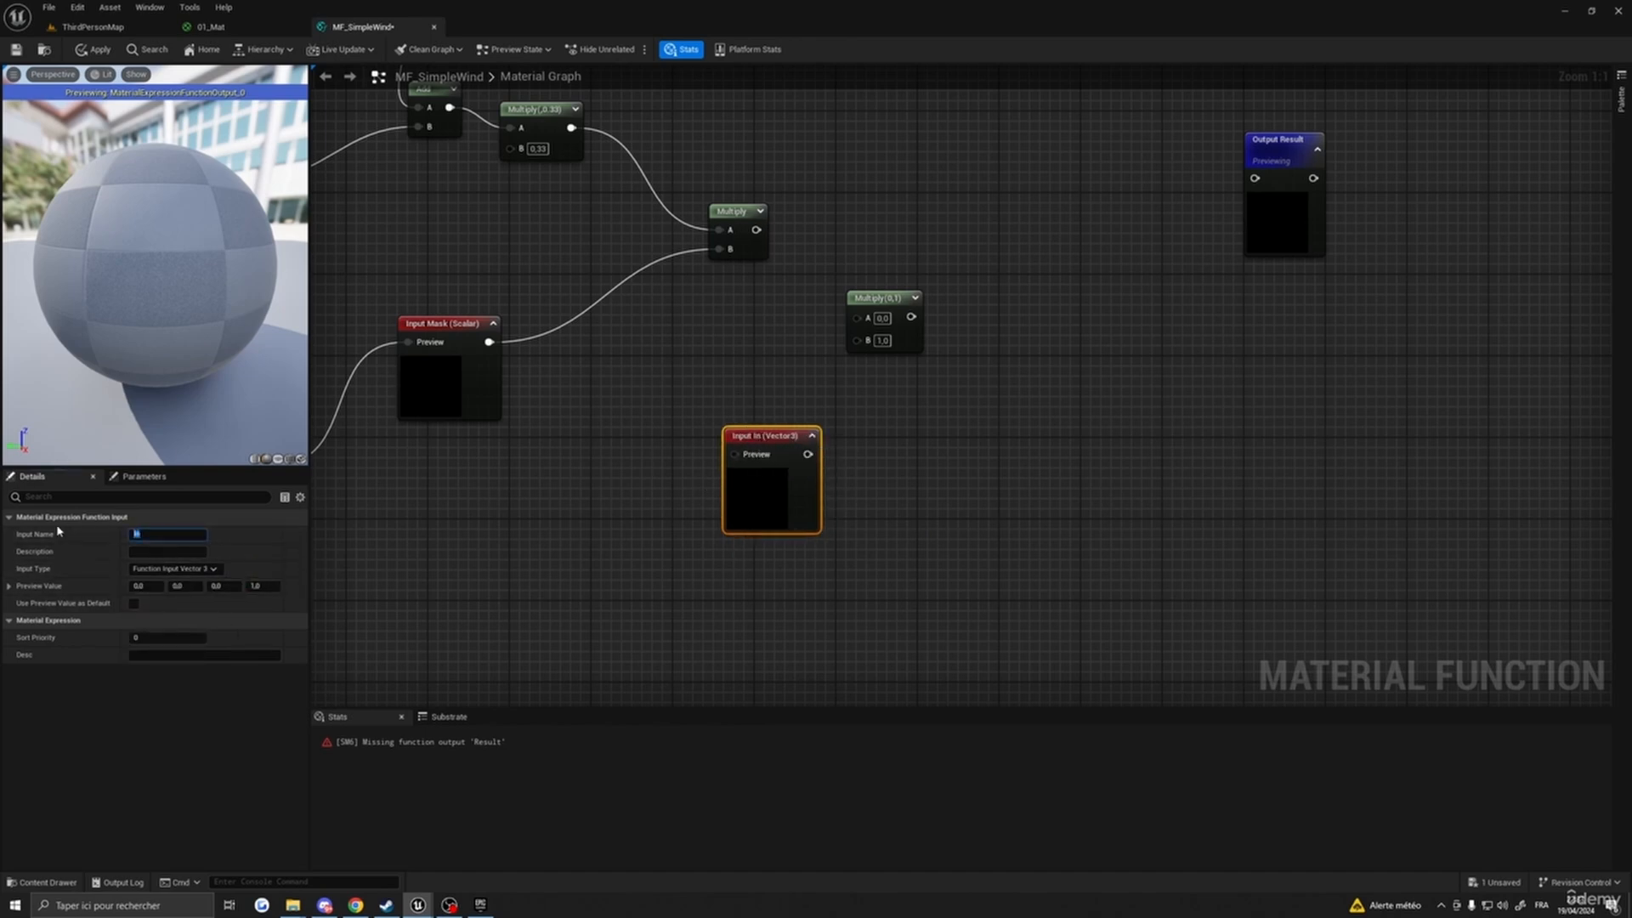
pyautogui.write('Direction')
pyautogui.press('Return')
pyautogui.moveTo(832, 454); pyautogui.dragTo(858, 339)
pyautogui.moveTo(754, 229); pyautogui.dragTo(857, 318)
# - Add another Multiply node and connect the direction Multiply's output to its A input
pyautogui.moveTo(935, 417); pyautogui.dragTo(940, 488, button='right')
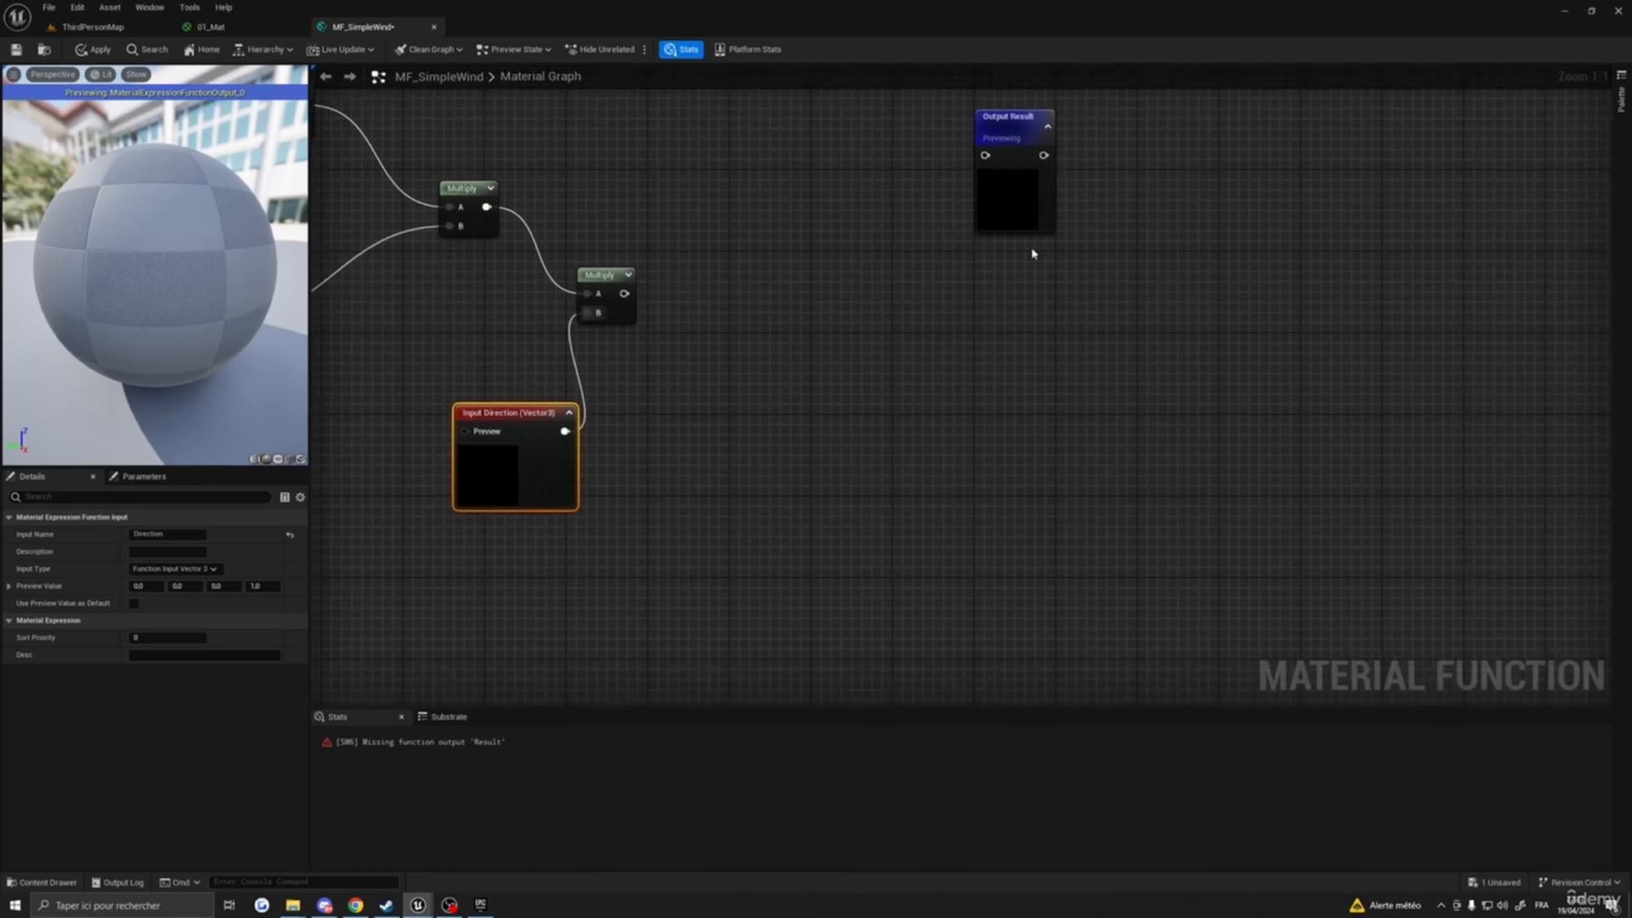
pyautogui.click(808, 341)
pyautogui.moveTo(814, 344); pyautogui.dragTo(850, 367)
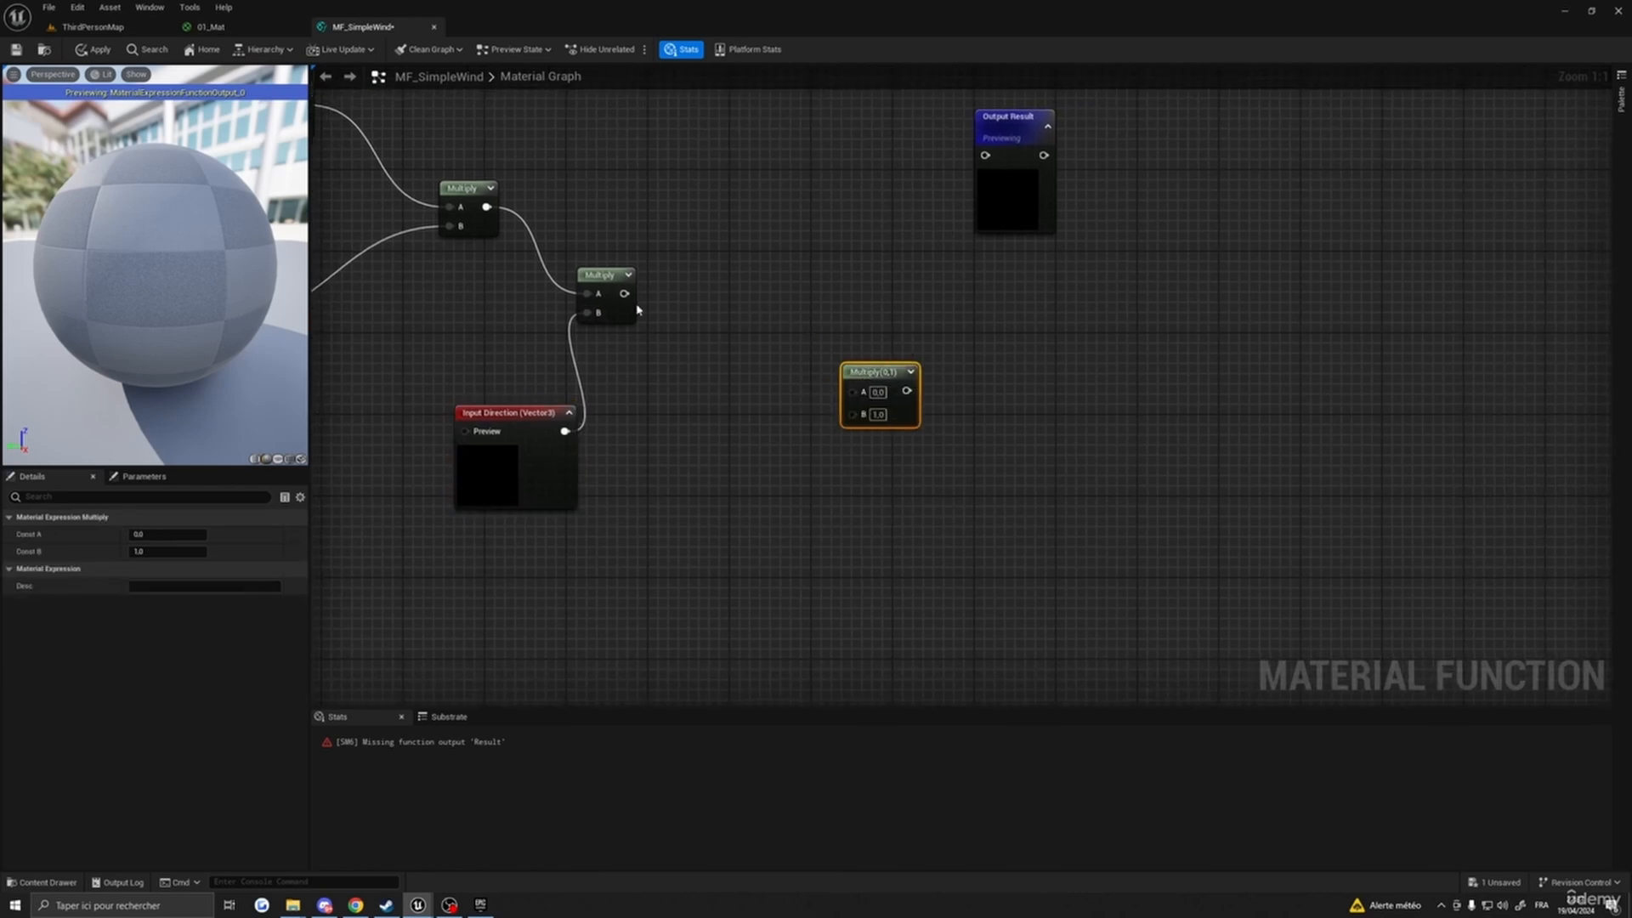
pyautogui.moveTo(624, 293); pyautogui.dragTo(851, 392)
# - Add a FunctionInput node below the last Multiply, with type Function Input Scalar and the name Intensity
pyautogui.moveTo(750, 522); pyautogui.dragTo(861, 327, button='right')
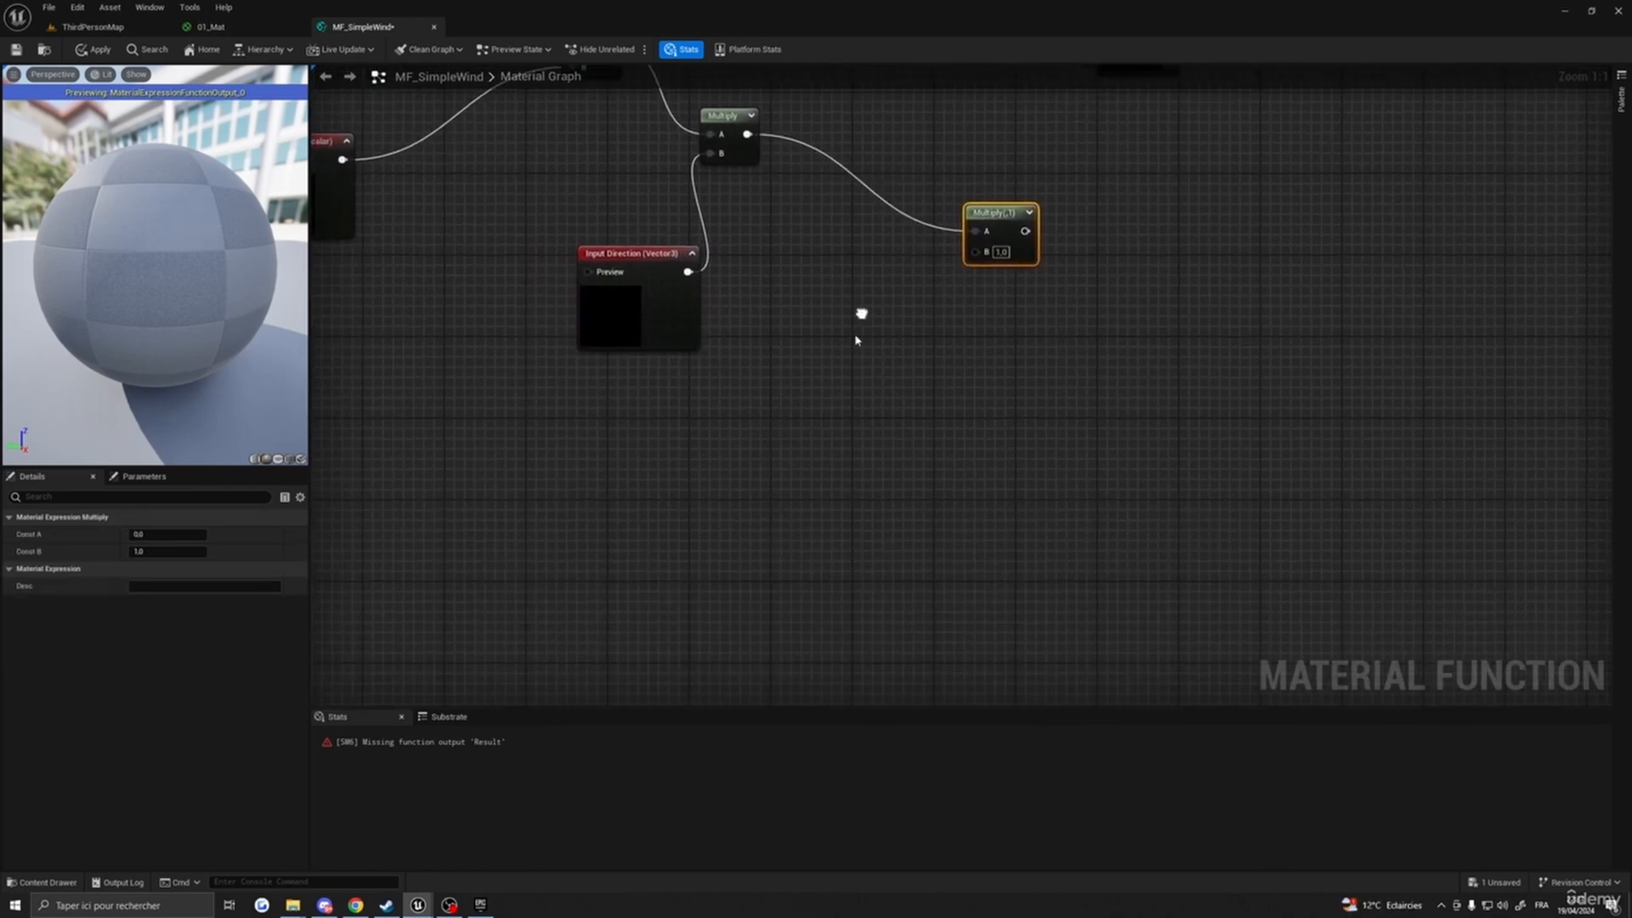
pyautogui.rightClick(803, 425)
pyautogui.write('func')
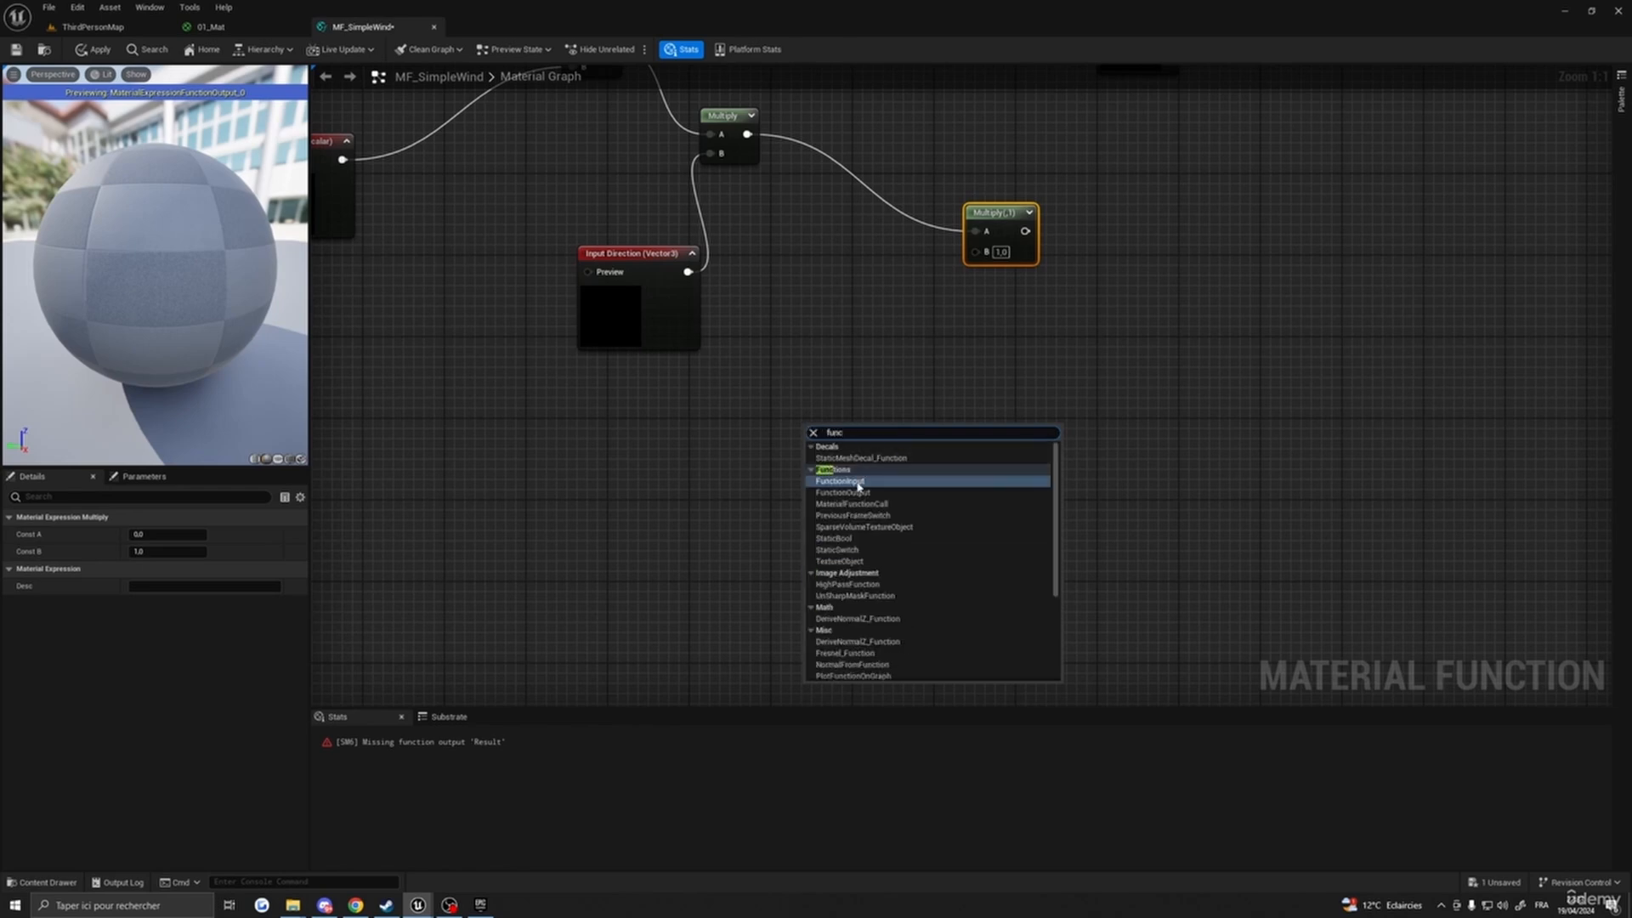
pyautogui.click(873, 443)
pyautogui.click(174, 568)
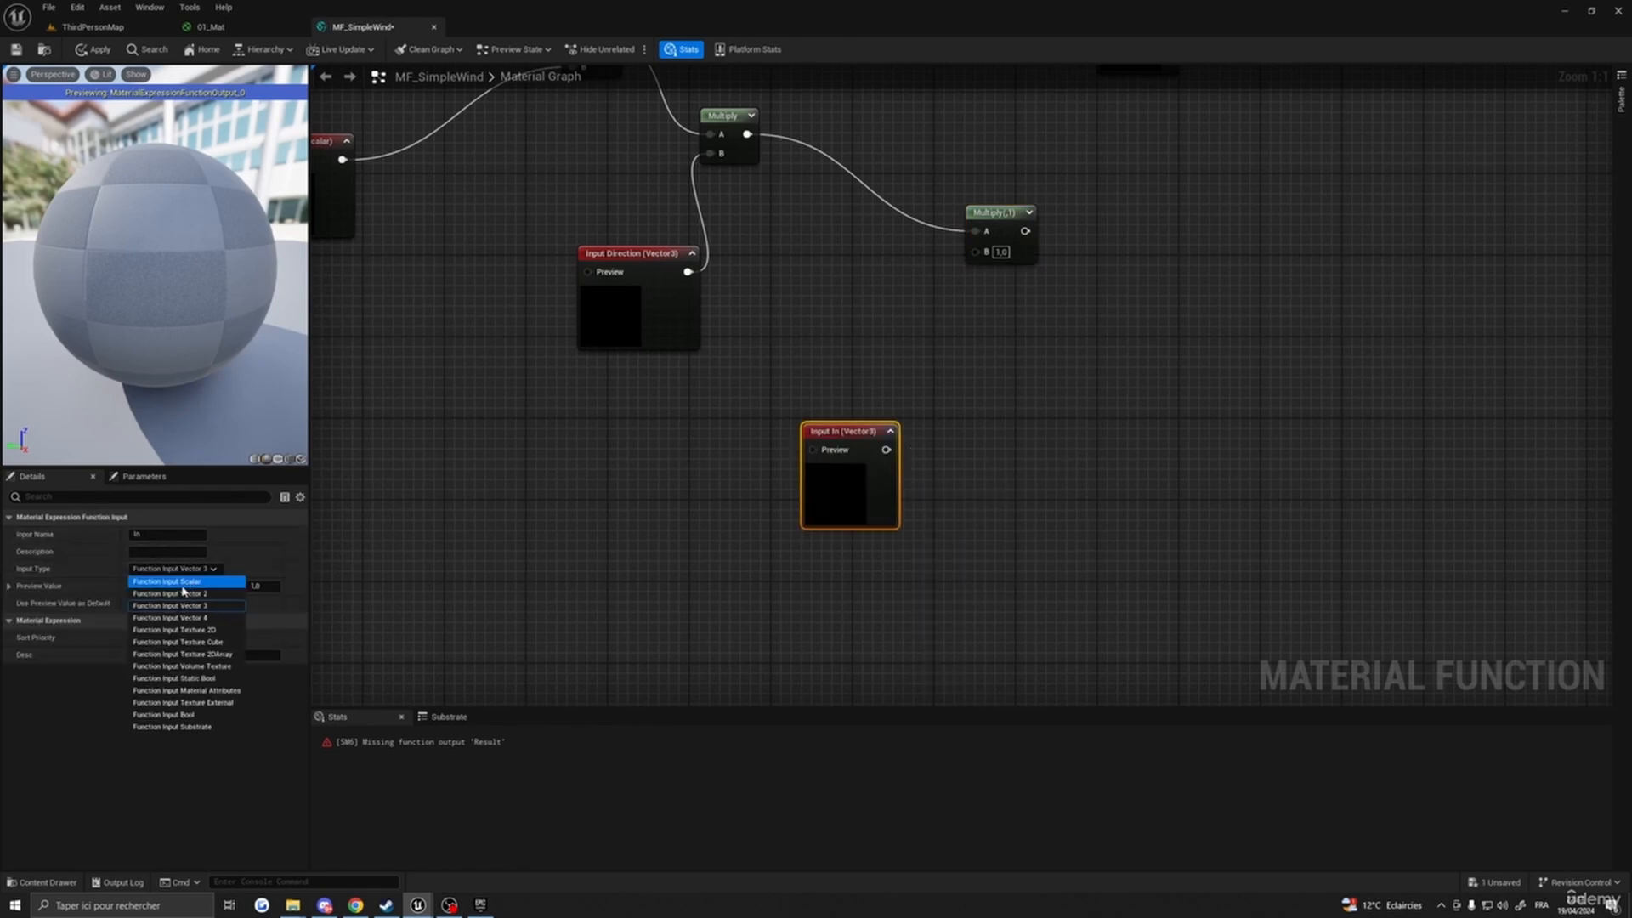
pyautogui.click(170, 578)
pyautogui.click(149, 534)
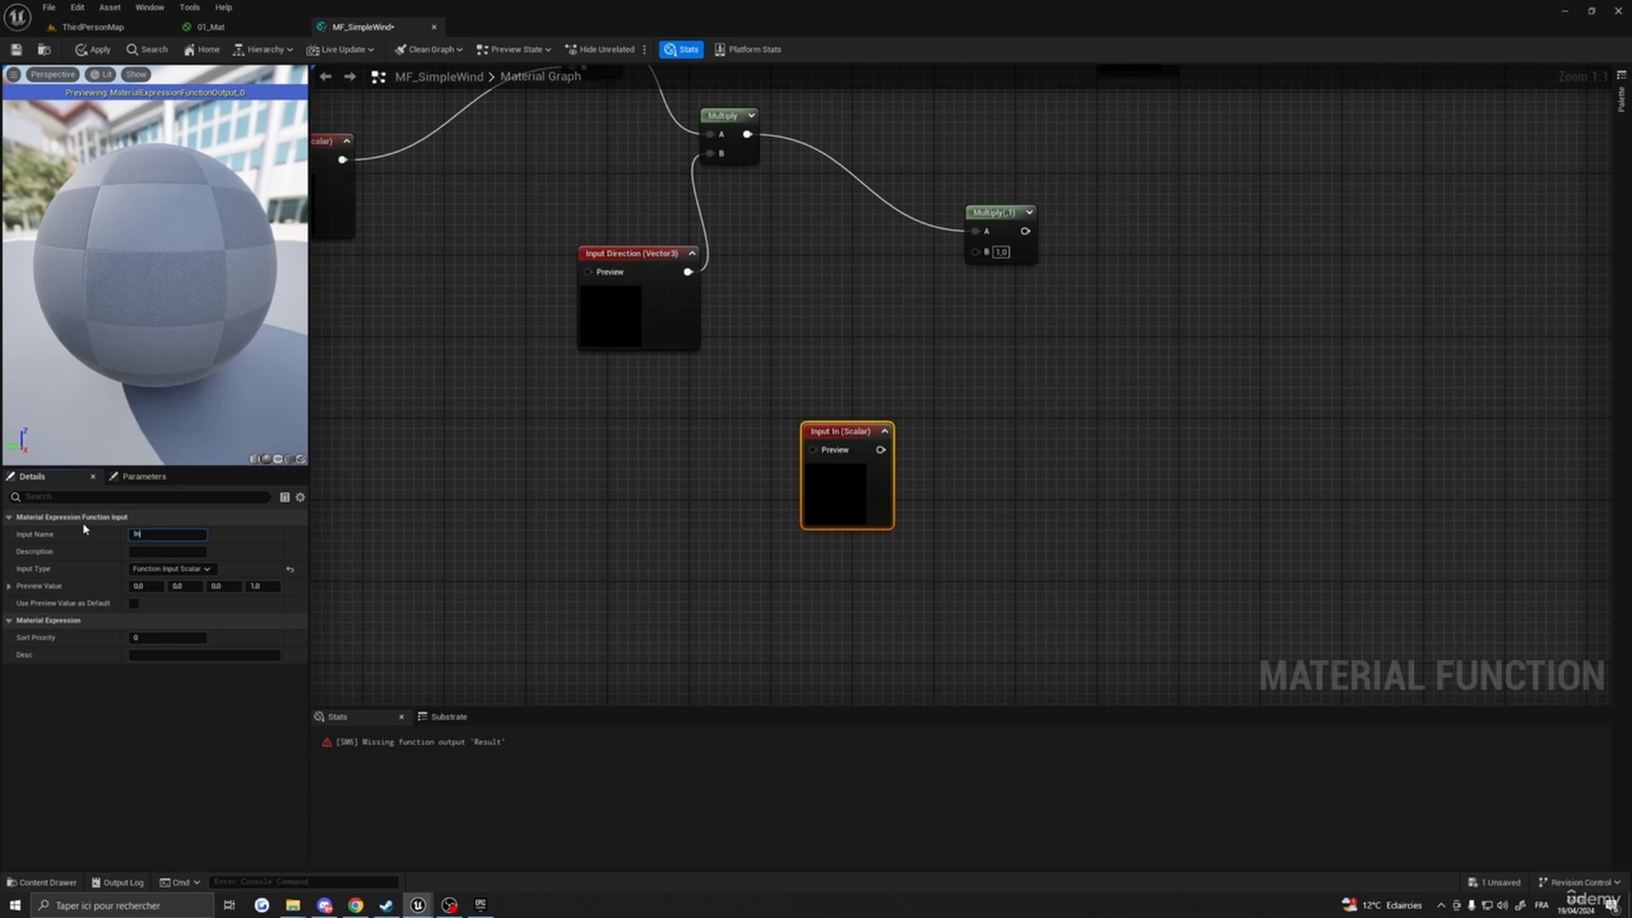
pyautogui.press('Return')
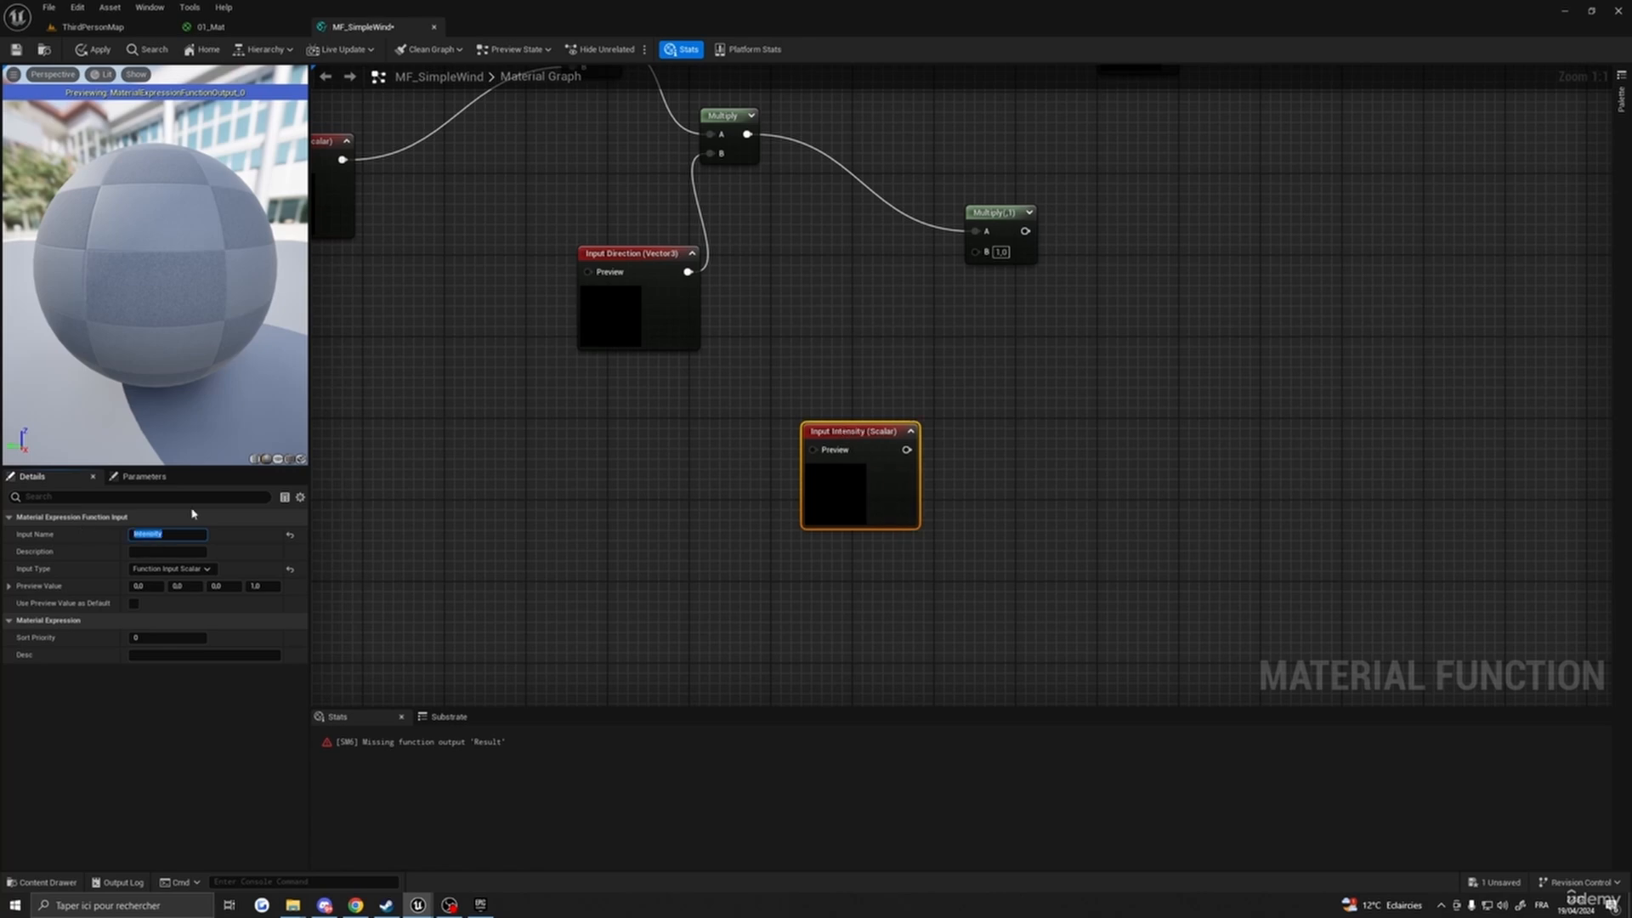
# - Connect the Intensity input to B of the last Multiply node and collapse the Intensity node's preview
pyautogui.scroll(-5, 920, 420)
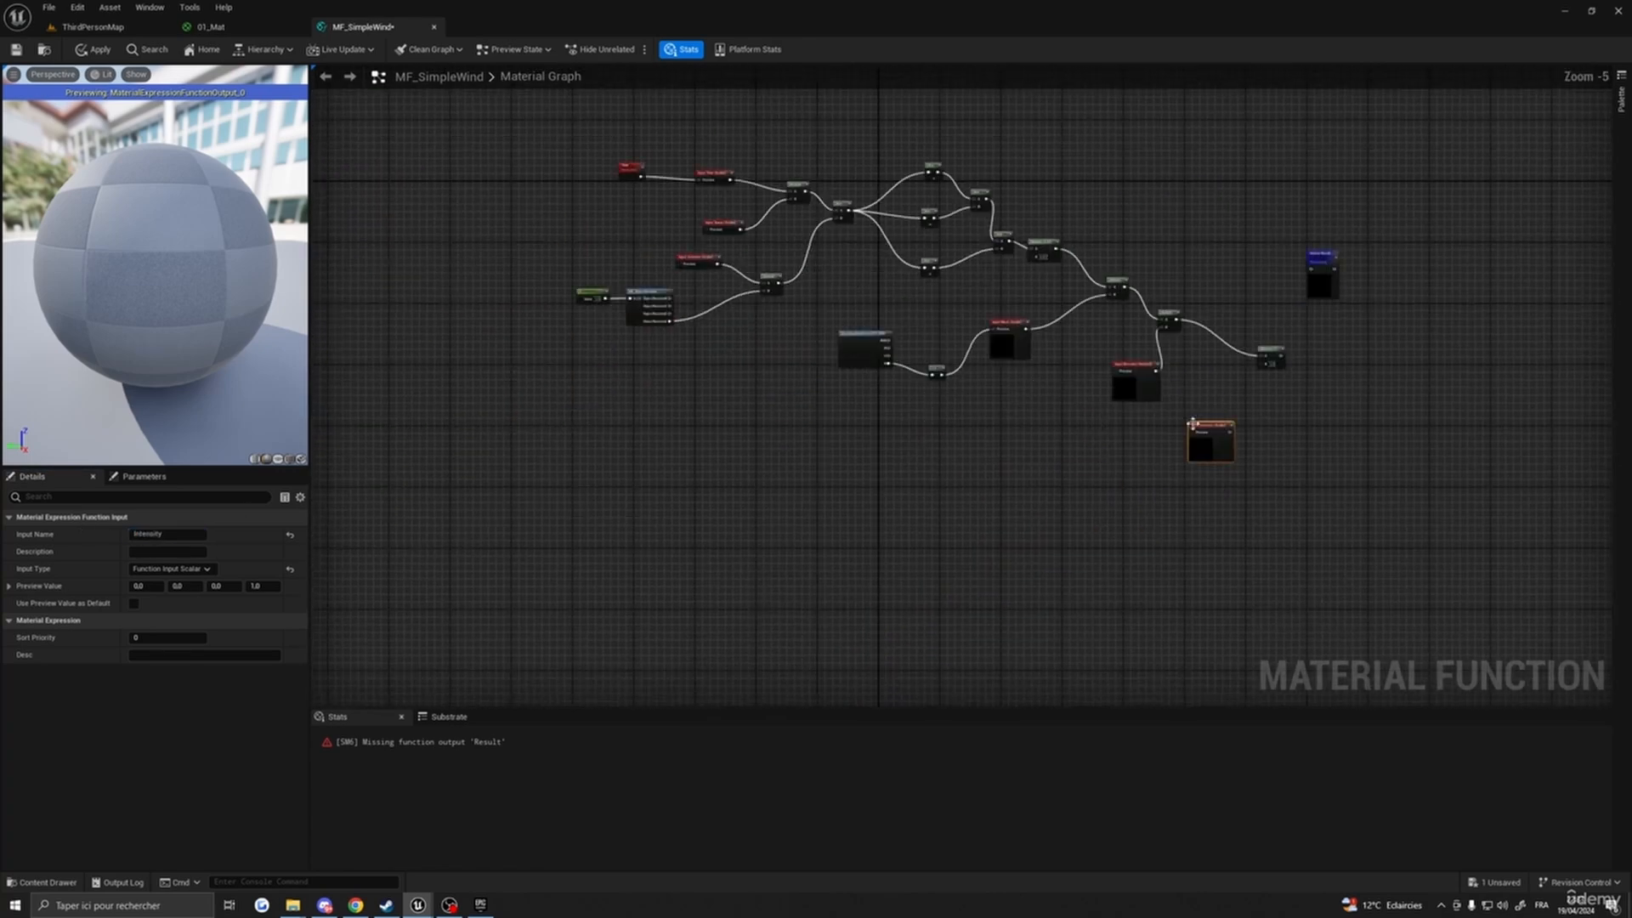
pyautogui.scroll(4, 976, 394)
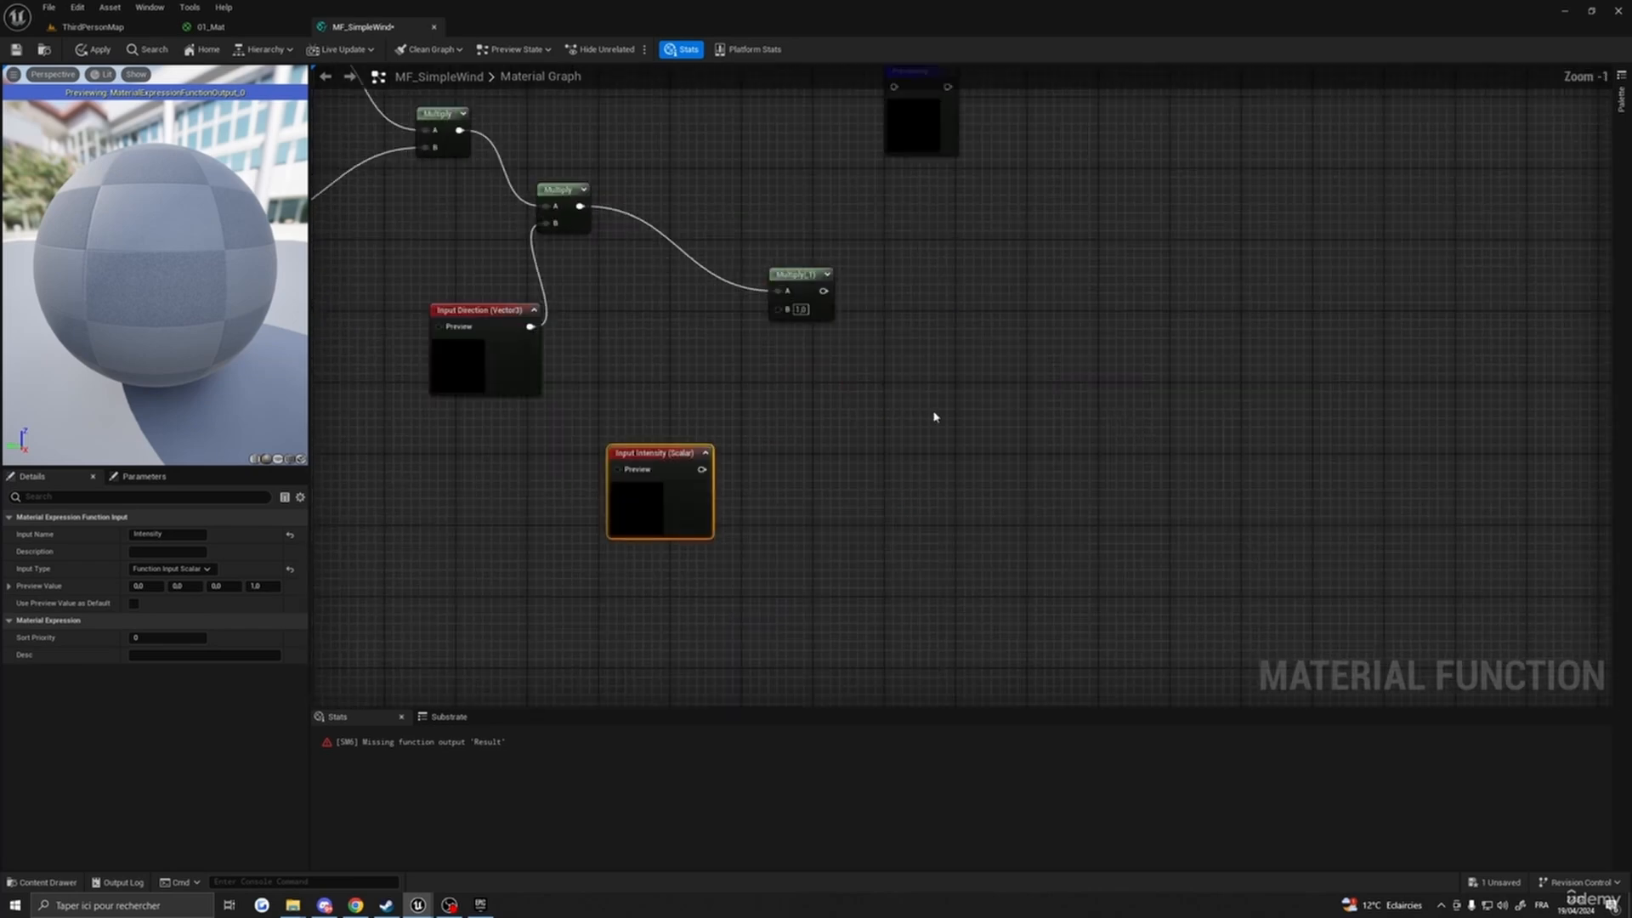
pyautogui.moveTo(838, 434); pyautogui.dragTo(912, 343)
pyautogui.moveTo(1034, 467); pyautogui.dragTo(1100, 460, button='right')
pyautogui.click(897, 479)
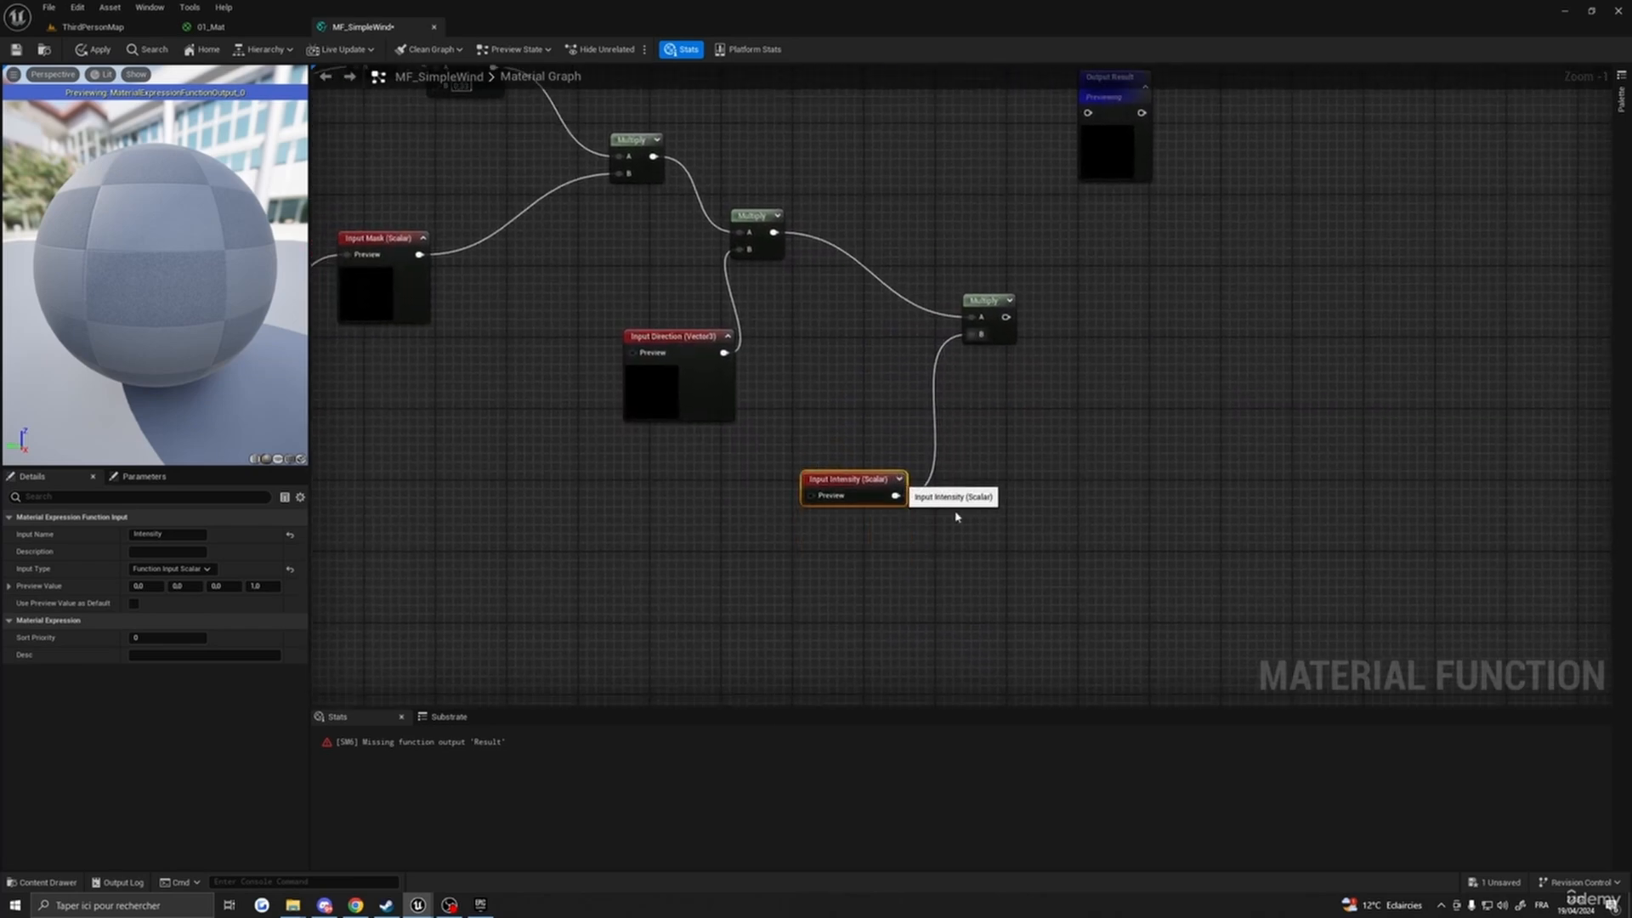
# - Move the Output Result node beside the final Multiply node
pyautogui.moveTo(1049, 526); pyautogui.dragTo(854, 589, button='right')
pyautogui.moveTo(1092, 444); pyautogui.dragTo(986, 486, button='right')
pyautogui.moveTo(812, 190); pyautogui.dragTo(876, 432)
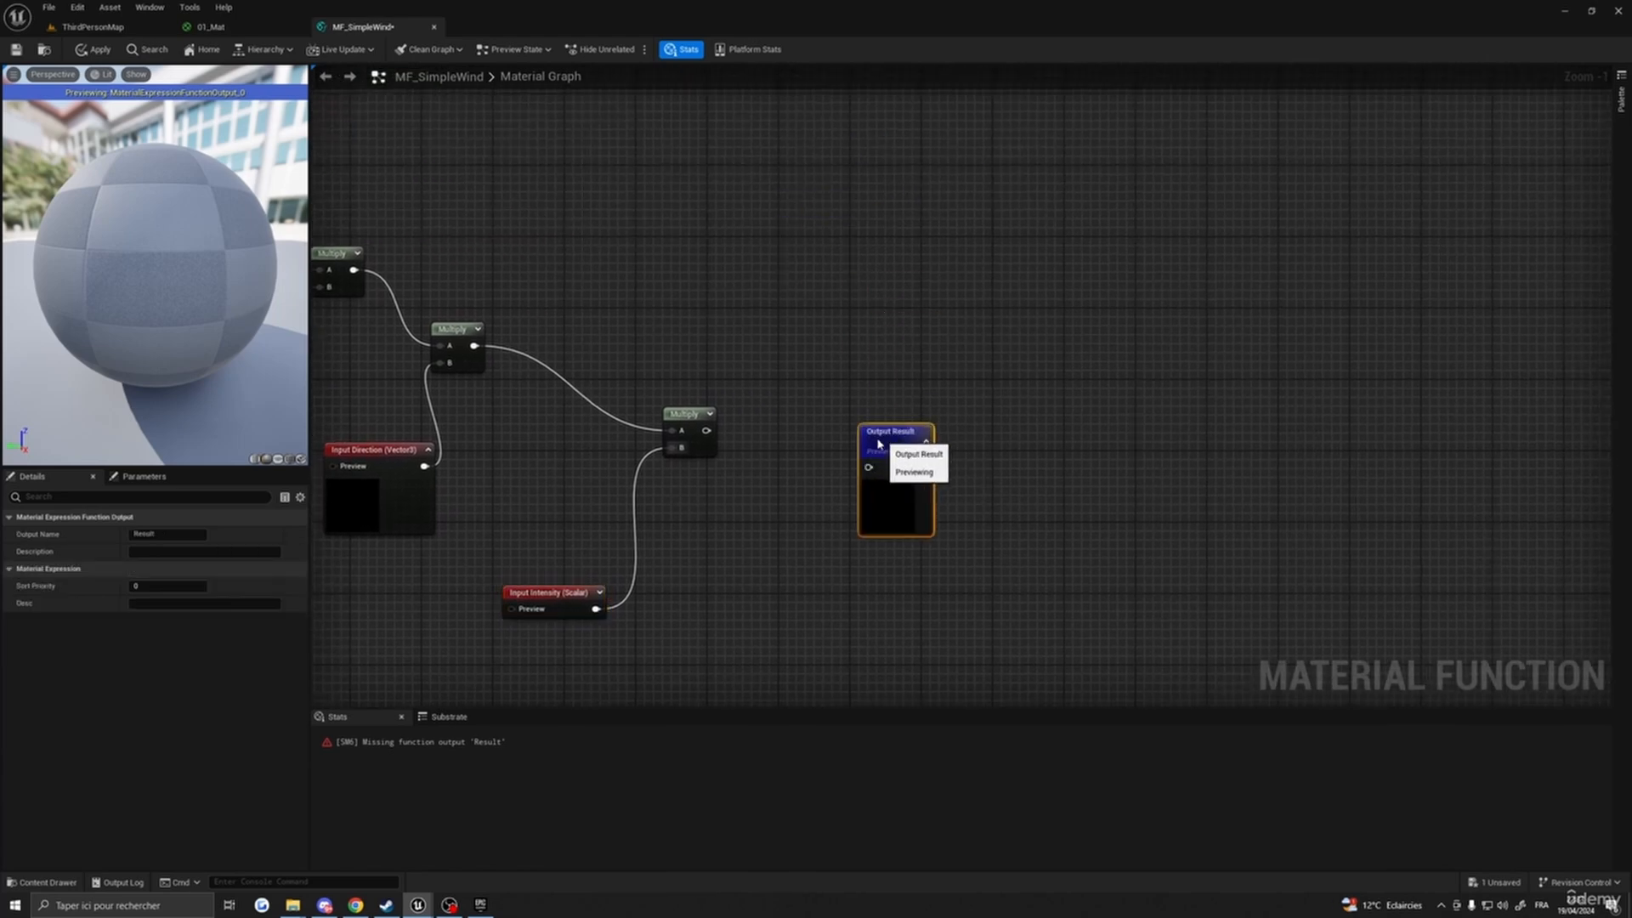
# - Connect the last Multiply node to the Output Result node, then save and close the MF_SimpleWind function
pyautogui.moveTo(706, 430); pyautogui.dragTo(853, 467)
pyautogui.moveTo(1018, 523); pyautogui.dragTo(1092, 502, button='right')
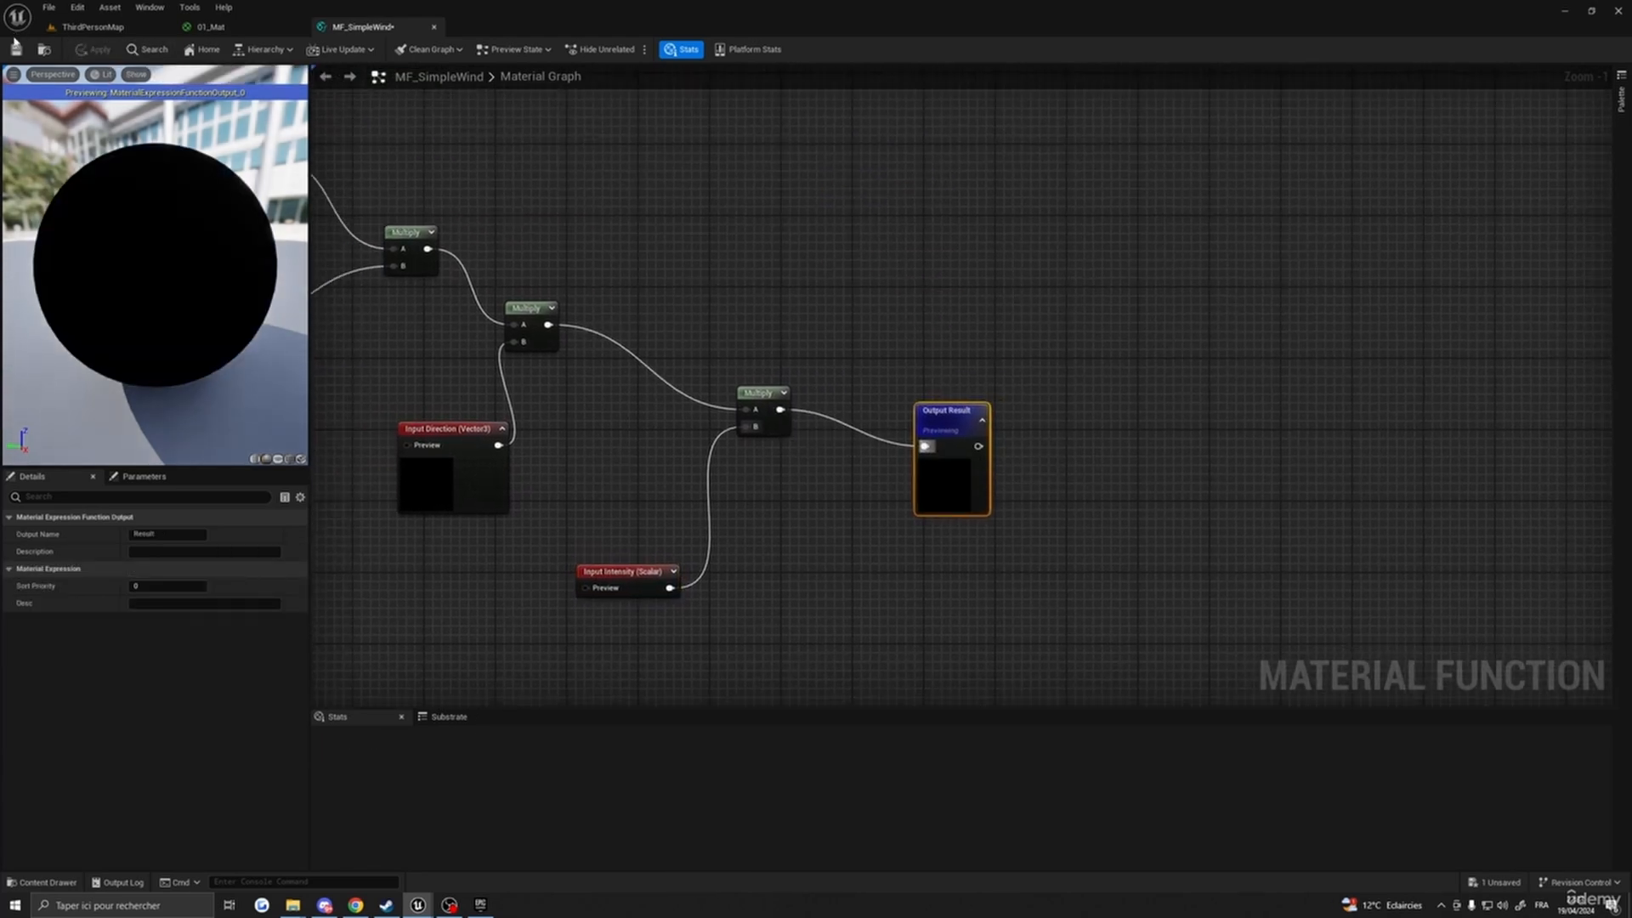
pyautogui.click(434, 27)
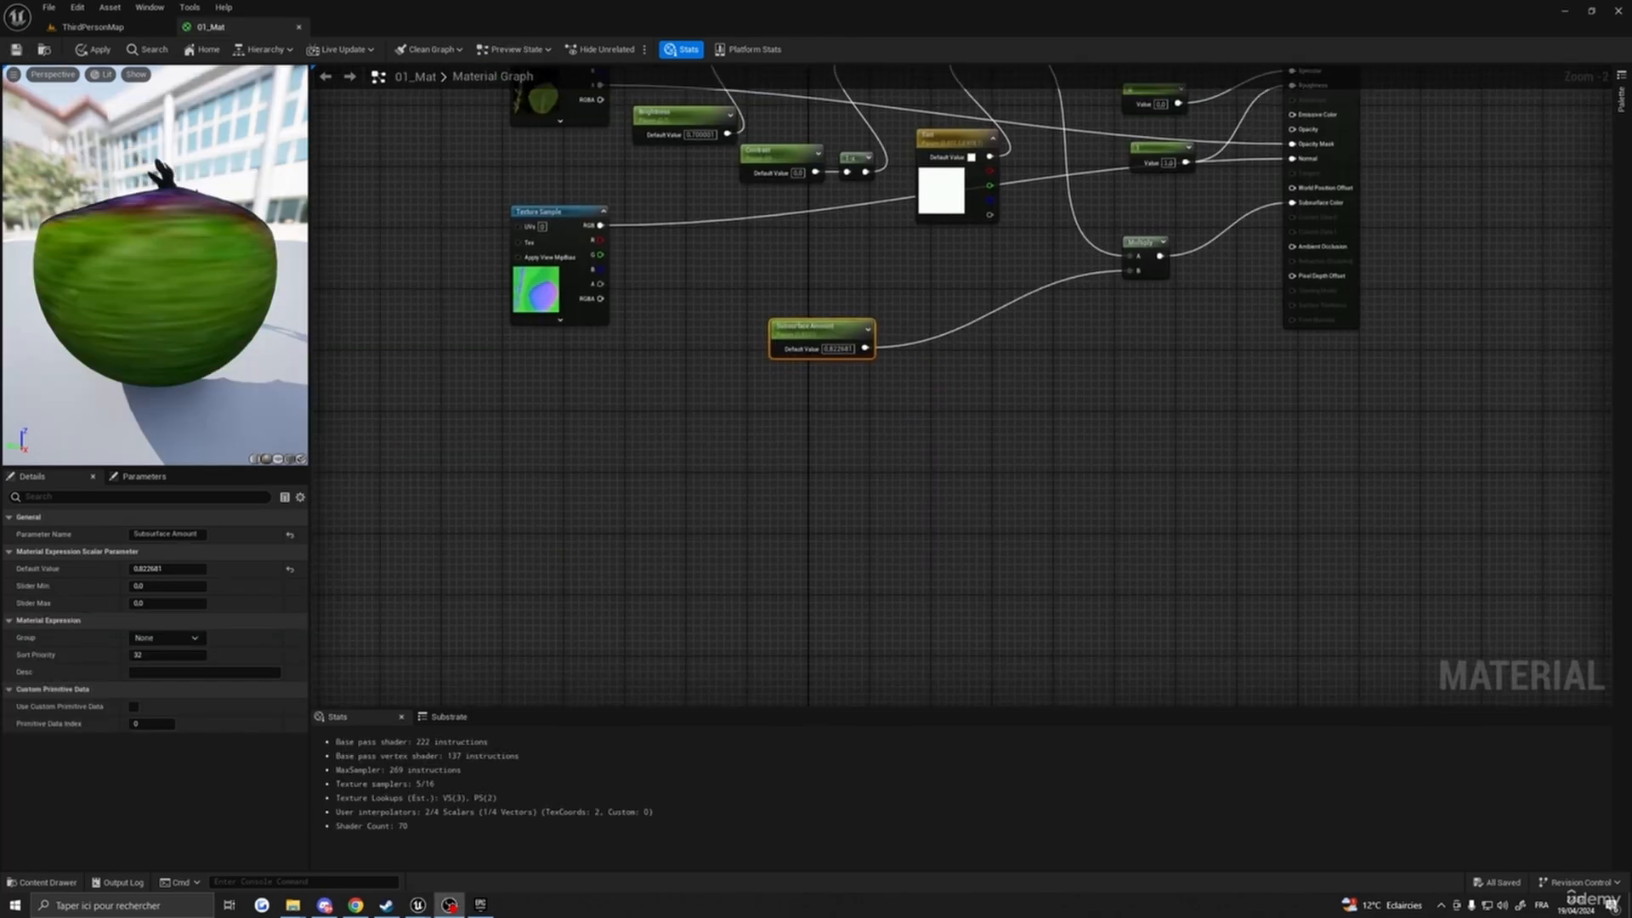
# - Look over the 01_Mat graph and inspect the foliage bushes in the ThirdPersonMap level
pyautogui.moveTo(961, 383); pyautogui.dragTo(1003, 277, button='right')
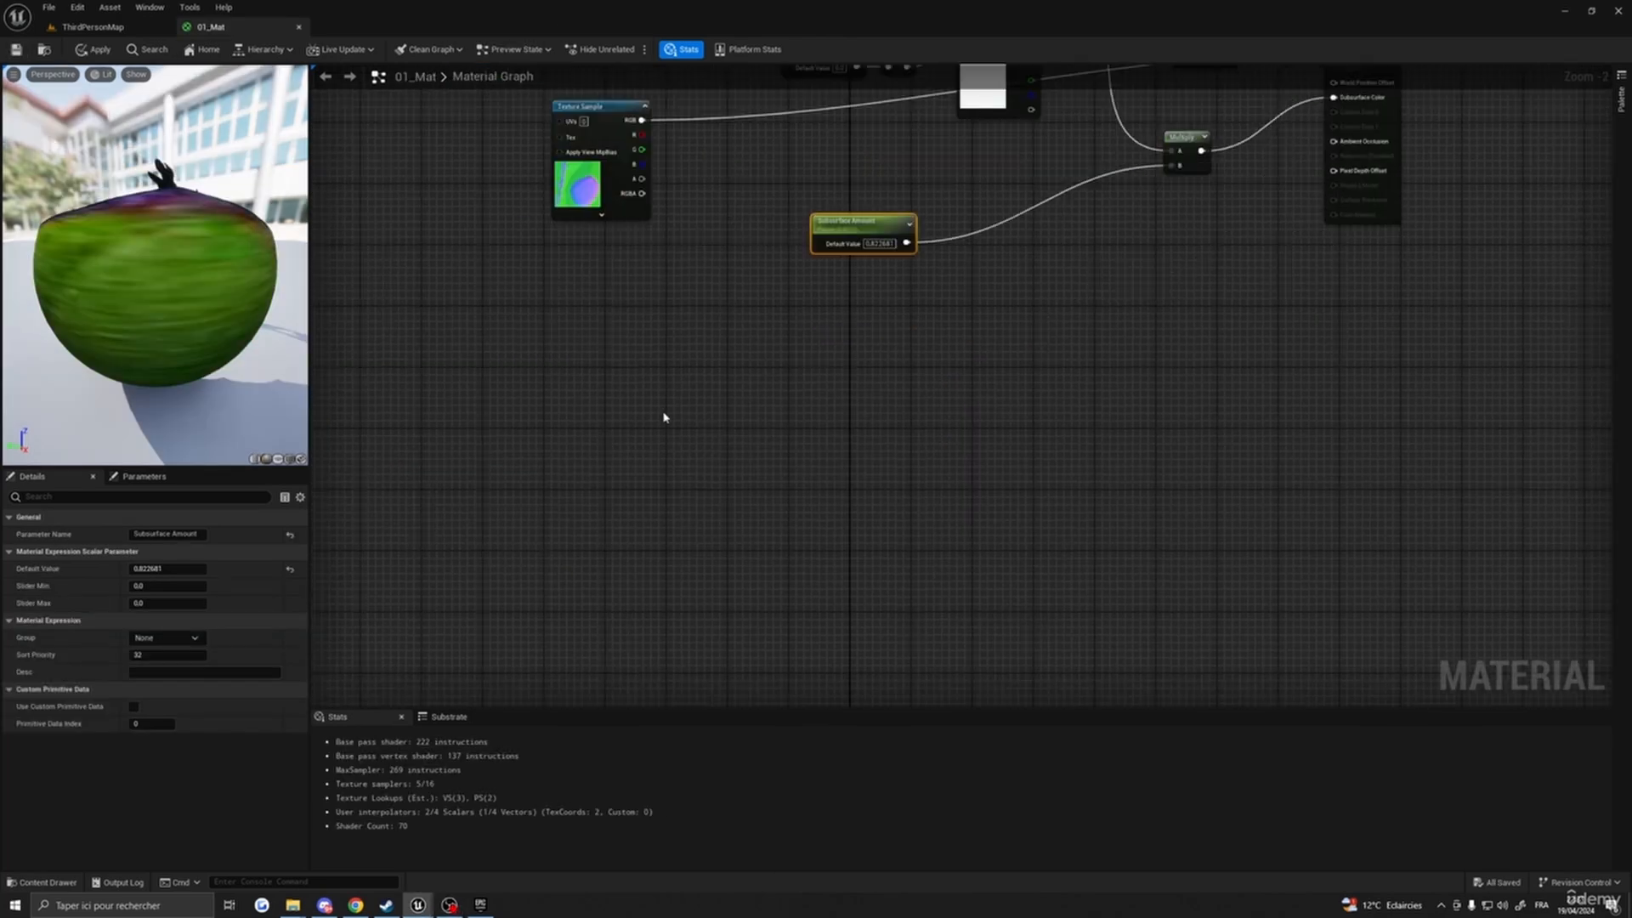
pyautogui.moveTo(664, 417); pyautogui.dragTo(776, 459, button='right')
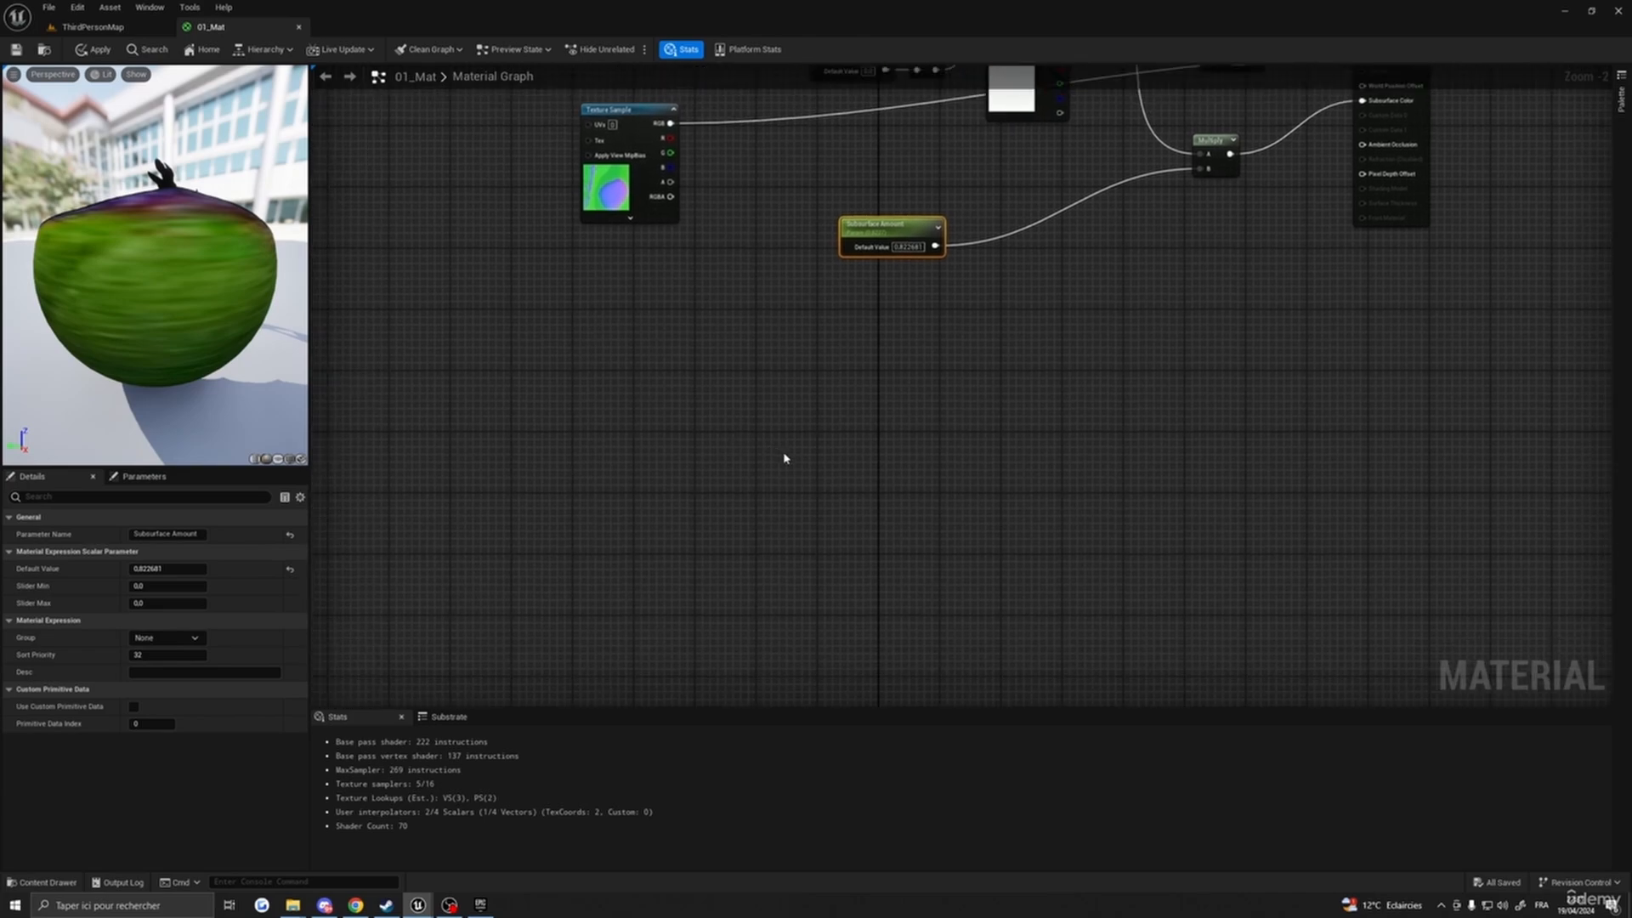
pyautogui.scroll(-4, 785, 458)
pyautogui.scroll(7, 849, 524)
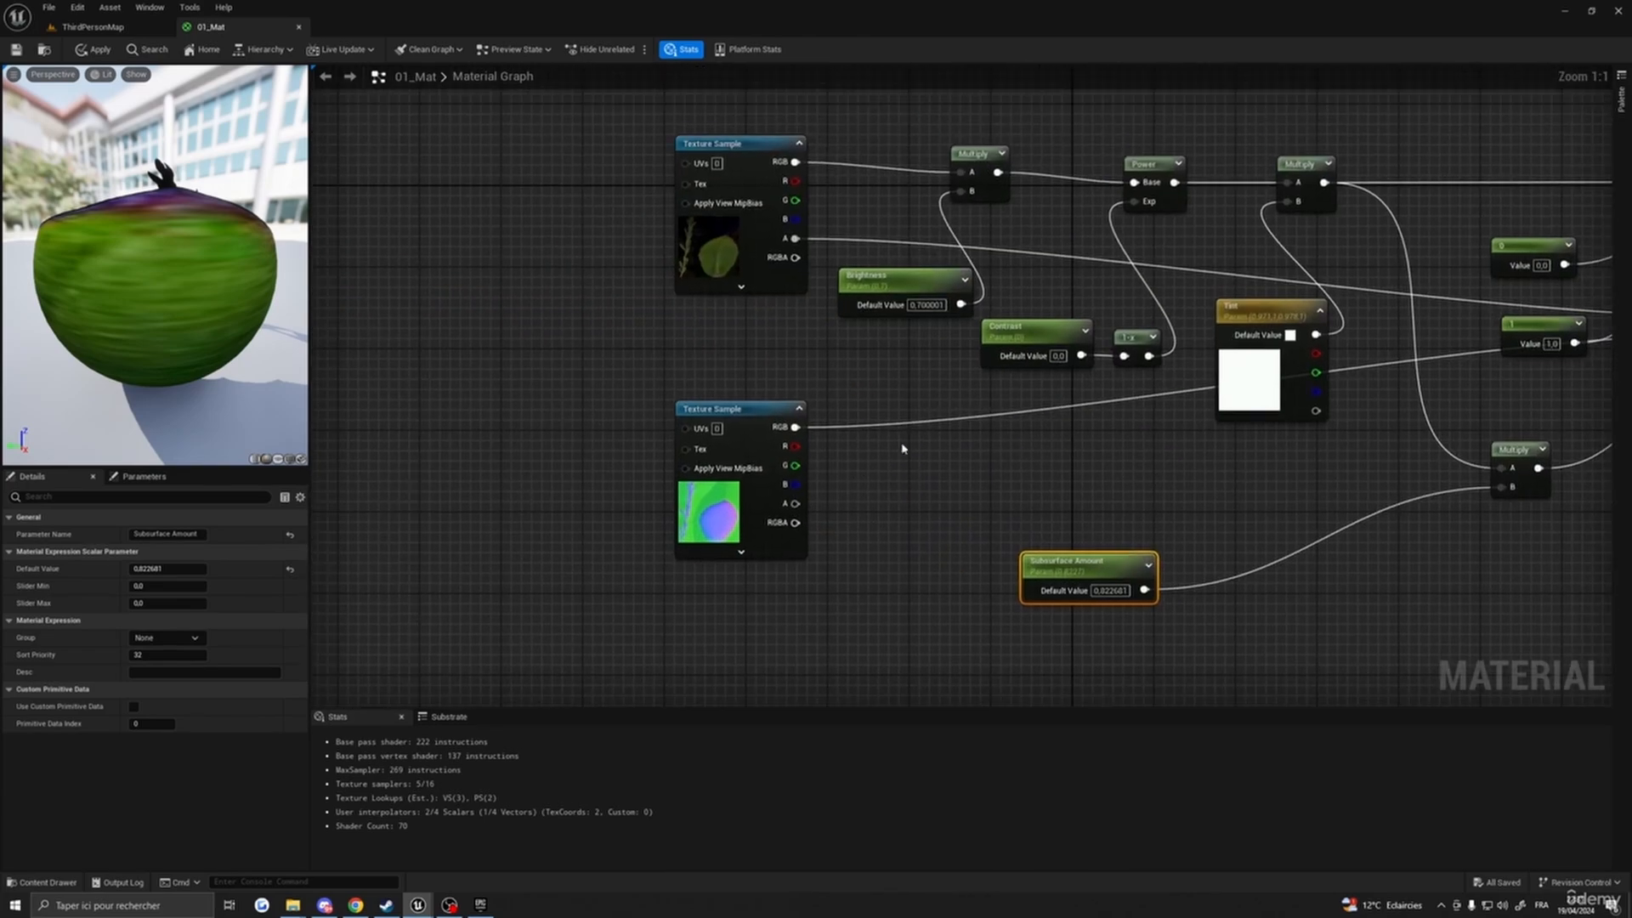
pyautogui.click(97, 26)
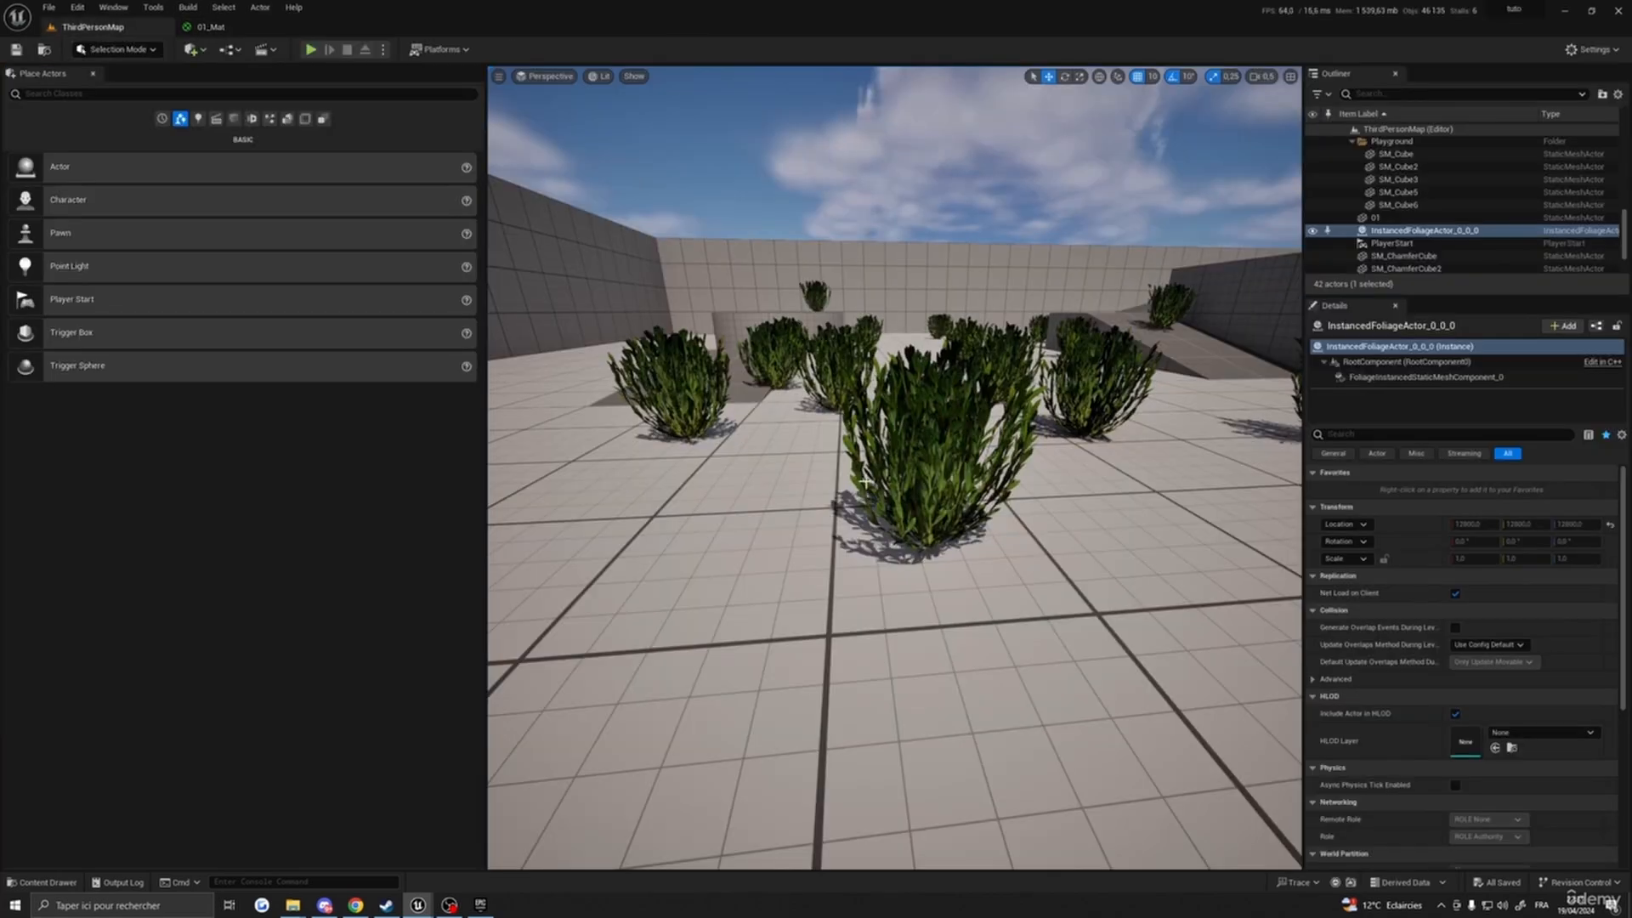
pyautogui.press('w')
pyautogui.moveTo(866, 481); pyautogui.dragTo(890, 505, button='right')
pyautogui.press('s')
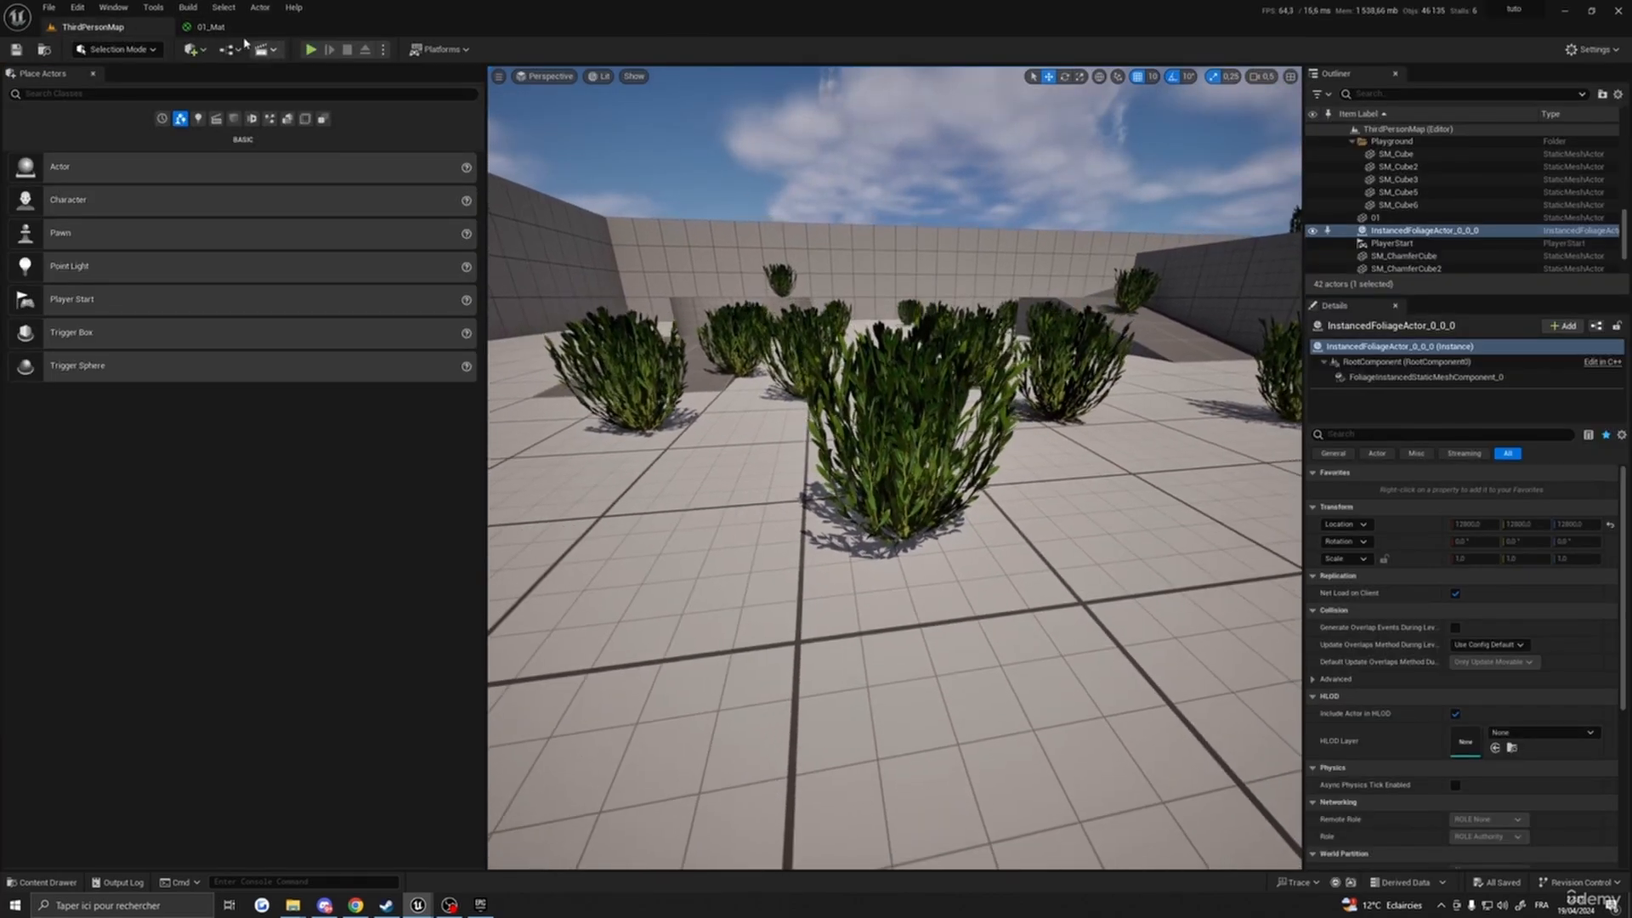
# - Return to the 01_Mat graph and look over the empty area below the Subsurface Amount node
pyautogui.click(238, 28)
pyautogui.scroll(-7, 1001, 321)
pyautogui.moveTo(958, 599); pyautogui.dragTo(966, 532, button='right')
pyautogui.scroll(7, 868, 383)
pyautogui.scroll(-5, 966, 533)
pyautogui.moveTo(881, 467); pyautogui.dragTo(1025, 331, button='right')
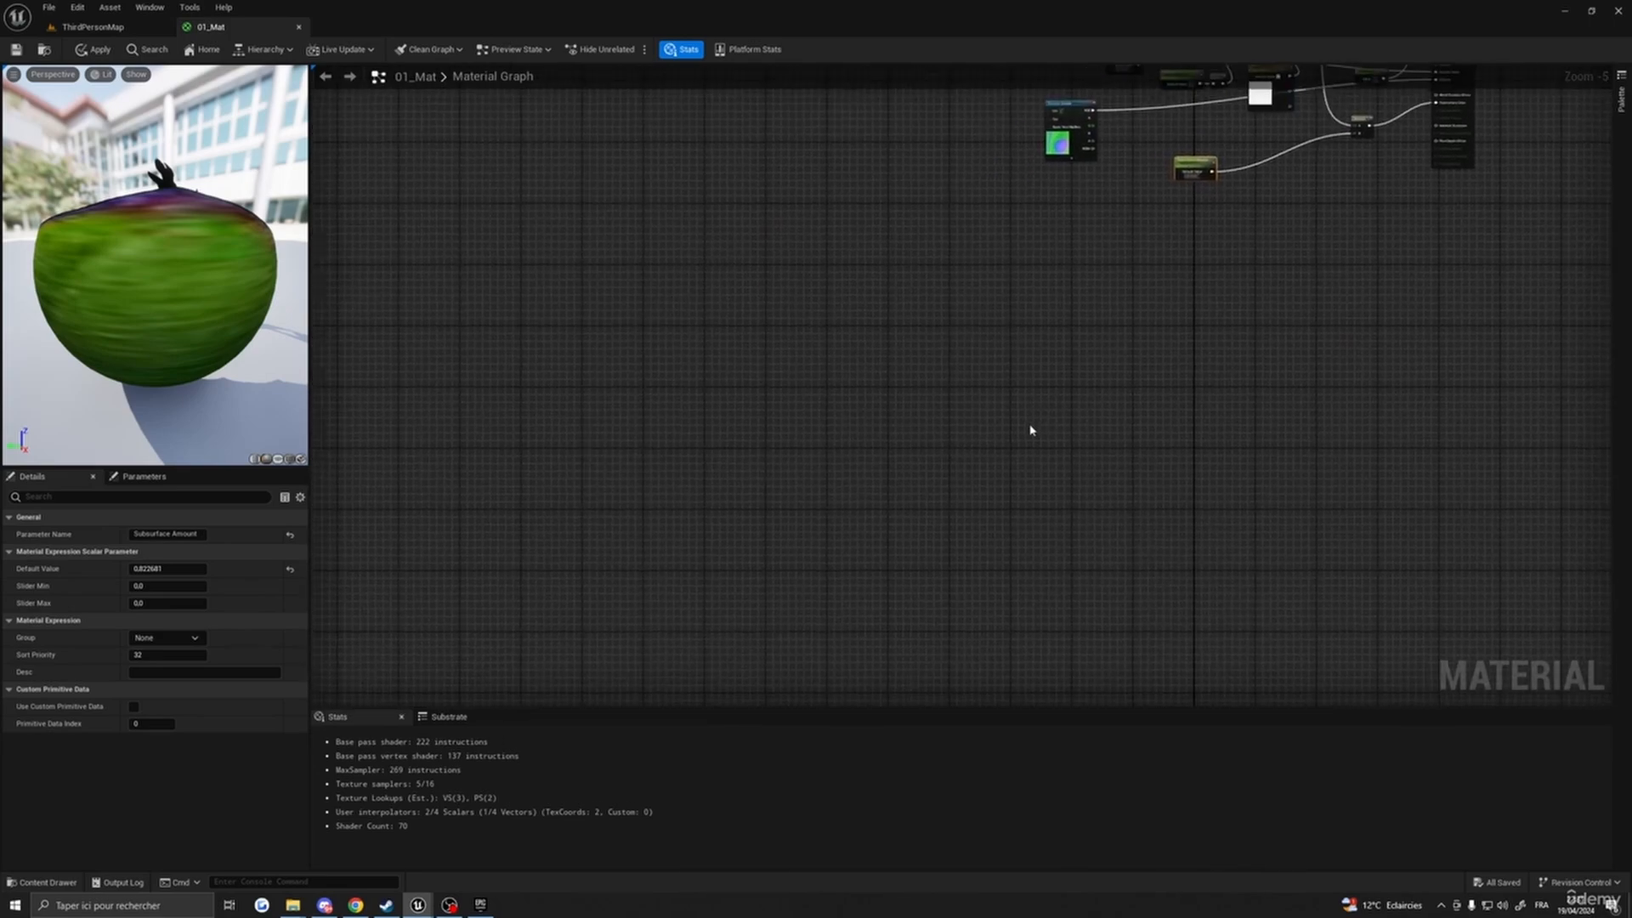
pyautogui.scroll(-3, 1030, 430)
pyautogui.moveTo(1360, 660); pyautogui.dragTo(1377, 578)
pyautogui.moveTo(1155, 315); pyautogui.dragTo(1155, 554, button='right')
pyautogui.scroll(4, 1006, 435)
pyautogui.moveTo(1006, 436); pyautogui.dragTo(912, 419, button='right')
pyautogui.scroll(-3, 918, 510)
pyautogui.scroll(6, 936, 463)
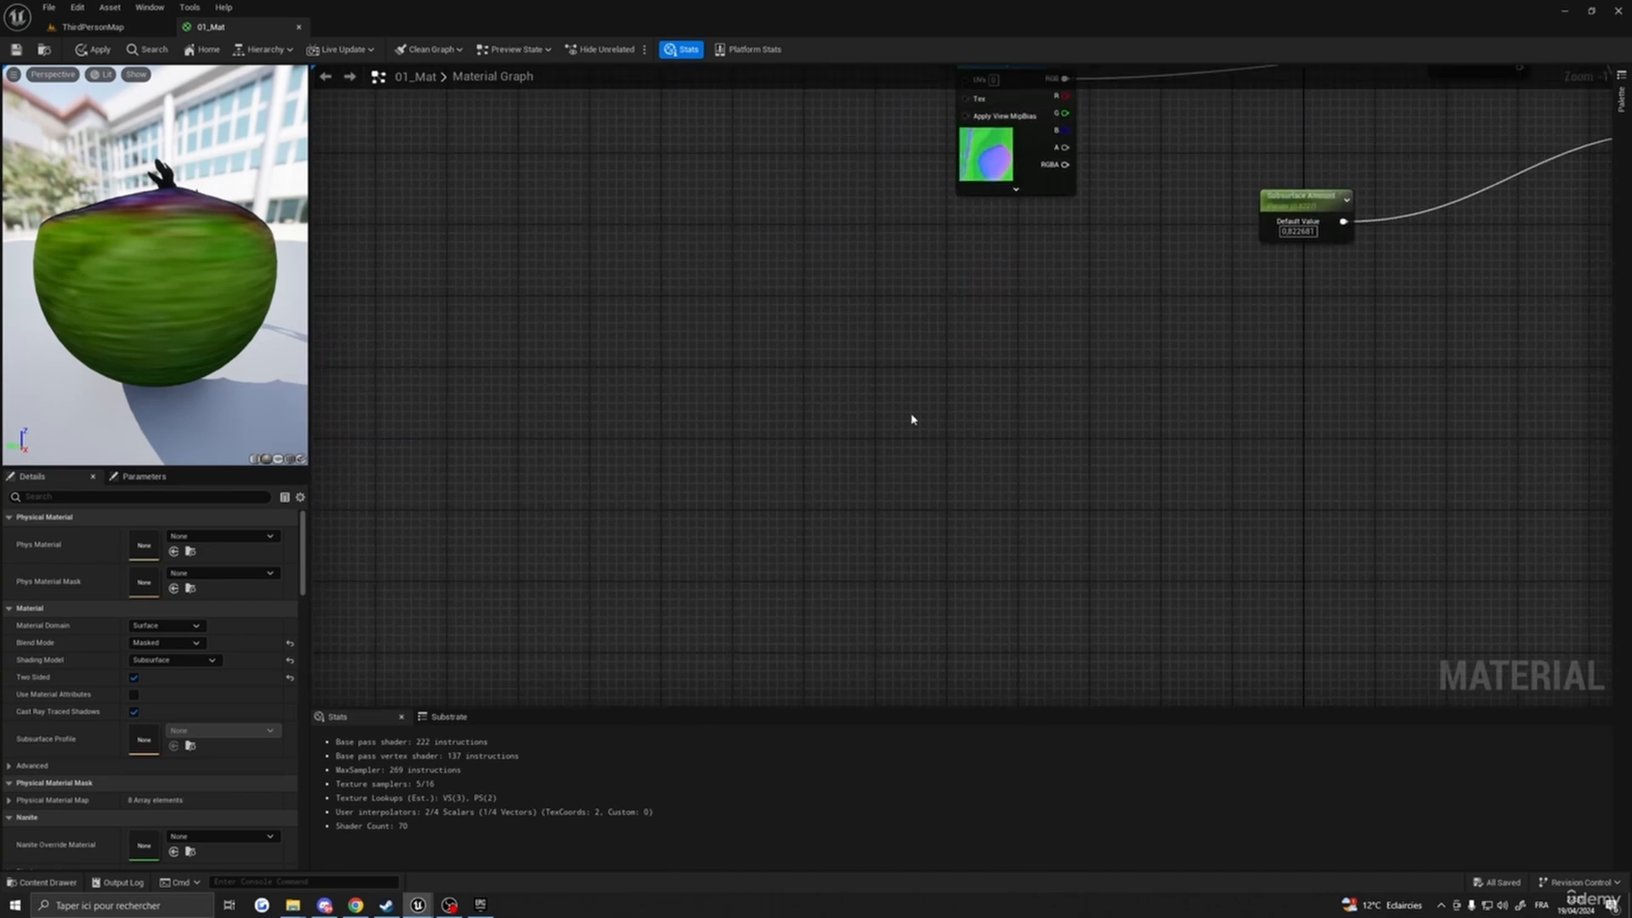
# - Add a WorldPosition node in the empty area below the normal map's Texture Sample
pyautogui.rightClick(805, 408)
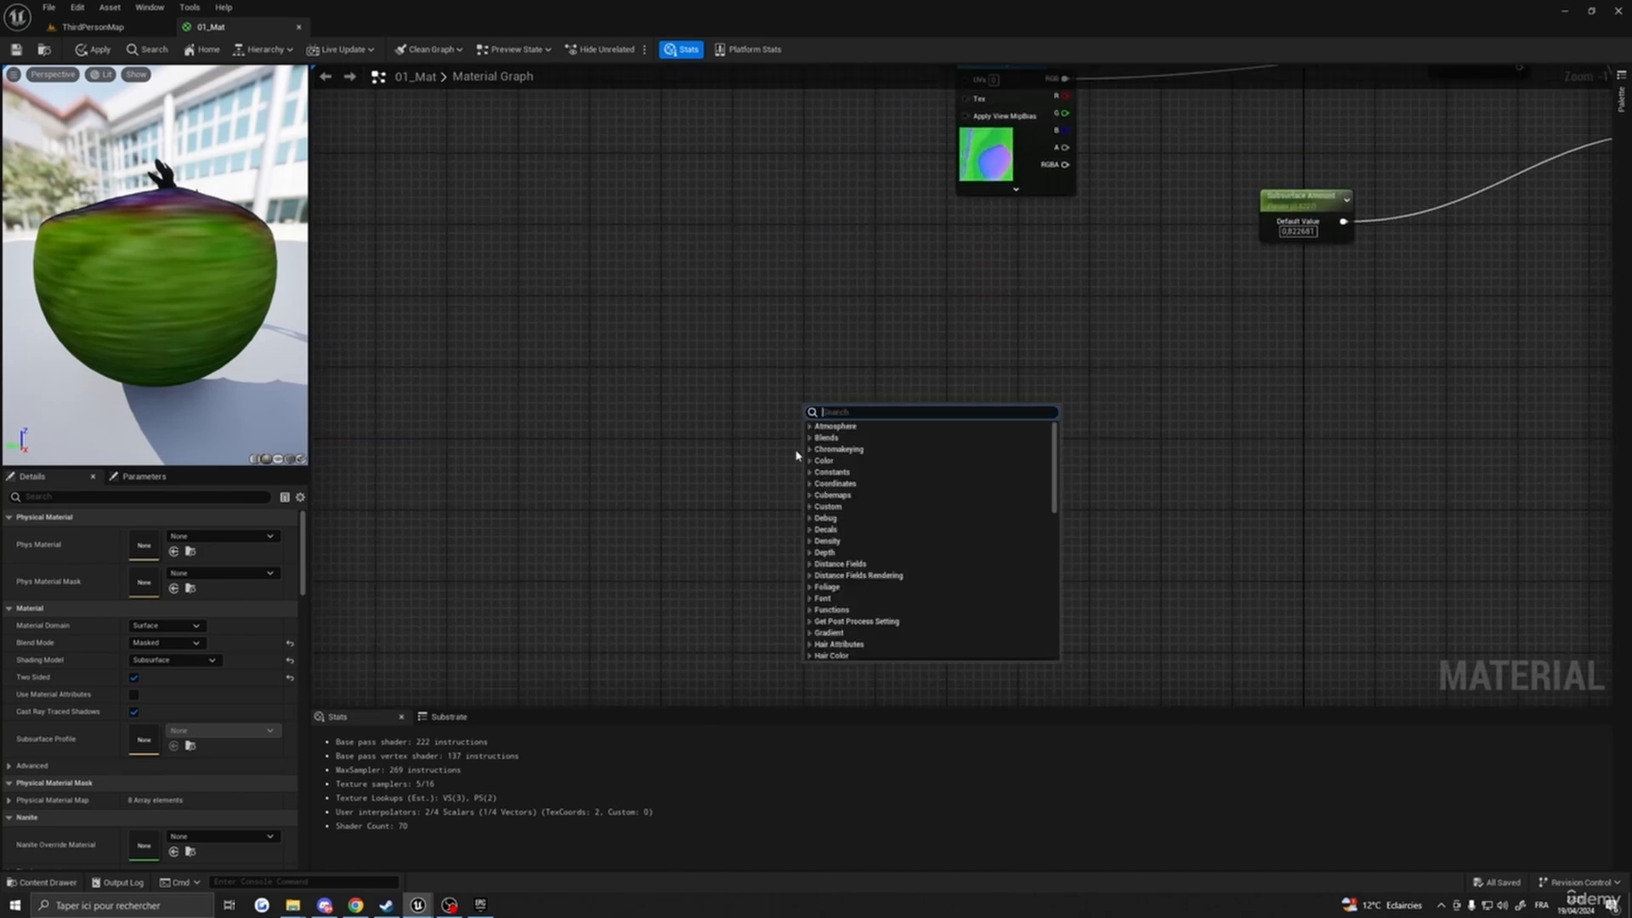
pyautogui.moveTo(851, 356); pyautogui.dragTo(819, 426, button='right')
pyautogui.rightClick(822, 348)
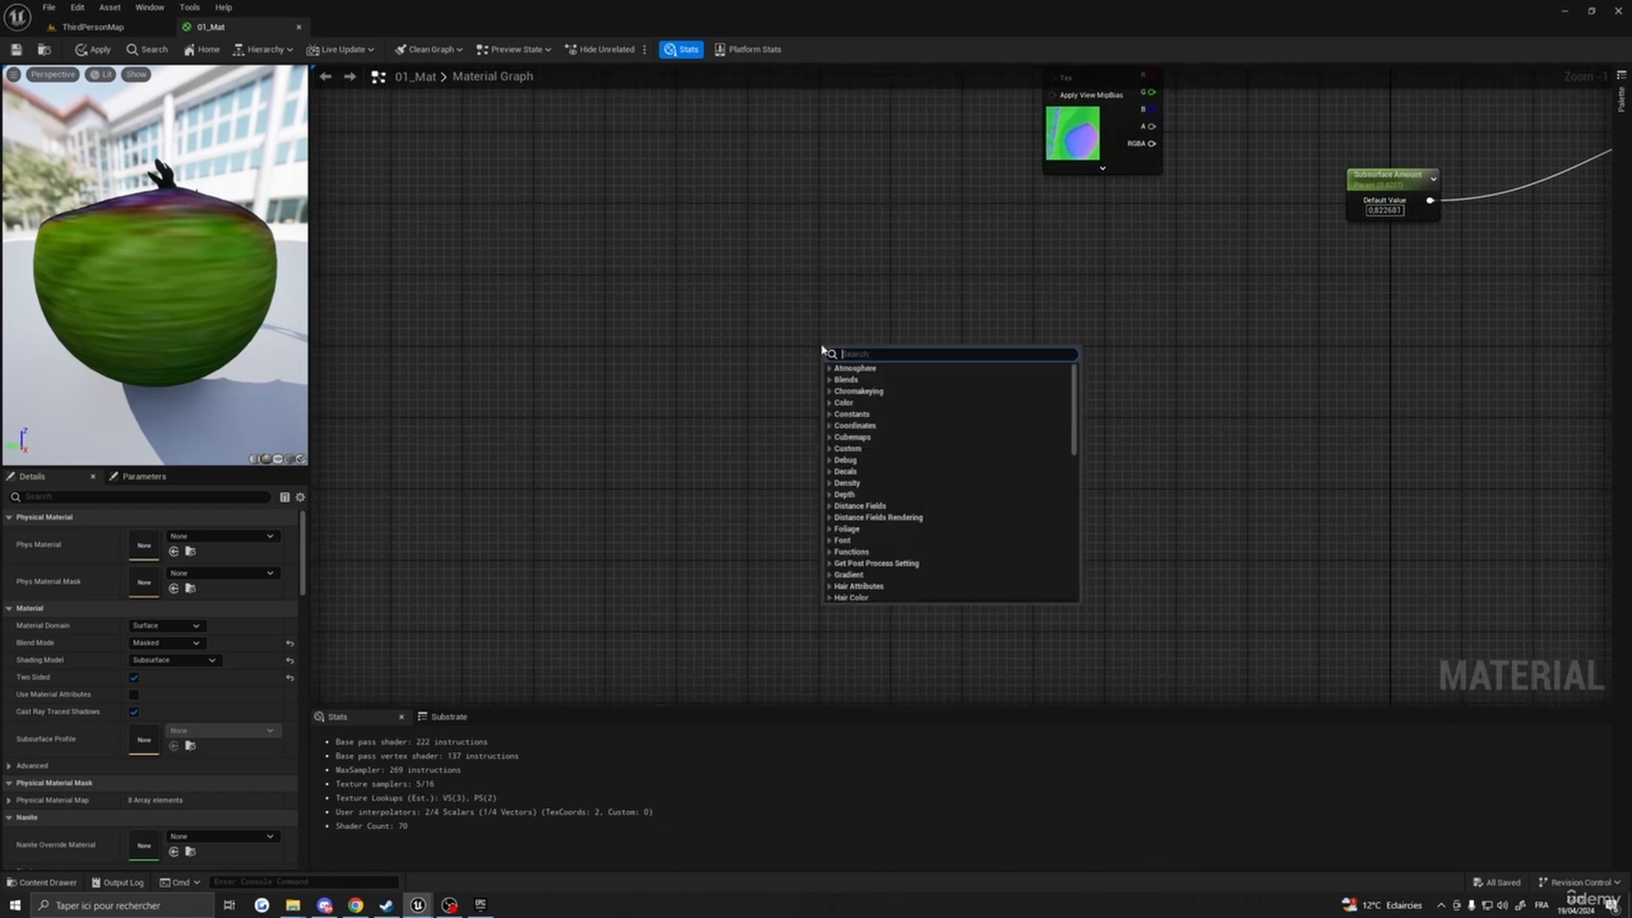
pyautogui.write('abso')
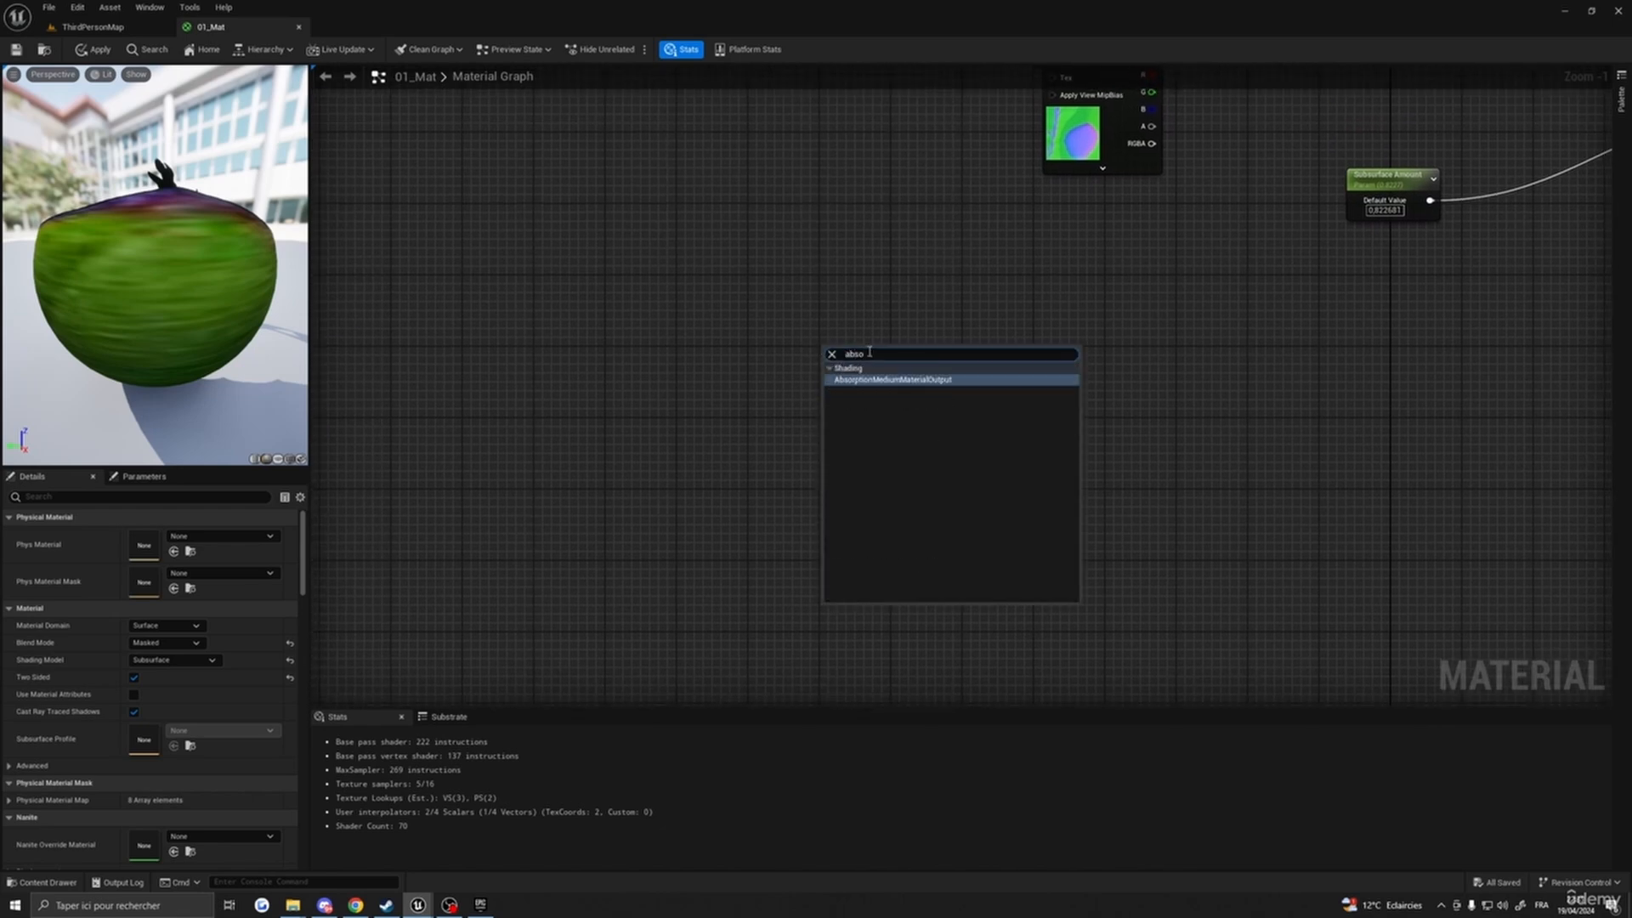
pyautogui.write('world')
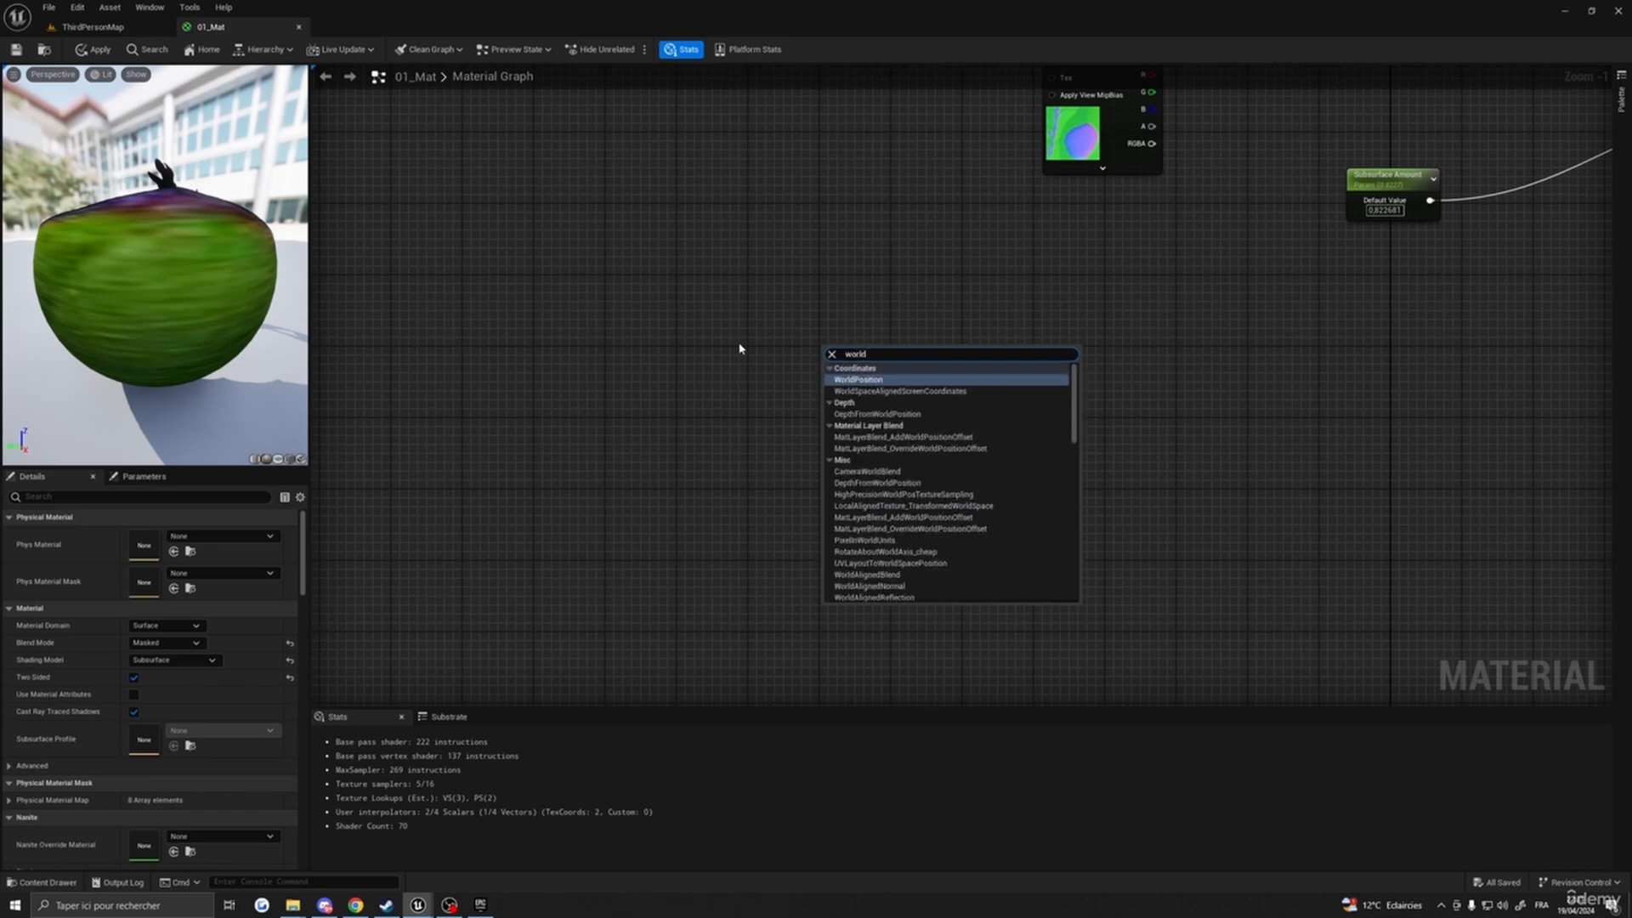
pyautogui.click(859, 381)
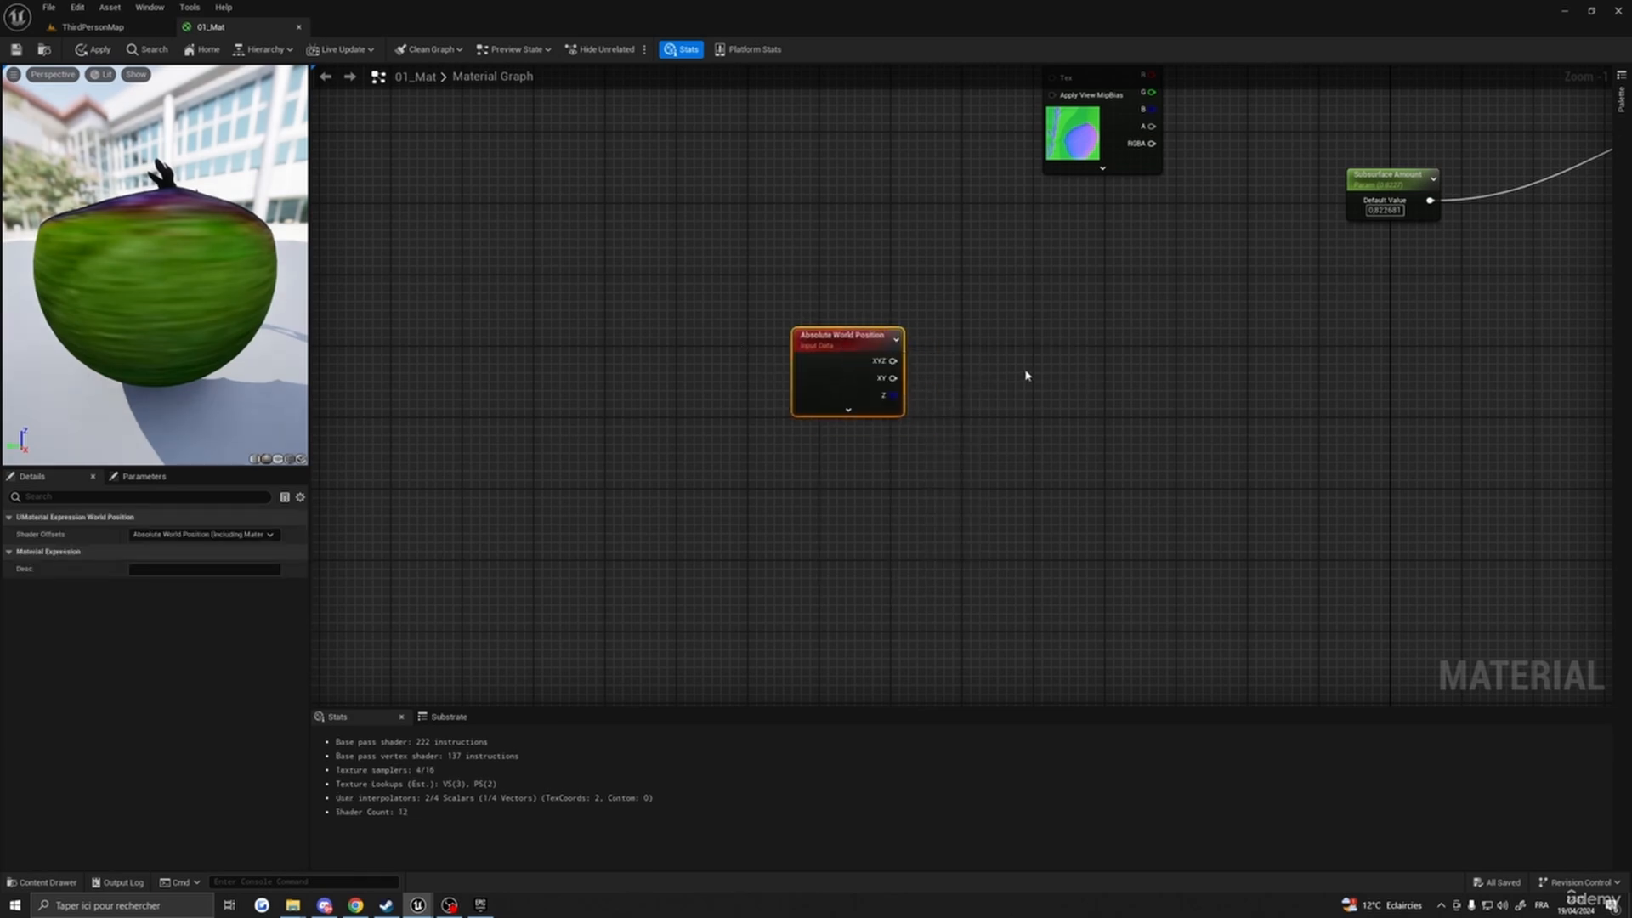
# - Add a Divide node beside the Absolute World Position node
pyautogui.moveTo(1024, 371); pyautogui.dragTo(936, 338, button='right')
pyautogui.rightClick(878, 357)
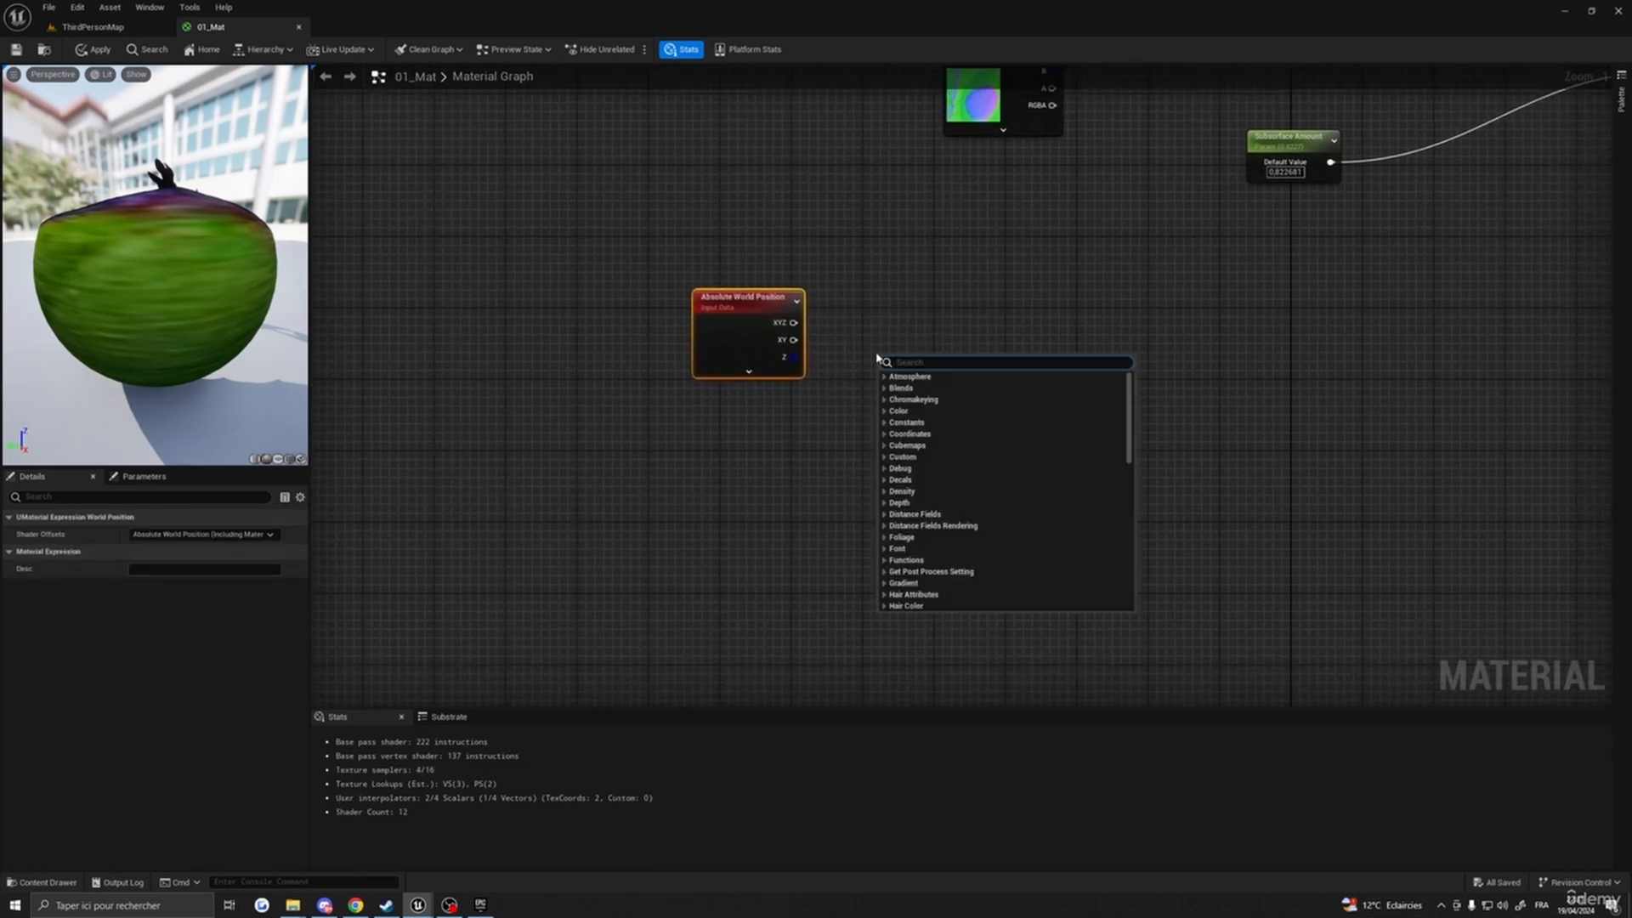
pyautogui.write('divid')
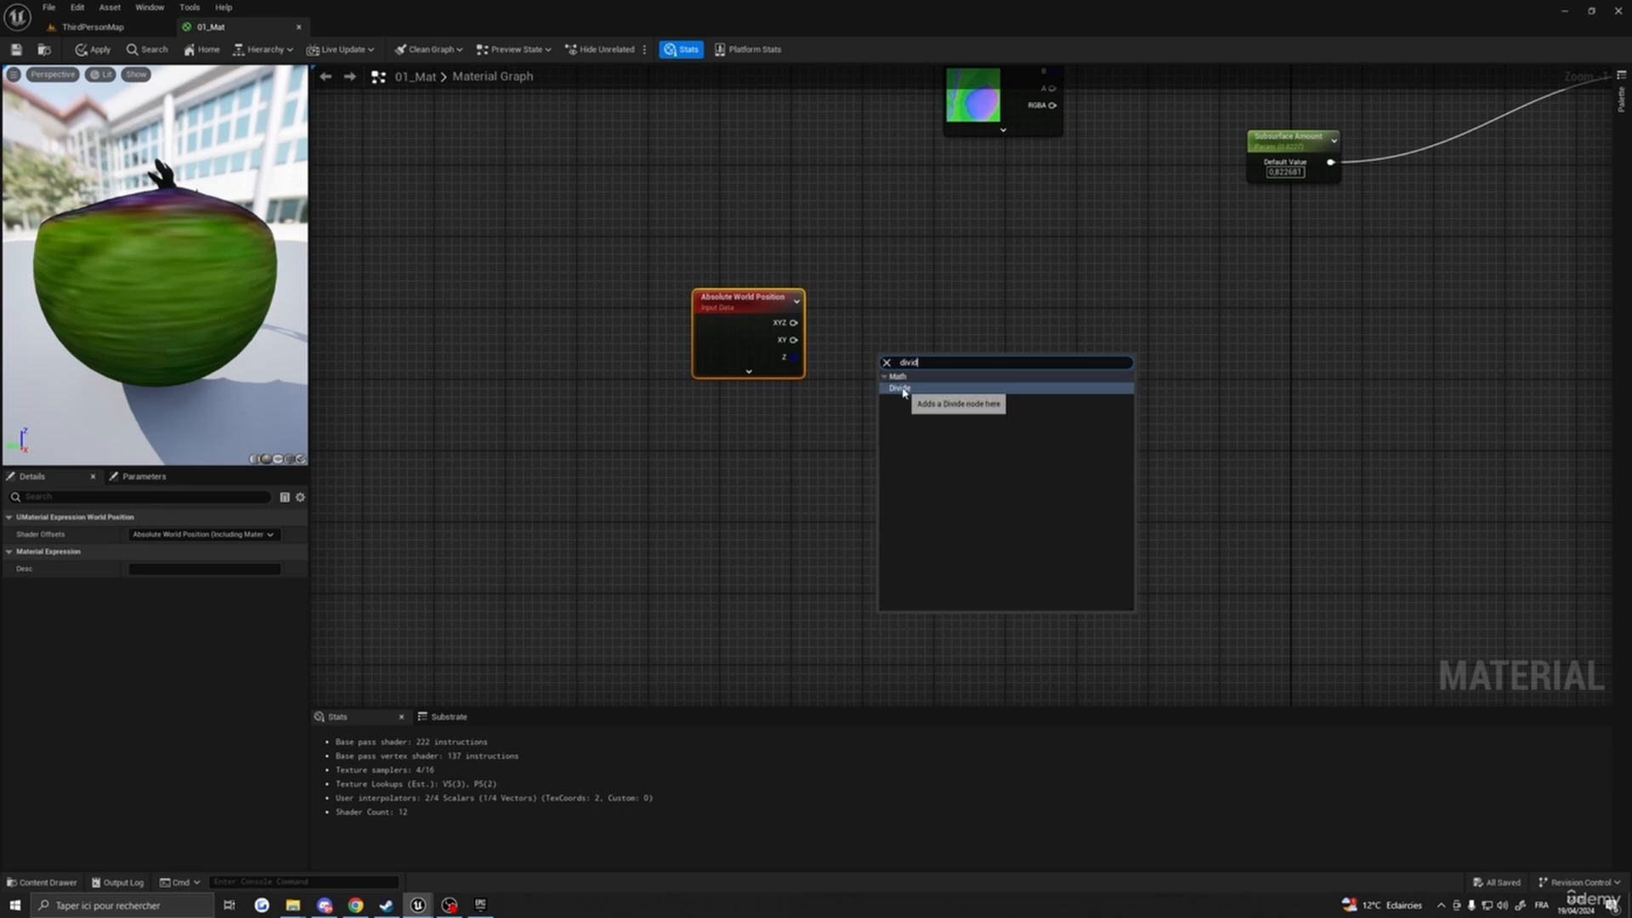
pyautogui.click(900, 388)
# - Add a scalar parameter named WPOWaveTile, connecting it to Divide's B input and the world position's XY output to A
pyautogui.moveTo(663, 469); pyautogui.dragTo(763, 438, button='right')
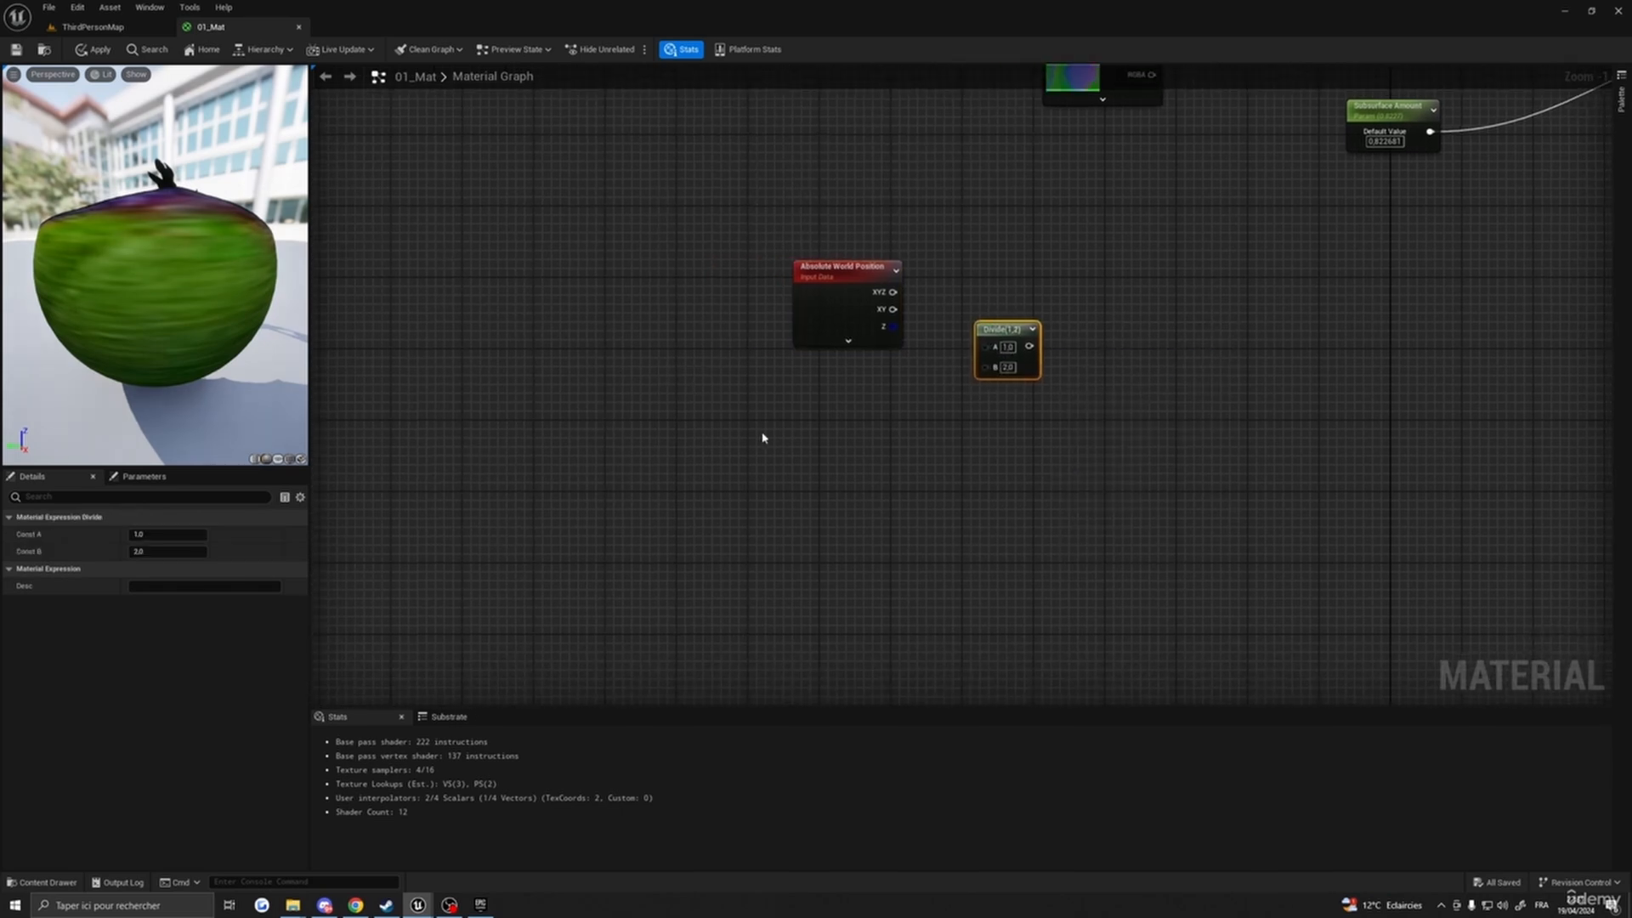
pyautogui.press('s')
pyautogui.click(806, 428)
pyautogui.write('ssss')
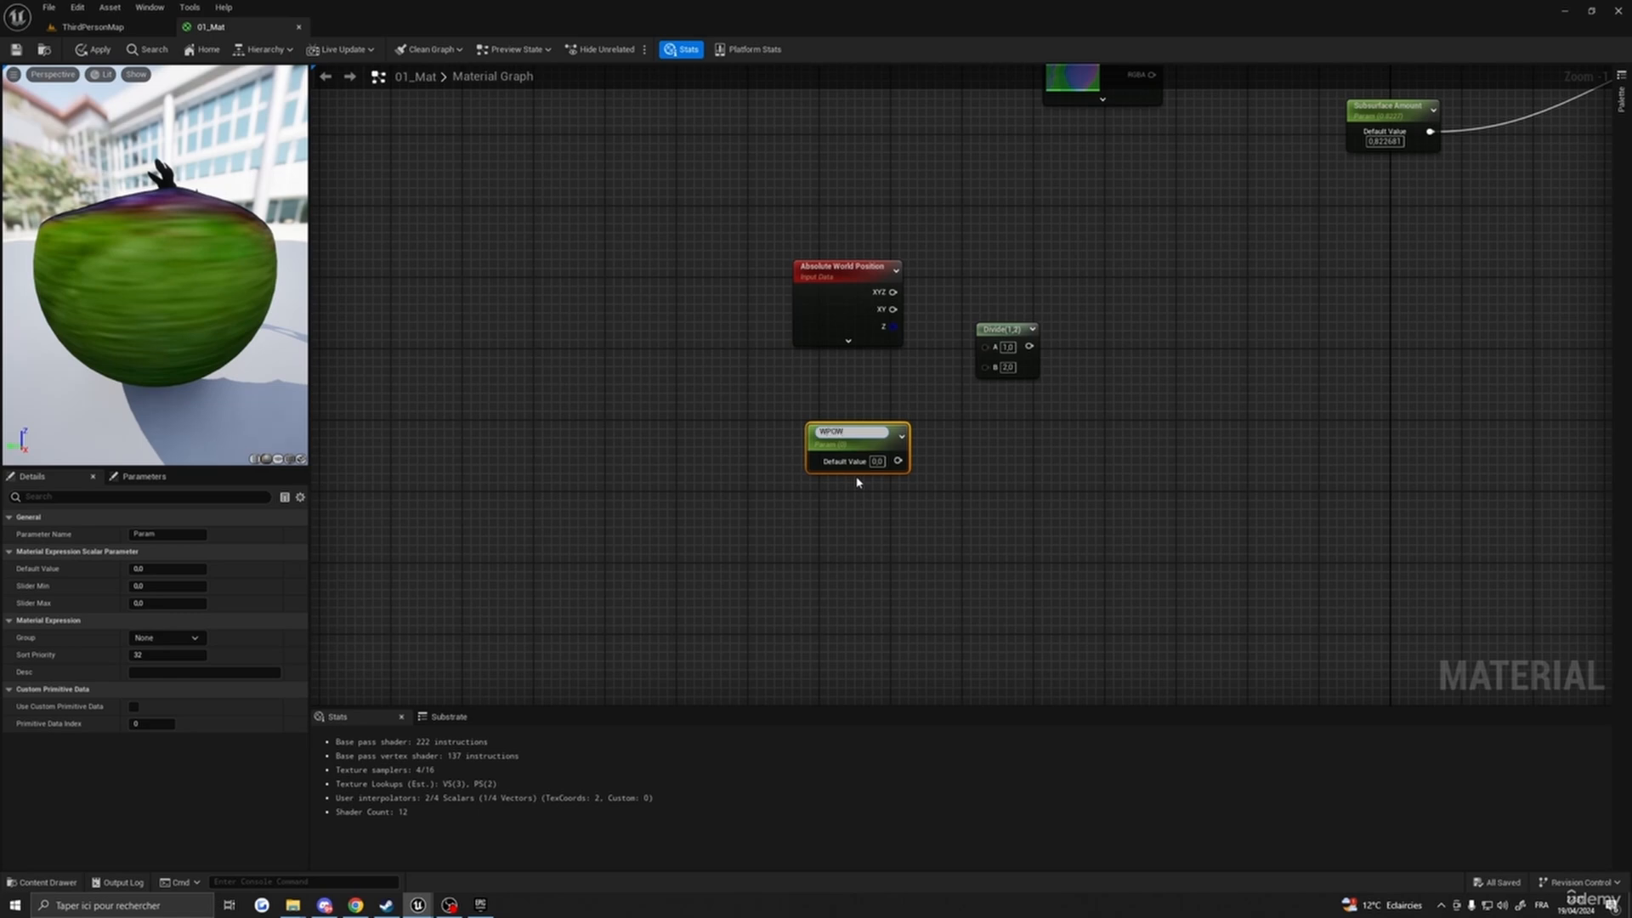
pyautogui.write('aveTile')
pyautogui.press('Return')
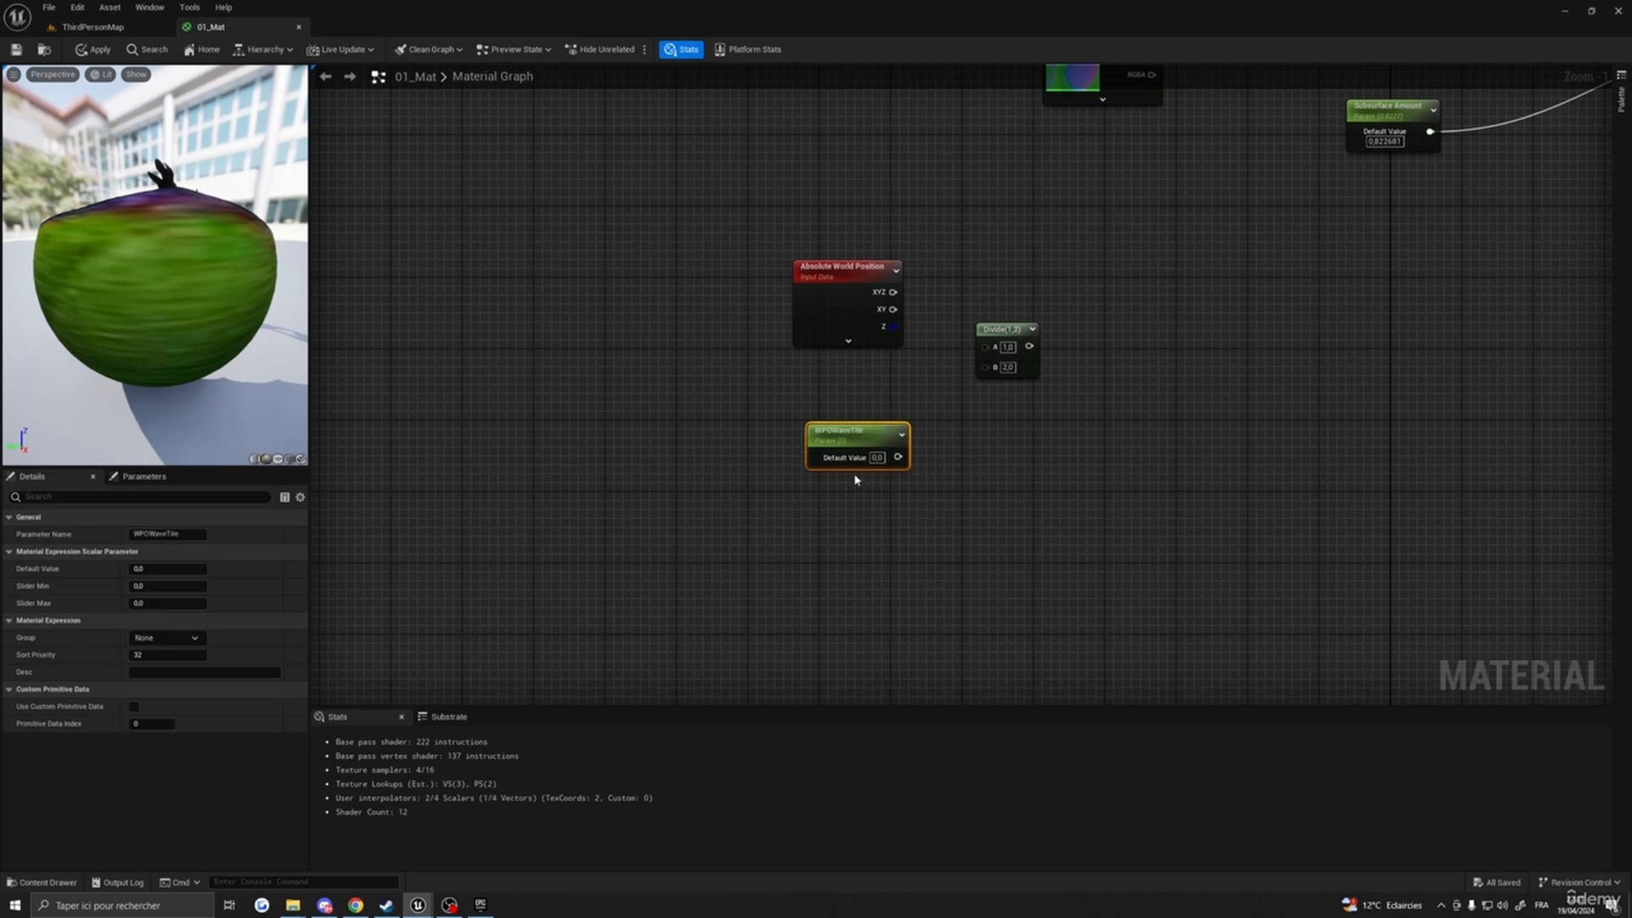
pyautogui.moveTo(898, 458); pyautogui.dragTo(986, 367)
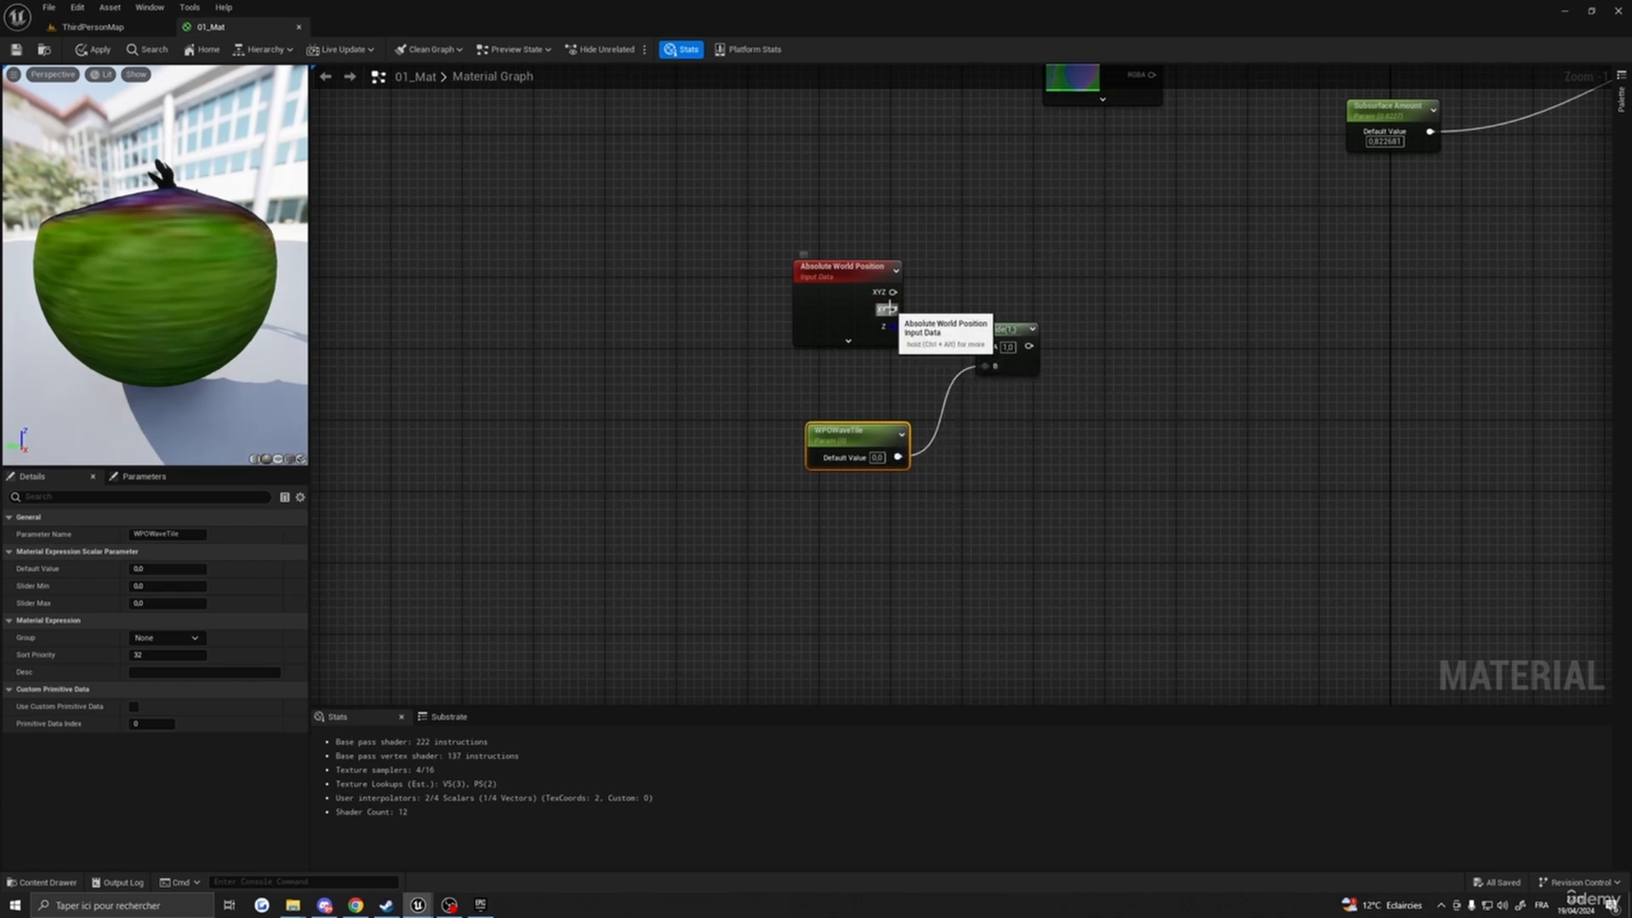
pyautogui.moveTo(888, 308); pyautogui.dragTo(993, 347)
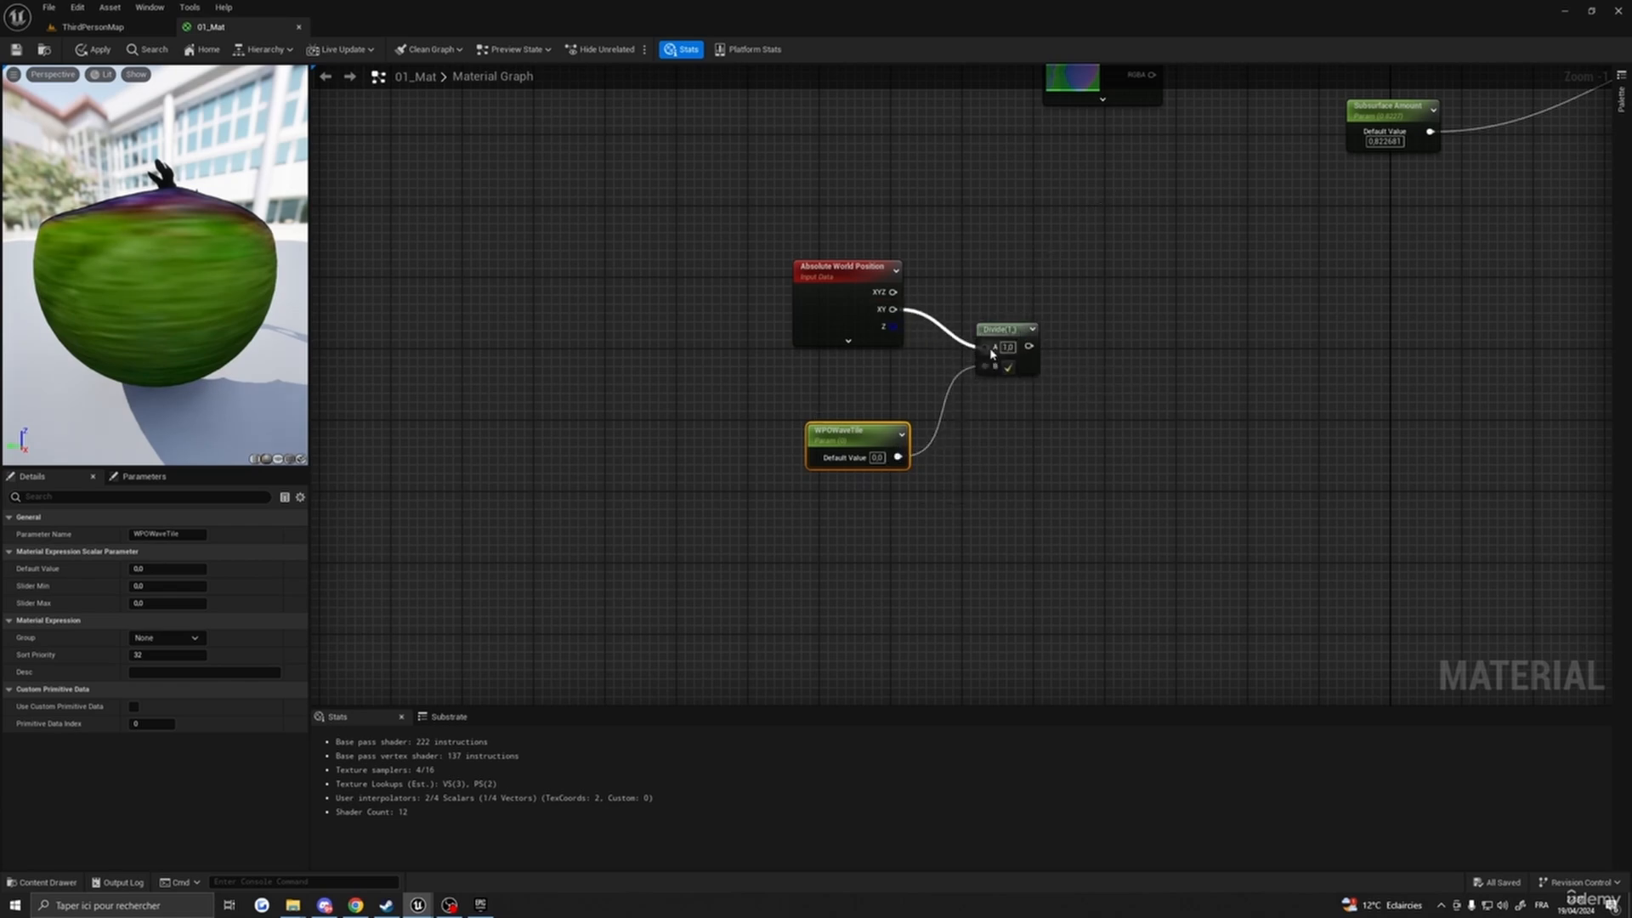
# - Add a Panner node beyond the Divide node and place a duplicate of it below
pyautogui.moveTo(1111, 351); pyautogui.dragTo(882, 365, button='right')
pyautogui.rightClick(1026, 340)
pyautogui.write('panner')
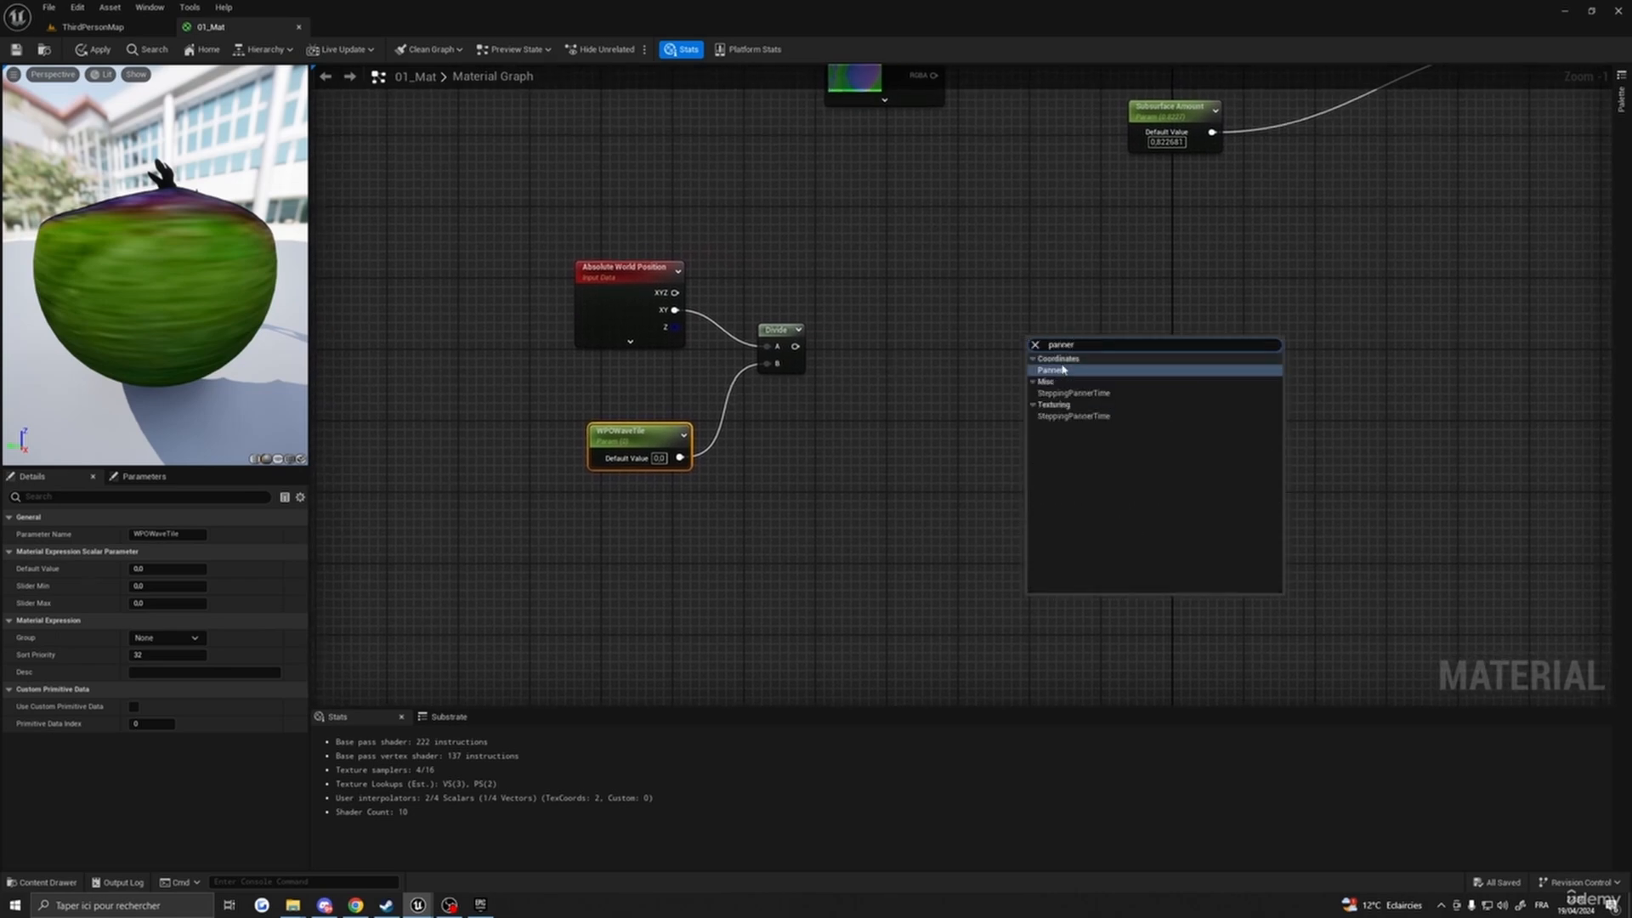
pyautogui.click(1054, 369)
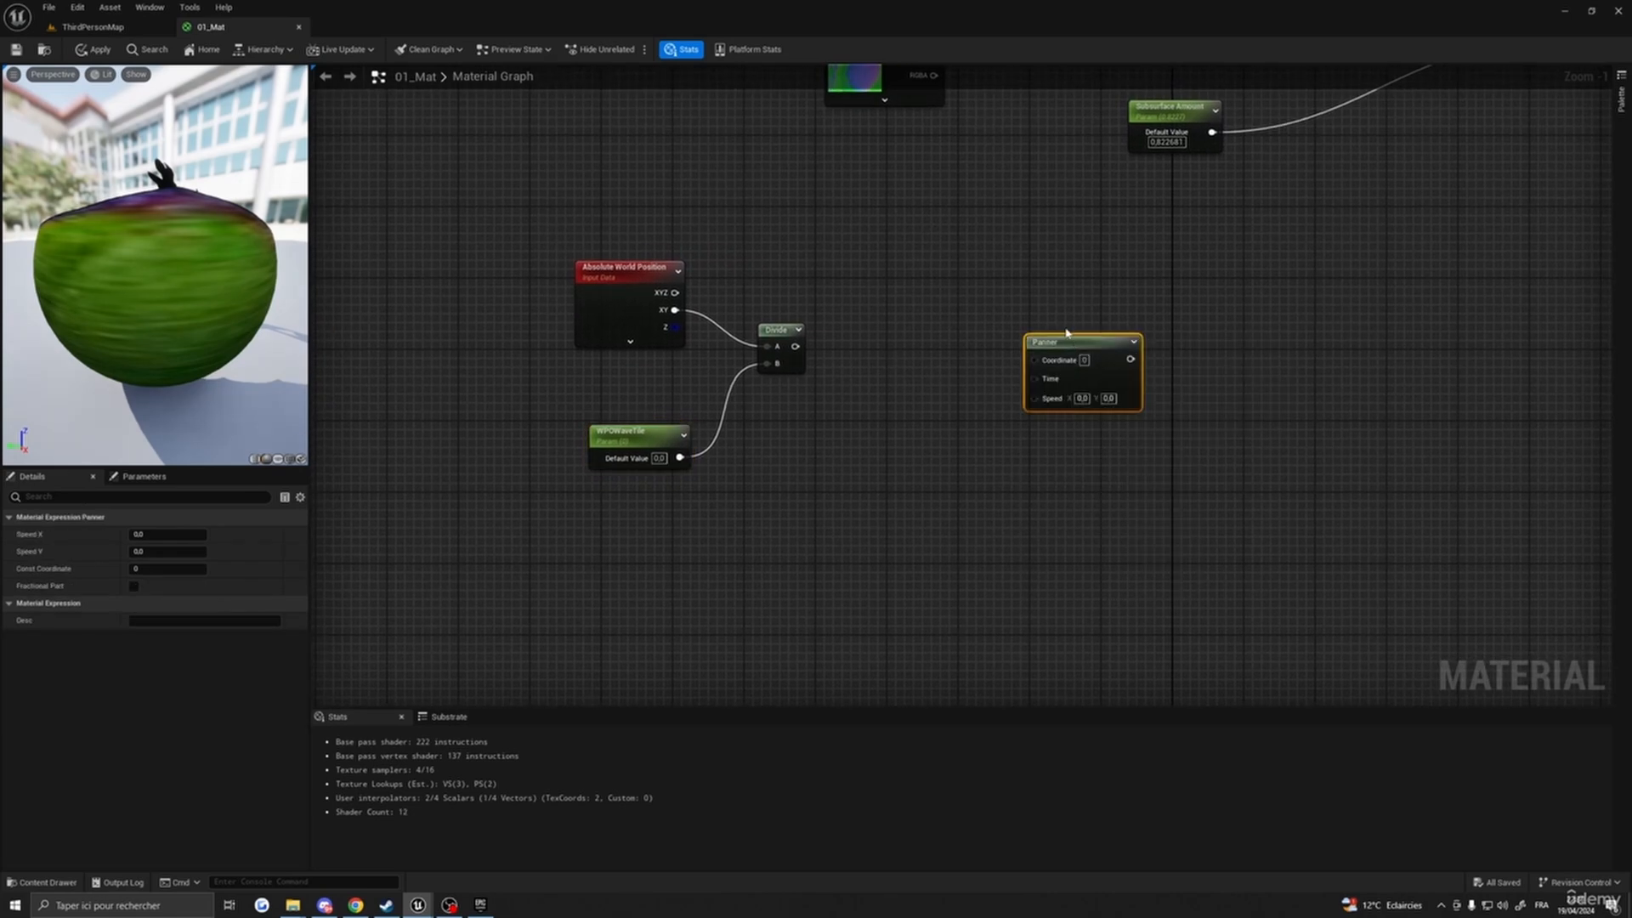
pyautogui.moveTo(1070, 355); pyautogui.dragTo(1056, 328)
pyautogui.hotkey('ctrl', 'd')
pyautogui.moveTo(1090, 450); pyautogui.dragTo(1064, 502)
pyautogui.moveTo(1234, 474); pyautogui.dragTo(1280, 481, button='right')
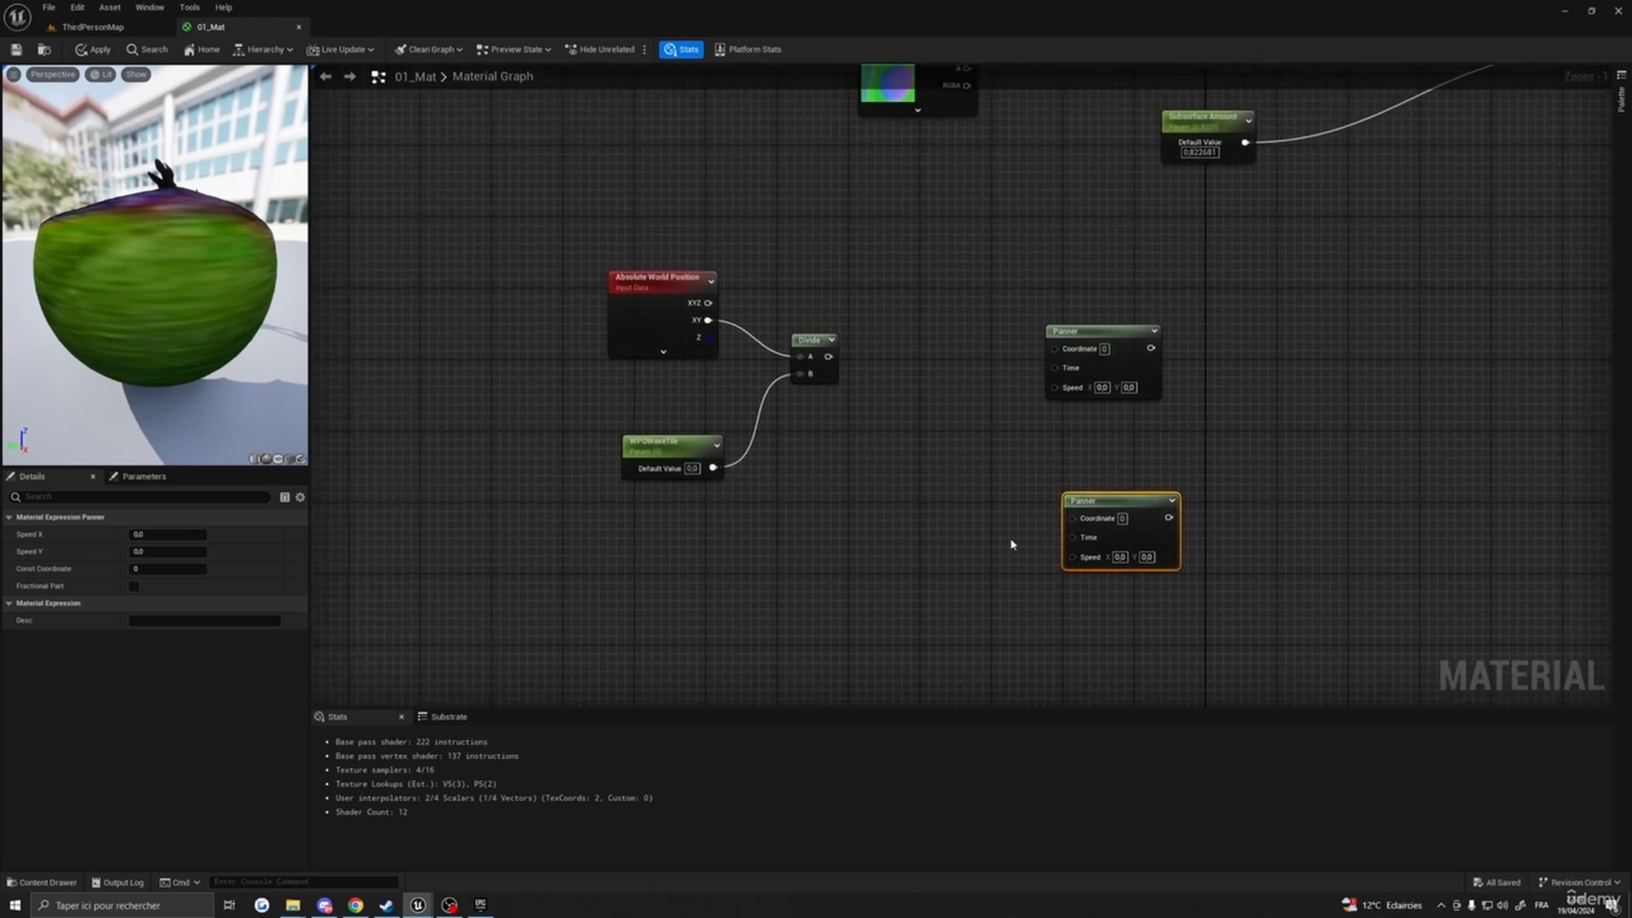
# - Add a Time node and a Multiply node below WPOWaveTile, connecting Time to the Multiply's A input
pyautogui.moveTo(877, 534); pyautogui.dragTo(983, 456, button='right')
pyautogui.rightClick(895, 497)
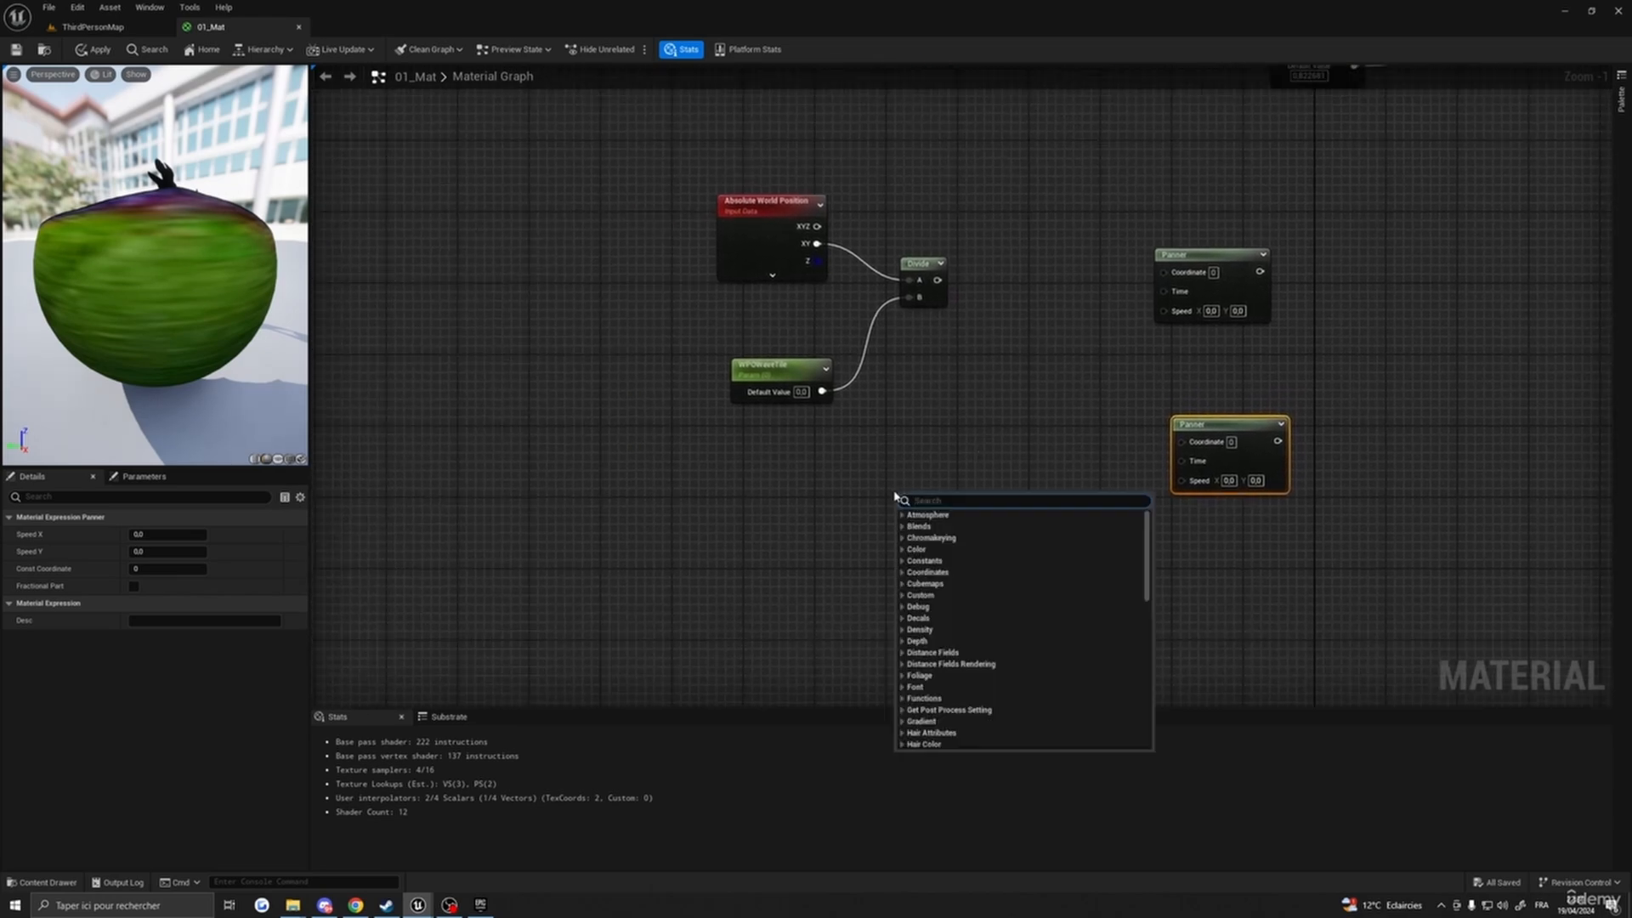
pyautogui.write('time')
pyautogui.click(925, 527)
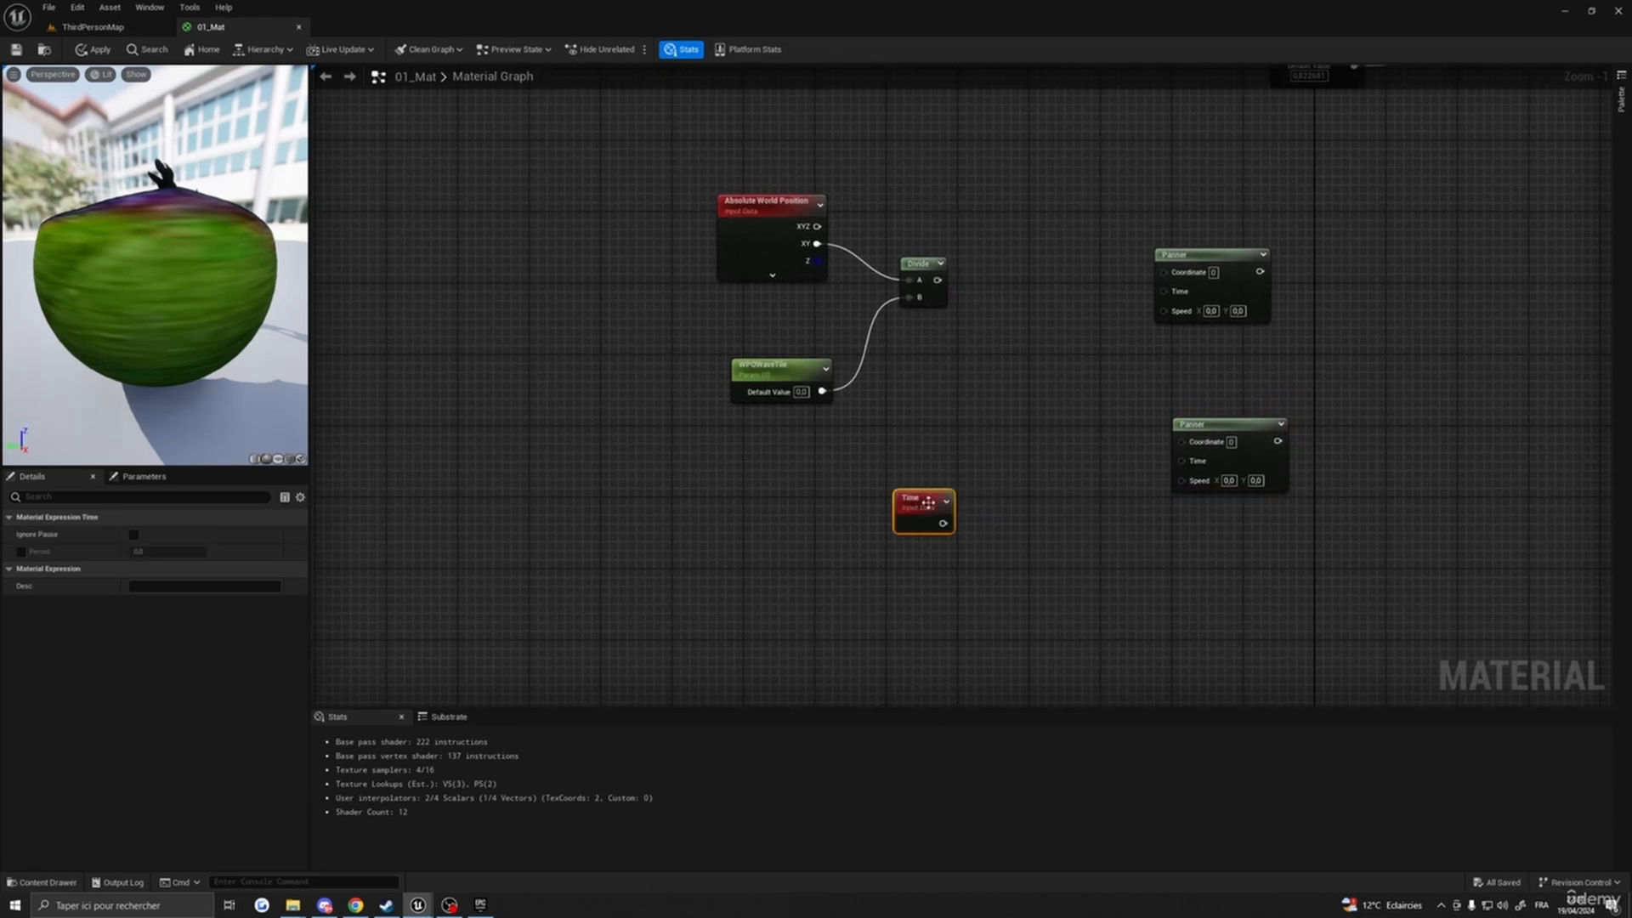
pyautogui.click(953, 492)
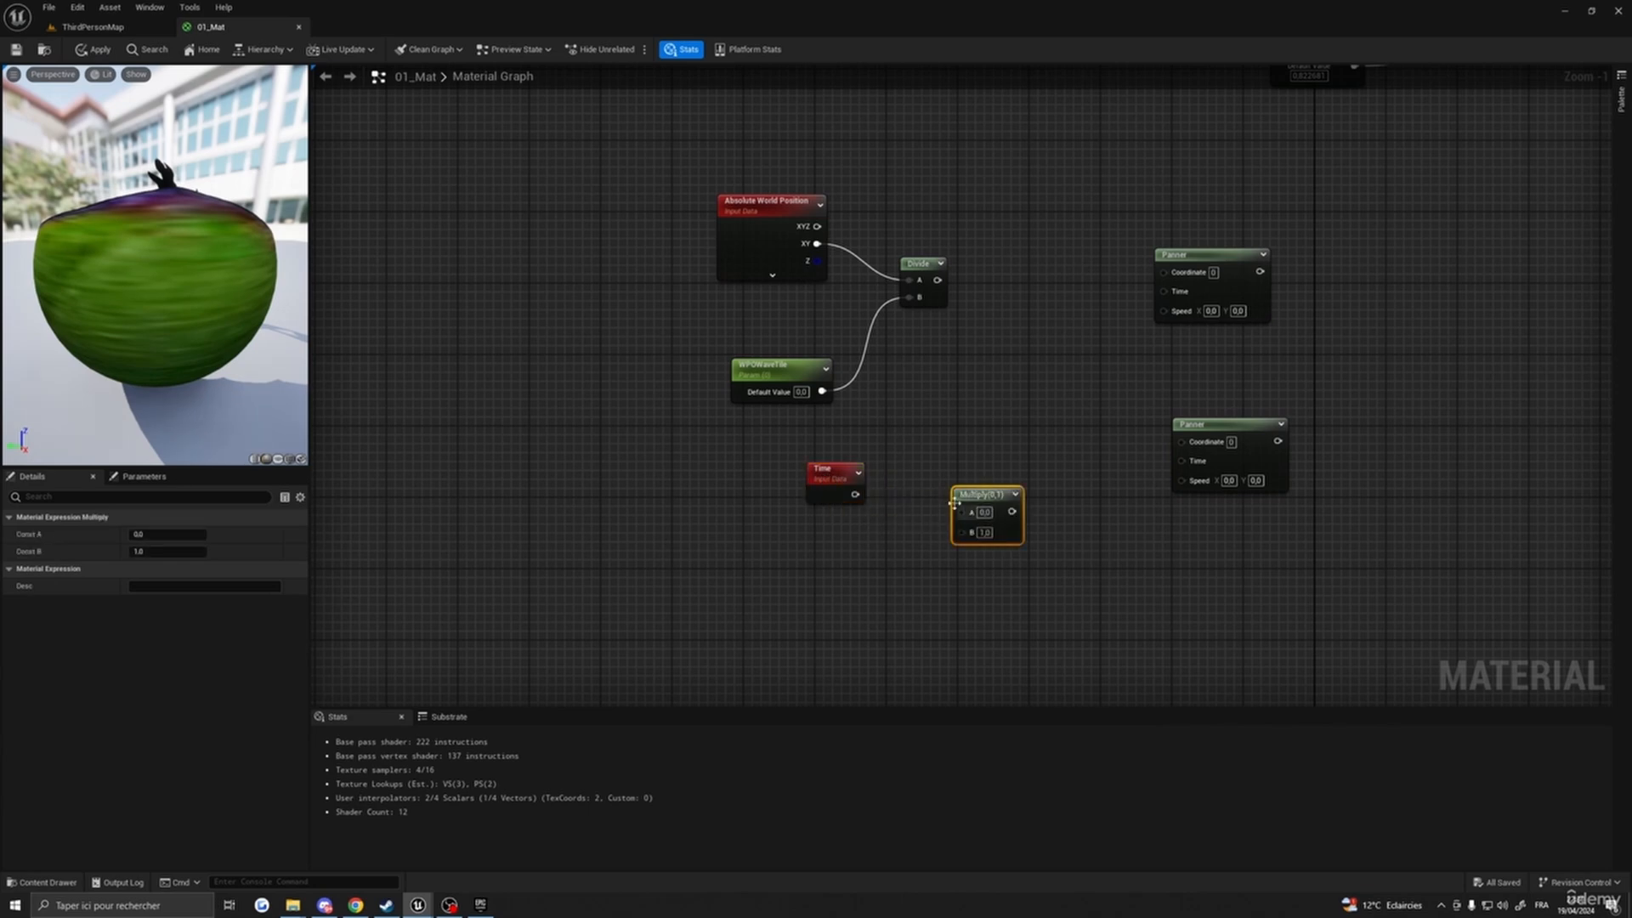
pyautogui.moveTo(854, 495); pyautogui.dragTo(964, 512)
pyautogui.moveTo(983, 497); pyautogui.dragTo(979, 472)
# - Add a scalar parameter named Time with default value 1.0 and connect it to the Multiply's B input
pyautogui.moveTo(820, 566); pyautogui.dragTo(827, 565, button='right')
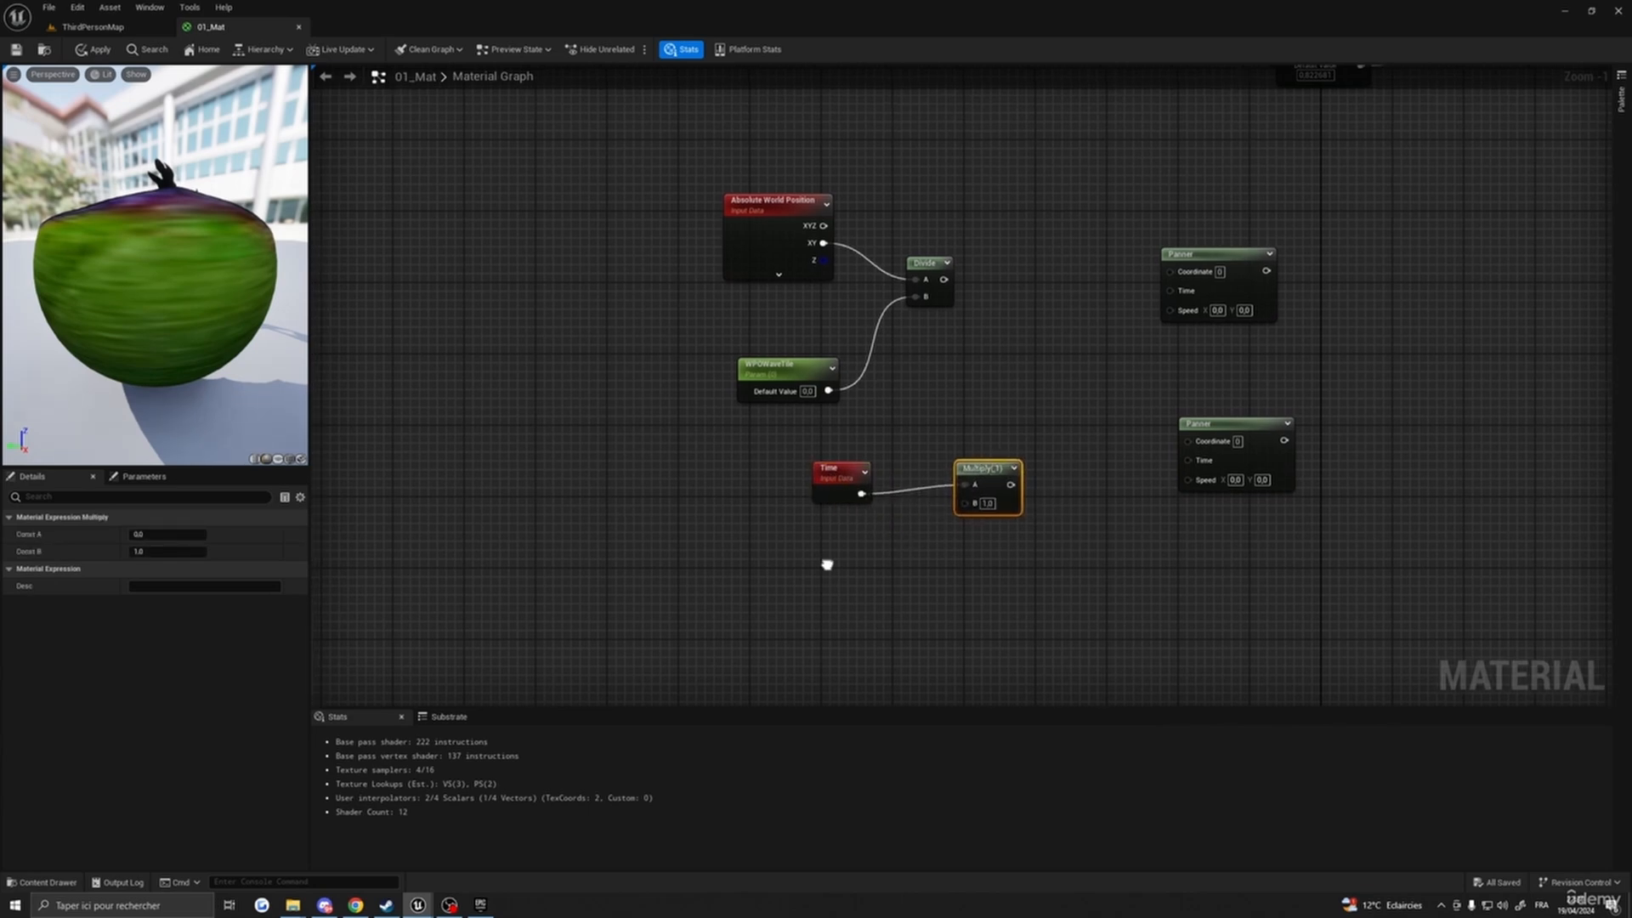
pyautogui.click(808, 564)
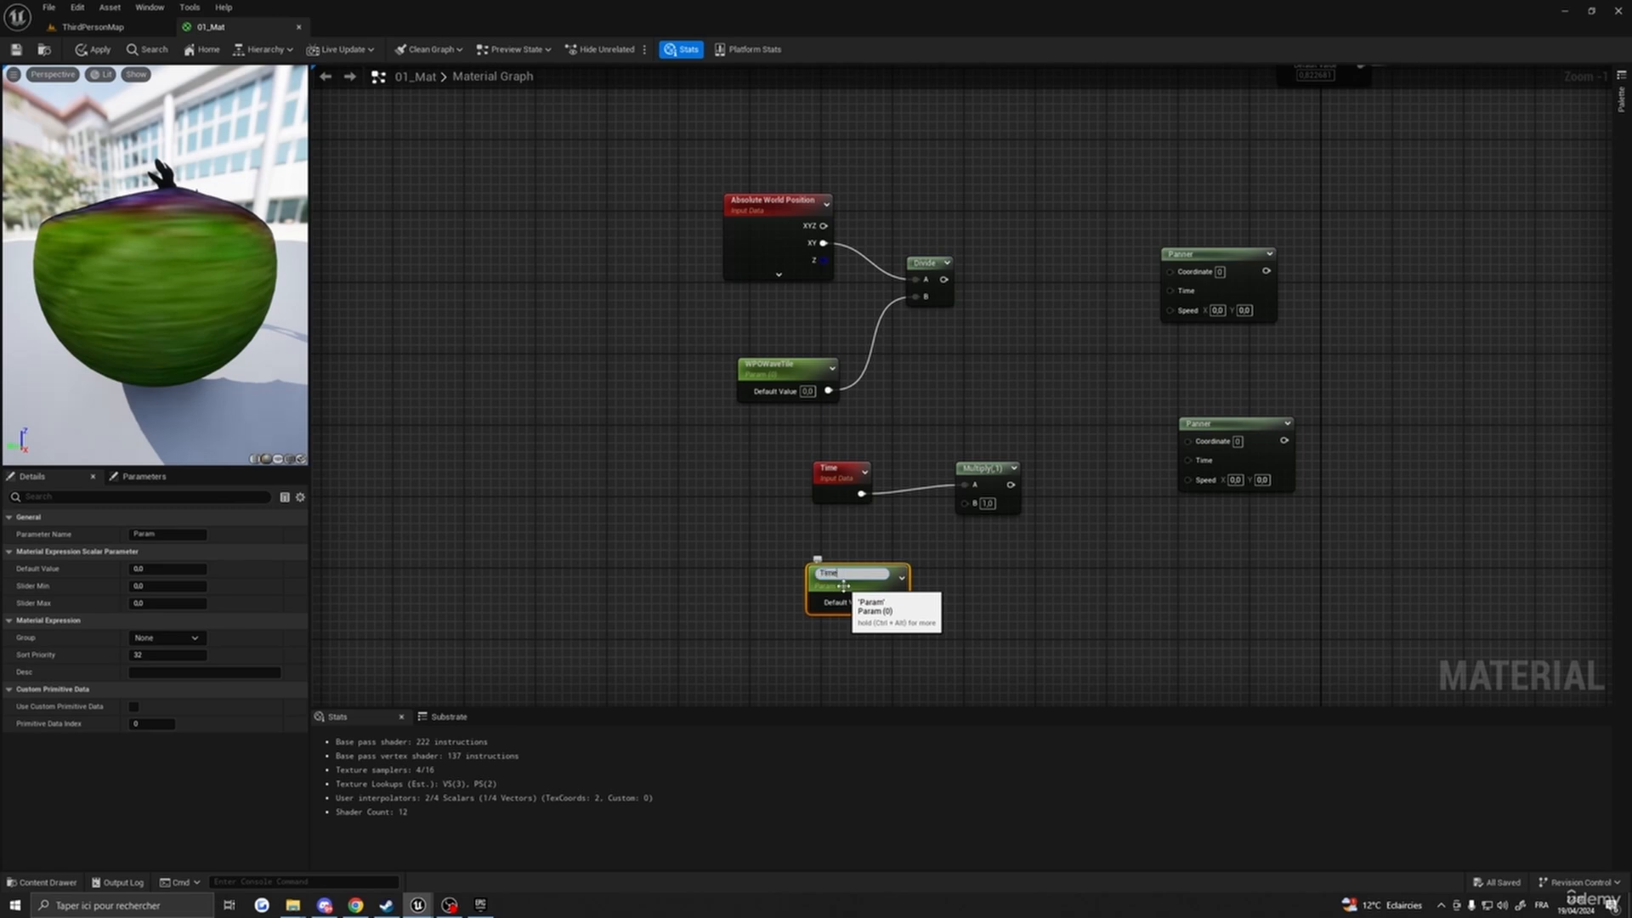
pyautogui.write('Time')
pyautogui.press('Return')
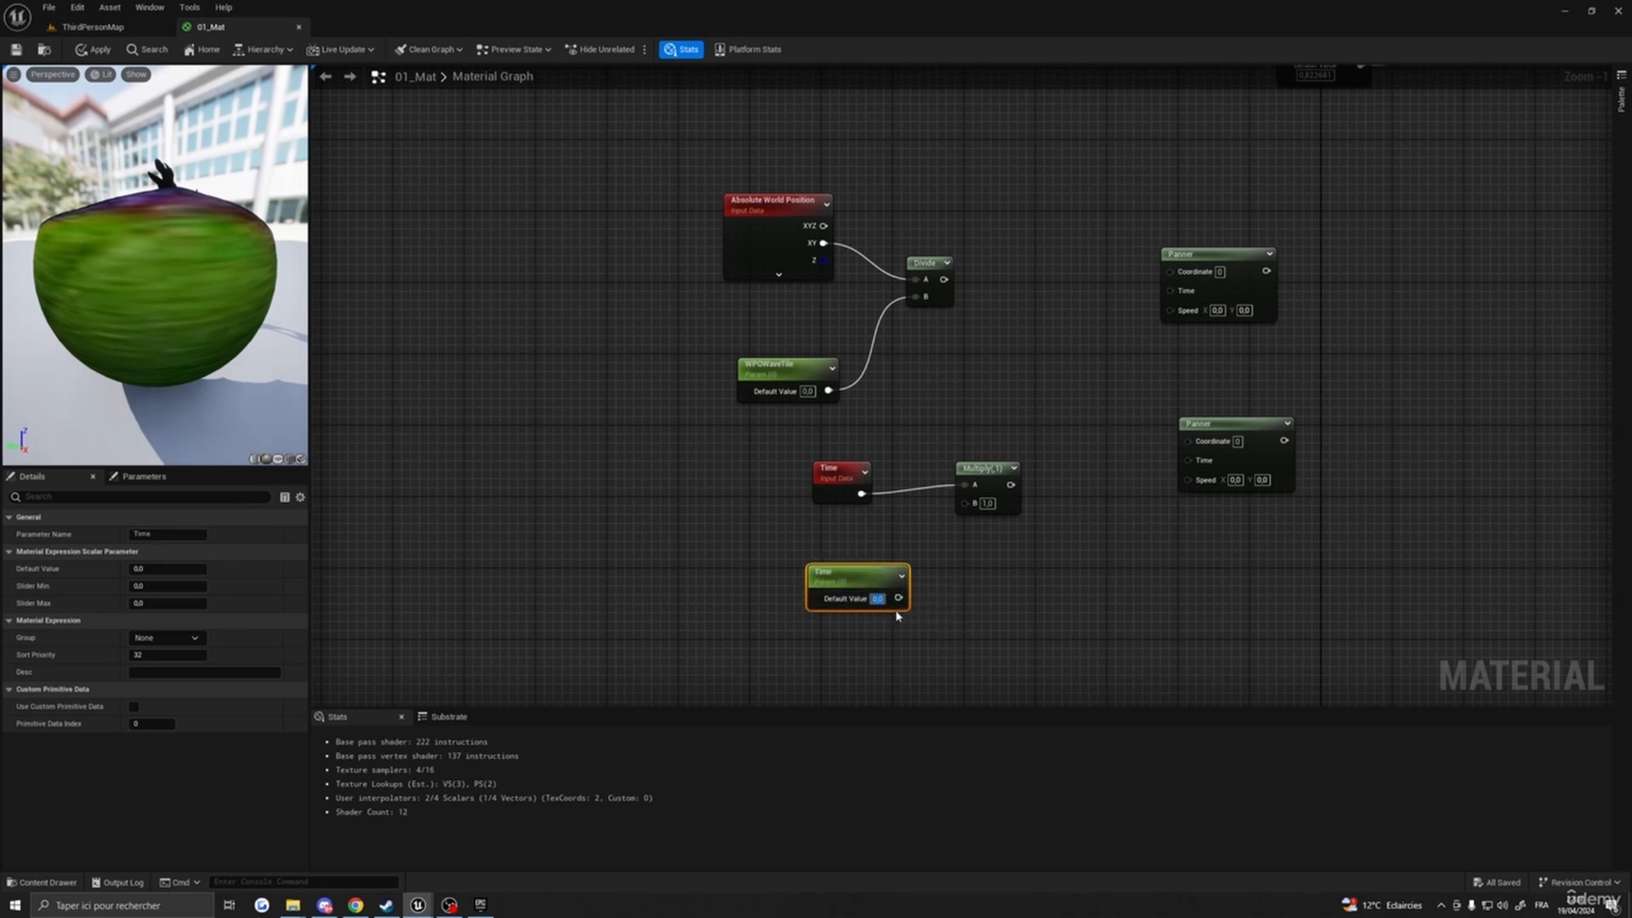
pyautogui.moveTo(892, 598); pyautogui.dragTo(966, 504)
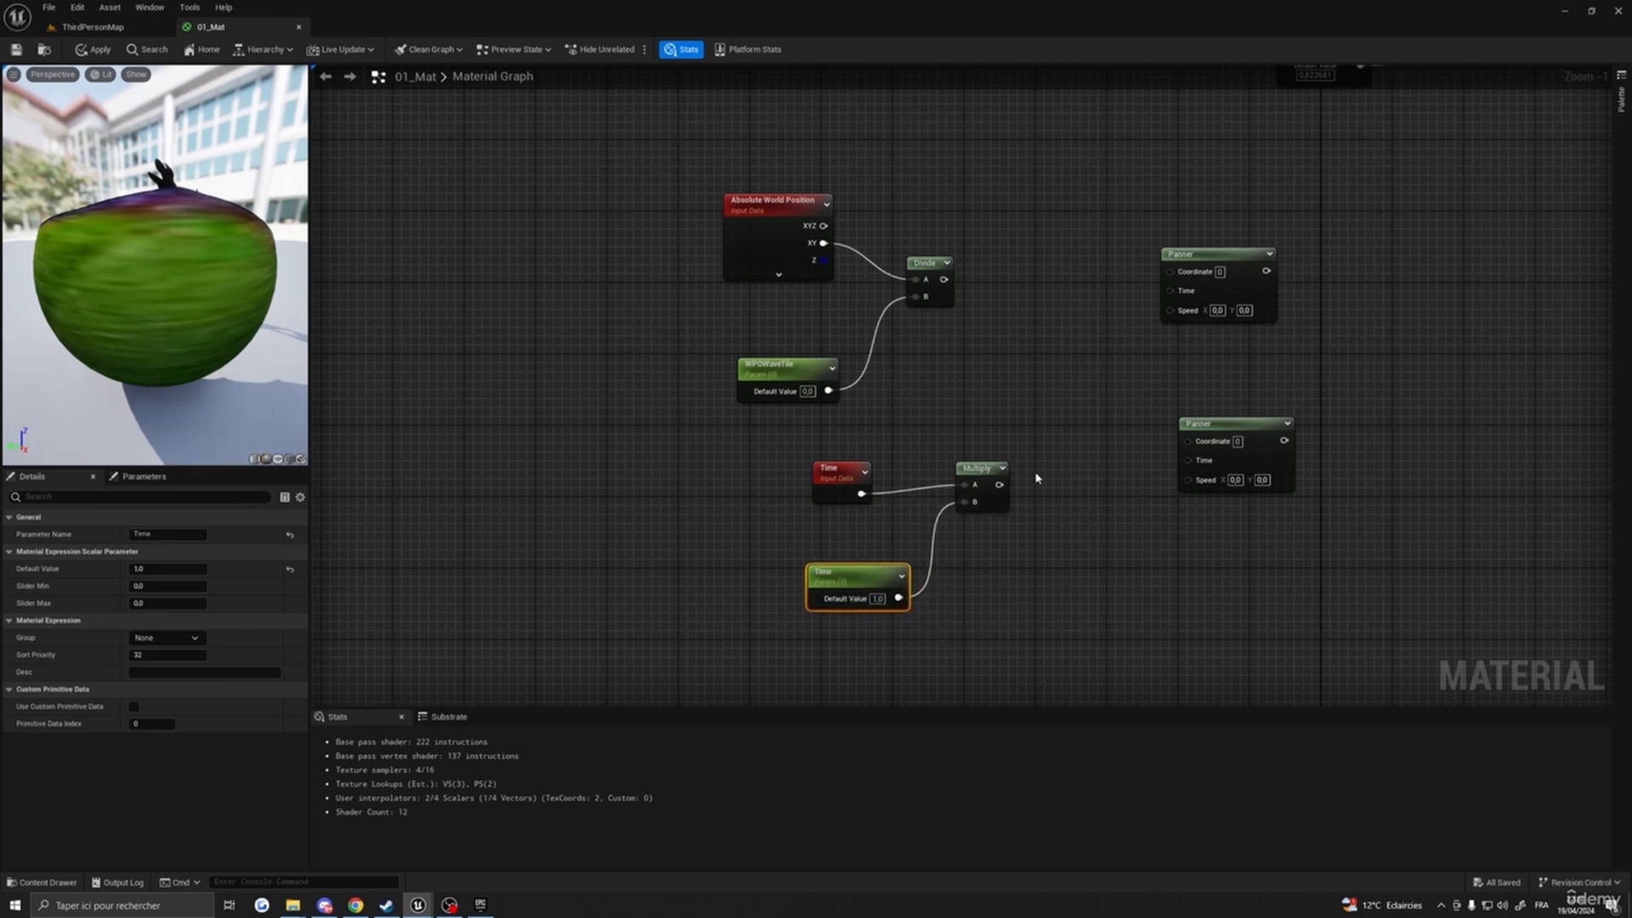
# - Connect the Multiply output to the Time input of both Panner nodes and tidy the positions of the nodes involved
pyautogui.moveTo(1038, 473); pyautogui.dragTo(983, 555, button='right')
pyautogui.click(922, 553)
pyautogui.moveTo(1016, 627); pyautogui.dragTo(942, 546, button='right')
pyautogui.moveTo(871, 514); pyautogui.dragTo(1038, 293)
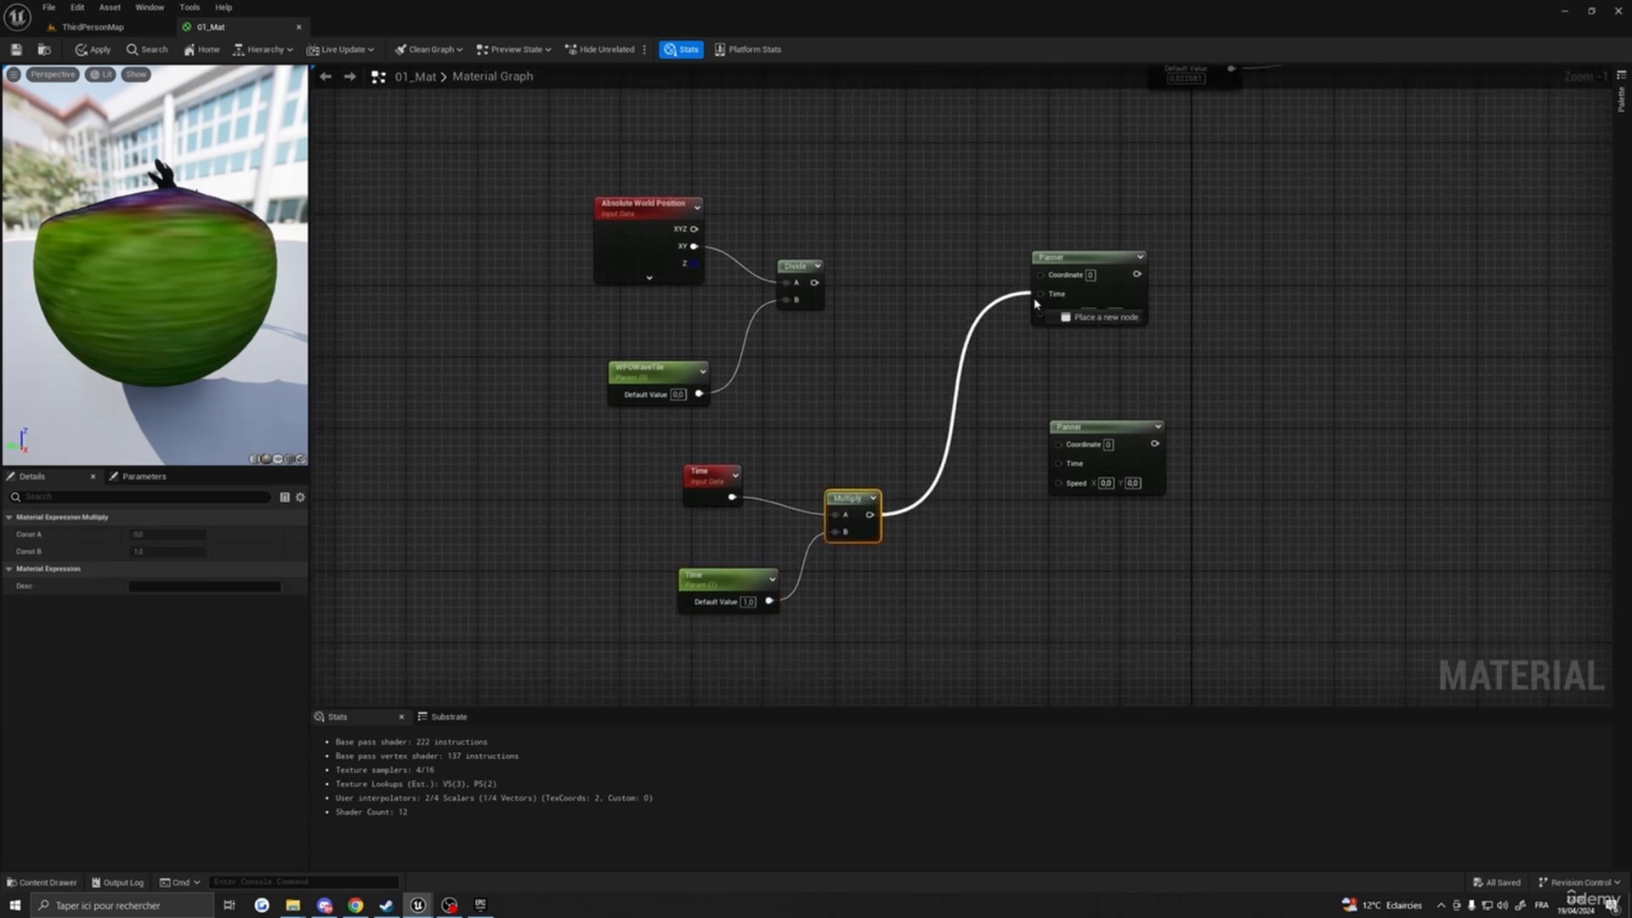
pyautogui.moveTo(870, 515); pyautogui.dragTo(1097, 475)
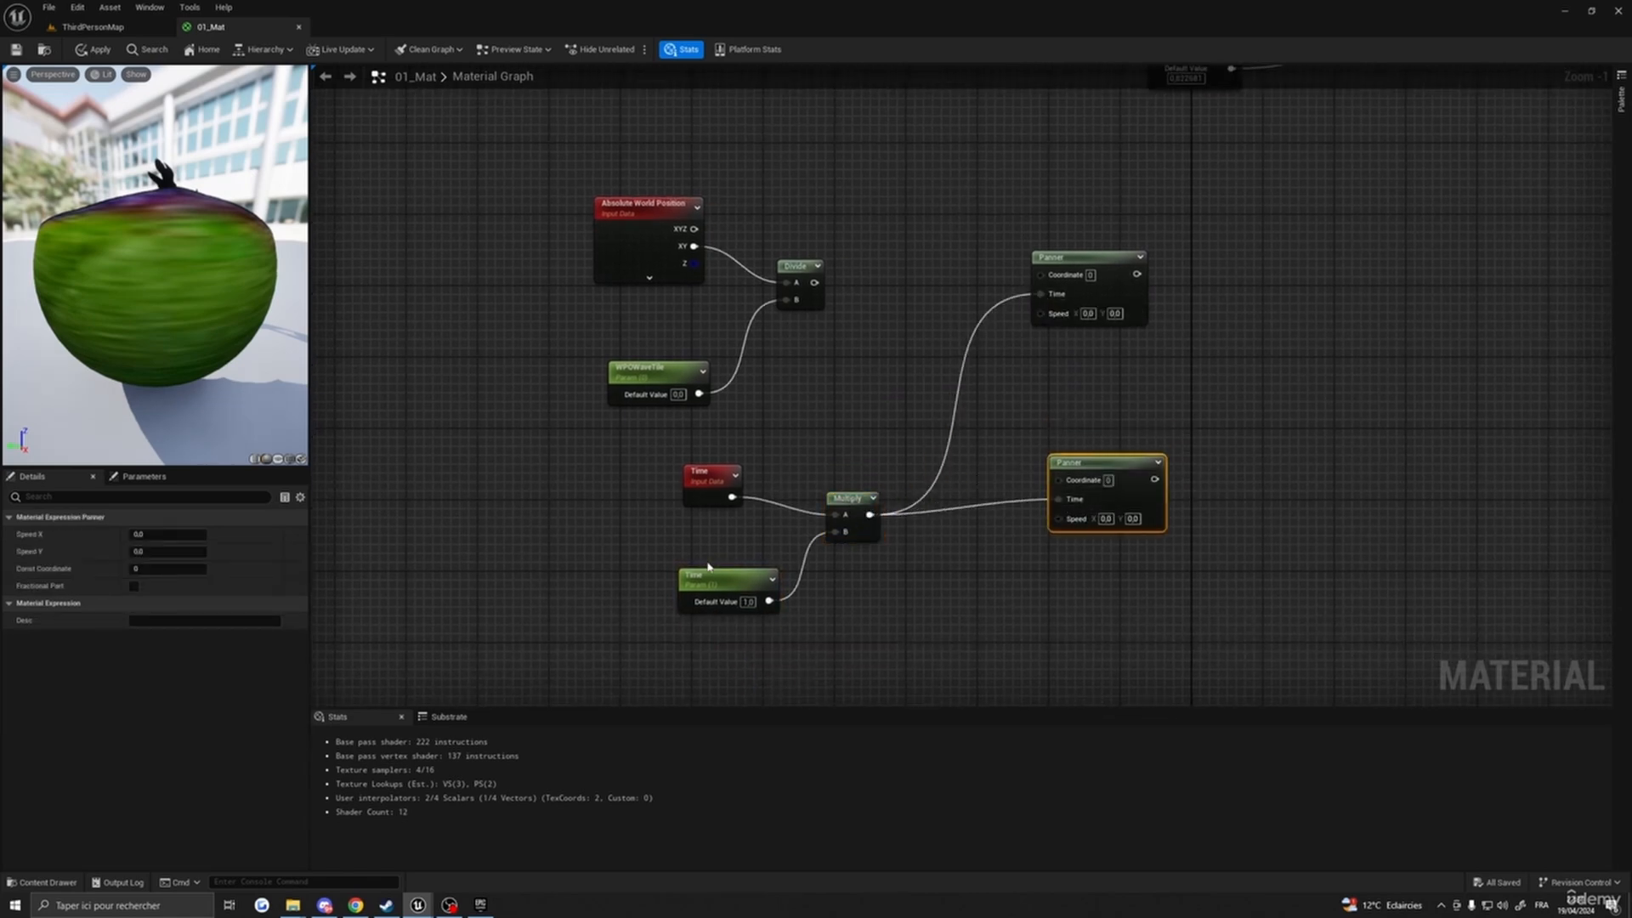
pyautogui.moveTo(704, 584); pyautogui.dragTo(693, 570)
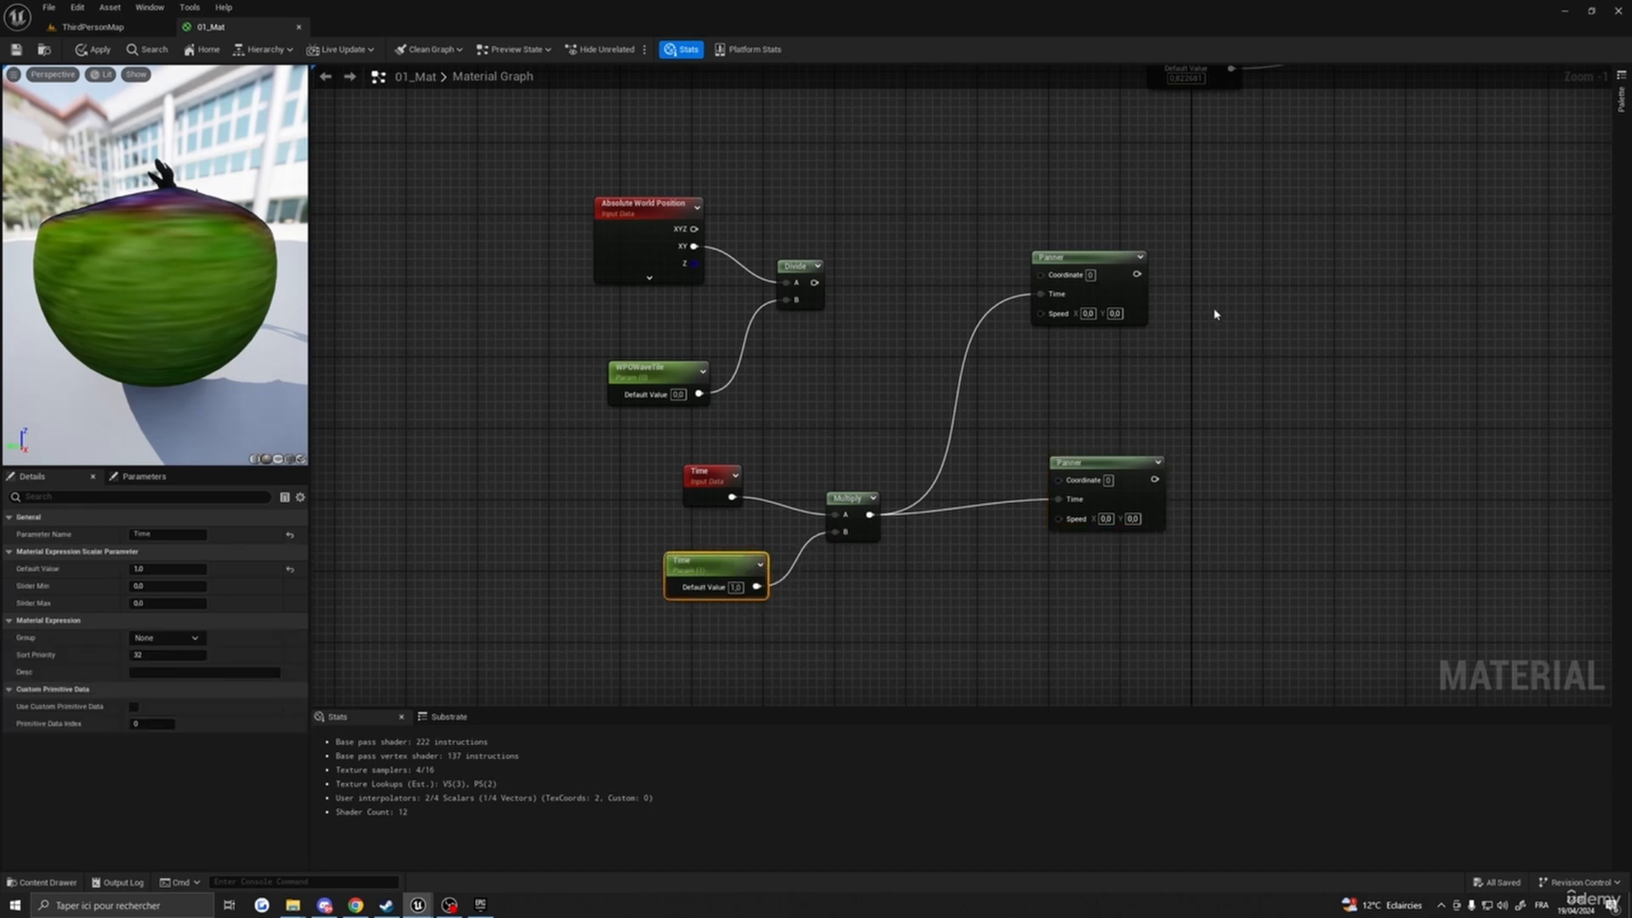
pyautogui.moveTo(1213, 315); pyautogui.dragTo(1257, 297, button='right')
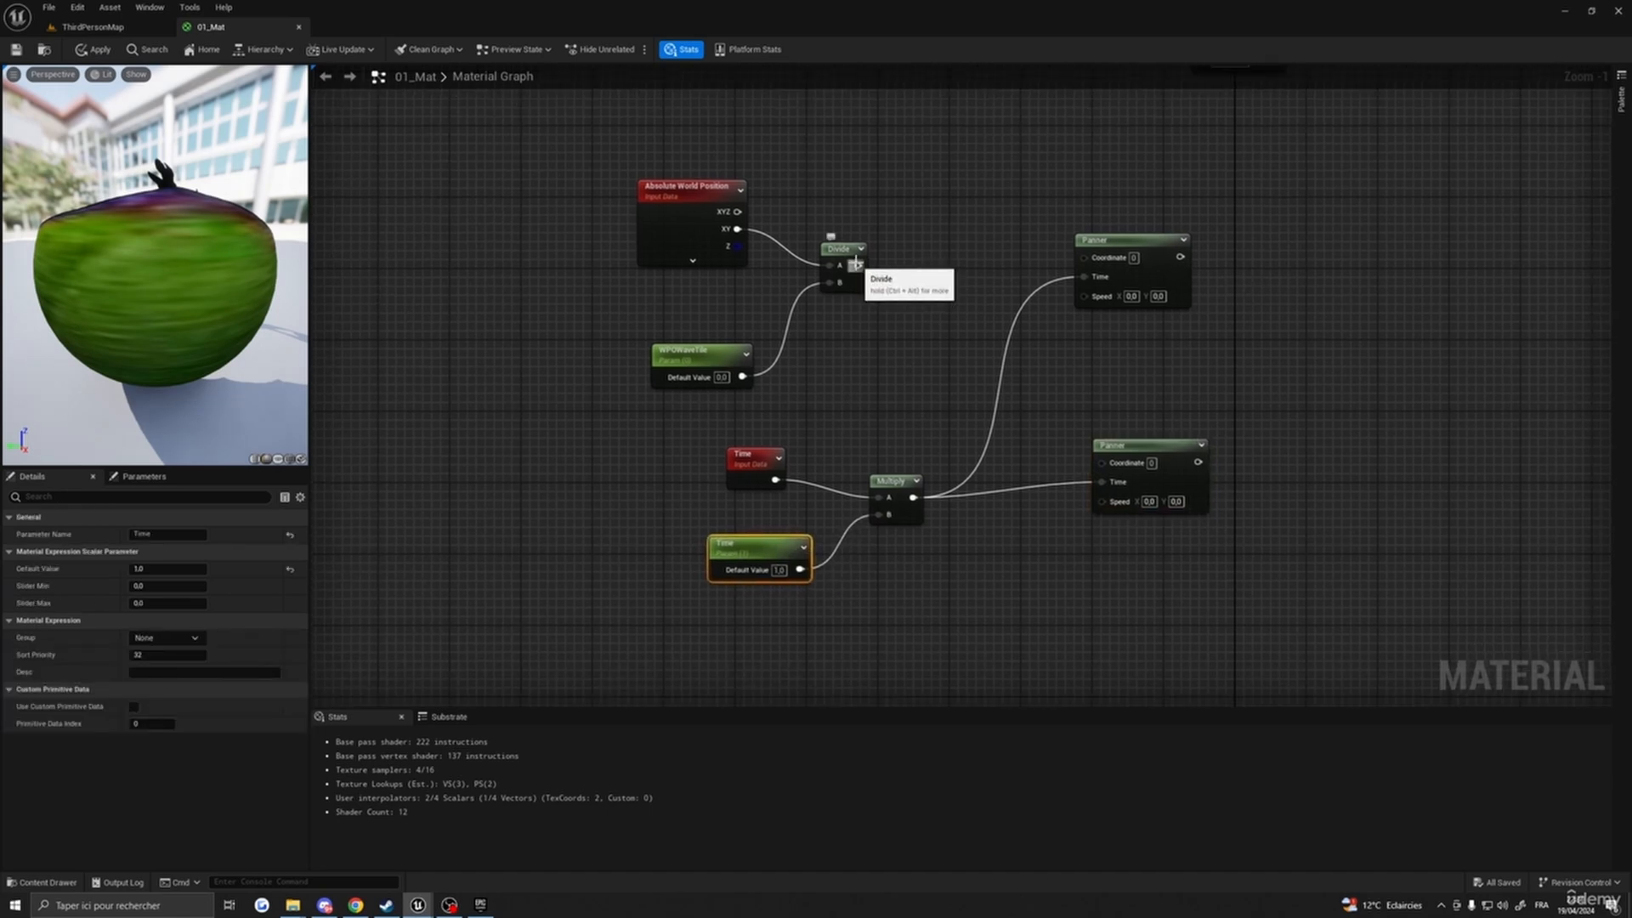
# - Connect the Divide output to both Panners' Coordinate inputs, setting Speed X to 1.0 on the upper Panner and Speed Y to 1.0 on the lower
pyautogui.moveTo(856, 264); pyautogui.dragTo(1109, 464)
pyautogui.moveTo(1225, 536); pyautogui.dragTo(1160, 541, button='right')
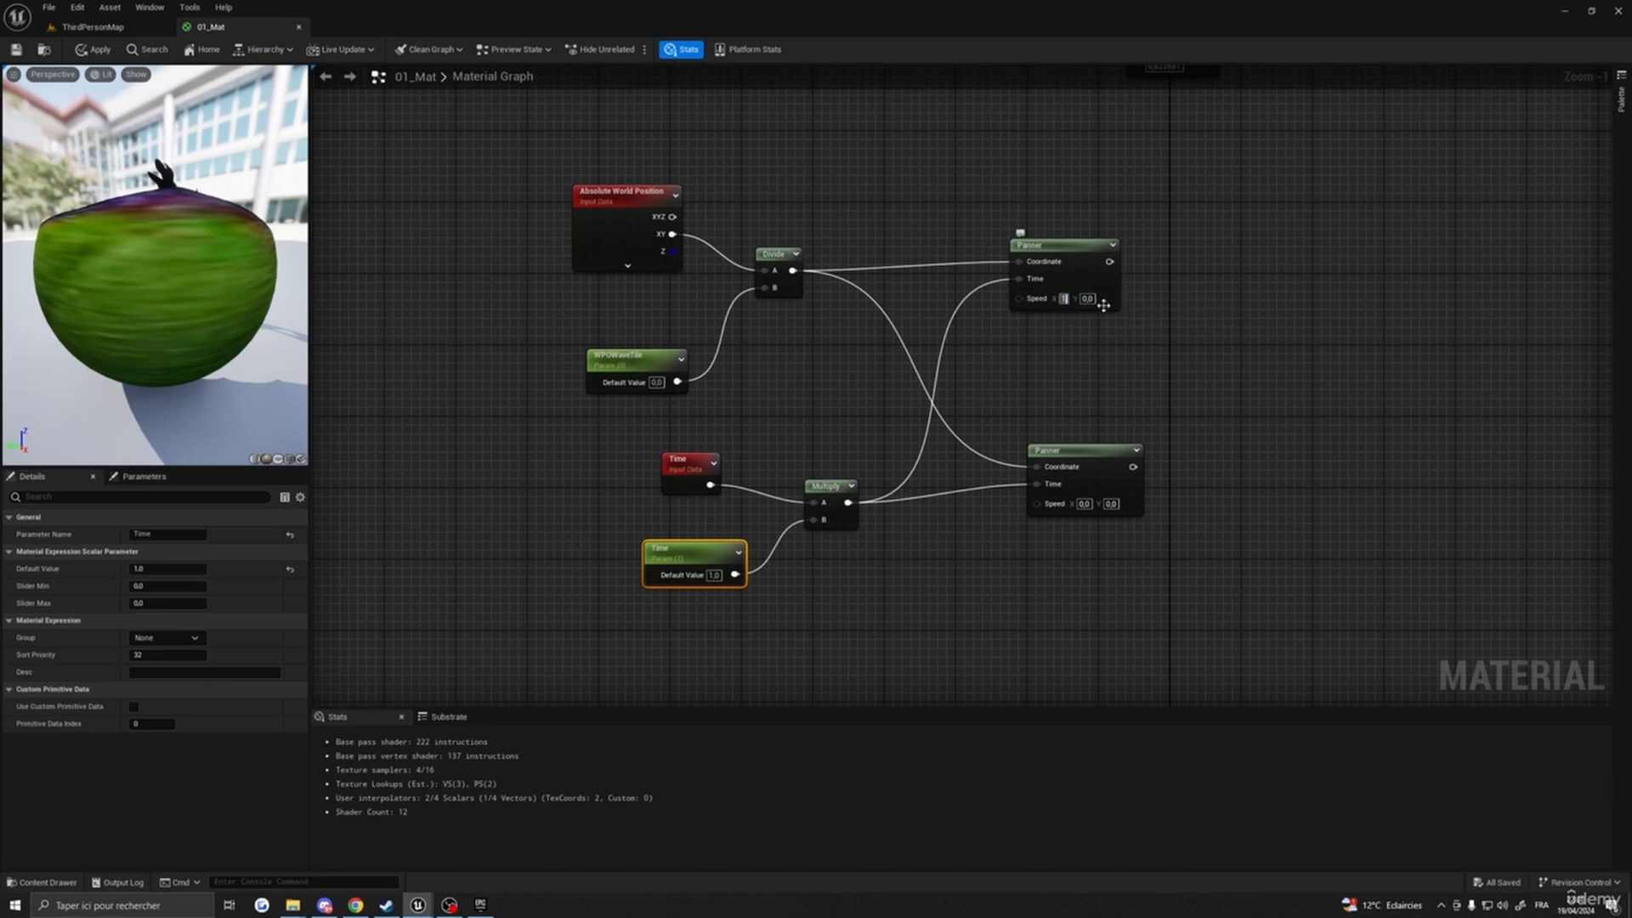
pyautogui.write('1')
pyautogui.press('Return')
pyautogui.click(1111, 503)
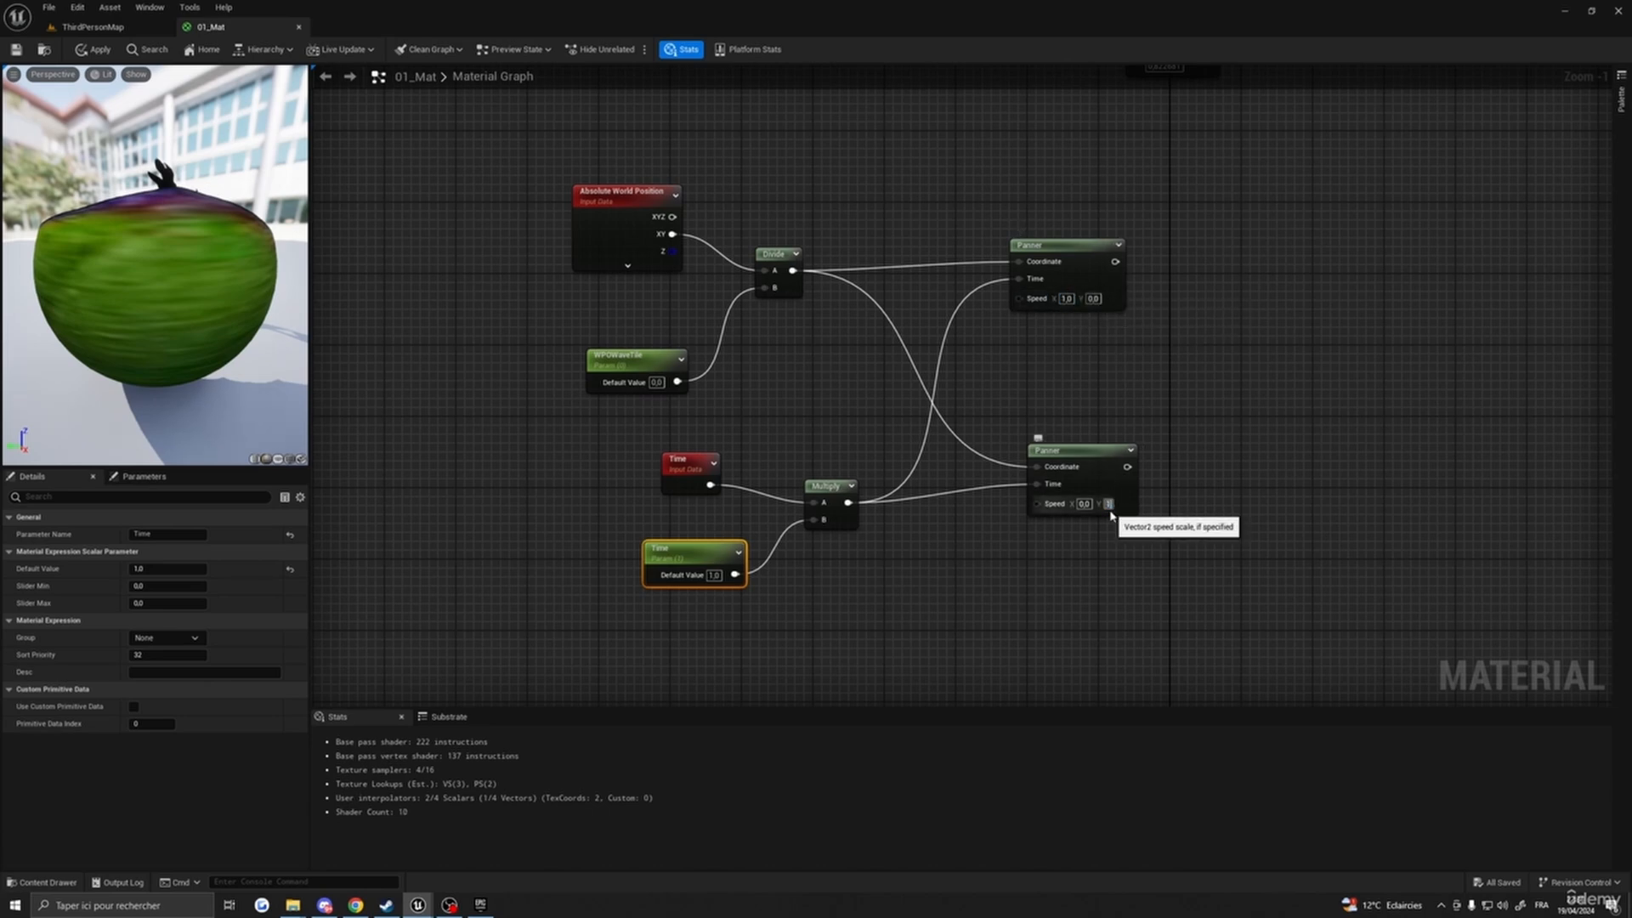
pyautogui.press('Return')
# - Add a Texture Sample node beyond the upper Panner and connect that Panner's output to its UVs input
pyautogui.moveTo(1129, 325); pyautogui.dragTo(969, 302, button='right')
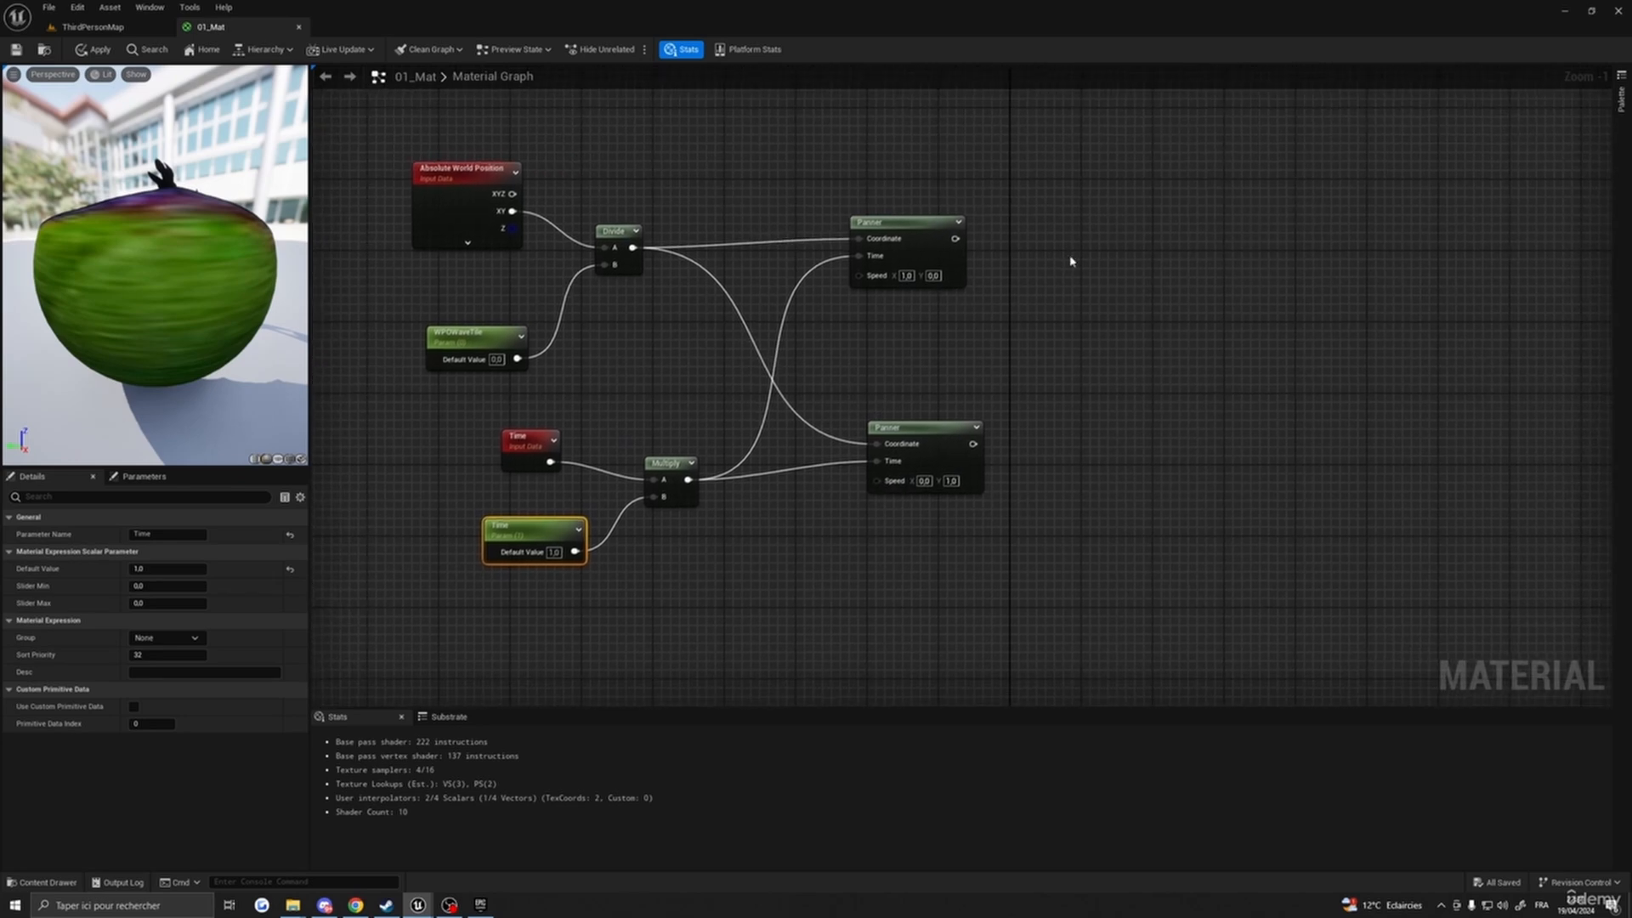
pyautogui.rightClick(1099, 278)
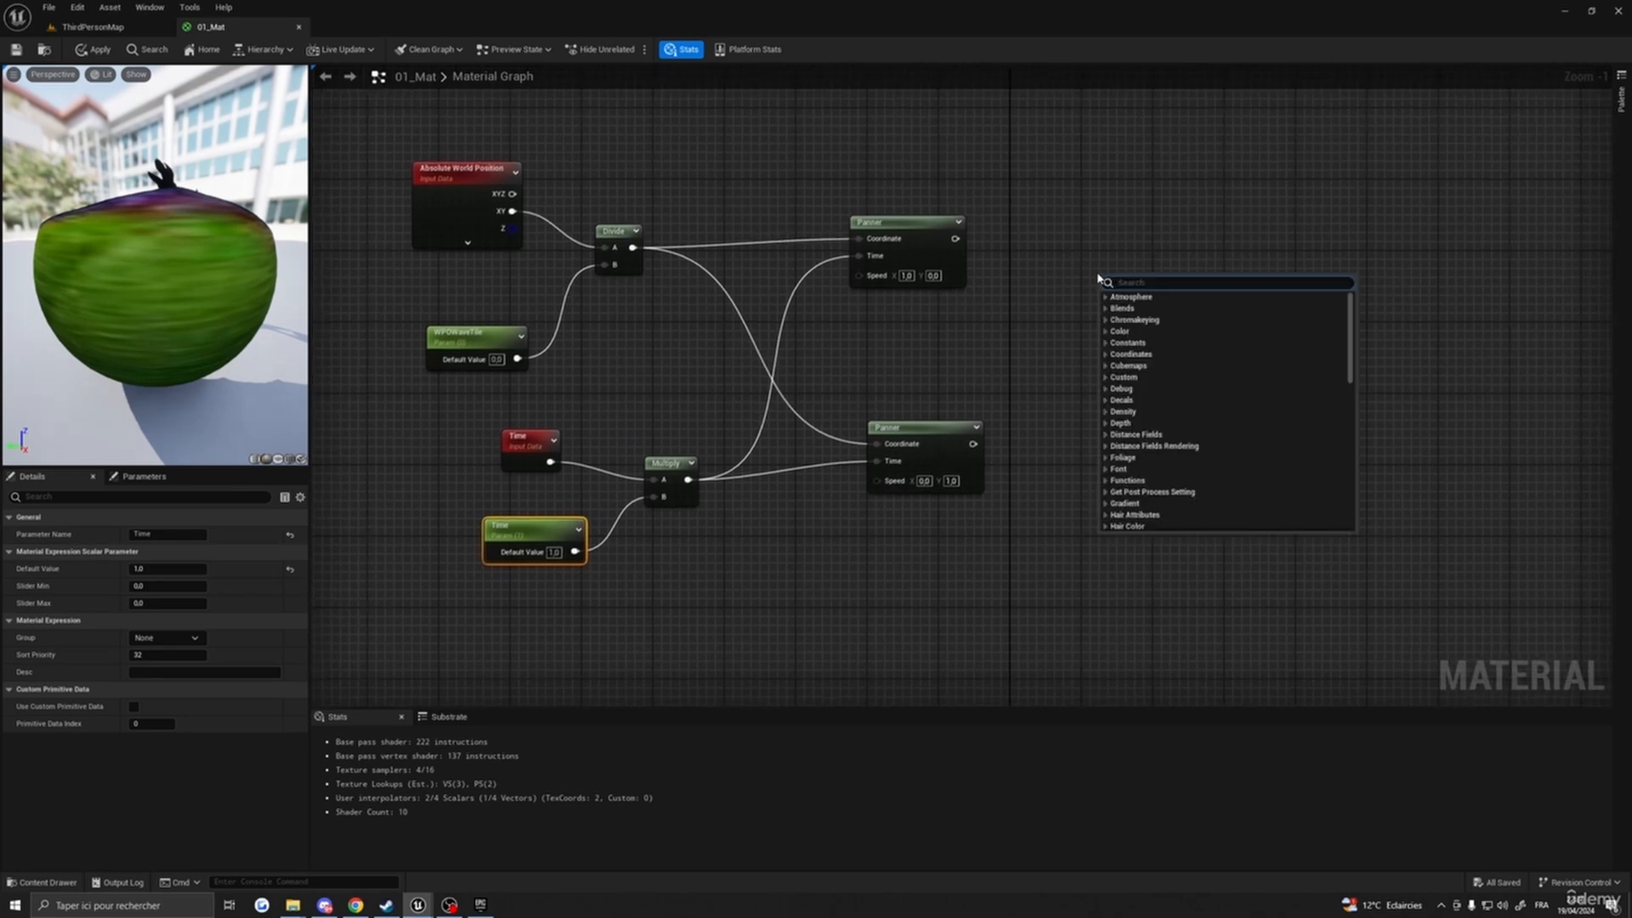
pyautogui.write('text')
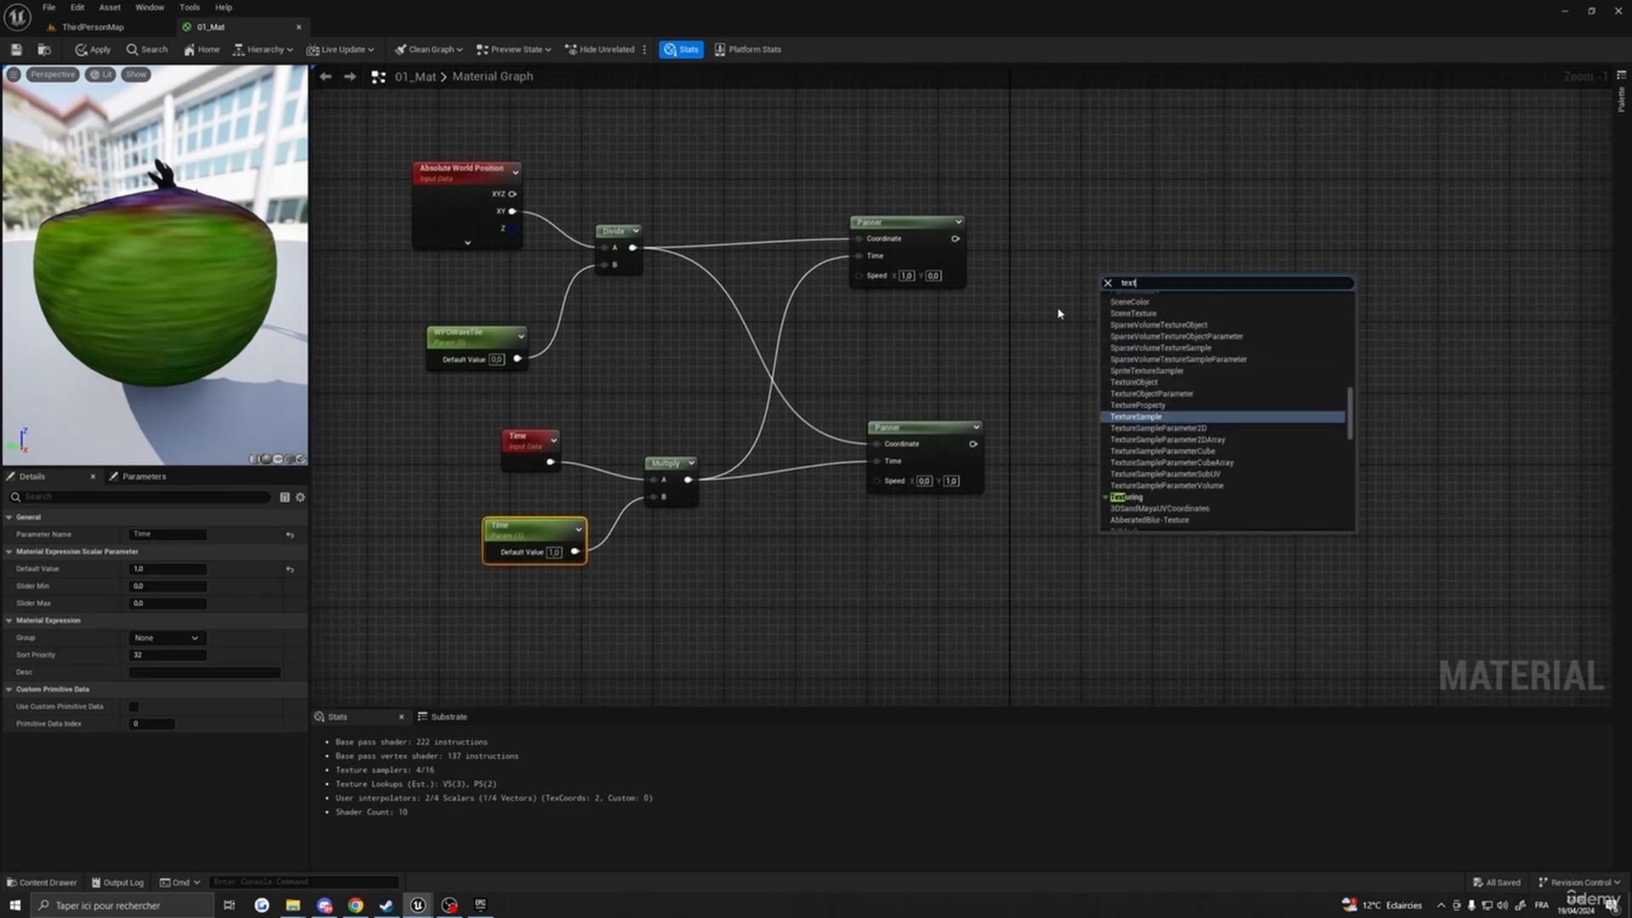
pyautogui.click(1101, 282)
pyautogui.click(1138, 274)
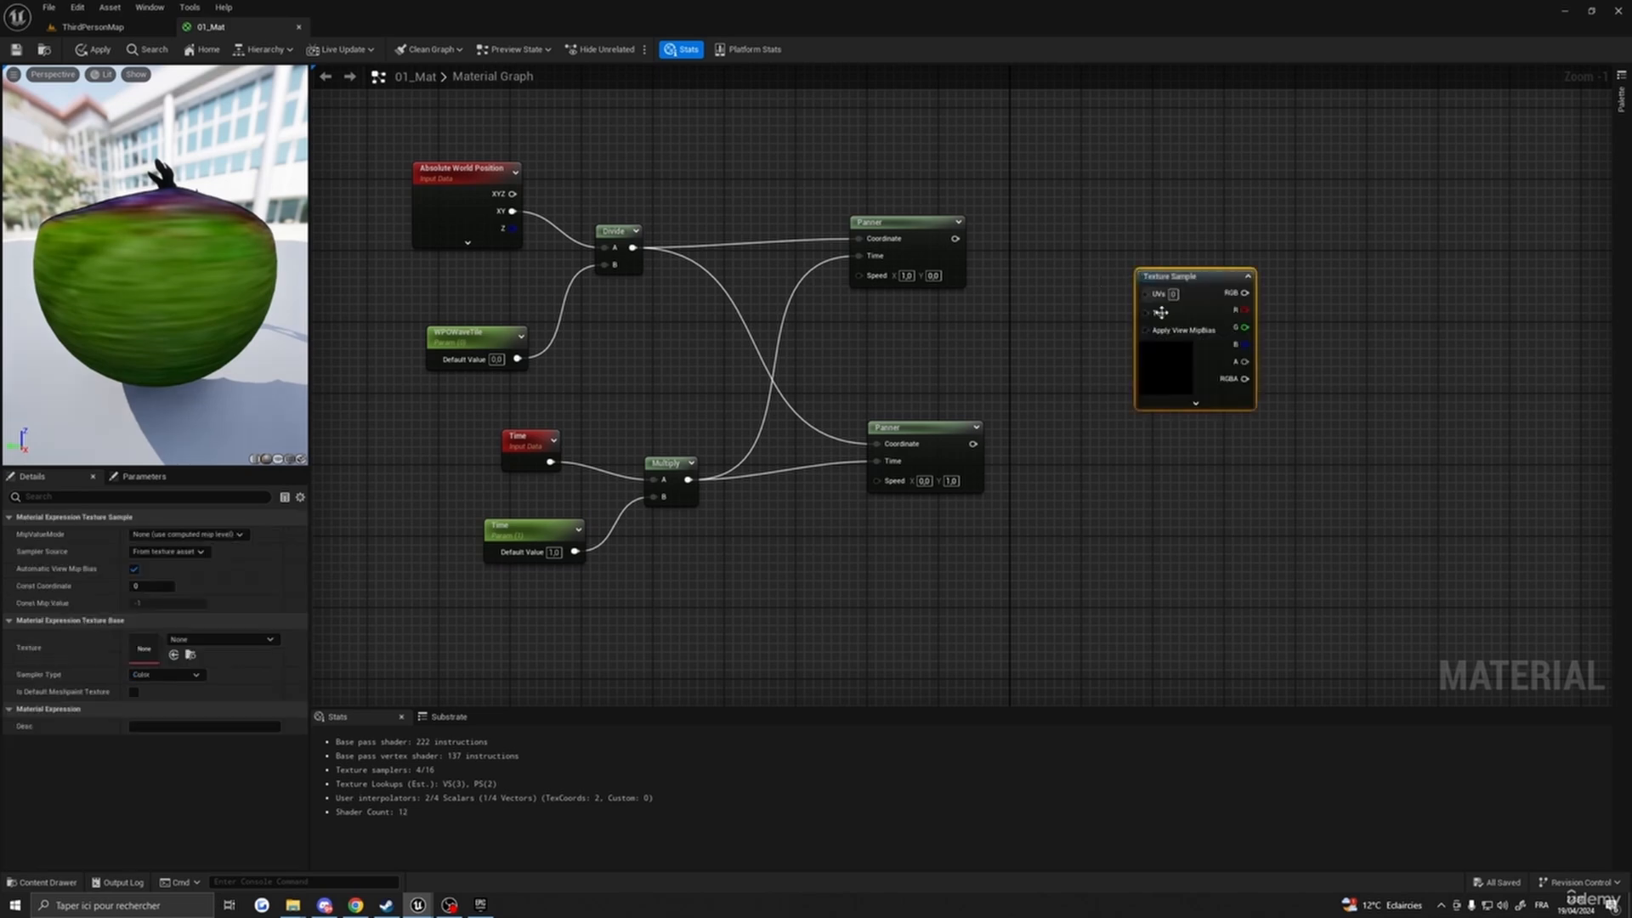
pyautogui.moveTo(1159, 272); pyautogui.dragTo(1039, 240)
pyautogui.moveTo(1062, 226); pyautogui.dragTo(1081, 253)
pyautogui.moveTo(986, 446); pyautogui.dragTo(966, 433, button='right')
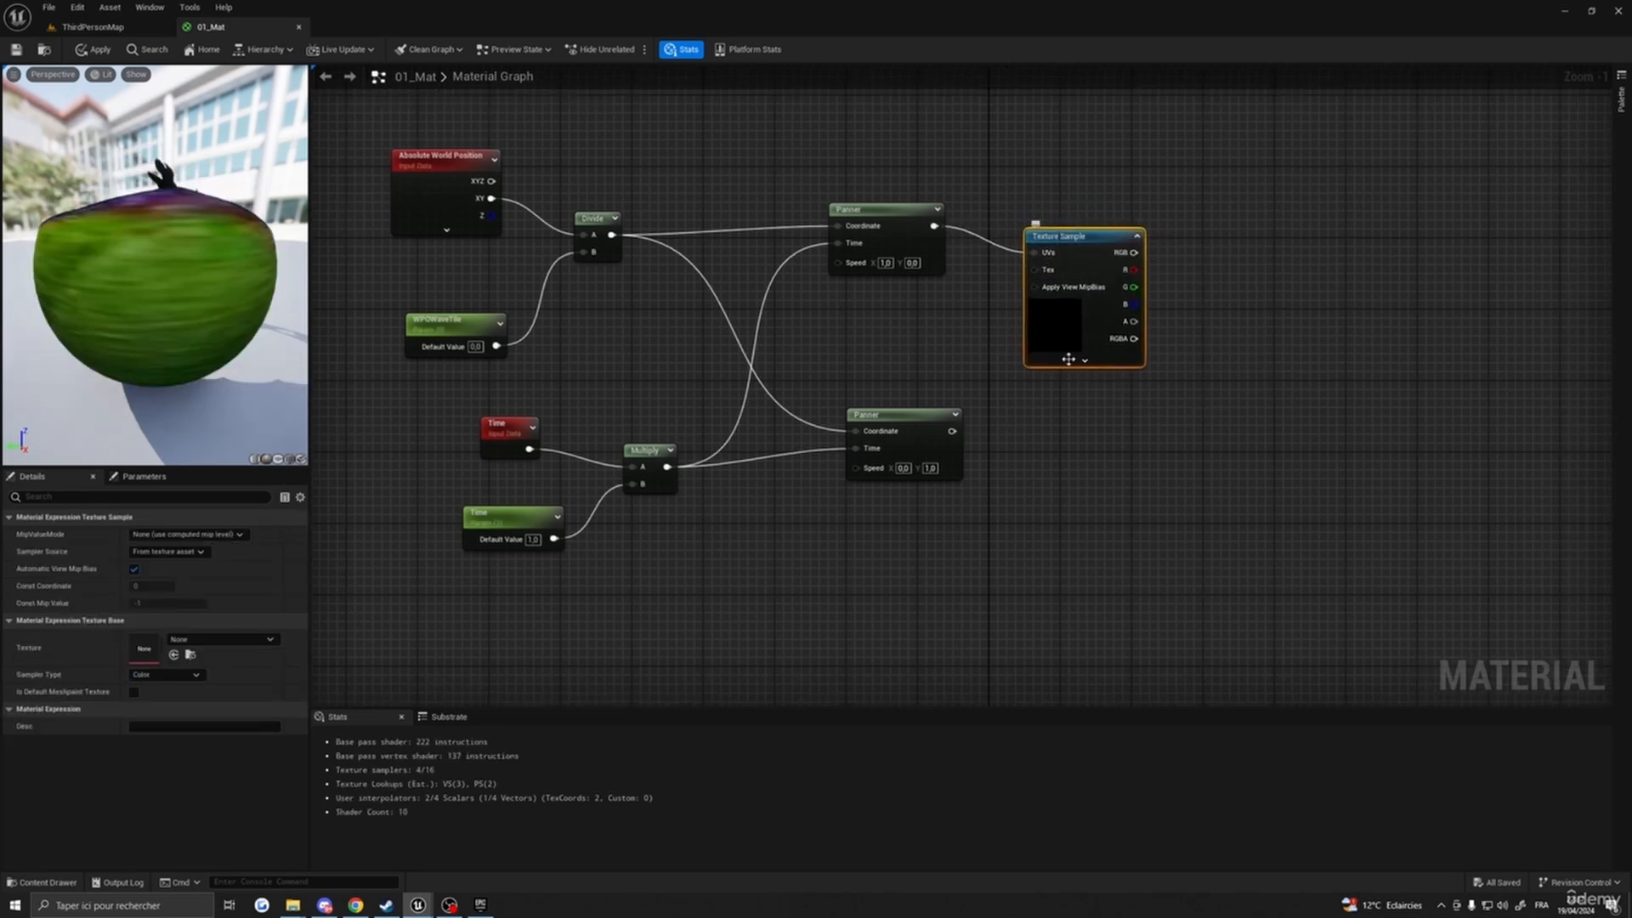
# - Duplicate the Texture Sample below the original, connect the lower Panner to the copy's UVs, and adjust both samples' positions
pyautogui.hotkey('ctrl', 'd')
pyautogui.moveTo(1093, 459); pyautogui.dragTo(1075, 490, button='right')
pyautogui.moveTo(1086, 430); pyautogui.dragTo(1004, 464)
pyautogui.moveTo(1174, 468); pyautogui.dragTo(1226, 386, button='right')
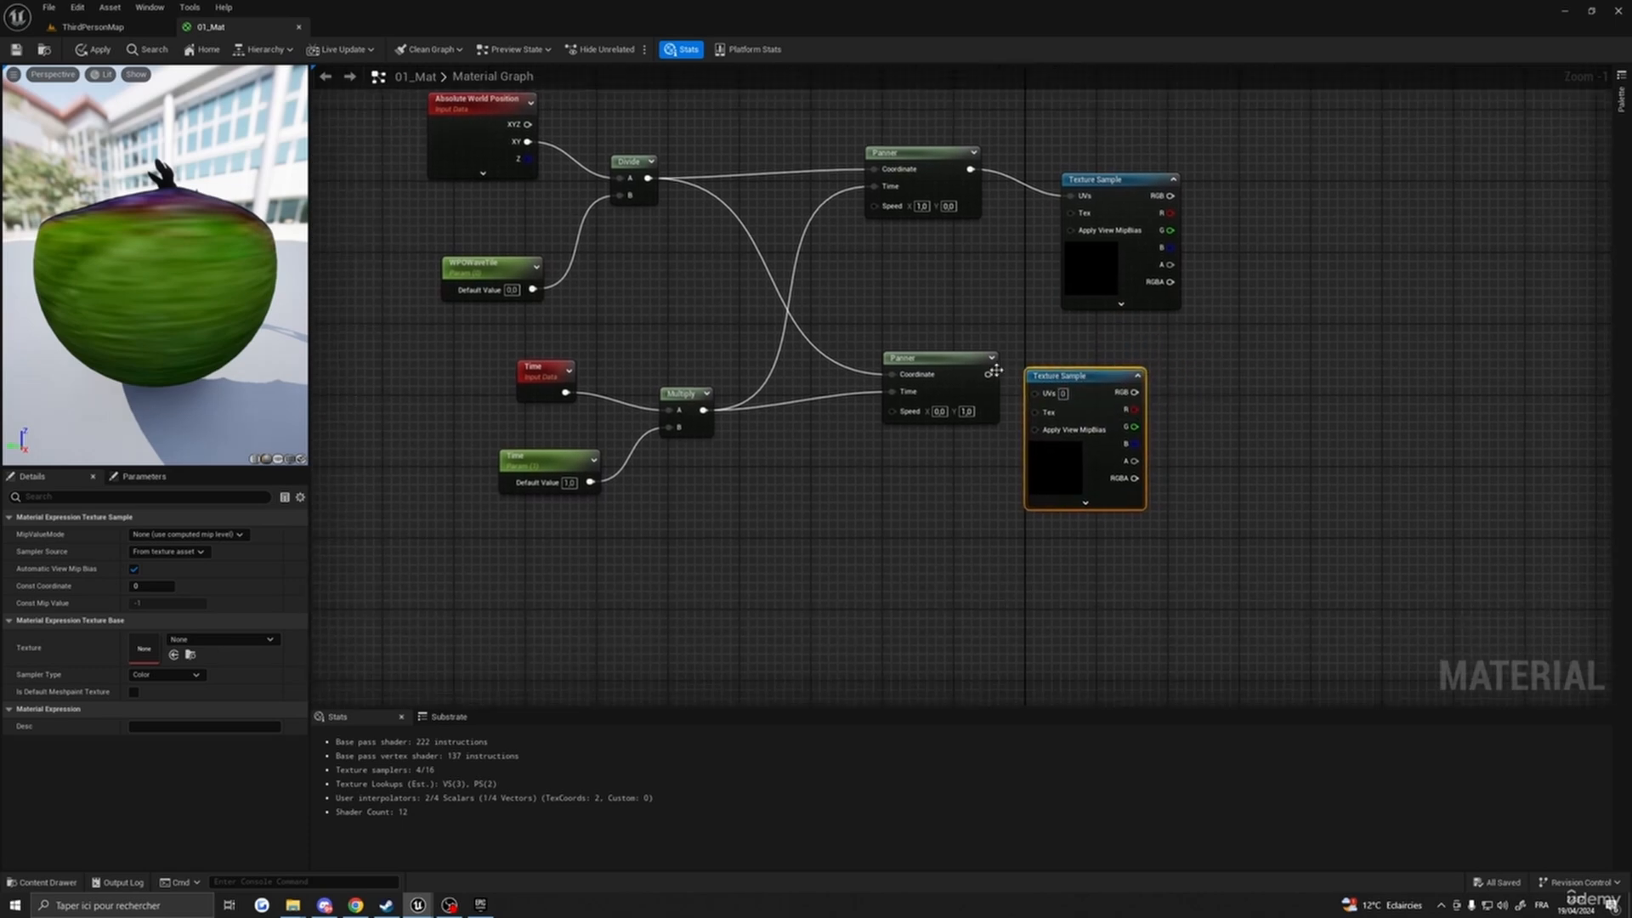
pyautogui.moveTo(987, 379); pyautogui.dragTo(1033, 396)
pyautogui.moveTo(1073, 386); pyautogui.dragTo(1109, 377)
pyautogui.moveTo(1277, 383); pyautogui.dragTo(1182, 439, button='right')
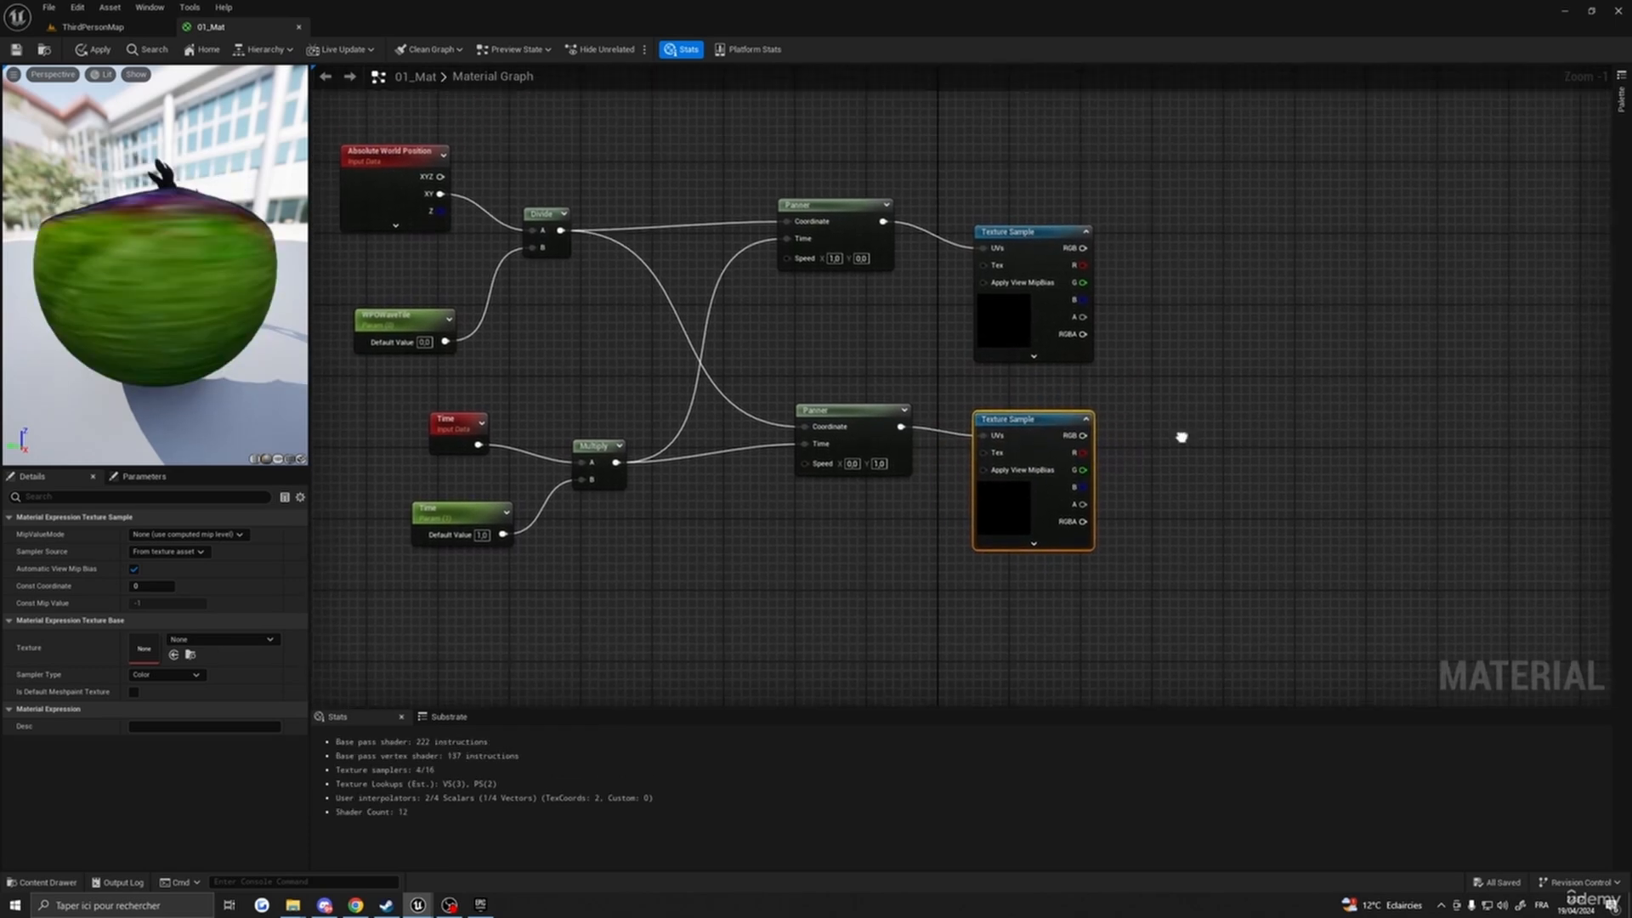
pyautogui.moveTo(1211, 502); pyautogui.dragTo(1164, 428, button='right')
pyautogui.moveTo(972, 359)
pyautogui.mouseDown()
pyautogui.moveTo(1013, 368)
pyautogui.moveTo(979, 352)
pyautogui.mouseUp()
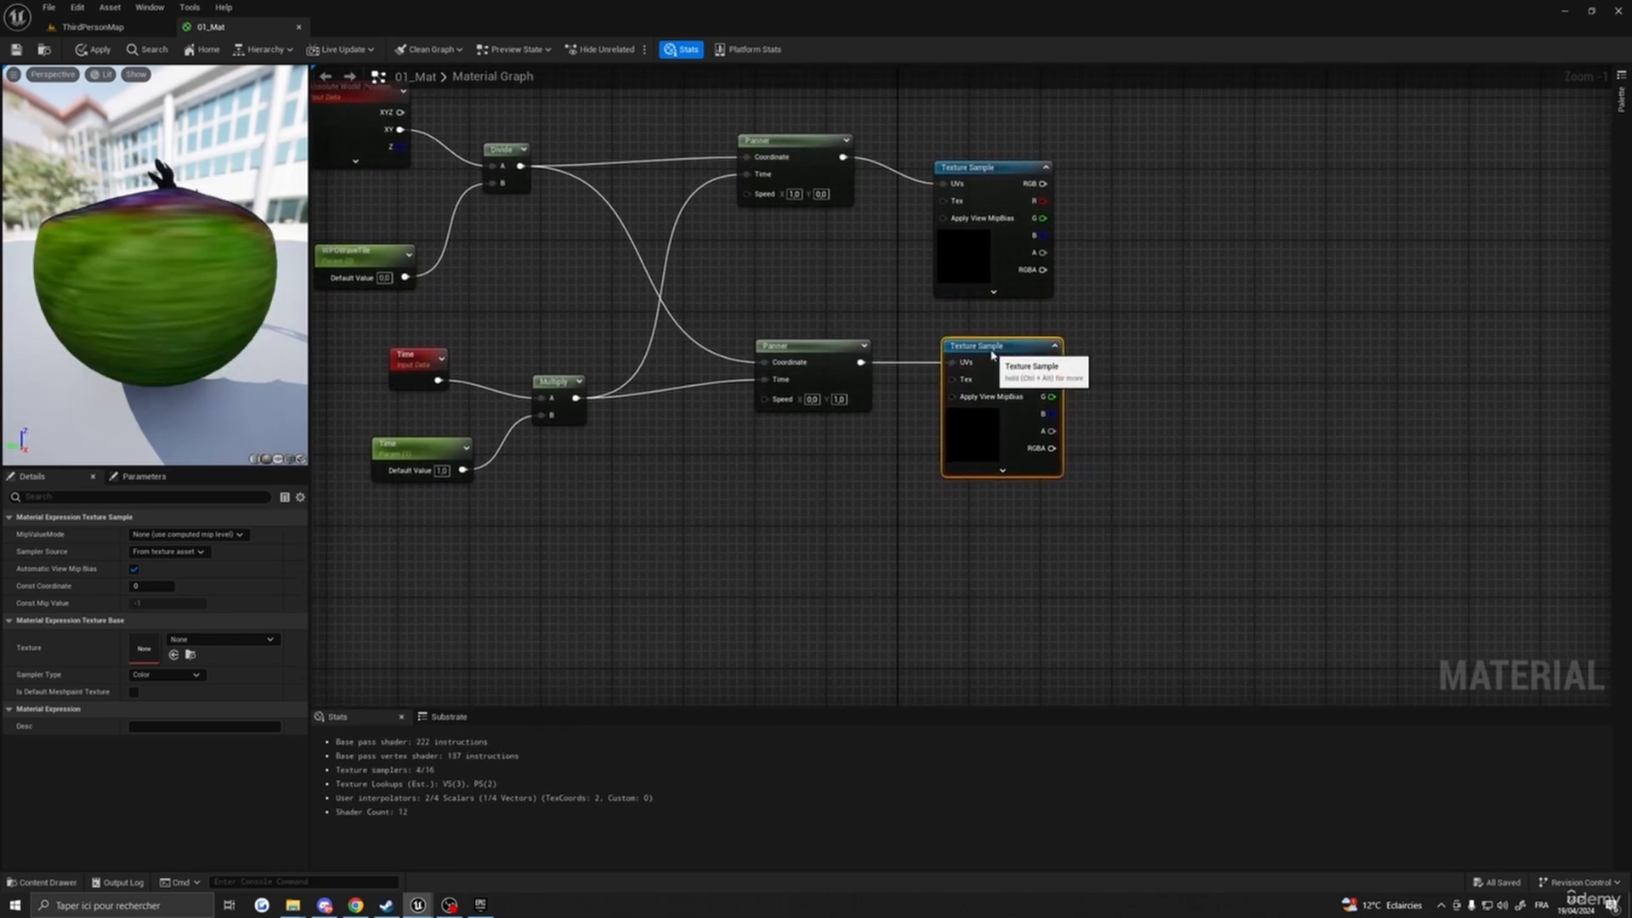
pyautogui.moveTo(1166, 400); pyautogui.dragTo(1183, 431, button='right')
pyautogui.moveTo(1018, 213); pyautogui.dragTo(1043, 204)
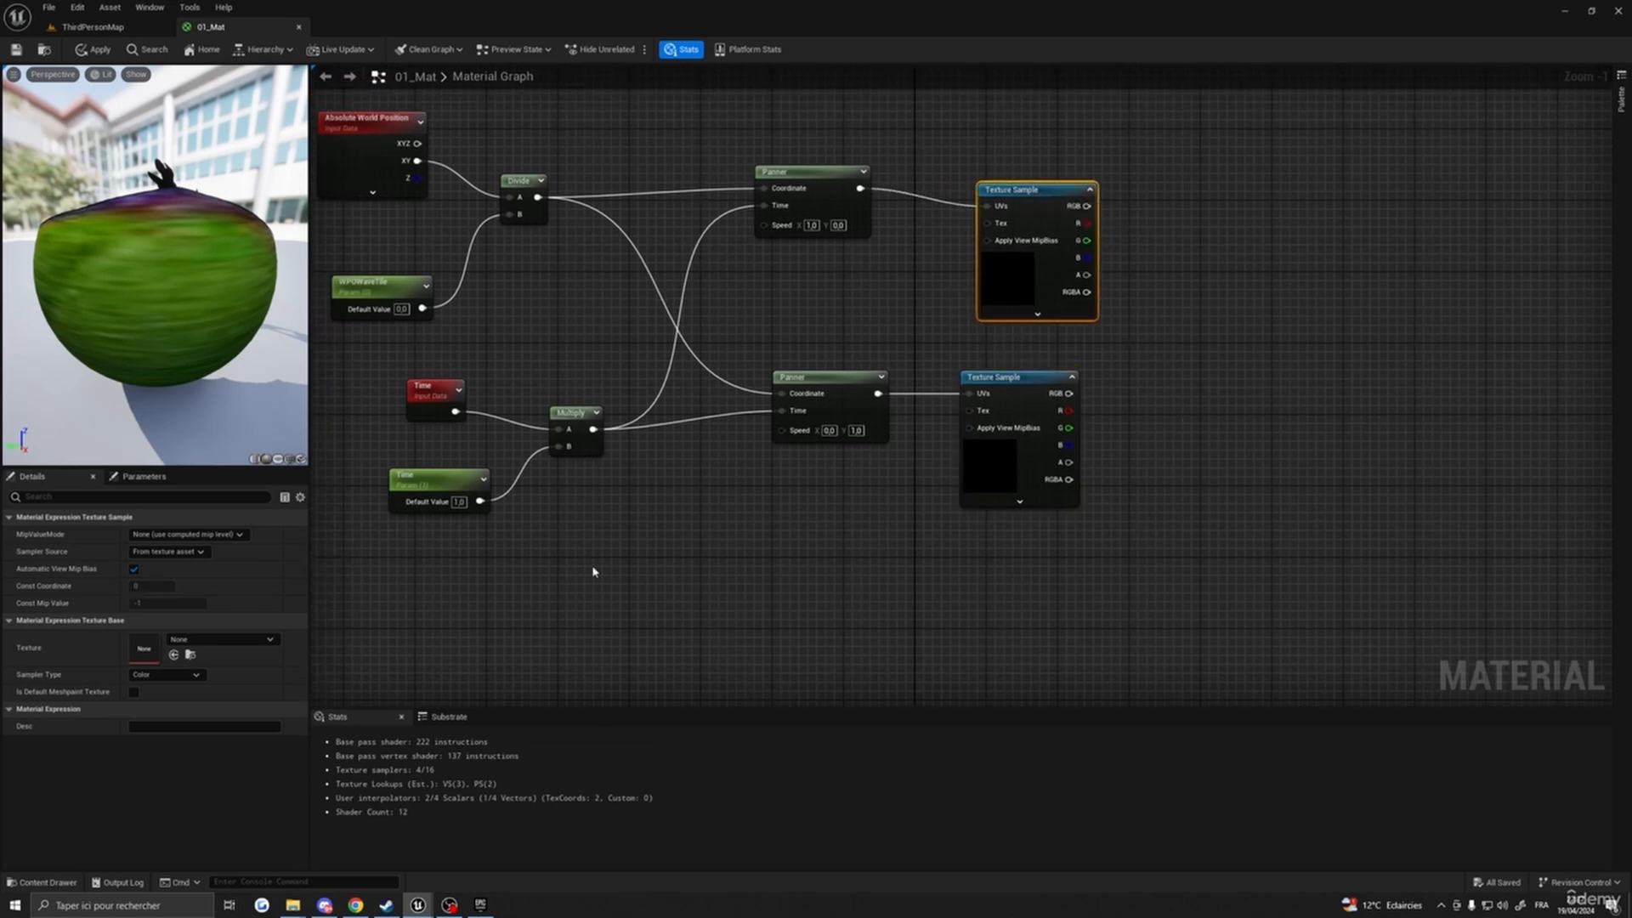
# - Assign the T_Water_N texture to the upper Texture Sample
pyautogui.click(220, 639)
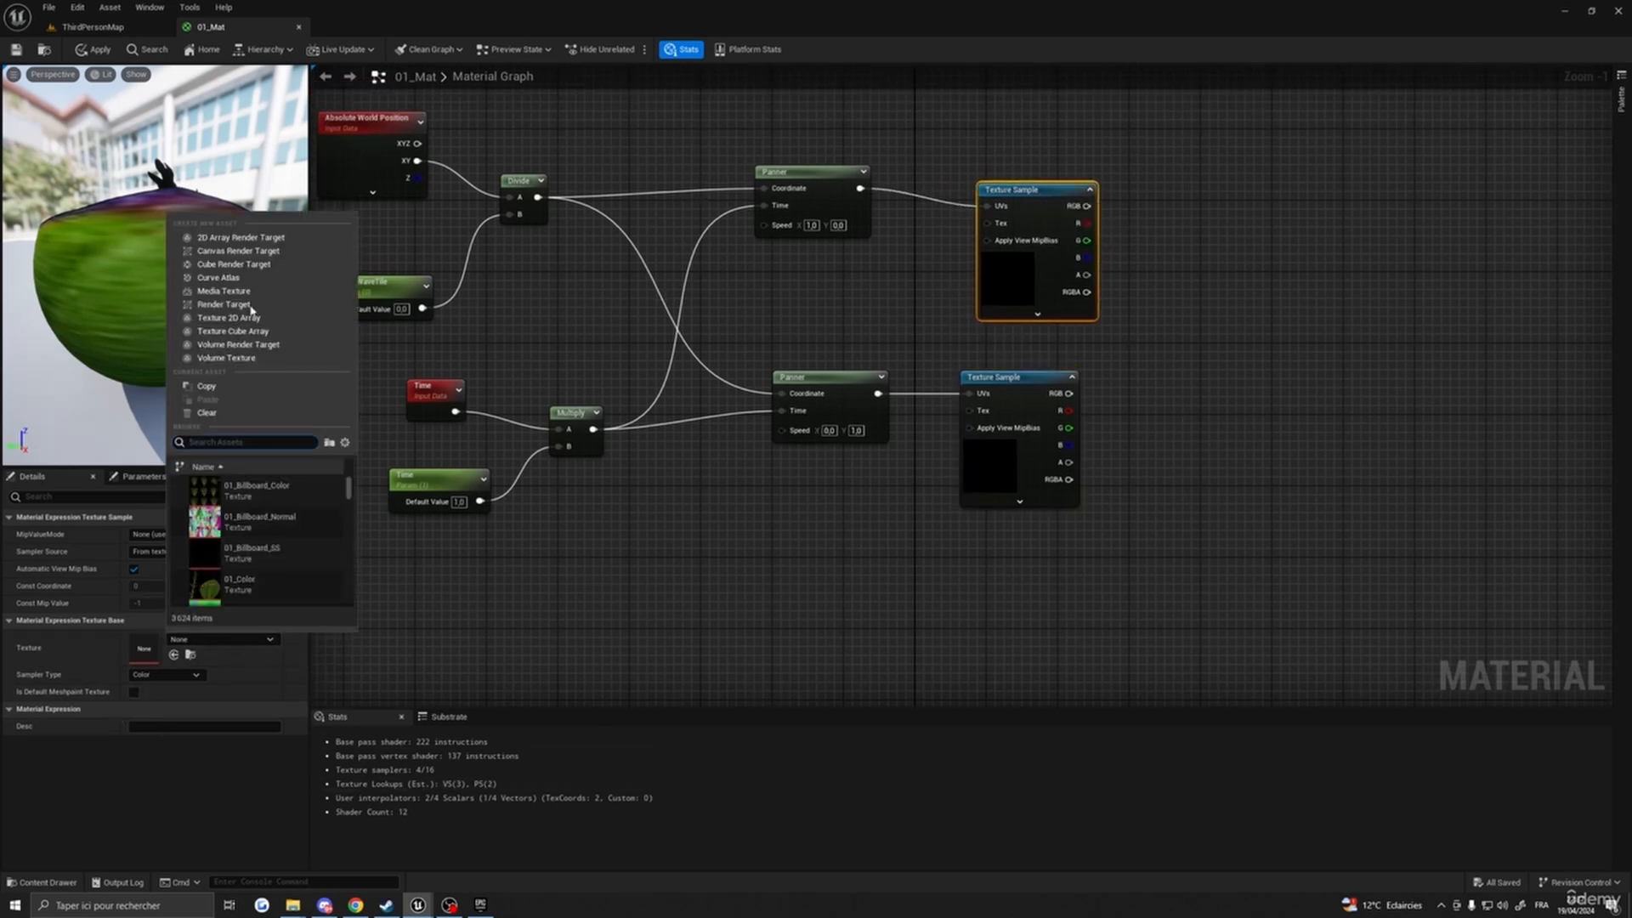
pyautogui.write('water')
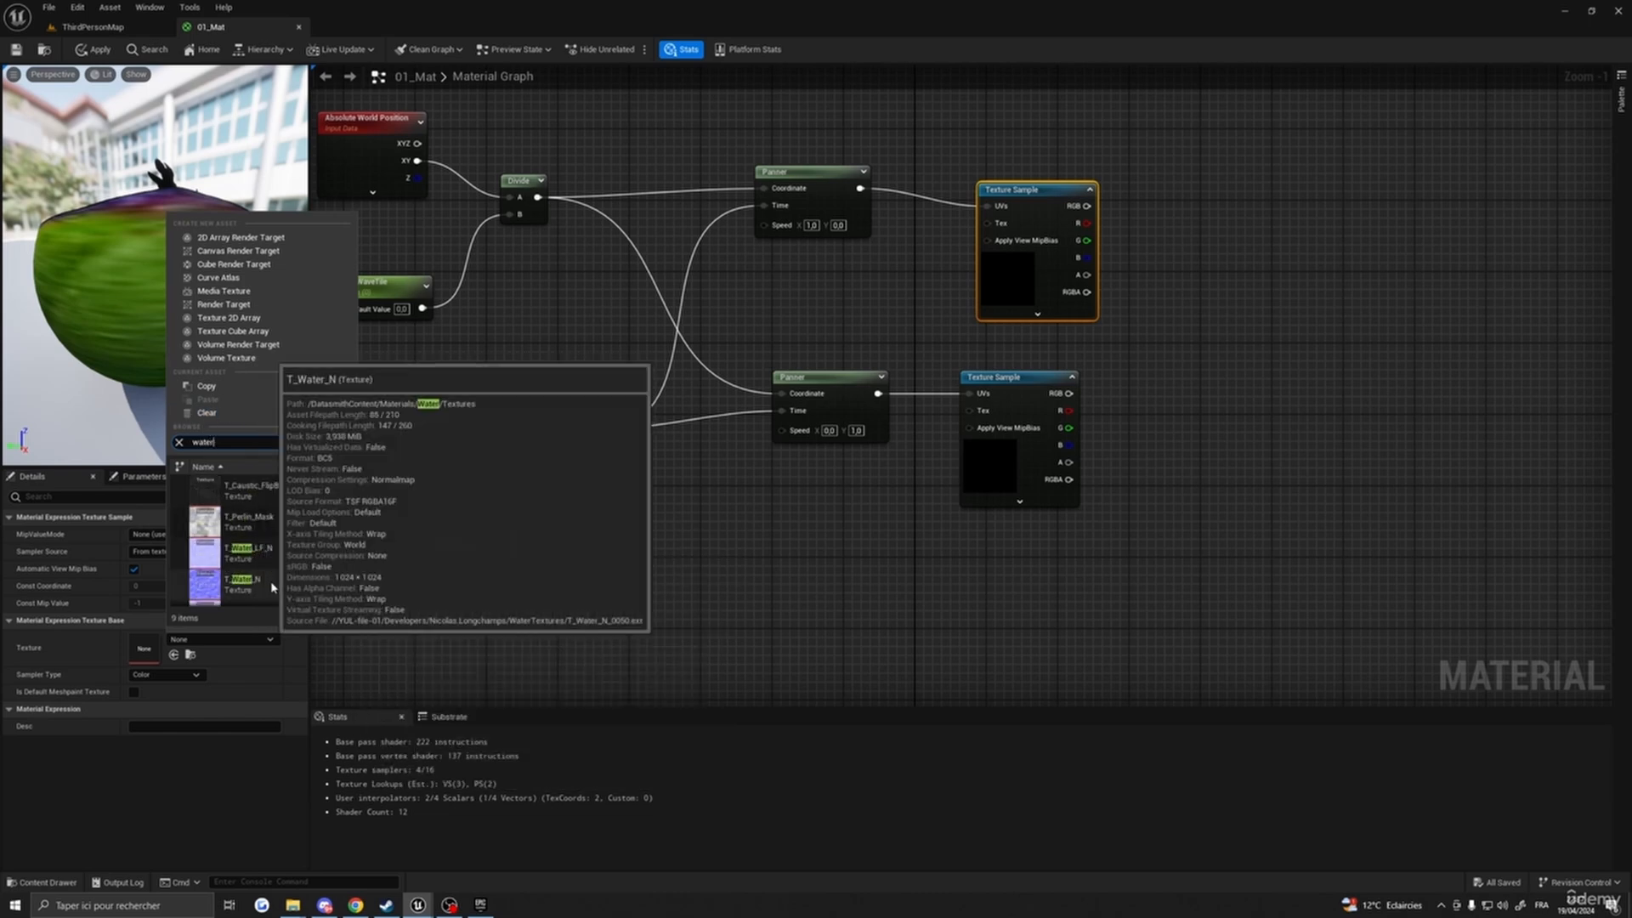
pyautogui.click(247, 583)
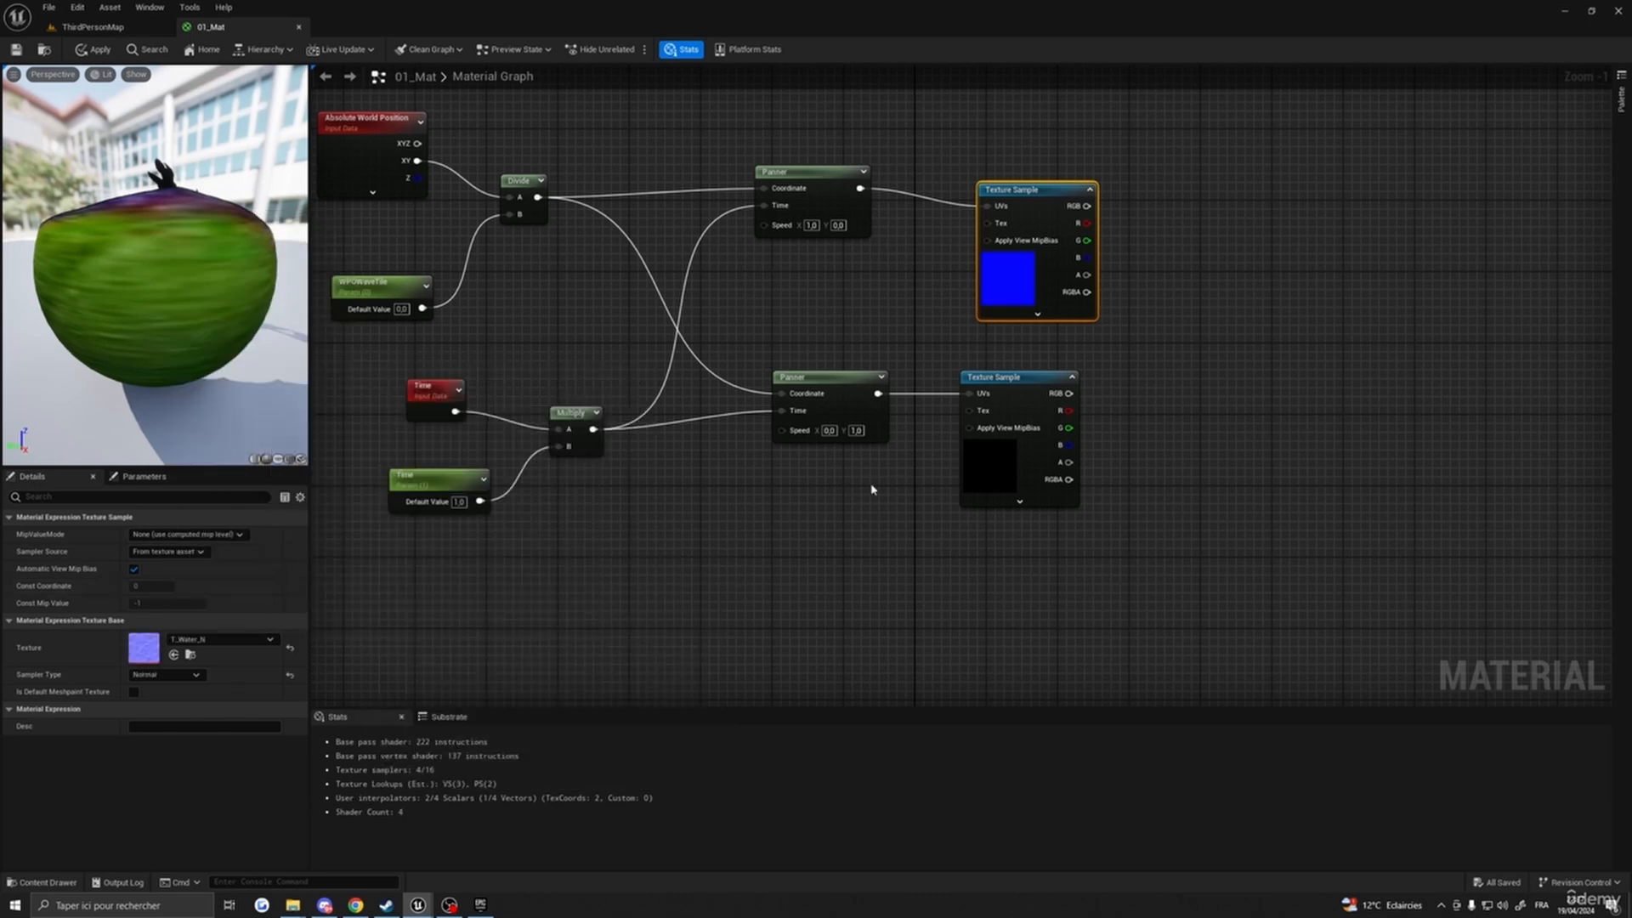
# - Assign the T_Water_N texture to the lower Texture Sample as well
pyautogui.click(995, 437)
pyautogui.click(181, 642)
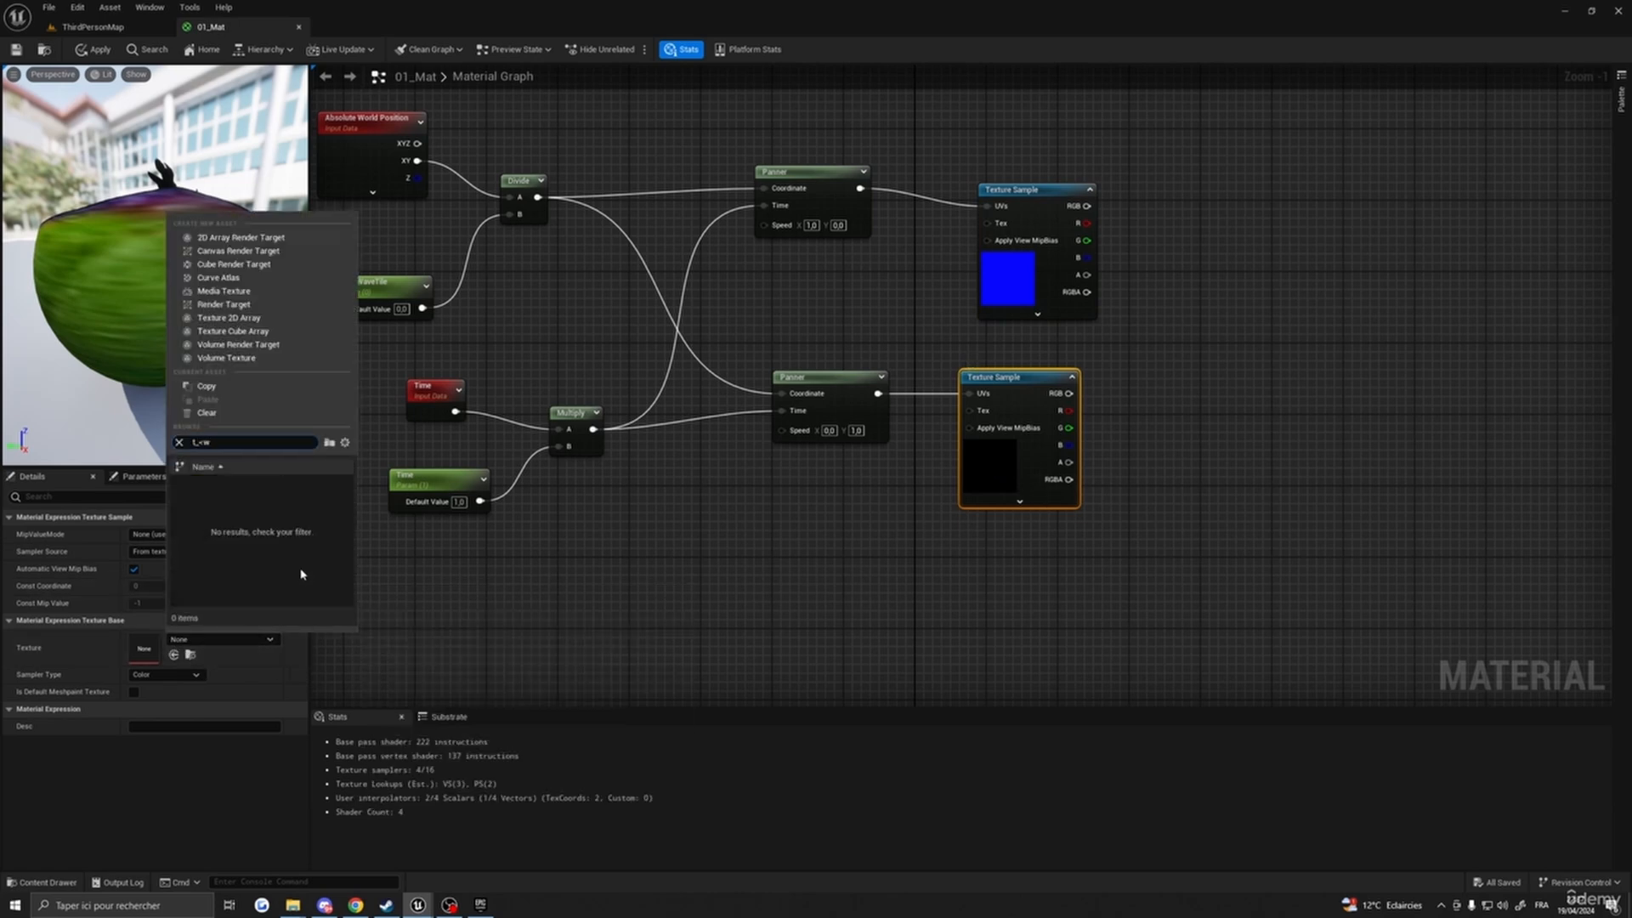
pyautogui.press('BackSpace')
pyautogui.press('BackSpace')
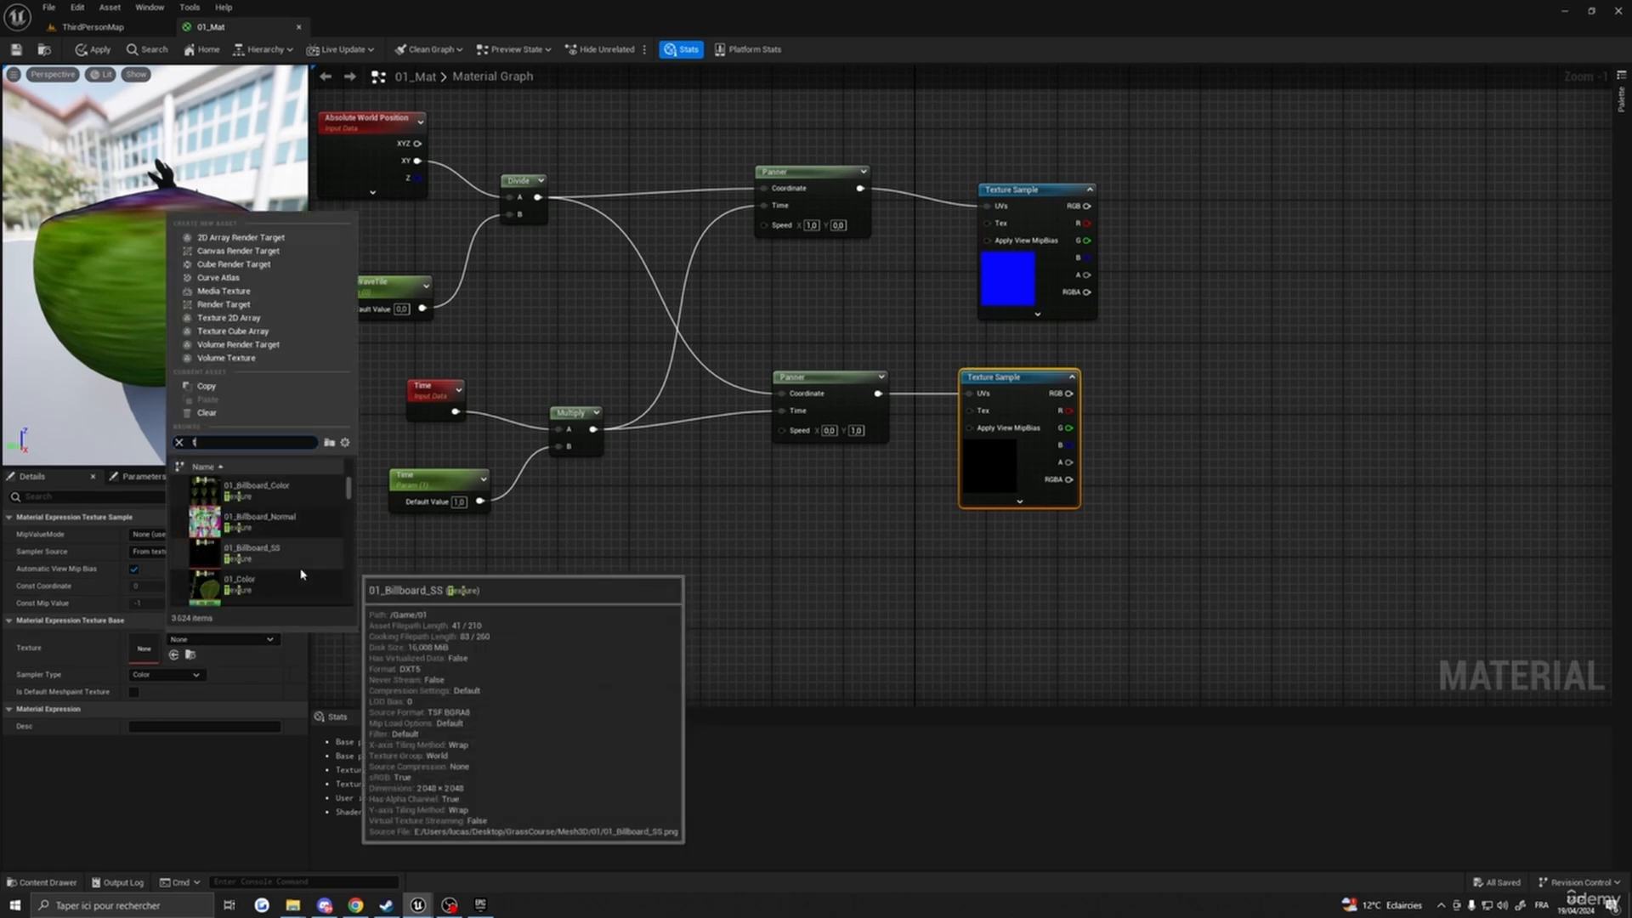
pyautogui.press('BackSpace')
pyautogui.press('BackSpace')
pyautogui.write('_water')
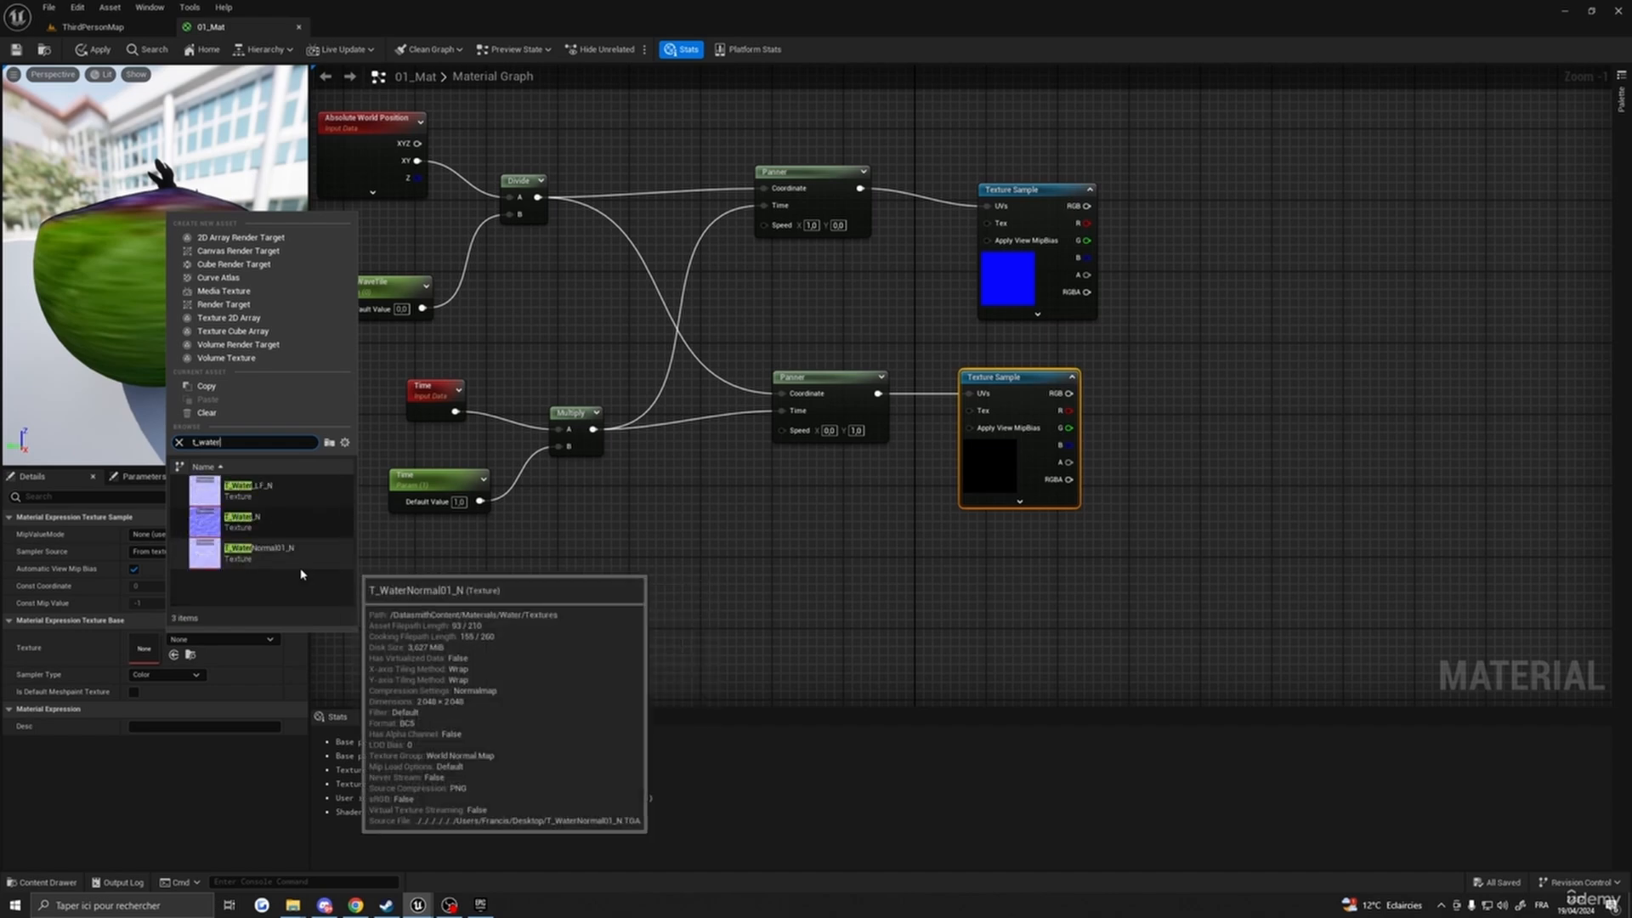
pyautogui.click(243, 518)
# - Move both Texture Sample nodes closer to their Panners and line them up vertically
pyautogui.moveTo(1173, 357); pyautogui.dragTo(1090, 375, button='right')
pyautogui.click(905, 217)
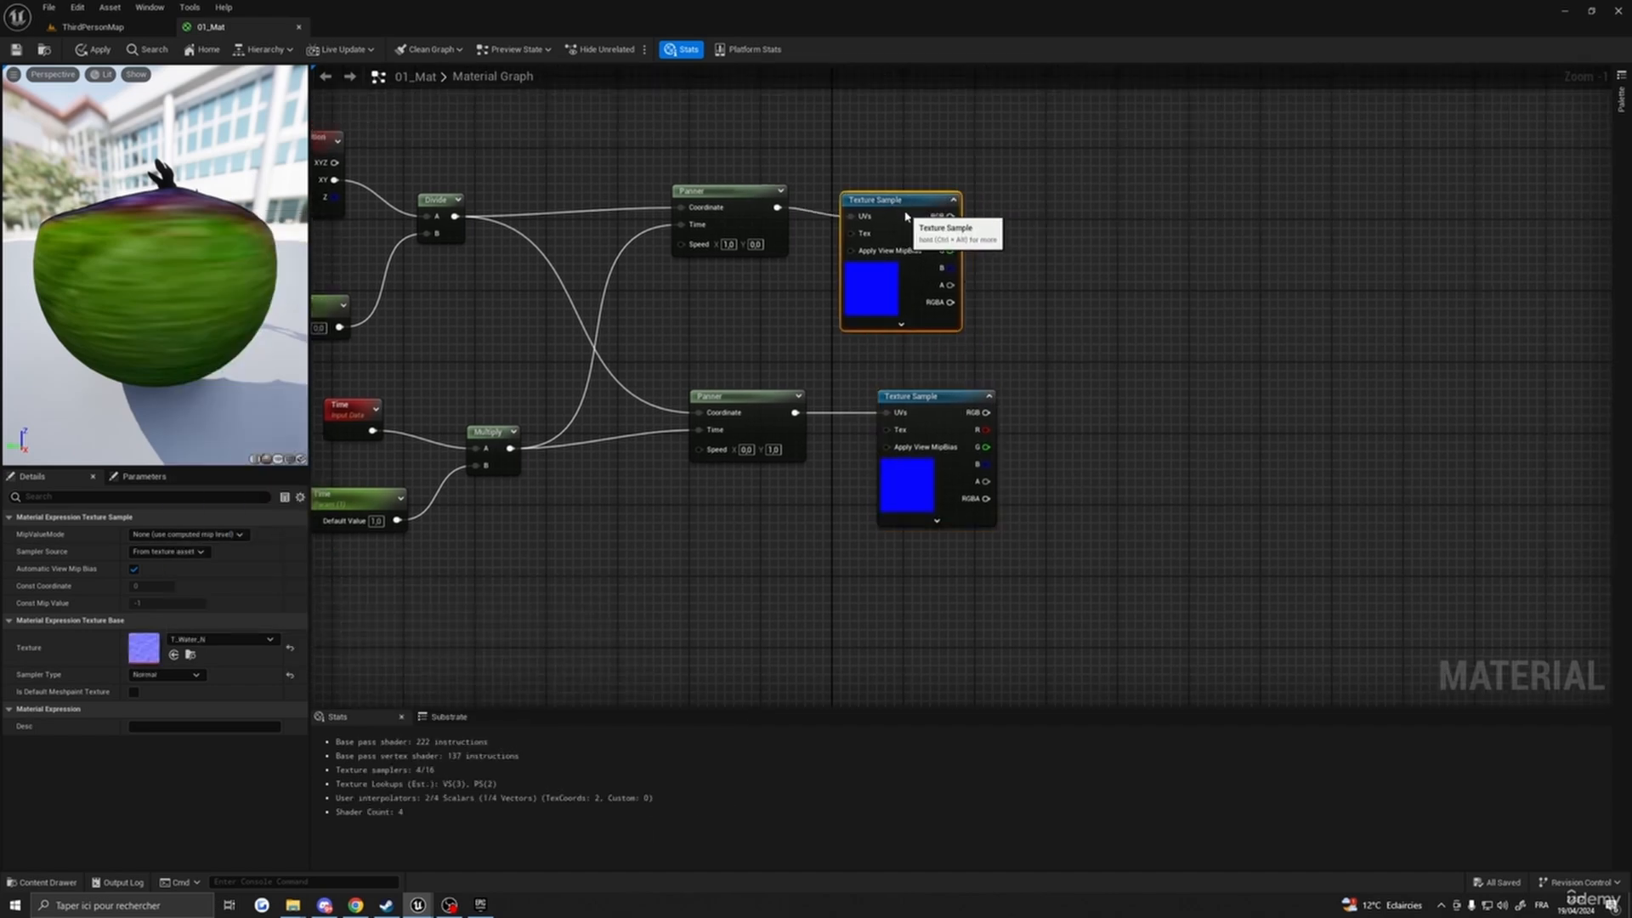
pyautogui.moveTo(905, 216); pyautogui.dragTo(904, 199)
pyautogui.moveTo(914, 399); pyautogui.dragTo(877, 397)
# - Place an Add node beyond the Texture Samples, connecting the upper RGB output to A and the lower RGB output to B
pyautogui.moveTo(1059, 424); pyautogui.dragTo(1152, 445, button='right')
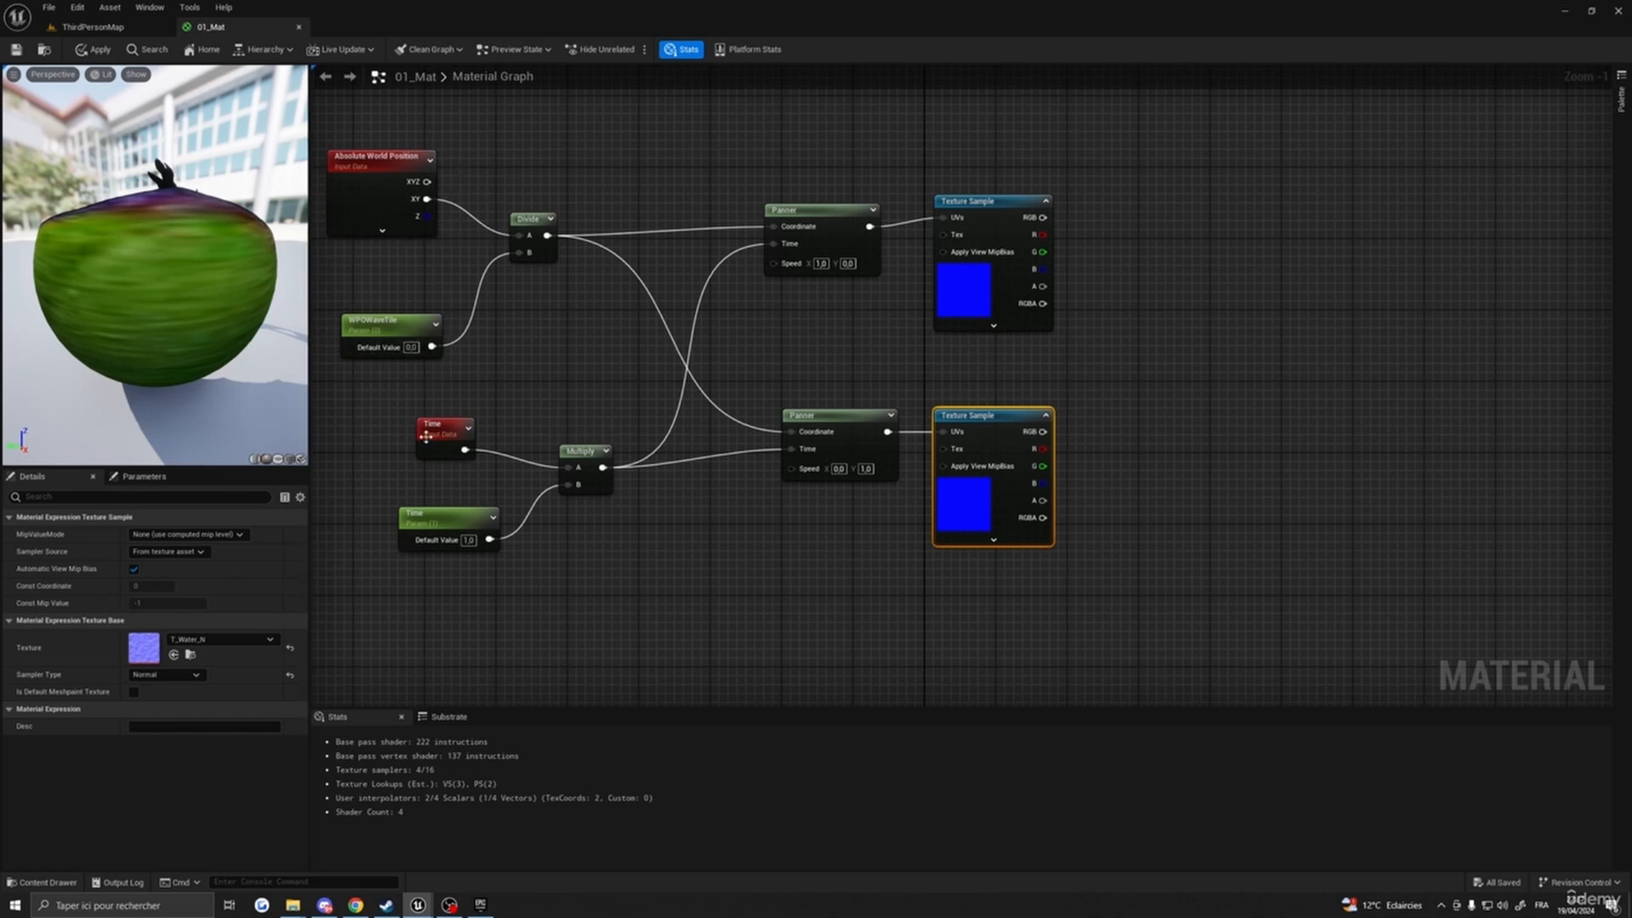
pyautogui.moveTo(1299, 573); pyautogui.dragTo(1264, 564, button='right')
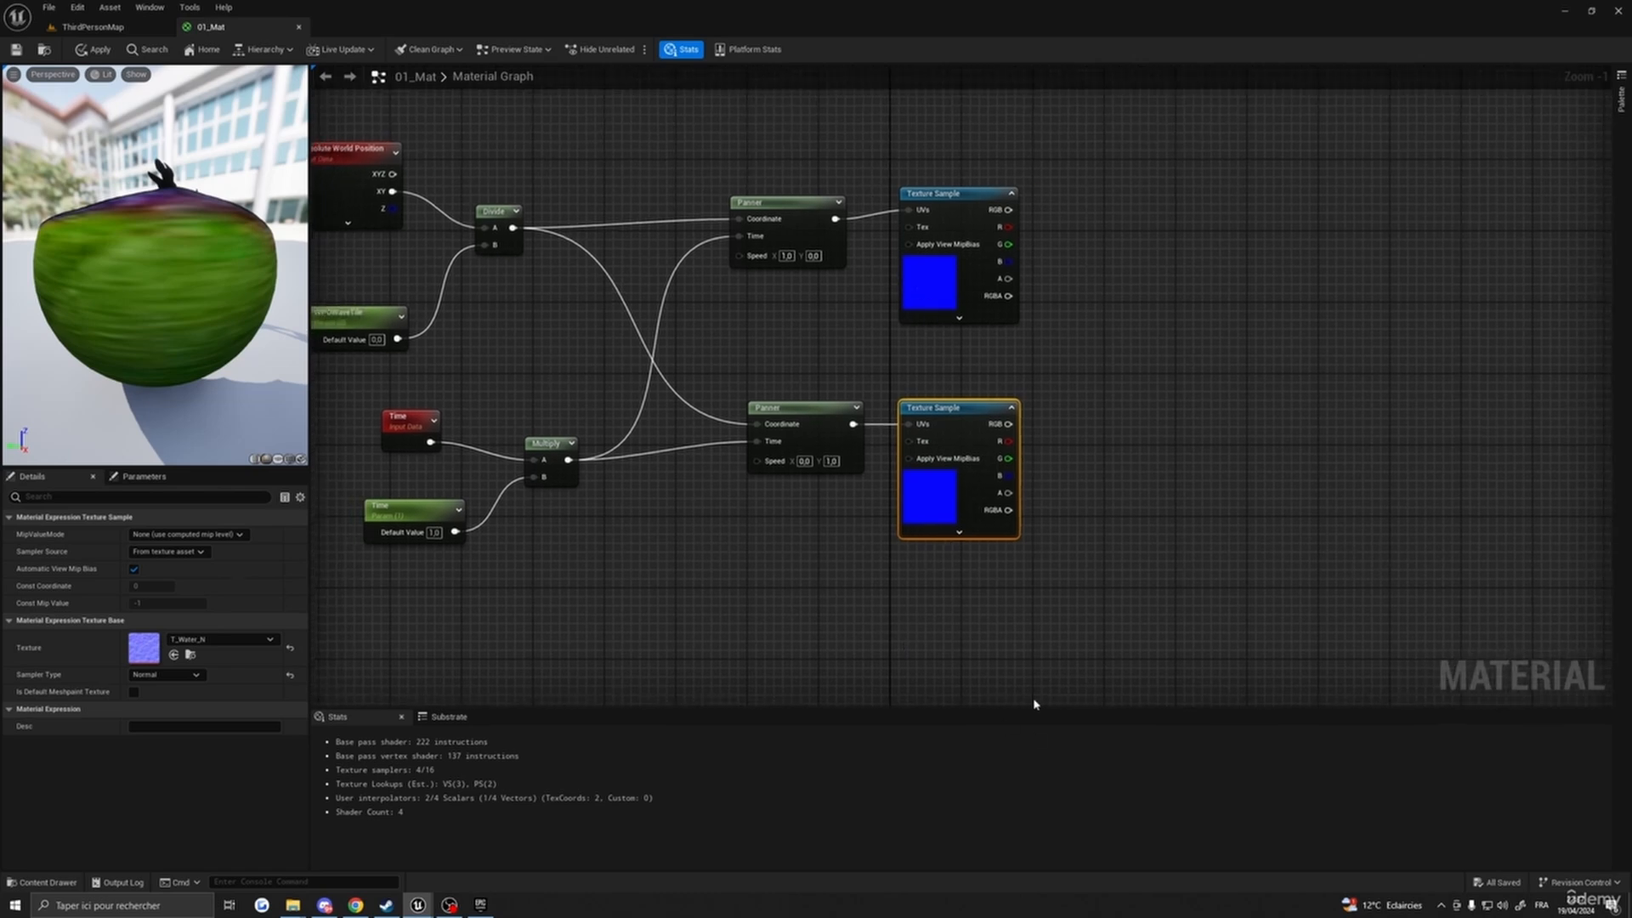
pyautogui.moveTo(1129, 529); pyautogui.dragTo(1077, 521, button='right')
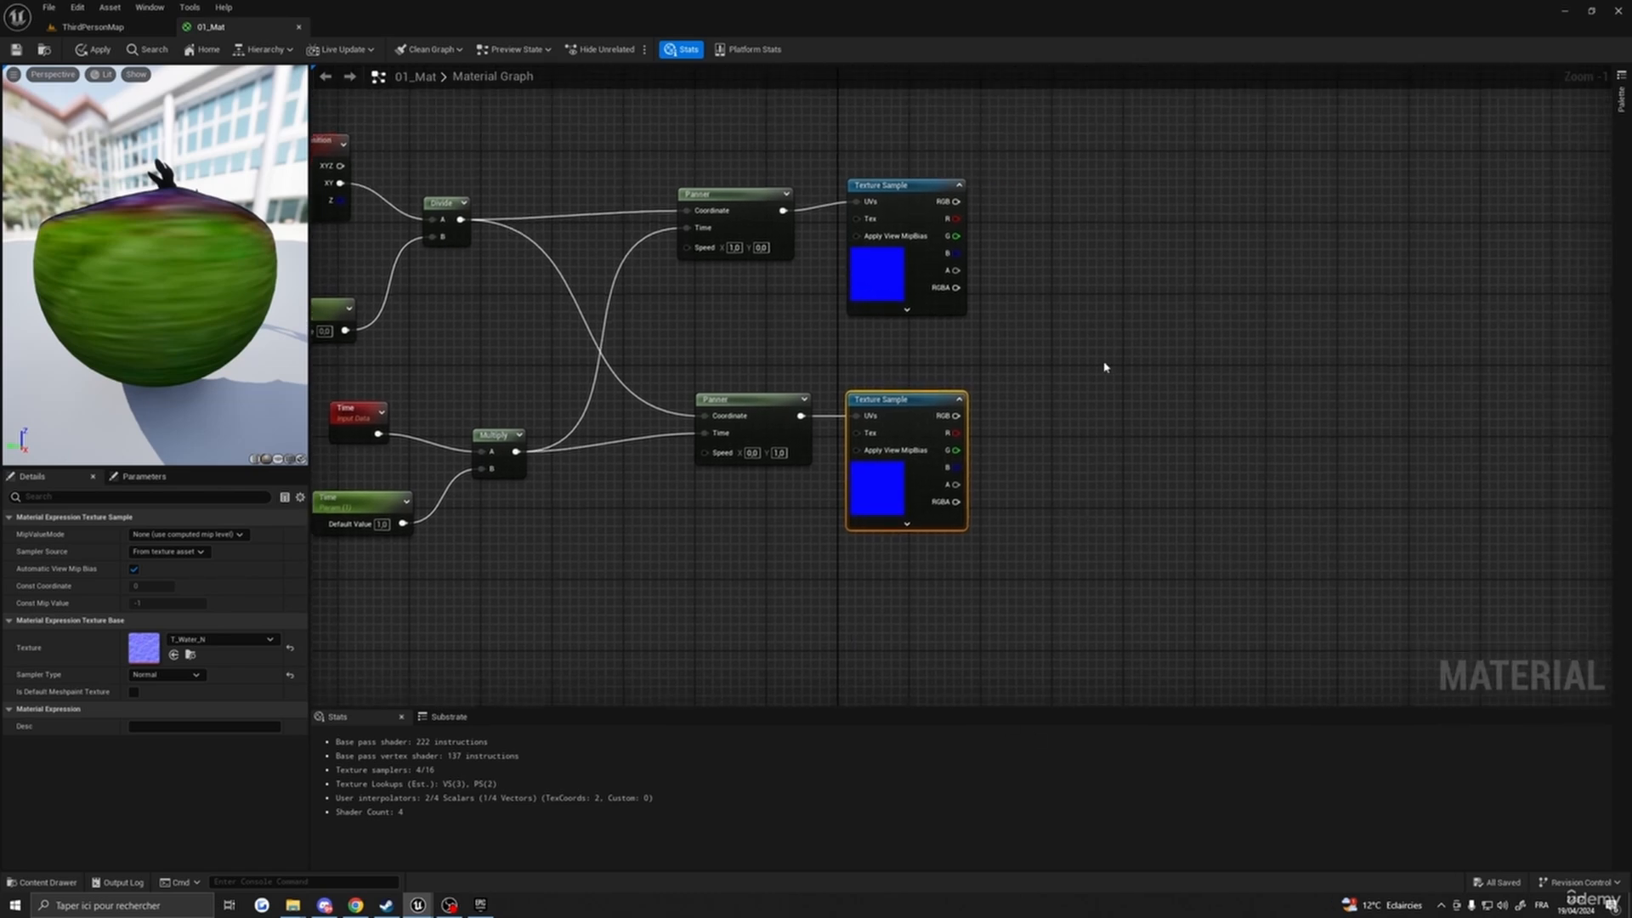
pyautogui.press('a')
pyautogui.click(1118, 377)
pyautogui.moveTo(1139, 379); pyautogui.dragTo(1100, 345)
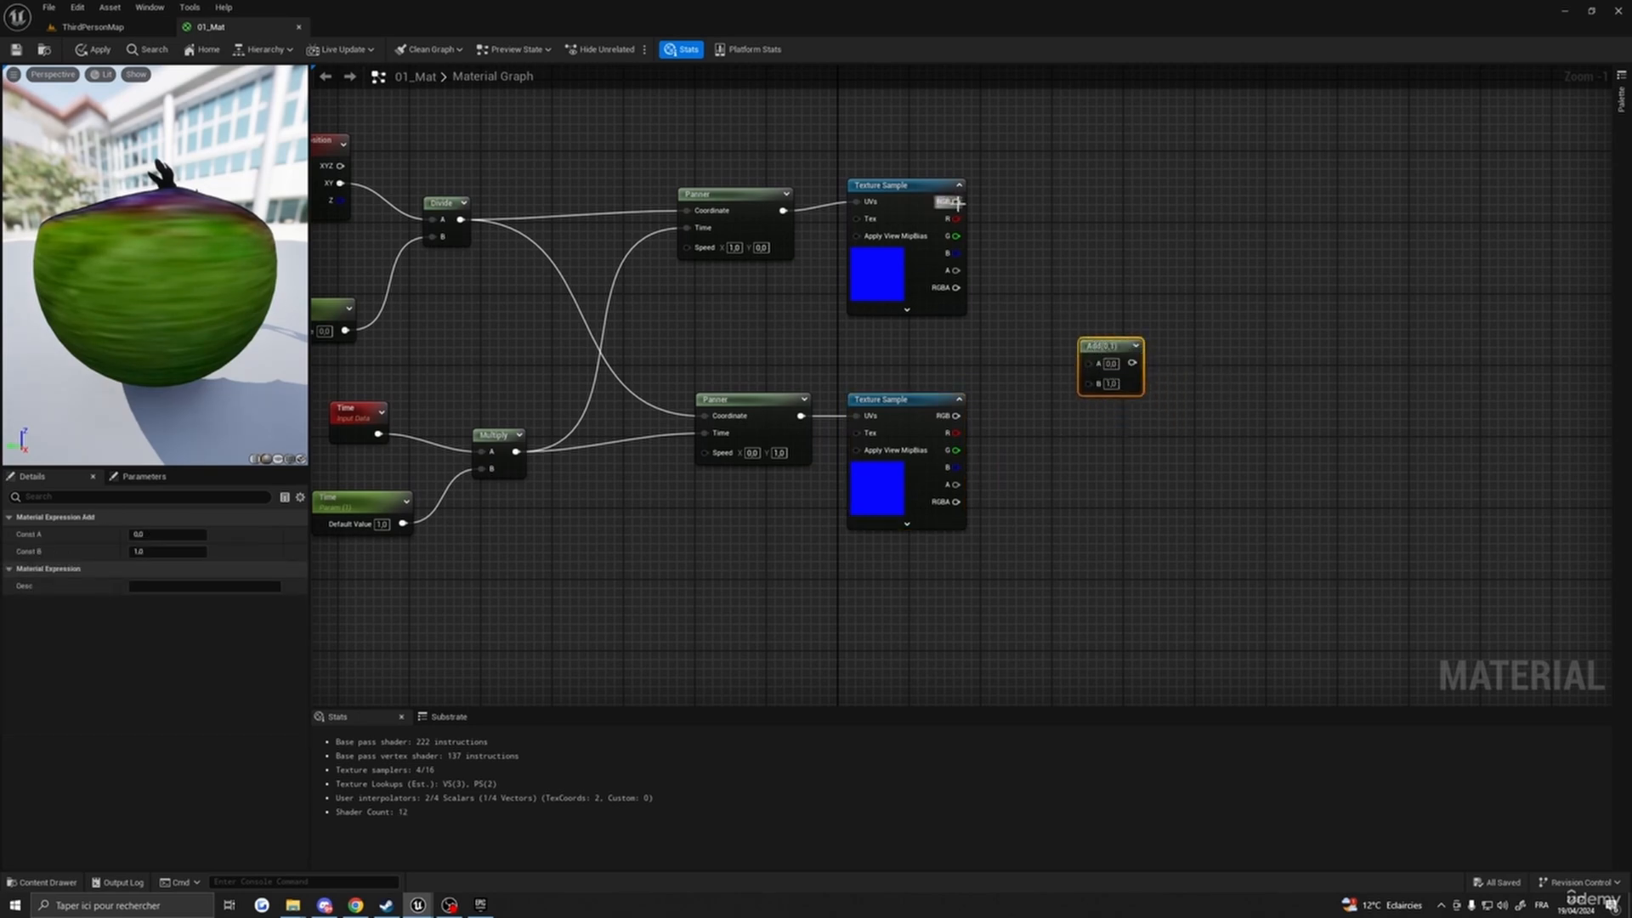
pyautogui.moveTo(955, 201); pyautogui.dragTo(1092, 369)
pyautogui.moveTo(948, 364); pyautogui.dragTo(1009, 381, button='right')
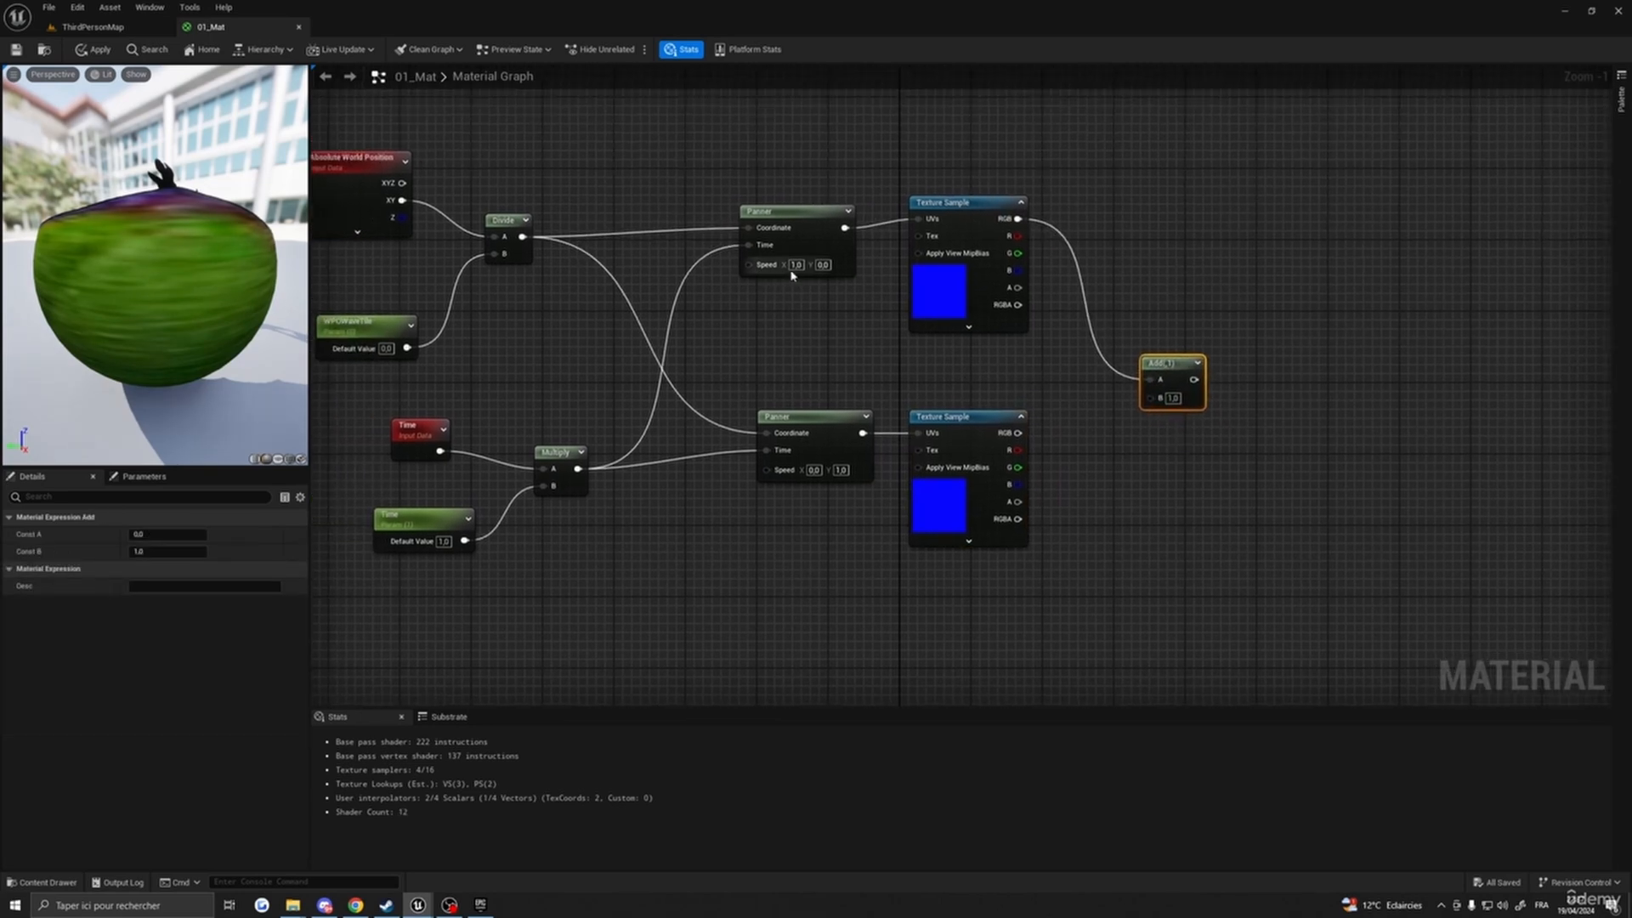
pyautogui.moveTo(814, 348); pyautogui.dragTo(855, 287, button='right')
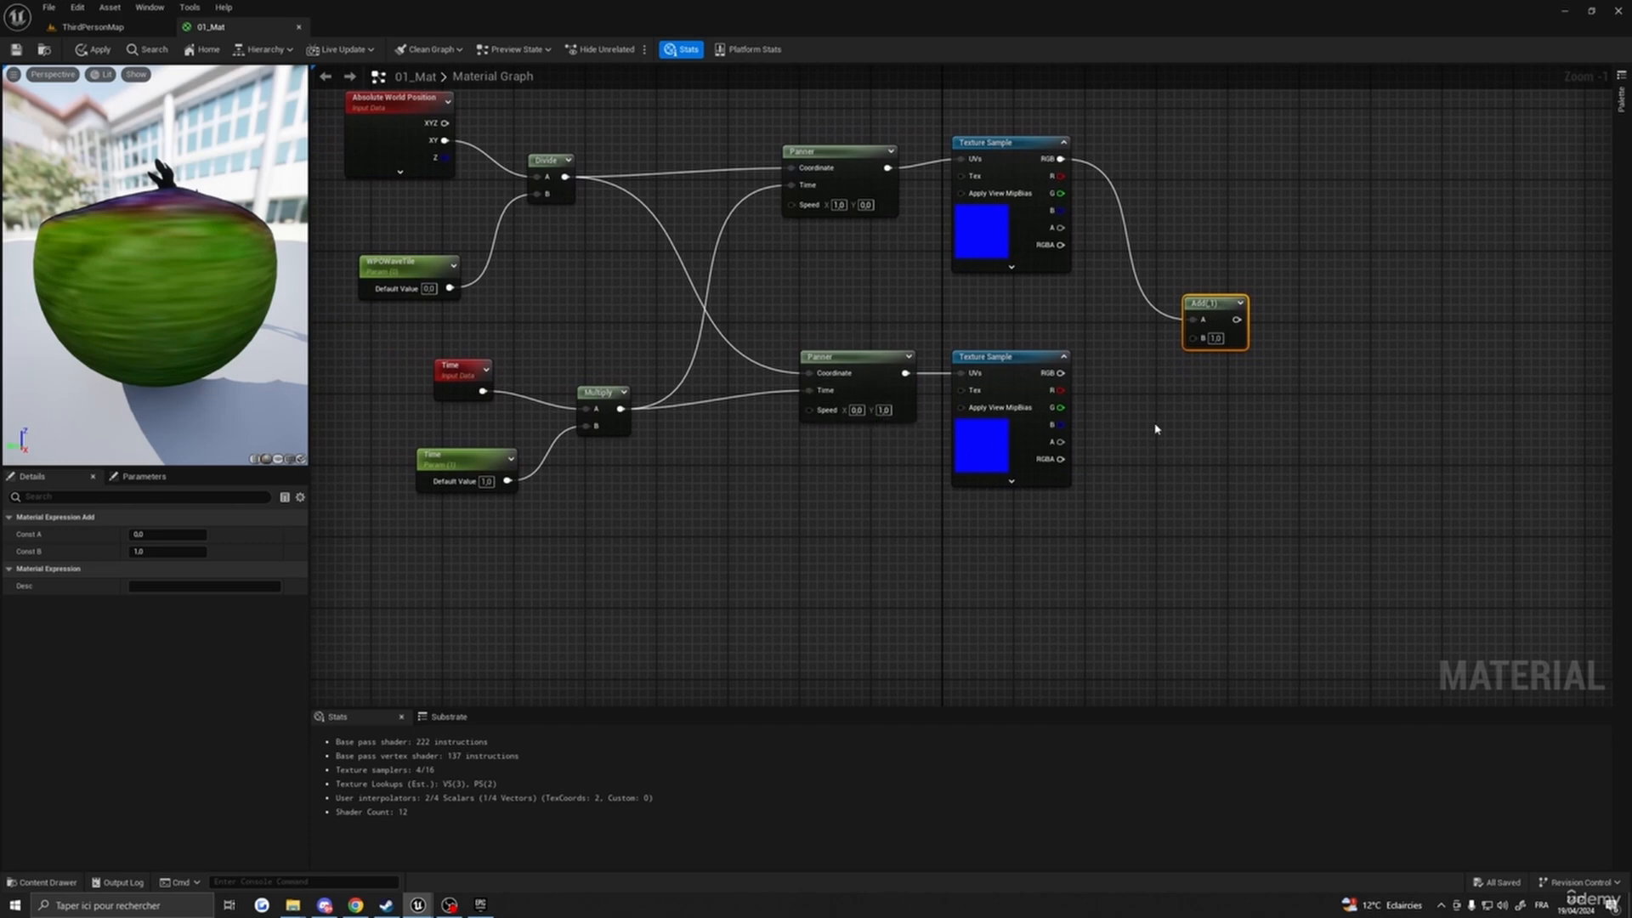
pyautogui.moveTo(1159, 426); pyautogui.dragTo(1112, 451, button='right')
pyautogui.moveTo(1016, 397); pyautogui.dragTo(1164, 364)
pyautogui.moveTo(1311, 364); pyautogui.dragTo(1164, 402, button='right')
pyautogui.moveTo(1008, 391); pyautogui.dragTo(936, 381)
# - Add a Normalize node beyond the Add node and connect the Add output to its VectorInput
pyautogui.rightClick(1053, 380)
pyautogui.write('normal')
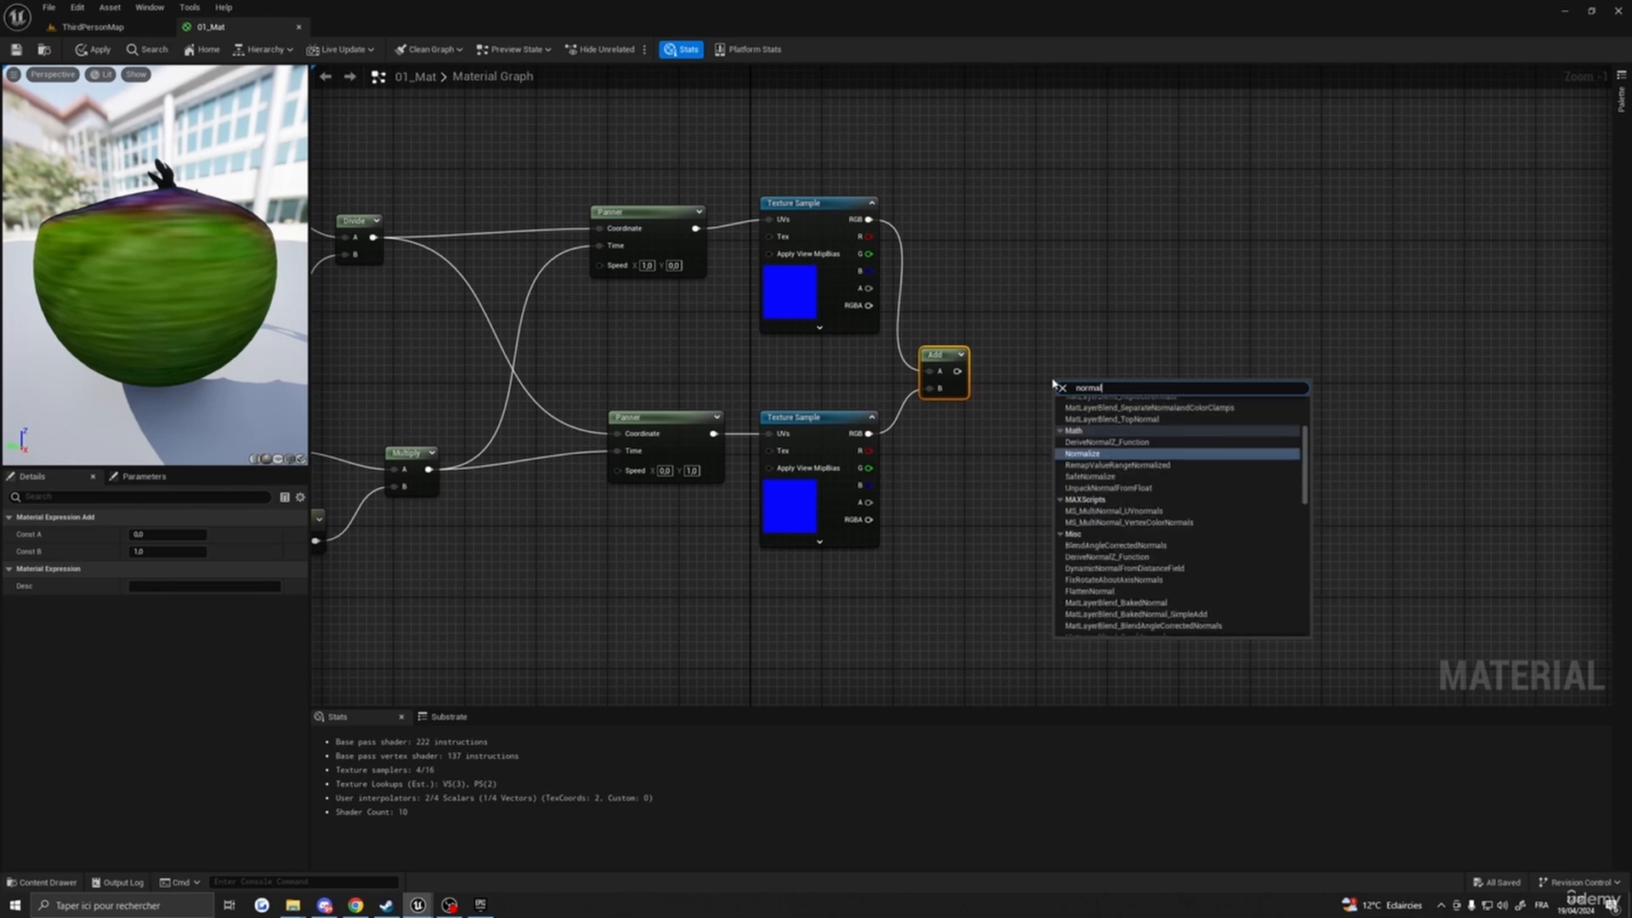
pyautogui.click(1107, 458)
pyautogui.moveTo(1073, 387); pyautogui.dragTo(984, 380)
pyautogui.moveTo(1013, 366); pyautogui.dragTo(1048, 357)
# - Examine the whole wave node network and the material's preview mesh
pyautogui.moveTo(1265, 417); pyautogui.dragTo(1014, 449, button='right')
pyautogui.moveTo(878, 419); pyautogui.dragTo(1137, 450, button='right')
pyautogui.scroll(2, 202, 345)
pyautogui.moveTo(471, 382); pyautogui.dragTo(705, 375, button='right')
pyautogui.scroll(1, 745, 393)
pyautogui.scroll(-3, 745, 393)
pyautogui.scroll(-5, 195, 323)
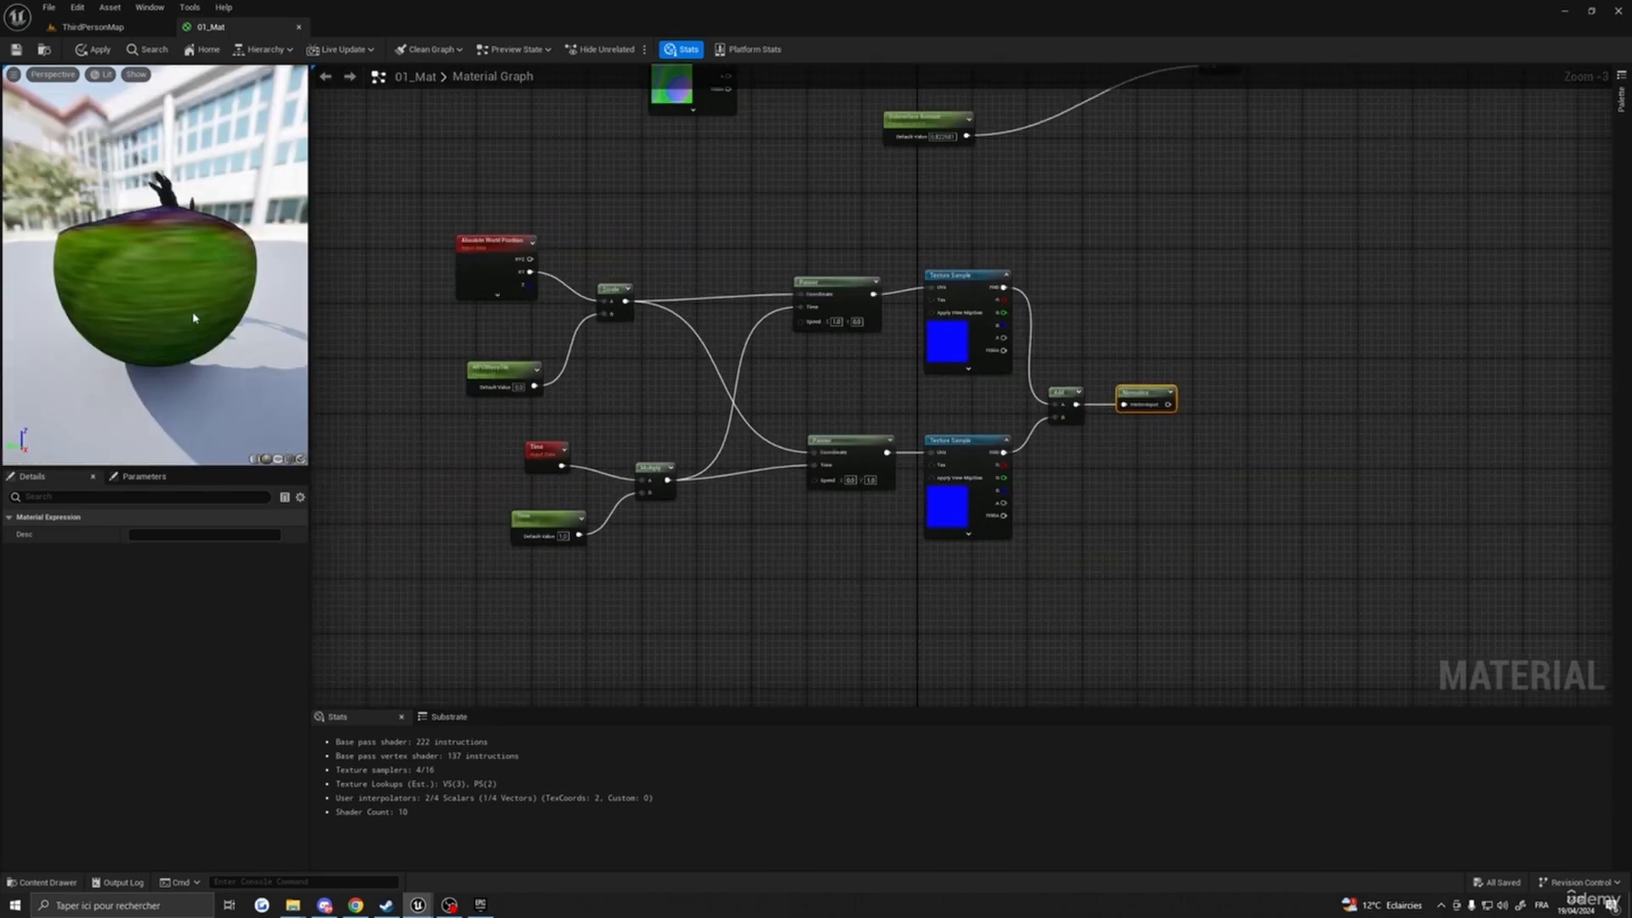
pyautogui.moveTo(189, 313)
pyautogui.mouseDown()
pyautogui.moveTo(238, 316)
pyautogui.moveTo(191, 316)
pyautogui.mouseUp()
pyautogui.moveTo(774, 513); pyautogui.dragTo(743, 437, button='right')
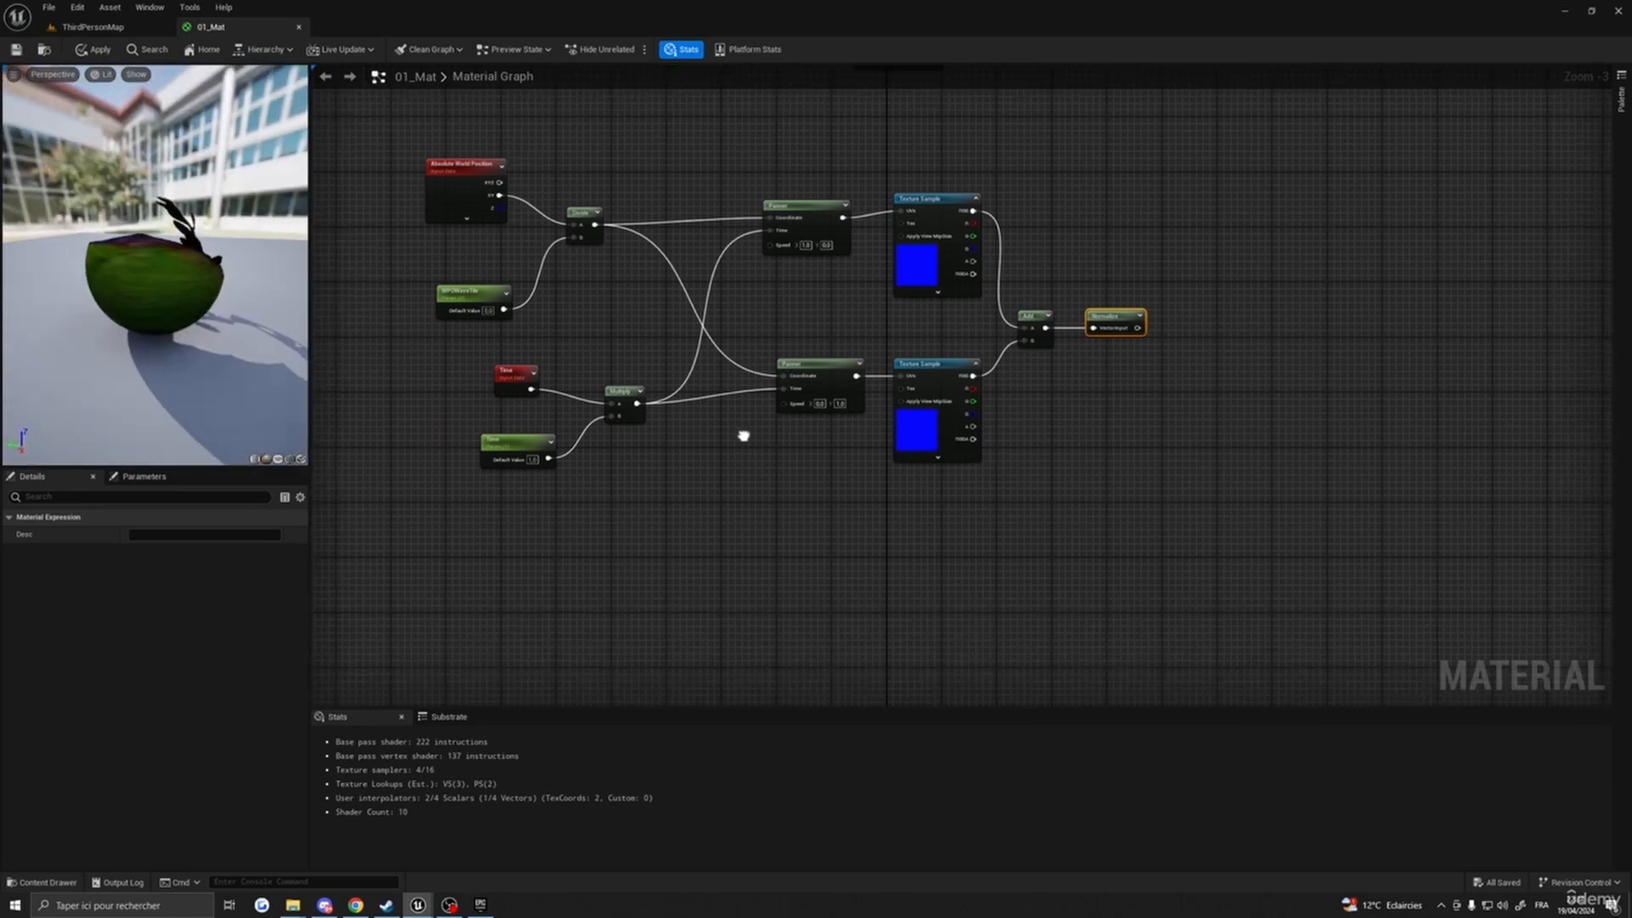
pyautogui.scroll(-2, 856, 494)
pyautogui.moveTo(889, 554); pyautogui.dragTo(858, 542, button='right')
pyautogui.moveTo(967, 643); pyautogui.dragTo(954, 584, button='right')
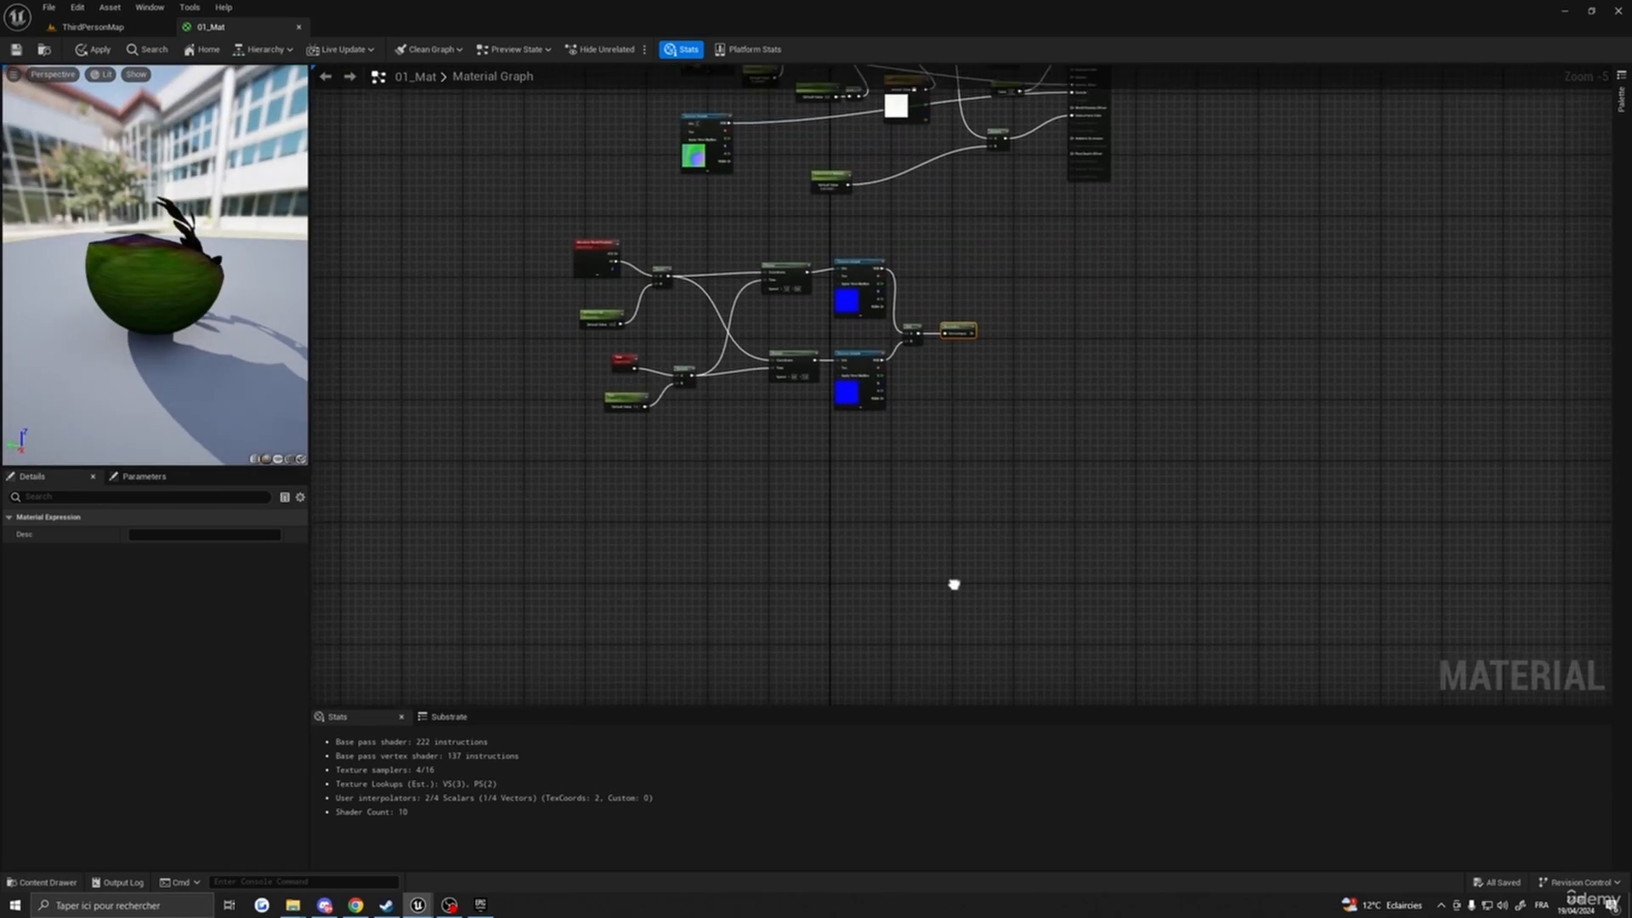
# - Add a RotateAboutAxis node and position it just beyond the Normalize node
pyautogui.scroll(4, 940, 354)
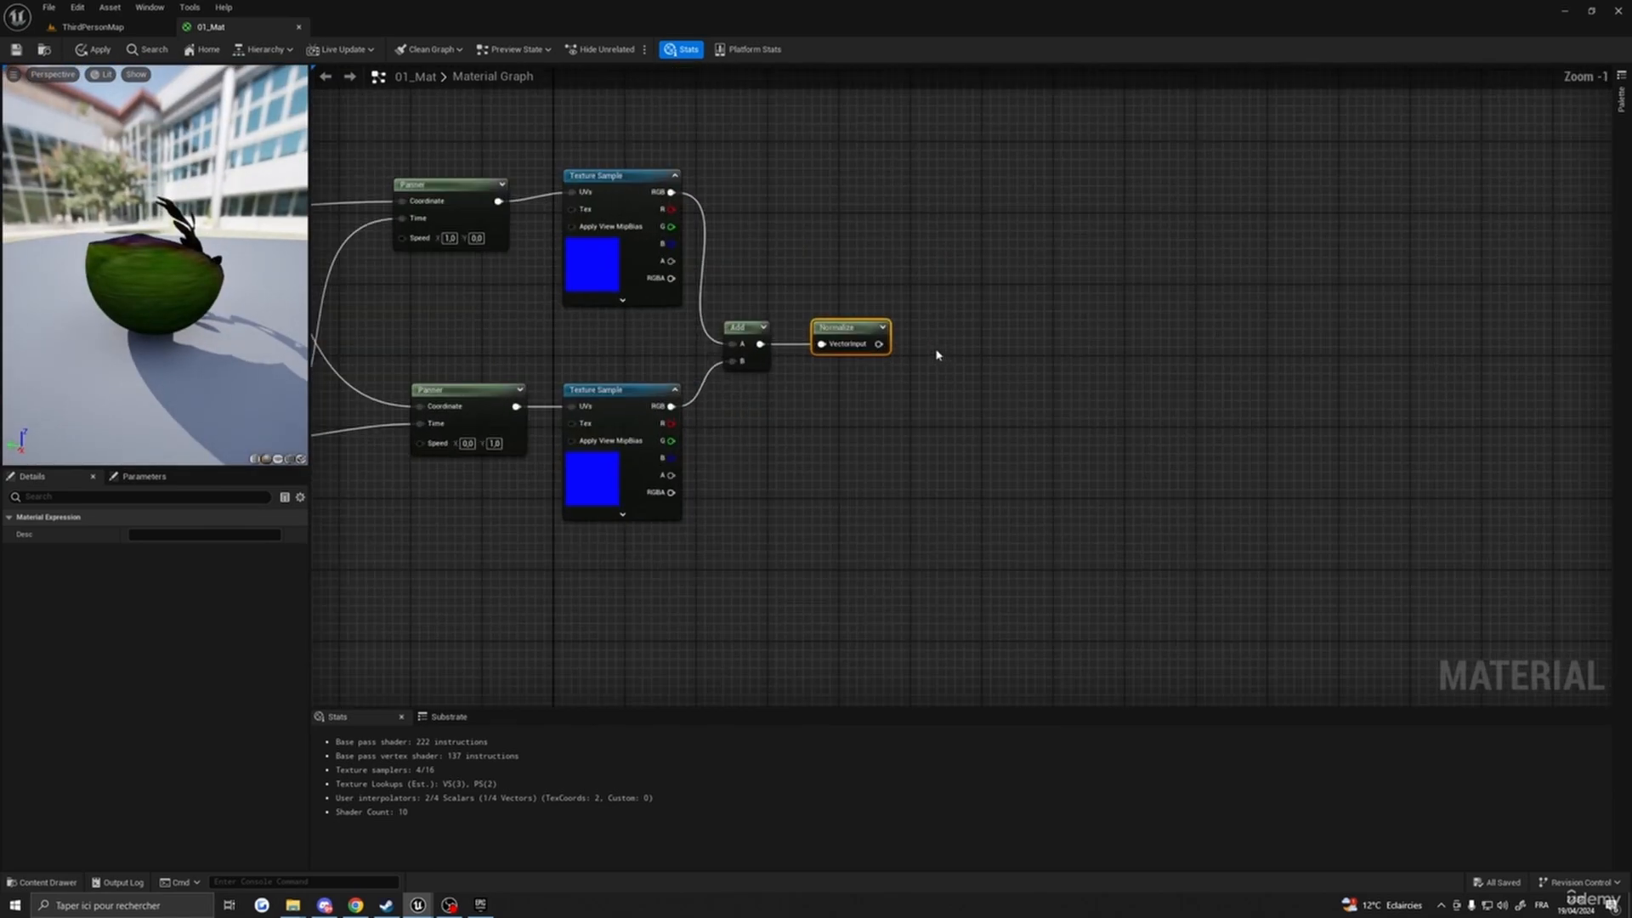
pyautogui.rightClick(983, 340)
pyautogui.write('rotat')
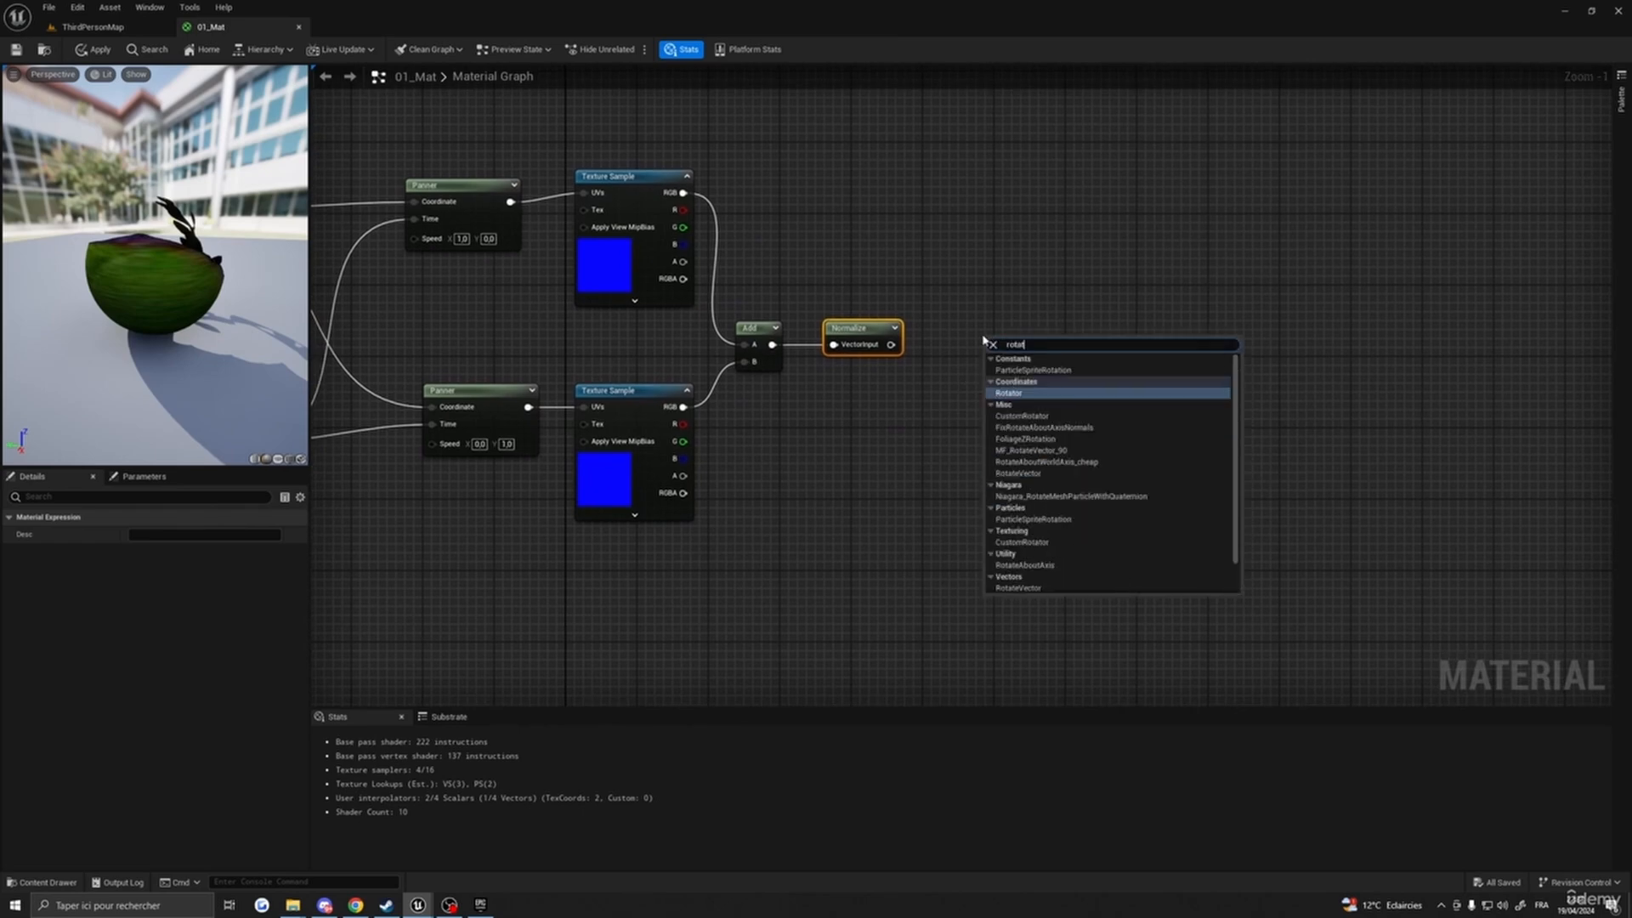
pyautogui.write('ea')
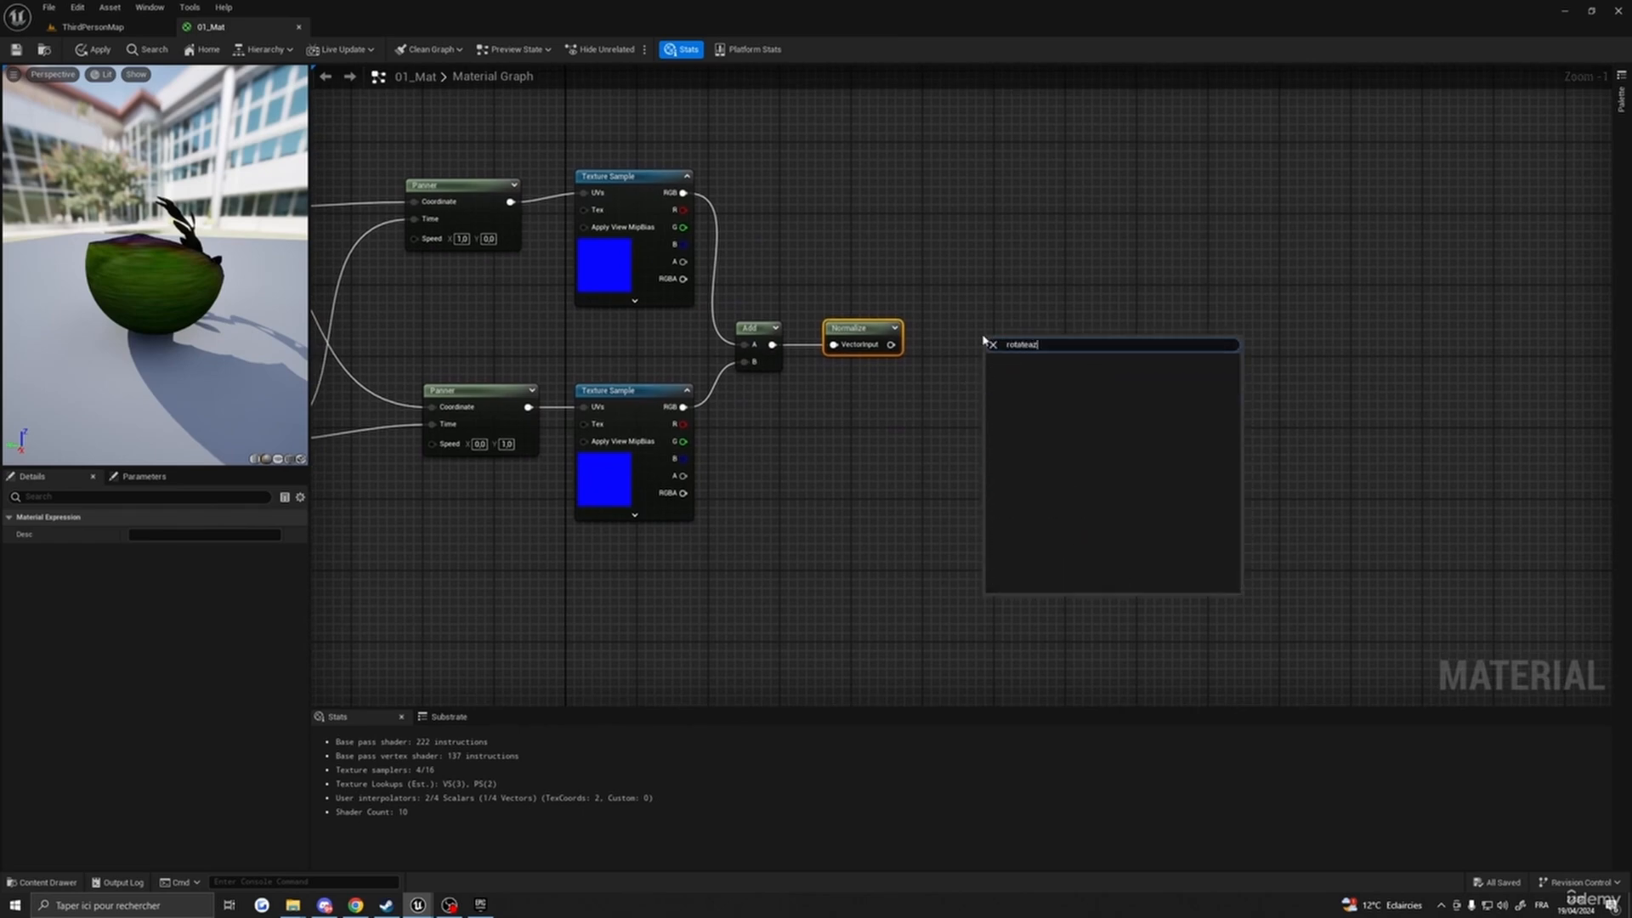
pyautogui.click(1024, 404)
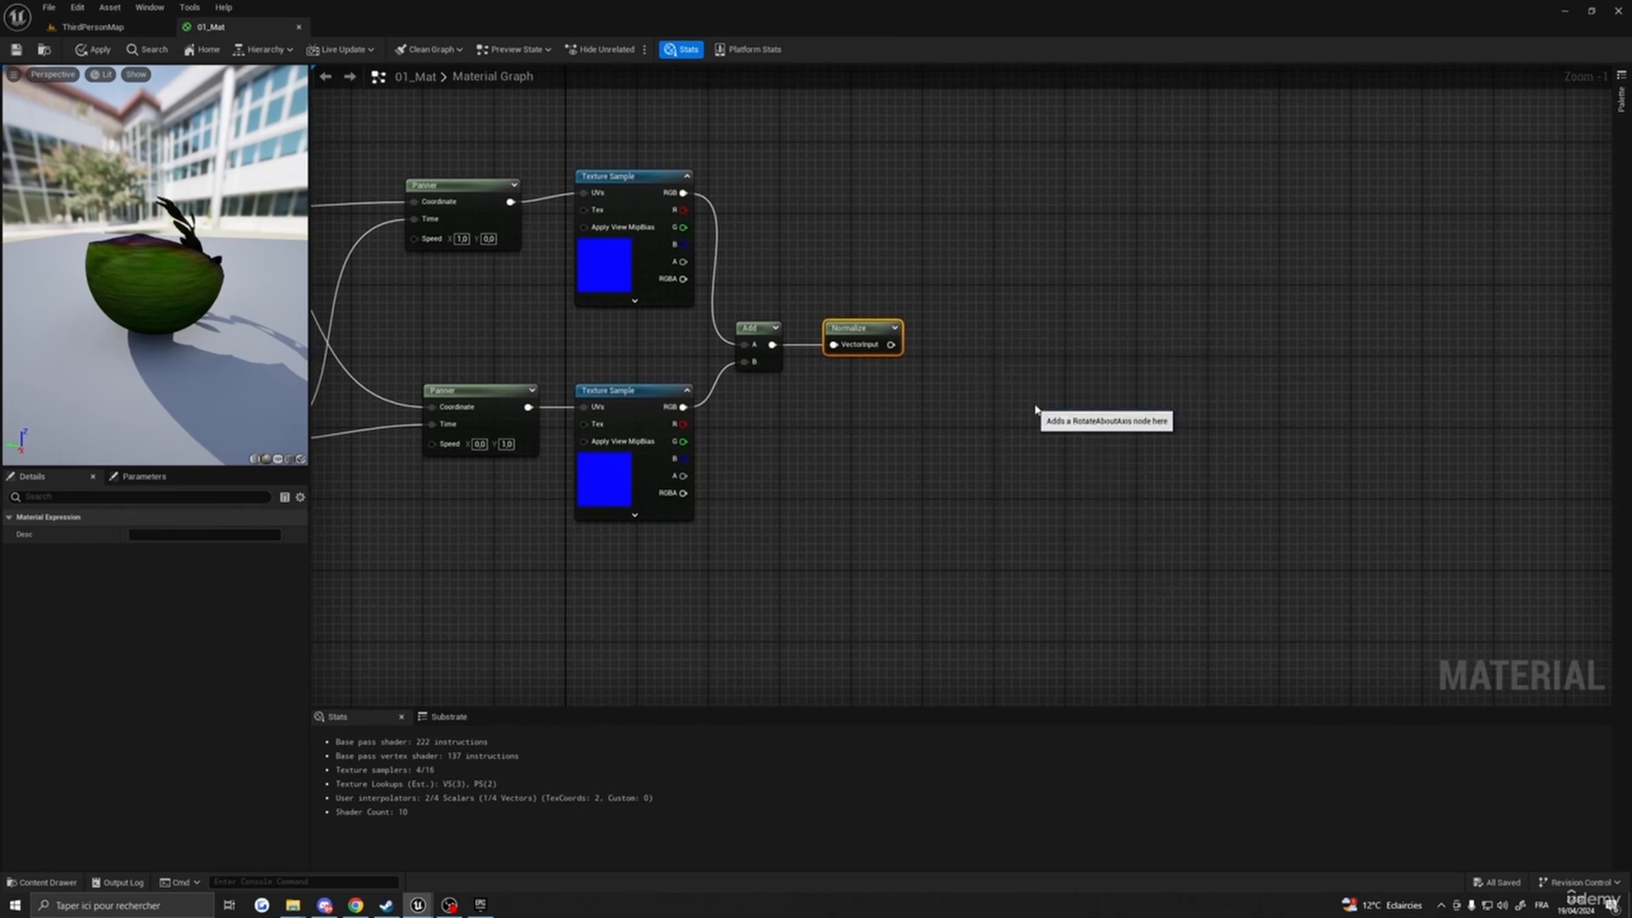
pyautogui.moveTo(637, 468); pyautogui.dragTo(927, 512, button='right')
pyautogui.scroll(-4, 927, 513)
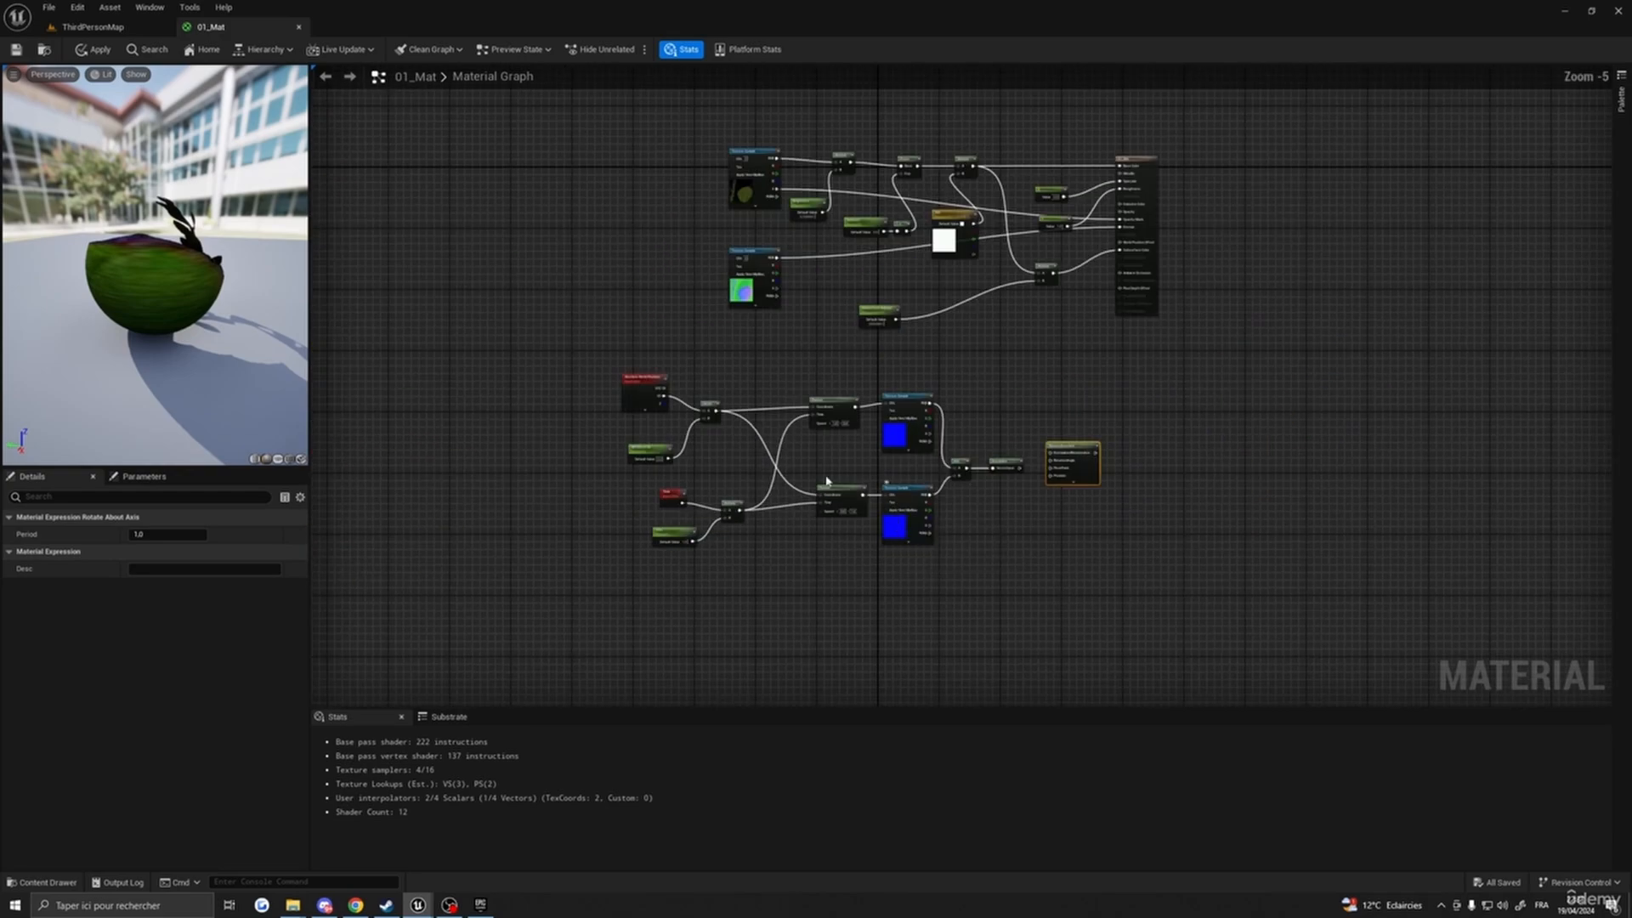
pyautogui.scroll(5, 901, 467)
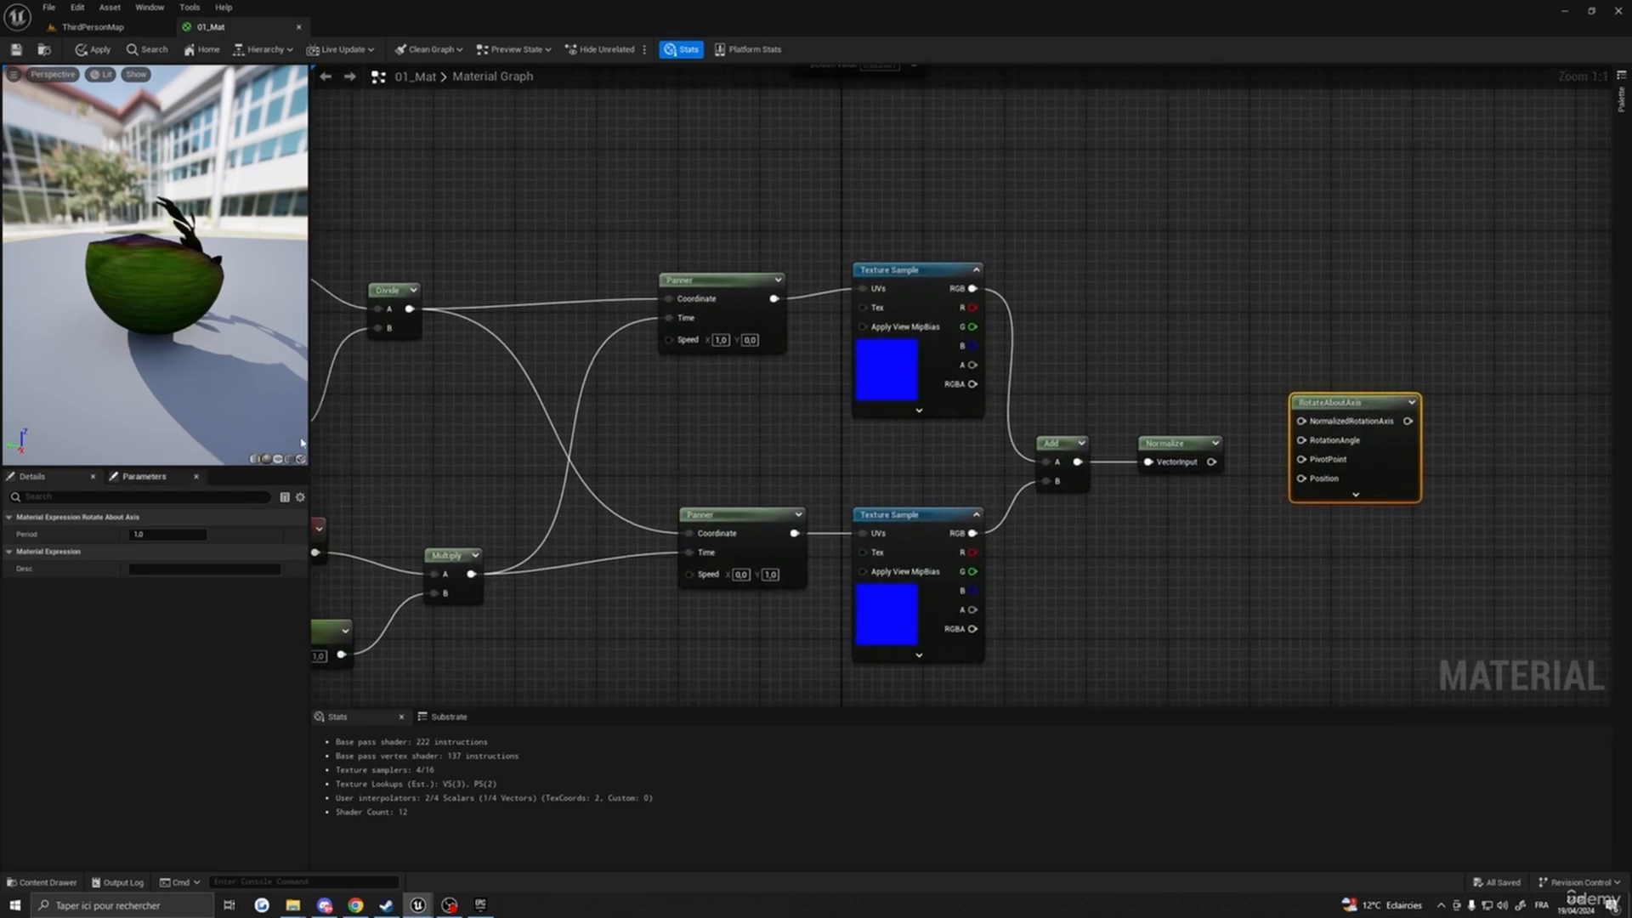
pyautogui.moveTo(1337, 414); pyautogui.dragTo(911, 263, button='right')
pyautogui.moveTo(893, 253); pyautogui.dragTo(901, 272)
pyautogui.moveTo(1128, 305)
pyautogui.mouseDown(button='right')
pyautogui.moveTo(1140, 266)
pyautogui.moveTo(1105, 290)
pyautogui.moveTo(1144, 328)
pyautogui.mouseUp(button='right')
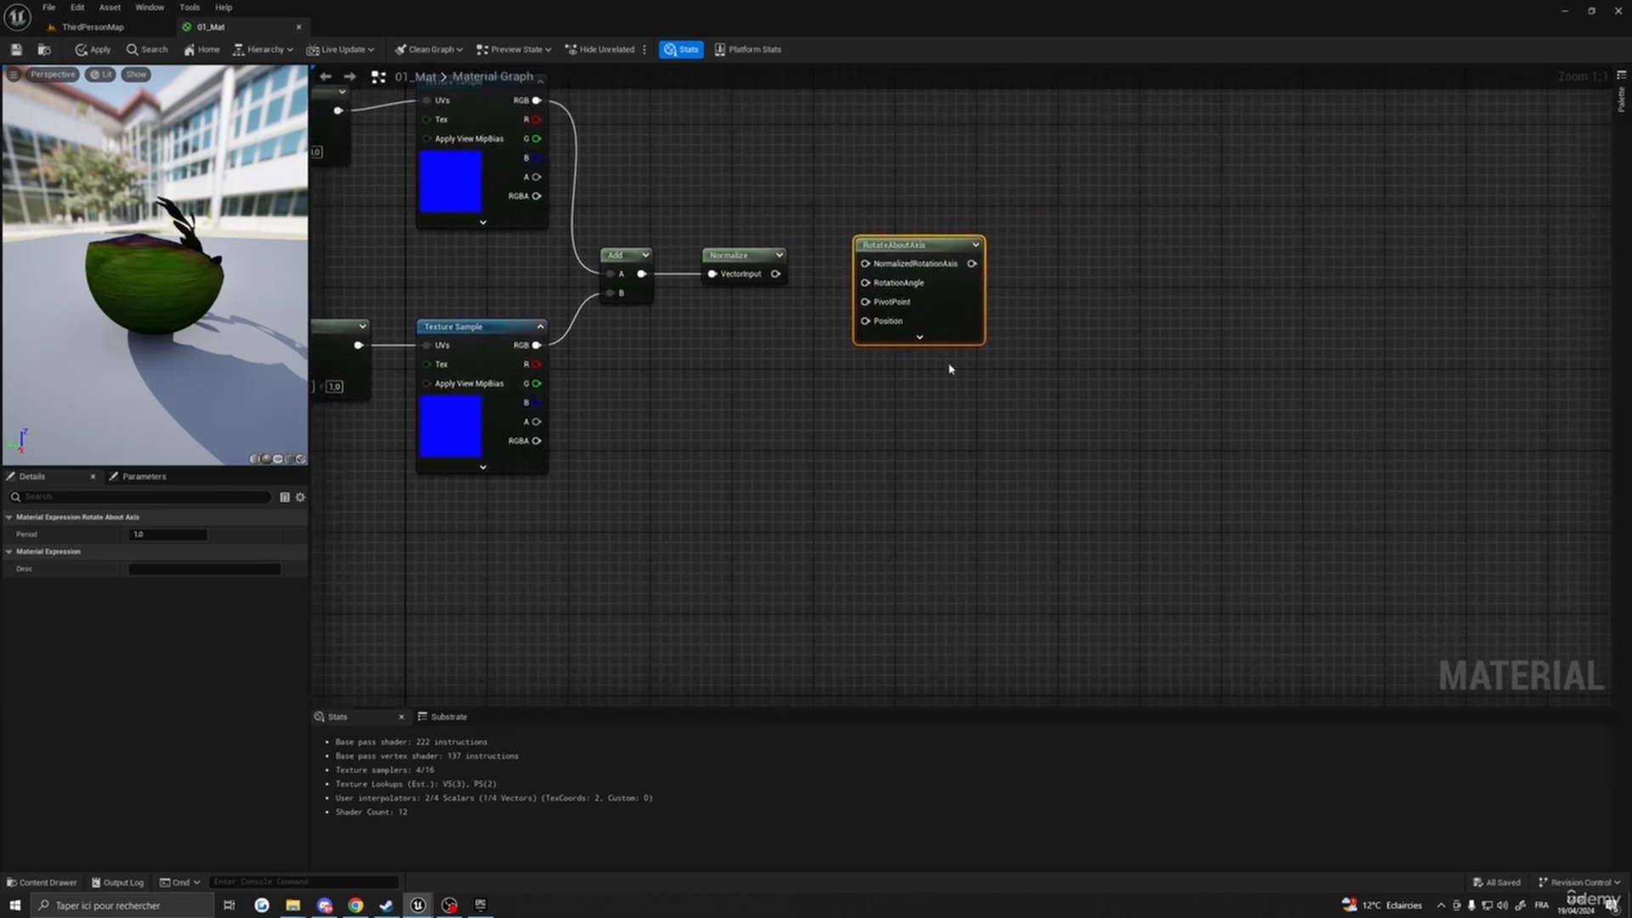
# - Connect the Normalize output to the RotationAngle input of the RotateAboutAxis node
pyautogui.moveTo(776, 274); pyautogui.dragTo(868, 283)
pyautogui.moveTo(1072, 292); pyautogui.dragTo(1114, 310, button='right')
pyautogui.moveTo(1001, 229); pyautogui.dragTo(1033, 264, button='right')
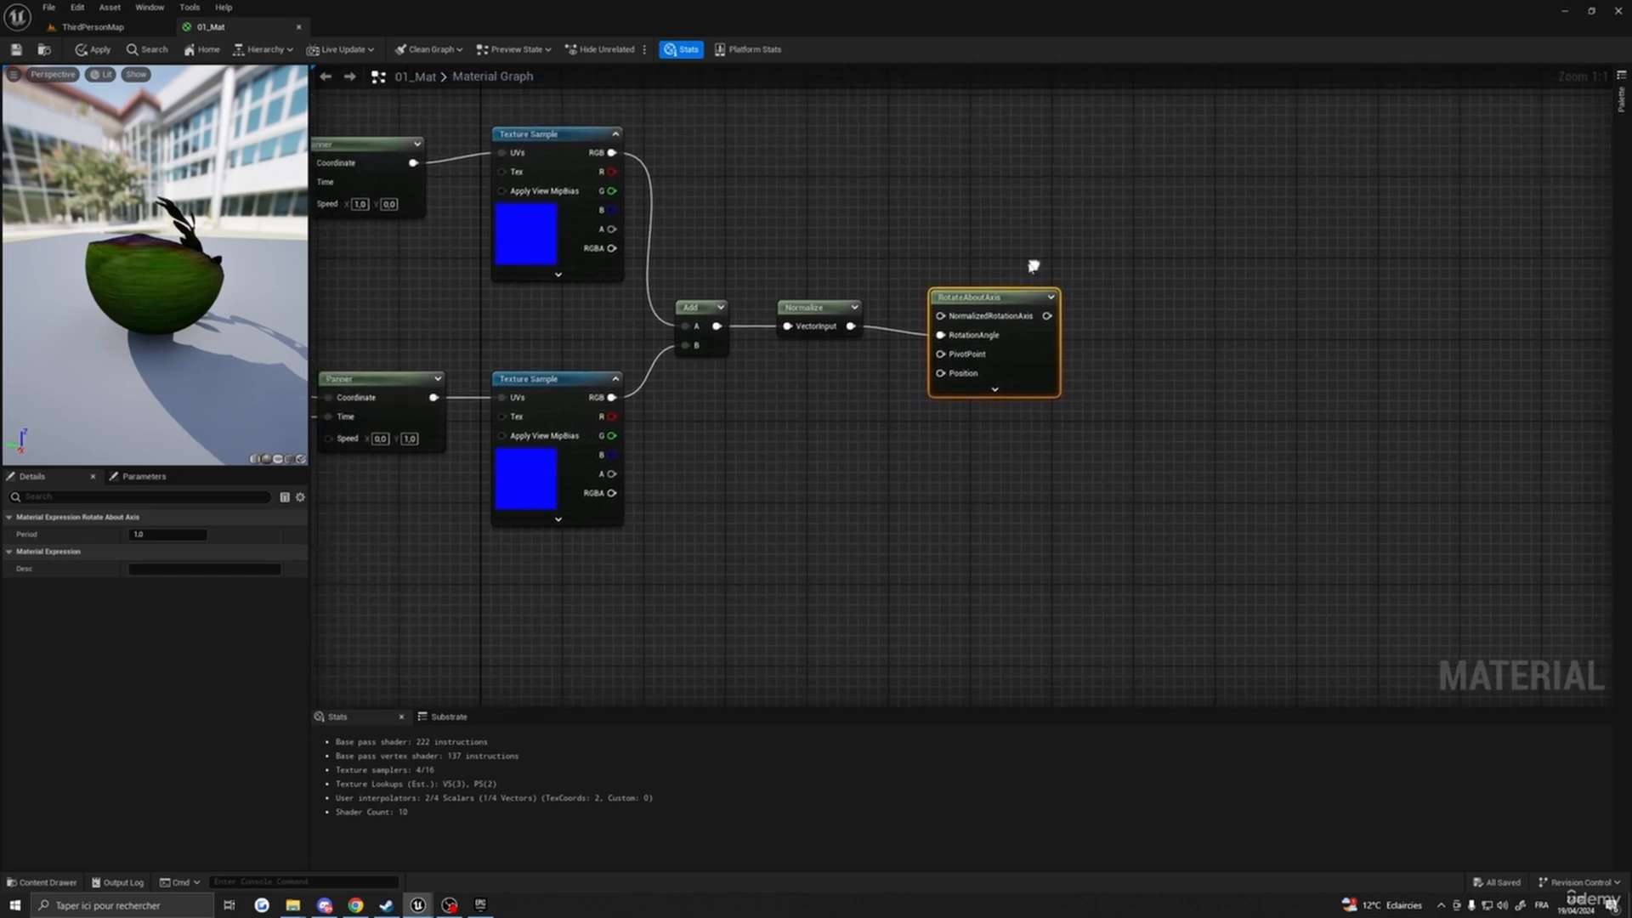
# - Add a VertexNormalWS node above the Normalize node and connect it to the NormalizedRotationAxis input of RotateAboutAxis
pyautogui.rightClick(818, 219)
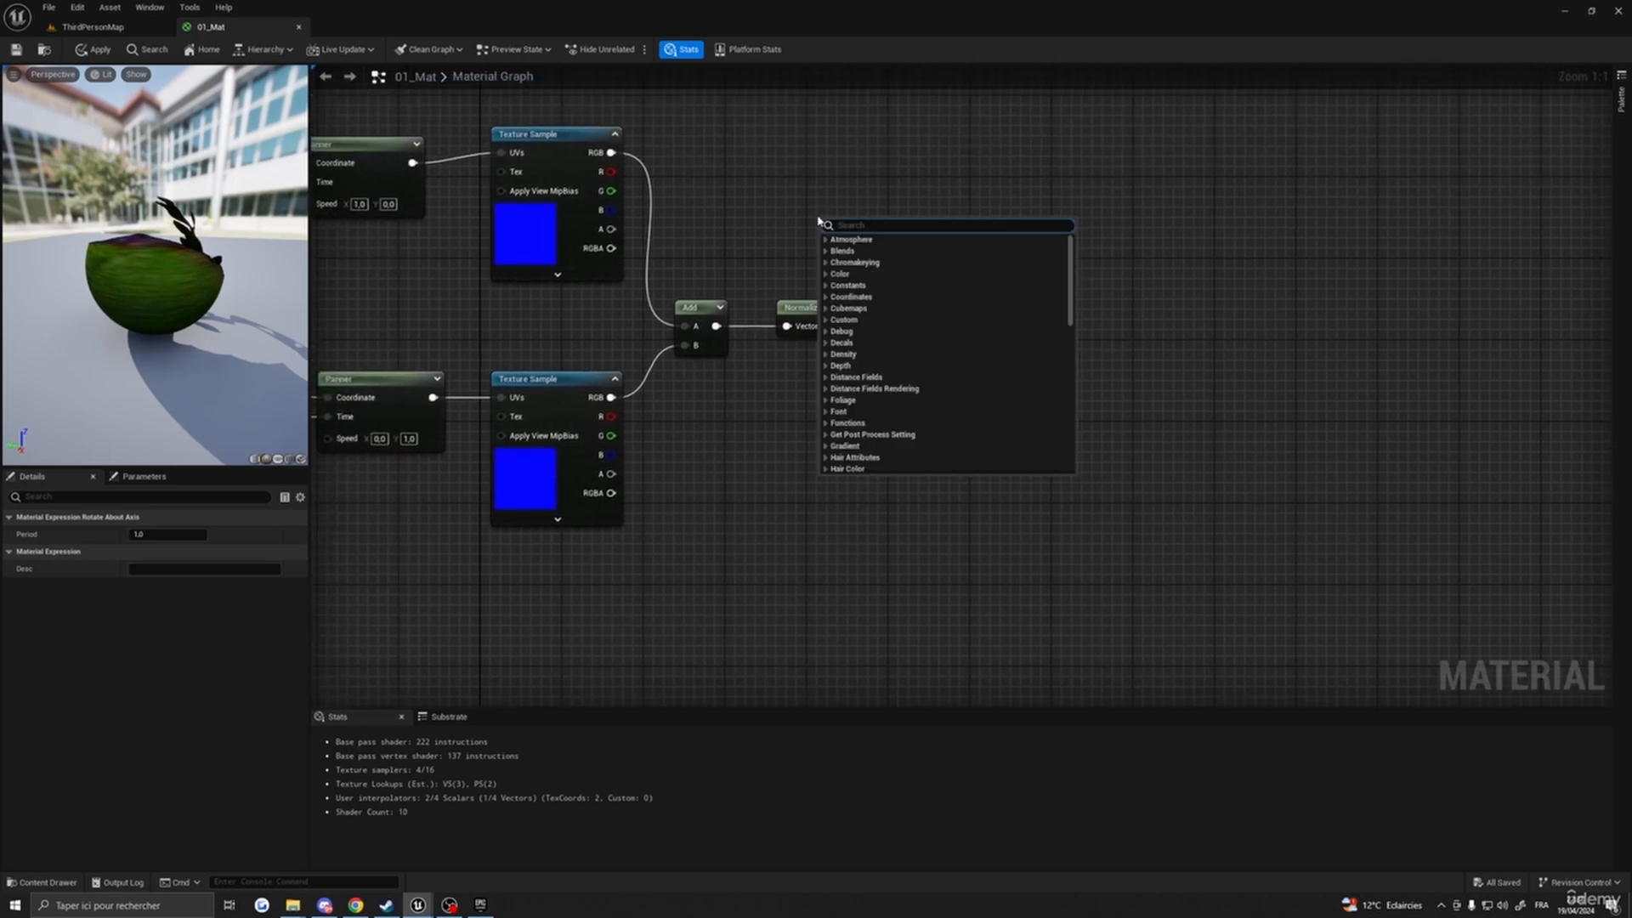
pyautogui.write('vertex')
pyautogui.click(914, 284)
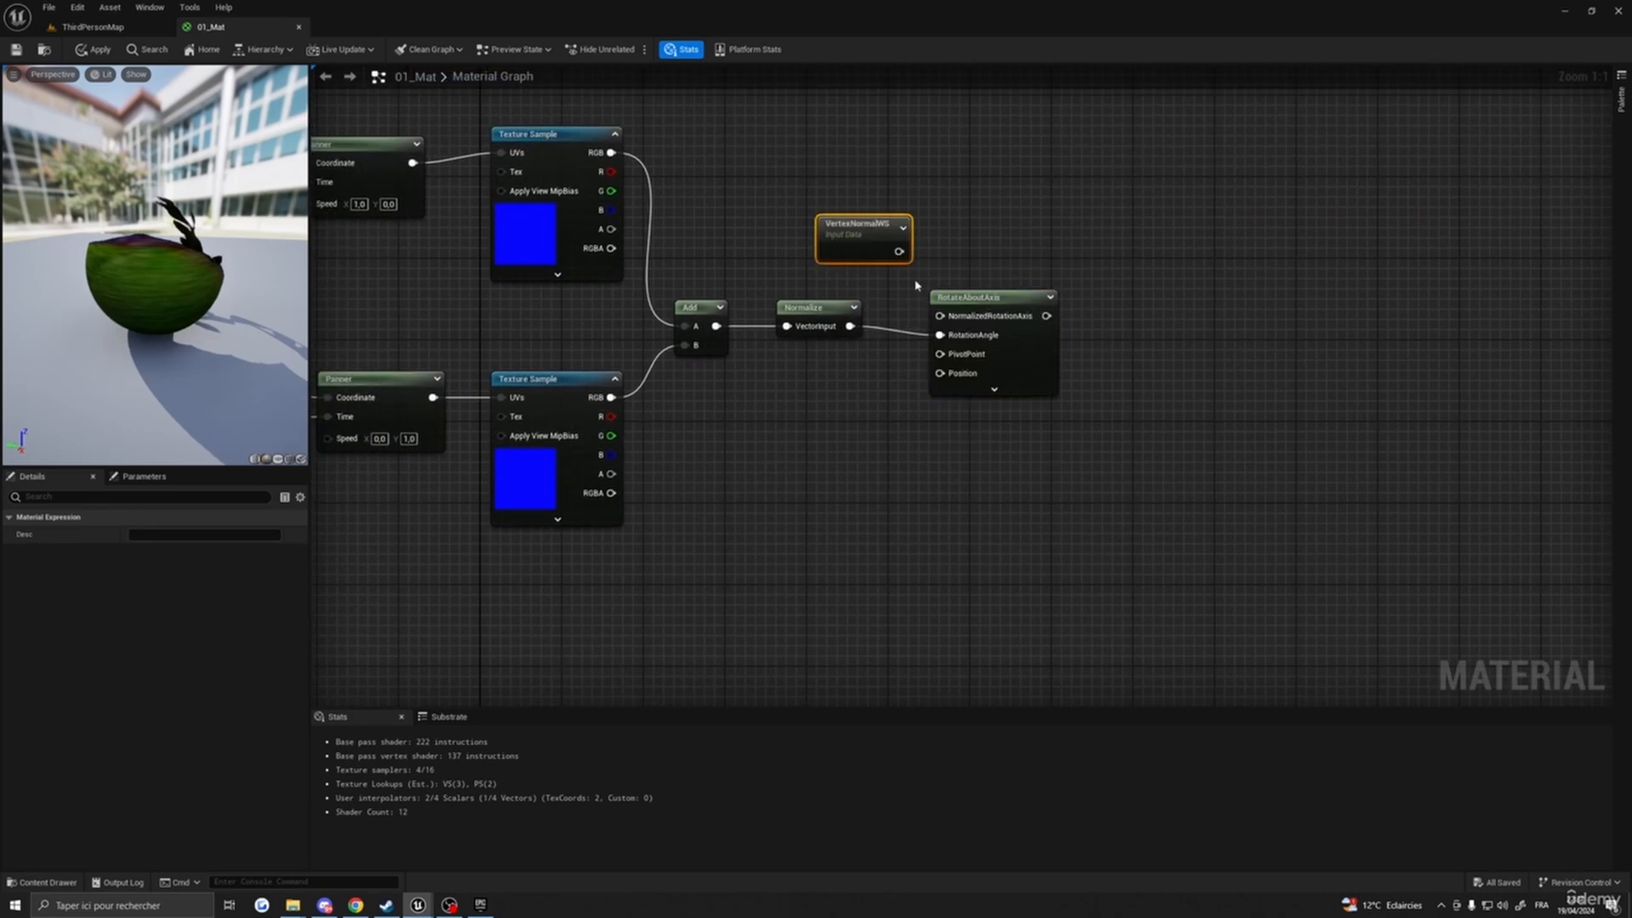
pyautogui.moveTo(854, 226); pyautogui.dragTo(942, 318)
pyautogui.moveTo(1132, 386); pyautogui.dragTo(881, 392, button='right')
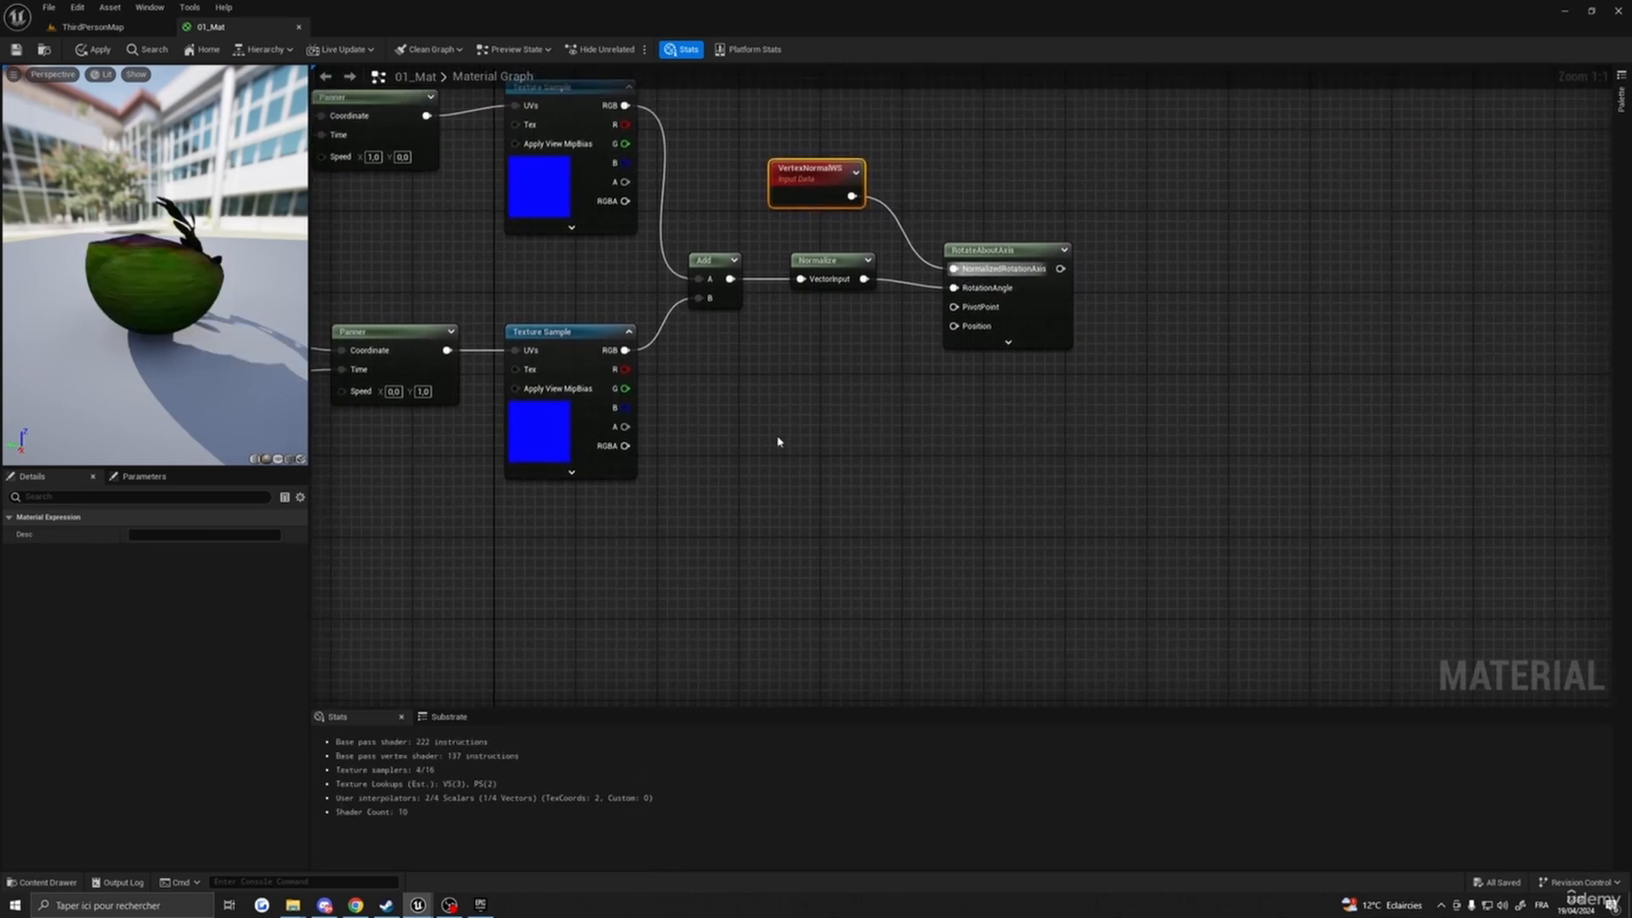
# - Add a three-component constant vector below the Normalize node and set its Y value to -100
pyautogui.click(776, 426)
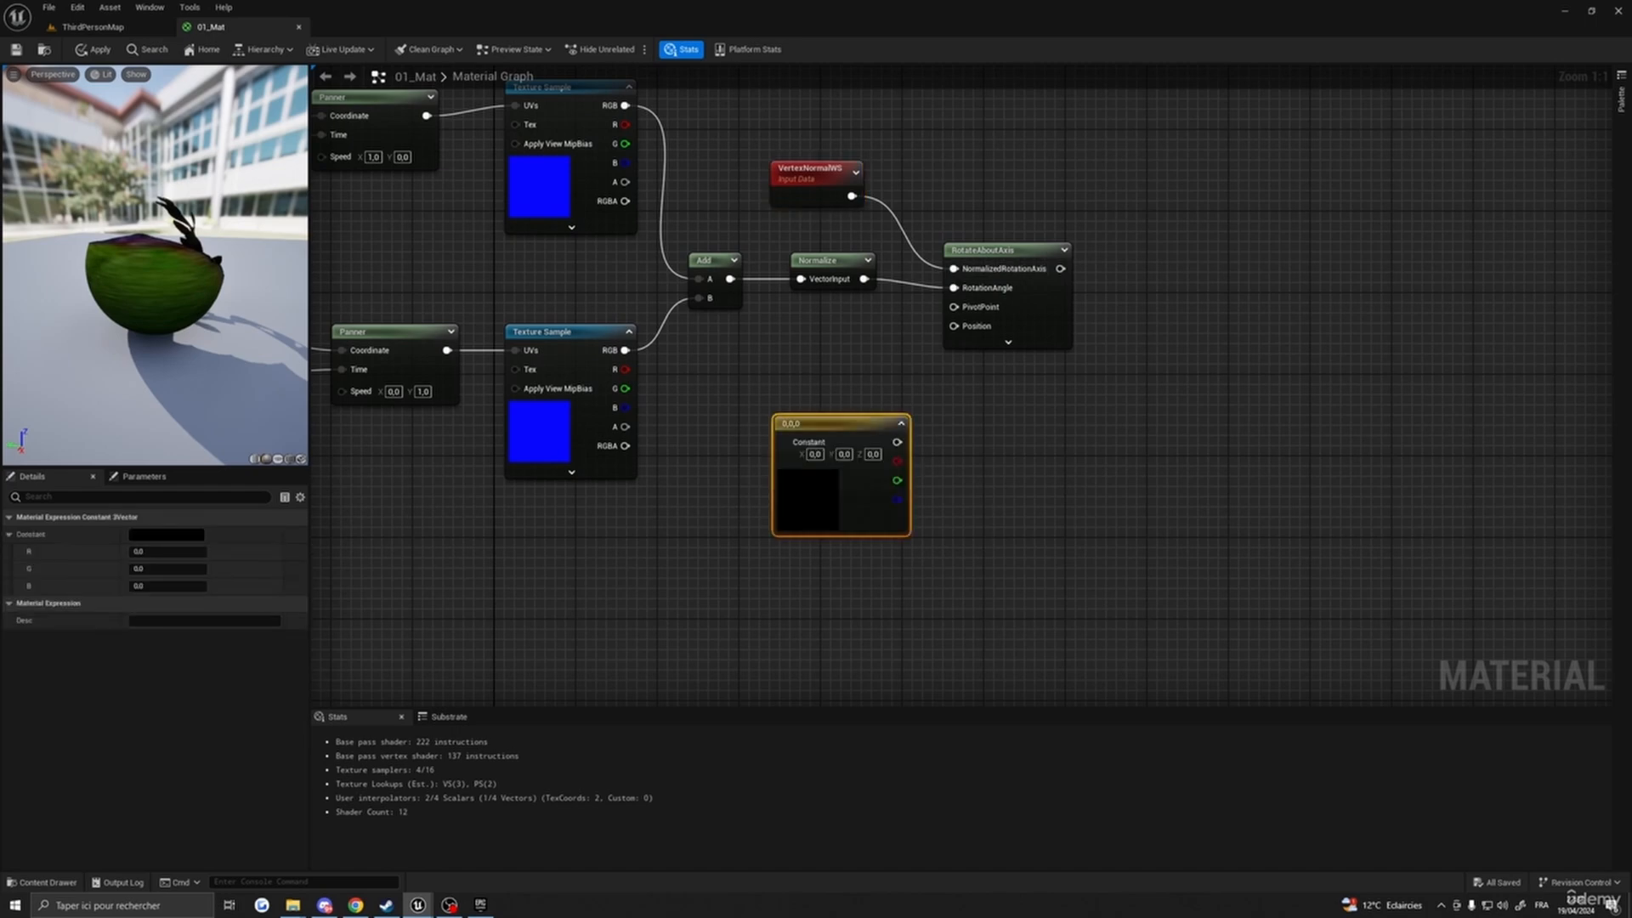
pyautogui.click(844, 454)
pyautogui.write('-')
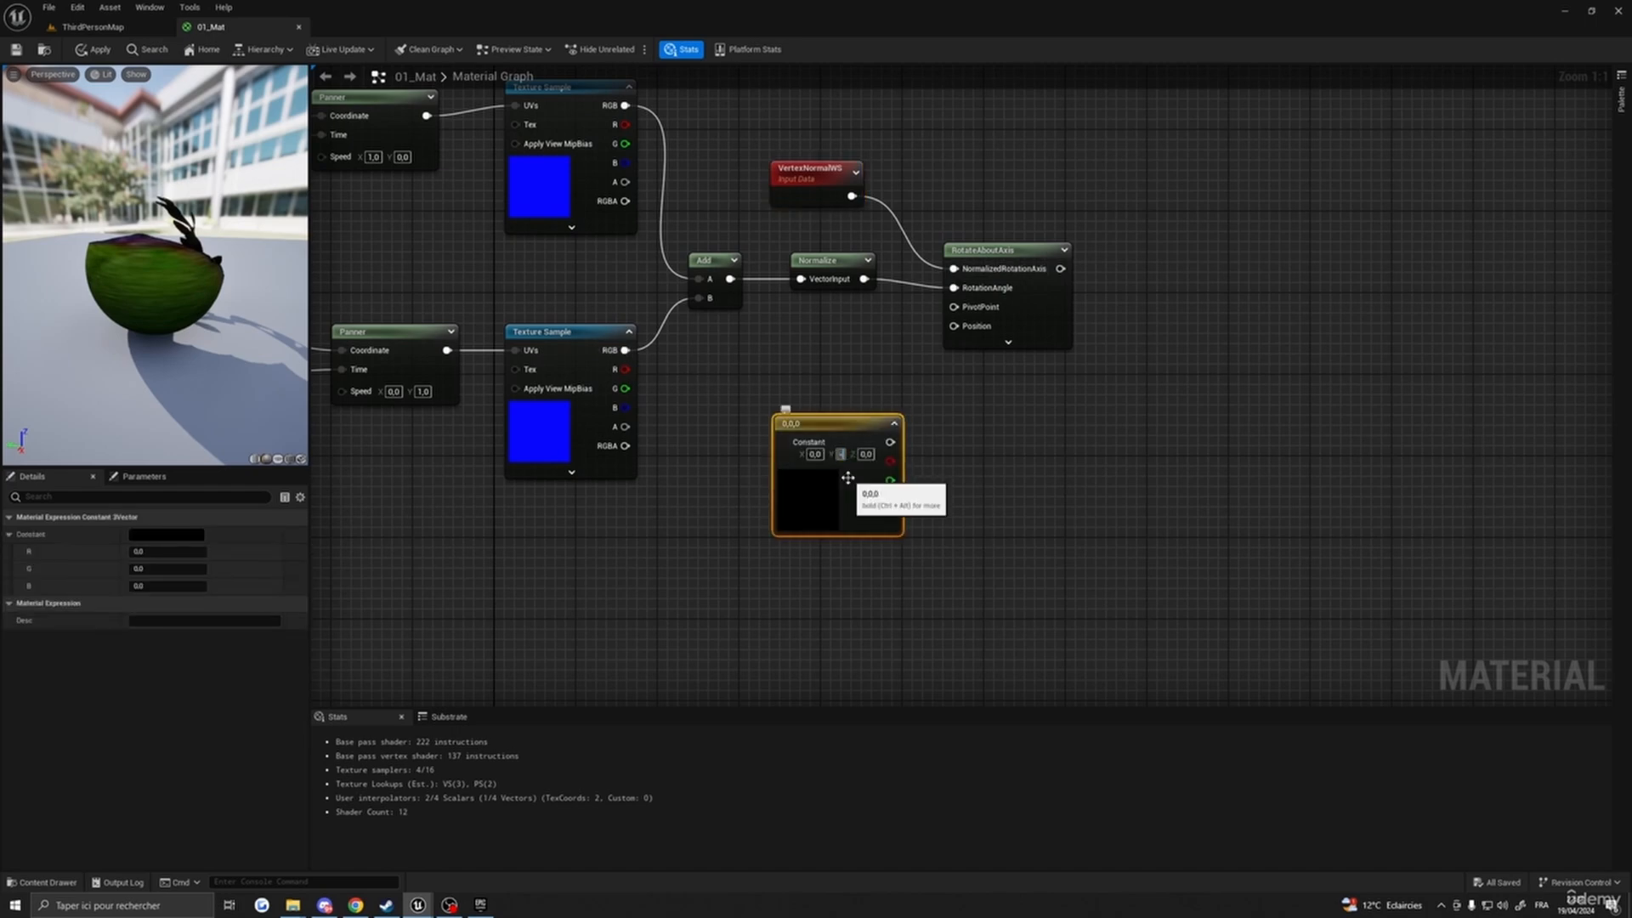
pyautogui.write('100')
pyautogui.click(946, 459)
pyautogui.moveTo(832, 435); pyautogui.dragTo(808, 404)
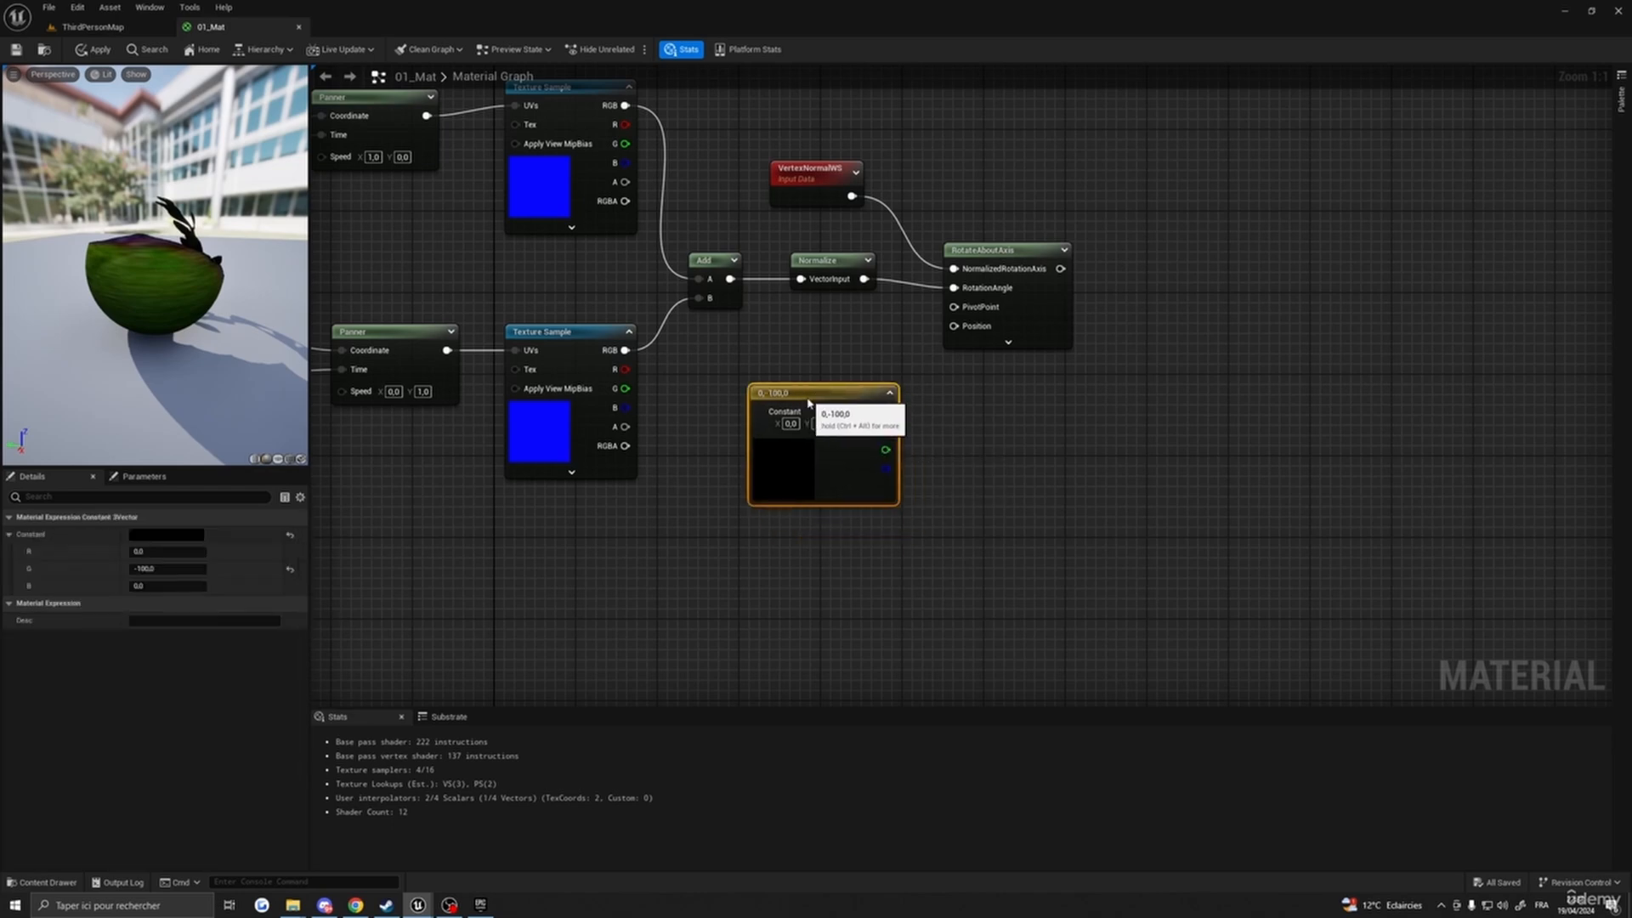
pyautogui.moveTo(965, 489); pyautogui.dragTo(951, 433, button='right')
# - Duplicate the constant vector, place the copy beneath the original and set its Y value to 0
pyautogui.hotkey('ctrl', 'd')
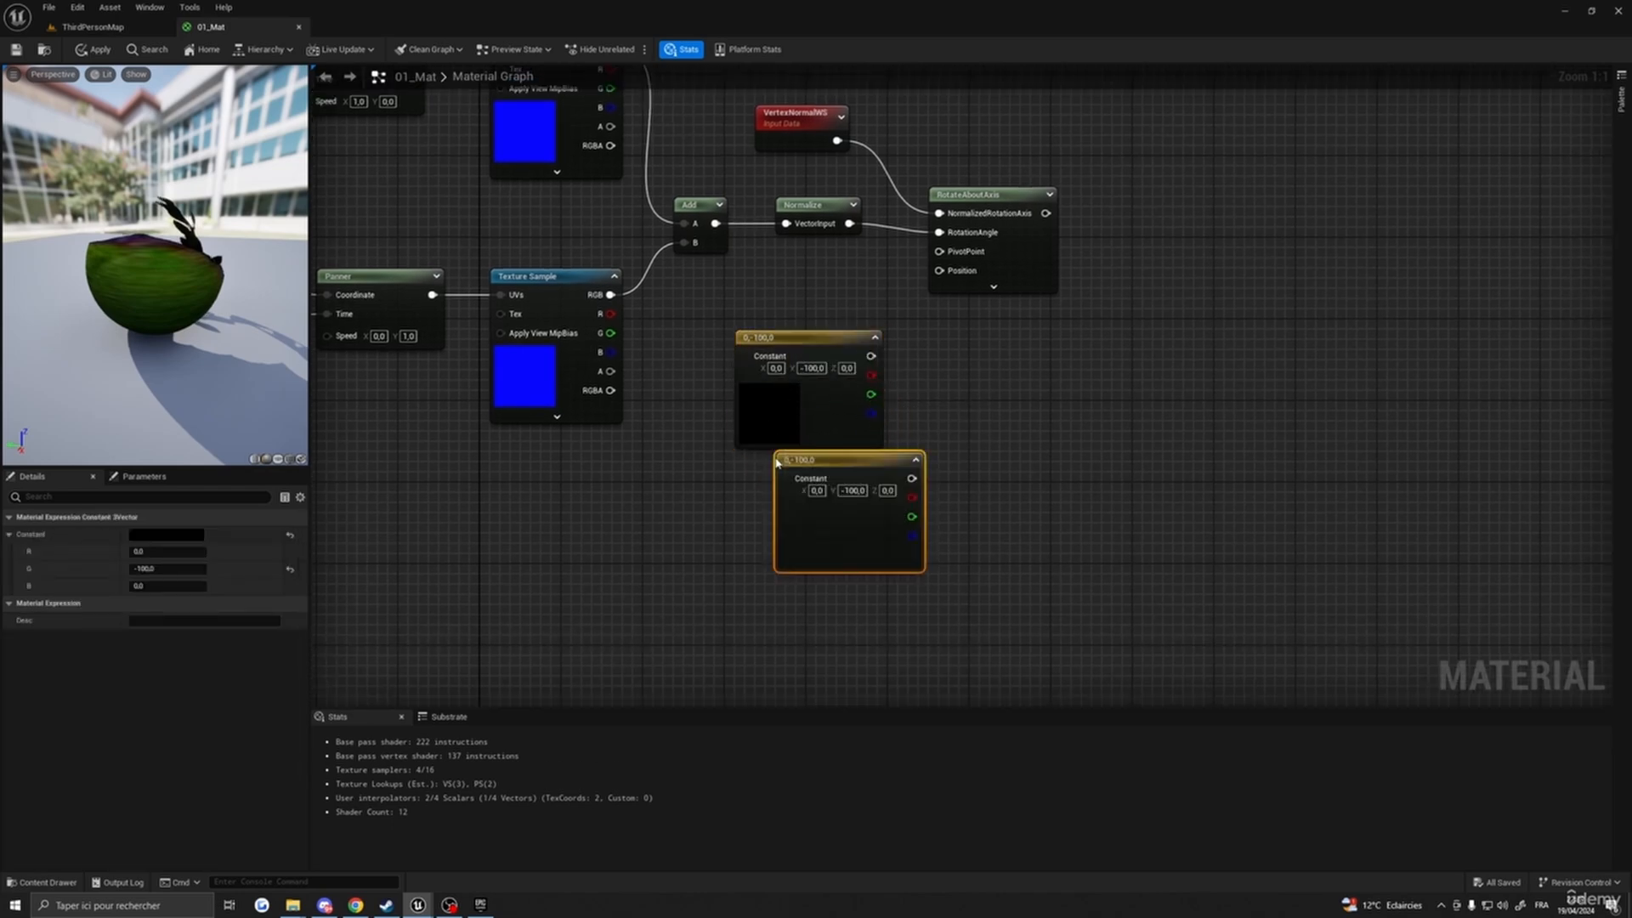
pyautogui.moveTo(776, 462); pyautogui.dragTo(746, 502)
pyautogui.click(822, 531)
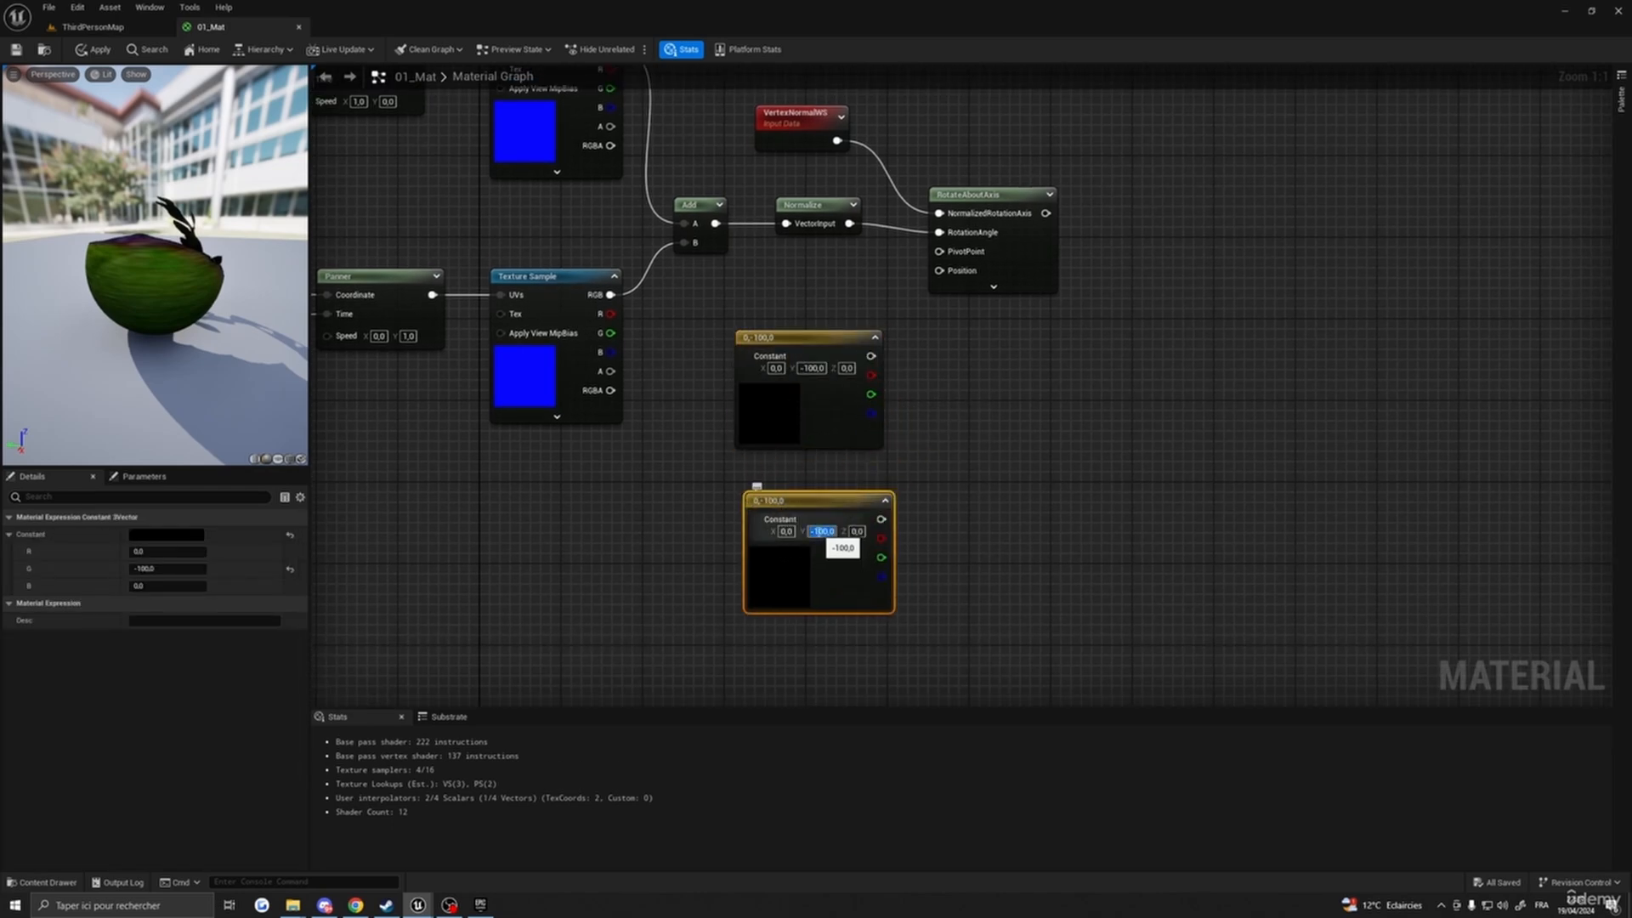
pyautogui.write('0')
pyautogui.press('Return')
# - Connect the 0,0,0 vector to the Position input of RotateAboutAxis and the vector with Y -100 to PivotPoint
pyautogui.moveTo(868, 519); pyautogui.dragTo(942, 272)
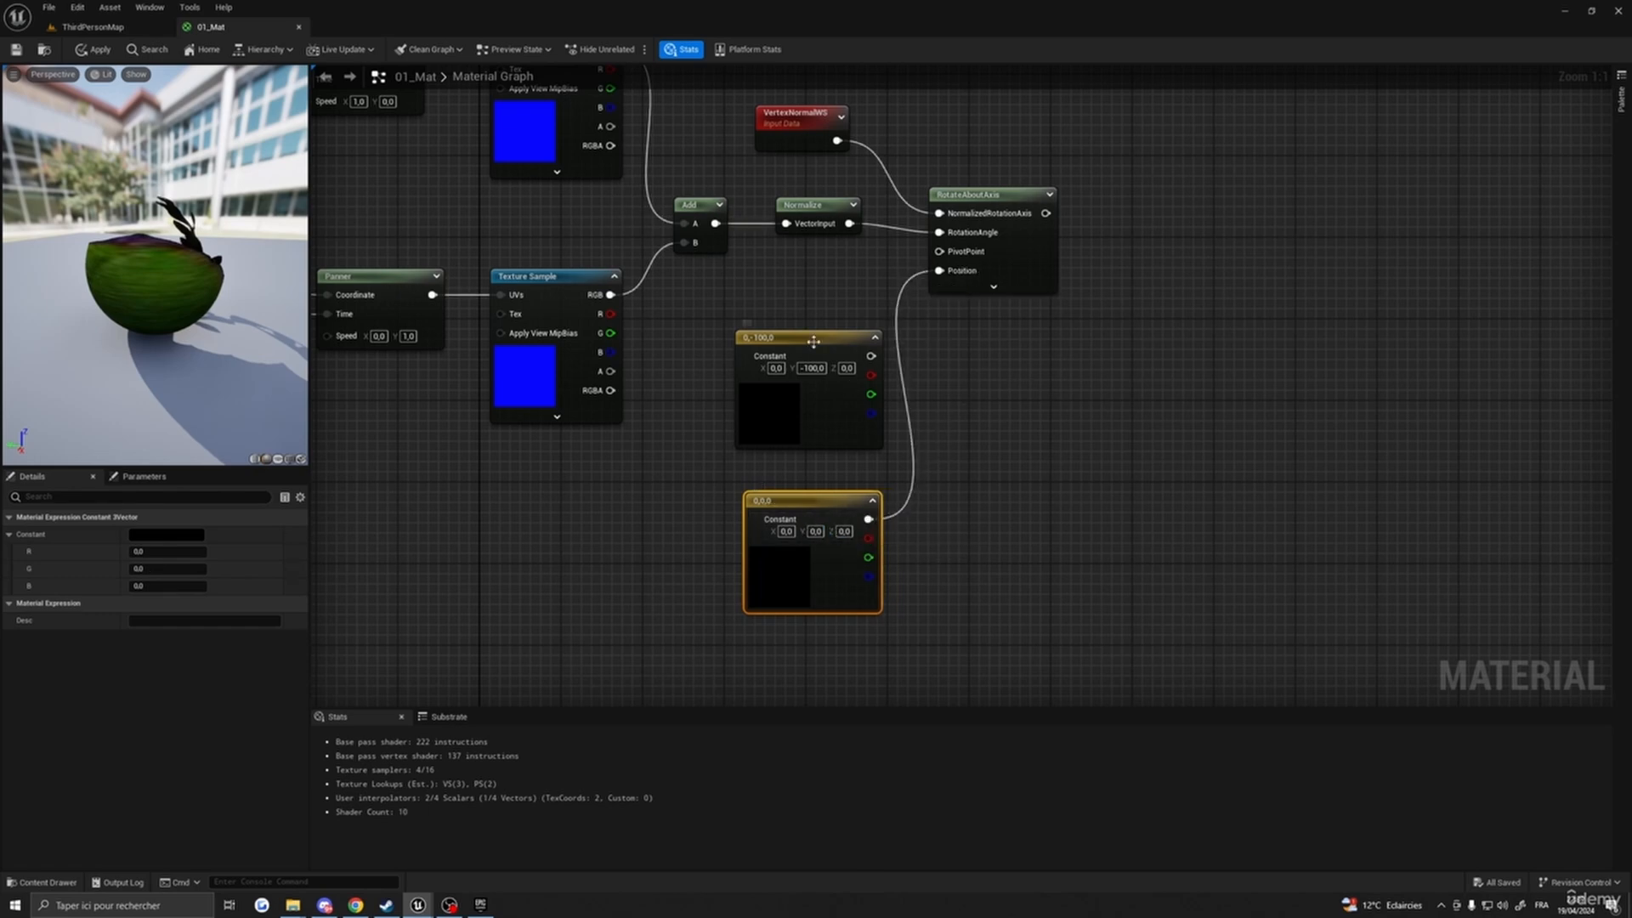
pyautogui.moveTo(813, 342); pyautogui.dragTo(939, 263)
pyautogui.moveTo(1026, 372); pyautogui.dragTo(922, 439, button='right')
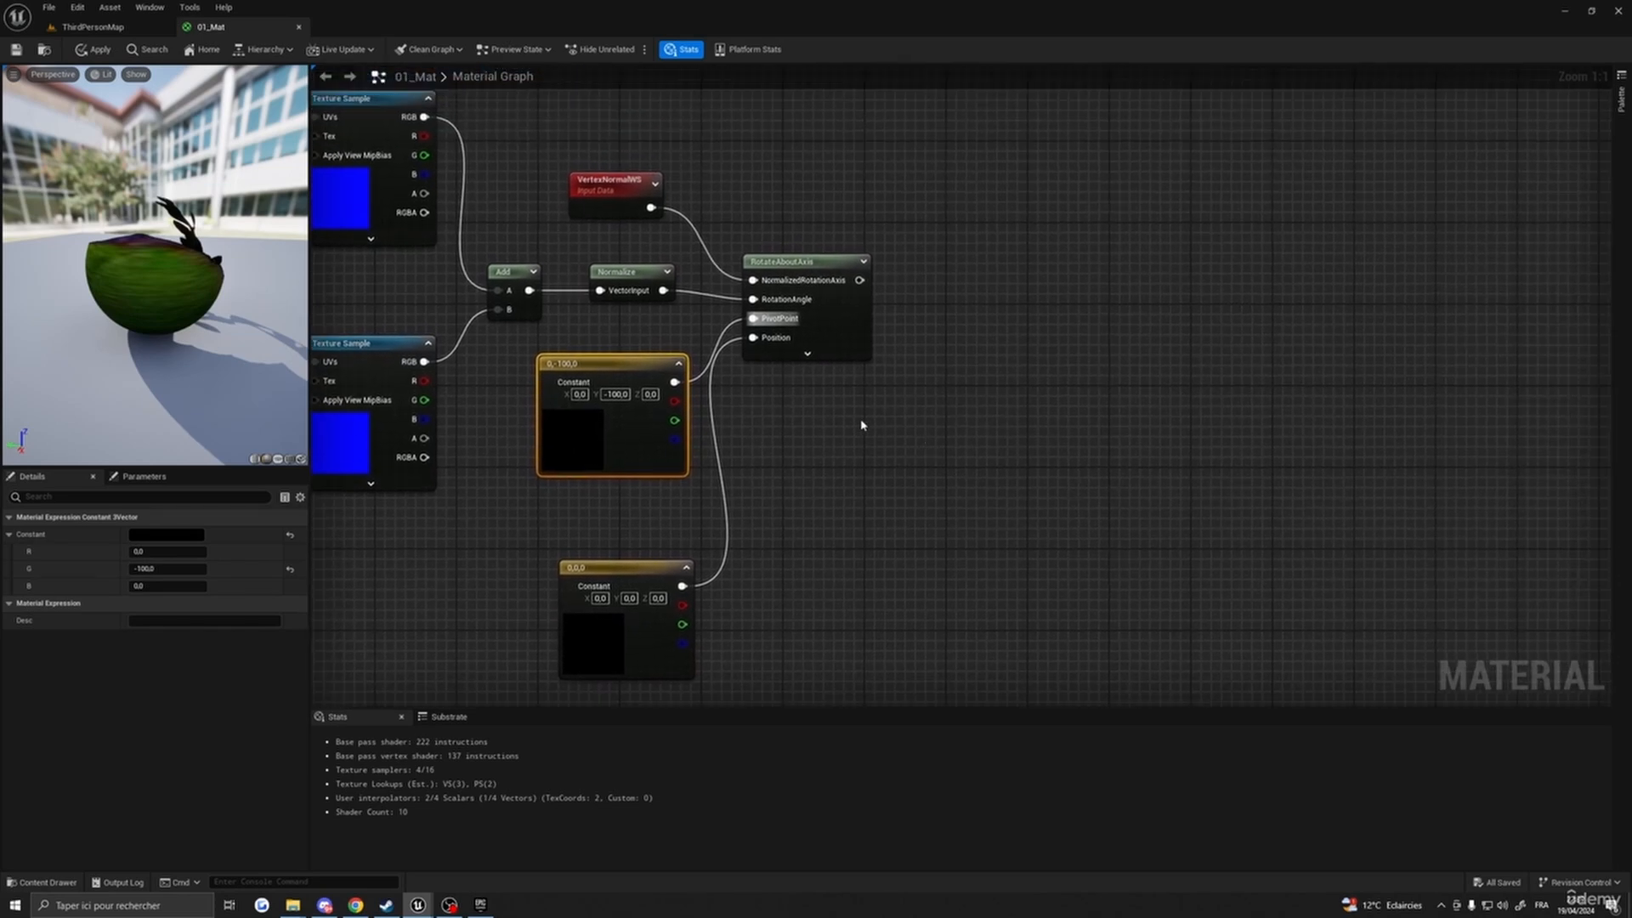
# - Add a Multiply node beyond RotateAboutAxis and connect the RotateAboutAxis output to its A input
pyautogui.click(956, 403)
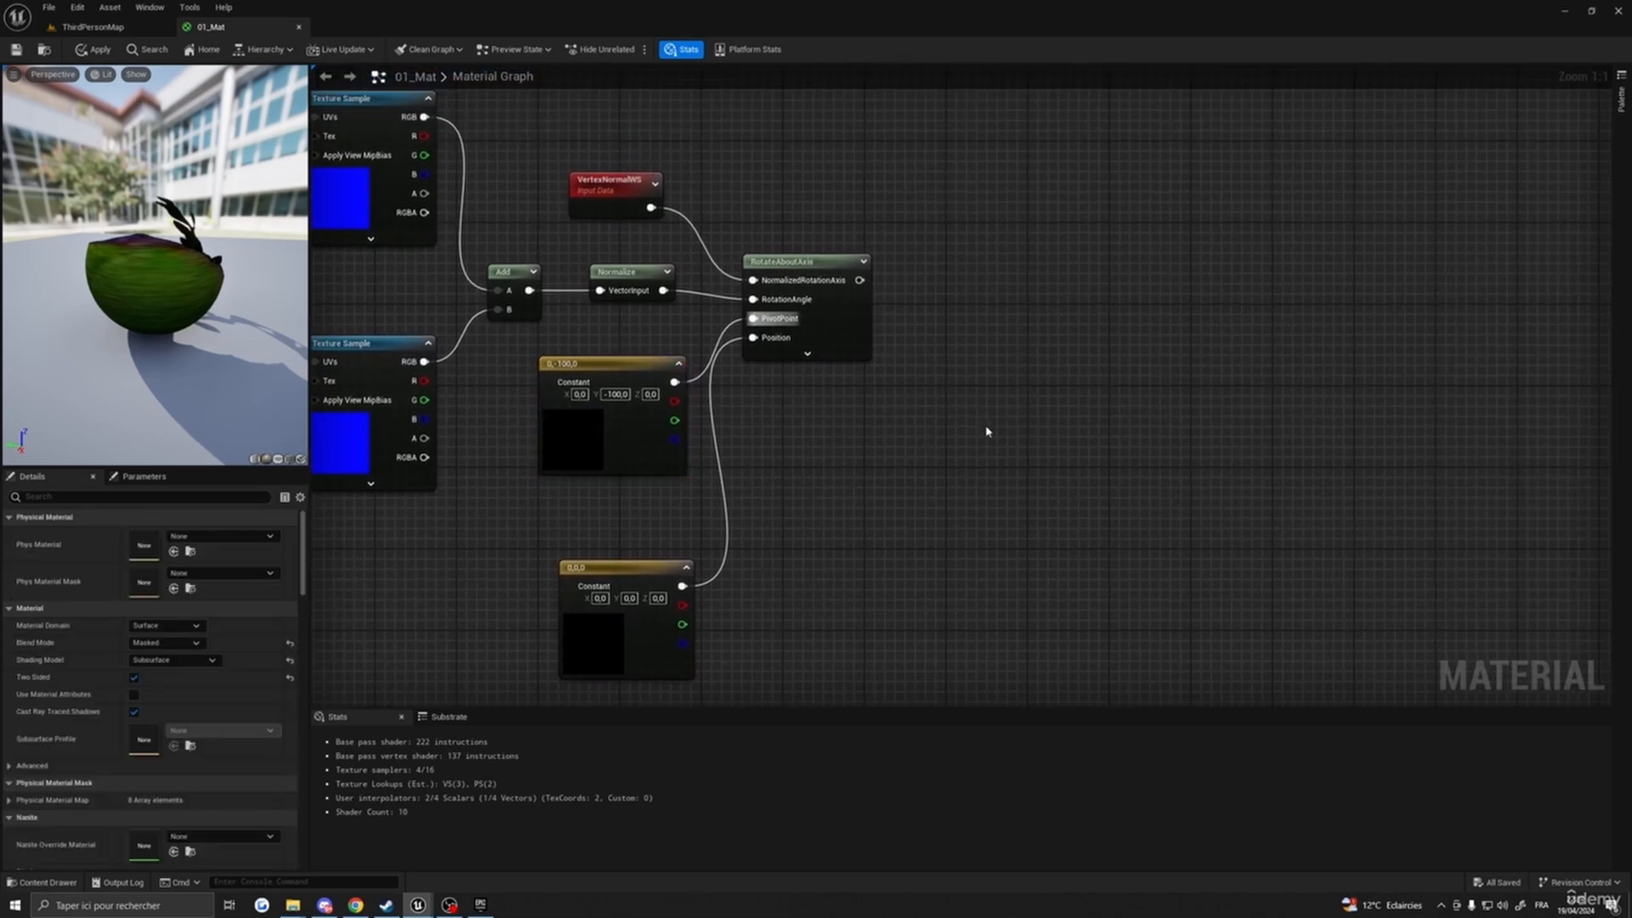
pyautogui.click(986, 432)
pyautogui.moveTo(860, 280); pyautogui.dragTo(995, 453)
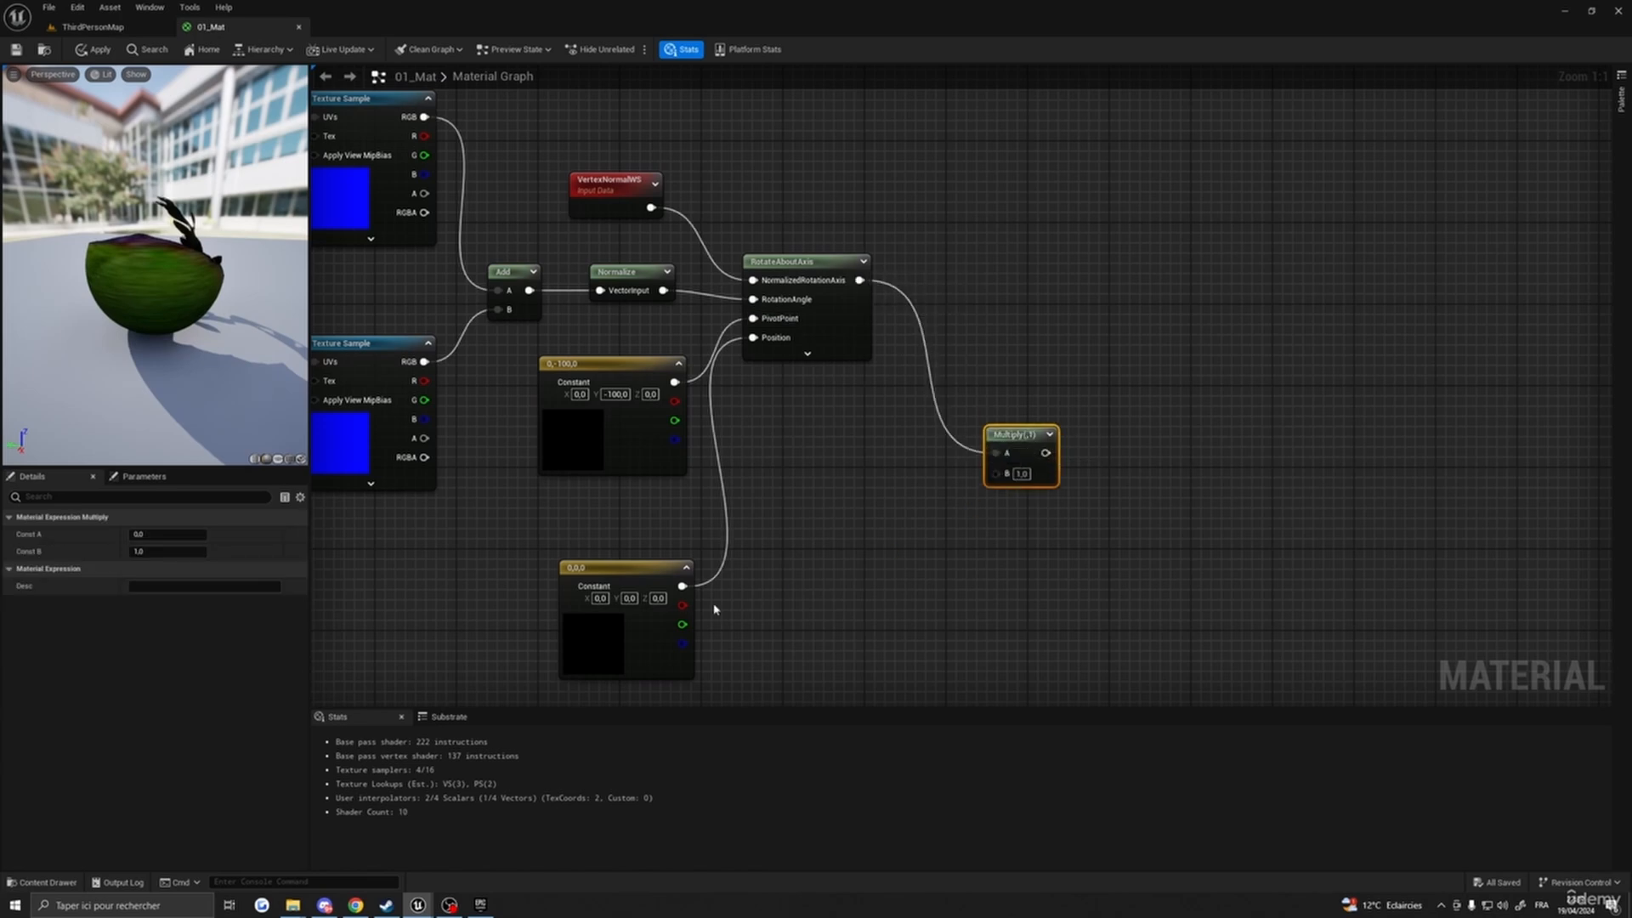
# - Move the 0,0,0 vector node up directly beneath the constant vector with Y -100
pyautogui.moveTo(714, 610); pyautogui.dragTo(714, 528, button='right')
pyautogui.moveTo(630, 480); pyautogui.dragTo(610, 408)
pyautogui.moveTo(911, 549); pyautogui.dragTo(894, 454, button='right')
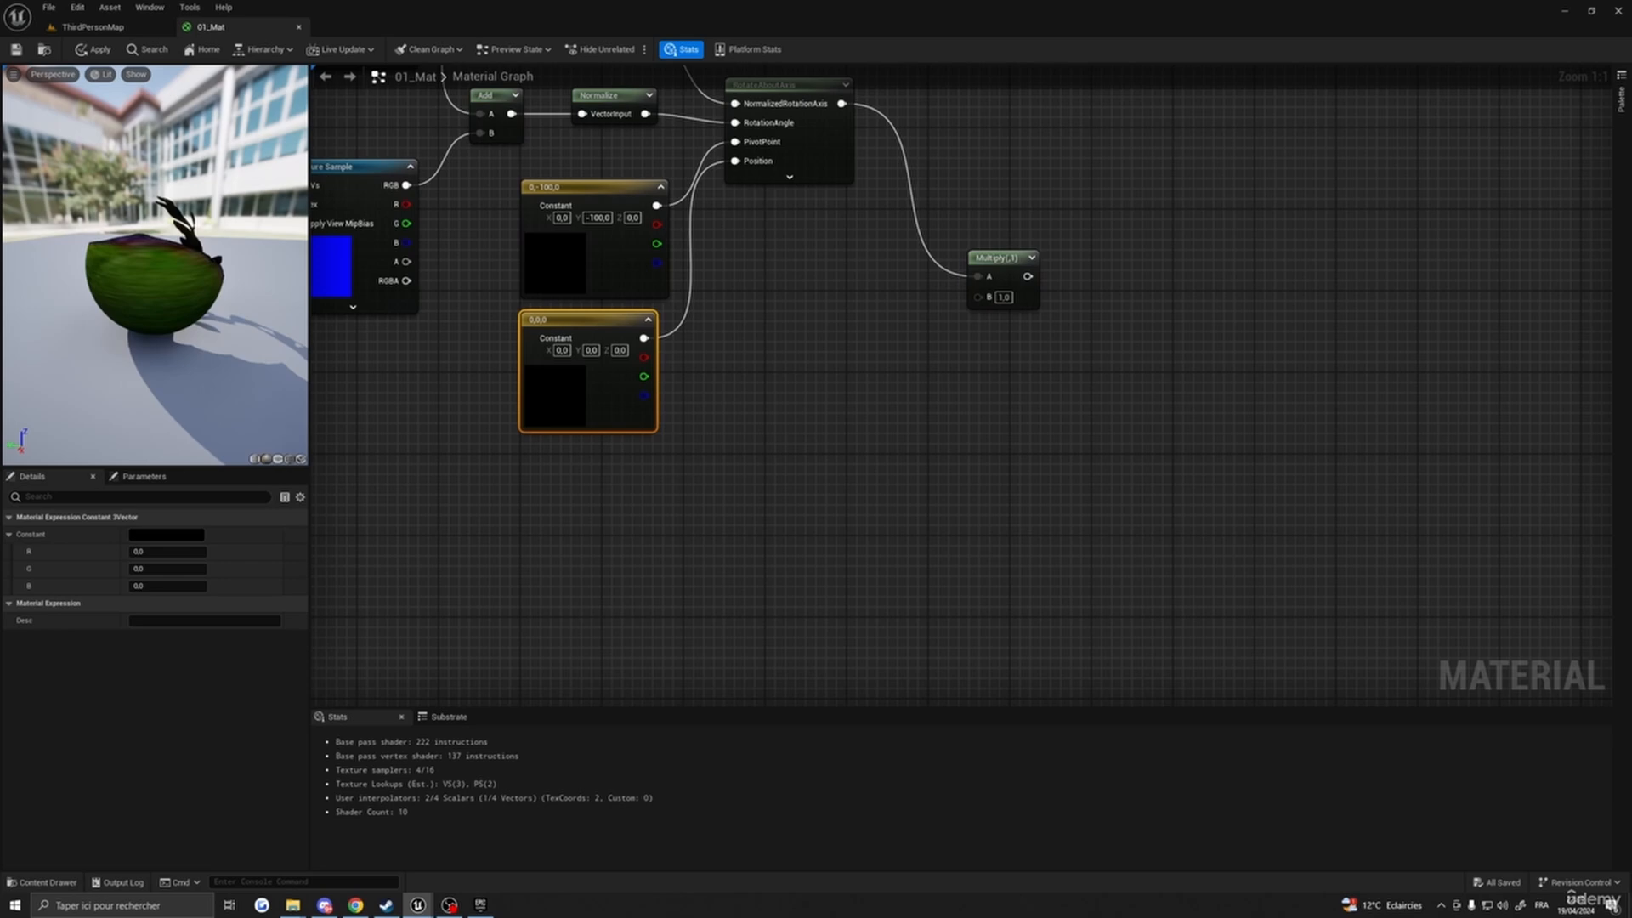
# - Paste a copy of the 0,0,0 vector below the network, convert it to a parameter and name it WPOAmountXYZ
pyautogui.moveTo(715, 468); pyautogui.dragTo(719, 446, button='right')
pyautogui.hotkey('ctrl', 'v')
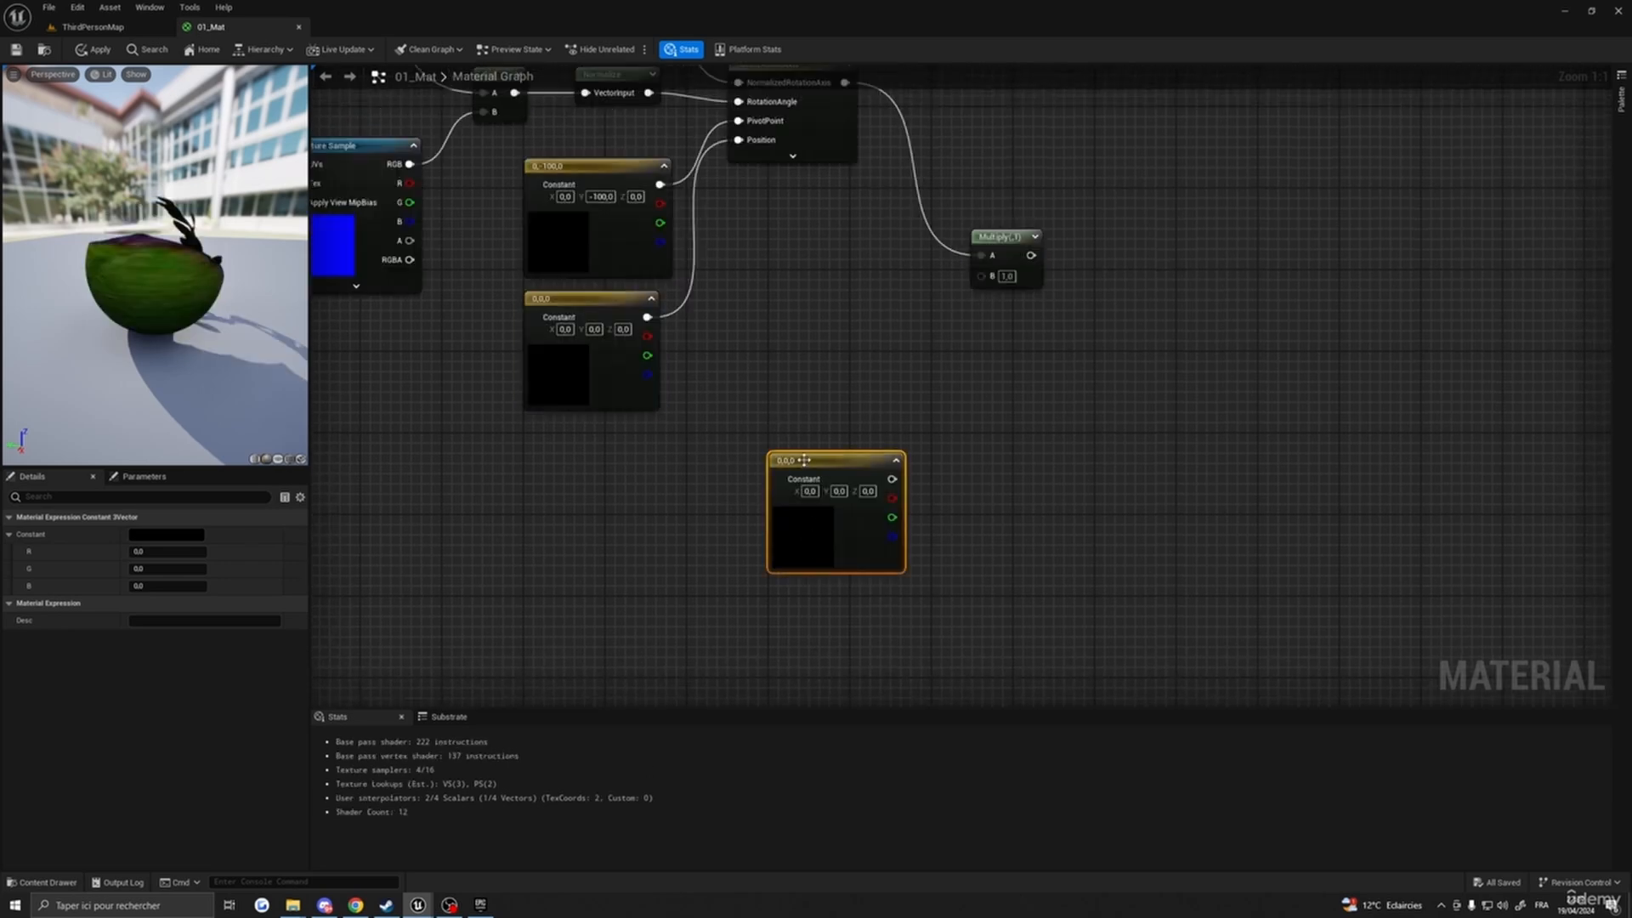
pyautogui.rightClick(799, 464)
pyautogui.click(854, 509)
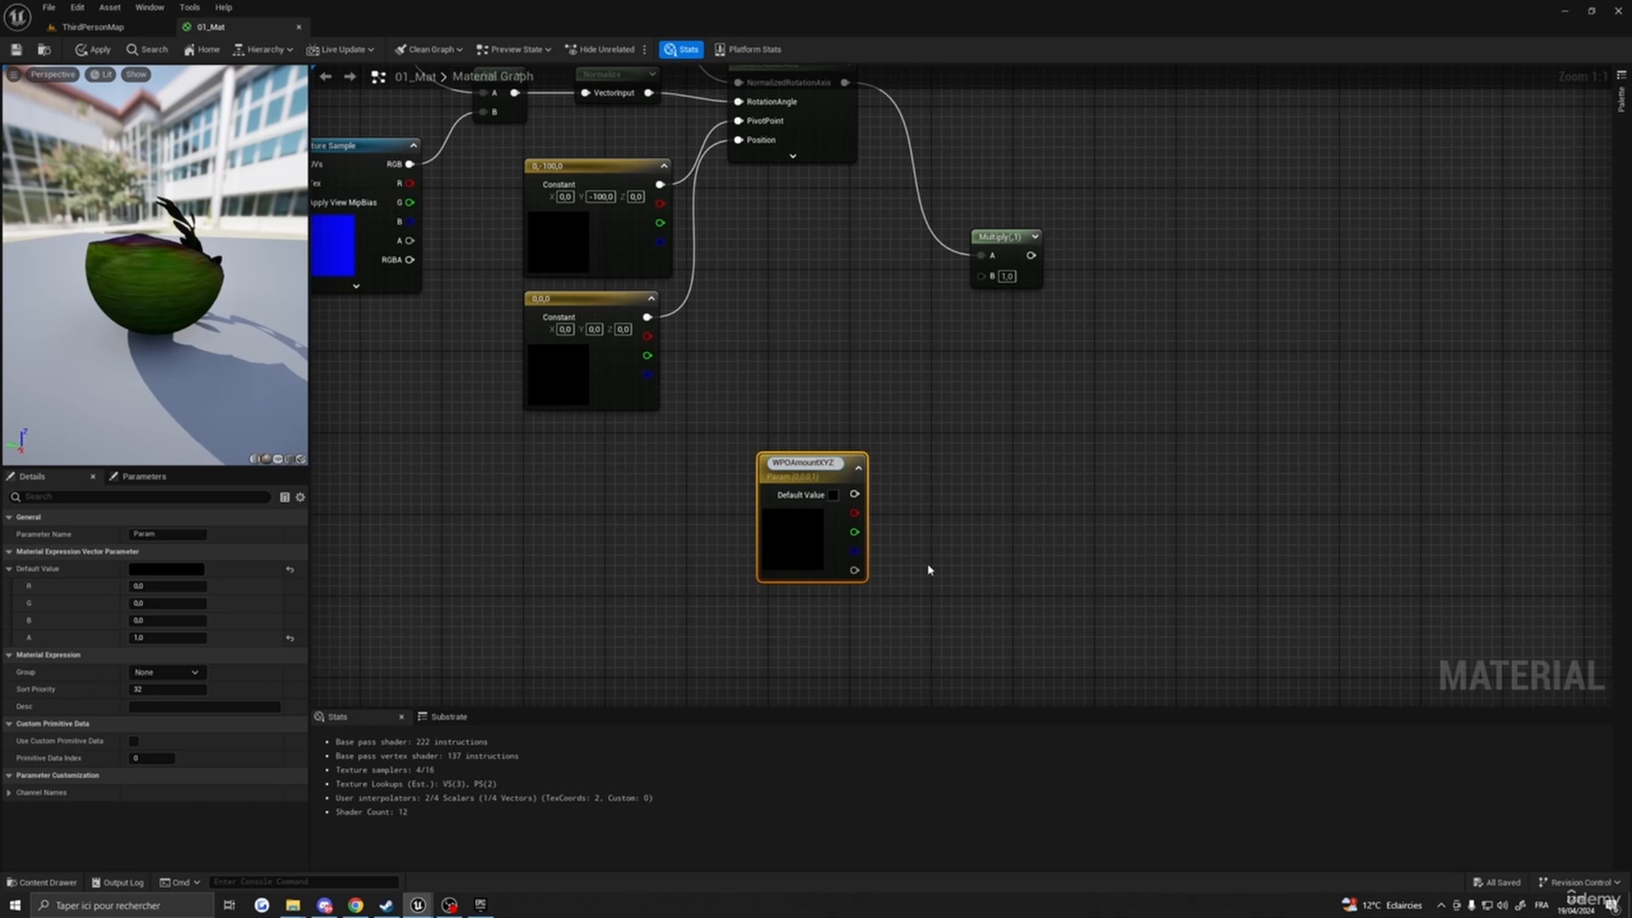
pyautogui.press('Return')
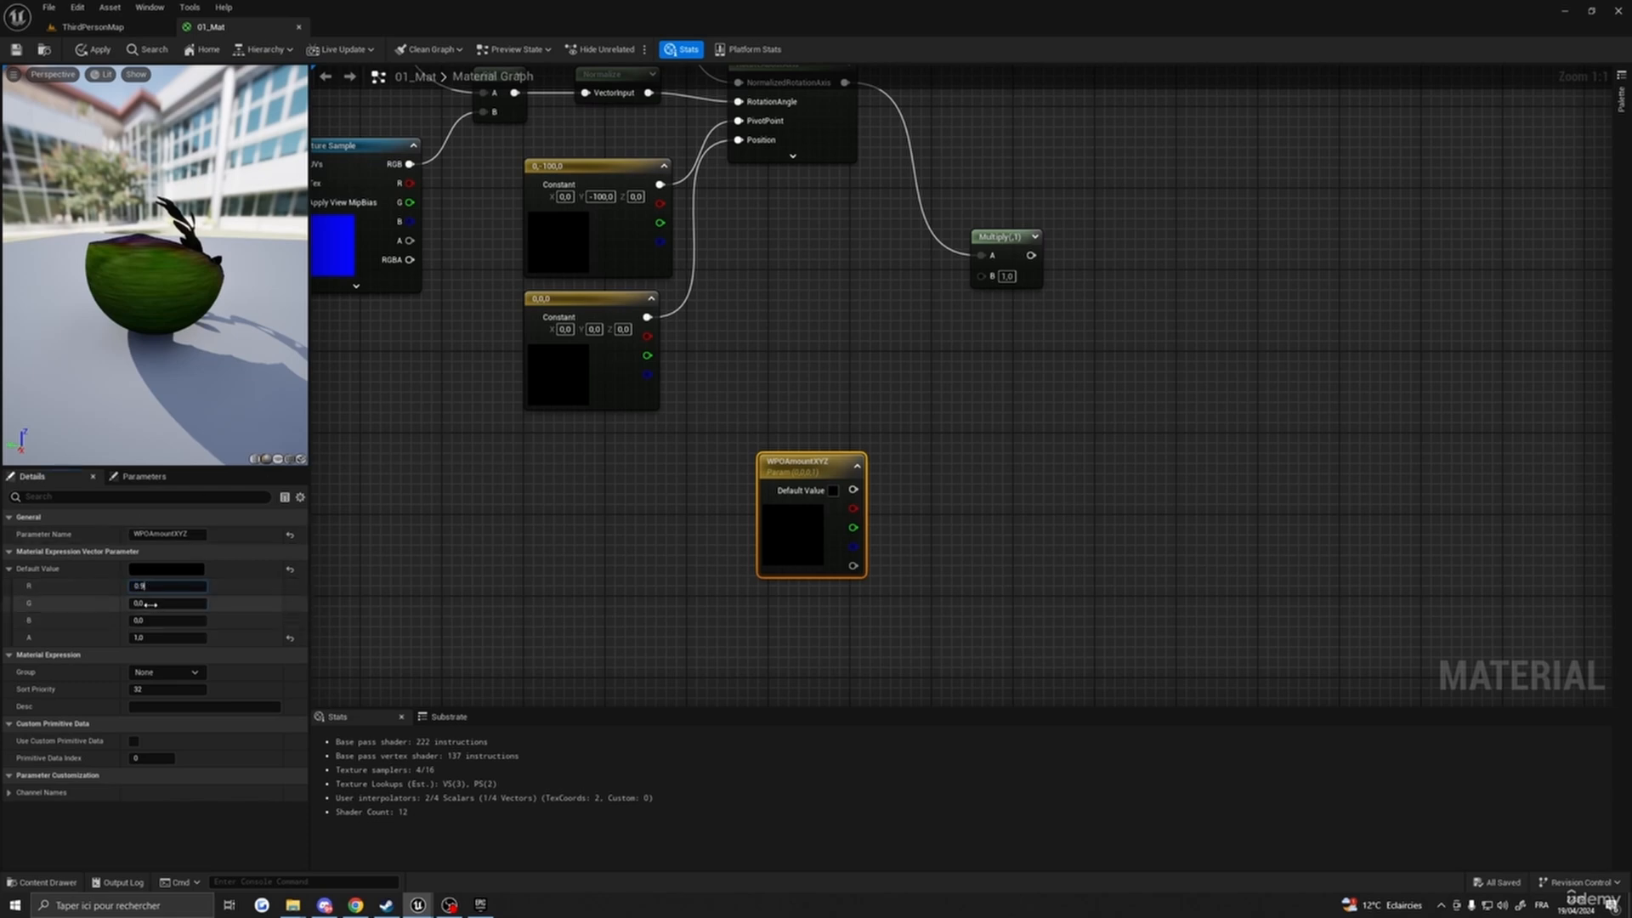
# - Set the WPOAmountXYZ default value to R 0,9, G 0,7 and B -0,5
pyautogui.click(151, 604)
pyautogui.write('0,')
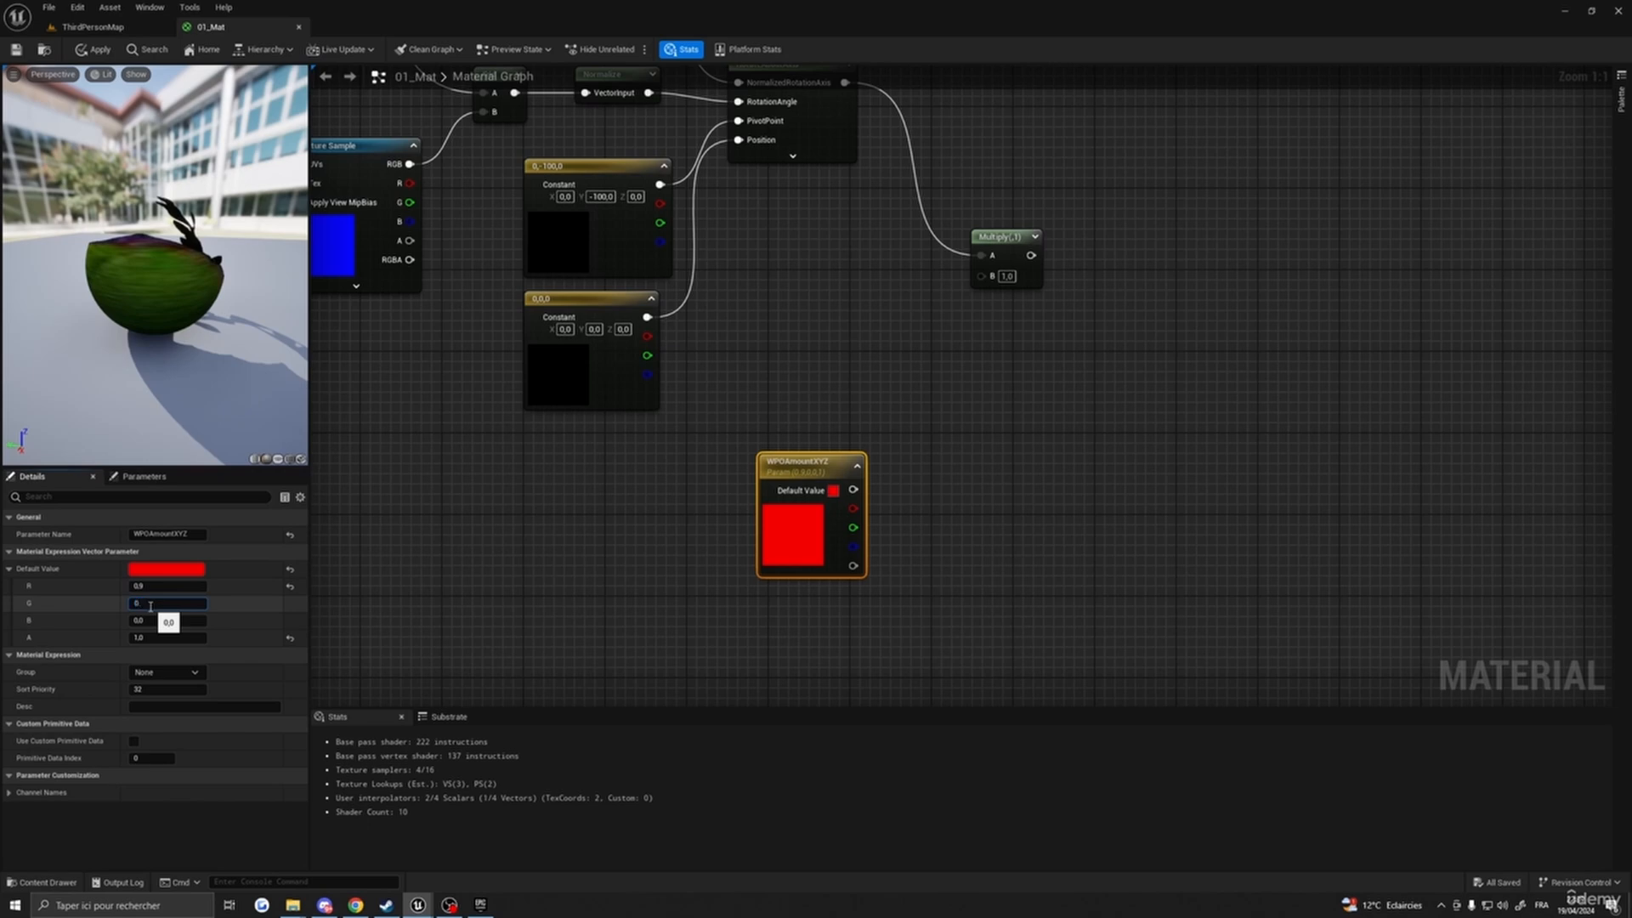
pyautogui.write('7')
pyautogui.press('Return')
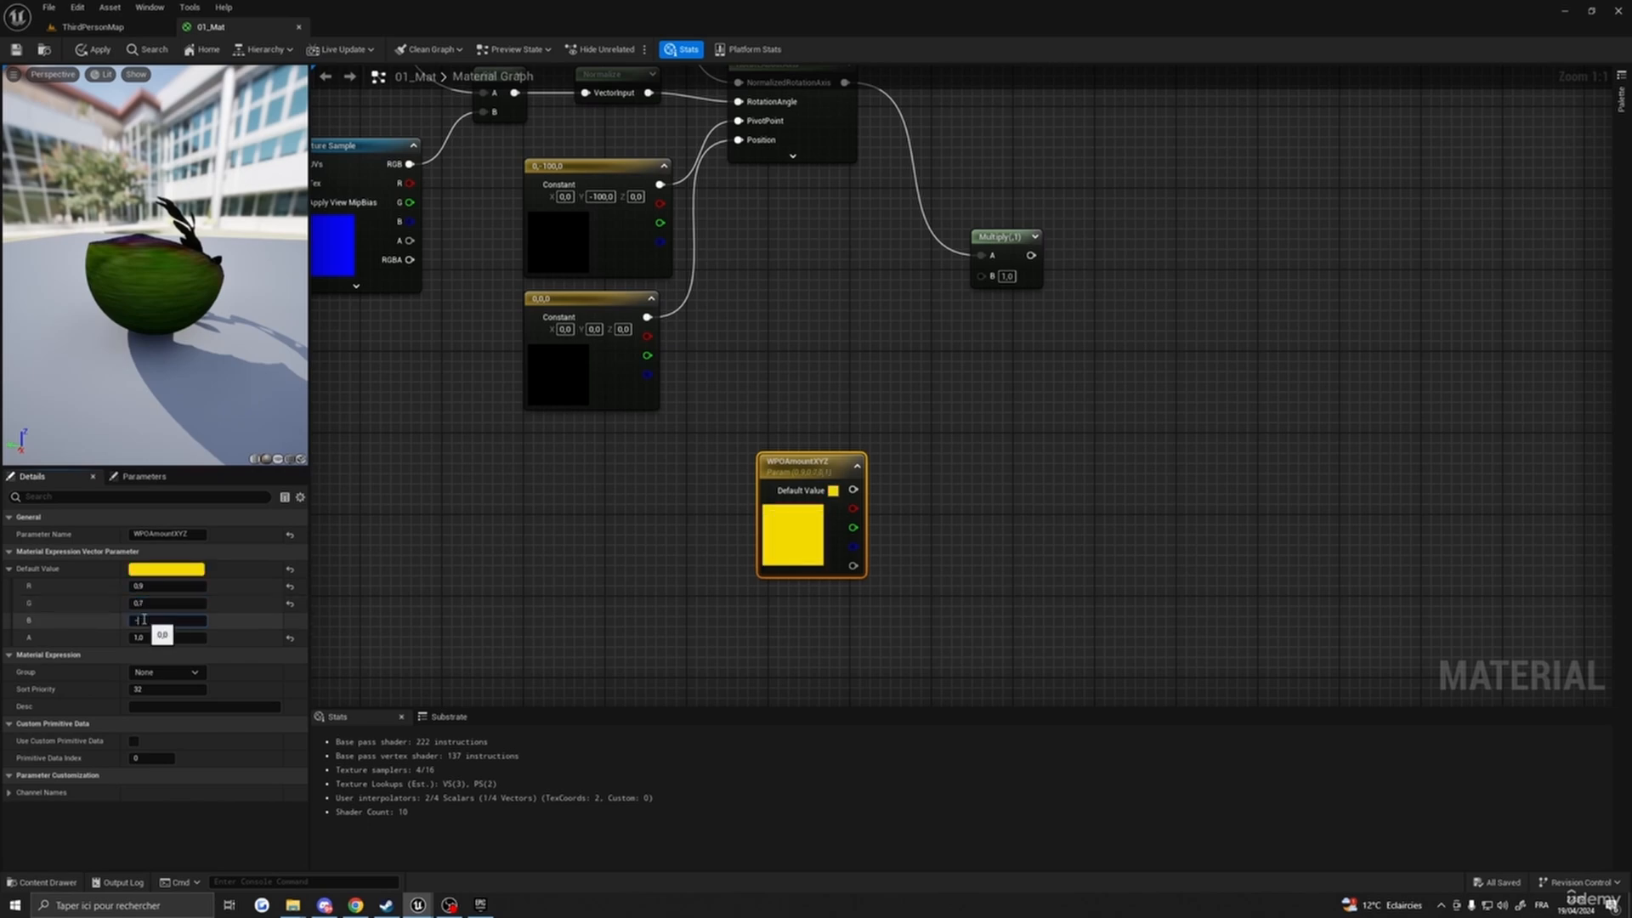
pyautogui.click(145, 620)
pyautogui.write('-0,5')
pyautogui.press('Return')
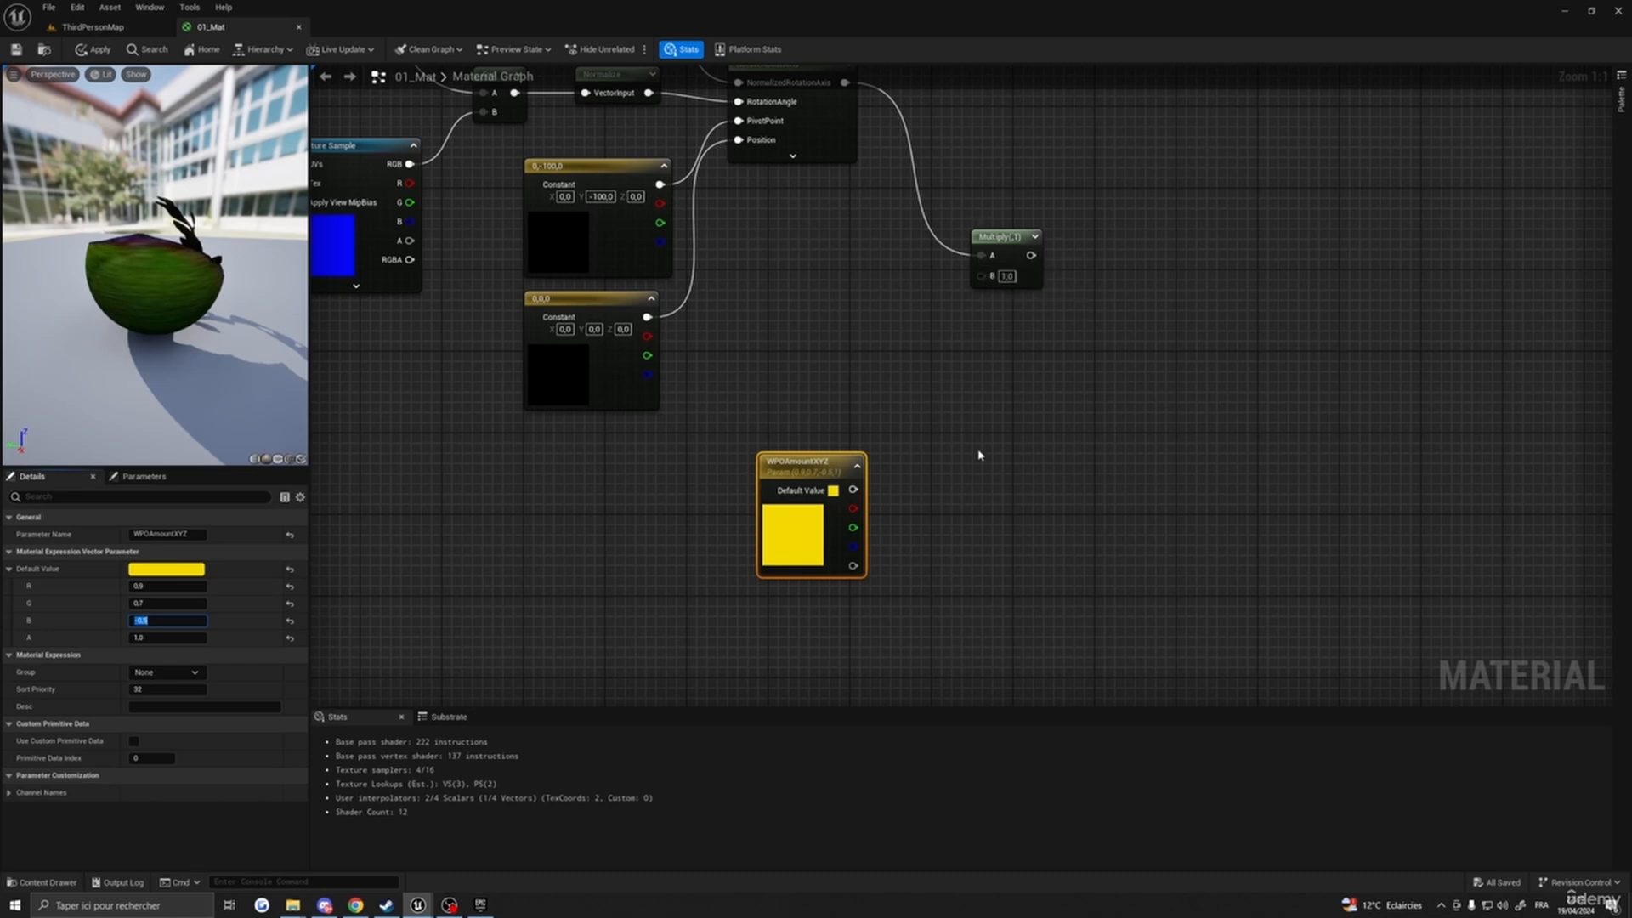
# - Reposition the WPOAmountXYZ parameter node below RotateAboutAxis, ahead of the Multiply node
pyautogui.moveTo(979, 455); pyautogui.dragTo(1019, 440, button='right')
pyautogui.moveTo(869, 456); pyautogui.dragTo(832, 432)
pyautogui.moveTo(959, 416); pyautogui.dragTo(882, 474, button='right')
pyautogui.moveTo(792, 474); pyautogui.dragTo(813, 464)
pyautogui.moveTo(903, 478); pyautogui.dragTo(818, 502, button='right')
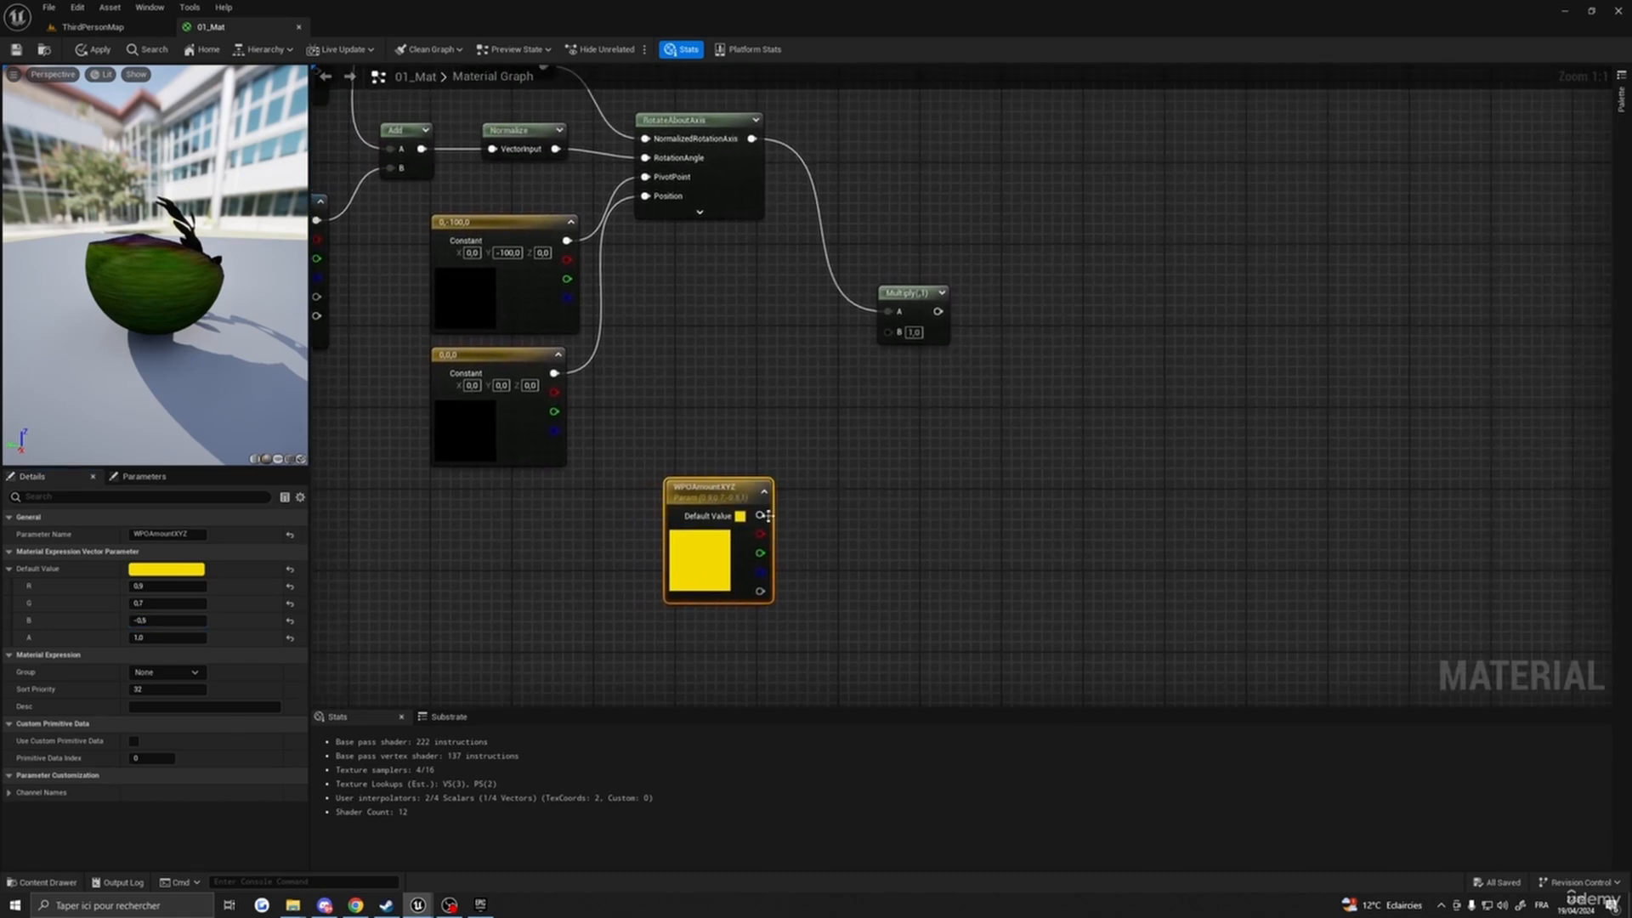
# - Try feeding WPOAmountXYZ directly into the Multiply node's B input, and break that connection again
pyautogui.moveTo(765, 515); pyautogui.dragTo(897, 335)
pyautogui.scroll(-3, 837, 459)
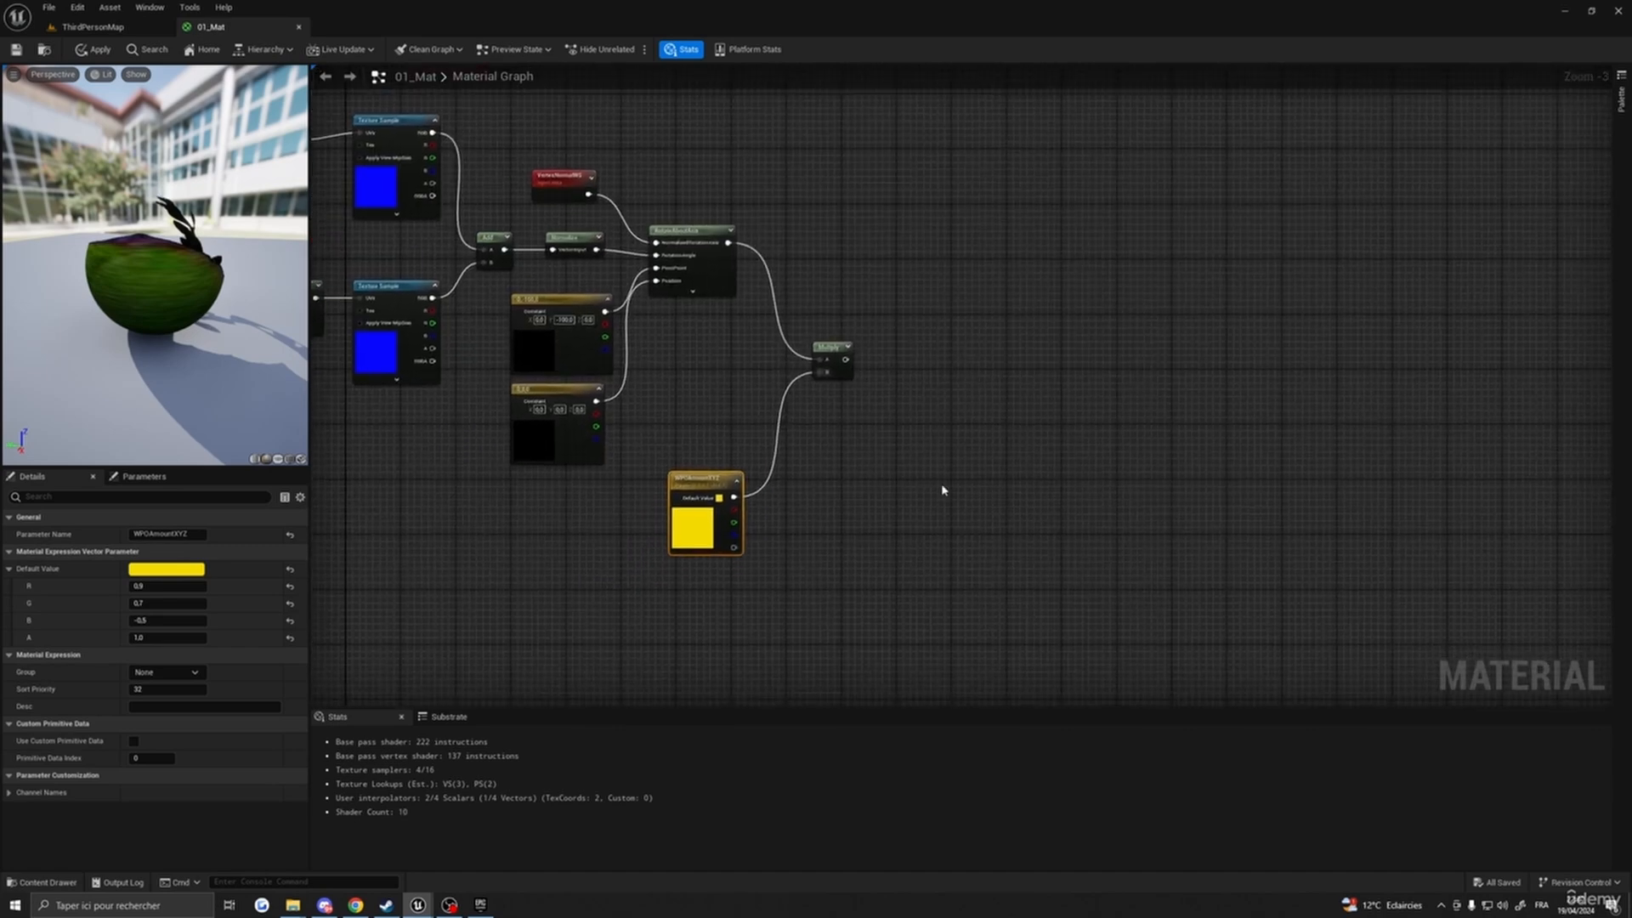
pyautogui.moveTo(933, 382); pyautogui.dragTo(945, 375, button='right')
pyautogui.moveTo(721, 472); pyautogui.dragTo(679, 478)
pyautogui.keyDown('alt'); pyautogui.click(704, 496); pyautogui.keyUp('alt')
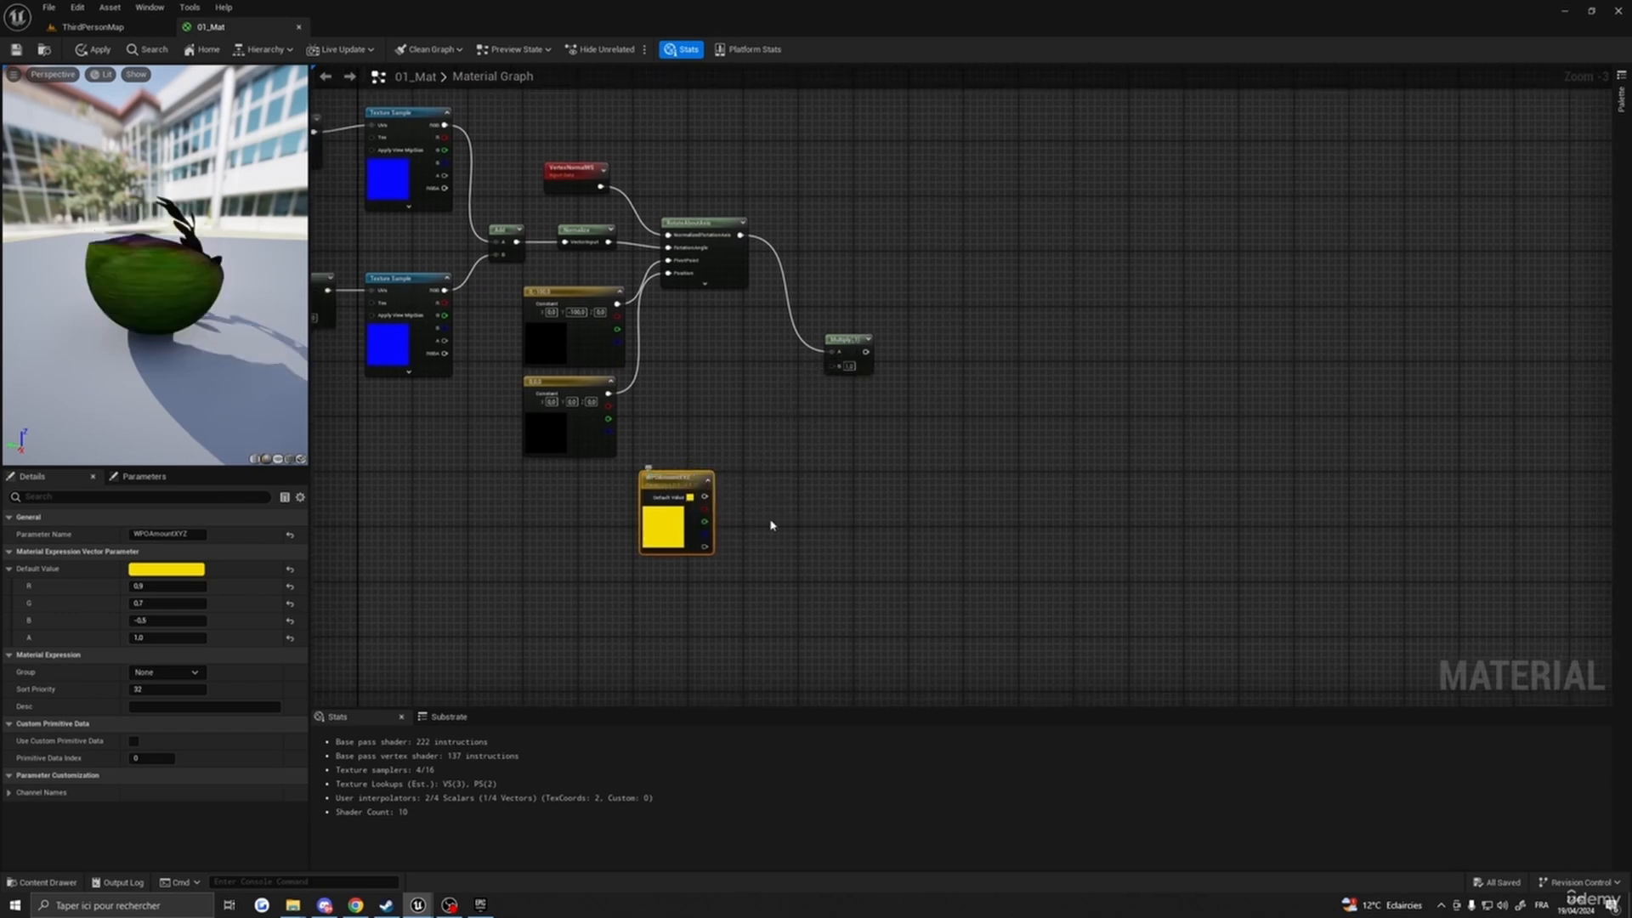
# - Add a second Multiply node beside WPOAmountXYZ and connect the parameter's main output to its A input
pyautogui.moveTo(814, 485); pyautogui.dragTo(805, 468, button='right')
pyautogui.click(793, 480)
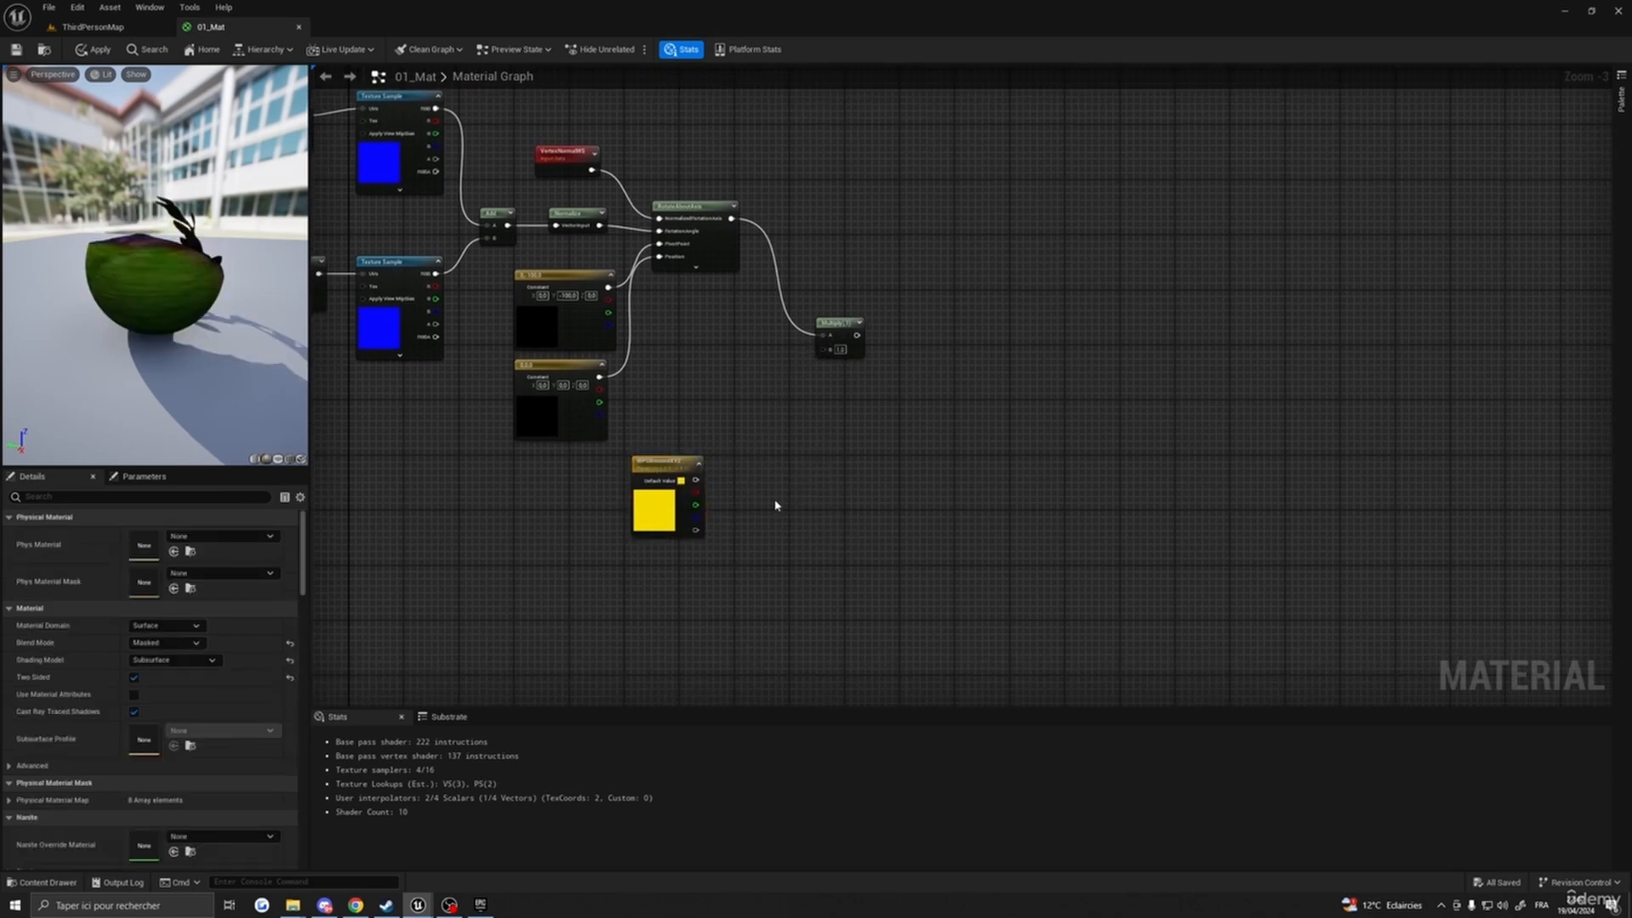
pyautogui.click(792, 488)
pyautogui.moveTo(695, 481); pyautogui.dragTo(802, 504)
pyautogui.moveTo(718, 644); pyautogui.dragTo(759, 559, button='right')
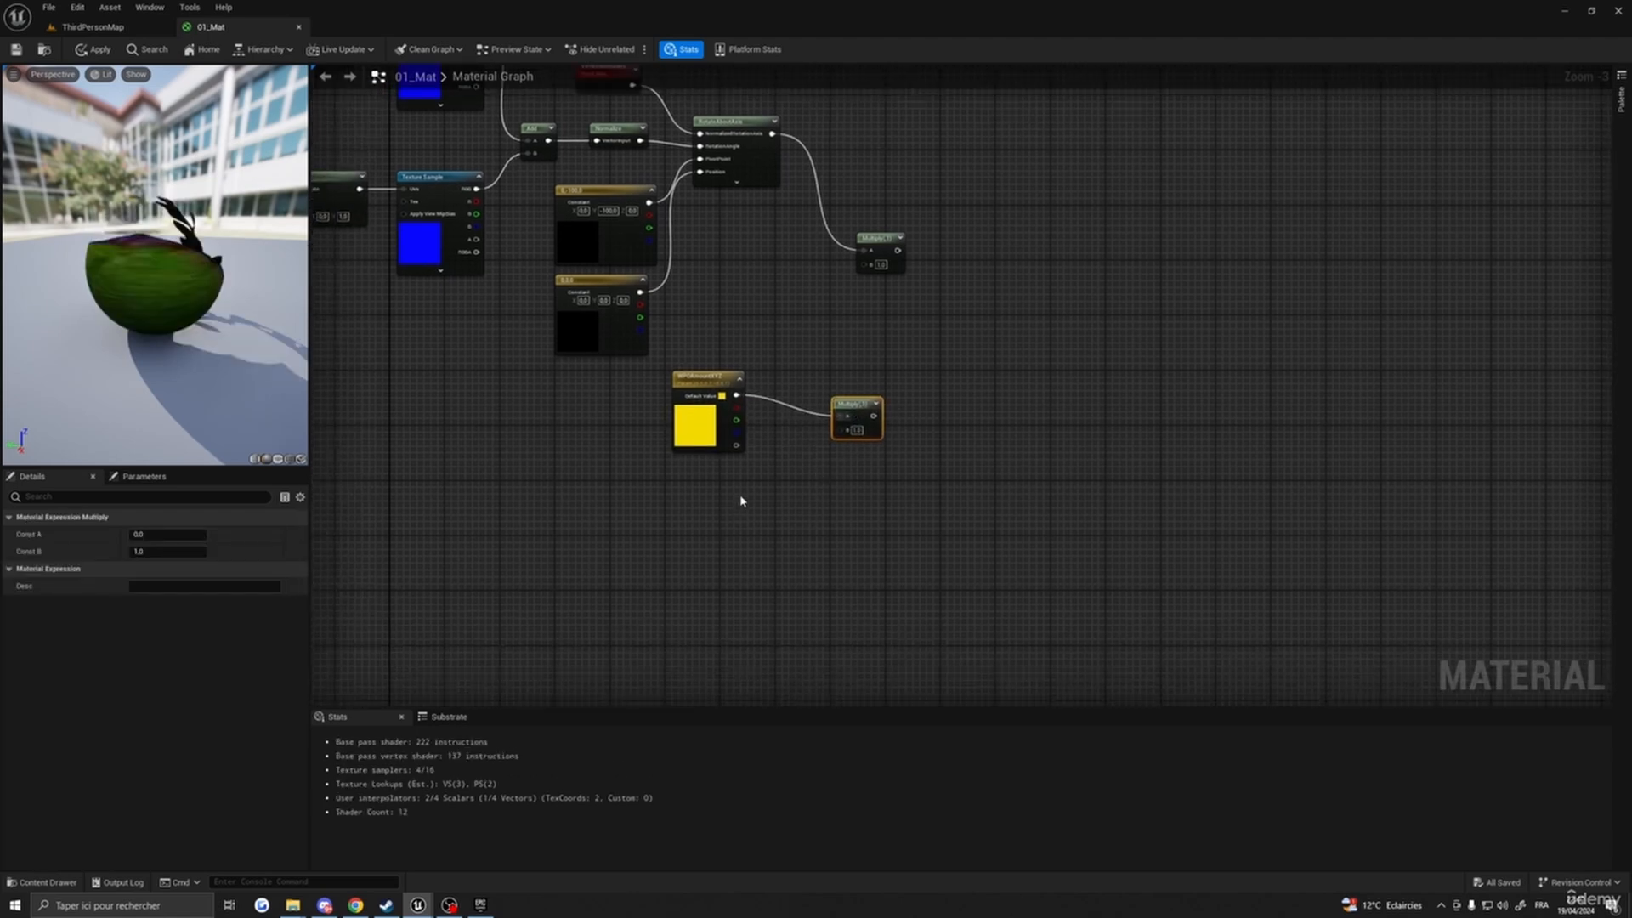
# - Add a scalar parameter named IntensitySway below WPOAmountXYZ and connect it to the second Multiply node's B input
pyautogui.click(714, 502)
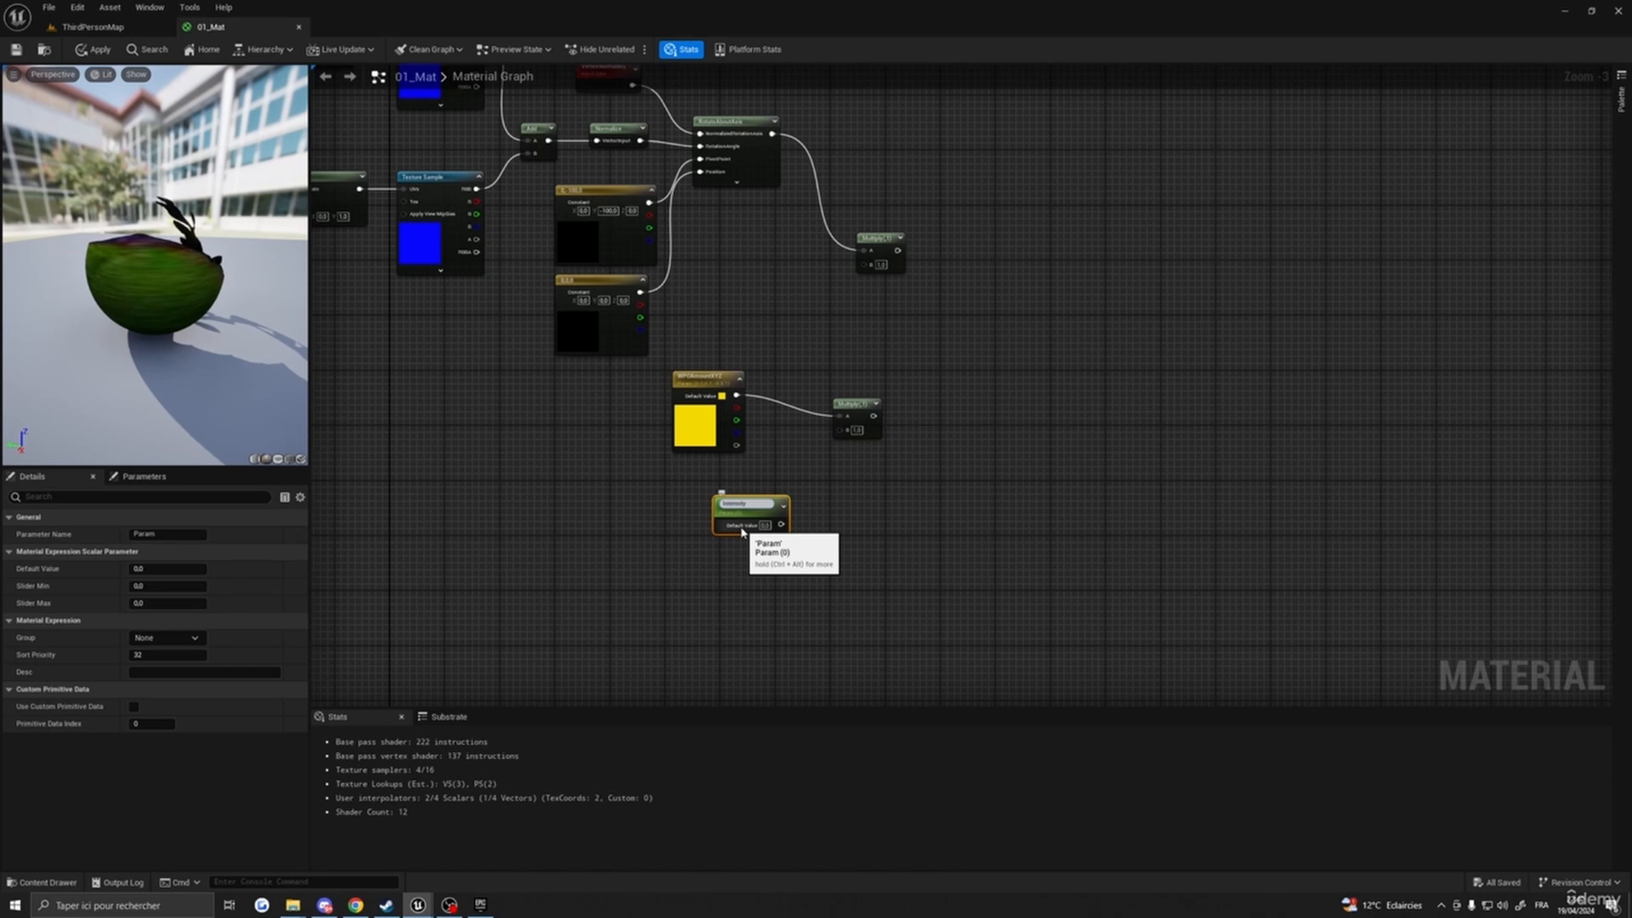
pyautogui.press('Return')
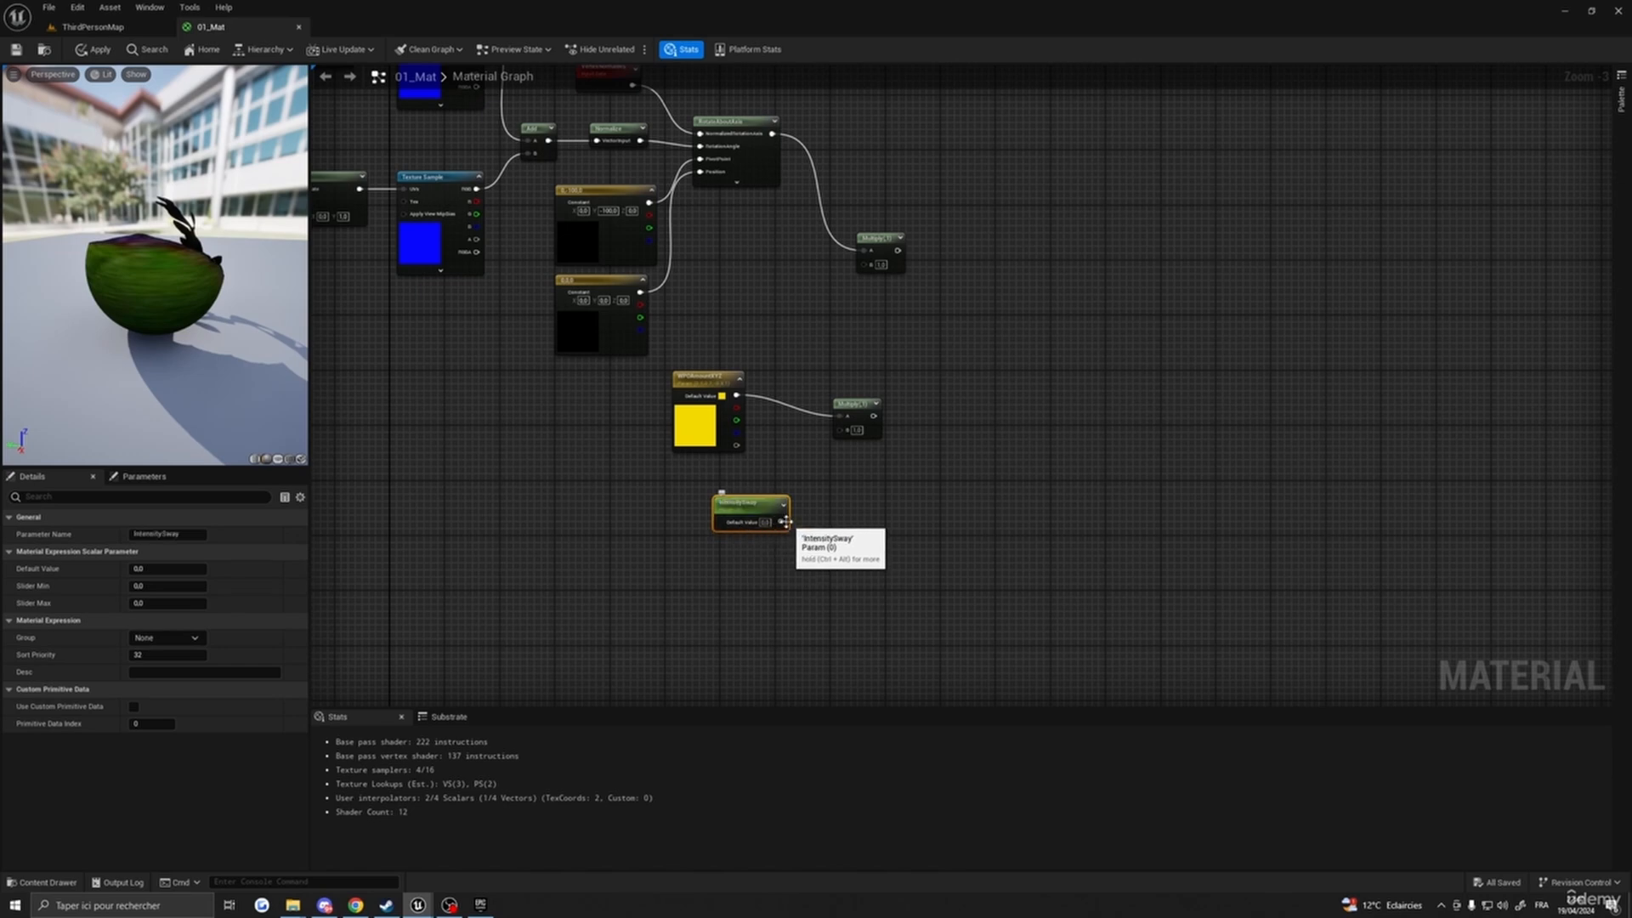
pyautogui.moveTo(782, 522); pyautogui.dragTo(845, 433)
pyautogui.moveTo(933, 552); pyautogui.dragTo(965, 507, button='right')
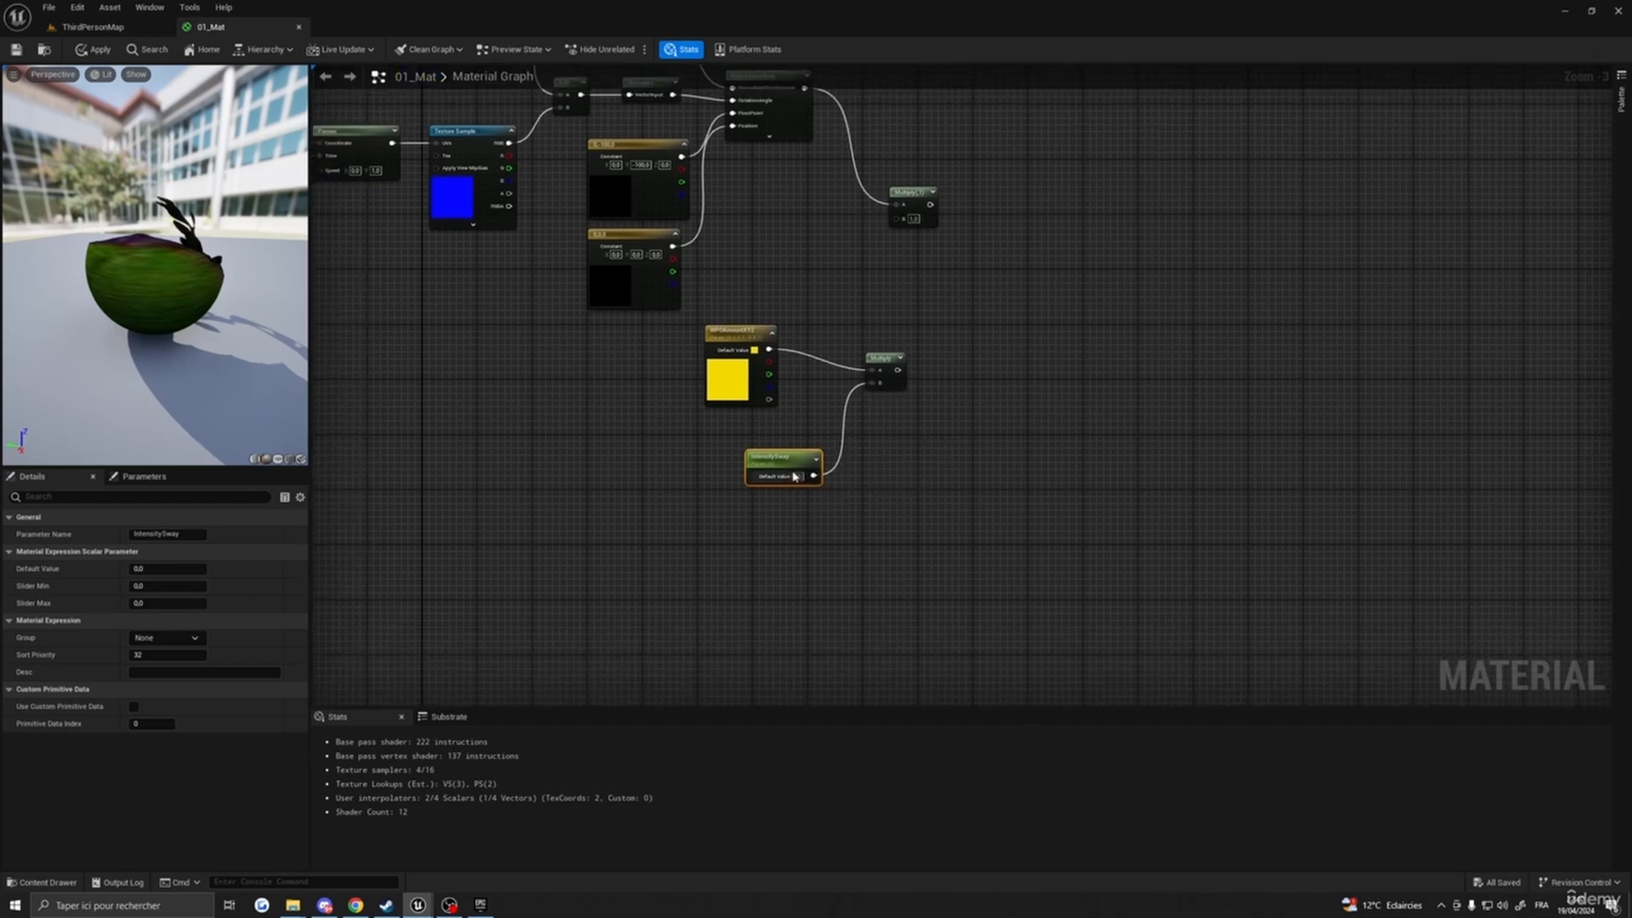
# - Set the IntensitySway default value to 0,01 and connect the second Multiply output to the first Multiply's B input
pyautogui.write('0,05')
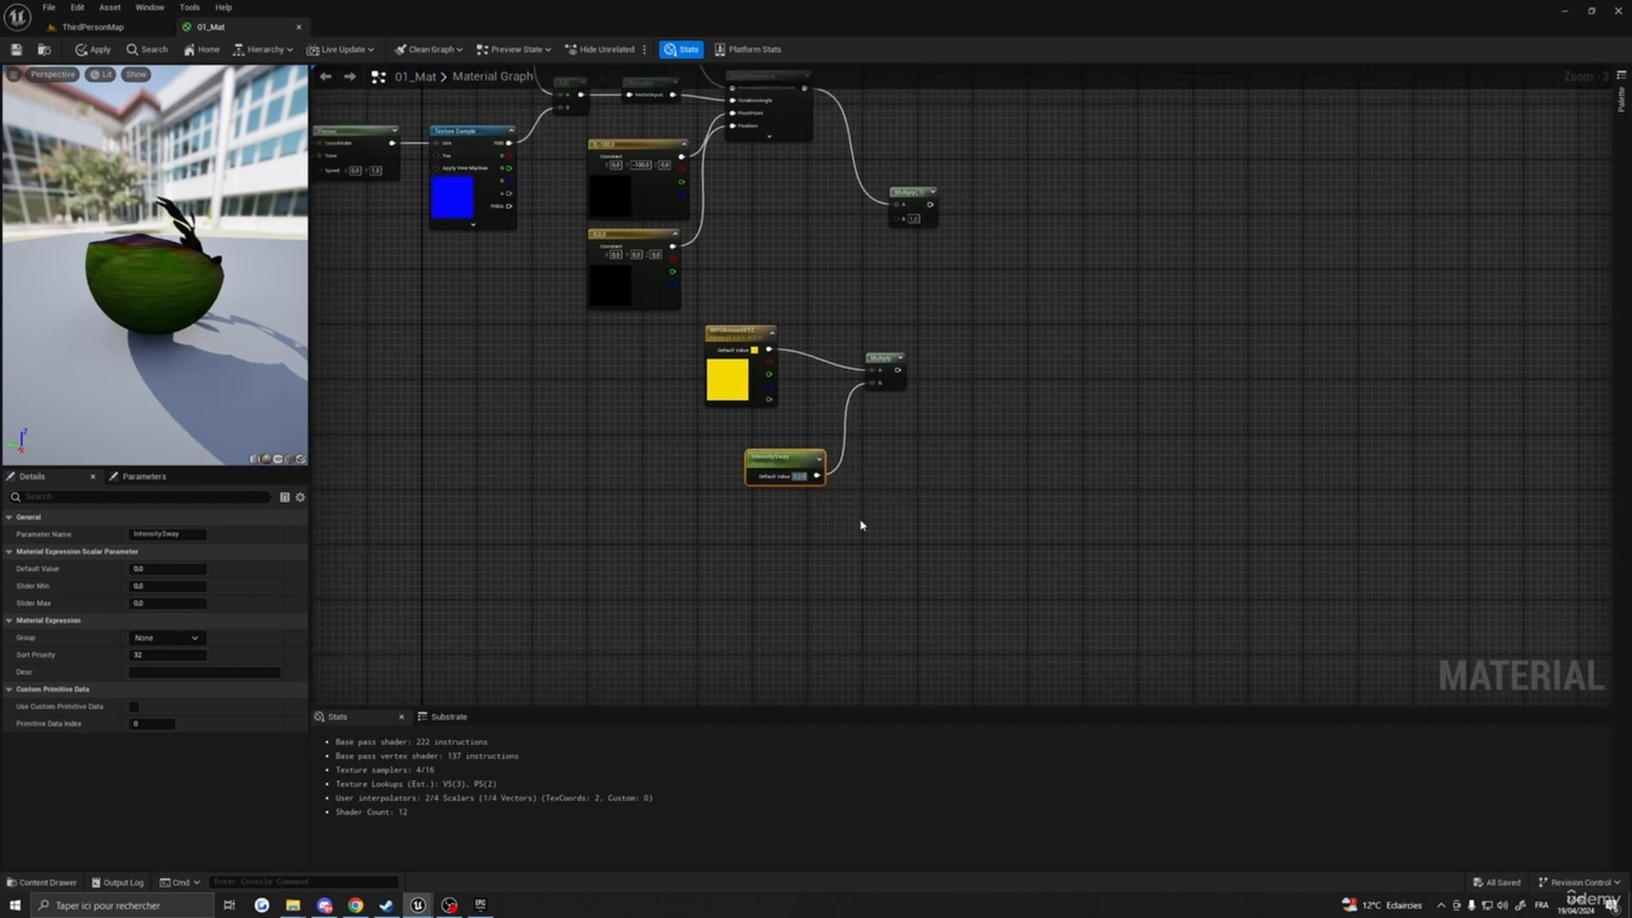
pyautogui.moveTo(897, 371); pyautogui.dragTo(896, 219)
pyautogui.moveTo(1030, 270); pyautogui.dragTo(1106, 518, button='right')
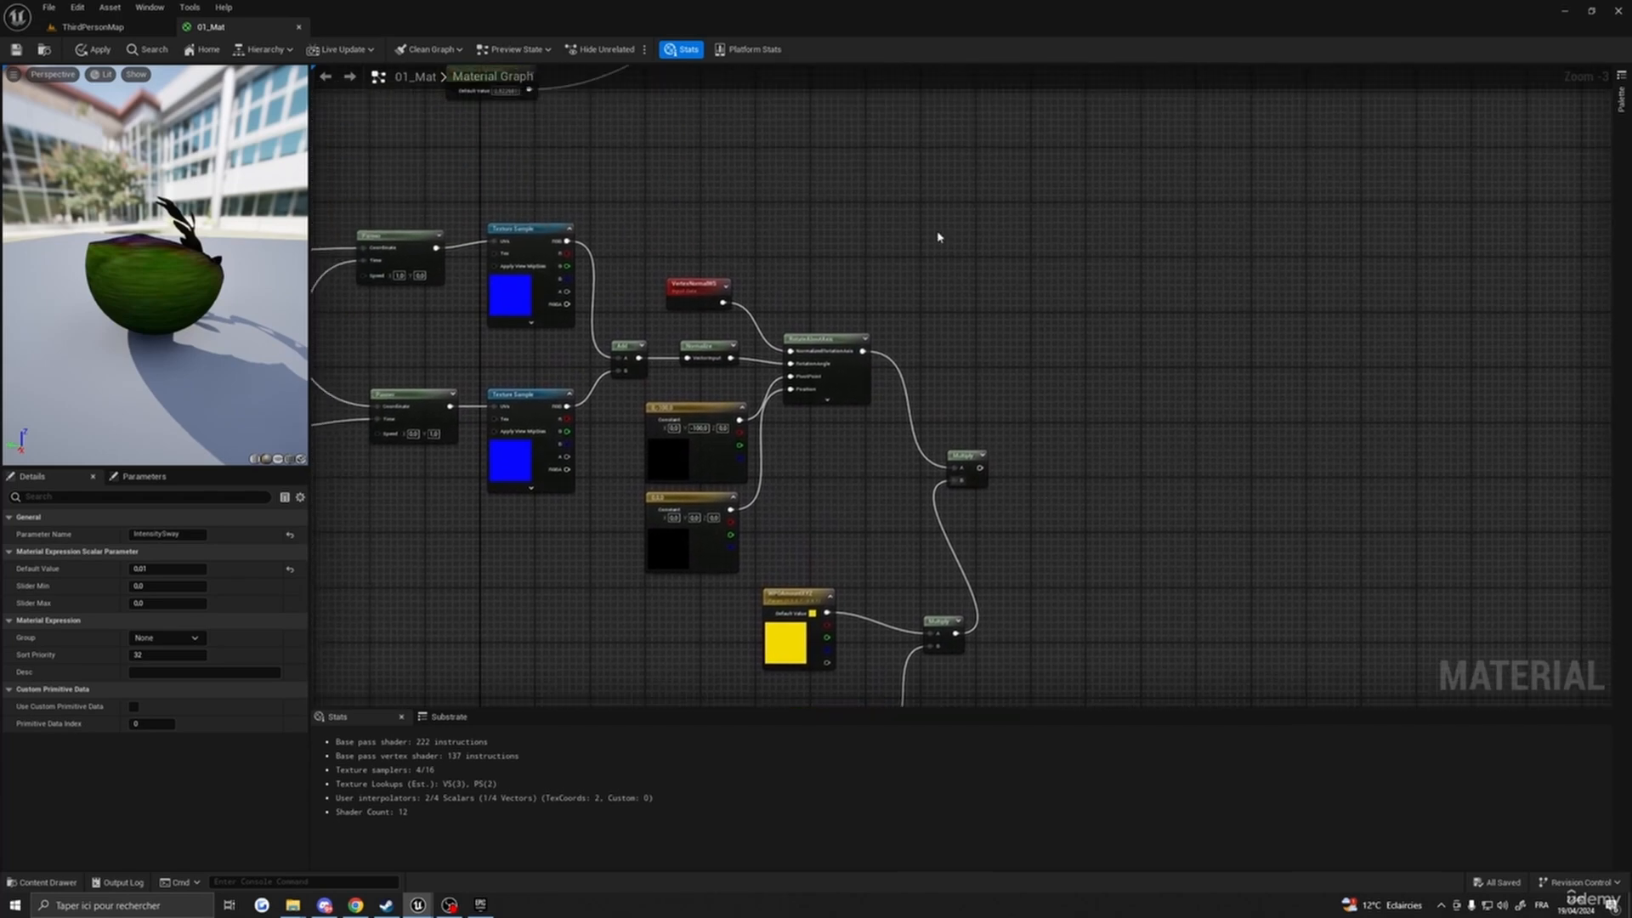
# - Add a 0,0,0 constant vector node above and beyond the RotateAboutAxis node
pyautogui.click(962, 255)
pyautogui.moveTo(961, 255); pyautogui.dragTo(885, 252, button='right')
pyautogui.click(882, 255)
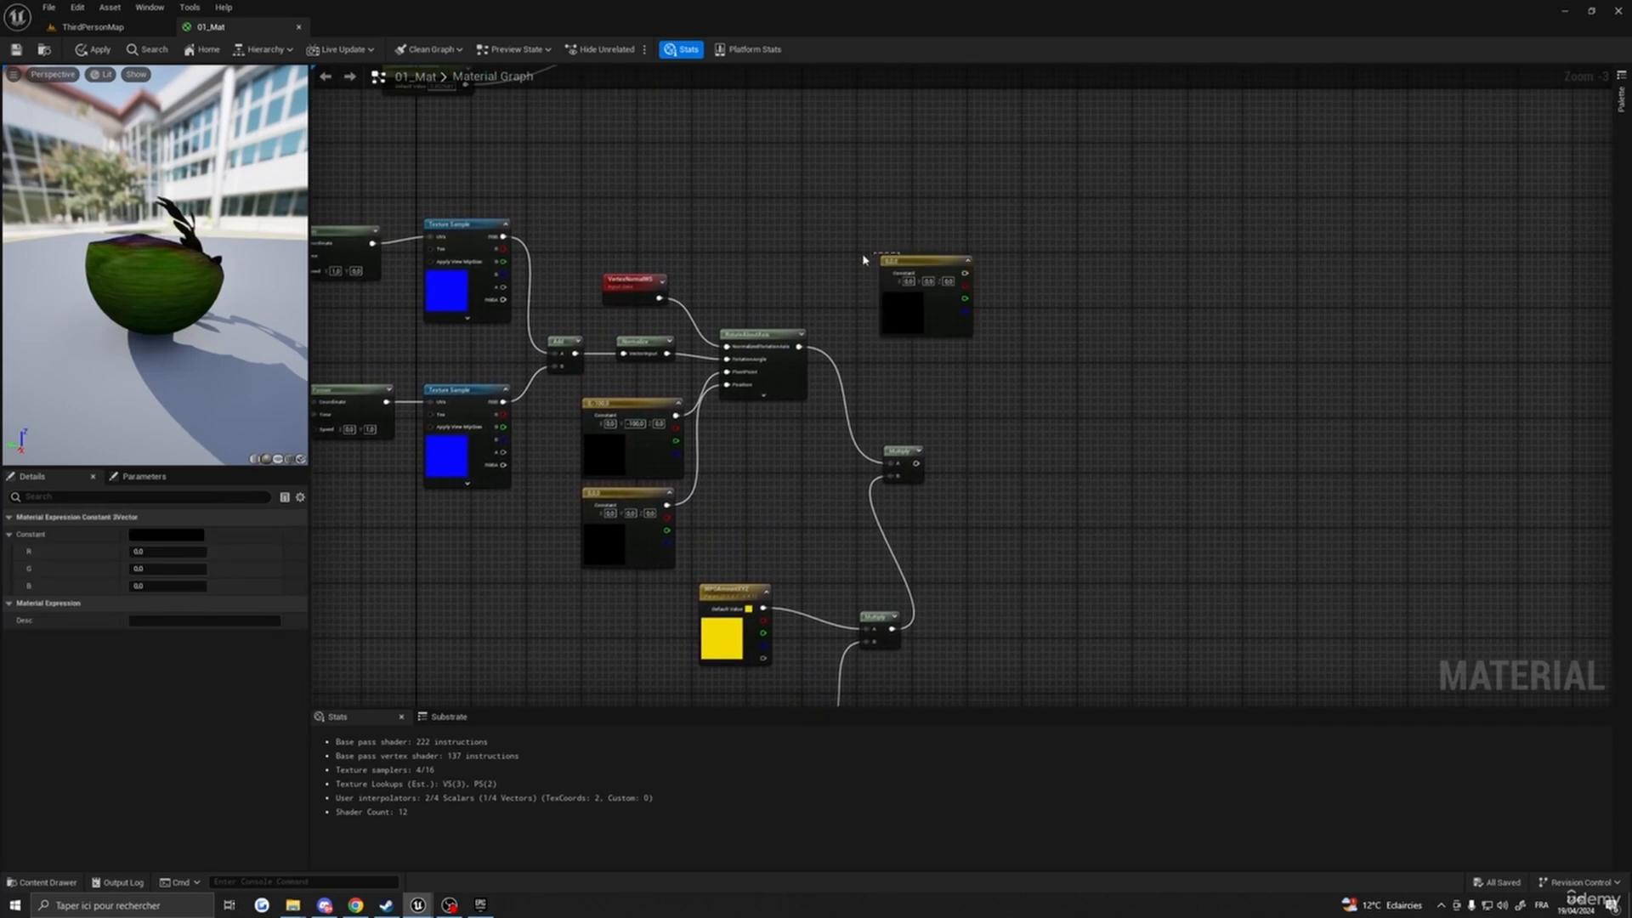
pyautogui.moveTo(889, 262); pyautogui.dragTo(851, 252)
pyautogui.moveTo(1091, 373); pyautogui.dragTo(1029, 328, button='right')
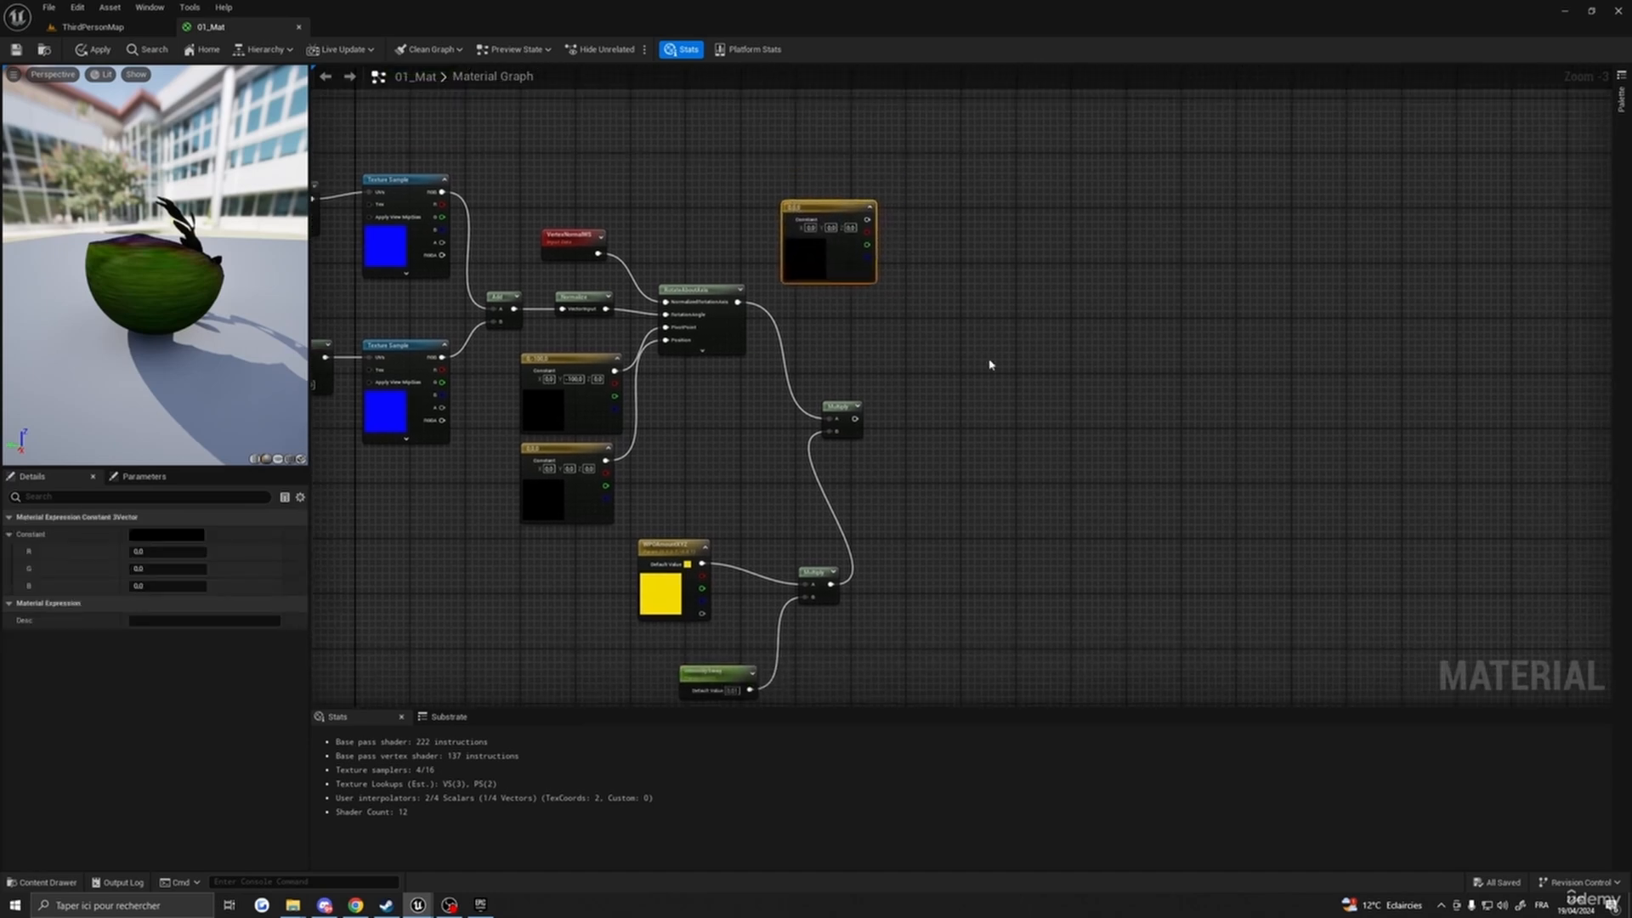
# - Add a Lerp node, connecting the new 0,0,0 vector to A and the first Multiply output to B
pyautogui.click(1000, 389)
pyautogui.moveTo(867, 220); pyautogui.dragTo(986, 345)
pyautogui.moveTo(855, 418); pyautogui.dragTo(977, 383)
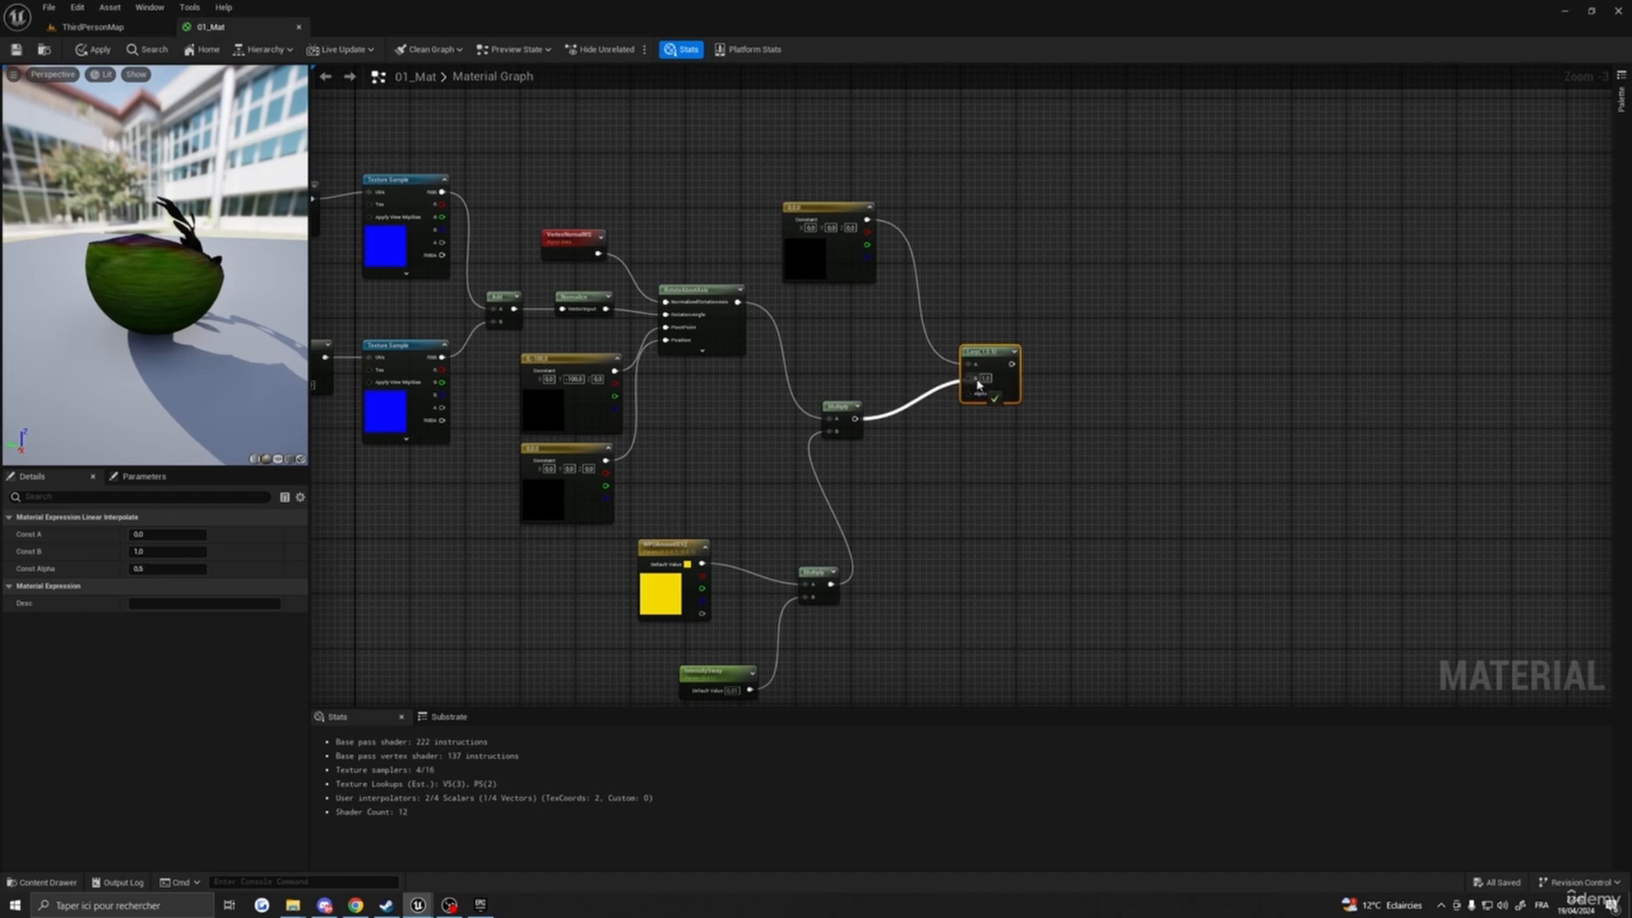
# - Add a Vertex Color node in the empty area below the wave network
pyautogui.moveTo(935, 534); pyautogui.dragTo(1067, 394, button='right')
pyautogui.scroll(-4, 1071, 390)
pyautogui.scroll(5, 871, 440)
pyautogui.moveTo(951, 373); pyautogui.dragTo(886, 420, button='right')
pyautogui.rightClick(886, 419)
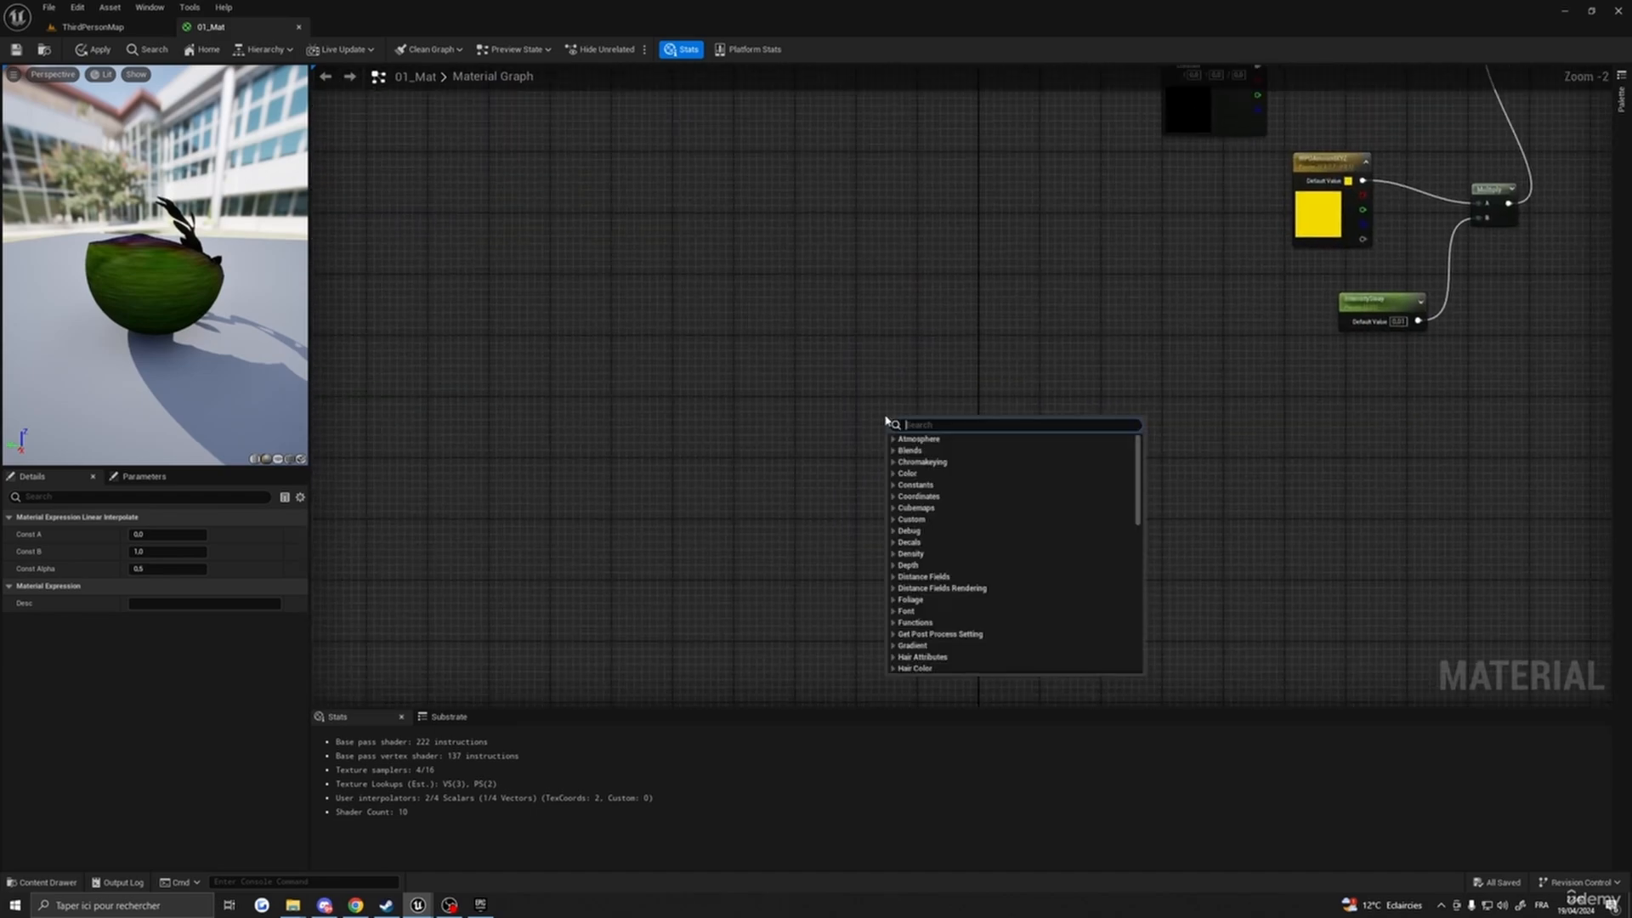
pyautogui.write('vertex')
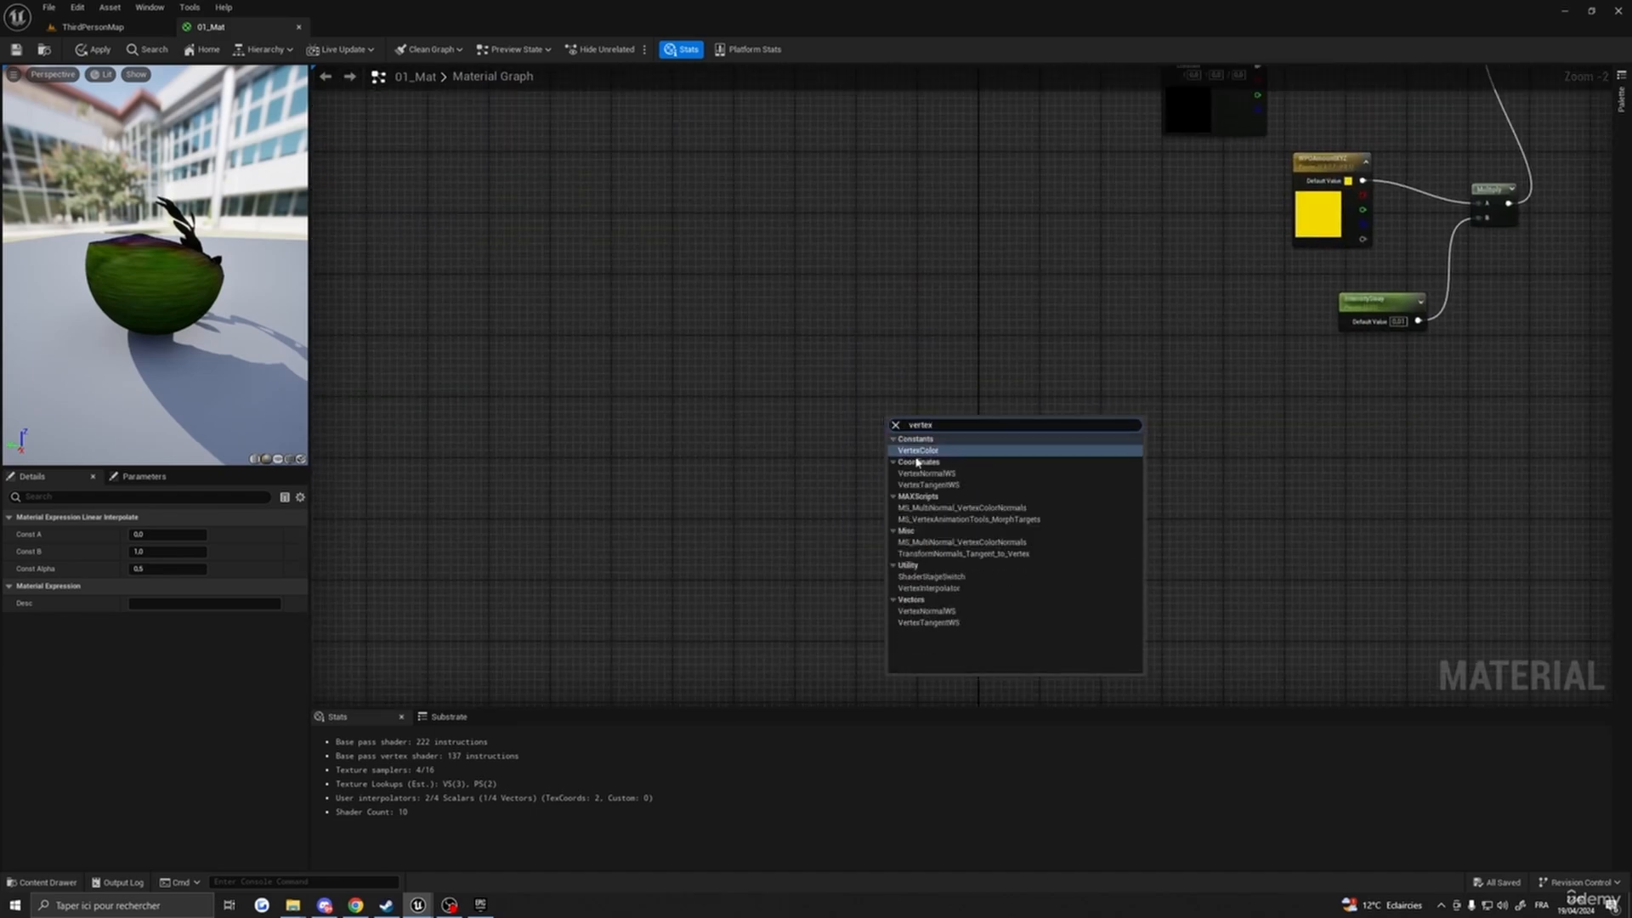
pyautogui.click(917, 452)
# - Connect the Vertex Color red output to the Lerp node's Alpha input
pyautogui.moveTo(991, 430); pyautogui.dragTo(673, 505, button='right')
pyautogui.scroll(-3, 875, 506)
pyautogui.moveTo(875, 506); pyautogui.dragTo(823, 500, button='right')
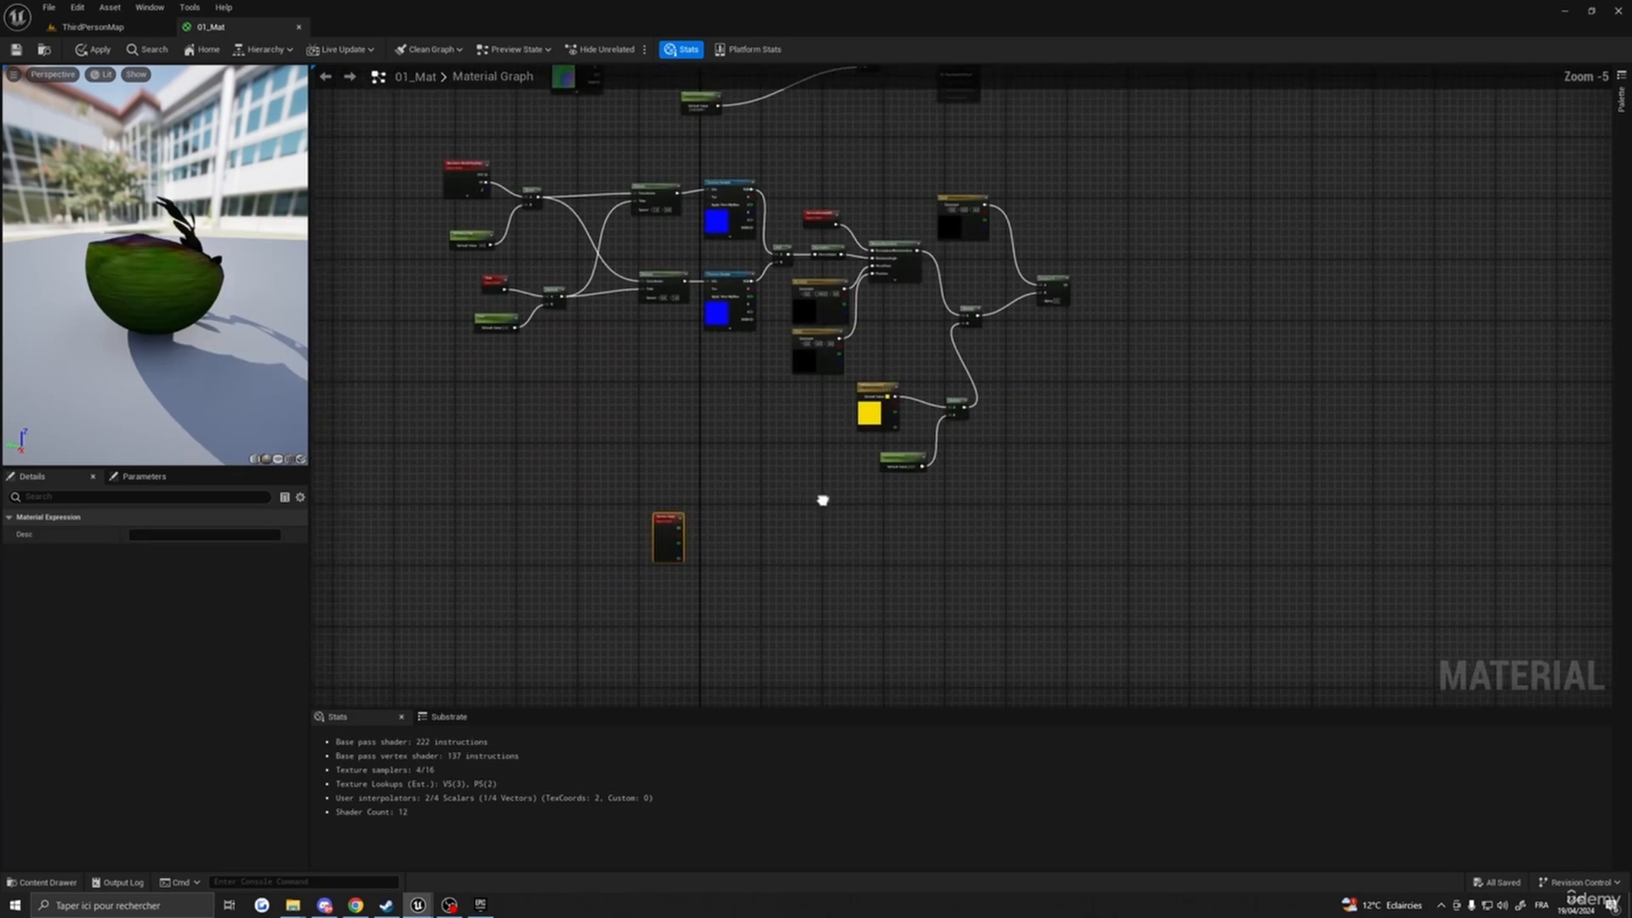
pyautogui.scroll(3, 823, 499)
pyautogui.moveTo(553, 542); pyautogui.dragTo(1040, 231)
pyautogui.moveTo(1355, 245); pyautogui.dragTo(1018, 372, button='right')
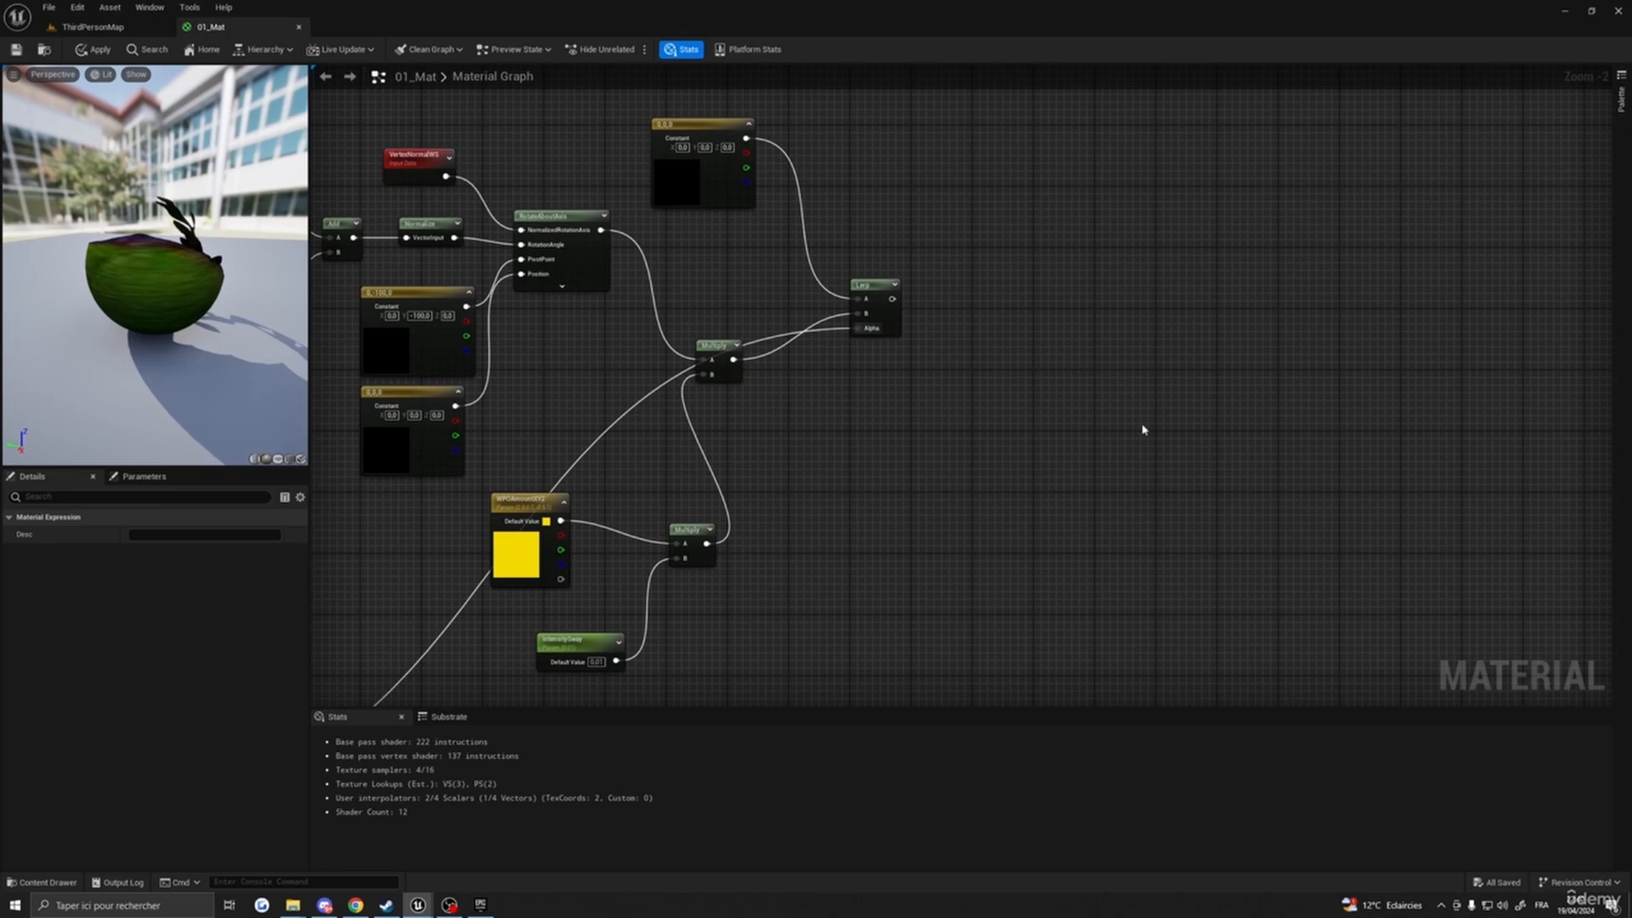
# - Shift the wave nodes further left beneath the main material nodes and place the Vertex Color node under the Time parameter
pyautogui.moveTo(844, 444); pyautogui.dragTo(959, 441, button='right')
pyautogui.scroll(-5, 1238, 232)
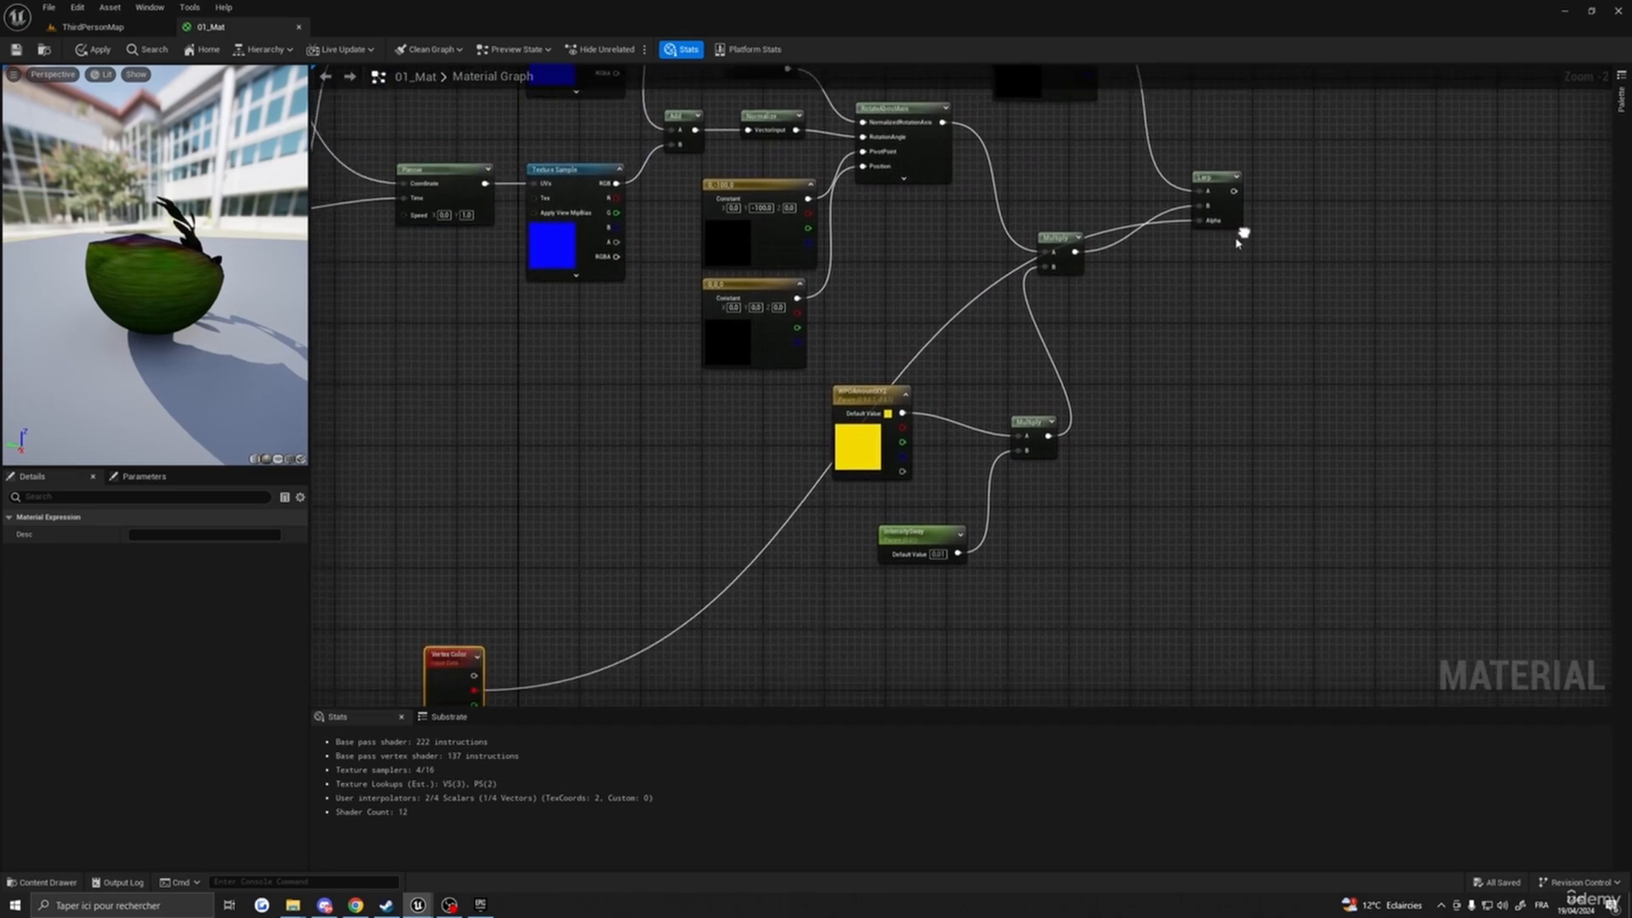
pyautogui.scroll(3, 703, 367)
pyautogui.scroll(-3, 703, 368)
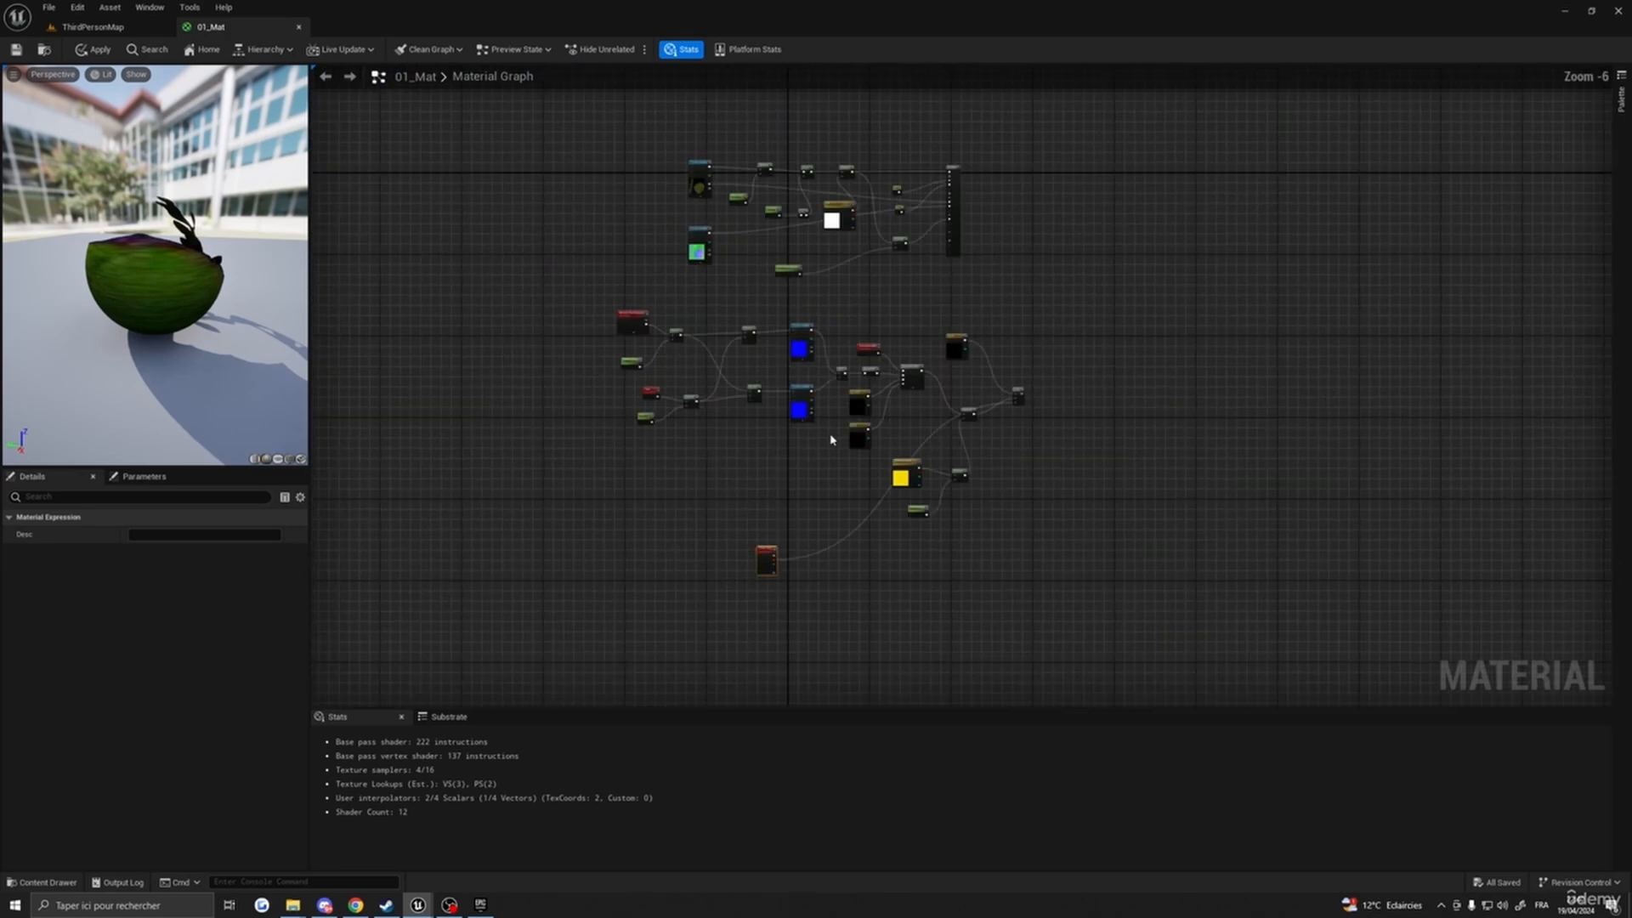
pyautogui.scroll(1, 467, 266)
pyautogui.moveTo(489, 265); pyautogui.dragTo(1002, 458)
pyautogui.moveTo(710, 283); pyautogui.dragTo(623, 306)
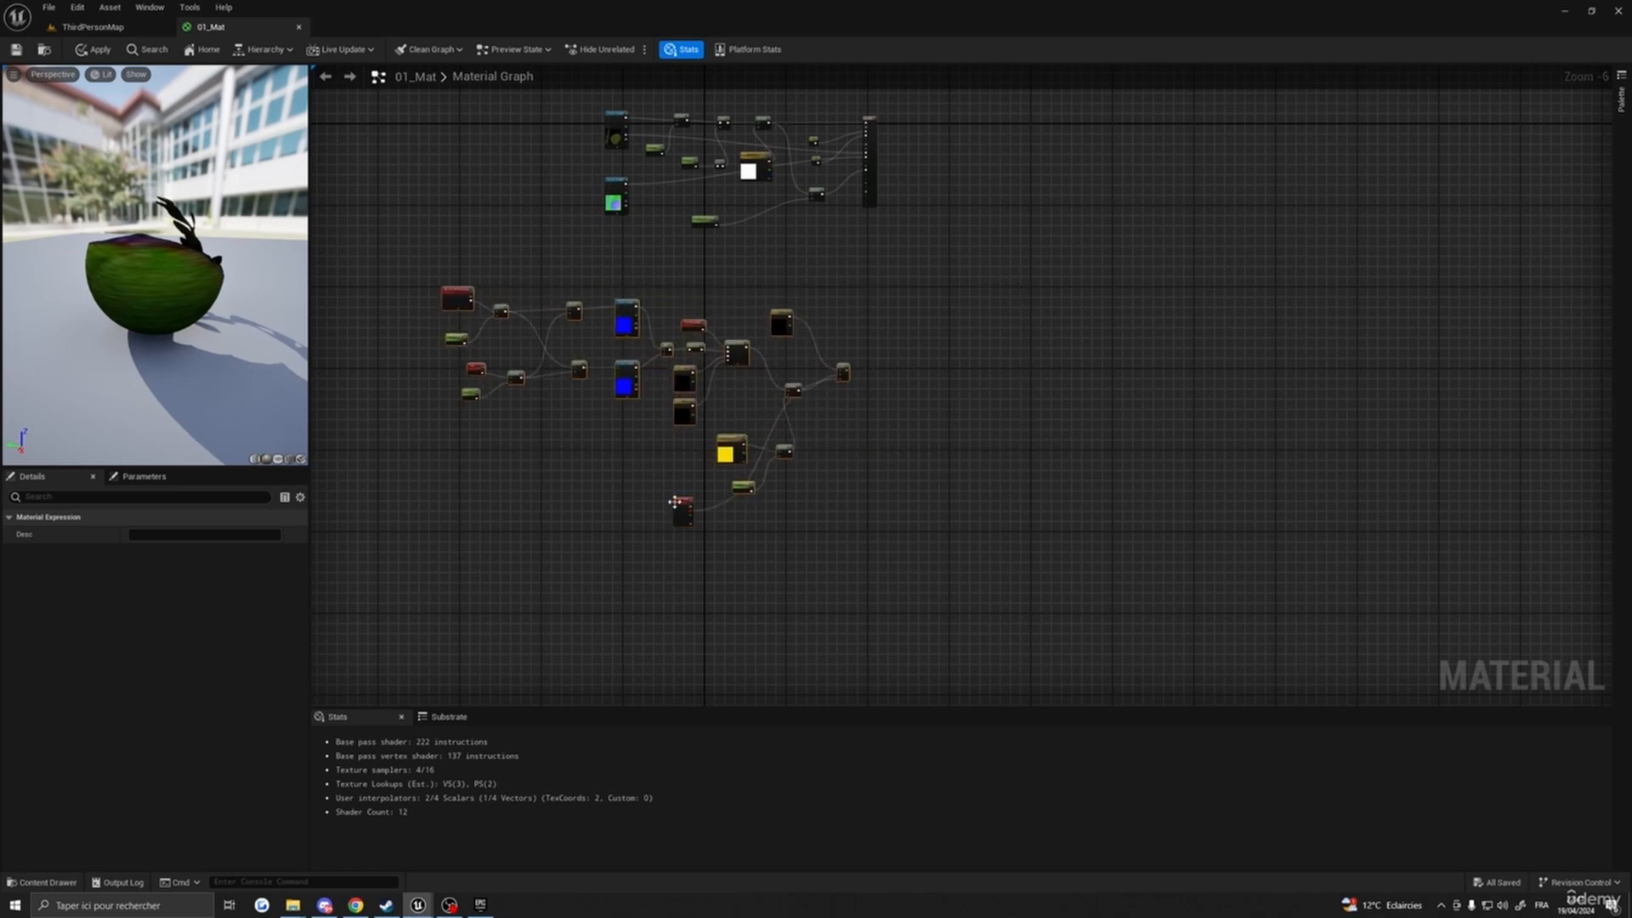
pyautogui.moveTo(673, 502); pyautogui.dragTo(489, 460)
pyautogui.moveTo(681, 513); pyautogui.dragTo(786, 451, button='right')
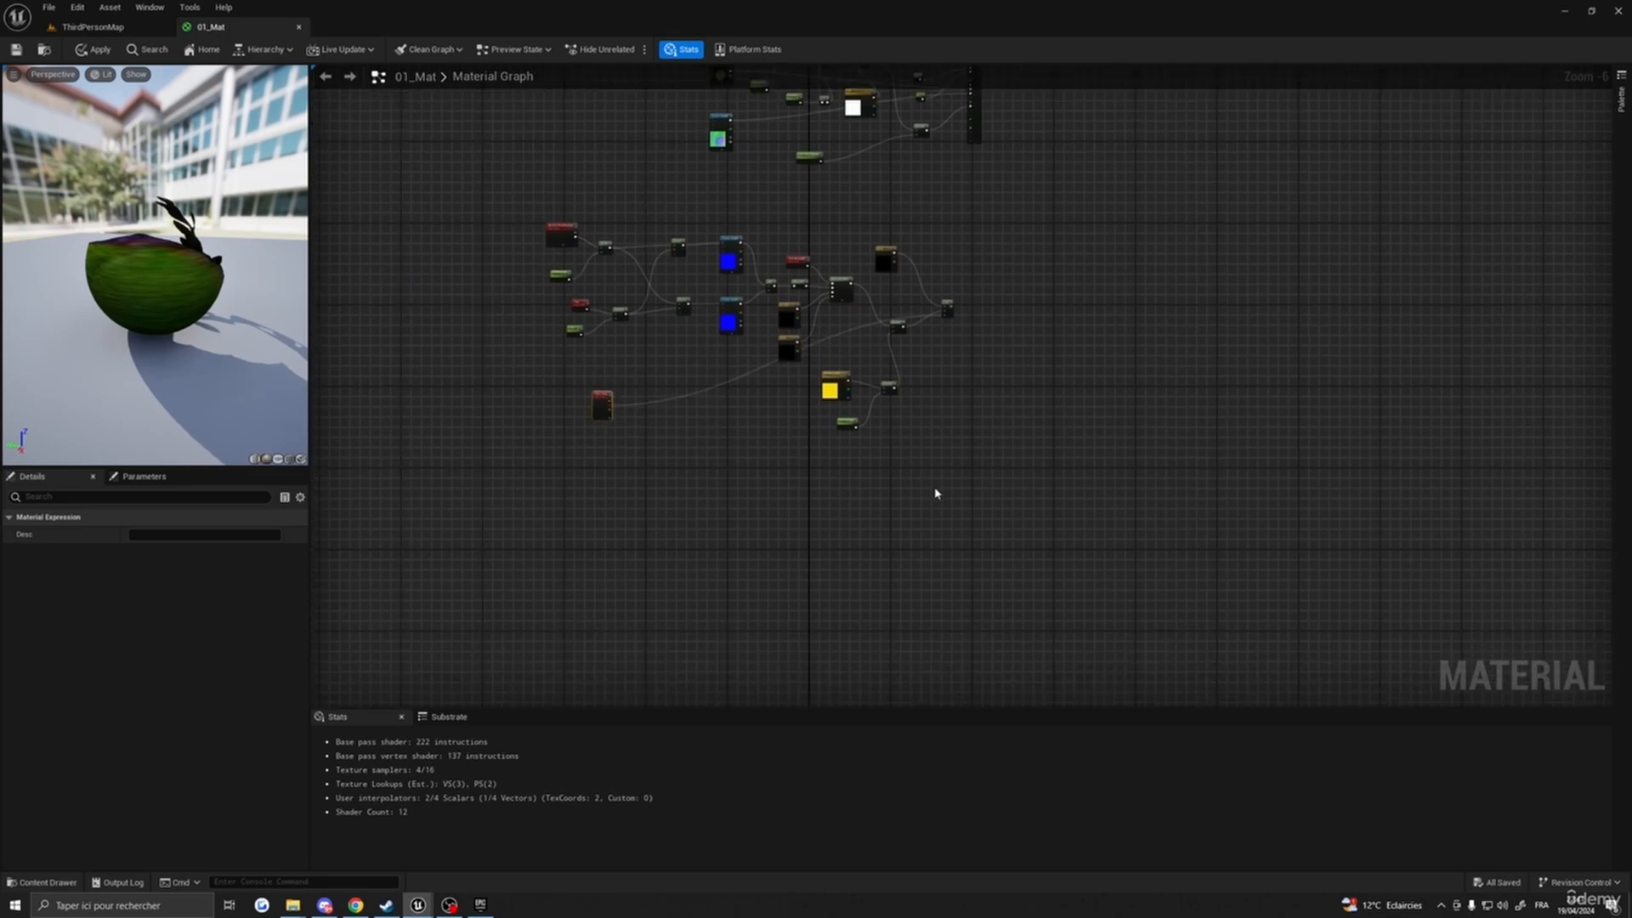
# - Add the MF_SimpleWind material function from the MF folder to the graph, below the IntensitySway parameter
pyautogui.scroll(-3, 936, 493)
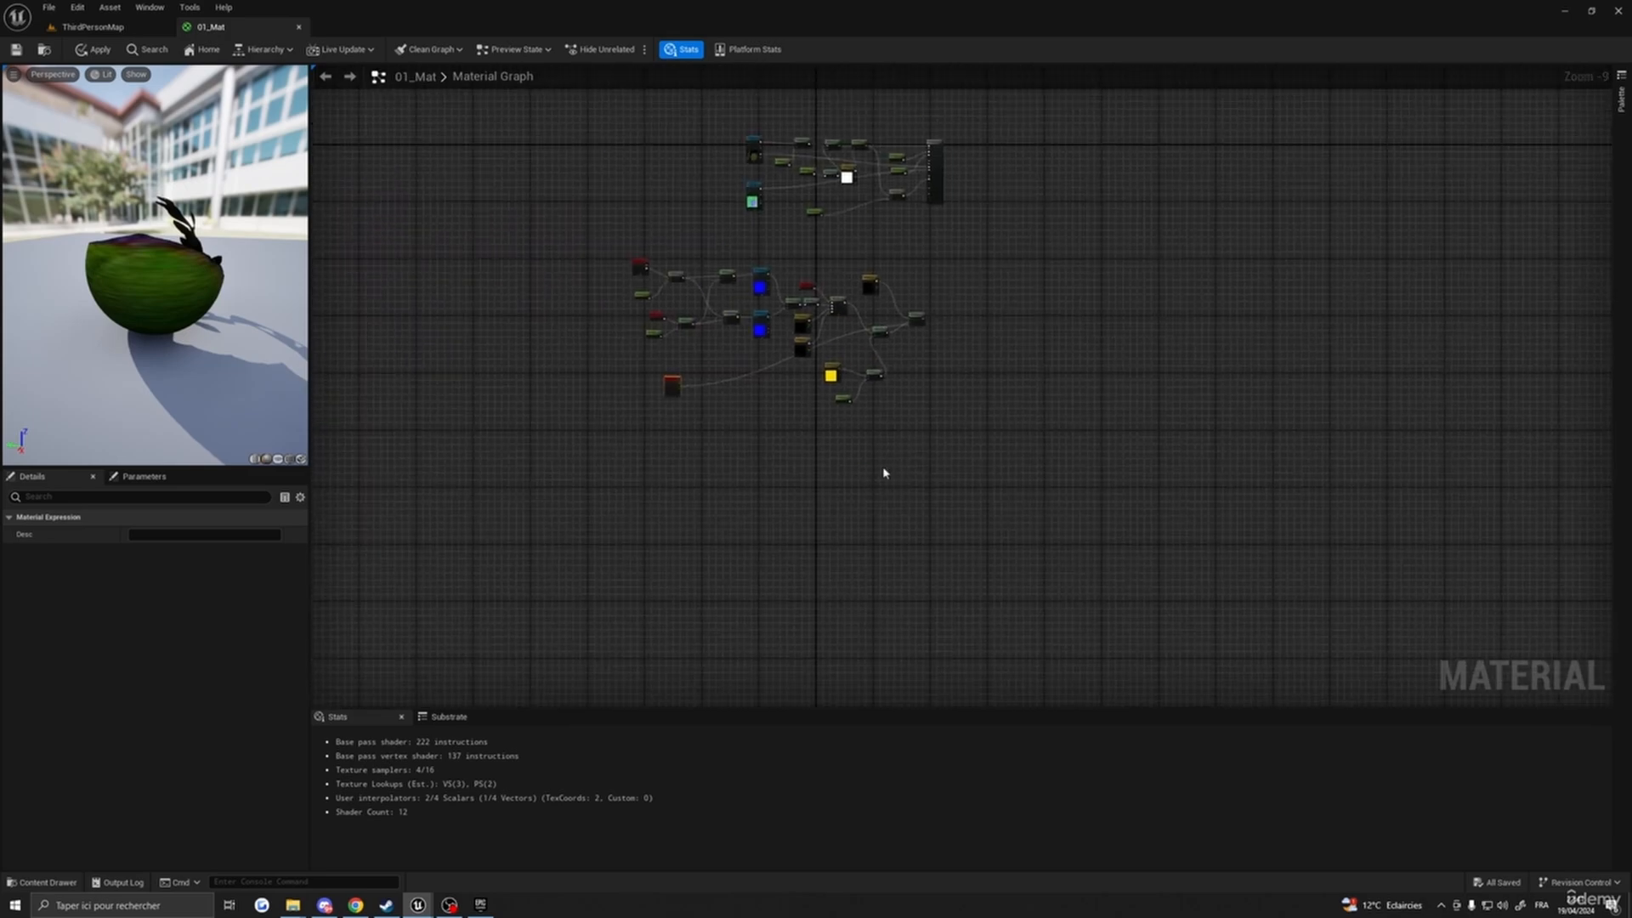
pyautogui.moveTo(808, 452); pyautogui.dragTo(761, 464, button='right')
pyautogui.click(717, 452)
pyautogui.scroll(5, 718, 426)
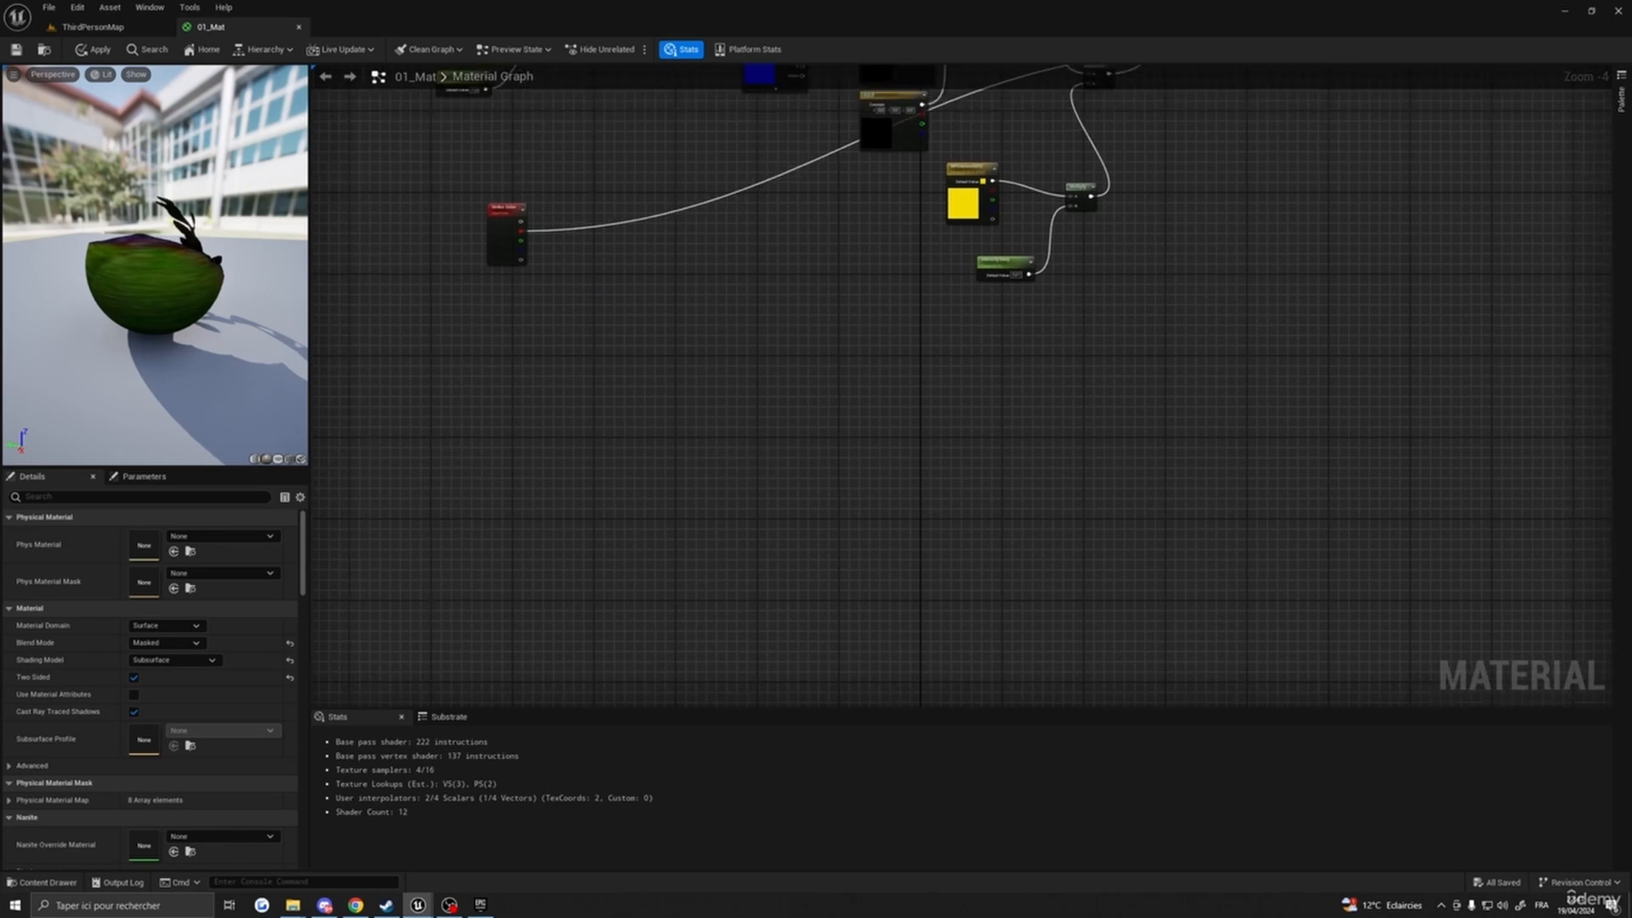
pyautogui.moveTo(950, 419); pyautogui.dragTo(963, 347, button='right')
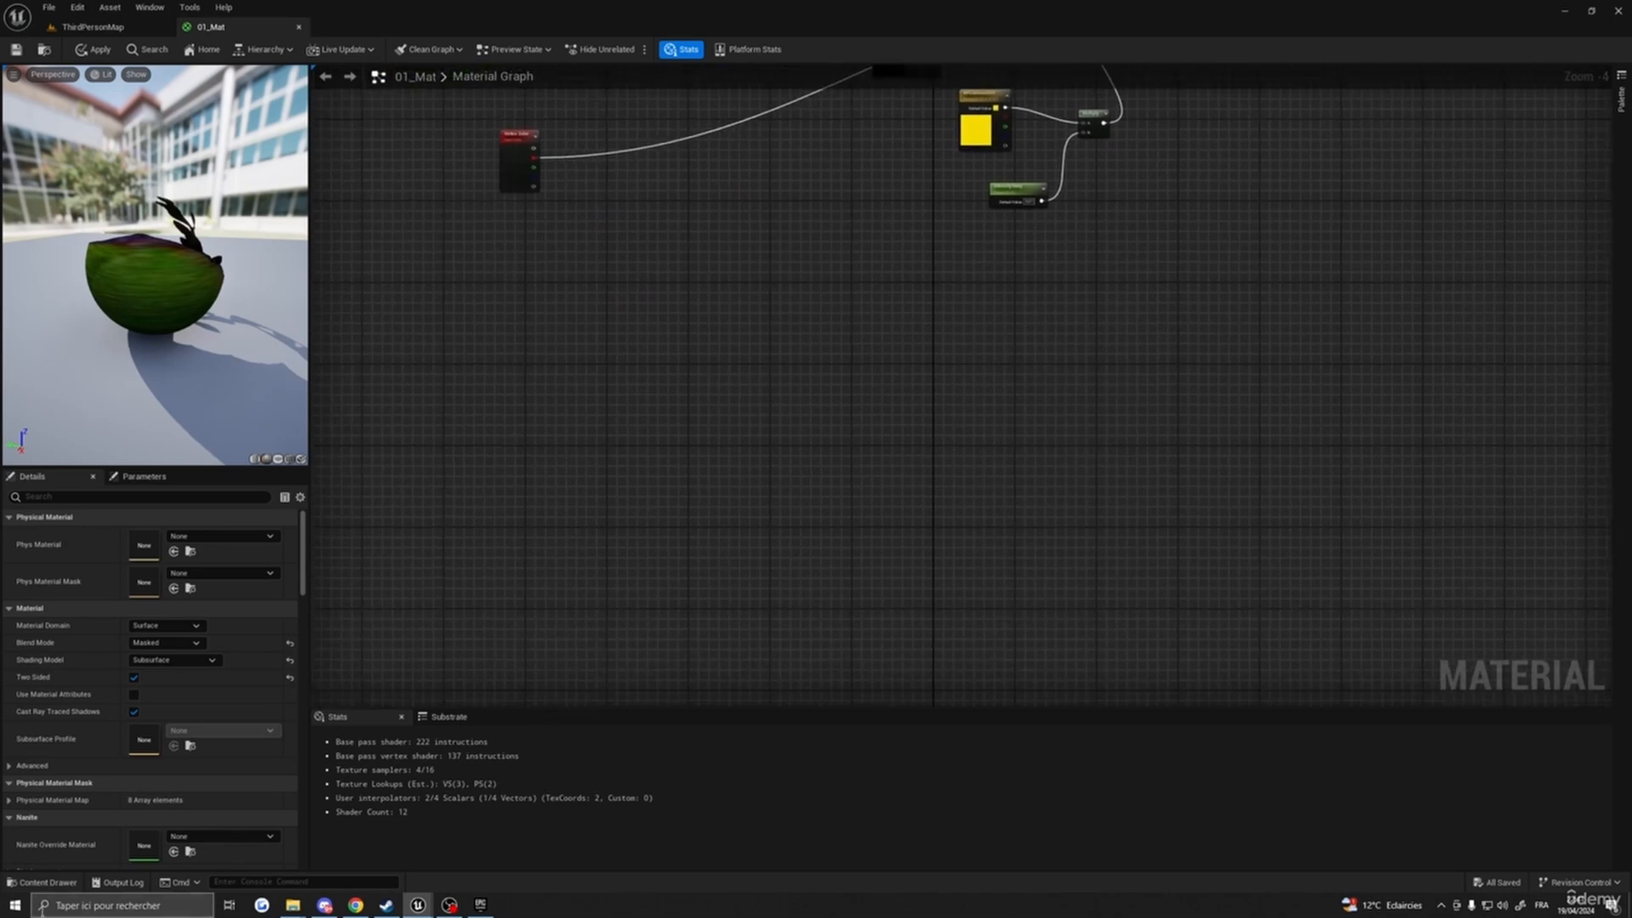
pyautogui.click(40, 882)
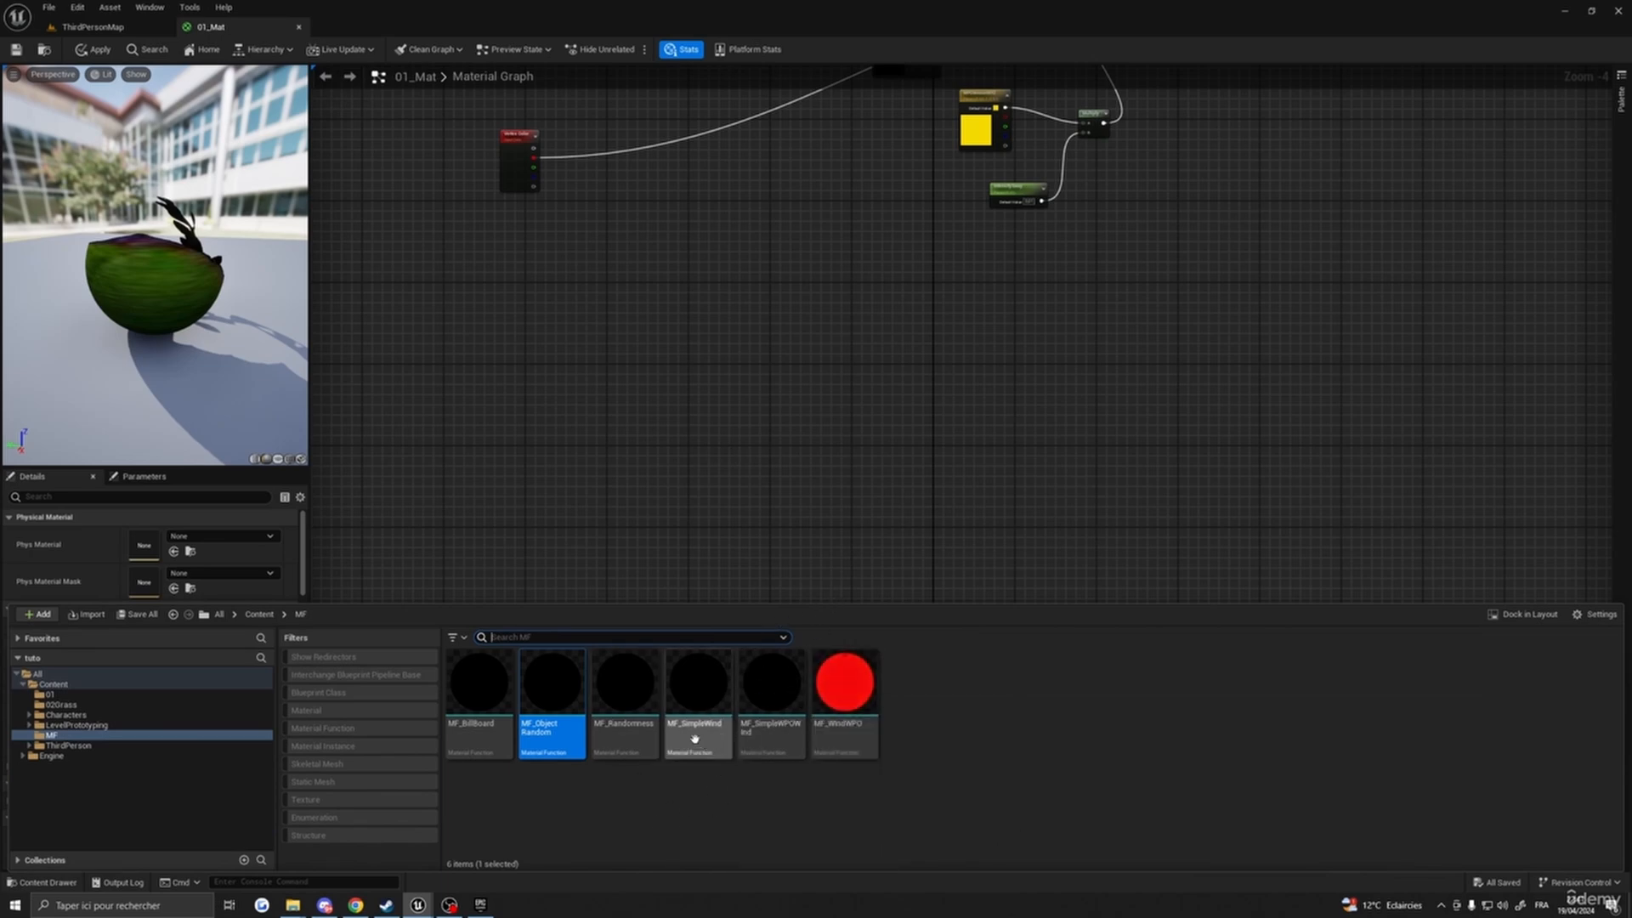
pyautogui.moveTo(693, 719); pyautogui.dragTo(935, 396)
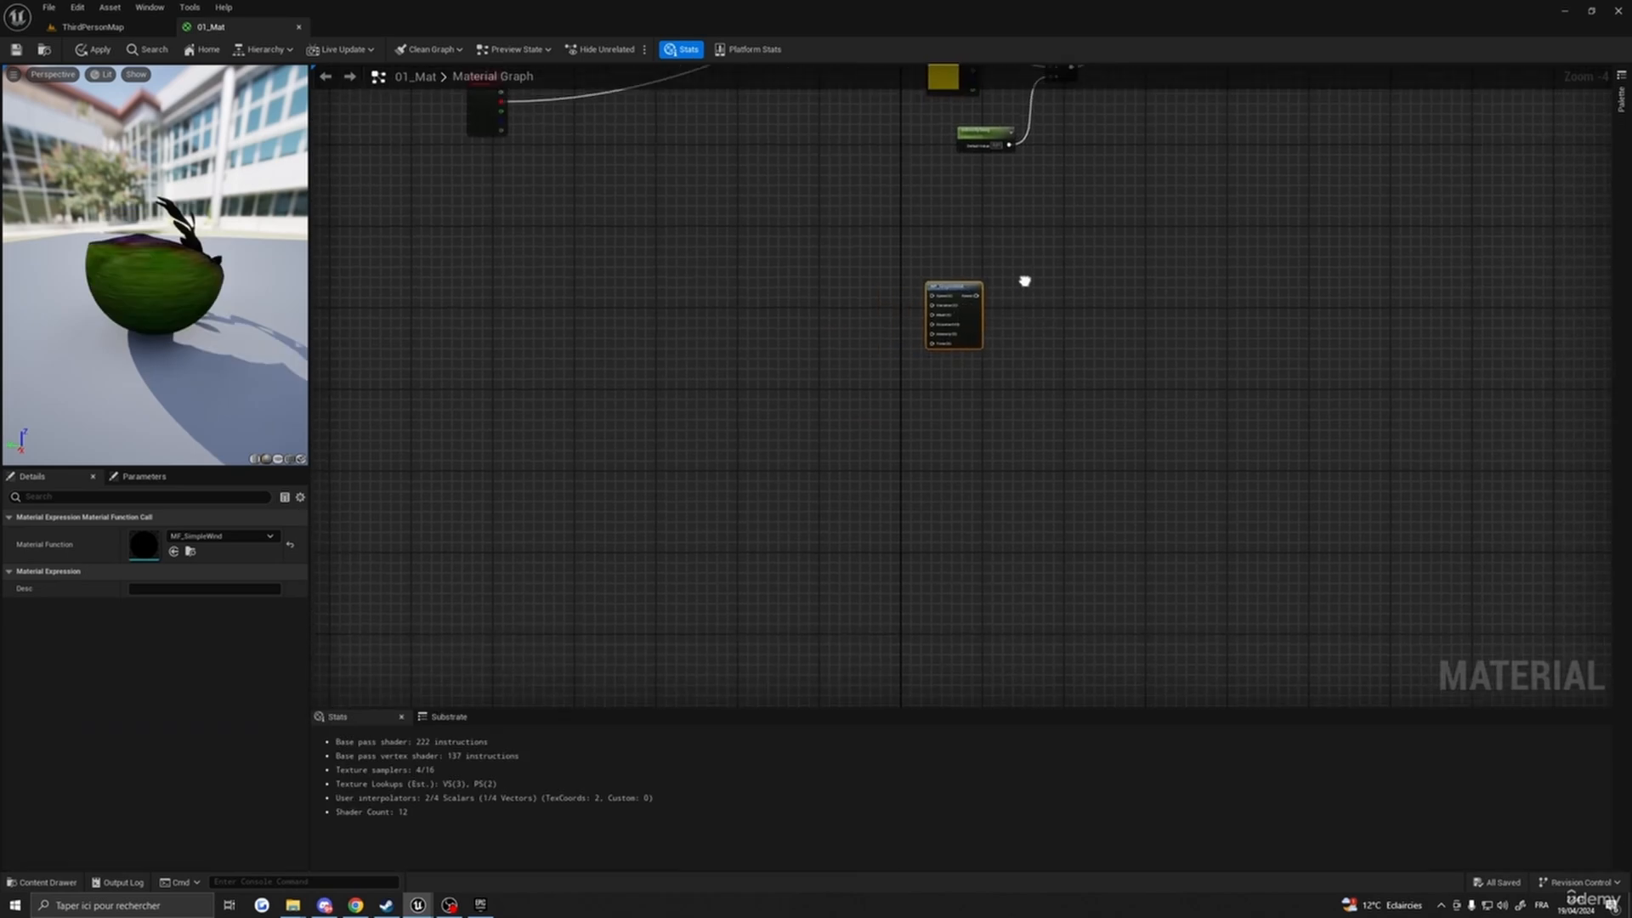
pyautogui.scroll(4, 1024, 285)
pyautogui.moveTo(920, 303); pyautogui.dragTo(943, 251)
pyautogui.moveTo(1033, 415); pyautogui.dragTo(1045, 298, button='right')
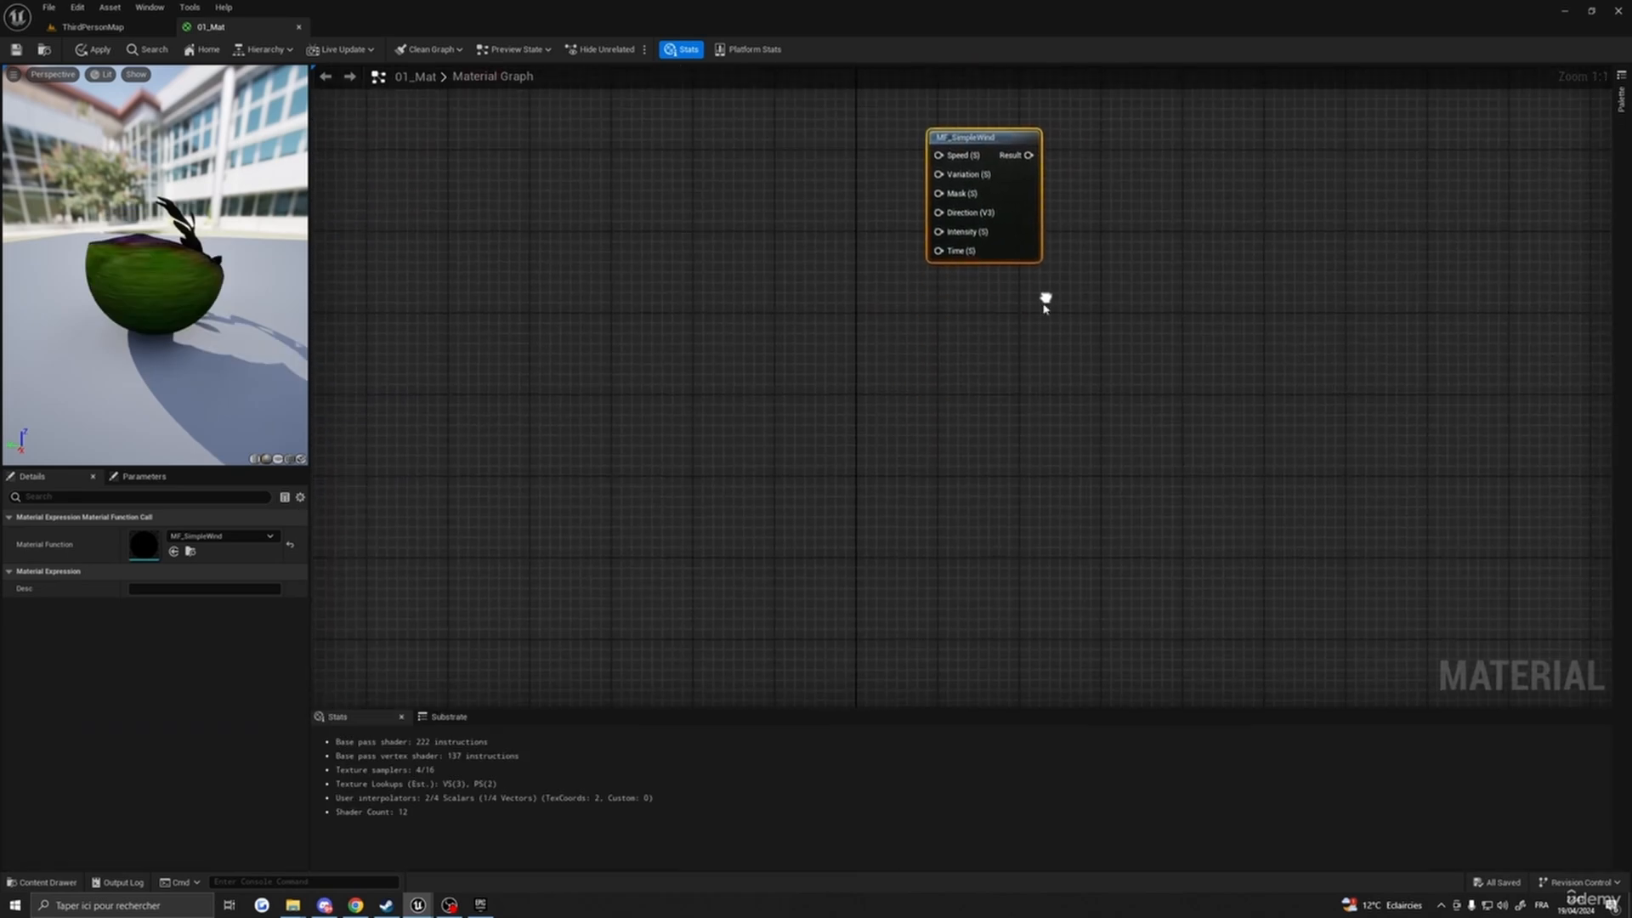
# - Duplicate the MF_SimpleWind node and place the copy below the original
pyautogui.hotkey('ctrl', 'd')
pyautogui.scroll(-2, 1060, 461)
pyautogui.scroll(-2, 1207, 543)
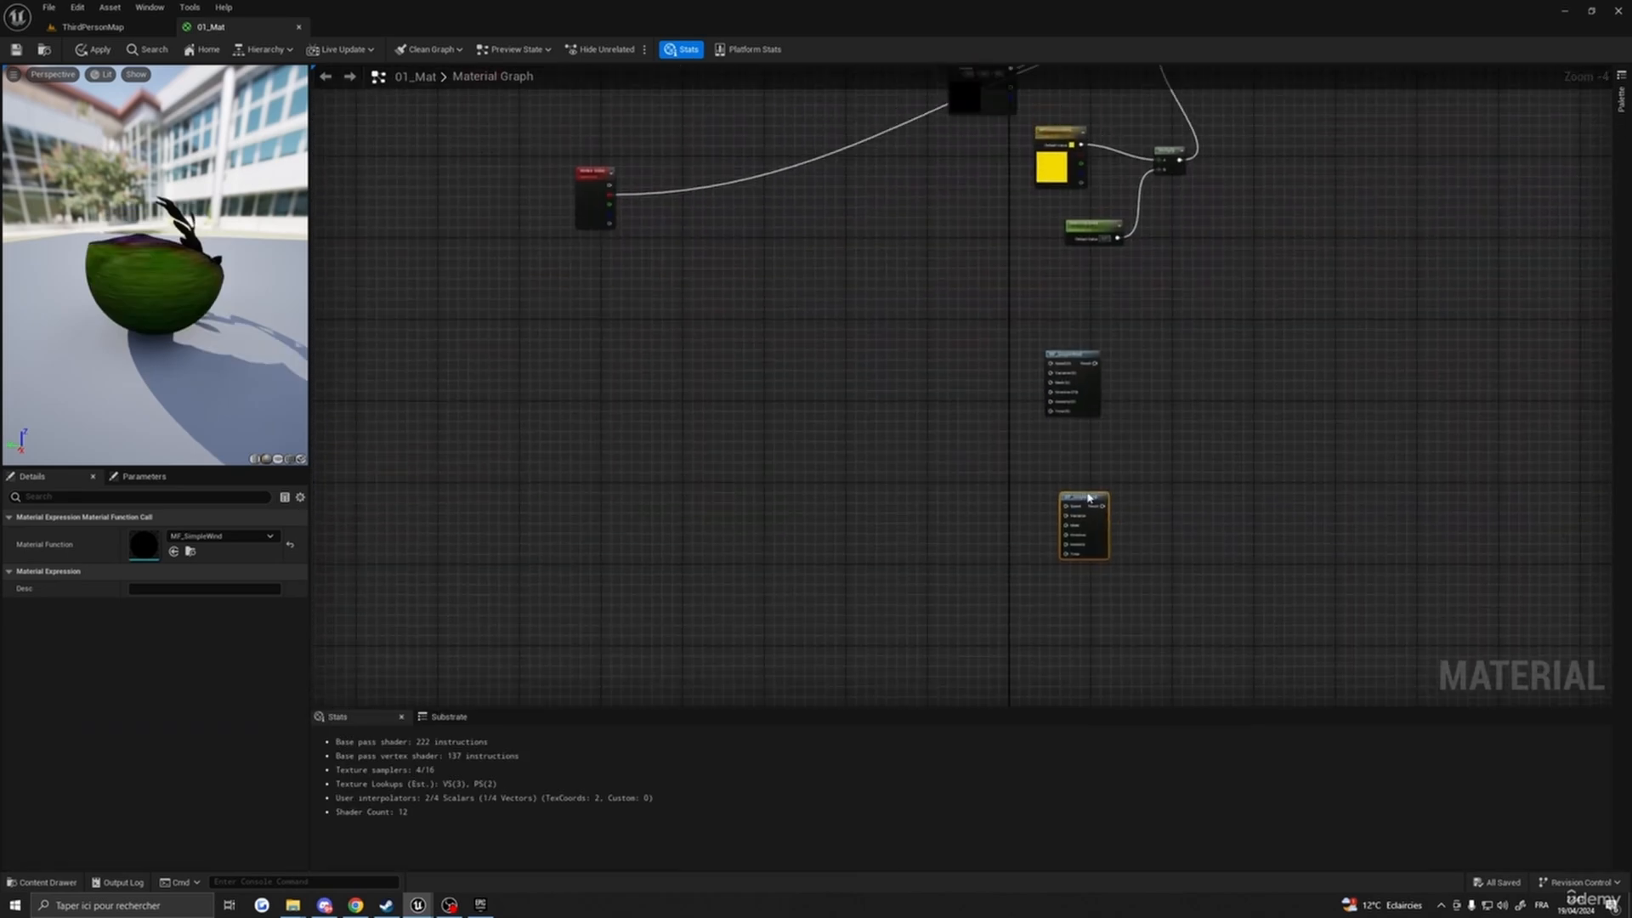
pyautogui.moveTo(1088, 498); pyautogui.dragTo(1063, 551)
# - Add a Time node below the Vertex Color node and a Multiply node beside it
pyautogui.moveTo(915, 434); pyautogui.dragTo(930, 468, button='right')
pyautogui.moveTo(1013, 407); pyautogui.dragTo(1051, 382, button='right')
pyautogui.rightClick(729, 336)
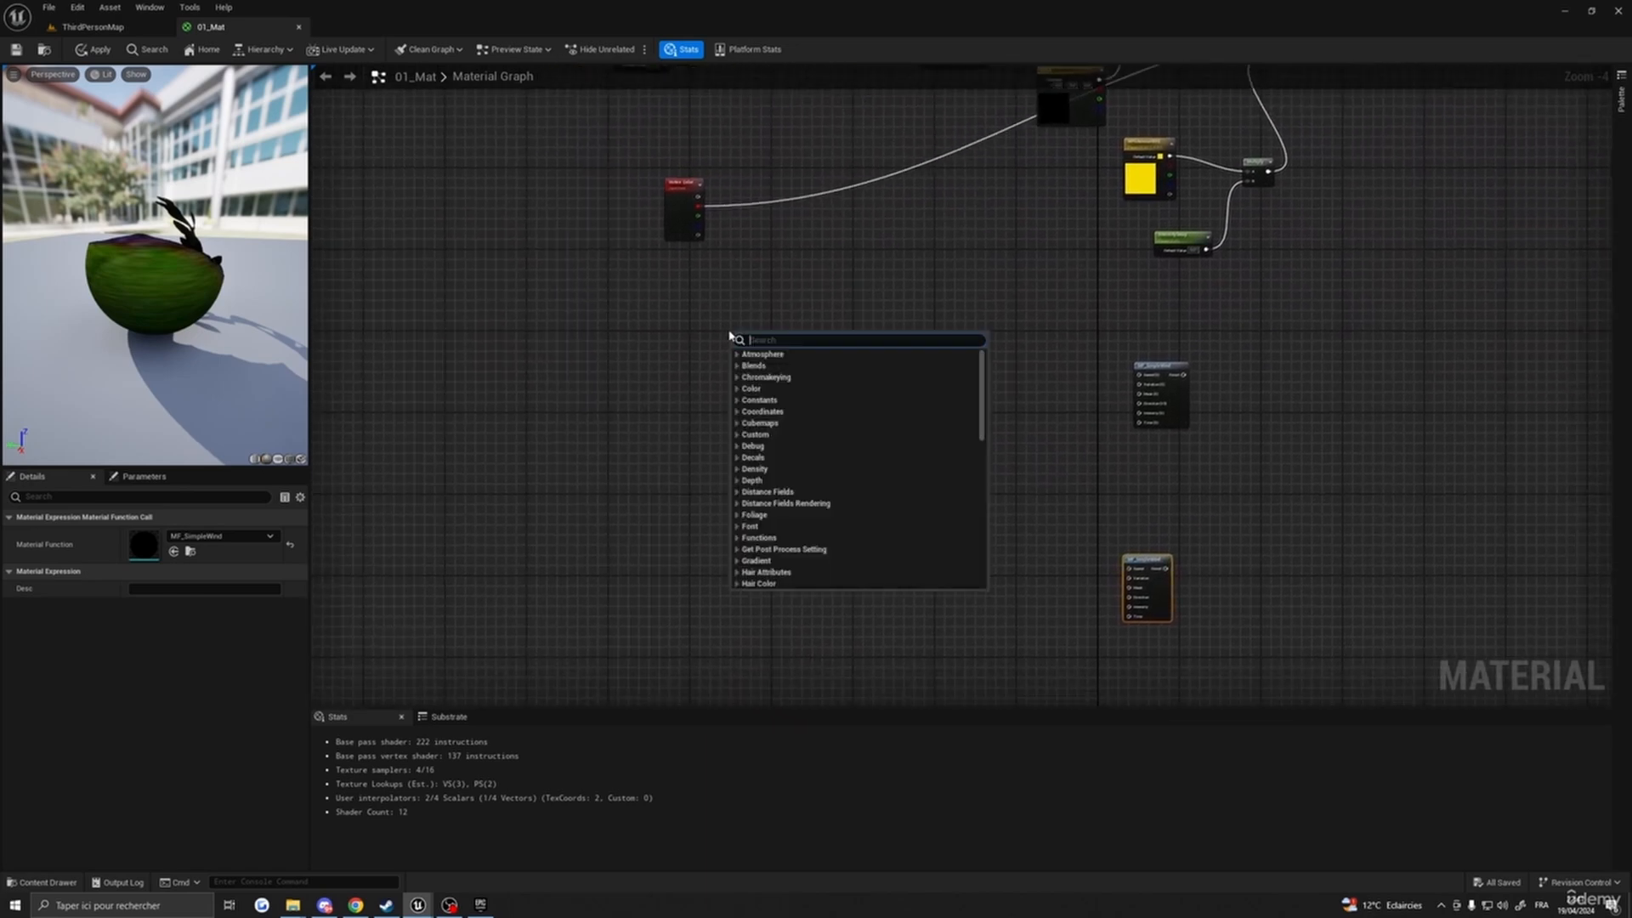
pyautogui.write('time')
pyautogui.press('Return')
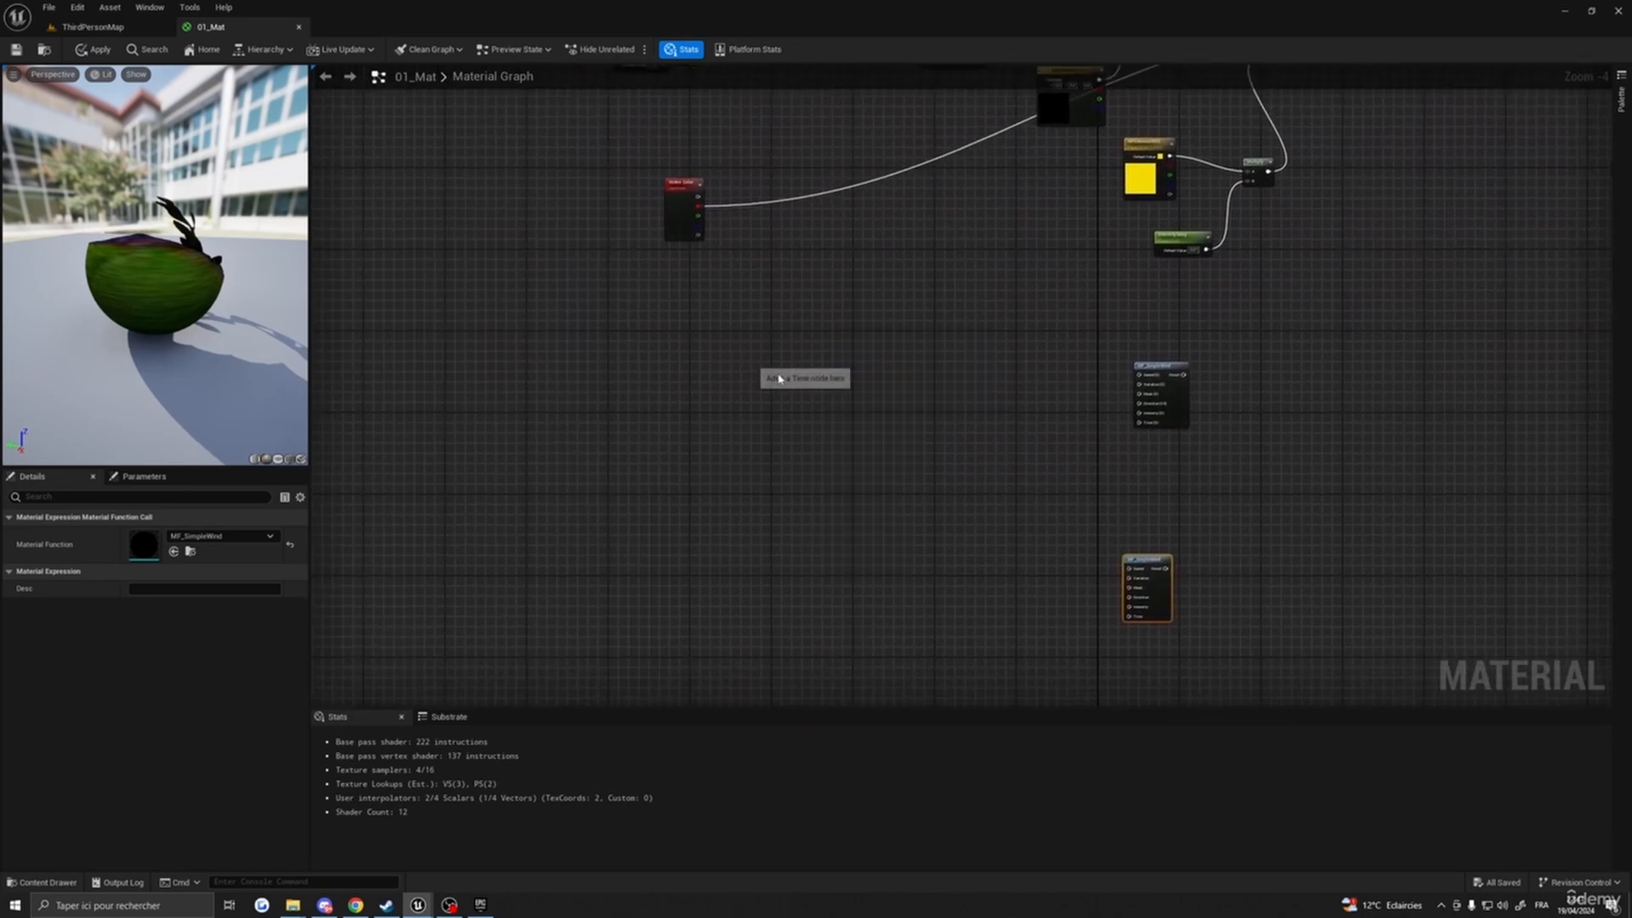
pyautogui.scroll(4, 794, 335)
pyautogui.rightClick(854, 383)
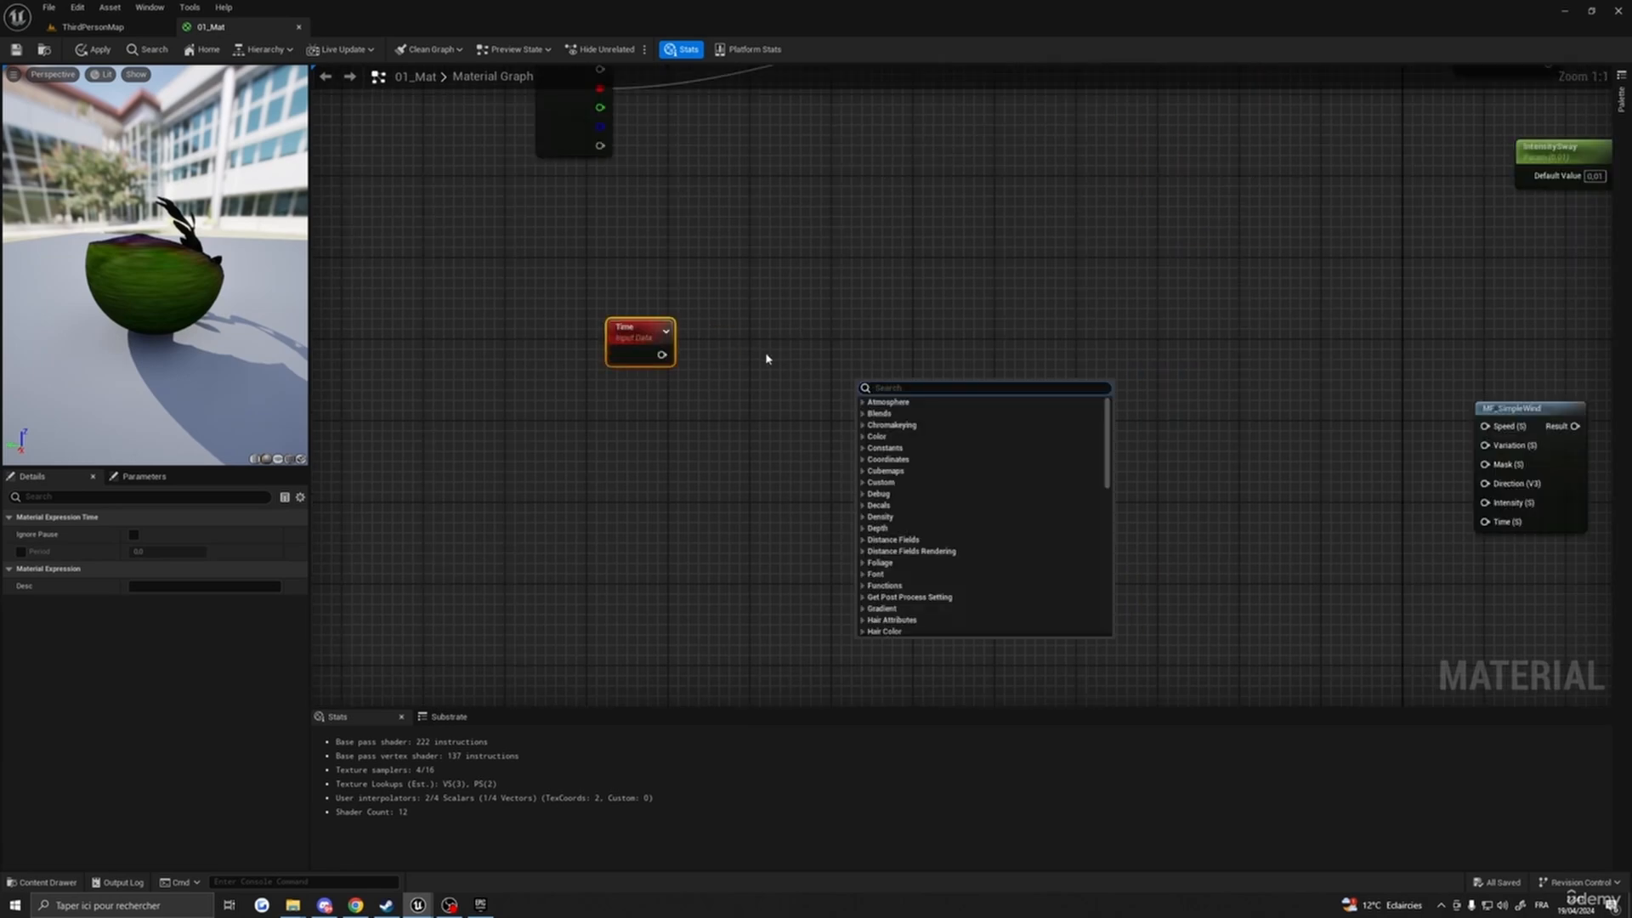
pyautogui.click(759, 363)
pyautogui.press('m')
pyautogui.click(773, 377)
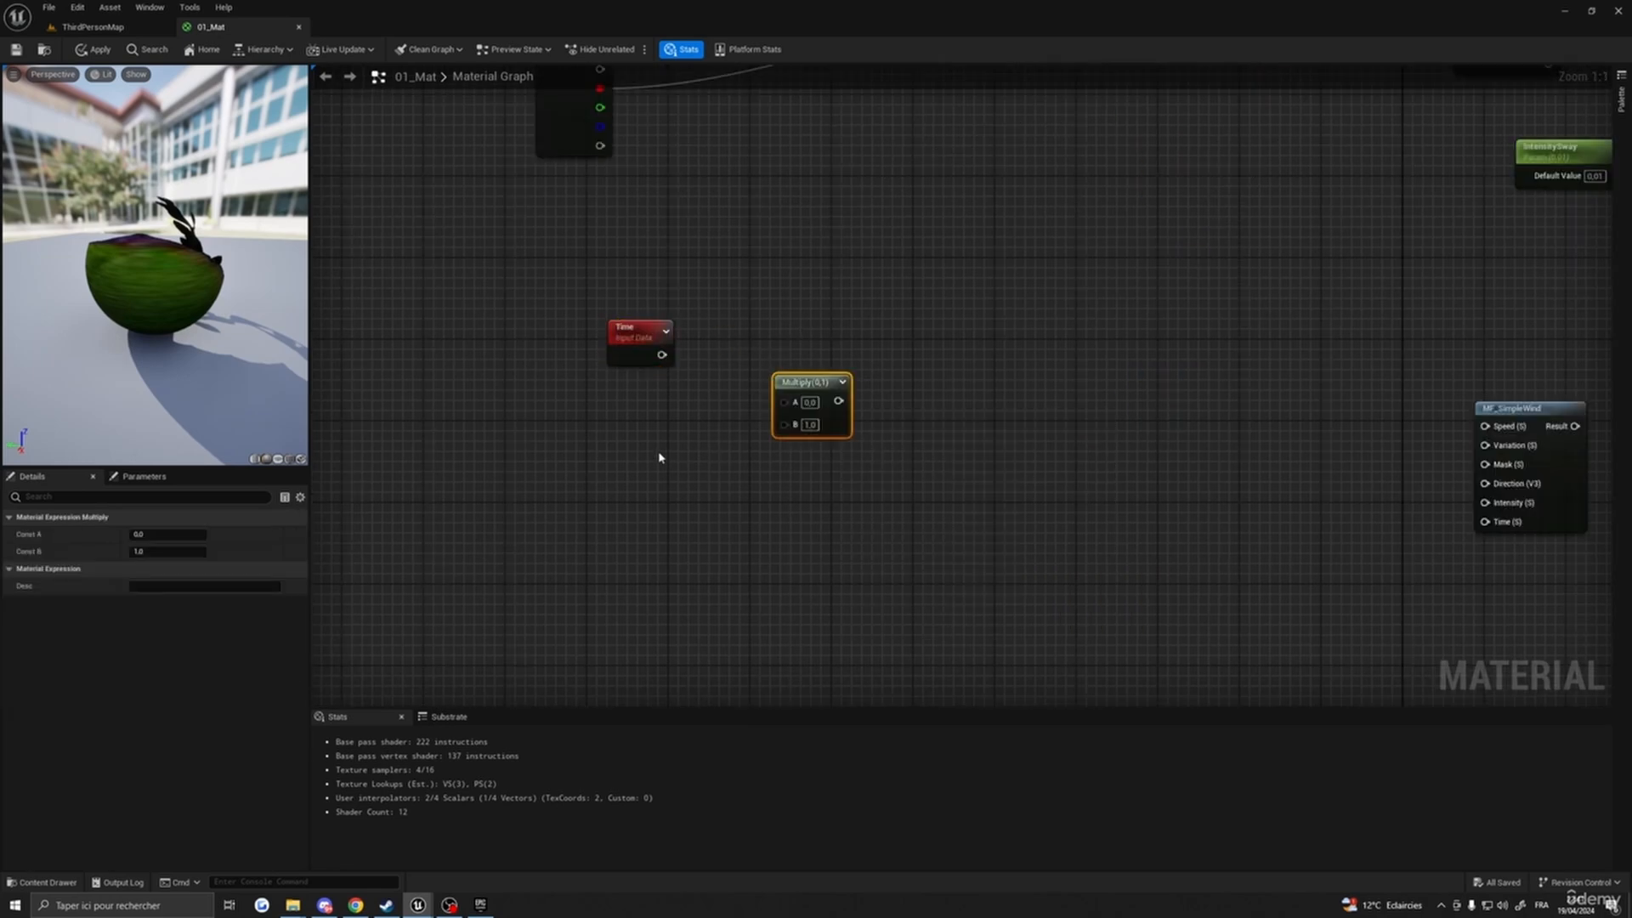
# - Add a scalar parameter named Time with default value 1, then connect it to the new Multiply's B and the Time node to A
pyautogui.press('s')
pyautogui.click(659, 455)
pyautogui.write('Tim')
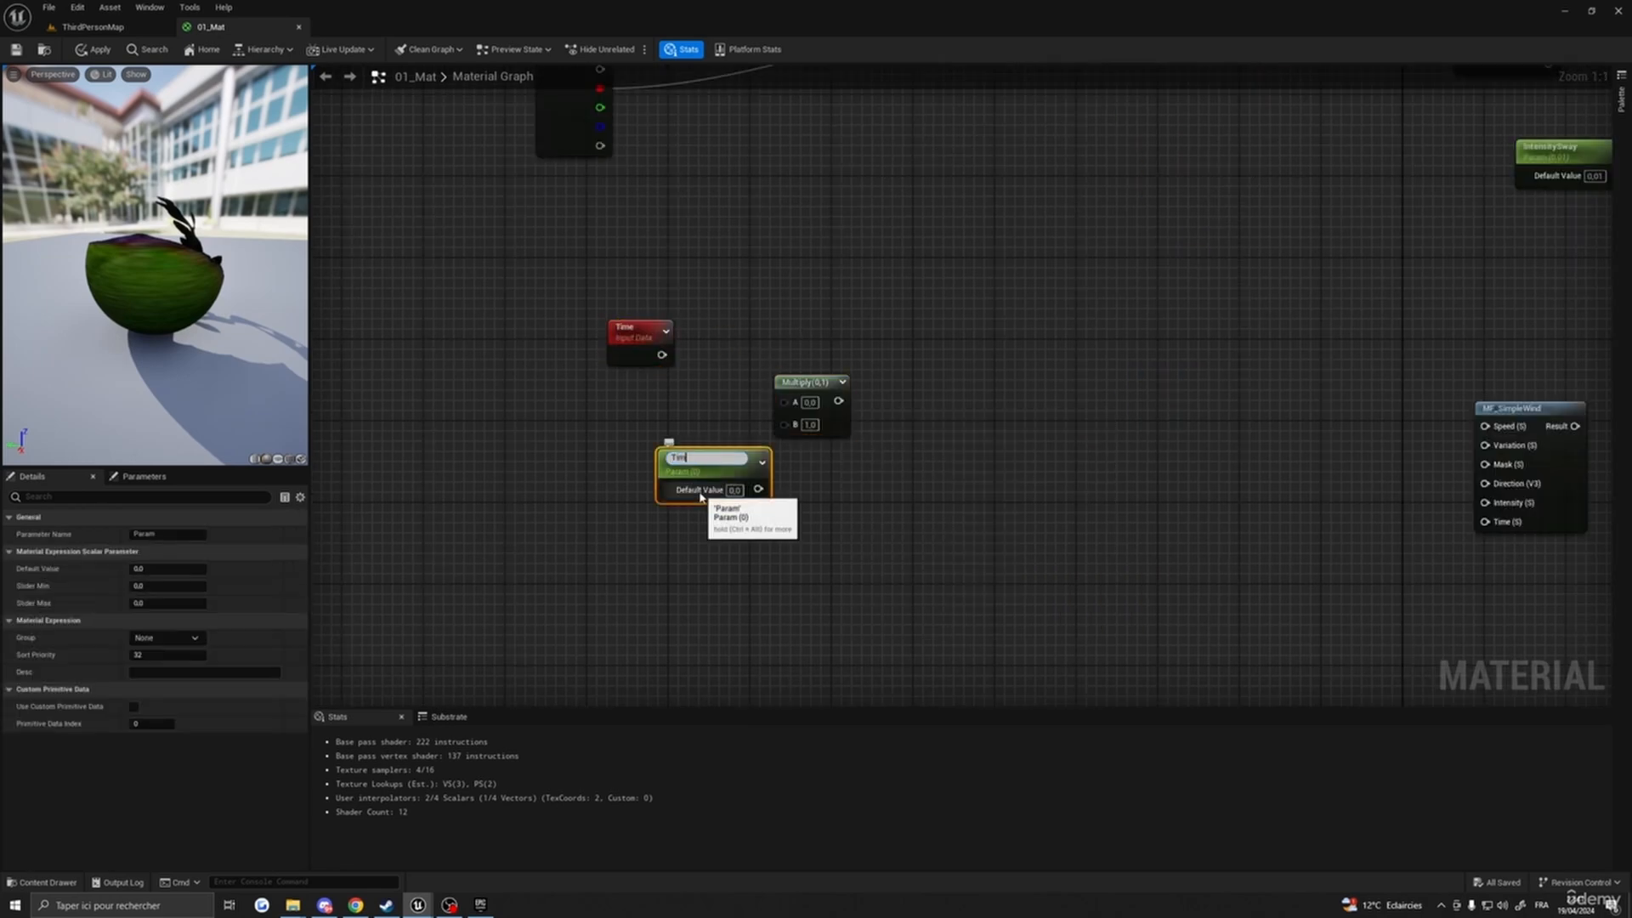
pyautogui.write('e')
pyautogui.press('Return')
pyautogui.moveTo(691, 457); pyautogui.dragTo(784, 423)
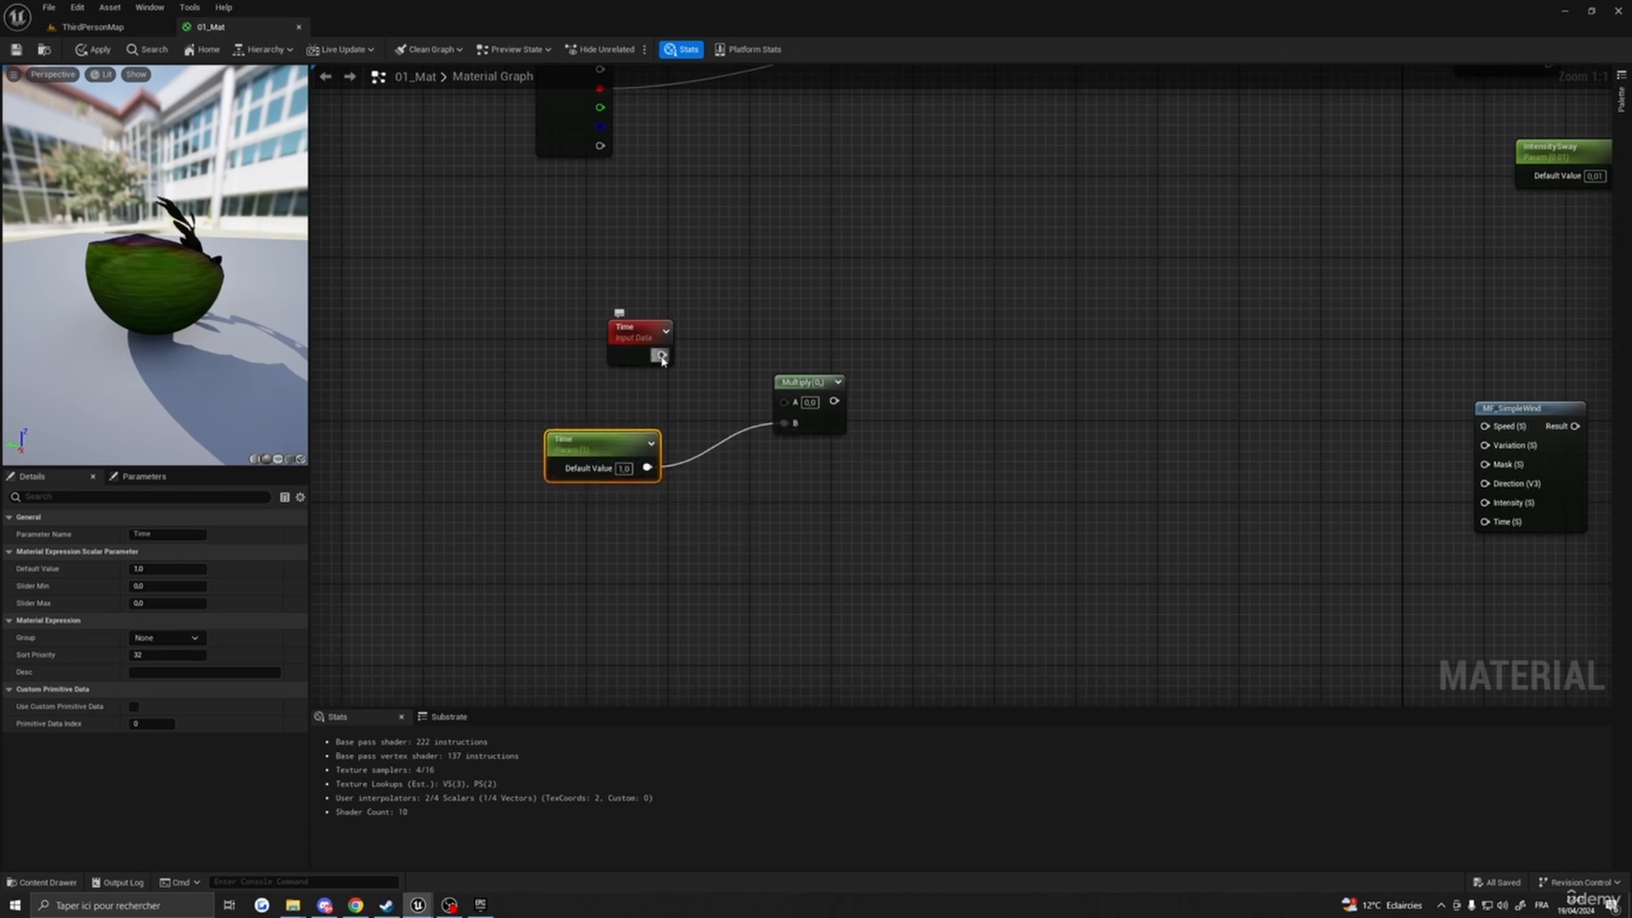
pyautogui.moveTo(663, 359); pyautogui.dragTo(784, 402)
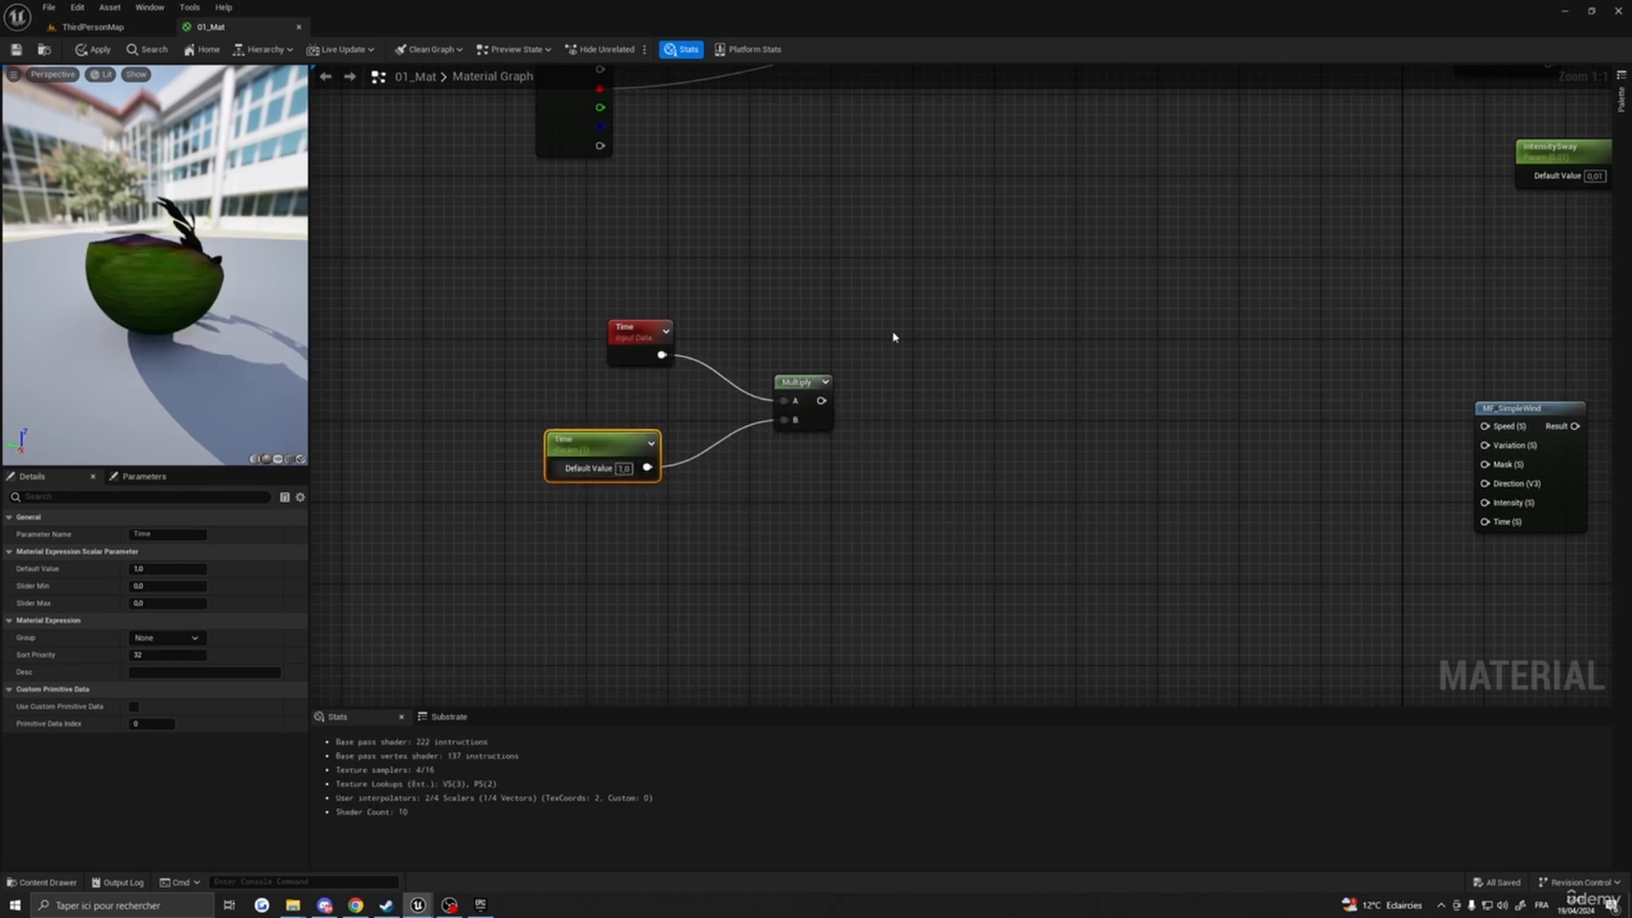
# - Compare with the Time parameter in the wave network and rename the new scalar parameter to Time2
pyautogui.scroll(-6, 894, 338)
pyautogui.scroll(4, 915, 539)
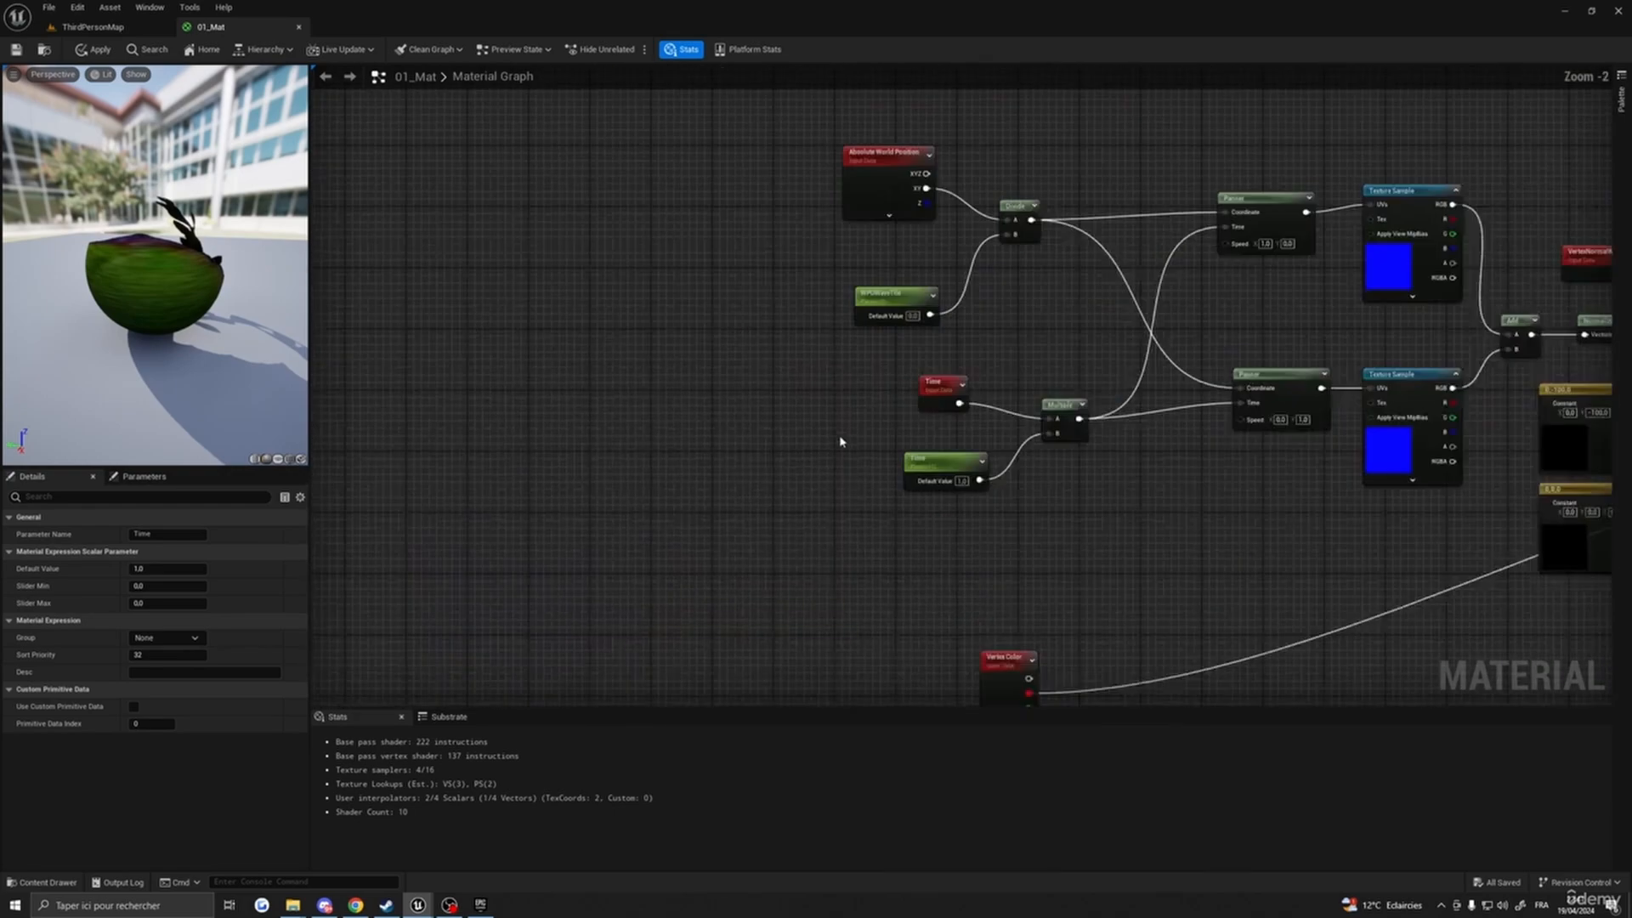
pyautogui.scroll(1, 952, 471)
pyautogui.moveTo(956, 473); pyautogui.dragTo(877, 459, button='right')
pyautogui.moveTo(1023, 559); pyautogui.dragTo(922, 238, button='right')
pyautogui.moveTo(934, 504)
pyautogui.mouseDown(button='right')
pyautogui.moveTo(867, 281)
pyautogui.moveTo(929, 328)
pyautogui.moveTo(973, 536)
pyautogui.mouseUp(button='right')
pyautogui.moveTo(831, 310)
pyautogui.mouseDown(button='right')
pyautogui.moveTo(853, 499)
pyautogui.moveTo(865, 490)
pyautogui.moveTo(772, 408)
pyautogui.moveTo(833, 230)
pyautogui.mouseUp(button='right')
pyautogui.scroll(-4, 826, 399)
pyautogui.scroll(5, 805, 496)
pyautogui.moveTo(805, 496); pyautogui.dragTo(810, 381, button='right')
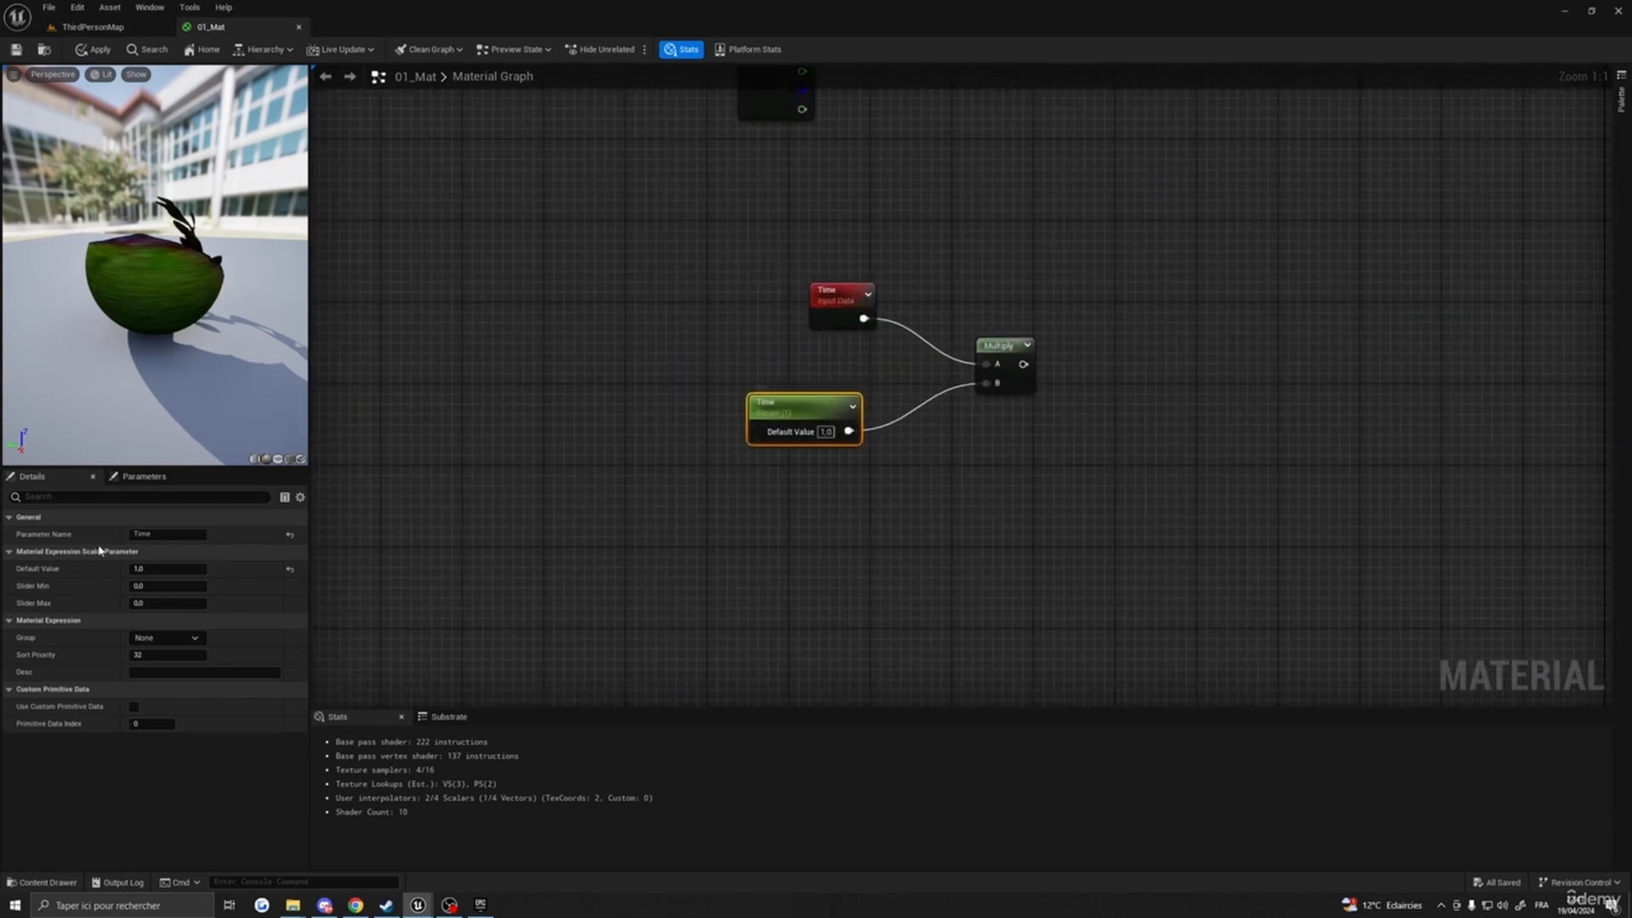
pyautogui.click(167, 536)
pyautogui.write('2')
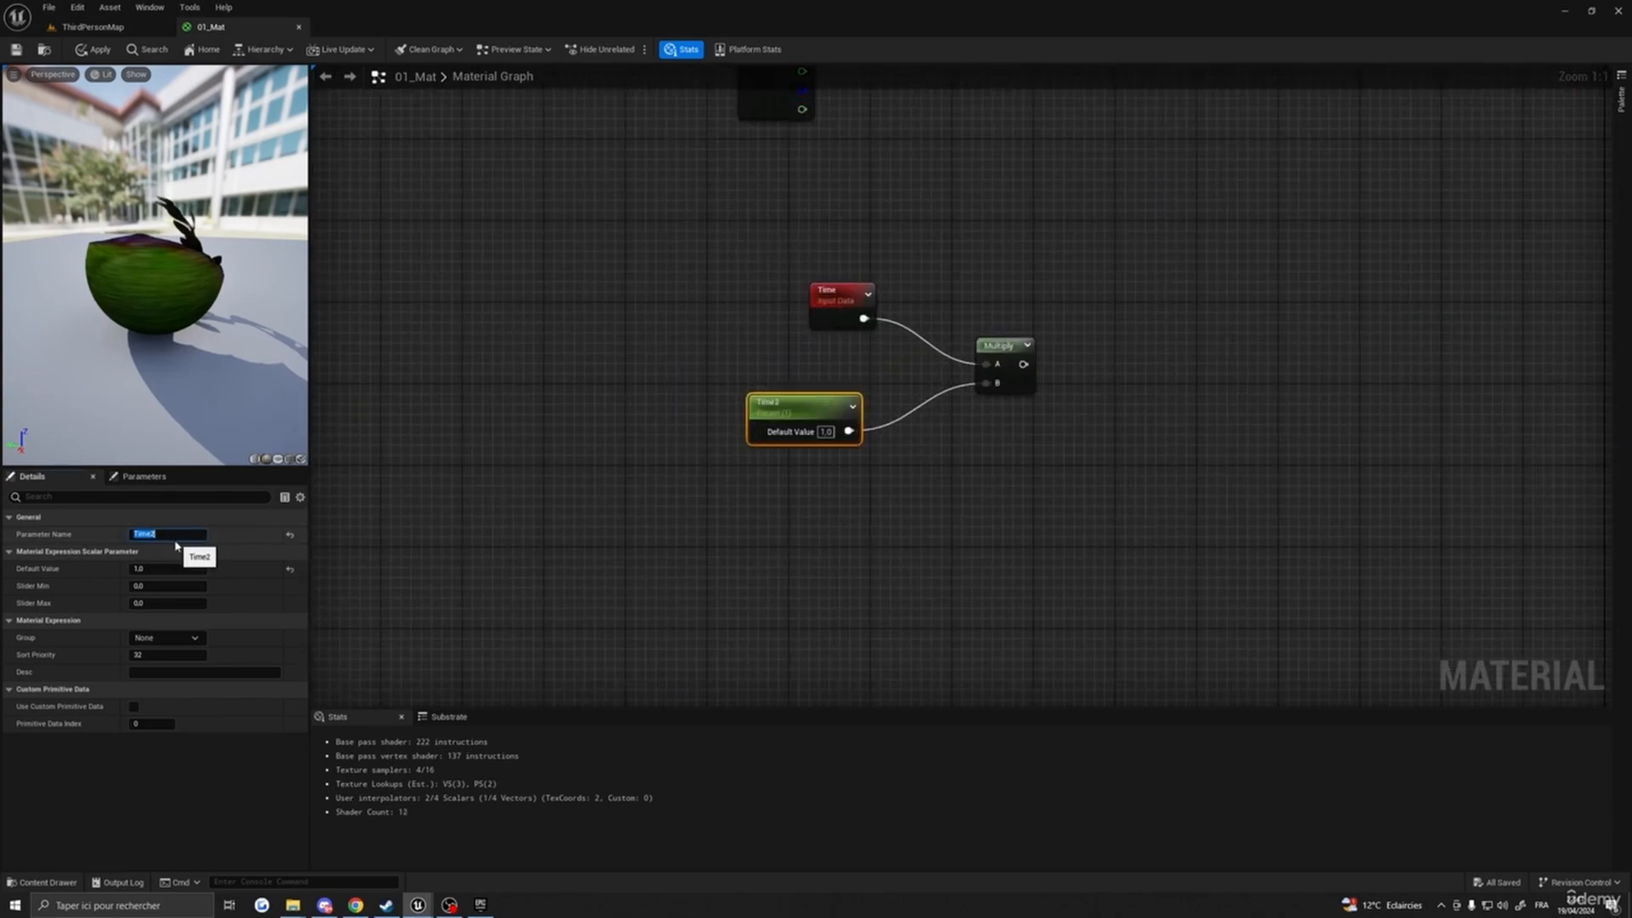
pyautogui.press('Return')
# - Connect the new Multiply output to the upper MF_SimpleWind node's Time input and move that node further right
pyautogui.moveTo(1246, 457); pyautogui.dragTo(995, 457, button='right')
pyautogui.scroll(-3, 1078, 479)
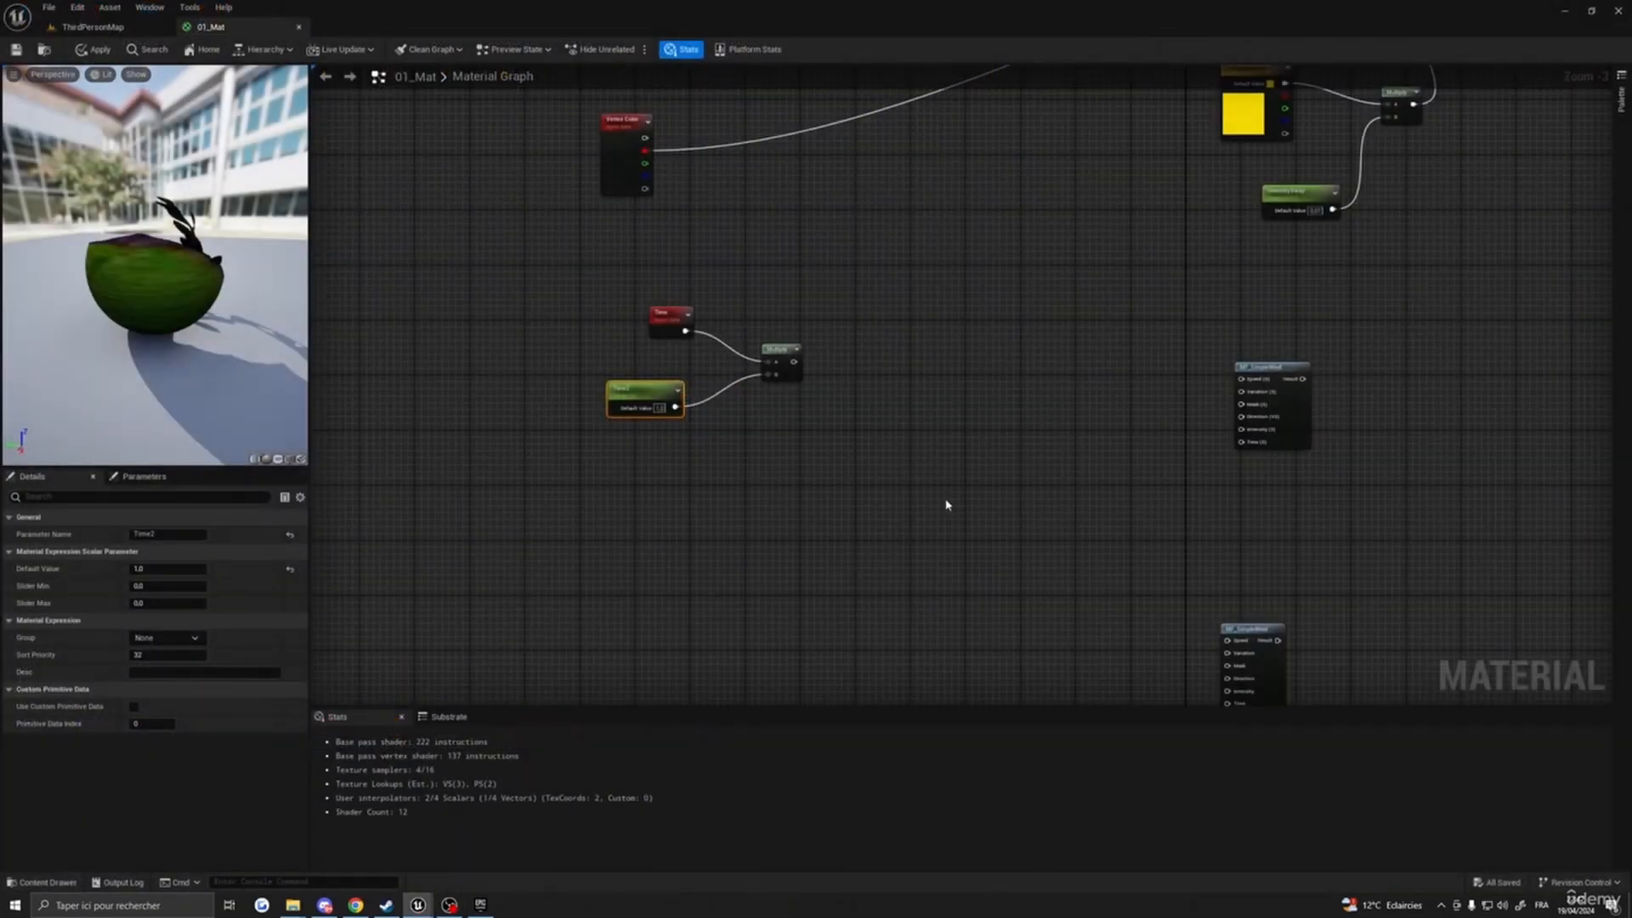
pyautogui.moveTo(841, 466)
pyautogui.mouseDown(button='right')
pyautogui.moveTo(813, 474)
pyautogui.moveTo(843, 463)
pyautogui.mouseUp(button='right')
pyautogui.moveTo(946, 392); pyautogui.dragTo(776, 346, button='right')
pyautogui.moveTo(759, 348); pyautogui.dragTo(1219, 431)
pyautogui.moveTo(1219, 355); pyautogui.dragTo(1315, 348)
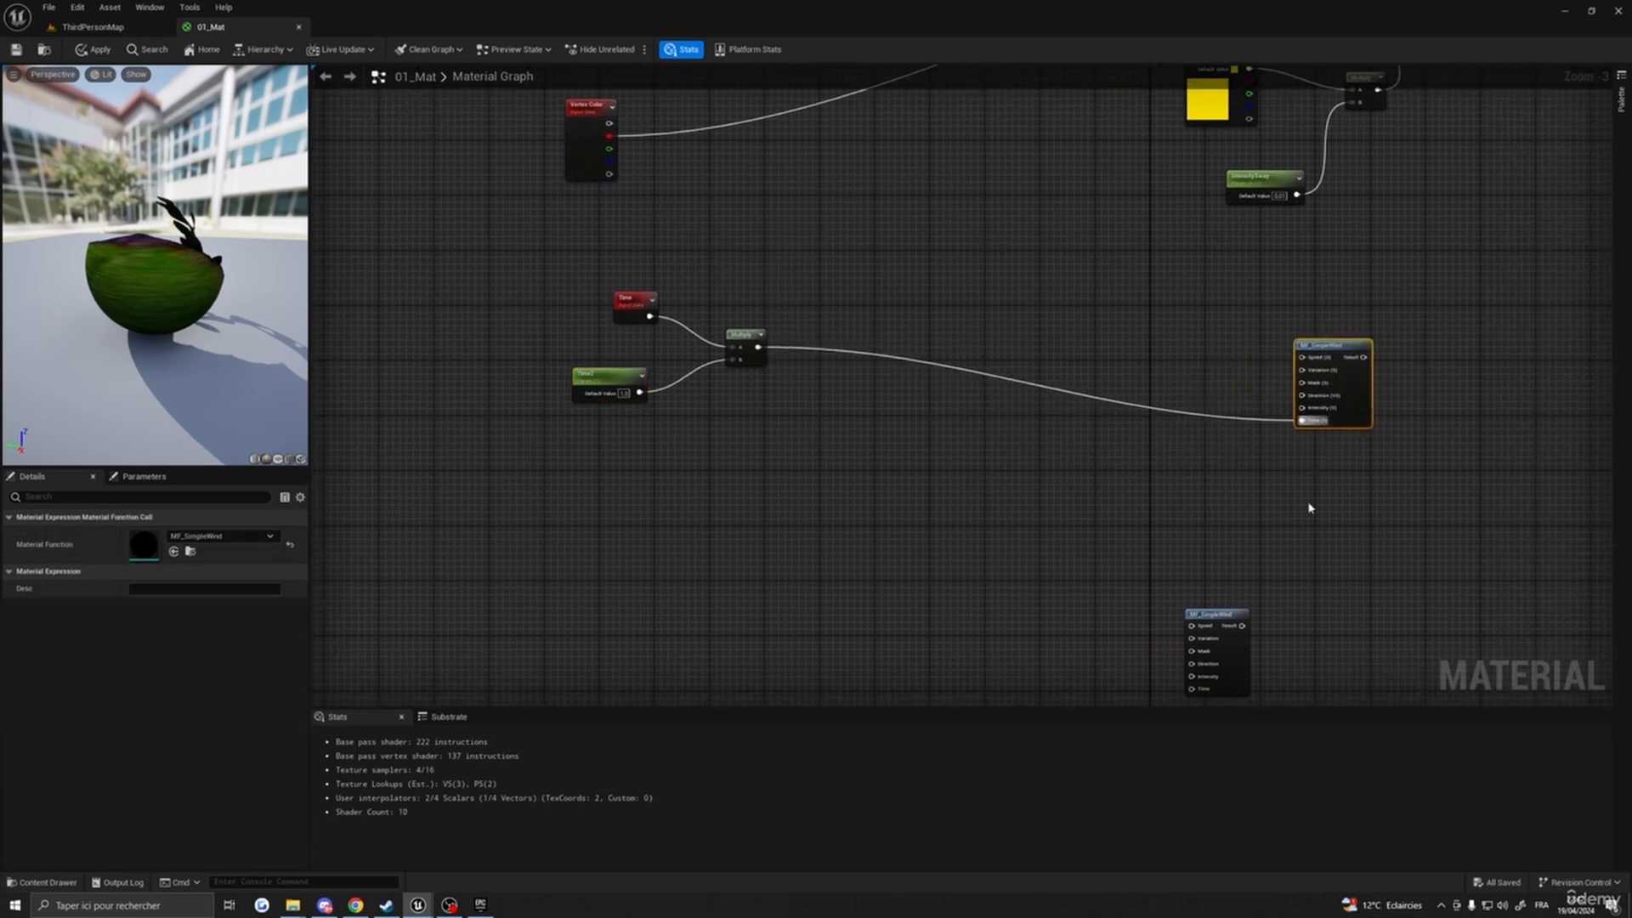
# - Align the lower MF_SimpleWind node under the upper one and connect the same Multiply output to its Time input
pyautogui.moveTo(1309, 507); pyautogui.dragTo(1141, 380, button='right')
pyautogui.moveTo(1036, 485); pyautogui.dragTo(1141, 459)
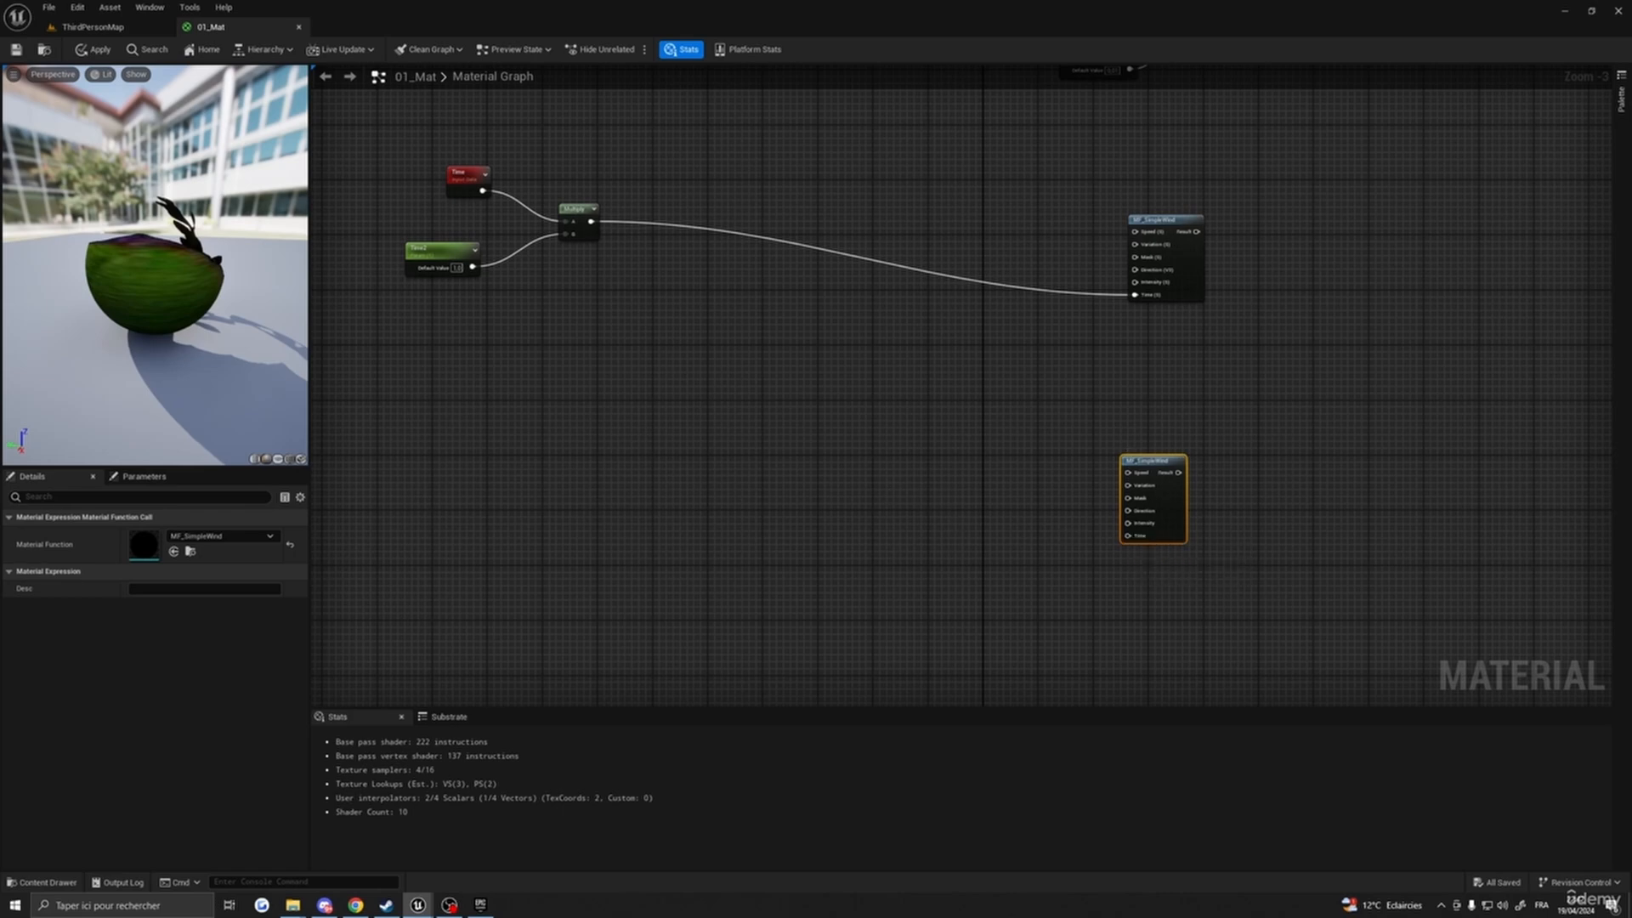
pyautogui.moveTo(839, 233); pyautogui.dragTo(885, 302, button='right')
pyautogui.moveTo(641, 287); pyautogui.dragTo(1177, 603)
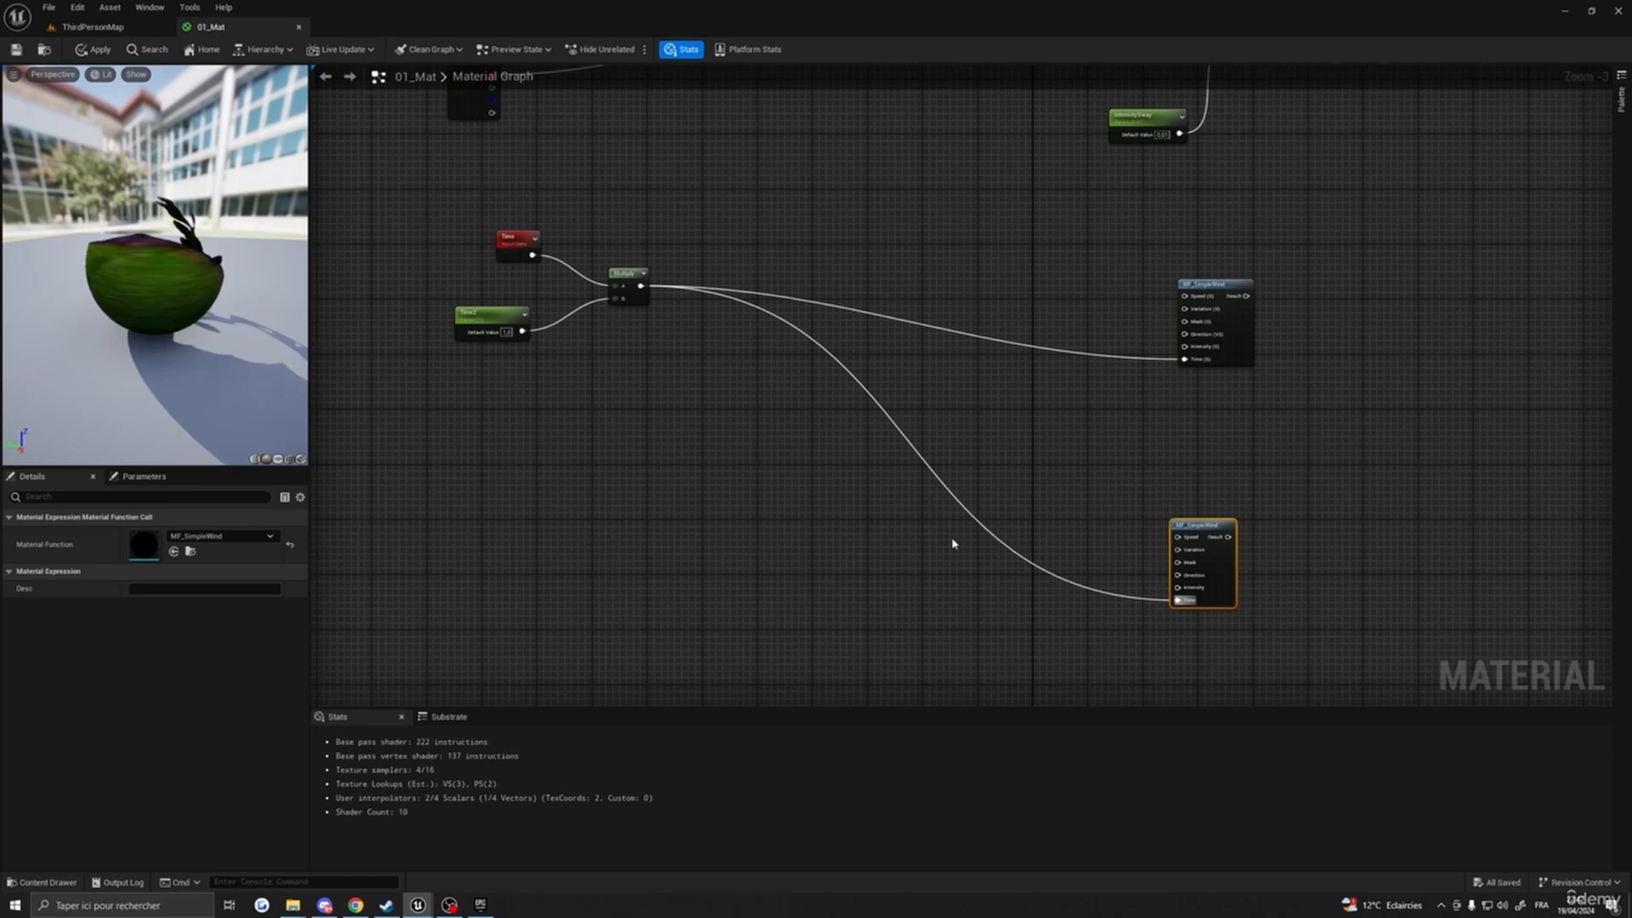
# - Add a scalar parameter named Speed with default value 1 below Time2 and connect it to the upper MF_SimpleWind node's Speed input
pyautogui.moveTo(954, 542); pyautogui.dragTo(1007, 556, button='right')
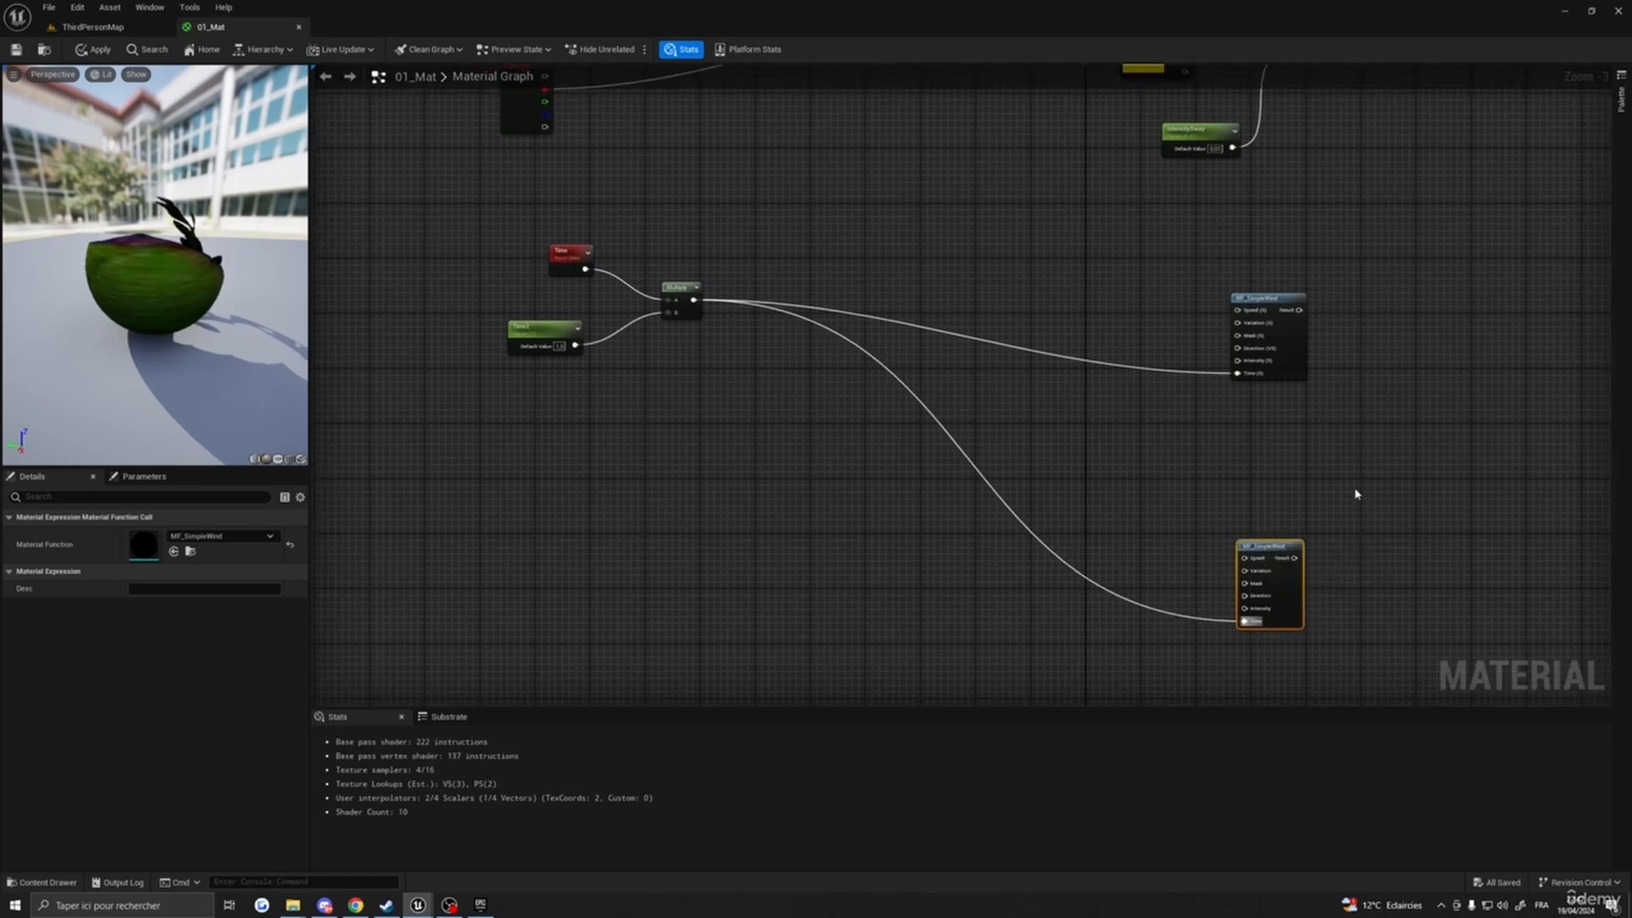
pyautogui.moveTo(1354, 491); pyautogui.dragTo(1362, 497, button='right')
pyautogui.moveTo(563, 478); pyautogui.dragTo(656, 451, button='right')
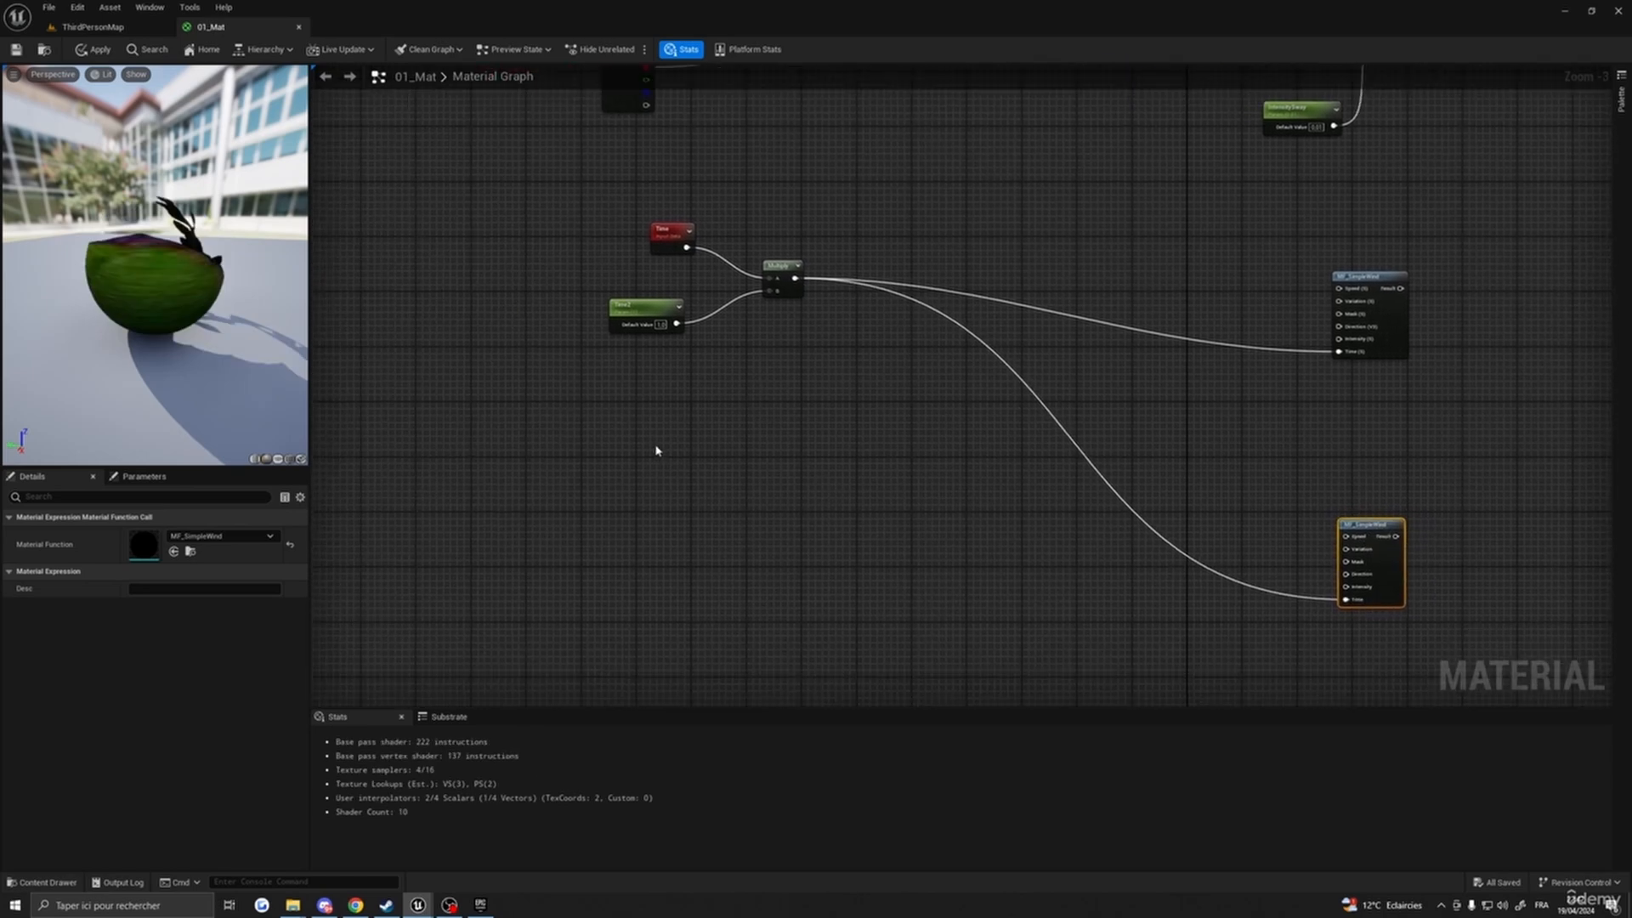
pyautogui.click(635, 416)
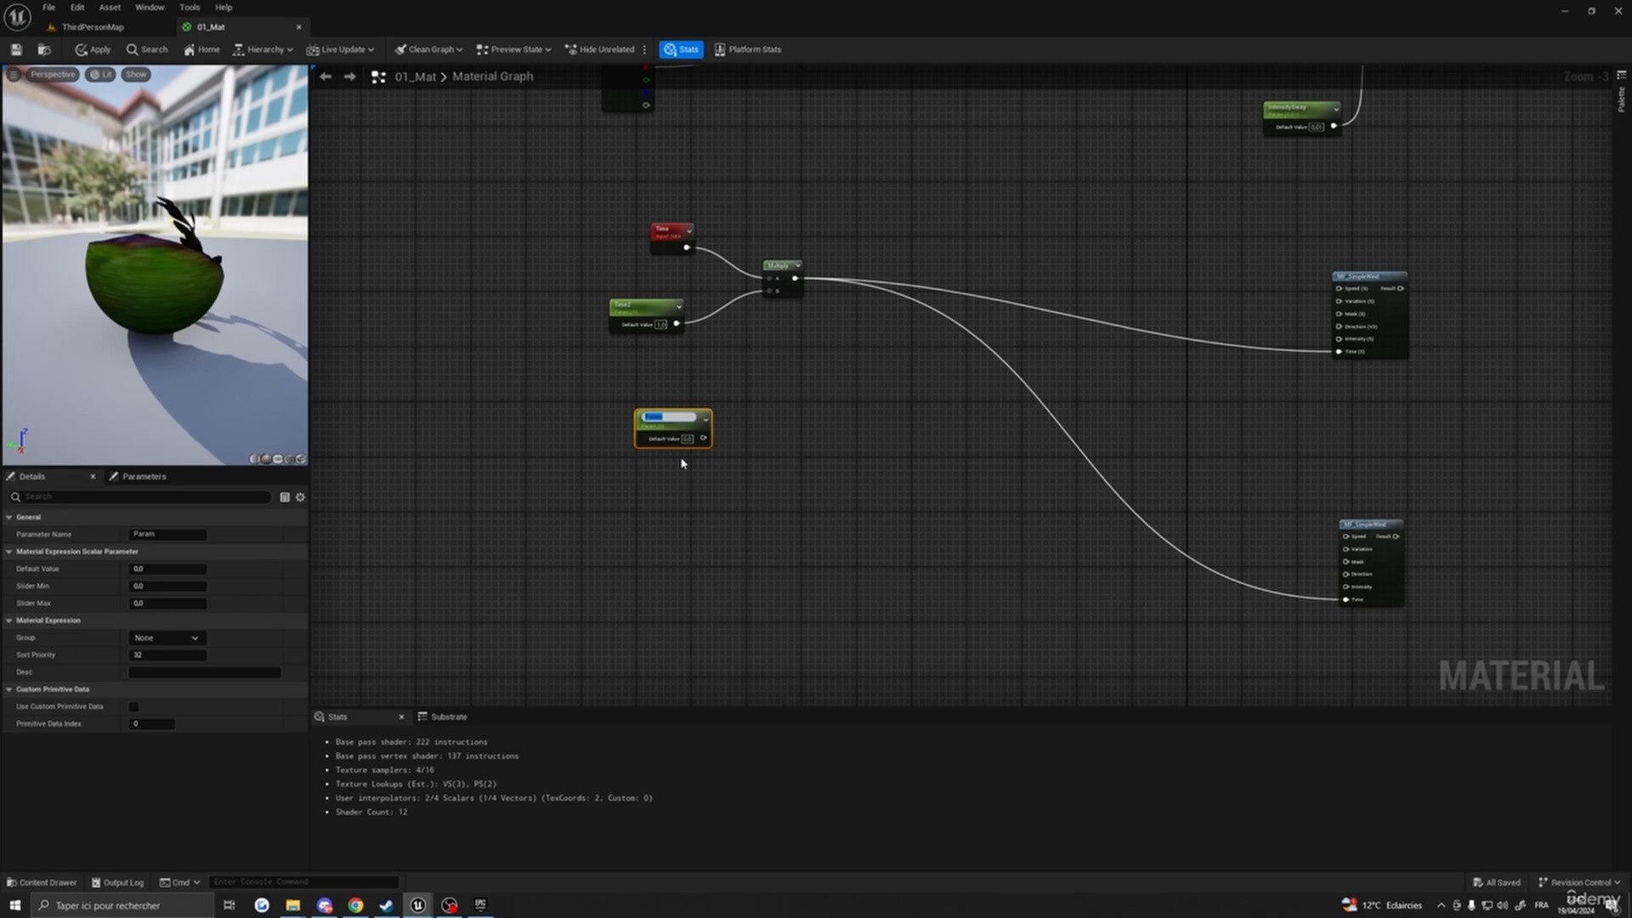
pyautogui.write('Speed')
pyautogui.press('Return')
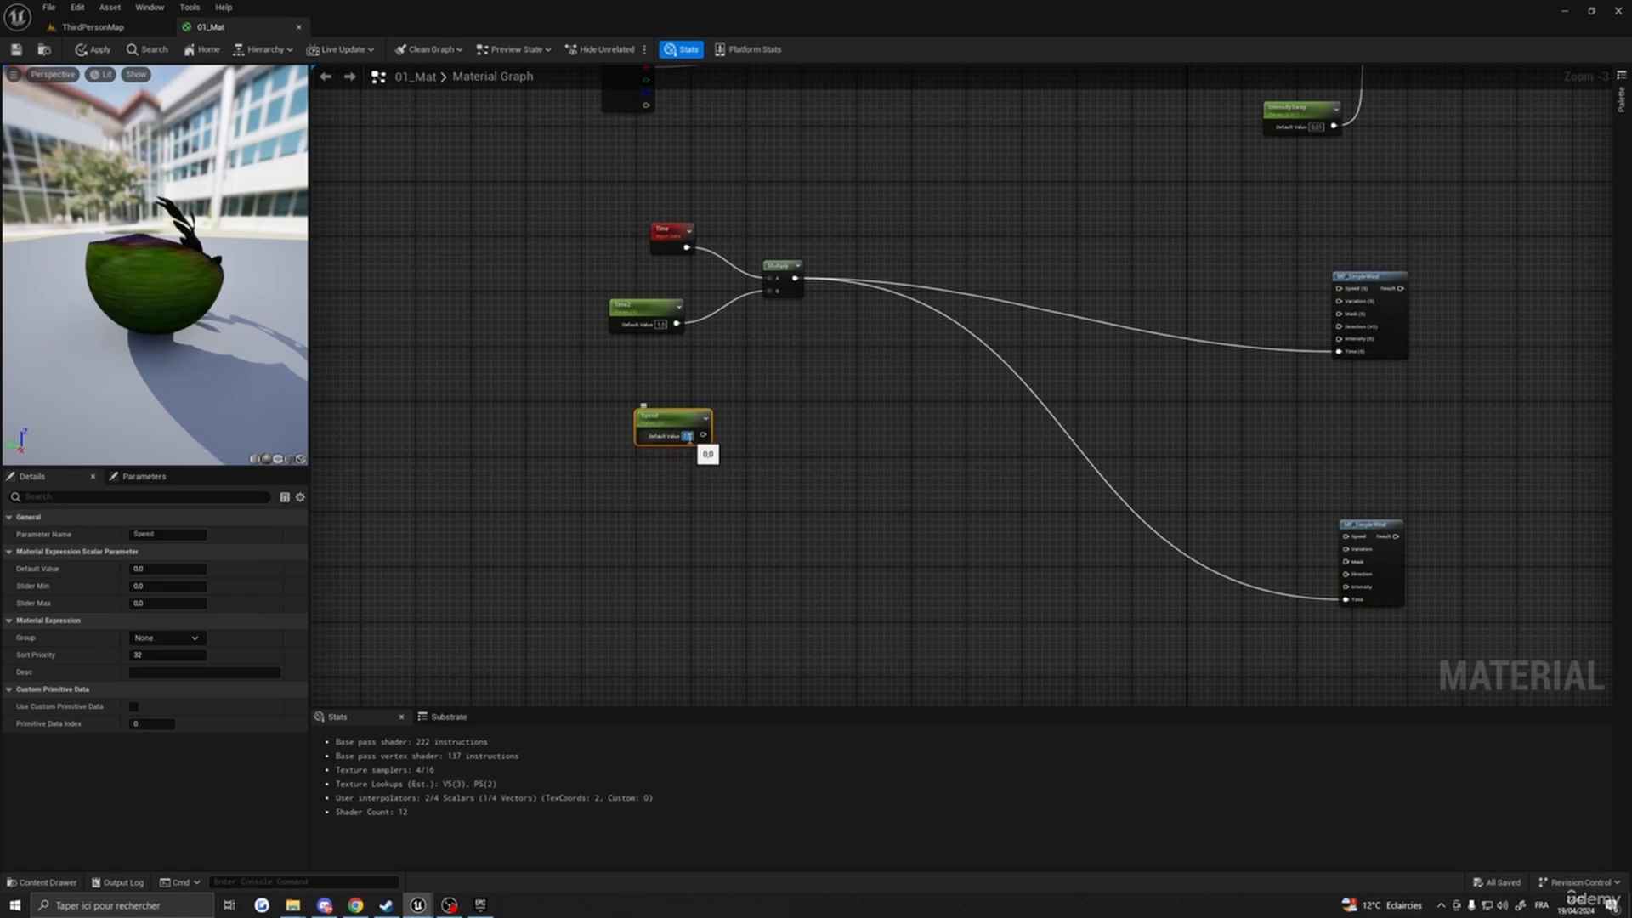
pyautogui.write('1')
pyautogui.press('Return')
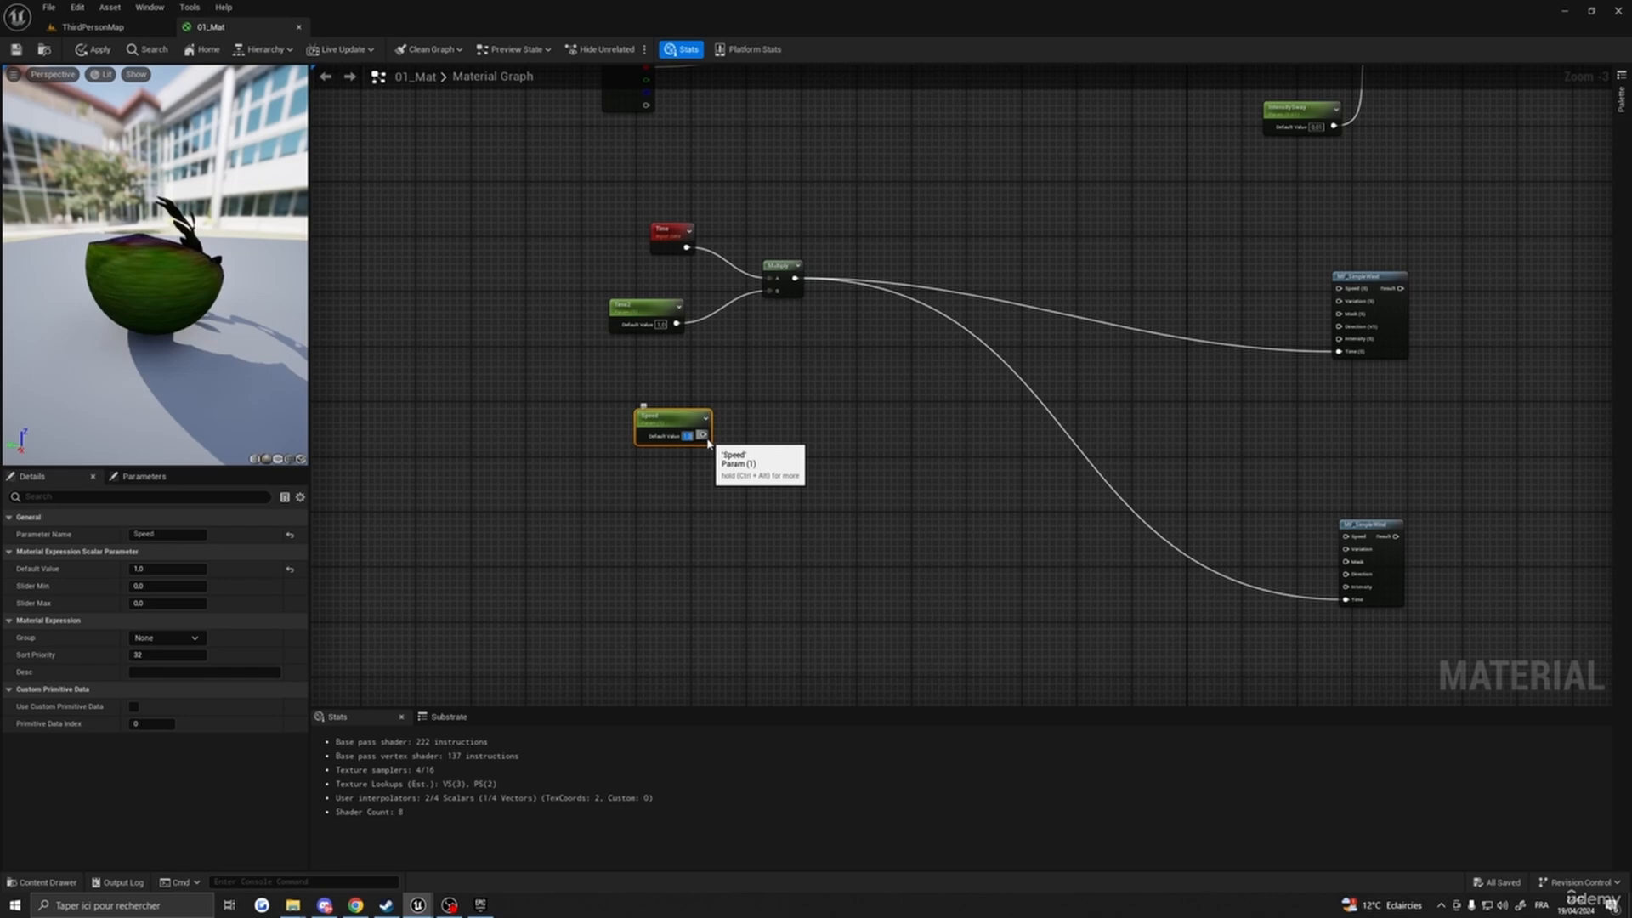
pyautogui.moveTo(703, 435); pyautogui.dragTo(1341, 289)
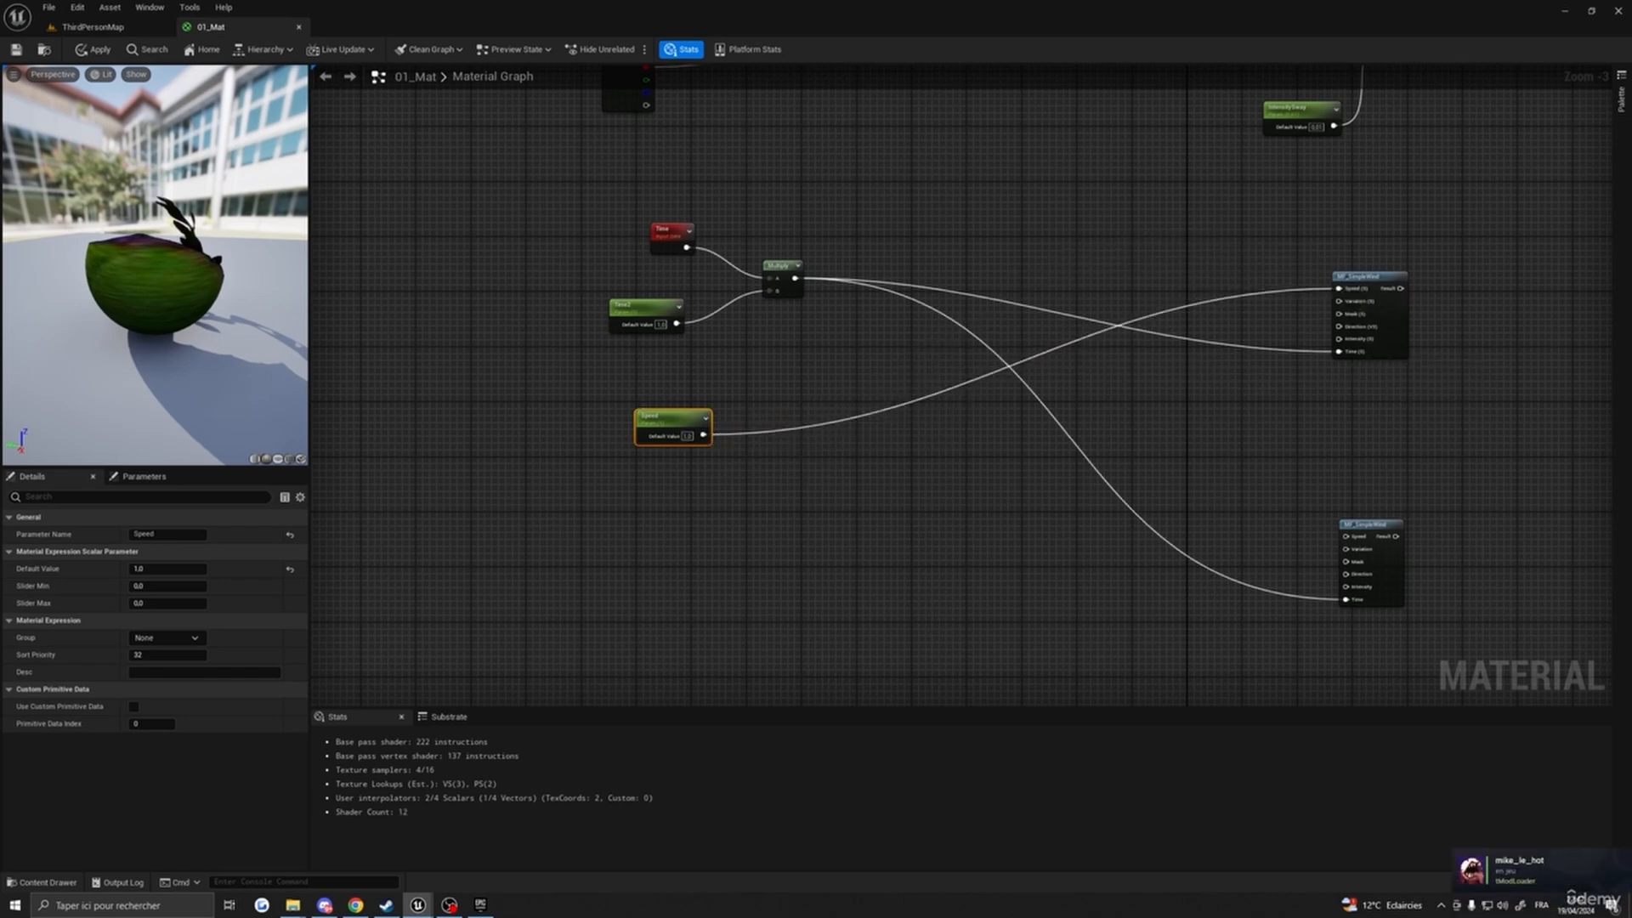
# - Move the Speed parameter slightly away from the wire area and feed its output into a new Multiply node before the lower MF_SimpleWind
pyautogui.moveTo(765, 483); pyautogui.dragTo(757, 436, button='right')
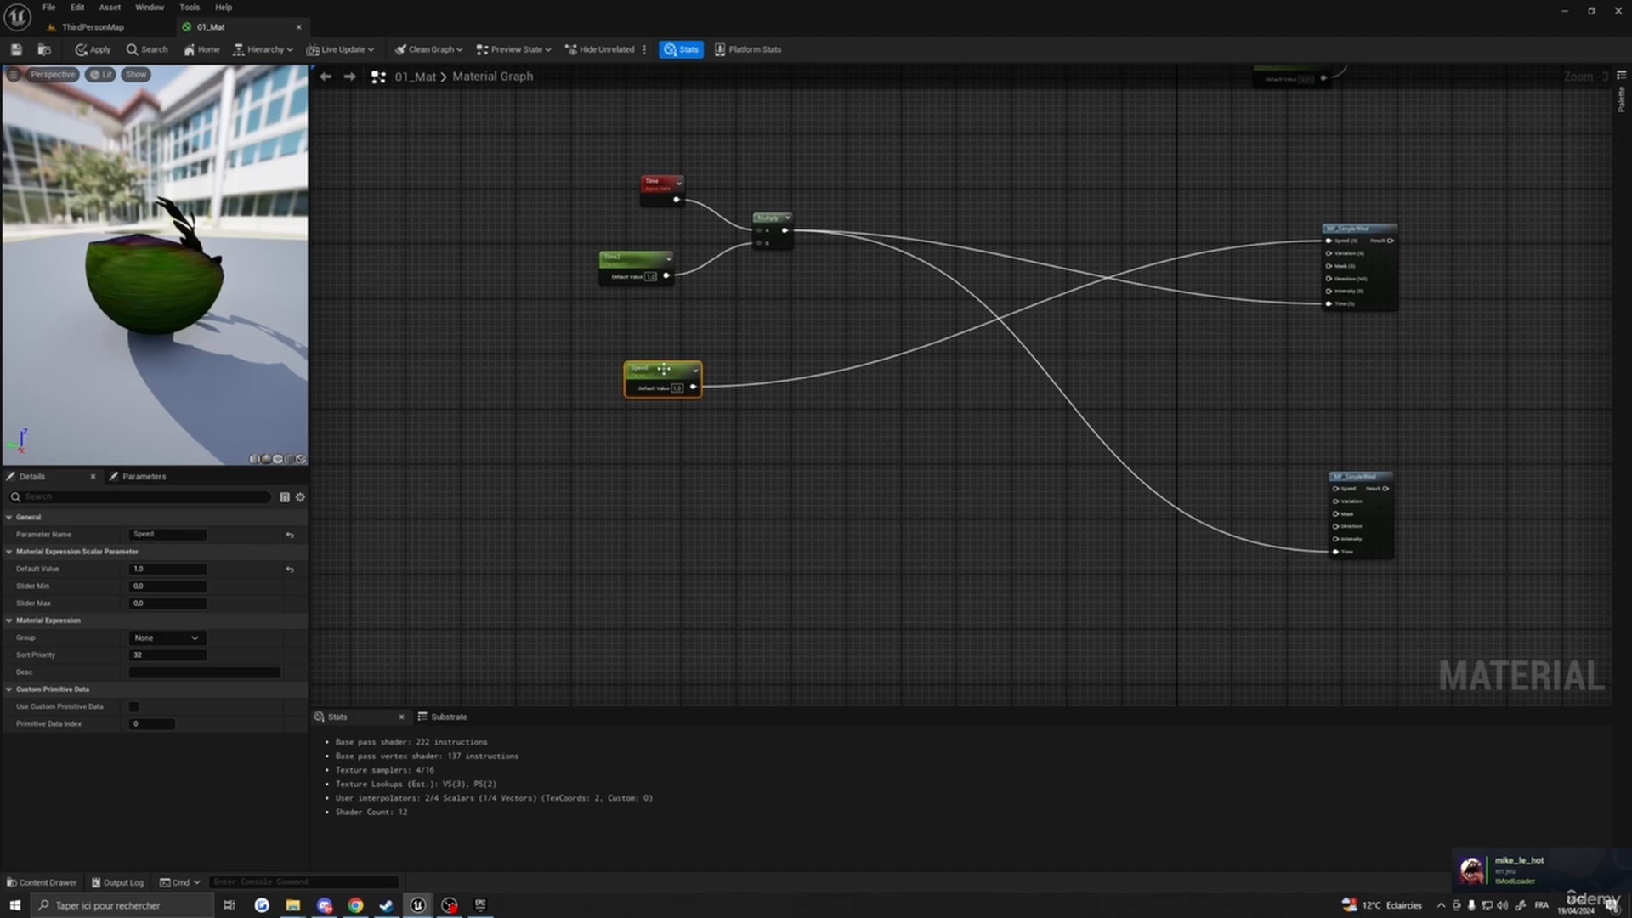
pyautogui.moveTo(663, 369); pyautogui.dragTo(642, 369)
pyautogui.click(831, 482)
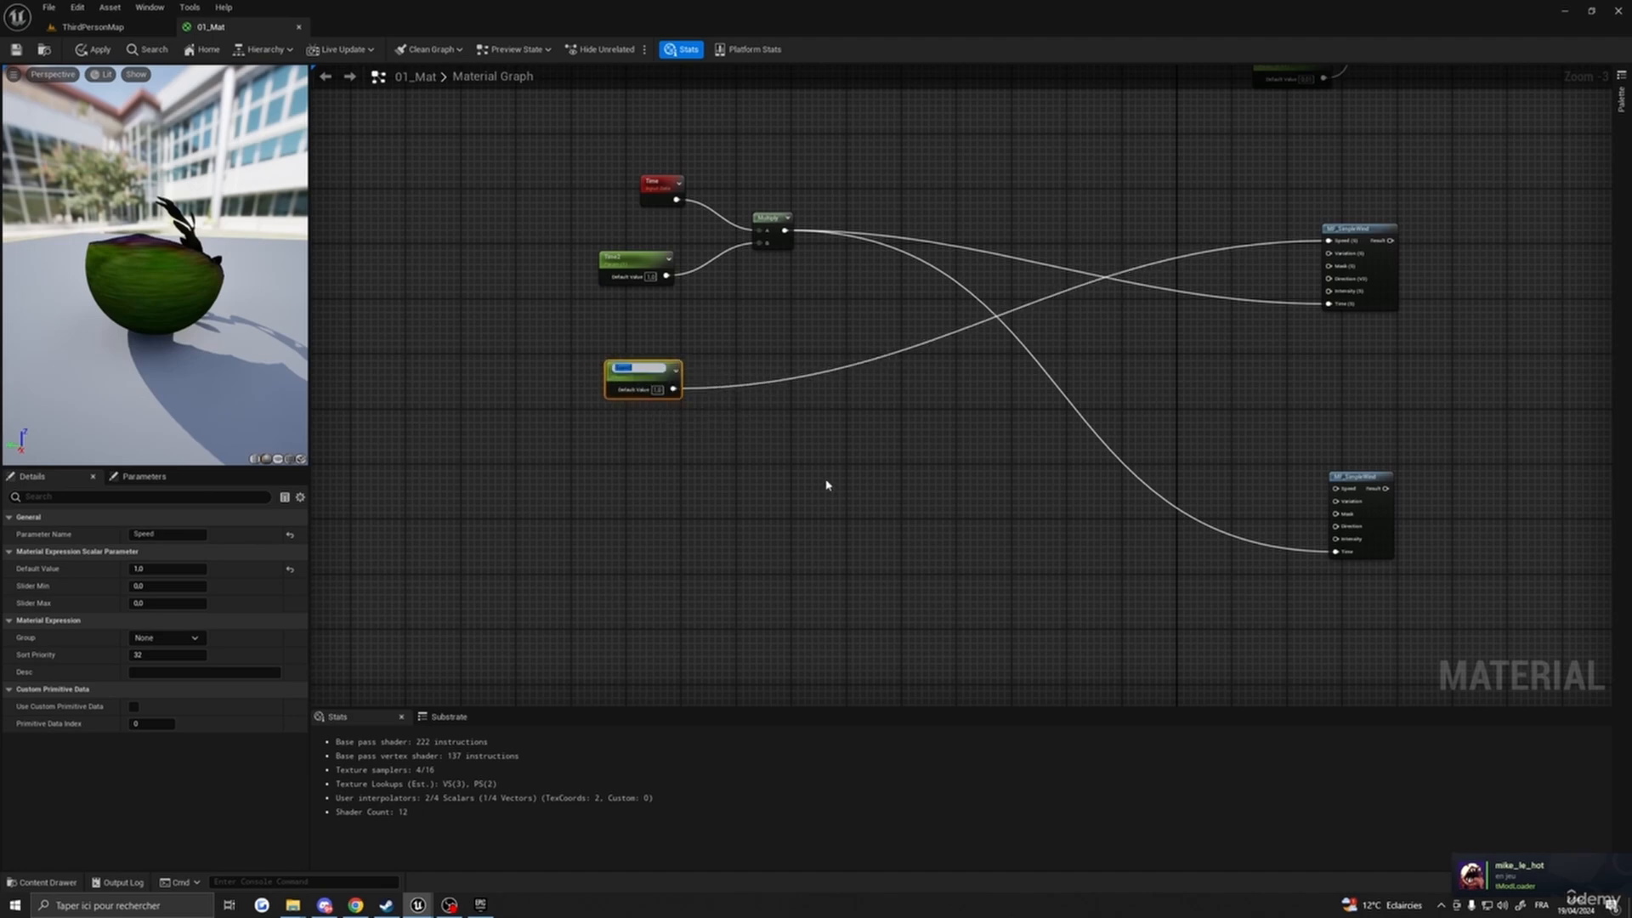
pyautogui.click(924, 512)
pyautogui.moveTo(680, 390); pyautogui.dragTo(1036, 519)
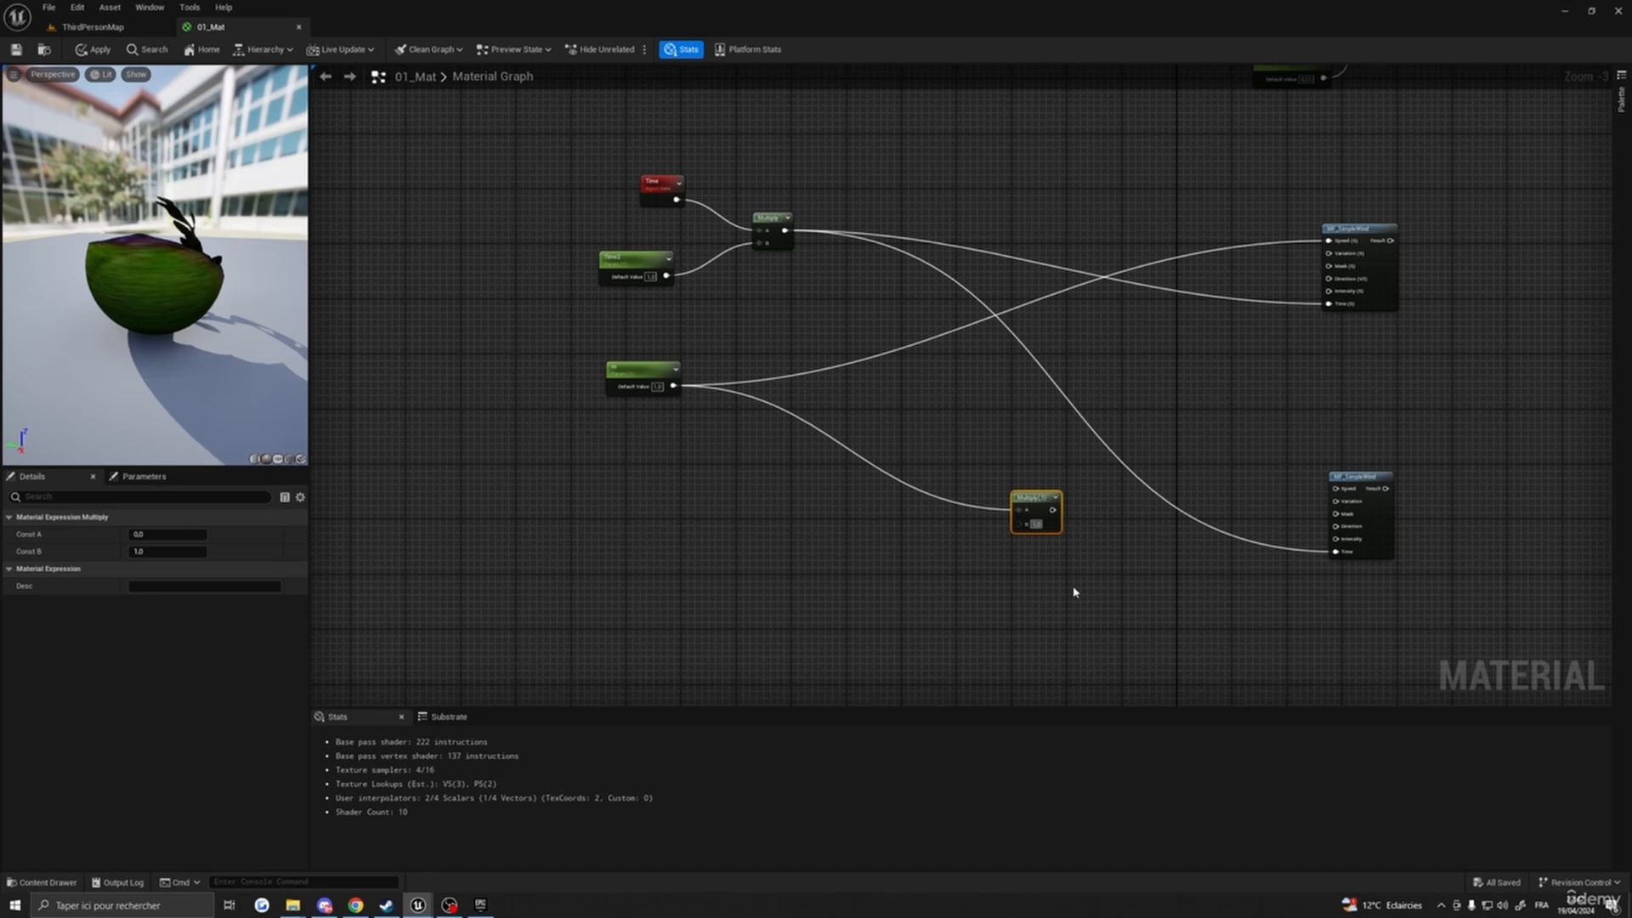
# - Set the new Multiply node's B value to 0.5 and connect its output to the lower MF_SimpleWind node's Speed input
pyautogui.click(1036, 524)
pyautogui.write('0,5')
pyautogui.press('Return')
pyautogui.moveTo(1057, 510); pyautogui.dragTo(1336, 488)
# - Correct the accidentally changed name of the speed scalar parameter back to Speed
pyautogui.moveTo(1428, 366); pyautogui.dragTo(1244, 386, button='right')
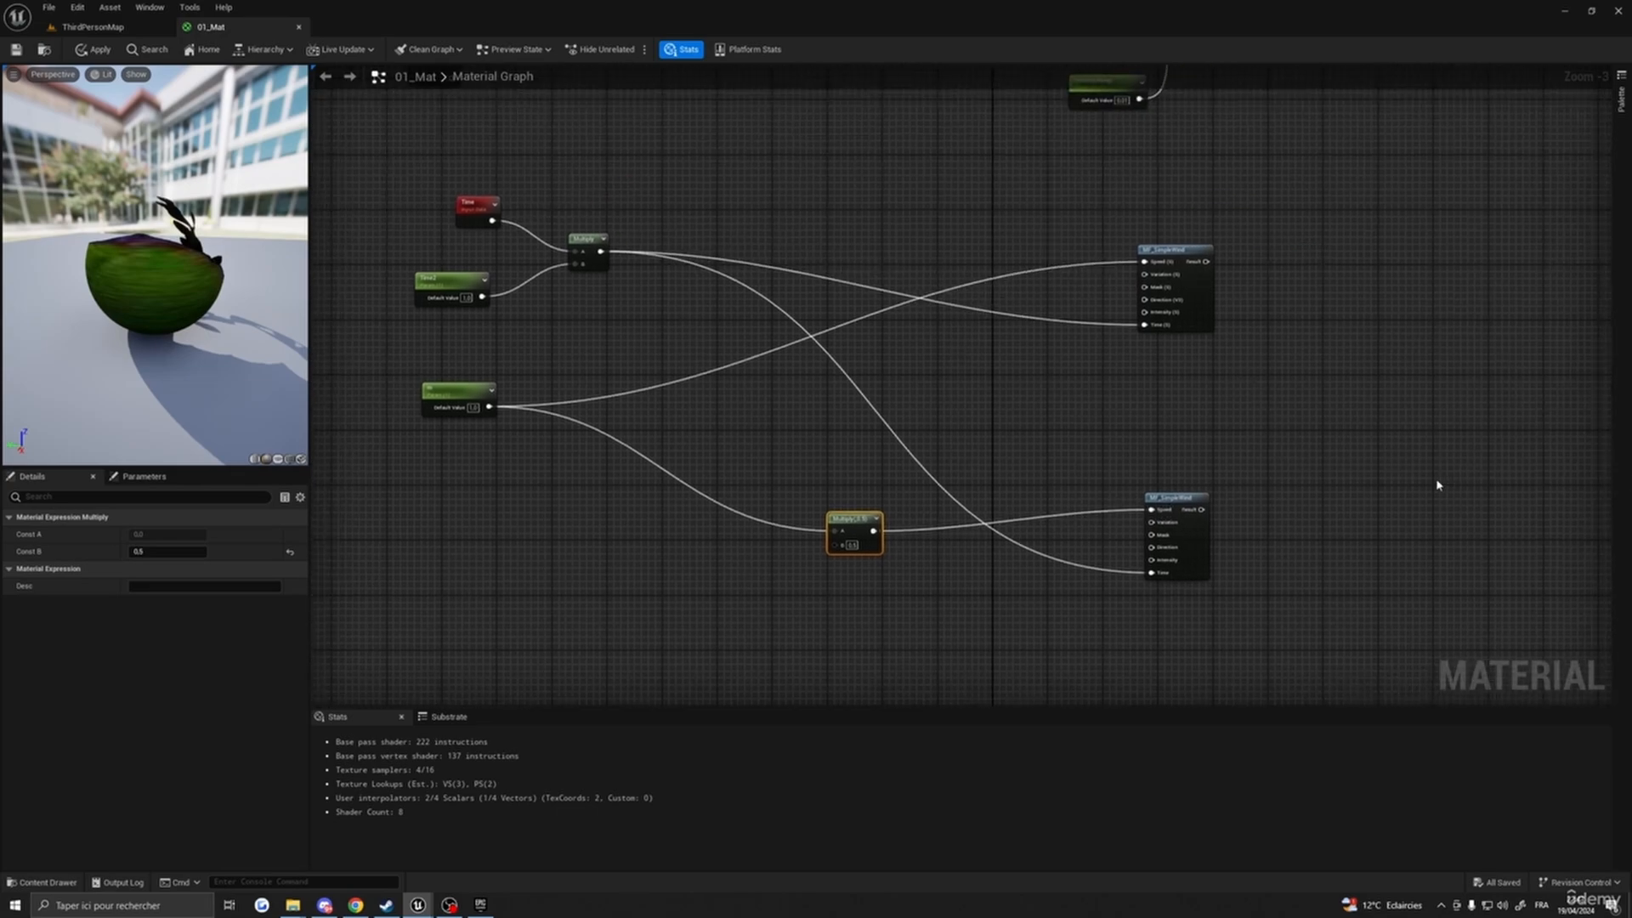
pyautogui.moveTo(1255, 443); pyautogui.dragTo(1312, 506, button='right')
pyautogui.moveTo(802, 370); pyautogui.dragTo(851, 467, button='right')
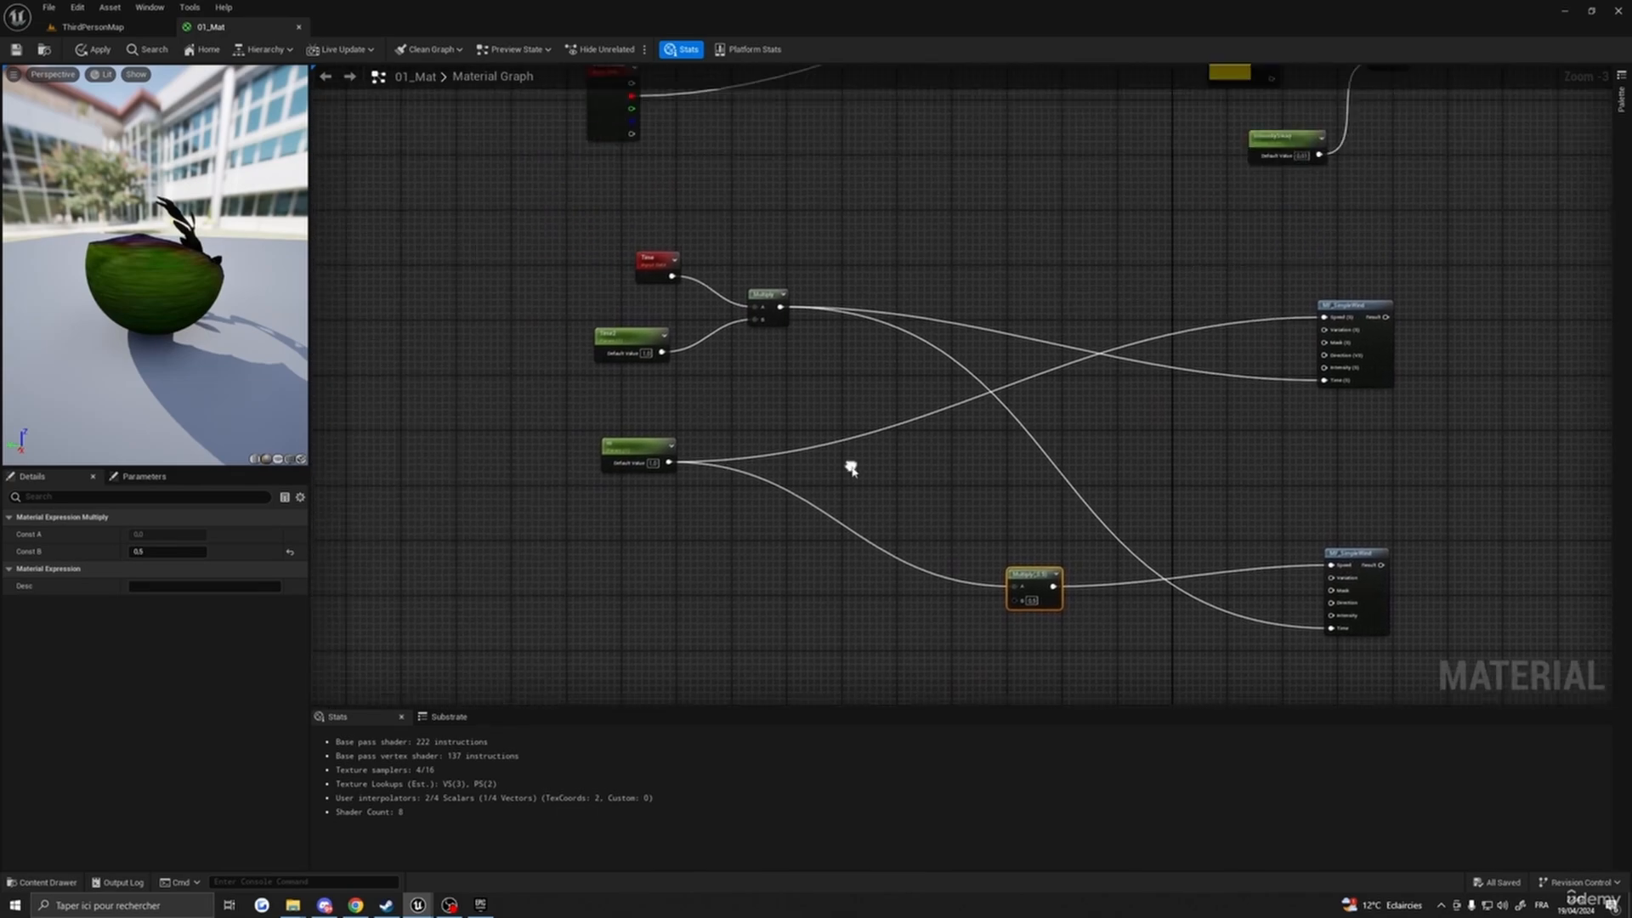
pyautogui.scroll(-2, 851, 466)
pyautogui.scroll(4, 875, 470)
pyautogui.click(723, 414)
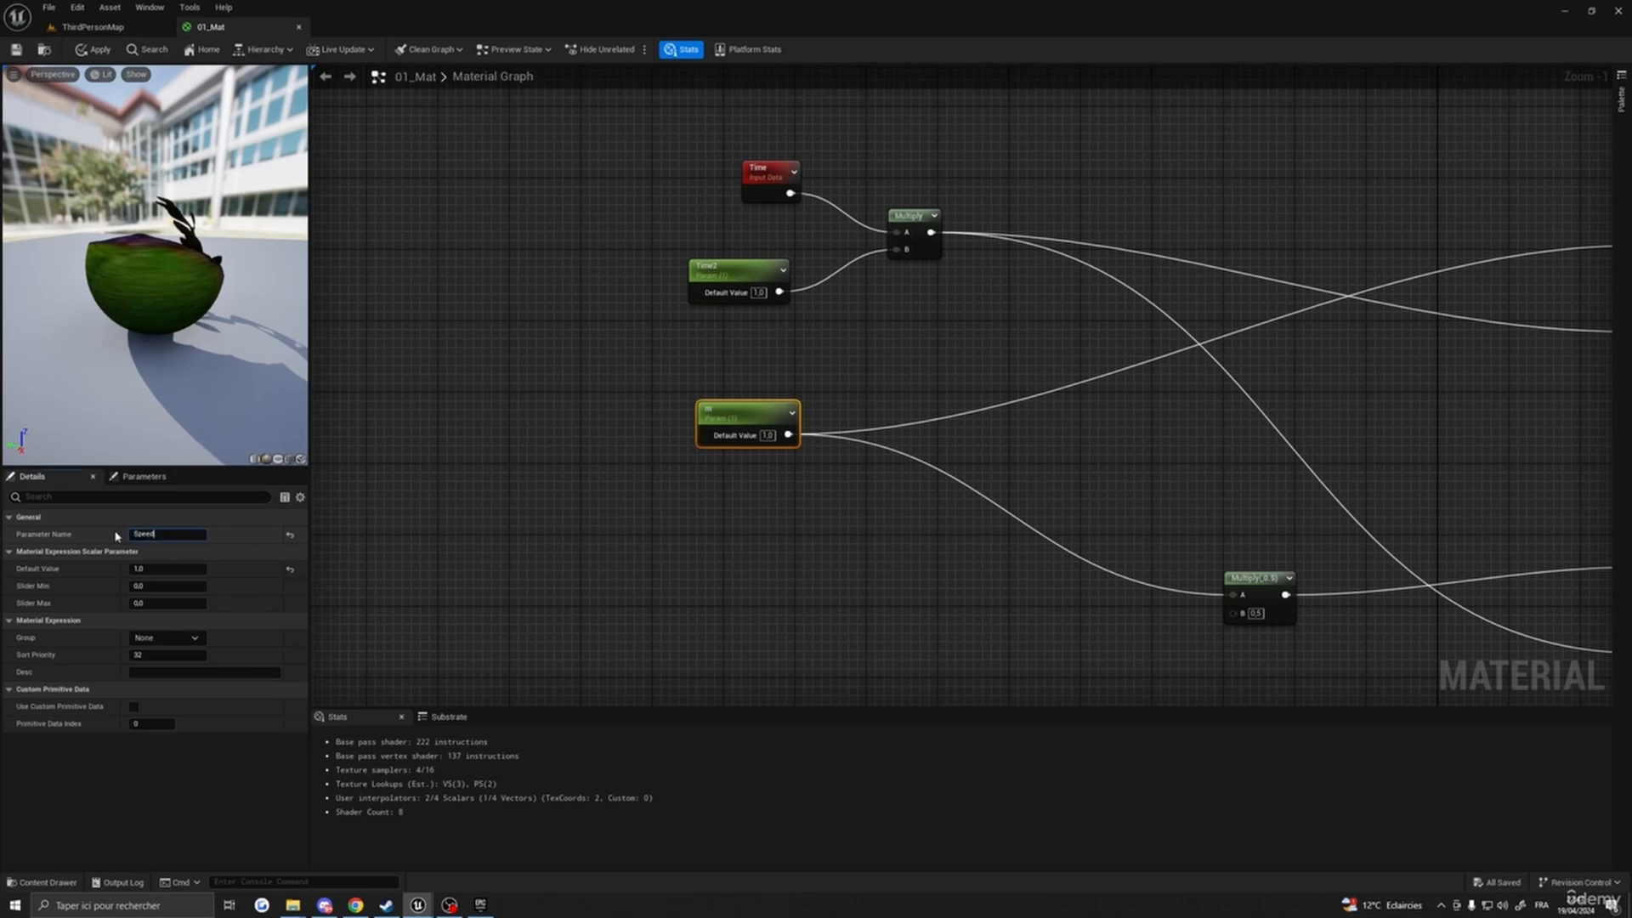
pyautogui.press('Return')
pyautogui.scroll(-4, 778, 480)
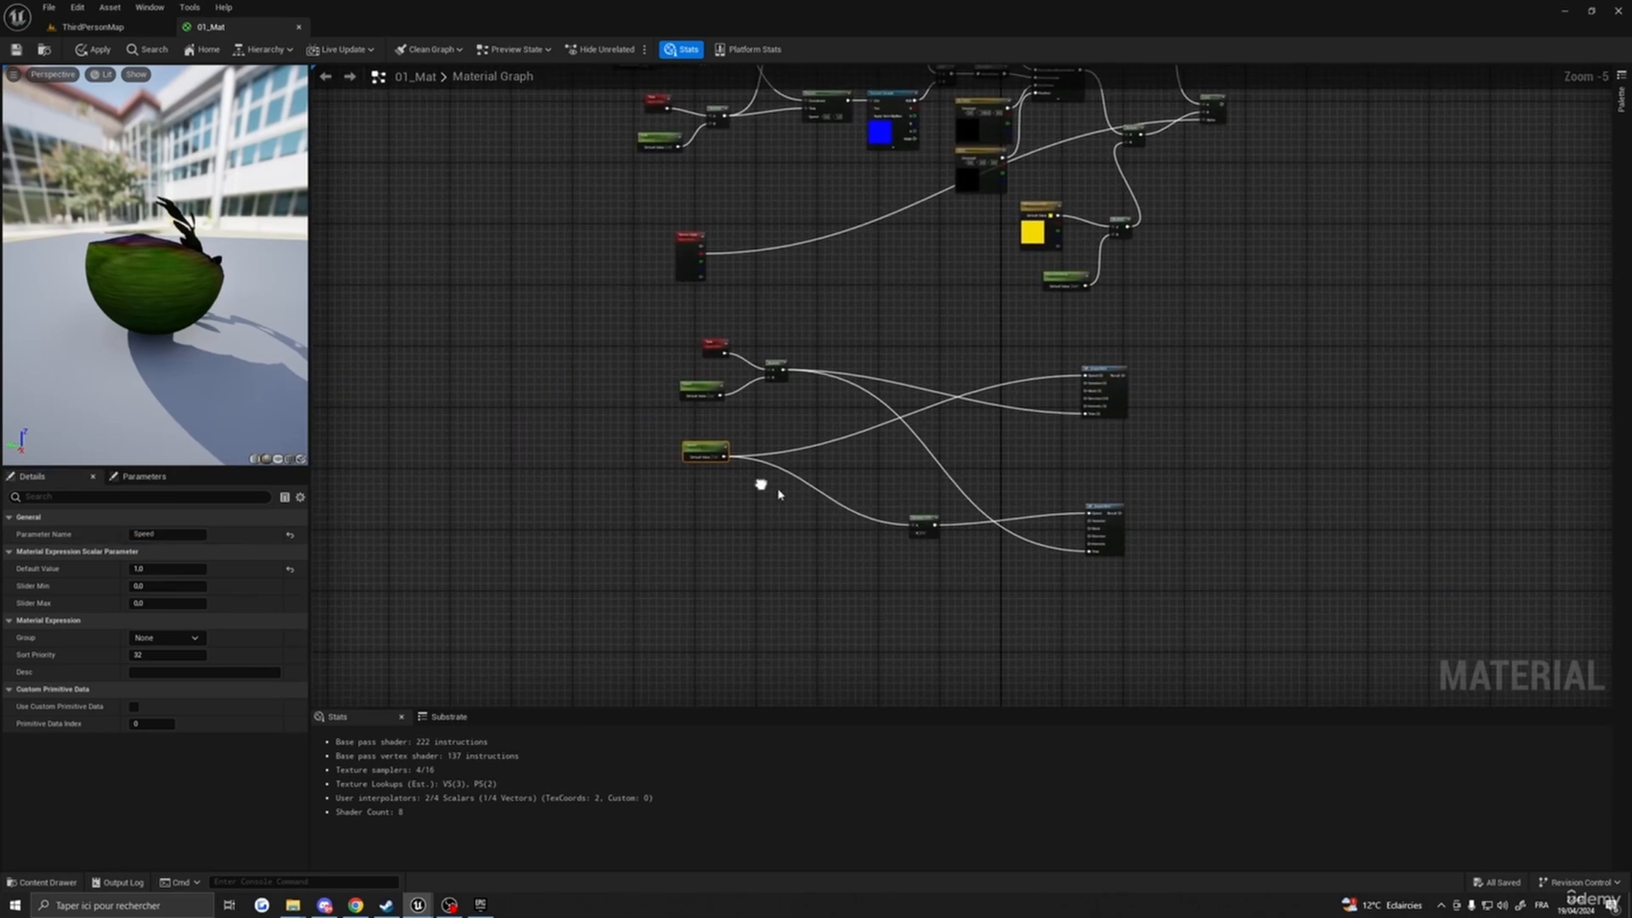
pyautogui.scroll(6, 1140, 361)
pyautogui.scroll(-4, 1173, 437)
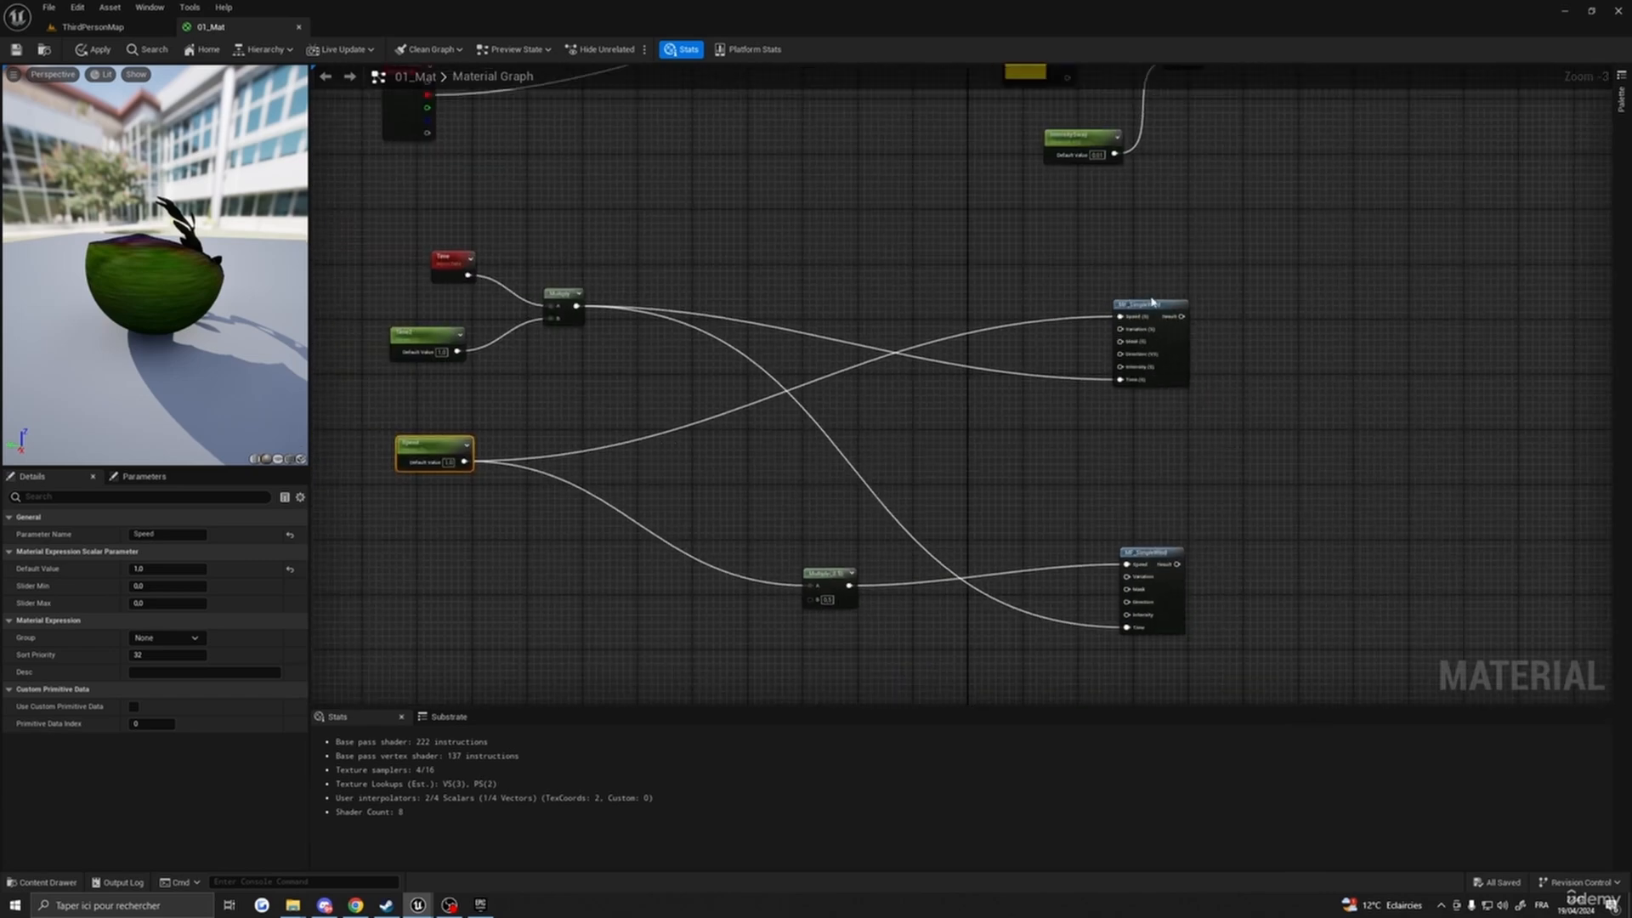
pyautogui.moveTo(1303, 506); pyautogui.dragTo(1450, 466, button='right')
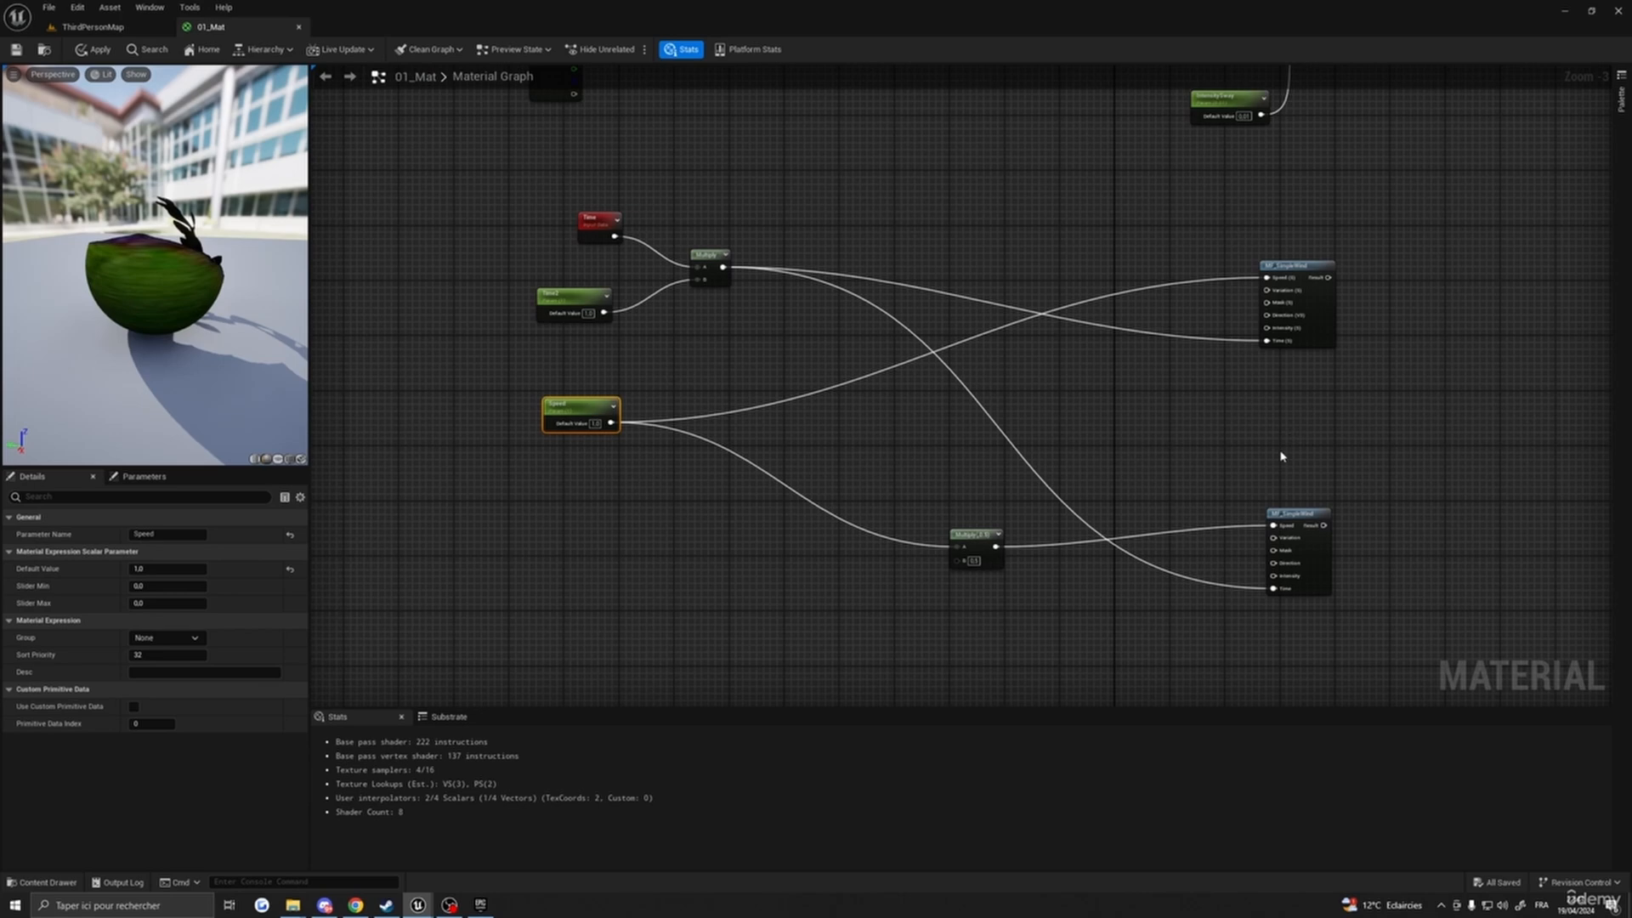
pyautogui.moveTo(1281, 456); pyautogui.dragTo(1217, 499, button='right')
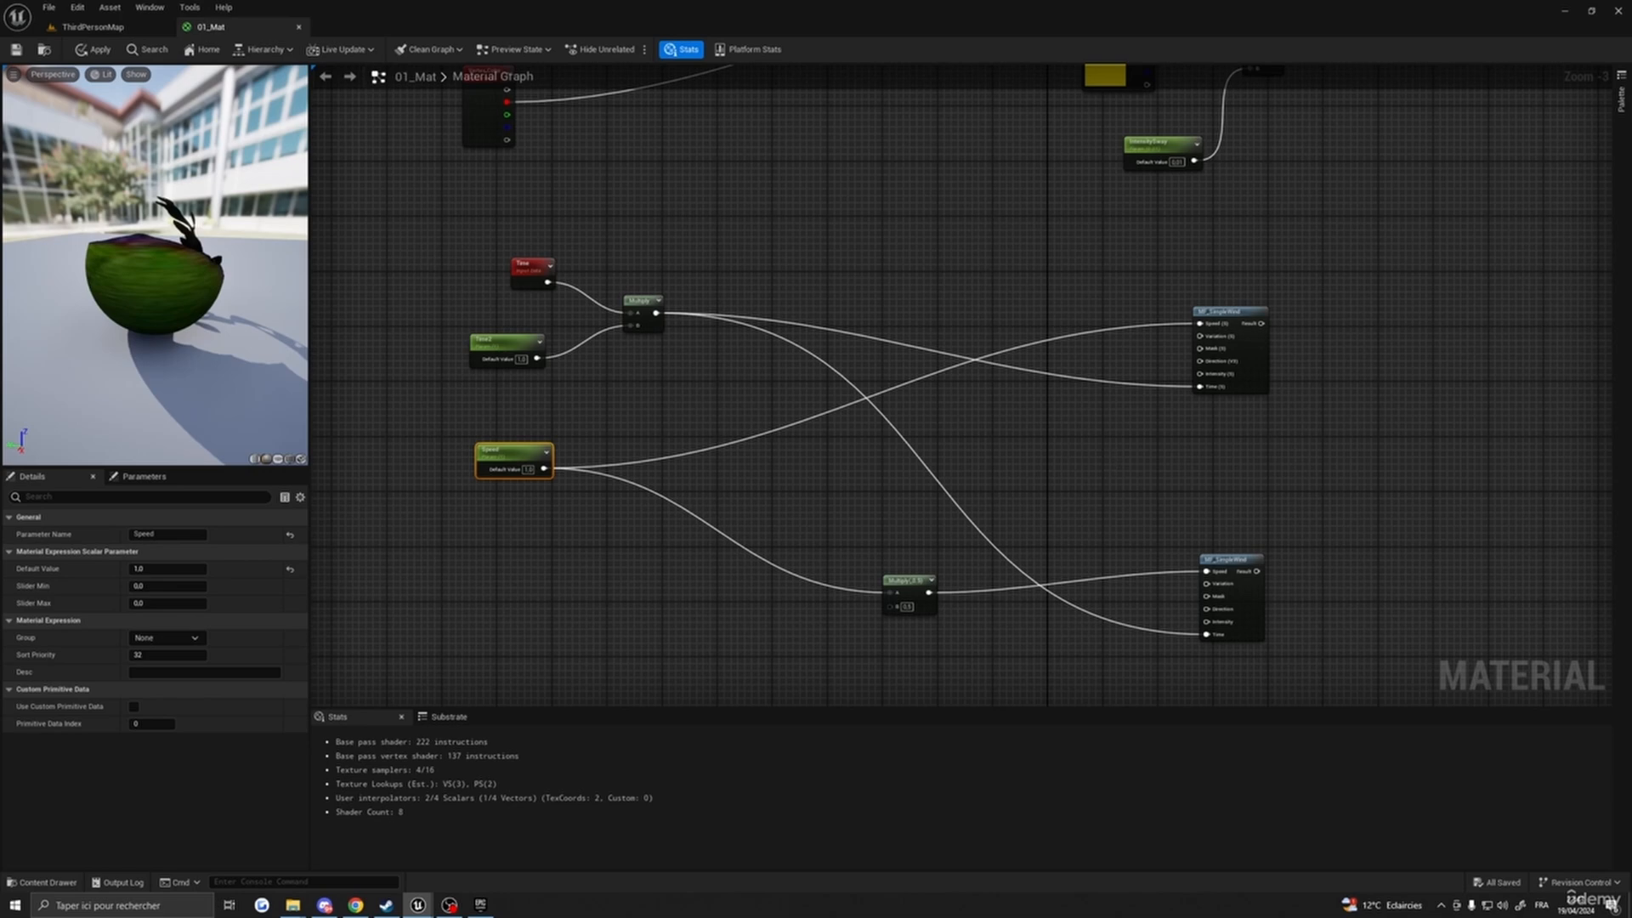
# - Add a three-component vector constant below the Speed parameter and set its X value to 1
pyautogui.moveTo(1401, 584); pyautogui.dragTo(1407, 521, button='right')
pyautogui.moveTo(1021, 426); pyautogui.dragTo(1124, 324, button='right')
pyautogui.moveTo(841, 430); pyautogui.dragTo(874, 393, button='right')
pyautogui.press('3')
pyautogui.click(516, 374)
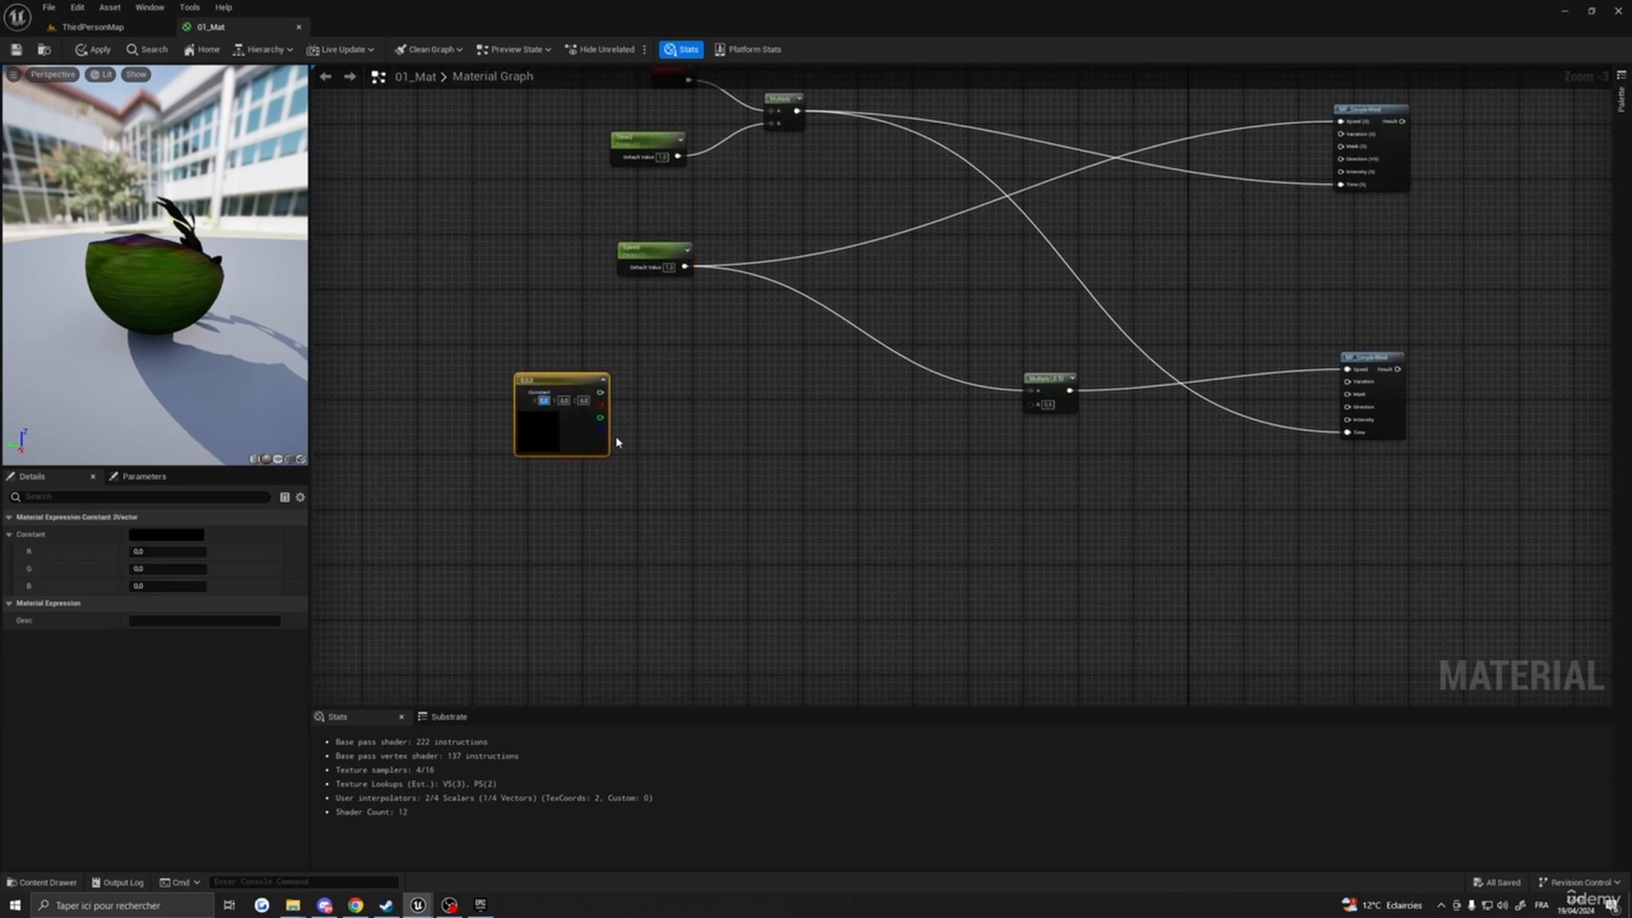
pyautogui.write('1')
pyautogui.press('Return')
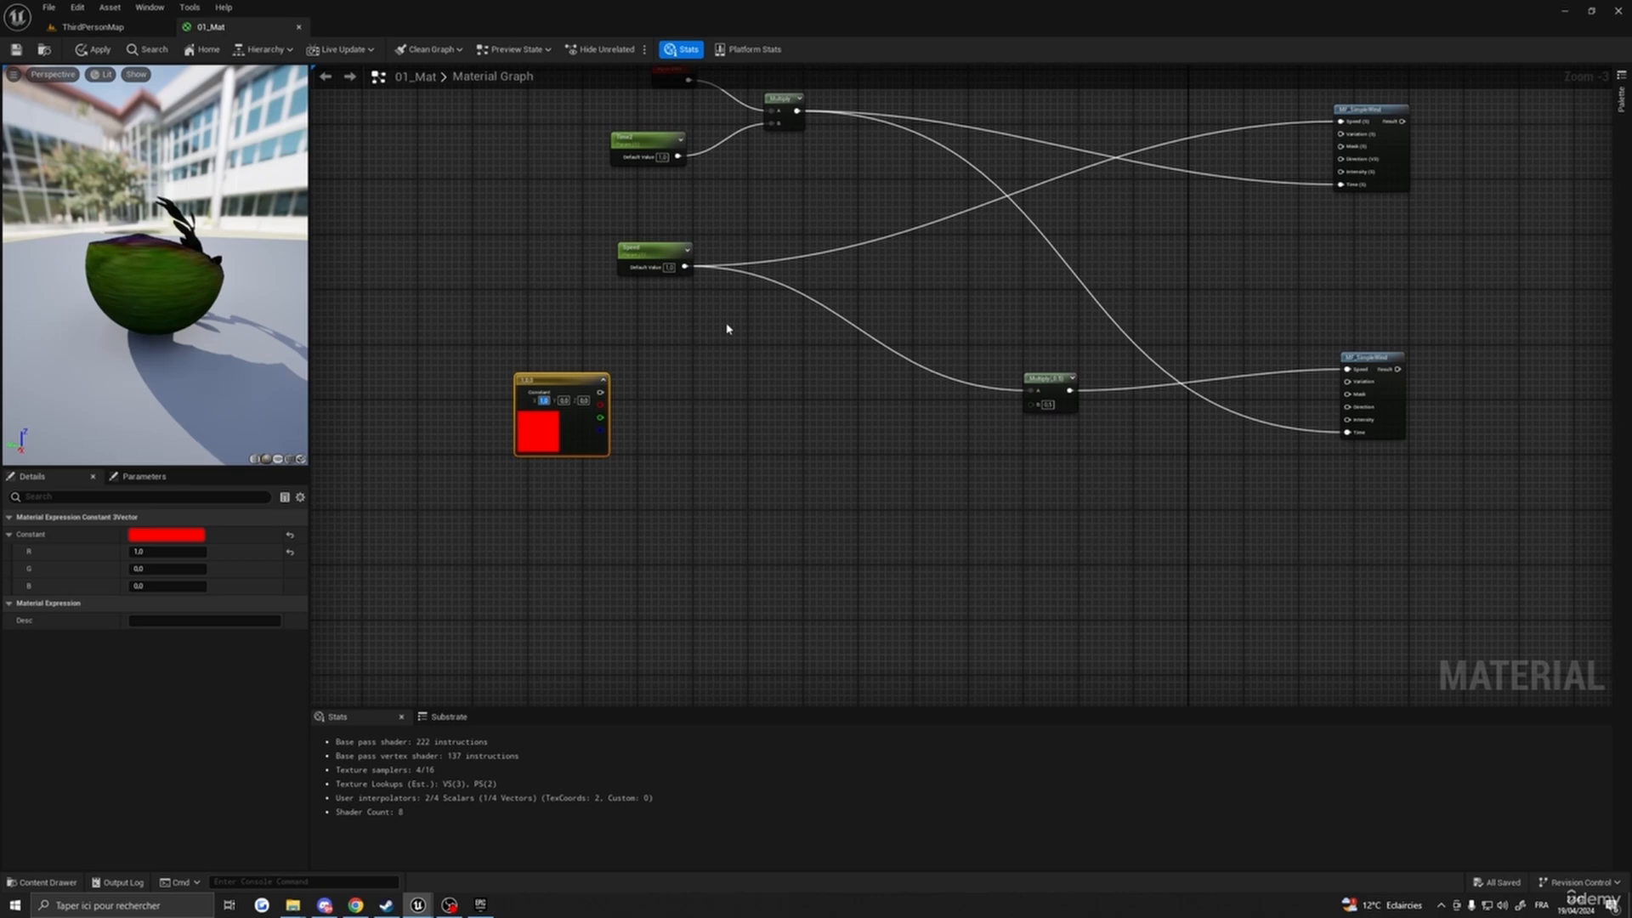
# - Add a ComponentMask node beside the red vector constant with the R, G and B channels enabled
pyautogui.moveTo(715, 406); pyautogui.dragTo(751, 382, button='right')
pyautogui.rightClick(751, 371)
pyautogui.write('ma')
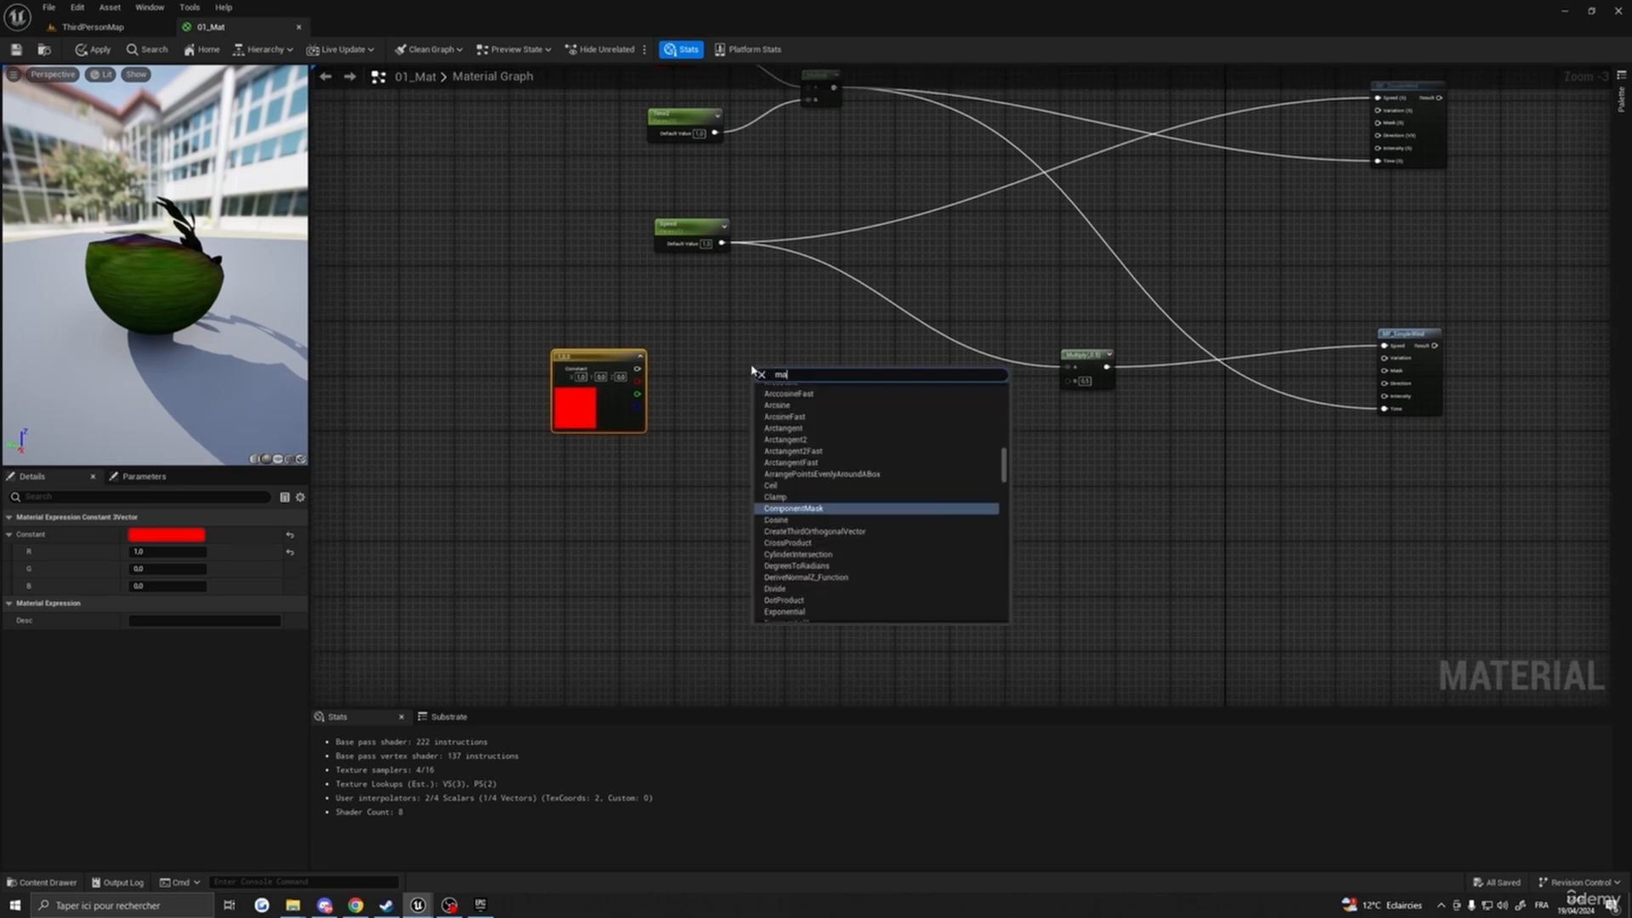
pyautogui.write('sk')
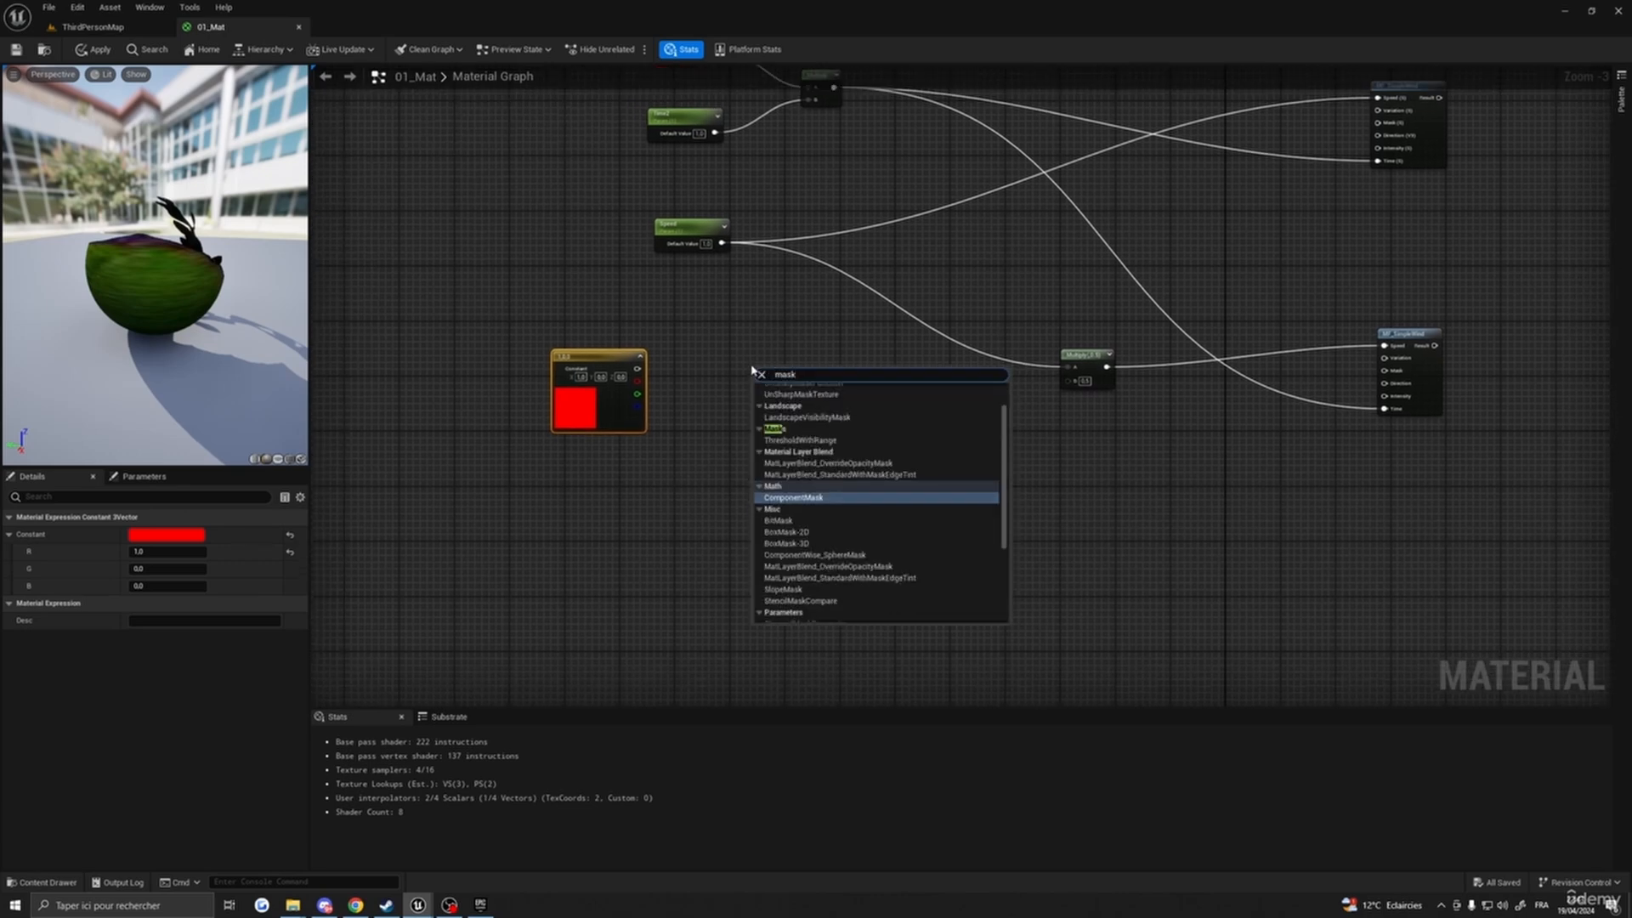
pyautogui.click(811, 498)
pyautogui.moveTo(775, 372); pyautogui.dragTo(734, 383)
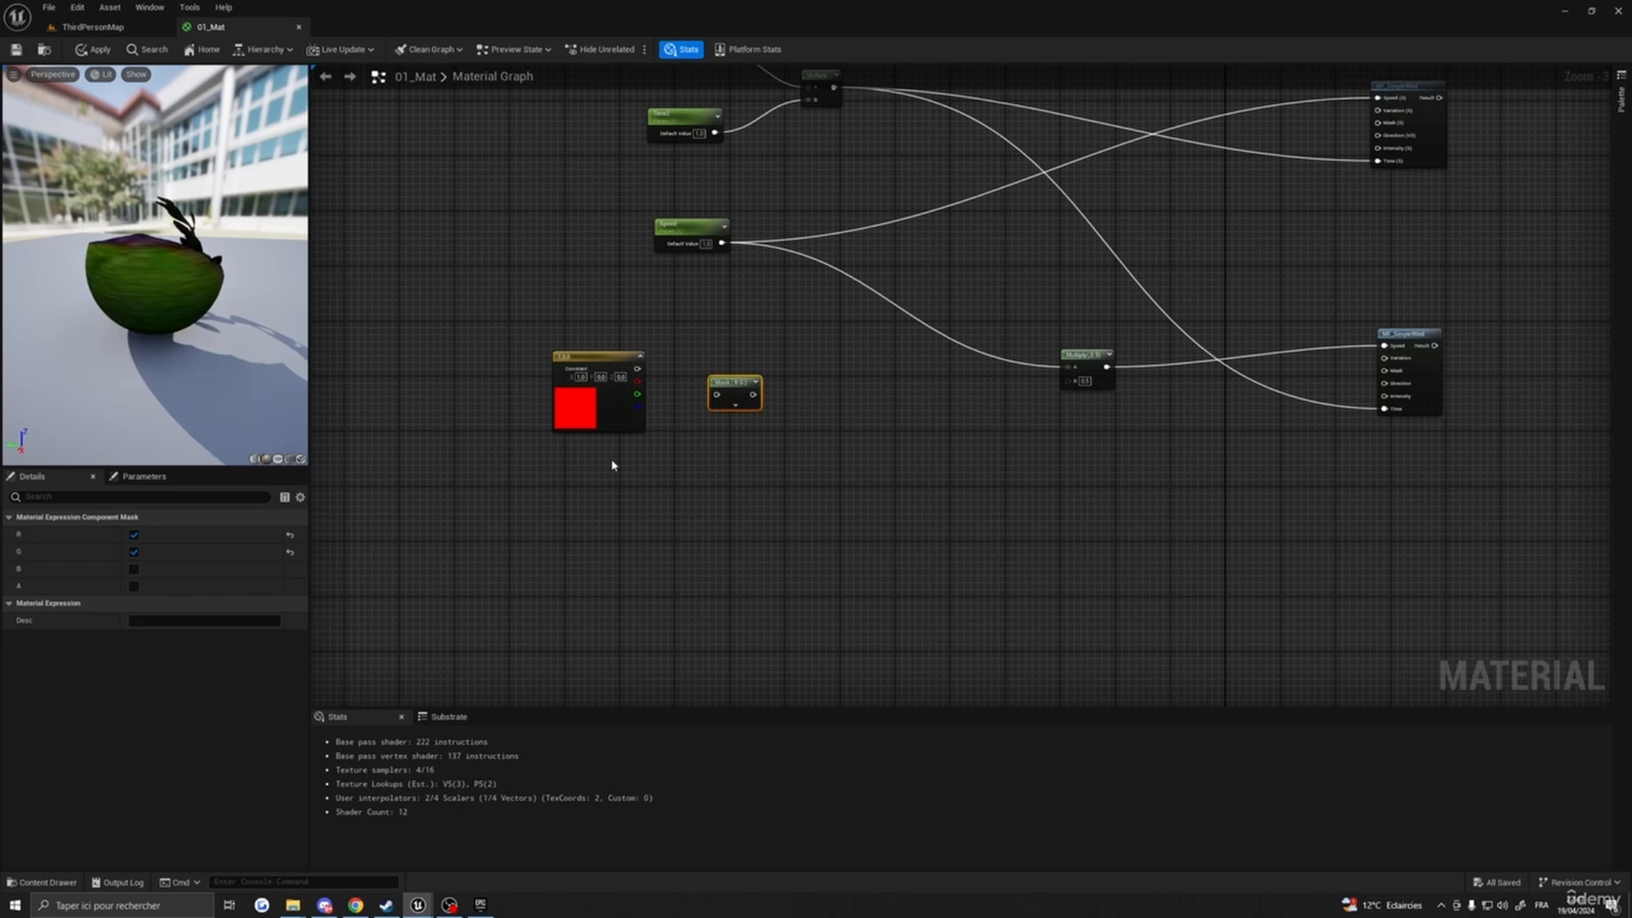
pyautogui.click(134, 568)
# - Connect the red vector constant to the mask and the mask's output to the upper MF_SimpleWind node's Direction input
pyautogui.moveTo(638, 369); pyautogui.dragTo(728, 386)
pyautogui.moveTo(835, 411); pyautogui.dragTo(781, 418, button='right')
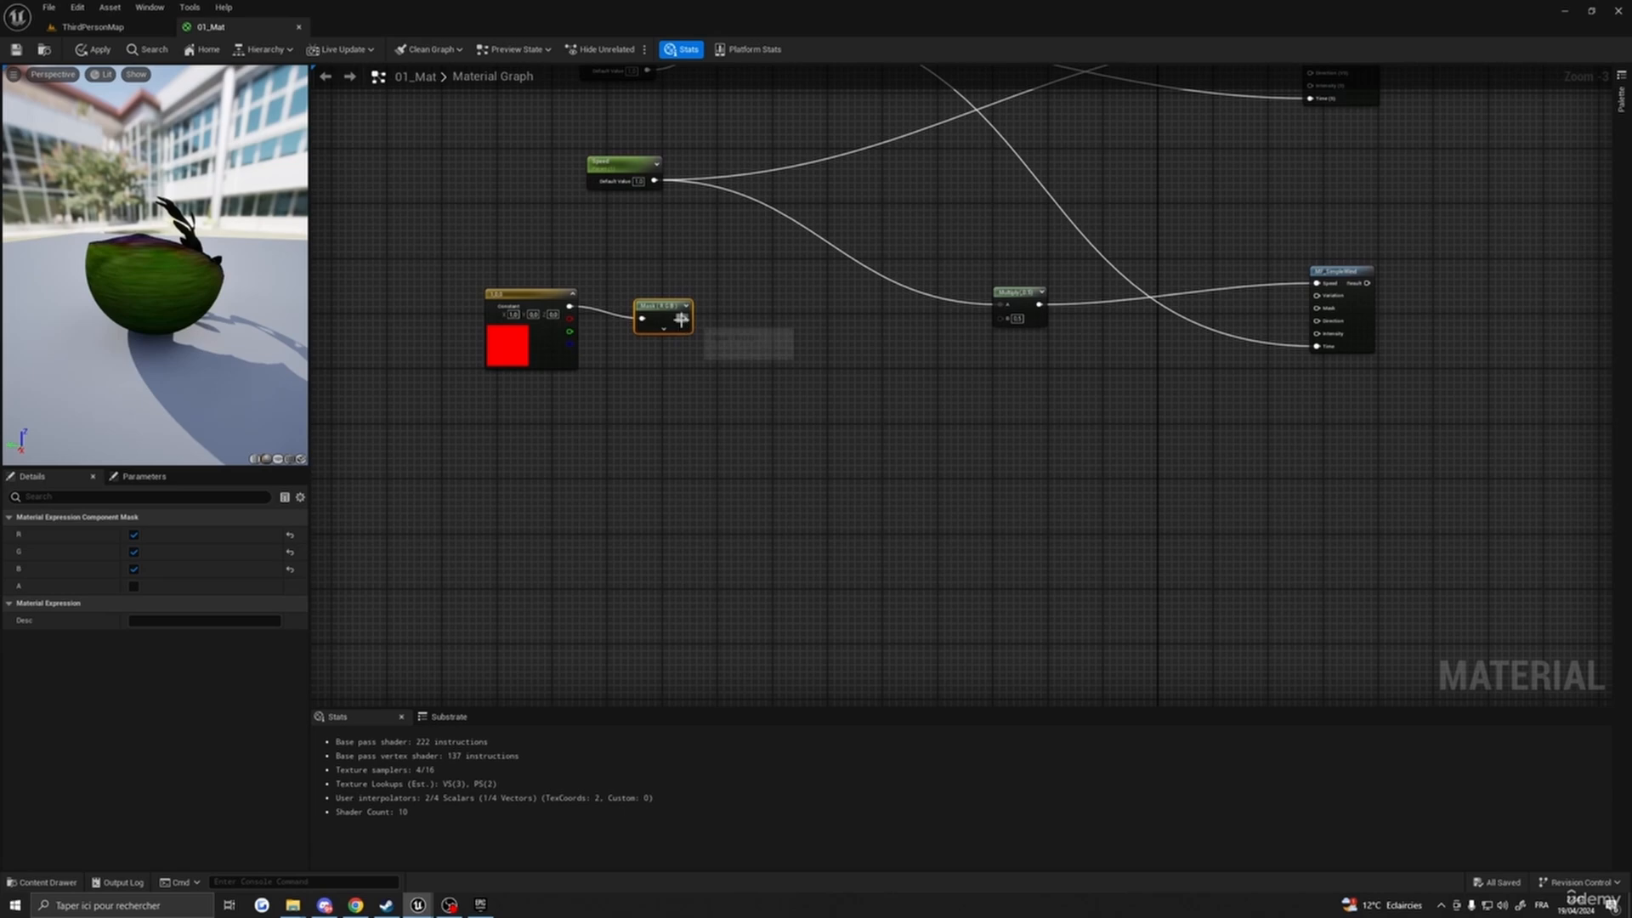
pyautogui.moveTo(684, 314); pyautogui.dragTo(1310, 153)
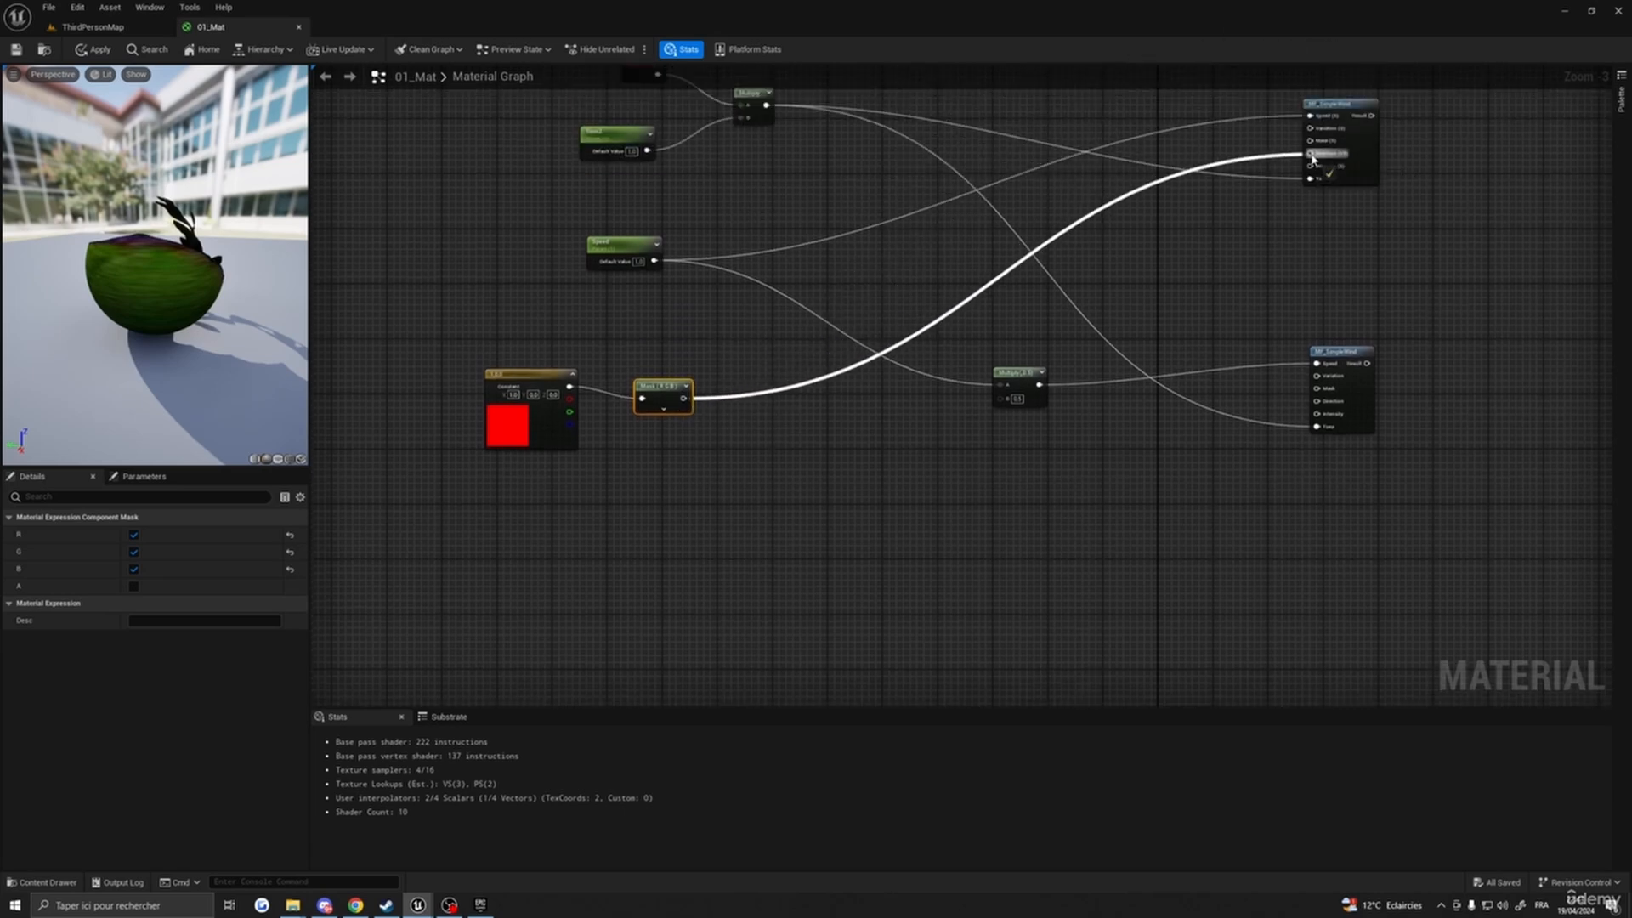
# - Add a Normalize node below the mask, fed by the mask's output
pyautogui.moveTo(830, 427); pyautogui.dragTo(857, 394, button='right')
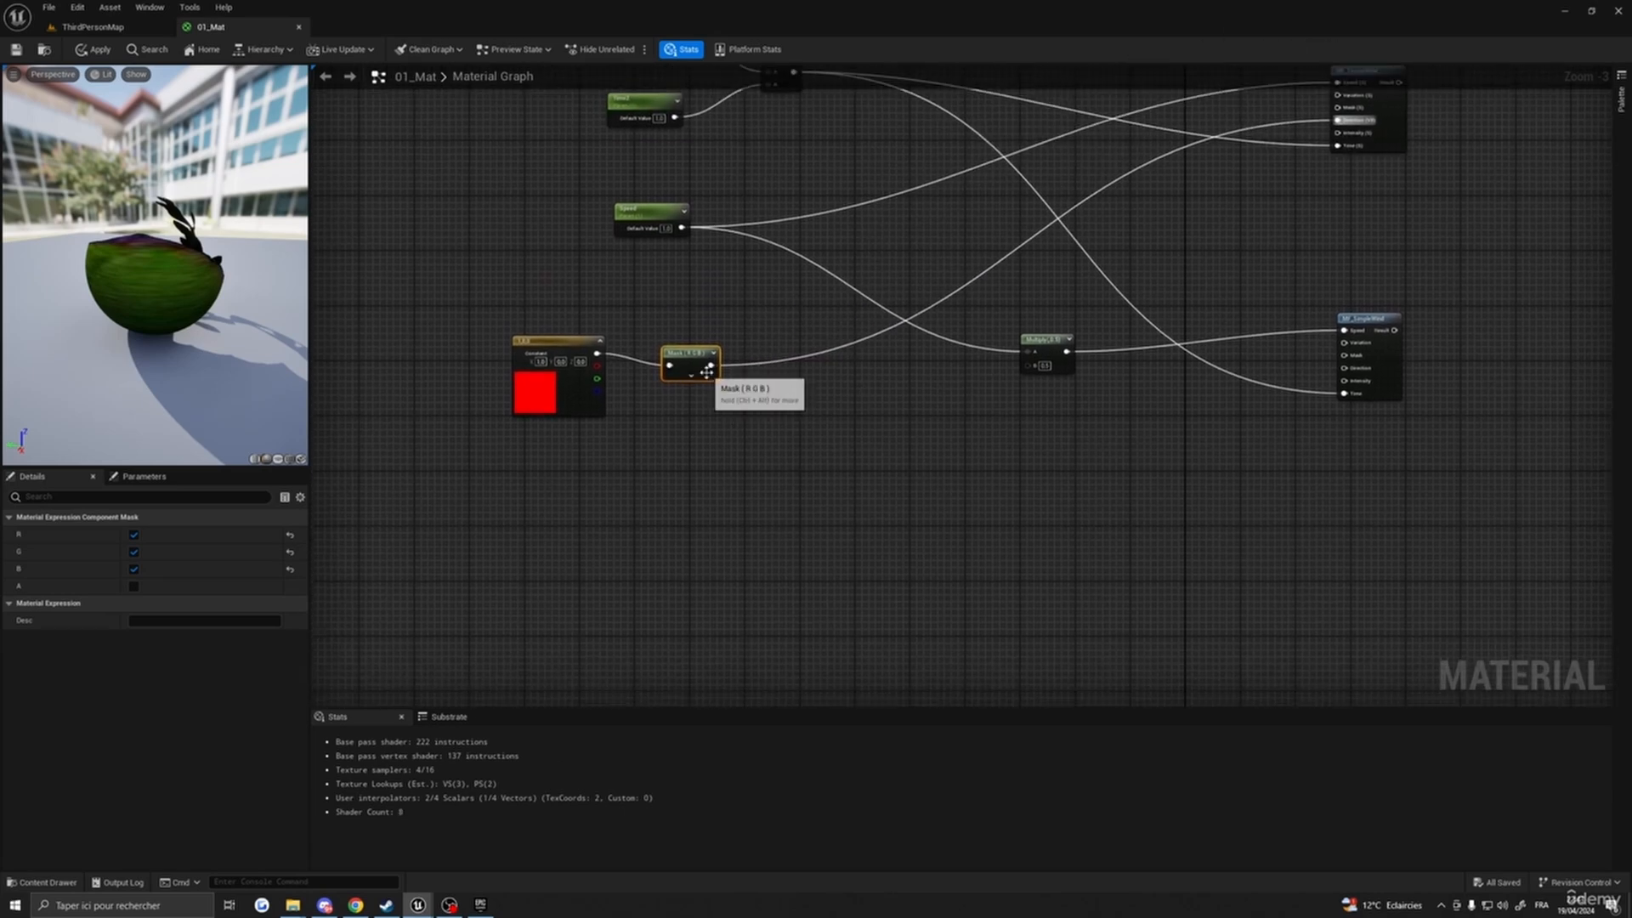
pyautogui.moveTo(710, 366); pyautogui.dragTo(810, 463)
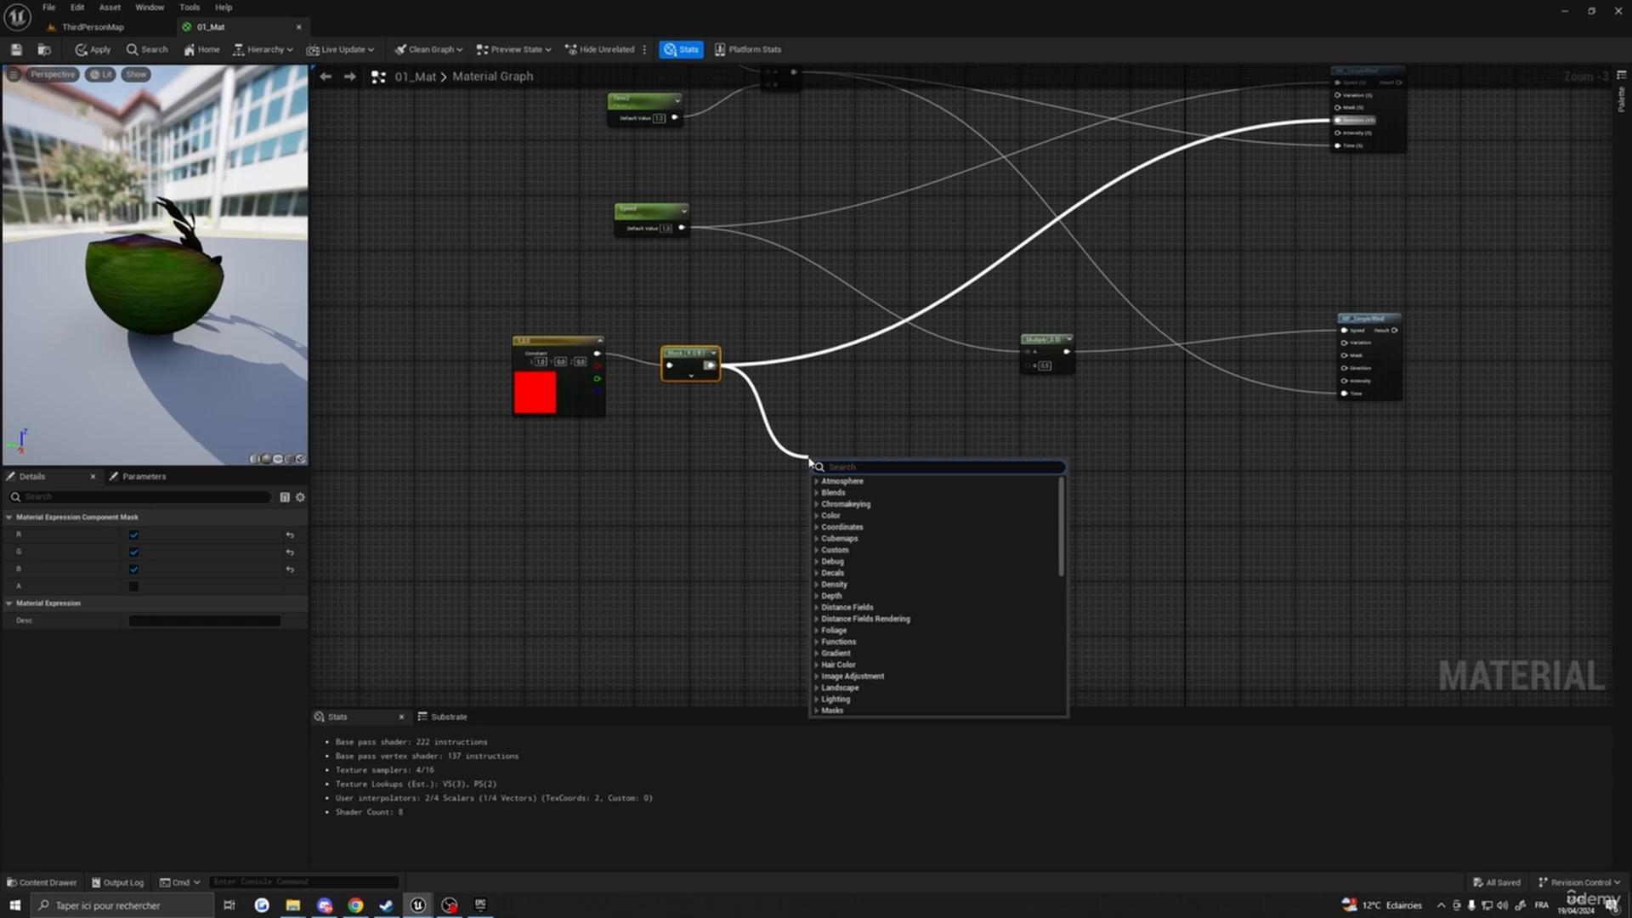
pyautogui.write('norma')
pyautogui.click(854, 556)
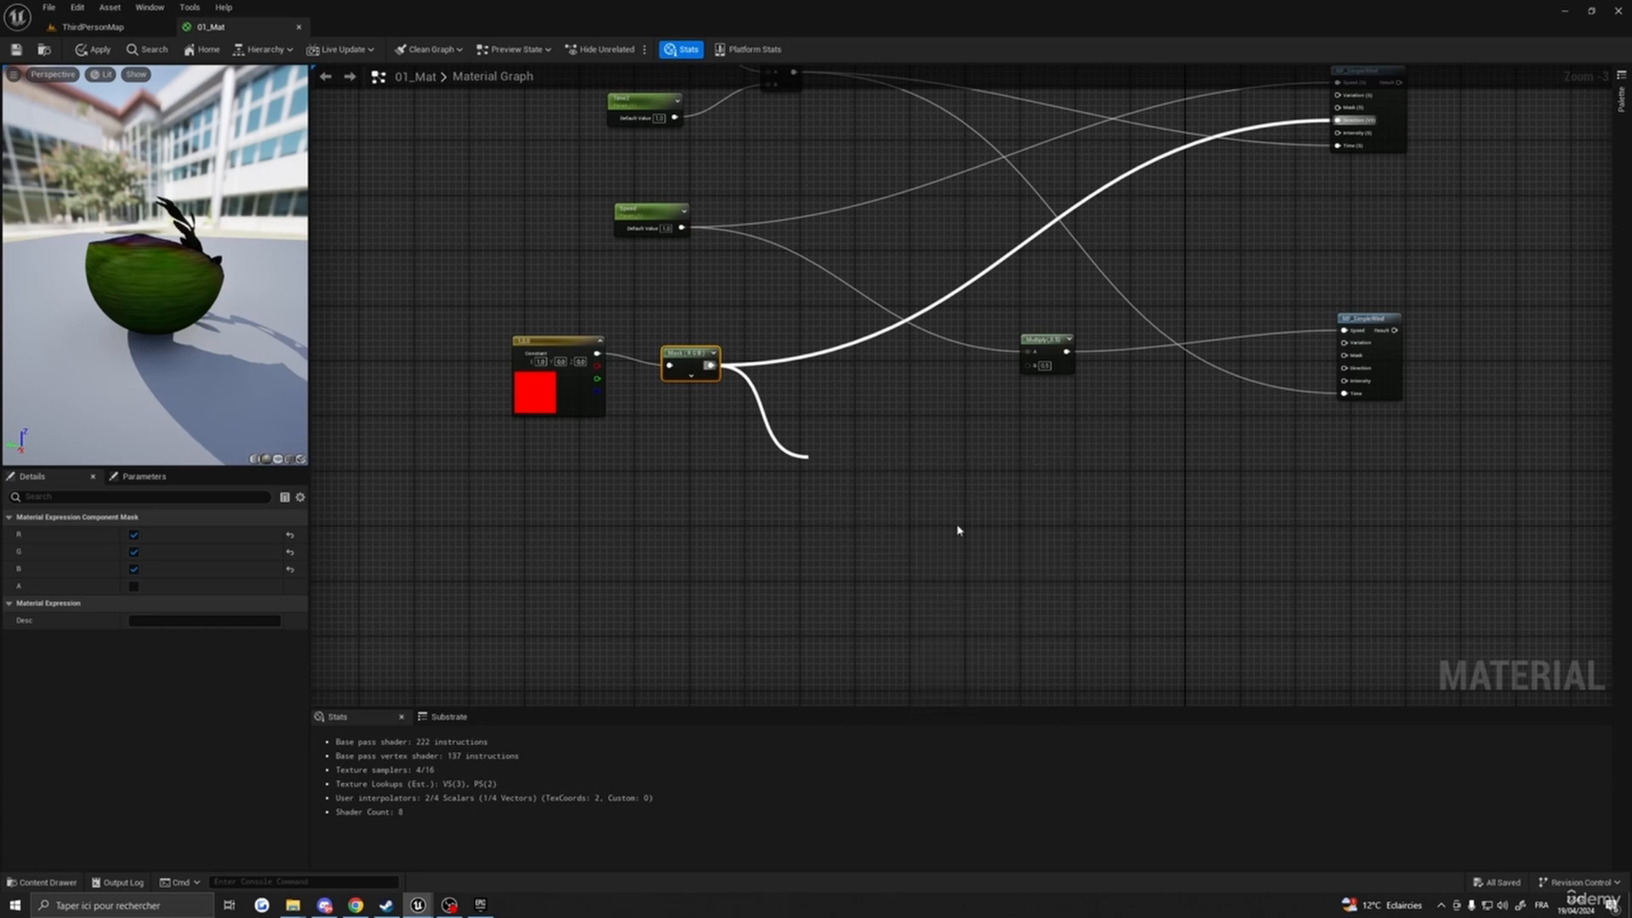
pyautogui.moveTo(1134, 518); pyautogui.dragTo(1108, 462, button='right')
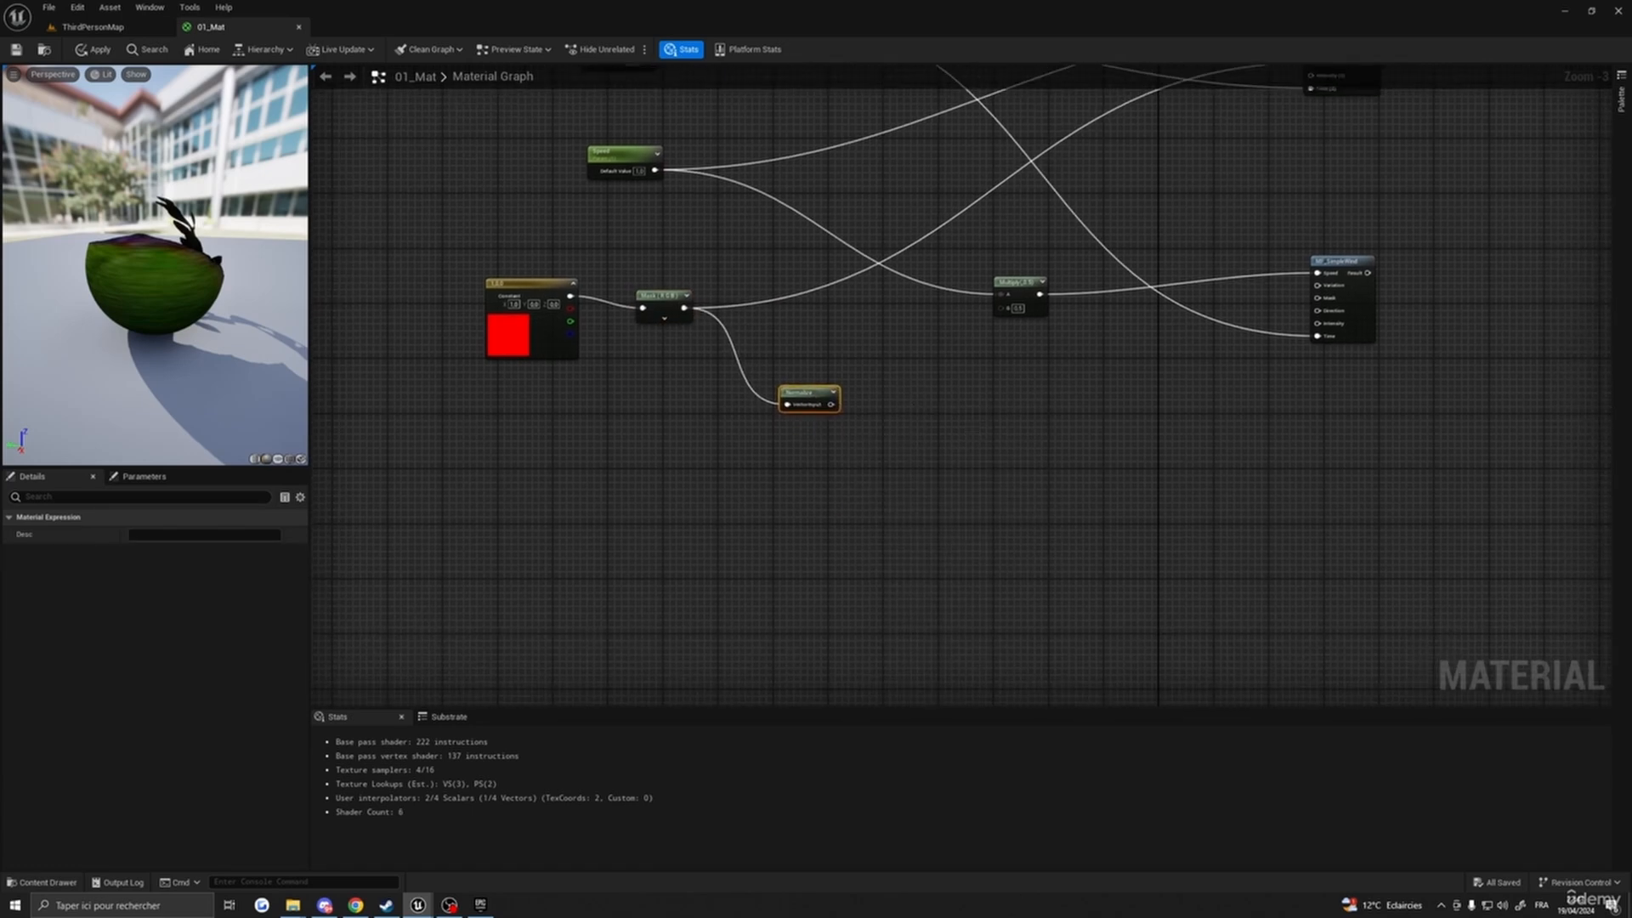
# - Add a CrossProduct node beside the Normalize node
pyautogui.moveTo(892, 460); pyautogui.dragTo(867, 438, button='right')
pyautogui.rightClick(877, 411)
pyautogui.write('cr')
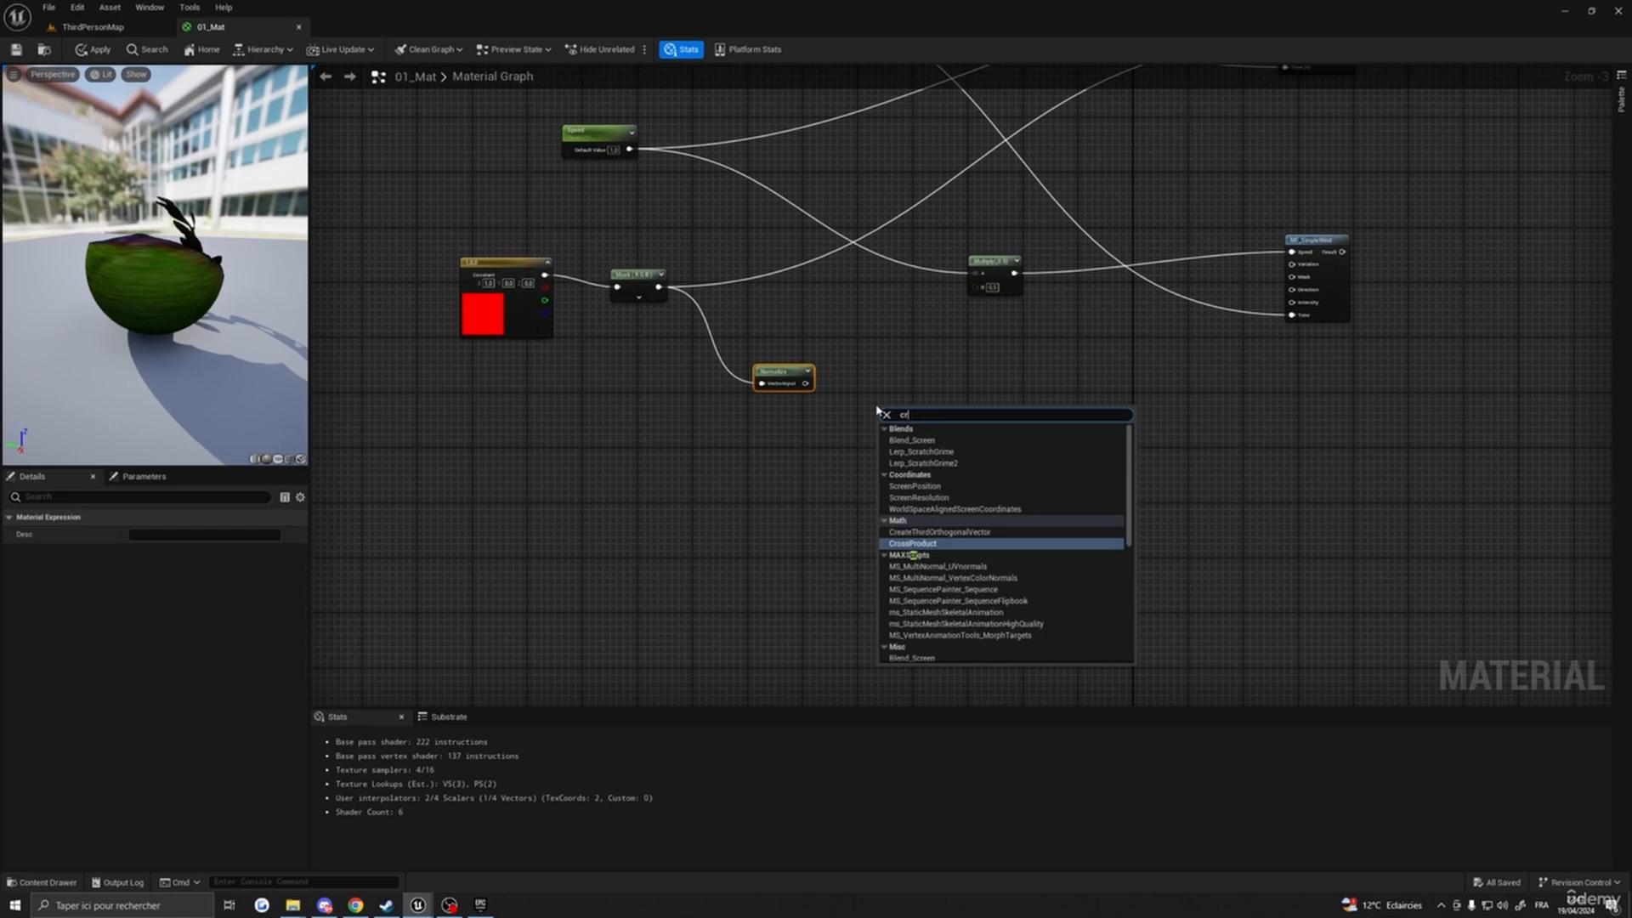
pyautogui.write('oss')
pyautogui.click(917, 442)
# - Add a second three-component vector constant below the Normalize node and set its Z value to 1
pyautogui.moveTo(876, 495); pyautogui.dragTo(949, 475, button='right')
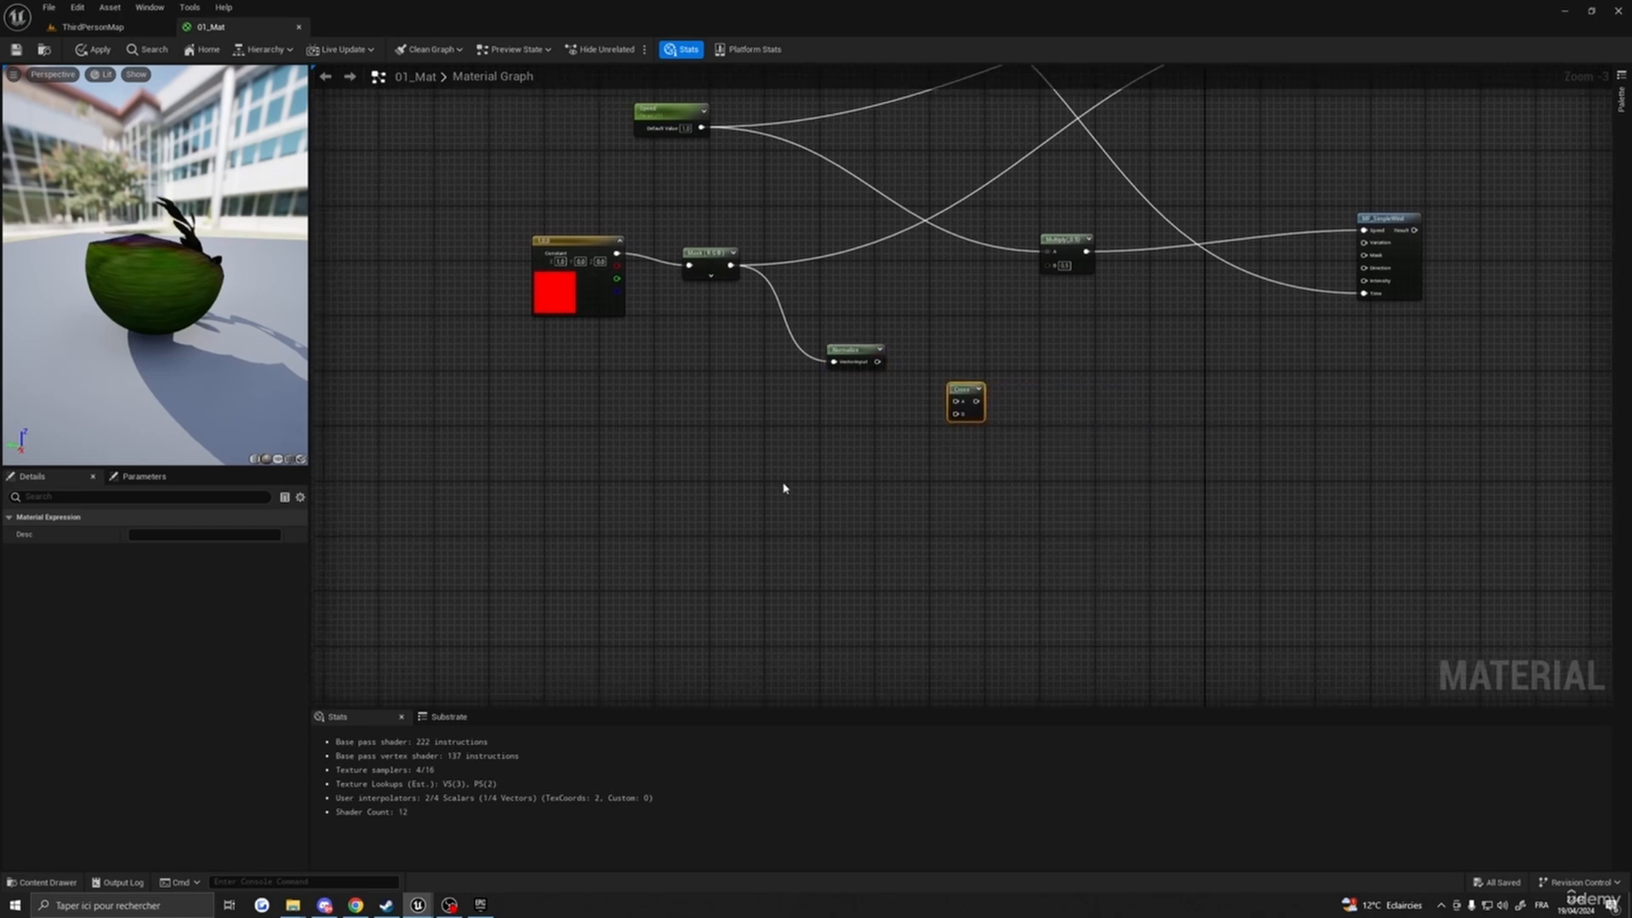
pyautogui.moveTo(713, 484); pyautogui.dragTo(794, 477, button='right')
pyautogui.press('3')
pyautogui.click(790, 441)
pyautogui.moveTo(814, 456); pyautogui.dragTo(886, 459)
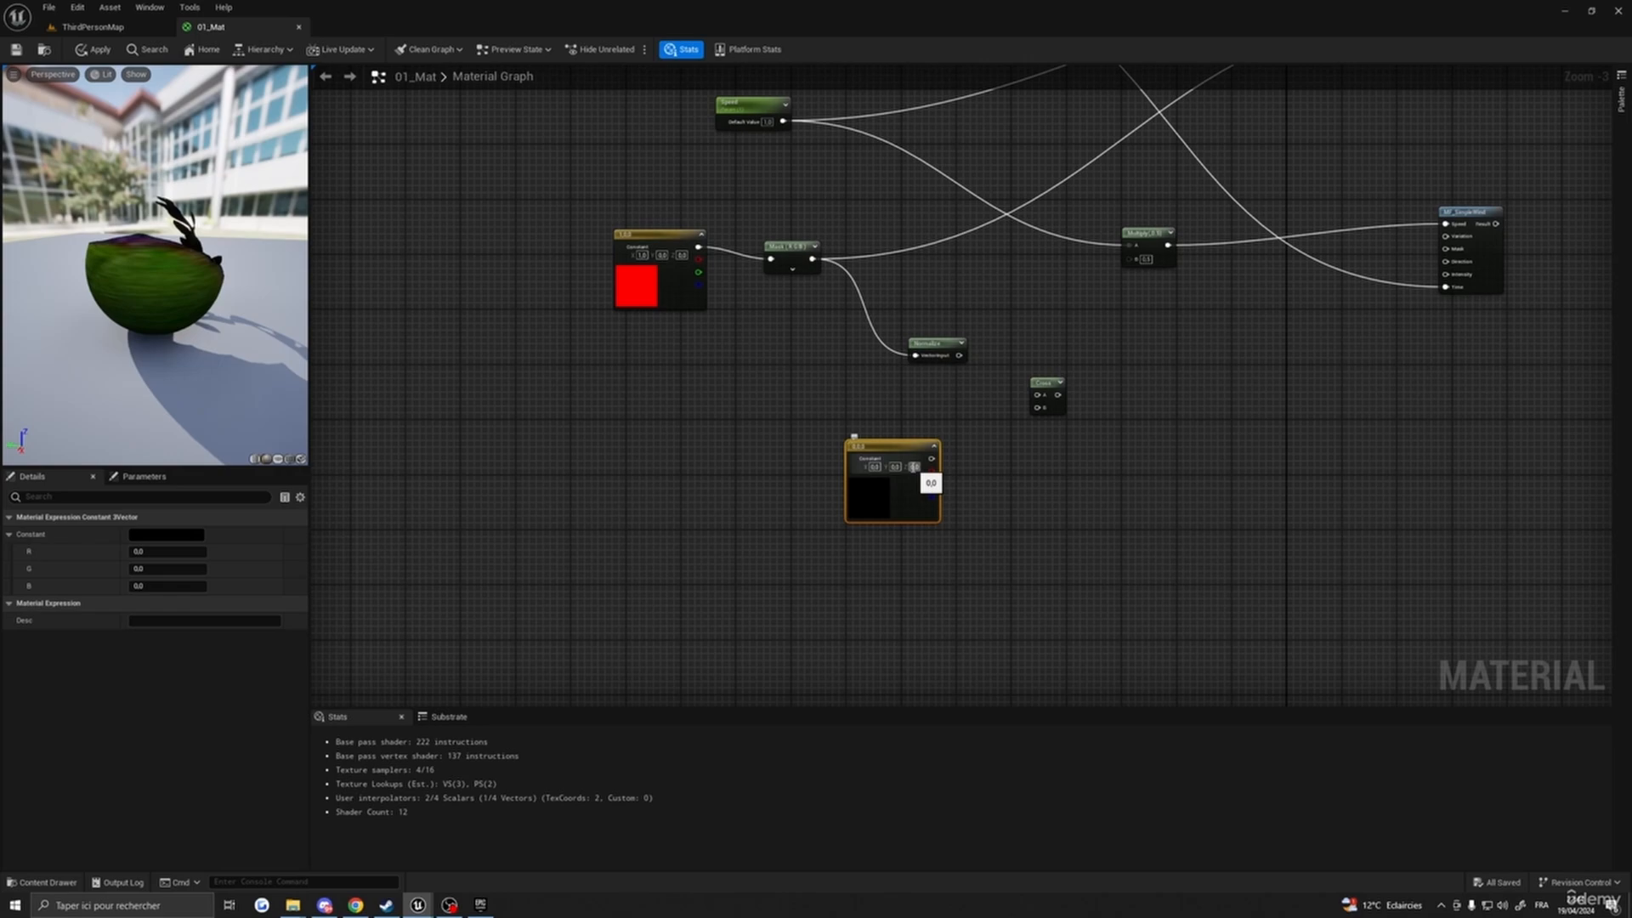
pyautogui.click(915, 466)
pyautogui.write('1')
pyautogui.press('Return')
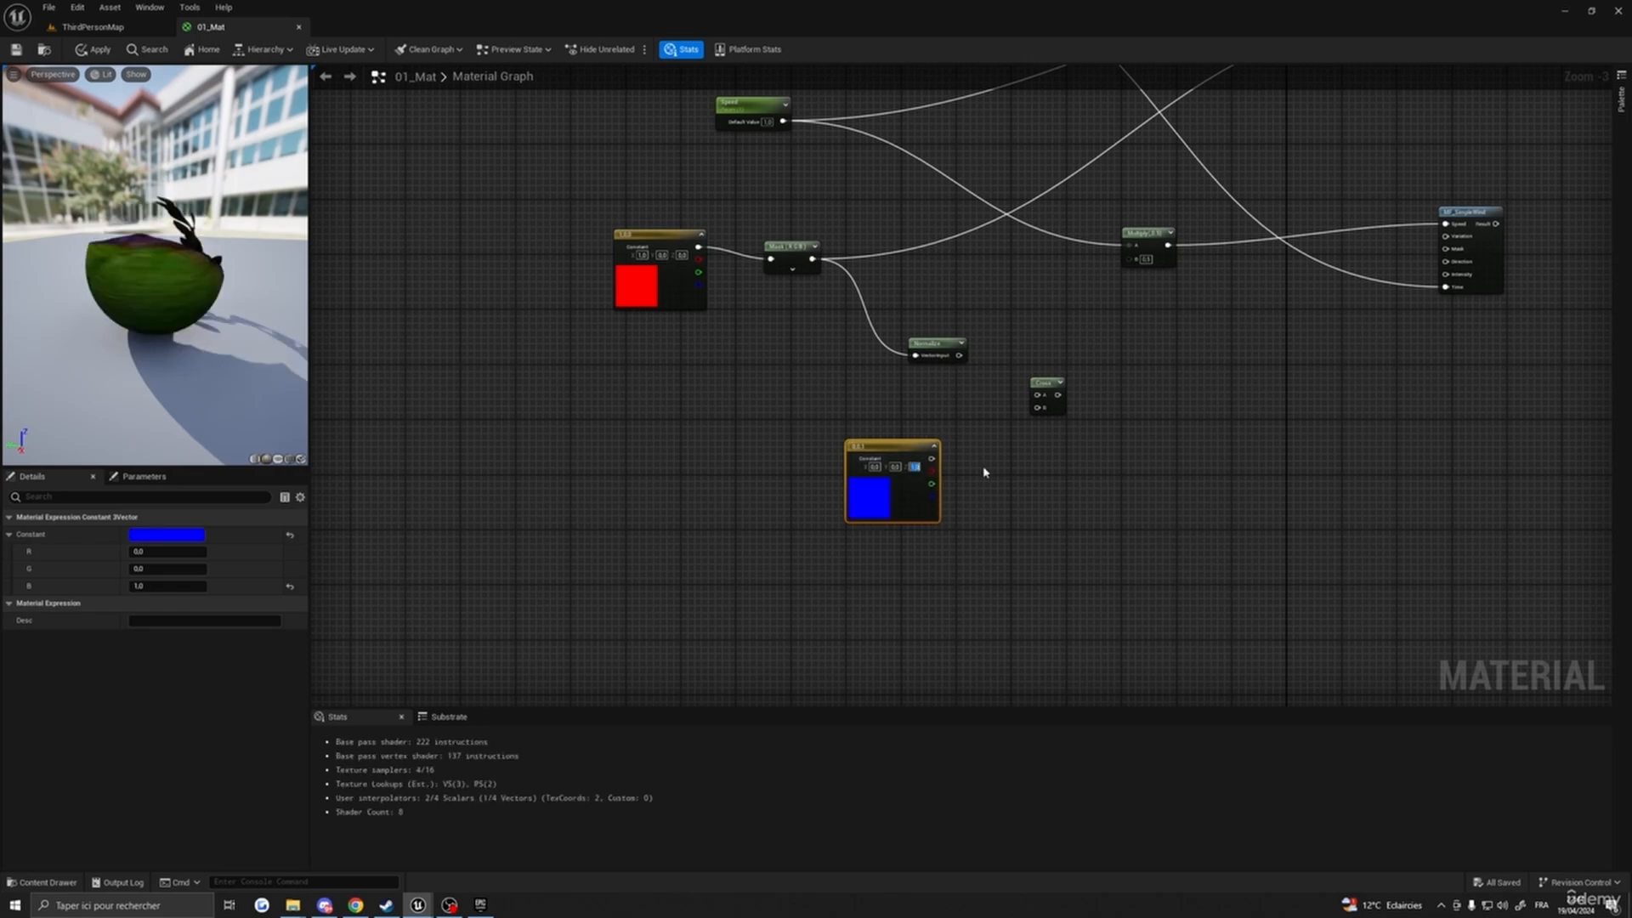
# - Connect the blue vector constant to the Cross node's B input and the Normalize output to its A input, then reposition the Cross node
pyautogui.moveTo(932, 459); pyautogui.dragTo(1038, 408)
pyautogui.scroll(3, 1108, 404)
pyautogui.moveTo(1152, 405); pyautogui.dragTo(1137, 477, button='right')
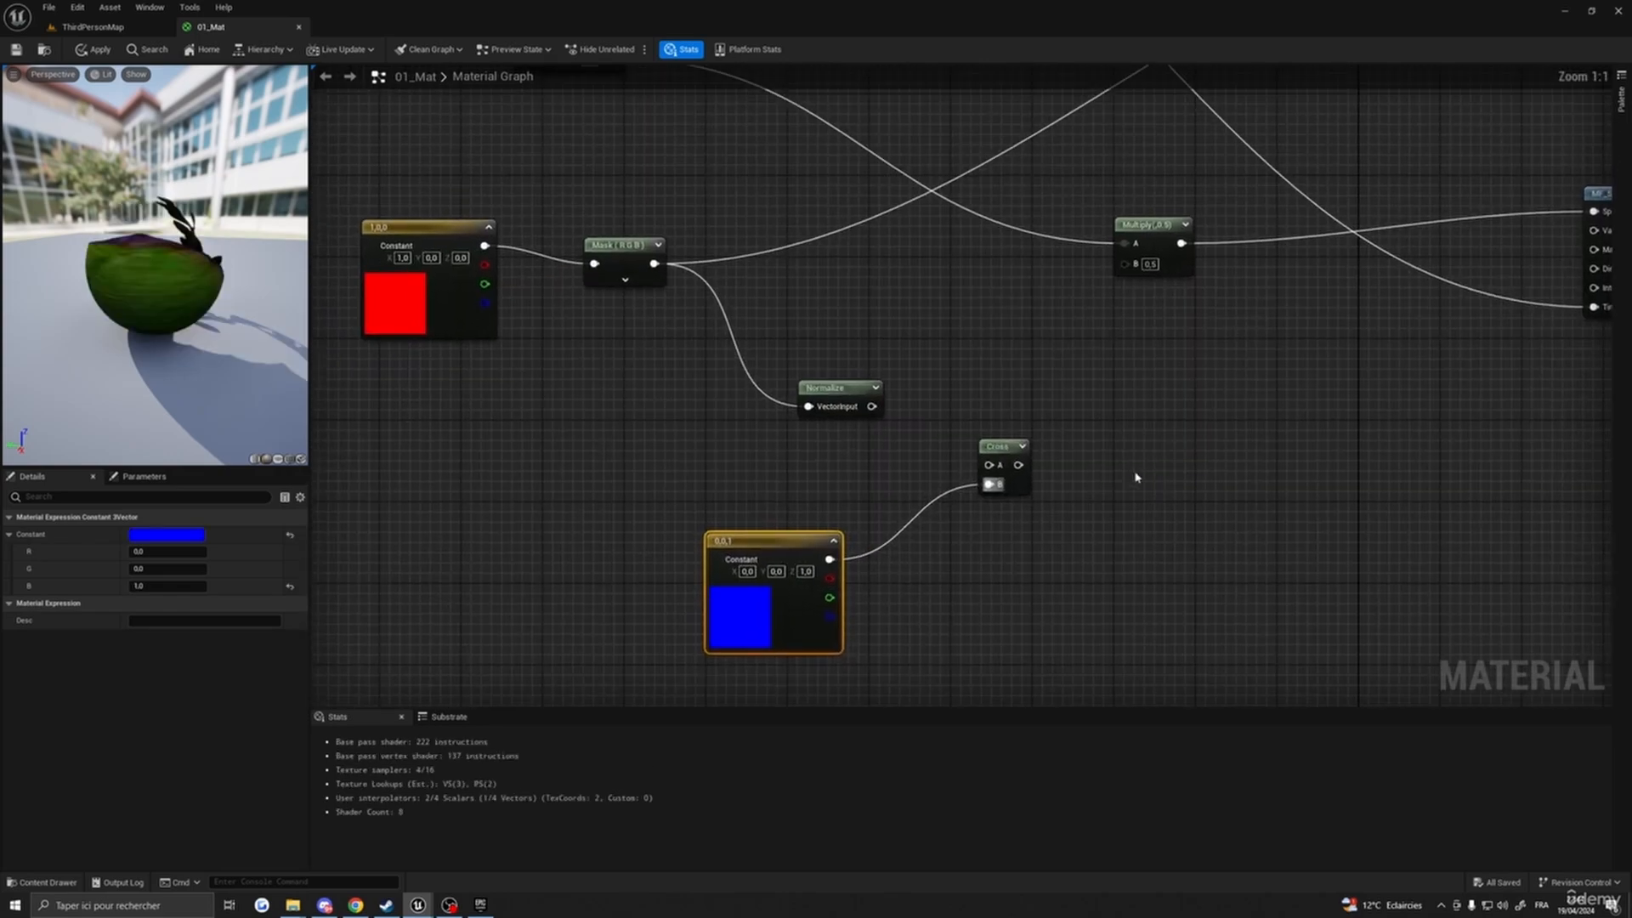
pyautogui.moveTo(869, 406); pyautogui.dragTo(989, 466)
pyautogui.moveTo(1139, 468); pyautogui.dragTo(1021, 450, button='right')
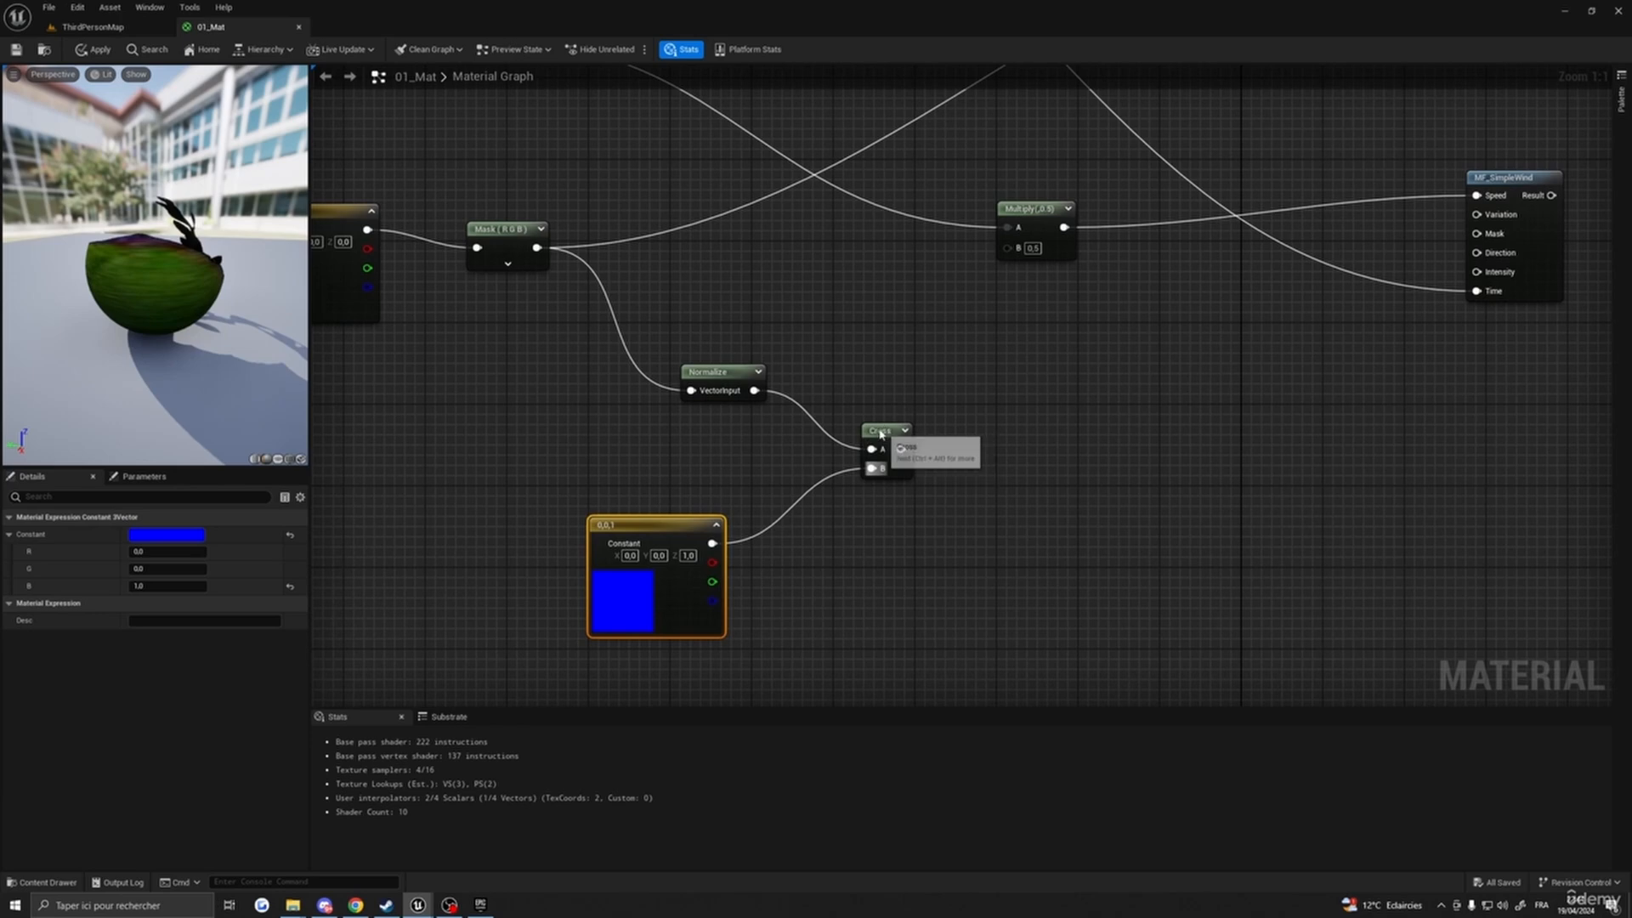
pyautogui.moveTo(881, 431); pyautogui.dragTo(863, 423)
# - Connect the Cross node's output to the lower MF_SimpleWind node's Direction input
pyautogui.moveTo(1060, 456); pyautogui.dragTo(927, 479, button='right')
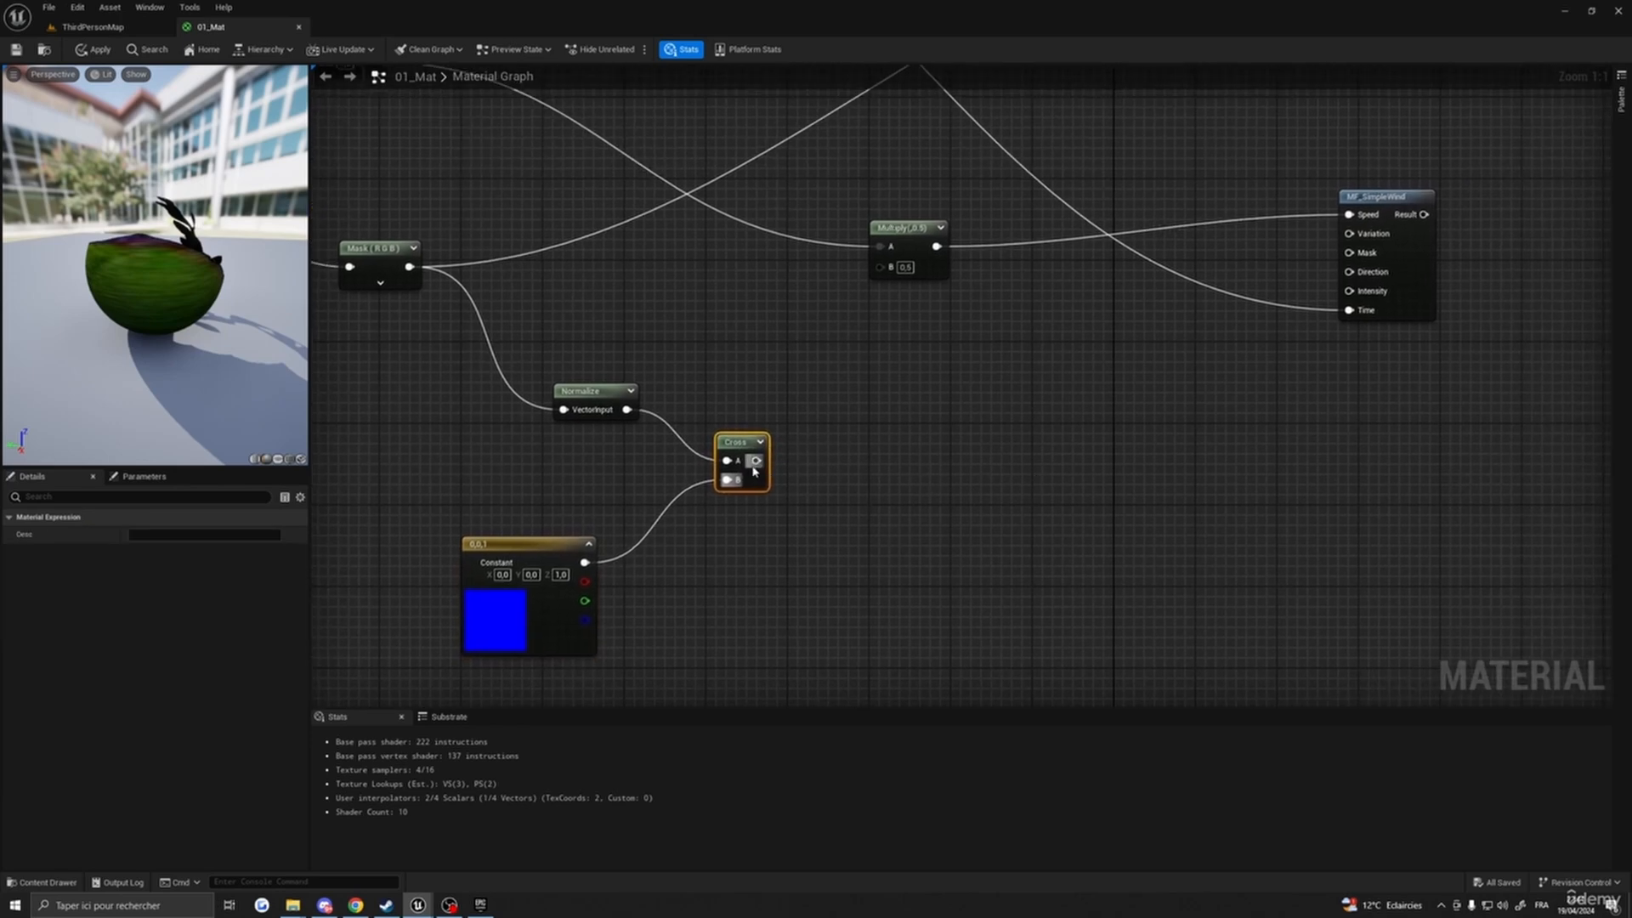
pyautogui.moveTo(757, 460); pyautogui.dragTo(1350, 272)
pyautogui.moveTo(1083, 454); pyautogui.dragTo(1220, 515, button='right')
pyautogui.scroll(-1, 1102, 453)
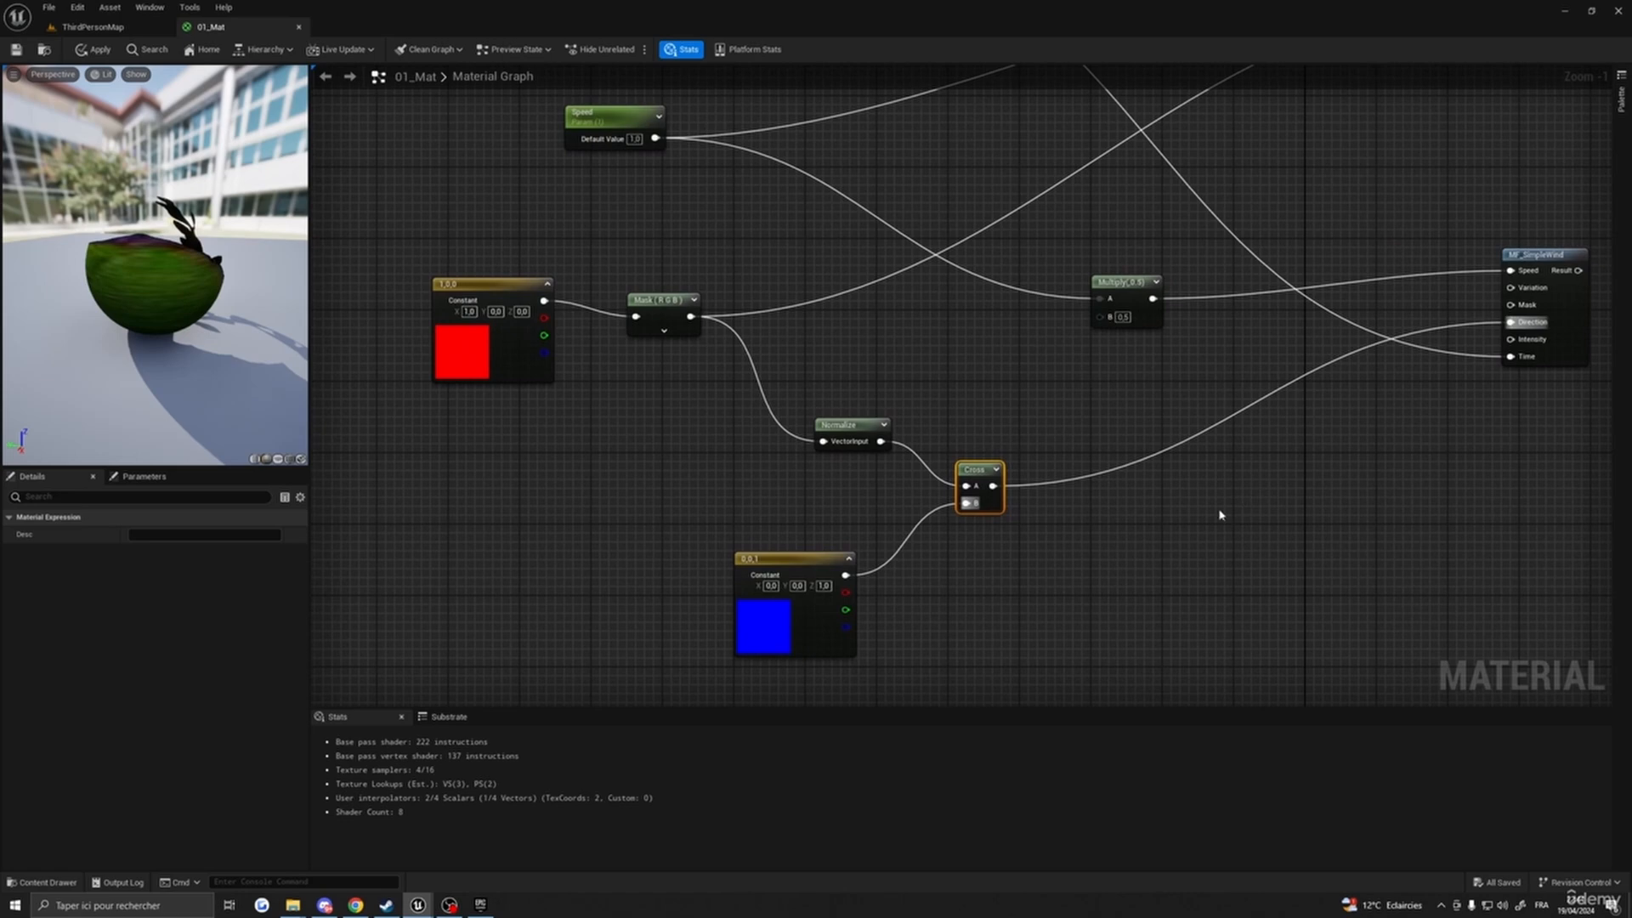
# - Add a scalar parameter named Intensity in the free space below and before the red vector constant
pyautogui.moveTo(772, 554); pyautogui.dragTo(893, 411, button='right')
pyautogui.scroll(-3, 711, 419)
pyautogui.rightClick(680, 361)
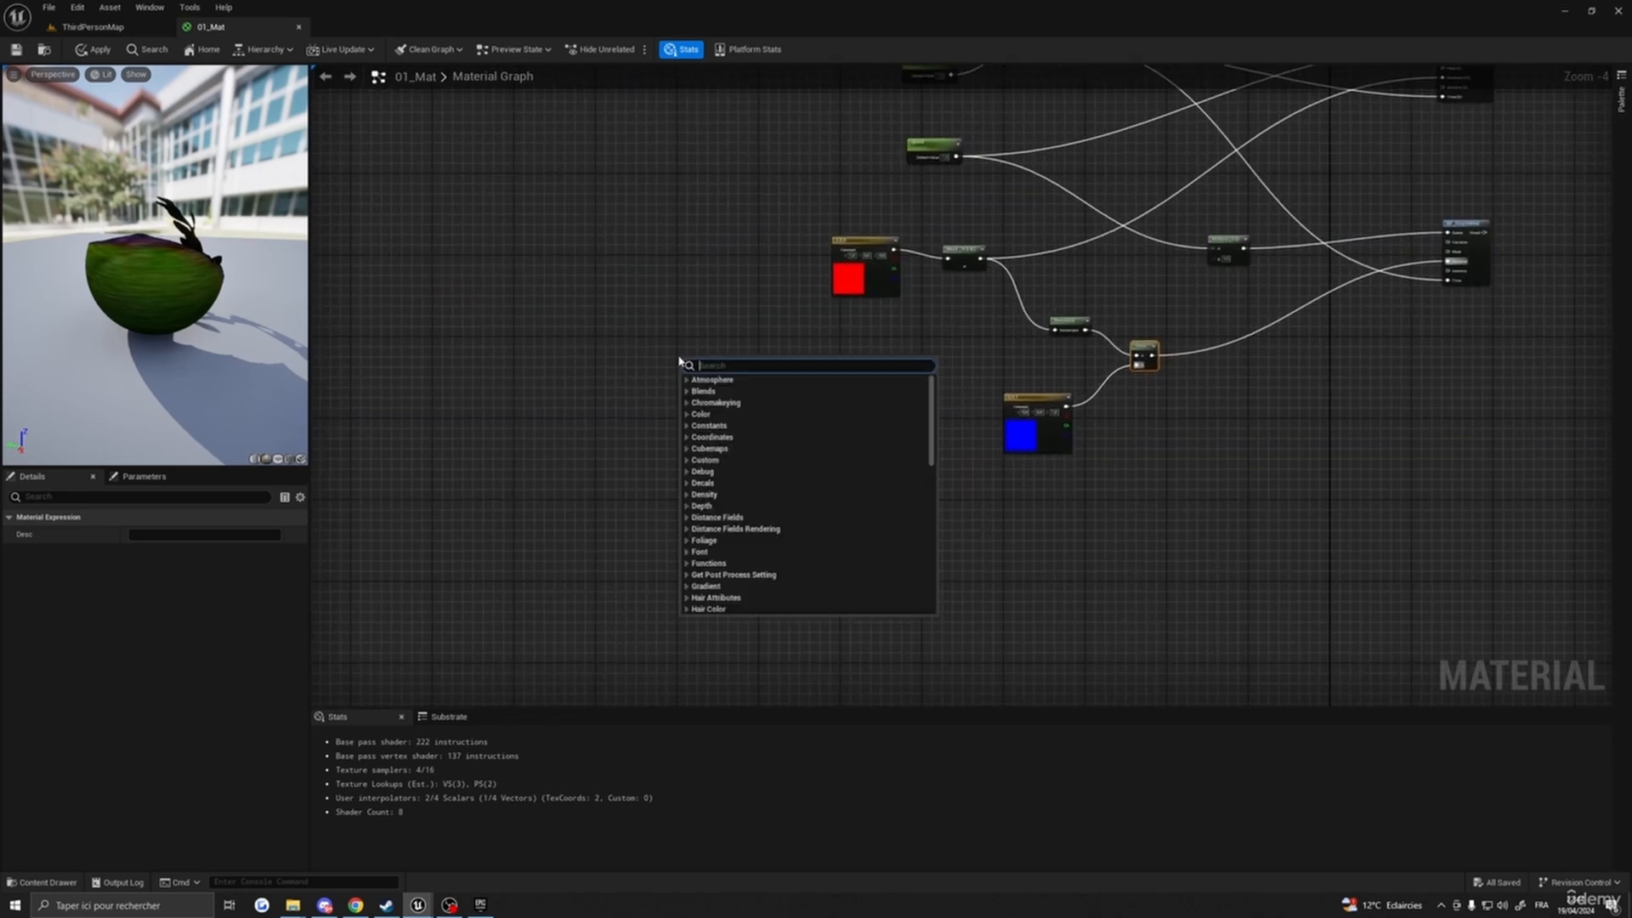
pyautogui.click(746, 355)
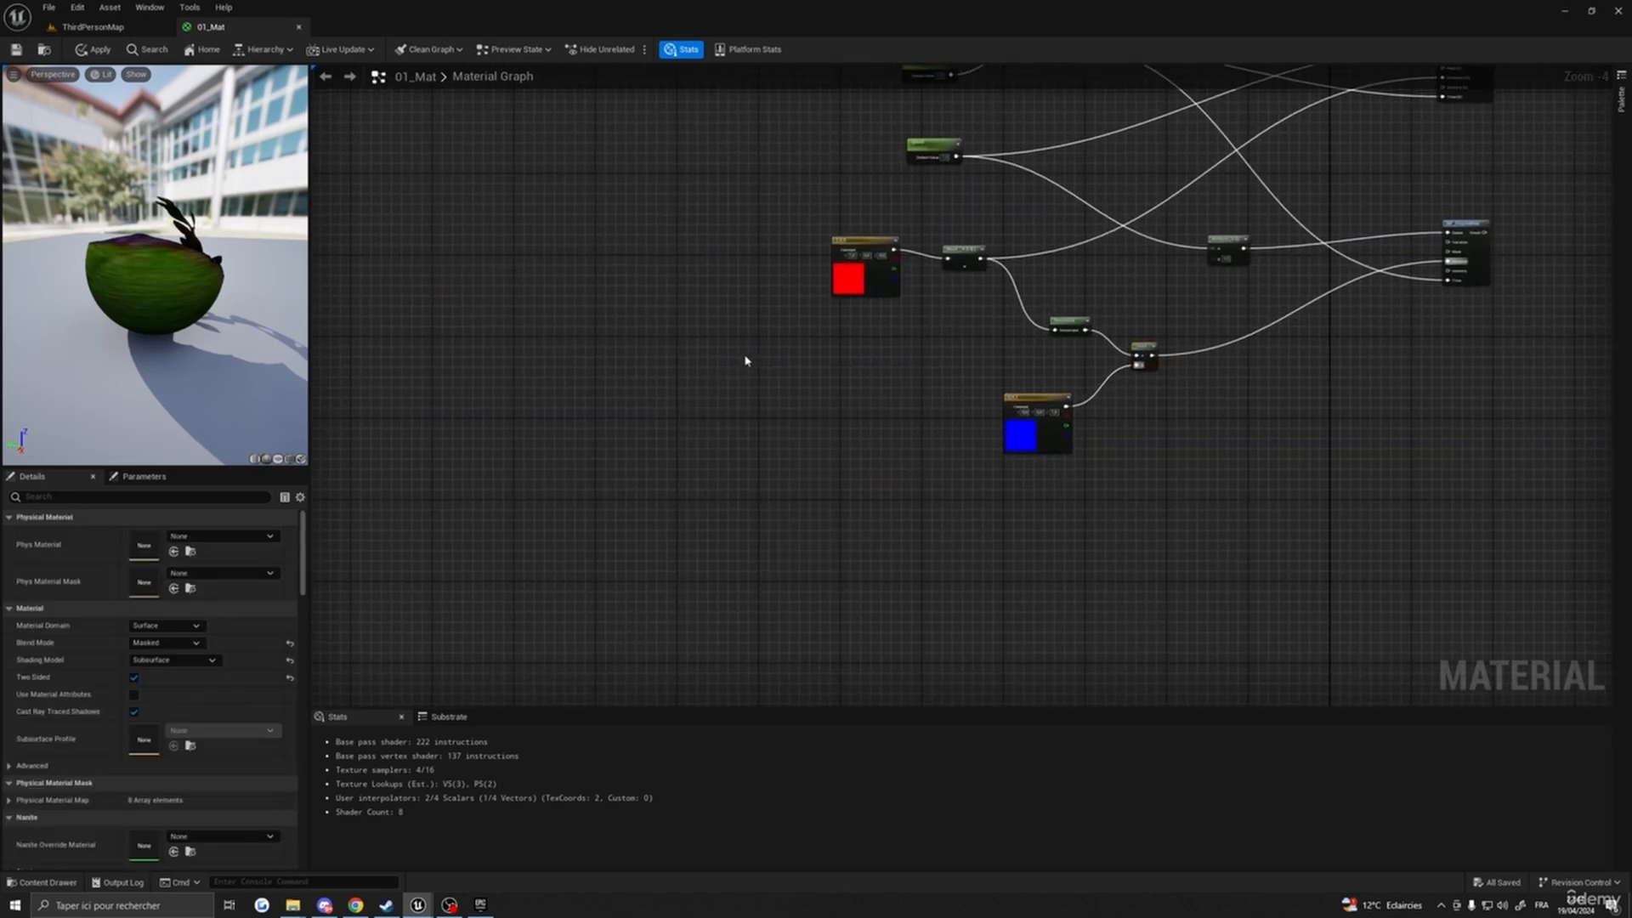
pyautogui.press('s')
pyautogui.click(746, 361)
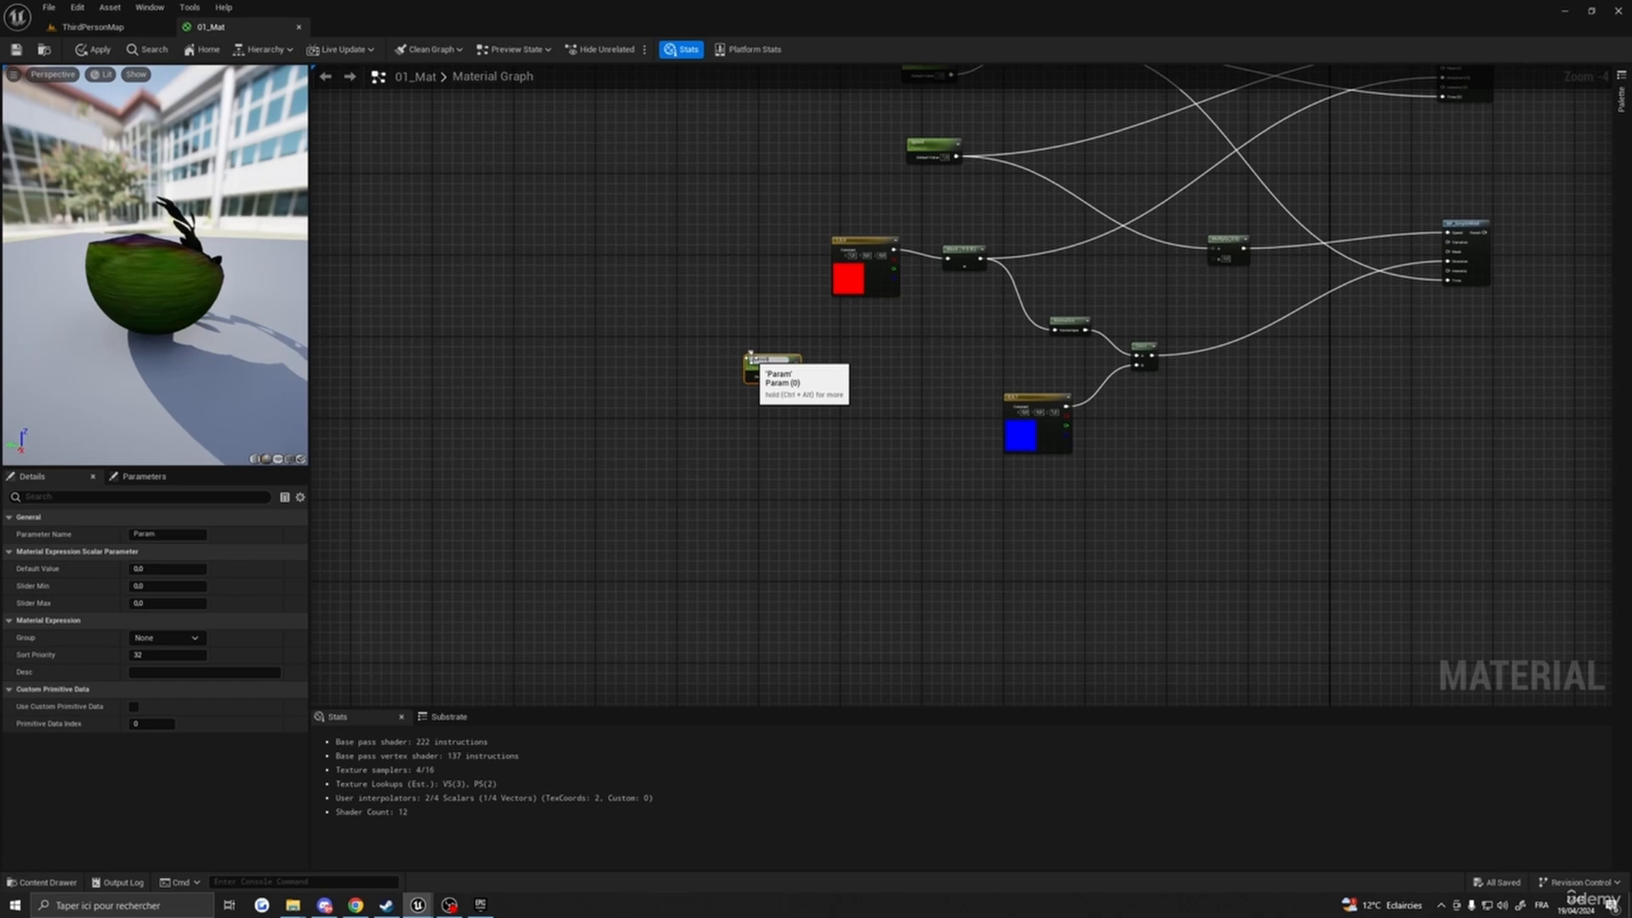
pyautogui.write('Intensity')
pyautogui.press('Return')
# - Set the Intensity parameter's default value to 2 and connect it to the lower MF_SimpleWind node's Intensity input
pyautogui.scroll(4, 790, 366)
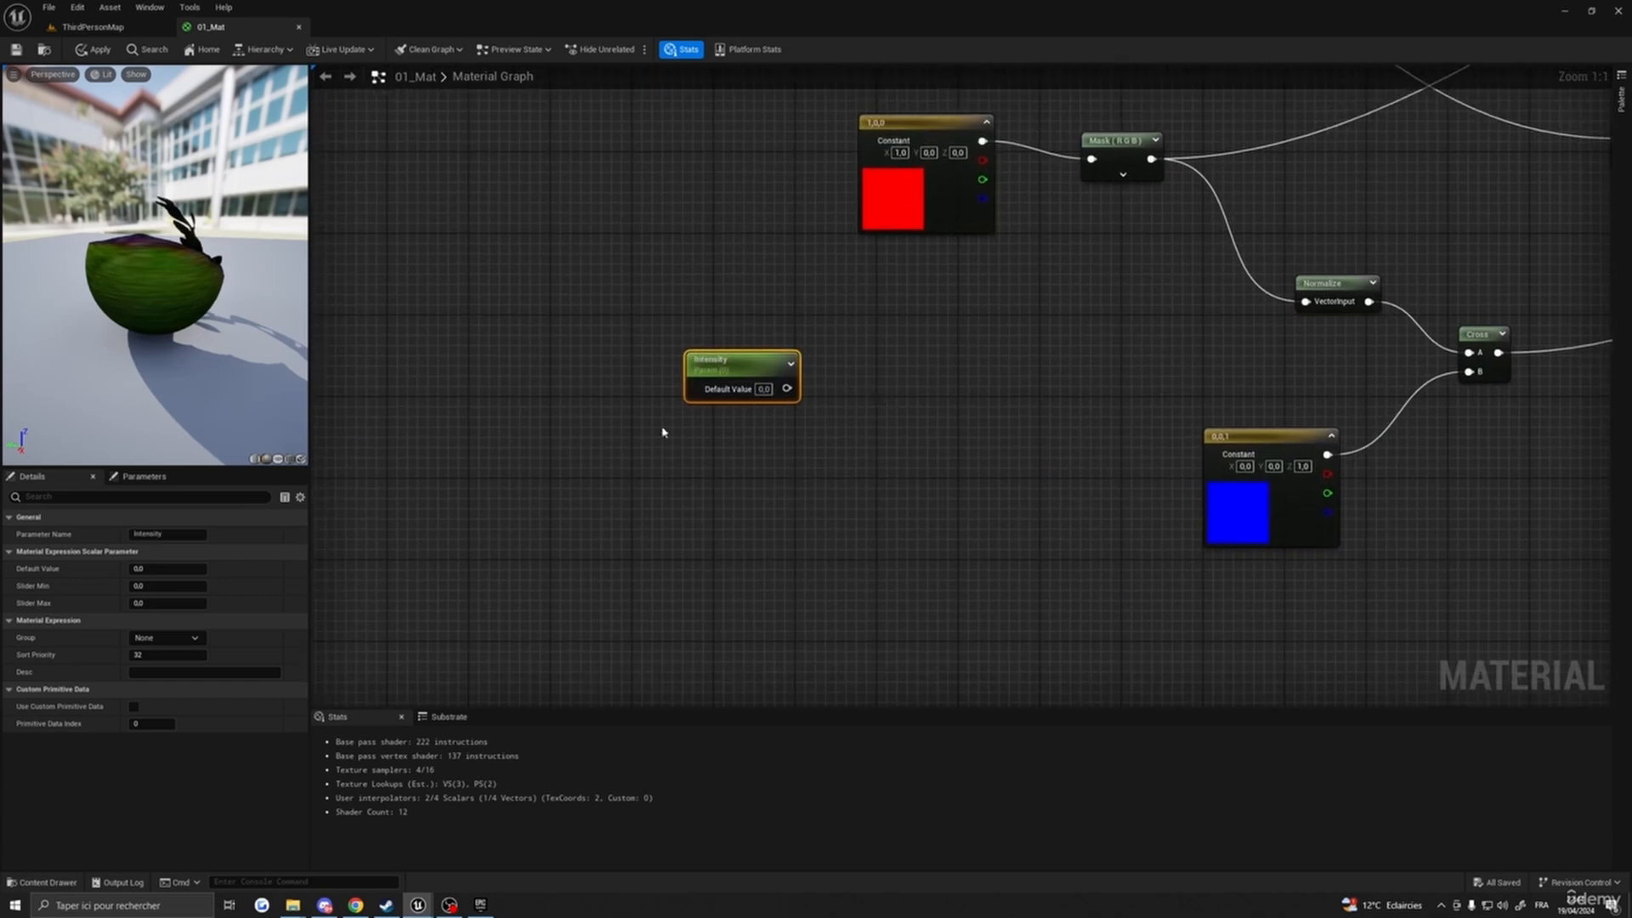
pyautogui.click(764, 389)
pyautogui.write('2')
pyautogui.press('Return')
pyautogui.scroll(-4, 1025, 380)
pyautogui.moveTo(1118, 391); pyautogui.dragTo(732, 467, button='right')
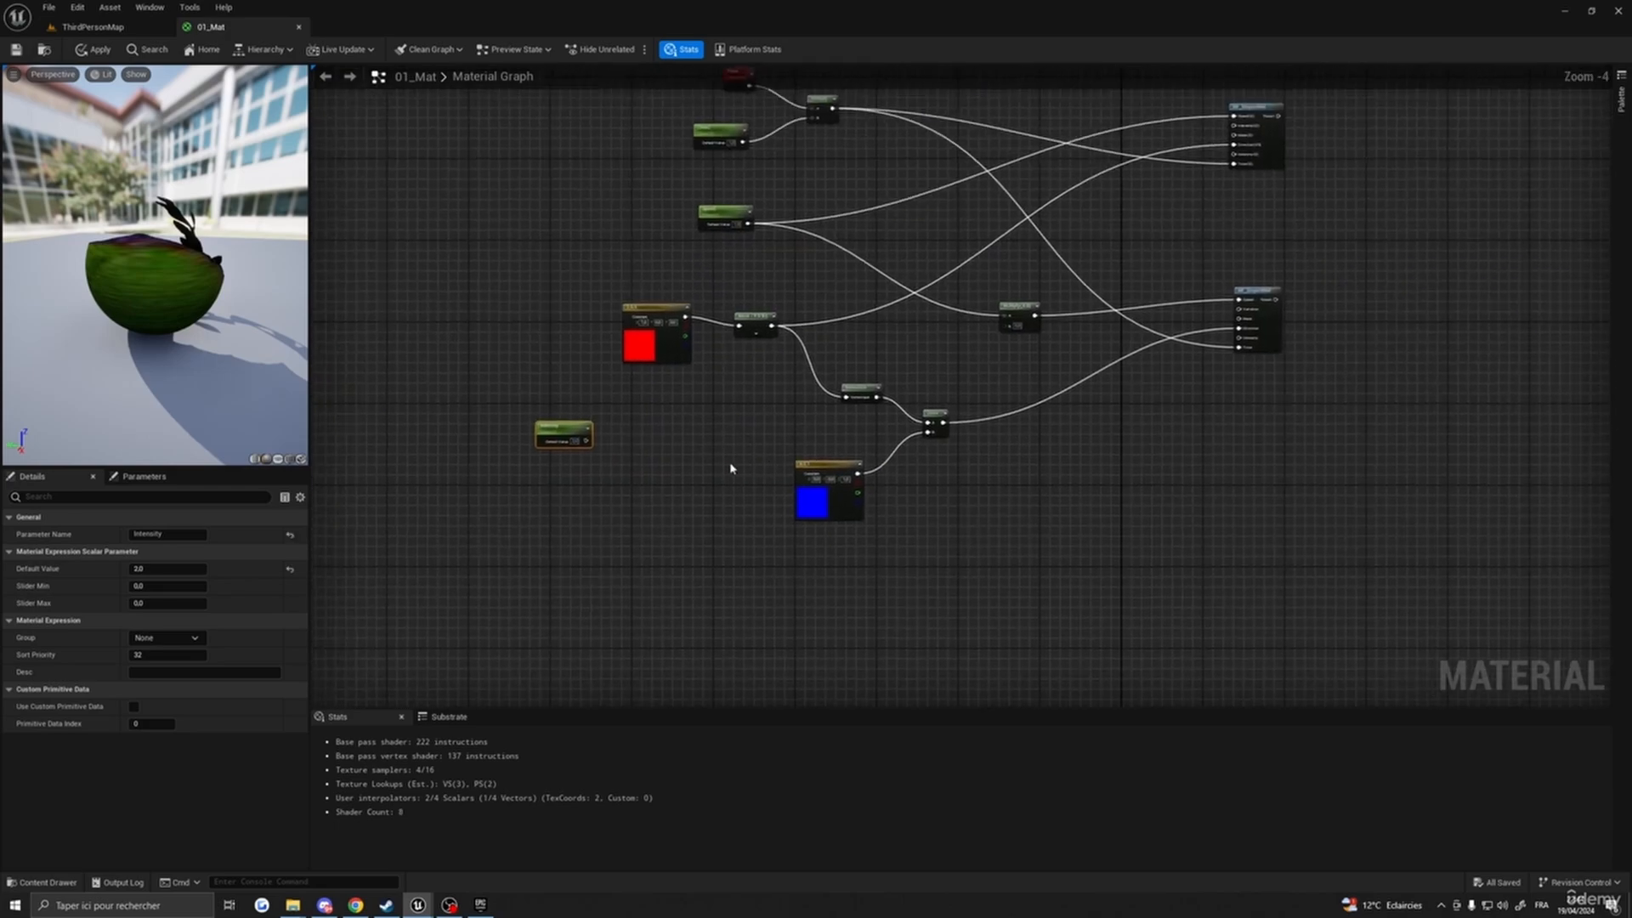
pyautogui.moveTo(586, 440); pyautogui.dragTo(1242, 300)
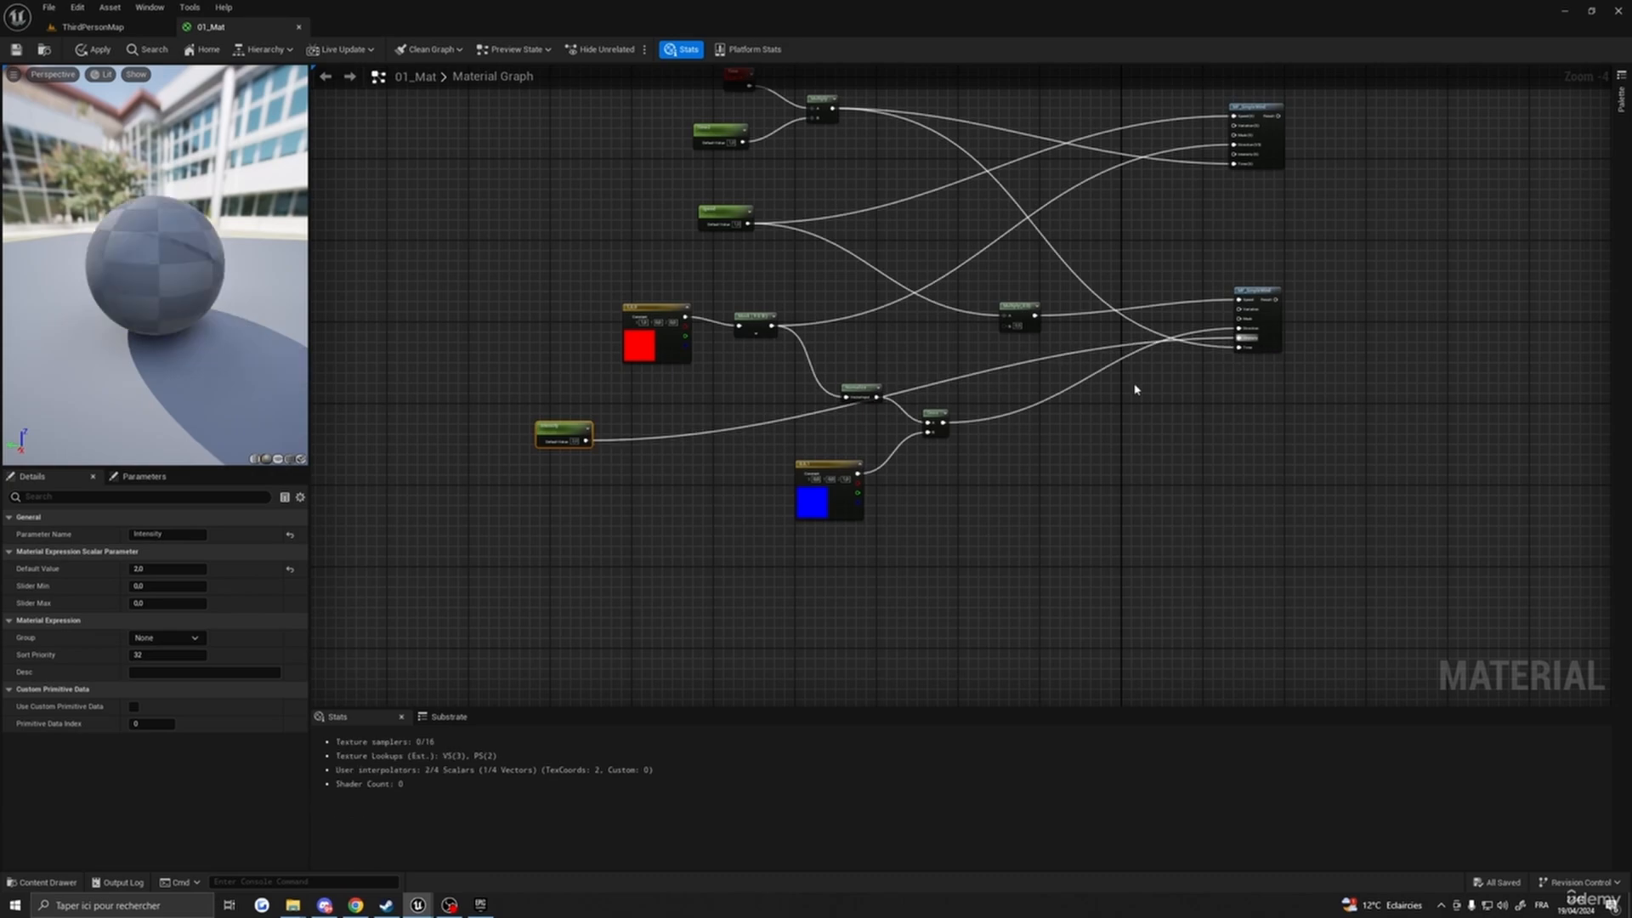
# - Move the Intensity parameter up into the space between the Speed parameter and the red vector constant
pyautogui.moveTo(567, 438); pyautogui.dragTo(657, 272)
pyautogui.moveTo(911, 269); pyautogui.dragTo(872, 311, button='right')
pyautogui.scroll(4, 903, 295)
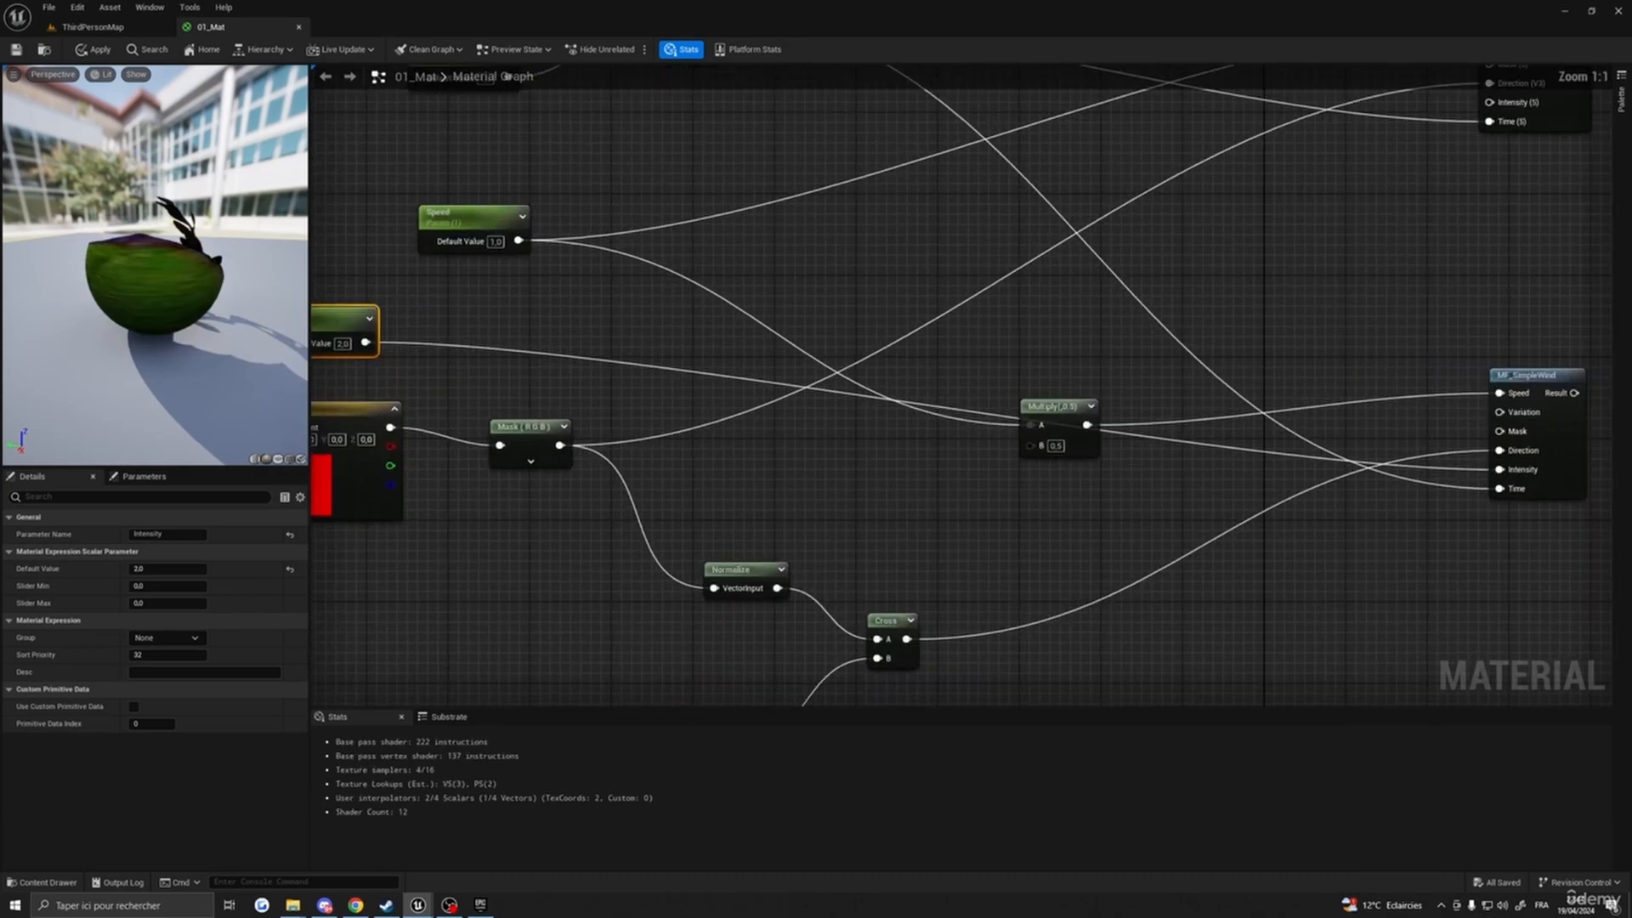
# - Connect the Intensity parameter to the upper MF_SimpleWind node's Intensity input, then apply and save the material
pyautogui.moveTo(954, 347); pyautogui.dragTo(929, 368, button='right')
pyautogui.scroll(-1, 929, 368)
pyautogui.moveTo(416, 360); pyautogui.dragTo(1394, 283)
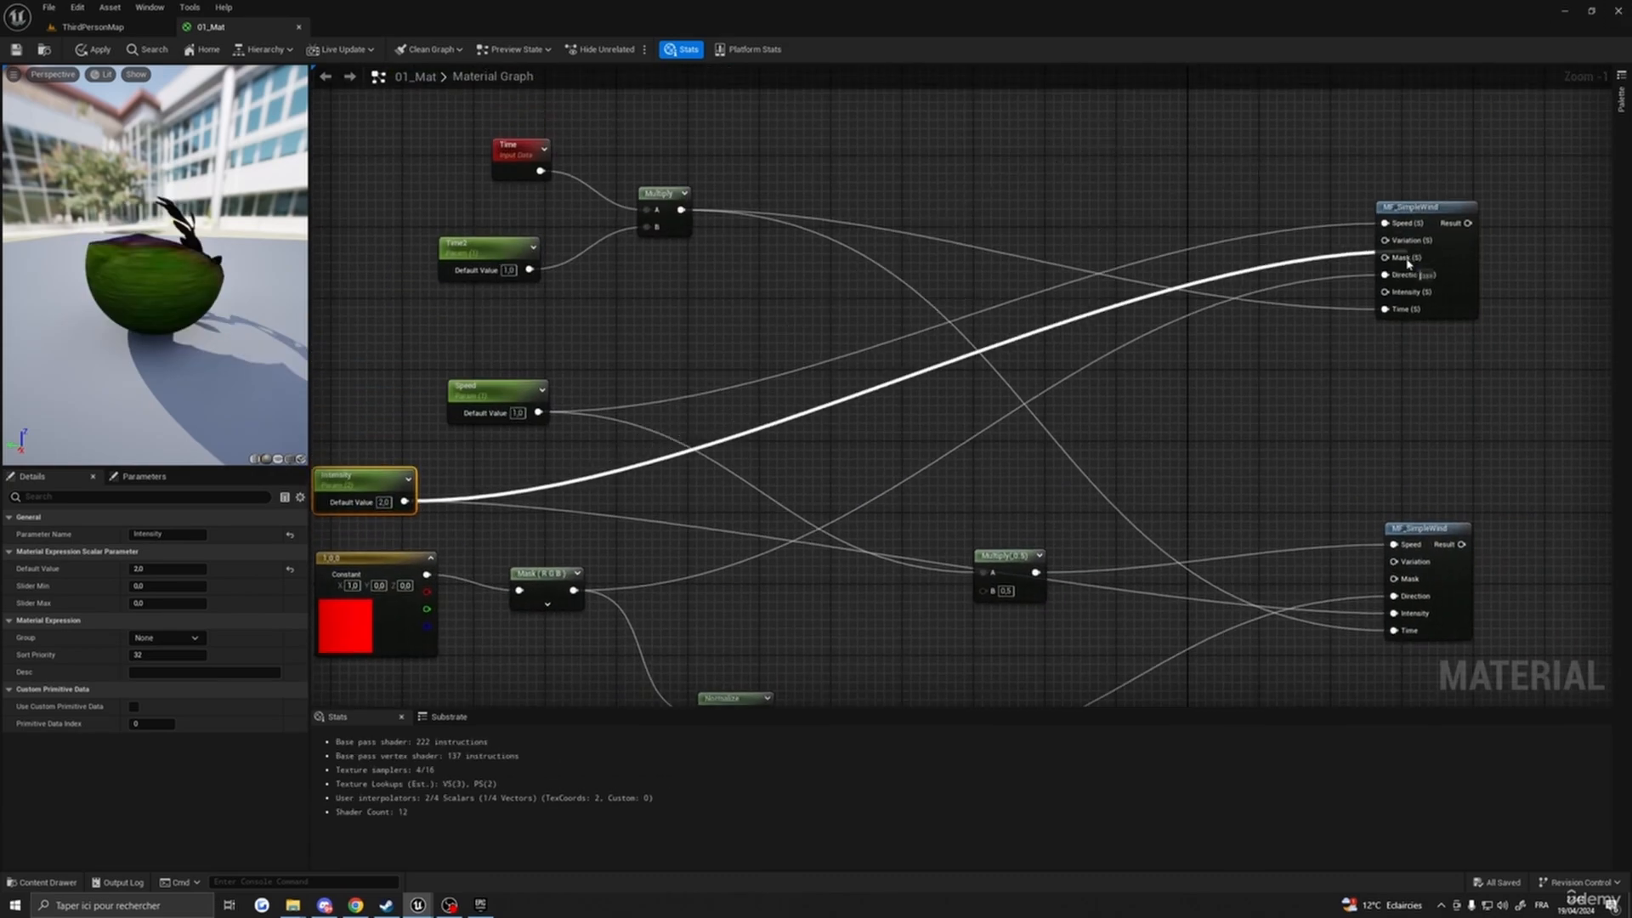
pyautogui.moveTo(1281, 461); pyautogui.dragTo(1383, 389, button='right')
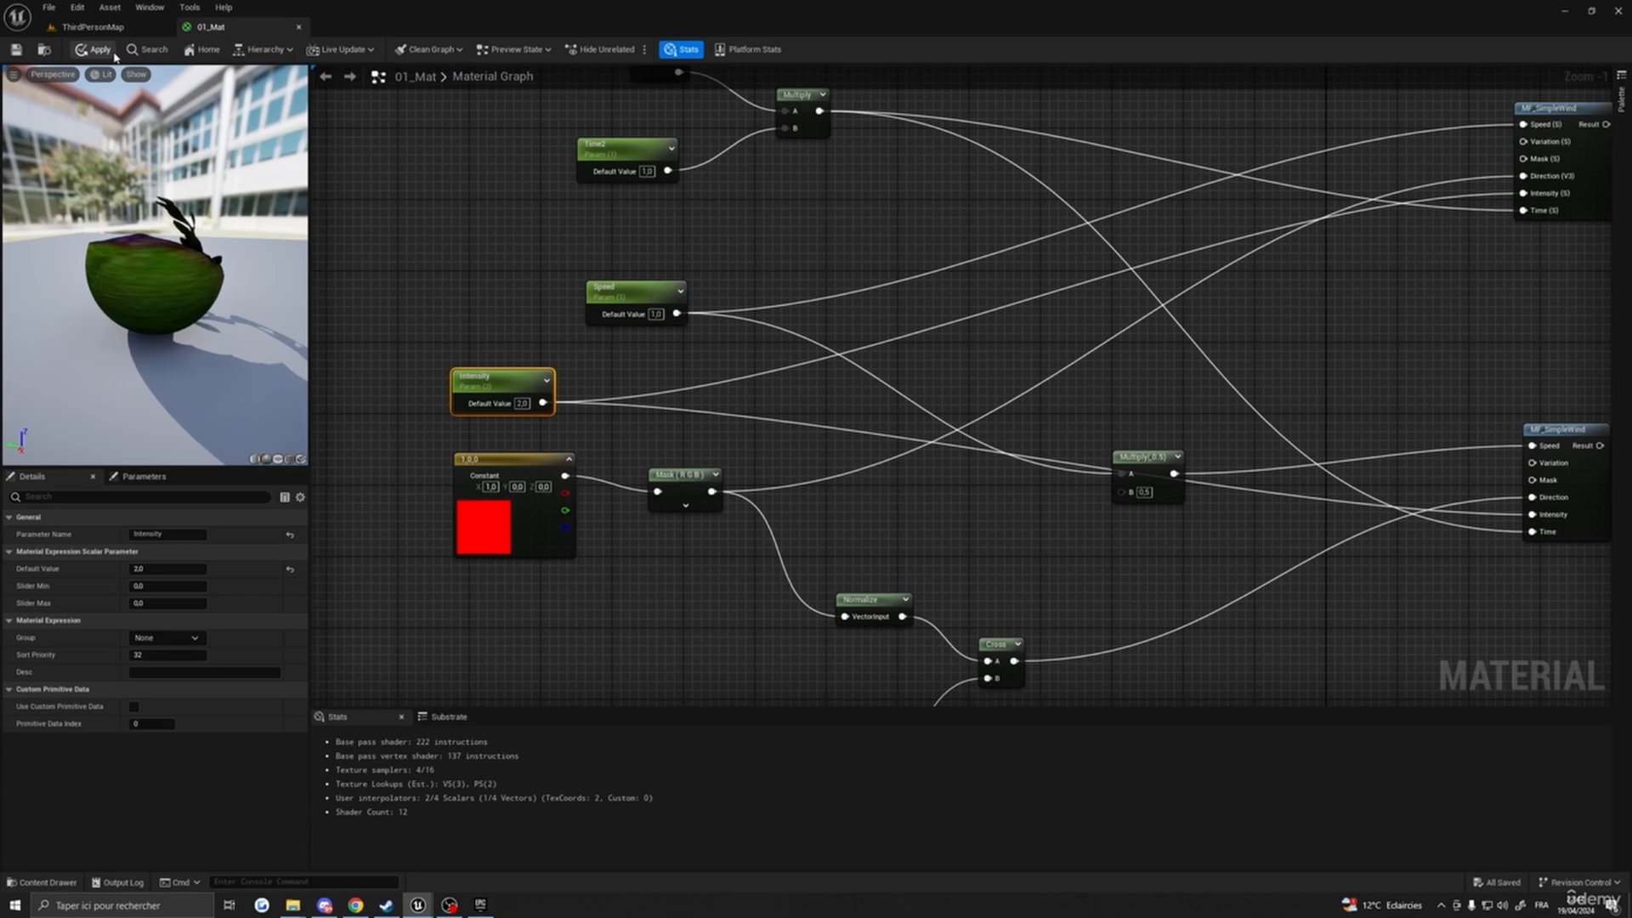
pyautogui.click(94, 50)
pyautogui.click(17, 50)
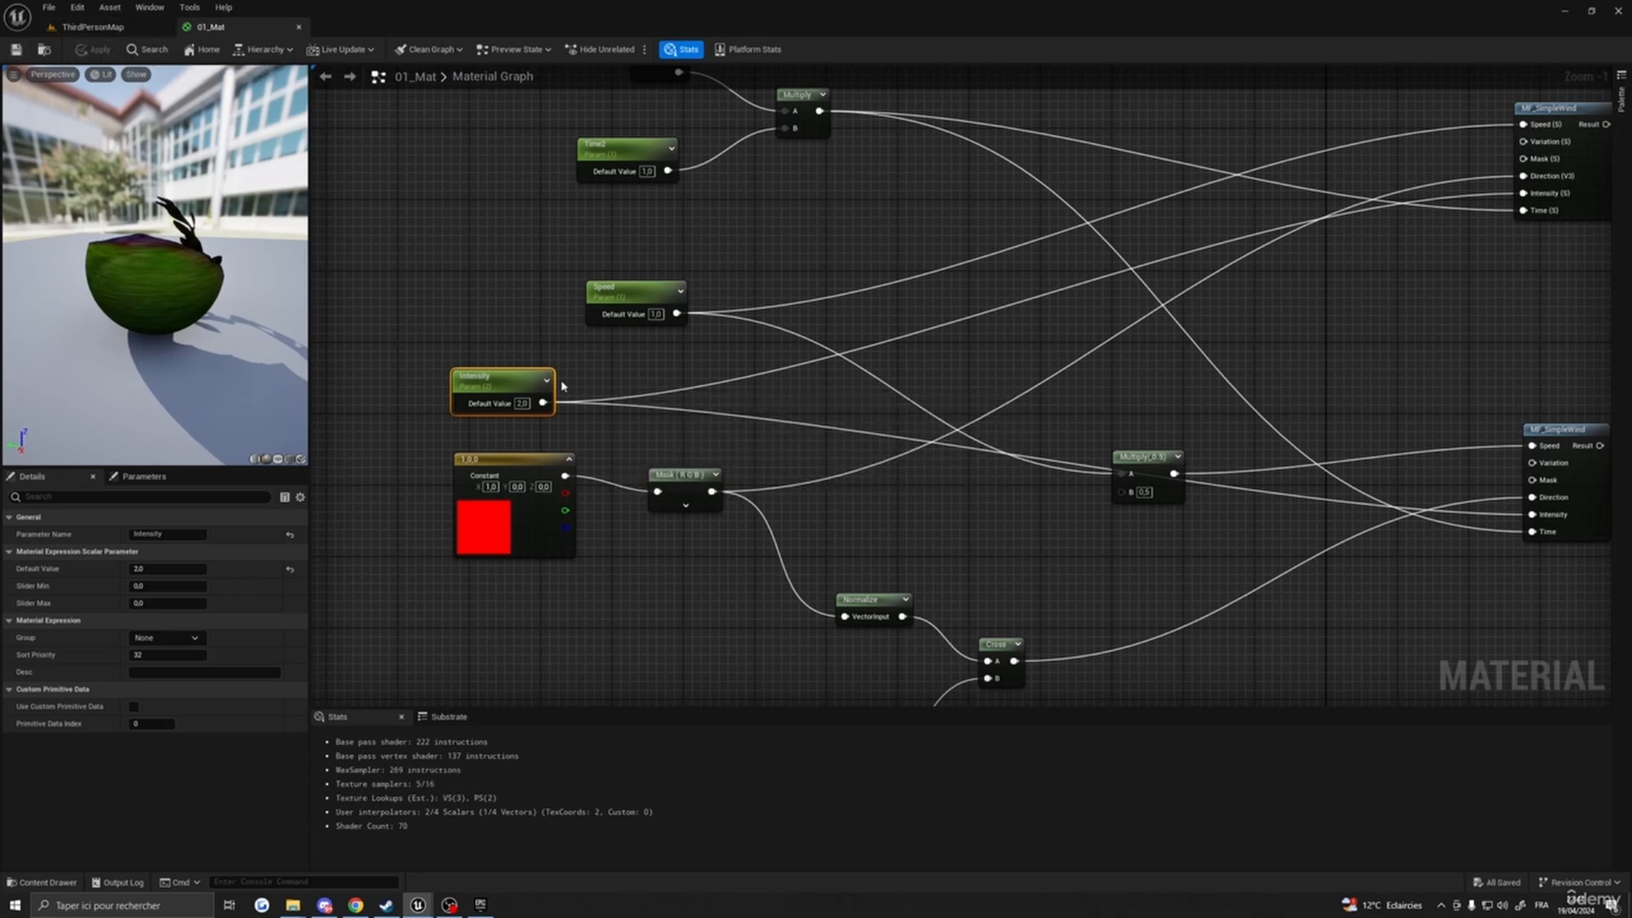
# - Add a scalar parameter named WindGlobalVariationScale in the free space below the red vector constant
pyautogui.moveTo(1404, 282); pyautogui.dragTo(1327, 318, button='right')
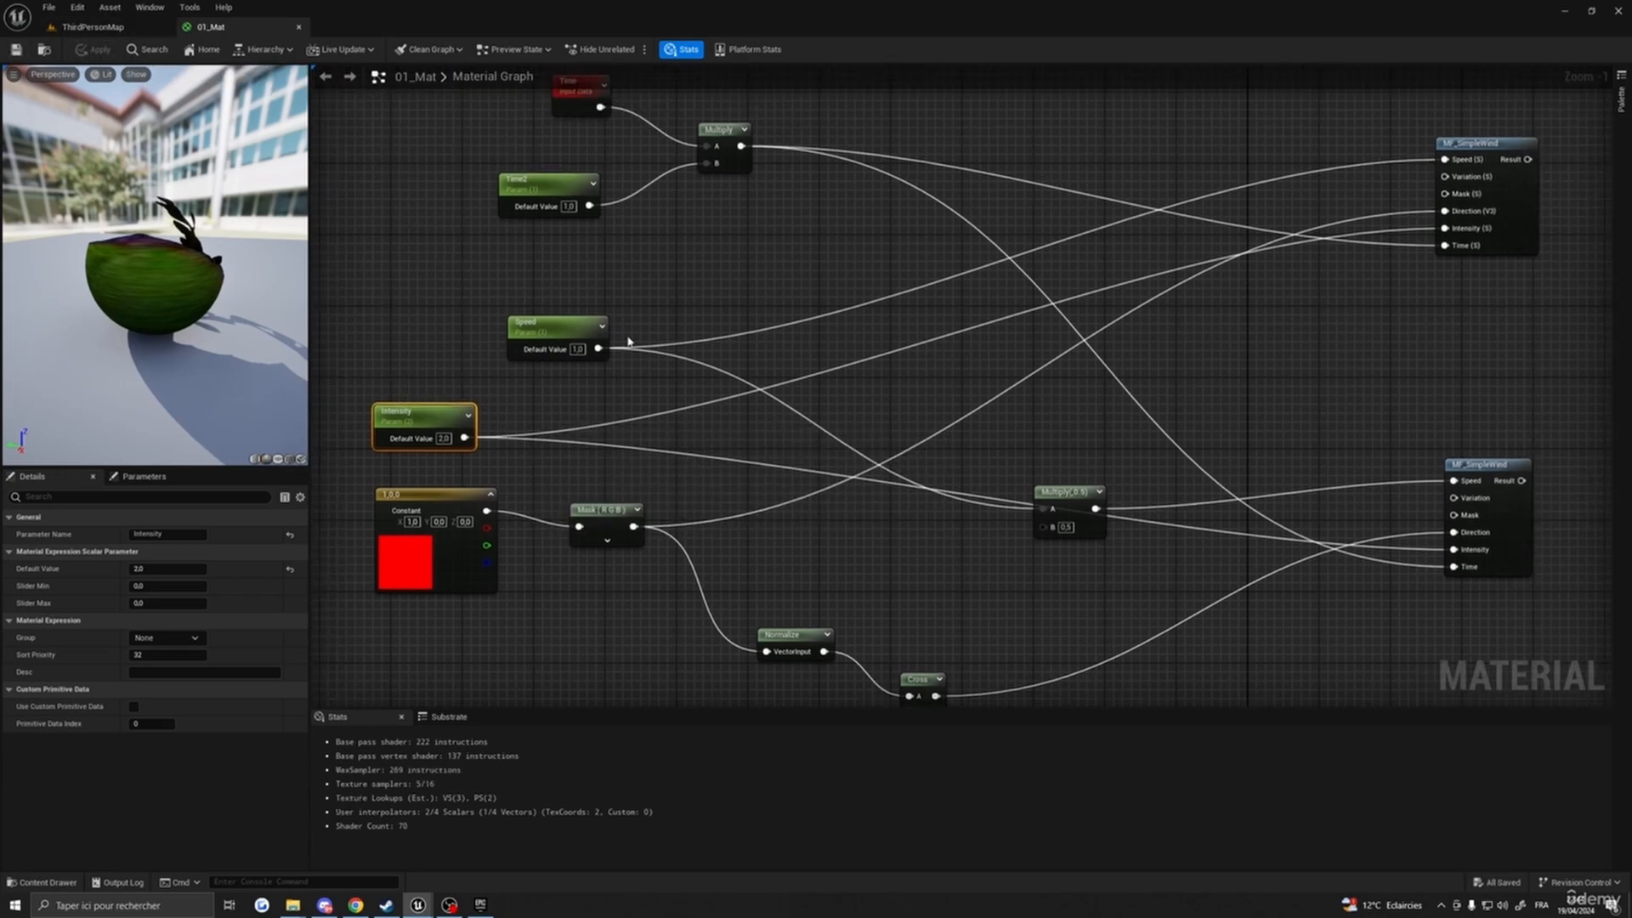
pyautogui.scroll(-4, 674, 309)
pyautogui.scroll(2, 675, 309)
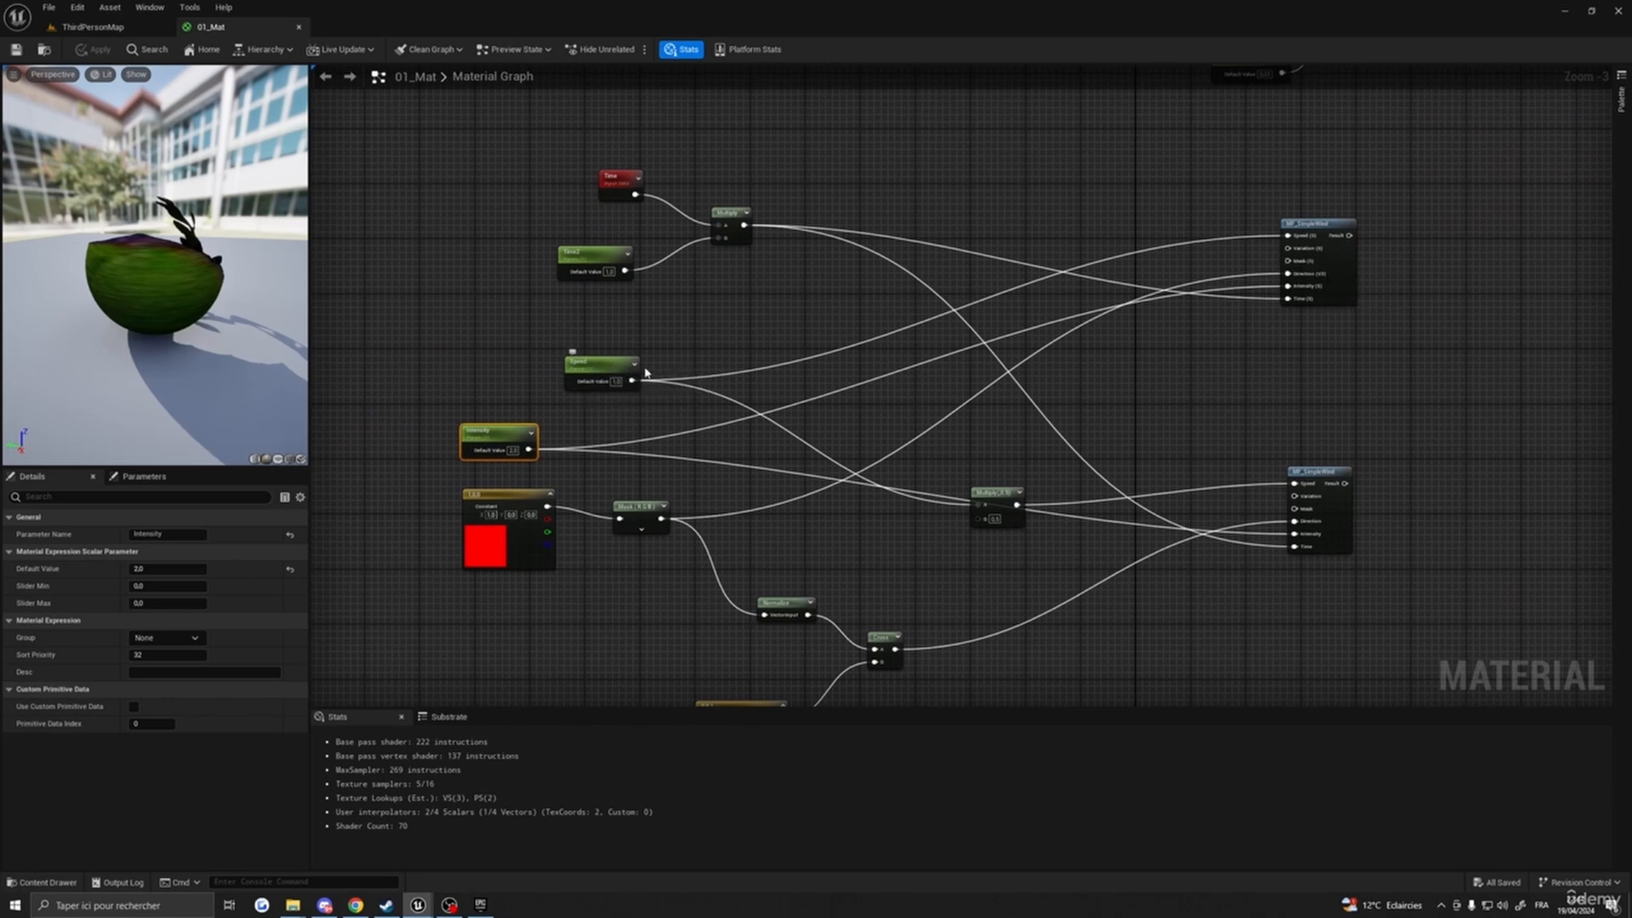
pyautogui.moveTo(835, 437); pyautogui.dragTo(783, 346, button='right')
pyautogui.moveTo(1001, 508); pyautogui.dragTo(1008, 478, button='right')
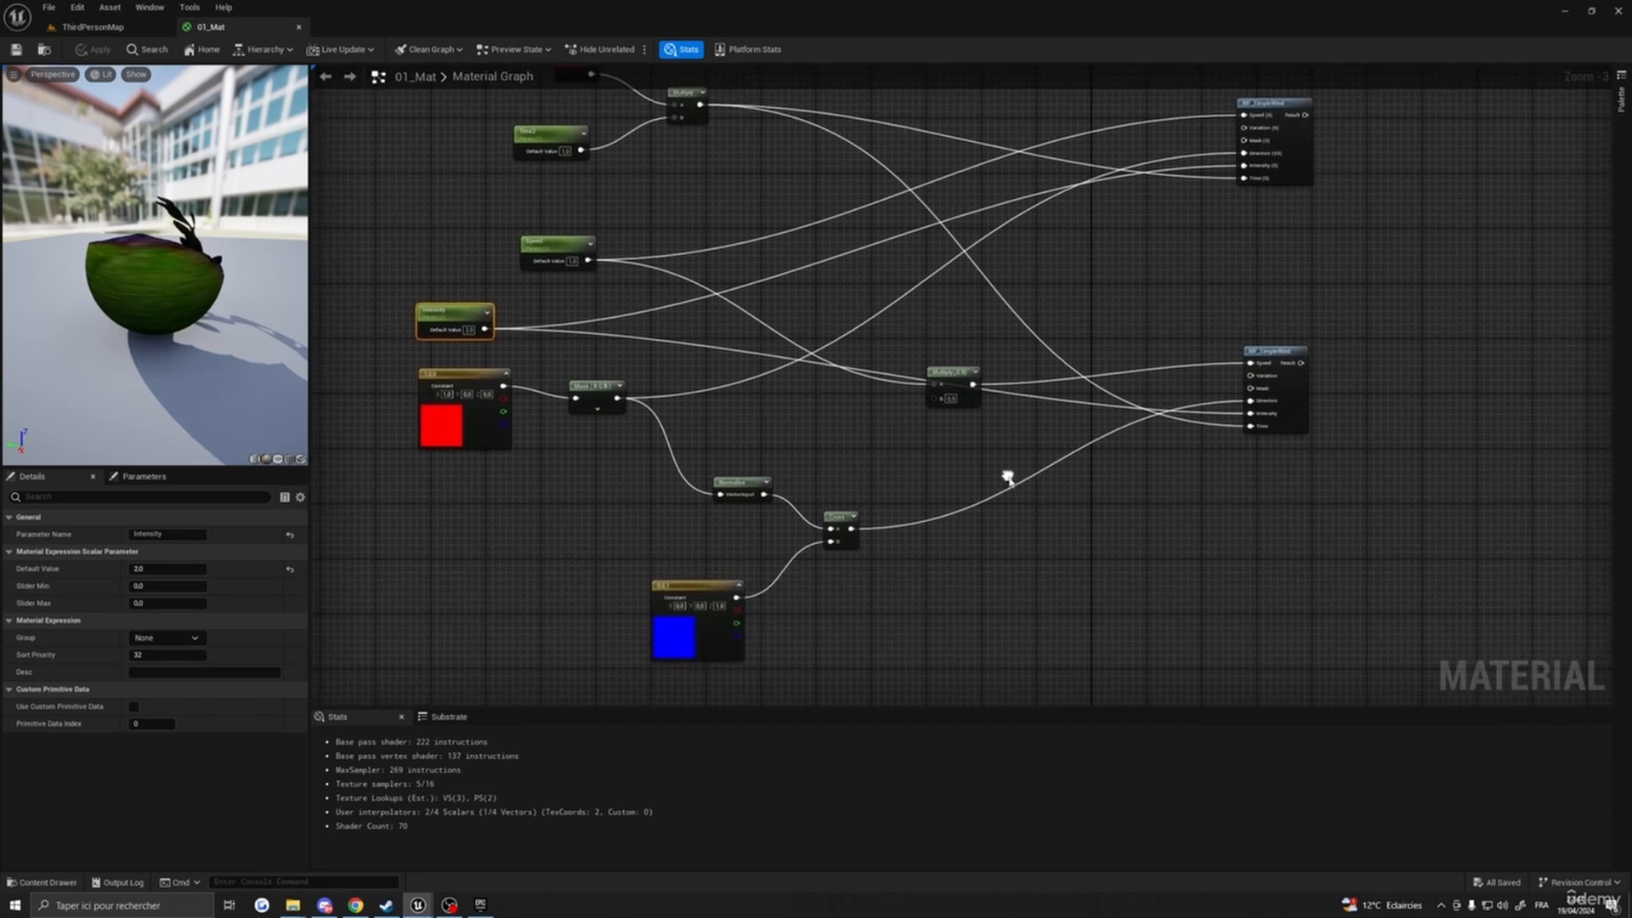
pyautogui.moveTo(779, 414); pyautogui.dragTo(912, 404, button='right')
pyautogui.moveTo(645, 506); pyautogui.dragTo(691, 494, button='right')
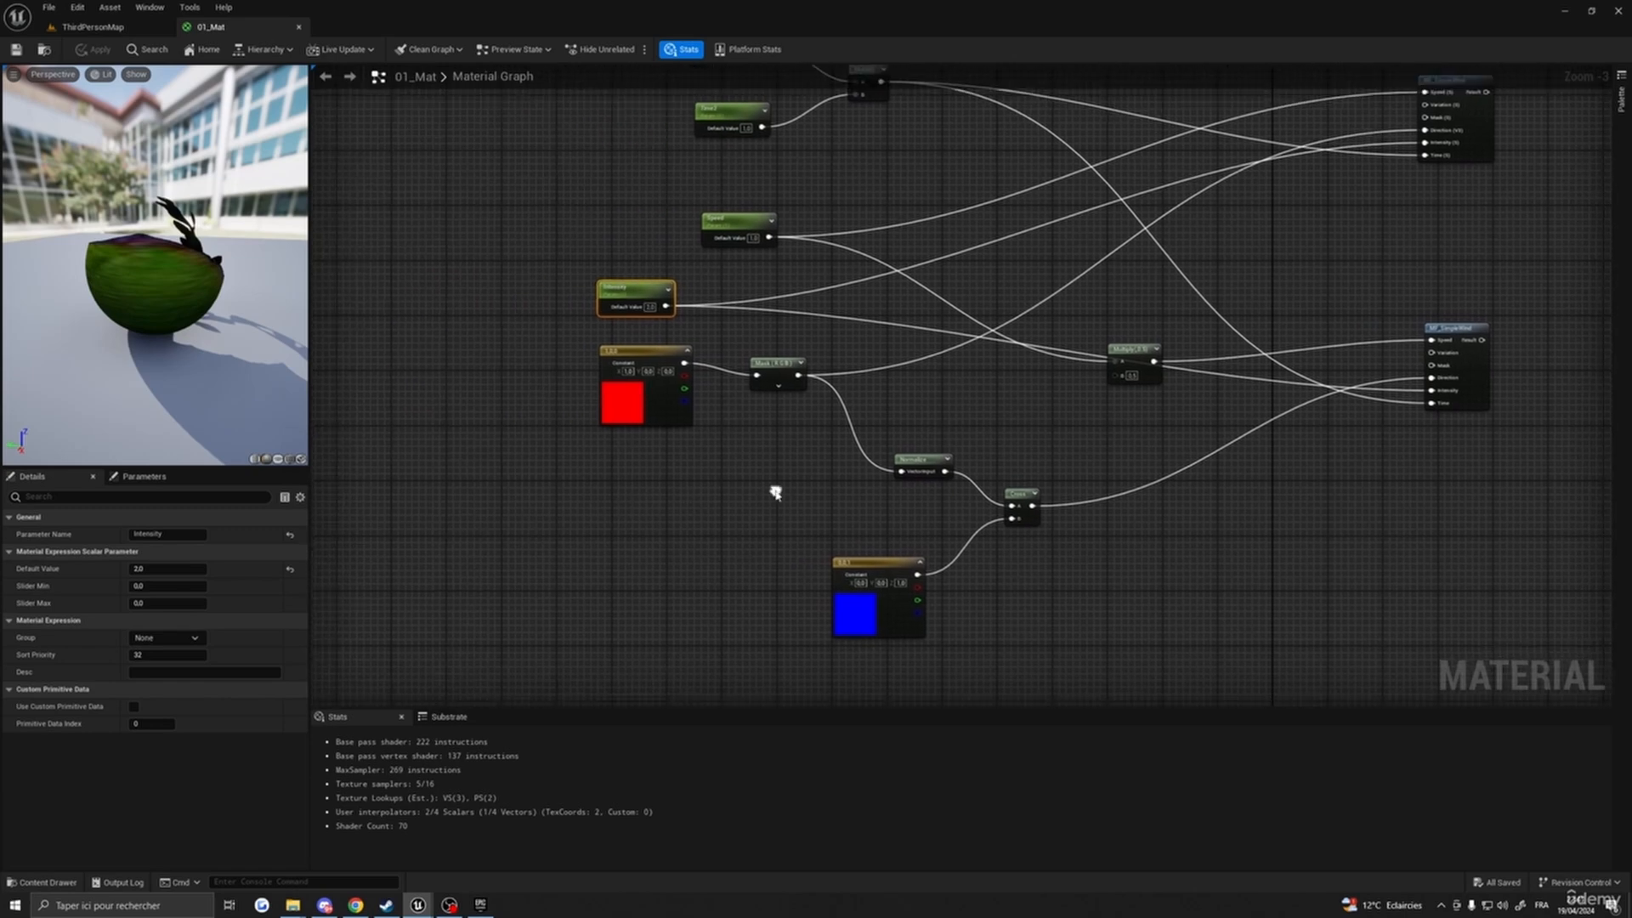
pyautogui.rightClick(650, 493)
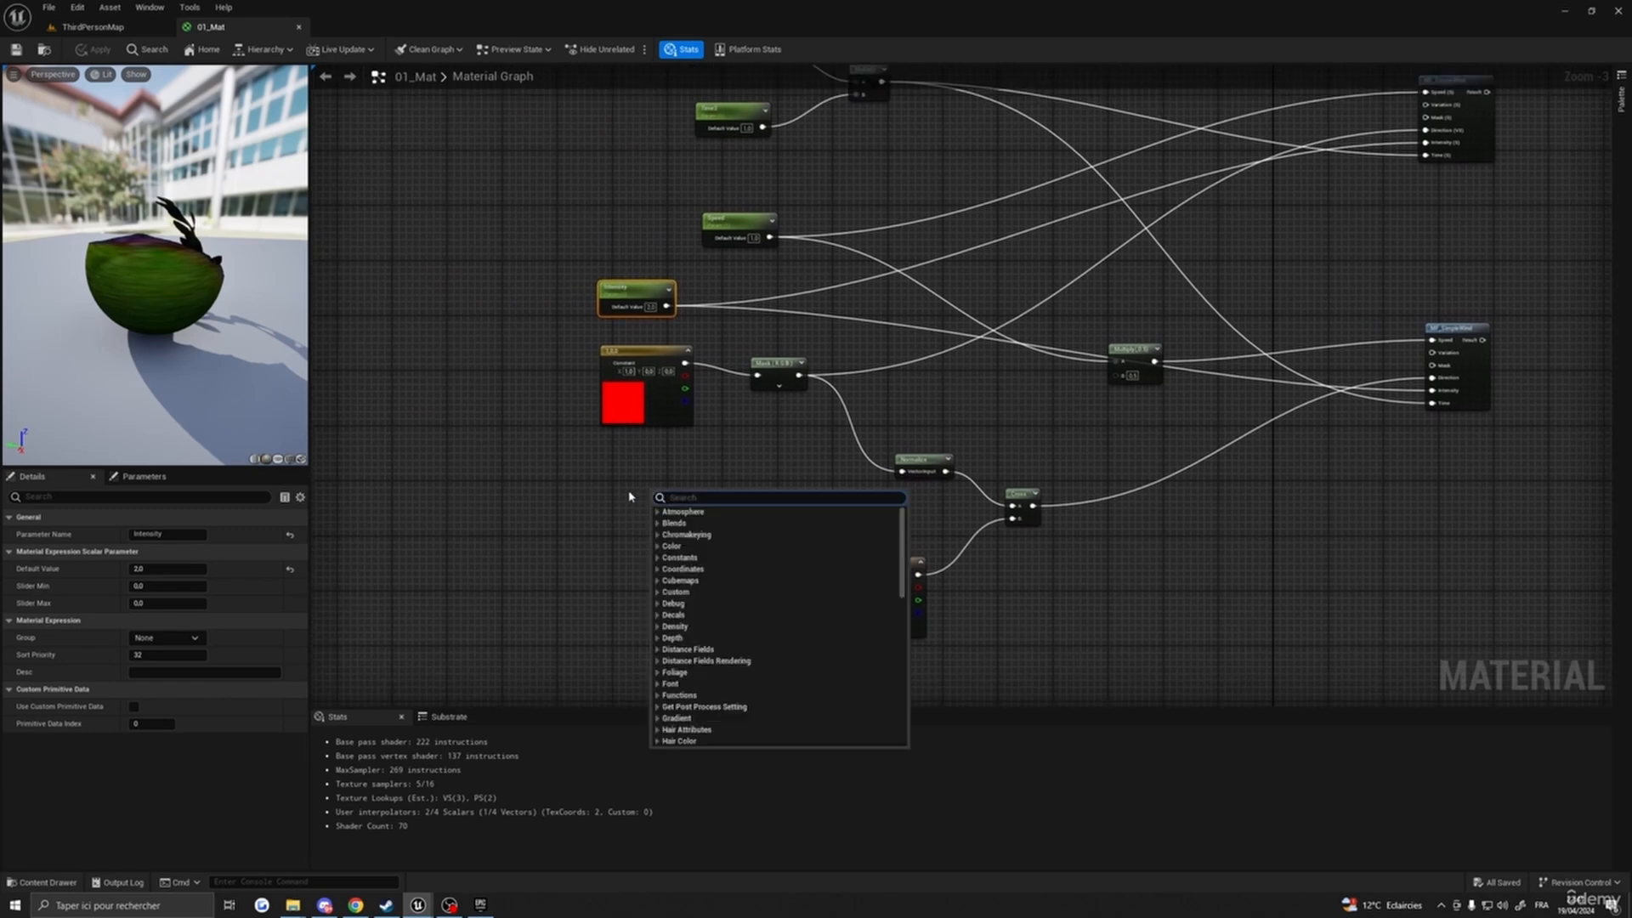
pyautogui.click(620, 477)
pyautogui.press('s')
pyautogui.click(620, 476)
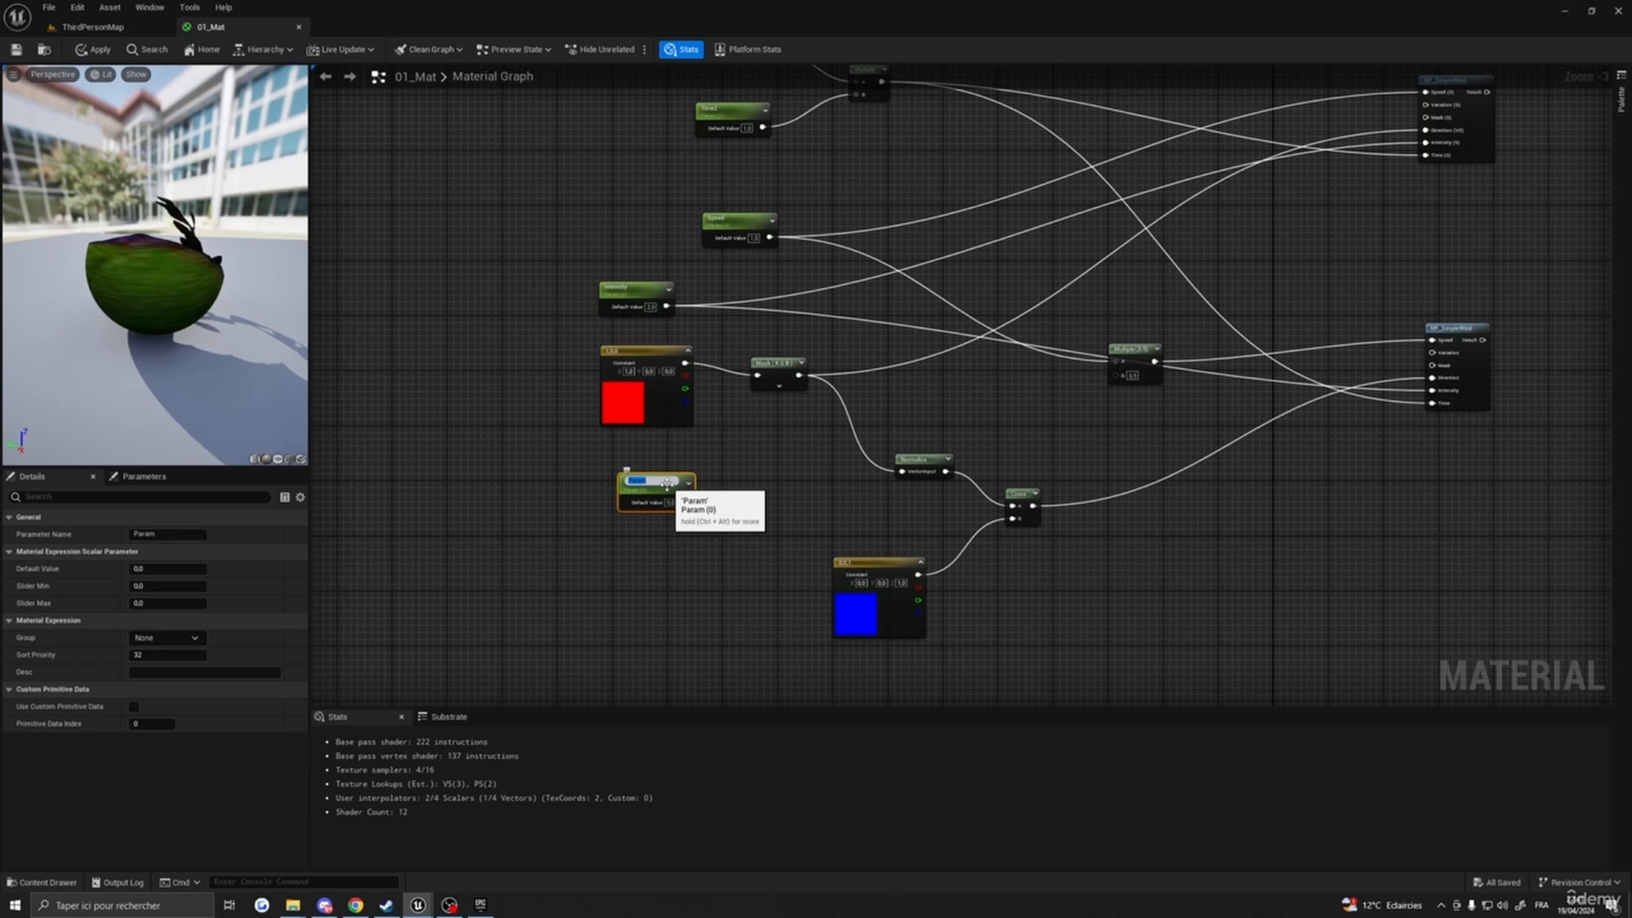
pyautogui.write('M')
pyautogui.write('ionScale')
pyautogui.press('Return')
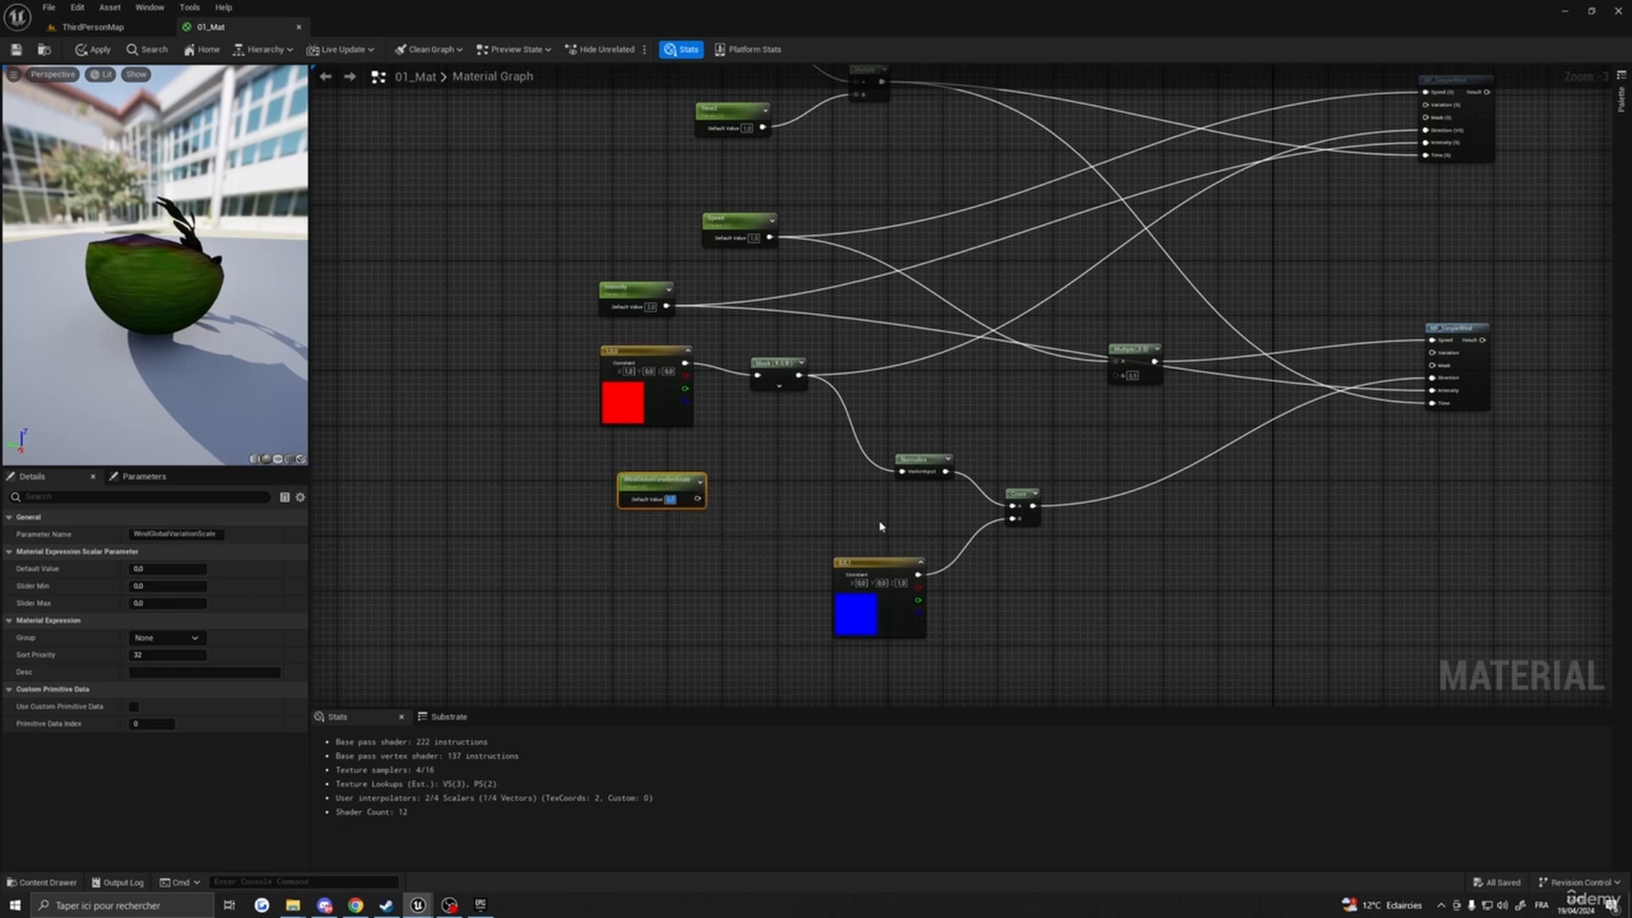
# - Set the WindGlobalVariationScale parameter's default value to 10 and reposition it just above the Normalize node
pyautogui.write('10')
pyautogui.press('Return')
pyautogui.moveTo(667, 481); pyautogui.dragTo(702, 468)
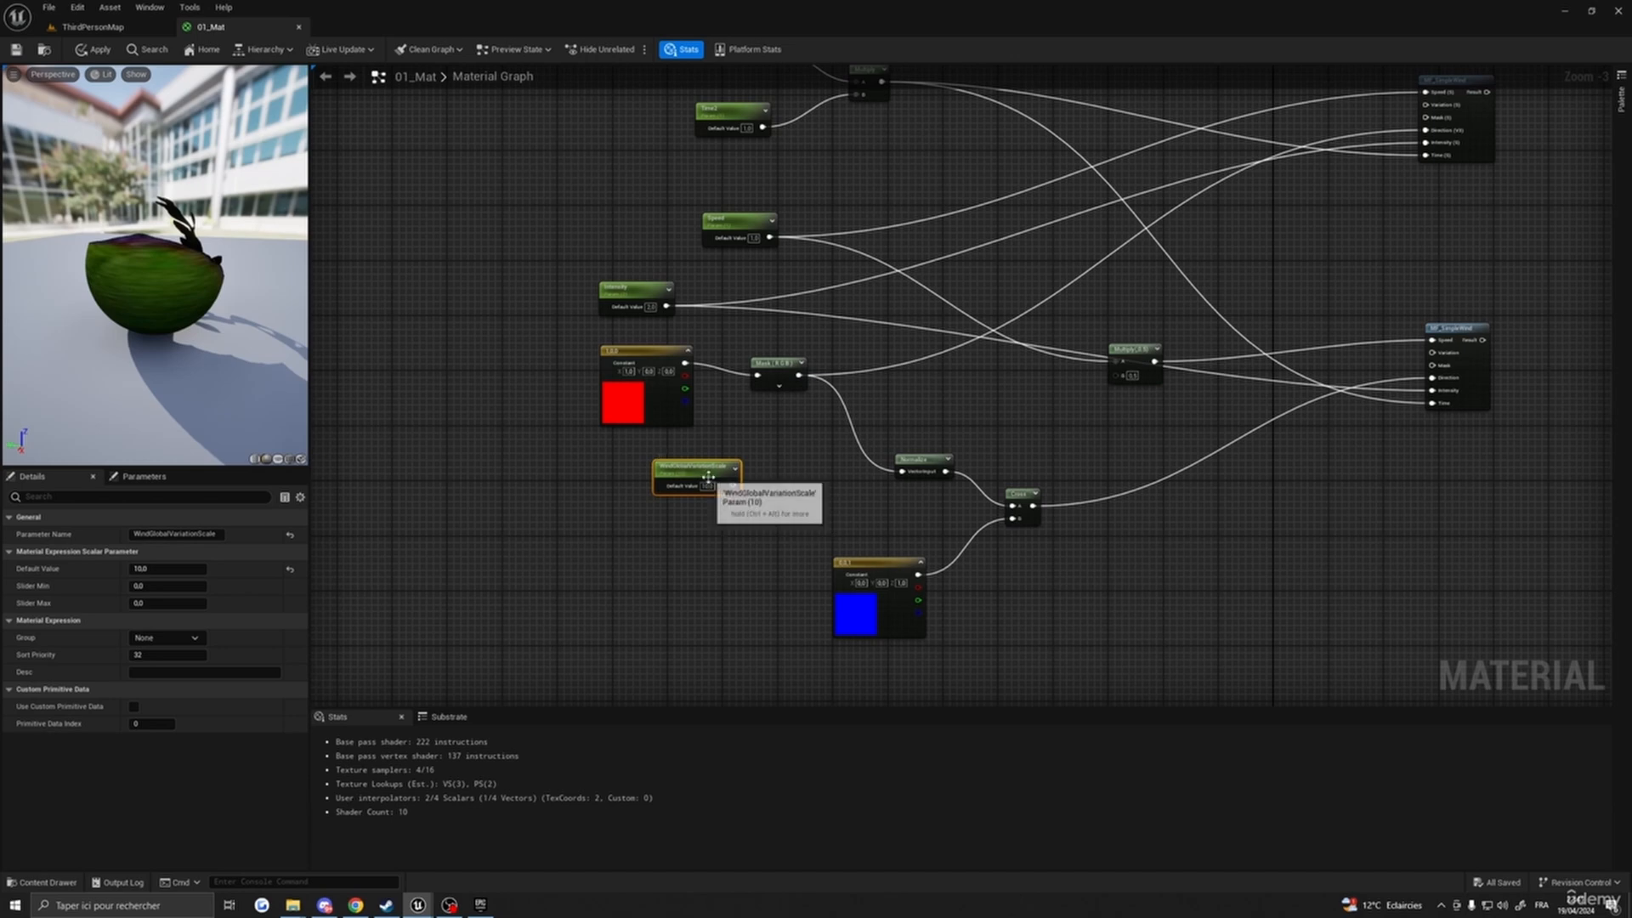
pyautogui.moveTo(916, 486); pyautogui.dragTo(801, 520, button='right')
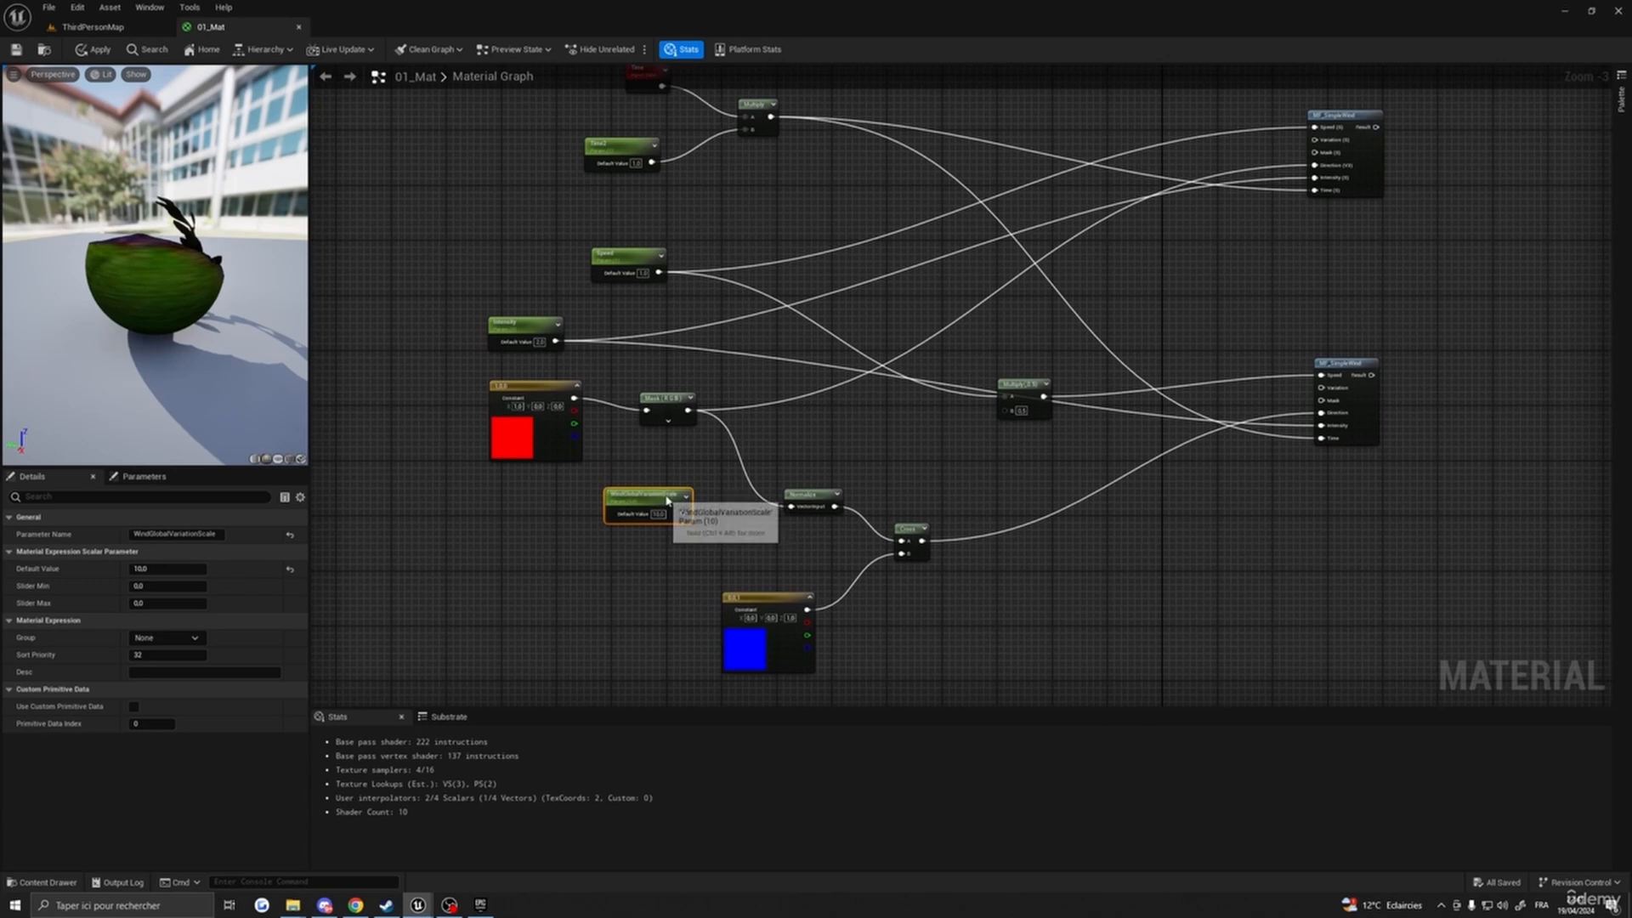
pyautogui.moveTo(674, 507); pyautogui.dragTo(852, 445)
pyautogui.moveTo(852, 445); pyautogui.dragTo(773, 467, button='right')
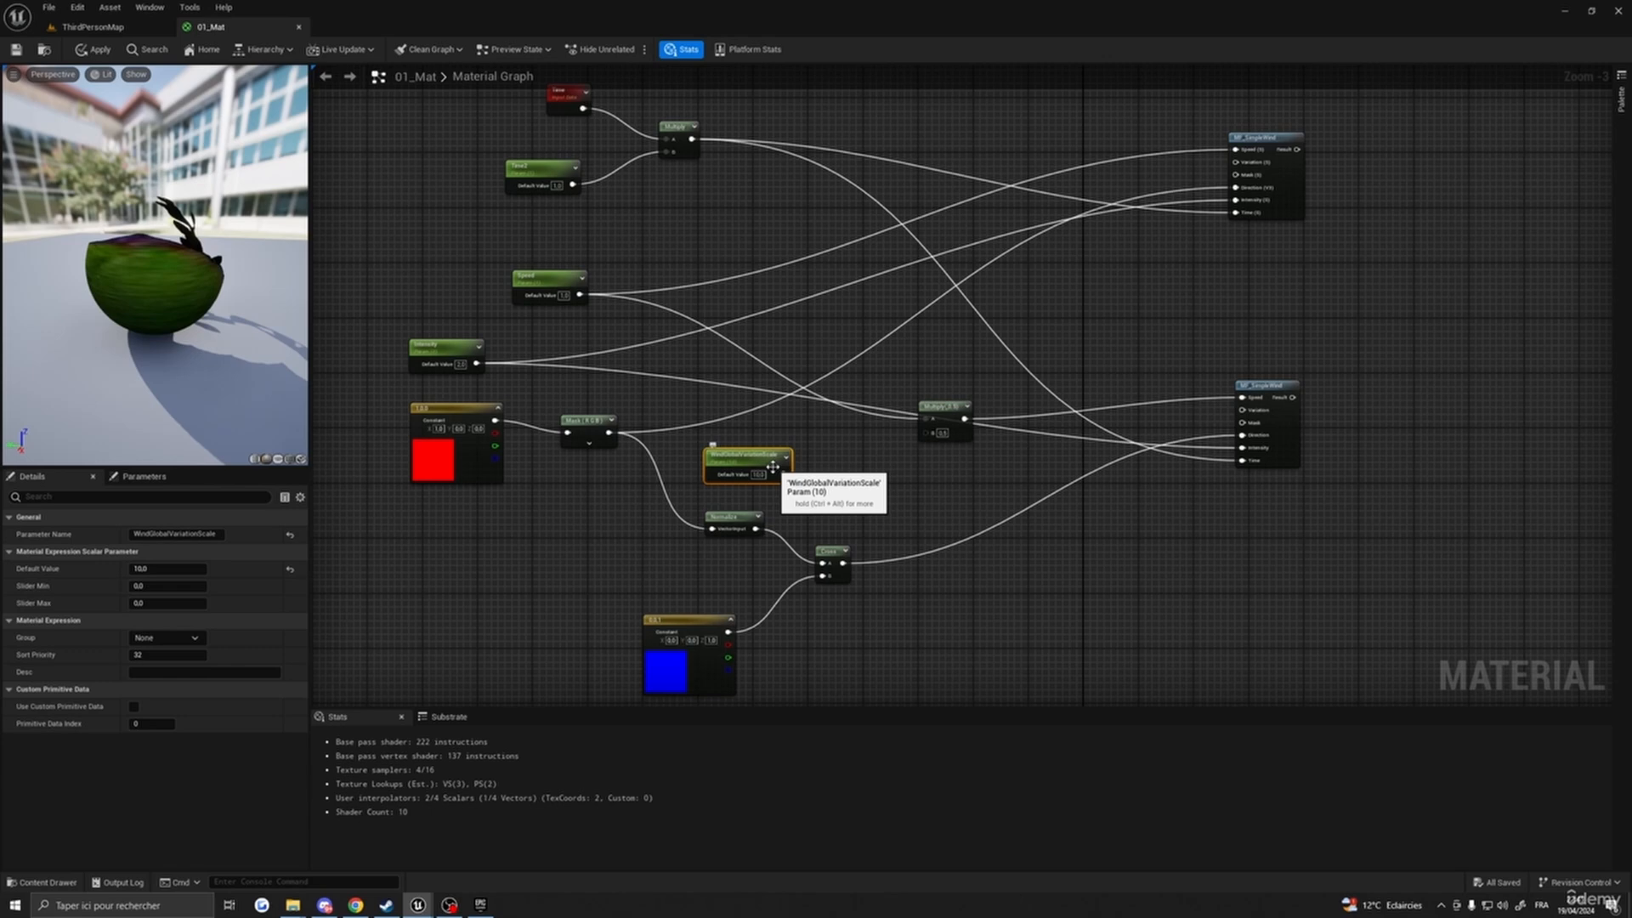
pyautogui.moveTo(772, 466); pyautogui.dragTo(780, 473)
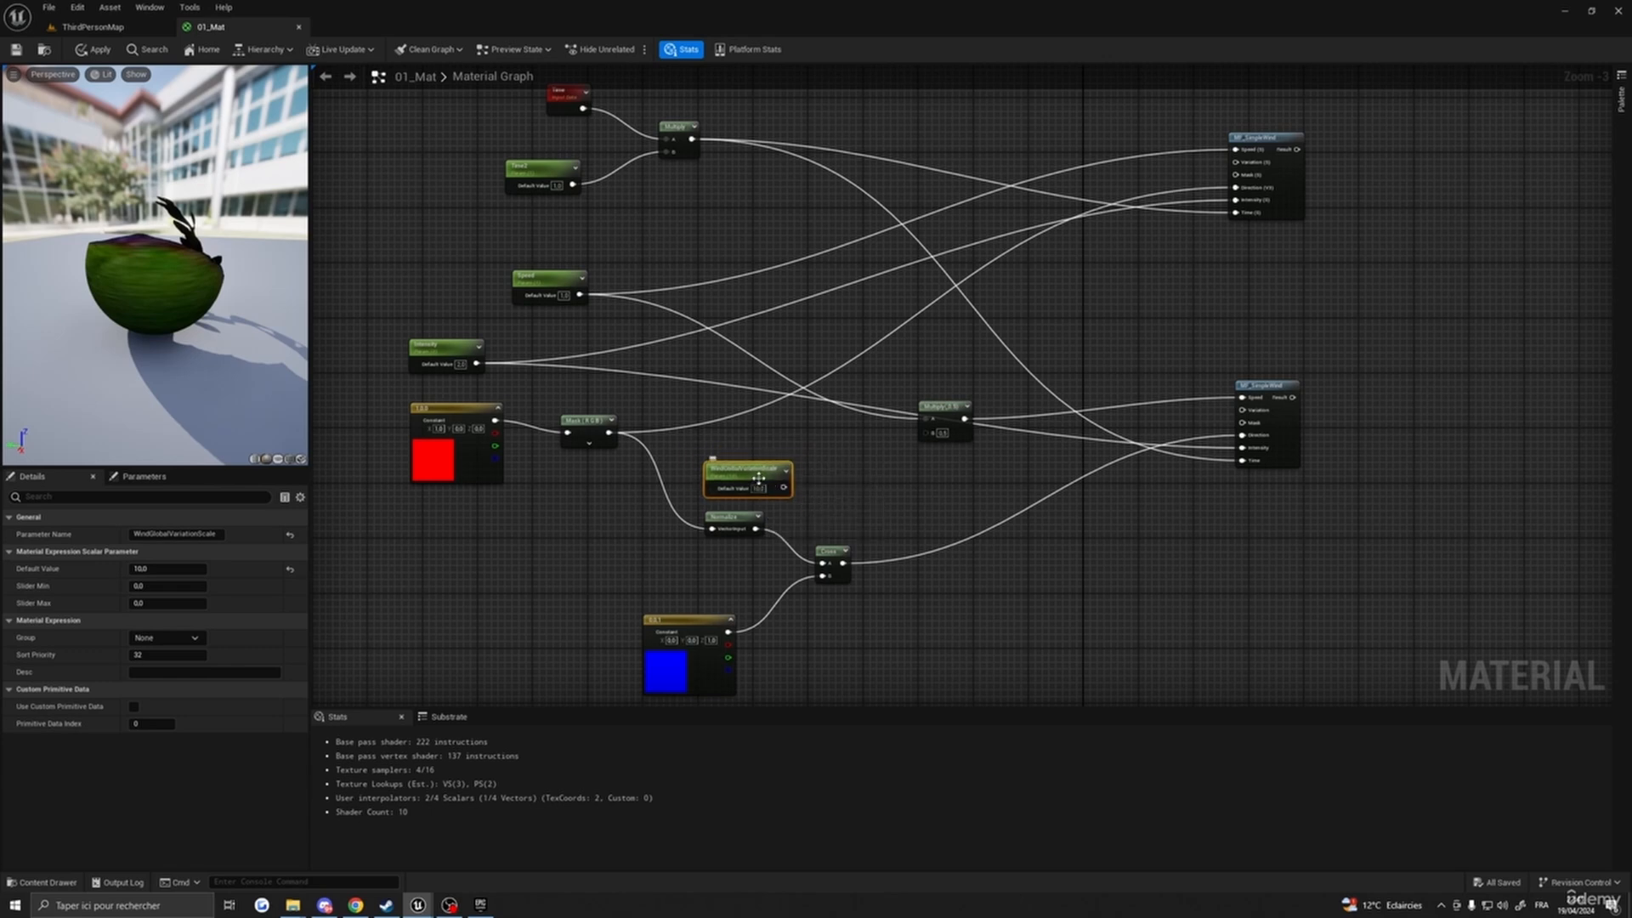
pyautogui.click(765, 481)
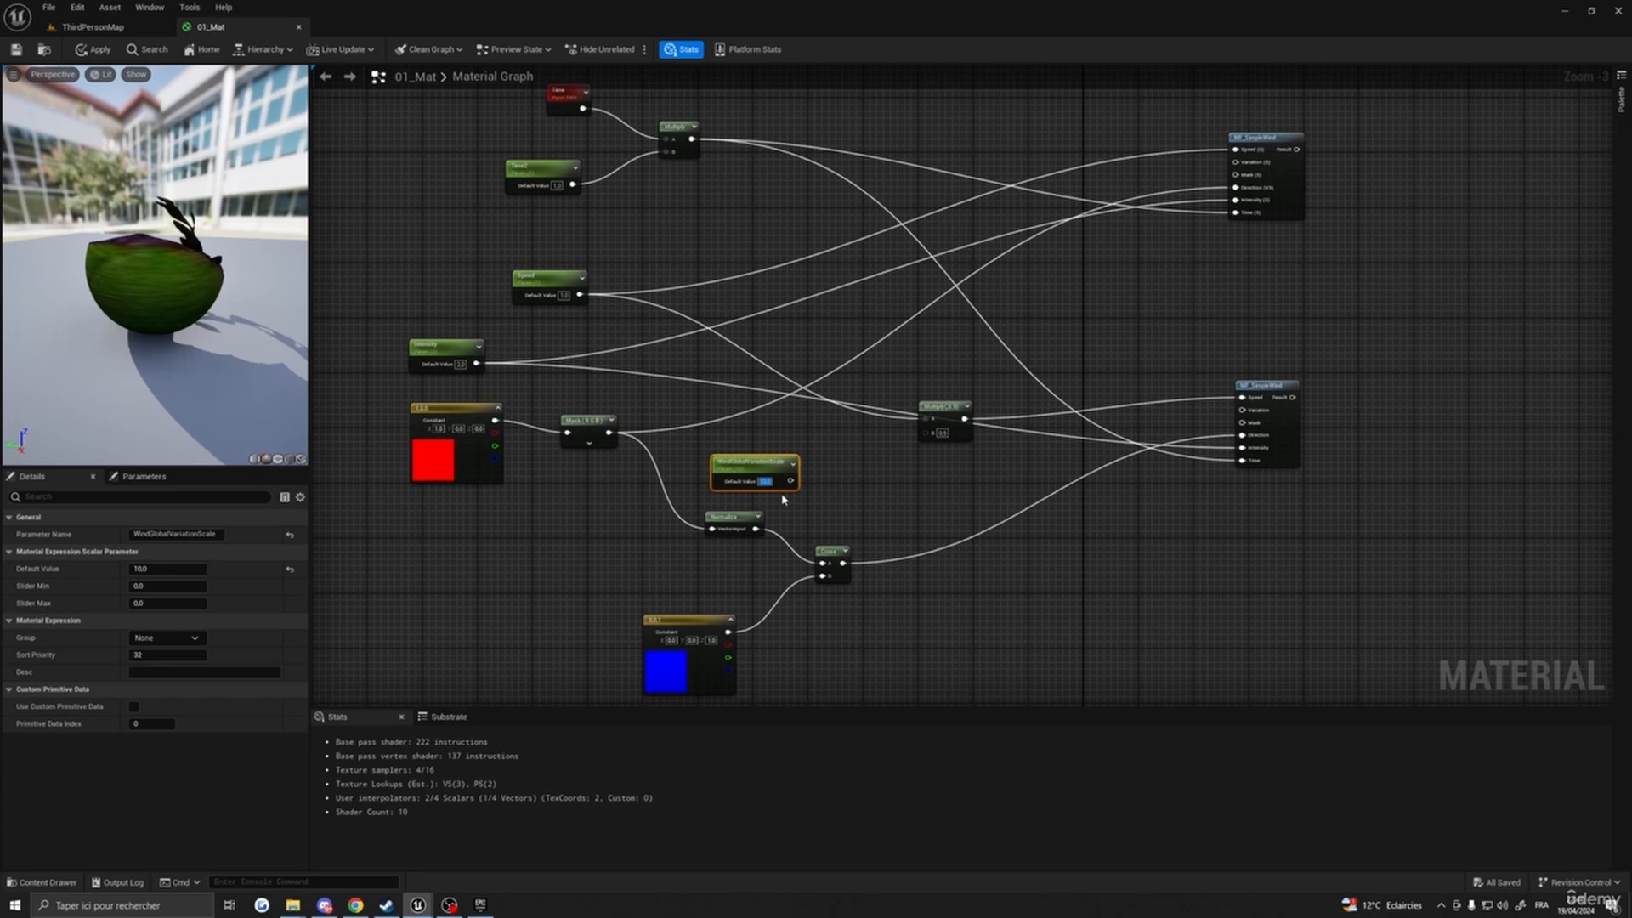
pyautogui.moveTo(738, 464); pyautogui.dragTo(732, 464)
# - Connect the WindGlobalVariationScale parameter to the lower MF_SimpleWind node's Variation input
pyautogui.moveTo(753, 548); pyautogui.dragTo(733, 523, button='right')
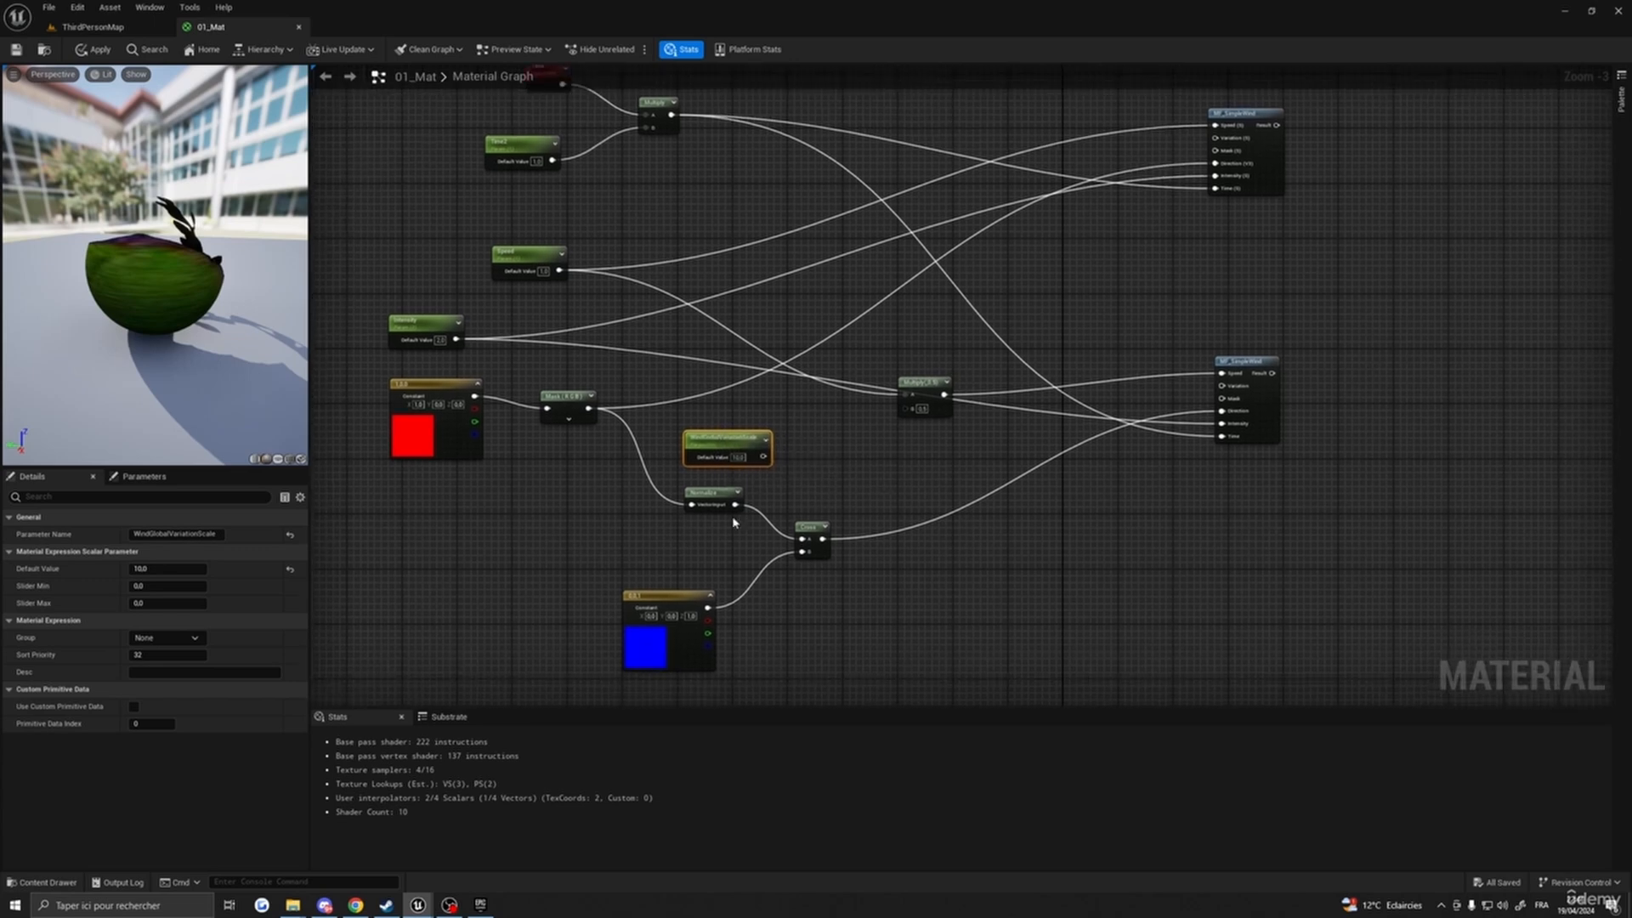
pyautogui.moveTo(890, 484); pyautogui.dragTo(731, 495, button='right')
pyautogui.scroll(2, 729, 480)
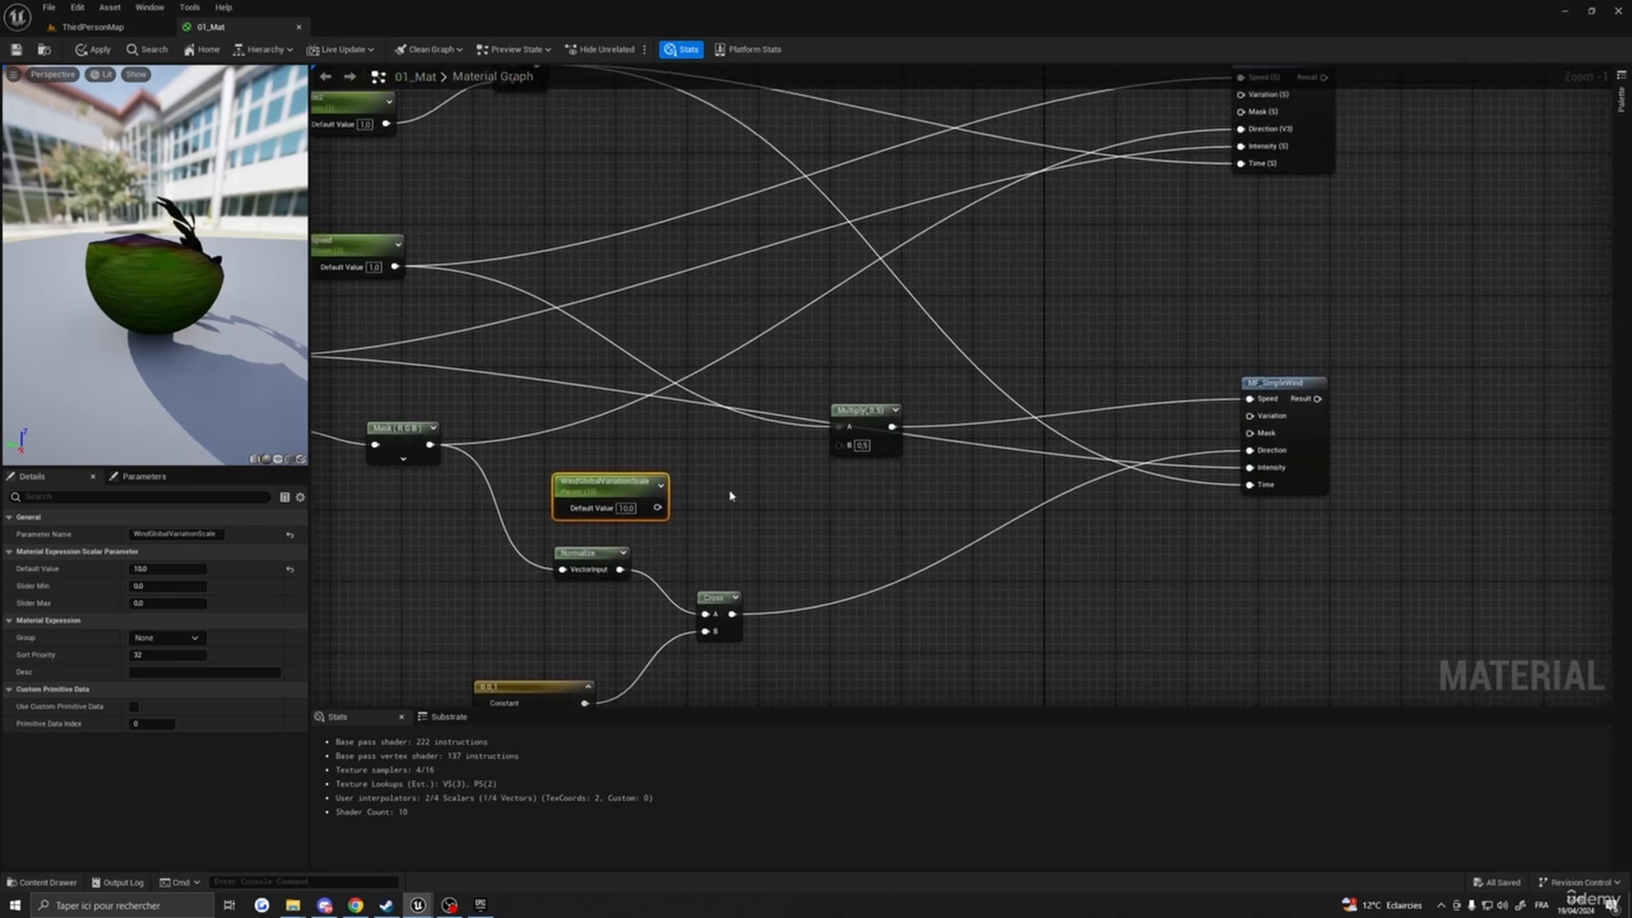
pyautogui.moveTo(657, 507); pyautogui.dragTo(1250, 416)
pyautogui.moveTo(923, 468); pyautogui.dragTo(1072, 542, button='right')
# - Move WindGlobalVariationScale above the Intensity parameter and connect it to the upper MF_SimpleWind node's Variation input
pyautogui.moveTo(765, 556); pyautogui.dragTo(376, 352)
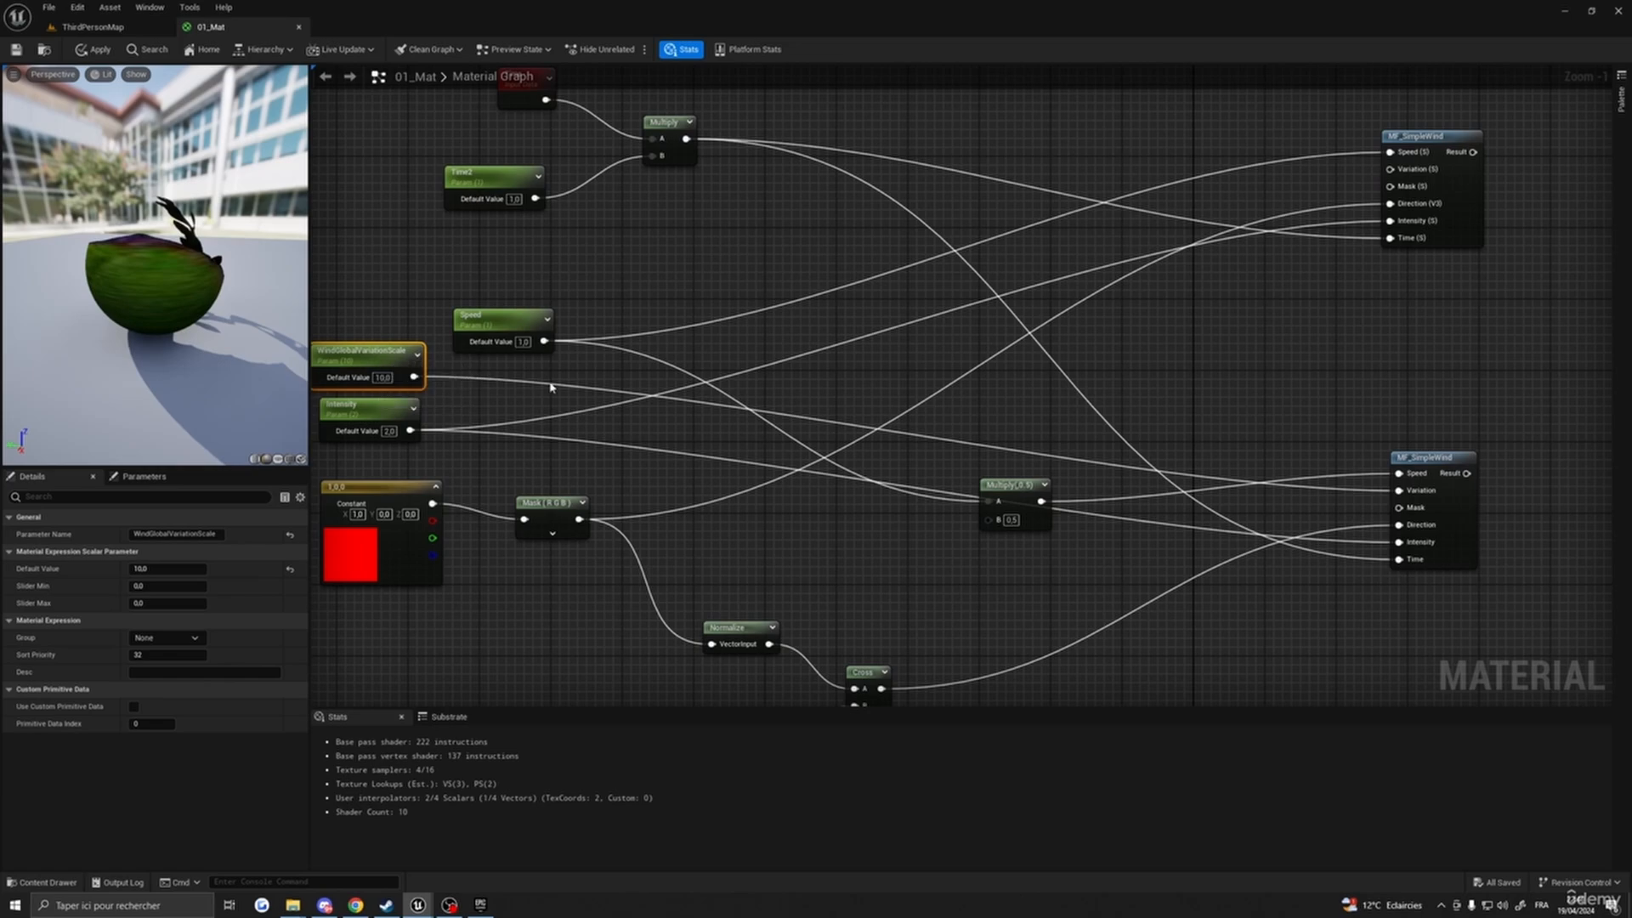
pyautogui.moveTo(551, 387); pyautogui.dragTo(523, 410, button='right')
pyautogui.moveTo(387, 399); pyautogui.dragTo(1364, 194)
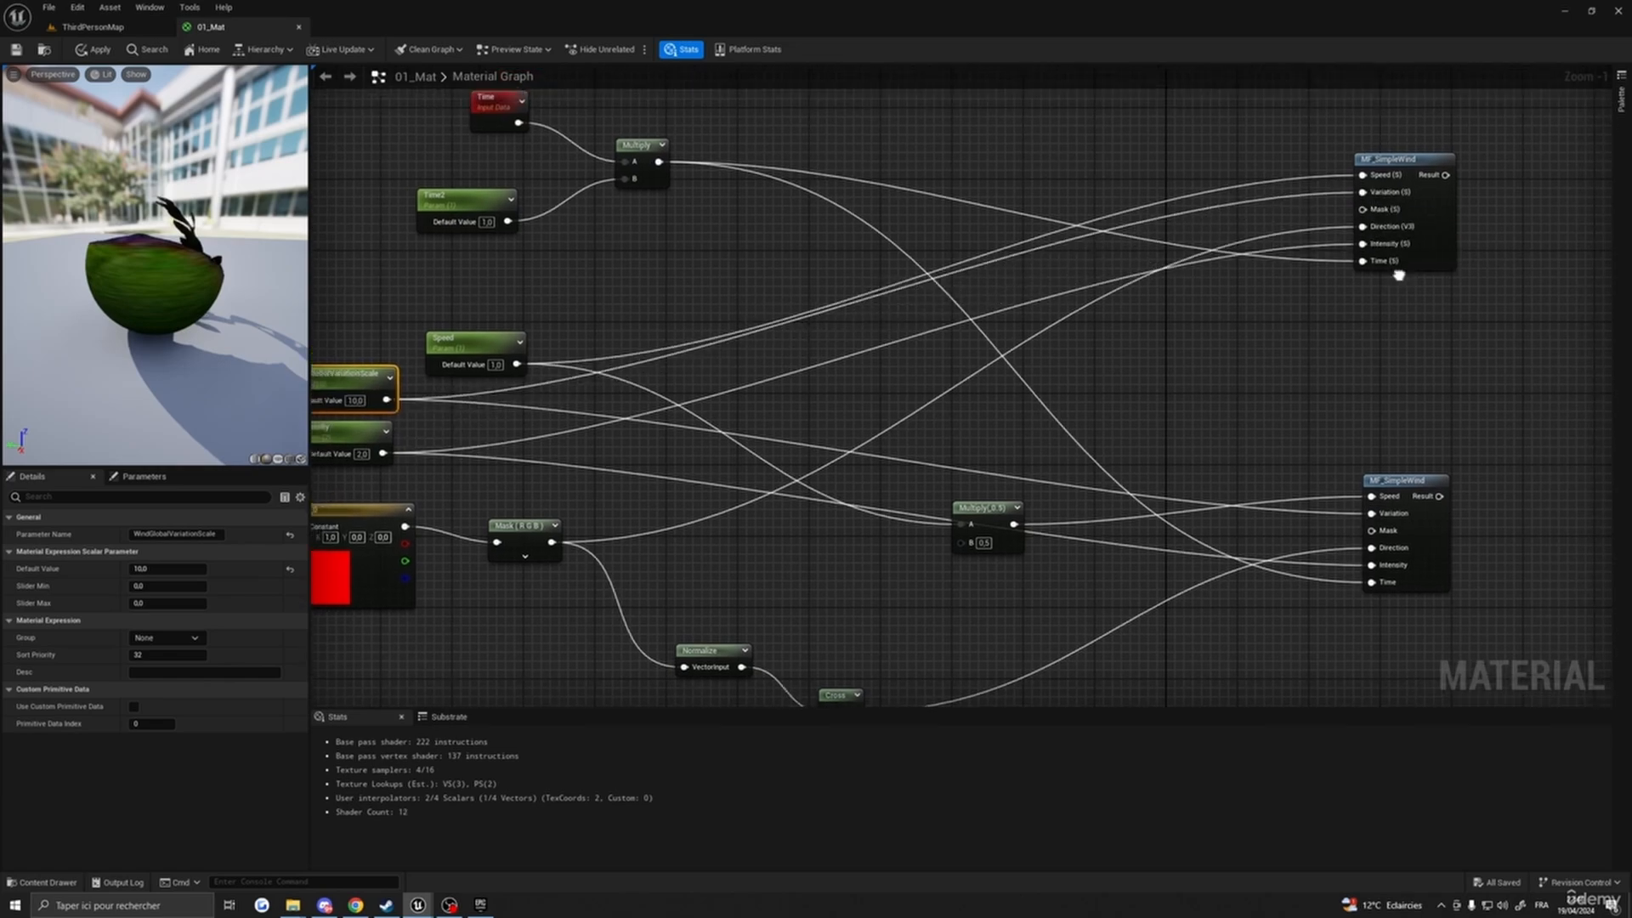
# - Add a Multiply node below the Vertex Color node and connect Vertex Color's red output to both its A and B inputs
pyautogui.moveTo(1400, 275); pyautogui.dragTo(1449, 298, button='right')
pyautogui.moveTo(1188, 470); pyautogui.dragTo(1312, 422, button='right')
pyautogui.moveTo(1240, 440); pyautogui.dragTo(1177, 546, button='right')
pyautogui.scroll(-1, 1178, 546)
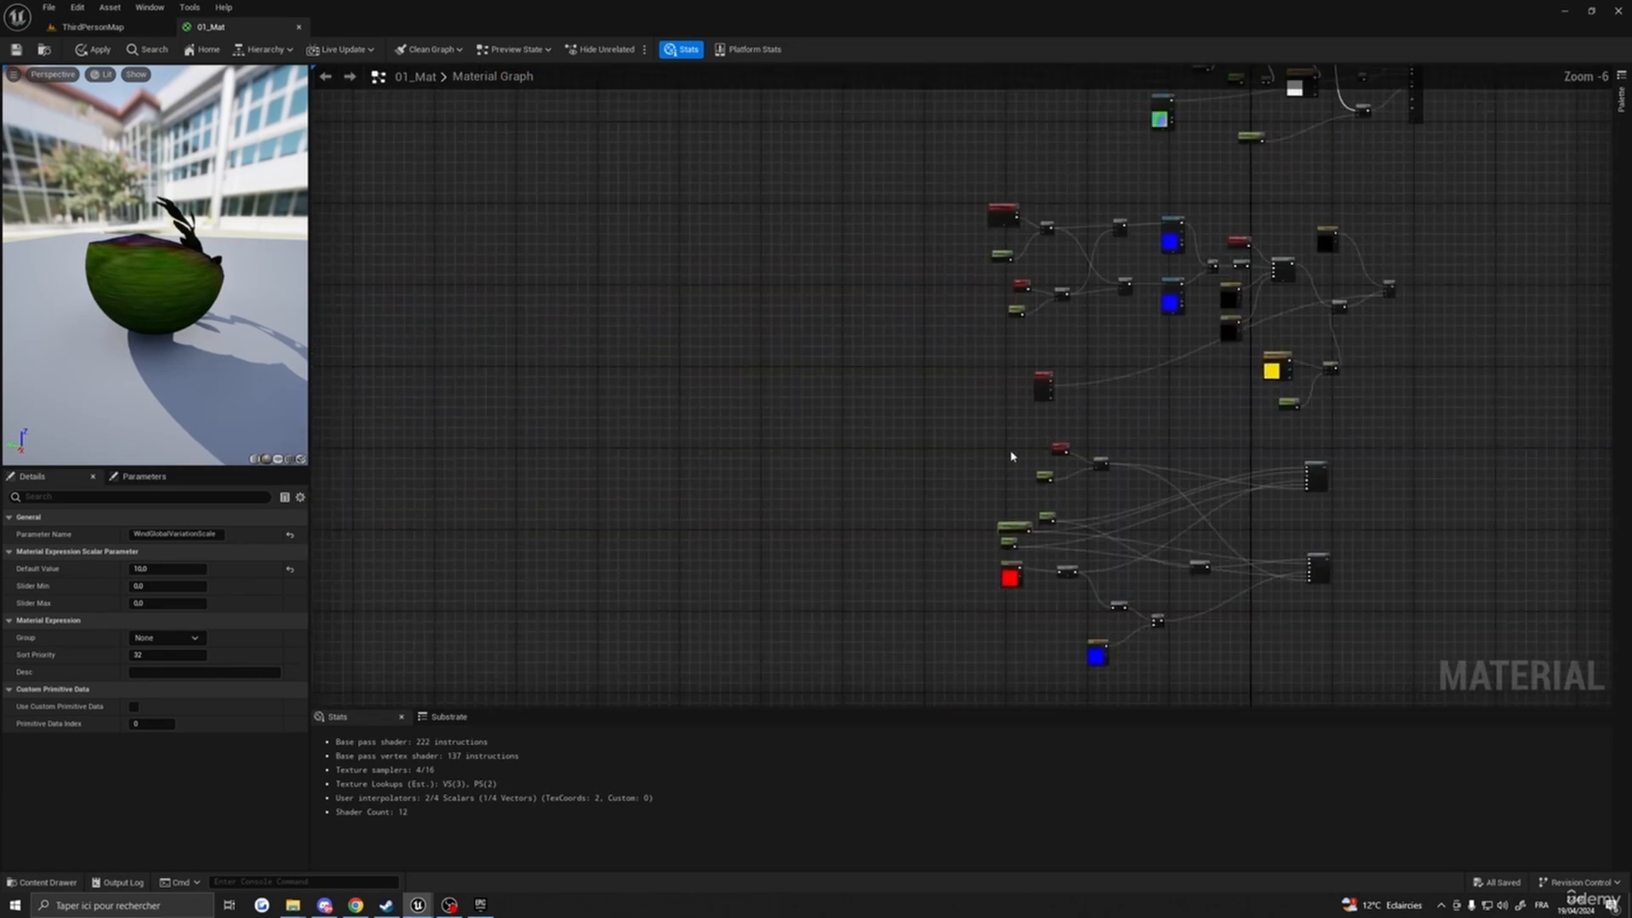
pyautogui.scroll(4, 1012, 456)
pyautogui.moveTo(1202, 369); pyautogui.dragTo(865, 435, button='right')
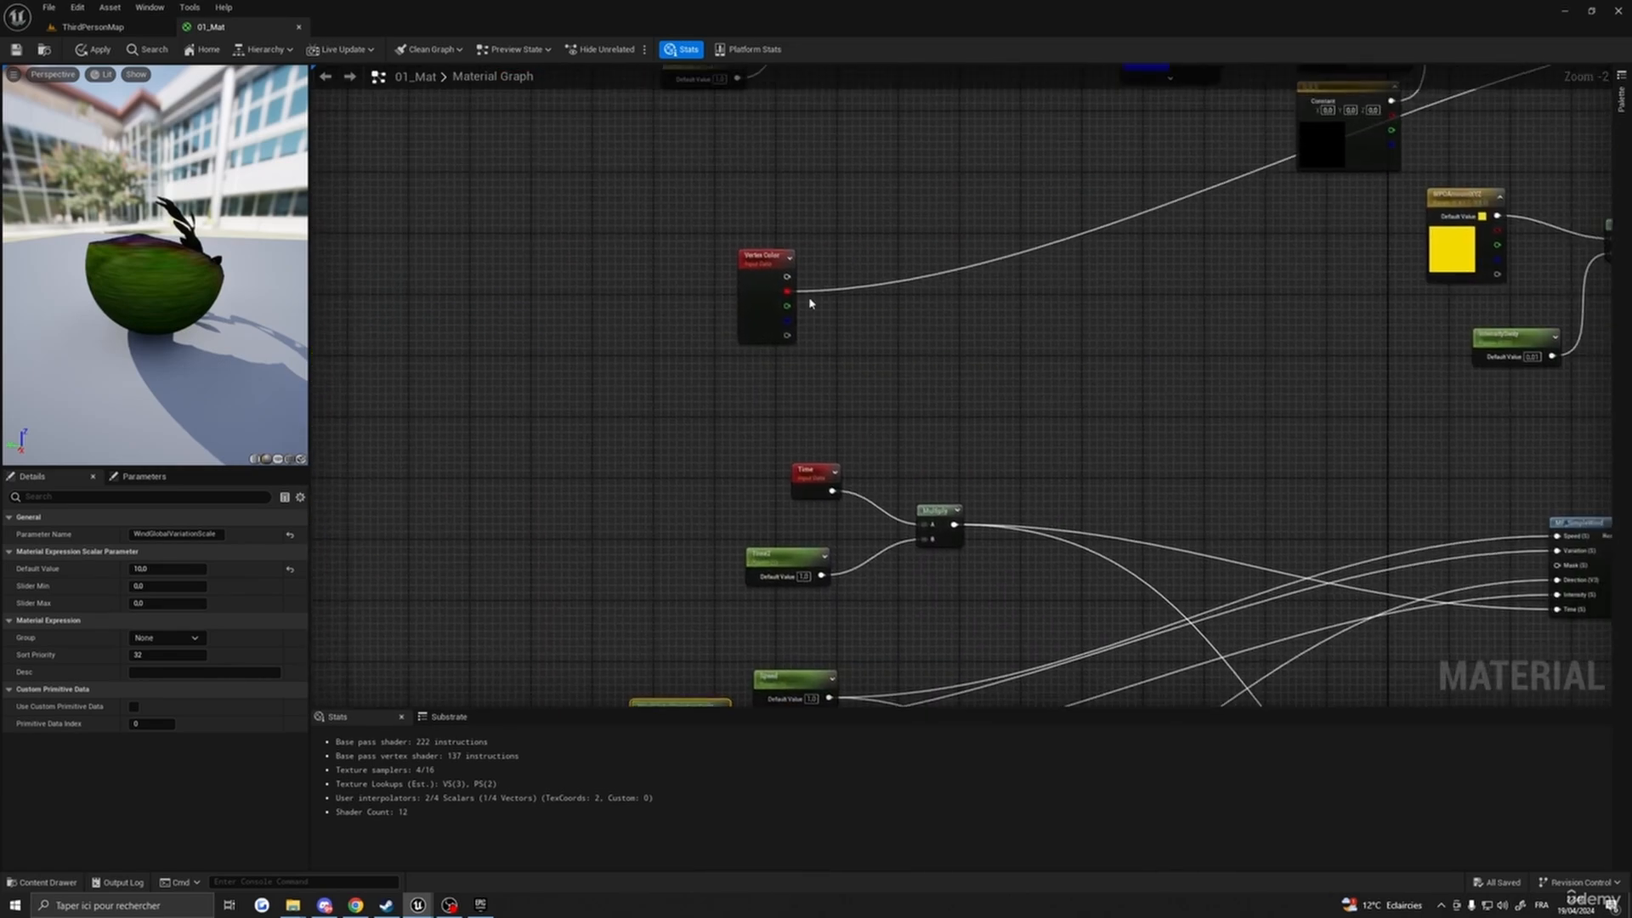
pyautogui.press('m')
pyautogui.click(948, 370)
pyautogui.moveTo(823, 345); pyautogui.dragTo(793, 310, button='right')
pyautogui.moveTo(757, 256); pyautogui.dragTo(928, 357)
pyautogui.moveTo(1122, 349); pyautogui.dragTo(903, 434, button='right')
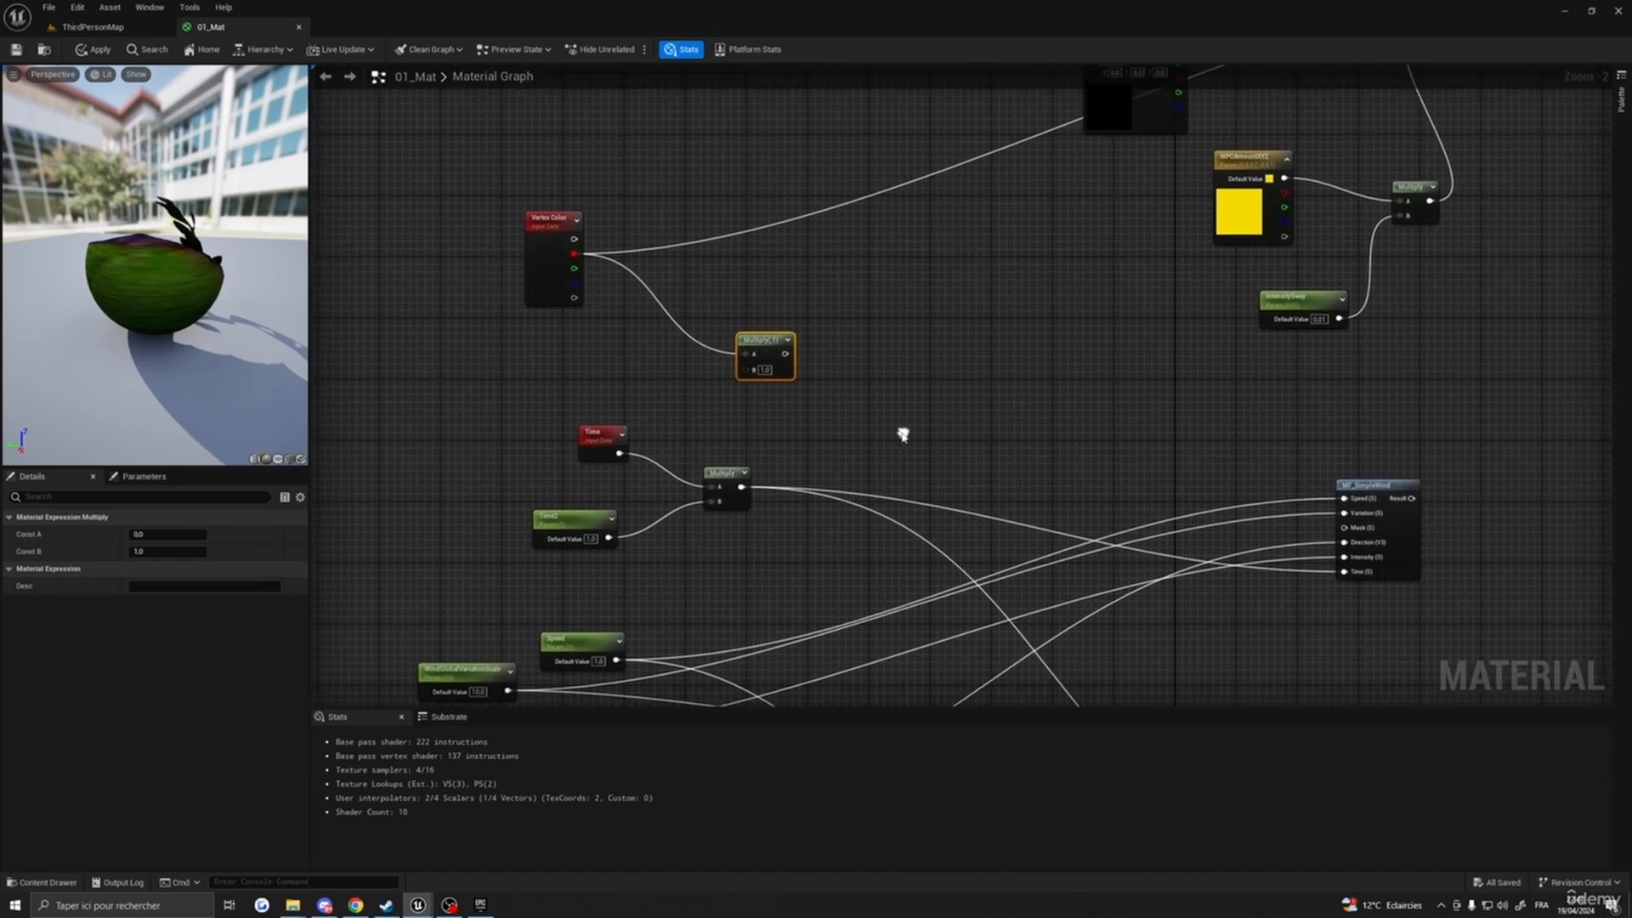
pyautogui.moveTo(585, 253); pyautogui.dragTo(745, 369)
# - Move the new Multiply node above WindGlobalVariationScale and connect its output to the Mask inputs of both MF_SimpleWind nodes
pyautogui.moveTo(900, 410); pyautogui.dragTo(857, 323, button='right')
pyautogui.moveTo(718, 271); pyautogui.dragTo(417, 537)
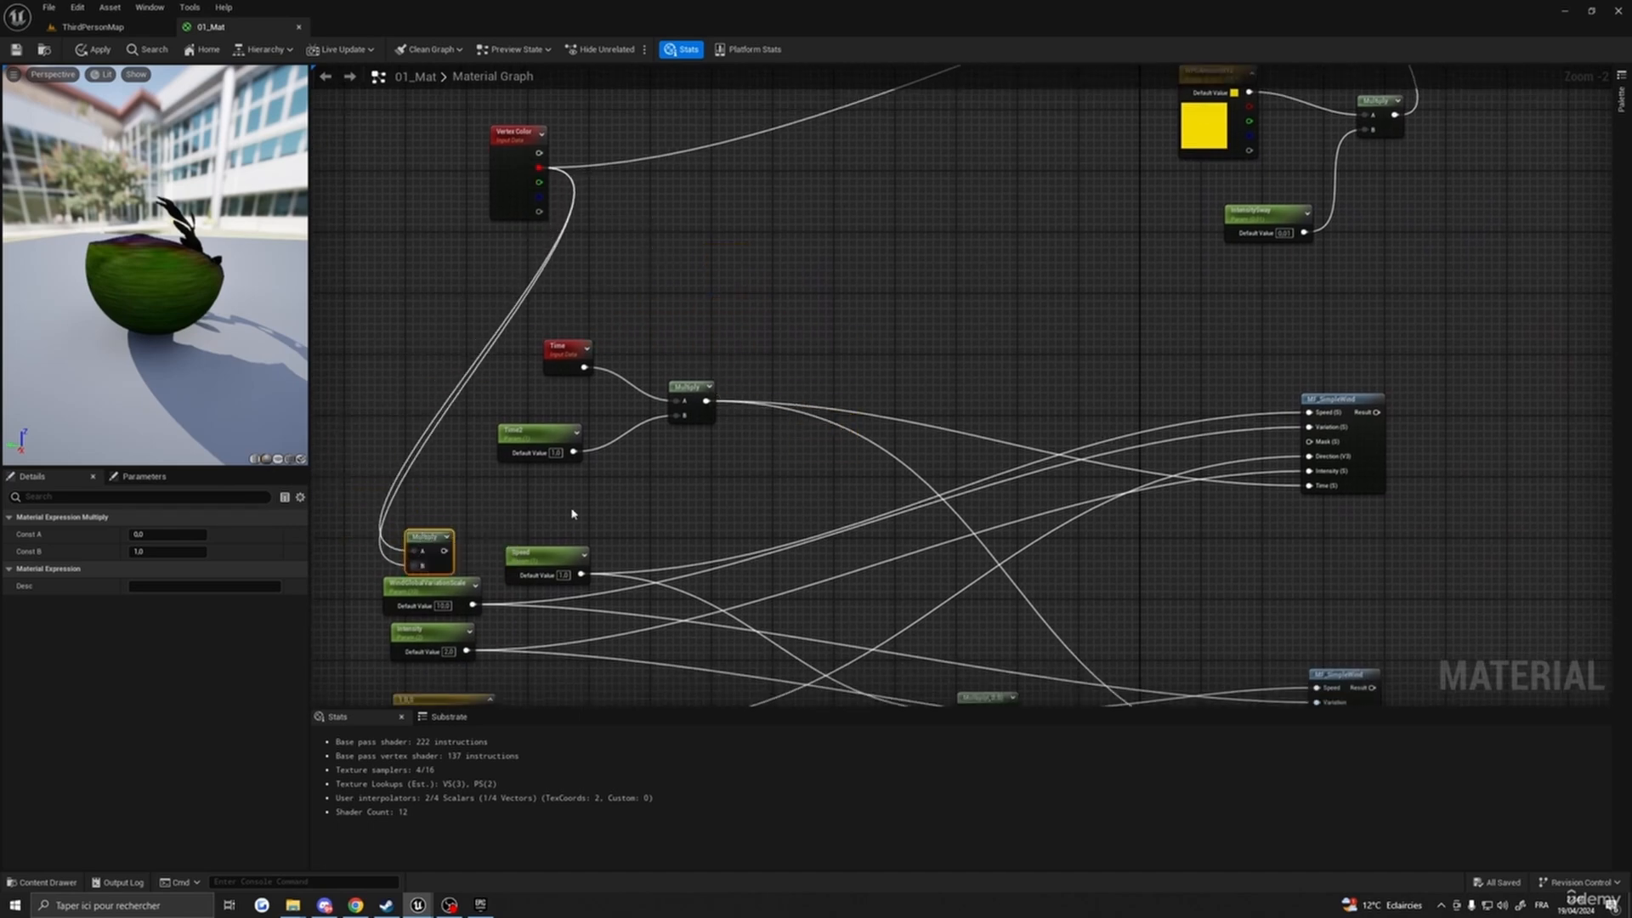
pyautogui.moveTo(572, 514); pyautogui.dragTo(595, 490, button='right')
pyautogui.moveTo(469, 527); pyautogui.dragTo(1334, 417)
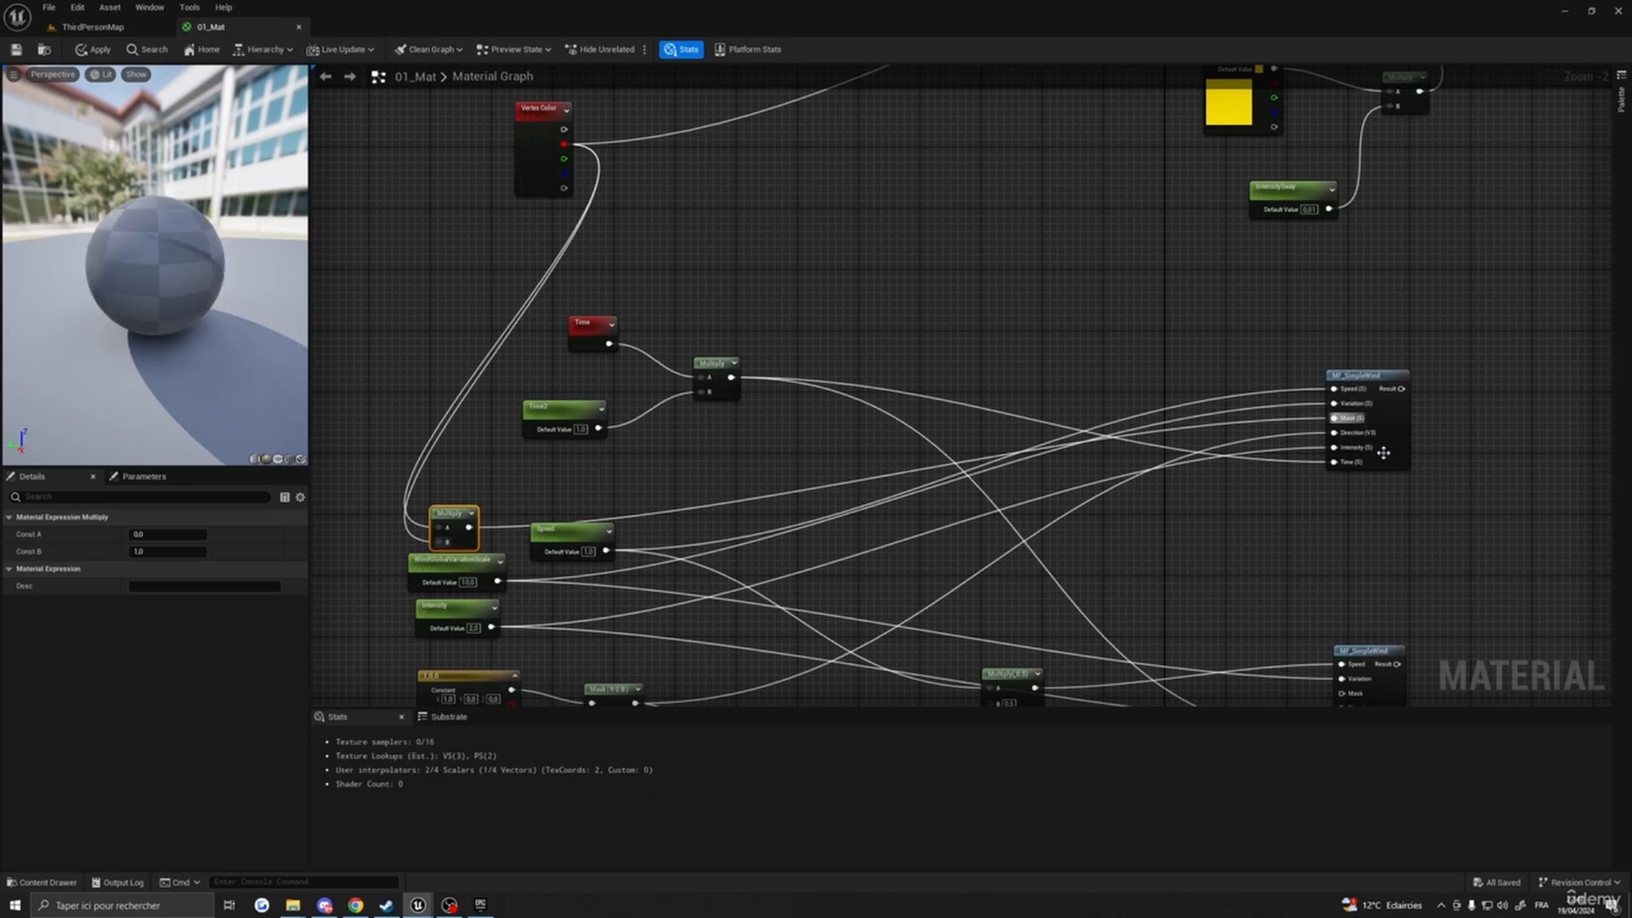
pyautogui.moveTo(469, 527); pyautogui.dragTo(601, 494, button='right')
pyautogui.moveTo(602, 494); pyautogui.dragTo(1479, 566)
# - Place an Add node after the two MF_SimpleWind nodes, connecting the upper Result to A and the lower Result to B
pyautogui.moveTo(1479, 415); pyautogui.dragTo(1182, 477, button='right')
pyautogui.scroll(-2, 1365, 421)
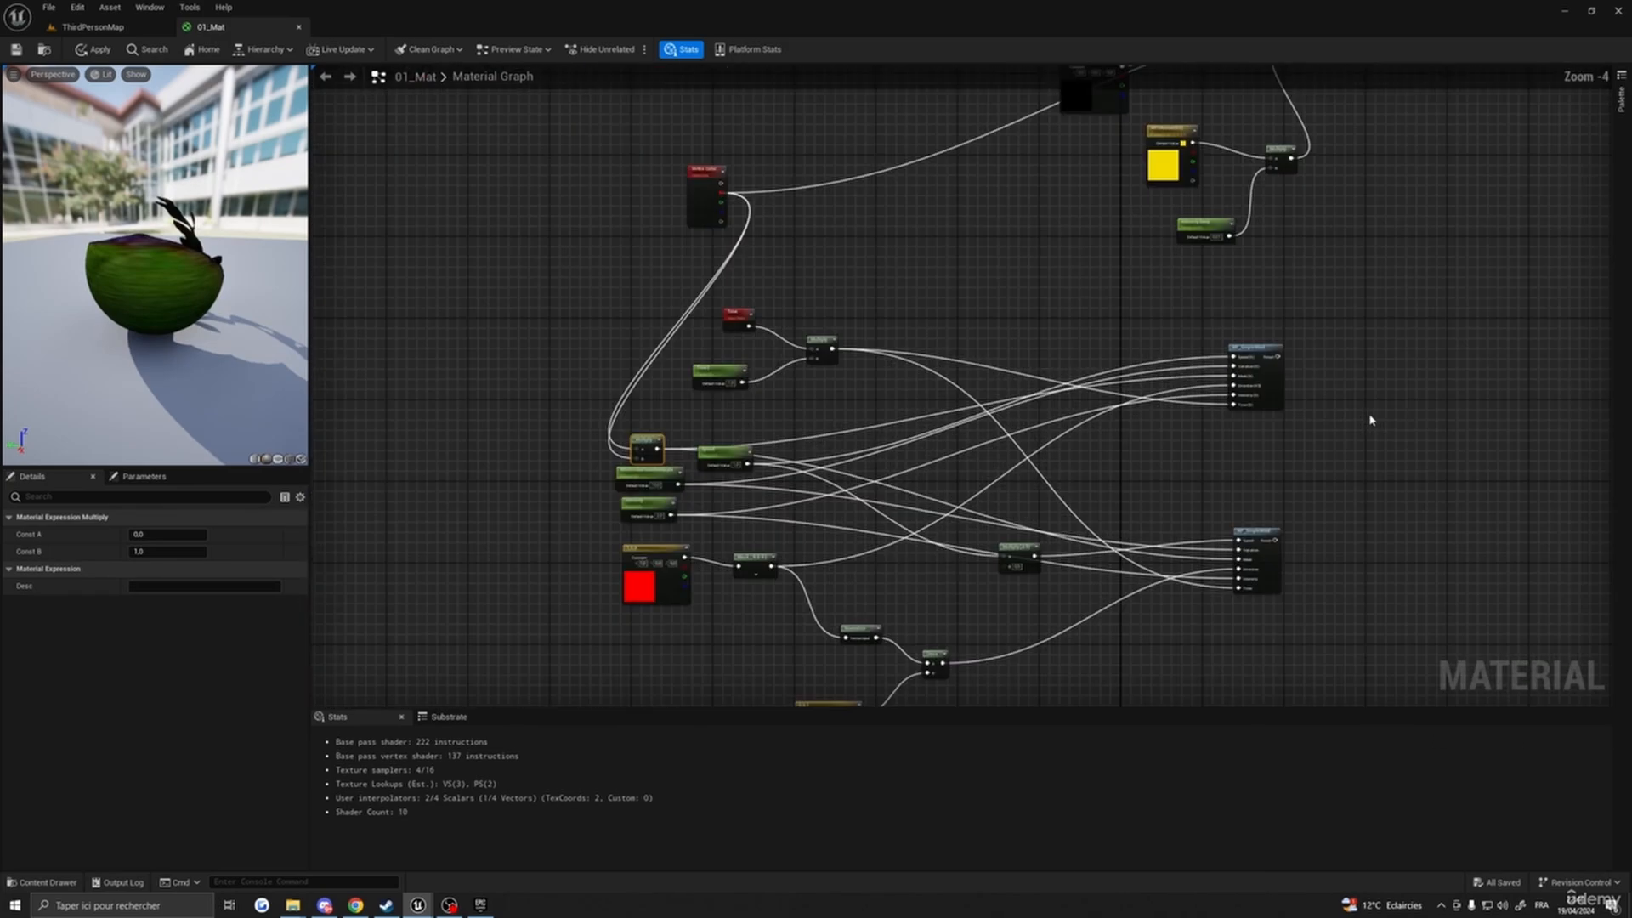
pyautogui.moveTo(1370, 420); pyautogui.dragTo(1028, 371, button='right')
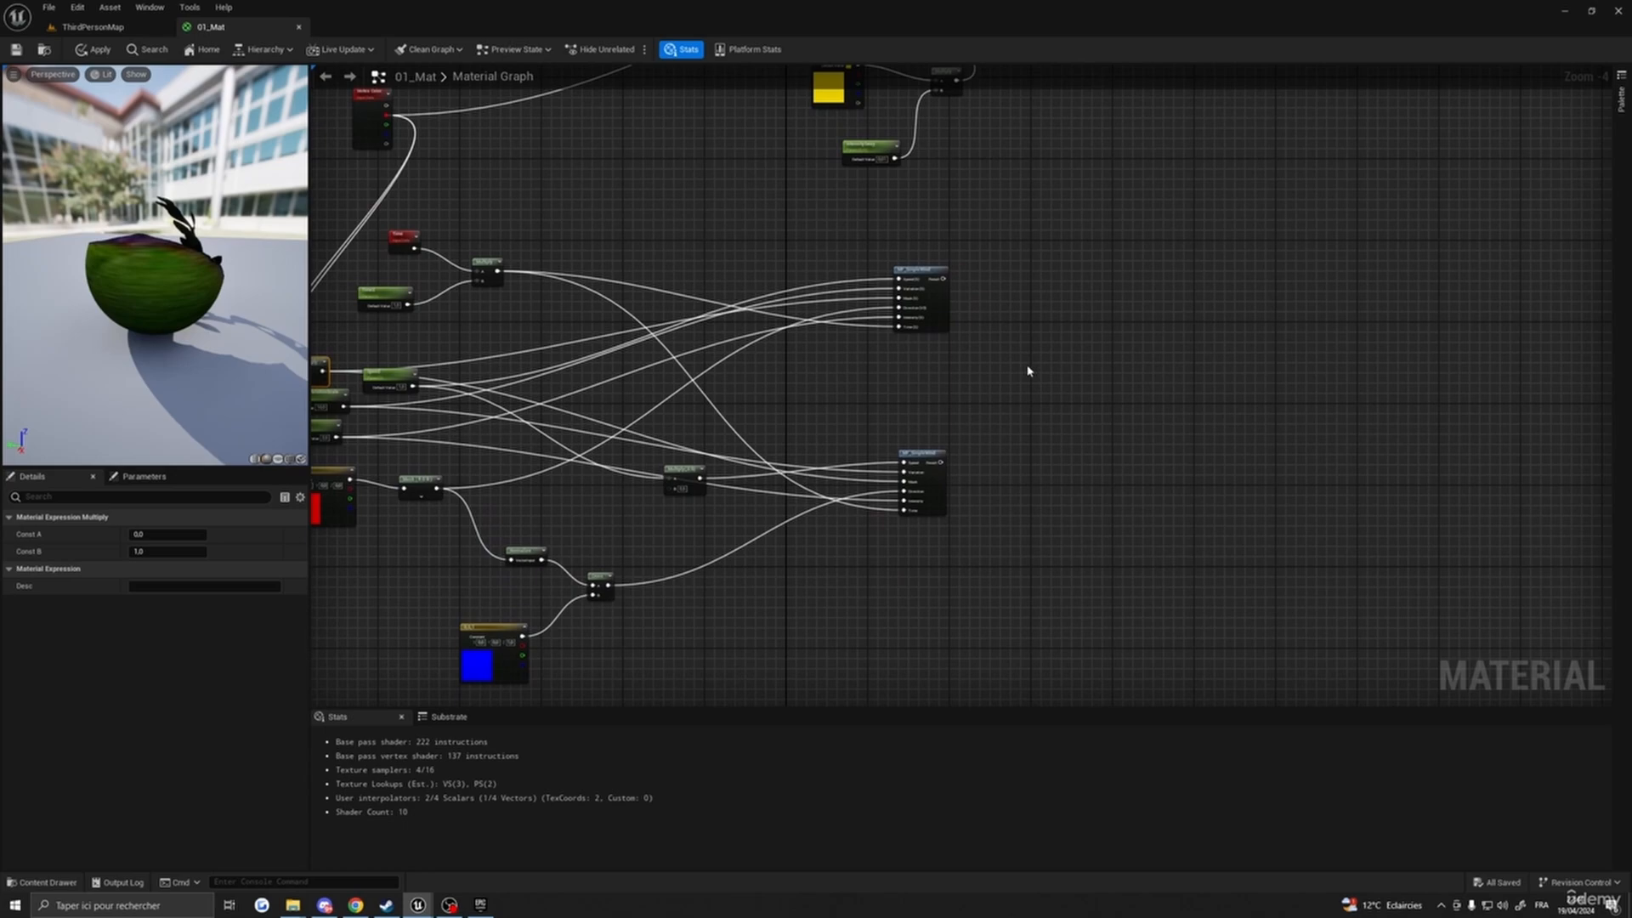
pyautogui.click(1028, 371)
pyautogui.scroll(5, 978, 321)
pyautogui.moveTo(907, 238); pyautogui.dragTo(1078, 403)
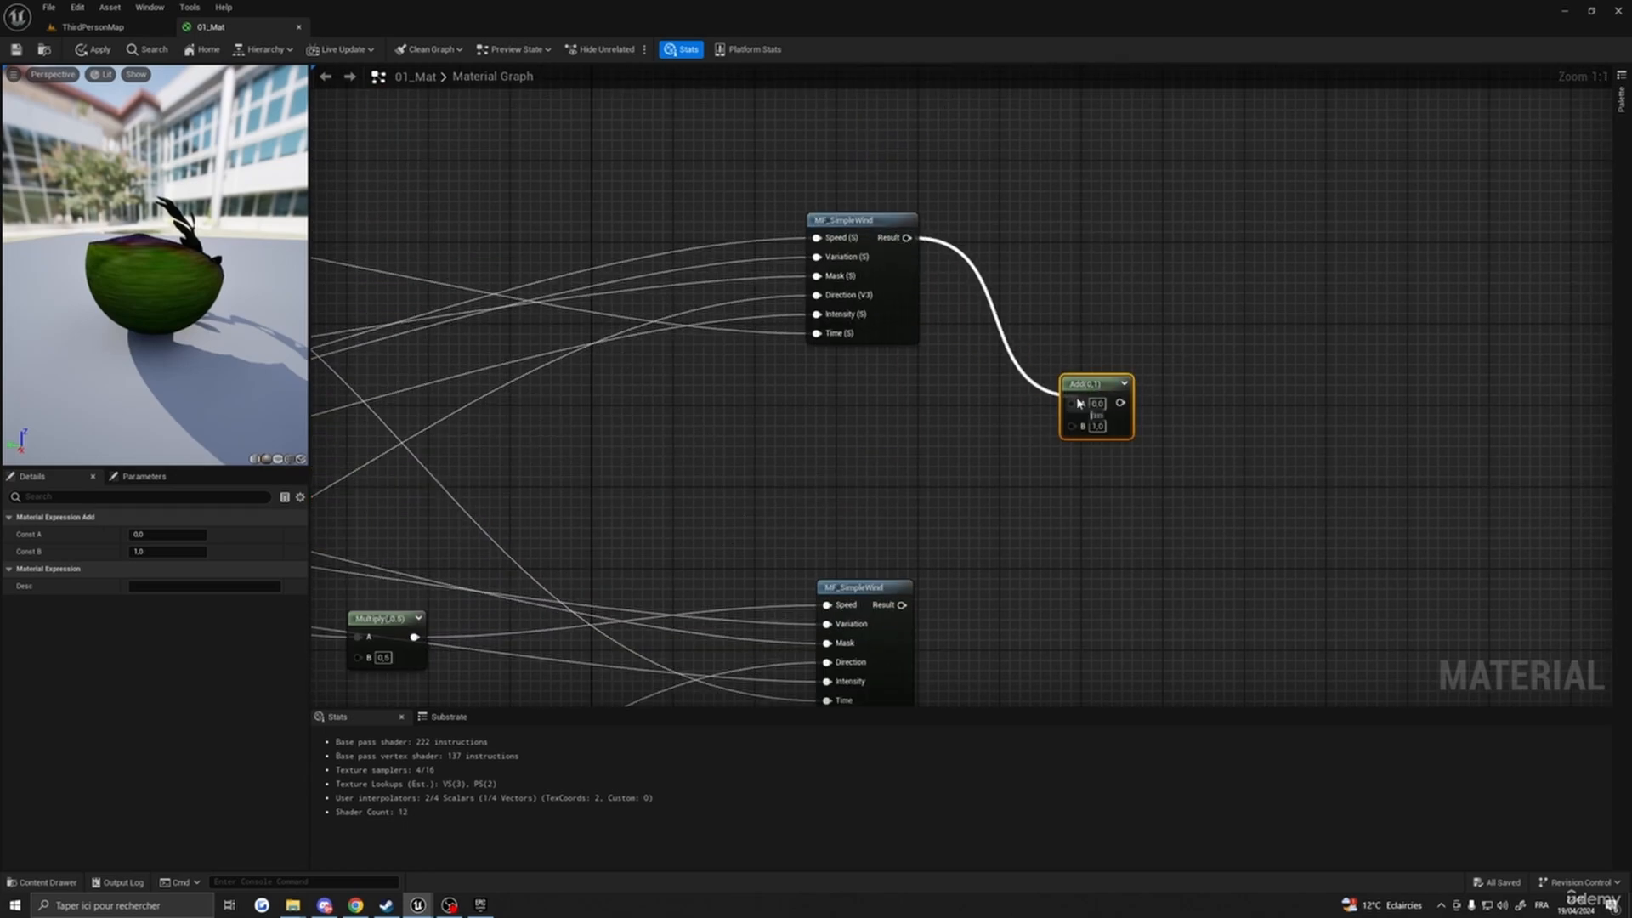
pyautogui.moveTo(902, 604); pyautogui.dragTo(1073, 422)
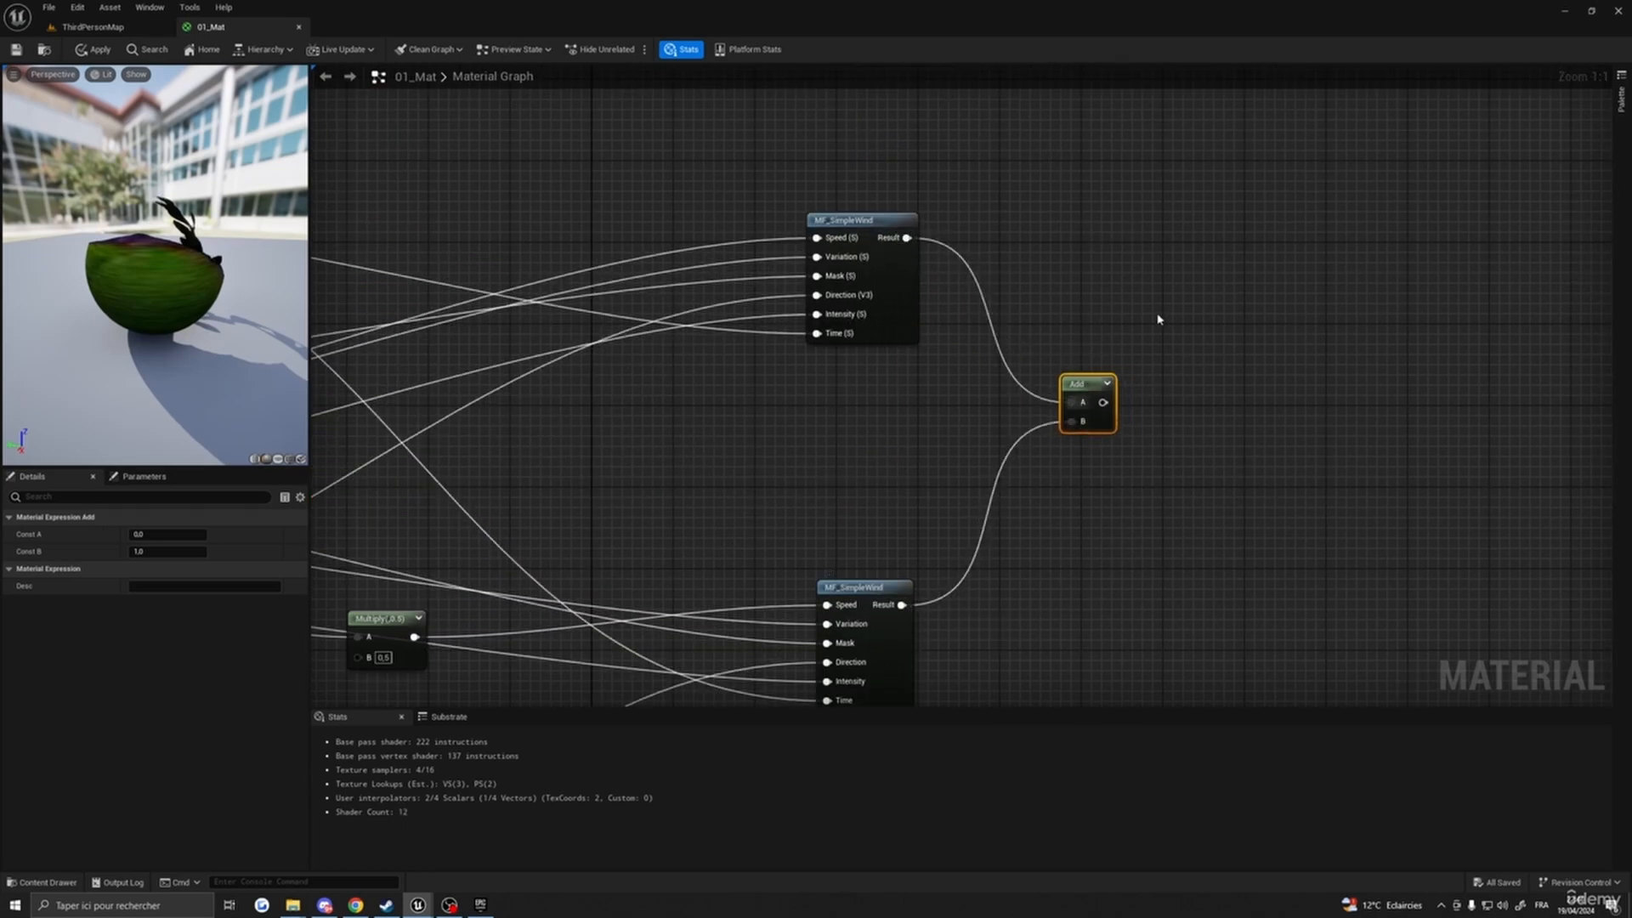
# - Move the Vertex Color node away to the lower left of the wave network and shift the yellow vector parameter's multiply group up closer to it
pyautogui.scroll(-4, 1157, 320)
pyautogui.moveTo(1214, 343); pyautogui.dragTo(1122, 441, button='right')
pyautogui.scroll(2, 1034, 348)
pyautogui.moveTo(1117, 340); pyautogui.dragTo(1038, 499, button='right')
pyautogui.scroll(-3, 1083, 435)
pyautogui.moveTo(1083, 435); pyautogui.dragTo(1038, 483, button='right')
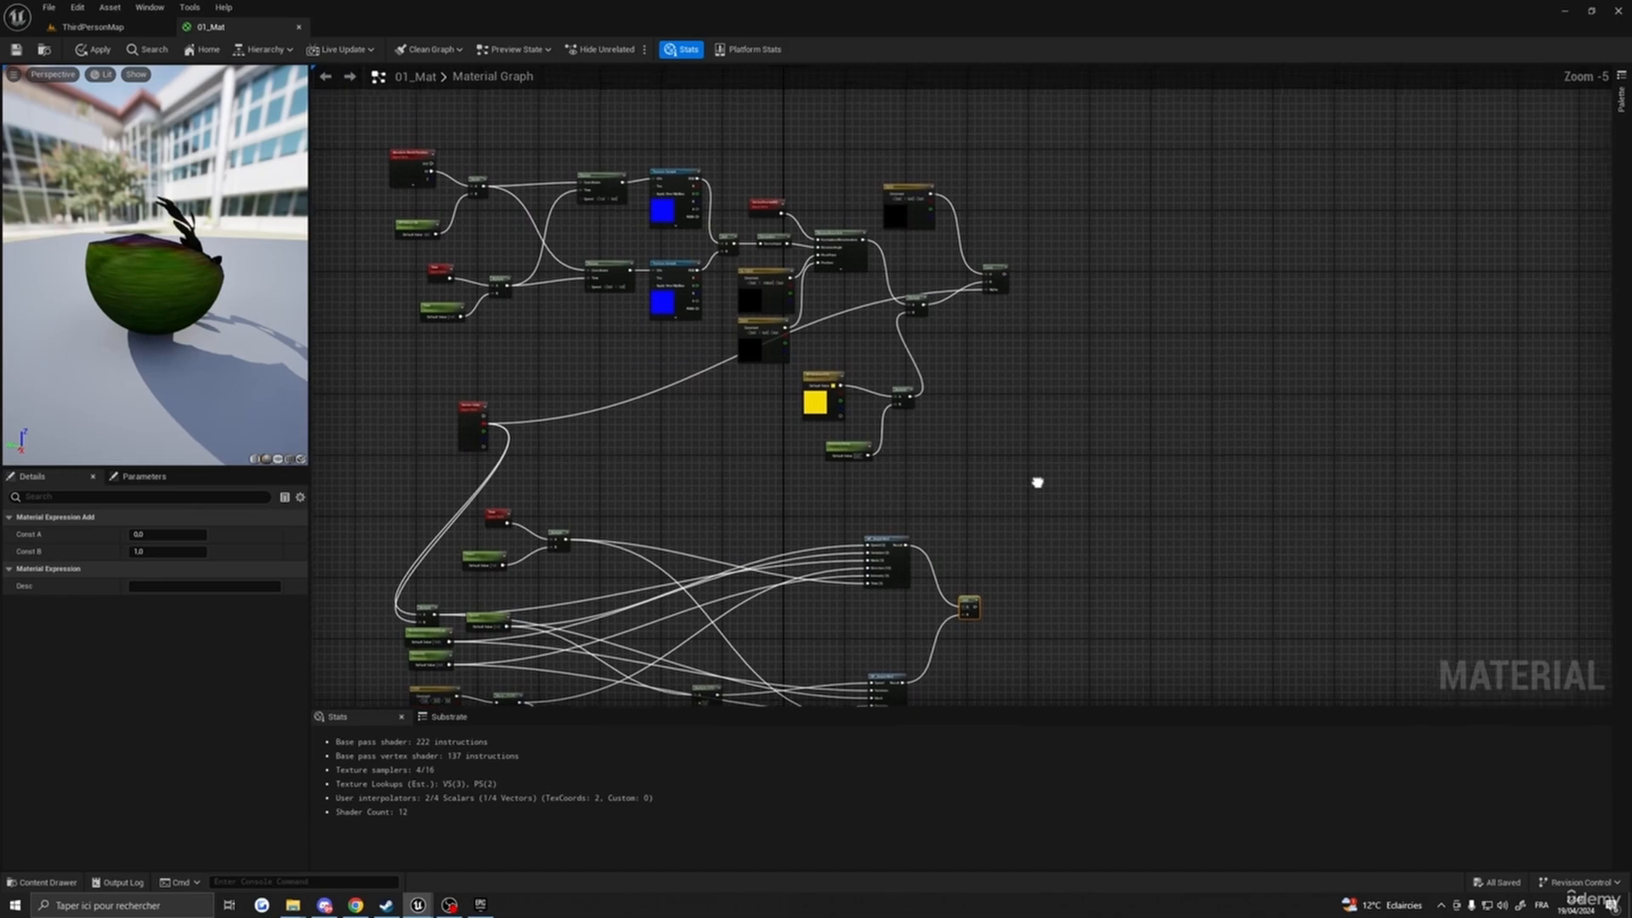
pyautogui.scroll(-2, 1096, 437)
pyautogui.scroll(2, 1031, 414)
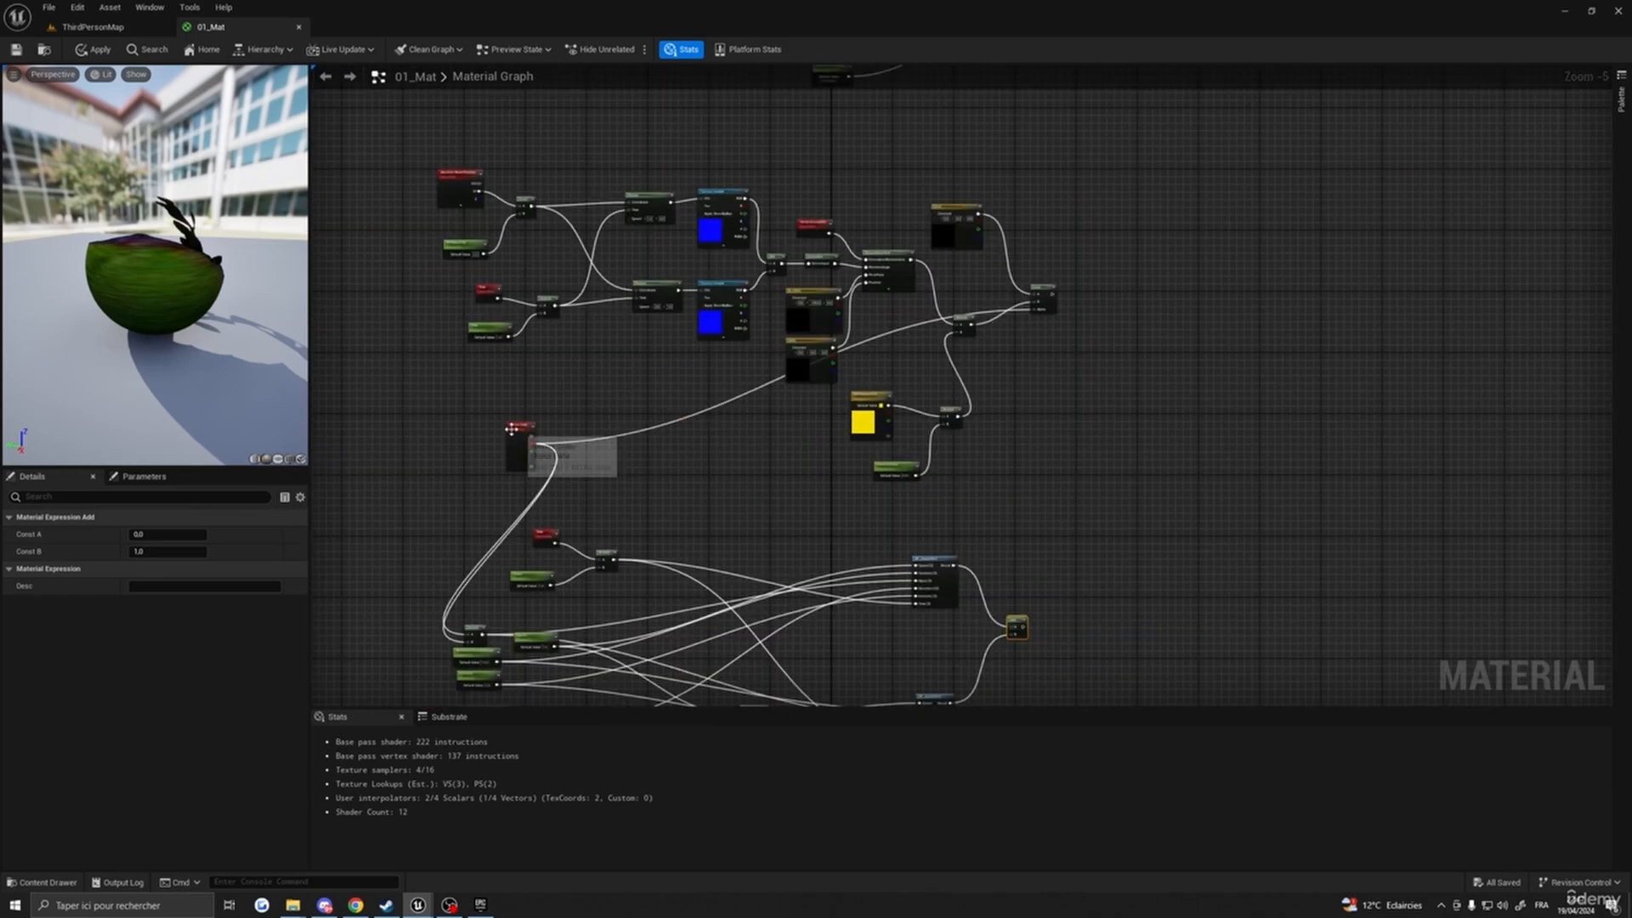
pyautogui.moveTo(510, 428); pyautogui.dragTo(343, 503)
pyautogui.moveTo(942, 465); pyautogui.dragTo(884, 483, button='right')
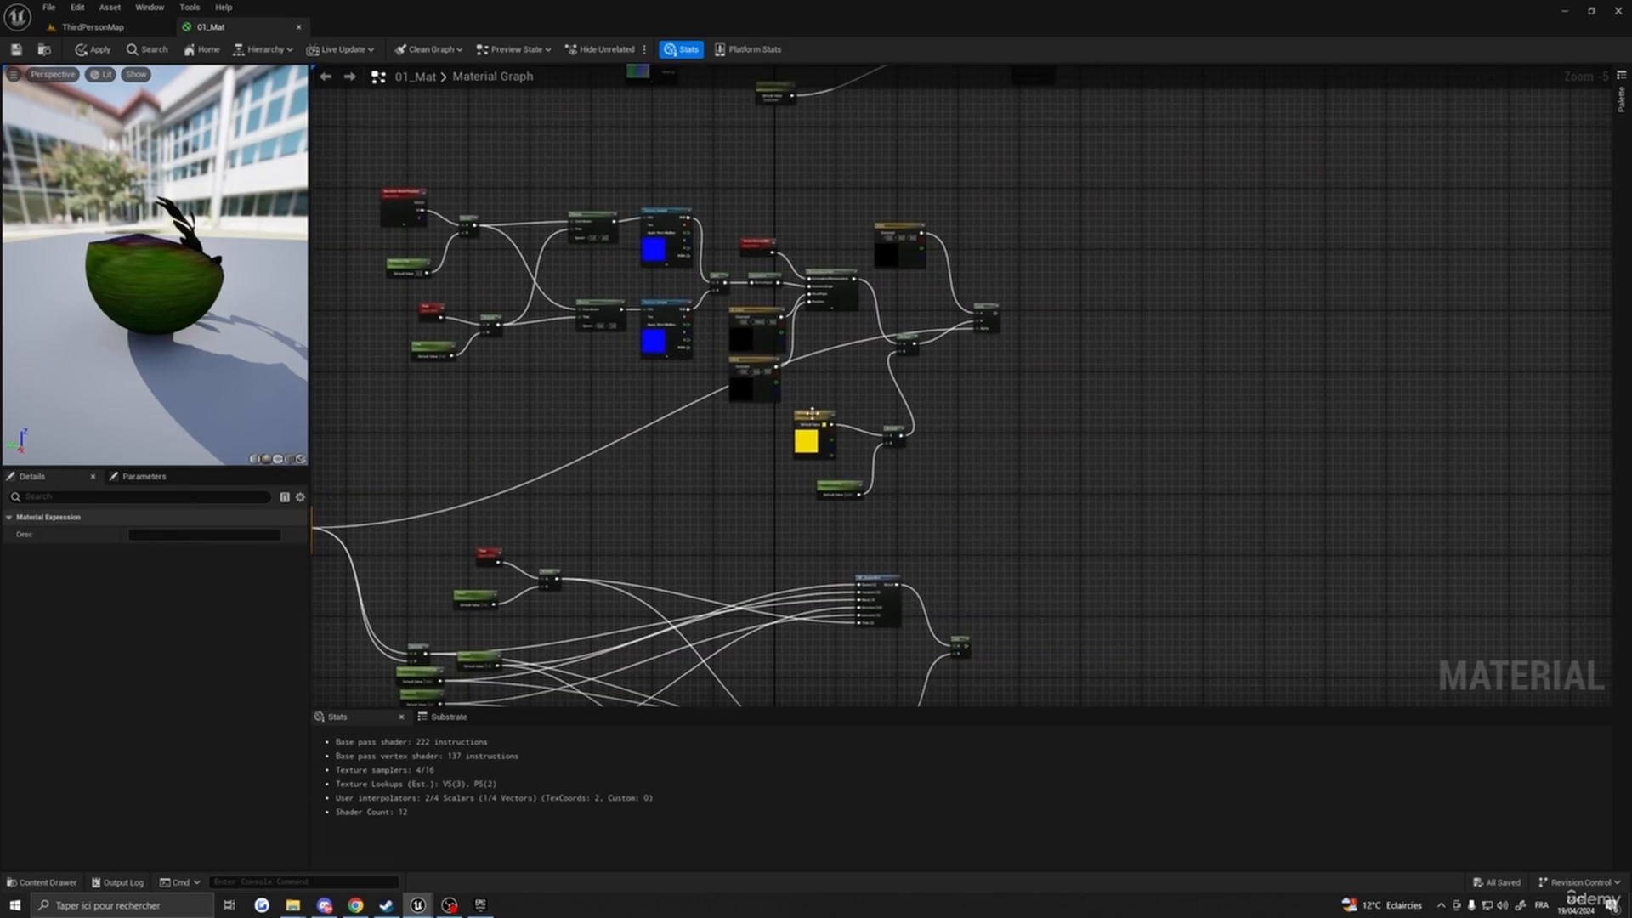
pyautogui.moveTo(891, 429); pyautogui.dragTo(898, 395)
# - Examine the wave network and the paired MF_SimpleWind network with their final output nodes in the material graph
pyautogui.click(1041, 492)
pyautogui.moveTo(1042, 492); pyautogui.dragTo(1059, 502, button='right')
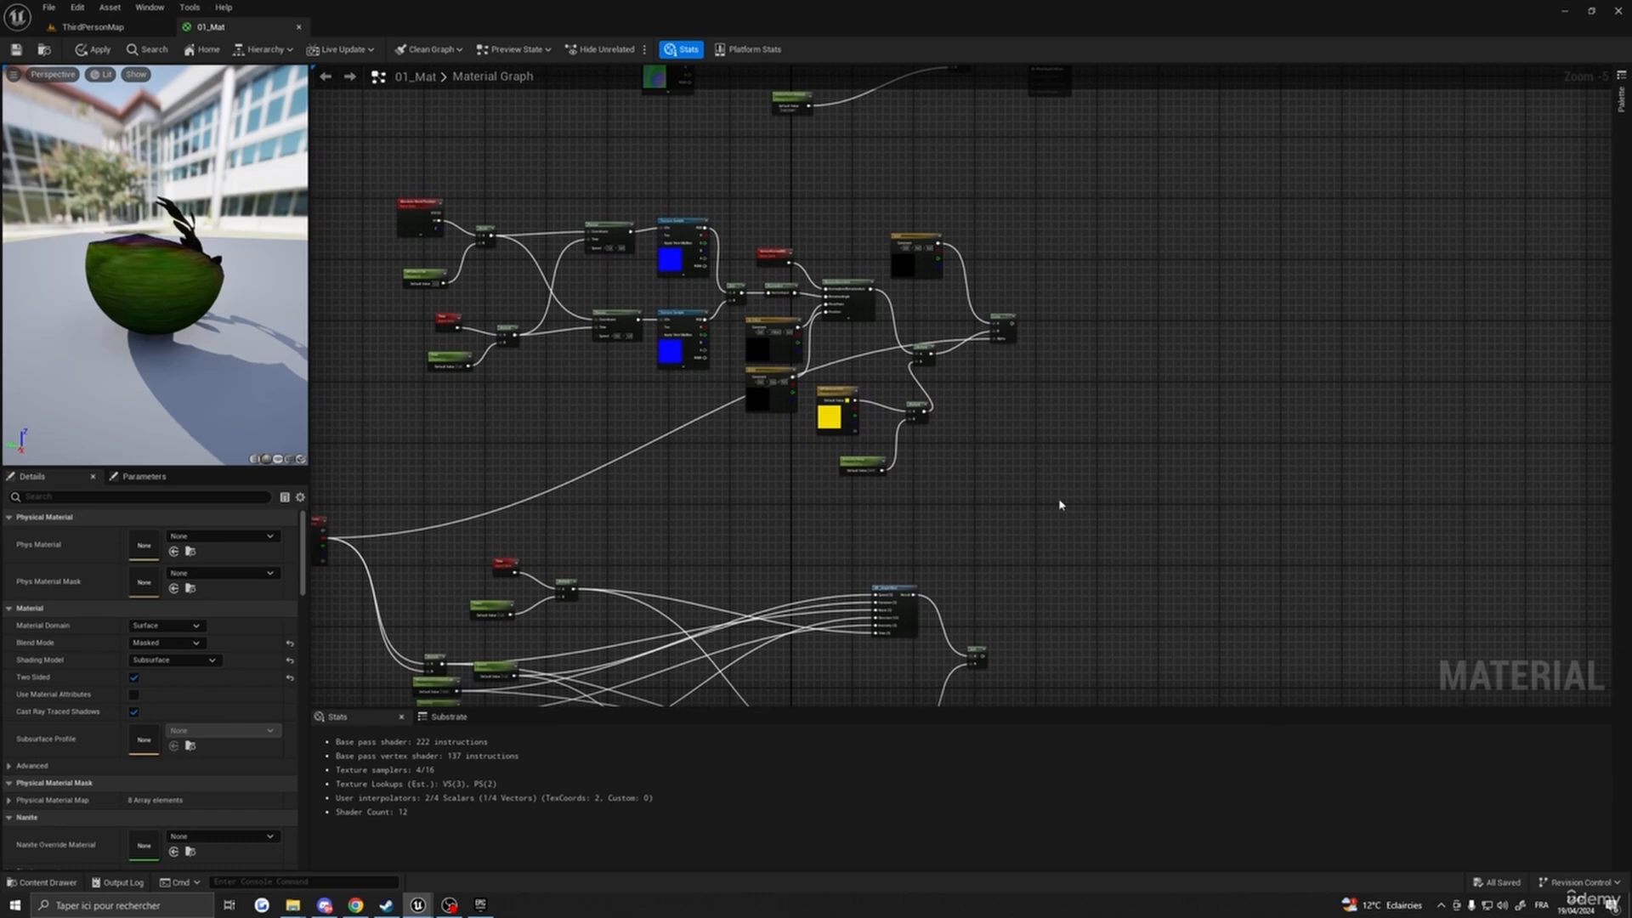
pyautogui.moveTo(353, 179); pyautogui.dragTo(976, 507)
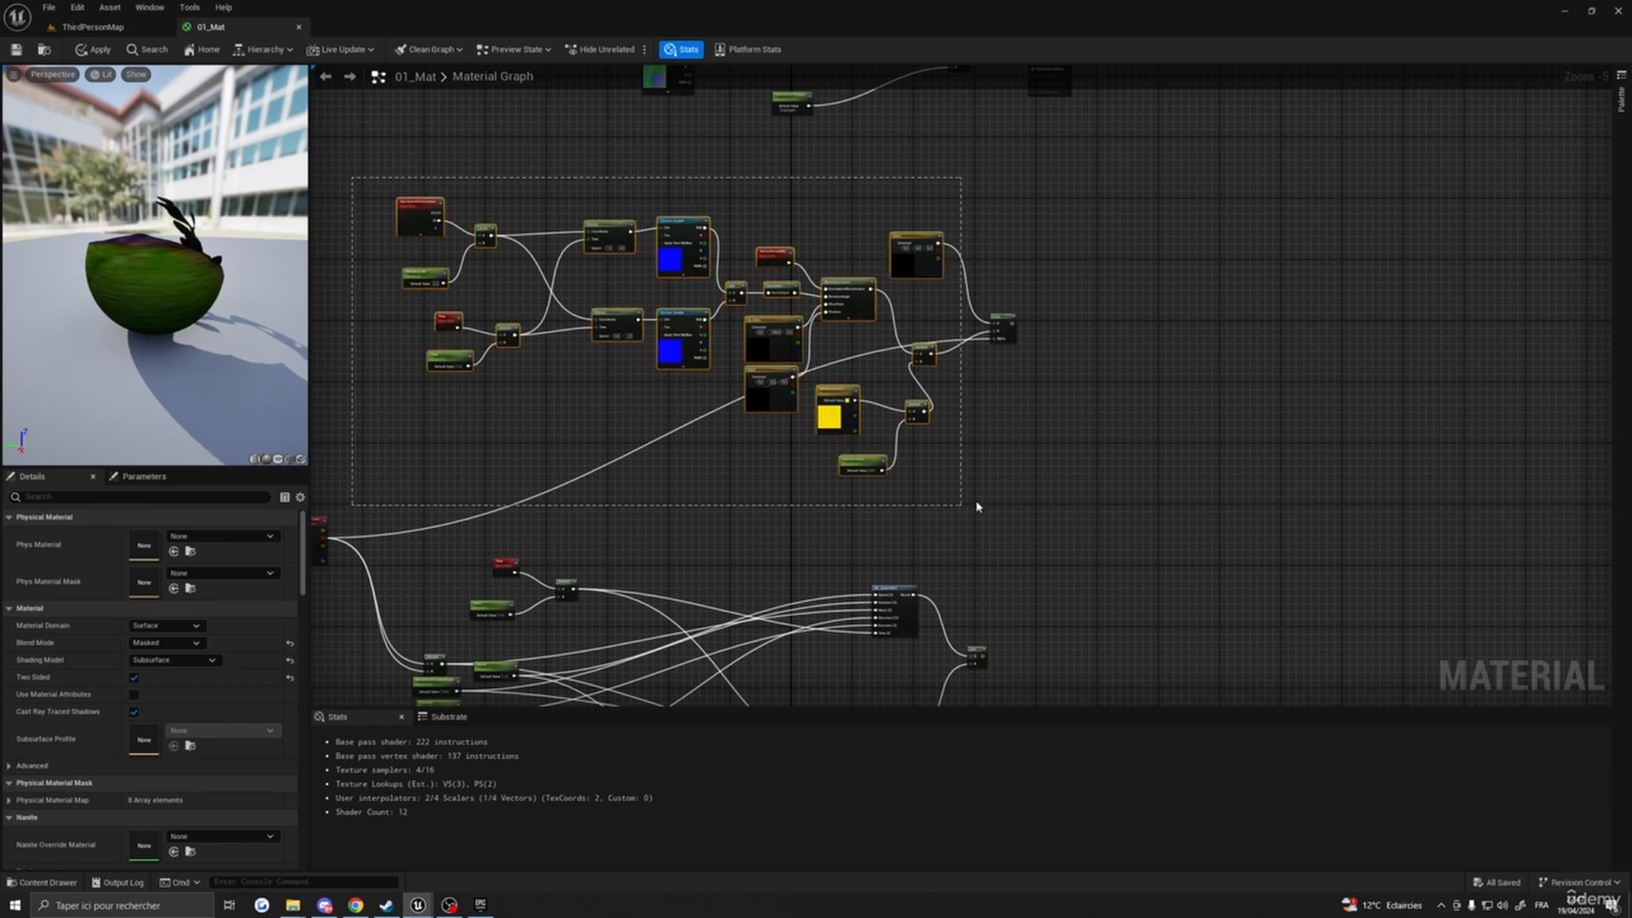
pyautogui.moveTo(1090, 504); pyautogui.dragTo(1091, 504)
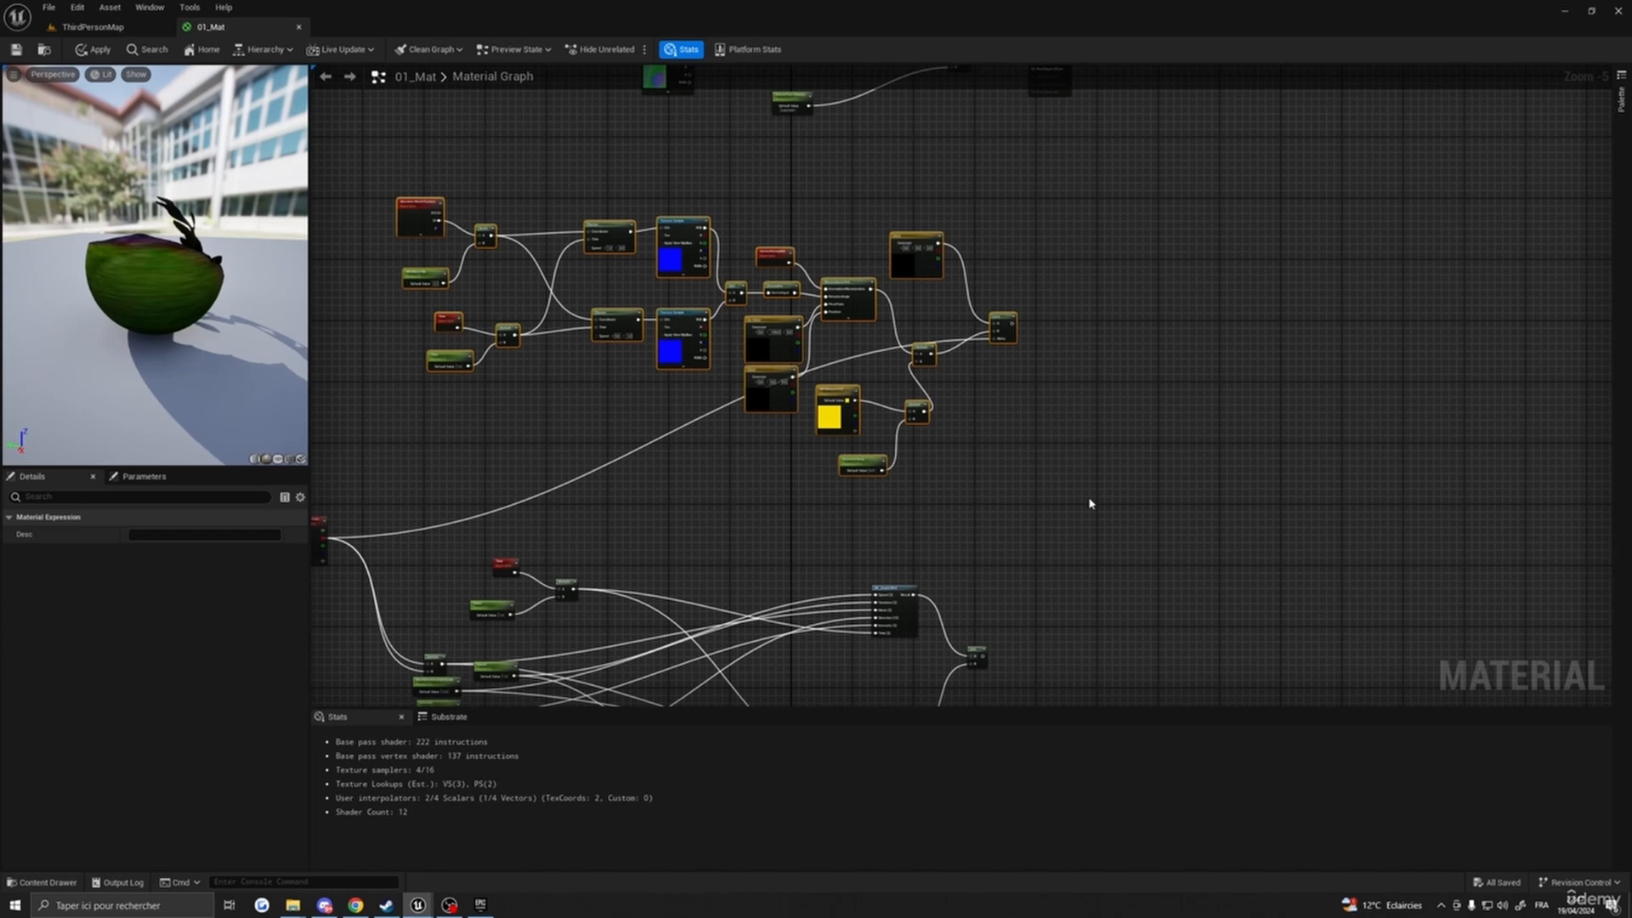
pyautogui.moveTo(1090, 503); pyautogui.dragTo(1178, 498, button='right')
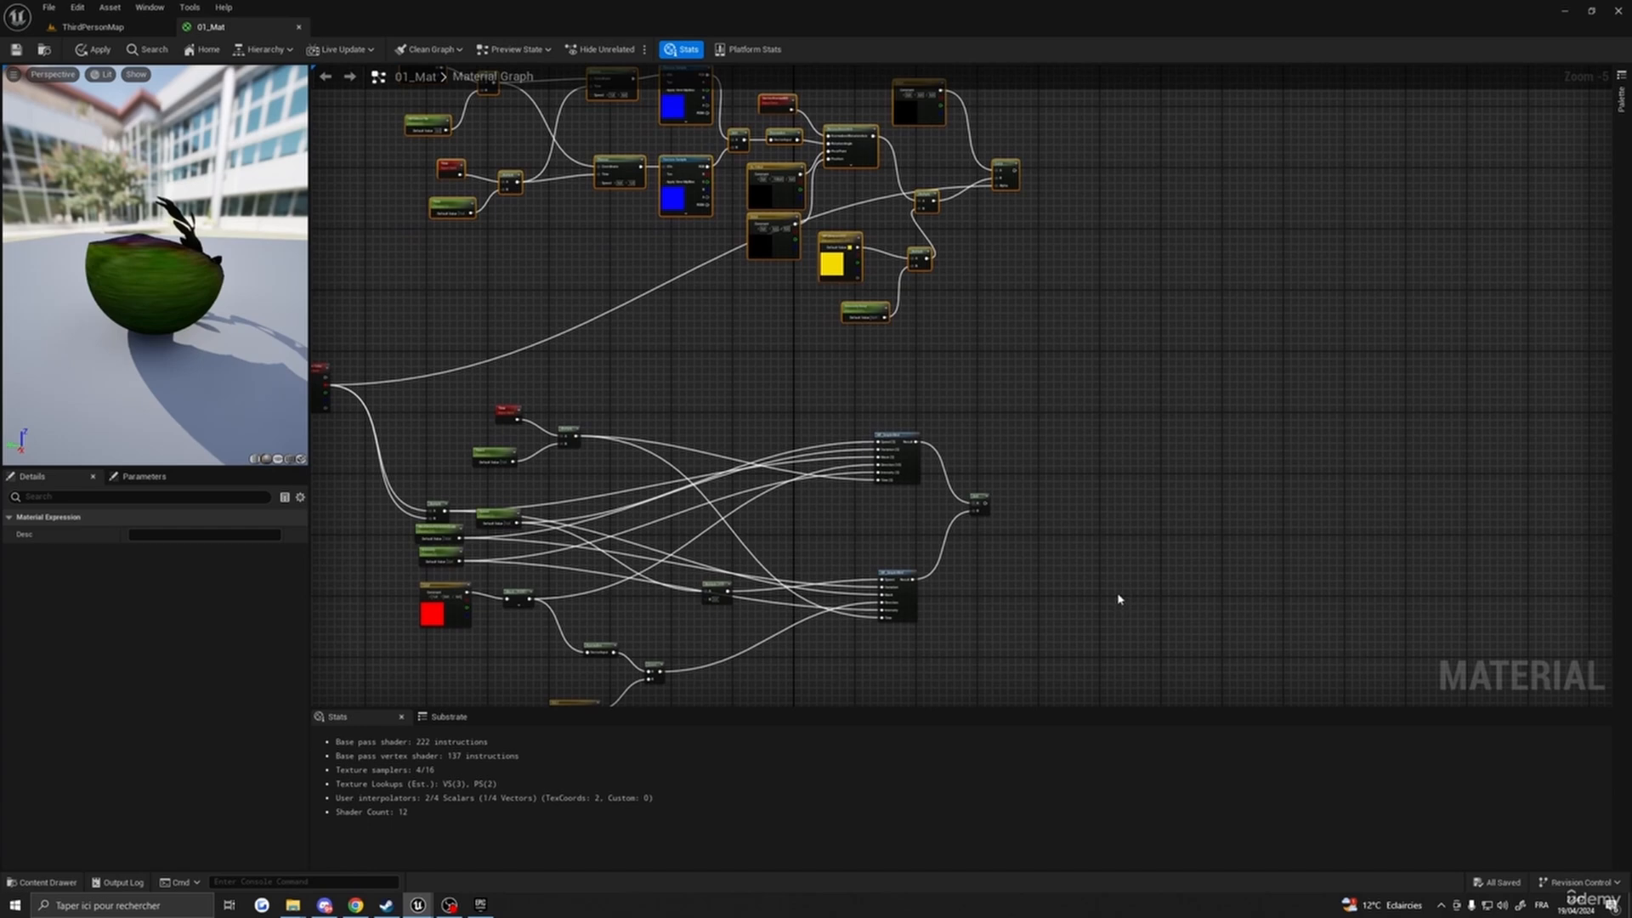
pyautogui.moveTo(1119, 600); pyautogui.dragTo(1226, 562, button='right')
pyautogui.moveTo(1085, 545); pyautogui.dragTo(1079, 510, button='right')
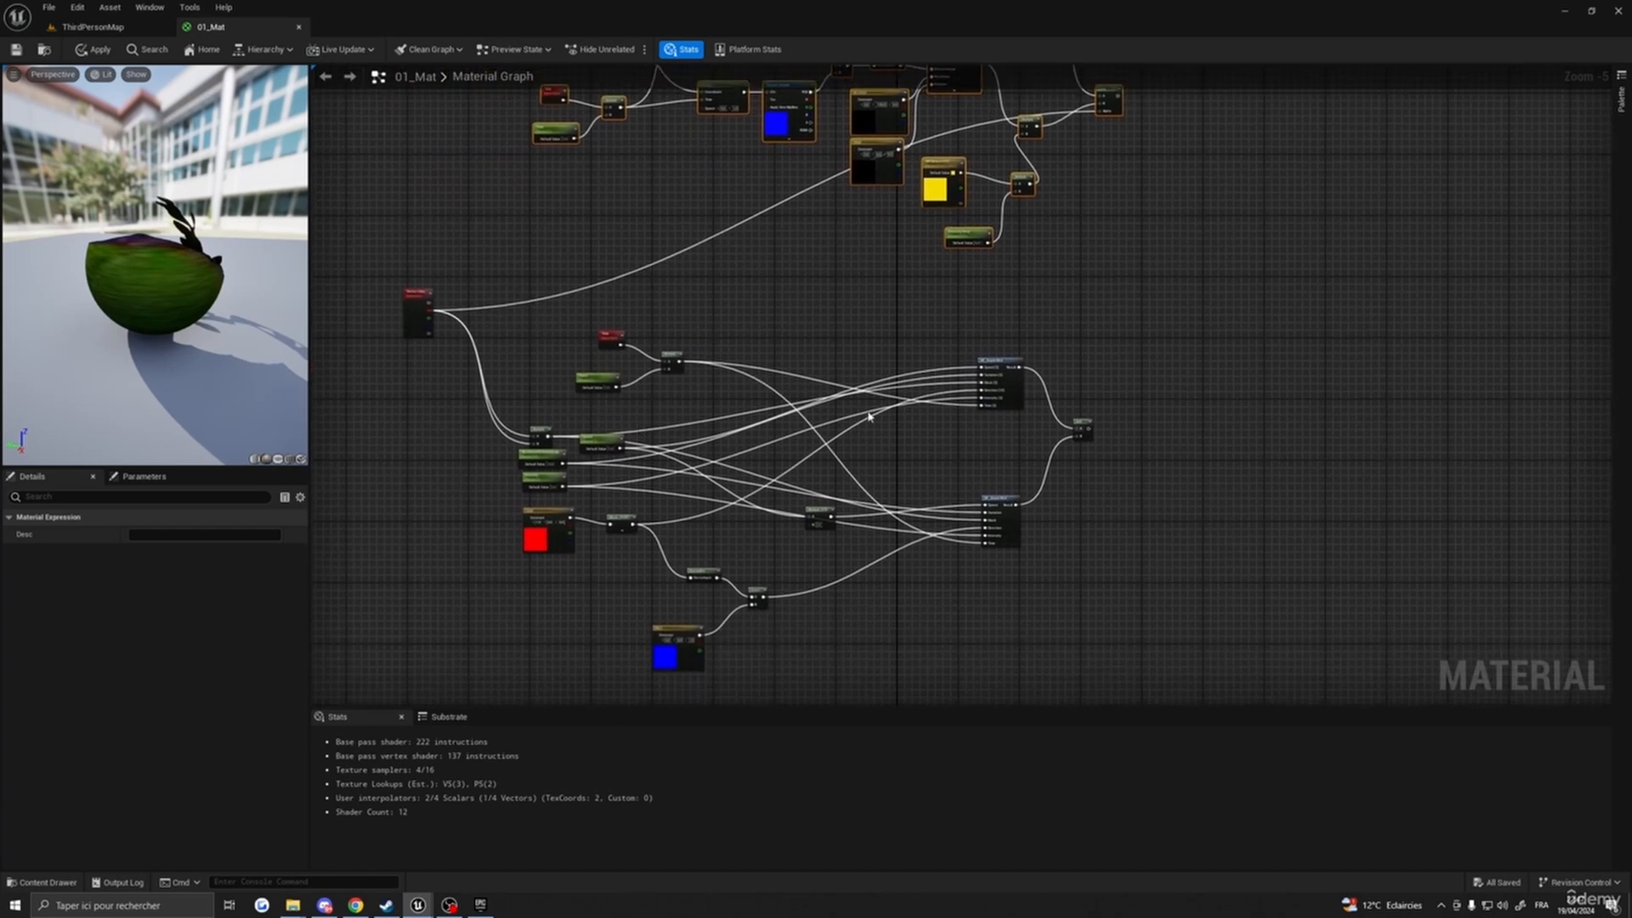
pyautogui.moveTo(1292, 514); pyautogui.dragTo(1330, 534, button='right')
pyautogui.moveTo(1225, 553); pyautogui.dragTo(1181, 629, button='right')
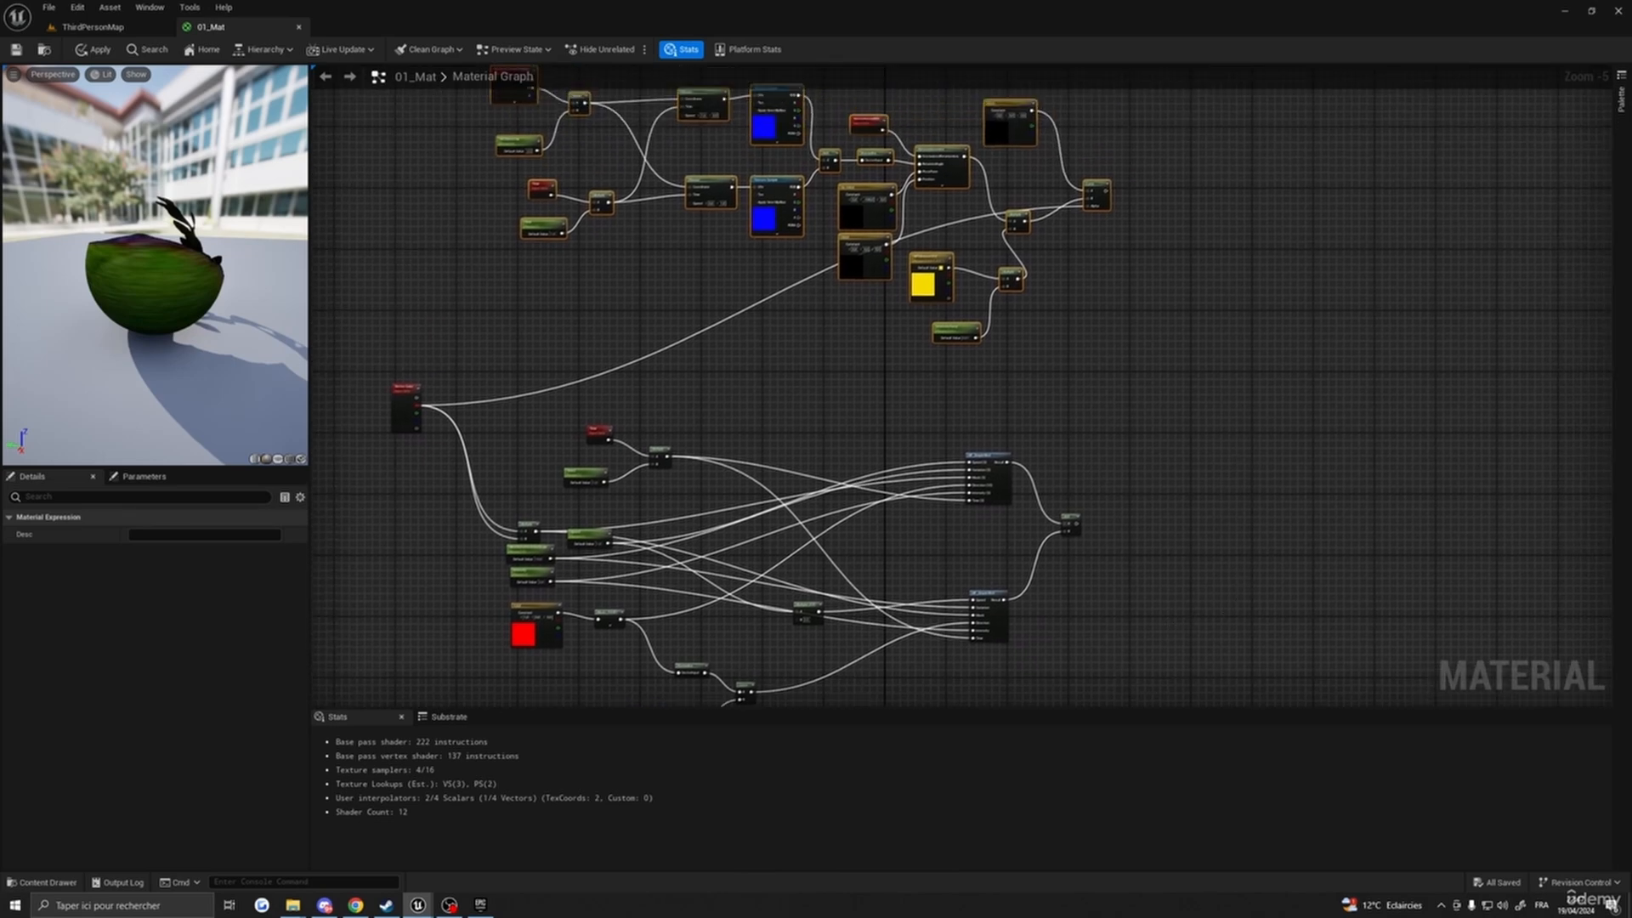
pyautogui.moveTo(1289, 397); pyautogui.dragTo(1150, 386, button='right')
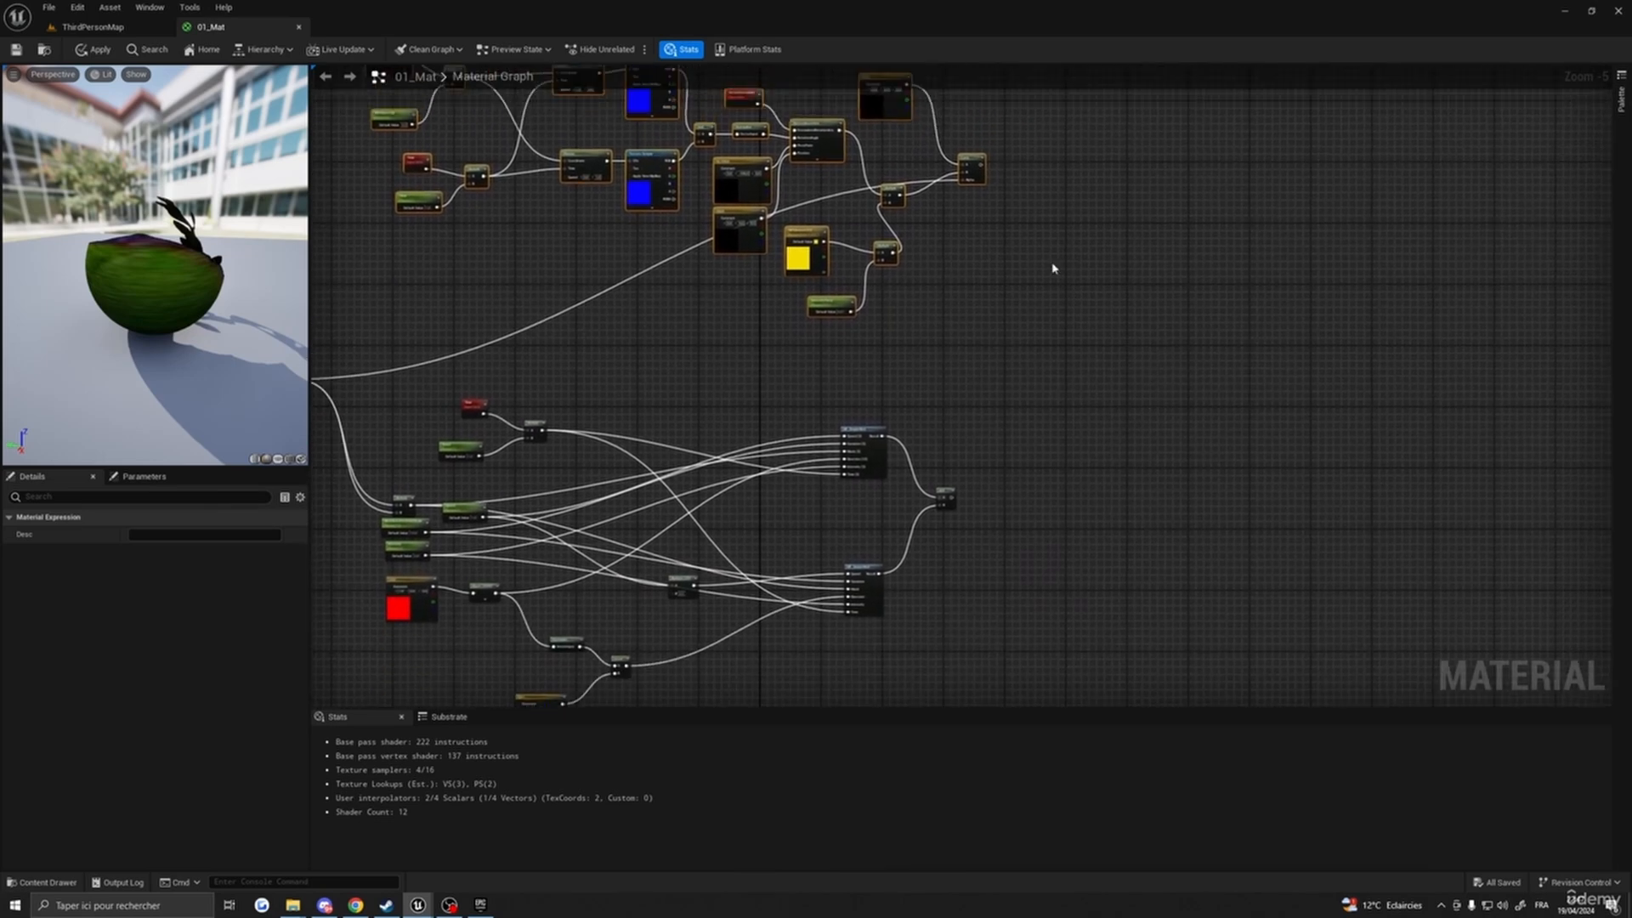
# - Add an Add node after both wind networks, connecting the wave network's final output to A and the summed MF_SimpleWind result to B
pyautogui.click(1073, 267)
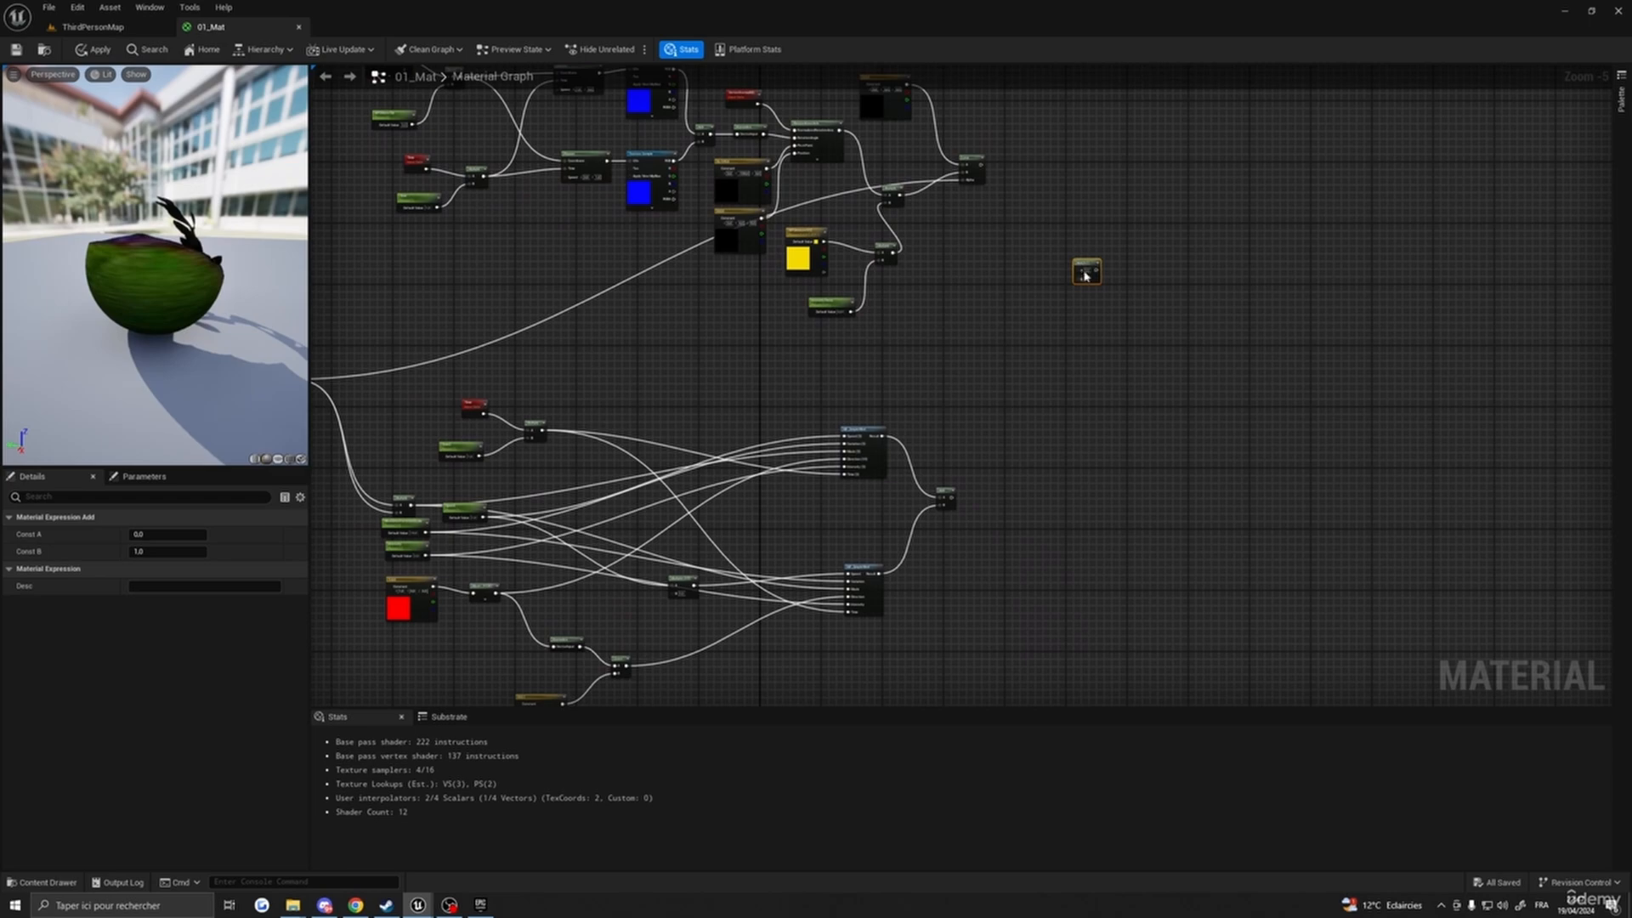
pyautogui.moveTo(1084, 276); pyautogui.dragTo(1095, 280)
pyautogui.scroll(3, 1004, 182)
pyautogui.moveTo(969, 161); pyautogui.dragTo(1174, 385)
pyautogui.moveTo(1107, 510); pyautogui.dragTo(1077, 341, button='right')
pyautogui.scroll(-2, 991, 460)
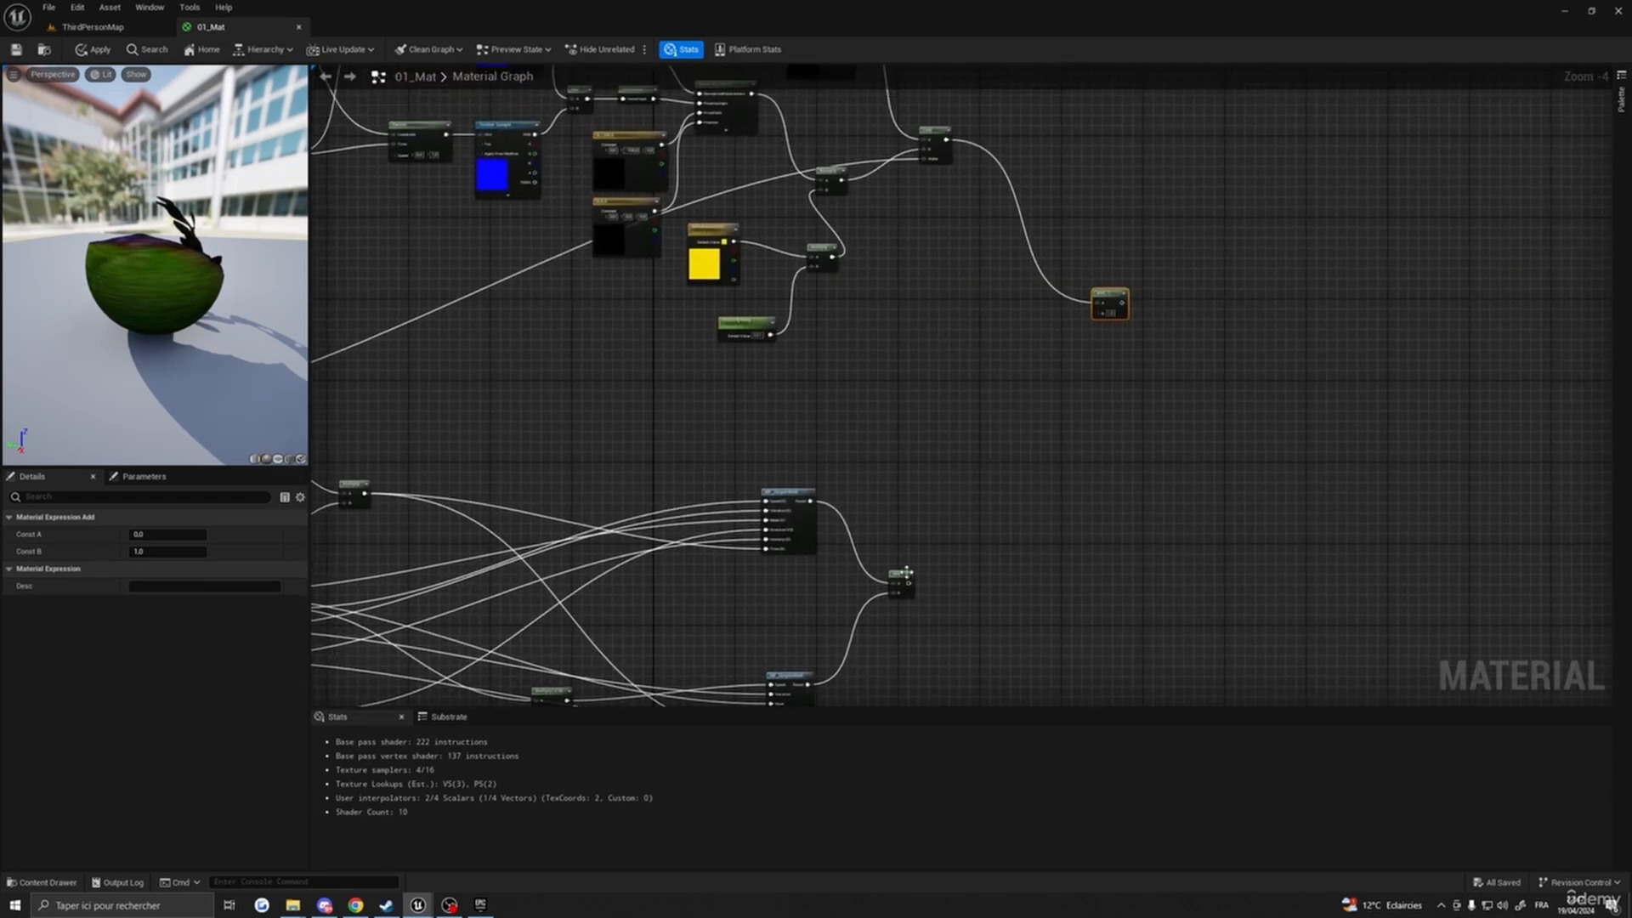
pyautogui.moveTo(906, 572); pyautogui.dragTo(1098, 313)
pyautogui.scroll(-3, 1098, 415)
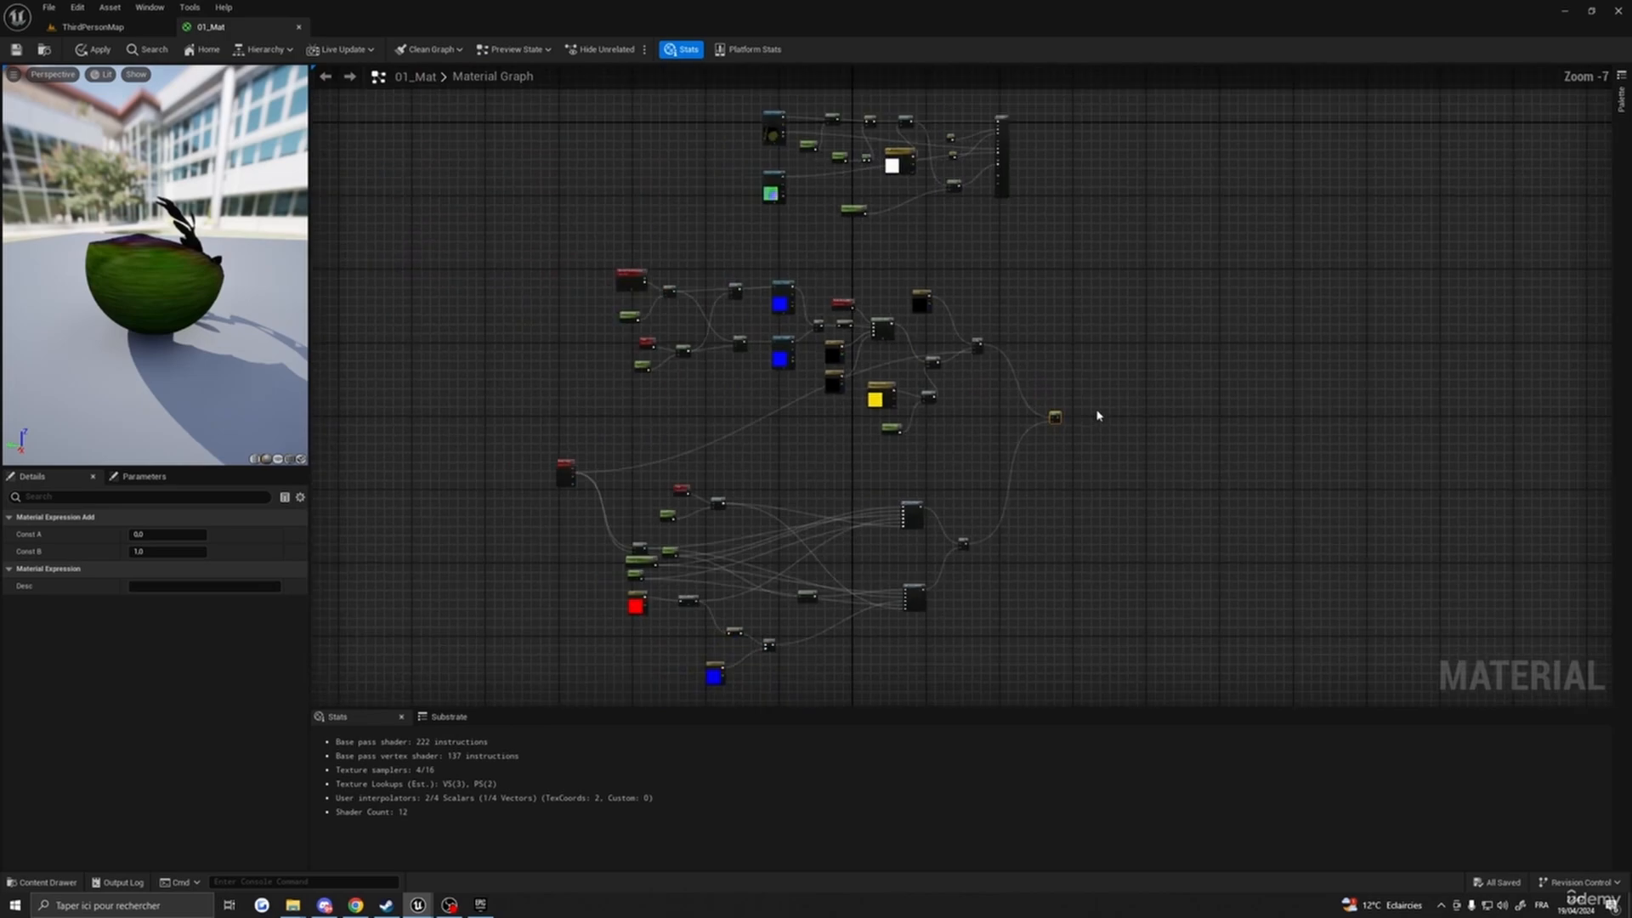
# - Move all the wind nodes together to the lower left of the main texture and material output nodes
pyautogui.moveTo(1074, 401); pyautogui.dragTo(1016, 470, button='right')
pyautogui.scroll(4, 990, 465)
pyautogui.scroll(-3, 1207, 459)
pyautogui.moveTo(1215, 451); pyautogui.dragTo(1163, 564, button='right')
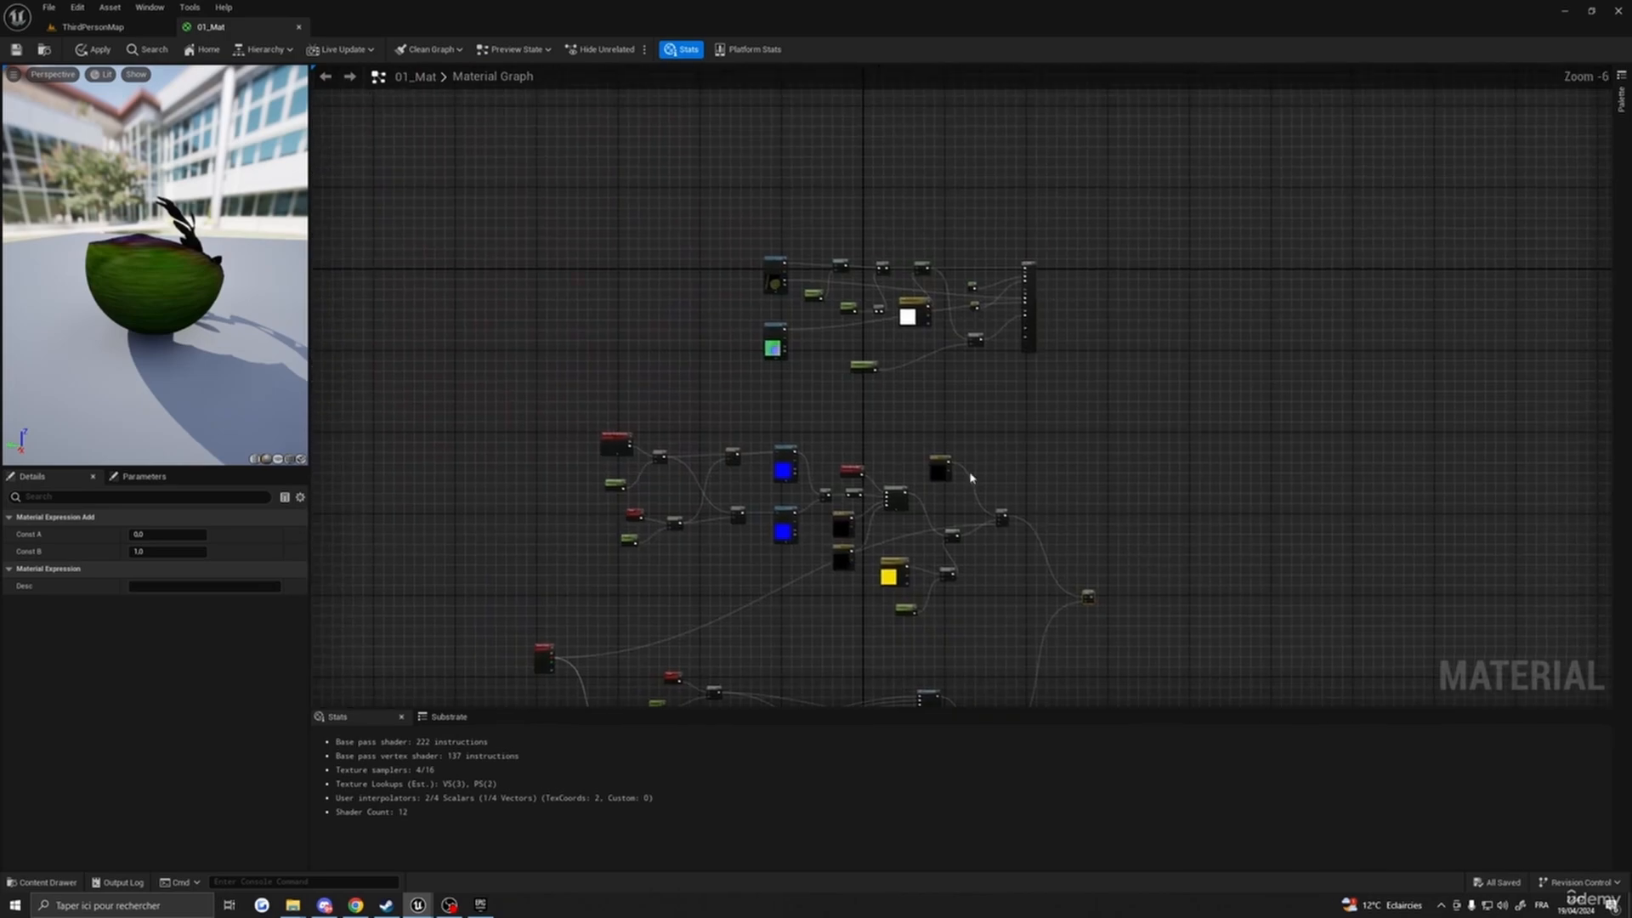
pyautogui.moveTo(970, 478); pyautogui.dragTo(1085, 328, button='right')
pyautogui.moveTo(550, 273); pyautogui.dragTo(1237, 646)
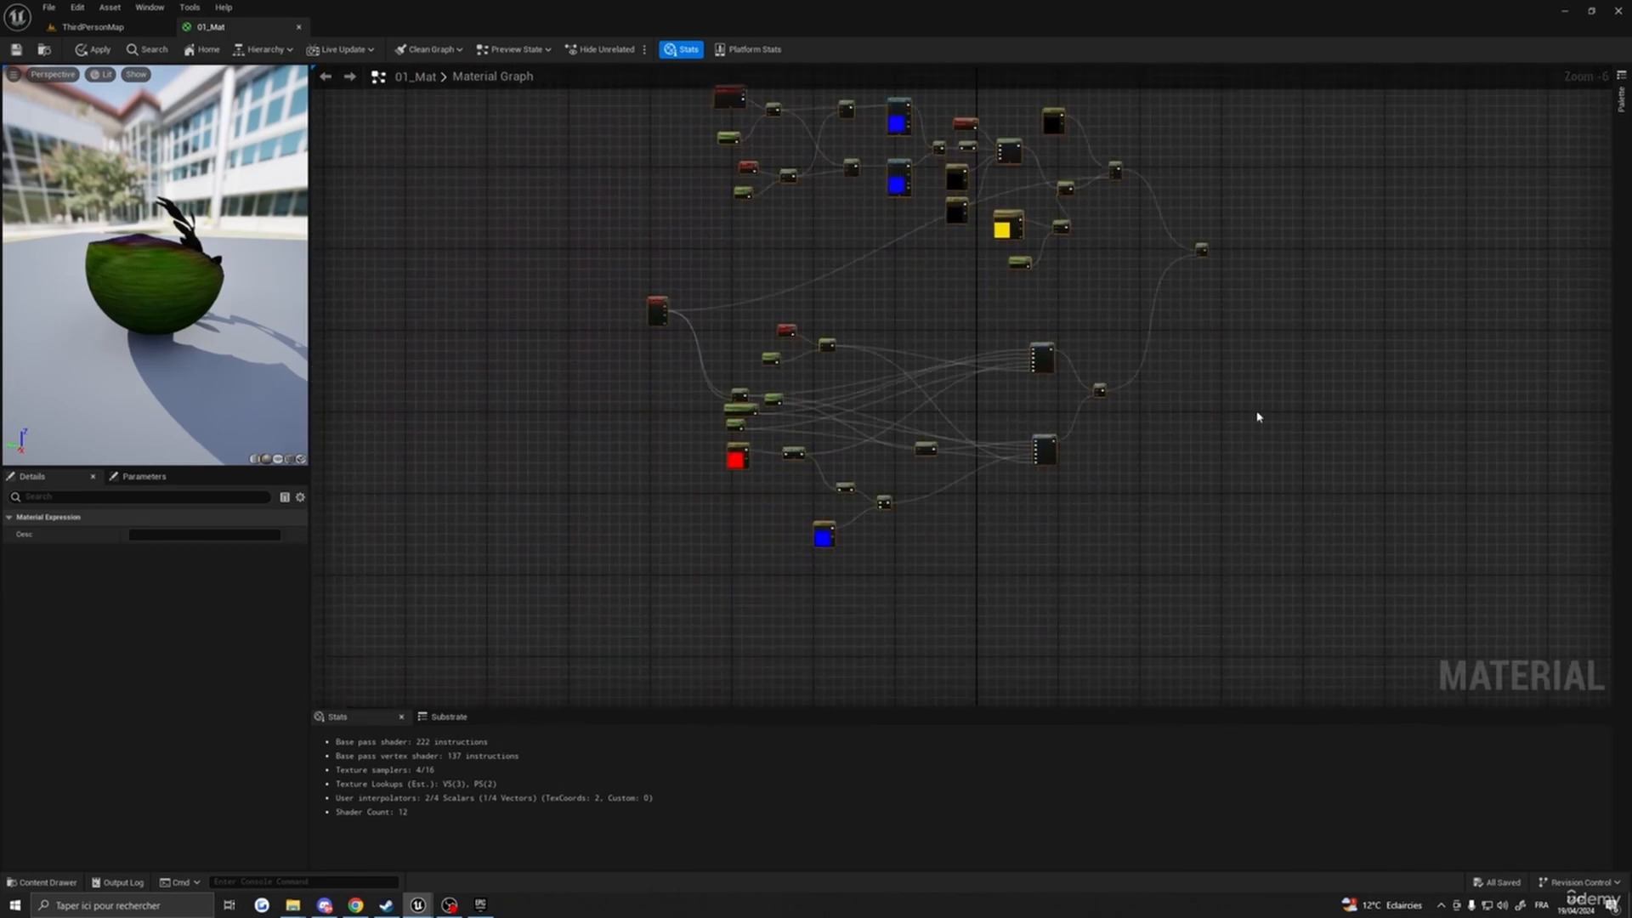
pyautogui.moveTo(1199, 249); pyautogui.dragTo(932, 184)
pyautogui.moveTo(1088, 170); pyautogui.dragTo(1016, 469, button='right')
pyautogui.scroll(2, 1005, 407)
pyautogui.scroll(-5, 1011, 476)
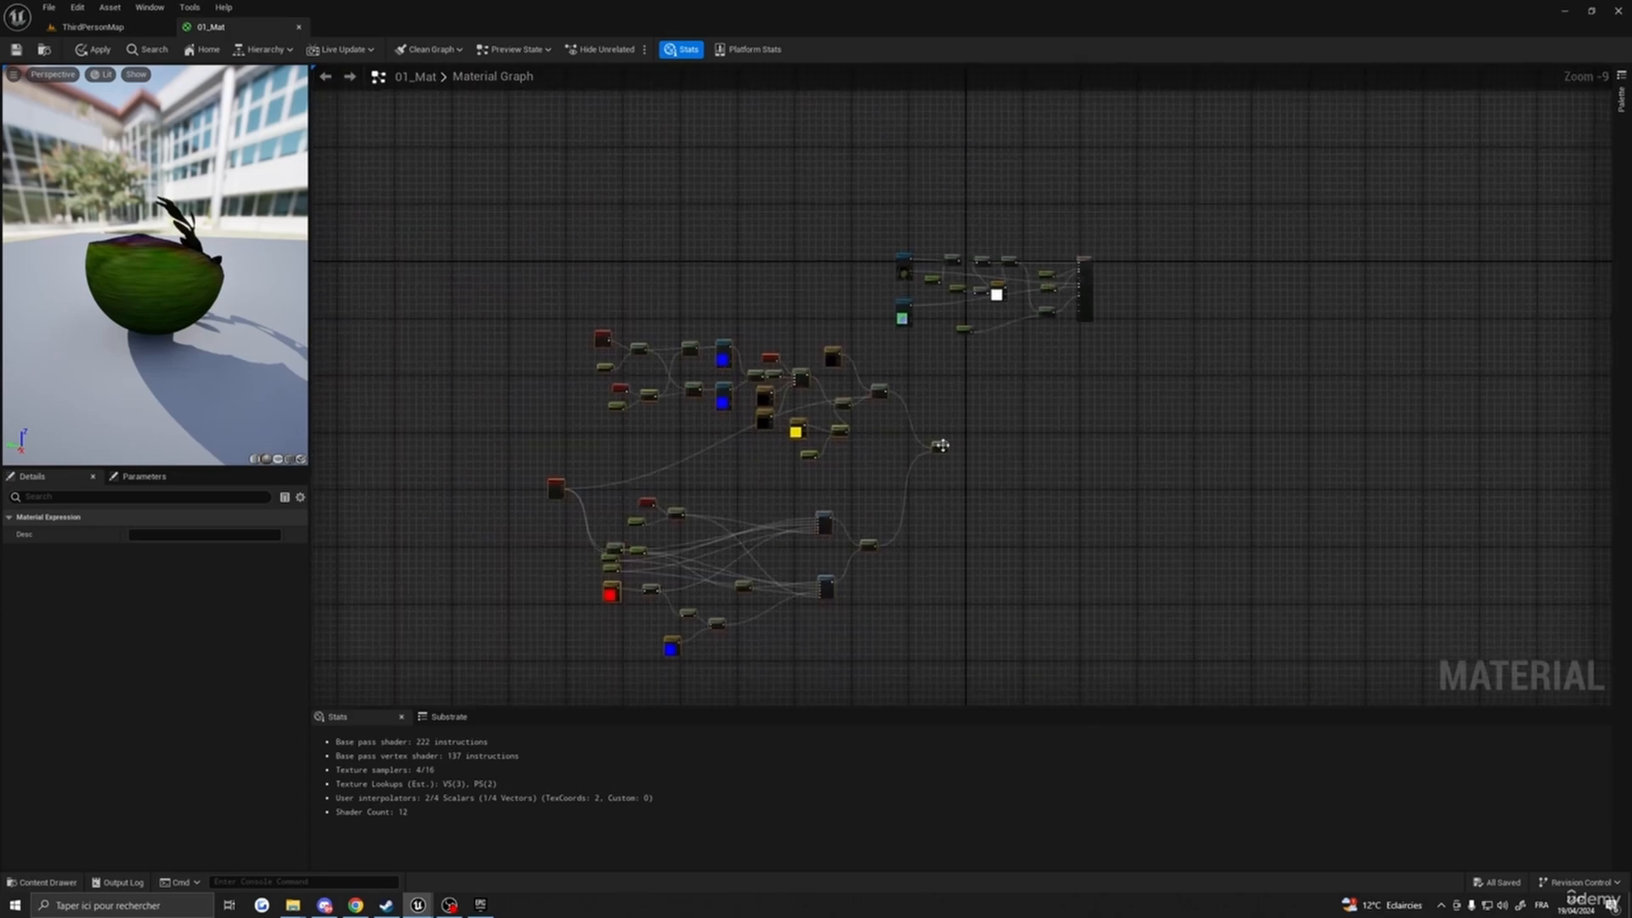
# - Shift the complete wind network further left to leave more space before the main material nodes
pyautogui.click(1111, 547)
pyautogui.moveTo(1111, 547); pyautogui.dragTo(1072, 463, button='right')
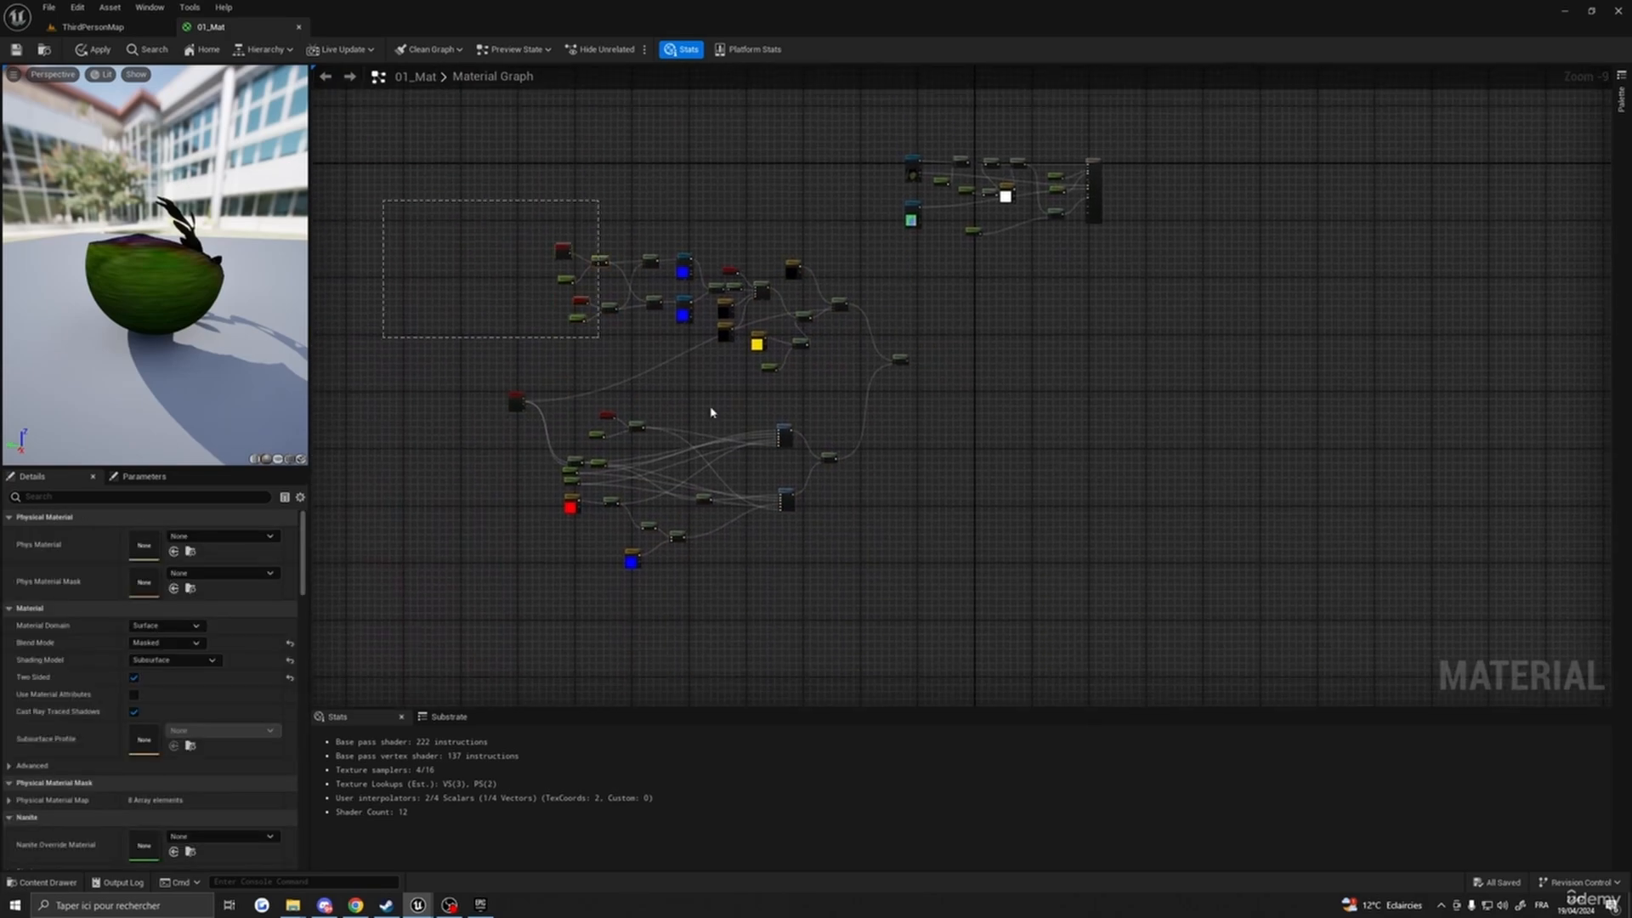
pyautogui.moveTo(712, 412); pyautogui.dragTo(892, 623)
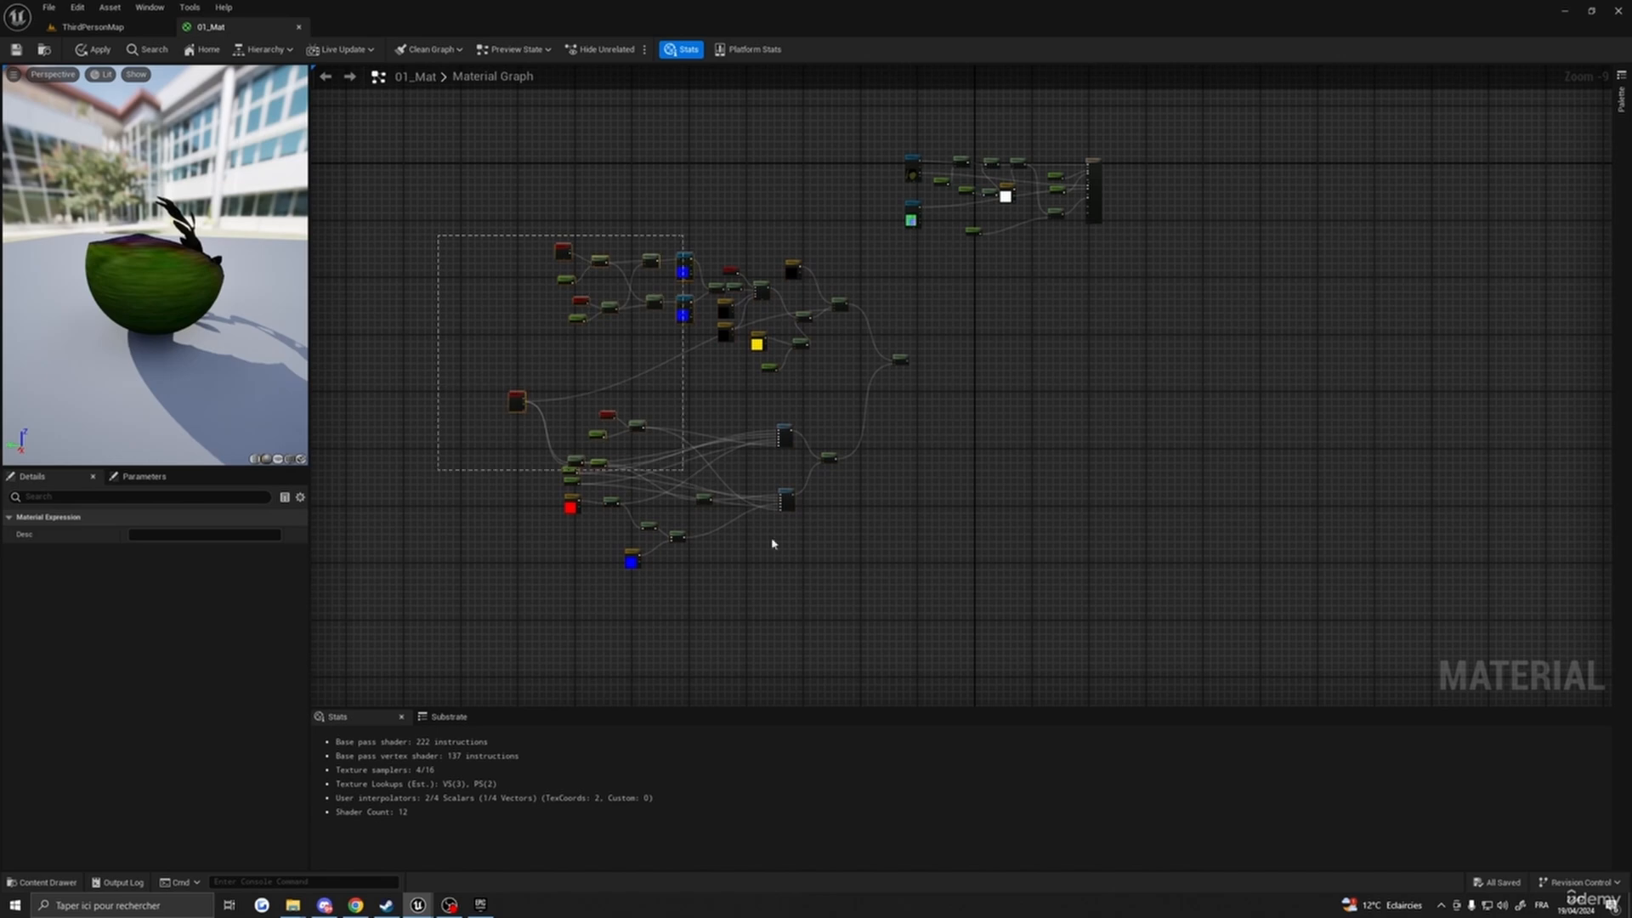
pyautogui.moveTo(773, 544); pyautogui.dragTo(899, 629)
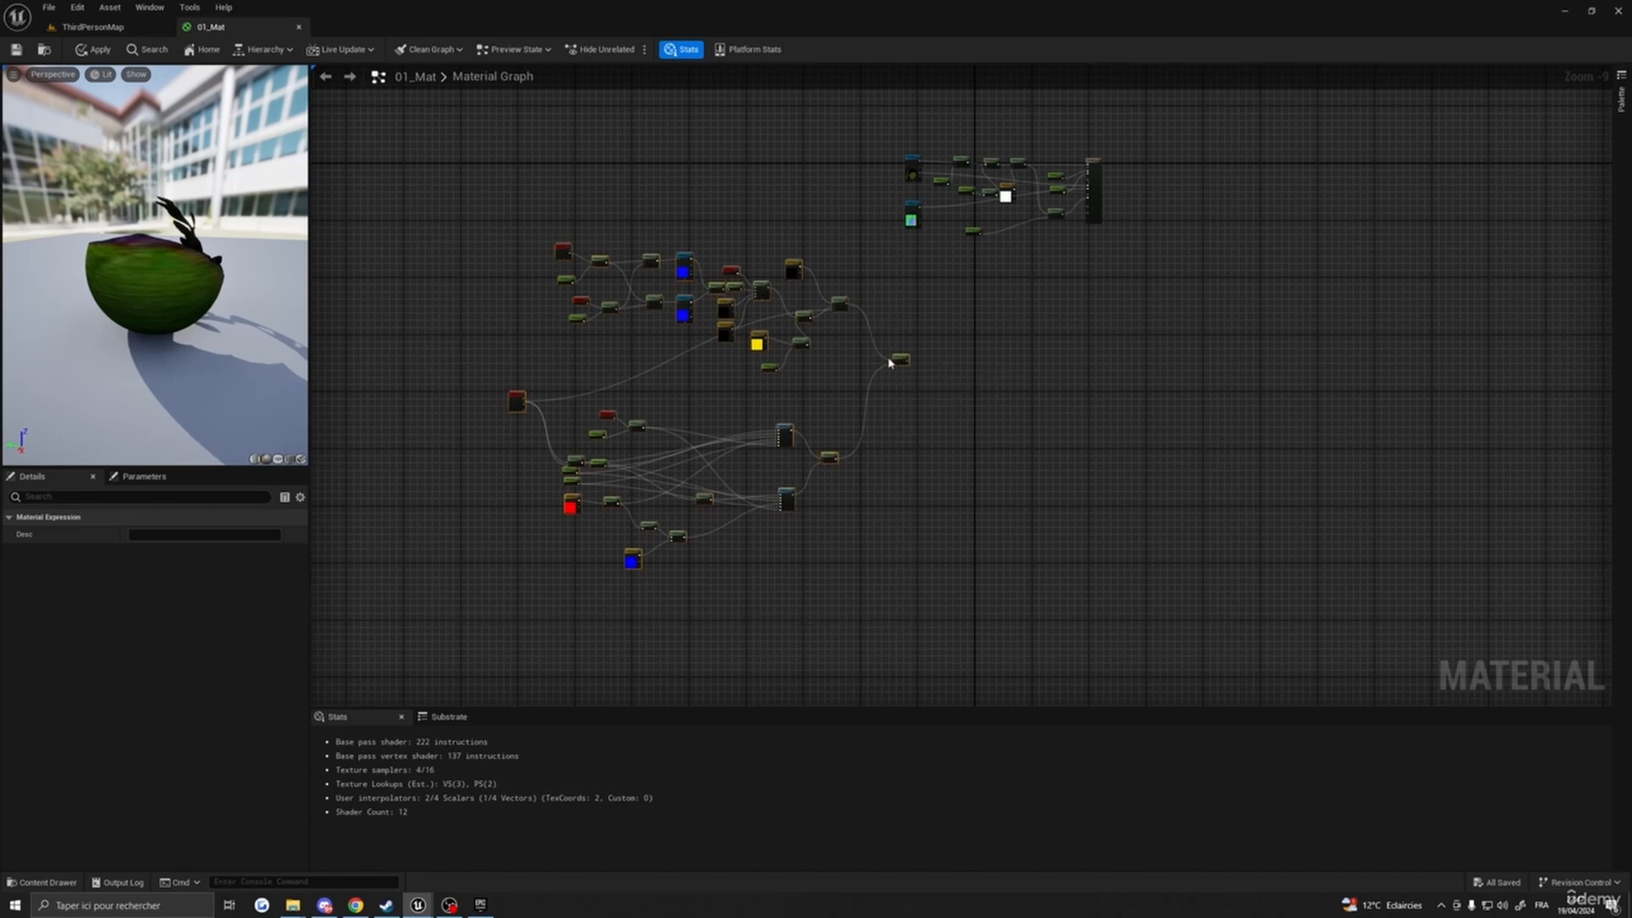
pyautogui.moveTo(896, 362); pyautogui.dragTo(814, 360)
pyautogui.click(963, 520)
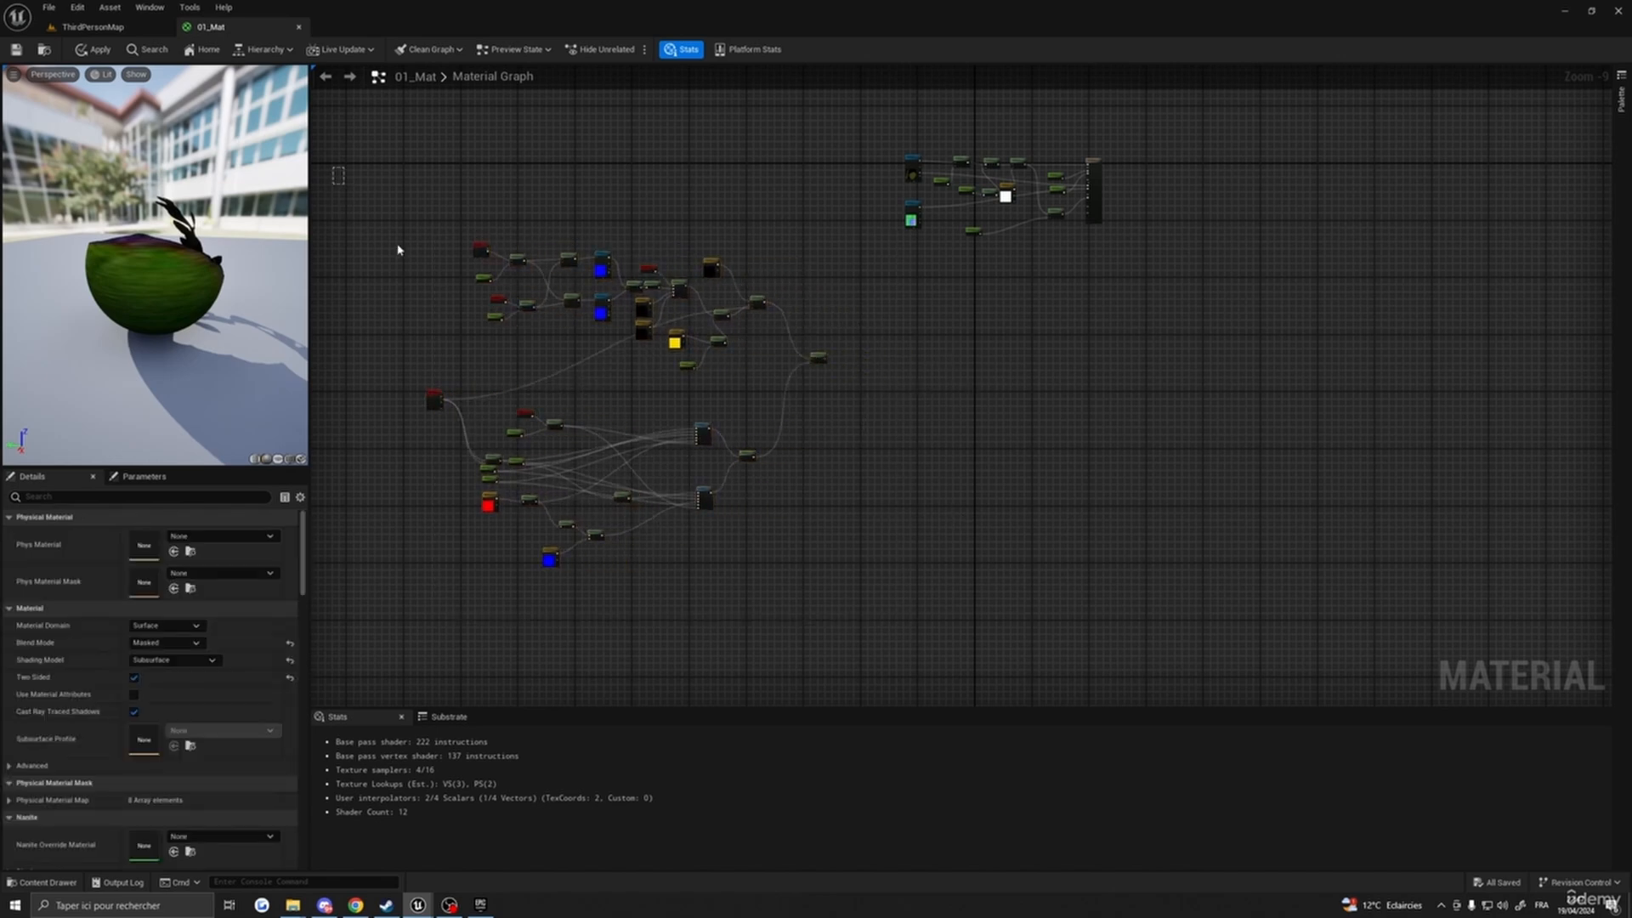
pyautogui.moveTo(398, 249); pyautogui.dragTo(863, 660)
# - Connect the final Add node to the World Position Offset input of 01_Mat, save the material and close its editor
pyautogui.scroll(4, 955, 623)
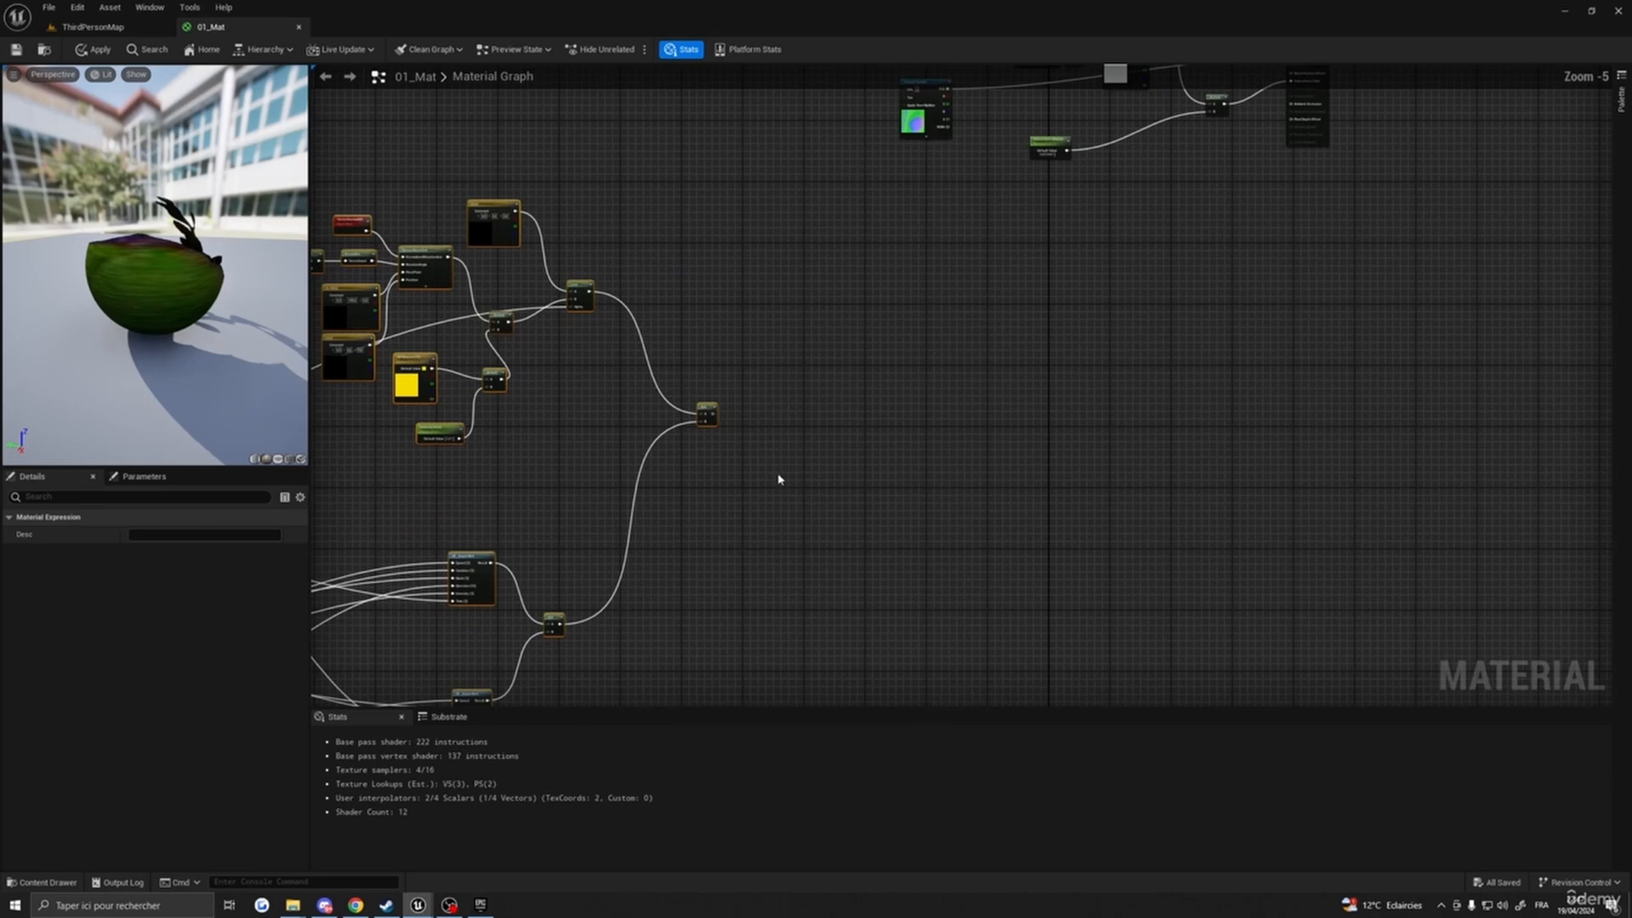
pyautogui.moveTo(1111, 401); pyautogui.dragTo(1026, 531, button='right')
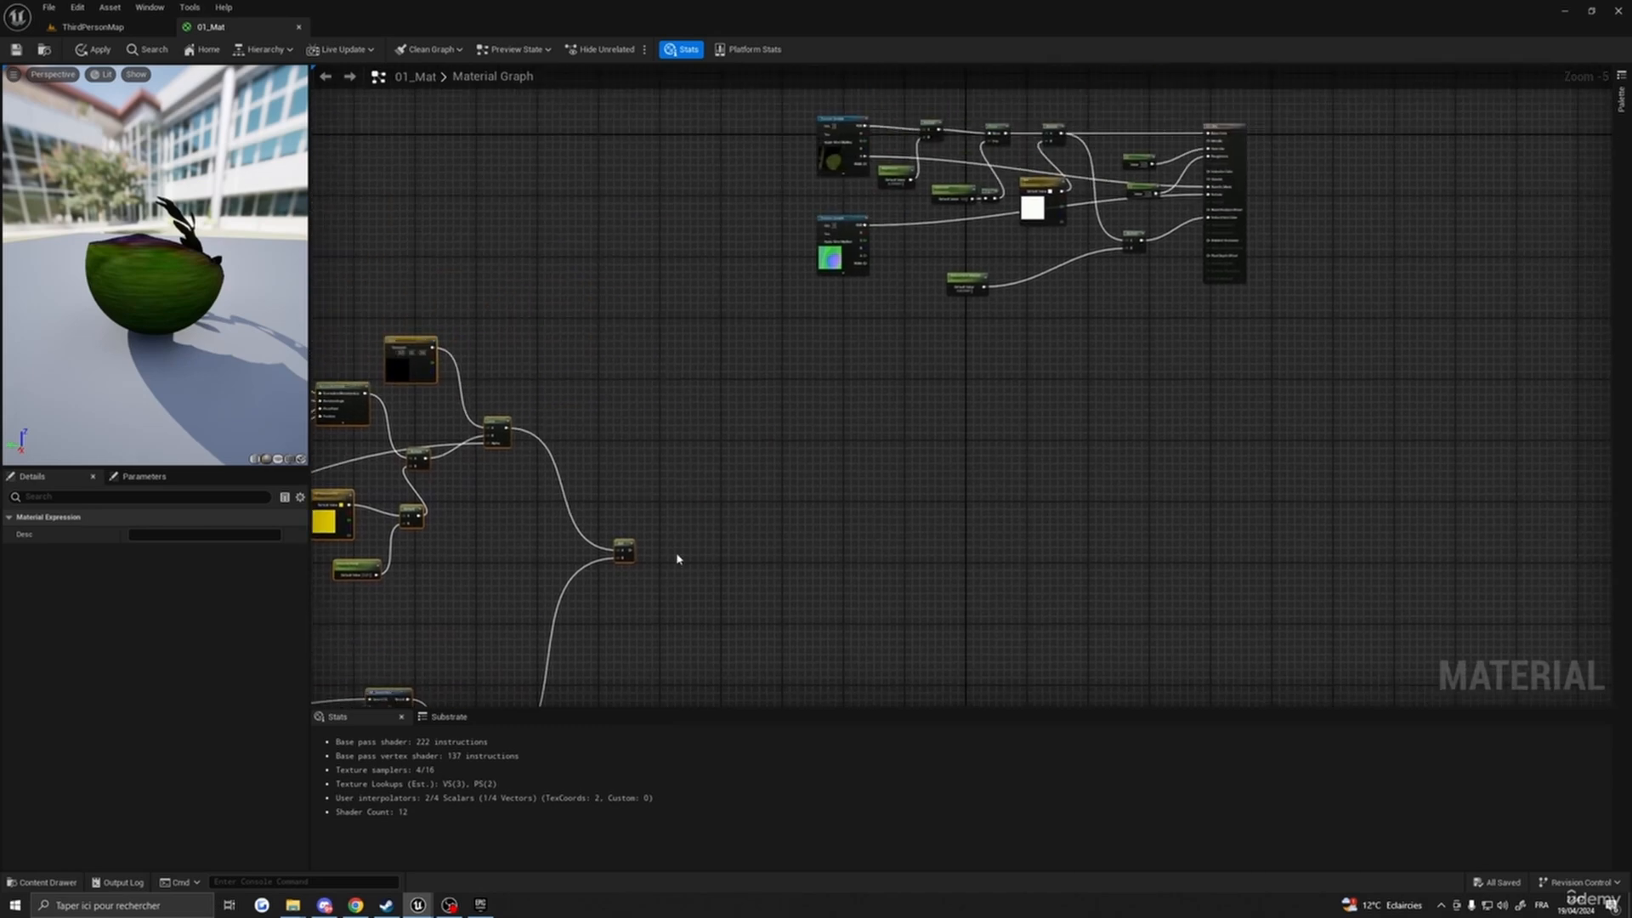
pyautogui.scroll(1, 678, 559)
pyautogui.moveTo(619, 550); pyautogui.dragTo(1297, 202)
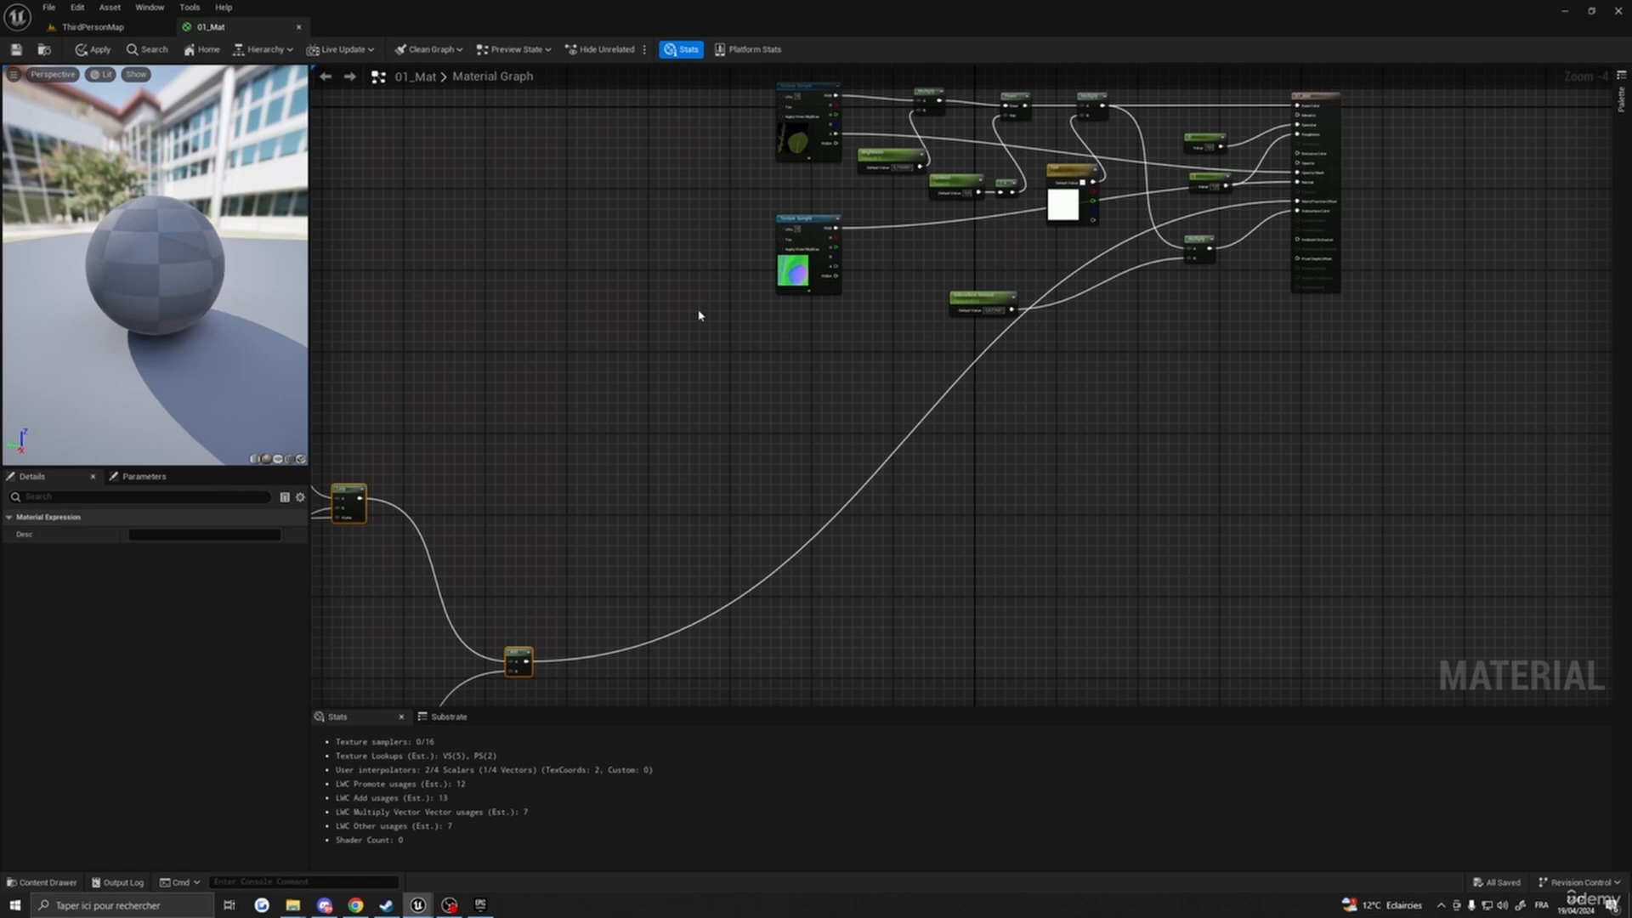
pyautogui.moveTo(941, 360); pyautogui.dragTo(1020, 396, button='right')
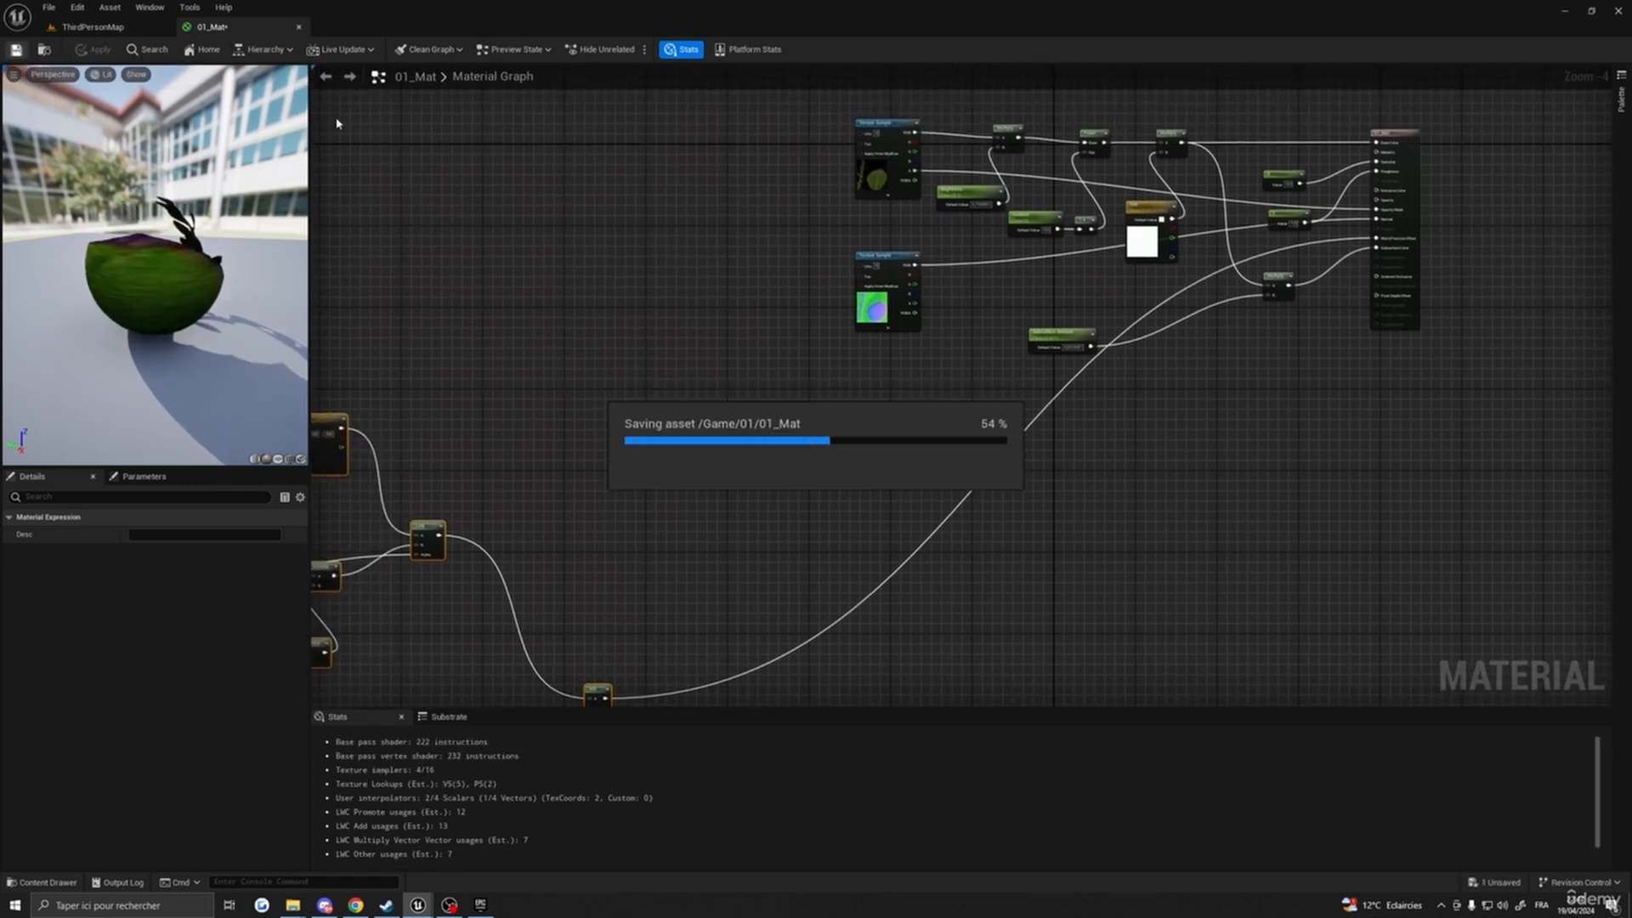
pyautogui.click(300, 31)
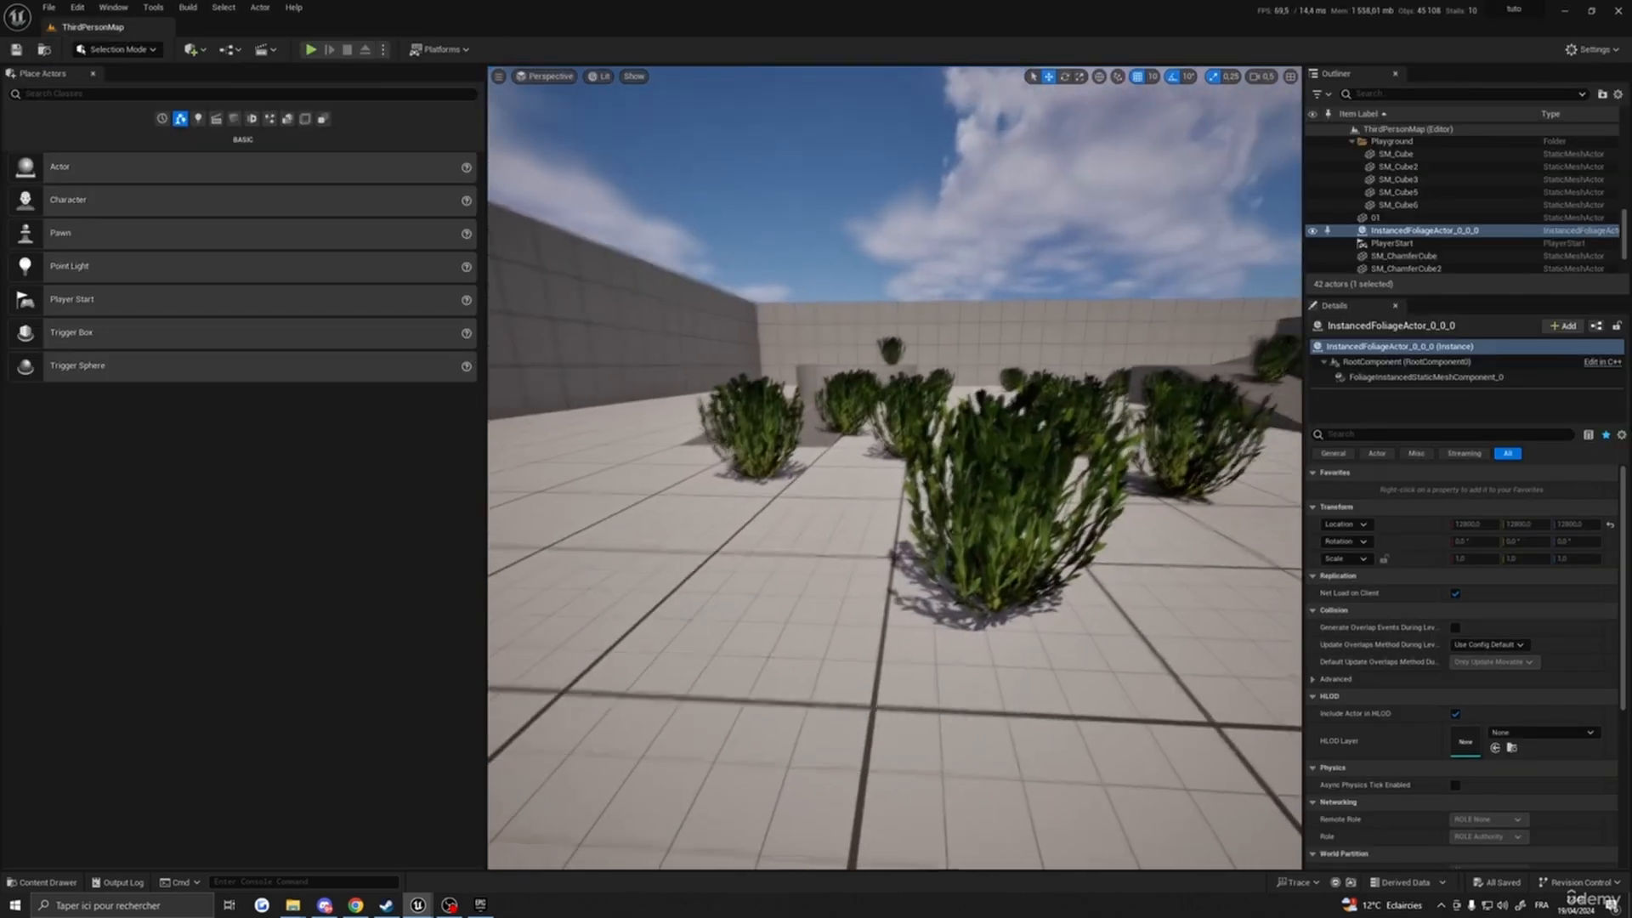
# - Examine the wind movement of the foliage in the level from close up and from farther away
pyautogui.moveTo(894, 467); pyautogui.dragTo(1232, 467, button='right')
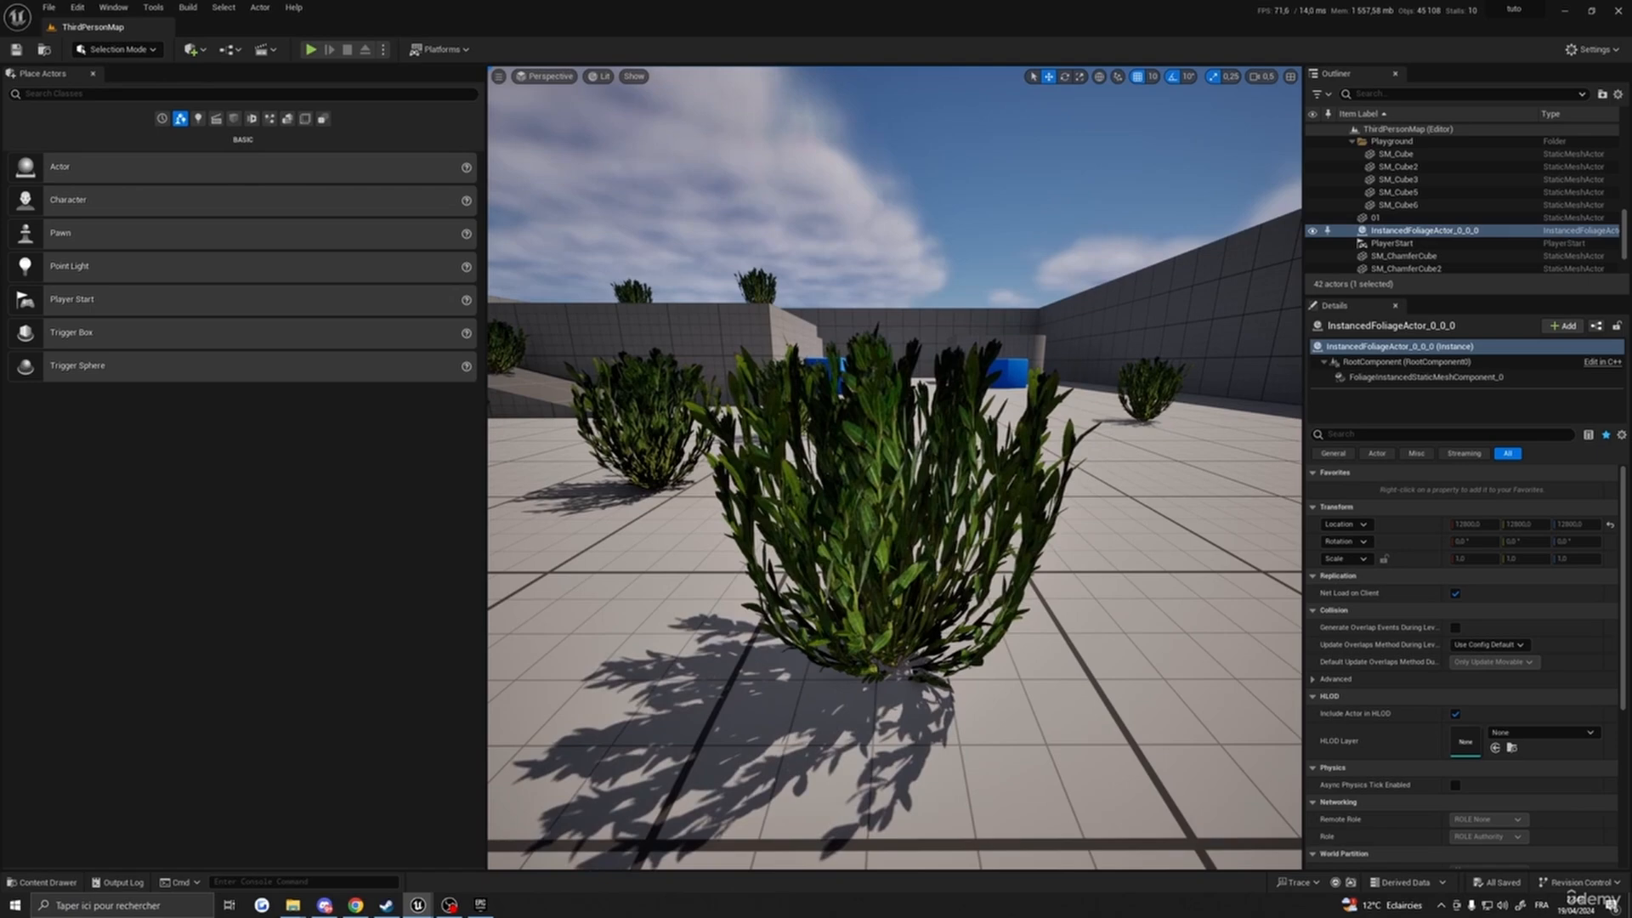
pyautogui.moveTo(894, 467); pyautogui.dragTo(1071, 582, button='right')
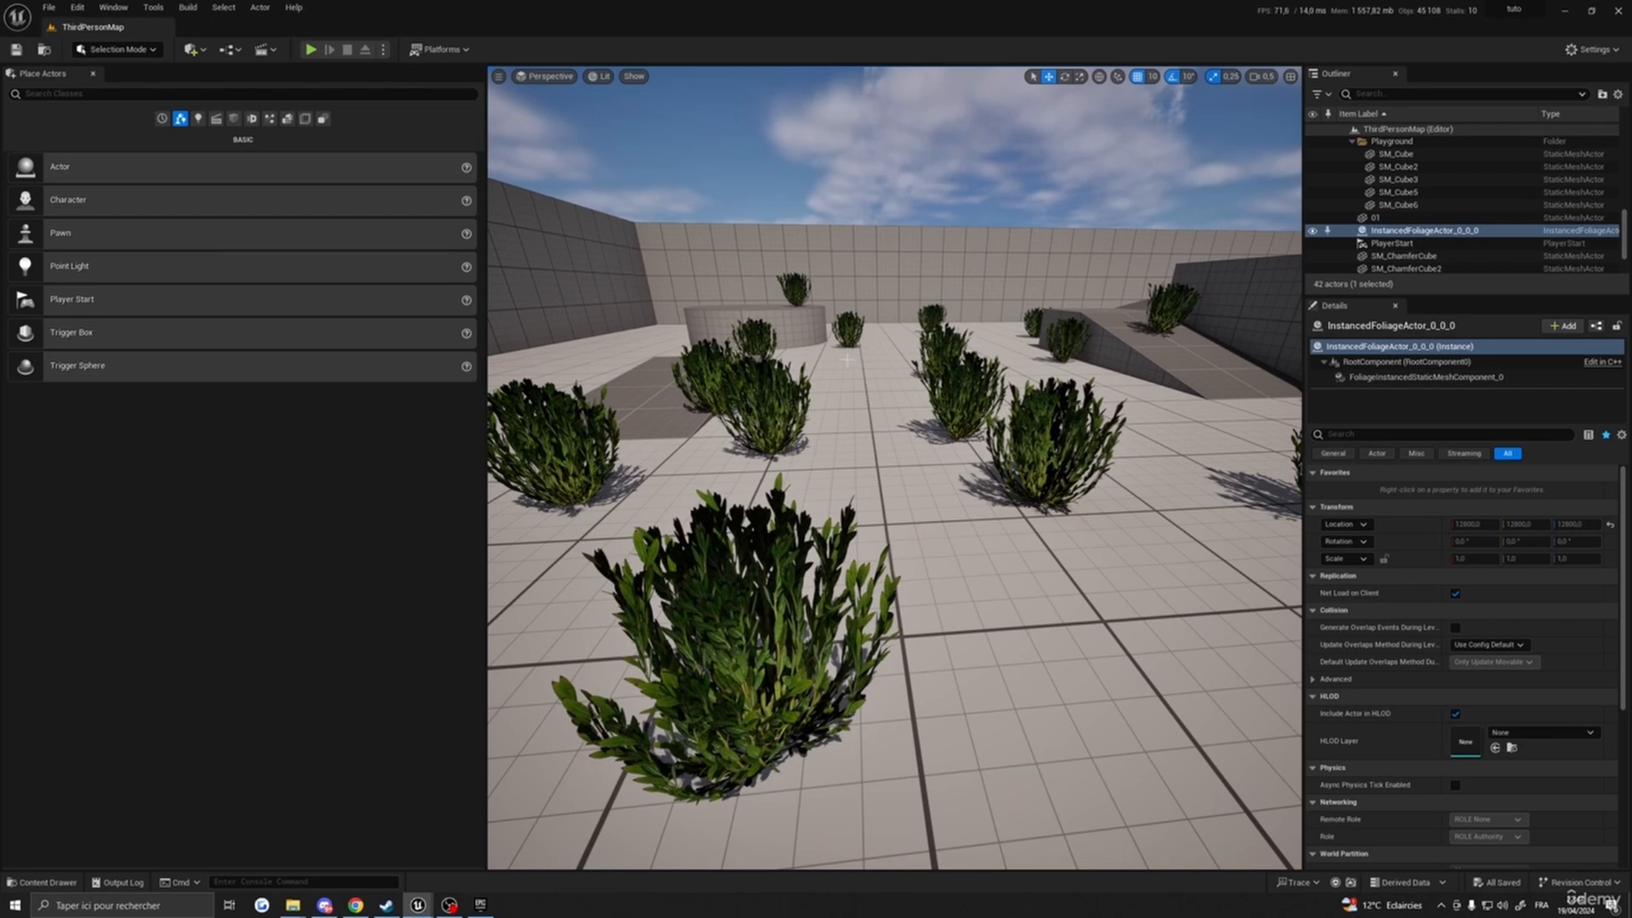
pyautogui.moveTo(834, 416); pyautogui.dragTo(965, 429, button='right')
pyautogui.moveTo(871, 454); pyautogui.dragTo(765, 450, button='right')
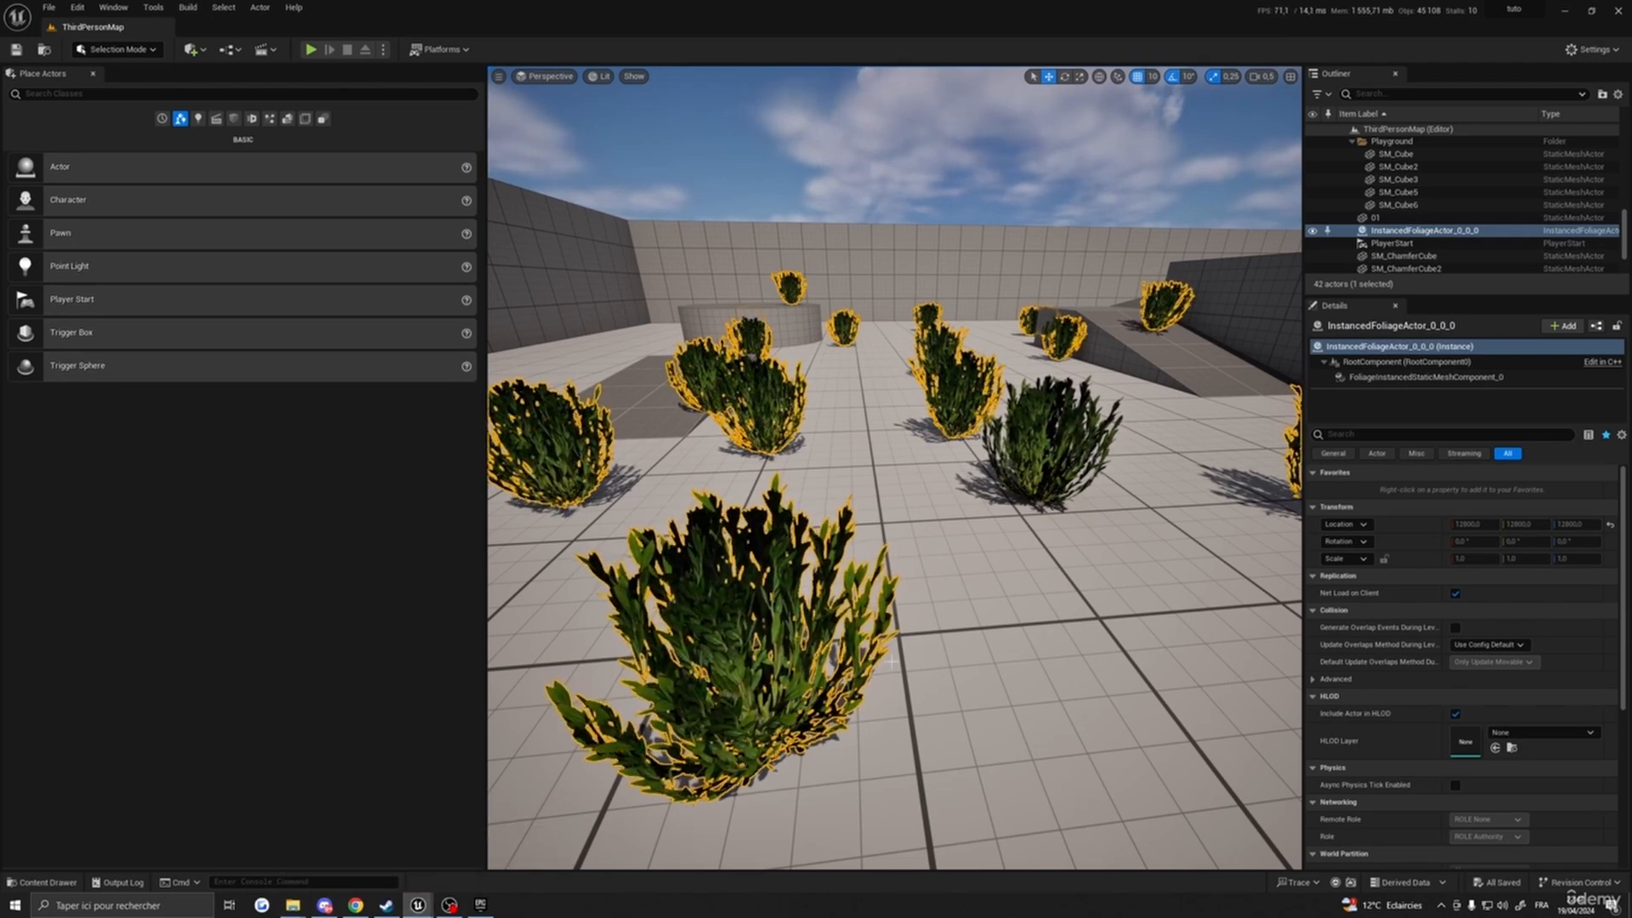
pyautogui.click(39, 884)
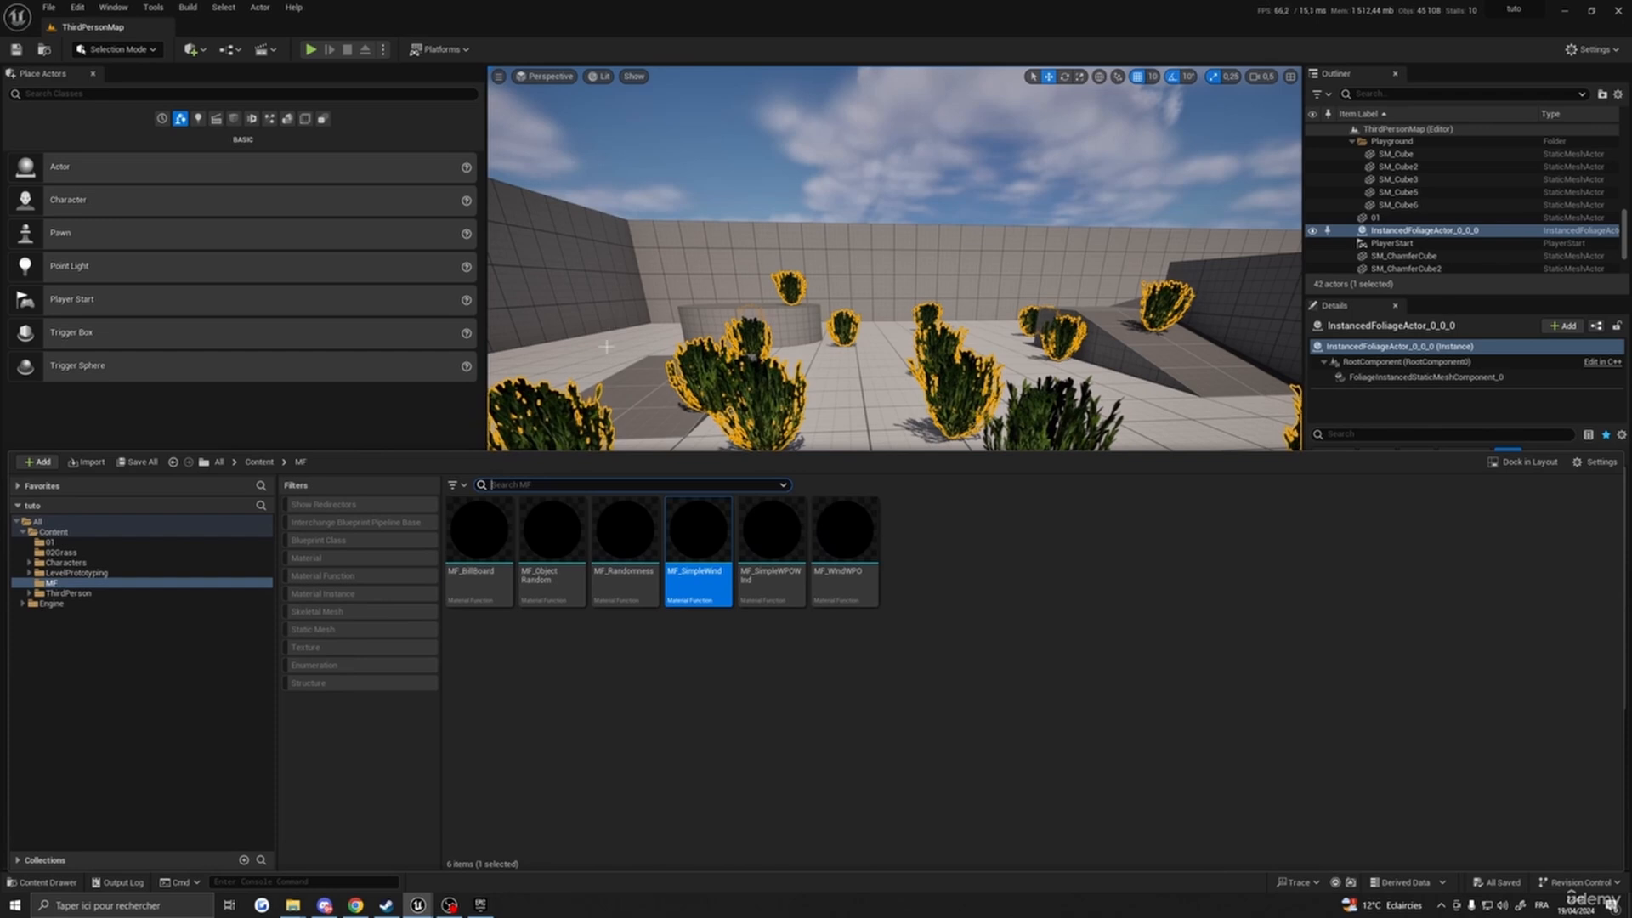
pyautogui.click(259, 461)
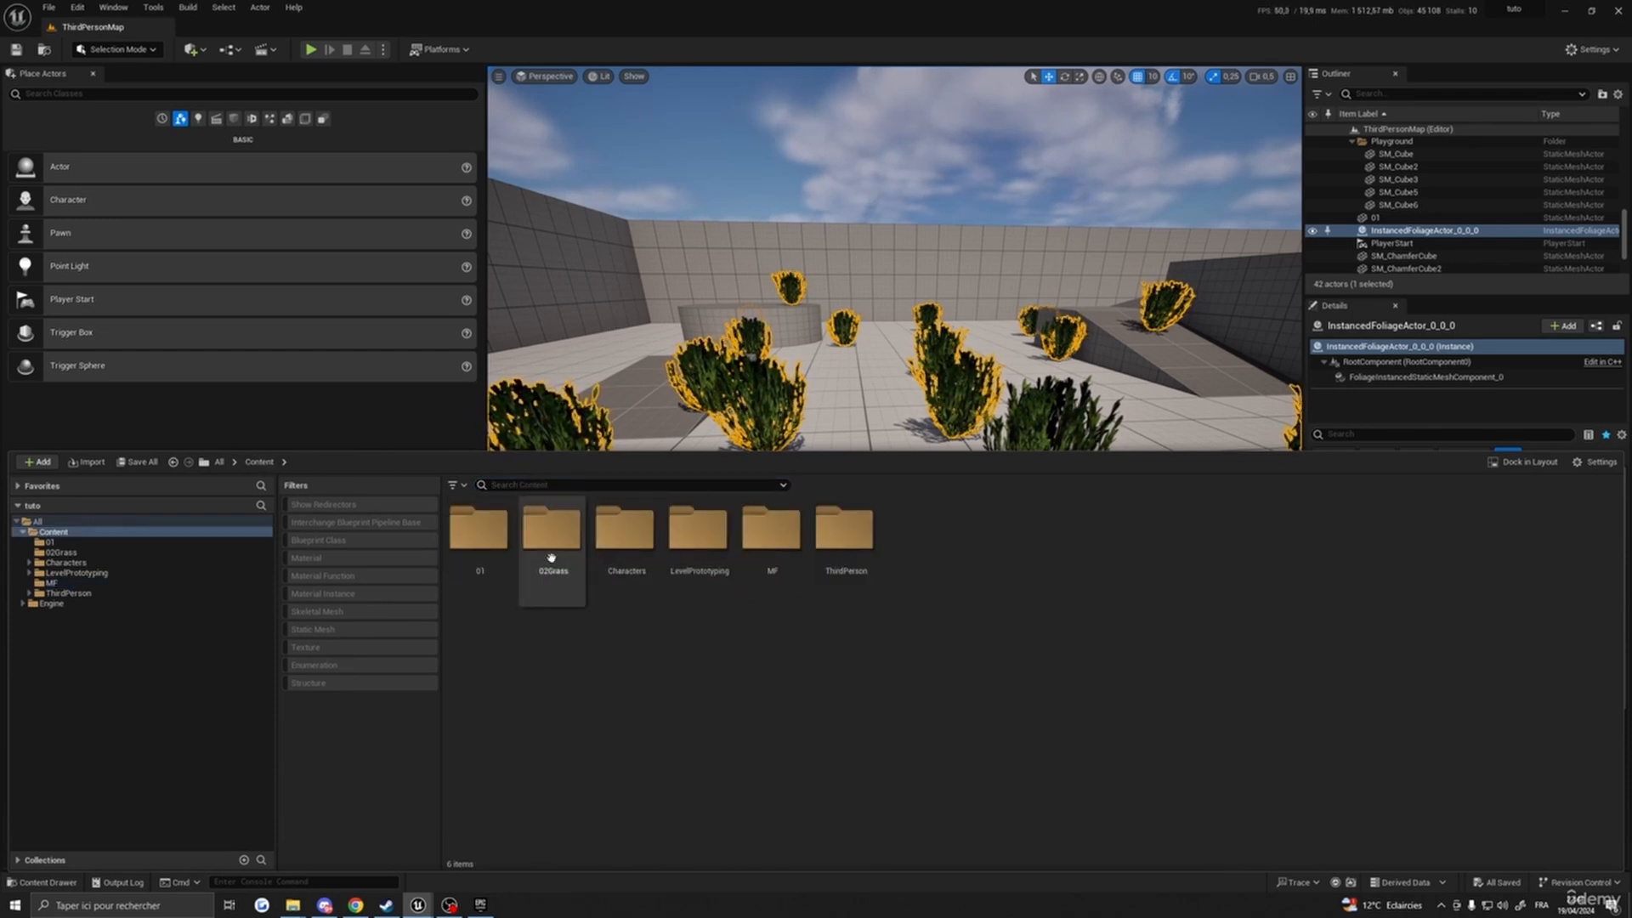
pyautogui.doubleClick(772, 532)
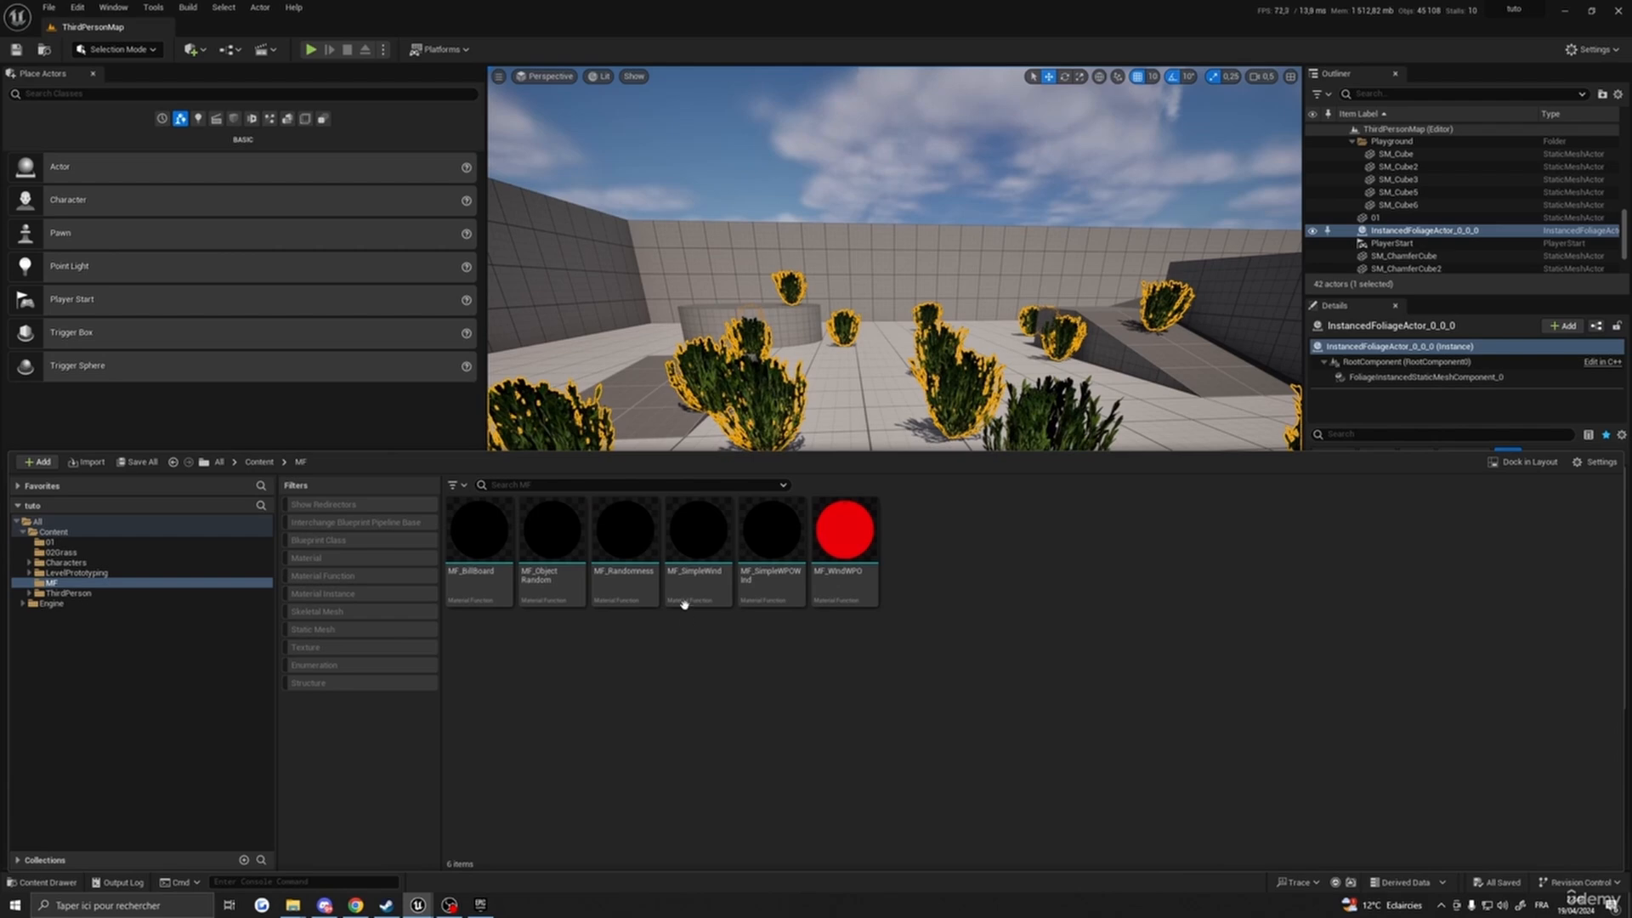
pyautogui.doubleClick(698, 544)
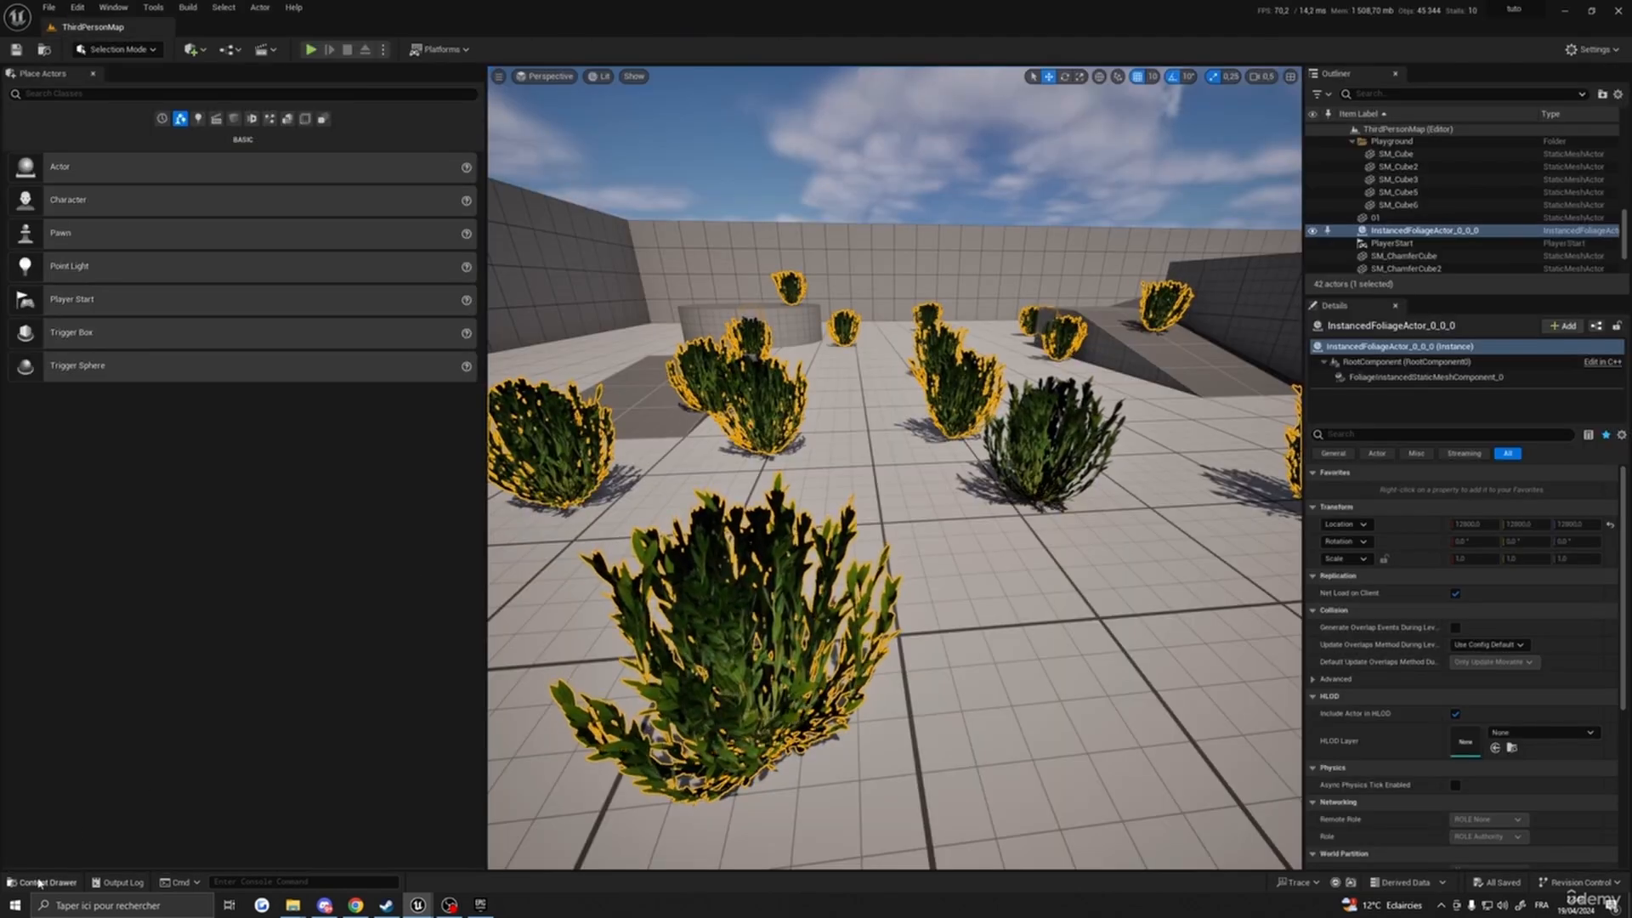
# - Open the 01_Mat material from the 01 content folder
pyautogui.click(40, 882)
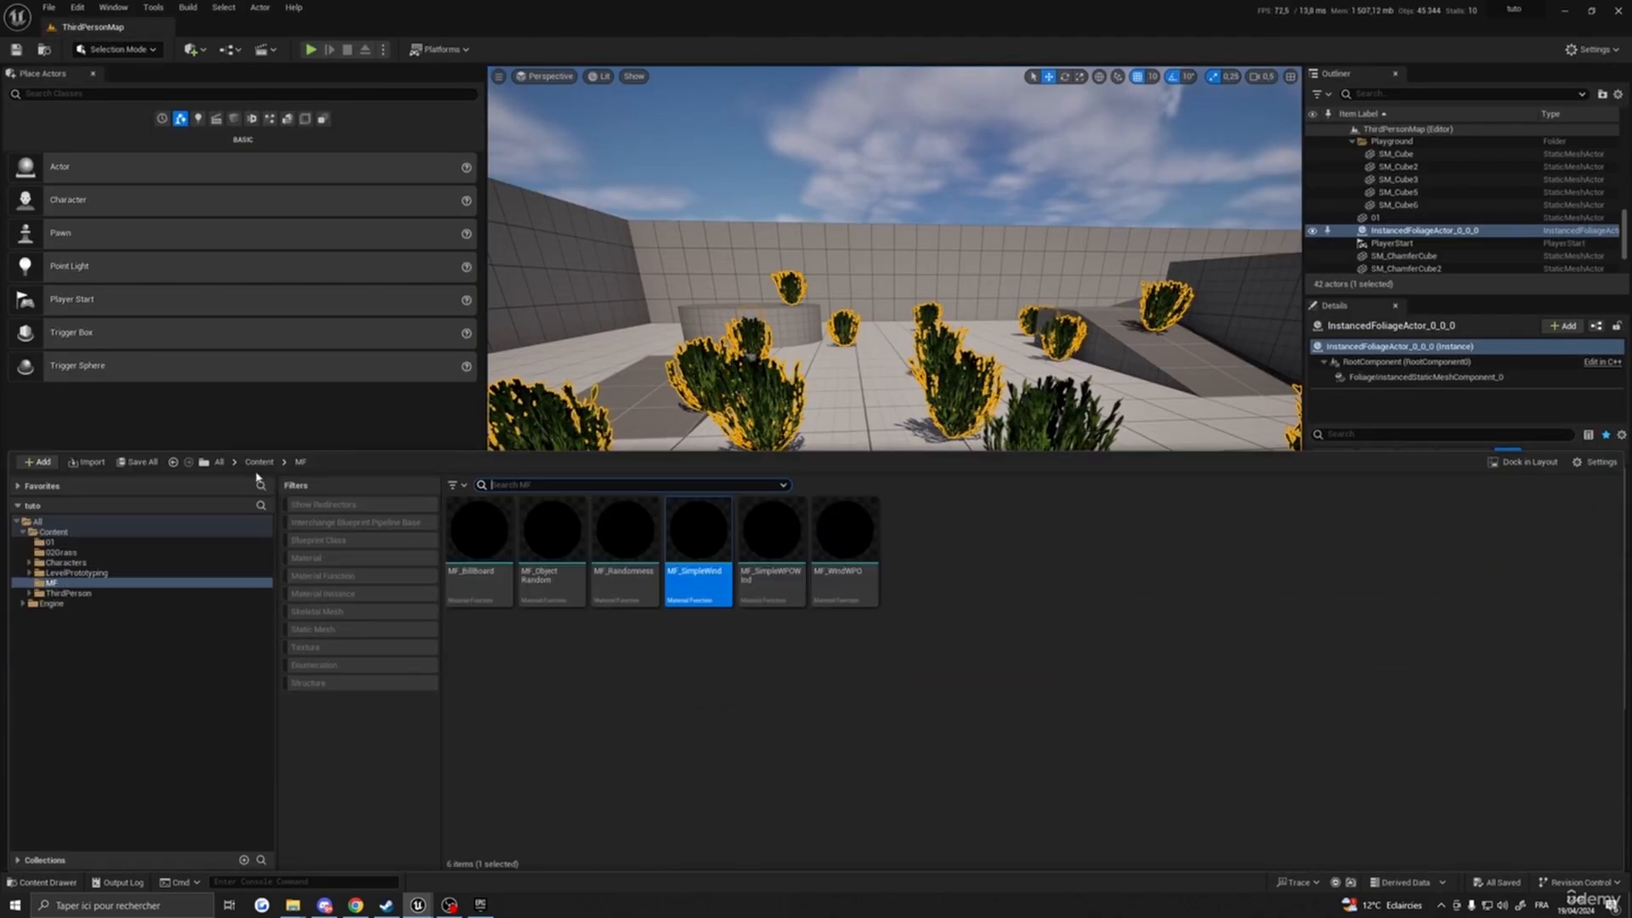
pyautogui.click(53, 531)
pyautogui.click(478, 534)
pyautogui.doubleClick(478, 534)
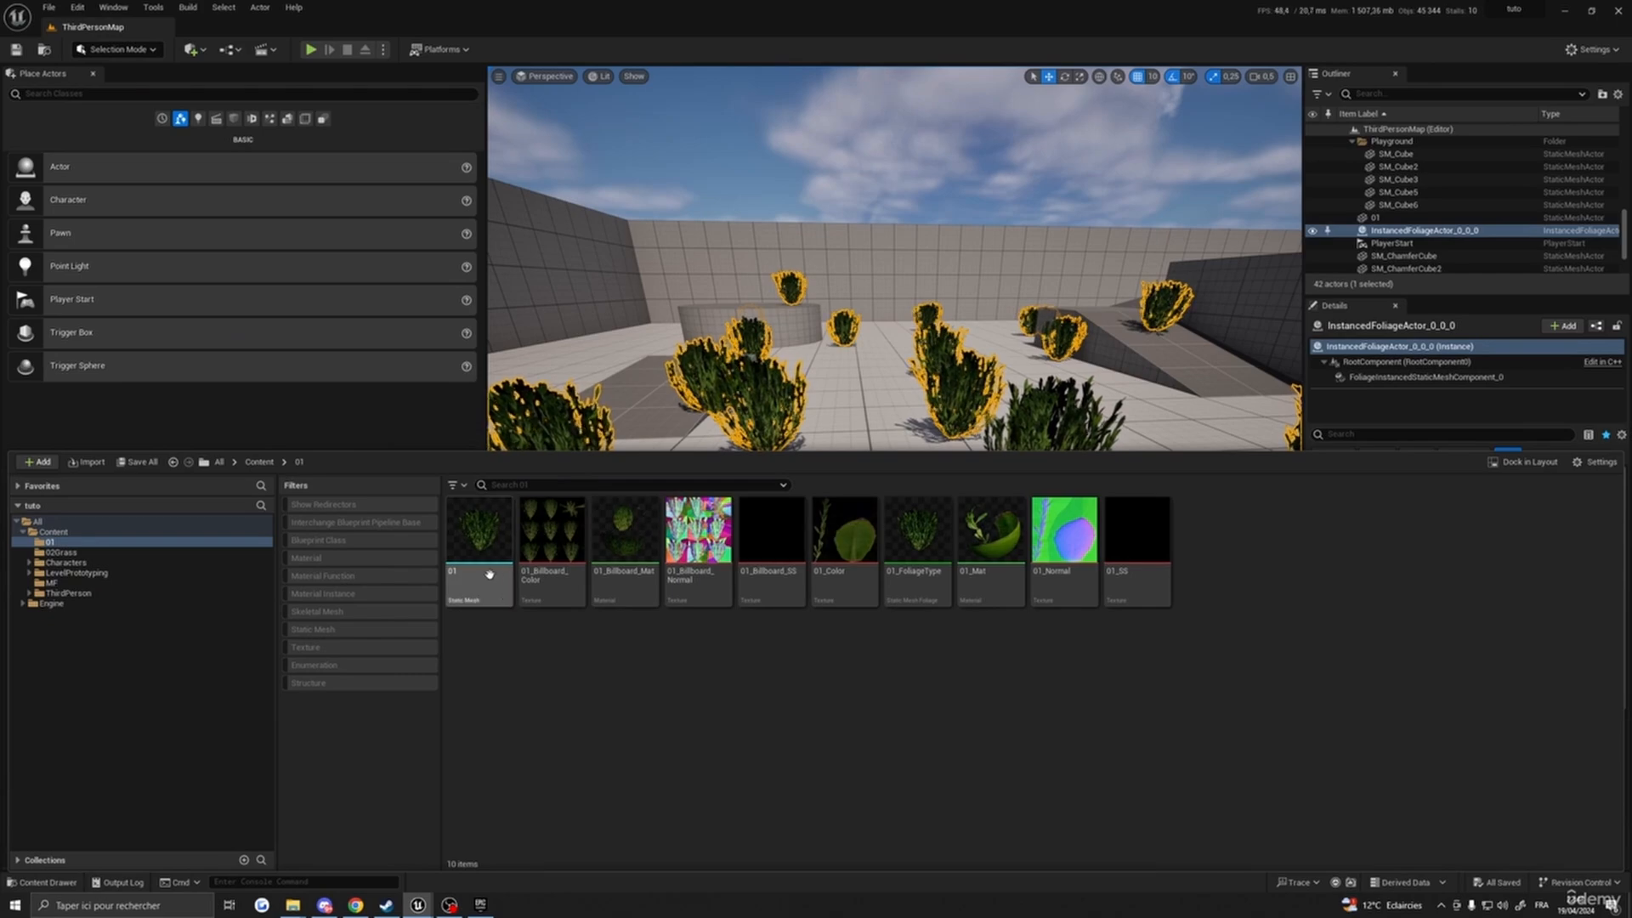
pyautogui.doubleClick(986, 553)
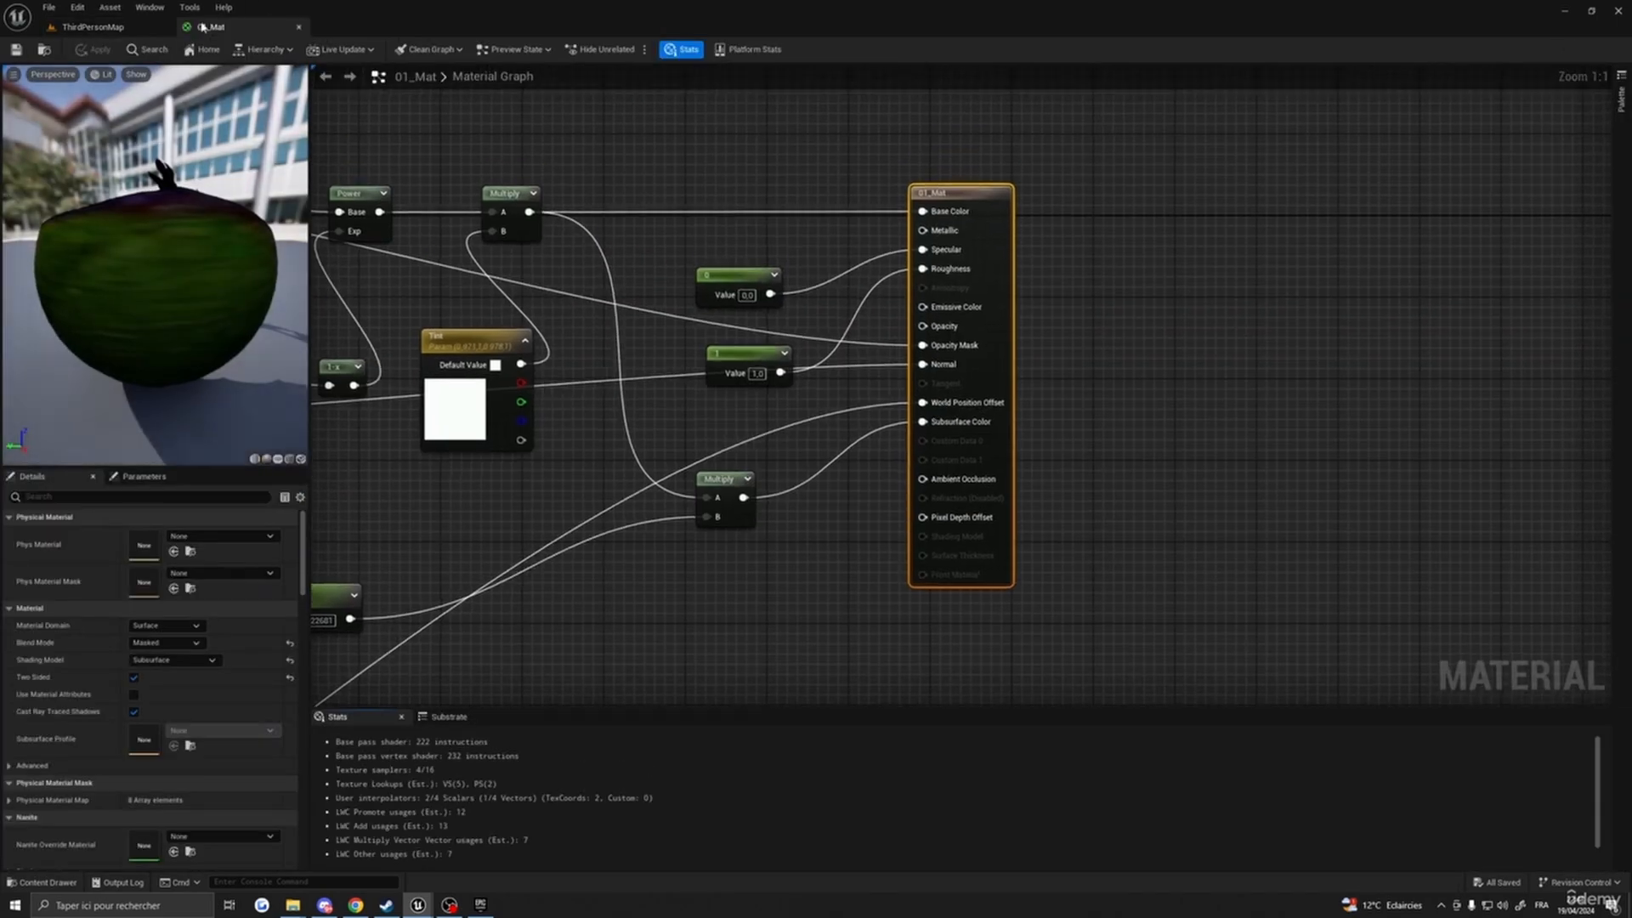
# - Undock the 01_Mat editor into a floating window beside the level view, deselect the foliage and make the window taller
pyautogui.moveTo(202, 27); pyautogui.dragTo(1247, 300)
pyautogui.moveTo(935, 425); pyautogui.dragTo(901, 425, button='right')
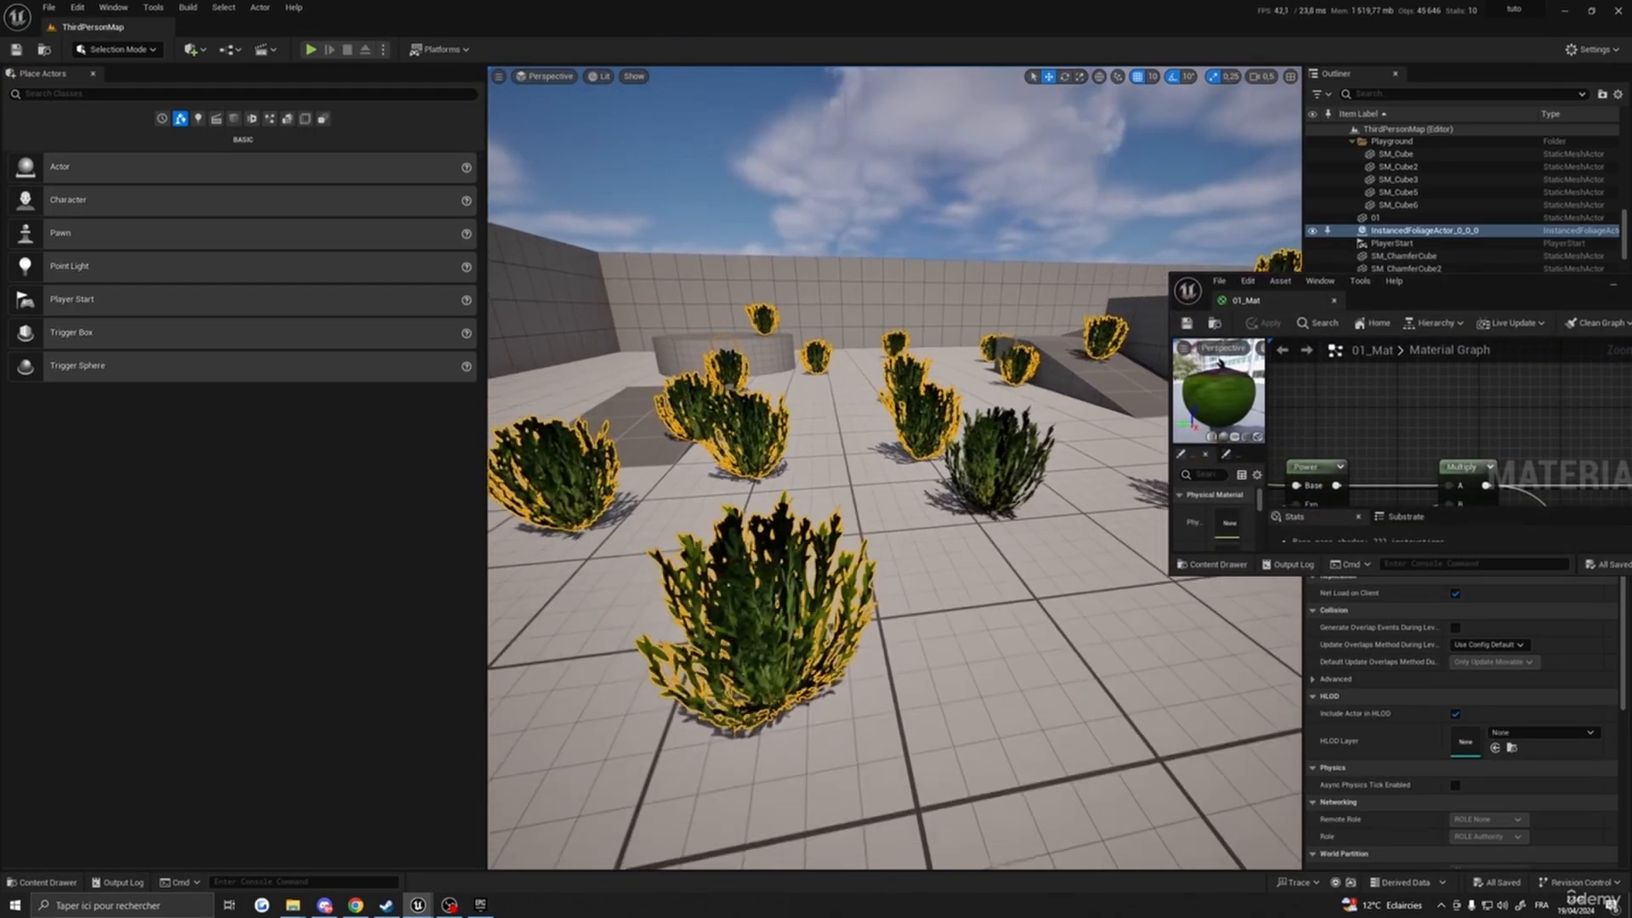
pyautogui.click(1020, 578)
pyautogui.moveTo(1020, 578); pyautogui.dragTo(1054, 561, button='right')
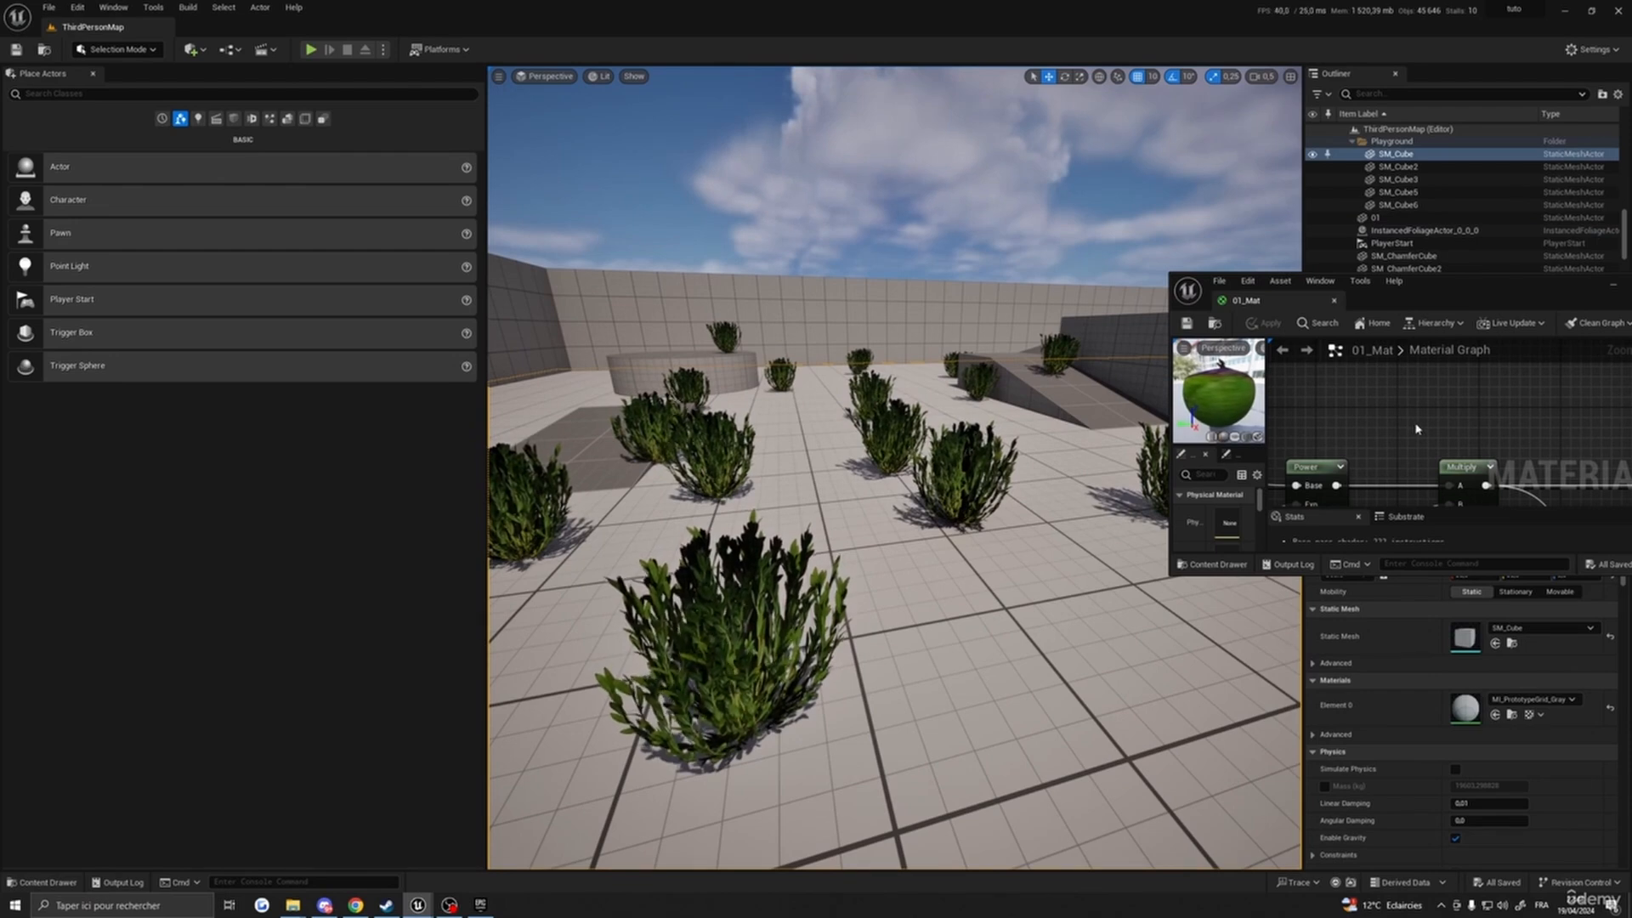
pyautogui.moveTo(1417, 430); pyautogui.dragTo(1404, 414, button='right')
pyautogui.moveTo(1311, 573); pyautogui.dragTo(1312, 891)
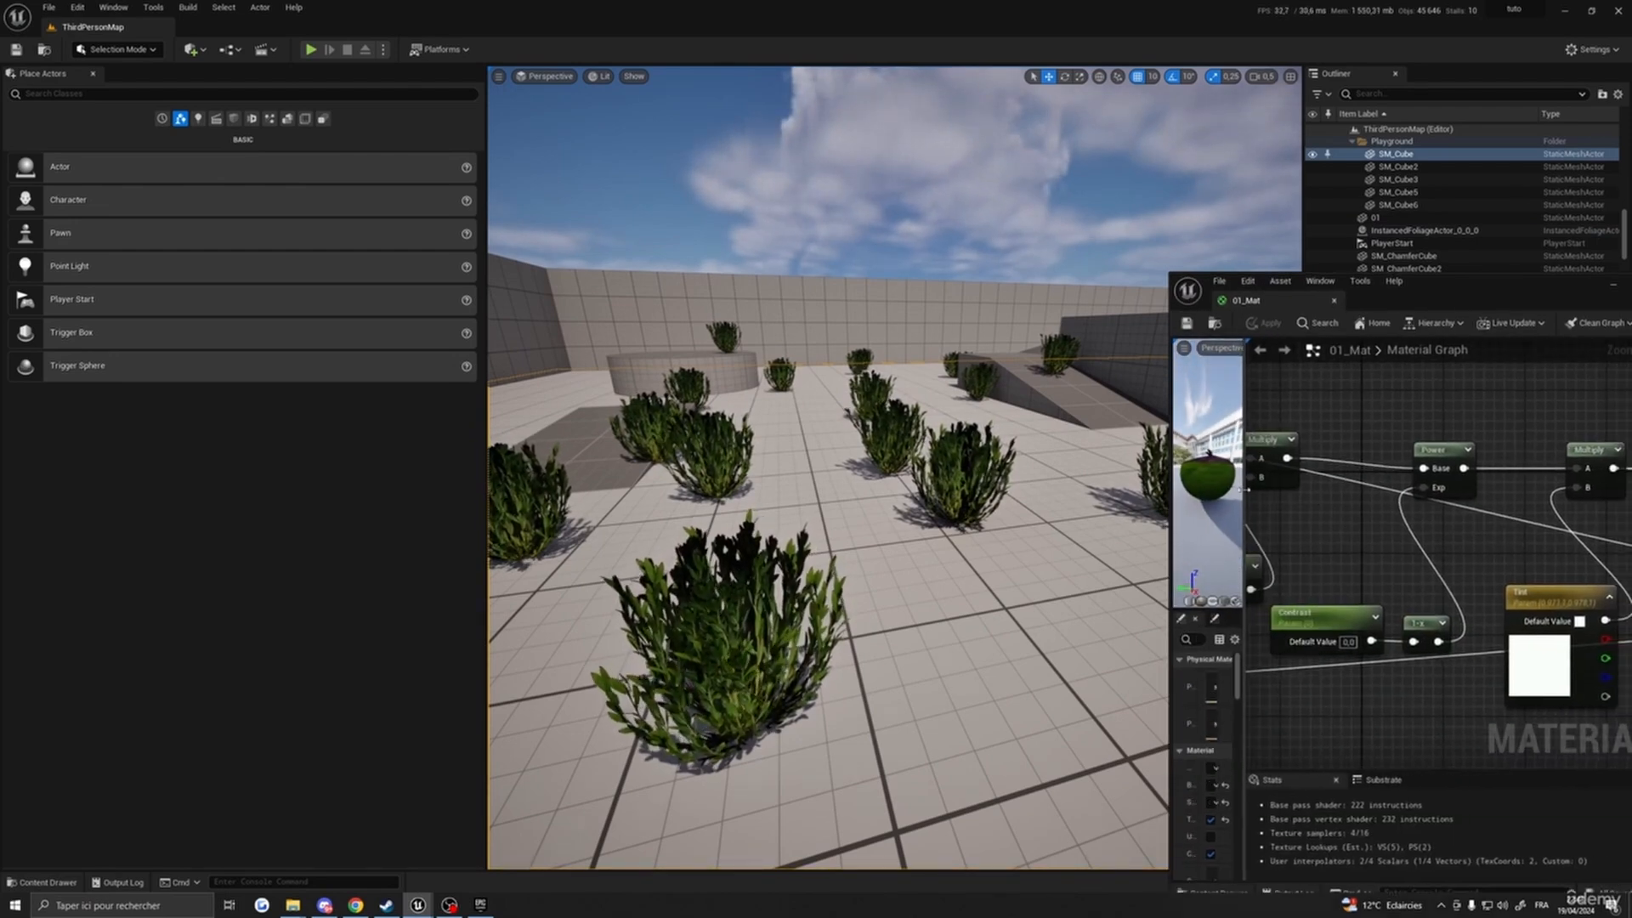
# - Narrow the Place Actors panel, widen the Outliner and Details side, and reposition the floating 01_Mat editor beside the plants
pyautogui.moveTo(1264, 480); pyautogui.dragTo(1241, 480)
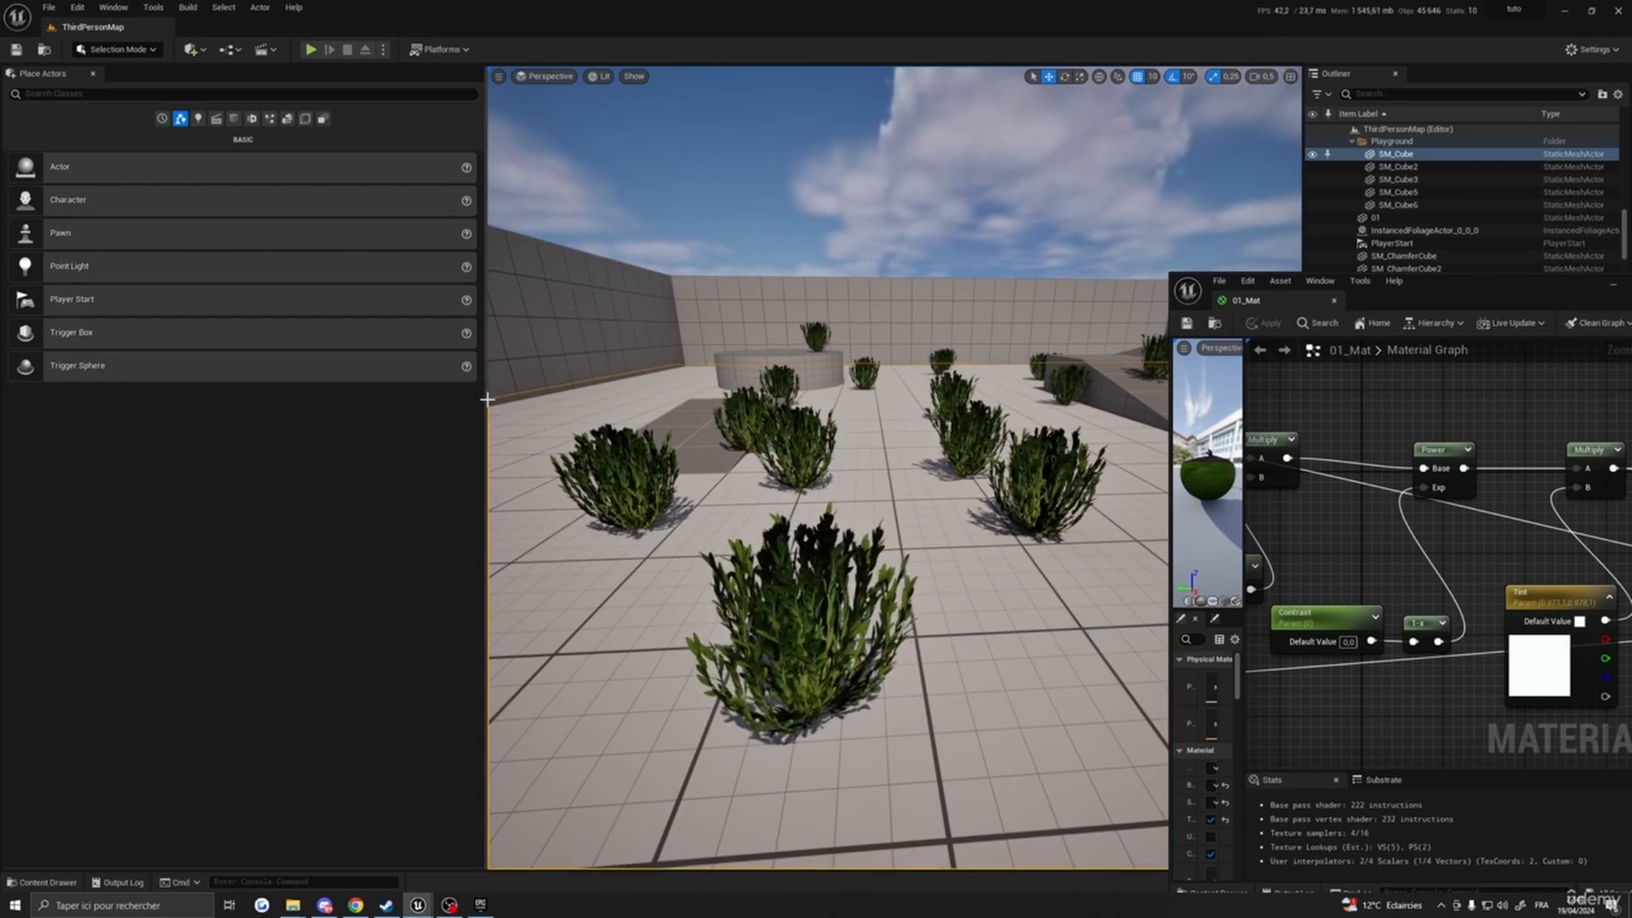
pyautogui.moveTo(487, 387); pyautogui.dragTo(133, 385)
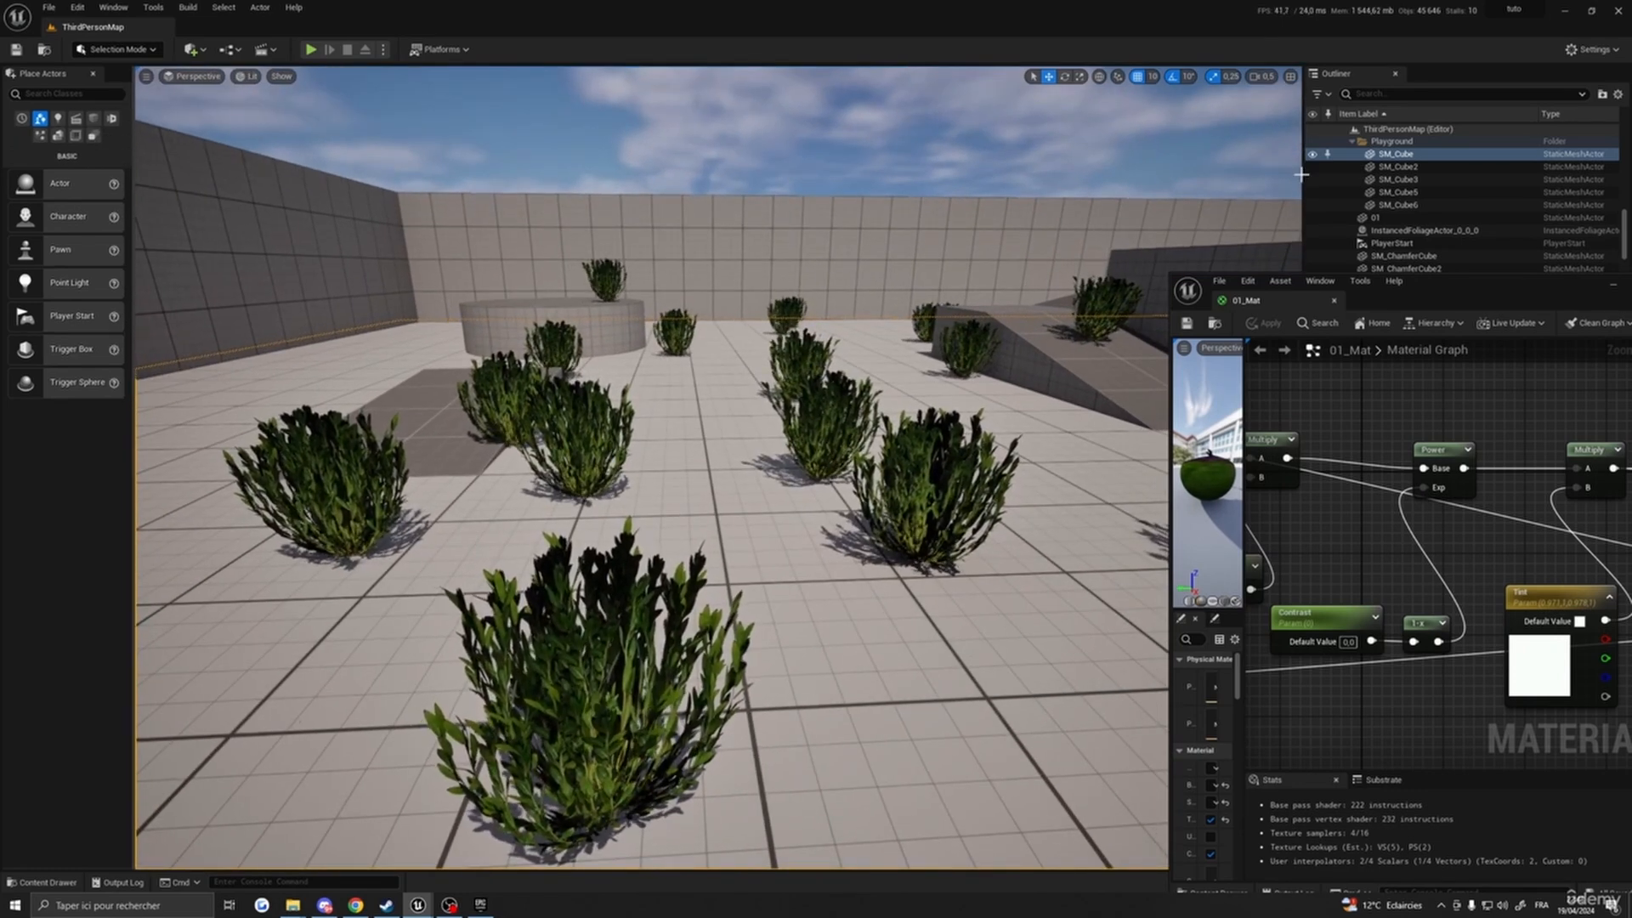
pyautogui.moveTo(1303, 203); pyautogui.dragTo(1071, 203)
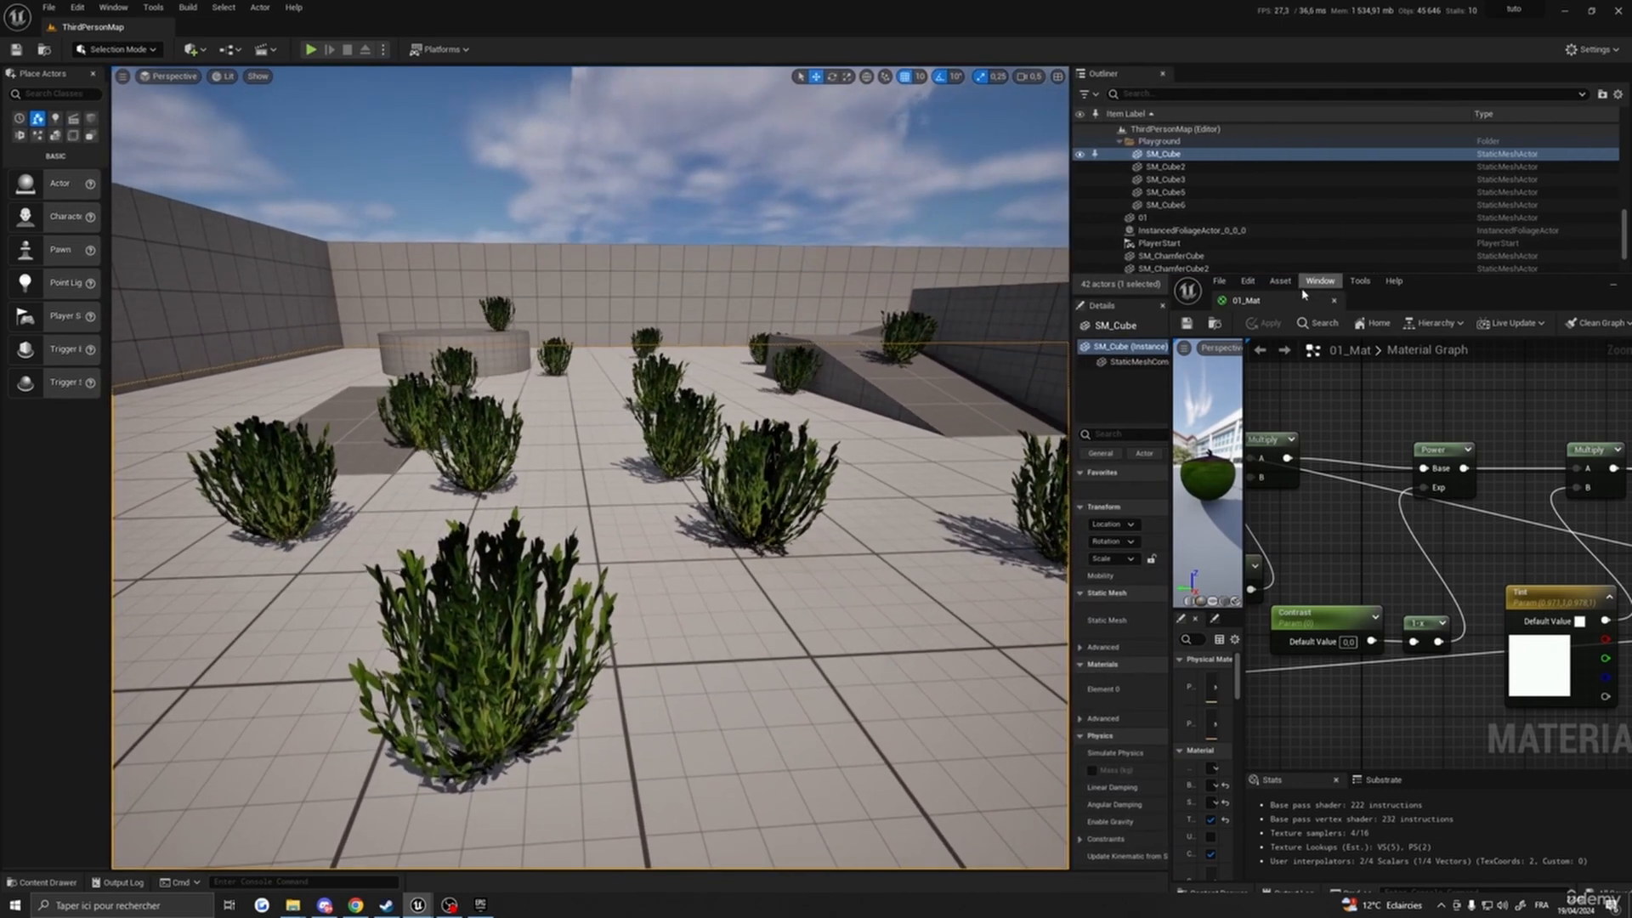
pyautogui.moveTo(1224, 298); pyautogui.dragTo(1149, 175)
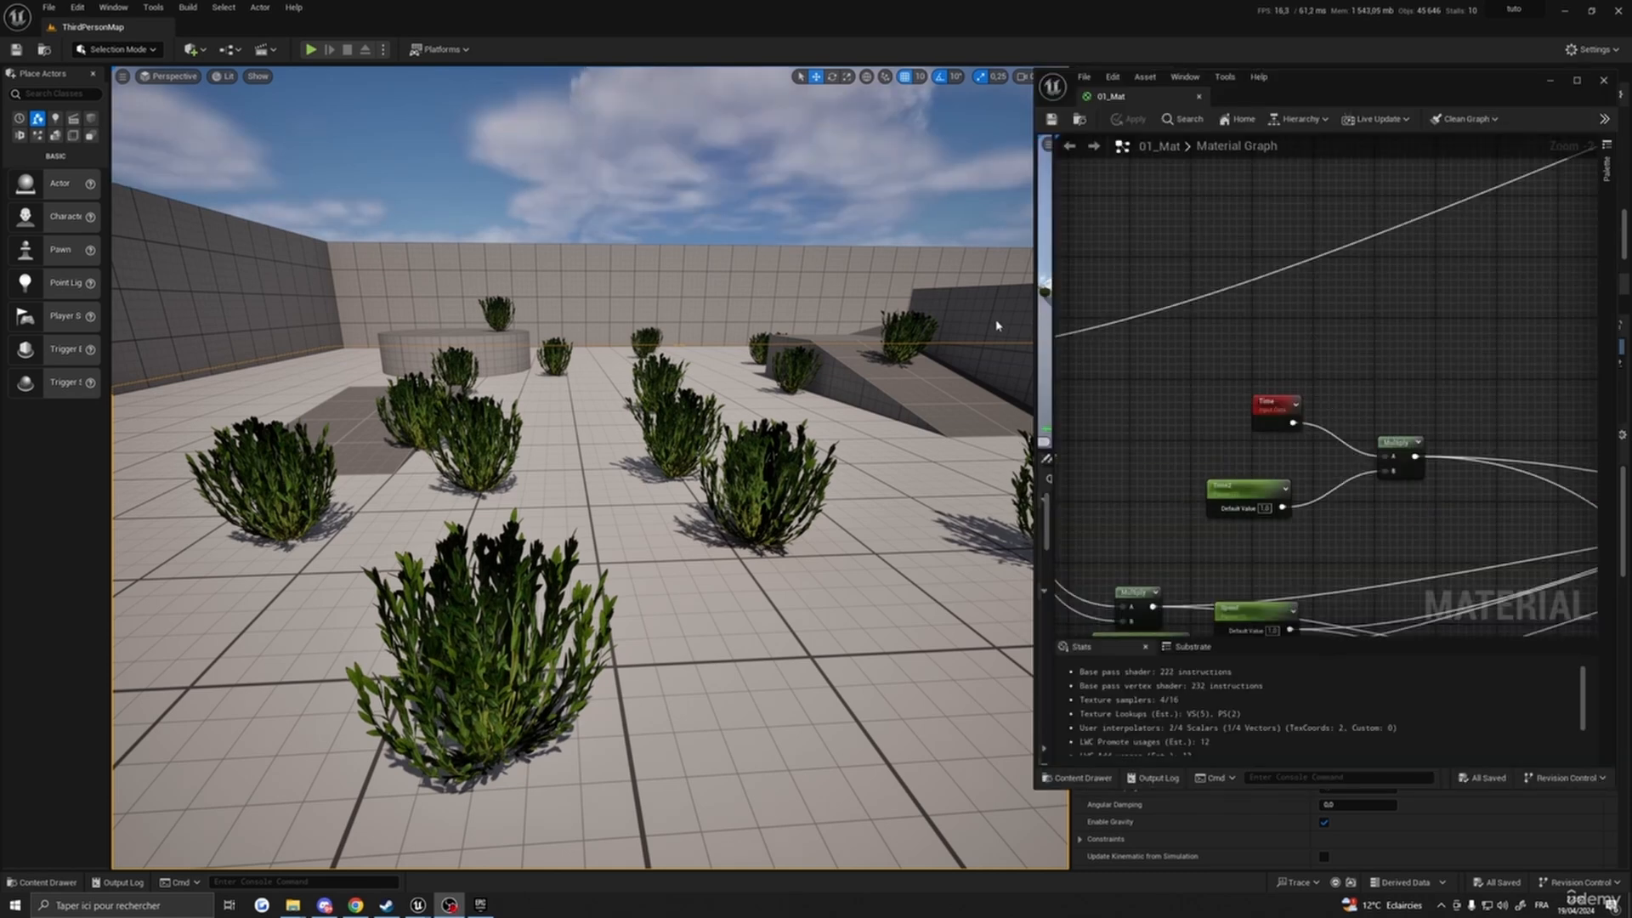
# - Shift the lower wind network up slightly in the material graph and move the Vertex Color node clear of it
pyautogui.moveTo(1189, 329); pyautogui.dragTo(1274, 228, button='right')
pyautogui.scroll(-3, 1267, 334)
pyautogui.scroll(-2, 1394, 340)
pyautogui.moveTo(1471, 360); pyautogui.dragTo(1318, 491, button='right')
pyautogui.scroll(1, 1368, 406)
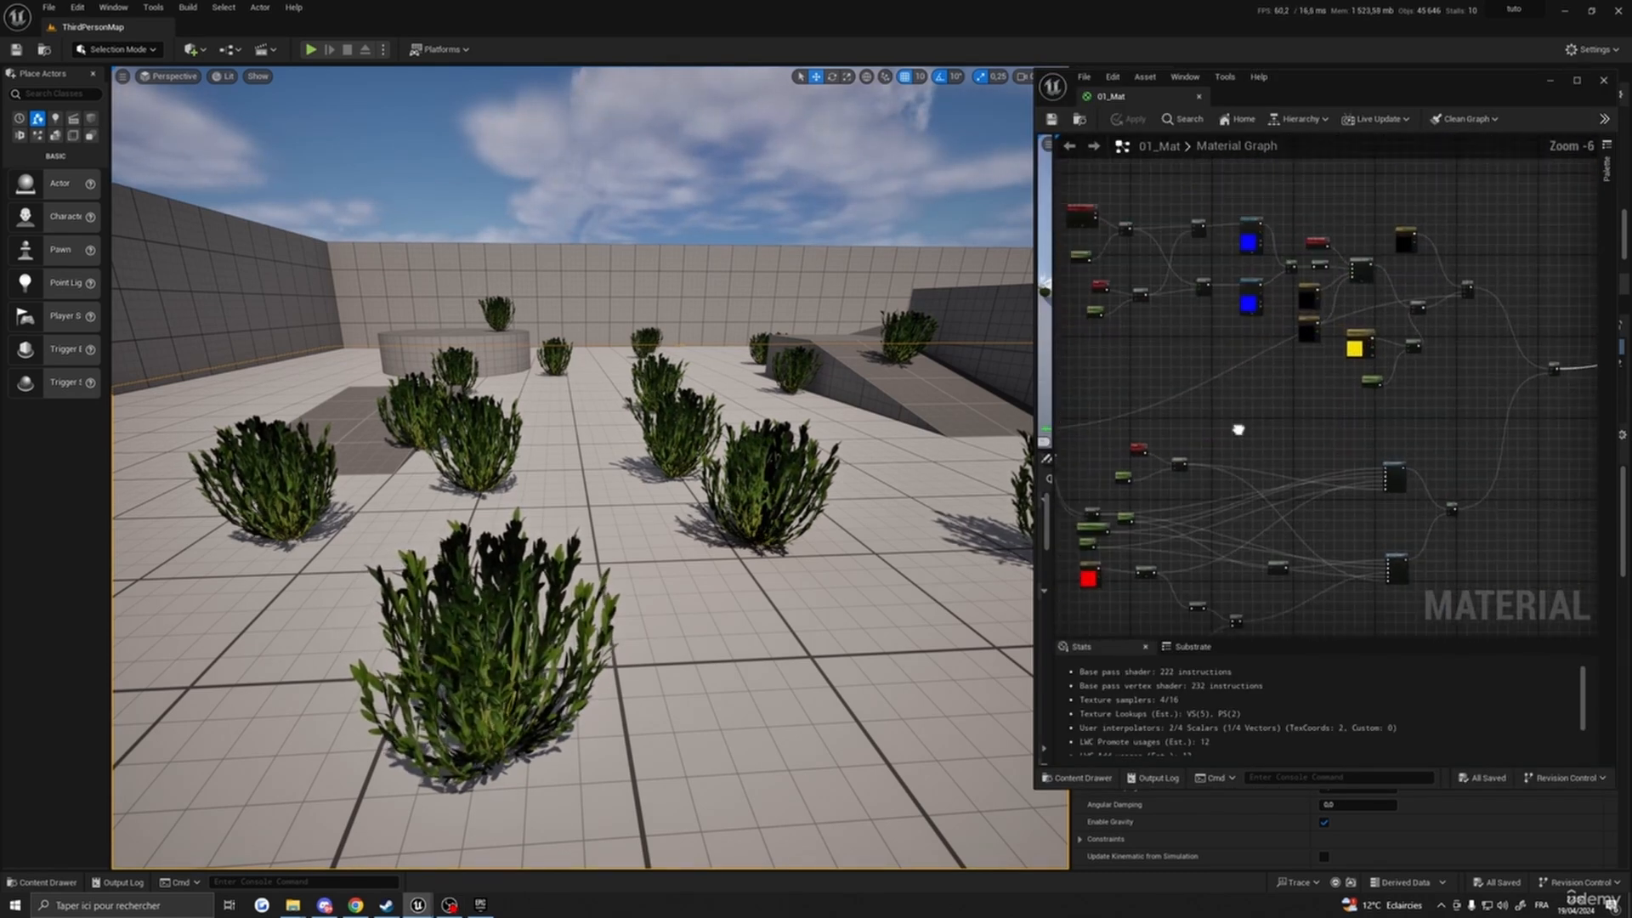
pyautogui.moveTo(1238, 430); pyautogui.dragTo(1367, 337, button='right')
pyautogui.moveTo(1093, 335); pyautogui.dragTo(1433, 545)
pyautogui.moveTo(1168, 344); pyautogui.dragTo(1122, 316, button='right')
pyautogui.scroll(-2, 1113, 289)
pyautogui.scroll(-1, 1178, 379)
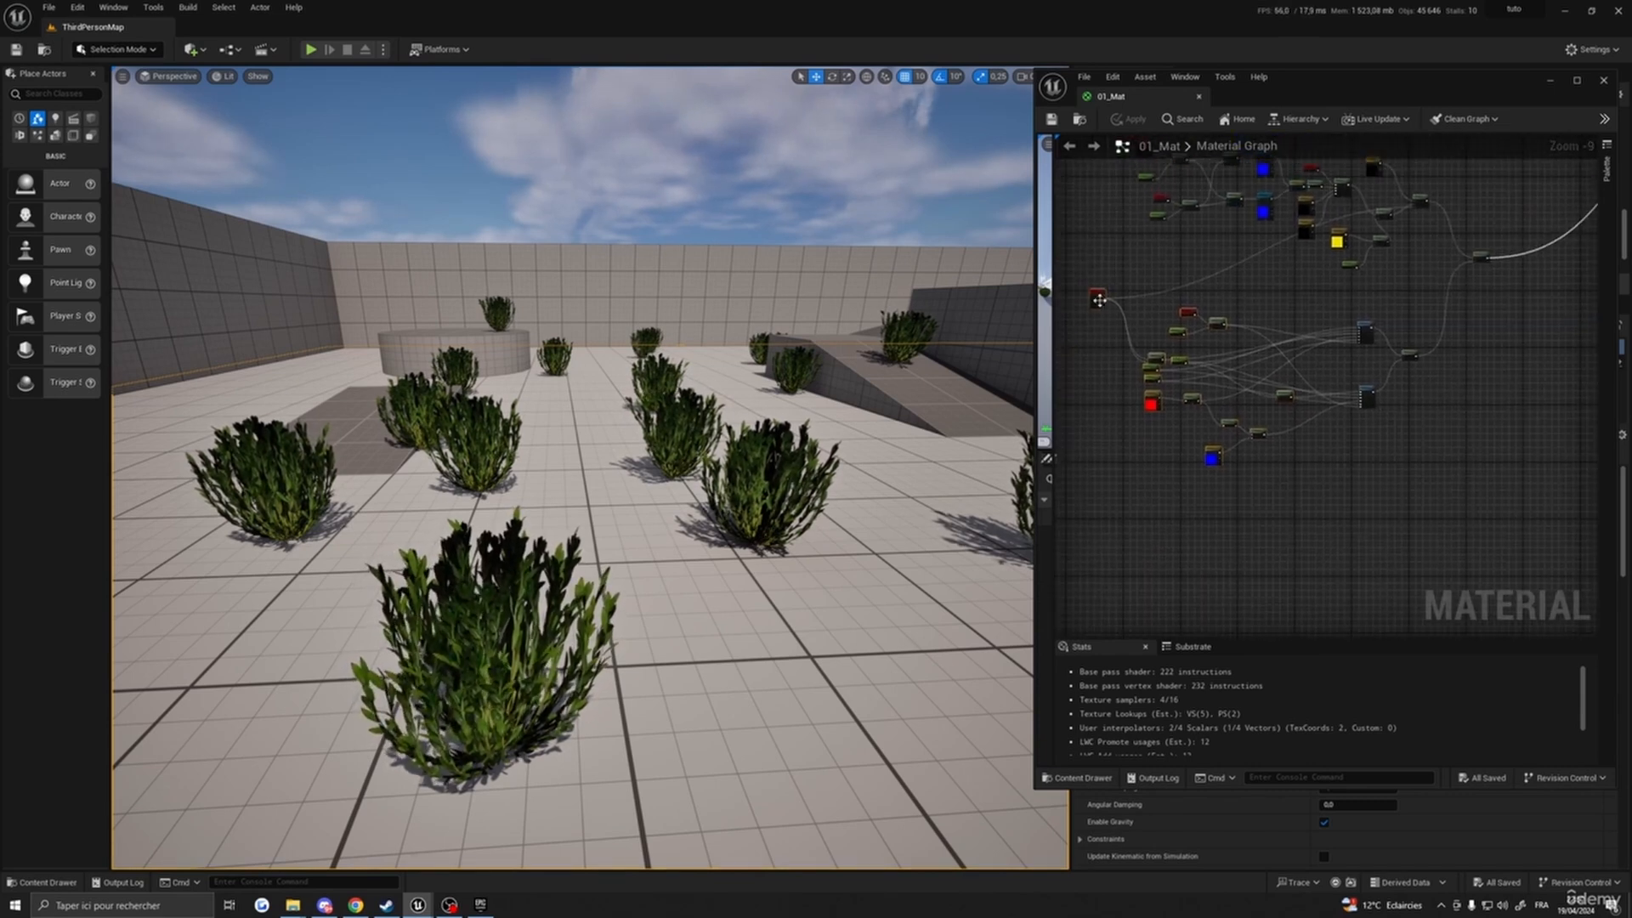
pyautogui.moveTo(1099, 299); pyautogui.dragTo(1082, 271)
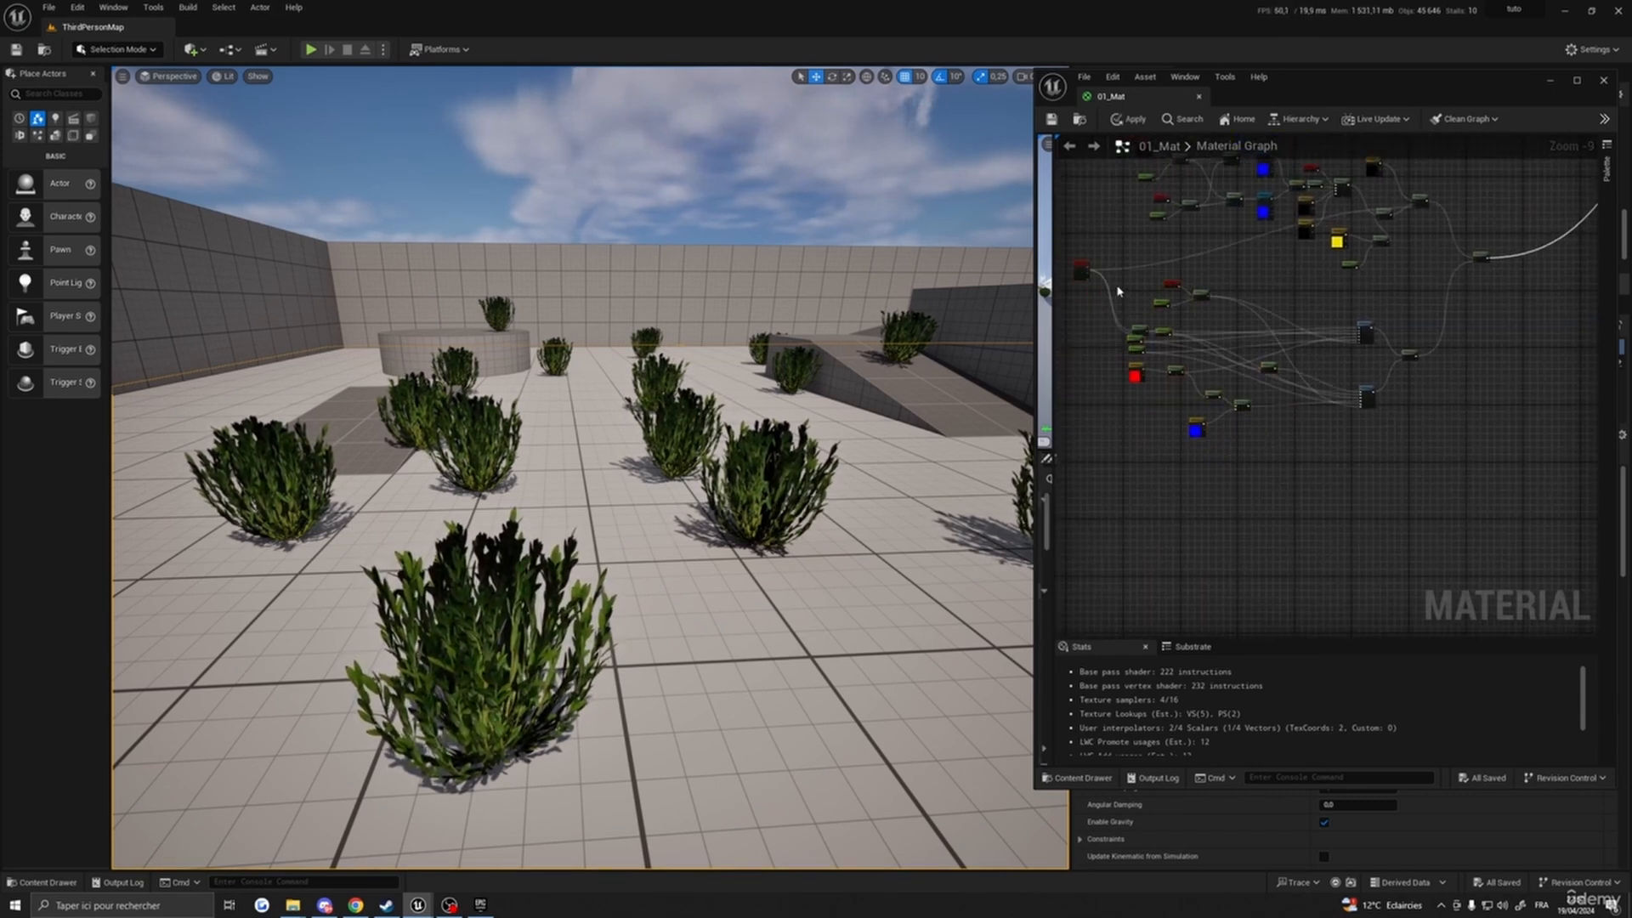
pyautogui.moveTo(1084, 264); pyautogui.dragTo(1077, 243)
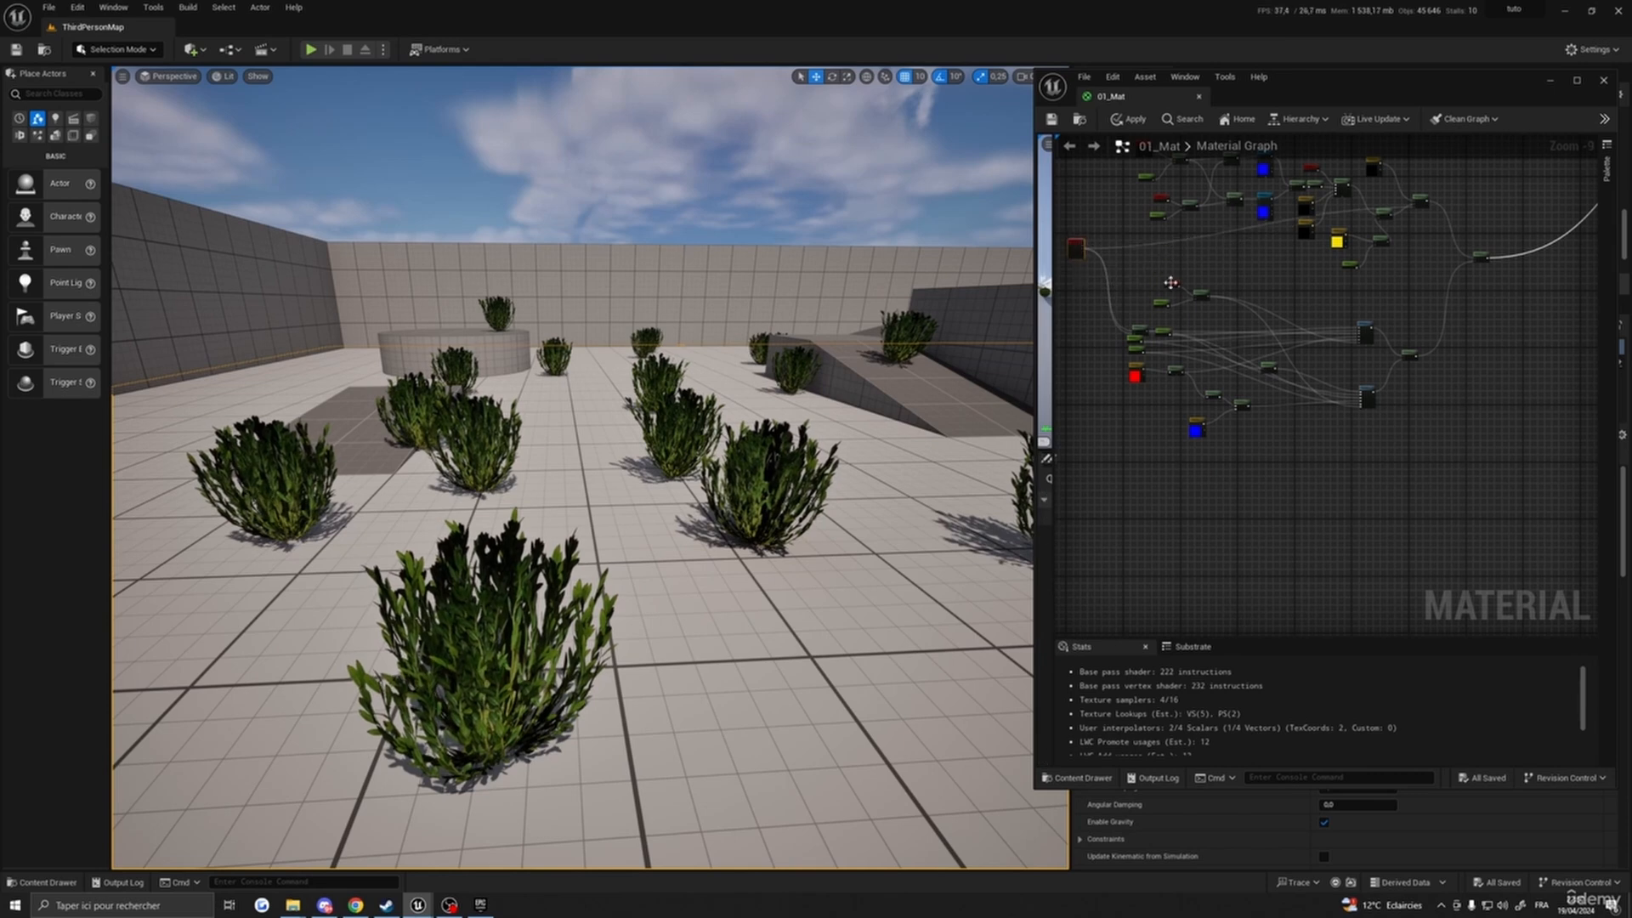
# - Group the lower wind network in a comment box titled BigSway
pyautogui.moveTo(1170, 281); pyautogui.dragTo(1203, 281, button='right')
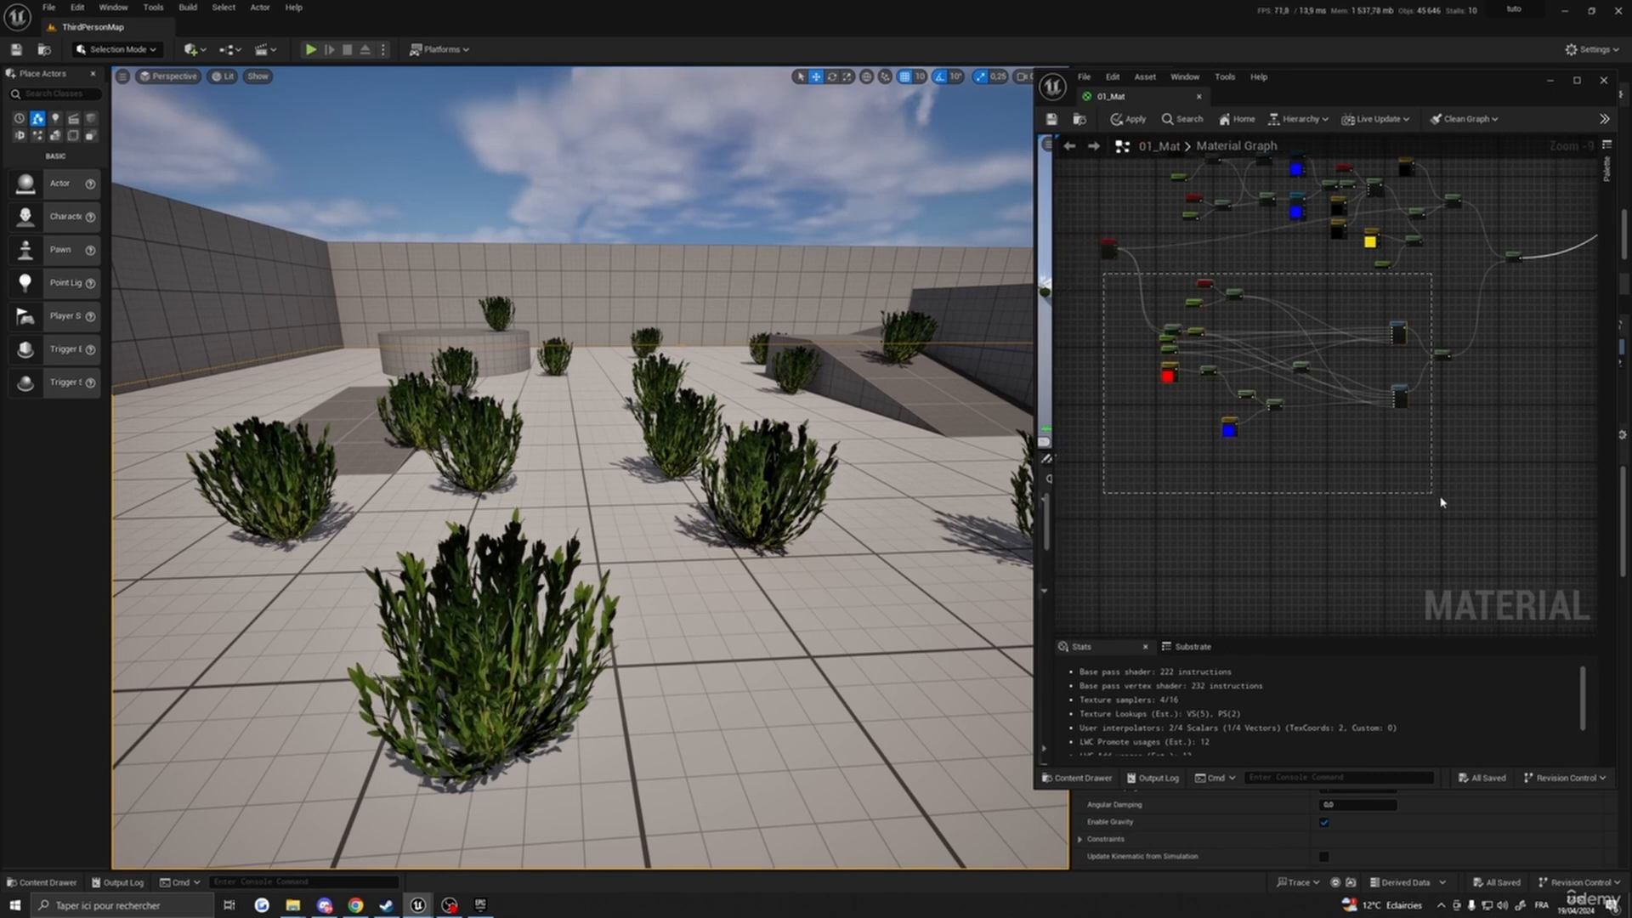
pyautogui.press('c')
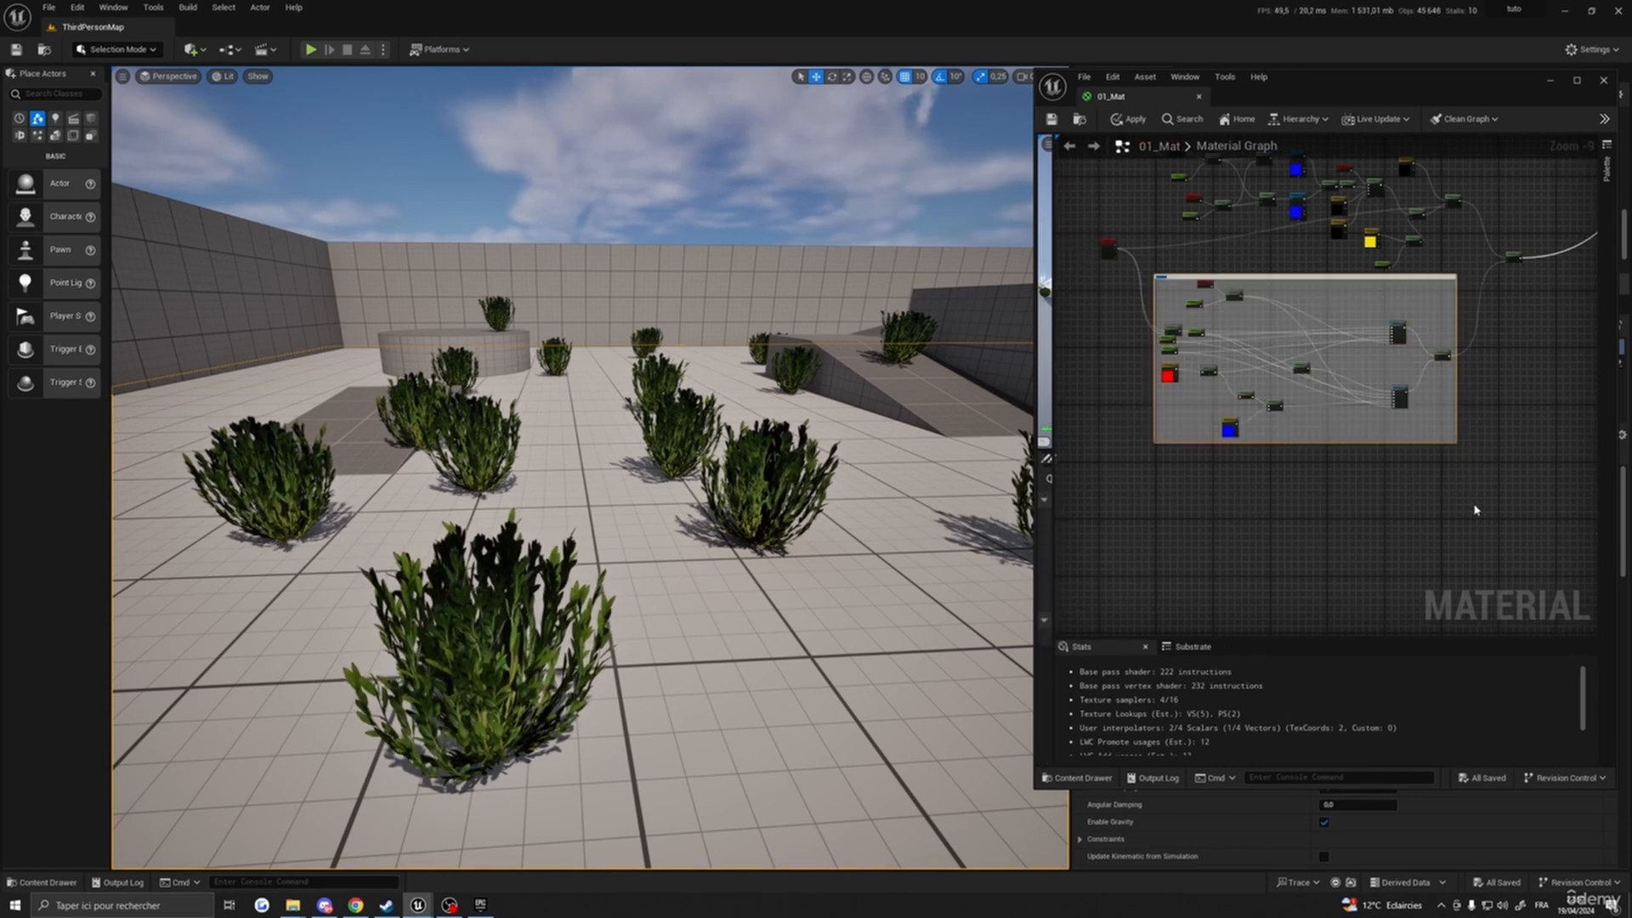
pyautogui.scroll(7, 1199, 281)
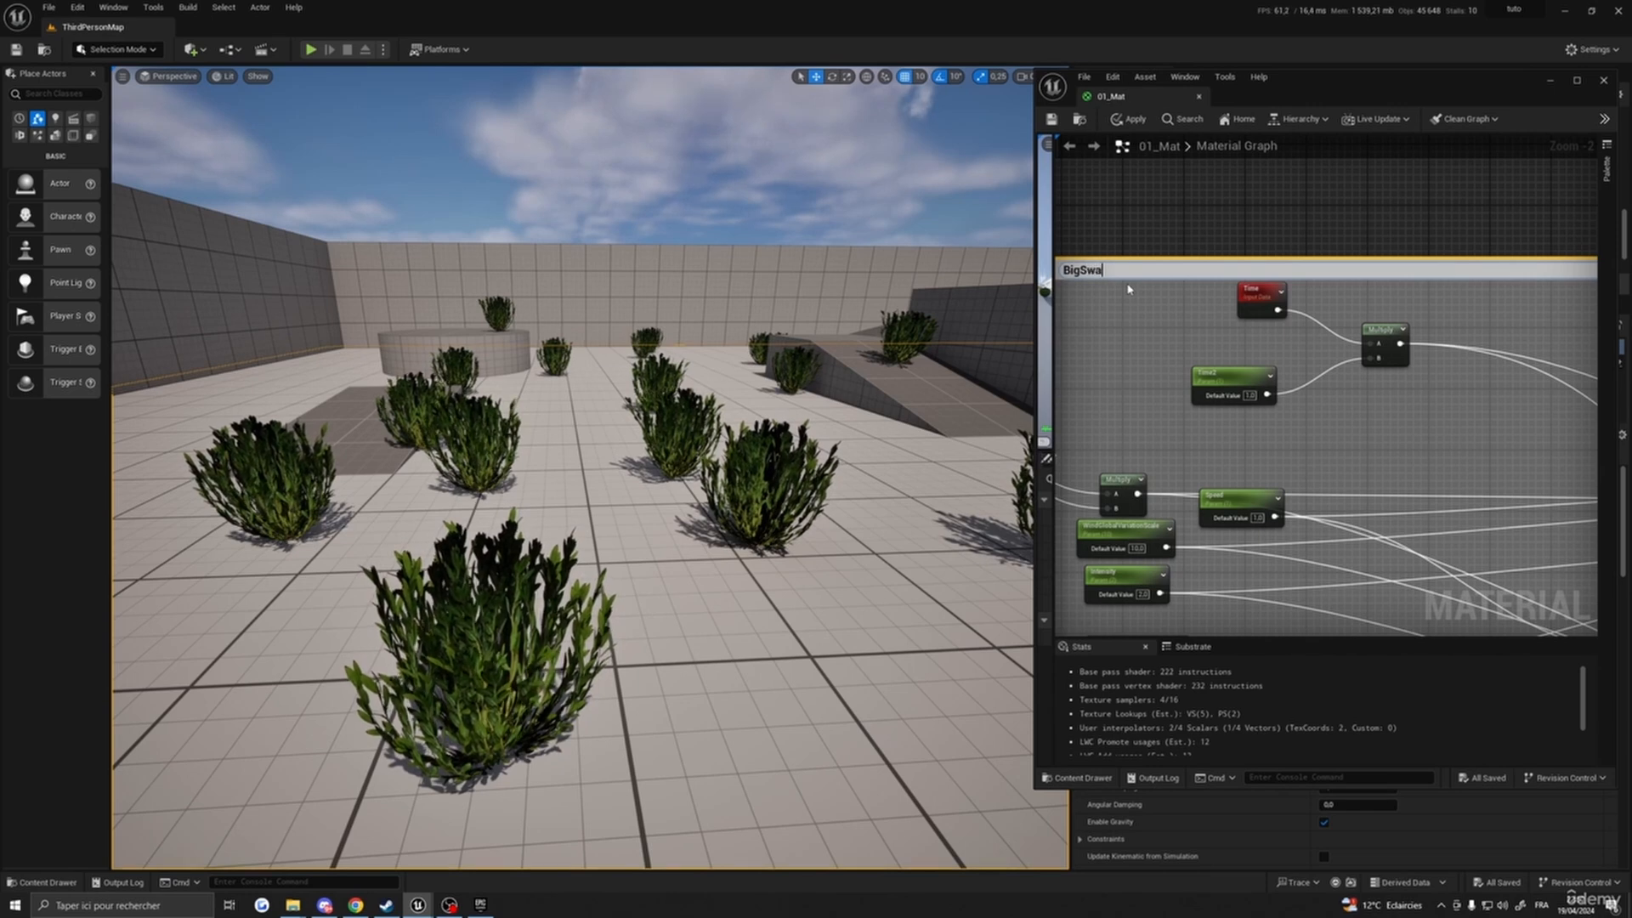
pyautogui.press('Return')
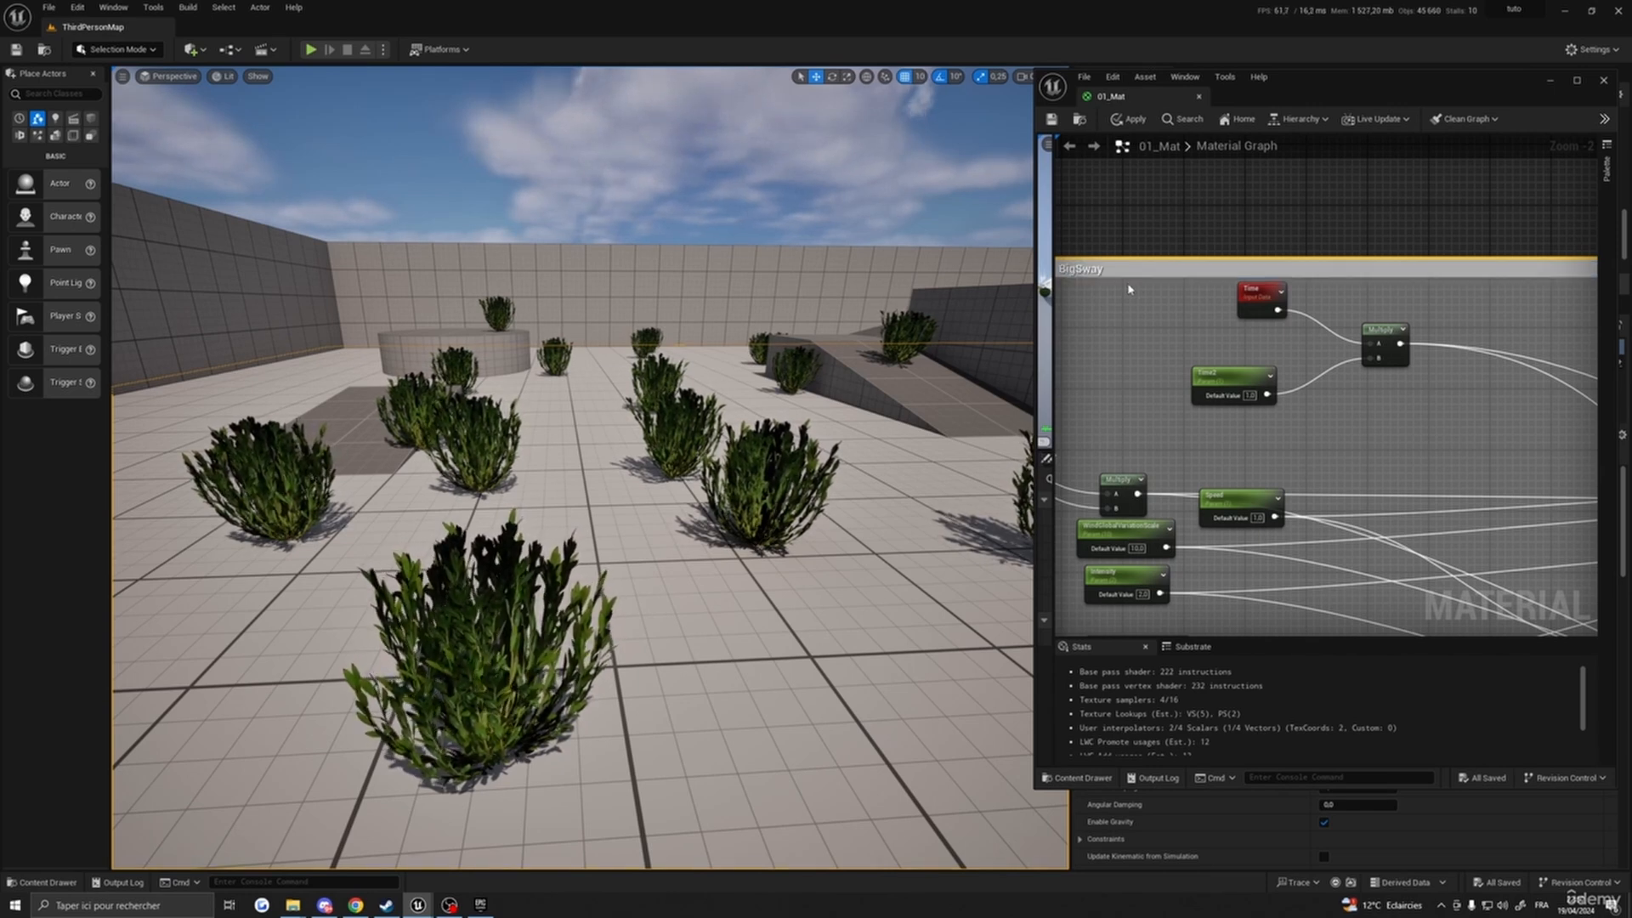
# - Group the upper wave network in a comment box titled MacroSway
pyautogui.scroll(-5, 1286, 522)
pyautogui.moveTo(1286, 522); pyautogui.dragTo(1150, 447, button='right')
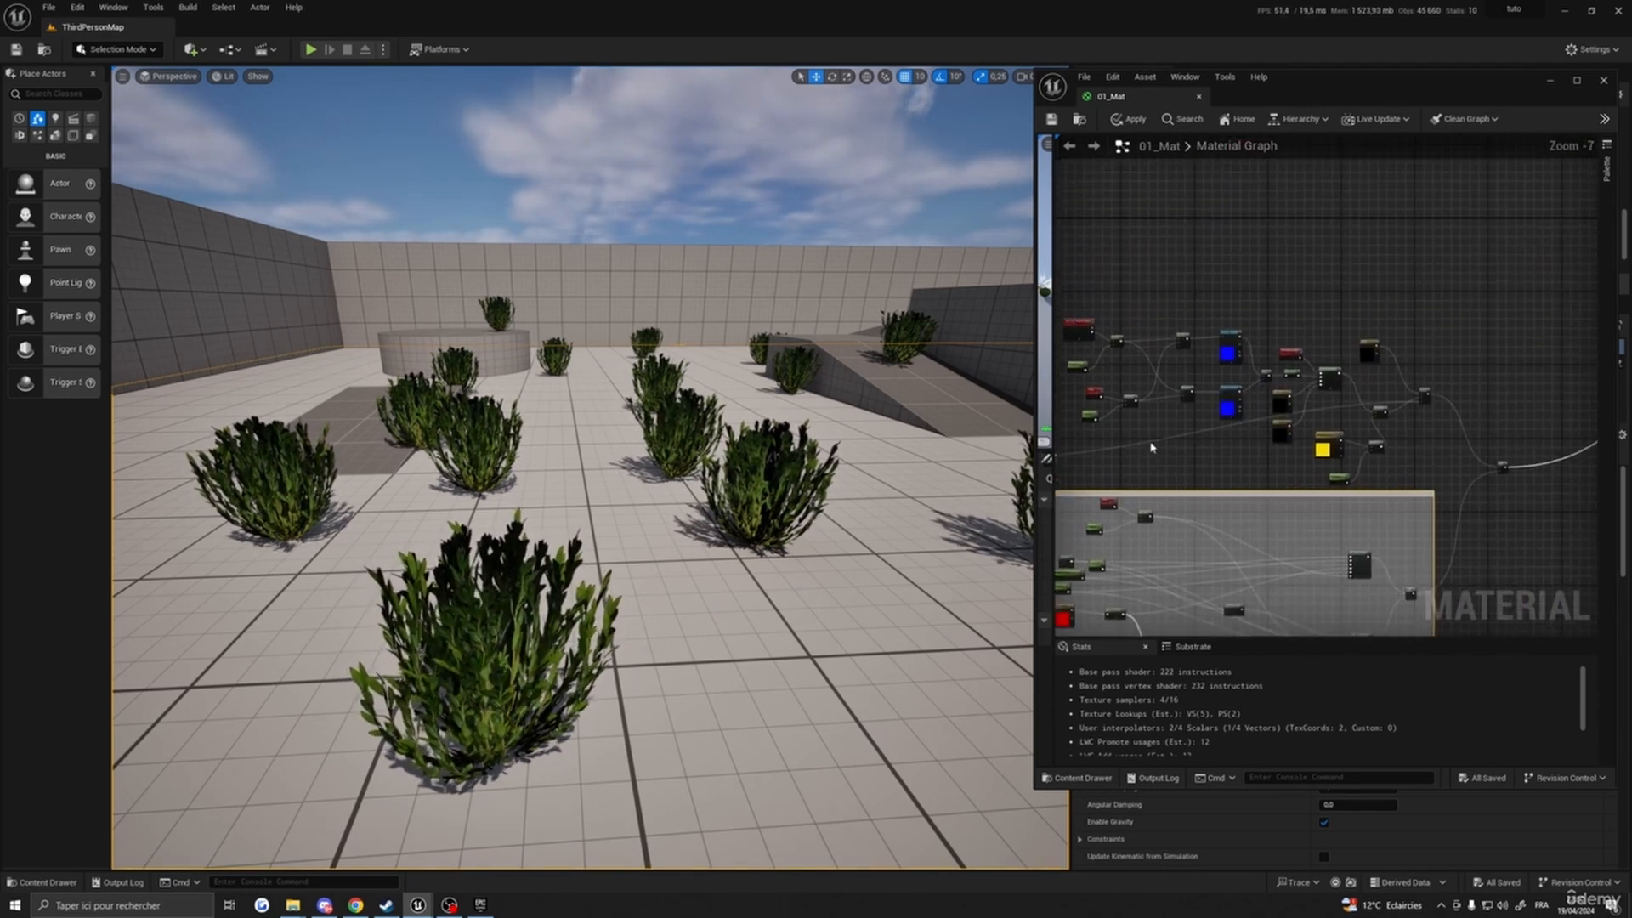
pyautogui.moveTo(1063, 311); pyautogui.dragTo(1285, 434)
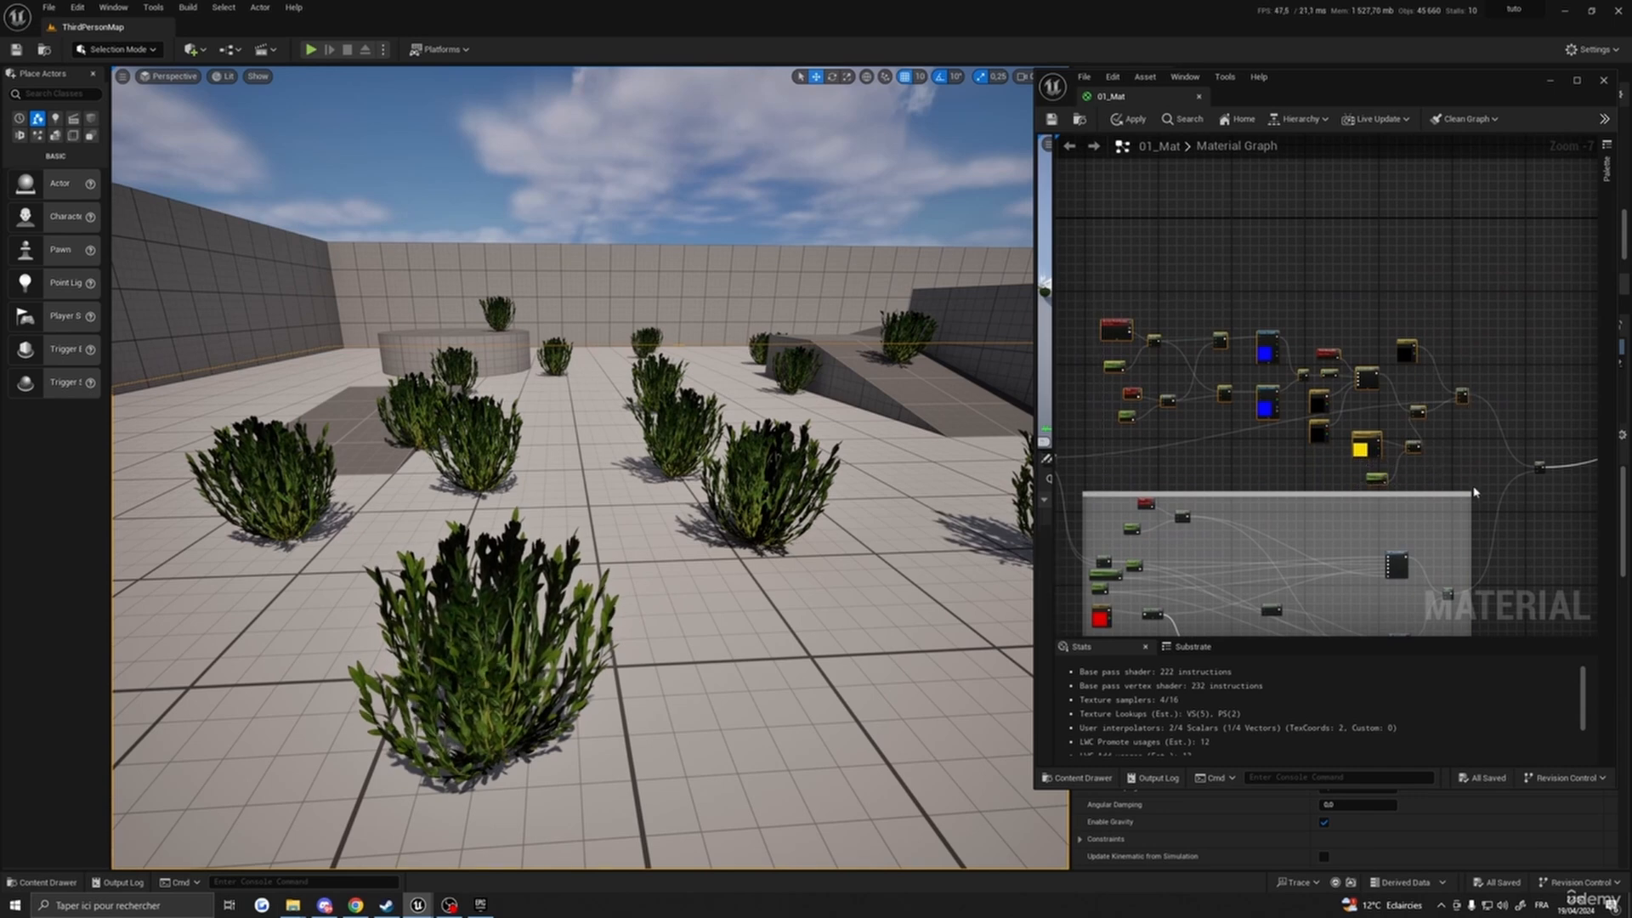
pyautogui.press('c')
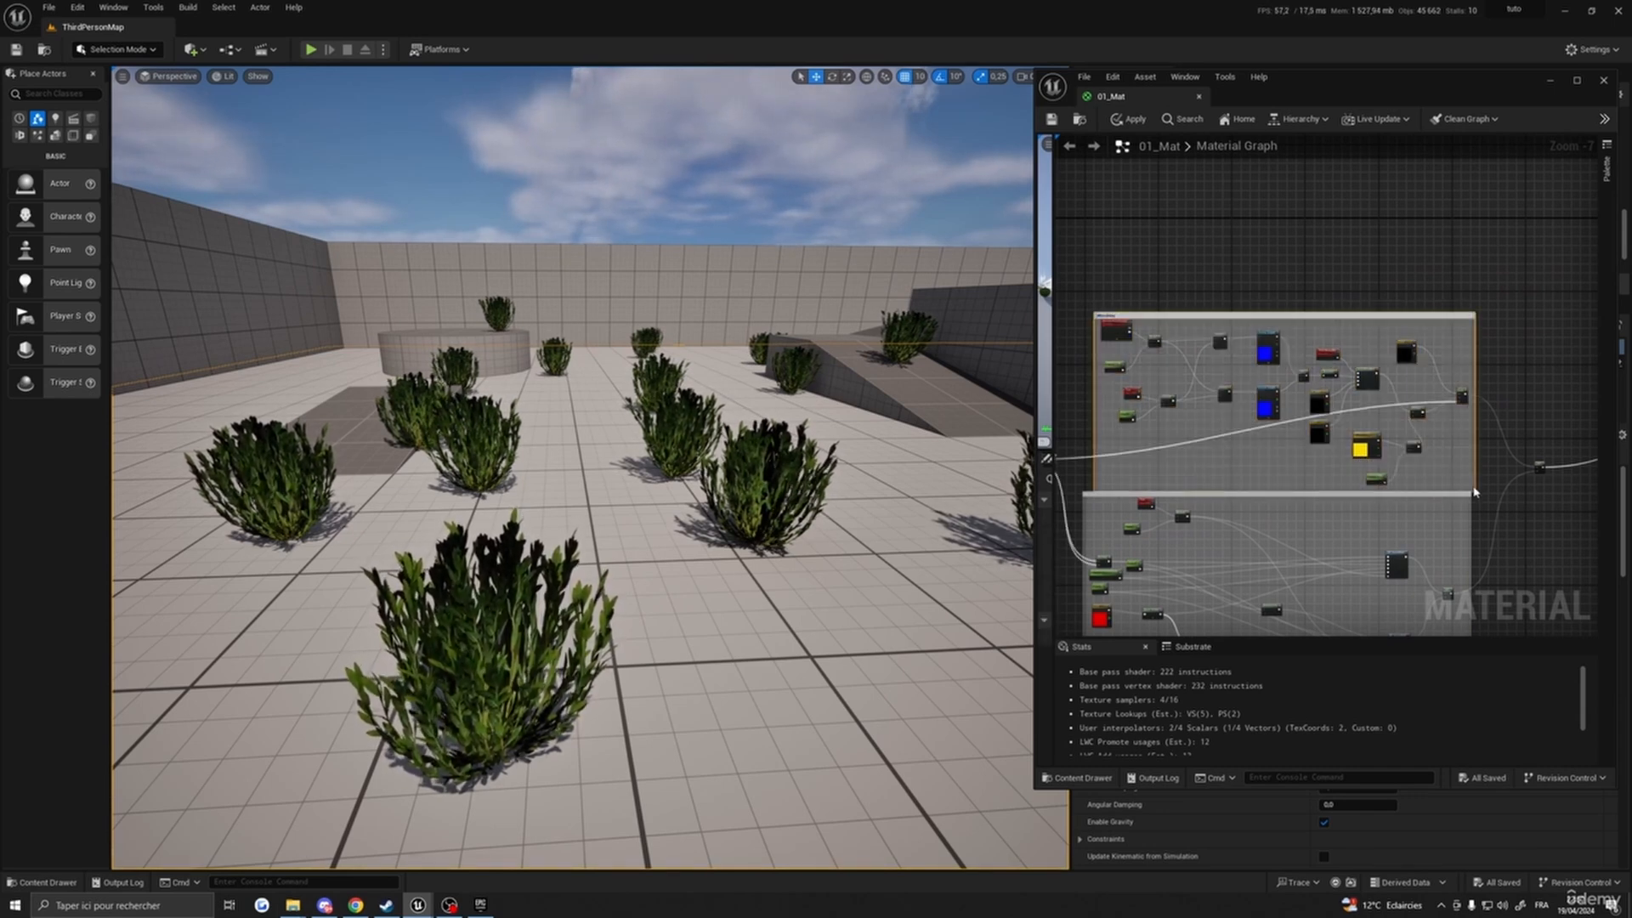
pyautogui.scroll(5, 1173, 328)
pyautogui.moveTo(1127, 345); pyautogui.dragTo(1294, 365, button='right')
pyautogui.scroll(-3, 1413, 419)
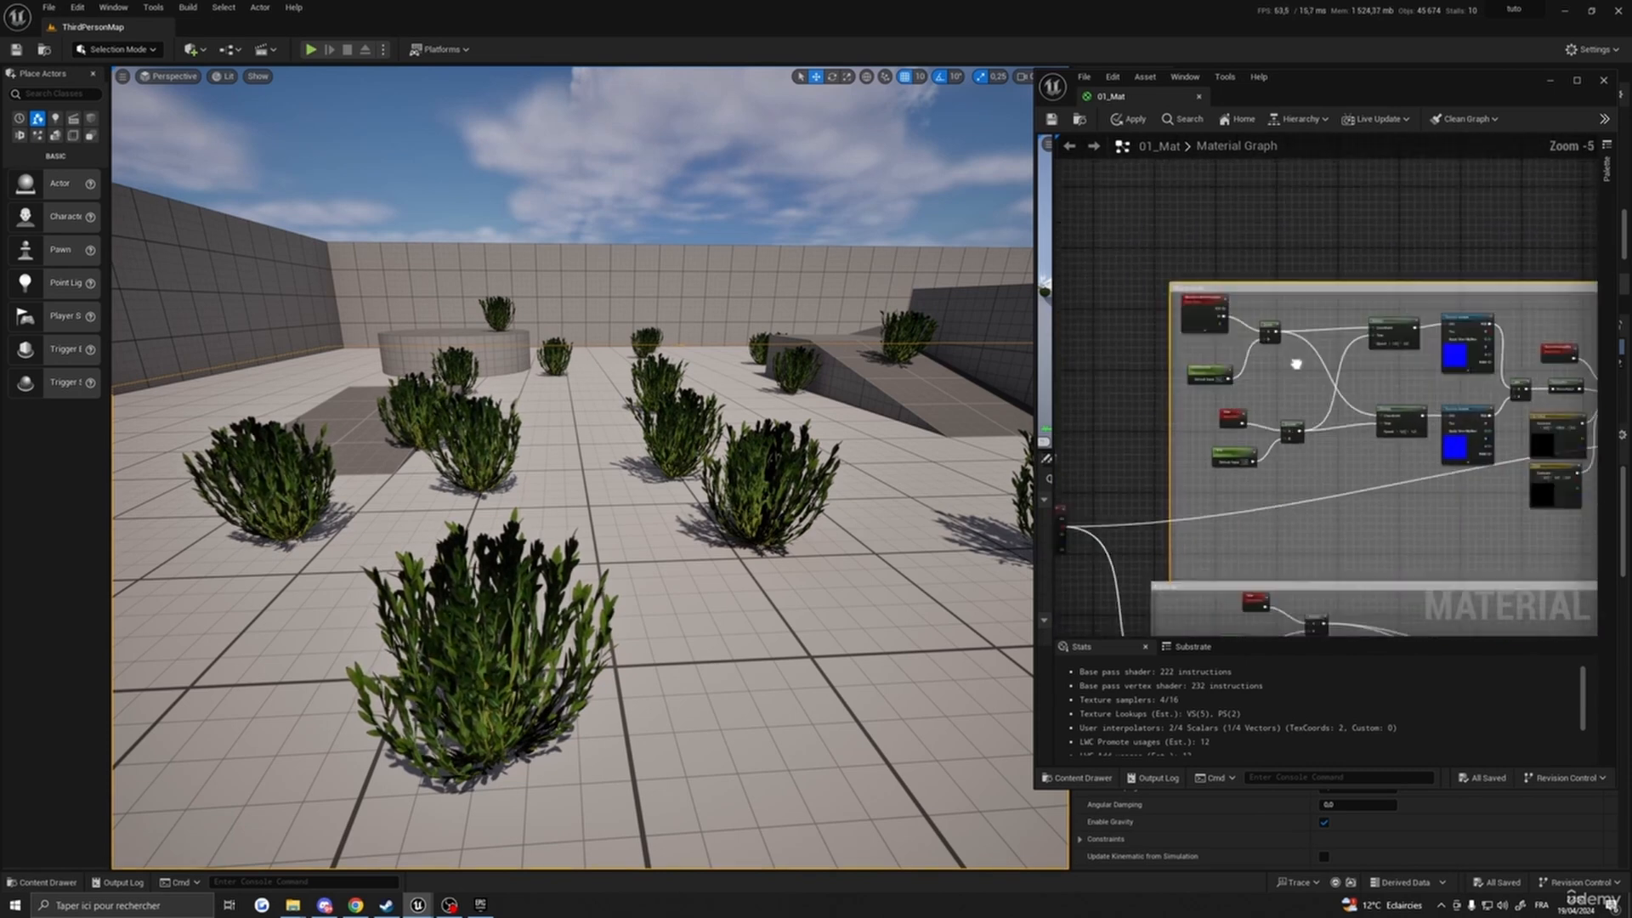
# - Move the MacroSway comment group up away from BigSway and reposition the Vertex Color node slightly beside the two groups
pyautogui.scroll(-2, 1300, 374)
pyautogui.moveTo(1371, 471); pyautogui.dragTo(1288, 435, button='right')
pyautogui.moveTo(1164, 286); pyautogui.dragTo(1157, 250)
pyautogui.moveTo(1353, 406); pyautogui.dragTo(1340, 295, button='right')
pyautogui.moveTo(1324, 367); pyautogui.dragTo(1422, 378, button='right')
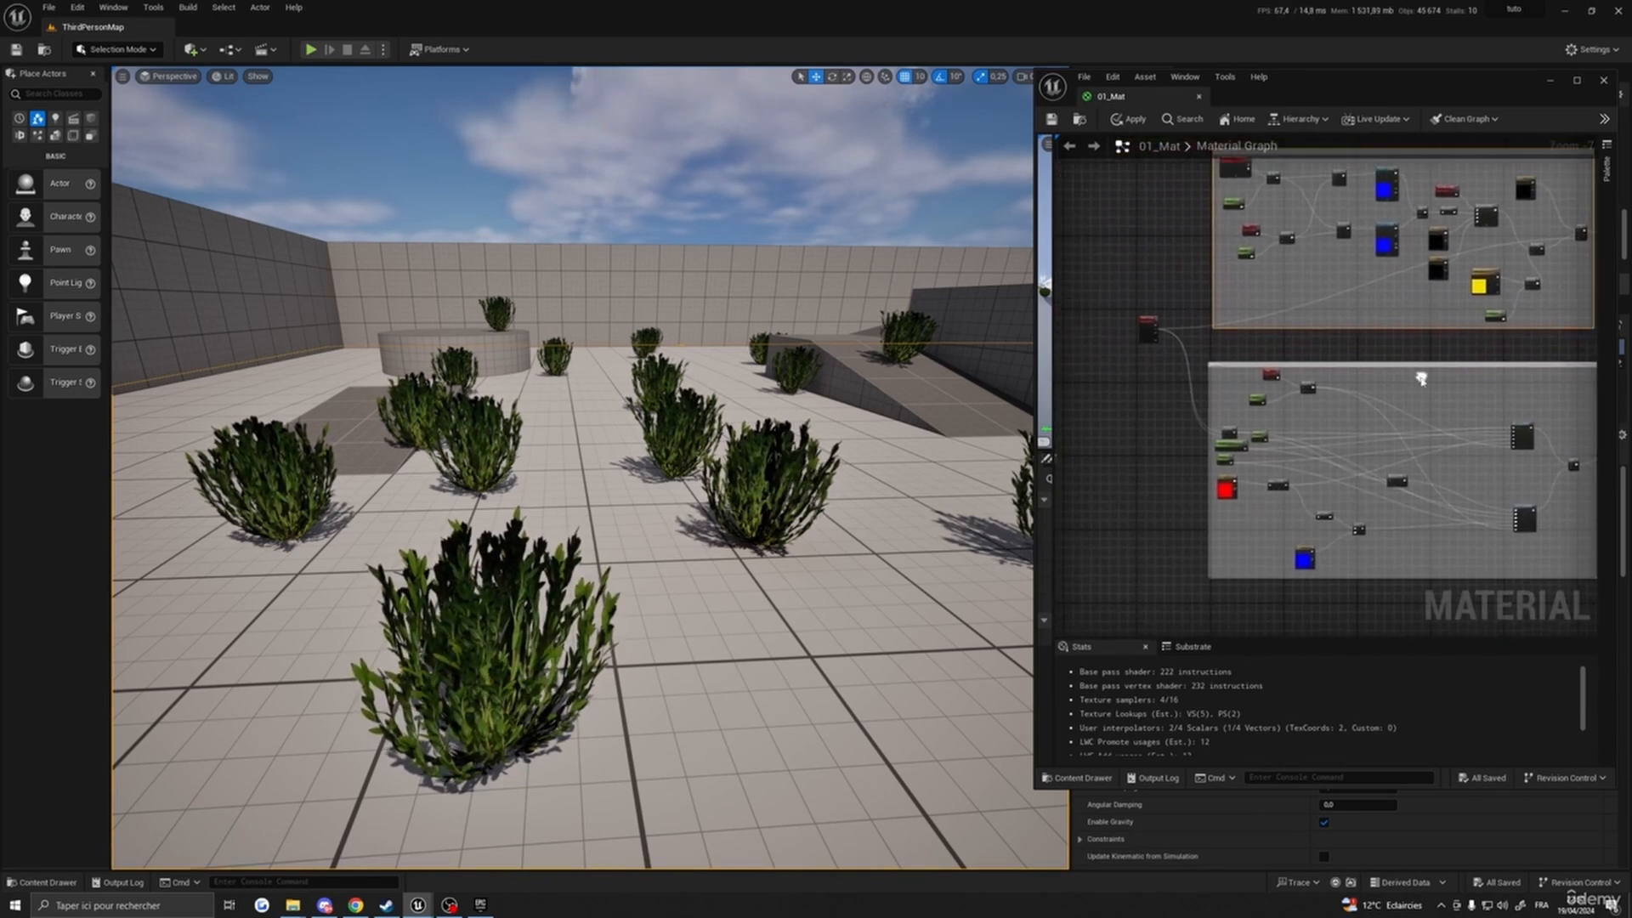
pyautogui.moveTo(1150, 315); pyautogui.dragTo(1148, 334)
pyautogui.scroll(6, 1164, 343)
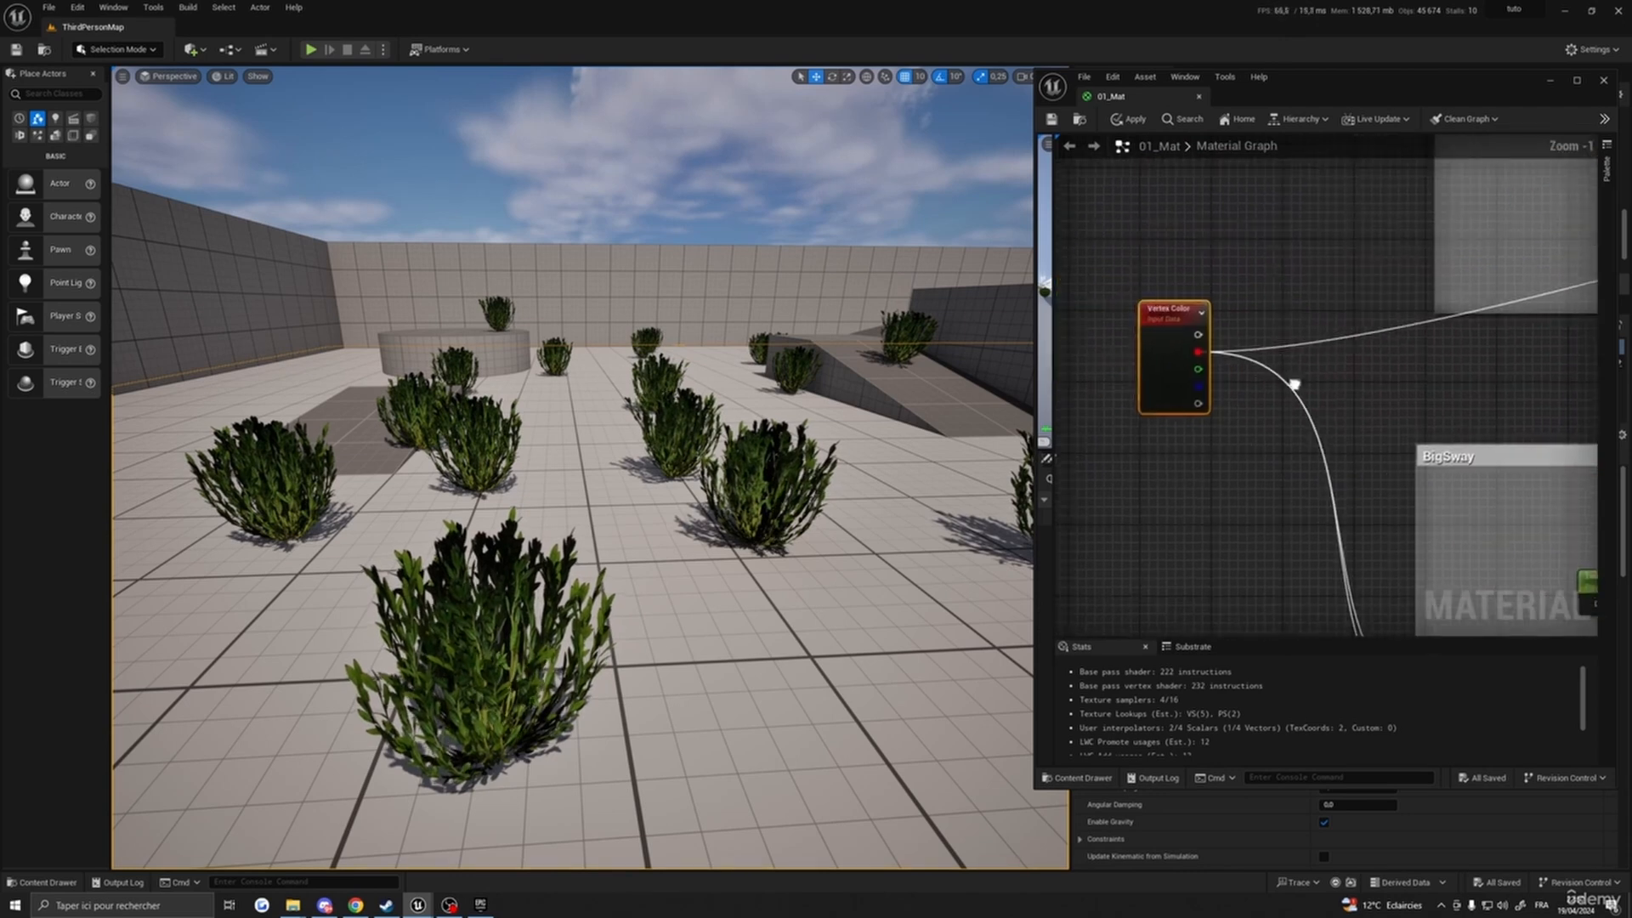
pyautogui.scroll(-6, 1292, 427)
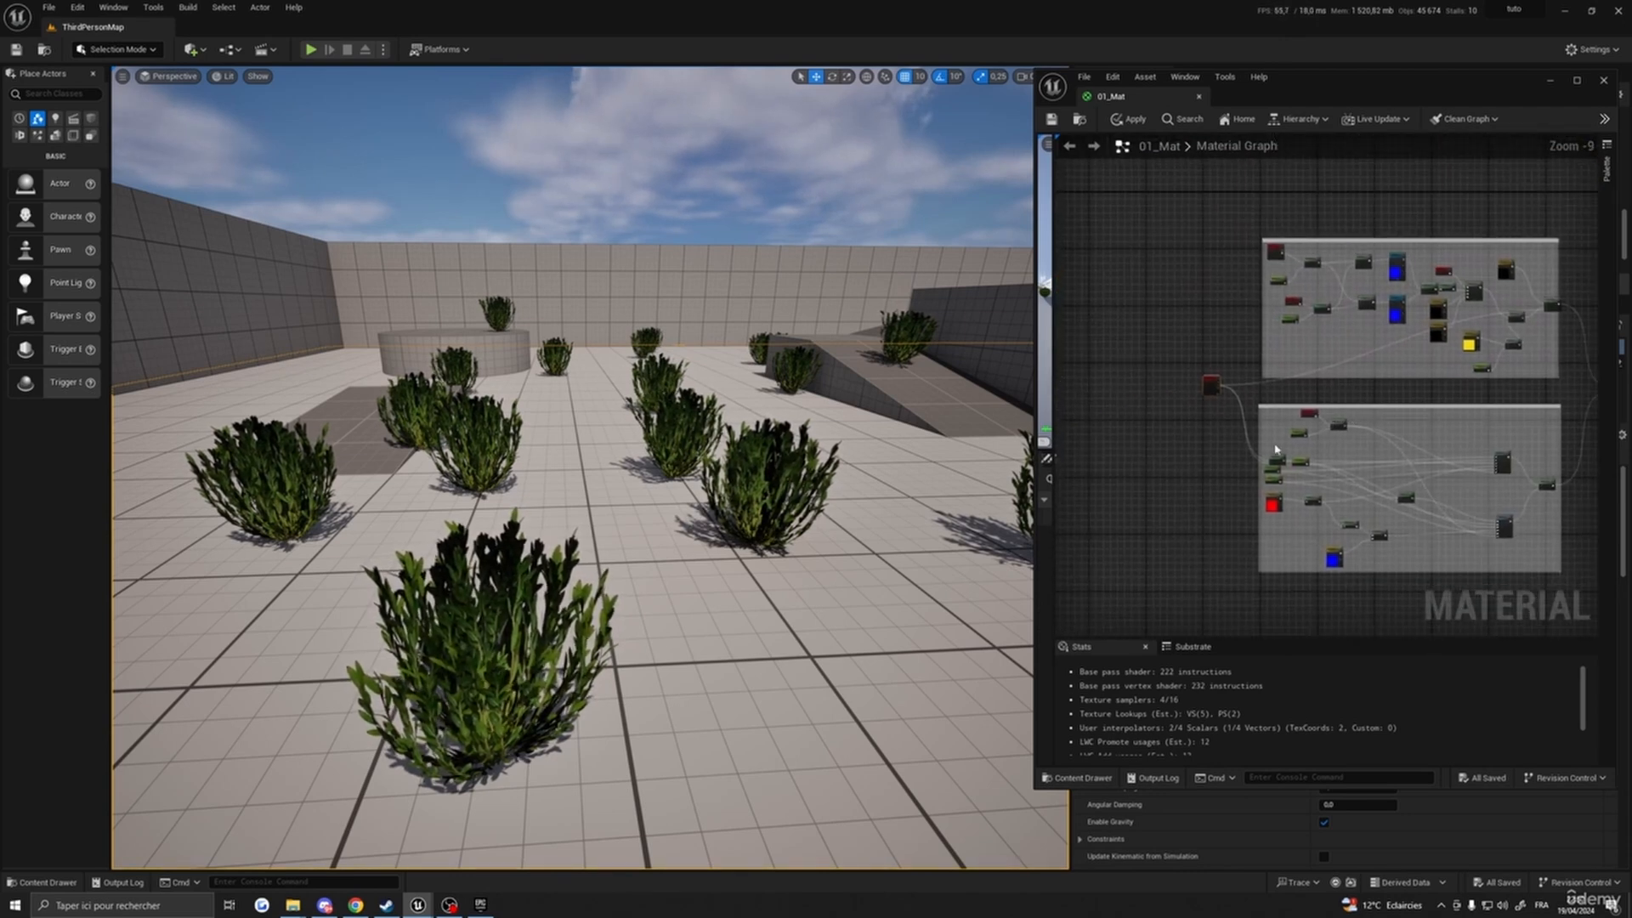
# - Set the default value of the parameter multiplied with Time in the BigSway group to 0
pyautogui.scroll(1, 1370, 459)
pyautogui.scroll(5, 1370, 459)
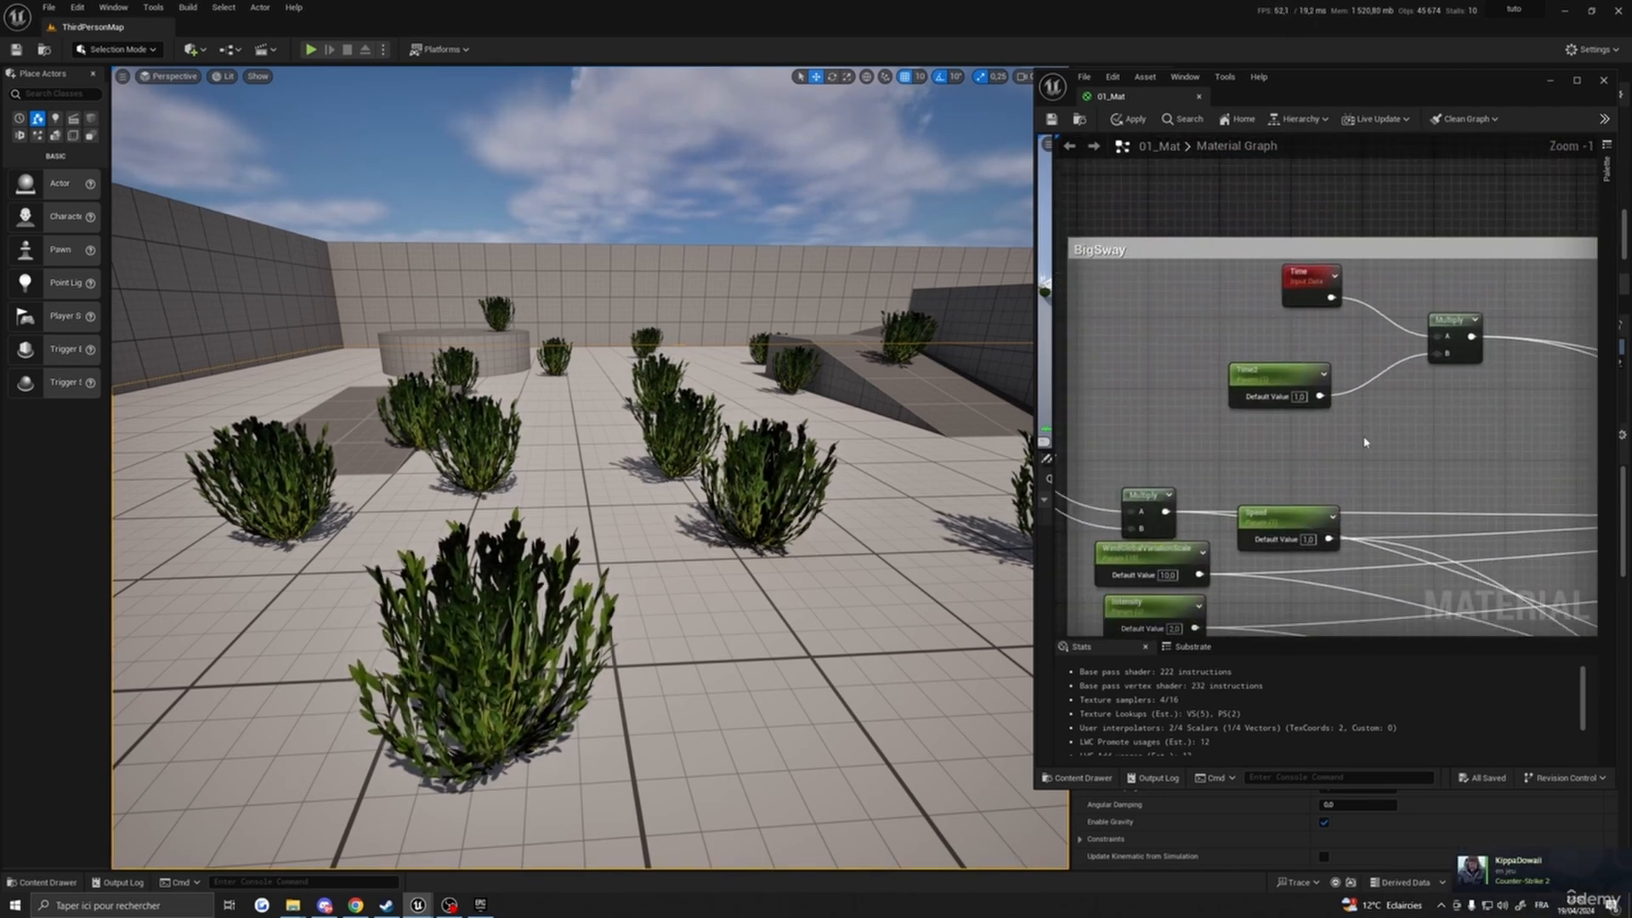
pyautogui.click(1298, 396)
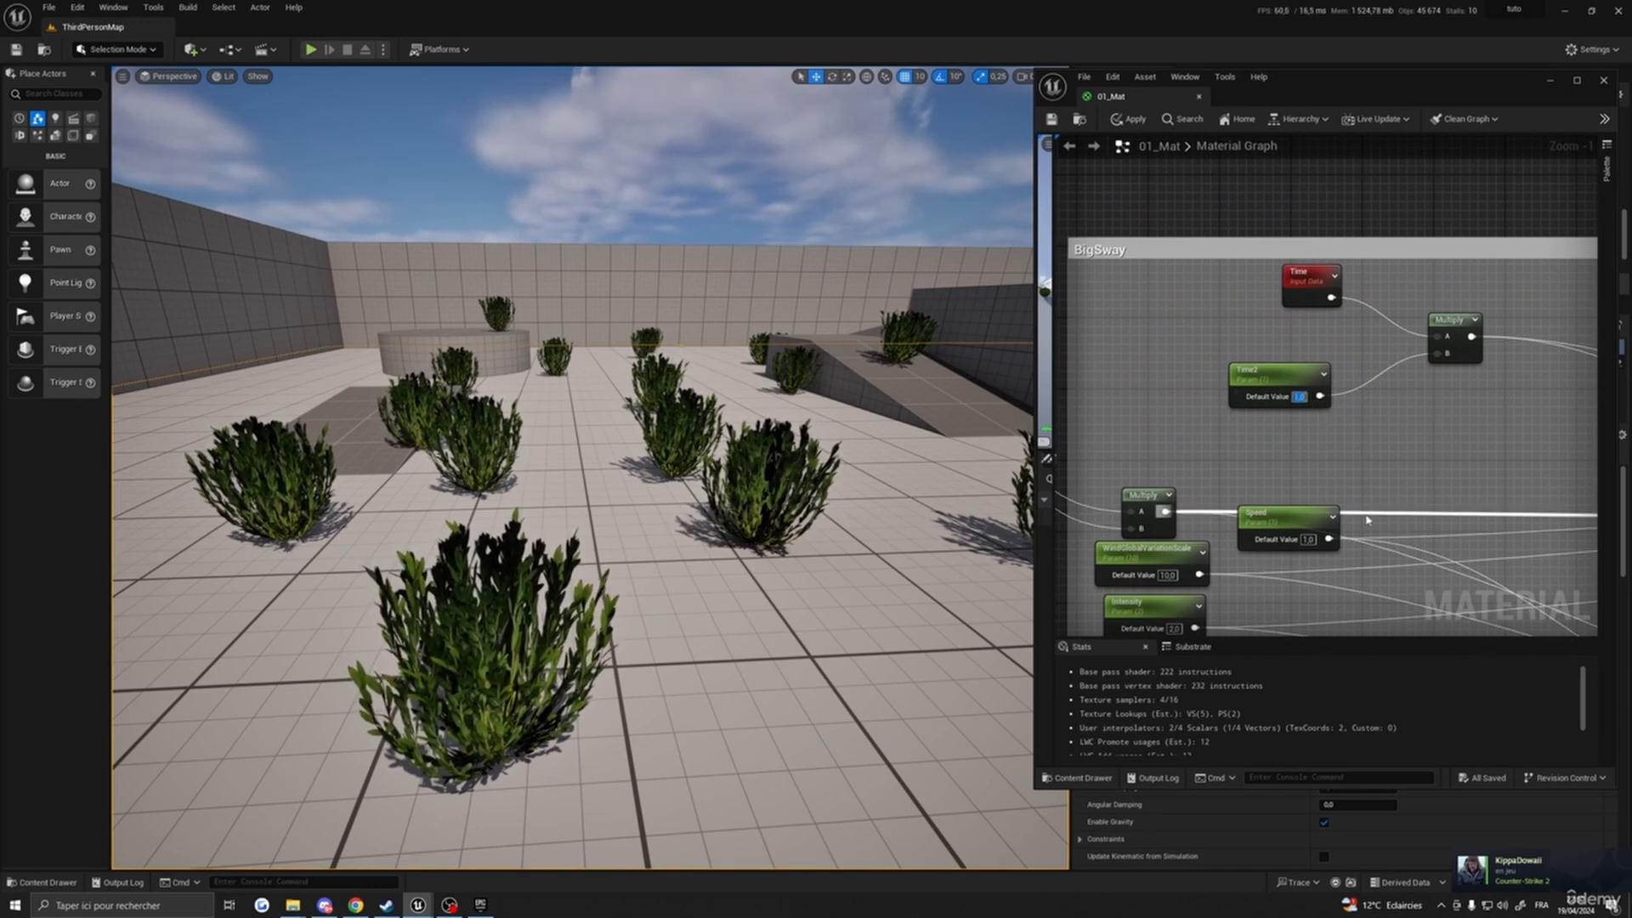
pyautogui.write('0')
pyautogui.press('Return')
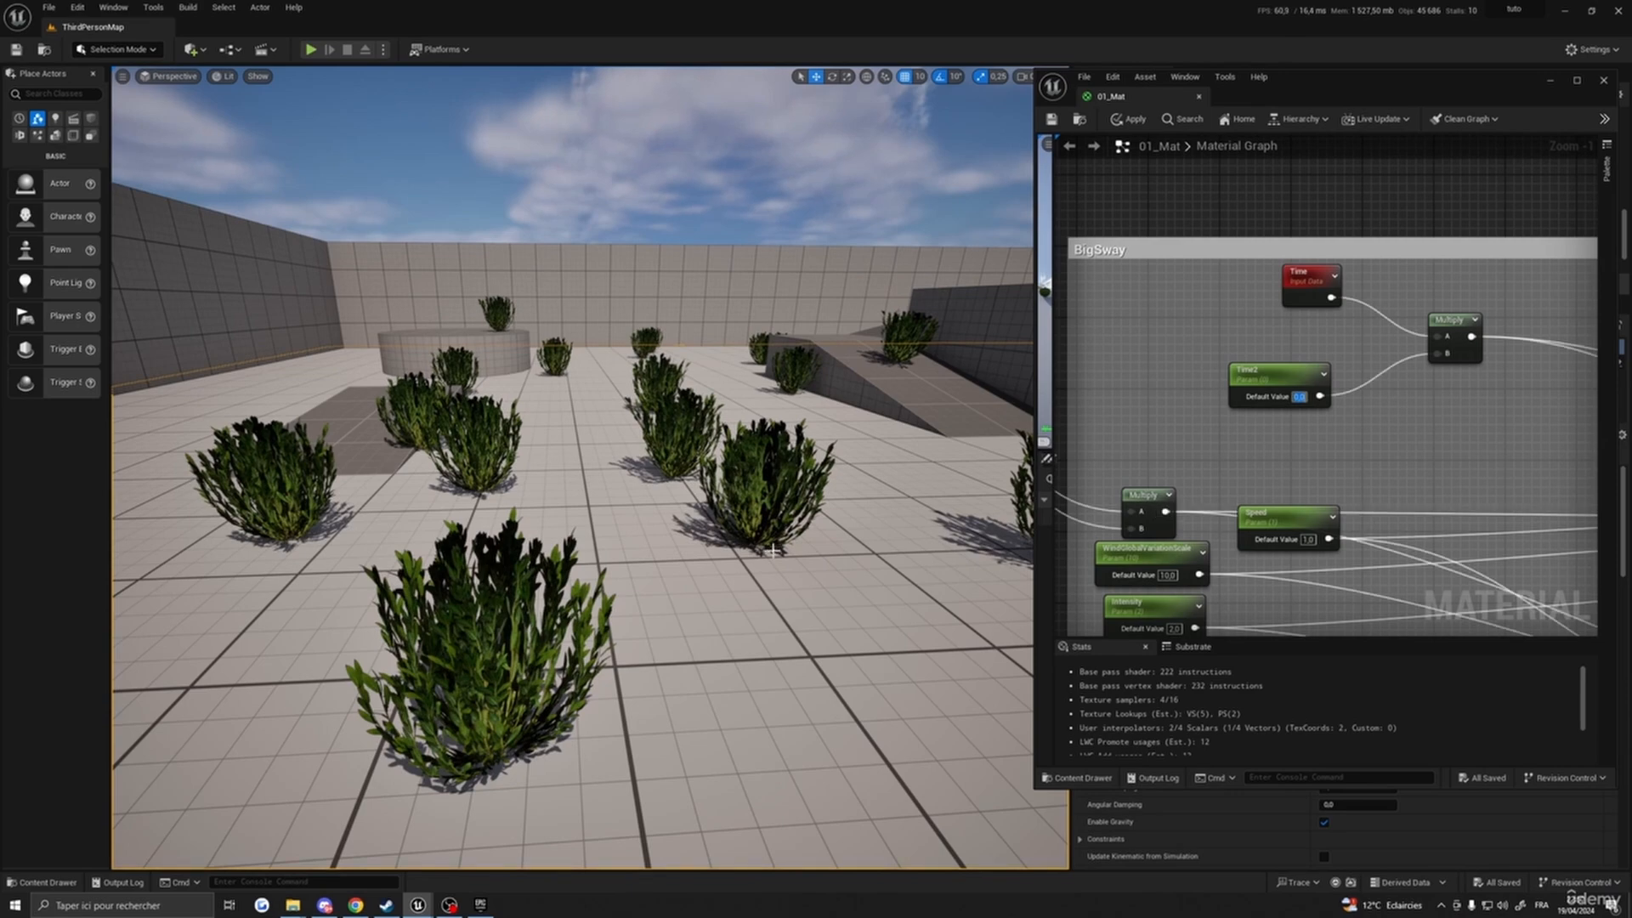
# - Examine the plants in the level and the time and tiling parameters in the MacroSway group
pyautogui.moveTo(773, 551)
pyautogui.mouseDown(button='right')
pyautogui.moveTo(841, 544)
pyautogui.moveTo(802, 553)
pyautogui.mouseUp(button='right')
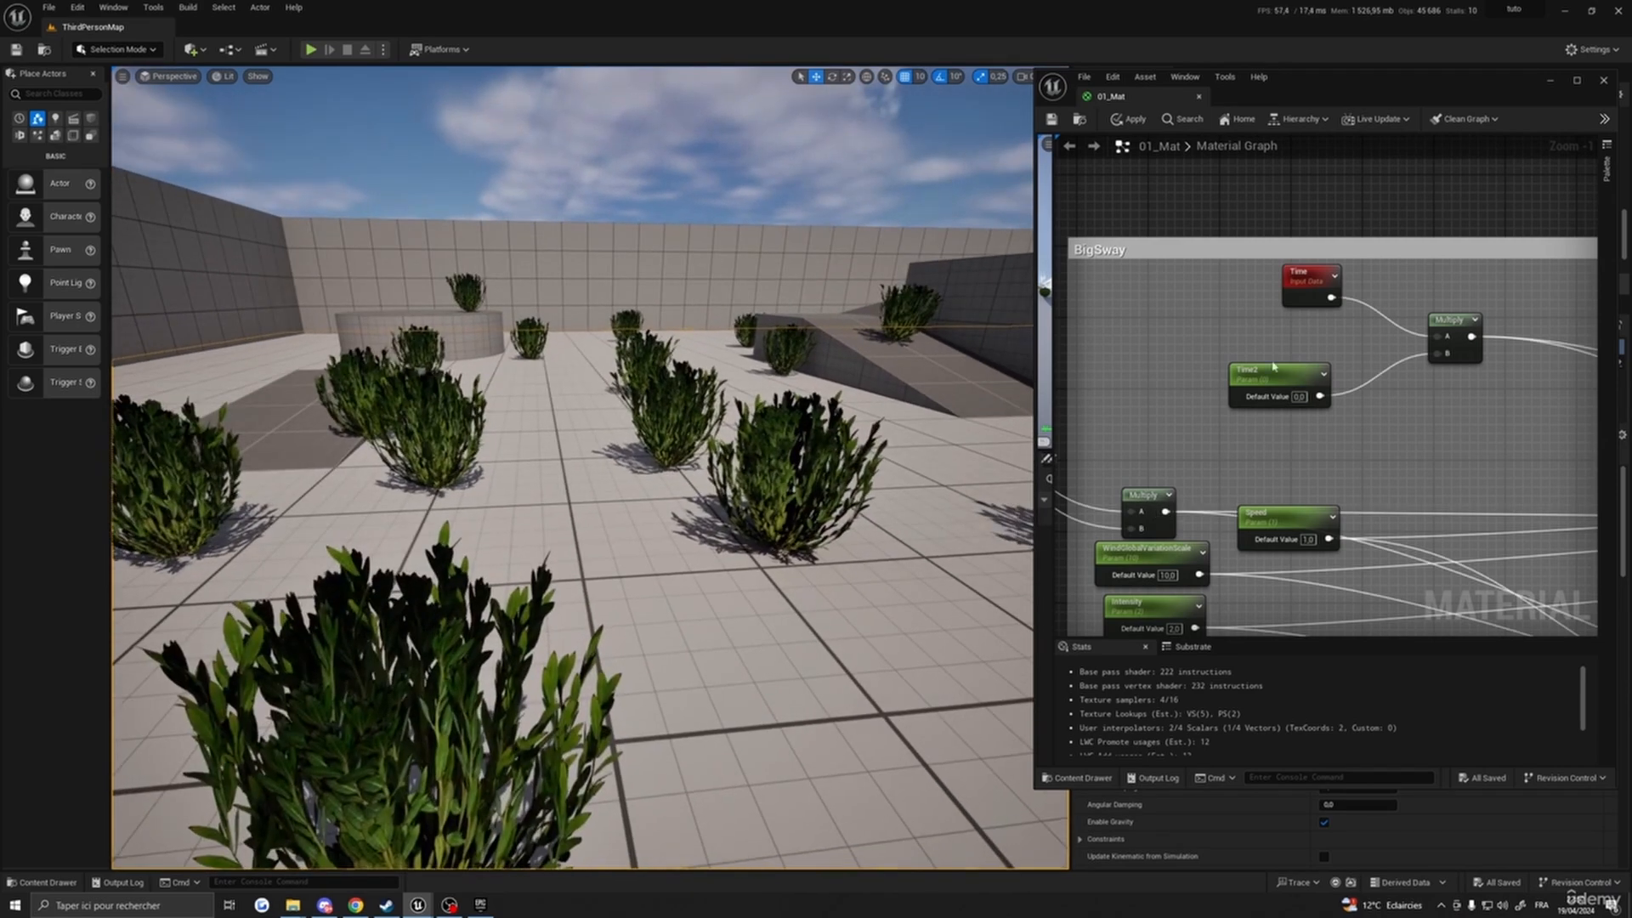
pyautogui.scroll(-2, 1258, 366)
pyautogui.moveTo(1326, 426); pyautogui.dragTo(1303, 446, button='right')
pyautogui.moveTo(1120, 300); pyautogui.dragTo(1126, 308)
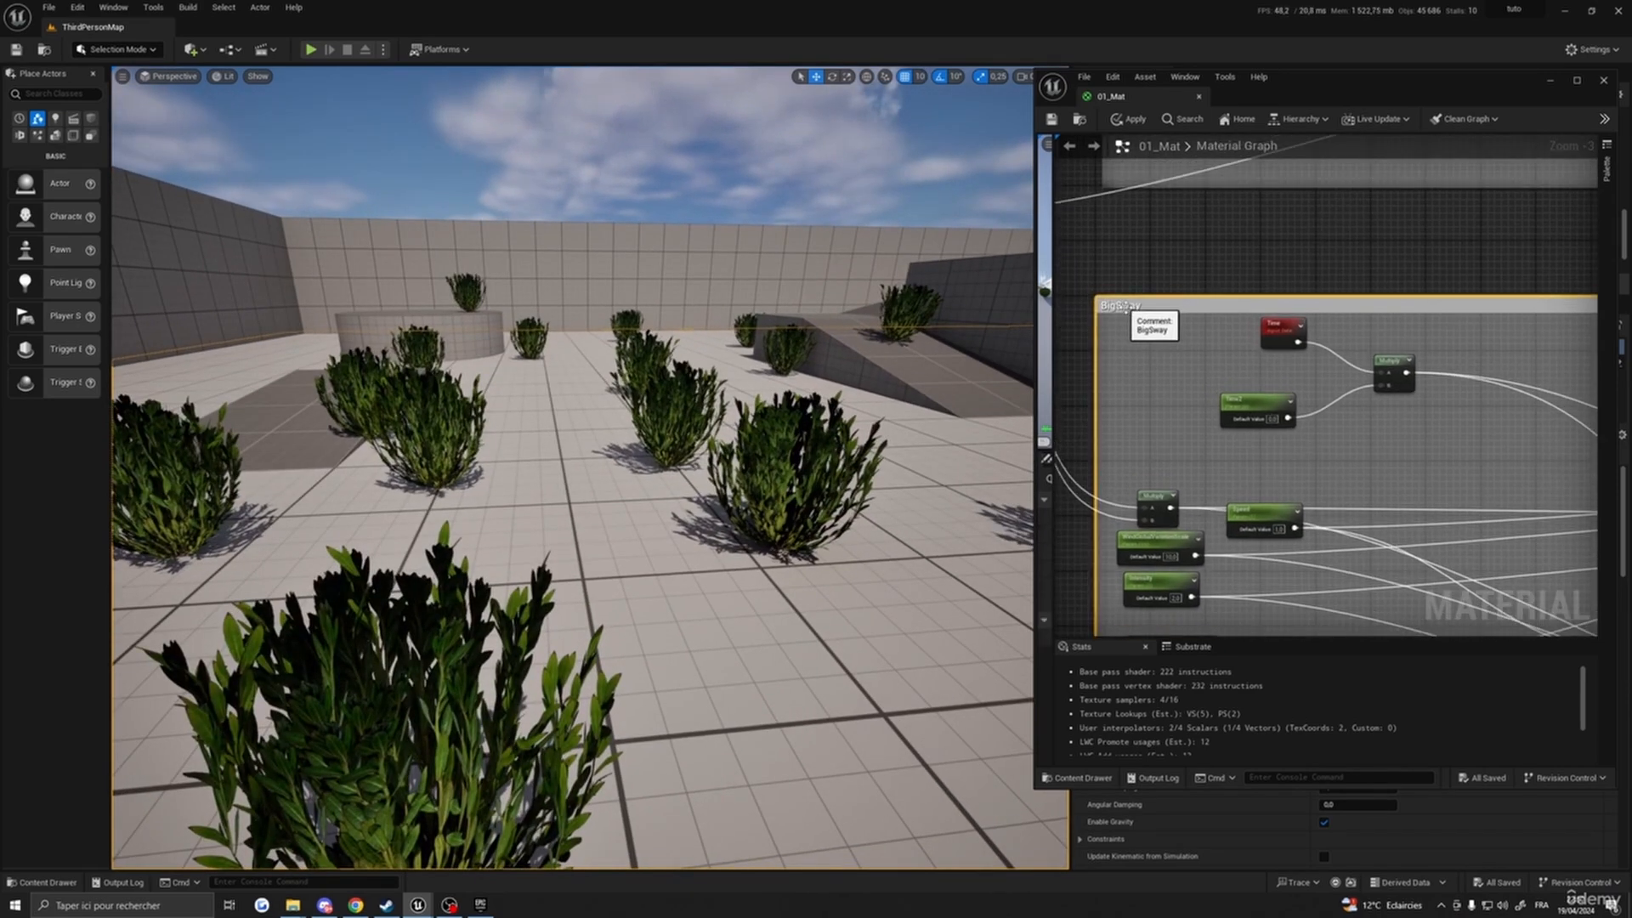
pyautogui.moveTo(1233, 273); pyautogui.dragTo(1217, 433, button='right')
pyautogui.scroll(-5, 1217, 434)
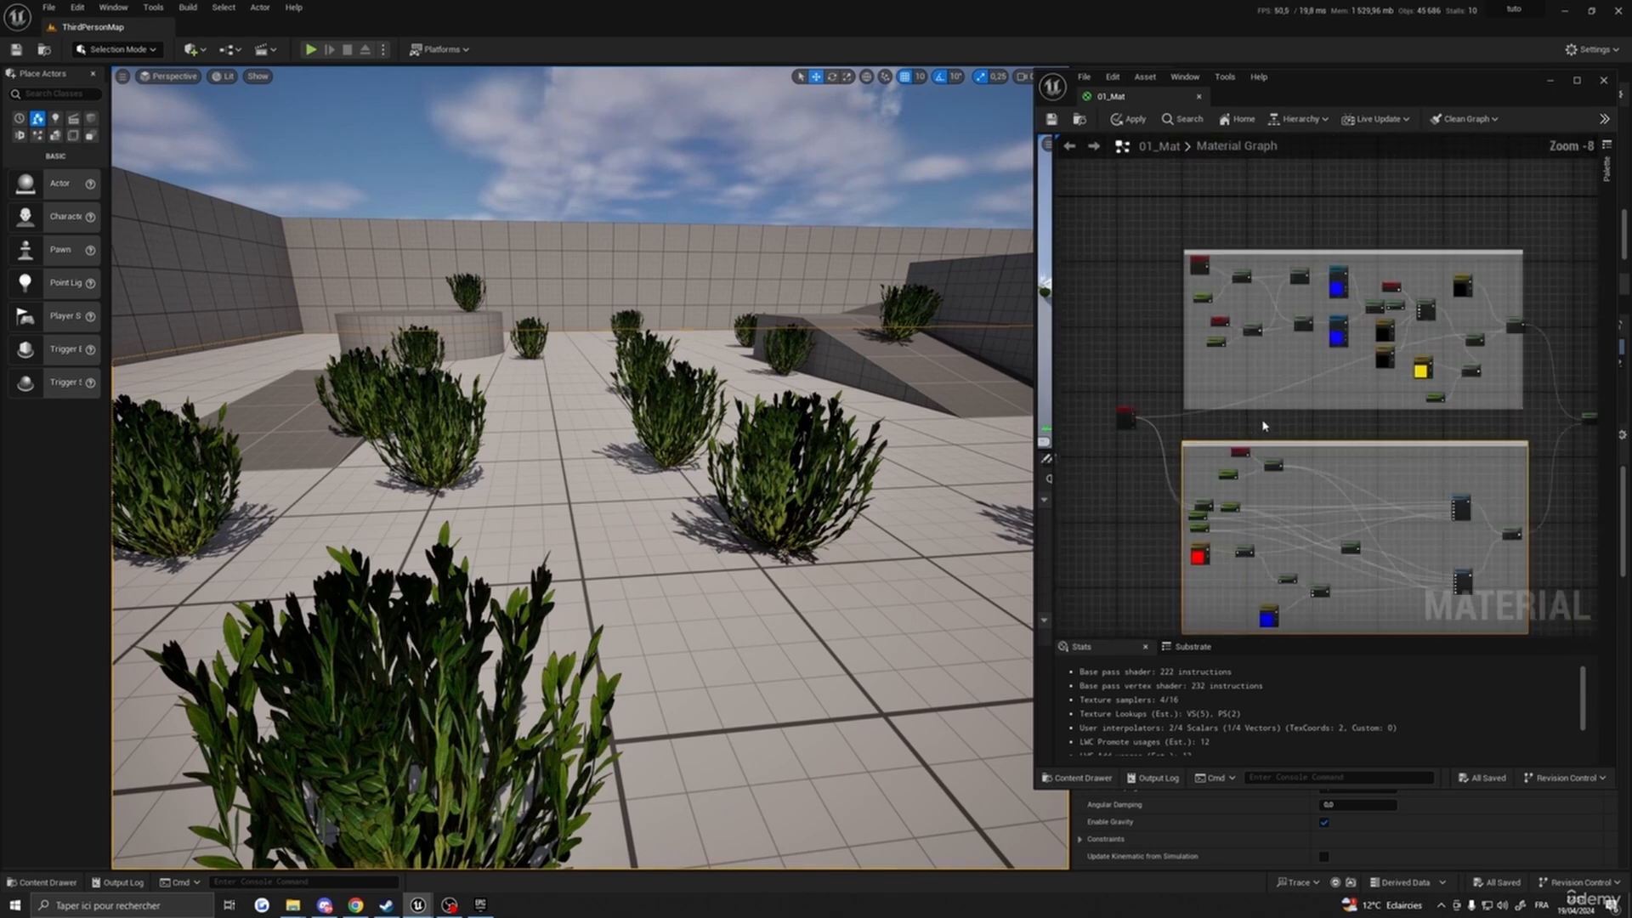
pyautogui.moveTo(1193, 250); pyautogui.dragTo(1173, 296, button='right')
pyautogui.scroll(5, 1173, 296)
pyautogui.moveTo(1269, 421); pyautogui.dragTo(1236, 337, button='right')
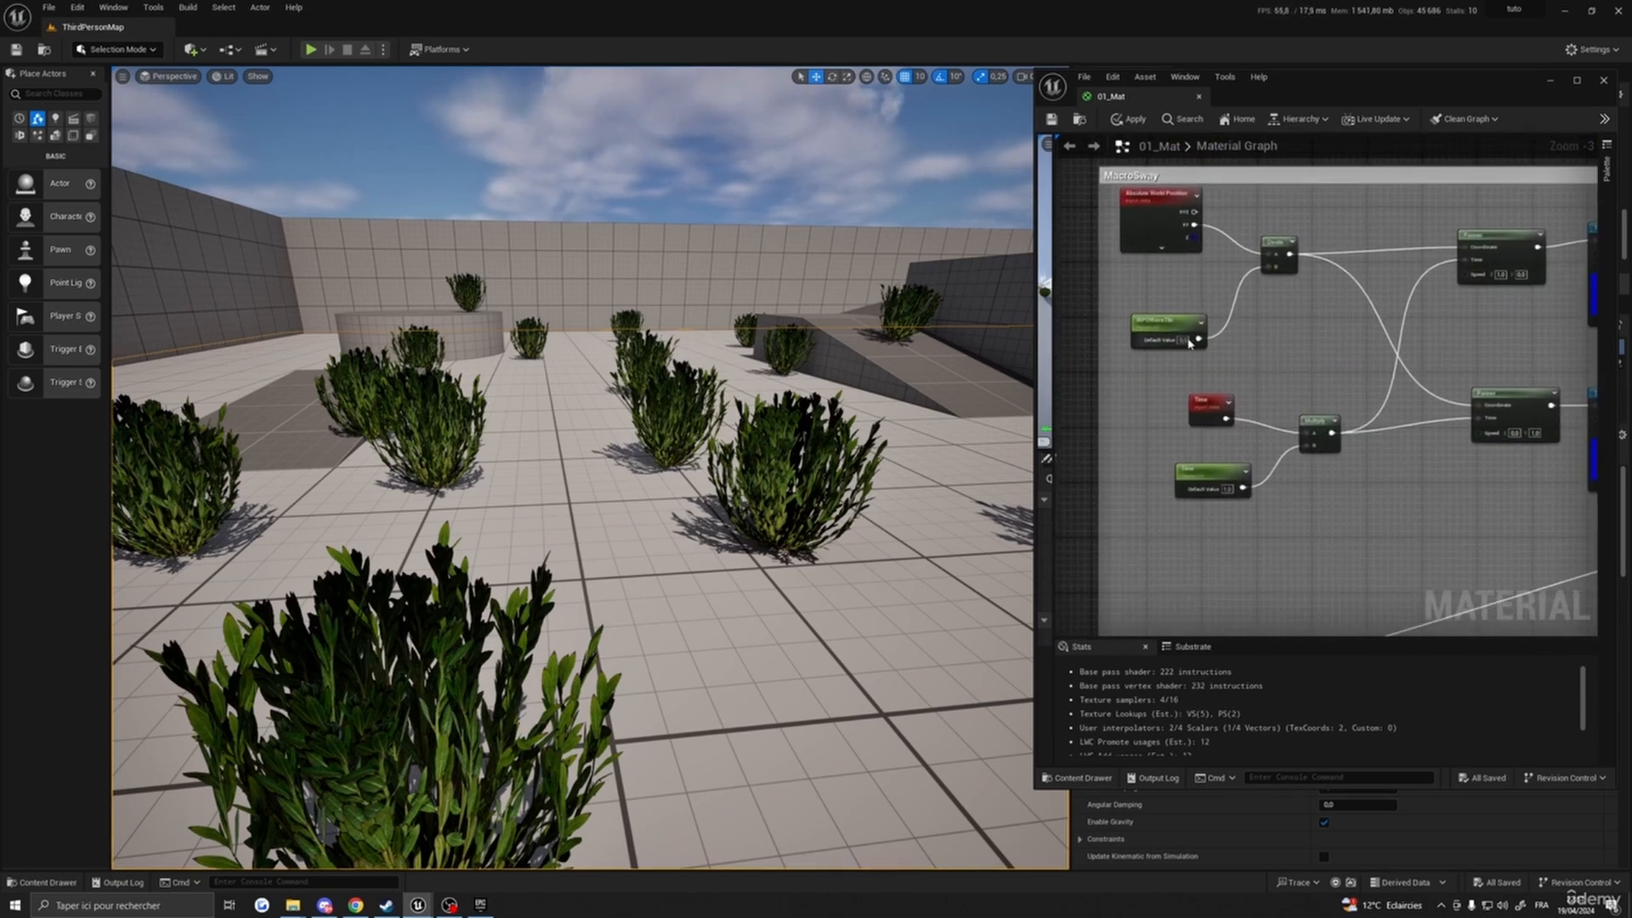
# - Increase the default value of the WPOWaveTile parameter in the MacroSway group while viewing a bush up close
pyautogui.moveTo(936, 440); pyautogui.dragTo(1013, 417, button='right')
pyautogui.press('w')
pyautogui.press('s')
pyautogui.press('w')
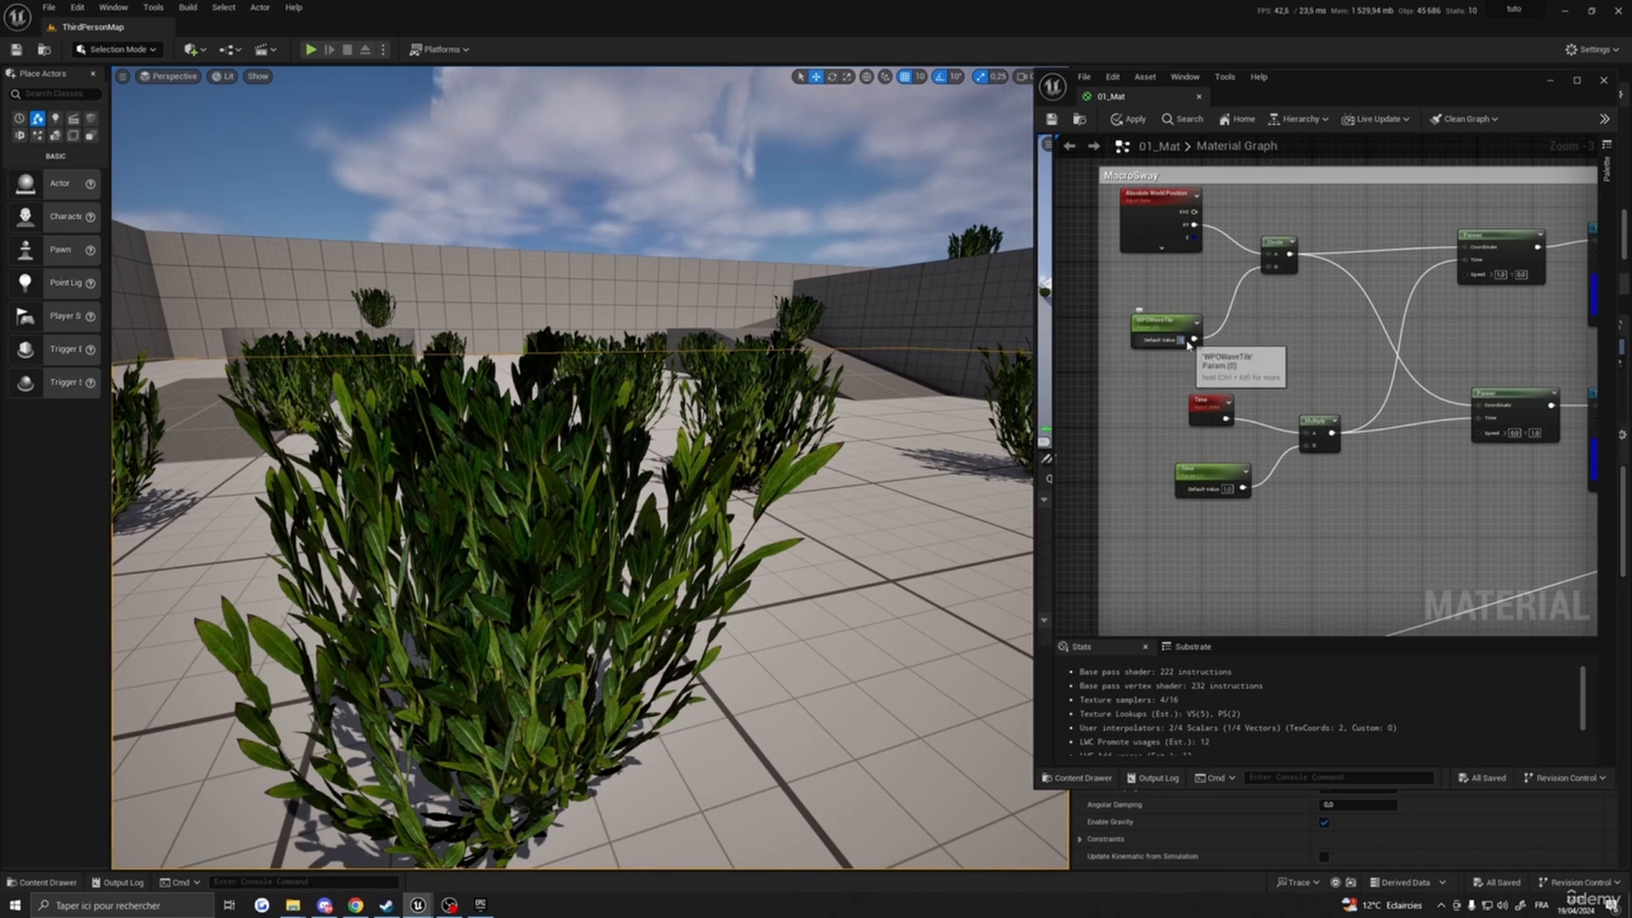
pyautogui.moveTo(979, 451); pyautogui.dragTo(1017, 491, button='right')
pyautogui.press('q')
pyautogui.press('e')
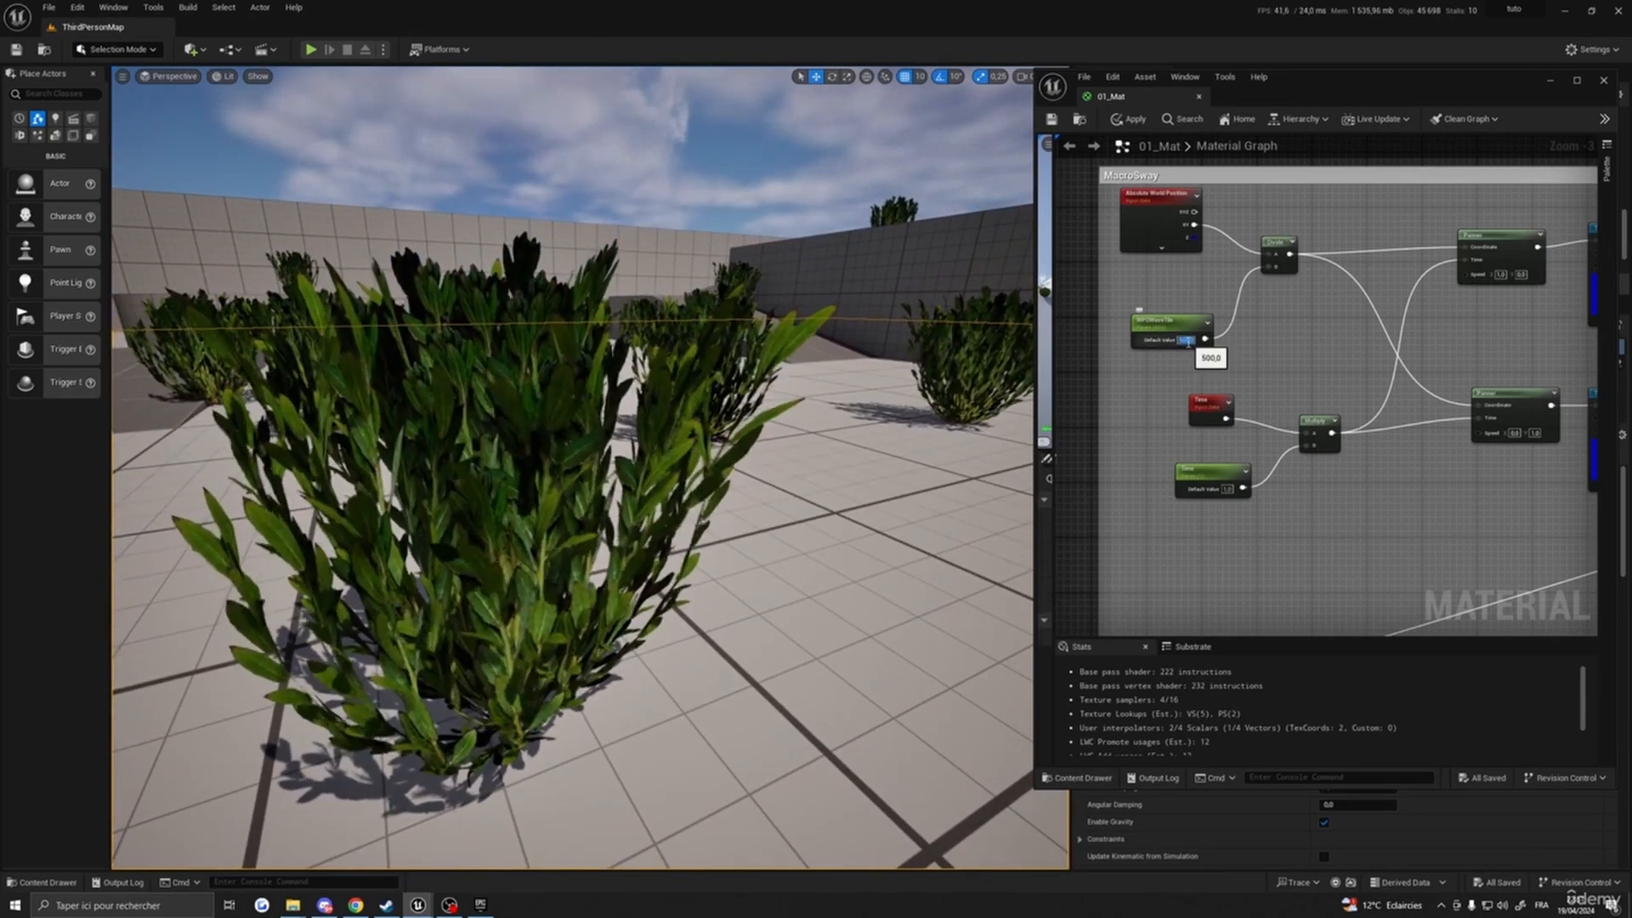
pyautogui.write('10')
pyautogui.press('Return')
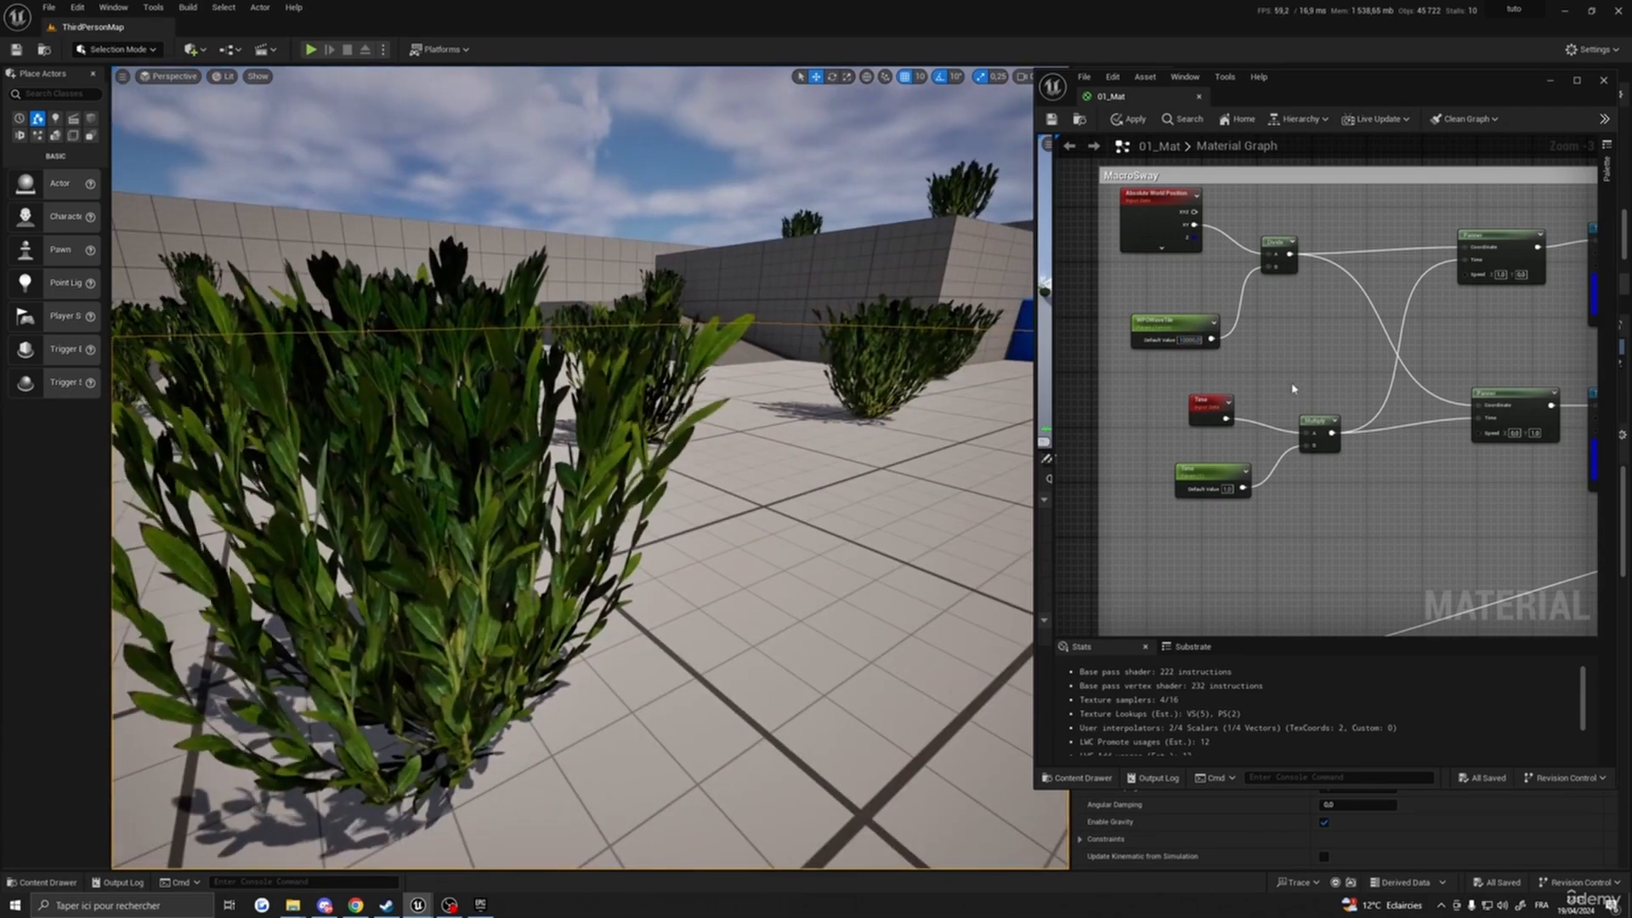
# - Examine how the closest bush moves in the level with the changed wave tiling, from several distances and heights
pyautogui.moveTo(1298, 374); pyautogui.dragTo(1384, 419, button='right')
pyautogui.moveTo(588, 468); pyautogui.dragTo(646, 446, button='right')
pyautogui.moveTo(1373, 428); pyautogui.dragTo(1286, 418, button='right')
pyautogui.press('s')
pyautogui.moveTo(595, 464); pyautogui.dragTo(648, 479, button='right')
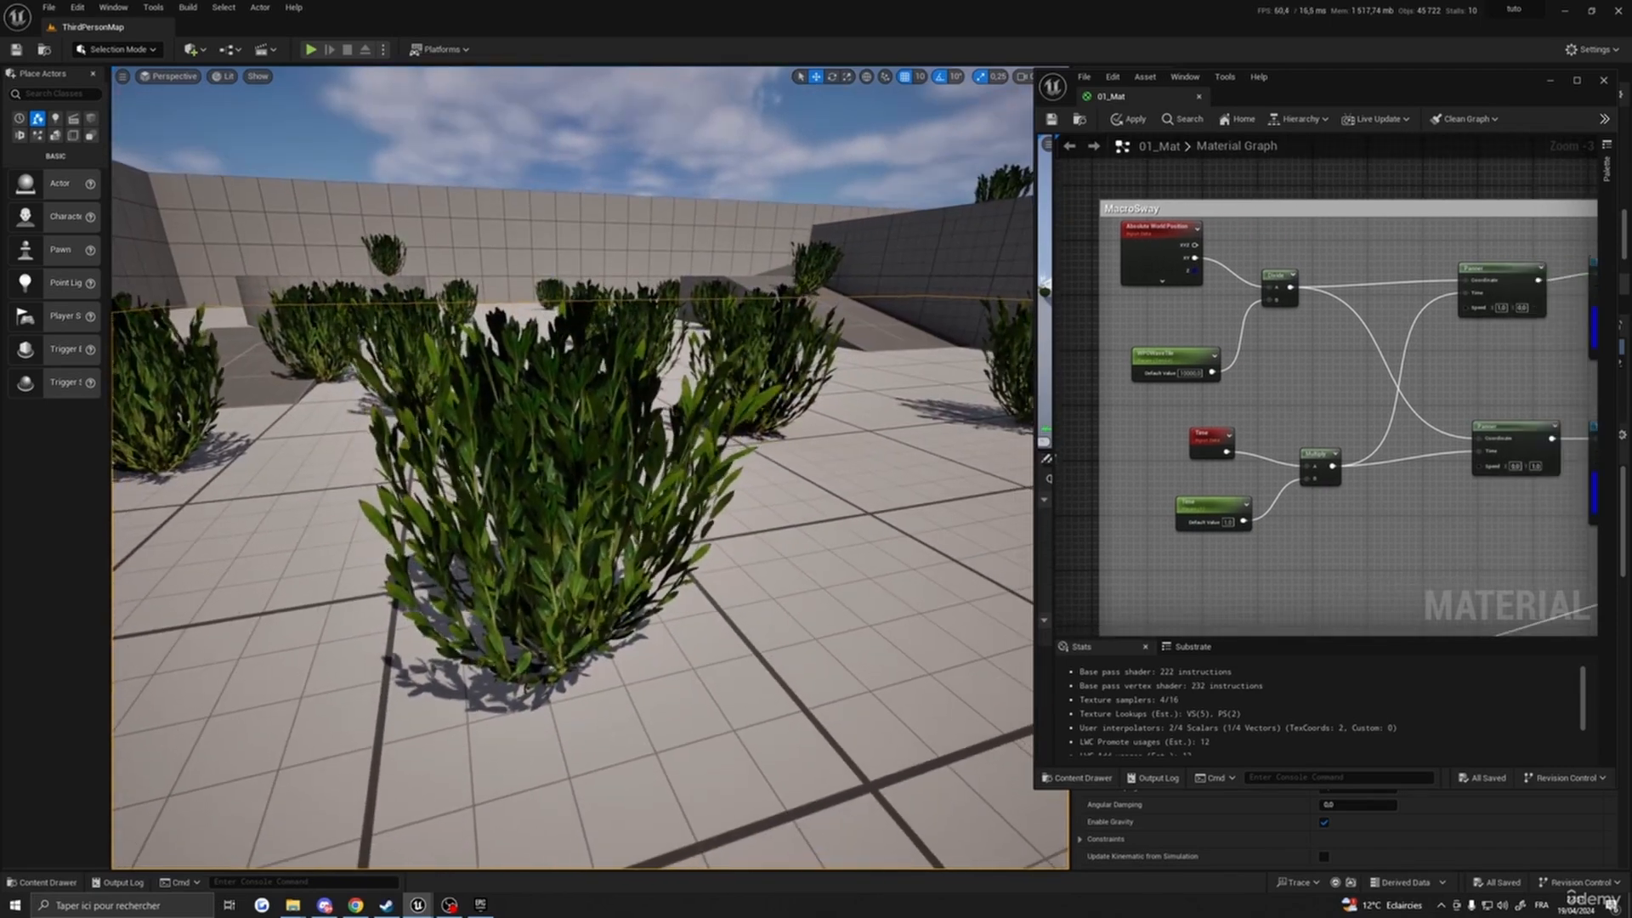
pyautogui.scroll(-4, 1370, 400)
pyautogui.moveTo(1370, 405)
pyautogui.mouseDown(button='right')
pyautogui.moveTo(1293, 390)
pyautogui.moveTo(1340, 408)
pyautogui.mouseUp(button='right')
pyautogui.scroll(4, 1293, 390)
pyautogui.moveTo(595, 463); pyautogui.dragTo(697, 473, button='right')
pyautogui.press('e')
pyautogui.press('q')
pyautogui.press('d')
# - Set the IntensitySway parameter's default value in the MacroSway group to 0.005 and apply the material changes
pyautogui.moveTo(1357, 398); pyautogui.dragTo(1285, 344, button='right')
pyautogui.scroll(-3, 1273, 298)
pyautogui.scroll(3, 1383, 357)
pyautogui.moveTo(1576, 360); pyautogui.dragTo(1337, 382, button='right')
pyautogui.scroll(-1, 1388, 452)
pyautogui.scroll(-1, 1333, 451)
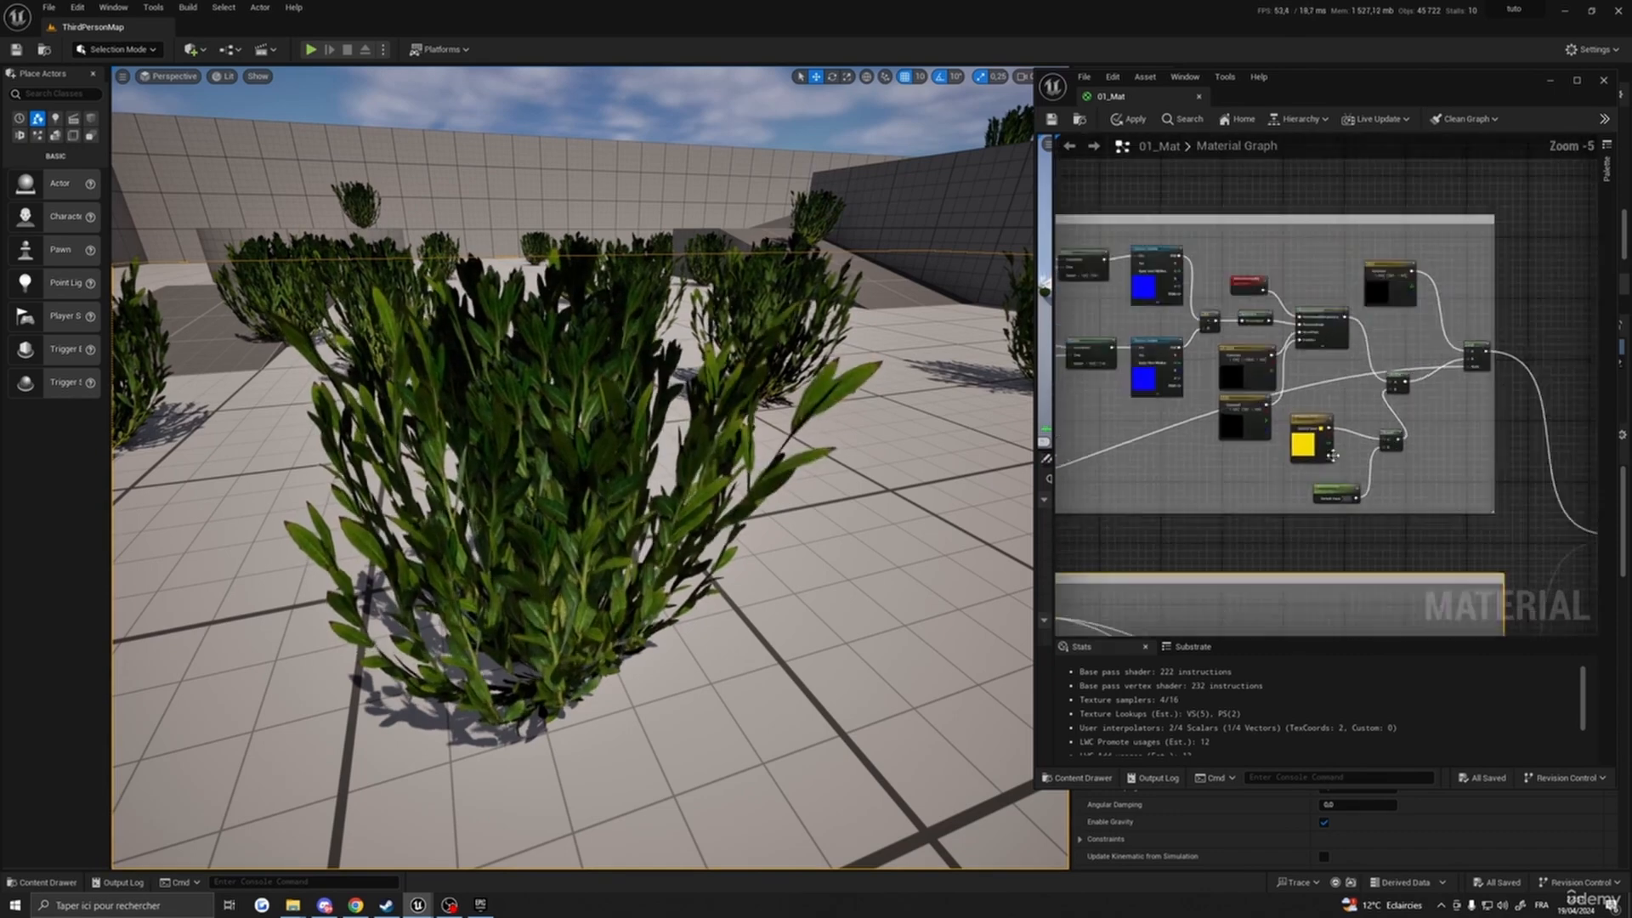
pyautogui.scroll(-1, 1333, 455)
pyautogui.moveTo(1333, 455); pyautogui.dragTo(1373, 498, button='right')
pyautogui.scroll(4, 1426, 415)
pyautogui.scroll(-2, 1336, 462)
pyautogui.moveTo(1585, 479); pyautogui.dragTo(1330, 388, button='right')
pyautogui.moveTo(1270, 451); pyautogui.dragTo(1353, 433, button='right')
pyautogui.scroll(2, 1332, 514)
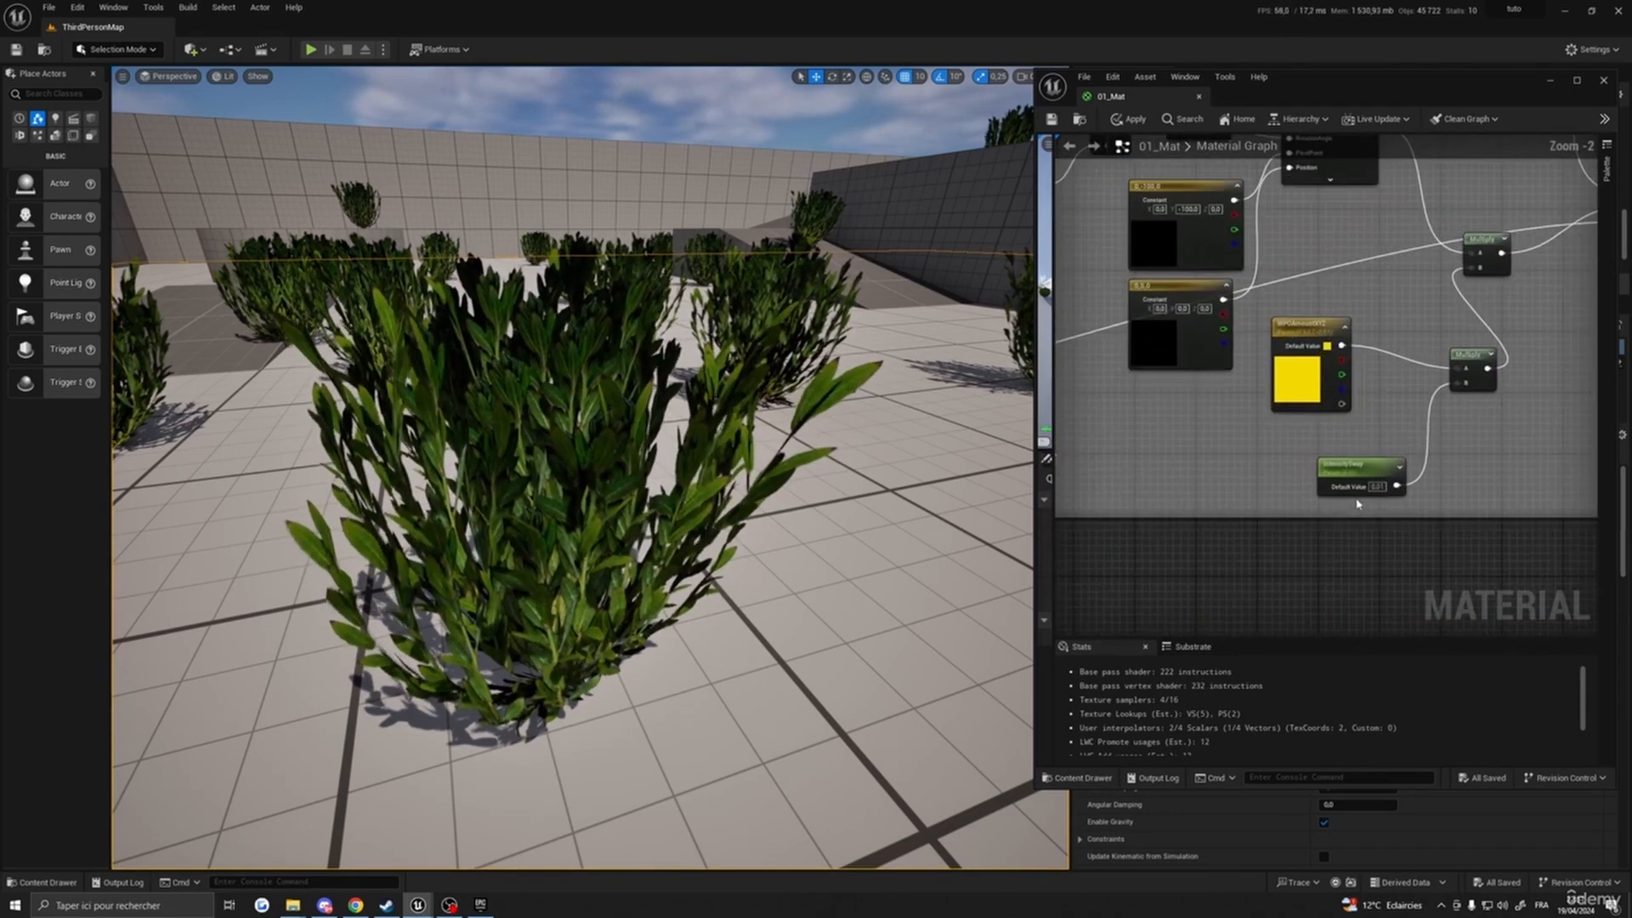
pyautogui.scroll(1, 1356, 503)
pyautogui.write('0,')
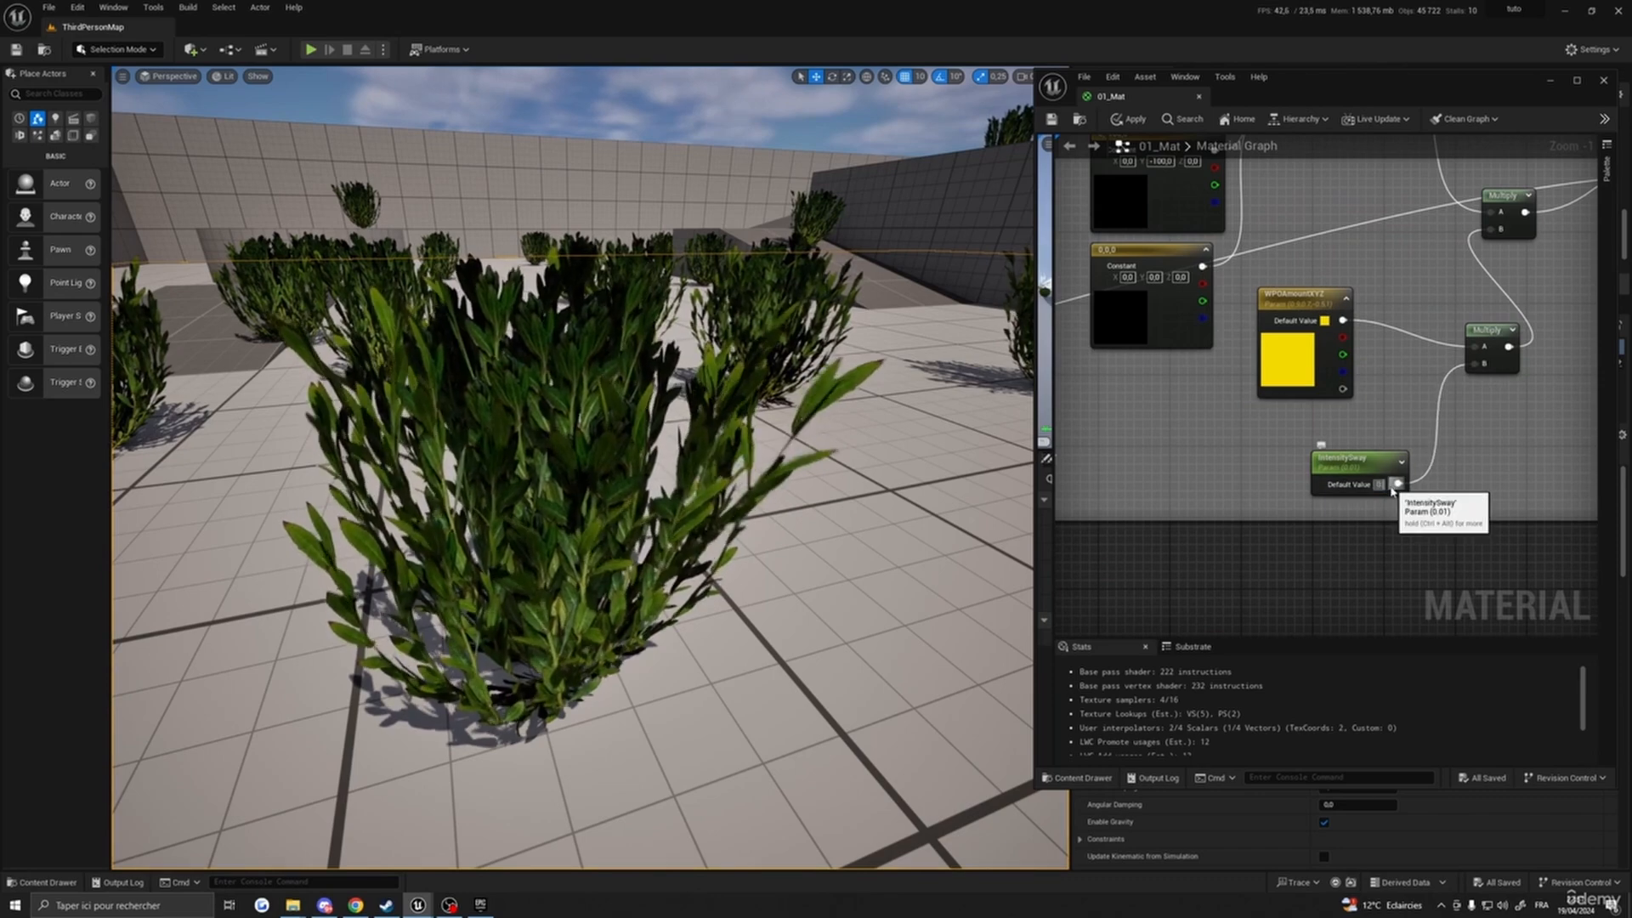
pyautogui.write('005')
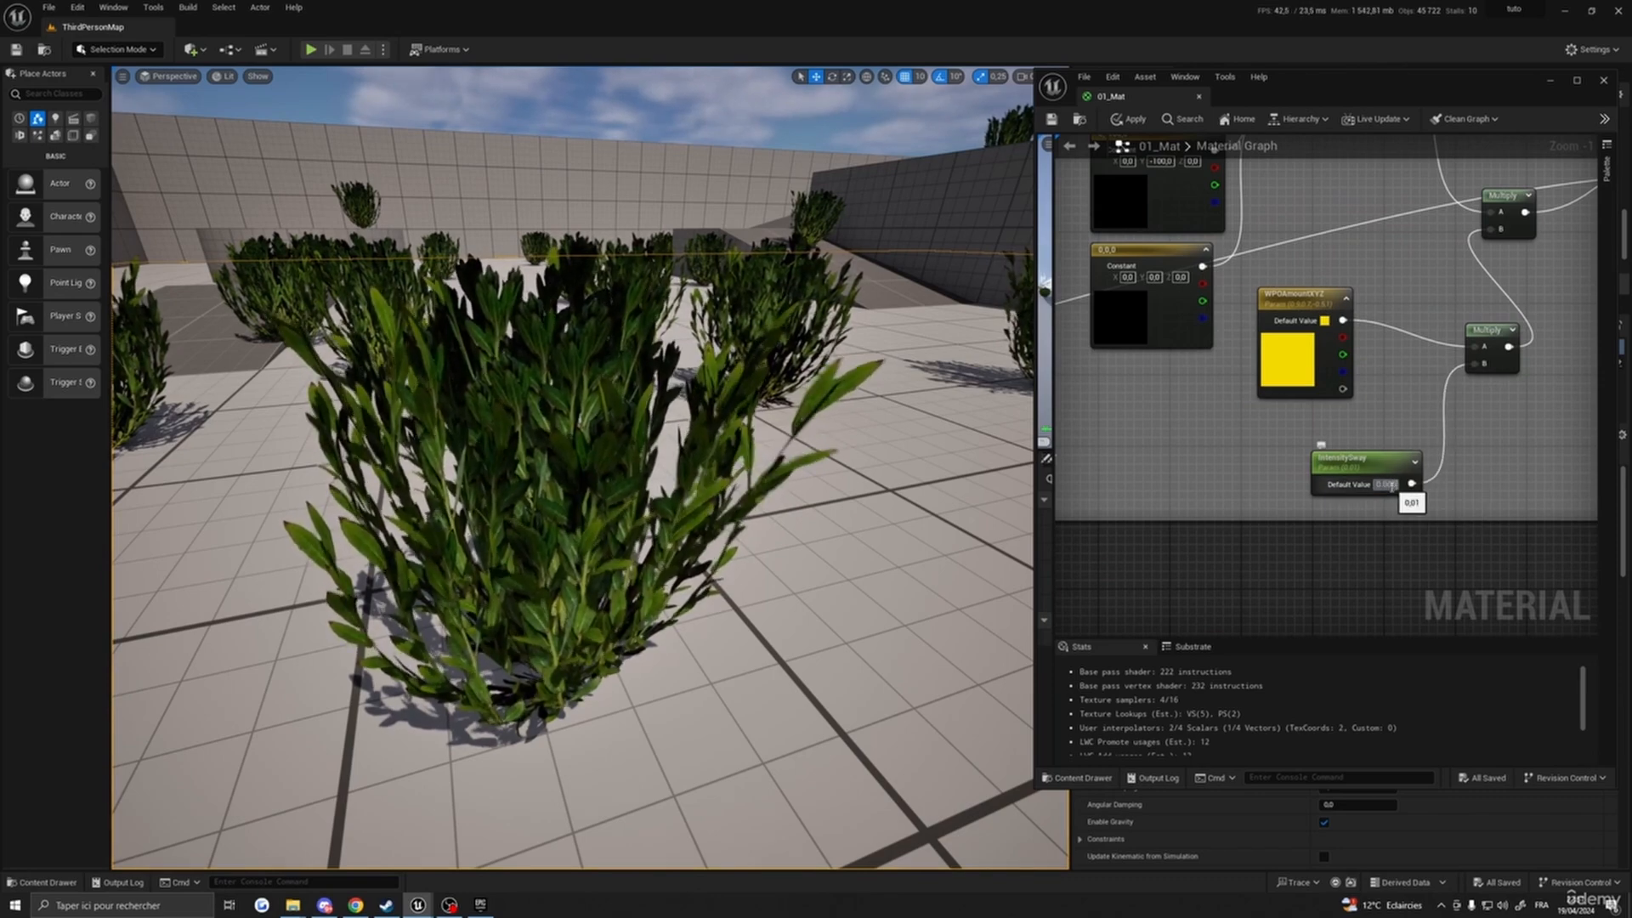
pyautogui.click(1127, 123)
pyautogui.moveTo(1135, 383); pyautogui.dragTo(1351, 487, button='right')
pyautogui.scroll(-5, 1351, 488)
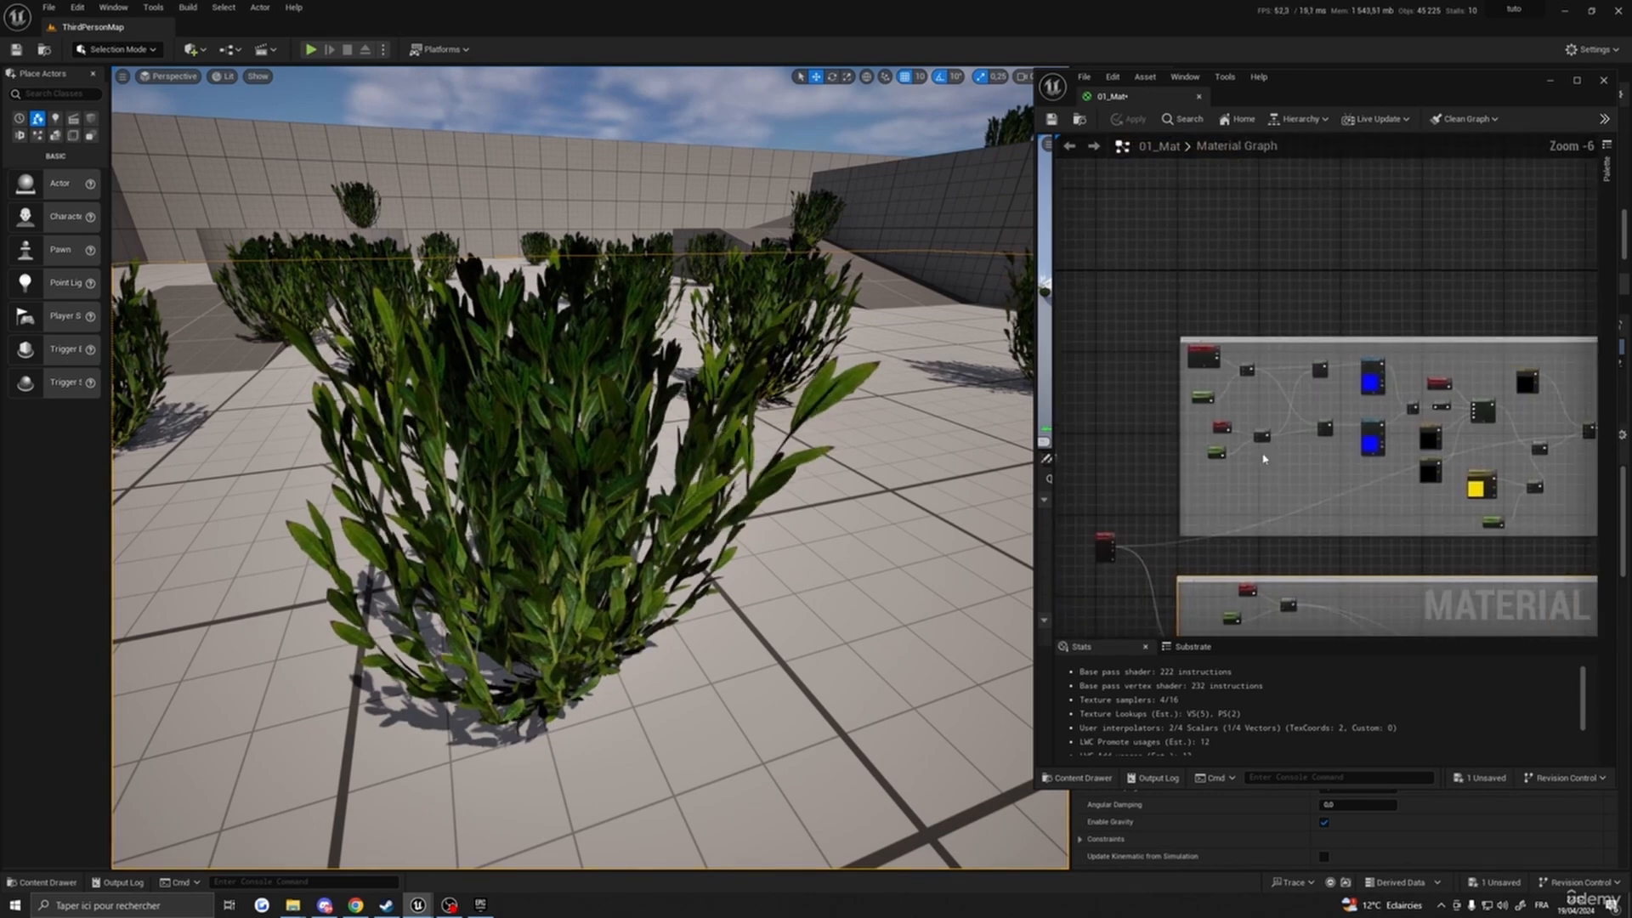
# - Set the Time parameter's default value in the MacroSway group to 0.2 and apply the material changes
pyautogui.scroll(4, 1264, 459)
pyautogui.moveTo(1244, 471); pyautogui.dragTo(1287, 498, button='right')
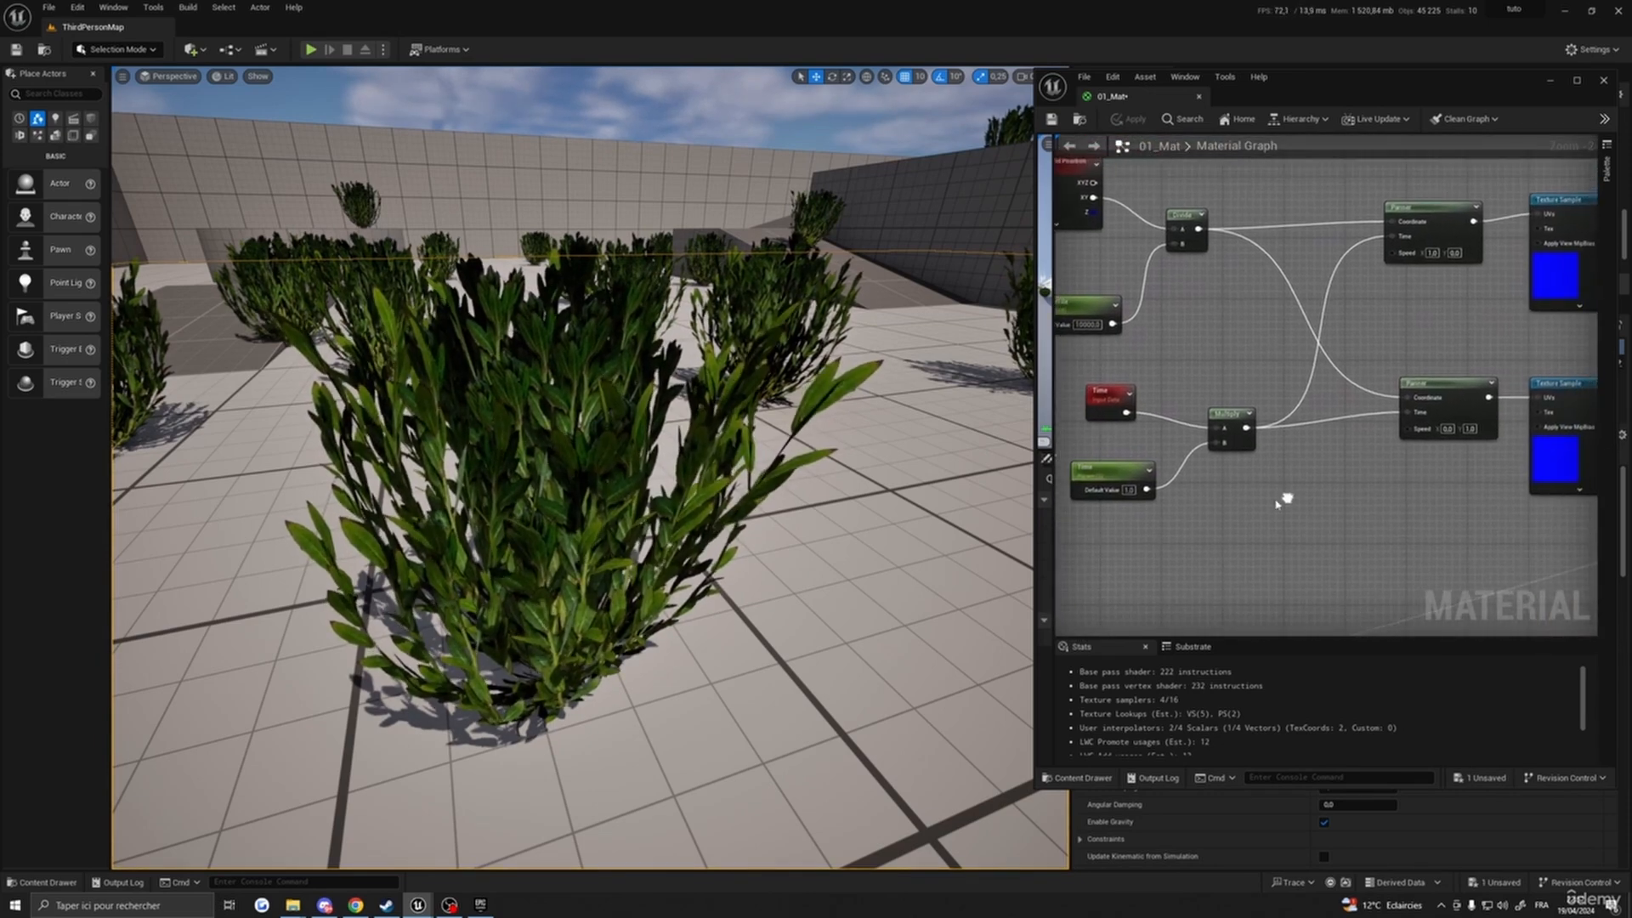
pyautogui.moveTo(1293, 387); pyautogui.dragTo(1359, 401, button='right')
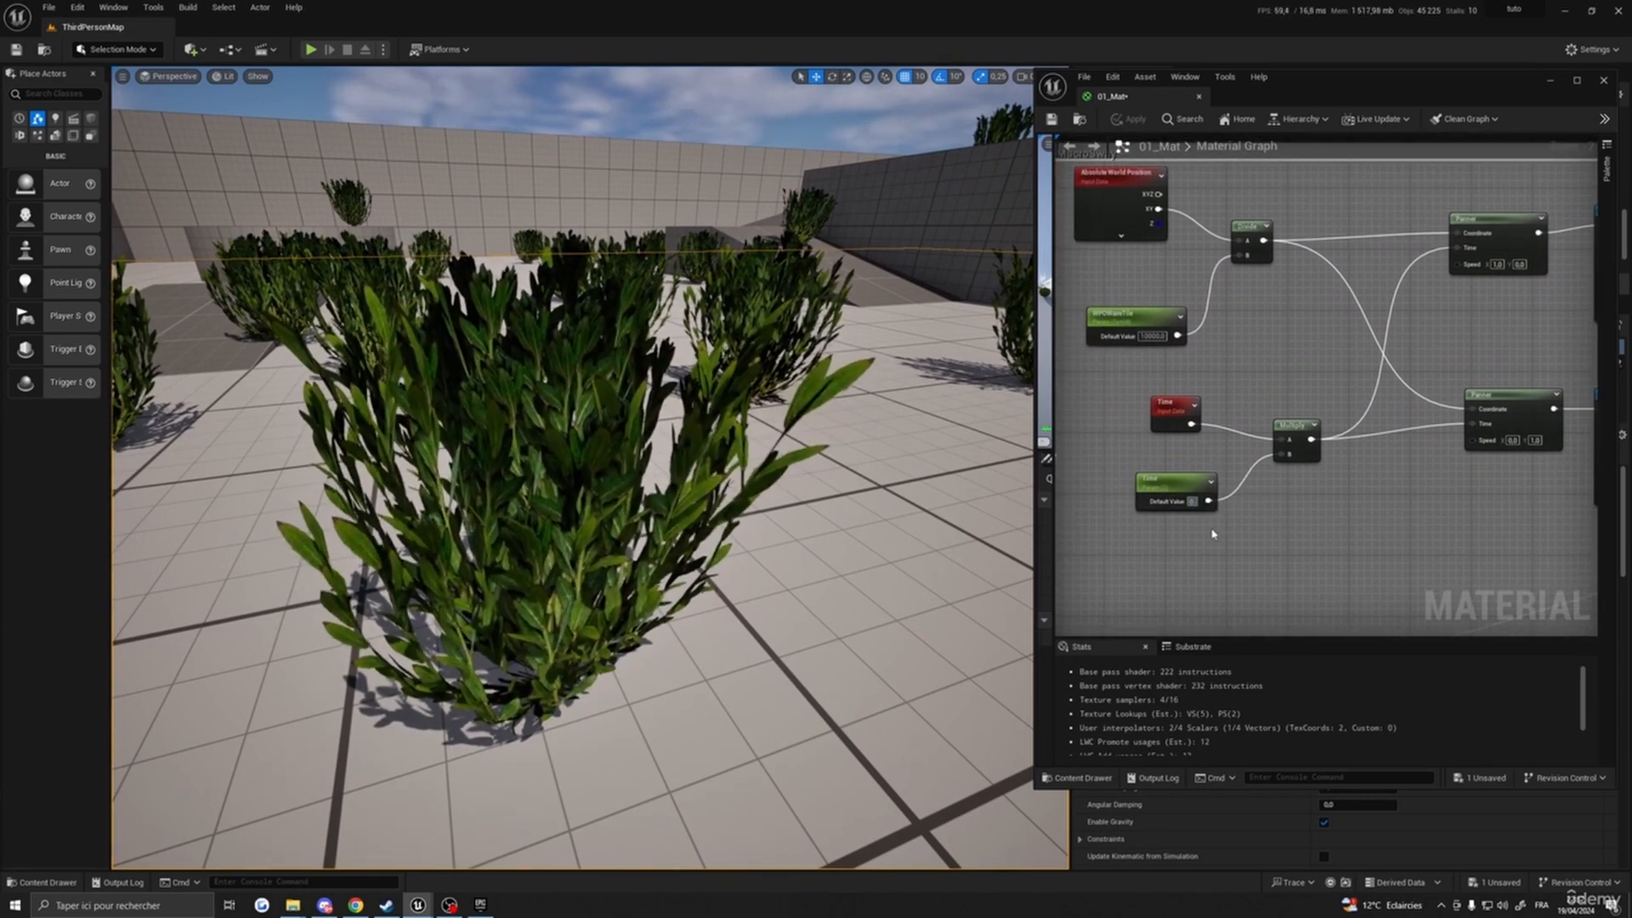
pyautogui.write('5')
pyautogui.press('Return')
pyautogui.moveTo(885, 539); pyautogui.dragTo(1020, 527, button='right')
pyautogui.moveTo(813, 558); pyautogui.dragTo(850, 557, button='right')
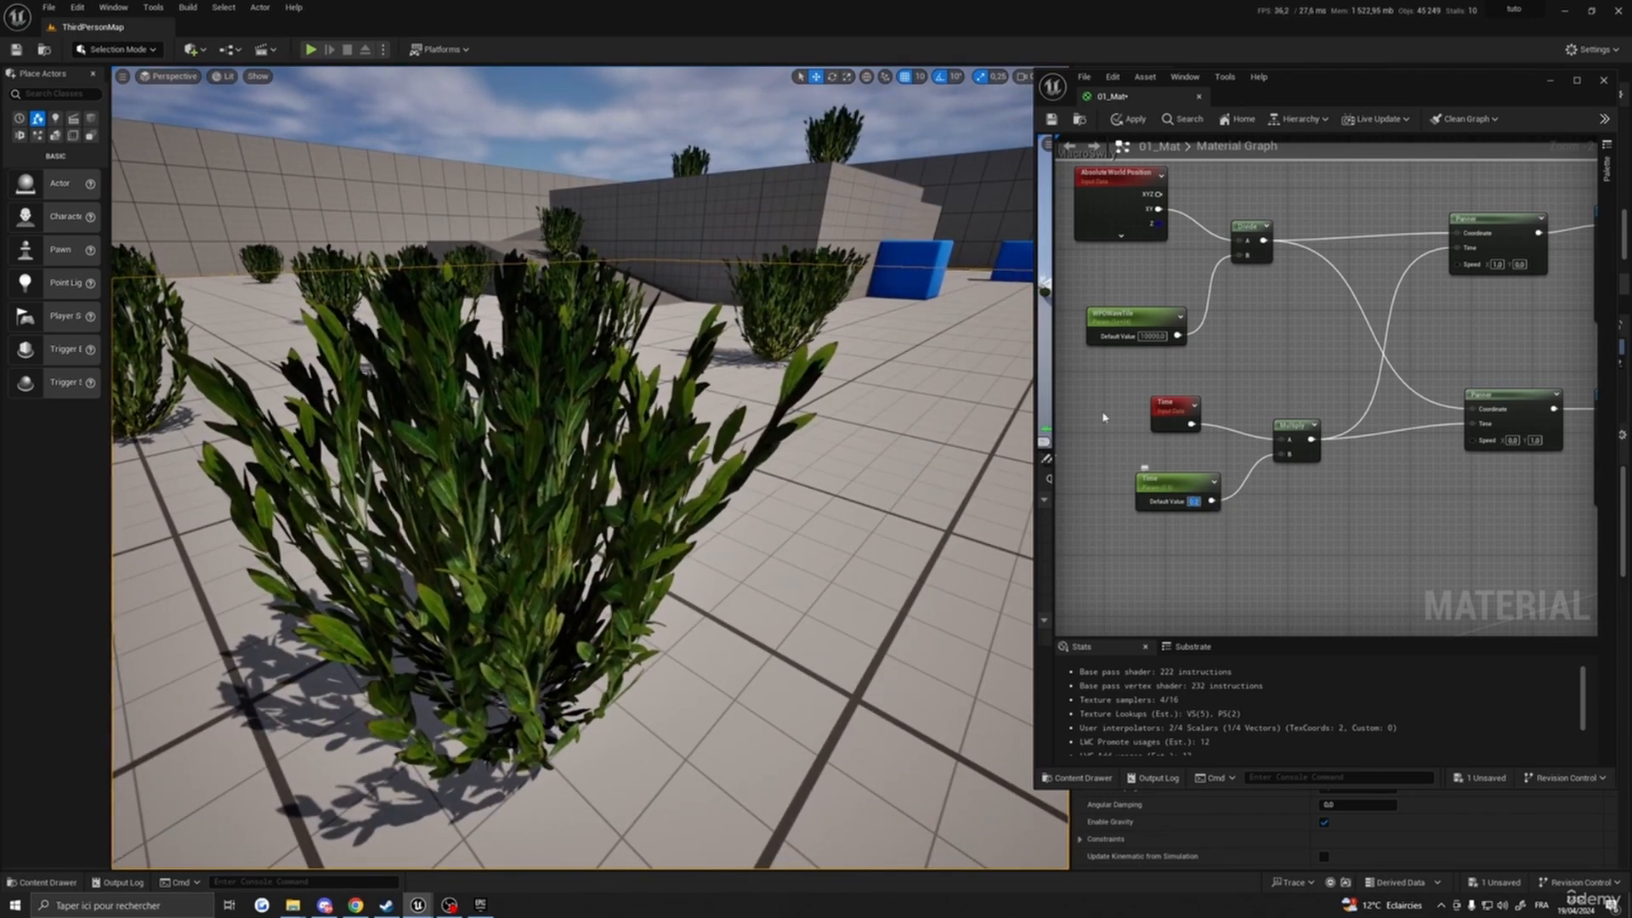
pyautogui.click(1131, 119)
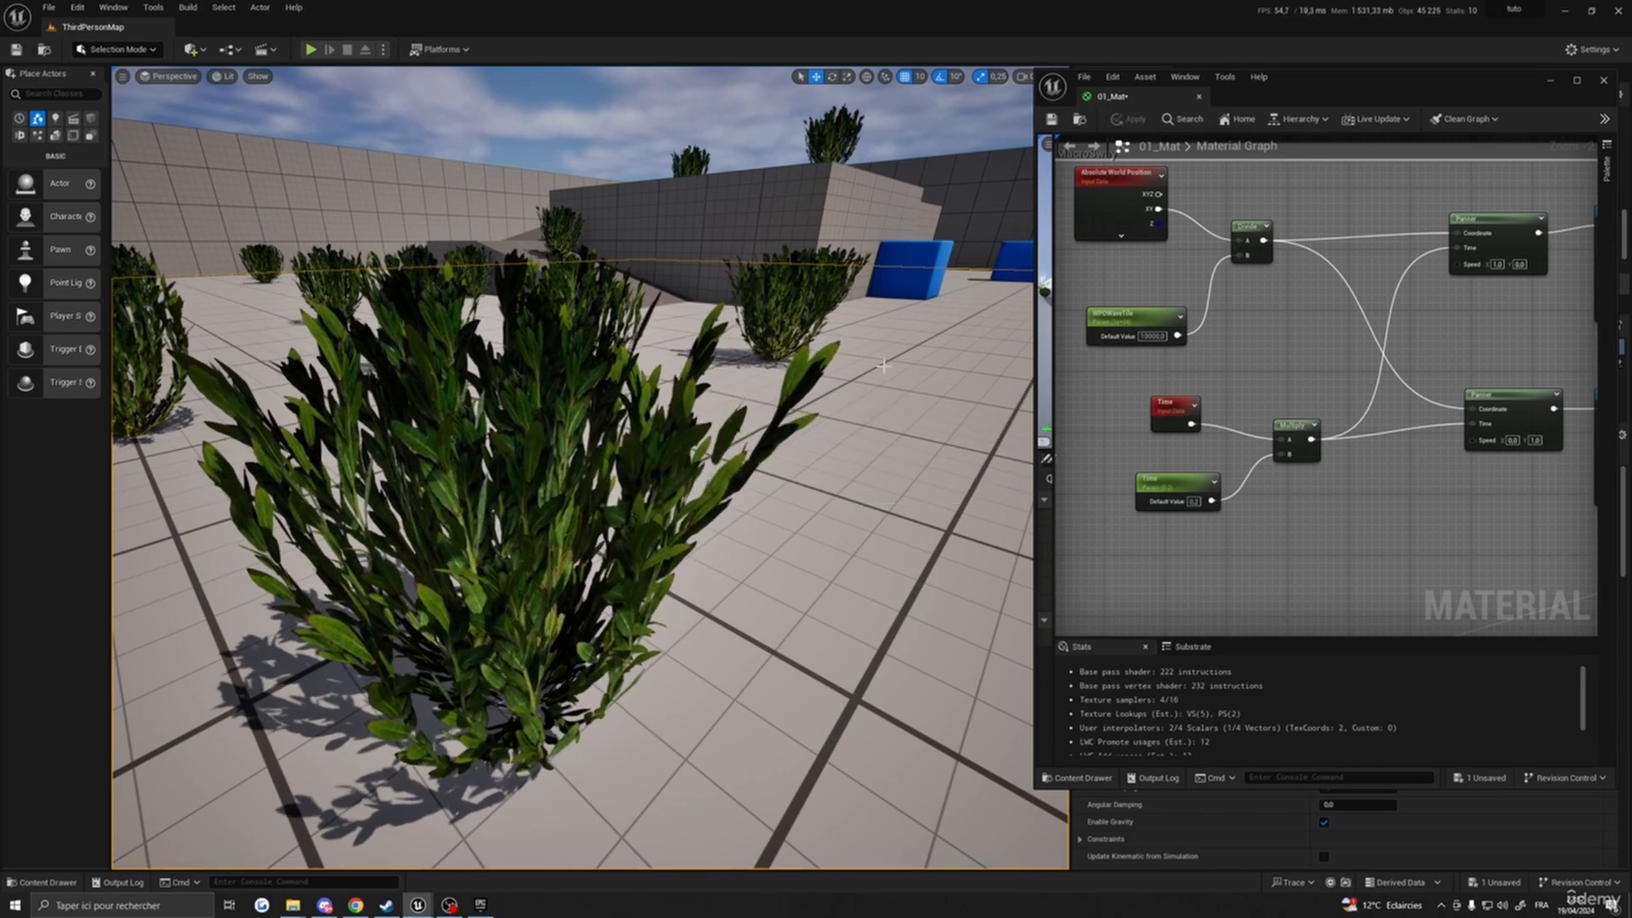
# - Try WPOWaveTile default values of 5000 and 2500 in the MacroSway group while checking the closest bush in the level
pyautogui.moveTo(884, 366); pyautogui.dragTo(925, 378, button='right')
pyautogui.press('s')
pyautogui.press('s')
pyautogui.press('a')
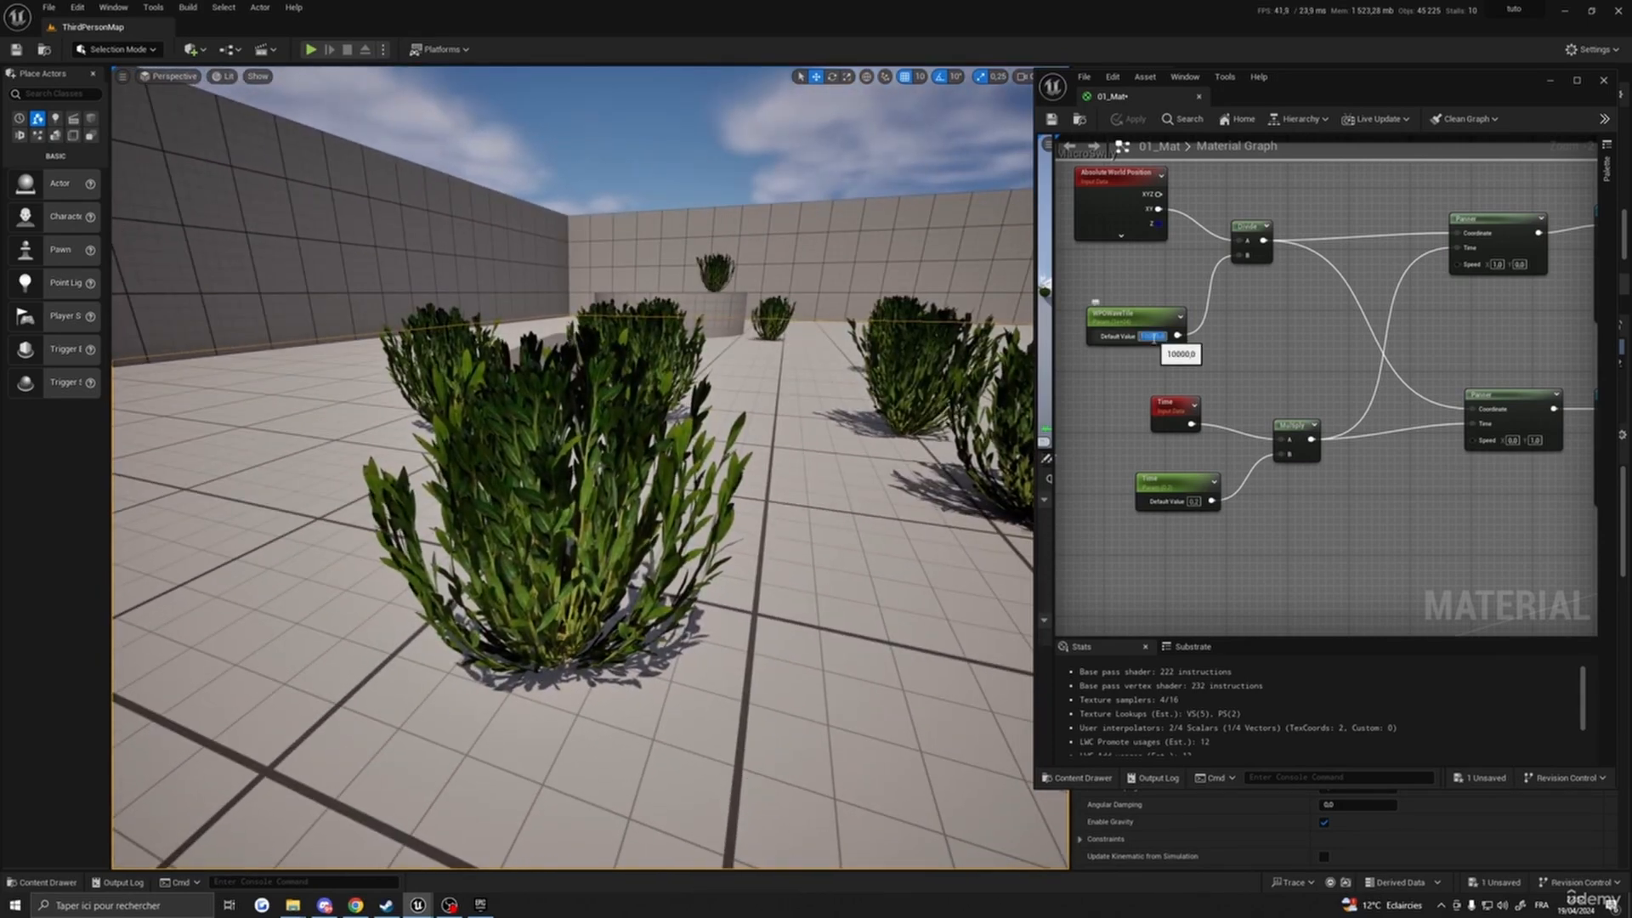
pyautogui.write('1000')
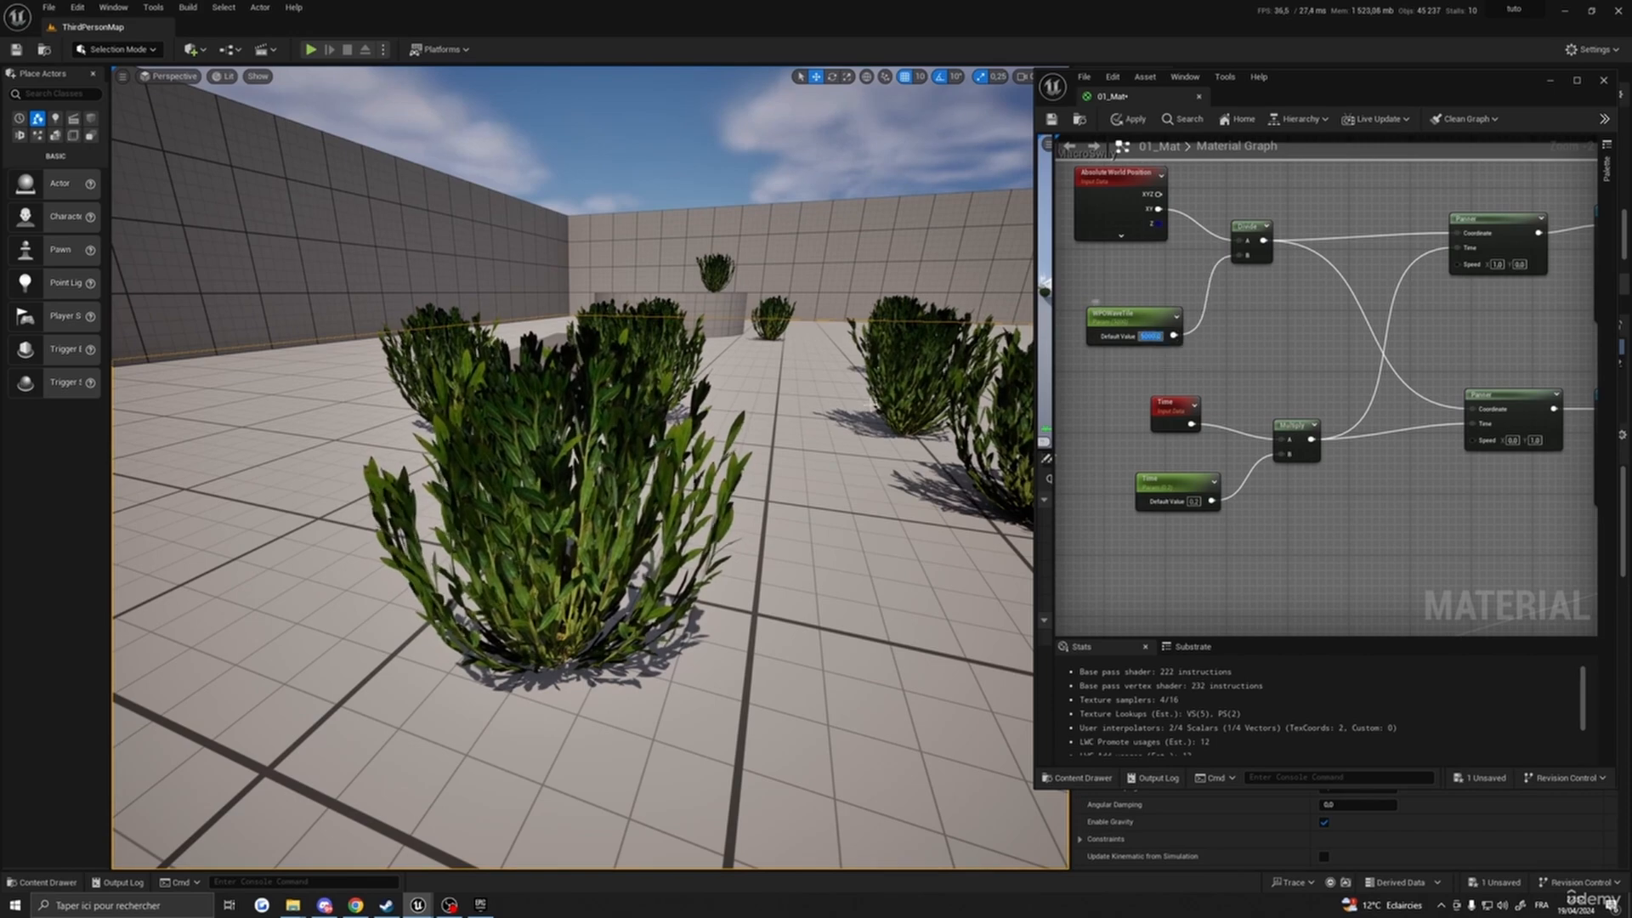
pyautogui.press('a')
pyautogui.moveTo(925, 378); pyautogui.dragTo(993, 378, button='right')
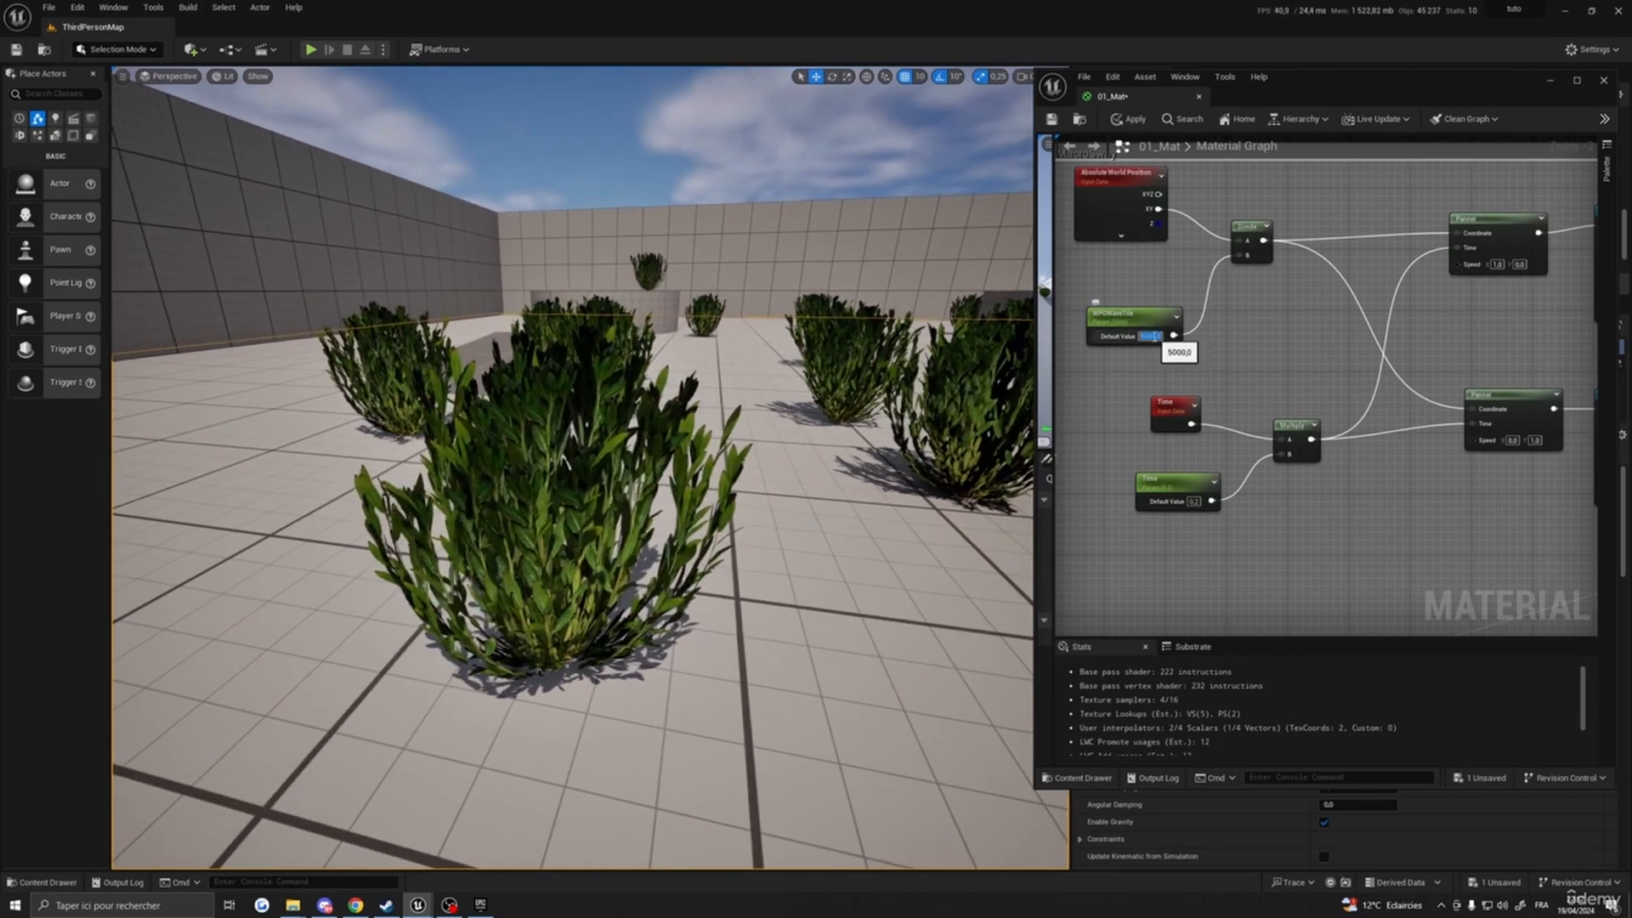
pyautogui.write('2500')
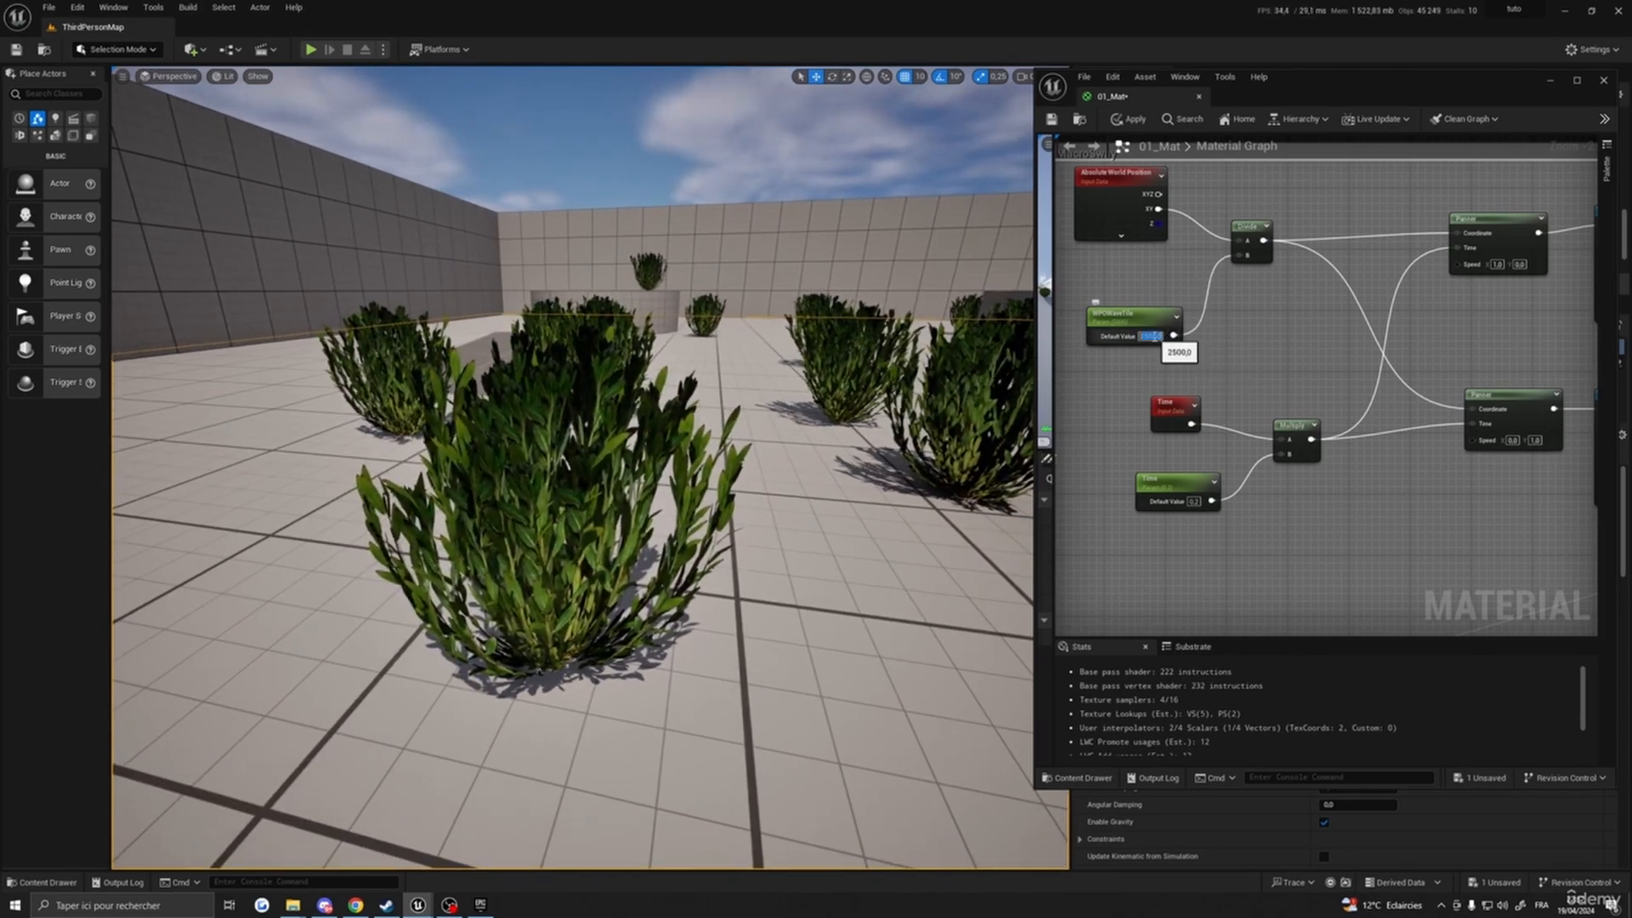
pyautogui.moveTo(694, 445); pyautogui.dragTo(918, 445, button='right')
pyautogui.press('w')
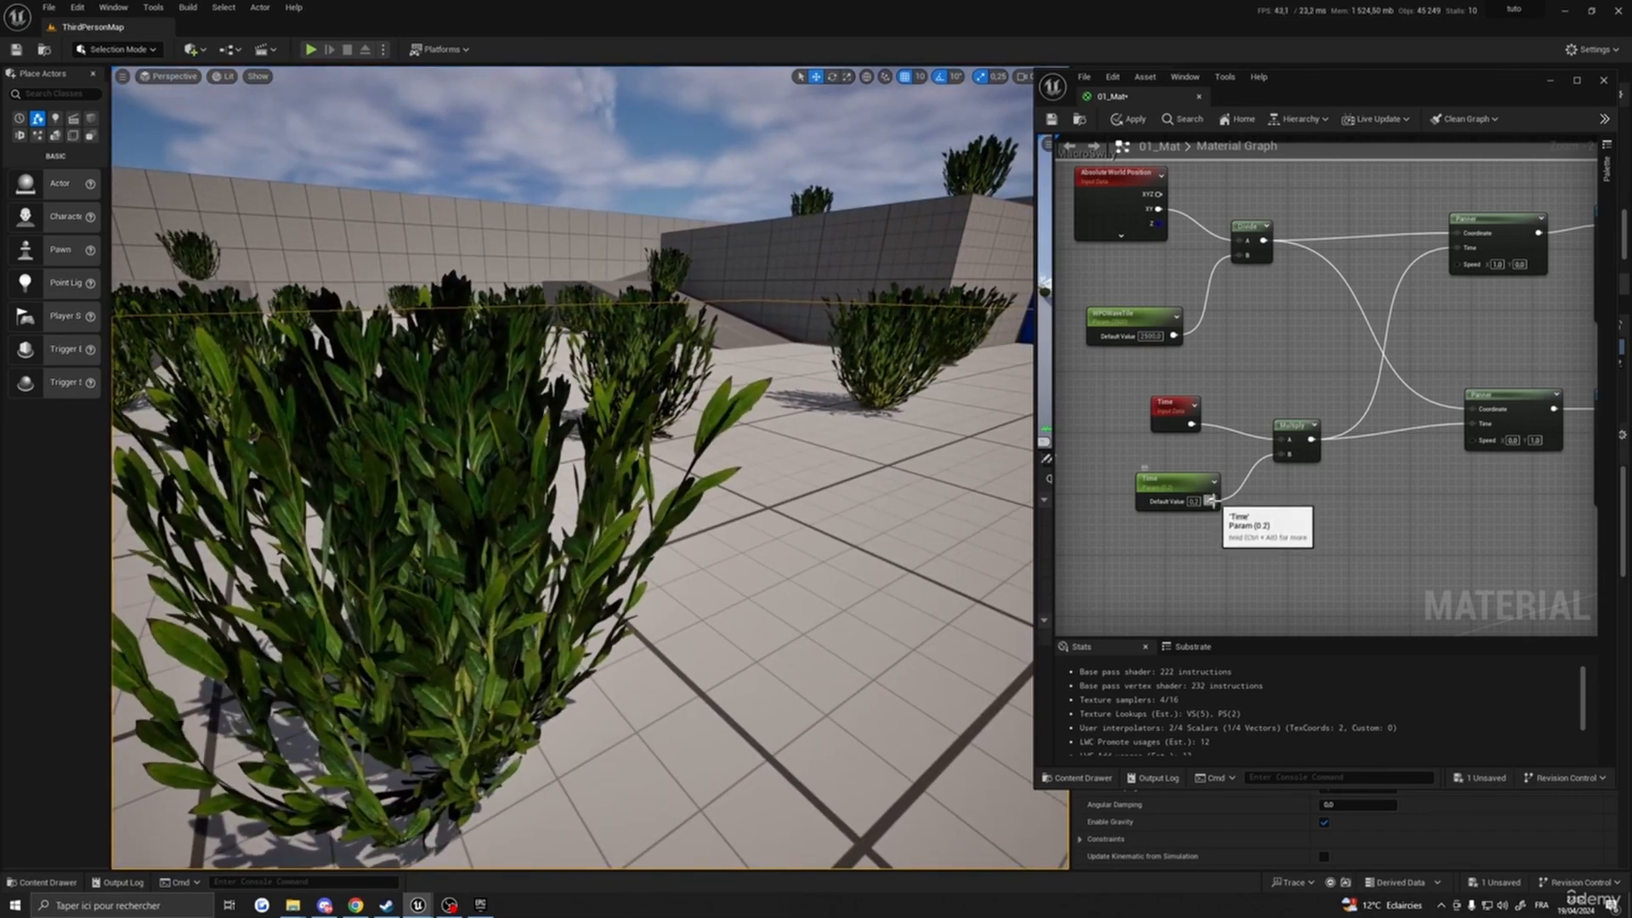
# - Raise the IntensitySway default value in the MacroSway group to 0.1 while checking the closest bush's movement
pyautogui.moveTo(1320, 533); pyautogui.dragTo(1243, 501, button='right')
pyautogui.scroll(-4, 1240, 497)
pyautogui.moveTo(1438, 556); pyautogui.dragTo(1322, 454, button='right')
pyautogui.scroll(4, 1322, 454)
pyautogui.moveTo(1418, 477); pyautogui.dragTo(1367, 490, button='right')
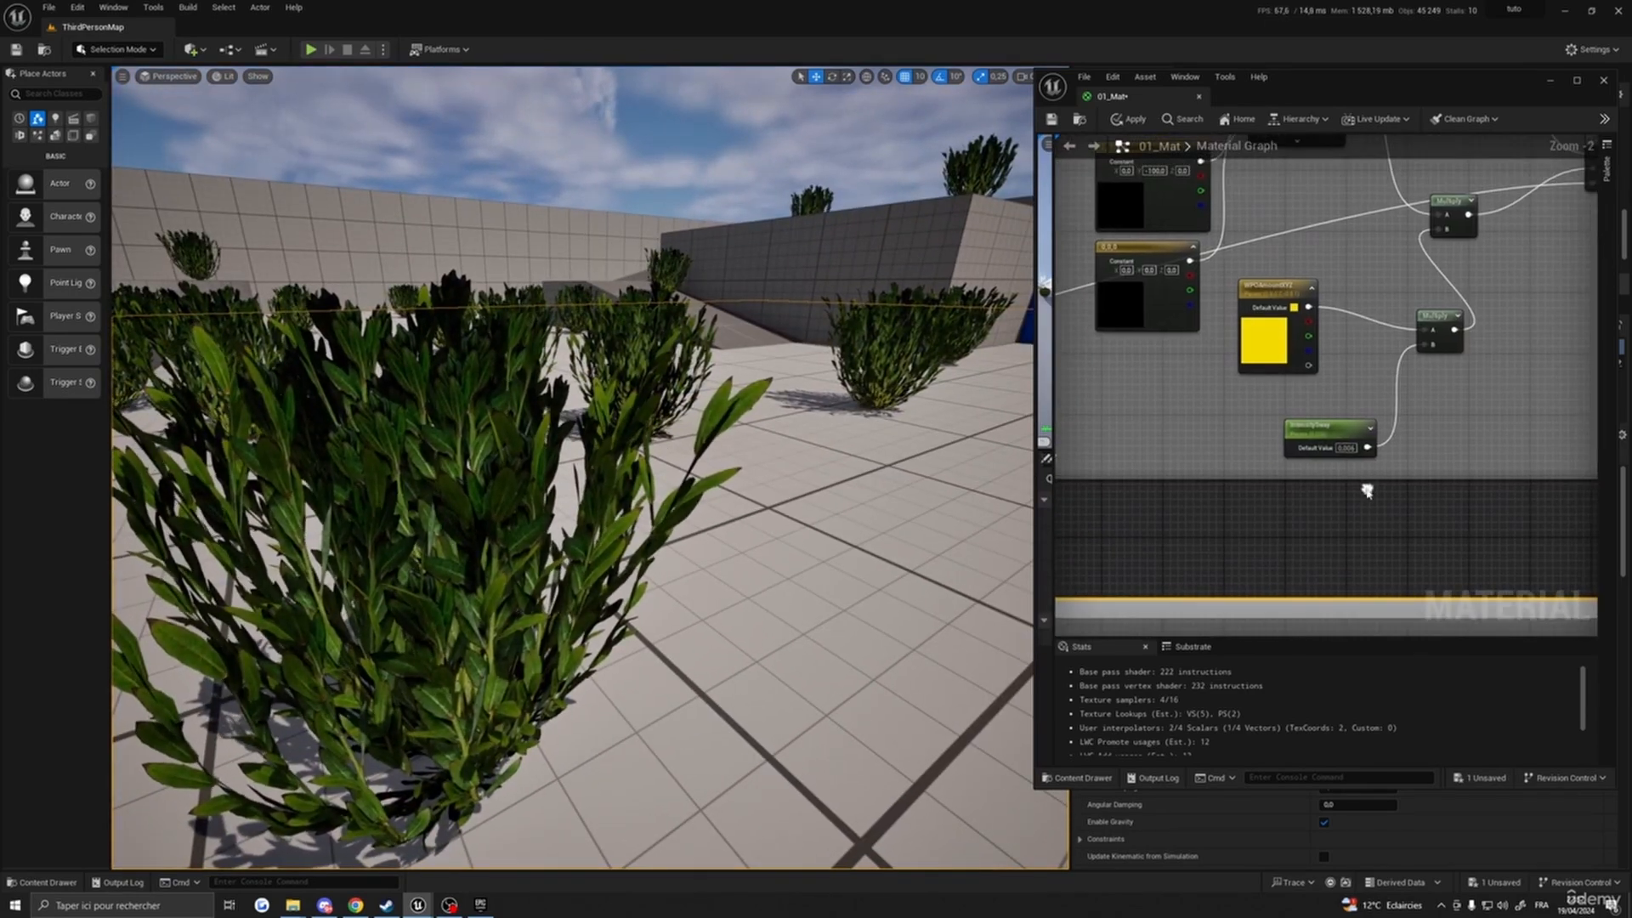
pyautogui.scroll(2, 1361, 467)
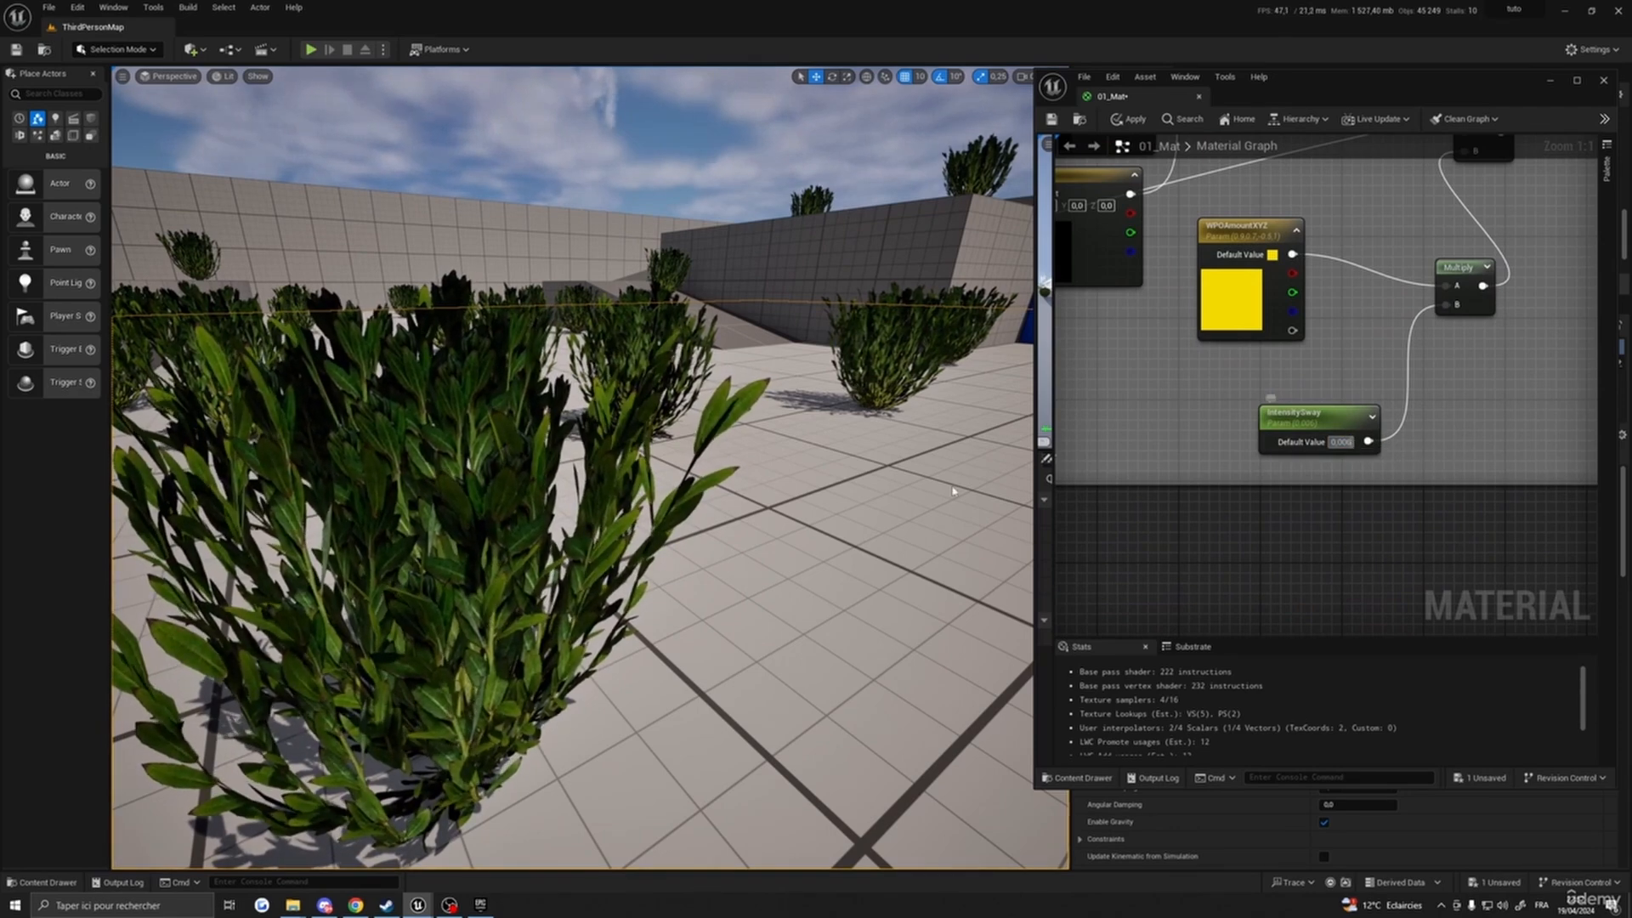
pyautogui.press('s')
pyautogui.moveTo(854, 486)
pyautogui.mouseDown(button='right')
pyautogui.moveTo(906, 486)
pyautogui.moveTo(853, 486)
pyautogui.mouseUp(button='right')
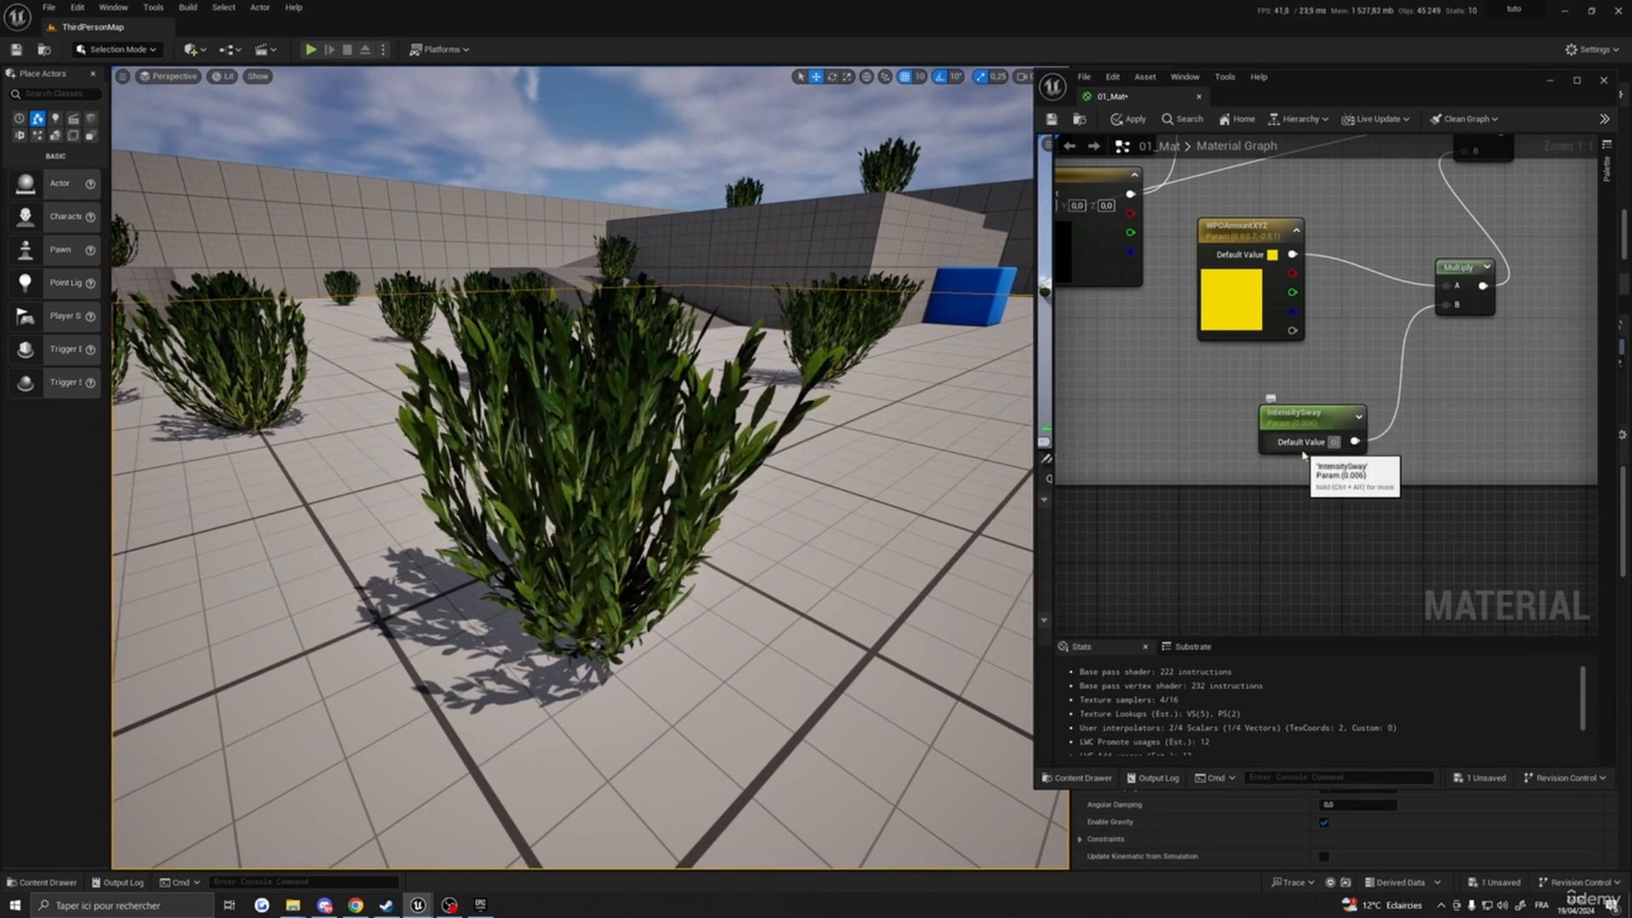
pyautogui.press('s')
pyautogui.moveTo(853, 486); pyautogui.dragTo(884, 456, button='right')
pyautogui.press('w')
pyautogui.press('s')
pyautogui.scroll(-1, 1178, 340)
# - Move the WPOWaveTile parameter node slightly closer to the Divide node in the MacroSway group
pyautogui.moveTo(1177, 340); pyautogui.dragTo(1402, 470, button='right')
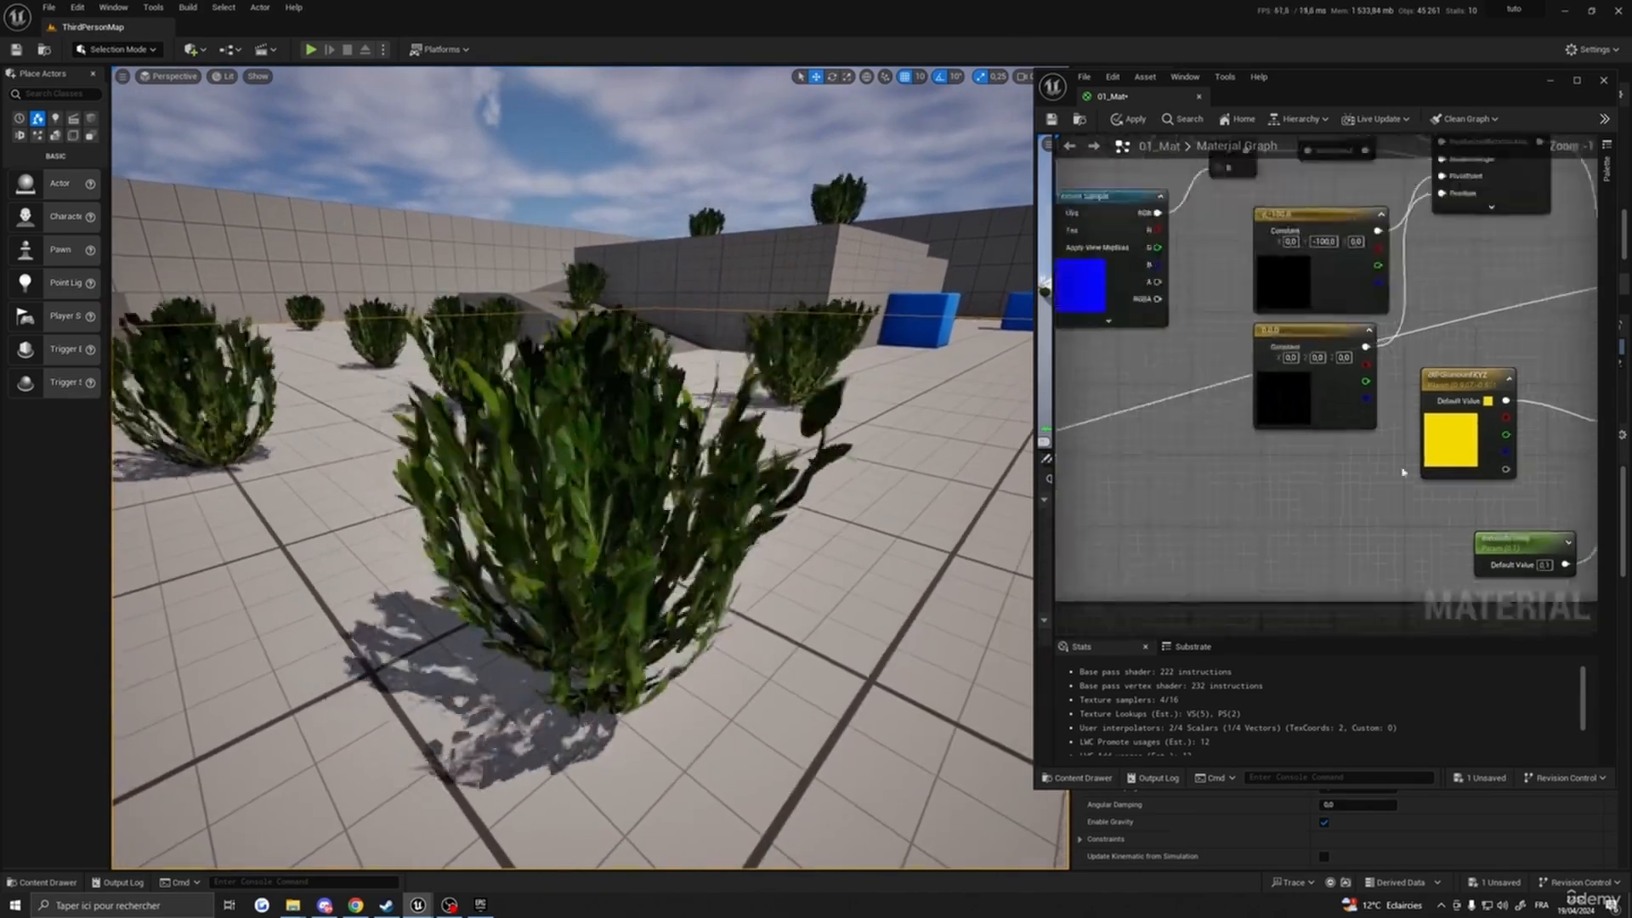
pyautogui.scroll(-5, 1131, 467)
pyautogui.moveTo(1130, 468); pyautogui.dragTo(1409, 492, button='right')
pyautogui.scroll(4, 1260, 397)
pyautogui.scroll(3, 1313, 415)
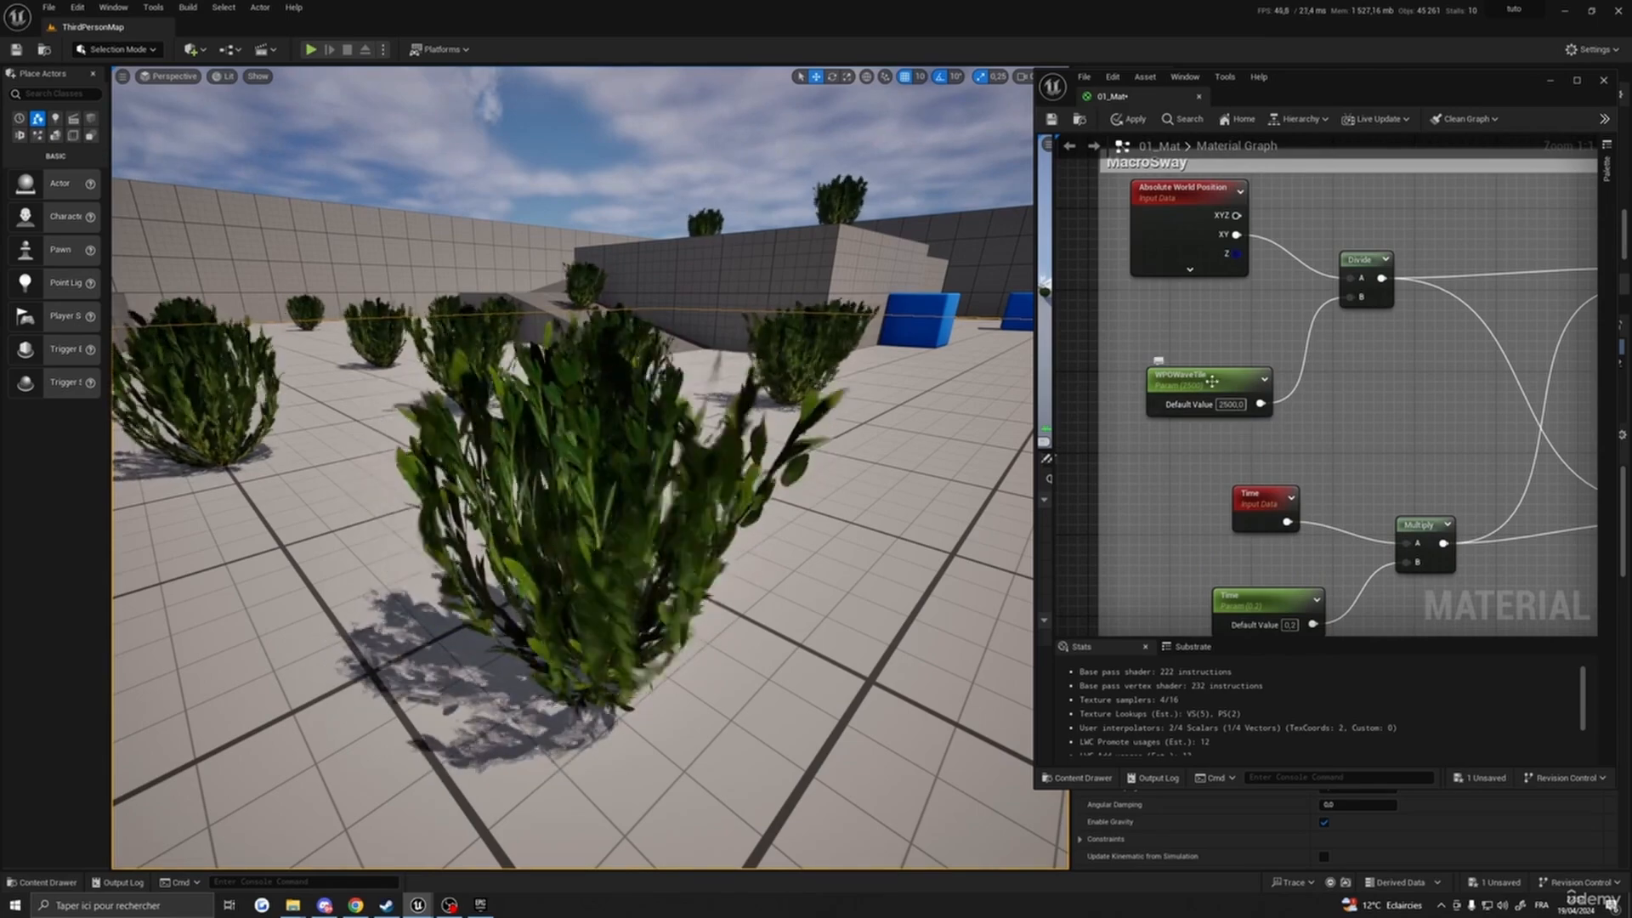
pyautogui.moveTo(1211, 382); pyautogui.dragTo(1224, 376)
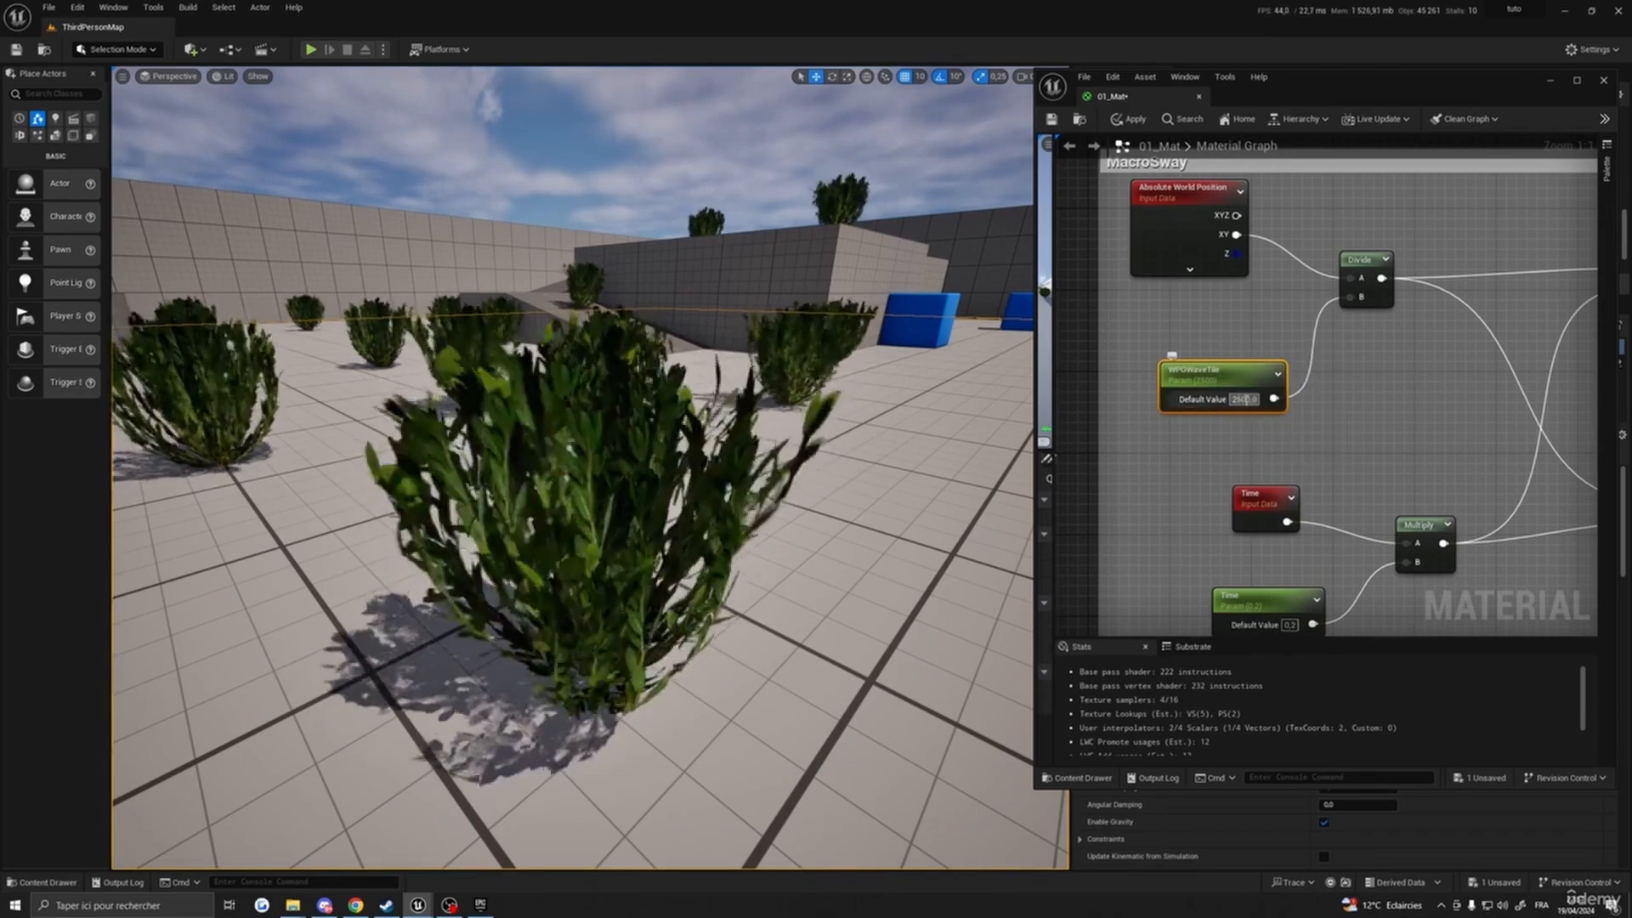
pyautogui.moveTo(884, 442); pyautogui.dragTo(861, 417, button='right')
# - Set the WPOWaveTile default value to 500 while viewing the bush up close
pyautogui.click(1245, 400)
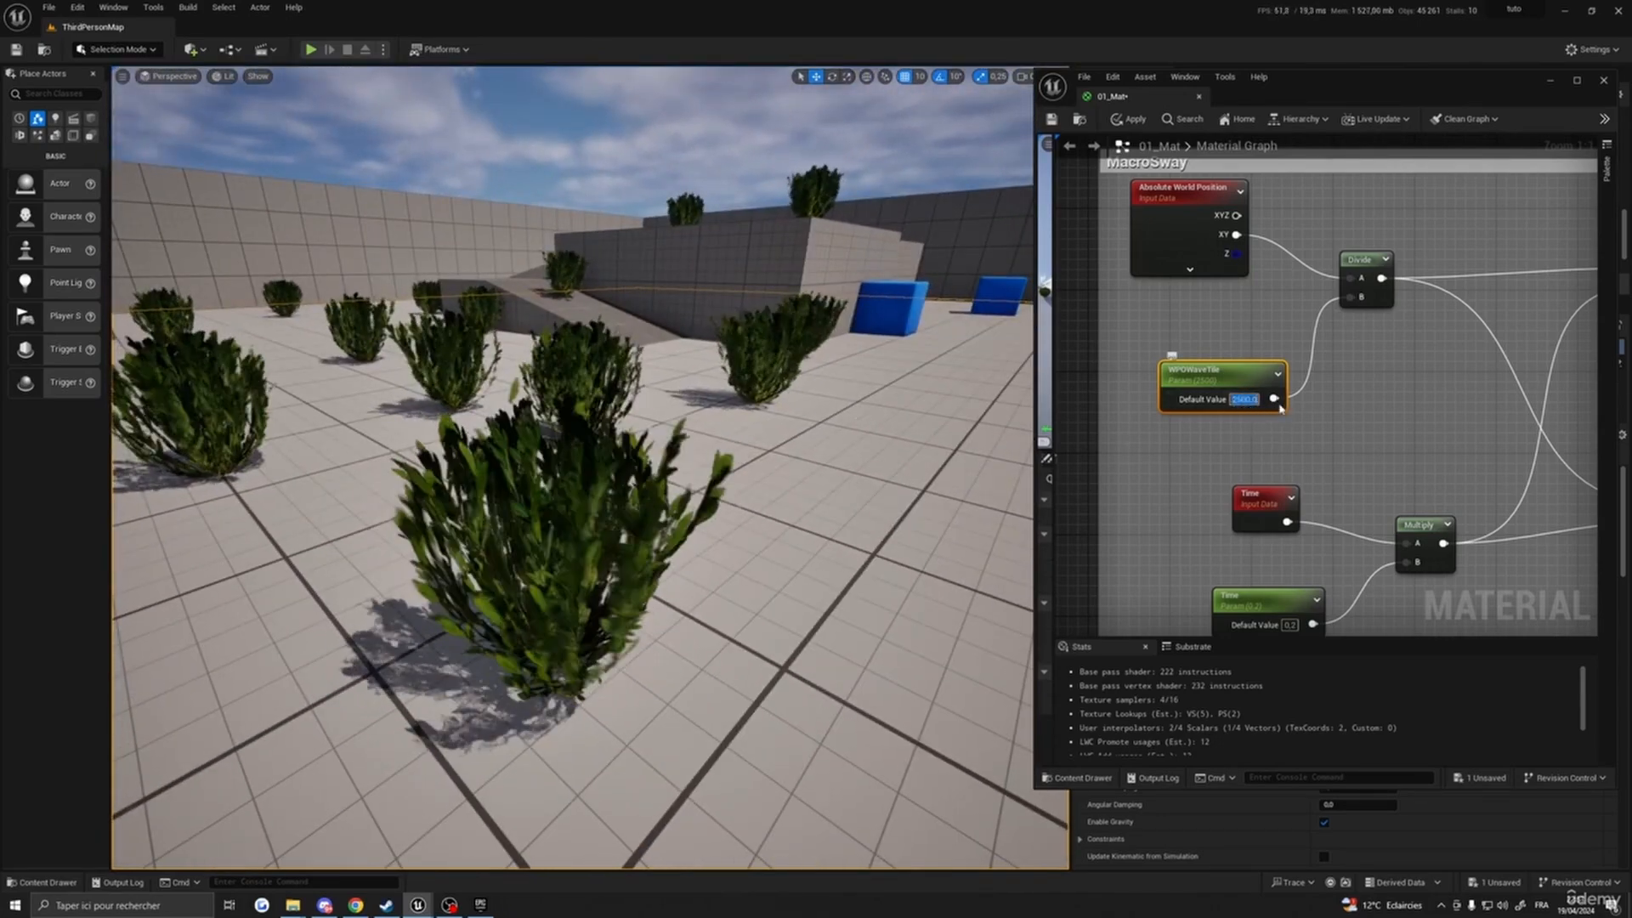
pyautogui.write('10')
pyautogui.press('Return')
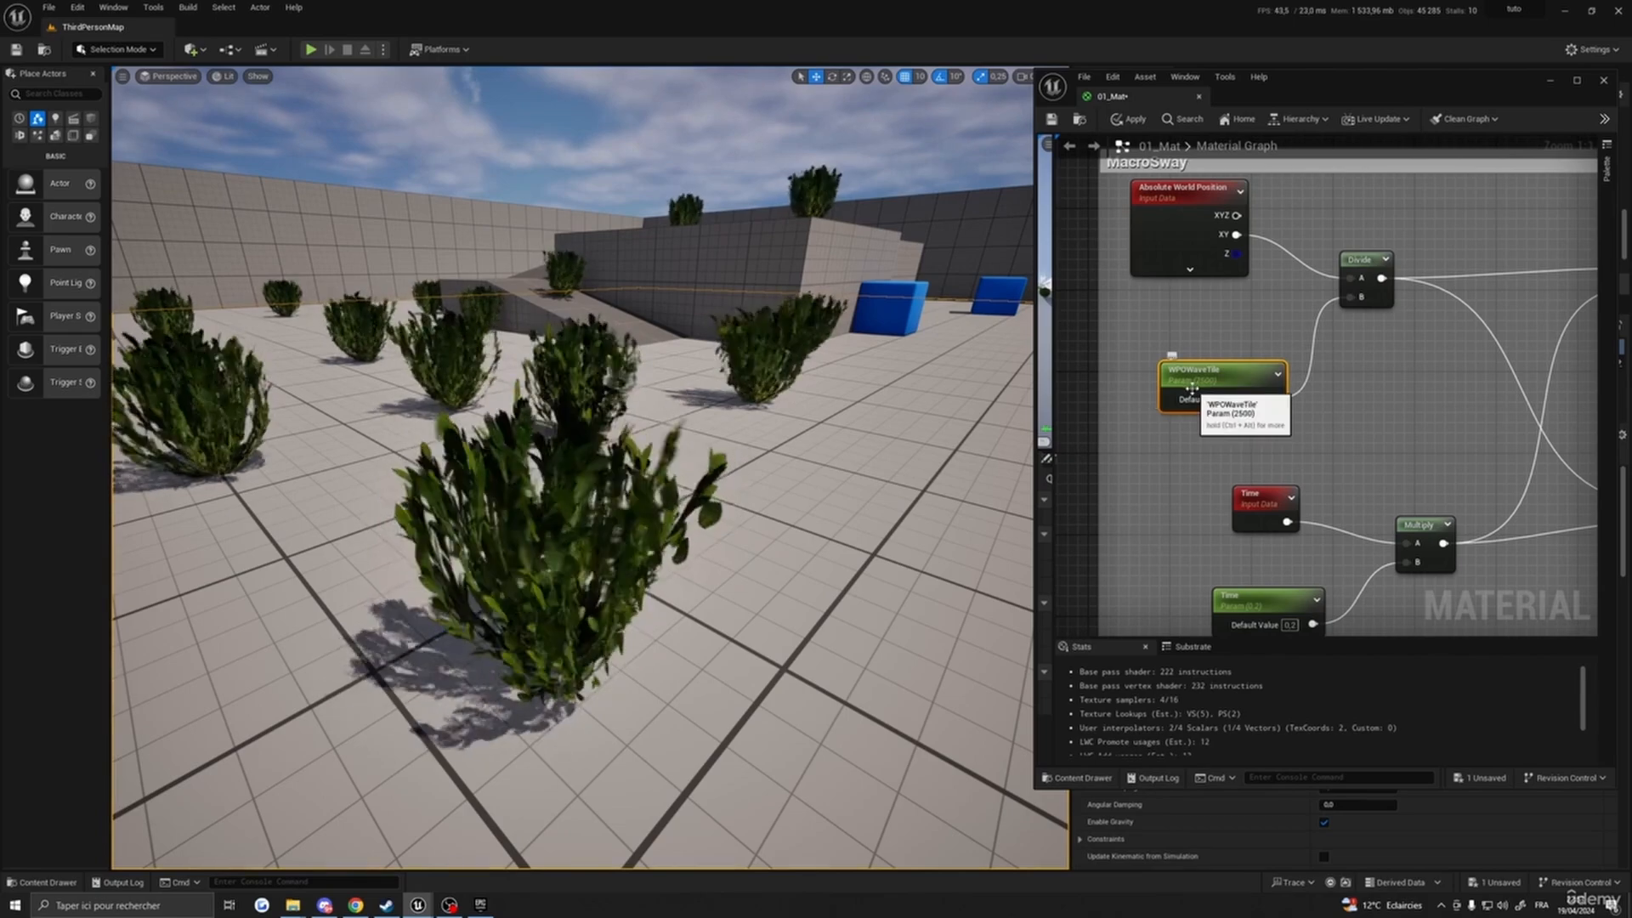
pyautogui.press('w')
pyautogui.moveTo(595, 468); pyautogui.dragTo(595, 376, button='right')
pyautogui.press('s')
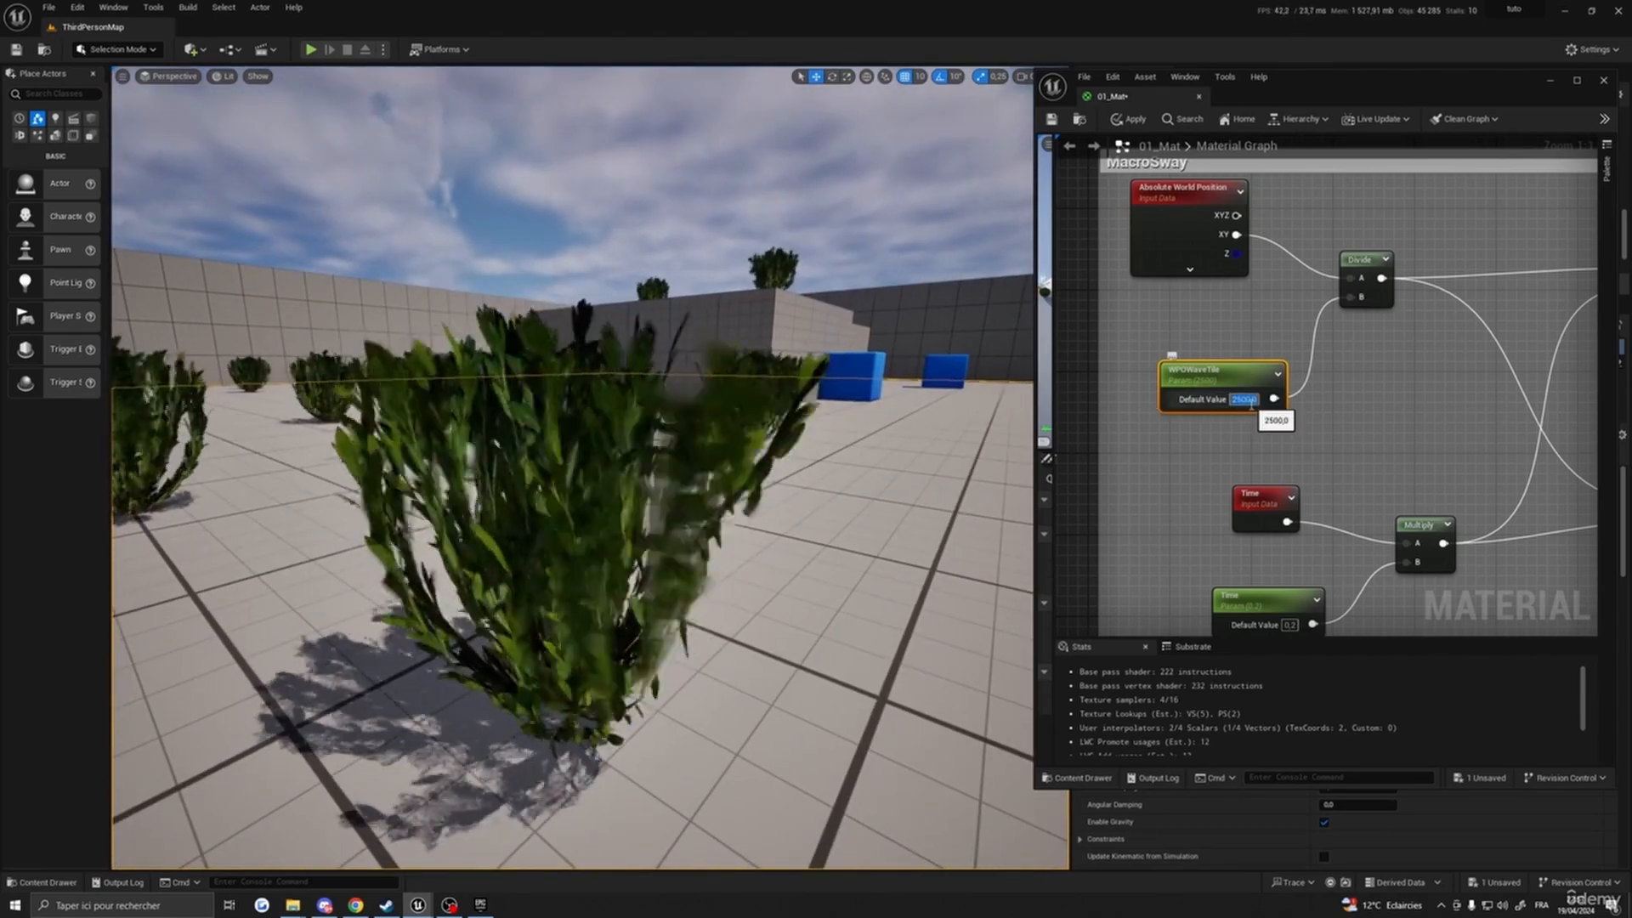
pyautogui.write('500')
pyautogui.press('Return')
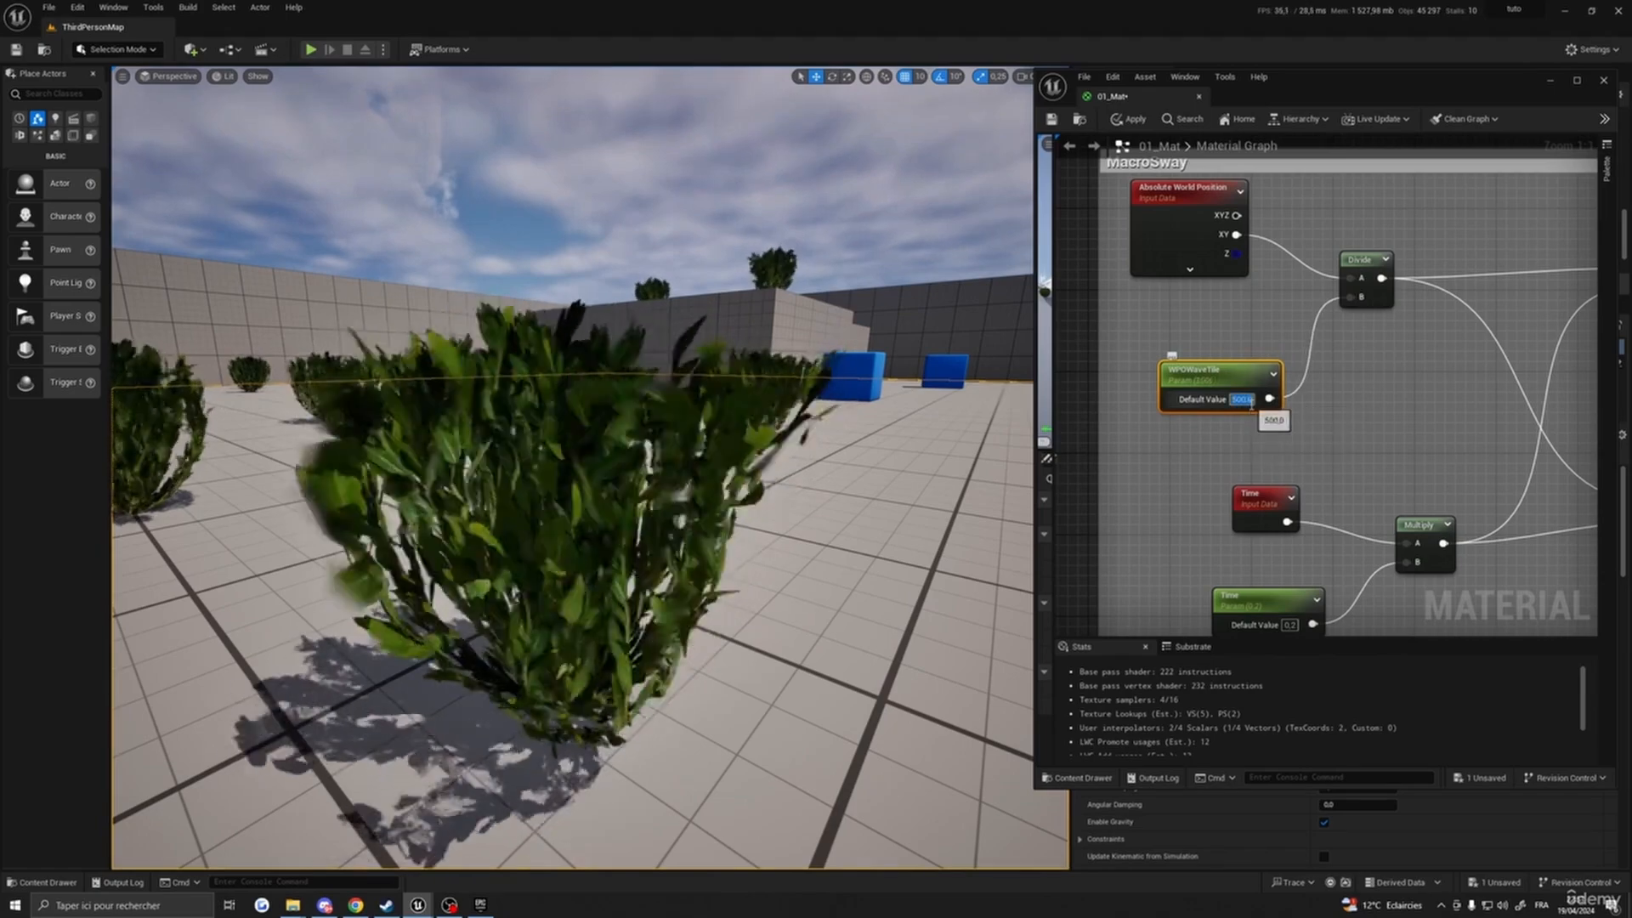
# - Examine the closest bush's sway from several angles with the changed wave tiling
pyautogui.press('d')
pyautogui.moveTo(850, 467); pyautogui.dragTo(684, 485, button='right')
pyautogui.press('a')
pyautogui.press('d')
pyautogui.press('s')
pyautogui.press('a')
pyautogui.press('w')
pyautogui.moveTo(1443, 445); pyautogui.dragTo(1271, 414, button='right')
pyautogui.scroll(-3, 1373, 428)
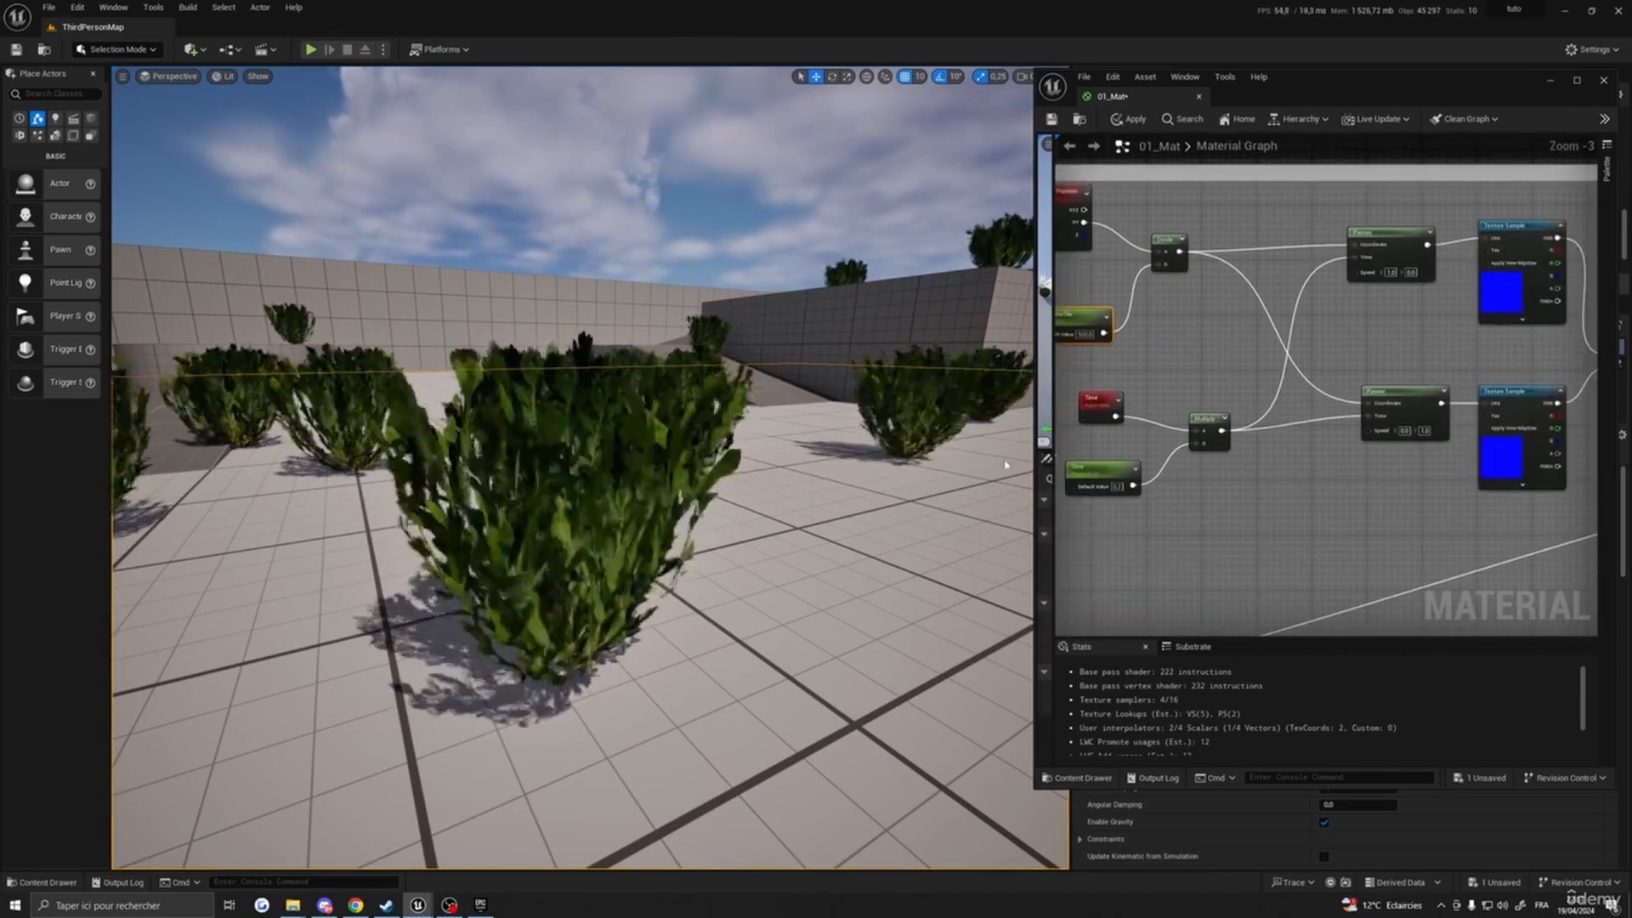
pyautogui.moveTo(1006, 465); pyautogui.dragTo(1126, 465, button='right')
pyautogui.press('a')
# - Lower the IntensitySway default value in the MacroSway group and check the bush from farther away
pyautogui.moveTo(1238, 486); pyautogui.dragTo(1122, 477, button='right')
pyautogui.scroll(-3, 1273, 487)
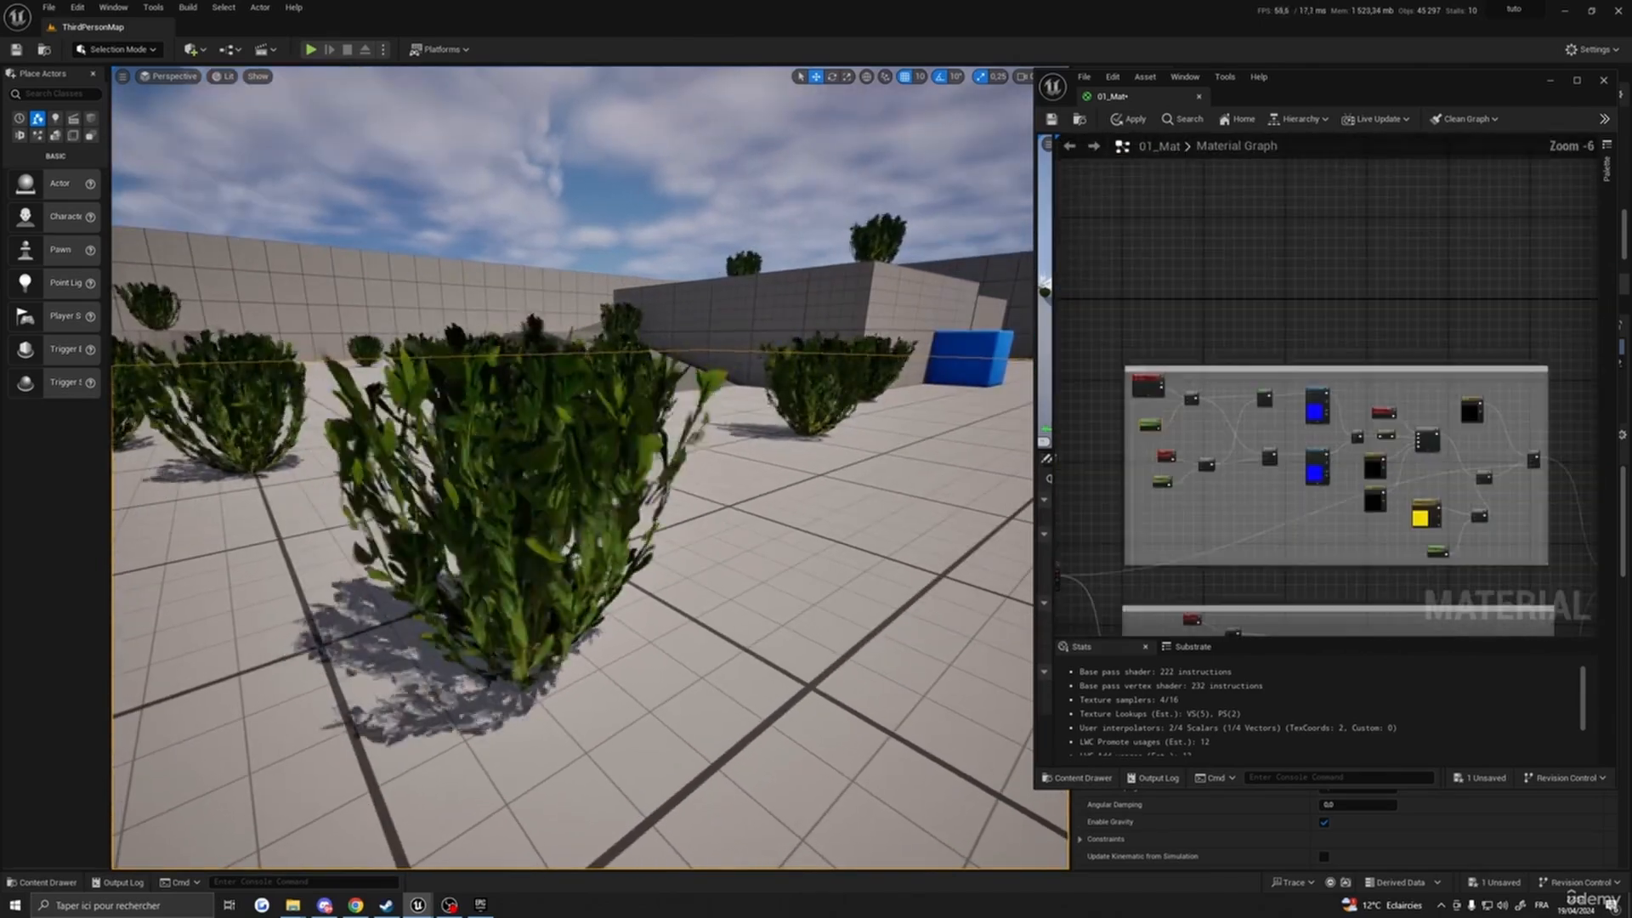
pyautogui.scroll(5, 1335, 528)
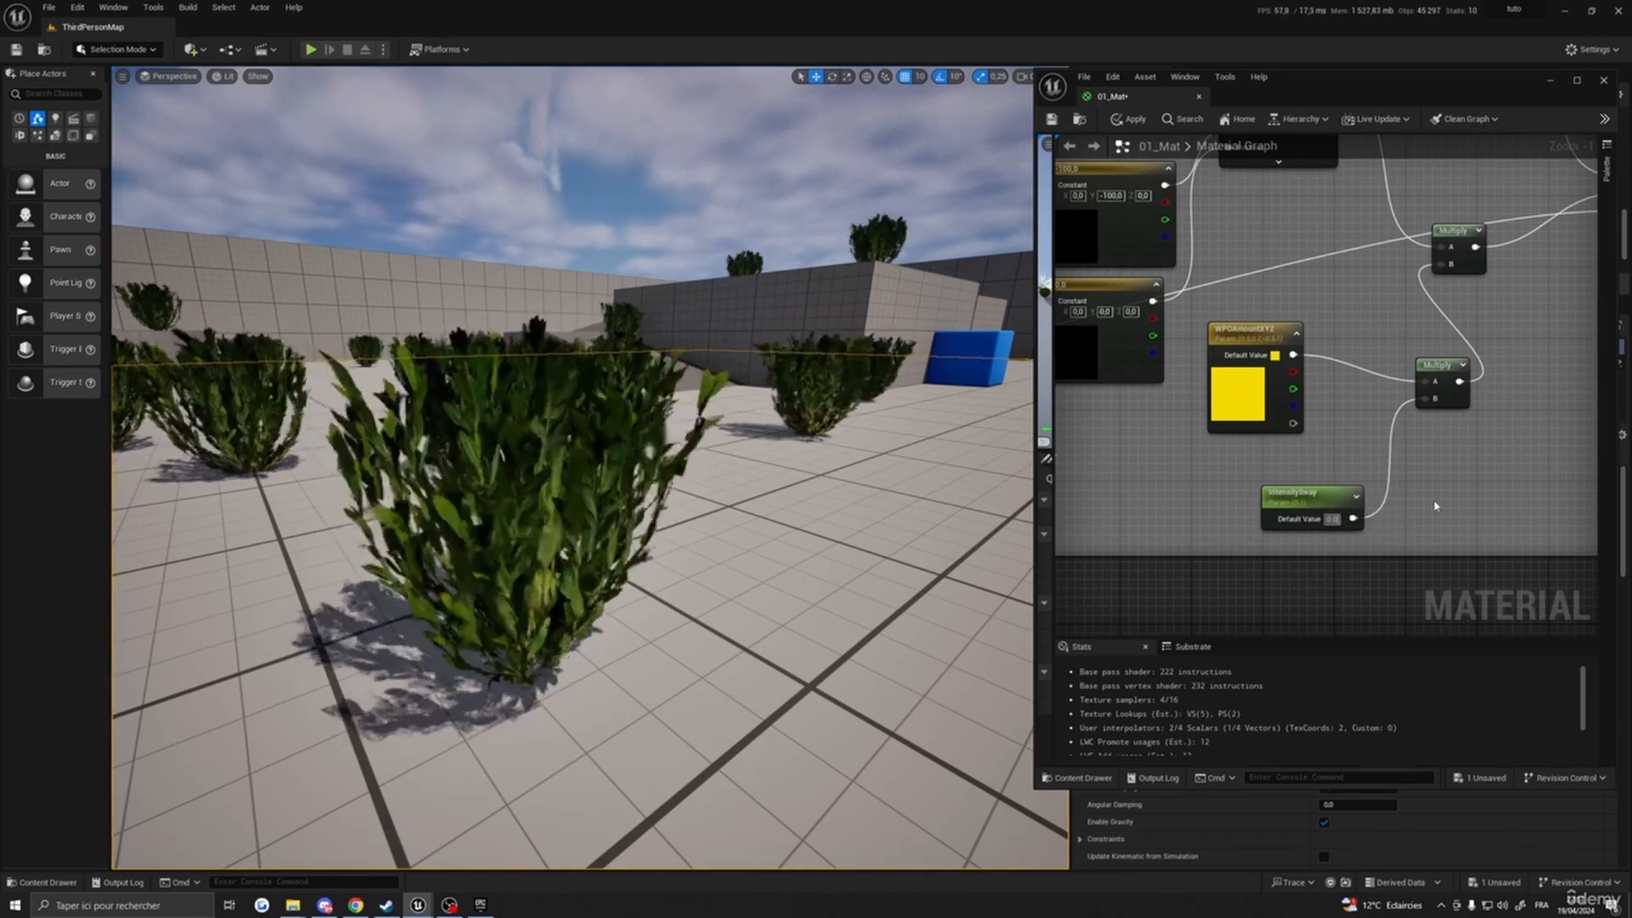
pyautogui.press('Return')
pyautogui.moveTo(842, 541); pyautogui.dragTo(916, 559, button='right')
pyautogui.press('a')
pyautogui.press('s')
# - Set the Time parameter's default value in the MacroSway group to 0.1
pyautogui.moveTo(1127, 450); pyautogui.dragTo(1508, 488, button='right')
pyautogui.scroll(-4, 1508, 488)
pyautogui.scroll(3, 1097, 432)
pyautogui.moveTo(1276, 402); pyautogui.dragTo(1248, 483, button='right')
pyautogui.scroll(2, 1249, 482)
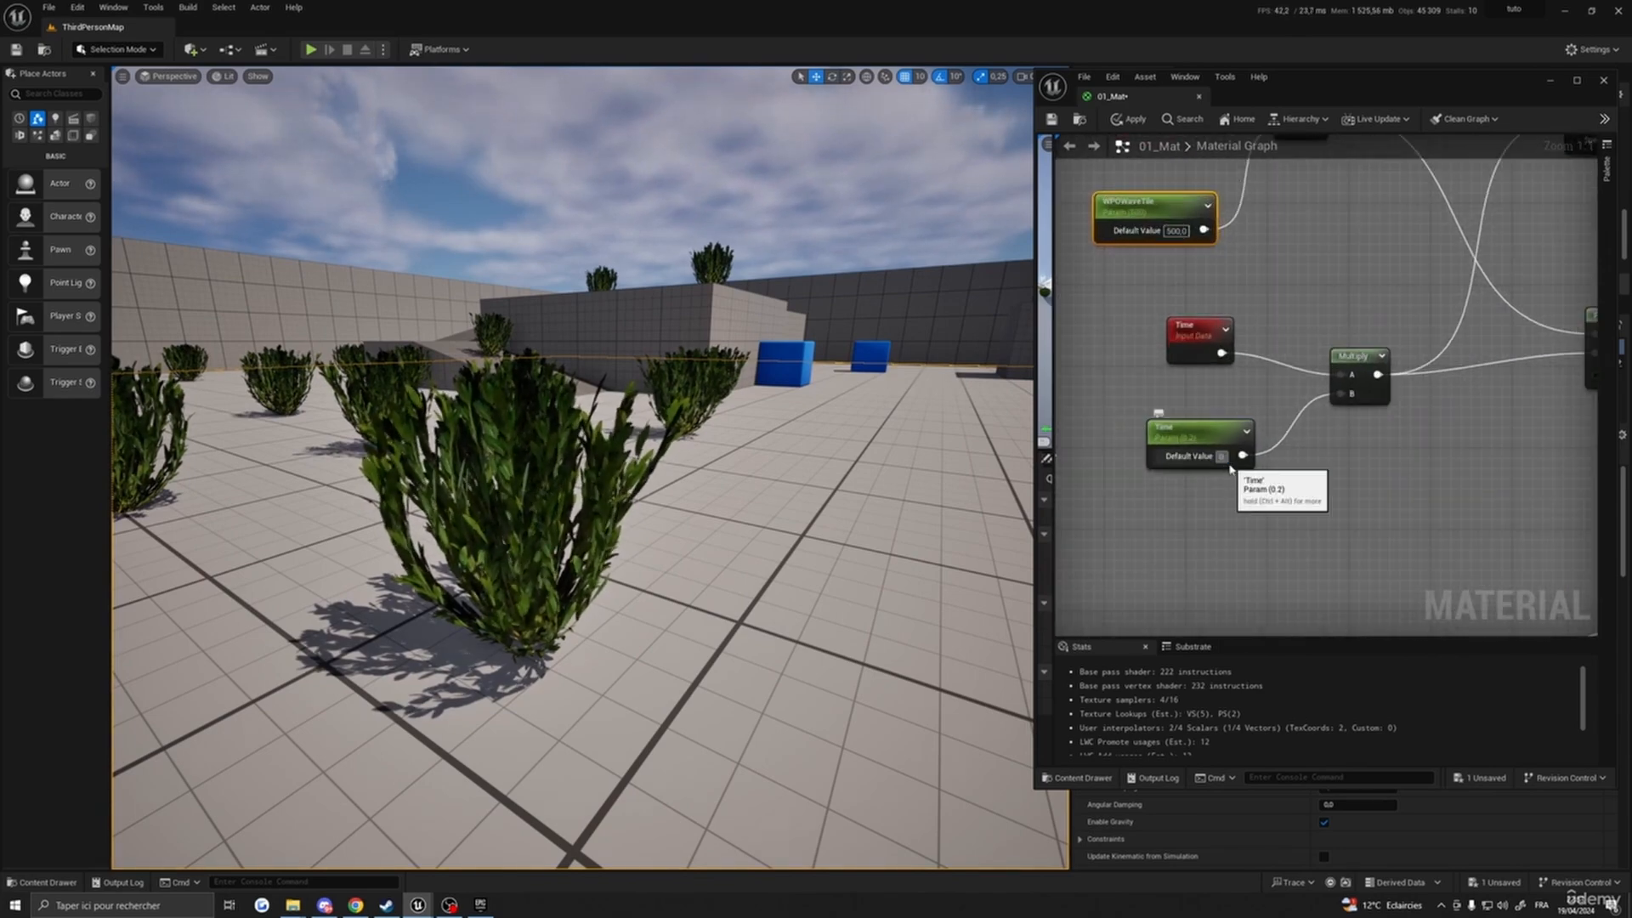
# - Examine the slowed foliage movement by circling the closest bush and viewing the plants behind it
pyautogui.press('w')
pyautogui.moveTo(808, 528); pyautogui.dragTo(595, 485, button='right')
pyautogui.press('w')
pyautogui.press('s')
pyautogui.press('a')
pyautogui.press('a')
pyautogui.press('a')
pyautogui.press('s')
pyautogui.press('d')
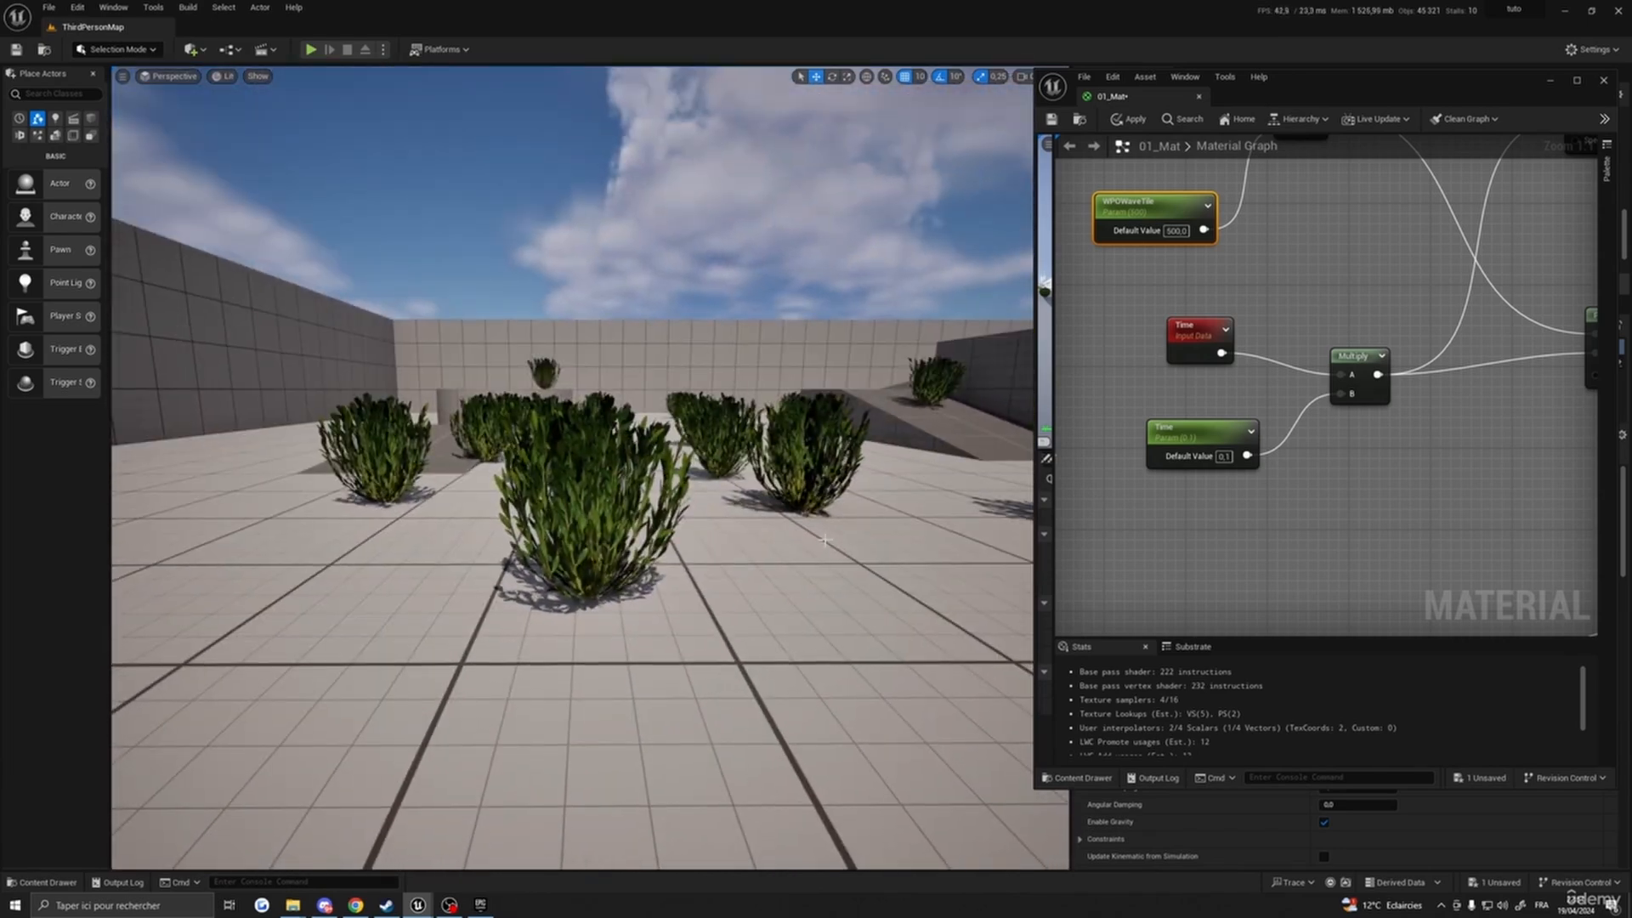
# - Examine the MacroSway group's Panner and Texture Sample nodes and select the upper Texture Sample
pyautogui.moveTo(1248, 410); pyautogui.dragTo(1252, 468, button='right')
pyautogui.scroll(-3, 1345, 448)
pyautogui.moveTo(1346, 448); pyautogui.dragTo(1247, 437, button='right')
pyautogui.moveTo(1170, 214); pyautogui.dragTo(1283, 263, button='right')
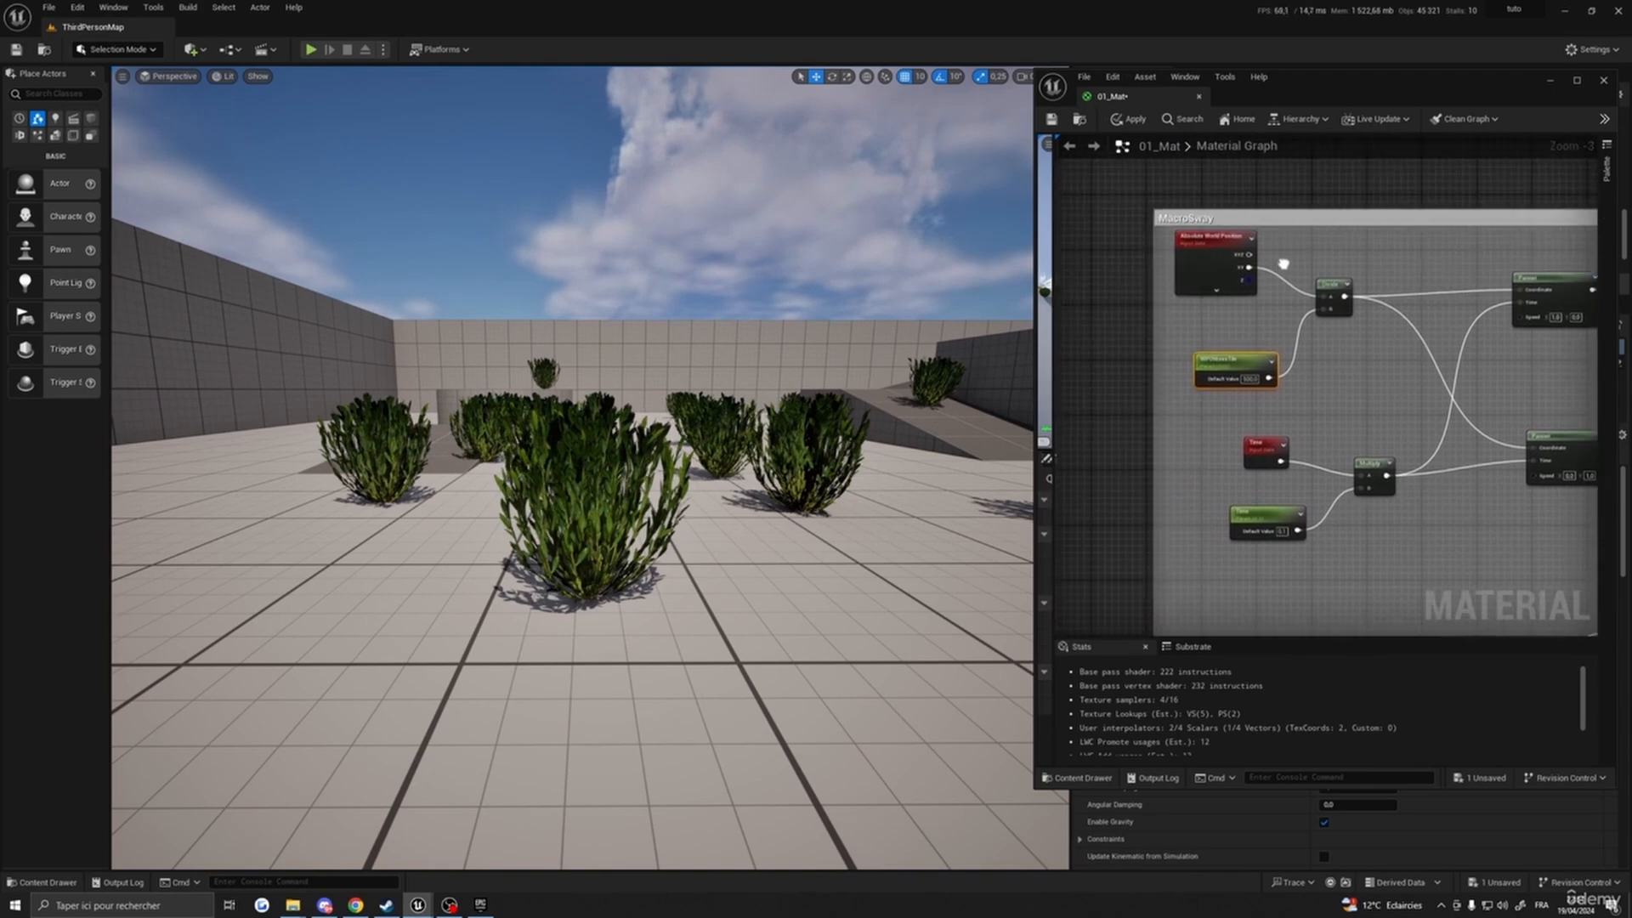
pyautogui.moveTo(1428, 408); pyautogui.dragTo(1347, 390, button='right')
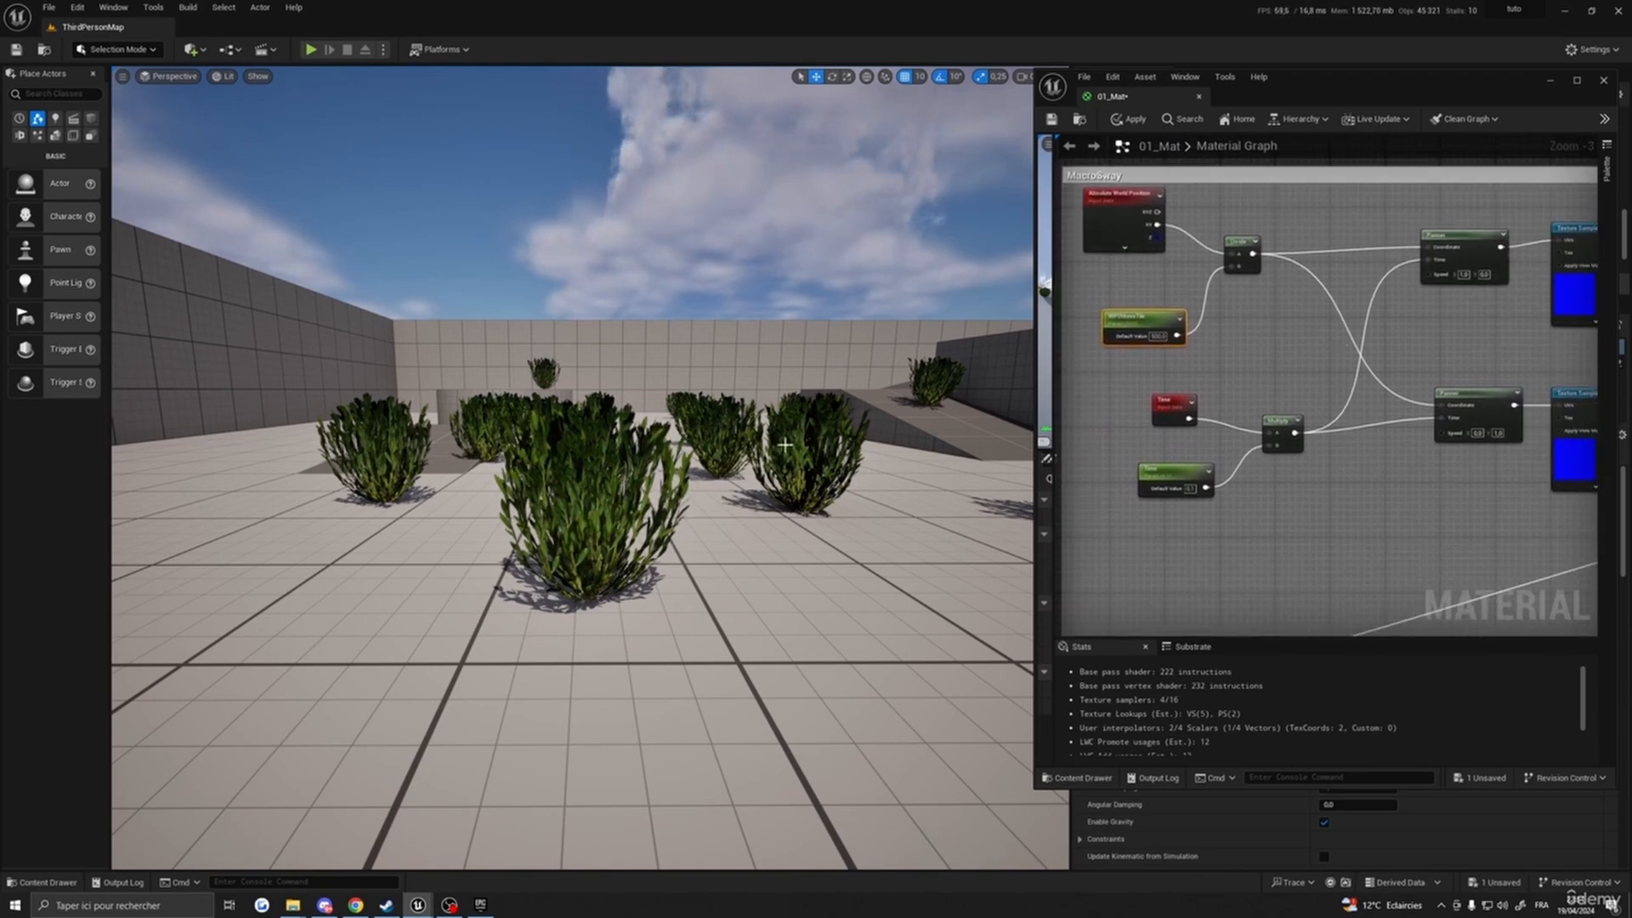
pyautogui.moveTo(784, 445); pyautogui.dragTo(714, 425, button='right')
pyautogui.scroll(3, 1275, 400)
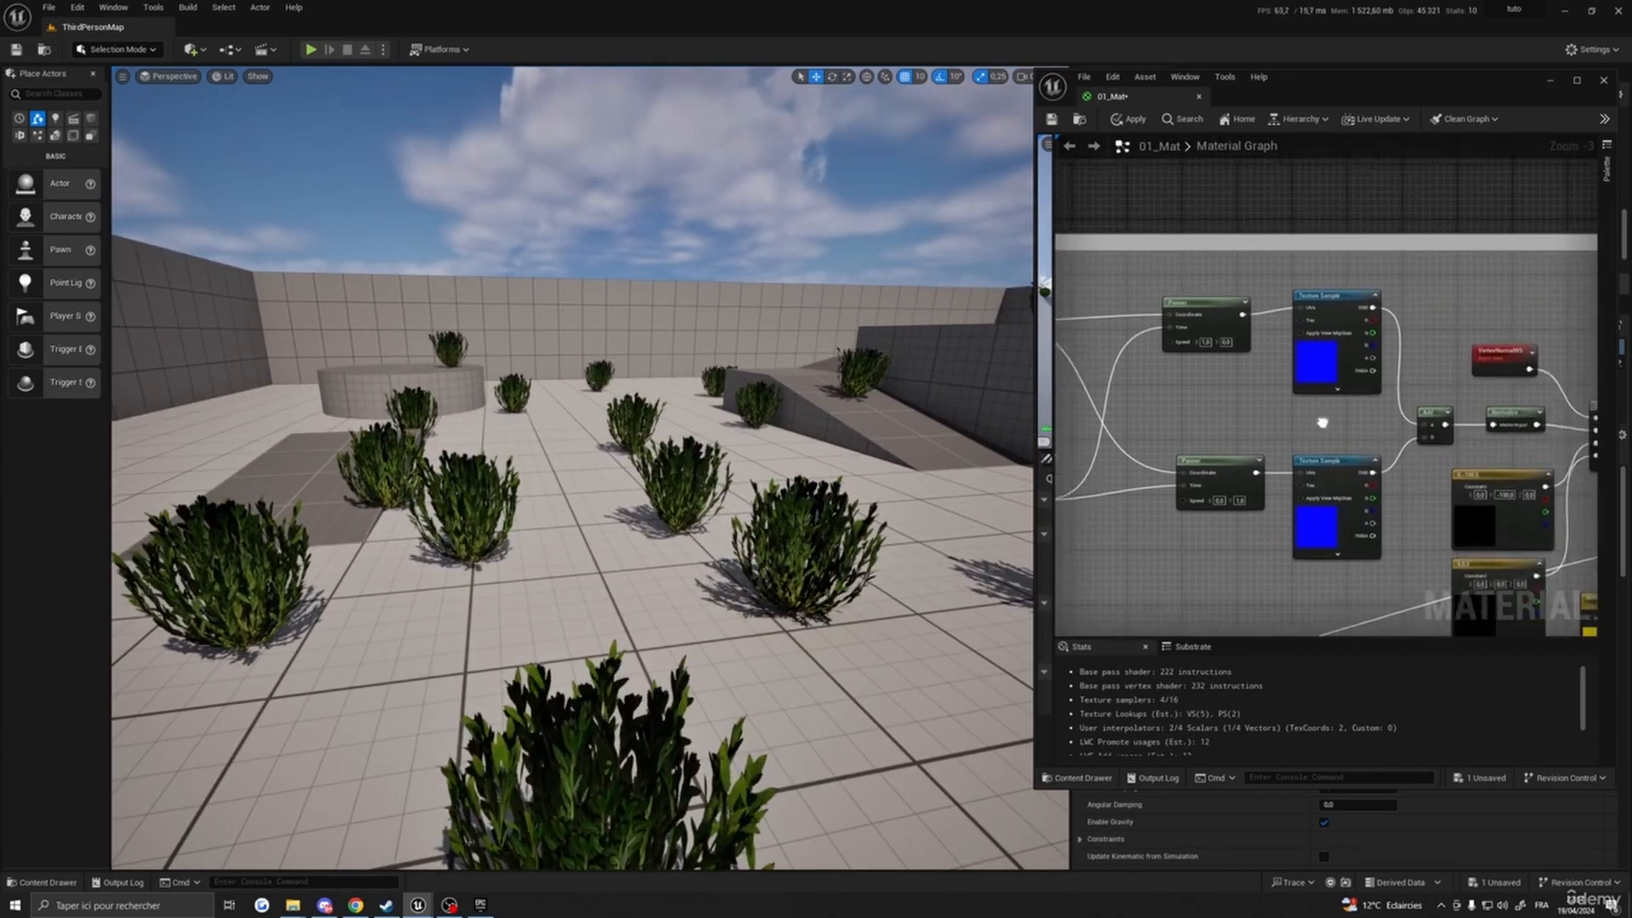
pyautogui.click(1281, 368)
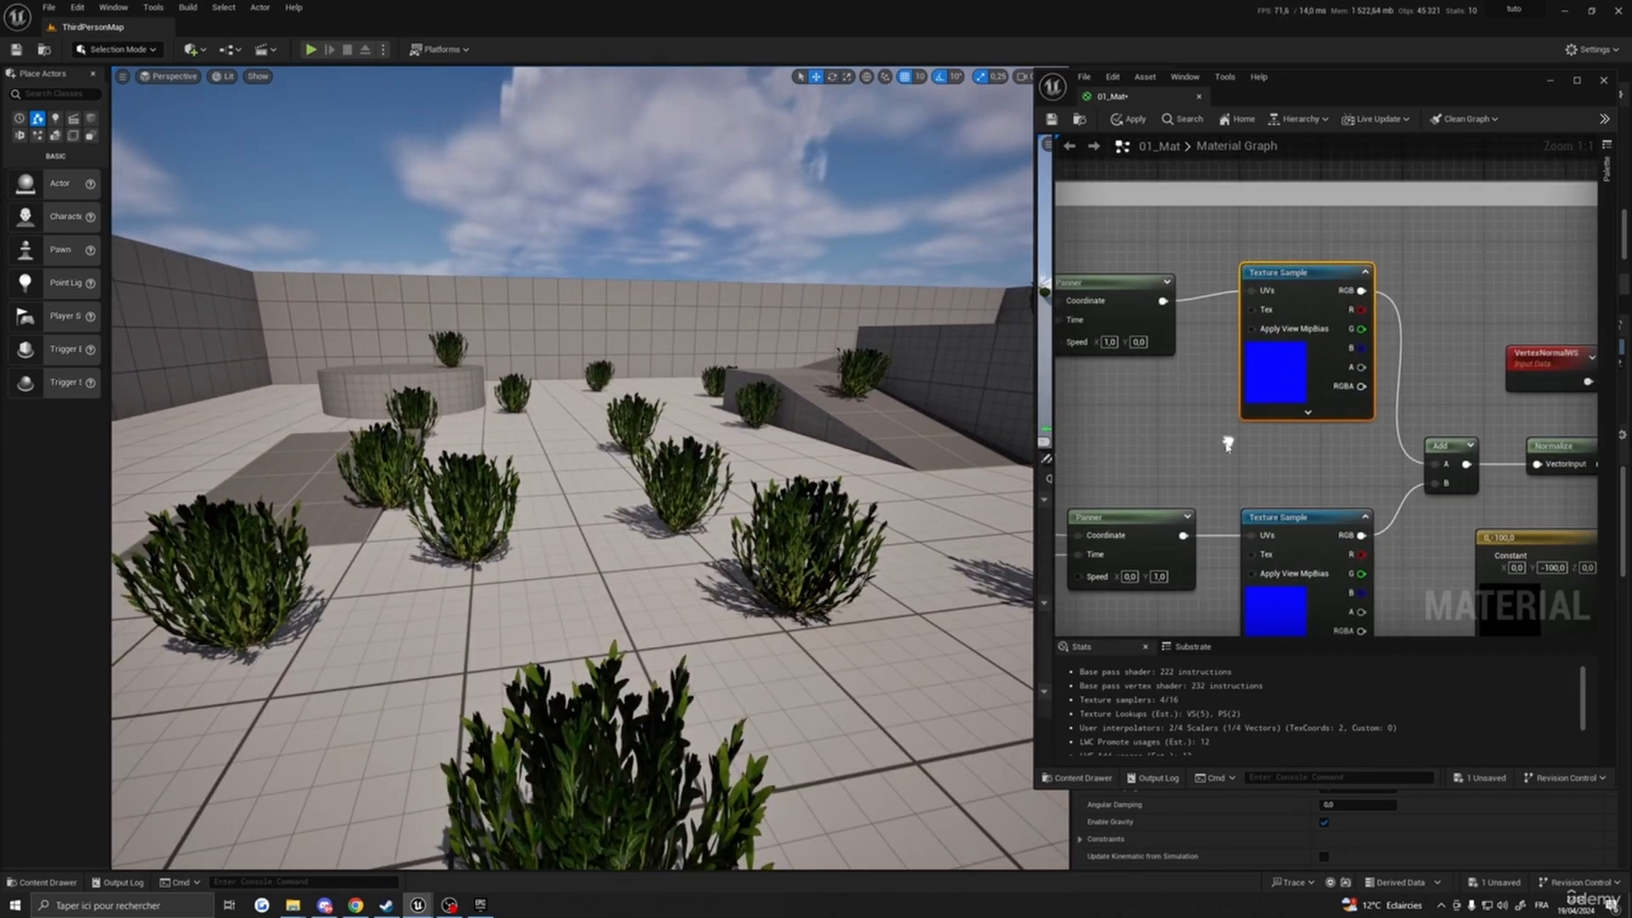
# - Examine the wind movement across all the bushes from a distant, raised viewpoint and again up close
pyautogui.moveTo(816, 476); pyautogui.dragTo(808, 494, button='right')
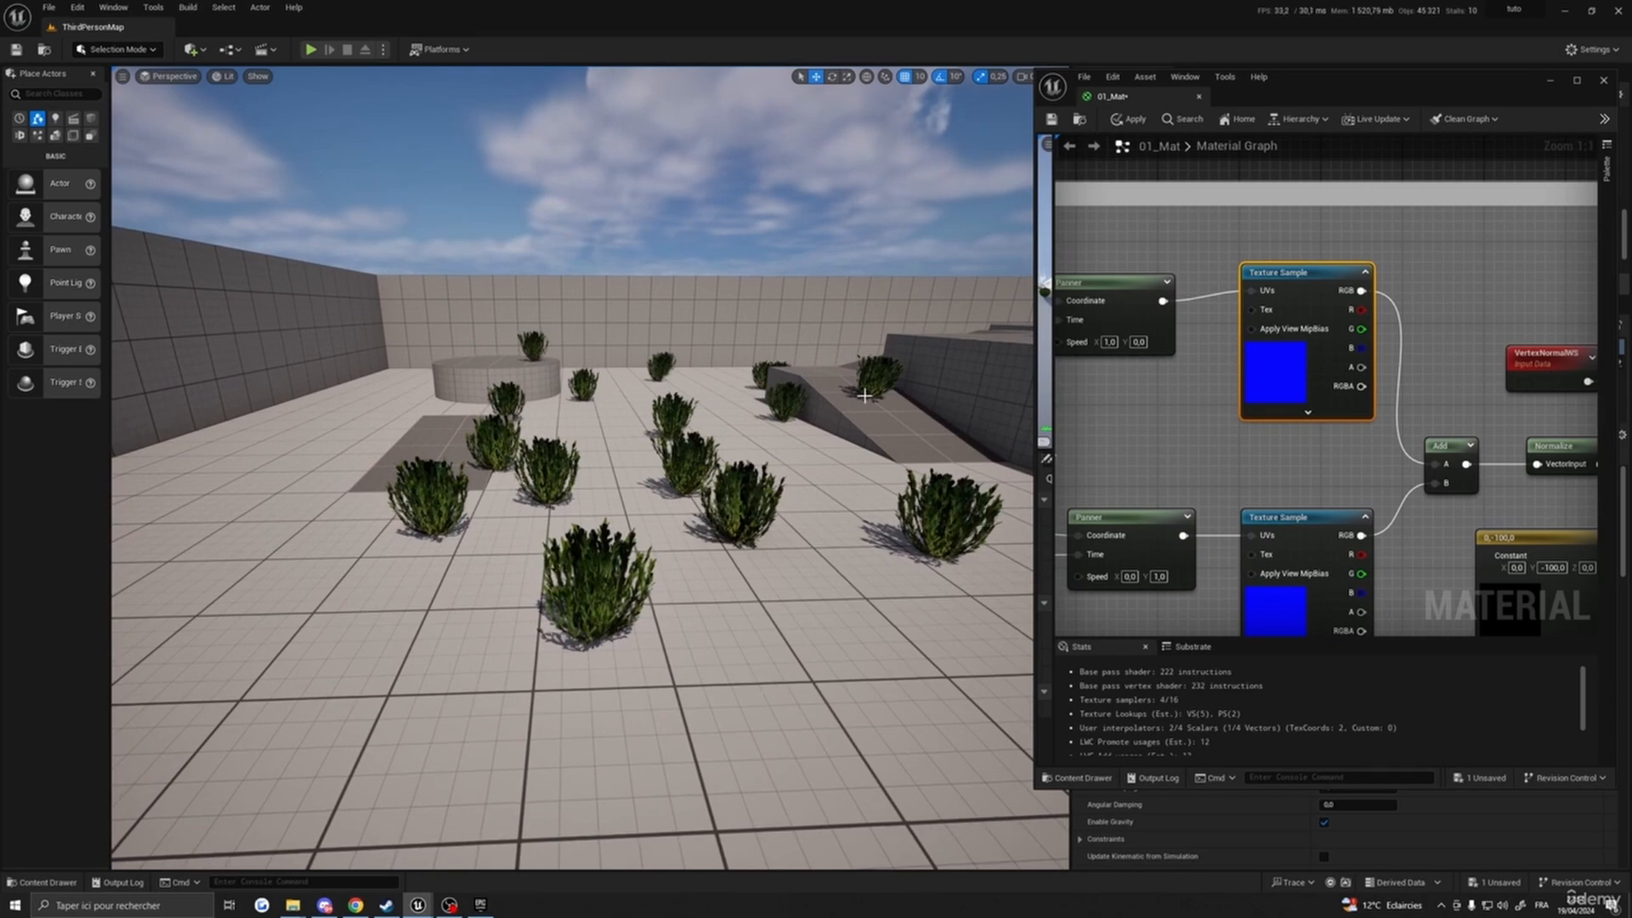
pyautogui.moveTo(943, 557); pyautogui.dragTo(712, 702, button='right')
pyautogui.moveTo(614, 317); pyautogui.dragTo(619, 363, button='right')
pyautogui.press('w')
pyautogui.press('w')
pyautogui.press('s')
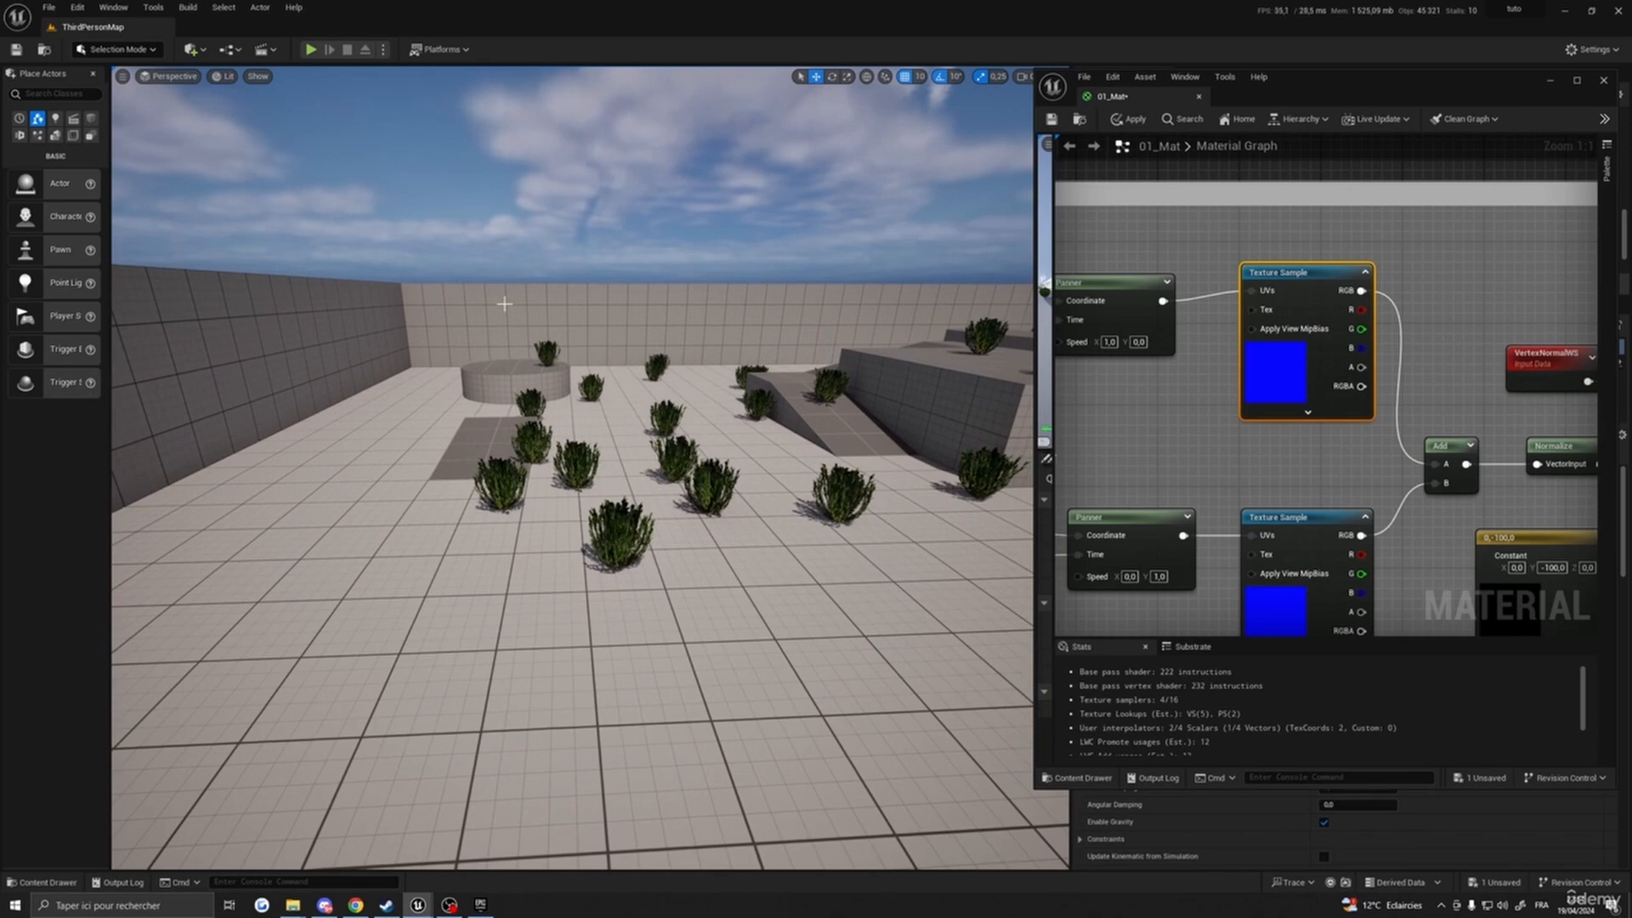
pyautogui.moveTo(362, 486); pyautogui.dragTo(373, 513, button='right')
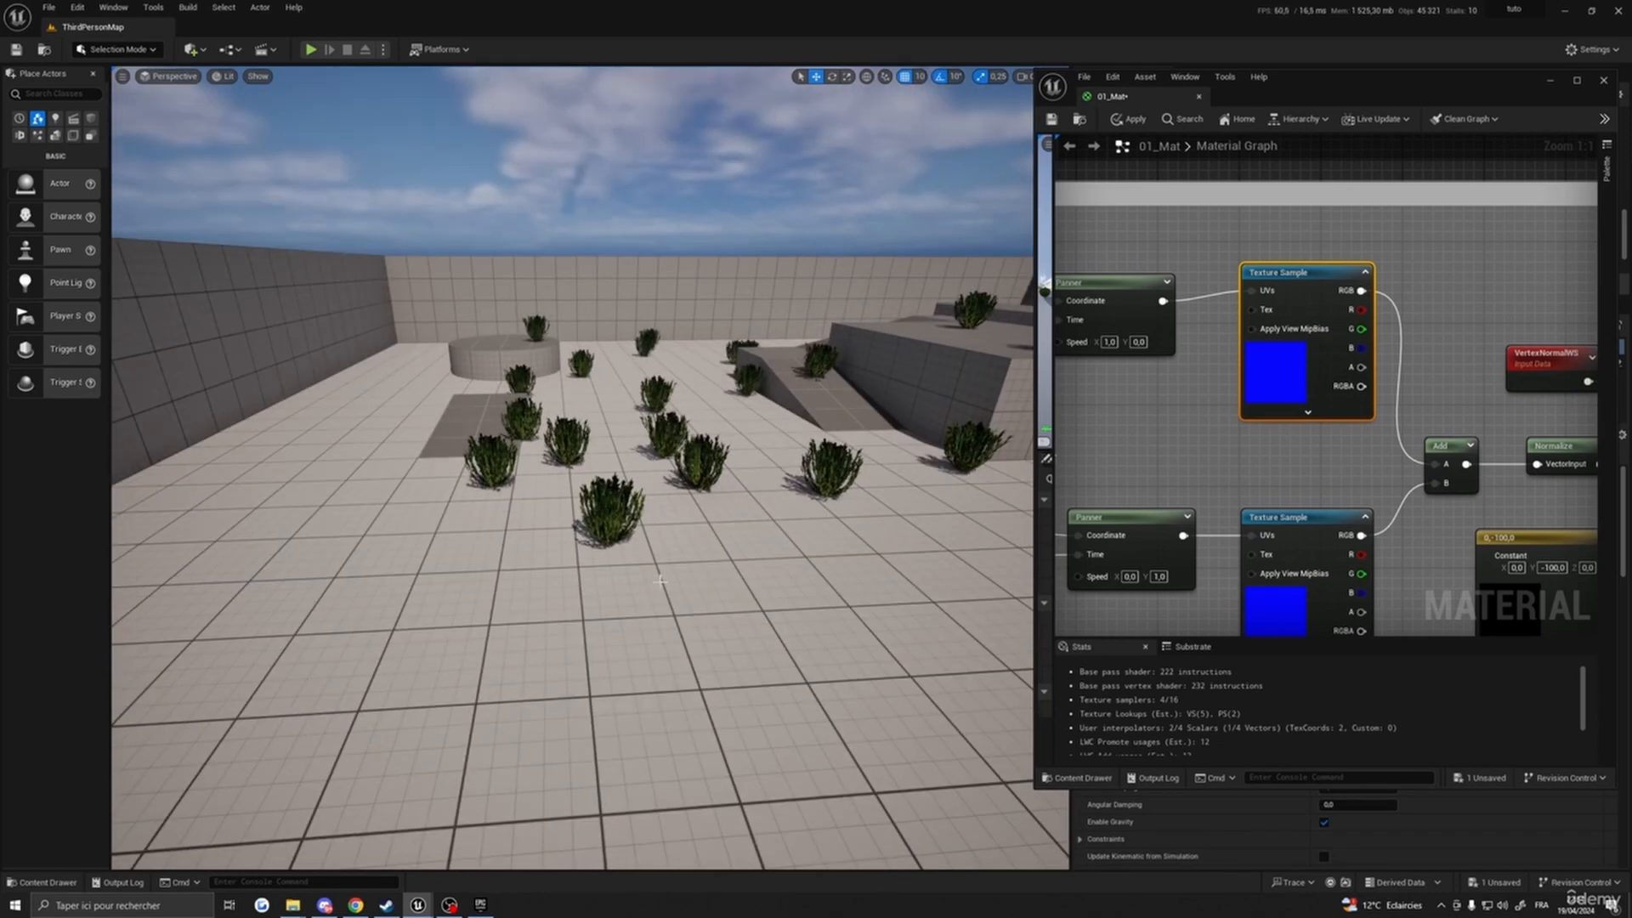
pyautogui.moveTo(660, 581); pyautogui.dragTo(635, 538, button='right')
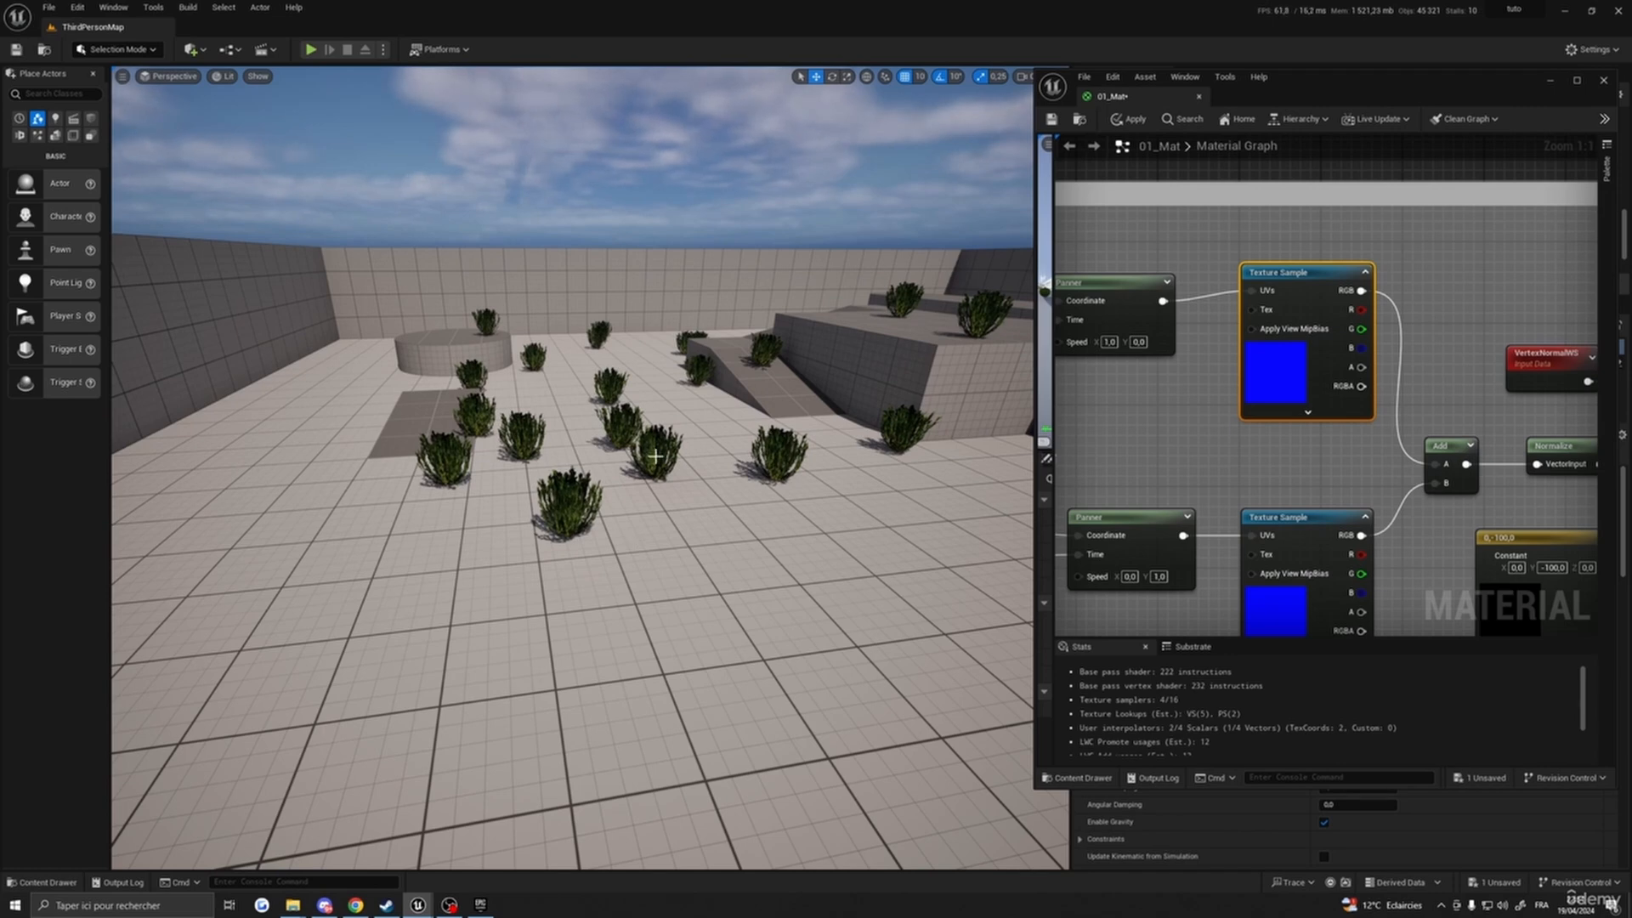
pyautogui.moveTo(680, 533); pyautogui.dragTo(700, 561, button='right')
# - Set the default value of the parameter multiplied with Time in the BigSway group to 1.0 and check the bushes' movement
pyautogui.scroll(-5, 1211, 509)
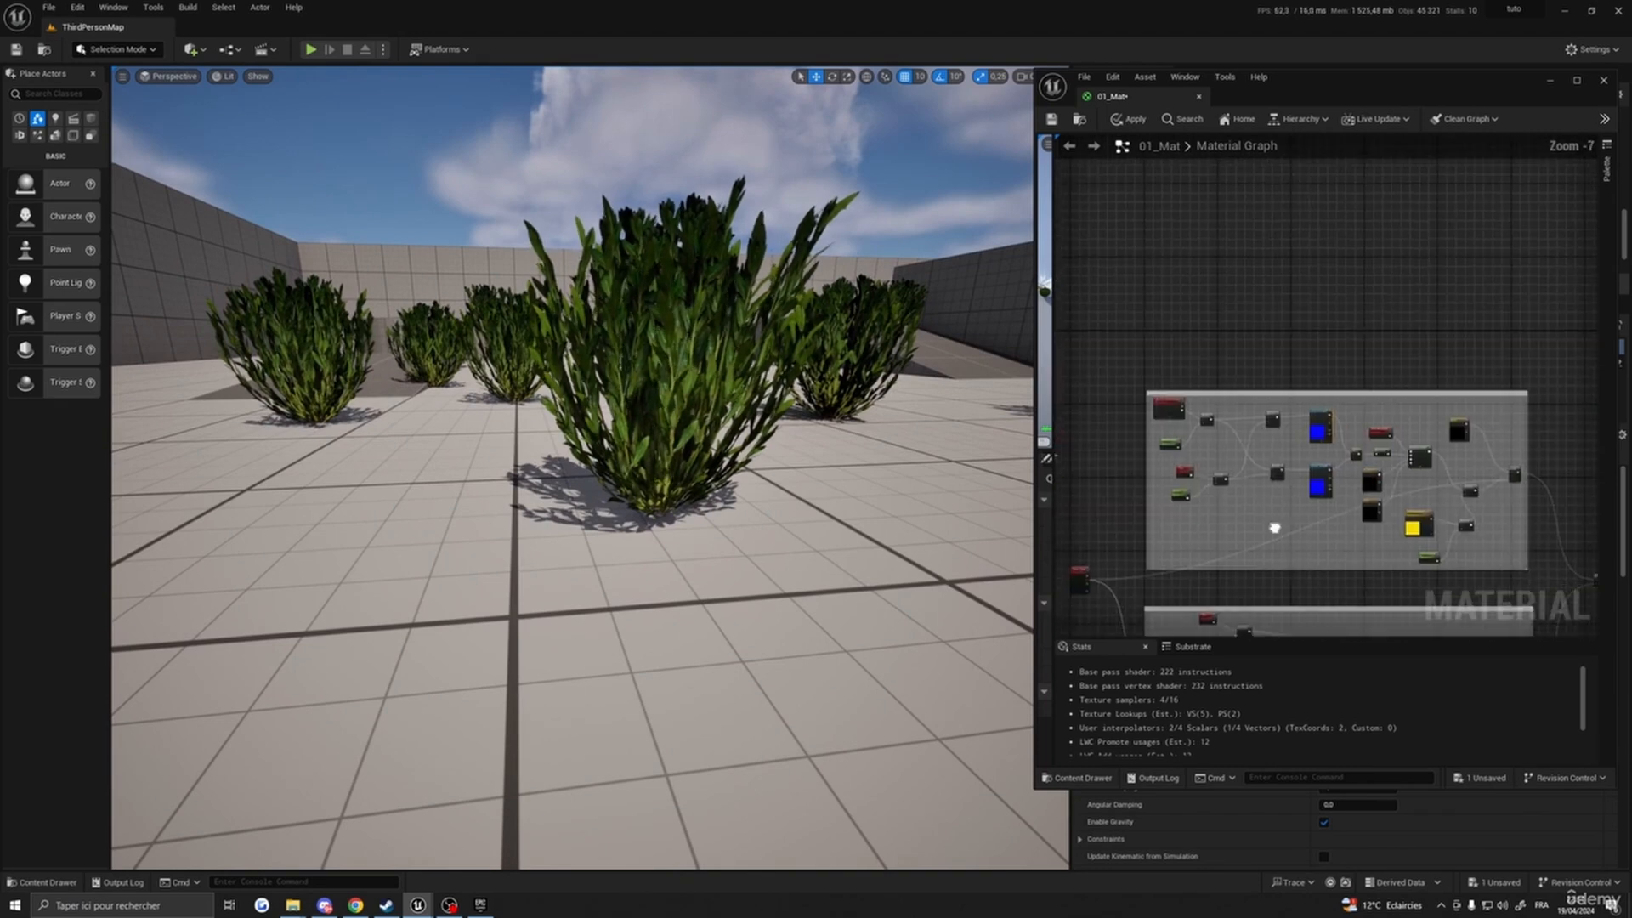
pyautogui.scroll(1, 1248, 512)
pyautogui.moveTo(1252, 514); pyautogui.dragTo(1275, 400, button='right')
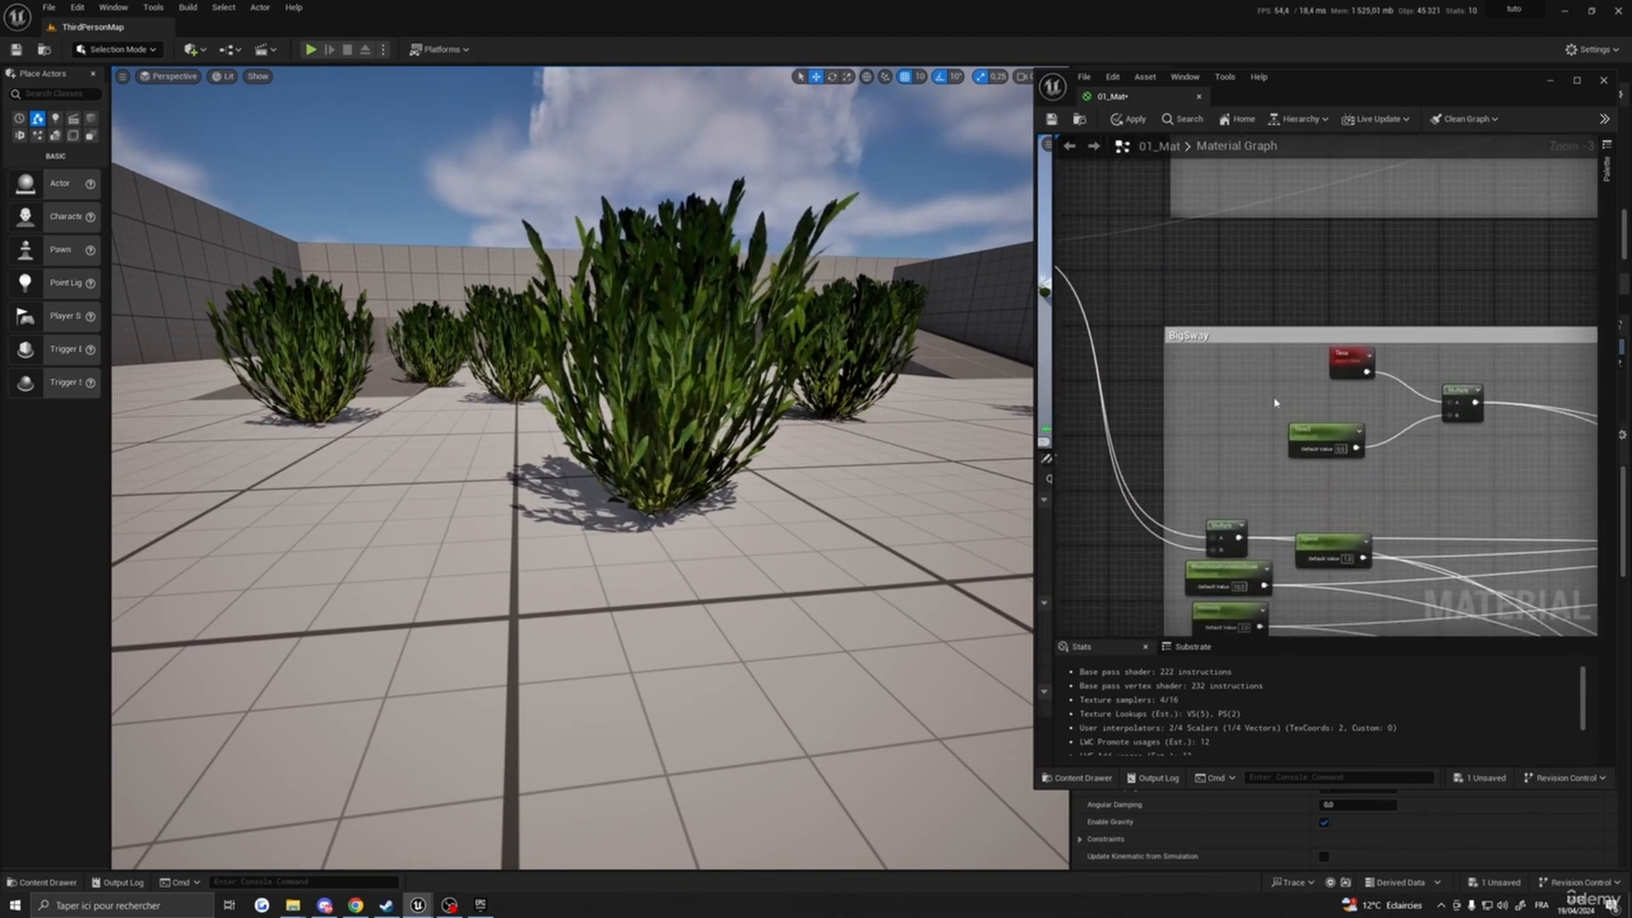
pyautogui.moveTo(1414, 460); pyautogui.dragTo(1324, 452, button='right')
pyautogui.scroll(-3, 1319, 401)
pyautogui.scroll(3, 1300, 391)
pyautogui.click(1261, 428)
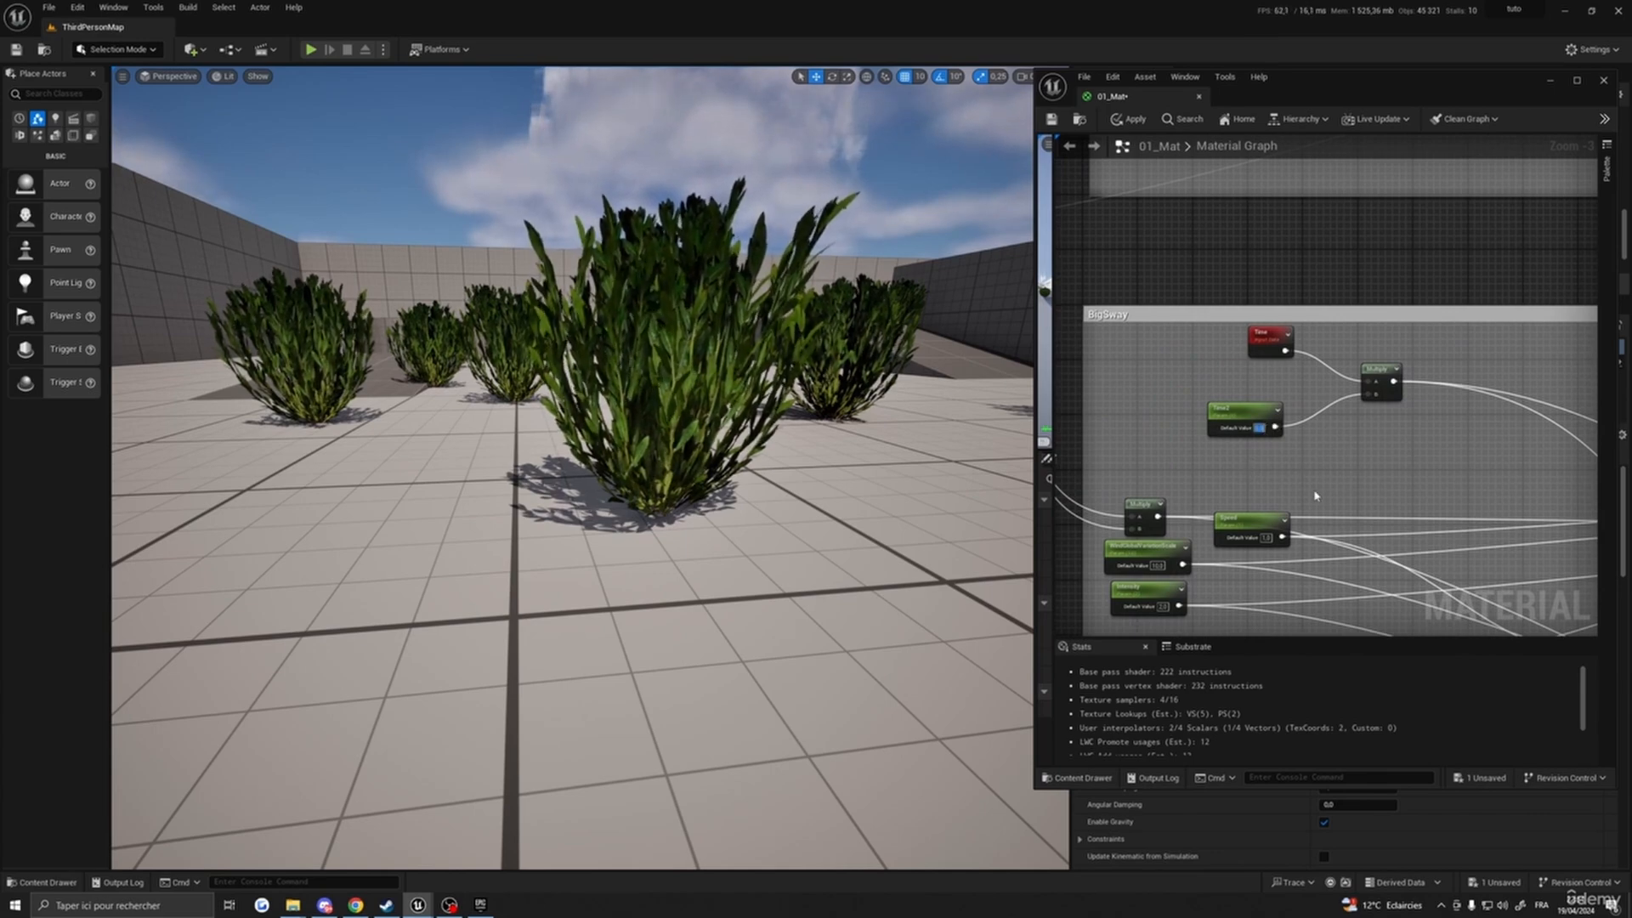
pyautogui.moveTo(867, 483); pyautogui.dragTo(782, 466, button='right')
pyautogui.press('q')
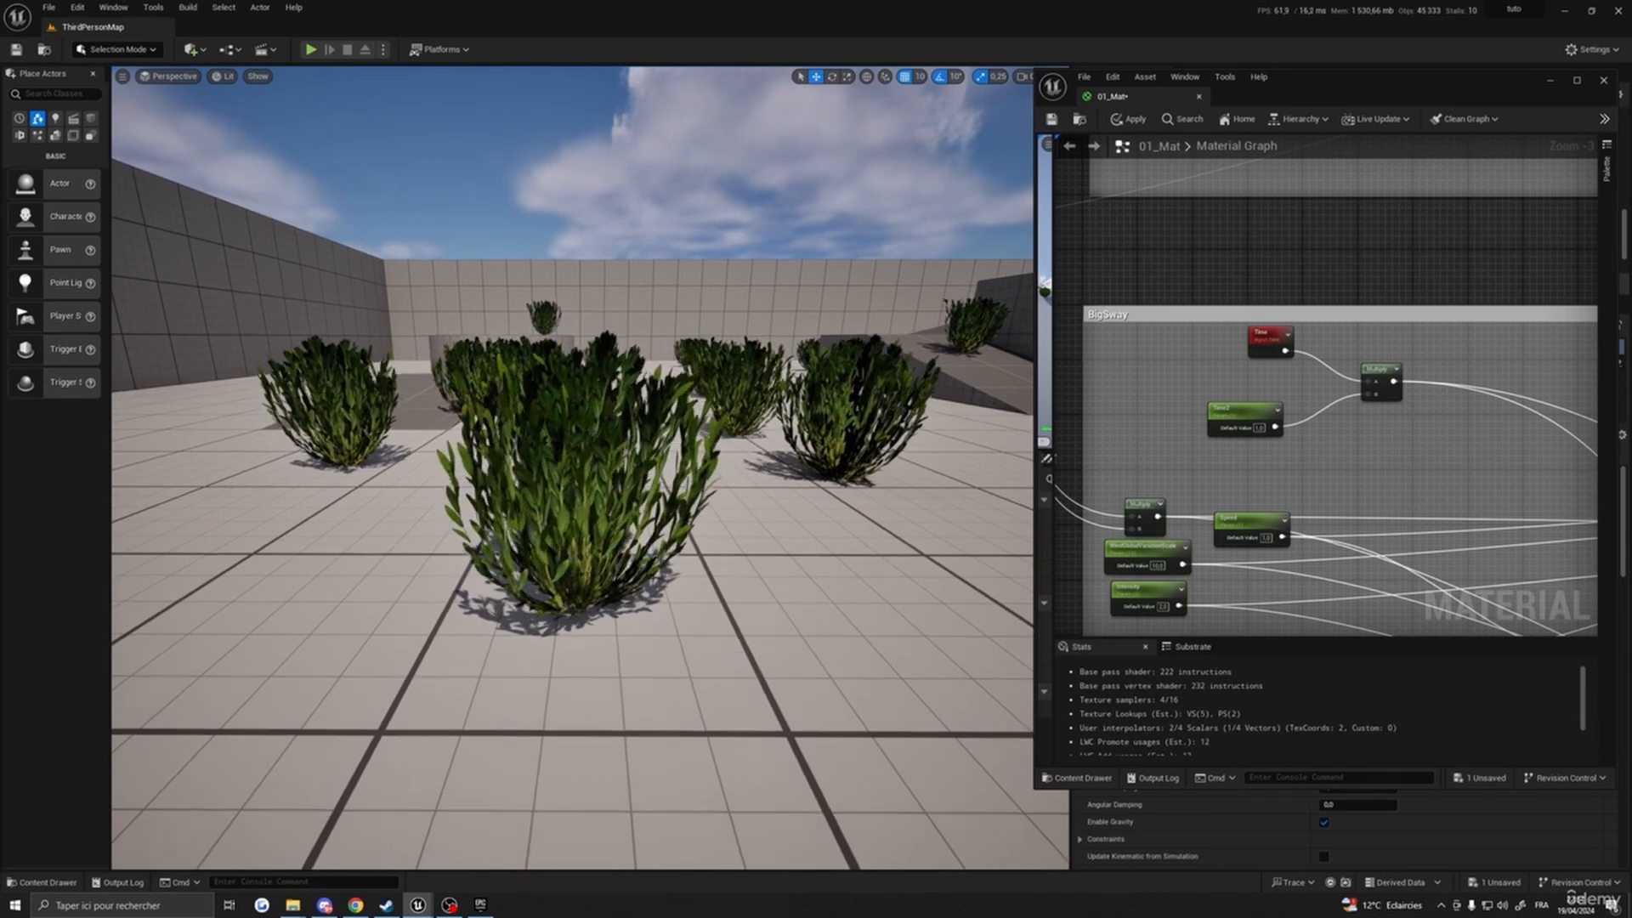
pyautogui.press('w')
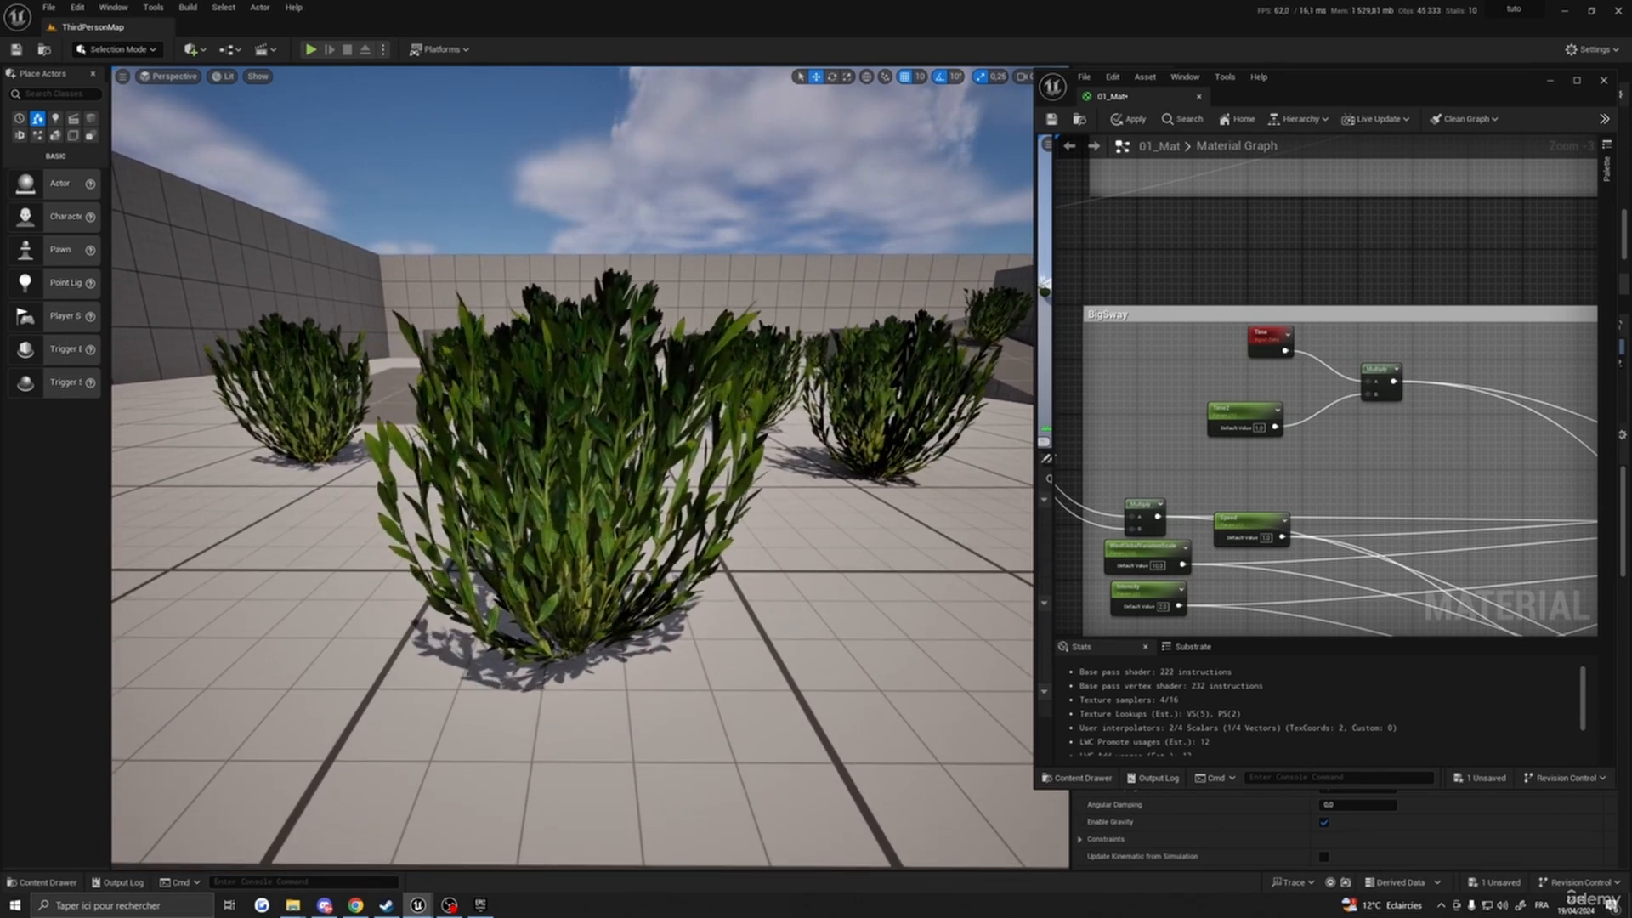
# - Set the IntensitySway parameter's default value in the MacroSway group to 0.005
pyautogui.moveTo(1126, 382); pyautogui.dragTo(1139, 627, button='right')
pyautogui.scroll(-1, 1250, 442)
pyautogui.moveTo(1231, 496); pyautogui.dragTo(1213, 627, button='right')
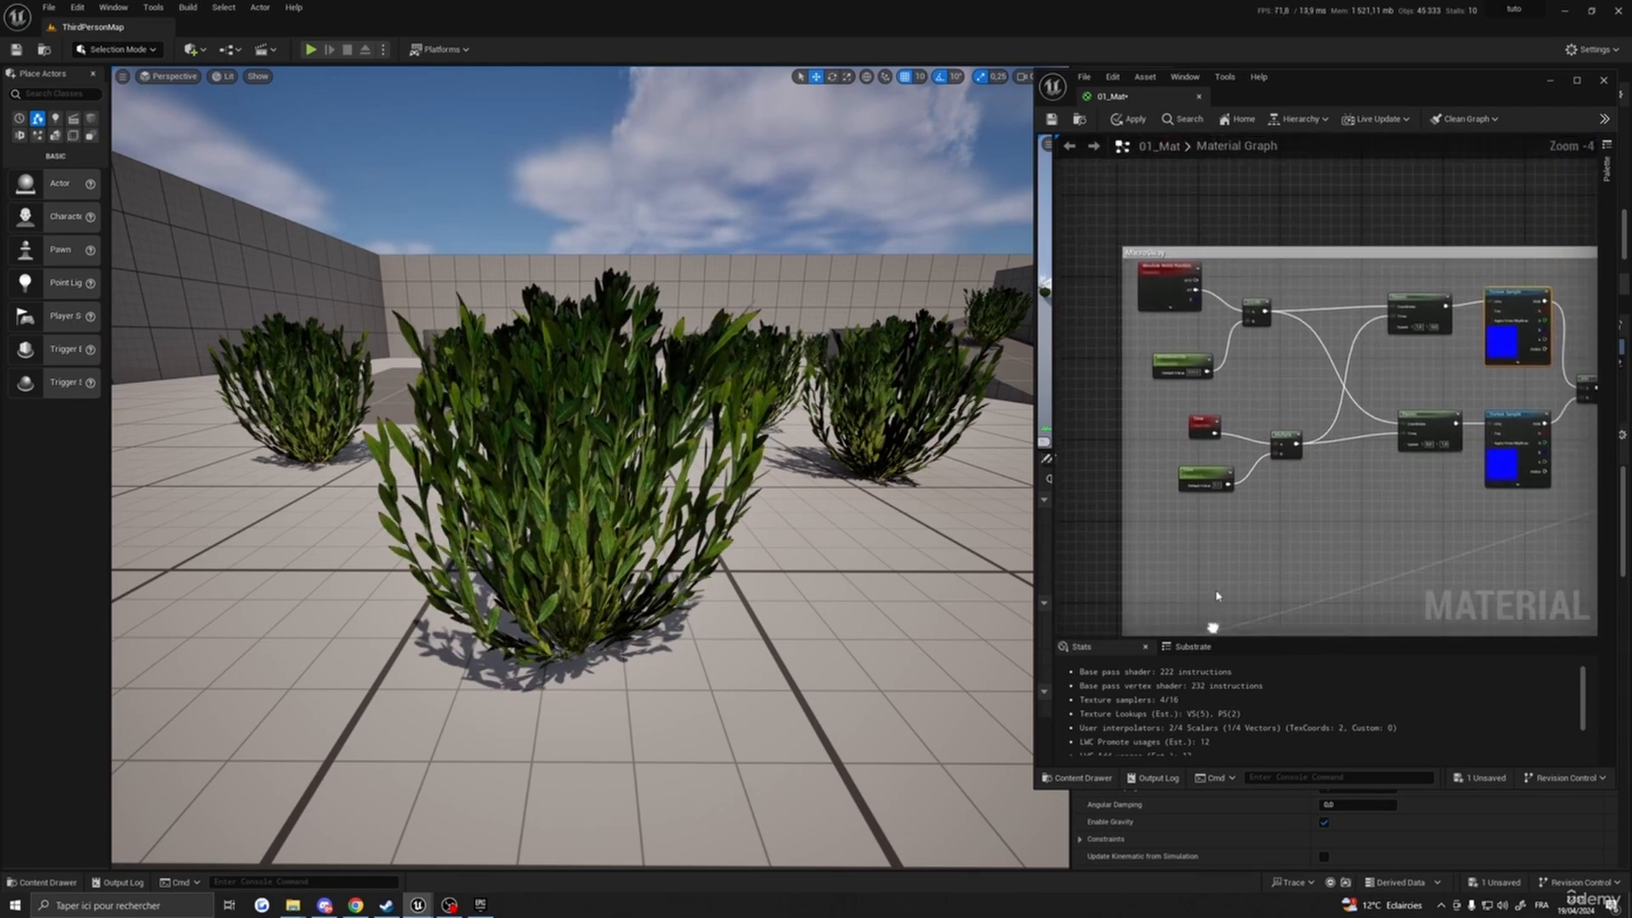
pyautogui.scroll(2, 1258, 429)
pyautogui.scroll(-1, 1258, 429)
pyautogui.moveTo(1392, 521); pyautogui.dragTo(1341, 477, button='right')
pyautogui.rightClick(1334, 487)
pyautogui.moveTo(816, 468); pyautogui.dragTo(869, 440, button='right')
pyautogui.moveTo(1380, 447); pyautogui.dragTo(1211, 412, button='right')
pyautogui.scroll(-2, 1279, 485)
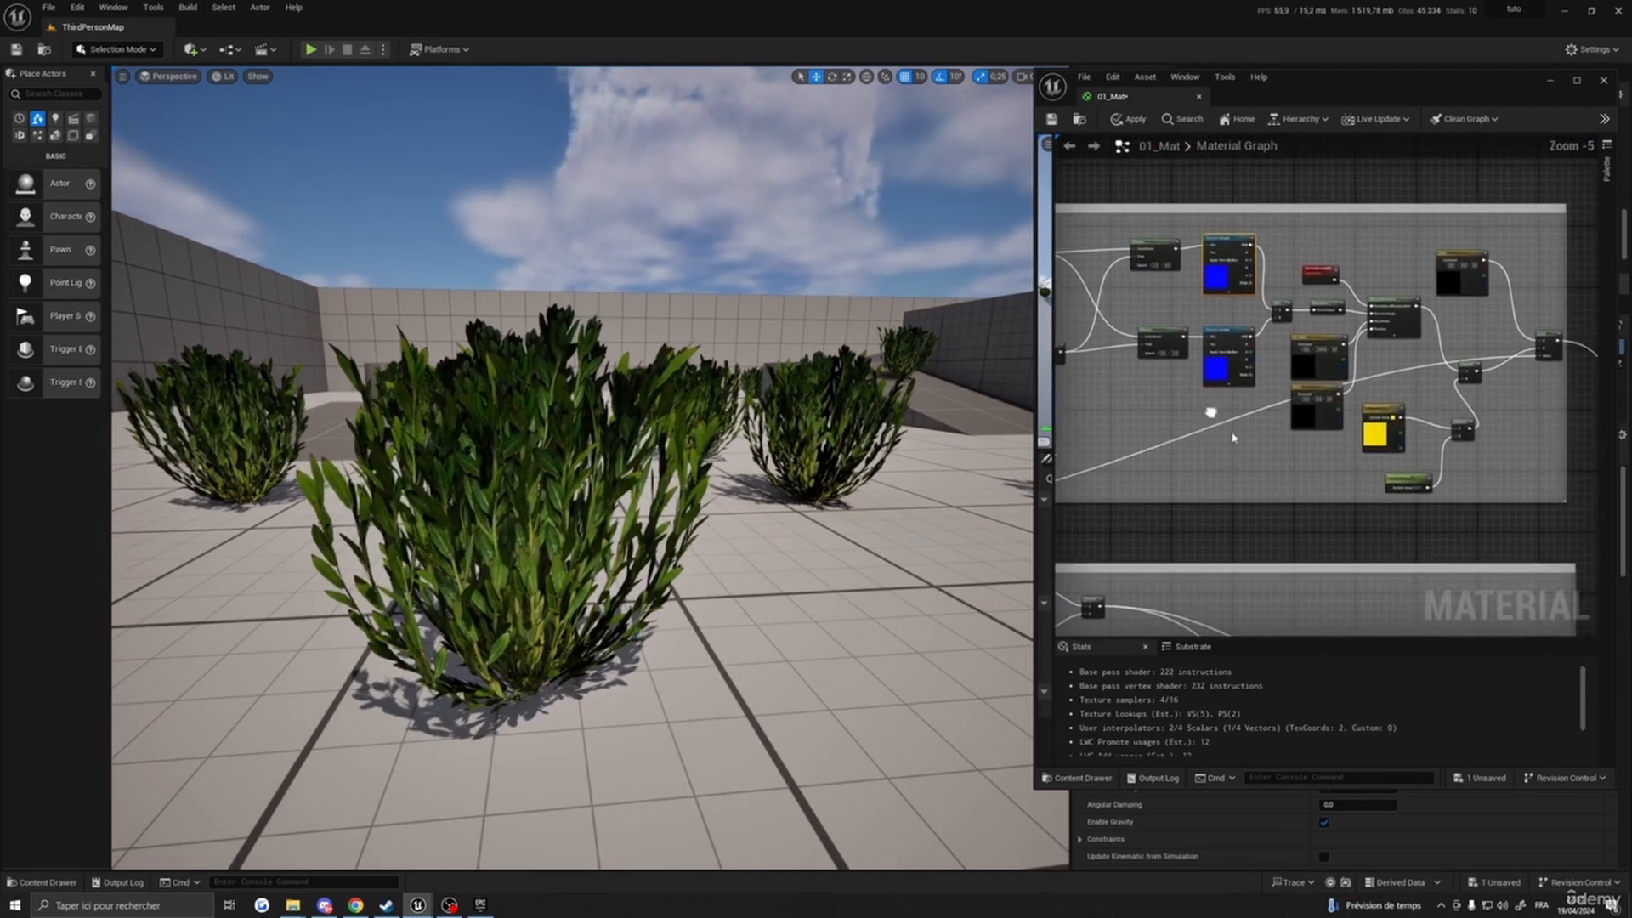
pyautogui.scroll(3, 1406, 476)
pyautogui.moveTo(1436, 510); pyautogui.dragTo(1378, 482, button='right')
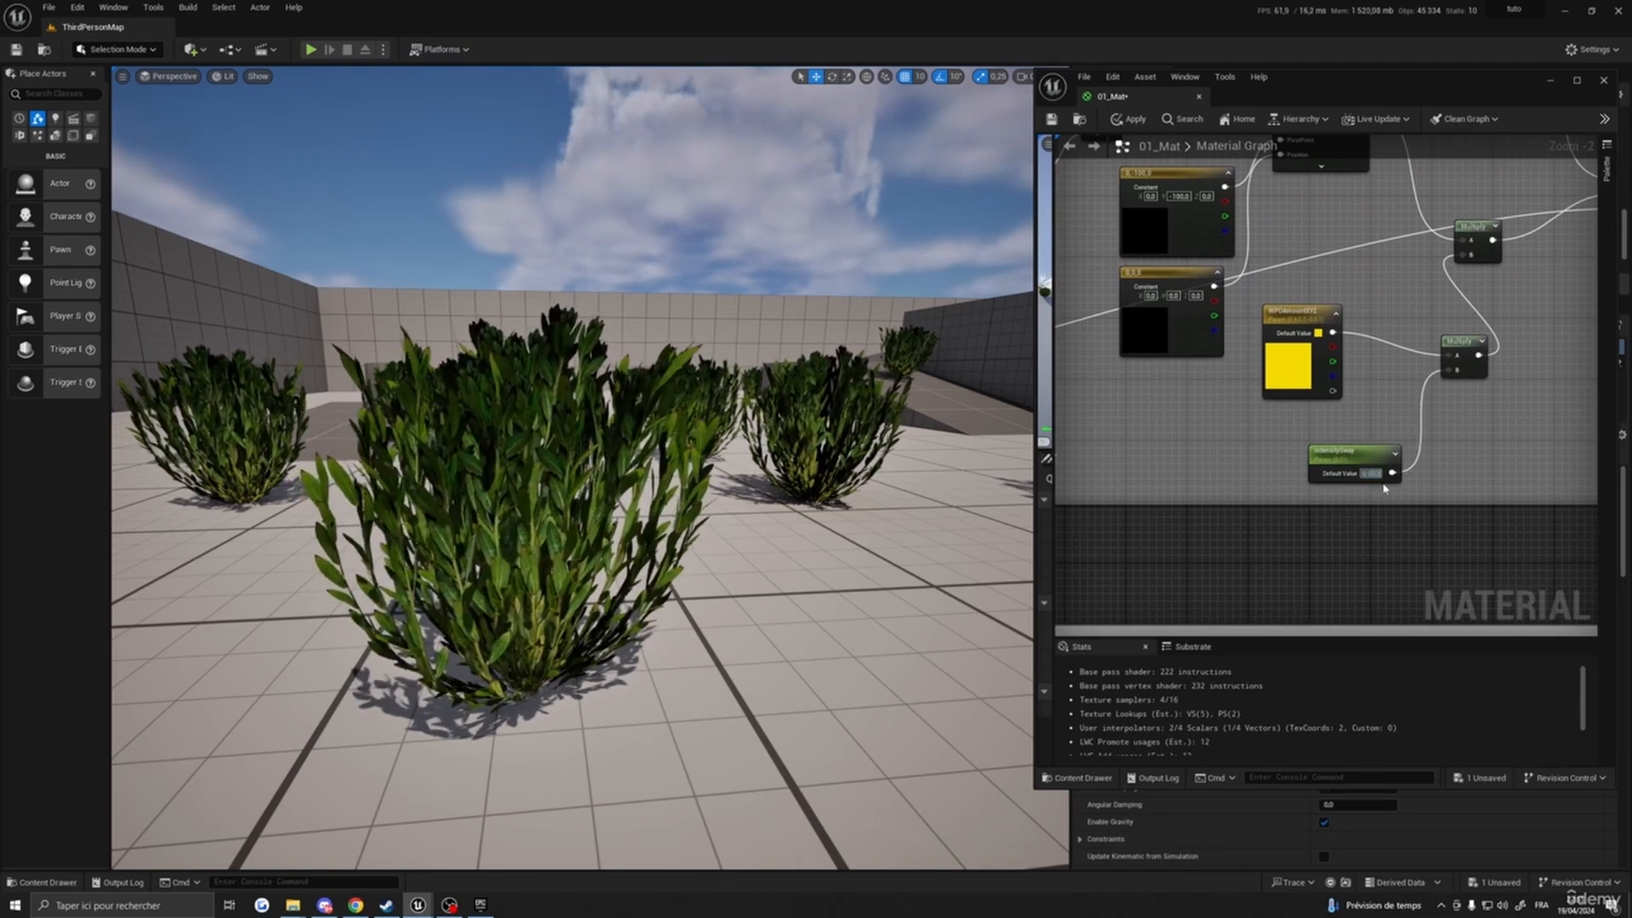
pyautogui.click(1379, 478)
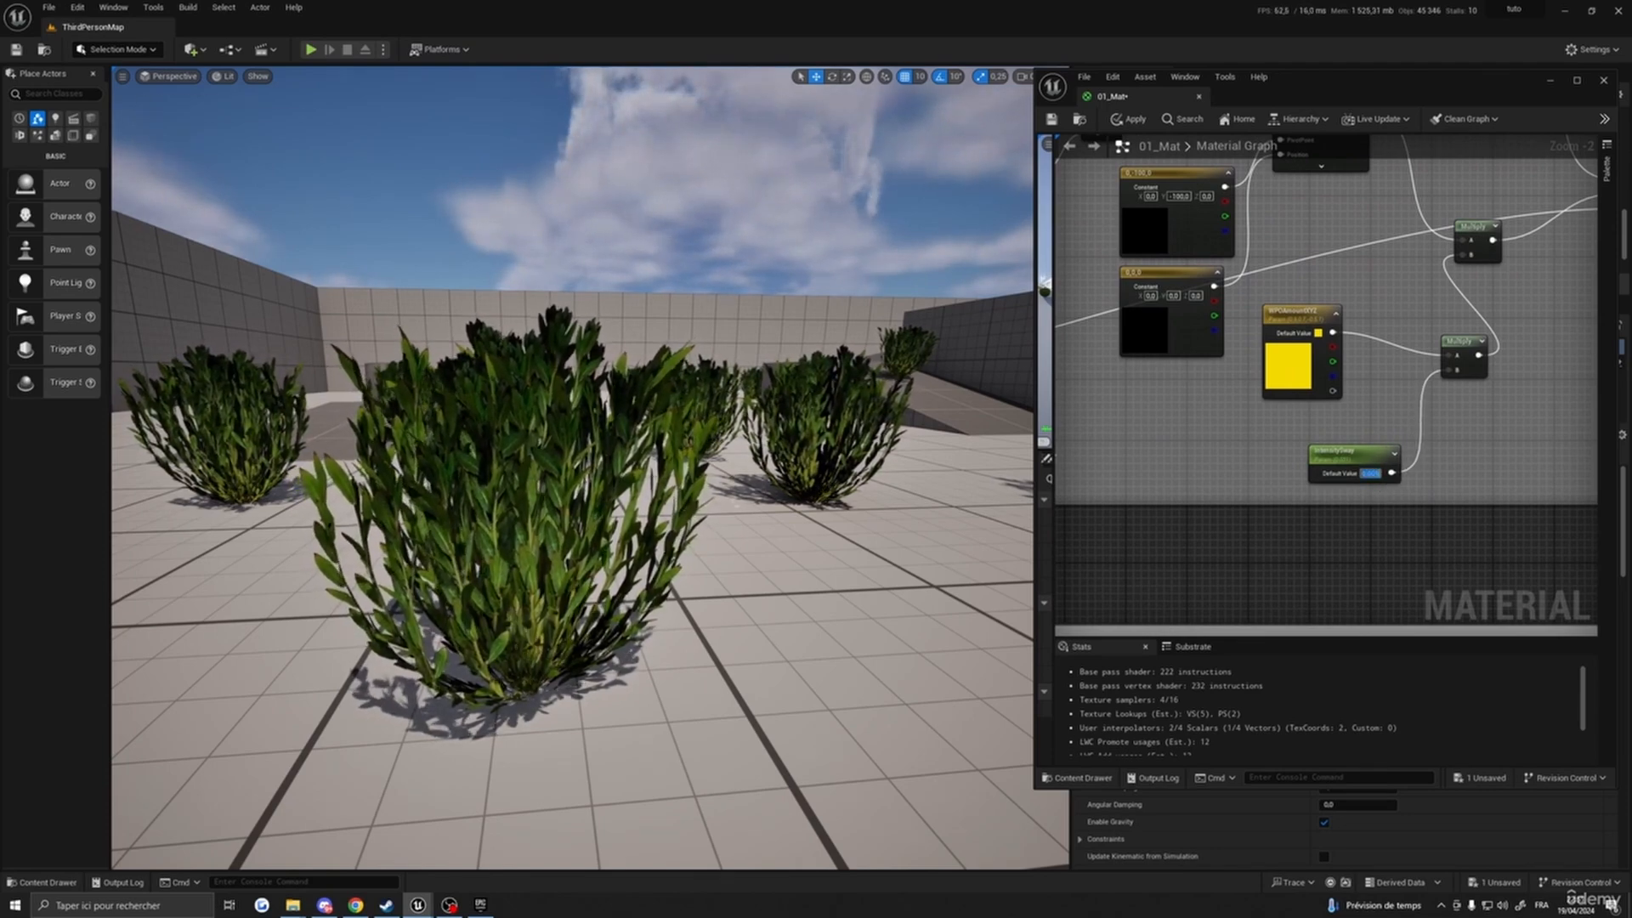
# - Examine the bushes' subtle leaf movement from a distance and close up, along with the nodes around IntensitySway
pyautogui.moveTo(573, 469); pyautogui.dragTo(518, 451, button='right')
pyautogui.press('s')
pyautogui.scroll(-3, 1287, 473)
pyautogui.moveTo(1201, 423); pyautogui.dragTo(1474, 497, button='right')
pyautogui.scroll(4, 1462, 451)
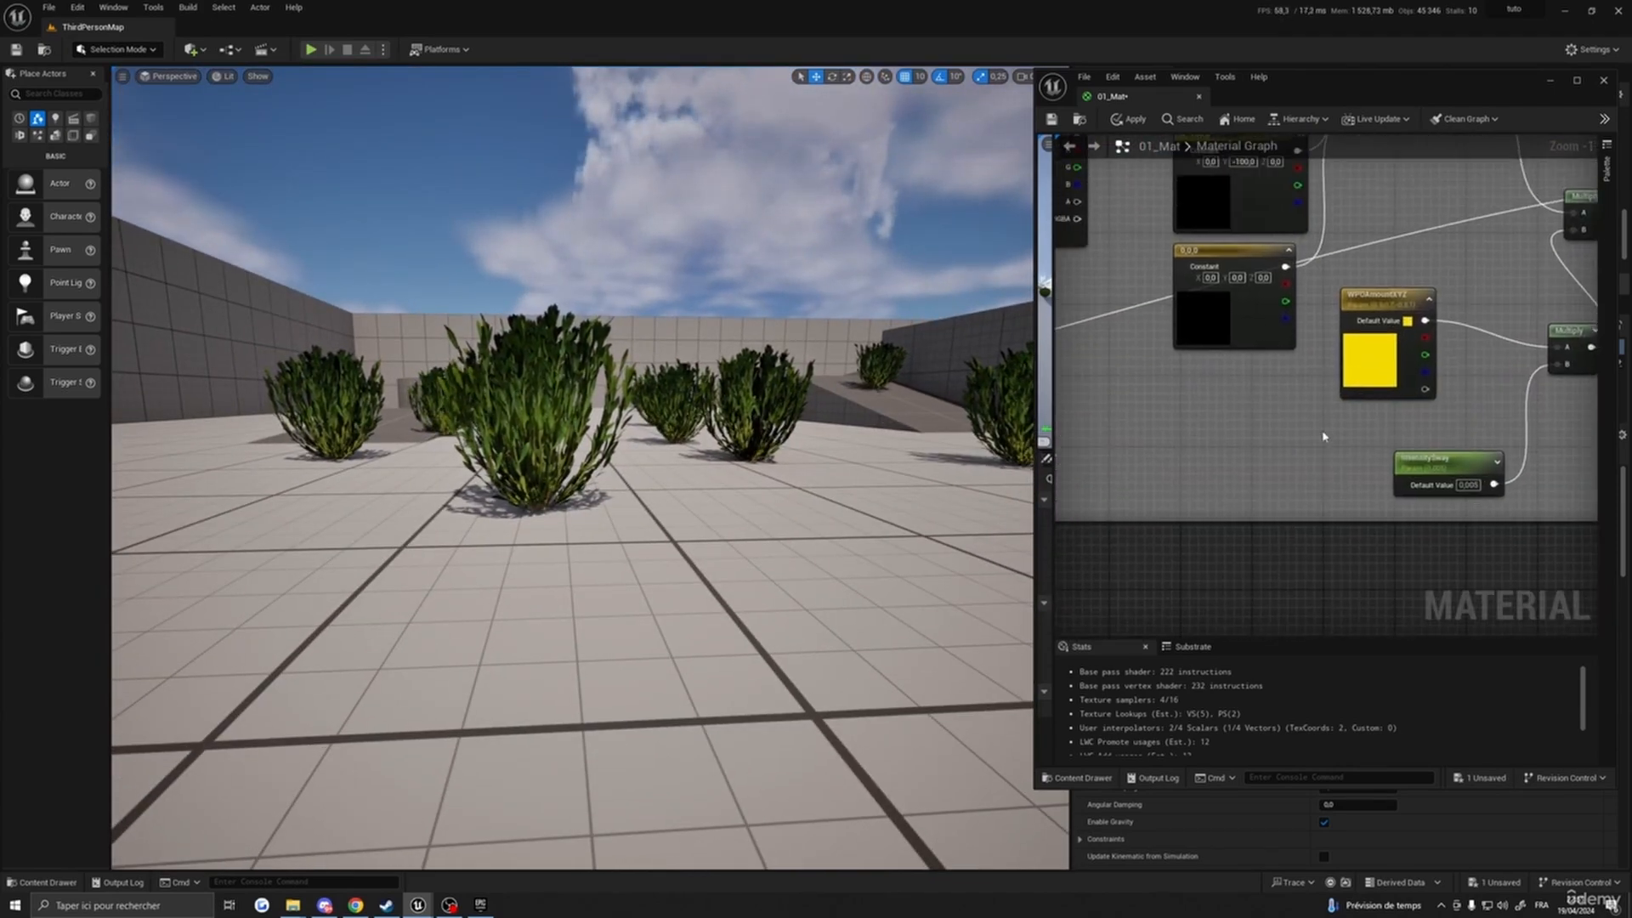
pyautogui.press('w')
pyautogui.moveTo(595, 459); pyautogui.dragTo(607, 454, button='right')
pyautogui.press('w')
pyautogui.press('s')
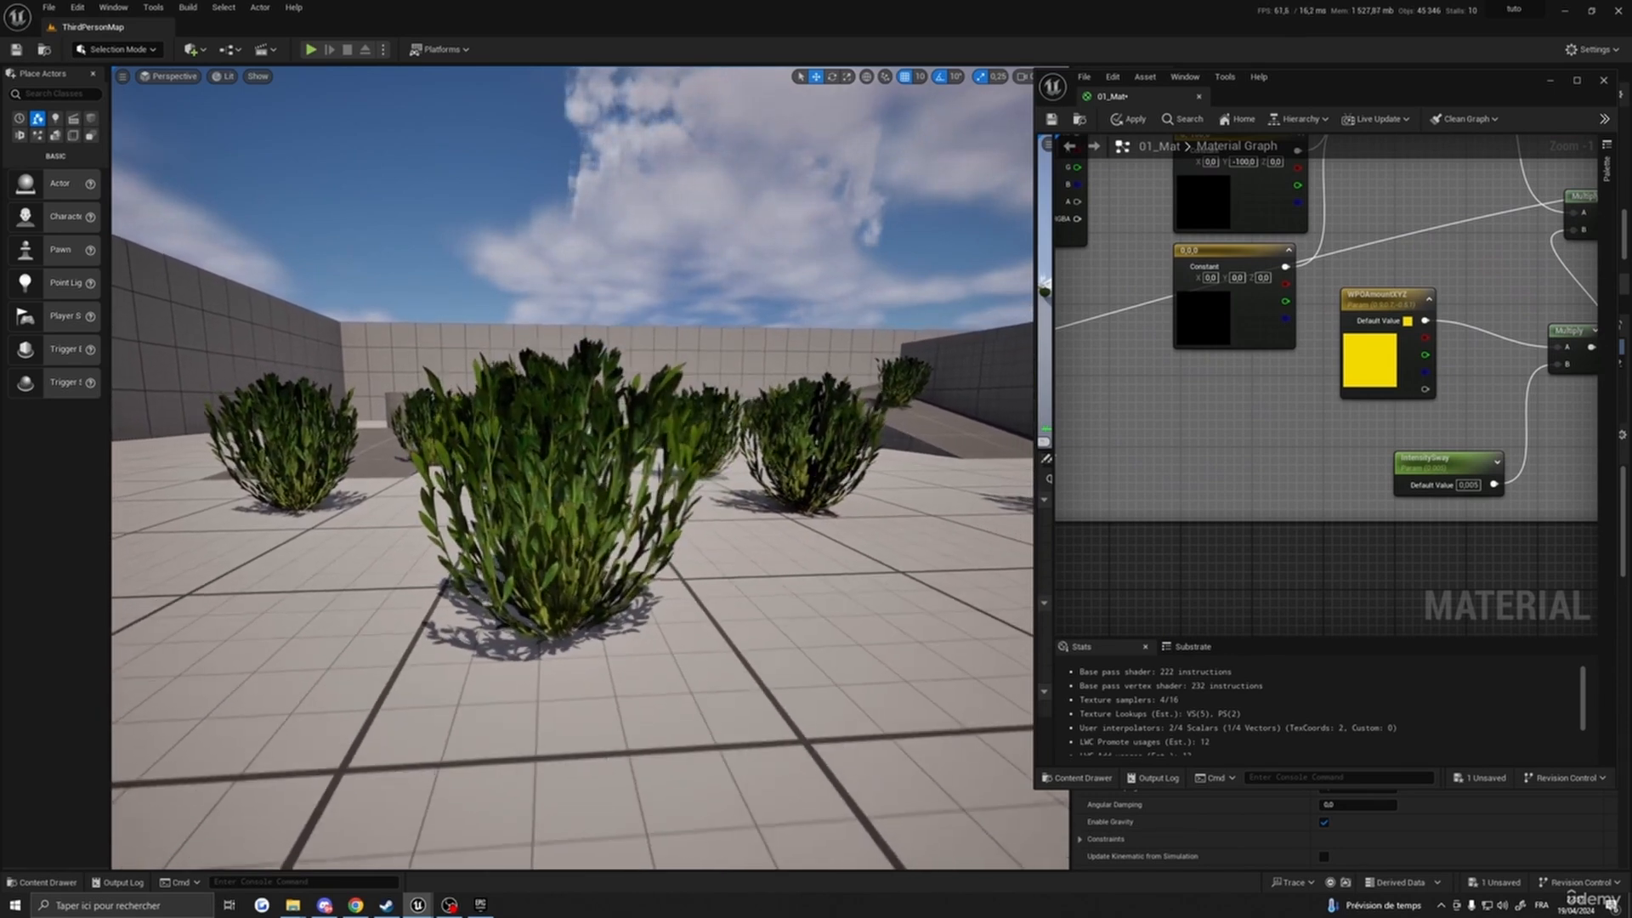
# - Try a very large default value for WindGlobalVariationScale in the BigSway group and check the bushes from several angles
pyautogui.moveTo(1194, 492); pyautogui.dragTo(1410, 323, button='right')
pyautogui.scroll(-3, 1410, 324)
pyautogui.moveTo(1485, 453); pyautogui.dragTo(1370, 485, button='right')
pyautogui.scroll(2, 1227, 415)
pyautogui.moveTo(1198, 622); pyautogui.dragTo(1319, 440, button='right')
pyautogui.scroll(-2, 1388, 470)
pyautogui.scroll(2, 1299, 415)
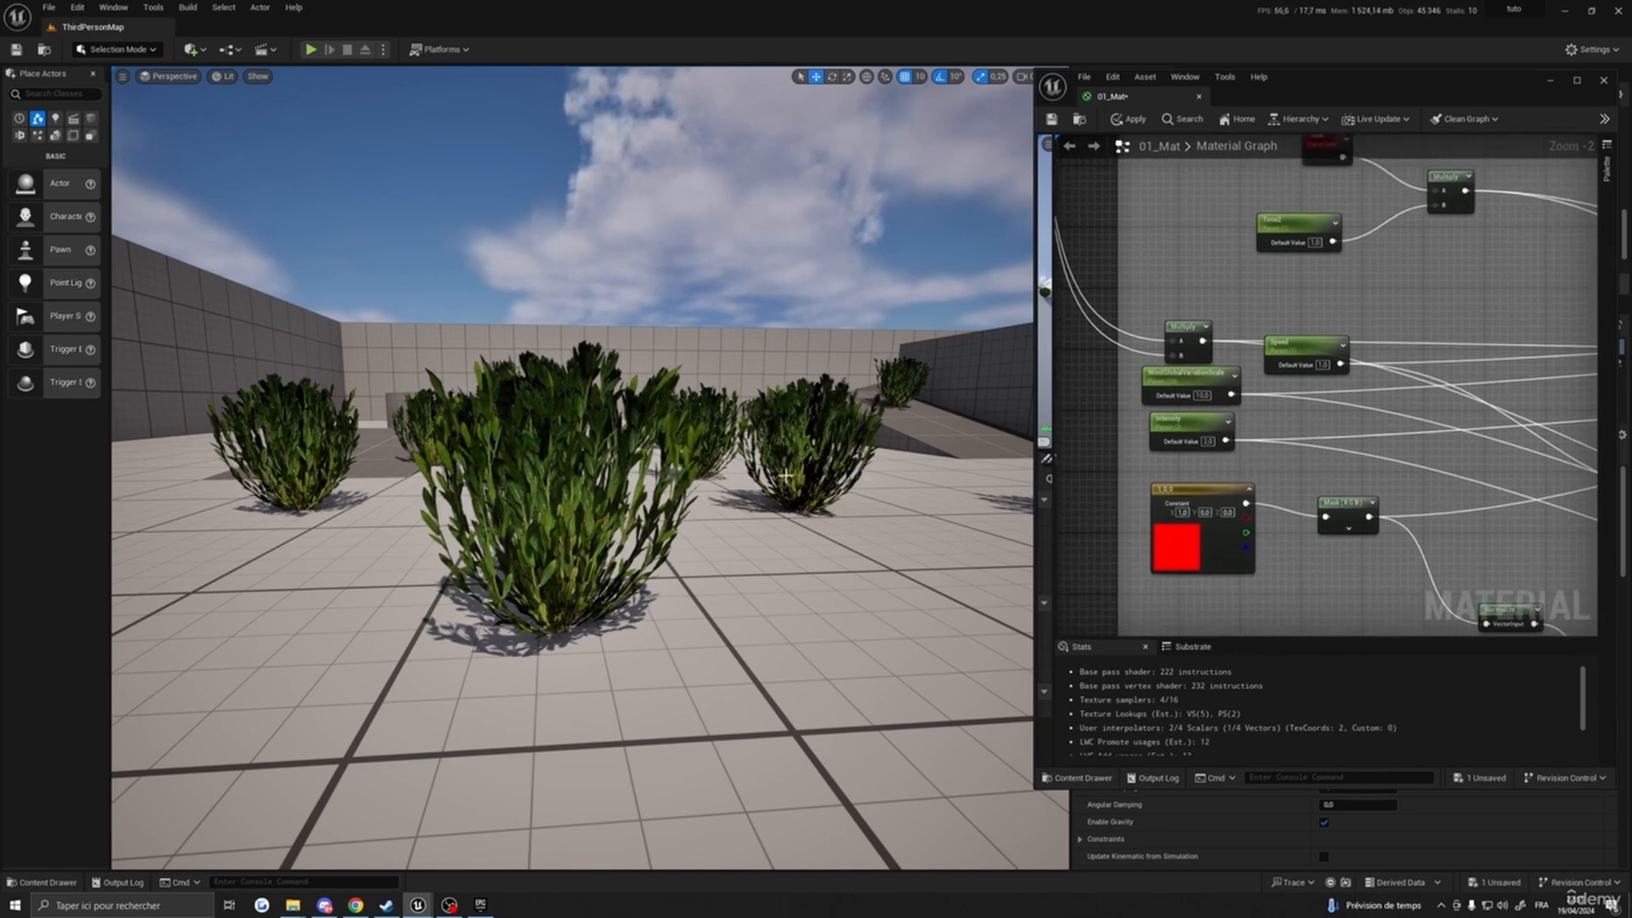
pyautogui.press('s')
pyautogui.moveTo(786, 474); pyautogui.dragTo(786, 474, button='right')
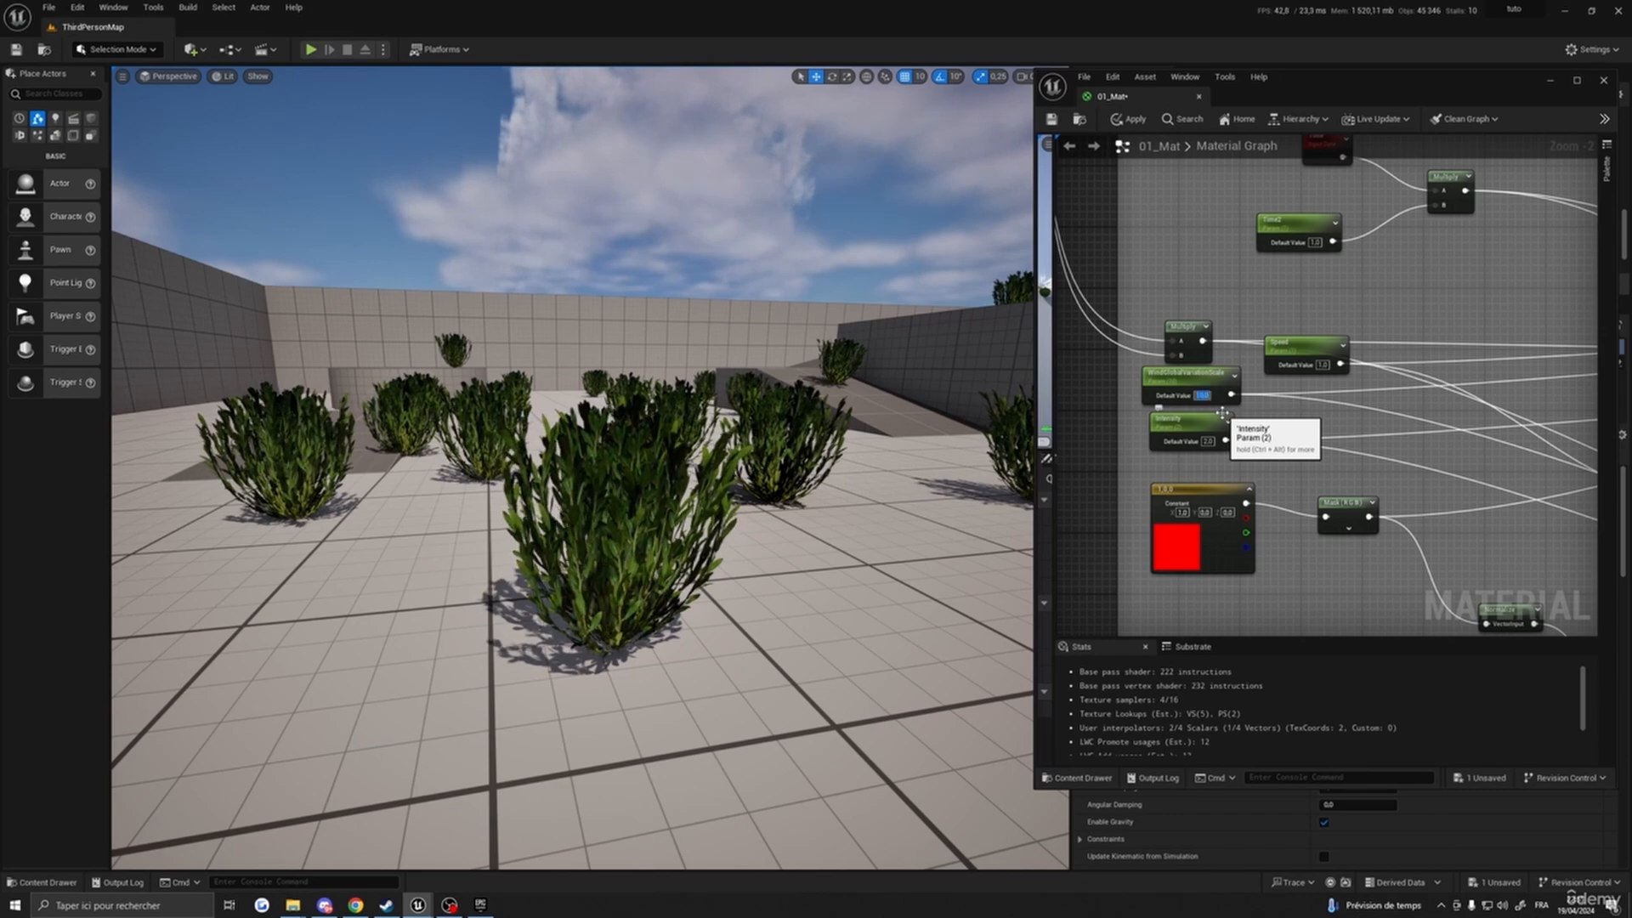
pyautogui.moveTo(786, 474)
pyautogui.mouseDown(button='right')
pyautogui.moveTo(731, 484)
pyautogui.moveTo(786, 483)
pyautogui.mouseUp(button='right')
pyautogui.press('a')
pyautogui.moveTo(947, 483)
pyautogui.mouseDown(button='right')
pyautogui.moveTo(876, 472)
pyautogui.moveTo(969, 478)
pyautogui.mouseUp(button='right')
pyautogui.press('d')
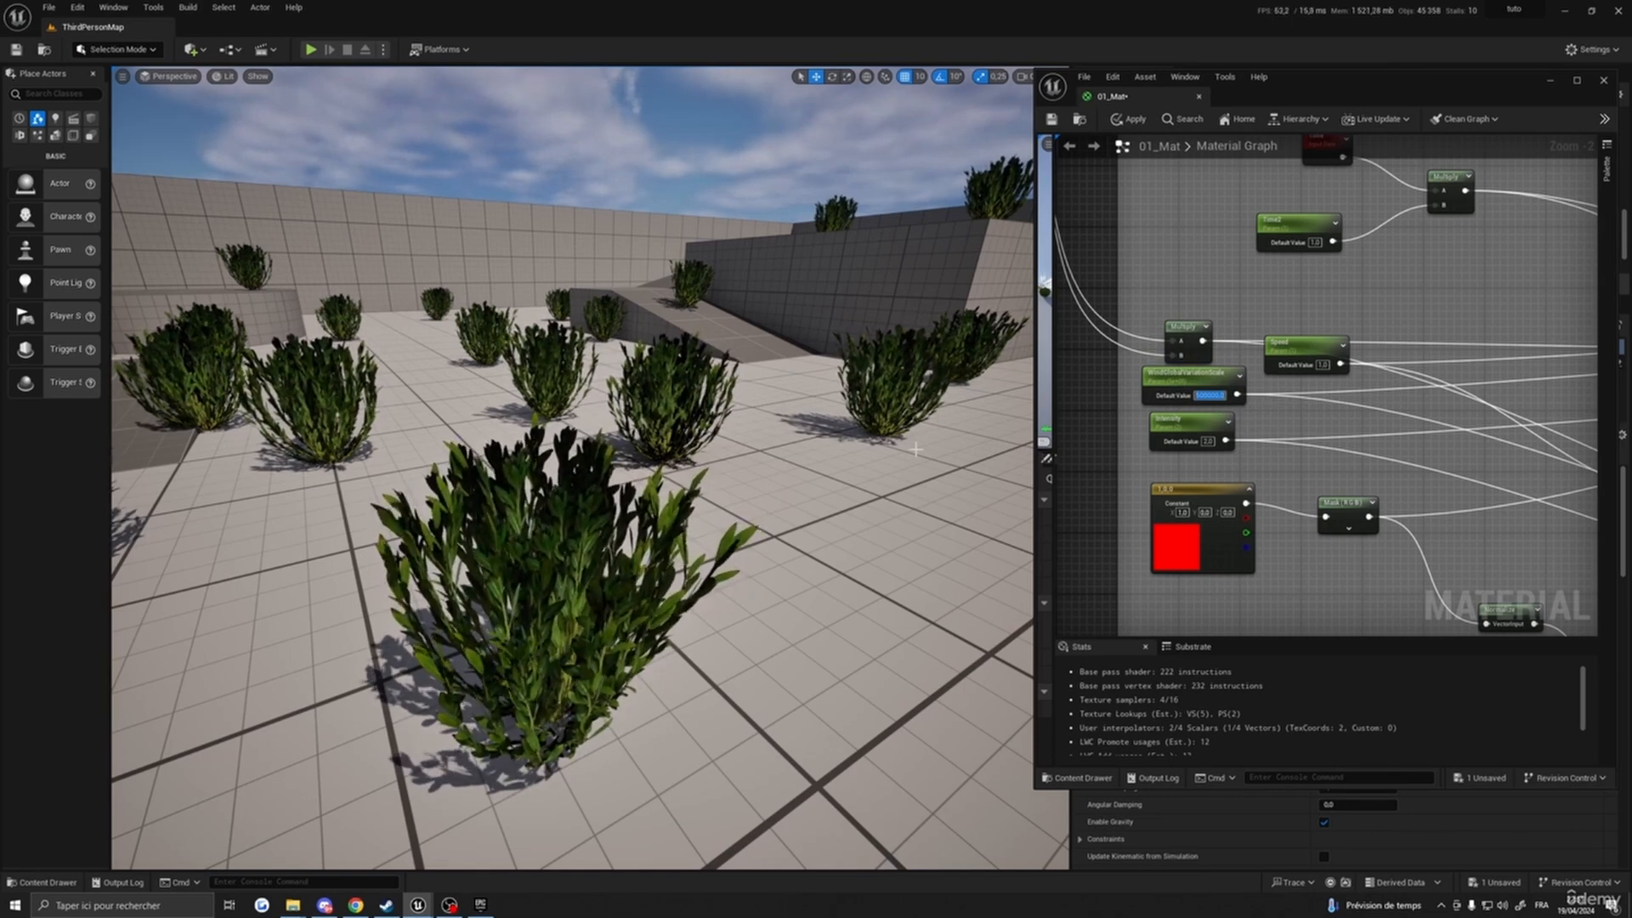
pyautogui.moveTo(915, 449); pyautogui.dragTo(853, 429, button='right')
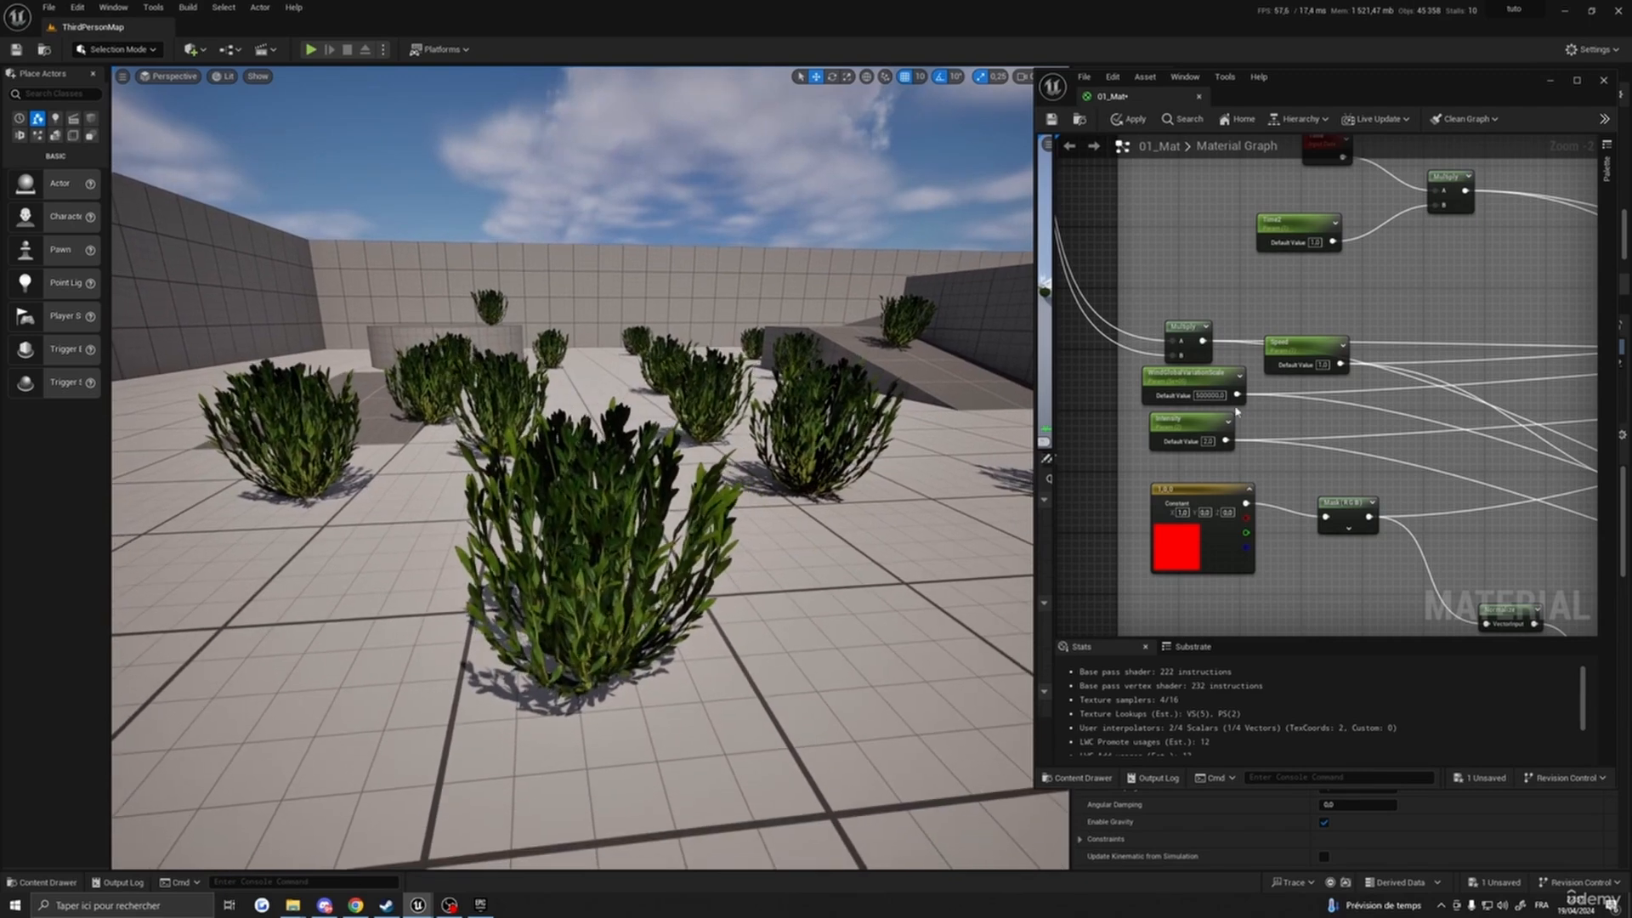
# - Set the WindGlobalVariationScale parameter's default value to 10 and look at the bushes again
pyautogui.write('10')
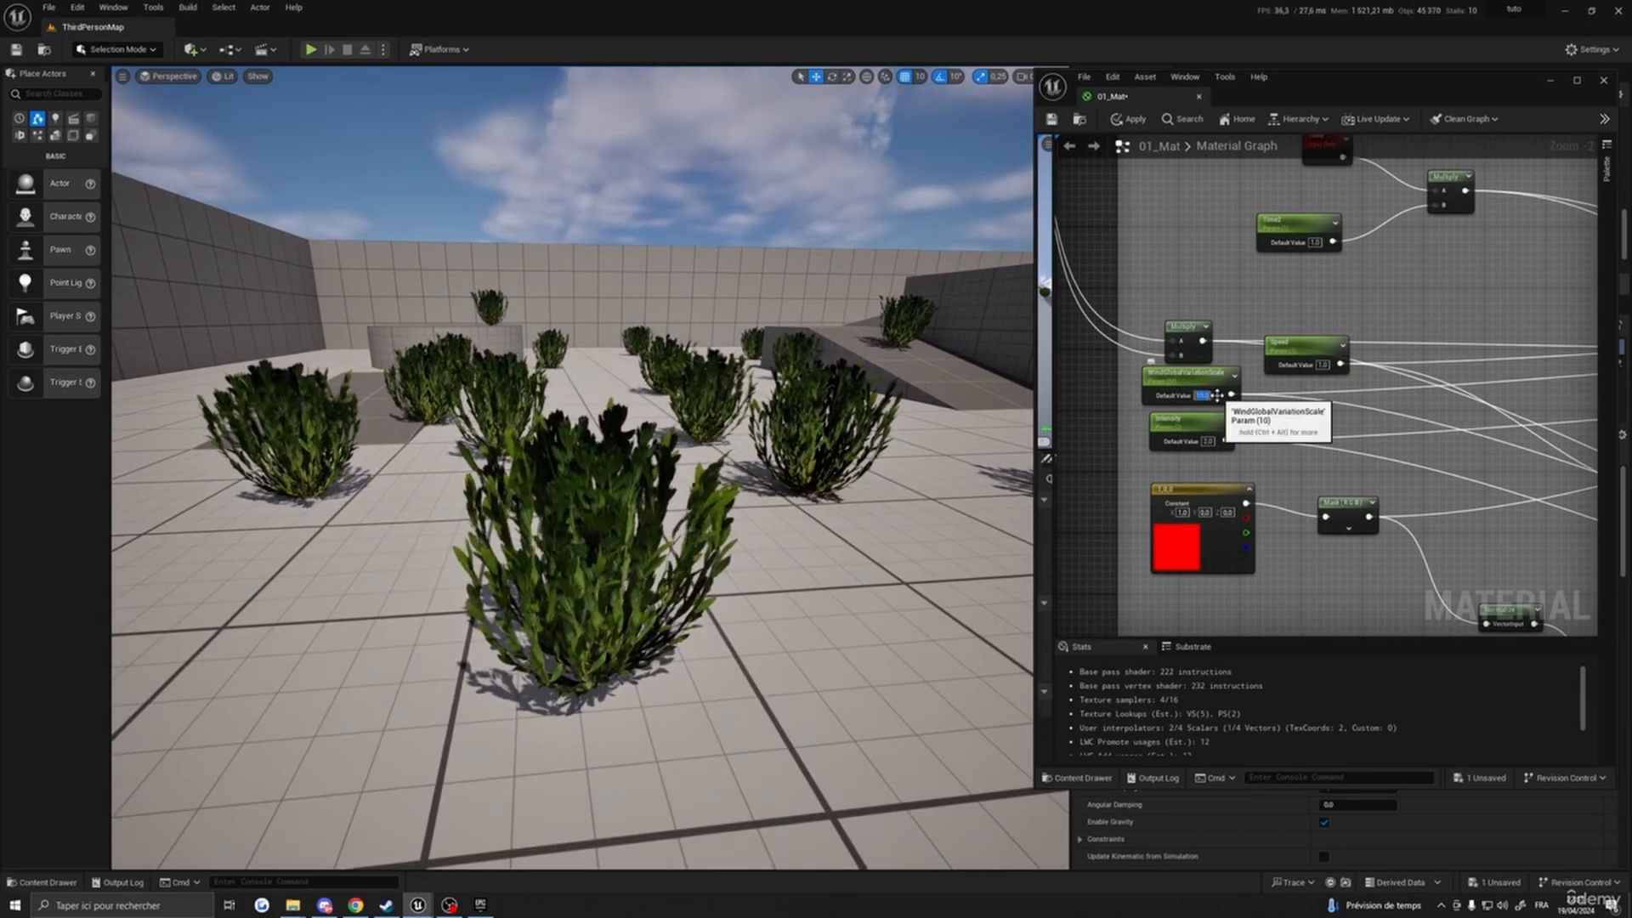
pyautogui.press('Return')
pyautogui.moveTo(884, 442); pyautogui.dragTo(825, 434, button='right')
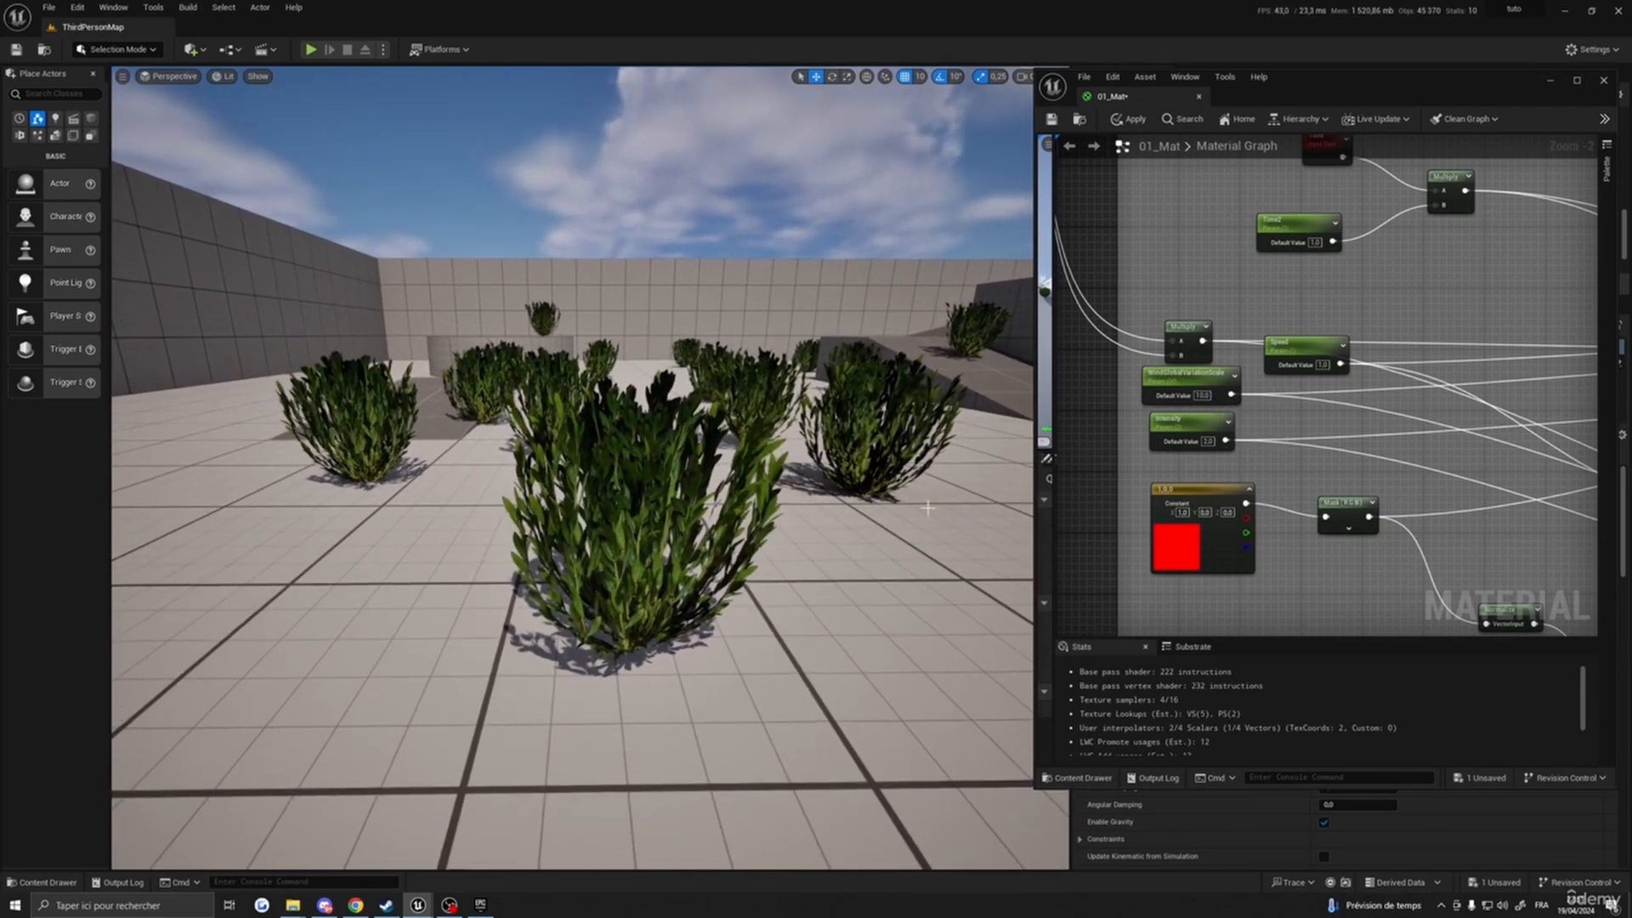
# - Try a default value of 20 for the BigSway group's Intensity parameter and view the bushes from near and far
pyautogui.click(1208, 441)
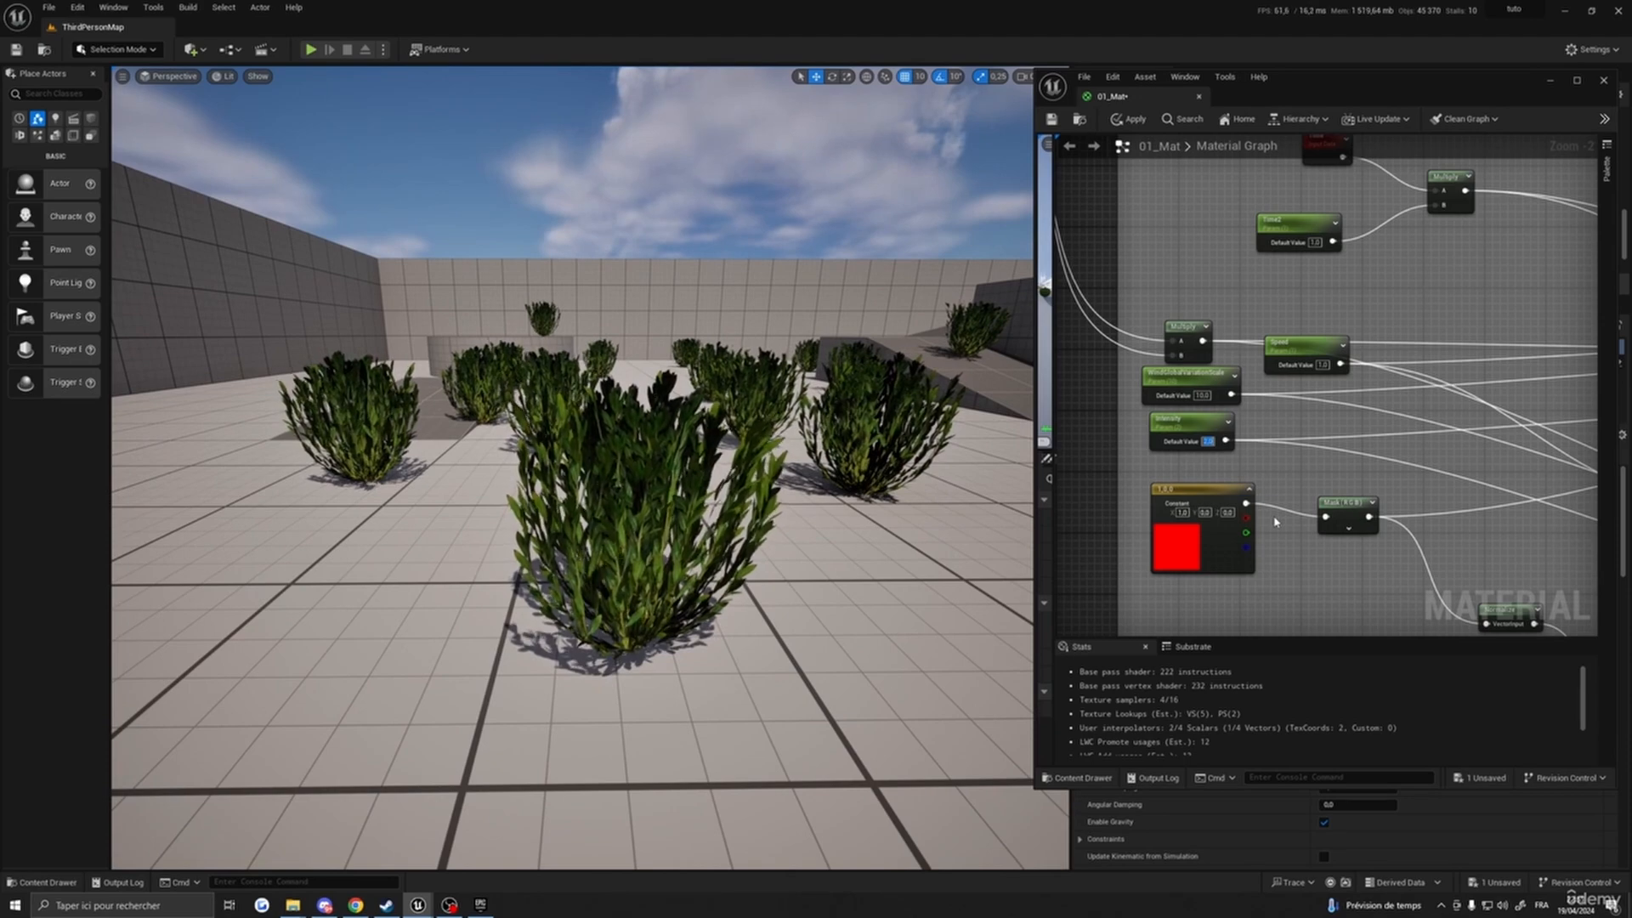
pyautogui.write('20')
pyautogui.press('Return')
pyautogui.moveTo(935, 510); pyautogui.dragTo(739, 535, button='right')
pyautogui.press('s')
pyautogui.press('w')
pyautogui.press('s')
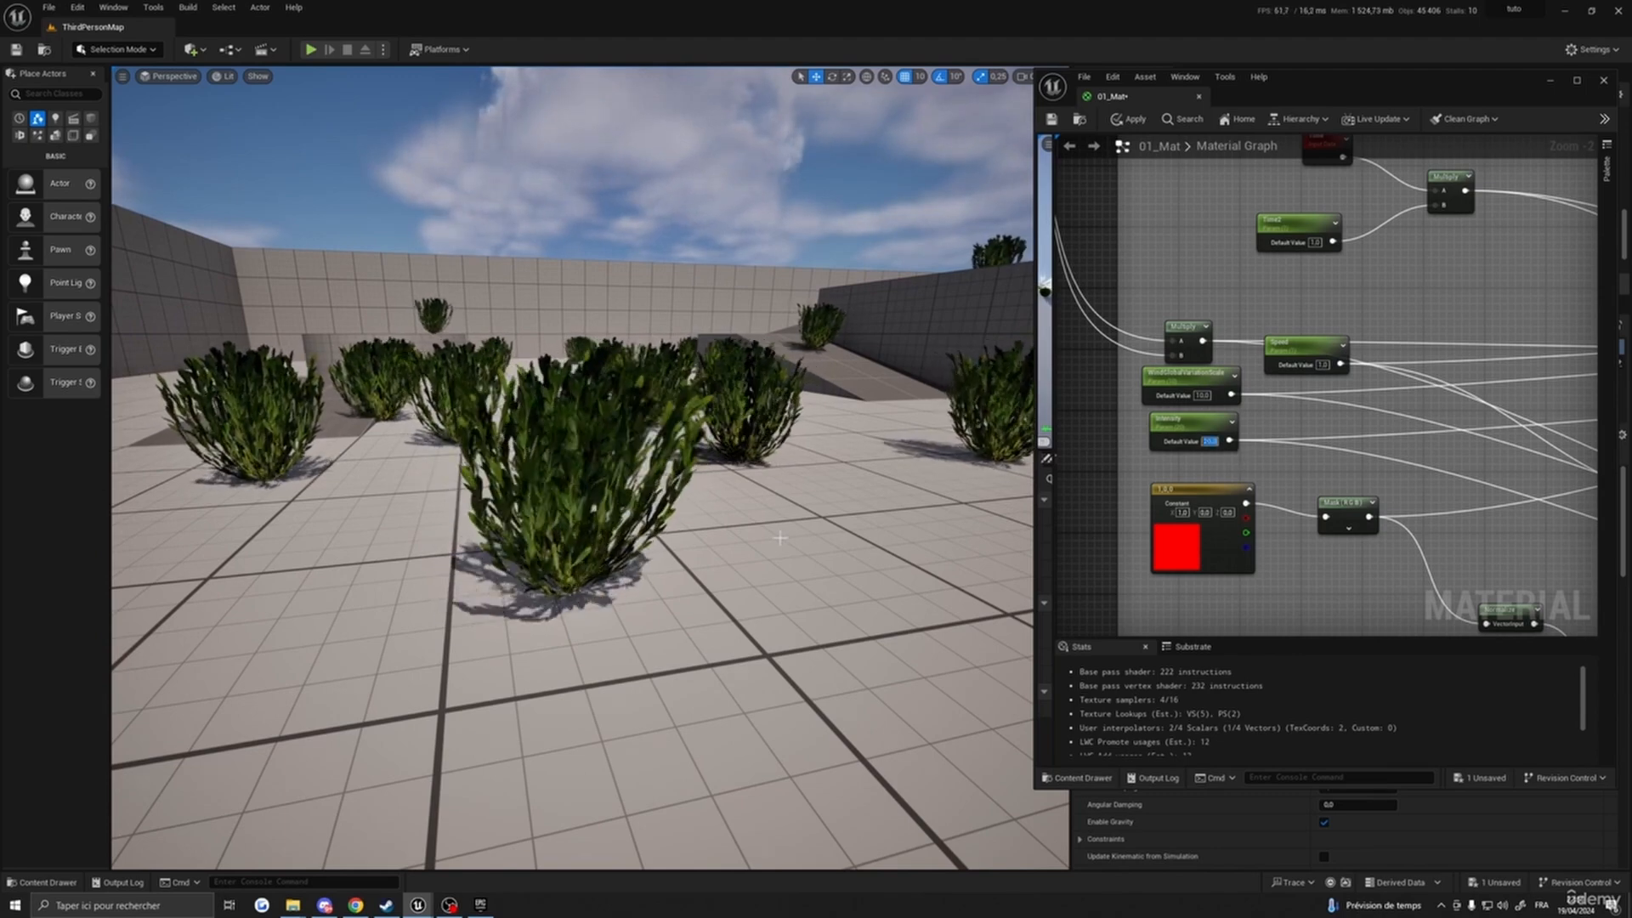
# - Try default values of 100 and 50 for the BigSway Intensity parameter and check the exaggerated swaying
pyautogui.write('1')
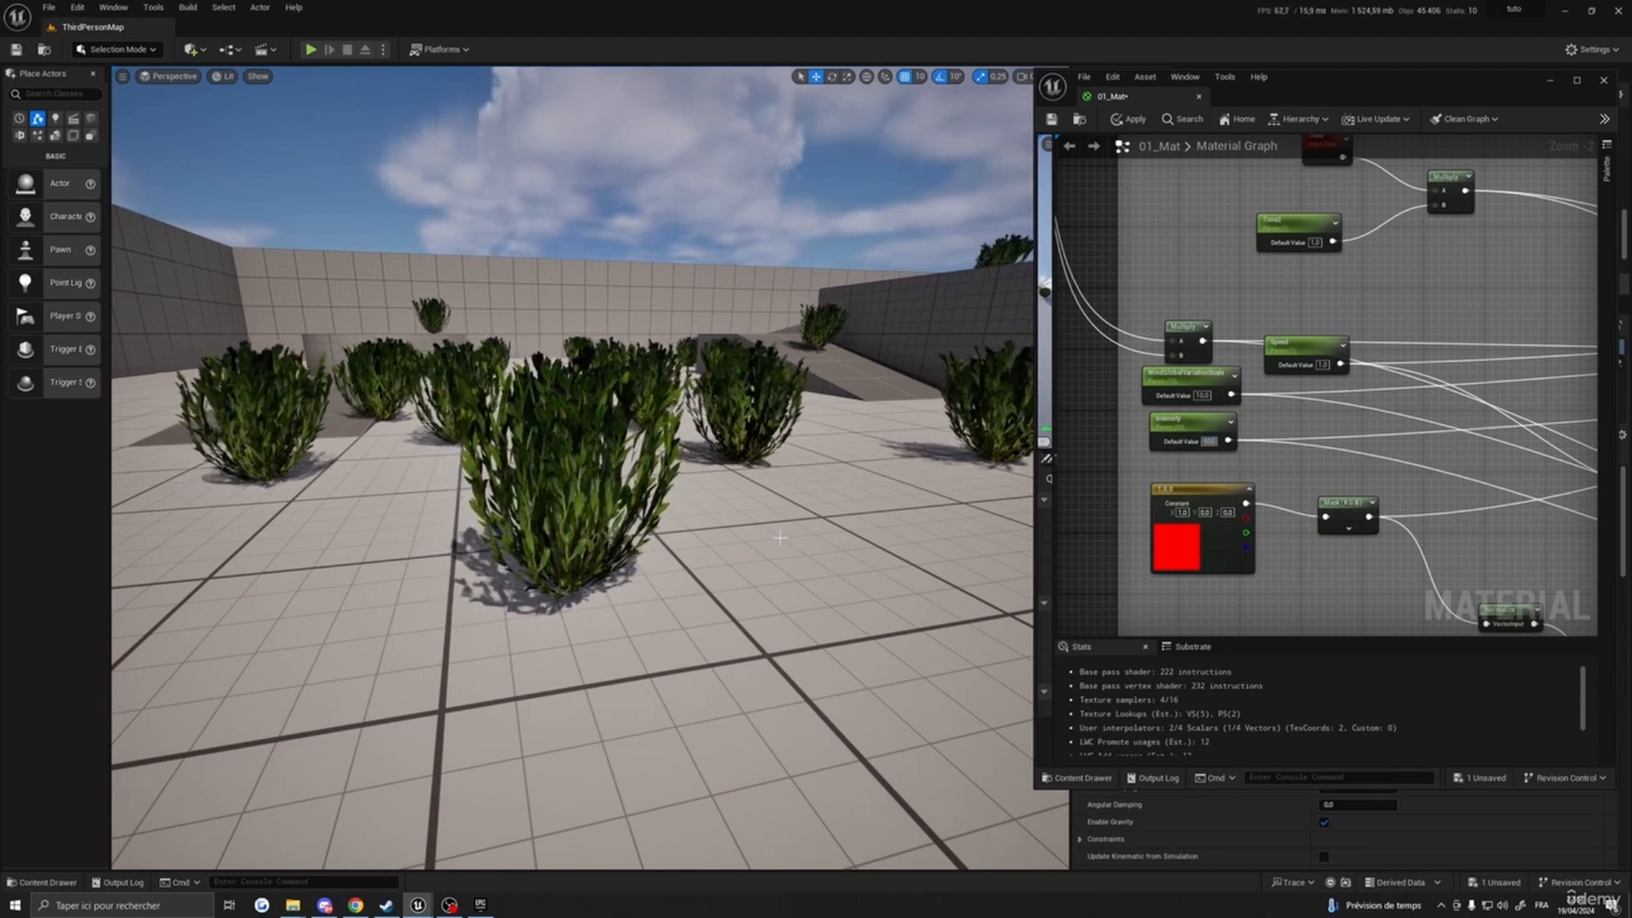
pyautogui.press('Return')
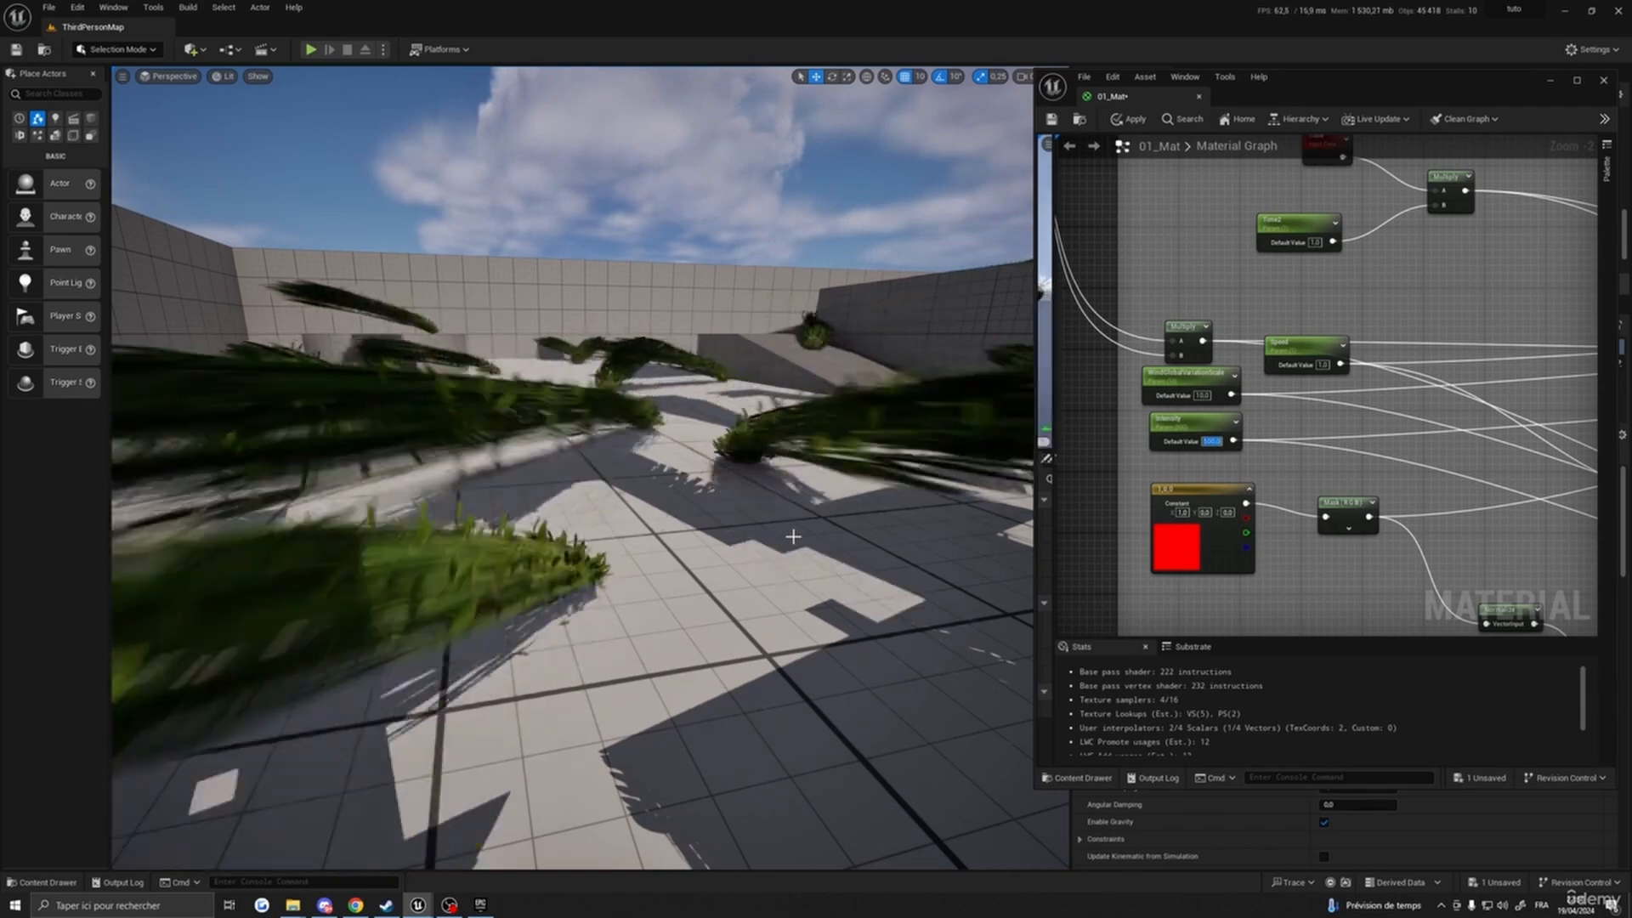
pyautogui.write('50')
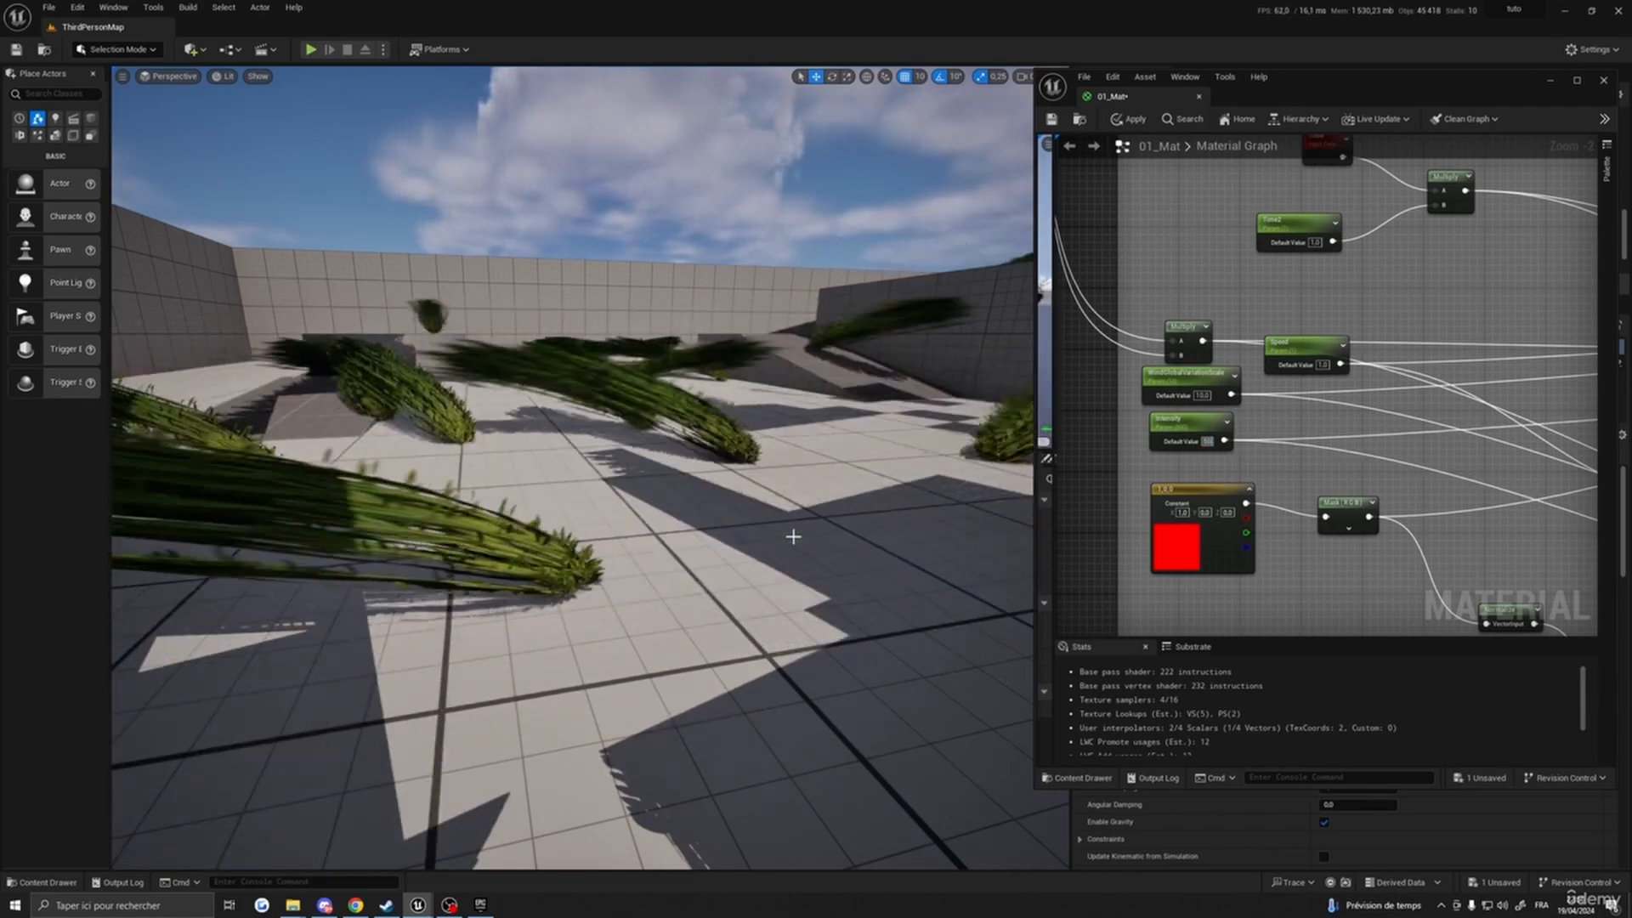
pyautogui.press('Return')
pyautogui.moveTo(571, 468); pyautogui.dragTo(759, 564, button='right')
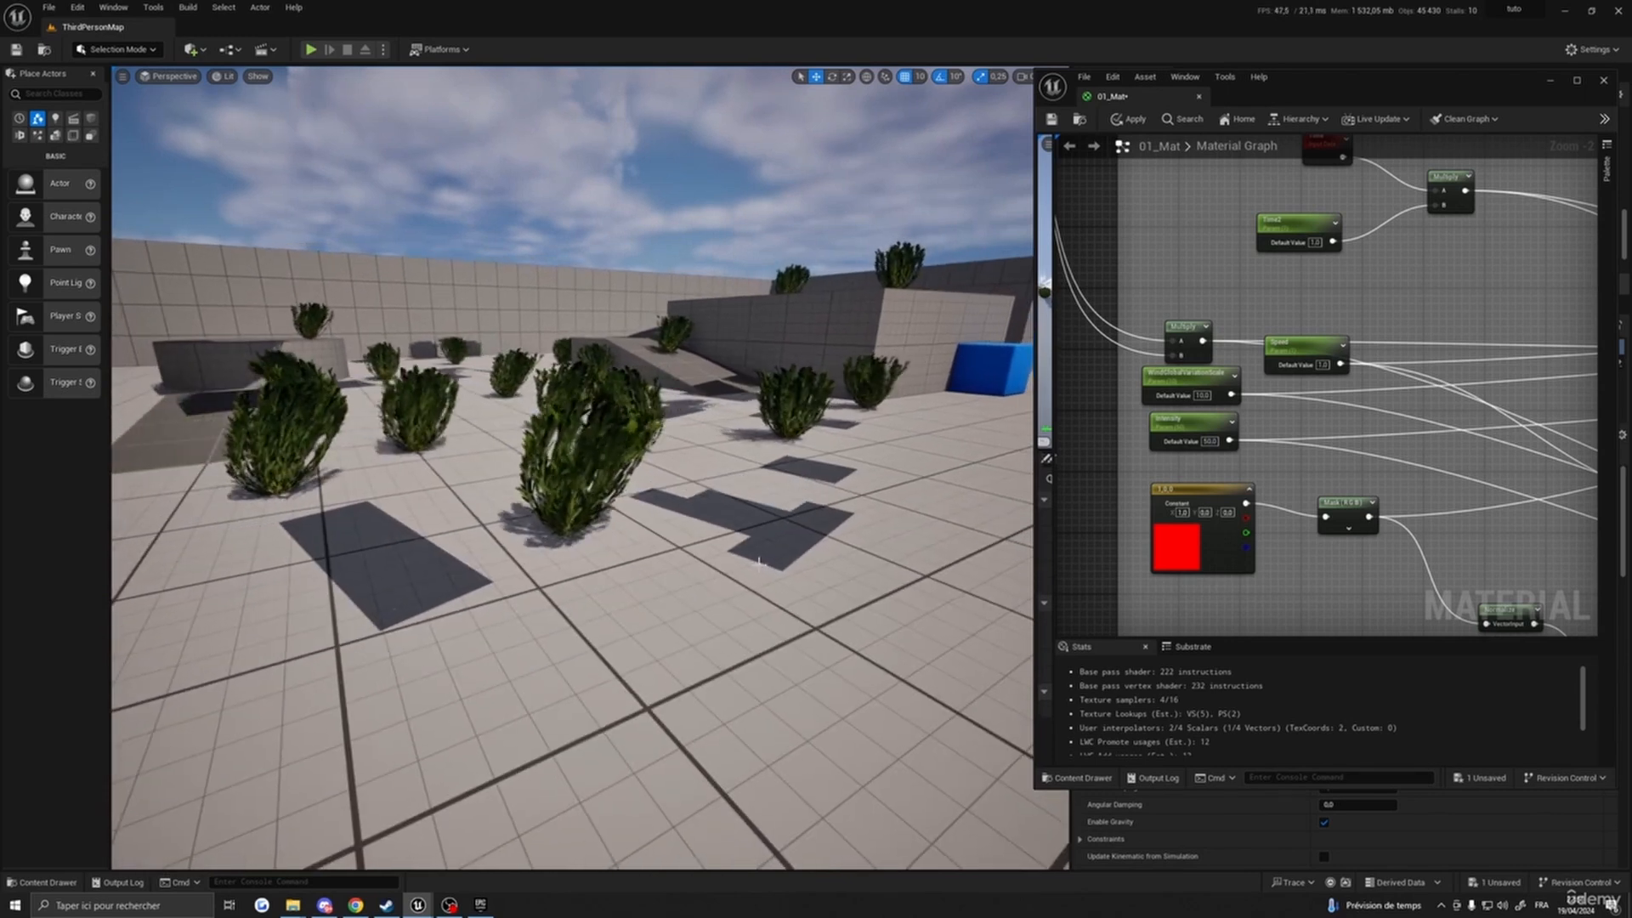
# - Set the BigSway group's Intensity parameter to a default value of 5
pyautogui.click(1209, 441)
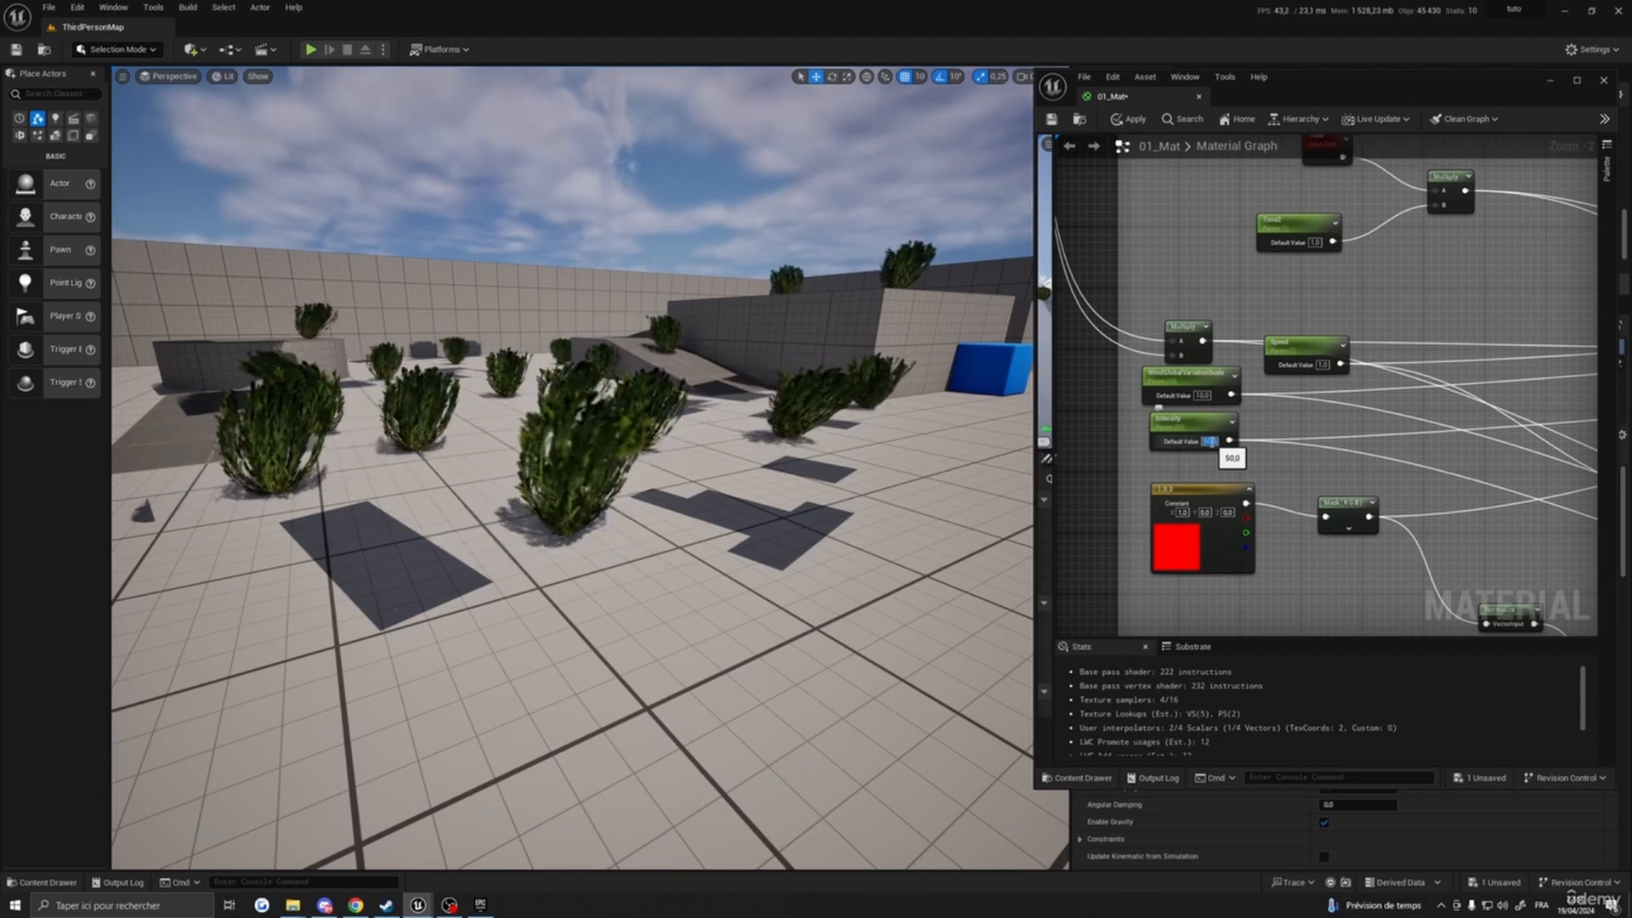
pyautogui.write('5')
pyautogui.press('Return')
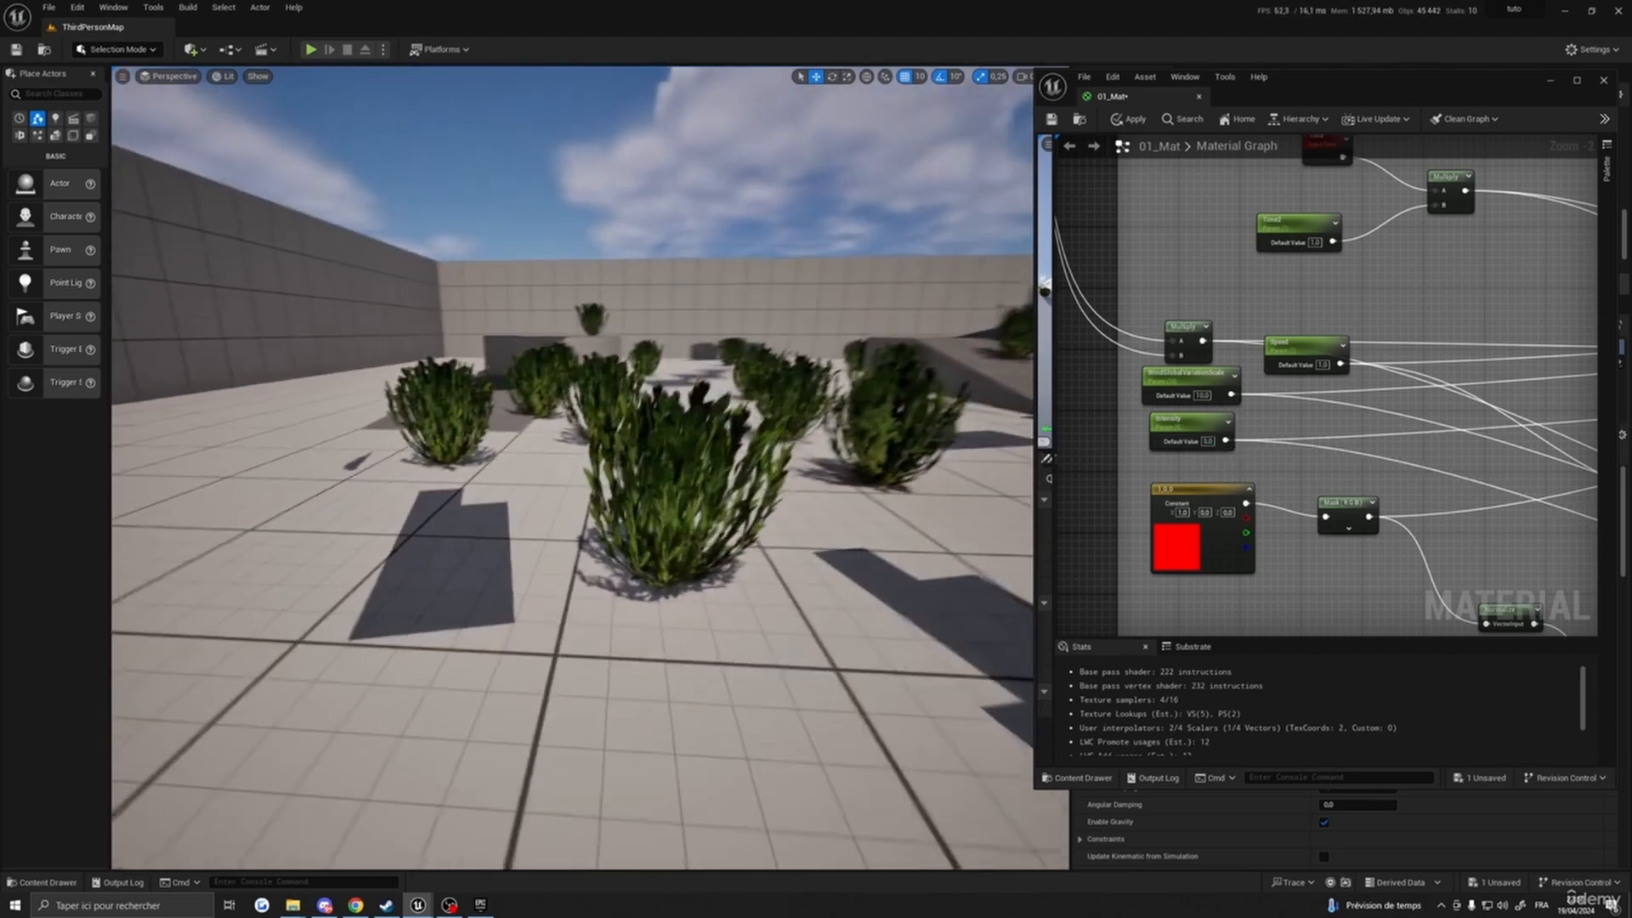
# - Check the swaying bushes and move the BigSway group's Speed node up, closer to the parameter feeding the Time Multiply
pyautogui.scroll(-3, 1348, 466)
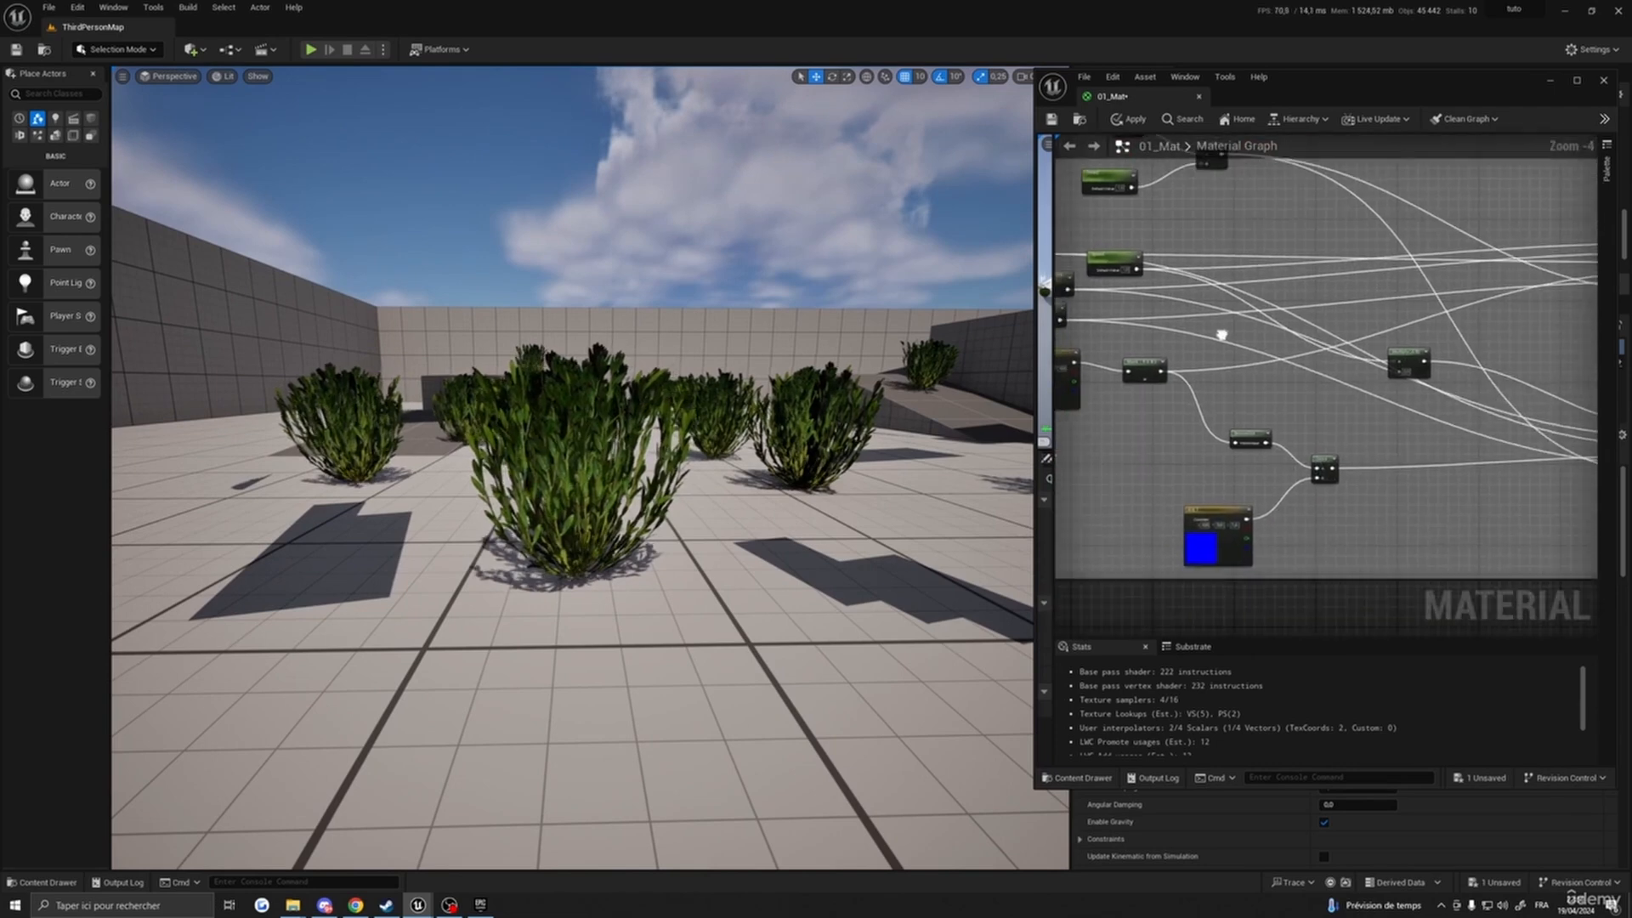
pyautogui.scroll(-2, 1337, 518)
pyautogui.moveTo(1337, 517); pyautogui.dragTo(1279, 505, button='right')
pyautogui.scroll(4, 1297, 485)
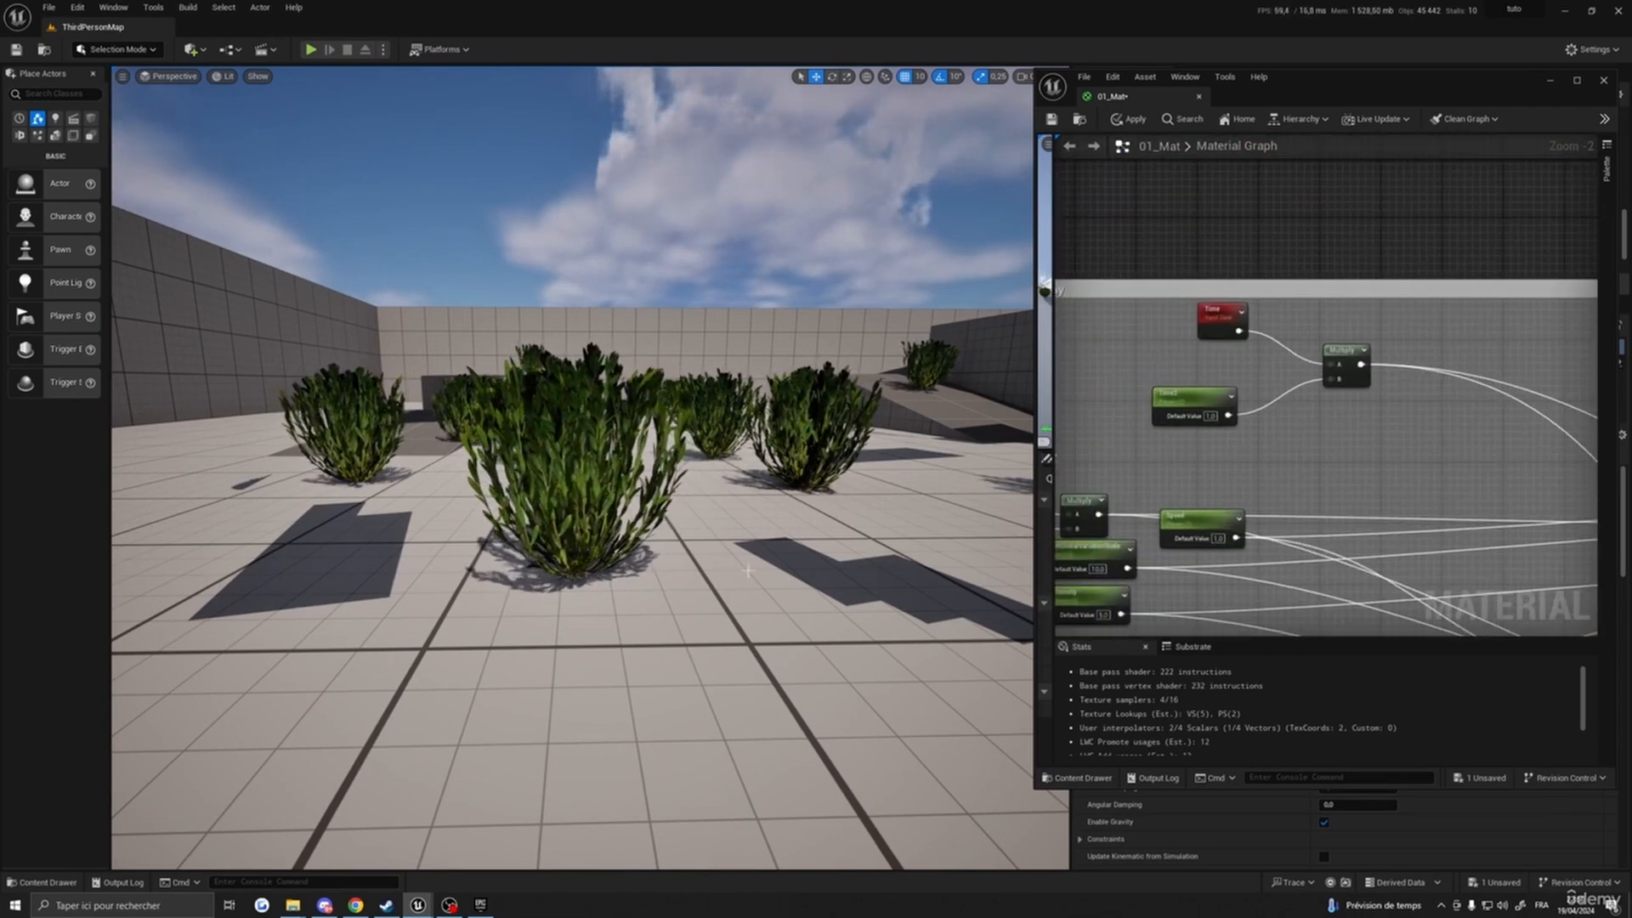
pyautogui.moveTo(748, 570); pyautogui.dragTo(782, 580, button='right')
pyautogui.press('w')
pyautogui.moveTo(1238, 503); pyautogui.dragTo(1275, 522, button='right')
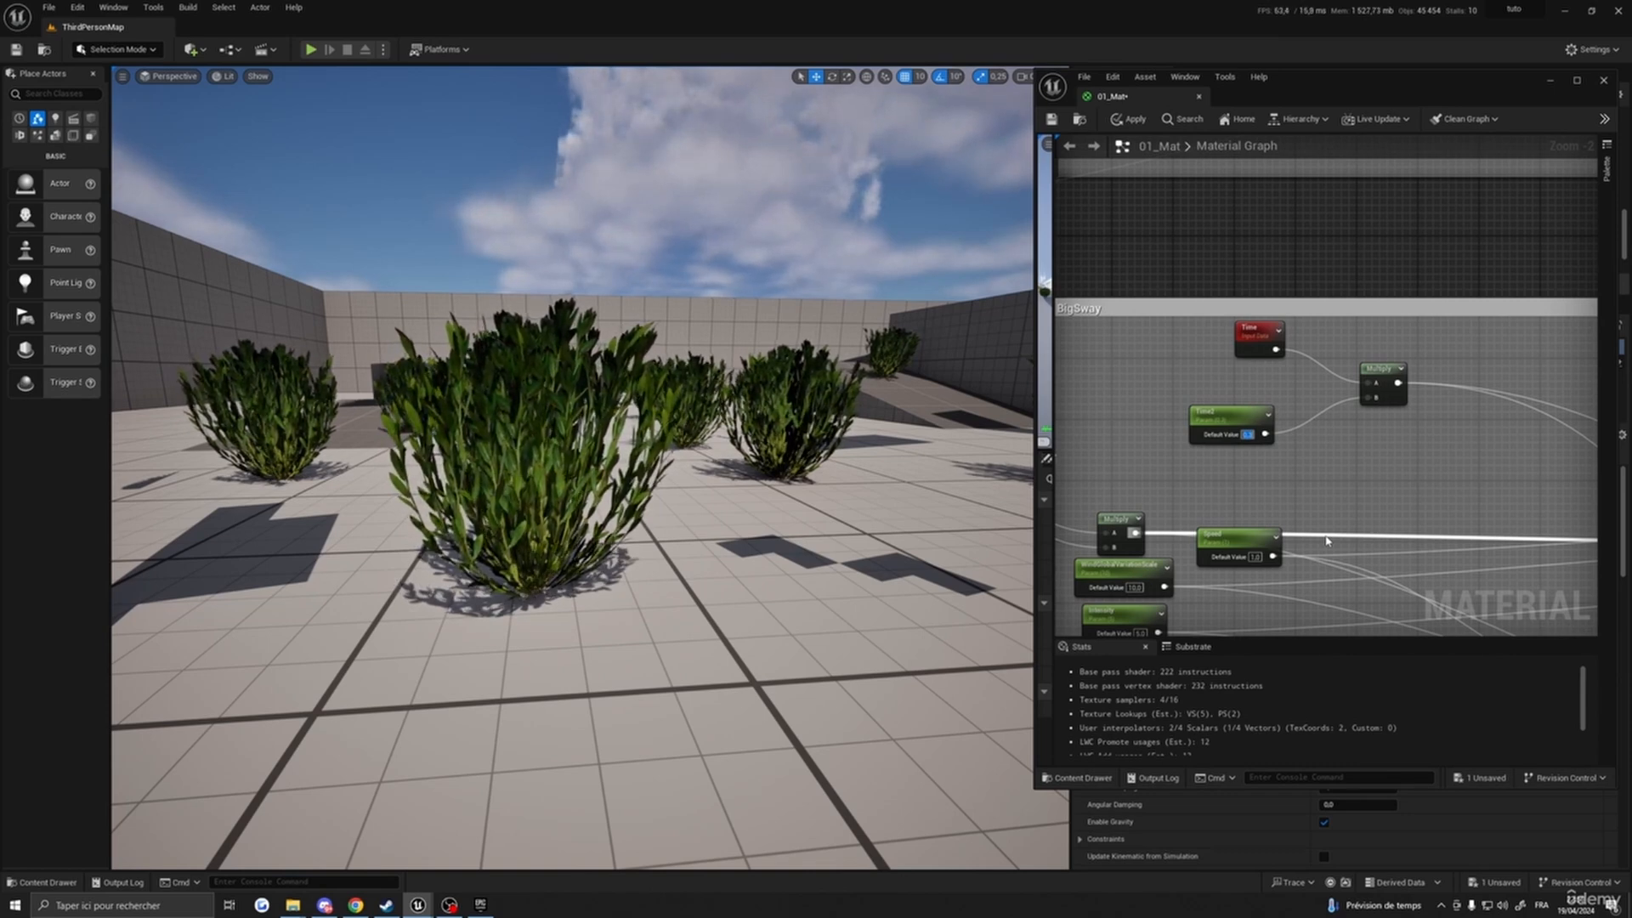
pyautogui.moveTo(662, 478); pyautogui.dragTo(610, 478, button='right')
pyautogui.moveTo(1237, 538); pyautogui.dragTo(1235, 498)
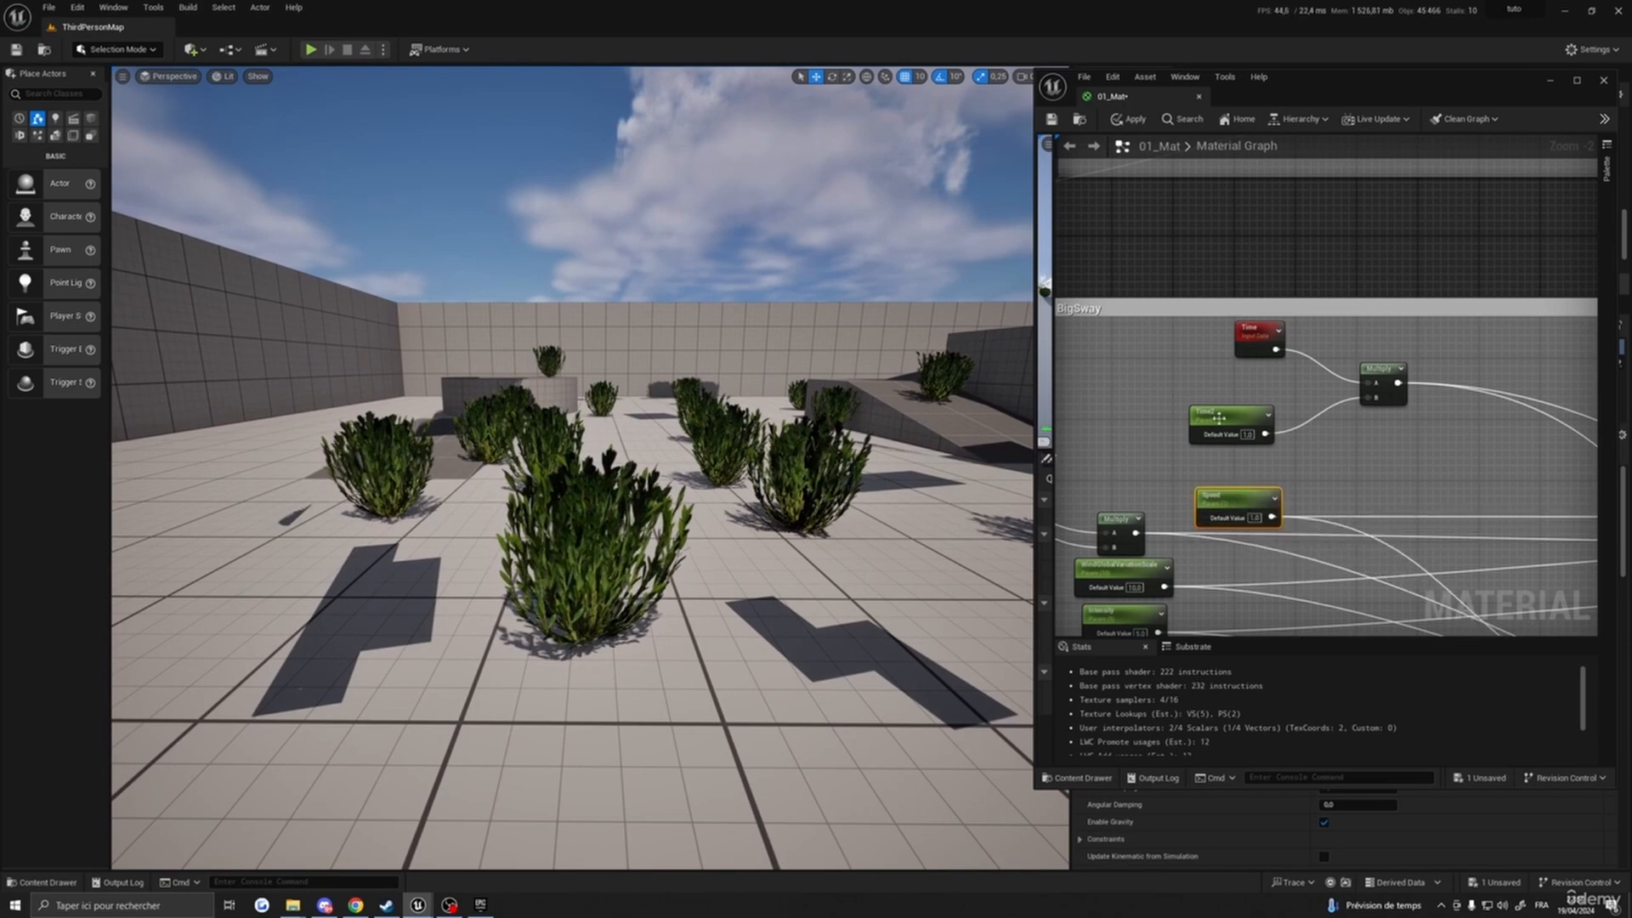
pyautogui.moveTo(1220, 417); pyautogui.dragTo(1234, 429)
# - Review the MacroSway and BigSway node groups as a whole, and shrink and reposition the material editor window
pyautogui.moveTo(662, 478); pyautogui.dragTo(835, 524, button='right')
pyautogui.scroll(-4, 1385, 353)
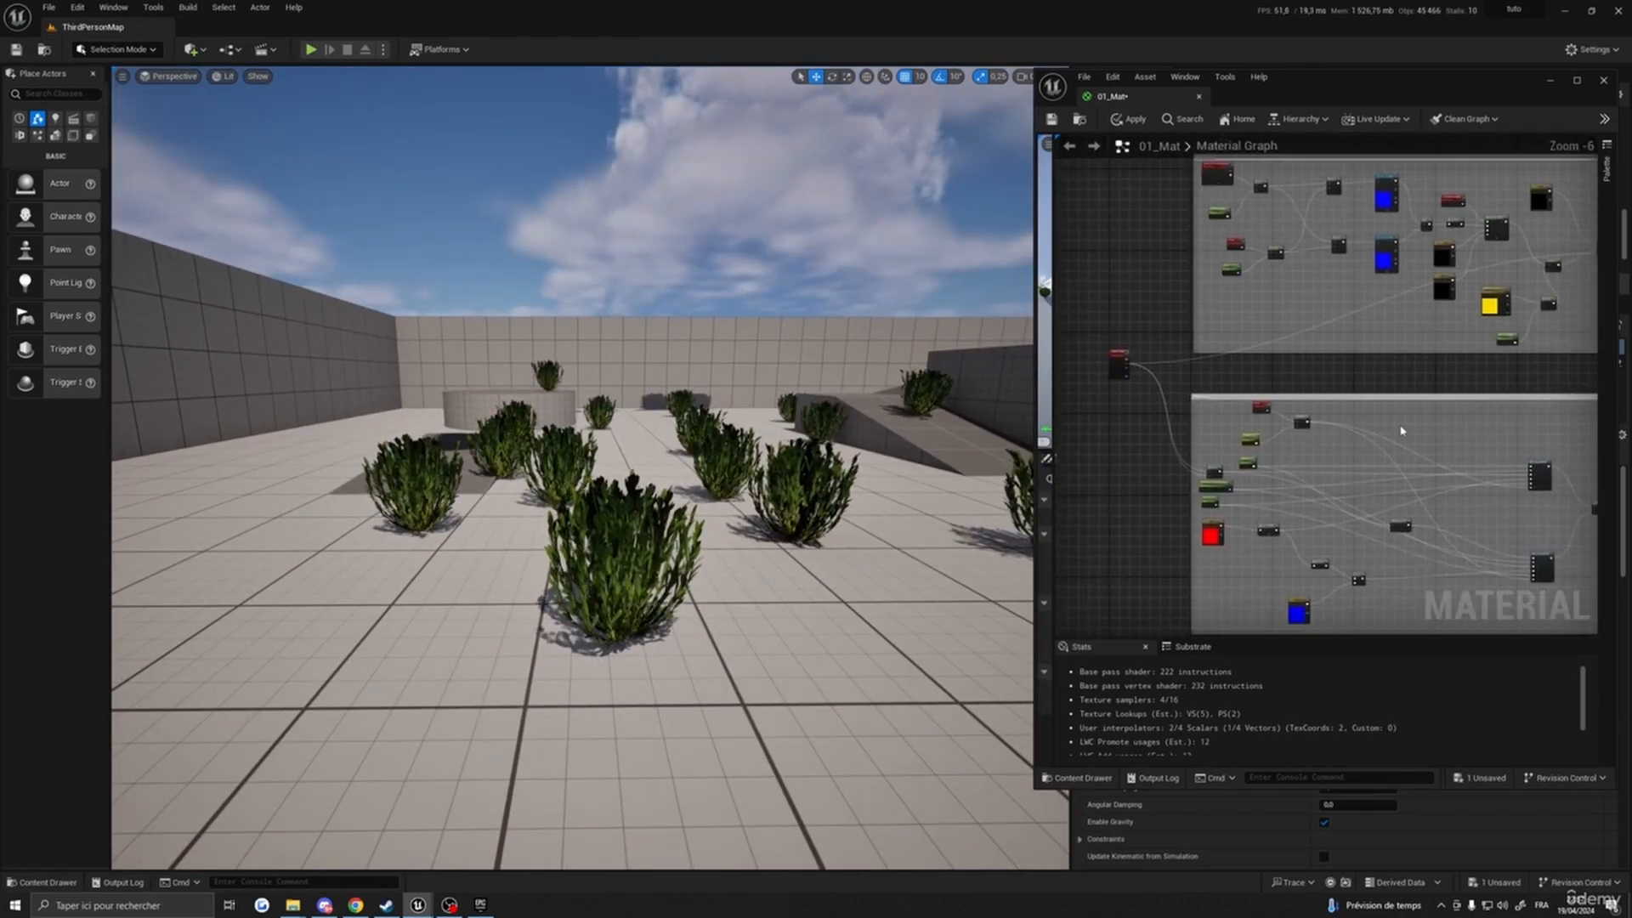
pyautogui.scroll(3, 1326, 478)
pyautogui.scroll(-3, 1324, 566)
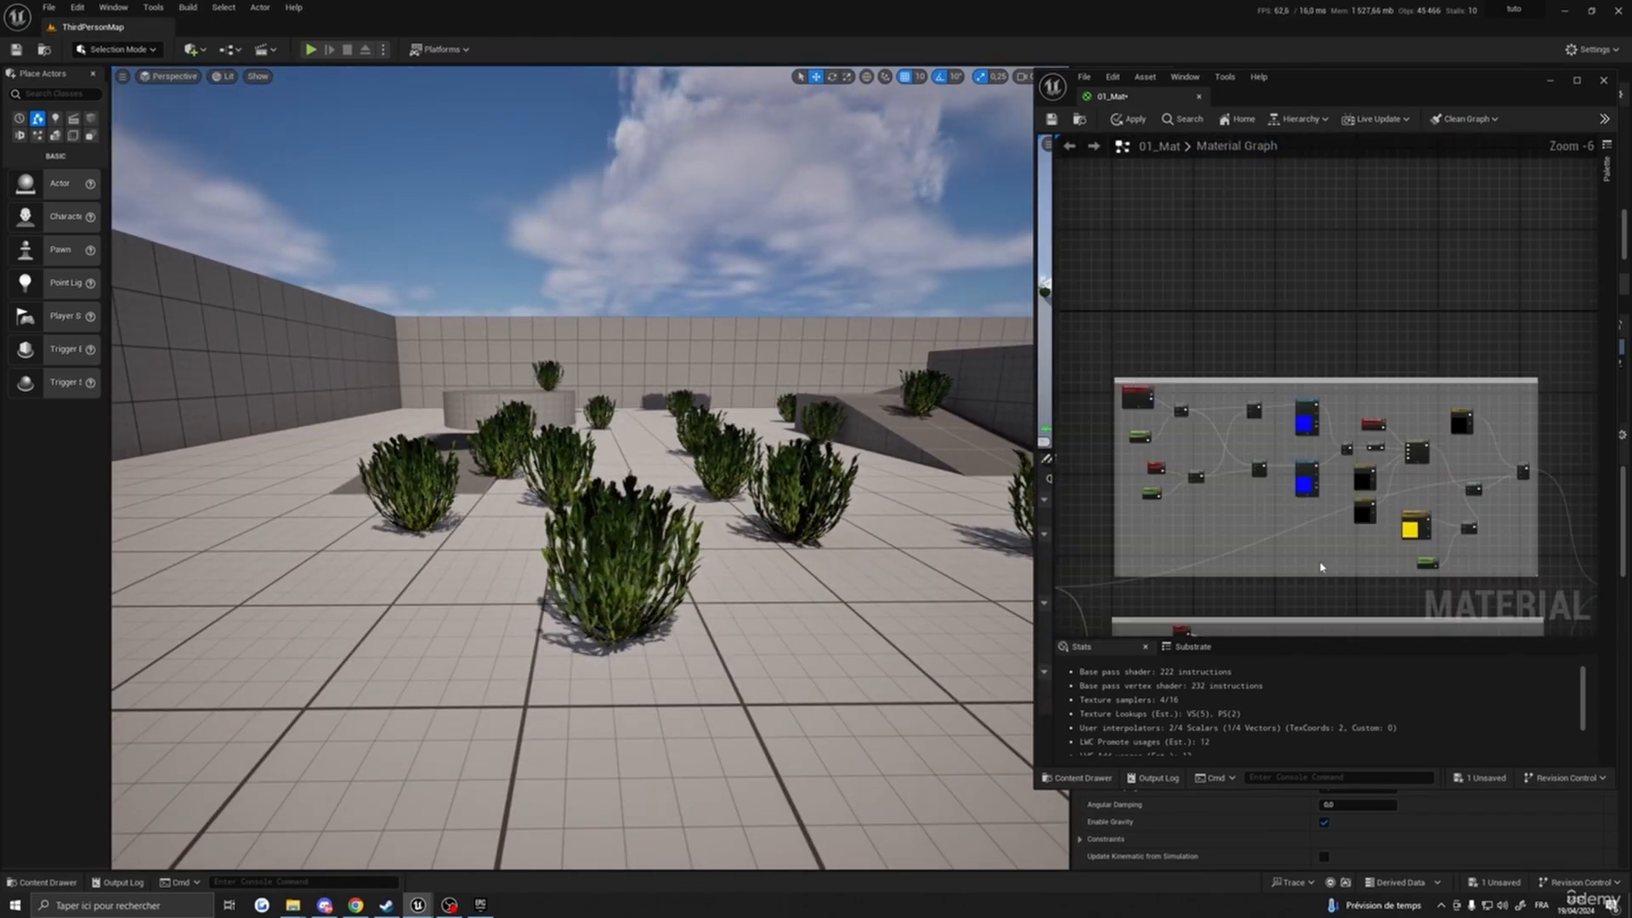
pyautogui.moveTo(1228, 559); pyautogui.dragTo(1208, 418, button='right')
pyautogui.scroll(-2, 1281, 515)
pyautogui.moveTo(1282, 508); pyautogui.dragTo(1295, 506, button='right')
pyautogui.moveTo(1190, 514); pyautogui.dragTo(1195, 465, button='right')
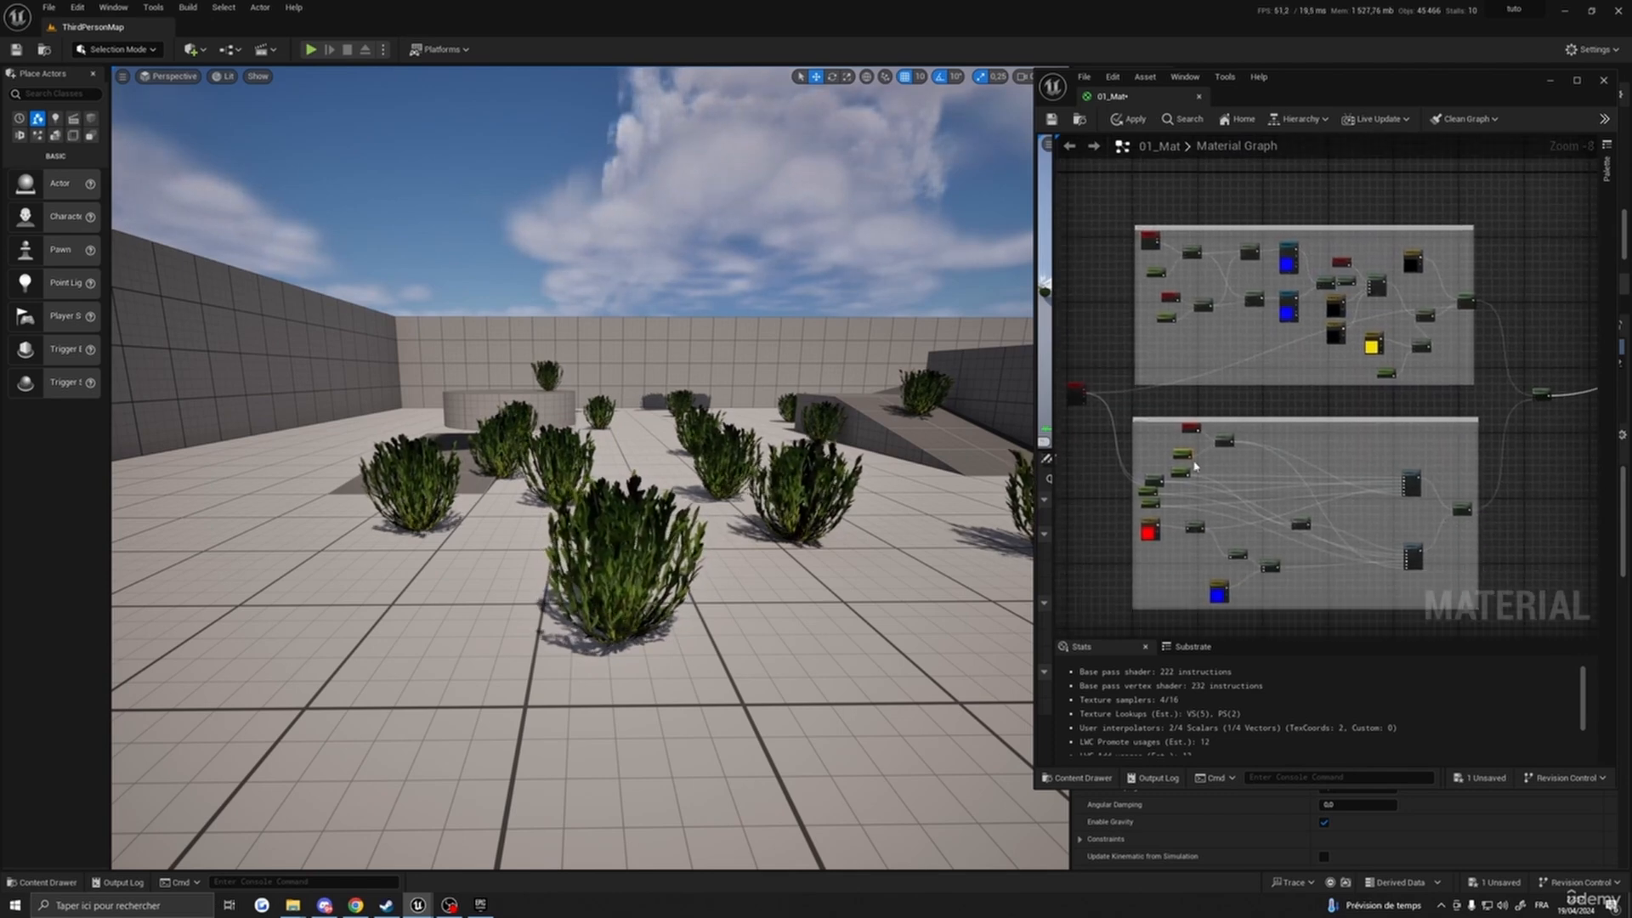
pyautogui.moveTo(1136, 100); pyautogui.dragTo(1051, 146)
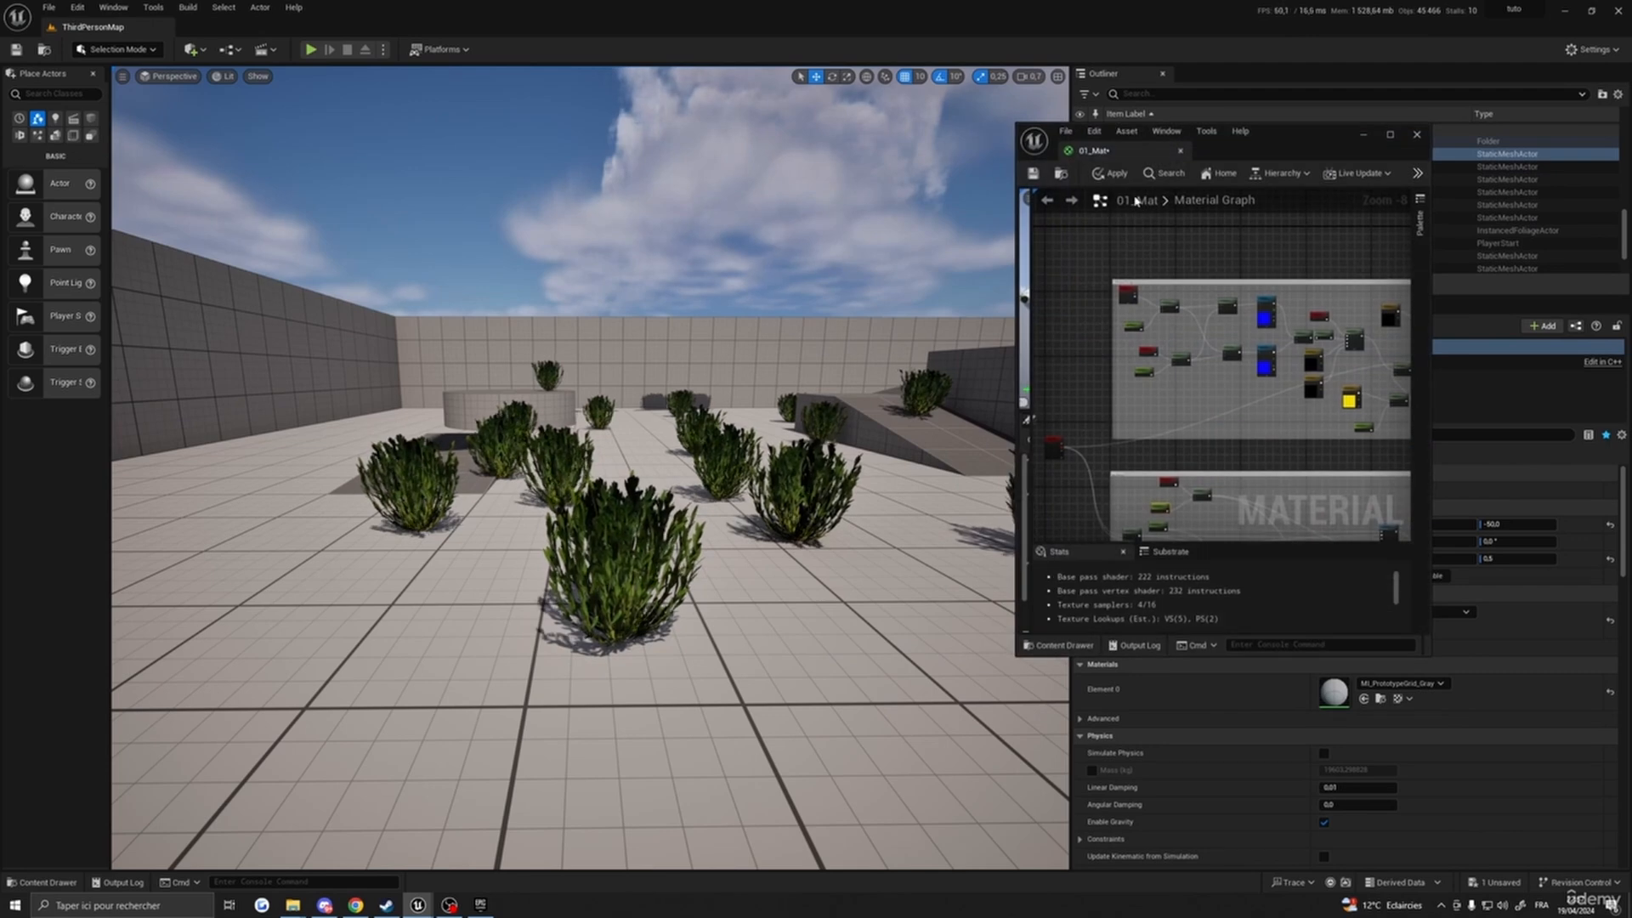